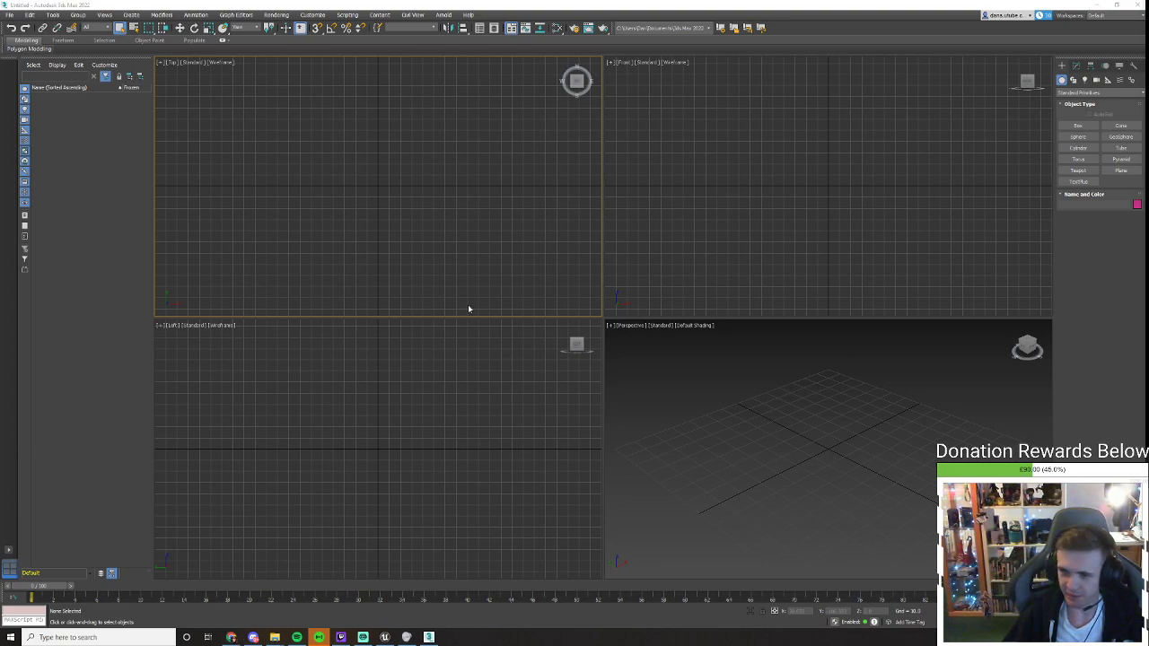
{"action": "right_click", "coordinate": [389, 224]}
{"action": "right_click", "coordinate": [391, 334]}
{"action": "right_click", "coordinate": [713, 265]}
{"action": "right_click", "coordinate": [733, 388]}
{"action": "left_click", "coordinate": [493, 280]}
{"action": "left_click", "coordinate": [523, 434]}
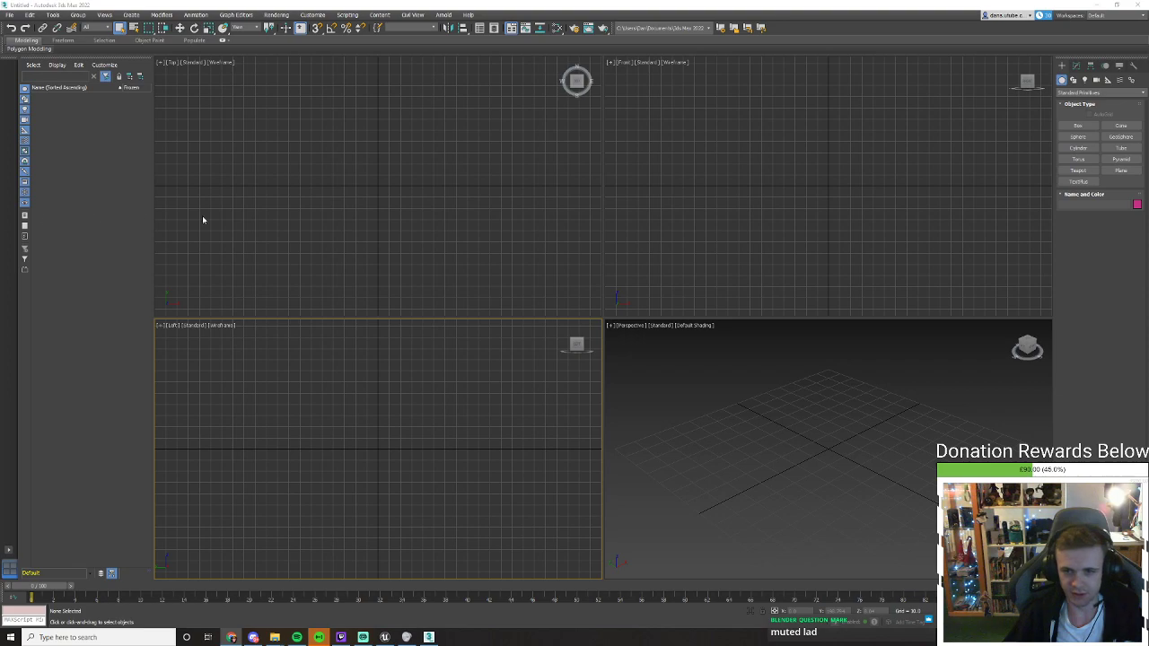
{"action": "left_click", "coordinate": [774, 411]}
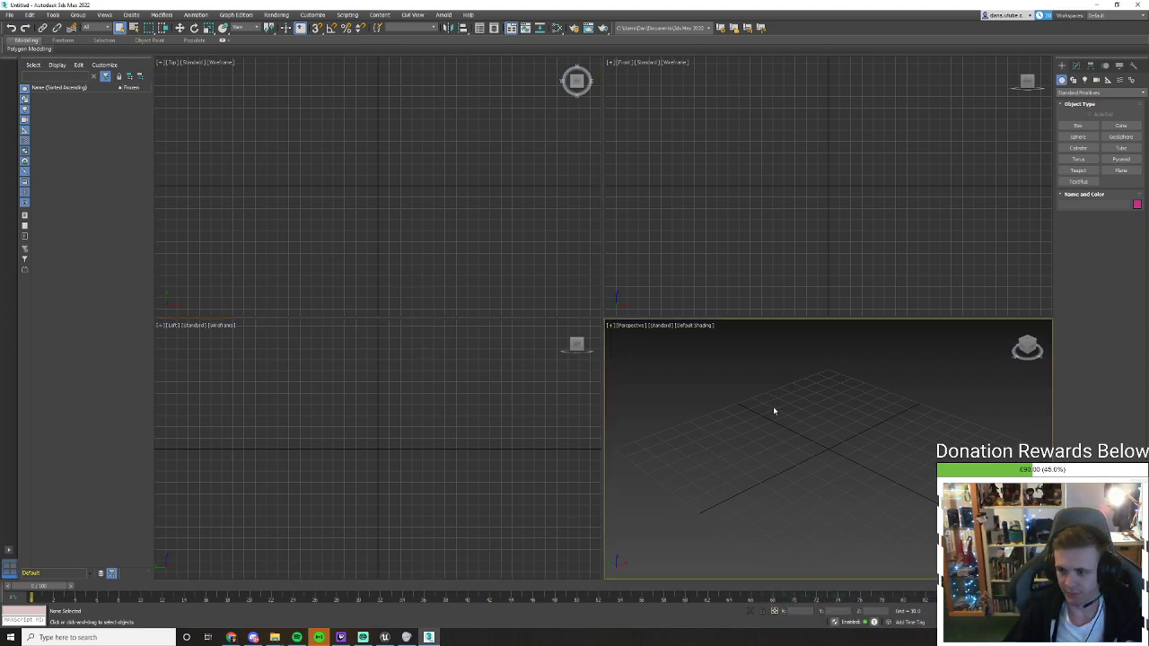
{"action": "left_click", "coordinate": [539, 291]}
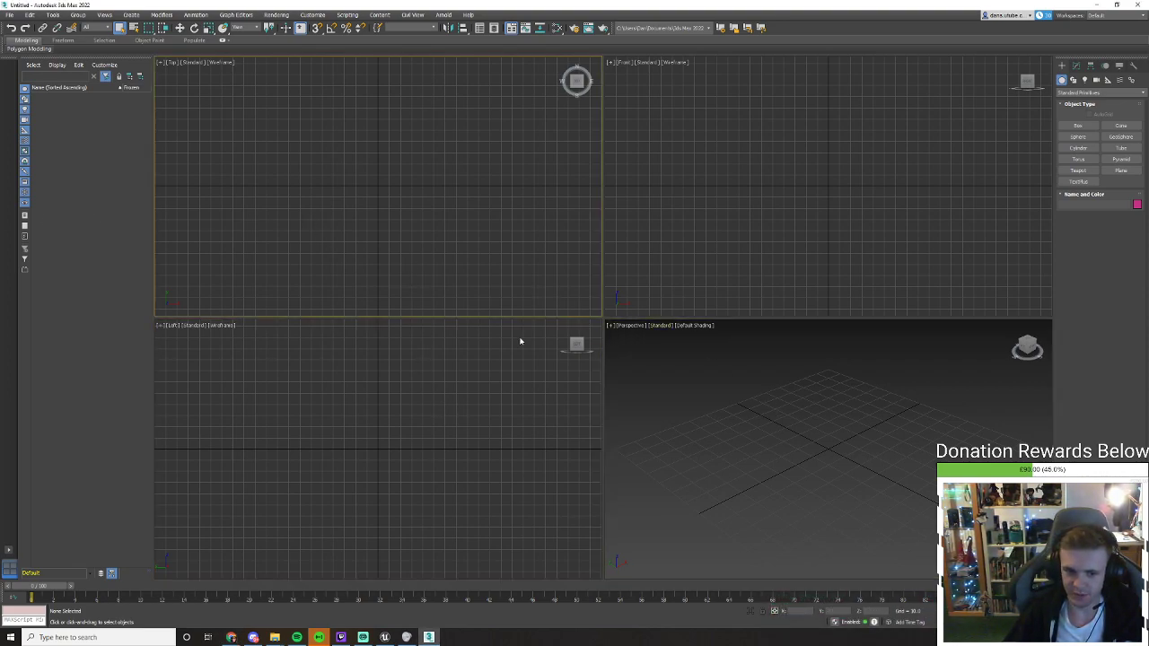
Switch from the empty 3ds Max scene to the CharityGame project in Unreal Editor
{"action": "left_click", "coordinate": [362, 637]}
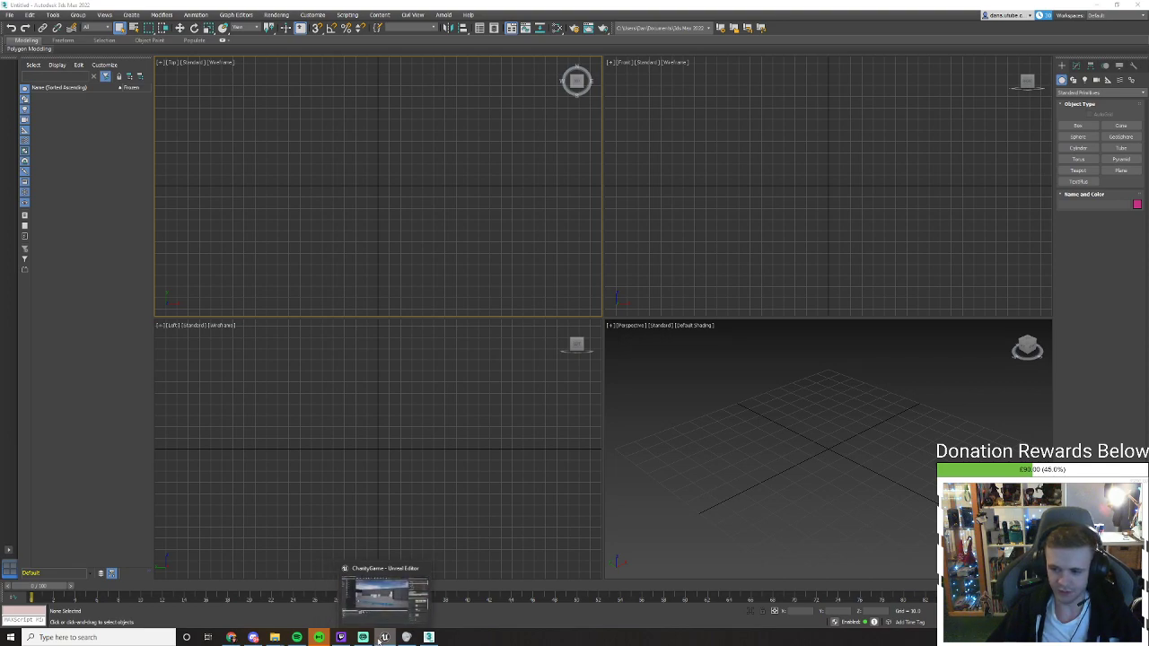
{"action": "left_click", "coordinate": [366, 638]}
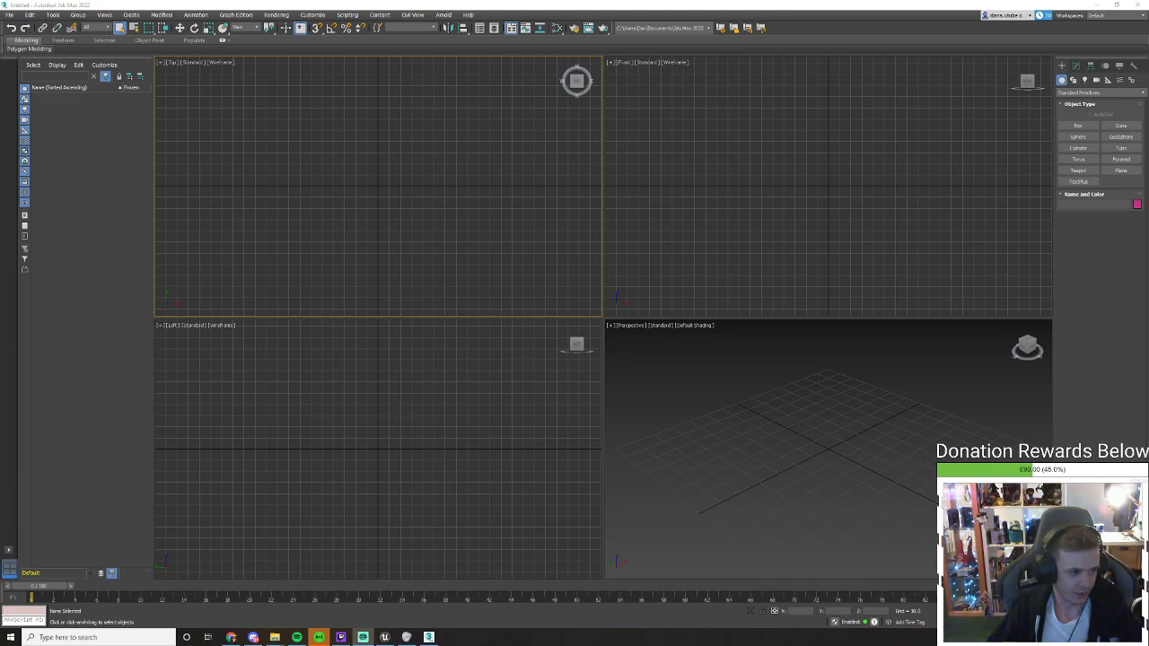
{"action": "key", "text": "alt+Tab"}
{"action": "key", "text": "alt+Tab"}
{"action": "key", "text": "alt+Tab"}
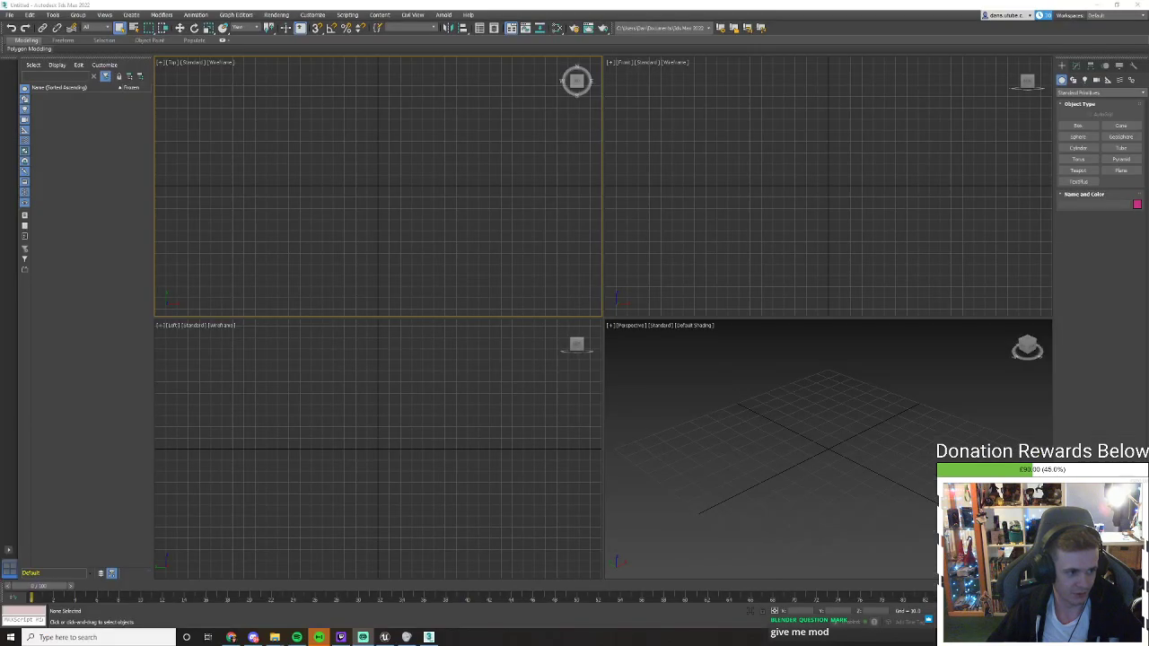
{"action": "key", "text": "alt+Tab"}
{"action": "key", "text": "alt+Tab"}
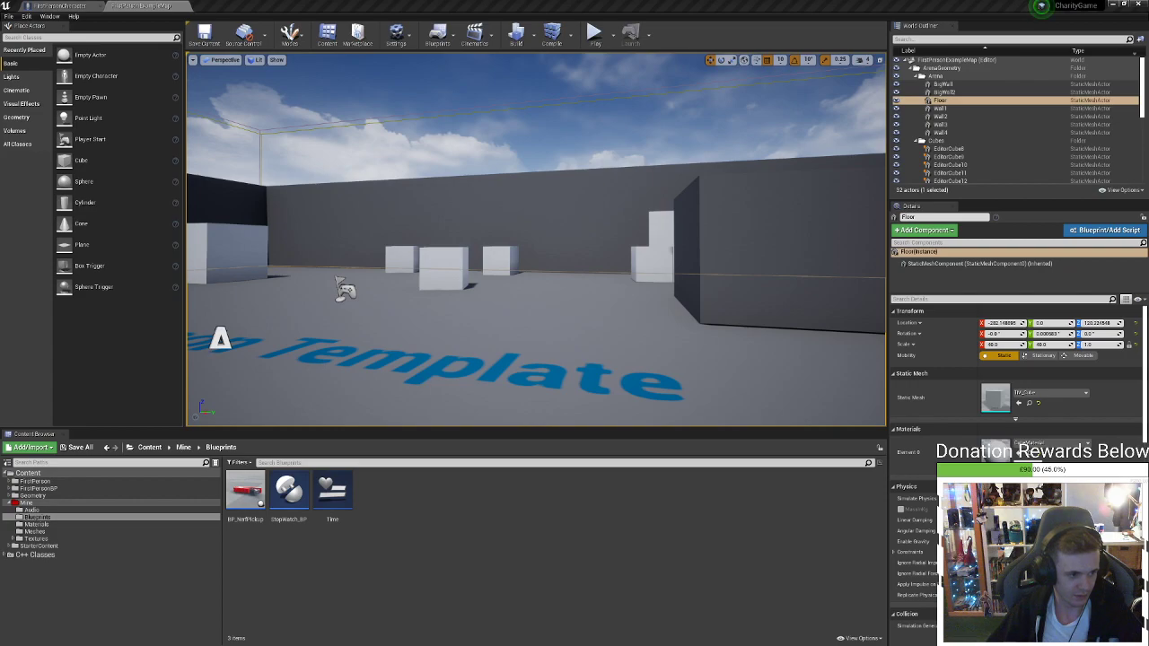
{"action": "left_click_drag", "start_coordinate": [0, 63], "coordinate": [625, 63]}
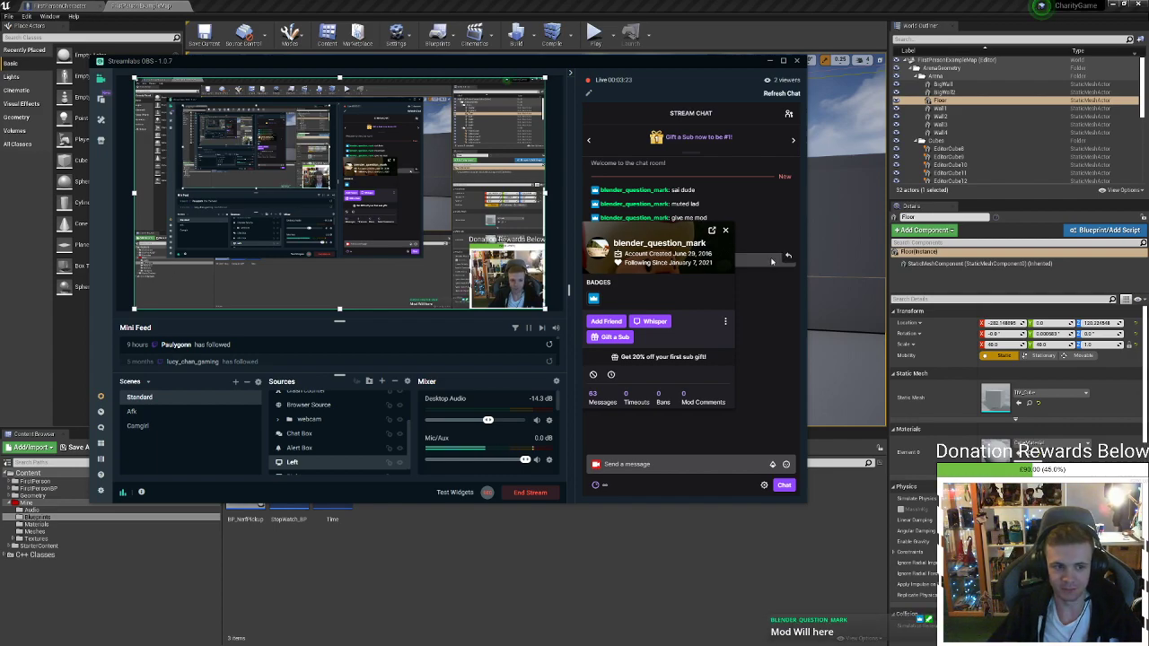
{"action": "left_click", "coordinate": [769, 62]}
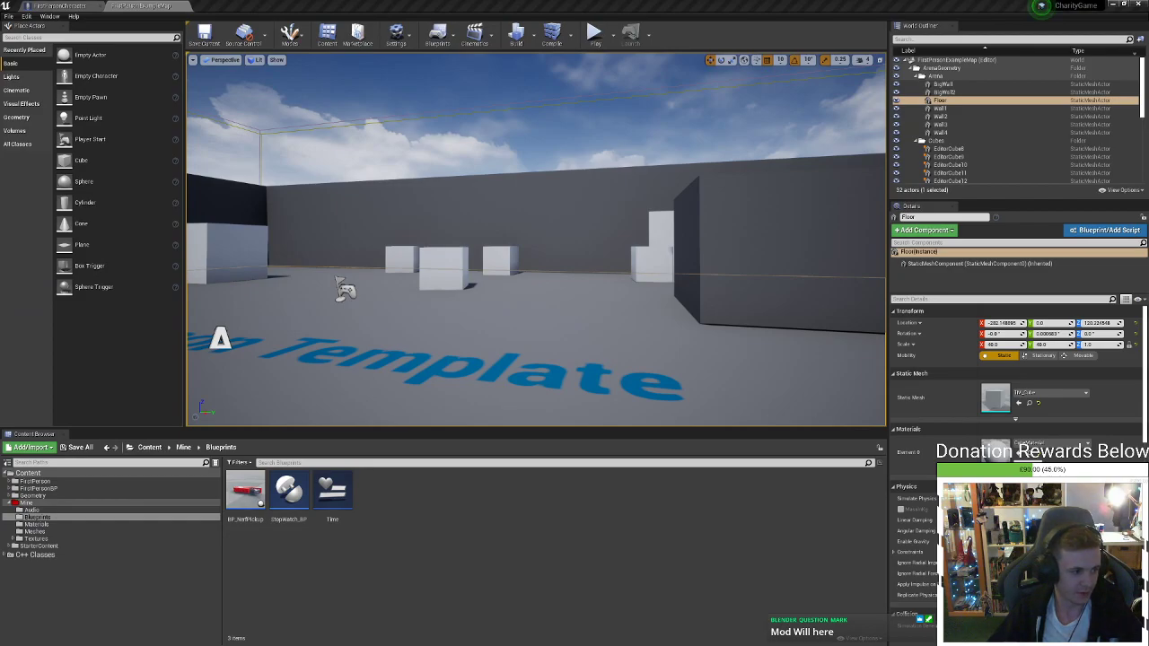
{"action": "key", "text": "alt+Tab"}
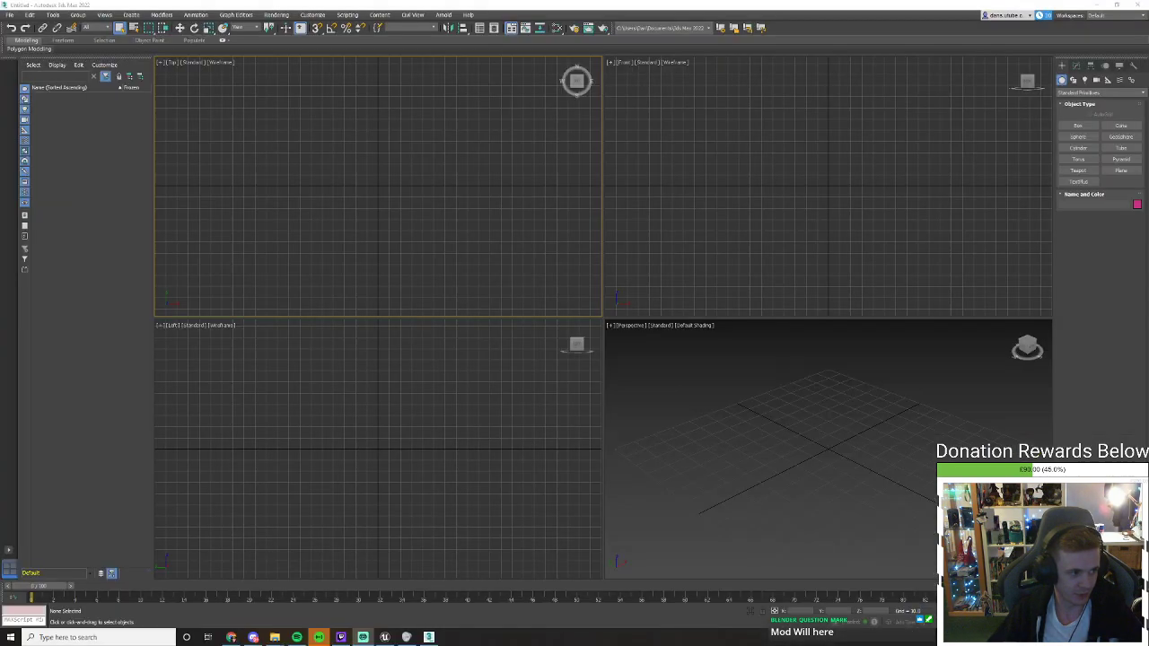
{"action": "key", "text": "alt+Tab"}
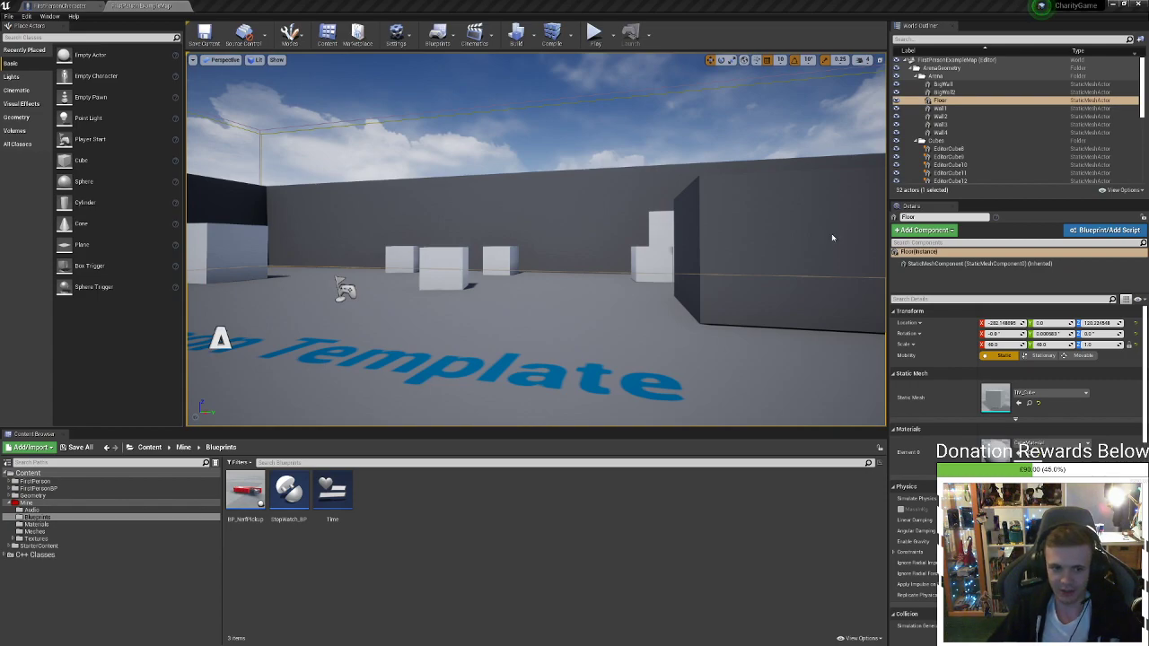
Play the level in the editor viewport and walk over the red Nerf gun to pick it up
{"action": "left_click", "coordinate": [597, 36]}
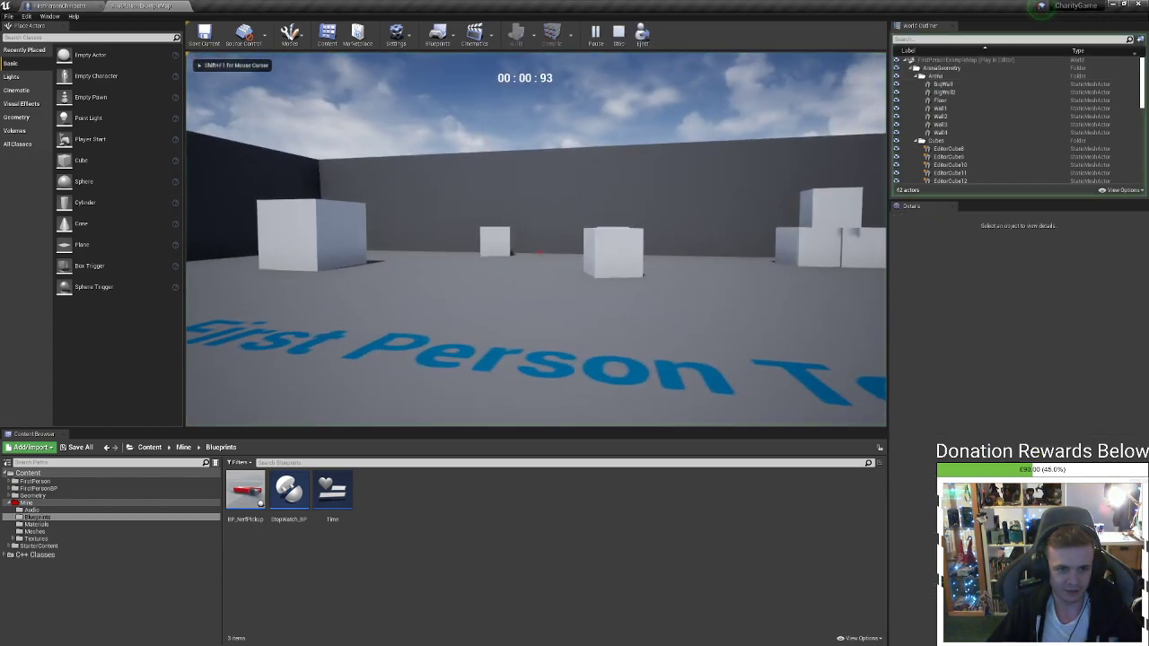
{"action": "key", "text": "w"}
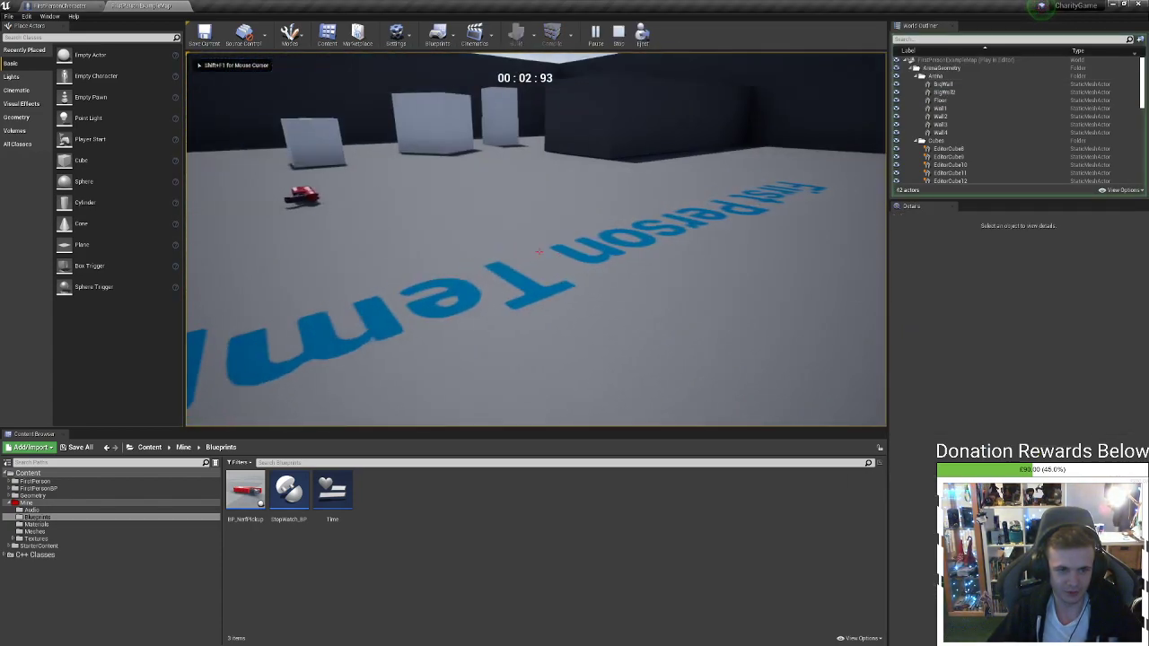
{"action": "key", "text": "w"}
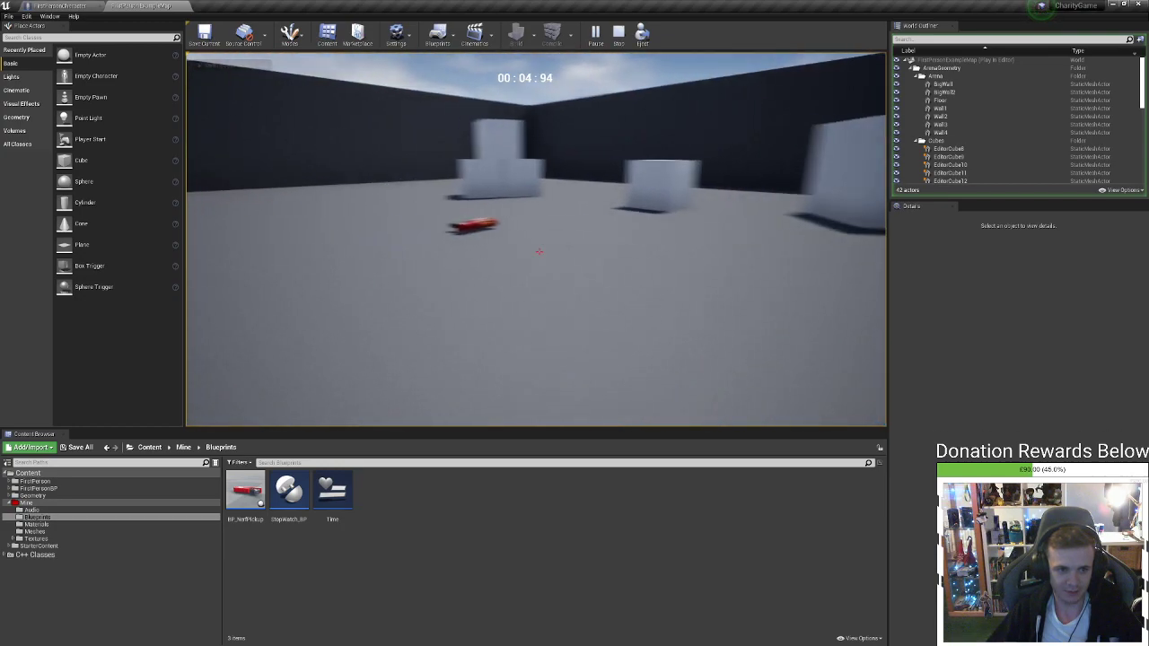
Test the Nerf gun by firing darts at the cubes across the arena, including the stacked ones
{"action": "left_click", "coordinate": [538, 251]}
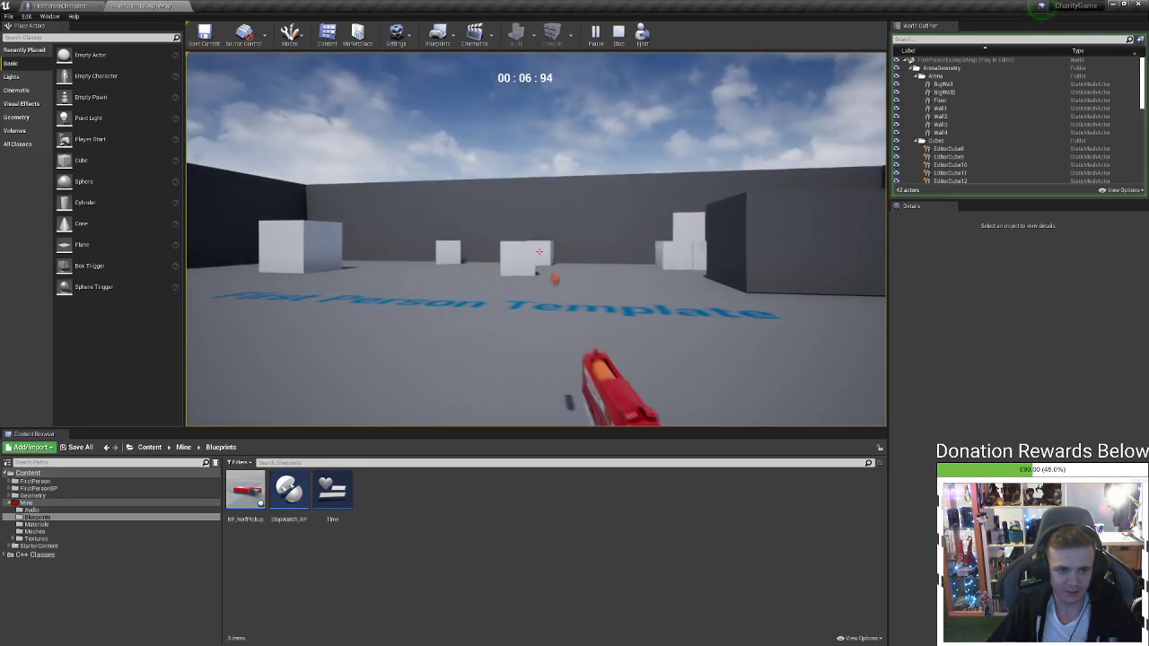
{"action": "key", "text": "w"}
{"action": "left_click", "coordinate": [539, 251]}
{"action": "left_click", "coordinate": [538, 252]}
{"action": "left_click", "coordinate": [538, 251]}
{"action": "key", "text": "w"}
{"action": "left_click", "coordinate": [538, 252]}
{"action": "left_click", "coordinate": [539, 252]}
{"action": "left_click", "coordinate": [539, 253]}
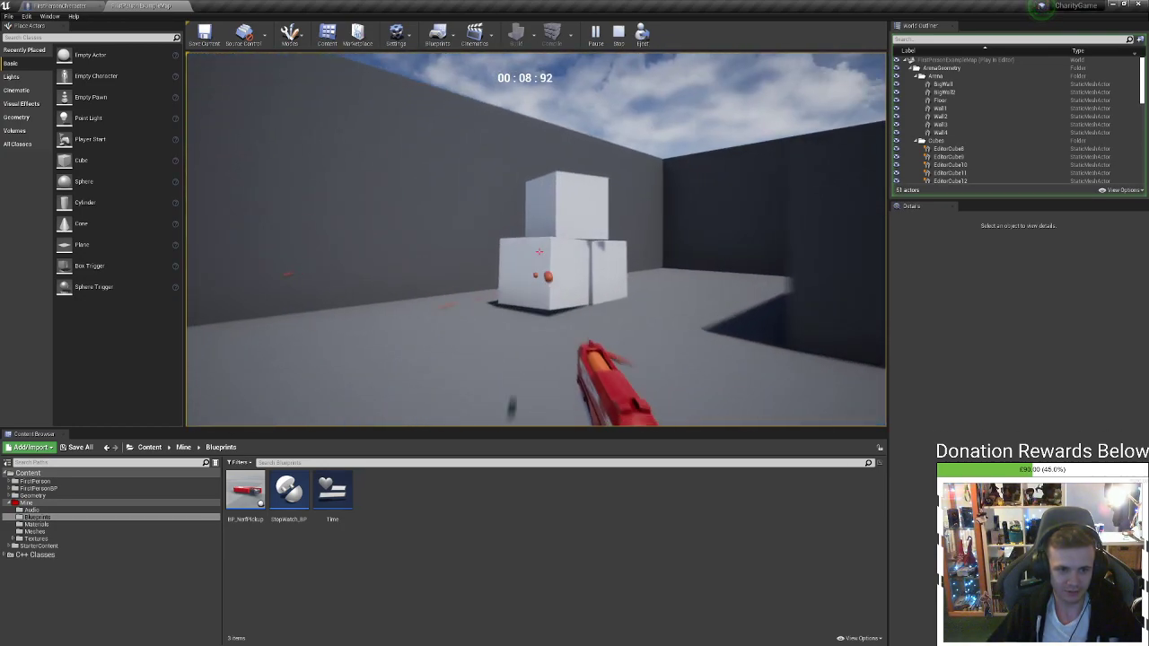
{"action": "left_click", "coordinate": [538, 252]}
{"action": "left_click", "coordinate": [538, 252]}
{"action": "left_click", "coordinate": [539, 252]}
{"action": "left_click", "coordinate": [539, 252]}
{"action": "key", "text": "s"}
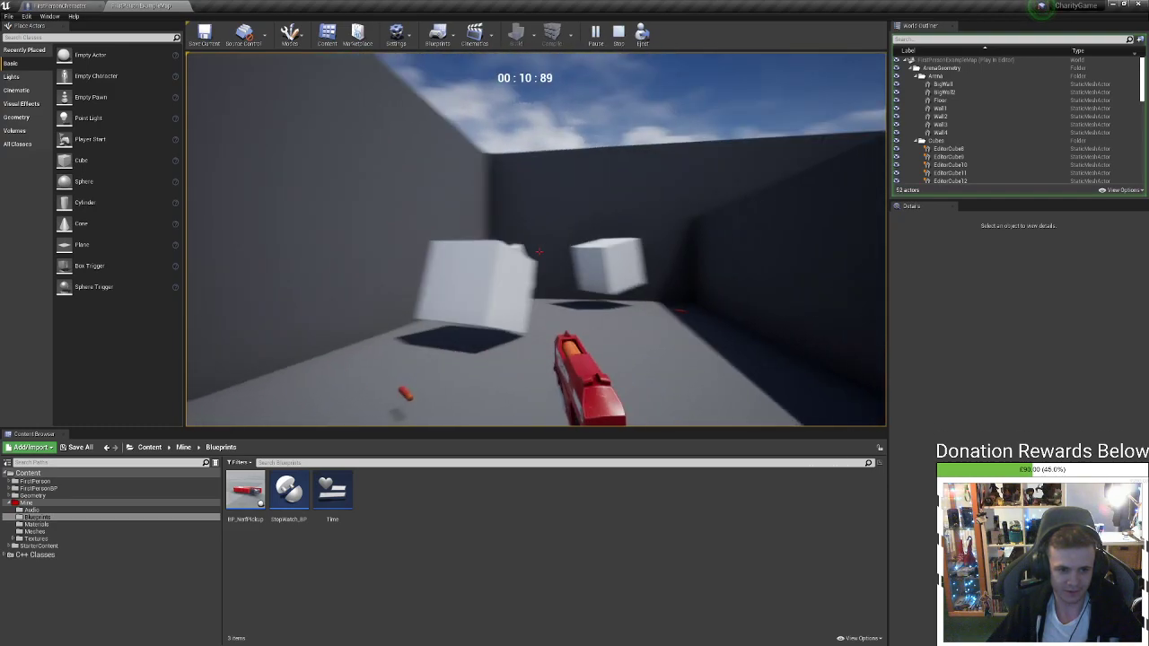
{"action": "key", "text": "w"}
{"action": "left_click", "coordinate": [538, 251]}
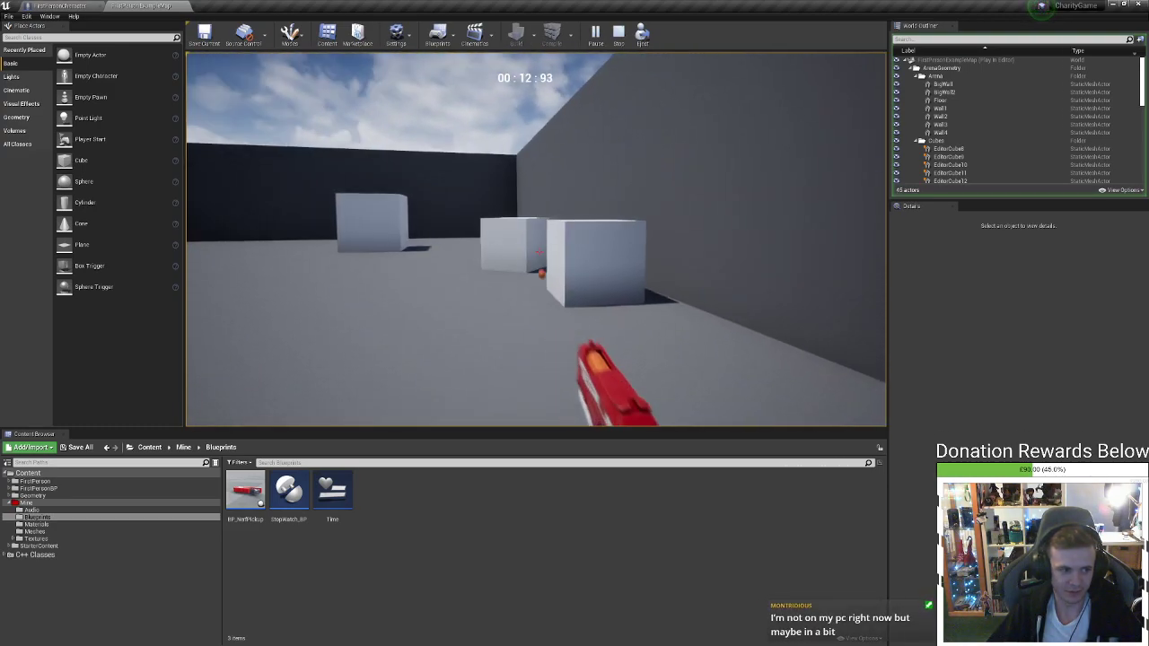
{"action": "left_click", "coordinate": [539, 252]}
{"action": "left_click", "coordinate": [538, 252]}
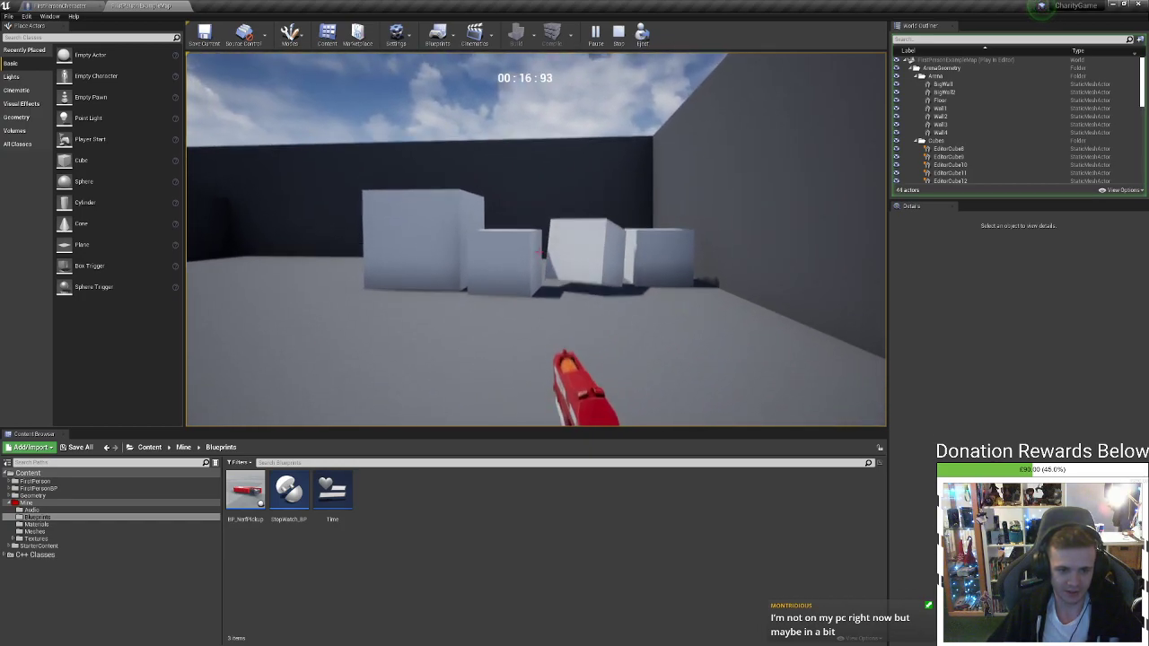
{"action": "key", "text": "w"}
{"action": "left_click", "coordinate": [539, 252]}
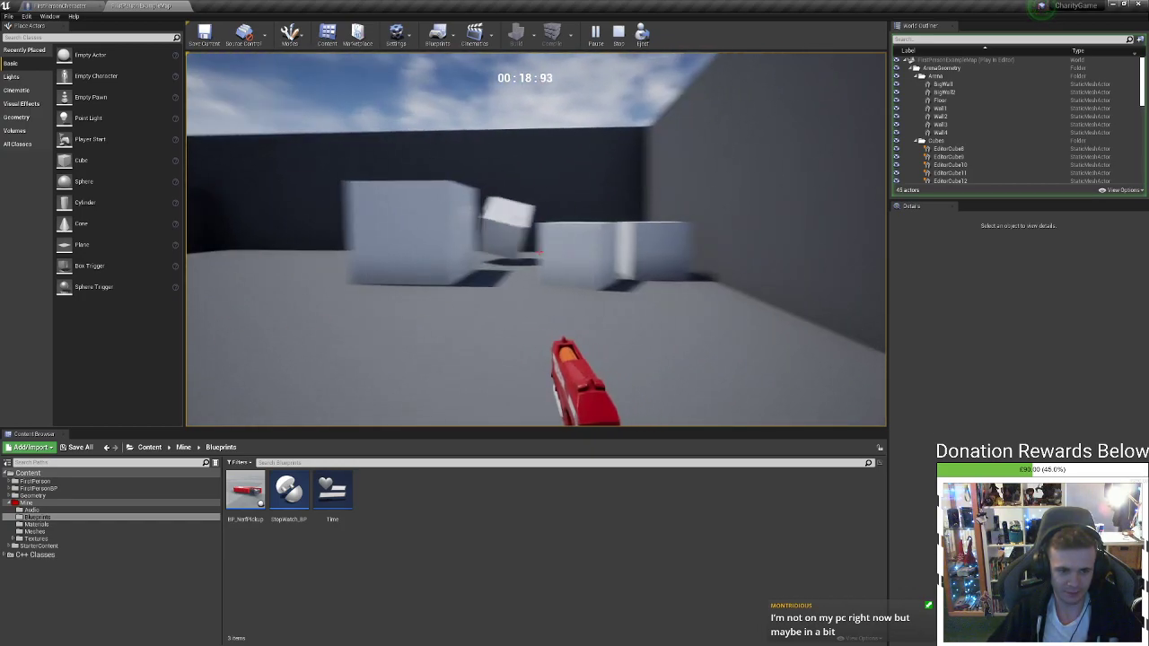
{"action": "left_click", "coordinate": [539, 252]}
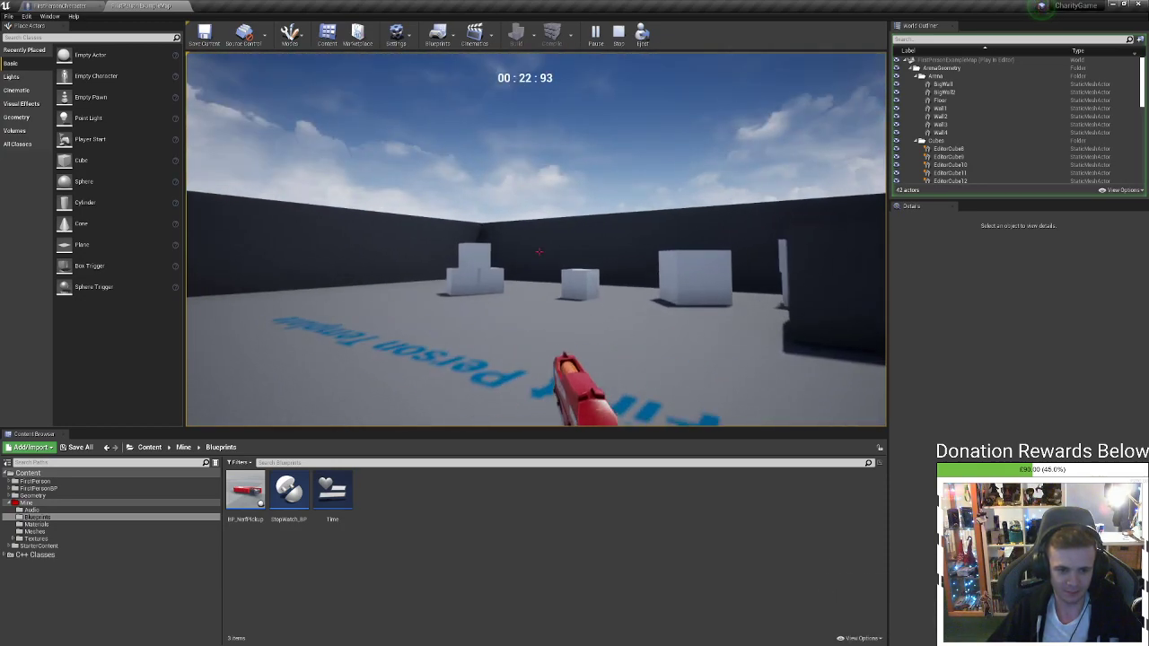
Fire repeated darts at the three-cube stack and the single cube beyond the floor text to test their physics
{"action": "left_click", "coordinate": [538, 252]}
{"action": "left_click", "coordinate": [538, 252]}
{"action": "left_click", "coordinate": [538, 252]}
{"action": "left_click", "coordinate": [538, 252]}
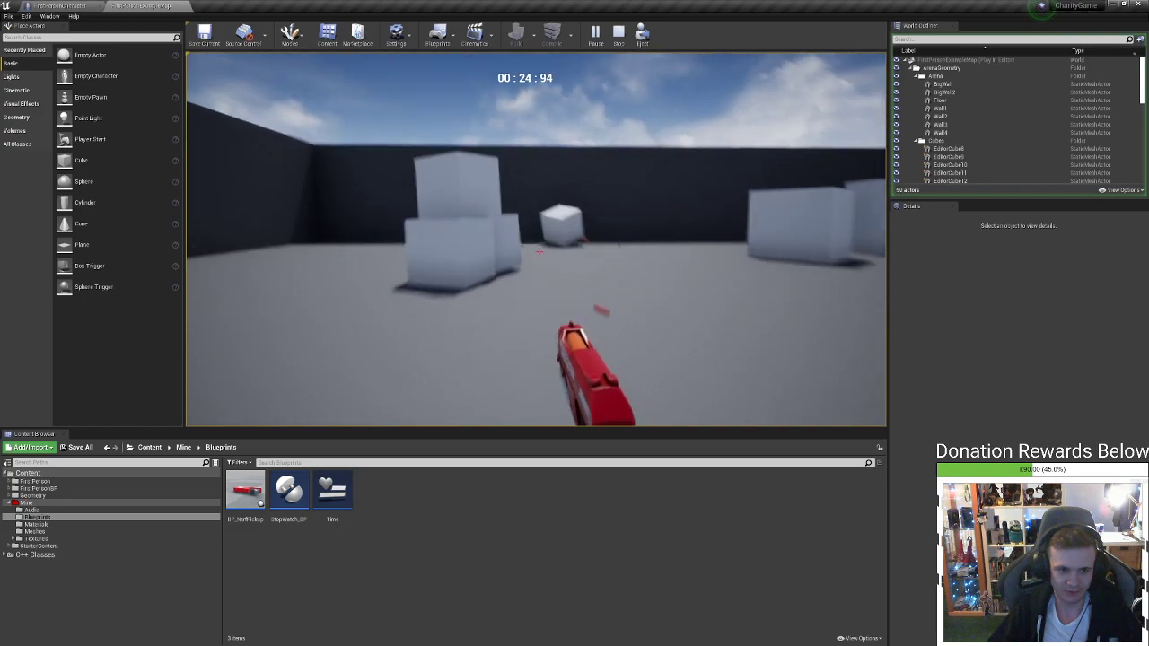
{"action": "left_click", "coordinate": [538, 252]}
{"action": "left_click", "coordinate": [538, 253]}
{"action": "left_click", "coordinate": [538, 252]}
{"action": "left_click", "coordinate": [539, 252]}
{"action": "left_click", "coordinate": [539, 253]}
{"action": "left_click", "coordinate": [538, 252]}
{"action": "left_click", "coordinate": [539, 252]}
{"action": "left_click", "coordinate": [538, 253]}
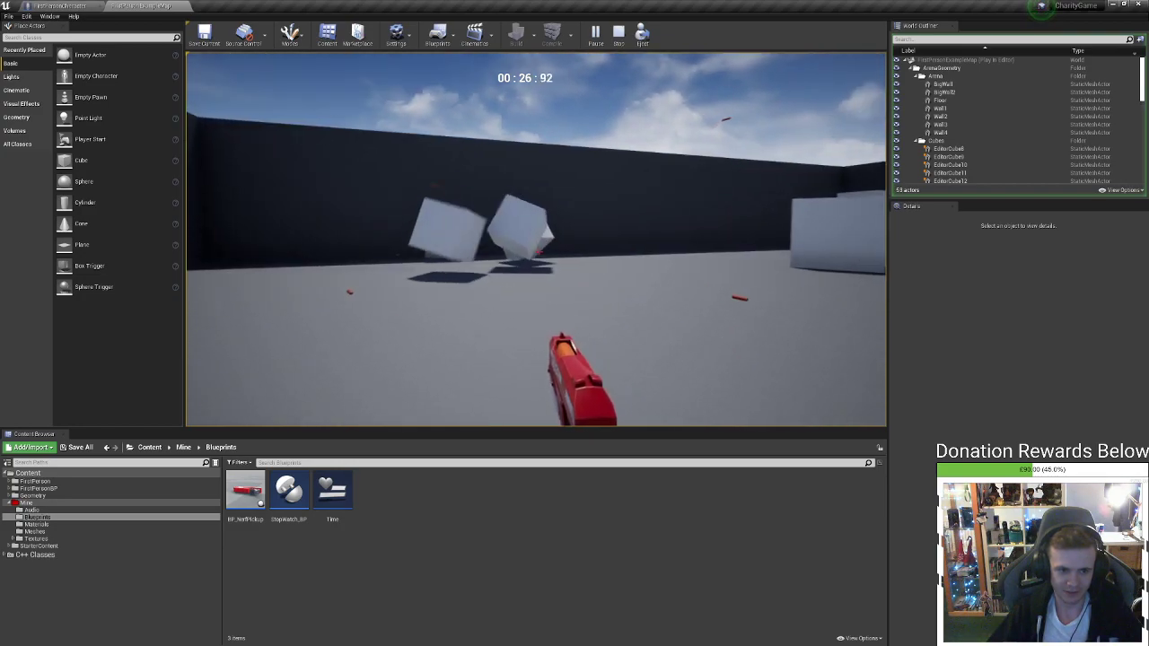
{"action": "left_click", "coordinate": [538, 252]}
{"action": "left_click", "coordinate": [538, 252]}
{"action": "left_click", "coordinate": [538, 252]}
{"action": "left_click", "coordinate": [539, 252]}
Walk around the arena shooting the remaining cubes and end the play session
{"action": "key", "text": "w"}
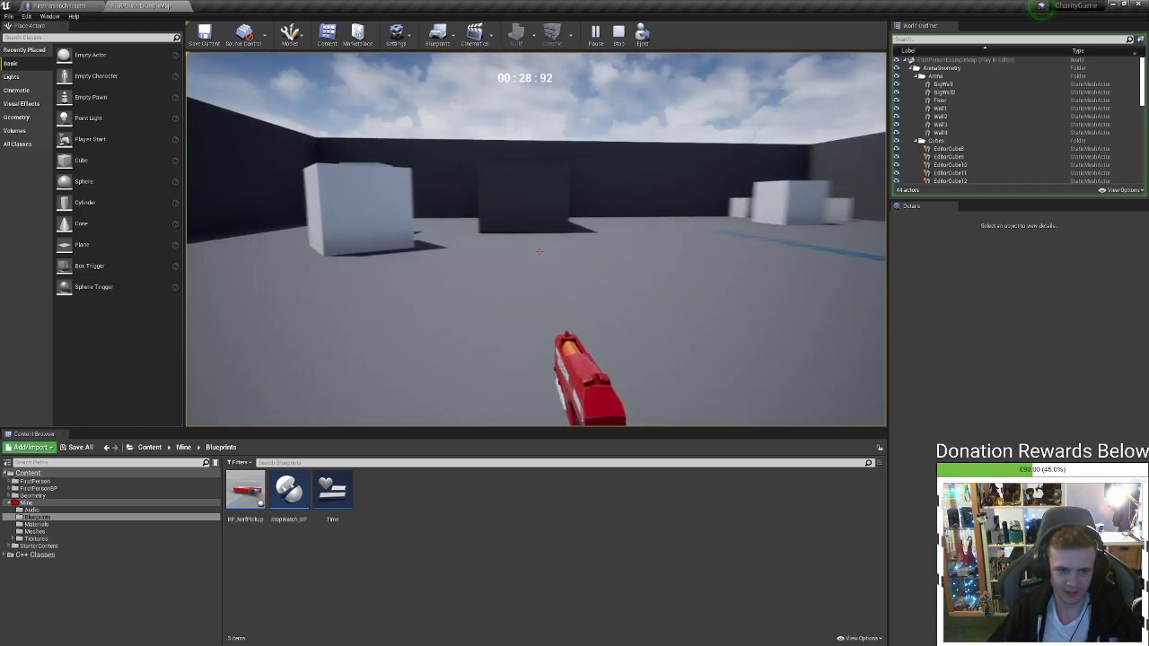
{"action": "key", "text": "w"}
{"action": "left_click", "coordinate": [538, 251]}
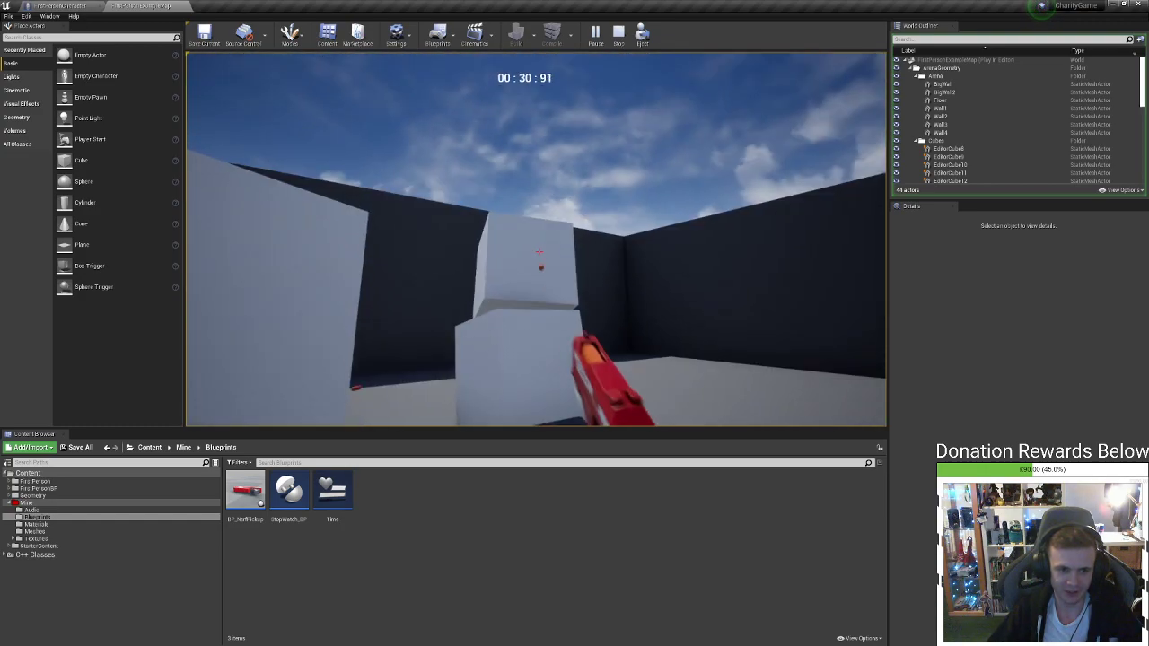
{"action": "key", "text": "w"}
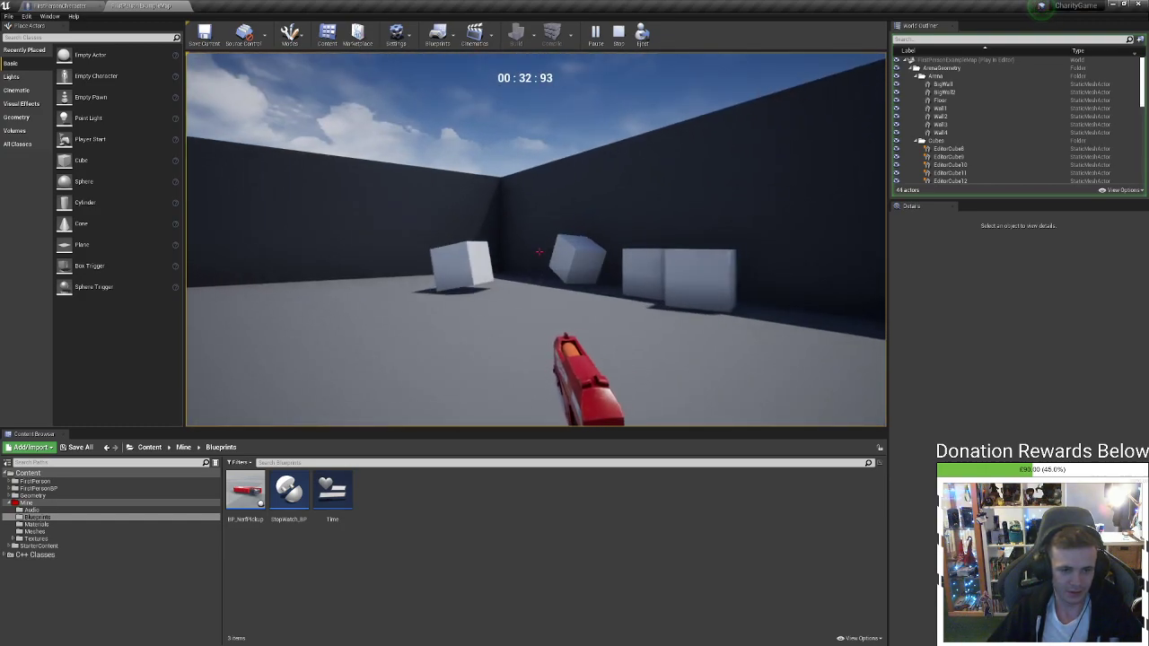
{"action": "key", "text": "w"}
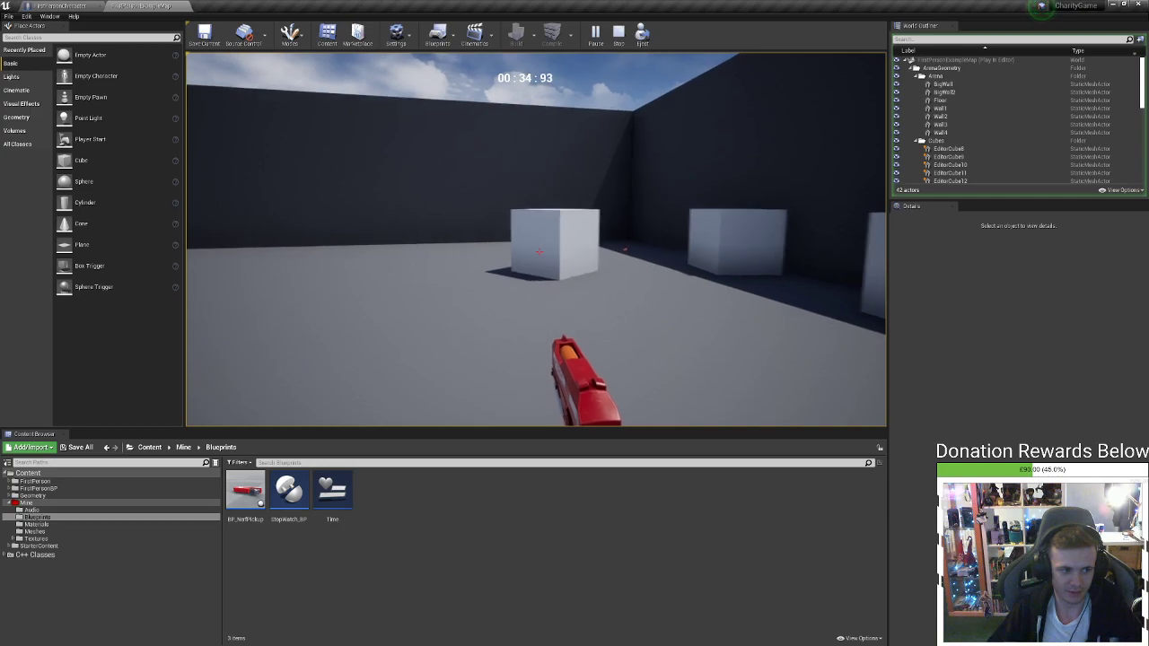
{"action": "key", "text": "w"}
{"action": "left_click", "coordinate": [538, 252]}
{"action": "left_click", "coordinate": [539, 253]}
{"action": "key", "text": "w"}
{"action": "left_click", "coordinate": [538, 252]}
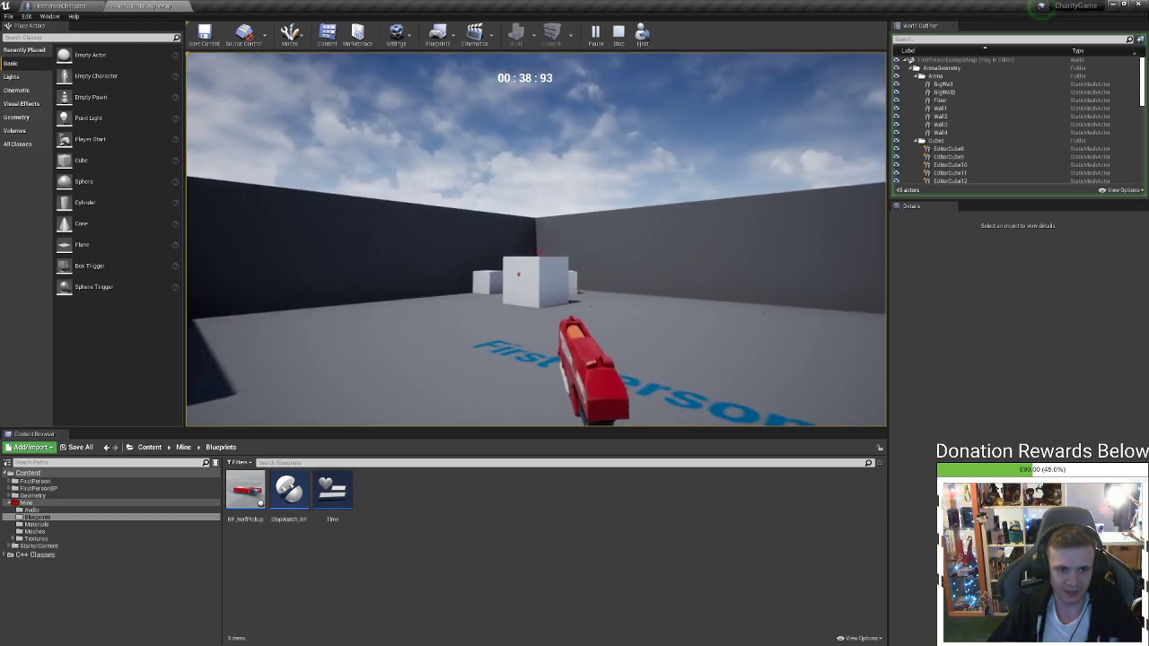
{"action": "left_click", "coordinate": [538, 252]}
{"action": "left_click", "coordinate": [539, 252]}
{"action": "key", "text": "w"}
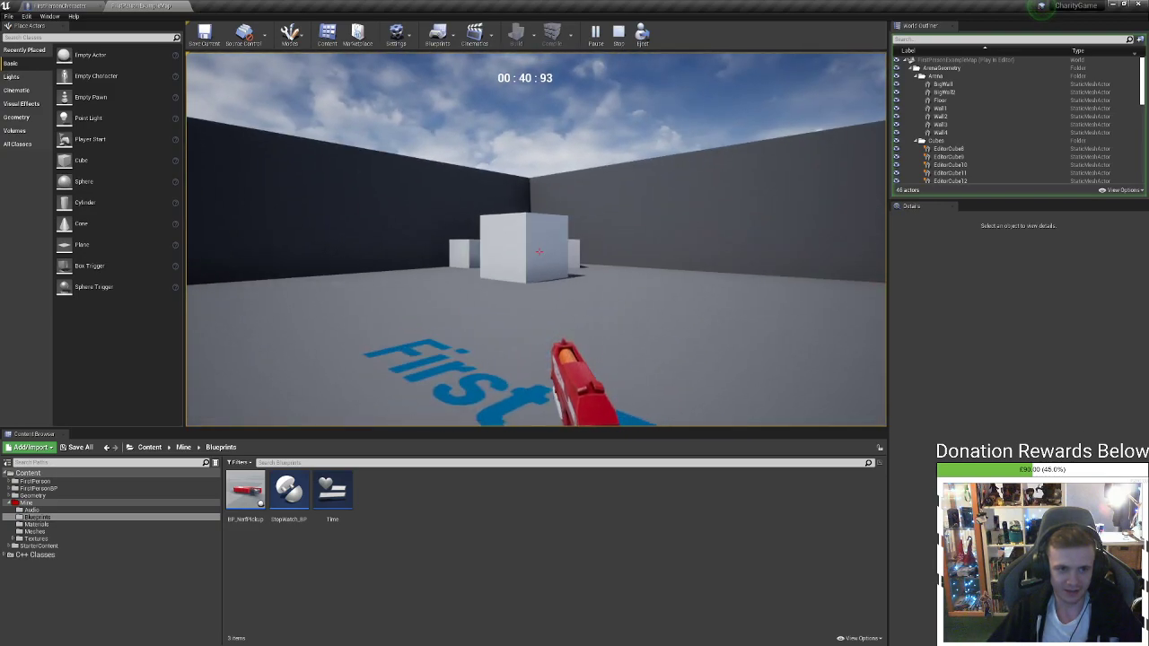
{"action": "key", "text": "w"}
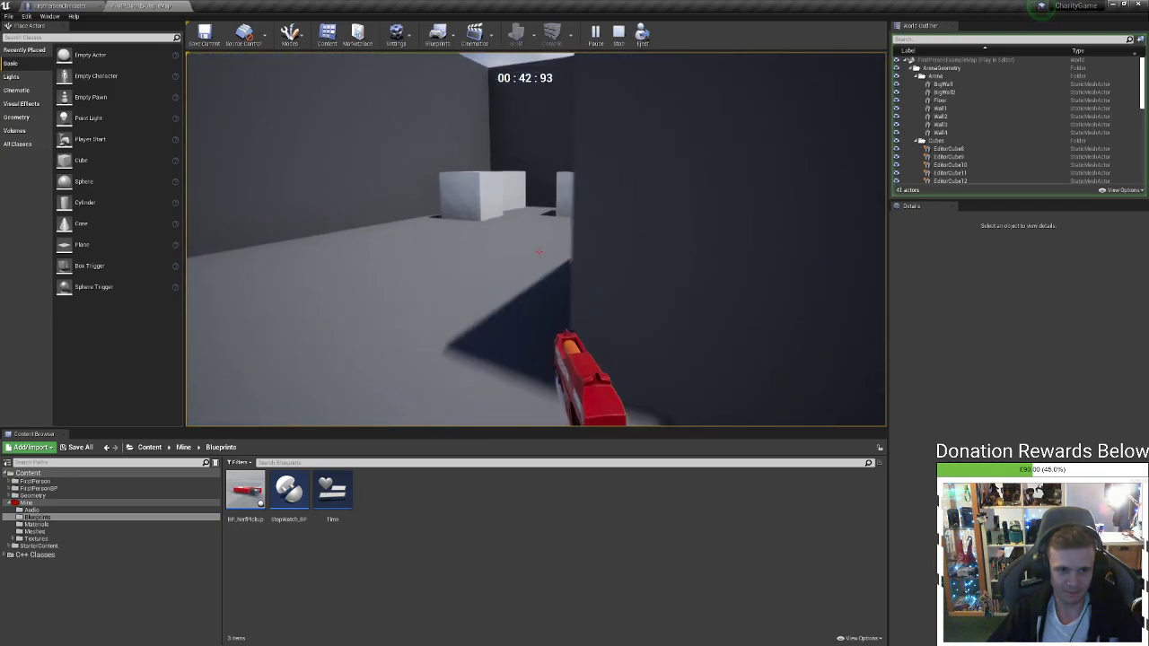
{"action": "key", "text": "w"}
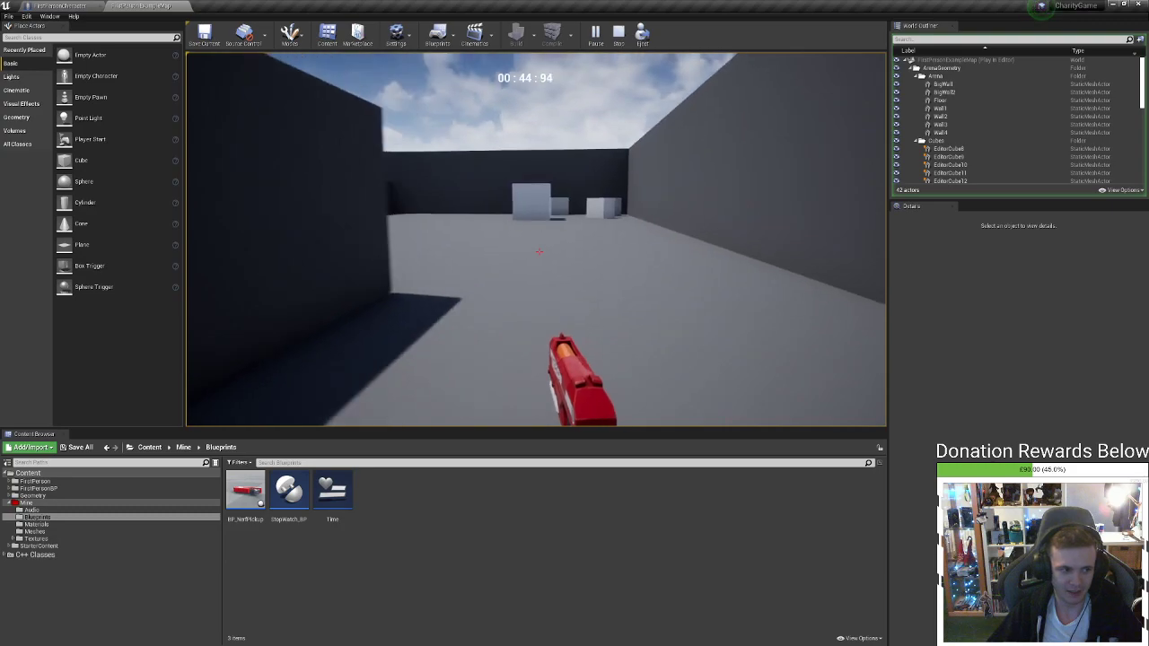
{"action": "key", "text": "w"}
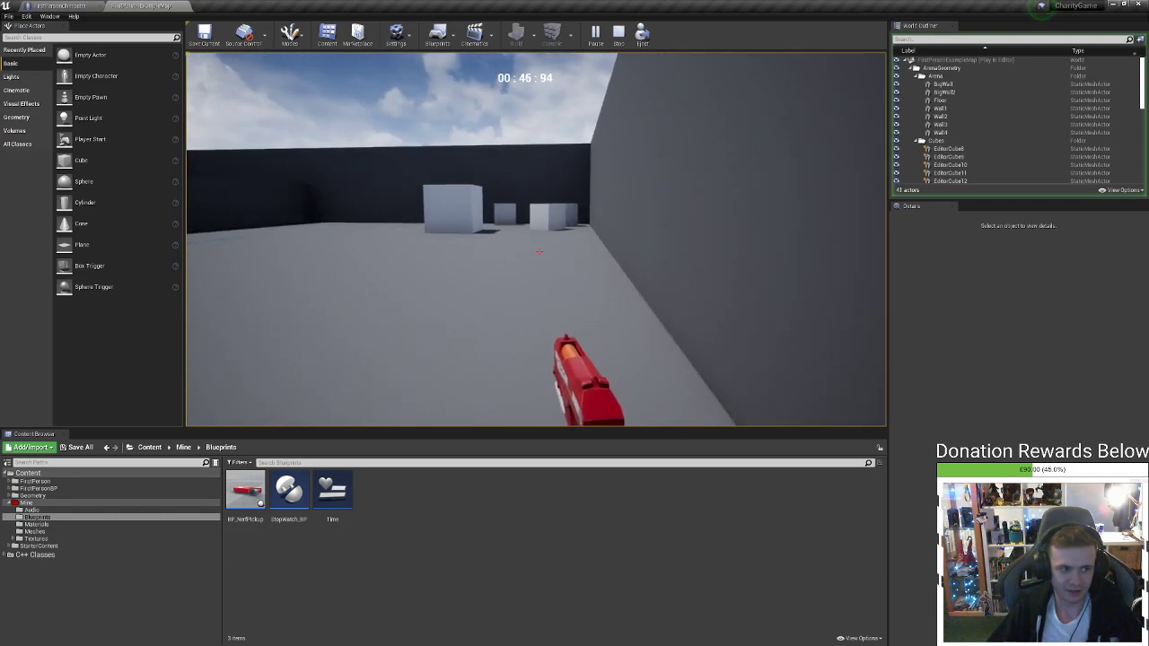
{"action": "left_click", "coordinate": [539, 251]}
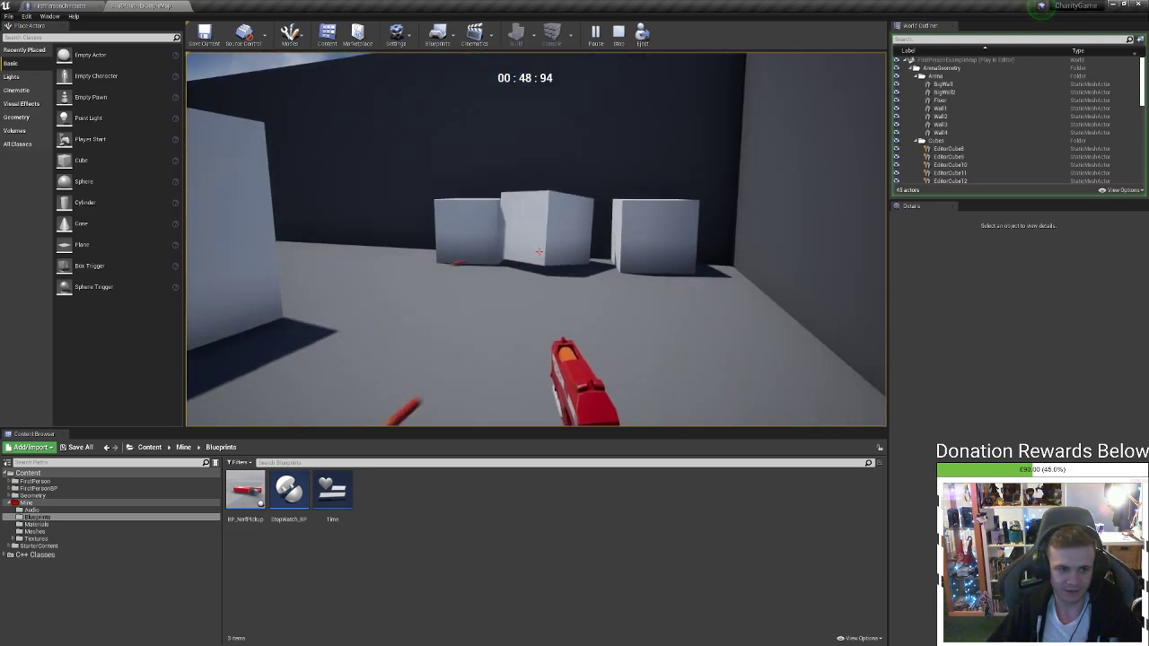
{"action": "key", "text": "Escape"}
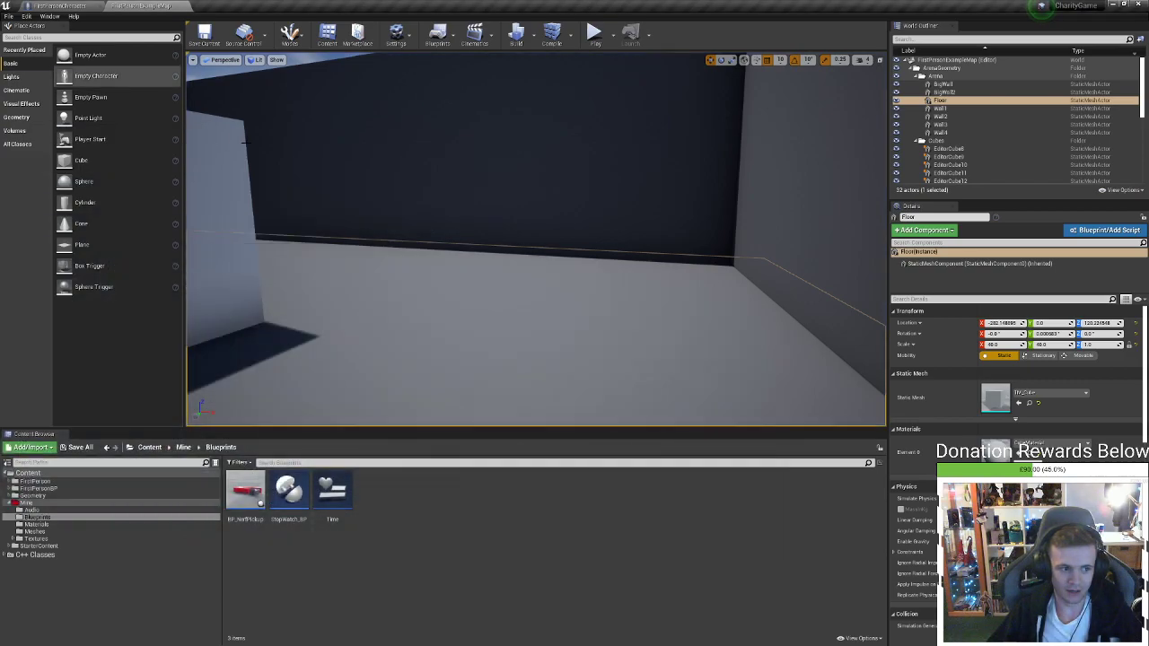
{"action": "right_click", "coordinate": [341, 132]}
{"action": "right_click_drag", "start_coordinate": [547, 152], "coordinate": [314, 152]}
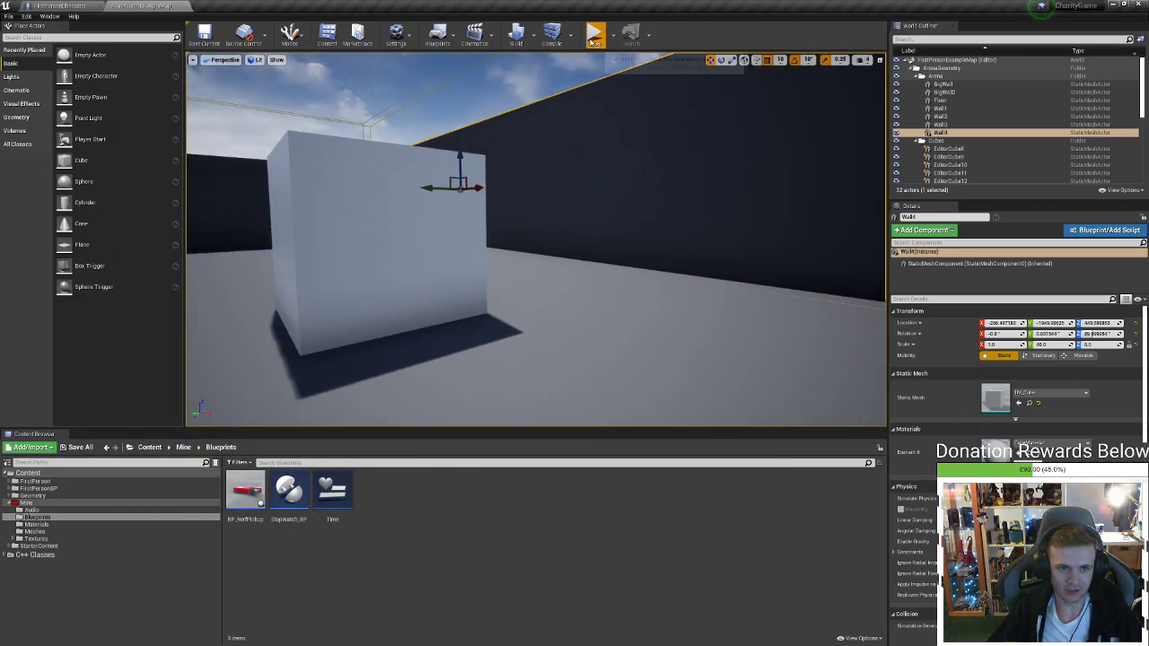
Play the level again and walk over the red Nerf gun to pick it up
{"action": "left_click", "coordinate": [594, 36]}
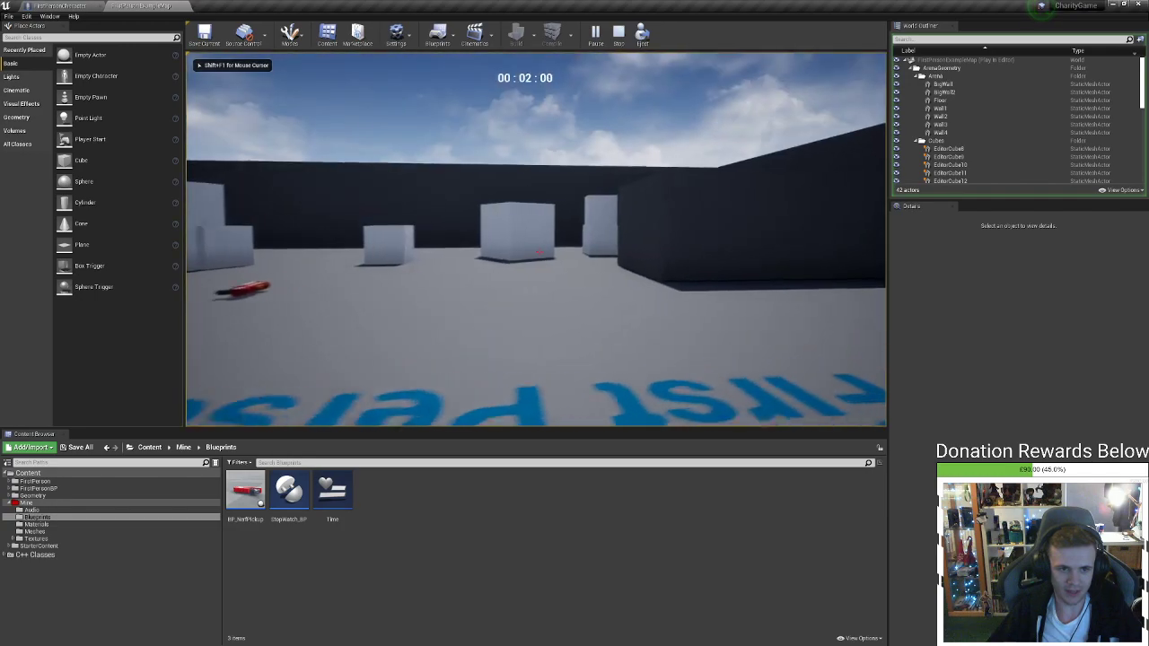
{"action": "key", "text": "w"}
{"action": "key", "text": "w"}
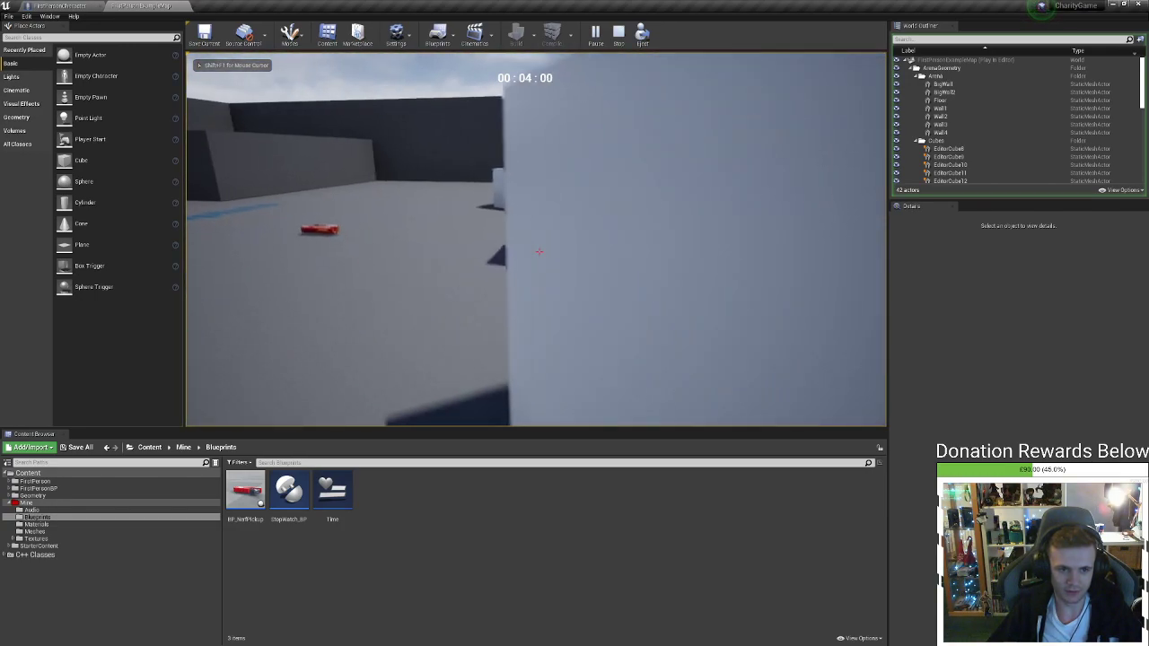
{"action": "key", "text": "w"}
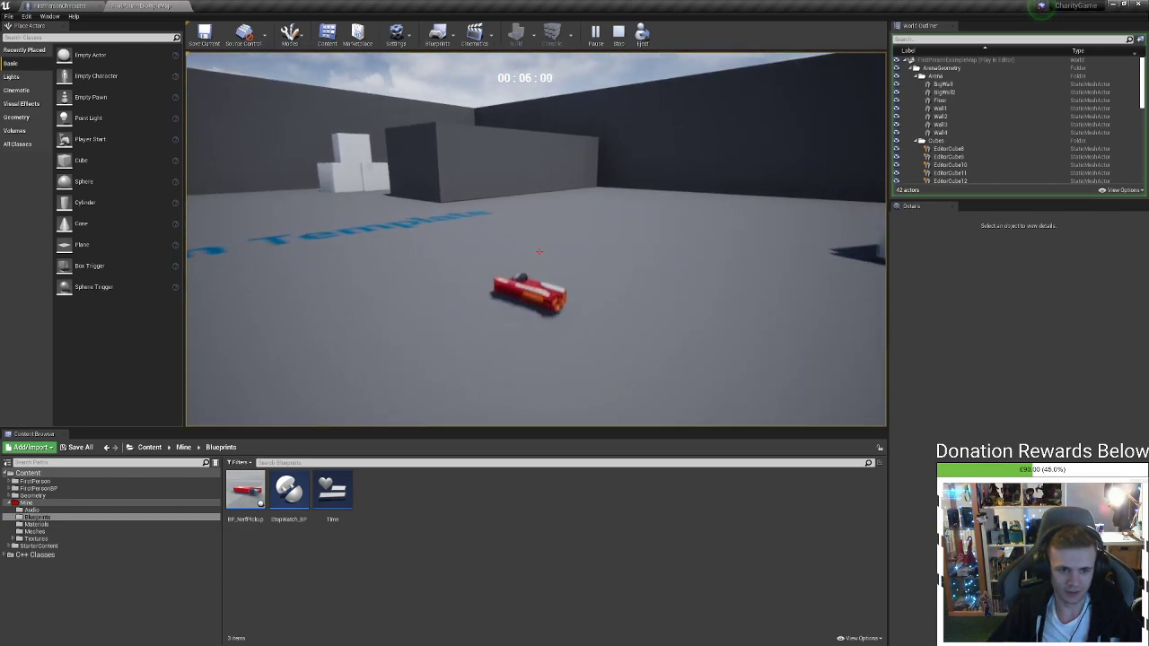
{"action": "left_click", "coordinate": [538, 251]}
{"action": "left_click", "coordinate": [539, 252]}
{"action": "left_click", "coordinate": [538, 252]}
{"action": "key", "text": "w"}
Test the Nerf gun by shooting darts at the single cubes and the three-cube stack while moving through the arena
{"action": "left_click", "coordinate": [539, 251]}
{"action": "left_click", "coordinate": [539, 251]}
{"action": "left_click", "coordinate": [539, 251]}
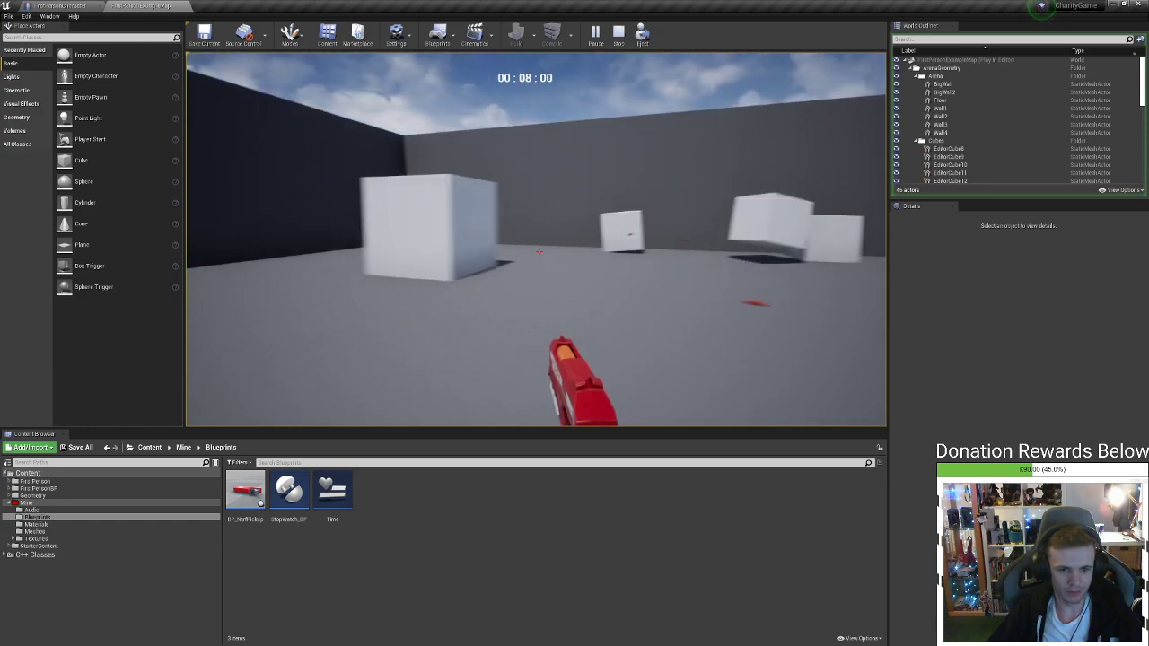
{"action": "left_click", "coordinate": [539, 251]}
{"action": "left_click", "coordinate": [538, 251]}
{"action": "left_click", "coordinate": [538, 252]}
{"action": "key", "text": "w"}
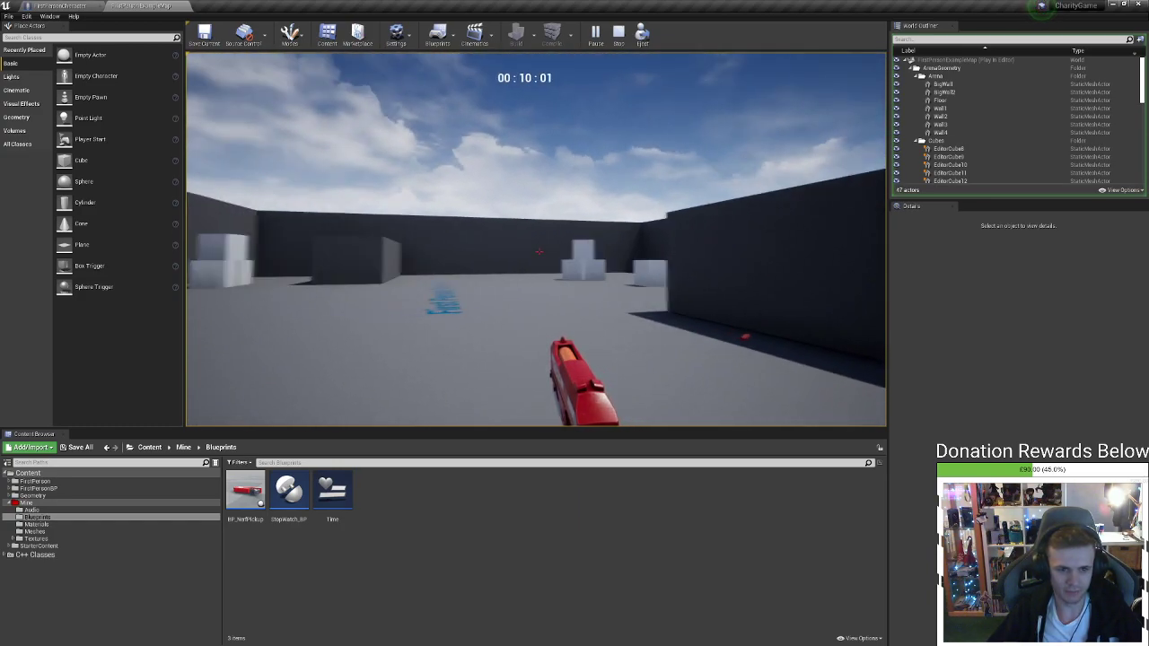
{"action": "left_click", "coordinate": [539, 252]}
{"action": "left_click", "coordinate": [538, 252]}
{"action": "key", "text": "w"}
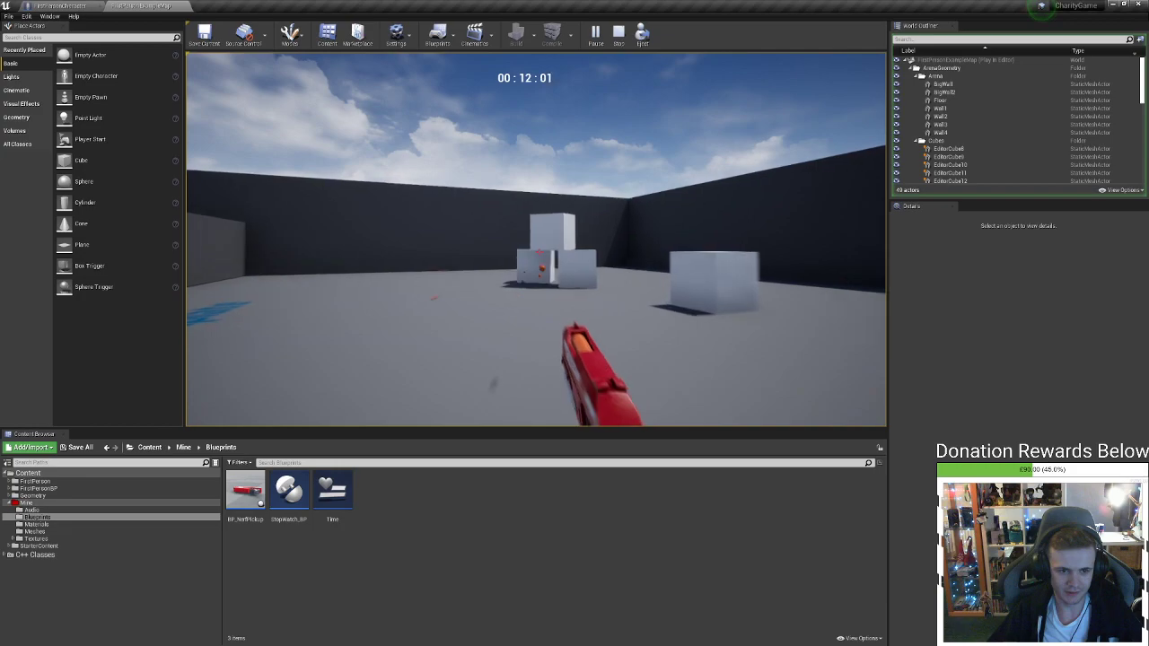
{"action": "left_click", "coordinate": [538, 251]}
Walk around the arena past the cubes and floor text to look over the level layout
{"action": "key", "text": "w"}
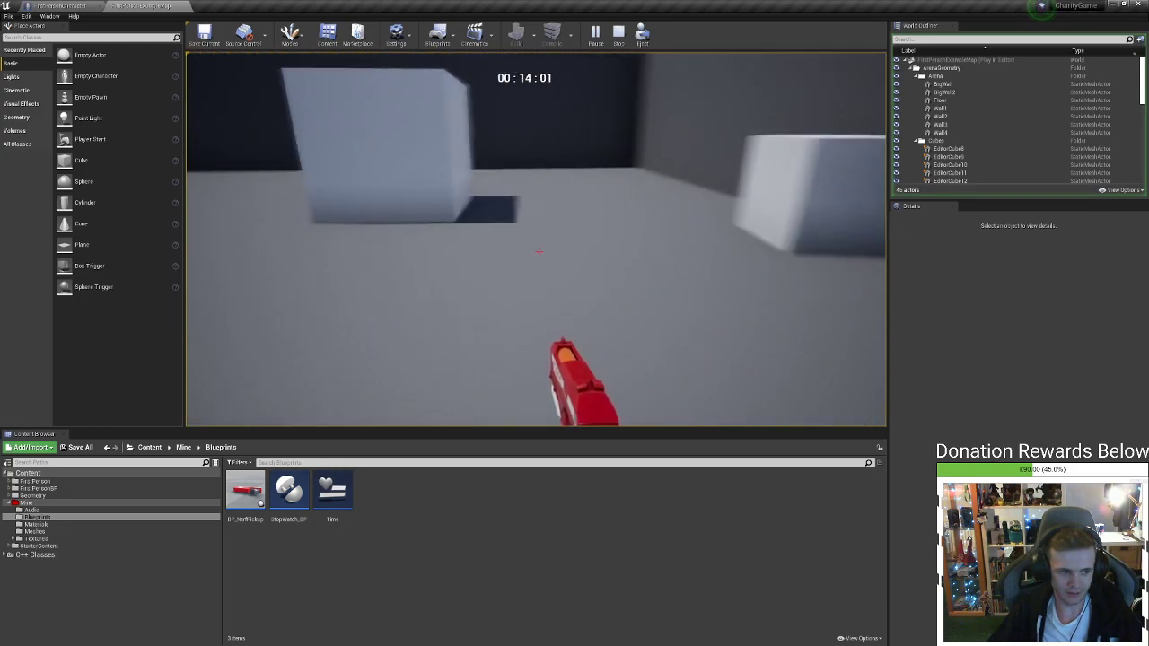
{"action": "key", "text": "w"}
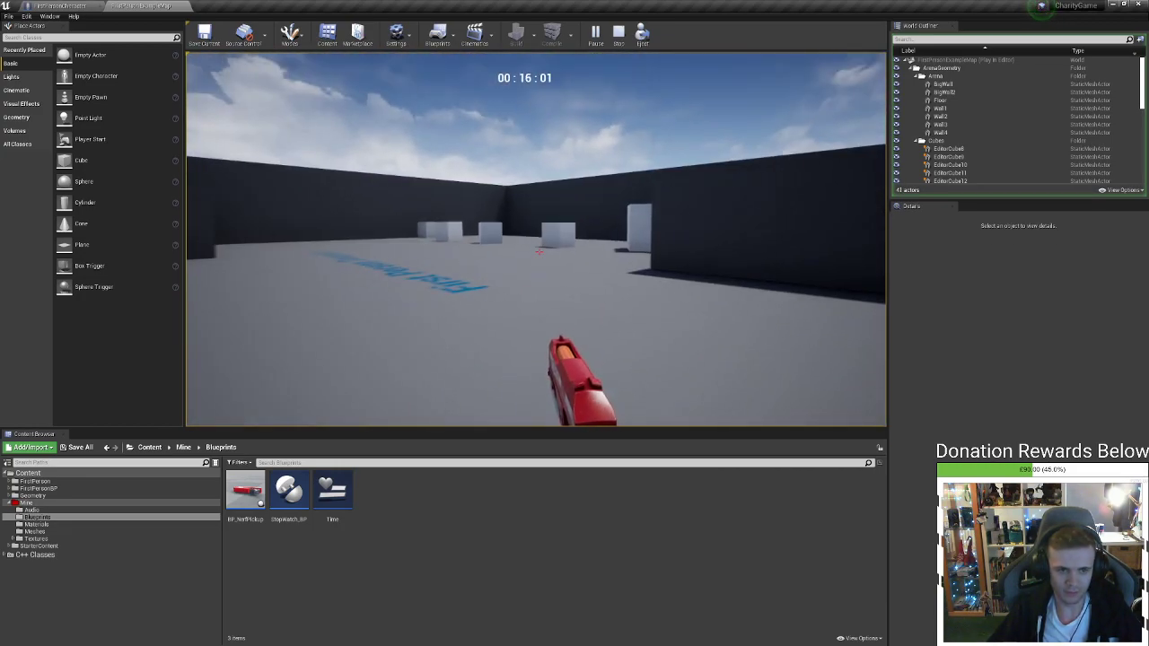
{"action": "key", "text": "w"}
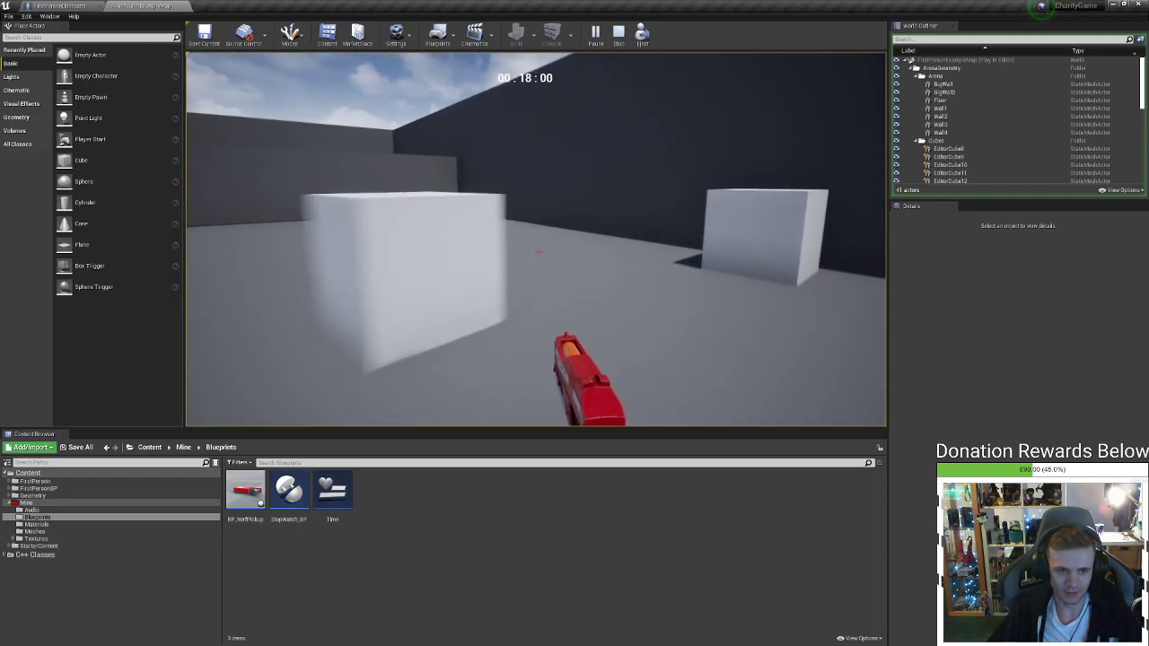
{"action": "key", "text": "w"}
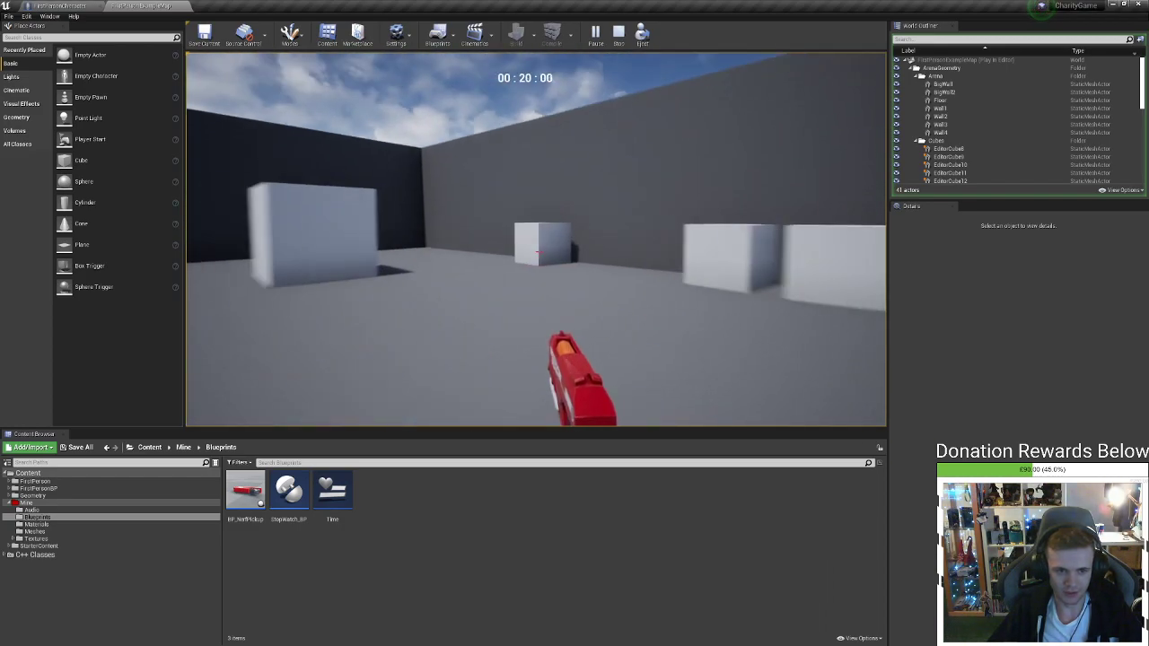
{"action": "key", "text": "w"}
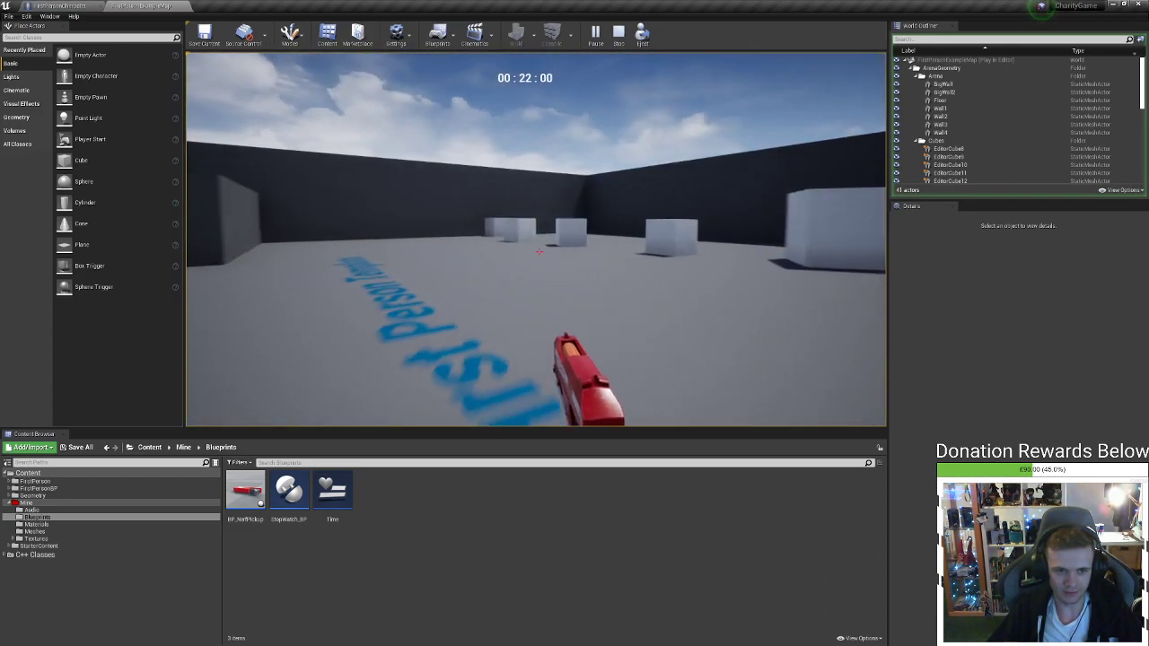
{"action": "key", "text": "w"}
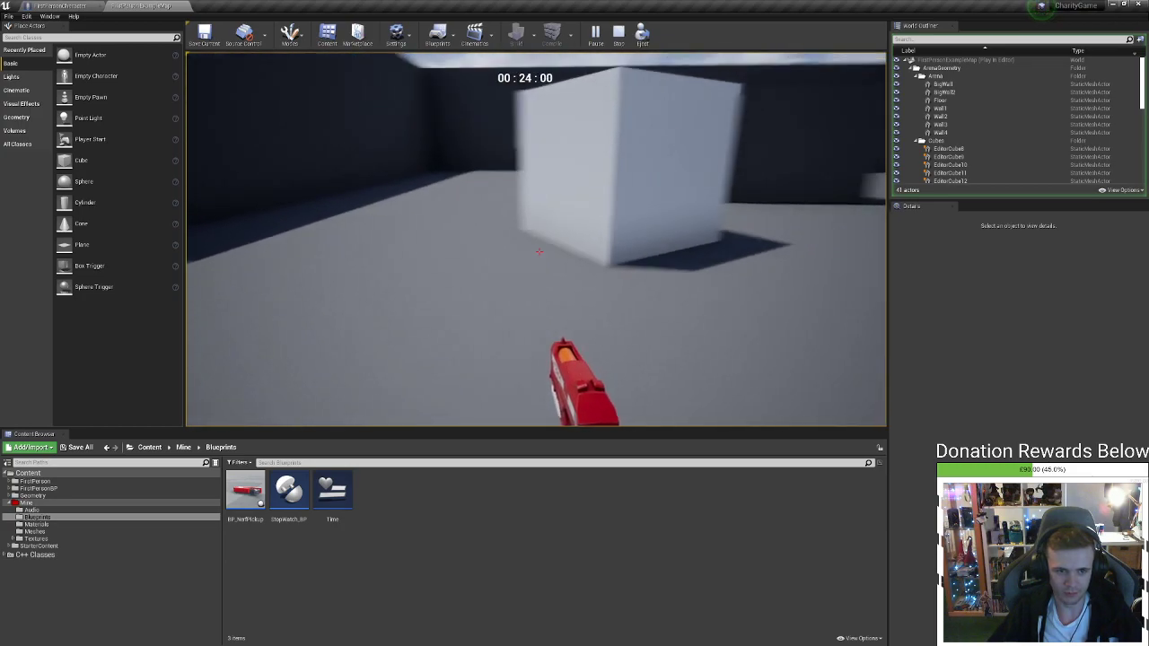
{"action": "key", "text": "w"}
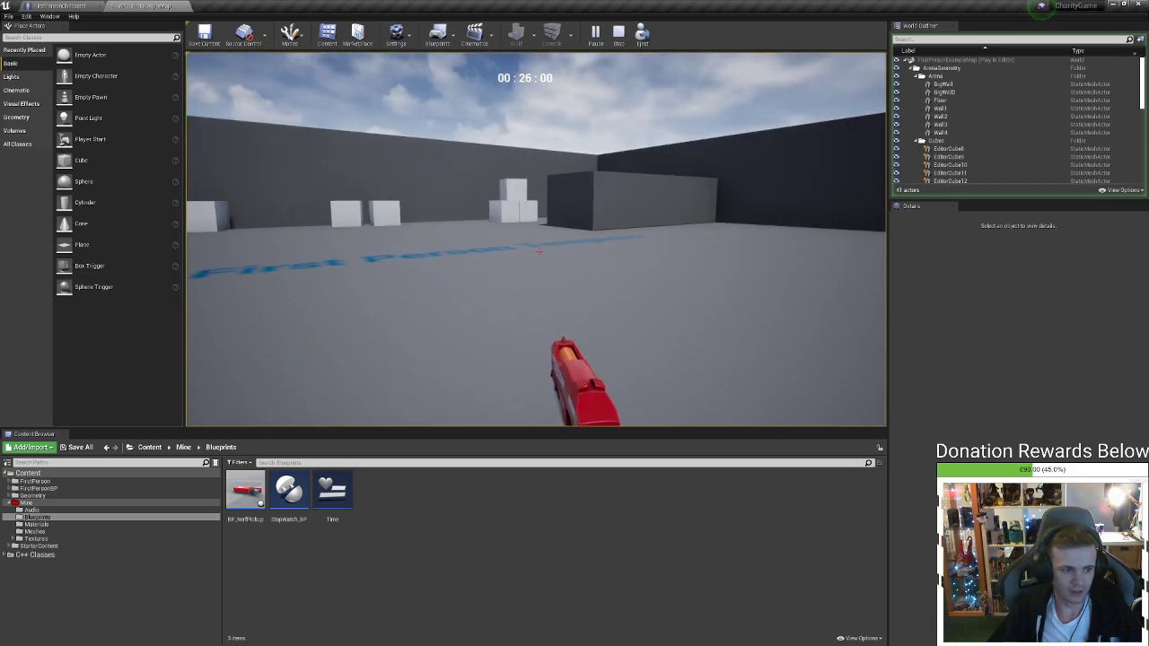
Fire more darts across the floor text toward the far cubes and end the play session
{"action": "key", "text": "w"}
{"action": "left_click", "coordinate": [539, 252]}
{"action": "left_click", "coordinate": [538, 251]}
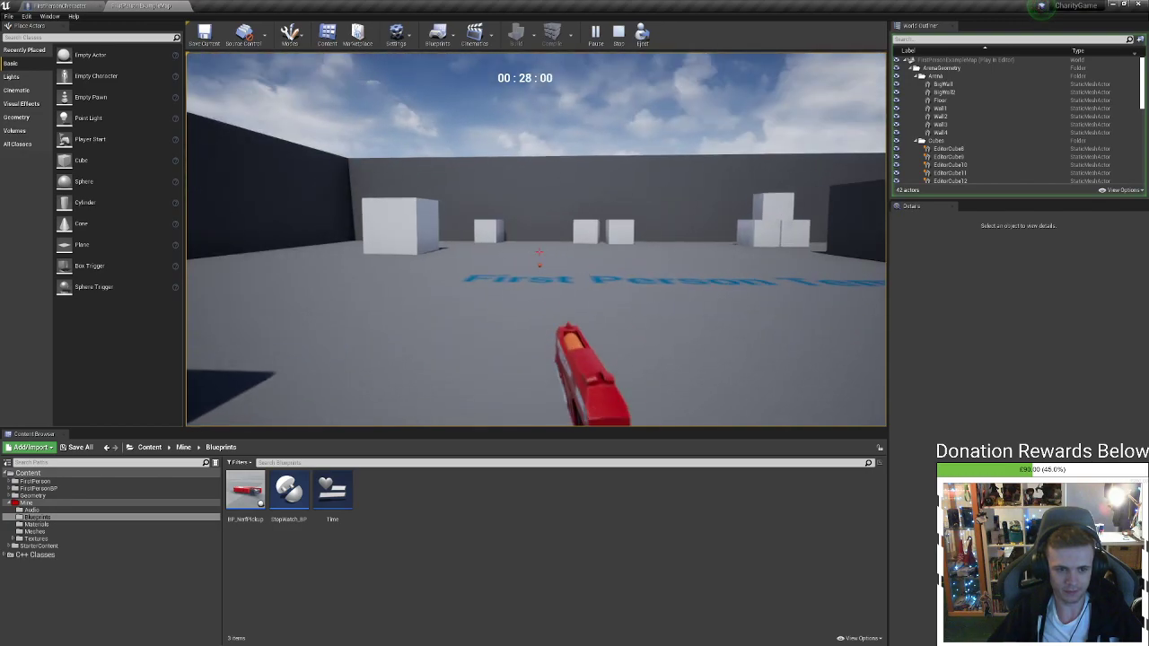
{"action": "left_click", "coordinate": [538, 251]}
{"action": "left_click", "coordinate": [538, 252]}
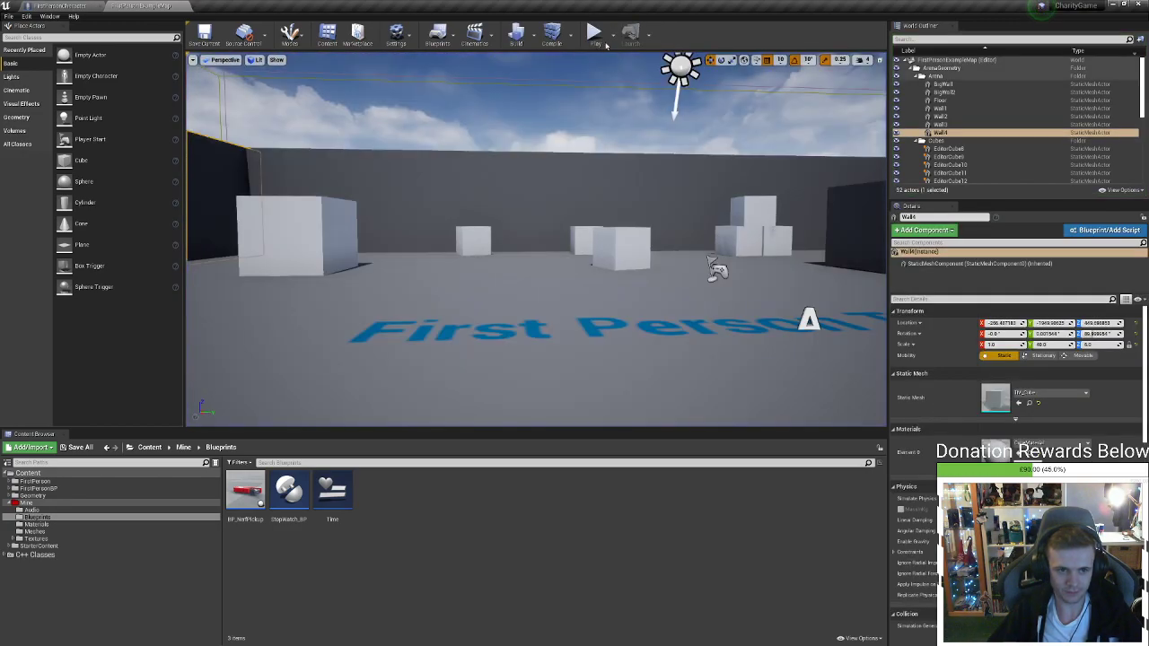
Briefly play the level to check the starting viewpoint and stop the session
{"action": "left_click", "coordinate": [593, 34]}
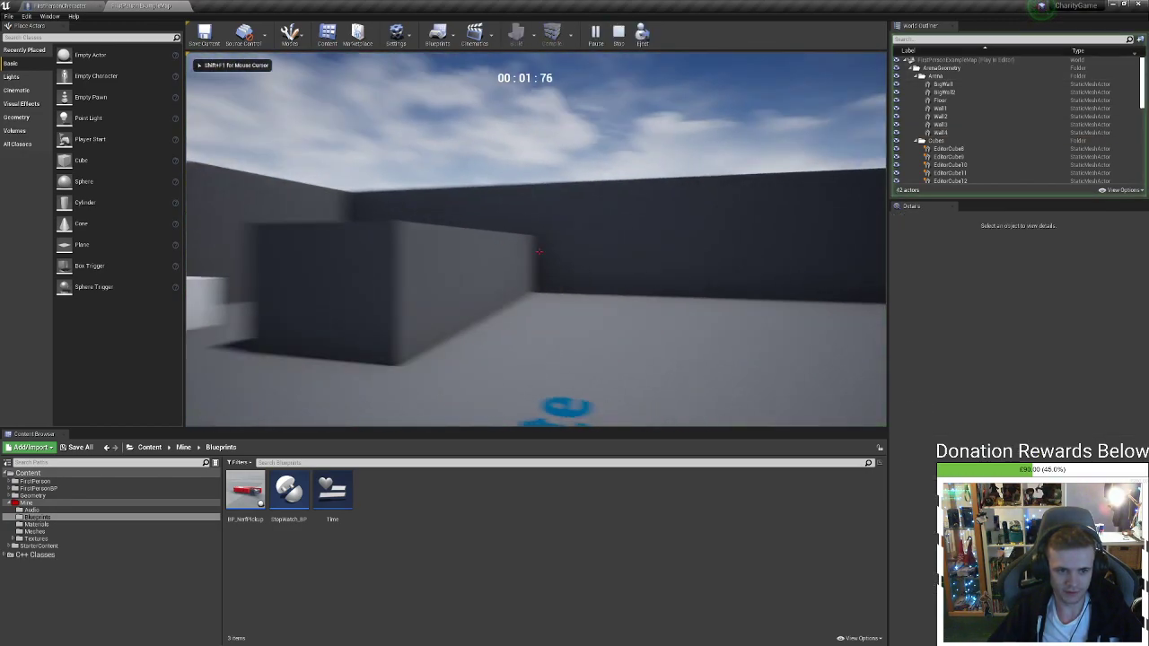
{"action": "key", "text": "Escape"}
{"action": "mouse_move", "coordinate": [721, 286]}
{"action": "right_mouse_down"}
{"action": "mouse_move", "coordinate": [721, 377]}
{"action": "mouse_move", "coordinate": [628, 332]}
{"action": "mouse_move", "coordinate": [718, 305]}
{"action": "mouse_move", "coordinate": [721, 286]}
{"action": "right_mouse_up"}
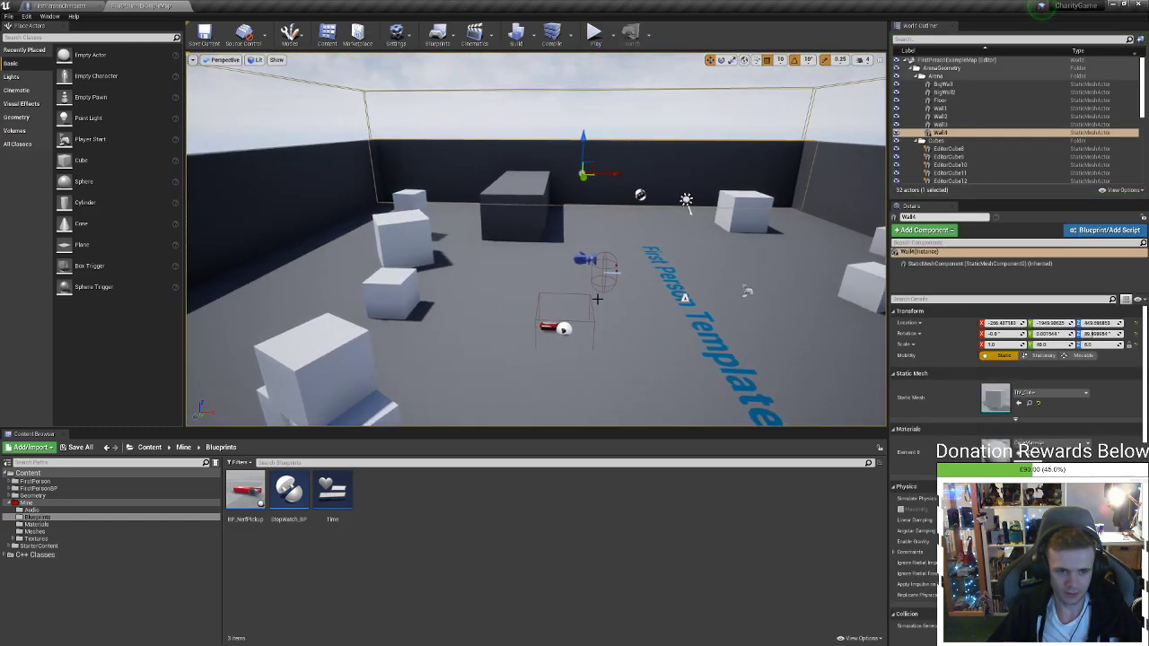
Select the FirstPersonCharacter and raise it high above the floor while moving it back along the X axis
{"action": "left_click", "coordinate": [600, 287]}
{"action": "mouse_move", "coordinate": [687, 218]}
{"action": "right_mouse_down"}
{"action": "mouse_move", "coordinate": [789, 224]}
{"action": "mouse_move", "coordinate": [687, 218]}
{"action": "right_mouse_up"}
{"action": "key", "text": "w"}
{"action": "right_click_drag", "start_coordinate": [641, 297], "coordinate": [709, 332]}
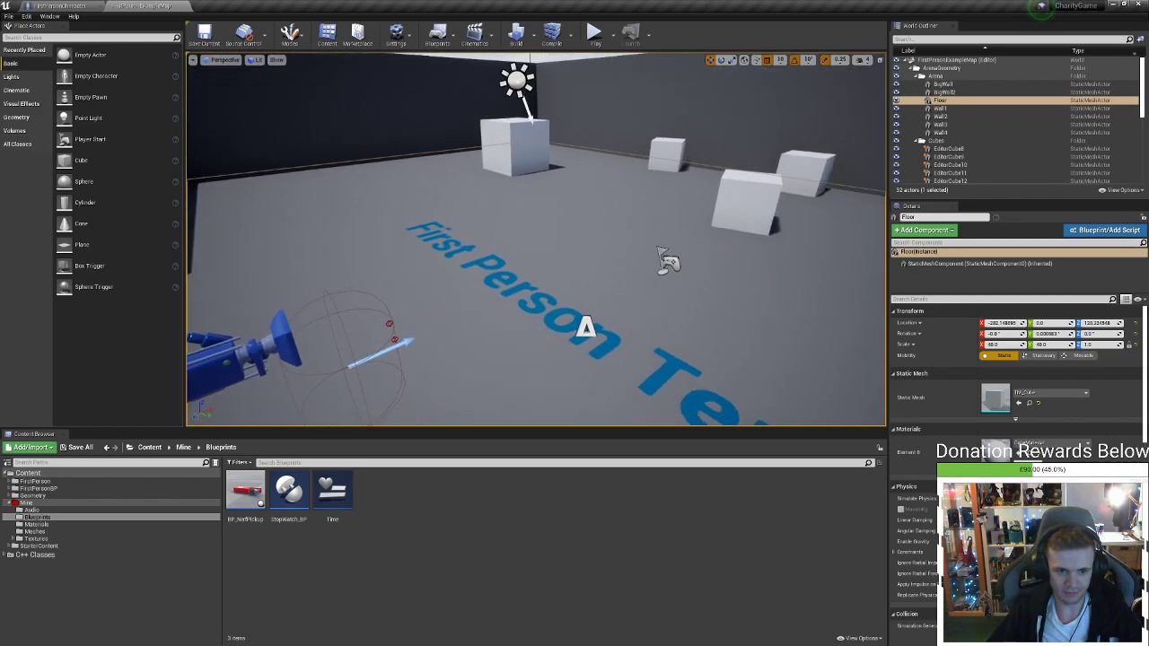
{"action": "right_click_drag", "start_coordinate": [655, 267], "coordinate": [659, 270]}
{"action": "left_click", "coordinate": [476, 293]}
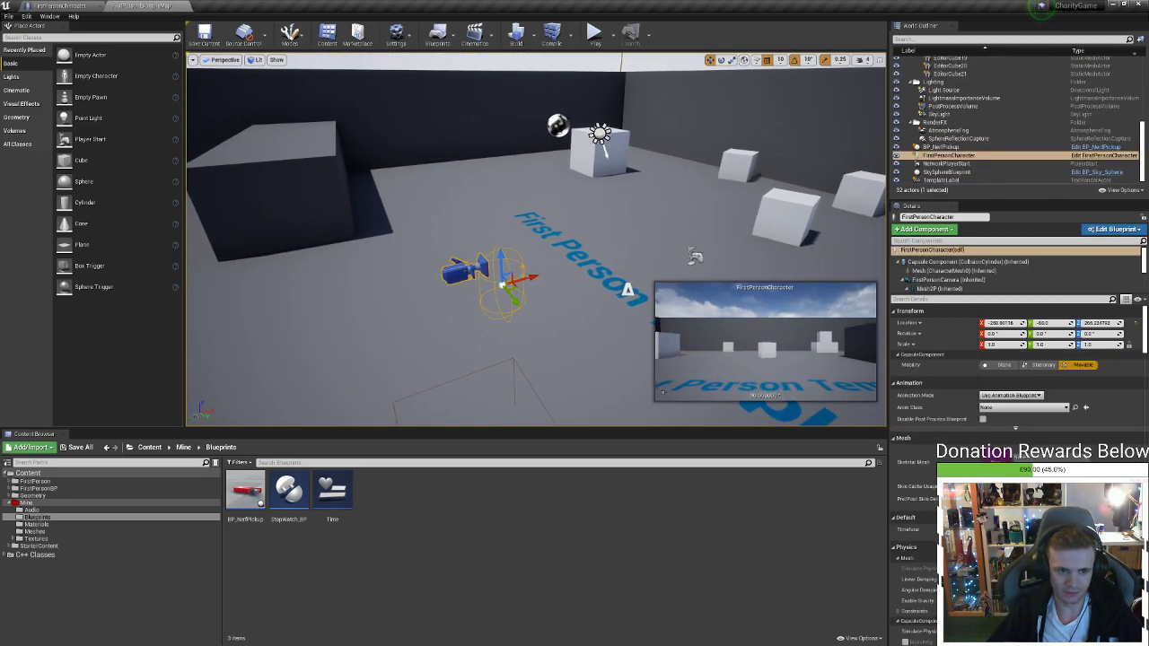
{"action": "right_click", "coordinate": [520, 273]}
{"action": "left_click", "coordinate": [523, 268]}
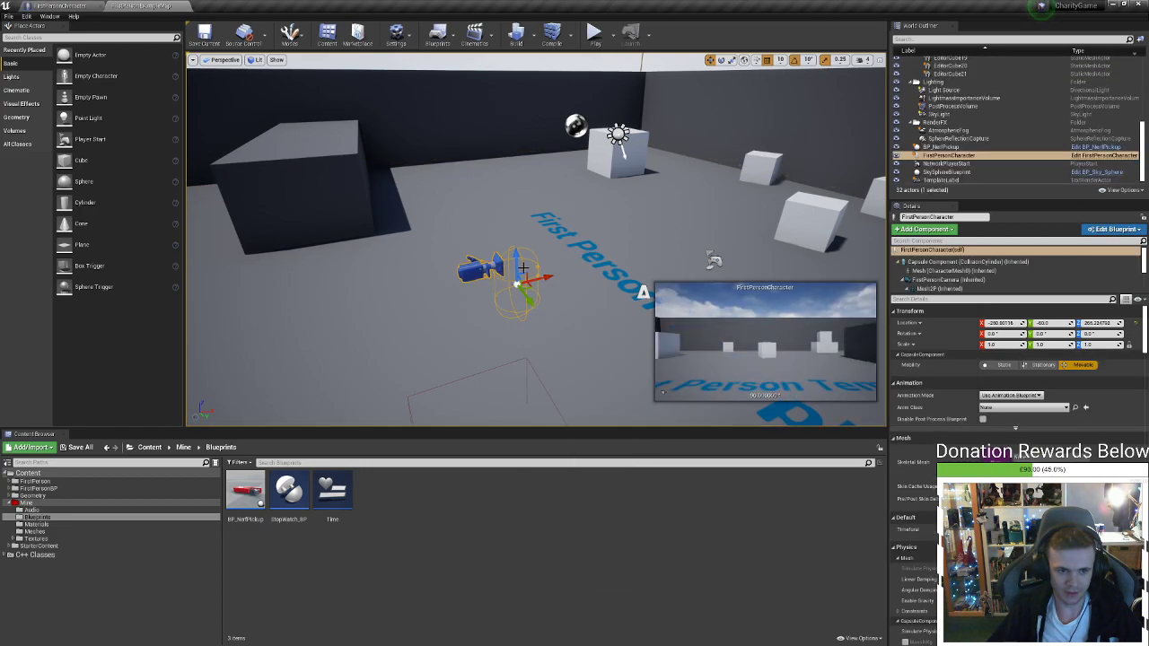
{"action": "left_click_drag", "start_coordinate": [525, 277], "coordinate": [341, 113]}
{"action": "right_click_drag", "start_coordinate": [341, 113], "coordinate": [421, 152]}
{"action": "key", "text": "a"}
{"action": "right_click_drag", "start_coordinate": [498, 270], "coordinate": [498, 269]}
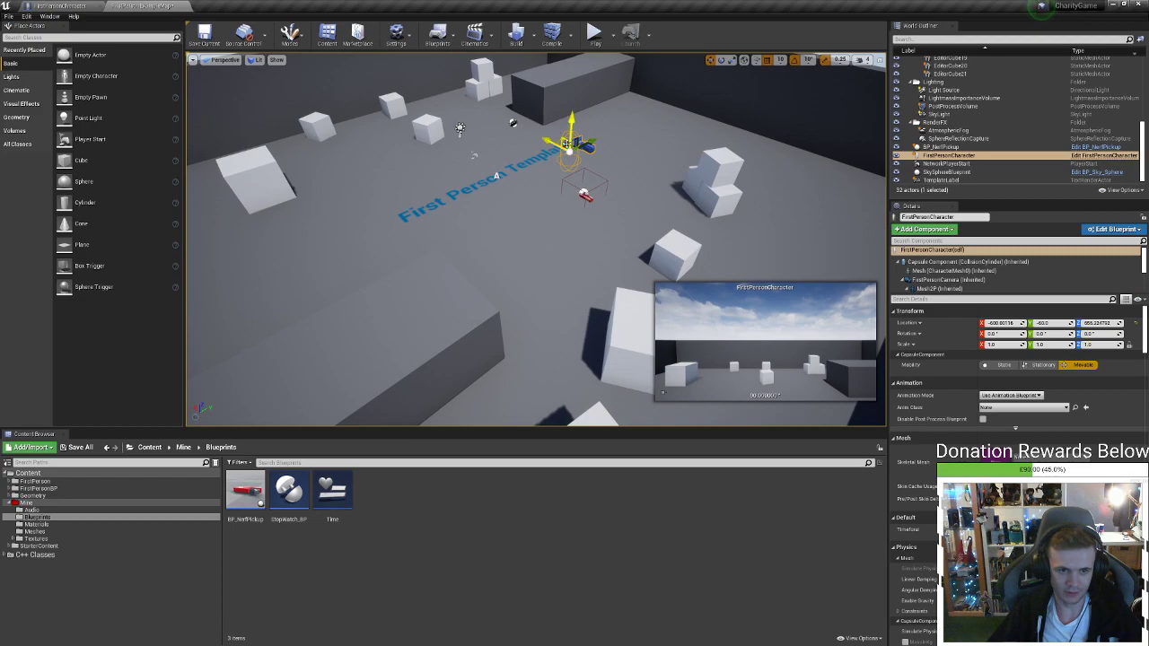
Move the FirstPersonCharacter along Y to about -1500 so it stands over the wall end of the long dark block
{"action": "left_click_drag", "start_coordinate": [566, 144], "coordinate": [321, 320]}
{"action": "key", "text": "f"}
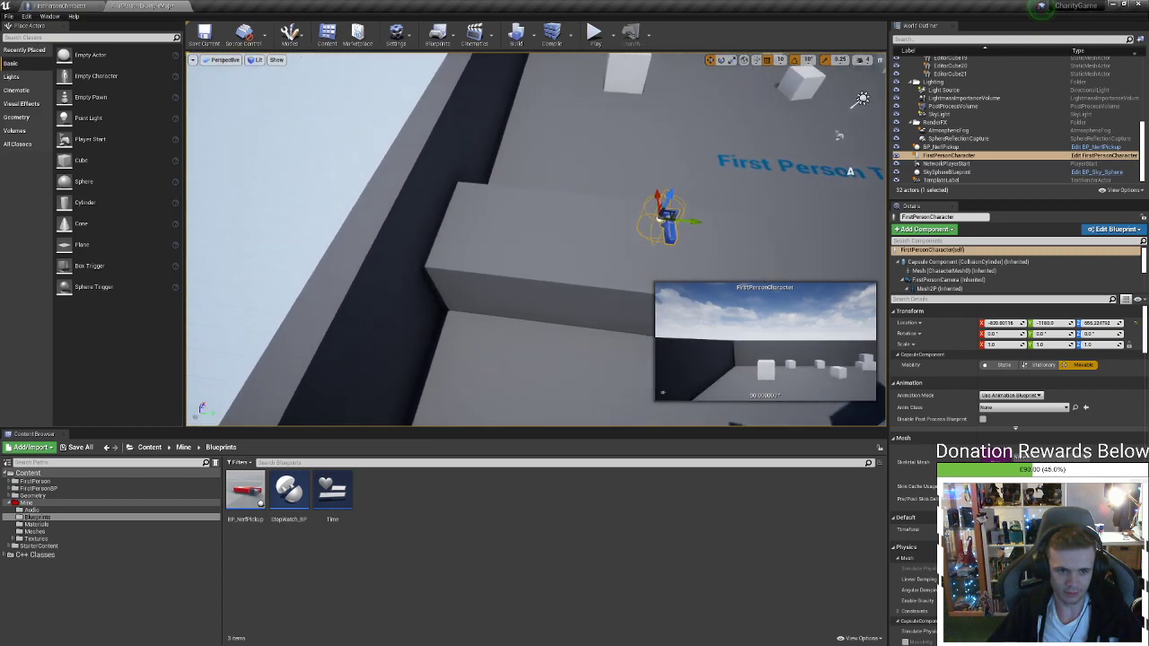
{"action": "right_click_drag", "start_coordinate": [536, 239], "coordinate": [696, 184]}
{"action": "left_click_drag", "start_coordinate": [535, 209], "coordinate": [499, 271]}
Rotate the FirstPersonCharacter to 90° about Z so it faces along the length of the dark block
{"action": "left_click", "coordinate": [721, 59]}
{"action": "right_click_drag", "start_coordinate": [499, 271], "coordinate": [772, 267]}
{"action": "key", "text": "w"}
{"action": "key", "text": "s"}
{"action": "key", "text": "w"}
{"action": "left_click_drag", "start_coordinate": [418, 275], "coordinate": [558, 283]}
Play the level from the character's raised start position and stop the session
{"action": "left_click", "coordinate": [593, 34]}
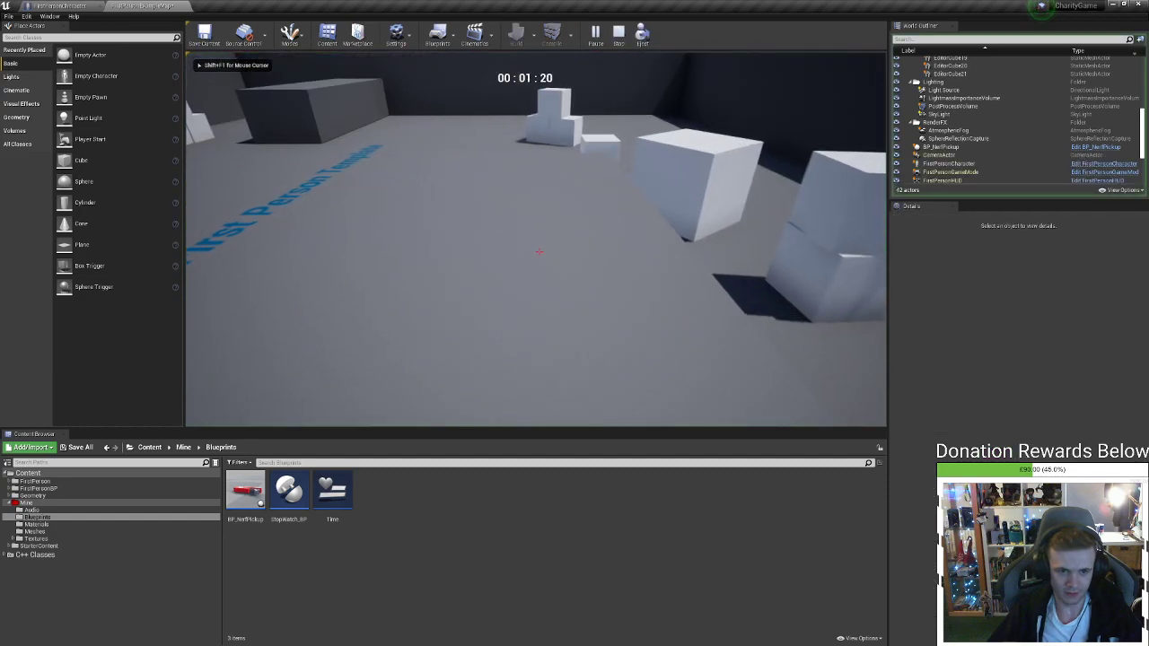
{"action": "key", "text": "w"}
{"action": "key", "text": "Escape"}
Add a Cube on the floor just beyond the long dark block and set its X and Y scale to 4
{"action": "right_click_drag", "start_coordinate": [561, 205], "coordinate": [482, 297]}
{"action": "key", "text": "w"}
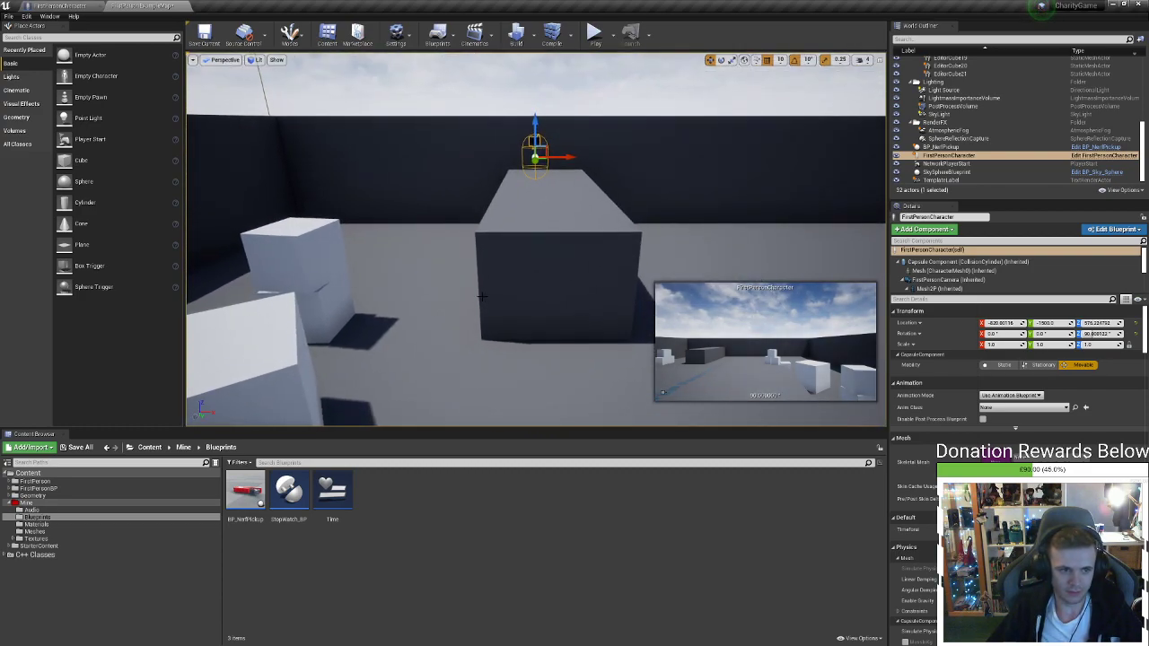
{"action": "left_click", "coordinate": [481, 297]}
{"action": "left_click_drag", "start_coordinate": [81, 160], "coordinate": [538, 377]}
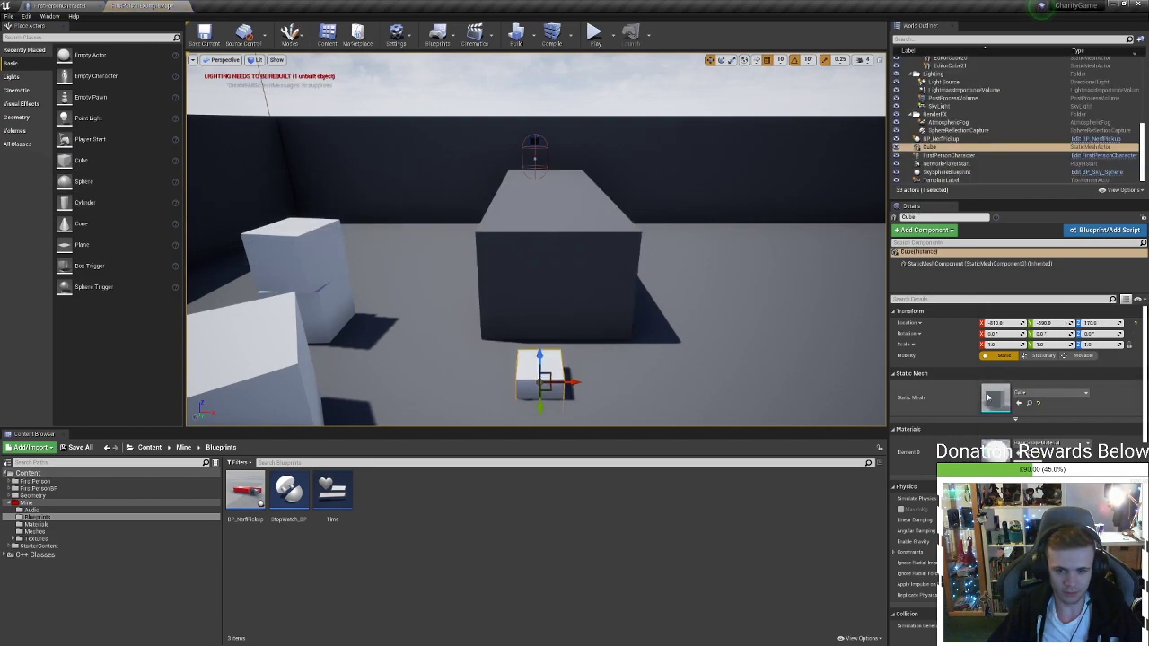
{"action": "left_click", "coordinate": [1007, 345]}
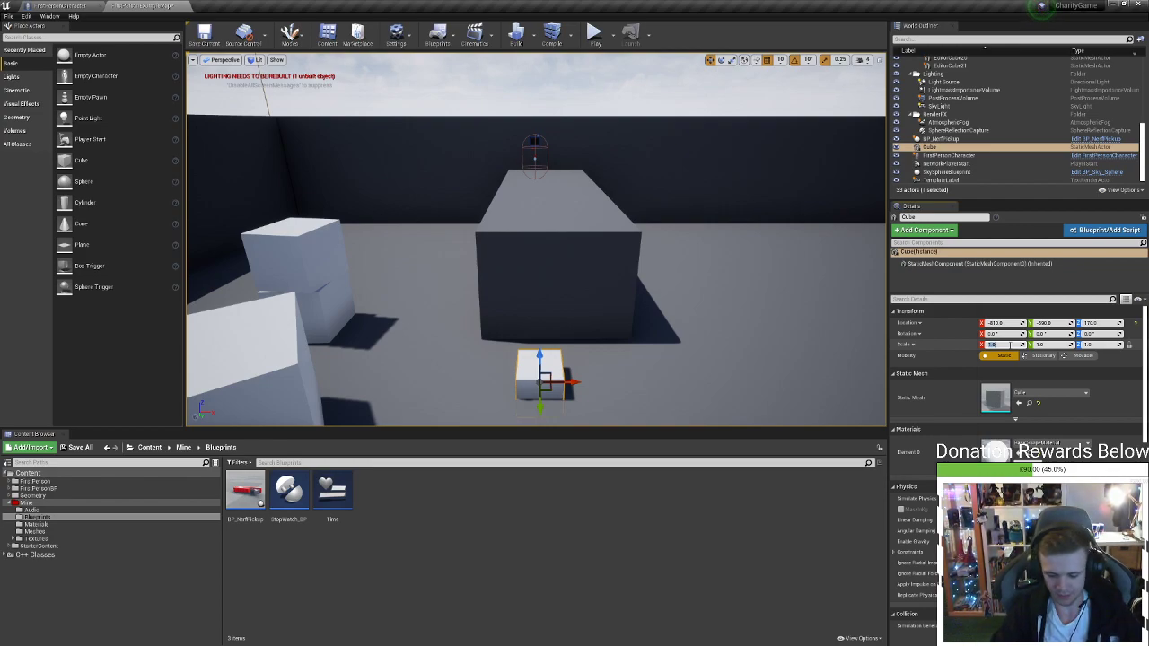
{"action": "type", "text": "4"}
{"action": "key", "text": "Tab"}
{"action": "type", "text": "4"}
{"action": "key", "text": "Tab"}
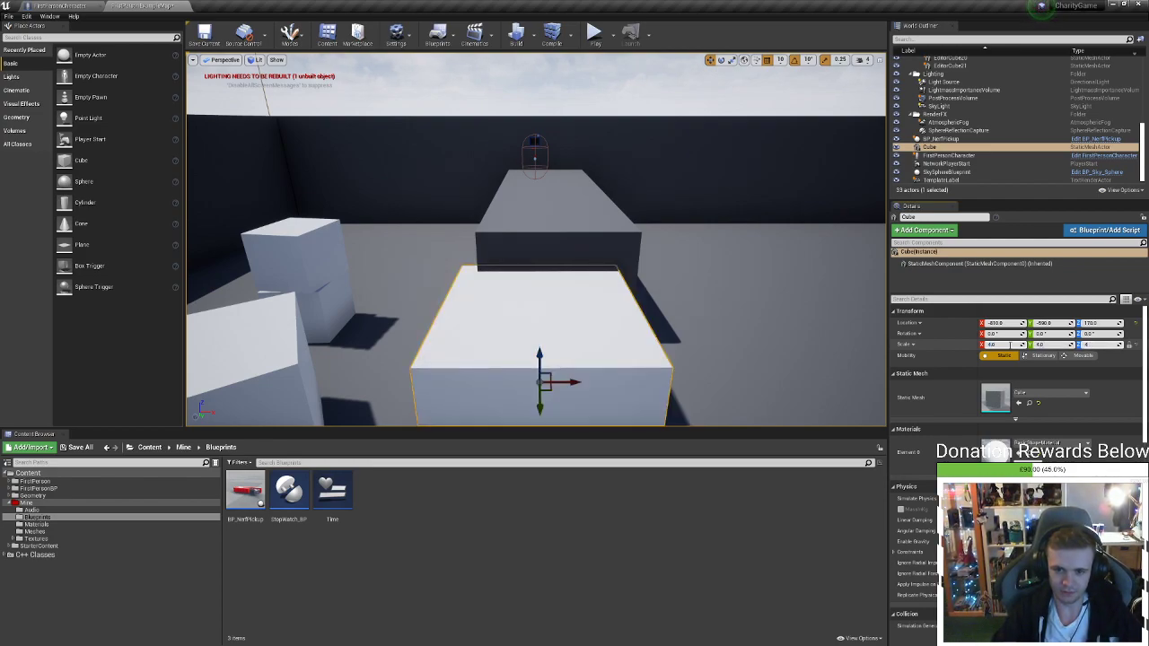
Shift the new cube against the end of the dark block and set its X and Y scale to 5
{"action": "right_click_drag", "start_coordinate": [524, 277], "coordinate": [526, 246]}
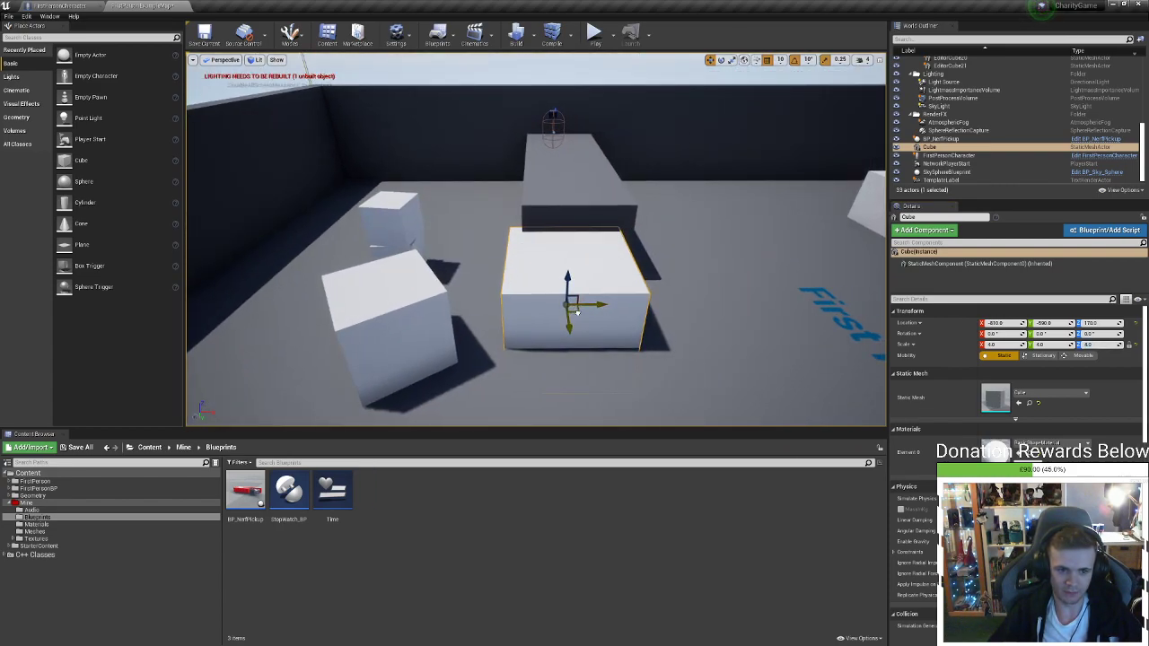
{"action": "left_click_drag", "start_coordinate": [575, 311], "coordinate": [591, 319]}
{"action": "left_click", "coordinate": [999, 343]}
{"action": "type", "text": "5"}
{"action": "key", "text": "Tab"}
{"action": "type", "text": "55"}
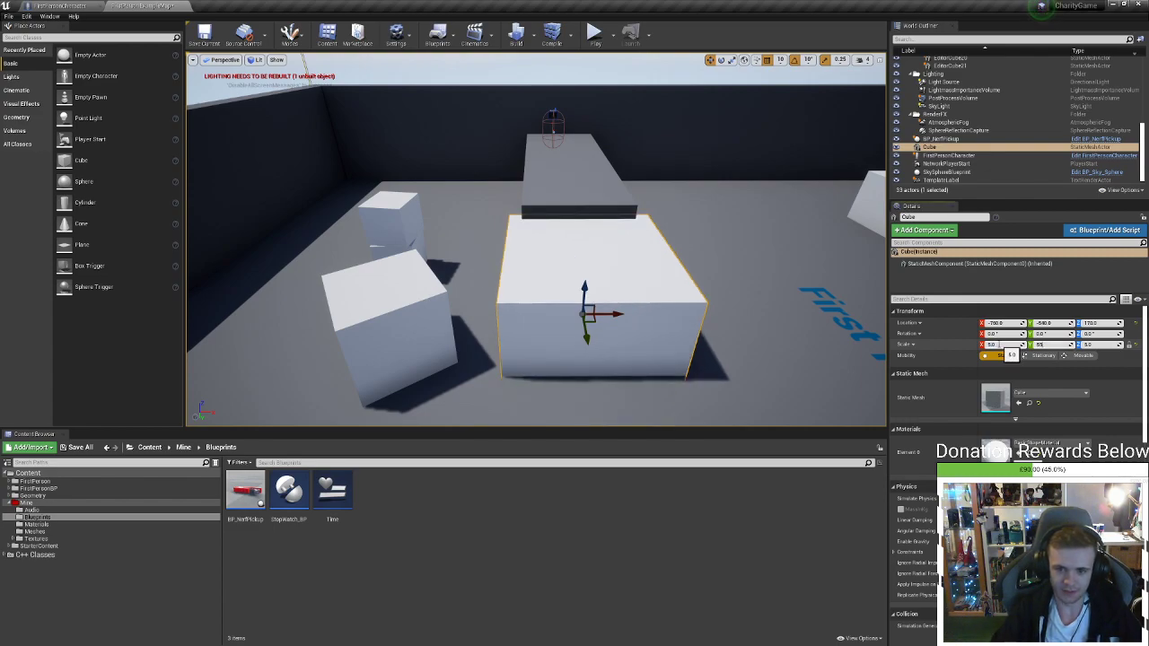
{"action": "key", "text": "Return"}
{"action": "type", "text": "5"}
{"action": "key", "text": "Return"}
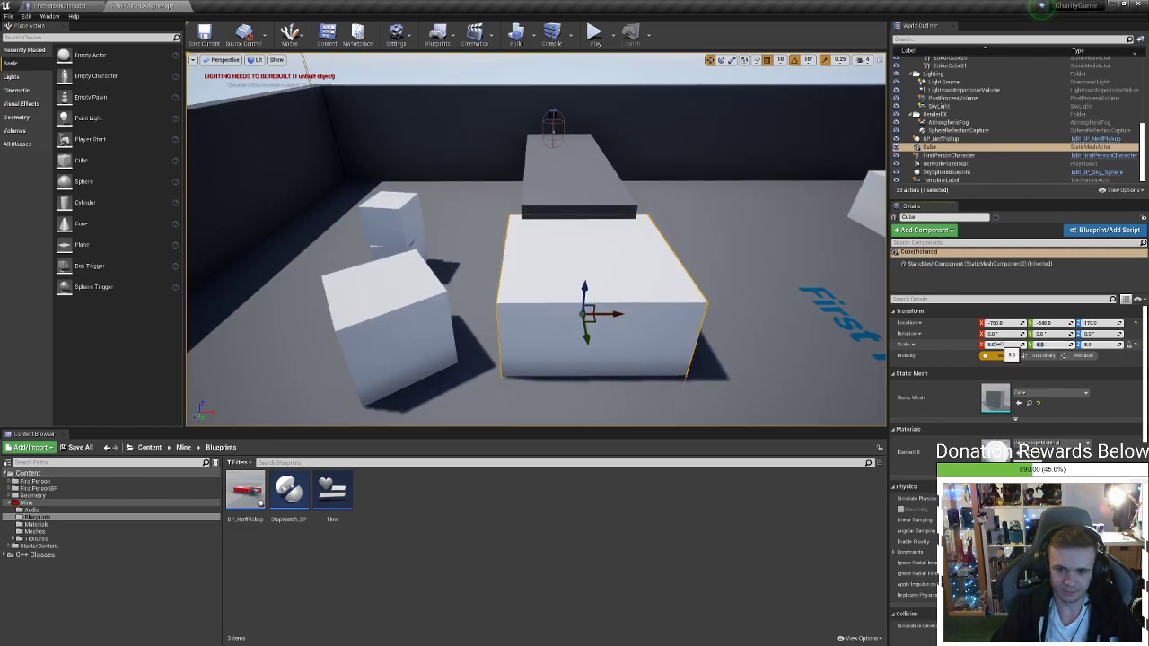
Move the cube away from the dark block, raise it to Z 220 and stretch its Y scale to about 23
{"action": "mouse_move", "coordinate": [542, 291]}
{"action": "right_mouse_down"}
{"action": "mouse_move", "coordinate": [600, 287]}
{"action": "mouse_move", "coordinate": [542, 291]}
{"action": "right_mouse_up"}
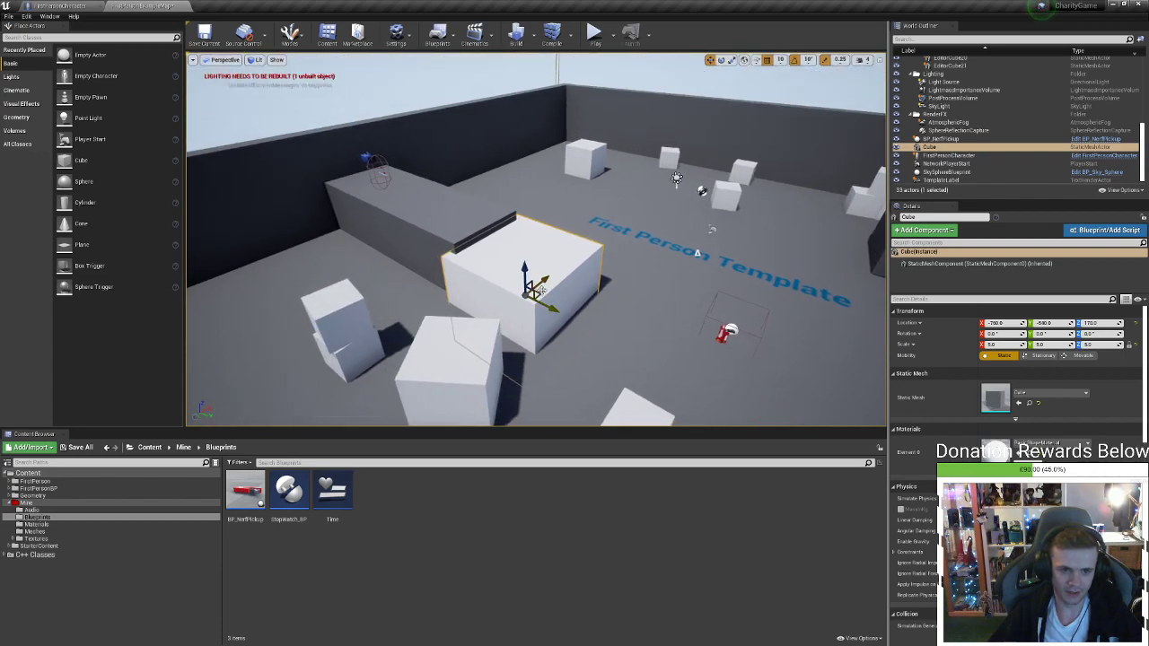
{"action": "left_click_drag", "start_coordinate": [536, 289], "coordinate": [620, 302]}
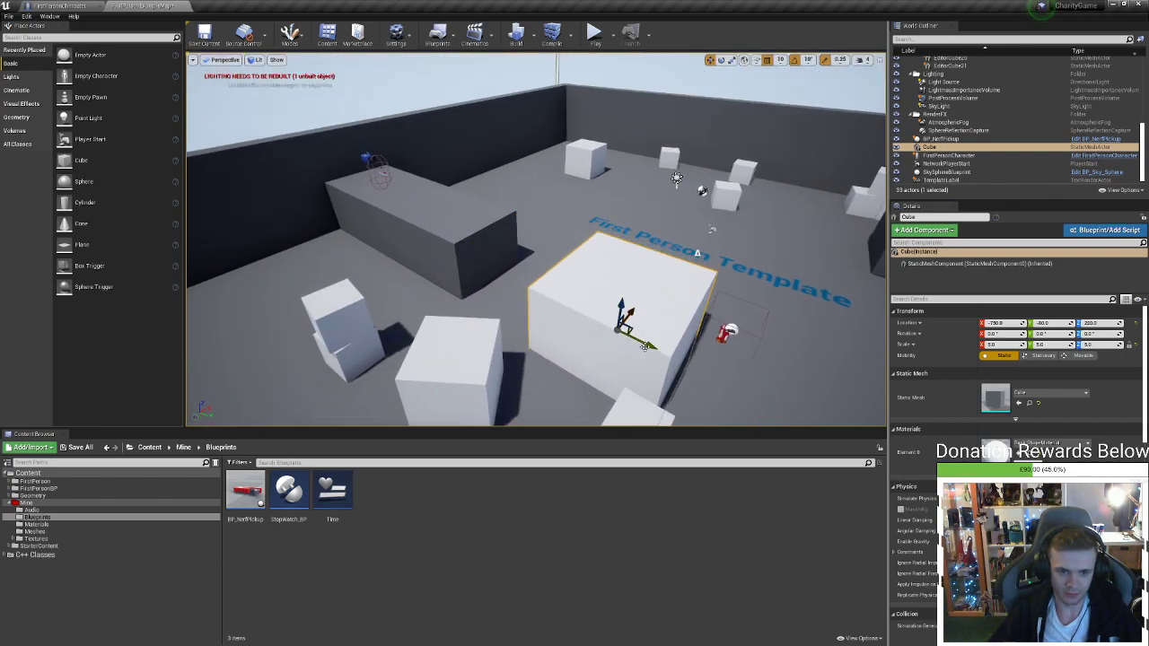
{"action": "key", "text": "r"}
{"action": "left_click_drag", "start_coordinate": [643, 345], "coordinate": [705, 366]}
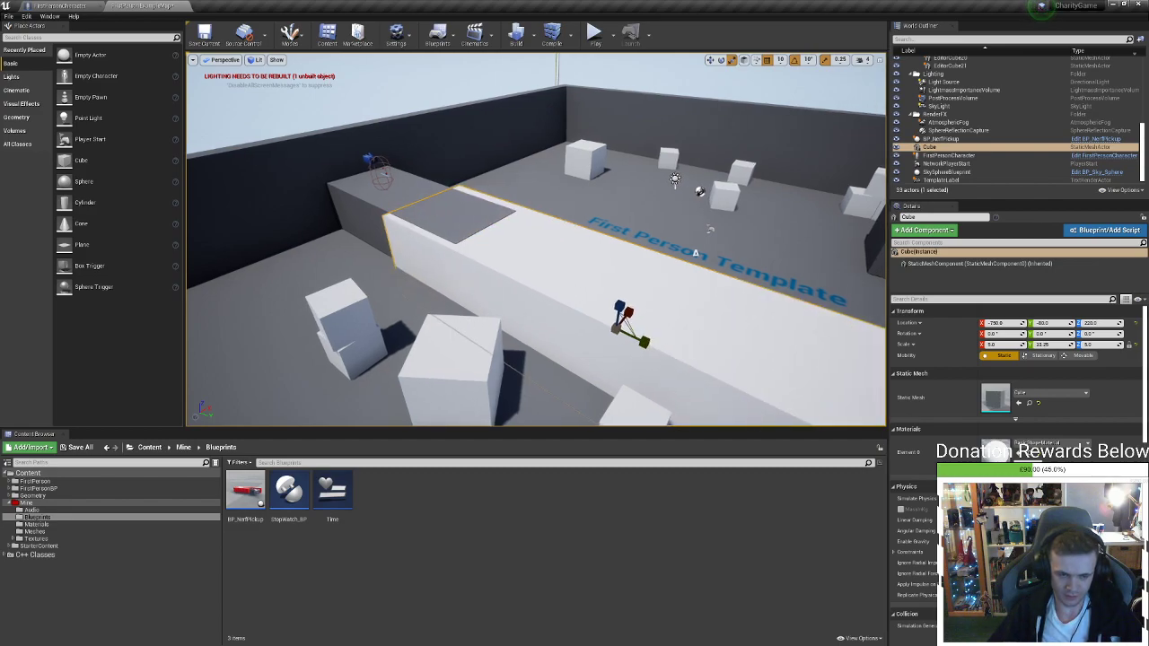
Slide the stretched cube along Y to 570, leaving a gap after the dark block, and play the level
{"action": "right_click_drag", "start_coordinate": [526, 236], "coordinate": [617, 331]}
{"action": "key", "text": "w"}
{"action": "left_click_drag", "start_coordinate": [523, 224], "coordinate": [631, 241]}
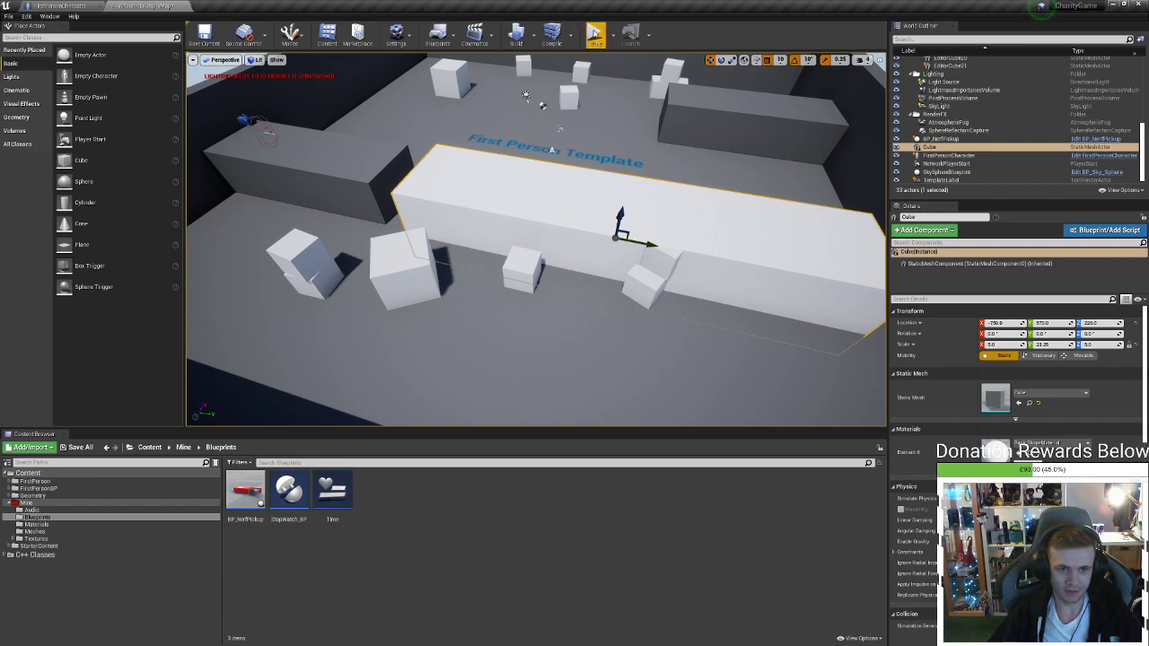
{"action": "left_click", "coordinate": [594, 35]}
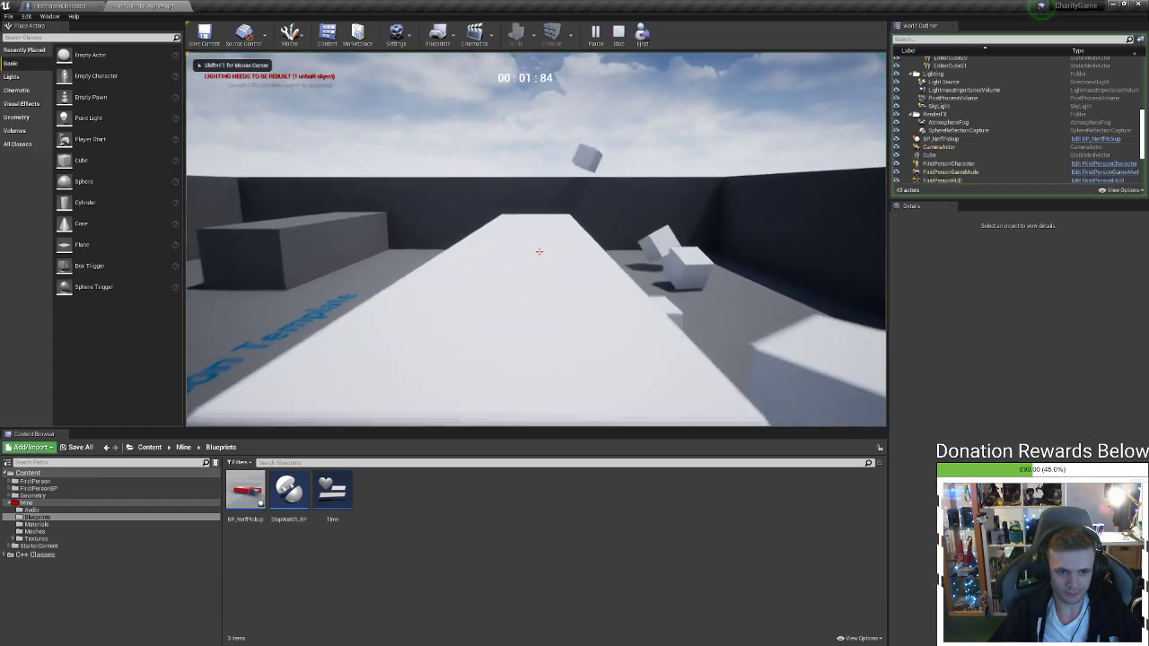
Play-test the raised course by running along the long white cube and jumping the gap, and end the play session
{"action": "key", "text": "w"}
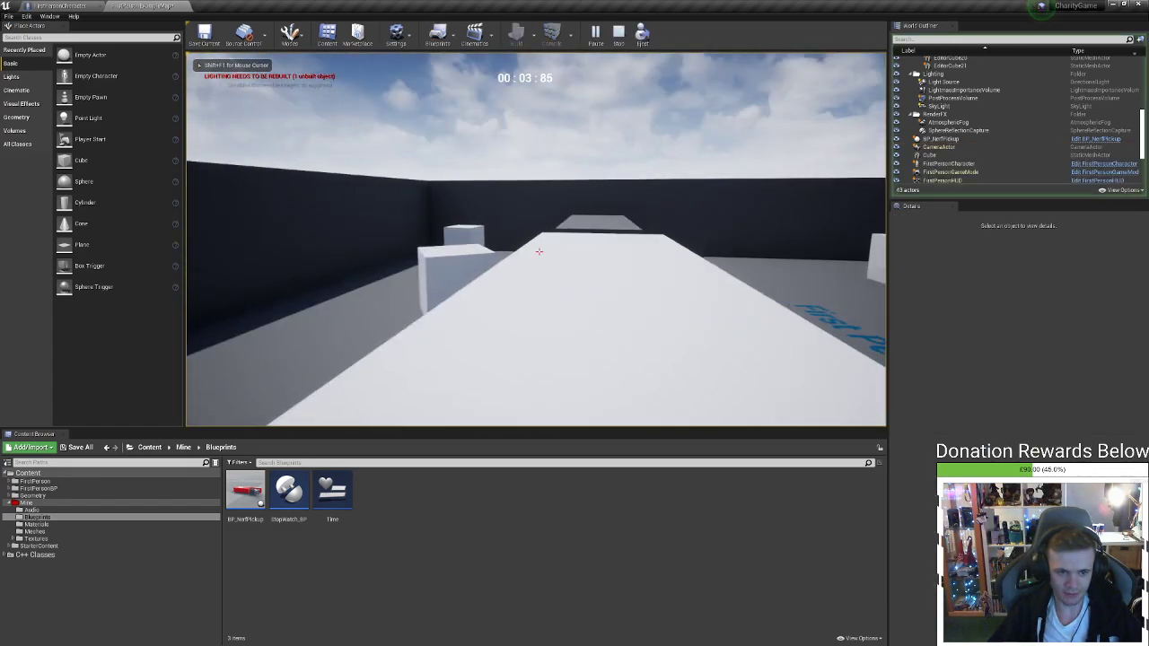
{"action": "key", "text": "w"}
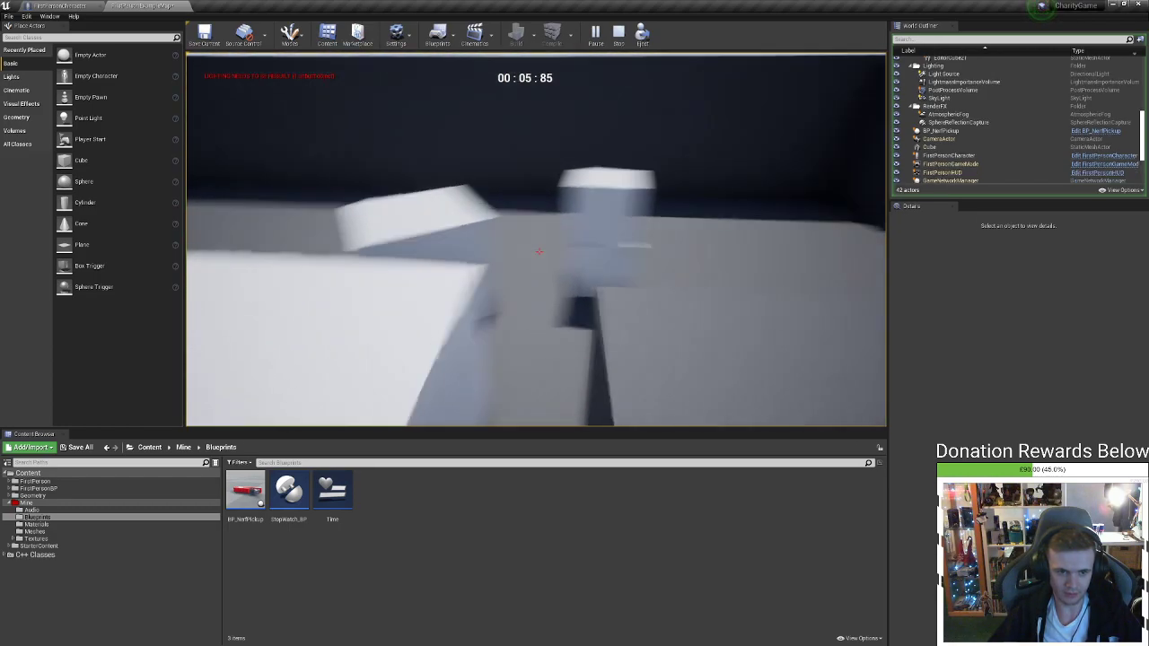
{"action": "key", "text": "w"}
{"action": "key", "text": "space"}
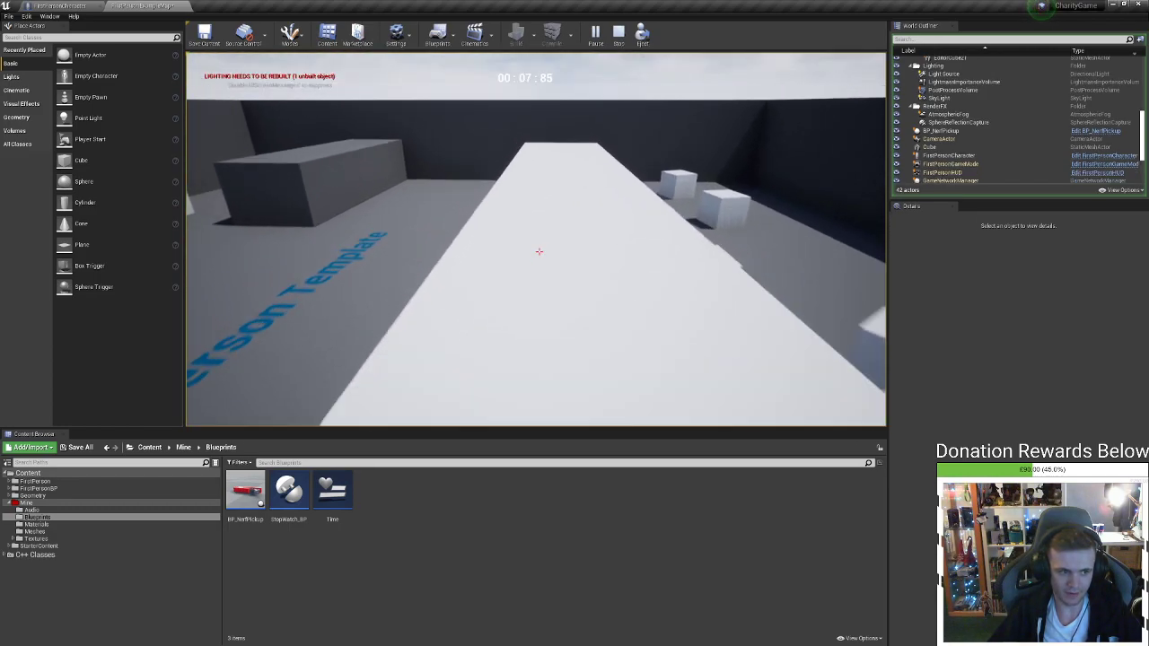
{"action": "key", "text": "w"}
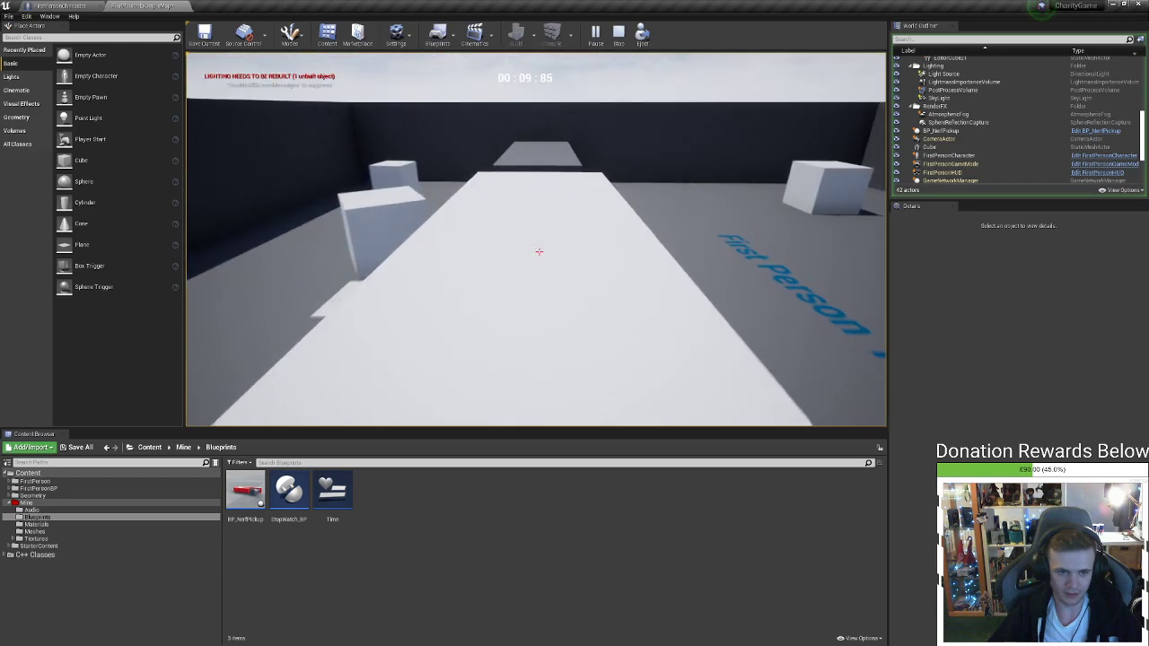
{"action": "key", "text": "w"}
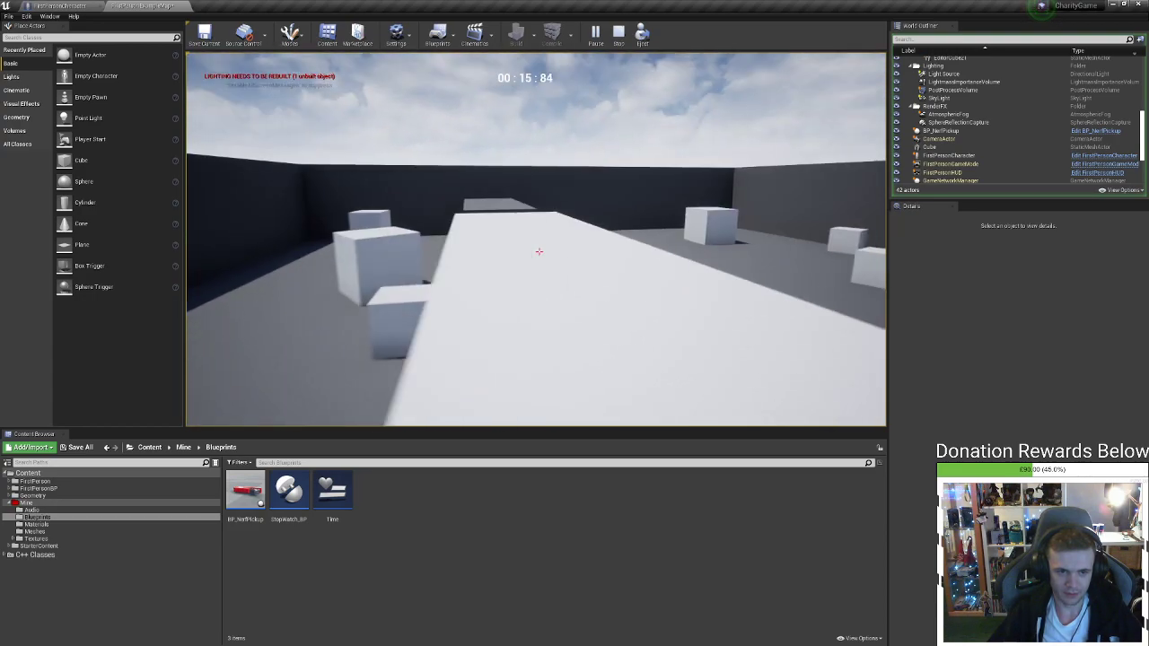
{"action": "key", "text": "w"}
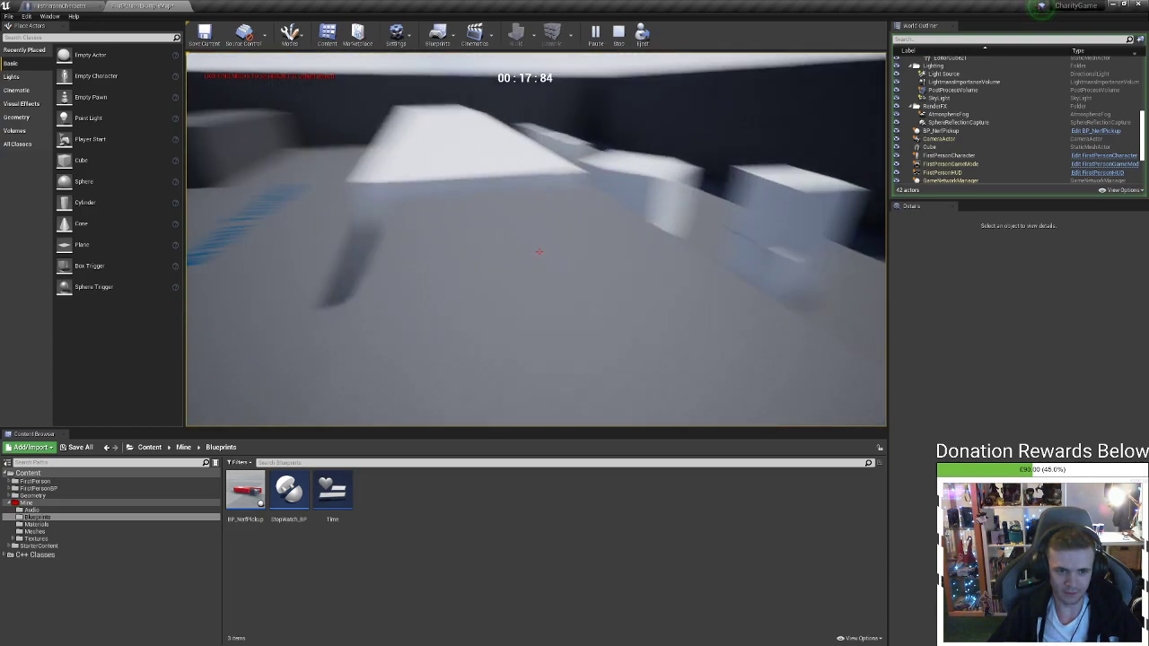
{"action": "key", "text": "Escape"}
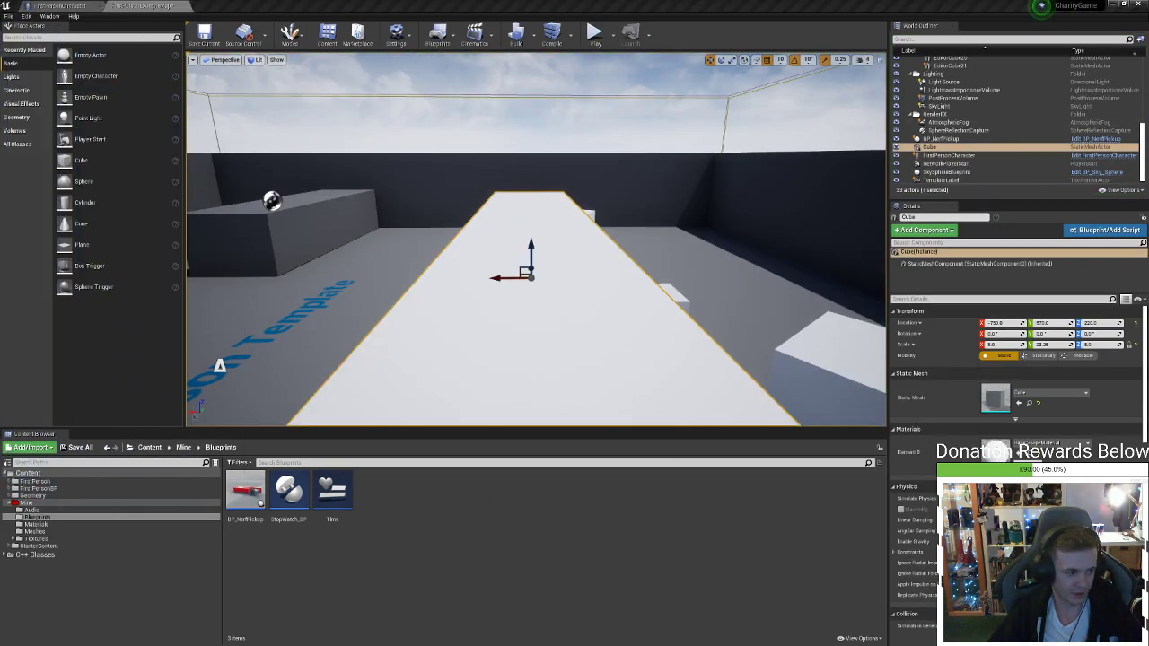
Switch to the empty 3ds Max scene and make the perspective viewport active
{"action": "key", "text": "alt+Tab"}
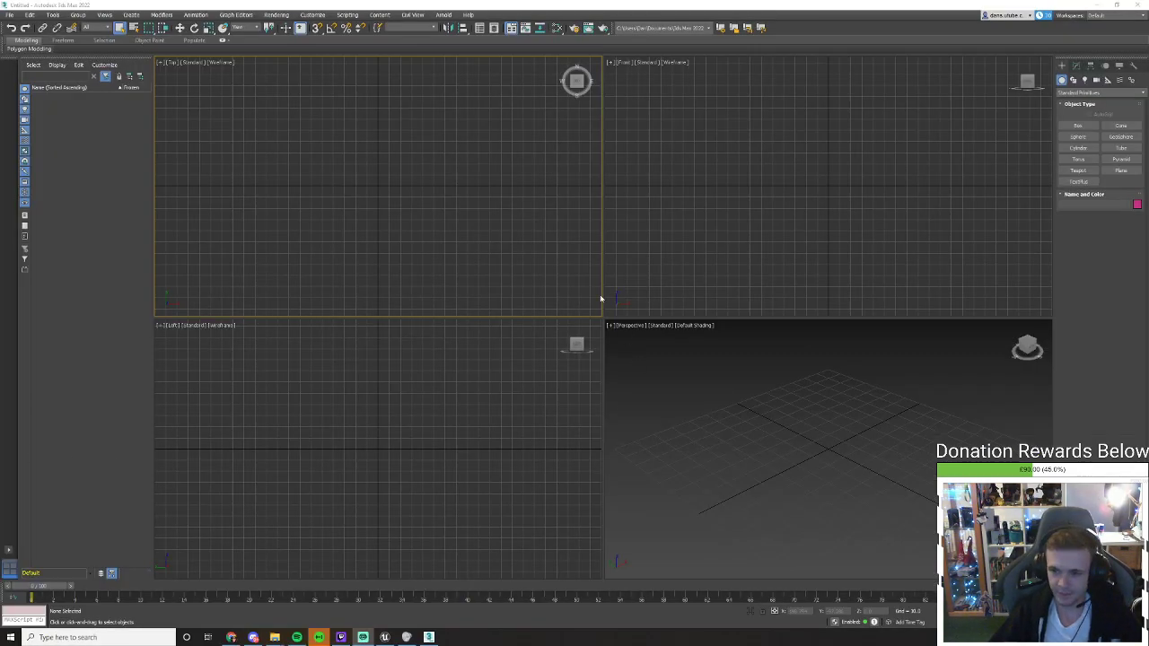
{"action": "left_click", "coordinate": [709, 380]}
{"action": "left_click", "coordinate": [708, 276]}
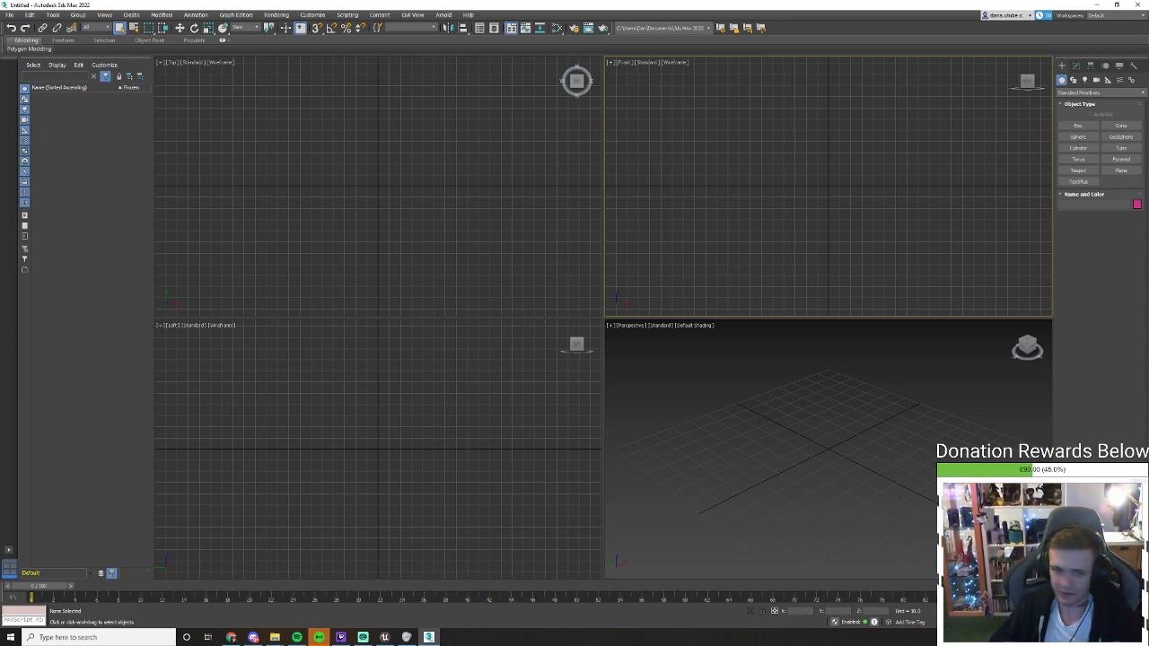
{"action": "key", "text": "alt+Tab"}
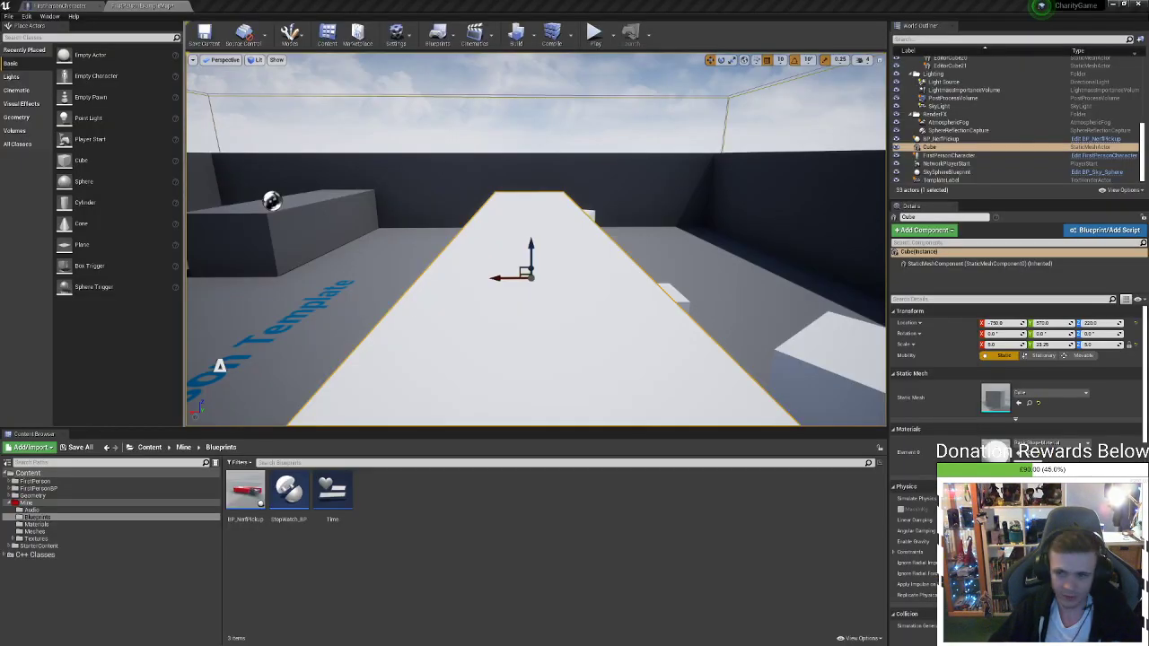
{"action": "key", "text": "alt+Tab"}
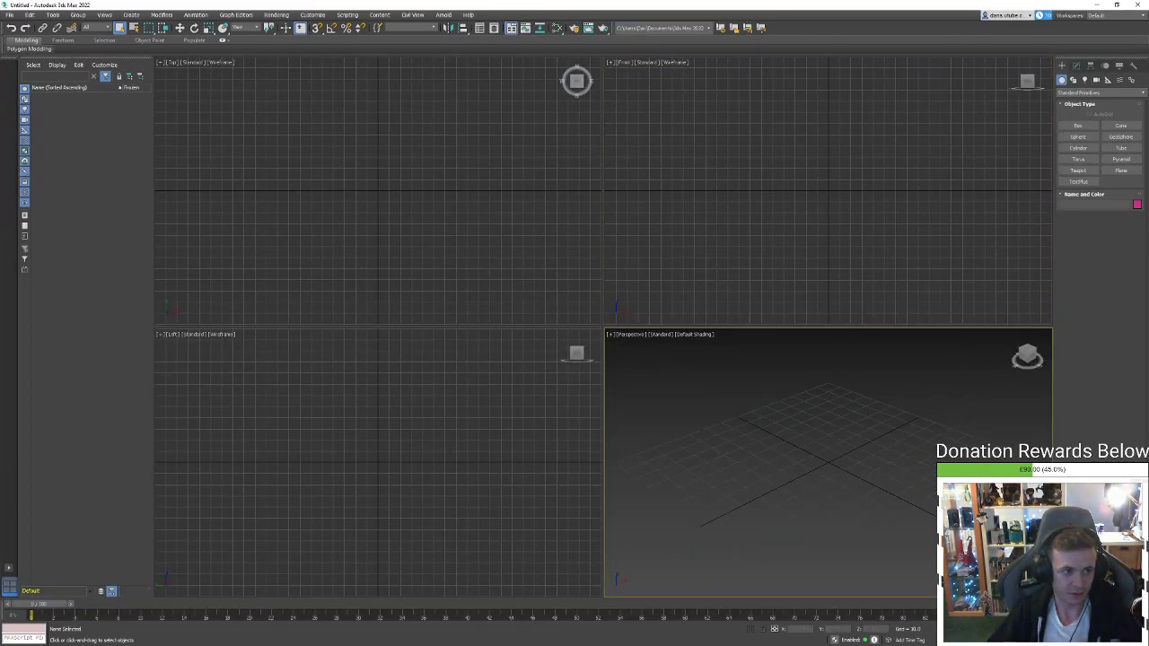
{"action": "left_click", "coordinate": [1077, 127]}
{"action": "left_click_drag", "start_coordinate": [820, 461], "coordinate": [815, 534], "text": "ctrl"}
{"action": "left_click", "coordinate": [843, 391]}
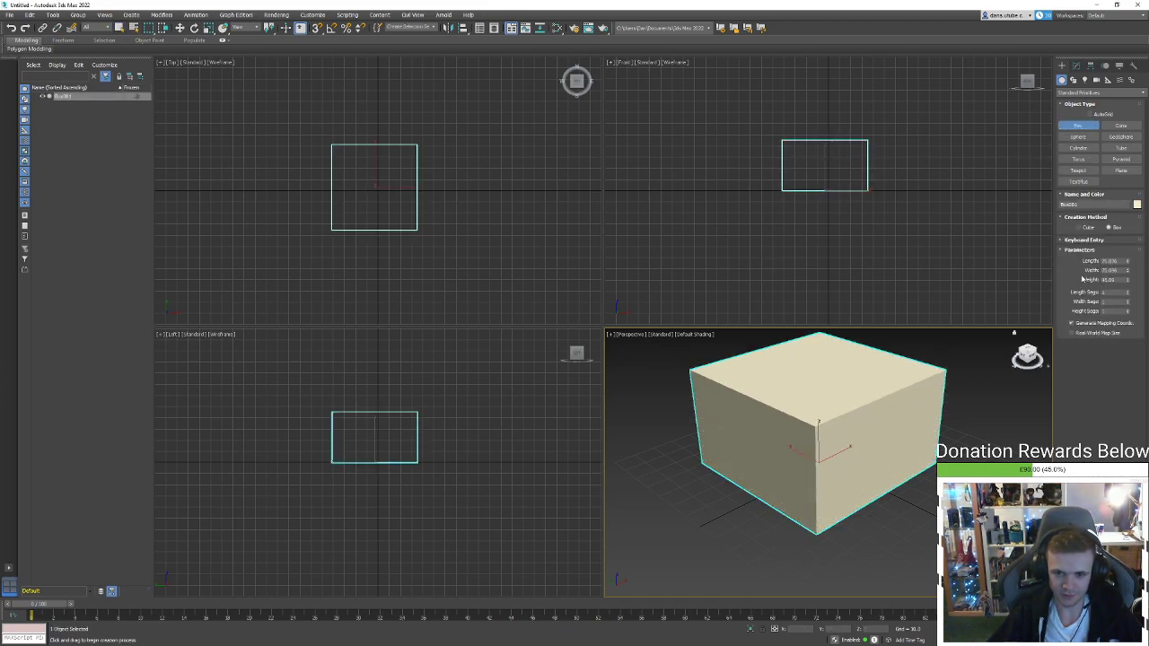
{"action": "left_click", "coordinate": [344, 16]}
{"action": "left_click", "coordinate": [698, 471]}
{"action": "key", "text": "Delete"}
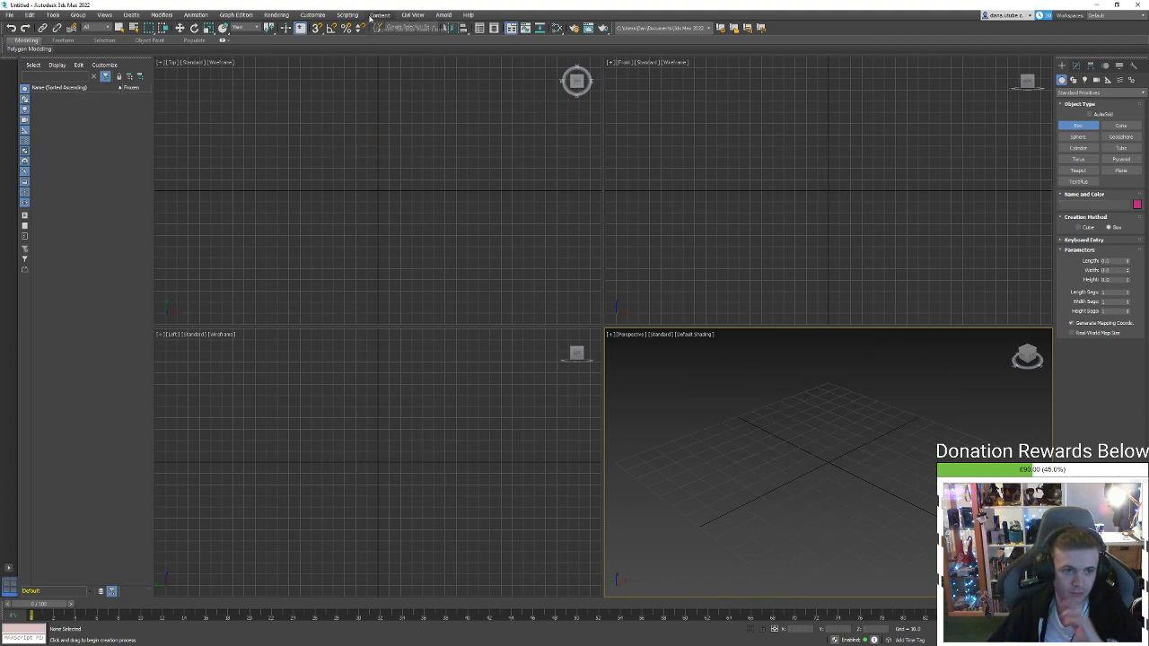
Set the scene's display unit scale to Metric in metres
{"action": "left_click", "coordinate": [313, 15]}
{"action": "left_click", "coordinate": [323, 164]}
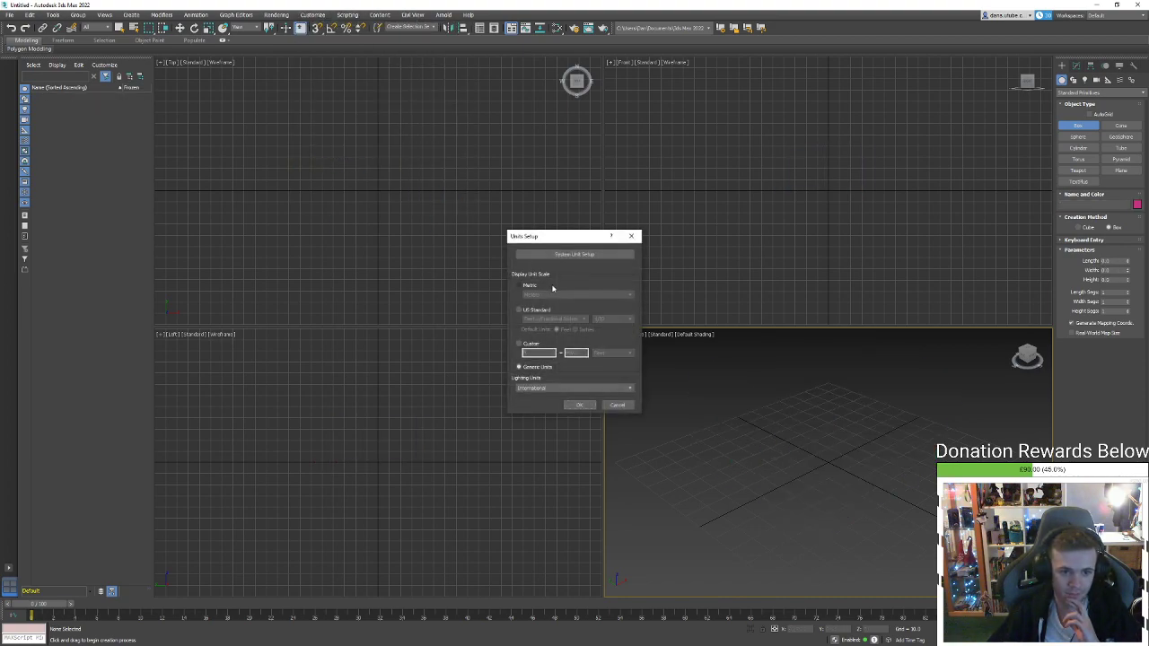
{"action": "left_click", "coordinate": [527, 286]}
{"action": "left_click", "coordinate": [579, 405]}
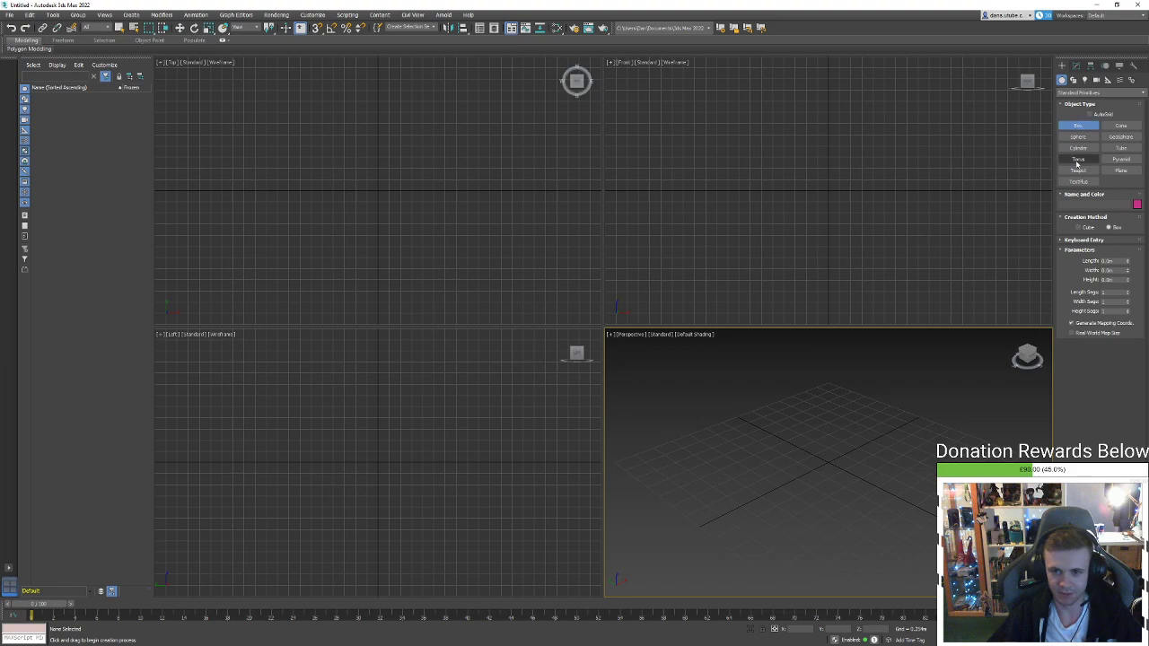
Create a box in the perspective viewport and set its length, width and height to 5 m each
{"action": "left_click_drag", "start_coordinate": [912, 464], "coordinate": [758, 462]}
{"action": "left_click", "coordinate": [844, 439]}
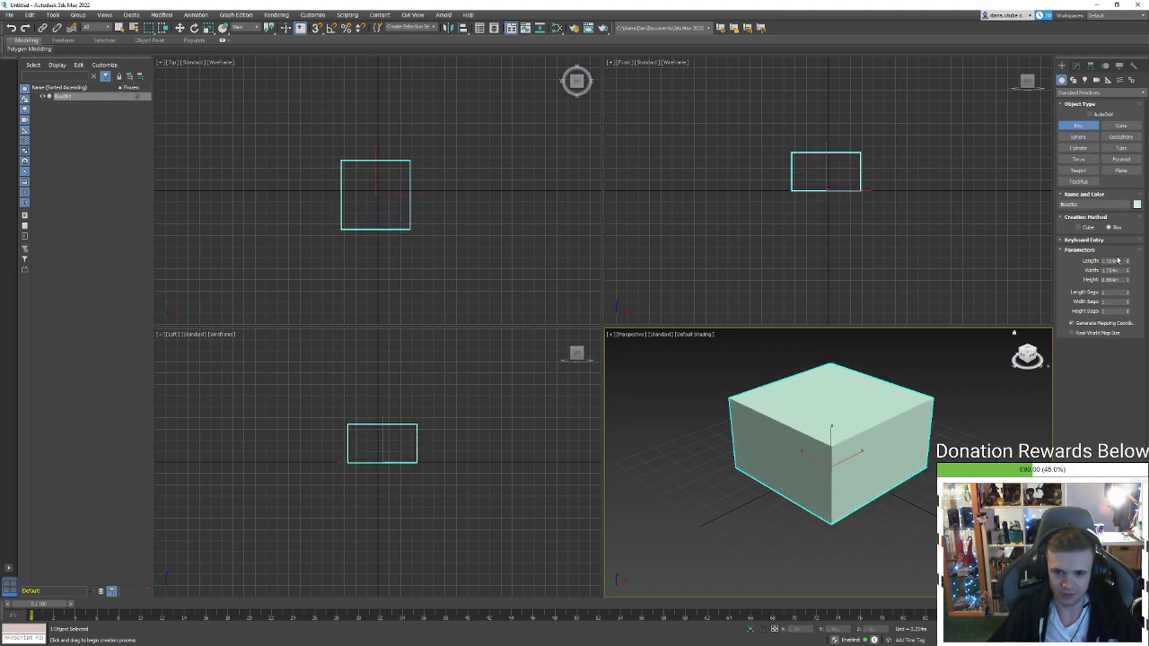
{"action": "left_click_drag", "start_coordinate": [1122, 261], "coordinate": [1022, 259]}
{"action": "type", "text": "5"}
{"action": "key", "text": "Tab"}
{"action": "type", "text": "5"}
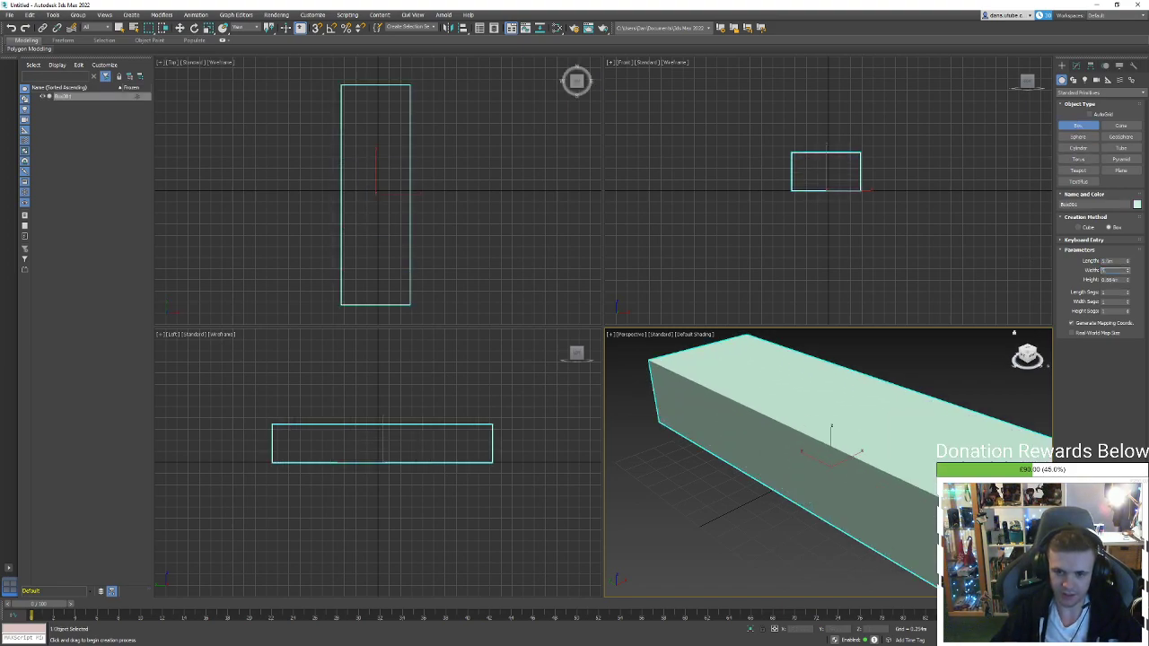
{"action": "key", "text": "Tab"}
{"action": "type", "text": "5"}
{"action": "key", "text": "Return"}
{"action": "type", "text": "5"}
{"action": "key", "text": "Return"}
Set the box's height to 1 m and leave box creation
{"action": "scroll", "coordinate": [812, 448], "scroll_direction": "down", "scroll_amount": 5}
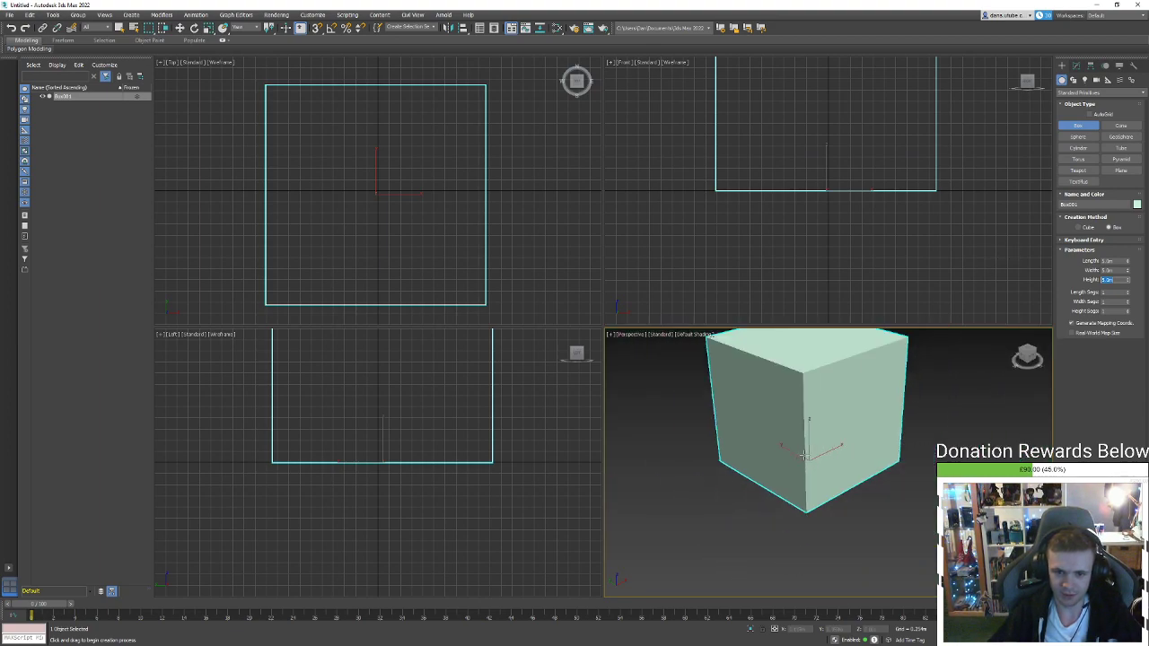
{"action": "type", "text": "1"}
{"action": "key", "text": "Return"}
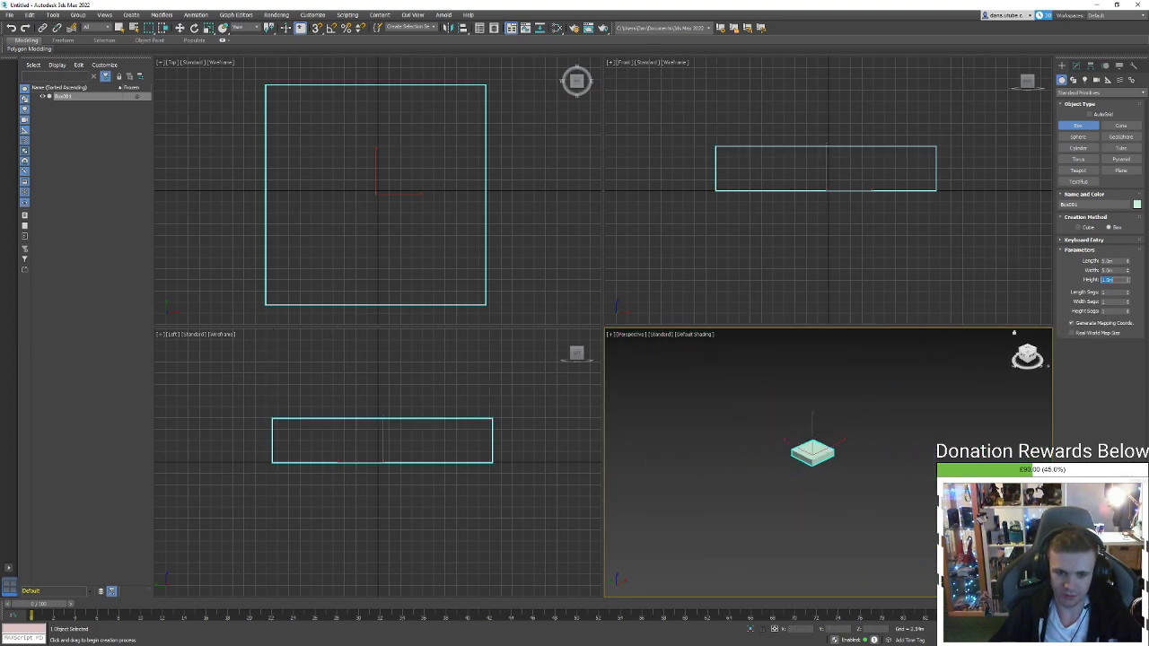
{"action": "right_click", "coordinate": [841, 446]}
{"action": "scroll", "coordinate": [826, 448], "scroll_direction": "up", "scroll_amount": 4}
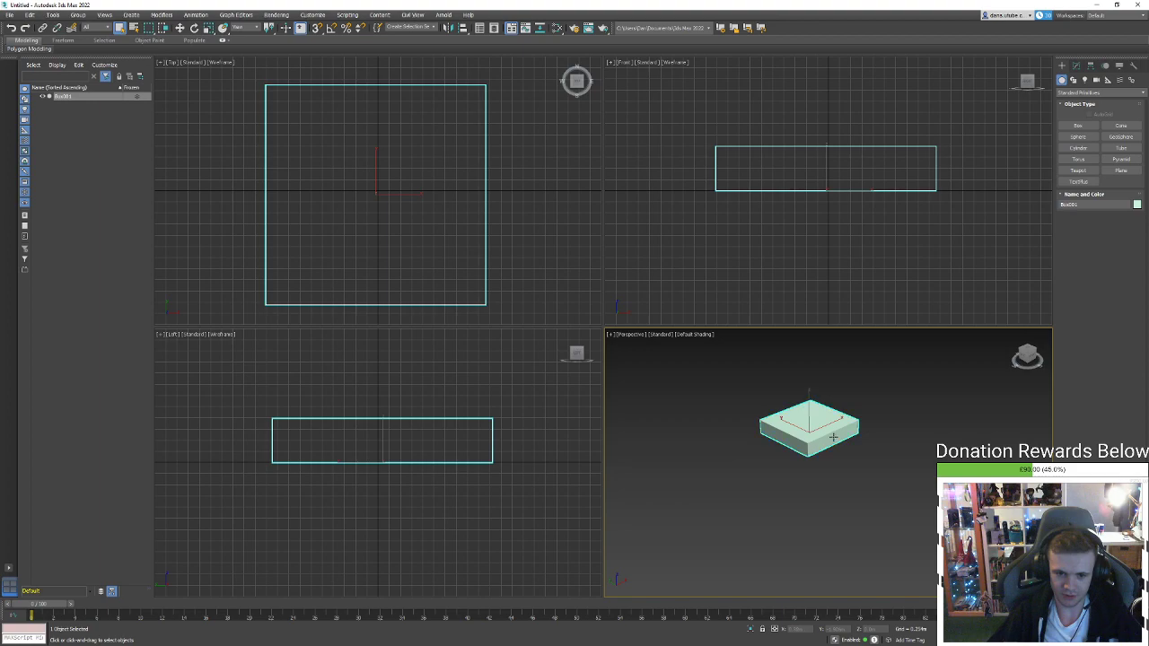
Maximize the perspective viewport and examine the flat box's proportions from several angles
{"action": "middle_click_drag", "start_coordinate": [840, 427], "coordinate": [823, 467], "text": "alt"}
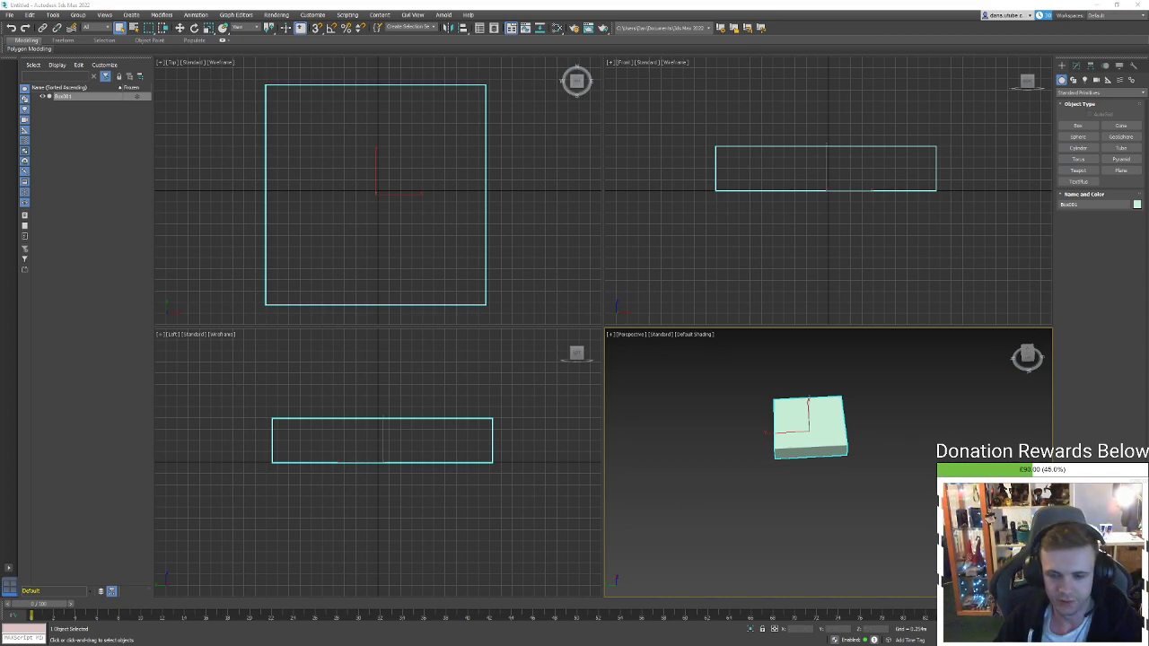
{"action": "middle_click_drag", "start_coordinate": [832, 431], "coordinate": [836, 479]}
{"action": "scroll", "coordinate": [835, 479], "scroll_direction": "up", "scroll_amount": 3}
{"action": "scroll", "coordinate": [832, 476], "scroll_direction": "down", "scroll_amount": 3}
{"action": "key", "text": "alt+w"}
{"action": "middle_click_drag", "start_coordinate": [601, 308], "coordinate": [715, 361], "text": "alt"}
{"action": "scroll", "coordinate": [654, 364], "scroll_direction": "up", "scroll_amount": 3}
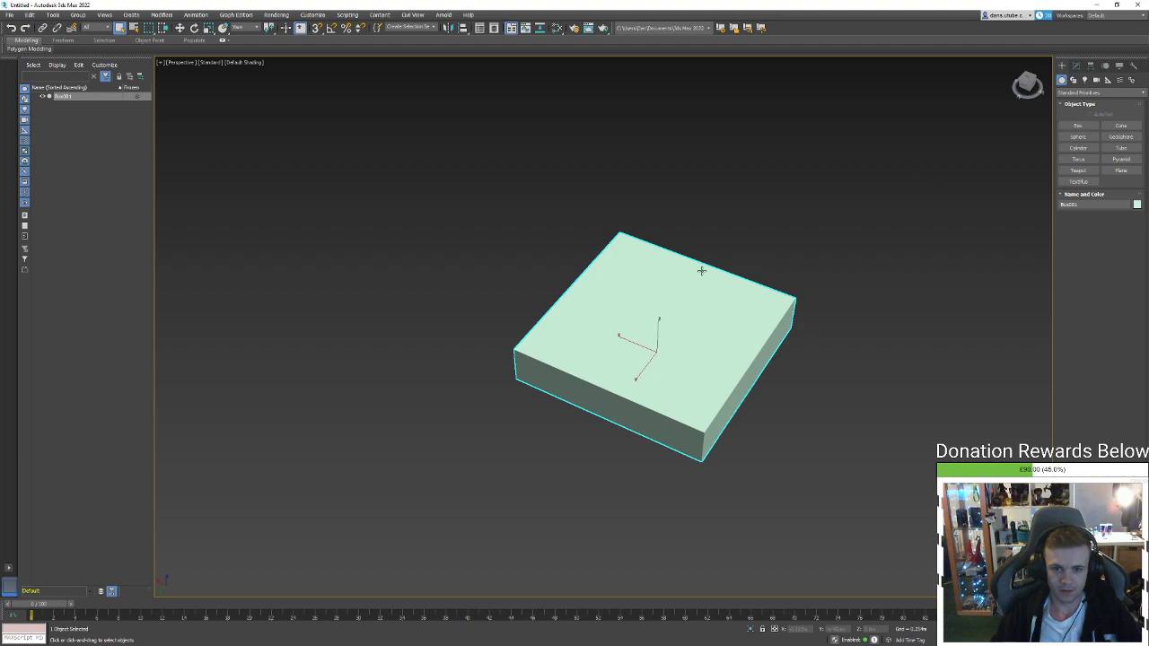
{"action": "middle_click_drag", "start_coordinate": [754, 249], "coordinate": [695, 325], "text": "alt"}
{"action": "scroll", "coordinate": [701, 321], "scroll_direction": "up", "scroll_amount": 4}
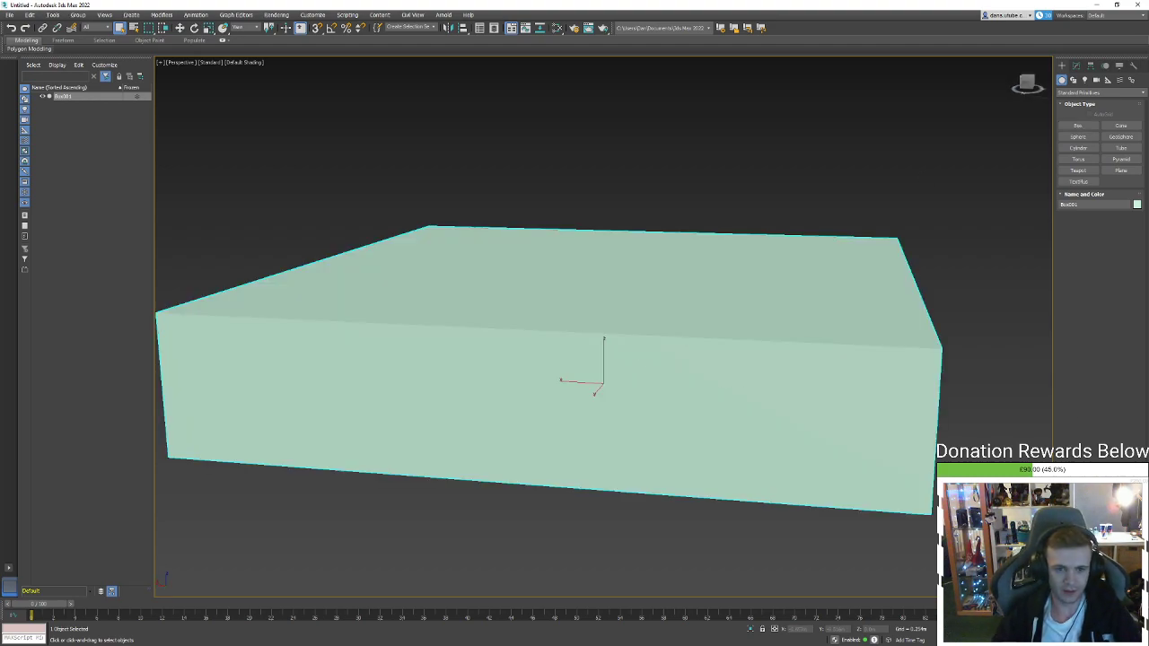
{"action": "scroll", "coordinate": [536, 321], "scroll_direction": "down", "scroll_amount": 4}
{"action": "middle_click_drag", "start_coordinate": [533, 320], "coordinate": [484, 346], "text": "alt"}
Apply a Chamfer modifier to the box, show edged faces and set the chamfer amount to about 0.24 m
{"action": "left_click", "coordinate": [1077, 67]}
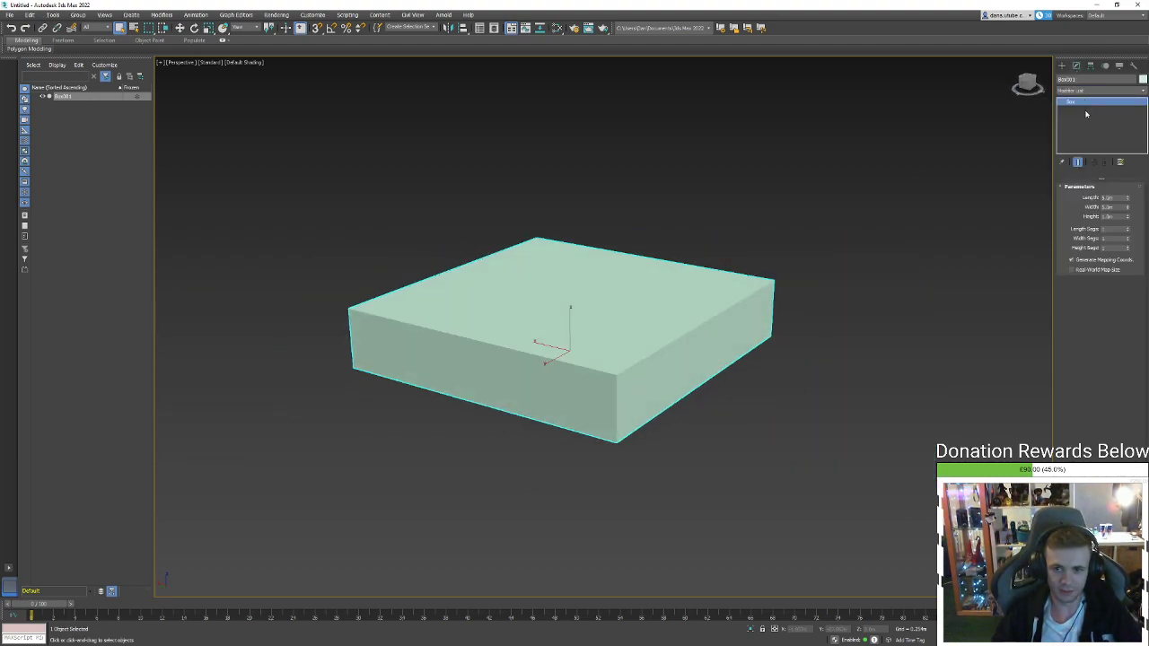
{"action": "left_click", "coordinate": [1089, 93]}
{"action": "type", "text": "ch"}
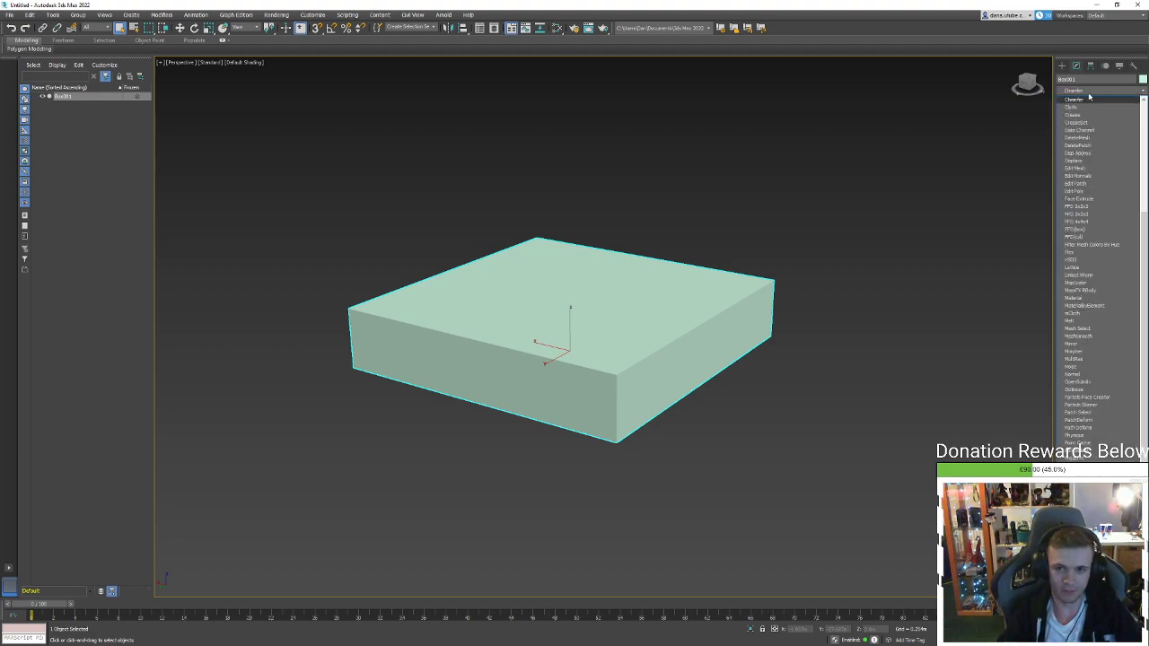
{"action": "key", "text": "Return"}
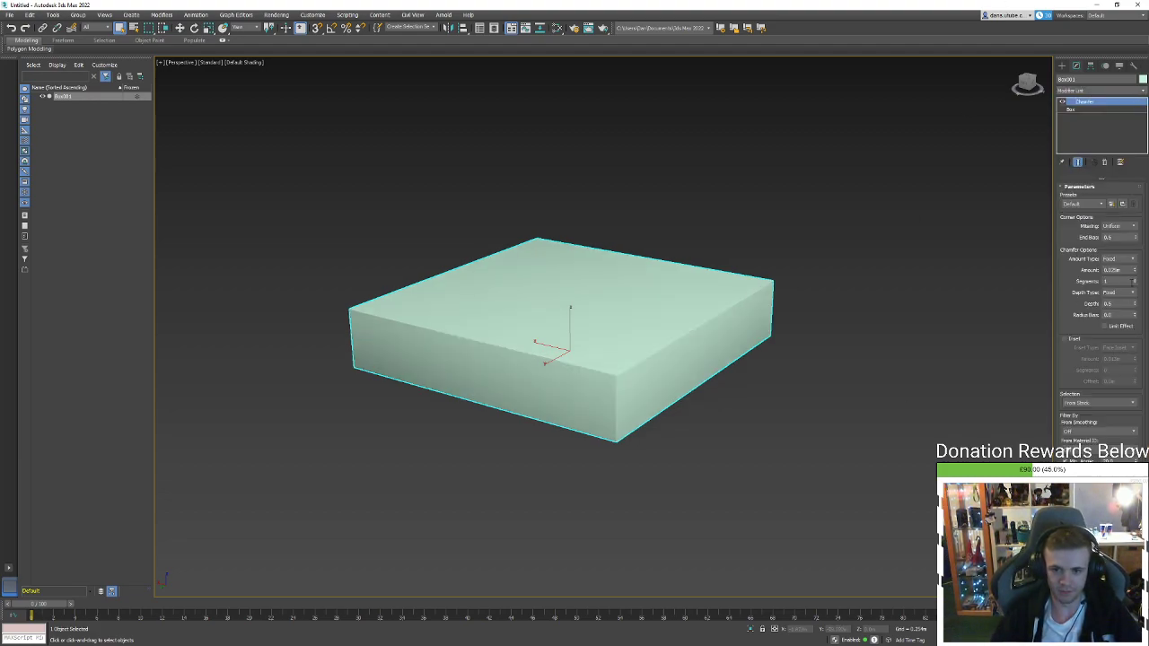
{"action": "left_click_drag", "start_coordinate": [1135, 269], "coordinate": [1134, 16]}
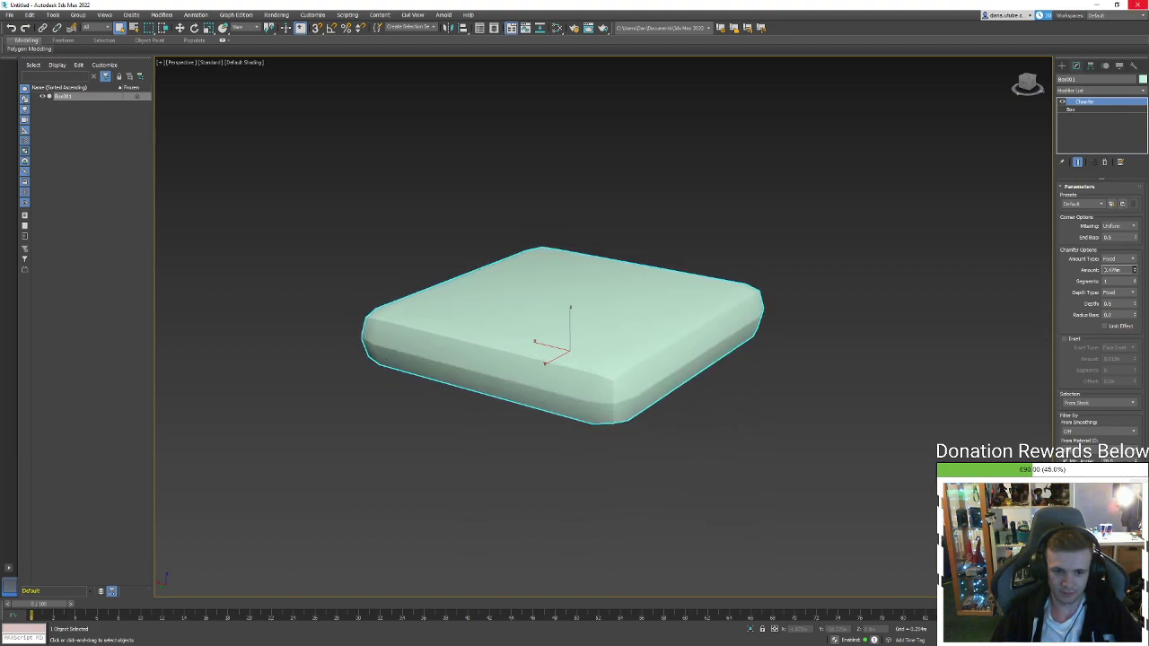
{"action": "middle_click_drag", "start_coordinate": [690, 296], "coordinate": [726, 311]}
{"action": "key", "text": "F4"}
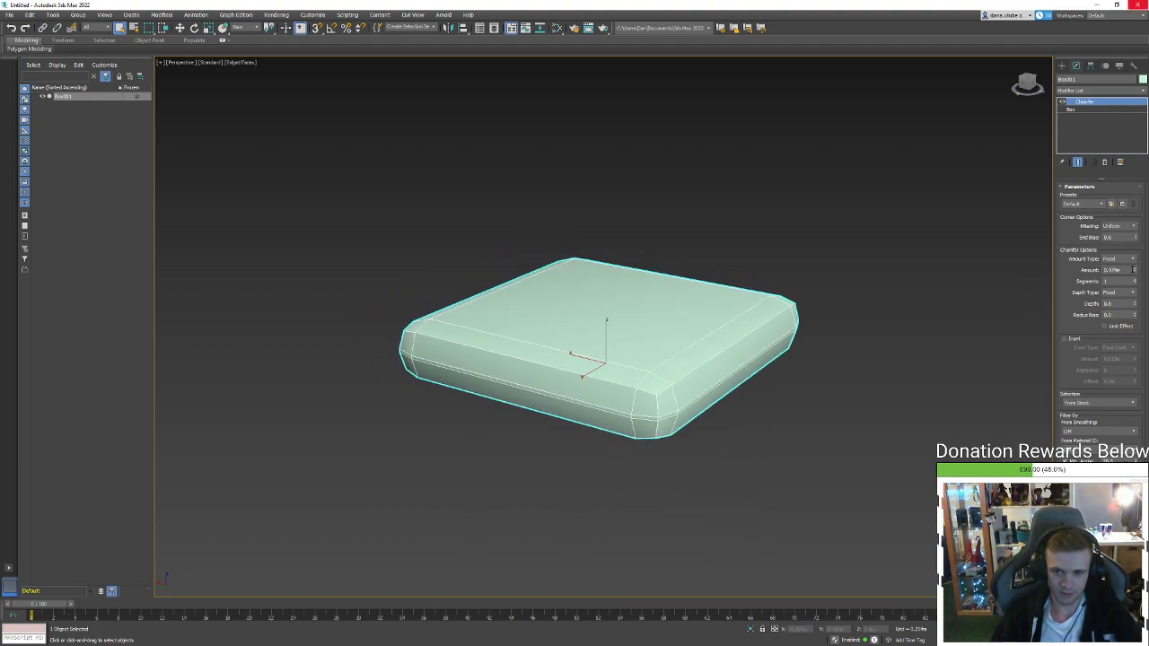
{"action": "left_click_drag", "start_coordinate": [1133, 269], "coordinate": [1132, 296]}
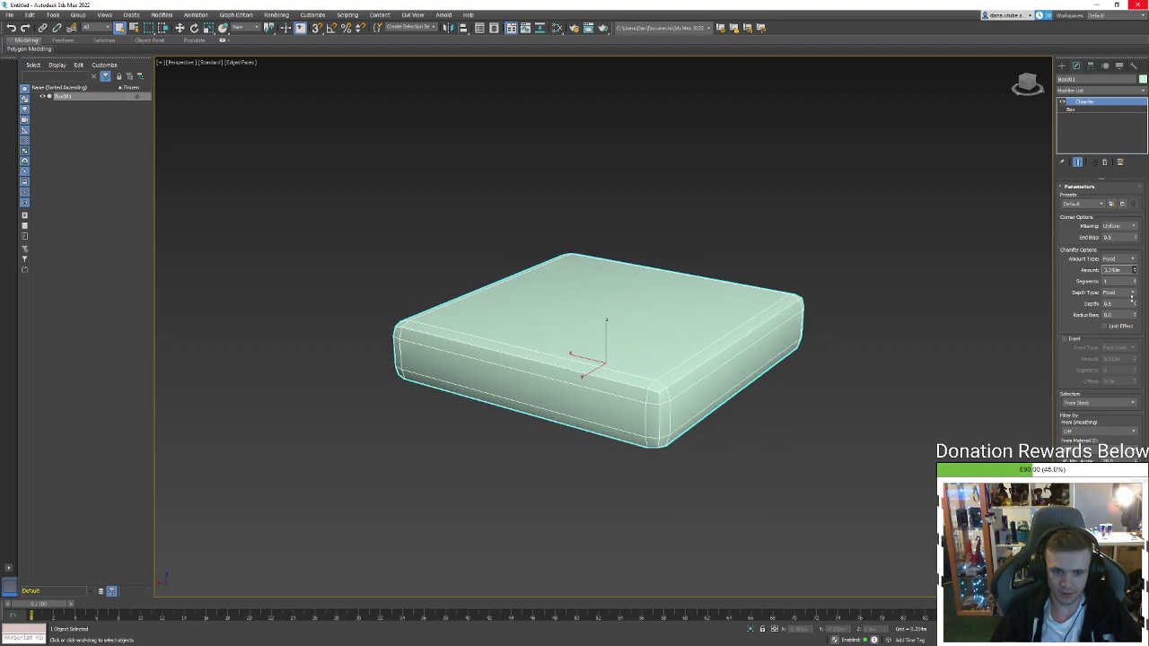
Change the chamfer's mitering to Radial and set its segments to 3
{"action": "left_click", "coordinate": [1127, 227]}
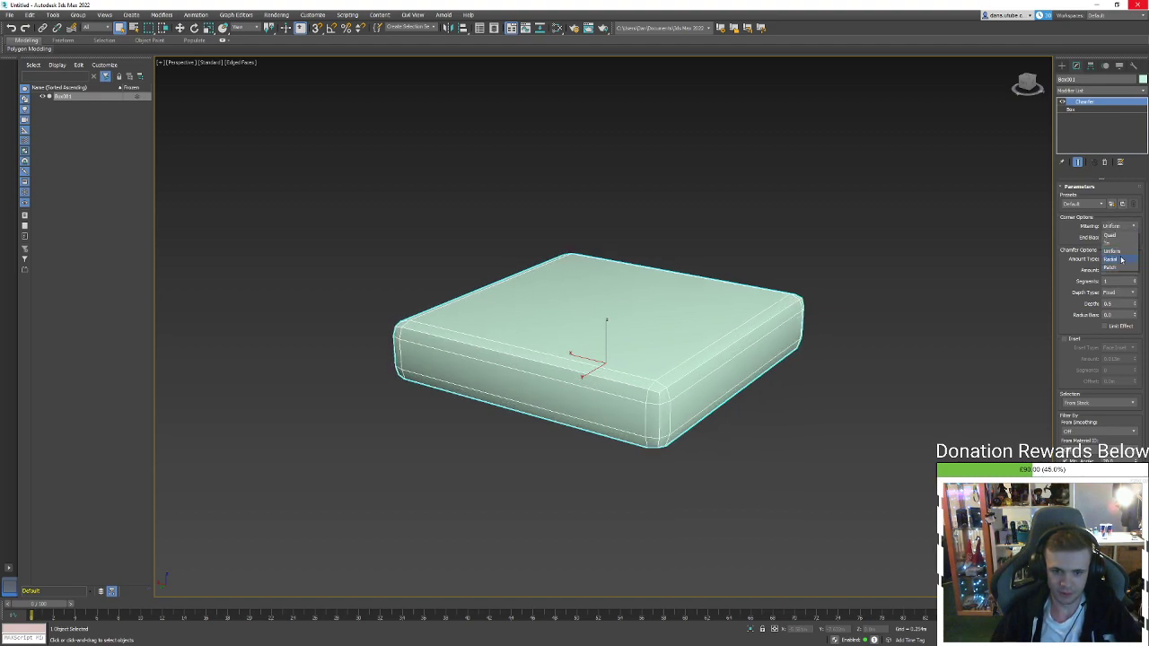
{"action": "left_click", "coordinate": [1121, 260]}
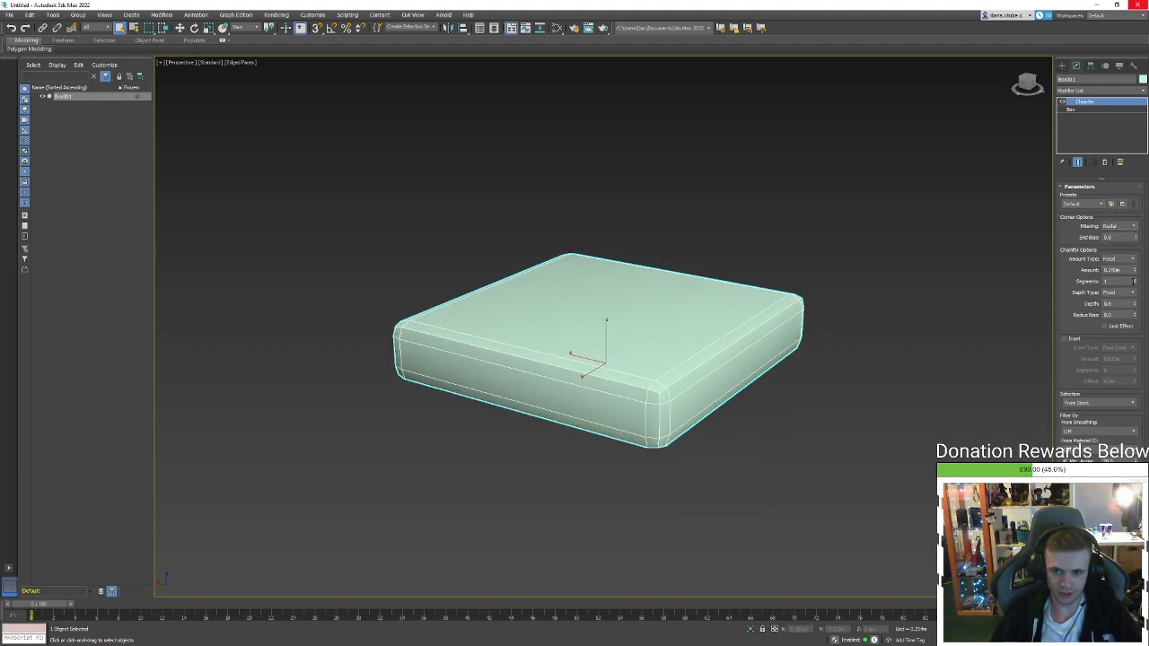
{"action": "left_click", "coordinate": [1134, 279]}
{"action": "left_click", "coordinate": [1134, 279]}
{"action": "middle_click_drag", "start_coordinate": [754, 377], "coordinate": [646, 403], "text": "alt"}
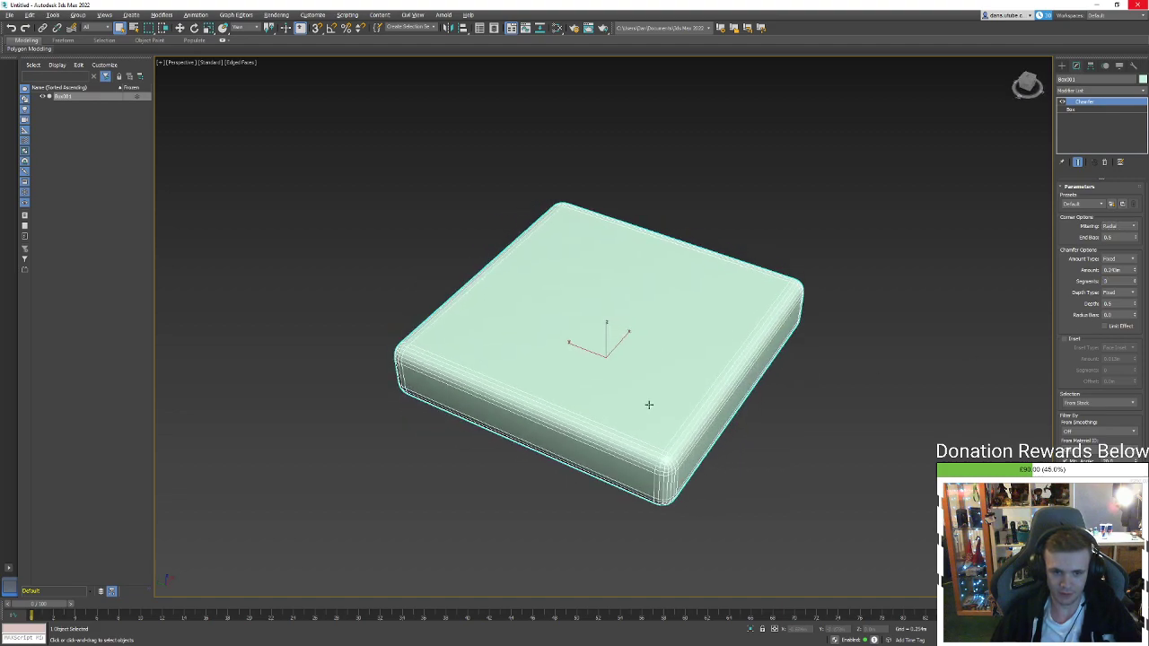
Check the rounded edges with edged faces hidden, show them again and set the chamfer amount to 0.25 m
{"action": "scroll", "coordinate": [648, 408], "scroll_direction": "up", "scroll_amount": 4}
{"action": "key", "text": "F4"}
{"action": "middle_click_drag", "start_coordinate": [706, 508], "coordinate": [909, 244], "text": "alt"}
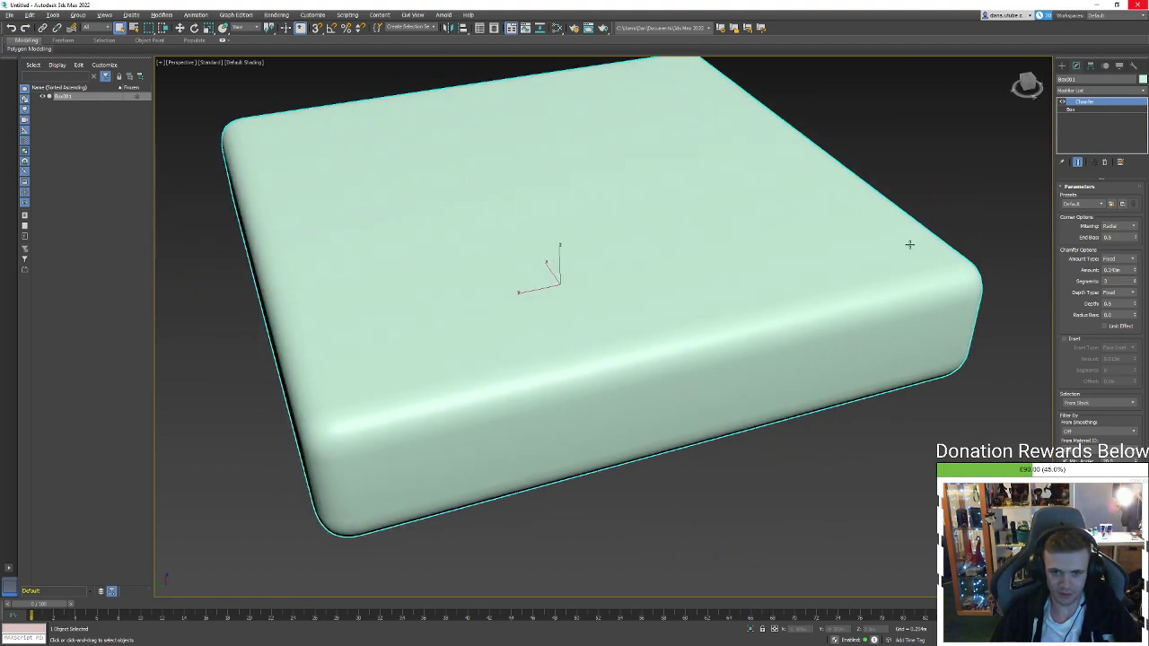
{"action": "scroll", "coordinate": [912, 247], "scroll_direction": "down", "scroll_amount": 3}
{"action": "key", "text": "F4"}
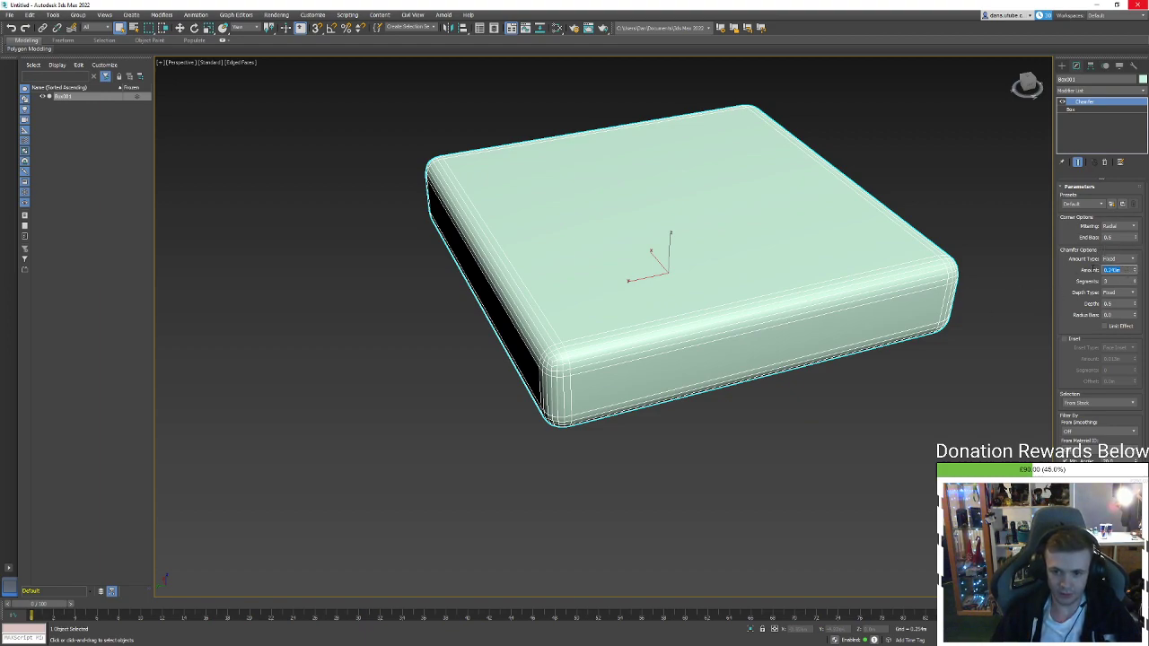
{"action": "type", "text": ".25"}
{"action": "key", "text": "Return"}
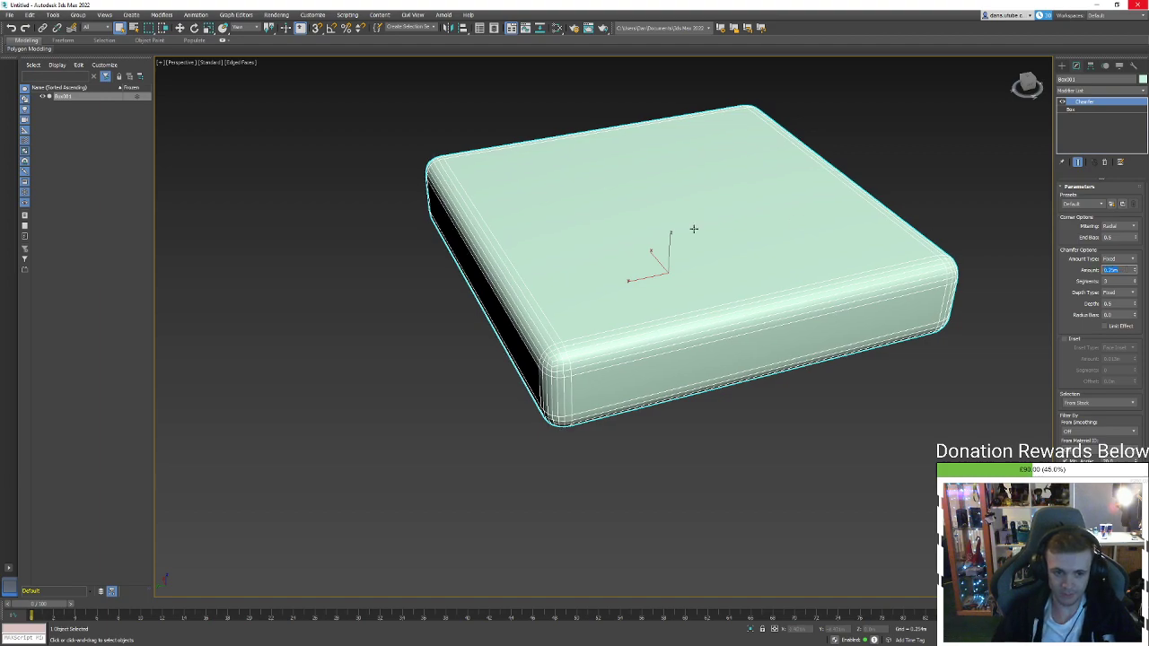
Hide the edged faces and place a copy of the rounded platform next to the original
{"action": "left_click", "coordinate": [626, 425]}
{"action": "left_click", "coordinate": [671, 331]}
{"action": "key", "text": "F4"}
{"action": "scroll", "coordinate": [671, 343], "scroll_direction": "down", "scroll_amount": 3}
{"action": "mouse_move", "coordinate": [671, 344]}
{"action": "middle_mouse_down", "text": "alt"}
{"action": "mouse_move", "coordinate": [716, 353]}
{"action": "mouse_move", "coordinate": [751, 311]}
{"action": "mouse_move", "coordinate": [780, 336]}
{"action": "mouse_move", "coordinate": [717, 308]}
{"action": "middle_mouse_up", "text": "alt"}
{"action": "key", "text": "w"}
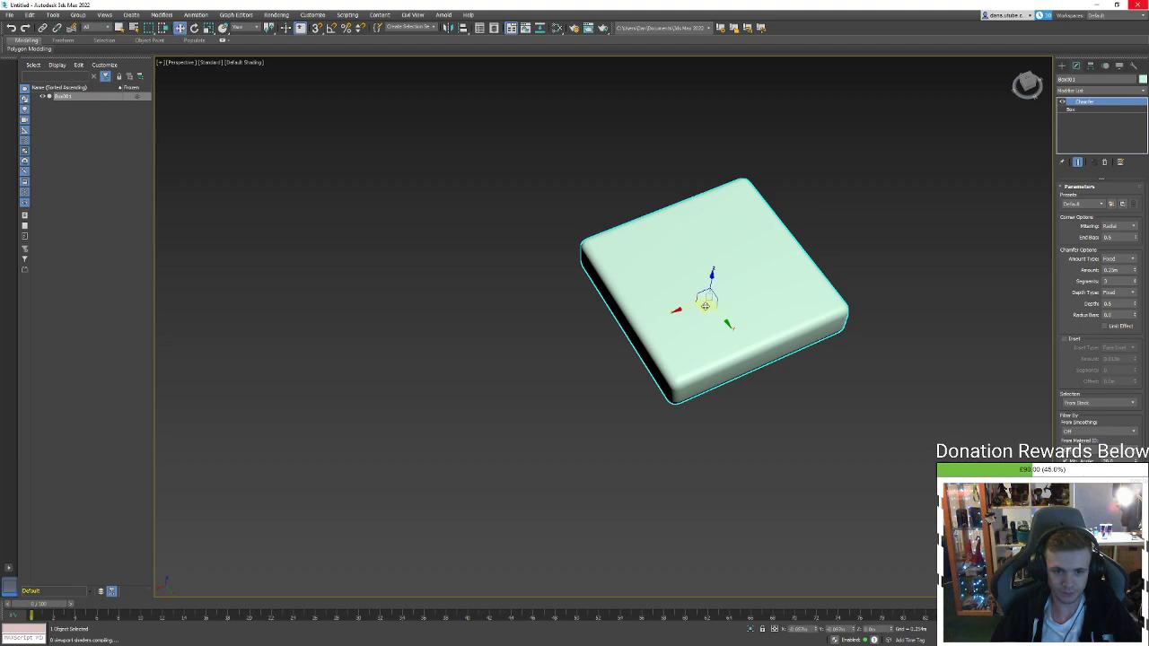
{"action": "left_click_drag", "start_coordinate": [684, 308], "coordinate": [504, 390], "text": "shift"}
{"action": "left_click", "coordinate": [575, 366]}
Show edged faces around the gap between the two platforms and turn on snapping to vertices
{"action": "middle_click_drag", "start_coordinate": [579, 363], "coordinate": [714, 319]}
{"action": "scroll", "coordinate": [648, 334], "scroll_direction": "down", "scroll_amount": 4}
{"action": "scroll", "coordinate": [646, 345], "scroll_direction": "up", "scroll_amount": 3}
{"action": "left_click", "coordinate": [708, 342]}
{"action": "left_click", "coordinate": [619, 332]}
{"action": "scroll", "coordinate": [632, 335], "scroll_direction": "up", "scroll_amount": 4}
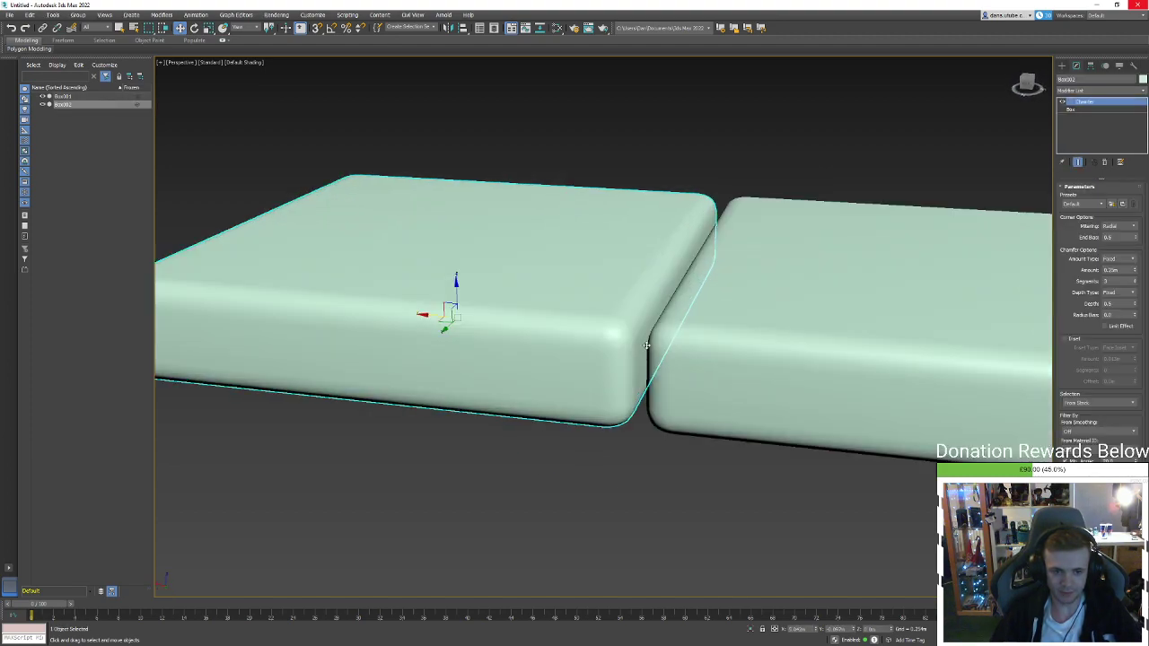
{"action": "key", "text": "s"}
{"action": "key", "text": "F4"}
{"action": "mouse_move", "coordinate": [632, 335]}
{"action": "middle_mouse_down", "text": "alt"}
{"action": "mouse_move", "coordinate": [654, 341]}
{"action": "mouse_move", "coordinate": [684, 289]}
{"action": "mouse_move", "coordinate": [661, 308]}
{"action": "middle_mouse_up", "text": "alt"}
{"action": "scroll", "coordinate": [682, 289], "scroll_direction": "up", "scroll_amount": 5}
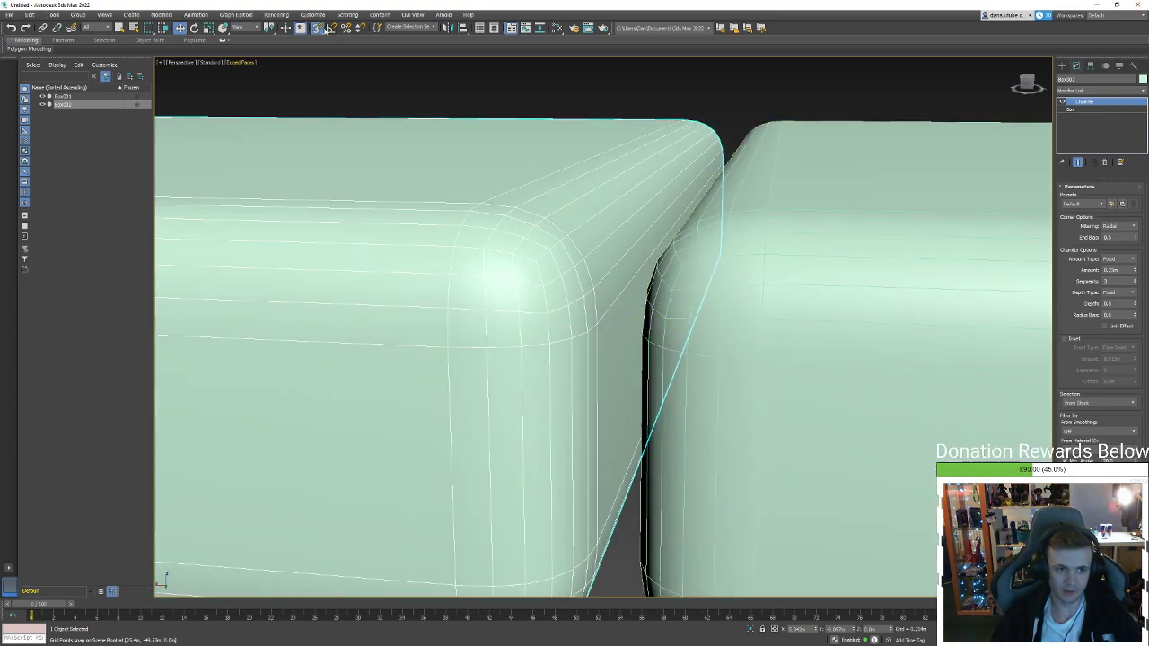
{"action": "right_click", "coordinate": [327, 29]}
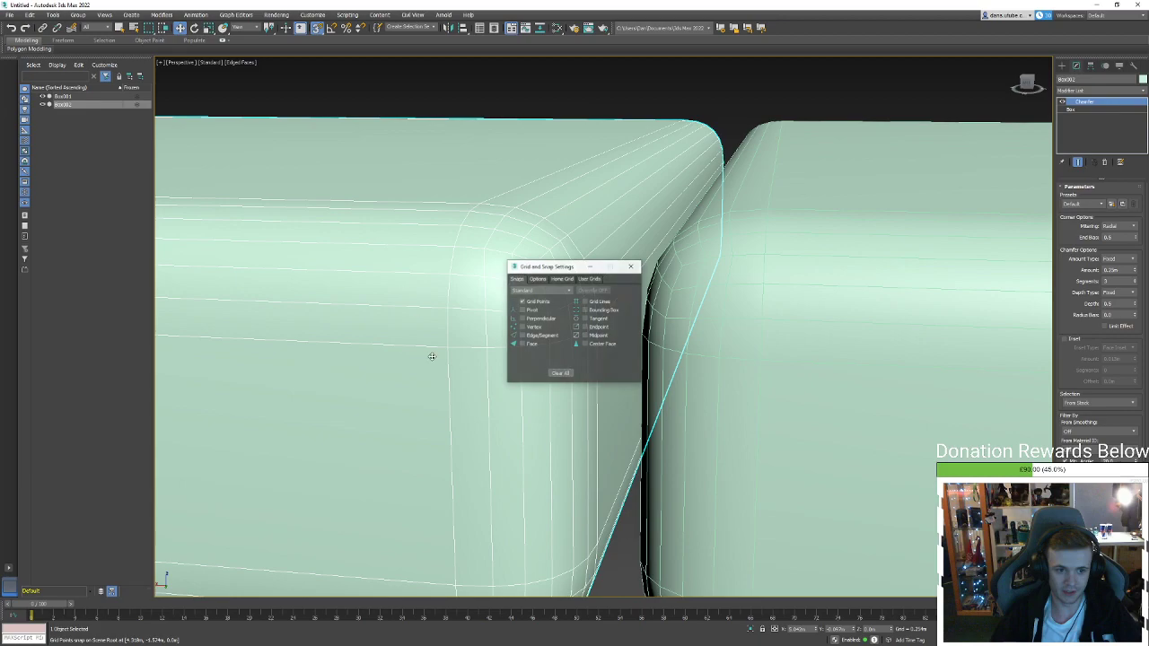
{"action": "left_click", "coordinate": [537, 279]}
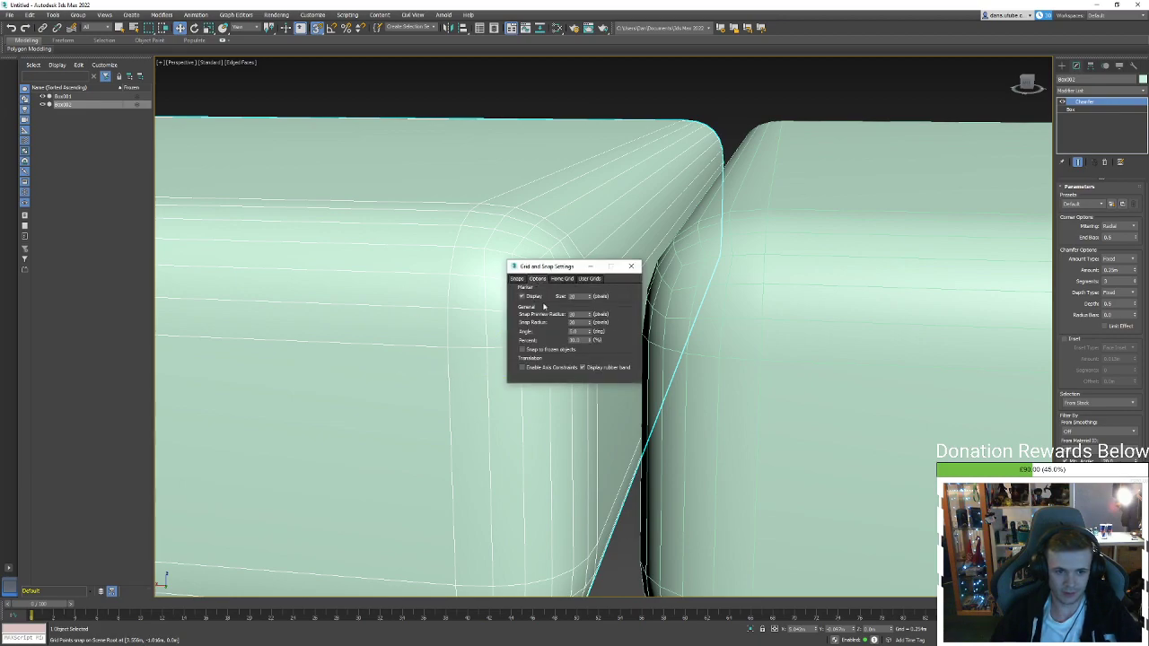
{"action": "left_click", "coordinate": [630, 266]}
Snap the copied platform flush against the original platform's side using vertex snapping
{"action": "scroll", "coordinate": [630, 266], "scroll_direction": "down", "scroll_amount": 3}
{"action": "left_click_drag", "start_coordinate": [599, 333], "coordinate": [616, 334]}
{"action": "middle_click_drag", "start_coordinate": [617, 334], "coordinate": [778, 273], "text": "alt"}
{"action": "left_click", "coordinate": [808, 250]}
{"action": "left_click", "coordinate": [559, 257]}
{"action": "scroll", "coordinate": [559, 257], "scroll_direction": "down", "scroll_amount": 5}
{"action": "middle_click_drag", "start_coordinate": [559, 256], "coordinate": [655, 176], "text": "alt"}
{"action": "left_click", "coordinate": [728, 207]}
{"action": "middle_click_drag", "start_coordinate": [729, 215], "coordinate": [938, 270], "text": "alt"}
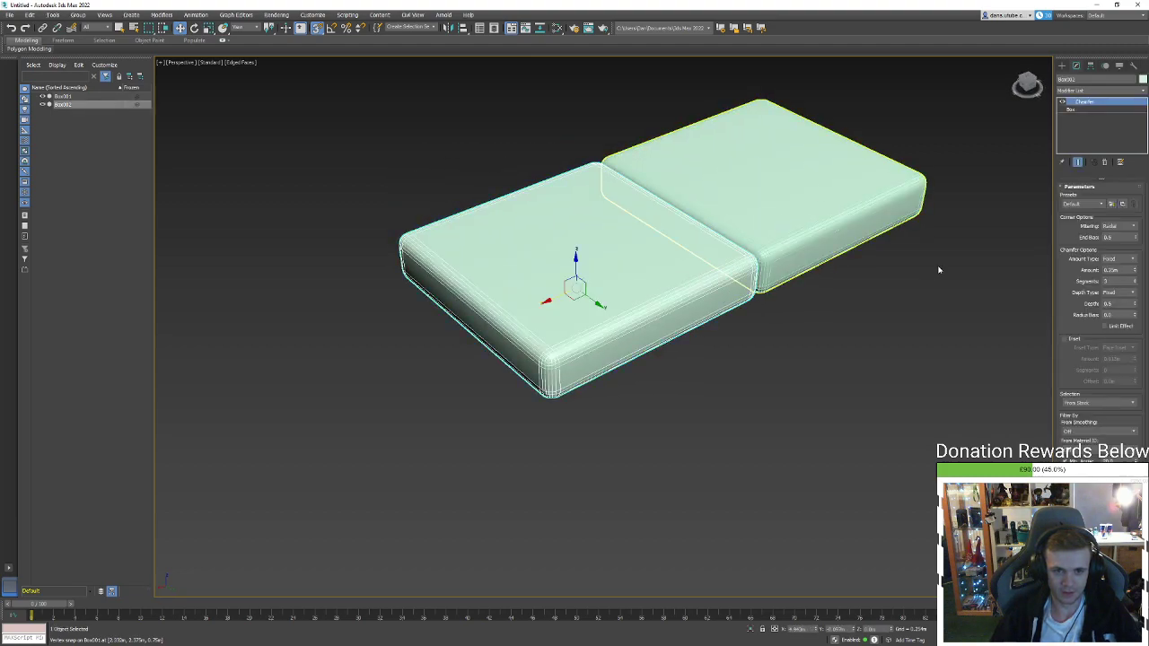
Remove the Chamfer modifier from the copied platform and convert its box to Editable Poly
{"action": "left_click", "coordinate": [1070, 110]}
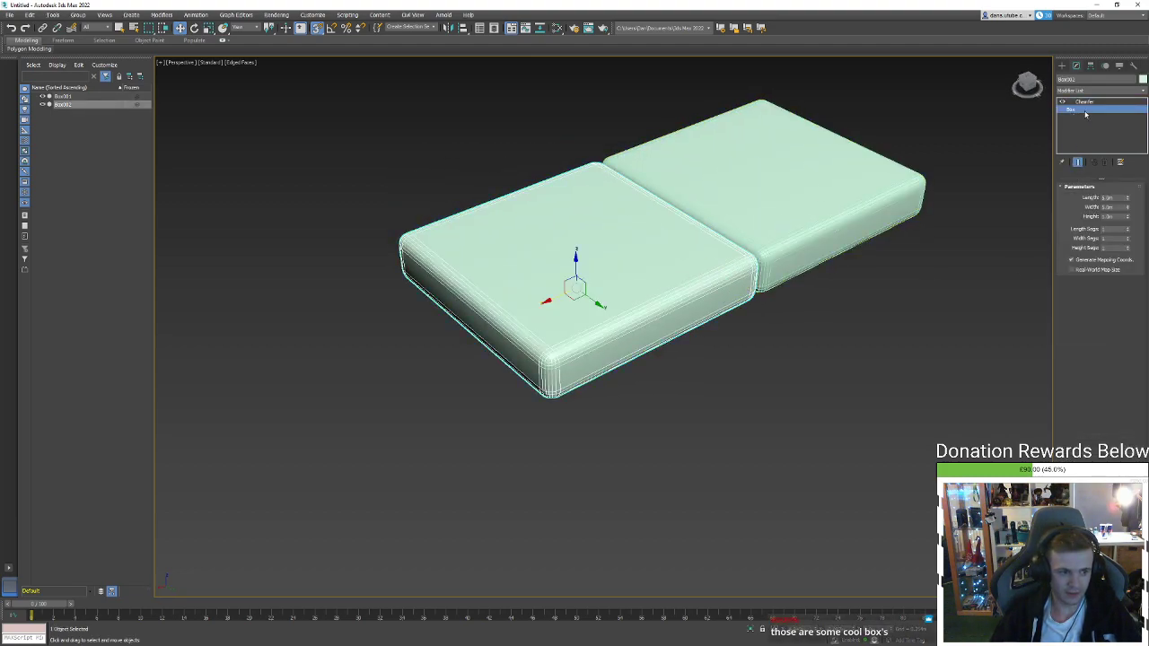
{"action": "right_click", "coordinate": [1085, 111]}
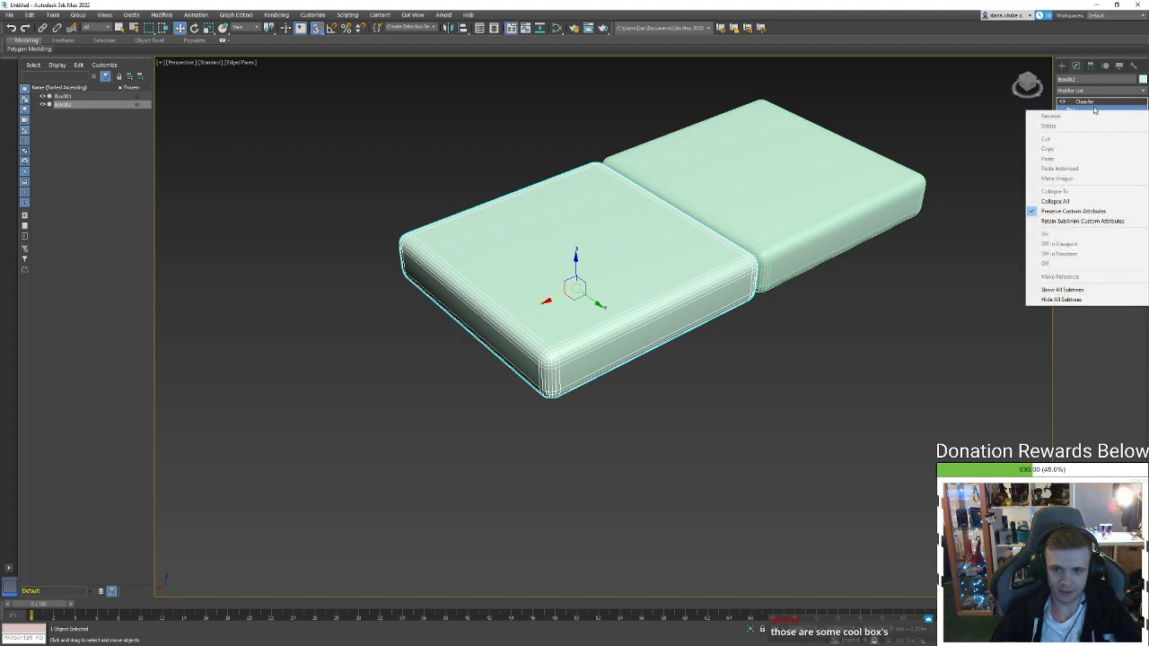
{"action": "left_click", "coordinate": [1089, 117]}
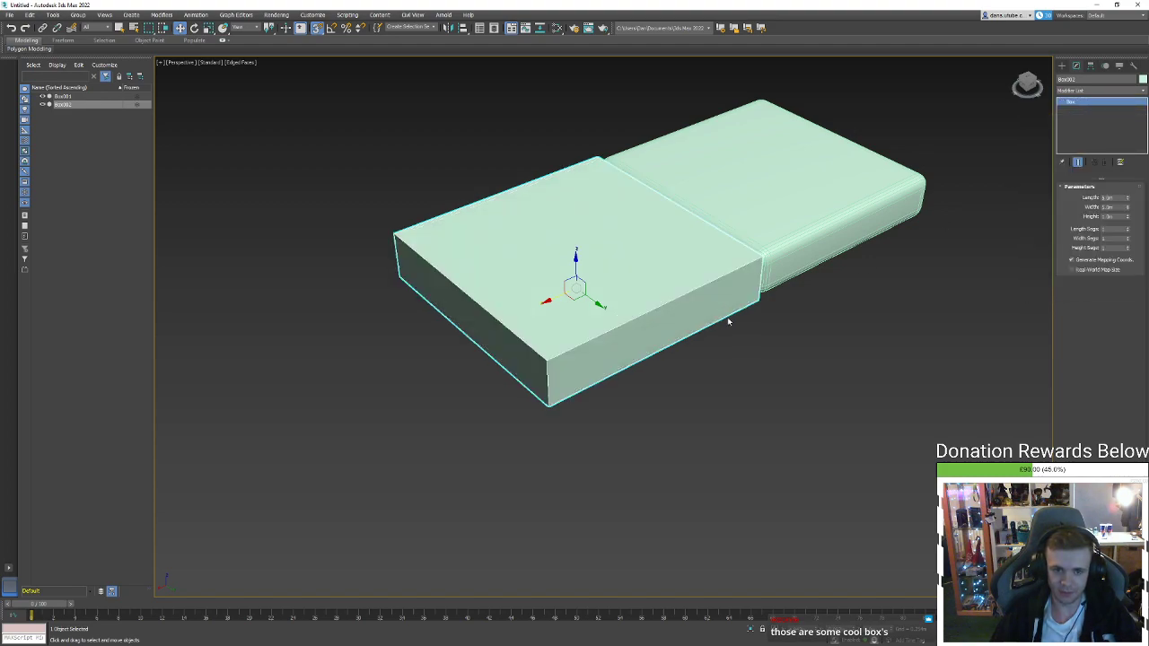
{"action": "right_click", "coordinate": [642, 310]}
{"action": "left_click", "coordinate": [754, 415]}
{"action": "middle_click_drag", "start_coordinate": [754, 415], "coordinate": [478, 347], "text": "alt"}
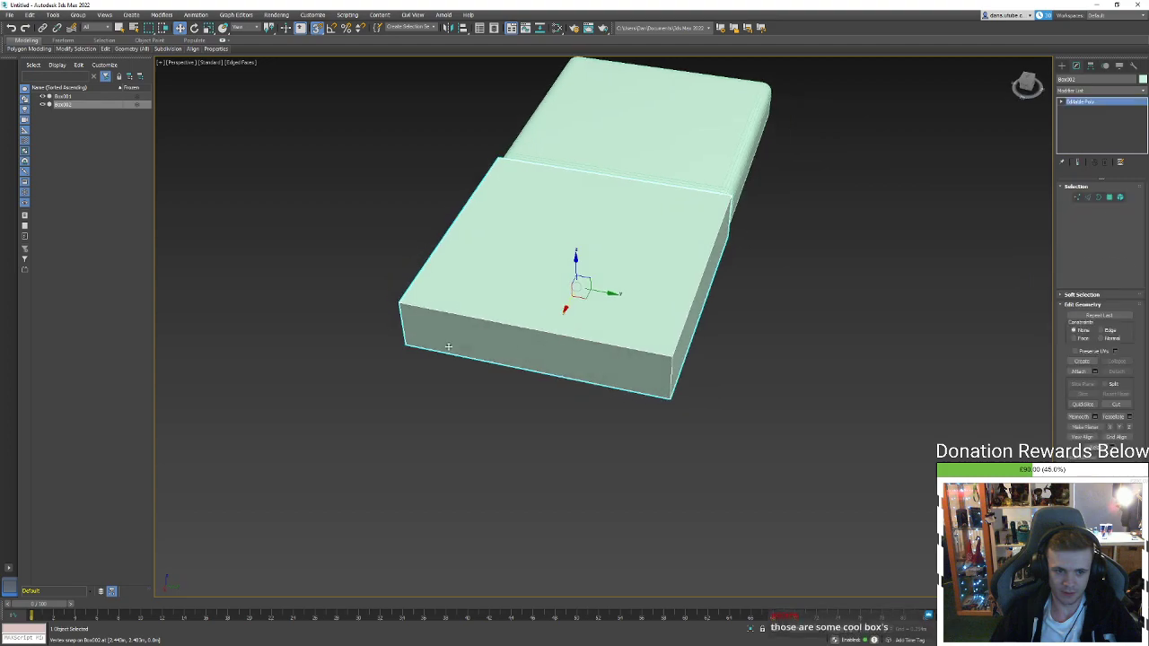
Select the converted box's outer vertical corner edge, and paste the original platform's Chamfer modifier onto the box
{"action": "key", "text": "2"}
{"action": "left_click", "coordinate": [403, 327]}
{"action": "key", "text": "2"}
{"action": "left_click", "coordinate": [684, 159]}
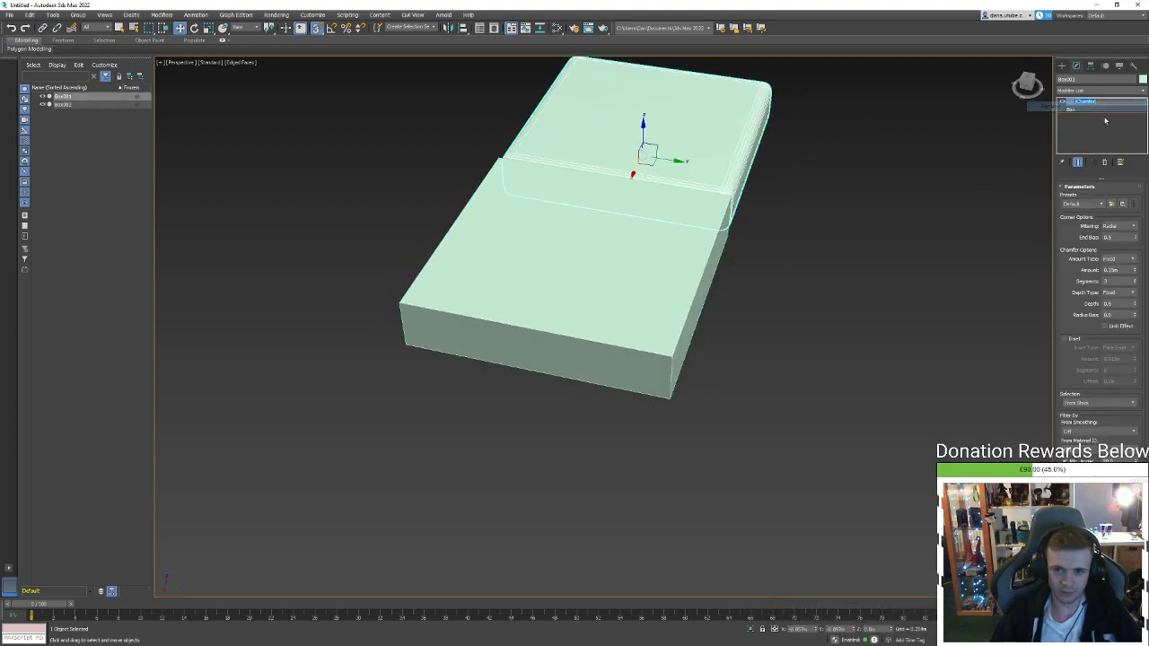
{"action": "right_click", "coordinate": [1105, 107]}
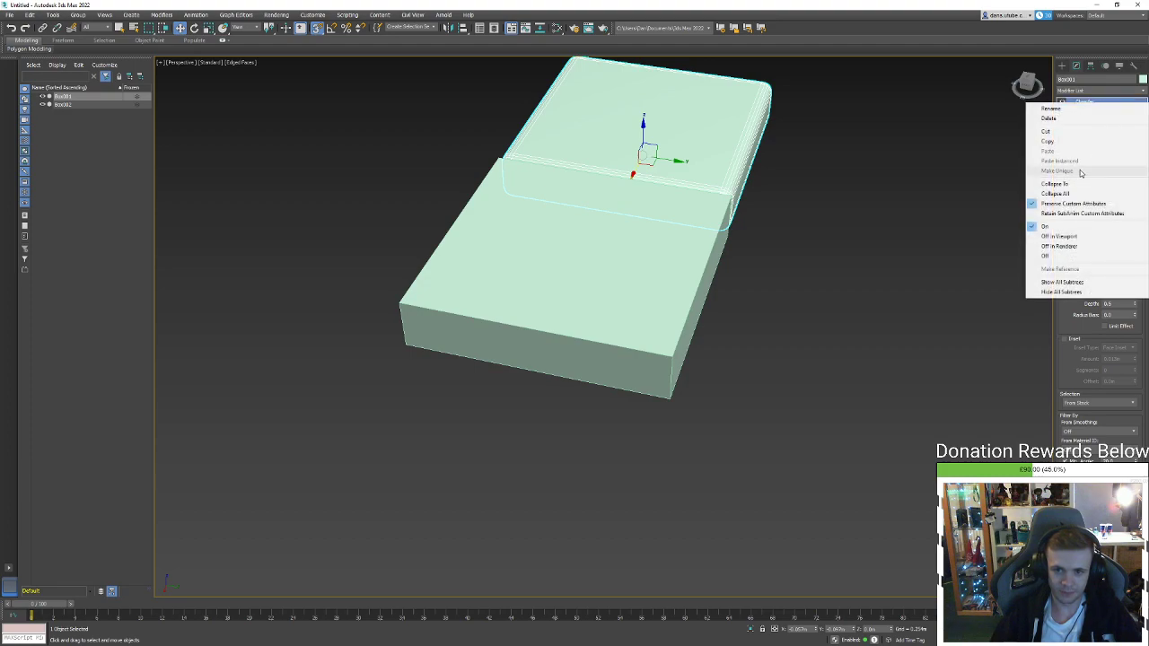
{"action": "left_click", "coordinate": [1081, 142]}
{"action": "left_click", "coordinate": [664, 269]}
{"action": "right_click", "coordinate": [1084, 103]}
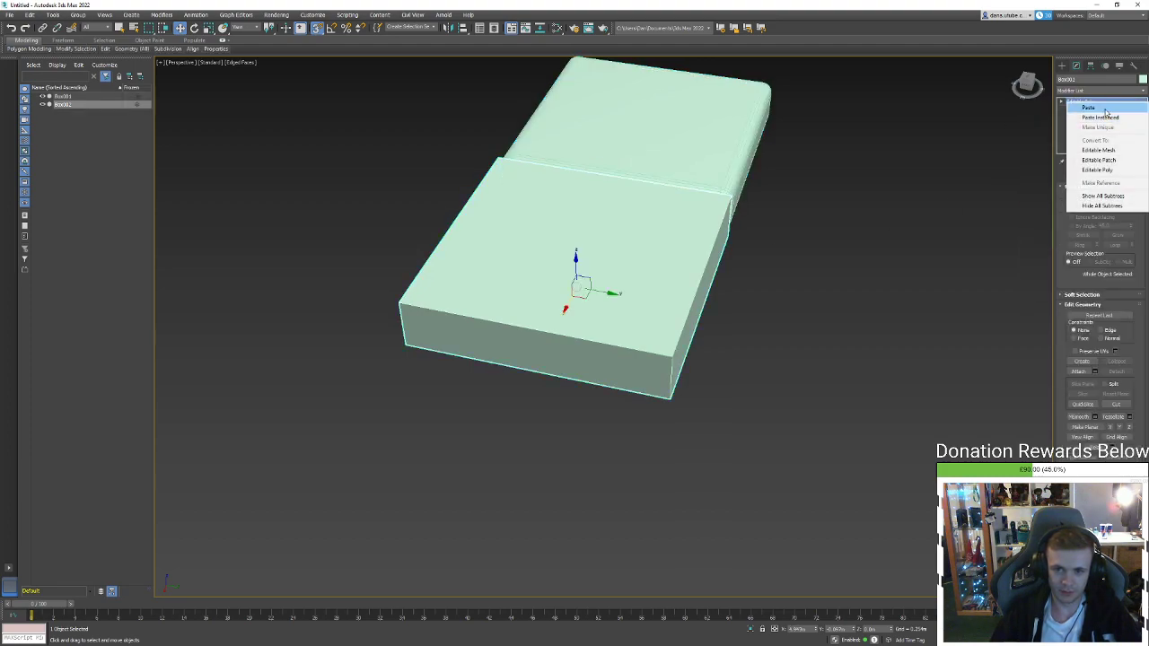
{"action": "left_click", "coordinate": [1102, 109]}
{"action": "left_click", "coordinate": [1090, 108]}
Try to round the converted box's outer vertical corner by chamfering its edge with 10 segments
{"action": "key", "text": "2"}
{"action": "left_click", "coordinate": [1094, 348]}
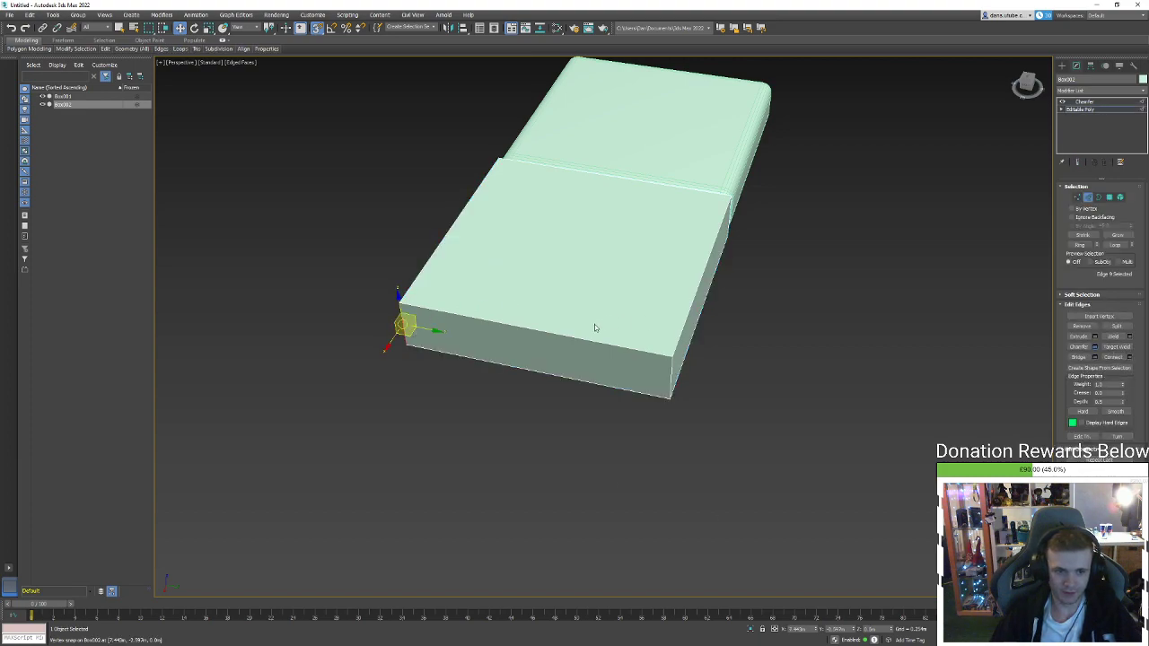
{"action": "left_click_drag", "start_coordinate": [610, 345], "coordinate": [691, 323]}
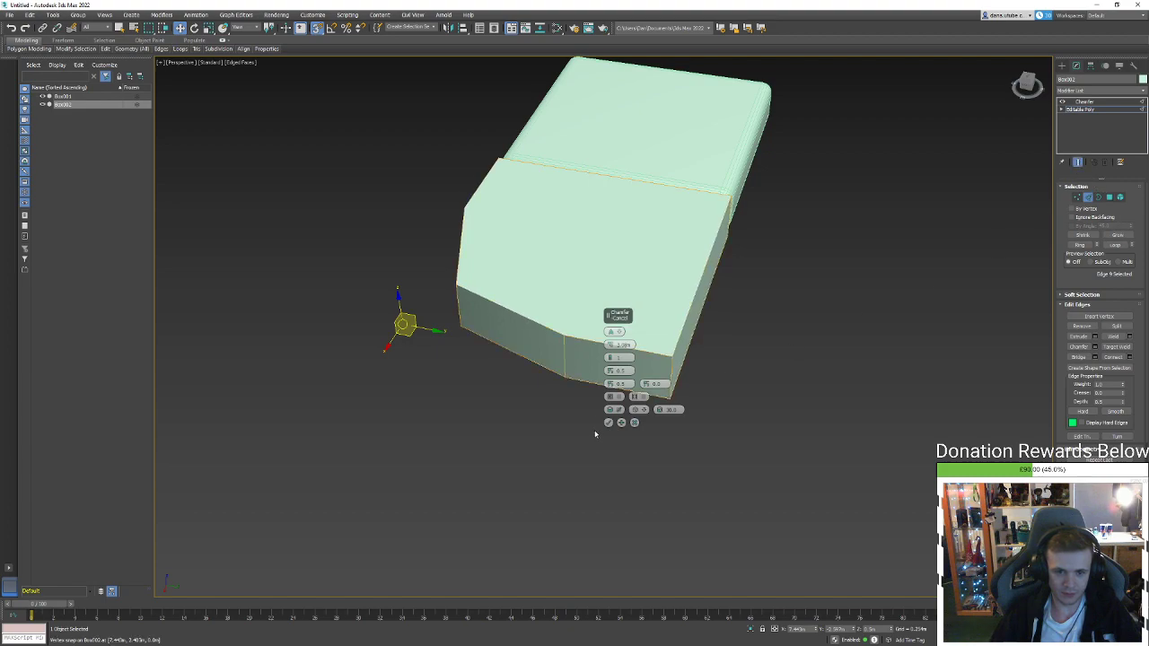
{"action": "left_click_drag", "start_coordinate": [611, 357], "coordinate": [611, 328]}
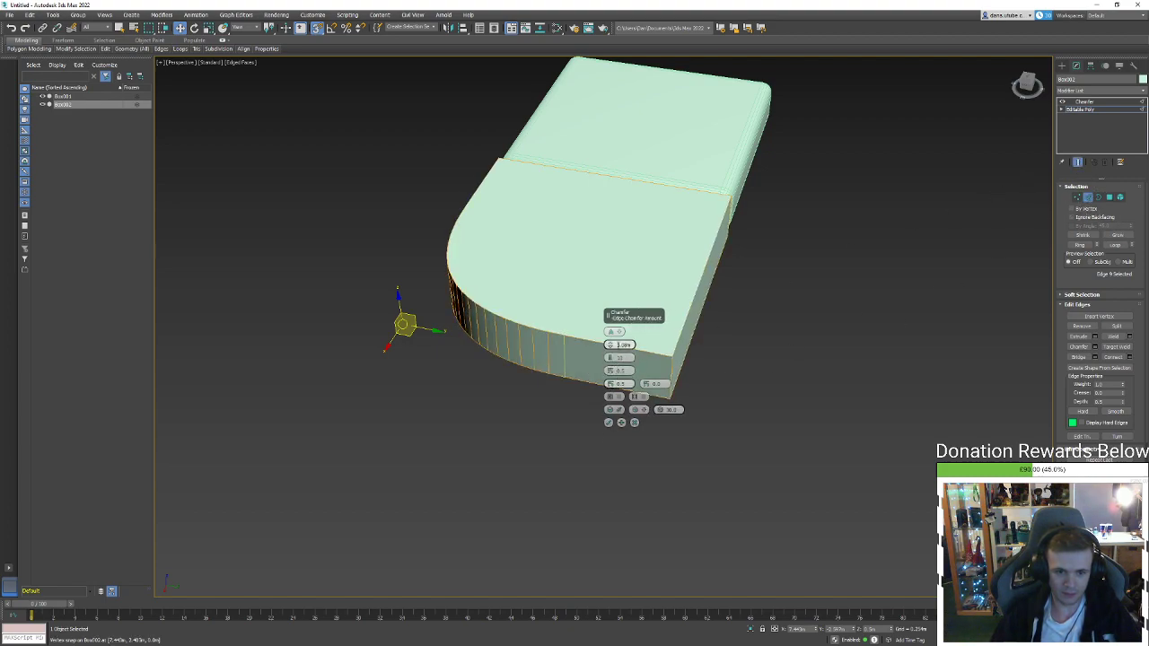
{"action": "left_click_drag", "start_coordinate": [611, 346], "coordinate": [610, 461]}
{"action": "left_click", "coordinate": [608, 422]}
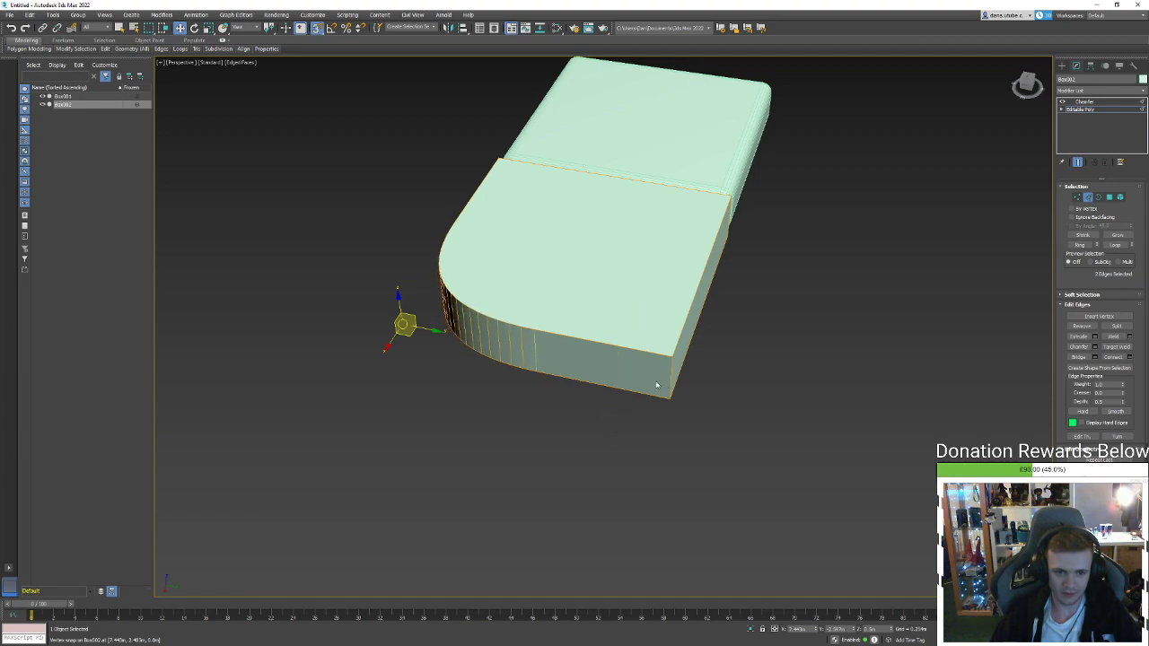
{"action": "left_click", "coordinate": [1090, 198]}
{"action": "left_click", "coordinate": [1092, 102]}
{"action": "middle_click_drag", "start_coordinate": [1015, 152], "coordinate": [906, 261], "text": "alt"}
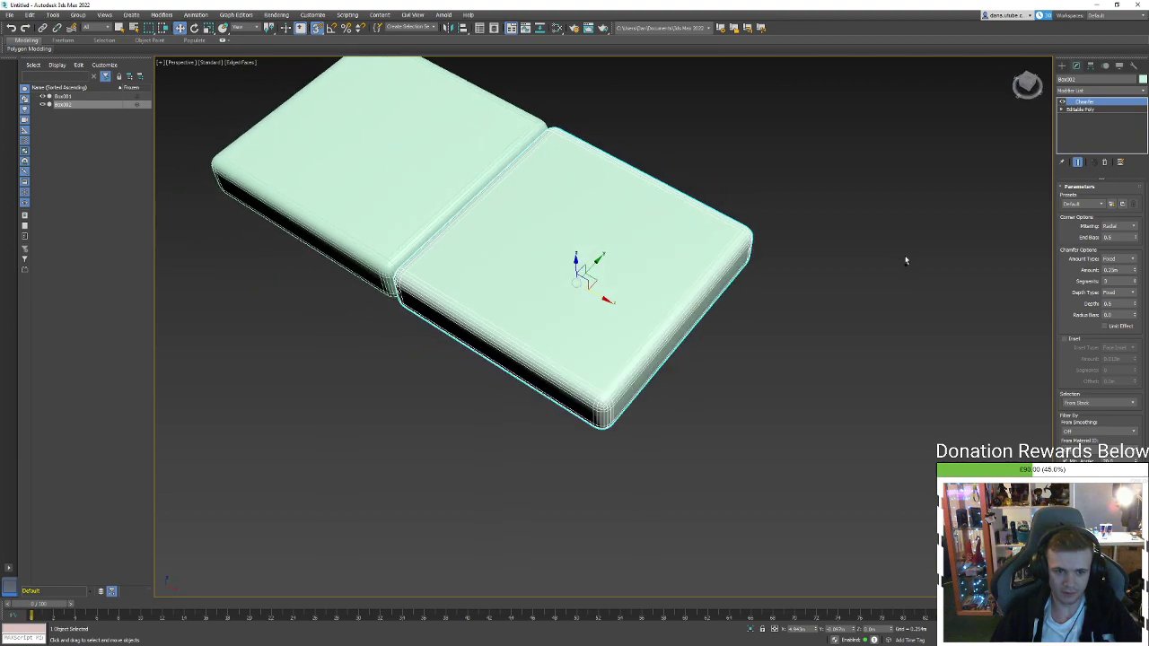
{"action": "left_click", "coordinate": [1084, 110]}
{"action": "left_click", "coordinate": [1087, 197]}
{"action": "left_click", "coordinate": [598, 403]}
{"action": "left_click", "coordinate": [601, 419]}
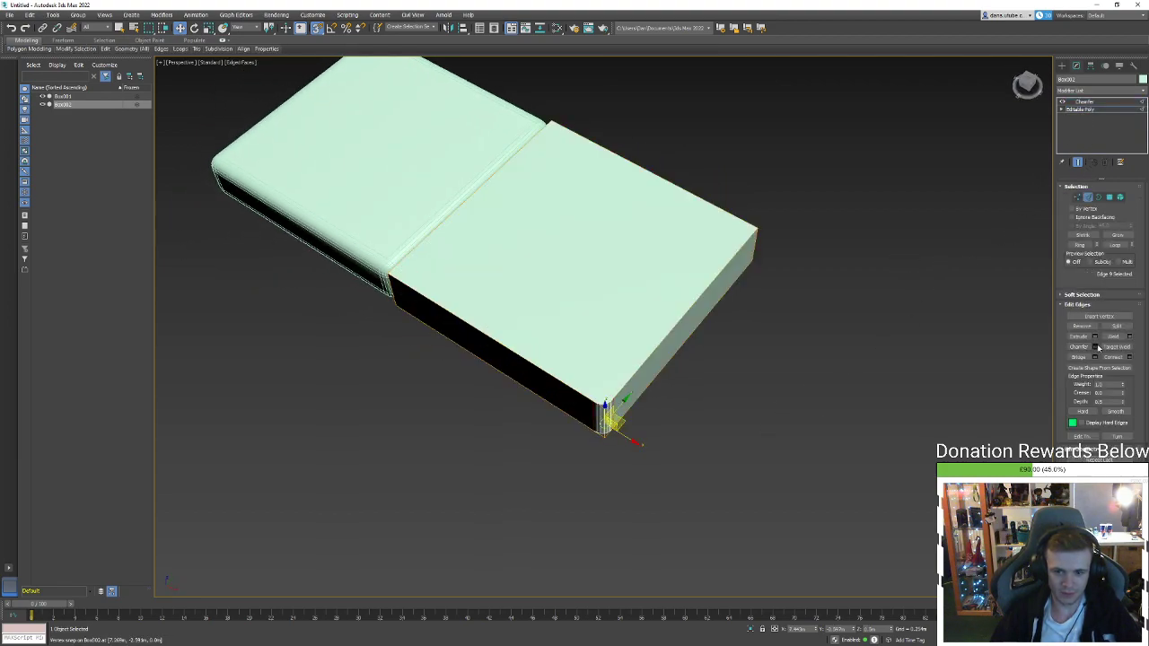
{"action": "key", "text": "ctrl+shift+c"}
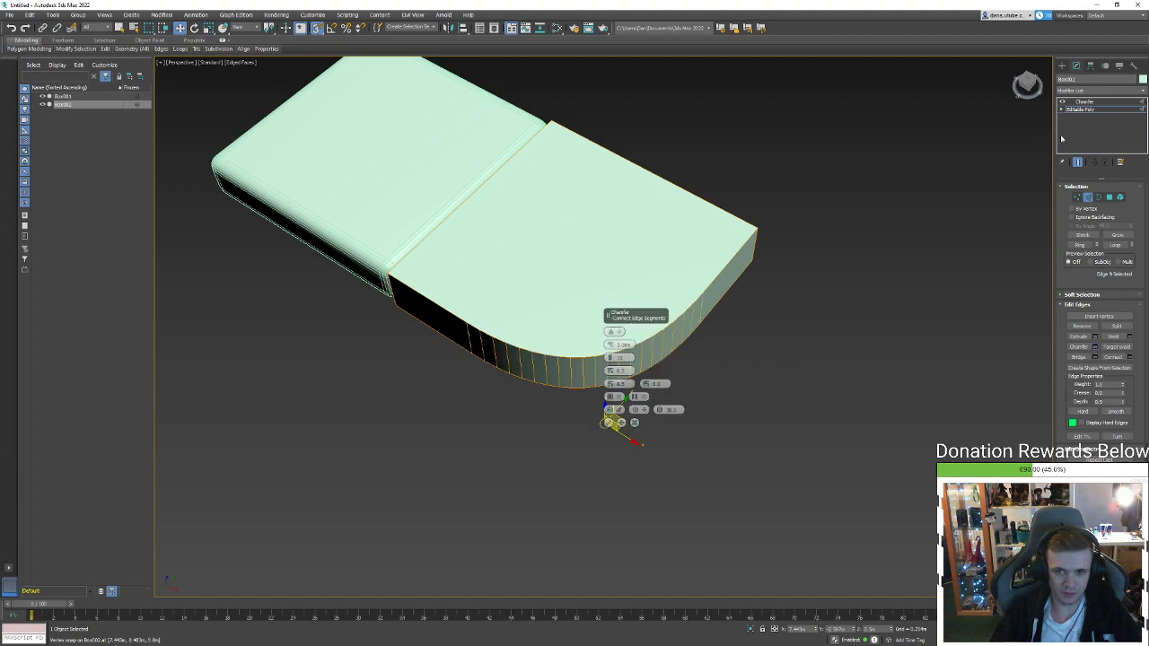
{"action": "left_click", "coordinate": [1101, 111]}
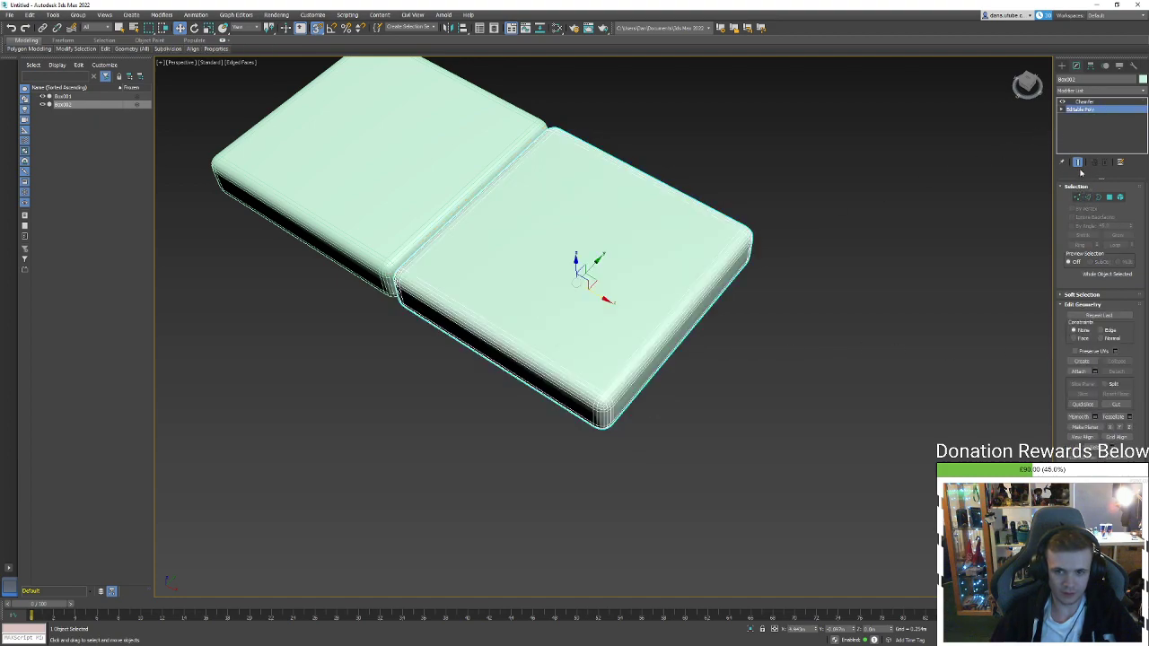
{"action": "left_click", "coordinate": [1087, 196]}
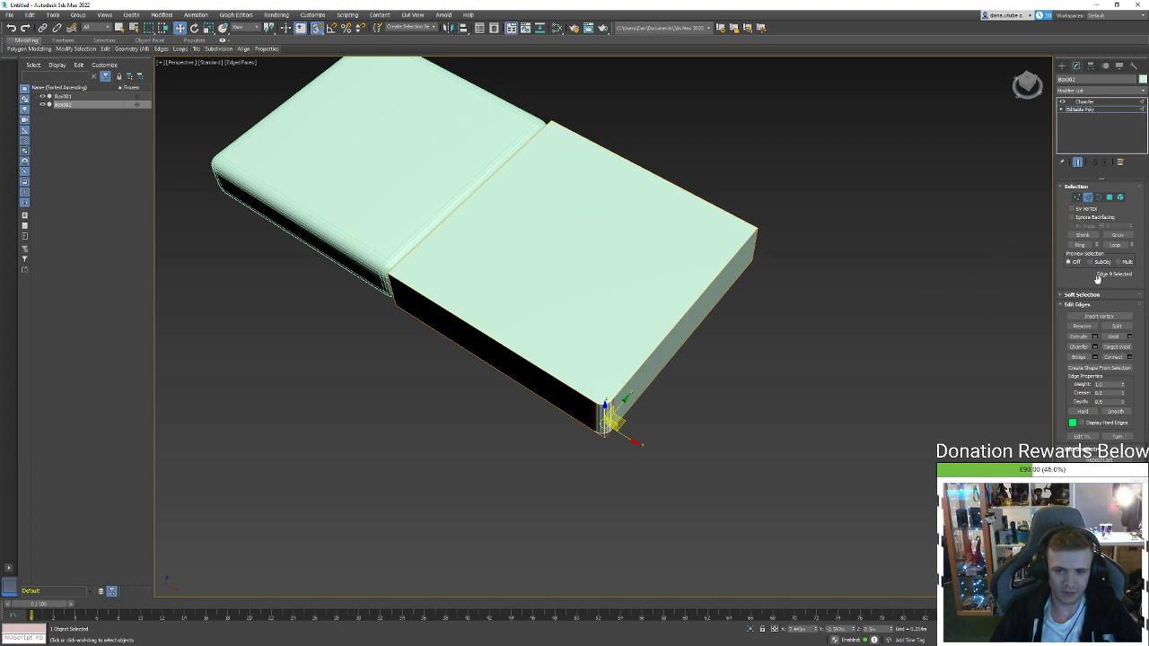
{"action": "left_click", "coordinate": [1087, 200]}
{"action": "left_click", "coordinate": [1087, 200]}
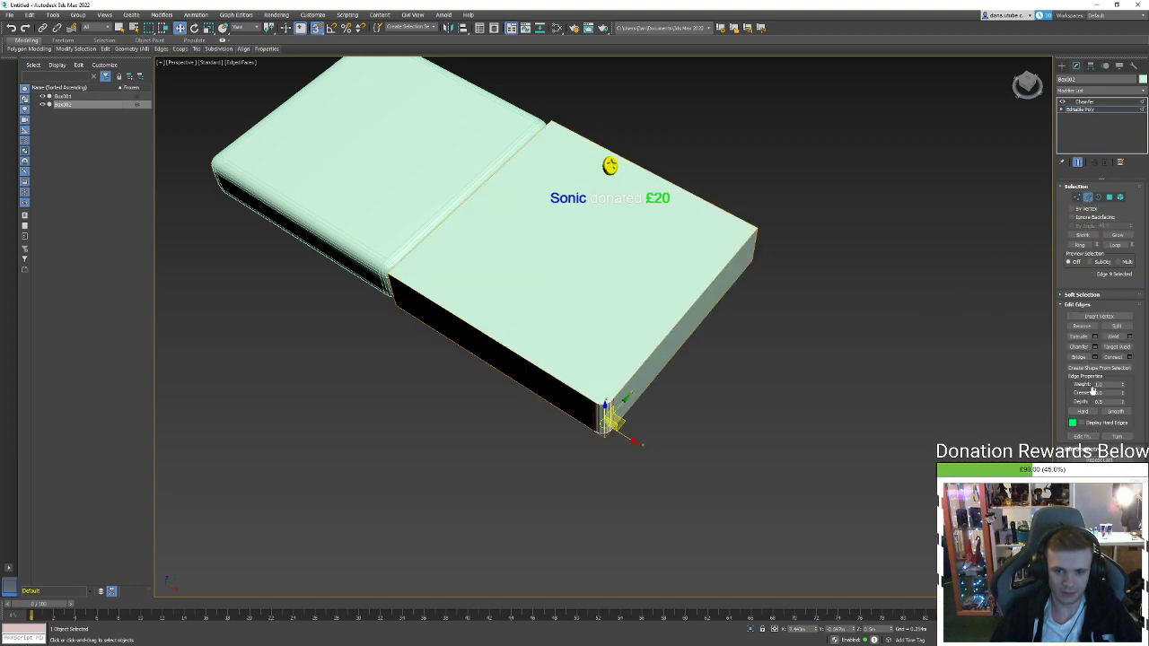
{"action": "left_click", "coordinate": [1077, 163]}
{"action": "left_click", "coordinate": [1076, 163]}
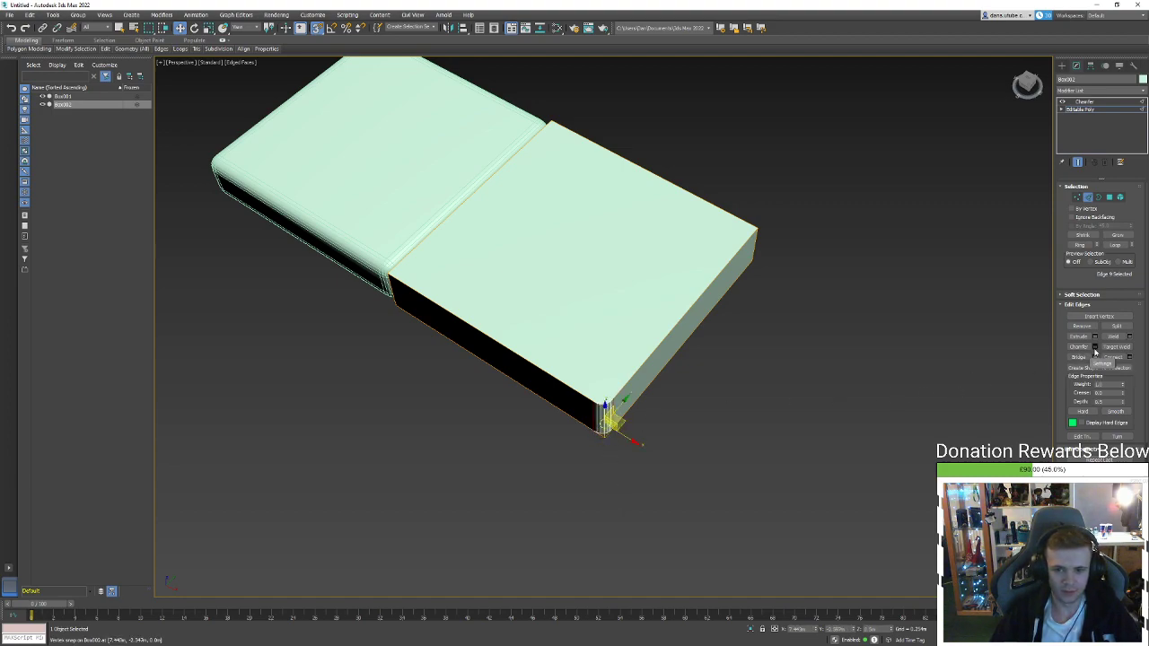
{"action": "left_click", "coordinate": [1084, 198]}
{"action": "left_click", "coordinate": [1013, 147]}
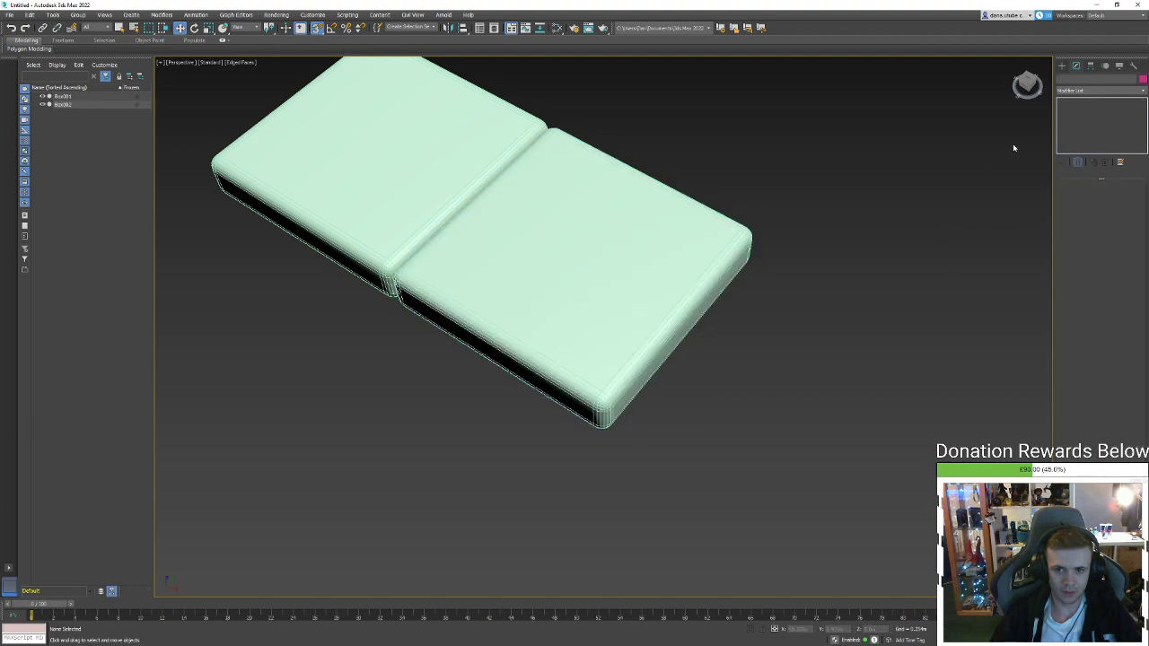
Chamfer the copied platform's outer vertical corner edge by 4 m with 10 segments and return to the whole object with its Chamfer modifier
{"action": "left_click", "coordinate": [608, 272]}
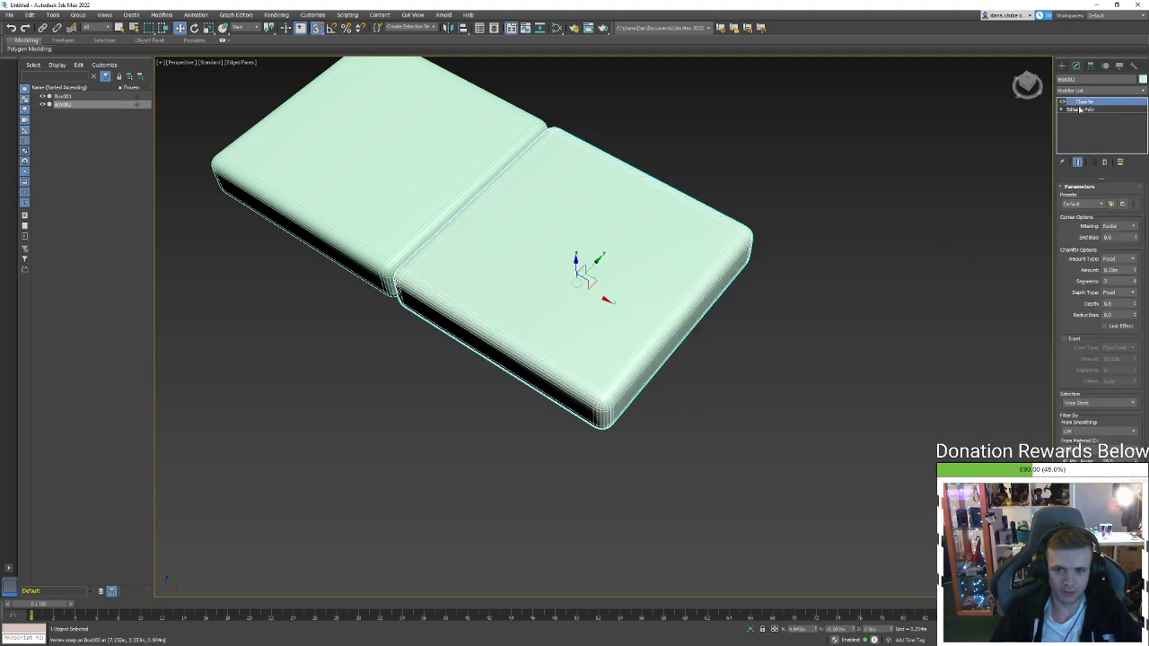
{"action": "left_click", "coordinate": [1079, 109]}
{"action": "left_click", "coordinate": [1081, 102]}
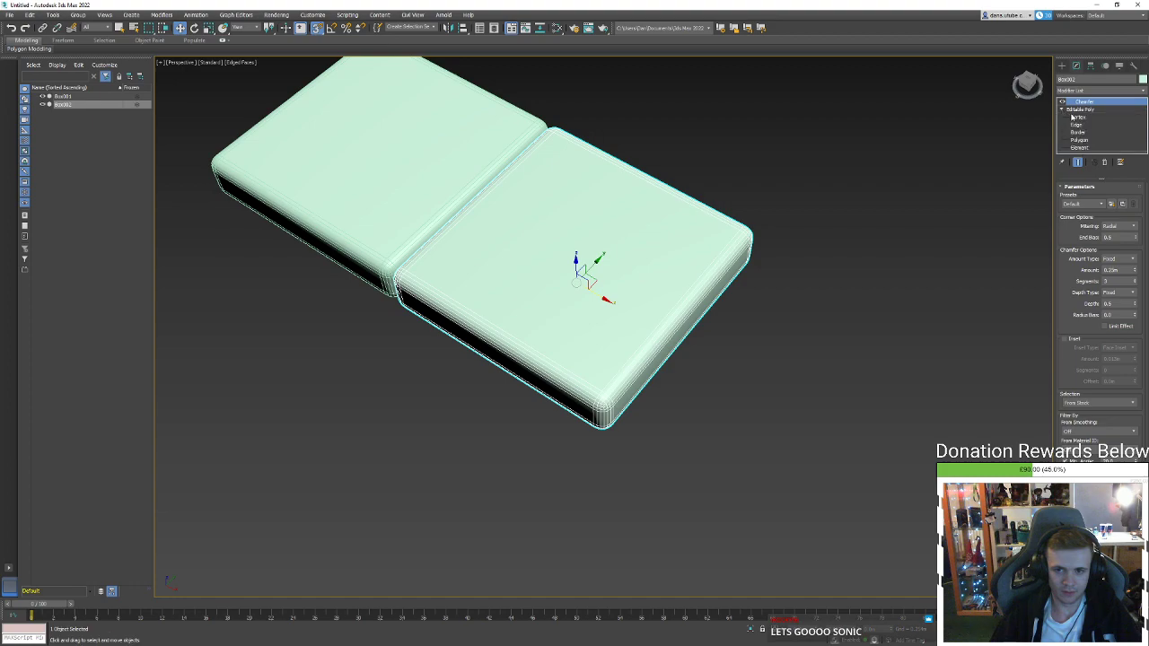
{"action": "left_click", "coordinate": [1078, 124]}
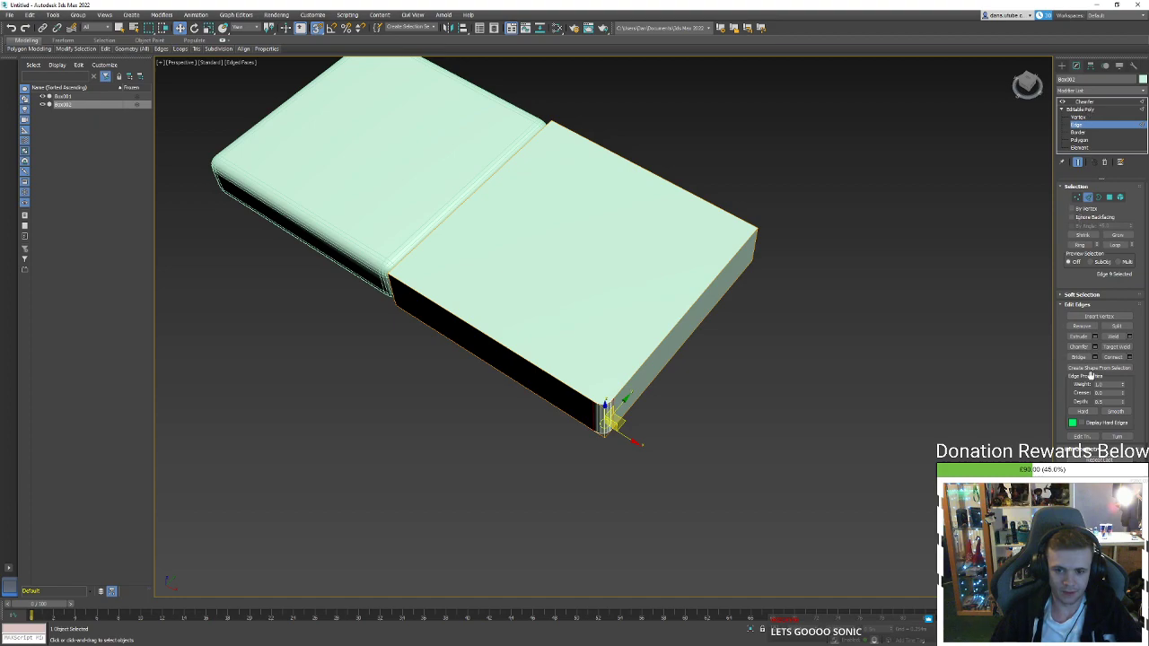
{"action": "left_click", "coordinate": [1094, 347]}
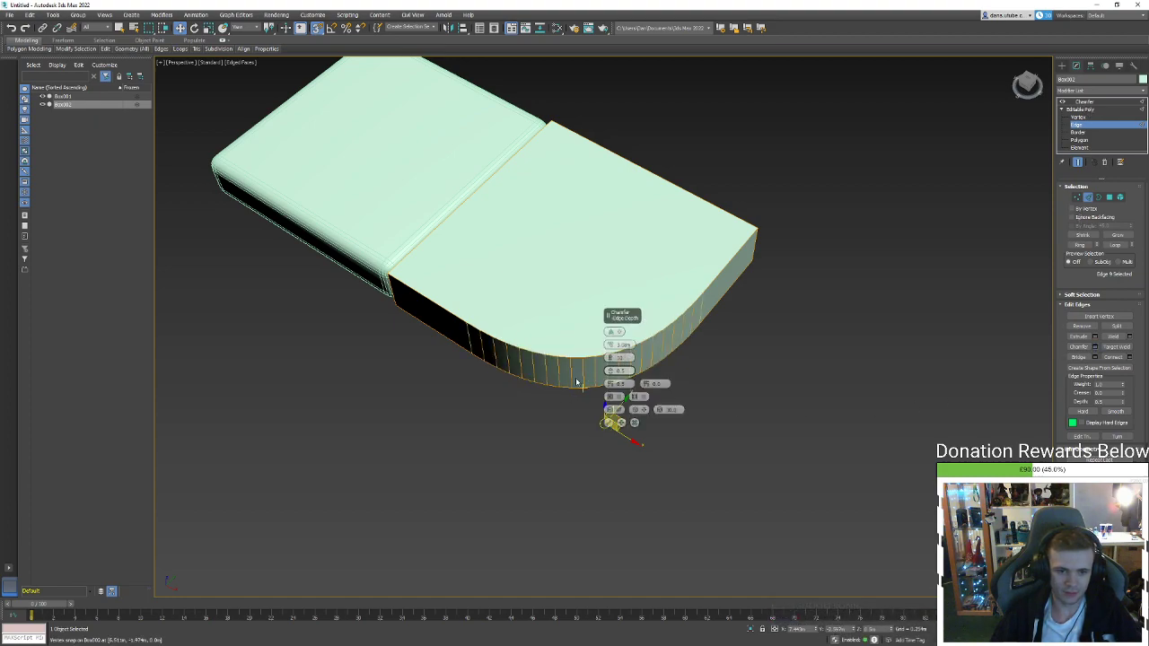
{"action": "middle_click_drag", "start_coordinate": [580, 383], "coordinate": [551, 392], "text": "alt"}
{"action": "left_click_drag", "start_coordinate": [611, 334], "coordinate": [603, 263]}
{"action": "type", "text": "4"}
{"action": "key", "text": "Return"}
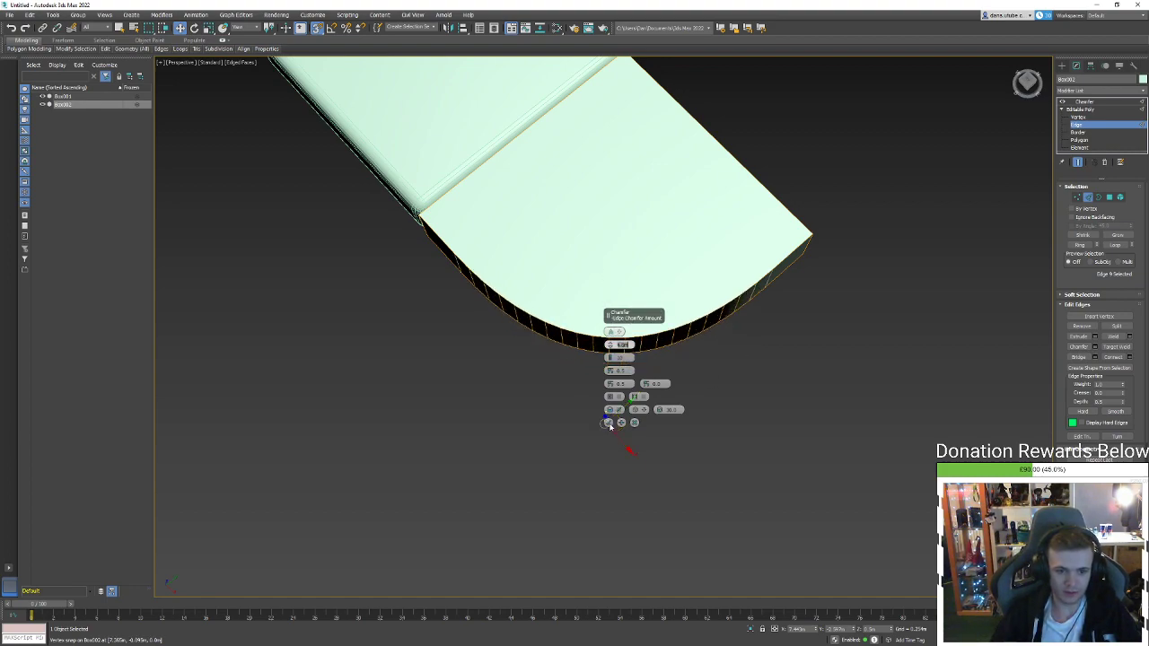
{"action": "left_click", "coordinate": [607, 423]}
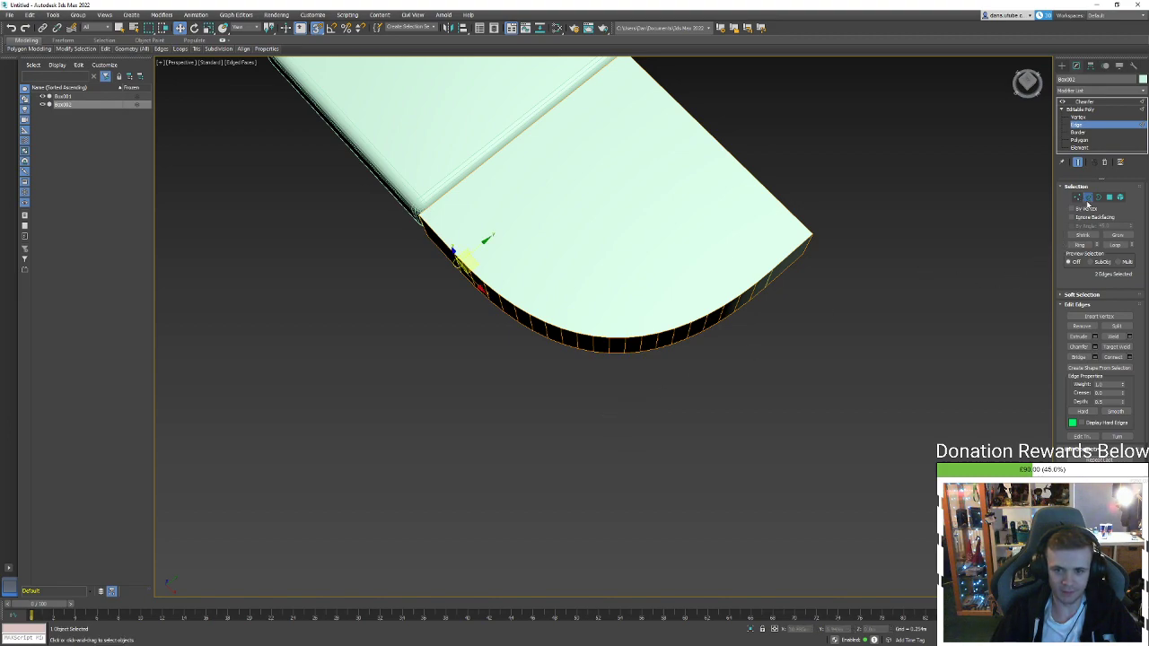
{"action": "left_click", "coordinate": [1086, 200]}
{"action": "left_click", "coordinate": [929, 232]}
{"action": "left_click", "coordinate": [717, 240]}
Copy the curved corner platform to an empty spot beside the others and rotate the copy a quarter turn
{"action": "middle_click_drag", "start_coordinate": [700, 244], "coordinate": [543, 319], "text": "alt"}
{"action": "scroll", "coordinate": [649, 221], "scroll_direction": "down", "scroll_amount": 2}
{"action": "key", "text": "e"}
{"action": "key", "text": "w"}
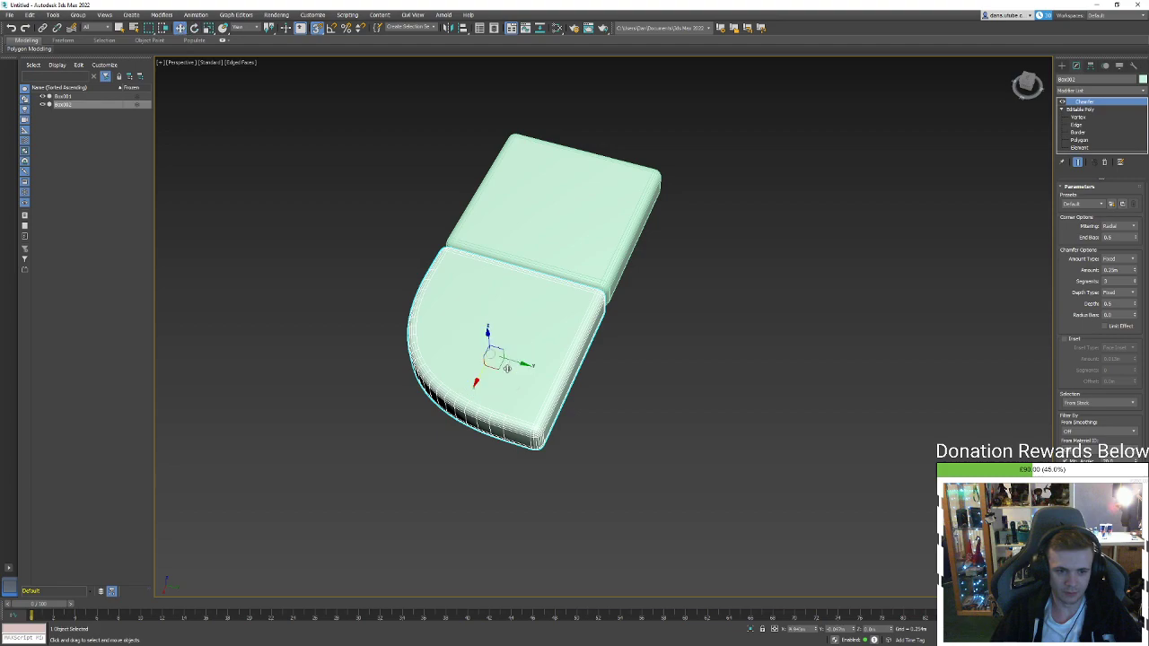
{"action": "mouse_move", "coordinate": [512, 362]}
{"action": "left_mouse_down", "text": "shift"}
{"action": "mouse_move", "coordinate": [782, 443]}
{"action": "mouse_move", "coordinate": [758, 467]}
{"action": "mouse_move", "coordinate": [811, 484]}
{"action": "mouse_move", "coordinate": [770, 481]}
{"action": "left_mouse_up", "text": "shift"}
{"action": "left_click", "coordinate": [575, 366]}
{"action": "key", "text": "e"}
{"action": "middle_click_drag", "start_coordinate": [768, 481], "coordinate": [699, 415], "text": "alt"}
{"action": "key", "text": "w"}
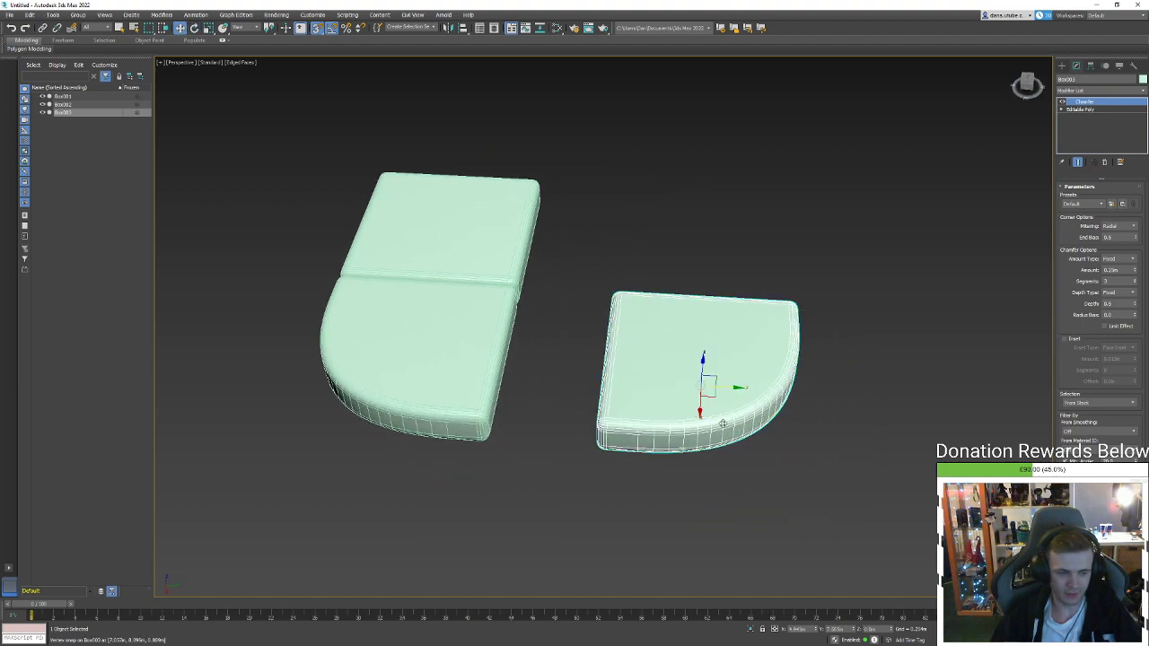
Copy the square platform into the gap between the curved corner platform and its rotated copy
{"action": "left_click", "coordinate": [467, 242]}
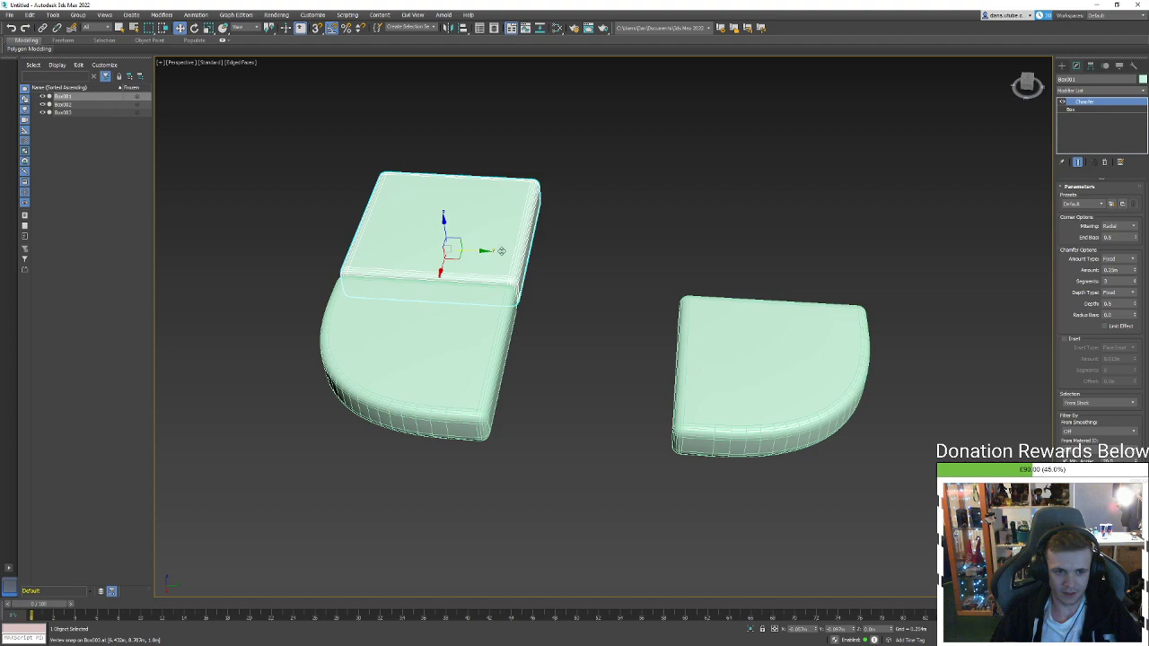
{"action": "scroll", "coordinate": [490, 254], "scroll_direction": "up", "scroll_amount": 3}
{"action": "left_click_drag", "start_coordinate": [461, 279], "coordinate": [501, 263]}
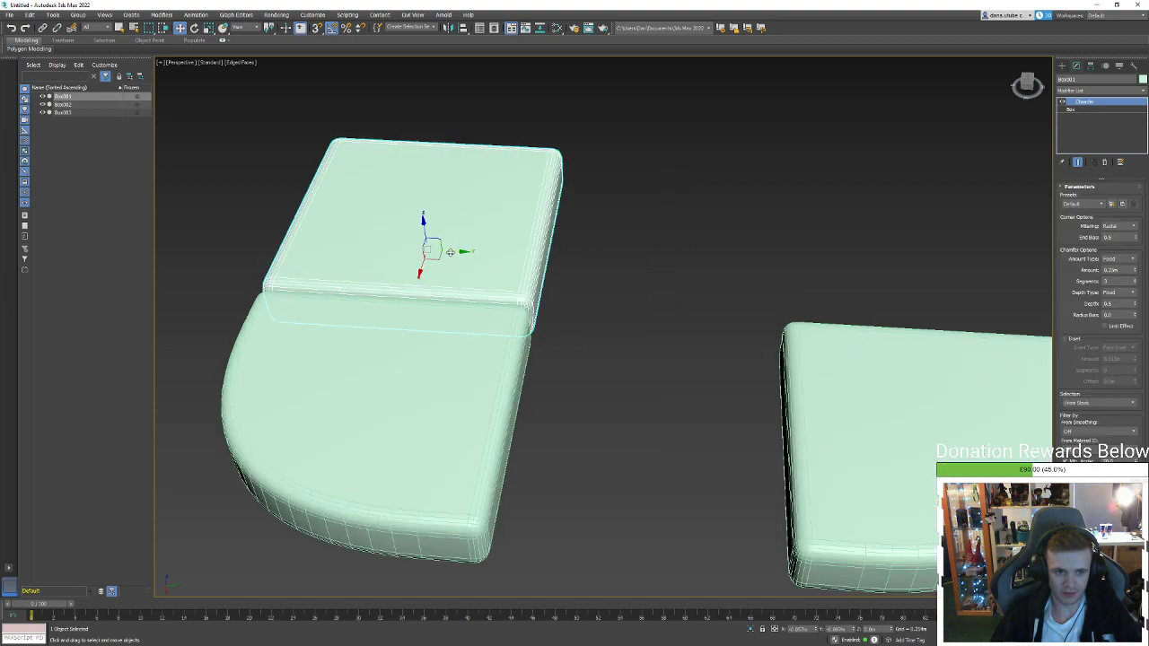
{"action": "middle_click_drag", "start_coordinate": [451, 255], "coordinate": [445, 279], "text": "alt"}
{"action": "mouse_move", "coordinate": [435, 259]}
{"action": "left_mouse_down", "text": "shift"}
{"action": "mouse_move", "coordinate": [852, 478]}
{"action": "mouse_move", "coordinate": [695, 421]}
{"action": "left_mouse_up", "text": "shift"}
{"action": "left_click", "coordinate": [575, 365]}
Snap the square copy's corner against the curved corner platform so that it bridges the two curved pieces
{"action": "scroll", "coordinate": [533, 513], "scroll_direction": "up", "scroll_amount": 10}
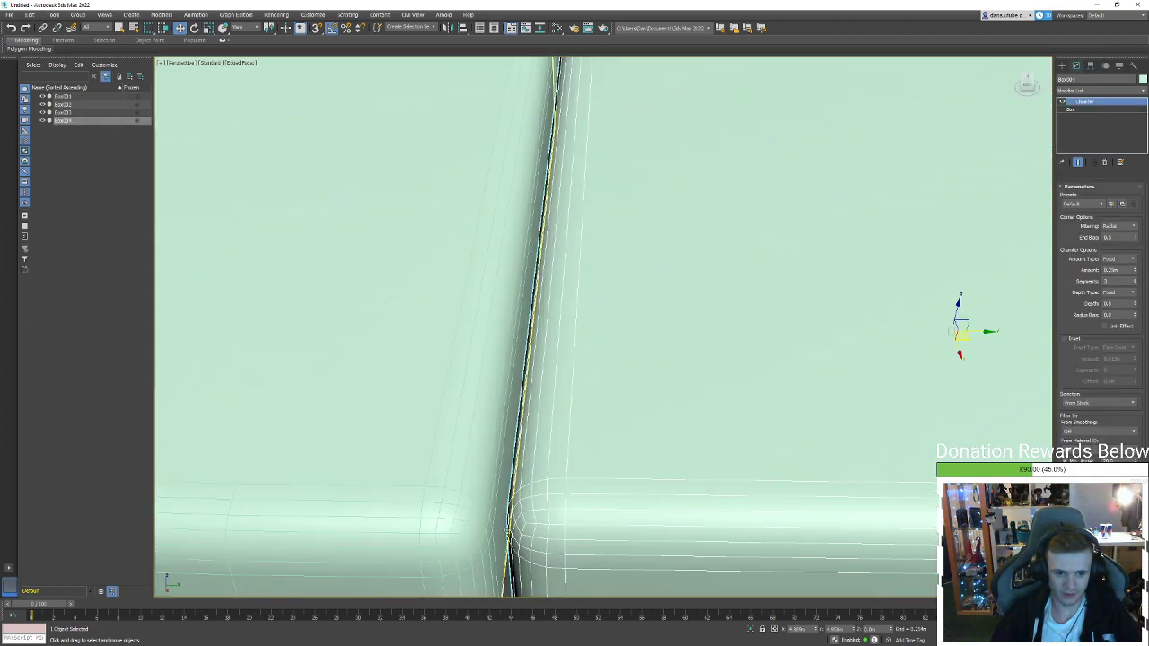
{"action": "scroll", "coordinate": [533, 513], "scroll_direction": "up", "scroll_amount": 2}
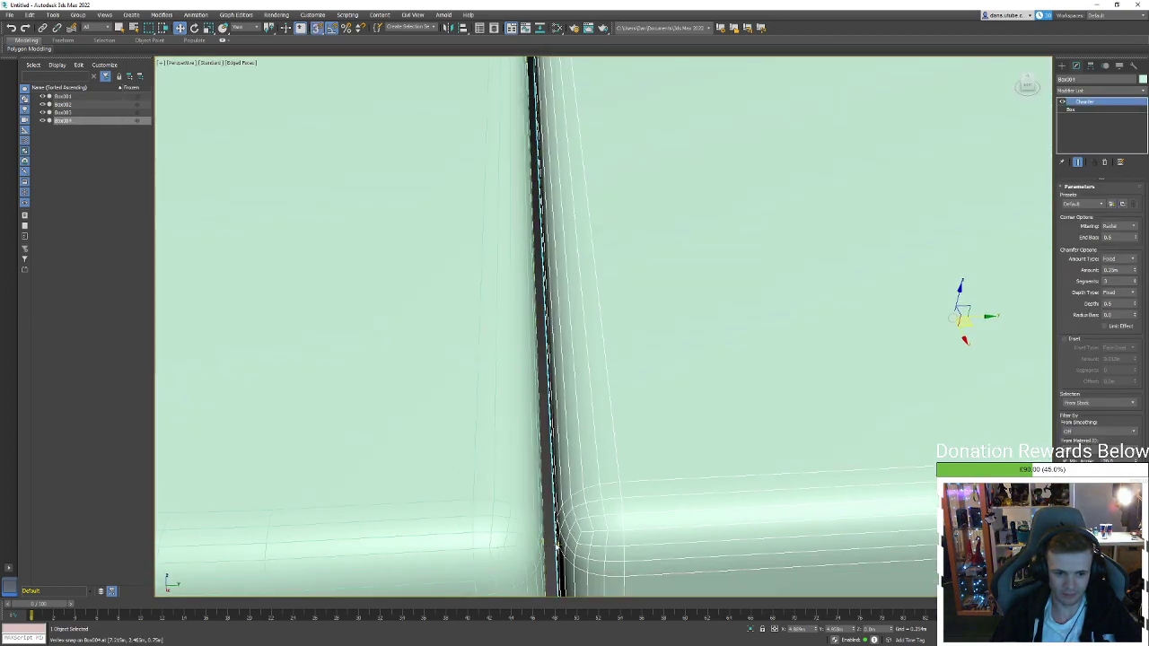
{"action": "scroll", "coordinate": [557, 542], "scroll_direction": "down", "scroll_amount": 3}
{"action": "scroll", "coordinate": [547, 544], "scroll_direction": "up", "scroll_amount": 1}
{"action": "scroll", "coordinate": [547, 544], "scroll_direction": "down", "scroll_amount": 4}
{"action": "middle_click_drag", "start_coordinate": [564, 487], "coordinate": [729, 541], "text": "alt"}
{"action": "scroll", "coordinate": [590, 487], "scroll_direction": "down", "scroll_amount": 6}
{"action": "left_click", "coordinate": [675, 546]}
{"action": "left_click", "coordinate": [562, 439]}
{"action": "scroll", "coordinate": [563, 439], "scroll_direction": "up", "scroll_amount": 5}
{"action": "scroll", "coordinate": [575, 441], "scroll_direction": "down", "scroll_amount": 3}
{"action": "middle_click_drag", "start_coordinate": [562, 439], "coordinate": [635, 447], "text": "alt"}
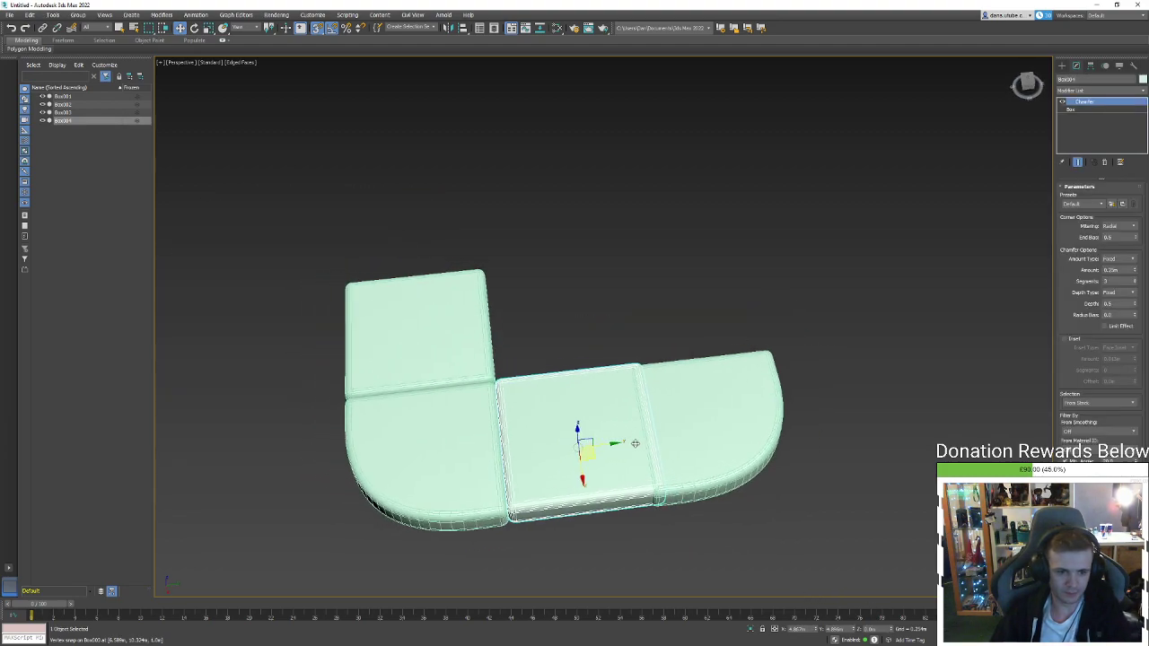
Delete the square copy and the rotated curved copy, keeping only the original square and curved platforms
{"action": "key", "text": "Delete"}
{"action": "left_click", "coordinate": [648, 446]}
{"action": "key", "text": "Delete"}
{"action": "left_click", "coordinate": [487, 444]}
{"action": "middle_click_drag", "start_coordinate": [482, 423], "coordinate": [403, 423]}
{"action": "middle_click_drag", "start_coordinate": [403, 423], "coordinate": [550, 392]}
{"action": "middle_click_drag", "start_coordinate": [509, 455], "coordinate": [539, 449], "text": "alt"}
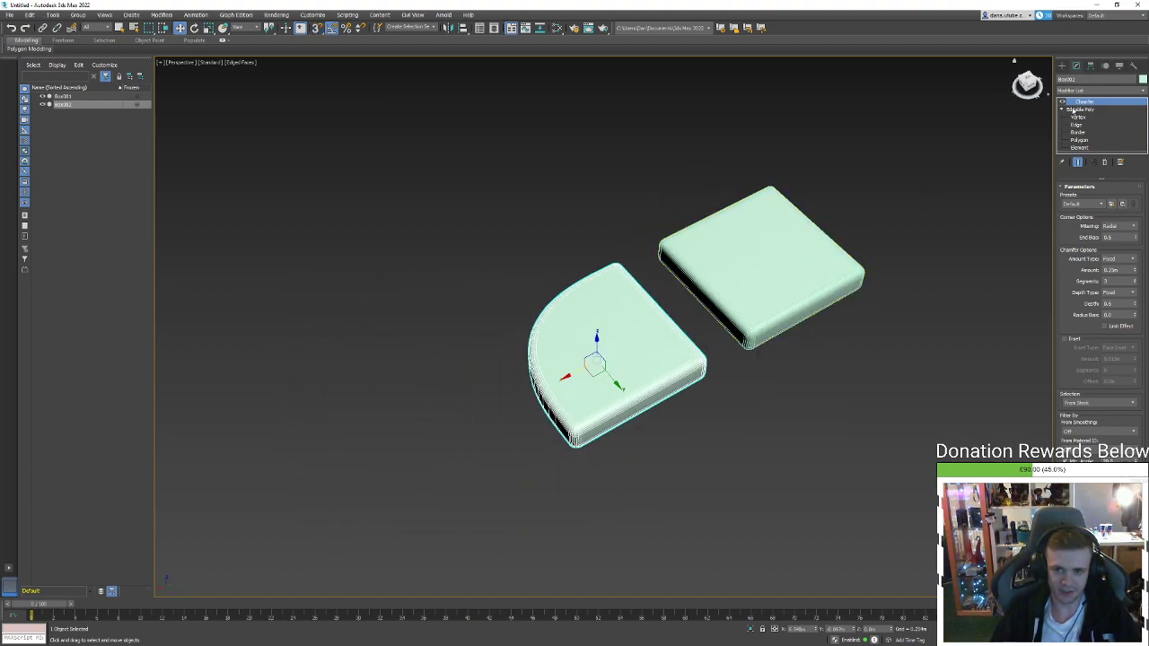
{"action": "left_click", "coordinate": [808, 283]}
{"action": "middle_click_drag", "start_coordinate": [808, 283], "coordinate": [695, 294], "text": "alt"}
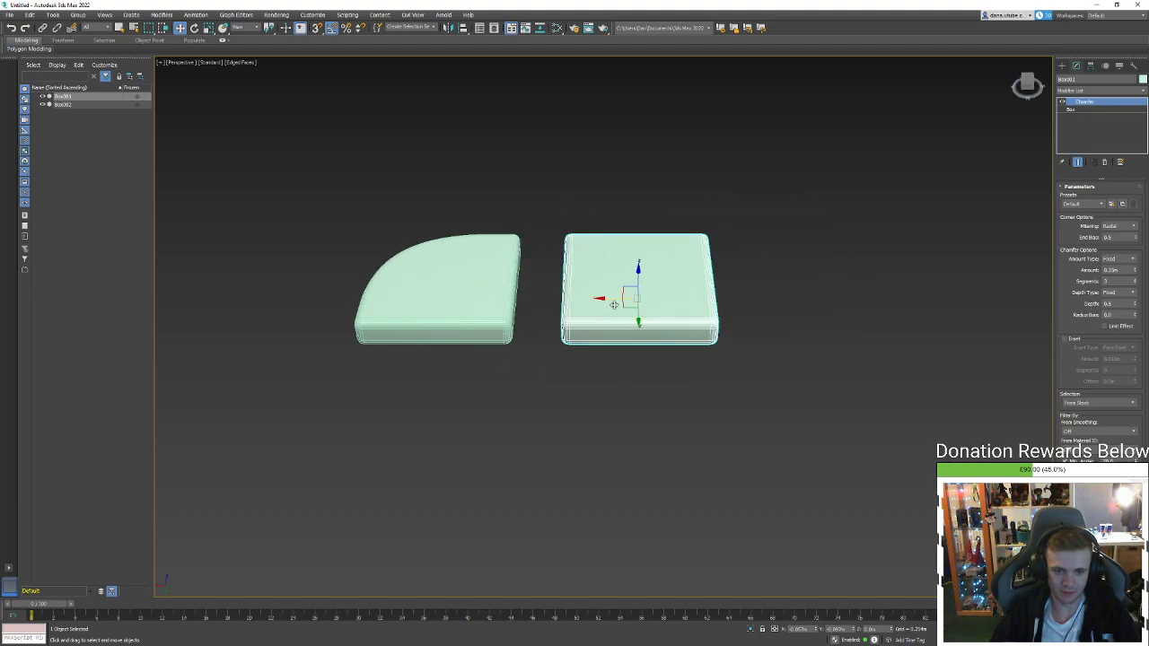
{"action": "left_click_drag", "start_coordinate": [630, 299], "coordinate": [898, 300], "text": "shift"}
{"action": "left_click", "coordinate": [575, 368]}
{"action": "middle_click_drag", "start_coordinate": [766, 385], "coordinate": [964, 102], "text": "alt"}
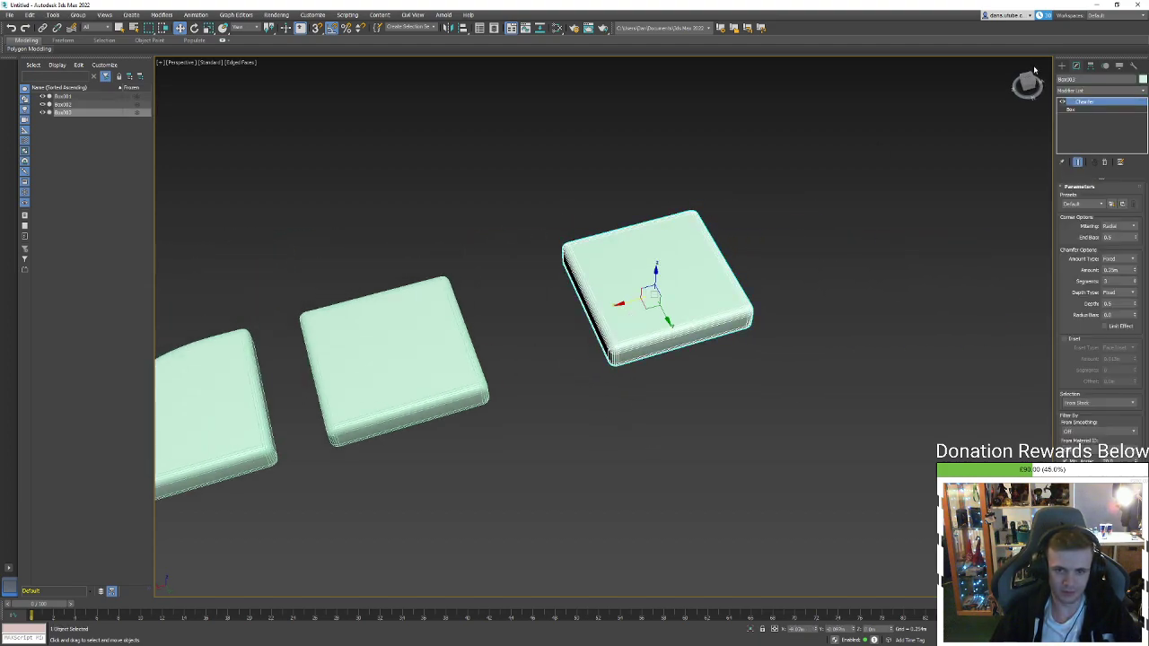
{"action": "middle_click_drag", "start_coordinate": [622, 363], "coordinate": [719, 330]}
{"action": "key", "text": "Delete"}
Remove the square platform's Chamfer modifier and convert its box to Editable Poly
{"action": "left_click", "coordinate": [358, 353]}
{"action": "left_click", "coordinate": [508, 328]}
{"action": "right_click", "coordinate": [1099, 110]}
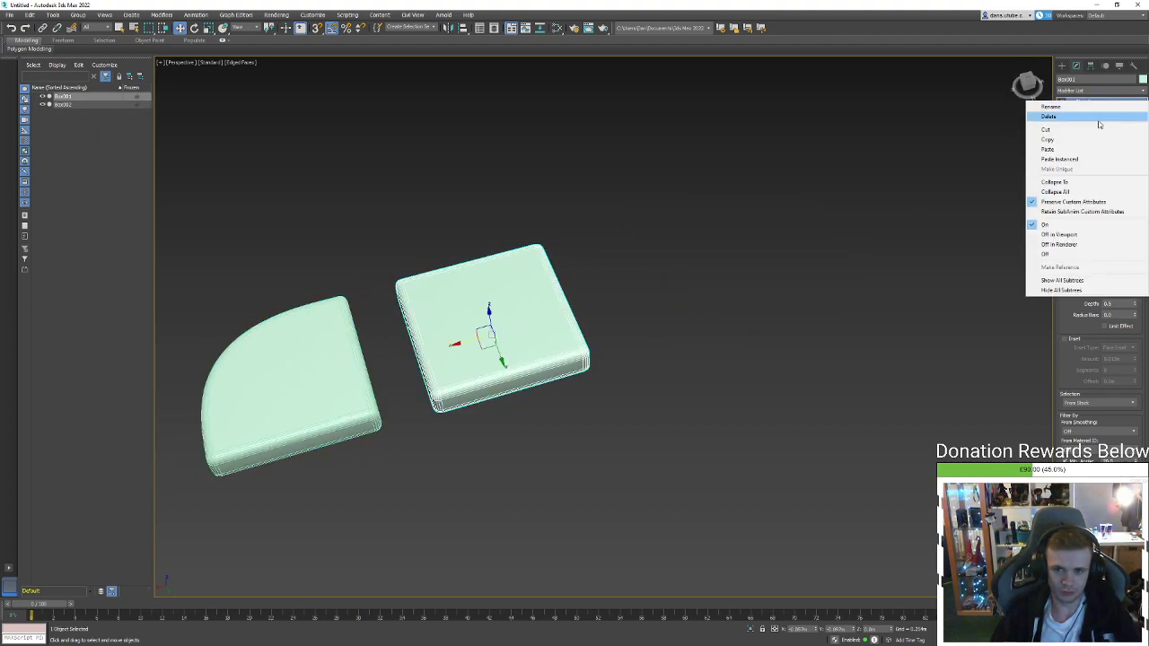
{"action": "left_click", "coordinate": [1098, 117]}
{"action": "right_click", "coordinate": [558, 281]}
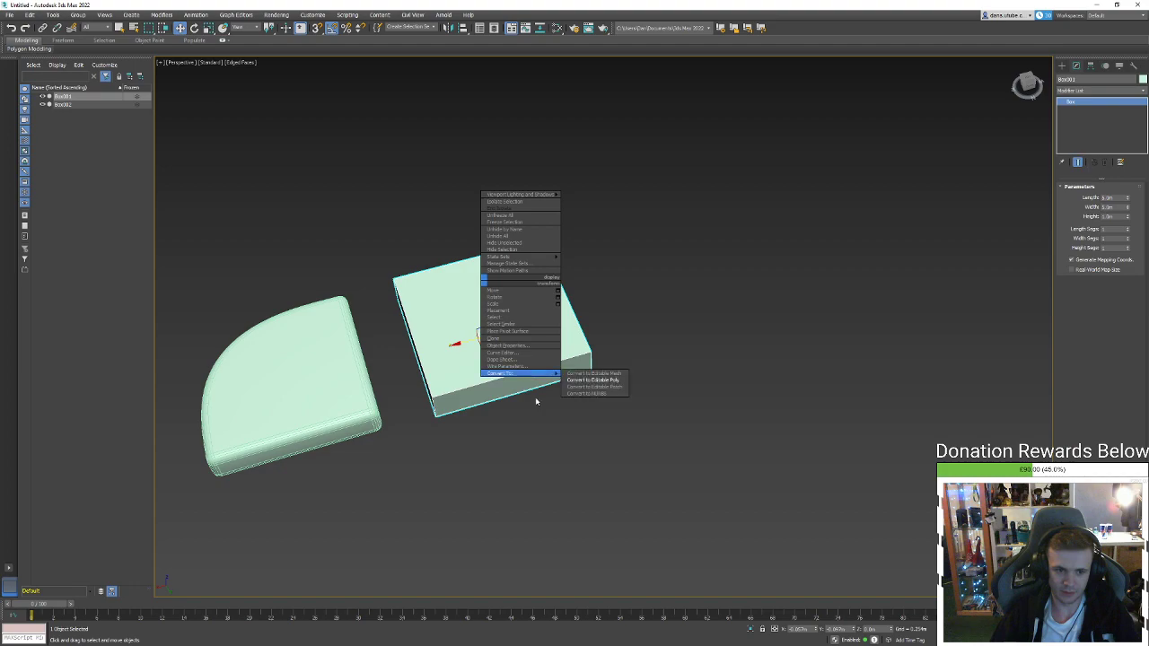
{"action": "left_click", "coordinate": [590, 379]}
Copy the curved platform's Chamfer modifier and paste it onto the converted square box
{"action": "left_click", "coordinate": [241, 362]}
{"action": "right_click", "coordinate": [1090, 102]}
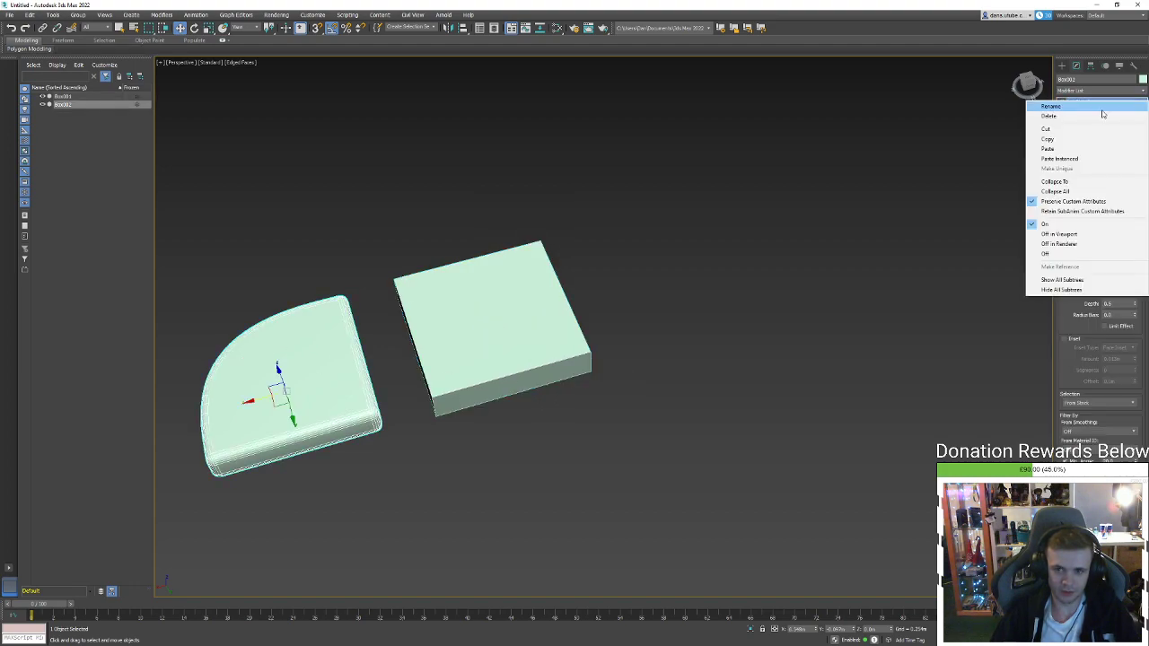
{"action": "left_click", "coordinate": [1107, 139]}
{"action": "left_click", "coordinate": [554, 329]}
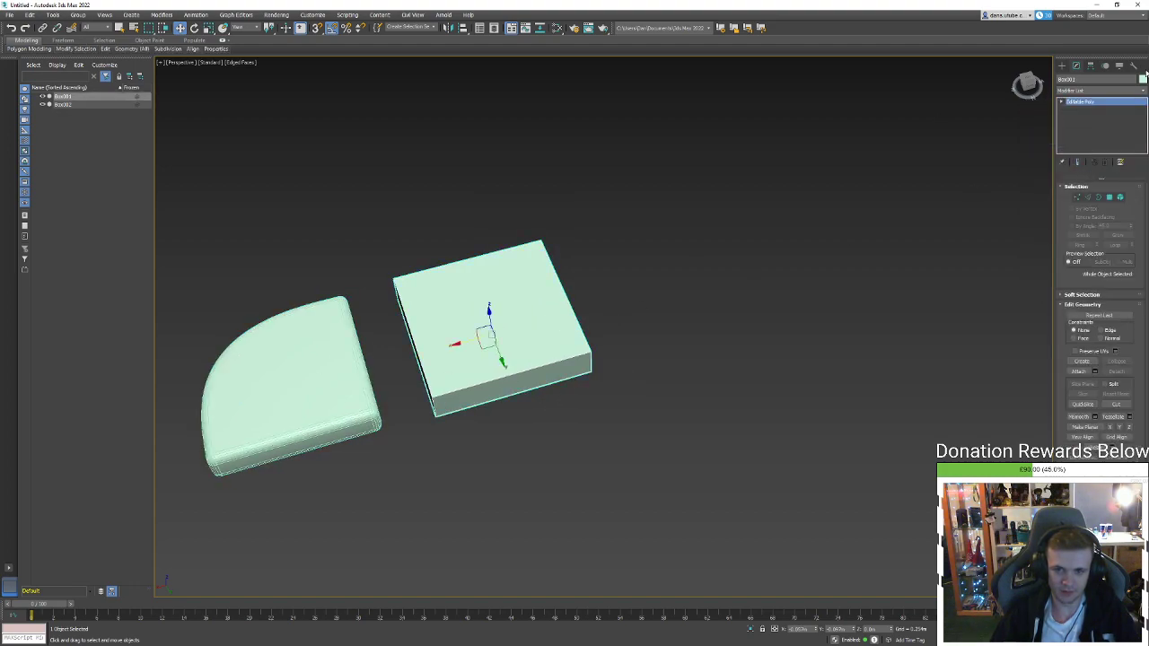
{"action": "right_click", "coordinate": [1092, 108]}
{"action": "left_click", "coordinate": [1087, 119]}
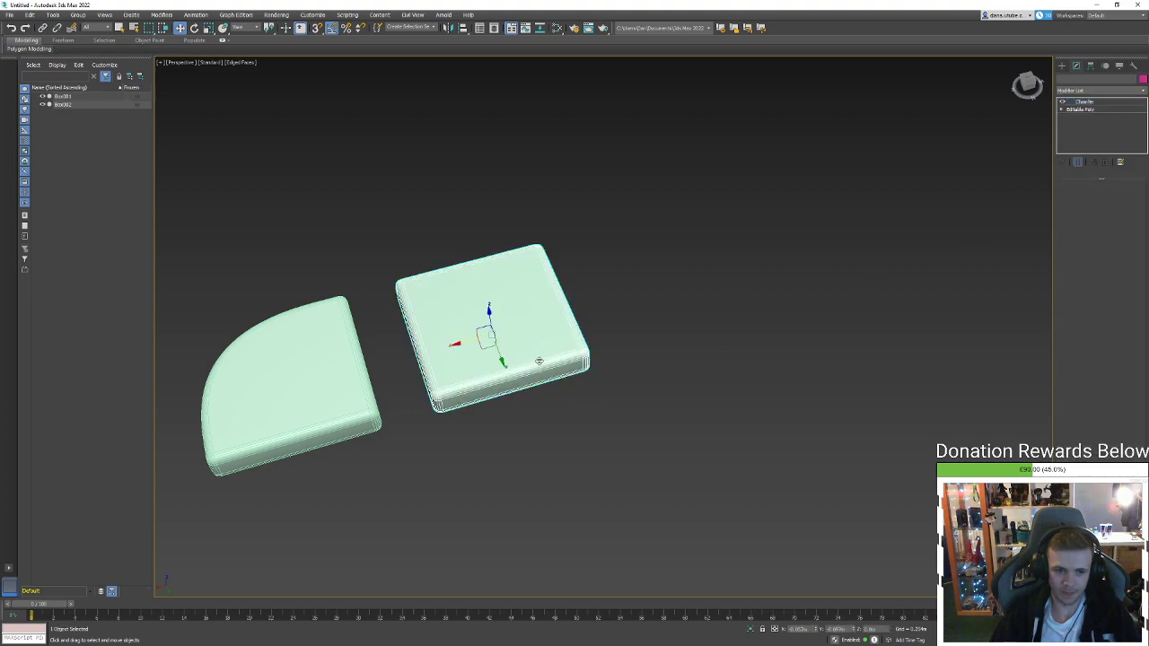
Copy the square platform to an empty spot at the end of the row and inspect its Editable Poly base
{"action": "mouse_move", "coordinate": [465, 348]}
{"action": "left_mouse_down", "text": "shift"}
{"action": "mouse_move", "coordinate": [769, 263]}
{"action": "mouse_move", "coordinate": [670, 285]}
{"action": "left_mouse_up", "text": "shift"}
{"action": "left_click", "coordinate": [575, 365]}
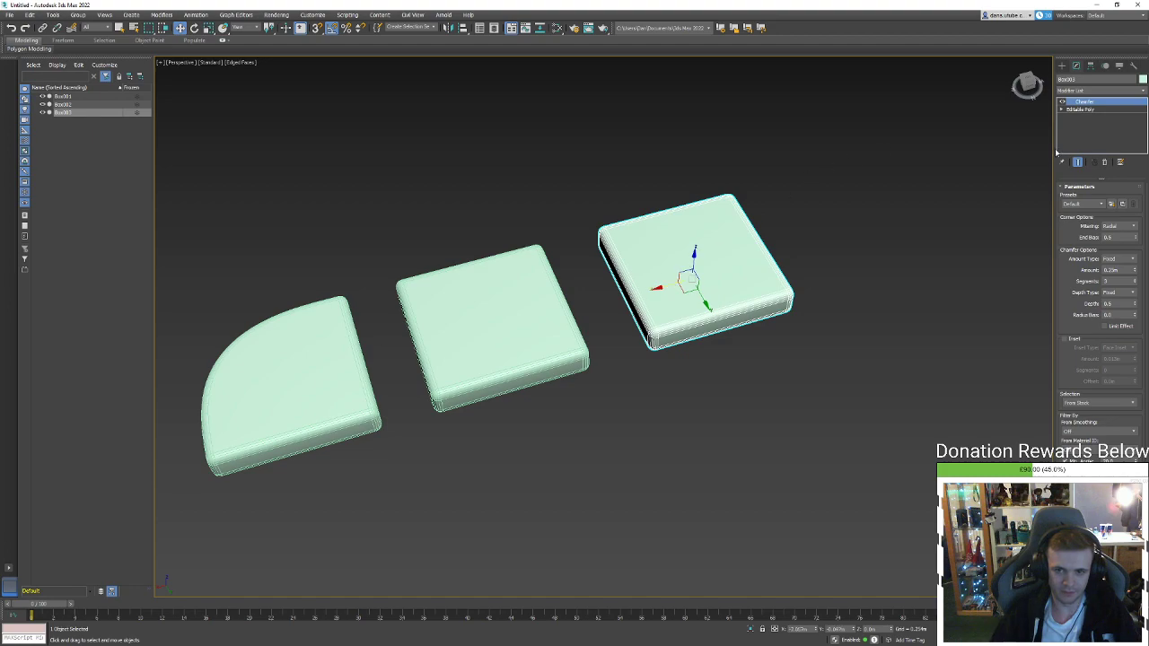
{"action": "left_click", "coordinate": [1086, 110]}
{"action": "middle_click_drag", "start_coordinate": [835, 293], "coordinate": [752, 363], "text": "alt"}
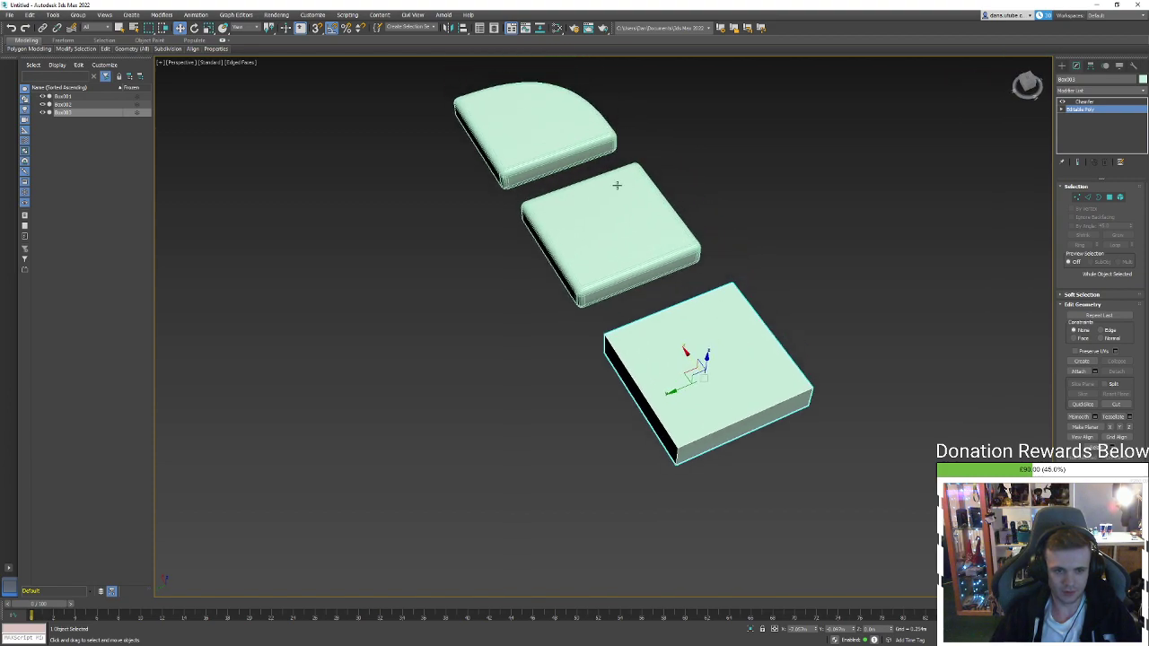
{"action": "middle_click_drag", "start_coordinate": [674, 308], "coordinate": [716, 296], "text": "alt"}
{"action": "scroll", "coordinate": [772, 392], "scroll_direction": "up", "scroll_amount": 2}
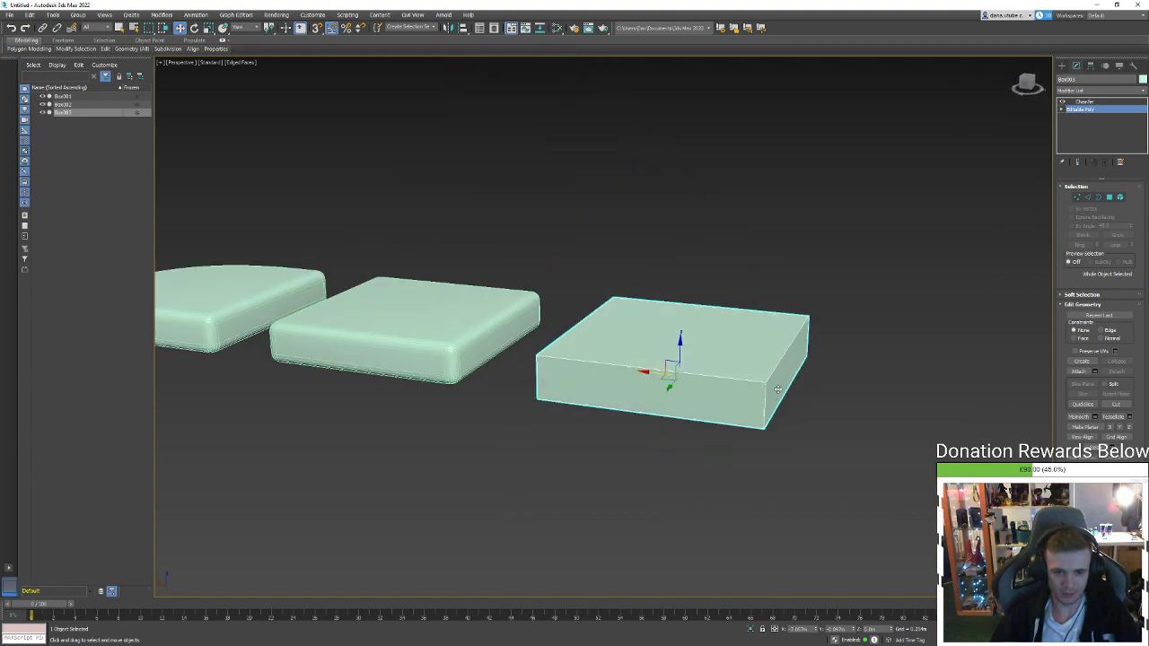
{"action": "middle_click_drag", "start_coordinate": [782, 380], "coordinate": [754, 352], "text": "alt"}
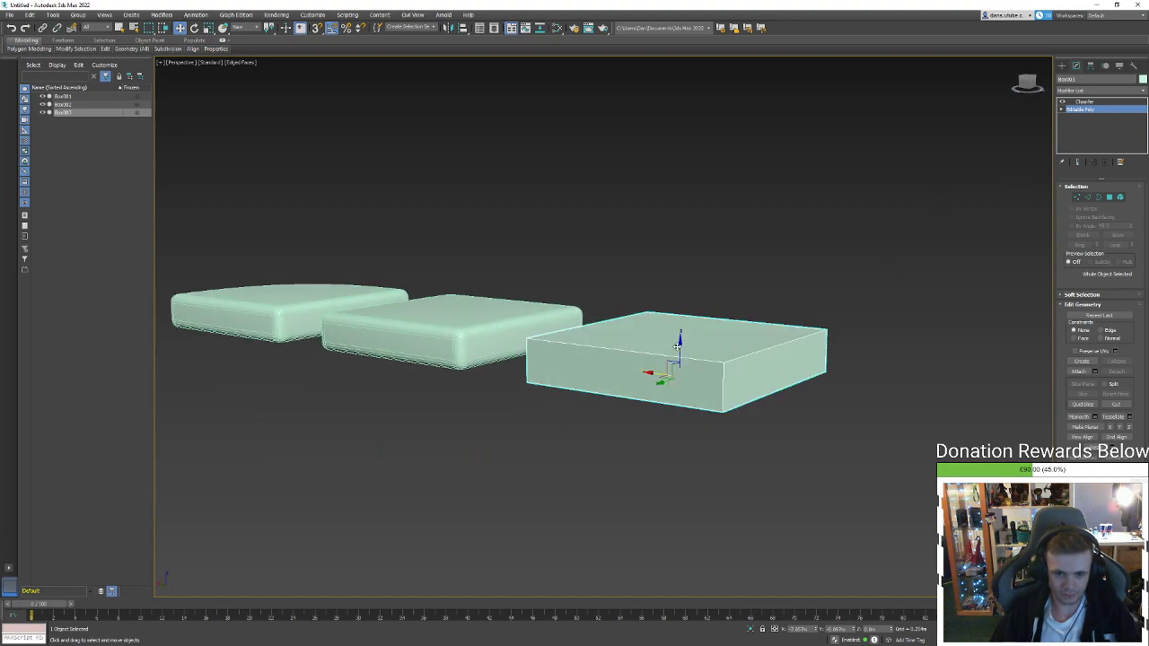
{"action": "left_click", "coordinate": [733, 409]}
{"action": "left_click", "coordinate": [697, 369]}
{"action": "left_click", "coordinate": [733, 409]}
{"action": "left_click", "coordinate": [687, 358]}
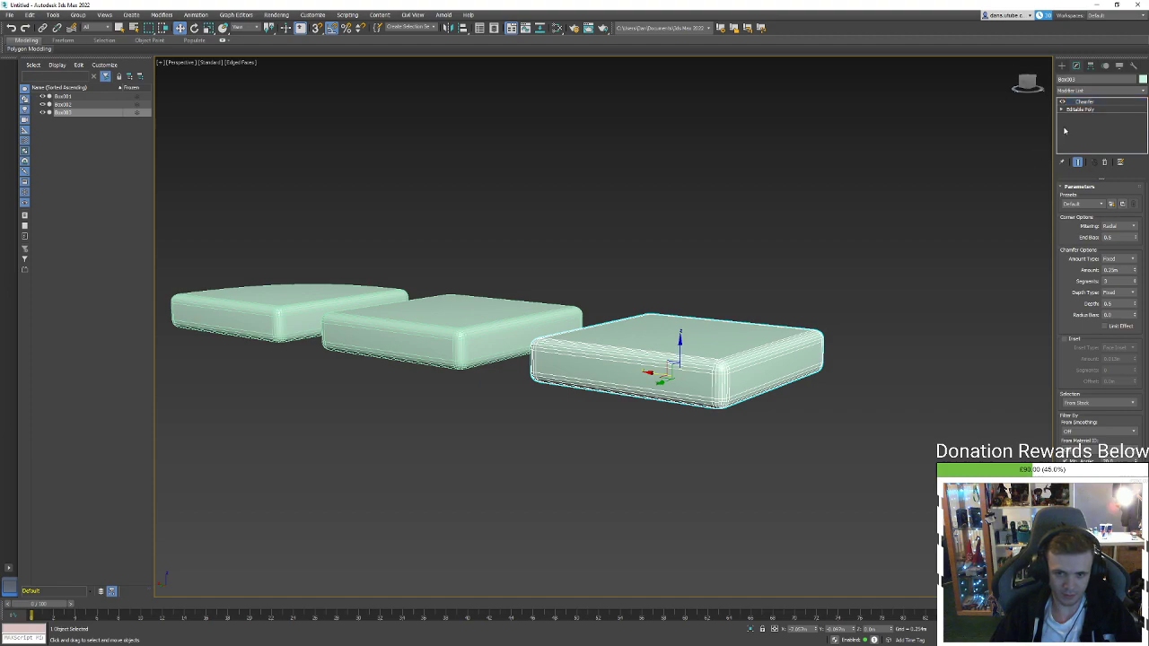
Clone the copied platform's box element upward as an element and stack it on top of the original
{"action": "key", "text": "5"}
{"action": "left_click", "coordinate": [690, 390]}
{"action": "mouse_move", "coordinate": [681, 347]}
{"action": "left_mouse_down", "text": "shift"}
{"action": "mouse_move", "coordinate": [682, 264]}
{"action": "mouse_move", "coordinate": [708, 304]}
{"action": "mouse_move", "coordinate": [717, 358]}
{"action": "left_mouse_up", "text": "shift"}
{"action": "left_click", "coordinate": [611, 336]}
{"action": "key", "text": "s"}
{"action": "middle_click_drag", "start_coordinate": [717, 357], "coordinate": [648, 314], "text": "alt"}
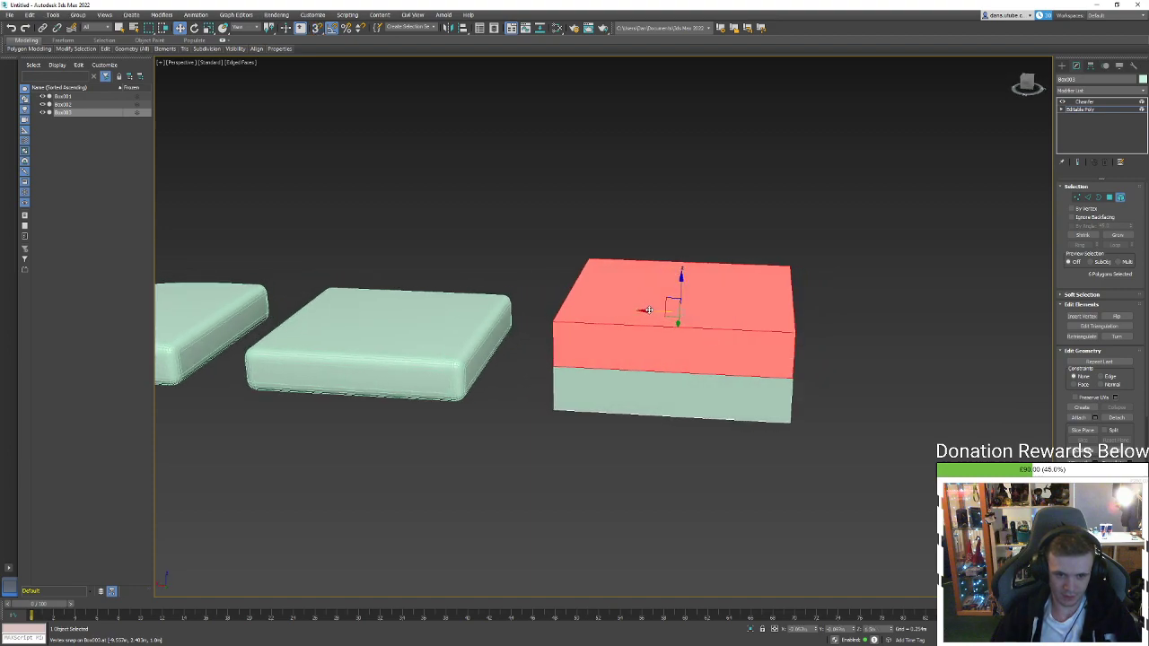
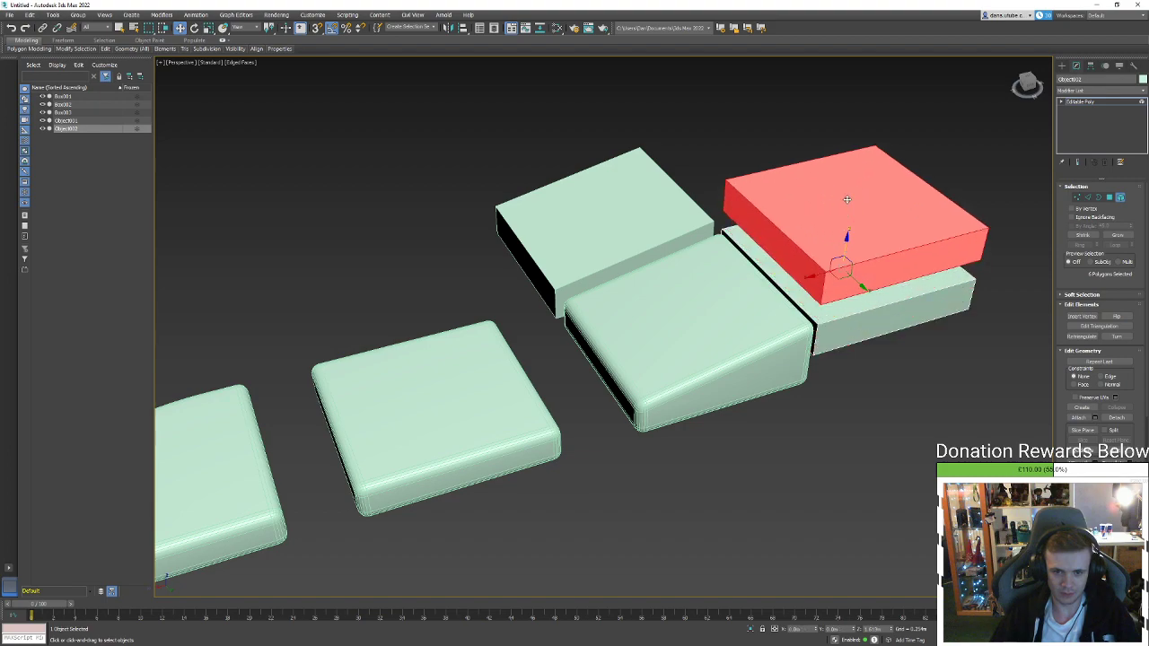
Clone the reference box's element as an element, snap it on top of the lower block, and leave element selection
{"action": "left_click", "coordinate": [611, 334]}
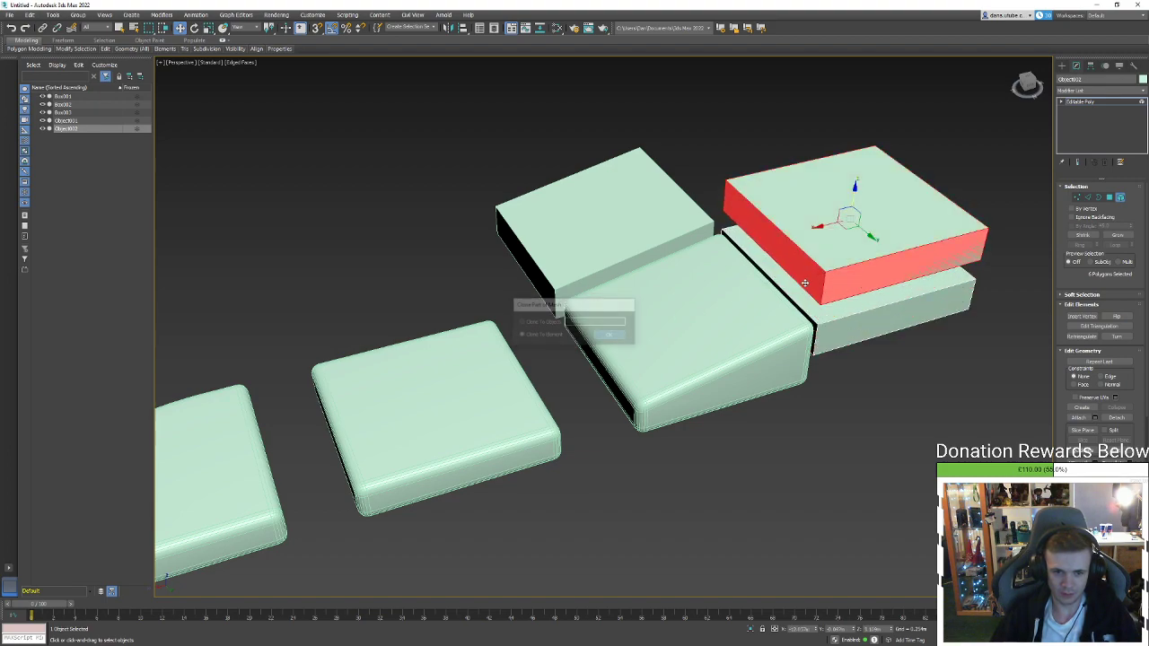
{"action": "left_click_drag", "start_coordinate": [822, 301], "coordinate": [819, 317]}
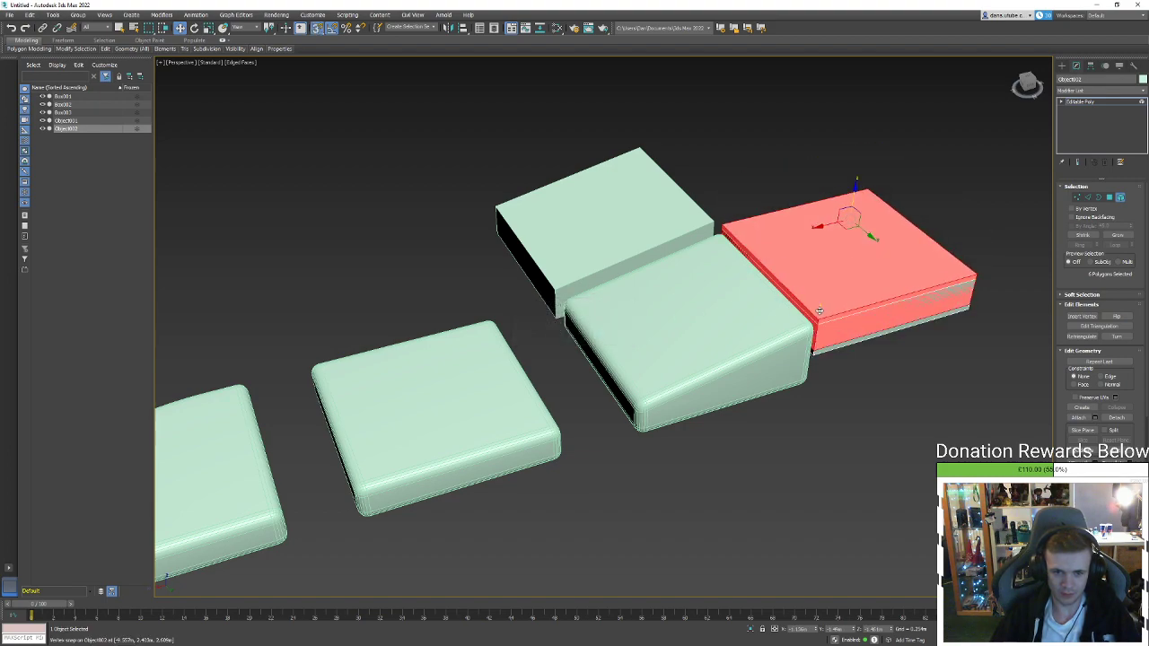
{"action": "left_click", "coordinate": [1118, 197]}
{"action": "left_click", "coordinate": [718, 296]}
{"action": "left_click", "coordinate": [663, 243]}
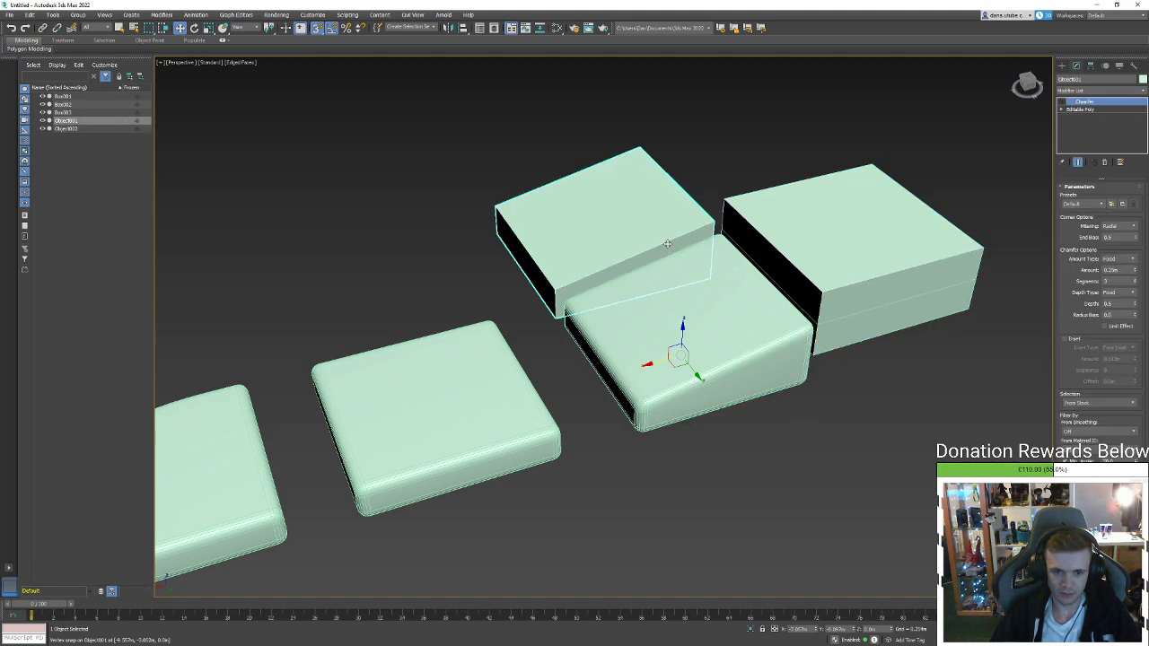
{"action": "left_click_drag", "start_coordinate": [713, 301], "coordinate": [751, 290]}
{"action": "key", "text": "ctrl+z"}
Raise the front ramp's high-end top edge to the top of the stacked reference box
{"action": "left_click", "coordinate": [1082, 110]}
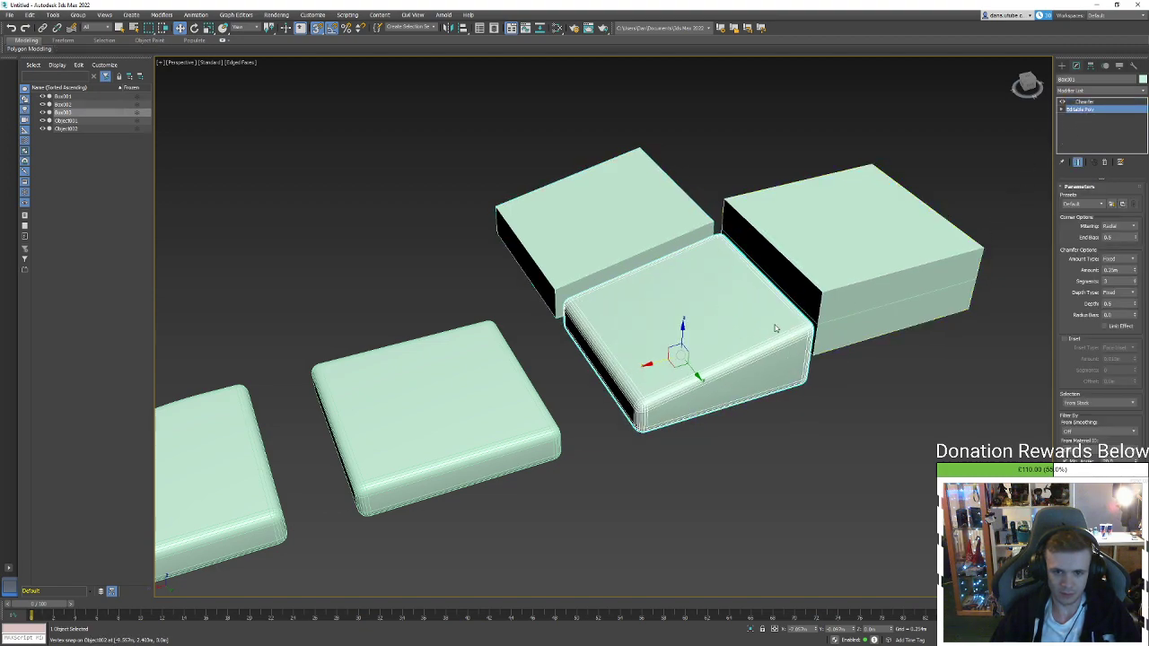
{"action": "key", "text": "2"}
{"action": "left_click", "coordinate": [783, 295]}
{"action": "key", "text": "ctrl+z"}
{"action": "key", "text": "ctrl+z"}
{"action": "key", "text": "ctrl+z"}
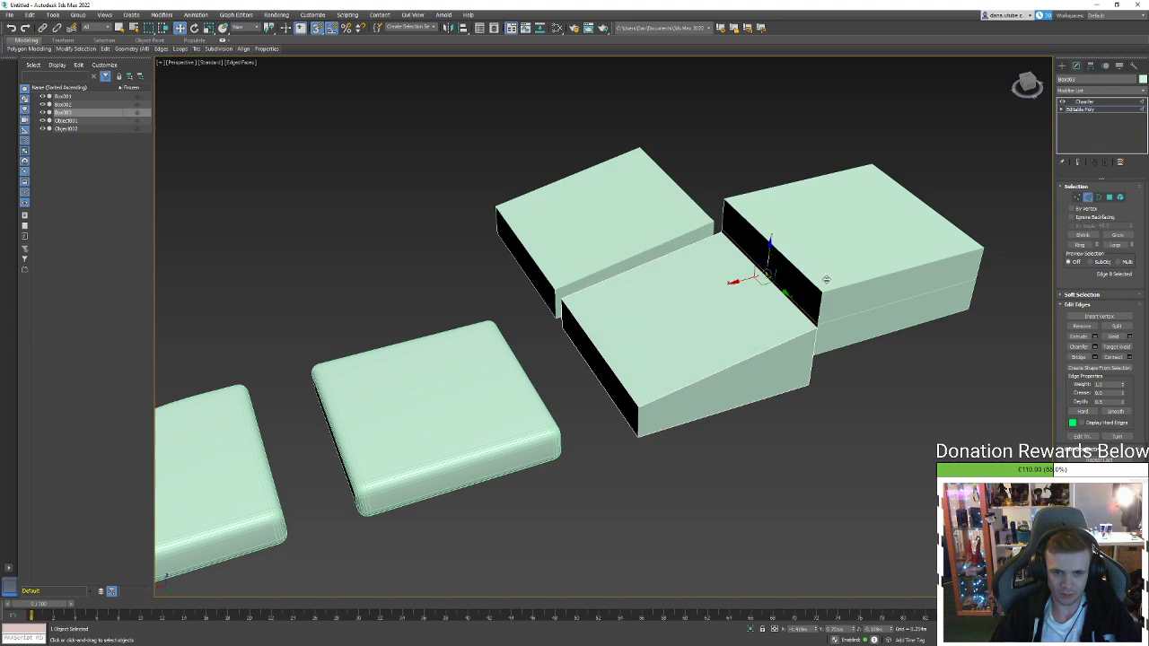
{"action": "middle_click_drag", "start_coordinate": [768, 252], "coordinate": [876, 257], "text": "alt"}
{"action": "key", "text": "ctrl+z"}
{"action": "key", "text": "ctrl+z"}
{"action": "key", "text": "ctrl+z"}
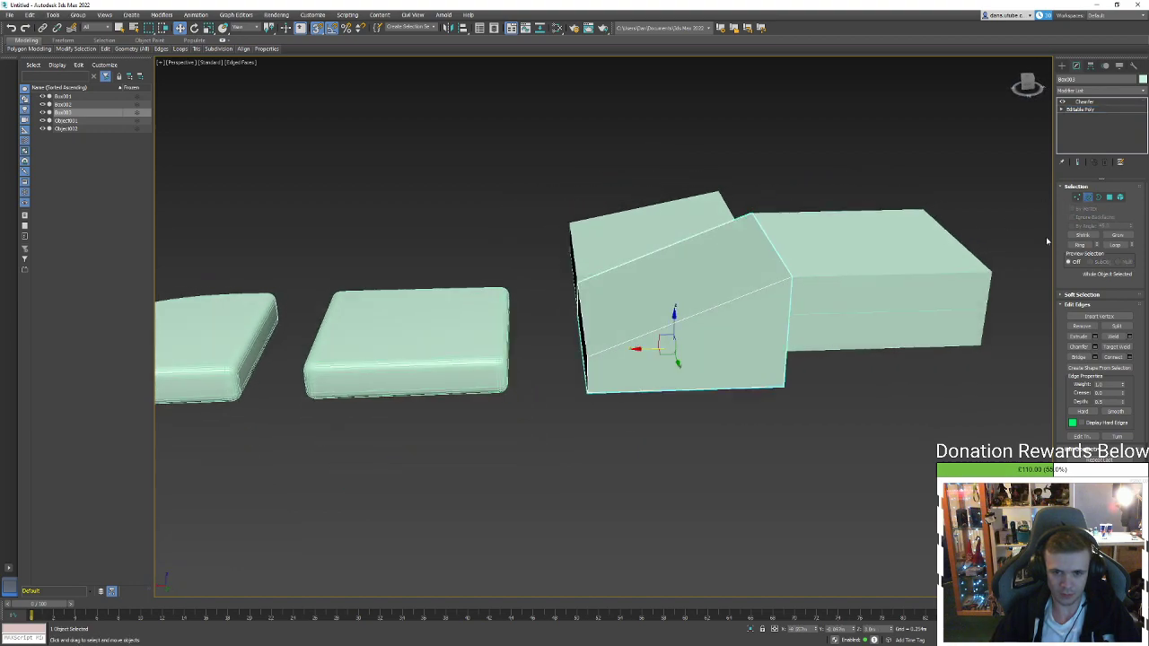
Turn the lower ramp's Chamfer modifier back on and reselect the steeper ramp
{"action": "left_click", "coordinate": [1061, 102]}
{"action": "left_click", "coordinate": [833, 354]}
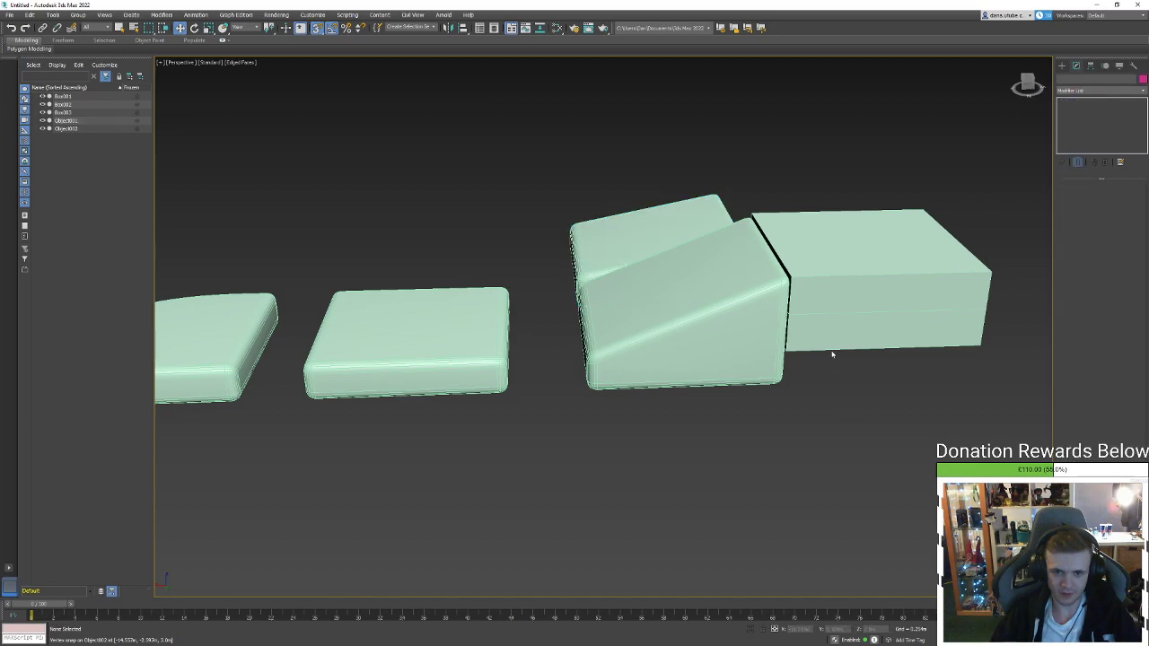
{"action": "left_click", "coordinate": [838, 326]}
{"action": "left_click", "coordinate": [744, 346]}
{"action": "middle_click_drag", "start_coordinate": [744, 346], "coordinate": [528, 336], "text": "alt"}
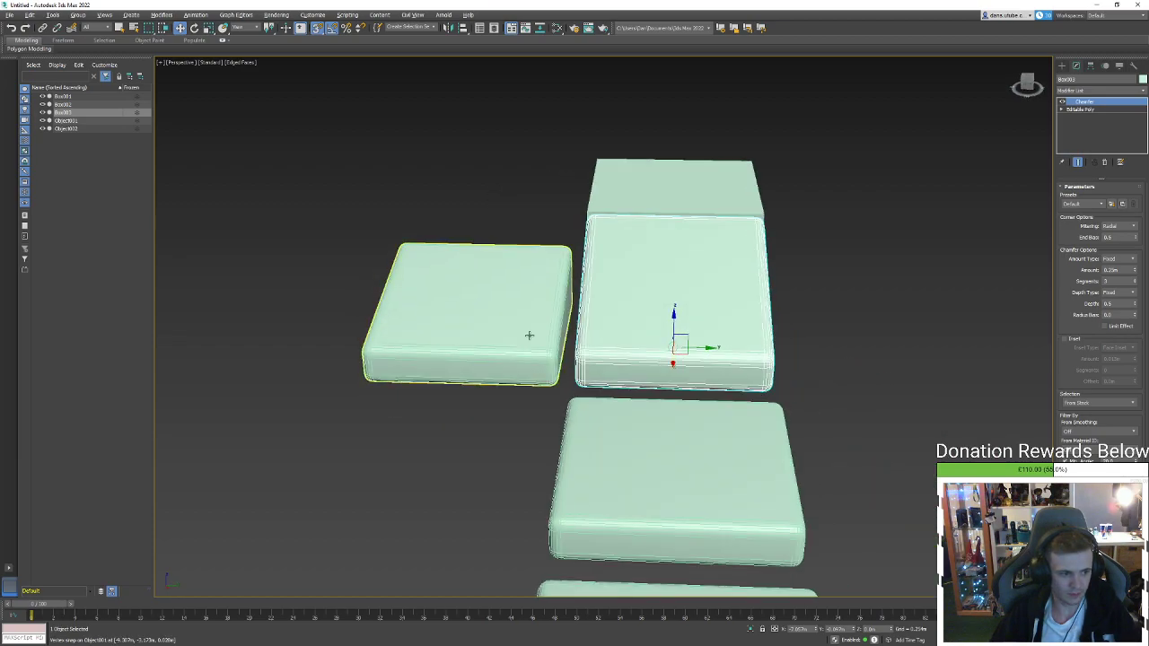
Delete the stacked reference box behind the steeper ramp and select that ramp
{"action": "left_click", "coordinate": [670, 187]}
{"action": "middle_click_drag", "start_coordinate": [669, 216], "coordinate": [773, 237], "text": "alt"}
{"action": "key", "text": "Delete"}
{"action": "left_click", "coordinate": [583, 267]}
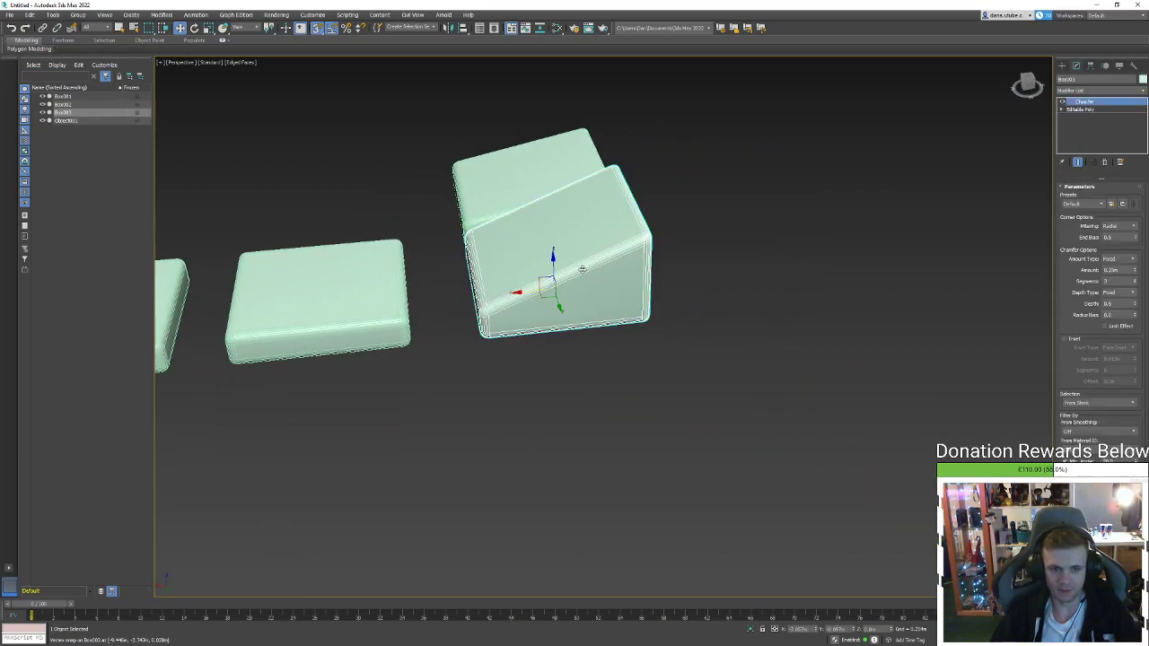
Copy the square platform along the Y axis to an empty spot beside the row of modules
{"action": "middle_click_drag", "start_coordinate": [583, 266], "coordinate": [678, 280], "text": "alt"}
{"action": "middle_click_drag", "start_coordinate": [678, 280], "coordinate": [715, 400]}
{"action": "left_click", "coordinate": [633, 348]}
{"action": "left_click", "coordinate": [632, 300]}
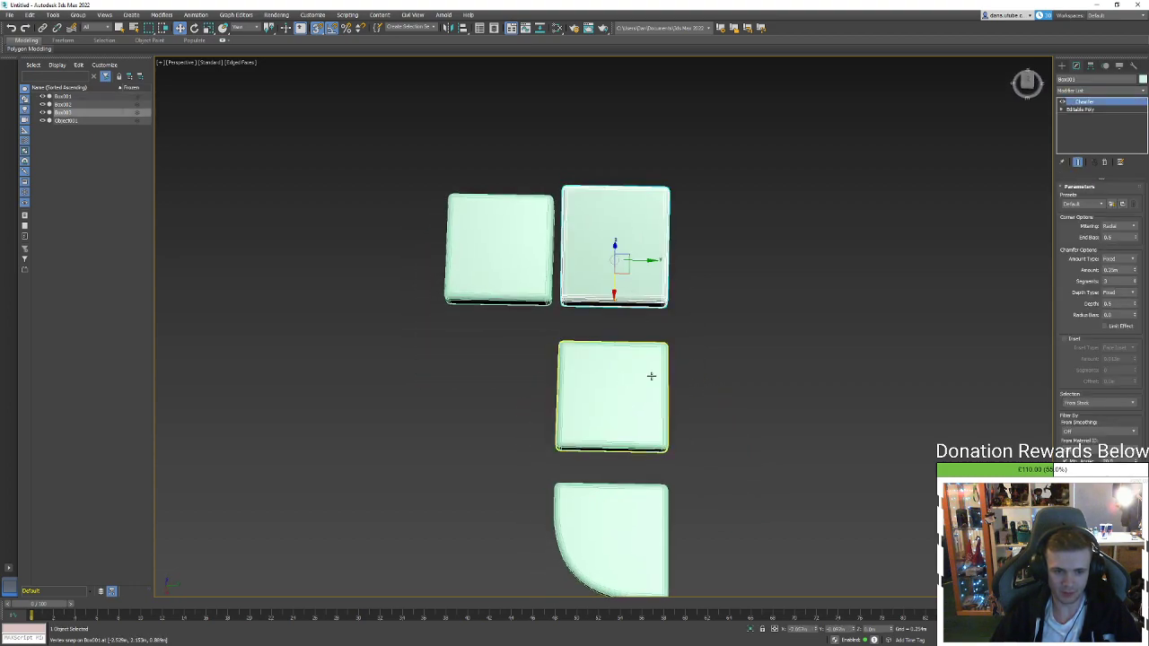
{"action": "middle_click_drag", "start_coordinate": [651, 377], "coordinate": [655, 281]}
{"action": "left_click", "coordinate": [667, 292]}
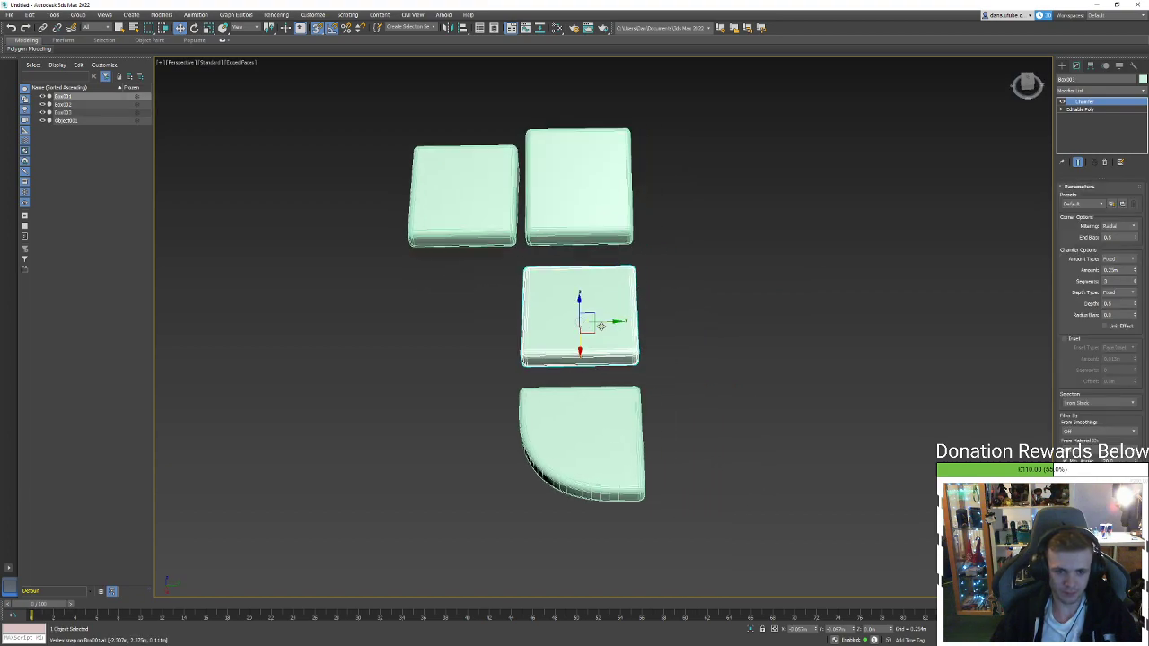
{"action": "left_click_drag", "start_coordinate": [602, 326], "coordinate": [754, 320], "text": "shift"}
{"action": "left_click", "coordinate": [615, 364]}
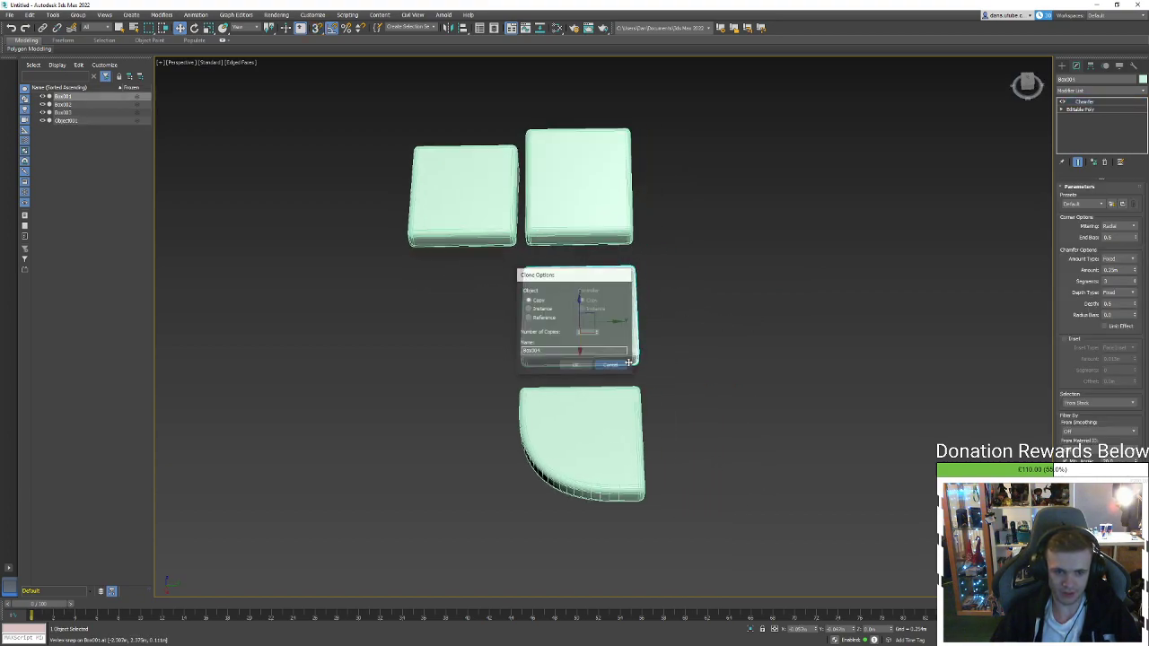
{"action": "left_click_drag", "start_coordinate": [614, 321], "coordinate": [825, 321], "text": "shift"}
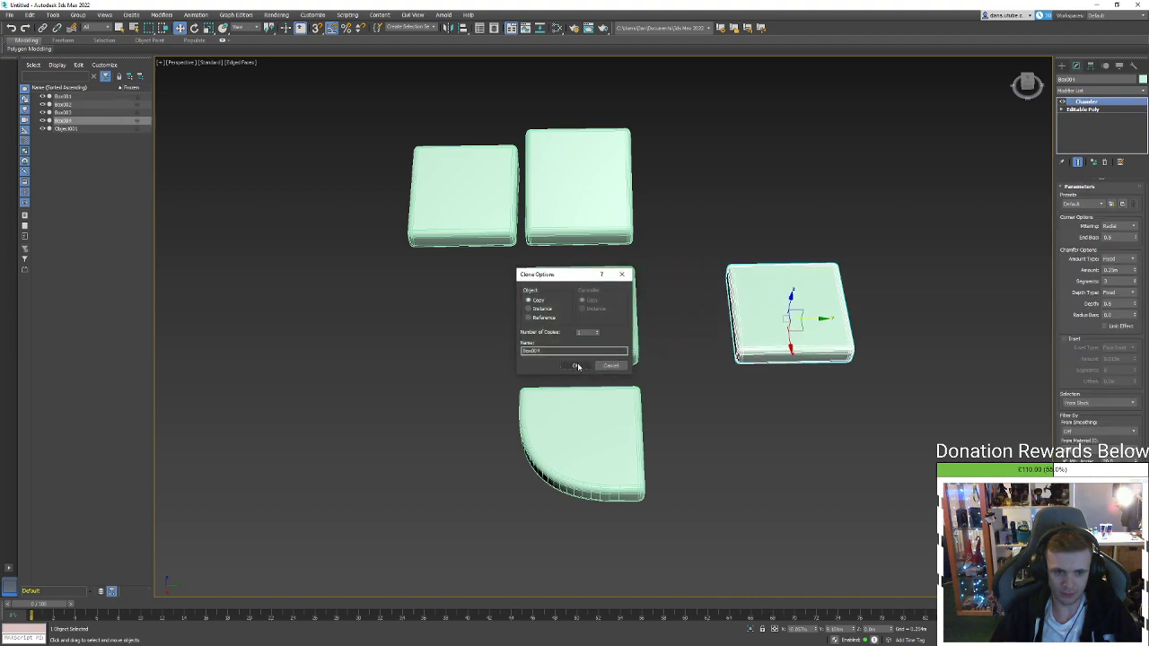
{"action": "key", "text": "Return"}
Draw a box primitive about 4.5 m long beside the newly copied square platform
{"action": "middle_click_drag", "start_coordinate": [943, 340], "coordinate": [852, 336]}
{"action": "left_click", "coordinate": [1062, 66]}
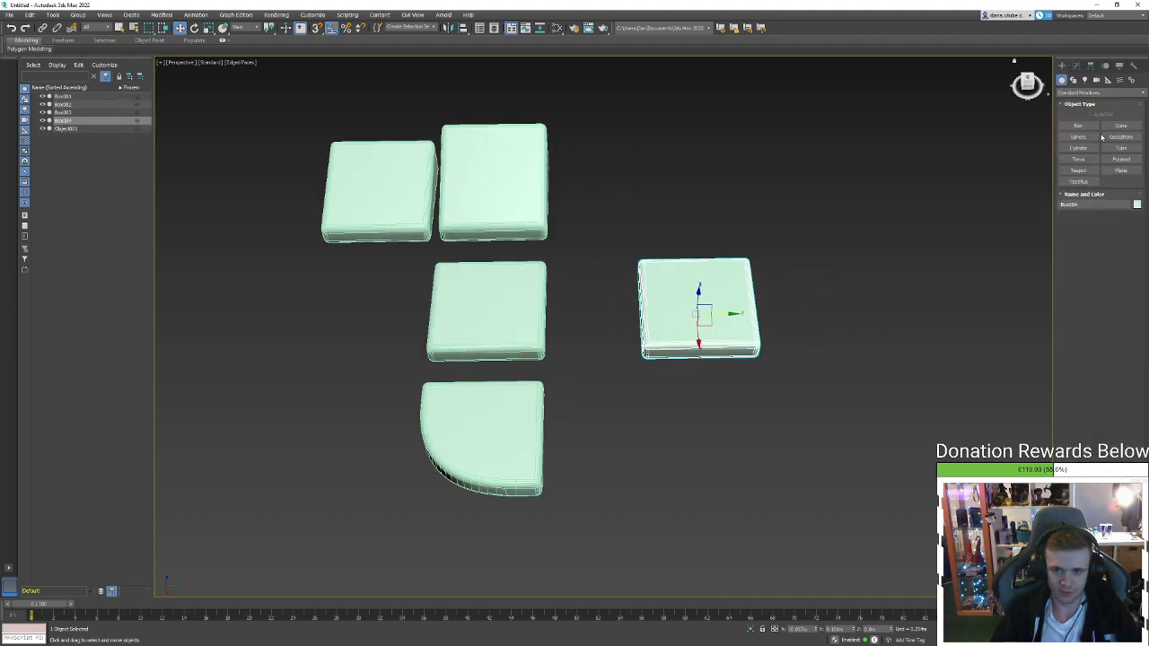
{"action": "left_click", "coordinate": [1077, 125]}
{"action": "left_click_drag", "start_coordinate": [915, 324], "coordinate": [801, 348]}
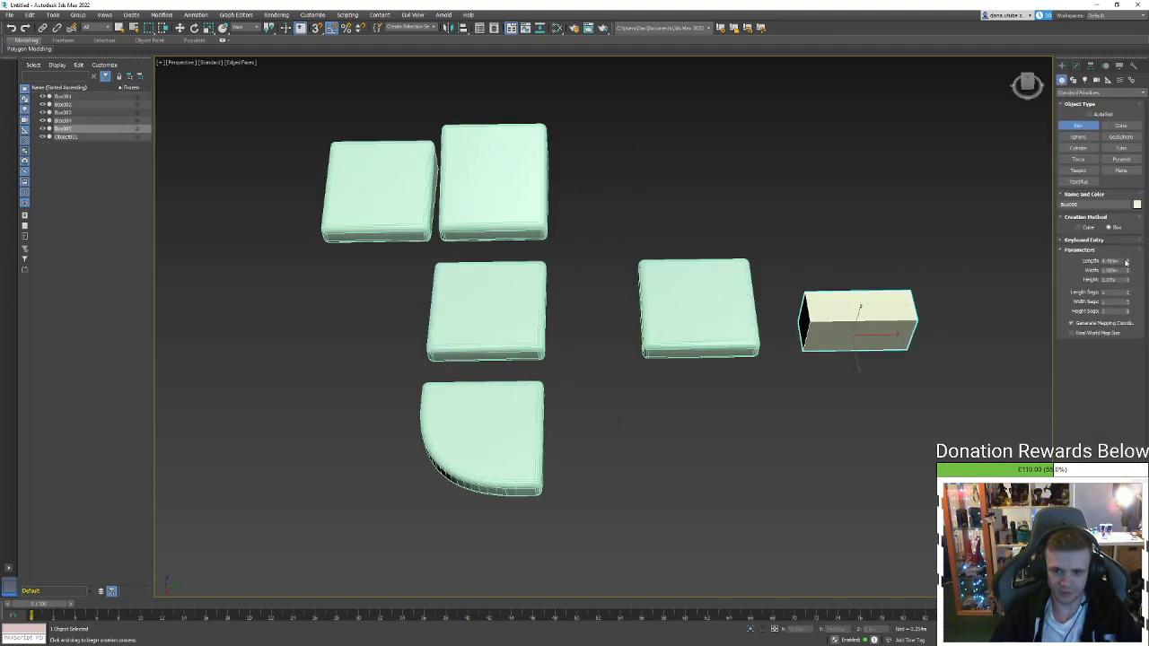
Set the new box's length to 5 m, width to 10 m and height to 1 m
{"action": "type", "text": "5"}
{"action": "key", "text": "Tab"}
{"action": "type", "text": "5"}
{"action": "key", "text": "Tab"}
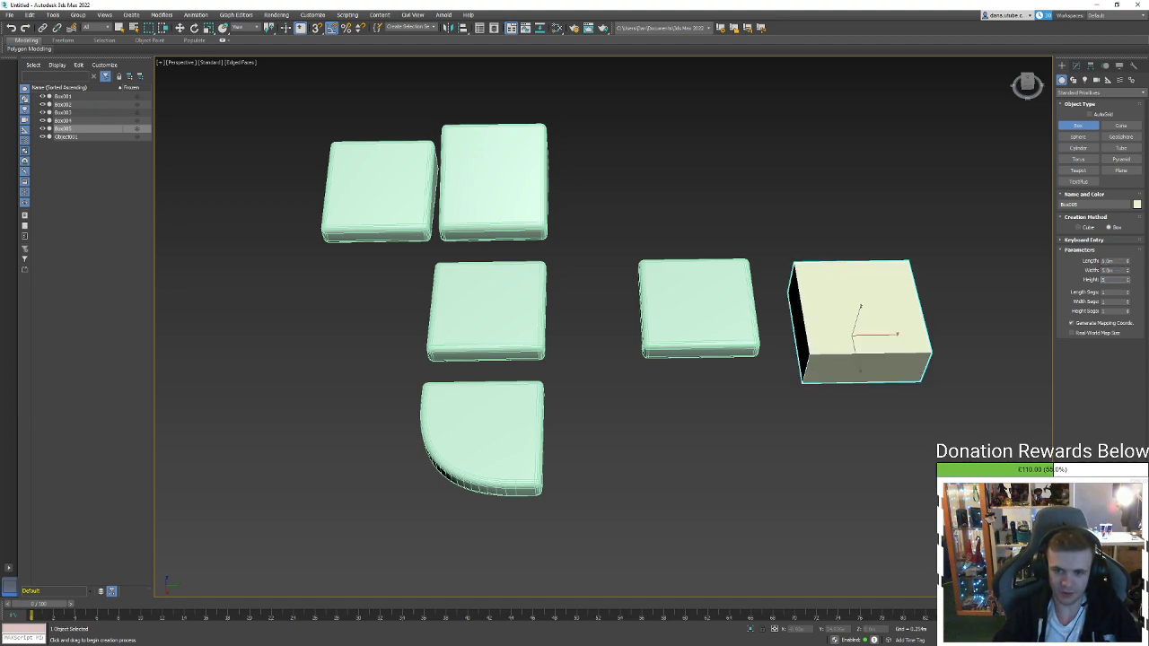
{"action": "type", "text": "1"}
{"action": "key", "text": "Return"}
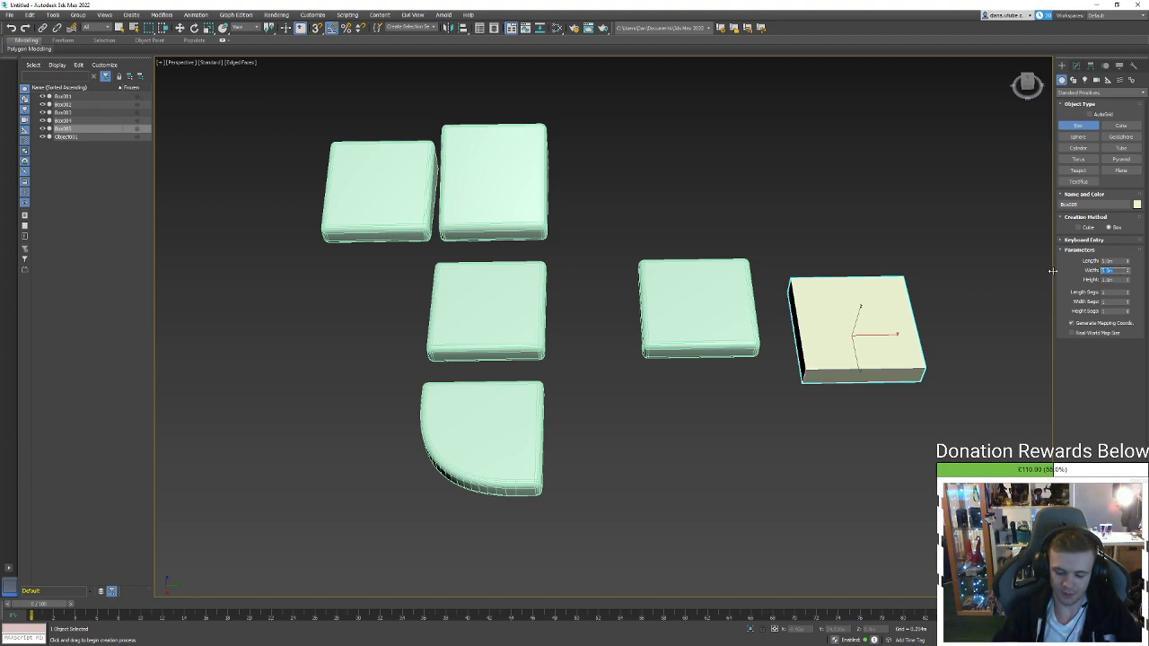
{"action": "type", "text": "10"}
{"action": "key", "text": "Return"}
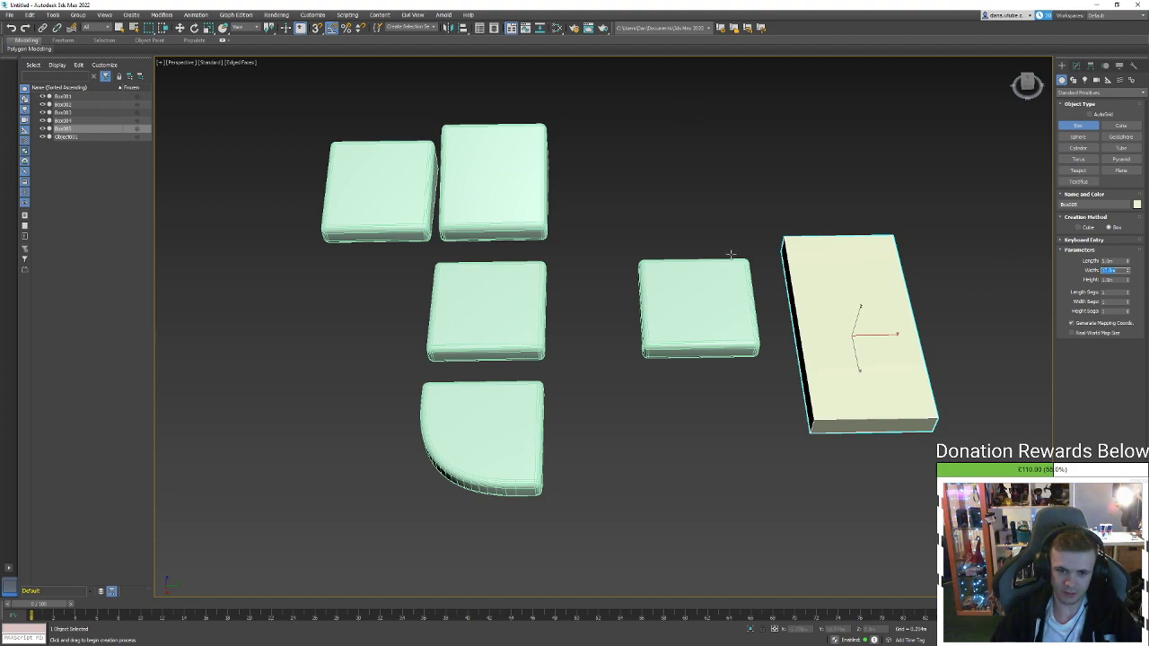
Rotate the box 90 degrees about the Z axis and switch to Unreal Editor
{"action": "key", "text": "w"}
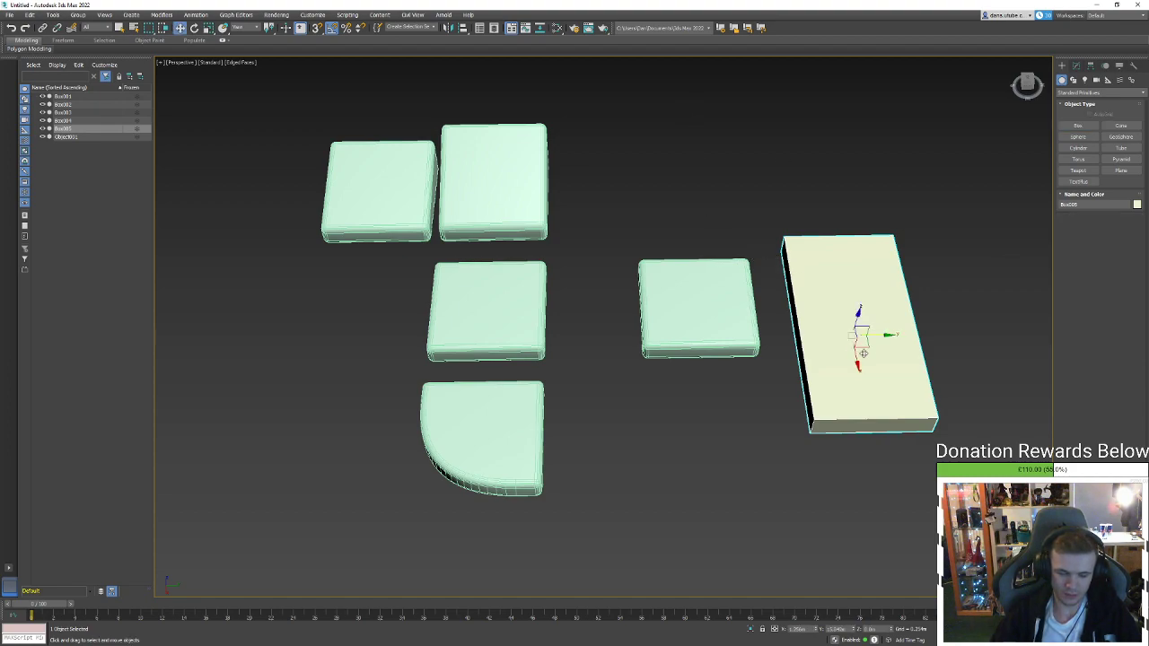
{"action": "key", "text": "e"}
{"action": "left_click_drag", "start_coordinate": [850, 360], "coordinate": [886, 363]}
{"action": "key", "text": "alt+Tab"}
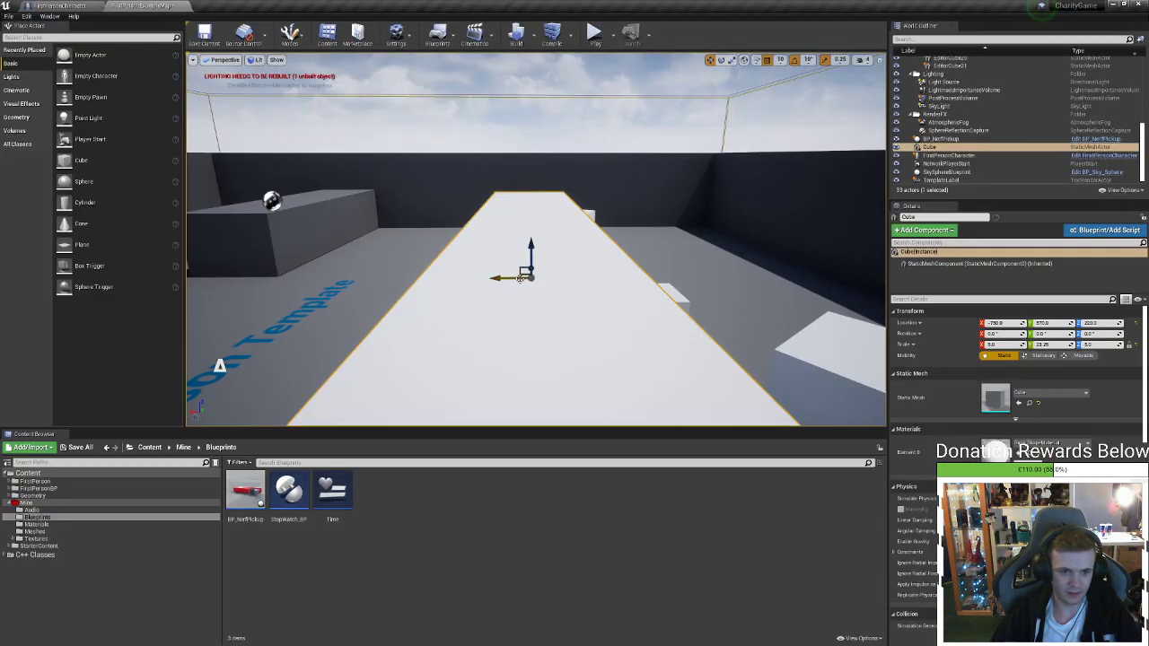
Try a Y scale of 10 on the selected large white cube, then undo it
{"action": "key", "text": "f"}
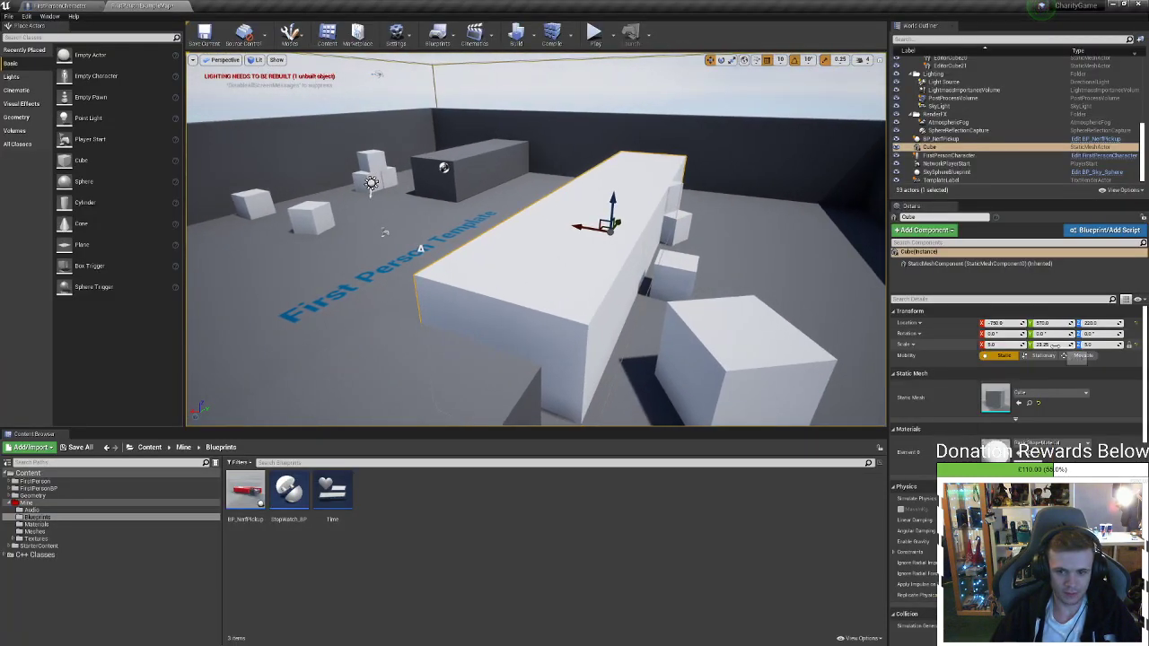
{"action": "type", "text": "10"}
{"action": "key", "text": "Return"}
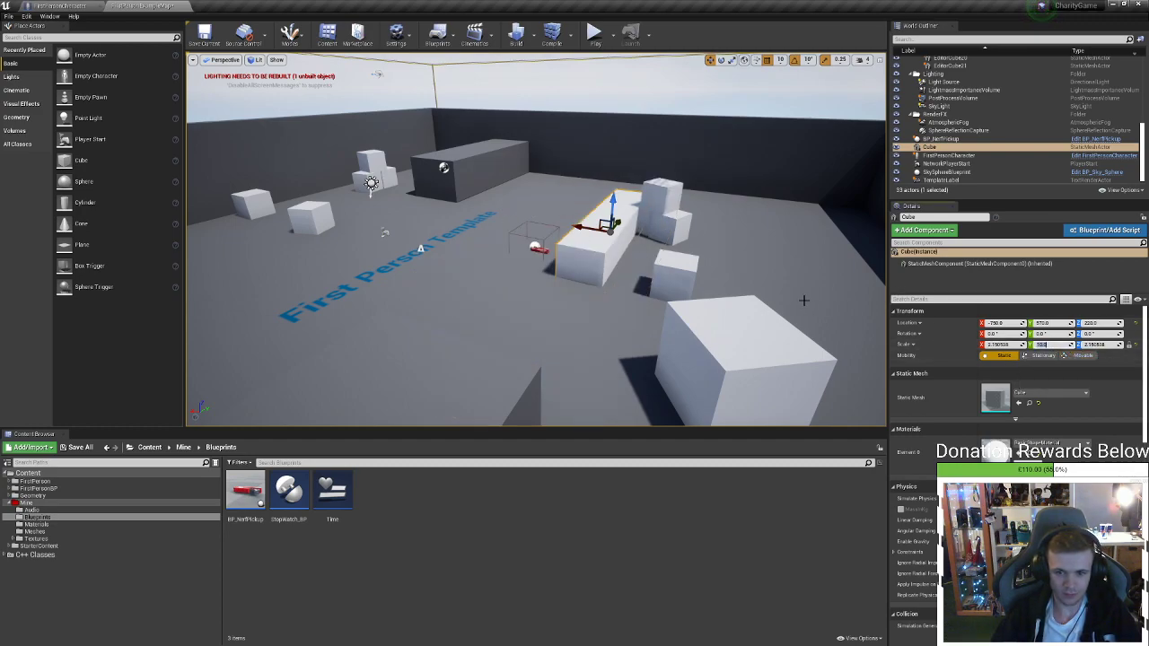
{"action": "right_click_drag", "start_coordinate": [803, 300], "coordinate": [753, 299]}
{"action": "key", "text": "ctrl+z"}
Unlock the cube's proportional scaling and set its scale to X 10, Y 5 and Z 1
{"action": "left_click", "coordinate": [1127, 343]}
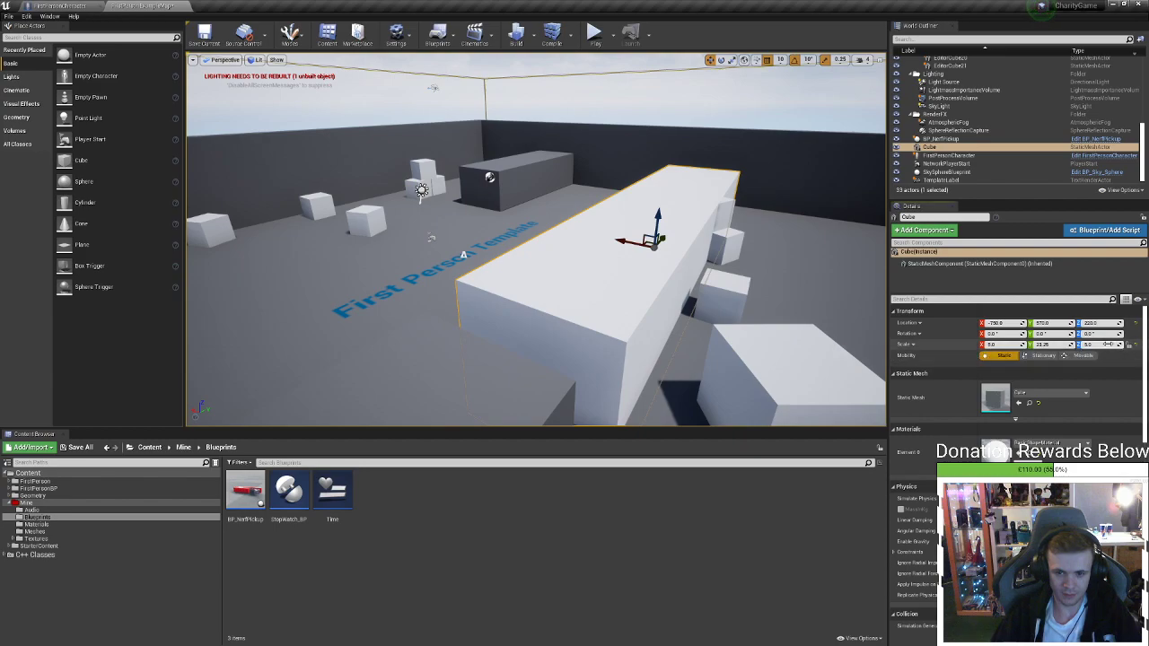
{"action": "key", "text": "r"}
{"action": "left_click", "coordinate": [999, 344]}
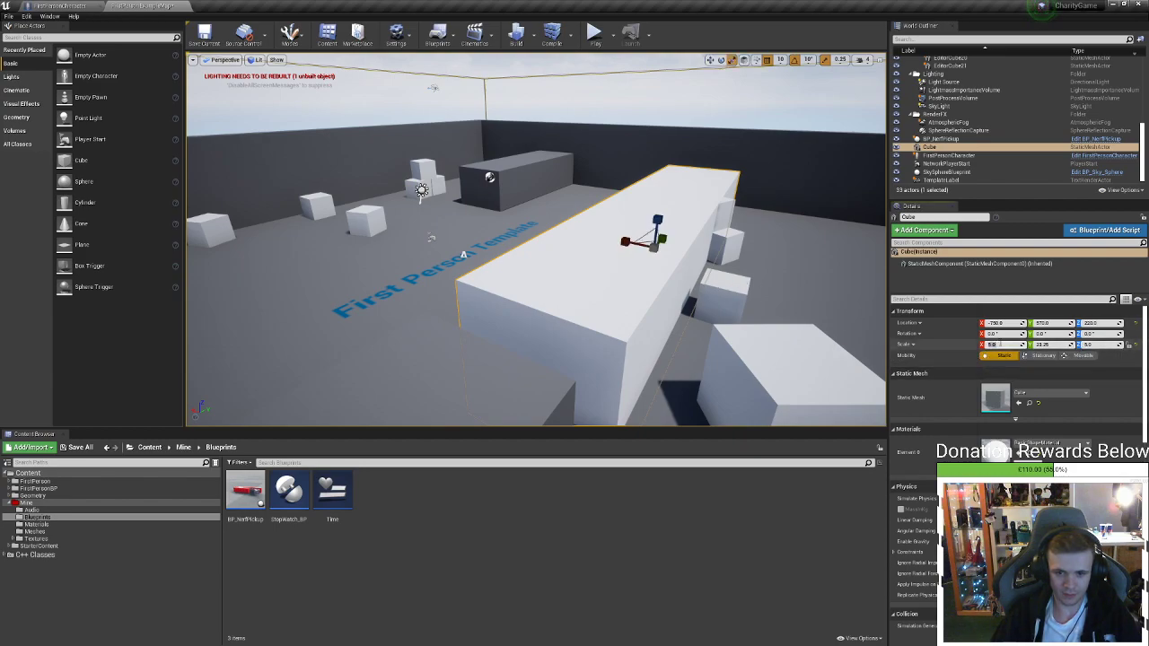
{"action": "type", "text": "10"}
{"action": "key", "text": "Return"}
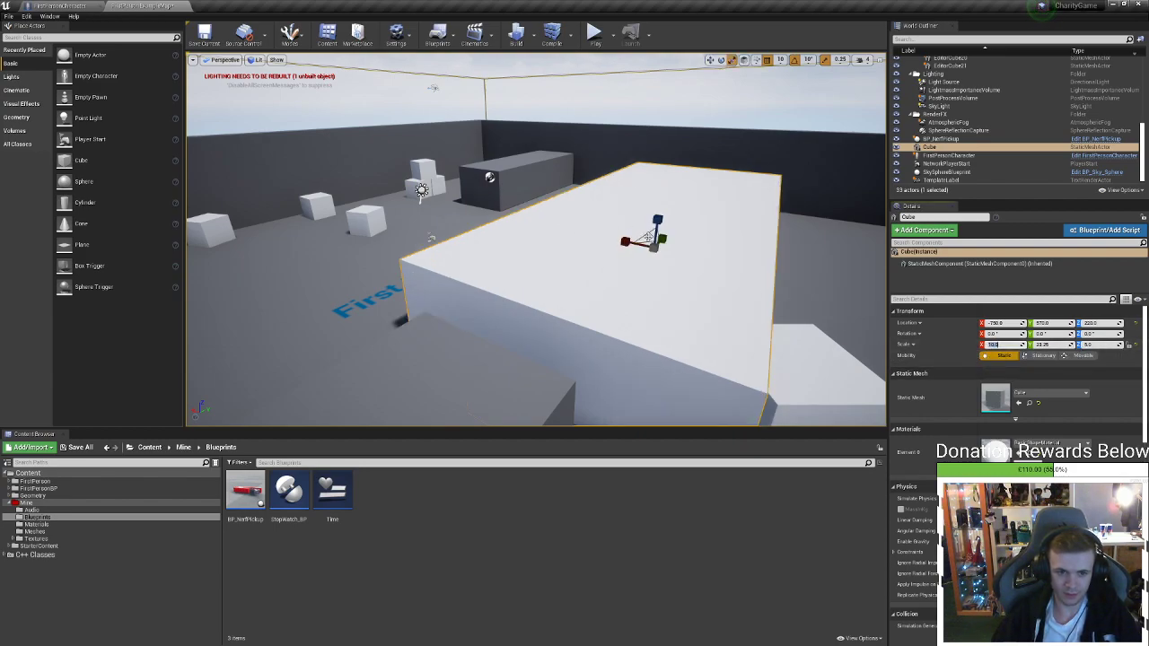
{"action": "left_click", "coordinate": [1041, 345]}
{"action": "type", "text": "5"}
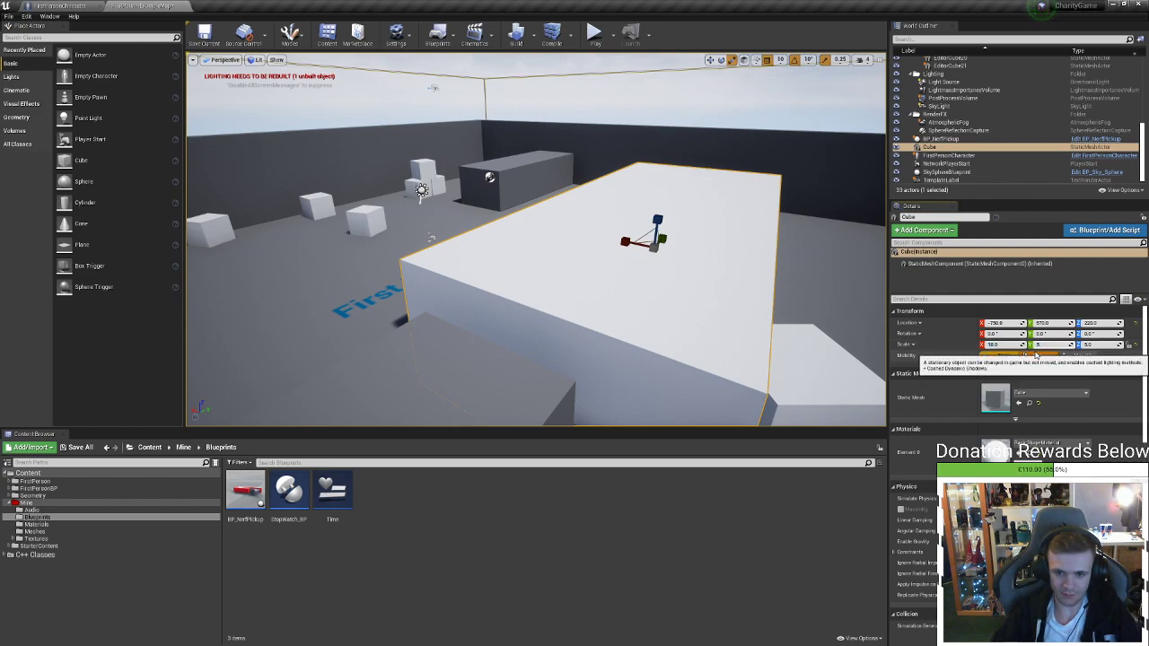
{"action": "key", "text": "Tab"}
{"action": "type", "text": "1"}
{"action": "key", "text": "Return"}
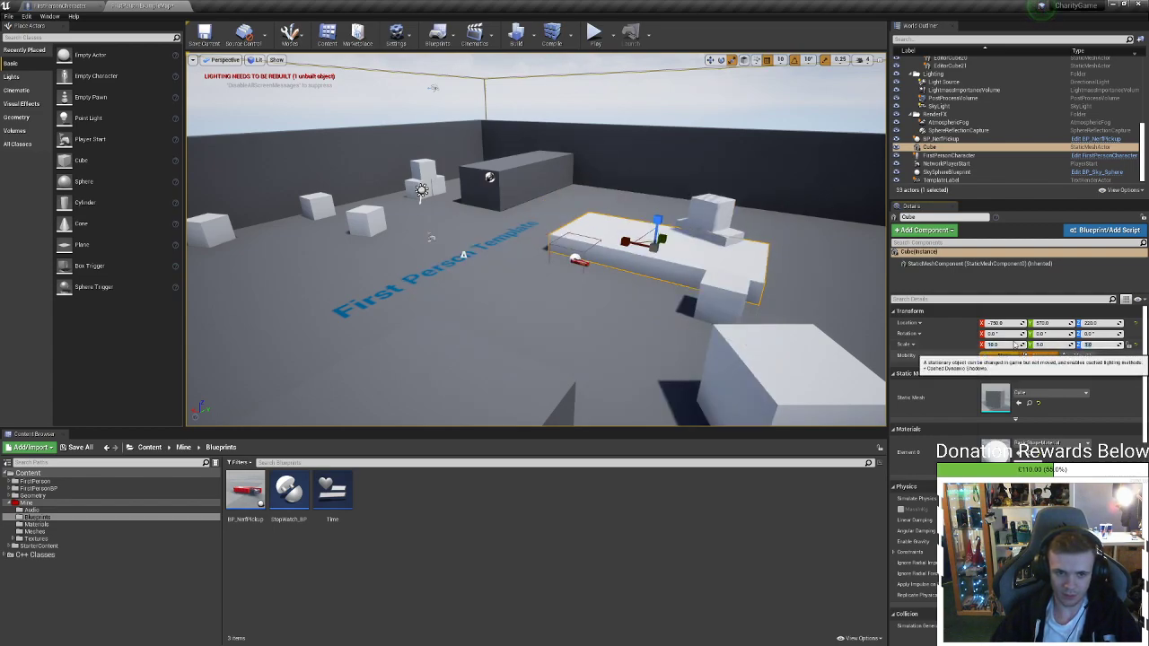
Raise the flattened cube off the floor and move it along Y over the floor text
{"action": "right_click_drag", "start_coordinate": [812, 310], "coordinate": [684, 251]}
{"action": "key", "text": "w"}
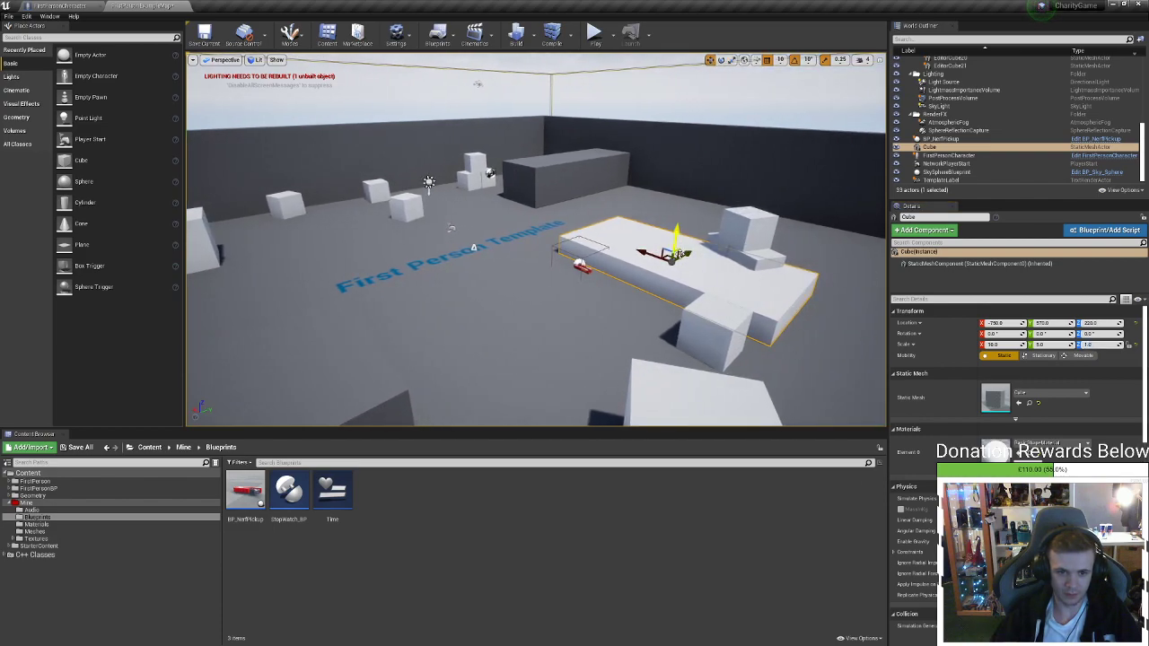
{"action": "left_click_drag", "start_coordinate": [677, 254], "coordinate": [510, 265]}
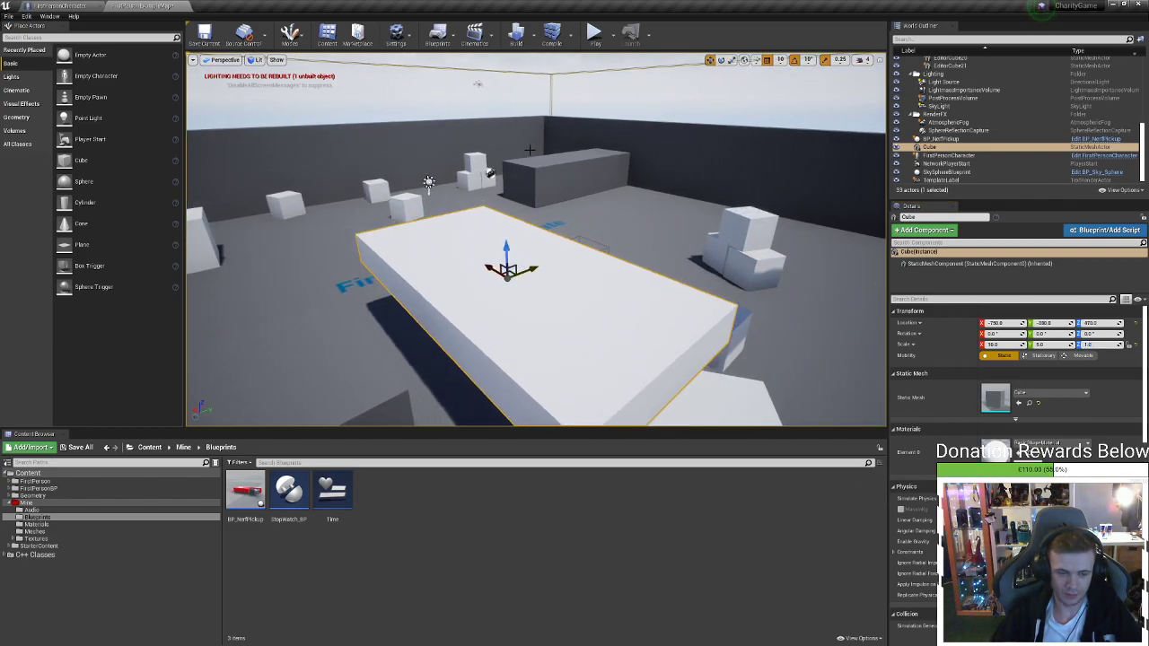
Play the level, run and jump around on the 10 by 5 m slab to judge its size, and return to 3ds Max
{"action": "left_click", "coordinate": [594, 33]}
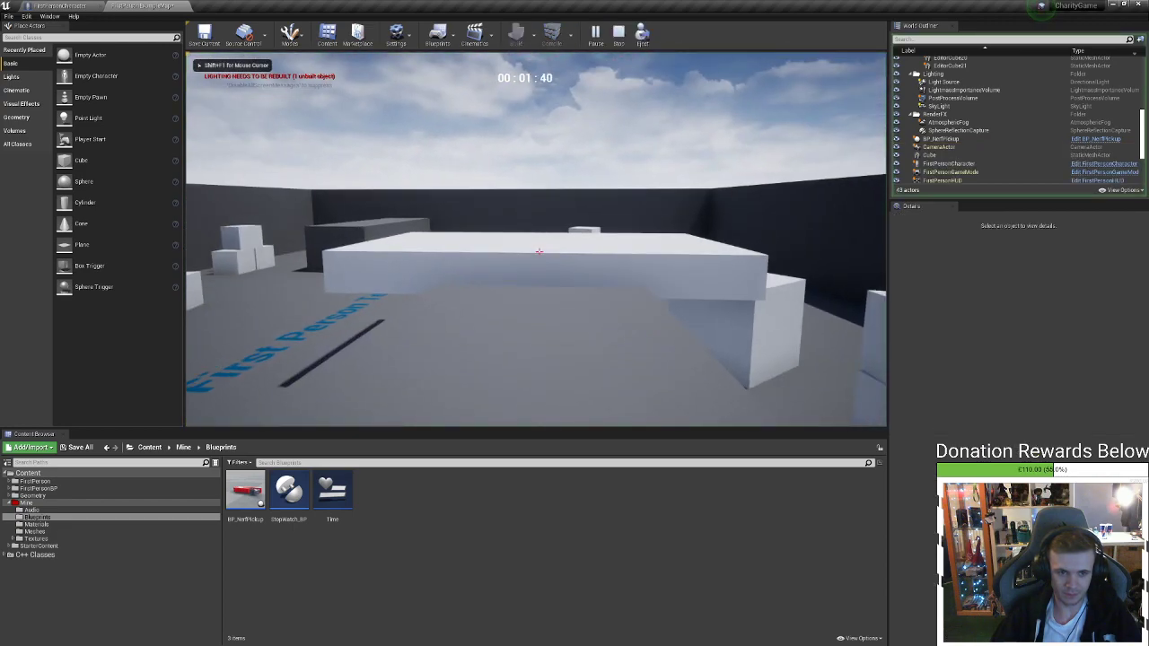
{"action": "key", "text": "w"}
{"action": "key", "text": "space"}
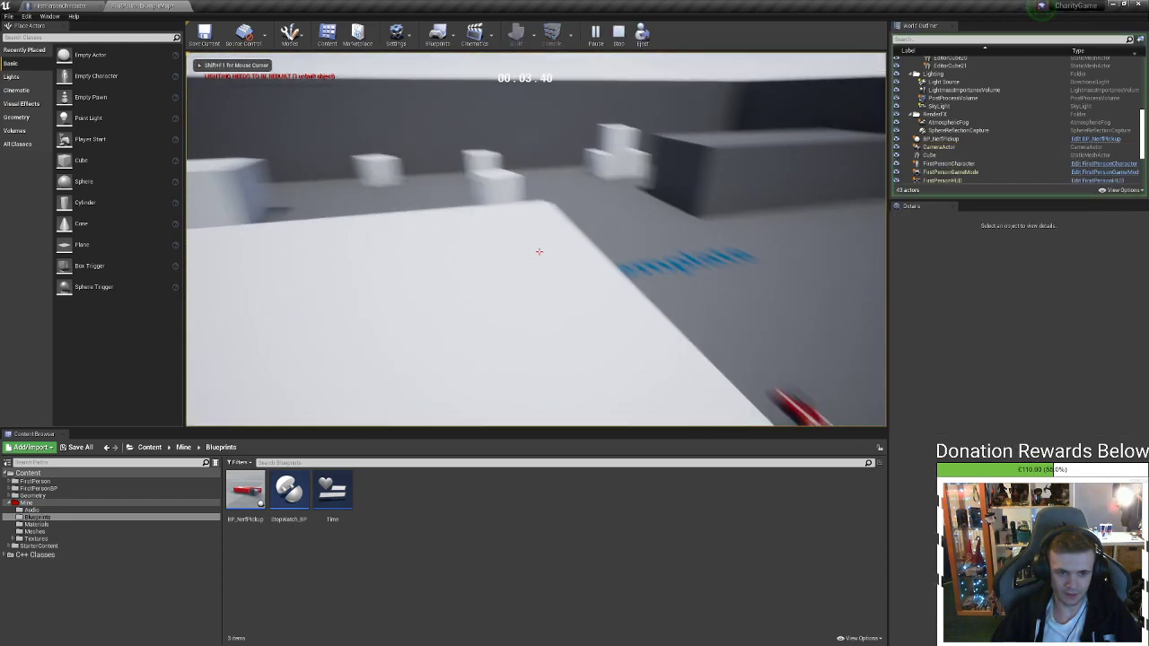
{"action": "key", "text": "a"}
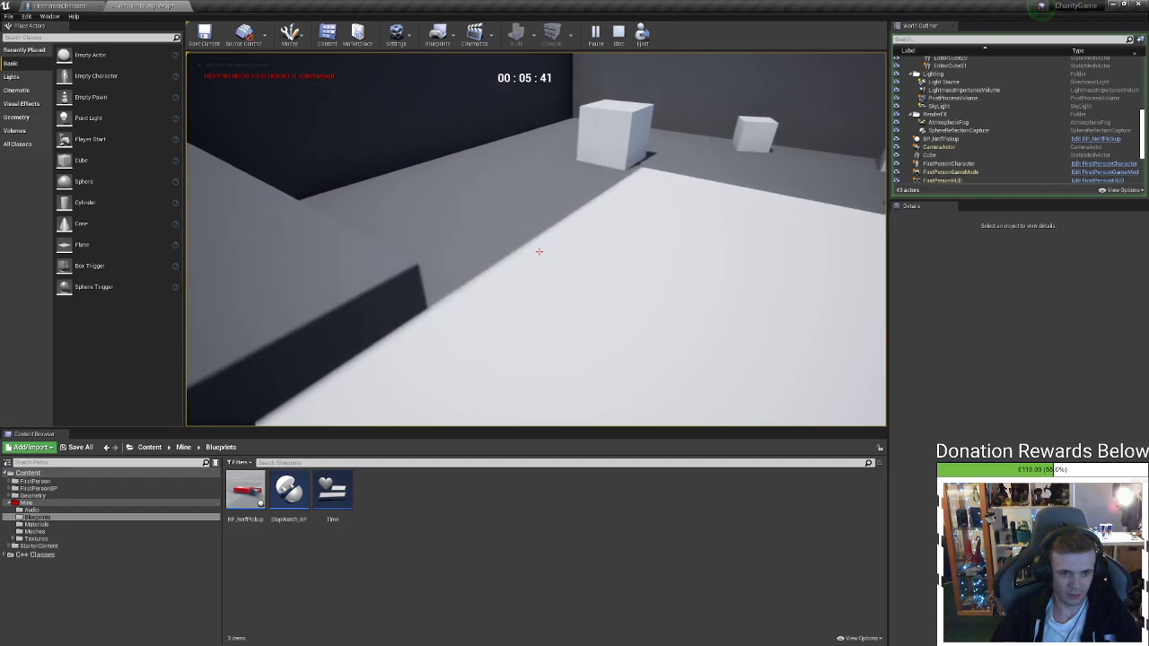
{"action": "key", "text": "d"}
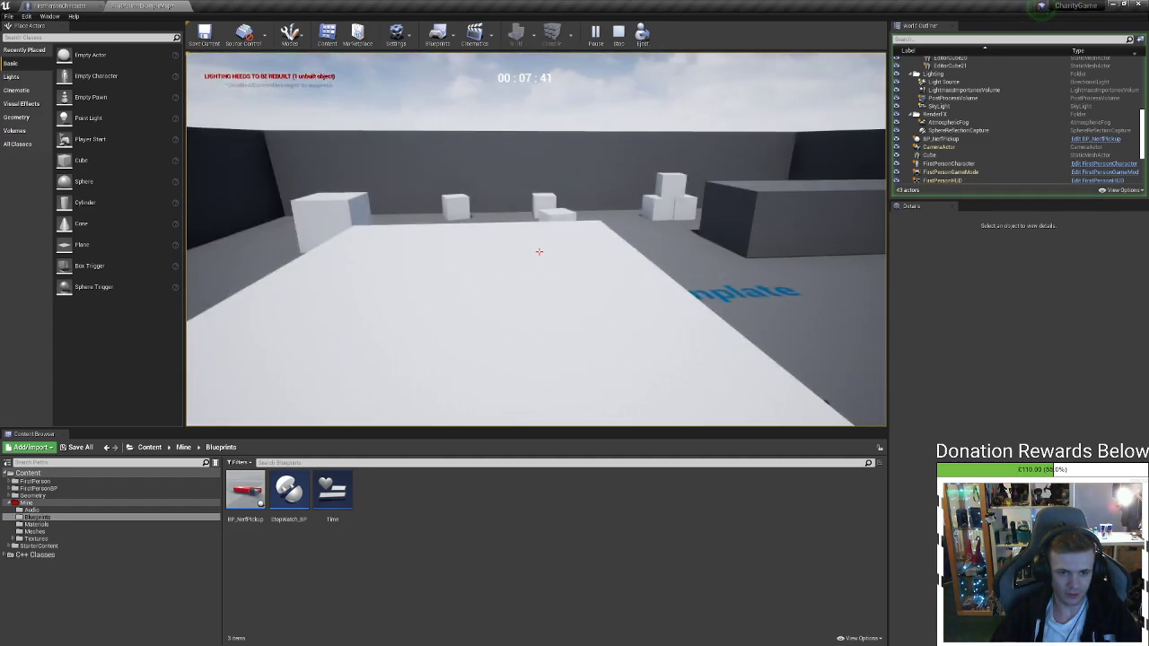
{"action": "key", "text": "space"}
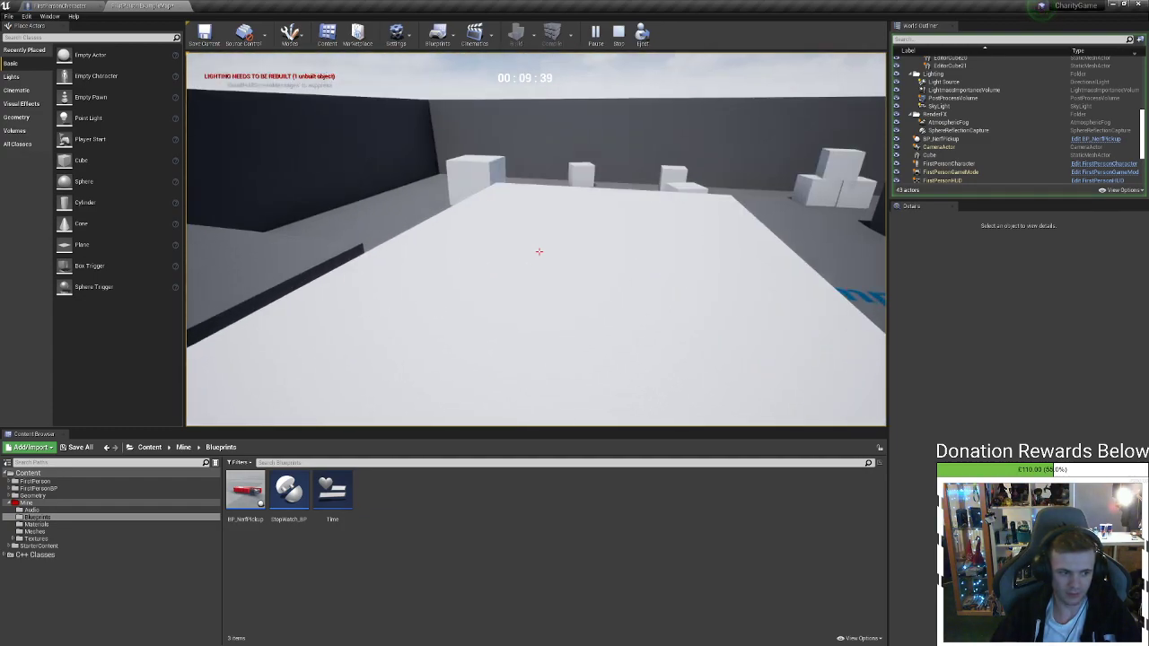
{"action": "key", "text": "w"}
{"action": "key", "text": "space"}
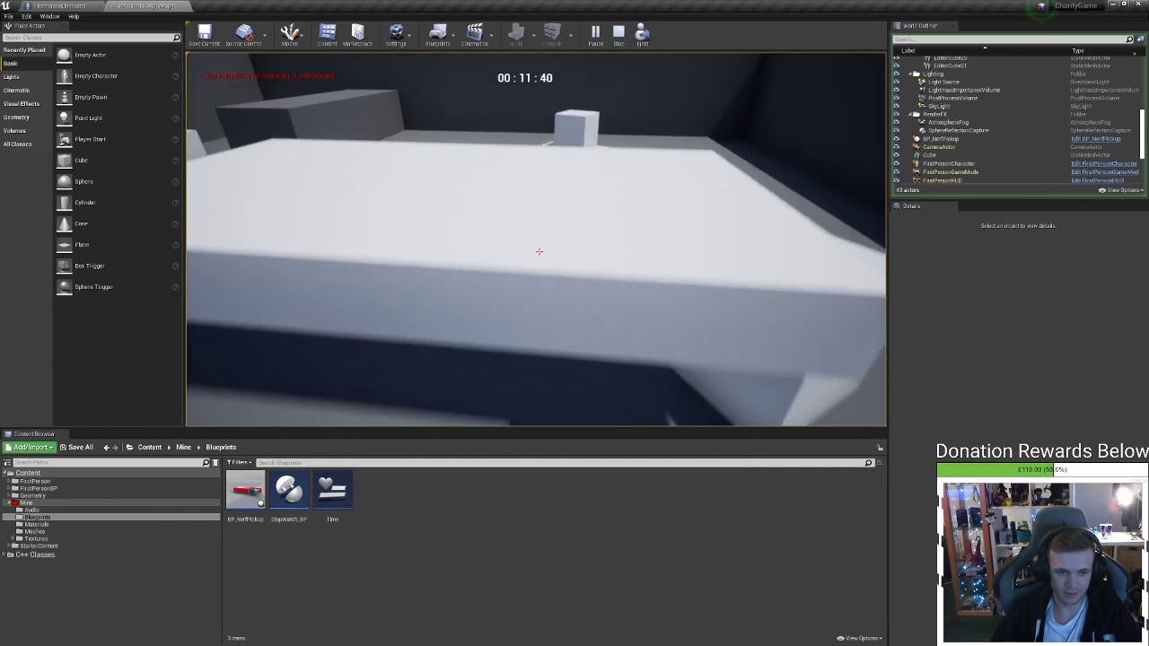
{"action": "key", "text": "w"}
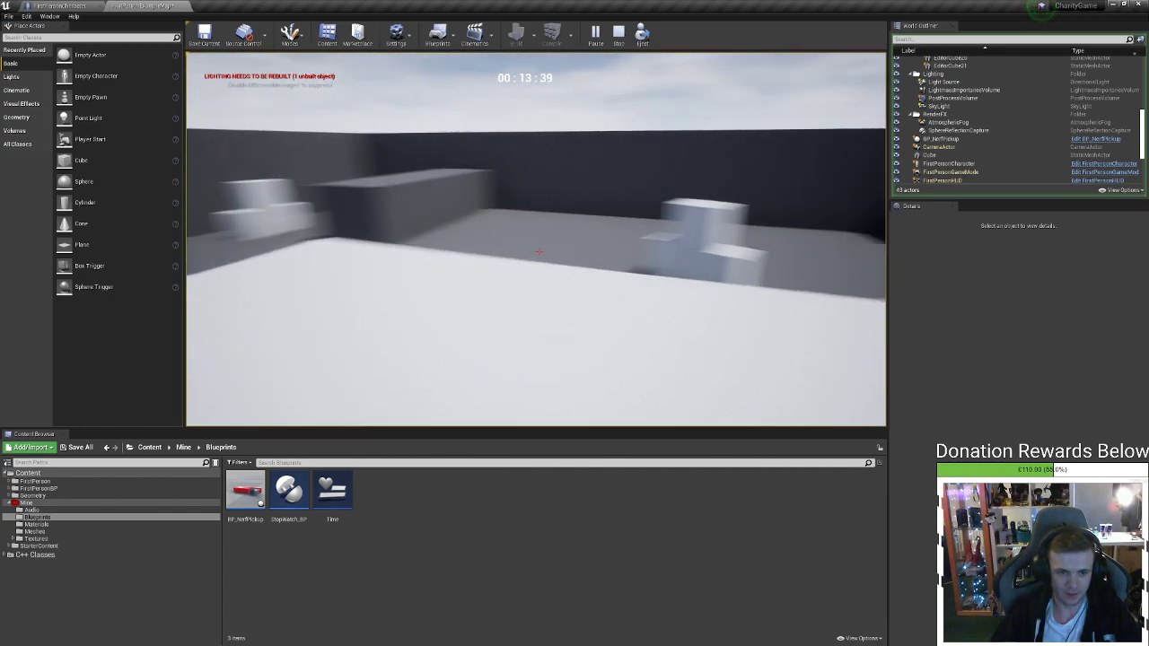
{"action": "key", "text": "w"}
{"action": "key", "text": "Escape"}
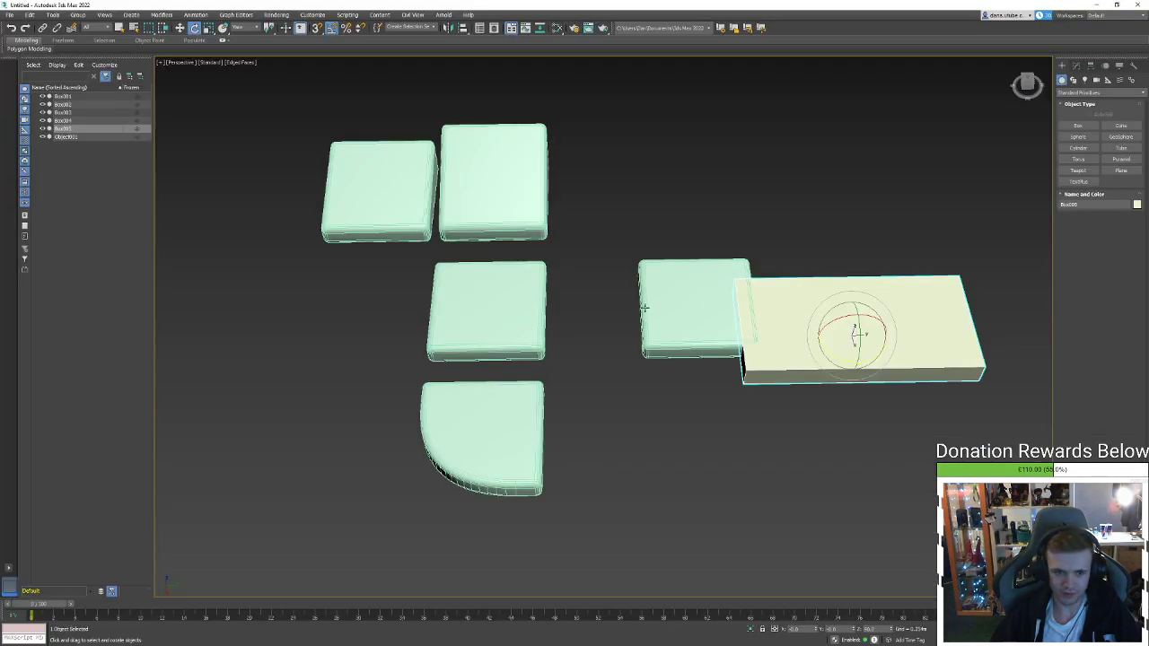
Move the 10 m reference box along Y until it clears the copied square platform
{"action": "left_click", "coordinate": [691, 307]}
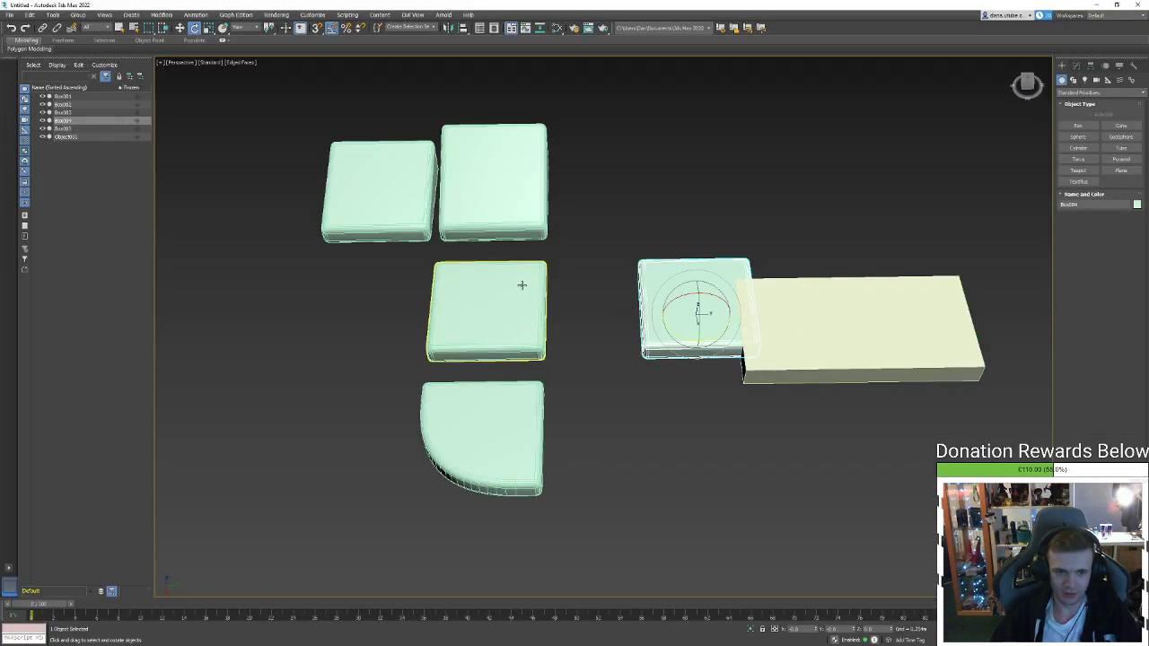
{"action": "left_click", "coordinate": [520, 282]}
{"action": "left_click", "coordinate": [487, 205]}
{"action": "left_click", "coordinate": [884, 330]}
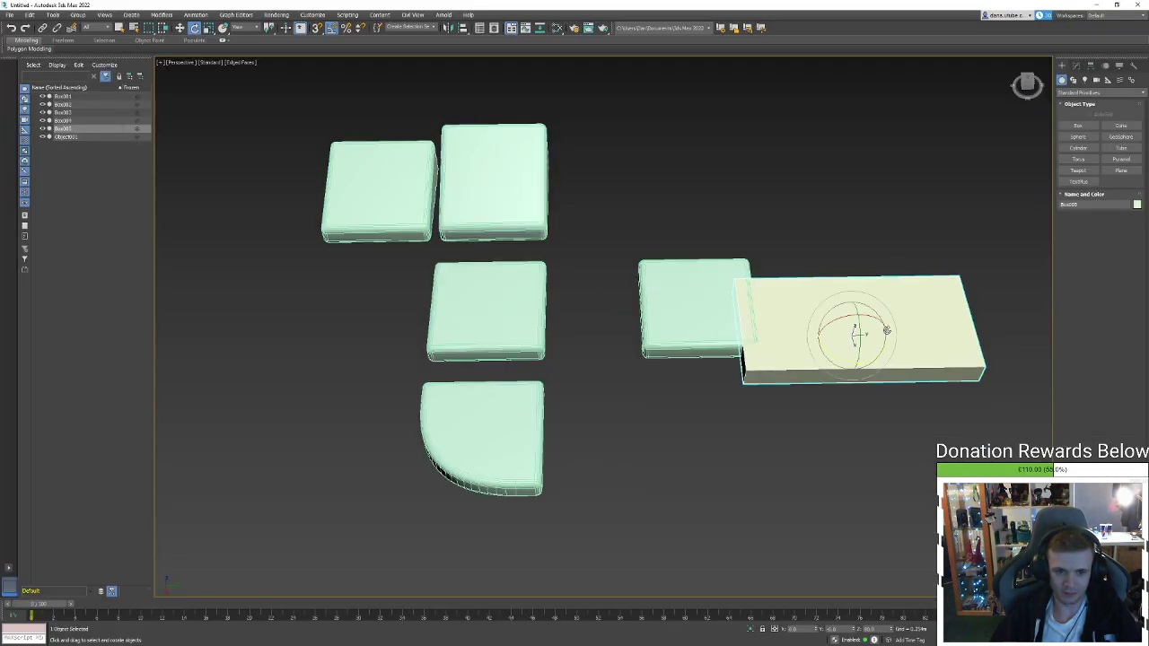
{"action": "key", "text": "w"}
{"action": "mouse_move", "coordinate": [886, 334]}
{"action": "left_mouse_down"}
{"action": "mouse_move", "coordinate": [738, 335]}
{"action": "mouse_move", "coordinate": [906, 335]}
{"action": "left_mouse_up"}
Lengthen the copied square platform by offsetting its end vertices 5 m along Y at the Editable Poly level
{"action": "left_click", "coordinate": [696, 310]}
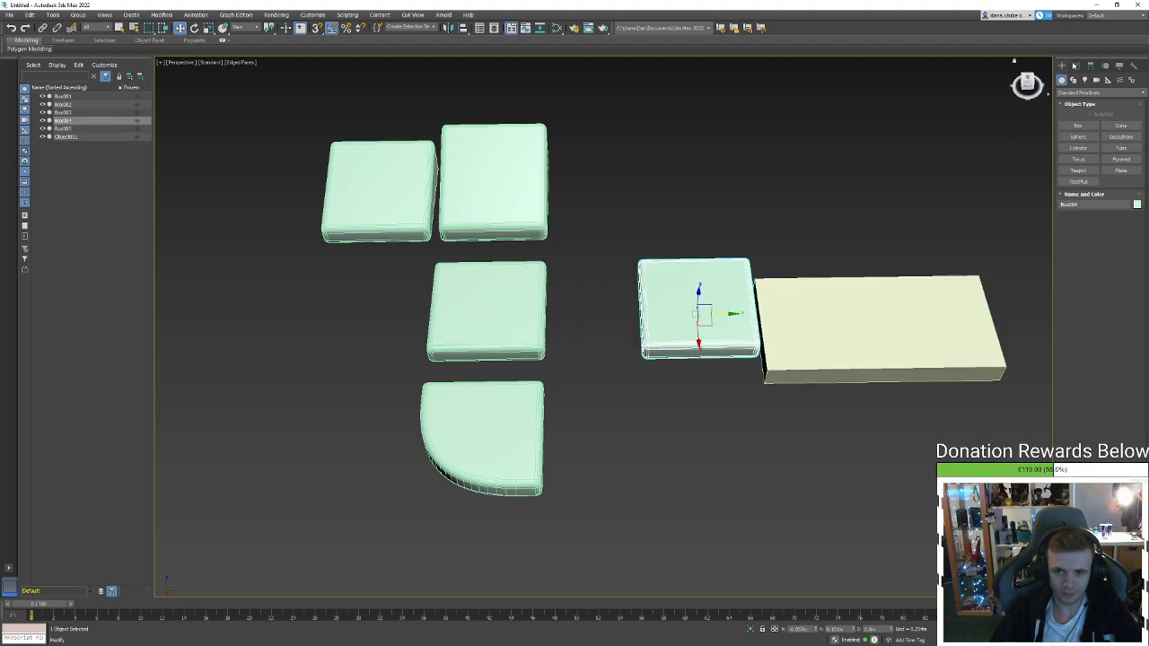
{"action": "left_click", "coordinate": [1074, 67]}
{"action": "left_click", "coordinate": [1081, 108]}
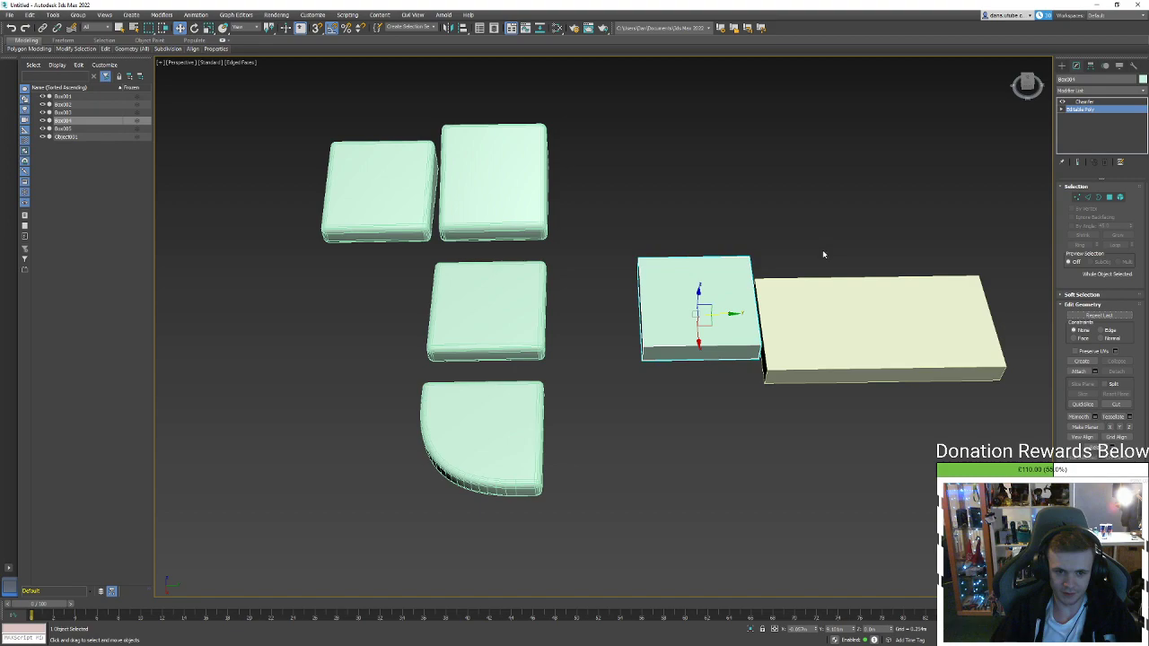
{"action": "key", "text": "1"}
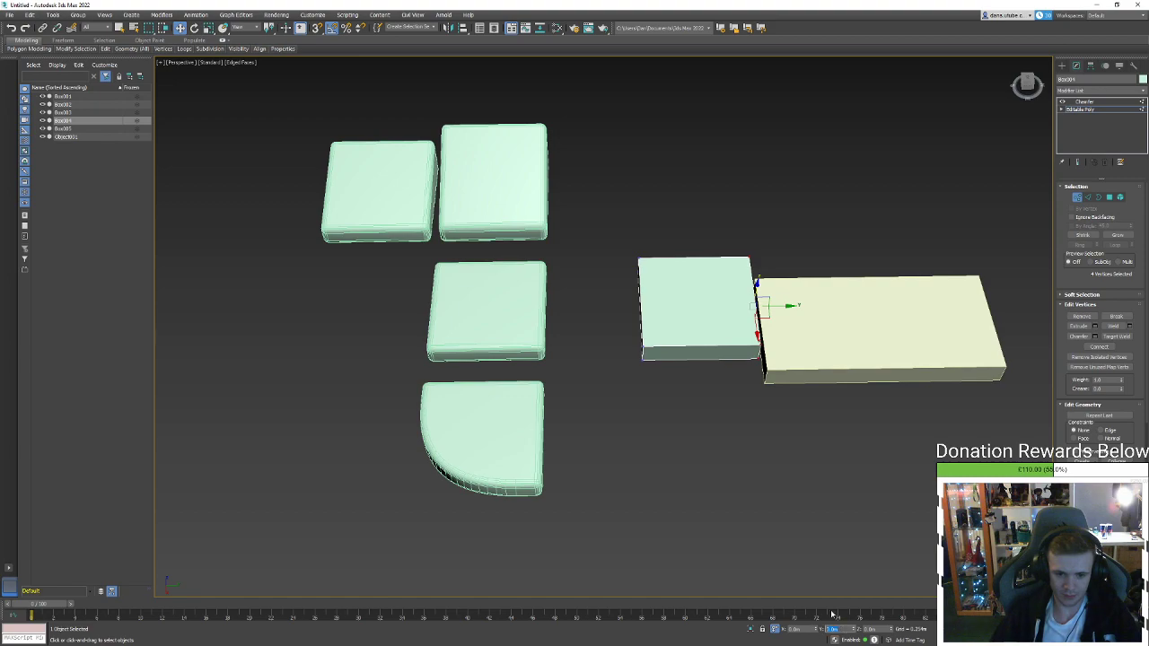
{"action": "key", "text": "Return"}
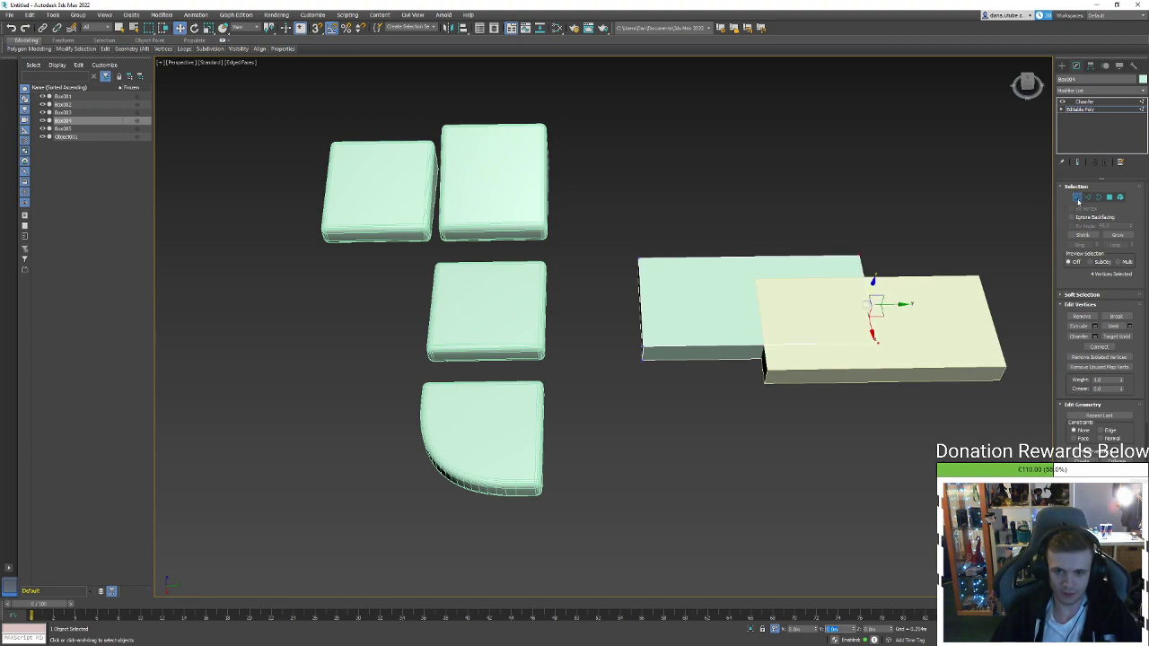
{"action": "left_click", "coordinate": [1077, 198]}
Move the lengthened platform along Y toward the row of original modules
{"action": "left_click", "coordinate": [955, 192]}
{"action": "left_click", "coordinate": [669, 326]}
{"action": "left_click_drag", "start_coordinate": [723, 313], "coordinate": [692, 358]}
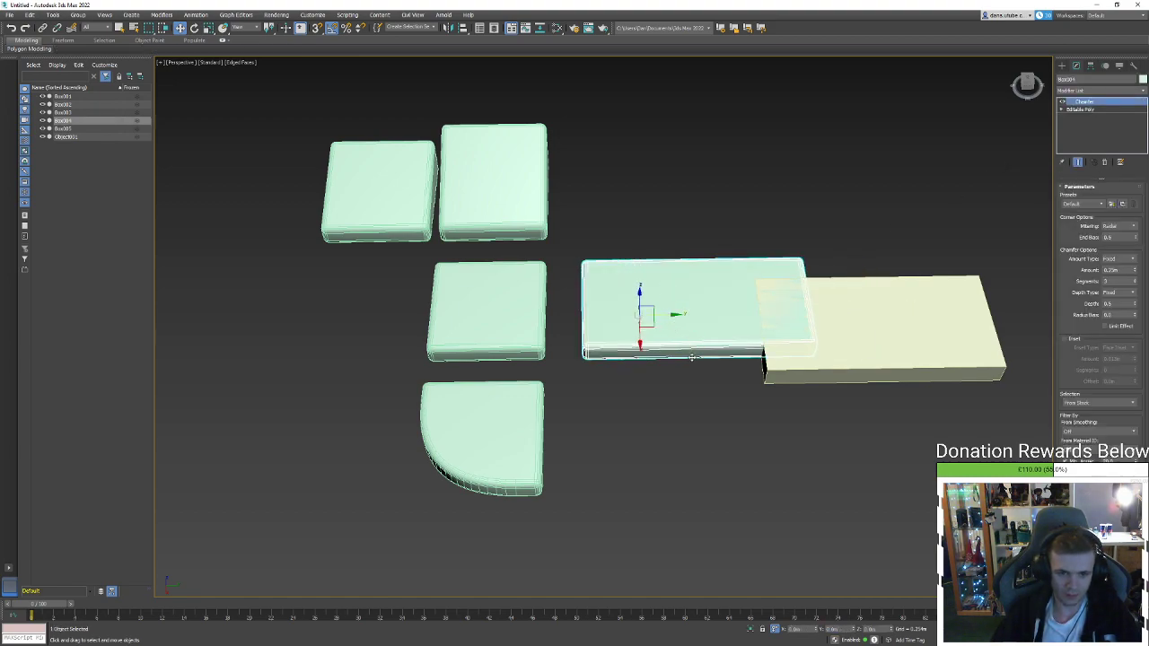
Copy the original square platform along Y so the copy overlaps the middle of the lengthened platform
{"action": "middle_click_drag", "start_coordinate": [719, 533], "coordinate": [574, 269], "text": "alt"}
{"action": "left_click", "coordinate": [563, 199]}
{"action": "middle_click_drag", "start_coordinate": [562, 198], "coordinate": [636, 246], "text": "alt"}
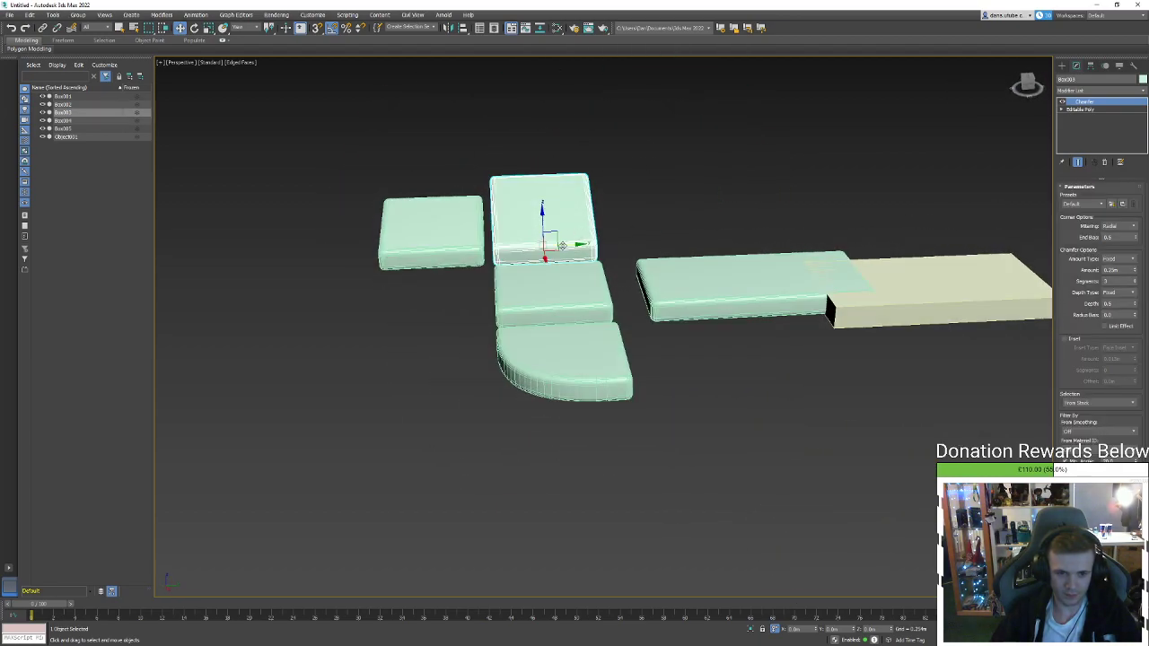
{"action": "left_click", "coordinate": [764, 301]}
{"action": "left_click", "coordinate": [583, 299]}
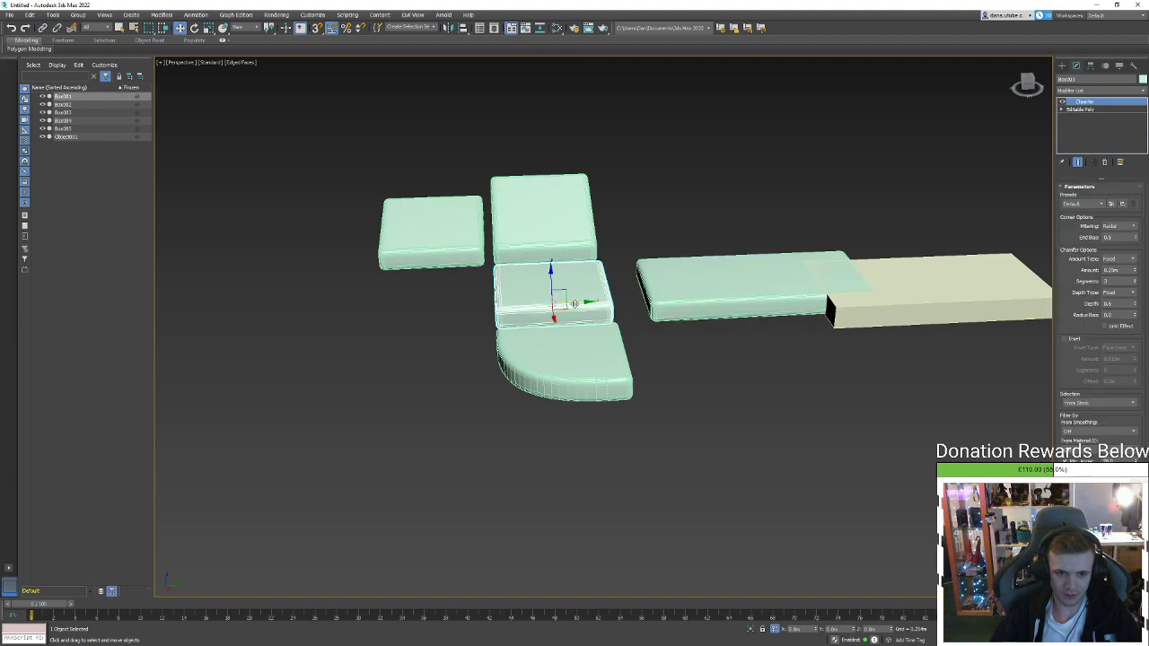
{"action": "left_click_drag", "start_coordinate": [575, 303], "coordinate": [782, 291], "text": "shift"}
{"action": "left_click", "coordinate": [567, 368]}
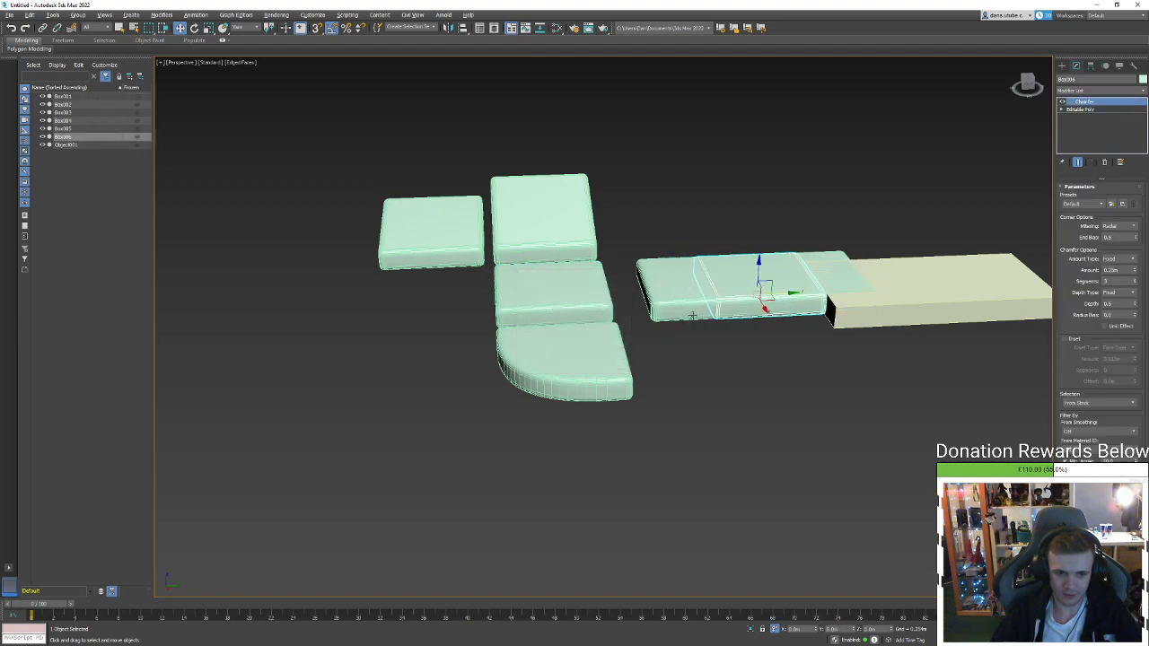
Move the reference box along Y, well clear of the lengthened platform
{"action": "middle_click_drag", "start_coordinate": [691, 316], "coordinate": [825, 341], "text": "alt"}
{"action": "left_click", "coordinate": [852, 346]}
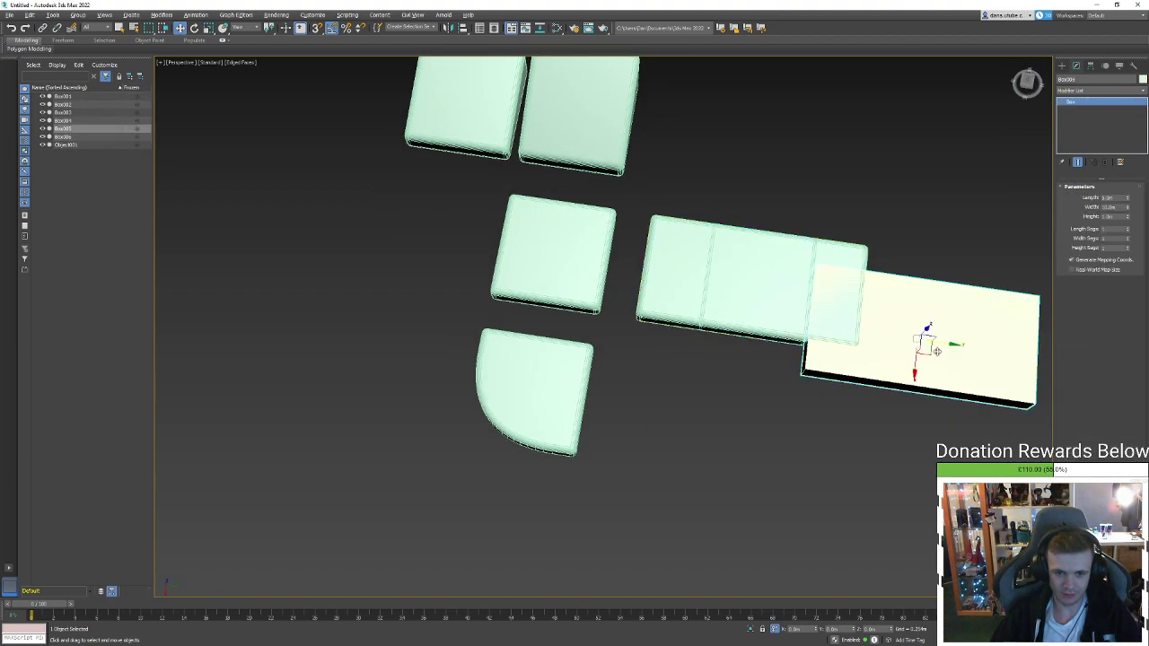
{"action": "left_click_drag", "start_coordinate": [935, 351], "coordinate": [1050, 354]}
Move the long platform along X to sit behind the overlapping square copy, and select that copy
{"action": "left_click", "coordinate": [708, 307]}
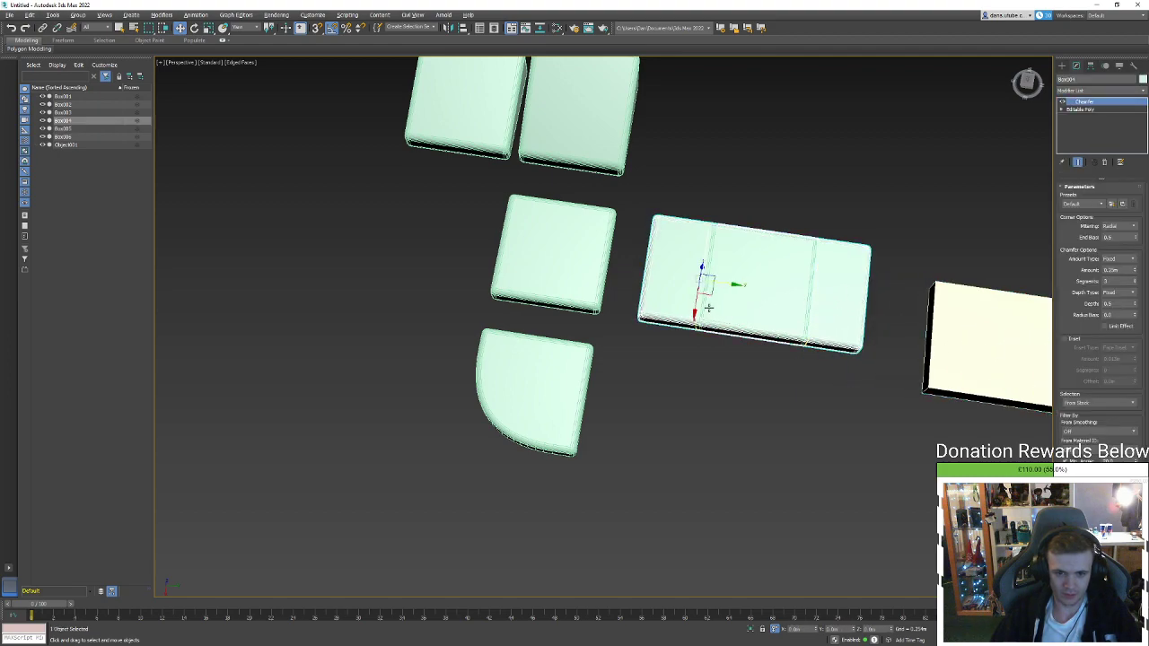
{"action": "left_click_drag", "start_coordinate": [705, 294], "coordinate": [741, 201]}
{"action": "left_click", "coordinate": [748, 269]}
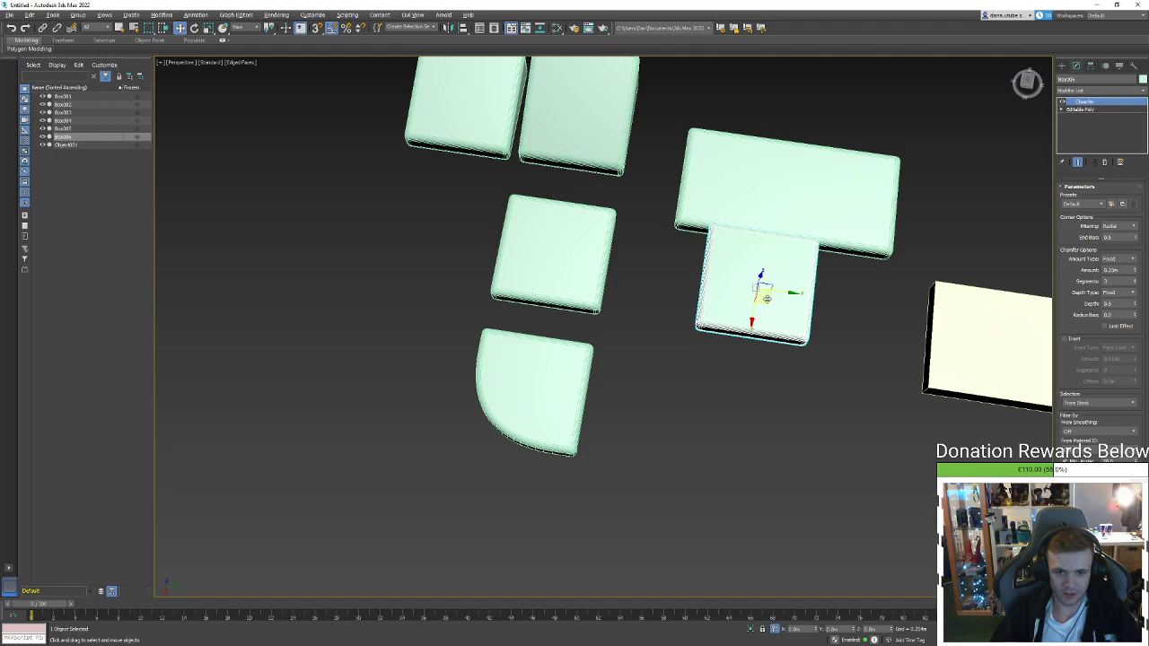
Move the square platform copy along X until it sits clear in front of the long platform
{"action": "left_click_drag", "start_coordinate": [766, 298], "coordinate": [793, 332]}
{"action": "left_click", "coordinate": [1081, 109]}
{"action": "middle_click_drag", "start_coordinate": [718, 333], "coordinate": [752, 329], "text": "alt"}
Copy the long platform along Y past the reference box, and isolate the new copy together with the square copy
{"action": "left_click", "coordinate": [773, 296]}
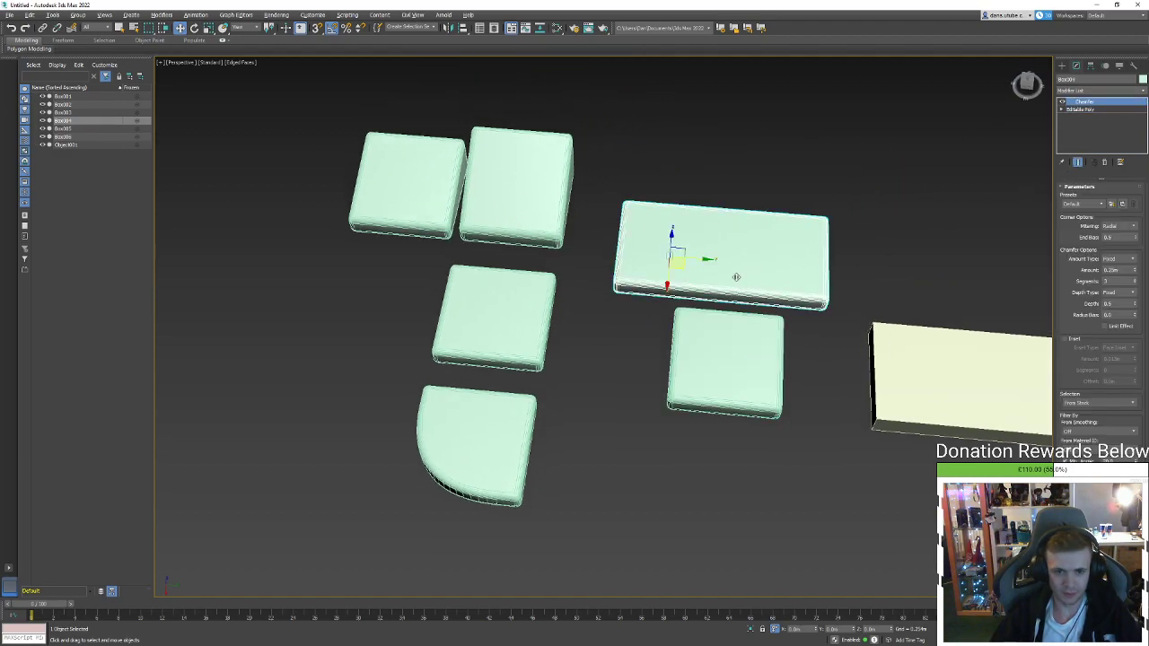
{"action": "left_click", "coordinate": [700, 328], "text": "ctrl"}
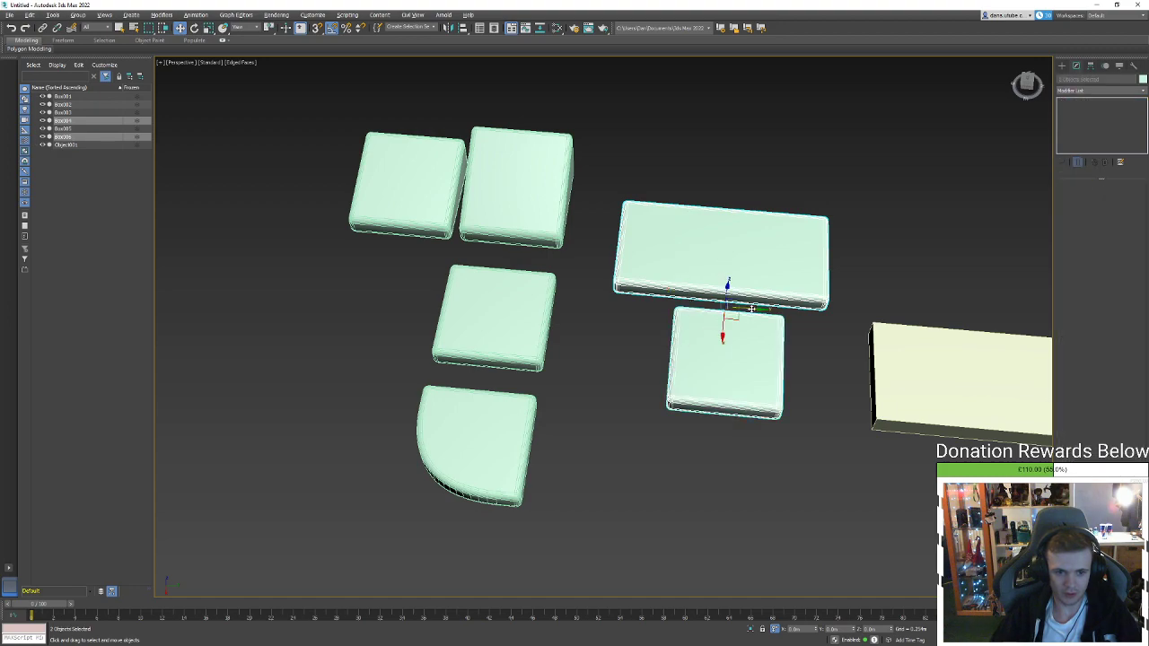
{"action": "left_click", "coordinate": [762, 305]}
{"action": "left_click_drag", "start_coordinate": [707, 255], "coordinate": [1034, 282], "text": "shift"}
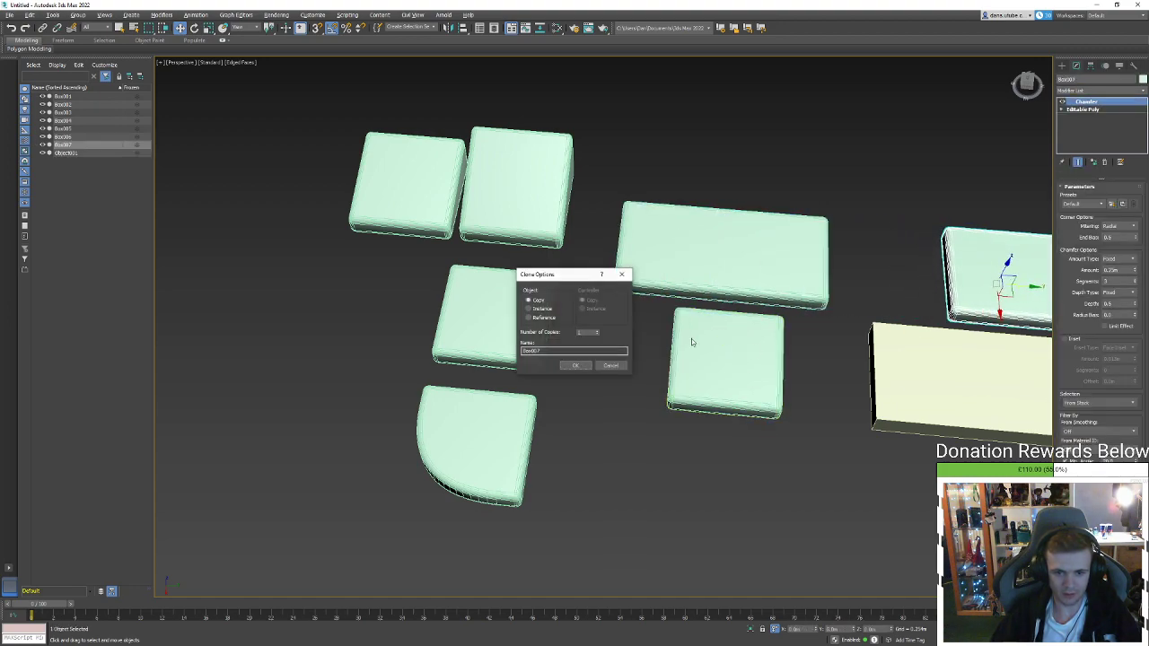
{"action": "left_click", "coordinate": [575, 366]}
{"action": "left_click", "coordinate": [728, 375], "text": "ctrl"}
{"action": "left_click", "coordinate": [749, 629]}
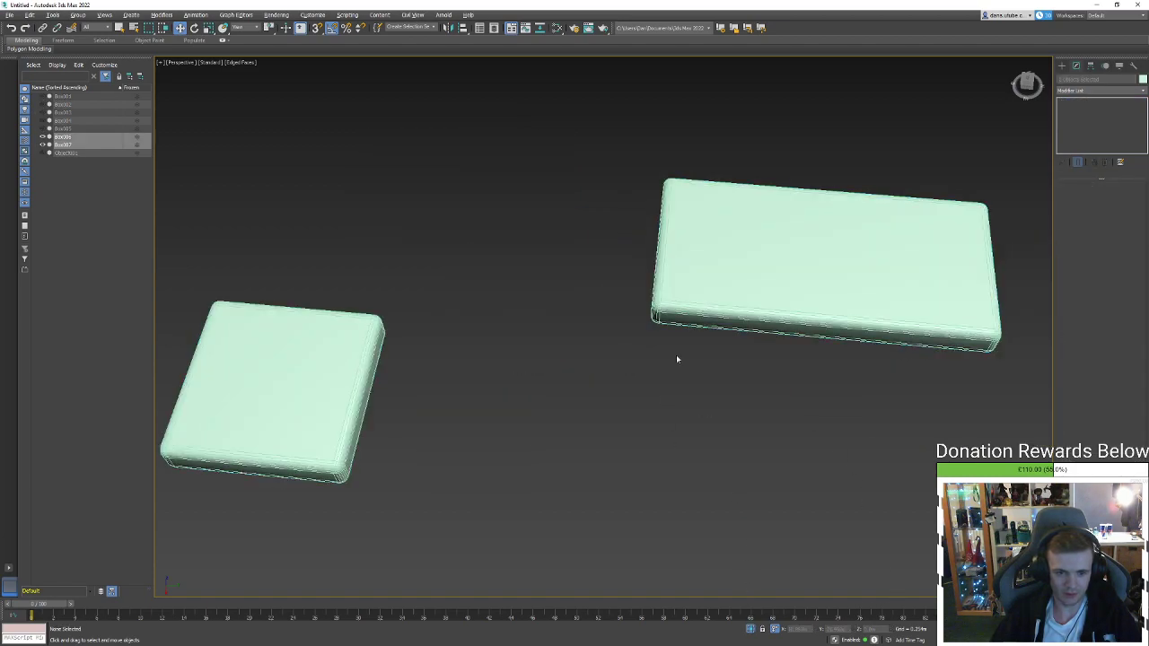
Center the isolated long platform's pivot to the object
{"action": "left_click", "coordinate": [769, 288]}
{"action": "left_click", "coordinate": [1089, 67]}
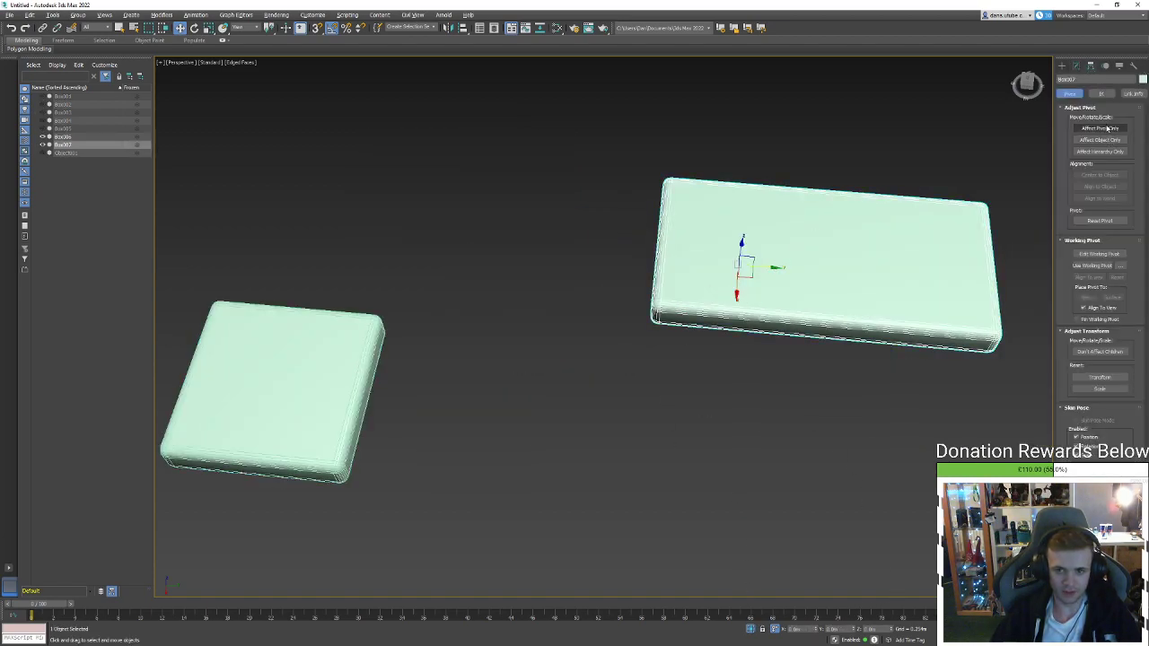
{"action": "left_click", "coordinate": [1099, 128]}
{"action": "left_click", "coordinate": [1099, 174]}
{"action": "left_click", "coordinate": [1099, 128]}
{"action": "left_click", "coordinate": [205, 408]}
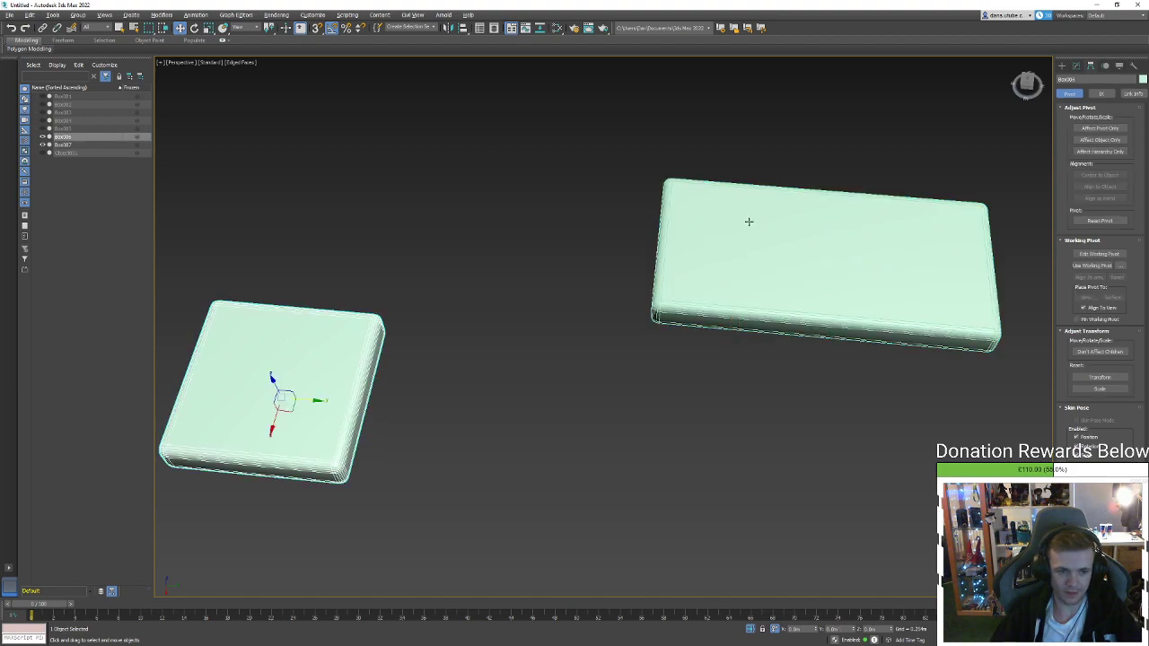
{"action": "left_click", "coordinate": [1100, 128]}
Align the long platform to the square platform in X, Y and Z, pivot point to pivot point
{"action": "left_click", "coordinate": [775, 280]}
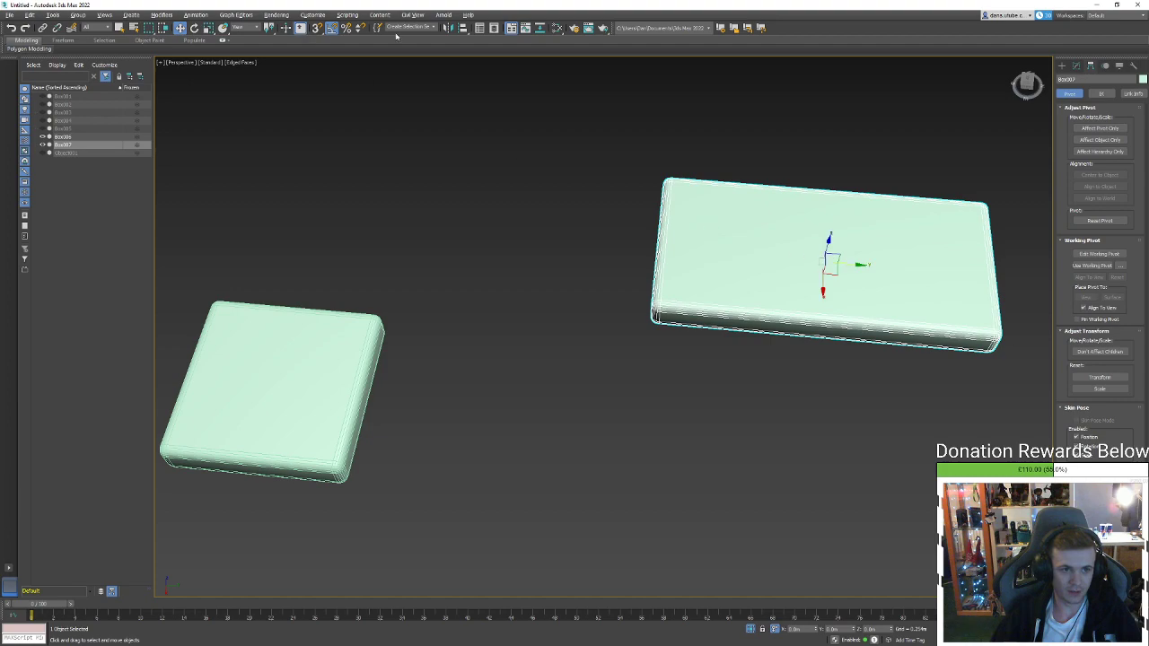
{"action": "left_click", "coordinate": [460, 29]}
{"action": "left_click", "coordinate": [290, 418]}
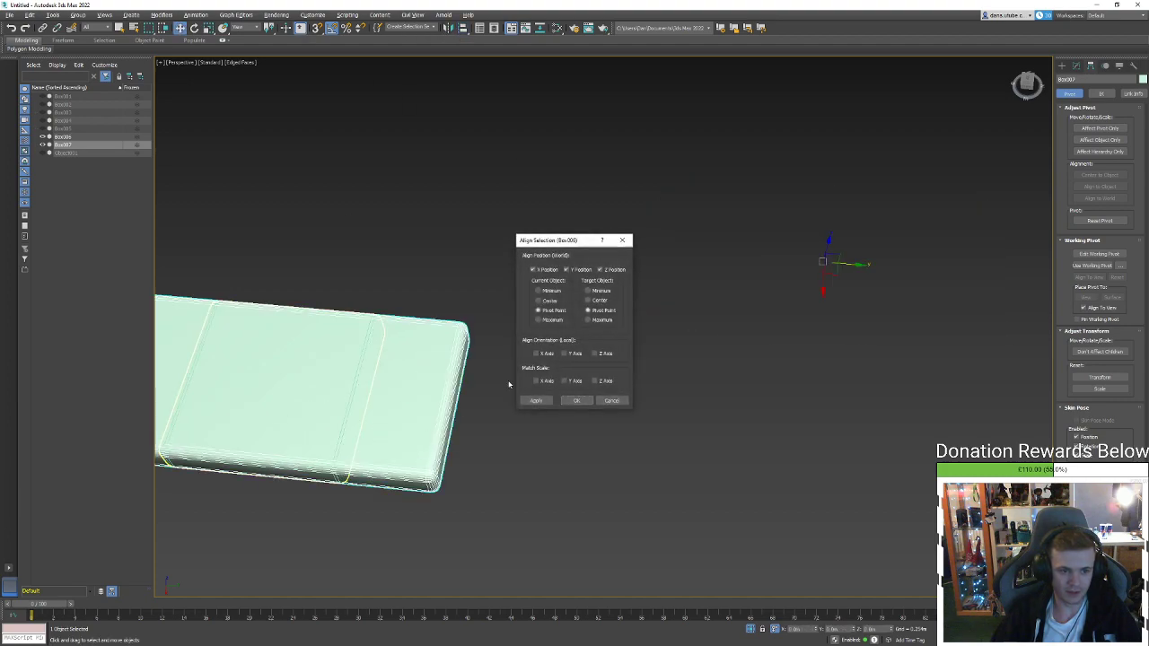
{"action": "left_click", "coordinate": [572, 403]}
Move the long platform along X so it sits behind the square platform, centred on it
{"action": "middle_click_drag", "start_coordinate": [361, 370], "coordinate": [499, 350]}
{"action": "left_click_drag", "start_coordinate": [415, 397], "coordinate": [469, 254]}
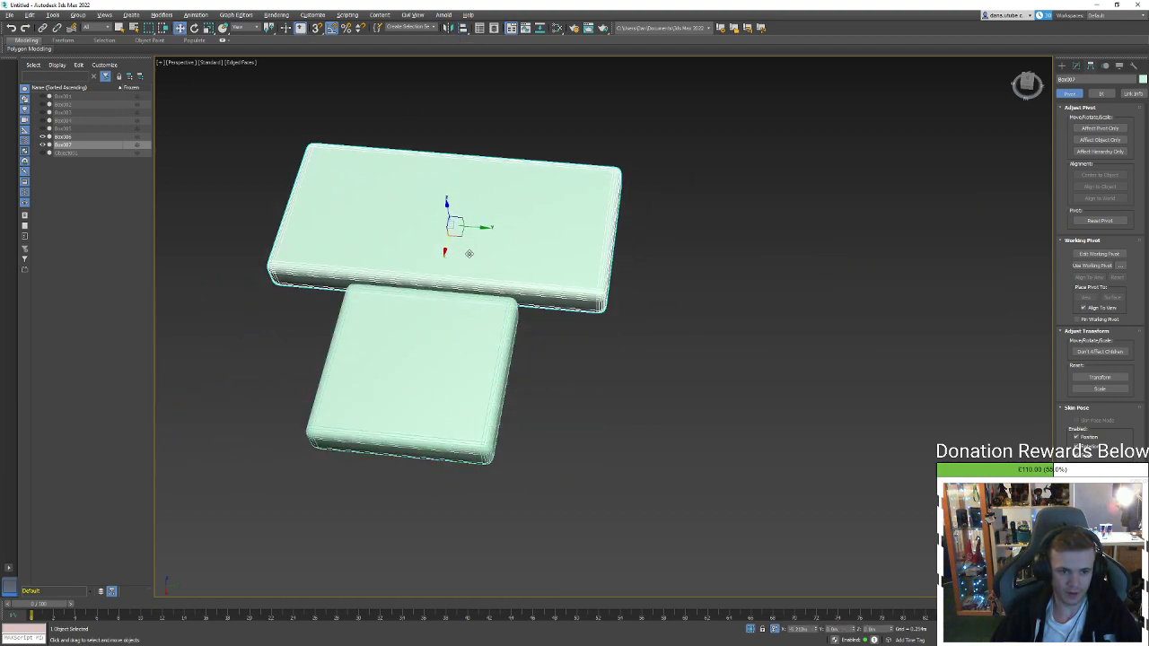
{"action": "middle_click_drag", "start_coordinate": [468, 253], "coordinate": [419, 225], "text": "alt"}
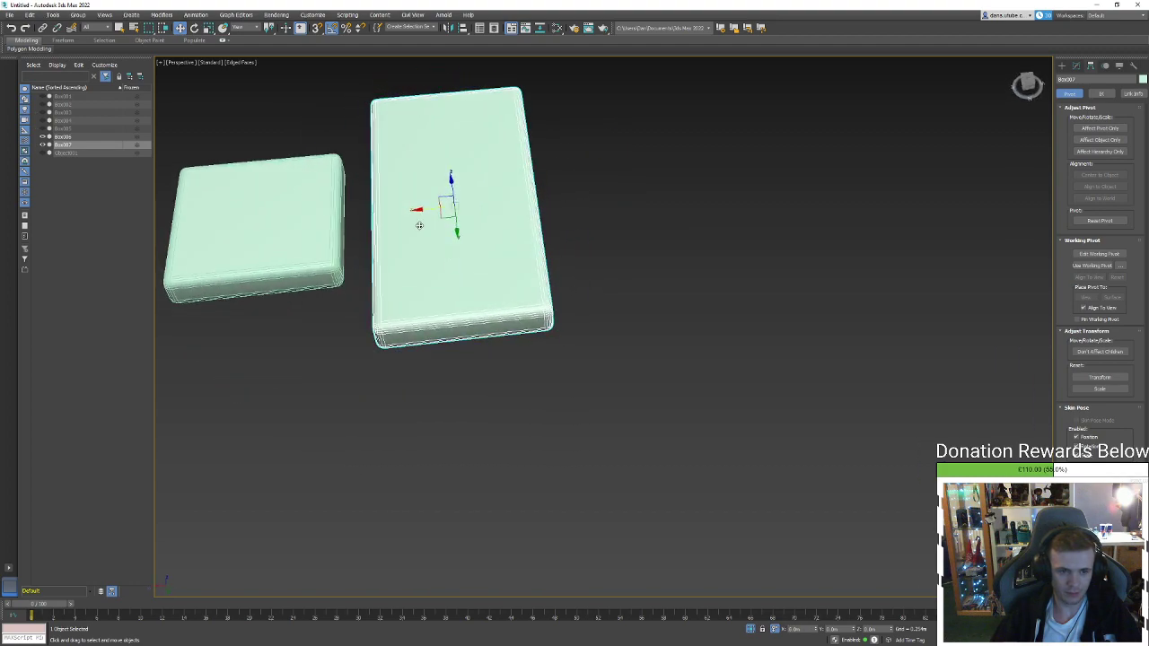
Disable the Chamfer modifier on both the square and the long platform
{"action": "left_click", "coordinate": [324, 193]}
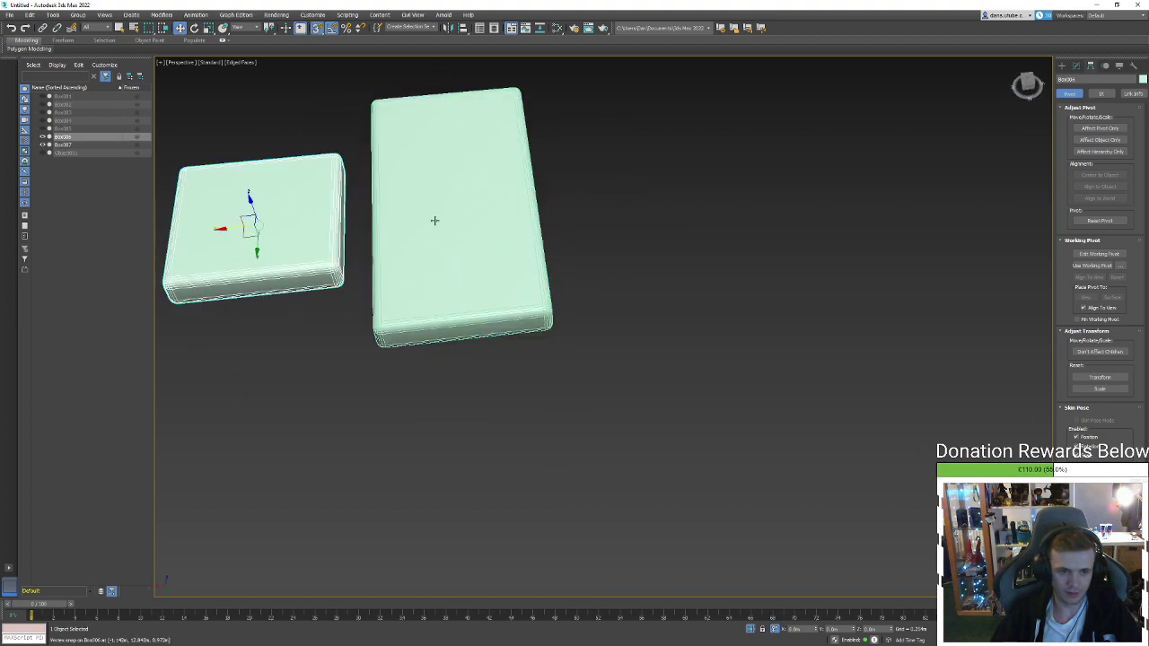
{"action": "left_click", "coordinate": [1077, 65]}
{"action": "left_click", "coordinate": [1062, 103]}
{"action": "left_click", "coordinate": [512, 207]}
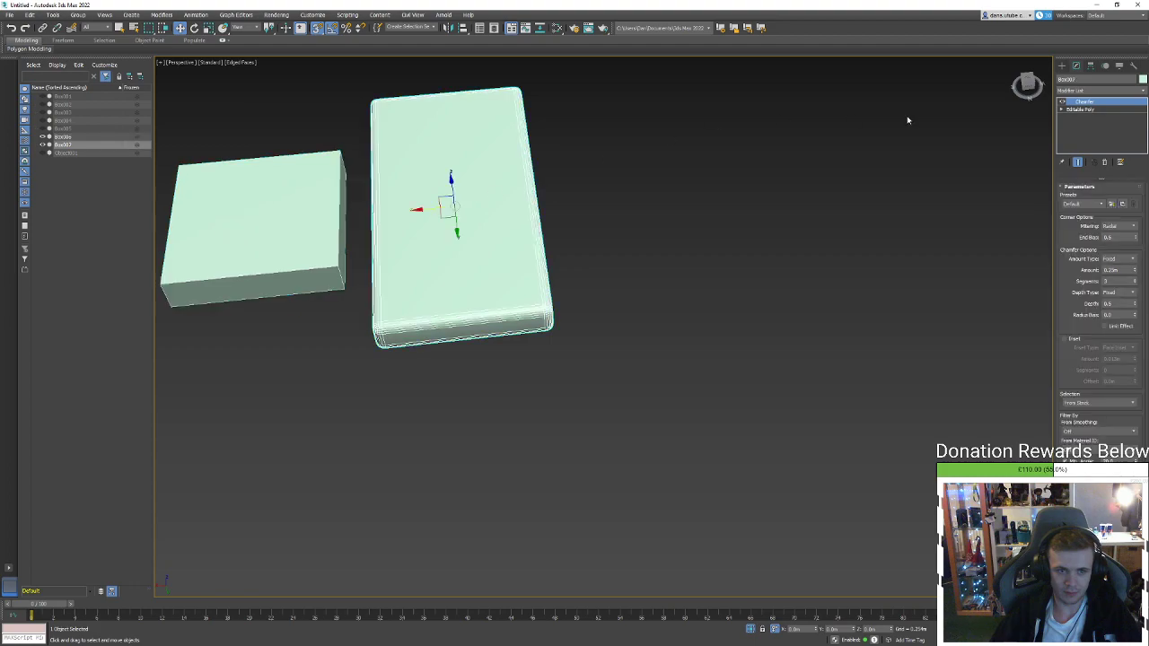
{"action": "left_click", "coordinate": [1059, 101]}
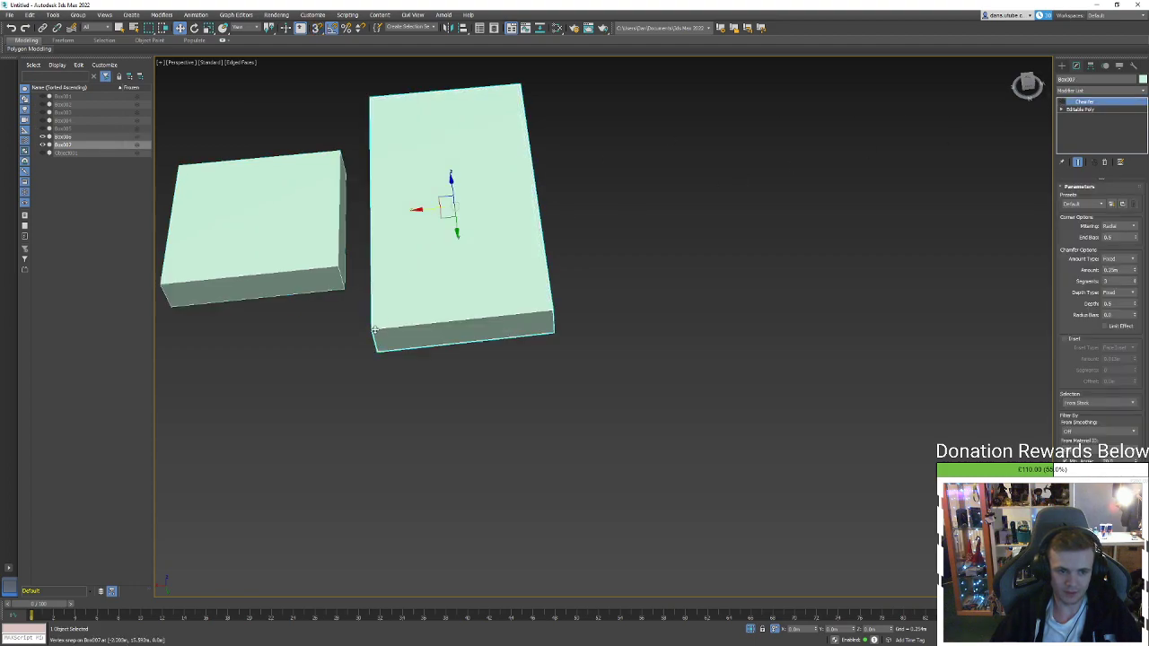
Snap the long platform along X by its corner vertex so its long side sits flush against the square platform
{"action": "left_click_drag", "start_coordinate": [379, 330], "coordinate": [340, 266]}
{"action": "middle_click_drag", "start_coordinate": [343, 259], "coordinate": [918, 274], "text": "alt"}
{"action": "left_click", "coordinate": [683, 317]}
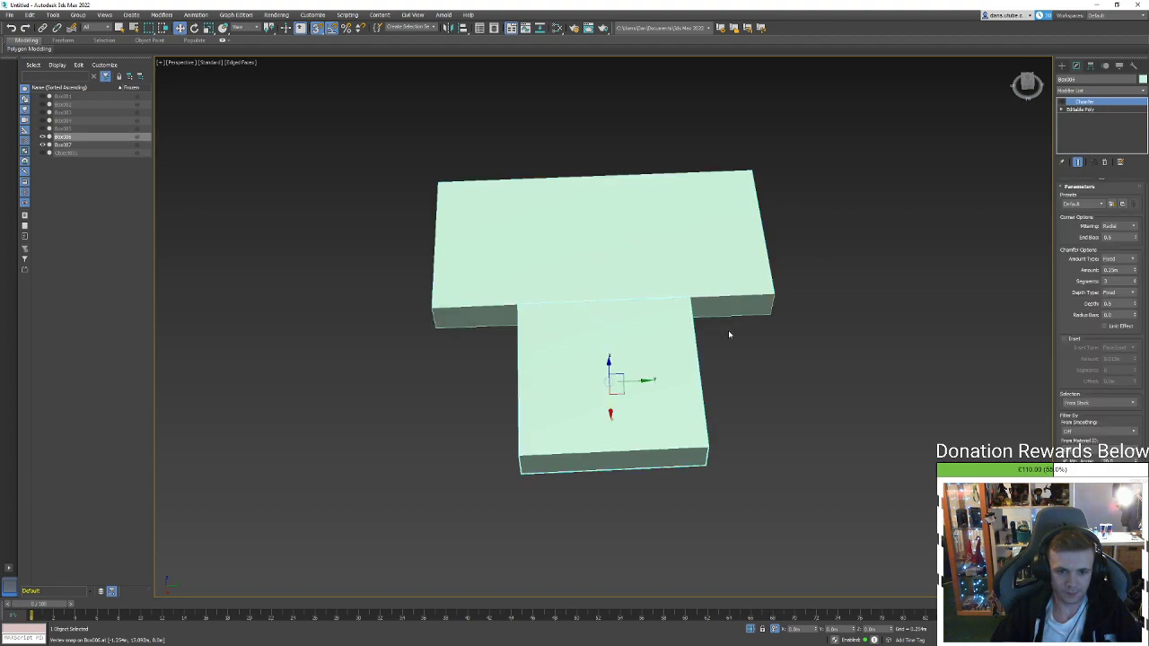
{"action": "middle_click_drag", "start_coordinate": [727, 331], "coordinate": [761, 328], "text": "alt"}
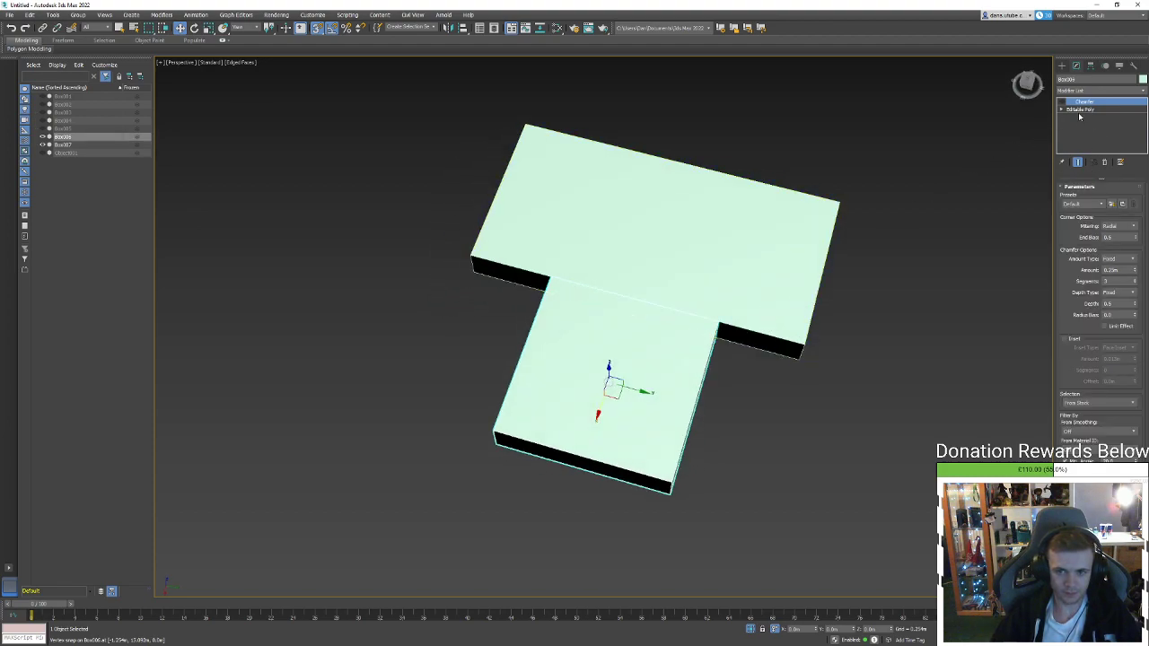
{"action": "left_click", "coordinate": [769, 333]}
{"action": "middle_click_drag", "start_coordinate": [769, 333], "coordinate": [735, 320], "text": "alt"}
Move the square platform's vertices on the touching side along X, away from the long platform, to open a gap
{"action": "left_click", "coordinate": [625, 300]}
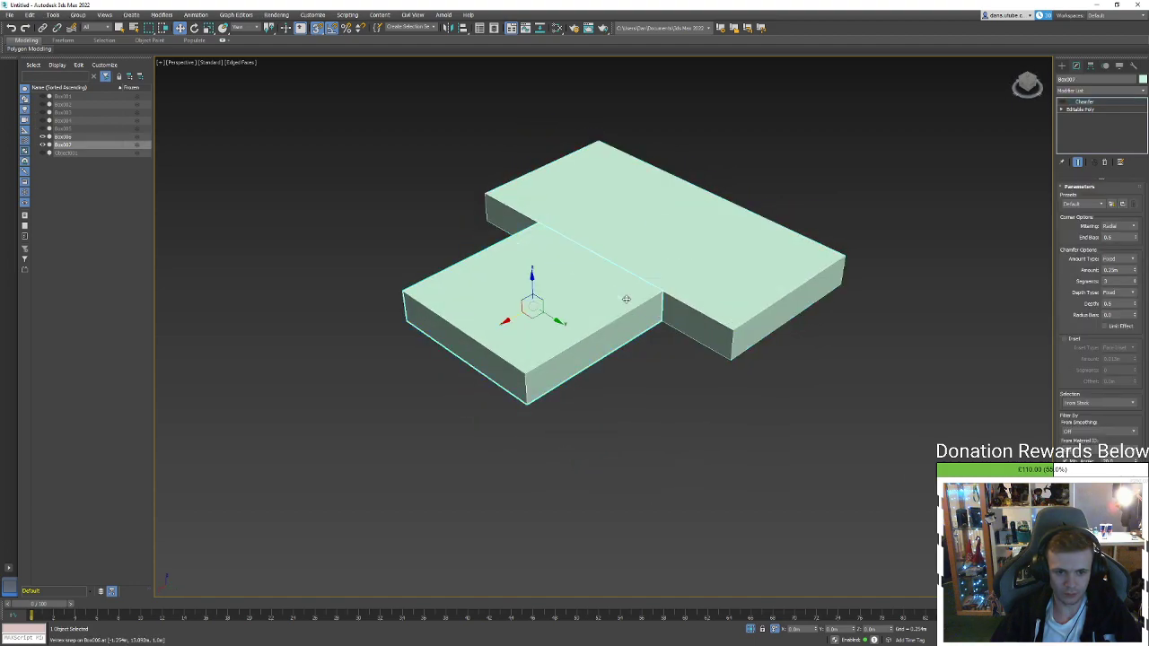
{"action": "left_click", "coordinate": [1096, 111]}
{"action": "middle_click_drag", "start_coordinate": [674, 264], "coordinate": [656, 249], "text": "alt"}
{"action": "key", "text": "1"}
{"action": "left_click_drag", "start_coordinate": [679, 208], "coordinate": [566, 449]}
{"action": "key", "text": "F3"}
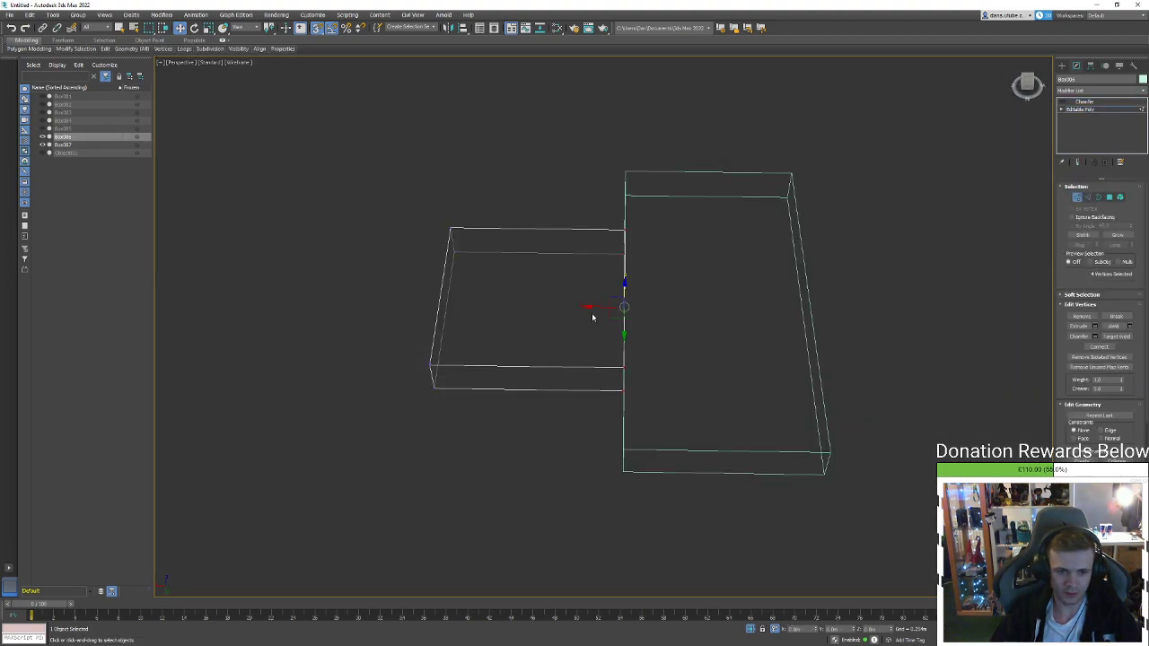
{"action": "left_click_drag", "start_coordinate": [582, 308], "coordinate": [531, 306]}
{"action": "key", "text": "F3"}
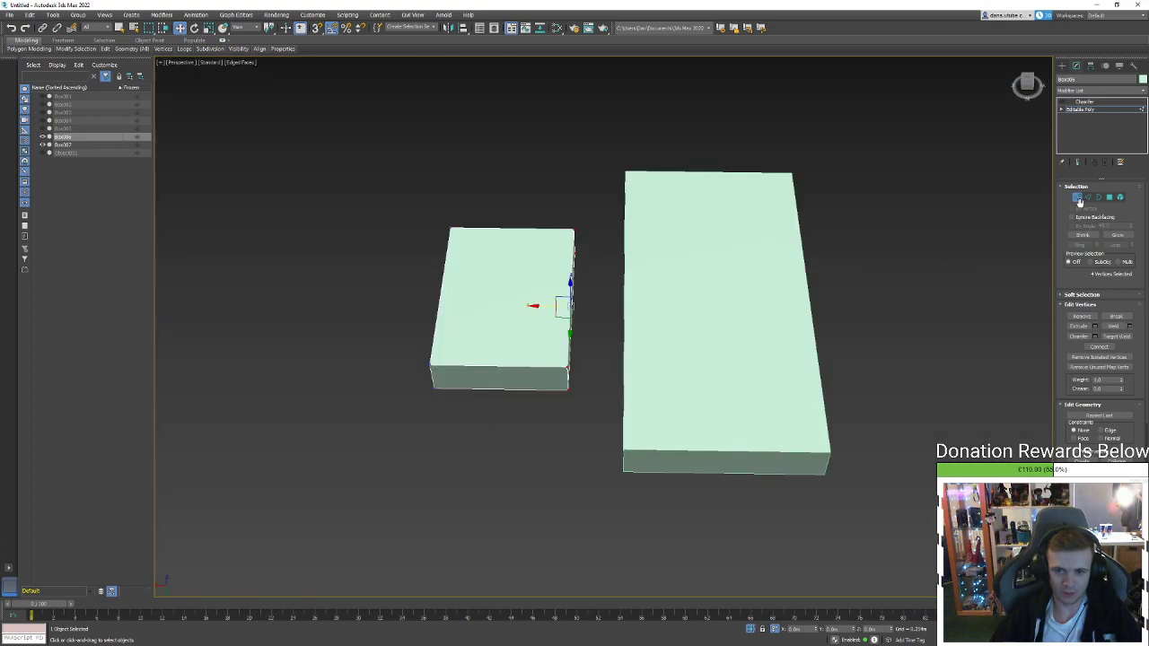
Leave vertex editing and delete the Chamfer modifier from the long platform
{"action": "left_click", "coordinate": [1079, 201]}
{"action": "left_click", "coordinate": [607, 315]}
{"action": "left_click", "coordinate": [629, 312]}
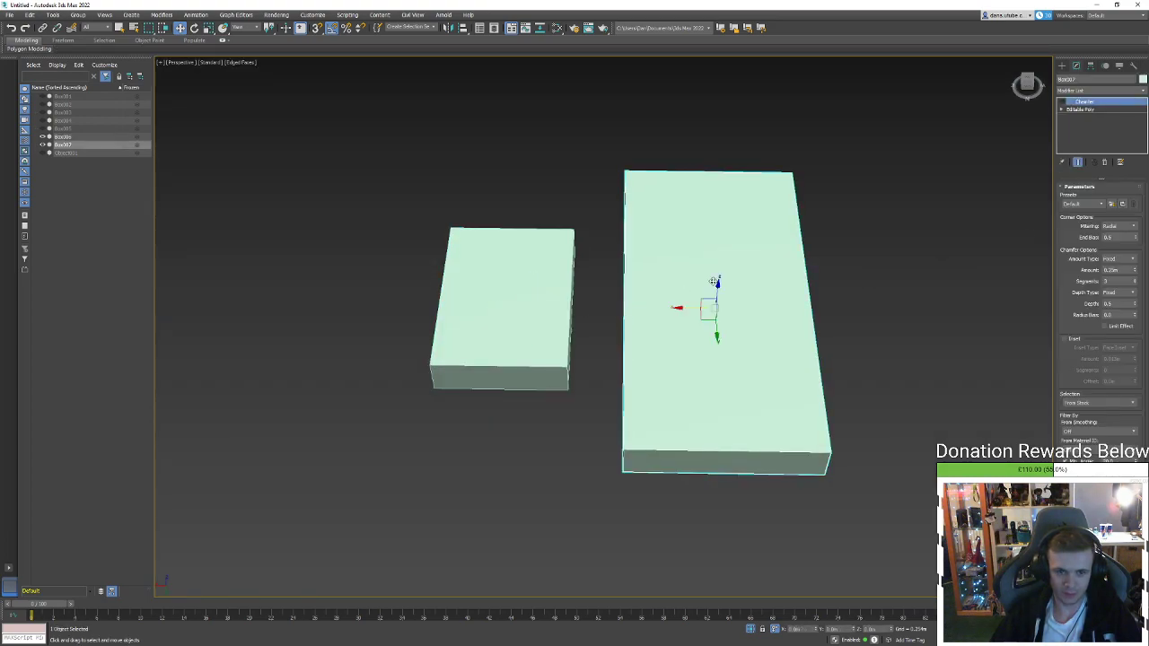
{"action": "right_click", "coordinate": [1084, 104]}
{"action": "left_click", "coordinate": [1089, 120]}
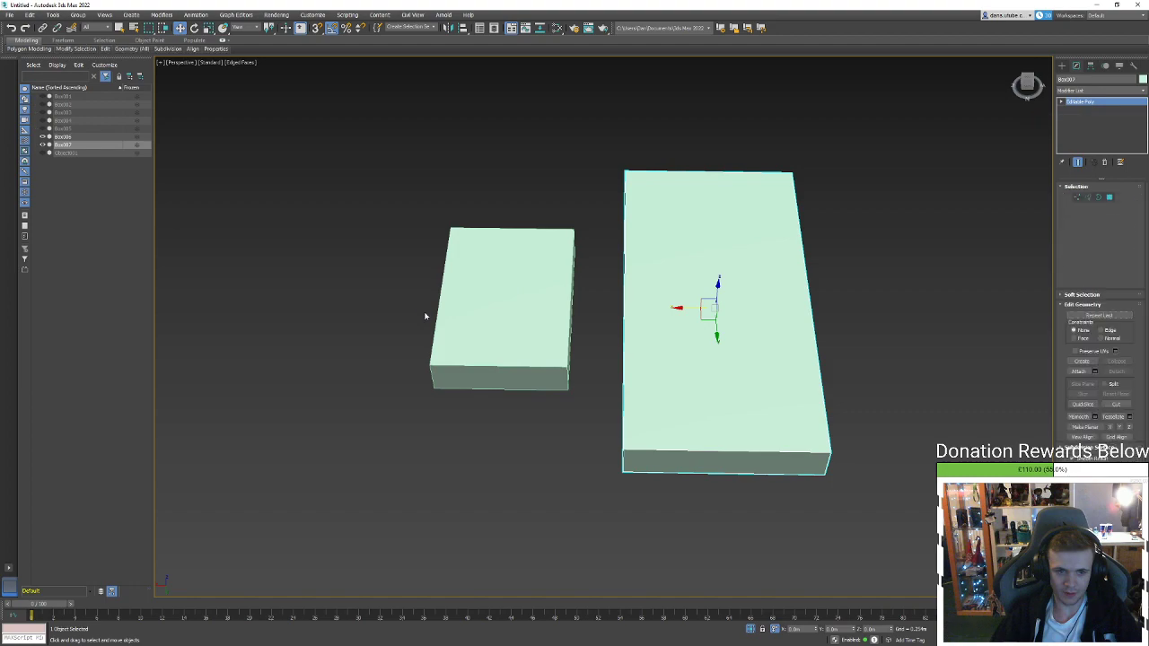
Attach the long platform to the square platform's editable poly
{"action": "left_click", "coordinate": [506, 298]}
{"action": "left_click", "coordinate": [1080, 111]}
{"action": "right_click", "coordinate": [569, 271]}
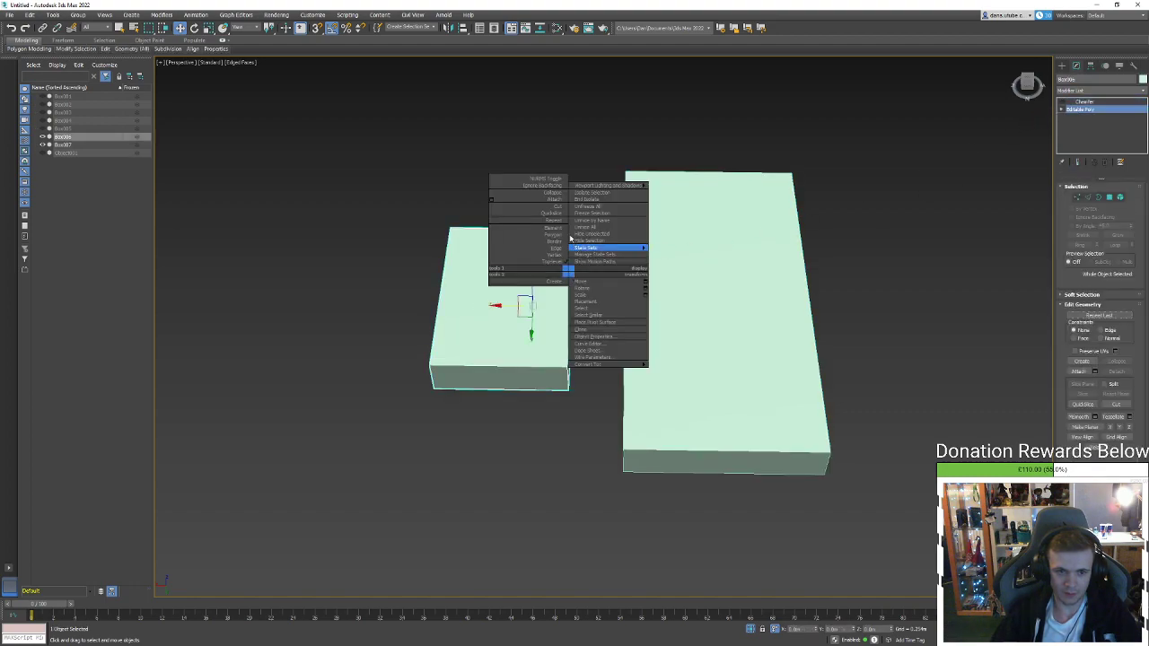
{"action": "left_click", "coordinate": [562, 204]}
{"action": "left_click", "coordinate": [718, 279]}
Delete the two polygons that face each other across the gap
{"action": "middle_click_drag", "start_coordinate": [593, 376], "coordinate": [577, 321], "text": "alt"}
{"action": "key", "text": "4"}
{"action": "left_click", "coordinate": [641, 336]}
{"action": "key", "text": "Delete"}
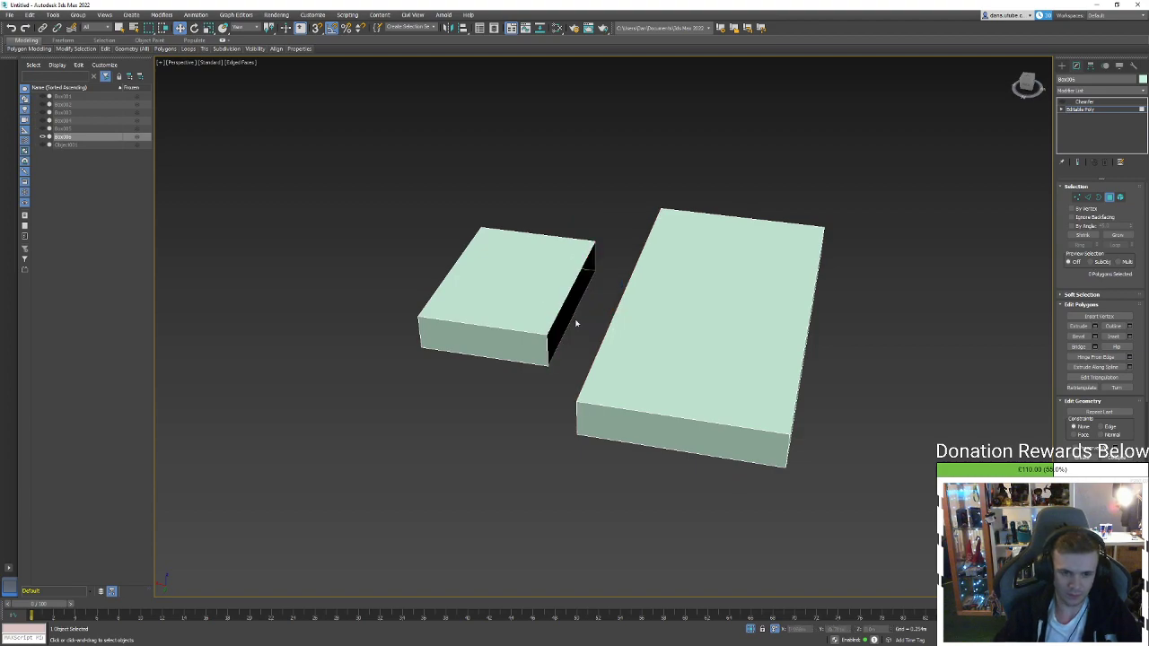
Bridge the two upper edges across the gap between the platforms
{"action": "key", "text": "2"}
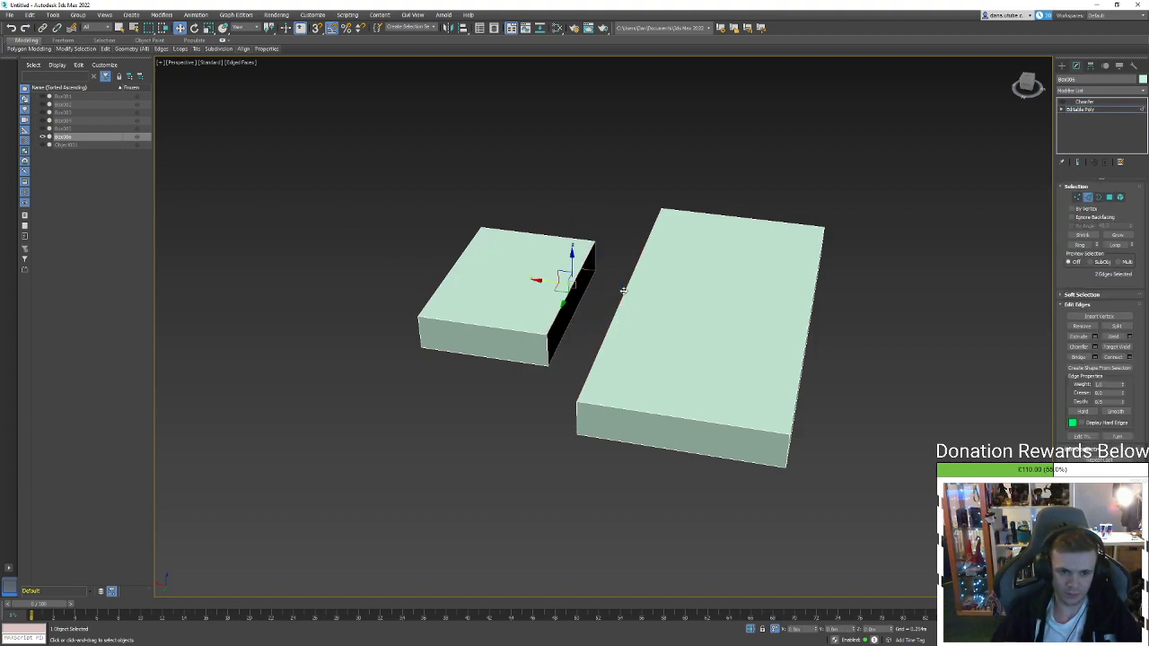
{"action": "key", "text": "ctrl+shift+e"}
{"action": "left_click", "coordinate": [588, 337]}
{"action": "middle_click_drag", "start_coordinate": [587, 337], "coordinate": [644, 326], "text": "alt"}
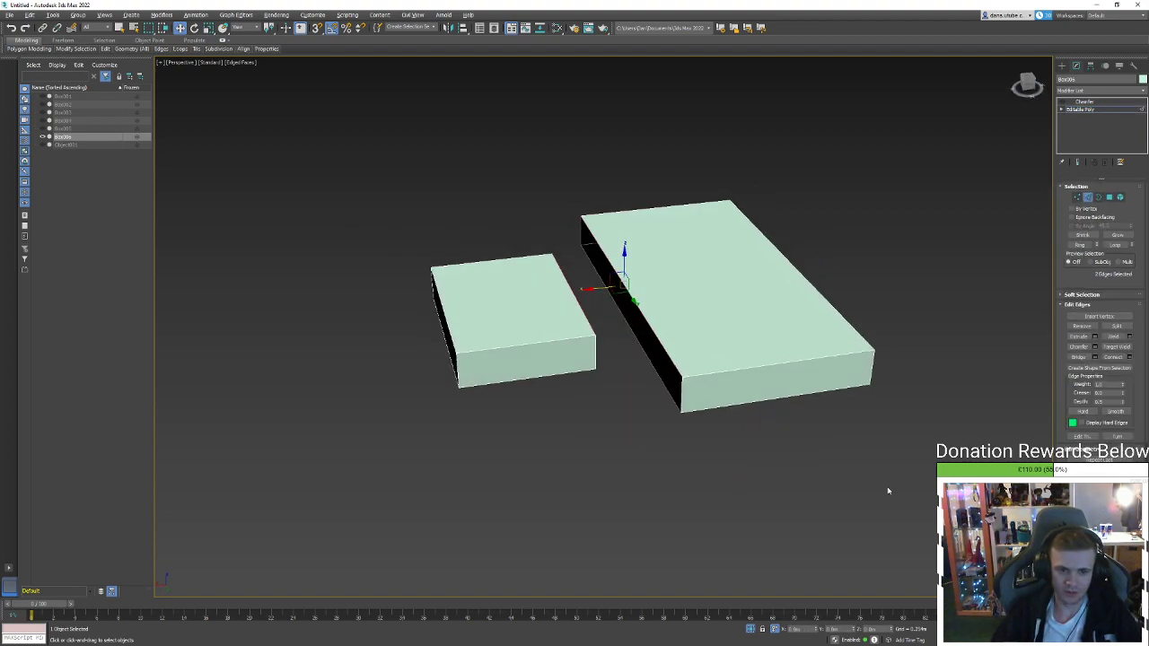
{"action": "left_click", "coordinate": [1081, 357]}
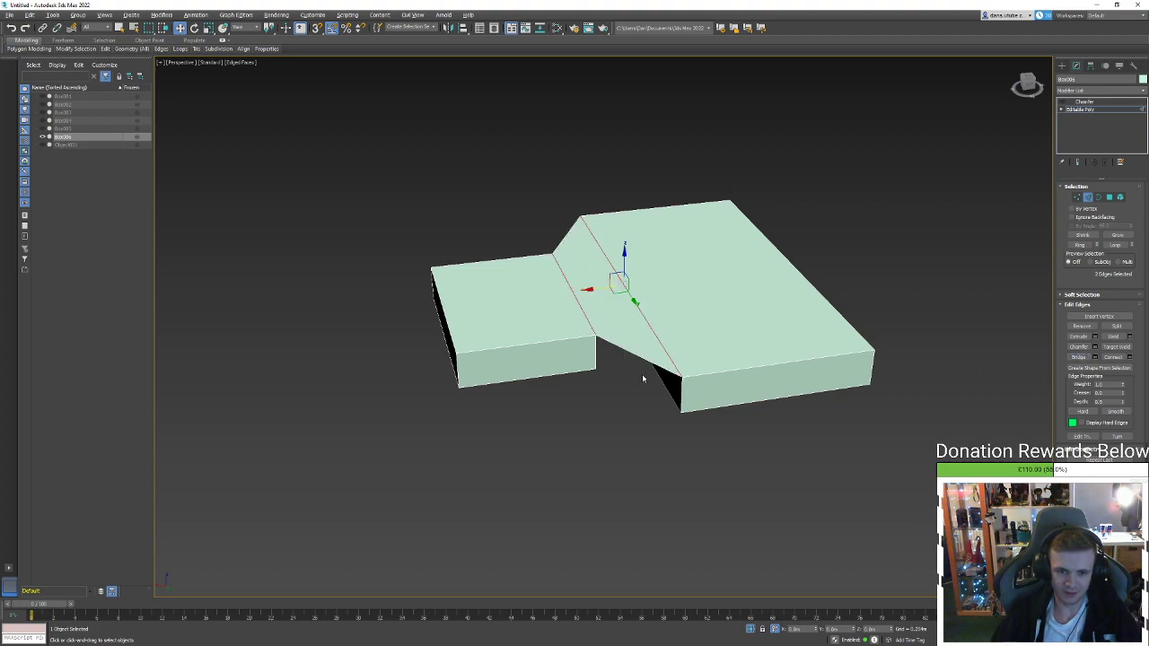
Bridge the two lower edges across the gap on the underside
{"action": "middle_click_drag", "start_coordinate": [642, 378], "coordinate": [662, 328], "text": "alt"}
{"action": "left_click", "coordinate": [619, 315]}
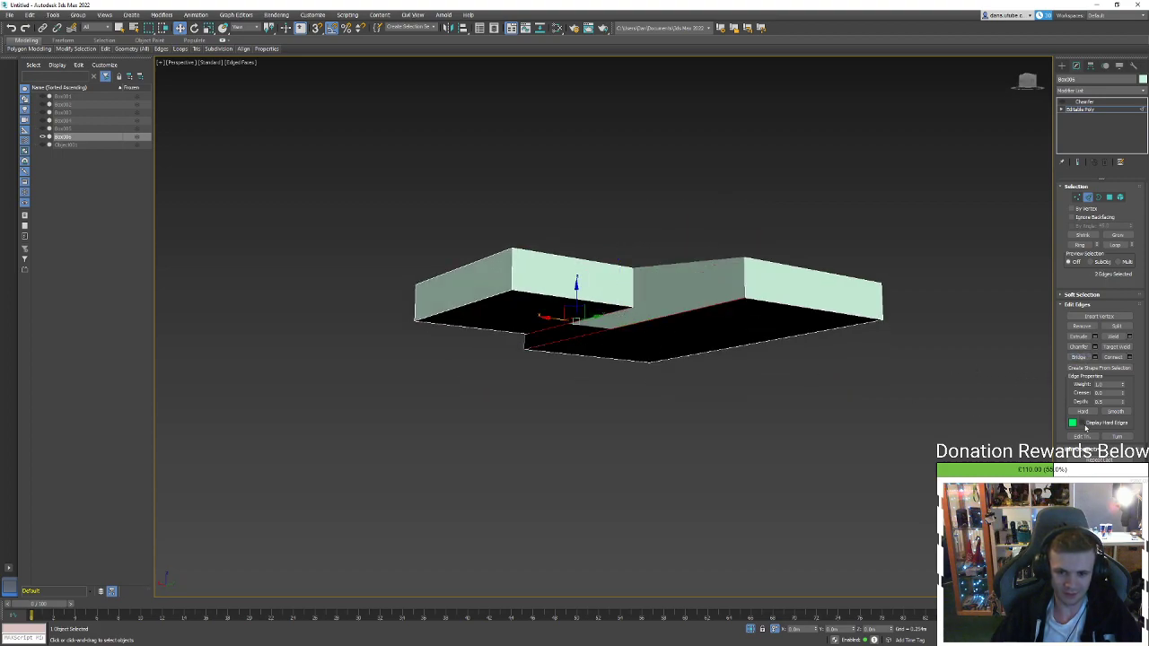
{"action": "middle_click_drag", "start_coordinate": [678, 263], "coordinate": [665, 259], "text": "alt"}
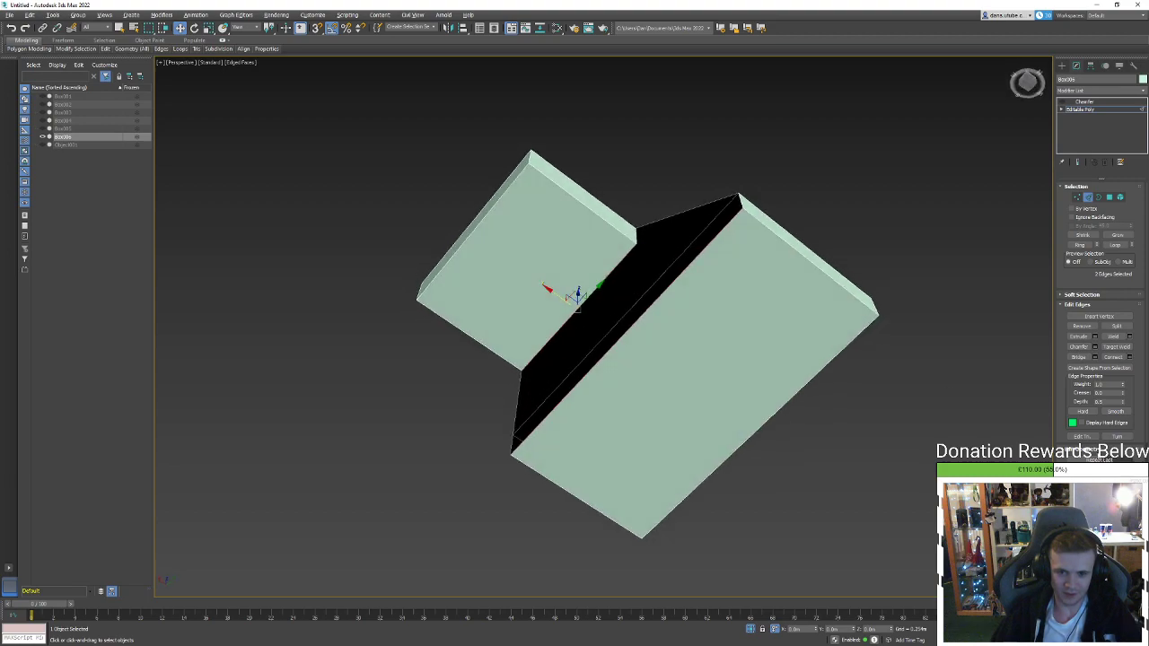
{"action": "left_click", "coordinate": [1078, 358]}
Bridge the edges around both angled side openings to close the connecting section
{"action": "left_click", "coordinate": [686, 226], "text": "ctrl"}
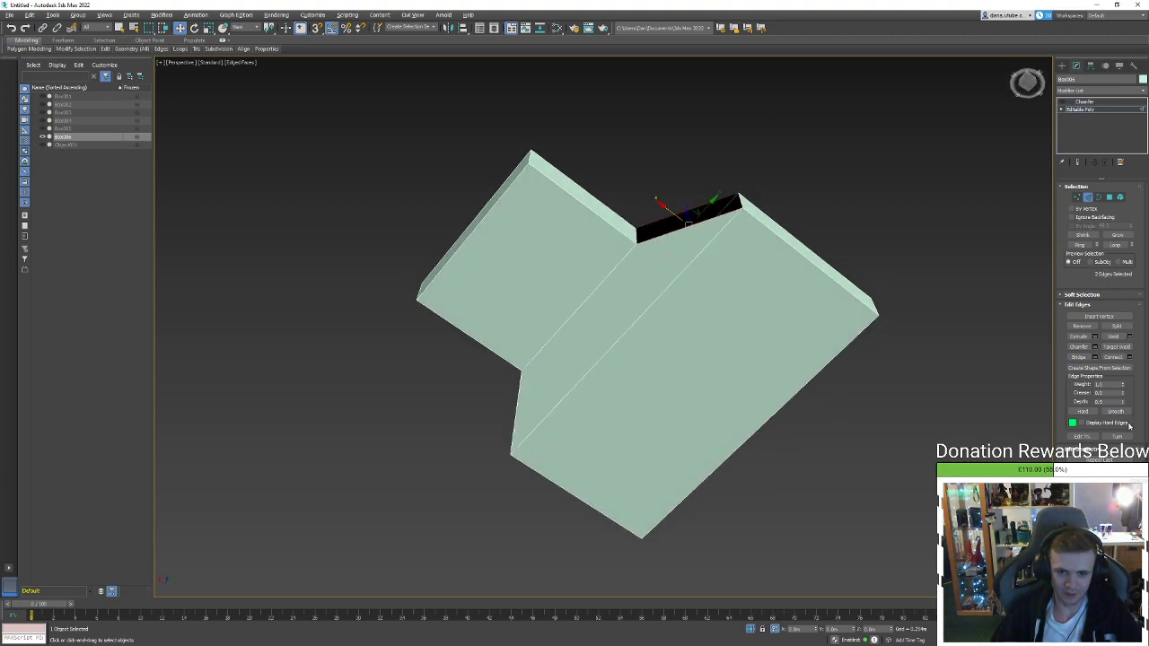
{"action": "left_click", "coordinate": [1078, 356]}
{"action": "middle_click_drag", "start_coordinate": [538, 269], "coordinate": [627, 348], "text": "alt"}
{"action": "middle_click_drag", "start_coordinate": [538, 201], "coordinate": [542, 269], "text": "alt"}
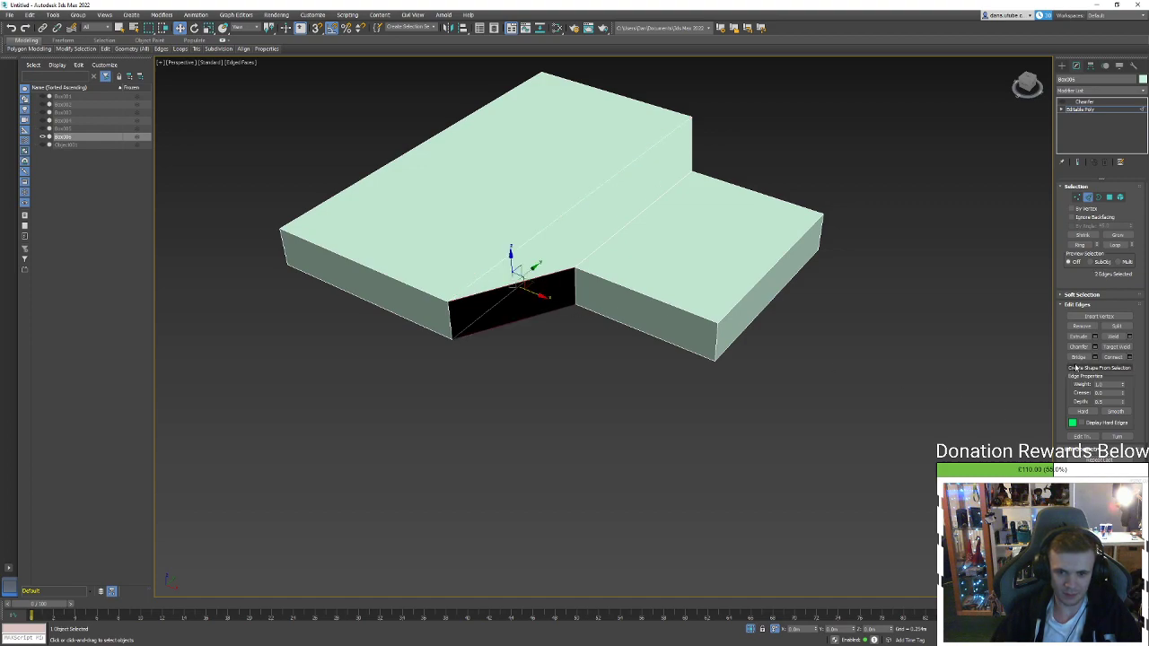
{"action": "left_click", "coordinate": [1078, 356]}
Move the edge loop at the wide end of the connecting section along X, farther from the narrow end
{"action": "middle_click_drag", "start_coordinate": [631, 252], "coordinate": [684, 283], "text": "alt"}
{"action": "left_click", "coordinate": [572, 214]}
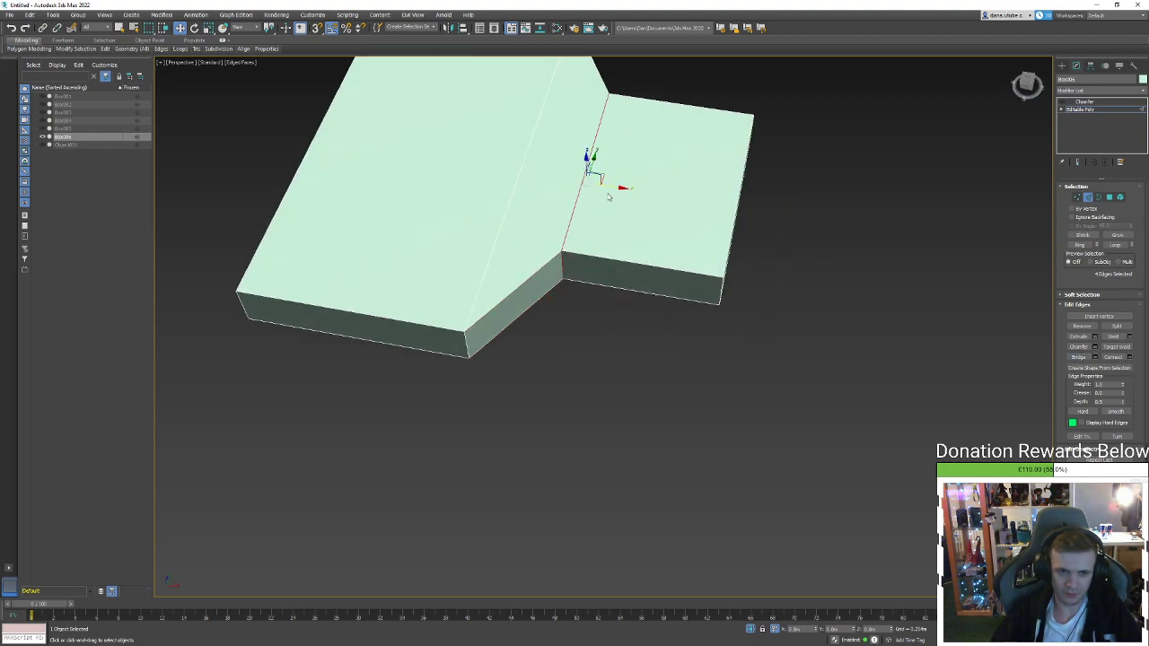
{"action": "middle_click_drag", "start_coordinate": [668, 206], "coordinate": [686, 268]}
{"action": "left_click", "coordinate": [580, 278]}
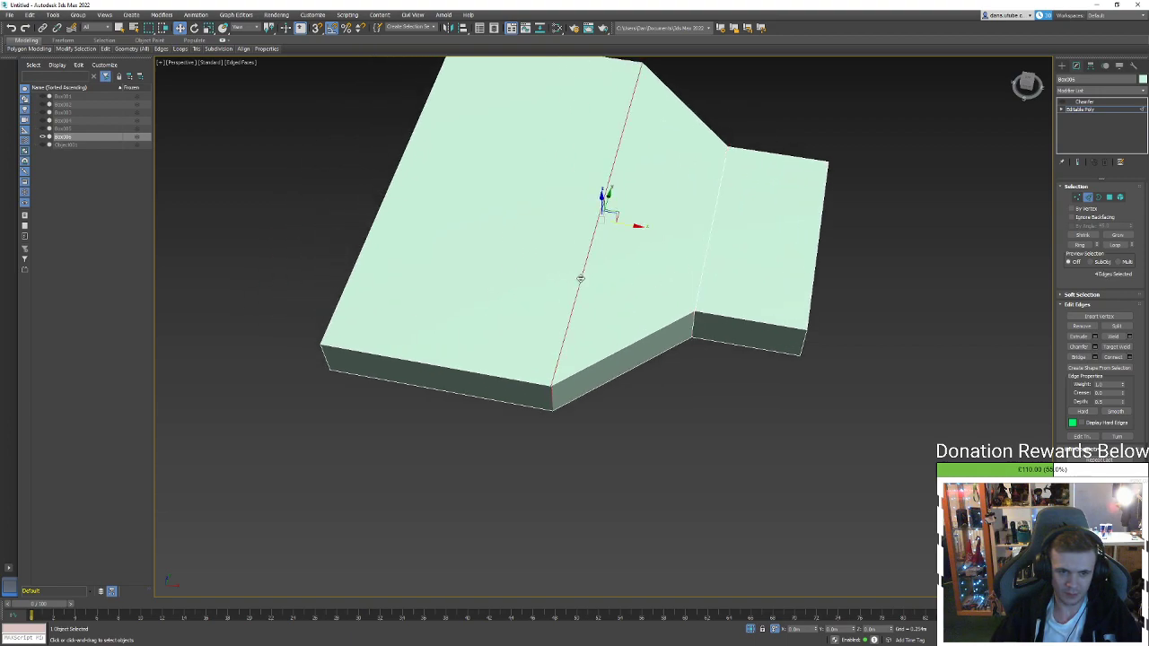
{"action": "left_click_drag", "start_coordinate": [632, 225], "coordinate": [551, 206]}
{"action": "middle_click_drag", "start_coordinate": [552, 206], "coordinate": [612, 403], "text": "alt"}
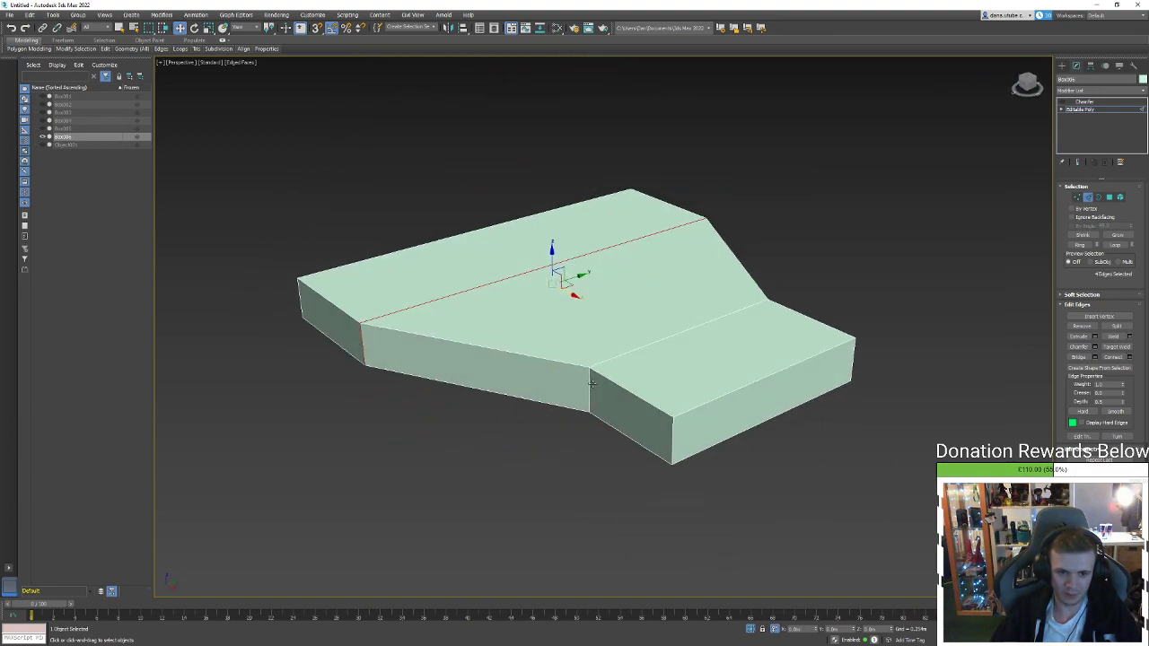
Chamfer the four vertical edges where the connector's angled sides meet its straight ends
{"action": "double_click", "coordinate": [591, 383]}
{"action": "left_click", "coordinate": [357, 342]}
{"action": "left_click", "coordinate": [587, 384], "text": "ctrl"}
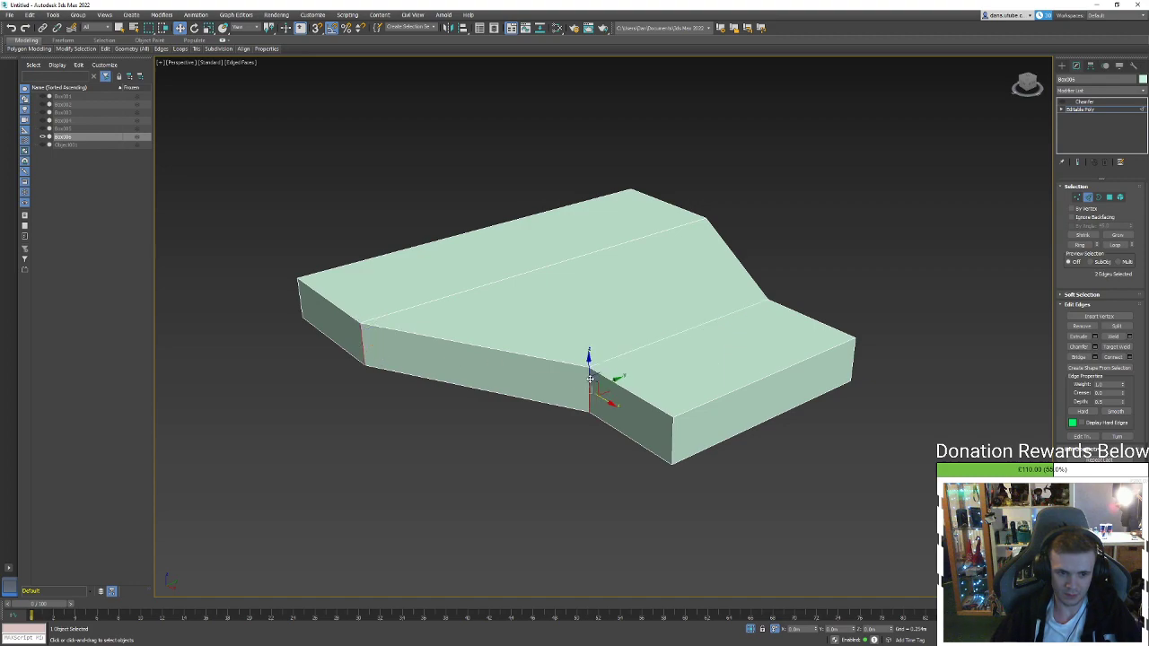
{"action": "middle_click_drag", "start_coordinate": [589, 385], "coordinate": [687, 278], "text": "alt"}
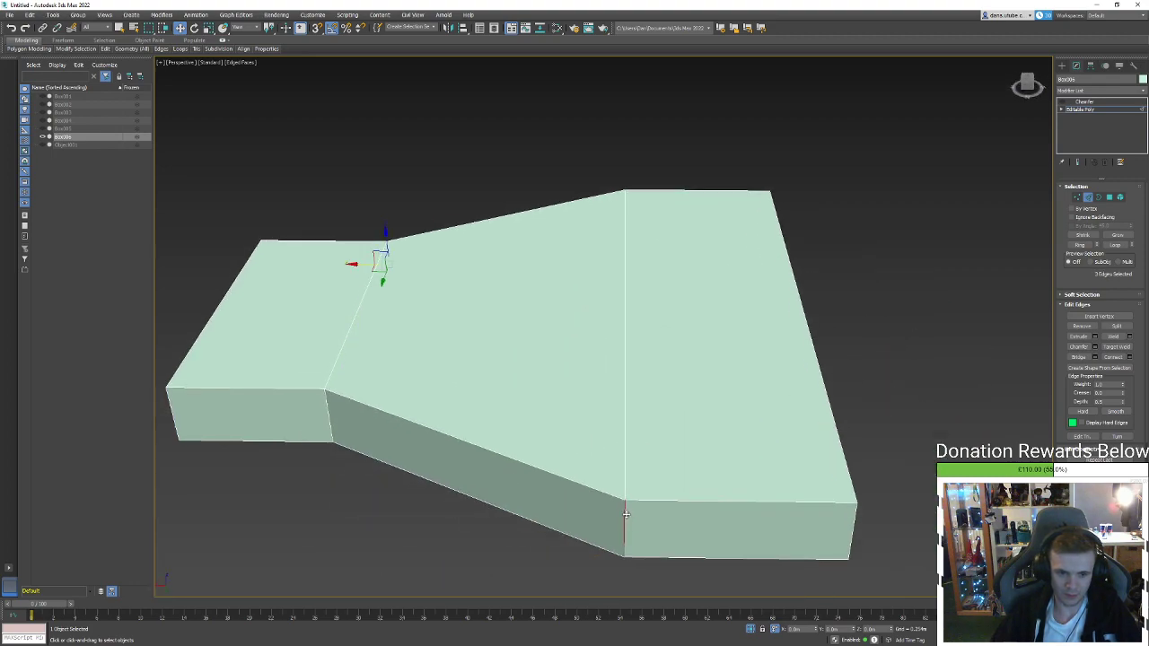
{"action": "left_click", "coordinate": [329, 416], "text": "ctrl"}
{"action": "scroll", "coordinate": [329, 416], "scroll_direction": "down", "scroll_amount": 2}
{"action": "middle_click_drag", "start_coordinate": [329, 417], "coordinate": [477, 383], "text": "alt"}
{"action": "middle_click_drag", "start_coordinate": [477, 383], "coordinate": [480, 394], "text": "alt"}
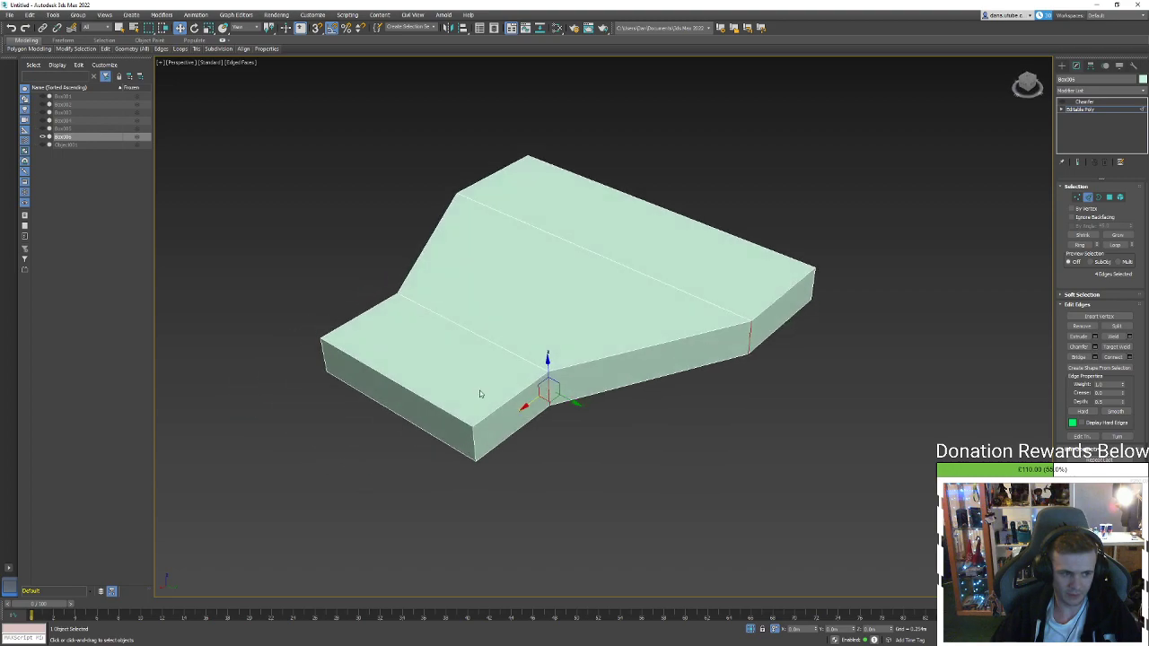
{"action": "left_click", "coordinate": [1094, 346]}
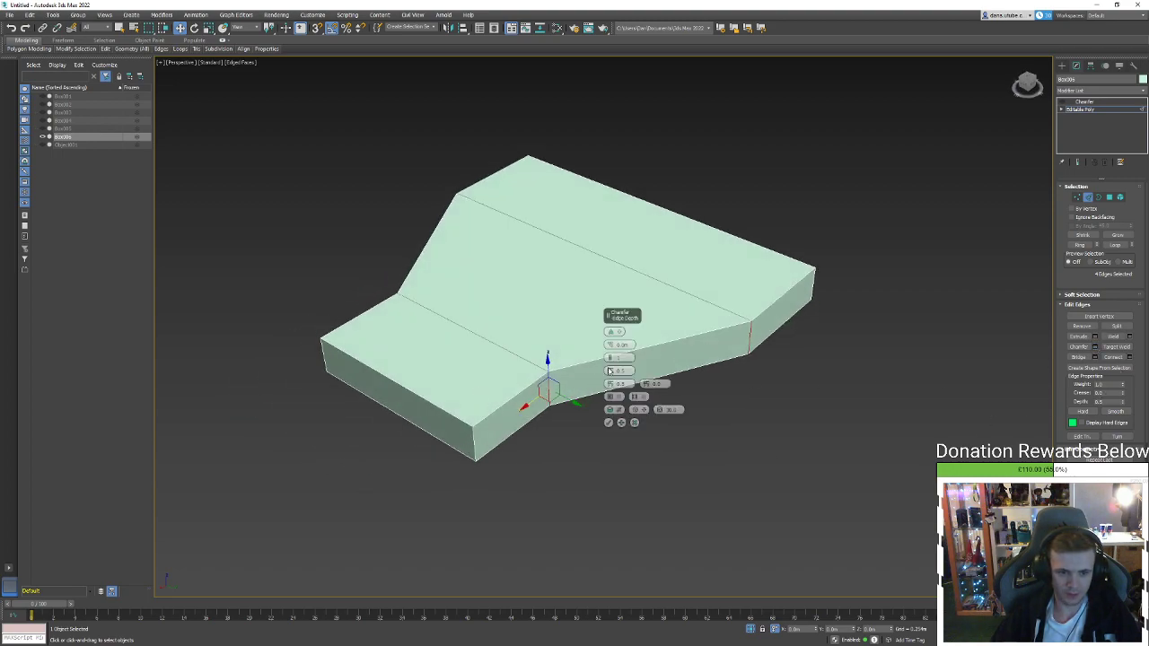
{"action": "left_click_drag", "start_coordinate": [609, 314], "coordinate": [628, 122]}
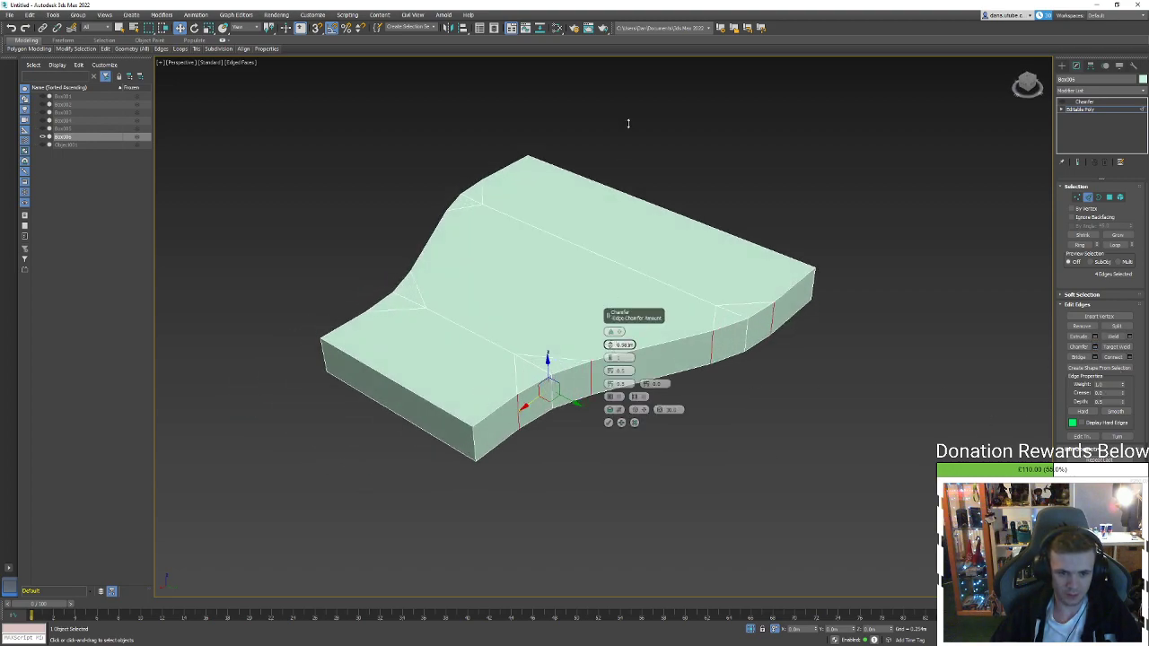
Give the corner chamfer 3 connecting edge segments, enlarge its amount slightly and apply it
{"action": "left_click_drag", "start_coordinate": [616, 362], "coordinate": [614, 357]}
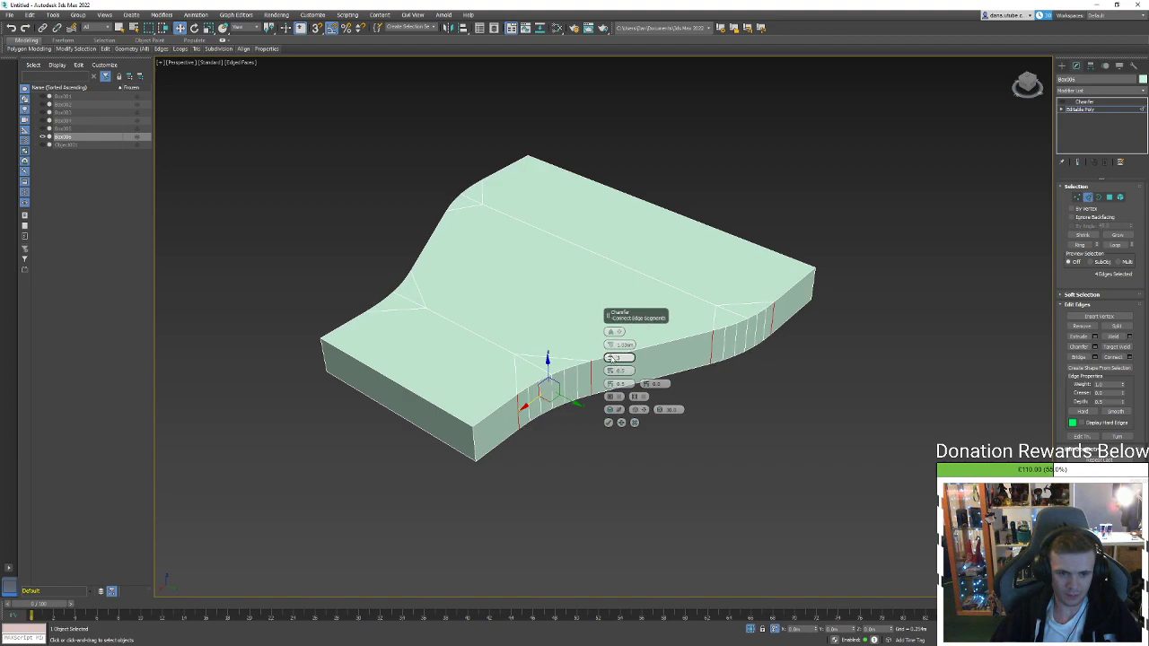
{"action": "left_click", "coordinate": [609, 361]}
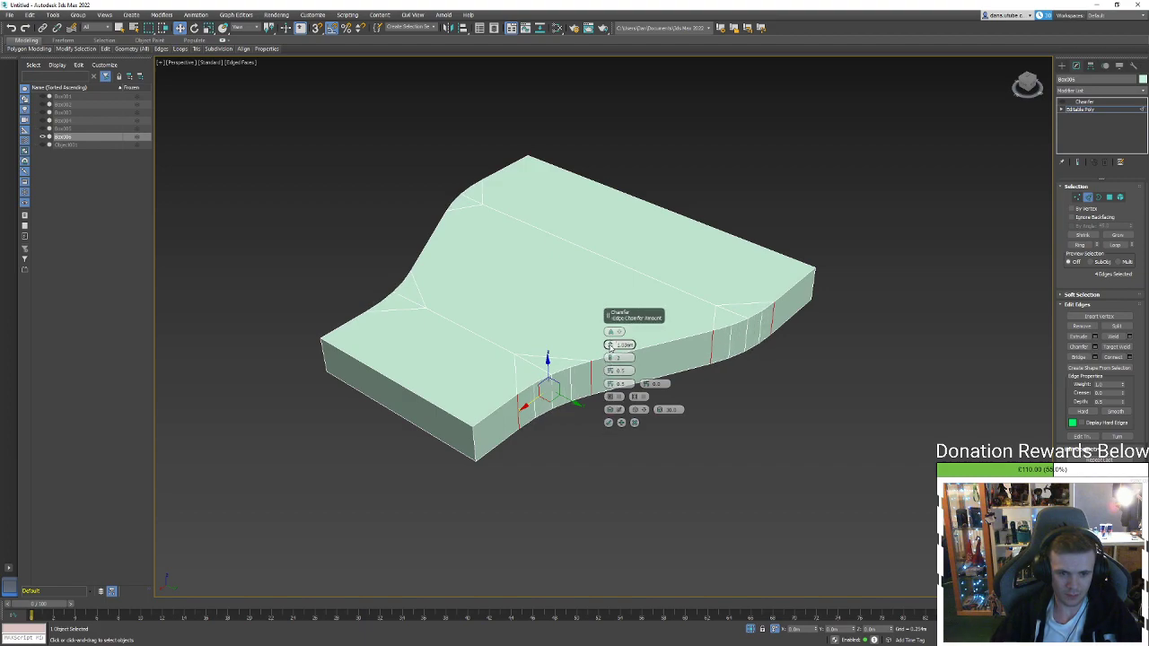
{"action": "left_click_drag", "start_coordinate": [609, 345], "coordinate": [608, 306]}
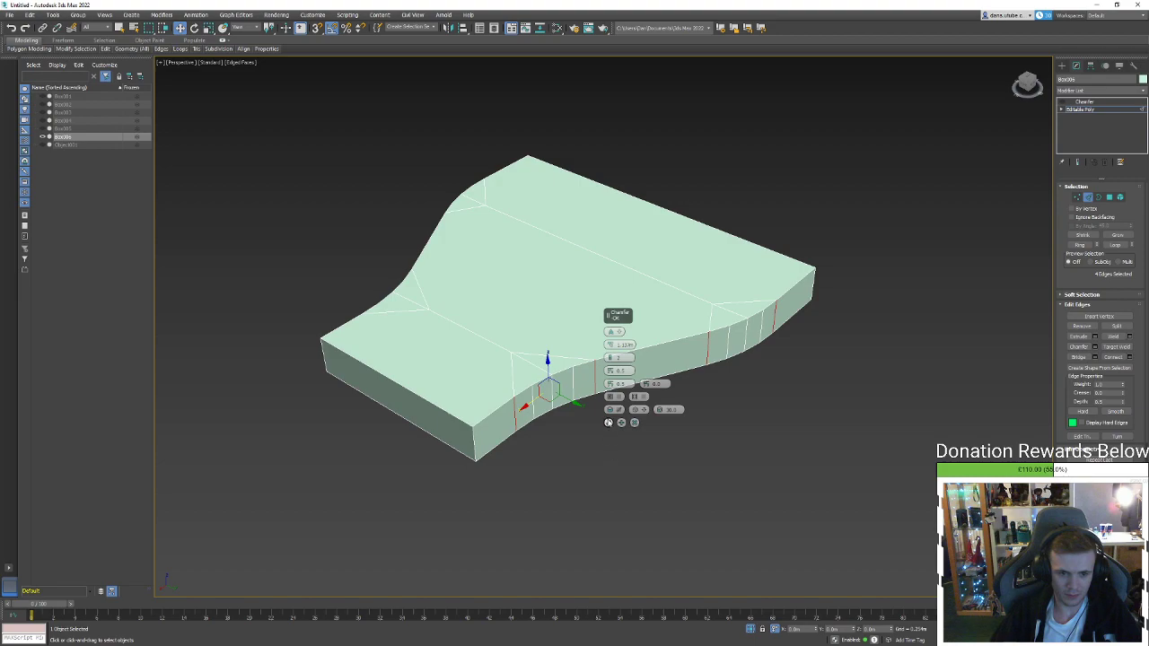
{"action": "left_click", "coordinate": [608, 422]}
Remove the two cross edges and their vertices from the connector's upper face, and retriangulate the face
{"action": "key", "text": "1"}
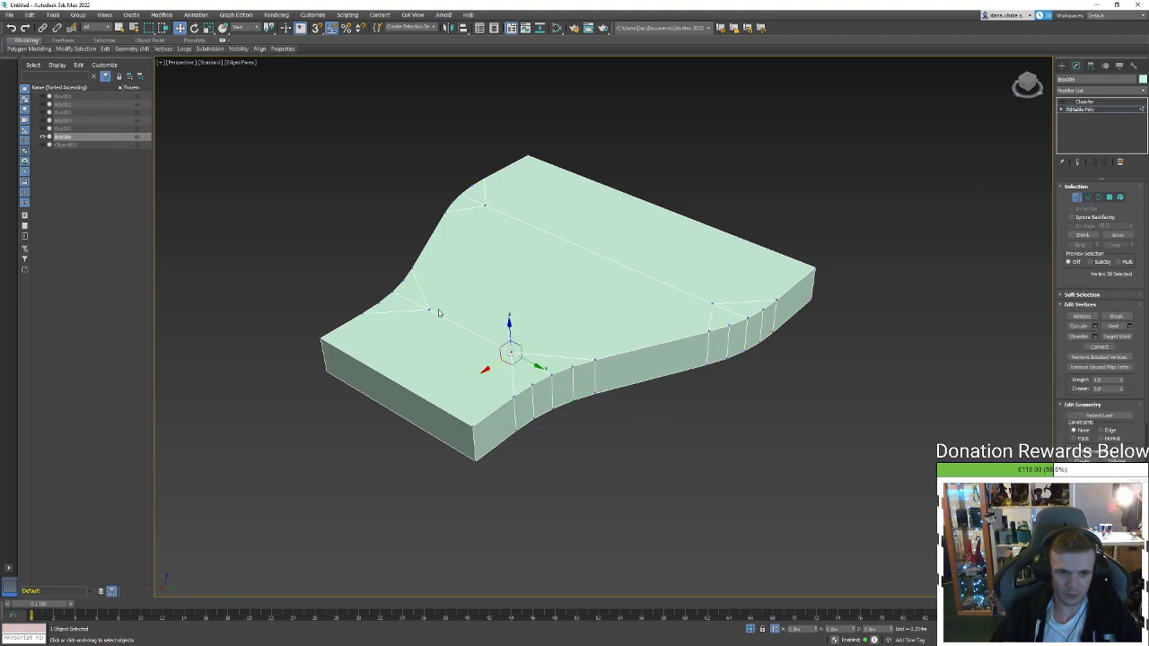
{"action": "left_click", "coordinate": [427, 309], "text": "ctrl"}
{"action": "key", "text": "ctrl+shift+e"}
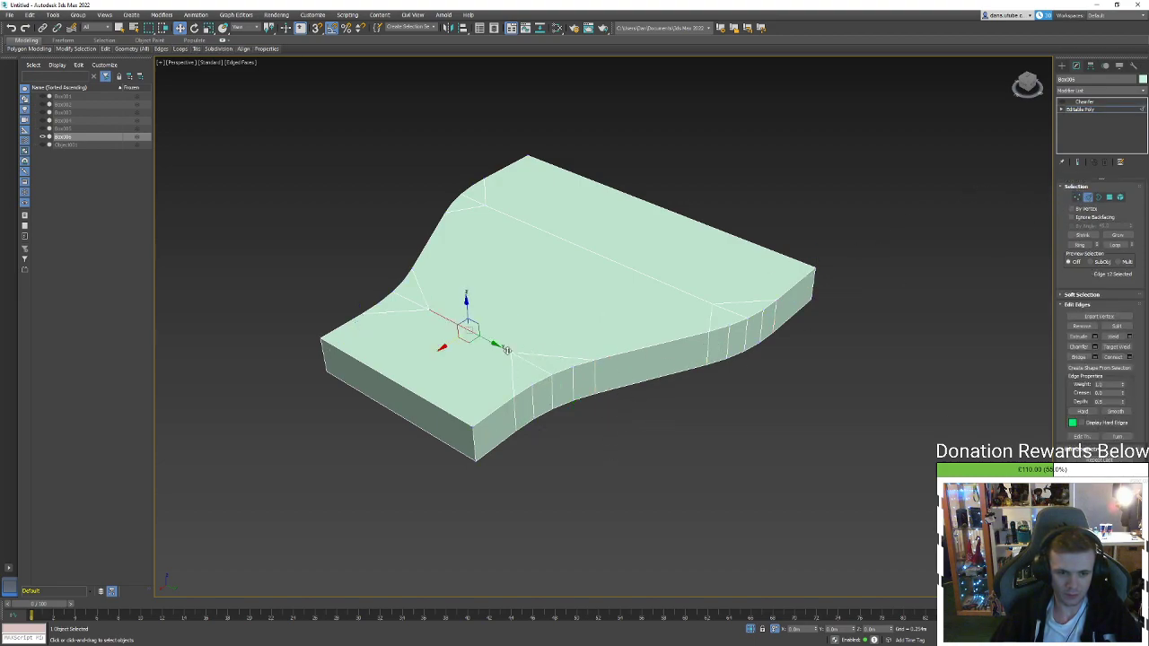
{"action": "left_click", "coordinate": [591, 244], "text": "ctrl"}
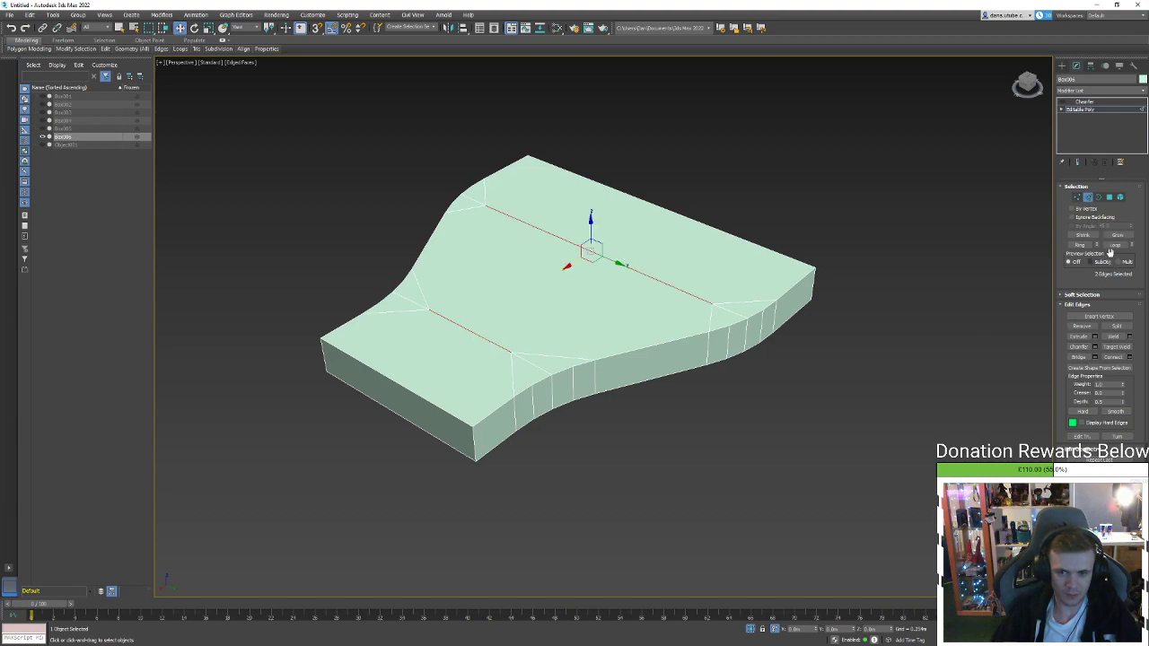
{"action": "key", "text": "ctrl+BackSpace"}
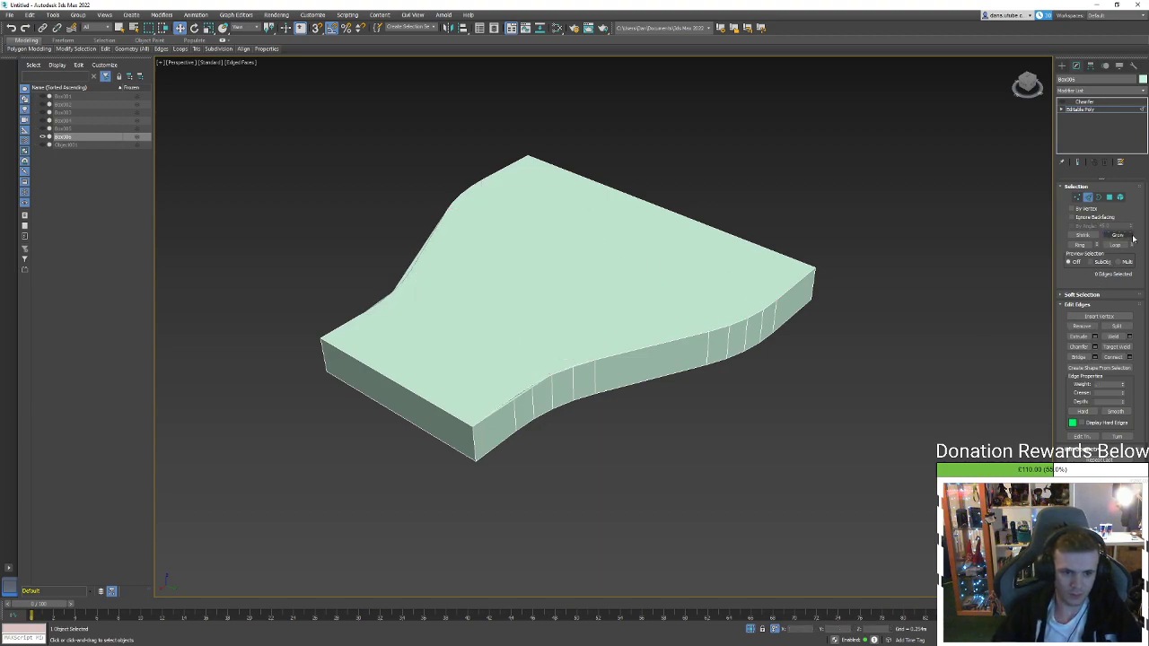
{"action": "key", "text": "4"}
{"action": "left_click", "coordinate": [516, 344]}
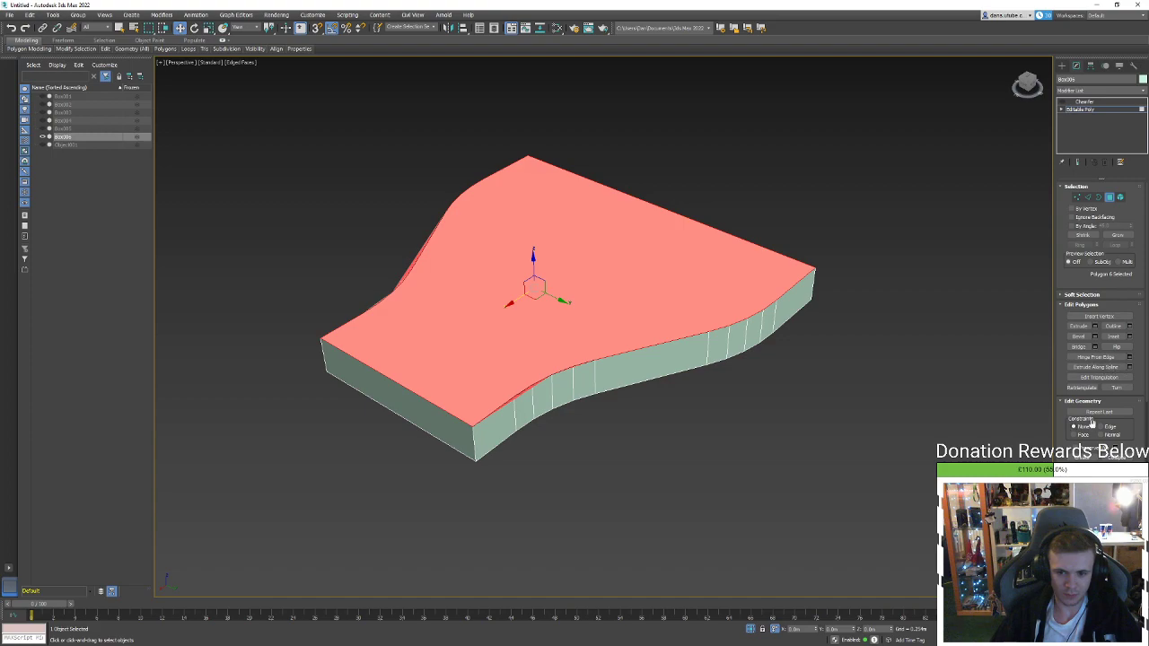
{"action": "left_click", "coordinate": [1080, 388]}
Remove the two cross edges and their vertices from the connector's underside, and retriangulate that face
{"action": "middle_click_drag", "start_coordinate": [610, 466], "coordinate": [595, 313], "text": "alt"}
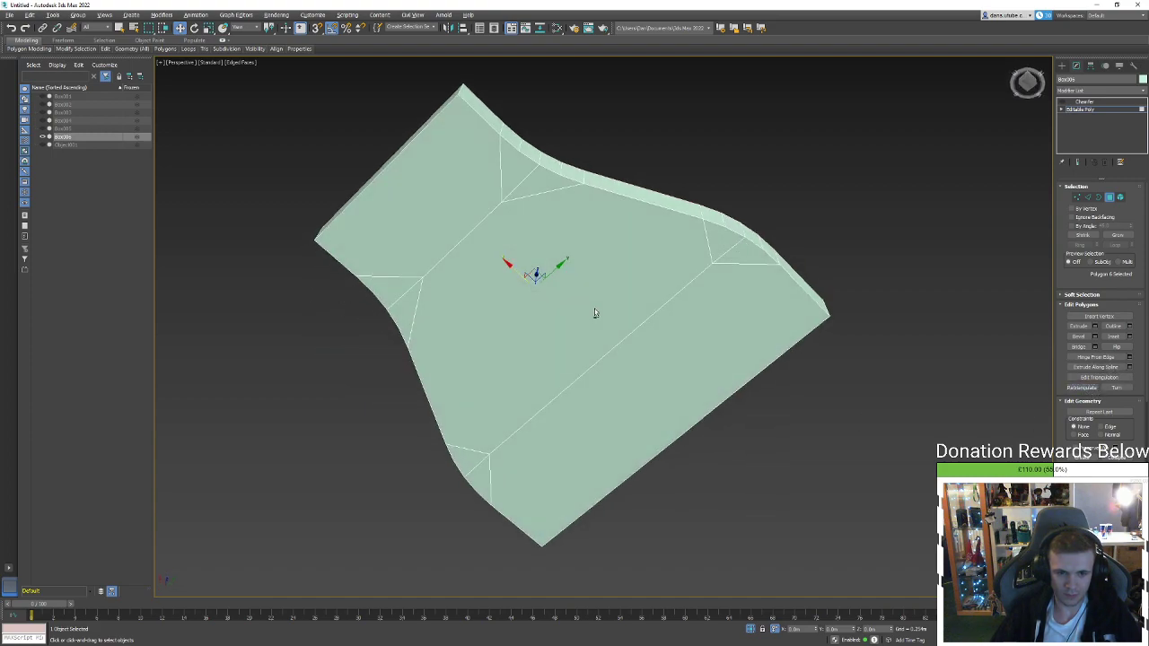
{"action": "left_click", "coordinate": [595, 304]}
{"action": "key", "text": "2"}
{"action": "left_click", "coordinate": [692, 281]}
{"action": "left_click", "coordinate": [488, 218], "text": "ctrl"}
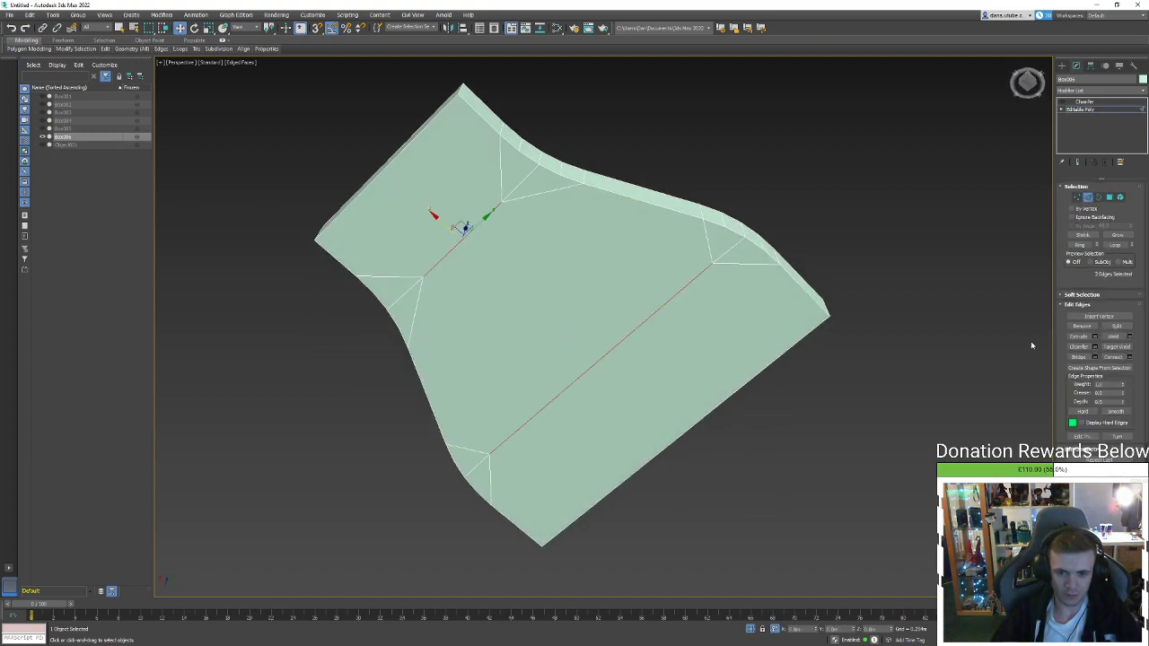
{"action": "left_click", "coordinate": [1096, 247]}
{"action": "key", "text": "ctrl+BackSpace"}
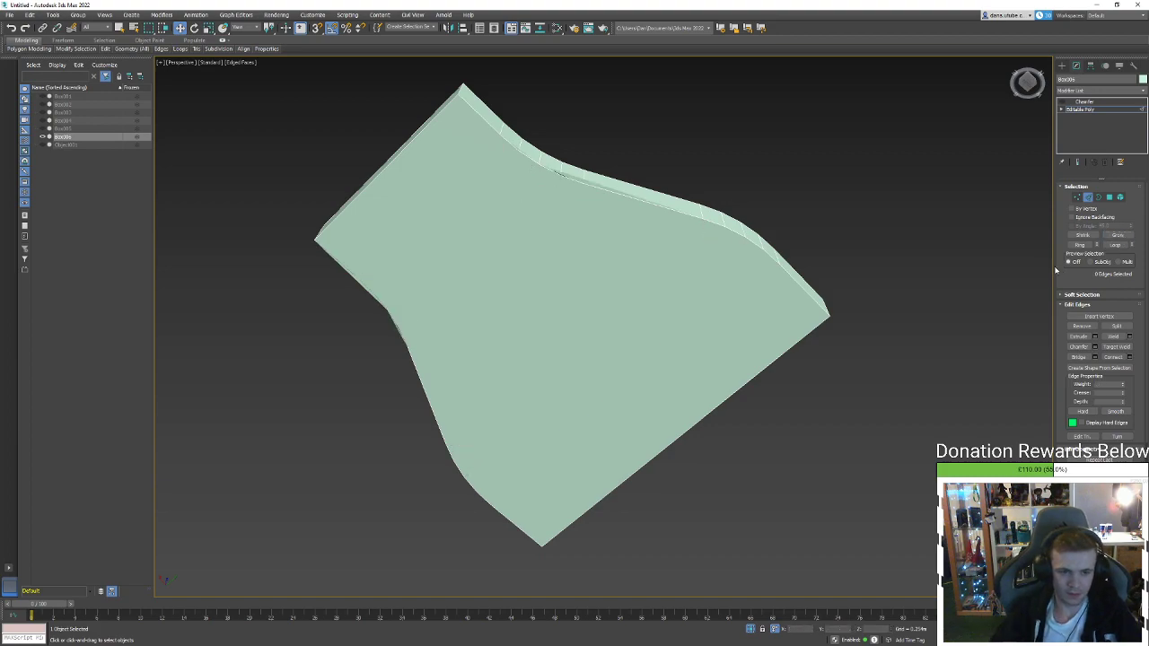
{"action": "key", "text": "4"}
{"action": "left_click", "coordinate": [555, 389]}
{"action": "left_click", "coordinate": [1082, 387]}
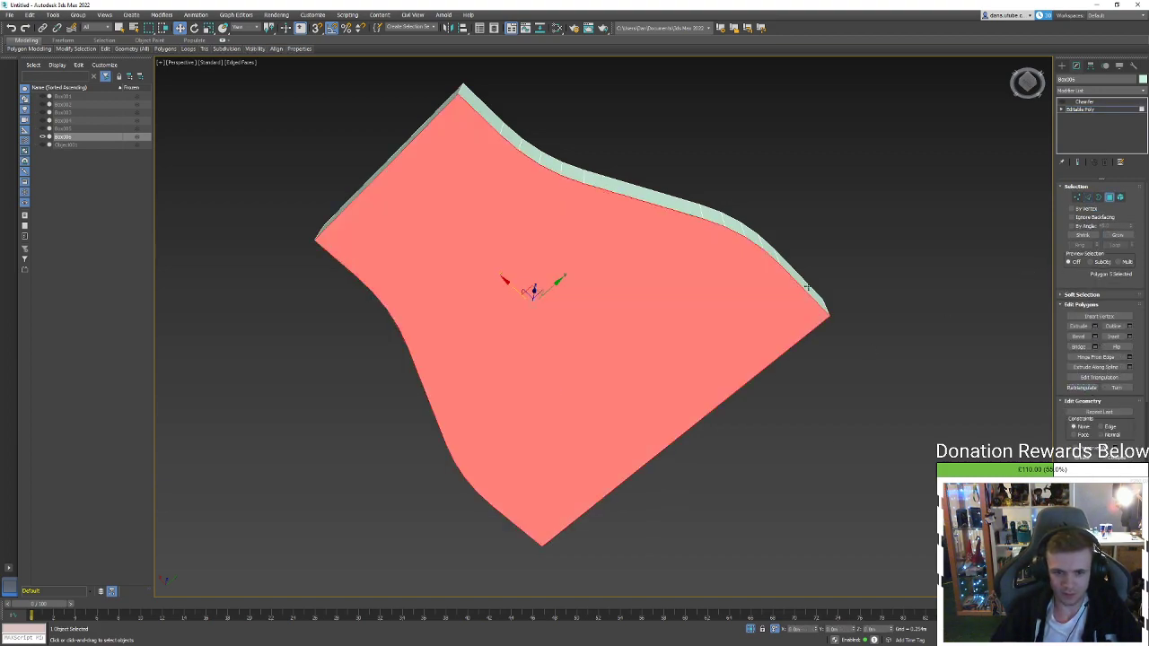
Re-enable the connector's Chamfer modifier and exit isolation to show all the platform pieces
{"action": "middle_click_drag", "start_coordinate": [810, 282], "coordinate": [794, 339], "text": "alt"}
{"action": "left_click", "coordinate": [1109, 198]}
{"action": "left_click", "coordinate": [1084, 102]}
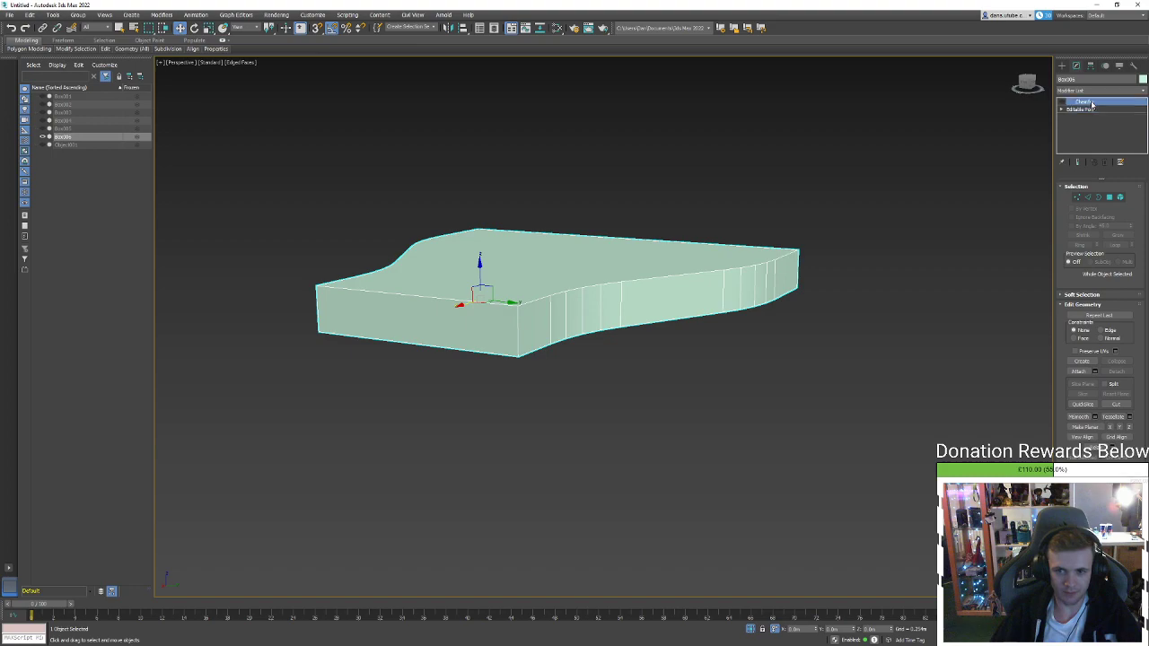
{"action": "left_click", "coordinate": [1061, 102]}
{"action": "left_click", "coordinate": [864, 356]}
{"action": "left_click", "coordinate": [698, 280]}
{"action": "middle_click_drag", "start_coordinate": [697, 279], "coordinate": [906, 332], "text": "alt"}
{"action": "left_click", "coordinate": [750, 629]}
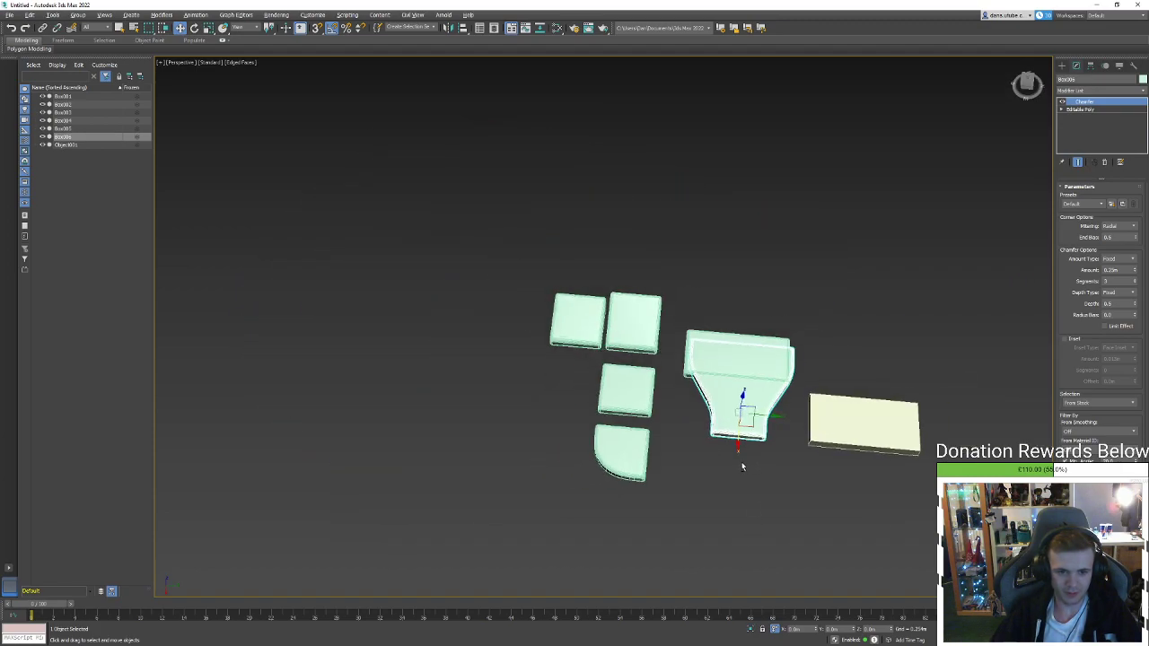
Move the connector along X until its wide end sits just clear of the wide rectangular platform
{"action": "middle_click_drag", "start_coordinate": [742, 464], "coordinate": [762, 436], "text": "alt"}
{"action": "scroll", "coordinate": [762, 433], "scroll_direction": "up", "scroll_amount": 3}
{"action": "left_click_drag", "start_coordinate": [771, 419], "coordinate": [793, 471]}
{"action": "middle_click_drag", "start_coordinate": [839, 504], "coordinate": [752, 427], "text": "alt"}
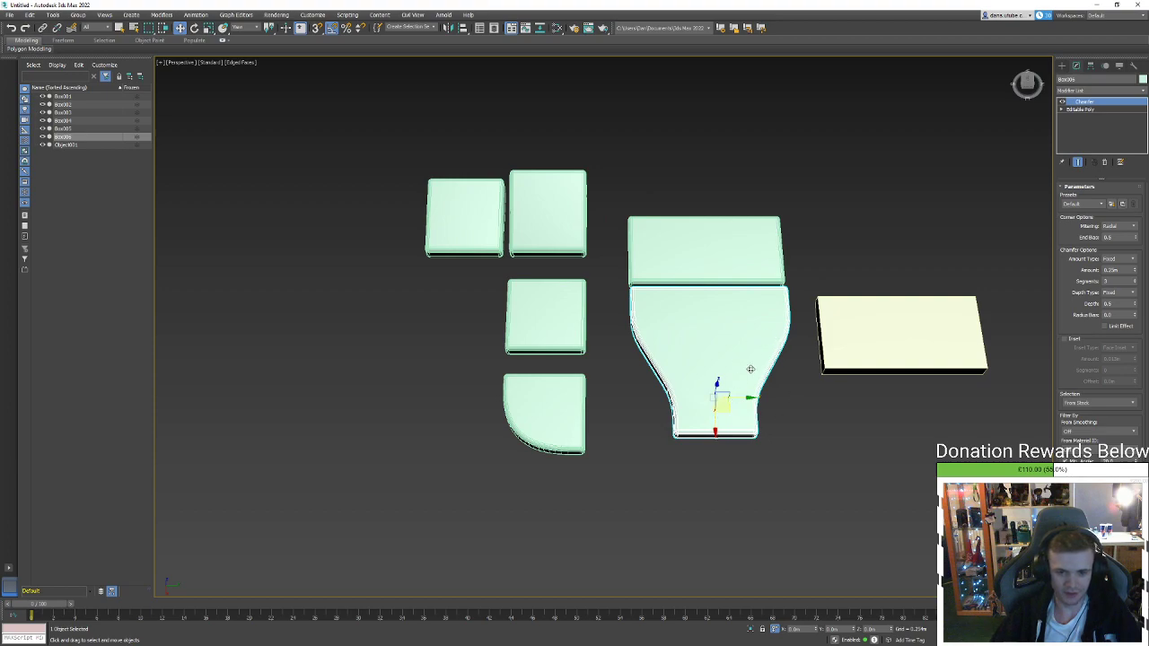
{"action": "middle_click_drag", "start_coordinate": [760, 378], "coordinate": [733, 362], "text": "alt"}
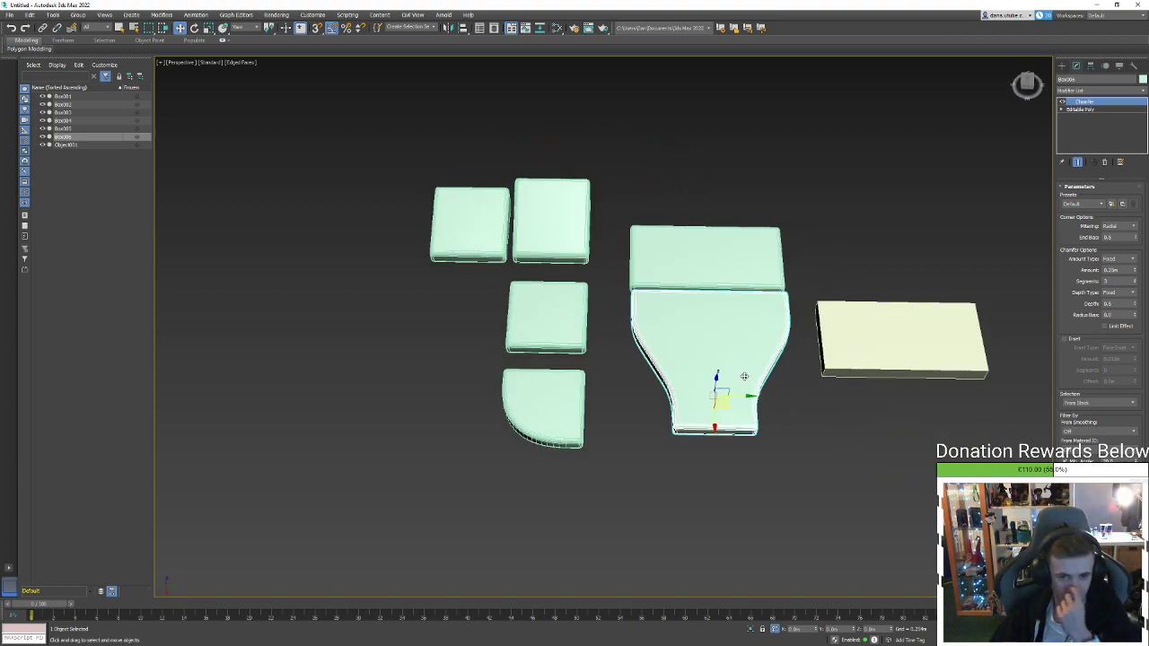
Clone the wide rectangular platform as one independent copy, placed along X away from the connector
{"action": "left_click", "coordinate": [756, 268]}
{"action": "middle_click_drag", "start_coordinate": [859, 189], "coordinate": [632, 361], "text": "alt"}
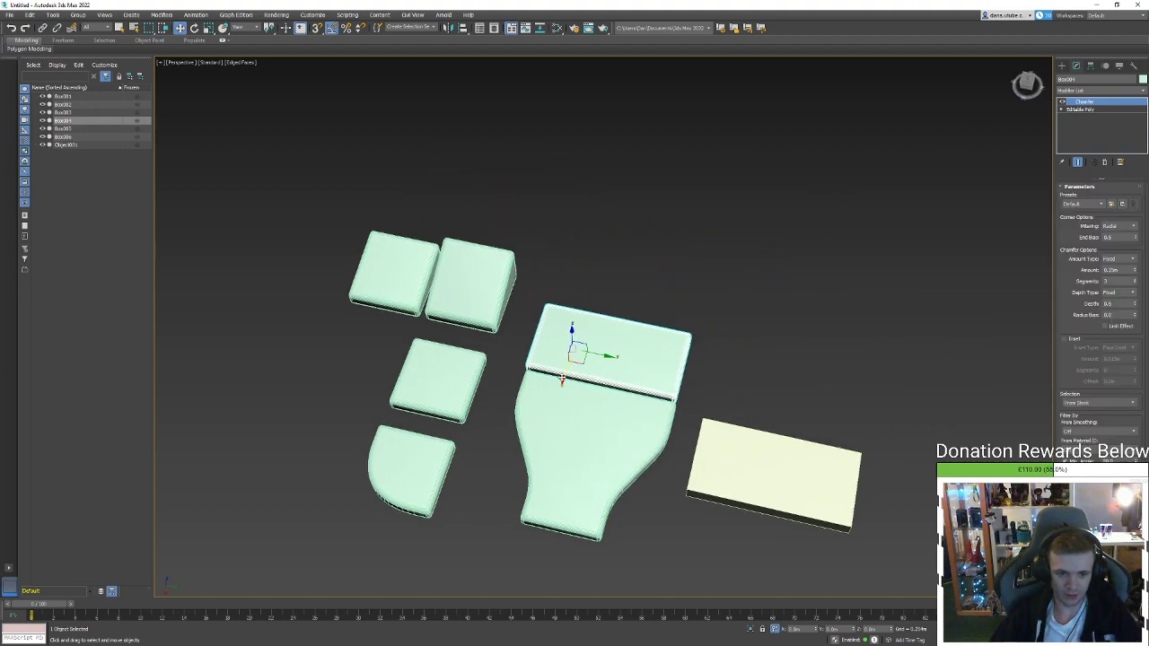
{"action": "mouse_move", "coordinate": [562, 381]}
{"action": "left_mouse_down", "text": "shift"}
{"action": "mouse_move", "coordinate": [628, 325]}
{"action": "mouse_move", "coordinate": [586, 287]}
{"action": "left_mouse_up", "text": "shift"}
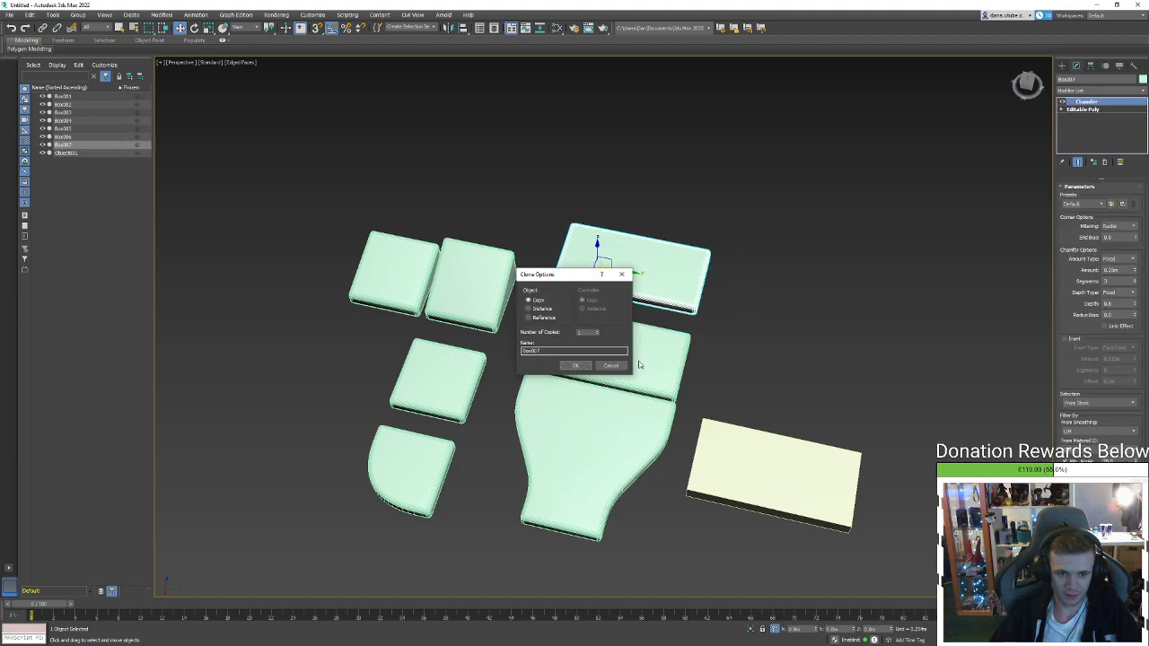
{"action": "left_click", "coordinate": [576, 366]}
Lengthen the copied platform along X by moving its four far-end vertices outward into a roughly square shape
{"action": "left_click", "coordinate": [1077, 110]}
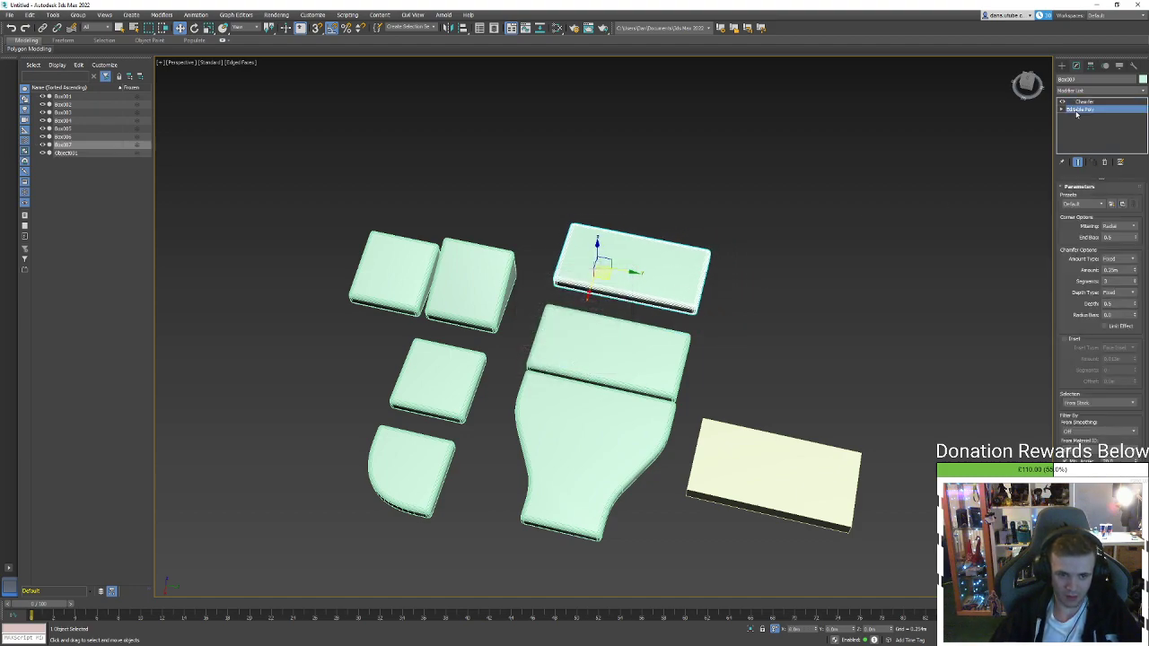
{"action": "key", "text": "1"}
{"action": "left_click_drag", "start_coordinate": [799, 171], "coordinate": [692, 282]}
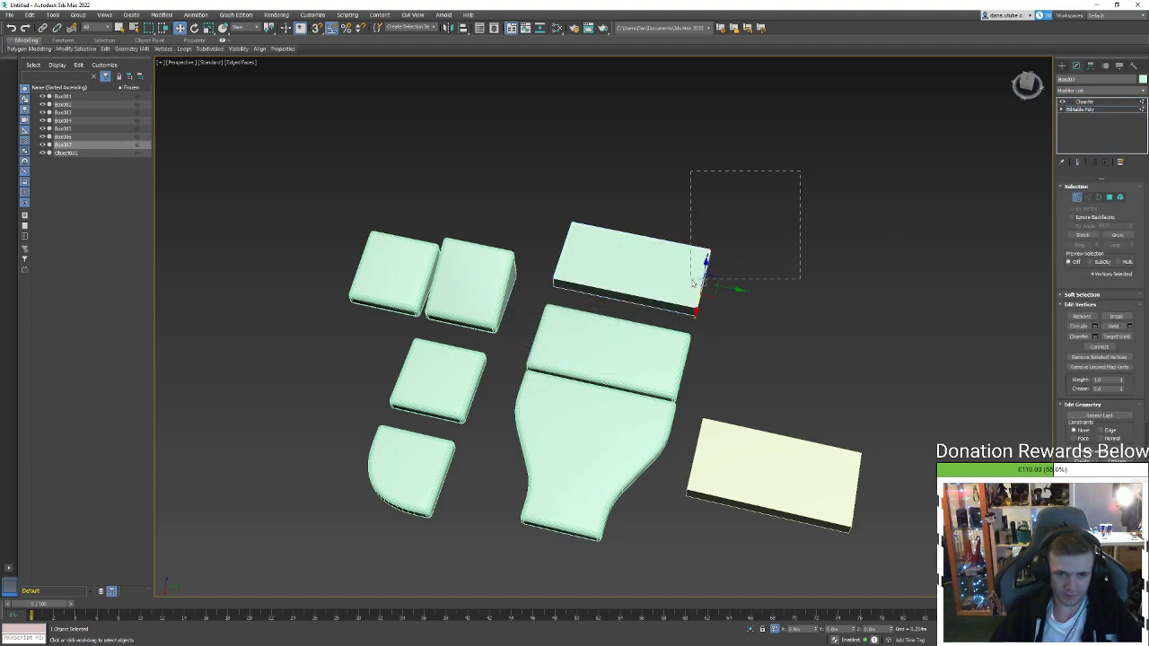
{"action": "middle_click_drag", "start_coordinate": [707, 262], "coordinate": [730, 136], "text": "alt"}
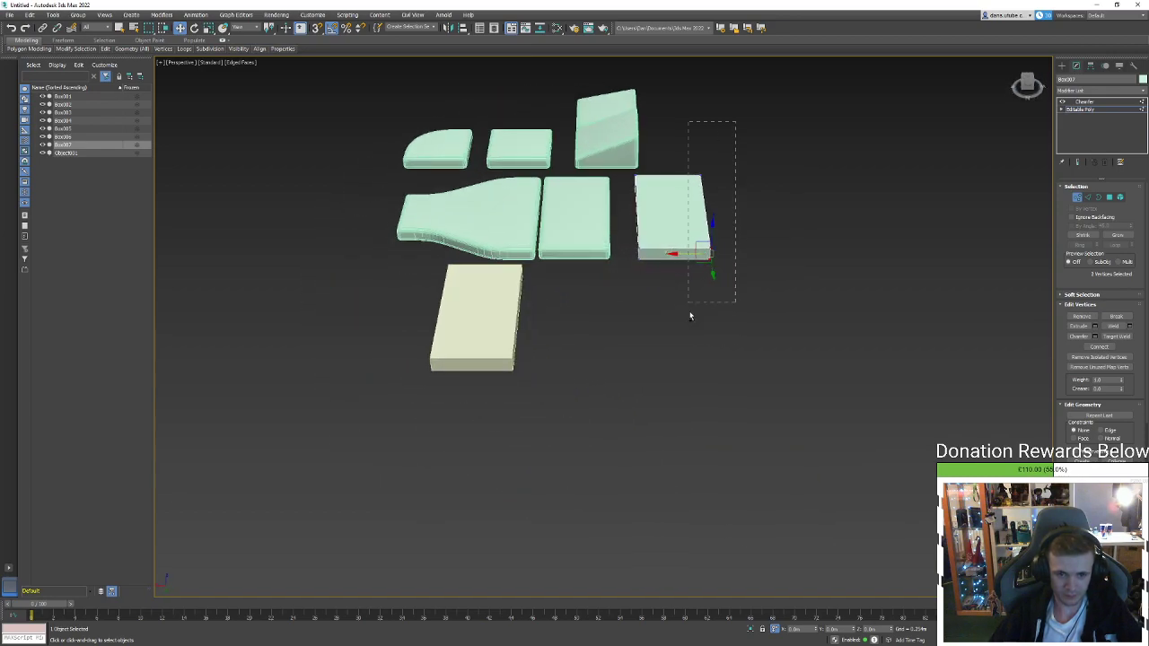
{"action": "left_click_drag", "start_coordinate": [690, 316], "coordinate": [691, 312]}
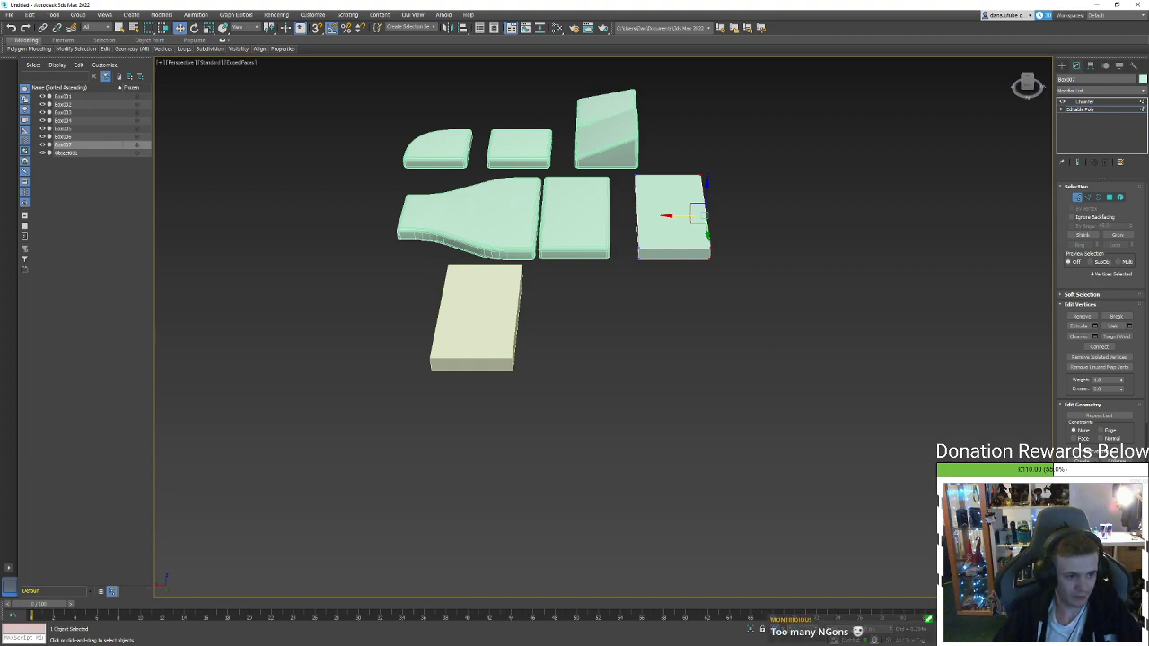
{"action": "left_click_drag", "start_coordinate": [682, 215], "coordinate": [766, 215]}
Remove one vertical corner edge of the lengthened platform to make it triangular, and return to its Chamfer modifier
{"action": "middle_click_drag", "start_coordinate": [593, 258], "coordinate": [724, 320], "text": "alt"}
{"action": "scroll", "coordinate": [638, 238], "scroll_direction": "up", "scroll_amount": 2}
{"action": "key", "text": "2"}
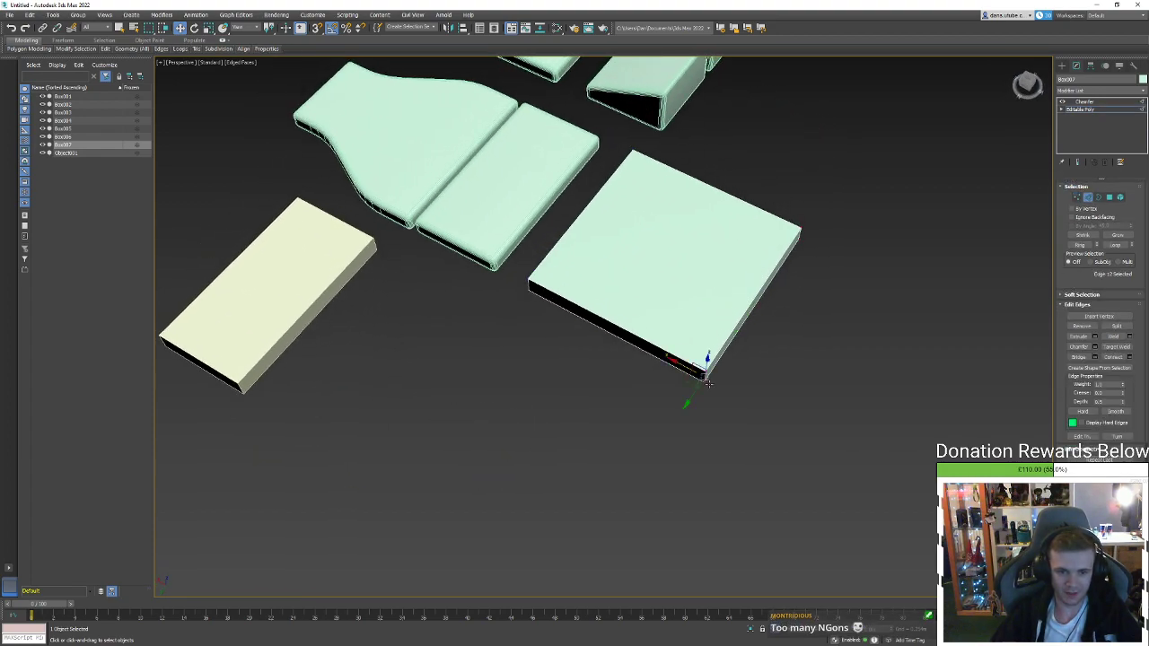
{"action": "key", "text": "ctrl+z"}
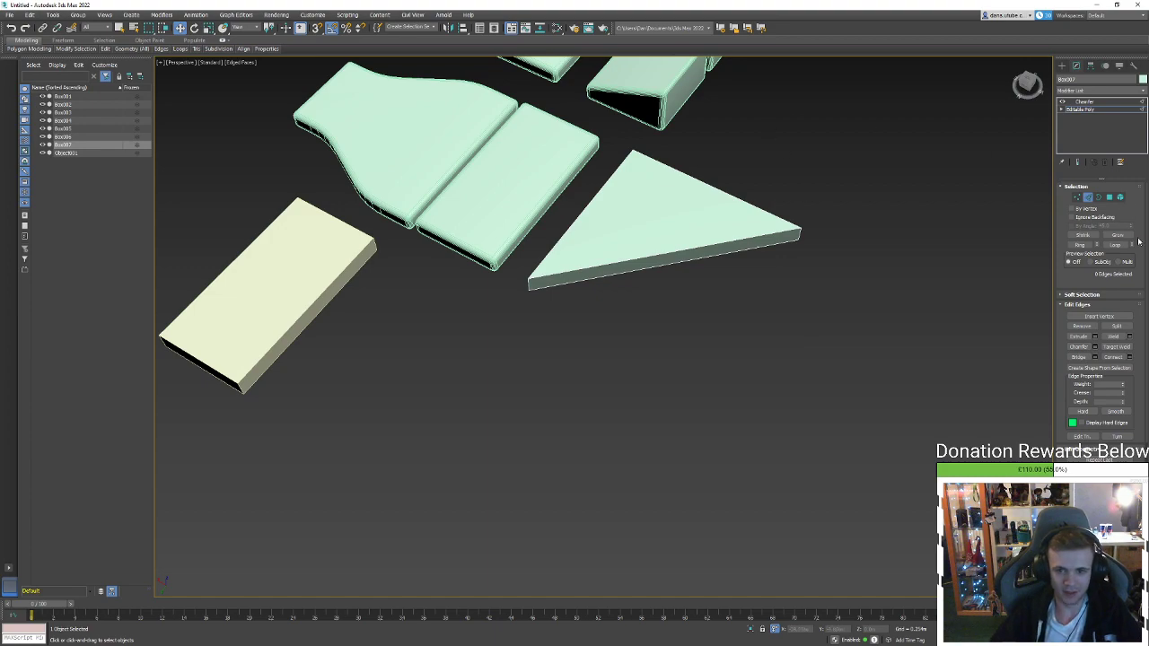
{"action": "left_click", "coordinate": [1089, 197]}
{"action": "left_click", "coordinate": [1085, 102]}
{"action": "left_click", "coordinate": [792, 273]}
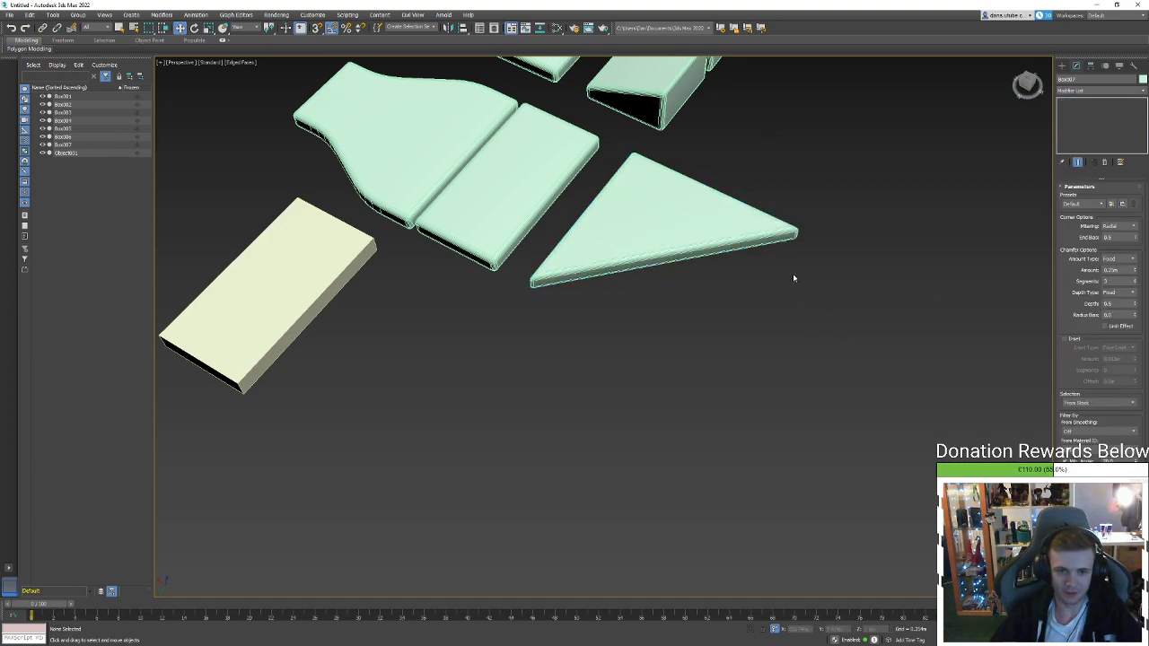
Try moving the triangular platform along X against the rectangular platform, and undo the move
{"action": "left_click", "coordinate": [756, 235]}
{"action": "middle_click_drag", "start_coordinate": [755, 235], "coordinate": [808, 227], "text": "alt"}
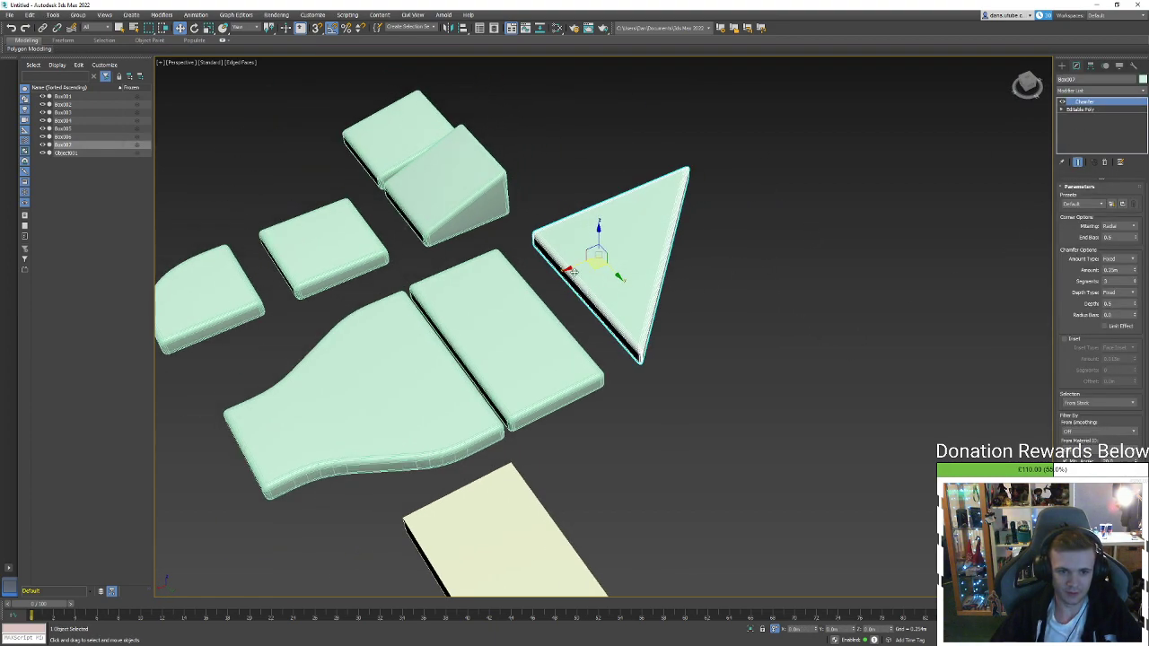
{"action": "left_click_drag", "start_coordinate": [571, 271], "coordinate": [542, 281]}
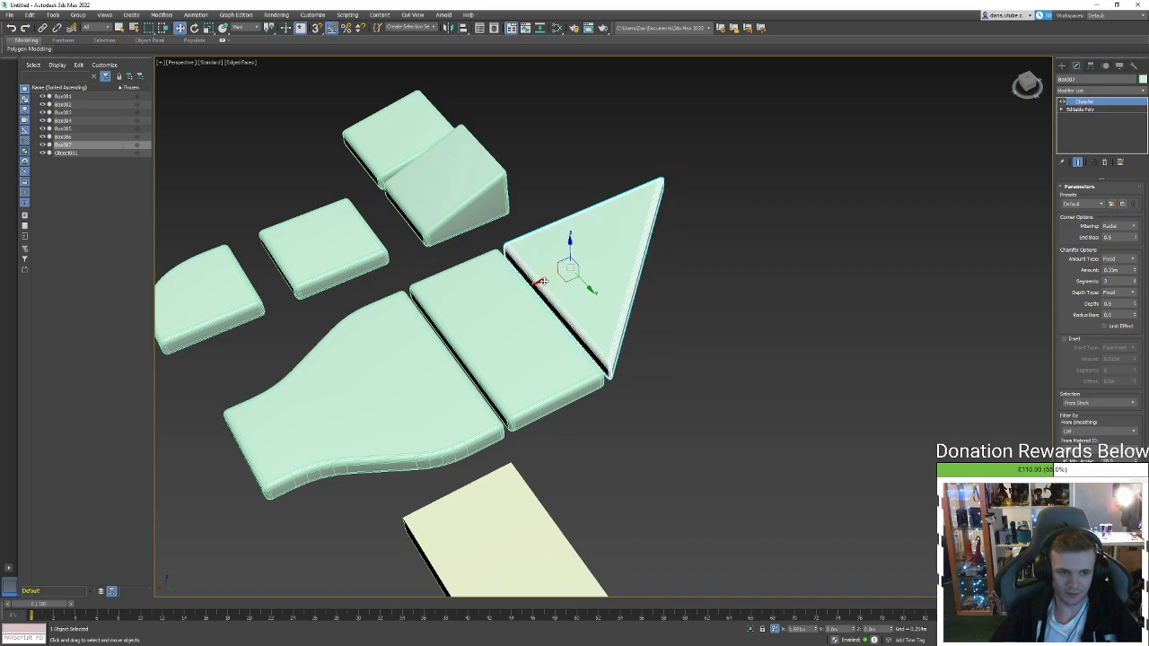
{"action": "middle_click_drag", "start_coordinate": [543, 282], "coordinate": [526, 290], "text": "alt"}
{"action": "key", "text": "ctrl+z"}
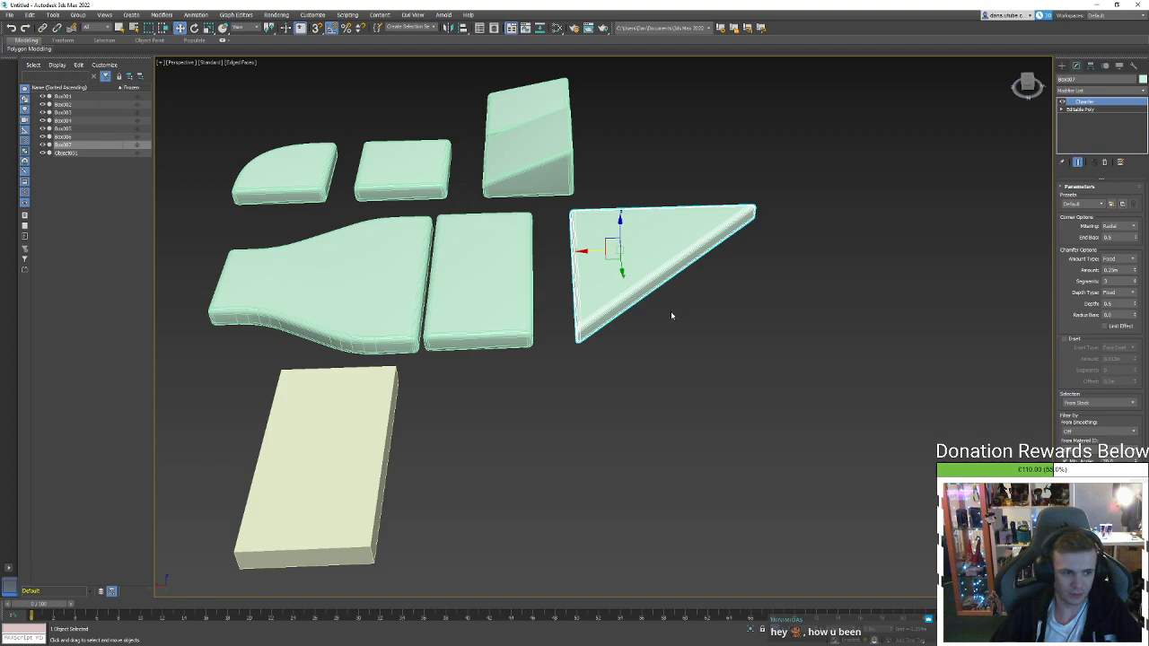
Undo the removal of the triangular platform's corner edge
{"action": "left_click", "coordinate": [670, 315]}
{"action": "left_click", "coordinate": [654, 275]}
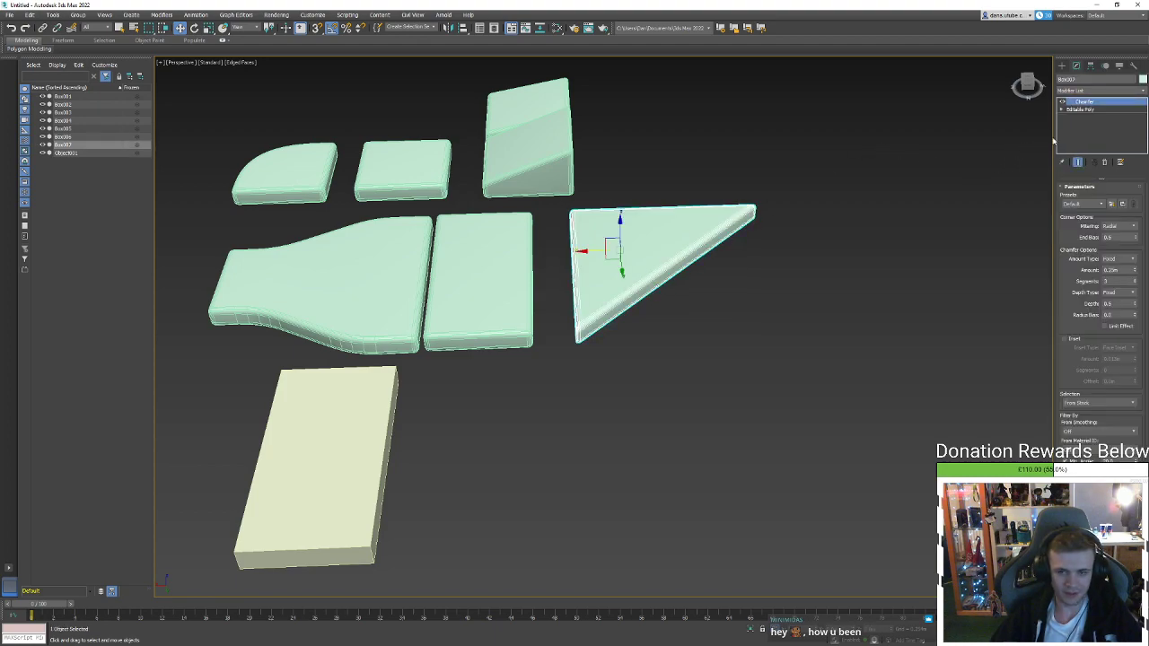
{"action": "left_click", "coordinate": [1073, 110]}
{"action": "key", "text": "ctrl+z"}
{"action": "key", "text": "ctrl+z"}
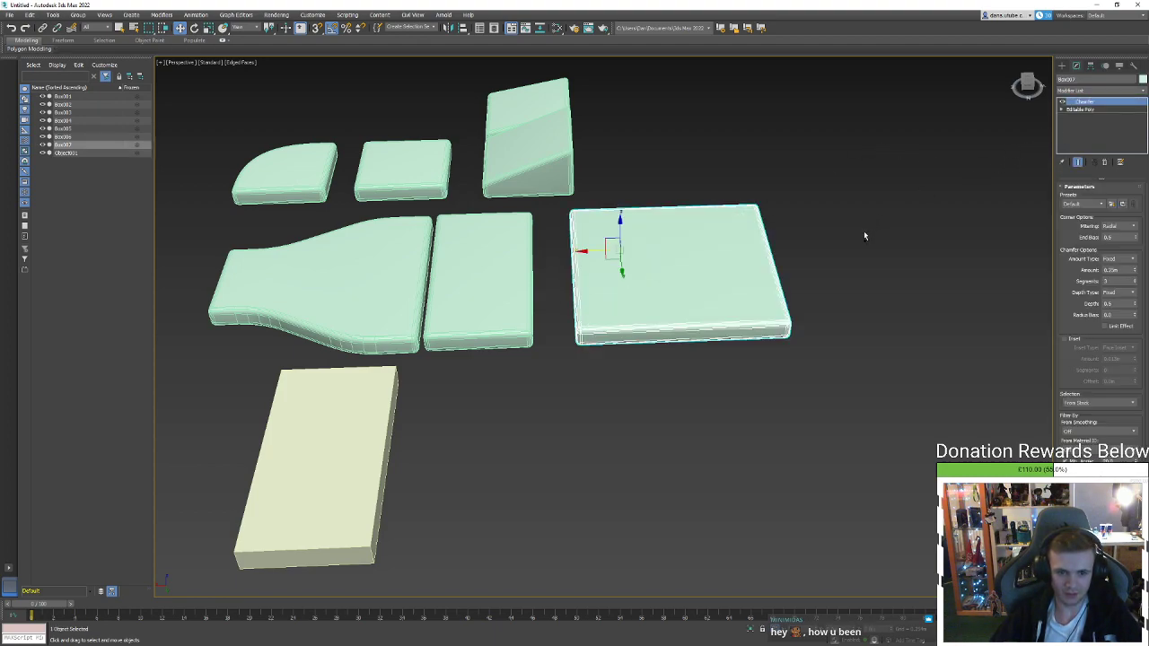
Chamfer one vertical corner edge of the large square platform in its Editable Poly, with an amount of 8
{"action": "left_click", "coordinate": [1082, 109]}
{"action": "key", "text": "2"}
{"action": "left_click", "coordinate": [788, 329]}
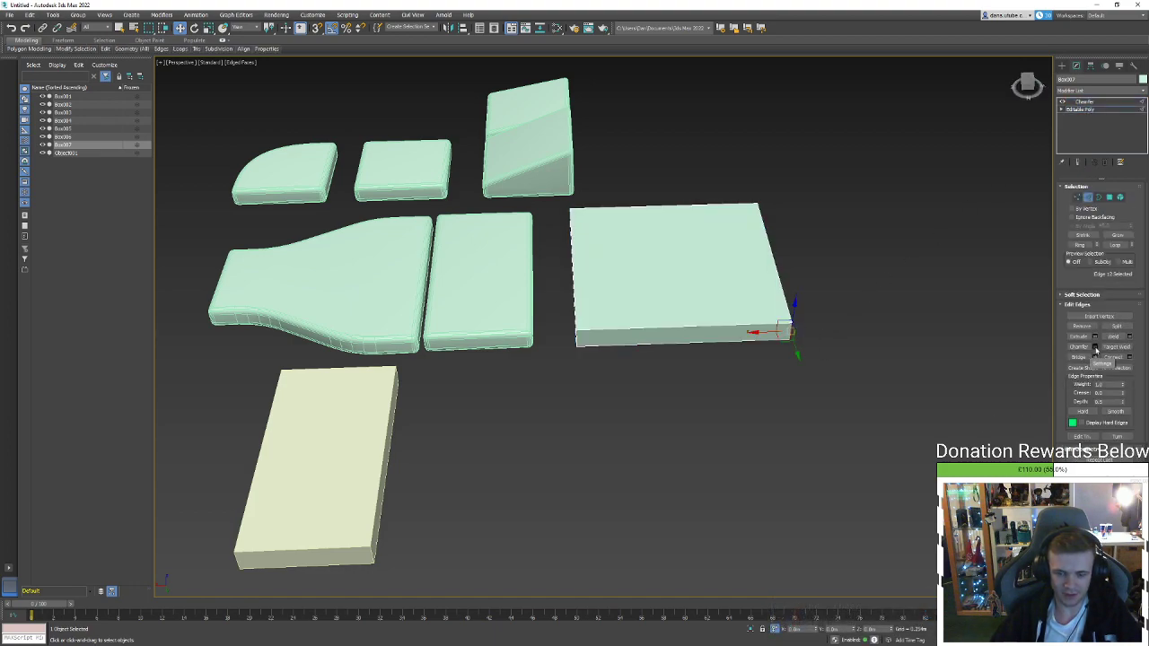
{"action": "left_click", "coordinate": [1094, 348]}
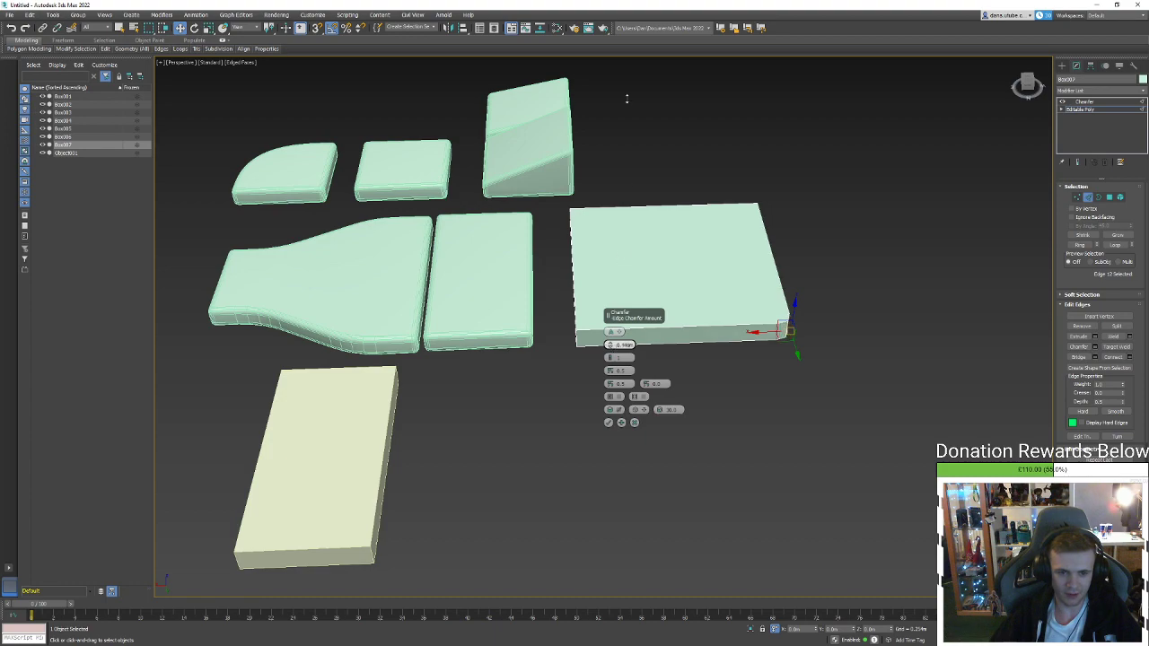
{"action": "left_click_drag", "start_coordinate": [626, 99], "coordinate": [671, 235]}
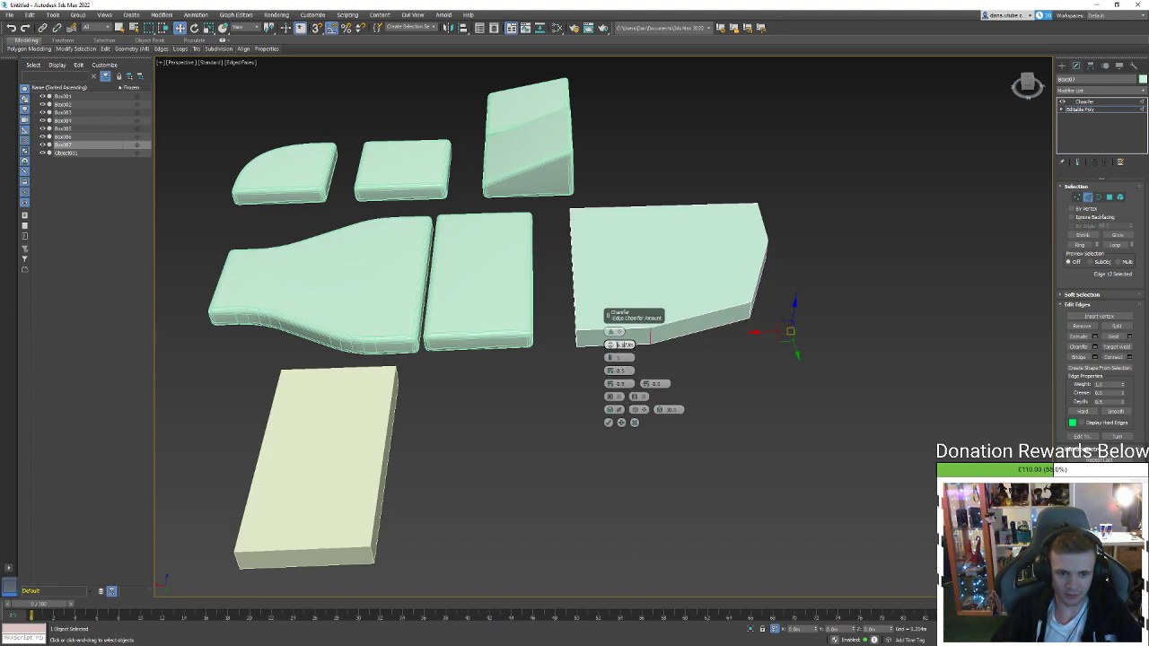
{"action": "type", "text": "8"}
{"action": "key", "text": "Return"}
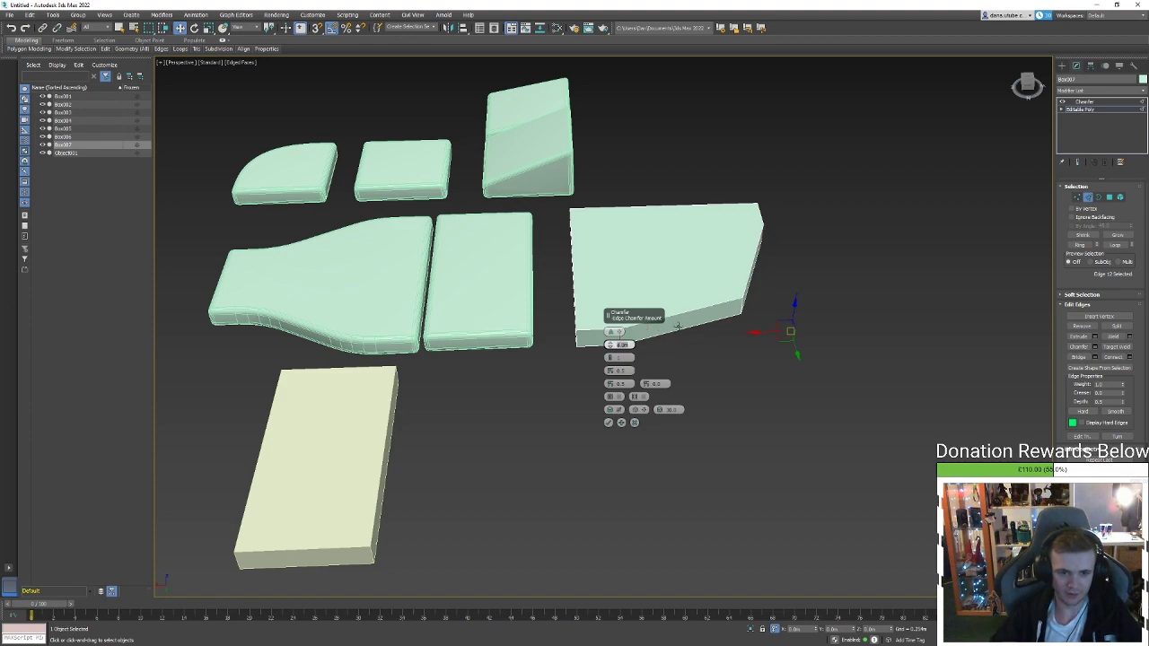
Raise the corner chamfer's segments until it forms a smooth arc, accept it, and return to the platform's Chamfer modifier
{"action": "left_click_drag", "start_coordinate": [610, 358], "coordinate": [612, 335]}
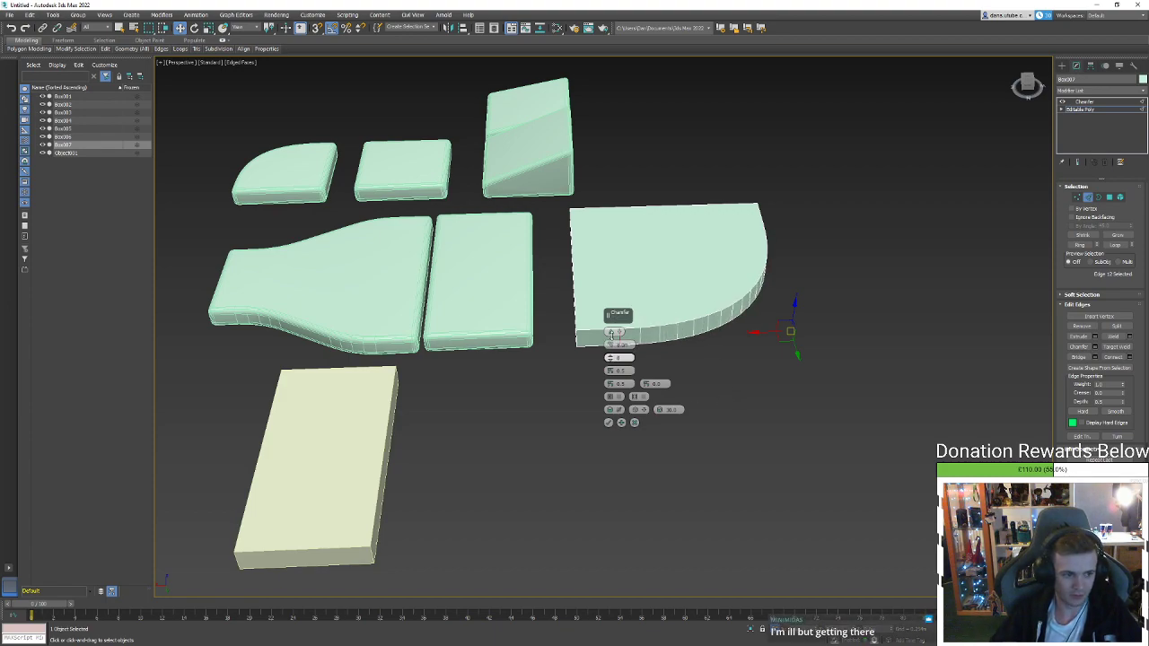
{"action": "middle_click_drag", "start_coordinate": [615, 358], "coordinate": [636, 353], "text": "alt"}
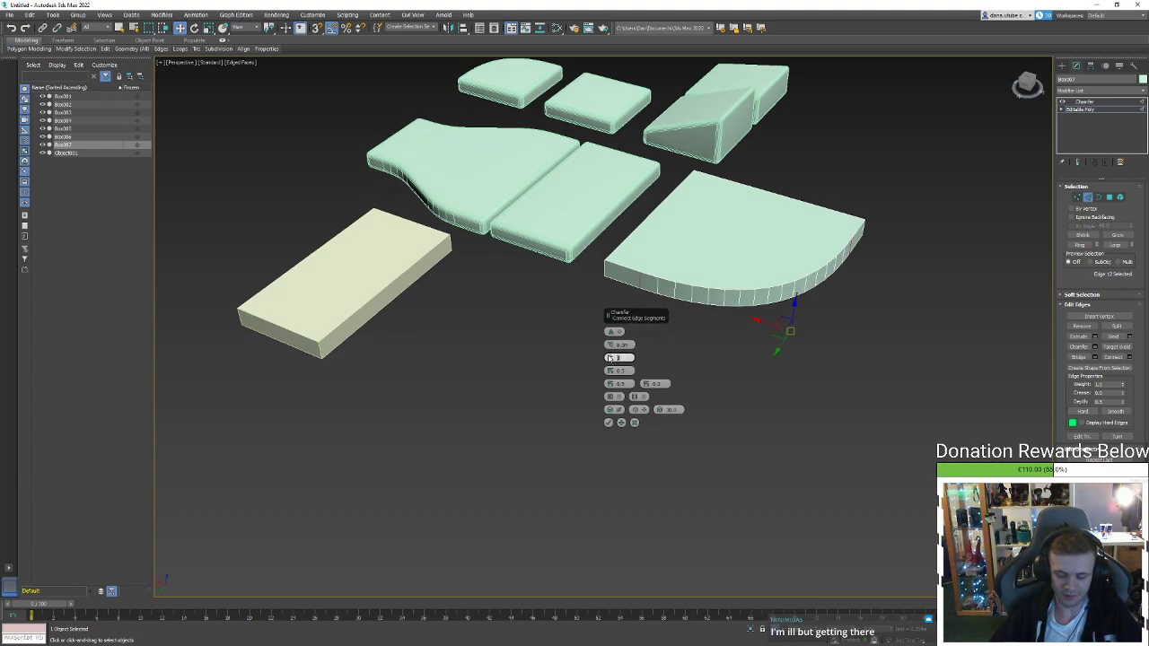
{"action": "left_click", "coordinate": [614, 423]}
{"action": "left_click", "coordinate": [1093, 108]}
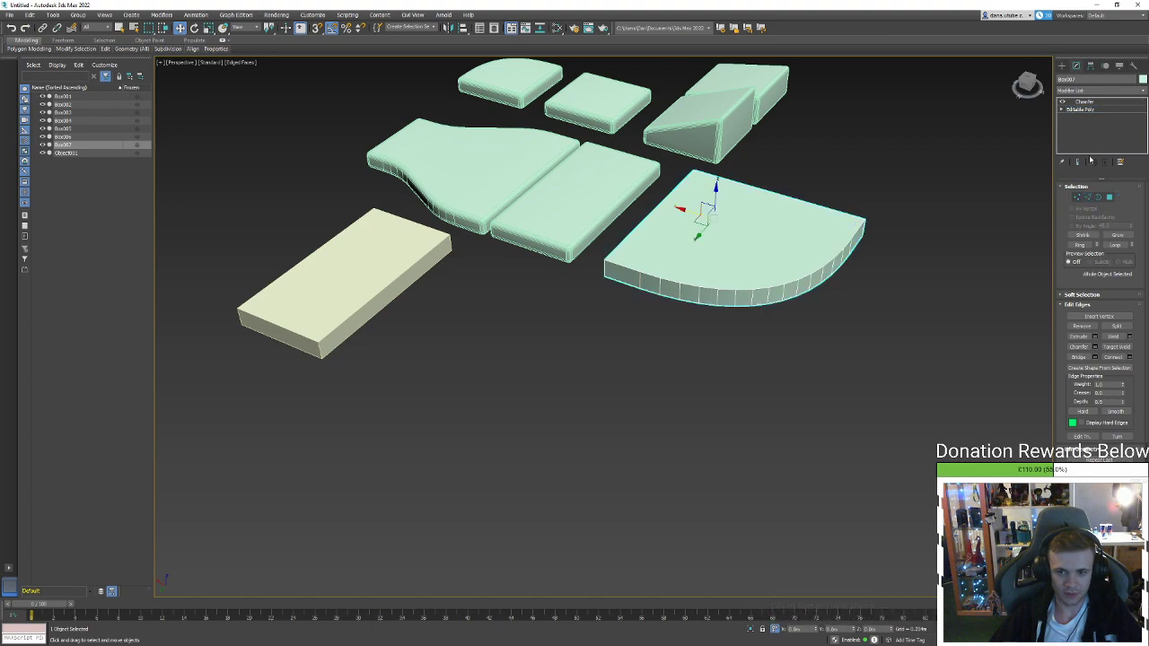
{"action": "left_click", "coordinate": [1084, 102]}
Move the large quarter-round platform along X until it sits against the rectangular platform, and keep it selected
{"action": "middle_click_drag", "start_coordinate": [752, 207], "coordinate": [883, 260], "text": "alt"}
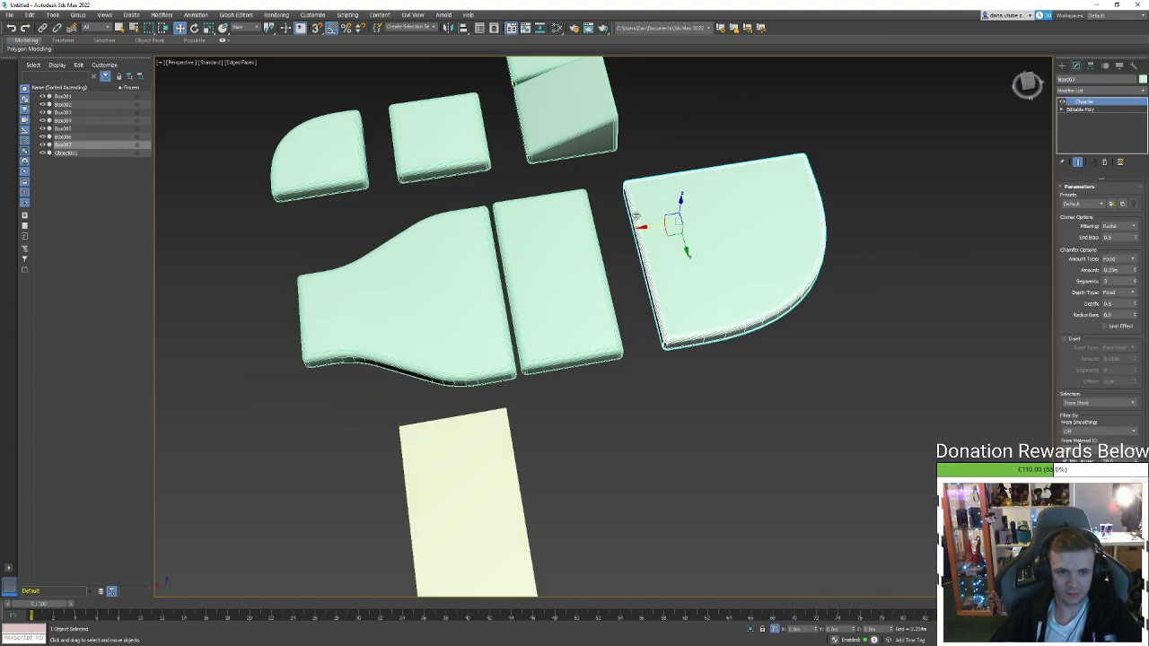
{"action": "middle_click_drag", "start_coordinate": [652, 227], "coordinate": [699, 249], "text": "alt"}
{"action": "left_click", "coordinate": [772, 374]}
{"action": "left_click", "coordinate": [511, 240]}
{"action": "middle_click_drag", "start_coordinate": [511, 241], "coordinate": [737, 326], "text": "alt"}
{"action": "left_click", "coordinate": [604, 263]}
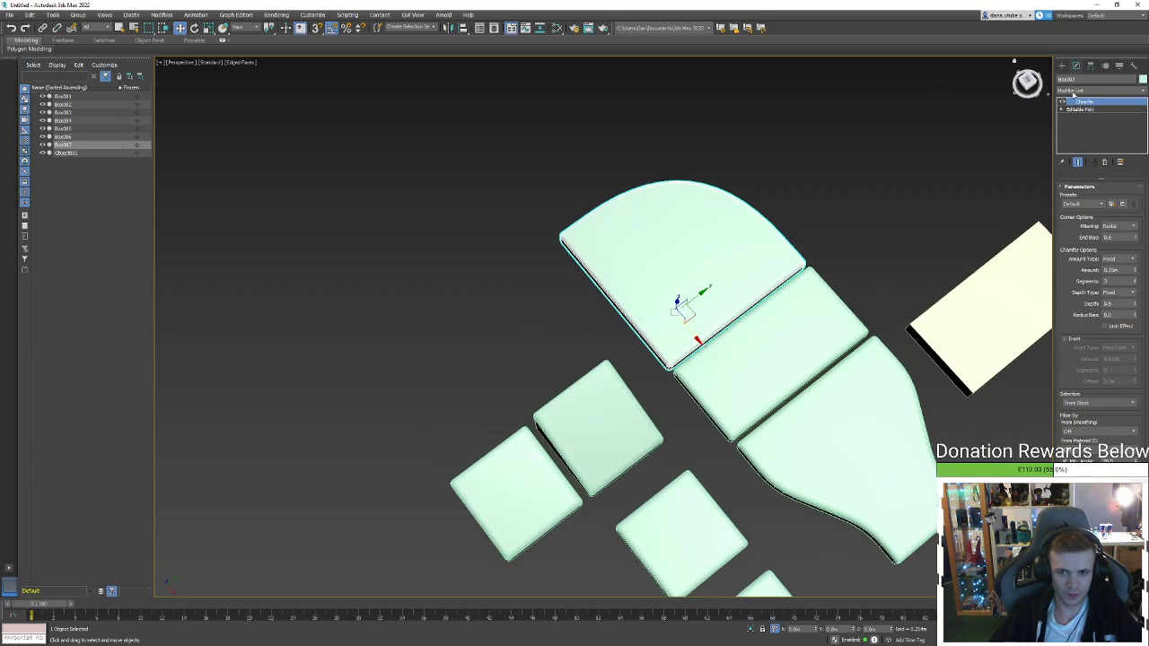
Try to connect the quarter-round platform's inner corner vertex to the middle vertex of its arc
{"action": "left_click", "coordinate": [1097, 110]}
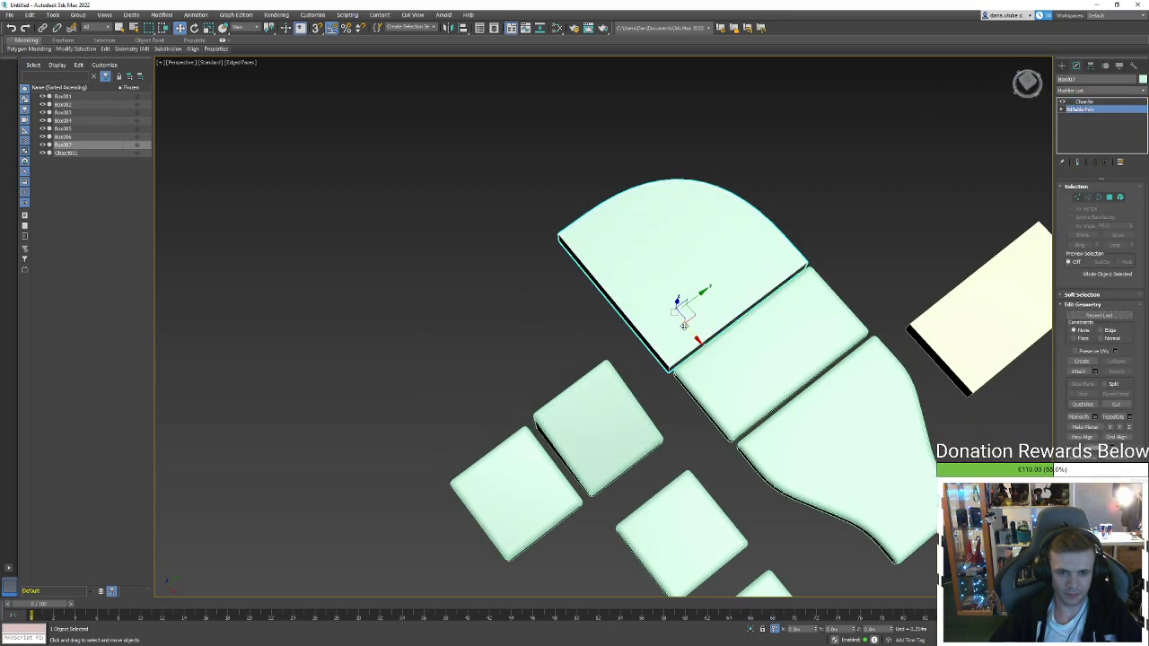
{"action": "key", "text": "1"}
{"action": "left_click", "coordinate": [669, 366]}
{"action": "left_click", "coordinate": [689, 183], "text": "ctrl"}
{"action": "key", "text": "ctrl+shift+e"}
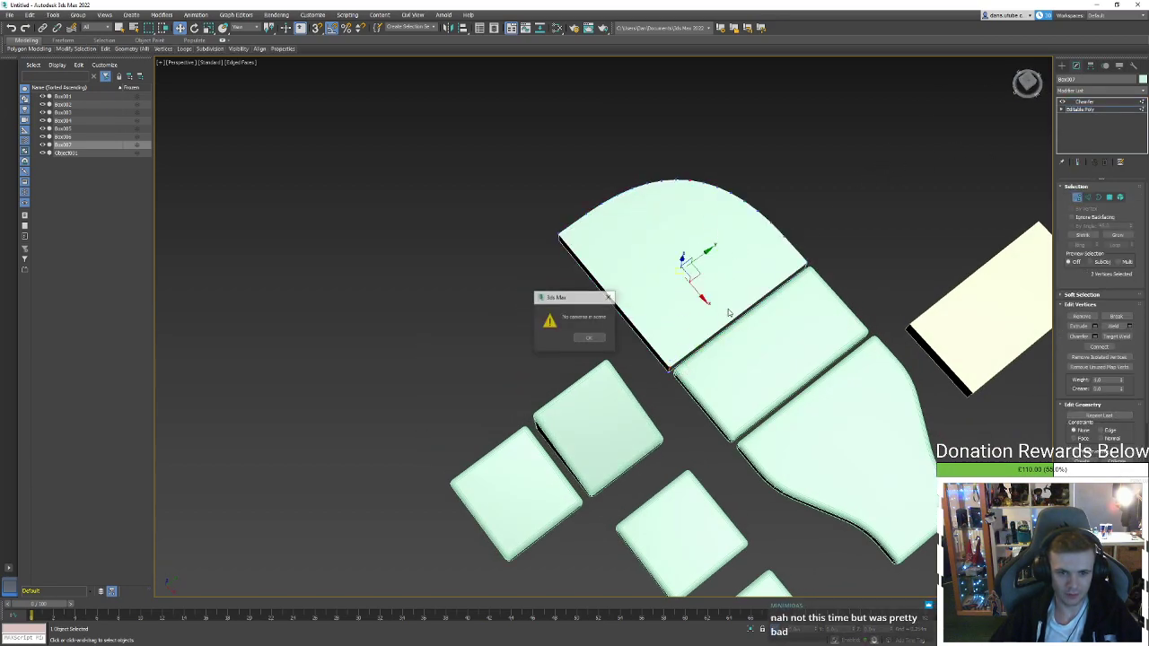
{"action": "left_click", "coordinate": [589, 337]}
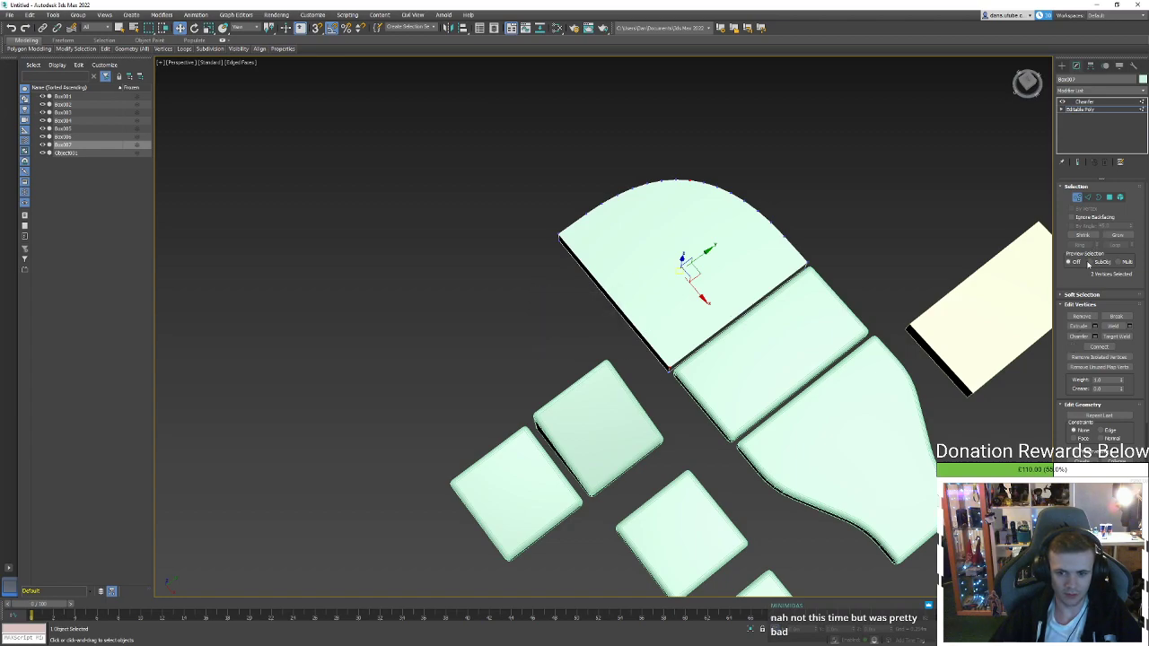
Connect the quarter-round platform's inner corner vertices to the arc's middle vertices, dividing it into two wedges
{"action": "middle_click_drag", "start_coordinate": [705, 337], "coordinate": [748, 253], "text": "alt"}
{"action": "left_click", "coordinate": [780, 279]}
{"action": "left_click", "coordinate": [582, 326], "text": "ctrl"}
{"action": "middle_click_drag", "start_coordinate": [660, 284], "coordinate": [673, 246], "text": "alt"}
{"action": "middle_click_drag", "start_coordinate": [846, 390], "coordinate": [869, 335], "text": "alt"}
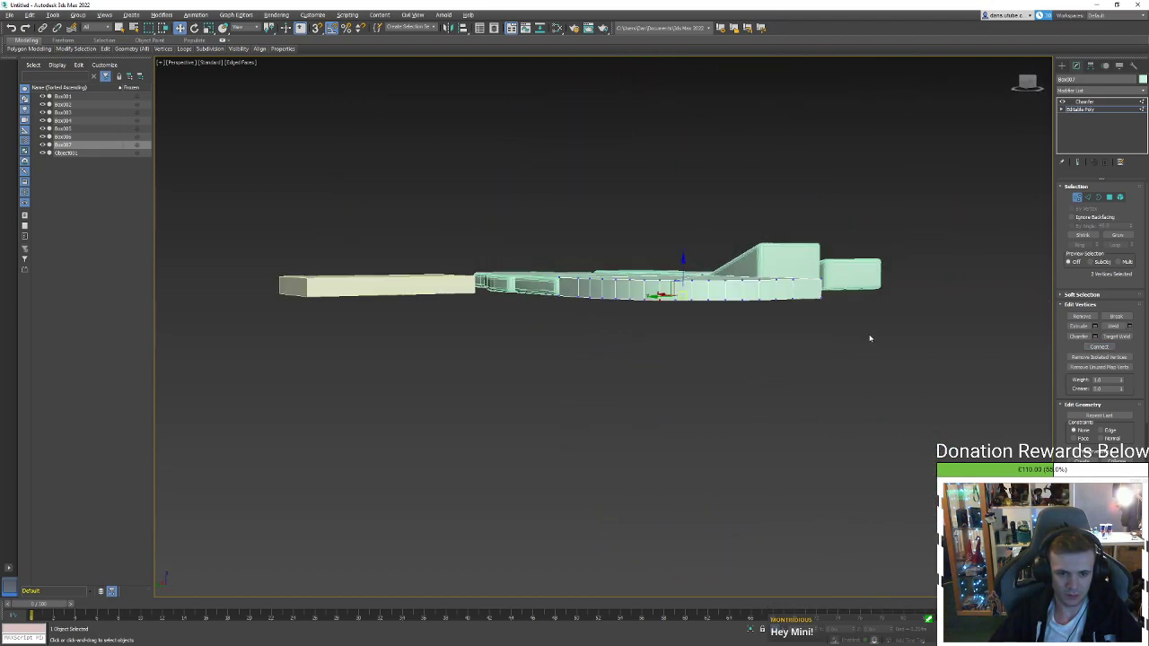
{"action": "middle_click_drag", "start_coordinate": [671, 299], "coordinate": [681, 261], "text": "alt"}
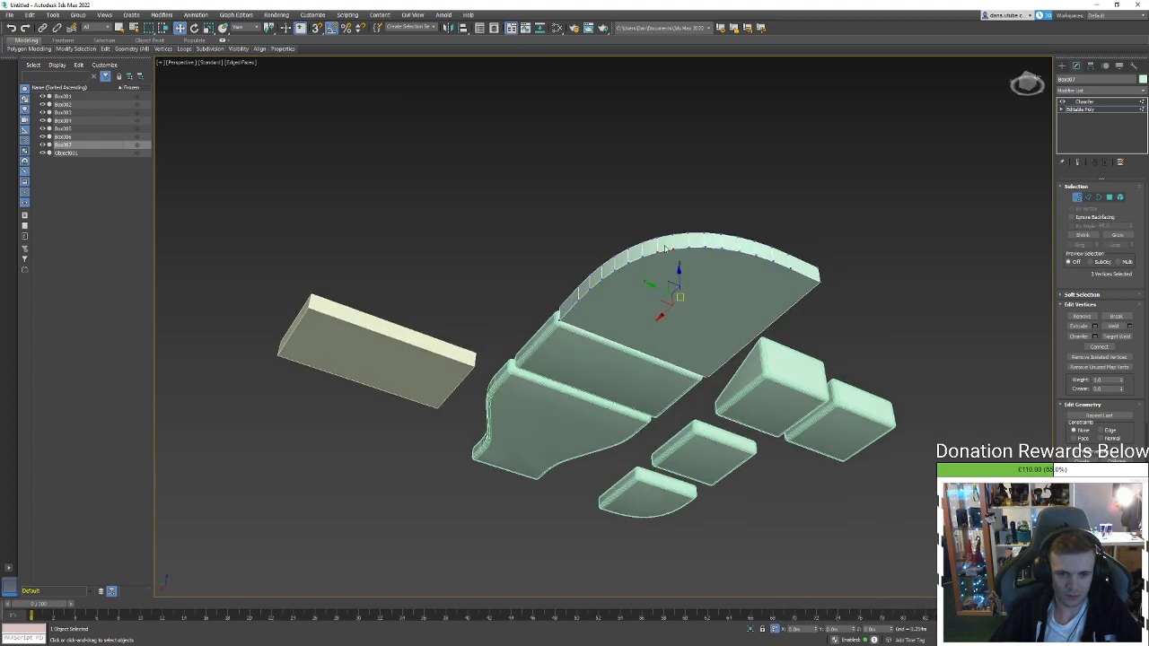
{"action": "left_click", "coordinate": [657, 251], "text": "alt"}
{"action": "middle_click_drag", "start_coordinate": [723, 315], "coordinate": [709, 373], "text": "alt"}
Select all polygons of the wedge farther from the rectangular platform and detach them to an element
{"action": "key", "text": "4"}
{"action": "left_click_drag", "start_coordinate": [830, 289], "coordinate": [758, 436]}
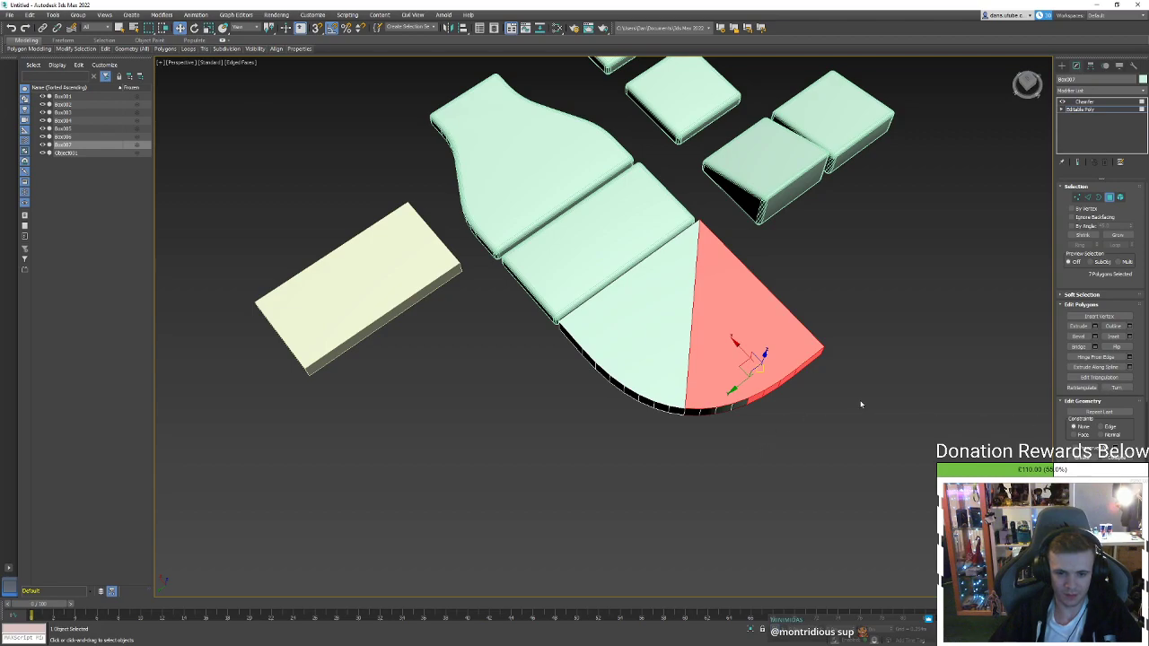
{"action": "middle_click_drag", "start_coordinate": [859, 405], "coordinate": [815, 419], "text": "alt"}
{"action": "left_click_drag", "start_coordinate": [710, 375], "coordinate": [699, 366], "text": "ctrl"}
{"action": "middle_click_drag", "start_coordinate": [763, 354], "coordinate": [789, 360], "text": "alt"}
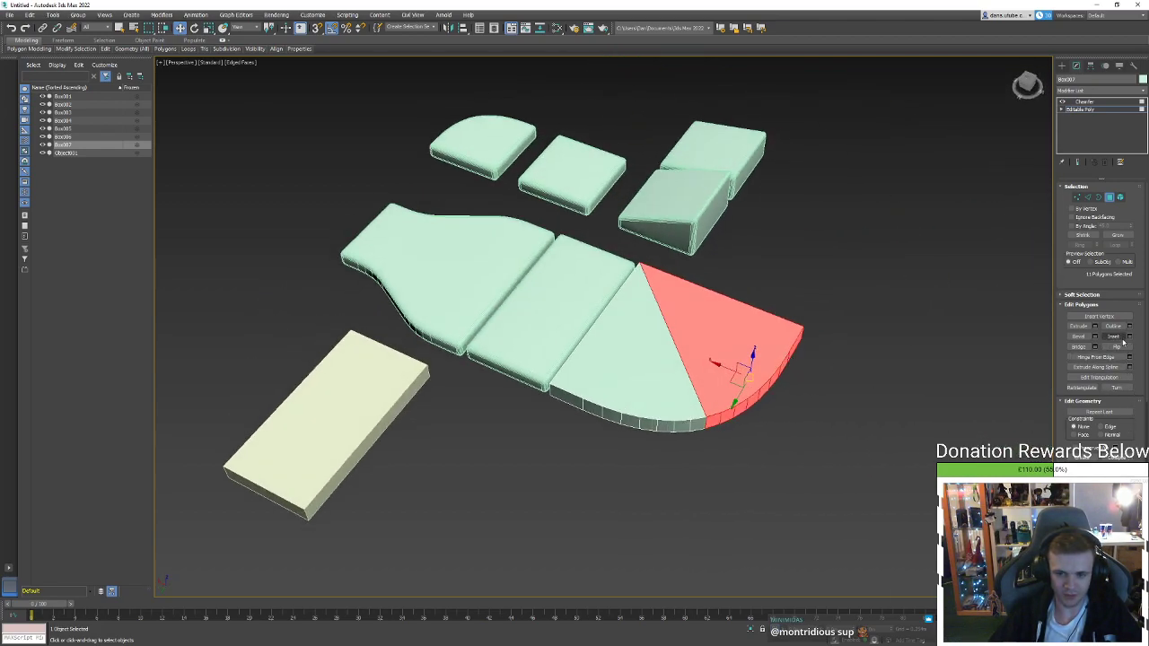
{"action": "left_click", "coordinate": [1115, 467]}
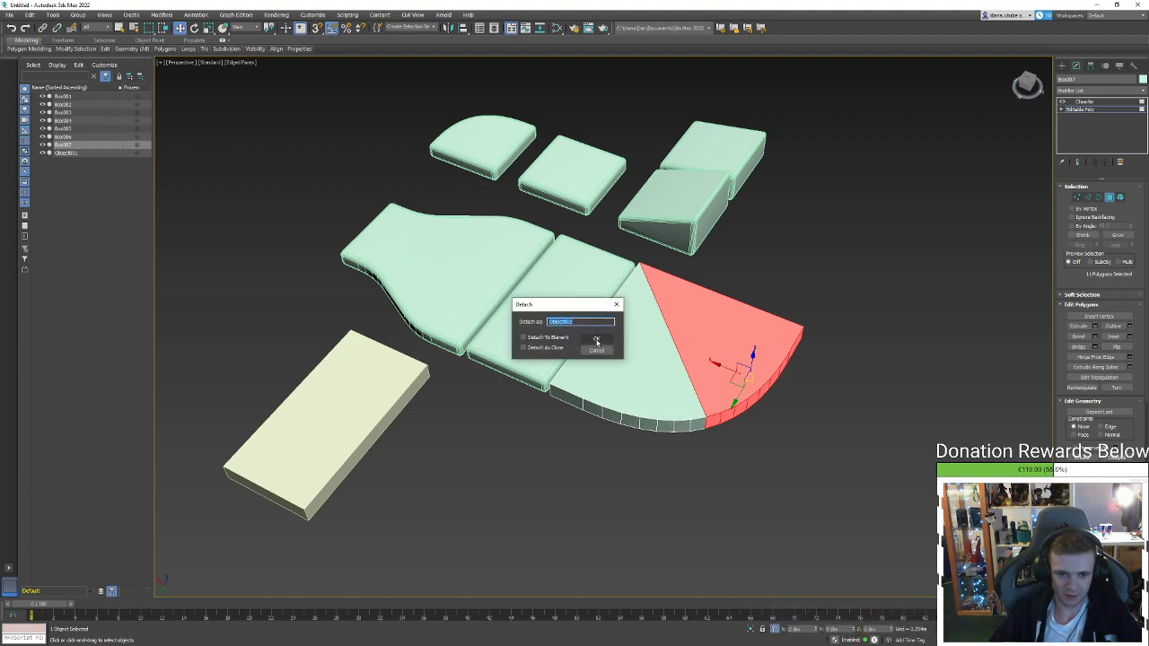
{"action": "left_click", "coordinate": [595, 338]}
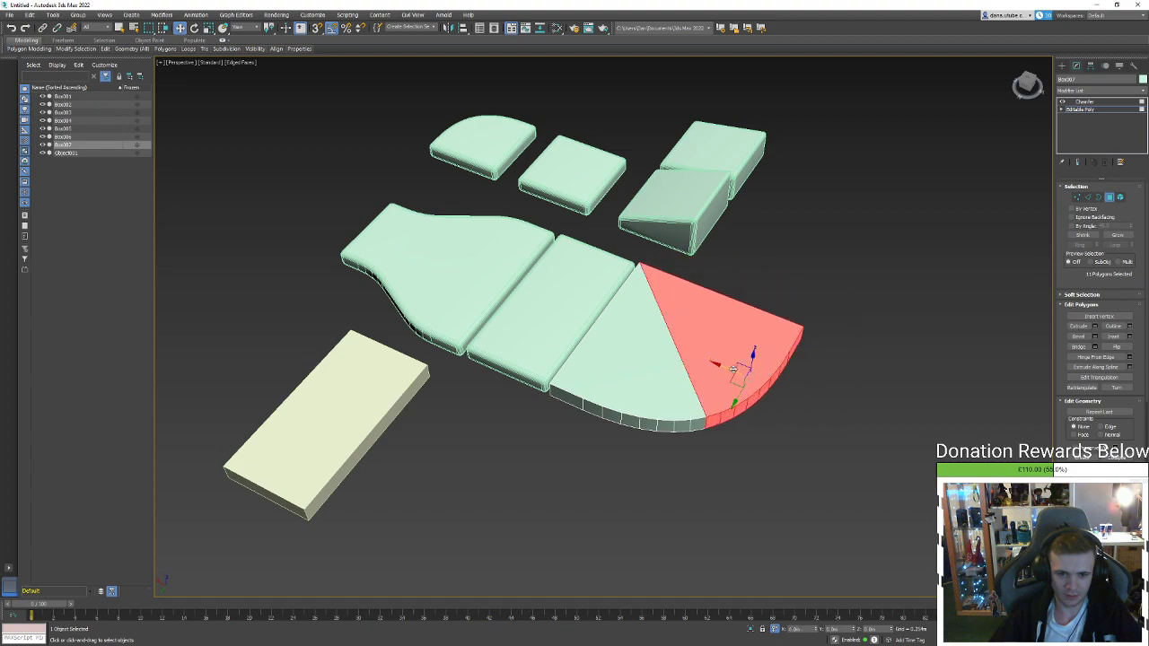
Cap the open borders of both wedges along the diagonal cut and leave sub-object editing
{"action": "key", "text": "3"}
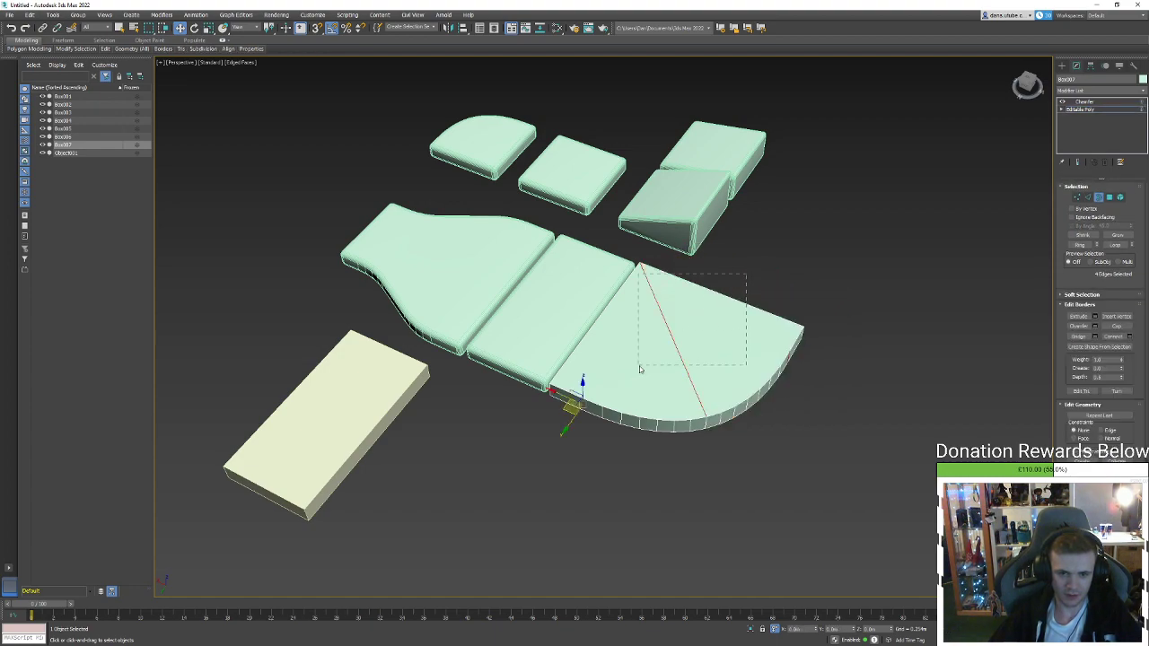
{"action": "left_click_drag", "start_coordinate": [640, 367], "coordinate": [640, 369]}
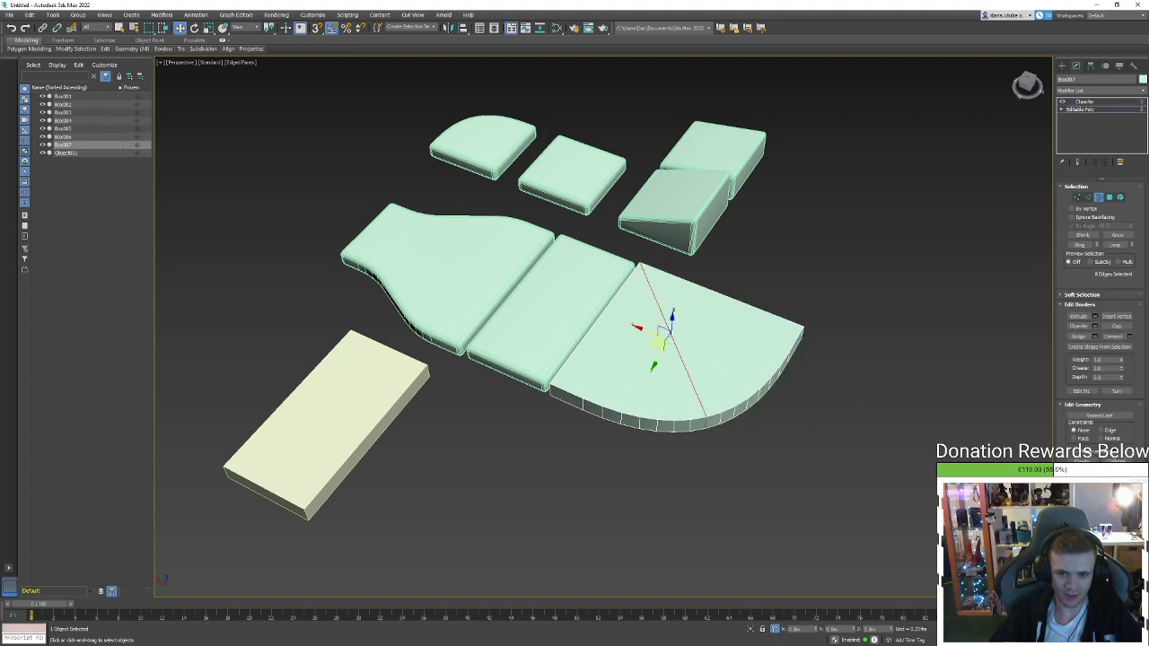
{"action": "left_click", "coordinate": [1097, 198]}
{"action": "left_click", "coordinate": [923, 289]}
{"action": "left_click", "coordinate": [784, 331]}
Examine how the split quarter-round platform, rectangular platform and tapered connector fit together from several angles
{"action": "middle_click_drag", "start_coordinate": [902, 386], "coordinate": [771, 423], "text": "alt"}
{"action": "left_click", "coordinate": [855, 428]}
{"action": "middle_click_drag", "start_coordinate": [856, 429], "coordinate": [651, 243], "text": "alt"}
{"action": "left_click", "coordinate": [864, 362]}
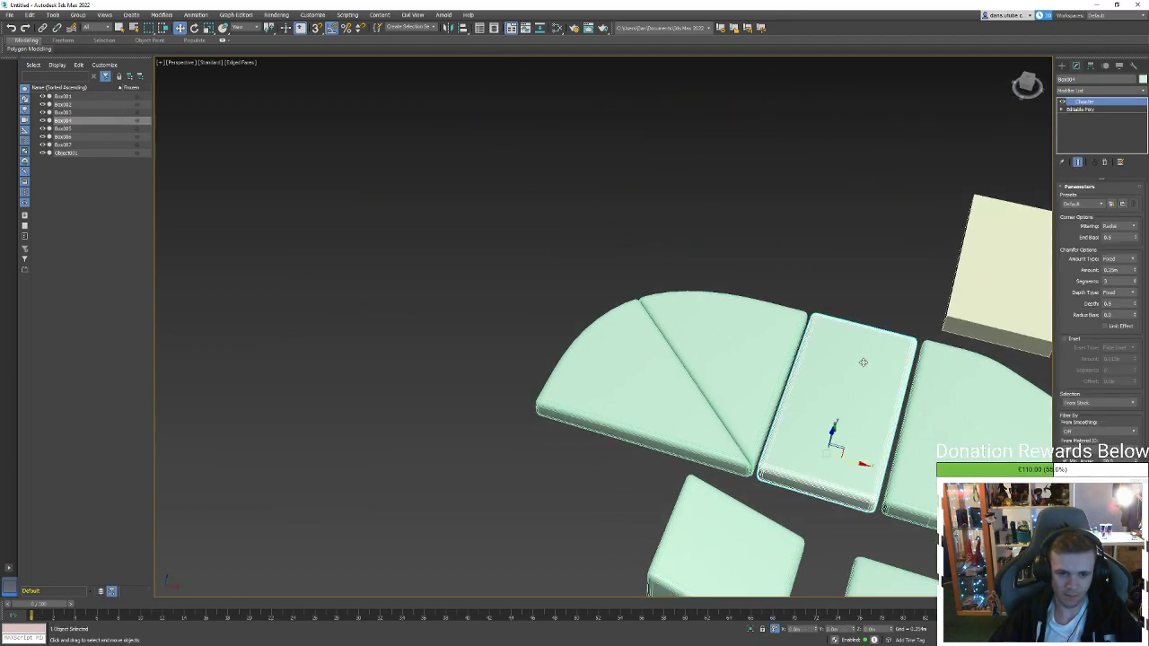
{"action": "middle_click_drag", "start_coordinate": [864, 362], "coordinate": [858, 431], "text": "alt"}
{"action": "left_click", "coordinate": [861, 389]}
{"action": "left_click", "coordinate": [574, 375]}
{"action": "middle_click_drag", "start_coordinate": [574, 375], "coordinate": [828, 309], "text": "alt"}
{"action": "scroll", "coordinate": [827, 309], "scroll_direction": "down", "scroll_amount": 3}
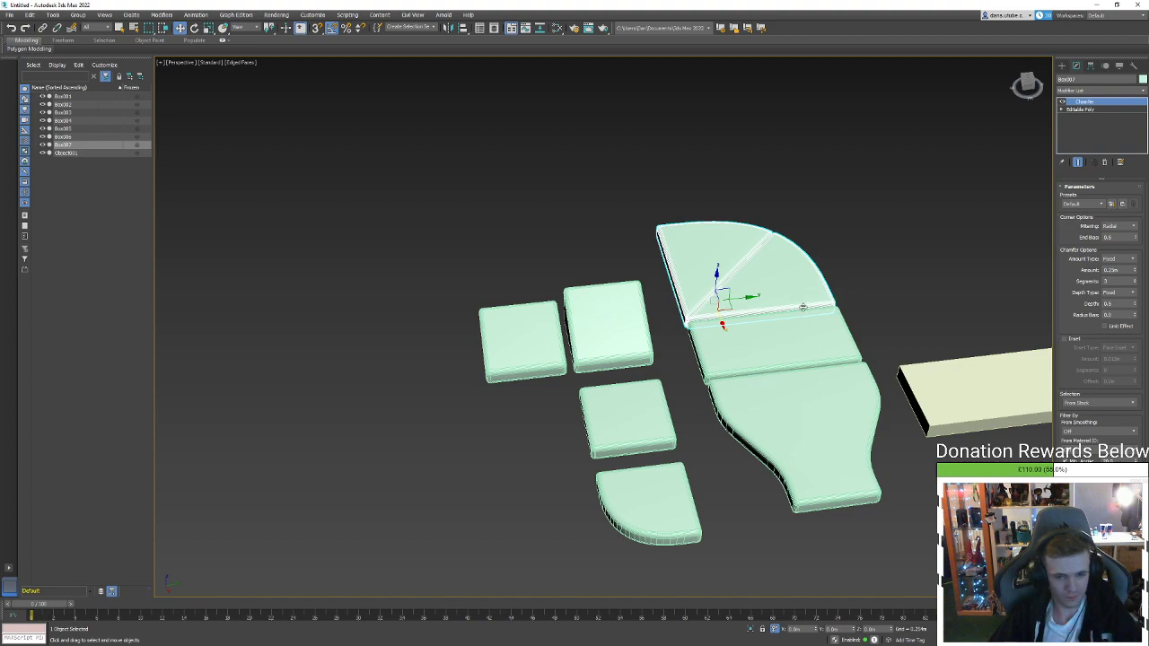
{"action": "middle_click_drag", "start_coordinate": [811, 323], "coordinate": [857, 382], "text": "alt"}
{"action": "scroll", "coordinate": [819, 318], "scroll_direction": "down", "scroll_amount": 3}
{"action": "scroll", "coordinate": [857, 382], "scroll_direction": "up", "scroll_amount": 2}
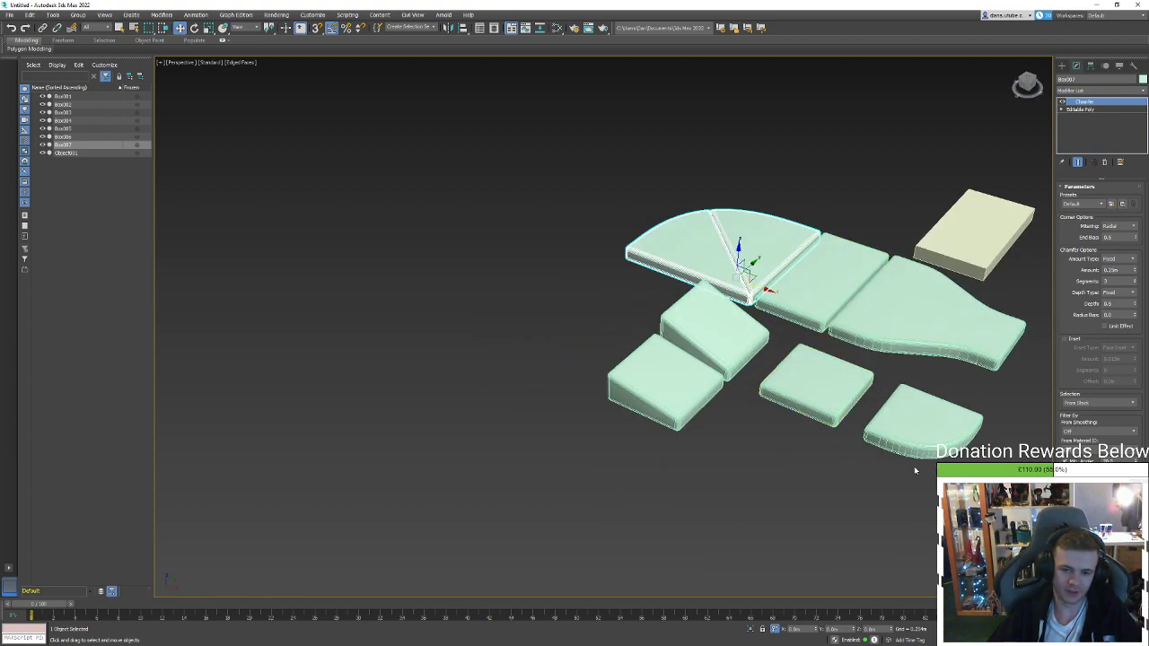
{"action": "left_click", "coordinate": [860, 482]}
{"action": "left_click", "coordinate": [859, 393]}
{"action": "mouse_move", "coordinate": [859, 393]}
{"action": "middle_mouse_down", "text": "alt"}
{"action": "mouse_move", "coordinate": [894, 409]}
{"action": "mouse_move", "coordinate": [865, 411]}
{"action": "middle_mouse_up", "text": "alt"}
{"action": "left_click", "coordinate": [862, 412]}
{"action": "middle_click_drag", "start_coordinate": [813, 301], "coordinate": [797, 350], "text": "alt"}
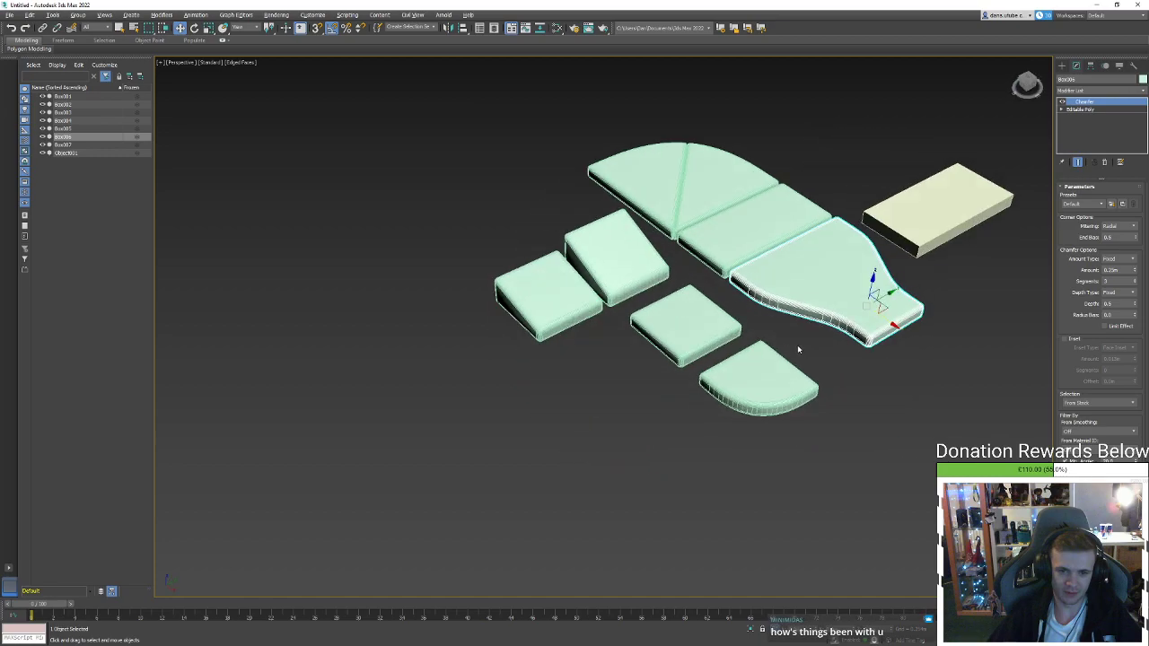
{"action": "left_click", "coordinate": [641, 354]}
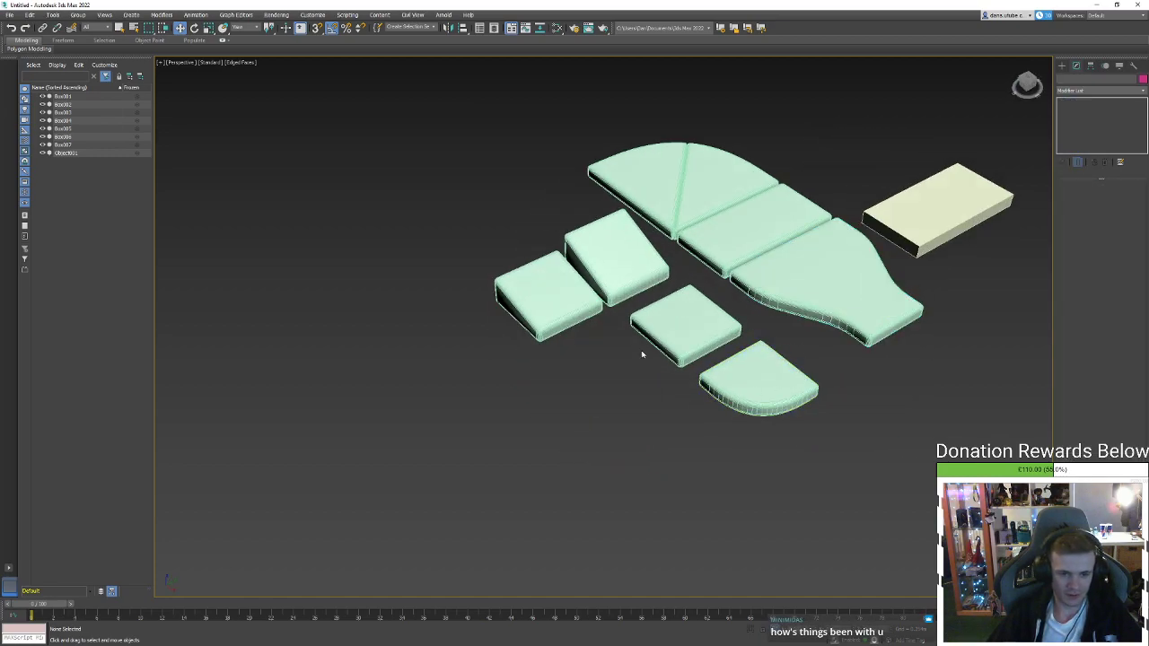
Select the two neighbouring ramp pieces together and duplicate them along Y as copies beside the originals
{"action": "left_click", "coordinate": [633, 290]}
{"action": "middle_click_drag", "start_coordinate": [633, 289], "coordinate": [690, 310], "text": "alt"}
{"action": "left_click", "coordinate": [627, 343]}
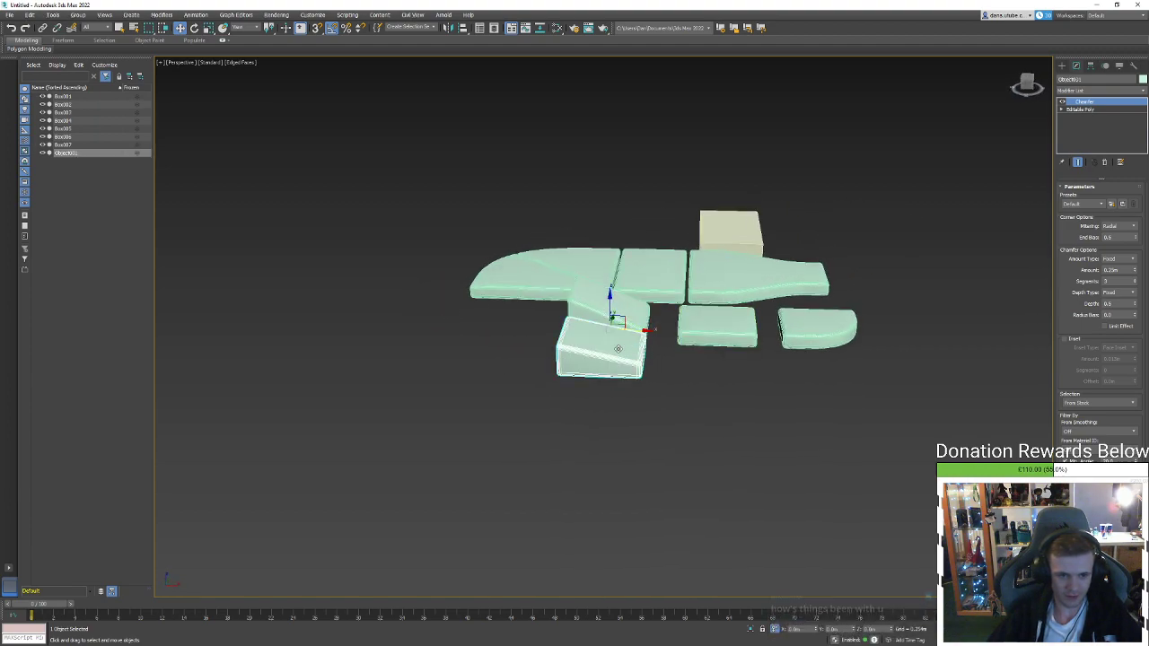
{"action": "middle_click_drag", "start_coordinate": [618, 349], "coordinate": [619, 386], "text": "alt"}
{"action": "left_click", "coordinate": [632, 282], "text": "ctrl"}
{"action": "middle_click_drag", "start_coordinate": [640, 316], "coordinate": [591, 311], "text": "alt"}
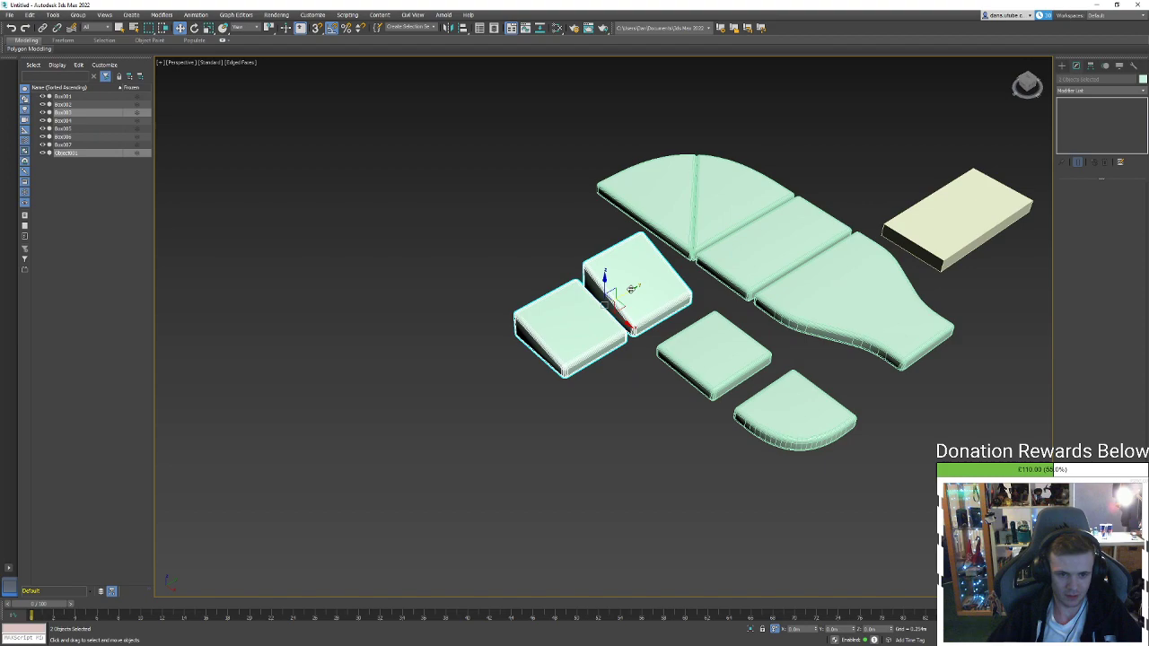
{"action": "left_click_drag", "start_coordinate": [631, 289], "coordinate": [453, 386], "text": "shift"}
{"action": "left_click", "coordinate": [574, 365]}
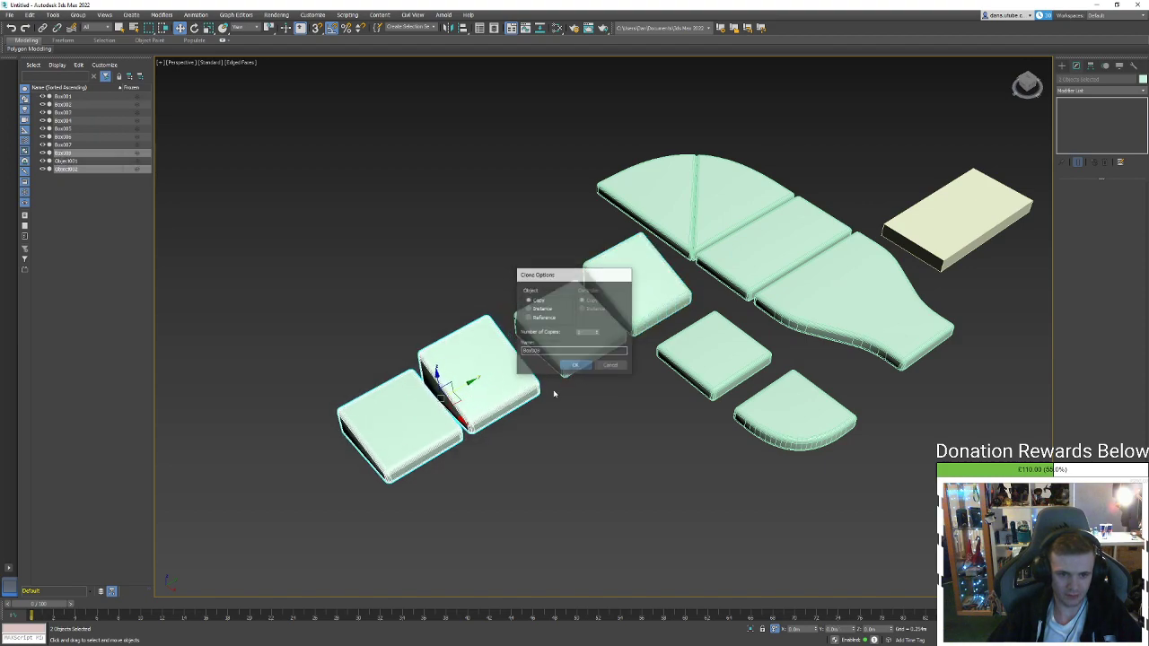
Lengthen the copied lower ramp piece along Y to about double by moving its four outer-end vertices outward
{"action": "middle_click_drag", "start_coordinate": [553, 393], "coordinate": [408, 428], "text": "alt"}
{"action": "left_click", "coordinate": [407, 428], "text": "alt"}
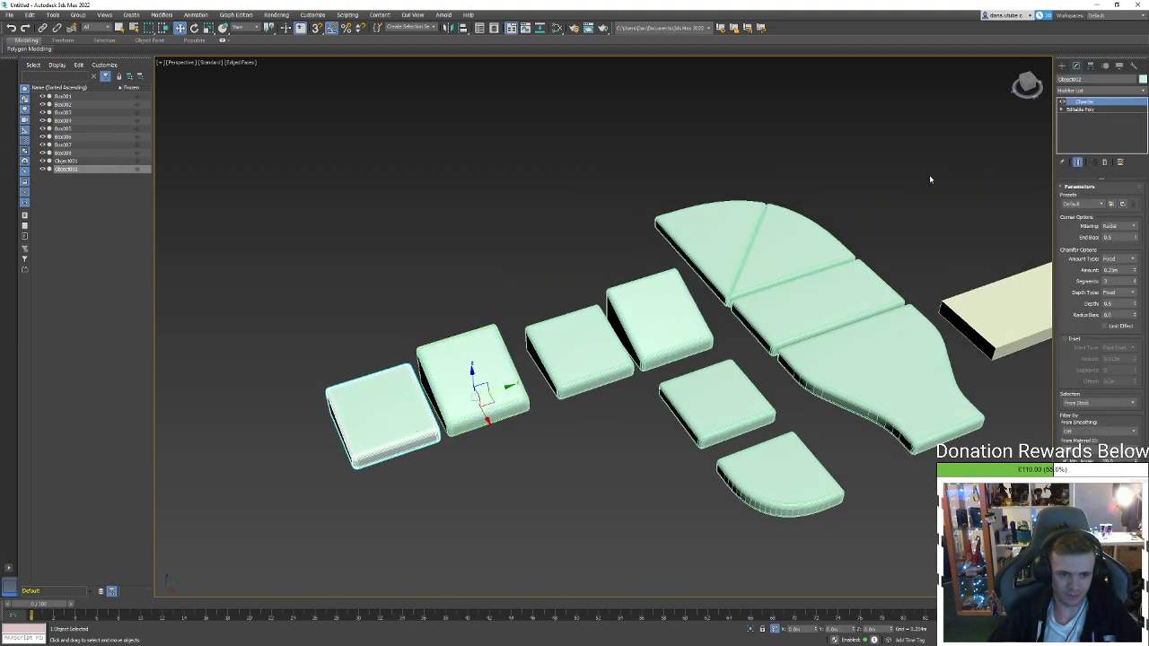
{"action": "left_click", "coordinate": [1088, 108]}
{"action": "key", "text": "1"}
{"action": "middle_click_drag", "start_coordinate": [375, 323], "coordinate": [292, 342], "text": "alt"}
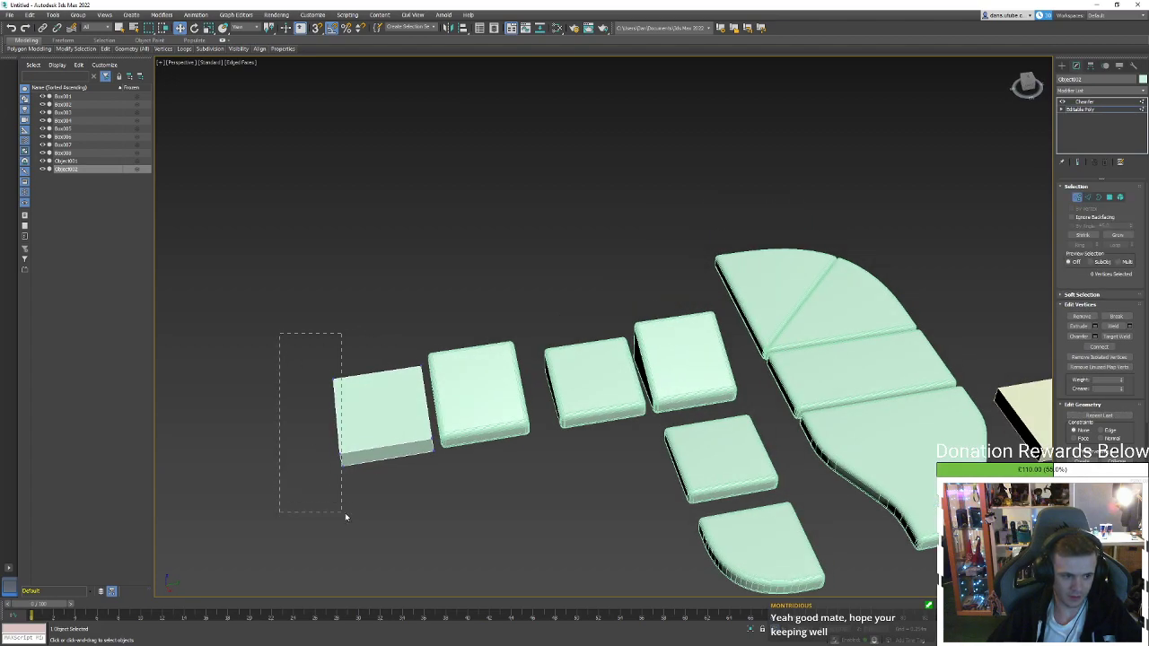
{"action": "middle_click_drag", "start_coordinate": [363, 503], "coordinate": [488, 427]}
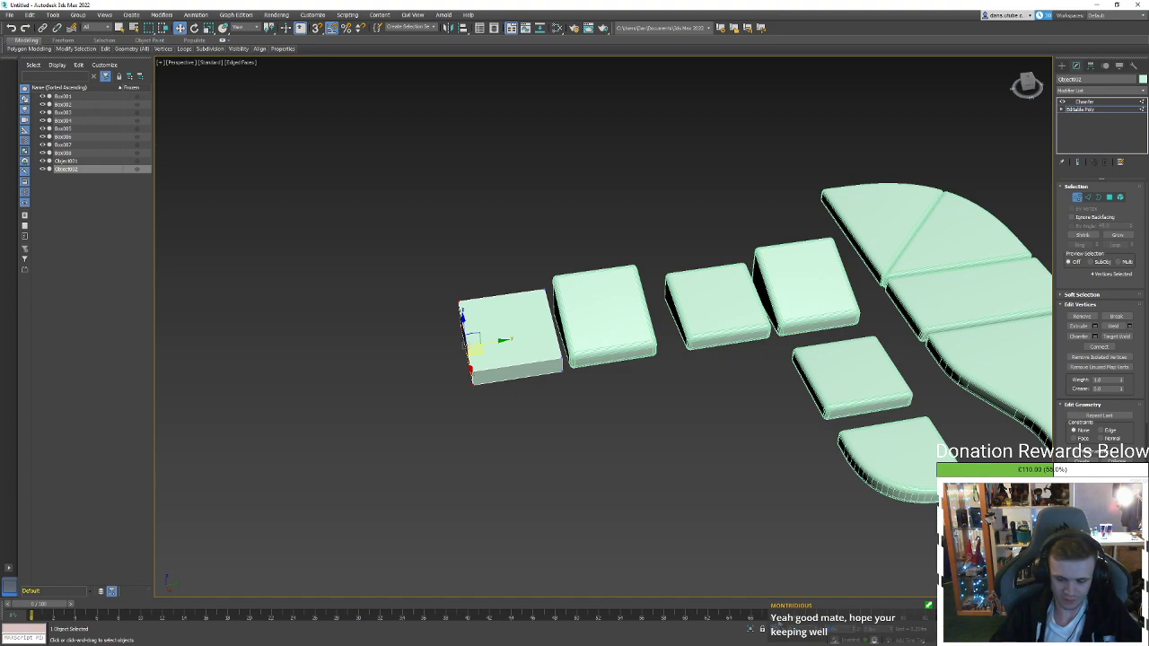
{"action": "left_click_drag", "start_coordinate": [473, 348], "coordinate": [383, 360]}
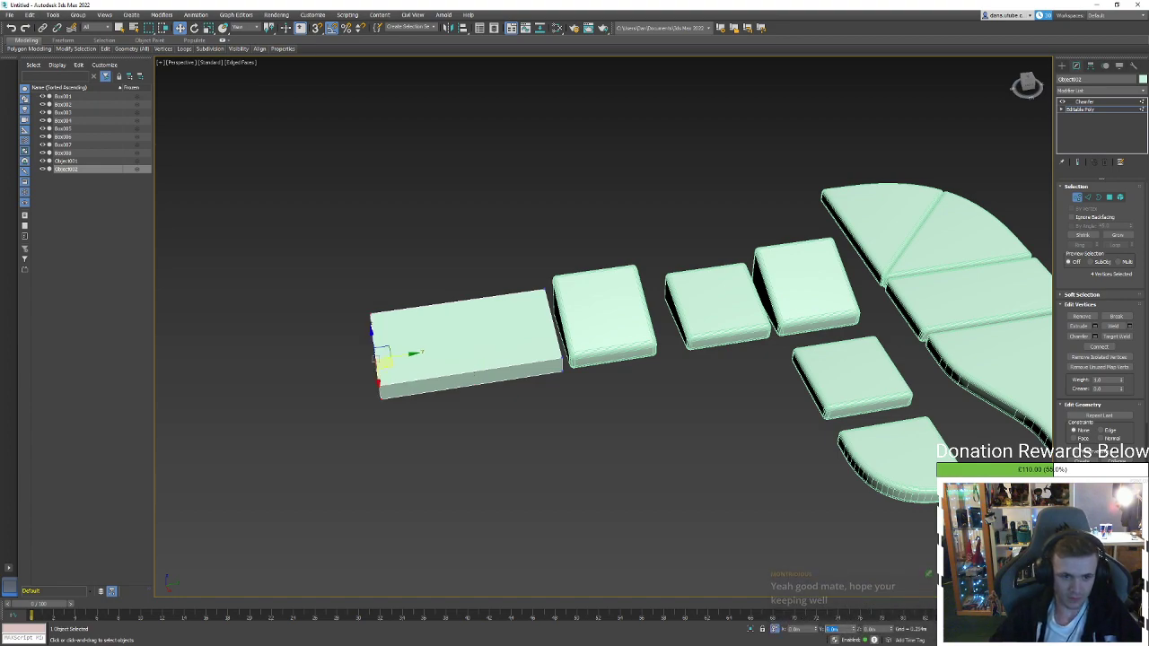
{"action": "left_click", "coordinate": [1078, 198]}
Lengthen the copied taller ramp piece along Y to about double by moving its four outer-end vertices outward
{"action": "left_click", "coordinate": [570, 327]}
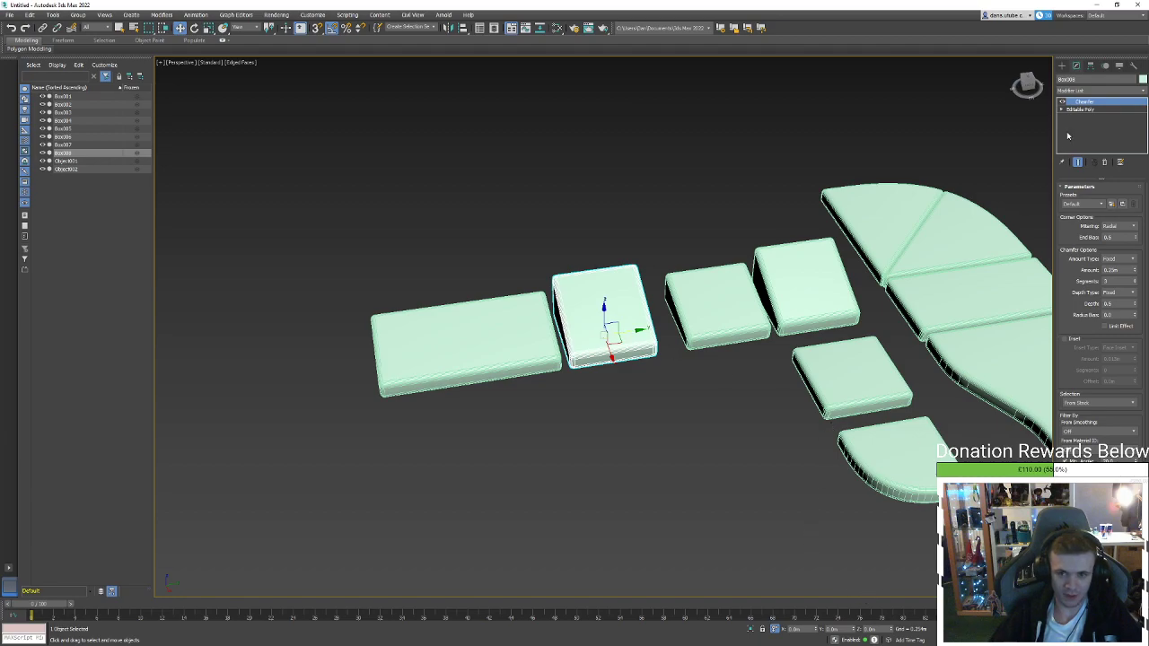
{"action": "key", "text": "1"}
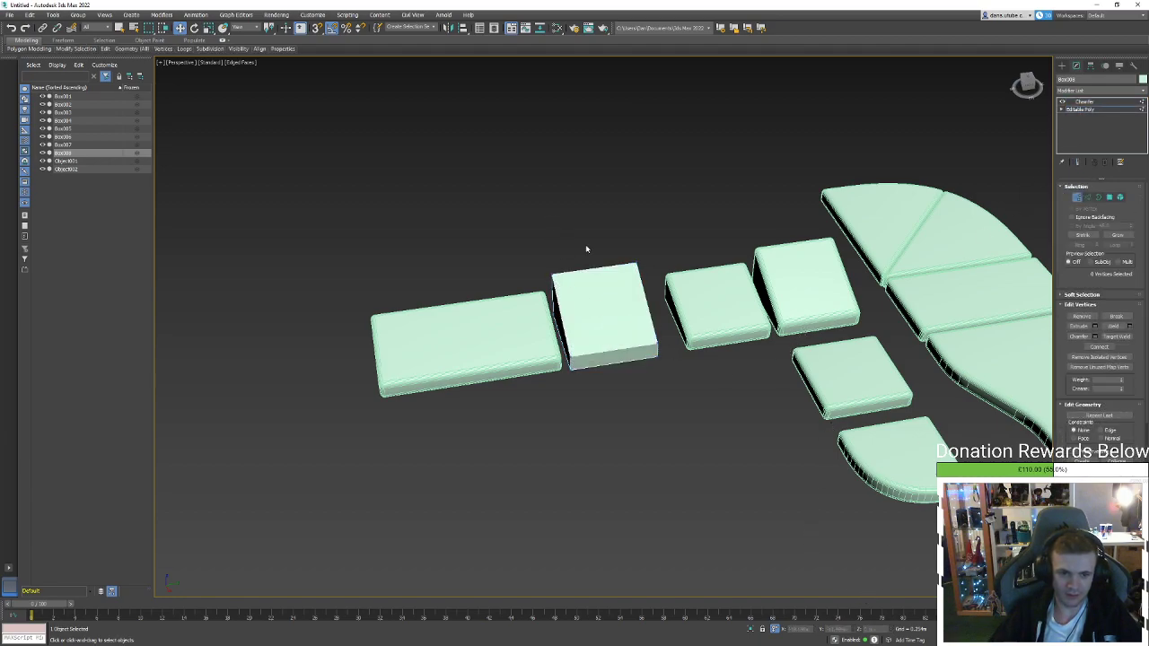
{"action": "middle_click_drag", "start_coordinate": [551, 433], "coordinate": [547, 405], "text": "alt"}
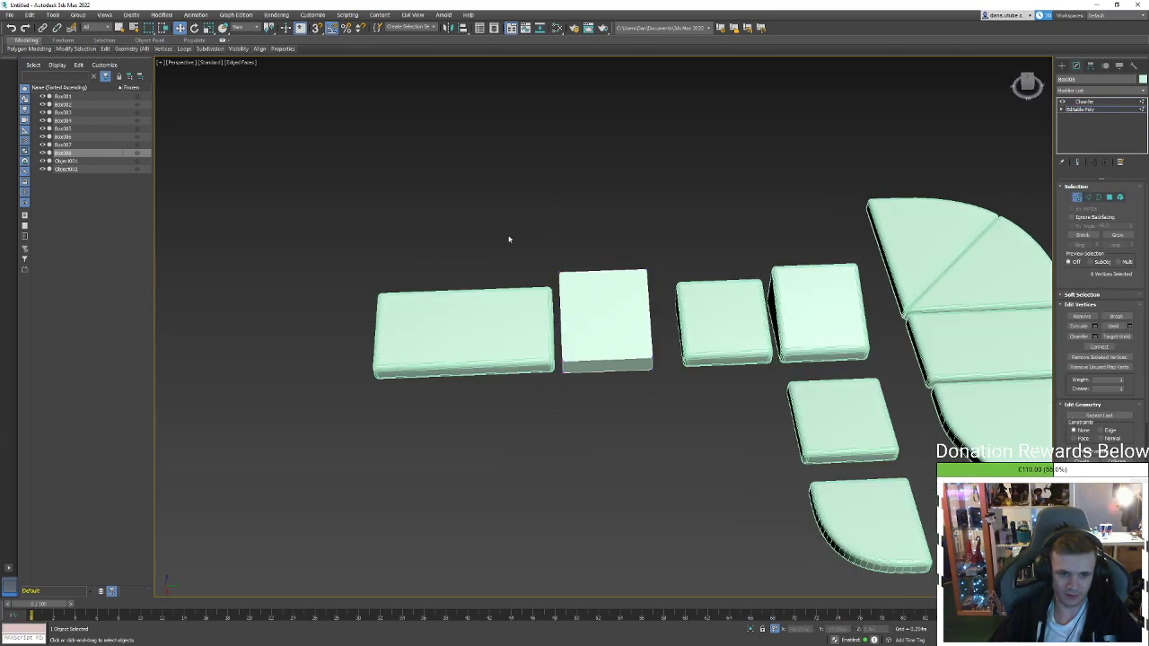
{"action": "left_click_drag", "start_coordinate": [596, 444], "coordinate": [597, 443]}
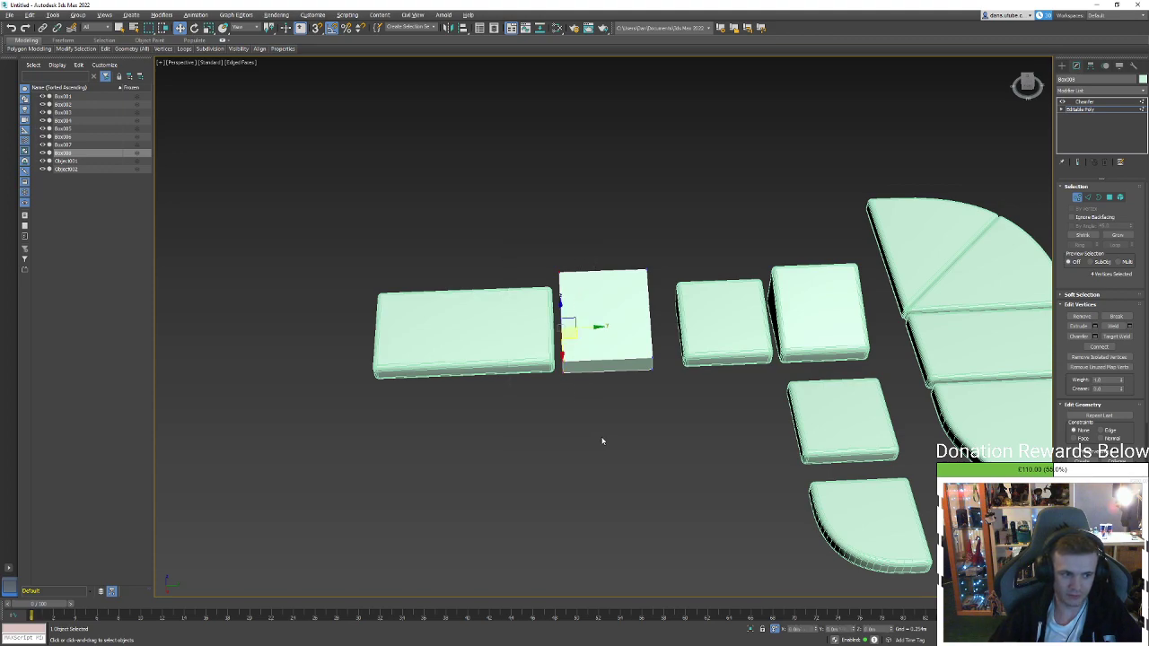
{"action": "middle_click_drag", "start_coordinate": [605, 441], "coordinate": [608, 421], "text": "alt"}
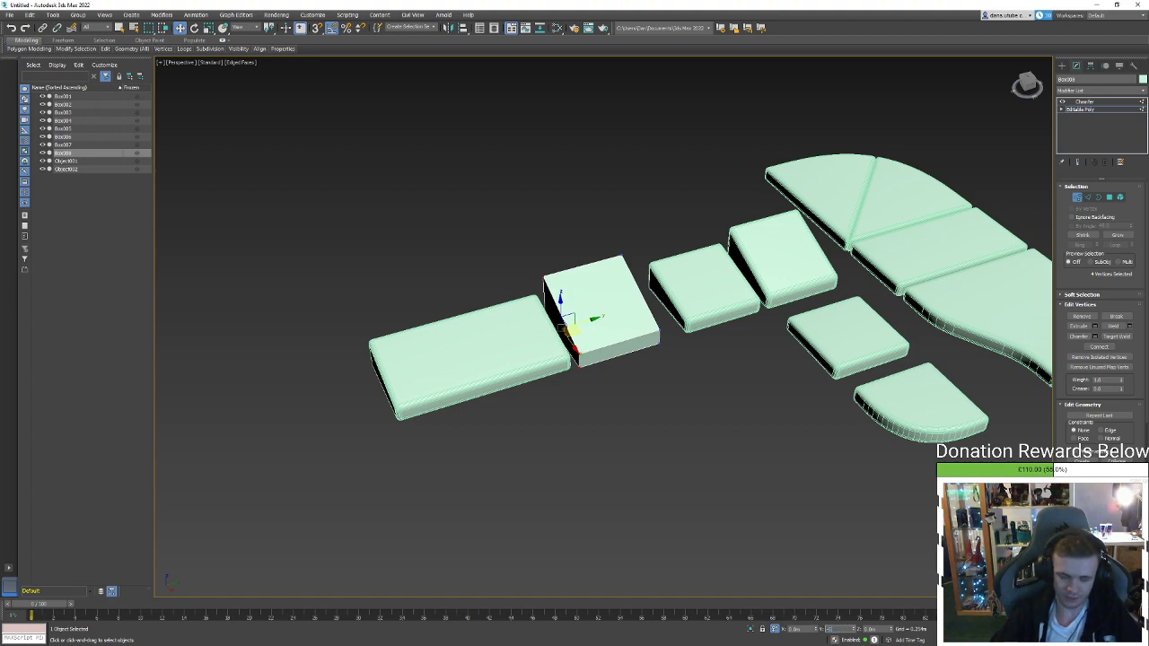
{"action": "left_click_drag", "start_coordinate": [571, 331], "coordinate": [487, 353]}
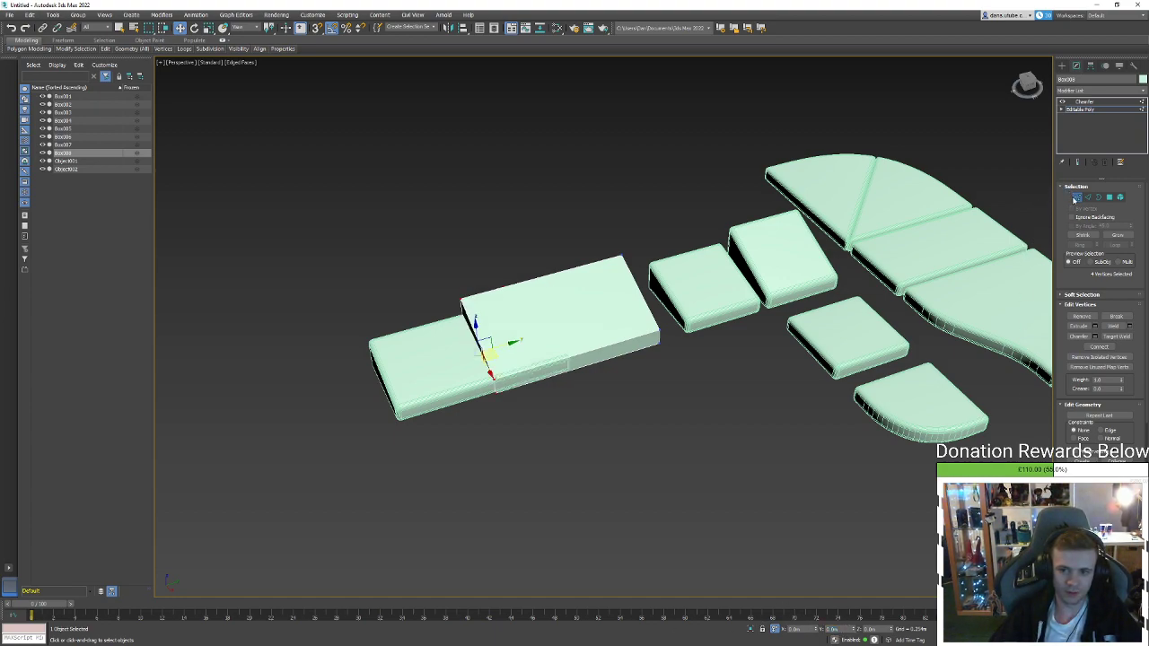
Move the lengthened lower ramp outward along Y so it sits clear of the lengthened taller ramp
{"action": "left_click", "coordinate": [485, 387]}
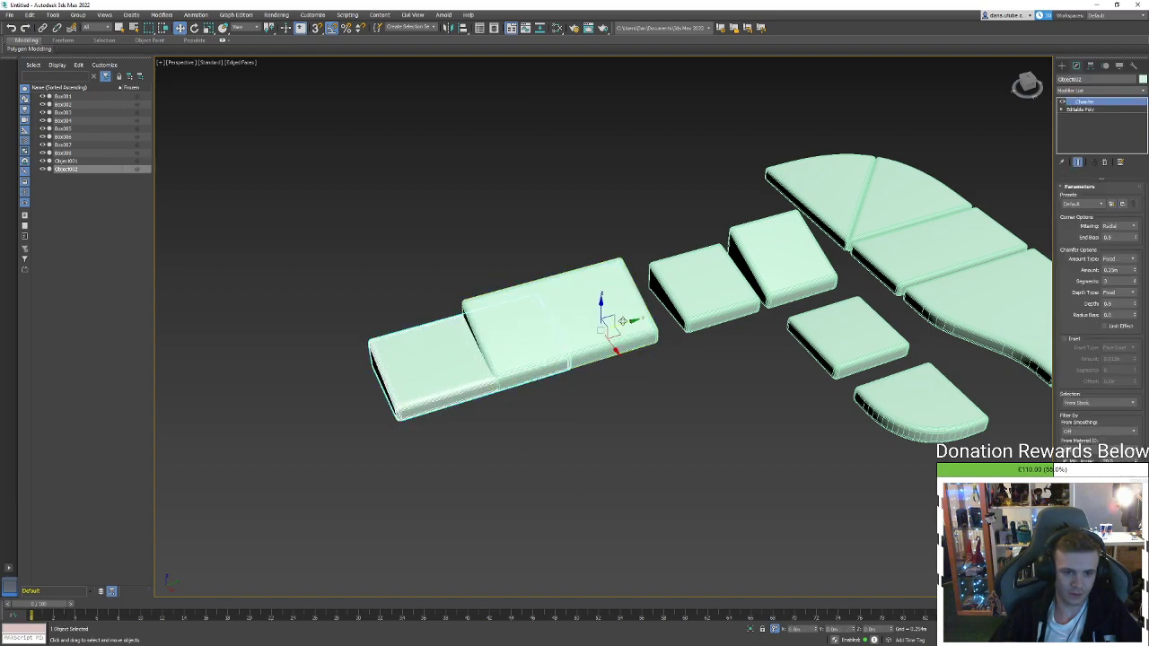
{"action": "left_click_drag", "start_coordinate": [622, 320], "coordinate": [525, 333]}
{"action": "middle_click_drag", "start_coordinate": [526, 333], "coordinate": [636, 392], "text": "alt"}
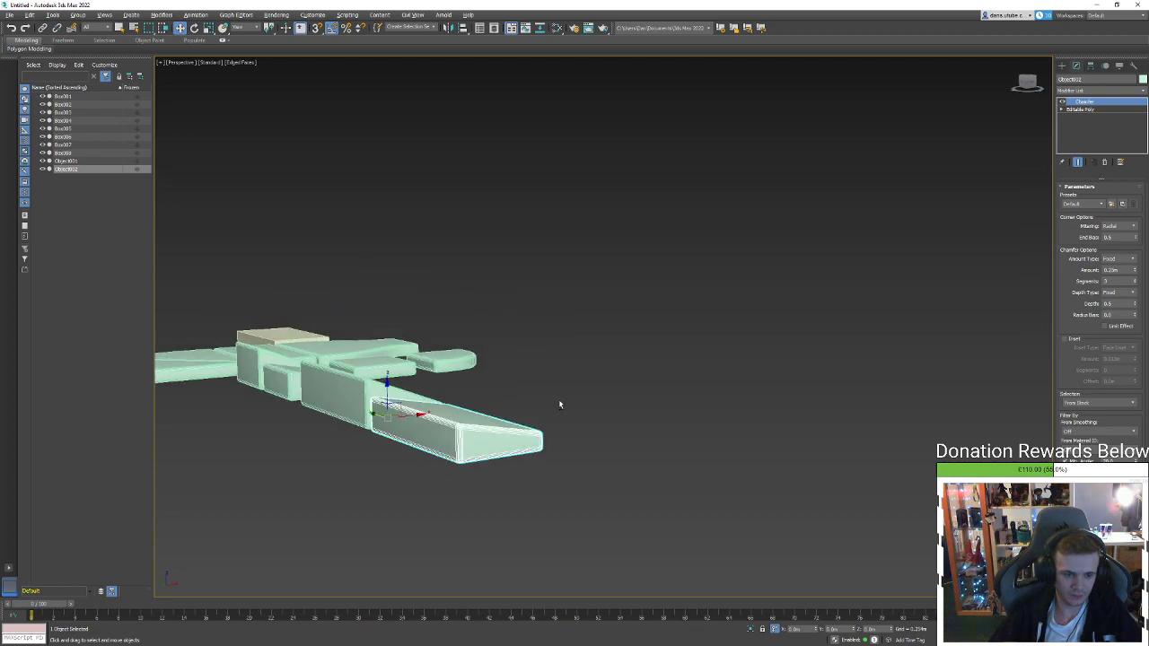
{"action": "middle_click_drag", "start_coordinate": [559, 401], "coordinate": [436, 418], "text": "alt"}
Try duplicating all four ramp pieces together along Y as copies beyond the outer end of the row
{"action": "left_click", "coordinate": [610, 385]}
{"action": "middle_click_drag", "start_coordinate": [610, 385], "coordinate": [863, 239], "text": "alt"}
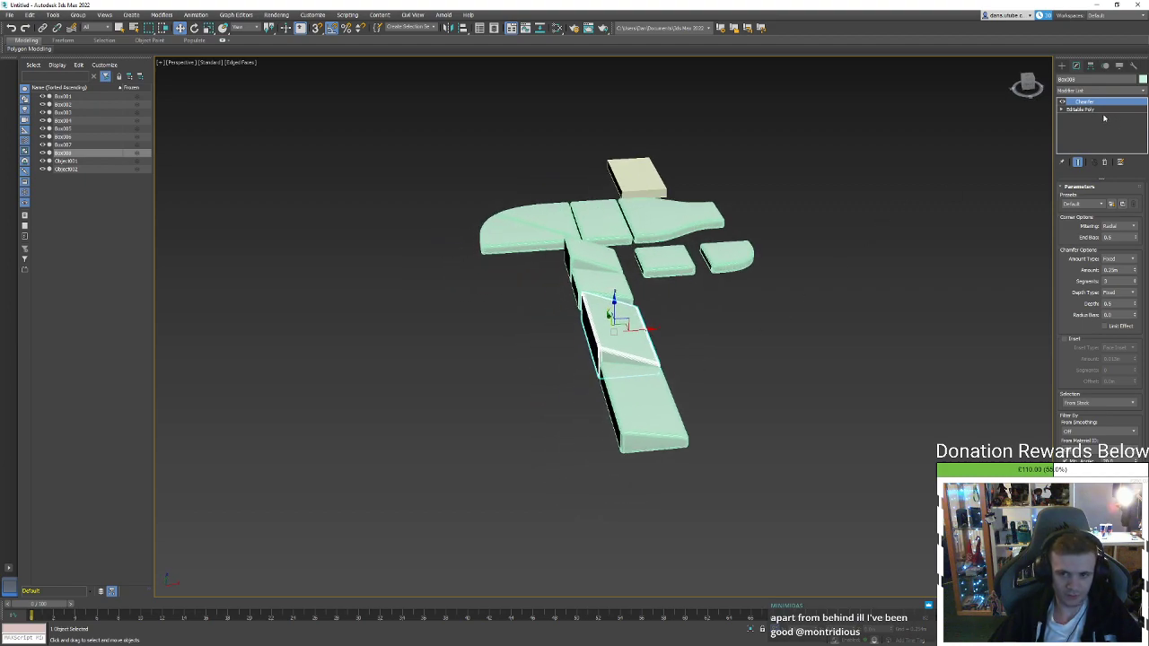
{"action": "middle_click_drag", "start_coordinate": [810, 266], "coordinate": [732, 266], "text": "alt"}
{"action": "left_click", "coordinate": [725, 260], "text": "ctrl"}
{"action": "left_click", "coordinate": [707, 292], "text": "ctrl"}
{"action": "left_click", "coordinate": [538, 379], "text": "ctrl"}
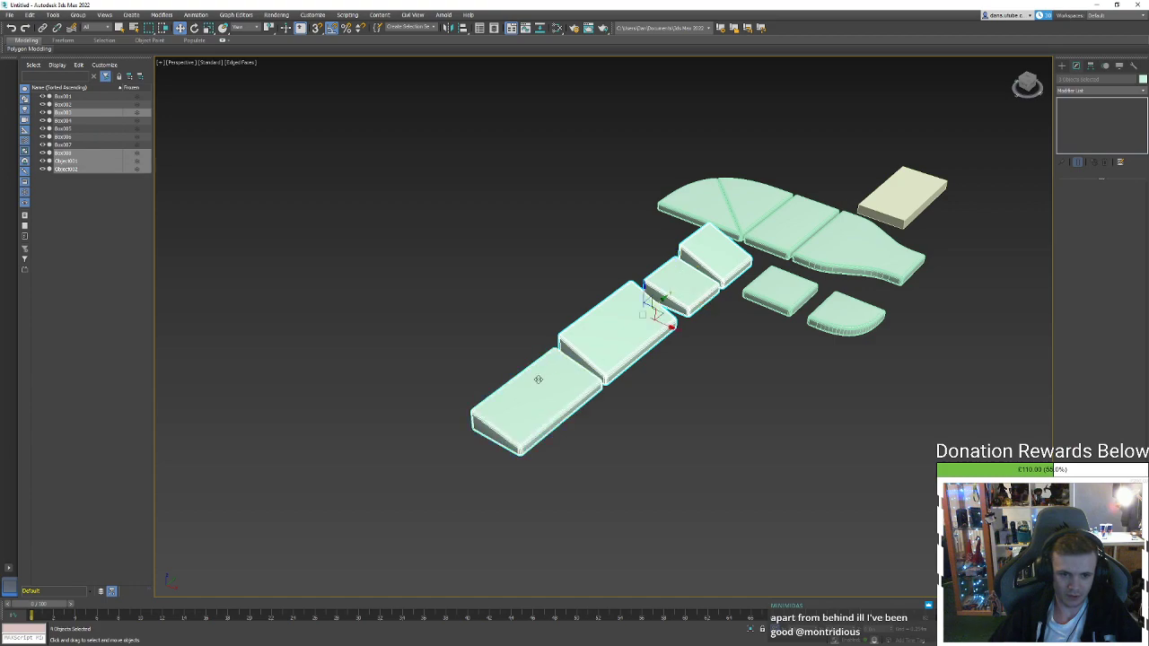
{"action": "mouse_move", "coordinate": [665, 299]}
{"action": "left_mouse_down", "text": "shift"}
{"action": "mouse_move", "coordinate": [407, 471]}
{"action": "mouse_move", "coordinate": [339, 528]}
{"action": "mouse_move", "coordinate": [351, 532]}
{"action": "left_mouse_up", "text": "shift"}
{"action": "left_click", "coordinate": [565, 366]}
{"action": "middle_click_drag", "start_coordinate": [561, 367], "coordinate": [671, 269]}
{"action": "key", "text": "ctrl+d"}
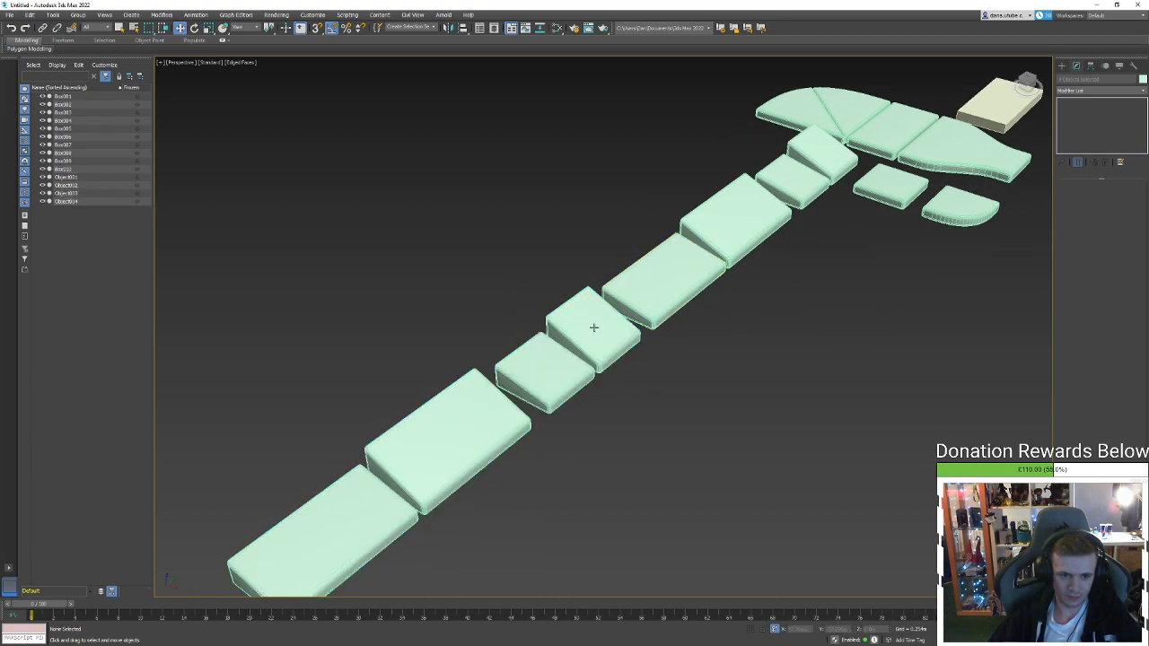
Undo the duplication of the four ramp pieces
{"action": "key", "text": "ctrl+z"}
{"action": "mouse_move", "coordinate": [599, 340]}
{"action": "middle_mouse_down", "text": "alt"}
{"action": "mouse_move", "coordinate": [669, 346]}
{"action": "mouse_move", "coordinate": [524, 396]}
{"action": "middle_mouse_up", "text": "alt"}
{"action": "key", "text": "ctrl+z"}
Select the short lower ramp and centre its pivot on the object with pivot-only editing
{"action": "left_click", "coordinate": [758, 300]}
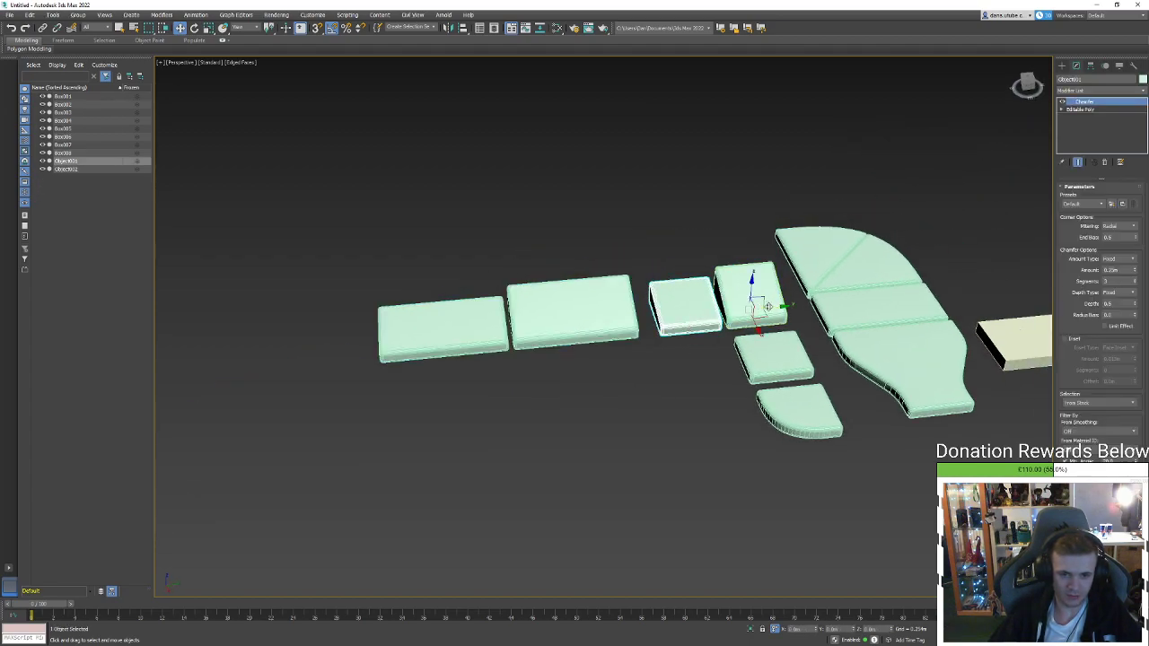
{"action": "middle_click_drag", "start_coordinate": [683, 317], "coordinate": [689, 275], "text": "alt"}
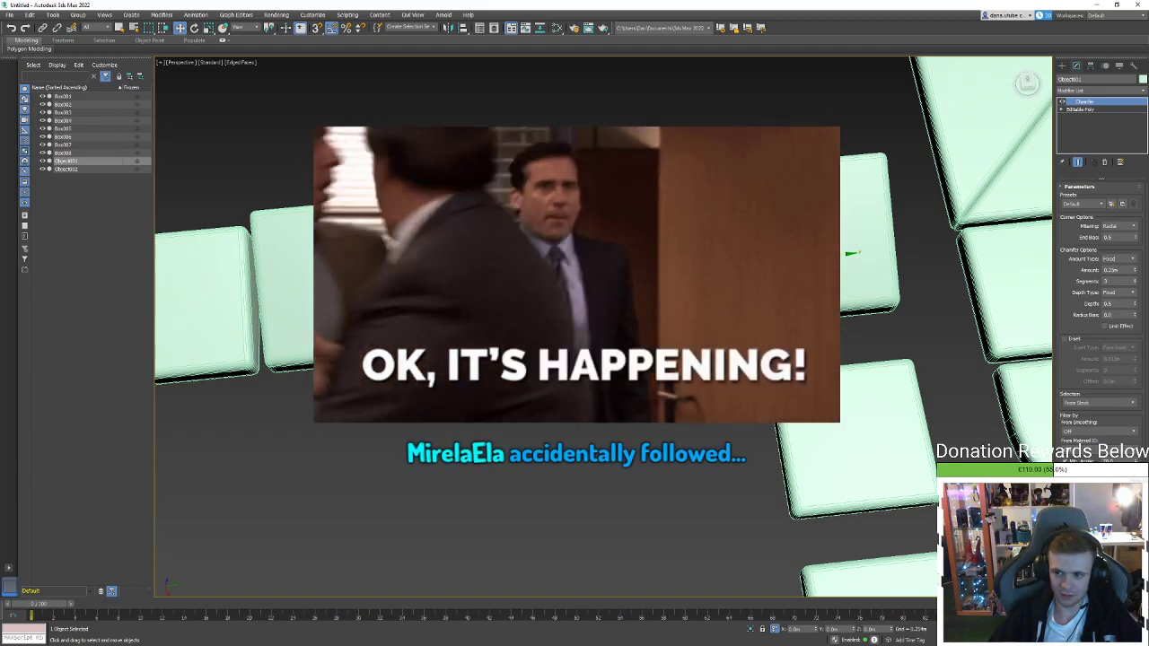
{"action": "middle_click_drag", "start_coordinate": [689, 274], "coordinate": [597, 227], "text": "alt"}
{"action": "key", "text": "ctrl+d"}
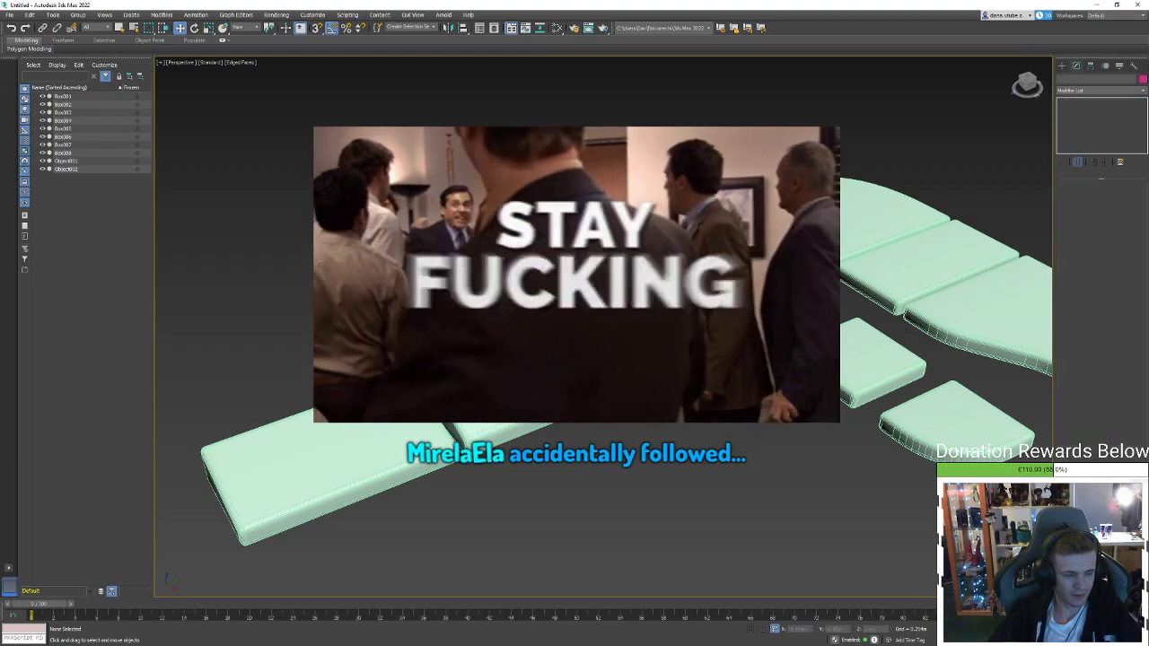
{"action": "key", "text": "ctrl+z"}
{"action": "left_click", "coordinate": [1081, 109]}
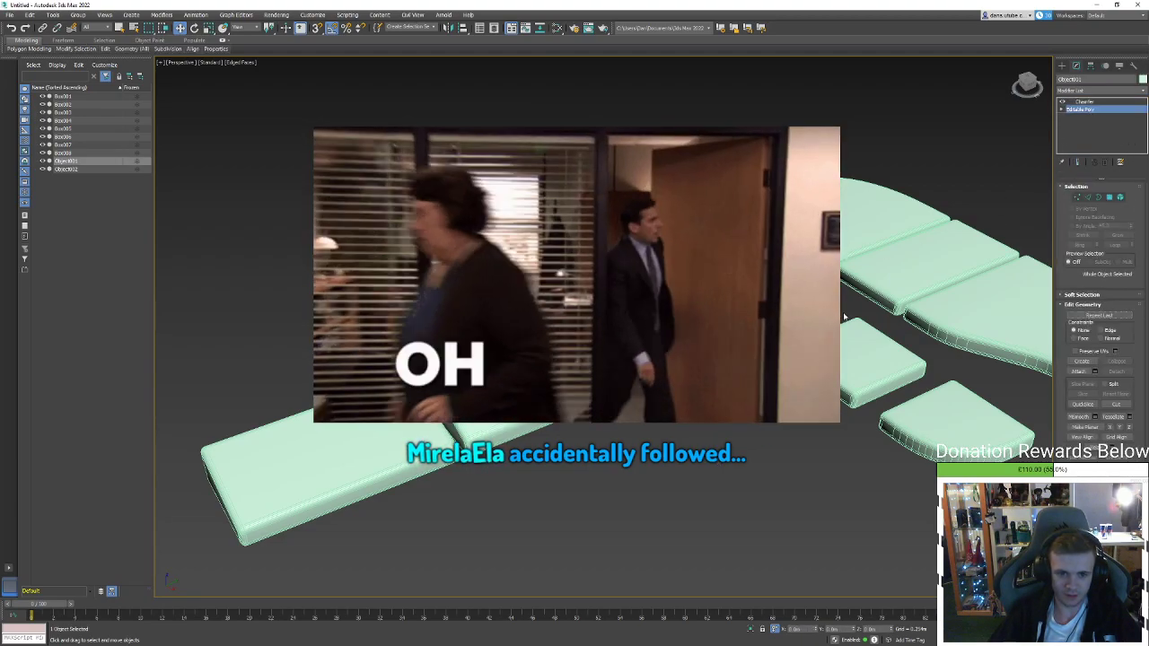
{"action": "left_click", "coordinate": [1092, 66]}
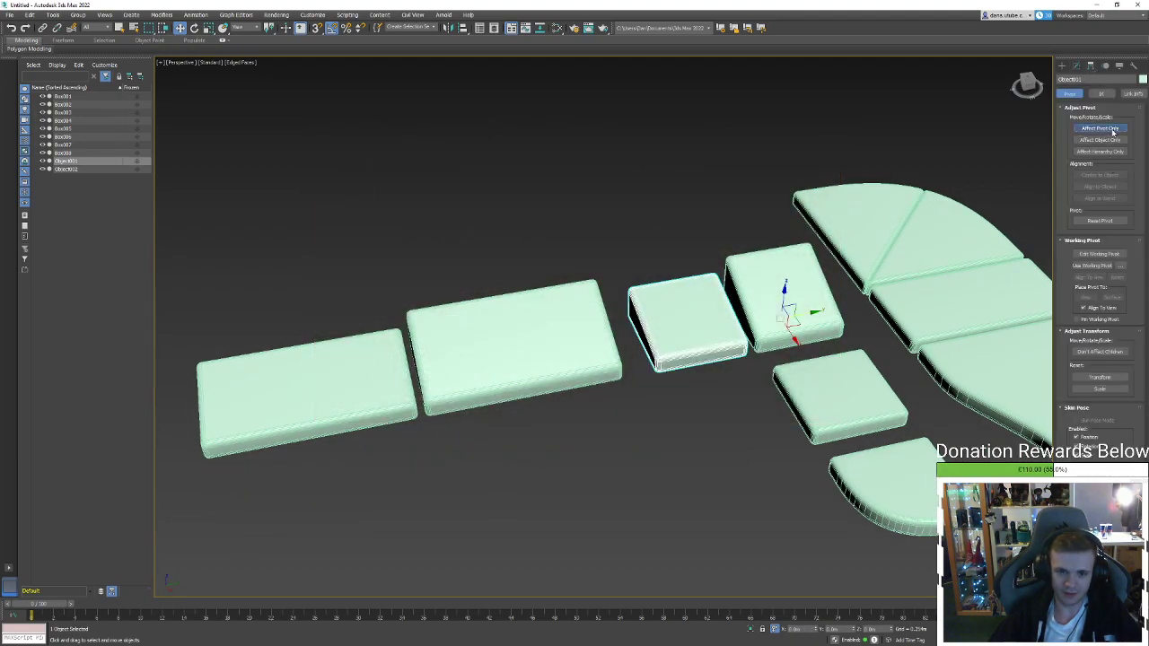
{"action": "left_click", "coordinate": [1111, 129]}
{"action": "left_click", "coordinate": [1099, 175]}
Snap the short lower ramp's pivot to vertices on its front face along X and its underside along Z, finishing pivot editing
{"action": "scroll", "coordinate": [698, 334], "scroll_direction": "up", "scroll_amount": 4}
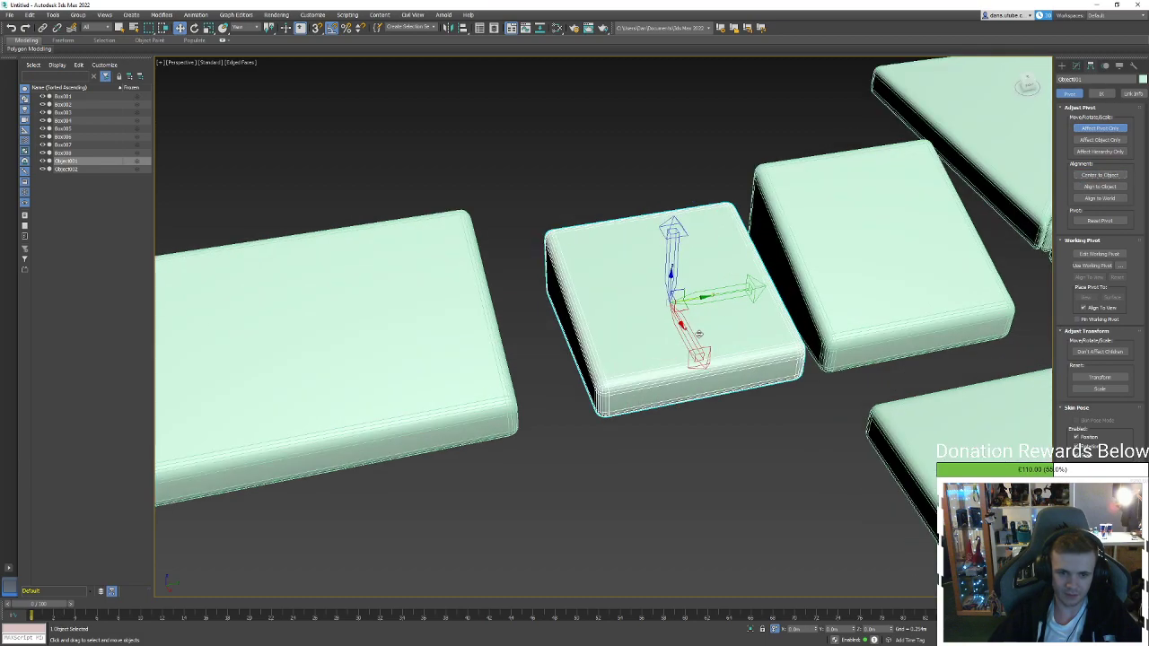
{"action": "left_click_drag", "start_coordinate": [680, 324], "coordinate": [585, 394]}
{"action": "scroll", "coordinate": [619, 396], "scroll_direction": "up", "scroll_amount": 4}
{"action": "key", "text": "s"}
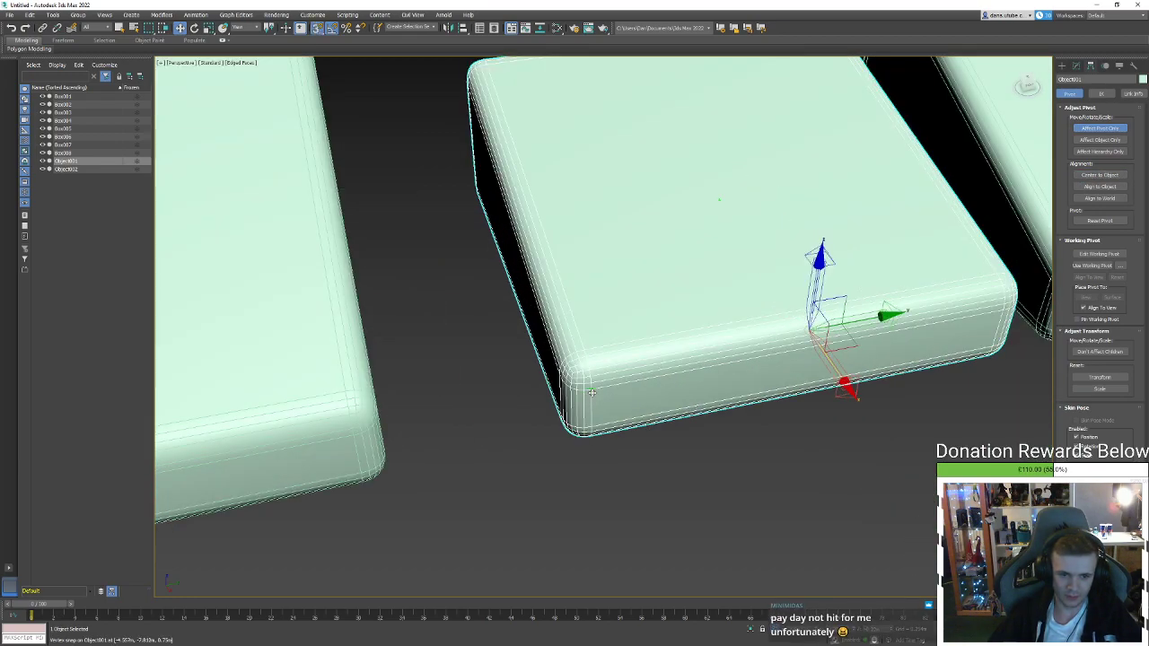
{"action": "scroll", "coordinate": [669, 336], "scroll_direction": "down", "scroll_amount": 5}
{"action": "middle_click_drag", "start_coordinate": [708, 331], "coordinate": [794, 254], "text": "alt"}
{"action": "scroll", "coordinate": [798, 280], "scroll_direction": "up", "scroll_amount": 1}
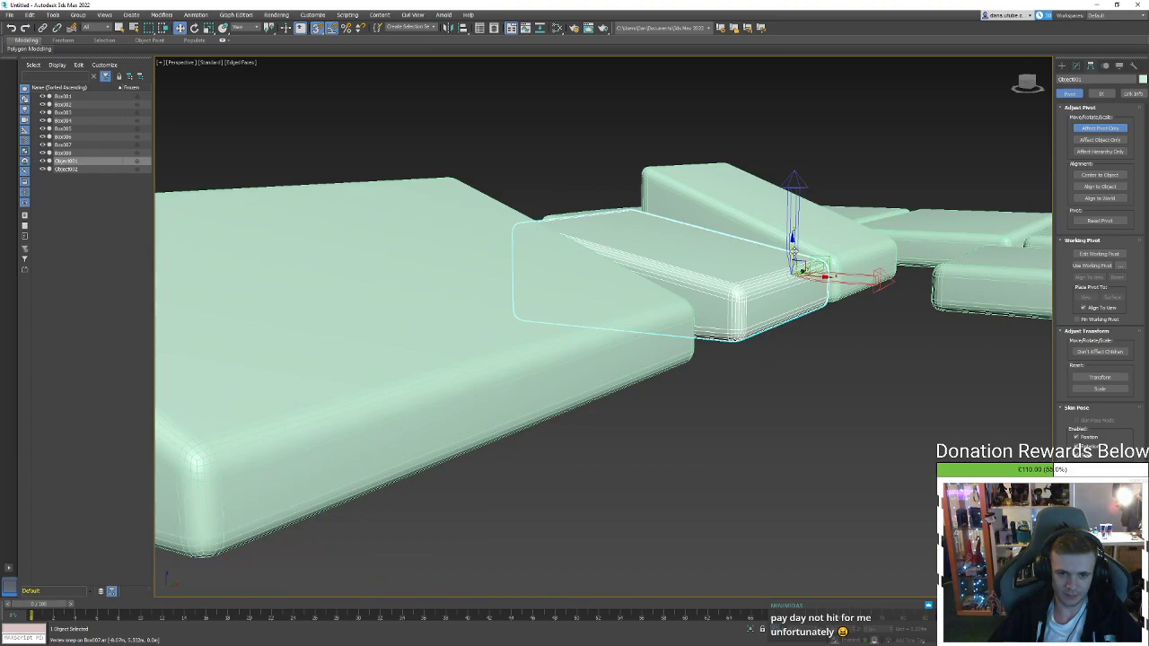
{"action": "scroll", "coordinate": [743, 330], "scroll_direction": "up", "scroll_amount": 5}
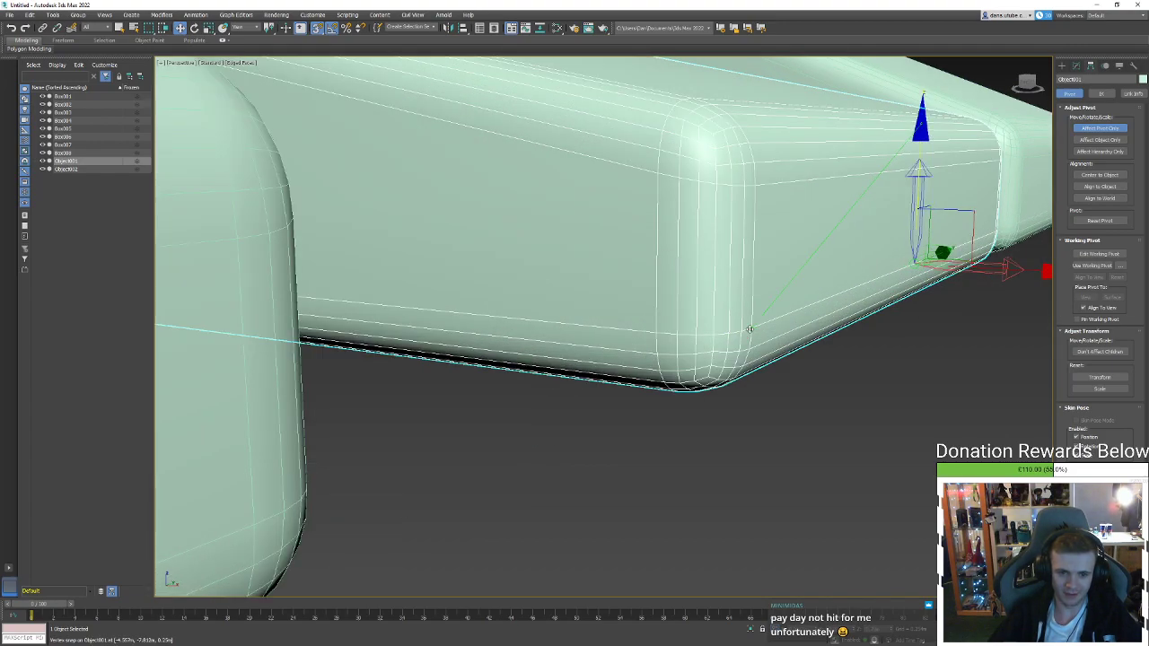
{"action": "scroll", "coordinate": [752, 328], "scroll_direction": "down", "scroll_amount": 3}
{"action": "middle_click_drag", "start_coordinate": [752, 329], "coordinate": [725, 216], "text": "alt"}
{"action": "middle_click_drag", "start_coordinate": [708, 116], "coordinate": [1038, 173], "text": "alt"}
{"action": "left_click", "coordinate": [1095, 127]}
Snap the lengthened taller ramp's pivot to vertices on its front face and underside, without centring it first
{"action": "scroll", "coordinate": [835, 323], "scroll_direction": "down", "scroll_amount": 6}
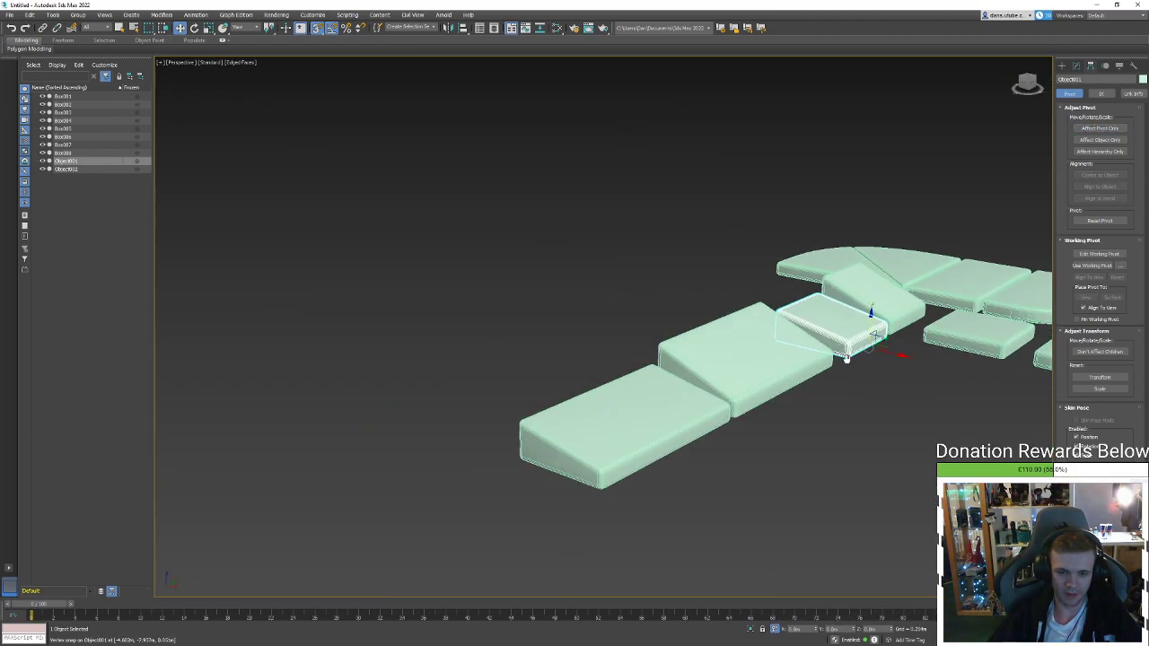
{"action": "left_click", "coordinate": [821, 352]}
{"action": "left_click", "coordinate": [1094, 128]}
{"action": "scroll", "coordinate": [735, 359], "scroll_direction": "up", "scroll_amount": 8}
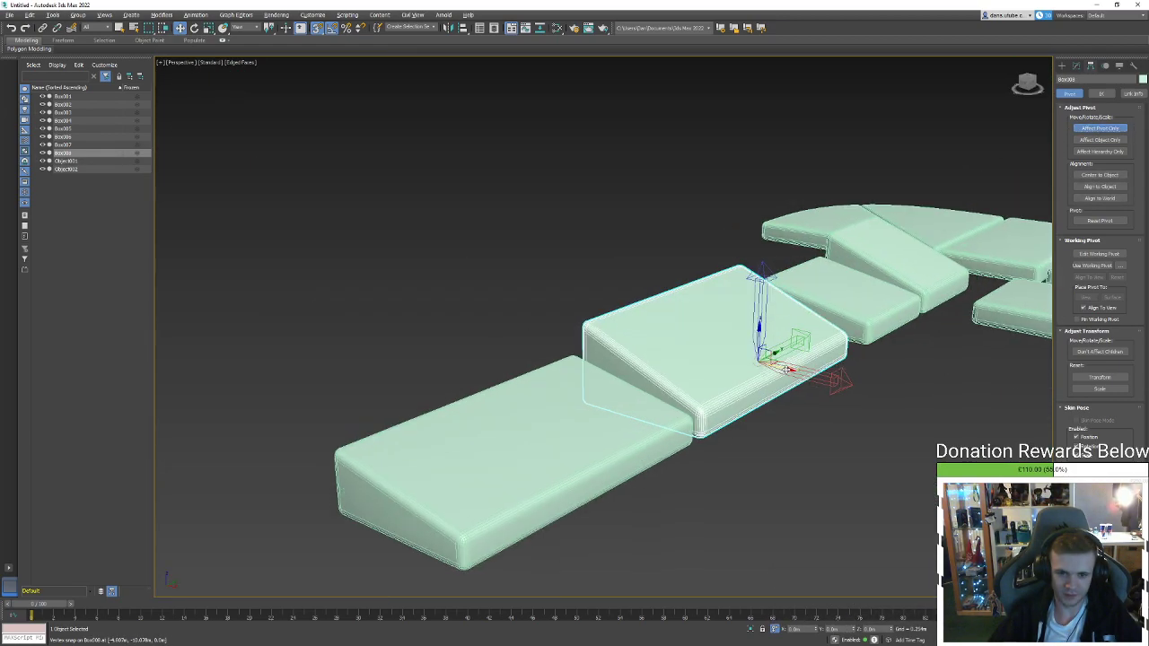
{"action": "left_click_drag", "start_coordinate": [718, 363], "coordinate": [884, 376]}
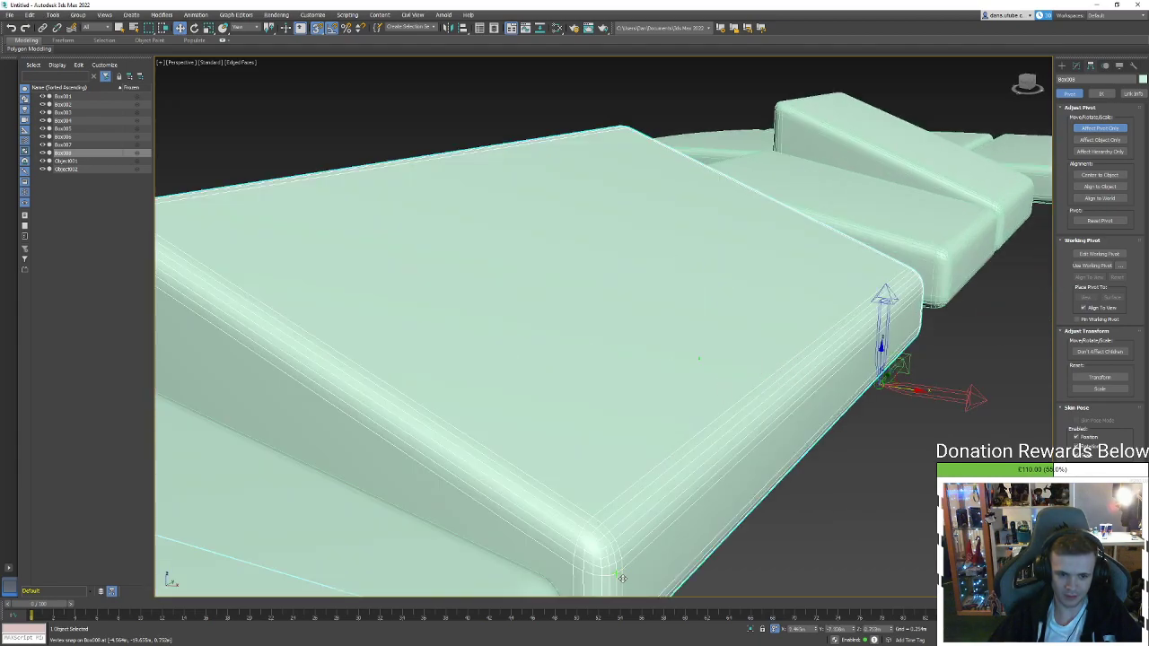
{"action": "middle_click_drag", "start_coordinate": [635, 564], "coordinate": [755, 422], "text": "alt"}
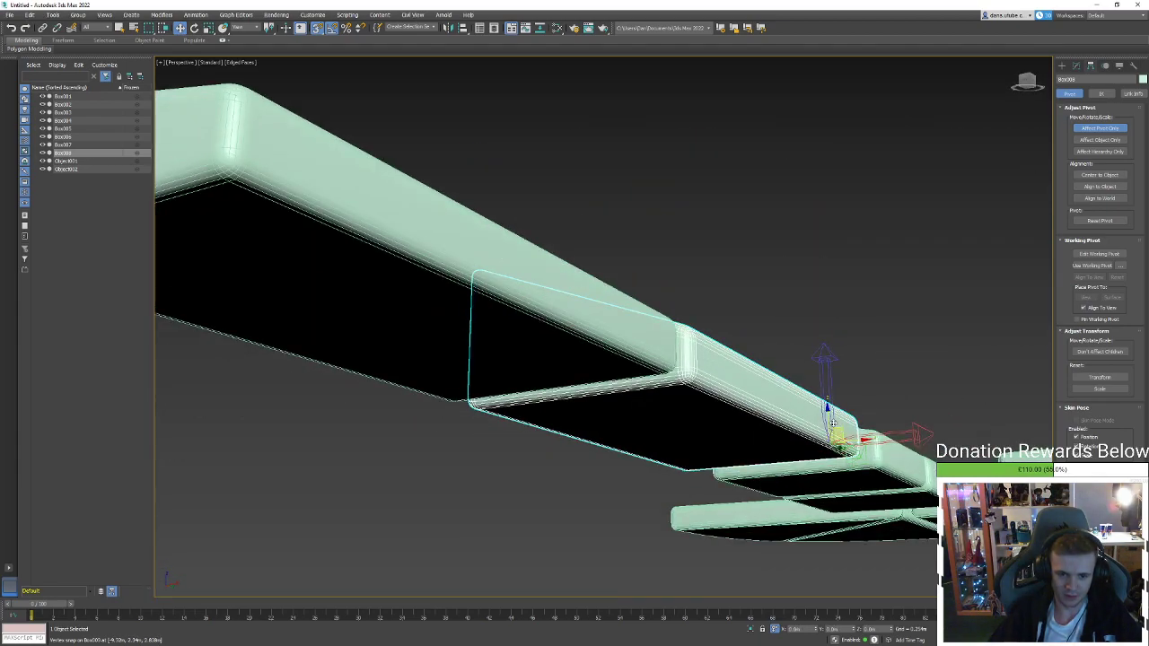
{"action": "scroll", "coordinate": [673, 386], "scroll_direction": "up", "scroll_amount": 6}
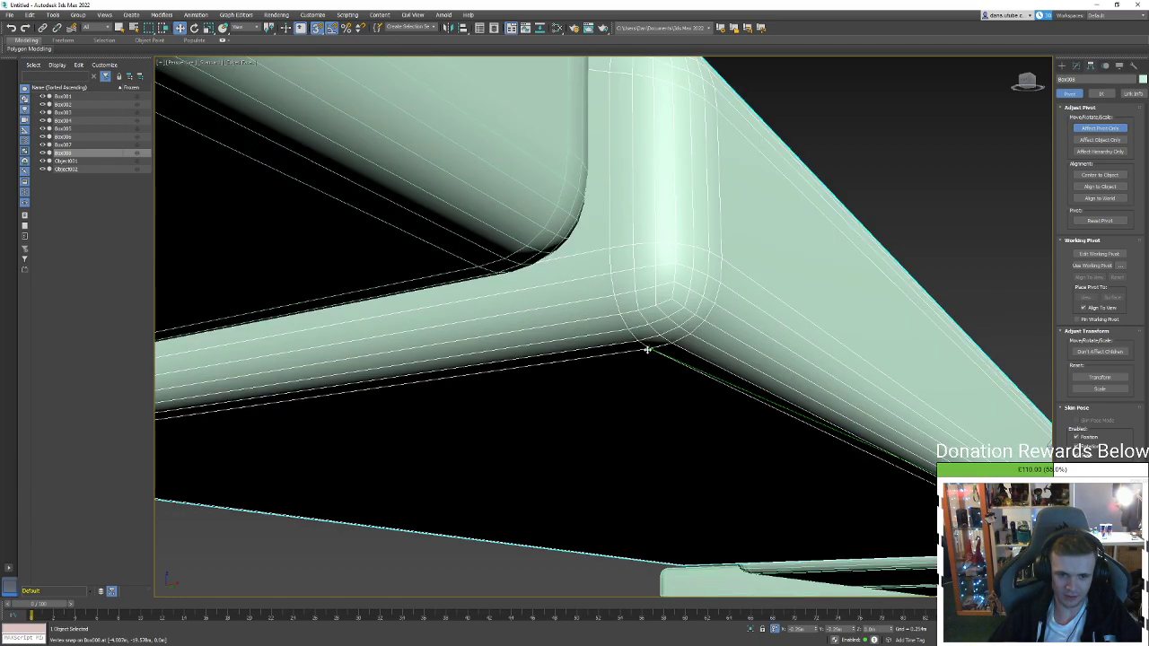
{"action": "scroll", "coordinate": [662, 360], "scroll_direction": "down", "scroll_amount": 6}
{"action": "left_click", "coordinate": [1099, 128]}
{"action": "scroll", "coordinate": [700, 237], "scroll_direction": "down", "scroll_amount": 2}
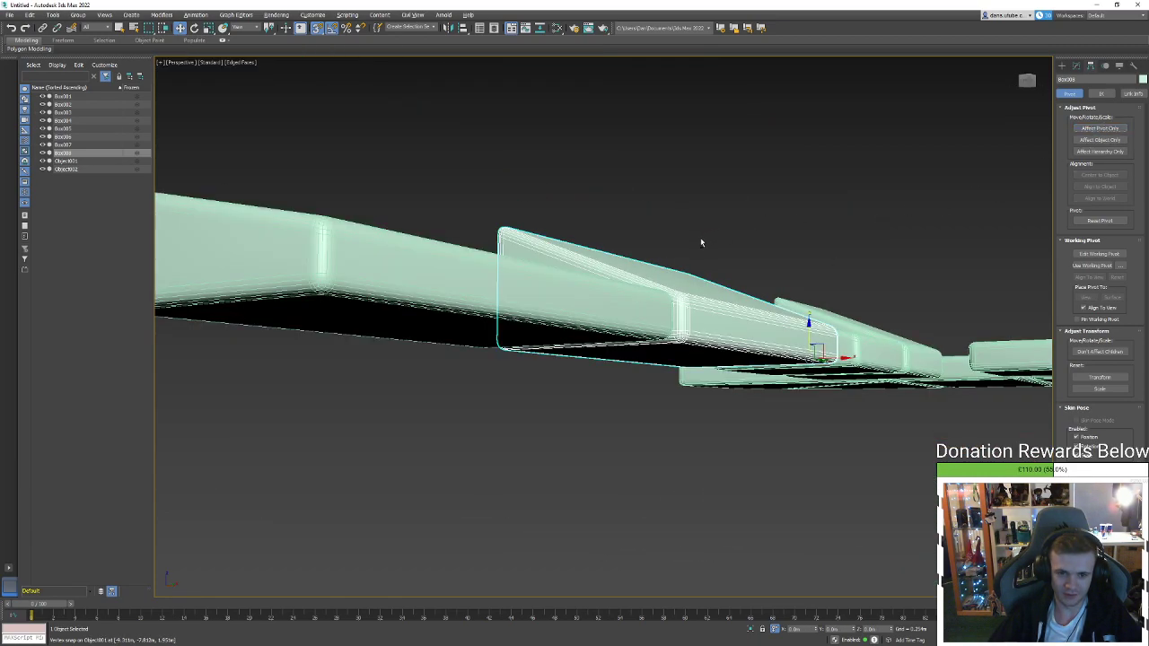
Select the lengthened lower ramp and centre its pivot on the object with pivot-only editing
{"action": "middle_click_drag", "start_coordinate": [700, 237], "coordinate": [591, 360], "text": "alt"}
{"action": "left_click", "coordinate": [591, 360]}
{"action": "left_click", "coordinate": [1099, 127]}
{"action": "scroll", "coordinate": [674, 341], "scroll_direction": "up", "scroll_amount": 3}
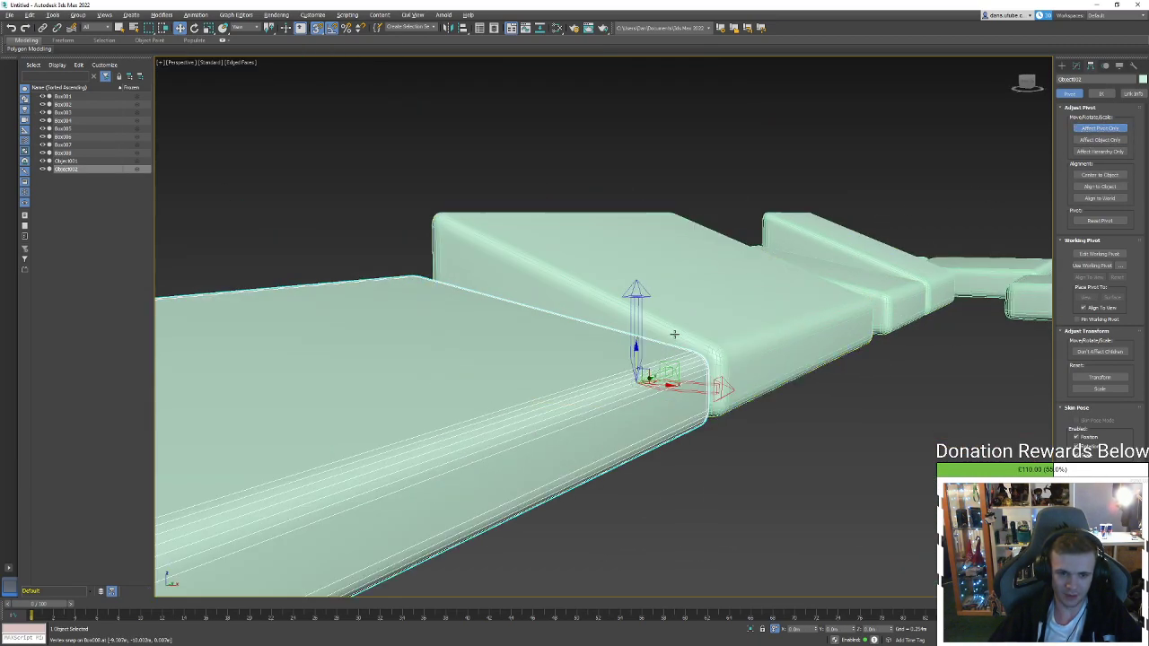
{"action": "middle_click_drag", "start_coordinate": [673, 345], "coordinate": [667, 333], "text": "alt"}
{"action": "middle_click_drag", "start_coordinate": [633, 373], "coordinate": [754, 331]}
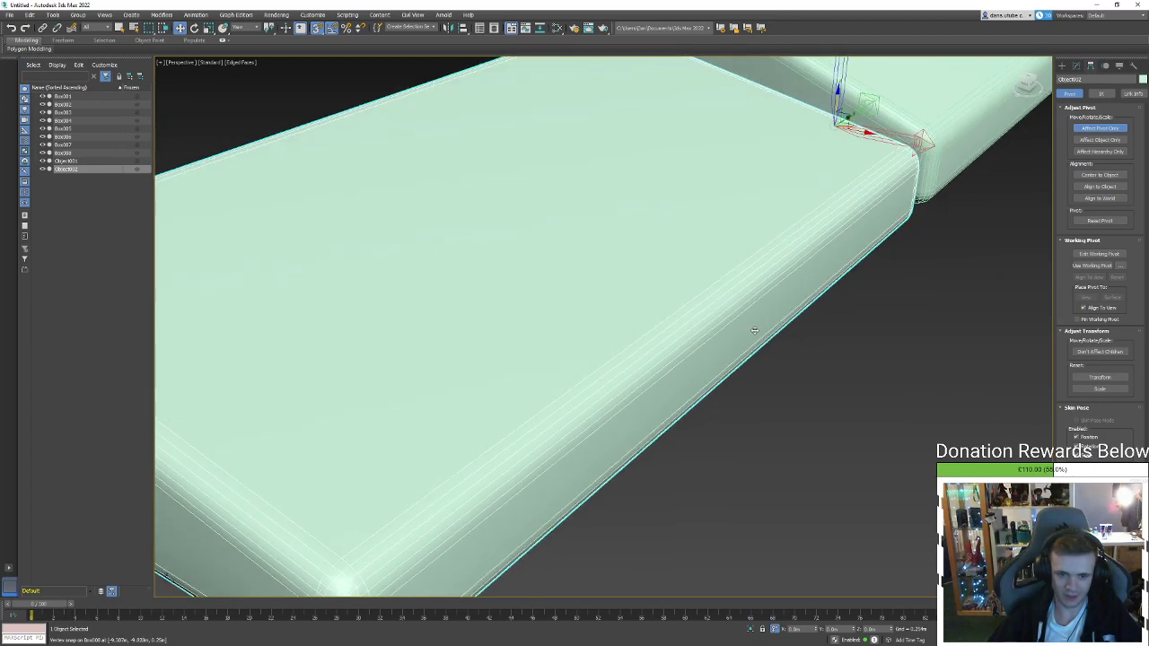
{"action": "scroll", "coordinate": [754, 331], "scroll_direction": "down", "scroll_amount": 4}
{"action": "left_click", "coordinate": [1099, 175]}
Snap the lengthened lower ramp's pivot to its front face and underside vertices, finishing pivot editing
{"action": "middle_click_drag", "start_coordinate": [682, 296], "coordinate": [681, 256], "text": "alt"}
{"action": "scroll", "coordinate": [606, 167], "scroll_direction": "up", "scroll_amount": 4}
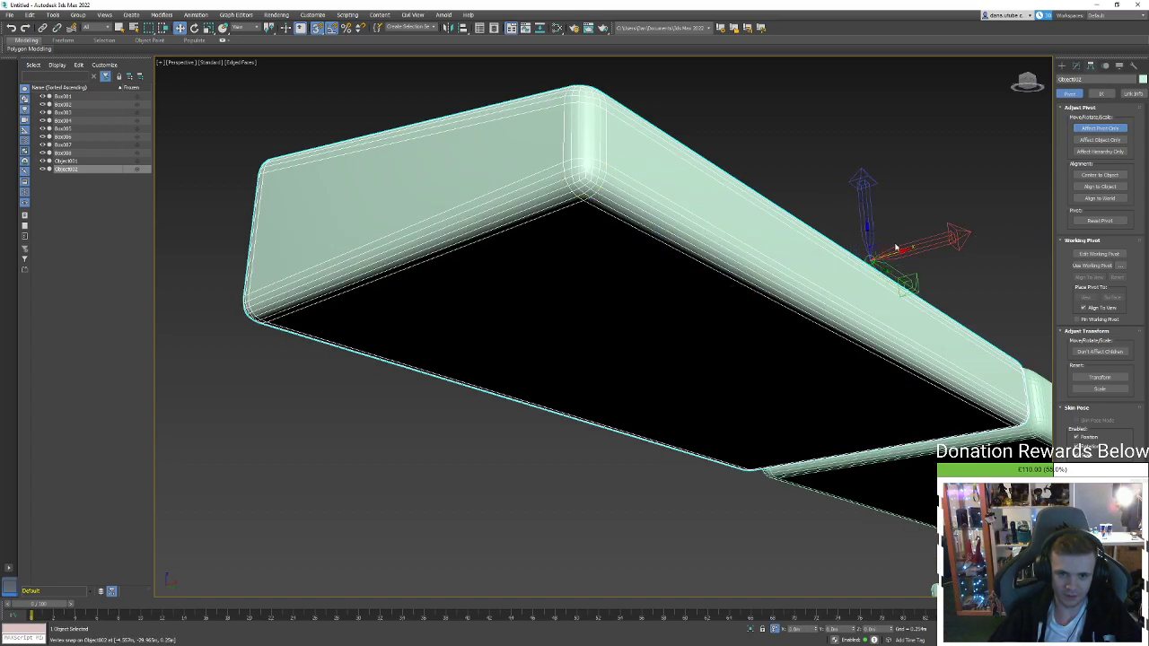
{"action": "left_click_drag", "start_coordinate": [867, 238], "coordinate": [579, 206]}
{"action": "middle_click_drag", "start_coordinate": [661, 205], "coordinate": [724, 339], "text": "alt"}
{"action": "left_click", "coordinate": [1091, 128]}
Select the lengthened taller ramp and centre its pivot on the object with pivot-only editing
{"action": "left_click", "coordinate": [877, 272]}
{"action": "left_click", "coordinate": [623, 320]}
{"action": "left_click", "coordinate": [896, 397]}
{"action": "middle_click_drag", "start_coordinate": [896, 395], "coordinate": [622, 187], "text": "alt"}
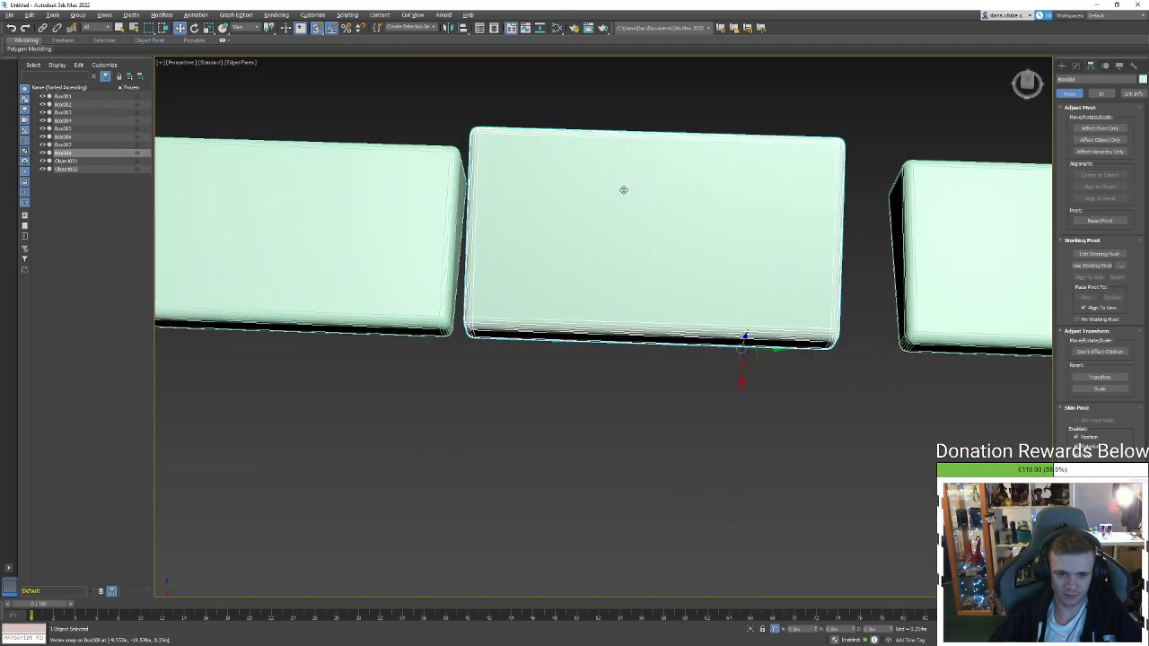
{"action": "left_click", "coordinate": [1100, 128]}
{"action": "left_click", "coordinate": [1107, 176]}
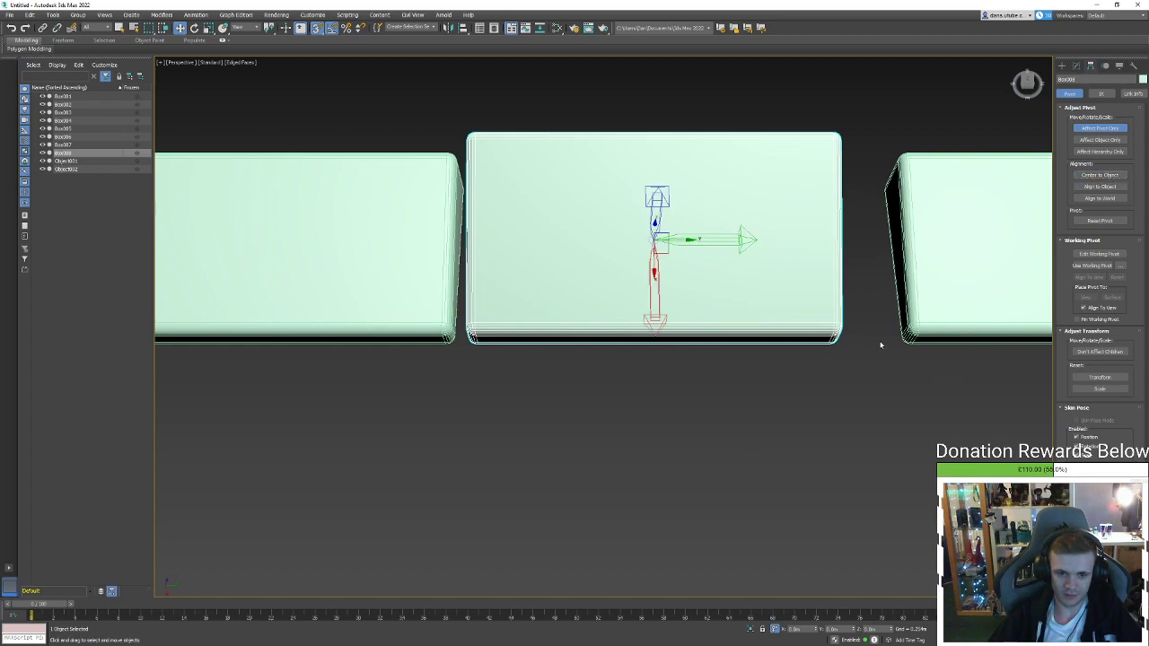
Snap the lengthened taller ramp's centred pivot to its front face along X and its underside along Z, finishing pivot editing
{"action": "middle_click_drag", "start_coordinate": [881, 344], "coordinate": [673, 241], "text": "alt"}
{"action": "scroll", "coordinate": [673, 241], "scroll_direction": "up", "scroll_amount": 5}
{"action": "left_click_drag", "start_coordinate": [661, 244], "coordinate": [419, 546]}
{"action": "middle_click_drag", "start_coordinate": [425, 535], "coordinate": [555, 452], "text": "alt"}
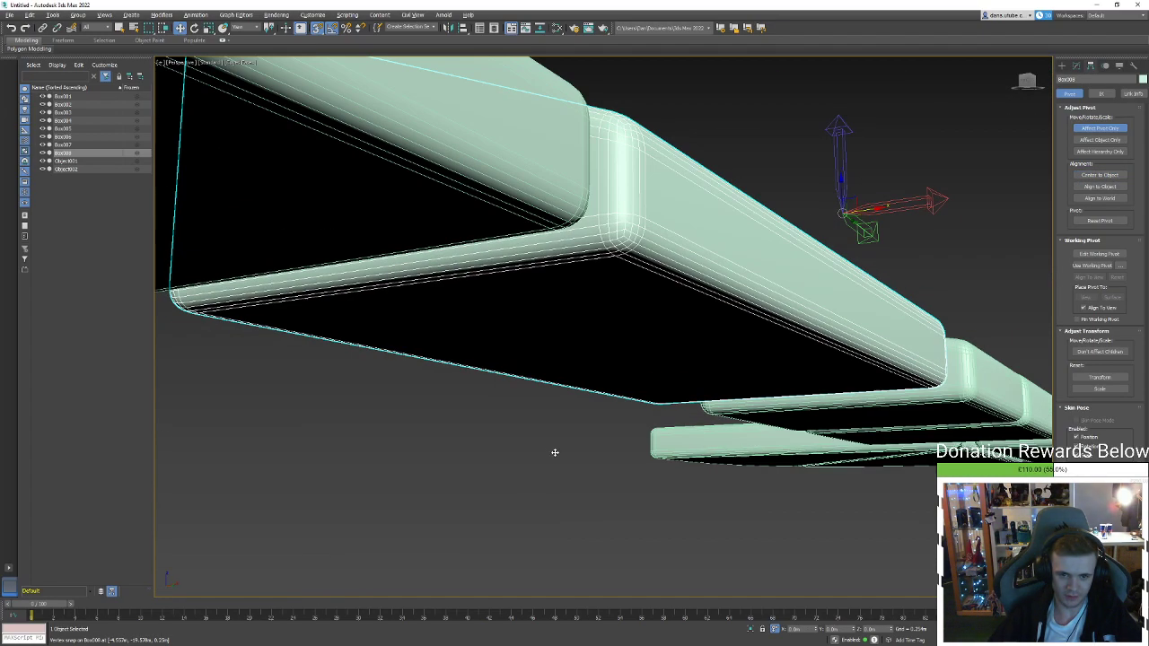
{"action": "left_click_drag", "start_coordinate": [837, 196], "coordinate": [615, 259]}
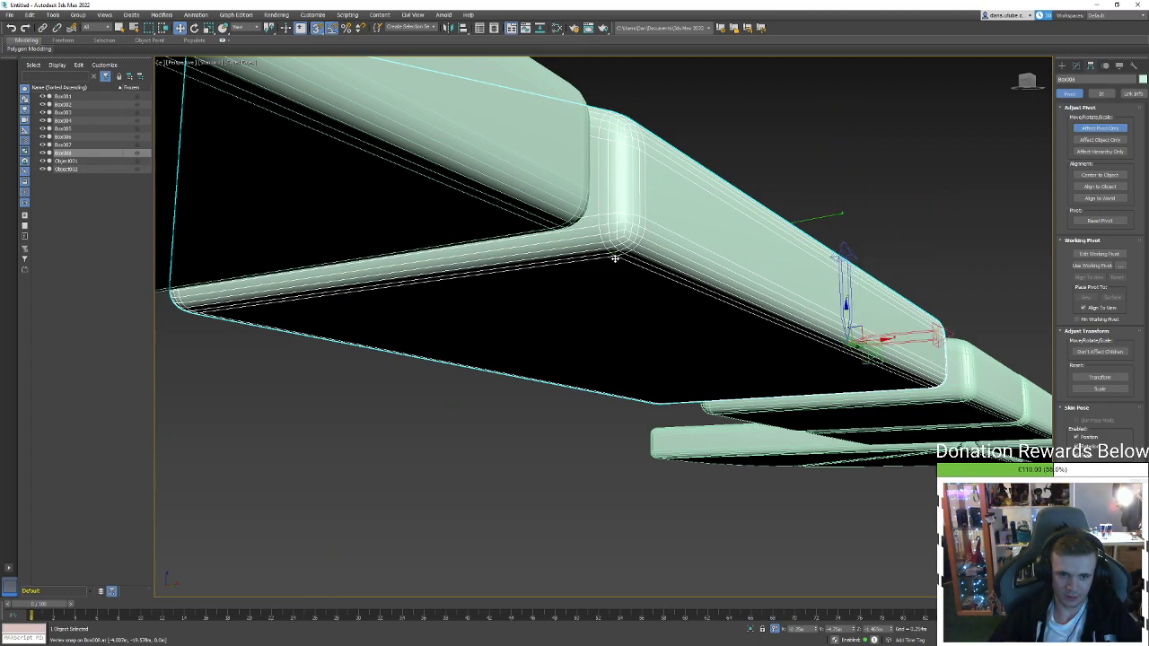
{"action": "middle_click_drag", "start_coordinate": [730, 282], "coordinate": [1041, 155], "text": "alt"}
{"action": "left_click", "coordinate": [1097, 130]}
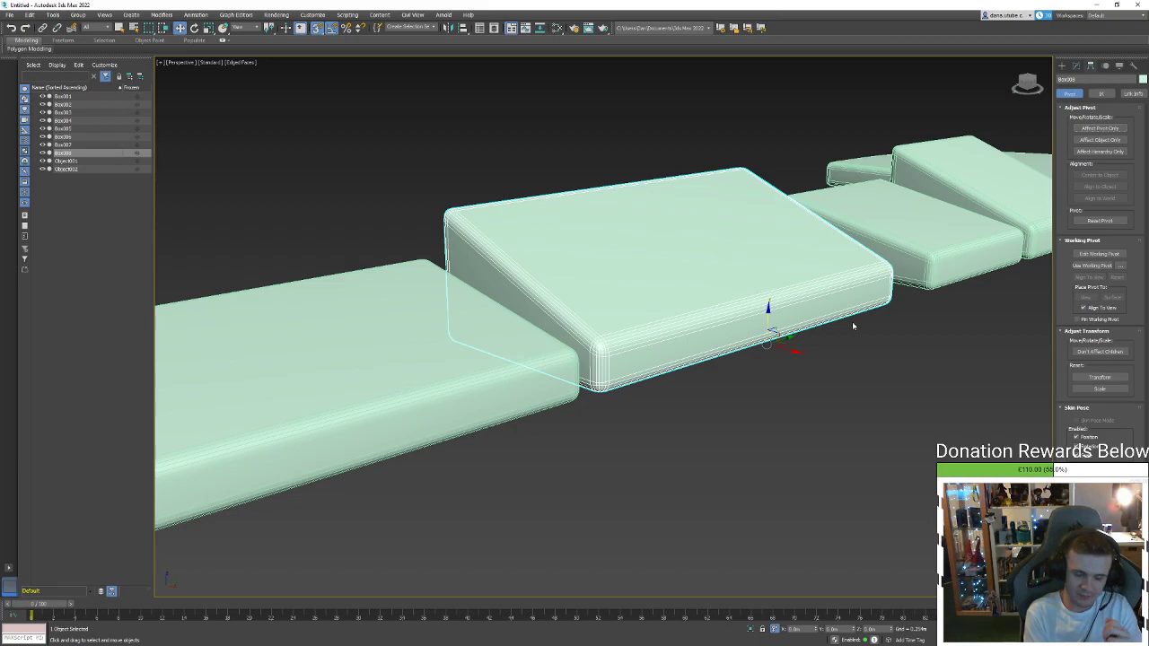
Select the short taller ramp and centre its pivot on the object with pivot-only editing
{"action": "left_click", "coordinate": [981, 245]}
{"action": "middle_click_drag", "start_coordinate": [981, 244], "coordinate": [859, 310]}
{"action": "scroll", "coordinate": [805, 343], "scroll_direction": "down", "scroll_amount": 5}
{"action": "middle_click_drag", "start_coordinate": [804, 344], "coordinate": [792, 353]}
{"action": "left_click", "coordinate": [830, 310]}
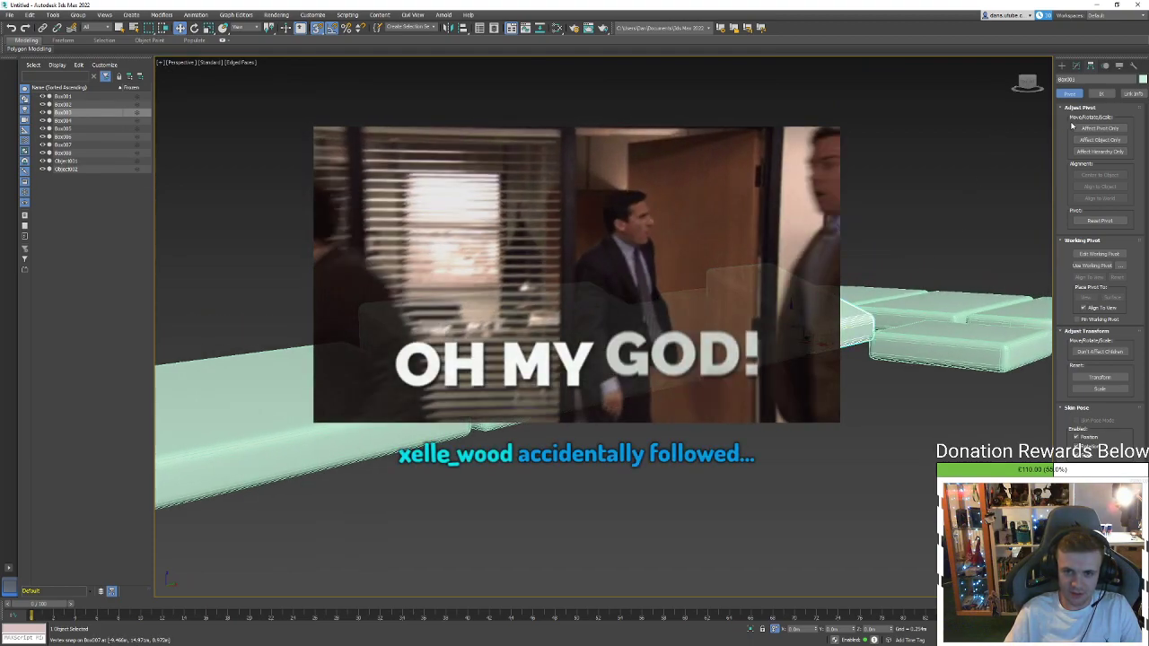
{"action": "left_click", "coordinate": [1099, 128]}
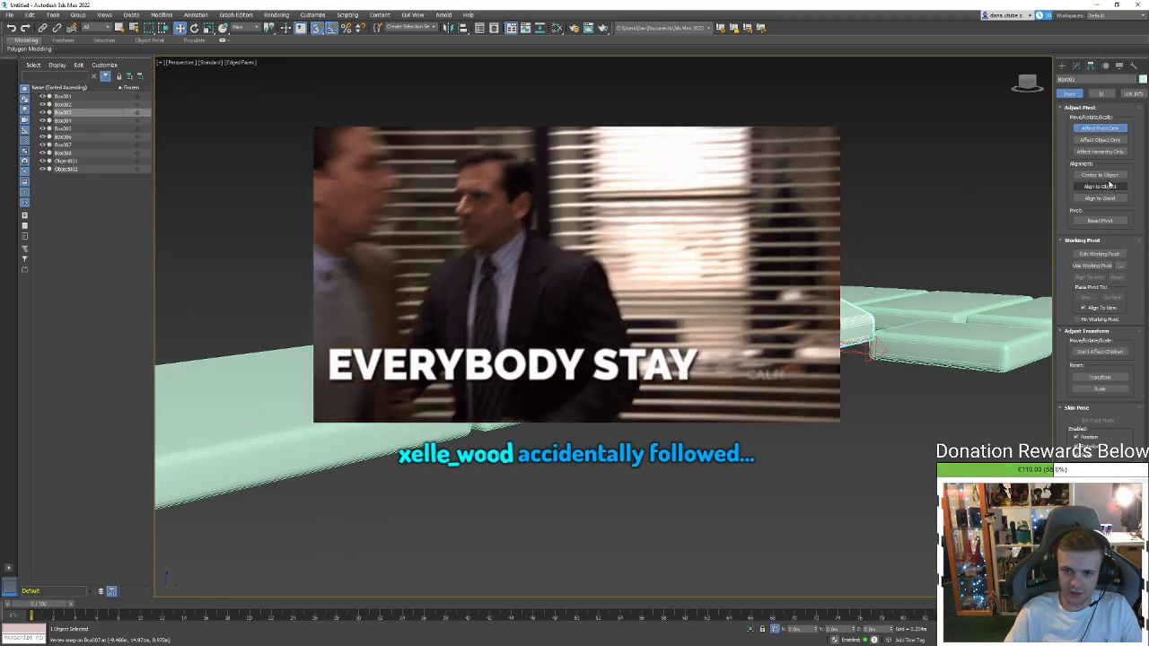
{"action": "scroll", "coordinate": [789, 332], "scroll_direction": "up", "scroll_amount": 3}
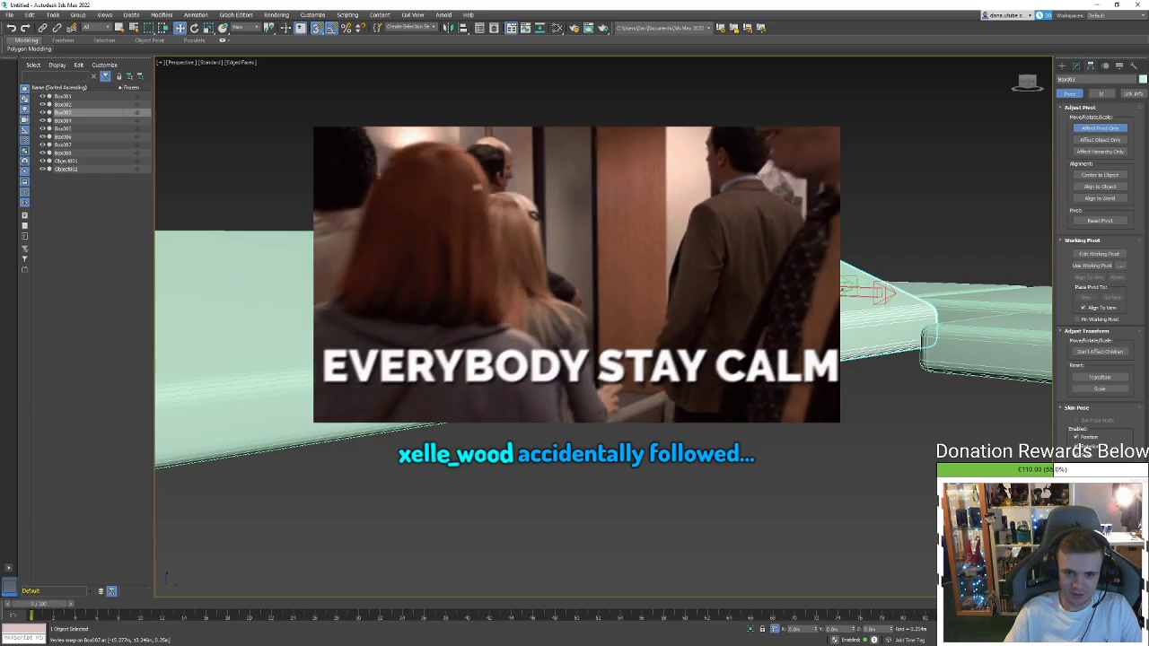
{"action": "scroll", "coordinate": [813, 314], "scroll_direction": "up", "scroll_amount": 2}
Snap the short taller ramp's centred pivot to its front face and underside, finishing pivot editing
{"action": "left_click_drag", "start_coordinate": [788, 289], "coordinate": [928, 292]}
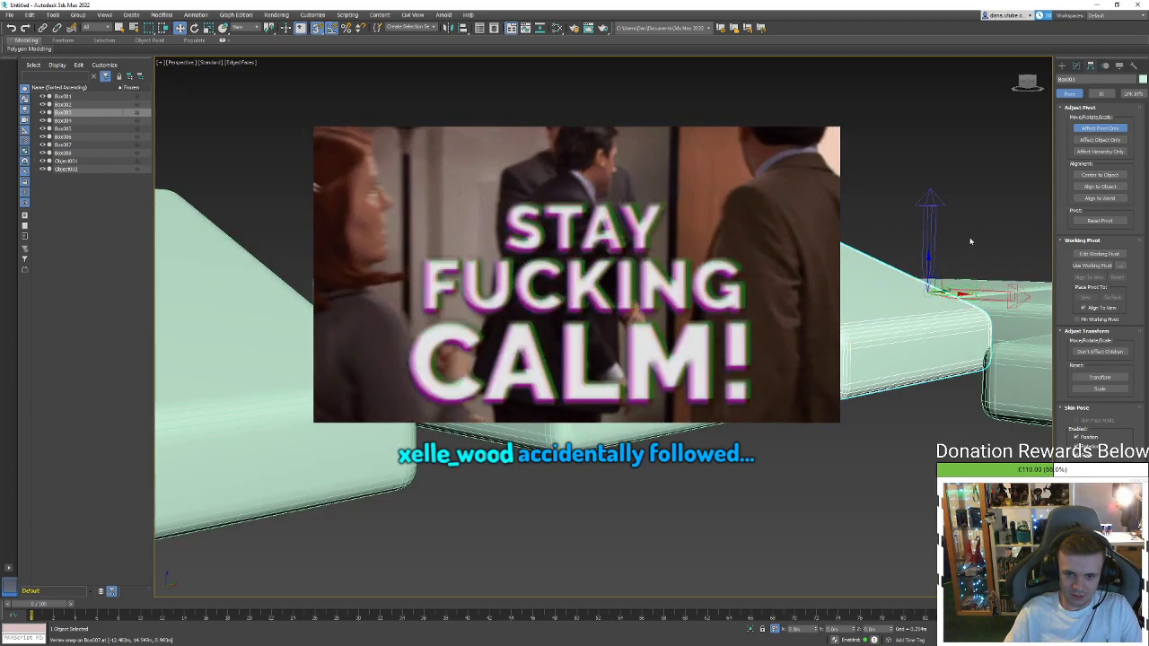
{"action": "middle_click_drag", "start_coordinate": [970, 240], "coordinate": [910, 351], "text": "alt"}
{"action": "scroll", "coordinate": [836, 332], "scroll_direction": "up", "scroll_amount": 5}
{"action": "scroll", "coordinate": [841, 303], "scroll_direction": "down", "scroll_amount": 4}
{"action": "scroll", "coordinate": [878, 326], "scroll_direction": "down", "scroll_amount": 6}
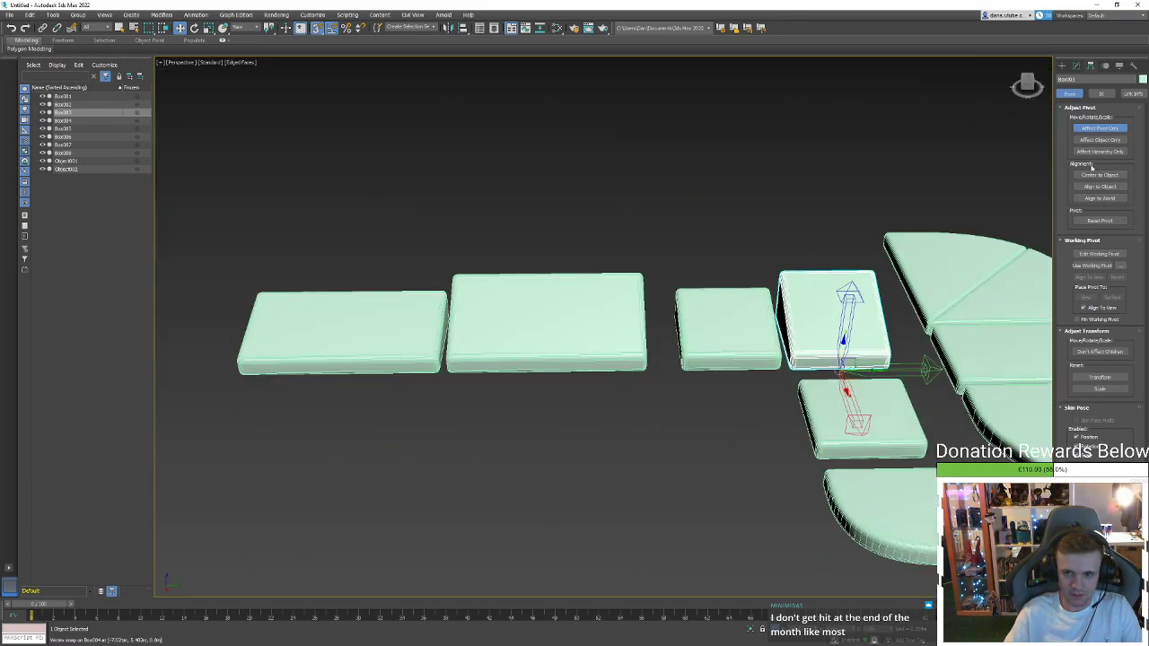
{"action": "left_click", "coordinate": [1107, 129]}
Select the lengthened and short ramps in turn to check where their pivots sit
{"action": "left_click", "coordinate": [664, 403]}
{"action": "left_click", "coordinate": [705, 357]}
{"action": "left_click", "coordinate": [631, 374]}
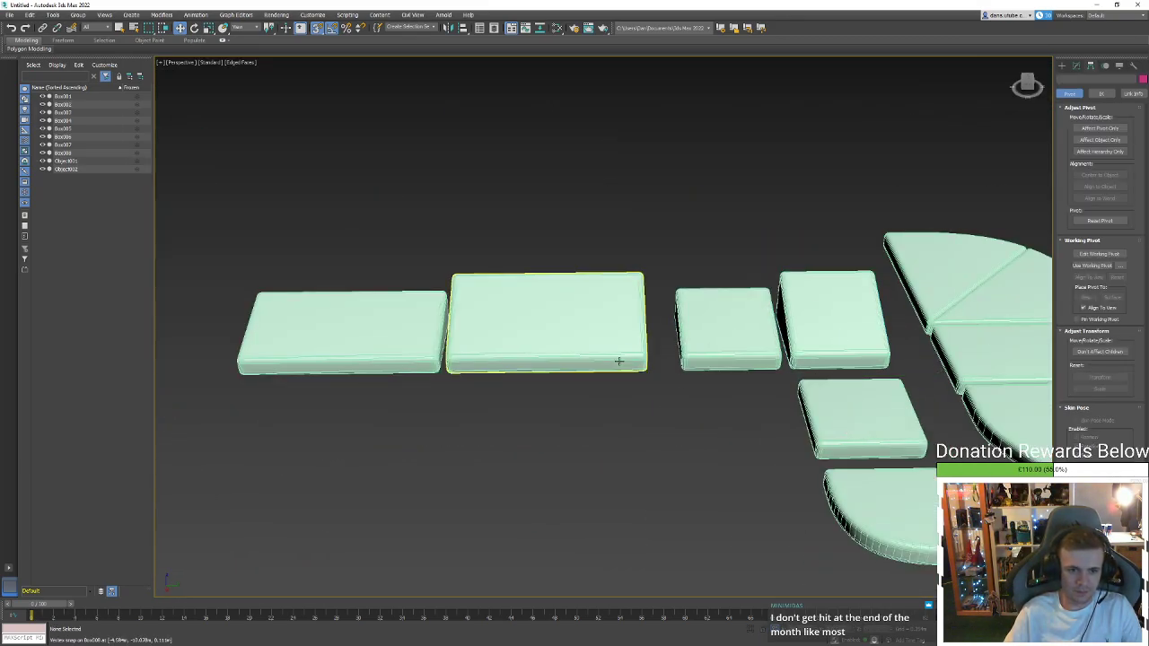
{"action": "left_click", "coordinate": [603, 361]}
{"action": "left_click", "coordinate": [336, 339]}
{"action": "left_click", "coordinate": [574, 326]}
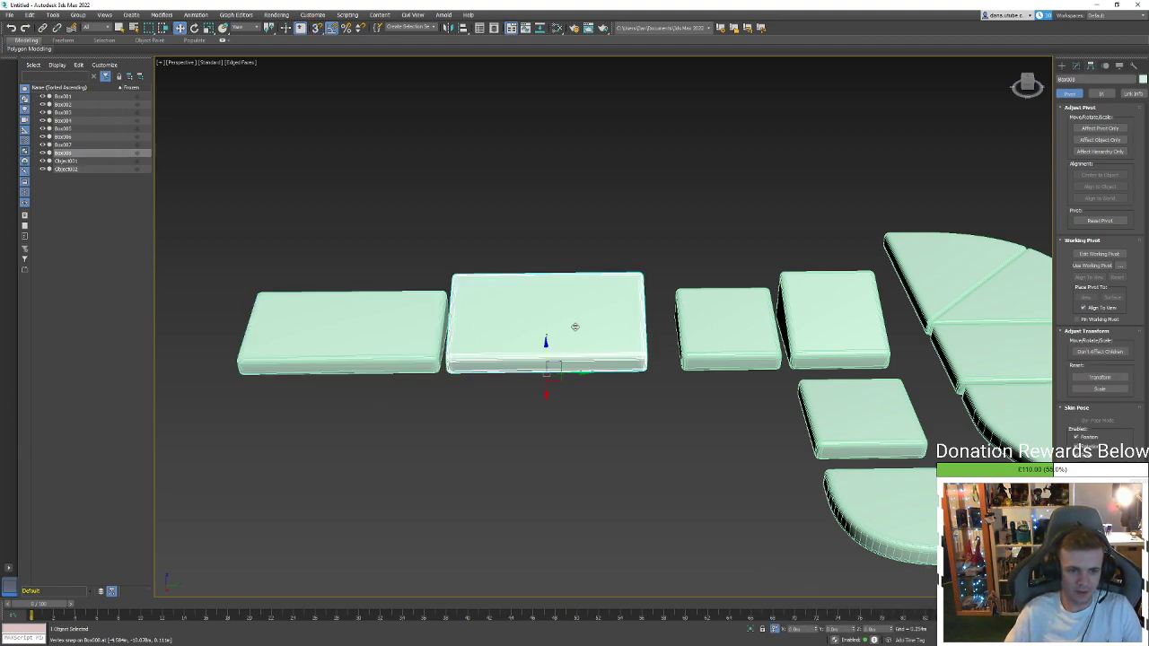
{"action": "left_click", "coordinate": [830, 327]}
{"action": "left_click", "coordinate": [750, 332]}
{"action": "scroll", "coordinate": [751, 332], "scroll_direction": "down", "scroll_amount": 3}
{"action": "middle_click_drag", "start_coordinate": [750, 332], "coordinate": [640, 405], "text": "alt"}
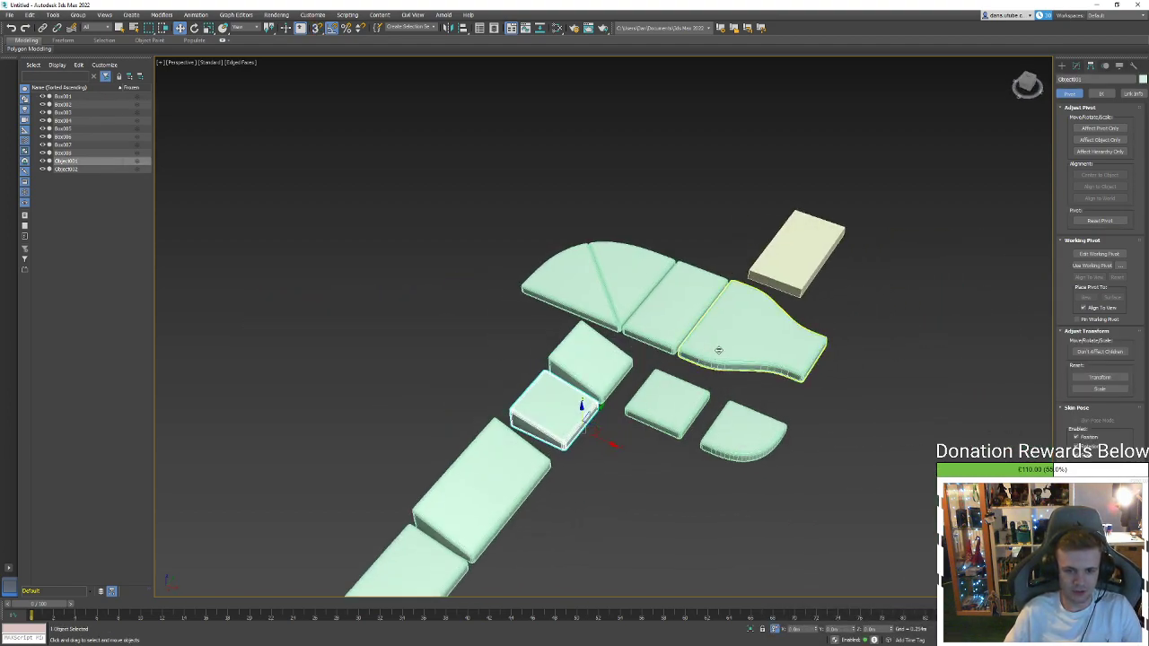
Inspect the pivots of the middle platform section and small square platform, then window-select most of the modular pieces
{"action": "left_click", "coordinate": [718, 349]}
{"action": "left_click", "coordinate": [670, 343]}
{"action": "middle_click_drag", "start_coordinate": [671, 343], "coordinate": [698, 349], "text": "alt"}
{"action": "middle_click_drag", "start_coordinate": [631, 339], "coordinate": [756, 325]}
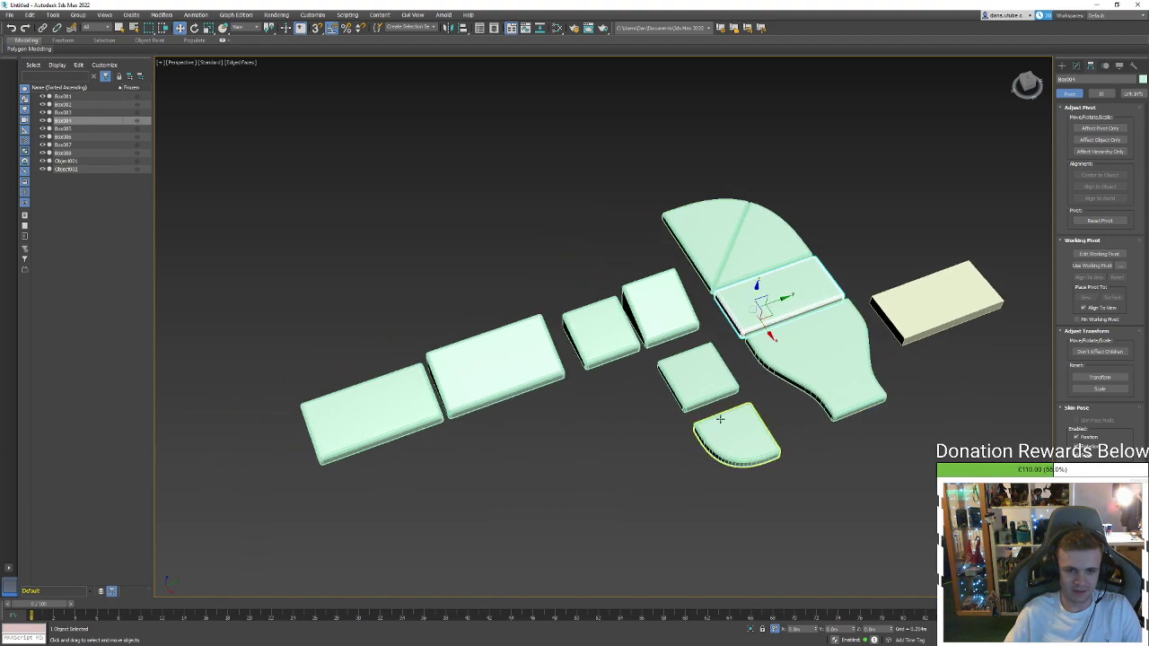
{"action": "left_click", "coordinate": [698, 377]}
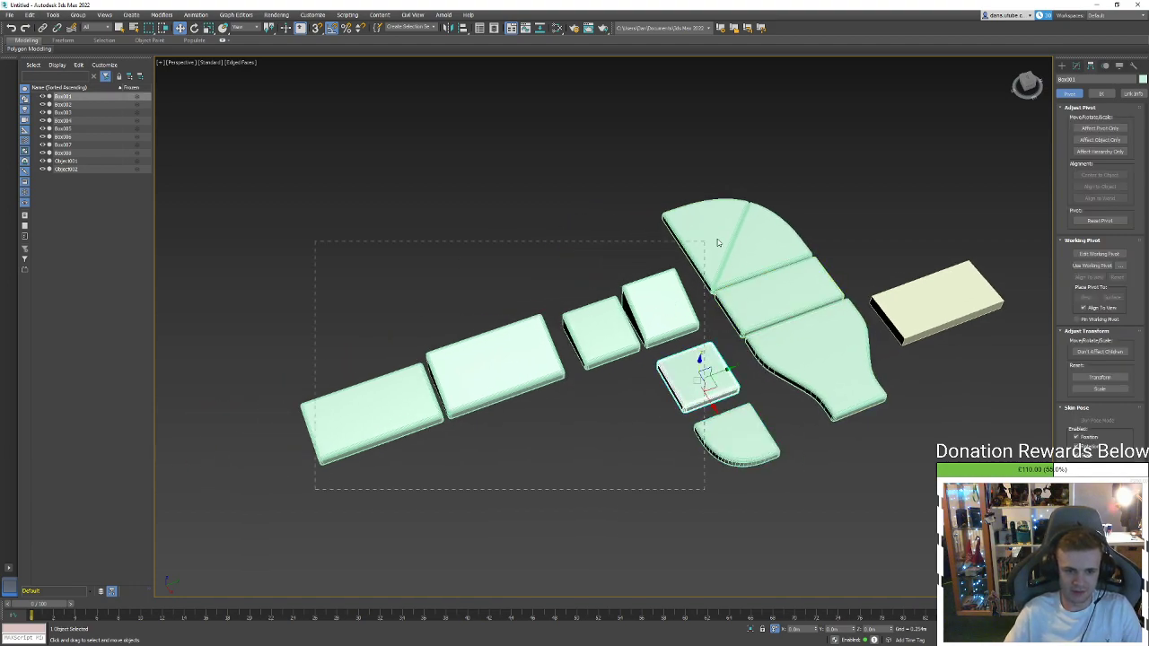
{"action": "left_click_drag", "start_coordinate": [717, 242], "coordinate": [754, 309]}
{"action": "left_click", "coordinate": [845, 499]}
{"action": "left_click_drag", "start_coordinate": [844, 499], "coordinate": [556, 267]}
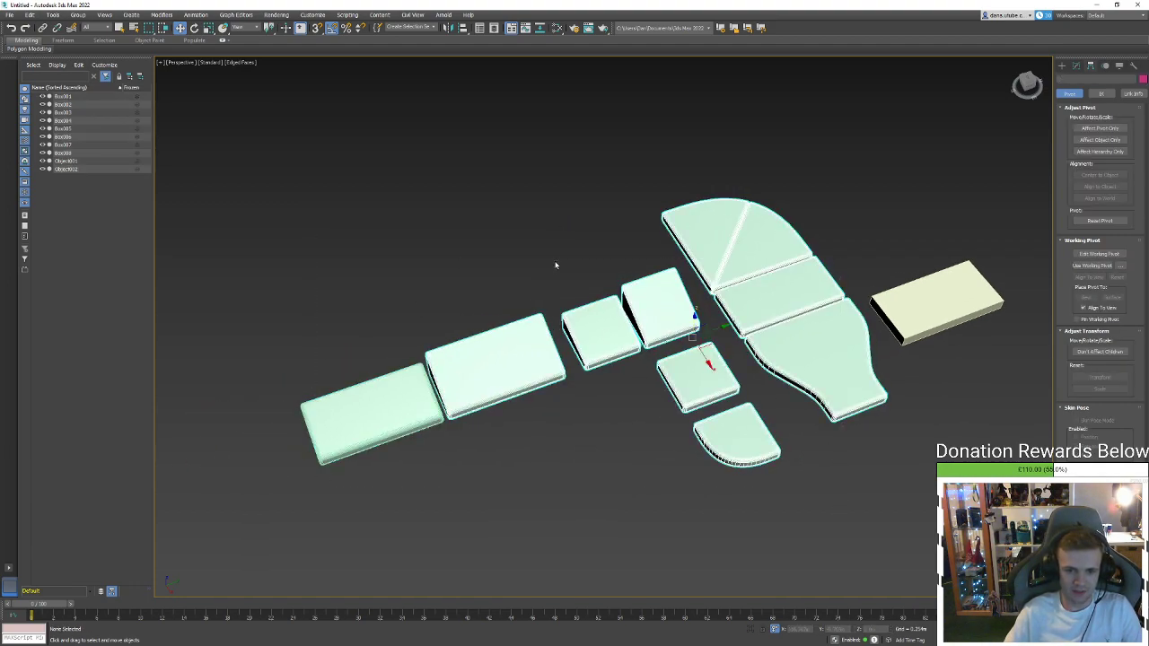
Switch to Unreal Editor, play the CharityGame level and walk through the arena to collect the Nerf gun
{"action": "key", "text": "alt+Tab"}
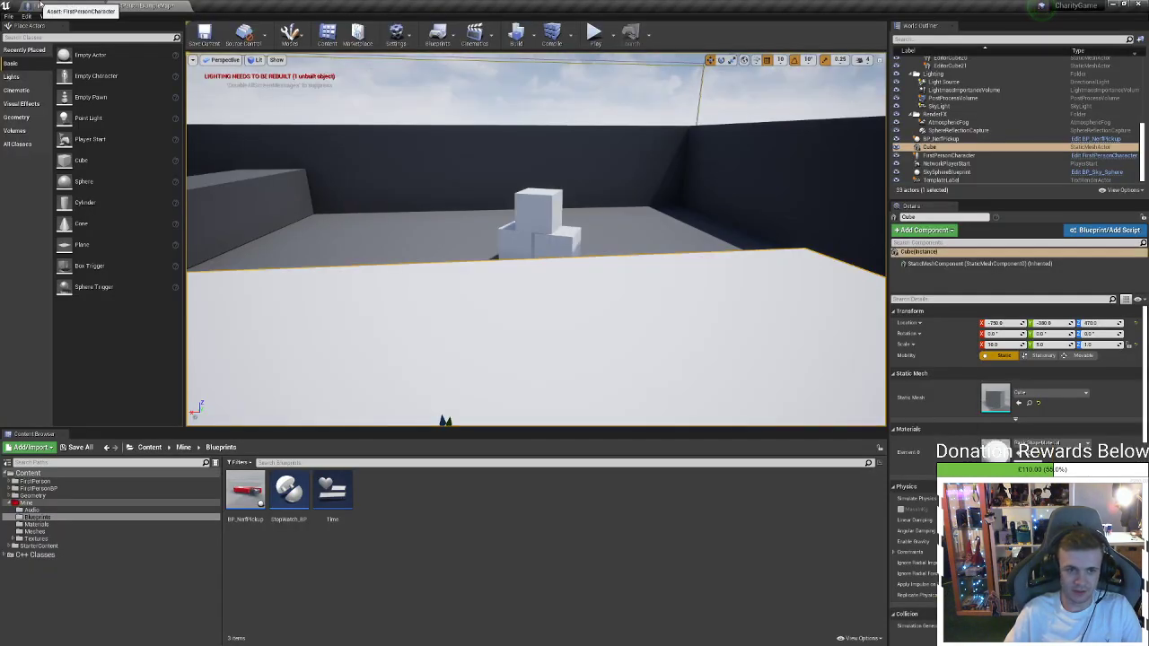
{"action": "left_click", "coordinate": [595, 36]}
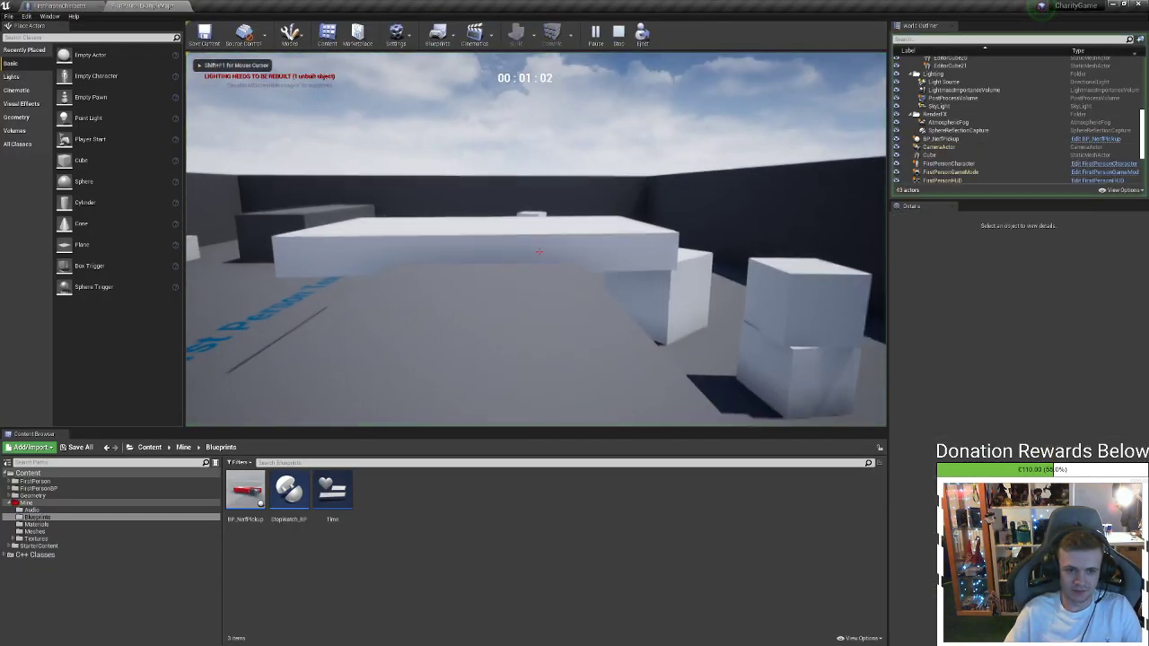
{"action": "key", "text": "w"}
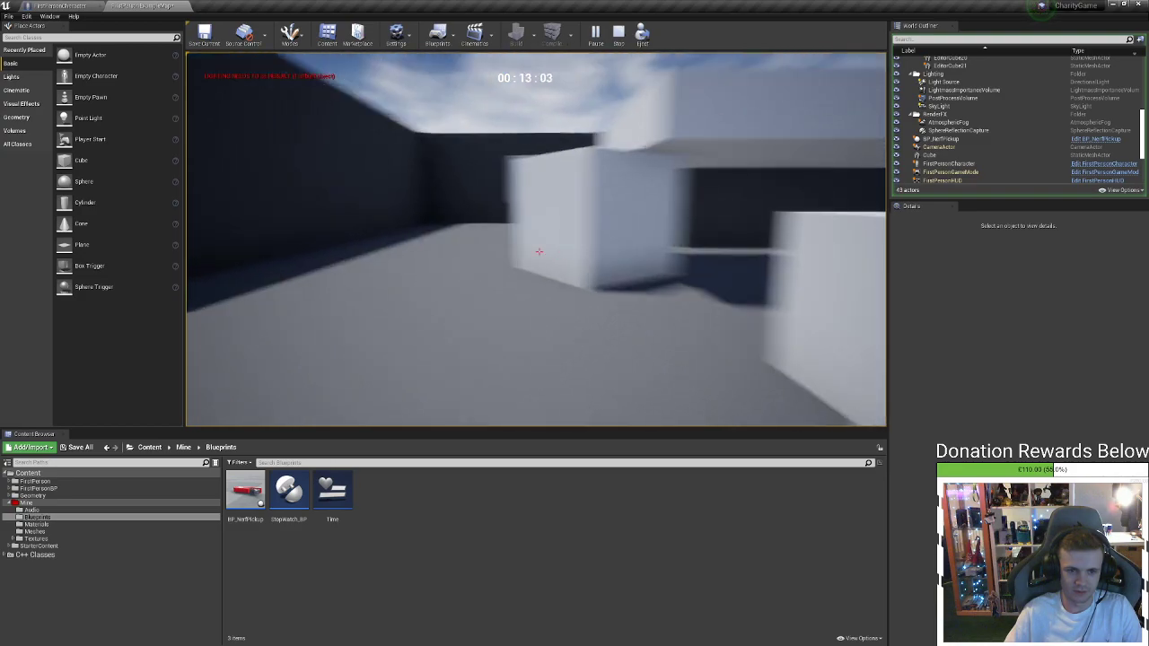
{"action": "key", "text": "w"}
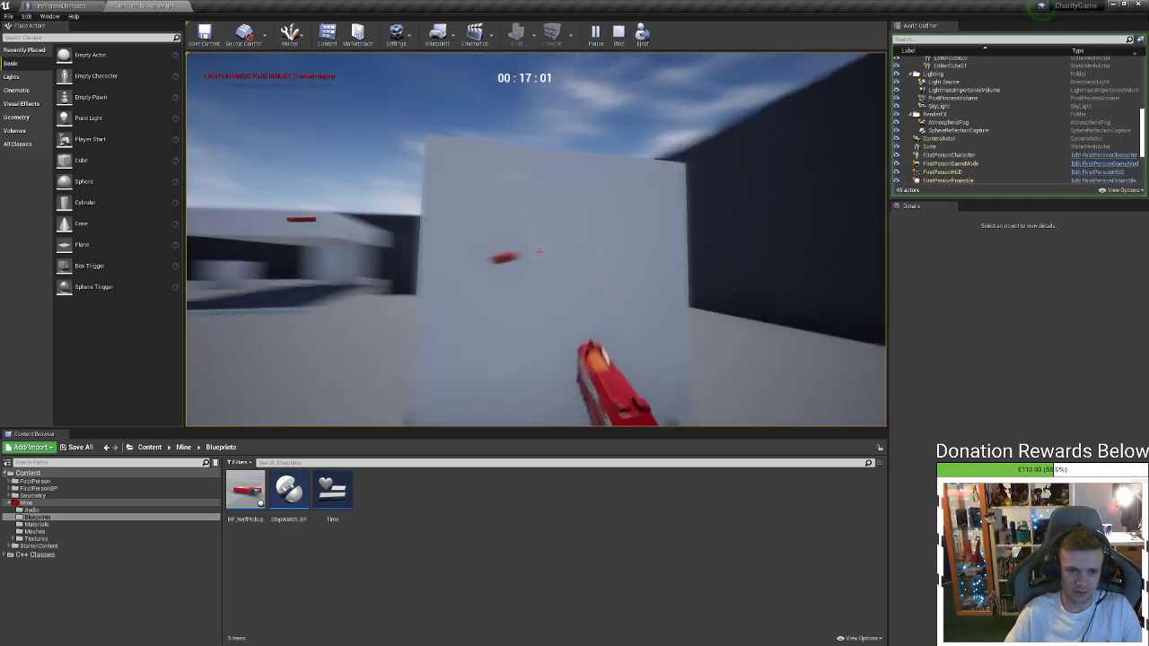
Test the Nerf gun by firing repeatedly at the white cubes while moving around the arena
{"action": "key", "text": "w"}
{"action": "left_click", "coordinate": [539, 252]}
{"action": "left_click", "coordinate": [539, 251]}
{"action": "left_click", "coordinate": [539, 251]}
{"action": "left_click", "coordinate": [539, 251]}
{"action": "left_click", "coordinate": [540, 251]}
{"action": "left_click", "coordinate": [540, 251]}
{"action": "left_click", "coordinate": [539, 251]}
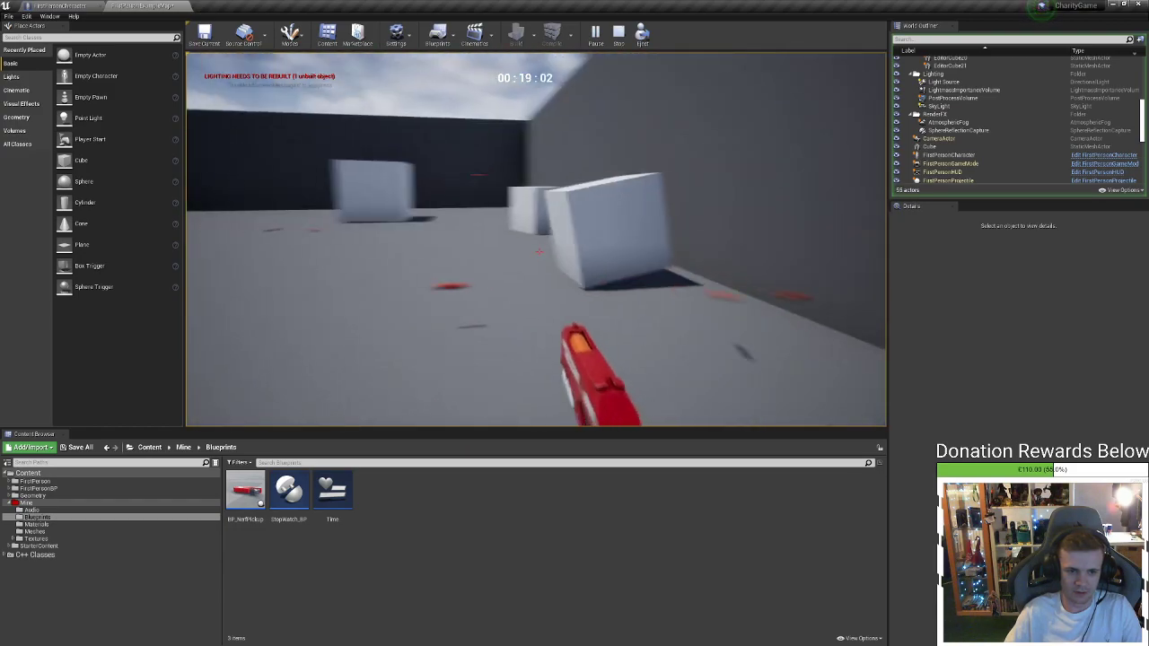
{"action": "key", "text": "w"}
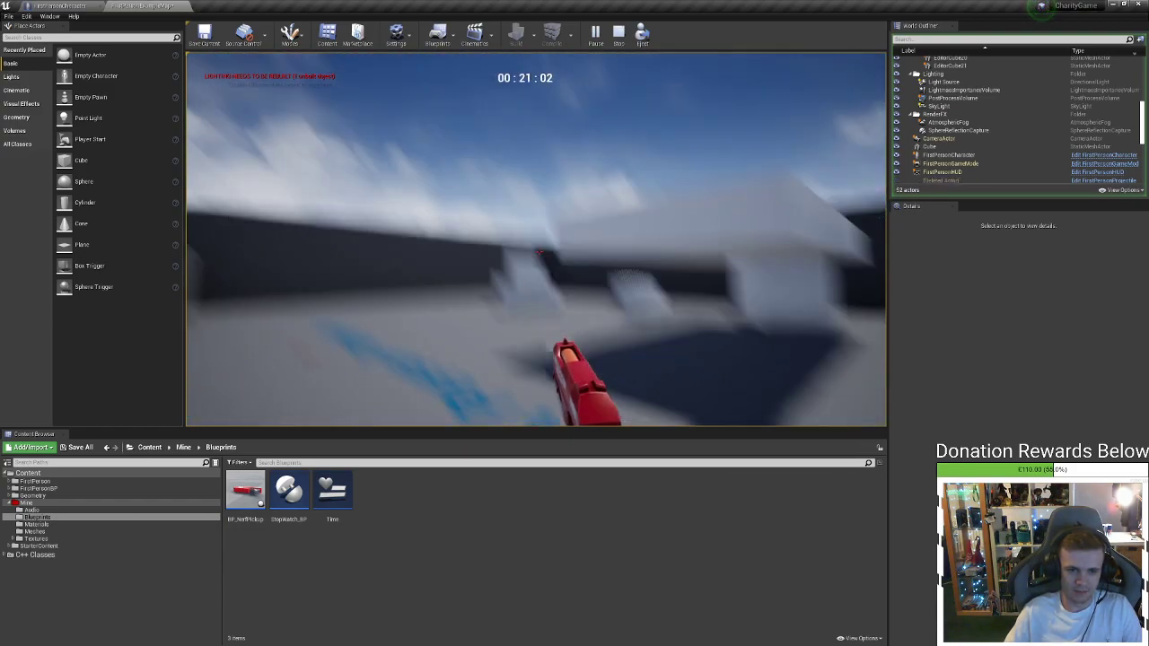
{"action": "key", "text": "w"}
{"action": "left_click", "coordinate": [540, 251]}
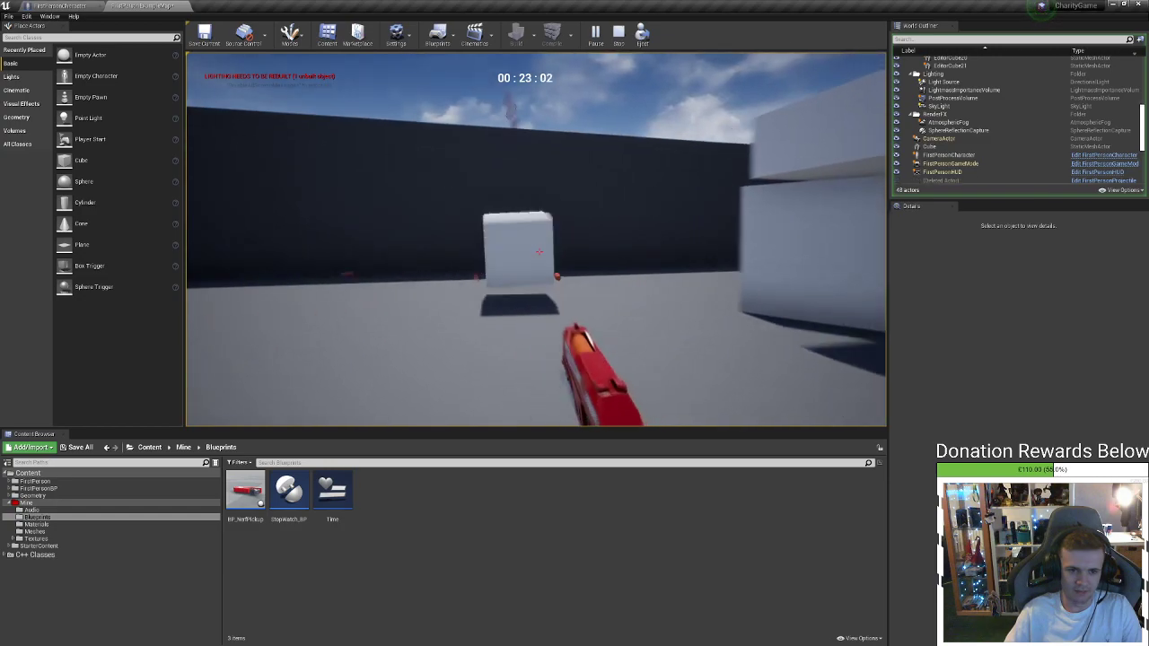
Run around the raised platform and stacked cubes, firing again, then end the play session and look over the level
{"action": "key", "text": "w"}
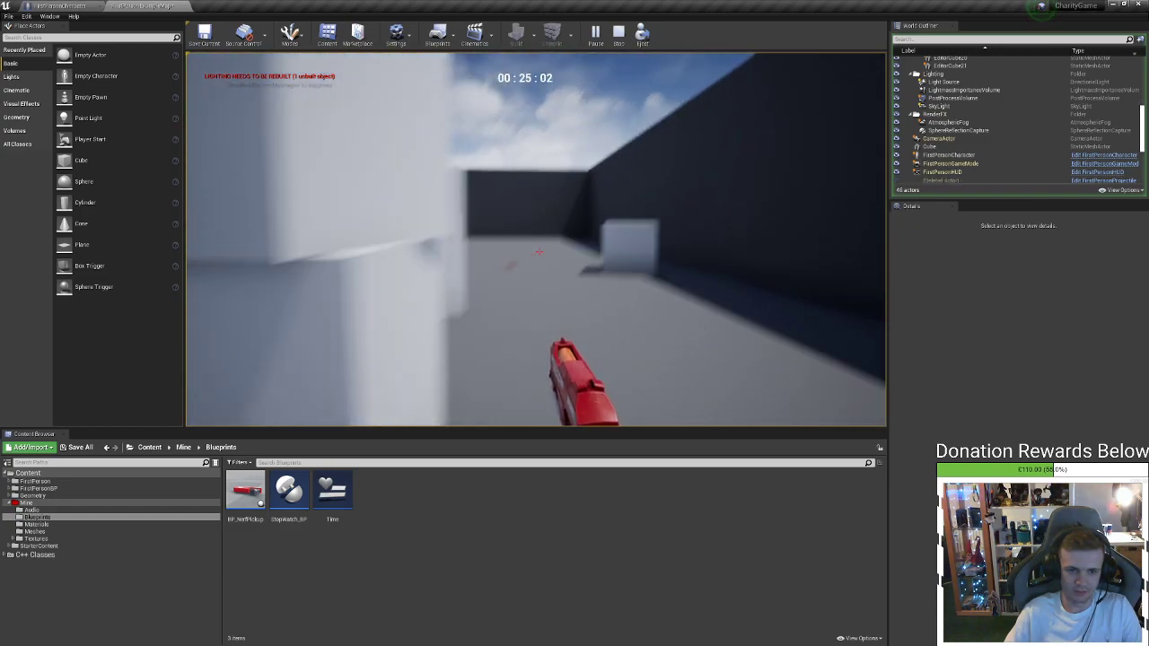
{"action": "key", "text": "w"}
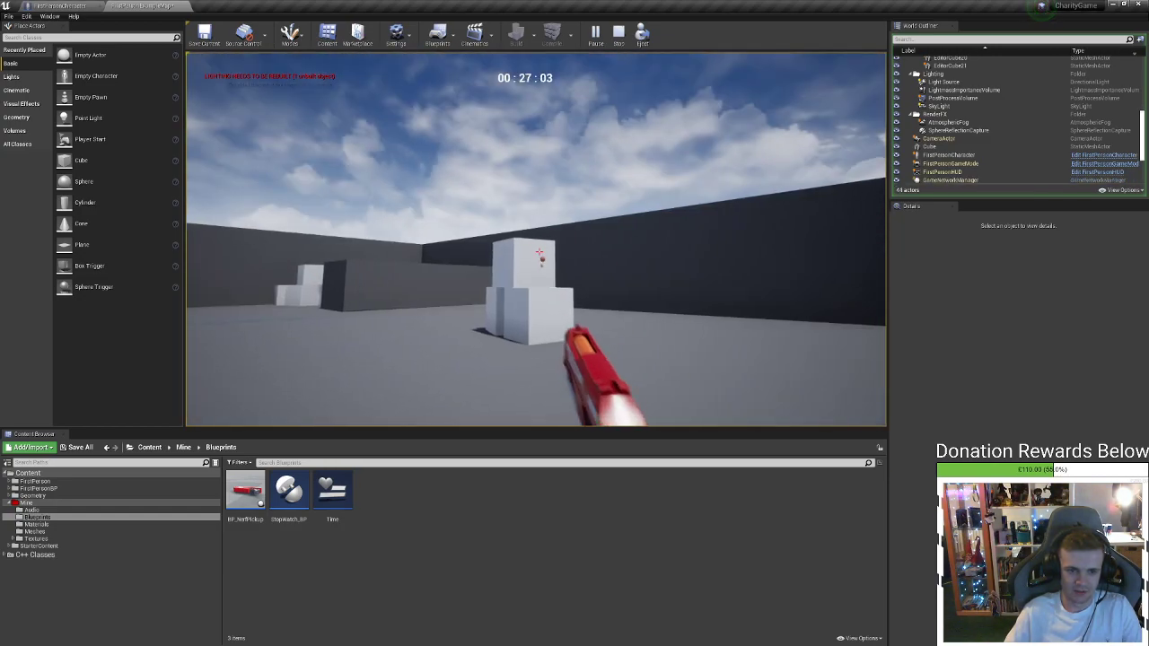
{"action": "key", "text": "w"}
{"action": "left_click", "coordinate": [538, 251]}
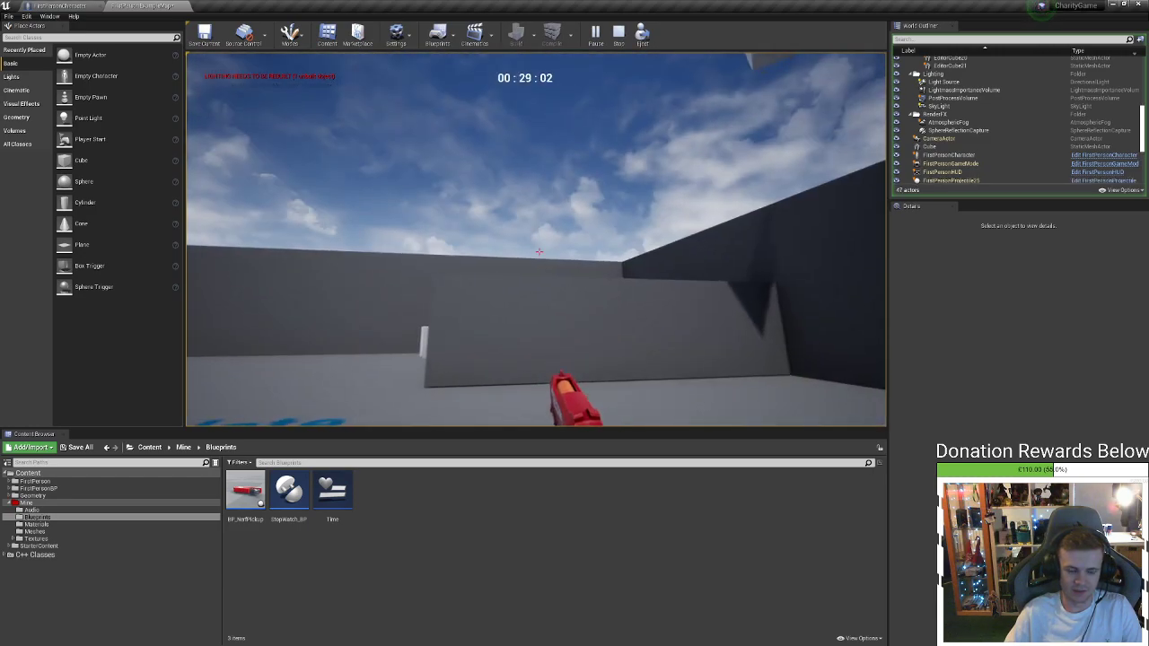
{"action": "key", "text": "w"}
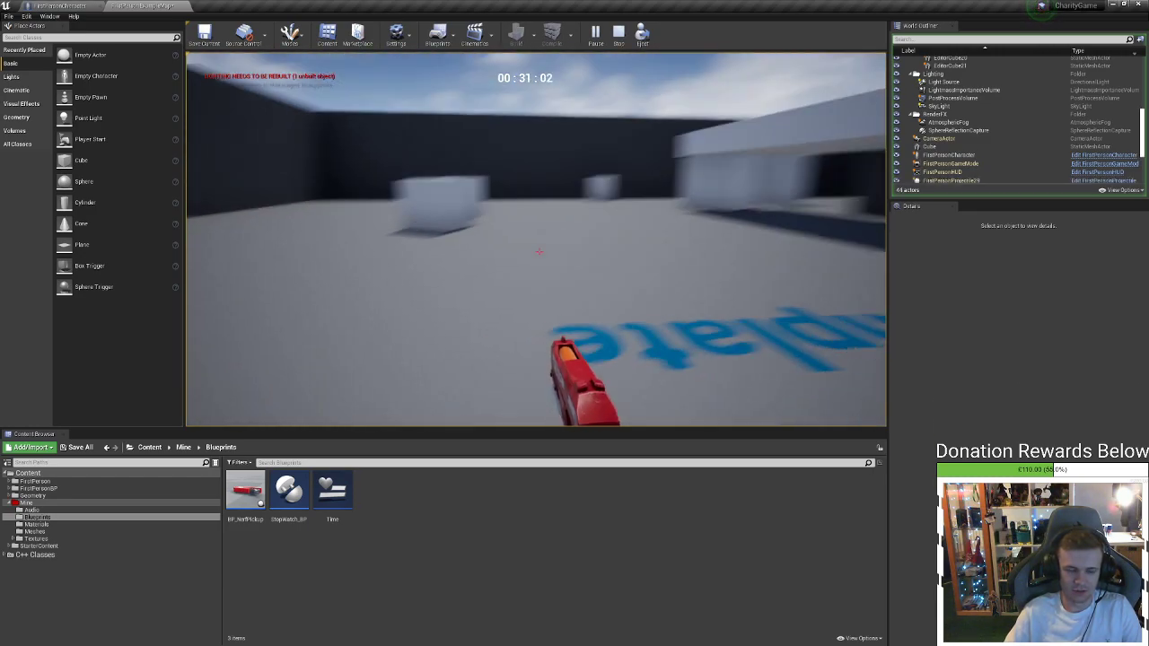
{"action": "key", "text": "w"}
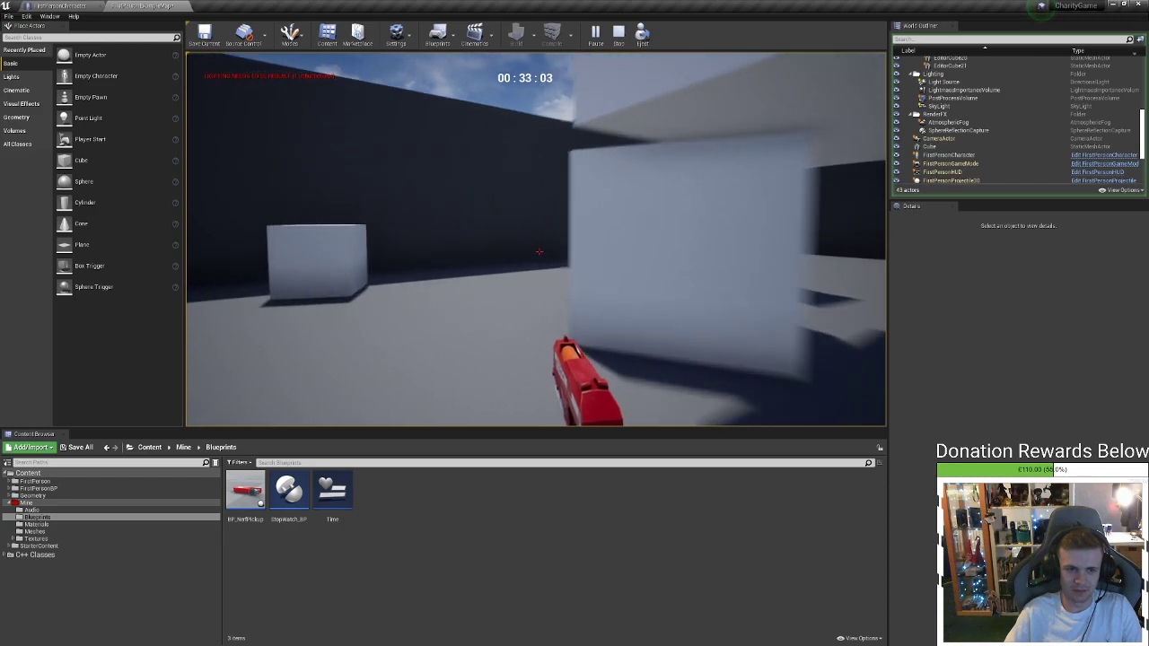
{"action": "key", "text": "Escape"}
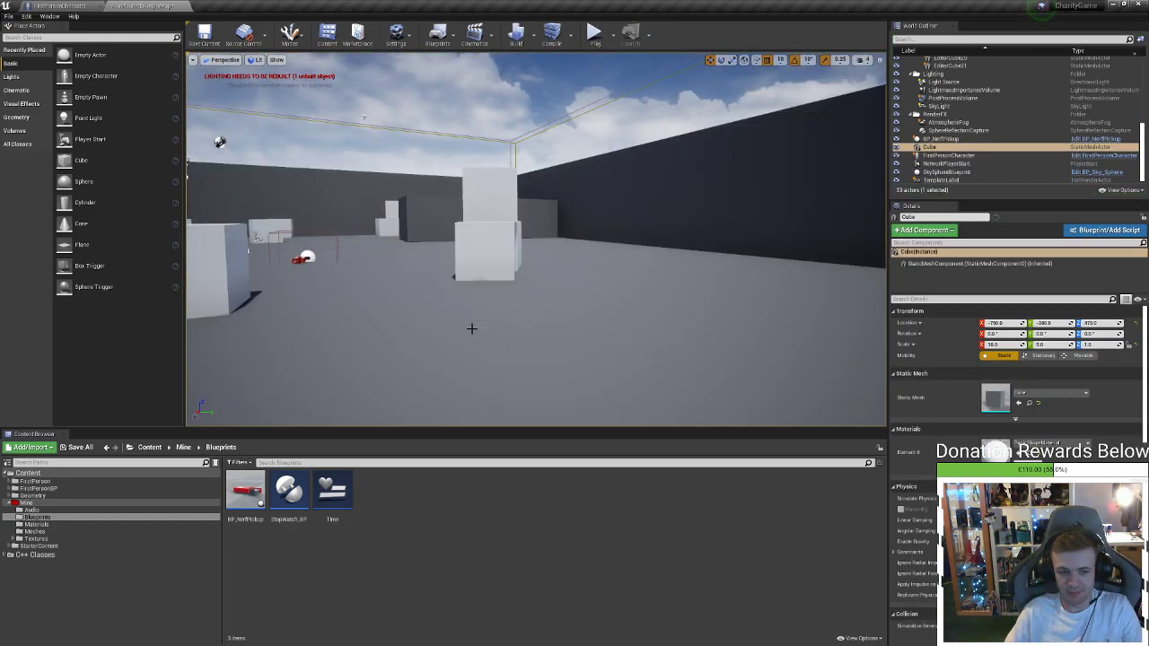
{"action": "right_click_drag", "start_coordinate": [572, 360], "coordinate": [754, 368]}
{"action": "key", "text": "w"}
{"action": "right_click_drag", "start_coordinate": [620, 359], "coordinate": [619, 350]}
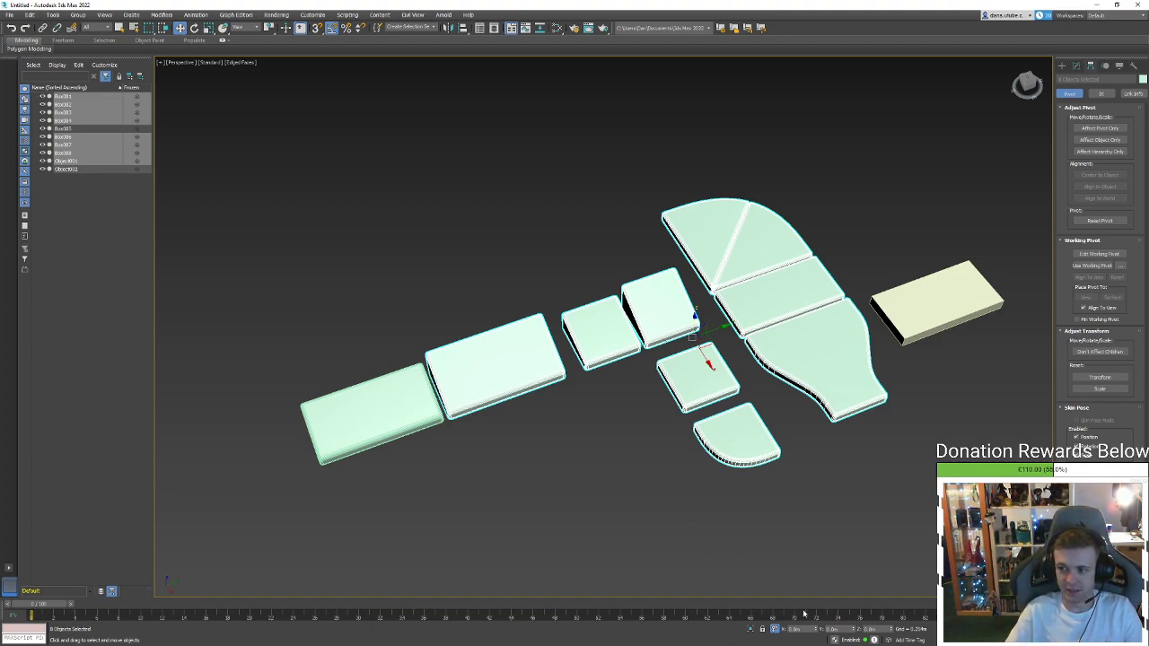
Switch back to 3ds Max and examine the pivots of the lengthened lower ramp and both short ramps
{"action": "scroll", "coordinate": [591, 483], "scroll_direction": "down", "scroll_amount": 3}
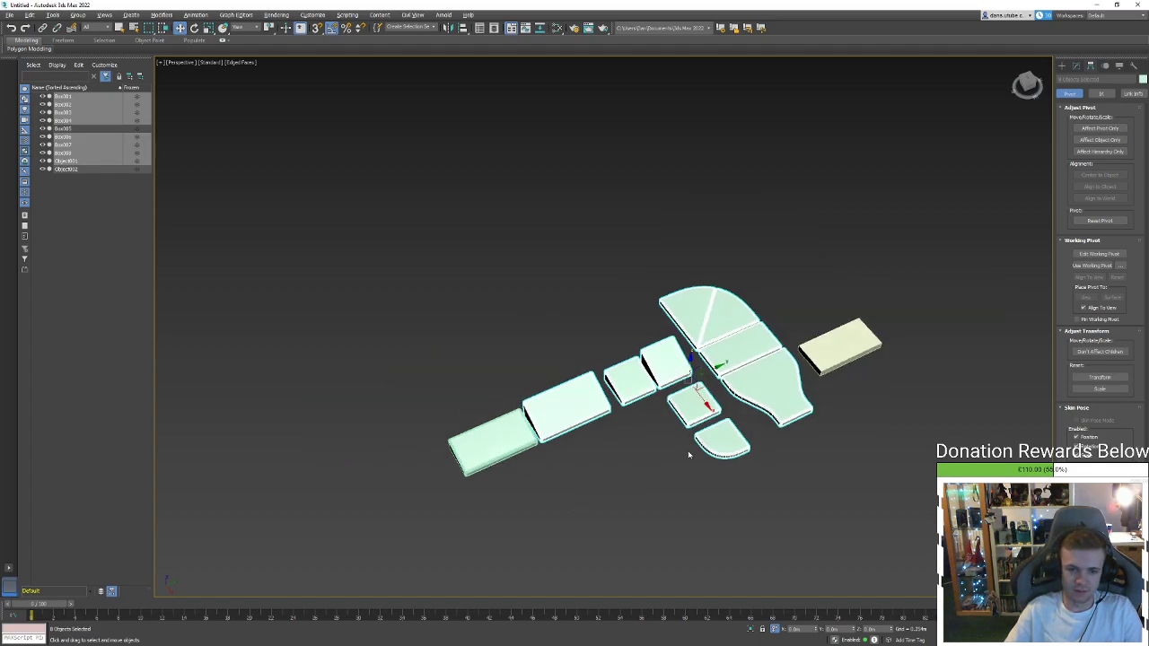
{"action": "middle_click_drag", "start_coordinate": [592, 482], "coordinate": [682, 500], "text": "alt"}
{"action": "left_click", "coordinate": [600, 404]}
{"action": "left_click", "coordinate": [557, 462]}
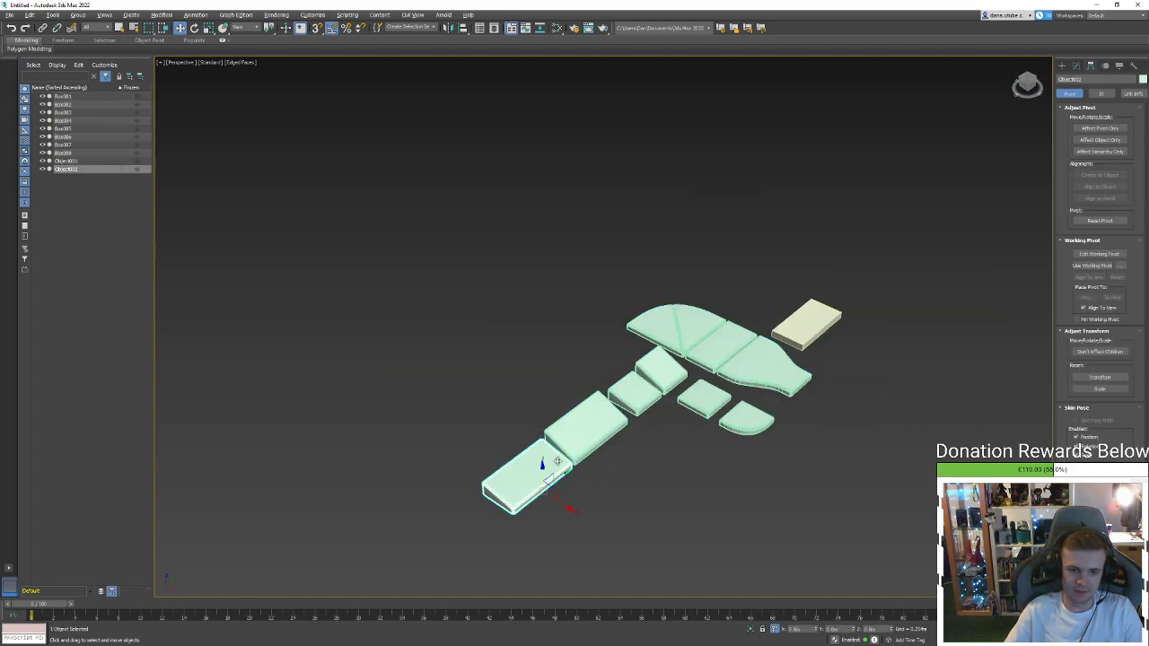
{"action": "middle_click_drag", "start_coordinate": [556, 463], "coordinate": [577, 449], "text": "alt"}
{"action": "scroll", "coordinate": [709, 497], "scroll_direction": "up", "scroll_amount": 4}
{"action": "left_click", "coordinate": [719, 429]}
{"action": "middle_click_drag", "start_coordinate": [718, 429], "coordinate": [692, 413], "text": "alt"}
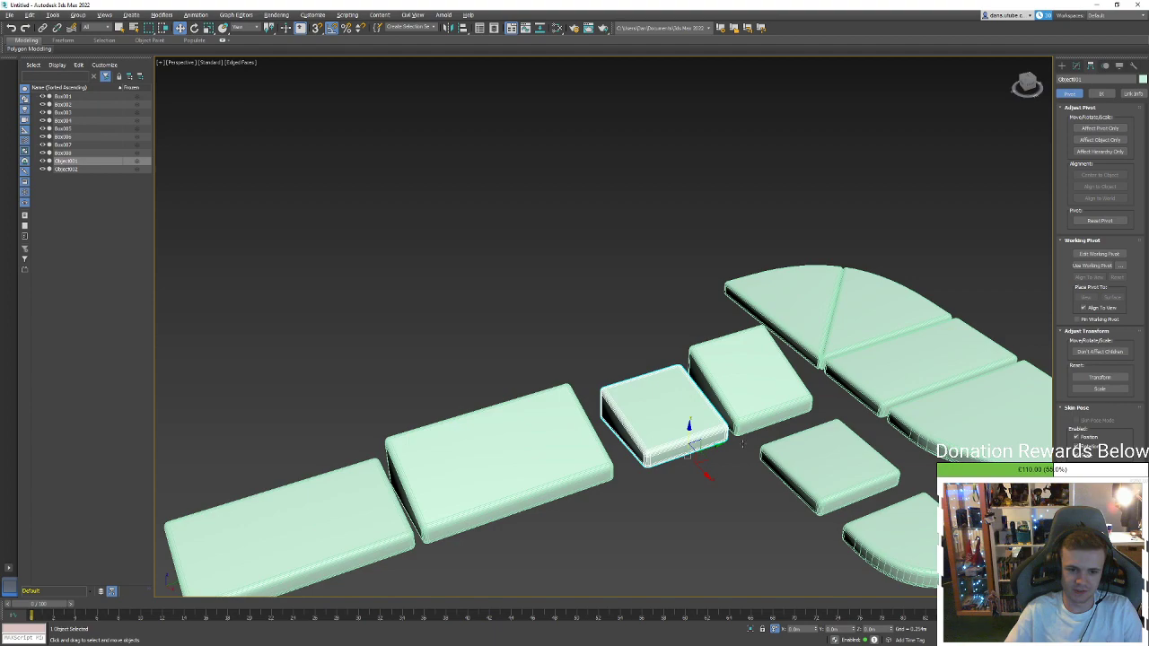
{"action": "left_click", "coordinate": [755, 405]}
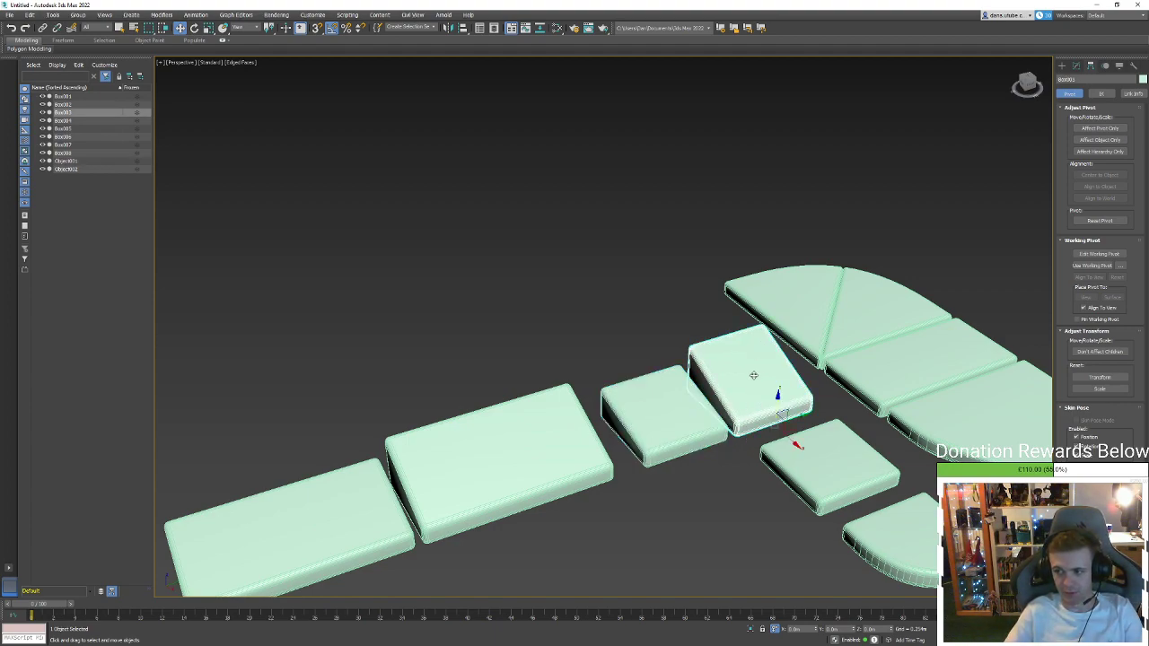
{"action": "middle_click_drag", "start_coordinate": [610, 495], "coordinate": [664, 443], "text": "alt"}
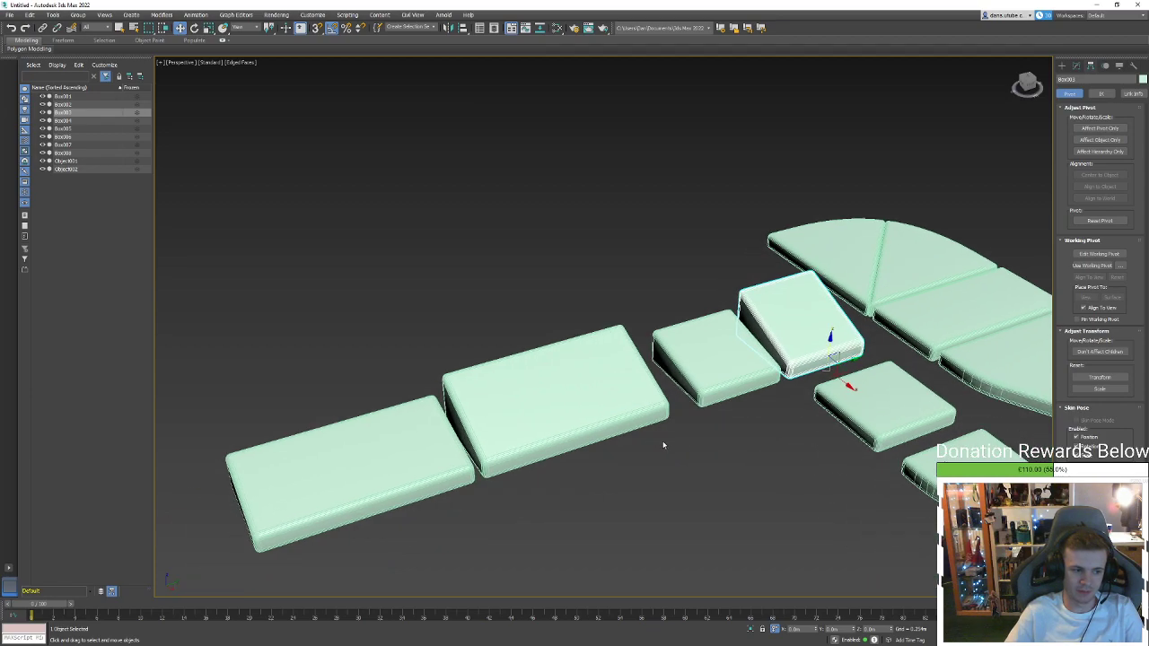
Recheck the short ramps' pivots and examine the pivot of the small quarter-round platform
{"action": "left_click", "coordinate": [688, 379]}
{"action": "middle_click_drag", "start_coordinate": [687, 379], "coordinate": [655, 370], "text": "alt"}
{"action": "left_click", "coordinate": [790, 282]}
{"action": "middle_click_drag", "start_coordinate": [790, 281], "coordinate": [684, 301], "text": "alt"}
{"action": "scroll", "coordinate": [790, 274], "scroll_direction": "down", "scroll_amount": 3}
{"action": "middle_click_drag", "start_coordinate": [684, 301], "coordinate": [754, 263], "text": "alt"}
{"action": "left_click", "coordinate": [607, 403]}
{"action": "scroll", "coordinate": [683, 294], "scroll_direction": "up", "scroll_amount": 3}
{"action": "scroll", "coordinate": [709, 372], "scroll_direction": "down", "scroll_amount": 2}
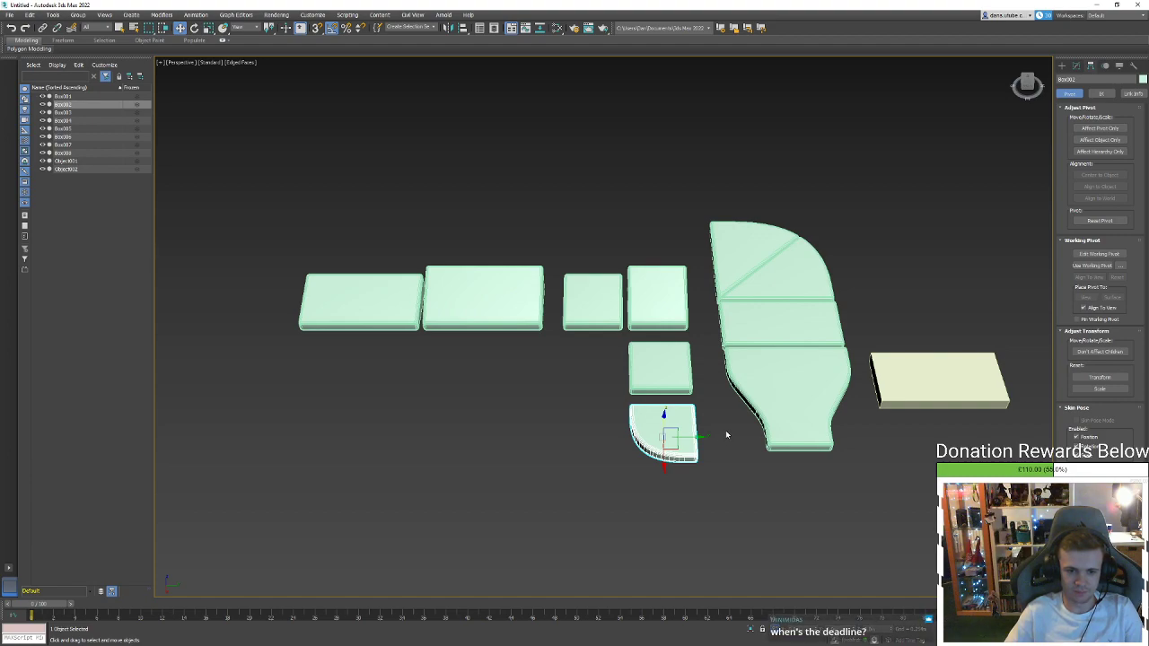
Examine the flared connector beside the small platforms and compare the two short ramps' pivots
{"action": "middle_click_drag", "start_coordinate": [726, 434], "coordinate": [738, 401], "text": "alt"}
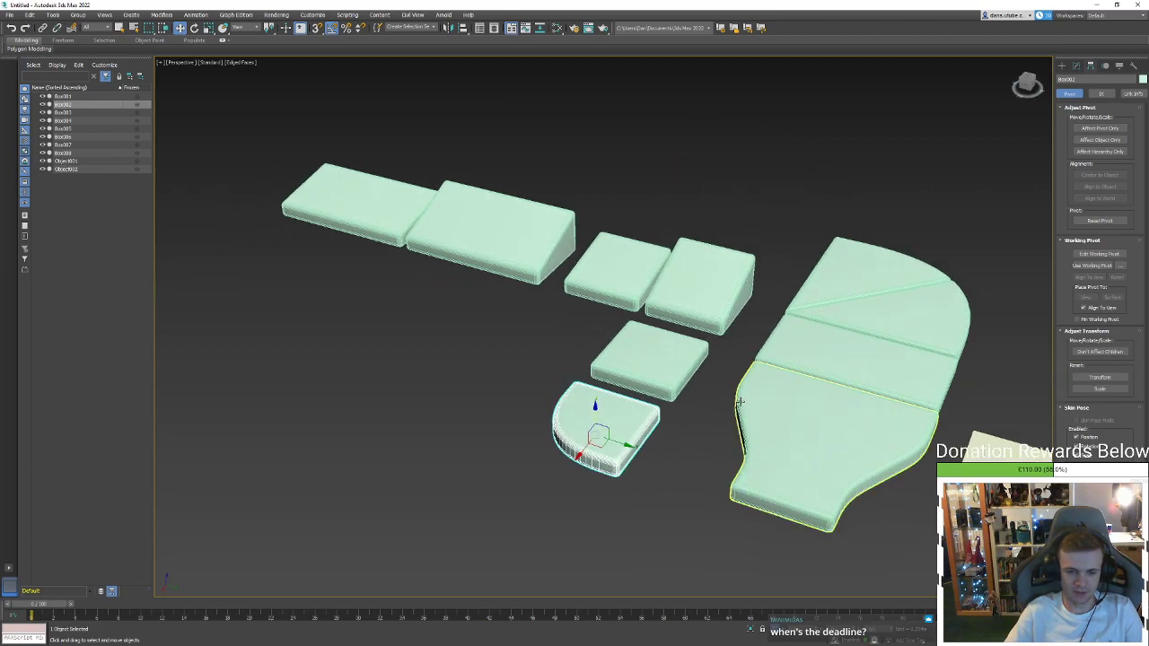
{"action": "left_click", "coordinate": [756, 406]}
{"action": "middle_click_drag", "start_coordinate": [756, 407], "coordinate": [751, 320], "text": "alt"}
{"action": "left_click", "coordinate": [529, 298]}
{"action": "left_click", "coordinate": [445, 314]}
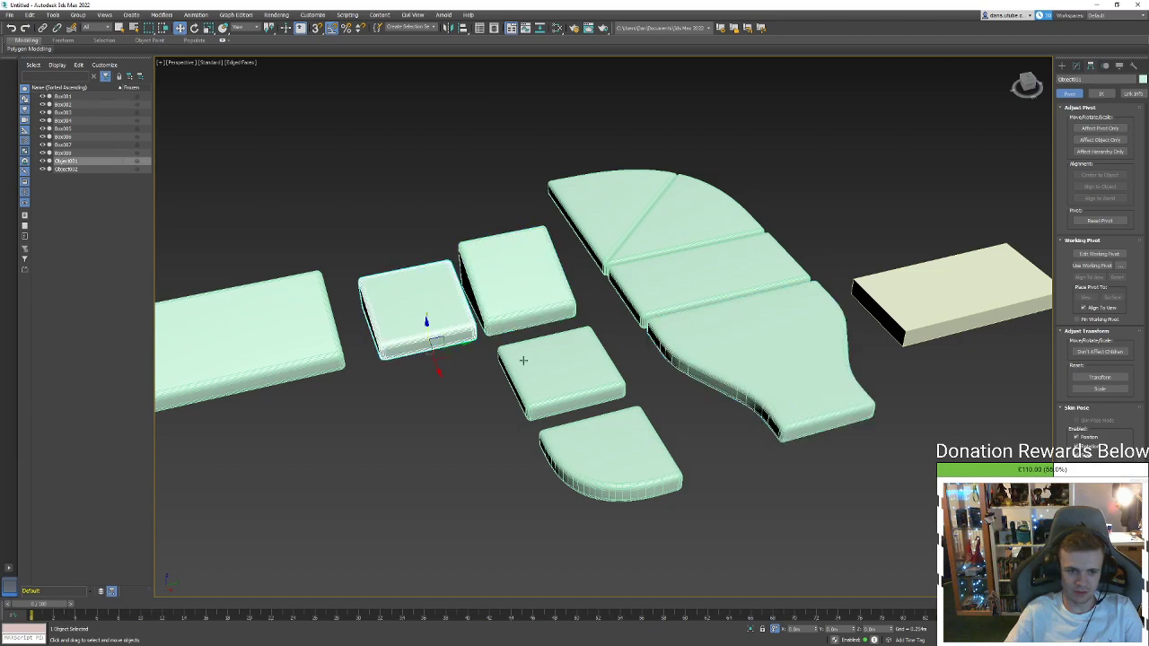
Edit only the pivot of the flat square slab and snap it horizontally to the slab's front side
{"action": "left_click", "coordinate": [526, 359]}
{"action": "key", "text": "z"}
{"action": "left_click", "coordinate": [1100, 128]}
{"action": "middle_click_drag", "start_coordinate": [606, 359], "coordinate": [607, 392], "text": "alt"}
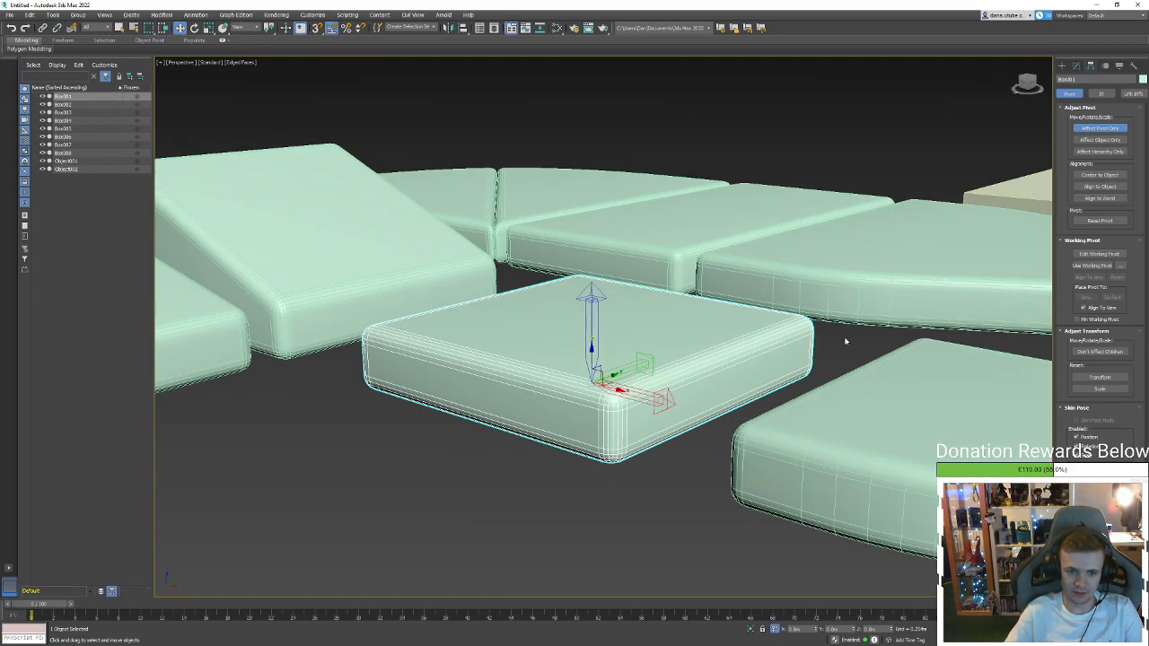
{"action": "scroll", "coordinate": [606, 393], "scroll_direction": "up", "scroll_amount": 5}
{"action": "left_click_drag", "start_coordinate": [577, 399], "coordinate": [622, 454]}
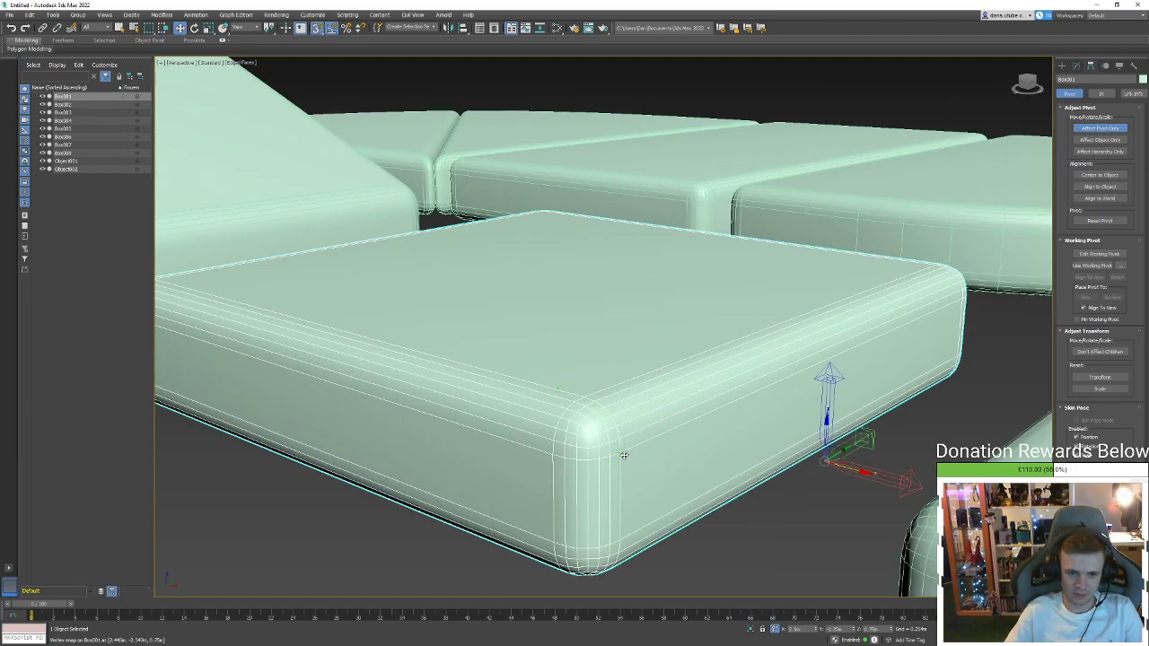
Snap the square slab's pivot down to the level of its underside vertices and finish the pivot edit
{"action": "middle_click_drag", "start_coordinate": [935, 539], "coordinate": [893, 516], "text": "alt"}
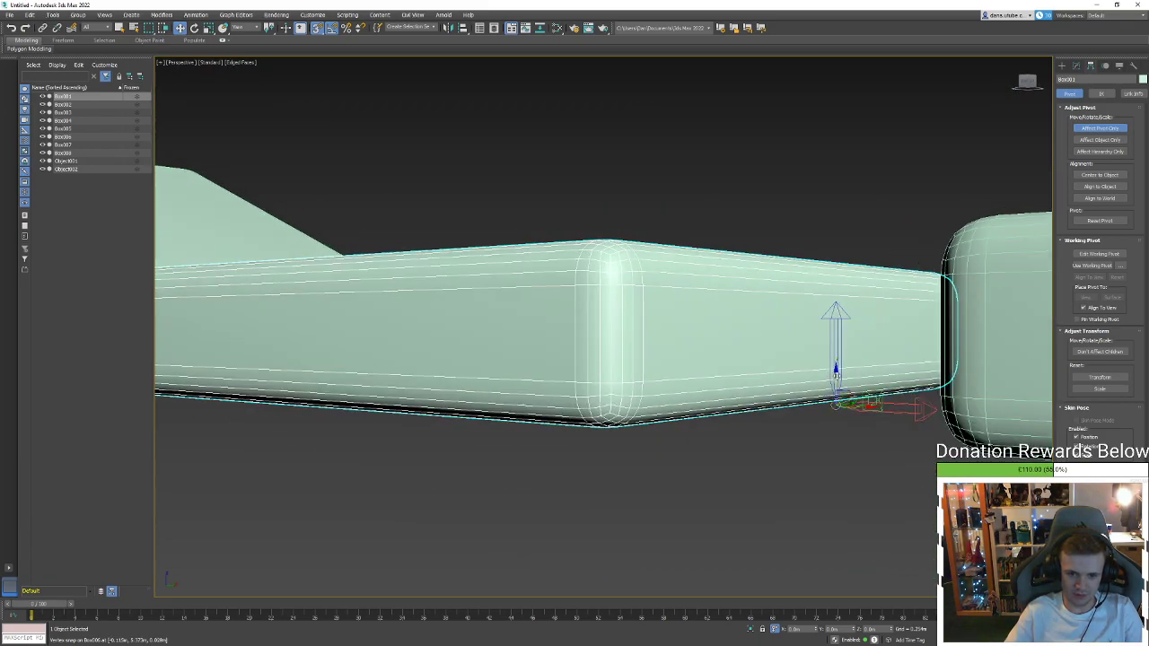
{"action": "left_click_drag", "start_coordinate": [837, 375], "coordinate": [705, 405]}
{"action": "middle_click_drag", "start_coordinate": [705, 409], "coordinate": [706, 405], "text": "alt"}
{"action": "left_click_drag", "start_coordinate": [705, 404], "coordinate": [694, 383]}
{"action": "middle_click_drag", "start_coordinate": [705, 405], "coordinate": [692, 379], "text": "alt"}
{"action": "left_click_drag", "start_coordinate": [694, 382], "coordinate": [491, 161]}
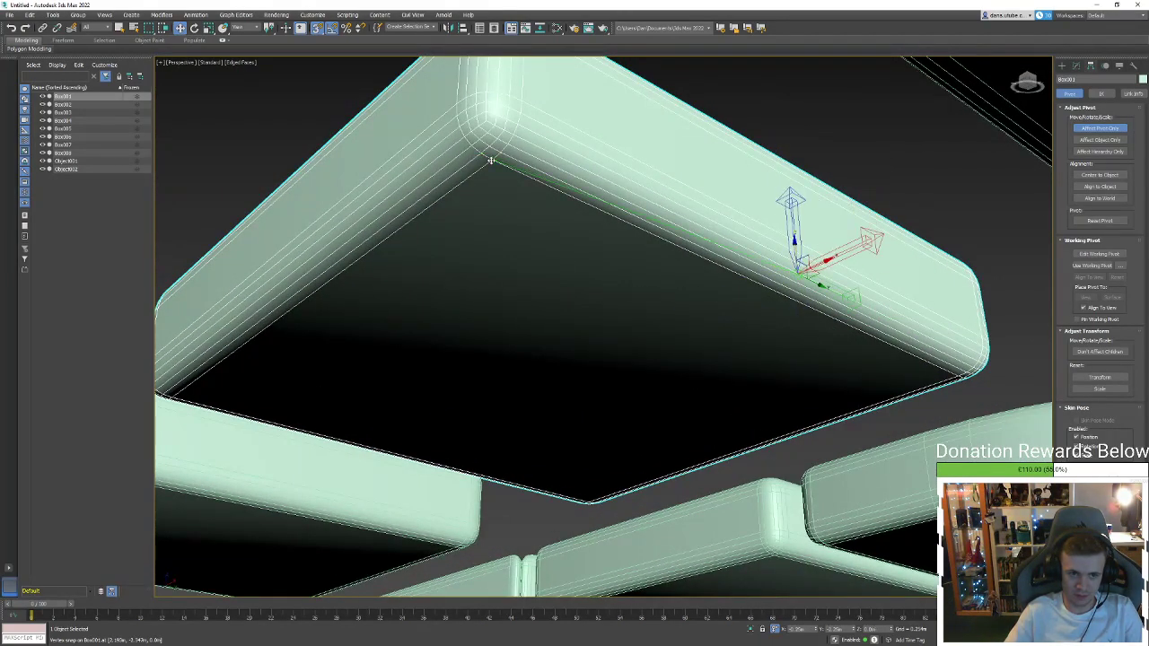
{"action": "middle_click_drag", "start_coordinate": [491, 160], "coordinate": [849, 203], "text": "alt"}
{"action": "key", "text": "Insert"}
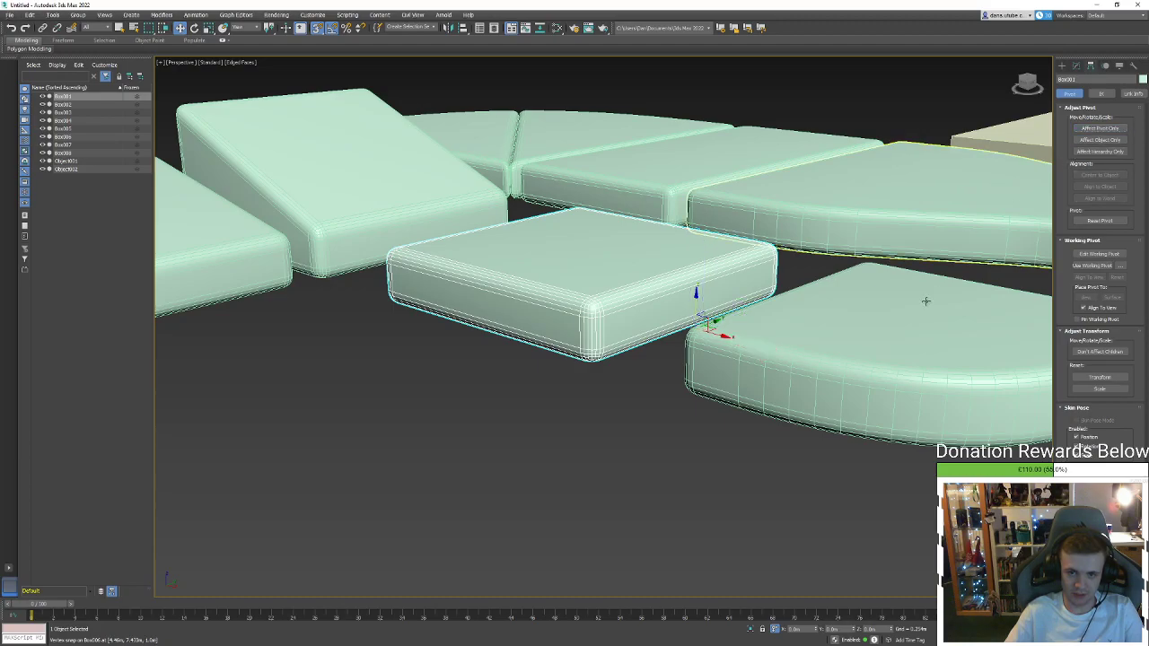
Select the slab with the rounded corner and snap its pivot to a vertex on its underside edge
{"action": "middle_click_drag", "start_coordinate": [926, 302], "coordinate": [674, 344]}
{"action": "left_click", "coordinate": [674, 343]}
{"action": "mouse_move", "coordinate": [948, 180]}
{"action": "middle_mouse_down", "text": "alt"}
{"action": "mouse_move", "coordinate": [898, 279]}
{"action": "mouse_move", "coordinate": [948, 168]}
{"action": "middle_mouse_up", "text": "alt"}
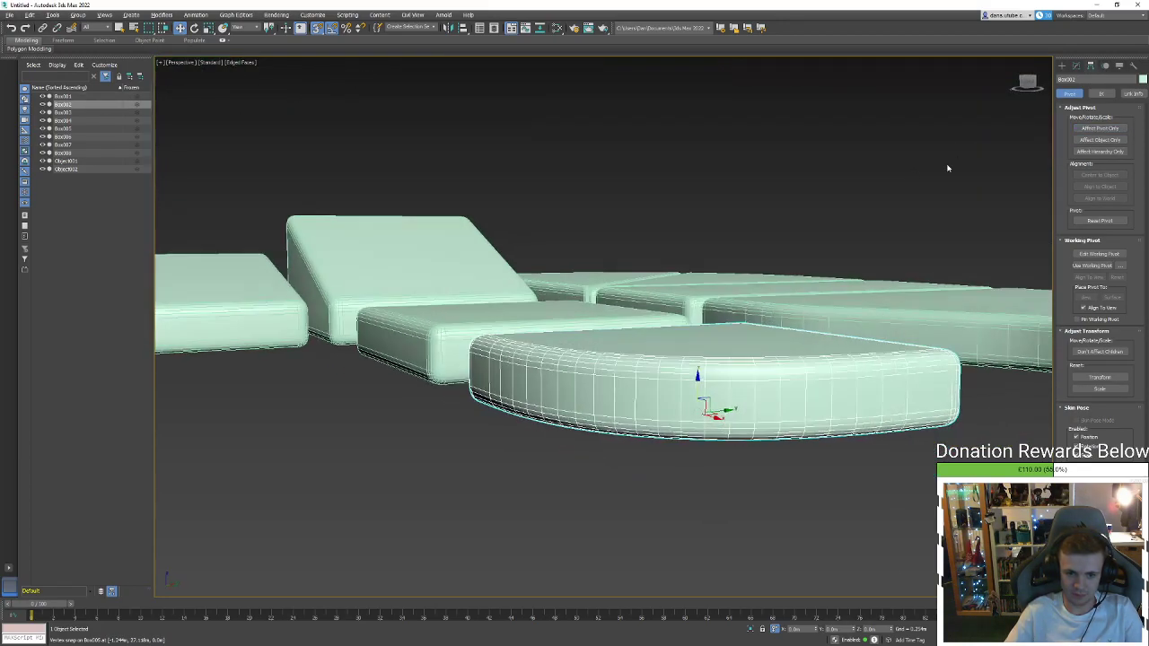
{"action": "key", "text": "Insert"}
{"action": "middle_click_drag", "start_coordinate": [951, 233], "coordinate": [835, 272], "text": "alt"}
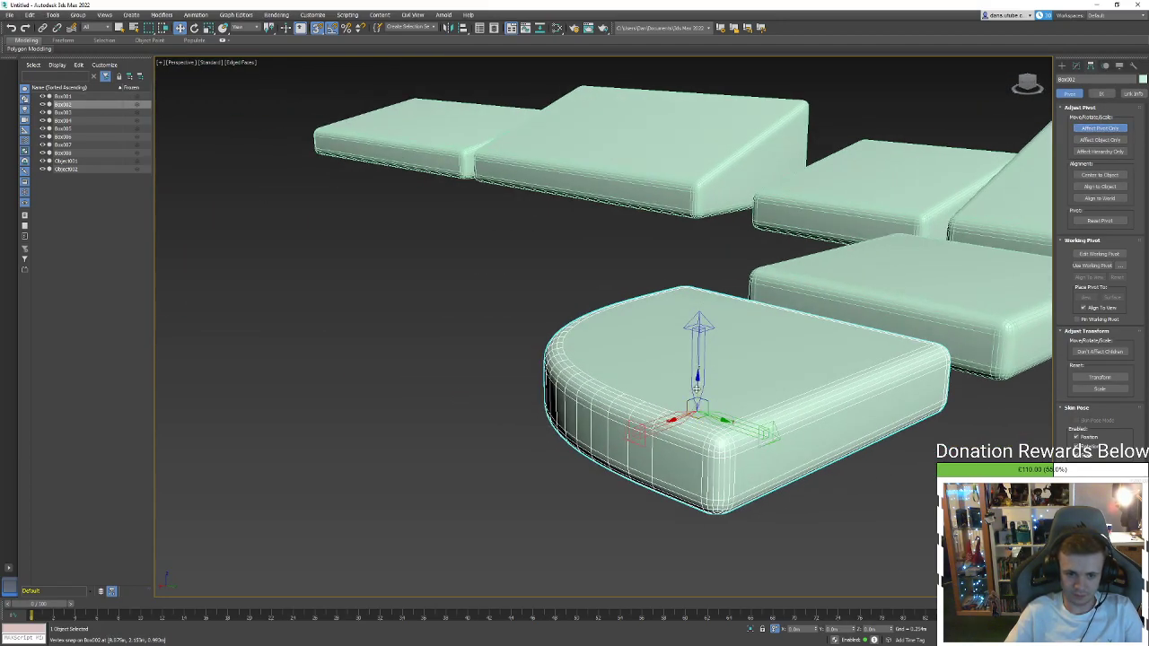
{"action": "middle_click_drag", "start_coordinate": [697, 422], "coordinate": [616, 232], "text": "alt"}
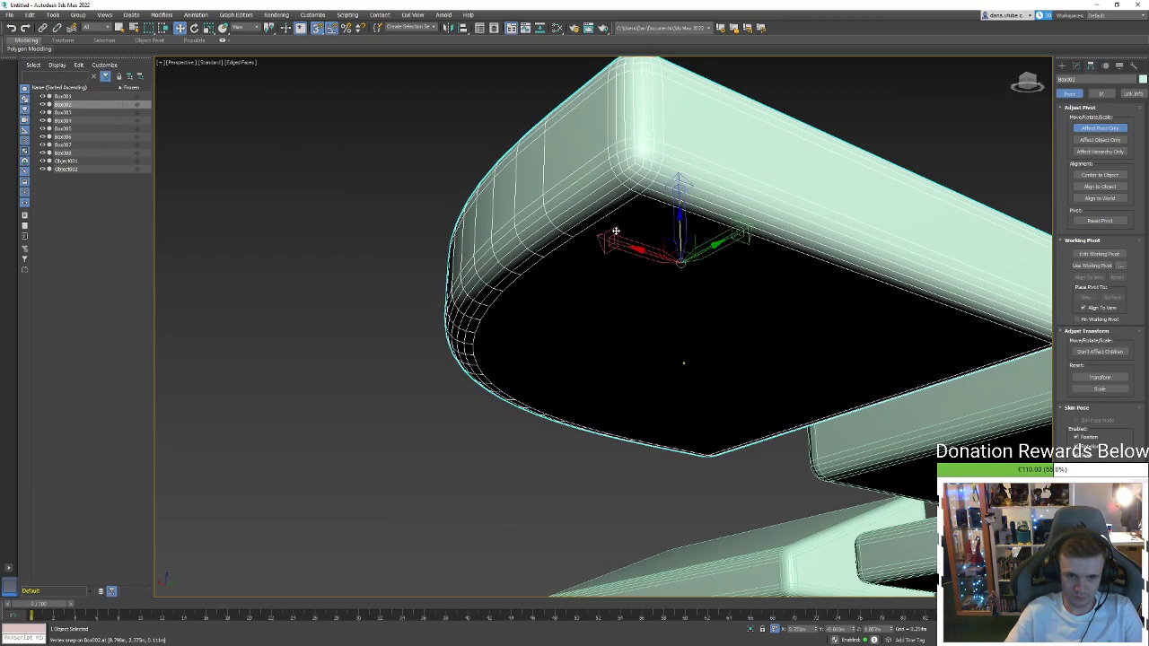
{"action": "left_click_drag", "start_coordinate": [615, 231], "coordinate": [640, 198]}
Align the rounded-corner slab's pivot with the bottom edge of its straight side and finish the pivot edit
{"action": "middle_click_drag", "start_coordinate": [640, 198], "coordinate": [700, 325], "text": "alt"}
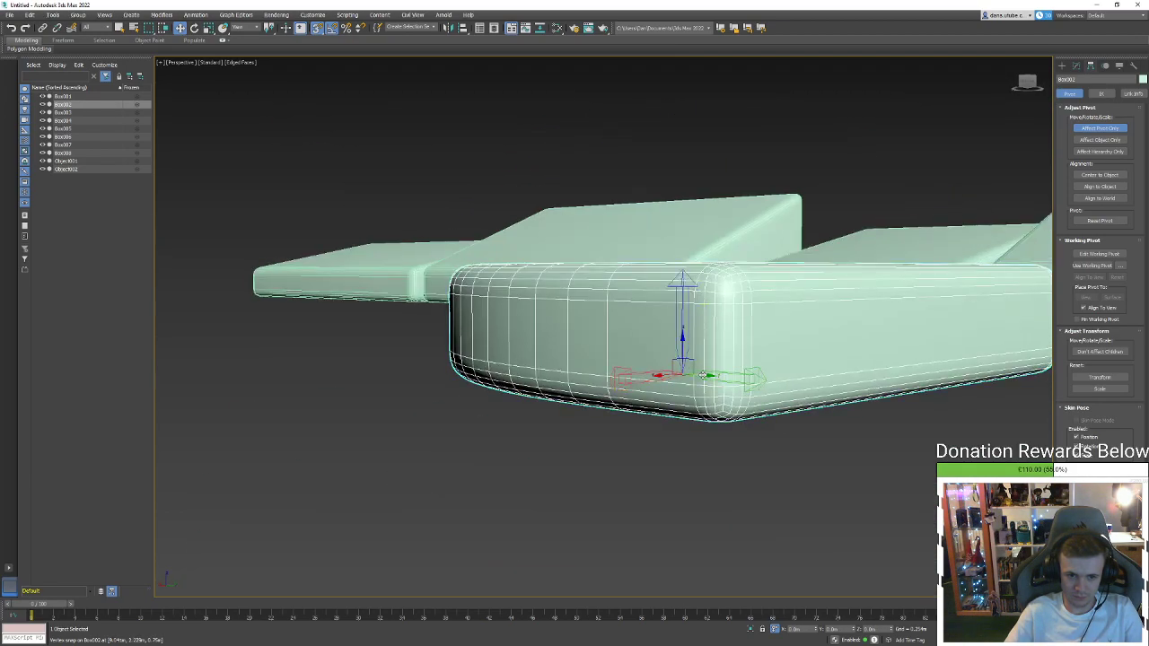
{"action": "left_click_drag", "start_coordinate": [702, 375], "coordinate": [951, 400]}
{"action": "scroll", "coordinate": [810, 339], "scroll_direction": "down", "scroll_amount": 4}
{"action": "middle_click_drag", "start_coordinate": [758, 297], "coordinate": [505, 269], "text": "alt"}
{"action": "left_click", "coordinate": [1115, 129]}
Rotate the rounded-corner slab a quarter turn and move it into the open space away from the square slab
{"action": "middle_click_drag", "start_coordinate": [718, 251], "coordinate": [675, 291], "text": "alt"}
{"action": "scroll", "coordinate": [674, 291], "scroll_direction": "down", "scroll_amount": 2}
{"action": "key", "text": "e"}
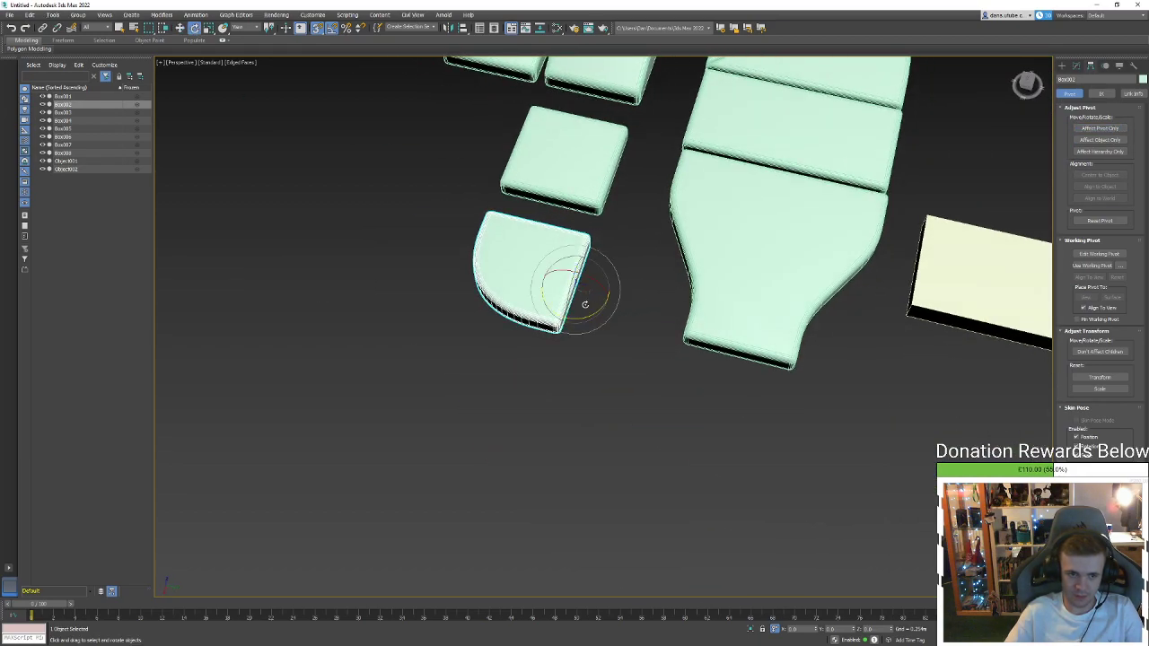
{"action": "left_click_drag", "start_coordinate": [581, 300], "coordinate": [551, 329]}
{"action": "key", "text": "w"}
{"action": "left_click_drag", "start_coordinate": [603, 298], "coordinate": [368, 239]}
{"action": "left_click", "coordinate": [530, 147]}
{"action": "middle_click_drag", "start_coordinate": [537, 154], "coordinate": [581, 246]}
{"action": "left_click", "coordinate": [404, 278]}
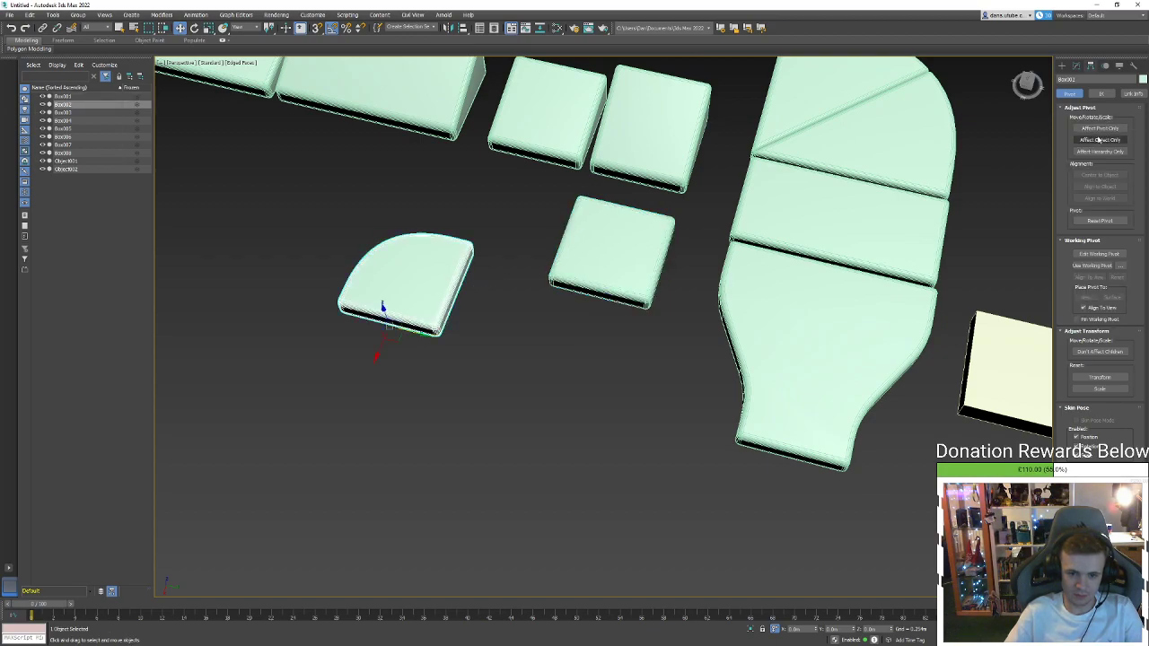
{"action": "key", "text": "e"}
{"action": "key", "text": "w"}
Snap the tapered slab's pivot to the bottom edge of its narrow end and finish the pivot edit
{"action": "left_click", "coordinate": [887, 336]}
{"action": "middle_click_drag", "start_coordinate": [888, 337], "coordinate": [843, 296]}
{"action": "left_click", "coordinate": [1098, 130]}
{"action": "middle_click_drag", "start_coordinate": [736, 436], "coordinate": [707, 331], "text": "alt"}
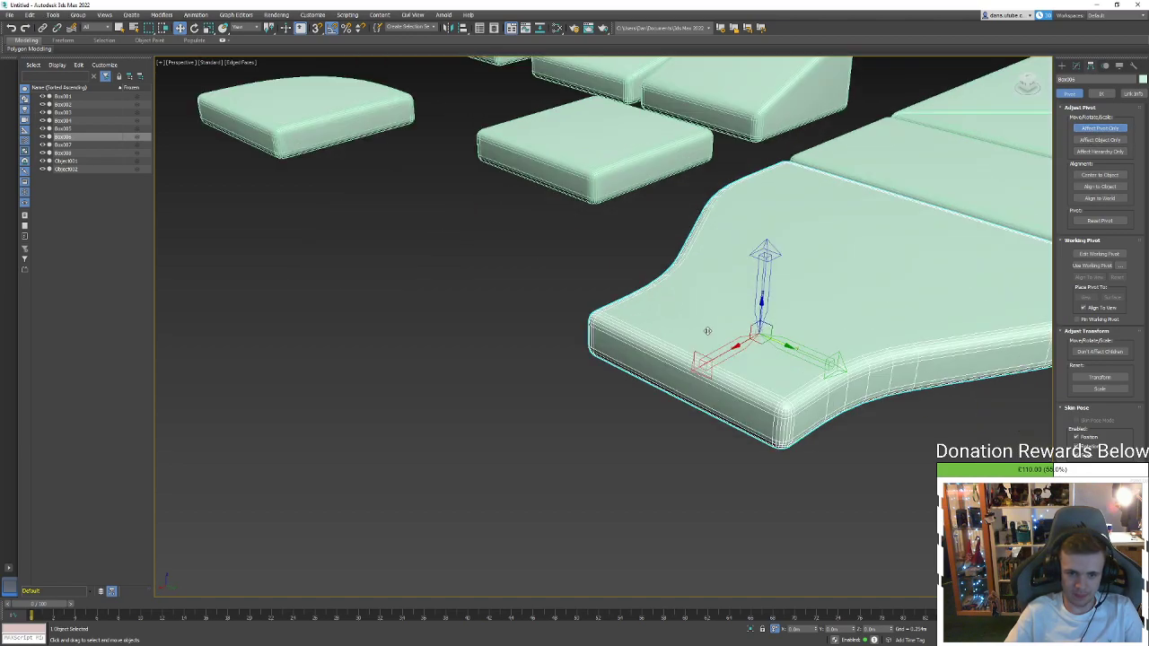
{"action": "scroll", "coordinate": [770, 410], "scroll_direction": "up", "scroll_amount": 2}
{"action": "left_click_drag", "start_coordinate": [741, 344], "coordinate": [779, 409]}
{"action": "key", "text": "s"}
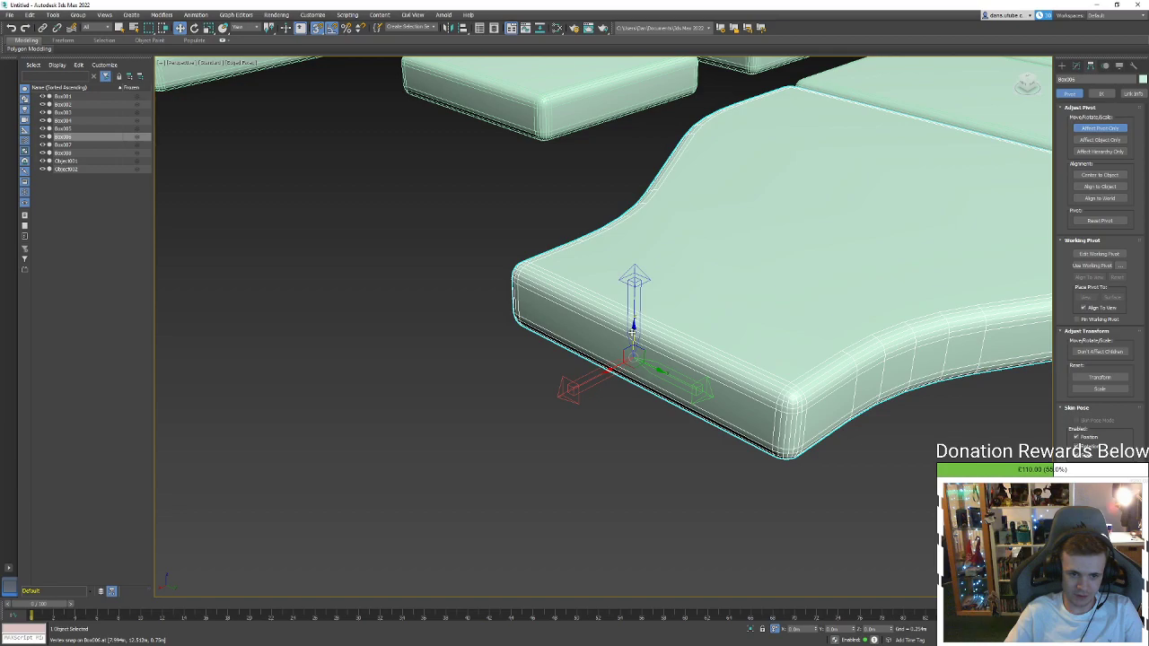
{"action": "middle_click_drag", "start_coordinate": [632, 330], "coordinate": [908, 296], "text": "alt"}
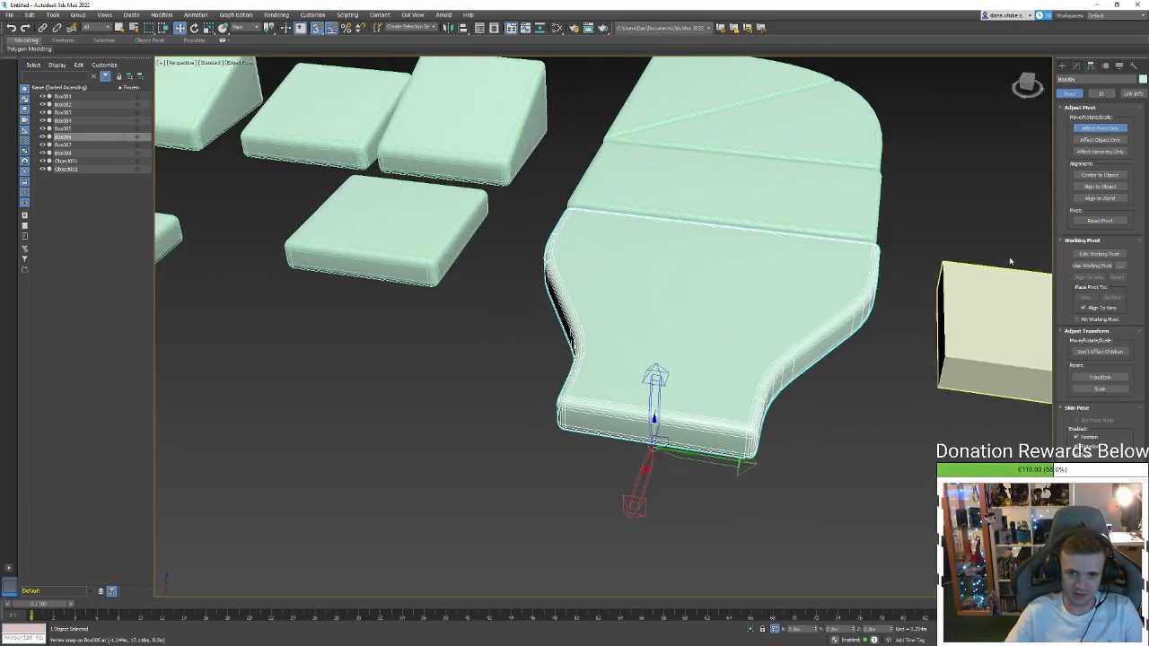
{"action": "left_click", "coordinate": [1100, 128]}
Move the tapered slab away from the fan-shaped group to the front of the long rectangular slabs
{"action": "scroll", "coordinate": [700, 384], "scroll_direction": "down", "scroll_amount": 5}
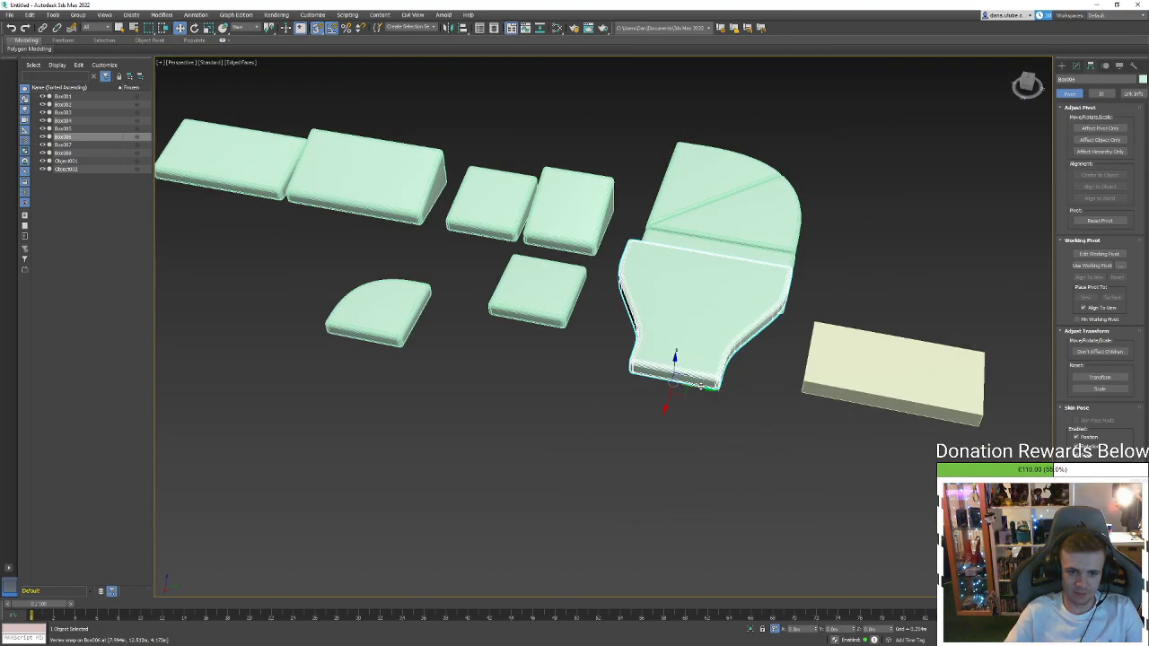
{"action": "key", "text": "s"}
{"action": "left_click_drag", "start_coordinate": [701, 387], "coordinate": [230, 283]}
Center the pivot of the rectangular slab beside the fan-shaped piece and snap it to the slab's underside
{"action": "left_click", "coordinate": [709, 262]}
{"action": "scroll", "coordinate": [711, 263], "scroll_direction": "up", "scroll_amount": 4}
{"action": "middle_click_drag", "start_coordinate": [721, 287], "coordinate": [730, 267], "text": "alt"}
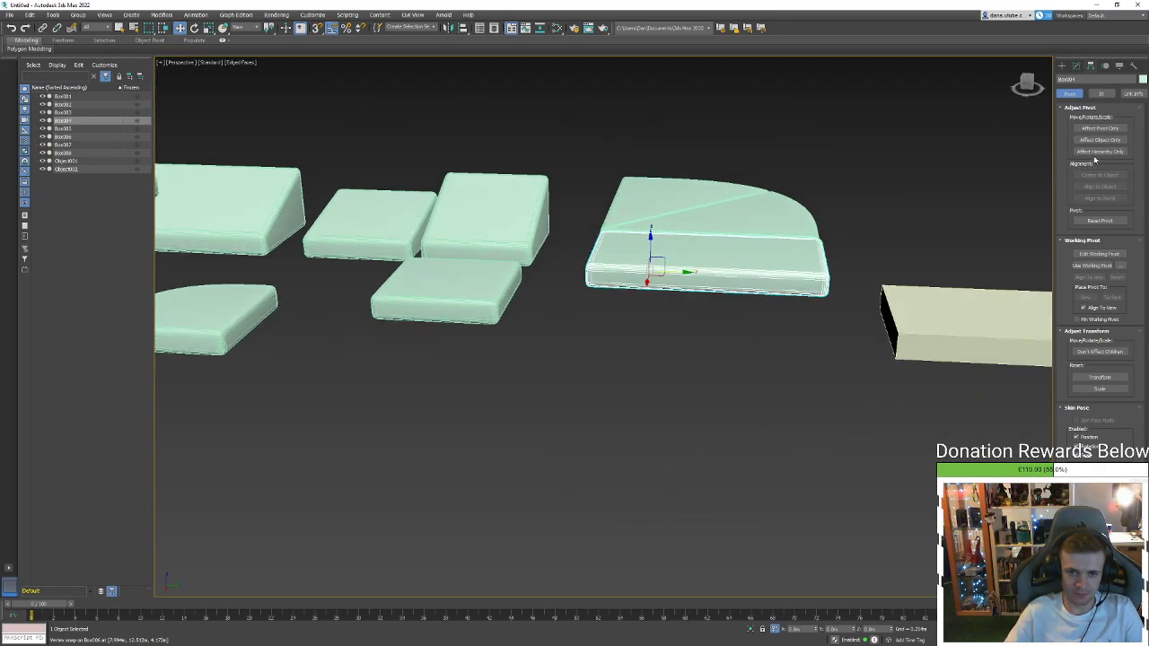
{"action": "left_click", "coordinate": [1100, 129]}
{"action": "key", "text": "z"}
{"action": "left_click", "coordinate": [1110, 176]}
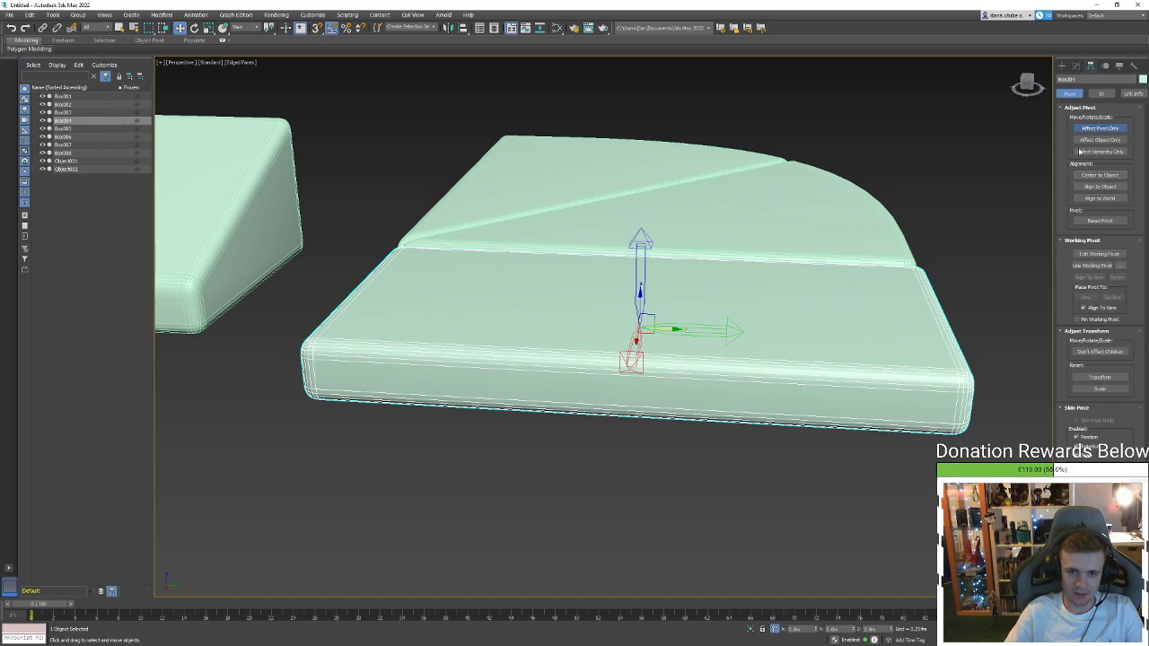
{"action": "middle_click_drag", "start_coordinate": [752, 342], "coordinate": [712, 324], "text": "alt"}
{"action": "middle_click_drag", "start_coordinate": [640, 305], "coordinate": [996, 303], "text": "alt"}
{"action": "key", "text": "s"}
{"action": "left_click_drag", "start_coordinate": [996, 303], "coordinate": [993, 301]}
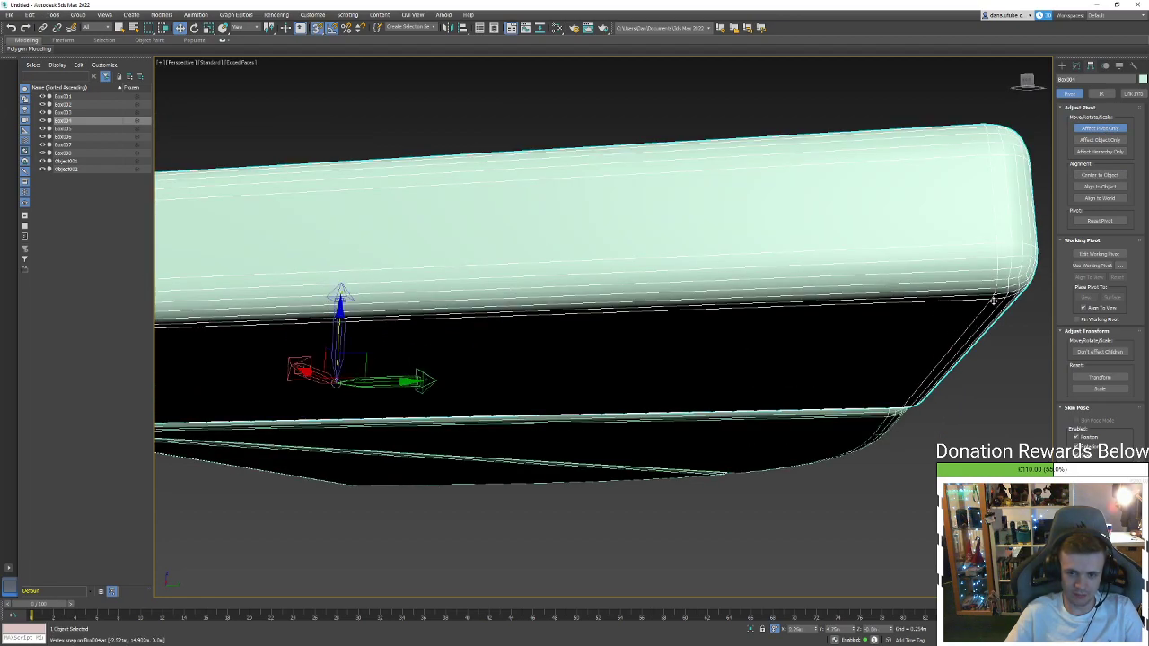
Snap the rectangular slab's pivot to its long front edge and move the slab away from the fan-shaped piece
{"action": "middle_click_drag", "start_coordinate": [910, 326], "coordinate": [584, 290], "text": "alt"}
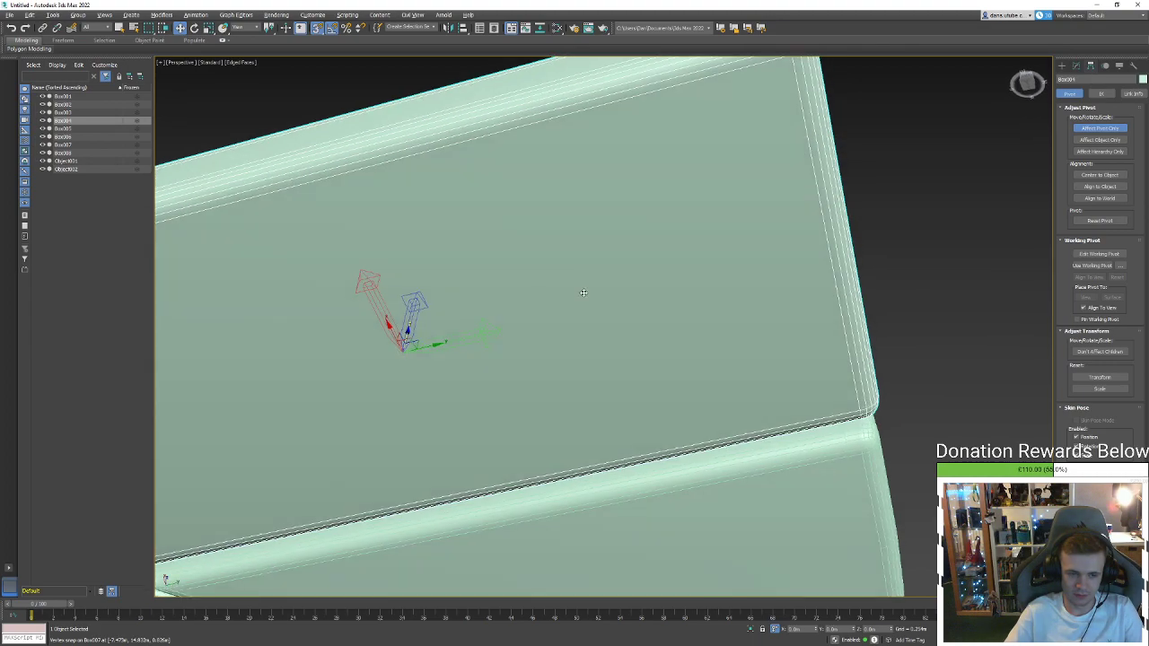
{"action": "scroll", "coordinate": [581, 291], "scroll_direction": "down", "scroll_amount": 5}
{"action": "scroll", "coordinate": [571, 294], "scroll_direction": "up", "scroll_amount": 3}
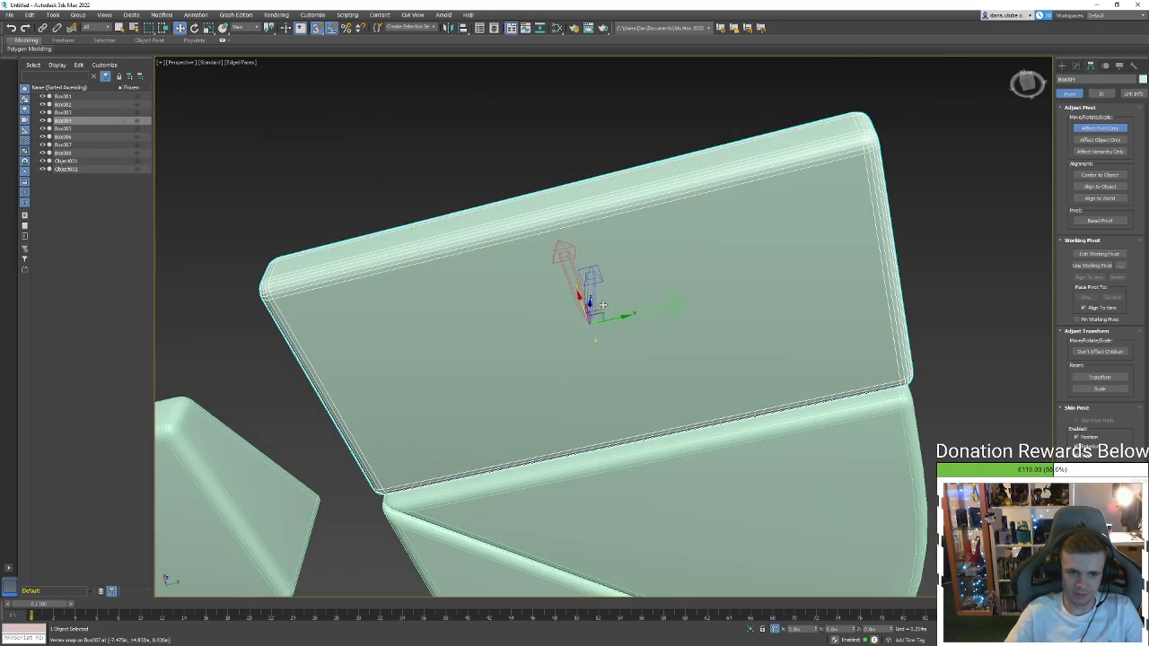
{"action": "scroll", "coordinate": [848, 94], "scroll_direction": "up", "scroll_amount": 3}
{"action": "scroll", "coordinate": [849, 88], "scroll_direction": "up", "scroll_amount": 2}
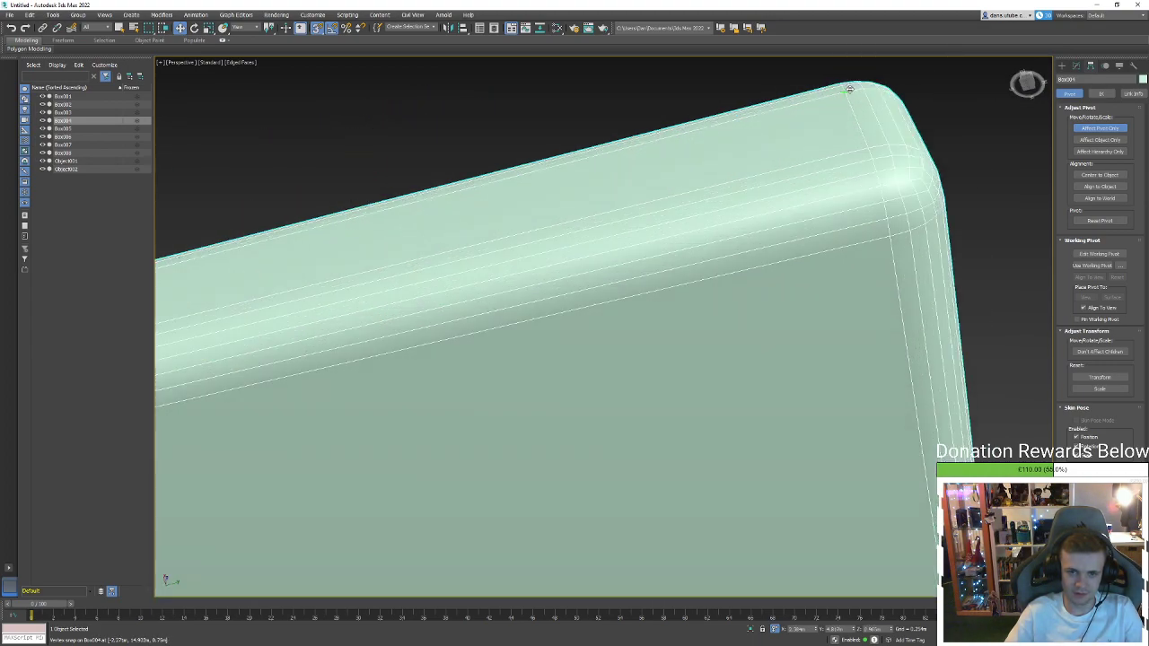
{"action": "scroll", "coordinate": [846, 88], "scroll_direction": "down", "scroll_amount": 4}
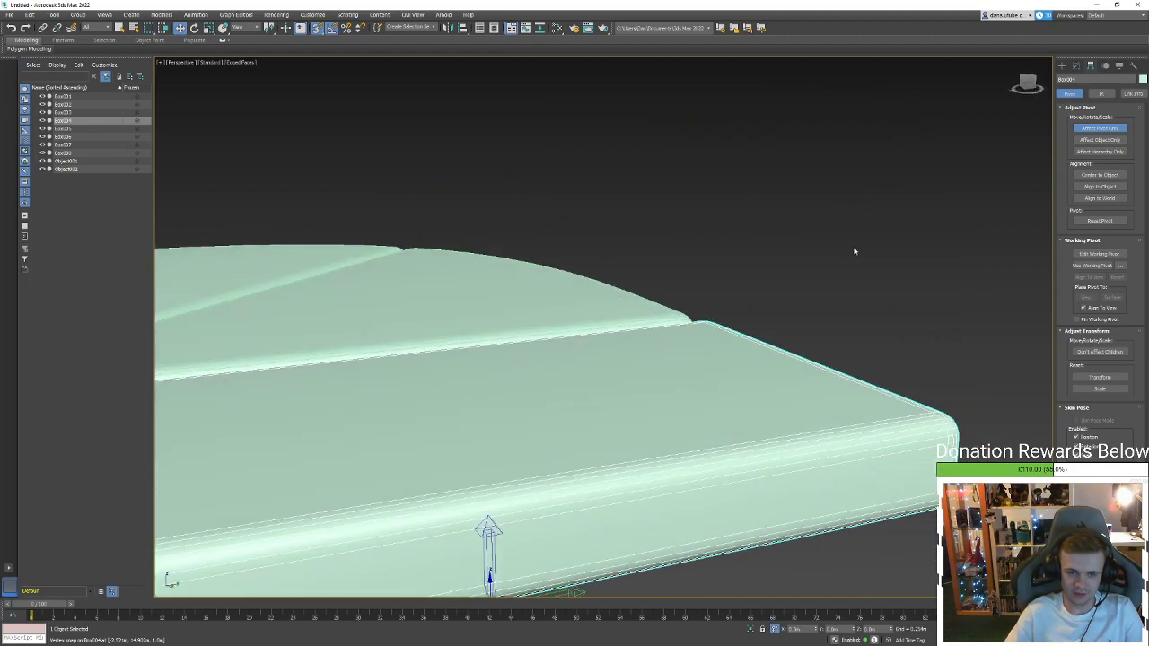
{"action": "scroll", "coordinate": [853, 249], "scroll_direction": "down", "scroll_amount": 3}
{"action": "scroll", "coordinate": [1003, 204], "scroll_direction": "down", "scroll_amount": 5}
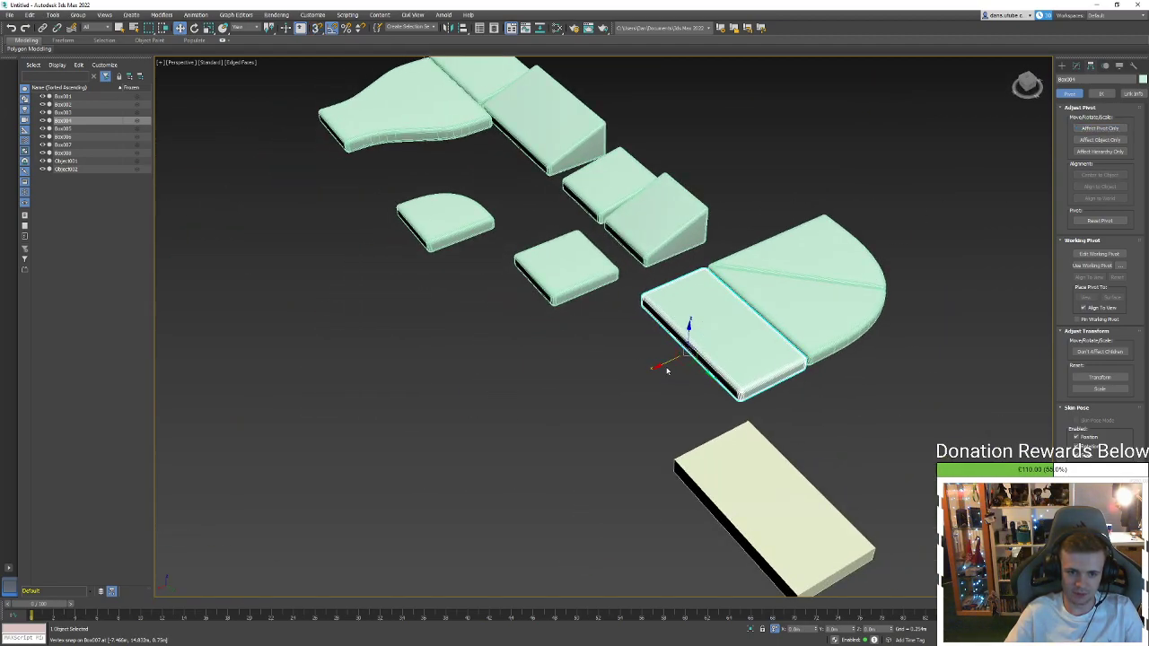
{"action": "left_click_drag", "start_coordinate": [666, 364], "coordinate": [496, 434]}
Select the fan-shaped piece and snap its pivot horizontally to the face of its straight front side
{"action": "left_click", "coordinate": [735, 296]}
{"action": "scroll", "coordinate": [769, 292], "scroll_direction": "up", "scroll_amount": 4}
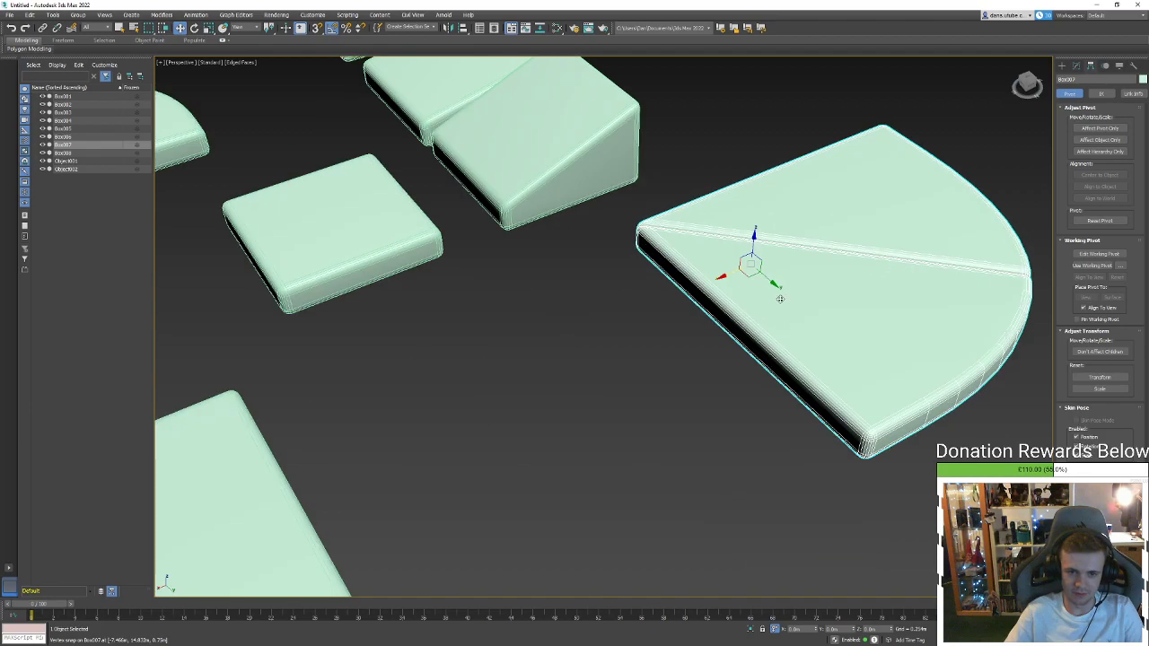
{"action": "left_click", "coordinate": [1100, 128]}
{"action": "left_click_drag", "start_coordinate": [752, 267], "coordinate": [690, 242]}
{"action": "scroll", "coordinate": [908, 279], "scroll_direction": "up", "scroll_amount": 3}
{"action": "middle_click_drag", "start_coordinate": [735, 321], "coordinate": [690, 241], "text": "alt"}
{"action": "left_click_drag", "start_coordinate": [690, 241], "coordinate": [408, 185]}
{"action": "middle_click_drag", "start_coordinate": [690, 241], "coordinate": [628, 216], "text": "alt"}
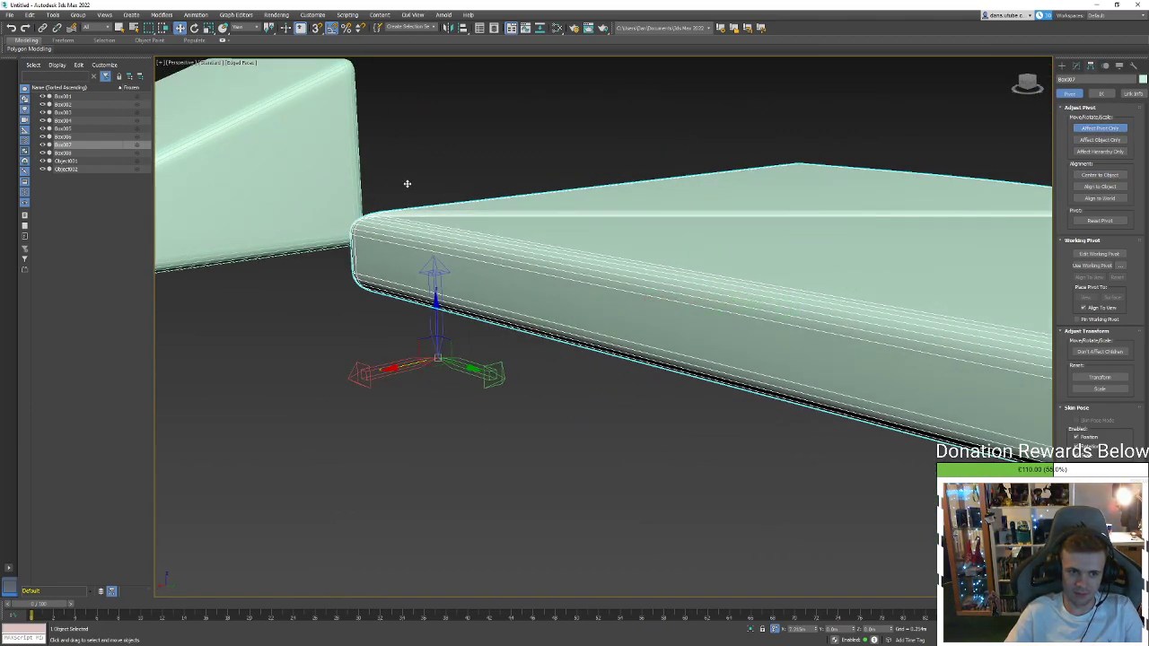
{"action": "left_click_drag", "start_coordinate": [407, 184], "coordinate": [357, 230]}
{"action": "scroll", "coordinate": [357, 235], "scroll_direction": "up", "scroll_amount": 2}
{"action": "scroll", "coordinate": [409, 243], "scroll_direction": "down", "scroll_amount": 4}
{"action": "middle_click_drag", "start_coordinate": [409, 243], "coordinate": [520, 259], "text": "alt"}
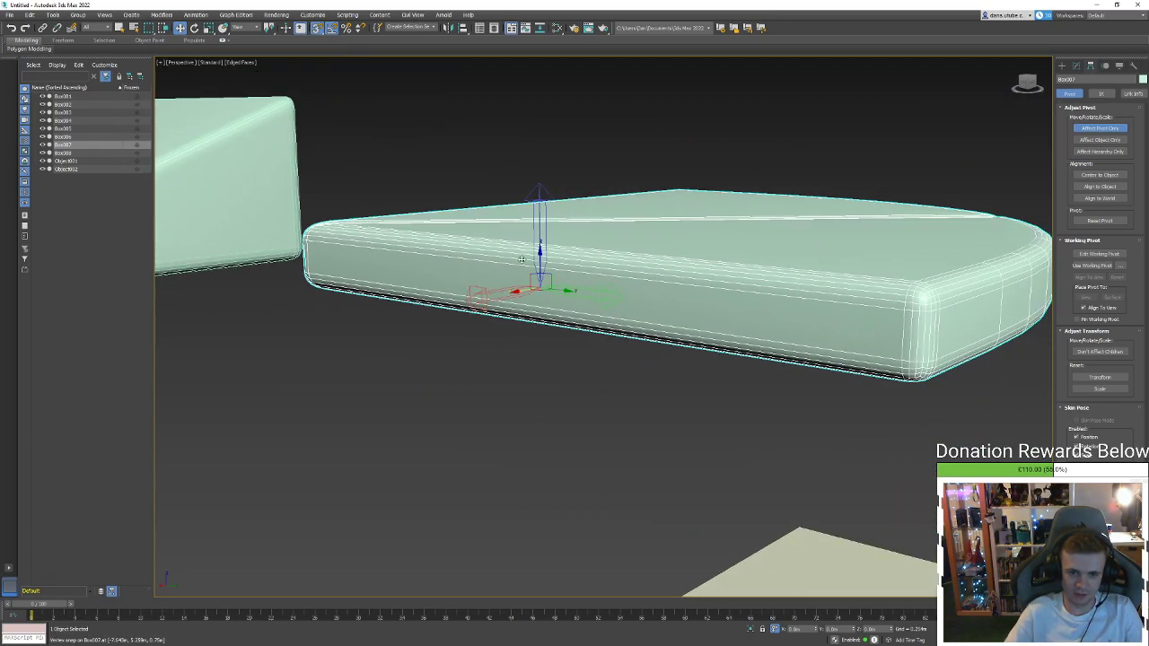
Snap the fan-shaped piece's pivot down to its bottom front edge and finish the pivot edit
{"action": "left_click_drag", "start_coordinate": [542, 264], "coordinate": [874, 374]}
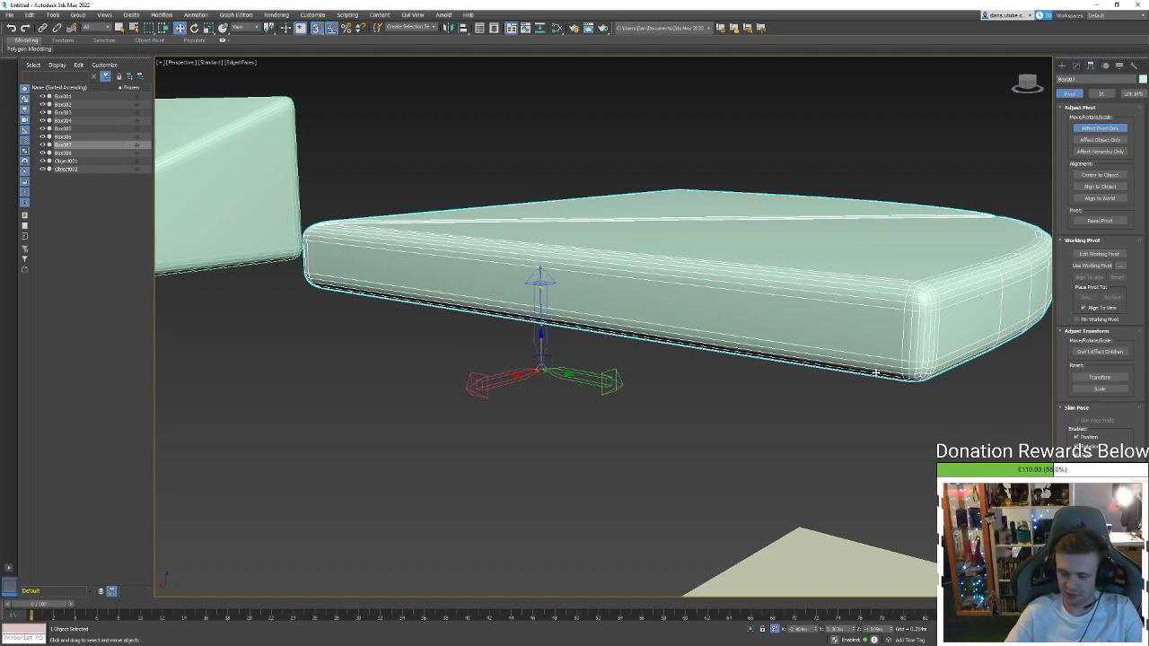
{"action": "middle_click_drag", "start_coordinate": [875, 374], "coordinate": [854, 318], "text": "alt"}
{"action": "scroll", "coordinate": [822, 265], "scroll_direction": "up", "scroll_amount": 5}
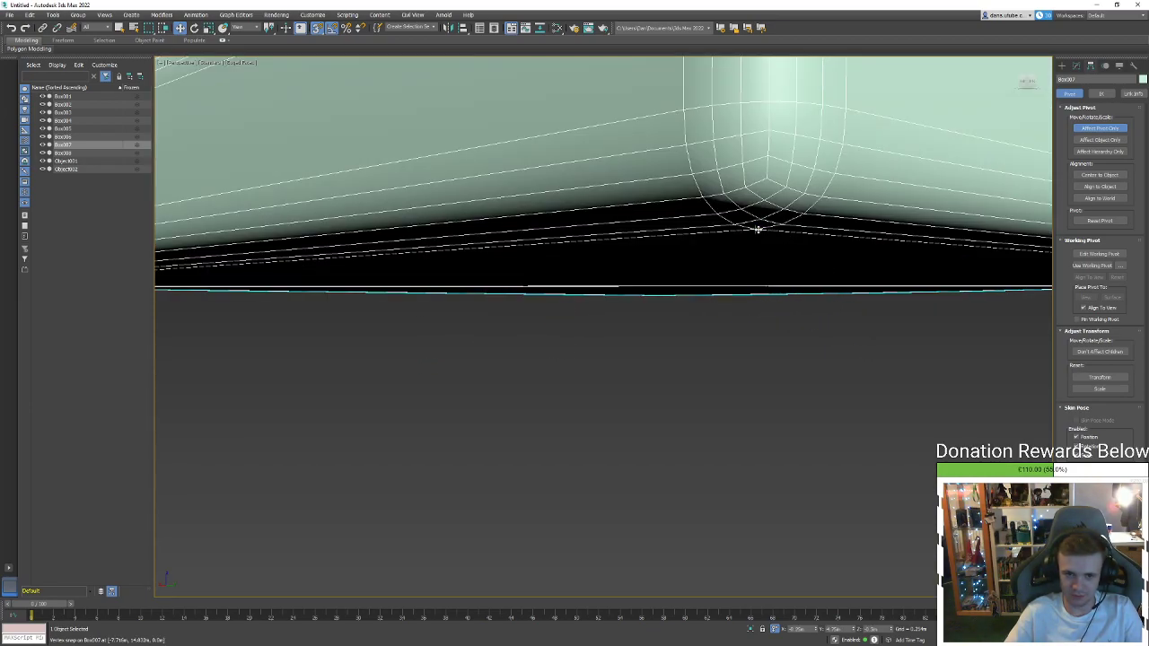
{"action": "scroll", "coordinate": [758, 225], "scroll_direction": "down", "scroll_amount": 8}
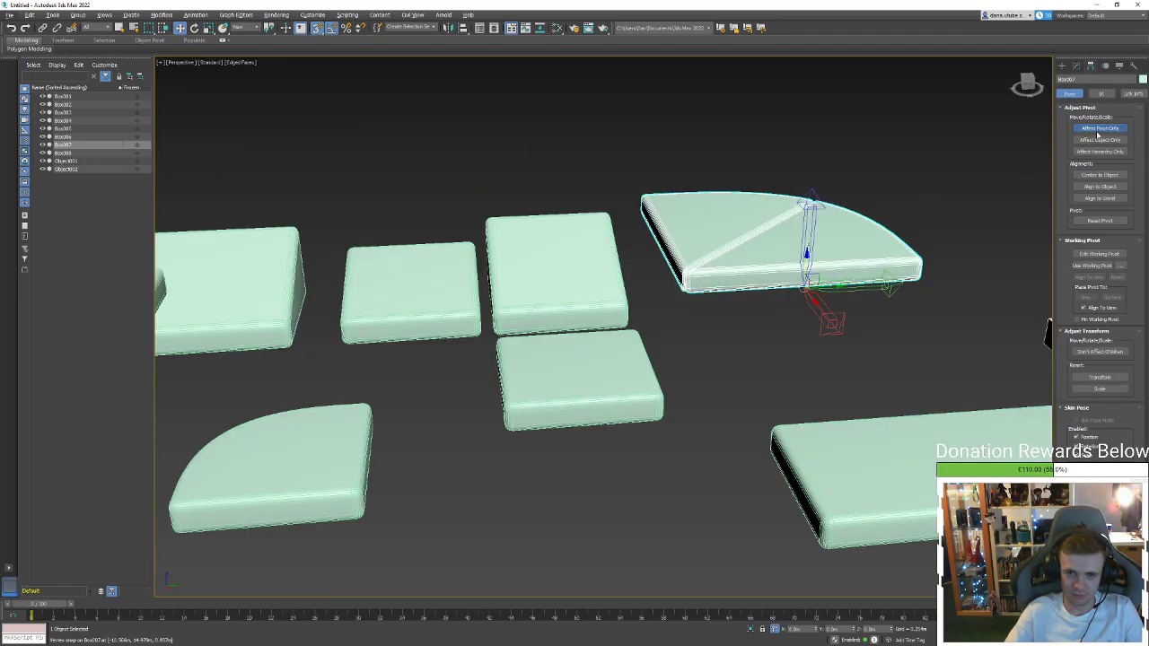
{"action": "left_click", "coordinate": [1097, 133]}
Delete the plain beige box from the scene
{"action": "left_click", "coordinate": [497, 285]}
{"action": "left_click", "coordinate": [436, 289]}
{"action": "scroll", "coordinate": [510, 341], "scroll_direction": "down", "scroll_amount": 4}
{"action": "left_click", "coordinate": [566, 371]}
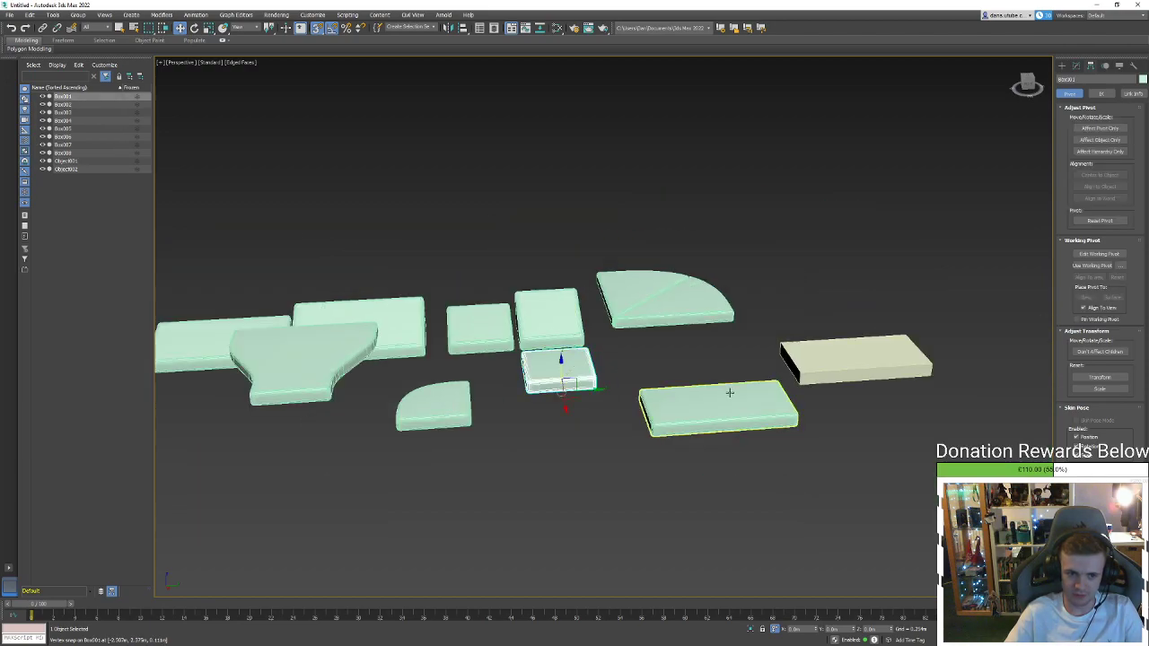
{"action": "left_click", "coordinate": [821, 363]}
{"action": "scroll", "coordinate": [812, 372], "scroll_direction": "down", "scroll_amount": 2}
{"action": "key", "text": "Delete"}
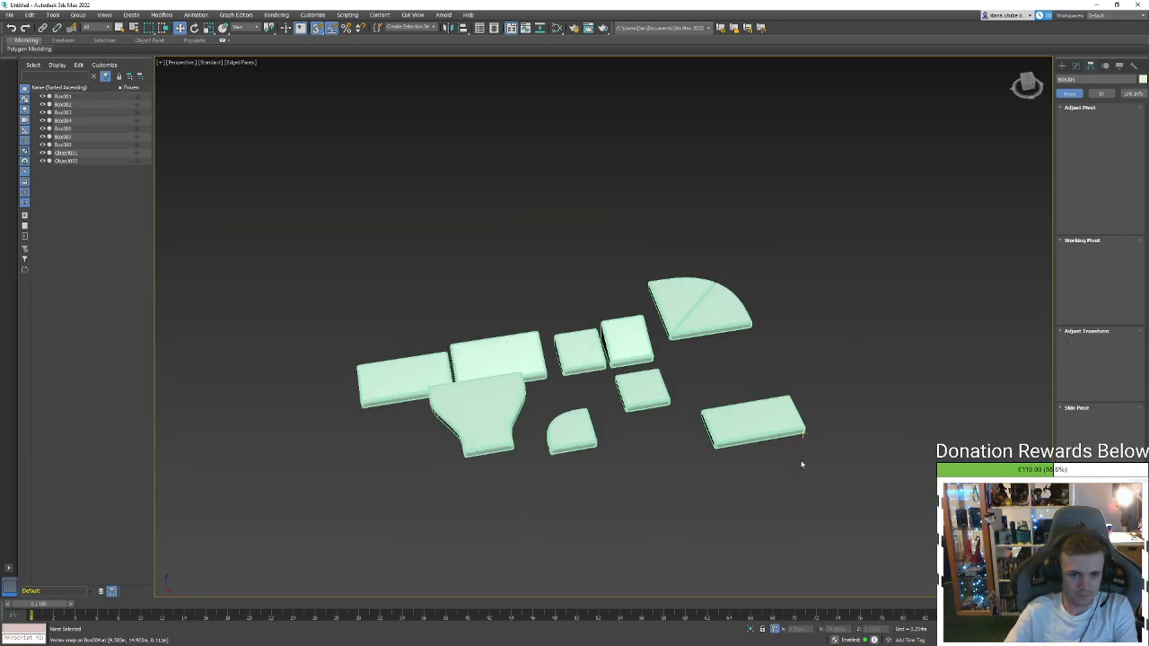
Select all the remaining slabs and open the Material Editor
{"action": "key", "text": "ctrl+a"}
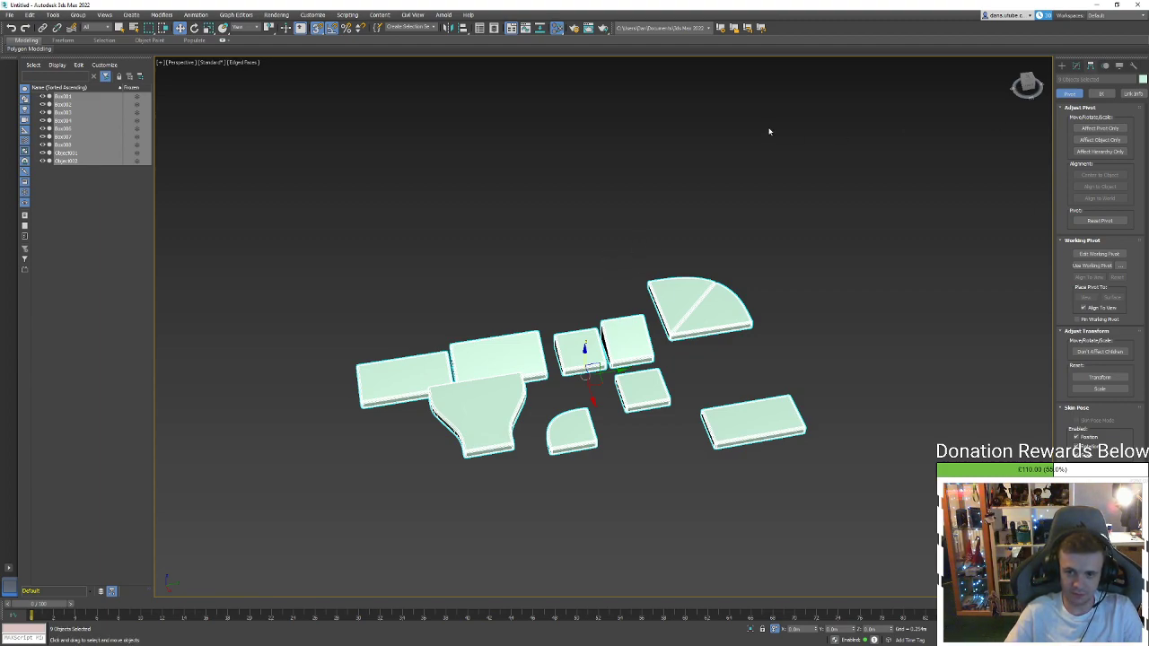
{"action": "key", "text": "m"}
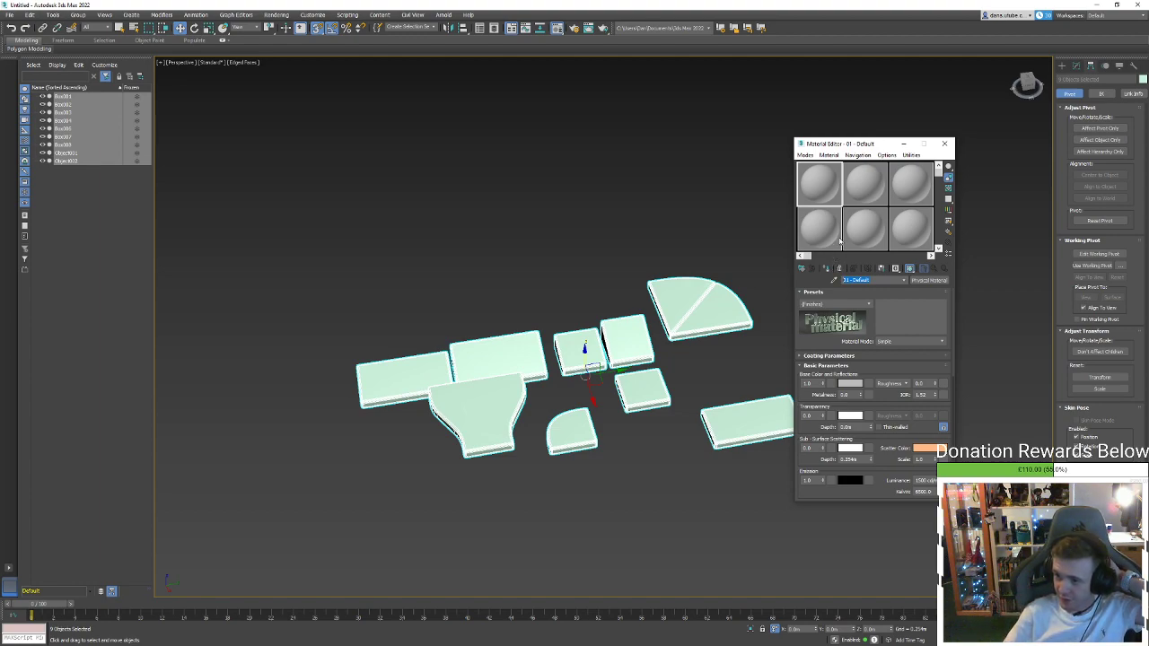
{"action": "left_click", "coordinate": [590, 370]}
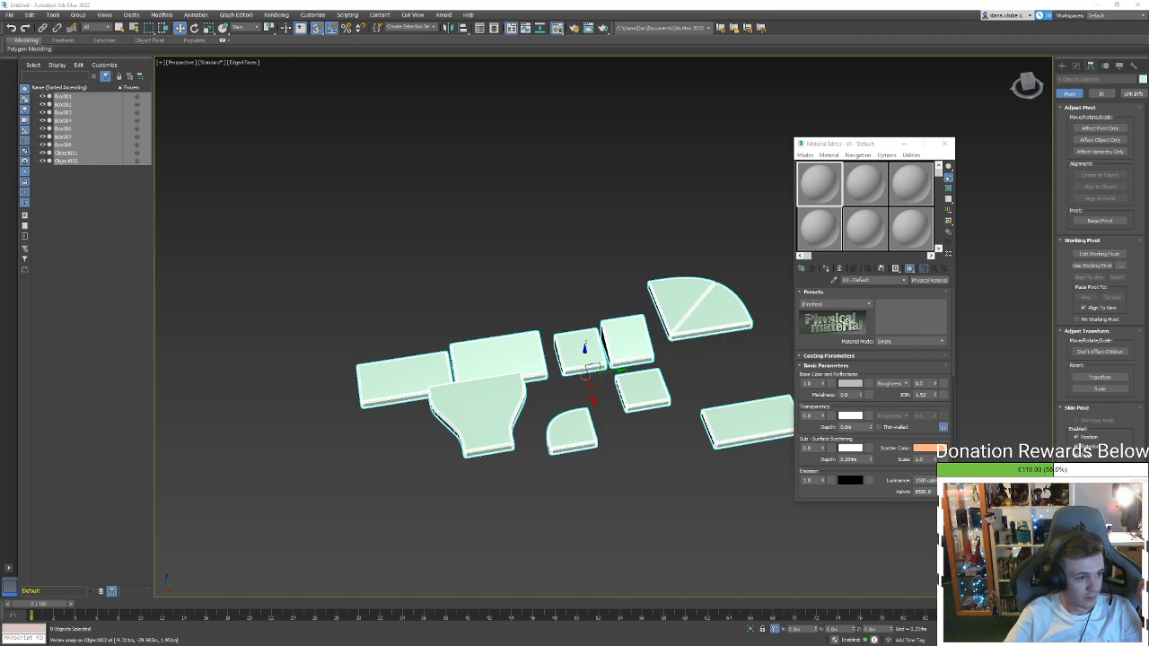
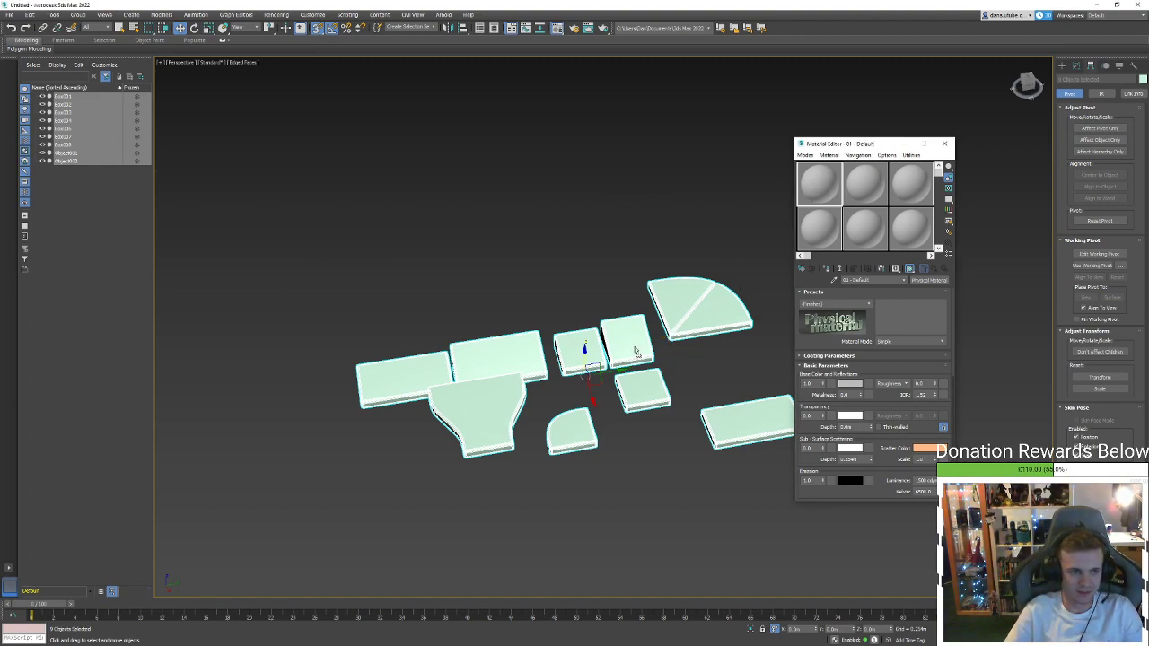
Assign the 01 - Default physical material to the whole selection of slabs
{"action": "left_click_drag", "start_coordinate": [634, 352], "coordinate": [634, 352]}
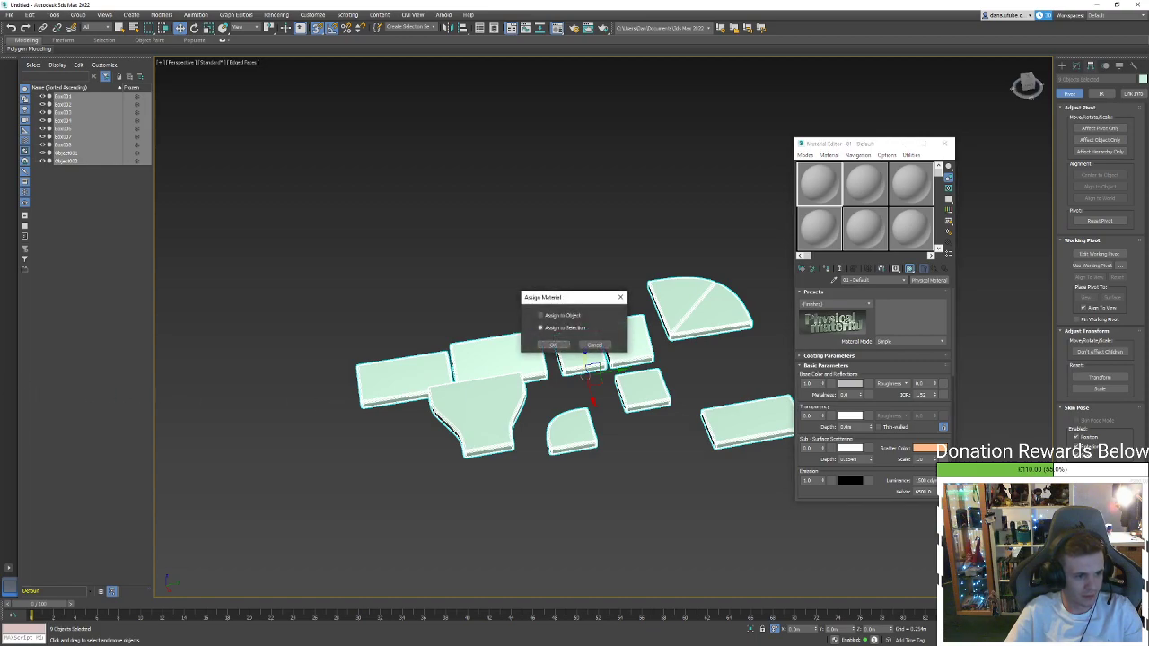
{"action": "left_click", "coordinate": [563, 344]}
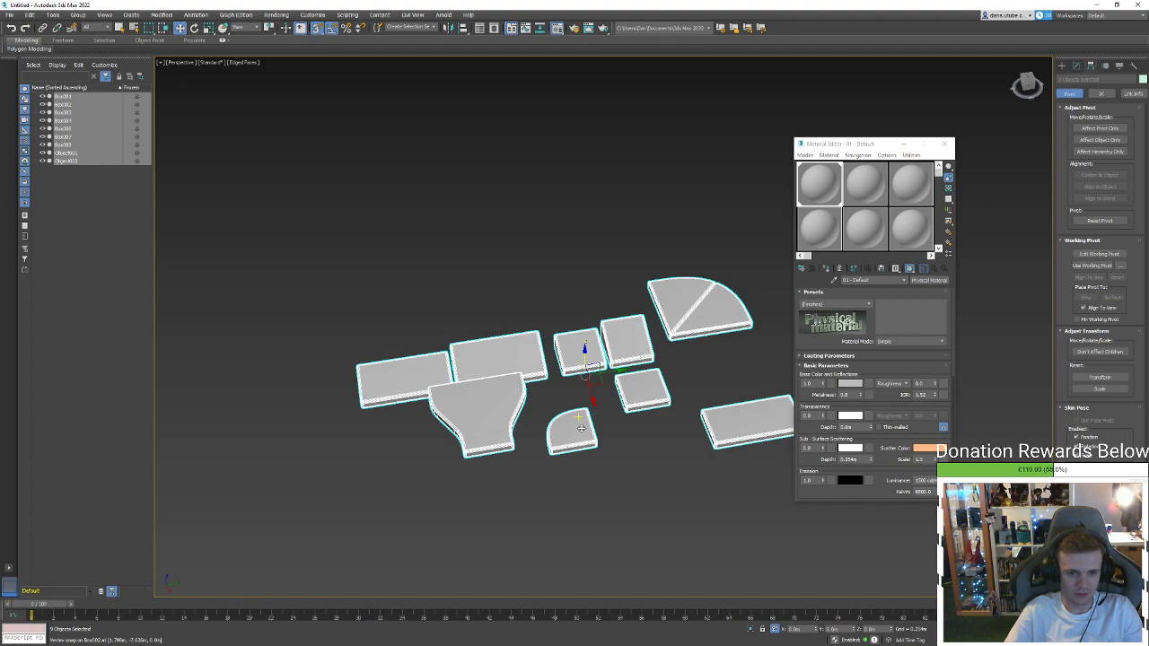
{"action": "middle_click_drag", "start_coordinate": [579, 420], "coordinate": [635, 464], "text": "alt"}
{"action": "left_click", "coordinate": [475, 416]}
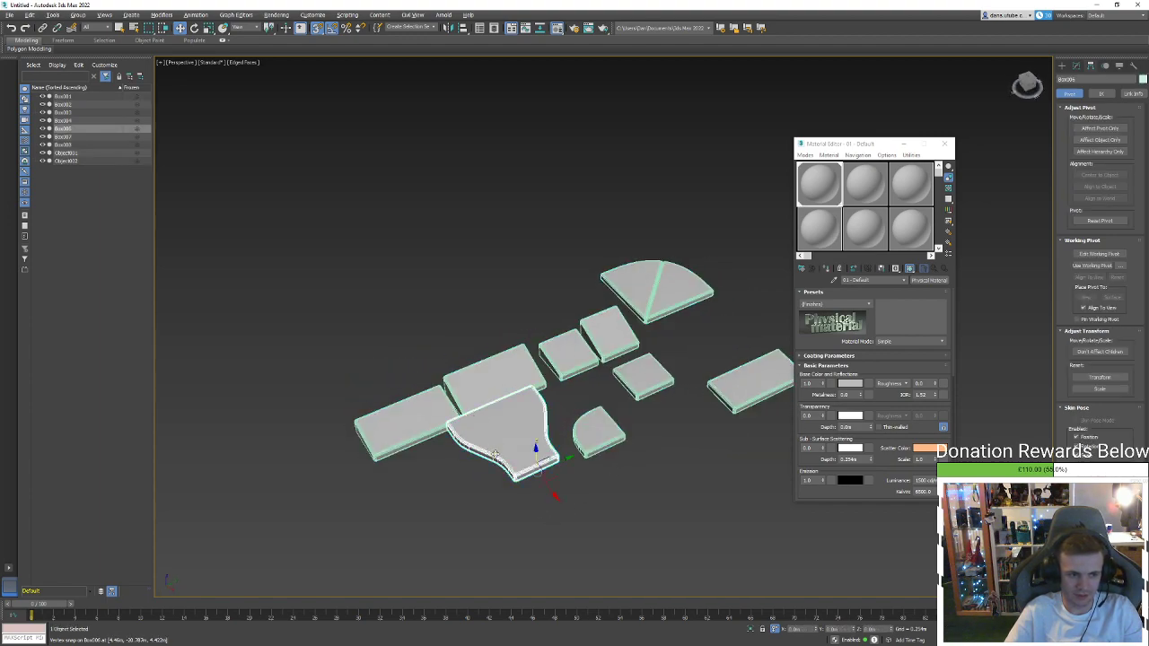
Select all the slabs and set their object colour to black
{"action": "middle_click_drag", "start_coordinate": [535, 449], "coordinate": [533, 436], "text": "alt"}
{"action": "scroll", "coordinate": [530, 511], "scroll_direction": "down", "scroll_amount": 2}
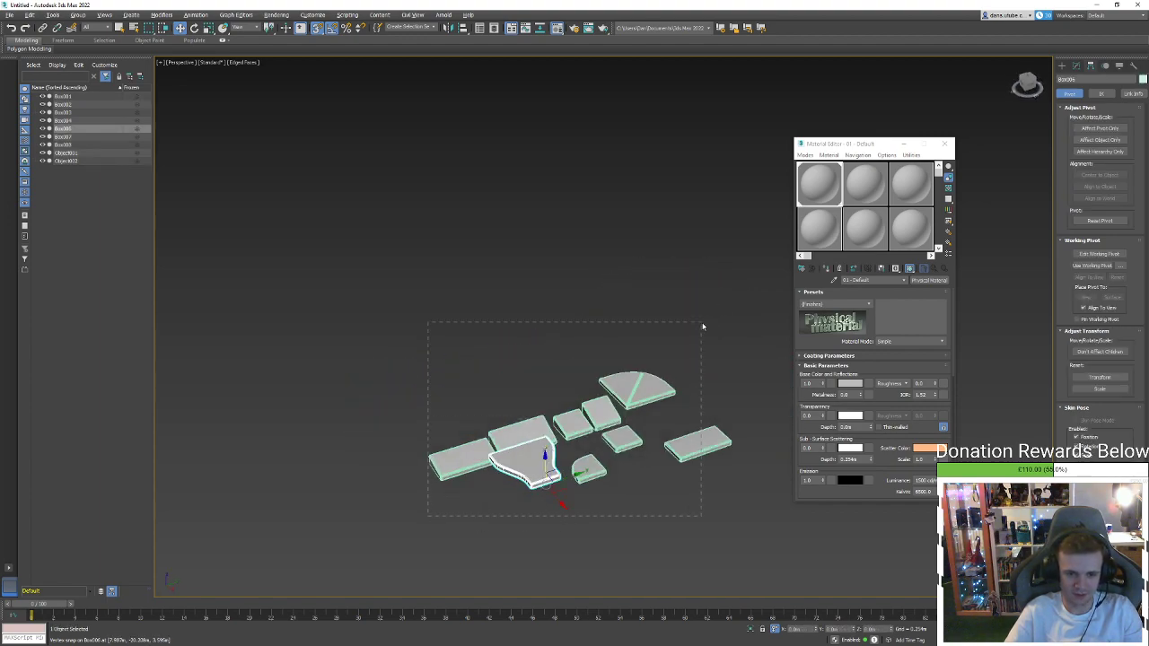
{"action": "left_click_drag", "start_coordinate": [703, 327], "coordinate": [702, 326]}
{"action": "left_click", "coordinate": [1142, 81]}
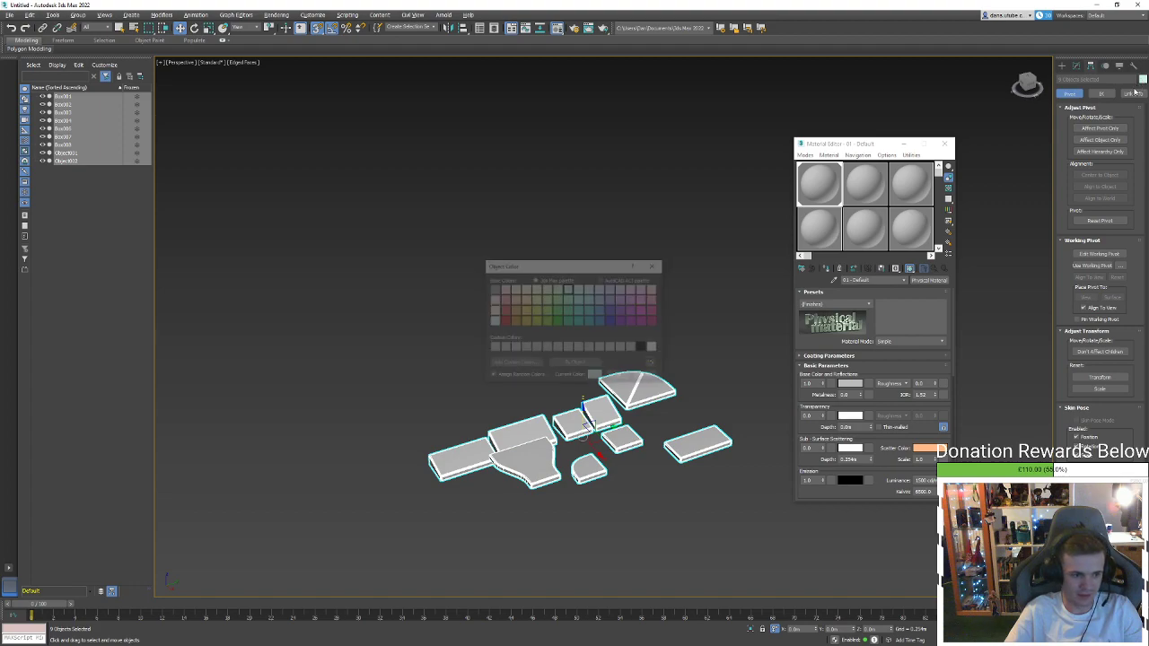
{"action": "left_click", "coordinate": [653, 347]}
{"action": "left_click", "coordinate": [619, 376]}
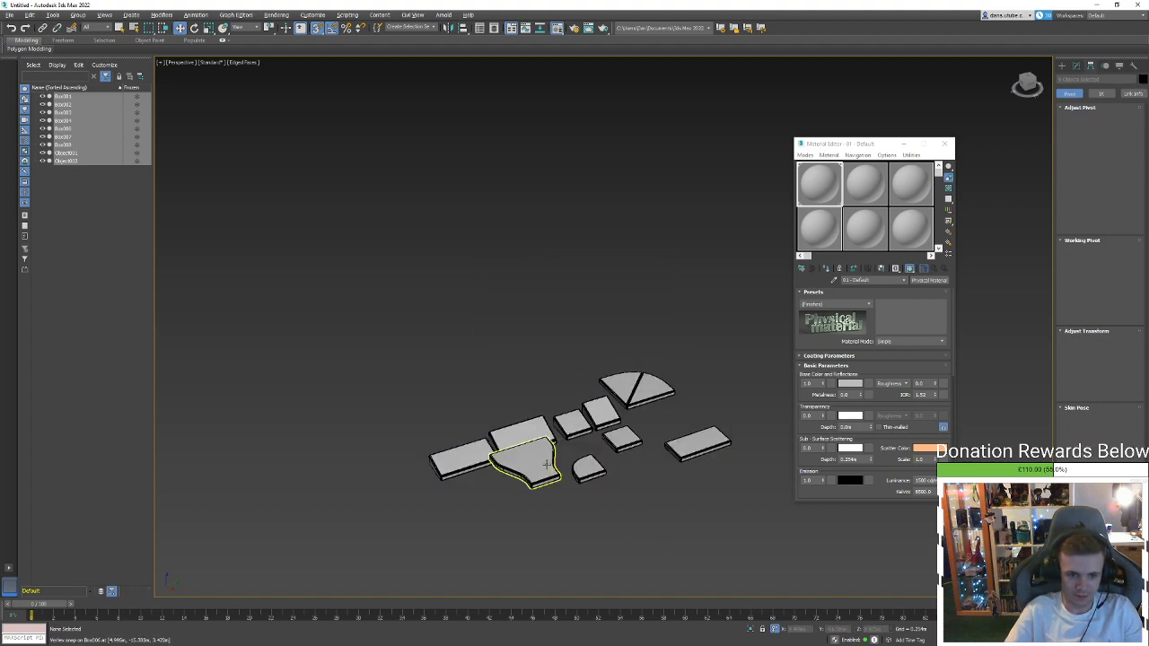
Select the funnel-shaped slab and move it freely across the ground plane towards the small quarter-round slab
{"action": "left_click", "coordinate": [542, 471]}
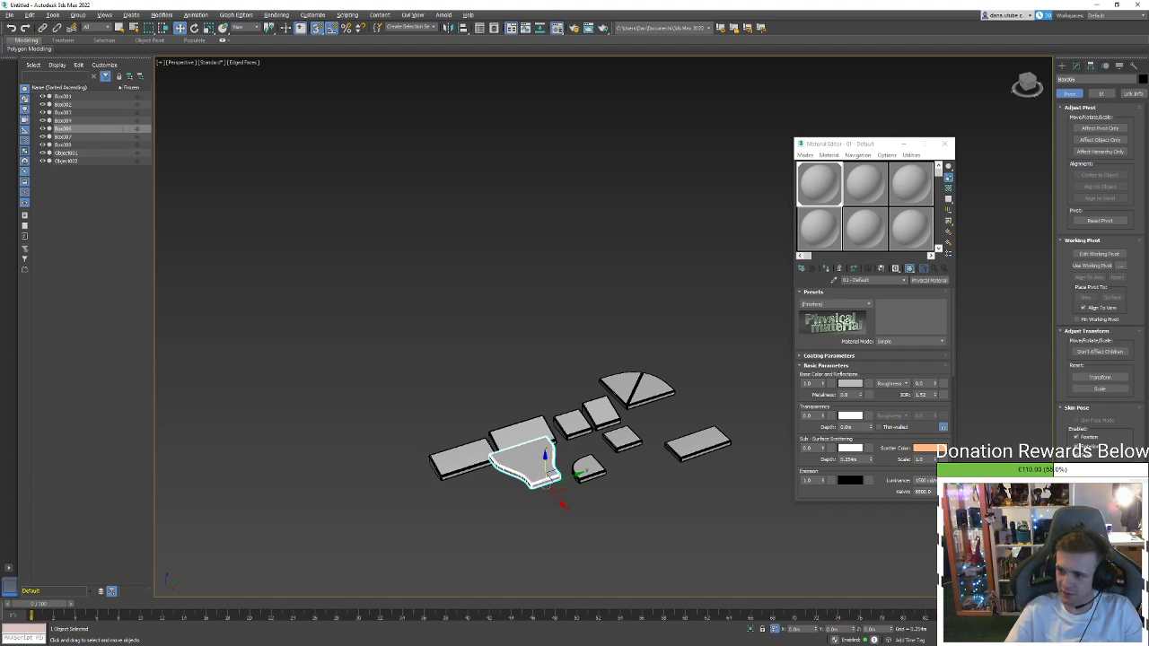
{"action": "left_click", "coordinate": [507, 493]}
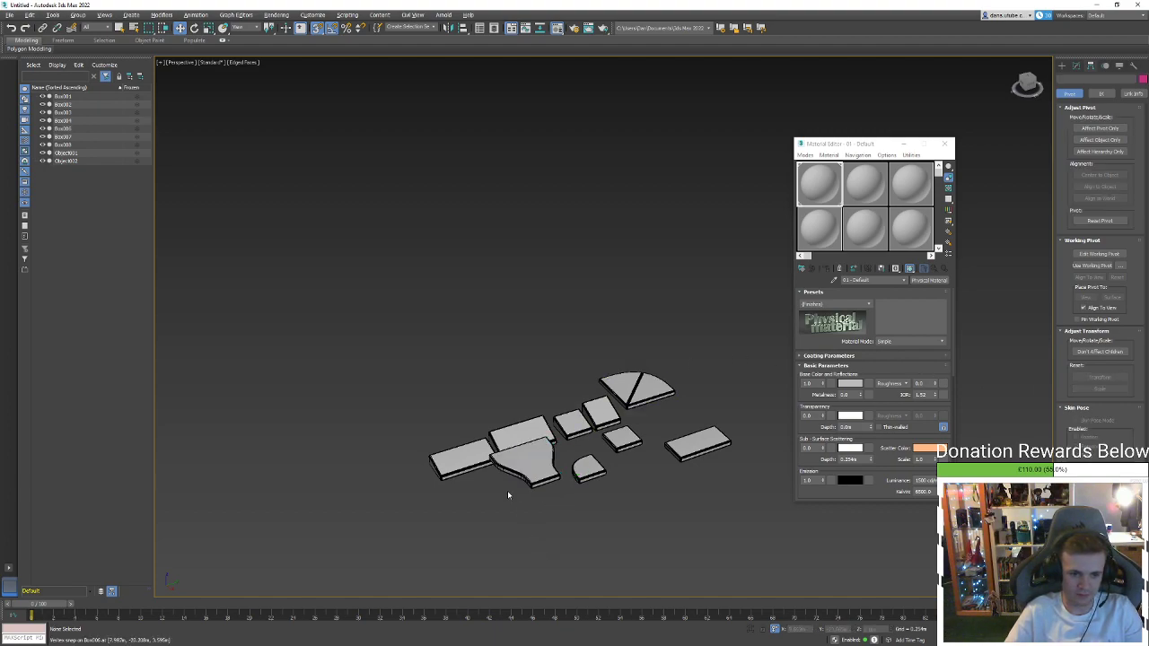
{"action": "left_click", "coordinate": [536, 474]}
{"action": "scroll", "coordinate": [545, 502], "scroll_direction": "up", "scroll_amount": 5}
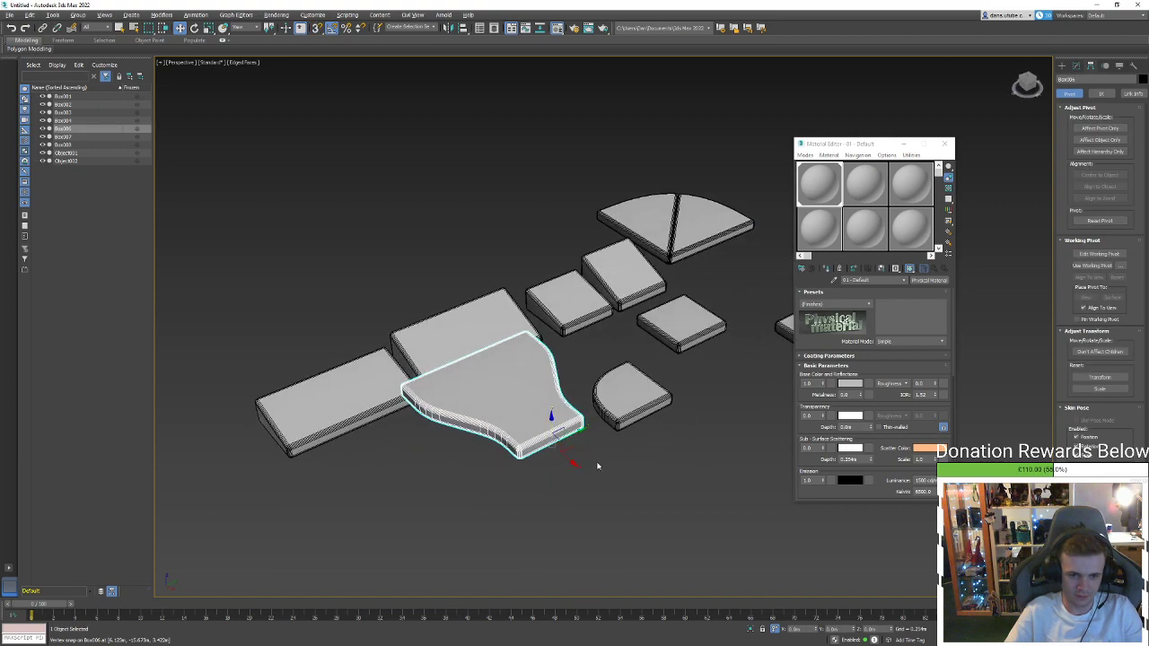
{"action": "scroll", "coordinate": [583, 445], "scroll_direction": "down", "scroll_amount": 5}
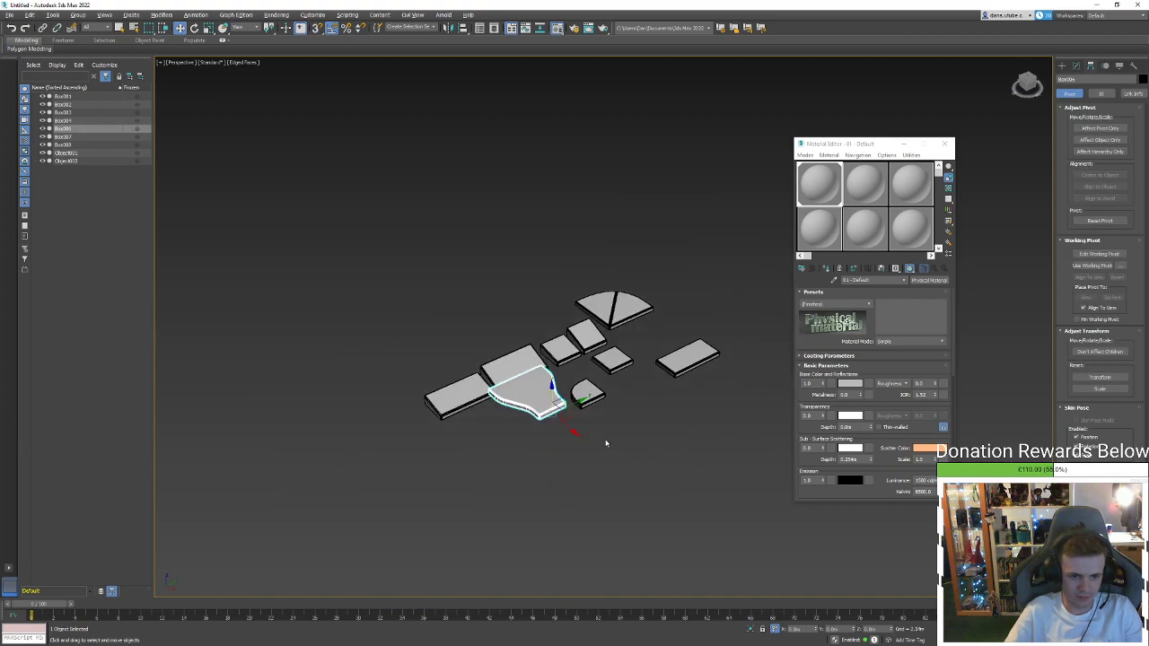
{"action": "scroll", "coordinate": [618, 438], "scroll_direction": "up", "scroll_amount": 2}
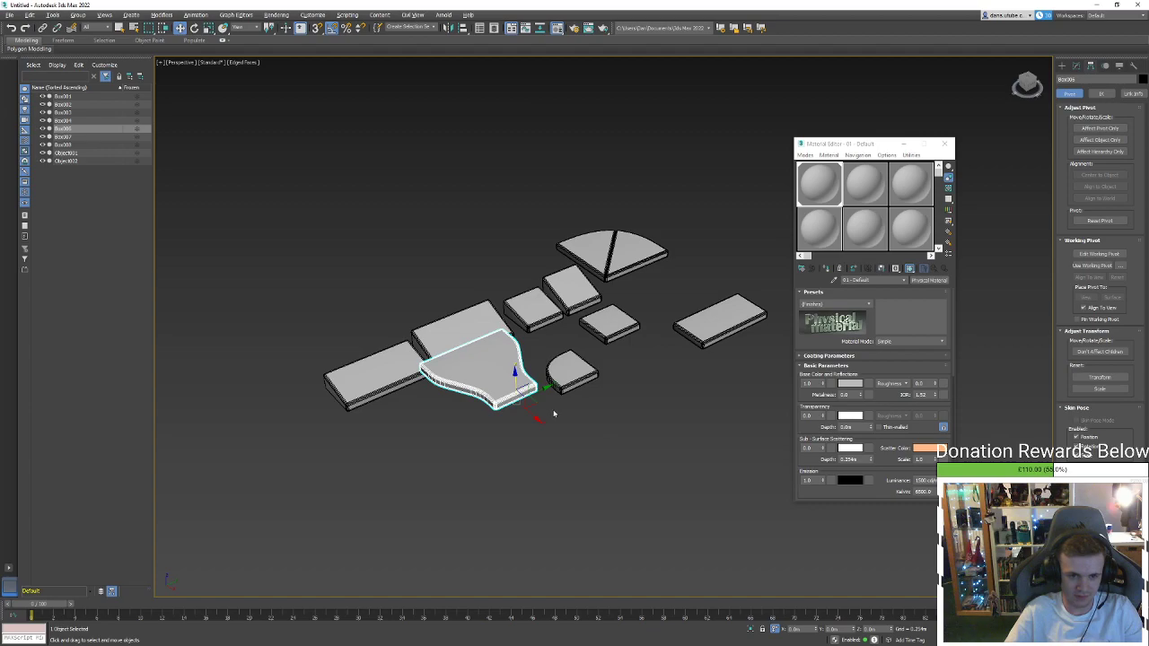
{"action": "left_click_drag", "start_coordinate": [526, 401], "coordinate": [561, 386]}
Select the small flat square slab, inspect it in wireframe and shaded display, and put the Material Editor away
{"action": "scroll", "coordinate": [566, 384], "scroll_direction": "down", "scroll_amount": 2}
{"action": "scroll", "coordinate": [589, 351], "scroll_direction": "up", "scroll_amount": 5}
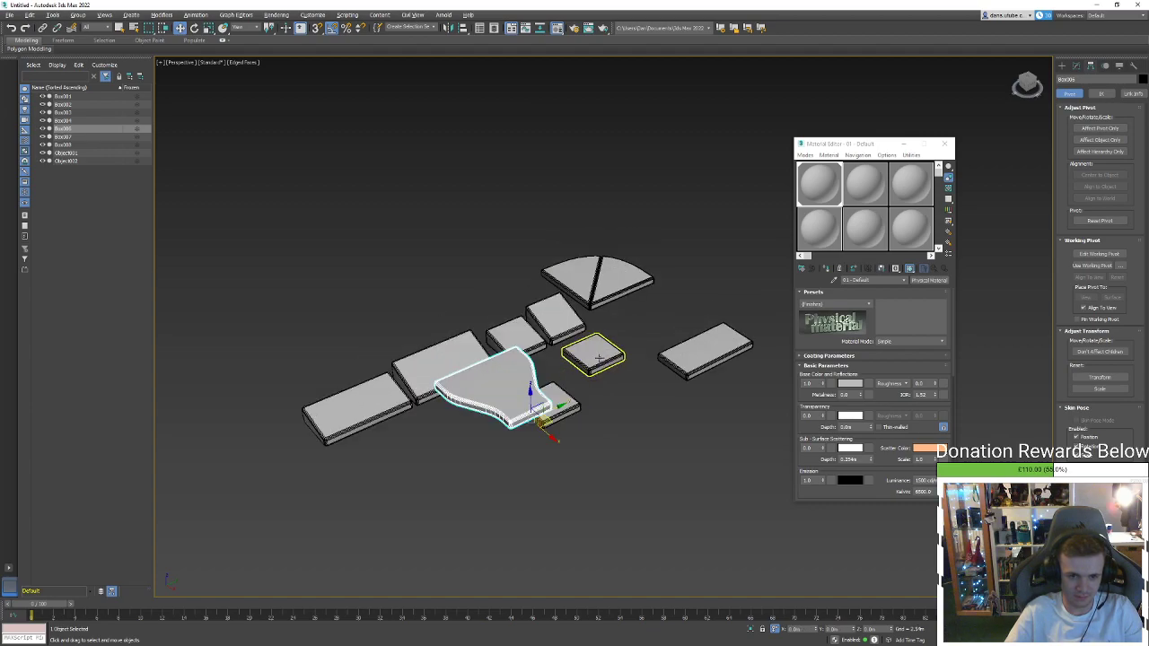
{"action": "left_click", "coordinate": [635, 310]}
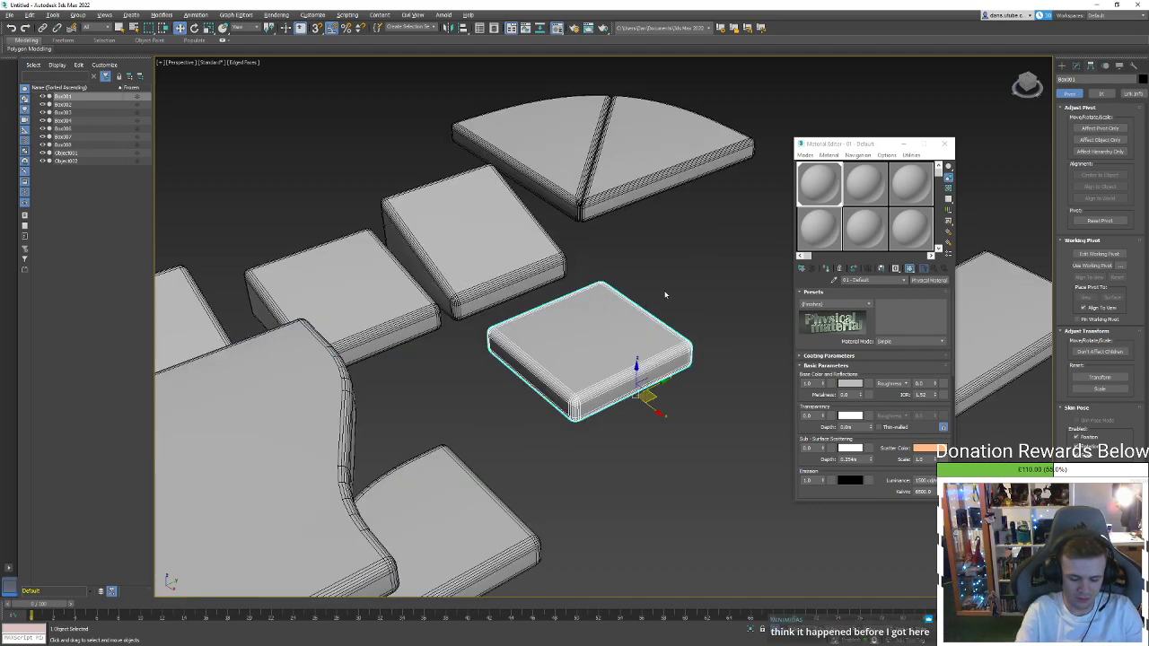
{"action": "scroll", "coordinate": [667, 290], "scroll_direction": "up", "scroll_amount": 4}
{"action": "scroll", "coordinate": [639, 285], "scroll_direction": "down", "scroll_amount": 5}
{"action": "key", "text": "F3"}
{"action": "scroll", "coordinate": [655, 323], "scroll_direction": "up", "scroll_amount": 2}
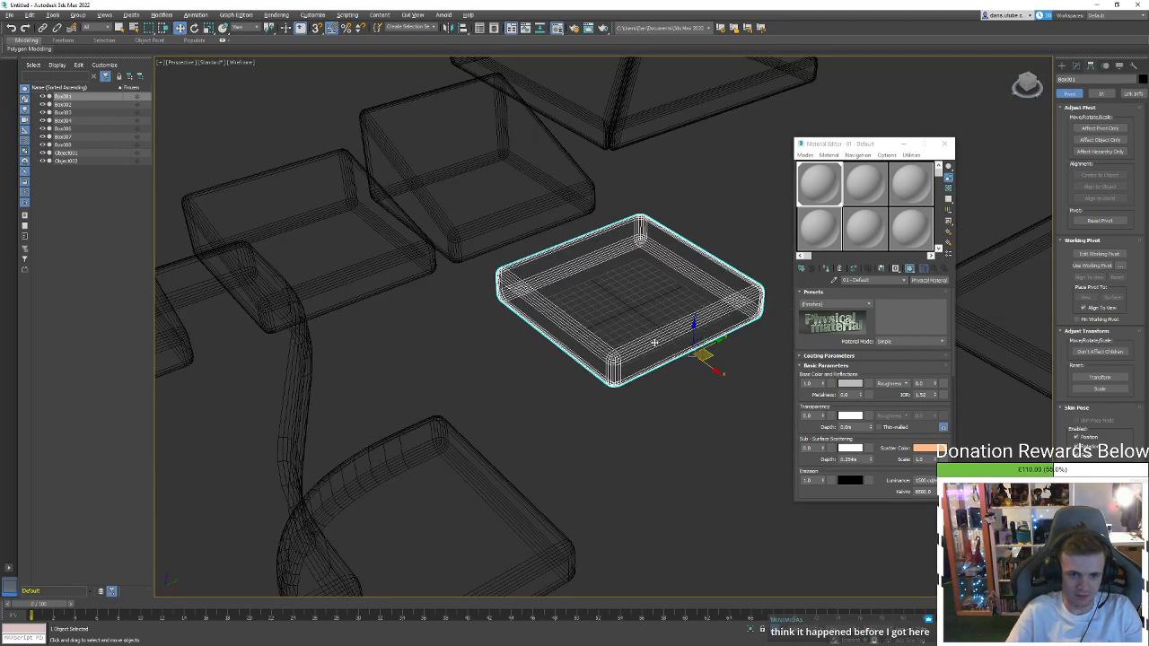
{"action": "key", "text": "F3"}
{"action": "scroll", "coordinate": [672, 373], "scroll_direction": "down", "scroll_amount": 3}
{"action": "middle_click_drag", "start_coordinate": [672, 373], "coordinate": [643, 371], "text": "alt"}
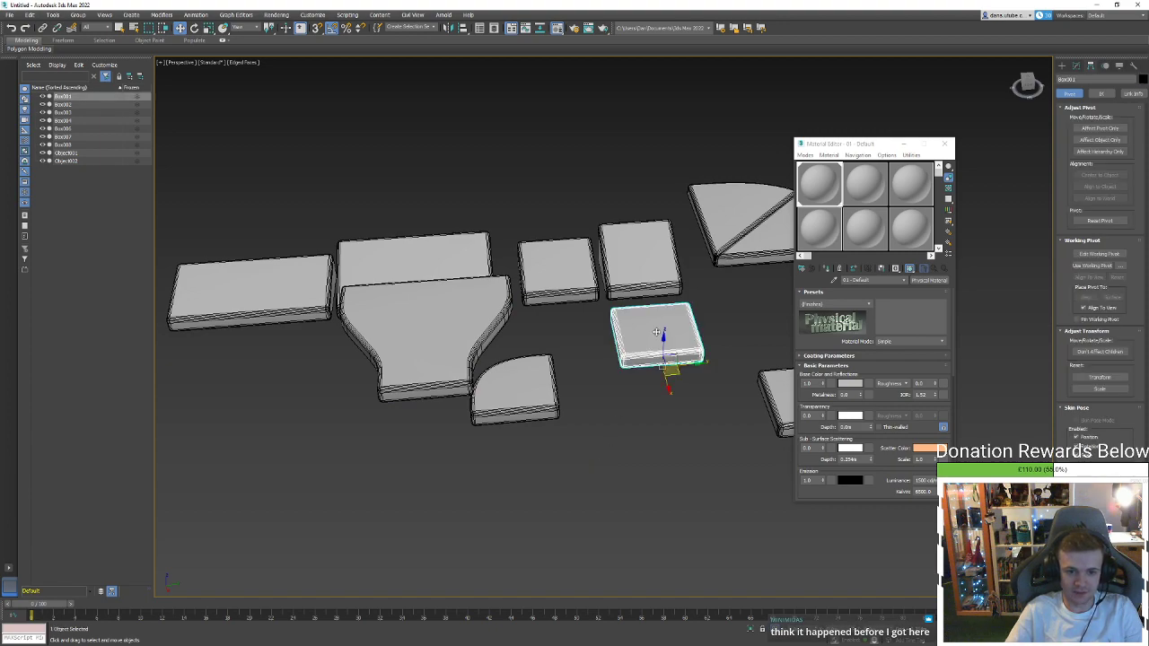
{"action": "left_click", "coordinate": [901, 145]}
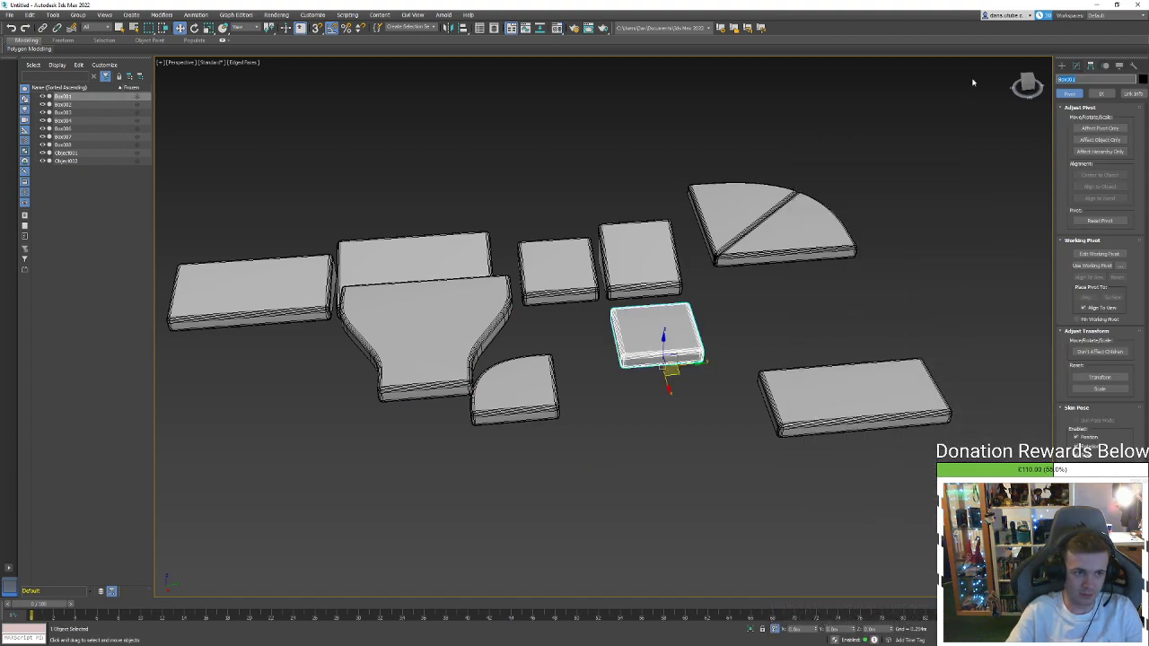
Name the small flat square slab 5x5 and the long flat slab 5x10
{"action": "type", "text": "Slab"}
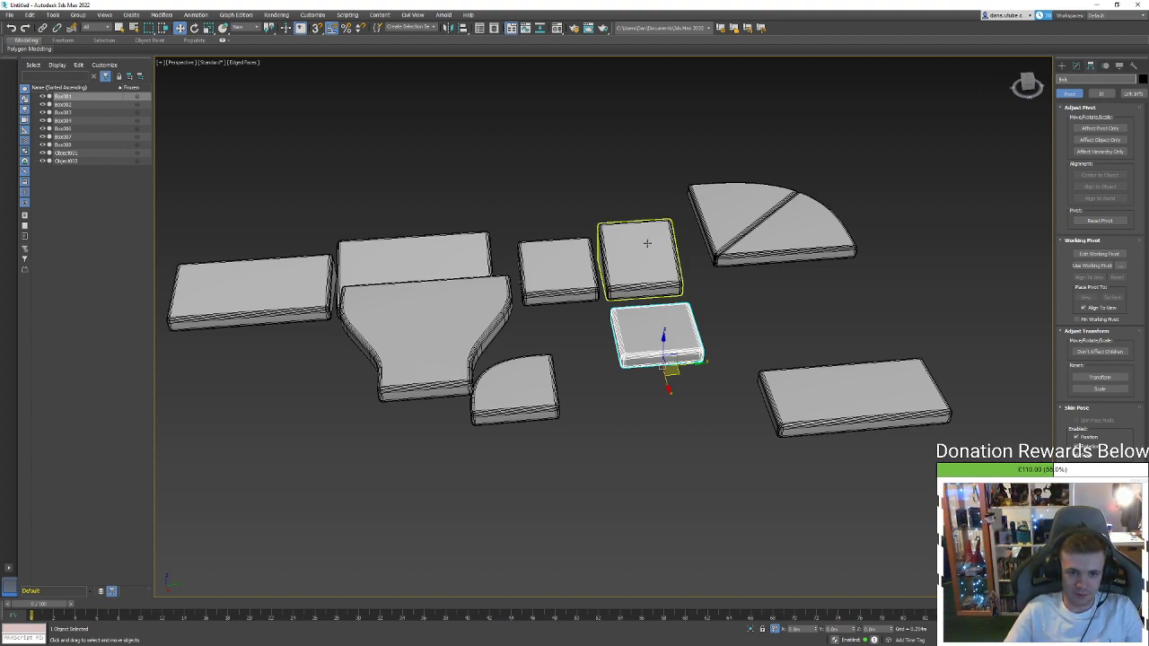
{"action": "left_click", "coordinate": [786, 408]}
{"action": "left_click", "coordinate": [1096, 79]}
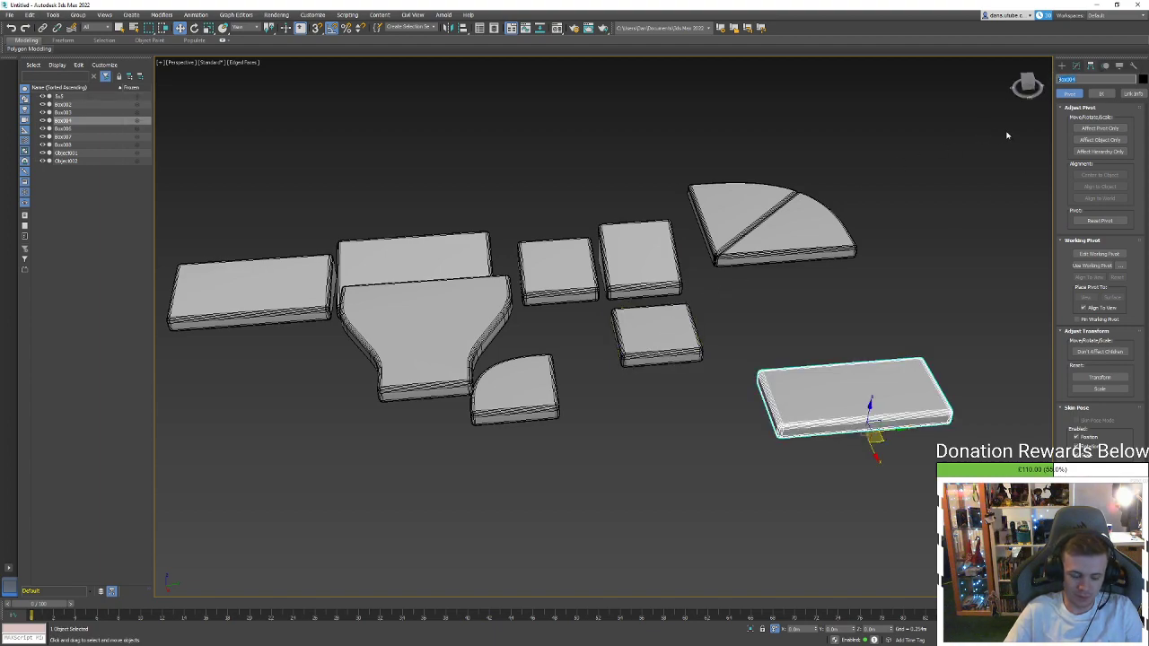
{"action": "type", "text": "5x10"}
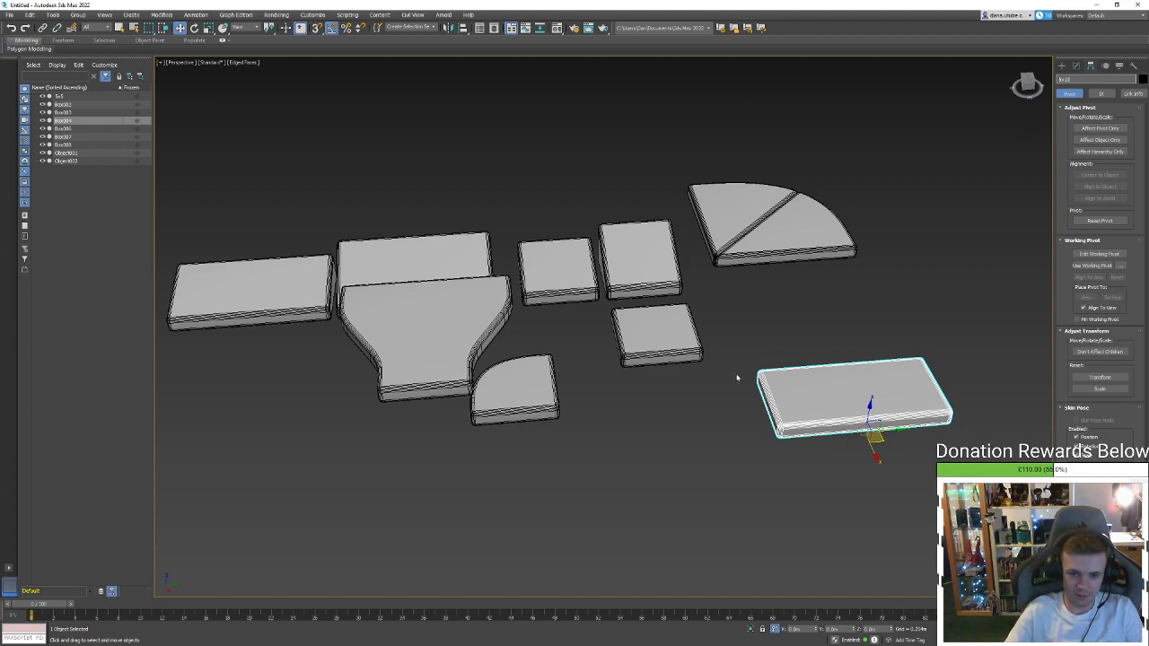
{"action": "left_click", "coordinate": [527, 337]}
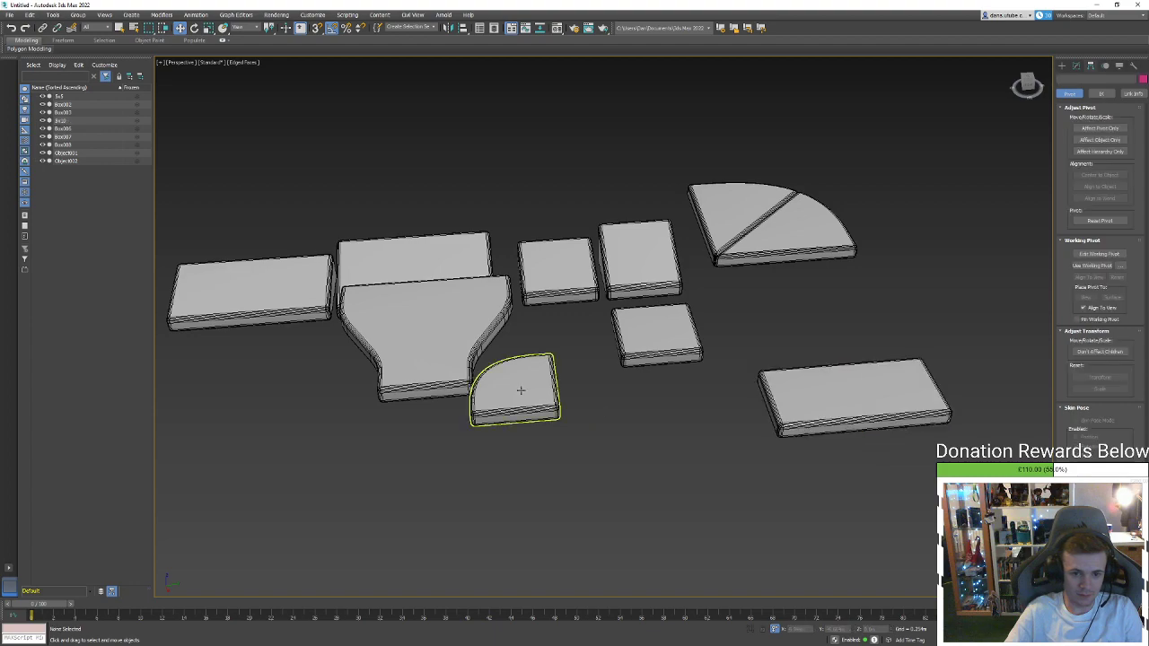
Rename the small quarter-round slab as 5_corner
{"action": "left_click", "coordinate": [519, 386]}
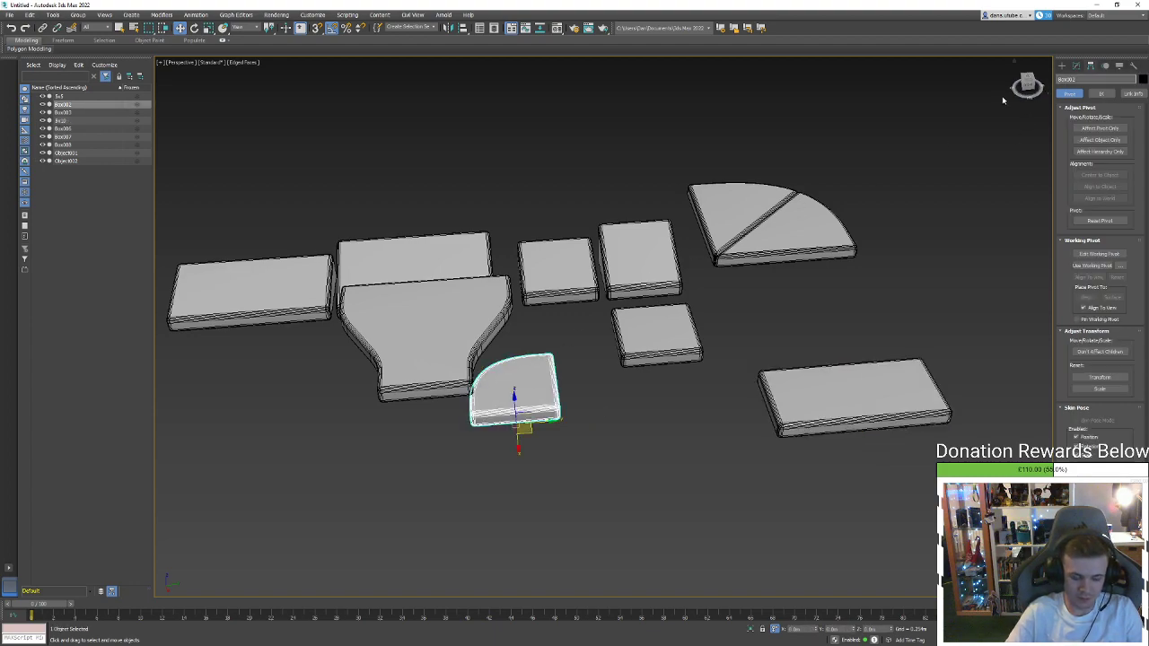
{"action": "type", "text": "5_corne"}
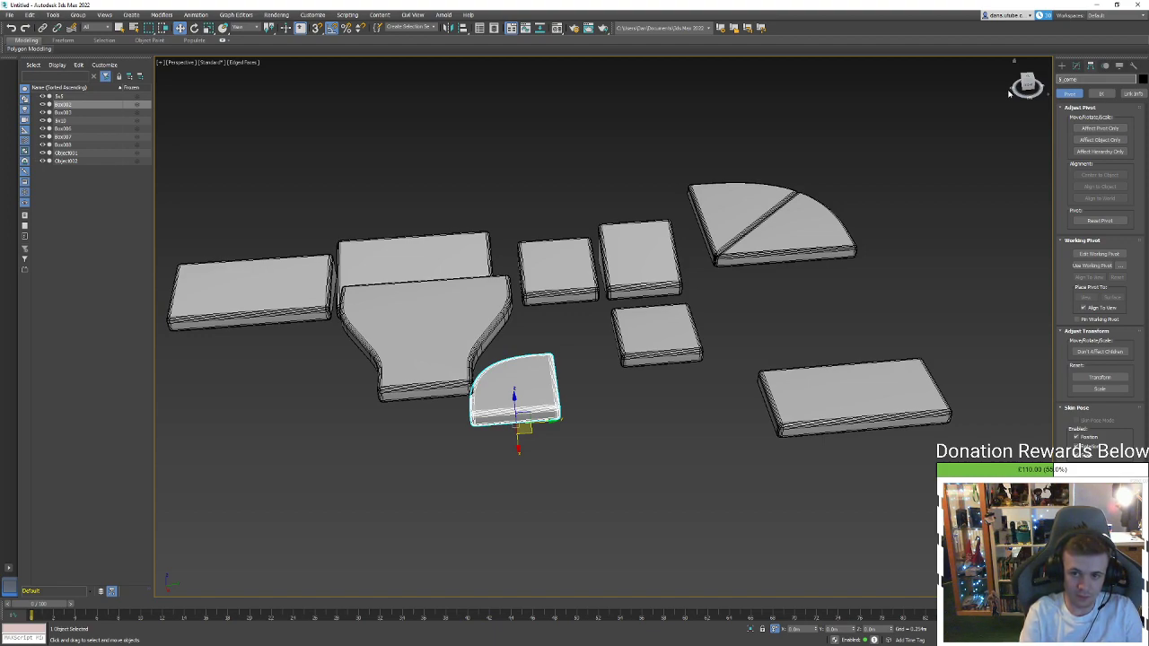
{"action": "key", "text": "Return"}
Rename the small flat square slab as 5_square
{"action": "left_click", "coordinate": [664, 324]}
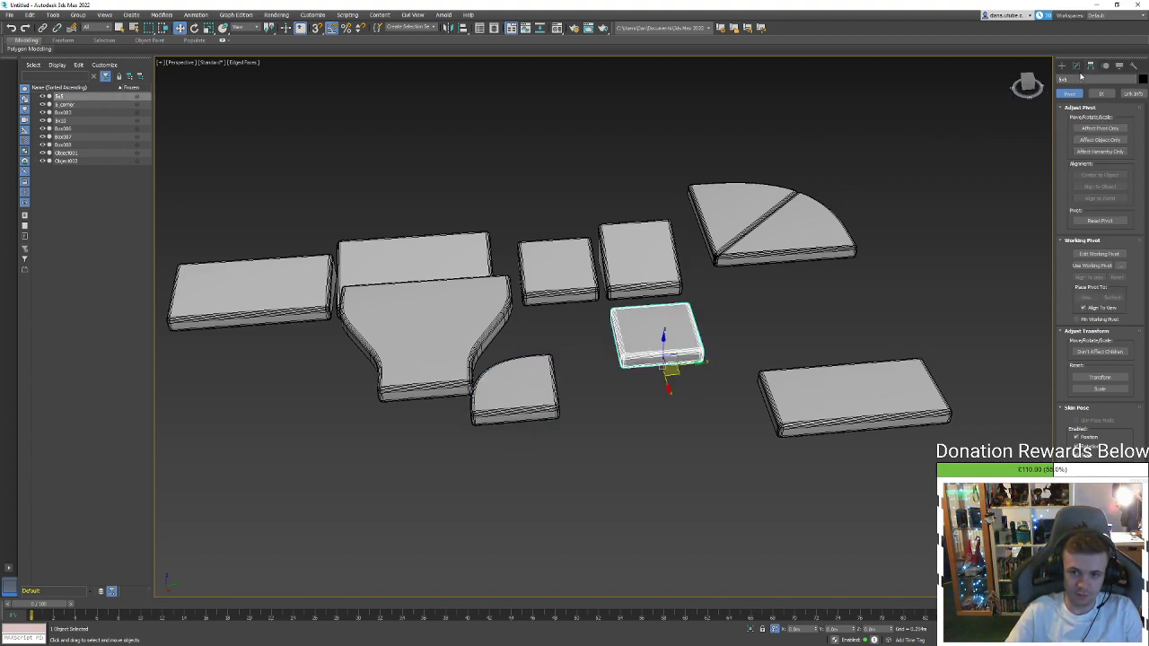
{"action": "left_click_drag", "start_coordinate": [1080, 79], "coordinate": [1055, 79]}
{"action": "type", "text": "5"}
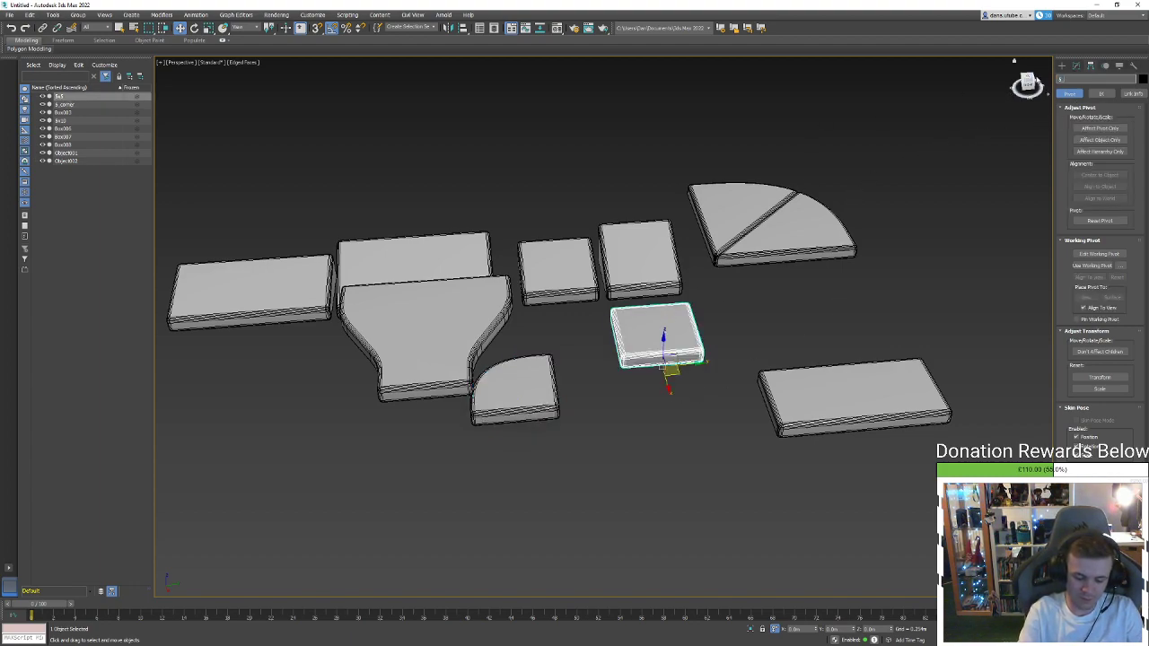
{"action": "type", "text": "_corner"}
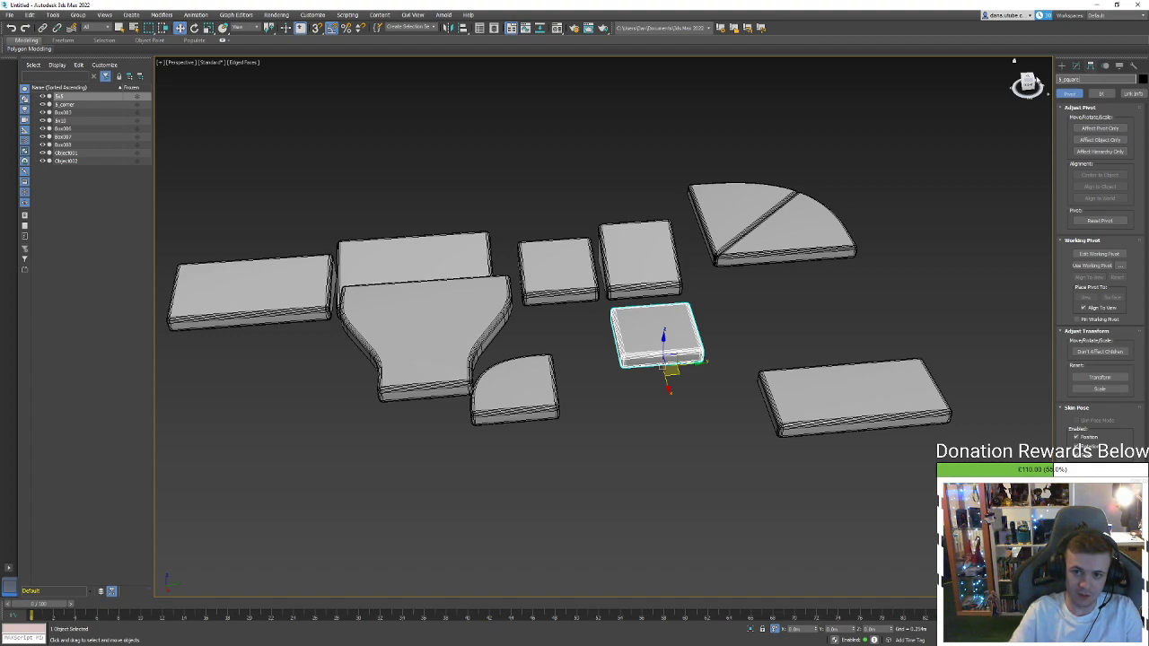
Rename the long flat slab as 10_straight
{"action": "left_click", "coordinate": [810, 397]}
{"action": "double_click", "coordinate": [1076, 79]}
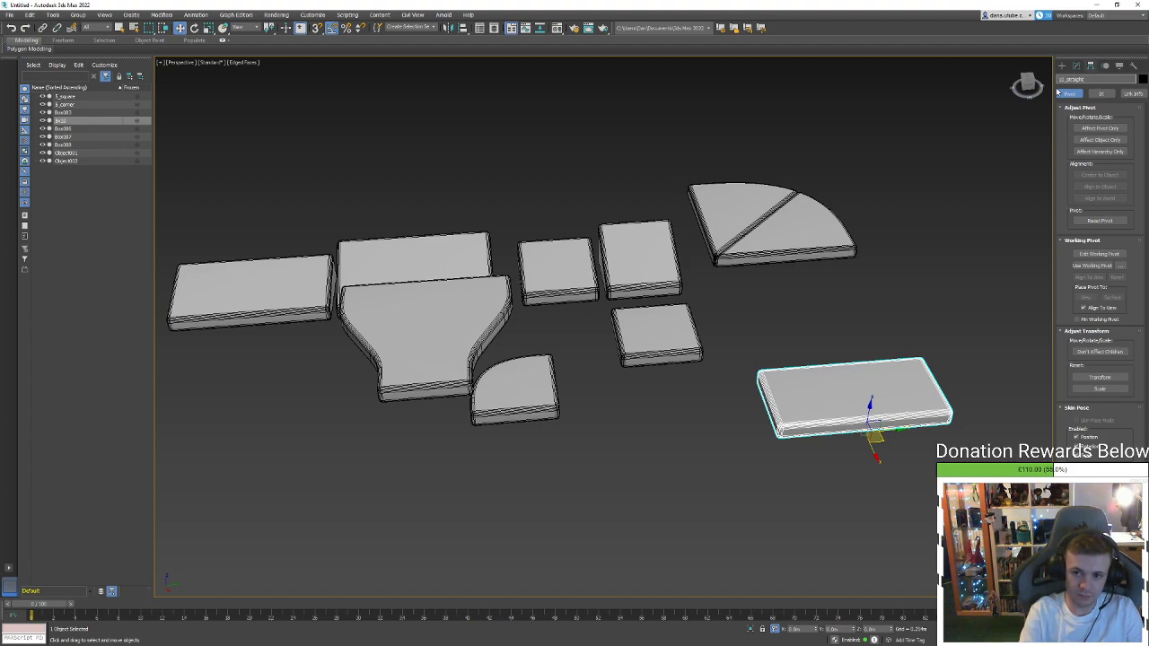
{"action": "type", "text": "b_straight"}
{"action": "key", "text": "Return"}
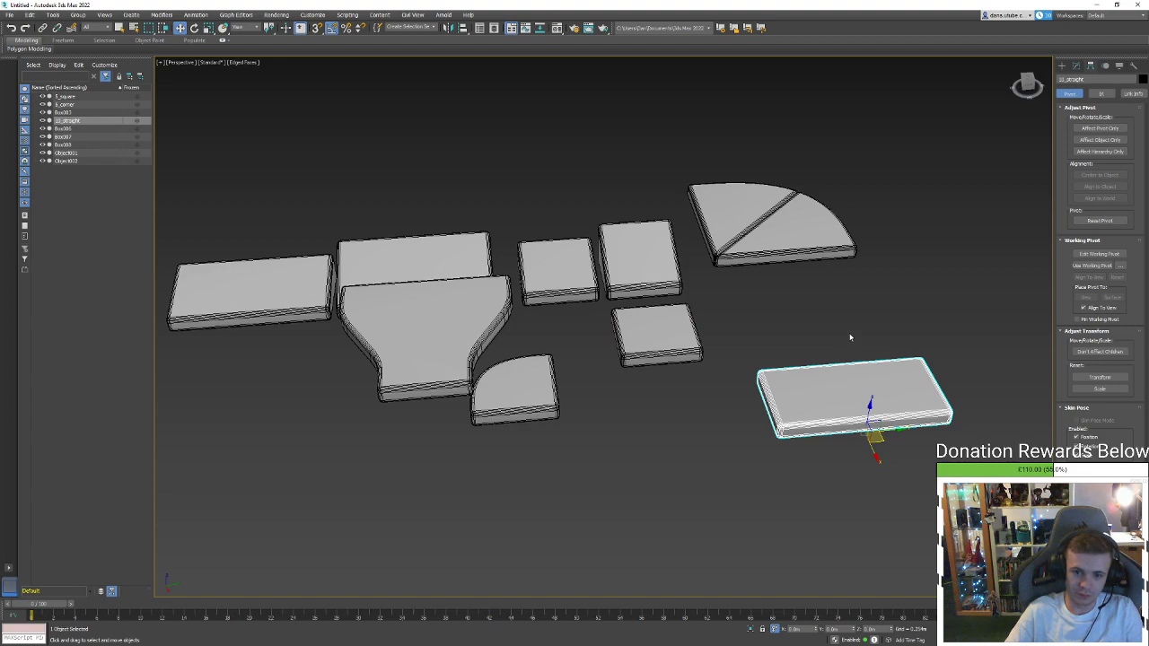
Give the large fan-shaped slab the name 10_
{"action": "left_click", "coordinate": [817, 242]}
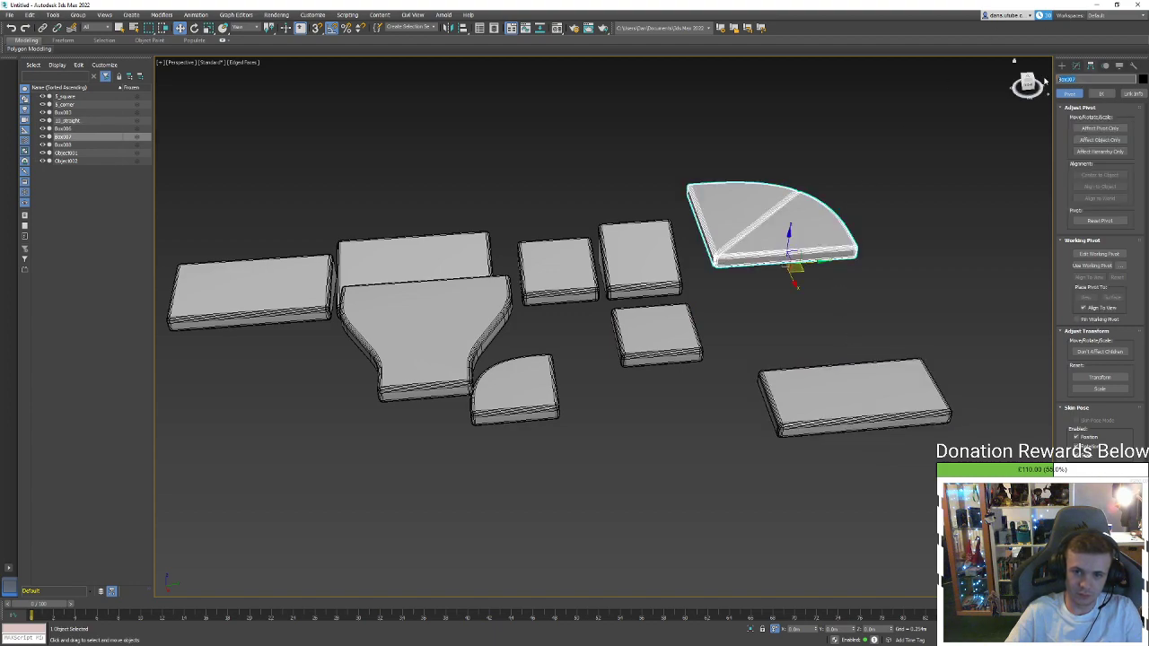
{"action": "type", "text": "10_"}
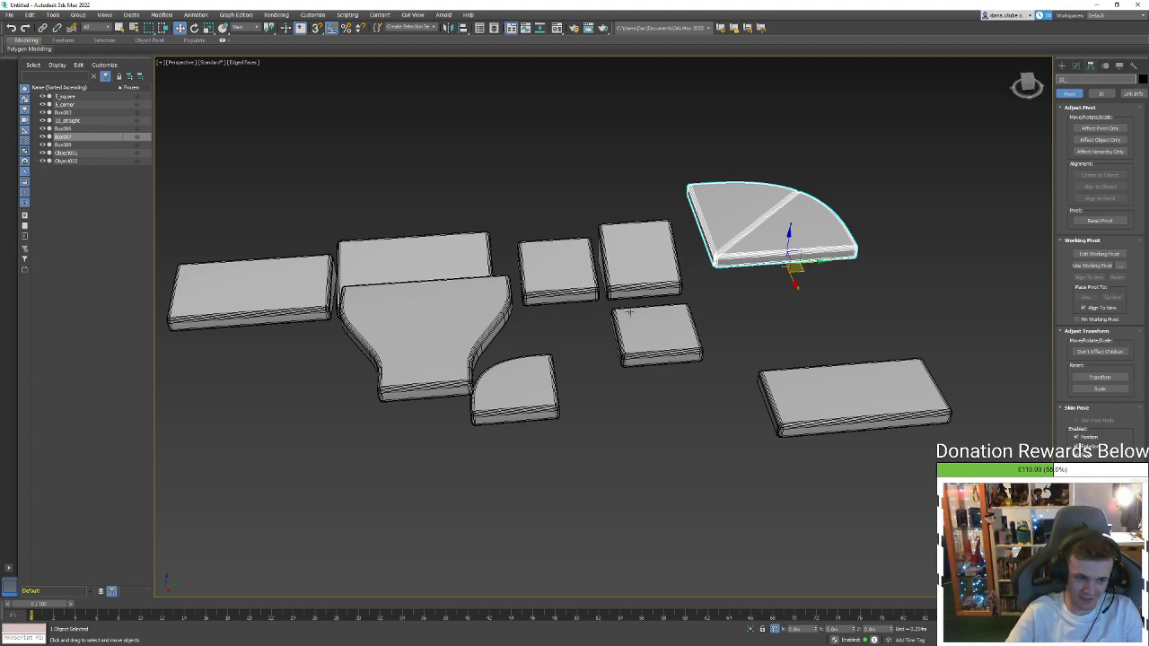
Select the funnel-shaped slab and switch the coordinate entry from offset to absolute mode
{"action": "left_click", "coordinate": [440, 349]}
{"action": "middle_click_drag", "start_coordinate": [441, 349], "coordinate": [807, 529], "text": "alt"}
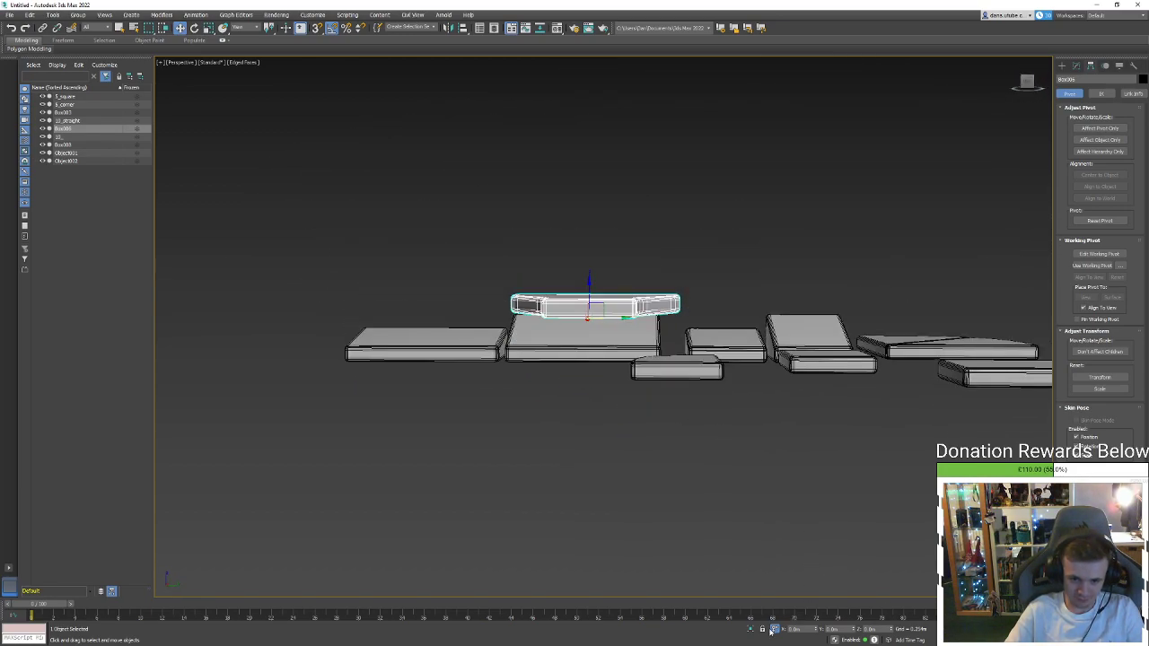
{"action": "left_click", "coordinate": [772, 629]}
{"action": "middle_click_drag", "start_coordinate": [733, 492], "coordinate": [639, 404], "text": "alt"}
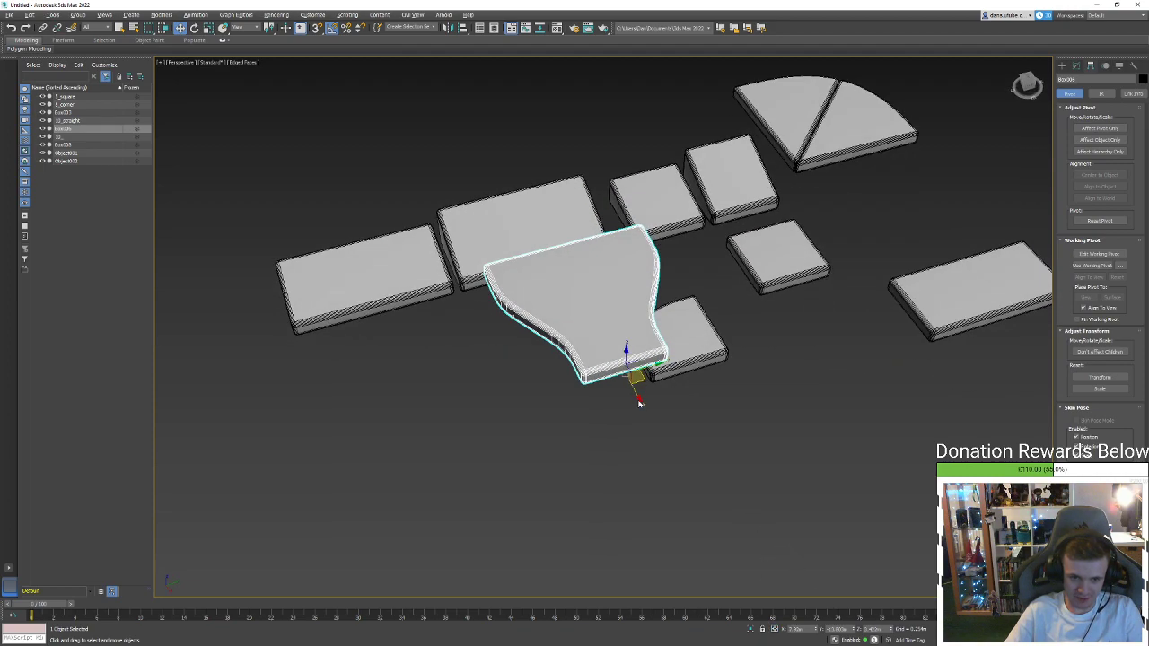
Rename the long shallow ramp as 10_ramp_shallow and copy the name
{"action": "left_click", "coordinate": [521, 228]}
{"action": "middle_click_drag", "start_coordinate": [656, 200], "coordinate": [683, 248], "text": "alt"}
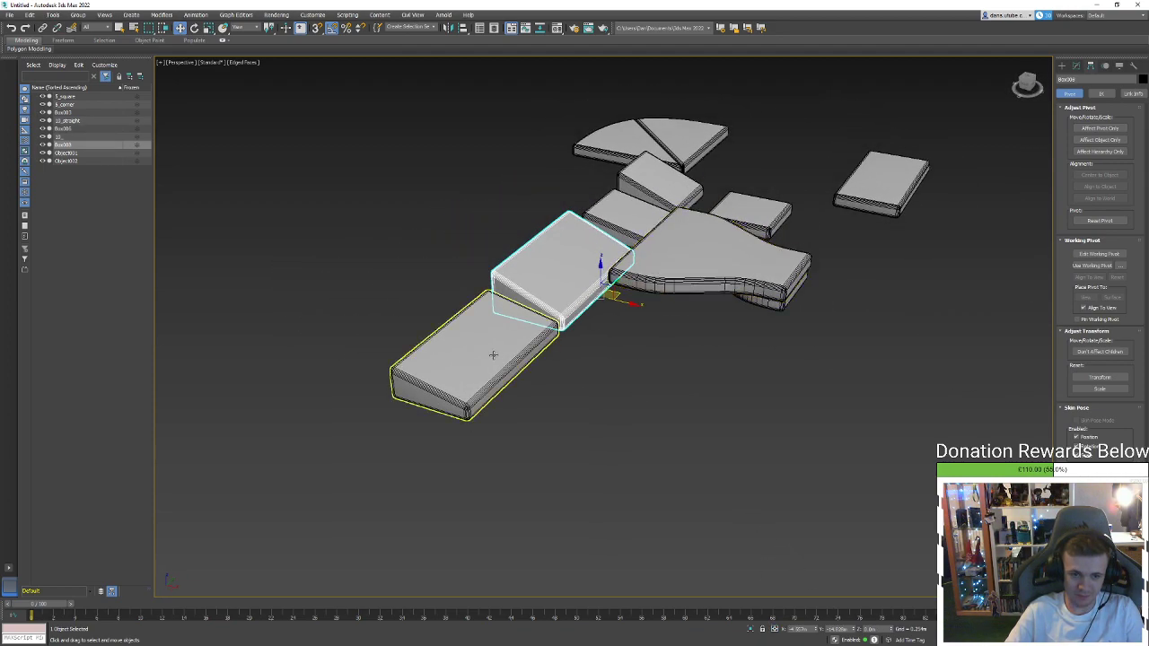
{"action": "left_click", "coordinate": [493, 355]}
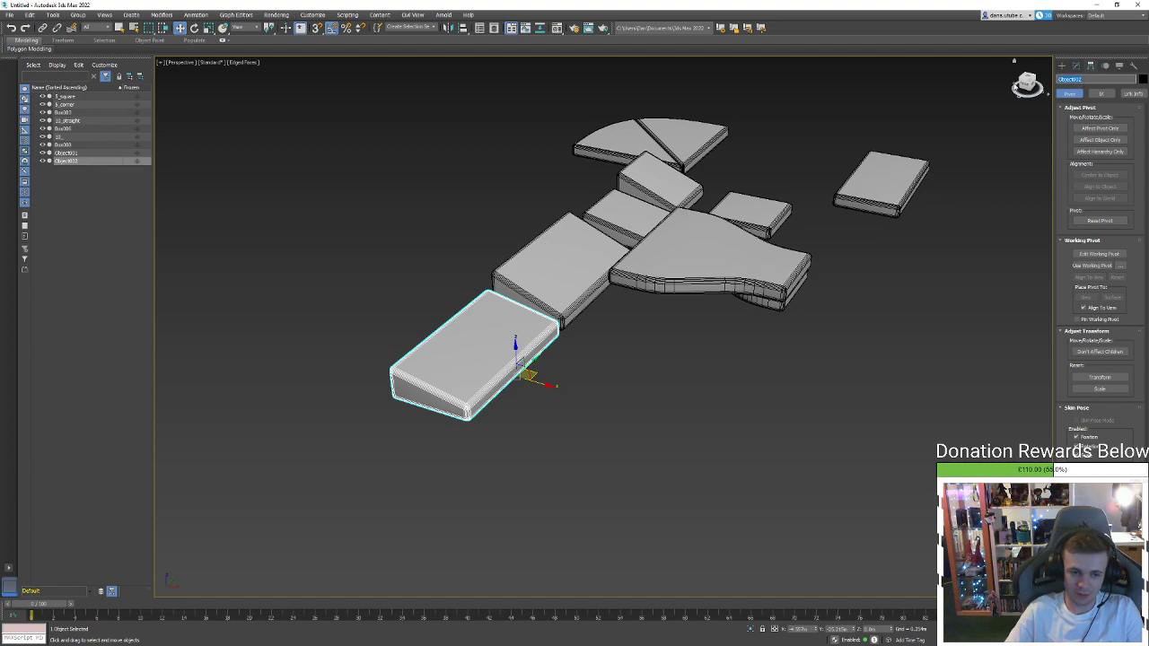
{"action": "type", "text": "10_ra"}
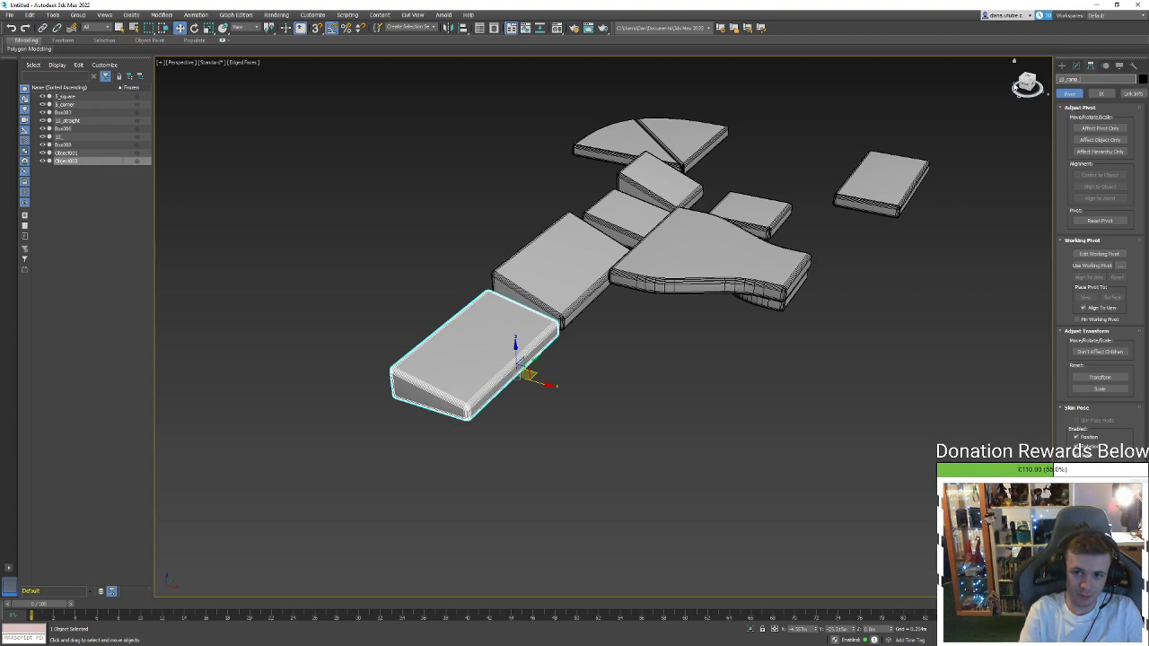
{"action": "type", "text": "mp_dhallow"}
{"action": "key", "text": "Return"}
{"action": "key", "text": "ctrl+c"}
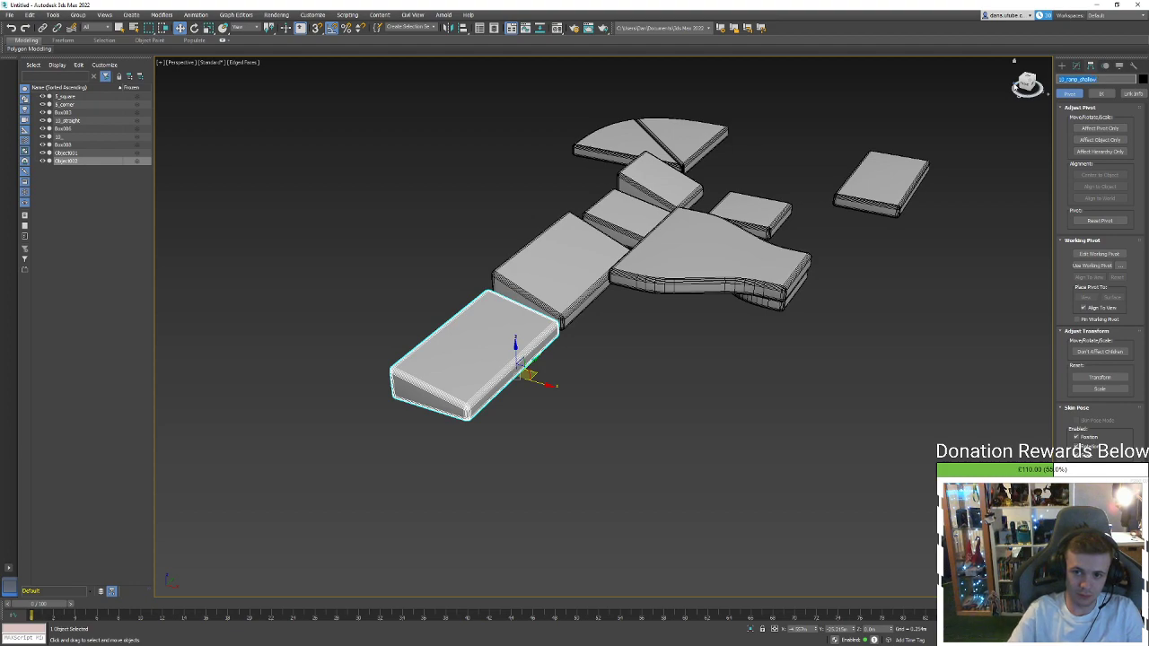
Paste the copied name 10_ramp_shallow into the name of the long steep ramp
{"action": "left_click", "coordinate": [585, 270]}
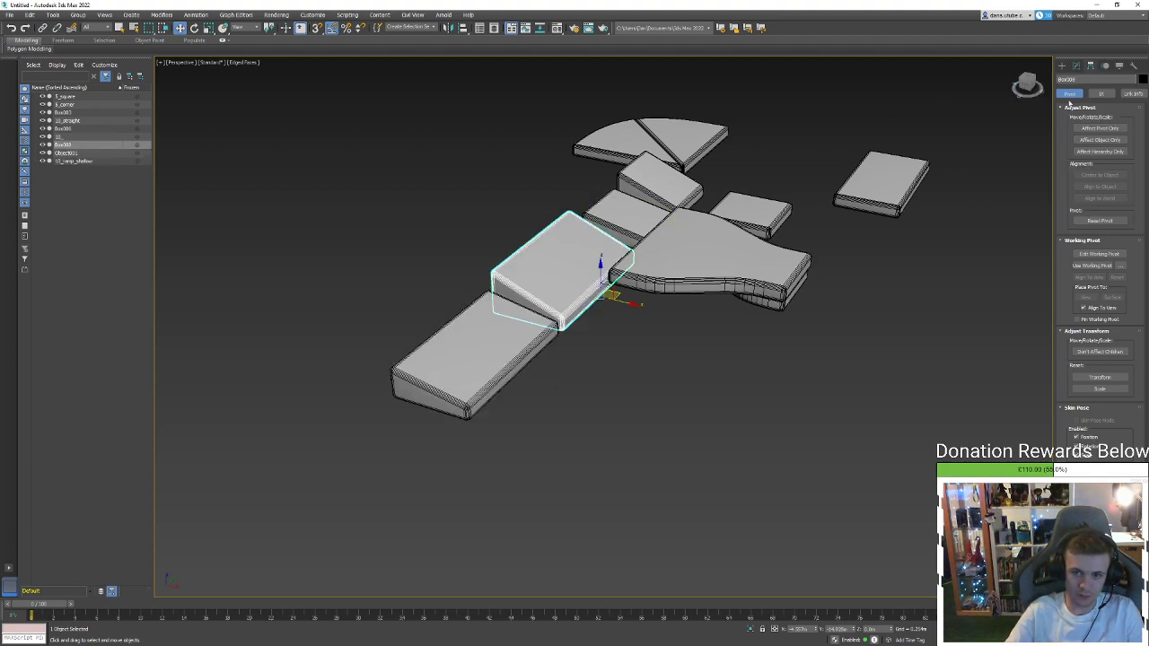
{"action": "left_click", "coordinate": [1094, 78]}
{"action": "key", "text": "ctrl+v"}
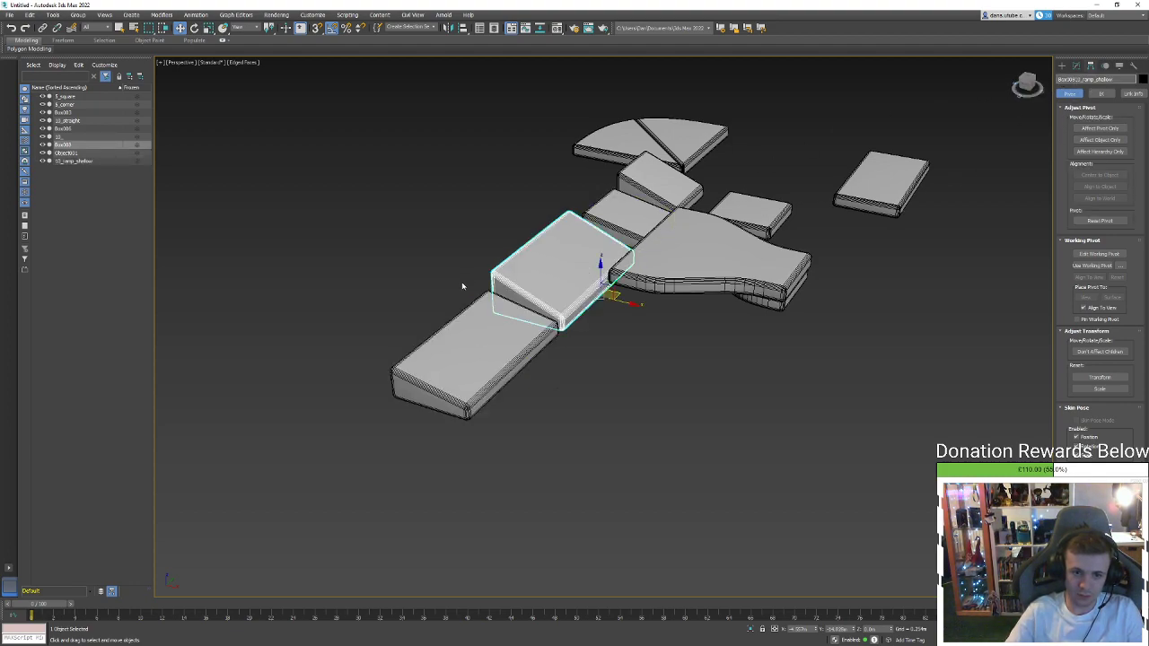
Rename the long shallow ramp as 10_ramp_shallow_a
{"action": "left_click", "coordinate": [461, 332]}
{"action": "left_click", "coordinate": [1107, 79]}
{"action": "type", "text": "_a"}
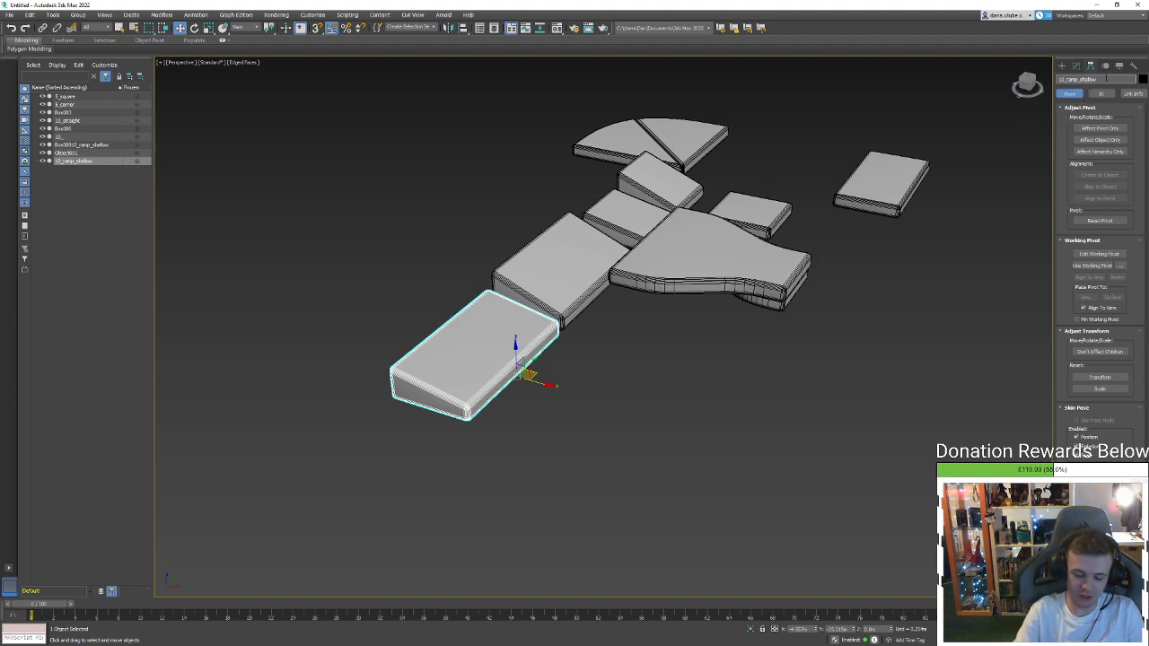
{"action": "key", "text": "Return"}
Clean up the pasted name on the long steep ramp so it reads 10_ramp_steep_a
{"action": "left_click", "coordinate": [567, 244]}
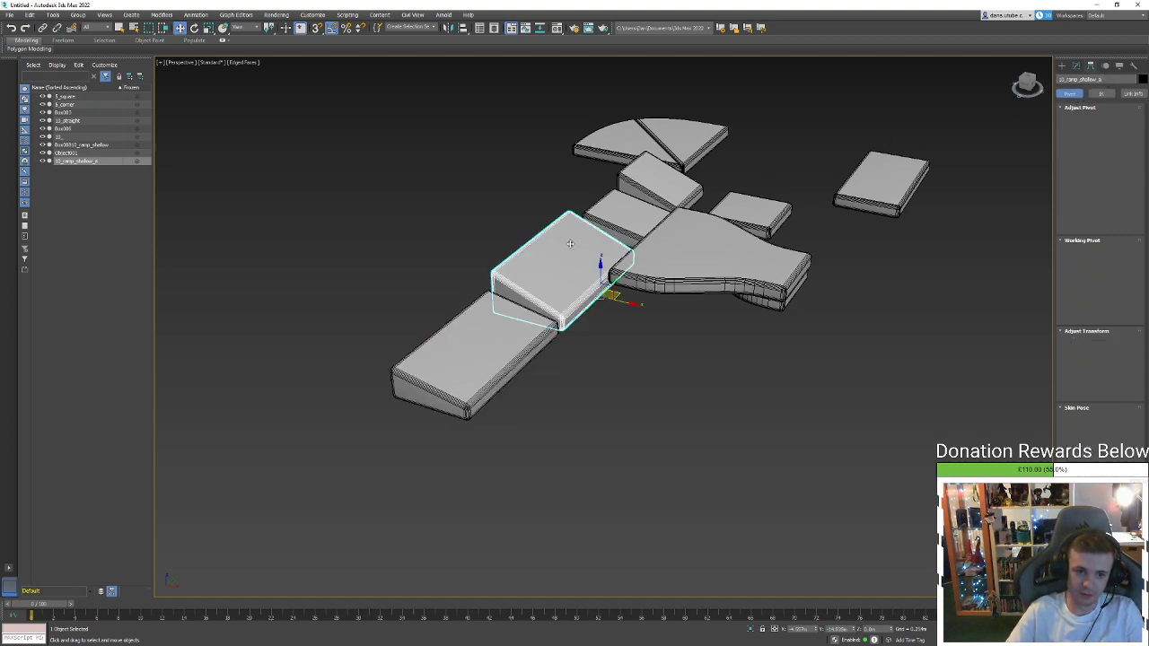
{"action": "left_click_drag", "start_coordinate": [1118, 79], "coordinate": [1103, 79]}
{"action": "type", "text": "L3_ramp_shallow"}
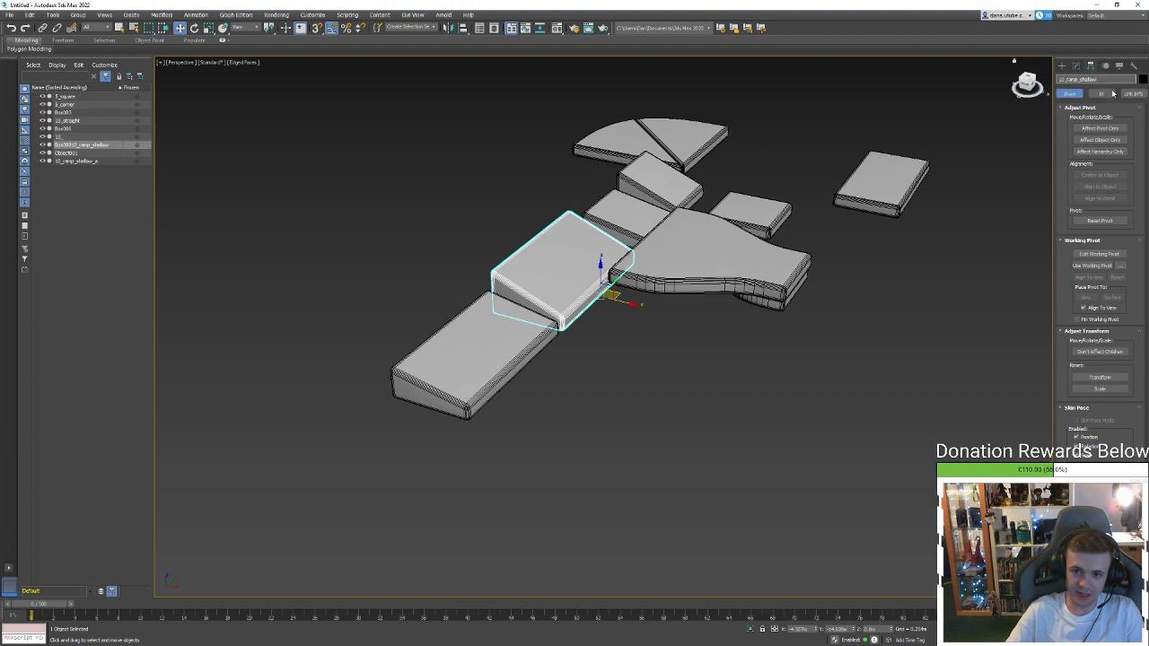
{"action": "type", "text": "_b"}
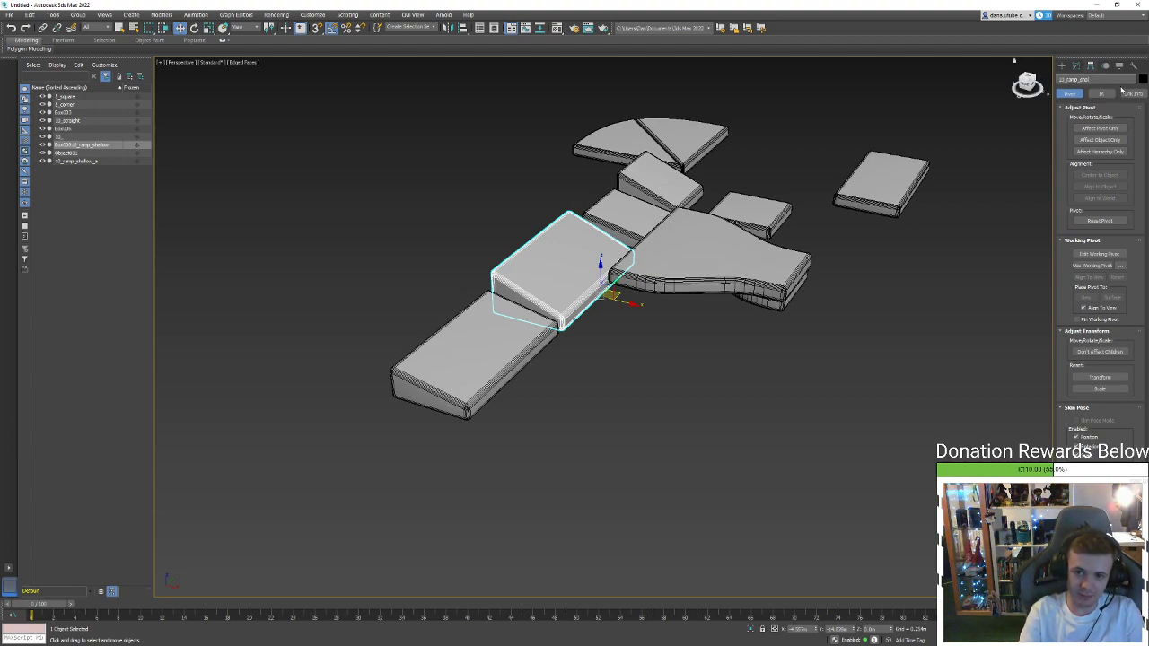
{"action": "key", "text": "BackSpace"}
{"action": "key", "text": "BackSpace"}
{"action": "type", "text": "teep_a"}
{"action": "key", "text": "Return"}
Copy the long shallow ramp's name and rename the small shallow ramp from it as 5_ramp_shallow_a
{"action": "middle_click_drag", "start_coordinate": [442, 476], "coordinate": [468, 494], "text": "alt"}
{"action": "left_click", "coordinate": [669, 291]}
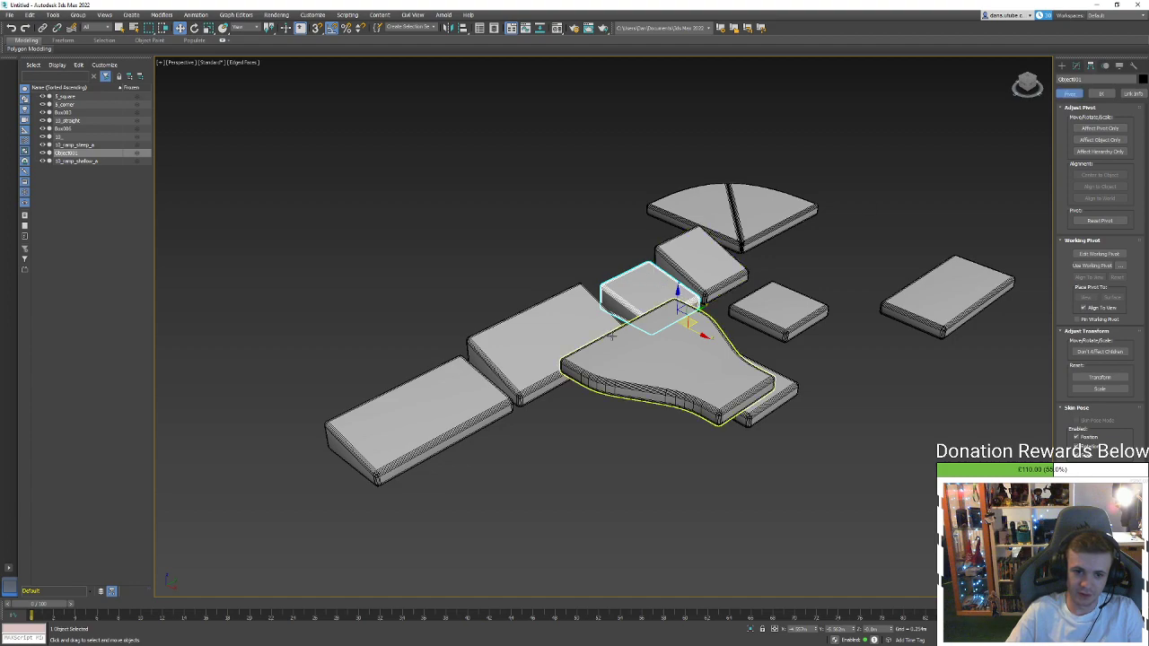
{"action": "left_click", "coordinate": [417, 418]}
{"action": "double_click", "coordinate": [1085, 79]}
{"action": "key", "text": "ctrl+c"}
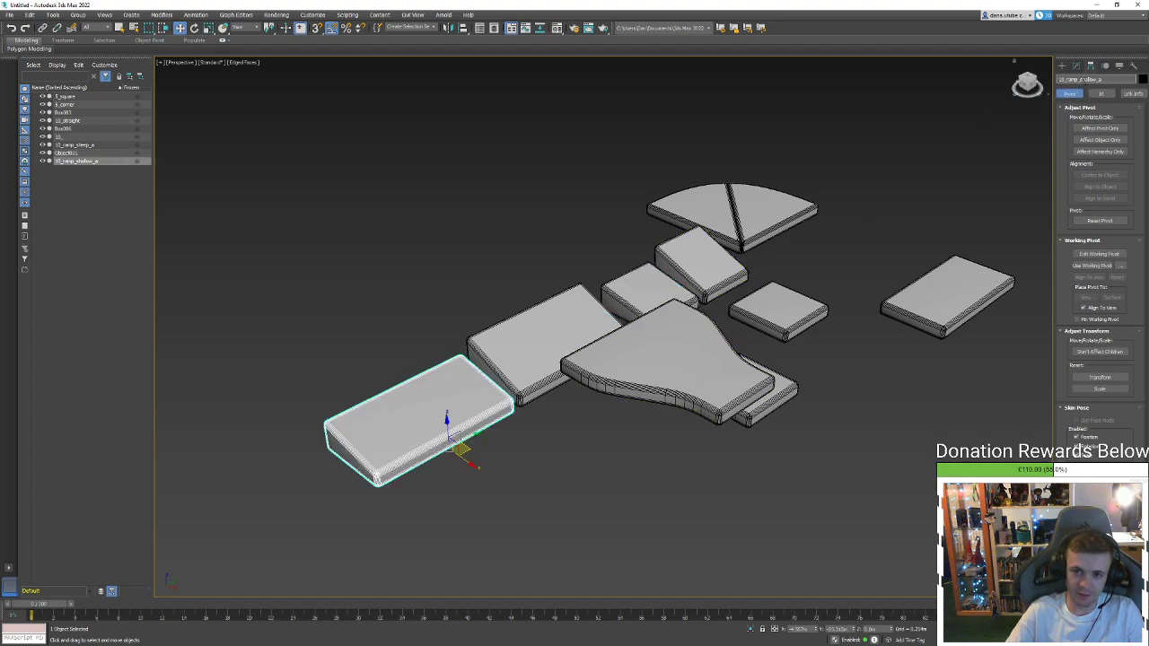
{"action": "left_click", "coordinate": [677, 293]}
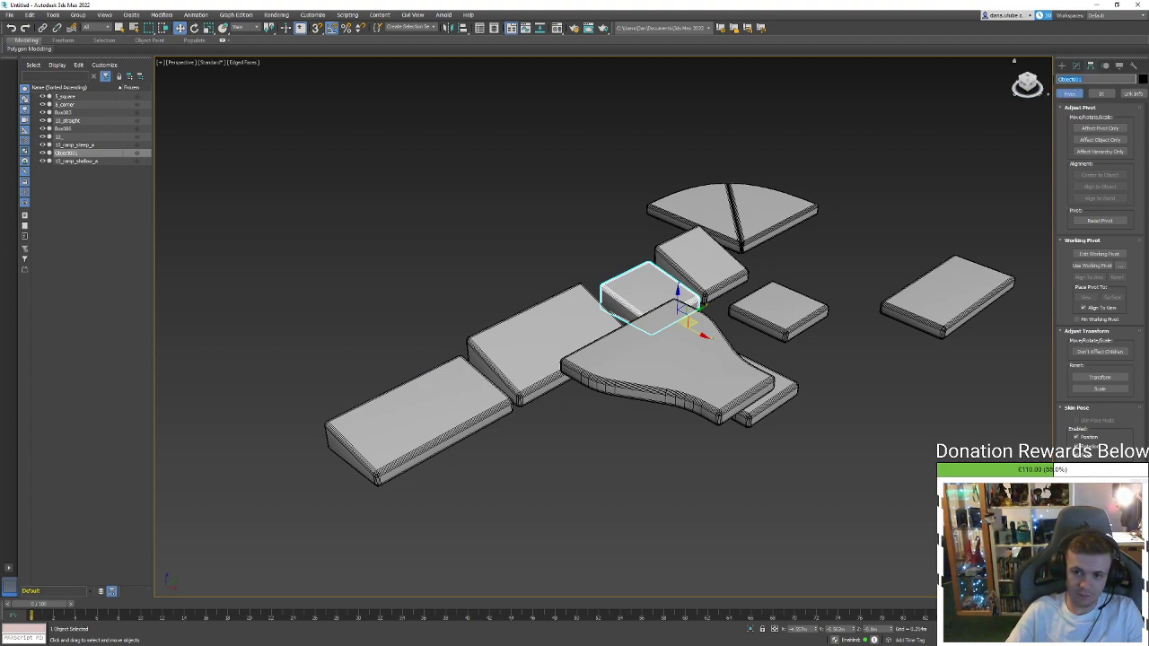
{"action": "type", "text": "5"}
{"action": "key", "text": "ctrl+v"}
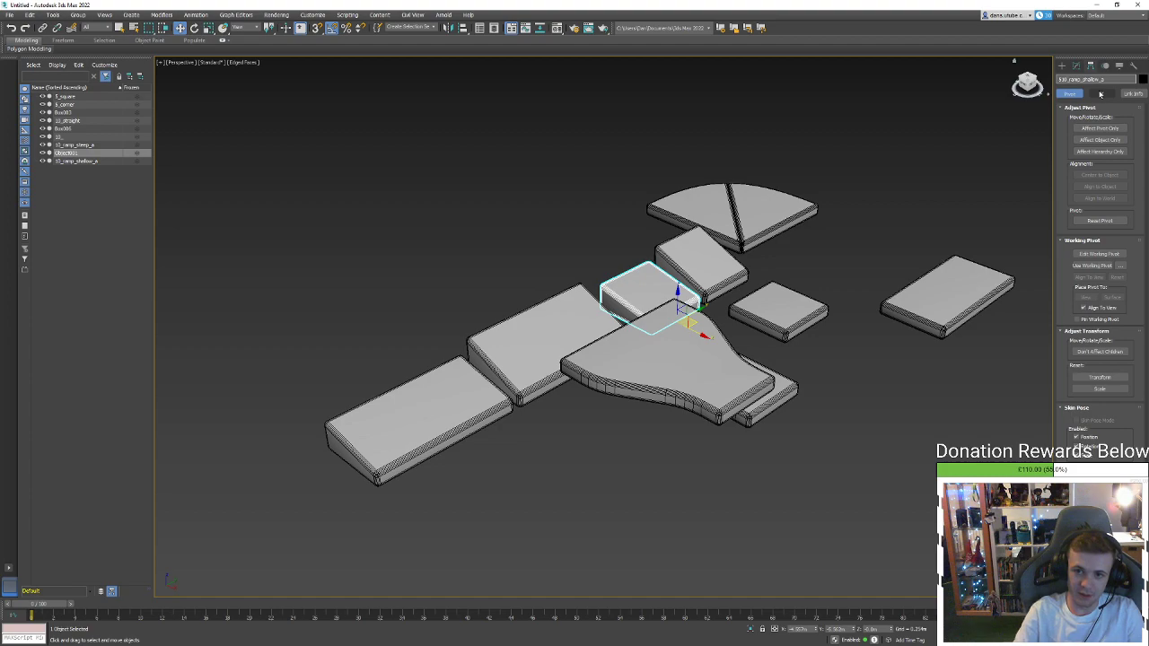
{"action": "key", "text": "Delete"}
{"action": "key", "text": "Delete"}
{"action": "key", "text": "Return"}
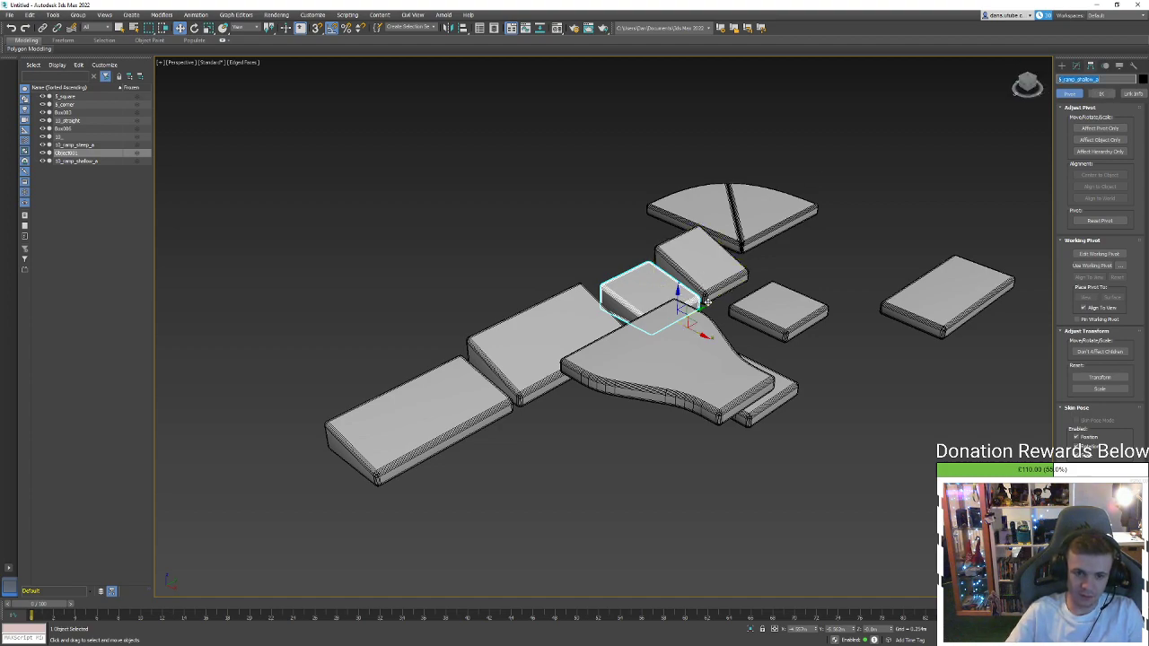
Rename the small steep ramp as 5_ramp_steep_a
{"action": "left_click", "coordinate": [705, 260]}
{"action": "left_click", "coordinate": [1085, 79]}
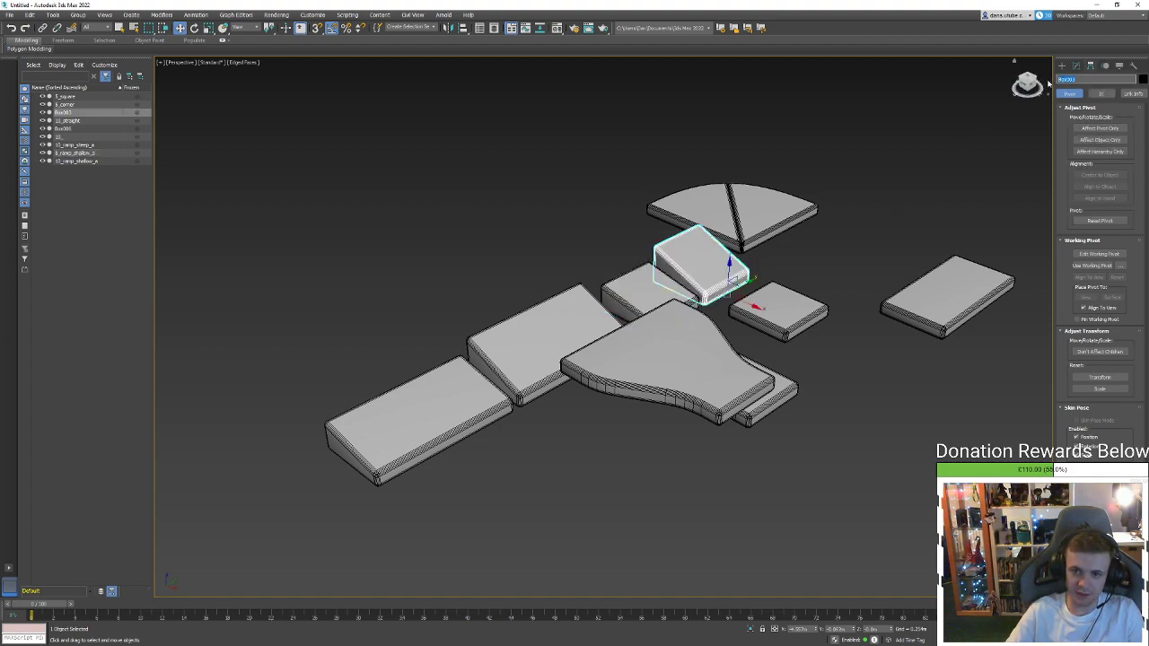
{"action": "type", "text": "L3_ramp_shallow_a"}
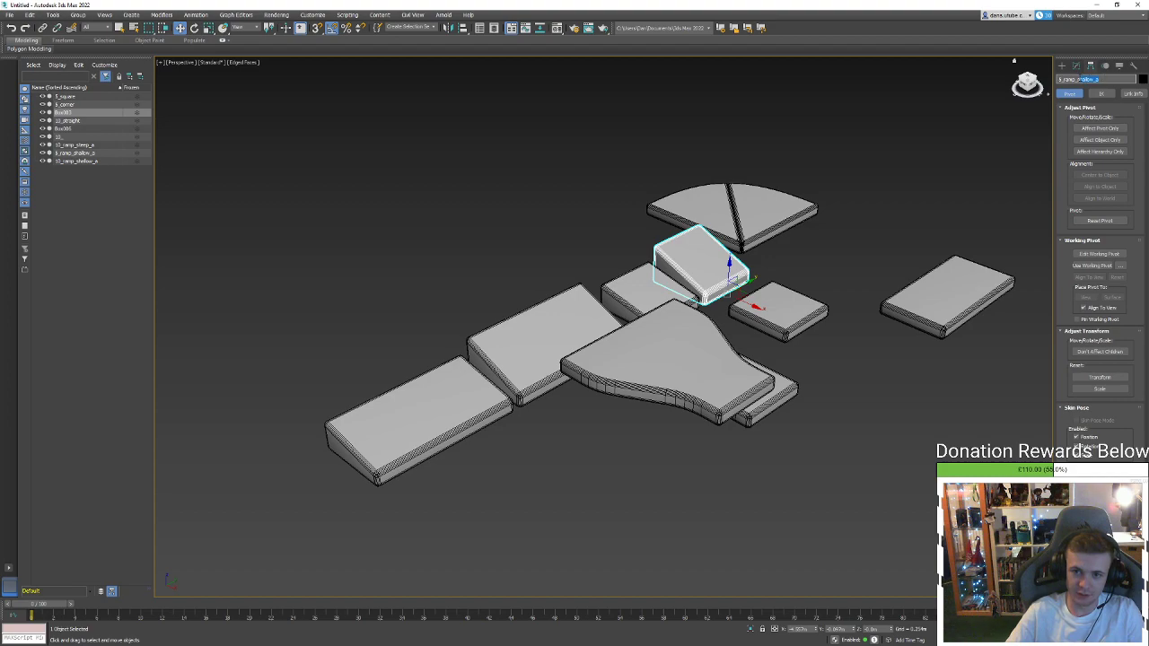
{"action": "type", "text": "teep_a"}
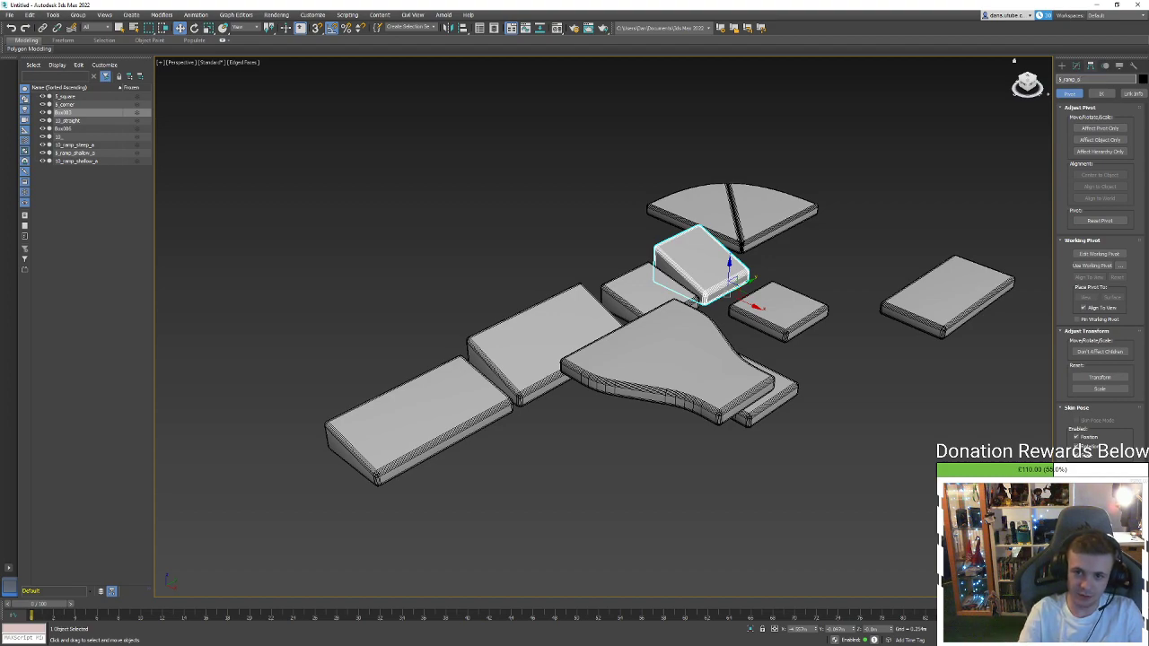
{"action": "key", "text": "Return"}
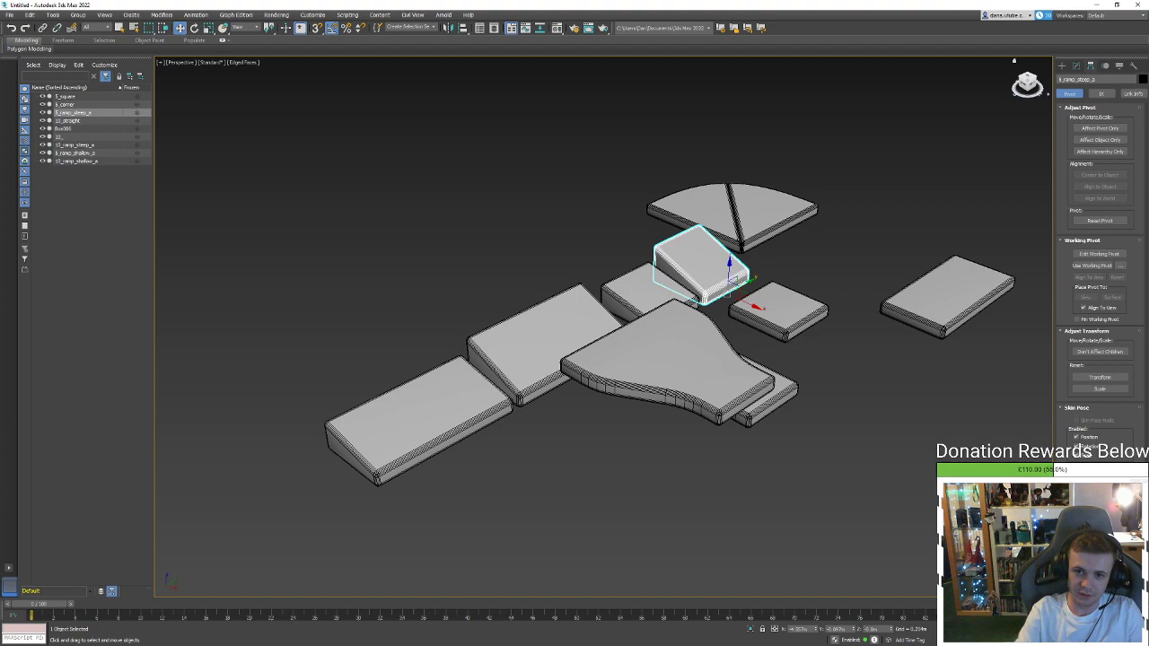
Check the names of the small square slab and the long flat slab
{"action": "left_click", "coordinate": [719, 224]}
{"action": "left_click", "coordinate": [806, 328]}
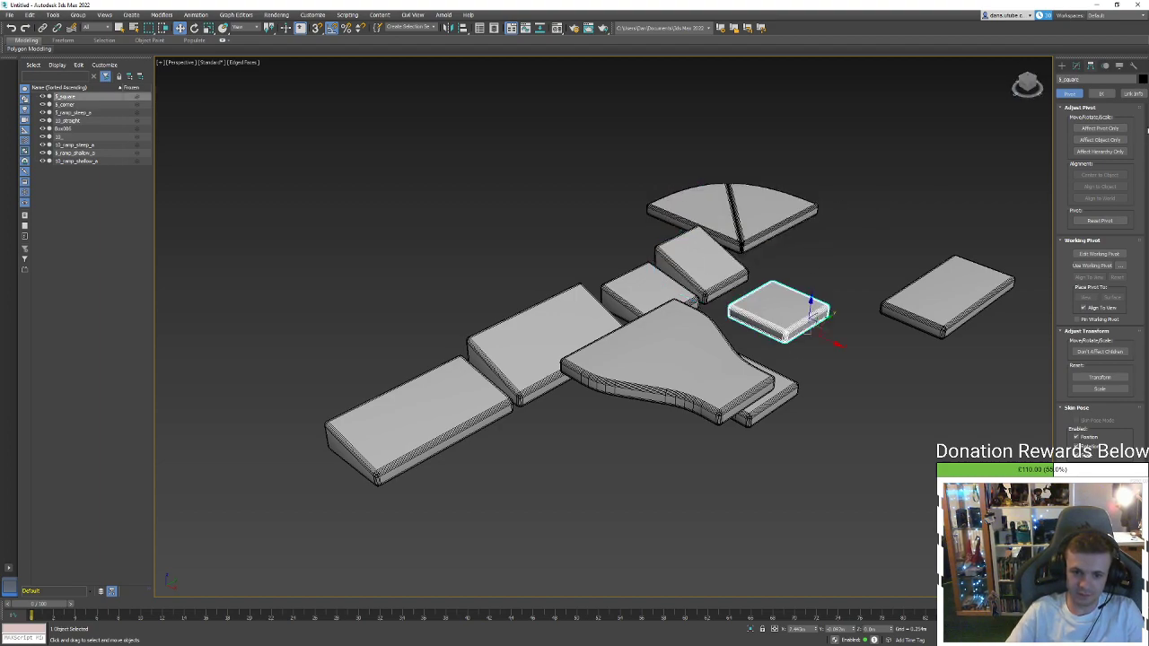
{"action": "left_click", "coordinate": [892, 307]}
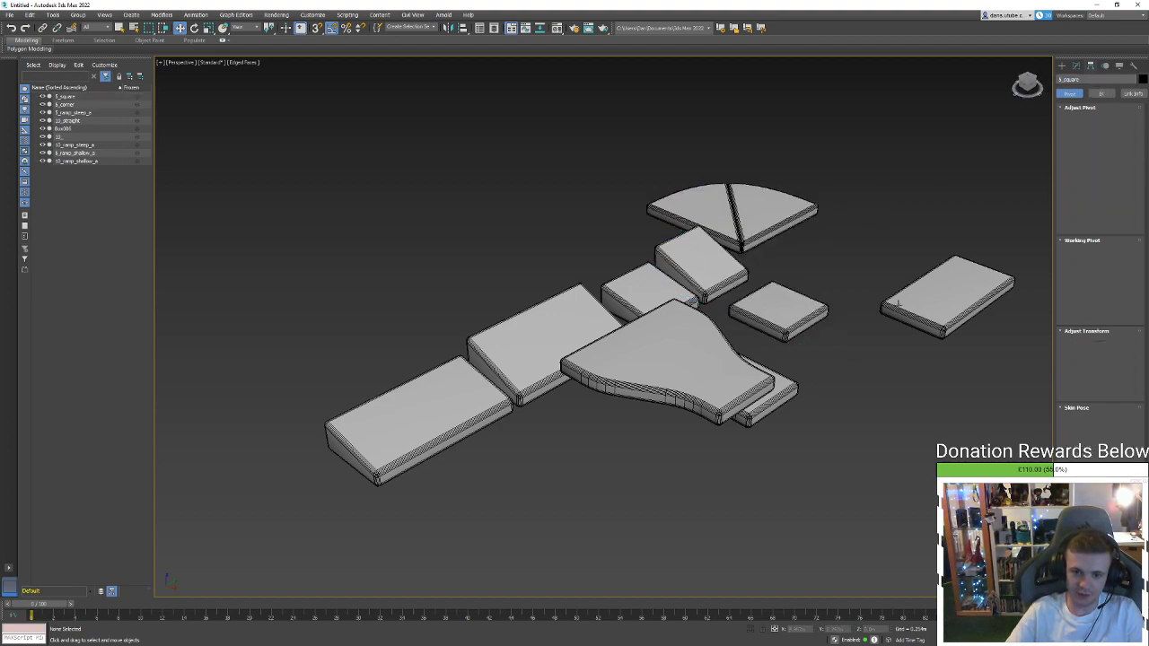
{"action": "left_click", "coordinate": [1088, 81]}
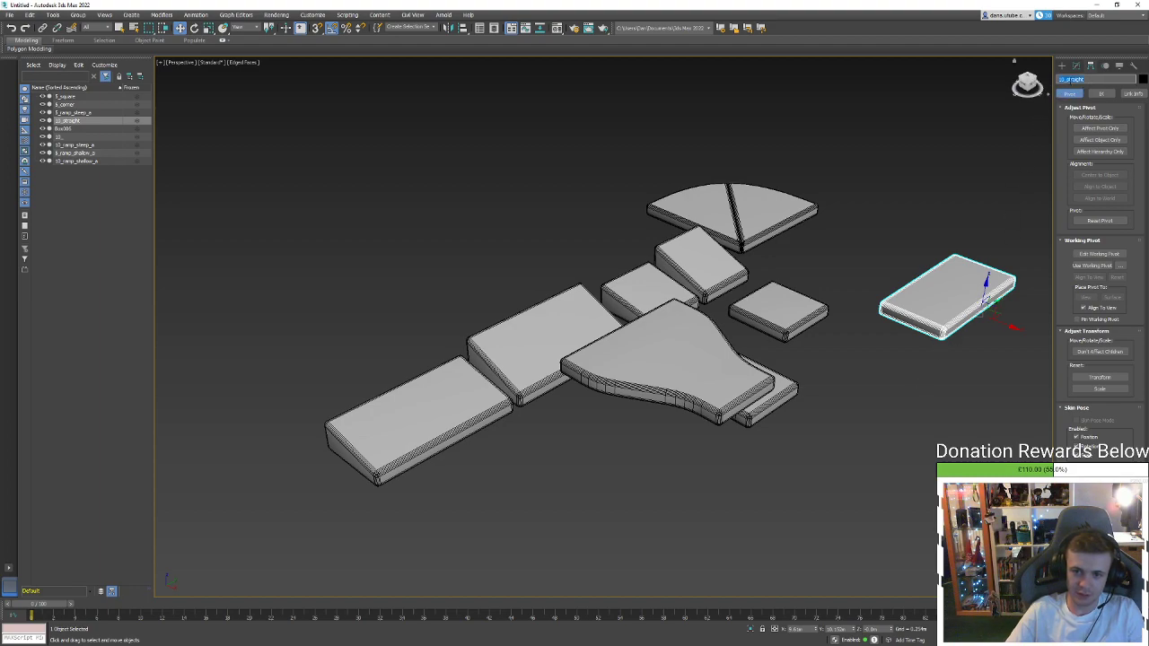
{"action": "middle_click_drag", "start_coordinate": [868, 427], "coordinate": [802, 462], "text": "alt"}
Rename the small rounded corner slab beside the funnel-shaped piece as 5_corner_tight
{"action": "left_click", "coordinate": [730, 409]}
{"action": "left_click", "coordinate": [702, 393]}
{"action": "middle_click_drag", "start_coordinate": [717, 403], "coordinate": [777, 404], "text": "alt"}
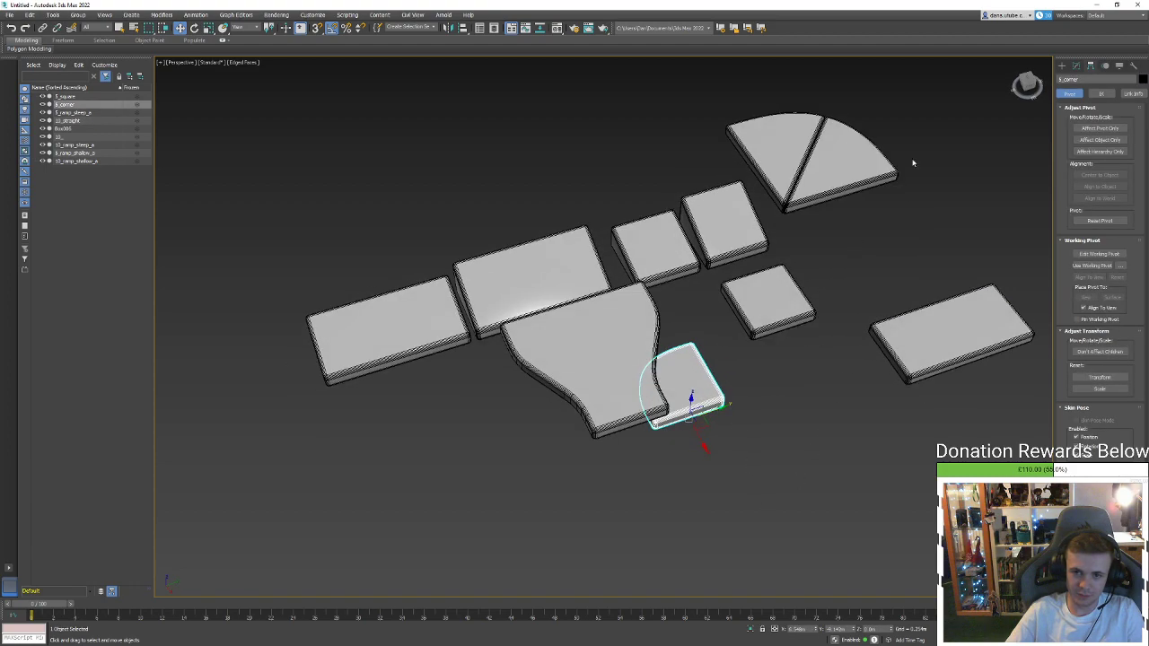
{"action": "double_click", "coordinate": [1086, 79]}
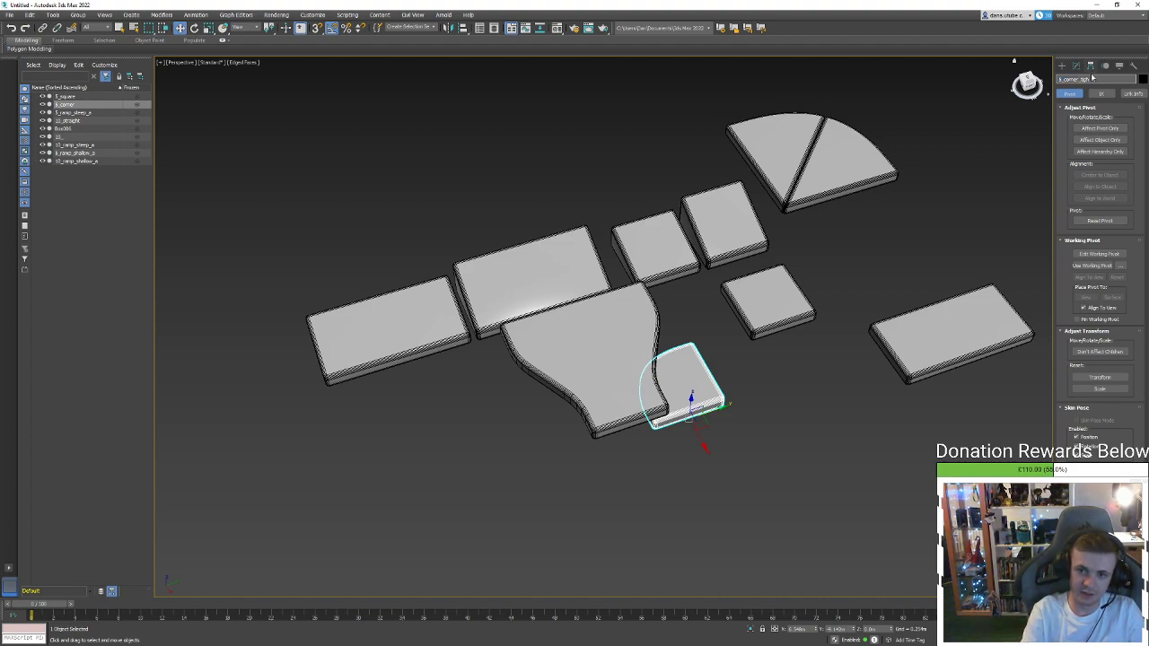
{"action": "key", "text": "Return"}
Rename the large fan-shaped slab as 10_corner_tight
{"action": "left_click", "coordinate": [875, 157]}
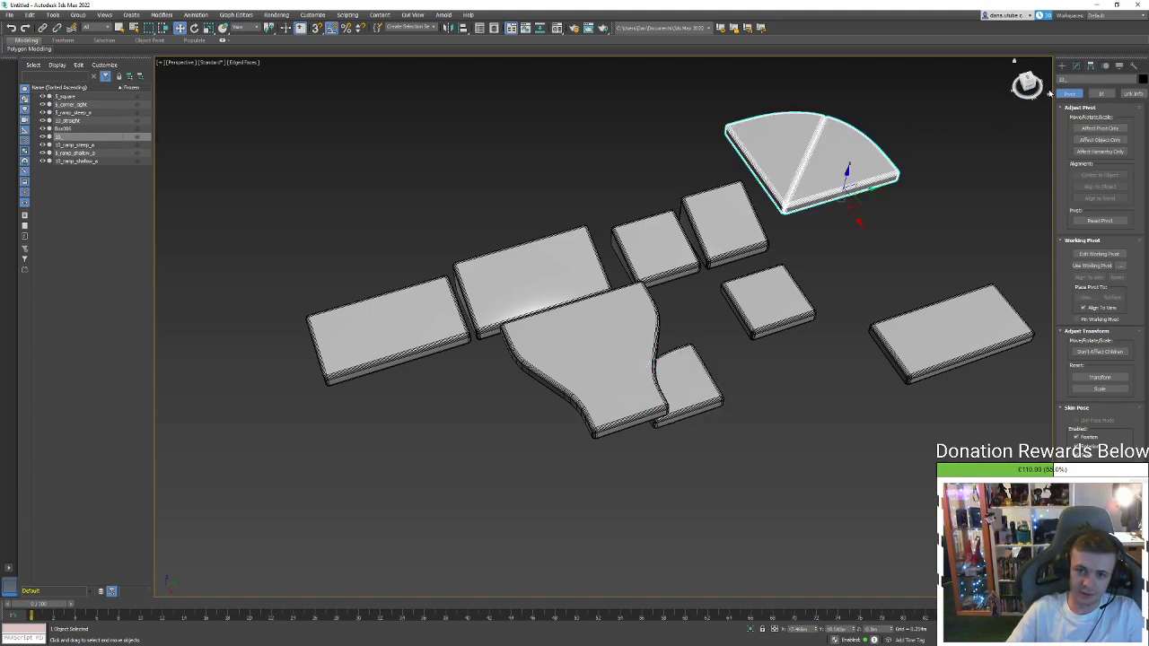
{"action": "double_click", "coordinate": [1085, 79]}
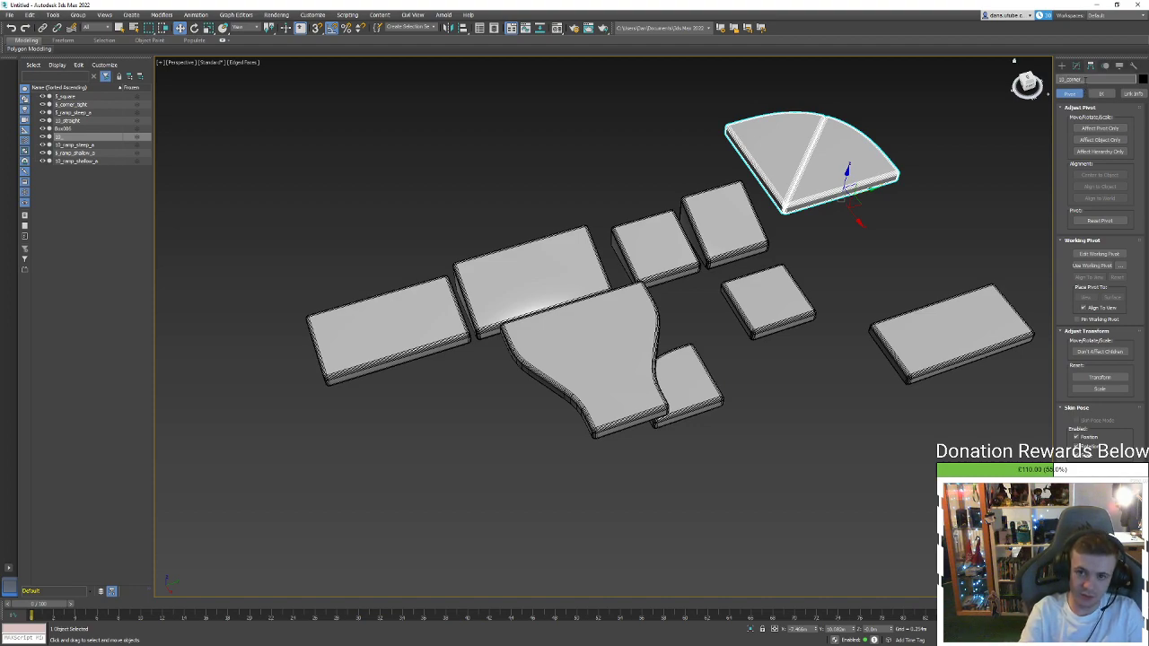
{"action": "type", "text": "10_corner_tight"}
{"action": "key", "text": "Return"}
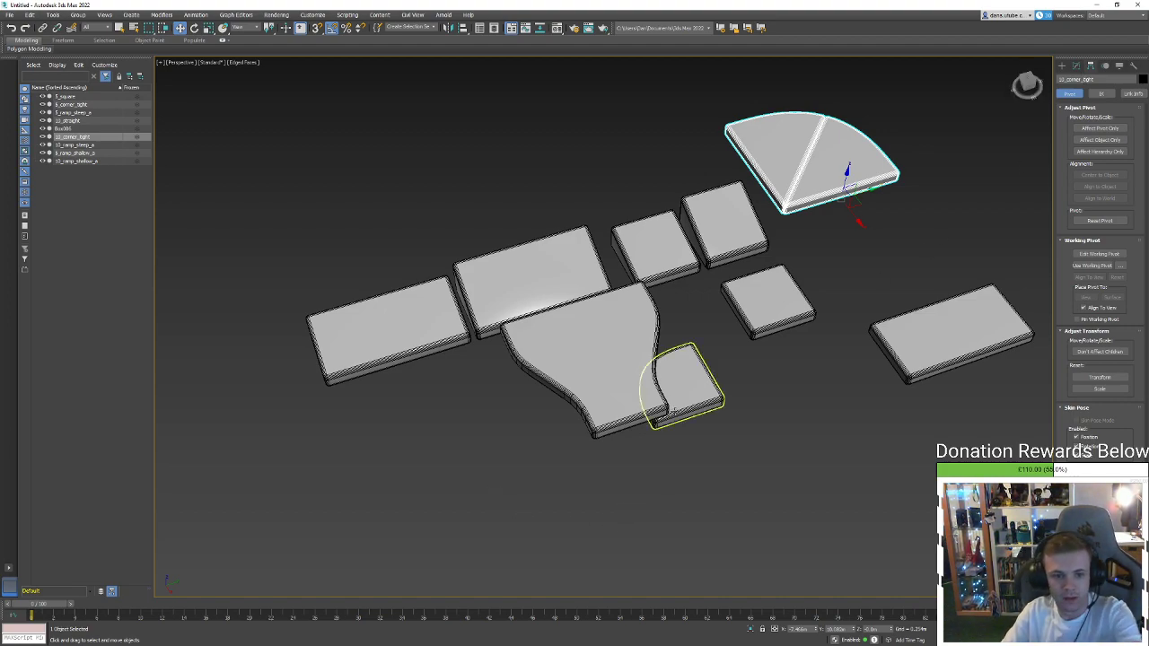
Rename the funnel-shaped slab as 5_transition_10
{"action": "left_click", "coordinate": [627, 389]}
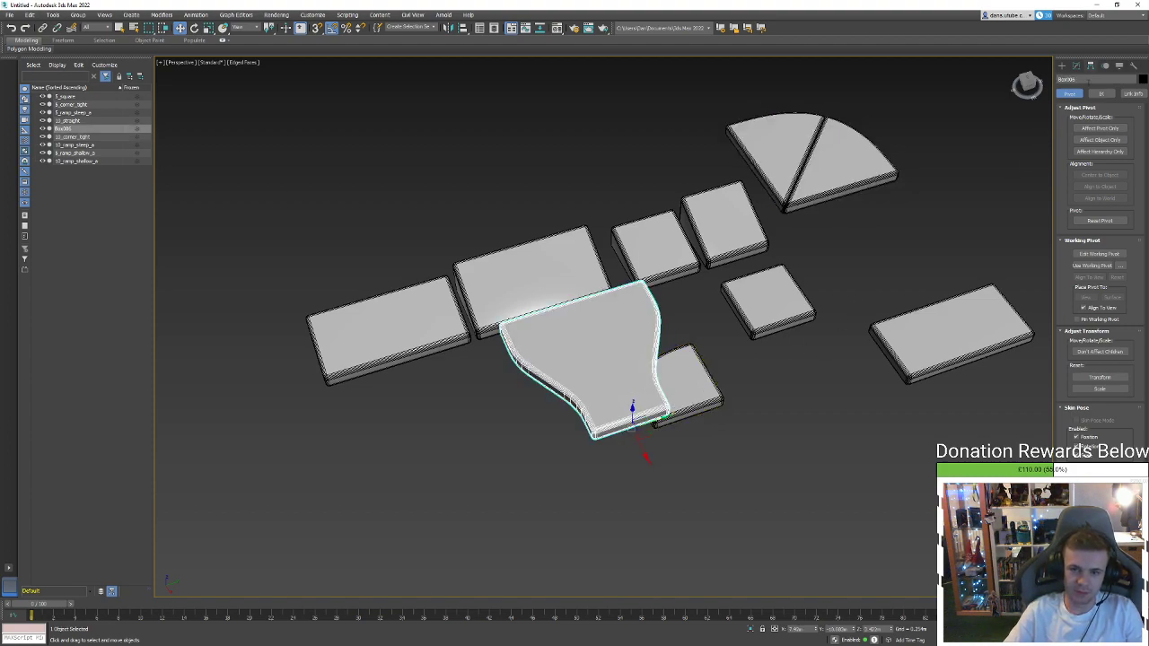
{"action": "left_click", "coordinate": [1089, 79]}
{"action": "type", "text": "sit"}
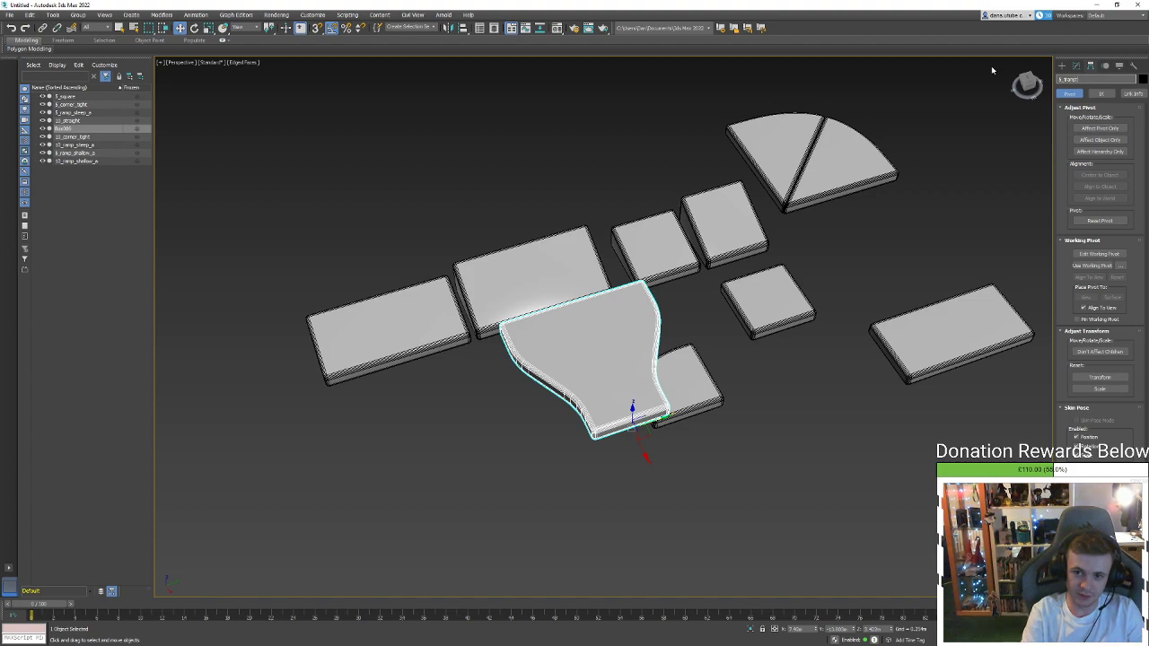
{"action": "type", "text": "_transition_10"}
{"action": "key", "text": "Return"}
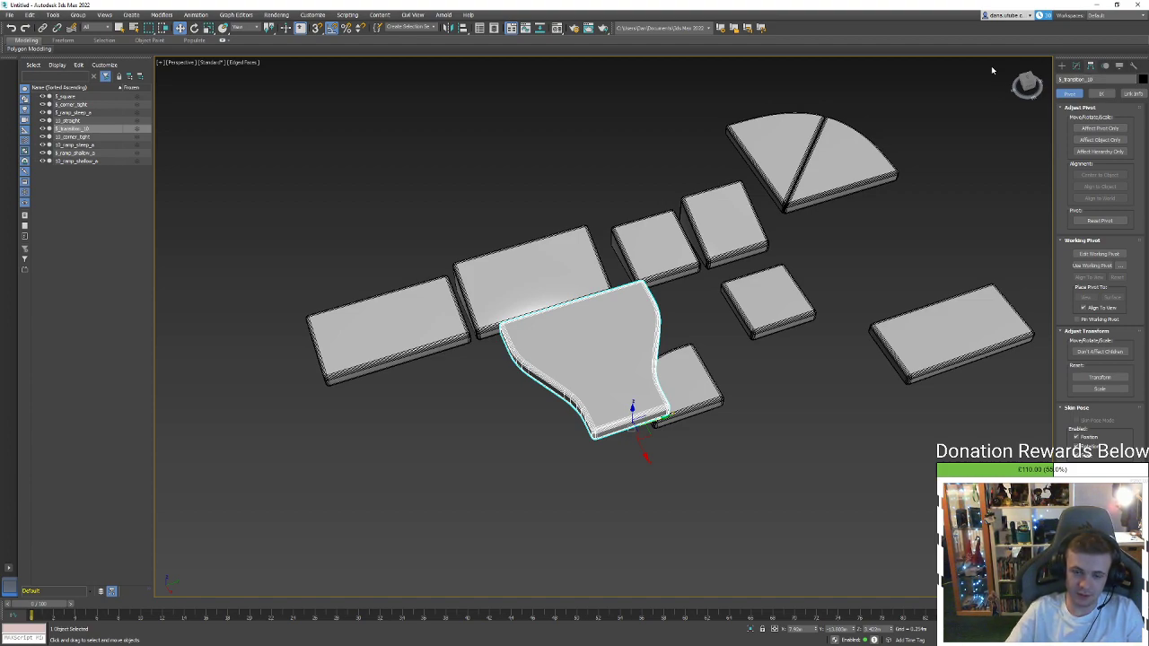
{"action": "left_click", "coordinate": [792, 454]}
{"action": "left_click", "coordinate": [589, 357]}
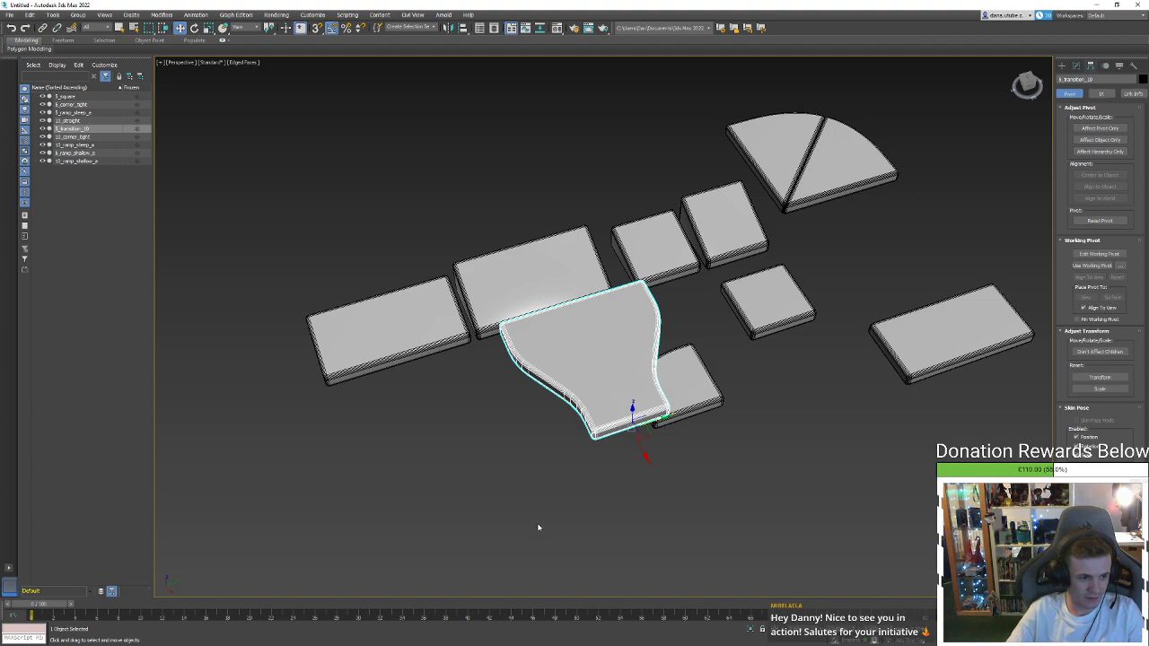
{"action": "left_click", "coordinate": [601, 457]}
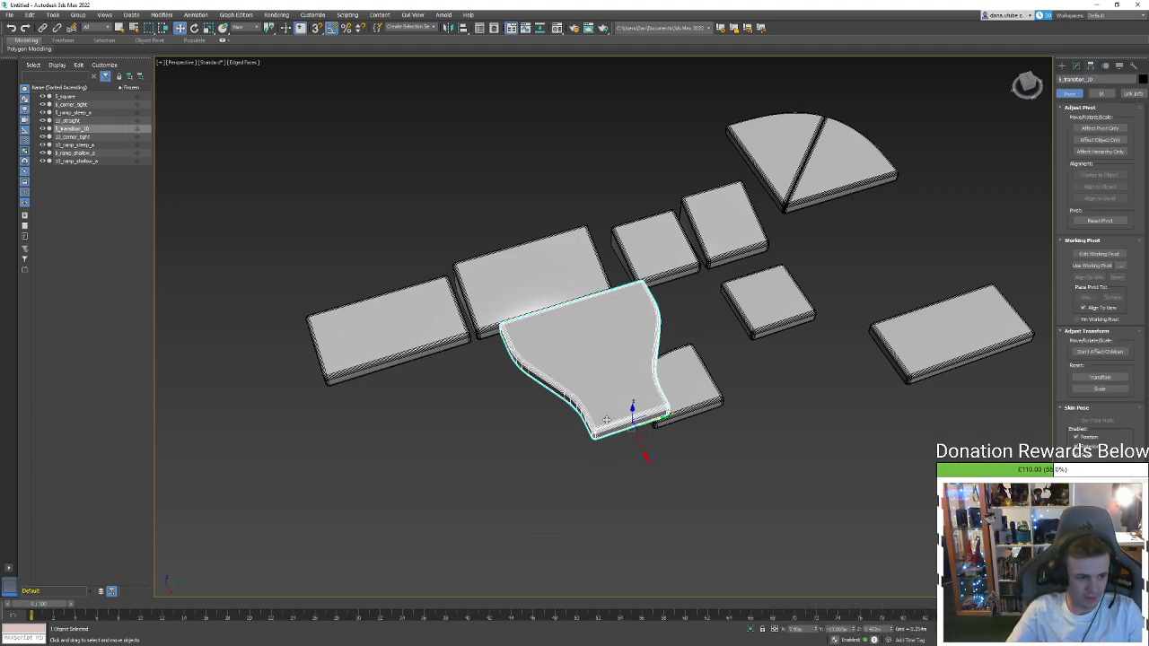
Reset the X and Y position of the long flat slab 10_straight to 0
{"action": "middle_click_drag", "start_coordinate": [656, 472], "coordinate": [690, 436], "text": "alt"}
{"action": "left_click", "coordinate": [767, 391]}
{"action": "middle_click_drag", "start_coordinate": [767, 391], "coordinate": [813, 425], "text": "alt"}
{"action": "key", "text": "F3"}
{"action": "key", "text": "F3"}
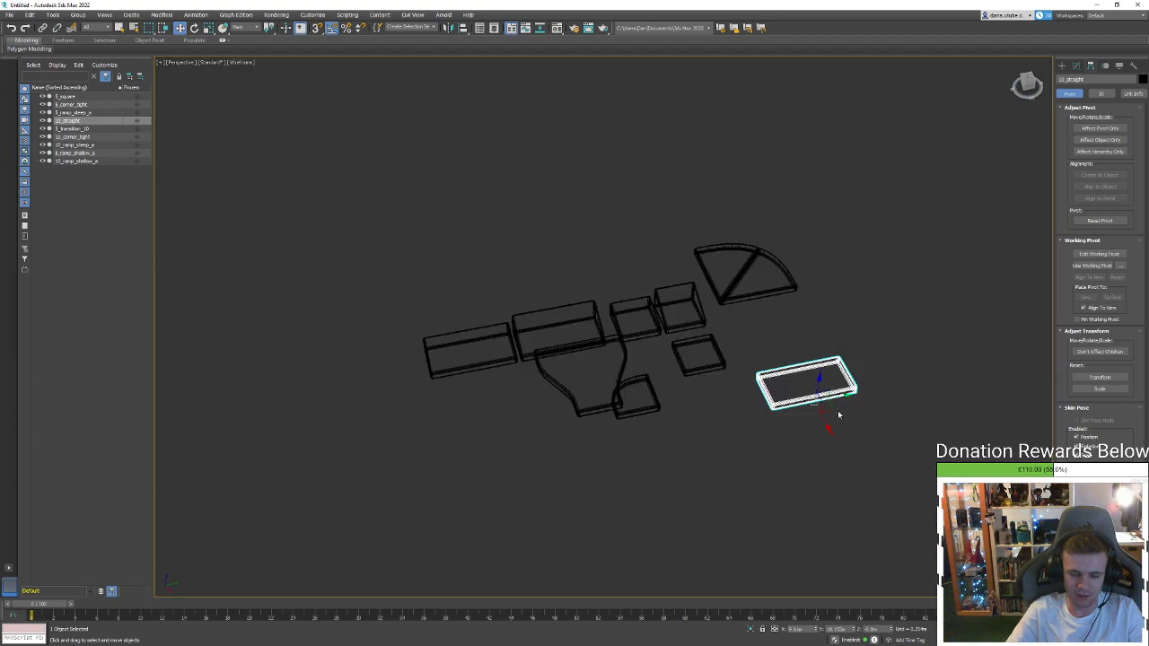
{"action": "right_click", "coordinate": [816, 630]}
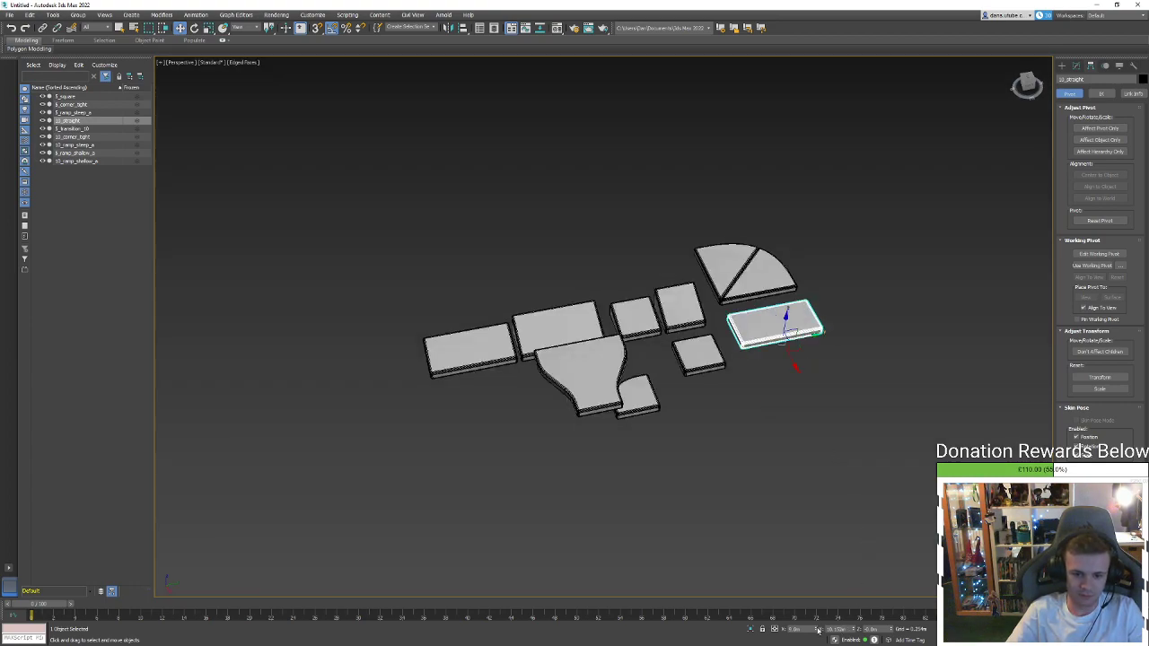
{"action": "right_click", "coordinate": [853, 630]}
Reset the X and Y positions of the large fan-shaped corner and the small square slab to 0
{"action": "left_click", "coordinate": [737, 300]}
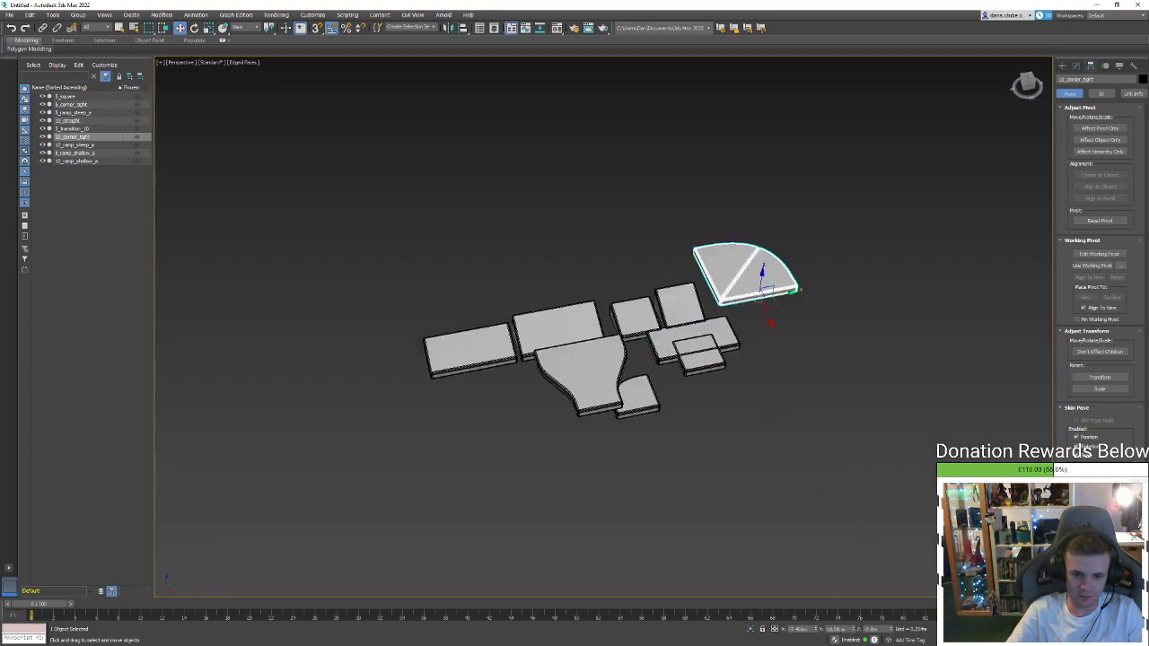
{"action": "right_click", "coordinate": [816, 630]}
{"action": "right_click", "coordinate": [852, 630]}
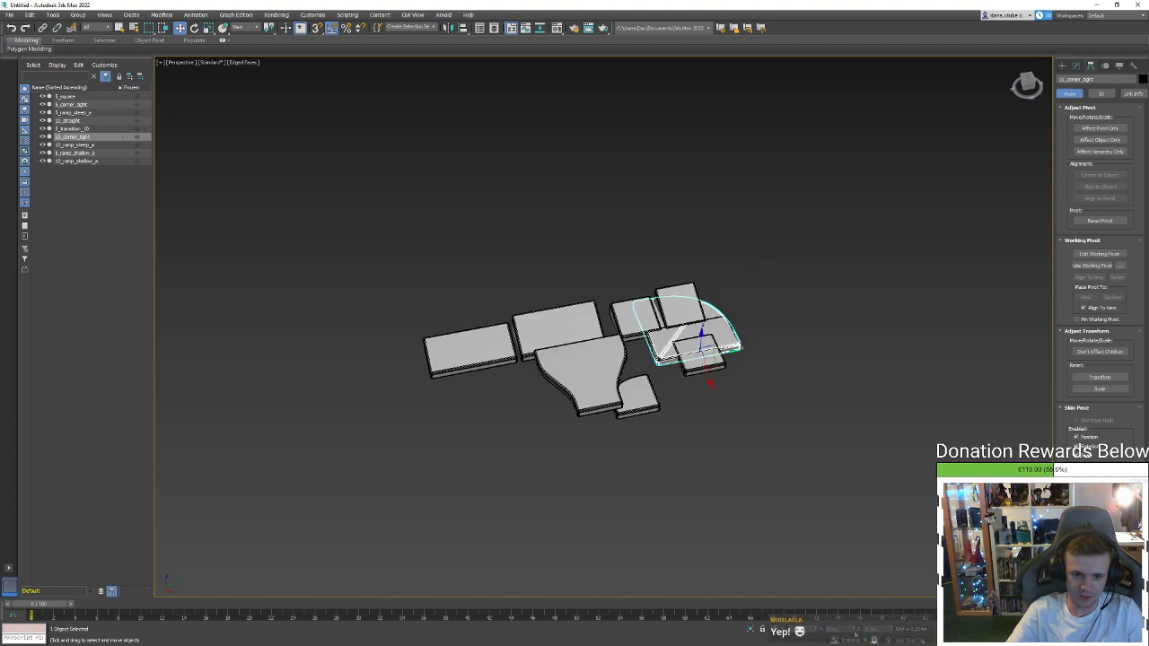
{"action": "left_click", "coordinate": [703, 356]}
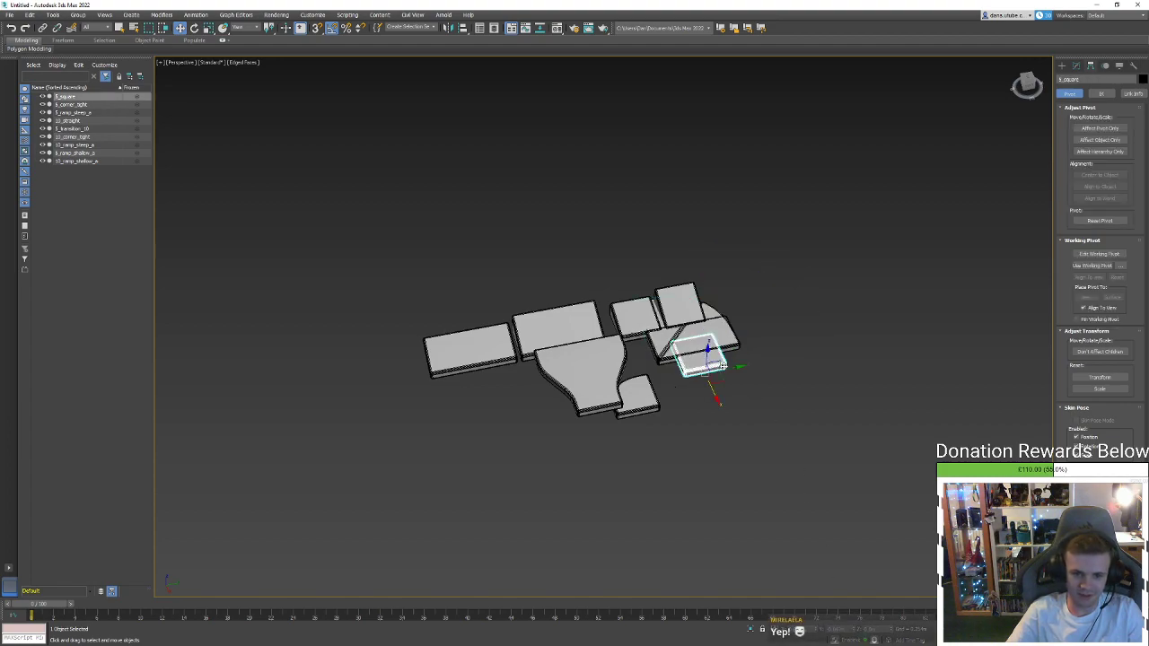
{"action": "right_click", "coordinate": [852, 631]}
{"action": "right_click", "coordinate": [816, 630]}
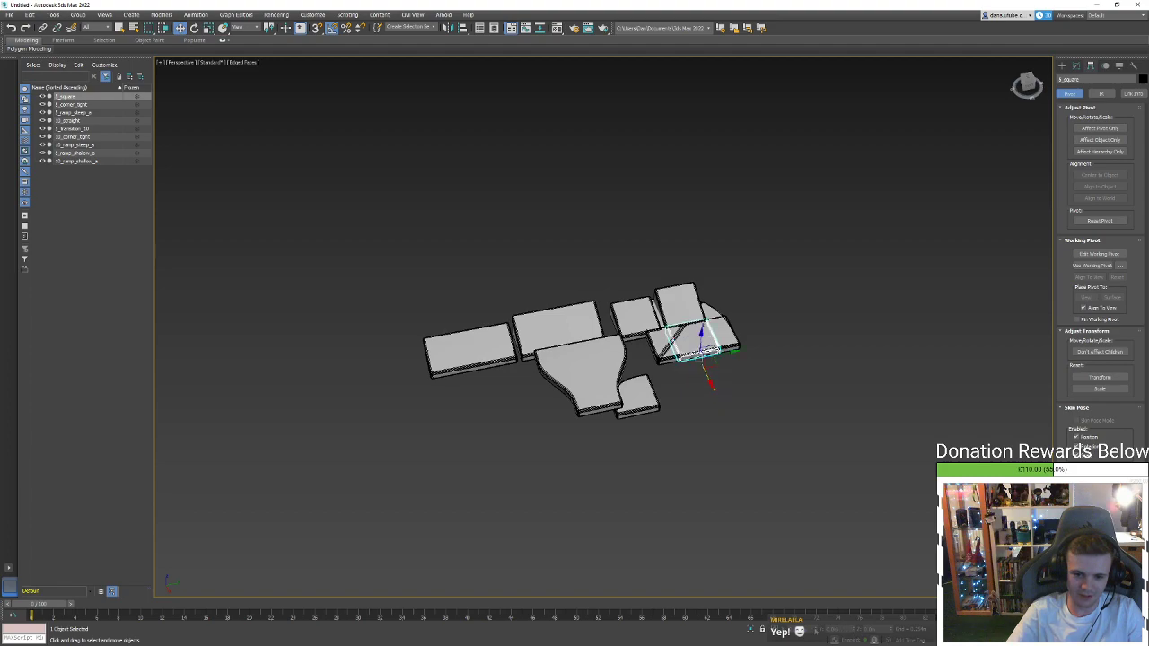
Reset the X and Y positions of the two short ramps, 5_ramp_steep_a and 5_ramp_shallow_a, to 0
{"action": "left_click", "coordinate": [667, 285]}
{"action": "scroll", "coordinate": [673, 297], "scroll_direction": "up", "scroll_amount": 4}
{"action": "right_click", "coordinate": [853, 631]}
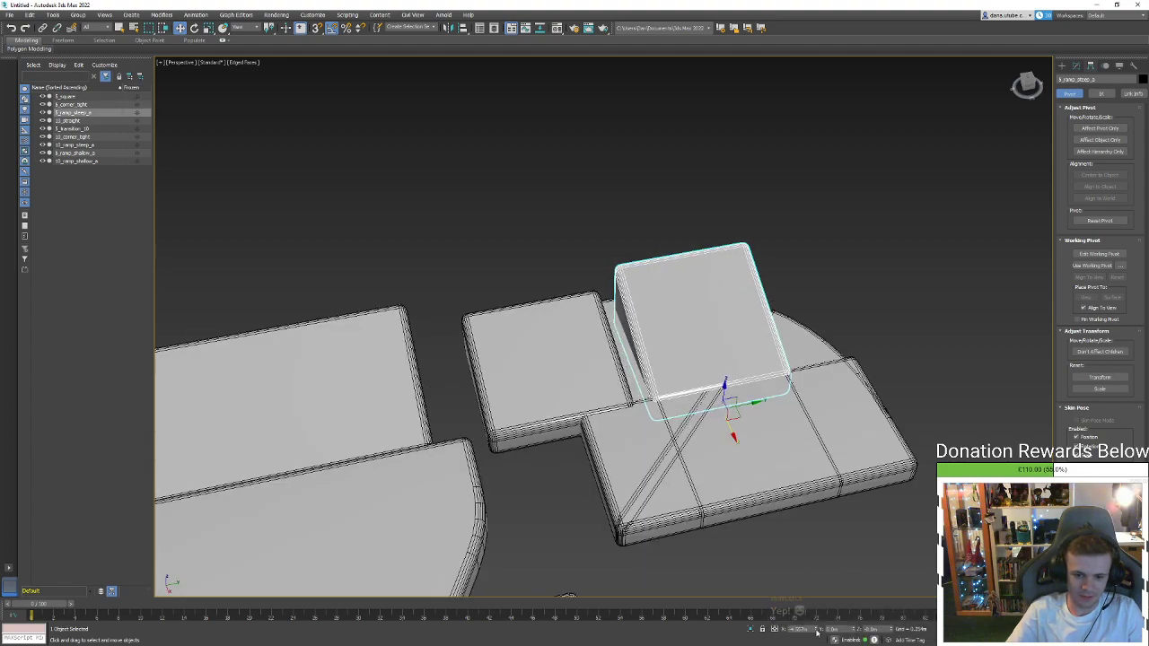
{"action": "right_click", "coordinate": [815, 630]}
{"action": "left_click", "coordinate": [603, 360]}
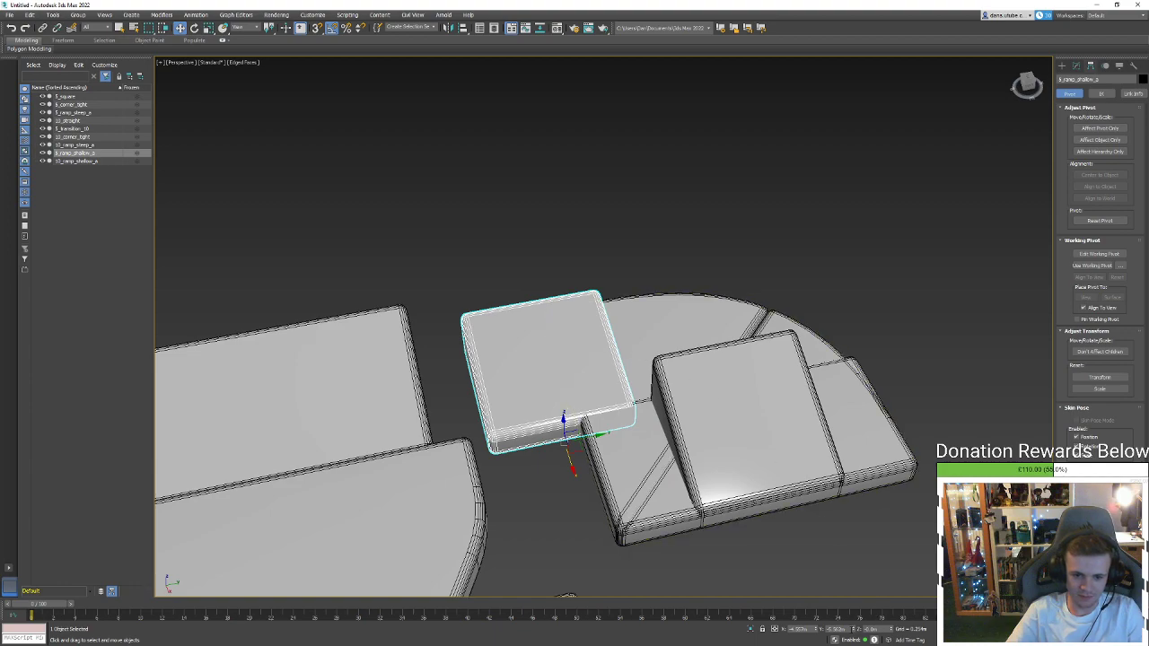
{"action": "right_click", "coordinate": [854, 631]}
{"action": "right_click", "coordinate": [815, 632]}
Set the funnel-shaped slab's X, Y and Z and the small rounded corner slab's X and Y positions to 0
{"action": "scroll", "coordinate": [851, 328], "scroll_direction": "down", "scroll_amount": 5}
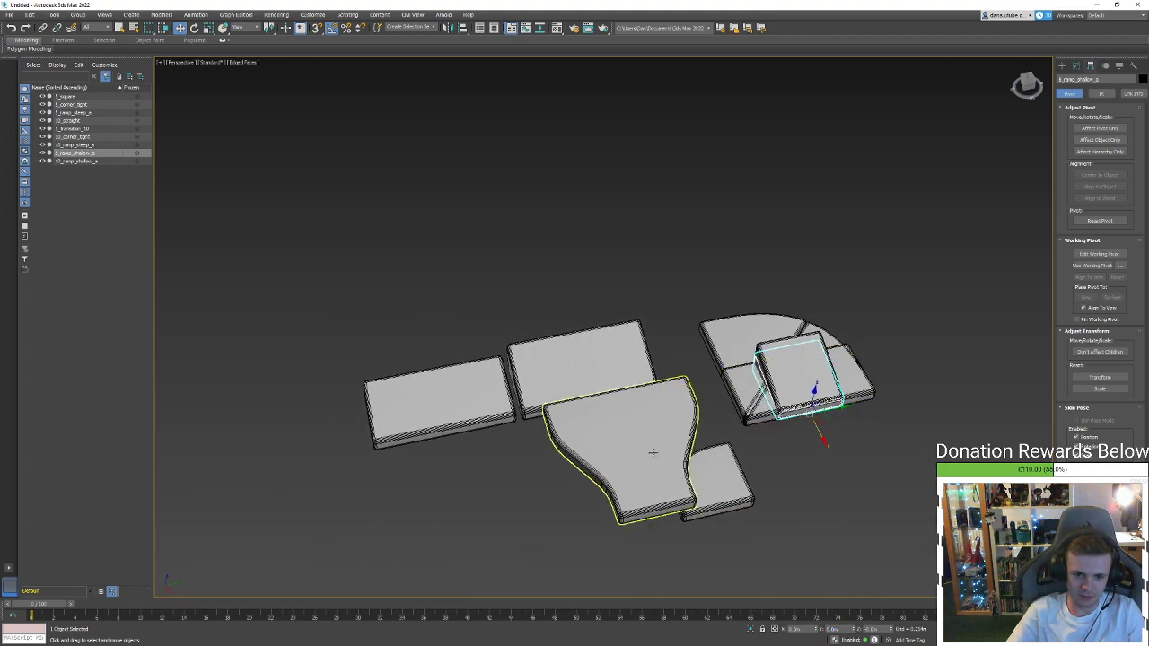
{"action": "left_click", "coordinate": [652, 451]}
{"action": "right_click", "coordinate": [863, 631]}
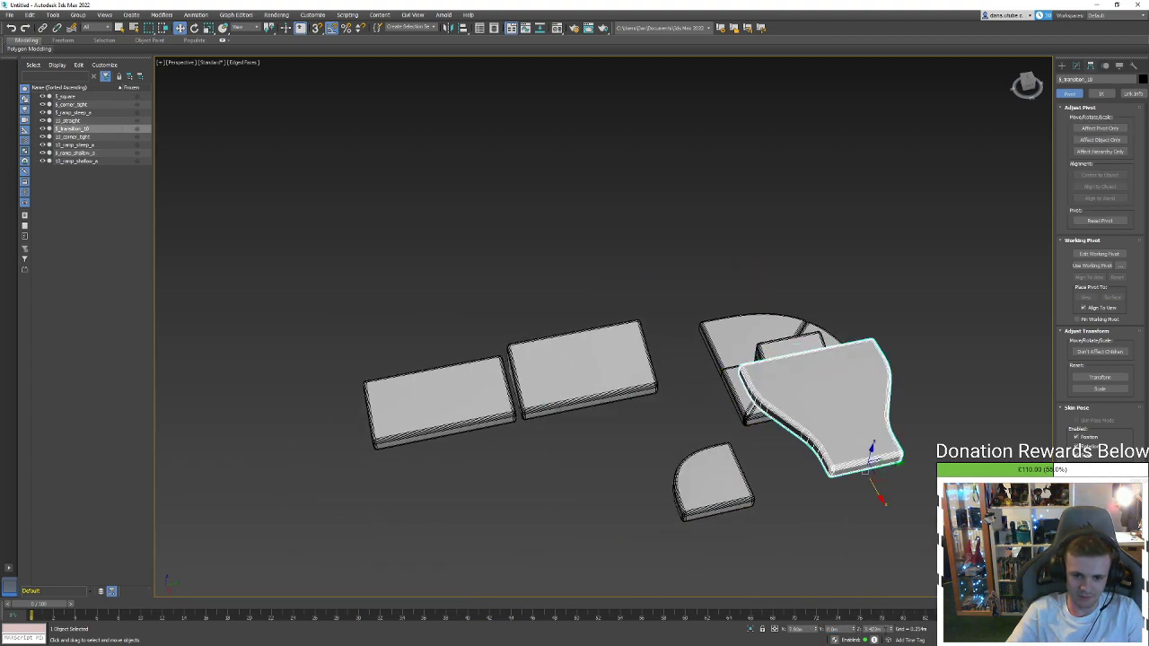
{"action": "right_click", "coordinate": [890, 630]}
{"action": "right_click", "coordinate": [816, 632]}
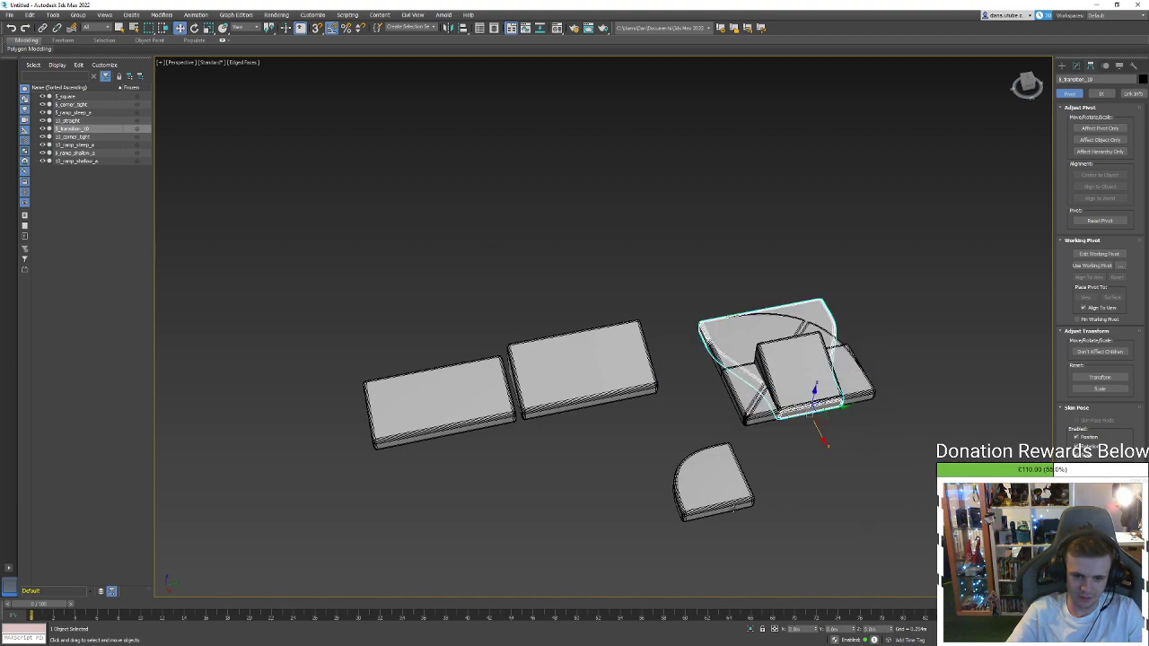
{"action": "left_click", "coordinate": [713, 485]}
{"action": "right_click", "coordinate": [855, 630]}
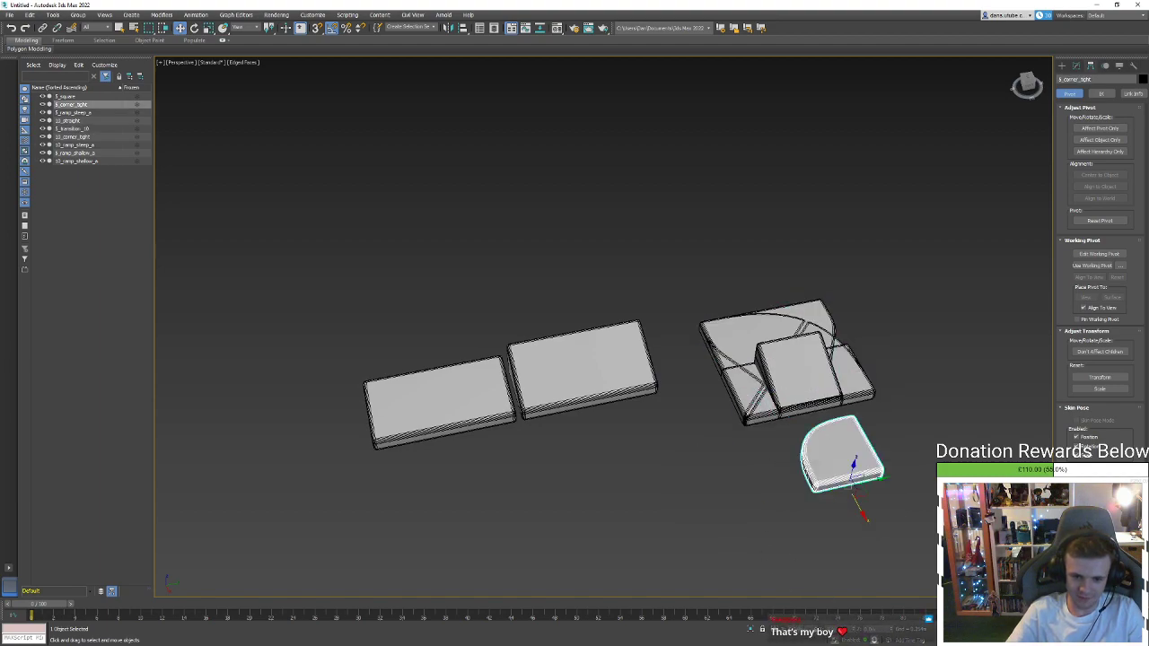
{"action": "right_click", "coordinate": [816, 632]}
Move the two long ramps, 10_ramp_steep_a and 10_ramp_shallow_a, to the world origin with the other pieces and clear the selection
{"action": "left_click", "coordinate": [619, 390]}
{"action": "right_click", "coordinate": [815, 632]}
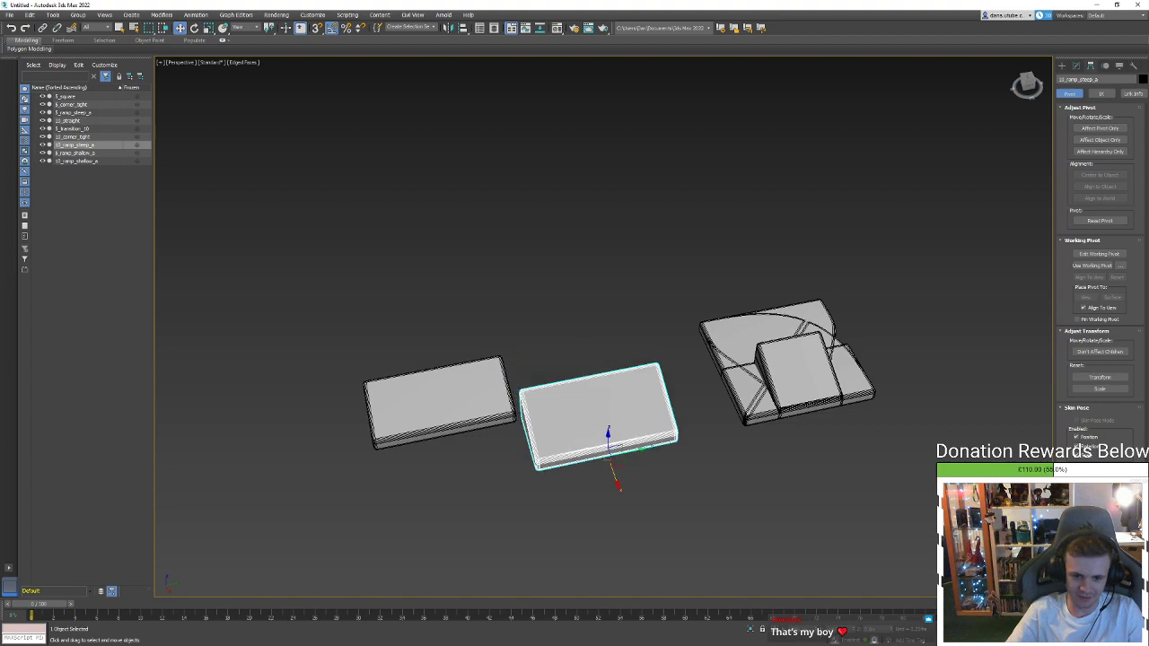
{"action": "left_click_drag", "start_coordinate": [608, 438], "coordinate": [814, 404]}
{"action": "left_click", "coordinate": [440, 409]}
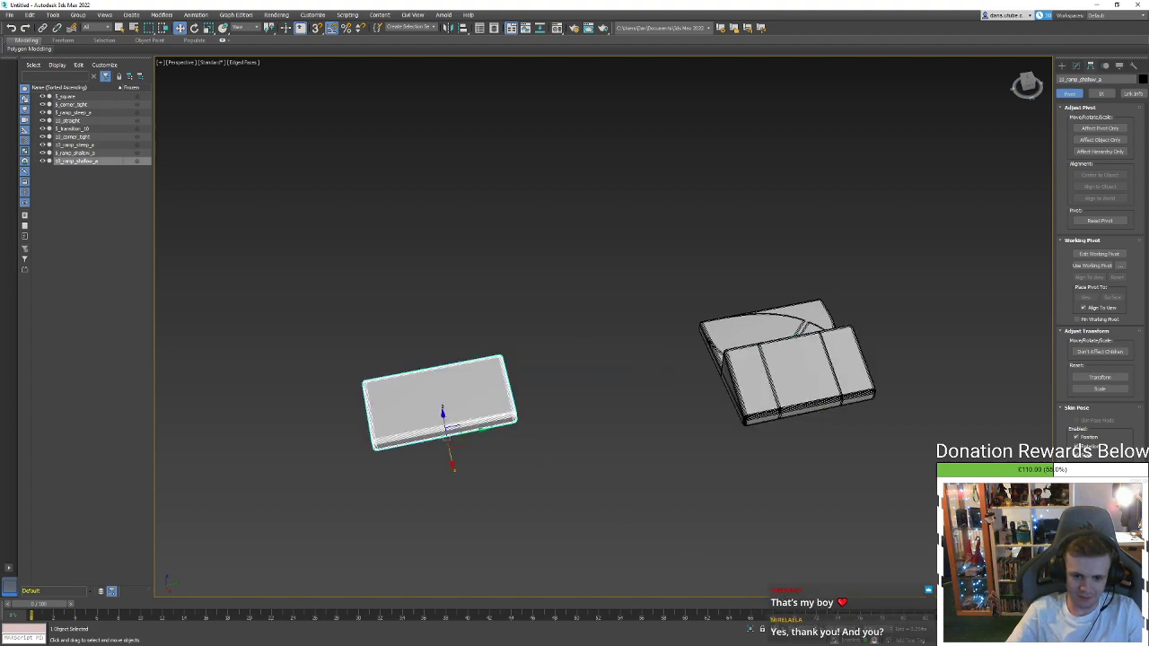
{"action": "left_click_drag", "start_coordinate": [440, 408], "coordinate": [815, 405]}
{"action": "left_click", "coordinate": [803, 463]}
{"action": "middle_click_drag", "start_coordinate": [803, 463], "coordinate": [774, 463]}
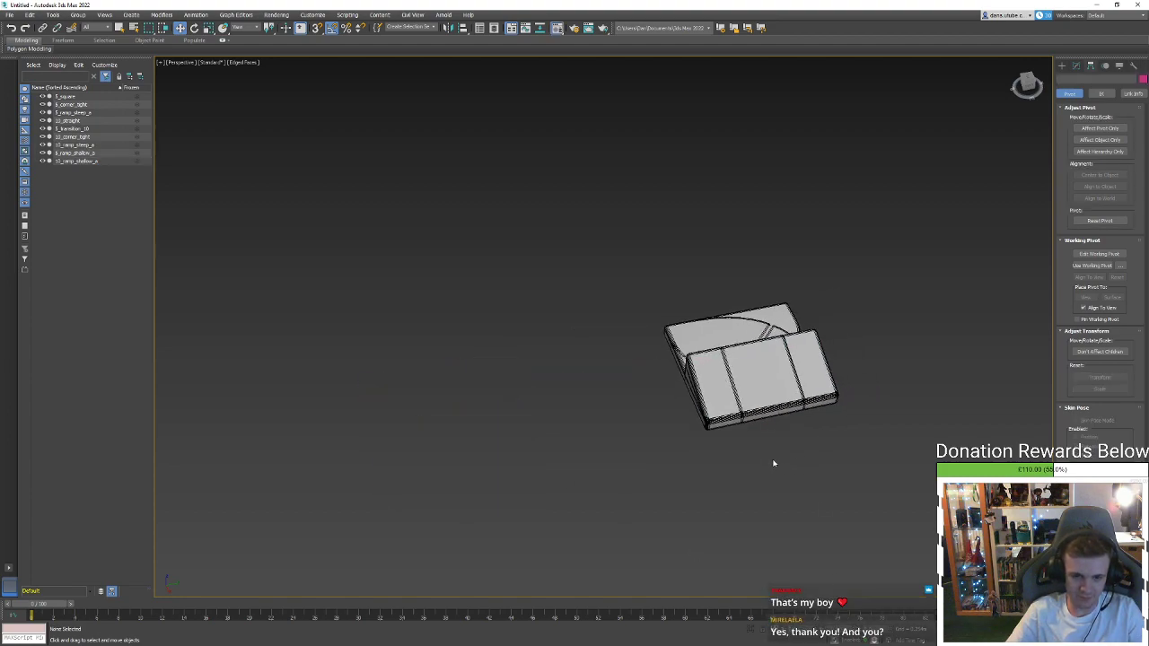
Name the first material modular_default and assign it to all the slab pieces
{"action": "key", "text": "m"}
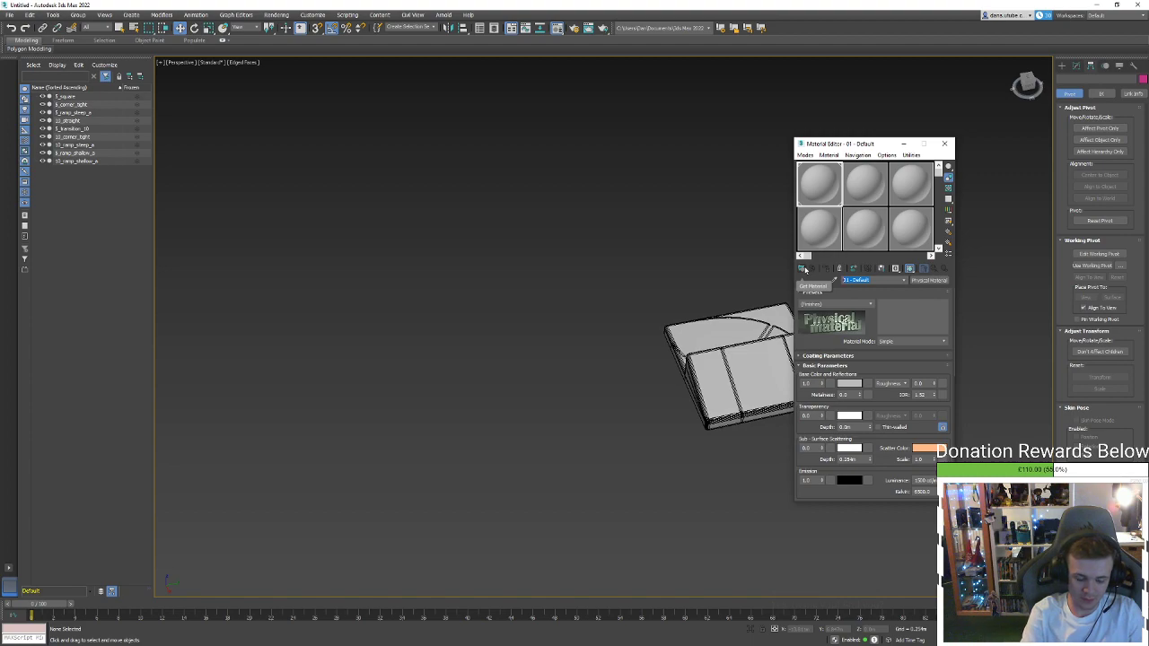
{"action": "type", "text": "modular_de"}
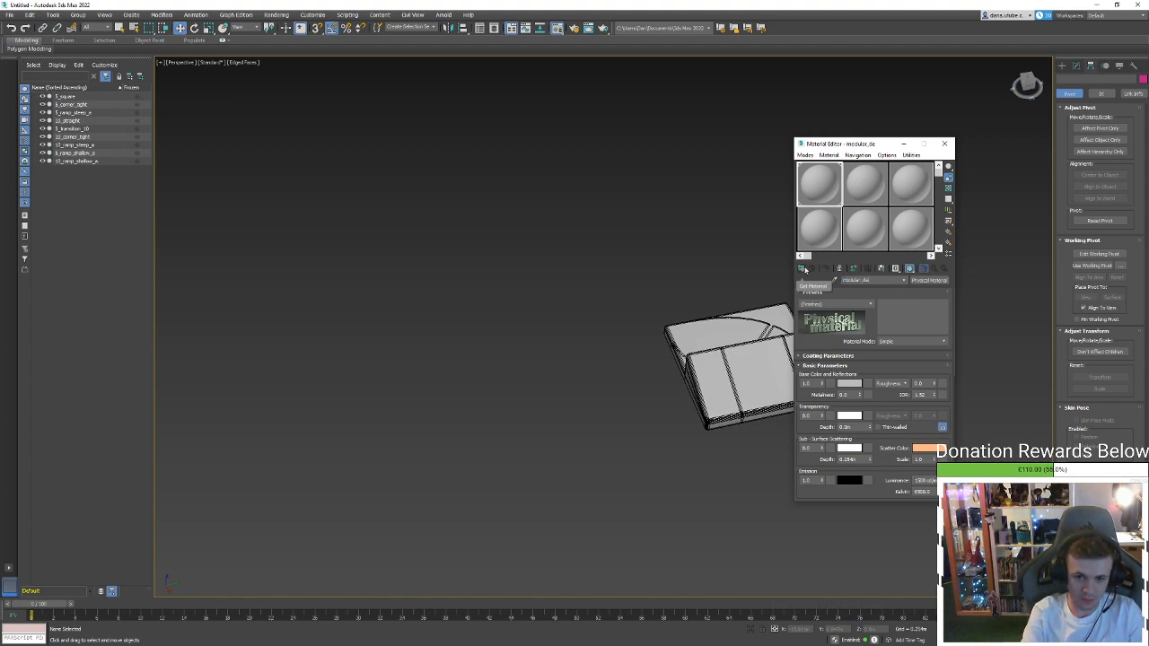
{"action": "type", "text": "fault"}
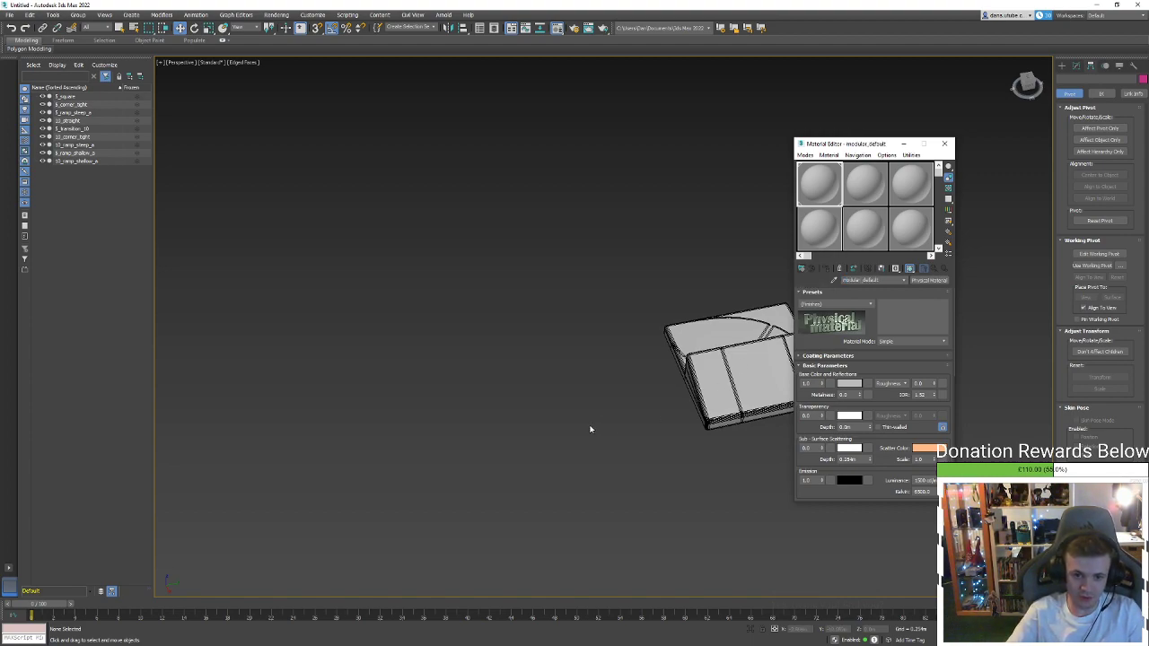
{"action": "middle_click_drag", "start_coordinate": [589, 429], "coordinate": [538, 356]}
{"action": "left_click_drag", "start_coordinate": [530, 254], "coordinate": [780, 543]}
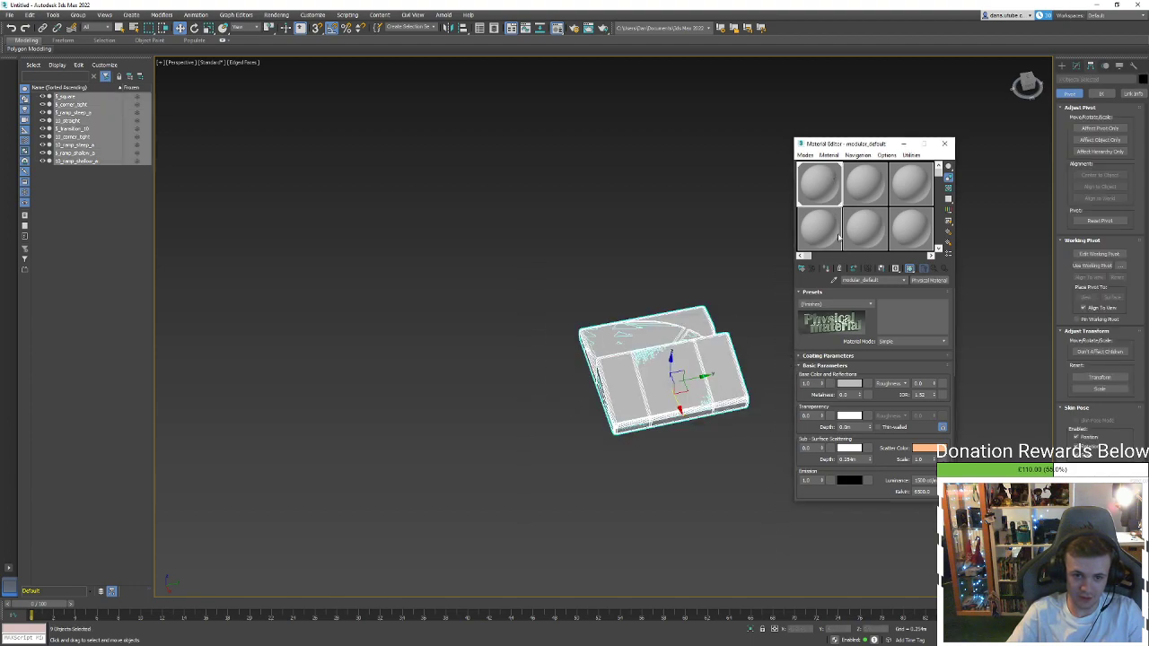
{"action": "left_click", "coordinate": [944, 144]}
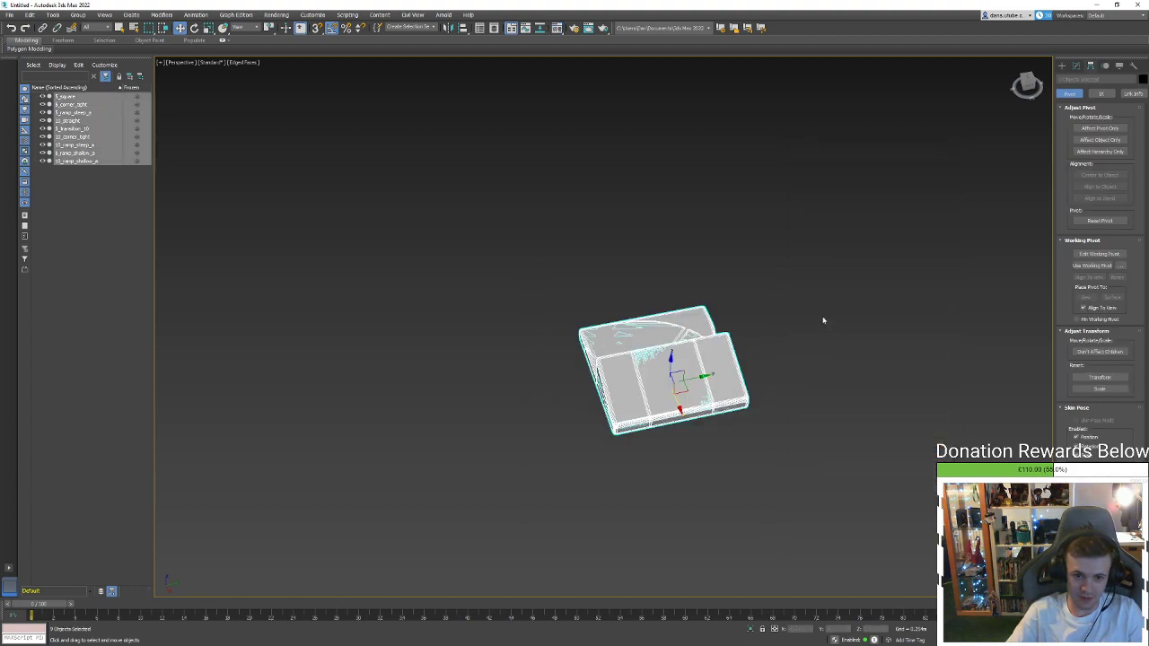
With all pieces selected, start saving the scene and create and open a Momentum folder on the desktop
{"action": "left_click", "coordinate": [823, 320]}
{"action": "key", "text": "ctrl+a"}
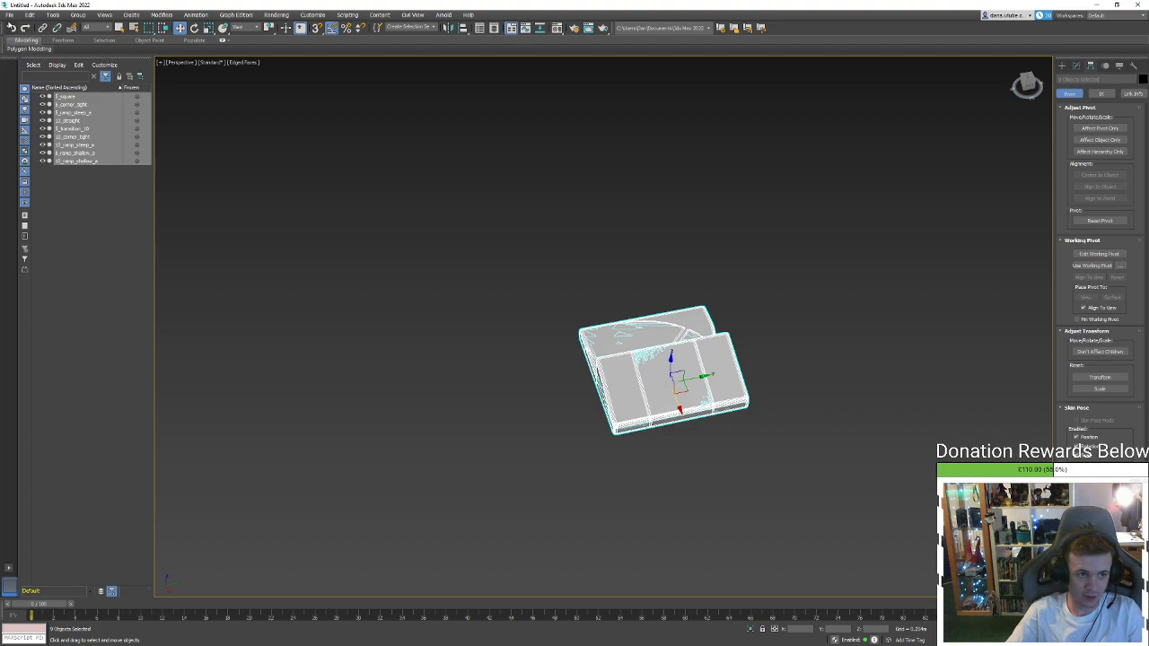
{"action": "left_click", "coordinate": [9, 14]}
{"action": "left_click", "coordinate": [43, 94]}
{"action": "left_click", "coordinate": [25, 95]}
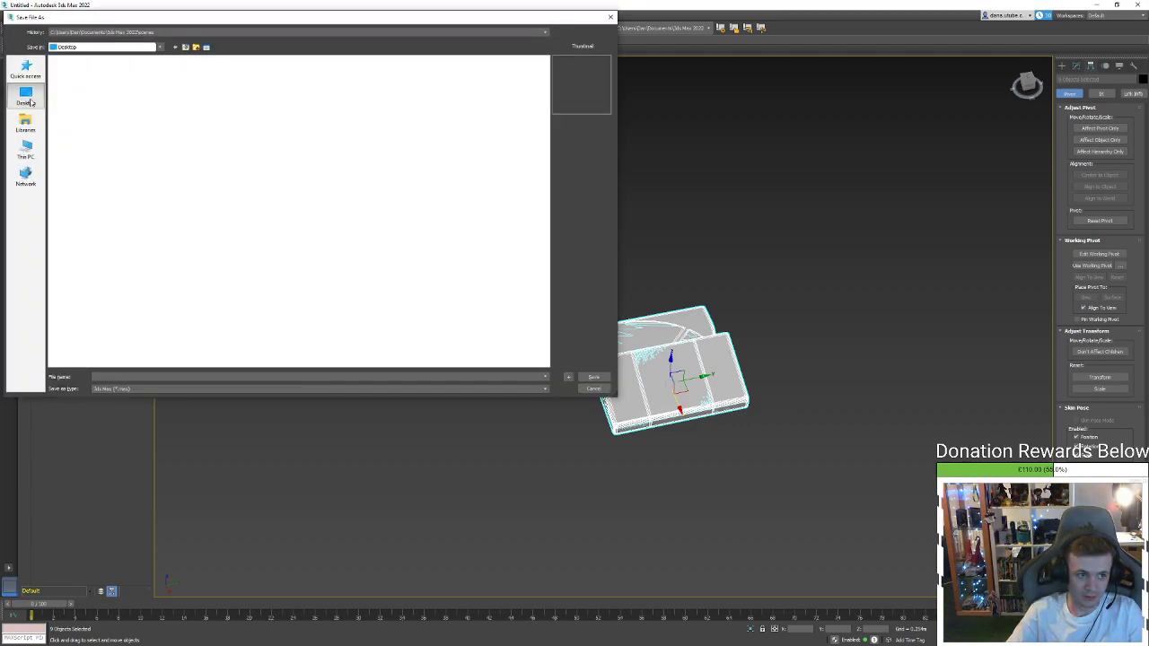
{"action": "left_click", "coordinate": [196, 47]}
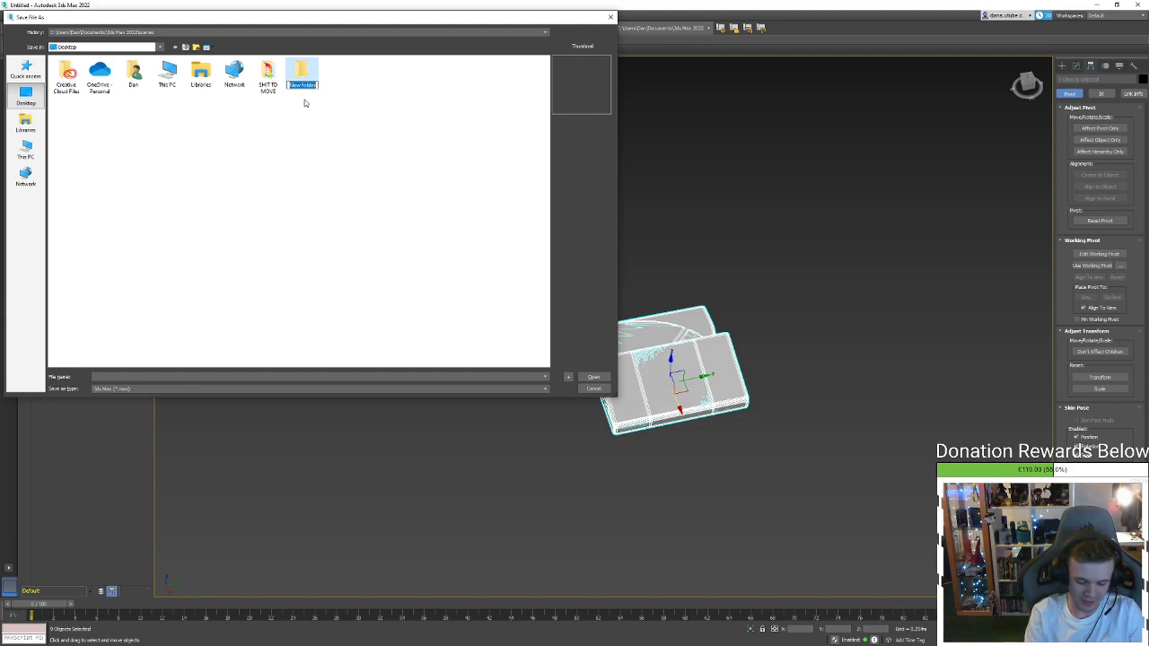
{"action": "type", "text": "Momentum"}
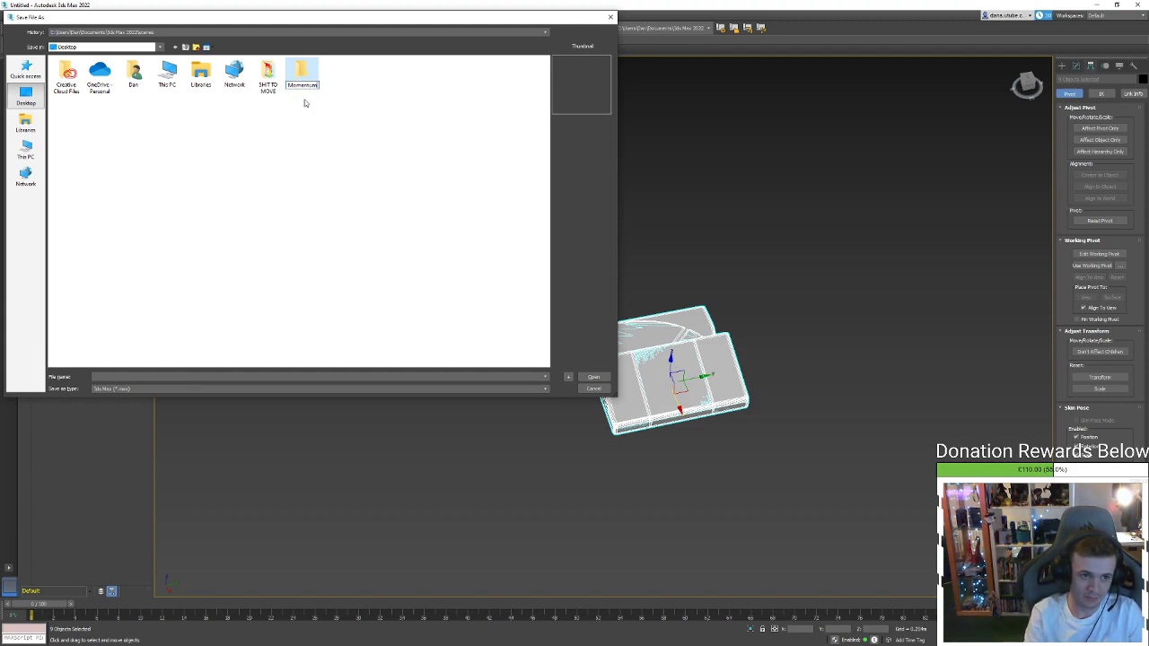
{"action": "key", "text": "Return"}
{"action": "key", "text": "Return"}
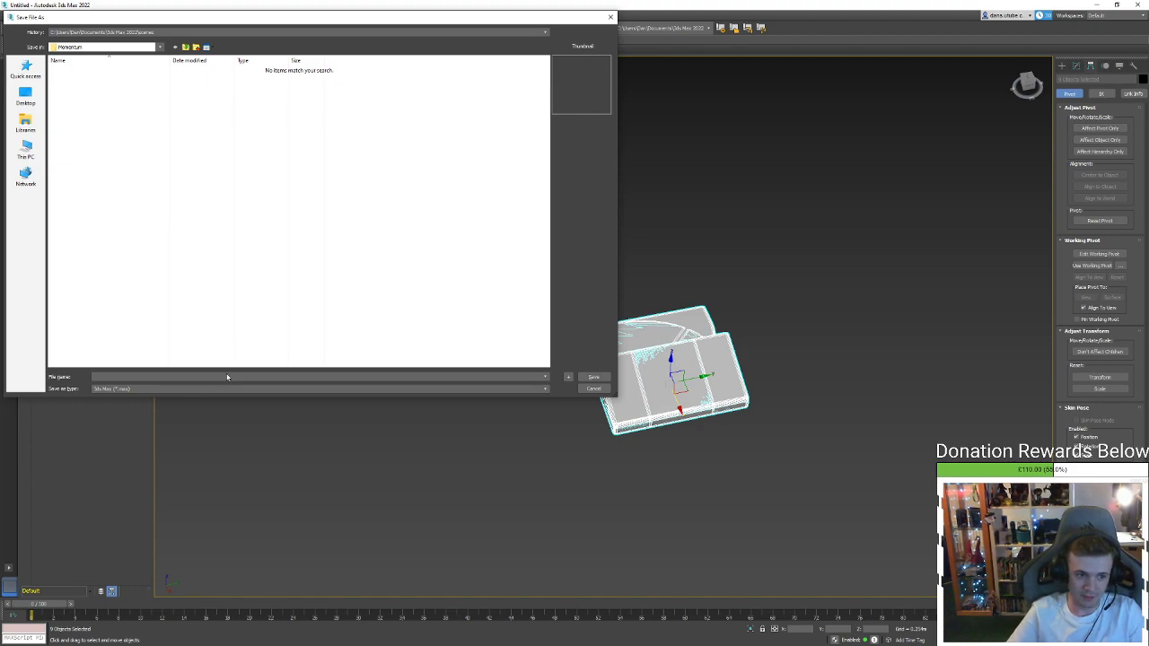
Create an Assets folder inside the Momentum folder and open it
{"action": "left_click", "coordinate": [197, 48]}
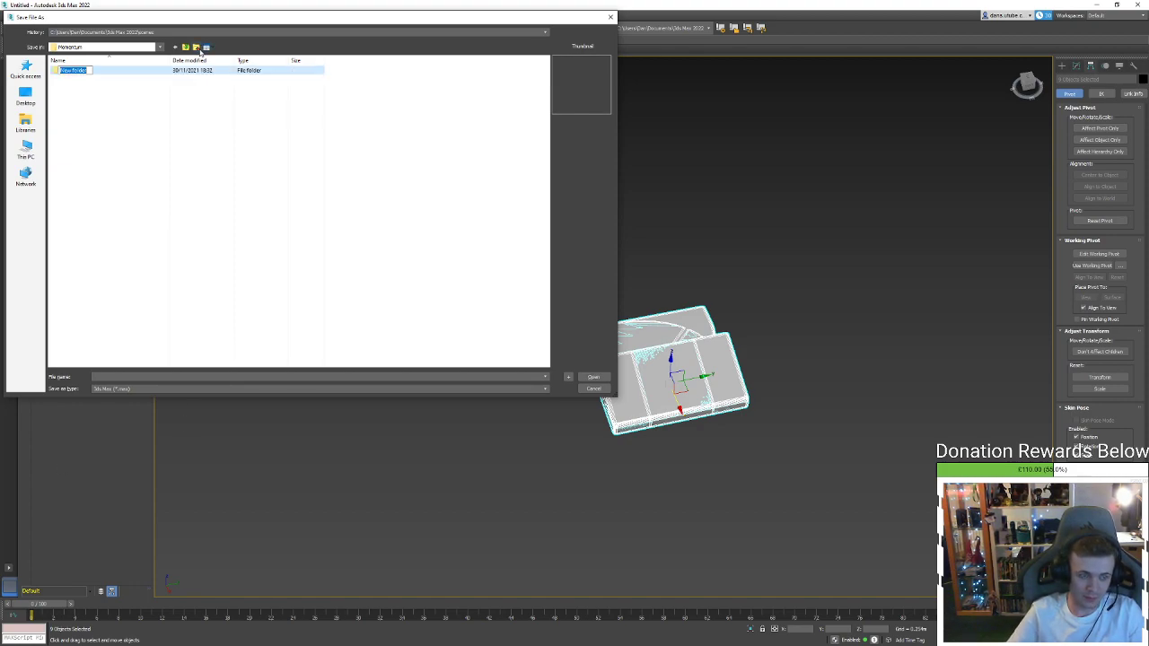
{"action": "type", "text": "Modular"}
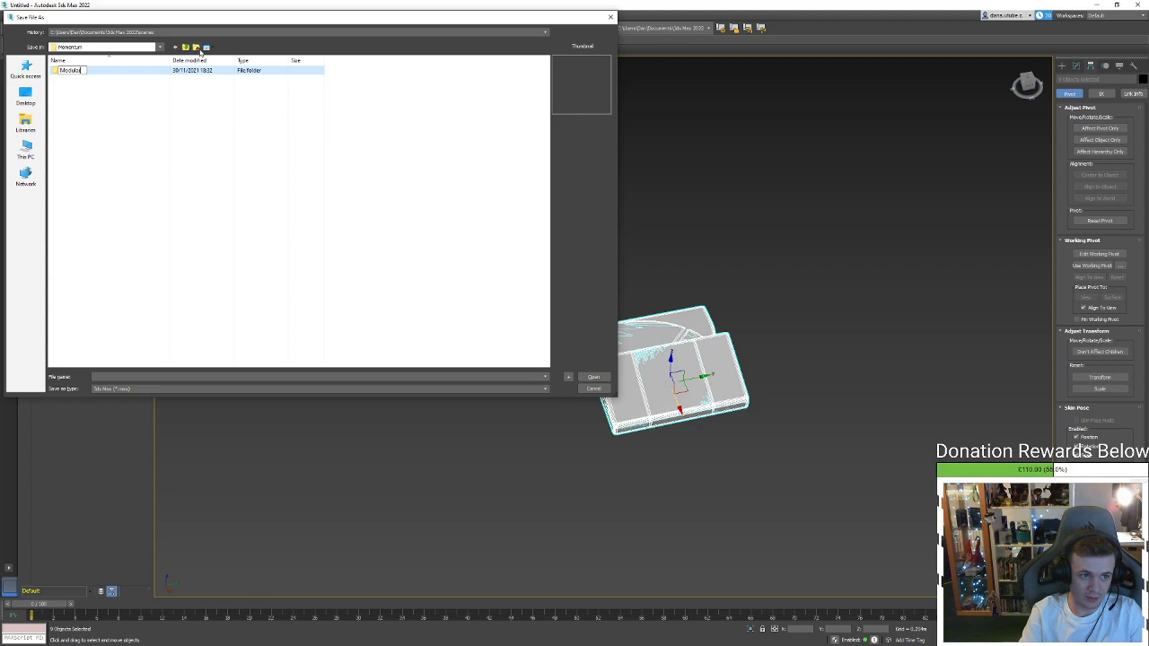
{"action": "type", "text": "k"}
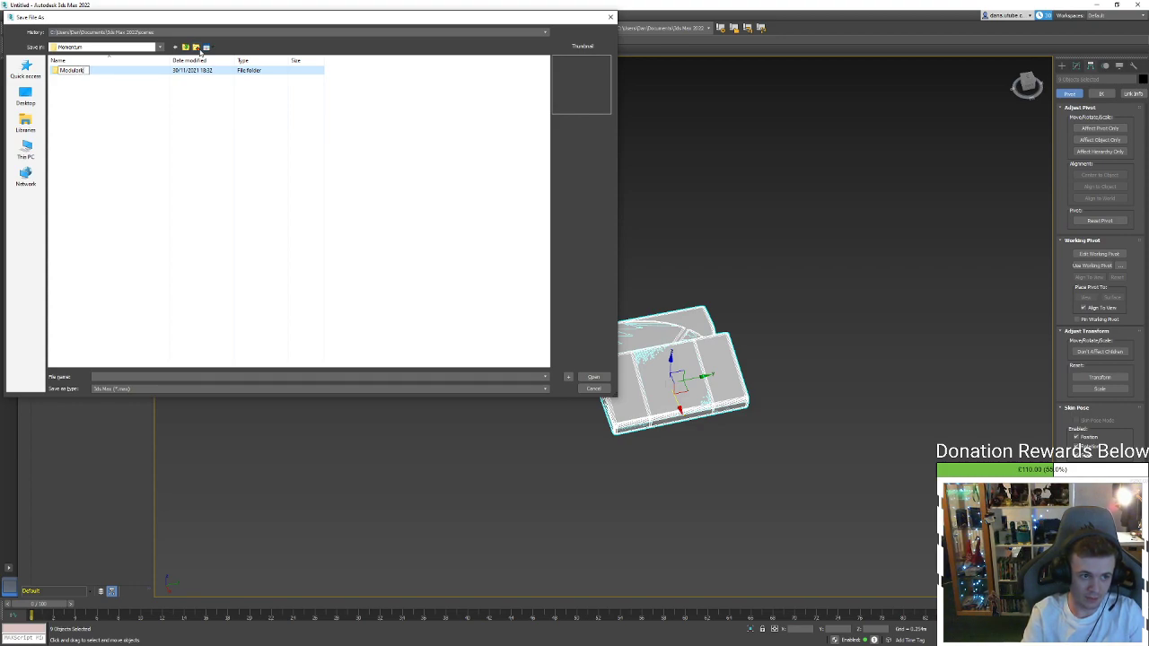
{"action": "key", "text": "BackSpace"}
{"action": "key", "text": "BackSpace"}
{"action": "key", "text": "BackSpace"}
{"action": "key", "text": "BackSpace"}
{"action": "key", "text": "BackSpace"}
{"action": "key", "text": "BackSpace"}
{"action": "key", "text": "BackSpace"}
{"action": "key", "text": "BackSpace"}
{"action": "type", "text": "Asse"}
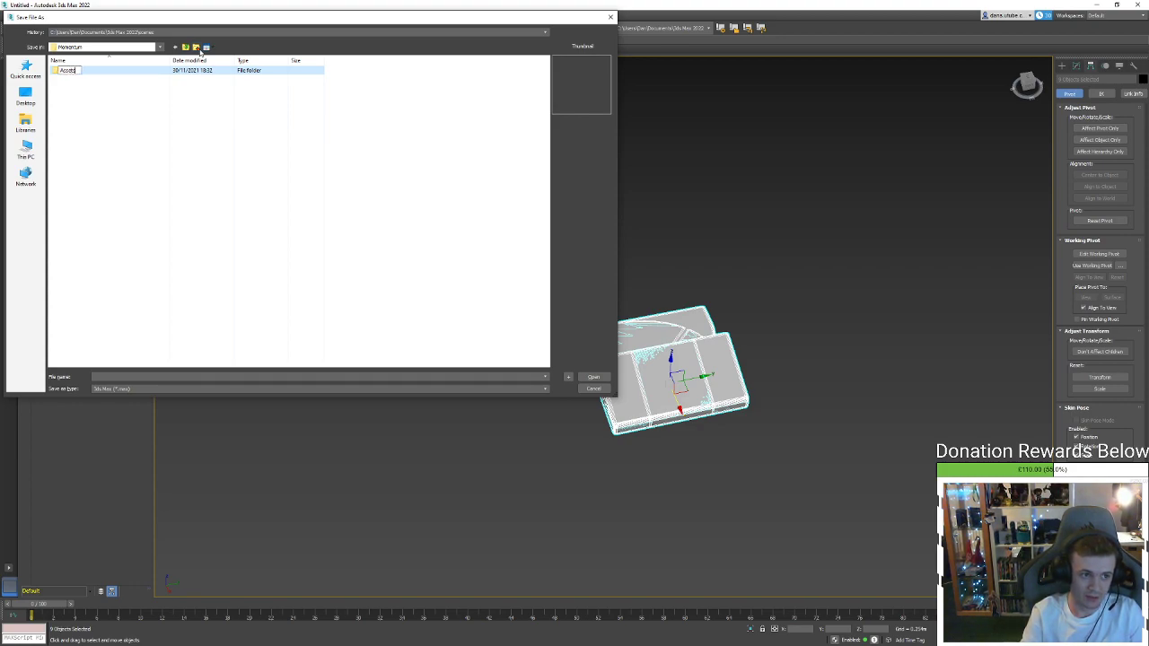
{"action": "type", "text": "ts"}
{"action": "key", "text": "Return"}
{"action": "key", "text": "Return"}
Create a Modular_Kit folder inside the Assets folder and open it
{"action": "left_click", "coordinate": [197, 47]}
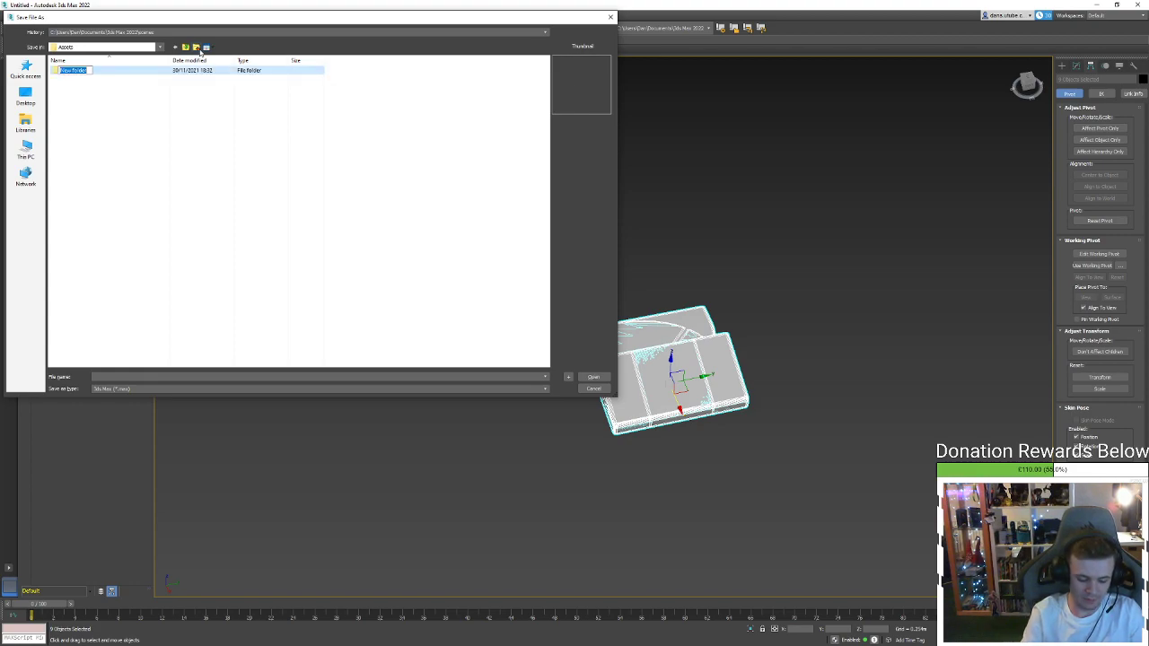
{"action": "type", "text": "Modular_"}
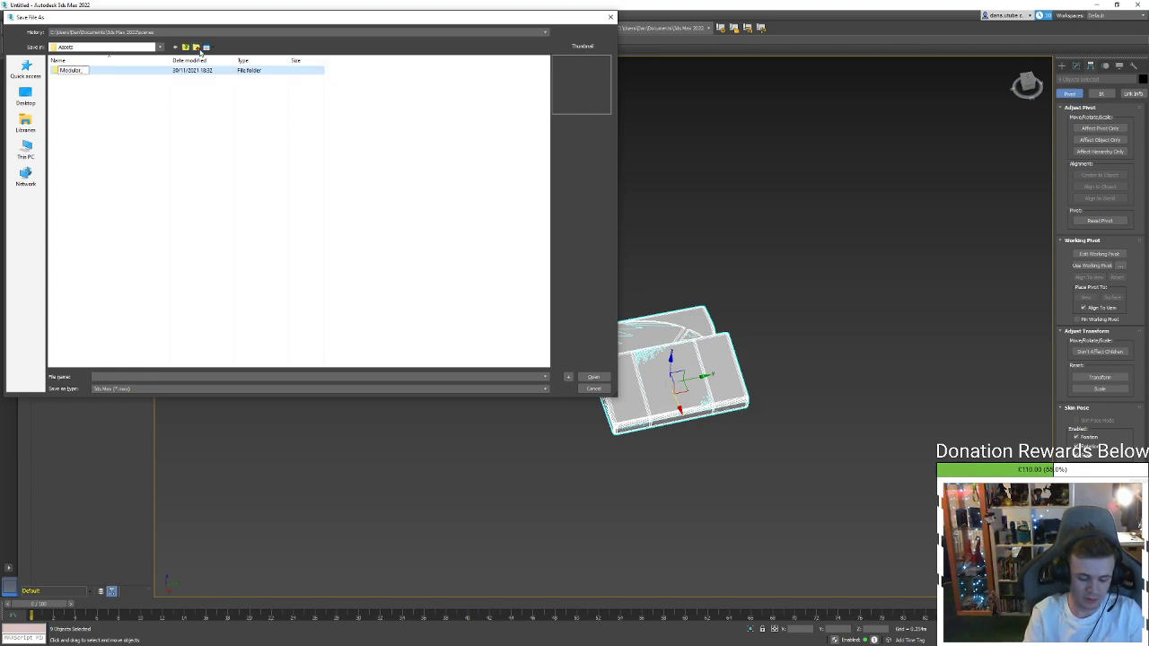
{"action": "type", "text": "Kit"}
{"action": "key", "text": "Return"}
{"action": "key", "text": "Return"}
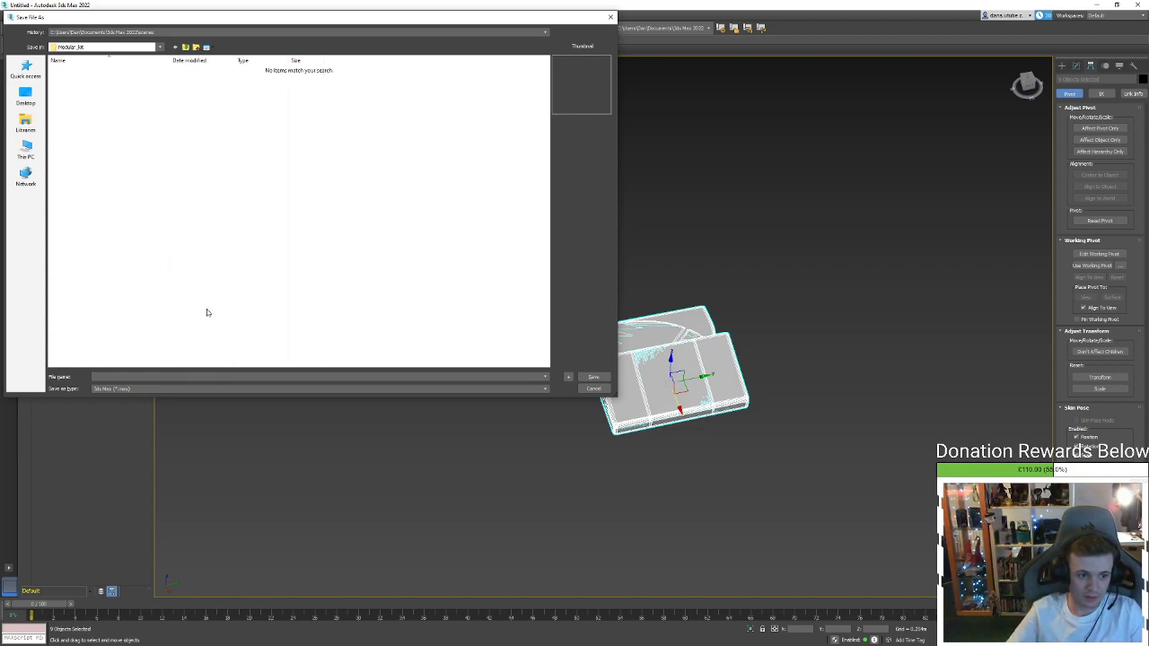
Save the scene as modular_kit in the Modular_Kit folder
{"action": "left_click", "coordinate": [161, 377]}
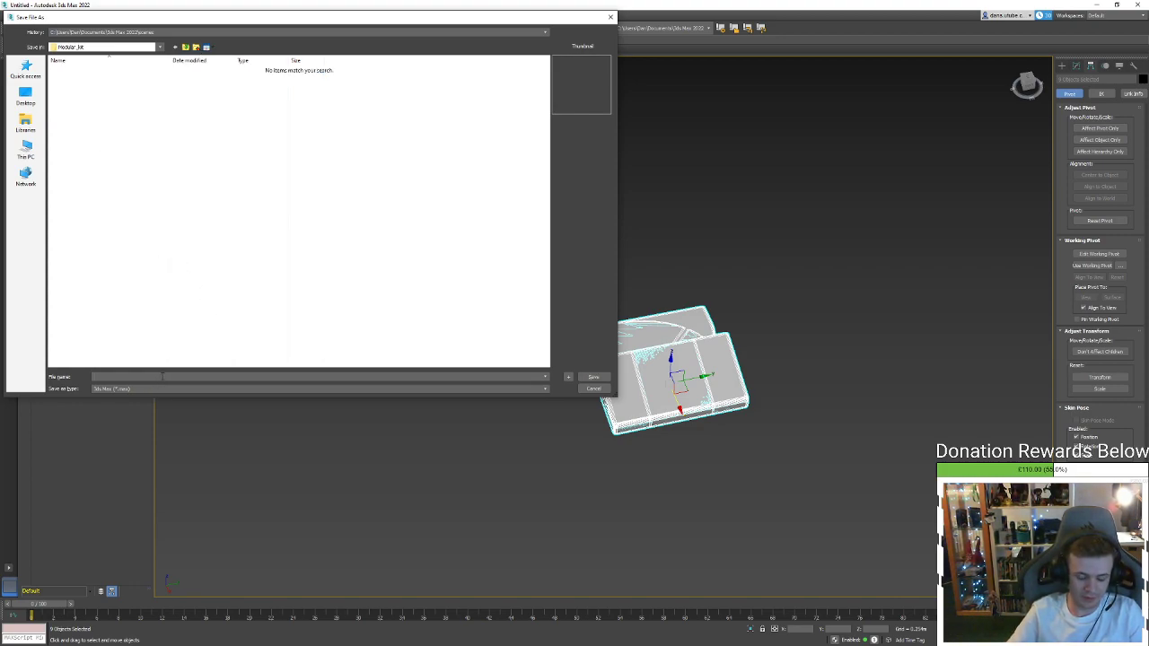
{"action": "type", "text": "Mod"}
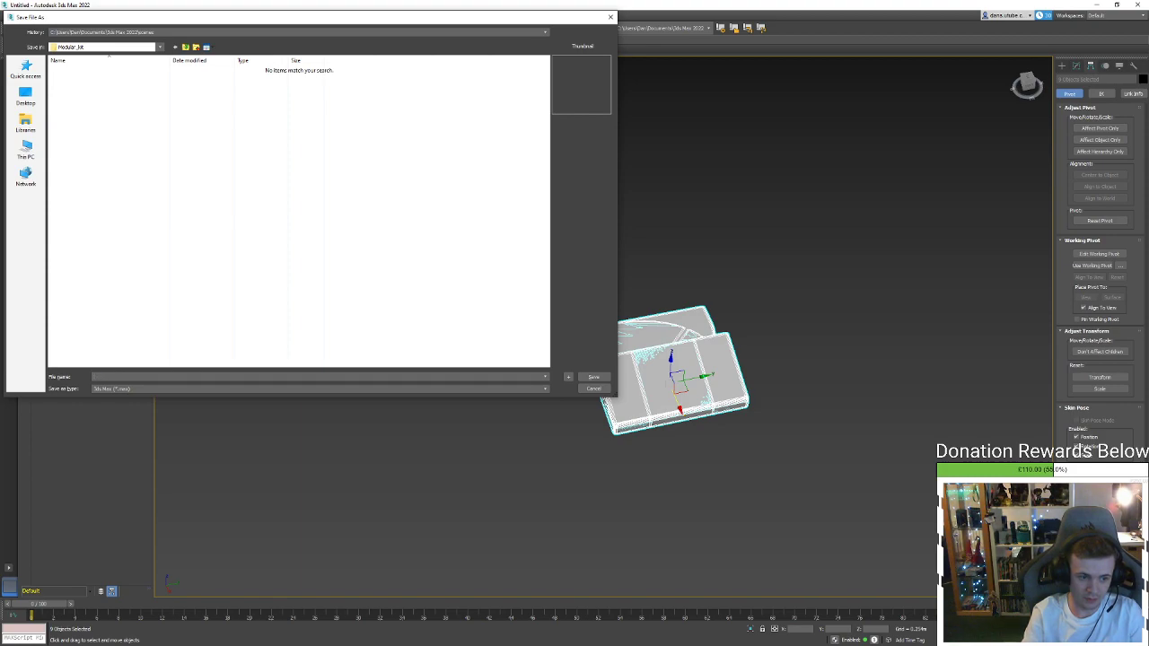
{"action": "type", "text": "modular_kit"}
{"action": "key", "text": "Return"}
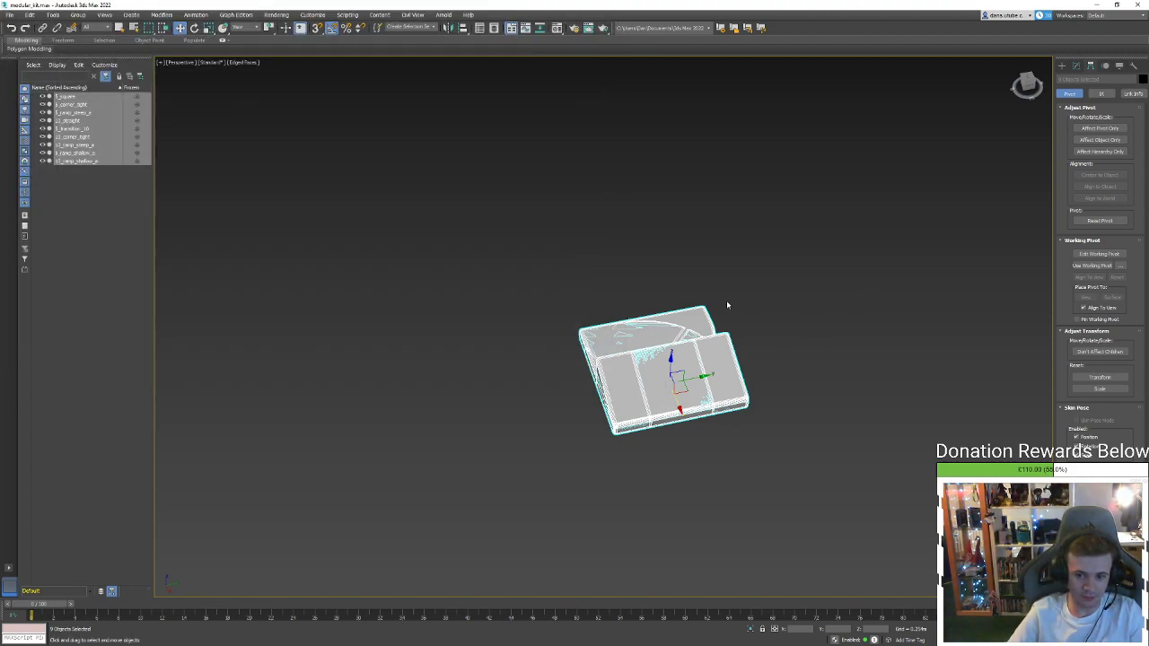
Start exporting the scene to a file and browse to the desktop folder Momentum/Assets/Modular_kit
{"action": "left_click", "coordinate": [13, 14]}
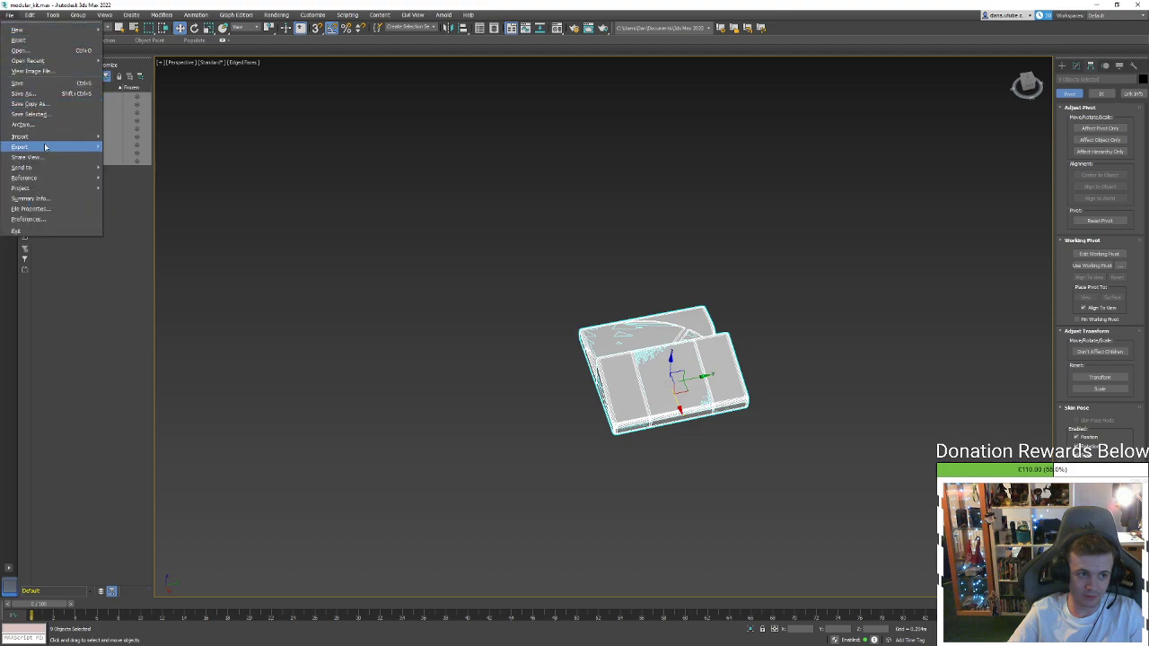
{"action": "mouse_move", "coordinate": [44, 143]}
{"action": "left_click", "coordinate": [134, 157]}
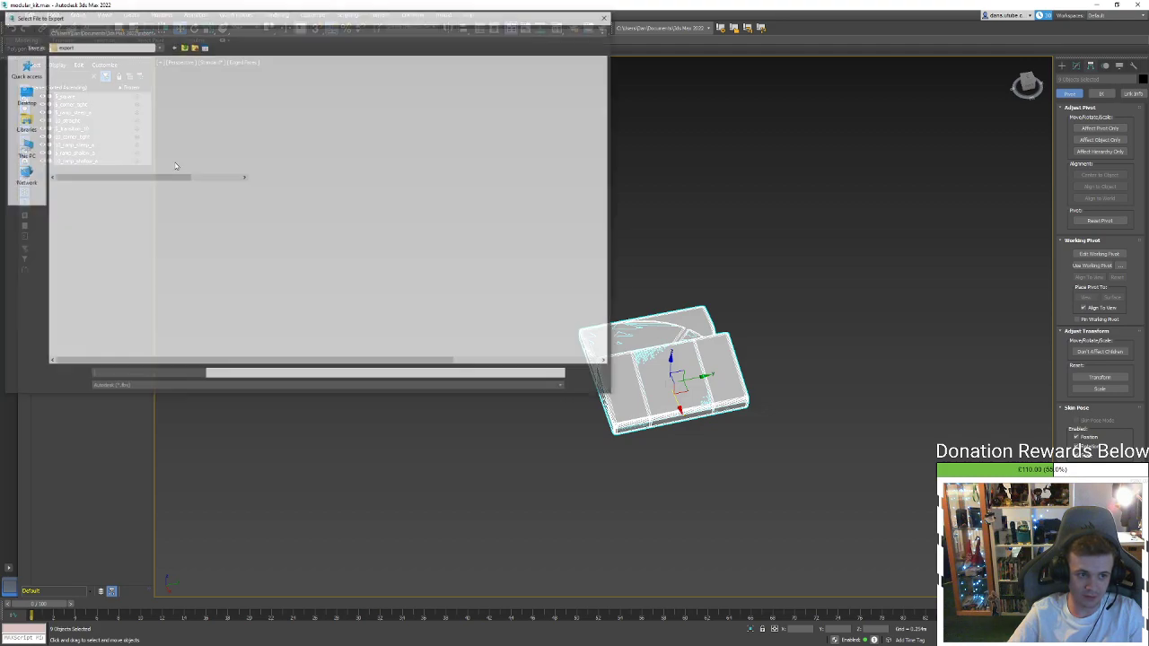
{"action": "left_click", "coordinate": [36, 101]}
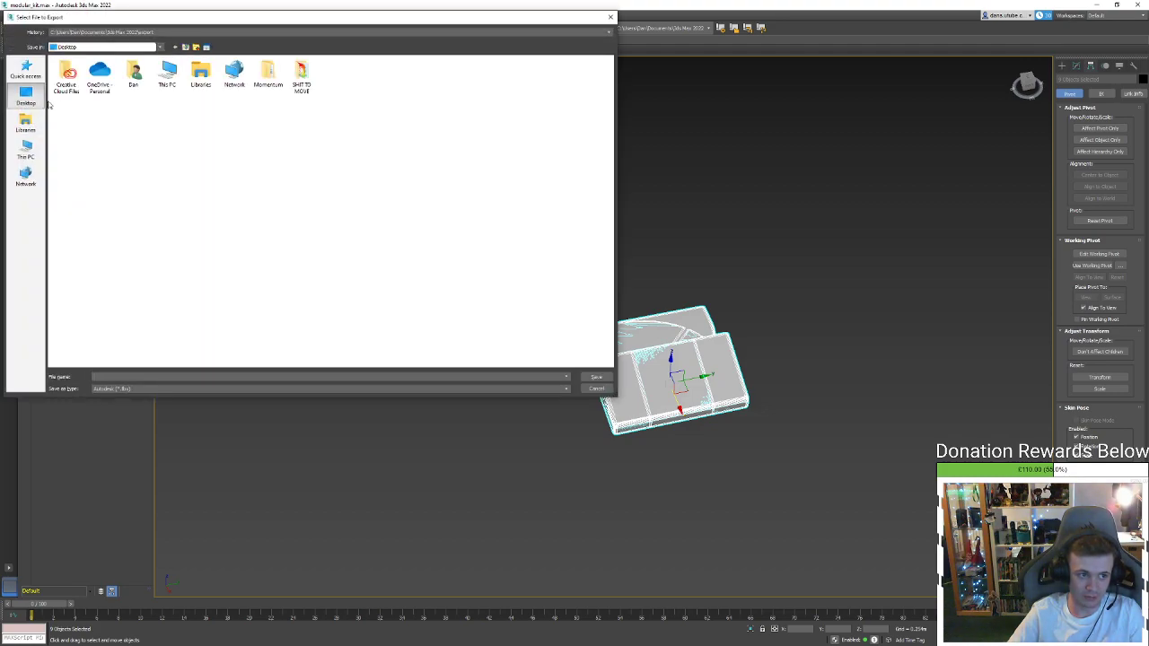
{"action": "double_click", "coordinate": [262, 84]}
{"action": "double_click", "coordinate": [93, 72]}
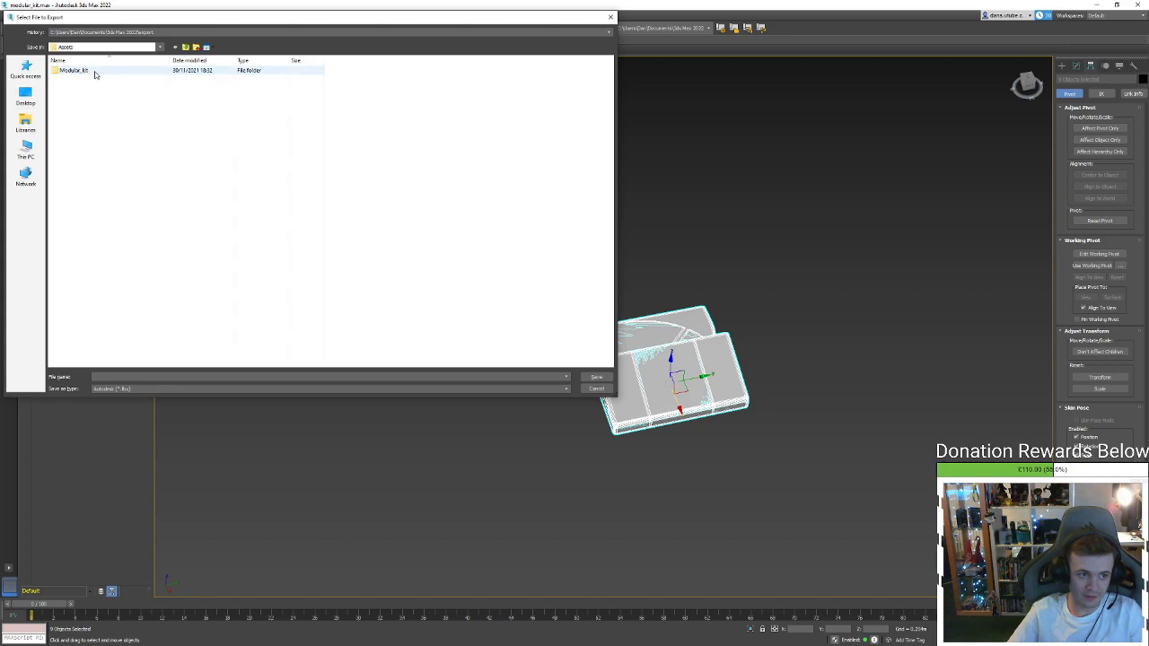
{"action": "double_click", "coordinate": [93, 71]}
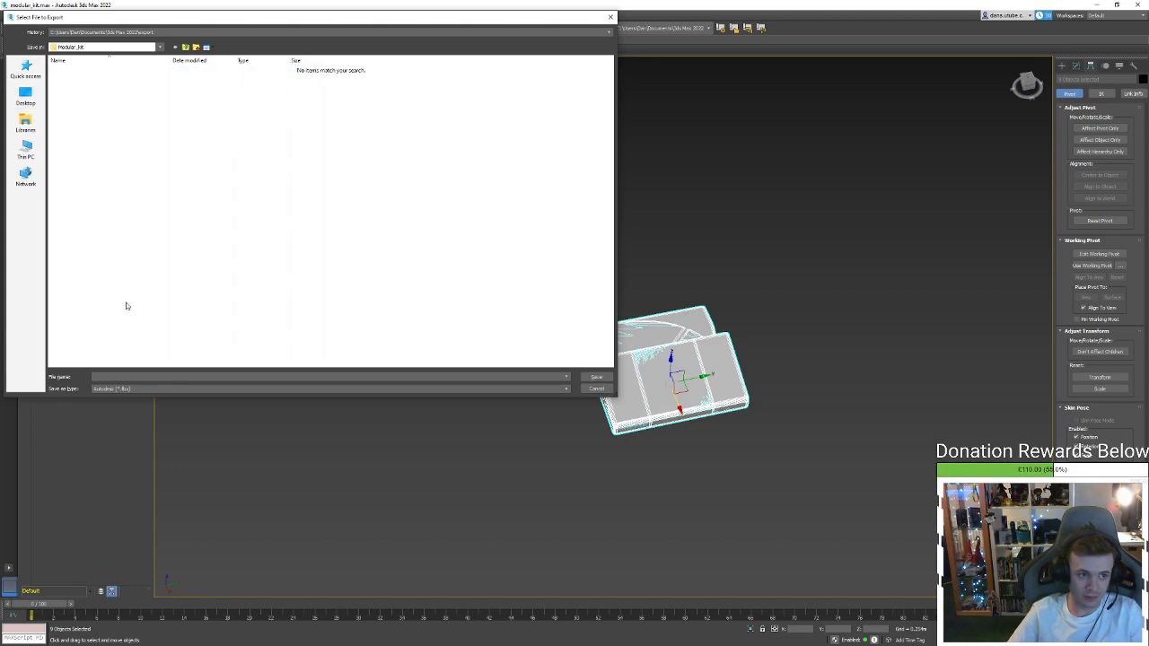
Name the FBX export file modular_kit and save it in the Modular_kit folder
{"action": "left_click", "coordinate": [136, 378]}
{"action": "type", "text": "modular_kit"}
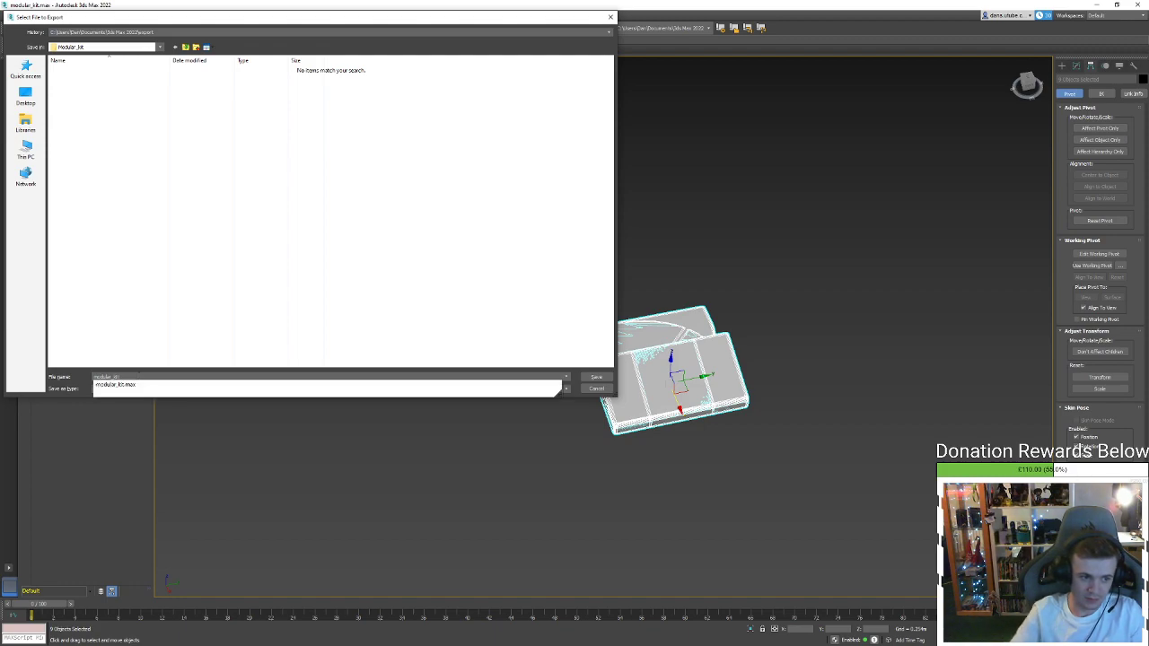
{"action": "left_click", "coordinate": [215, 281]}
{"action": "left_click", "coordinate": [596, 377]}
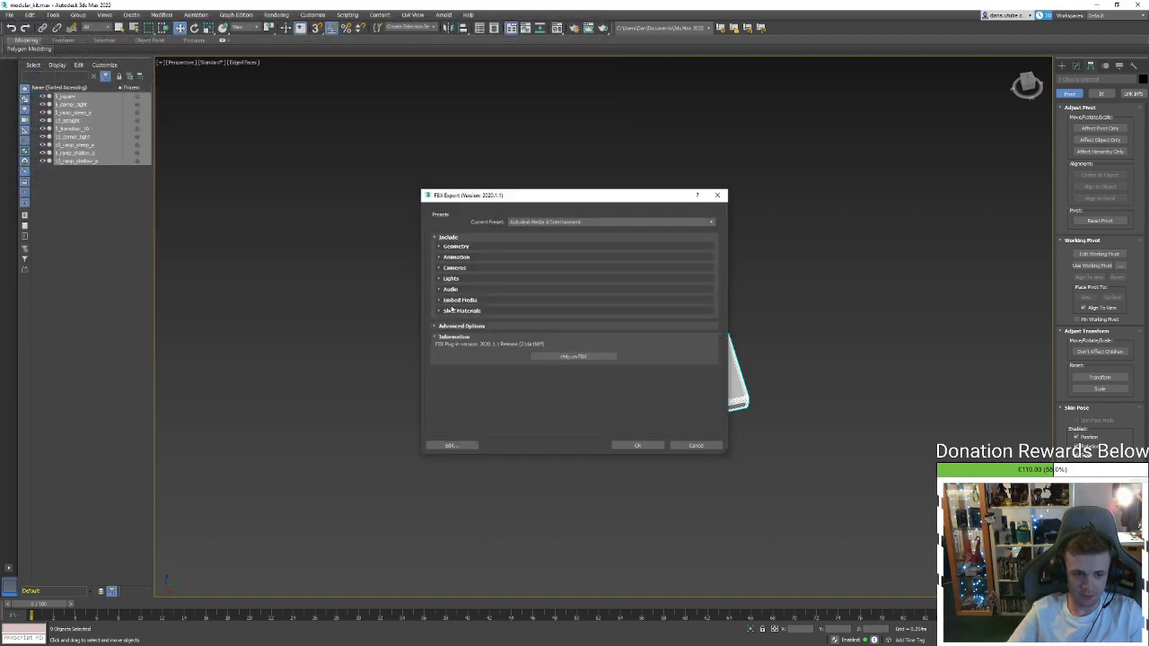
Turn off automatic units in the FBX export options, convert scene units to Meters, and complete the export
{"action": "left_click", "coordinate": [456, 246]}
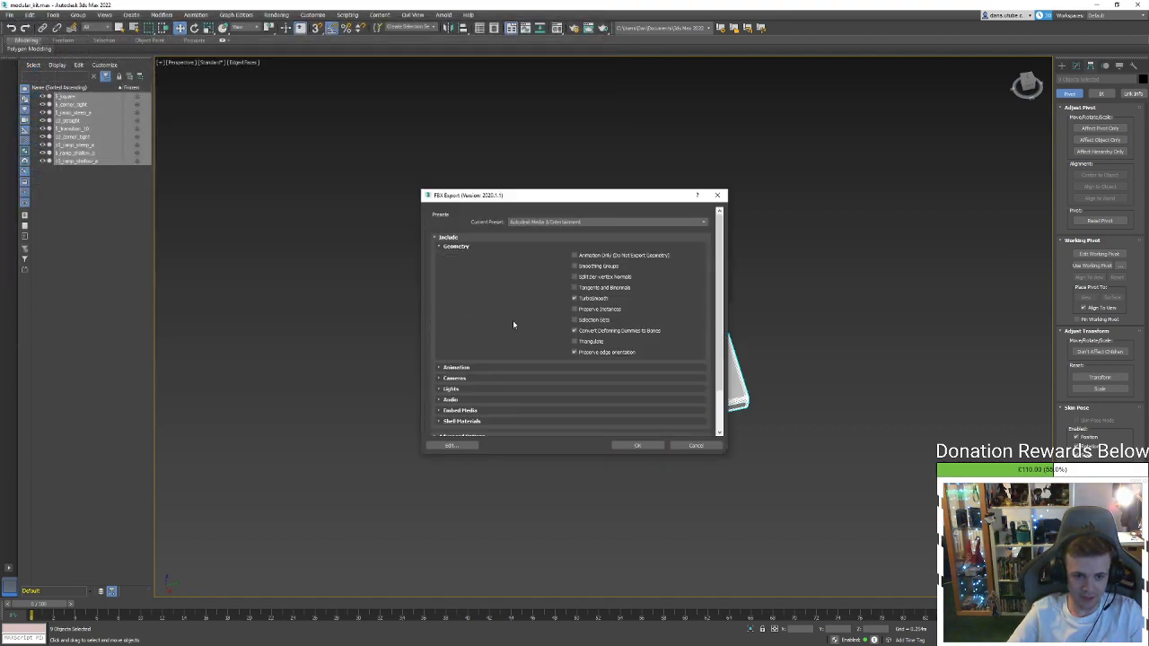
{"action": "scroll", "coordinate": [462, 400], "scroll_direction": "down", "scroll_amount": 2}
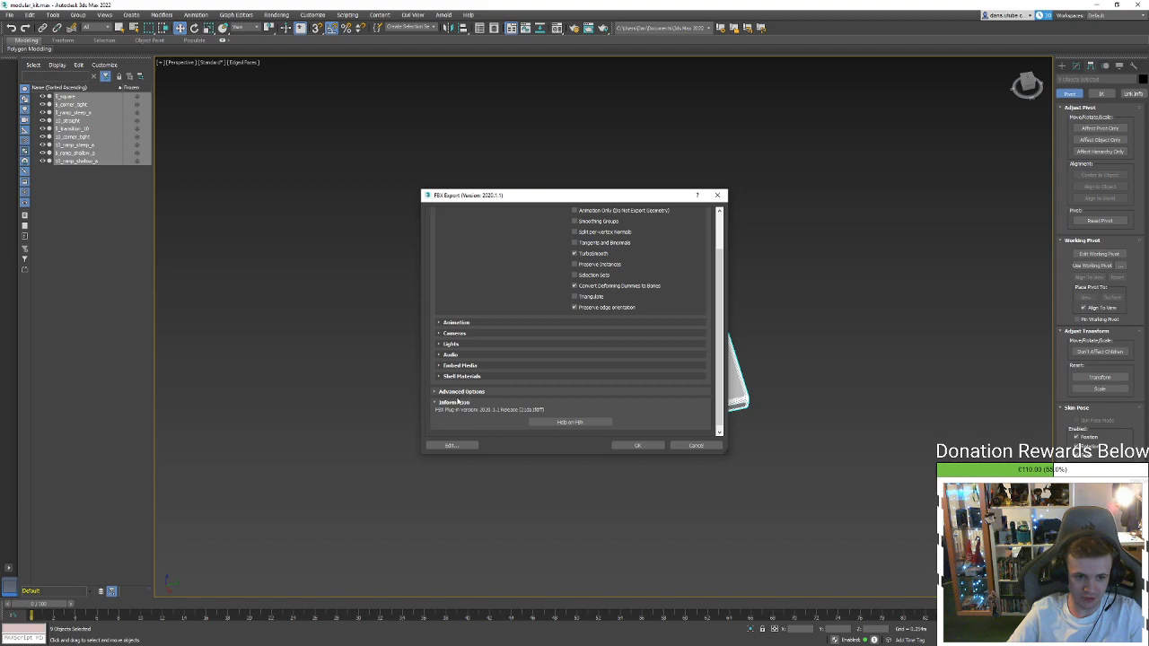
{"action": "left_click", "coordinate": [460, 392]}
{"action": "scroll", "coordinate": [480, 388], "scroll_direction": "down", "scroll_amount": 2}
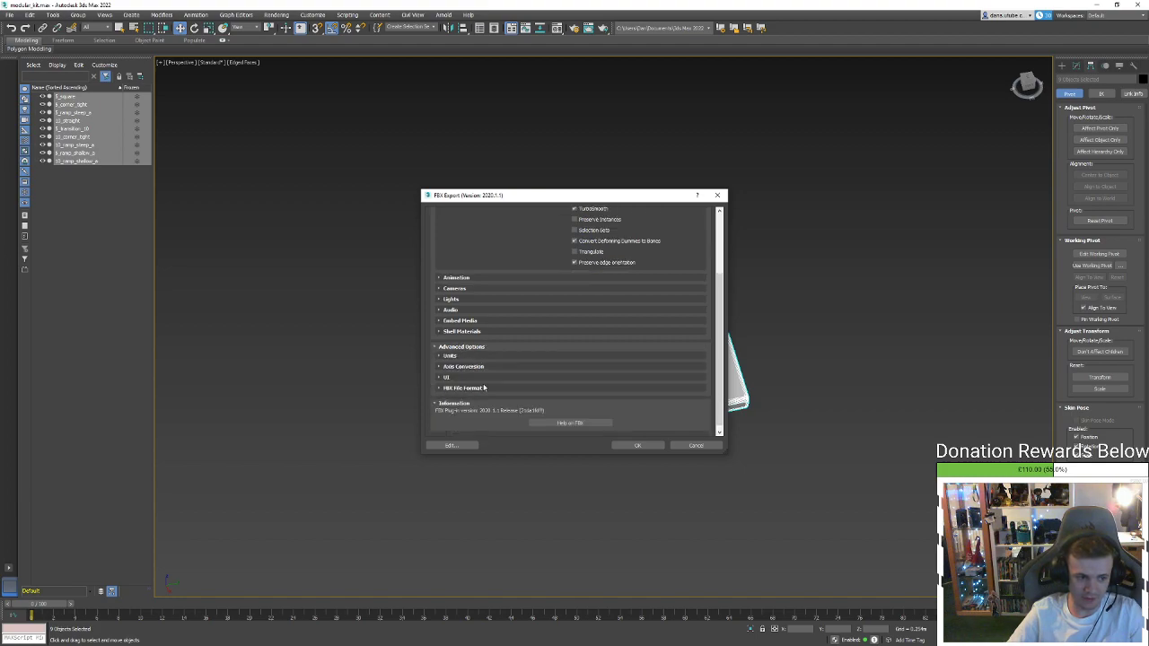
{"action": "left_click", "coordinate": [453, 356]}
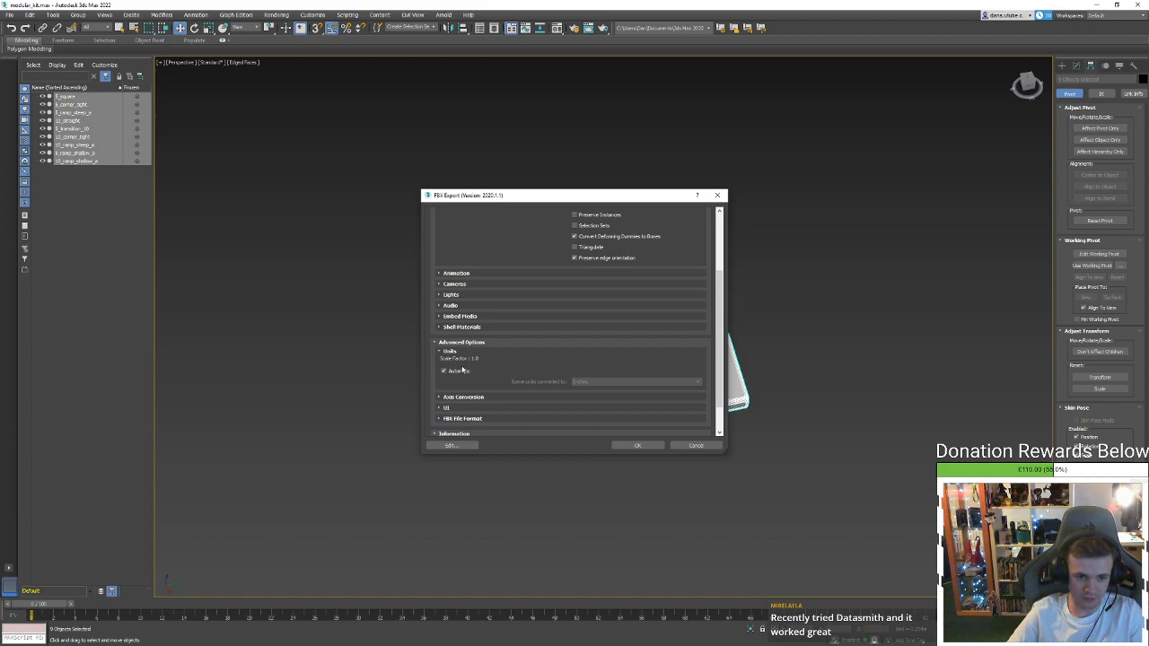
{"action": "left_click", "coordinate": [462, 369]}
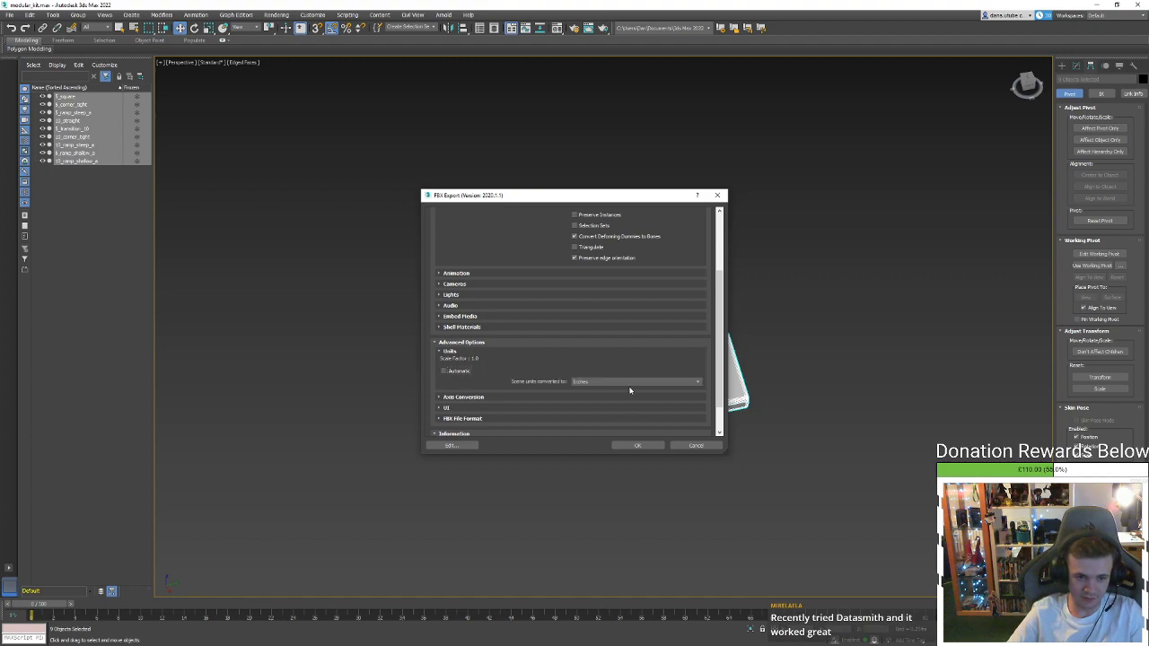
{"action": "left_click", "coordinate": [630, 383]}
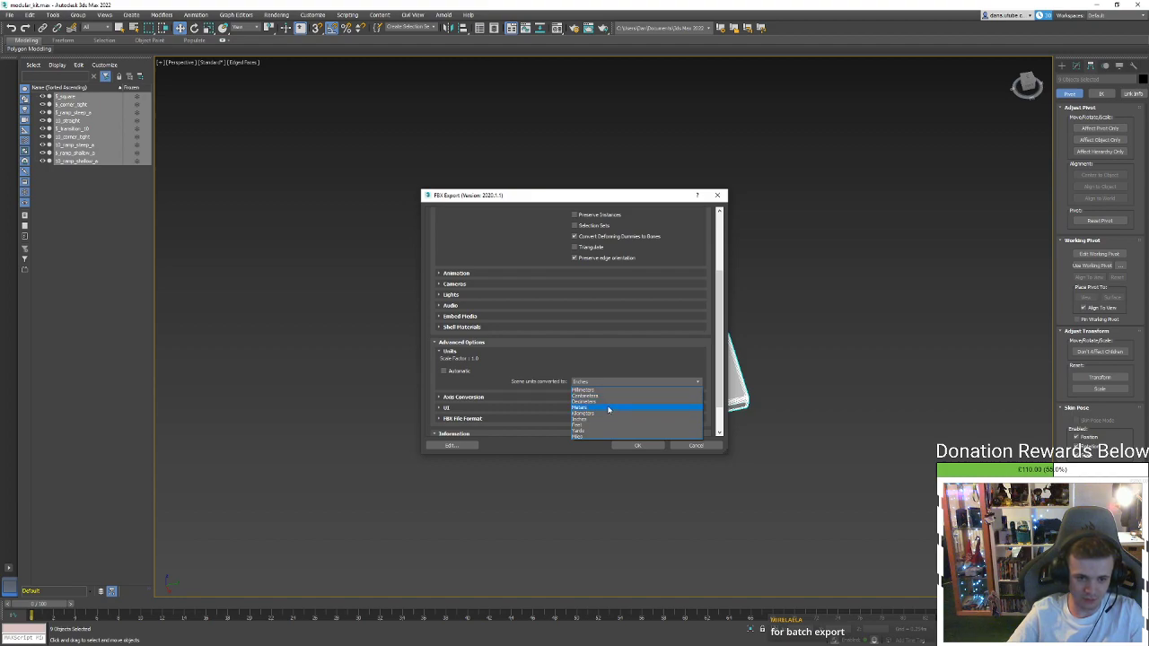
{"action": "left_click", "coordinate": [607, 408]}
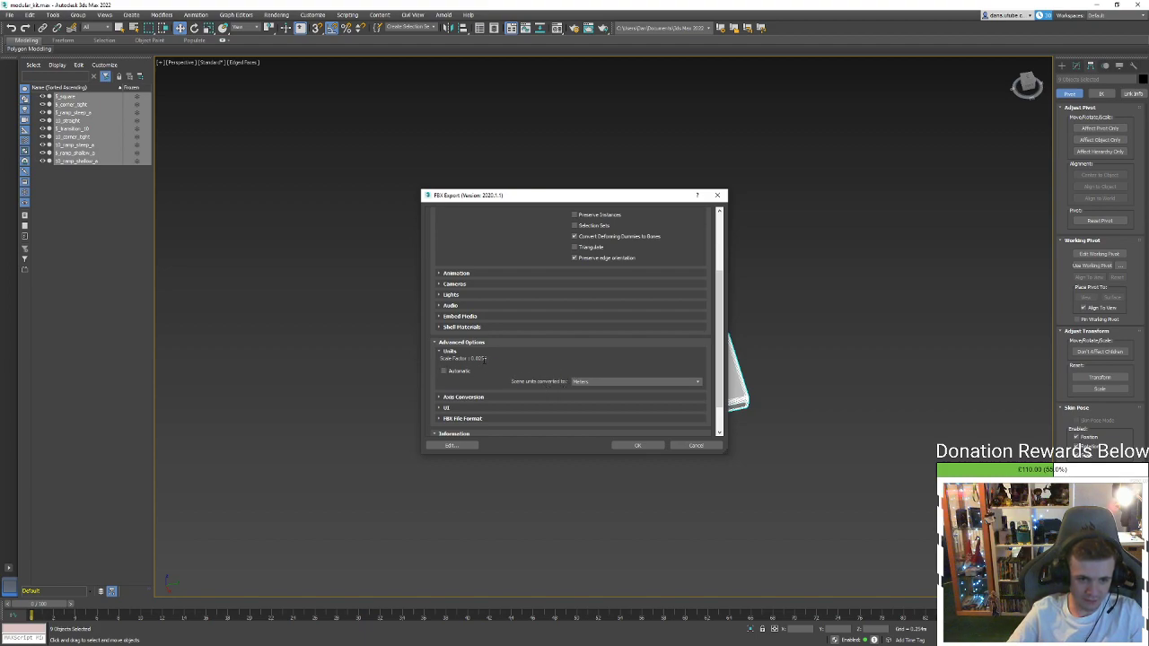
{"action": "left_click", "coordinate": [658, 447]}
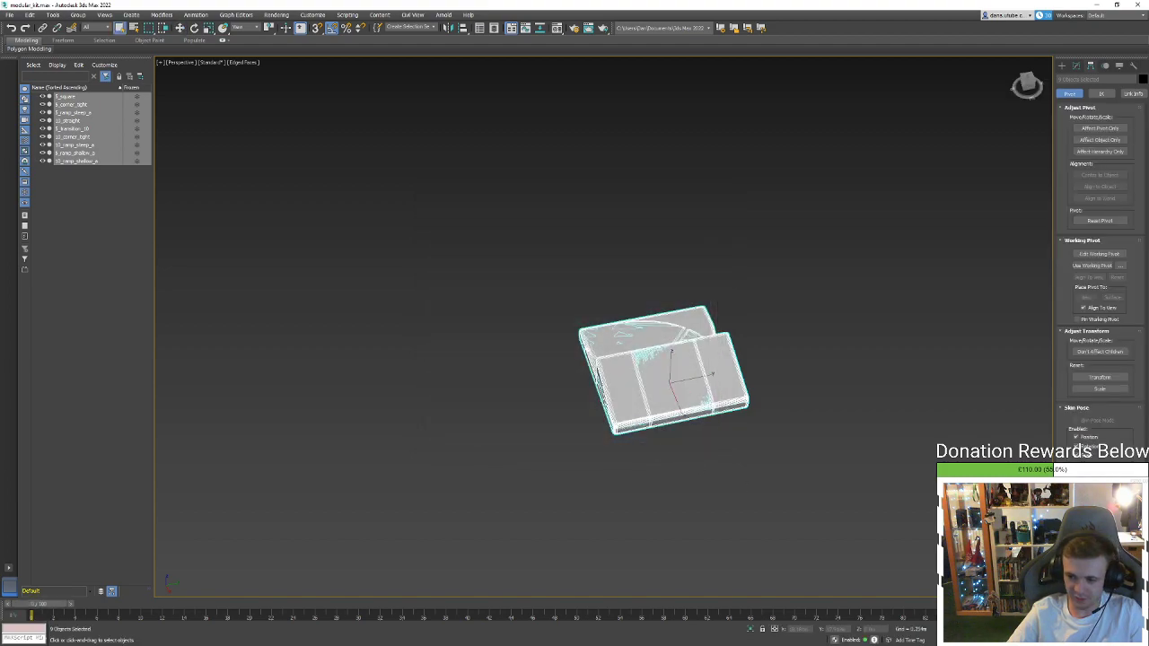
Switch to Unreal Editor and open the project's Mine/Meshes content folder
{"action": "key", "text": "alt+Tab"}
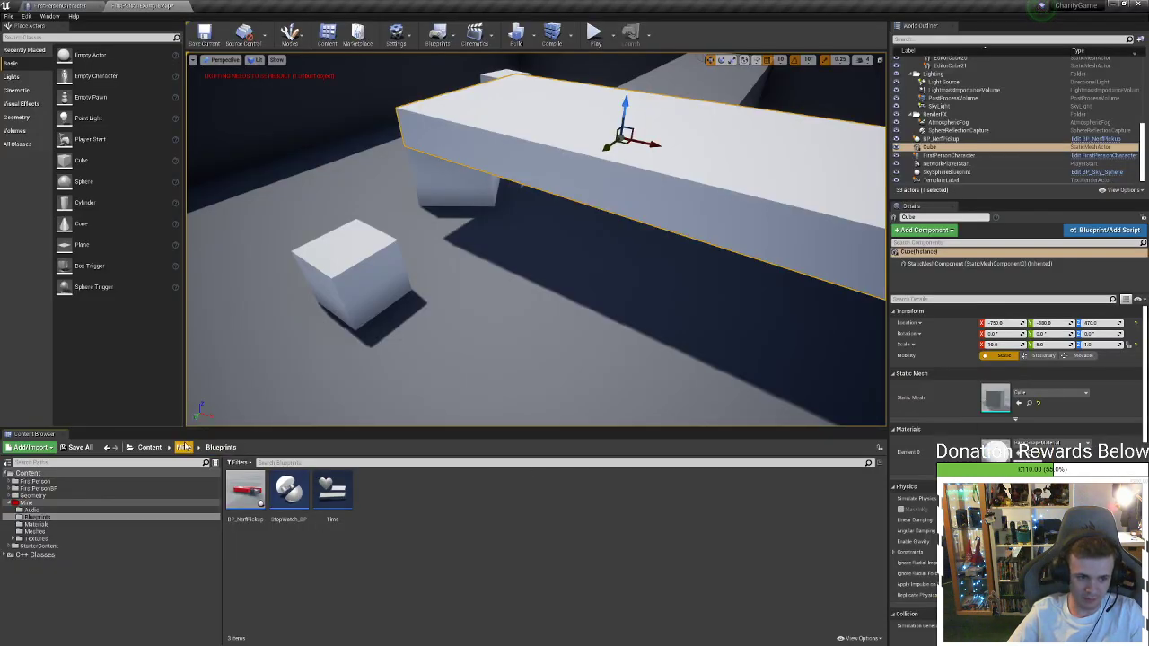
{"action": "left_click", "coordinate": [183, 447]}
{"action": "double_click", "coordinate": [375, 490]}
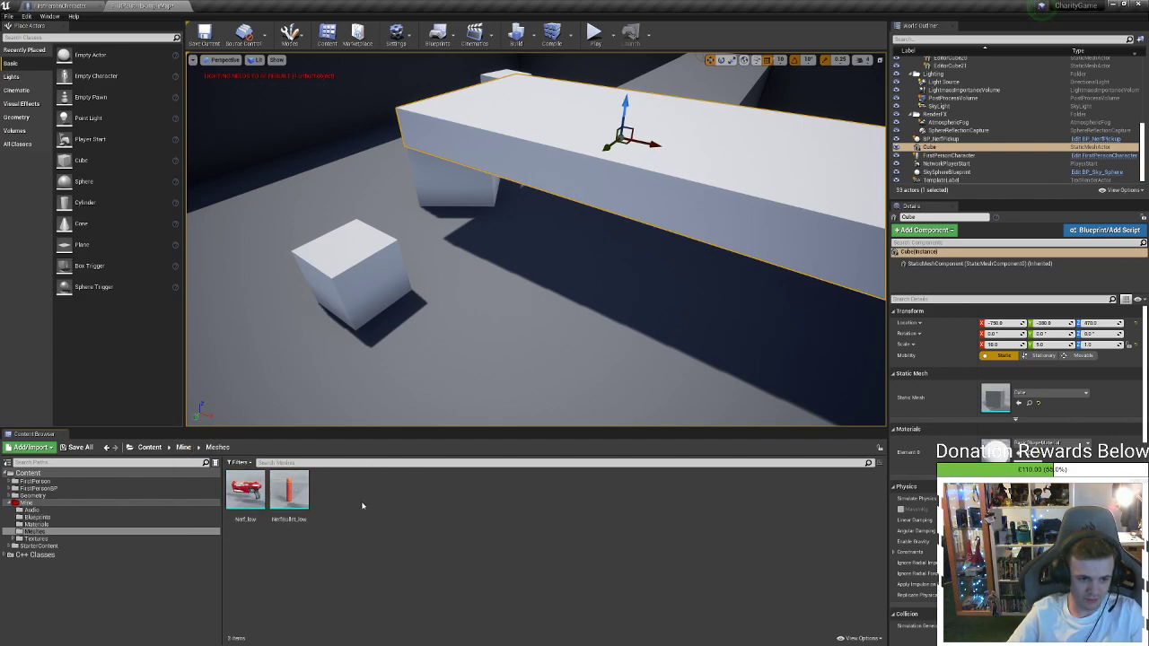
Create a folder named ModularKit inside the Meshes folder and open it
{"action": "right_click", "coordinate": [362, 506]}
{"action": "left_click", "coordinate": [408, 242]}
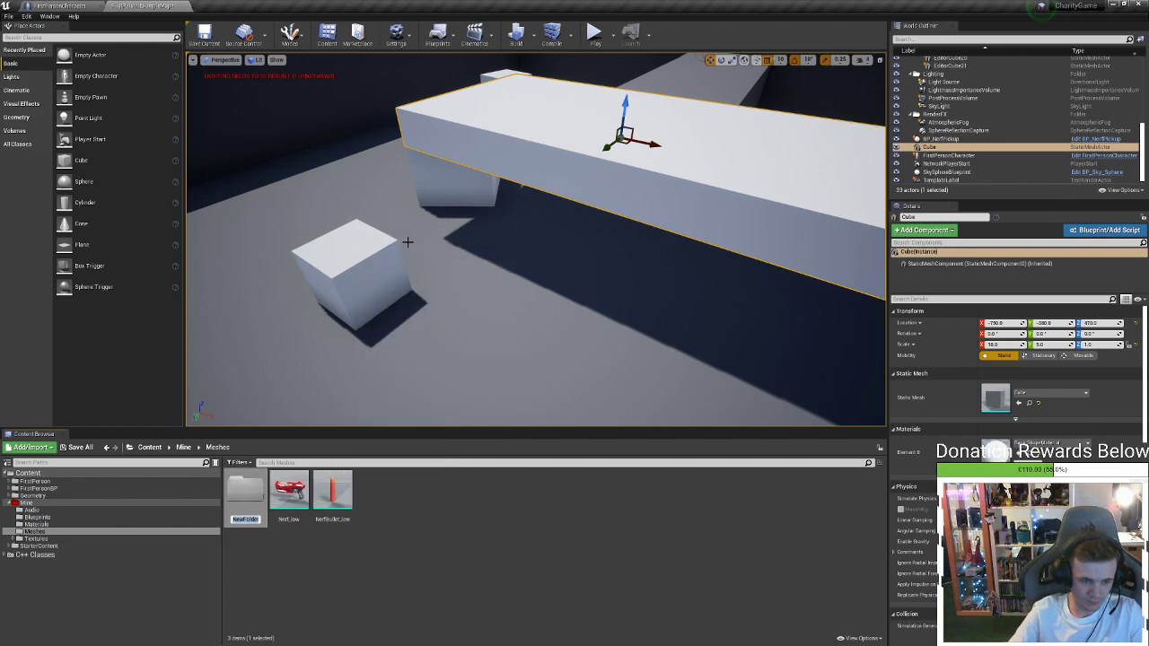
{"action": "type", "text": "Modular"}
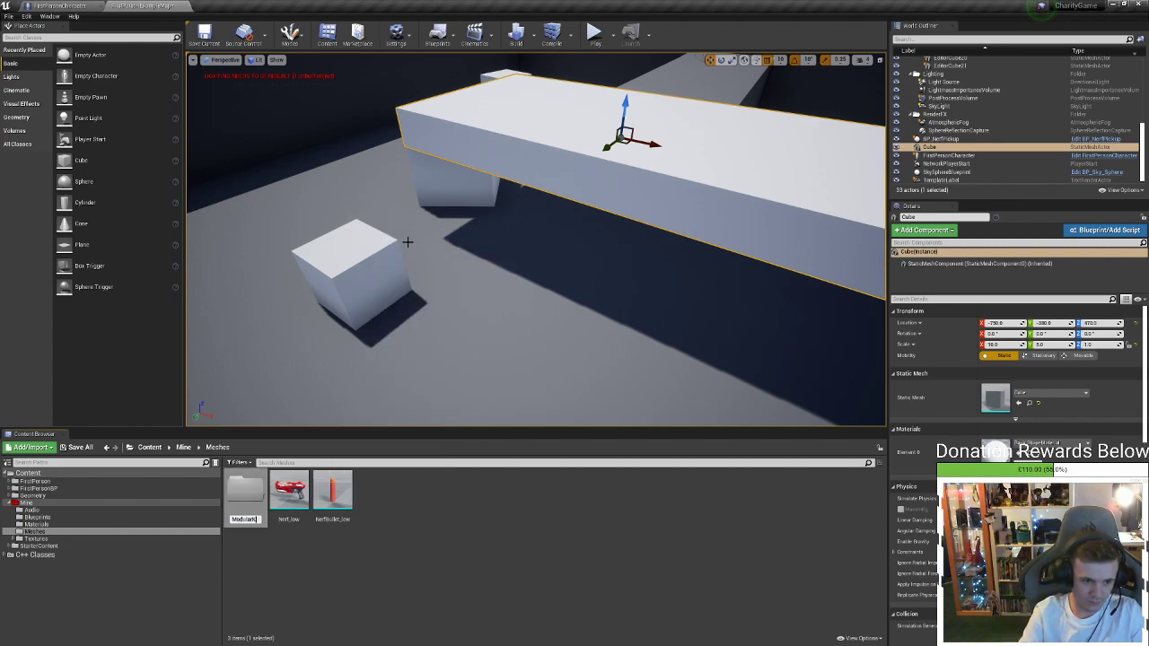
{"action": "type", "text": "Kit"}
{"action": "key", "text": "Return"}
{"action": "double_click", "coordinate": [244, 493]}
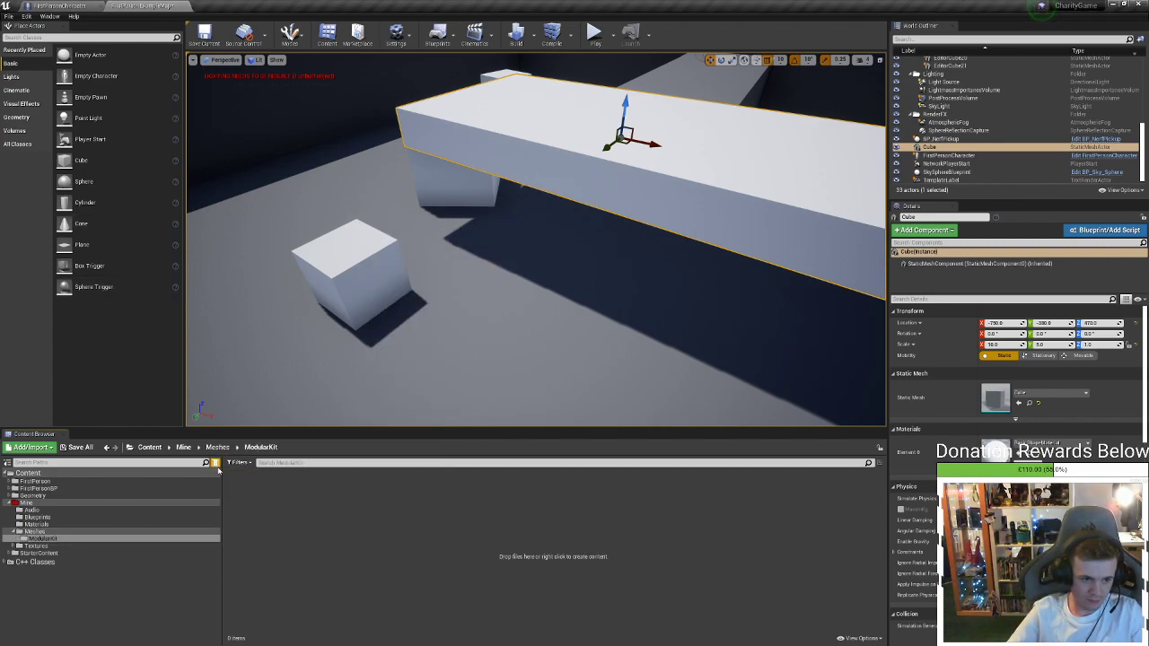
Import all meshes from modular_kit.fbx in the desktop folder Momentum/Assets/Modular_kit into the ModularKit folder, using the default import options
{"action": "left_click", "coordinate": [30, 447]}
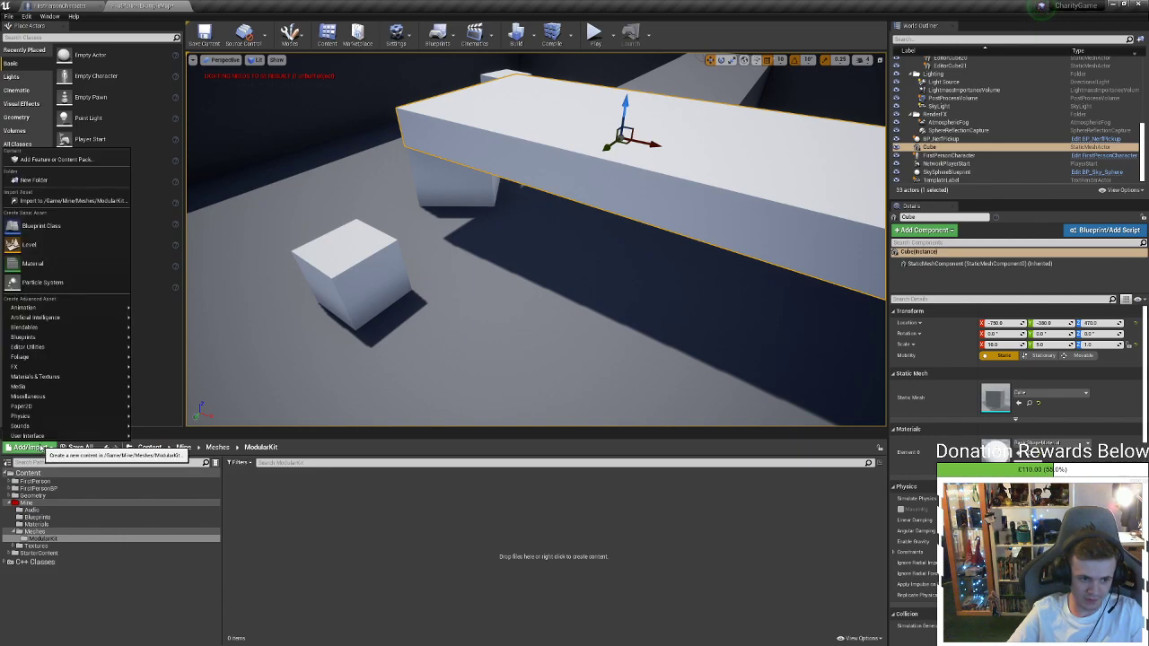
{"action": "left_click", "coordinate": [371, 549]}
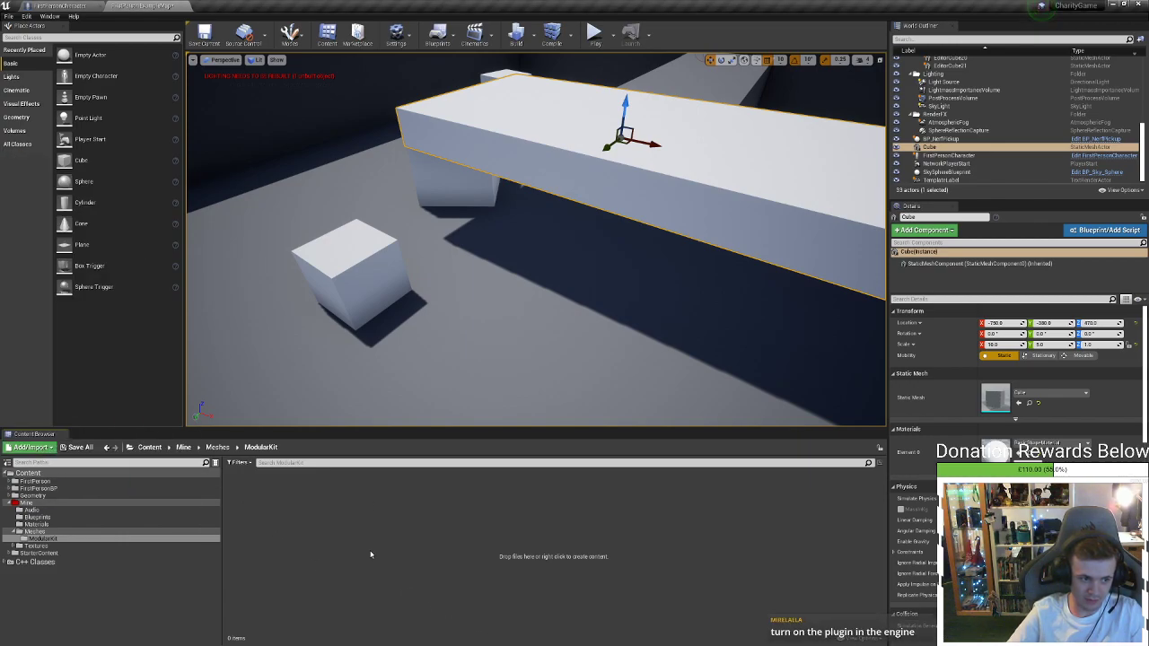
{"action": "right_click", "coordinate": [370, 529]}
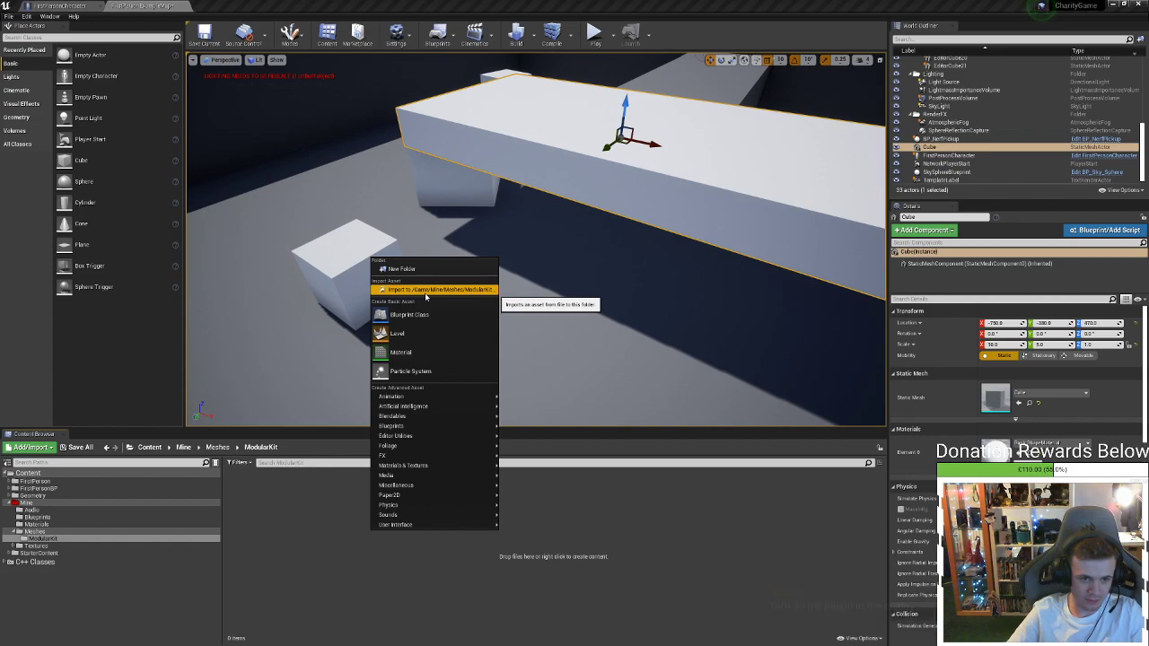
{"action": "left_click", "coordinate": [481, 291]}
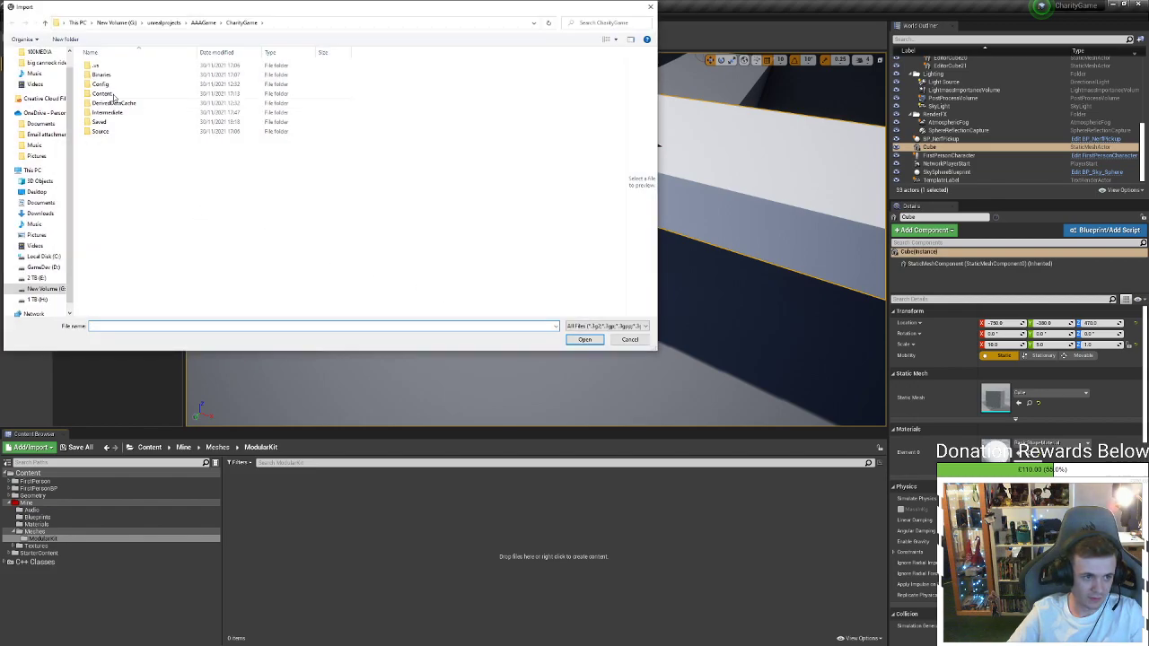
{"action": "left_click", "coordinate": [38, 192]}
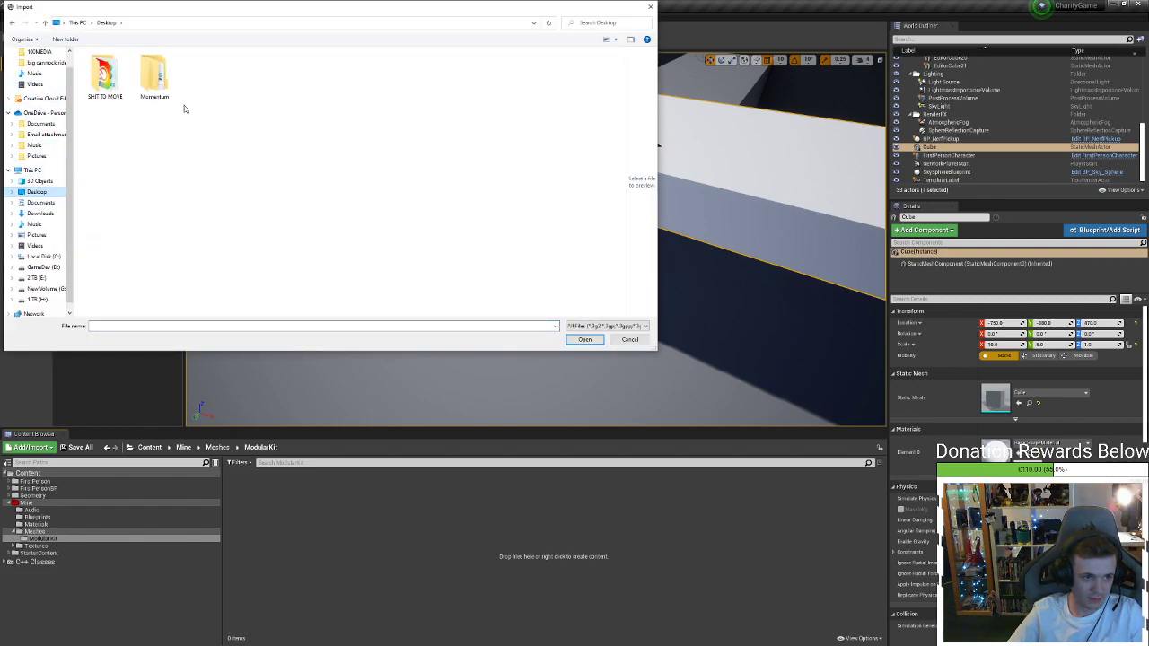
{"action": "double_click", "coordinate": [153, 81]}
{"action": "double_click", "coordinate": [112, 66]}
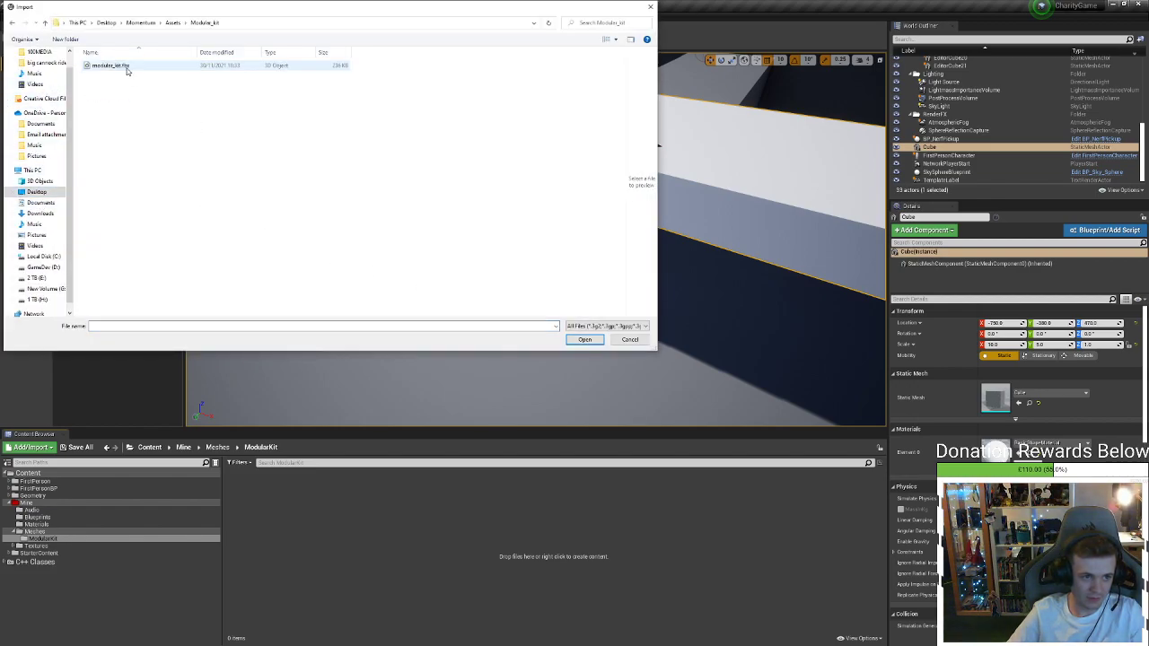
{"action": "double_click", "coordinate": [127, 67]}
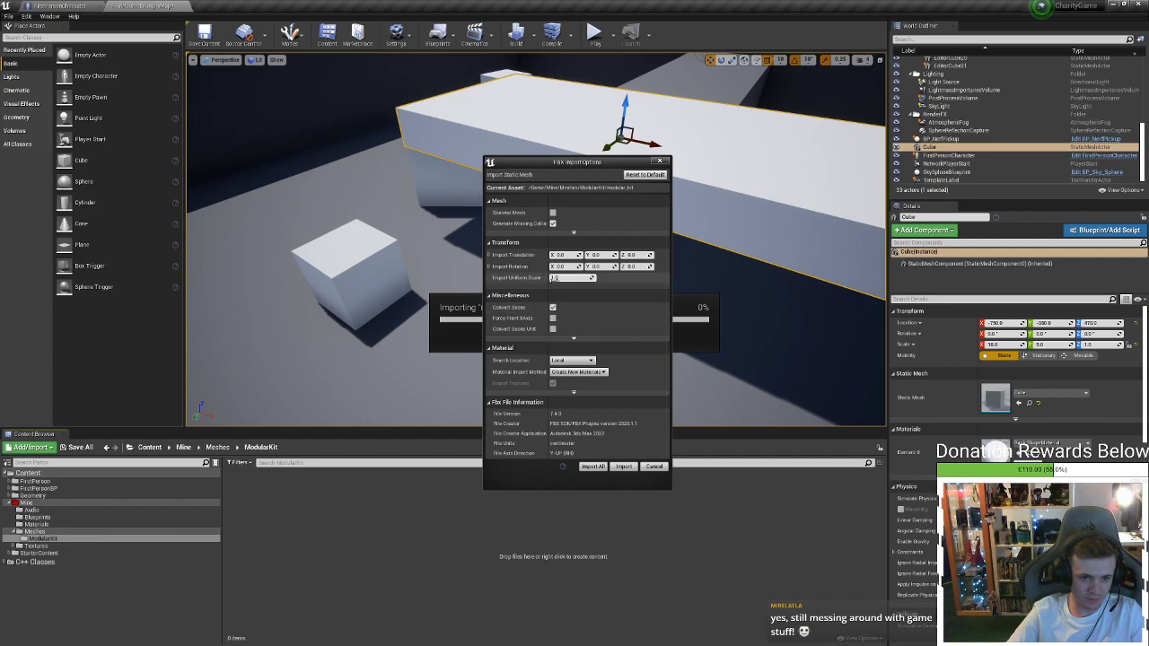
{"action": "left_click", "coordinate": [593, 470]}
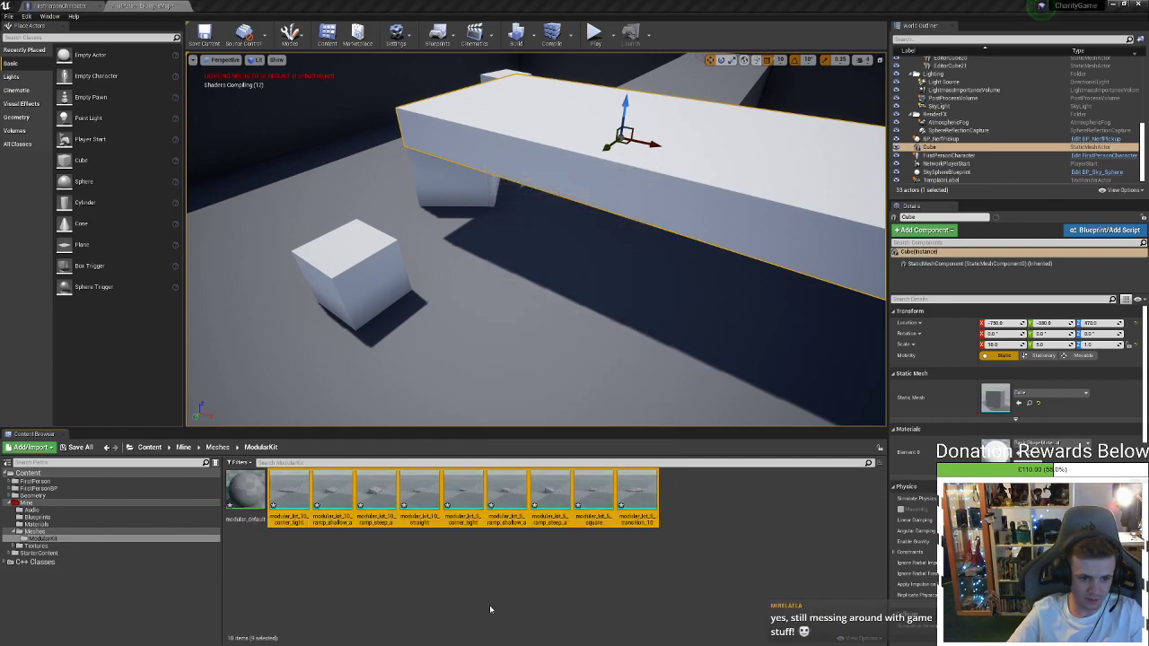
Place the modular_kit_5_ramp_steep_a mesh in the level, inspect its size up close, and delete it
{"action": "left_click", "coordinate": [550, 496]}
{"action": "left_click_drag", "start_coordinate": [550, 496], "coordinate": [519, 350]}
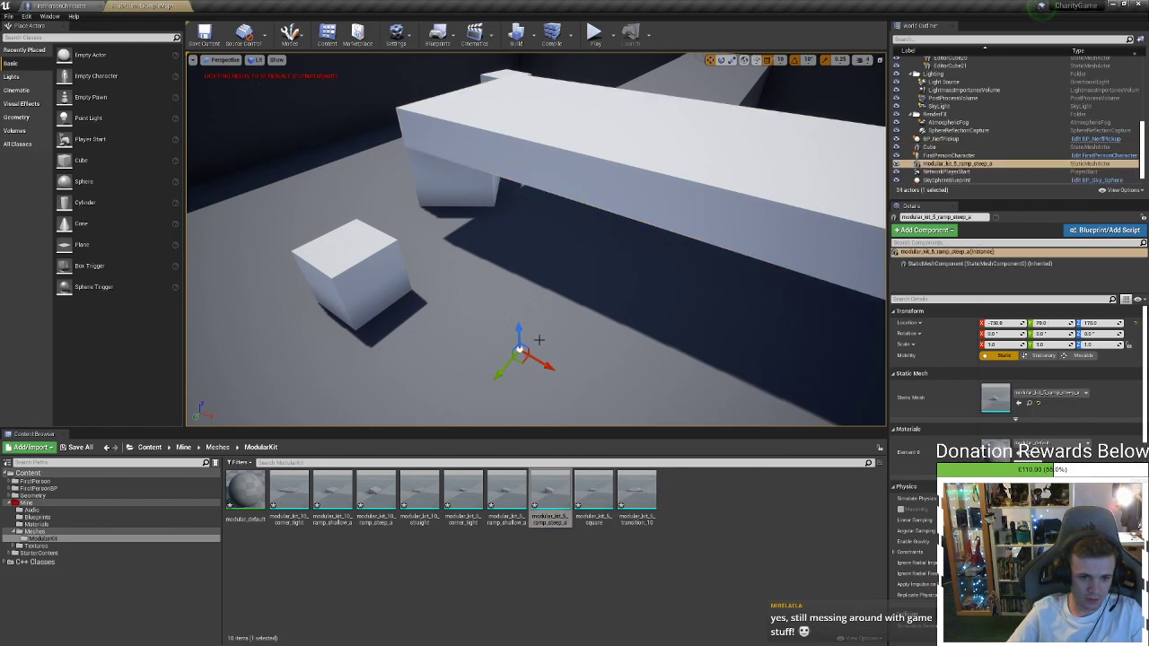
{"action": "key", "text": "w"}
{"action": "right_click_drag", "start_coordinate": [538, 358], "coordinate": [530, 323]}
{"action": "key", "text": "s"}
{"action": "key", "text": "w"}
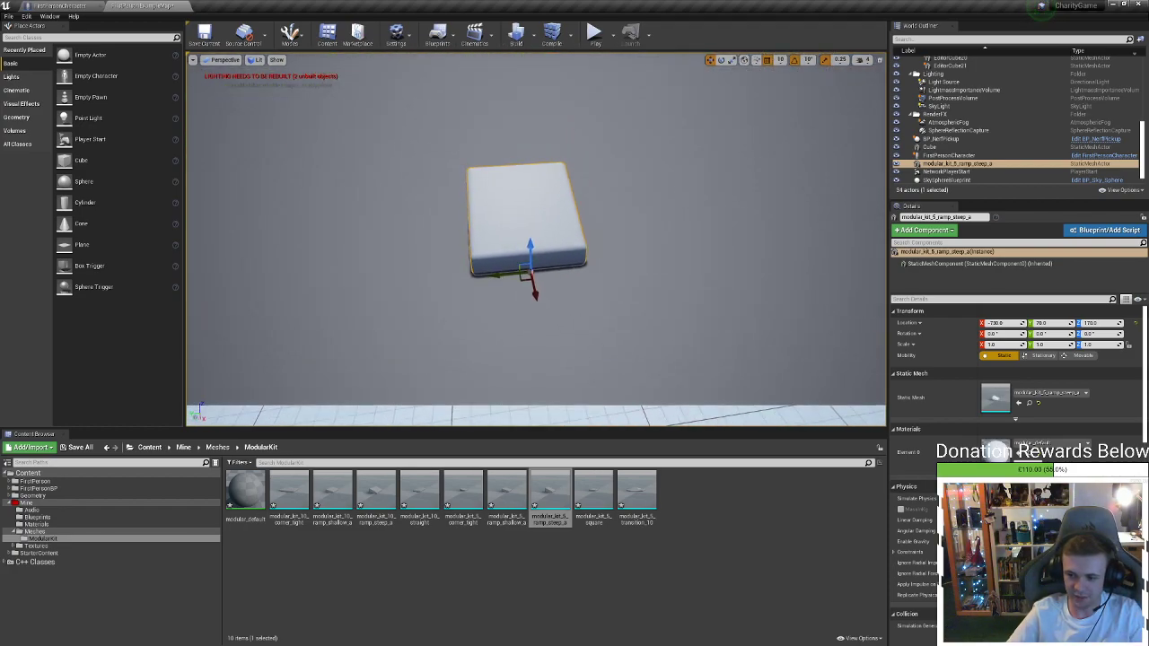
{"action": "right_click_drag", "start_coordinate": [506, 205], "coordinate": [513, 205]}
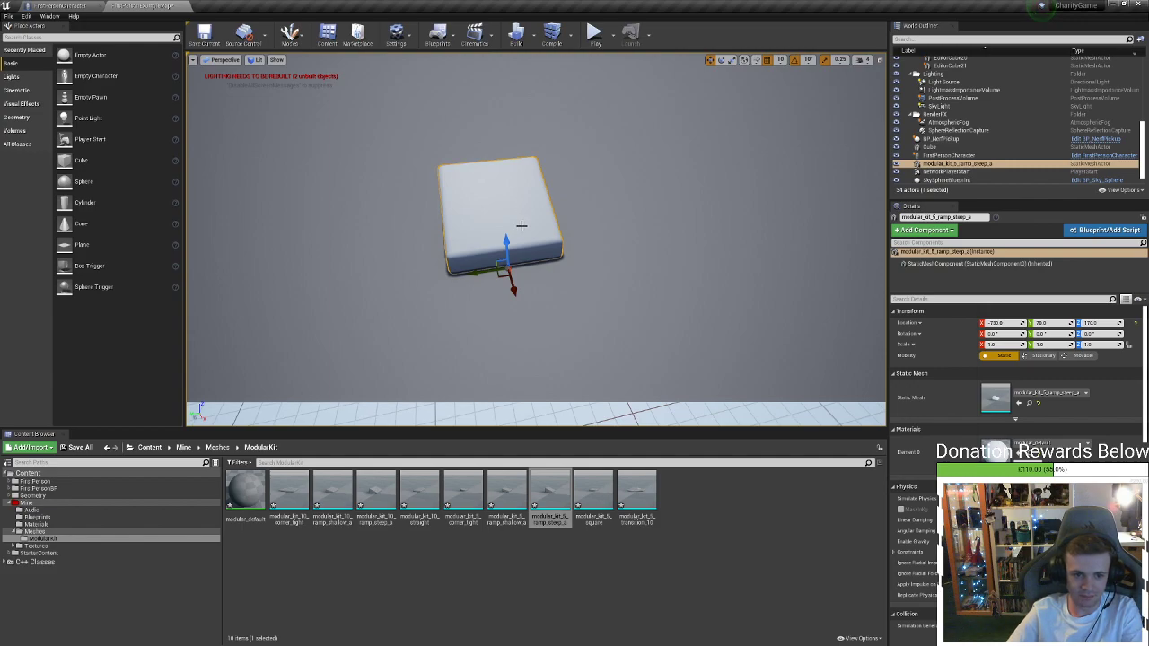
{"action": "key", "text": "Delete"}
Switch to 3ds Max and re-export the selected kit over modular_kit.fbx, with scene units converted to centimeters instead of automatic
{"action": "key", "text": "alt+Tab"}
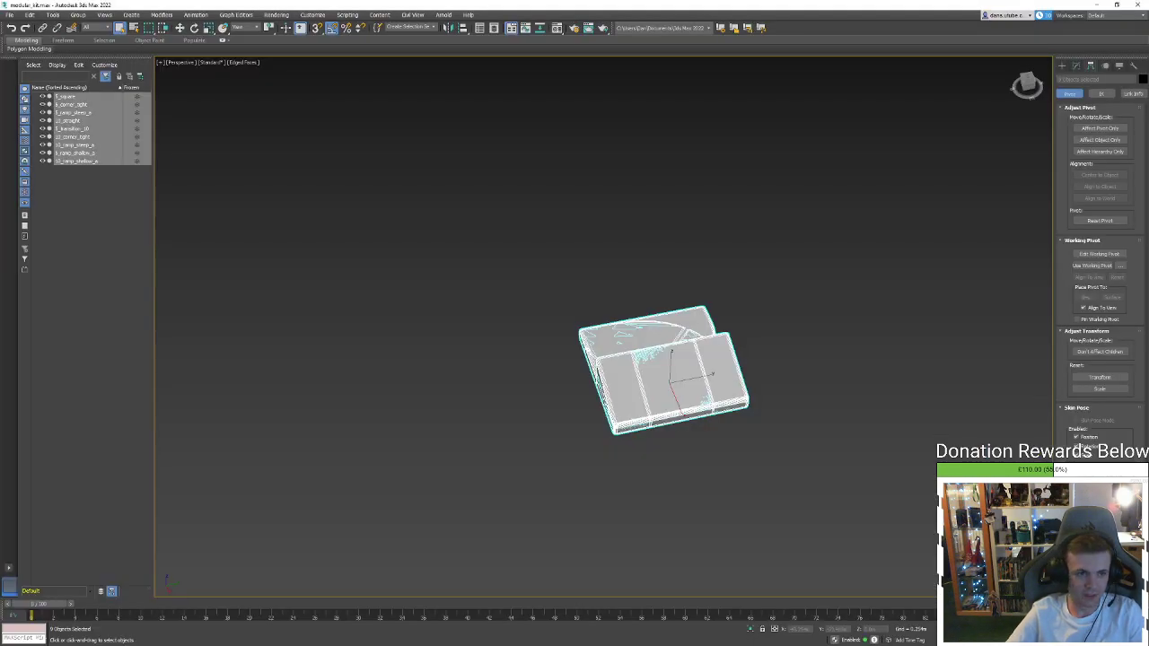
{"action": "left_click", "coordinate": [11, 16]}
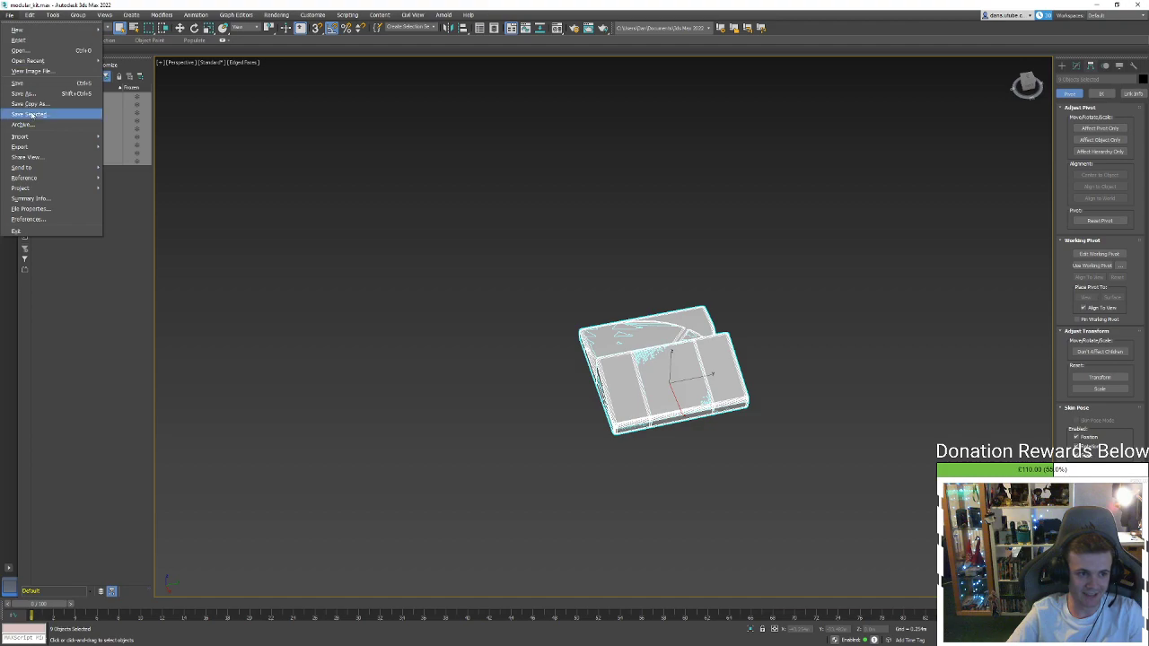
{"action": "mouse_move", "coordinate": [72, 149]}
{"action": "left_click", "coordinate": [122, 157]}
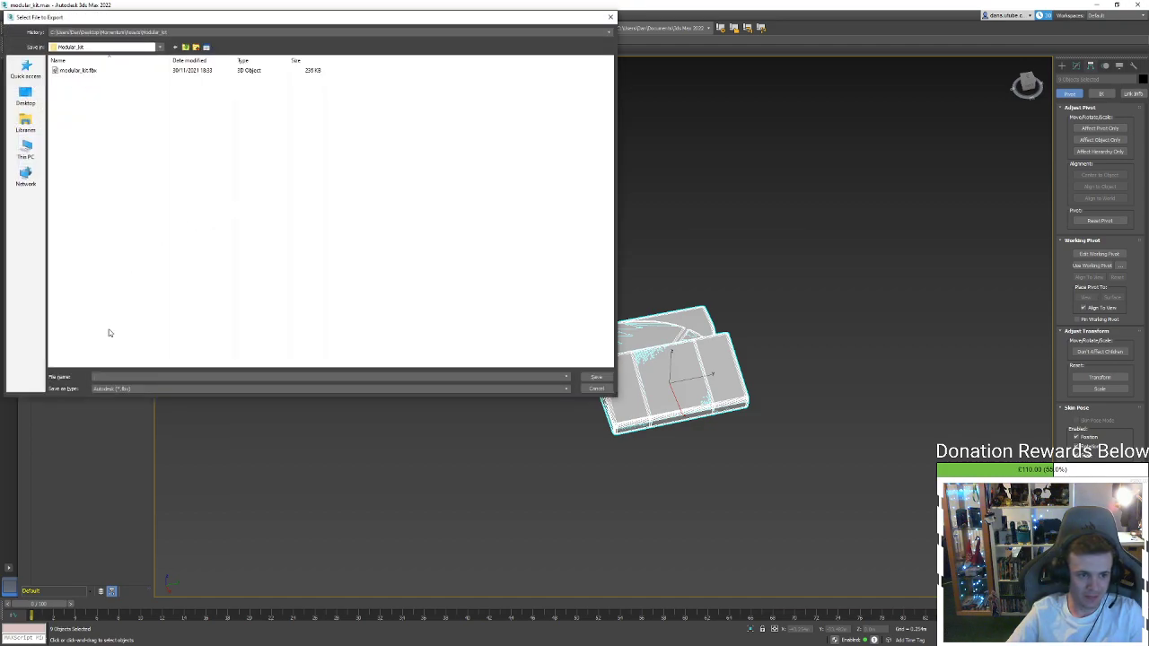
{"action": "double_click", "coordinate": [99, 72]}
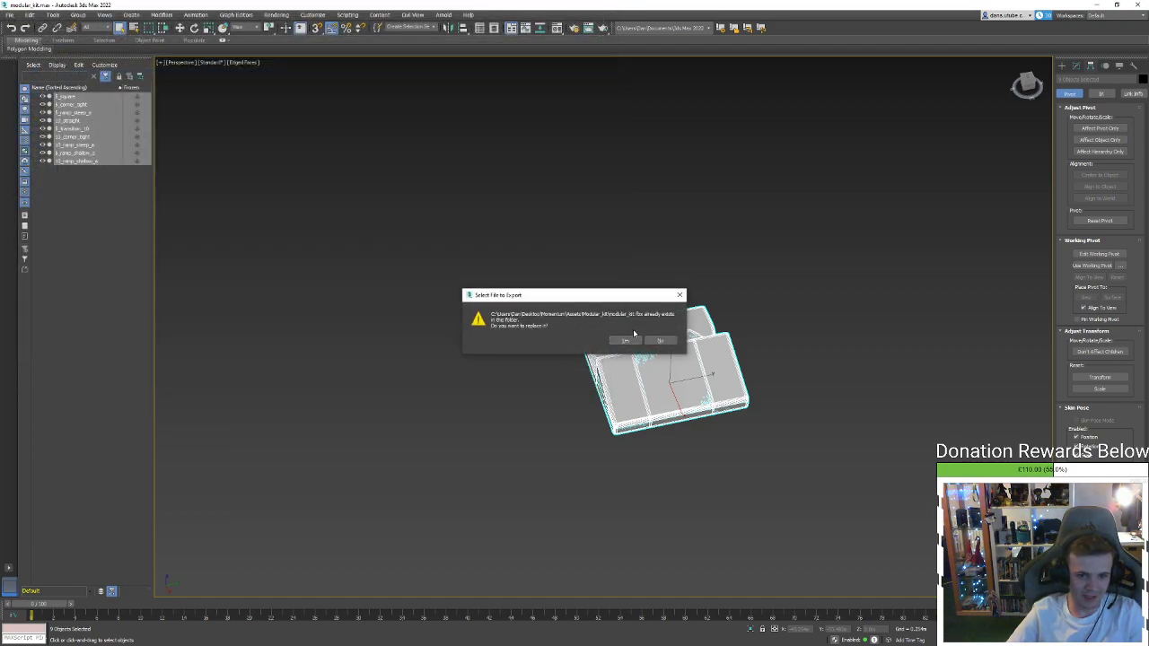
{"action": "left_click", "coordinate": [627, 340]}
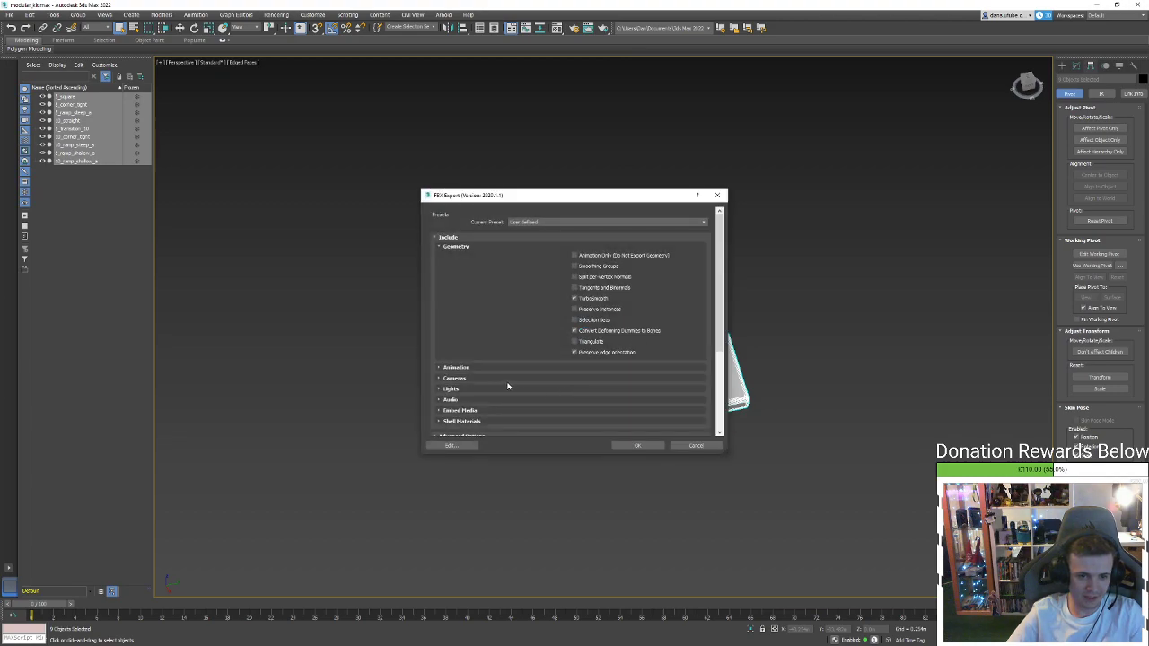
{"action": "scroll", "coordinate": [507, 386], "scroll_direction": "down", "scroll_amount": 2}
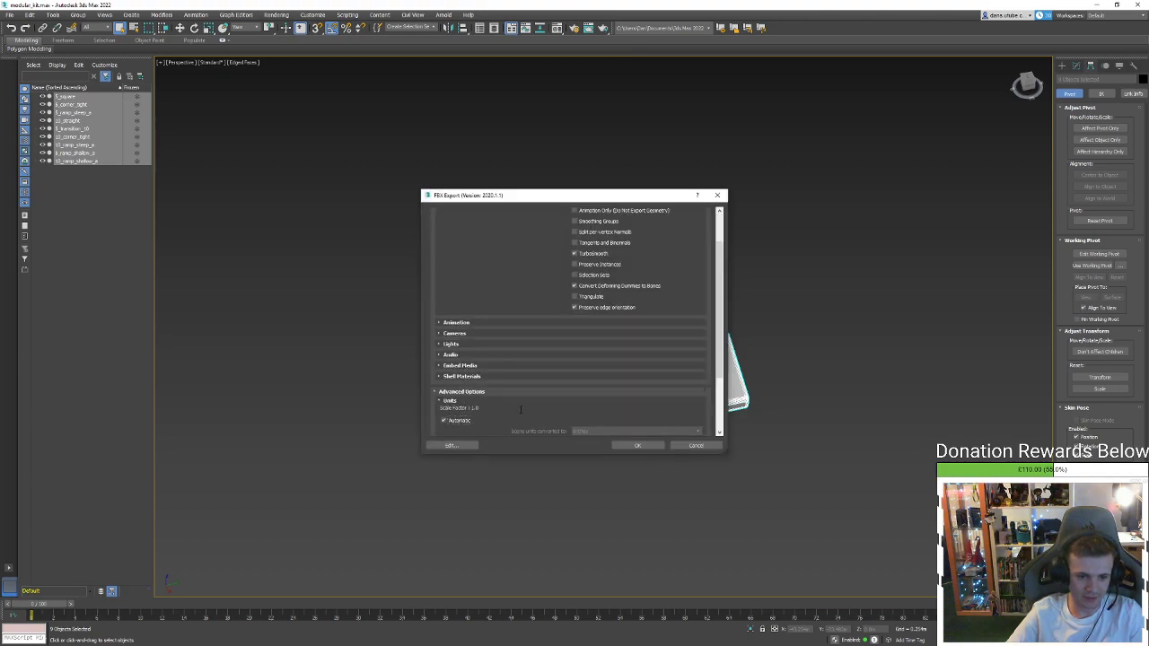
{"action": "scroll", "coordinate": [566, 422], "scroll_direction": "down", "scroll_amount": 3}
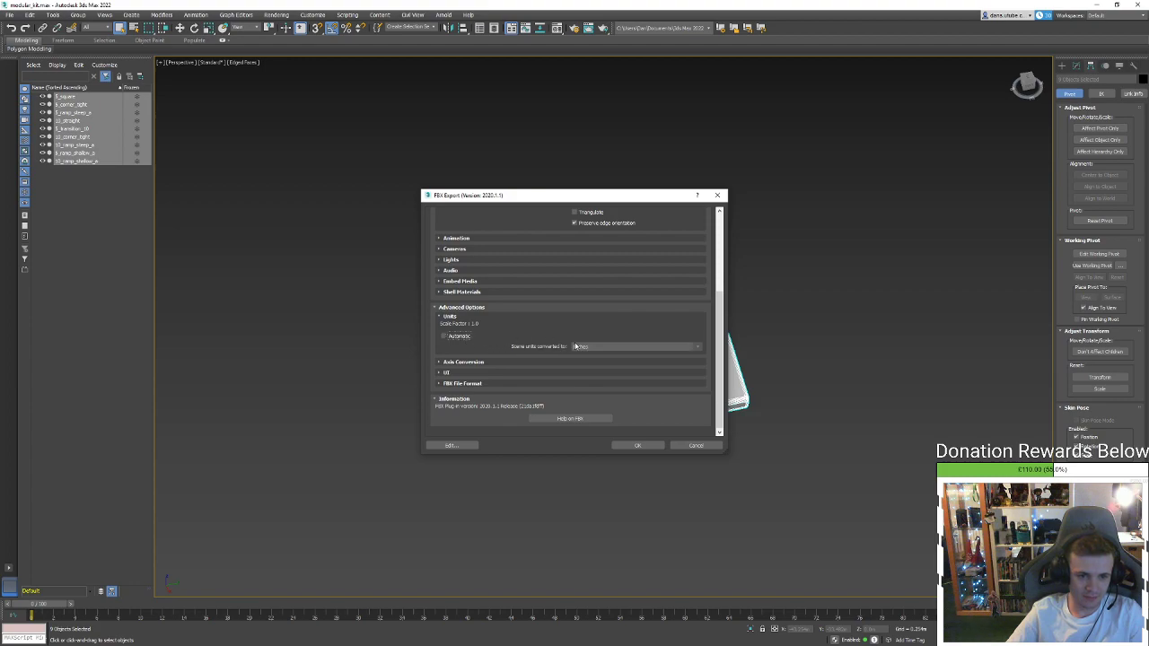
{"action": "left_click", "coordinate": [579, 346]}
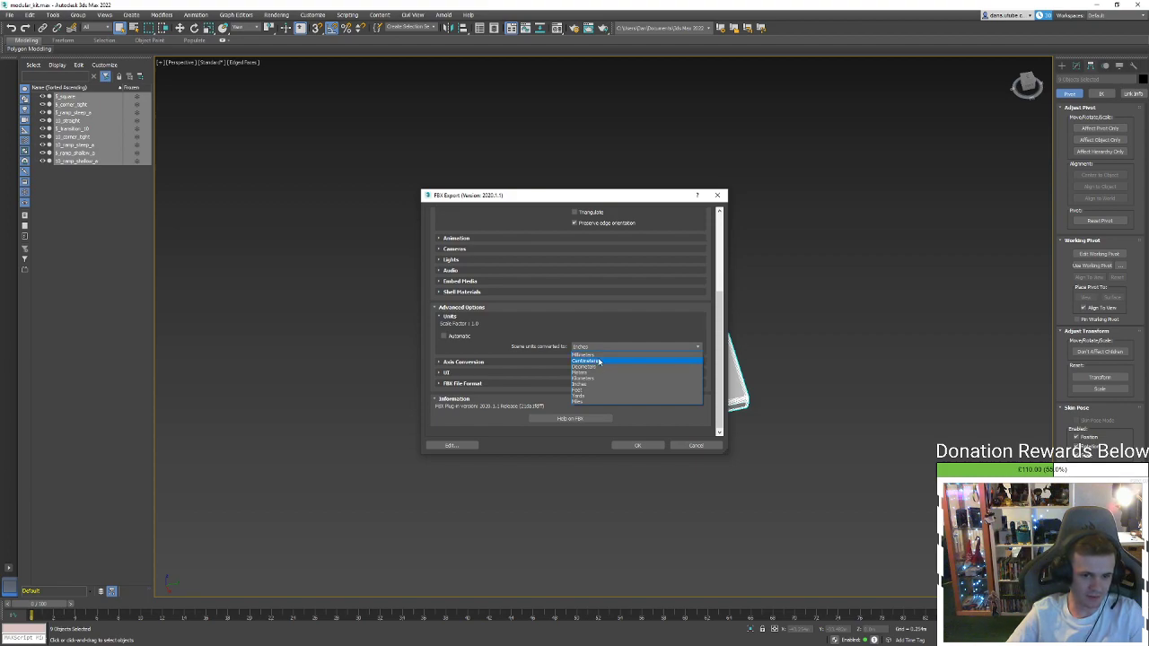
{"action": "left_click", "coordinate": [598, 361]}
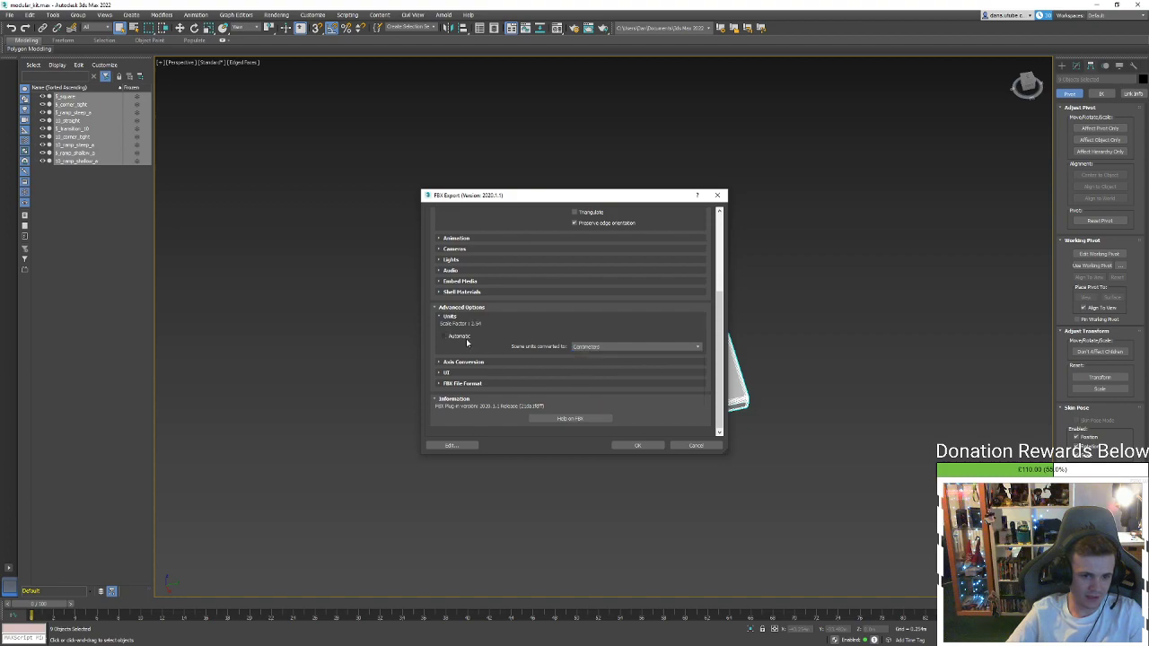
{"action": "left_click", "coordinate": [633, 446]}
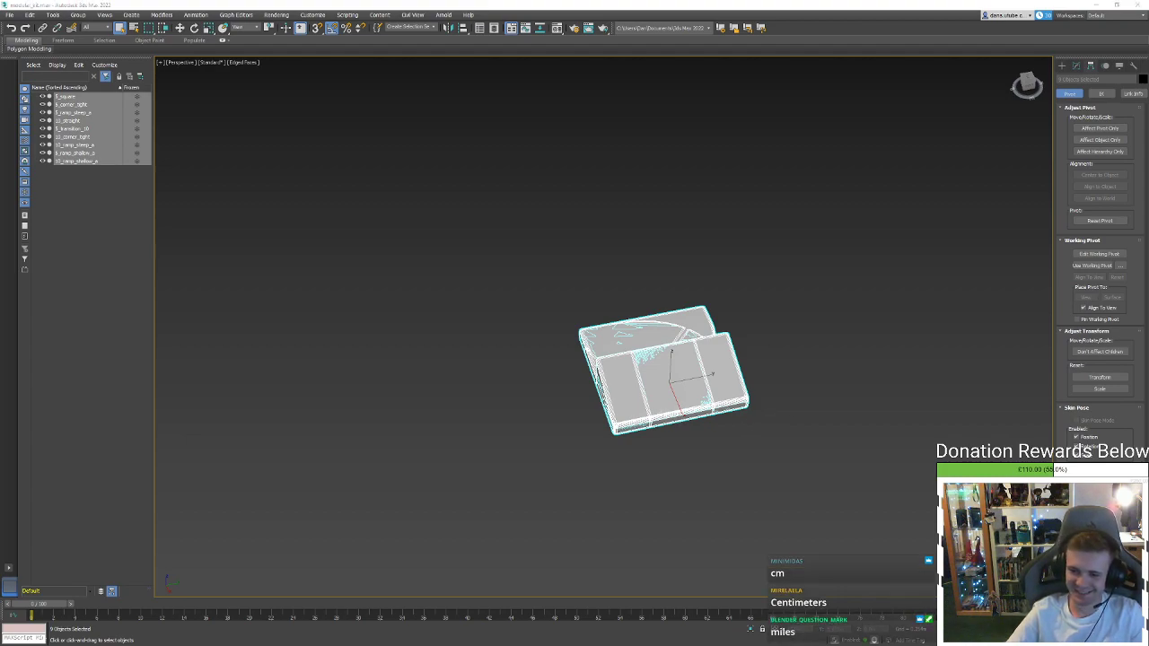
Switch to Unreal Editor and reimport all nine modular_kit meshes in the ModularKit folder
{"action": "key", "text": "alt+Tab"}
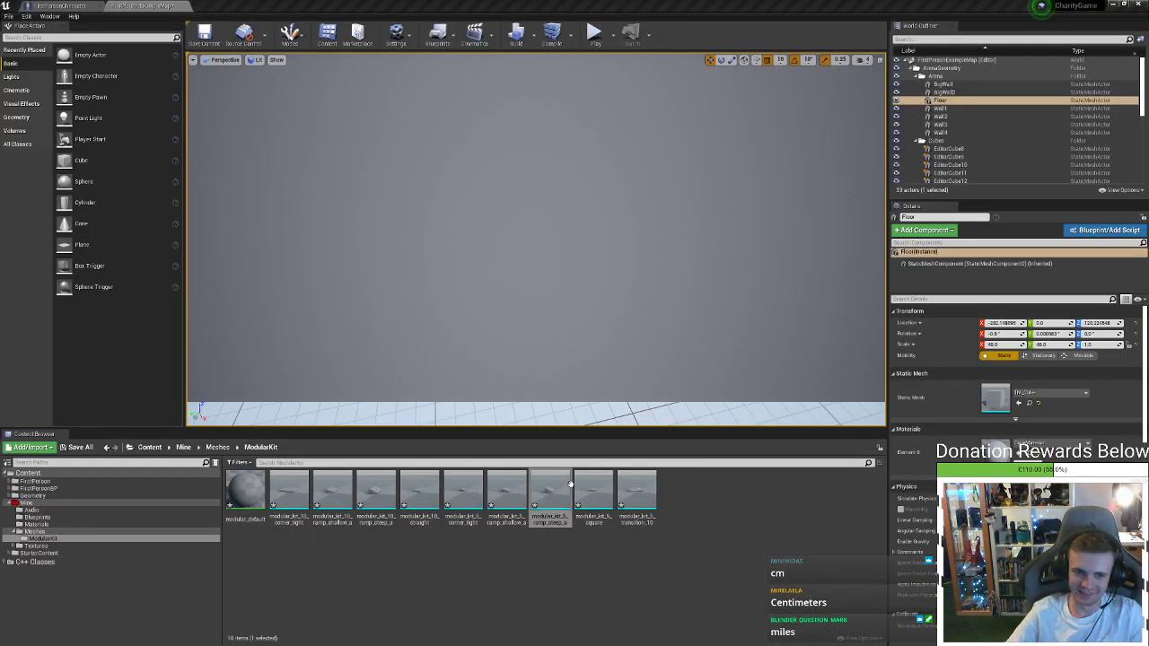
{"action": "left_click", "coordinate": [589, 521]}
{"action": "left_click", "coordinate": [636, 488]}
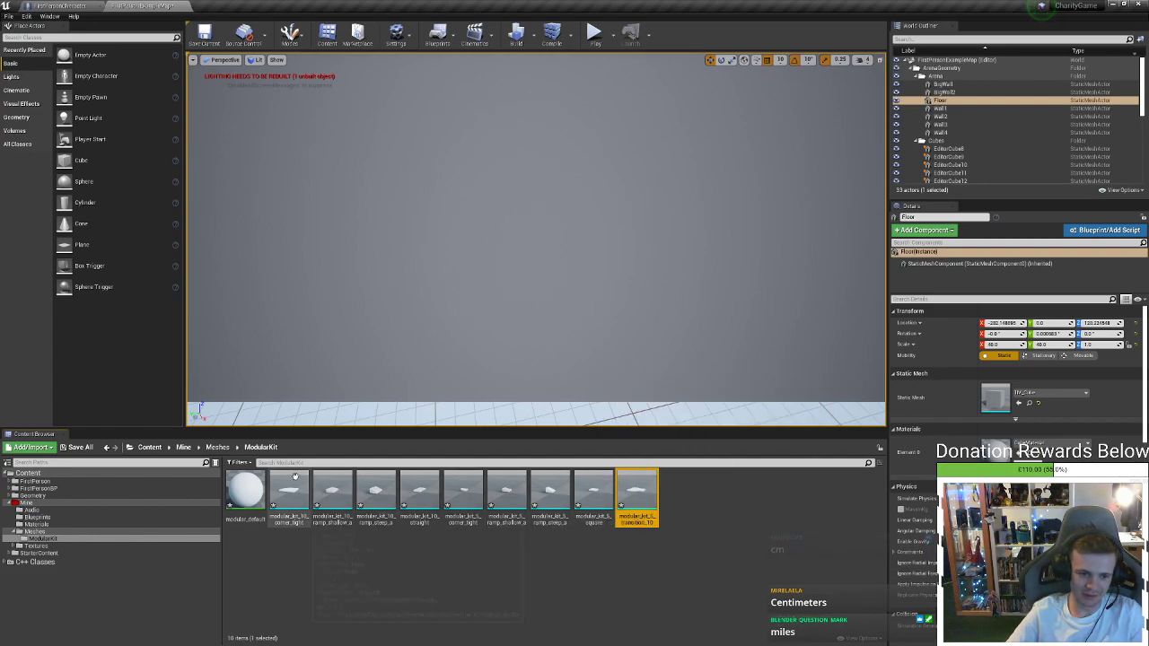
{"action": "left_click", "coordinate": [292, 487], "text": "shift"}
{"action": "right_click", "coordinate": [301, 494]}
{"action": "left_click", "coordinate": [332, 250]}
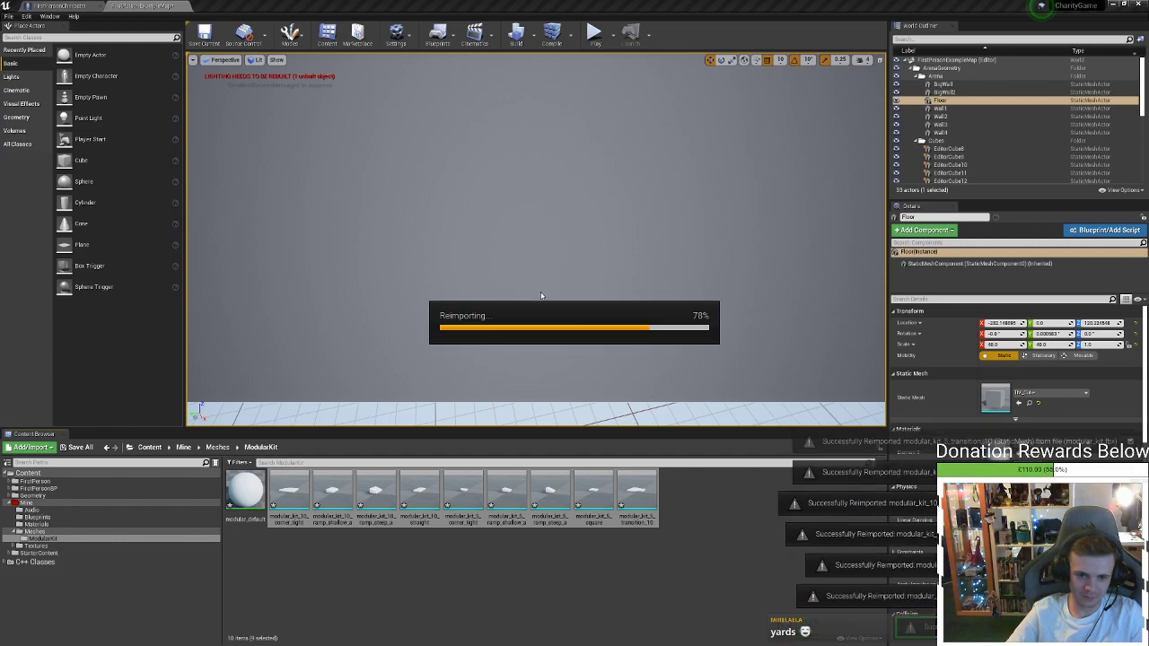
Place the modular_kit_5_square and modular_kit_5_ramp_steep_a meshes in the level to check their scale
{"action": "right_click_drag", "start_coordinate": [540, 291], "coordinate": [536, 397]}
{"action": "left_click_drag", "start_coordinate": [592, 493], "coordinate": [538, 320]}
{"action": "right_click_drag", "start_coordinate": [538, 319], "coordinate": [499, 406]}
{"action": "left_click_drag", "start_coordinate": [550, 494], "coordinate": [533, 226]}
{"action": "right_click_drag", "start_coordinate": [531, 227], "coordinate": [626, 253]}
Delete the template's loose cubes around the placed kit meshes
{"action": "left_click", "coordinate": [626, 253]}
{"action": "left_click", "coordinate": [577, 220]}
{"action": "key", "text": "Delete"}
{"action": "left_click", "coordinate": [503, 336]}
{"action": "key", "text": "Delete"}
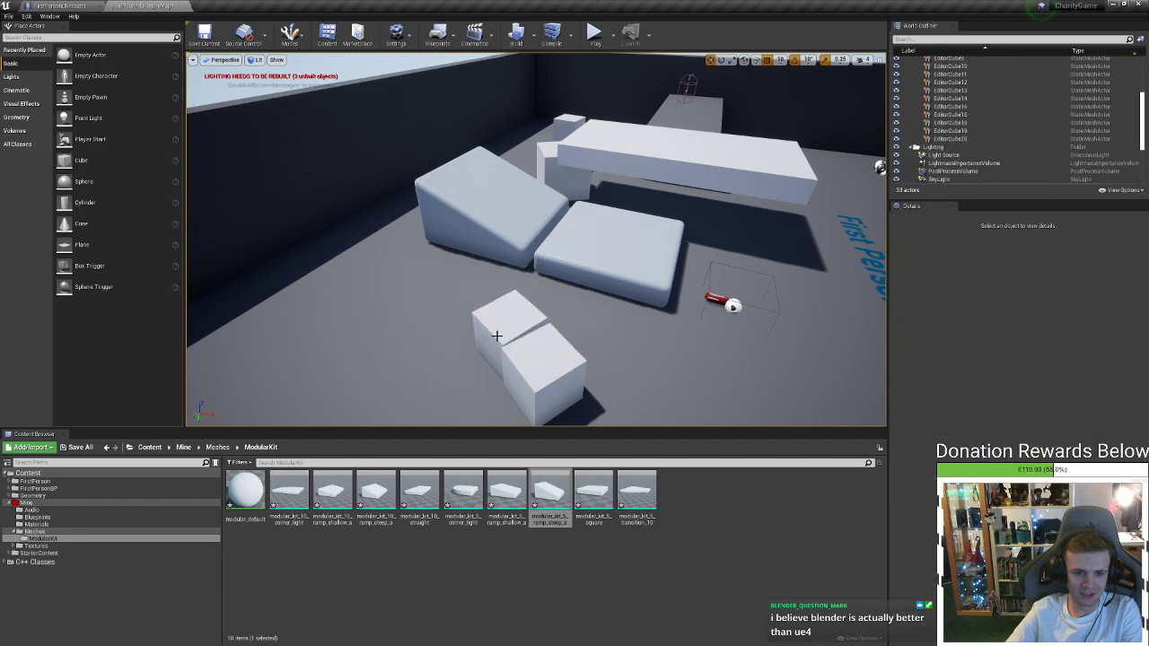
{"action": "left_click", "coordinate": [497, 337]}
{"action": "key", "text": "Delete"}
{"action": "left_click", "coordinate": [530, 346]}
{"action": "key", "text": "Delete"}
Delete the placed square and steep ramp meshes and the long raised template block behind them
{"action": "left_click", "coordinate": [598, 260]}
{"action": "left_click", "coordinate": [530, 215]}
{"action": "key", "text": "Delete"}
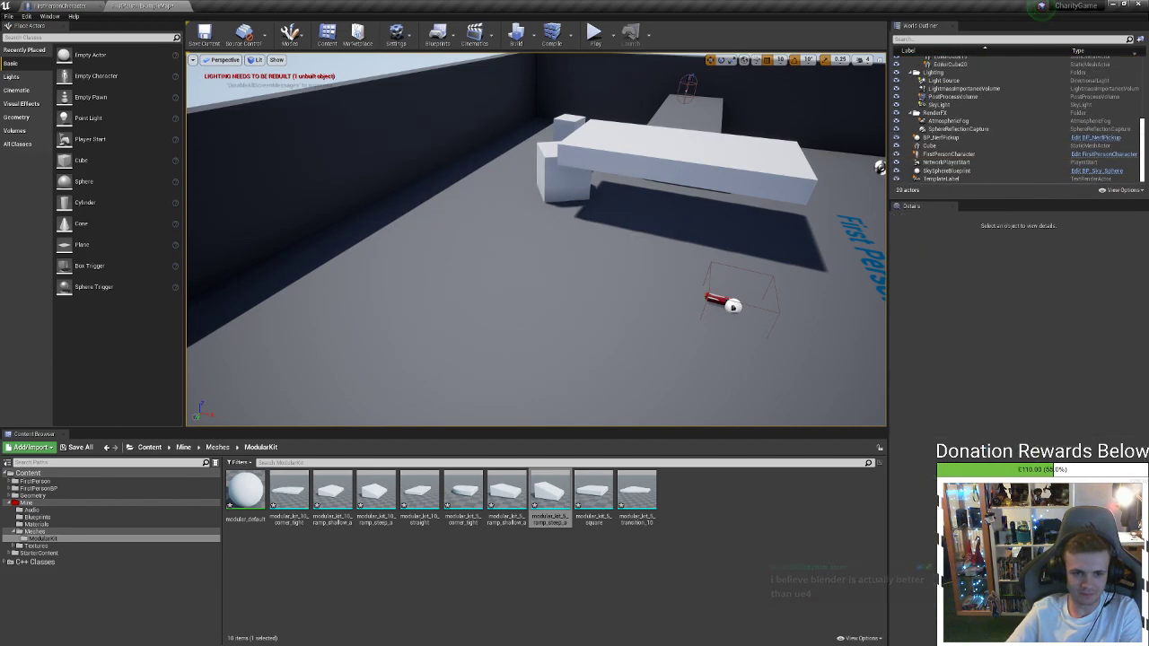
{"action": "left_click", "coordinate": [589, 161]}
{"action": "key", "text": "Delete"}
Place the modular_kit_5_ramp_steep_a mesh on the cleared arena floor
{"action": "right_click_drag", "start_coordinate": [579, 183], "coordinate": [565, 261]}
{"action": "mouse_move", "coordinate": [674, 372]}
{"action": "right_mouse_down"}
{"action": "mouse_move", "coordinate": [646, 404]}
{"action": "mouse_move", "coordinate": [677, 350]}
{"action": "mouse_move", "coordinate": [674, 372]}
{"action": "right_mouse_up"}
{"action": "left_click_drag", "start_coordinate": [553, 482], "coordinate": [549, 287]}
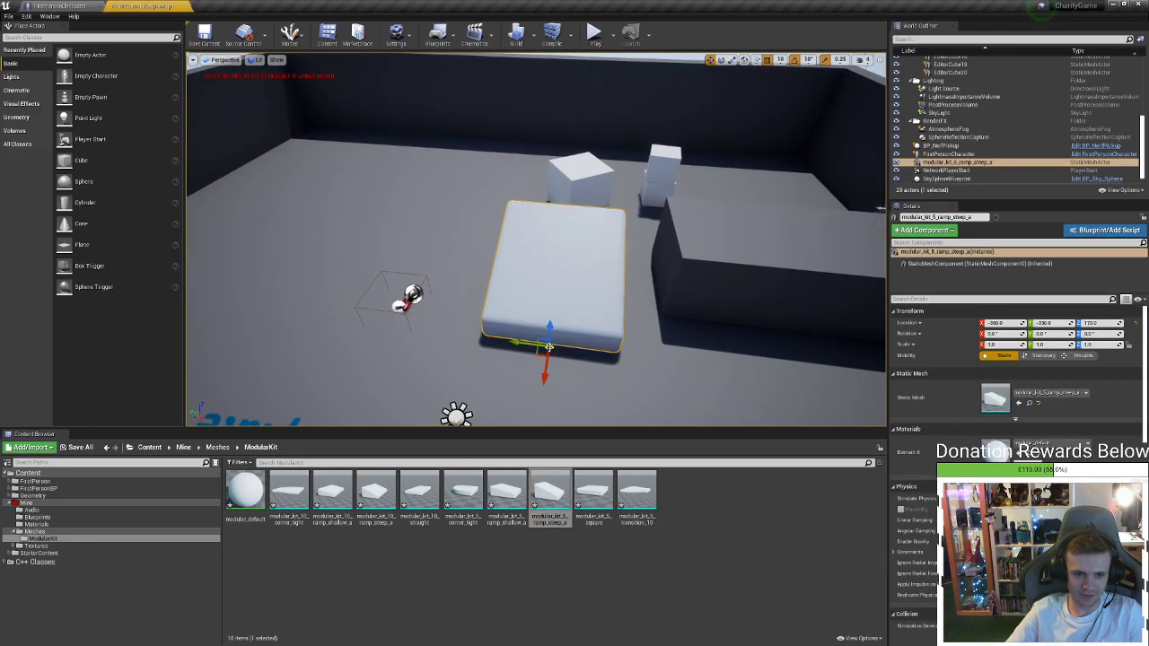
{"action": "right_click_drag", "start_coordinate": [549, 287], "coordinate": [615, 345]}
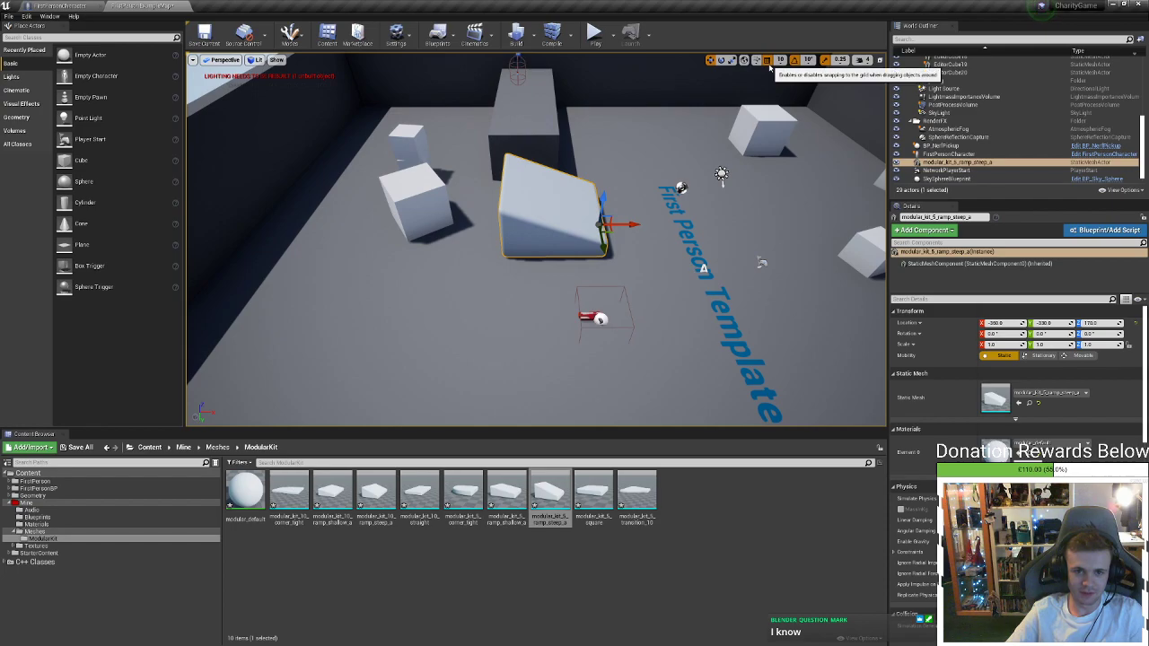
Set the position grid snap to 100 and shift the ramp one increment along both X and Y
{"action": "left_click", "coordinate": [779, 60]}
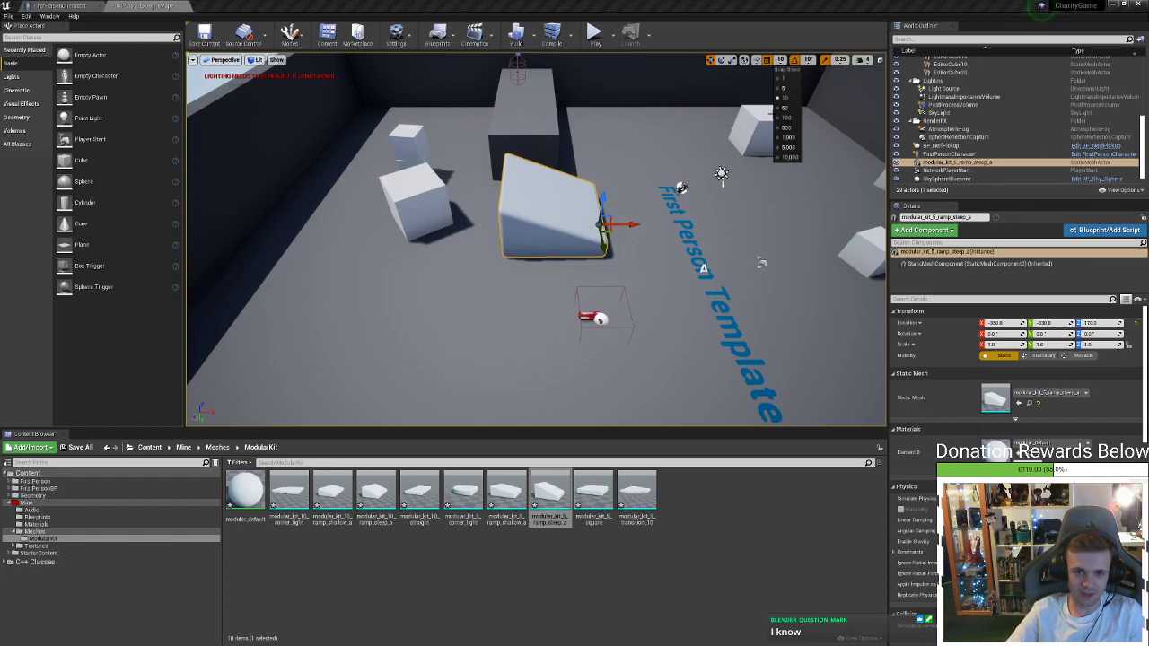
{"action": "left_click", "coordinate": [785, 118]}
{"action": "left_click_drag", "start_coordinate": [608, 232], "coordinate": [641, 249]}
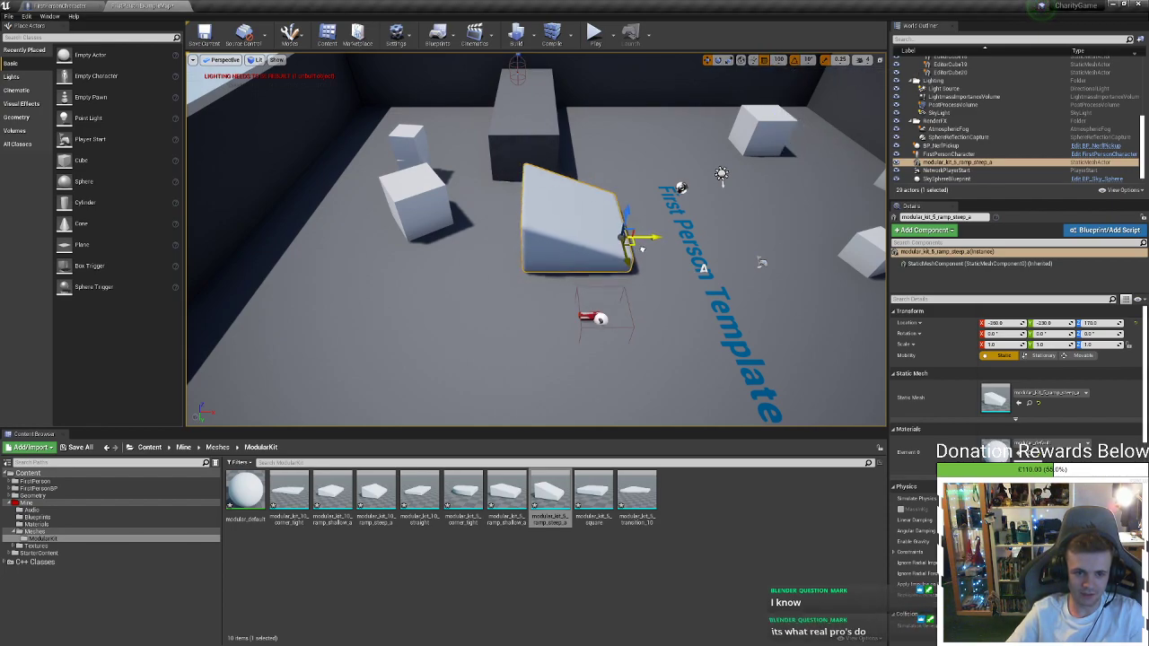
Try a position grid snap of 5,000, settle on 500, and slide the ramp 500 units along Y
{"action": "left_click", "coordinate": [778, 59]}
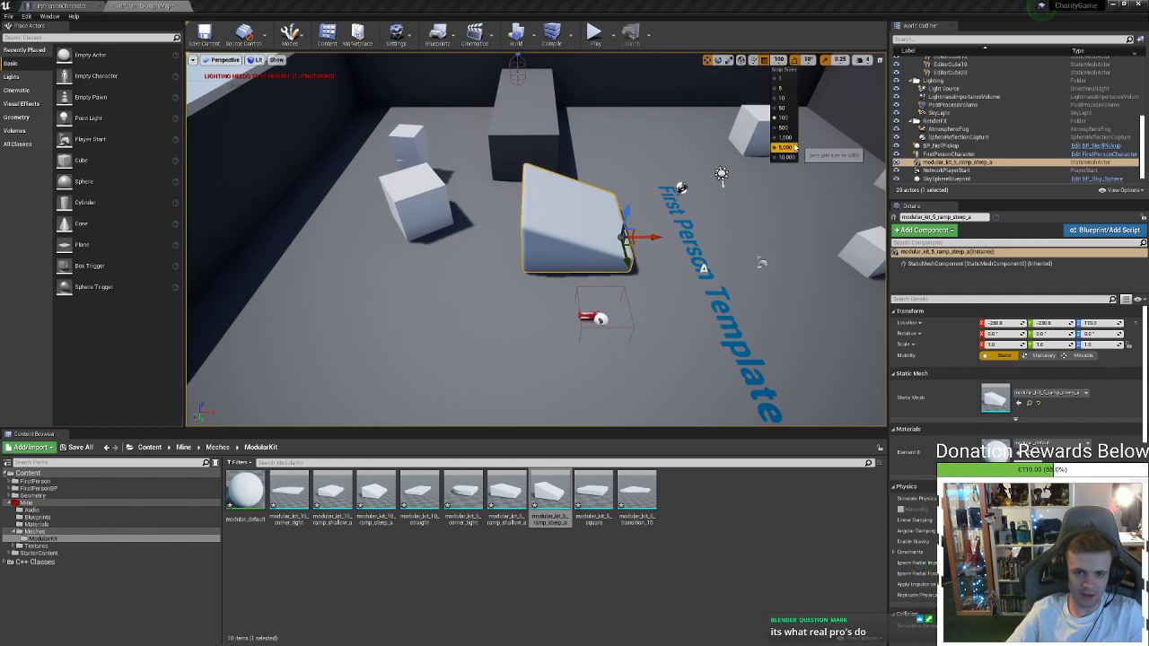
{"action": "left_click", "coordinate": [786, 147]}
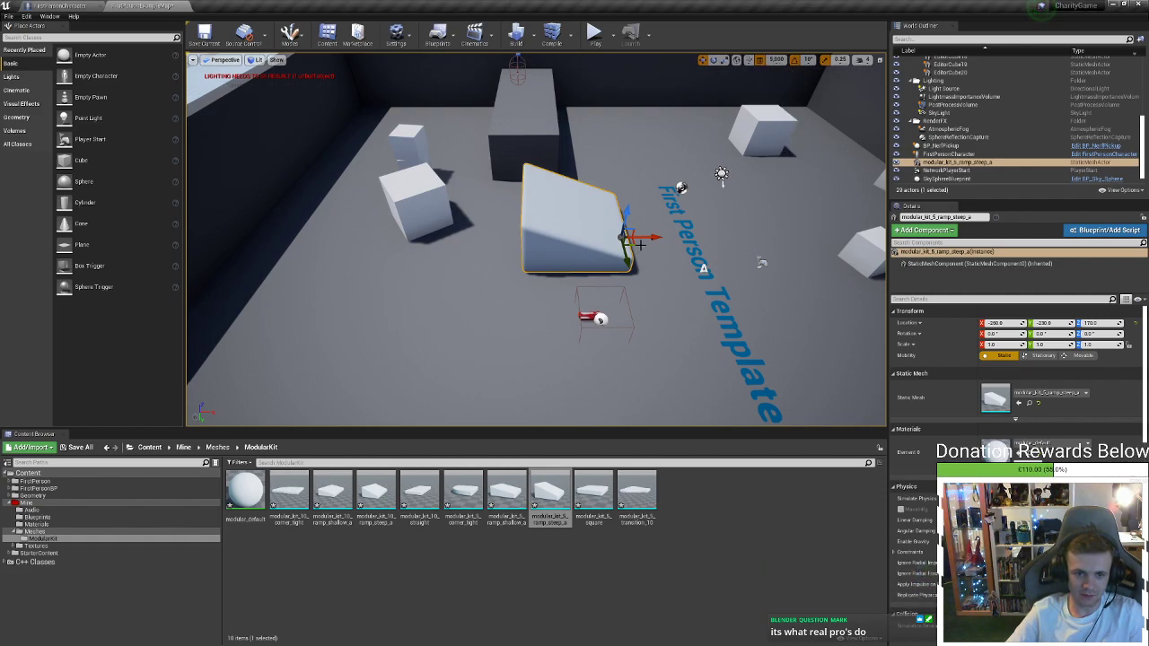
{"action": "right_click_drag", "start_coordinate": [558, 372], "coordinate": [449, 283]}
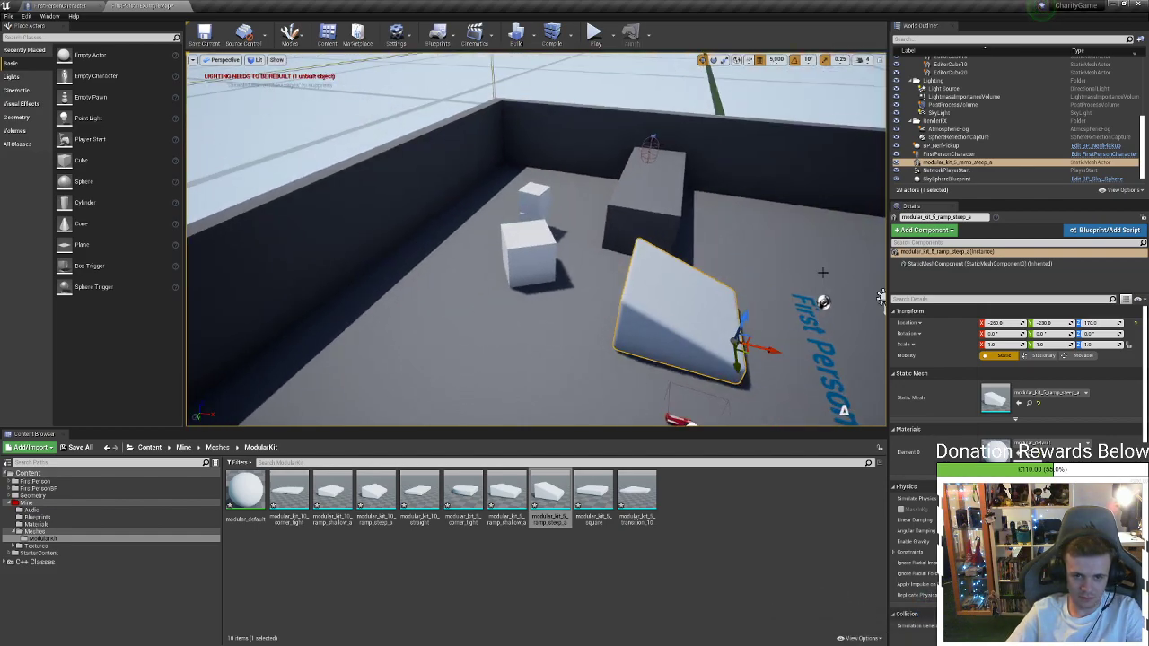
{"action": "left_click", "coordinate": [775, 61]}
{"action": "left_click", "coordinate": [781, 133]}
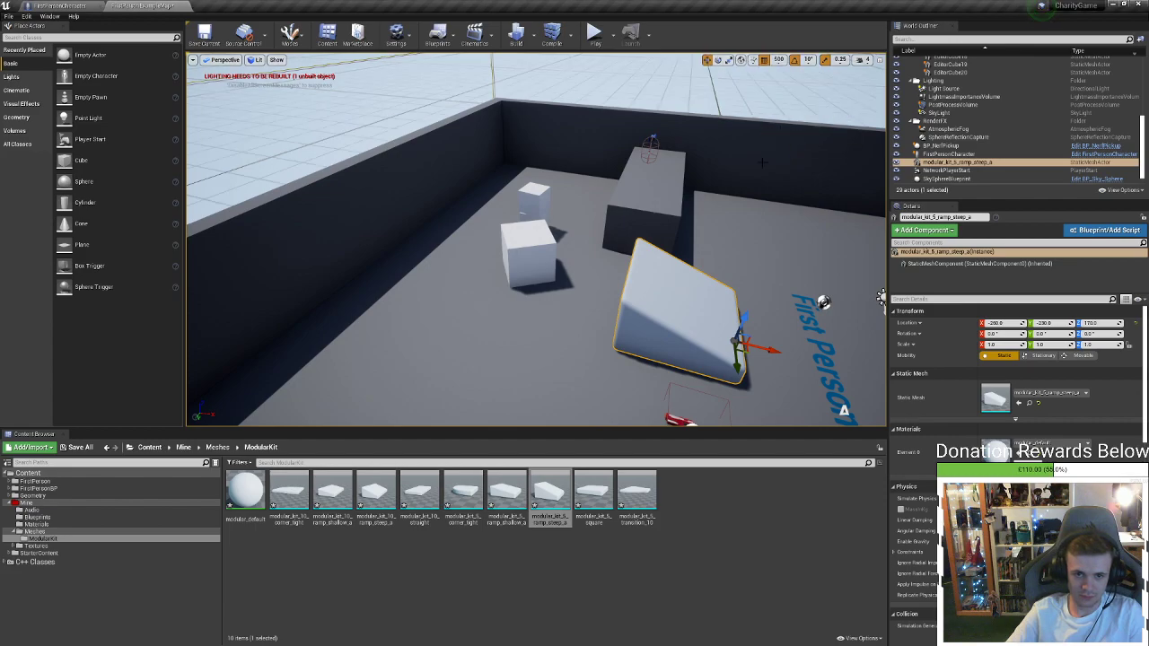
{"action": "mouse_move", "coordinate": [687, 184]}
{"action": "right_mouse_down"}
{"action": "mouse_move", "coordinate": [688, 215]}
{"action": "mouse_move", "coordinate": [688, 184]}
{"action": "right_mouse_up"}
{"action": "left_click_drag", "start_coordinate": [691, 184], "coordinate": [650, 270]}
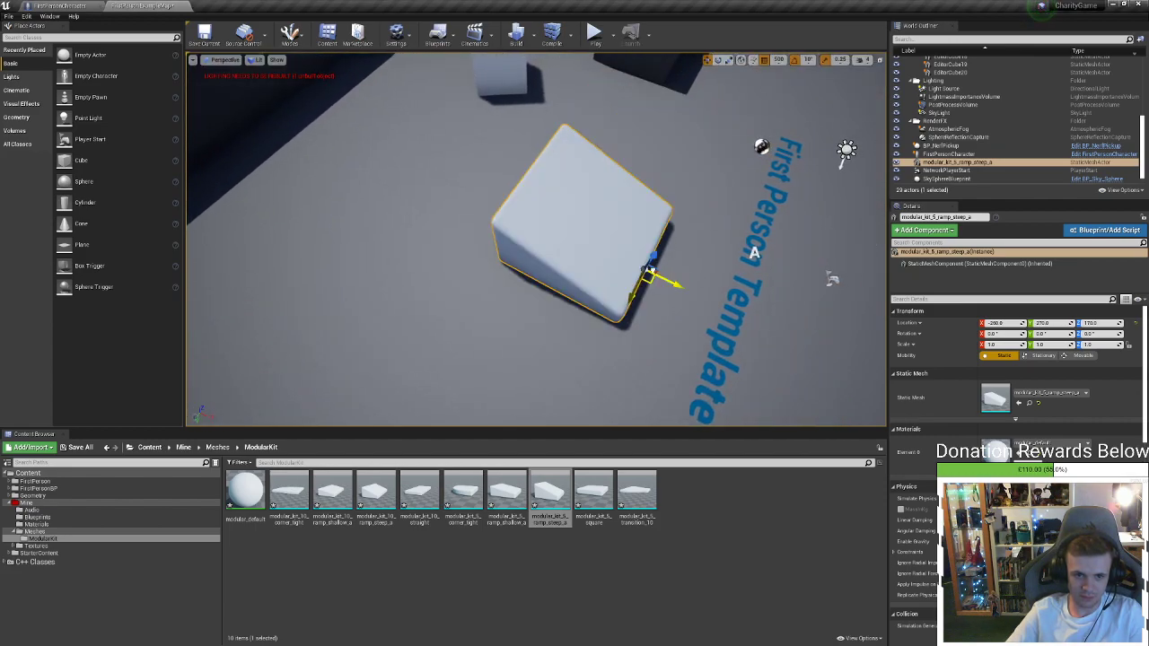
Place three modular_kit_5_square meshes in the arena on the 500-unit grid
{"action": "mouse_move", "coordinate": [663, 271]}
{"action": "right_mouse_down"}
{"action": "mouse_move", "coordinate": [663, 198]}
{"action": "mouse_move", "coordinate": [663, 252]}
{"action": "mouse_move", "coordinate": [664, 216]}
{"action": "mouse_move", "coordinate": [686, 292]}
{"action": "mouse_move", "coordinate": [664, 269]}
{"action": "right_mouse_up"}
{"action": "right_click_drag", "start_coordinate": [635, 330], "coordinate": [639, 323]}
{"action": "left_click_drag", "start_coordinate": [594, 494], "coordinate": [558, 340]}
{"action": "left_click_drag", "start_coordinate": [592, 482], "coordinate": [694, 330]}
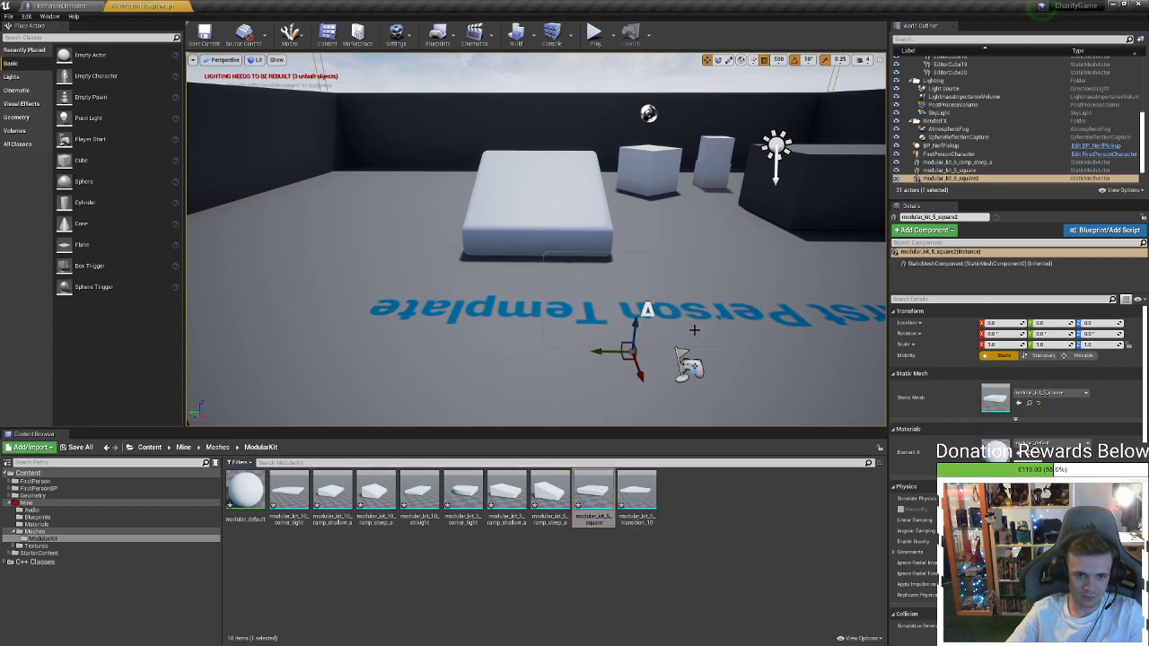
{"action": "left_click_drag", "start_coordinate": [594, 494], "coordinate": [840, 228]}
{"action": "right_click_drag", "start_coordinate": [840, 227], "coordinate": [1032, 287]}
{"action": "right_click_drag", "start_coordinate": [684, 264], "coordinate": [643, 210]}
{"action": "key", "text": "s"}
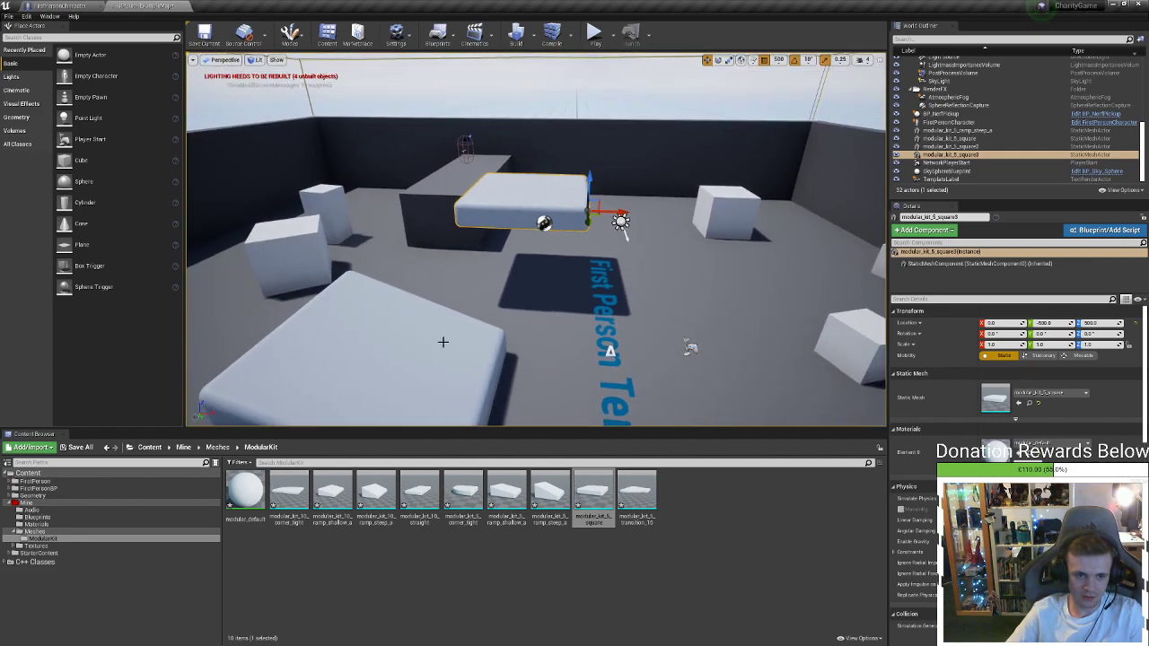
Delete the off-grid steep ramp and place a new modular_kit_5_ramp_steep_a against the raised square slab
{"action": "left_click", "coordinate": [444, 341]}
{"action": "key", "text": "Delete"}
{"action": "left_click_drag", "start_coordinate": [548, 493], "coordinate": [498, 210]}
{"action": "key", "text": "w"}
{"action": "right_click_drag", "start_coordinate": [498, 210], "coordinate": [560, 269]}
{"action": "key", "text": "s"}
{"action": "key", "text": "a"}
Place the modular_kit_5_corner_tight mesh near the ramp and raise it to Z 500
{"action": "left_click_drag", "start_coordinate": [460, 504], "coordinate": [514, 390]}
{"action": "right_click_drag", "start_coordinate": [514, 390], "coordinate": [440, 421]}
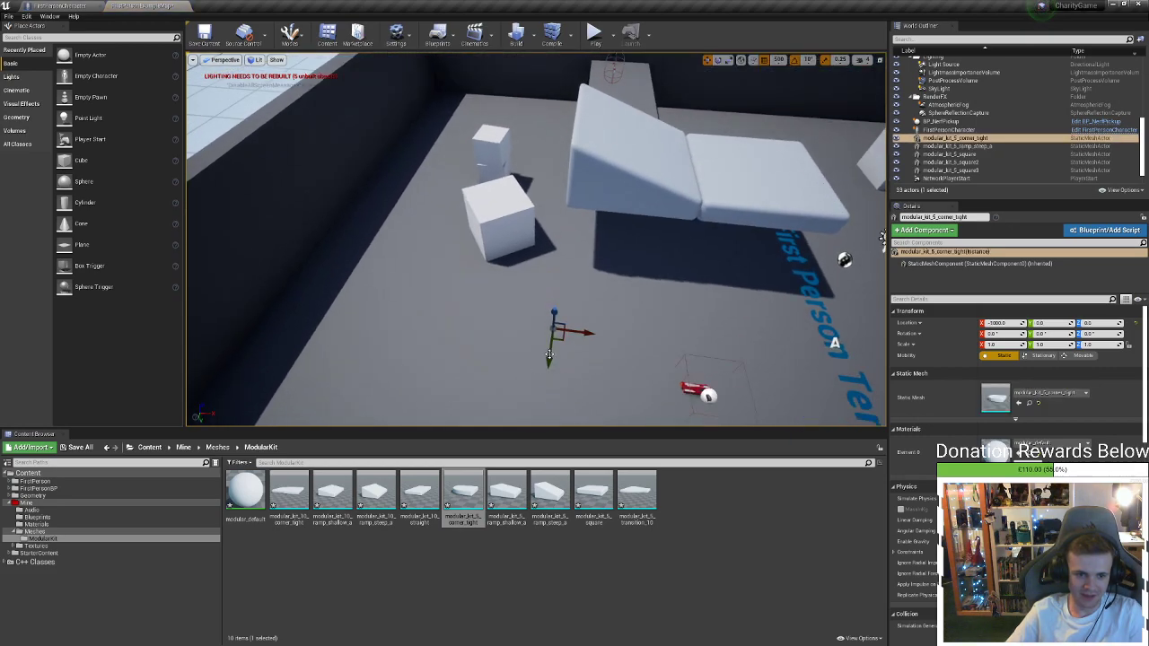
{"action": "left_click_drag", "start_coordinate": [555, 314], "coordinate": [571, 94]}
{"action": "key", "text": "ctrl+z"}
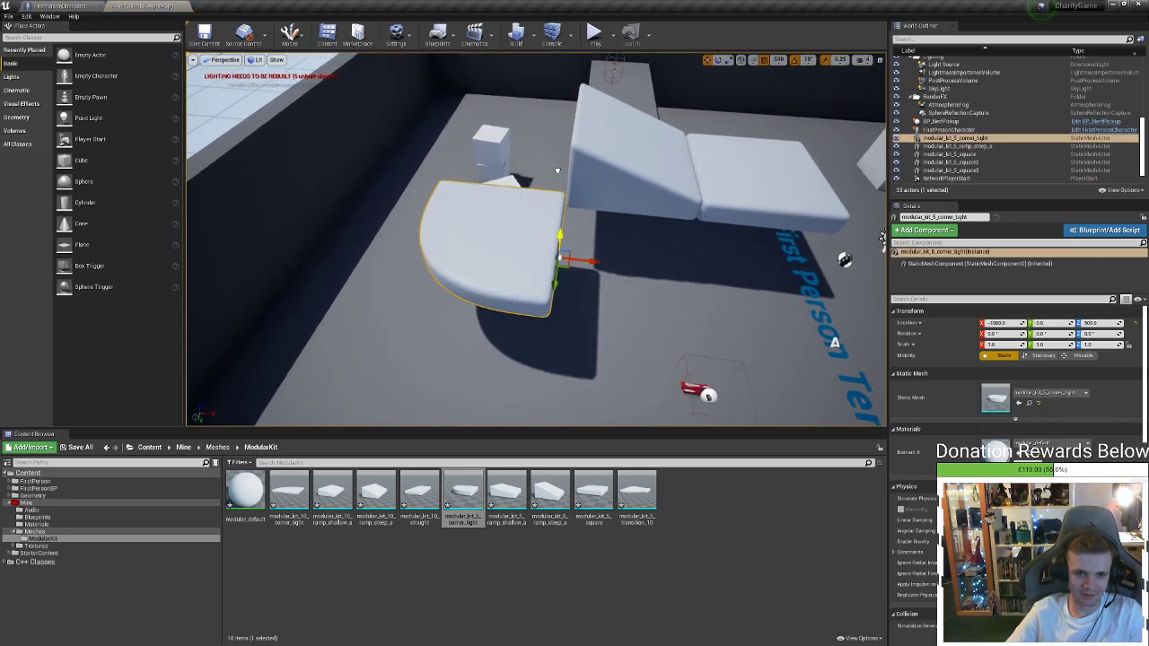
{"action": "key", "text": "ctrl+y"}
{"action": "key", "text": "ctrl+z"}
{"action": "key", "text": "ctrl+y"}
Move the tight corner mesh along Y to -500 so it meets the ramp's high end
{"action": "right_click_drag", "start_coordinate": [557, 172], "coordinate": [503, 117]}
{"action": "right_click_drag", "start_coordinate": [564, 150], "coordinate": [564, 150]}
{"action": "left_click_drag", "start_coordinate": [366, 216], "coordinate": [458, 186]}
{"action": "right_click_drag", "start_coordinate": [514, 196], "coordinate": [513, 196]}
{"action": "key", "text": "End"}
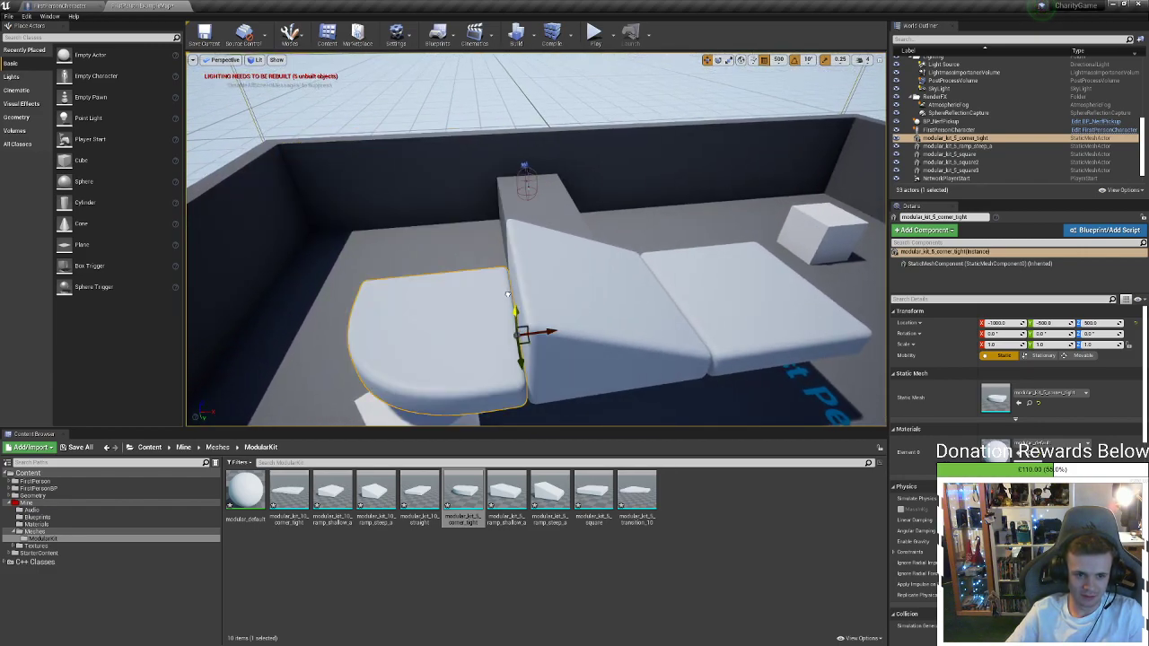
Set the position grid snap to 100 and raise the tight corner to Z 700, level with the ramp's top
{"action": "left_click", "coordinate": [778, 60]}
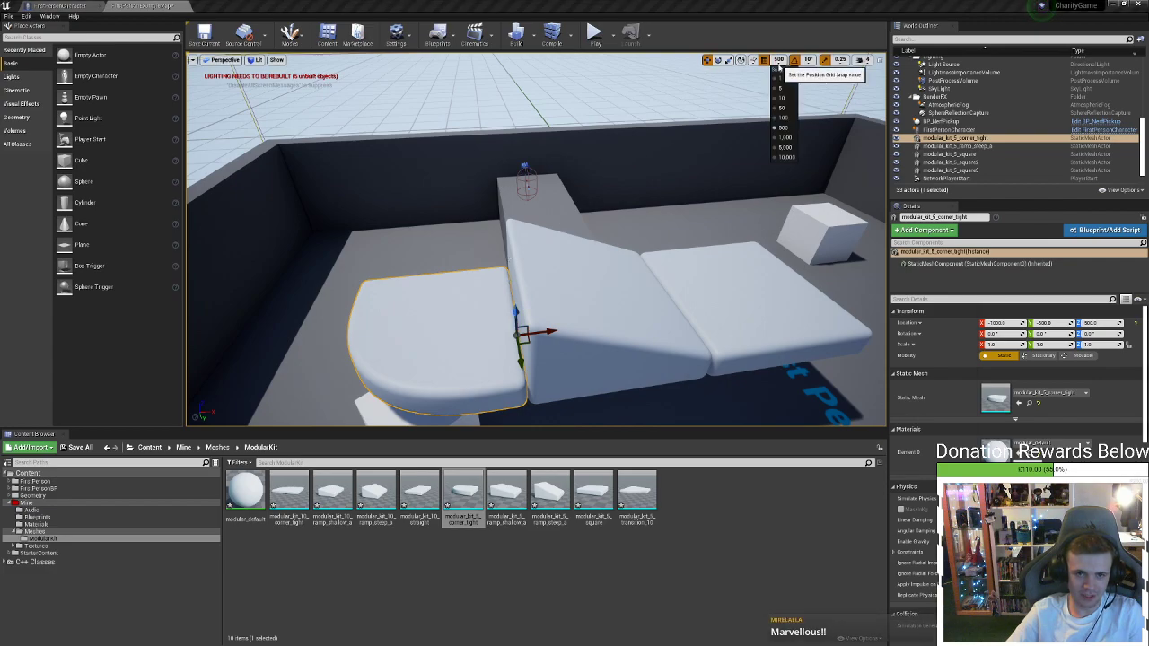
{"action": "left_click", "coordinate": [786, 118]}
{"action": "left_click_drag", "start_coordinate": [512, 314], "coordinate": [514, 273]}
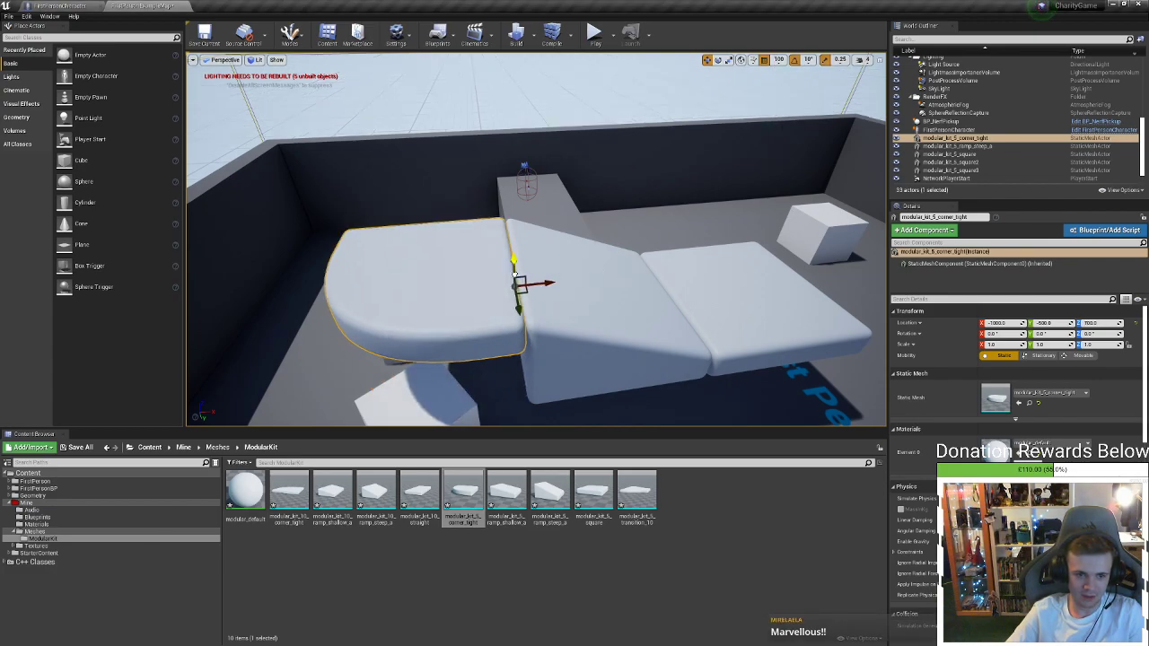
{"action": "mouse_move", "coordinate": [514, 286]}
{"action": "right_mouse_down"}
{"action": "mouse_move", "coordinate": [395, 296]}
{"action": "mouse_move", "coordinate": [422, 289]}
{"action": "mouse_move", "coordinate": [359, 310]}
{"action": "mouse_move", "coordinate": [569, 277]}
{"action": "mouse_move", "coordinate": [502, 278]}
{"action": "right_mouse_up"}
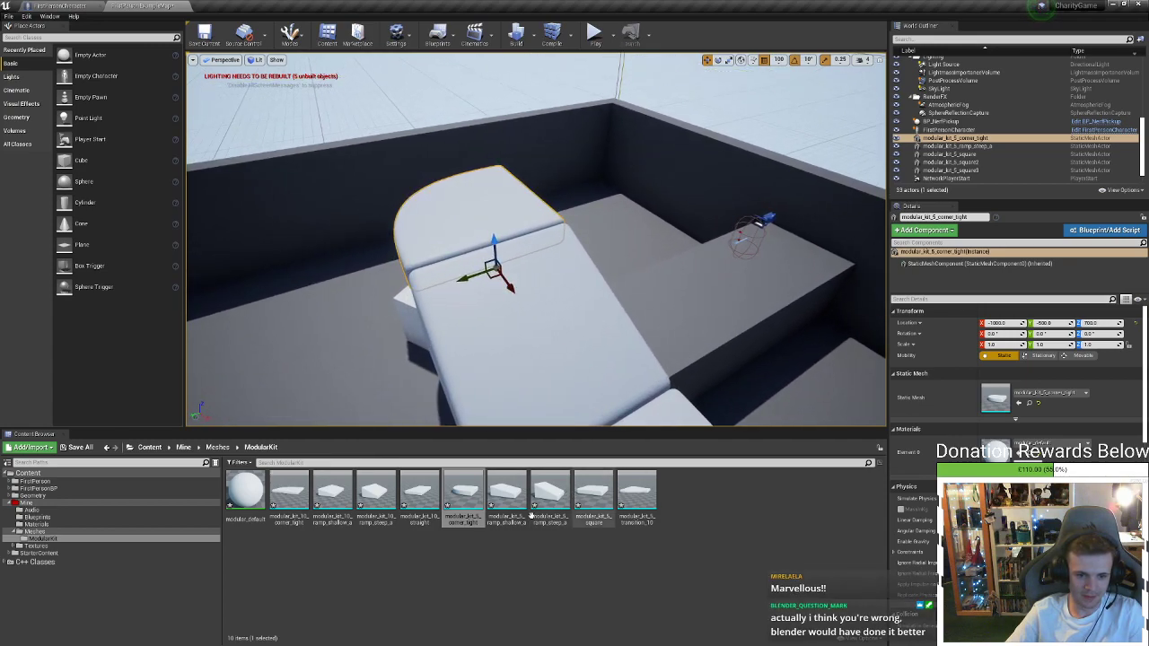
Place the modular_kit_5_transition_10 mesh above the tight corner and set the rotation grid snap to 45°
{"action": "left_click_drag", "start_coordinate": [631, 485], "coordinate": [539, 121]}
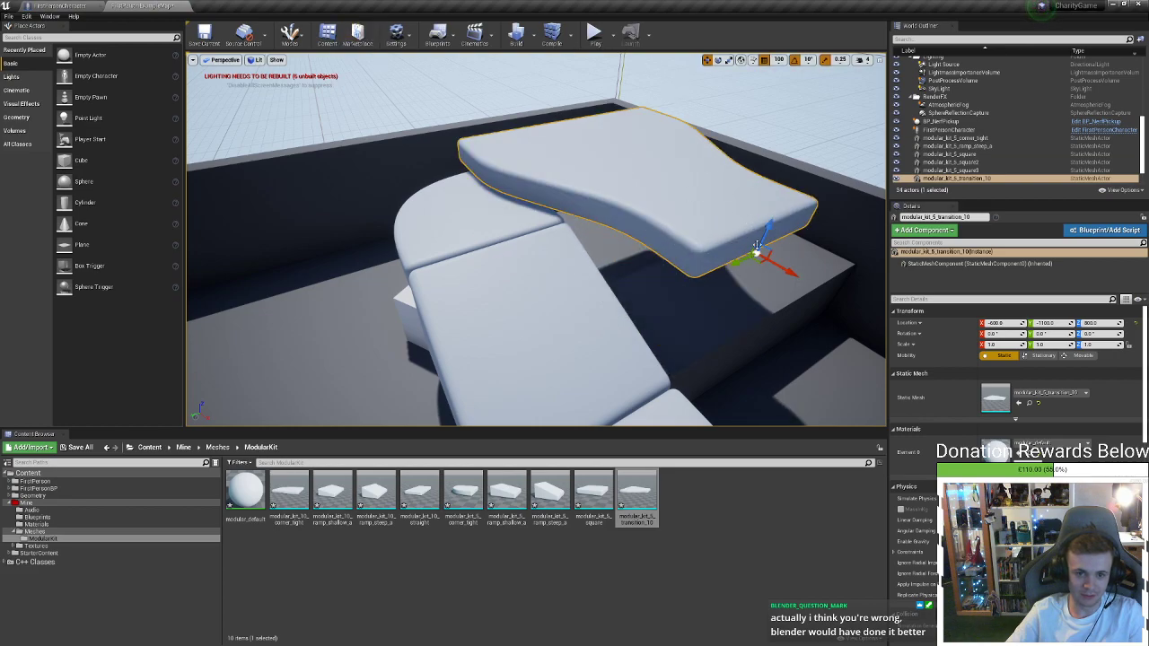
{"action": "key", "text": "e"}
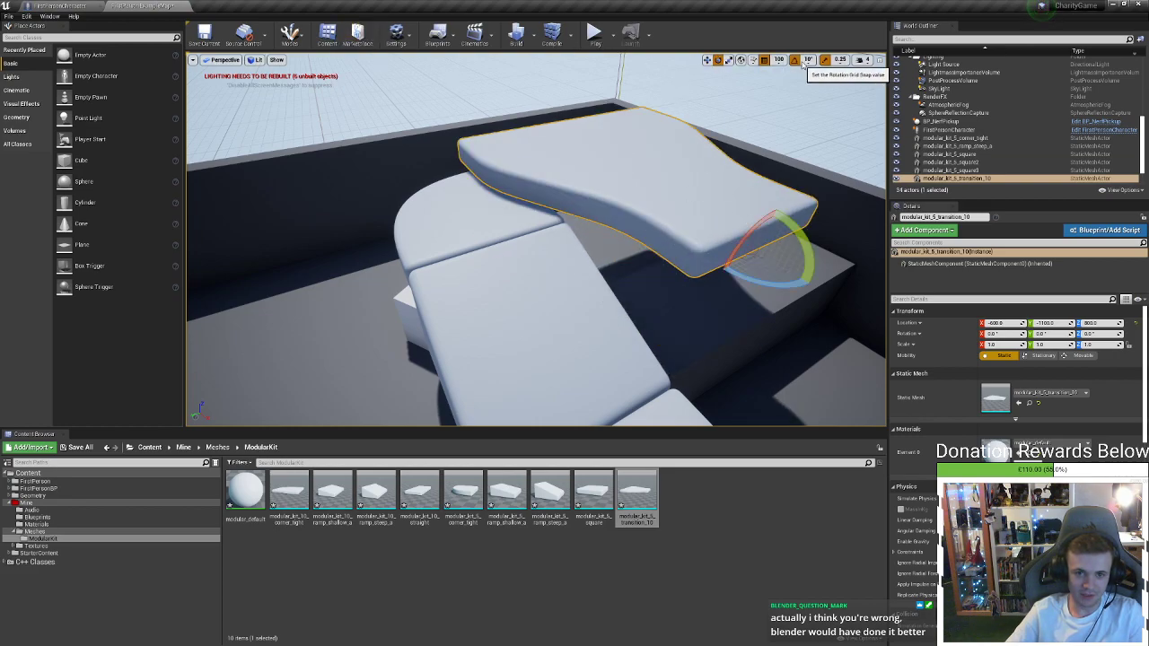
{"action": "right_click", "coordinate": [805, 64]}
{"action": "left_click", "coordinate": [808, 60]}
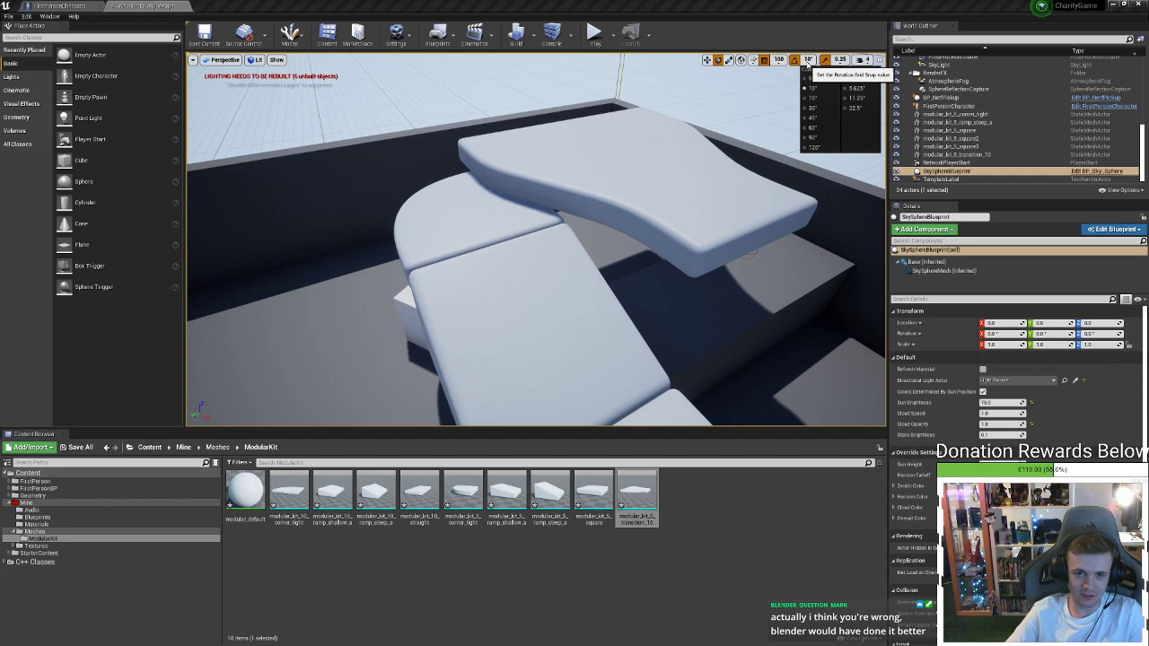
{"action": "left_click", "coordinate": [812, 128]}
{"action": "left_click", "coordinate": [711, 240]}
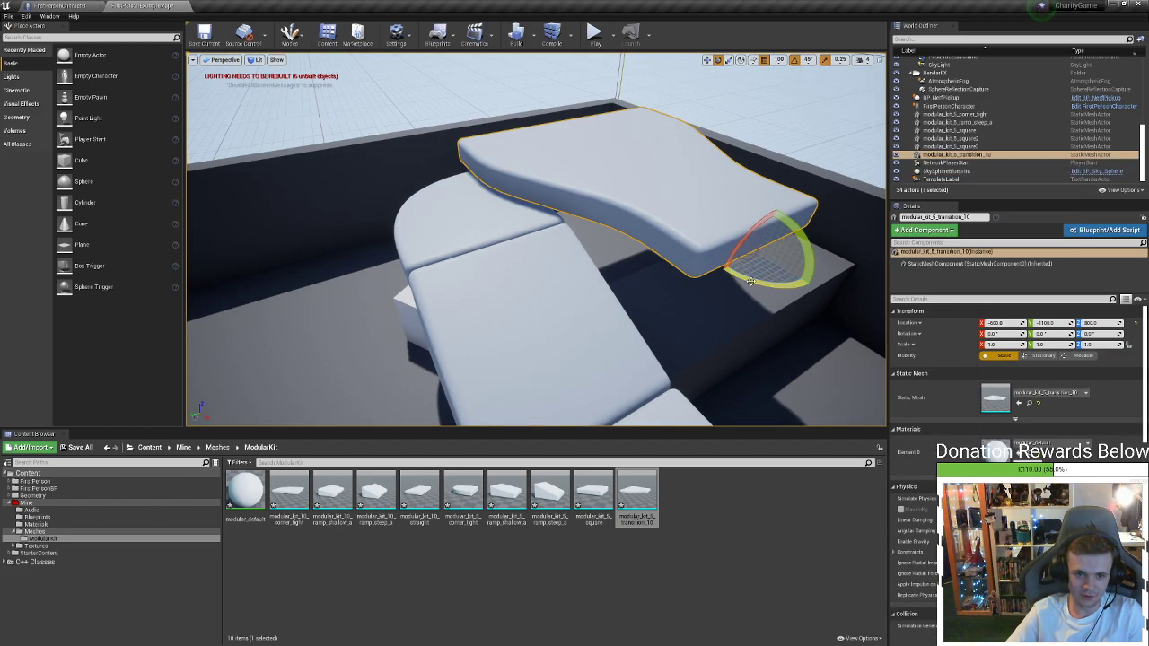
Rotate the transition mesh 90° about Z and move it against the tight corner's open end at Z 700
{"action": "left_click_drag", "start_coordinate": [722, 255], "coordinate": [541, 183]}
{"action": "key", "text": "w"}
{"action": "key", "text": "w"}
{"action": "right_click_drag", "start_coordinate": [541, 184], "coordinate": [449, 261]}
{"action": "right_click_drag", "start_coordinate": [480, 200], "coordinate": [554, 177]}
{"action": "left_click_drag", "start_coordinate": [667, 237], "coordinate": [633, 214]}
{"action": "right_click_drag", "start_coordinate": [633, 213], "coordinate": [708, 354]}
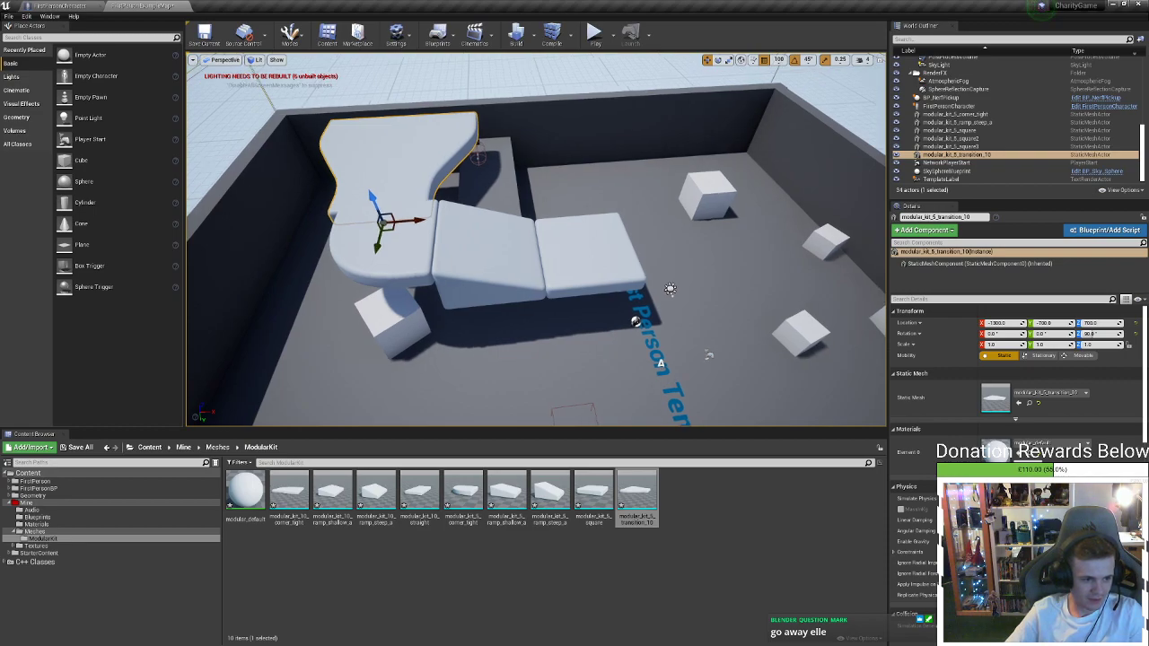
Place another modular_kit_5_square at the end of the raised slabs and a second modular_kit_5_transition_10 beyond it at Z 400
{"action": "mouse_move", "coordinate": [591, 373]}
{"action": "right_mouse_down"}
{"action": "mouse_move", "coordinate": [591, 422]}
{"action": "mouse_move", "coordinate": [591, 373]}
{"action": "right_mouse_up"}
{"action": "key", "text": "w"}
{"action": "left_click_drag", "start_coordinate": [594, 496], "coordinate": [737, 276]}
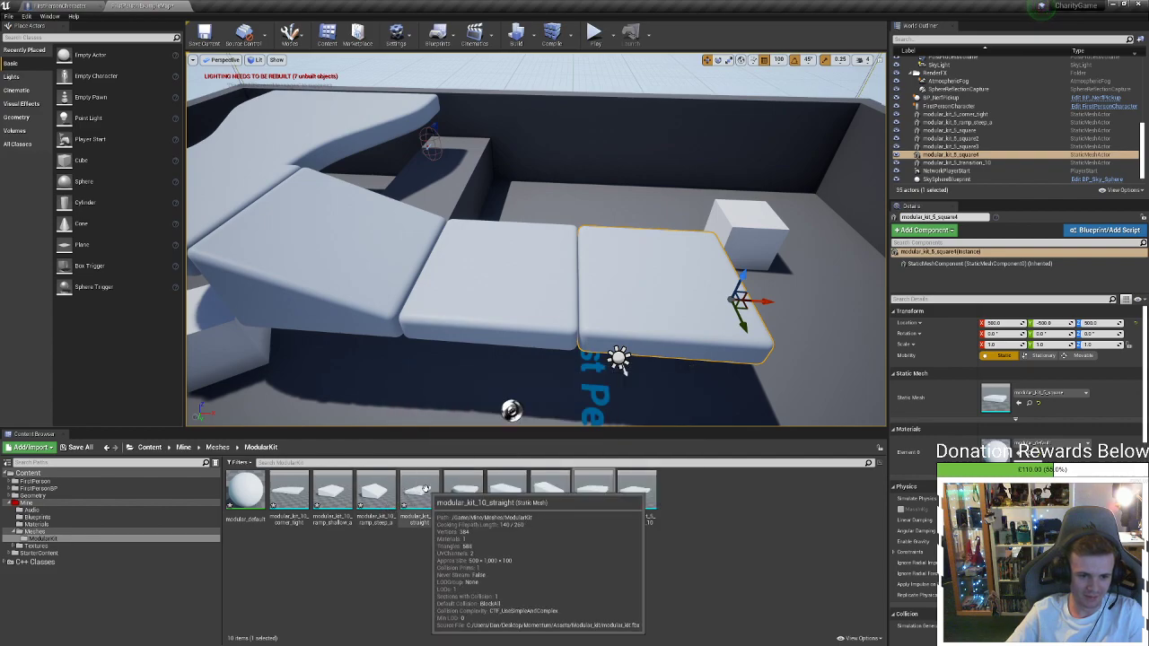
{"action": "left_click_drag", "start_coordinate": [636, 492], "coordinate": [730, 305]}
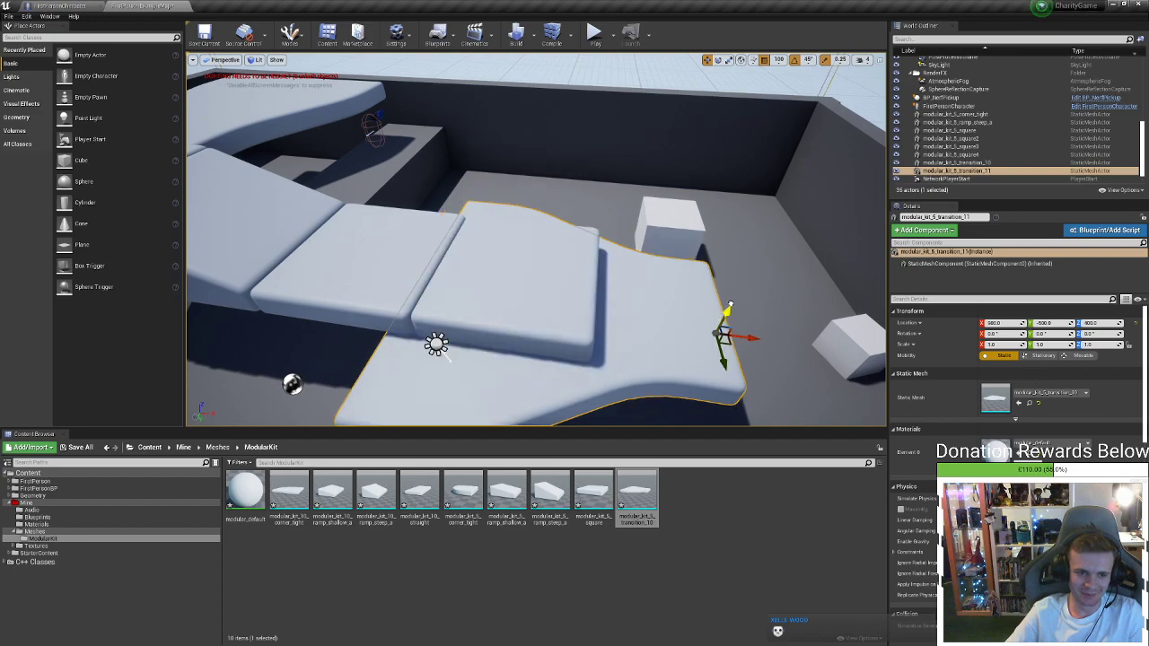
Switch to 3ds Max, select the 5_transition_10 piece and examine its shape and pivot against the other kit pieces
{"action": "left_click", "coordinate": [779, 61]}
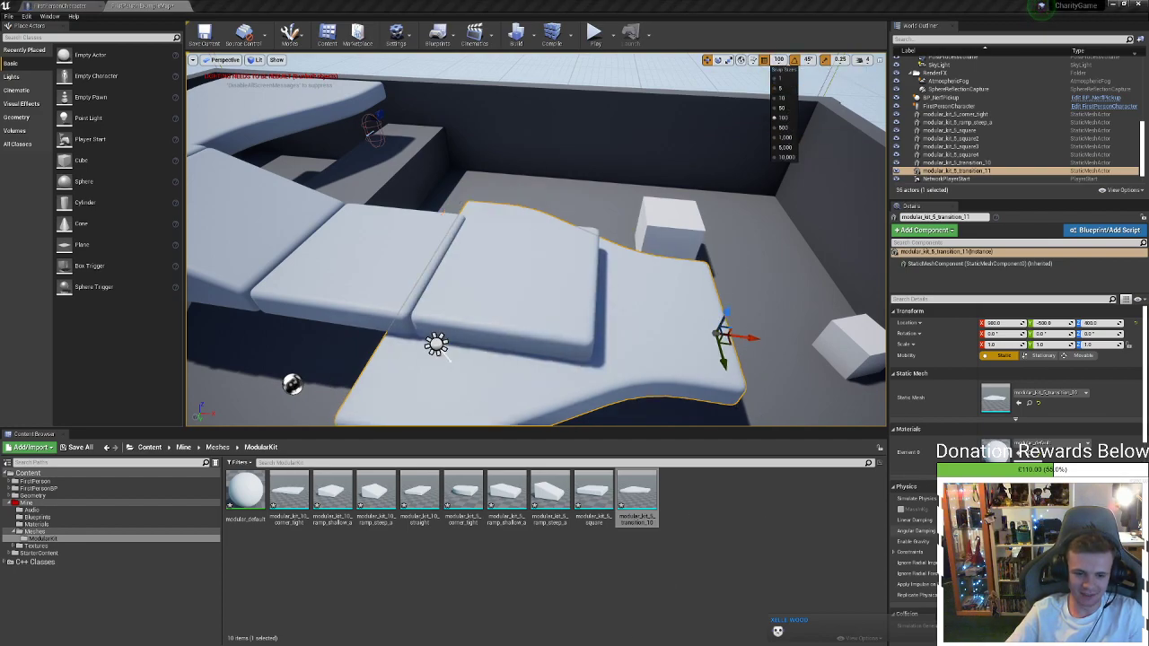
{"action": "key", "text": "alt+Tab"}
{"action": "middle_click_drag", "start_coordinate": [692, 408], "coordinate": [745, 403], "text": "alt"}
{"action": "scroll", "coordinate": [754, 418], "scroll_direction": "up", "scroll_amount": 6}
{"action": "scroll", "coordinate": [746, 402], "scroll_direction": "down", "scroll_amount": 4}
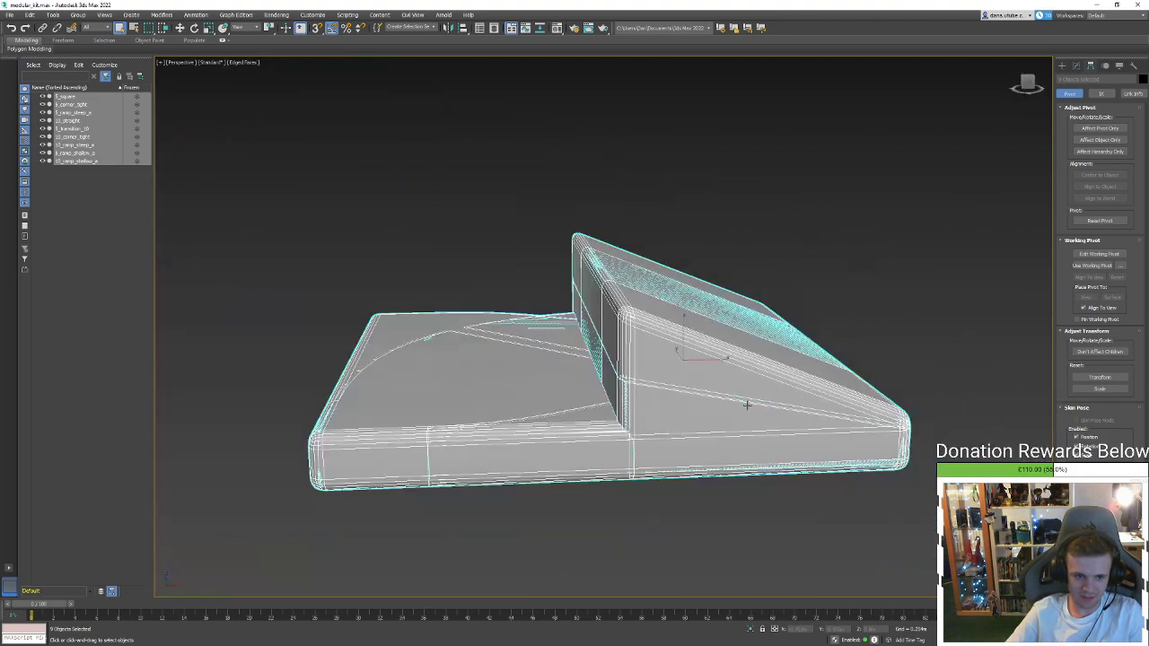
{"action": "middle_click_drag", "start_coordinate": [579, 395], "coordinate": [627, 409], "text": "alt"}
{"action": "left_click", "coordinate": [188, 147]}
{"action": "left_click", "coordinate": [73, 128]}
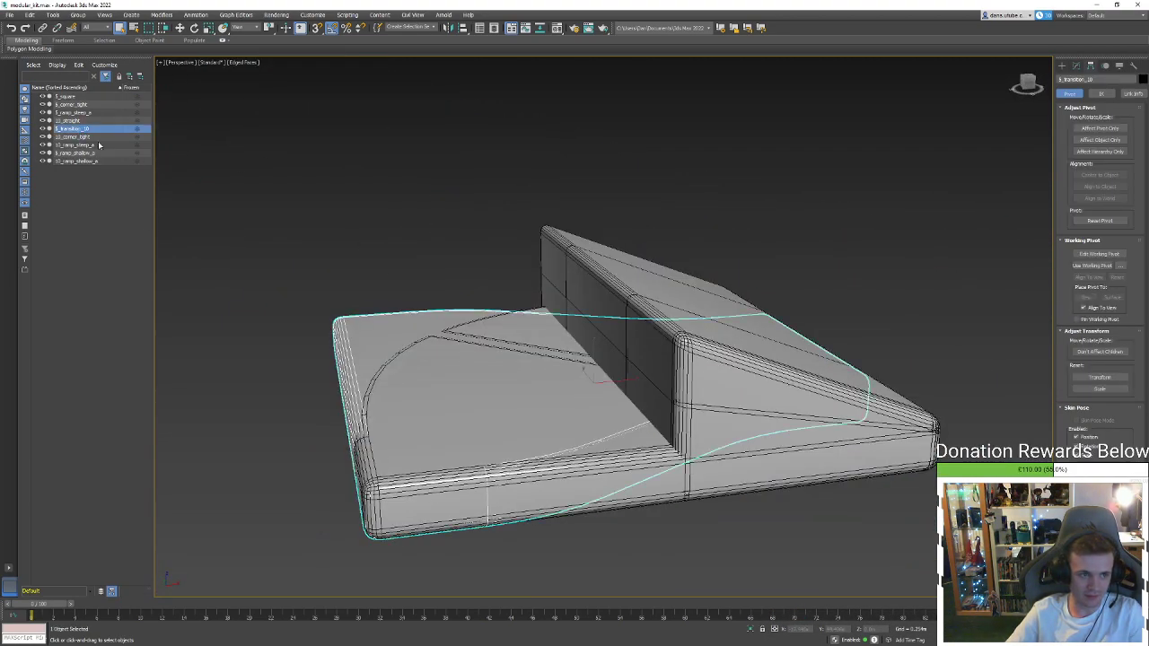
{"action": "mouse_move", "coordinate": [556, 422]}
{"action": "middle_mouse_down", "text": "alt"}
{"action": "mouse_move", "coordinate": [618, 439]}
{"action": "mouse_move", "coordinate": [649, 428]}
{"action": "mouse_move", "coordinate": [613, 405]}
{"action": "mouse_move", "coordinate": [566, 417]}
{"action": "middle_mouse_up", "text": "alt"}
{"action": "key", "text": "w"}
{"action": "scroll", "coordinate": [796, 447], "scroll_direction": "up", "scroll_amount": 6}
{"action": "scroll", "coordinate": [808, 440], "scroll_direction": "down", "scroll_amount": 6}
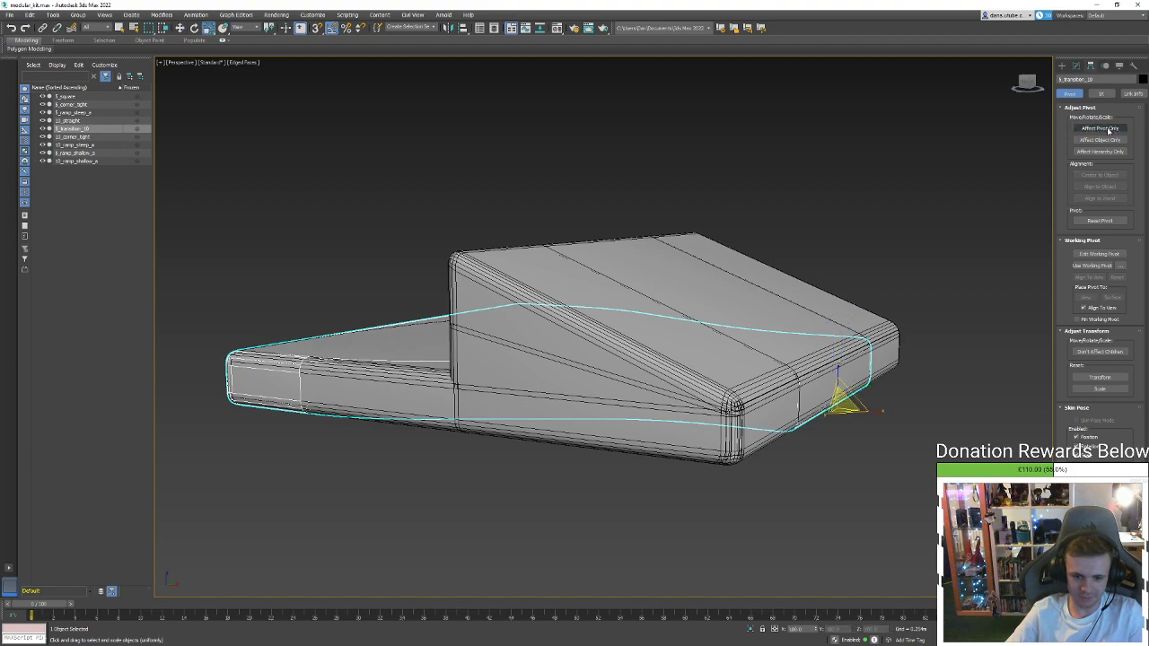
Select all kit pieces and examine their pivot positions using Affect Pivot Only, turning it off when done
{"action": "left_click", "coordinate": [897, 416]}
{"action": "key", "text": "ctrl+a"}
{"action": "left_click", "coordinate": [1099, 128]}
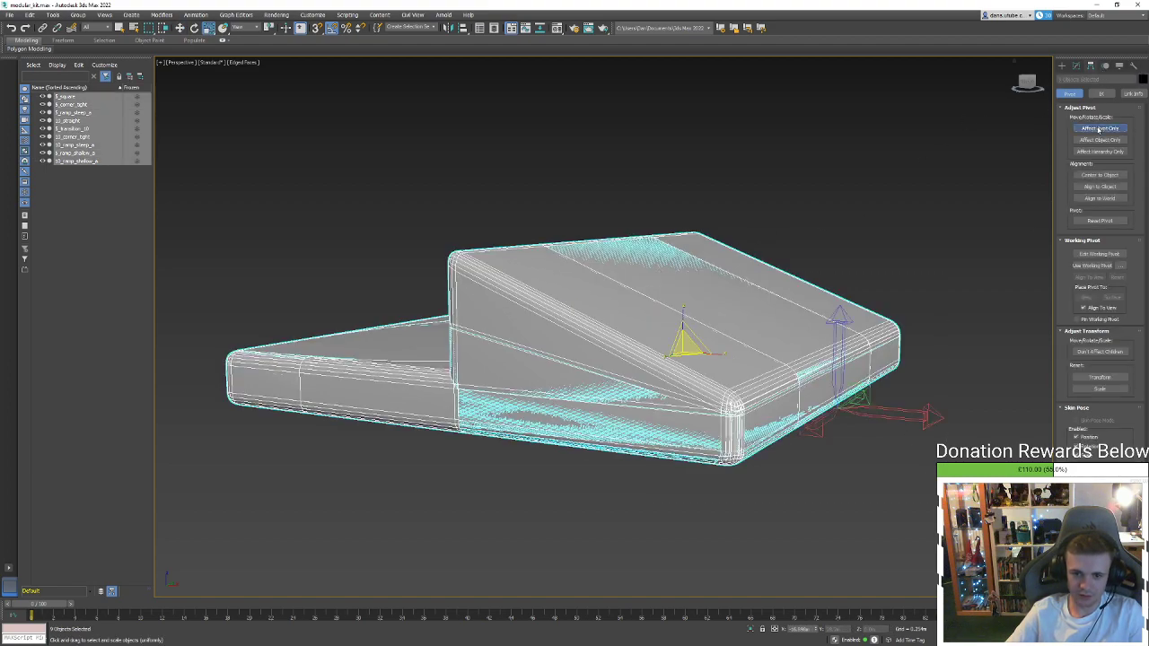
{"action": "middle_click_drag", "start_coordinate": [923, 348], "coordinate": [861, 461], "text": "alt"}
{"action": "scroll", "coordinate": [740, 516], "scroll_direction": "up", "scroll_amount": 5}
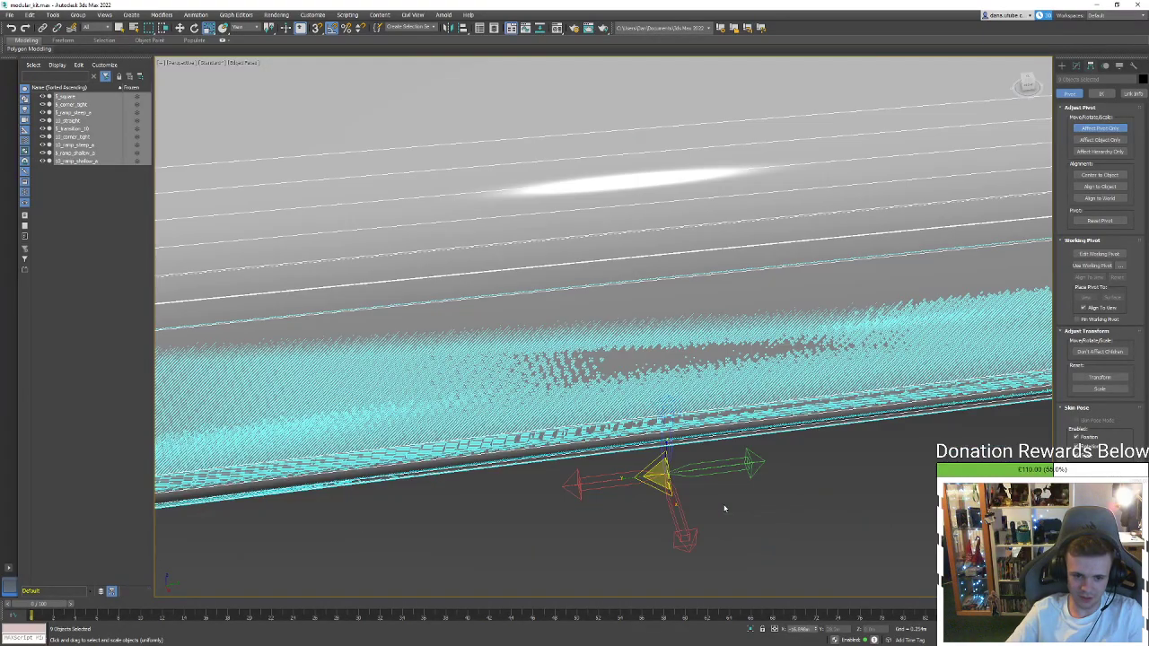
{"action": "scroll", "coordinate": [725, 499], "scroll_direction": "down", "scroll_amount": 3}
{"action": "key", "text": "z"}
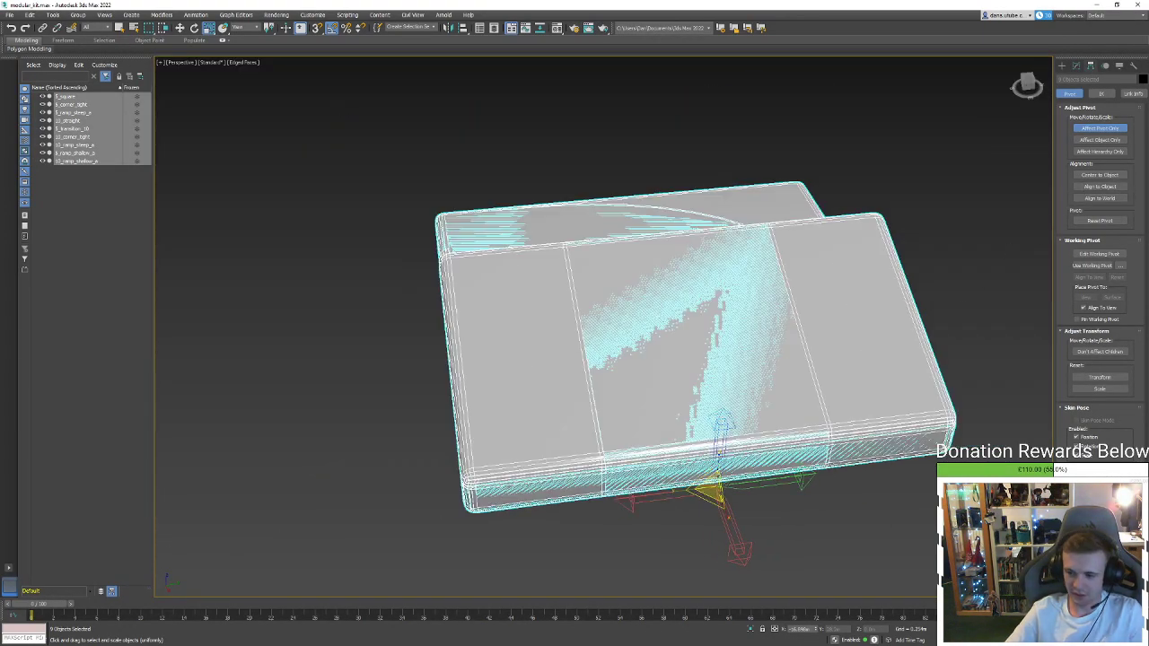
{"action": "left_click", "coordinate": [1104, 131]}
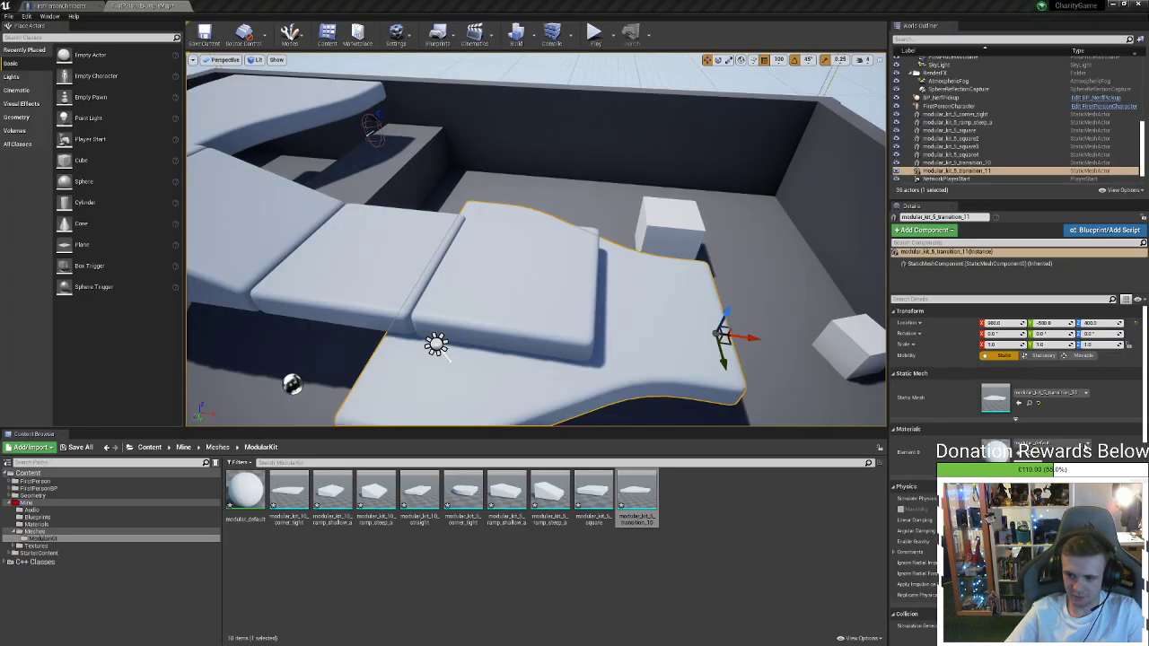
Switch back to Unreal, select the transition mesh beside the tight corner and set the position grid snap to 50
{"action": "right_click_drag", "start_coordinate": [536, 240], "coordinate": [583, 283]}
{"action": "left_click", "coordinate": [579, 267]}
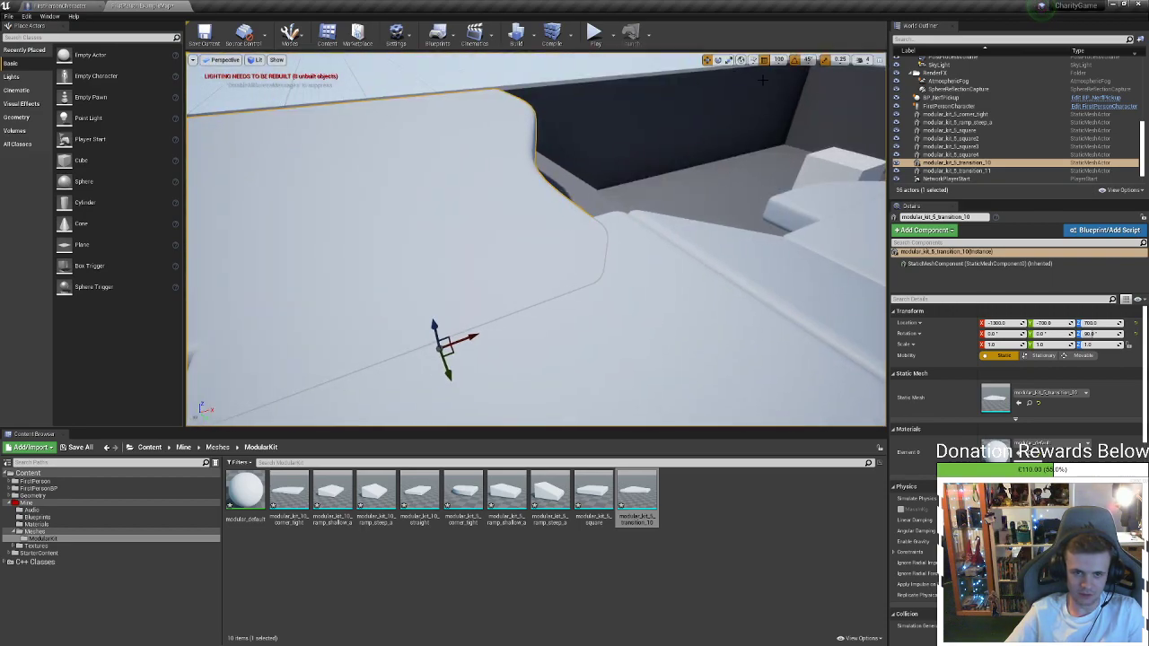
{"action": "left_click", "coordinate": [779, 59]}
{"action": "left_click", "coordinate": [785, 107]}
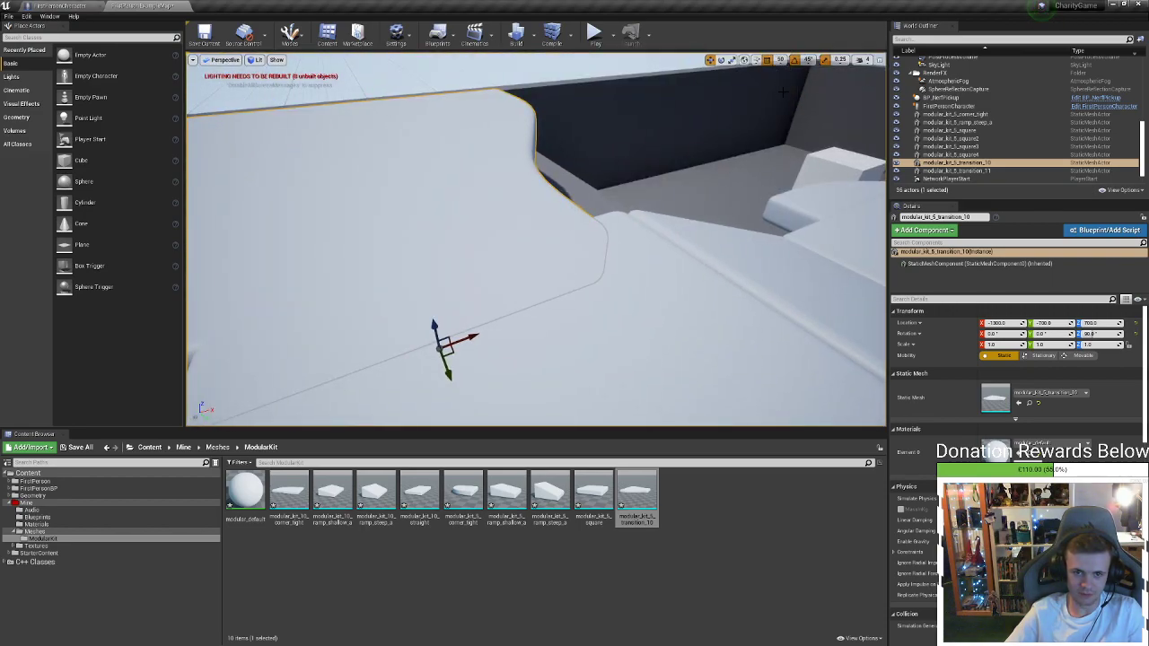
{"action": "left_click", "coordinate": [778, 59]}
{"action": "left_click", "coordinate": [787, 98]}
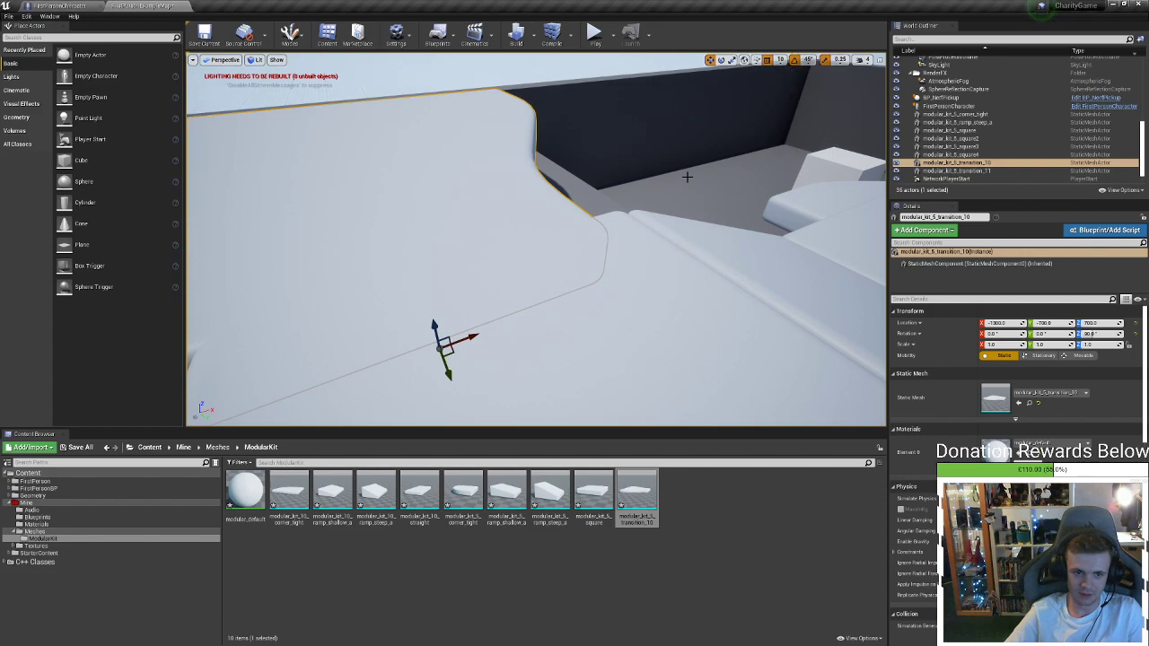
Move the transition mesh to X -1250, Y -750, Z 700 so it lines up with the tight corner
{"action": "right_click_drag", "start_coordinate": [688, 175], "coordinate": [668, 202]}
{"action": "left_click_drag", "start_coordinate": [682, 199], "coordinate": [679, 158]}
{"action": "right_click_drag", "start_coordinate": [680, 157], "coordinate": [736, 112]}
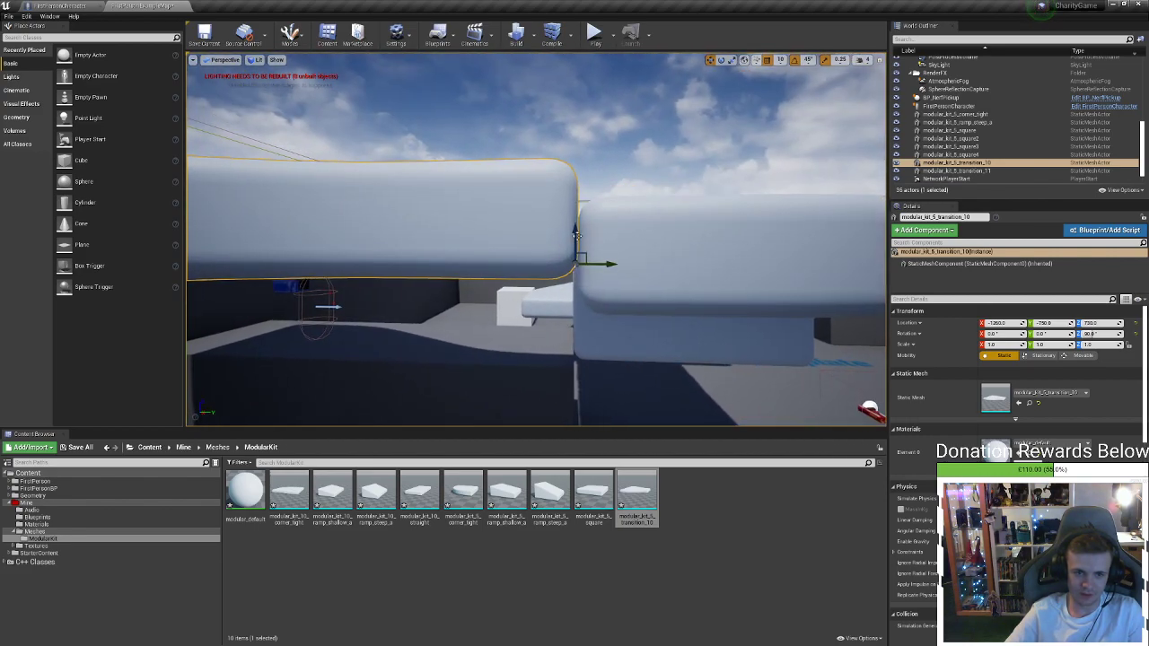
{"action": "left_click_drag", "start_coordinate": [576, 235], "coordinate": [577, 259]}
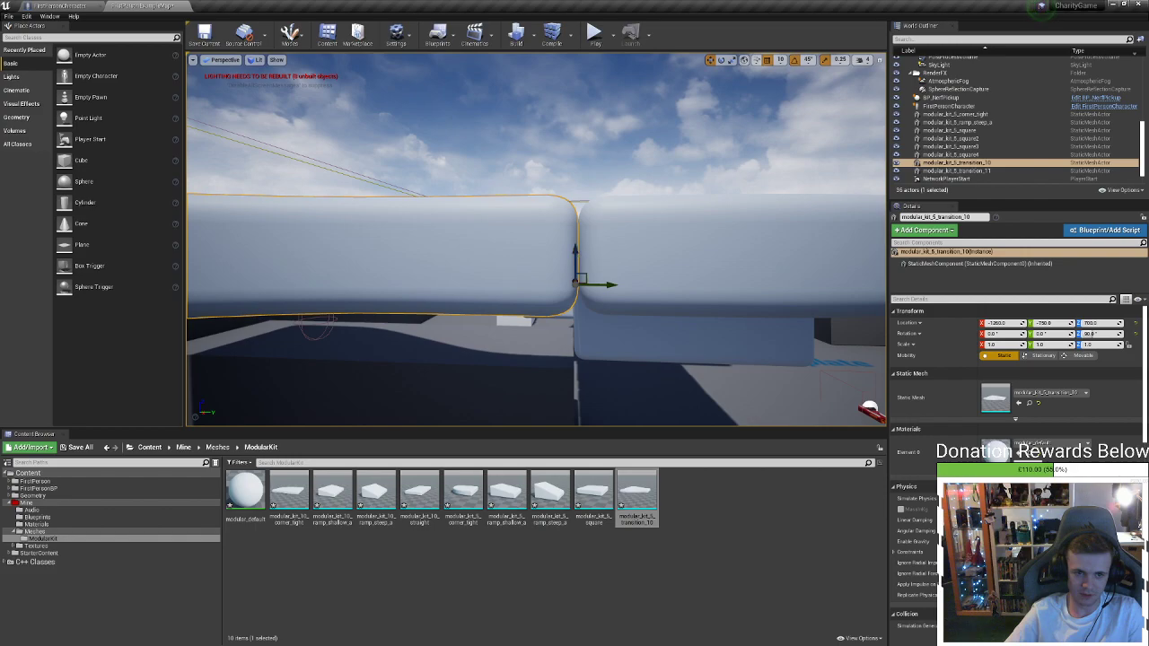
{"action": "right_click_drag", "start_coordinate": [575, 283], "coordinate": [462, 296]}
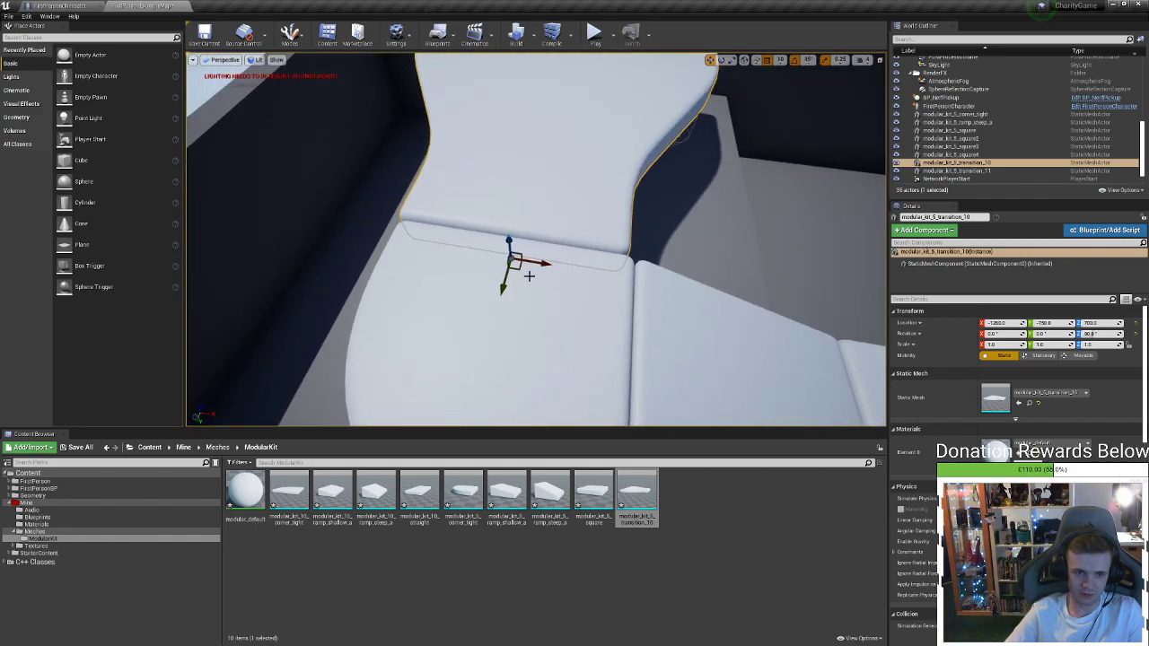
{"action": "right_click_drag", "start_coordinate": [529, 262], "coordinate": [530, 262]}
Play the level to test moving along the assembled slabs, stop the session and check the slab joints
{"action": "left_click", "coordinate": [594, 33]}
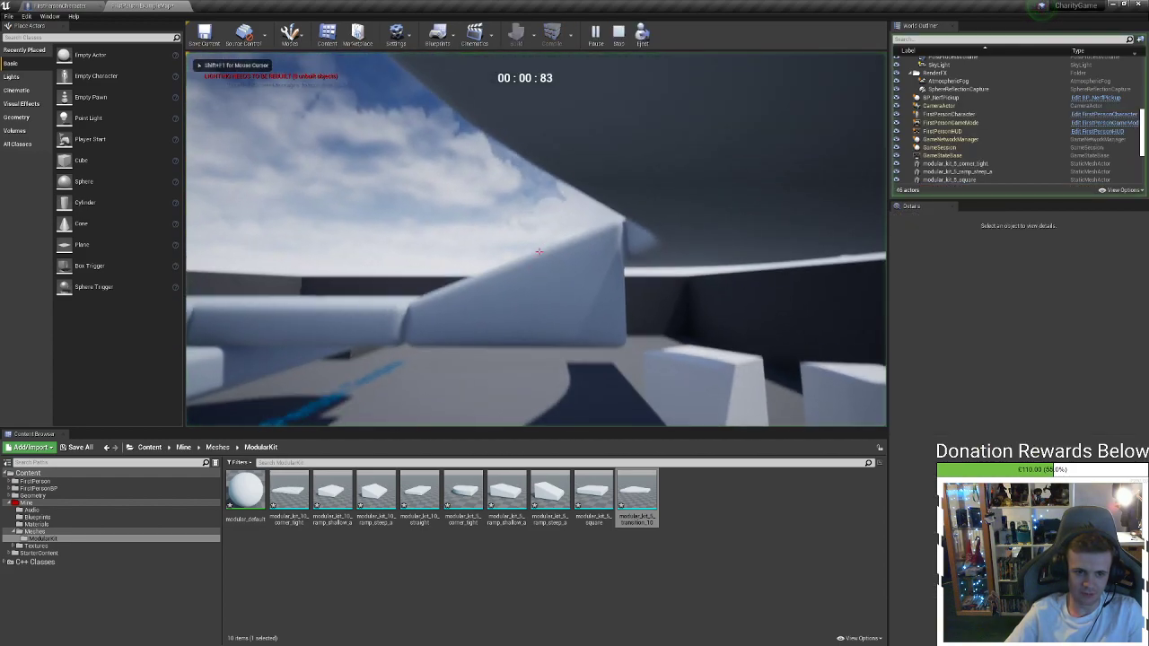
{"action": "key", "text": "w"}
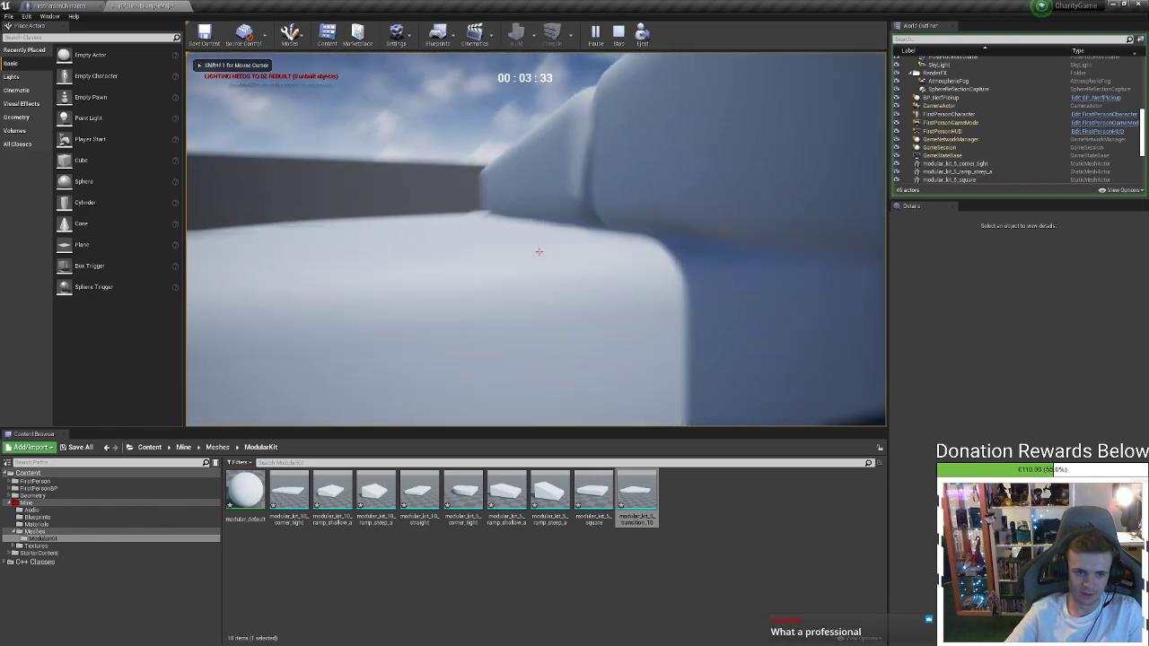
{"action": "key", "text": "Escape"}
{"action": "right_click_drag", "start_coordinate": [481, 296], "coordinate": [482, 296]}
{"action": "right_click_drag", "start_coordinate": [426, 198], "coordinate": [426, 198]}
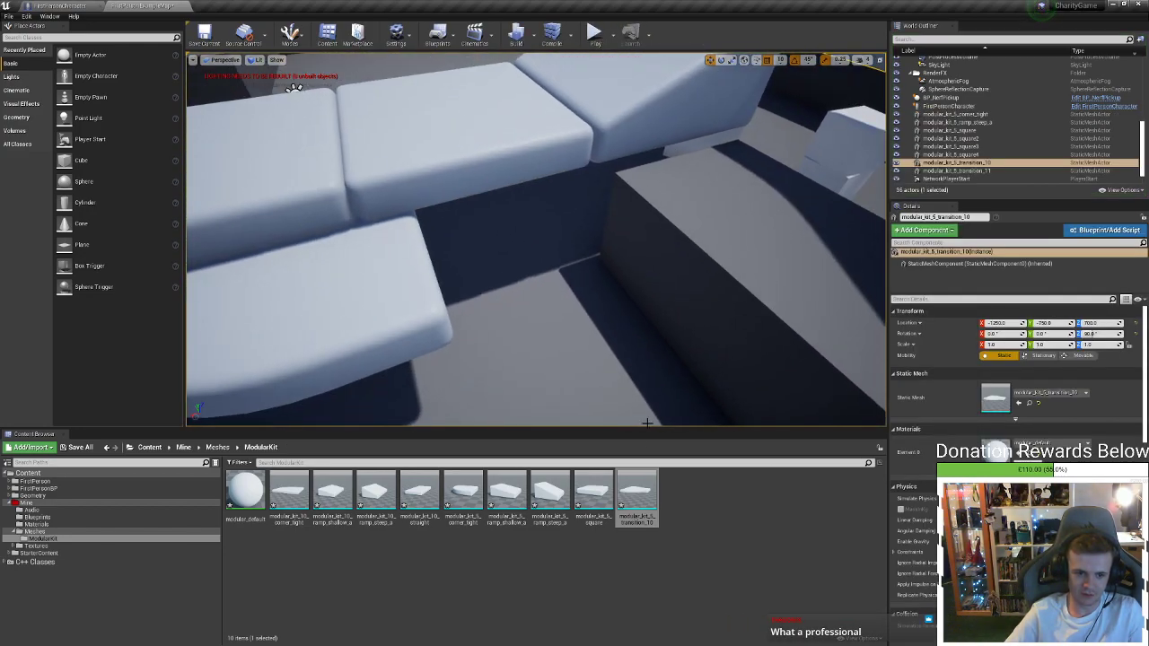
Open the modular_kit_5_square mesh in its own editor window and display its simple collision
{"action": "double_click", "coordinate": [595, 502]}
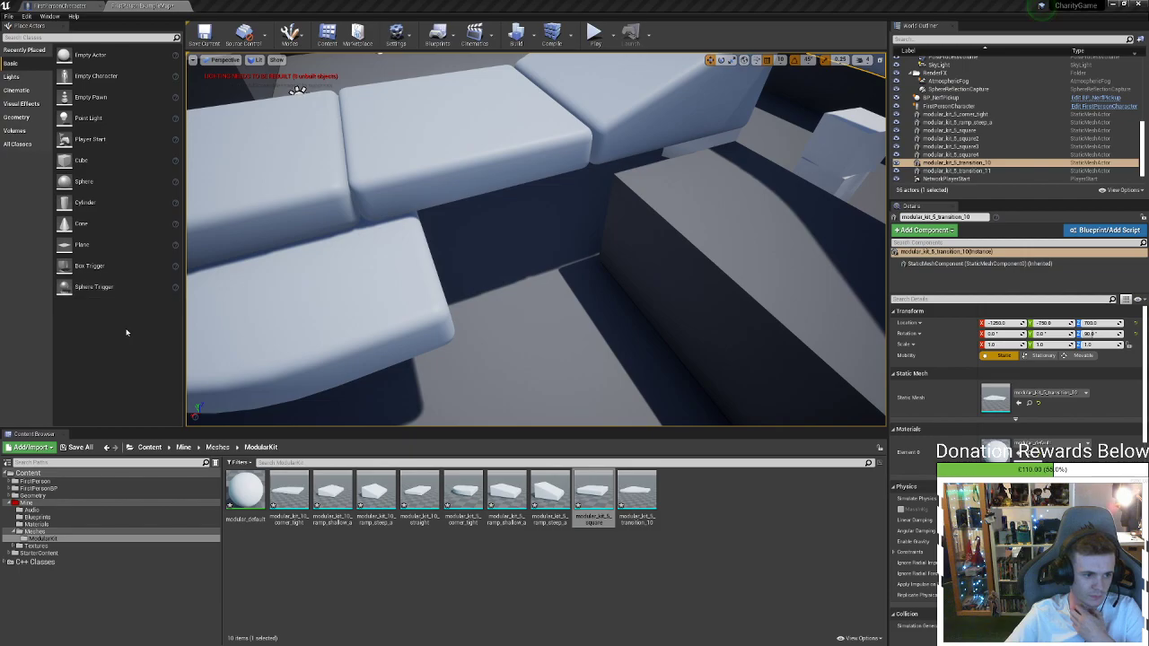
{"action": "left_click_drag", "start_coordinate": [1148, 99], "coordinate": [523, 0]}
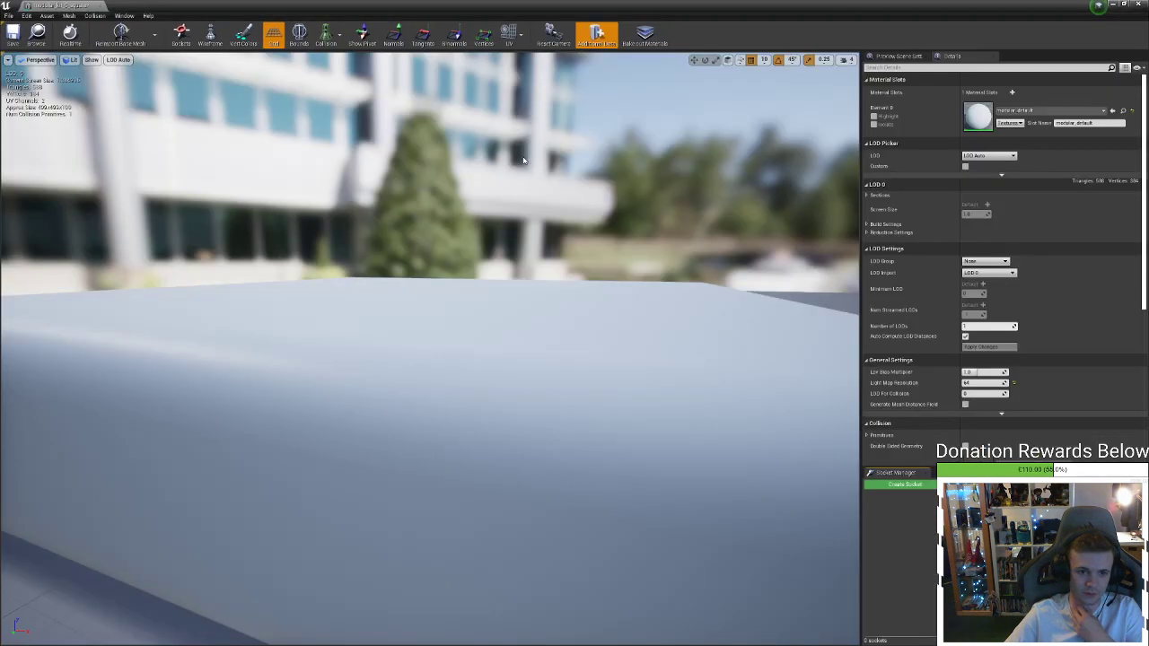
{"action": "left_click", "coordinate": [327, 36]}
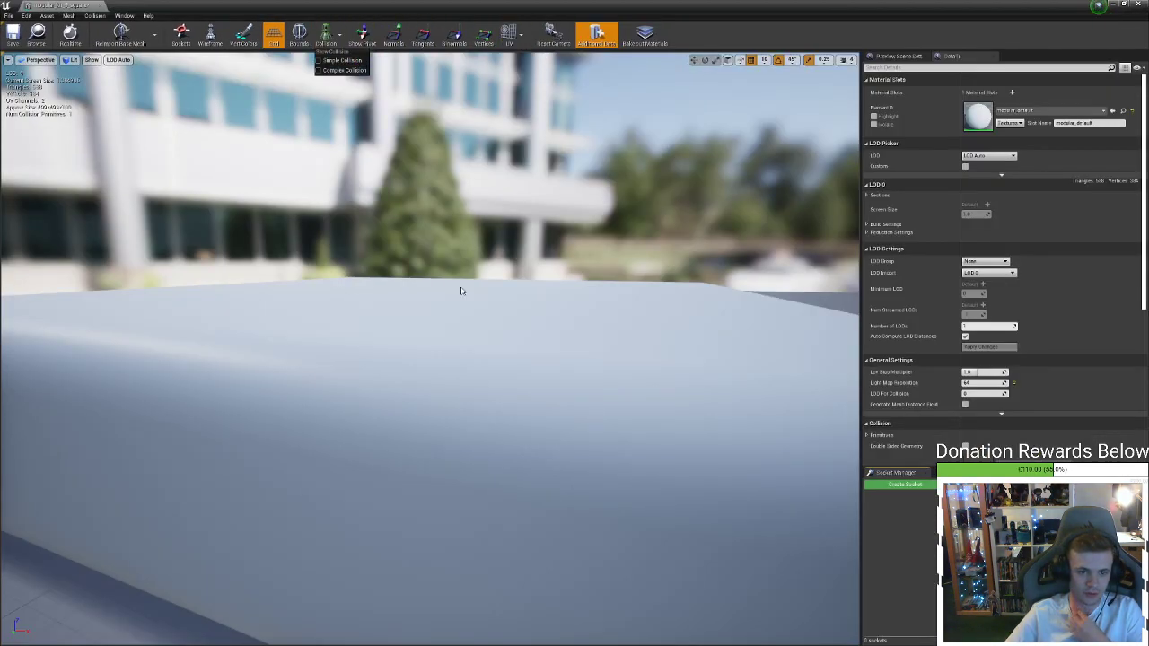
{"action": "right_click_drag", "start_coordinate": [461, 291], "coordinate": [461, 380]}
{"action": "left_click", "coordinate": [326, 32]}
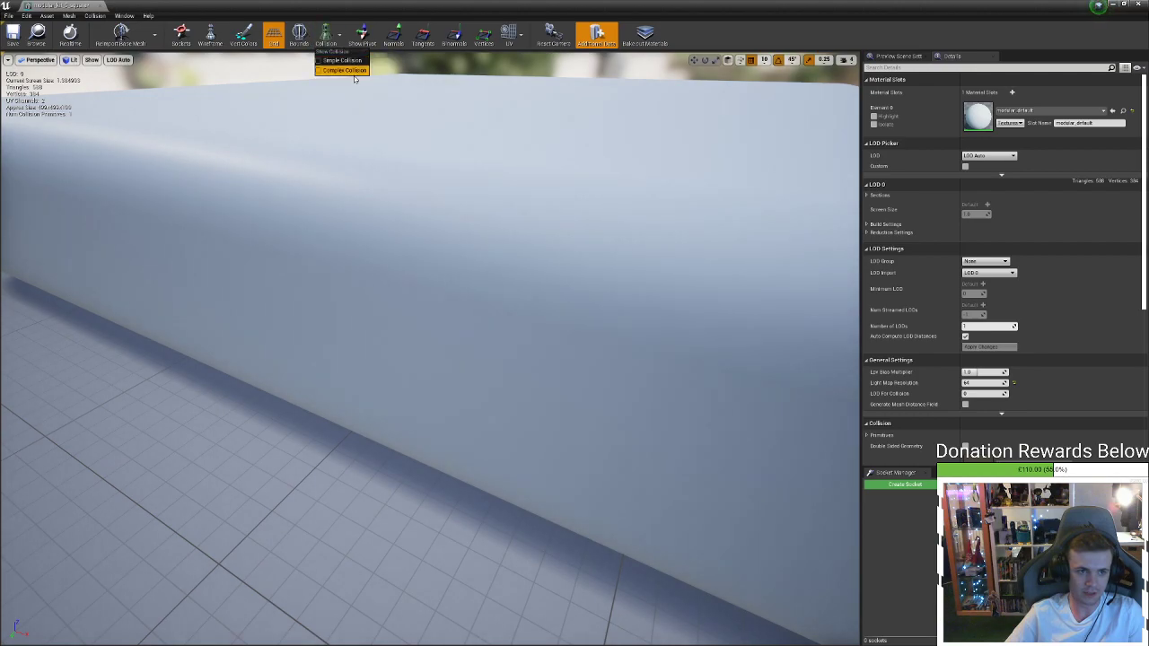
{"action": "key", "text": "s"}
{"action": "right_click_drag", "start_coordinate": [421, 126], "coordinate": [449, 126]}
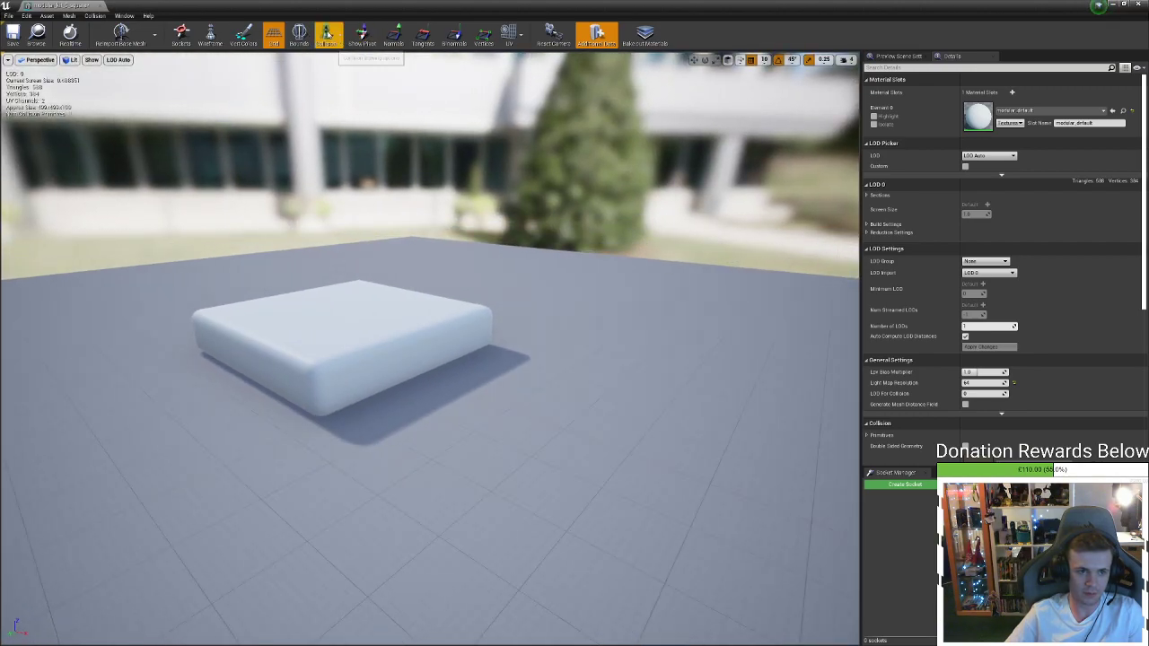
{"action": "left_click", "coordinate": [344, 69]}
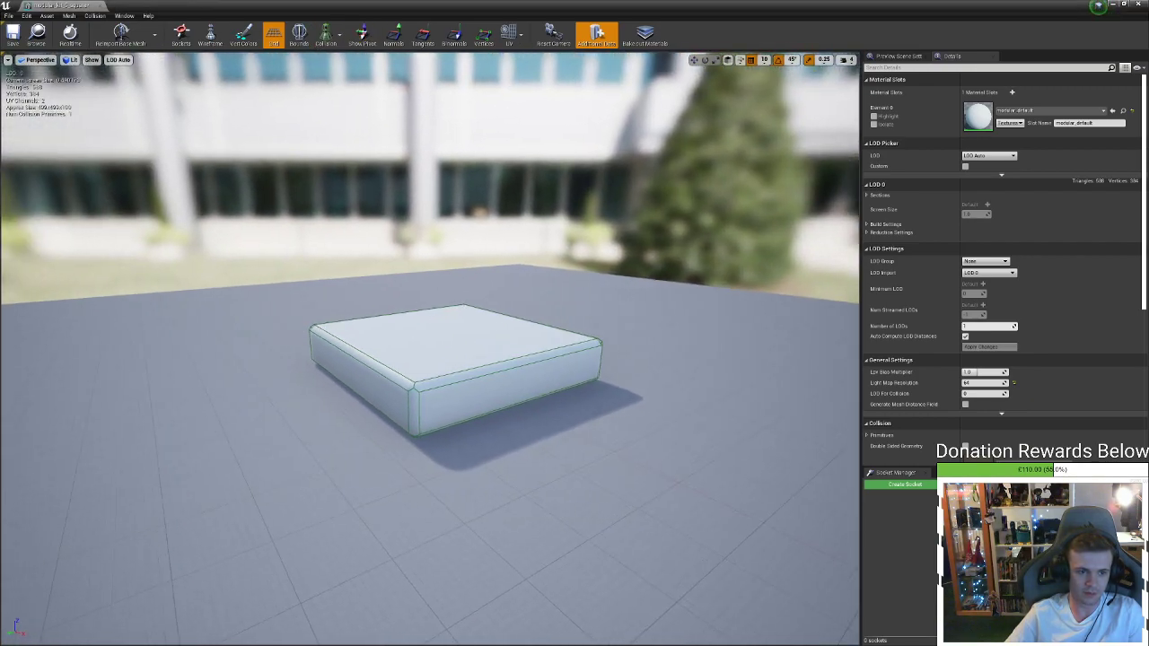
Examine how the simple collision outline follows the square slab's rounded edges and corners
{"action": "key", "text": "w"}
{"action": "right_click_drag", "start_coordinate": [430, 348], "coordinate": [269, 345]}
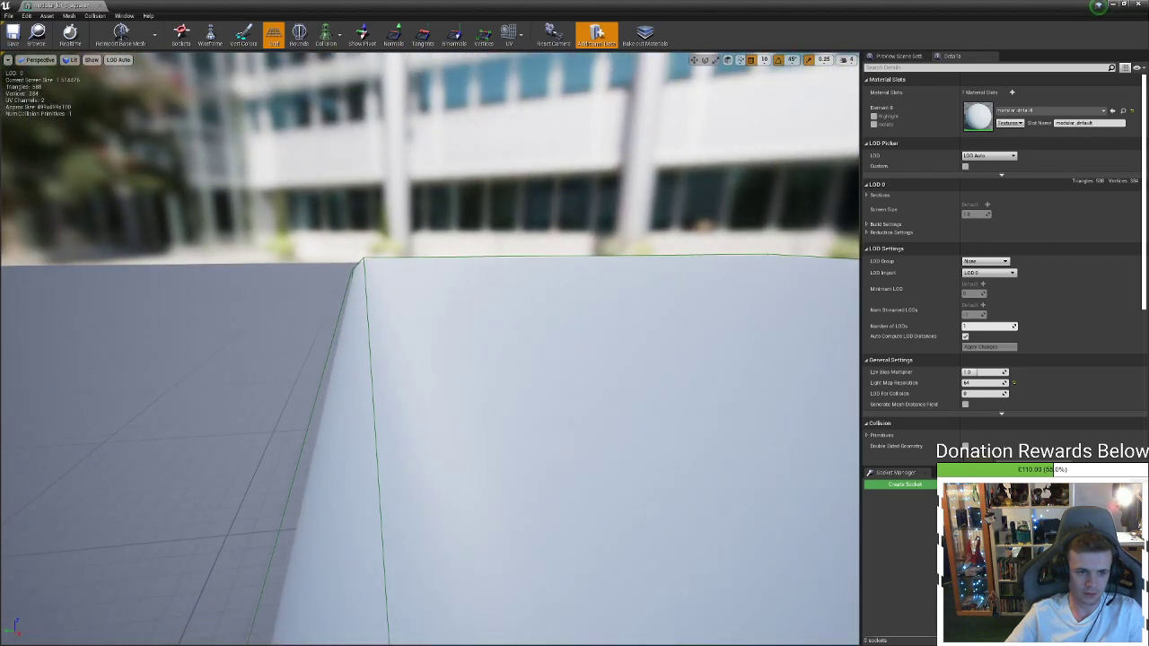
{"action": "key", "text": "s"}
{"action": "right_click_drag", "start_coordinate": [430, 348], "coordinate": [556, 354]}
{"action": "key", "text": "a"}
{"action": "key", "text": "s"}
Hide the square slab's simple collision and inspect the bare rounded mesh and the available collision options
{"action": "left_click", "coordinate": [326, 36]}
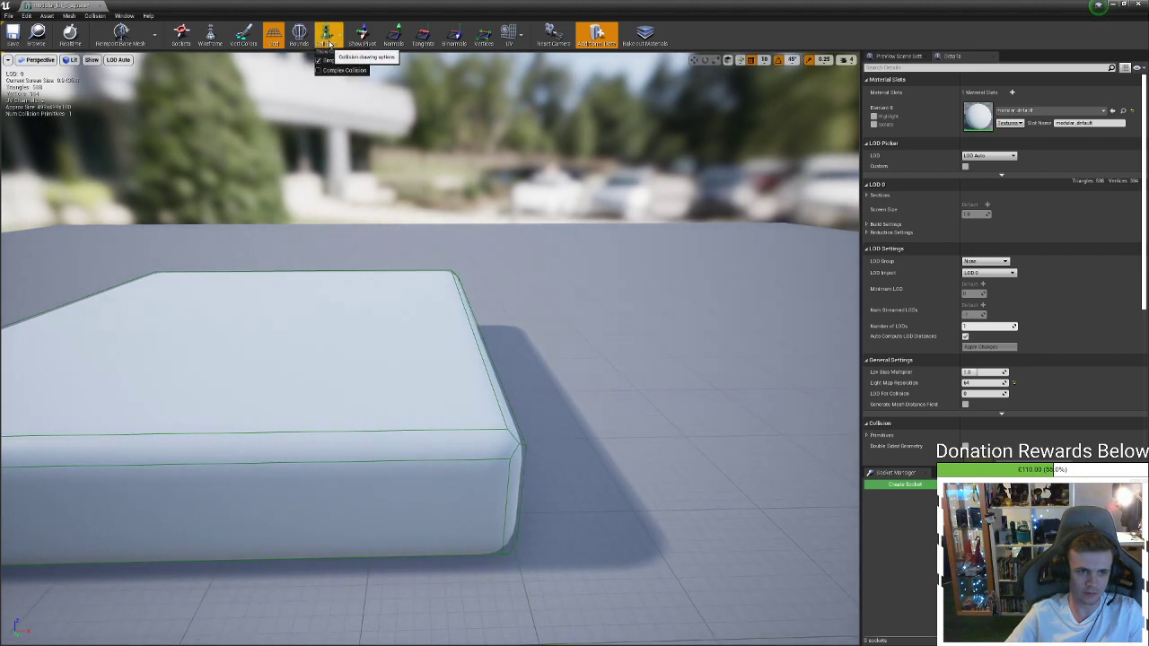
{"action": "left_click", "coordinate": [324, 61]}
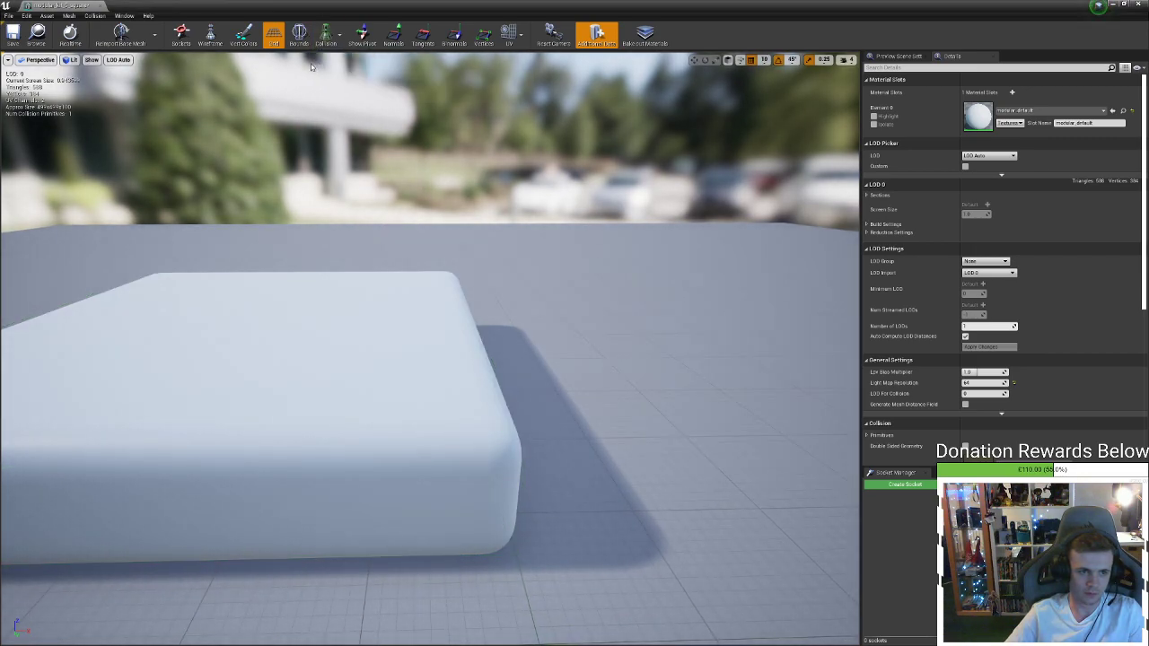
{"action": "left_click", "coordinate": [304, 50]}
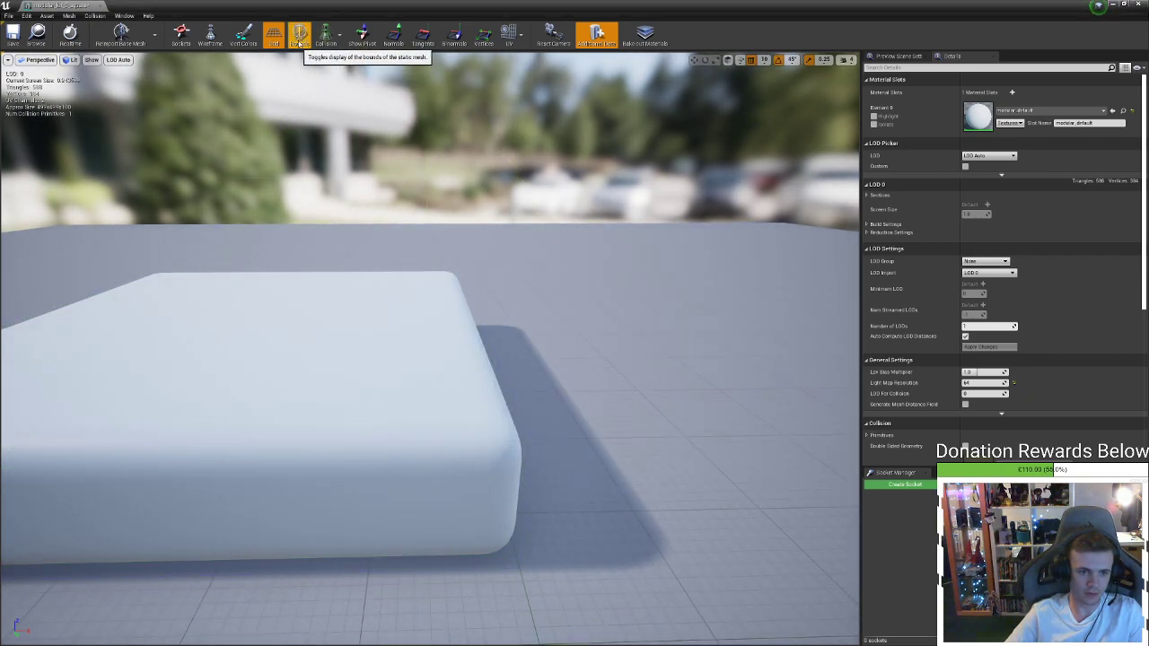
{"action": "left_click", "coordinate": [96, 16]}
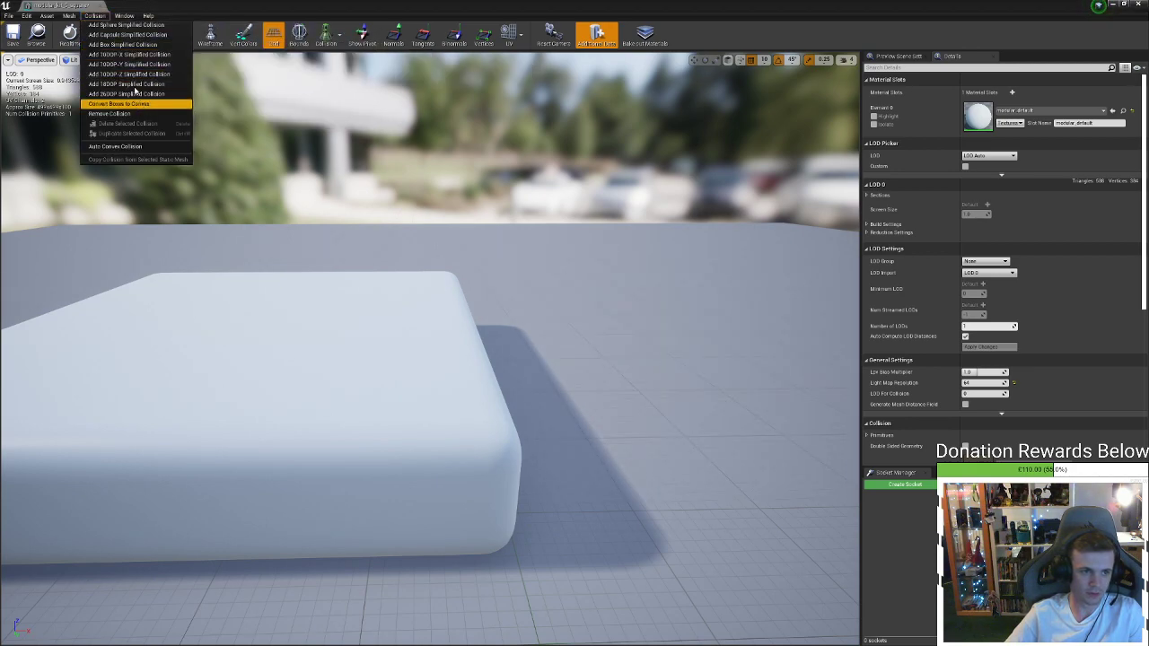
{"action": "right_click_drag", "start_coordinate": [377, 233], "coordinate": [329, 227]}
{"action": "key", "text": "a"}
{"action": "key", "text": "w"}
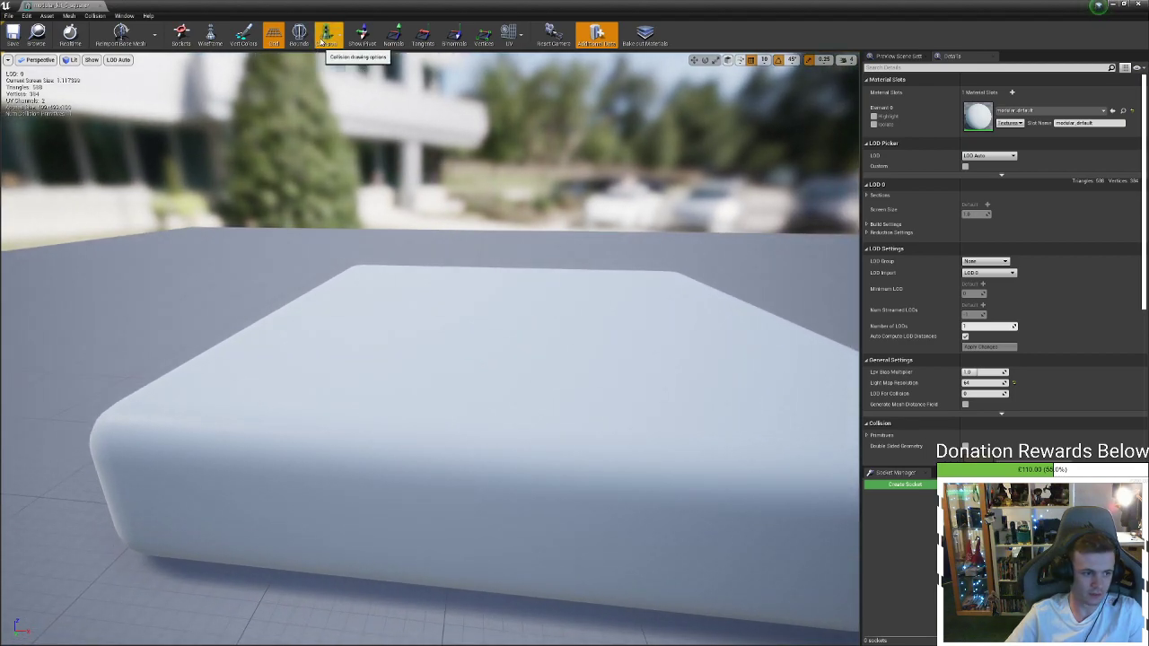
{"action": "right_click_drag", "start_coordinate": [390, 169], "coordinate": [485, 172]}
{"action": "key", "text": "s"}
{"action": "key", "text": "a"}
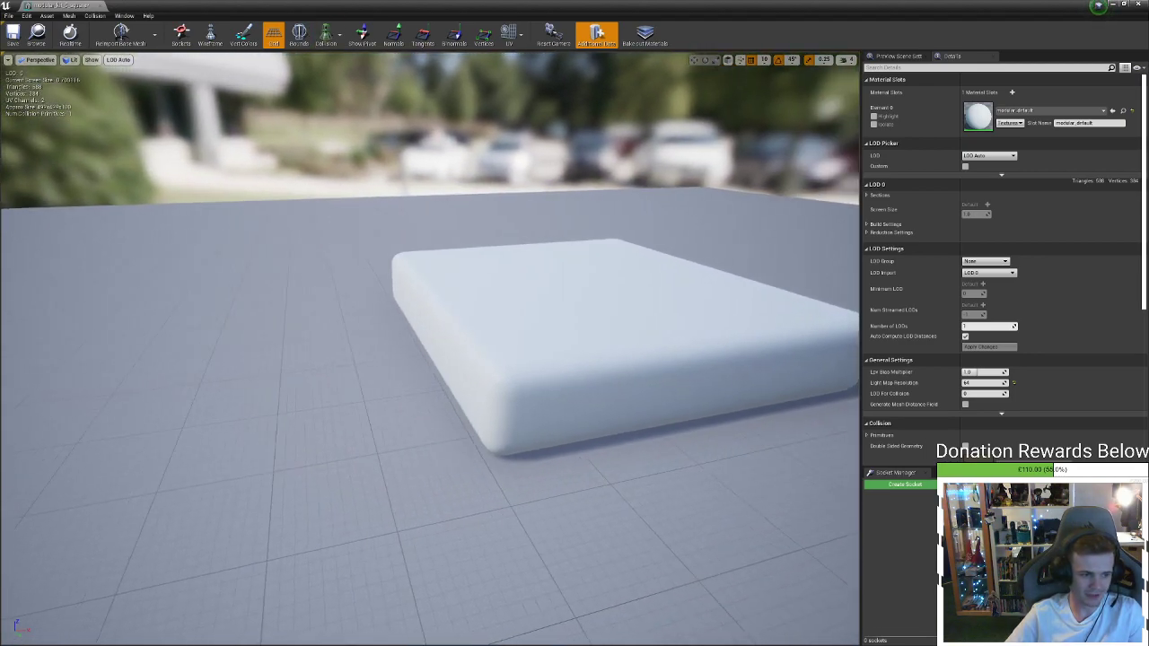
Add a box simplified collision to the square slab and check how it encloses the rounded corner
{"action": "left_click", "coordinate": [95, 16]}
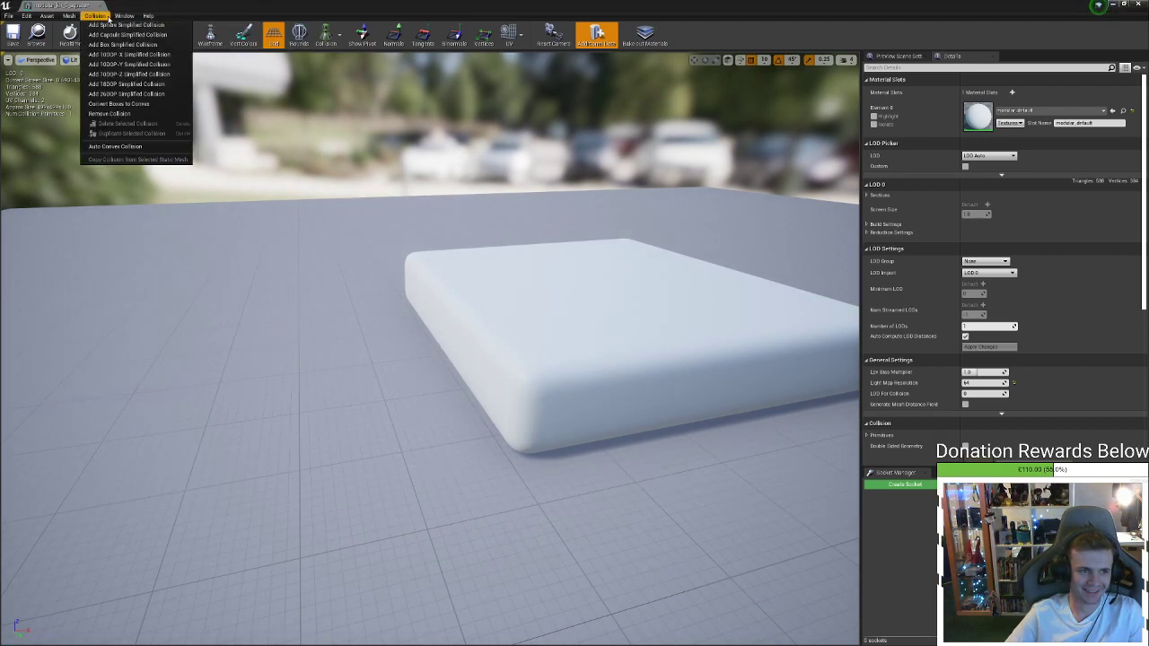
{"action": "left_click", "coordinate": [148, 51]}
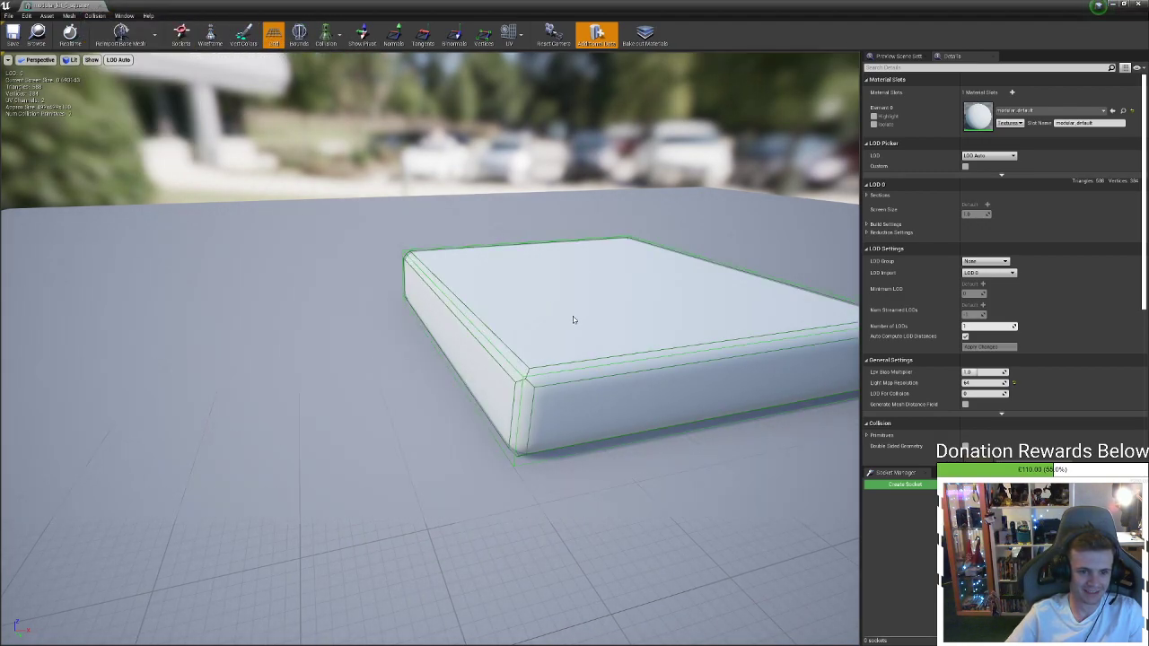
{"action": "right_click_drag", "start_coordinate": [573, 319], "coordinate": [493, 314]}
{"action": "key", "text": "d"}
{"action": "key", "text": "w"}
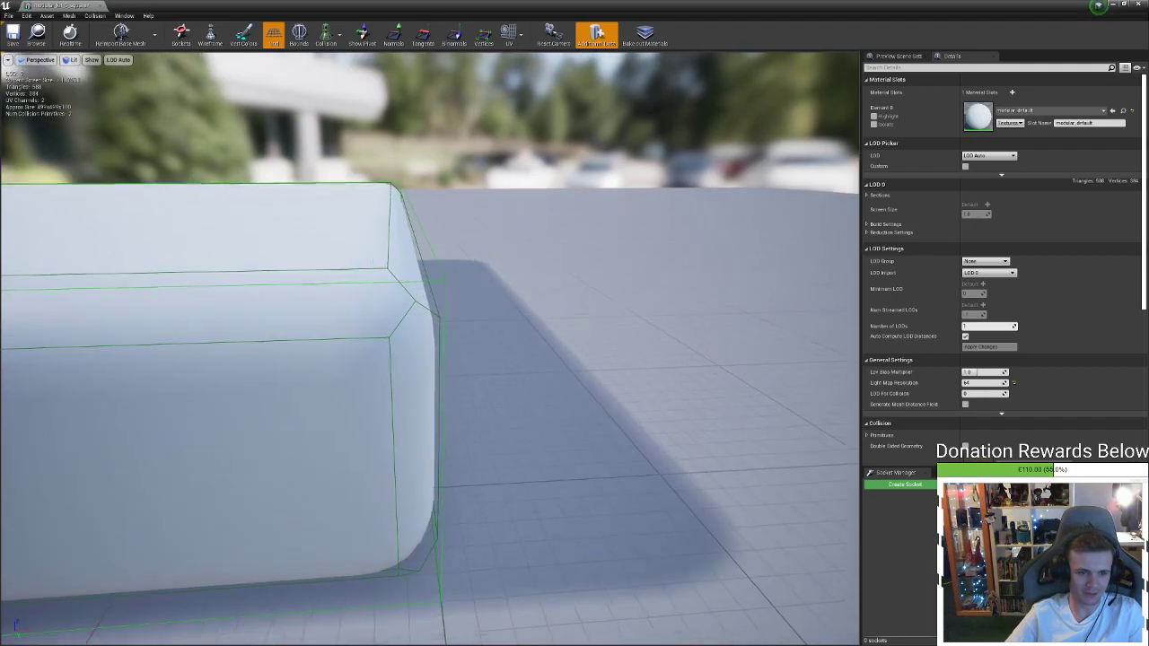
Delete the original rounded collision hull of the square slab and check the remaining box against the mesh
{"action": "left_click_drag", "start_coordinate": [489, 334], "coordinate": [559, 343]}
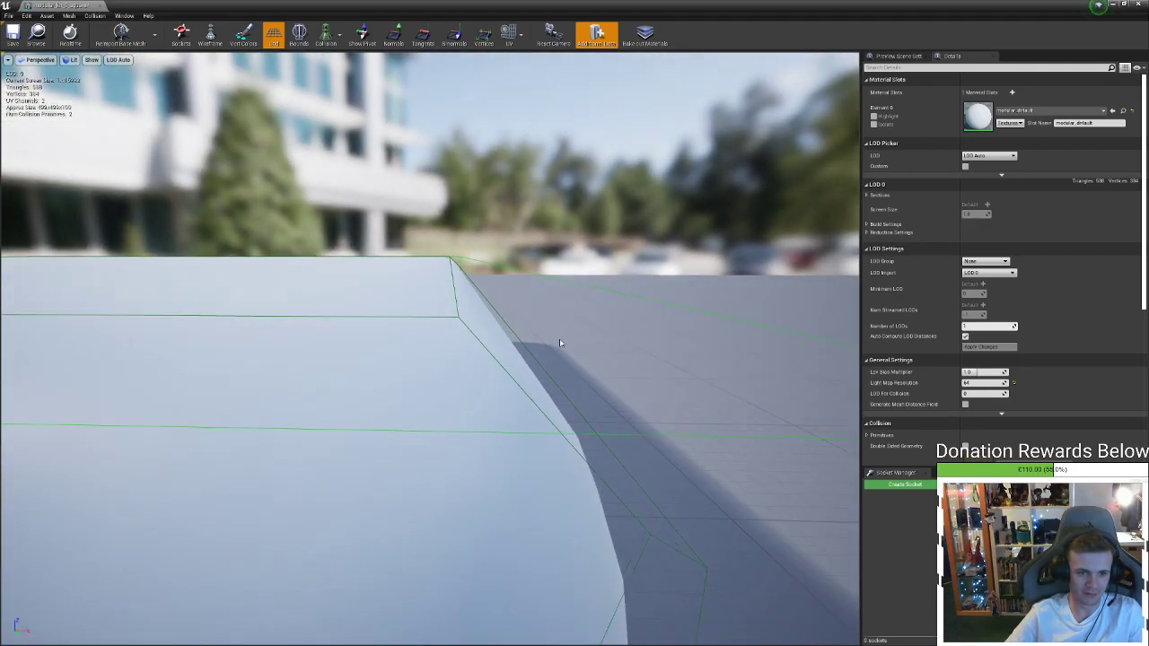
{"action": "left_click", "coordinate": [469, 408]}
{"action": "left_click", "coordinate": [326, 36]}
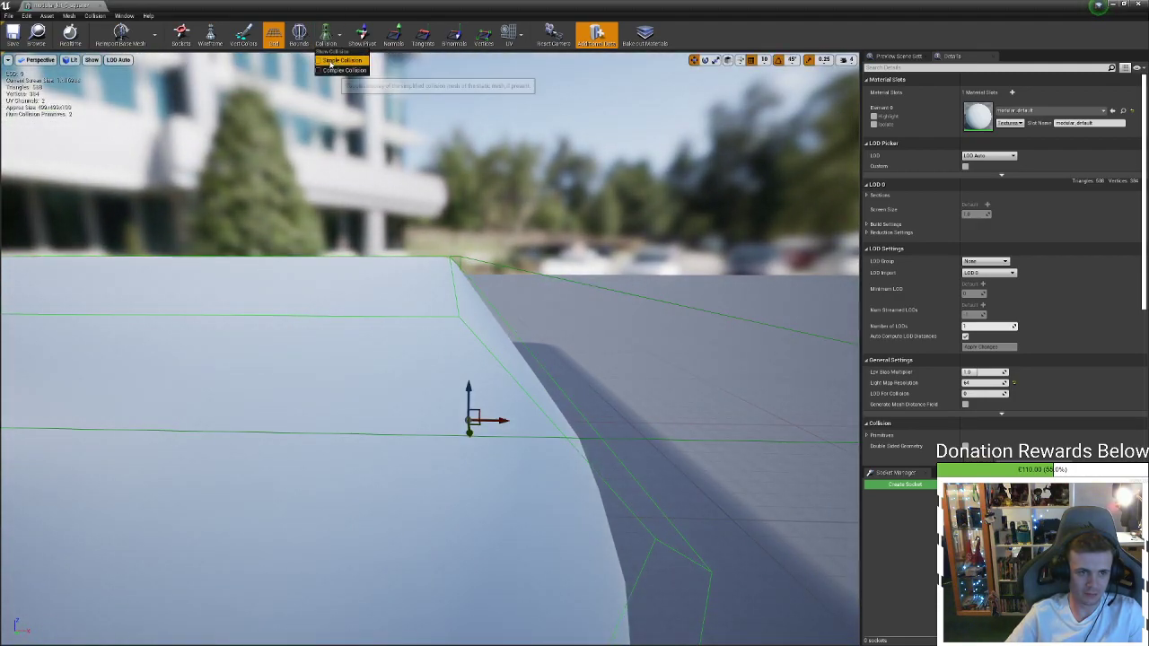
{"action": "right_click_drag", "start_coordinate": [429, 348], "coordinate": [520, 311]}
{"action": "key", "text": "Delete"}
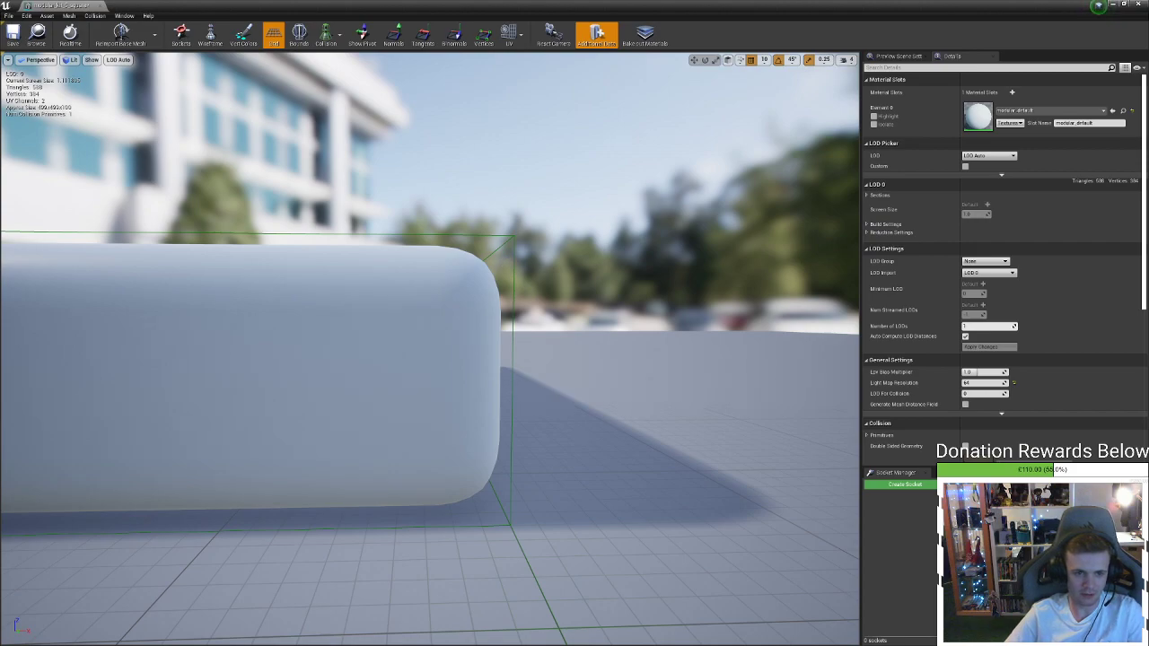
{"action": "mouse_move", "coordinate": [504, 252]}
{"action": "left_mouse_down"}
{"action": "mouse_move", "coordinate": [539, 269]}
{"action": "mouse_move", "coordinate": [521, 287]}
{"action": "mouse_move", "coordinate": [504, 251]}
{"action": "left_mouse_up"}
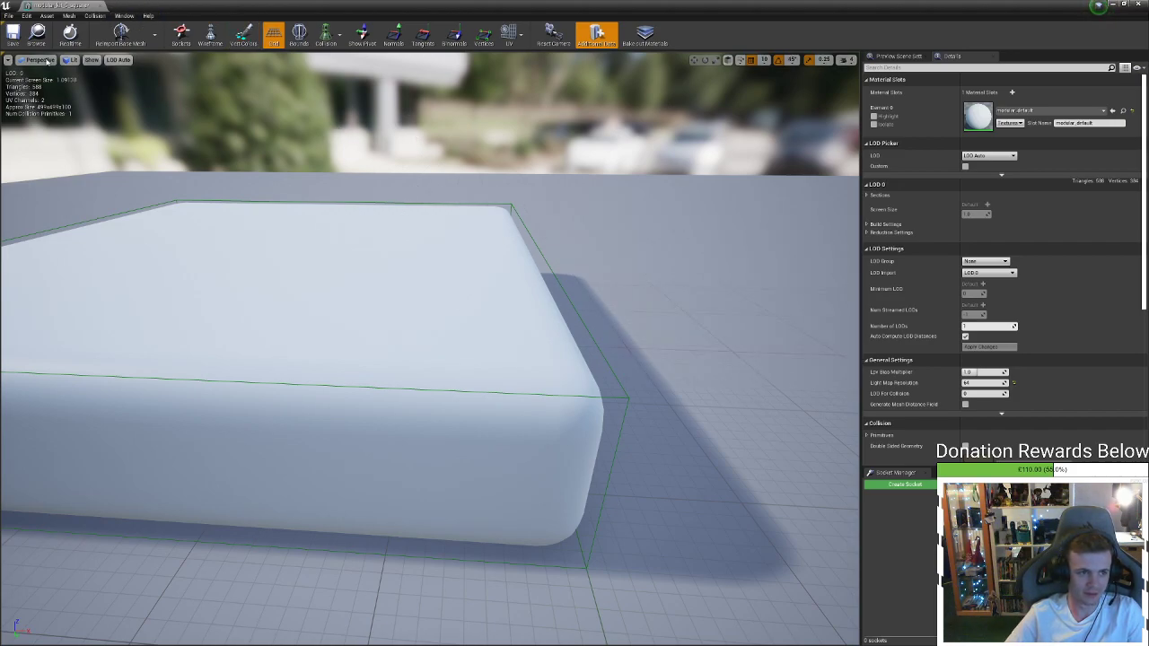
Close the square slab's editor, open the modular_kit_10_corner_tight mesh and remove its existing collision
{"action": "left_click", "coordinate": [1138, 4]}
{"action": "double_click", "coordinate": [288, 492]}
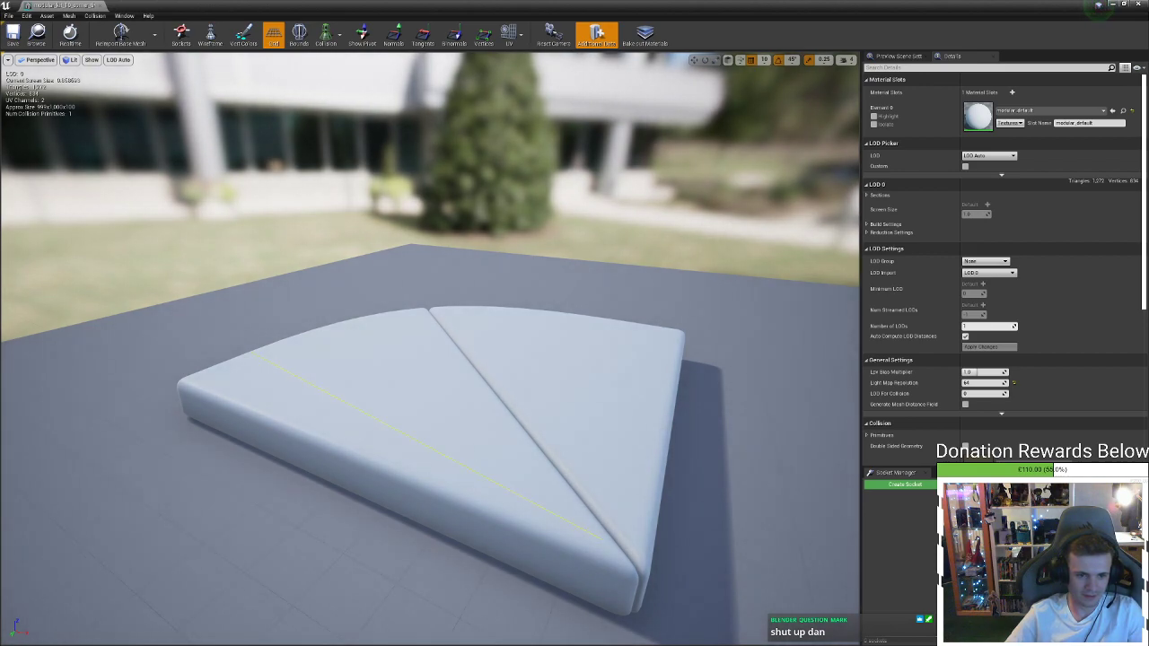
{"action": "mouse_move", "coordinate": [479, 452]}
{"action": "left_mouse_down"}
{"action": "mouse_move", "coordinate": [556, 445]}
{"action": "mouse_move", "coordinate": [494, 465]}
{"action": "left_mouse_up"}
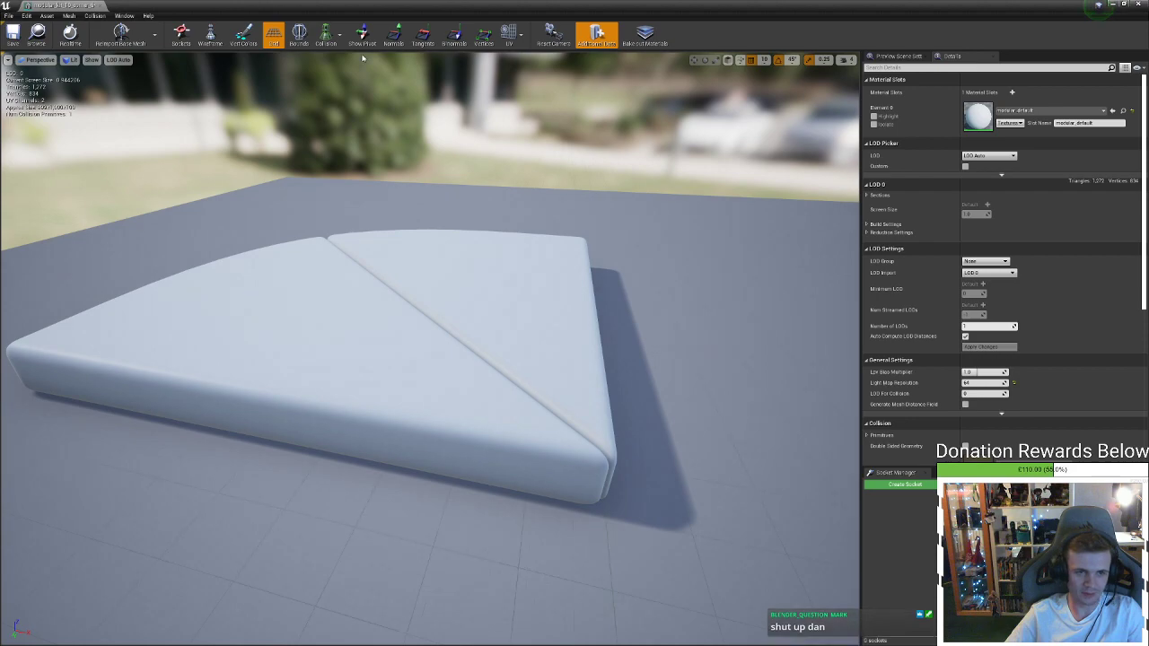
{"action": "left_click", "coordinate": [94, 15]}
{"action": "left_click", "coordinate": [109, 113]}
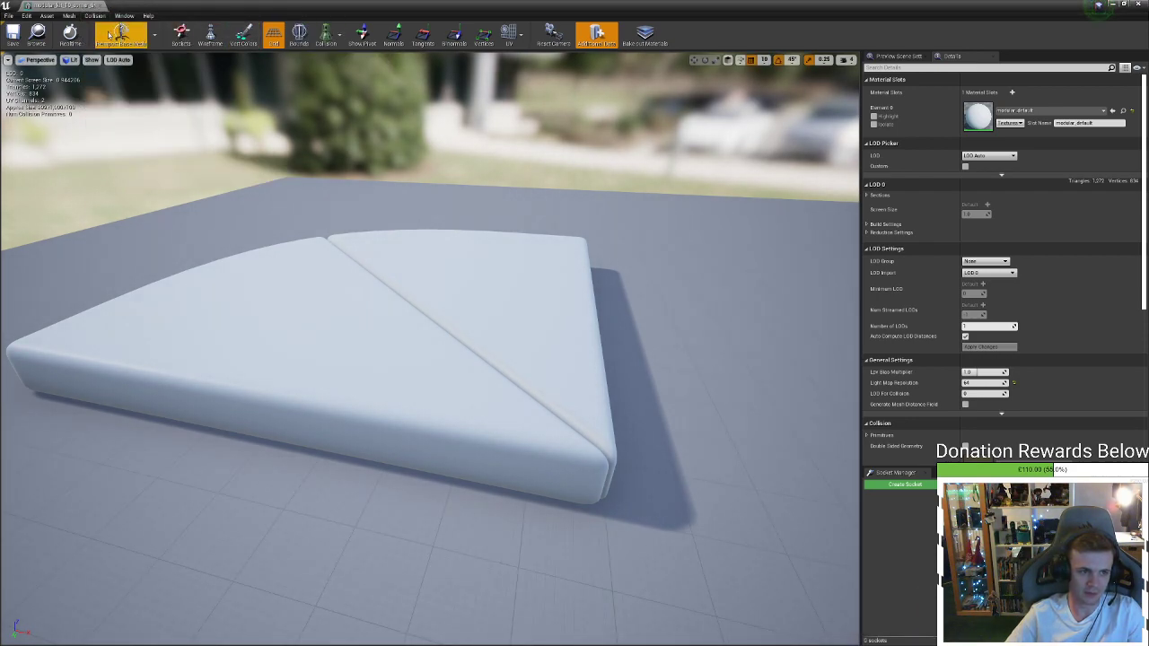
Add a box simplified collision to the tight corner mesh and compare it with the curved outer edge
{"action": "left_click", "coordinate": [95, 15]}
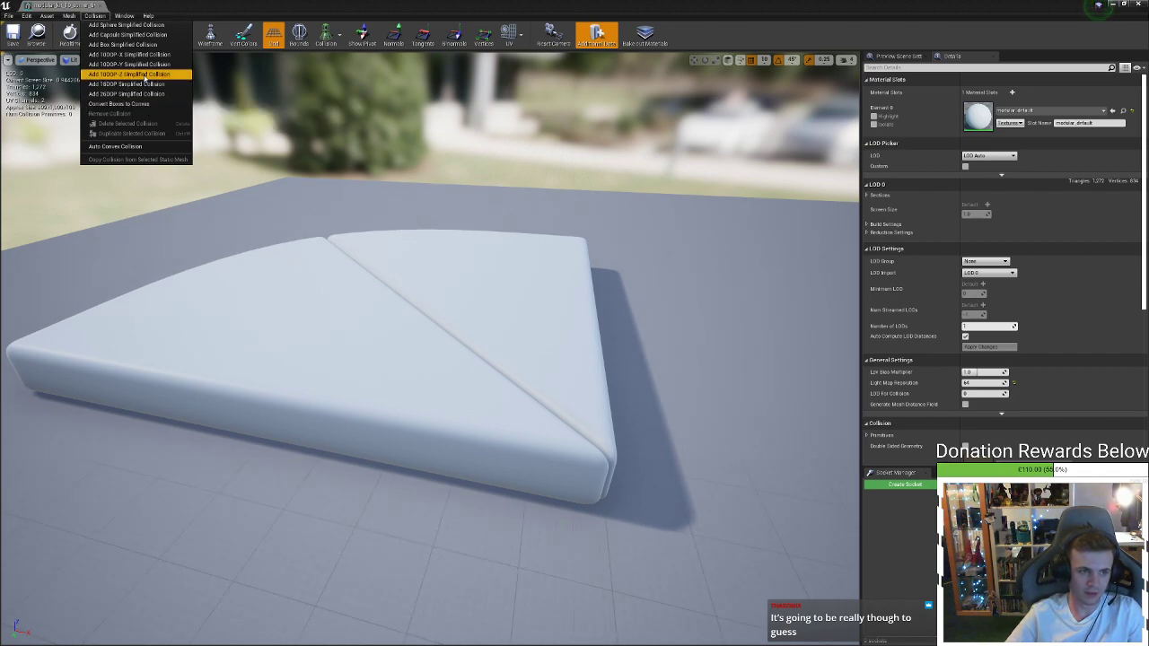
{"action": "left_click", "coordinate": [145, 49]}
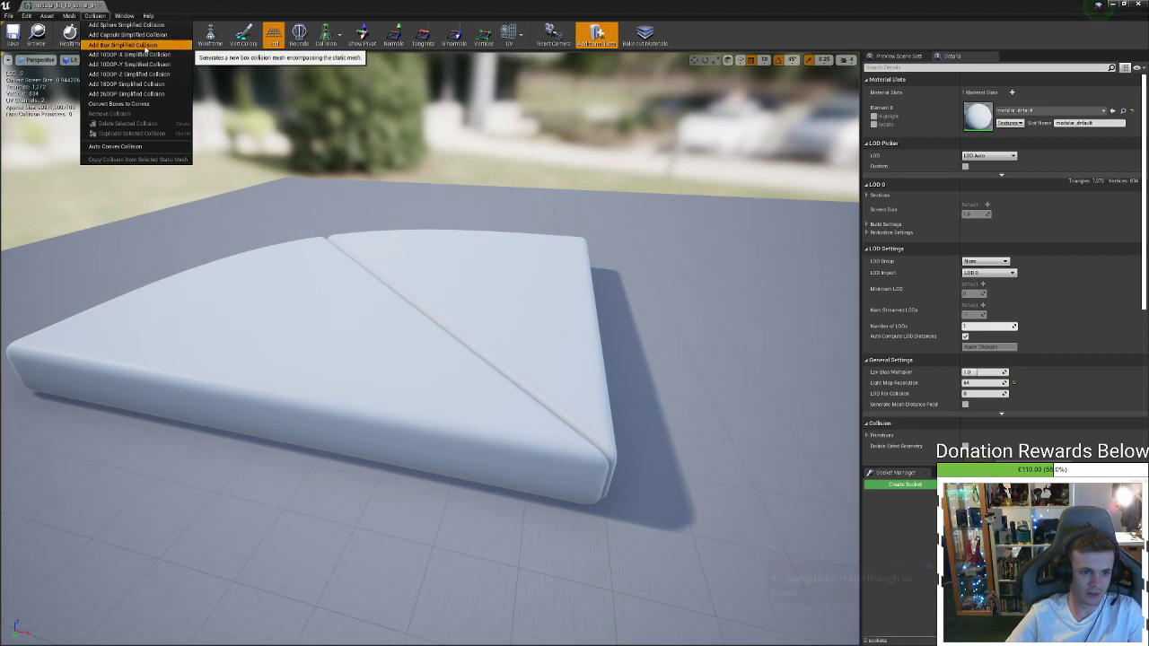
{"action": "left_click_drag", "start_coordinate": [431, 323], "coordinate": [628, 323], "text": "alt"}
{"action": "right_click_drag", "start_coordinate": [430, 350], "coordinate": [538, 449]}
{"action": "right_click_drag", "start_coordinate": [394, 296], "coordinate": [322, 250]}
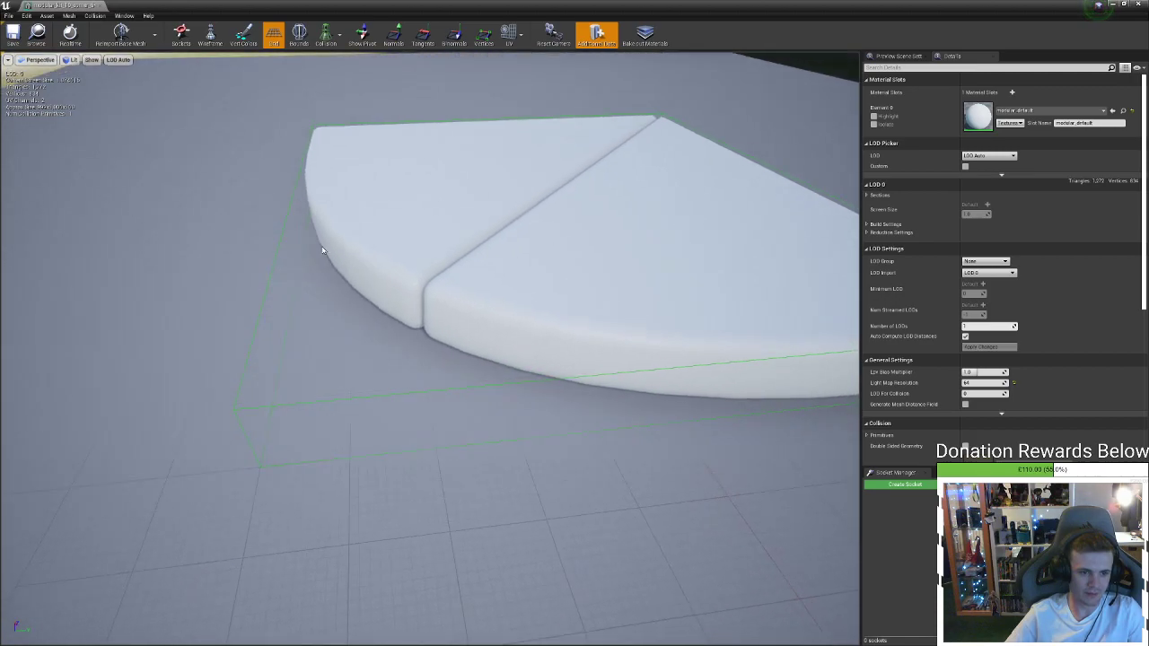
{"action": "left_click", "coordinate": [237, 417]}
{"action": "scroll", "coordinate": [377, 366], "scroll_direction": "down", "scroll_amount": 5}
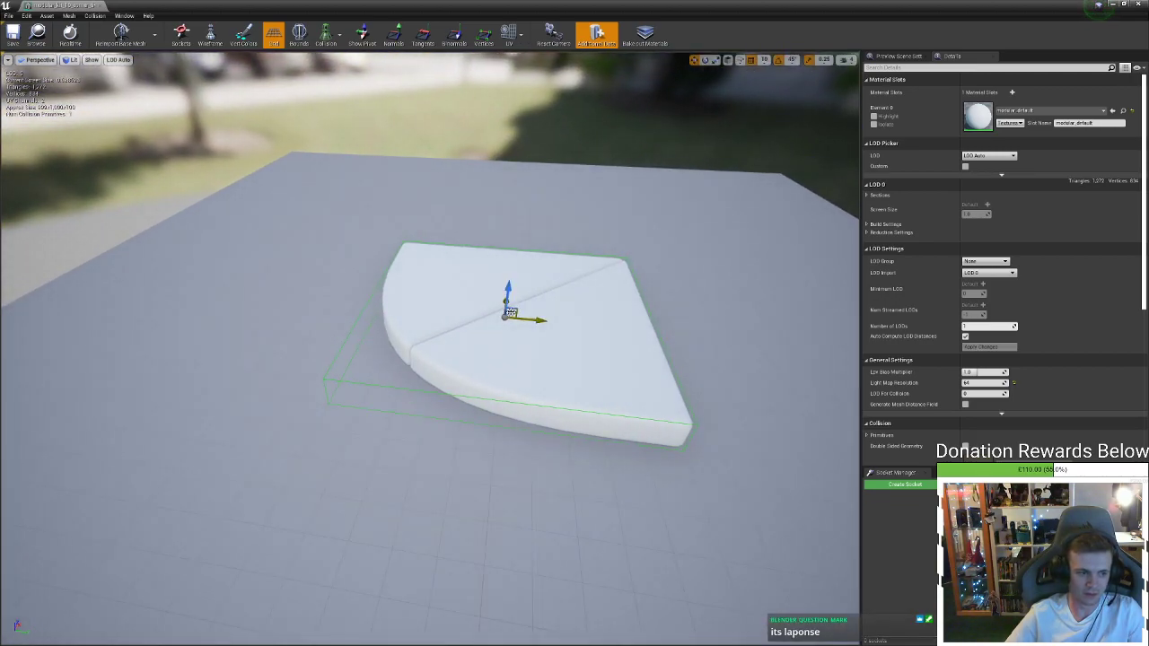
{"action": "right_click_drag", "start_coordinate": [504, 317], "coordinate": [350, 287]}
{"action": "right_click_drag", "start_coordinate": [727, 493], "coordinate": [538, 493]}
{"action": "right_click_drag", "start_coordinate": [672, 398], "coordinate": [672, 286]}
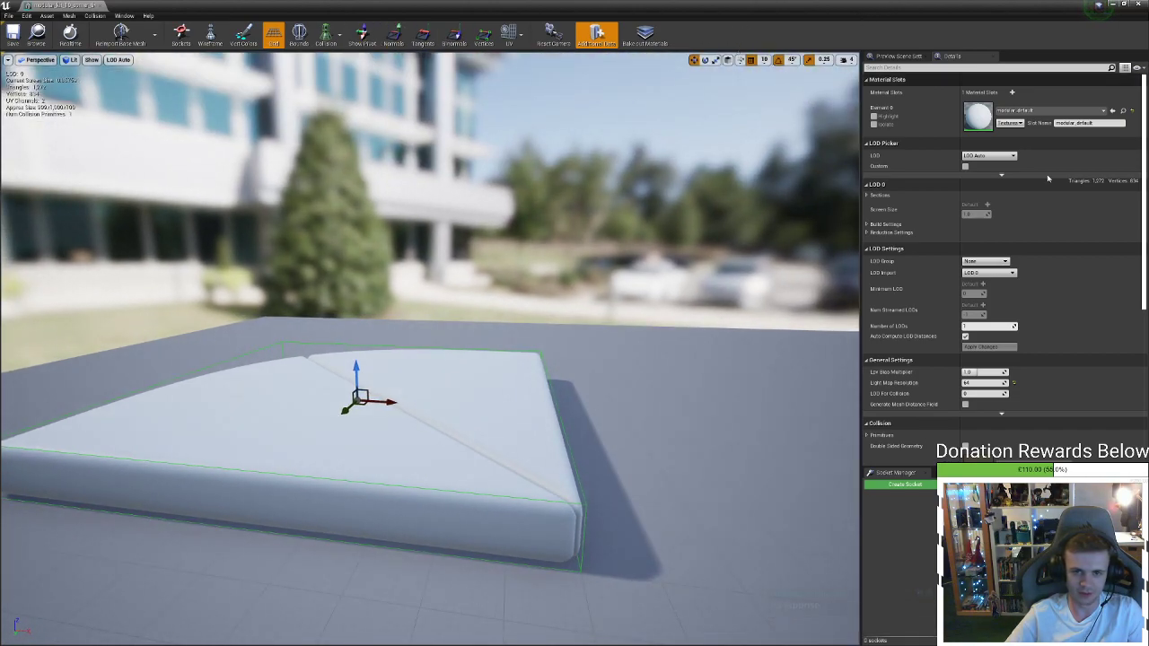
Return to the level editor and select the modular_kit_10_ramp_shallow_a mesh among the kit assets
{"action": "left_click", "coordinate": [1111, 5]}
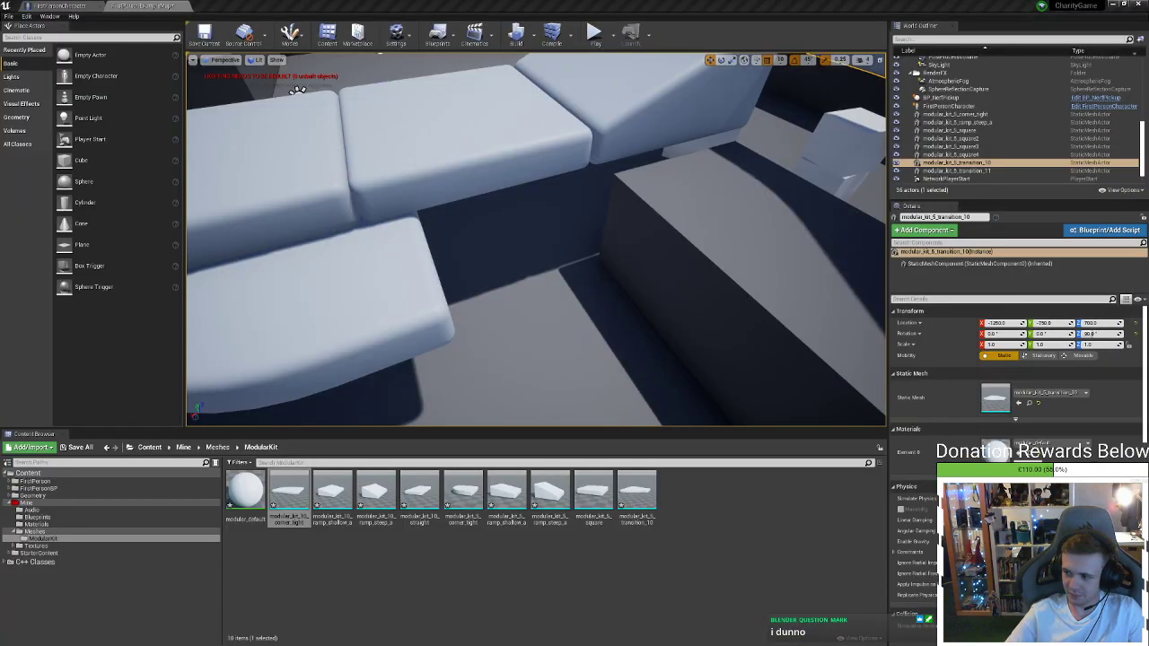
{"action": "left_click", "coordinate": [377, 558]}
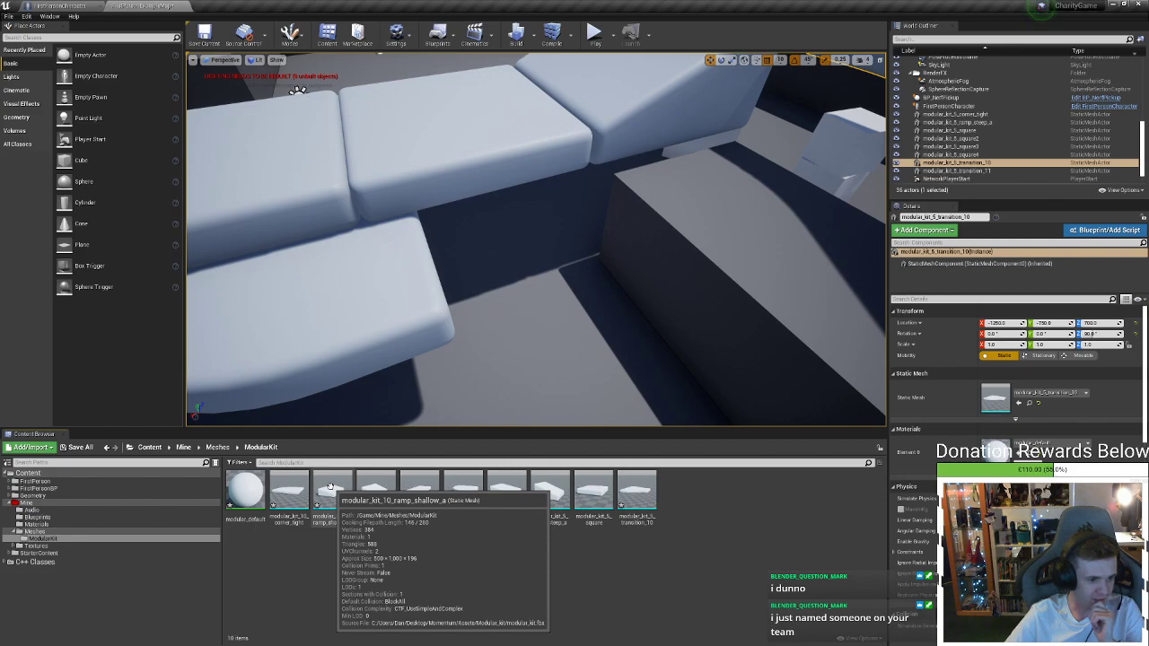
{"action": "left_click", "coordinate": [330, 489]}
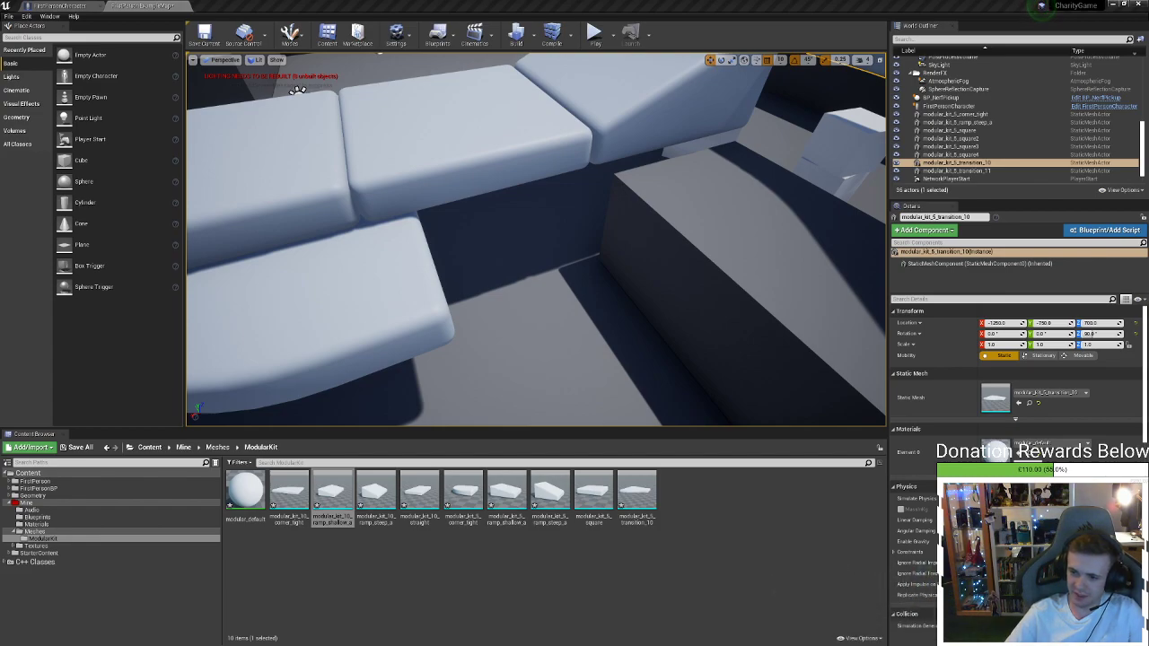
Switch to 3ds Max and select the 10_ramp_steep_a object with its modifier stack displayed
{"action": "key", "text": "alt+Tab"}
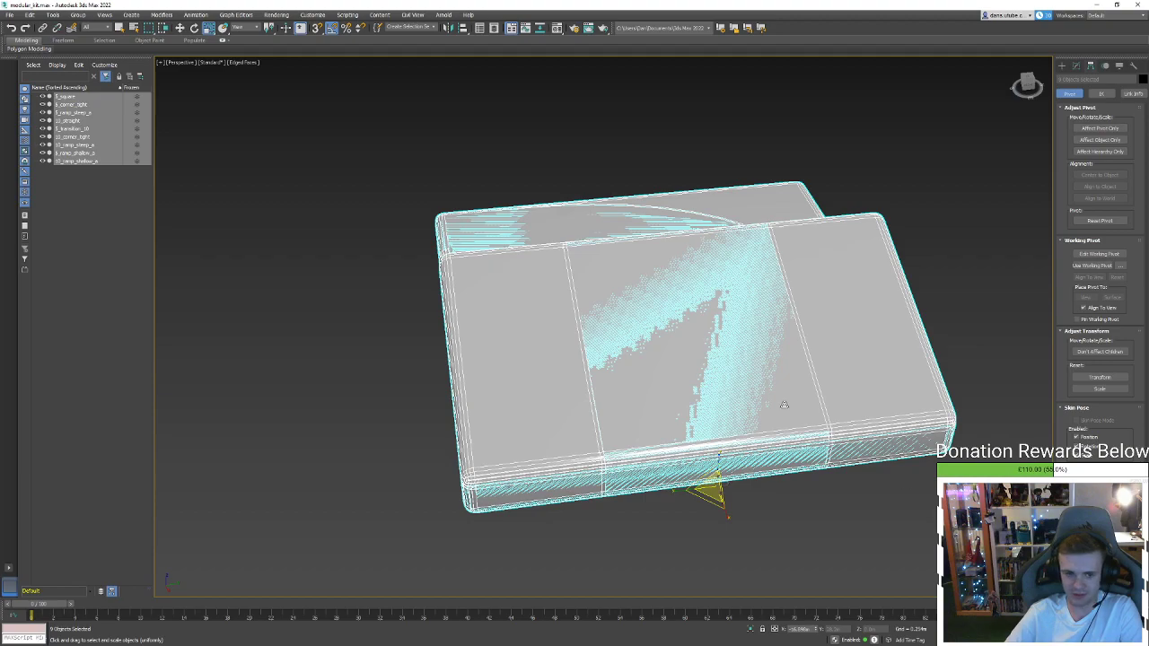
{"action": "left_click", "coordinate": [867, 541]}
{"action": "left_click_drag", "start_coordinate": [867, 541], "coordinate": [473, 149]}
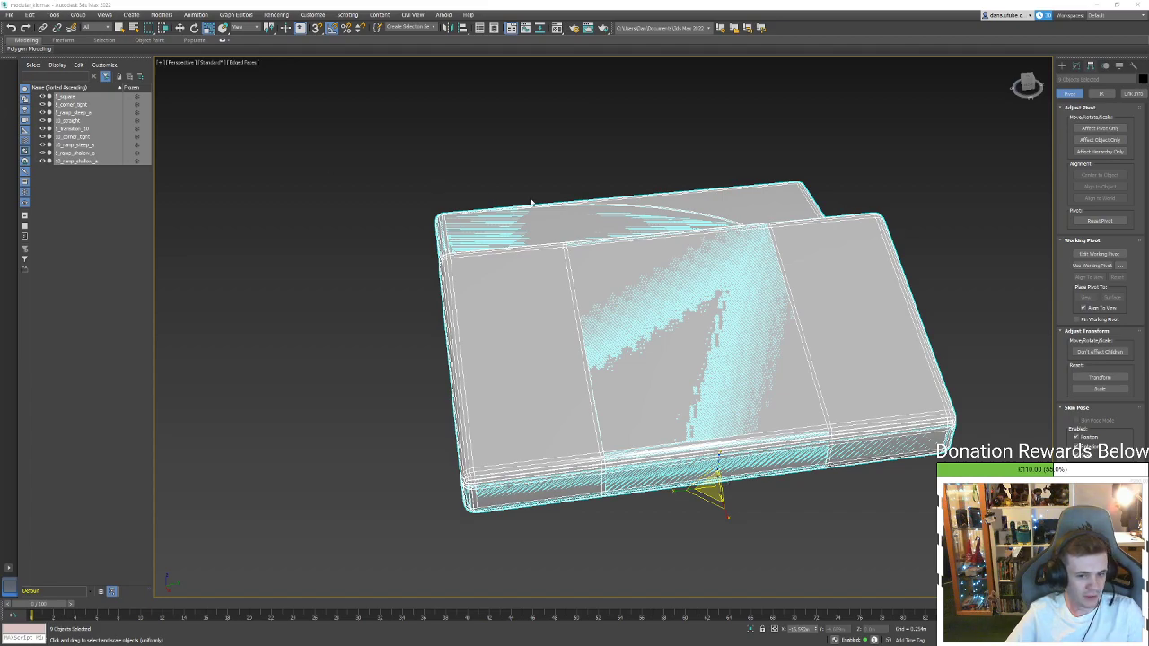
{"action": "middle_click_drag", "start_coordinate": [656, 292], "coordinate": [862, 291], "text": "alt"}
{"action": "left_click", "coordinate": [1076, 66]}
{"action": "left_click", "coordinate": [906, 235]}
{"action": "left_click", "coordinate": [765, 312]}
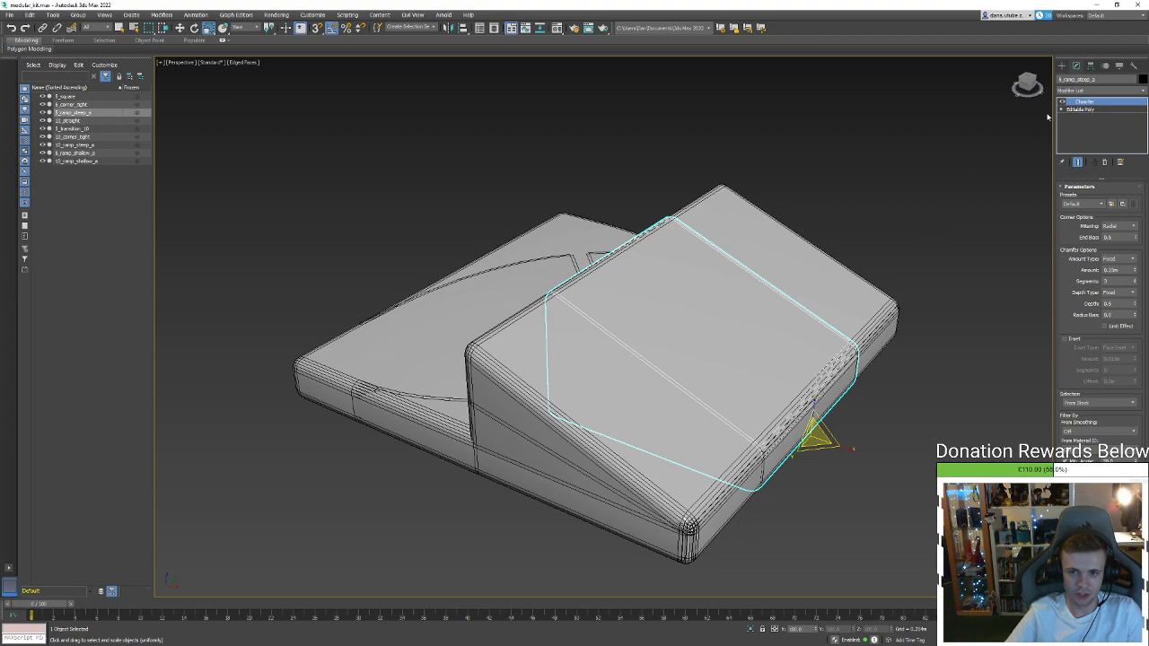
{"action": "left_click", "coordinate": [869, 275]}
{"action": "left_click", "coordinate": [886, 307]}
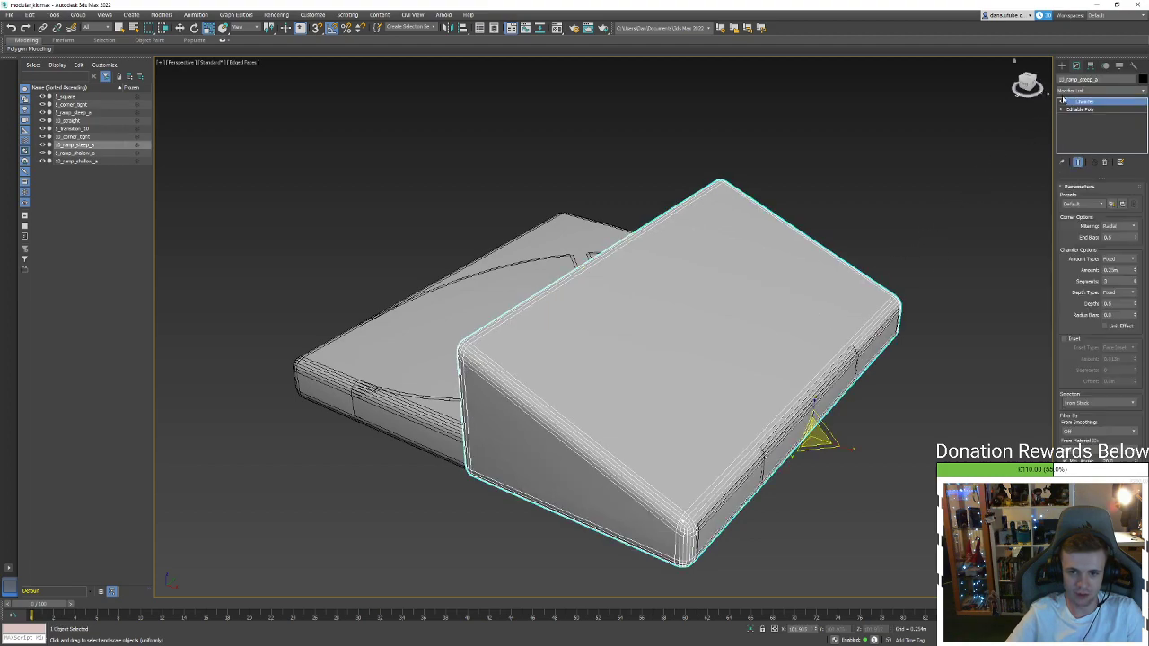
Toggle the Chamfer modifier on 10_ramp_steep_a off and on to compare the sharp-edged and rounded shapes
{"action": "left_click", "coordinate": [1062, 102]}
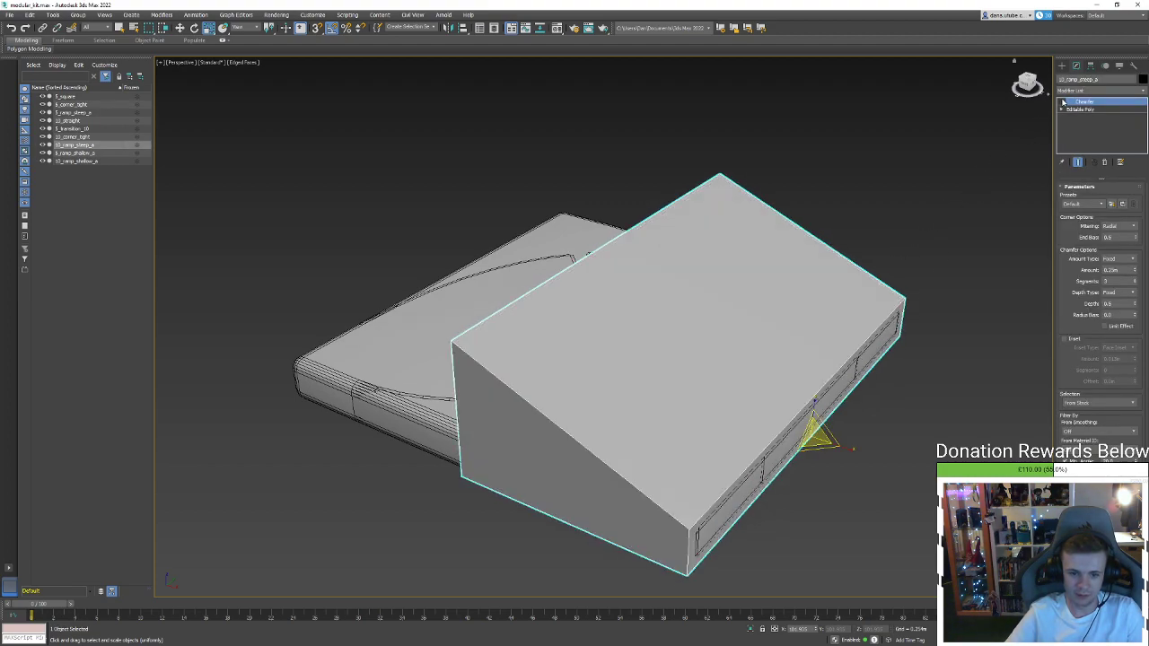
{"action": "left_click", "coordinate": [1063, 101]}
{"action": "left_click", "coordinate": [1062, 101]}
{"action": "left_click", "coordinate": [1062, 102]}
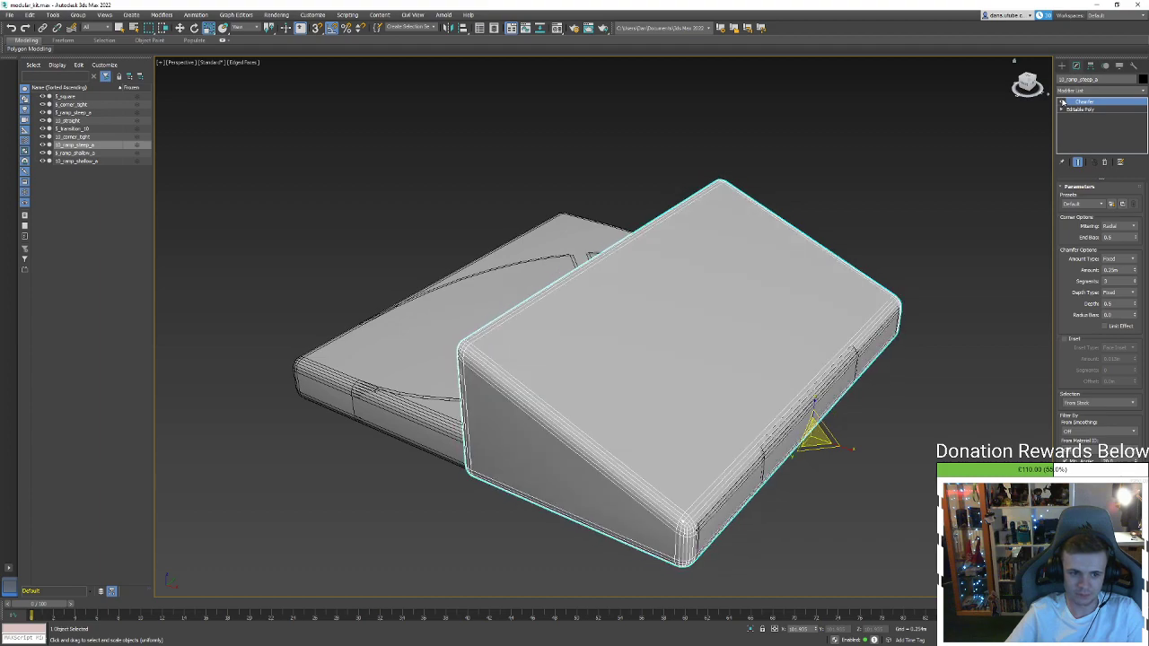
{"action": "left_click", "coordinate": [1062, 102]}
{"action": "left_click", "coordinate": [1062, 101]}
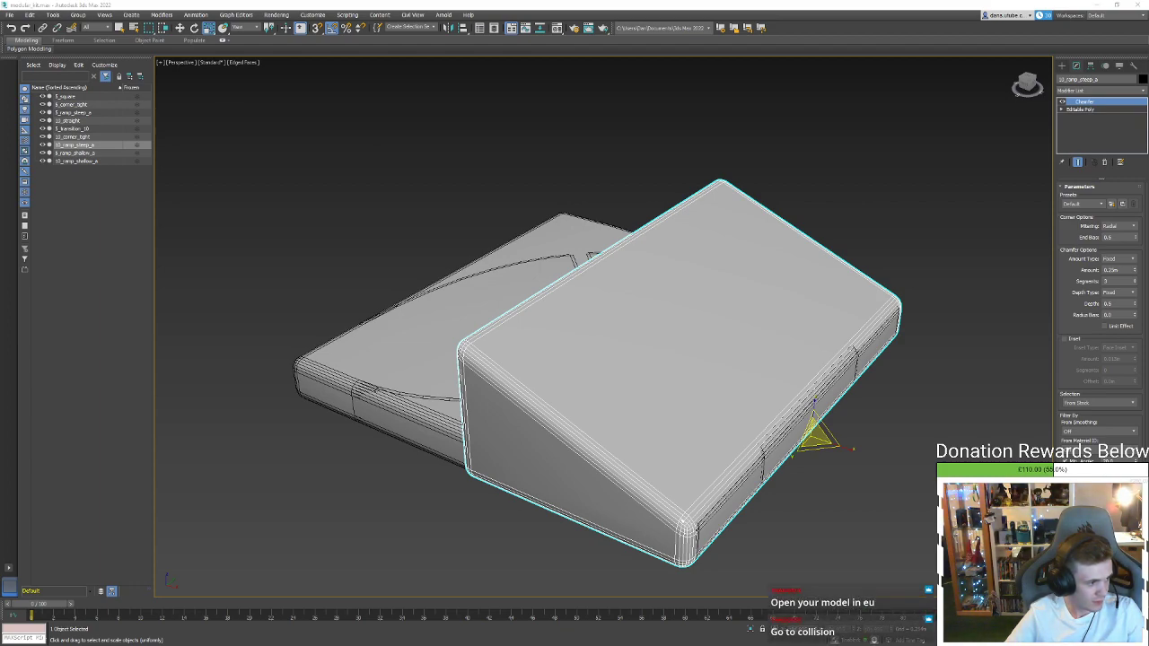
Switch to the browser's FBX Static Mesh Pipeline page and highlight the UCX prefix in the collision naming table
{"action": "key", "text": "alt+Tab"}
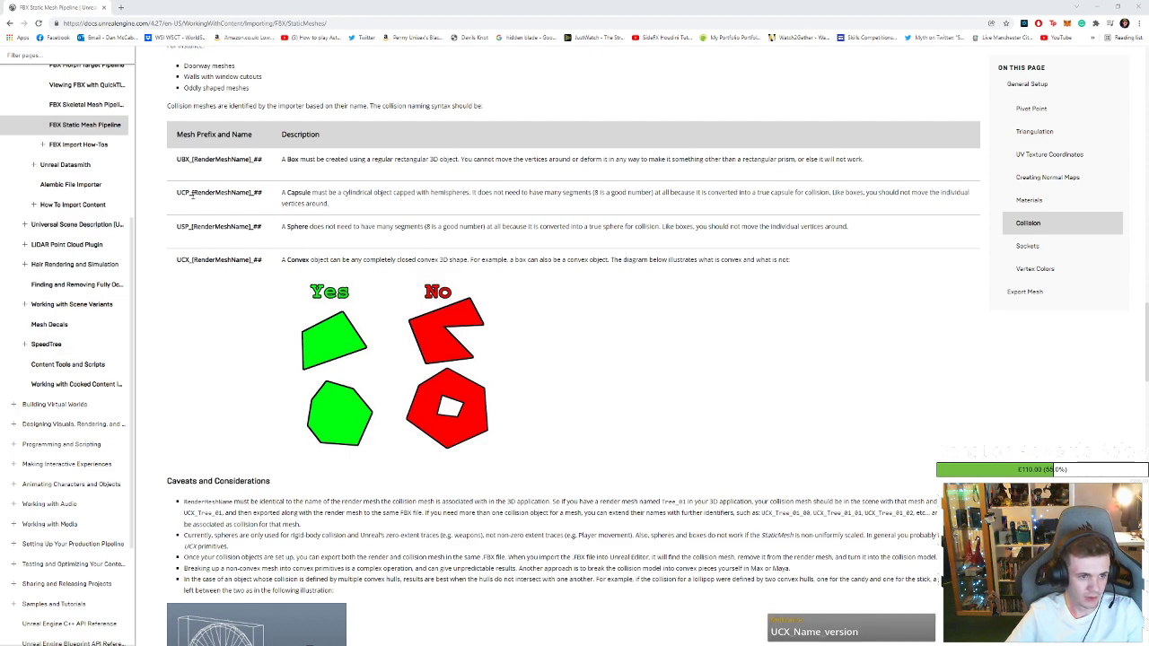
{"action": "left_click_drag", "start_coordinate": [193, 259], "coordinate": [168, 268]}
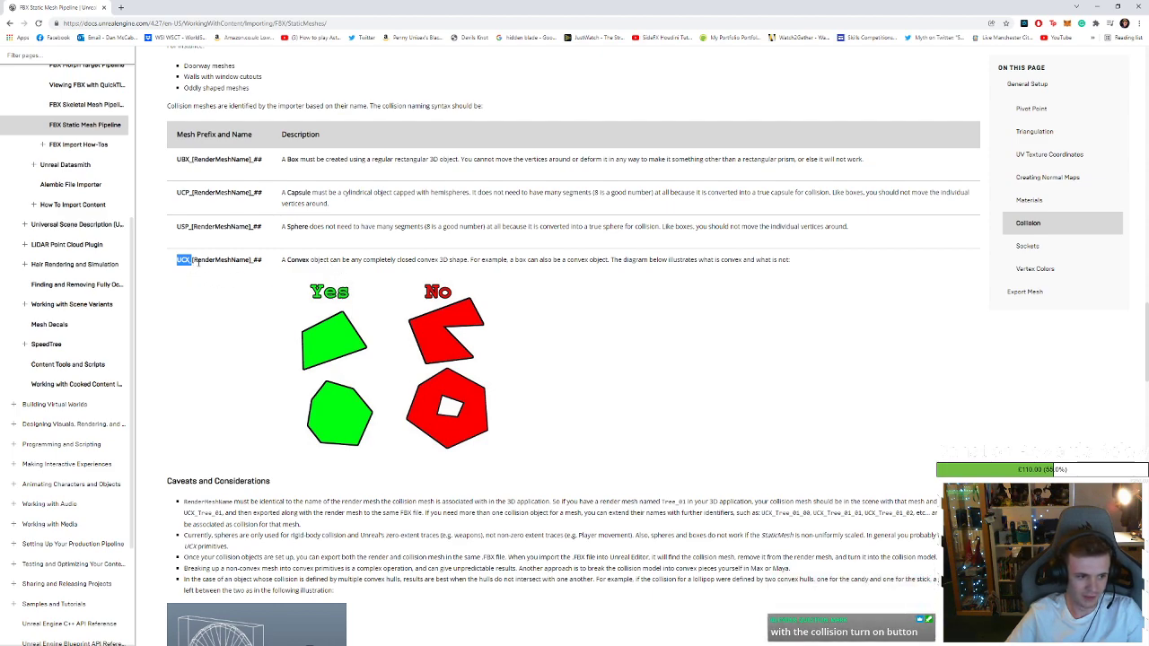
{"action": "left_click", "coordinate": [202, 262]}
{"action": "left_click_drag", "start_coordinate": [192, 258], "coordinate": [171, 265]}
Switch to the Unreal mesh editor and inspect the ramp's collision outline and the available collision display options
{"action": "key", "text": "alt+Tab"}
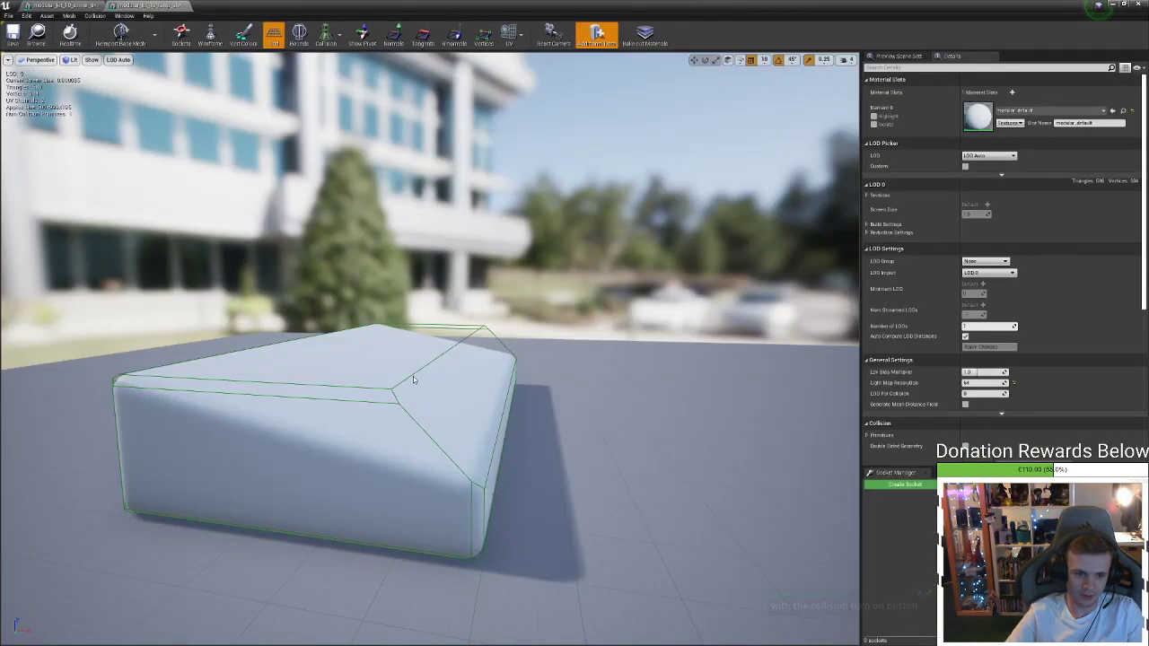
{"action": "right_click_drag", "start_coordinate": [413, 377], "coordinate": [391, 225]}
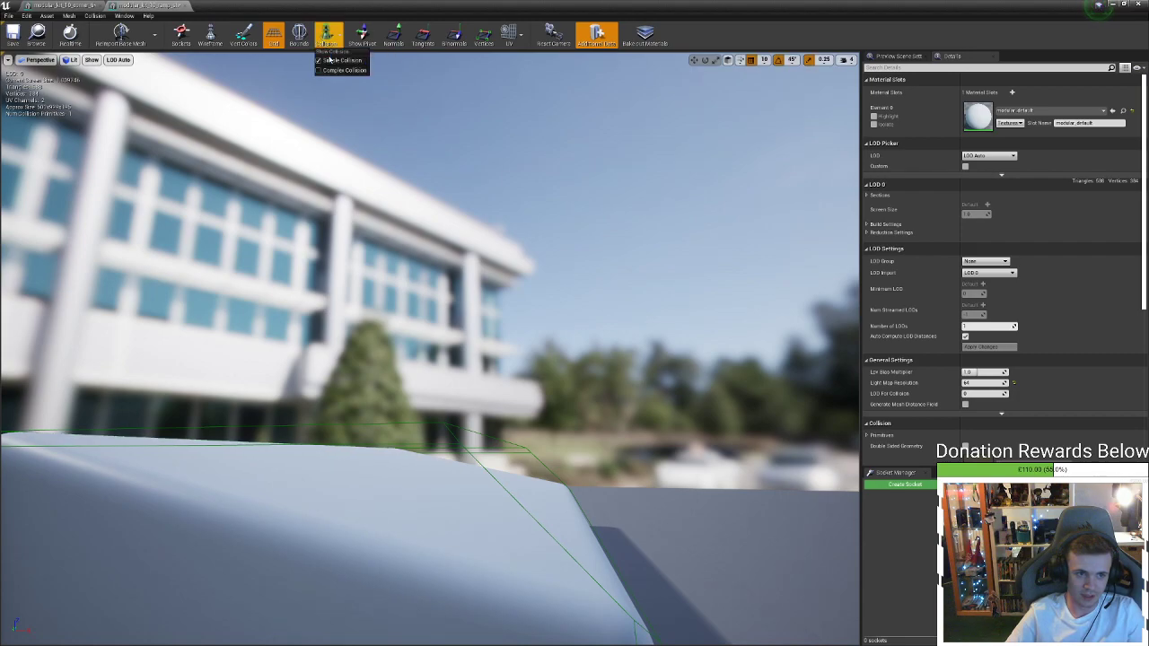
{"action": "left_click", "coordinate": [327, 36]}
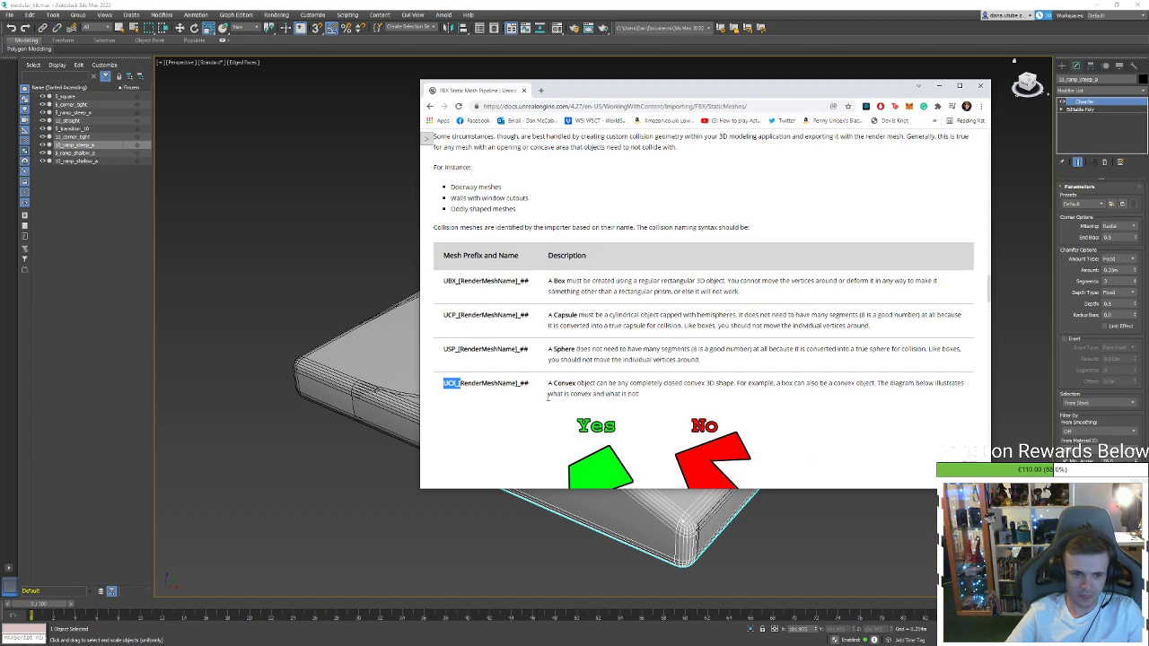
Consult the FBX Static Mesh Pipeline page for the ## suffix in the UCX naming syntax and the Caveats and Considerations, then minimise the browser
{"action": "left_click", "coordinate": [457, 384]}
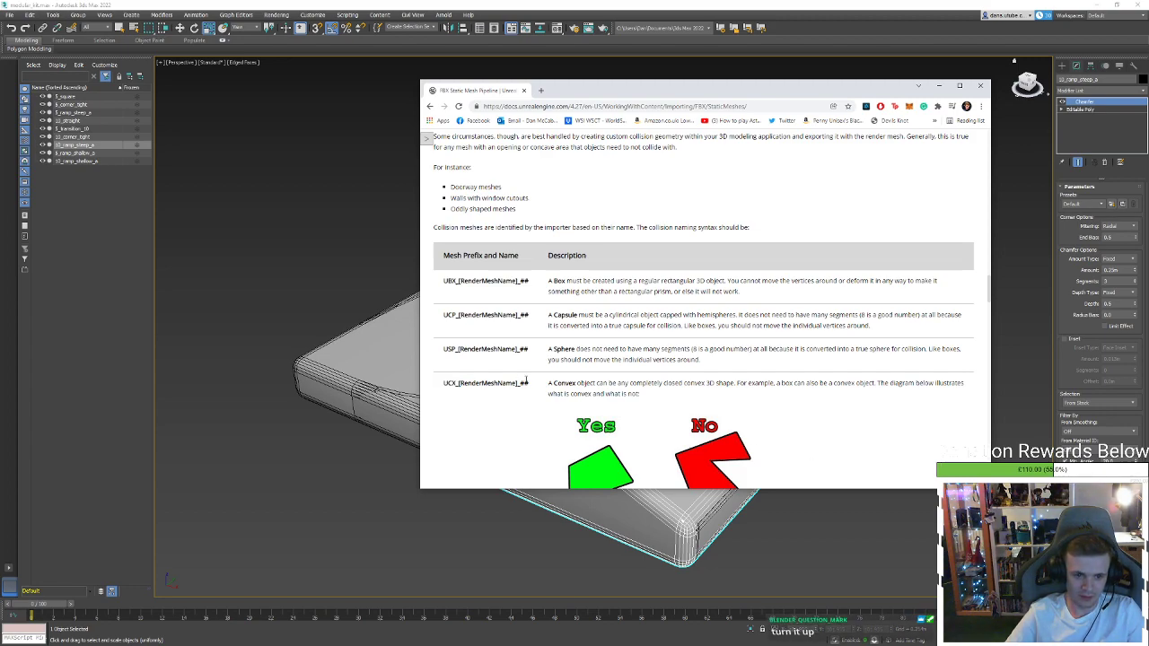
{"action": "left_click_drag", "start_coordinate": [519, 384], "coordinate": [531, 384]}
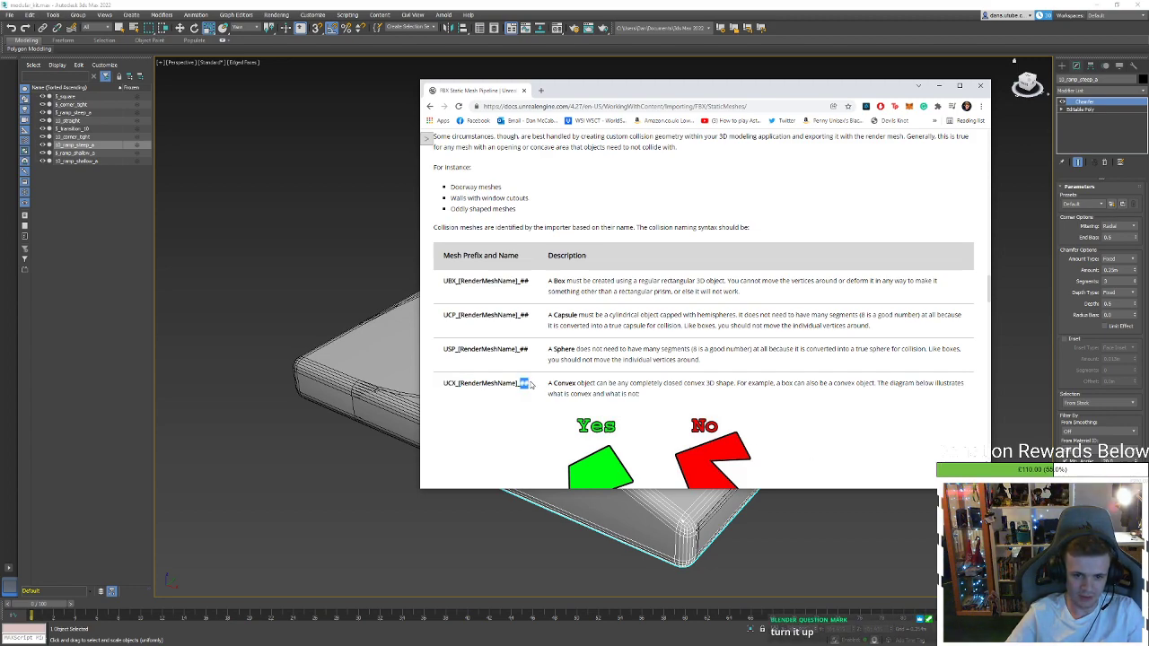
{"action": "scroll", "coordinate": [554, 382], "scroll_direction": "down", "scroll_amount": 5}
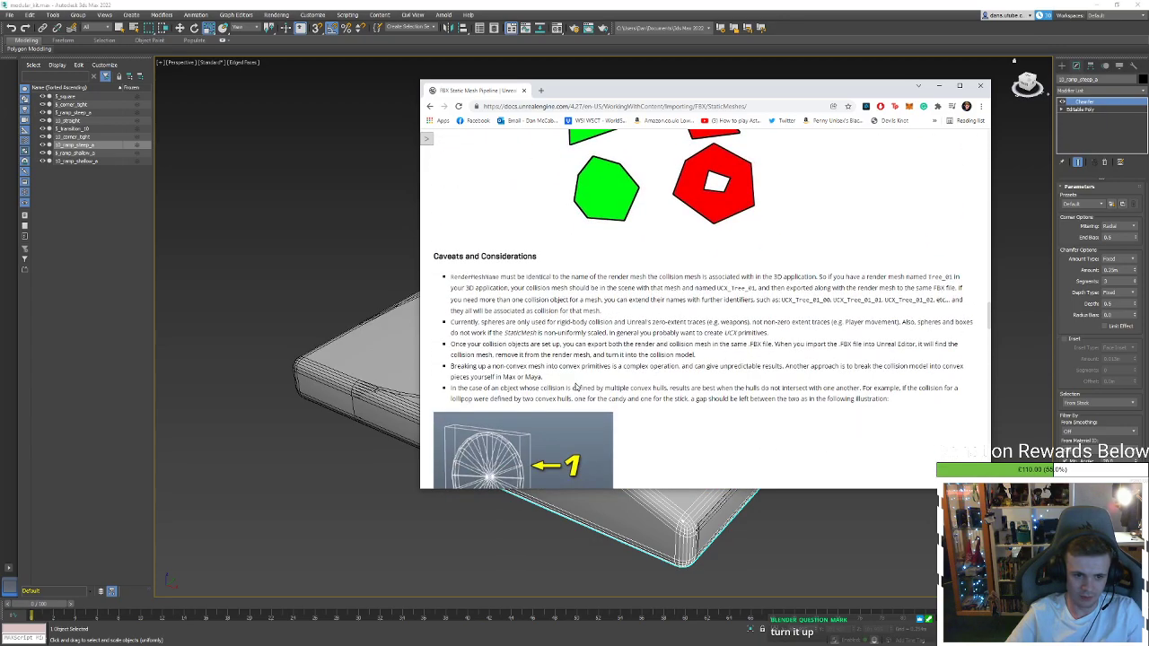
{"action": "scroll", "coordinate": [576, 386], "scroll_direction": "down", "scroll_amount": 4}
{"action": "scroll", "coordinate": [574, 405], "scroll_direction": "up", "scroll_amount": 9}
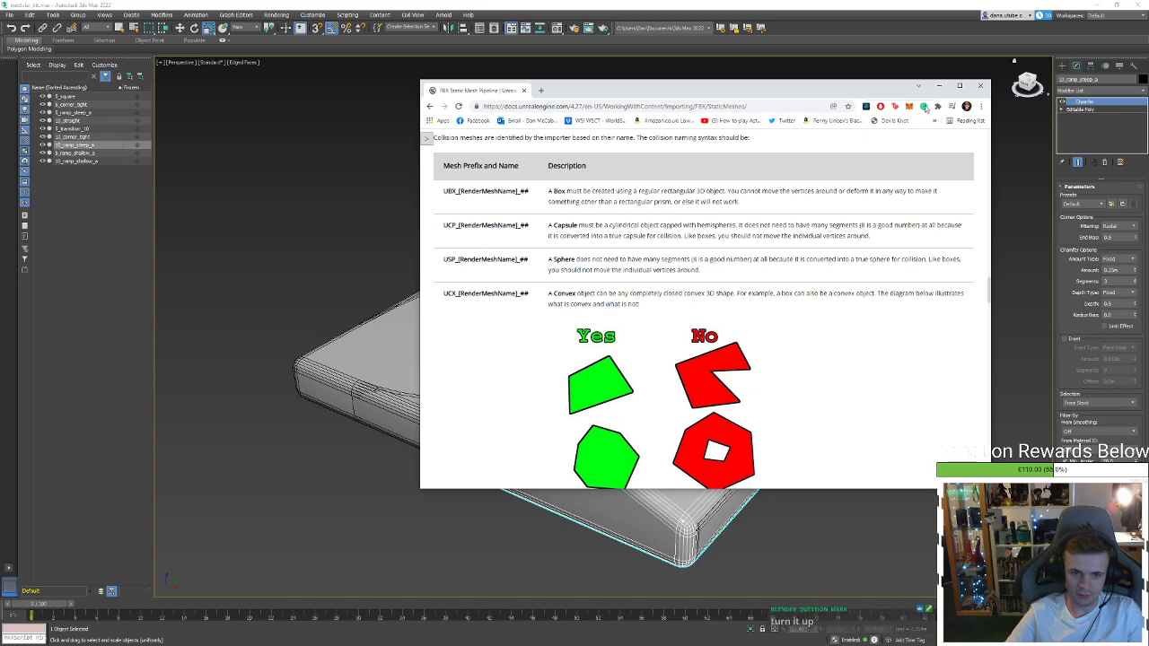
{"action": "left_click", "coordinate": [938, 86]}
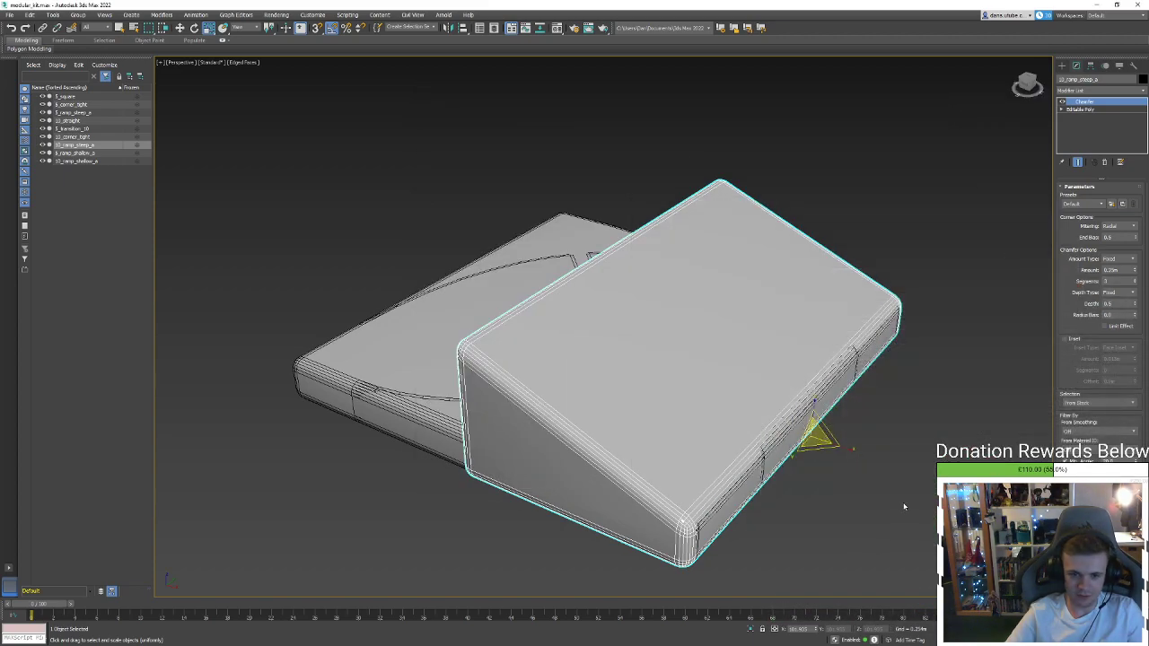
{"action": "left_click", "coordinate": [902, 506]}
{"action": "left_click", "coordinate": [871, 325]}
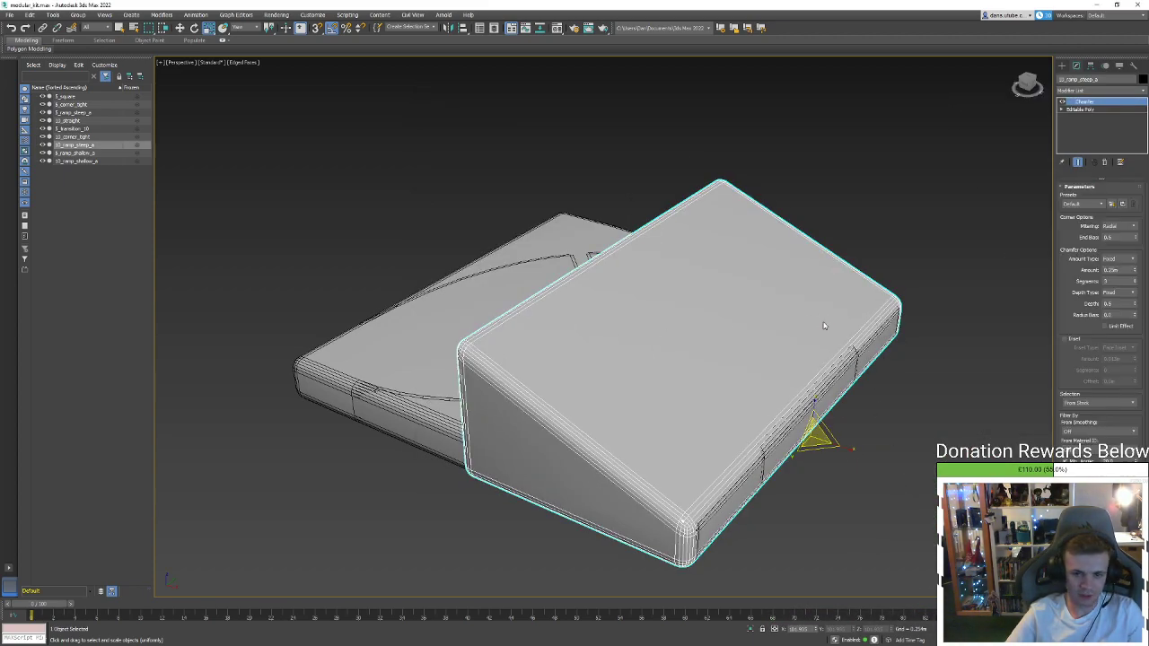
{"action": "key", "text": "ctrl+v"}
{"action": "type", "text": "U"}
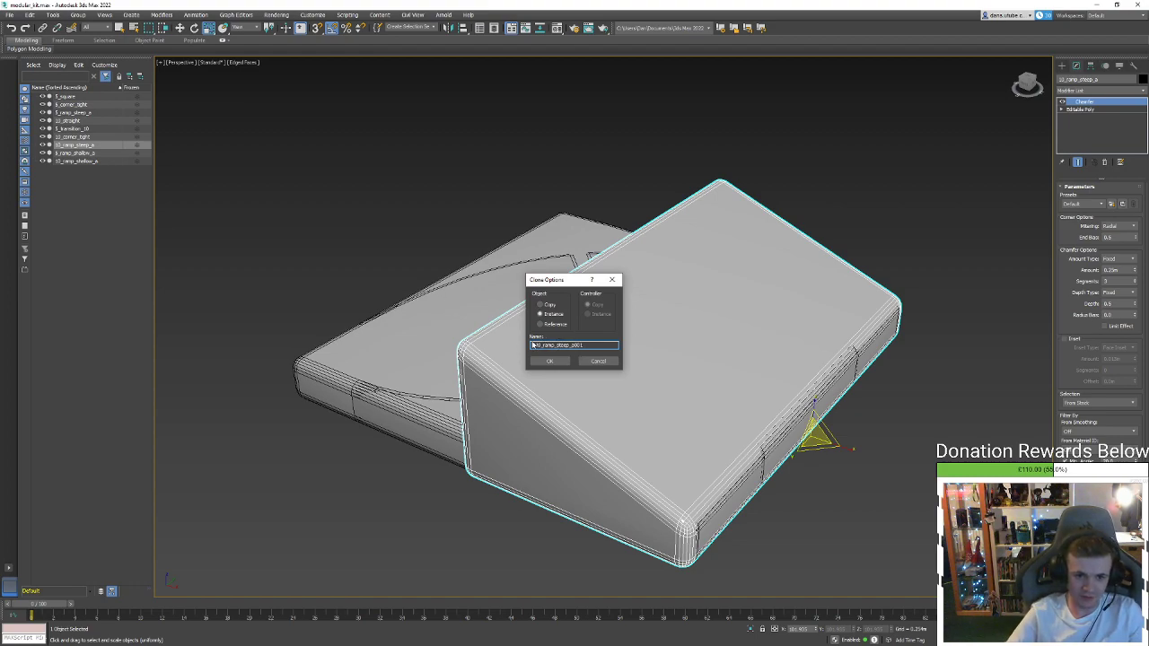
{"action": "left_click", "coordinate": [599, 361]}
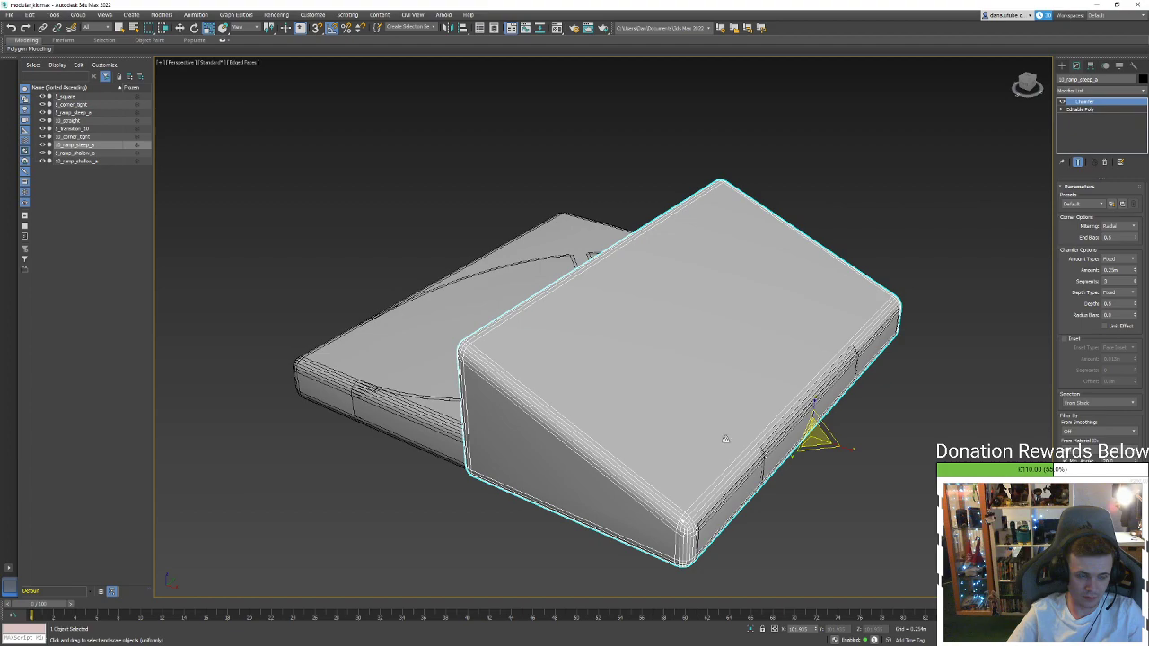
Clone all nine kit pieces in place as copies and isolate the clones in the viewport
{"action": "scroll", "coordinate": [800, 472], "scroll_direction": "down", "scroll_amount": 3}
{"action": "left_click", "coordinate": [473, 563]}
{"action": "key", "text": "ctrl+a"}
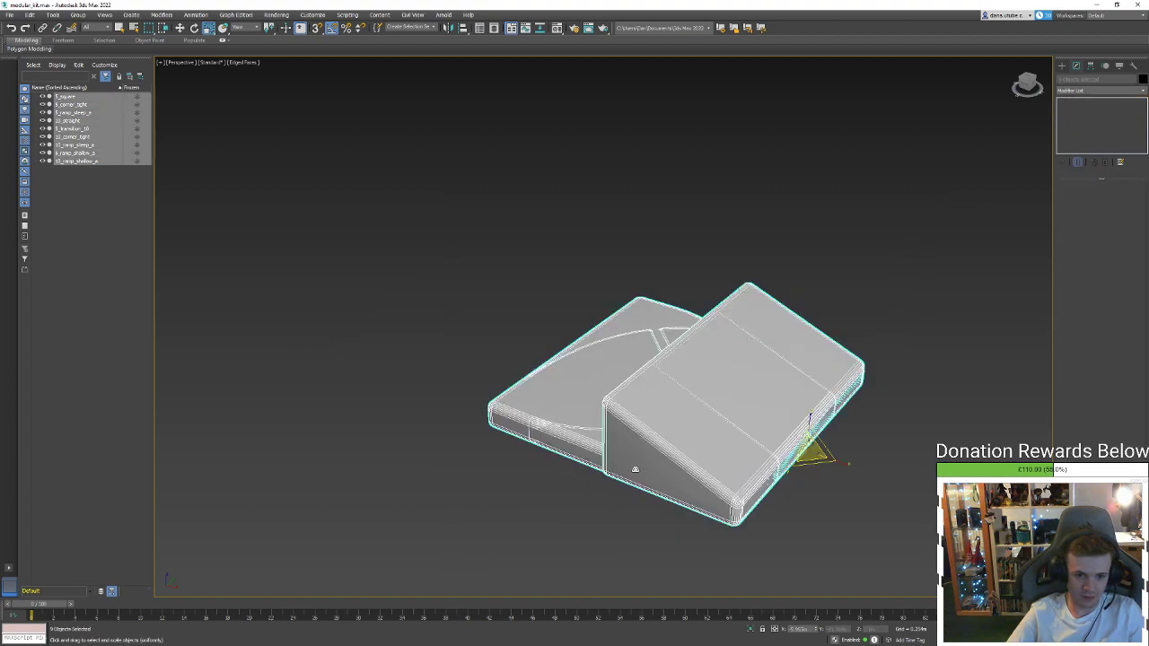
{"action": "left_click_drag", "start_coordinate": [635, 469], "coordinate": [603, 401], "text": "shift"}
{"action": "left_click", "coordinate": [544, 314]}
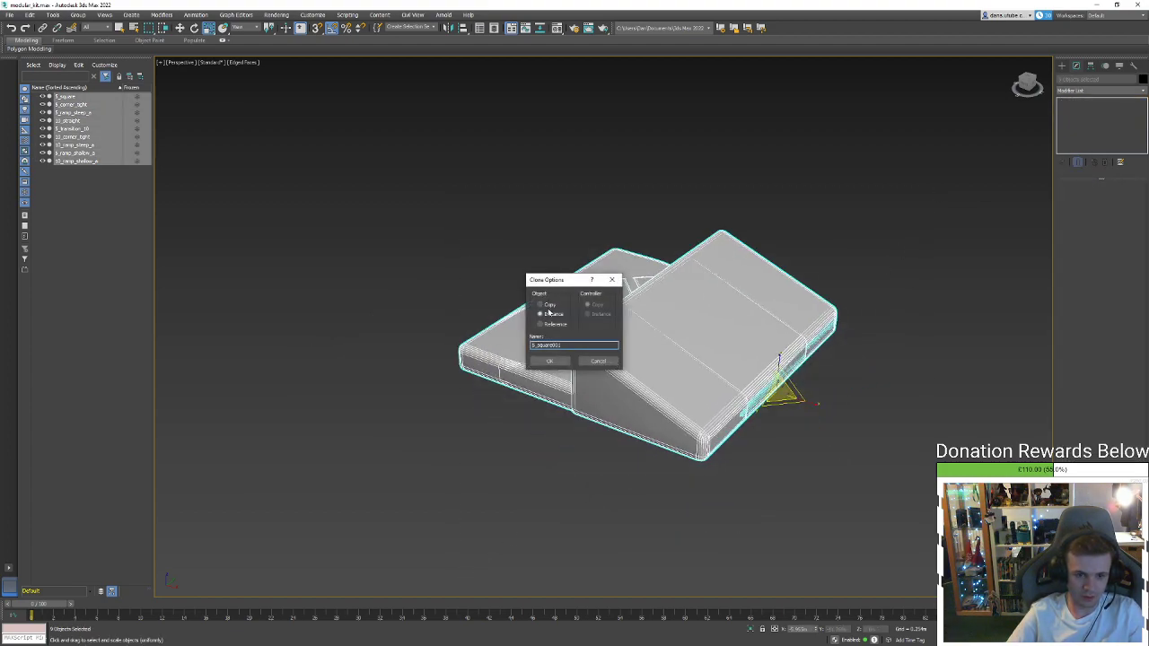
{"action": "left_click", "coordinate": [549, 360]}
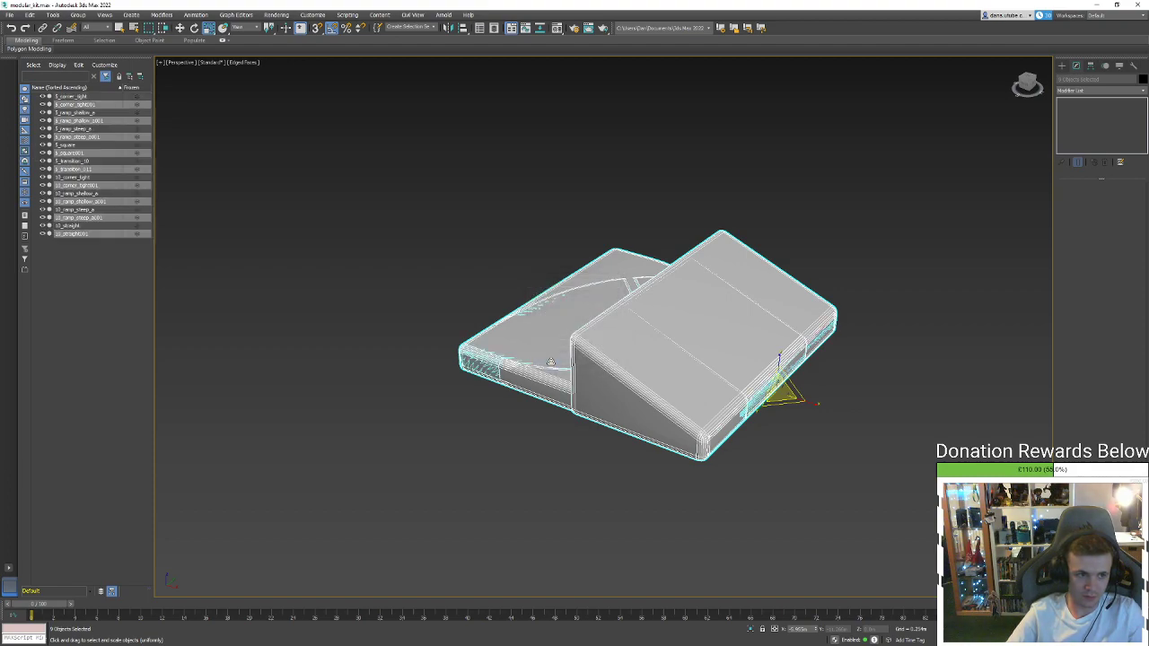
{"action": "left_click", "coordinate": [750, 630]}
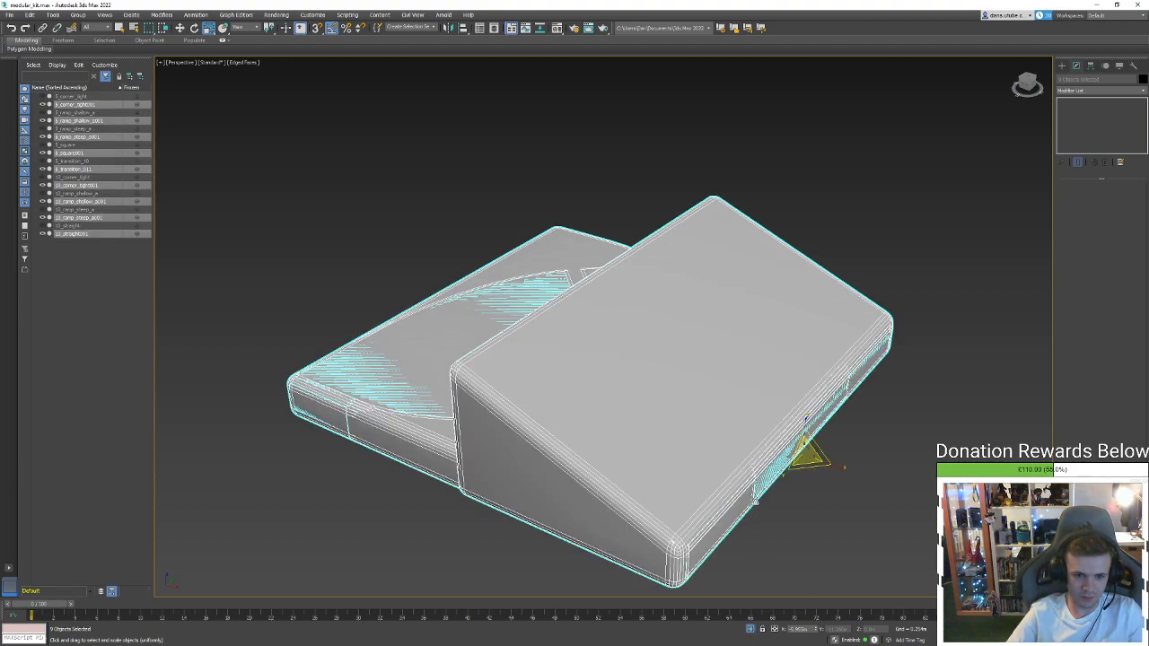
{"action": "left_click", "coordinate": [889, 345]}
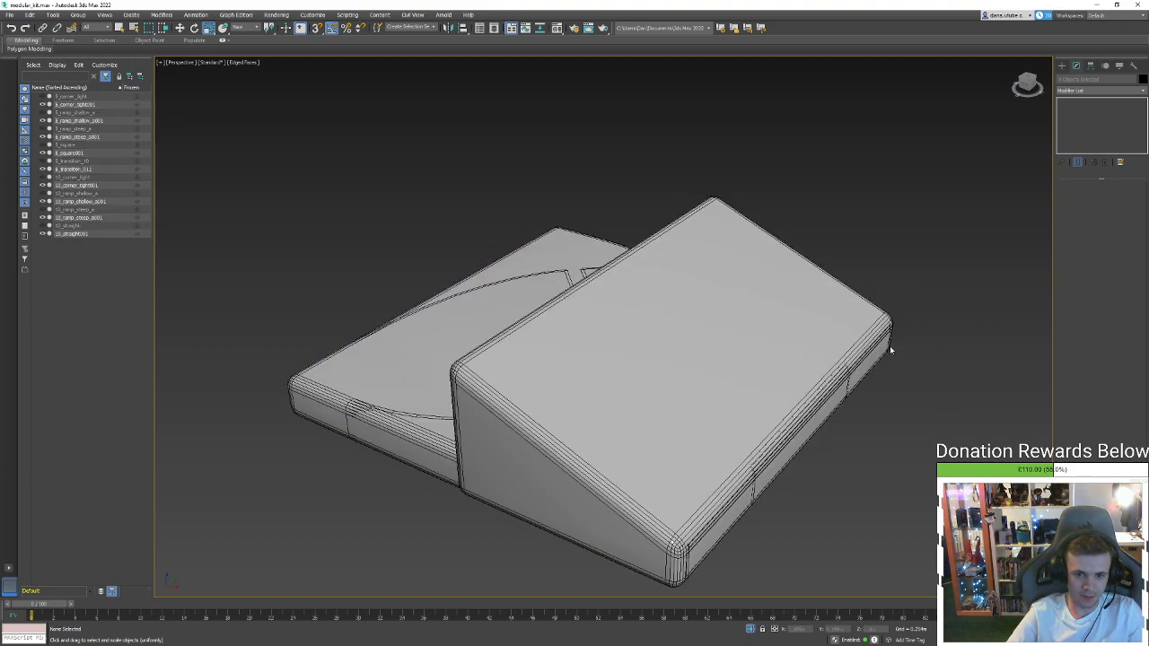
Delete the Chamfer modifier from the 5_corner_tight001 and 5_ramp_shallow_a001 clones
{"action": "left_click", "coordinate": [77, 104]}
{"action": "right_click", "coordinate": [1086, 106]}
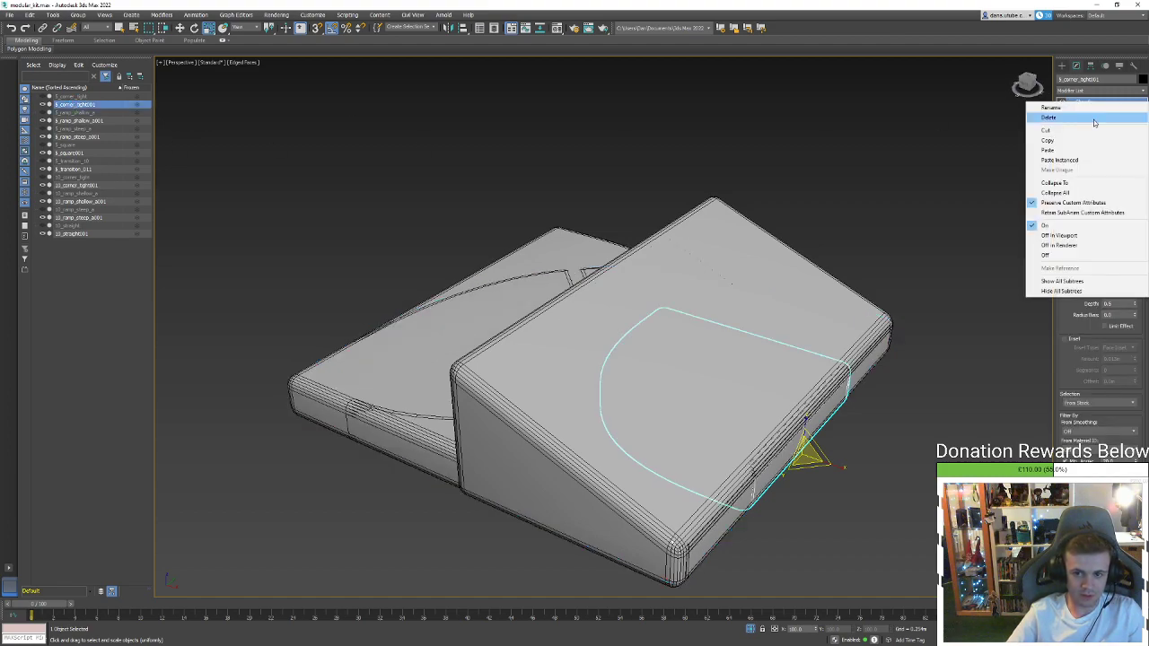
{"action": "left_click", "coordinate": [1099, 123]}
{"action": "left_click", "coordinate": [99, 122]}
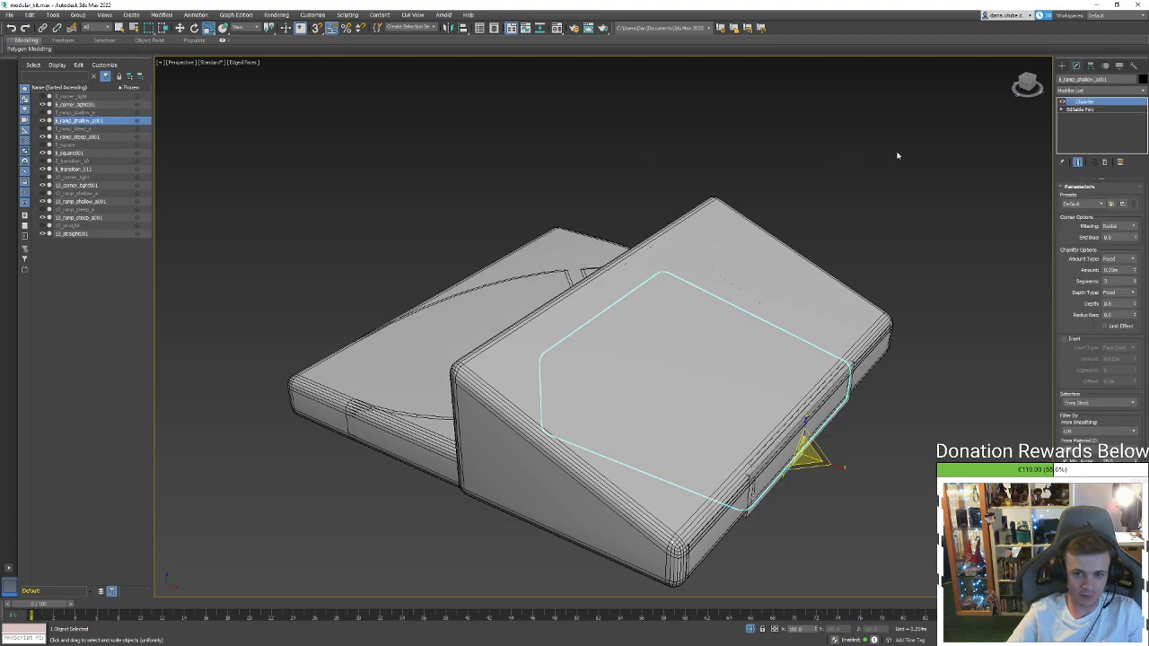
{"action": "right_click", "coordinate": [1086, 106]}
{"action": "left_click", "coordinate": [1097, 130]}
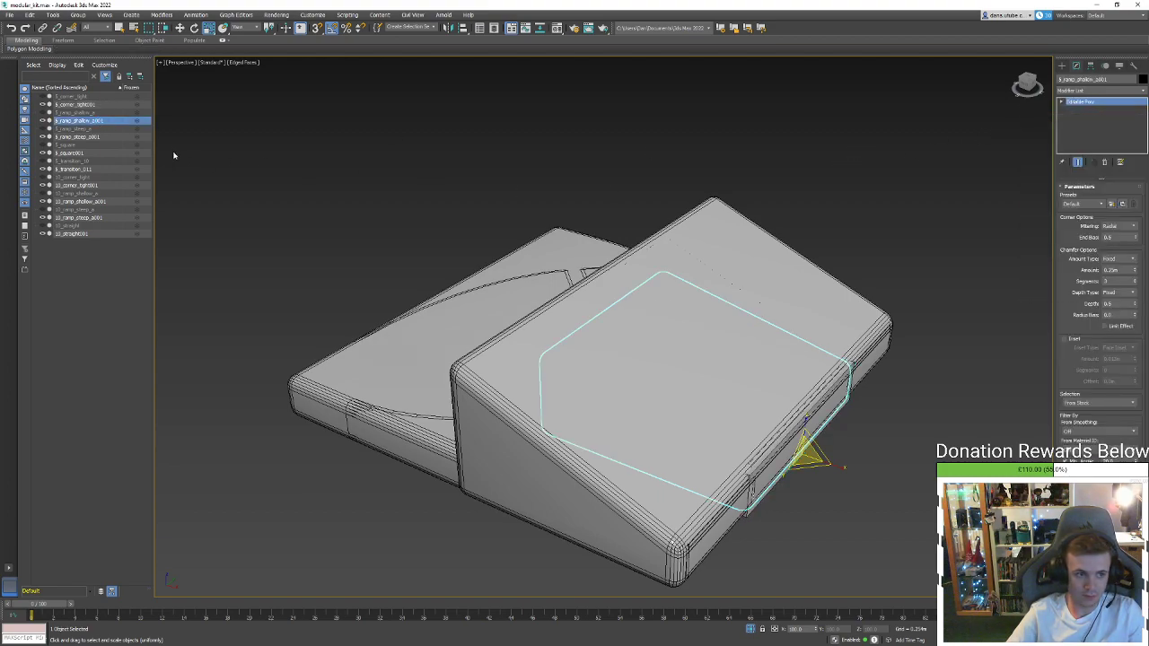
Delete the Chamfer modifier from the 5_ramp_steep_a001 and 5_square001 clones
{"action": "left_click", "coordinate": [81, 136]}
{"action": "right_click", "coordinate": [1084, 103]}
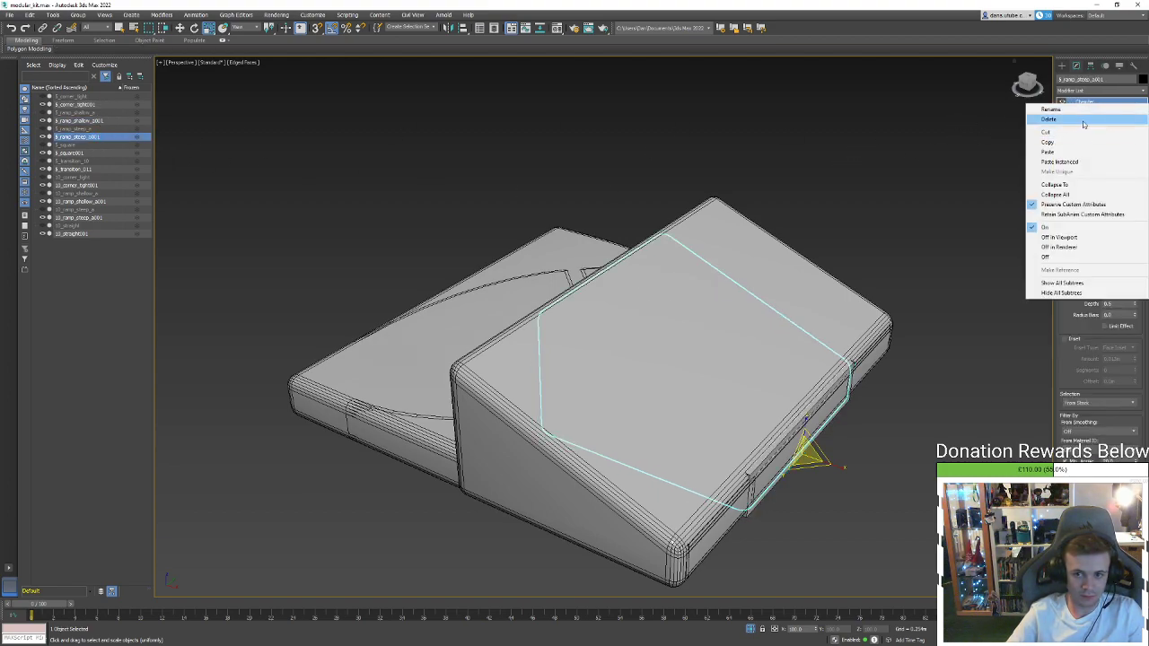
{"action": "left_click", "coordinate": [1096, 130]}
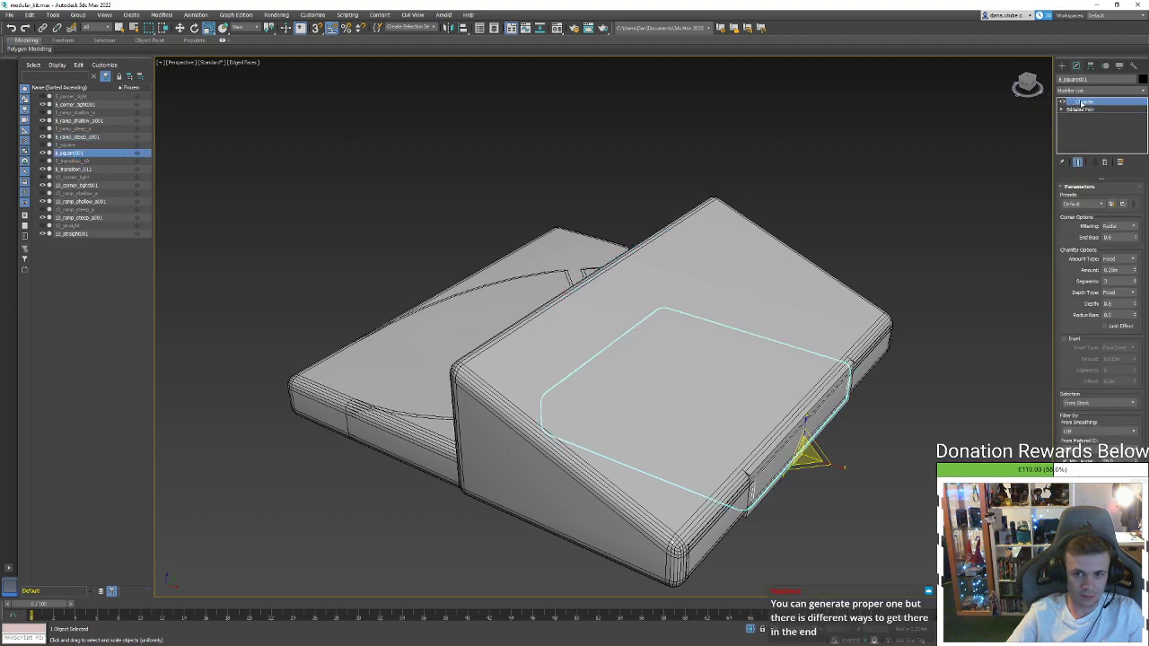
{"action": "right_click", "coordinate": [1080, 103]}
{"action": "left_click", "coordinate": [1084, 116]}
Remove the Chamfer modifier from the 5_transition_011 and 10_corner_tight001 clones
{"action": "left_click", "coordinate": [90, 169]}
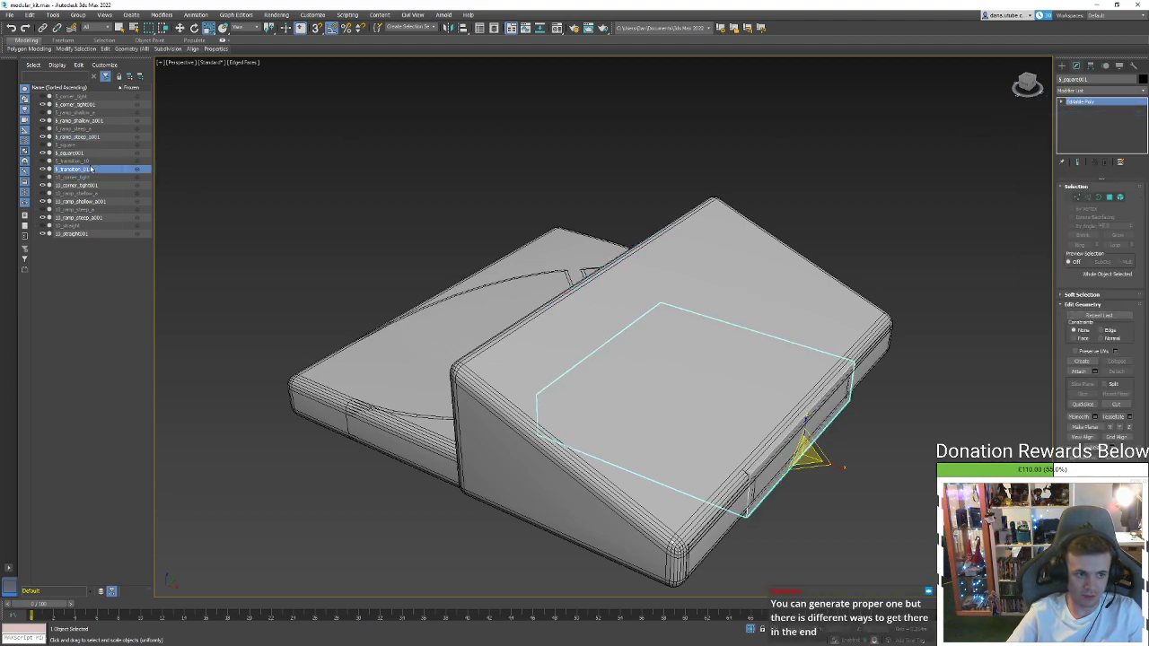
{"action": "right_click", "coordinate": [1080, 105]}
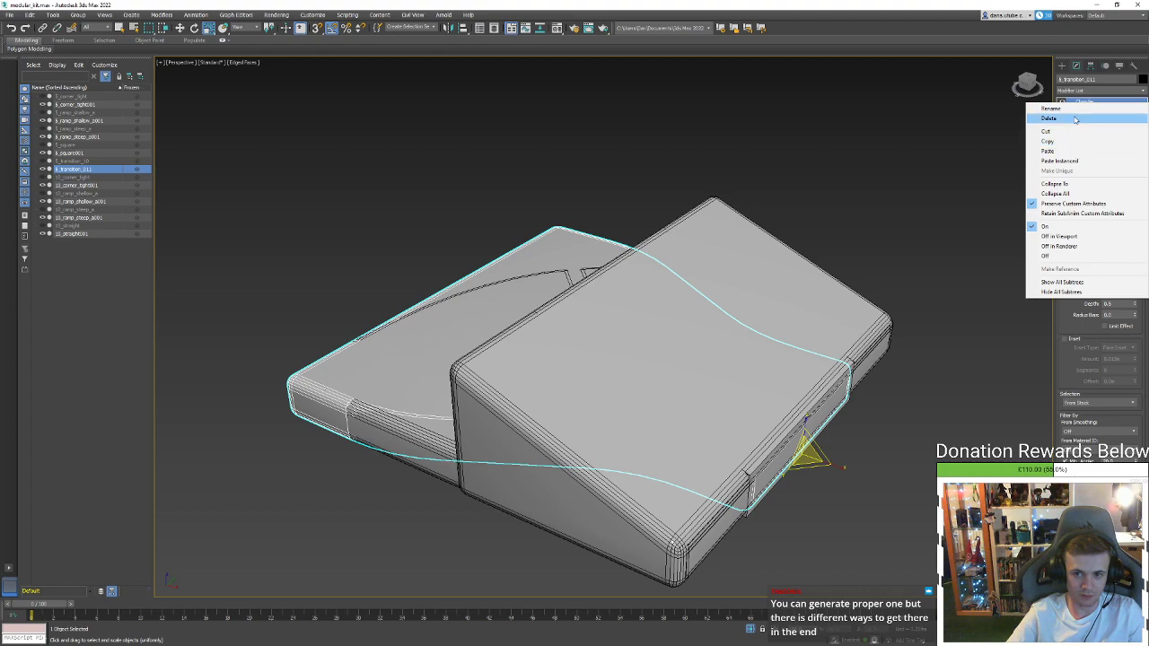
{"action": "left_click", "coordinate": [1059, 184]}
{"action": "left_click", "coordinate": [86, 185]}
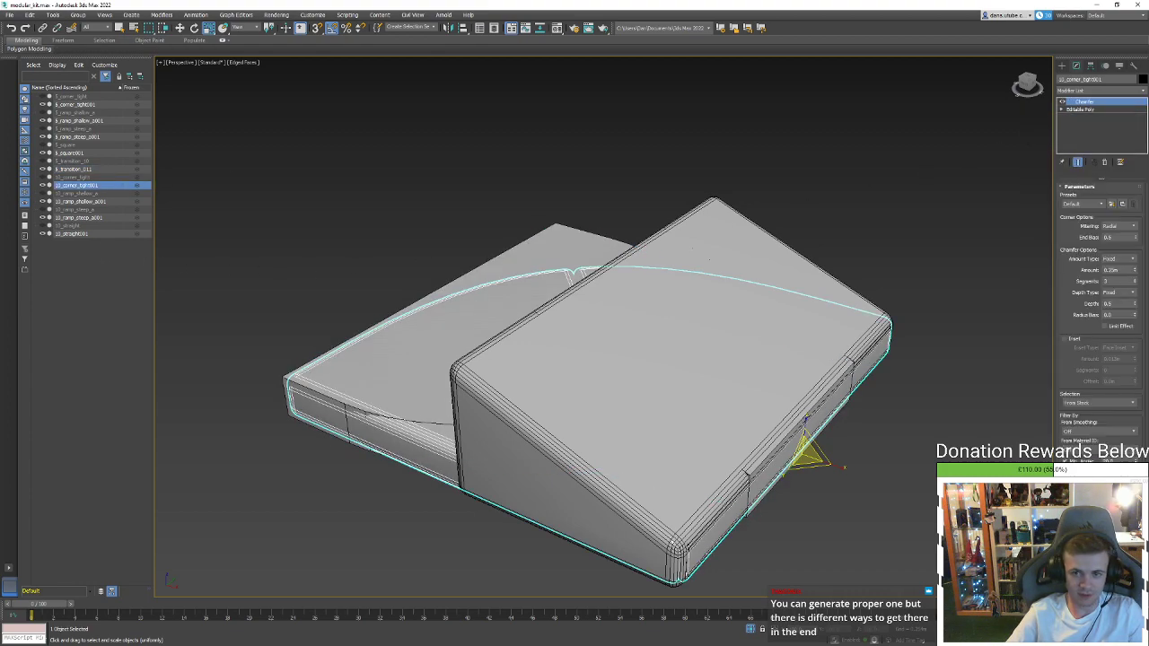
{"action": "right_click", "coordinate": [1083, 103]}
{"action": "left_click", "coordinate": [1083, 103]}
{"action": "right_click", "coordinate": [1083, 104]}
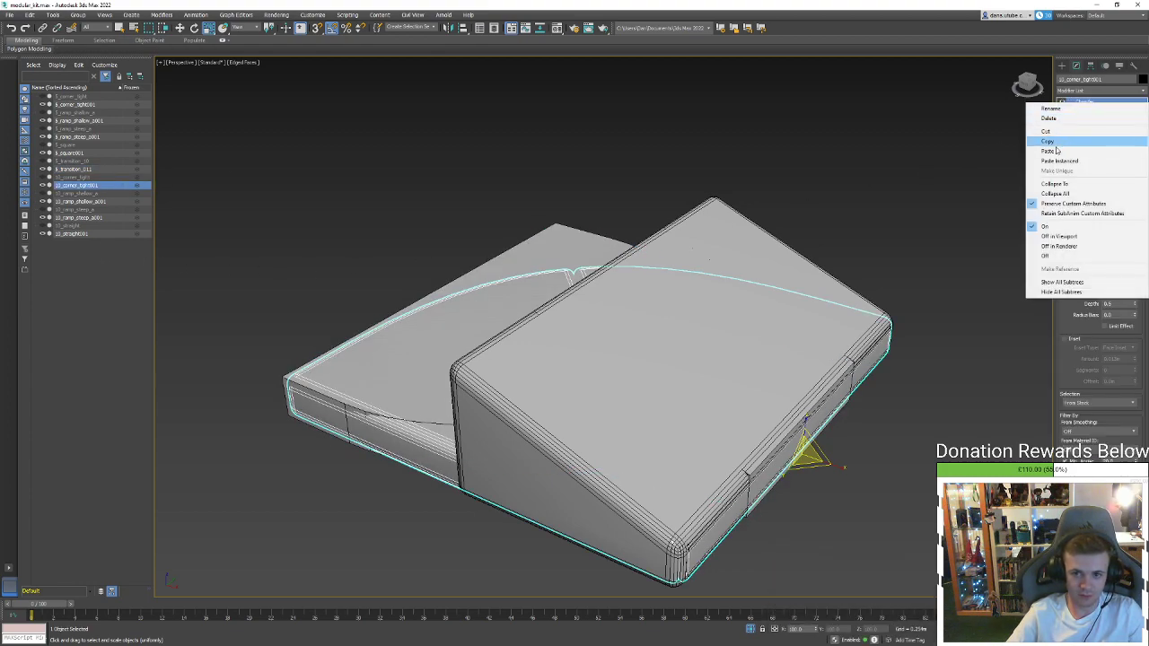
{"action": "left_click", "coordinate": [1048, 119]}
Delete the Chamfer modifier from the 10_ramp_shallow_a001 and 10_ramp_steep_a001 clones
{"action": "left_click", "coordinate": [86, 201]}
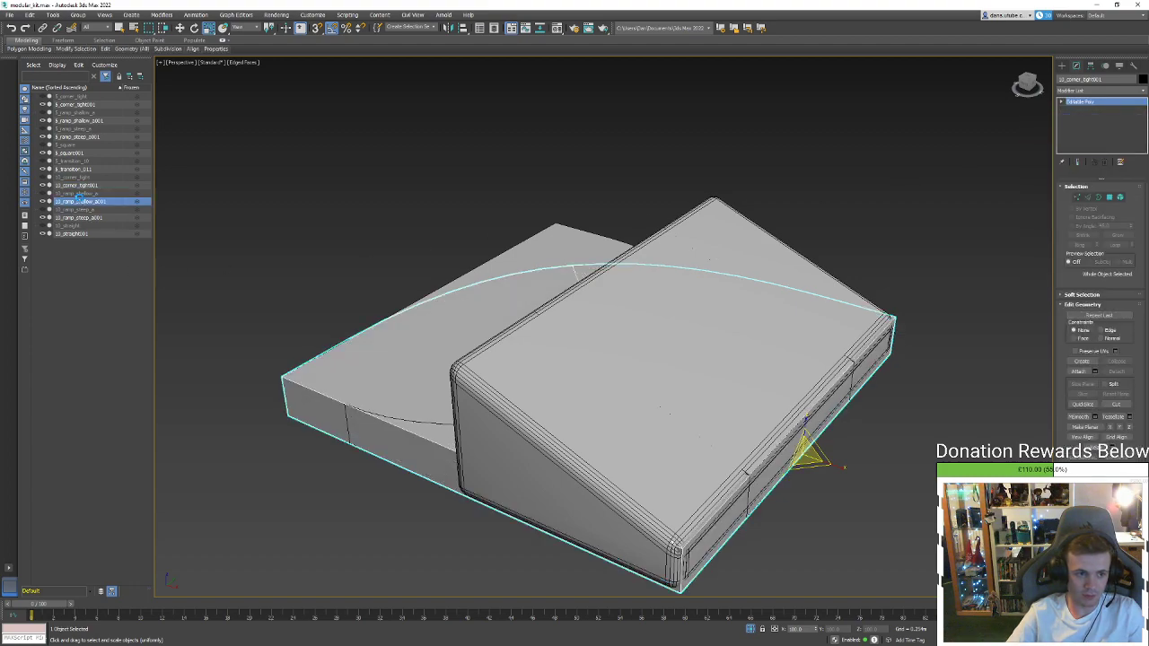
{"action": "right_click", "coordinate": [1075, 103]}
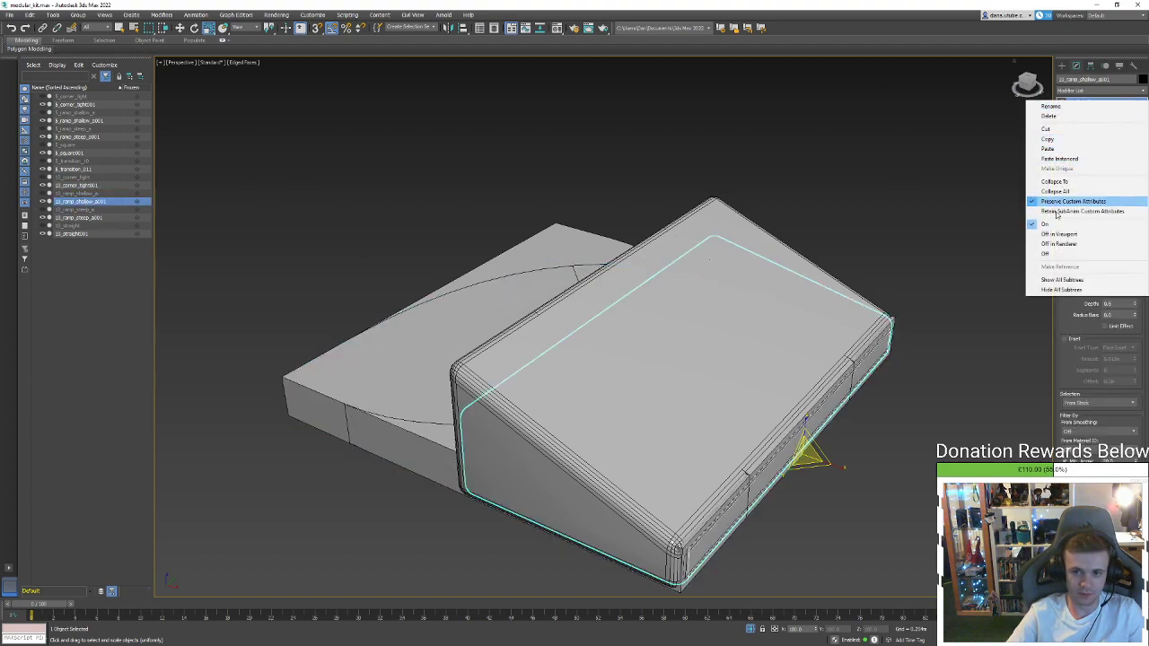
{"action": "left_click", "coordinate": [1048, 115]}
{"action": "left_click", "coordinate": [103, 218]}
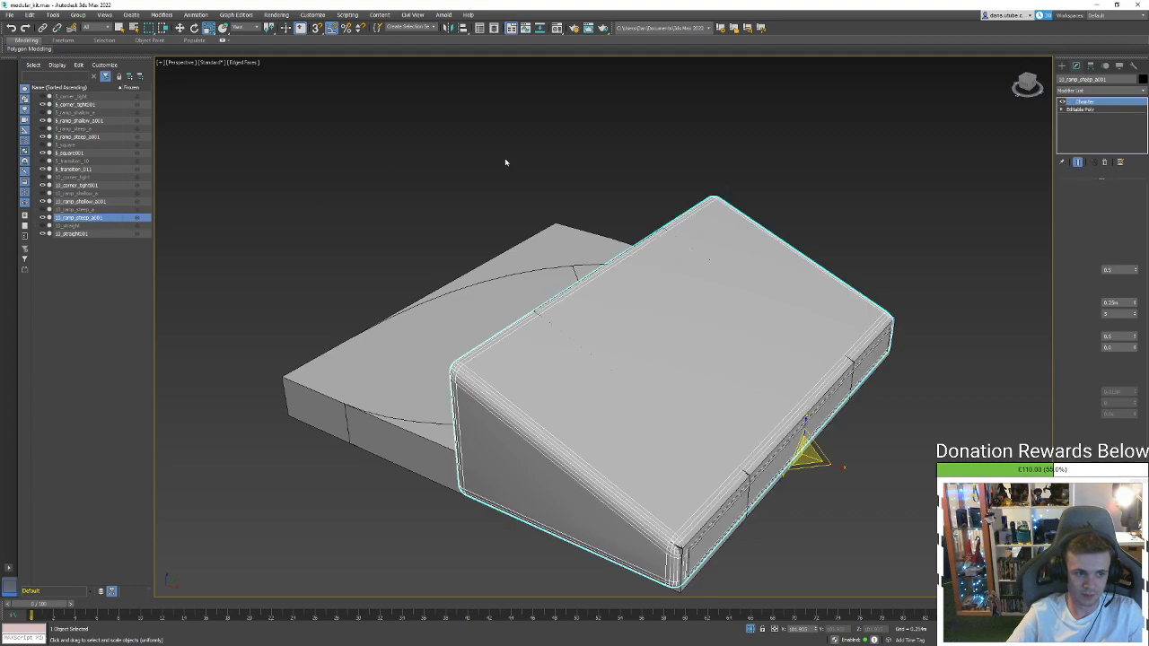
{"action": "right_click", "coordinate": [1074, 102]}
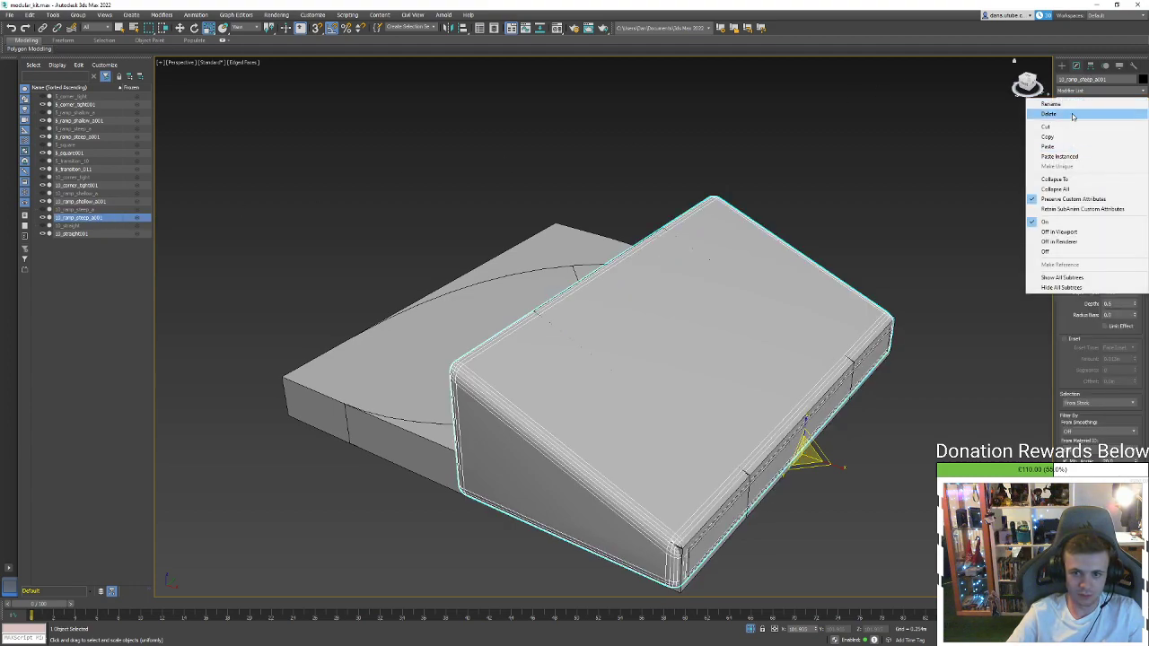
{"action": "left_click", "coordinate": [1072, 115]}
Delete the Chamfer modifier from the 10_straight001 clone
{"action": "left_click", "coordinate": [76, 226]}
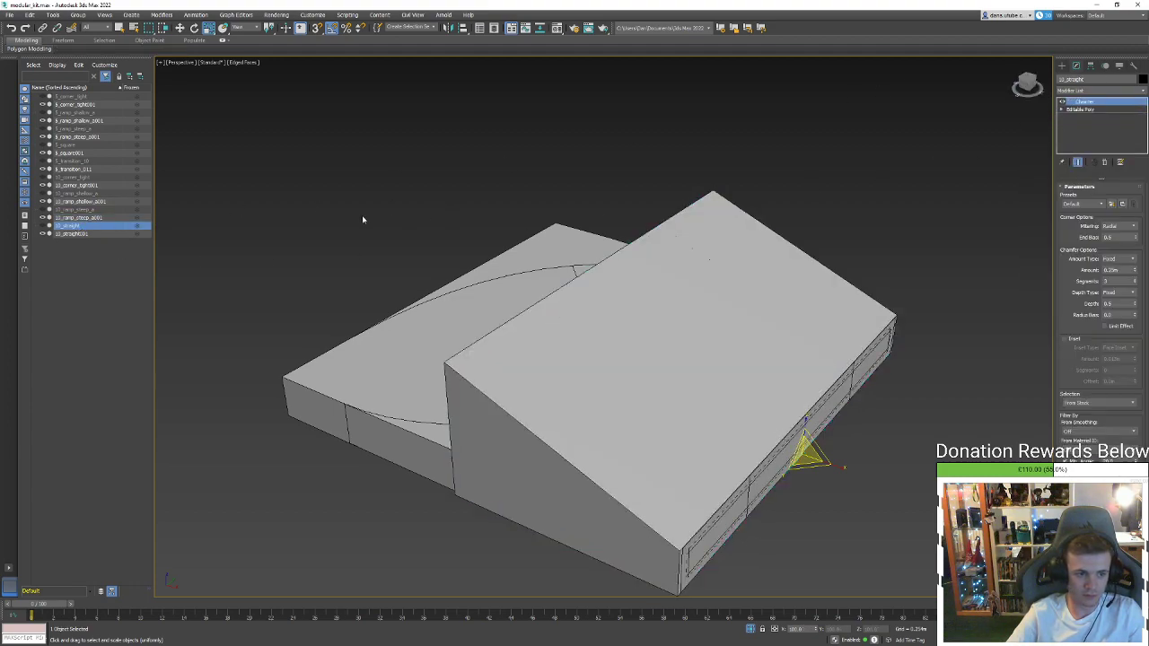
{"action": "left_click", "coordinate": [103, 234]}
{"action": "right_click", "coordinate": [1094, 110]}
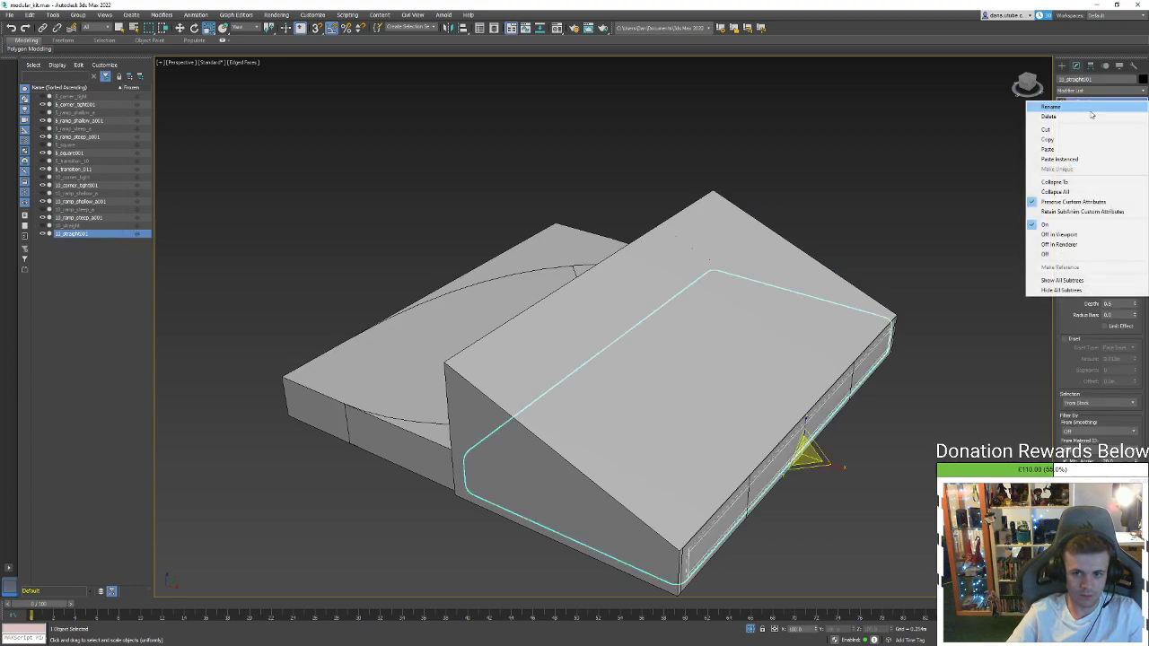
{"action": "left_click", "coordinate": [1059, 119]}
Display the unchamfered clones in wireframe and frame 10_ramp_steep_a001 to examine how the shapes overlap
{"action": "left_click", "coordinate": [914, 211]}
{"action": "left_click_drag", "start_coordinate": [913, 131], "coordinate": [336, 575]}
{"action": "scroll", "coordinate": [557, 568], "scroll_direction": "up", "scroll_amount": 10}
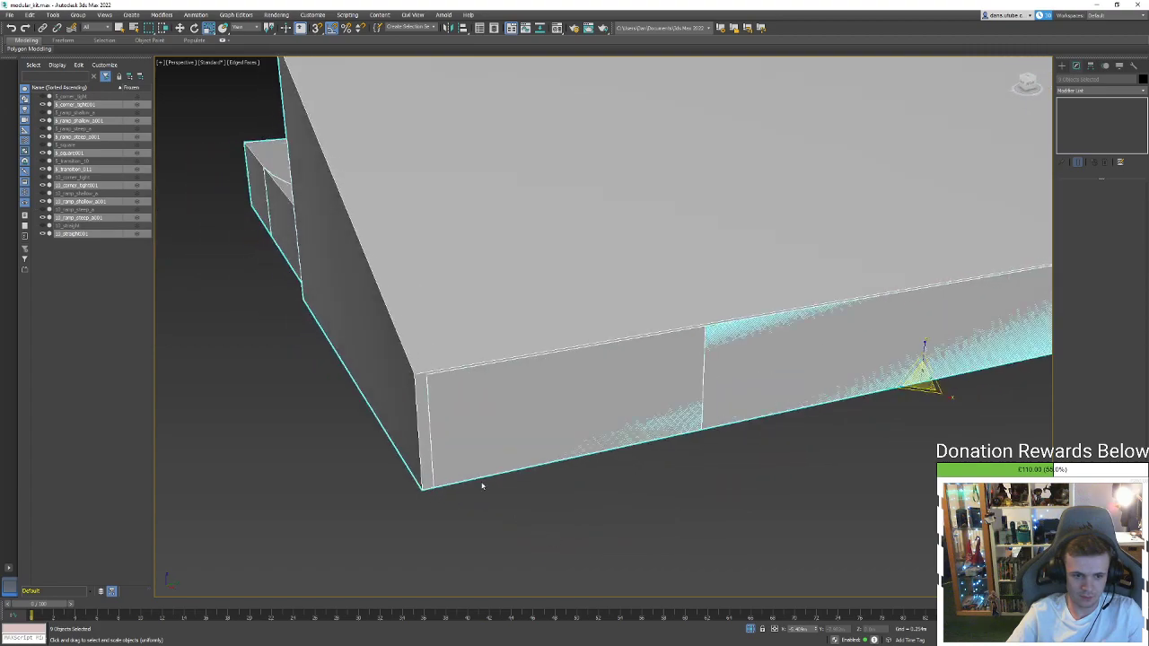
{"action": "key", "text": "F3"}
{"action": "left_click", "coordinate": [393, 381]}
{"action": "key", "text": "z"}
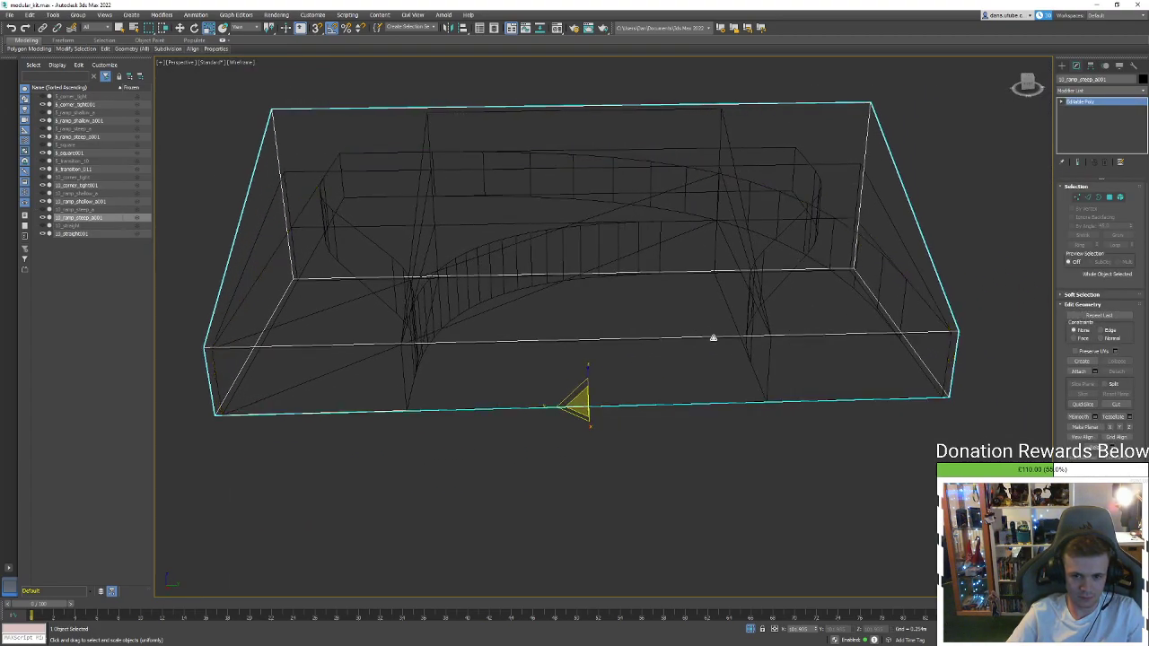
{"action": "middle_click_drag", "start_coordinate": [713, 336], "coordinate": [554, 387], "text": "alt"}
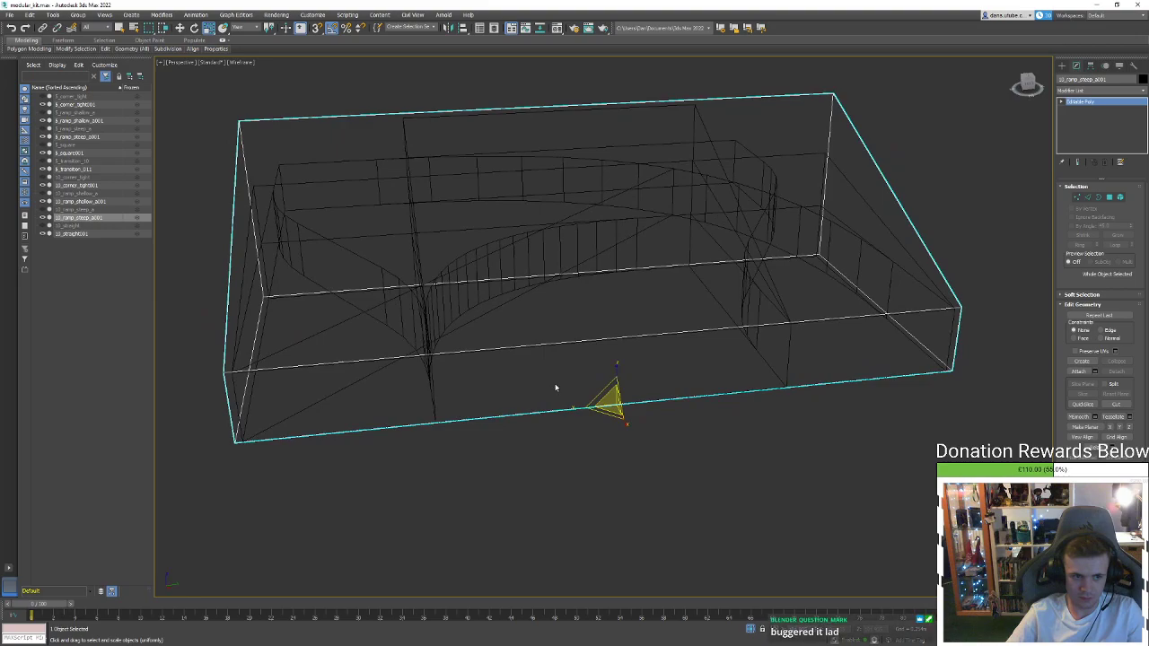
Examine the overlapping clones around 10_ramp_steep_a001 in an orthographic wireframe view
{"action": "key", "text": "t"}
{"action": "scroll", "coordinate": [722, 103], "scroll_direction": "up", "scroll_amount": 2}
{"action": "middle_click_drag", "start_coordinate": [761, 121], "coordinate": [703, 274]}
{"action": "scroll", "coordinate": [763, 281], "scroll_direction": "down", "scroll_amount": 1}
{"action": "left_click", "coordinate": [731, 254]}
{"action": "scroll", "coordinate": [730, 254], "scroll_direction": "up", "scroll_amount": 4}
{"action": "scroll", "coordinate": [719, 302], "scroll_direction": "down", "scroll_amount": 4}
{"action": "left_click", "coordinate": [719, 302]}
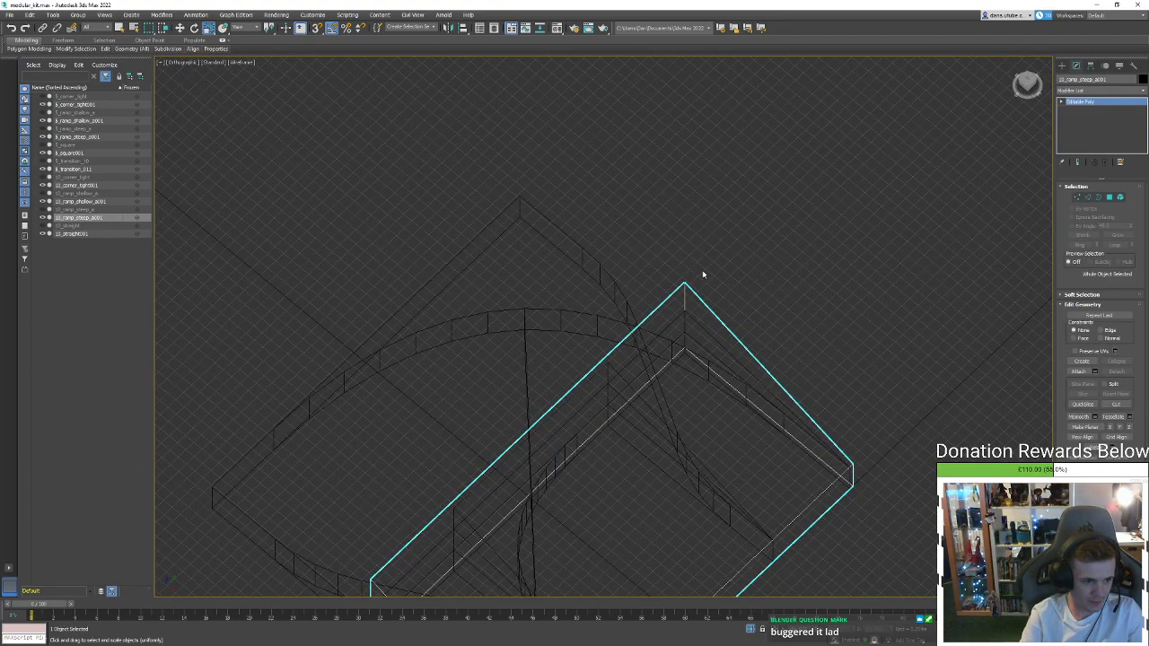
Return the clones to a shaded perspective display with edged faces
{"action": "key", "text": "p"}
{"action": "scroll", "coordinate": [622, 497], "scroll_direction": "down", "scroll_amount": 4}
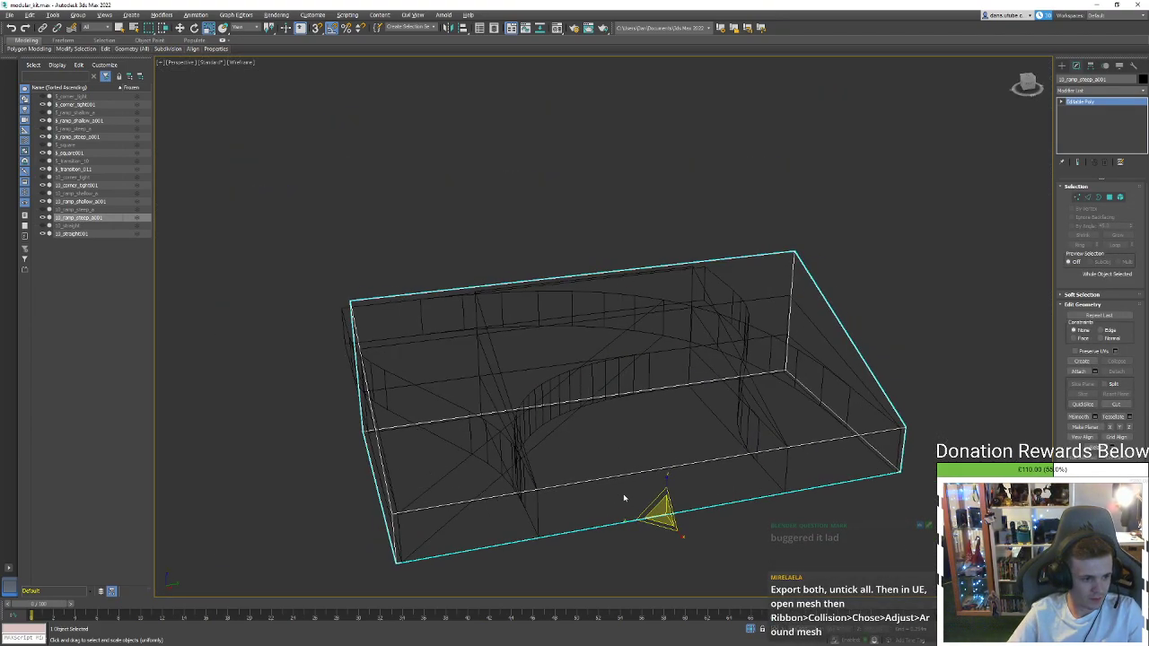
{"action": "mouse_move", "coordinate": [623, 497]}
{"action": "middle_mouse_down", "text": "alt"}
{"action": "mouse_move", "coordinate": [641, 459]}
{"action": "mouse_move", "coordinate": [682, 464]}
{"action": "mouse_move", "coordinate": [688, 418]}
{"action": "mouse_move", "coordinate": [710, 418]}
{"action": "mouse_move", "coordinate": [700, 422]}
{"action": "middle_mouse_up", "text": "alt"}
{"action": "key", "text": "F3"}
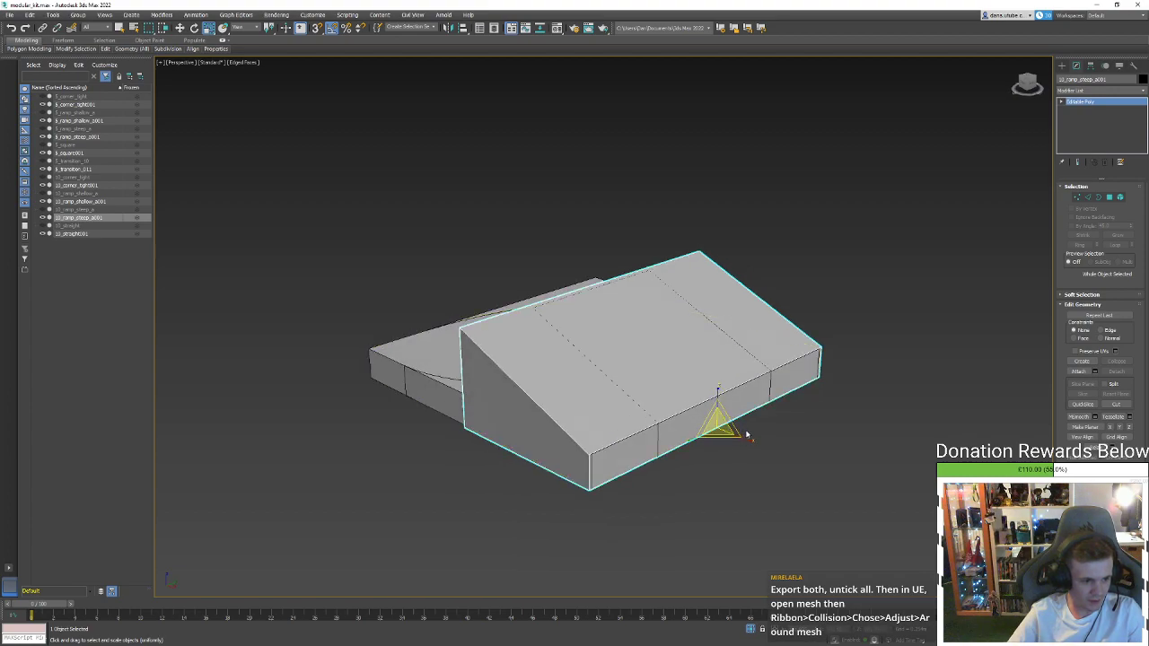
Select all the visible unchamfered clones and batch-rename them with the prefix UCX_
{"action": "left_click", "coordinate": [858, 390]}
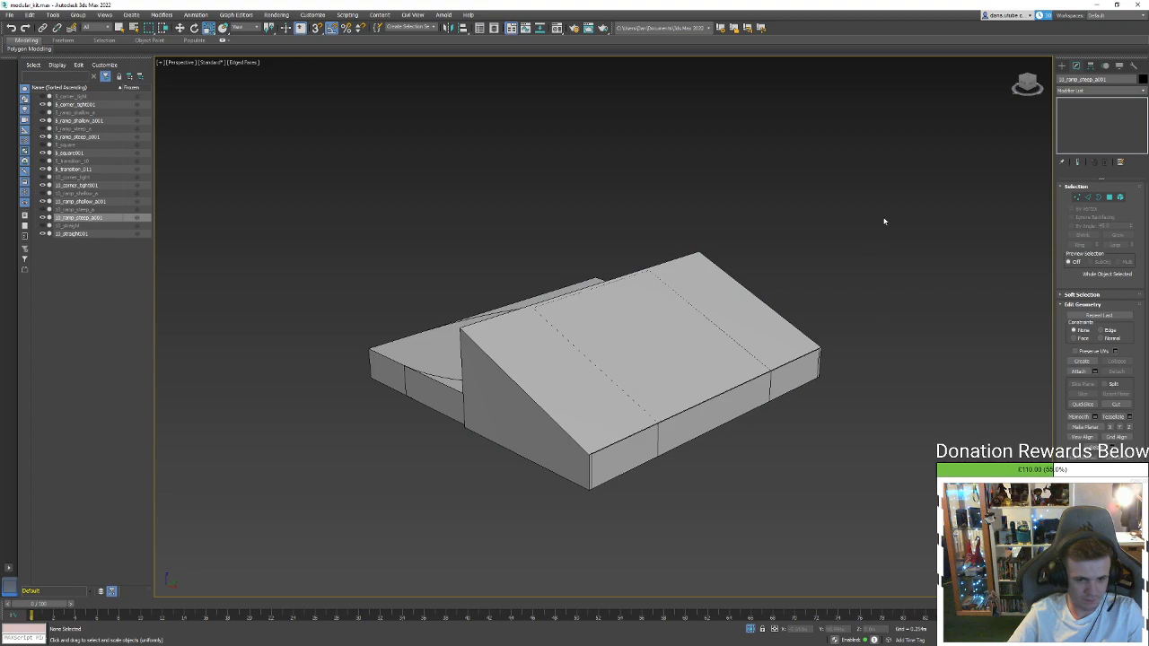
{"action": "left_click_drag", "start_coordinate": [892, 174], "coordinate": [391, 595]}
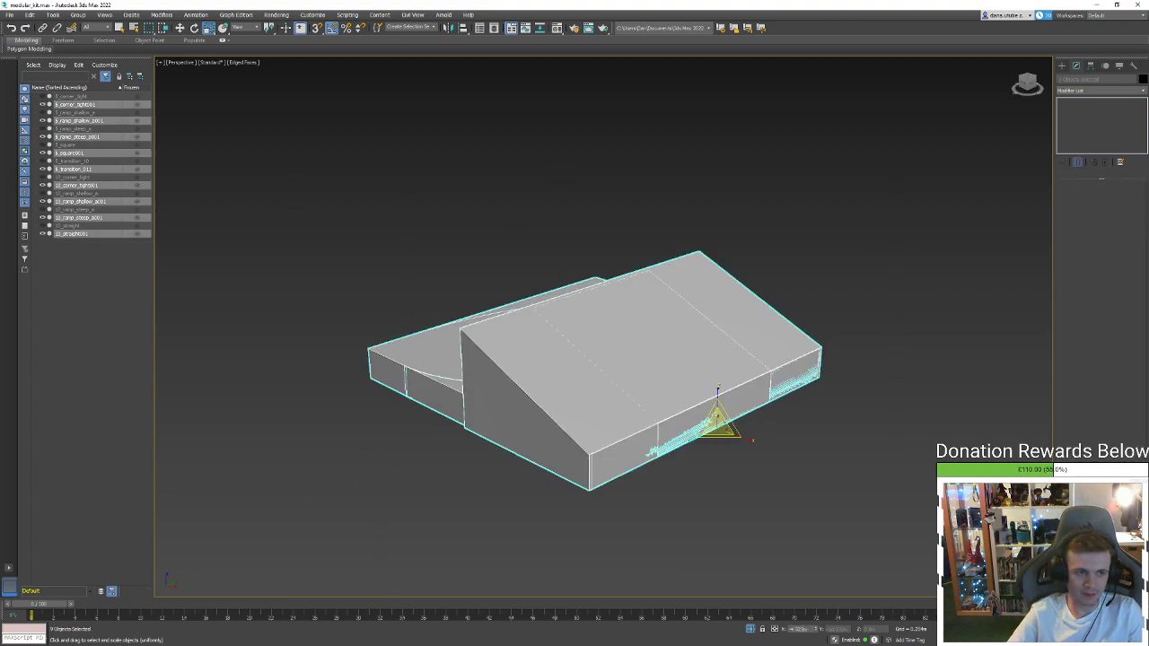
{"action": "left_click", "coordinate": [53, 15]}
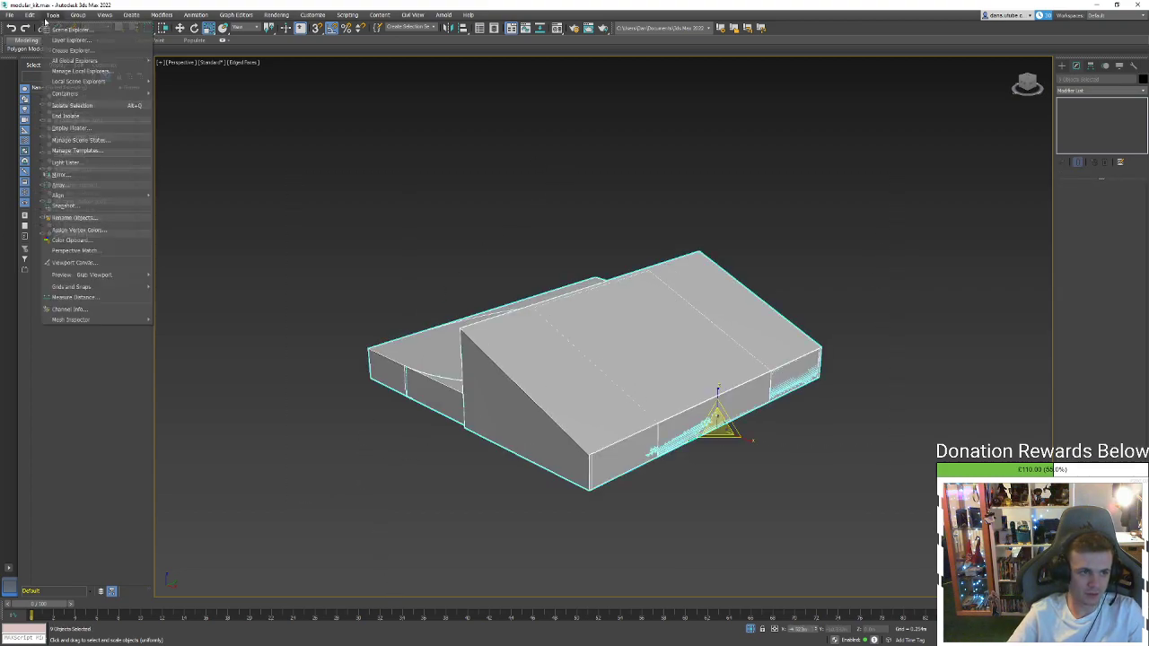
{"action": "left_click", "coordinate": [102, 219]}
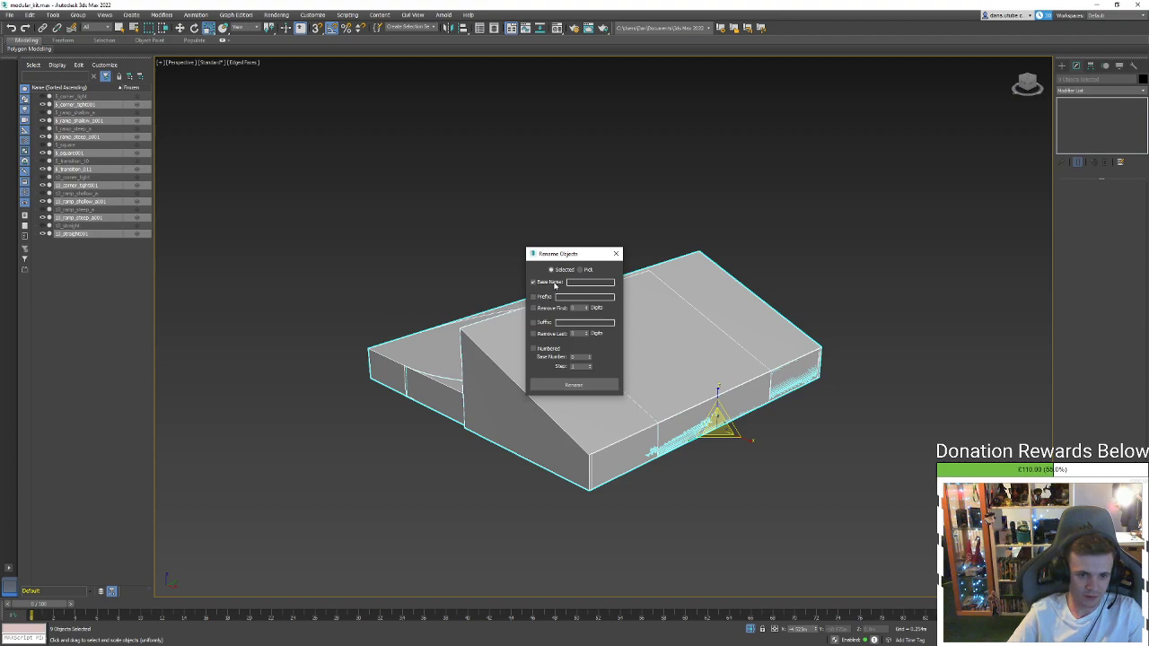
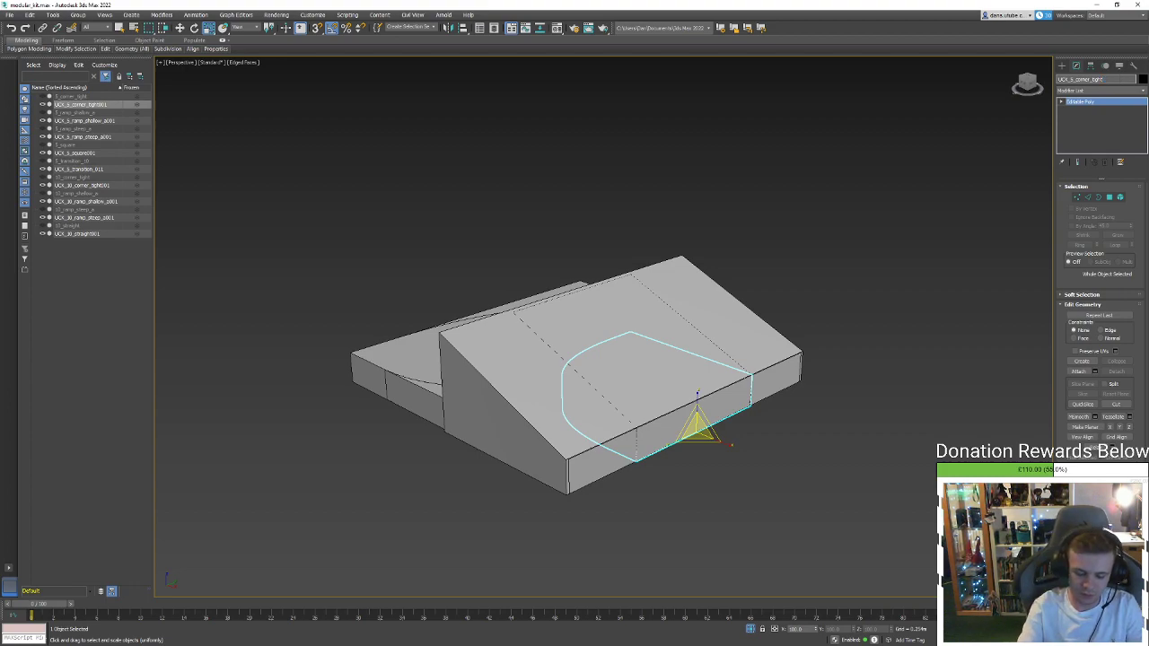
Rename the 5-unit shallow and steep ramp clones UCX_5_ramp_shallow_a_01 and UCX_5_ramp_steep_a_01
{"action": "left_click", "coordinate": [102, 120]}
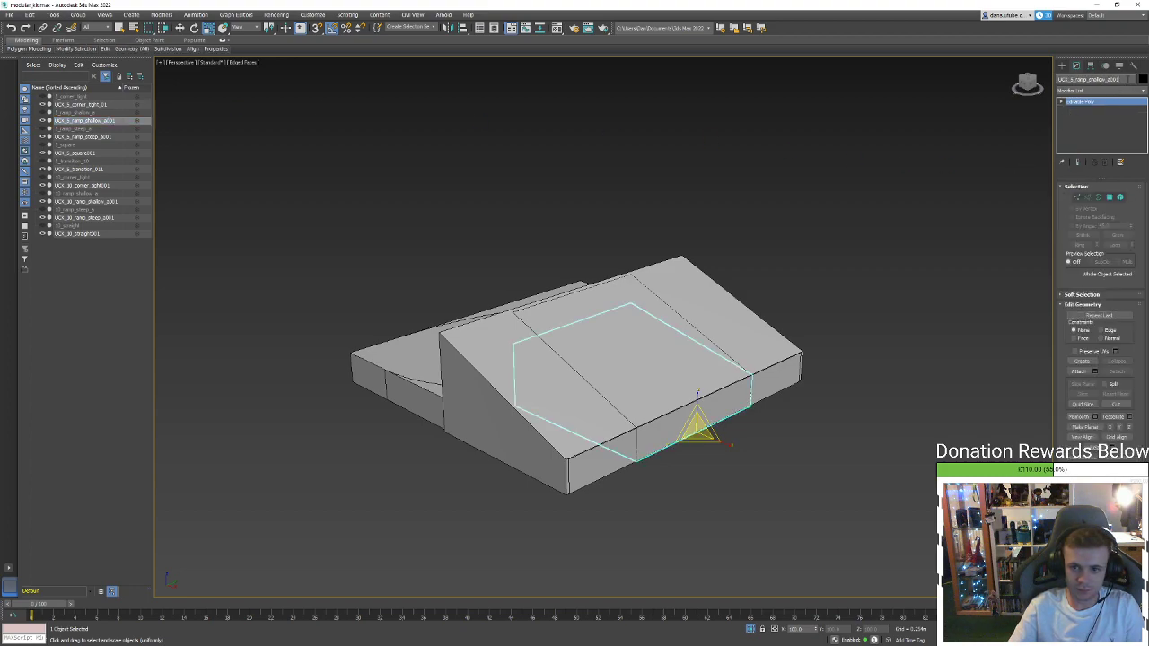
{"action": "left_click_drag", "start_coordinate": [1128, 79], "coordinate": [1057, 79]}
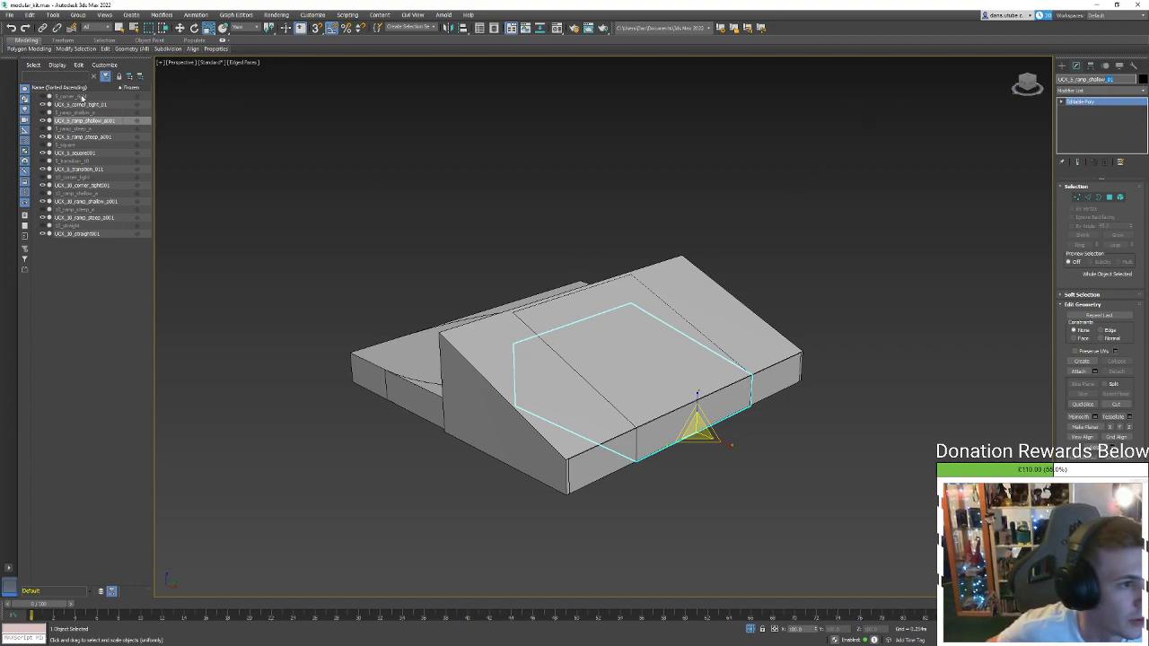
{"action": "left_click", "coordinate": [83, 137]}
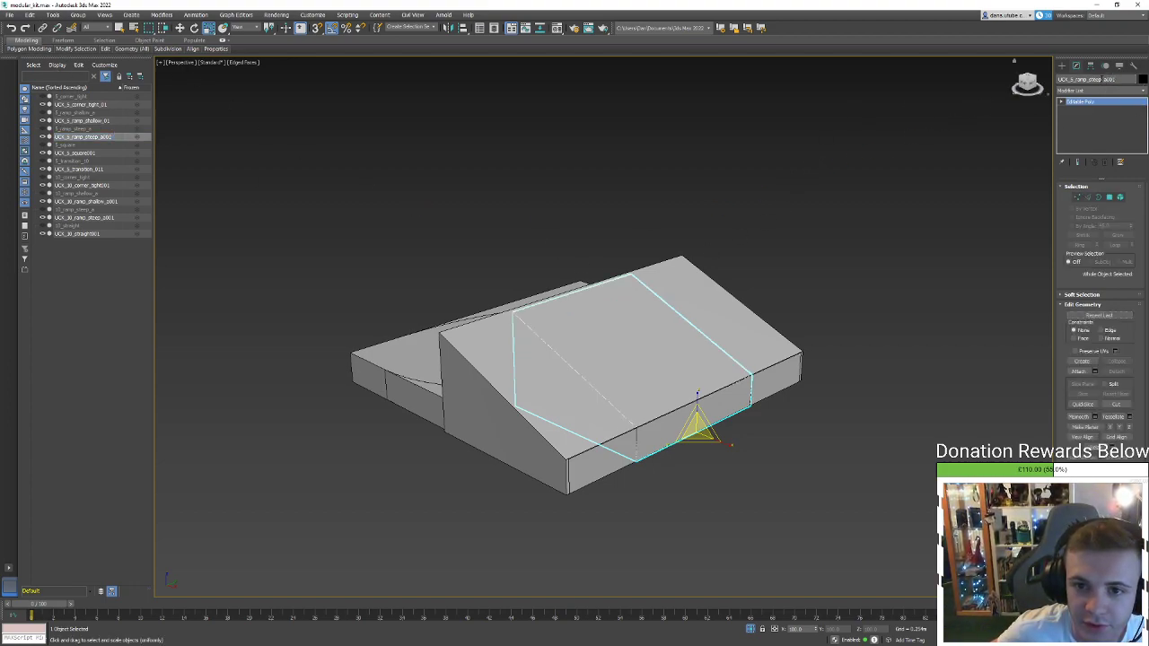
{"action": "left_click_drag", "start_coordinate": [1102, 79], "coordinate": [1144, 86]}
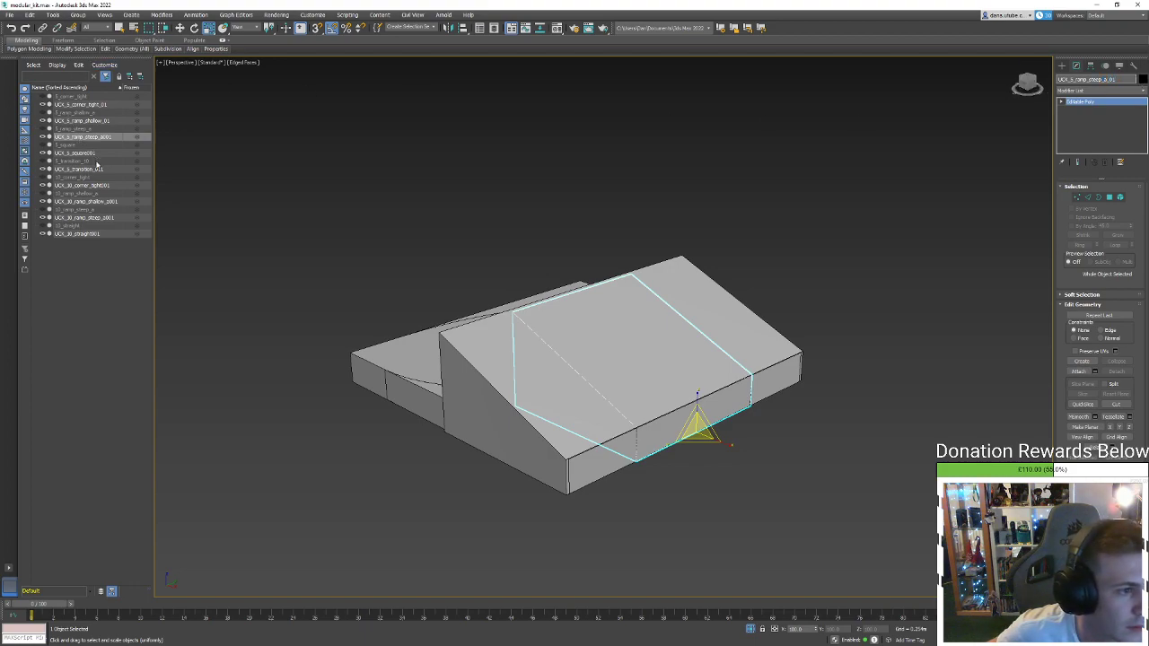
{"action": "left_click", "coordinate": [104, 121]}
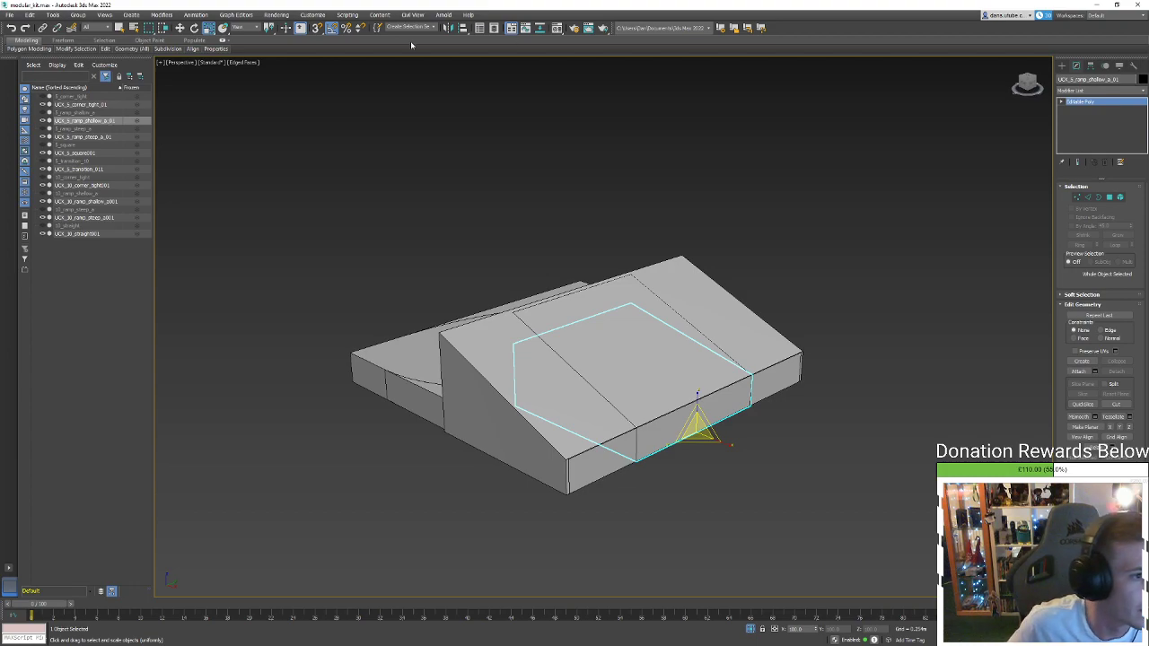
Rename the square and transition clones UCX_5_square_01 and UCX_5_transition_01
{"action": "left_click", "coordinate": [89, 153]}
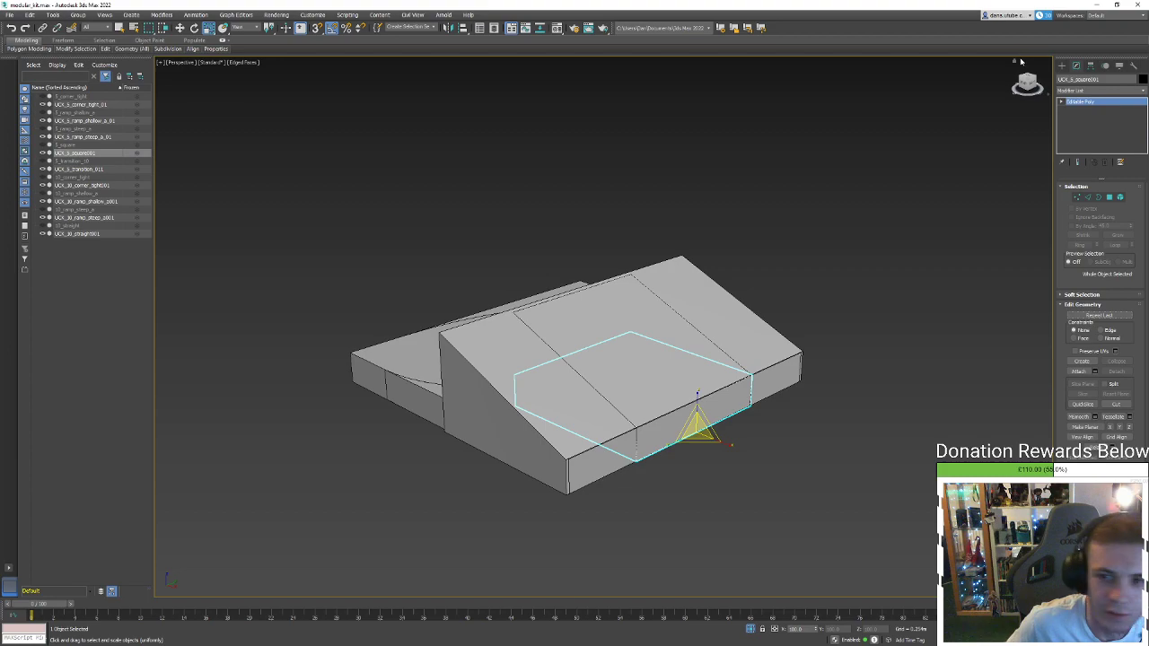
{"action": "type", "text": "_01"}
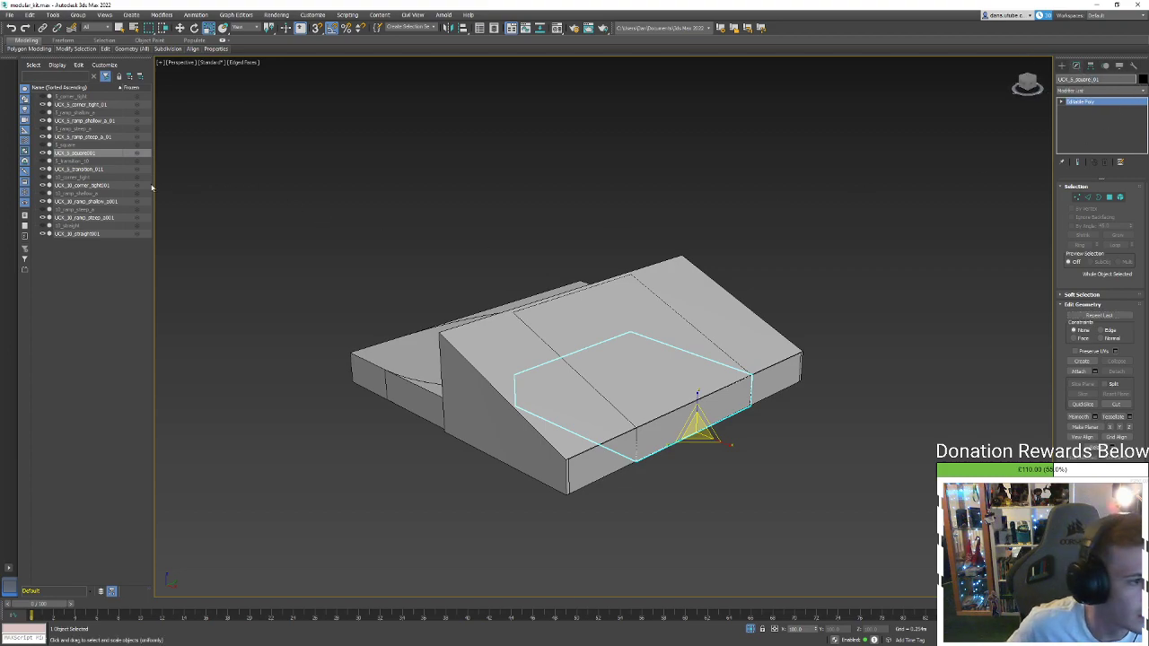
{"action": "left_click", "coordinate": [99, 169]}
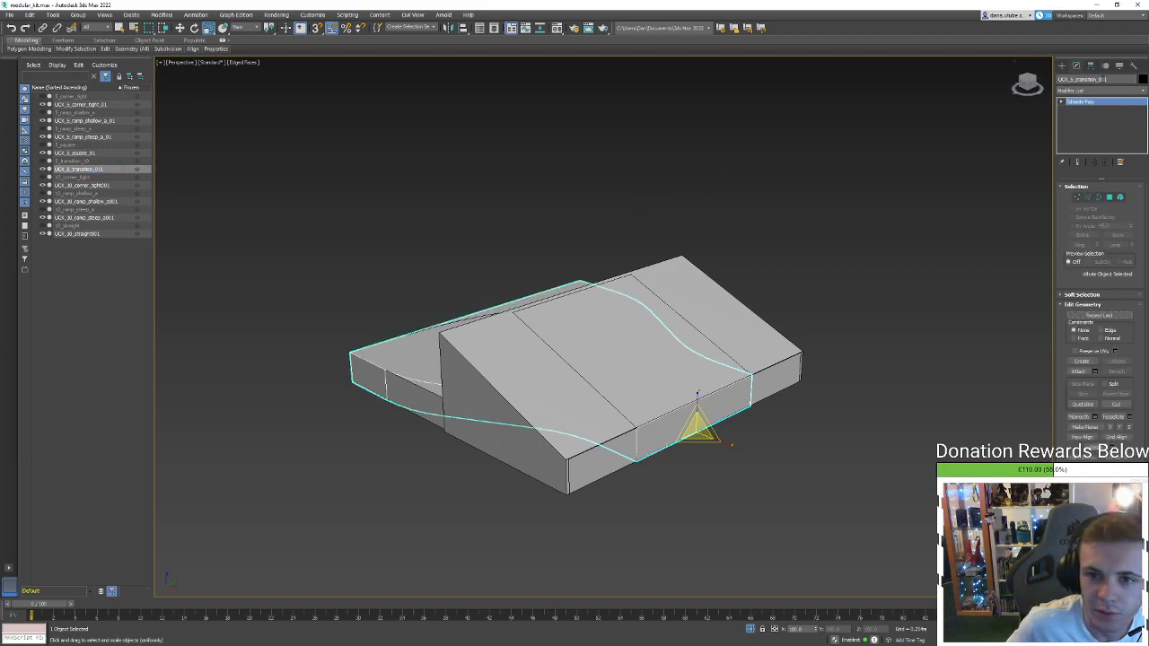
{"action": "left_click_drag", "start_coordinate": [1099, 79], "coordinate": [1109, 79]}
Rename the 10-unit tight corner and shallow ramp clones UCX_10_corner_tight_01 and UCX_10_ramp_shallow_a_01
{"action": "left_click", "coordinate": [113, 185]}
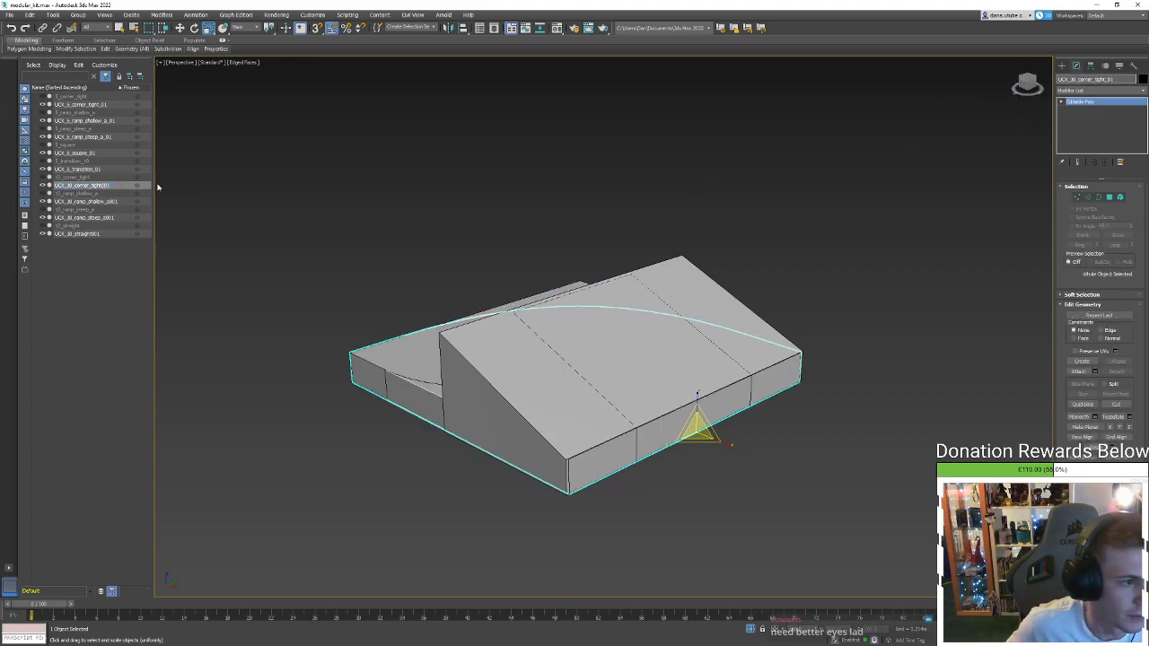
{"action": "left_click", "coordinate": [113, 201]}
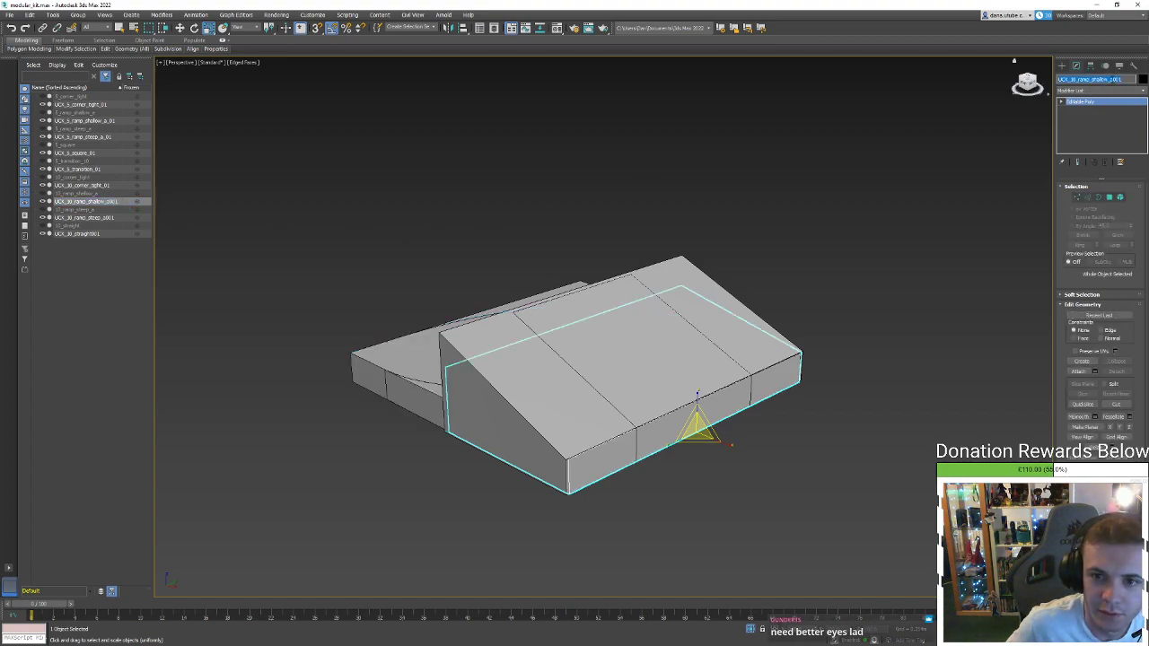
{"action": "left_click", "coordinate": [1109, 80]}
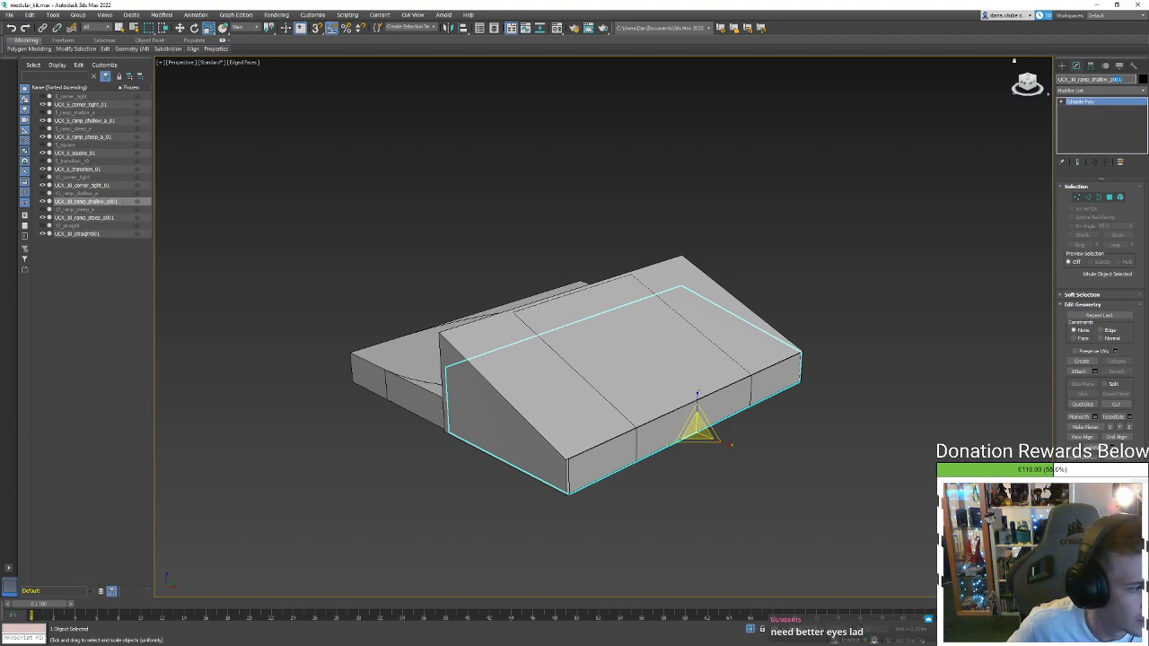
Rename the 10-unit steep ramp and straight clones UCX_10_ramp_steep_a_01 and UCX_10_straight_01, and the transition clone UCX_5_transition_10_01
{"action": "left_click", "coordinate": [76, 222]}
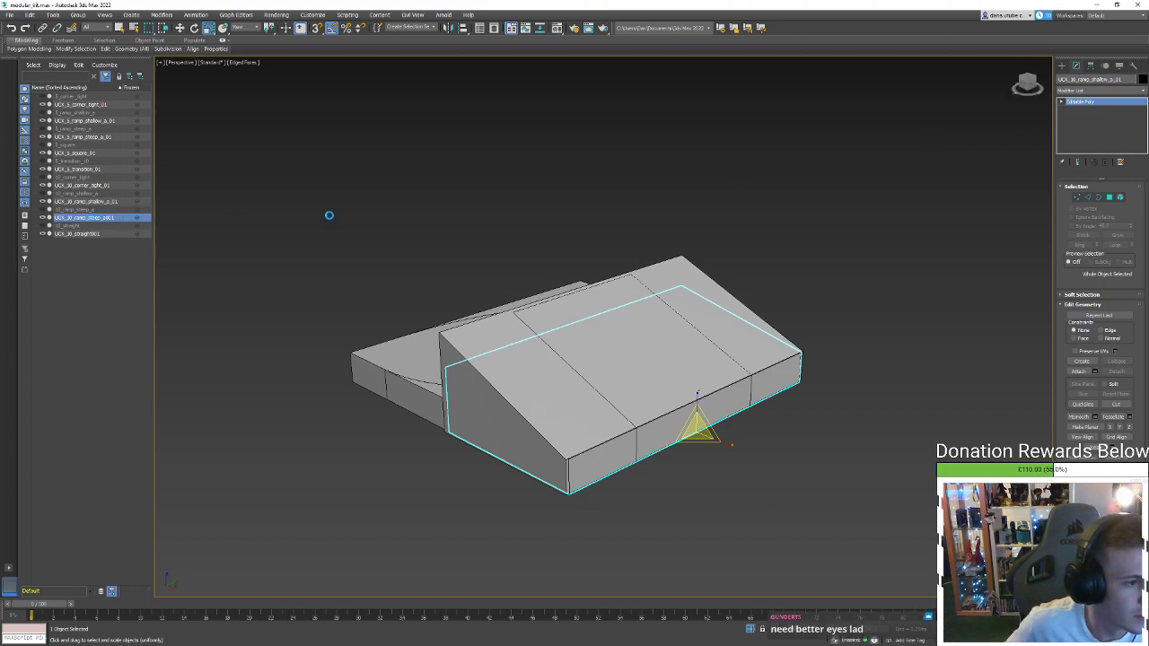
{"action": "type", "text": "_01"}
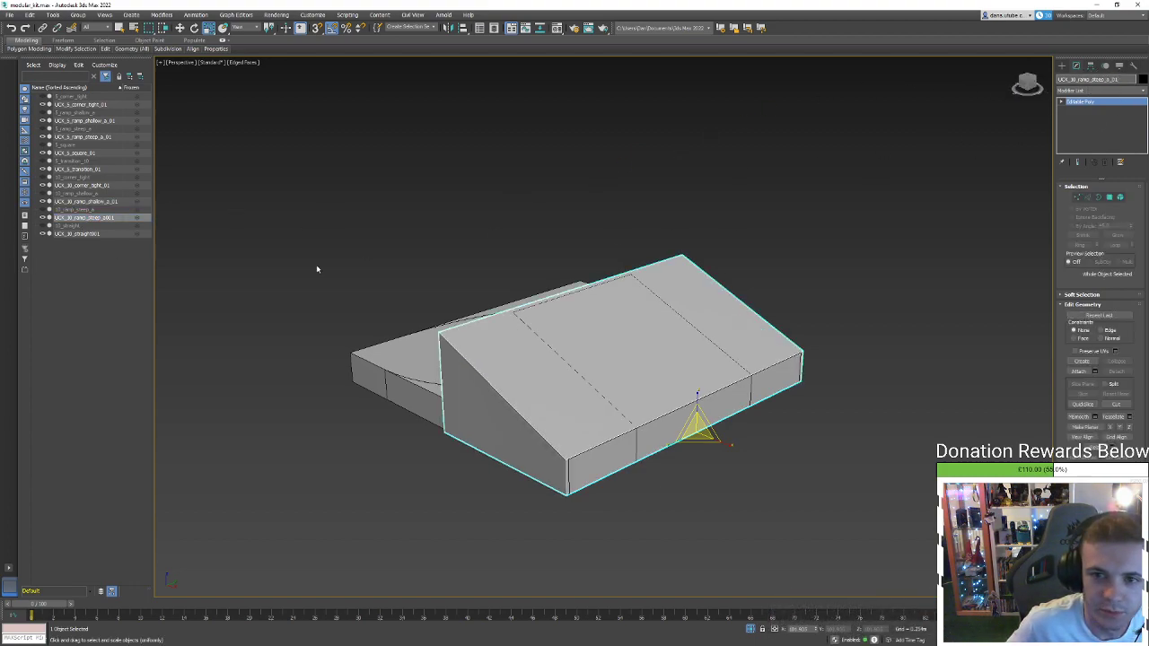
{"action": "left_click", "coordinate": [90, 233]}
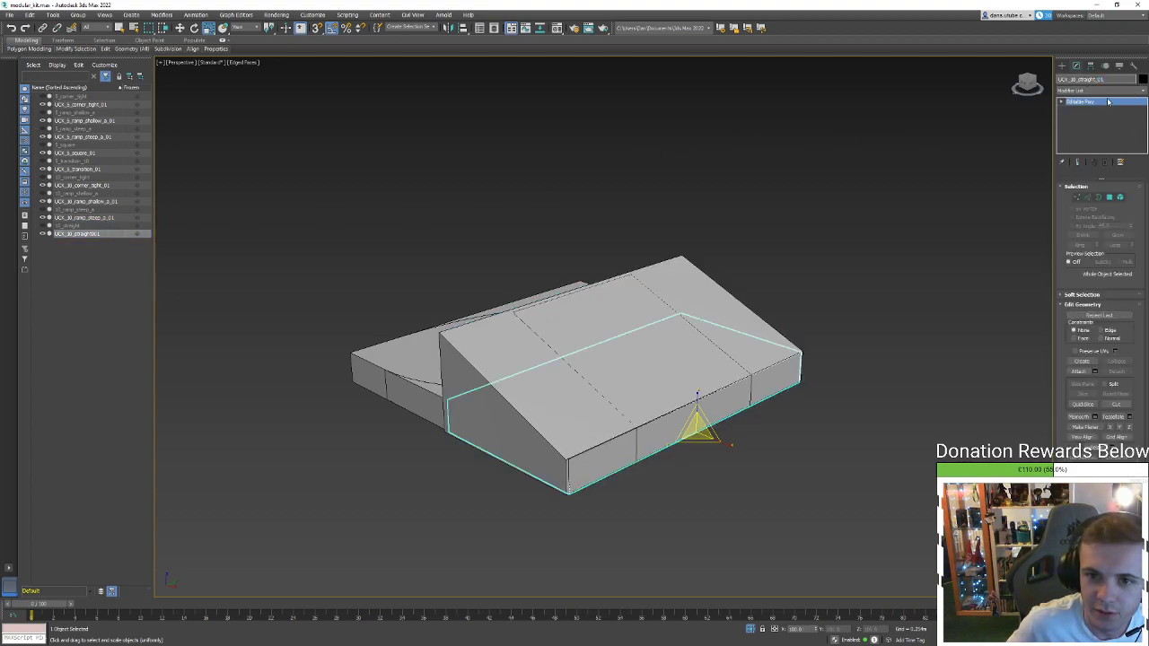
{"action": "key", "text": "Return"}
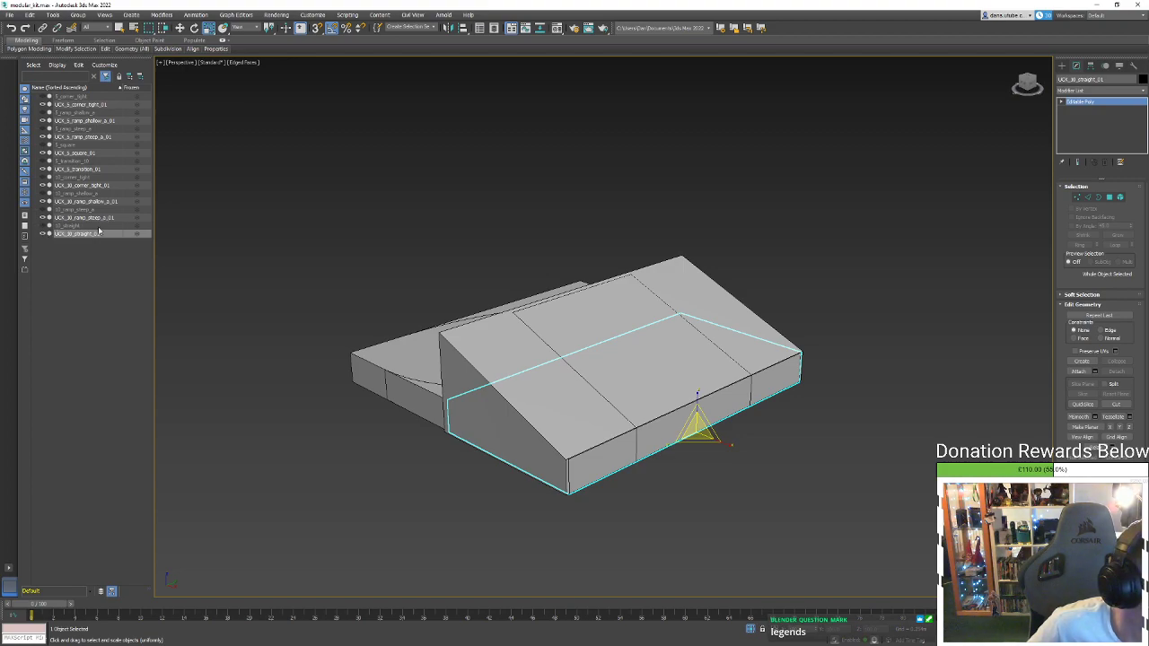
{"action": "left_click", "coordinate": [83, 169]}
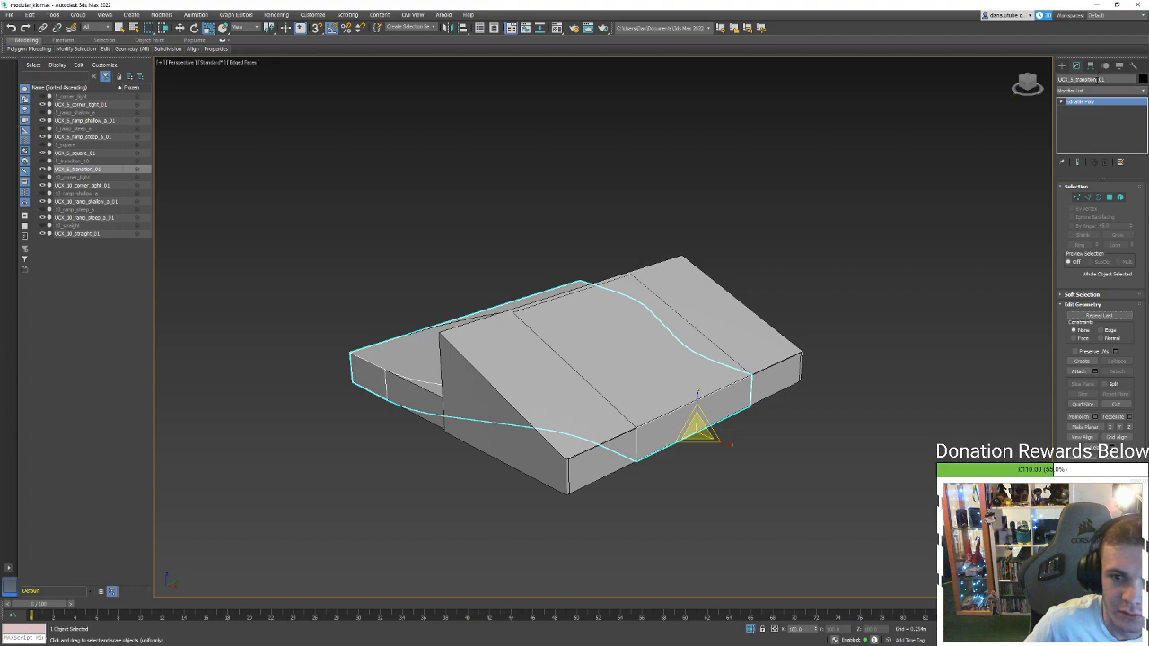
{"action": "type", "text": "10_"}
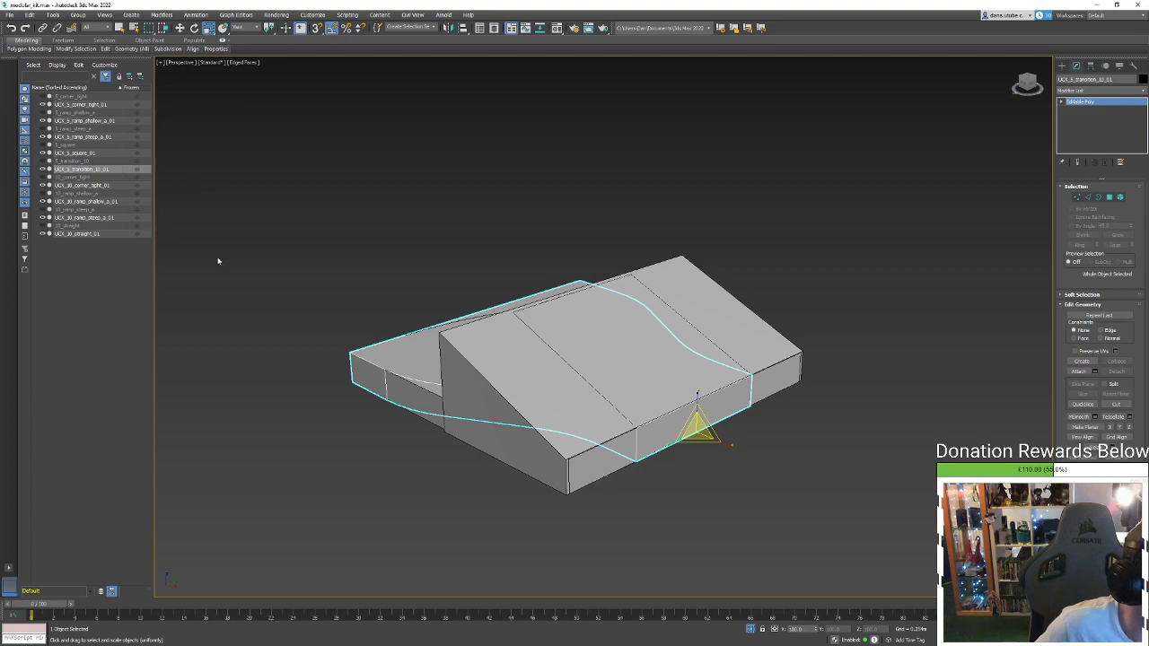
Unhide all objects and select every kit piece together with its UCX clone
{"action": "right_click", "coordinate": [288, 259]}
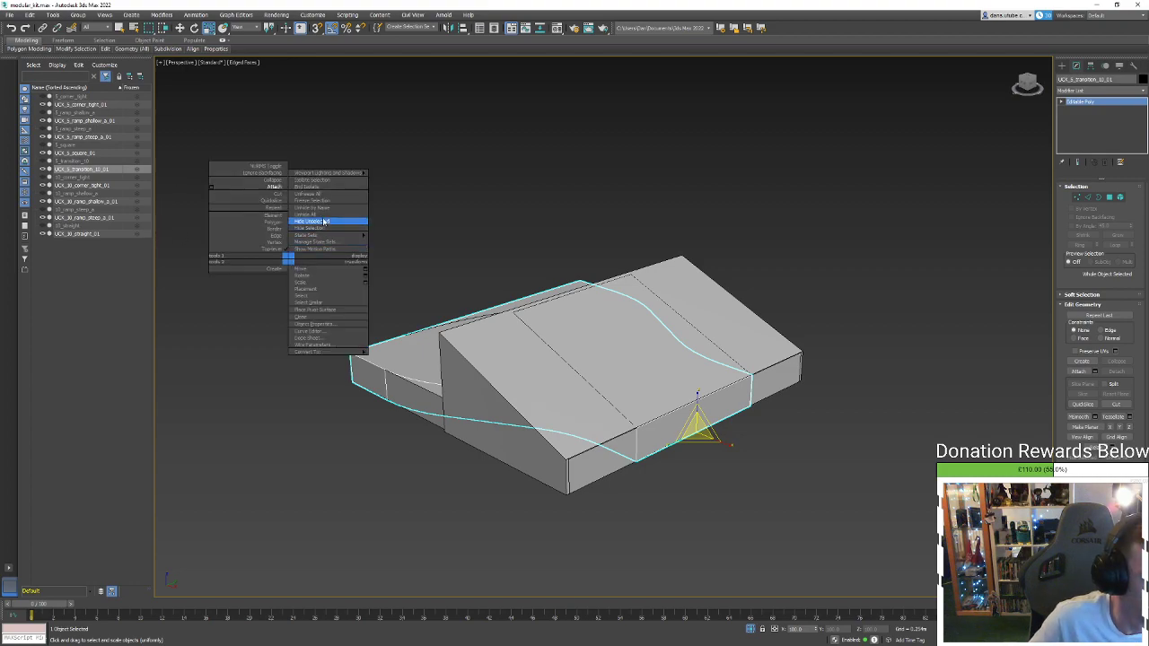
{"action": "left_click", "coordinate": [324, 221]}
{"action": "left_click_drag", "start_coordinate": [319, 201], "coordinate": [890, 559]}
Export the selected objects as FBX, replacing modular_kit.fbx in the Modular_kit folder and keeping the current export settings
{"action": "left_click", "coordinate": [9, 16]}
{"action": "left_click", "coordinate": [13, 16]}
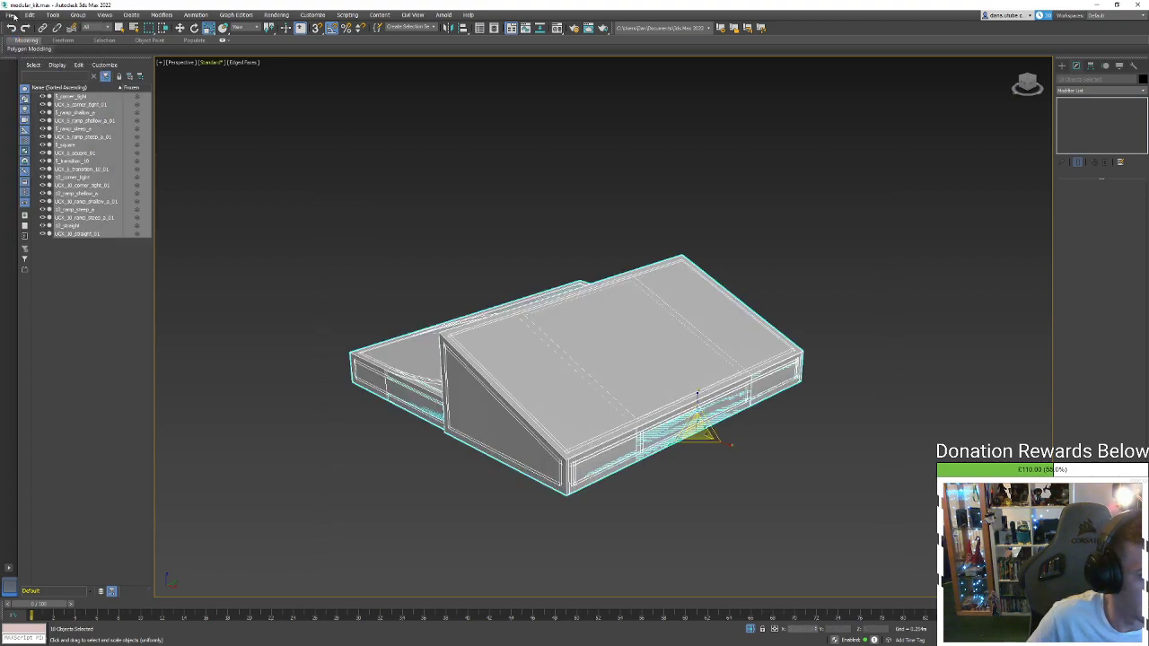
{"action": "left_click", "coordinate": [11, 15]}
{"action": "mouse_move", "coordinate": [36, 146]}
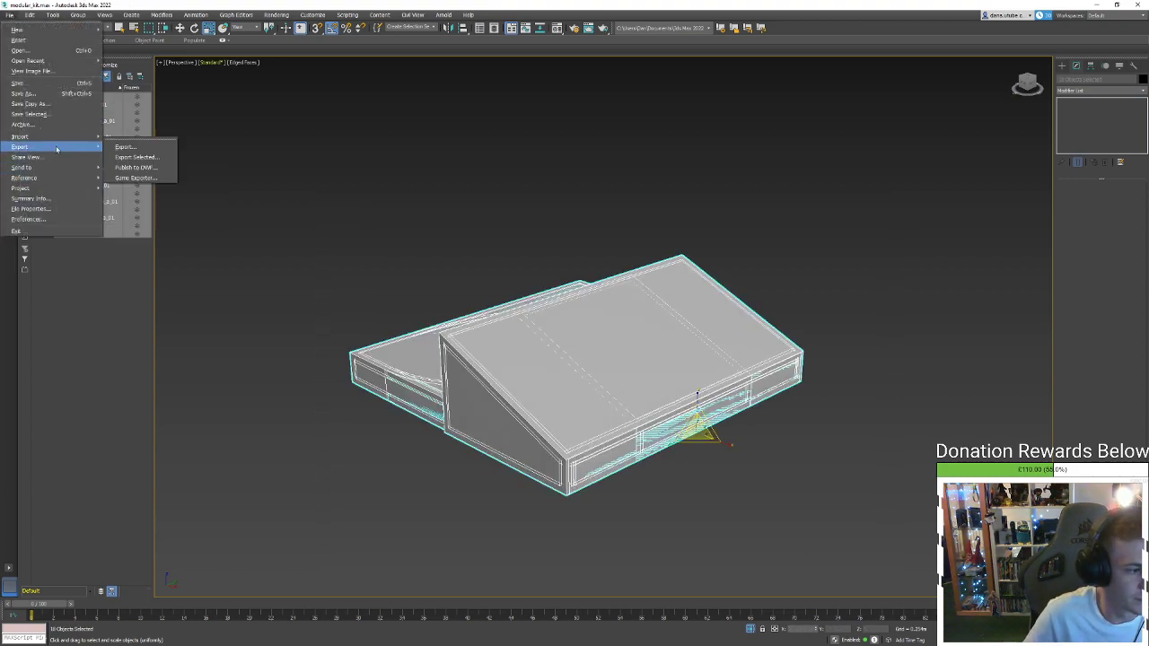
{"action": "left_click", "coordinate": [135, 157]}
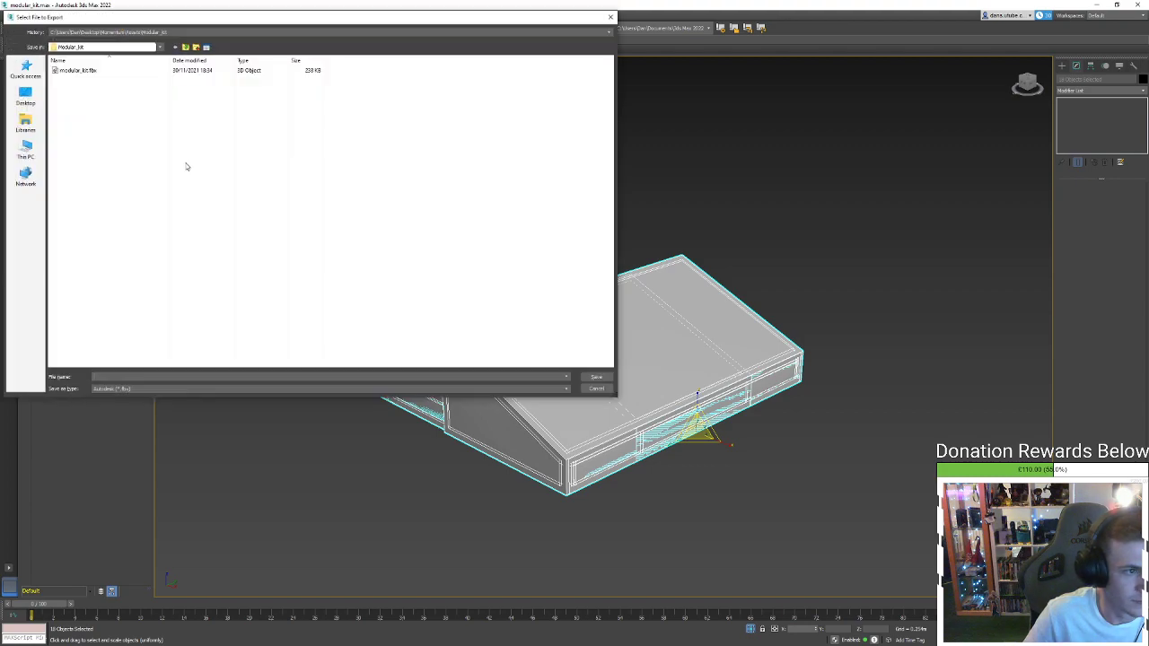
{"action": "double_click", "coordinate": [103, 73]}
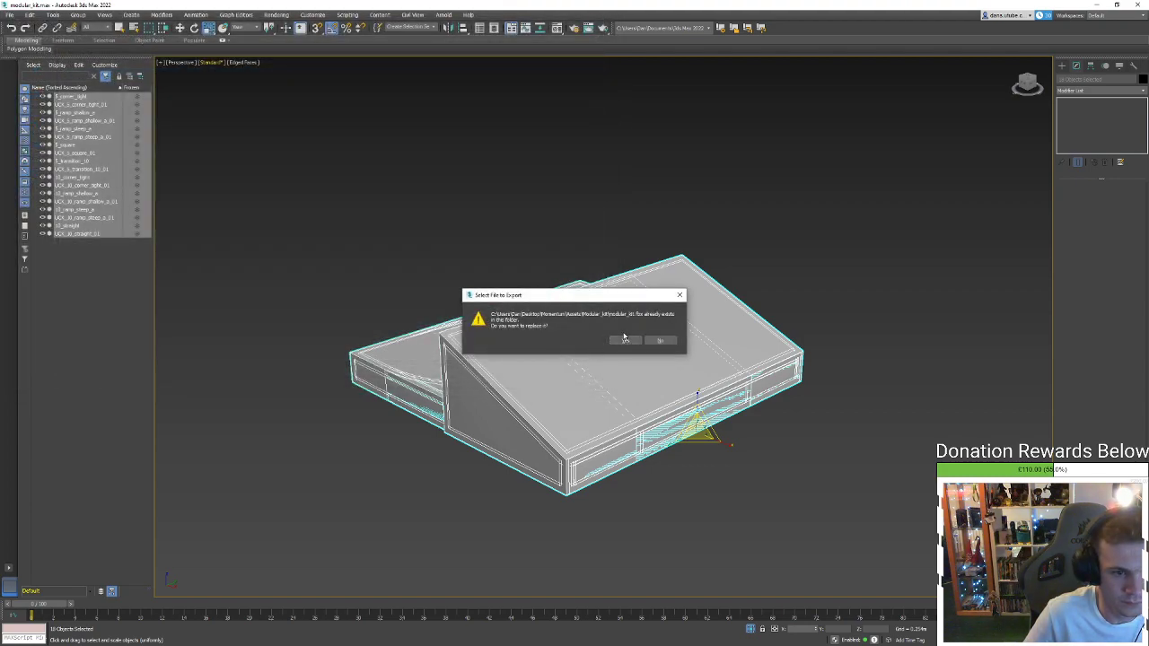
{"action": "left_click", "coordinate": [624, 339]}
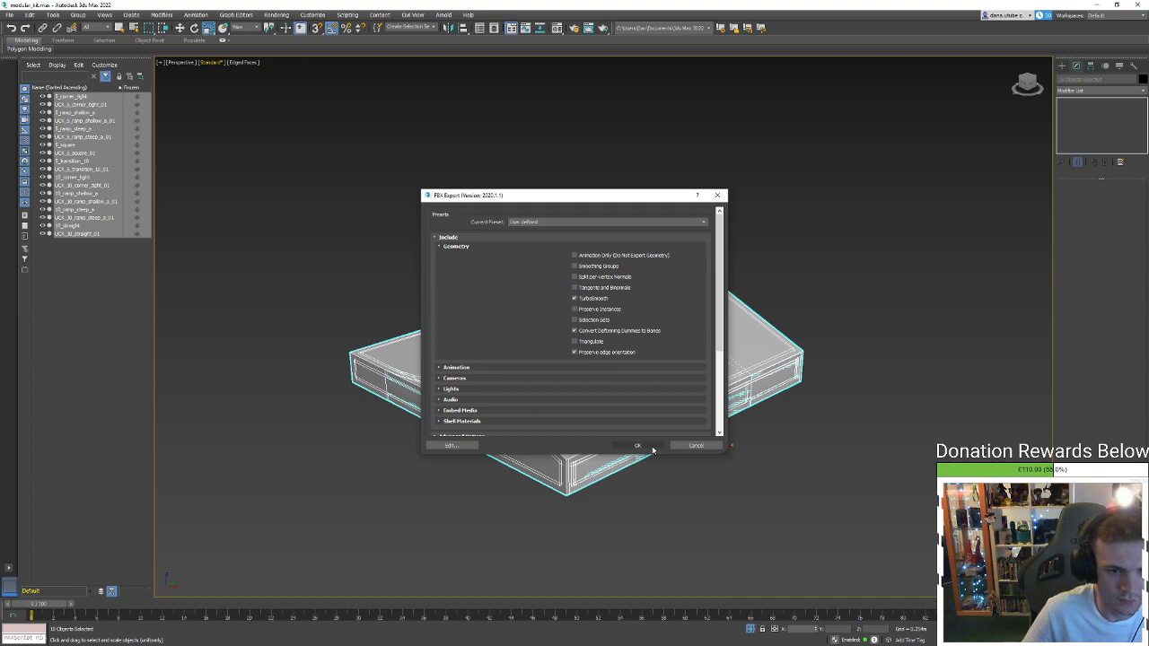
{"action": "left_click", "coordinate": [652, 447]}
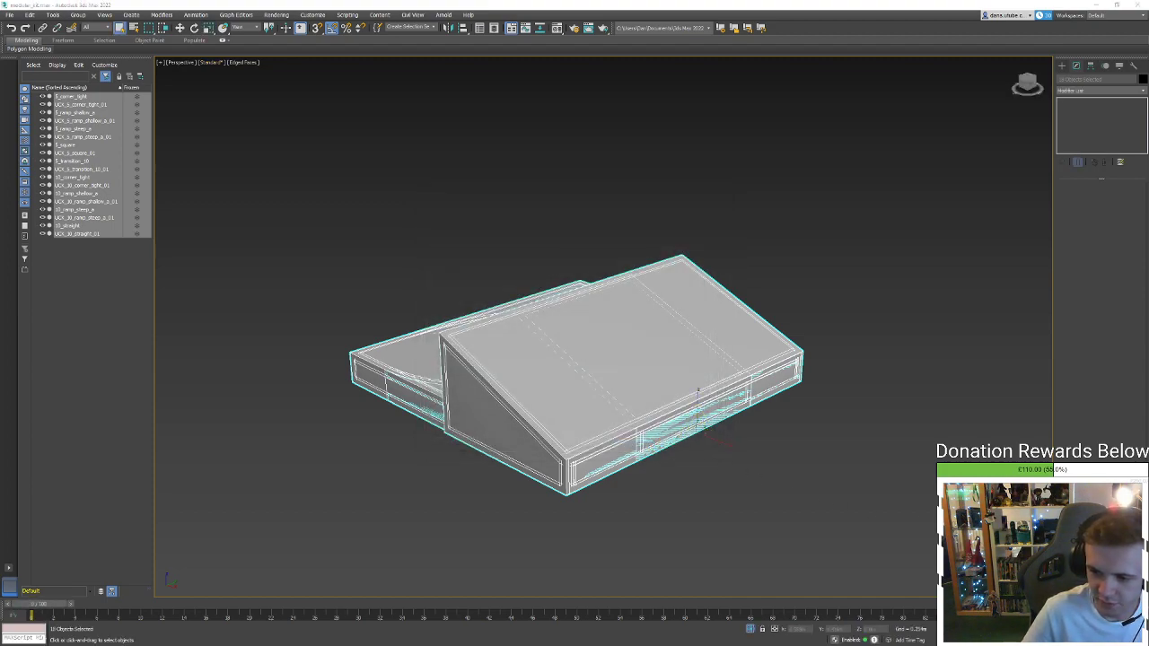
Switch to Unreal Editor and reimport all the modular_kit static meshes in the ModularKit folder
{"action": "key", "text": "alt+Tab"}
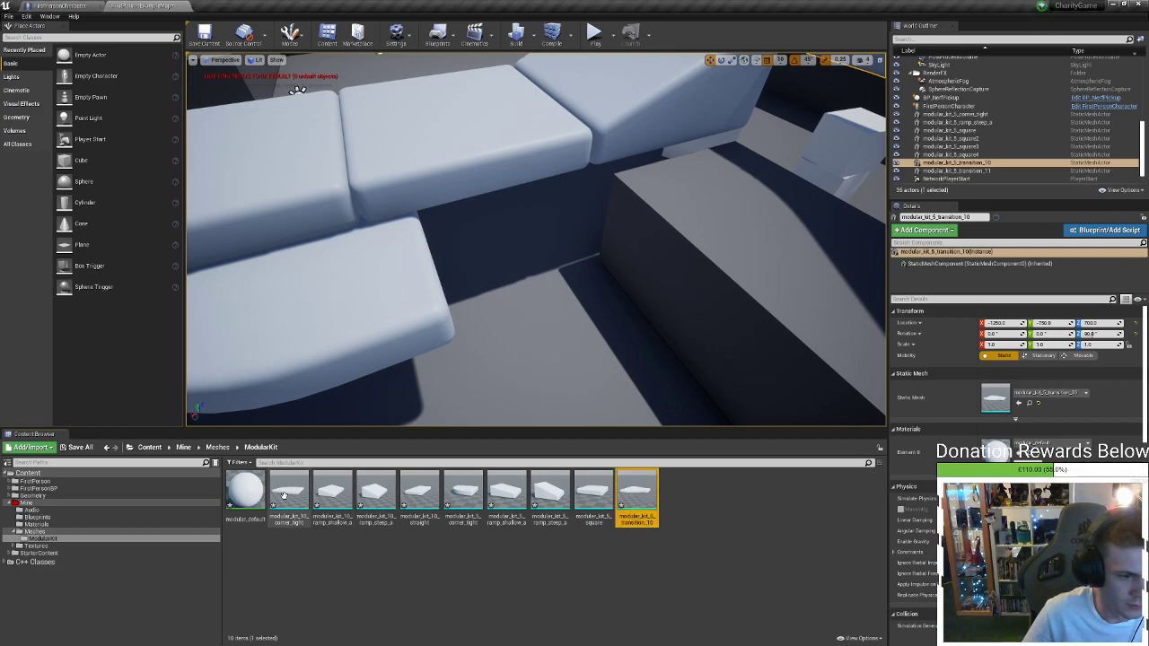
{"action": "right_click", "coordinate": [286, 490]}
{"action": "left_click", "coordinate": [317, 256]}
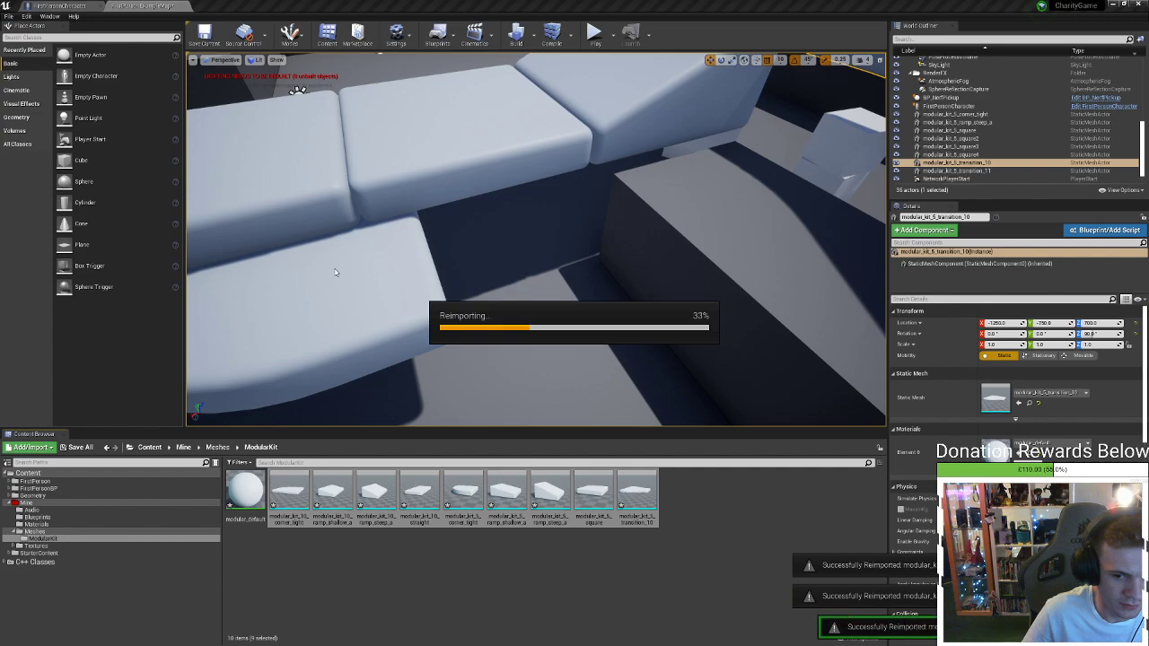
{"action": "left_click", "coordinate": [660, 579]}
Open the modular_kit_5_square static mesh and examine the slab from above
{"action": "double_click", "coordinate": [608, 513]}
{"action": "scroll", "coordinate": [531, 268], "scroll_direction": "up", "scroll_amount": 5}
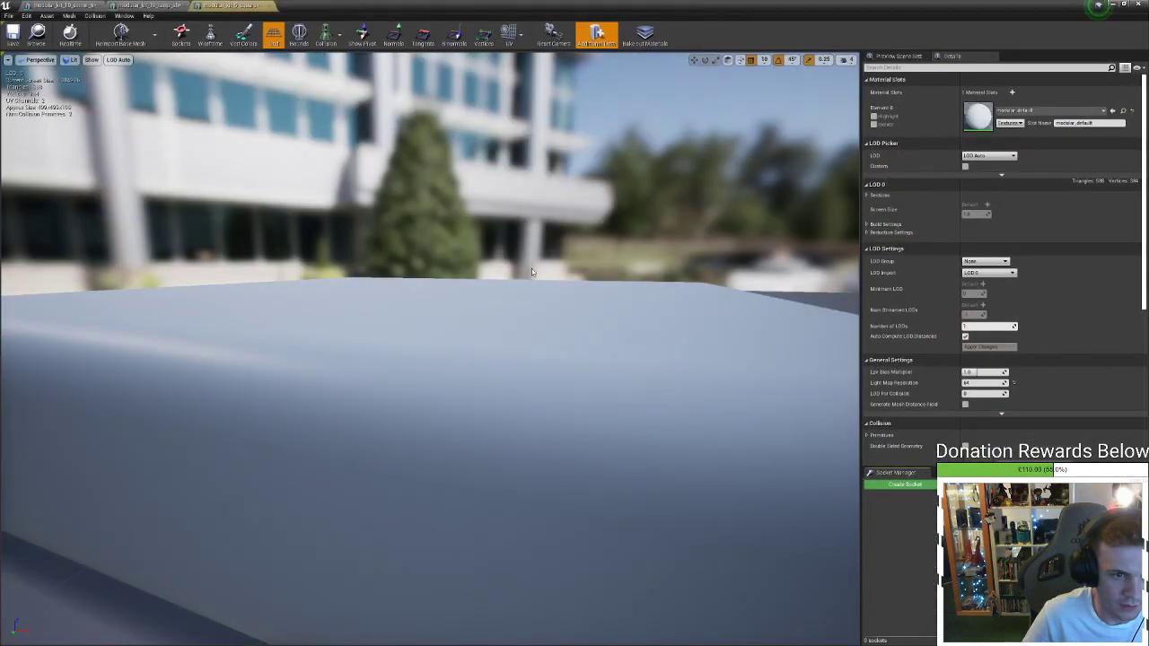
{"action": "right_click_drag", "start_coordinate": [531, 268], "coordinate": [532, 377]}
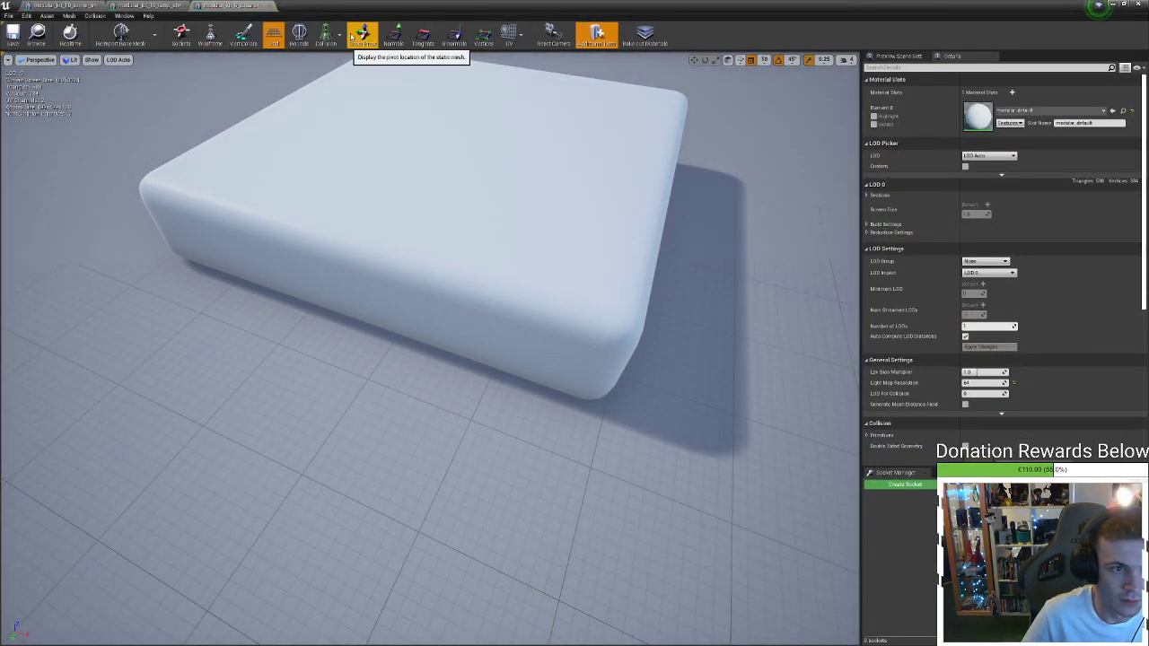
Return to the level, inspect the placed kit pieces in Player Collision view mode, and restore the Lit view mode
{"action": "left_click", "coordinate": [229, 6]}
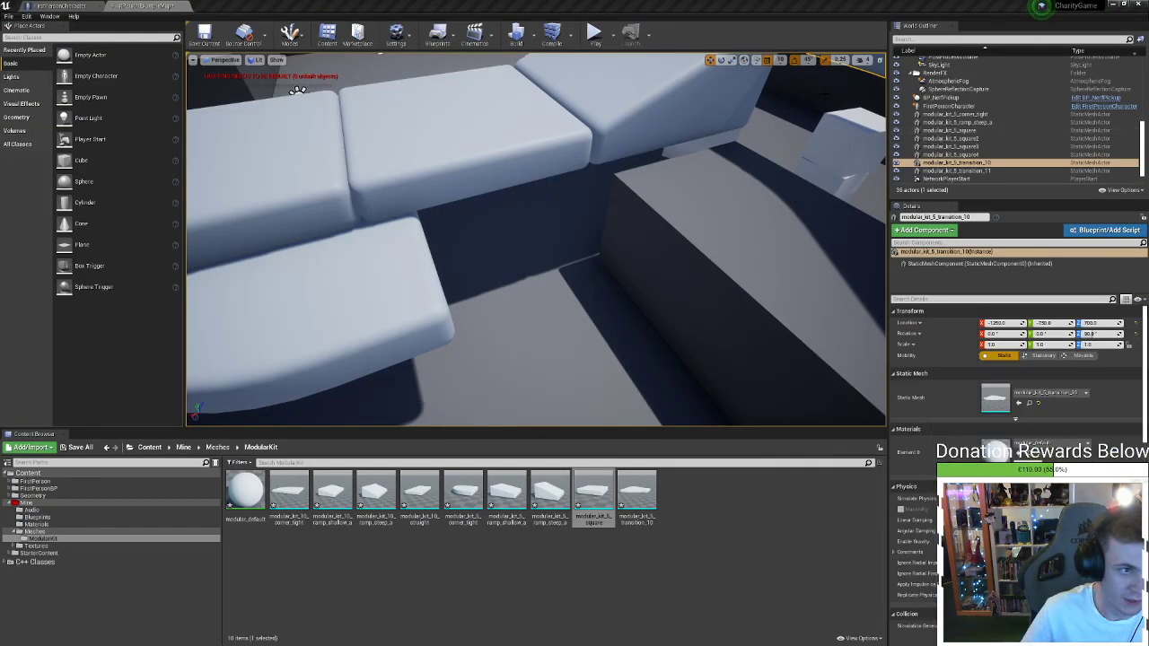
{"action": "right_click_drag", "start_coordinate": [824, 93], "coordinate": [741, 33]}
{"action": "left_click", "coordinate": [192, 60]}
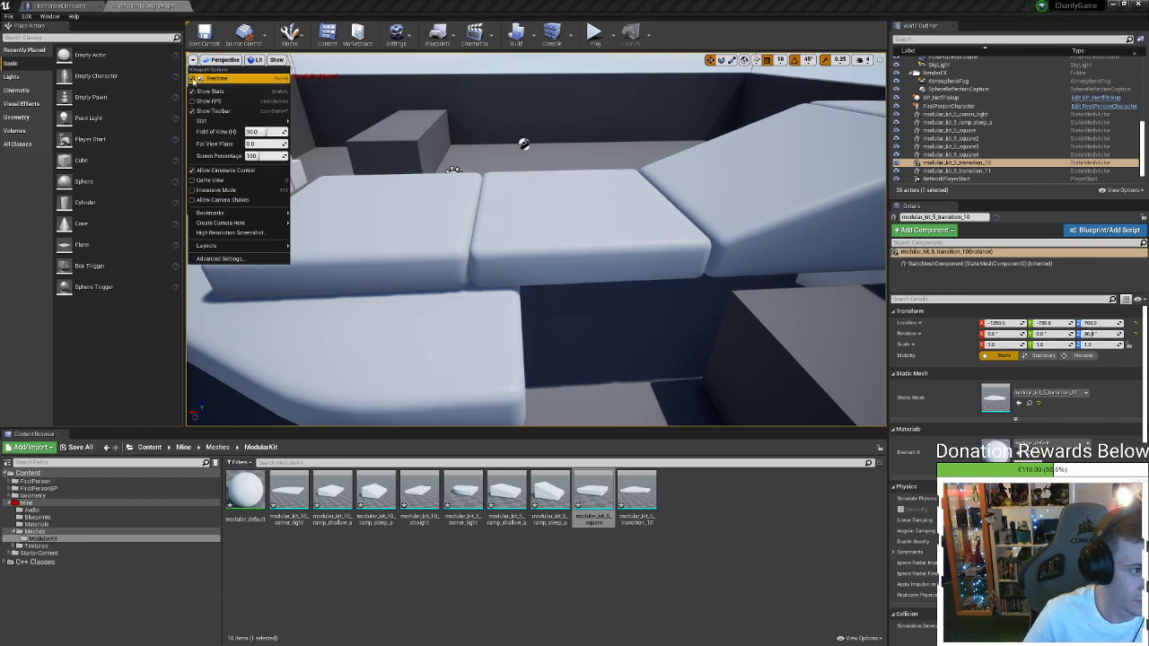
{"action": "left_click", "coordinate": [224, 60]}
{"action": "left_click", "coordinate": [223, 60]}
{"action": "left_click", "coordinate": [254, 60]}
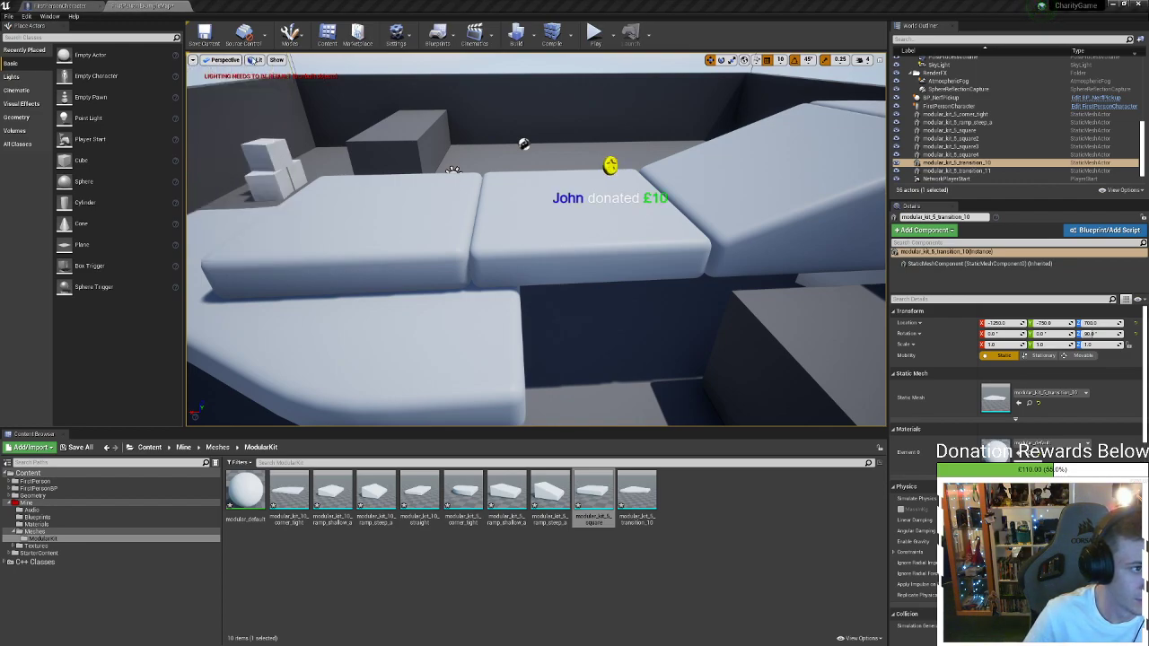
{"action": "left_click", "coordinate": [254, 60]}
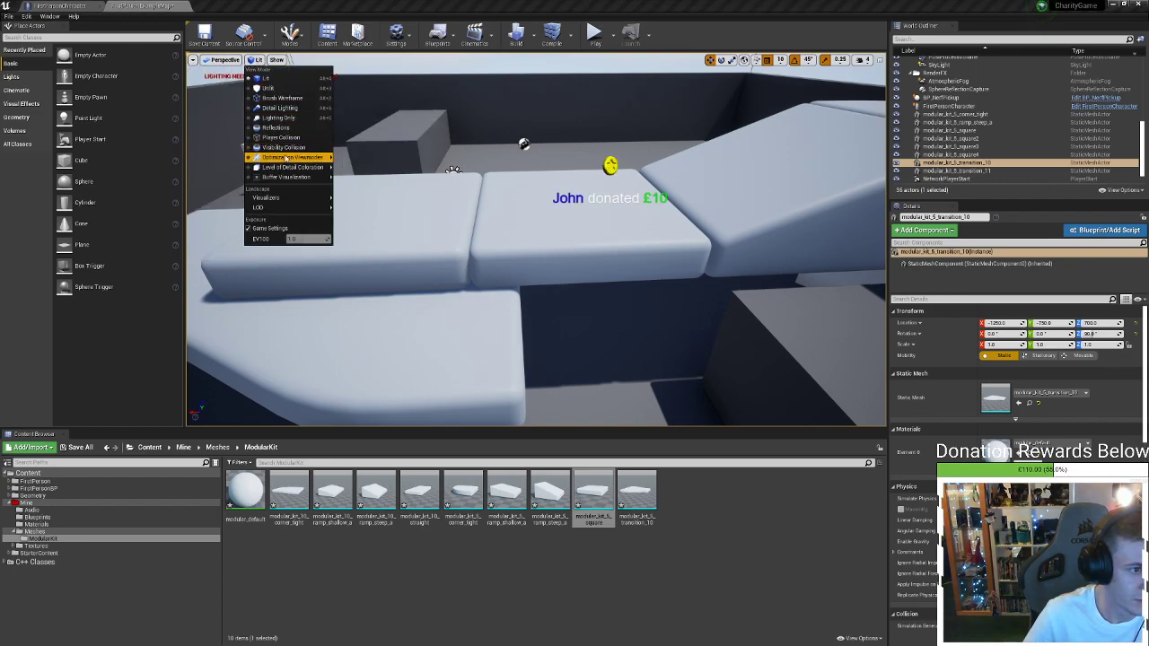
{"action": "left_click", "coordinate": [280, 137]}
{"action": "right_click_drag", "start_coordinate": [332, 191], "coordinate": [548, 215]}
{"action": "right_click_drag", "start_coordinate": [756, 288], "coordinate": [659, 274]}
{"action": "left_click", "coordinate": [274, 60]}
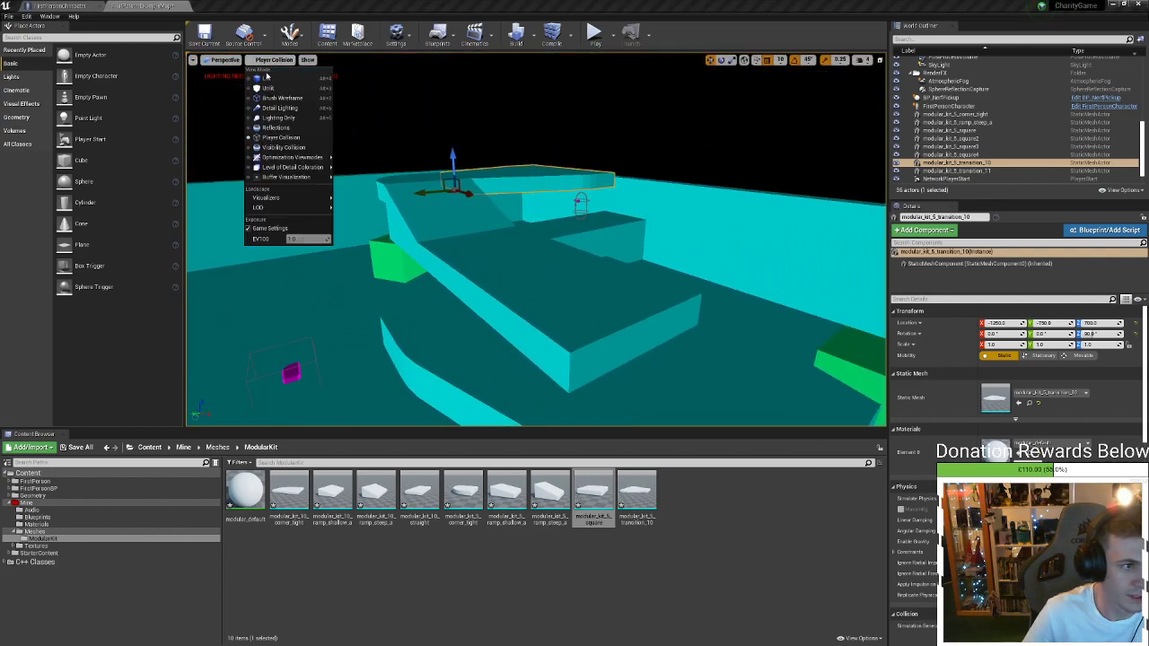
{"action": "left_click", "coordinate": [269, 79]}
Raise the FirstPersonCharacter vertically so it stands above the upper kit slabs
{"action": "right_click_drag", "start_coordinate": [269, 79], "coordinate": [296, 89]}
{"action": "mouse_move", "coordinate": [538, 242]}
{"action": "right_mouse_down"}
{"action": "mouse_move", "coordinate": [548, 260]}
{"action": "mouse_move", "coordinate": [530, 224]}
{"action": "mouse_move", "coordinate": [544, 234]}
{"action": "right_mouse_up"}
{"action": "left_click", "coordinate": [685, 255]}
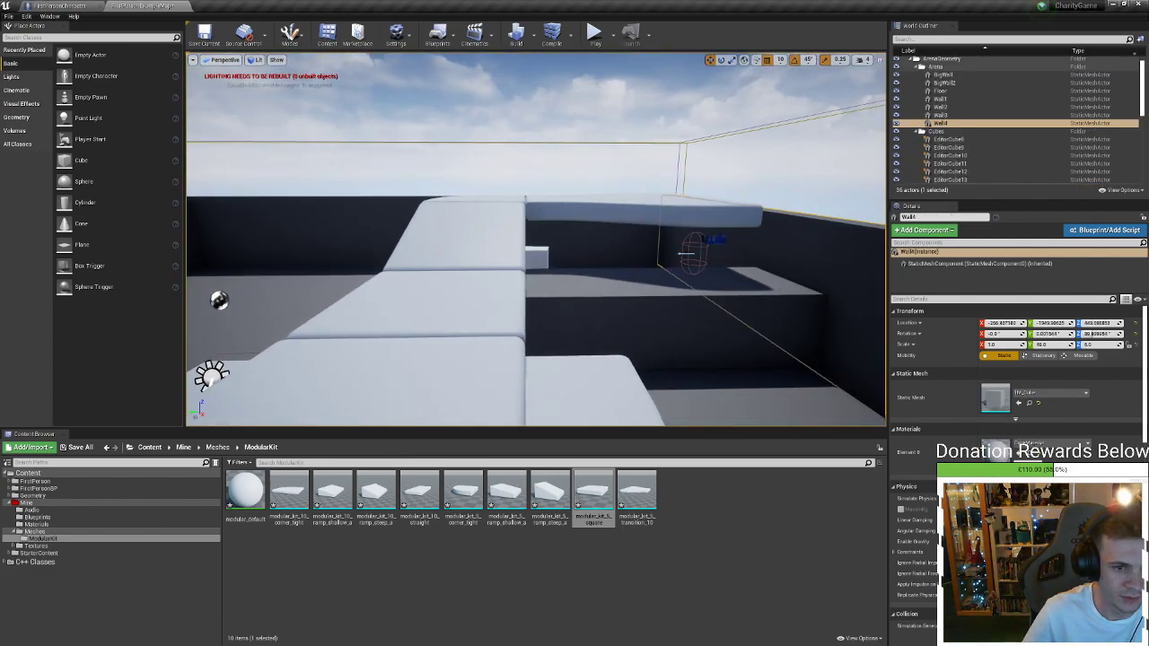
{"action": "right_click_drag", "start_coordinate": [684, 255], "coordinate": [685, 255]}
{"action": "key", "text": "w"}
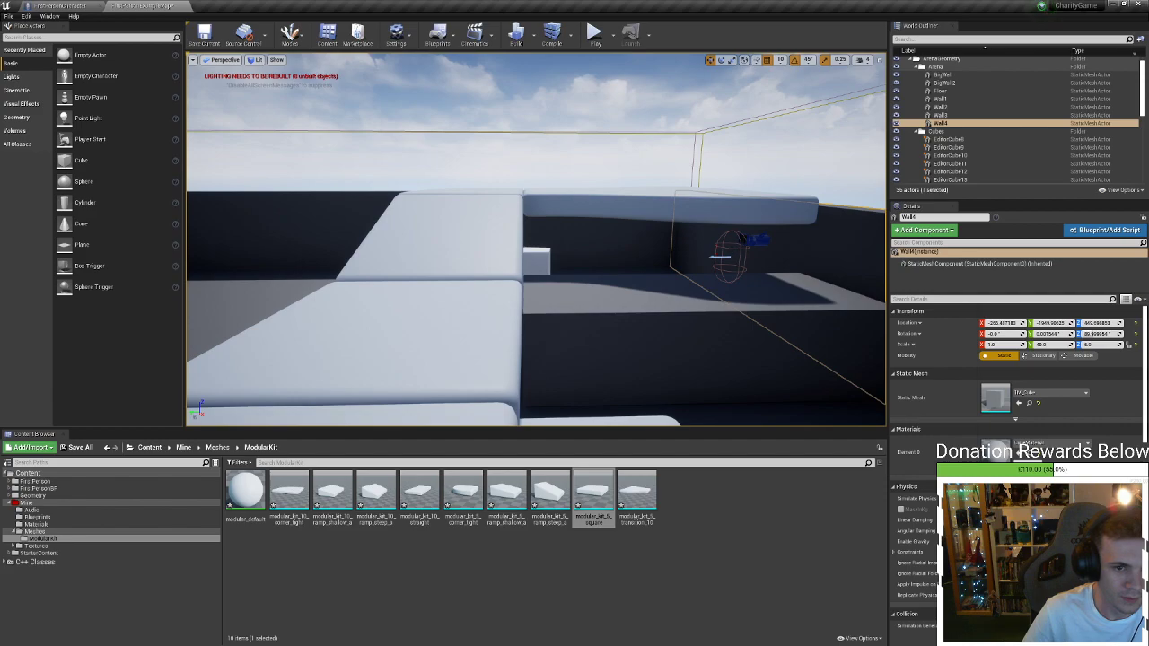
{"action": "left_click", "coordinate": [728, 257]}
{"action": "left_click_drag", "start_coordinate": [733, 226], "coordinate": [713, 96]}
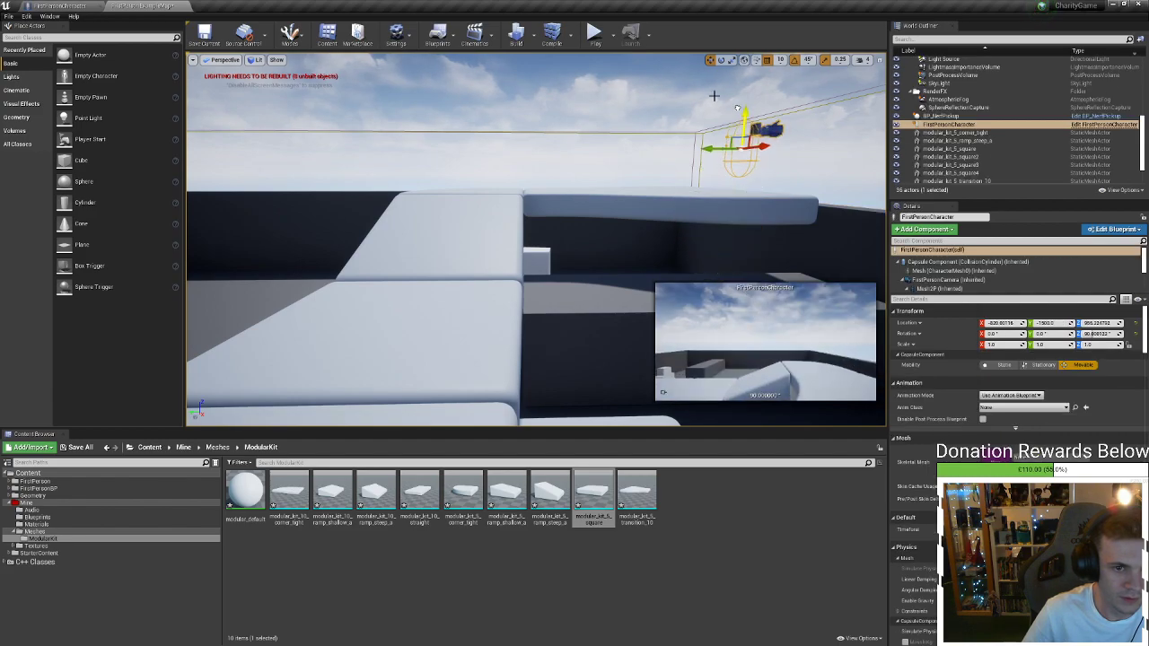
Play the level, walk the character across the kit slabs and ramps to test their collision, and stop playing
{"action": "left_click", "coordinate": [594, 30]}
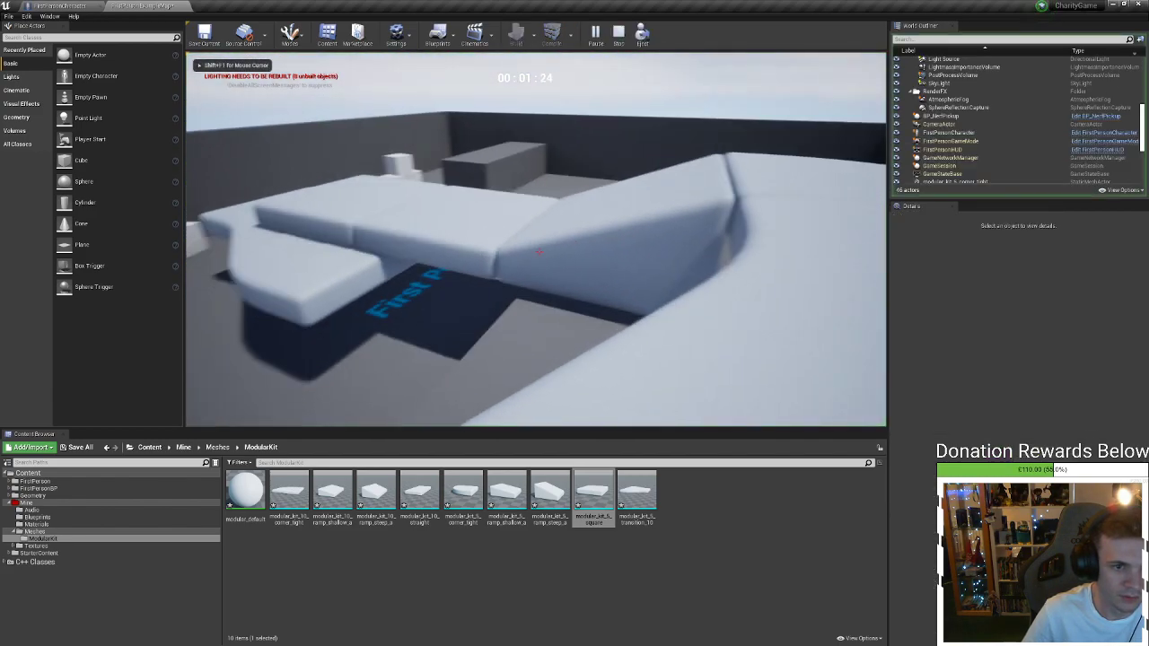
{"action": "key", "text": "w"}
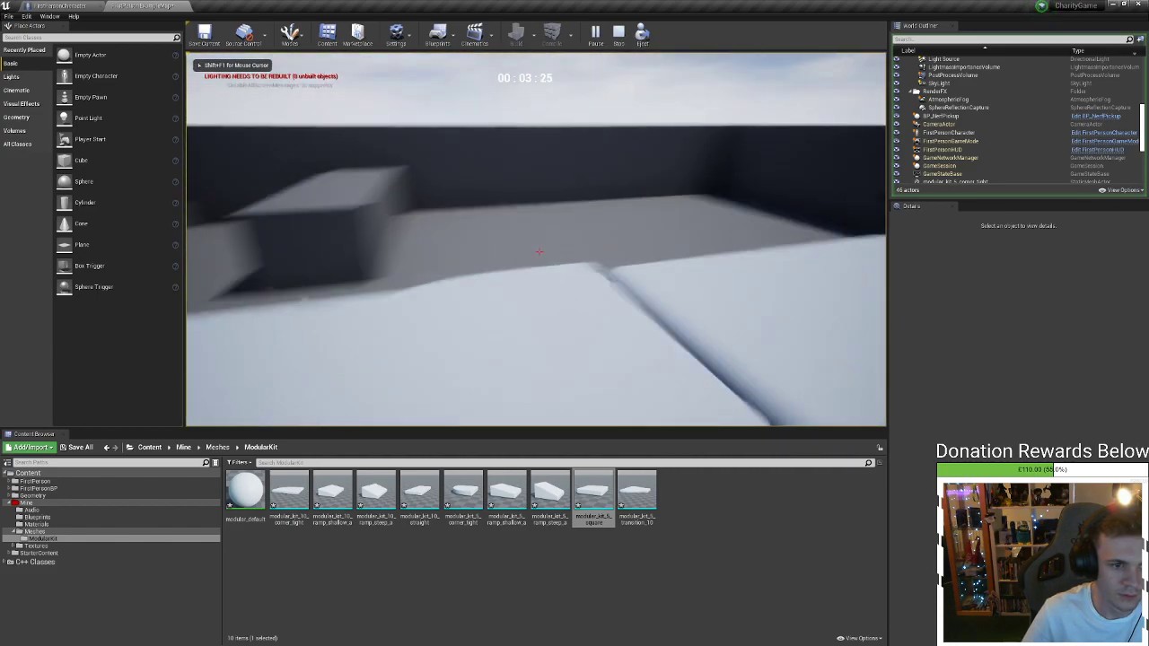
{"action": "key", "text": "w"}
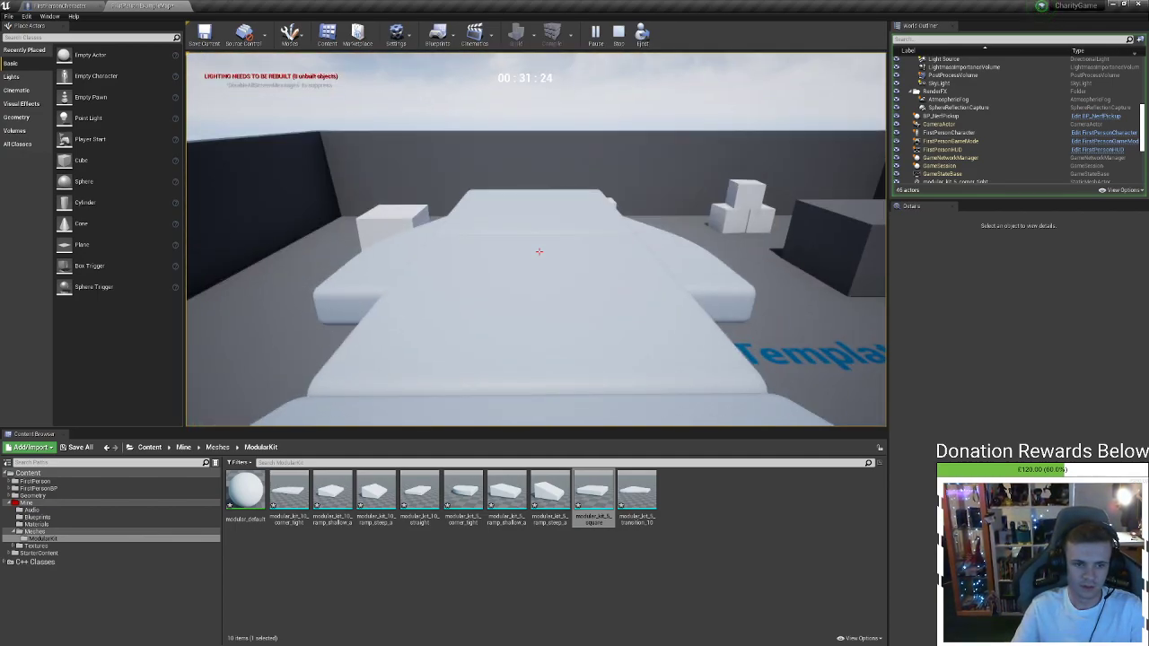
{"action": "key", "text": "w"}
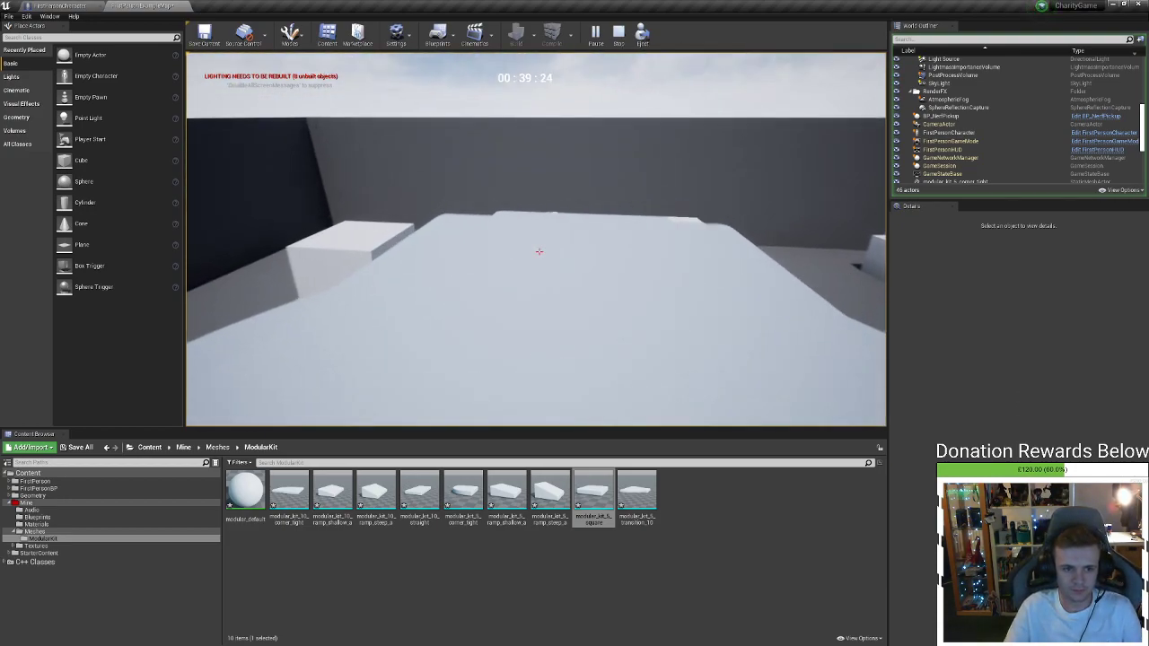
{"action": "key", "text": "Escape"}
{"action": "right_click_drag", "start_coordinate": [535, 239], "coordinate": [606, 232]}
{"action": "key", "text": "s"}
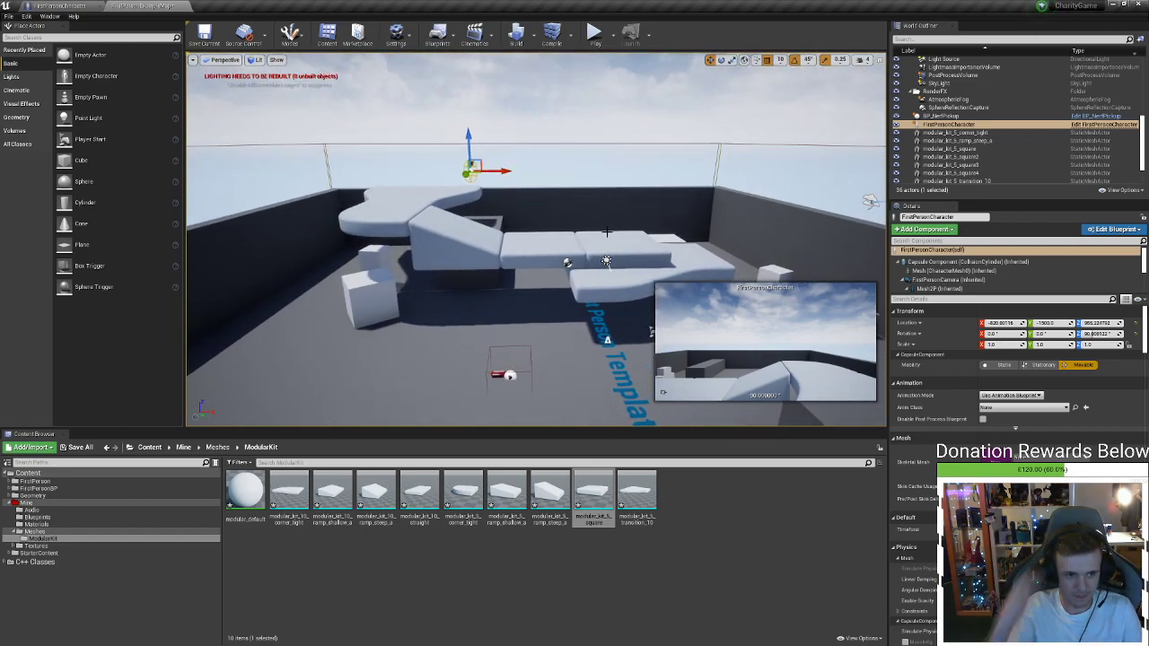
Create a new level asset named level_01 in the Content/Mine folder
{"action": "left_click", "coordinate": [183, 446]}
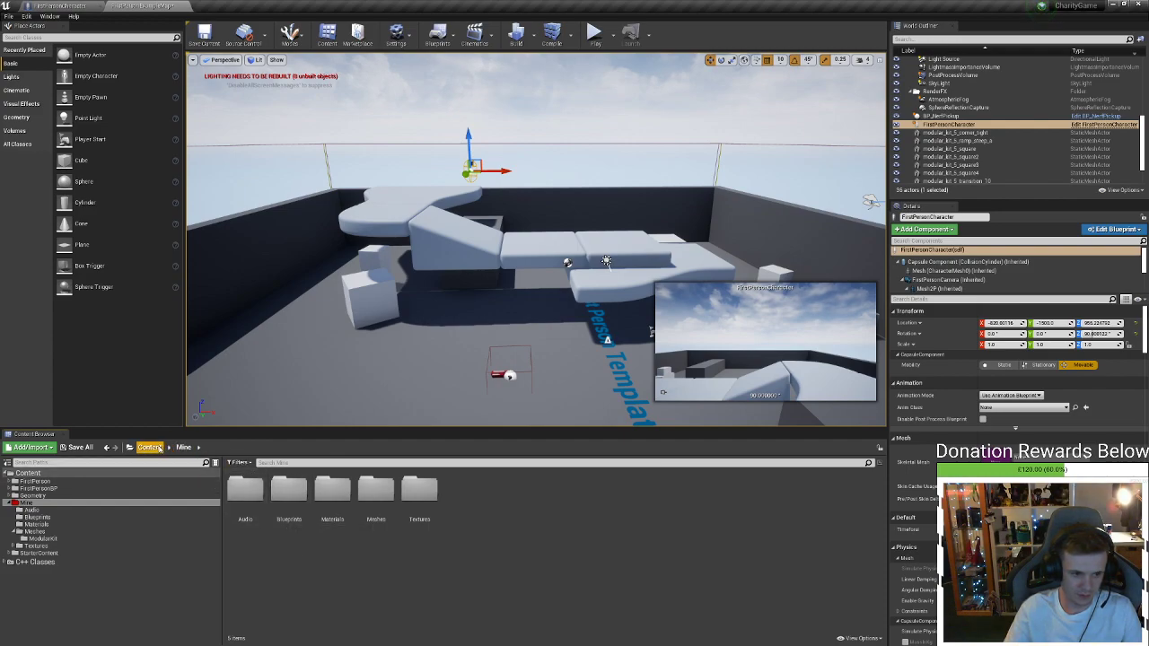
{"action": "left_click", "coordinate": [150, 447]}
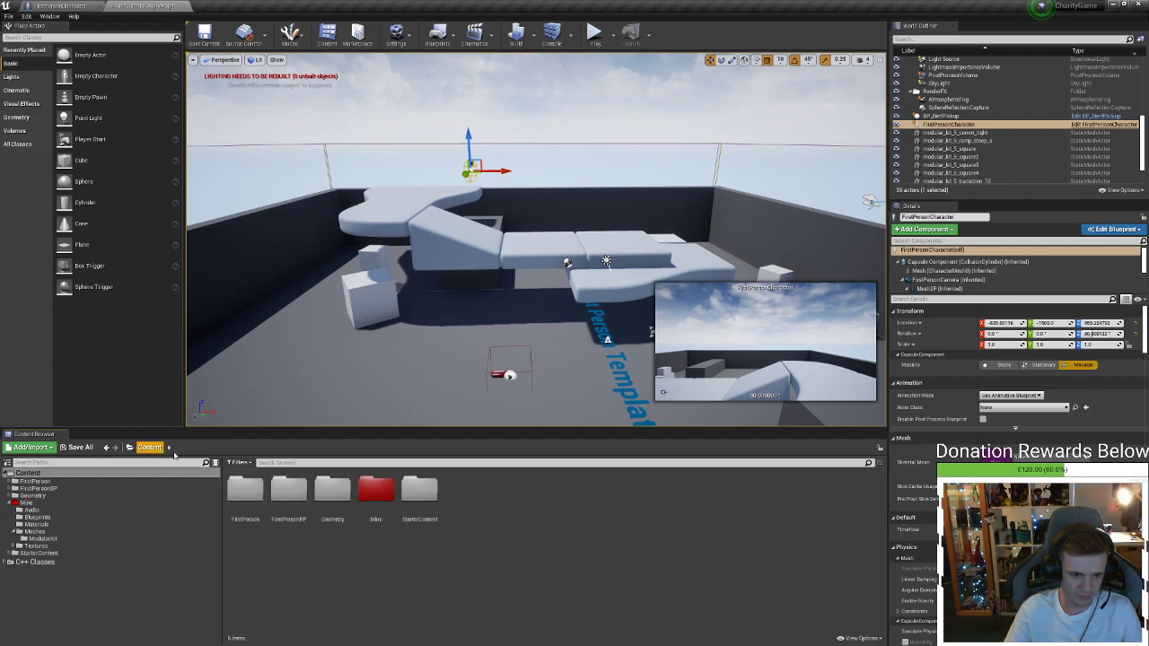
{"action": "double_click", "coordinate": [379, 508]}
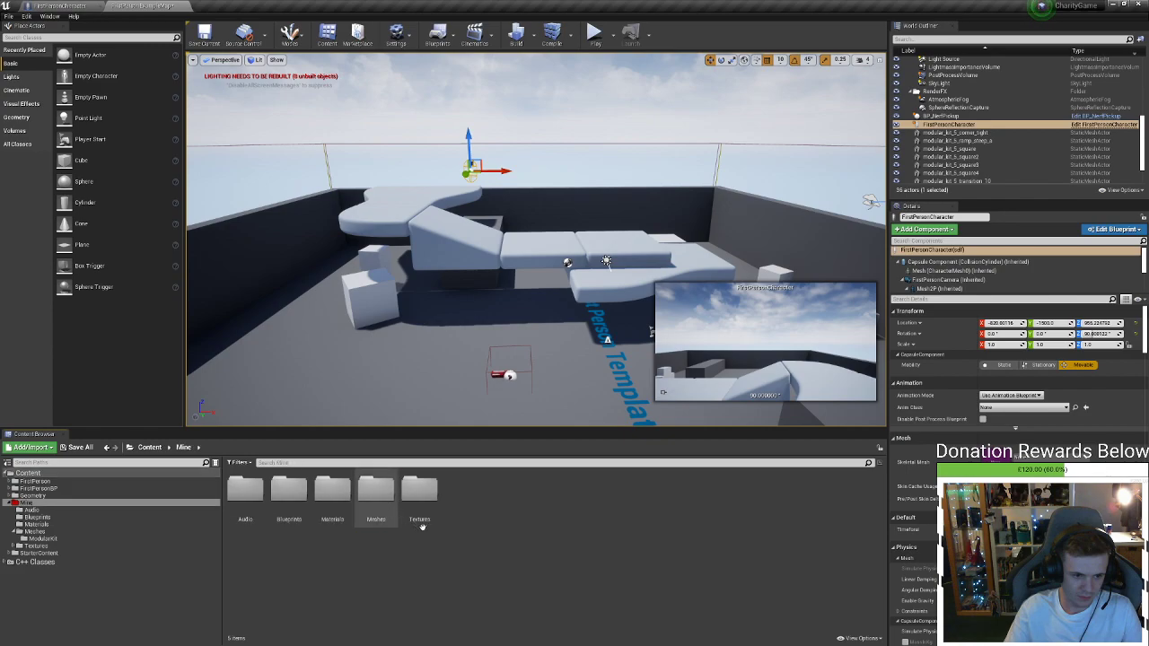
{"action": "right_click", "coordinate": [491, 541]}
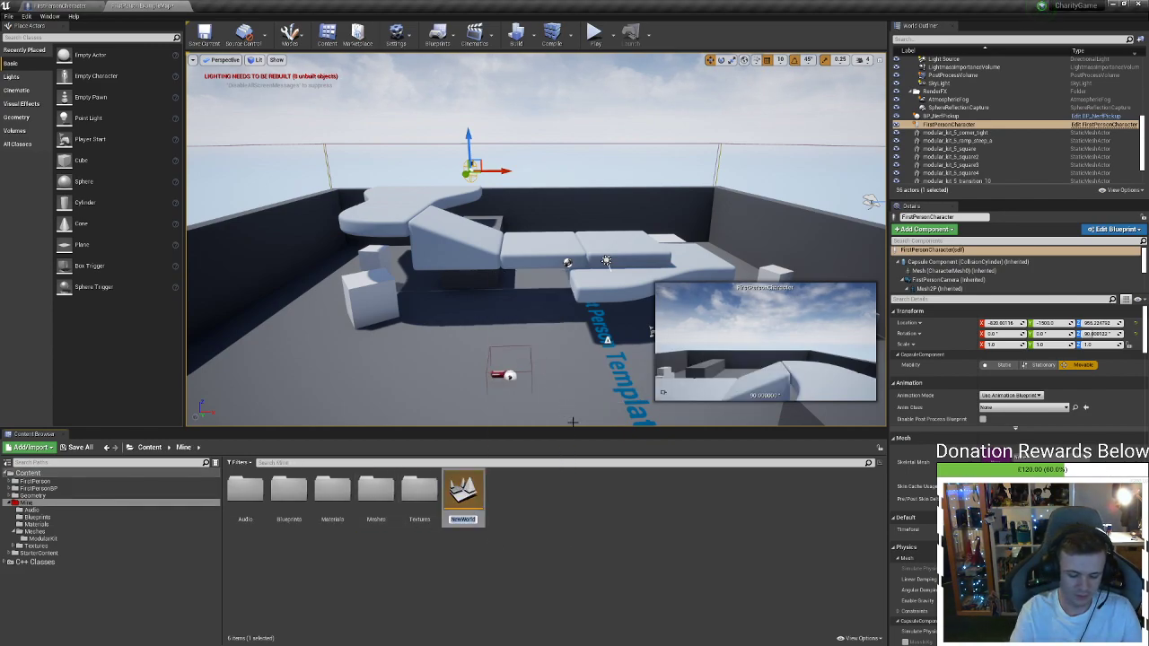
{"action": "type", "text": "vel_"}
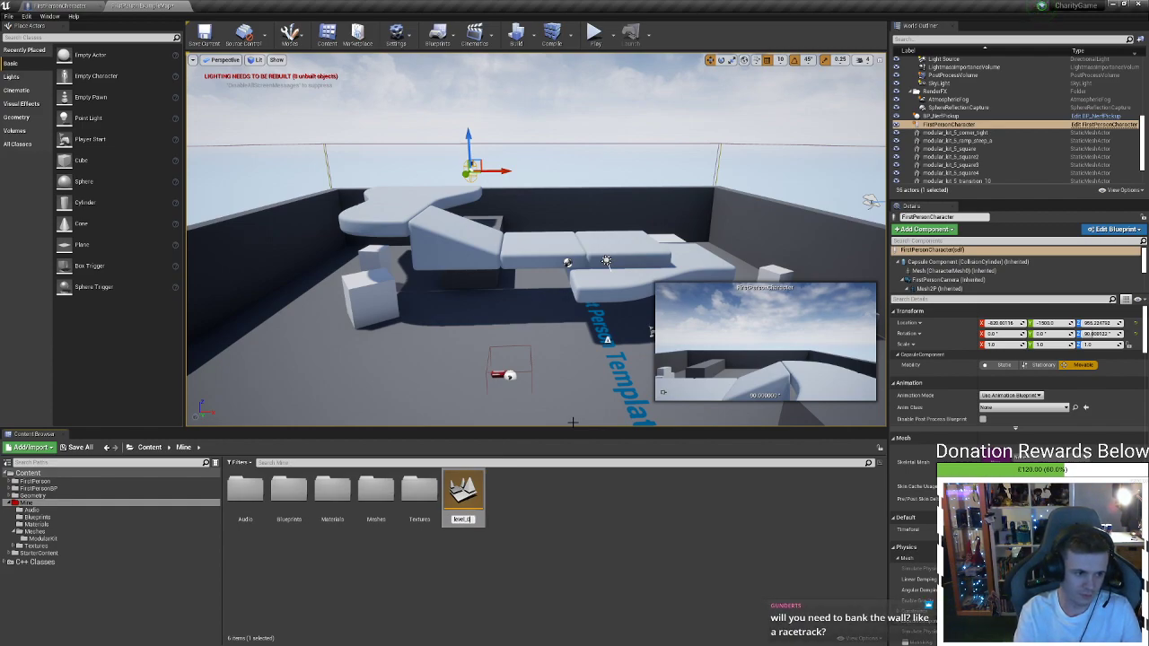
{"action": "type", "text": "01"}
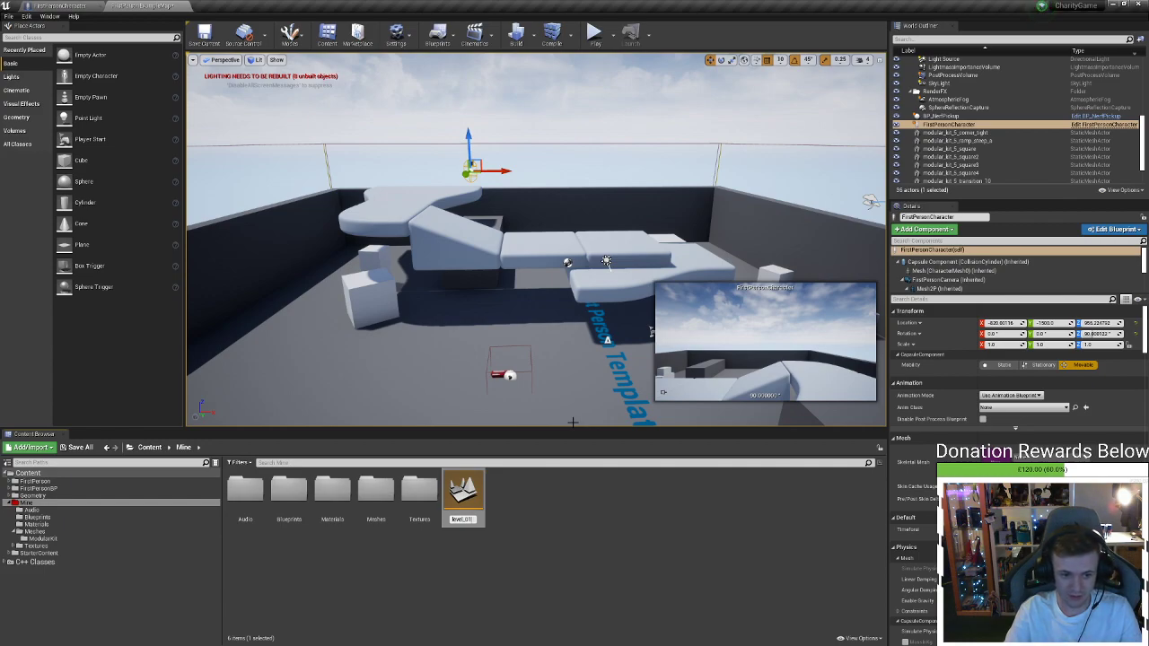
{"action": "key", "text": "Return"}
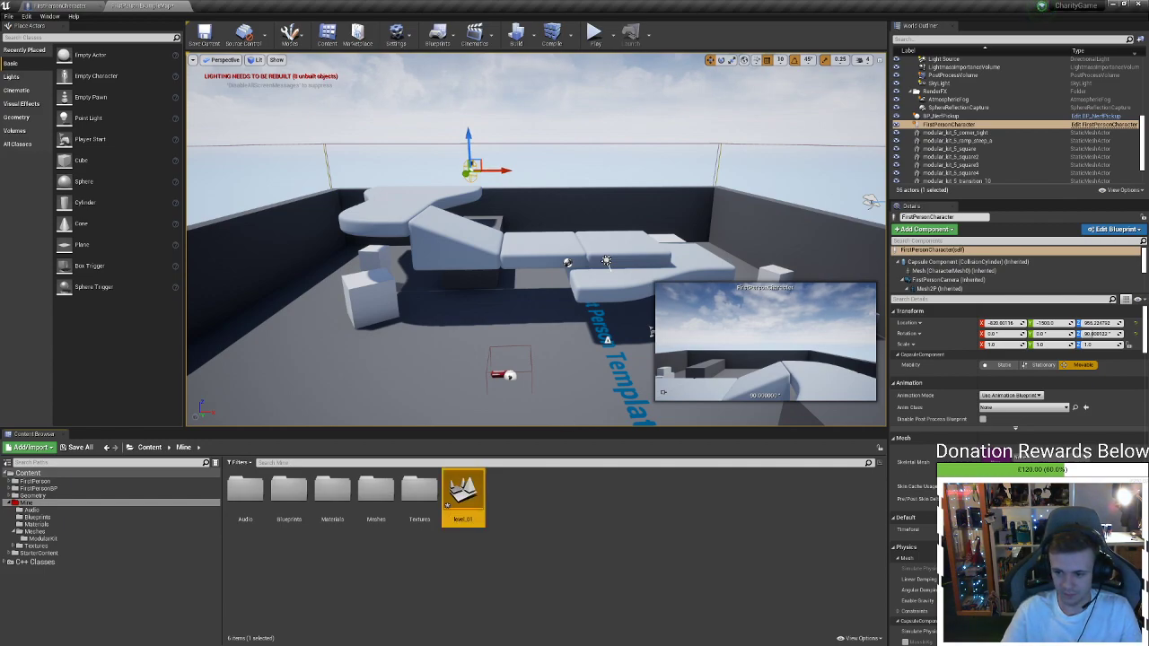
Switch to 3ds Max, isolate the 10_straight slab, and clone it as a copy shown in isolation
{"action": "key", "text": "alt+Tab"}
{"action": "left_click", "coordinate": [705, 482]}
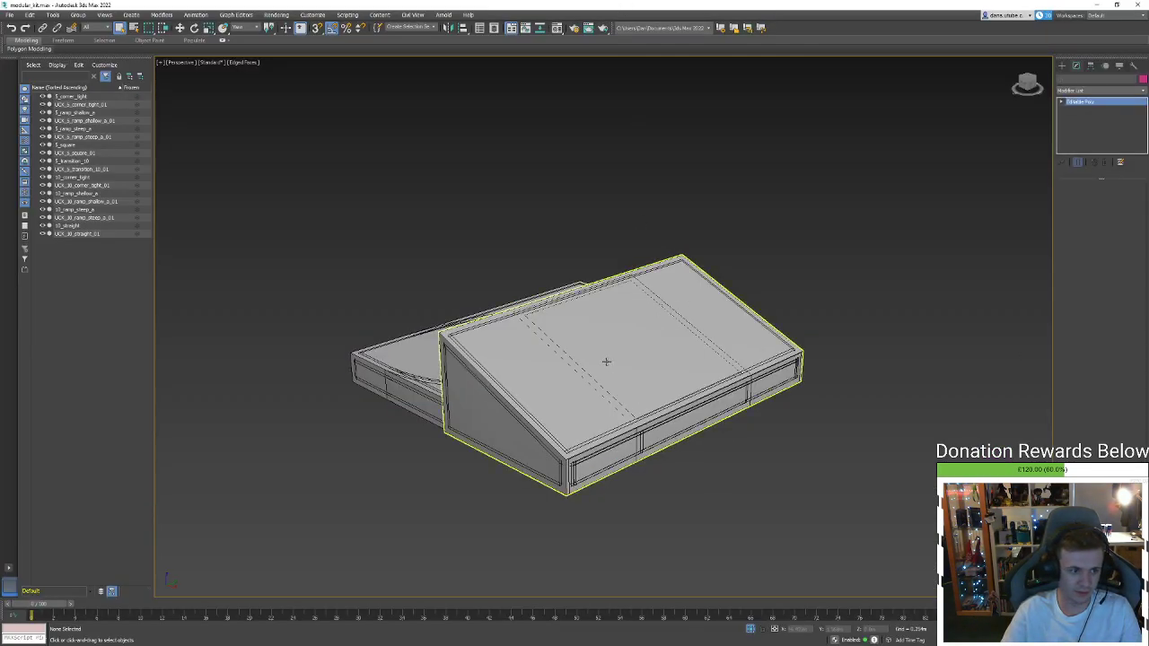
{"action": "left_click", "coordinate": [608, 361]}
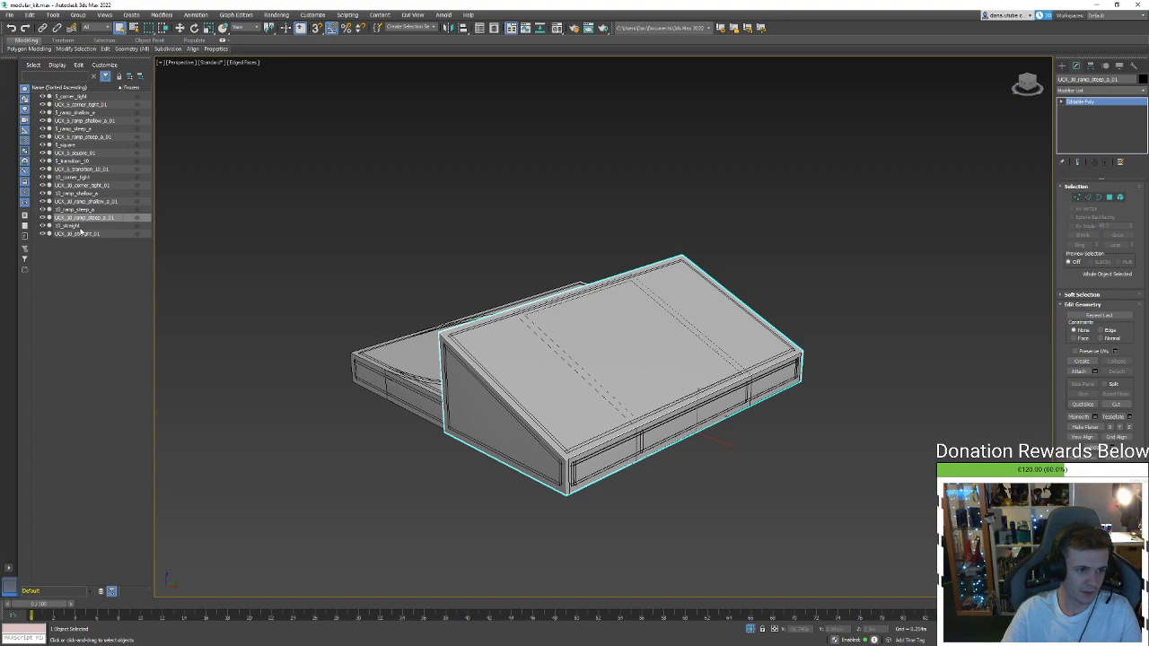
{"action": "left_click", "coordinate": [79, 226]}
{"action": "left_click", "coordinate": [752, 631]}
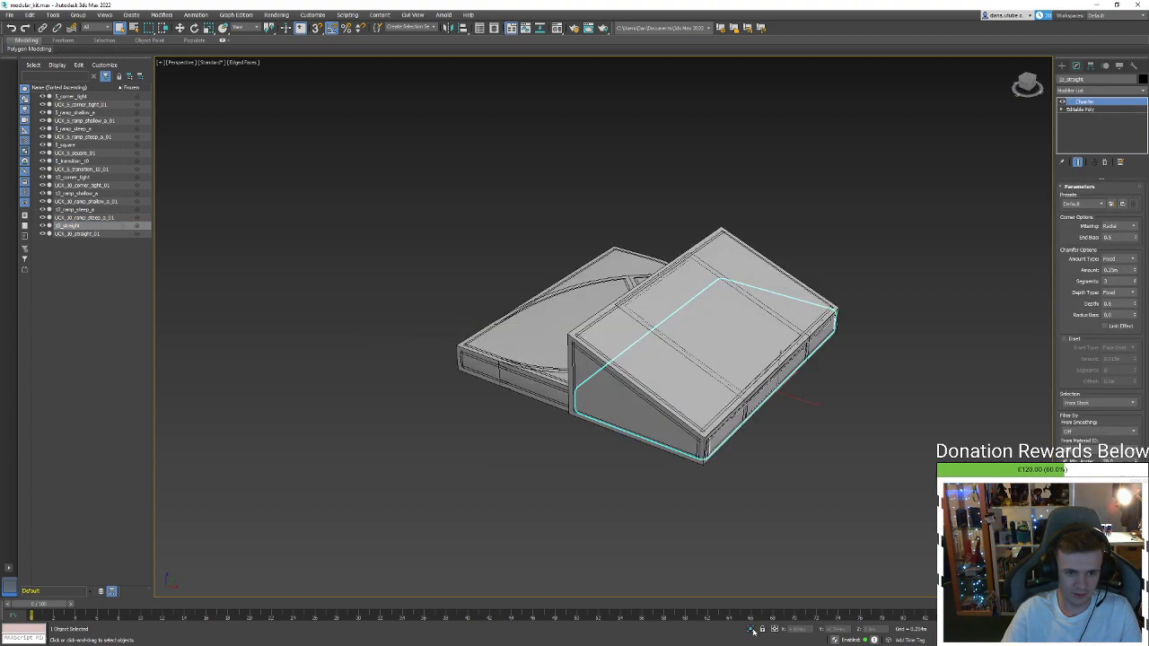
{"action": "scroll", "coordinate": [695, 469], "scroll_direction": "down", "scroll_amount": 2}
{"action": "key", "text": "ctrl+v"}
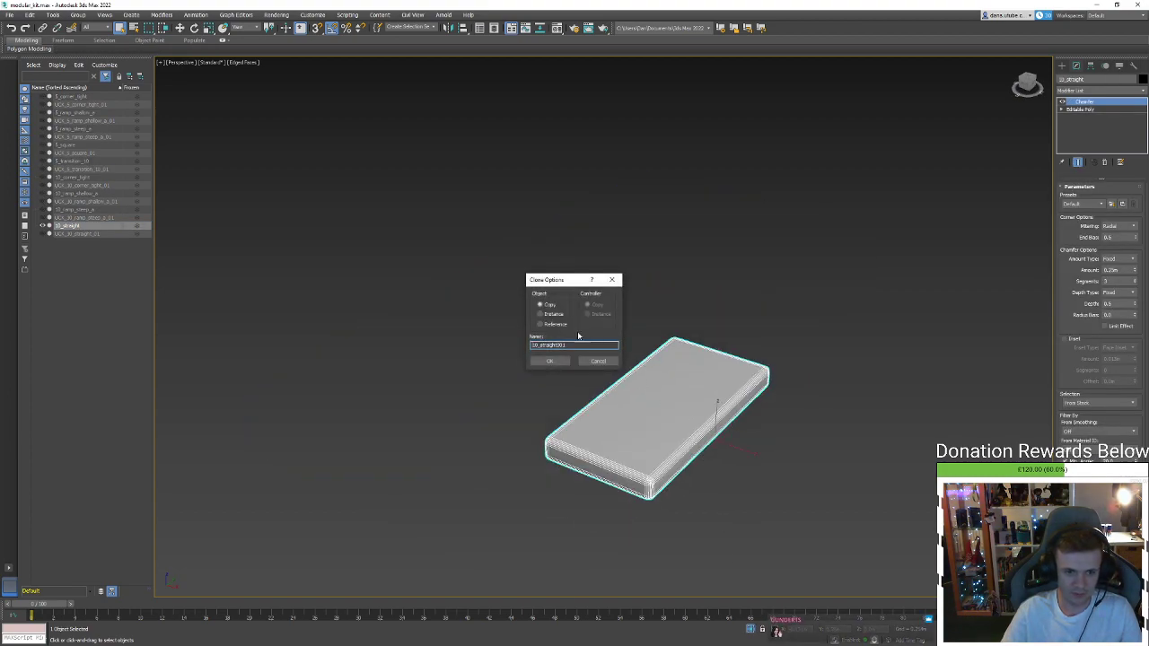
{"action": "left_click", "coordinate": [549, 361]}
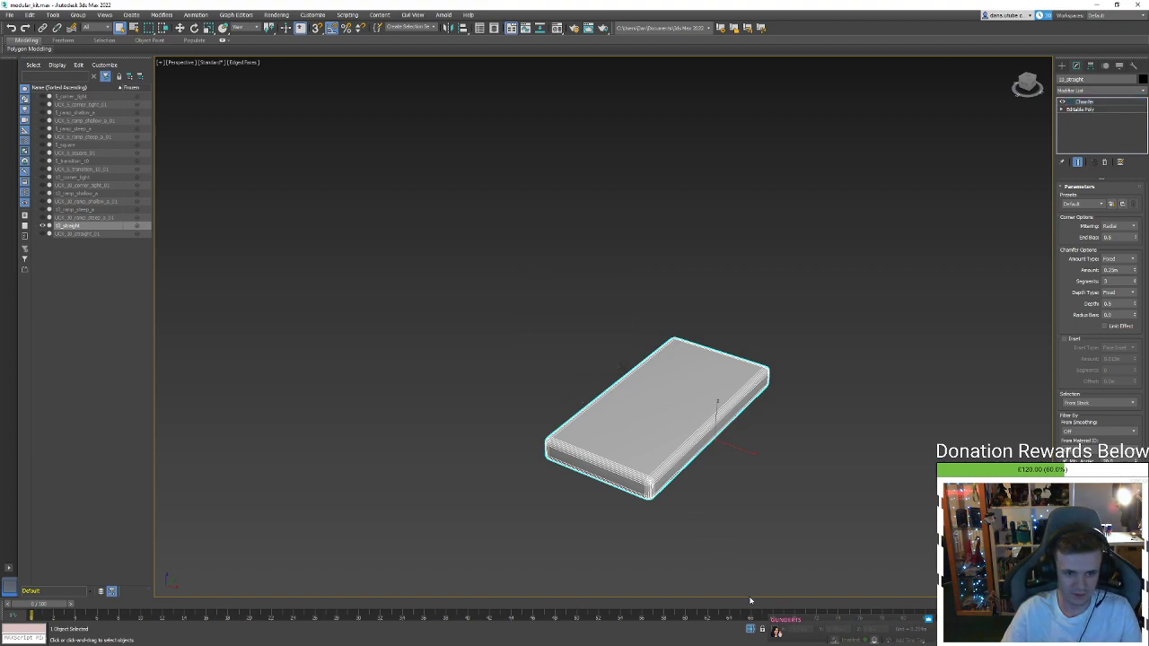
{"action": "key", "text": "alt+q"}
{"action": "scroll", "coordinate": [704, 506], "scroll_direction": "down", "scroll_amount": 5}
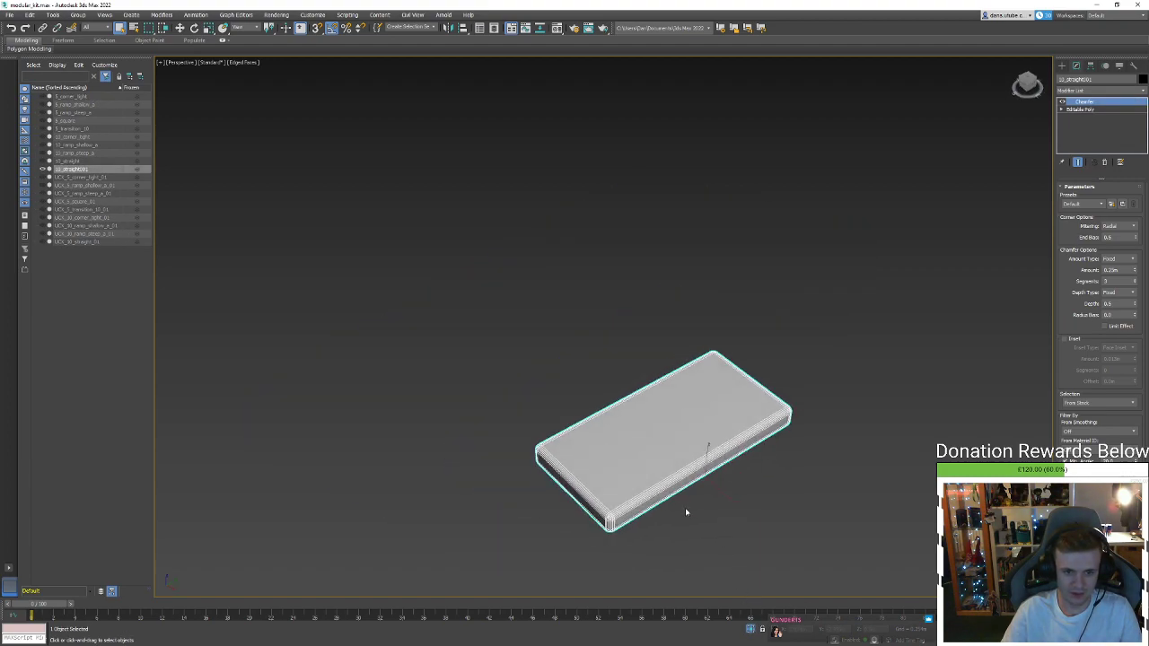
Remove the Chamfer modifier from the cloned straight slab, leaving its Editable Poly base
{"action": "left_click", "coordinate": [1062, 67]}
{"action": "middle_click_drag", "start_coordinate": [951, 135], "coordinate": [889, 227], "text": "alt"}
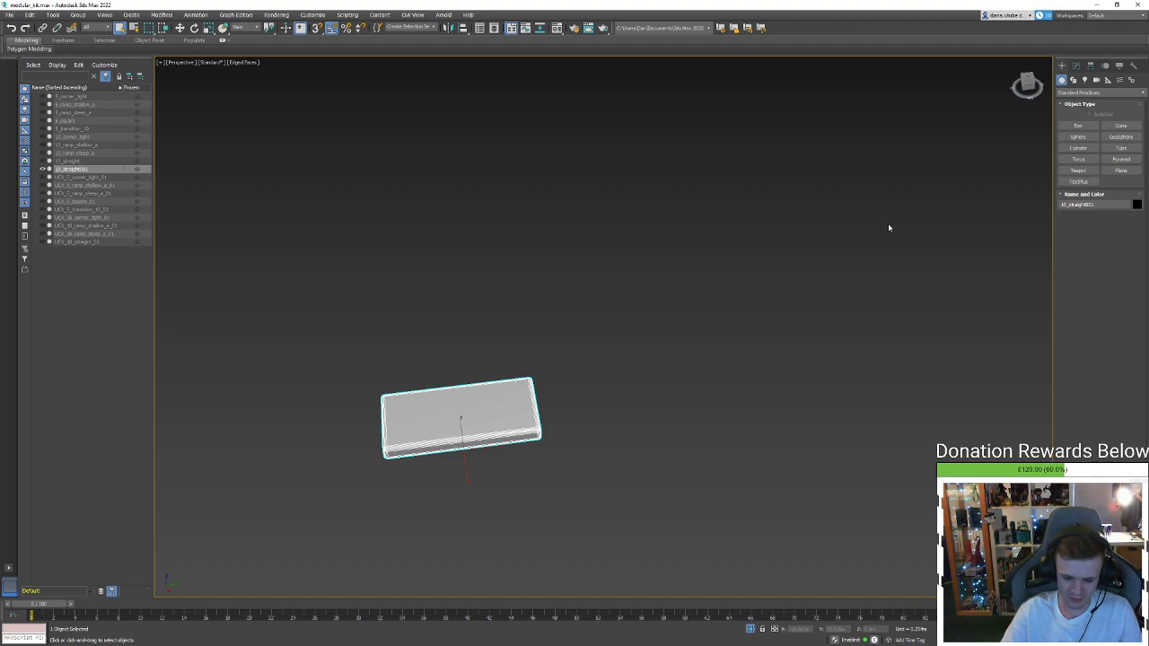
{"action": "left_click", "coordinate": [1076, 65]}
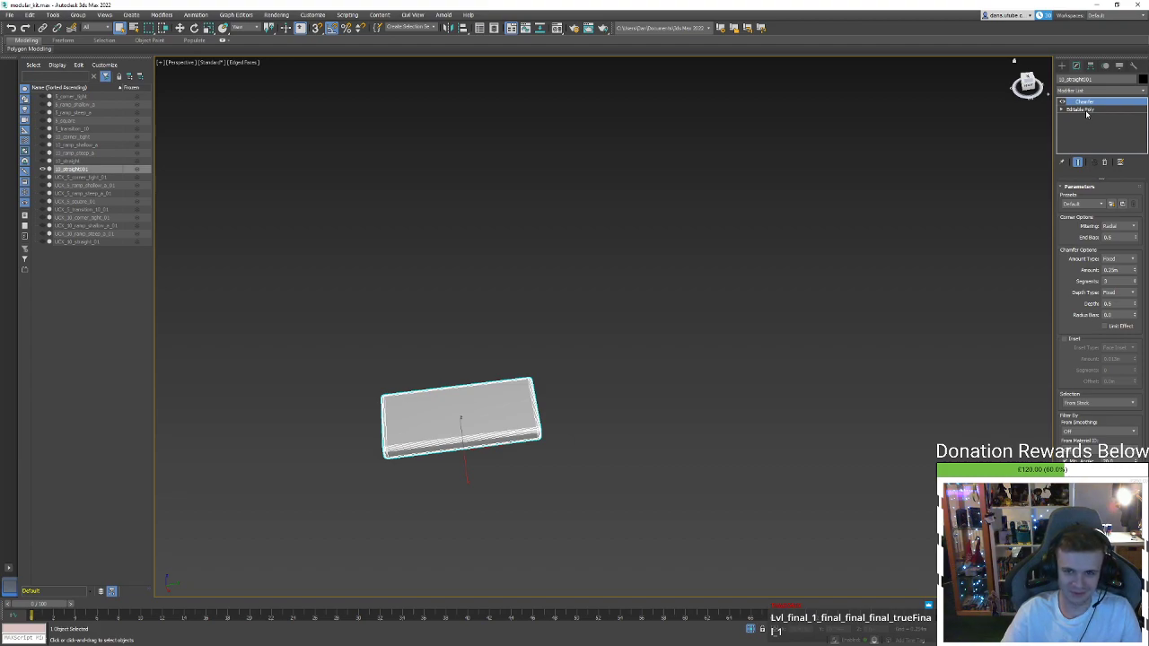
{"action": "right_click", "coordinate": [1087, 108]}
{"action": "left_click", "coordinate": [1068, 195]}
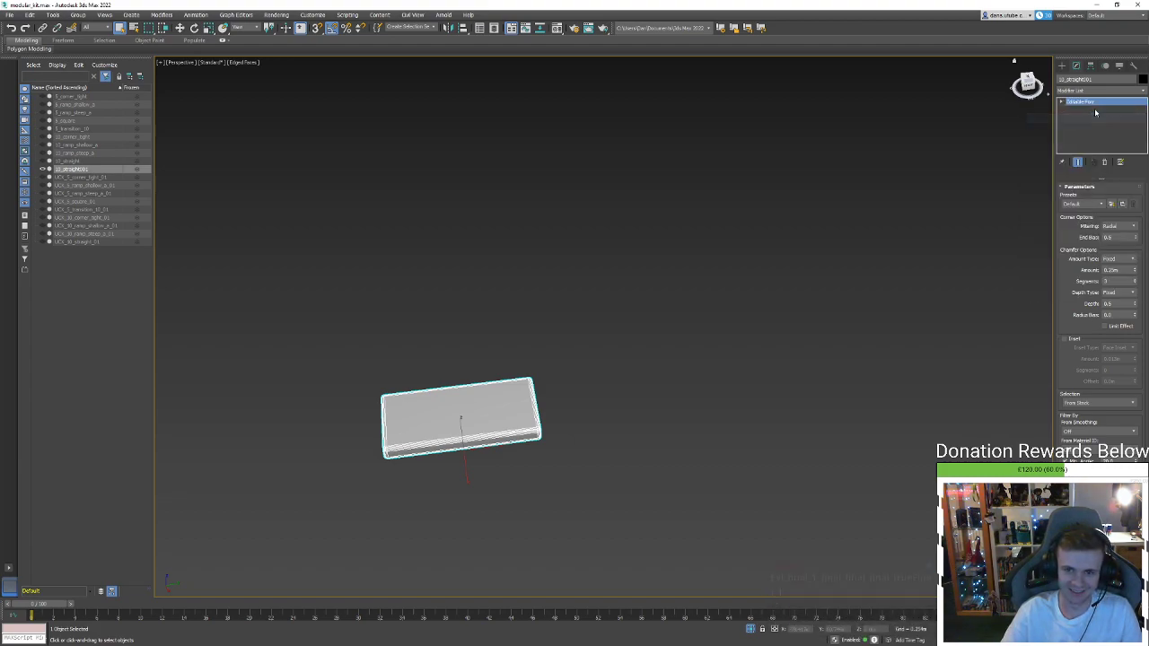
Delete every polygon of the cloned slab except its top face
{"action": "key", "text": "4"}
{"action": "left_click", "coordinate": [517, 409]}
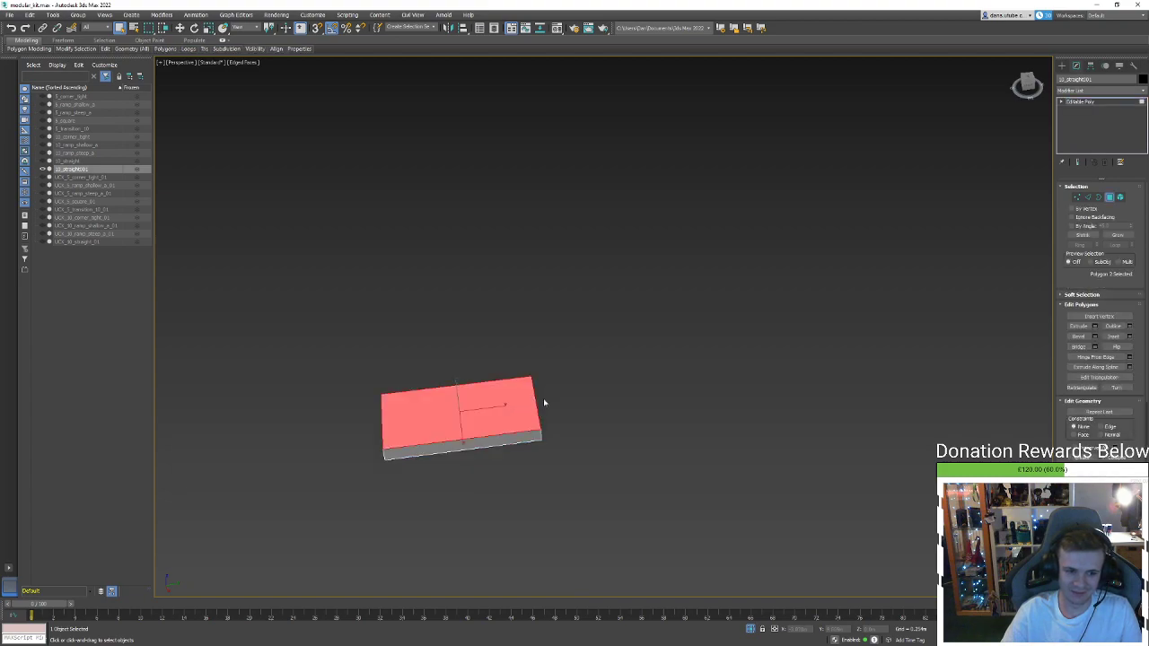
{"action": "key", "text": "ctrl+i"}
{"action": "key", "text": "Delete"}
Extrude a new flat polygon horizontally outward from one long edge of the remaining face
{"action": "key", "text": "2"}
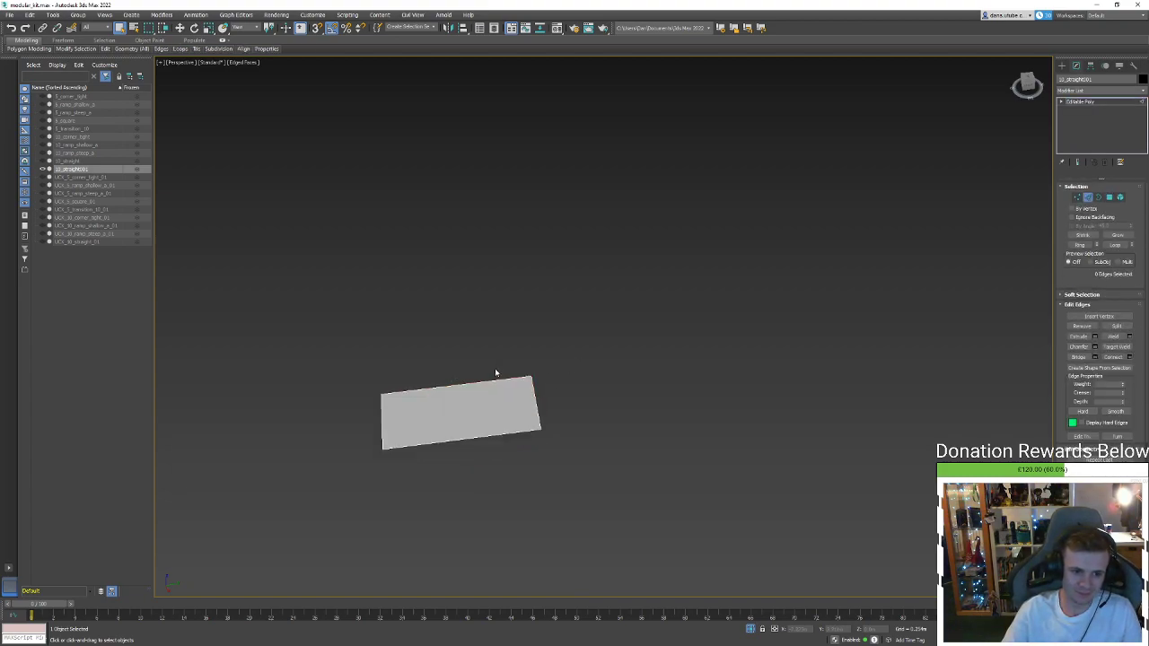
{"action": "left_click", "coordinate": [495, 380]}
{"action": "middle_click_drag", "start_coordinate": [494, 381], "coordinate": [445, 396], "text": "alt"}
{"action": "key", "text": "w"}
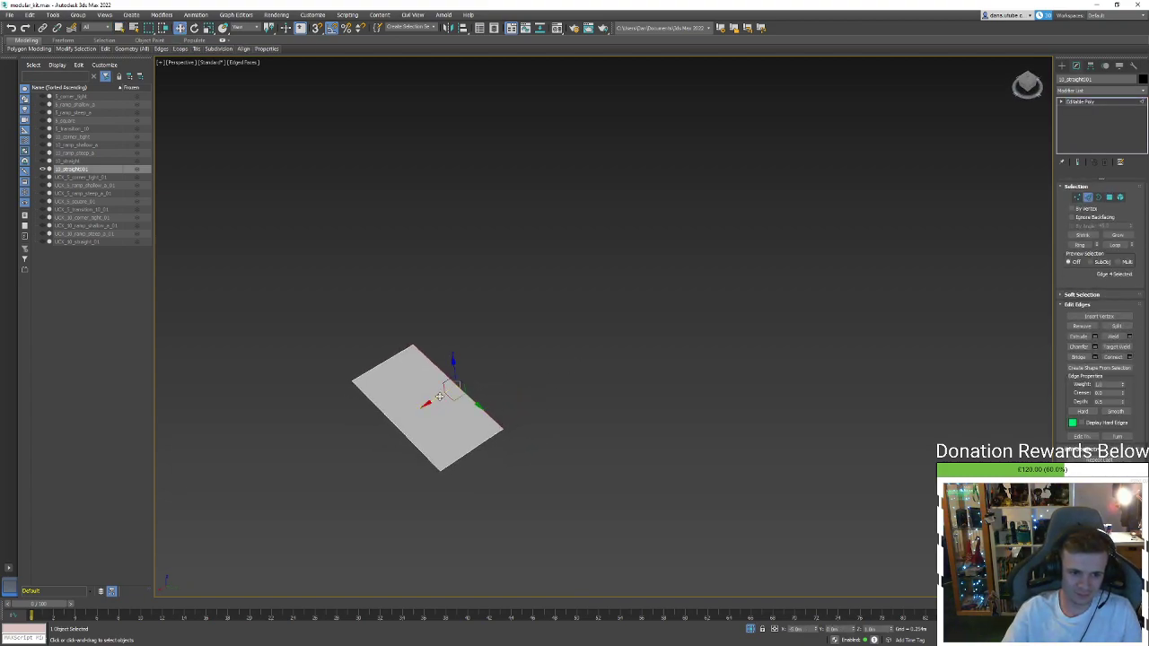
{"action": "left_click_drag", "start_coordinate": [439, 396], "coordinate": [659, 307], "text": "shift"}
Rotate the far edge of the flat surface to bank and turn that end, giving the long polygon a twist
{"action": "middle_click_drag", "start_coordinate": [662, 307], "coordinate": [671, 260], "text": "alt"}
{"action": "key", "text": "e"}
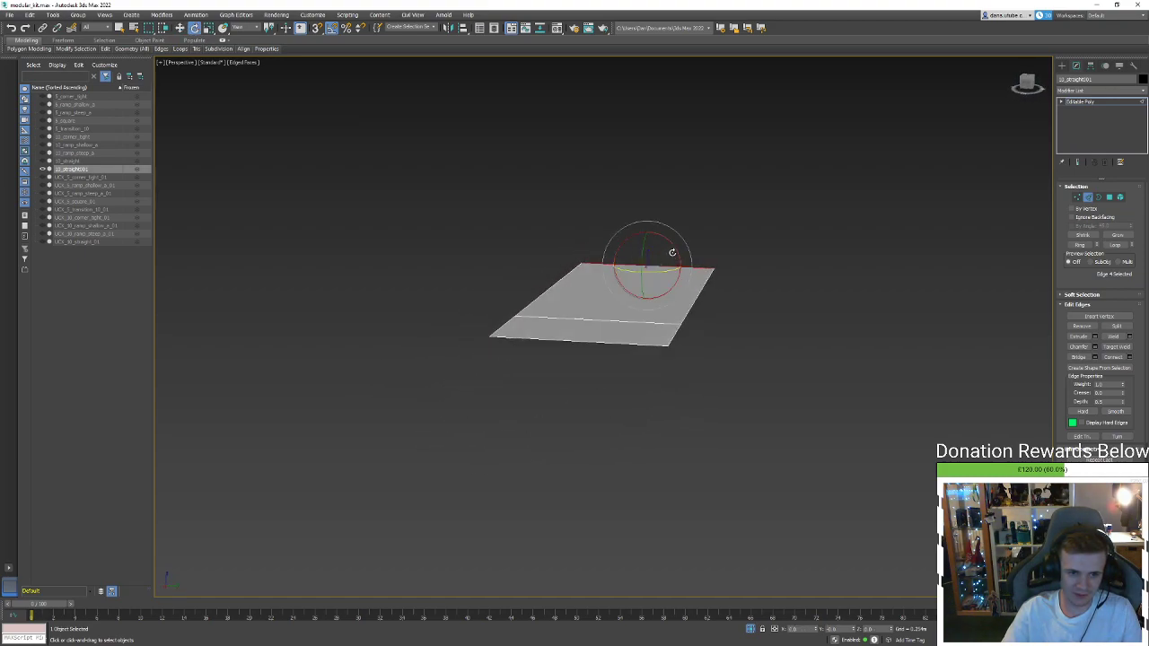
{"action": "mouse_move", "coordinate": [671, 261]}
{"action": "left_mouse_down"}
{"action": "mouse_move", "coordinate": [683, 256]}
{"action": "mouse_move", "coordinate": [671, 246]}
{"action": "left_mouse_up"}
{"action": "middle_click_drag", "start_coordinate": [671, 246], "coordinate": [677, 256], "text": "alt"}
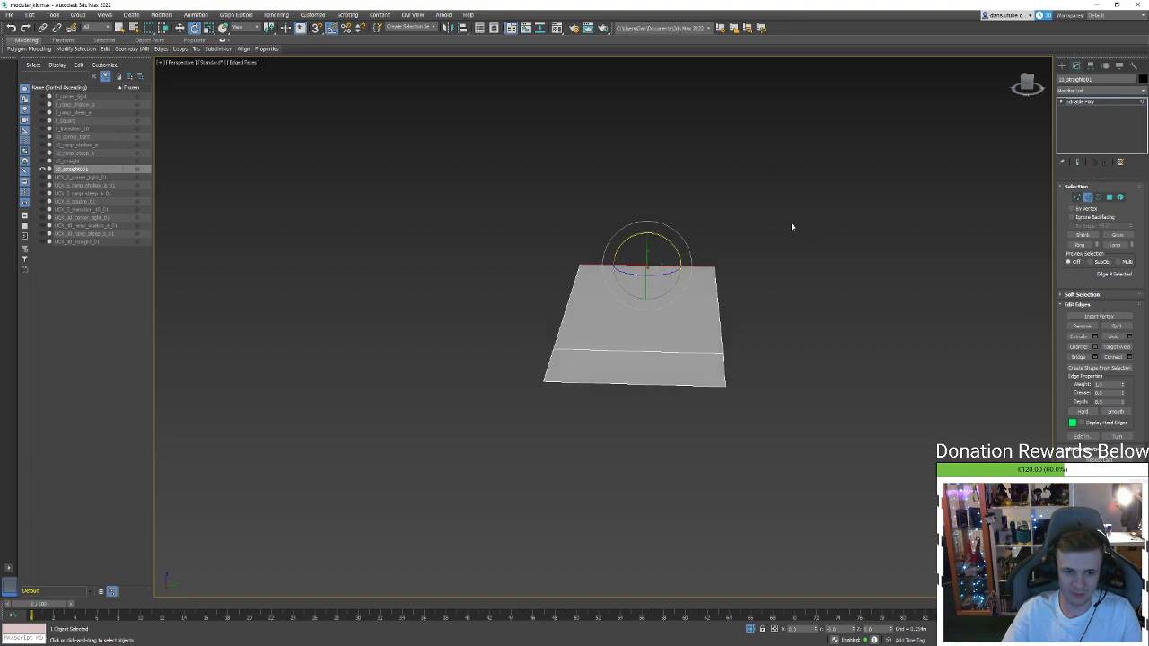
{"action": "middle_click_drag", "start_coordinate": [791, 227], "coordinate": [636, 245], "text": "alt"}
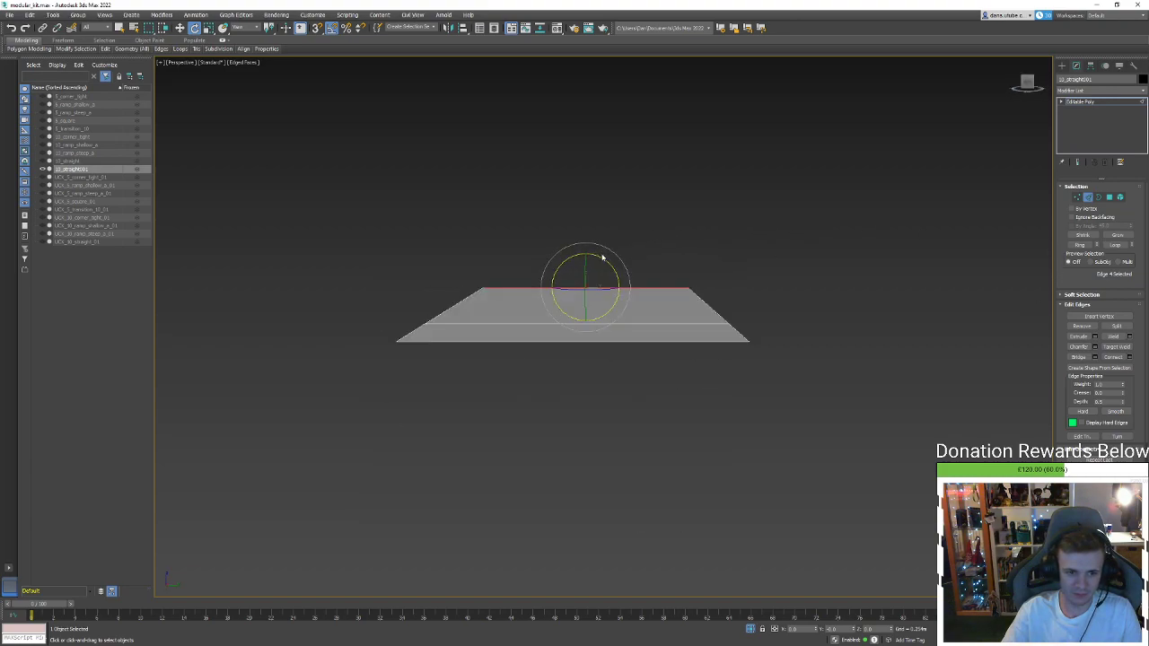
{"action": "left_click_drag", "start_coordinate": [601, 256], "coordinate": [619, 269]}
{"action": "middle_click_drag", "start_coordinate": [619, 269], "coordinate": [615, 296], "text": "alt"}
Move the rotated far edge sideways so the long polygon veers away from the straight section
{"action": "key", "text": "w"}
{"action": "left_click_drag", "start_coordinate": [625, 282], "coordinate": [662, 285]}
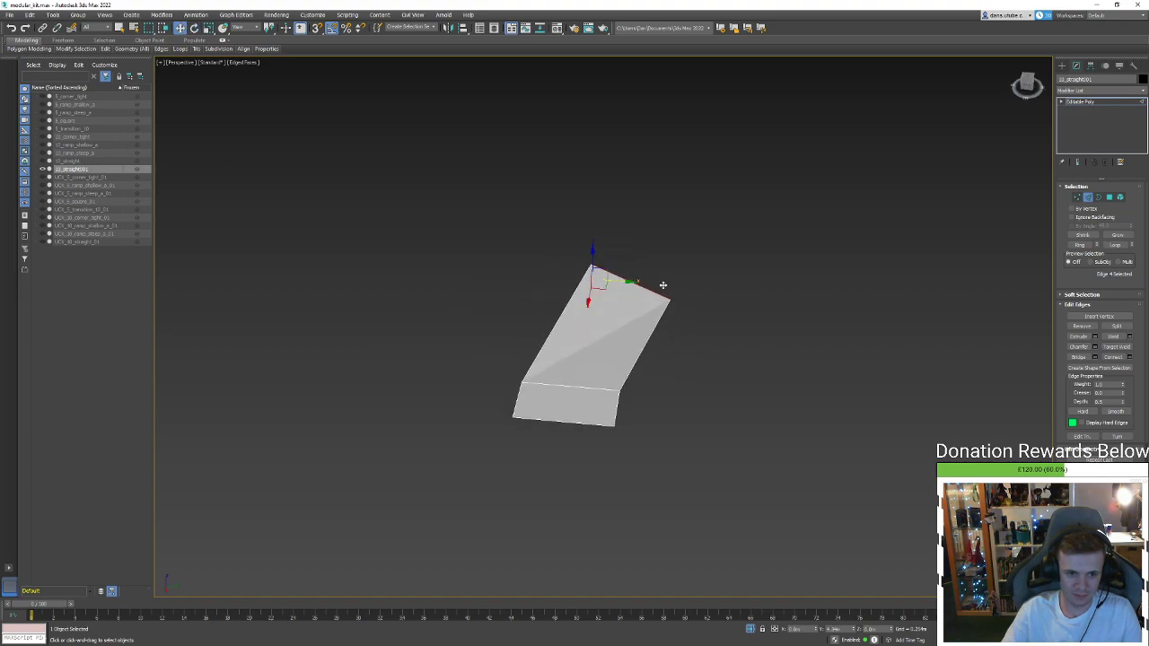
{"action": "middle_click_drag", "start_coordinate": [663, 284], "coordinate": [685, 277], "text": "alt"}
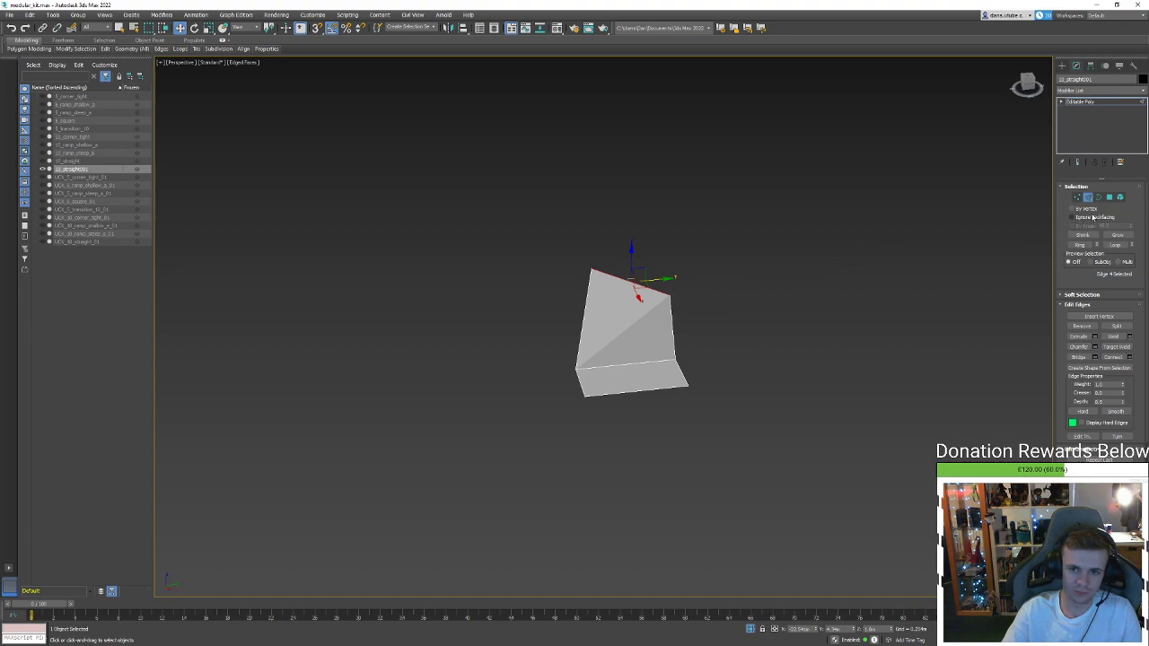
Add a TurboSmooth modifier with 2 iterations to the whole twisted surface
{"action": "left_click", "coordinate": [1080, 100]}
{"action": "left_click", "coordinate": [1076, 90]}
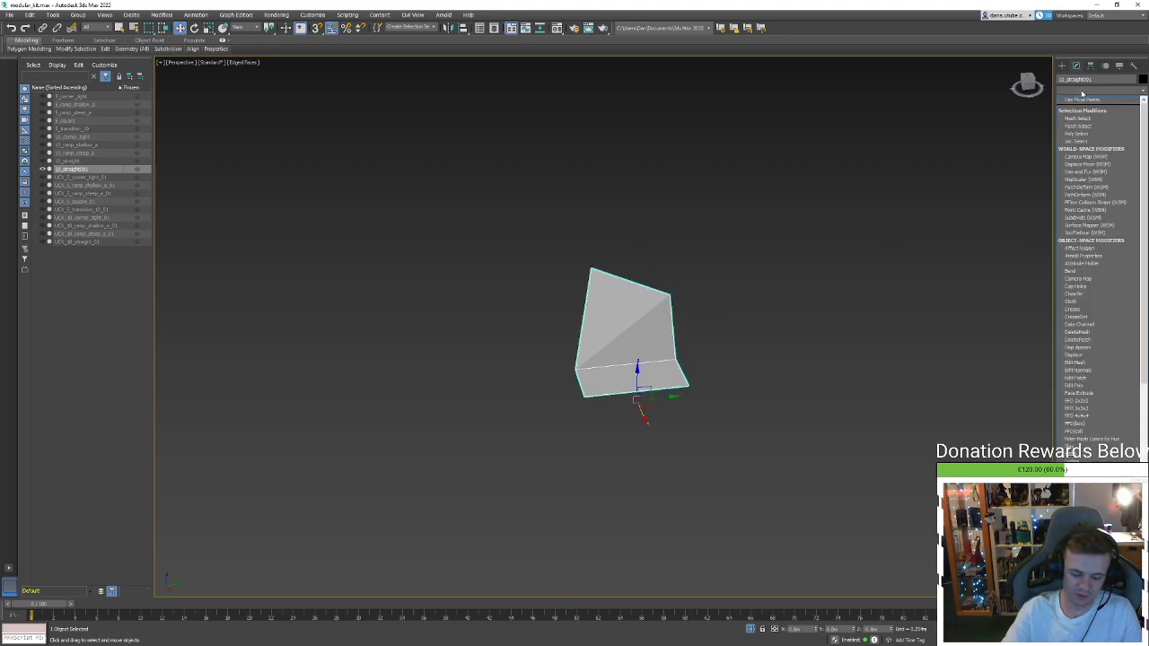
{"action": "left_click", "coordinate": [1091, 232]}
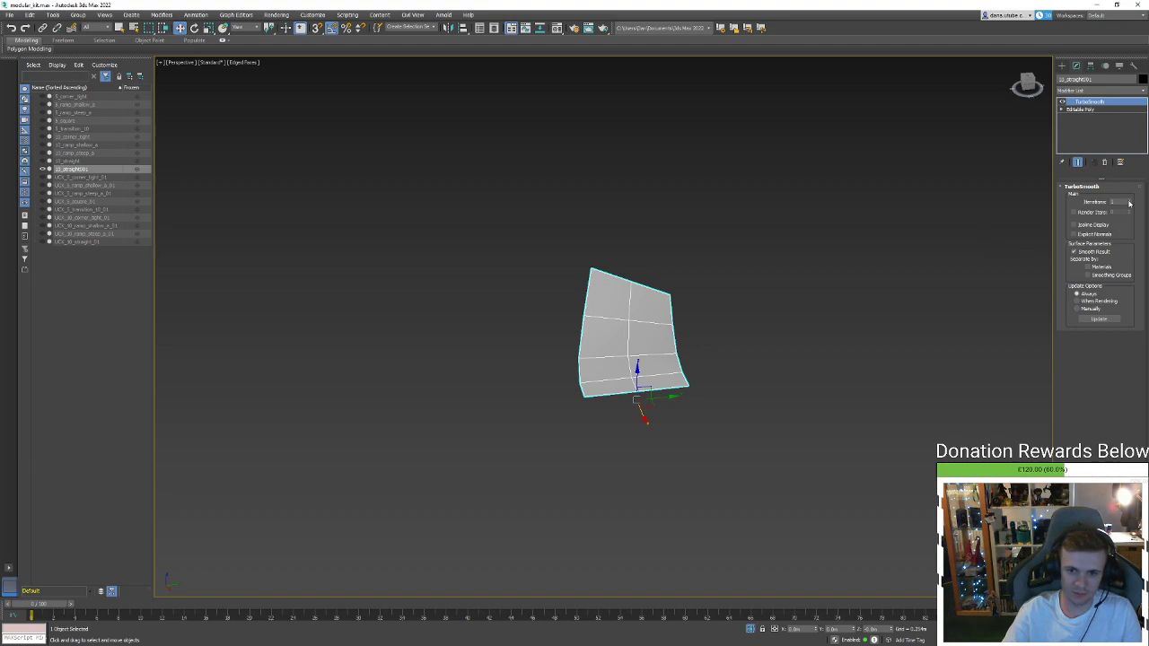
{"action": "middle_click_drag", "start_coordinate": [1049, 232], "coordinate": [715, 317], "text": "alt"}
Return to the Editable Poly edges below TurboSmooth and rotate the surface's far end edge further in the top view
{"action": "left_click", "coordinate": [1081, 109]}
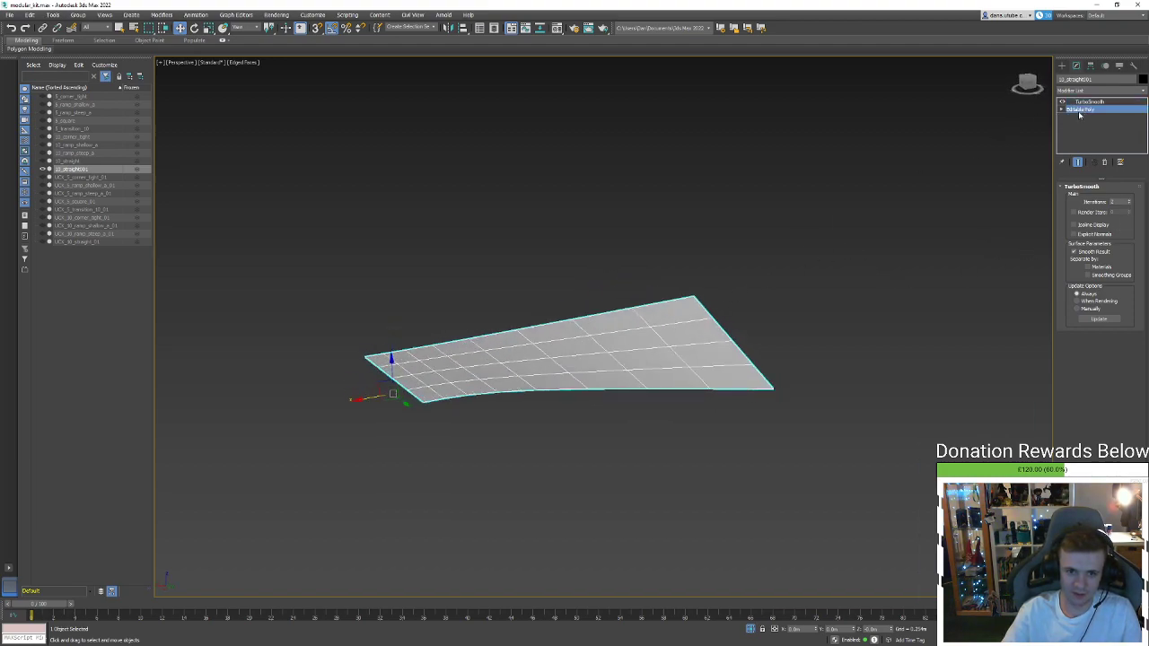
{"action": "middle_click_drag", "start_coordinate": [933, 239], "coordinate": [946, 256], "text": "alt"}
{"action": "key", "text": "2"}
{"action": "middle_click_drag", "start_coordinate": [736, 273], "coordinate": [630, 316], "text": "alt"}
{"action": "key", "text": "t"}
{"action": "key", "text": "z"}
{"action": "scroll", "coordinate": [733, 288], "scroll_direction": "down", "scroll_amount": 5}
{"action": "key", "text": "e"}
{"action": "mouse_move", "coordinate": [590, 353]}
{"action": "left_mouse_down"}
{"action": "mouse_move", "coordinate": [571, 368]}
{"action": "mouse_move", "coordinate": [582, 368]}
{"action": "left_mouse_up"}
{"action": "key", "text": "w"}
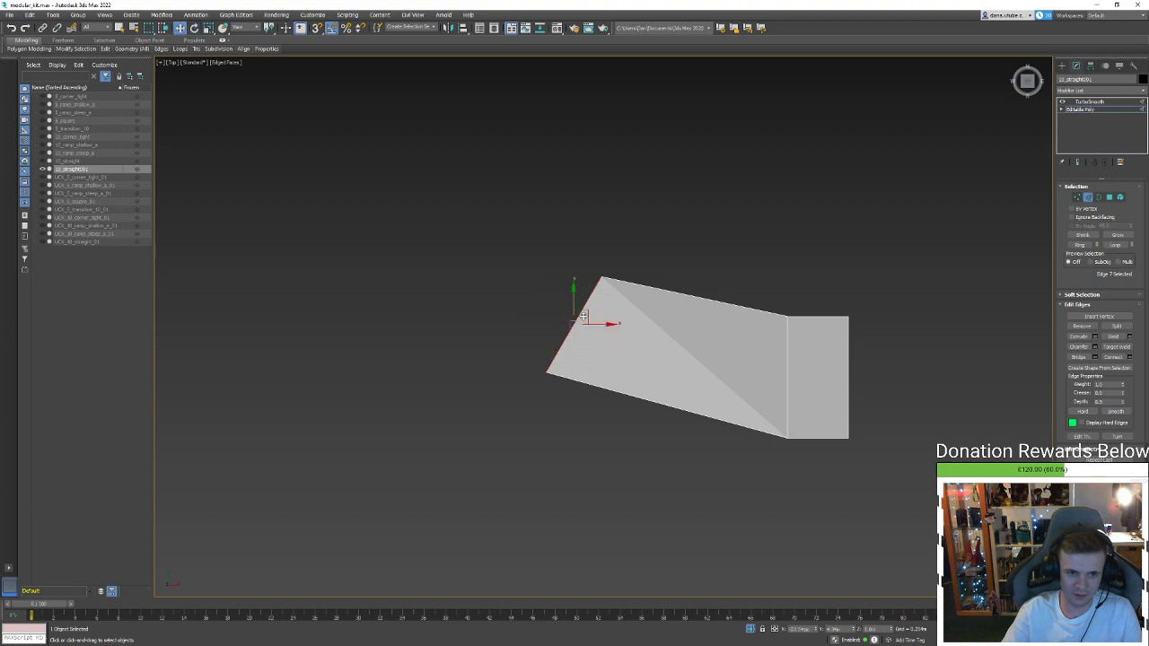
Extrude another long polygon diagonally from the far end edge and turn its new outer edge to continue the bend
{"action": "left_click_drag", "start_coordinate": [583, 319], "coordinate": [455, 171], "text": "shift"}
{"action": "key", "text": "e"}
{"action": "middle_click_drag", "start_coordinate": [456, 170], "coordinate": [457, 185], "text": "alt"}
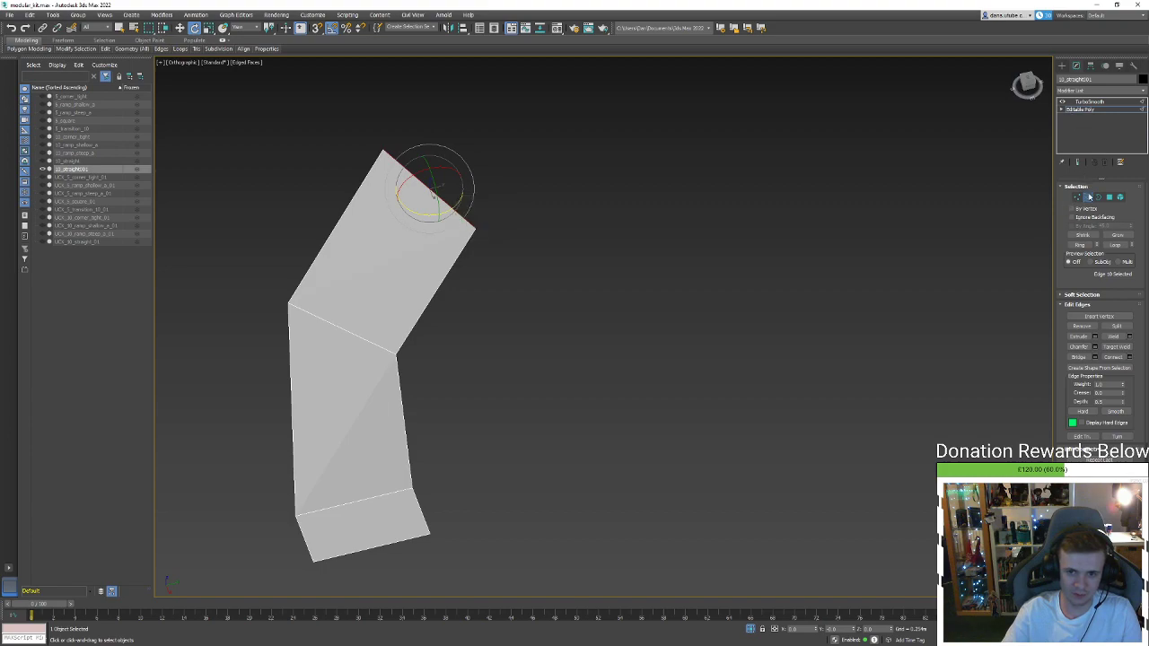
Leave edge editing and examine the TurboSmoothed bend with and without its wireframe edges
{"action": "left_click", "coordinate": [1089, 197]}
{"action": "left_click", "coordinate": [940, 247]}
{"action": "left_click", "coordinate": [385, 300]}
{"action": "key", "text": "F4"}
{"action": "middle_click_drag", "start_coordinate": [403, 282], "coordinate": [208, 308]}
{"action": "key", "text": "F4"}
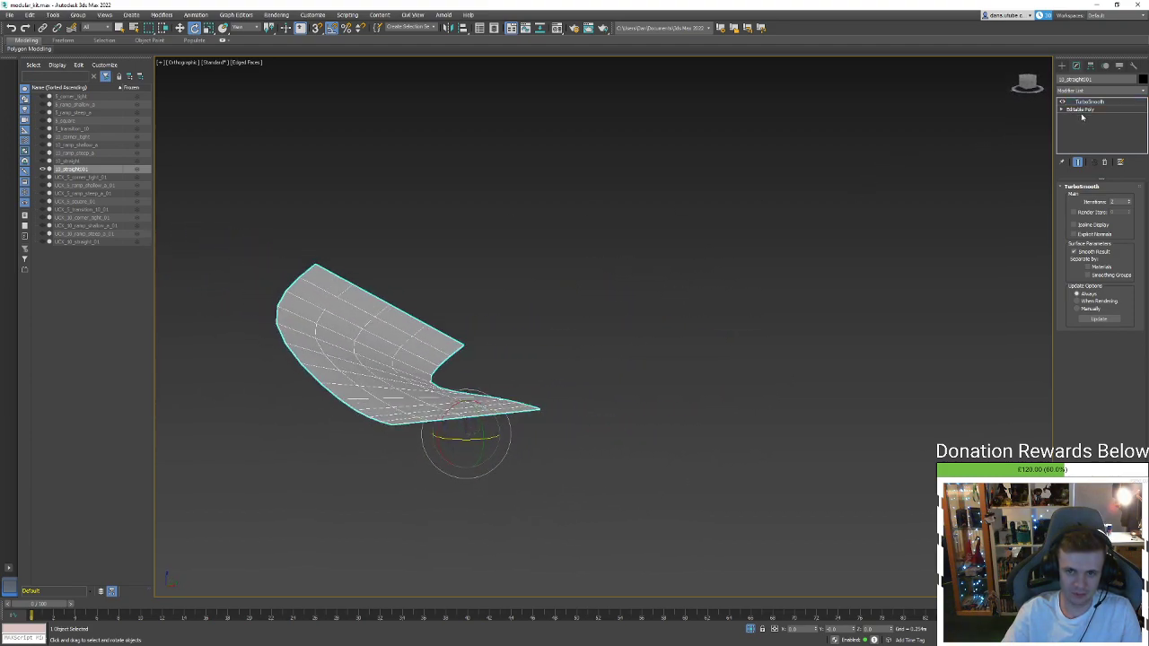
Raise the outer end edge of the last polygon in the Editable Poly base so the bend climbs, and leave edge editing
{"action": "left_click", "coordinate": [1080, 109]}
{"action": "scroll", "coordinate": [722, 276], "scroll_direction": "up", "scroll_amount": 3}
{"action": "key", "text": "2"}
{"action": "left_click", "coordinate": [615, 291]}
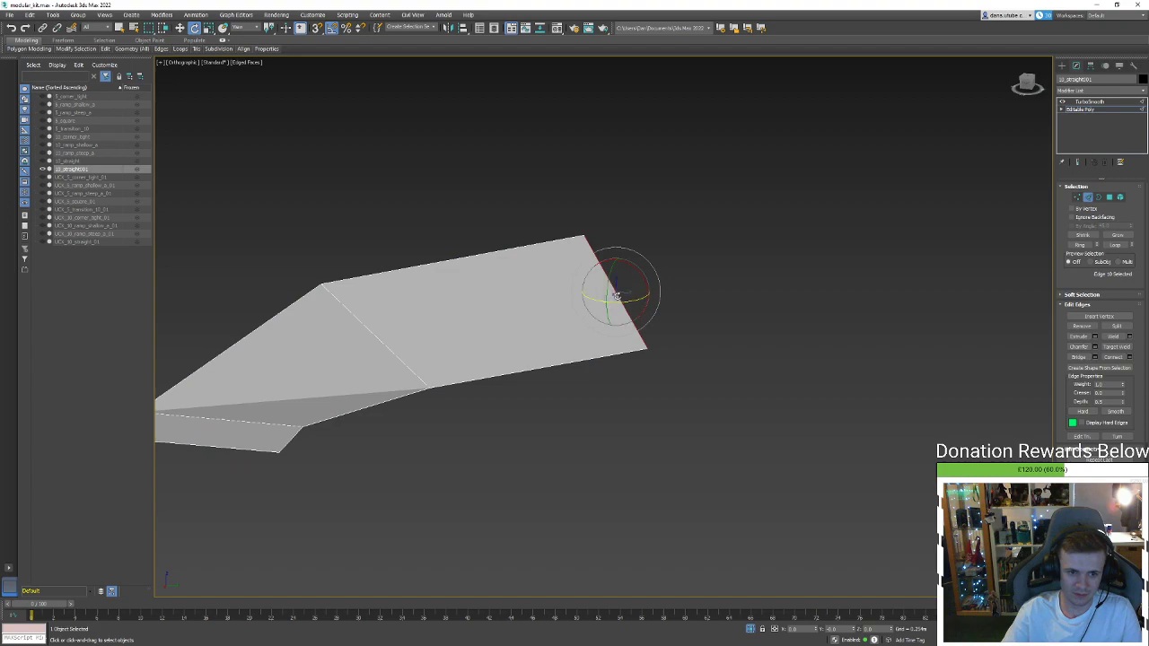
{"action": "middle_click_drag", "start_coordinate": [616, 289], "coordinate": [643, 269], "text": "alt"}
{"action": "key", "text": "w"}
{"action": "left_click_drag", "start_coordinate": [614, 266], "coordinate": [615, 234]}
{"action": "middle_click_drag", "start_coordinate": [580, 275], "coordinate": [592, 285], "text": "alt"}
{"action": "left_click", "coordinate": [1087, 197]}
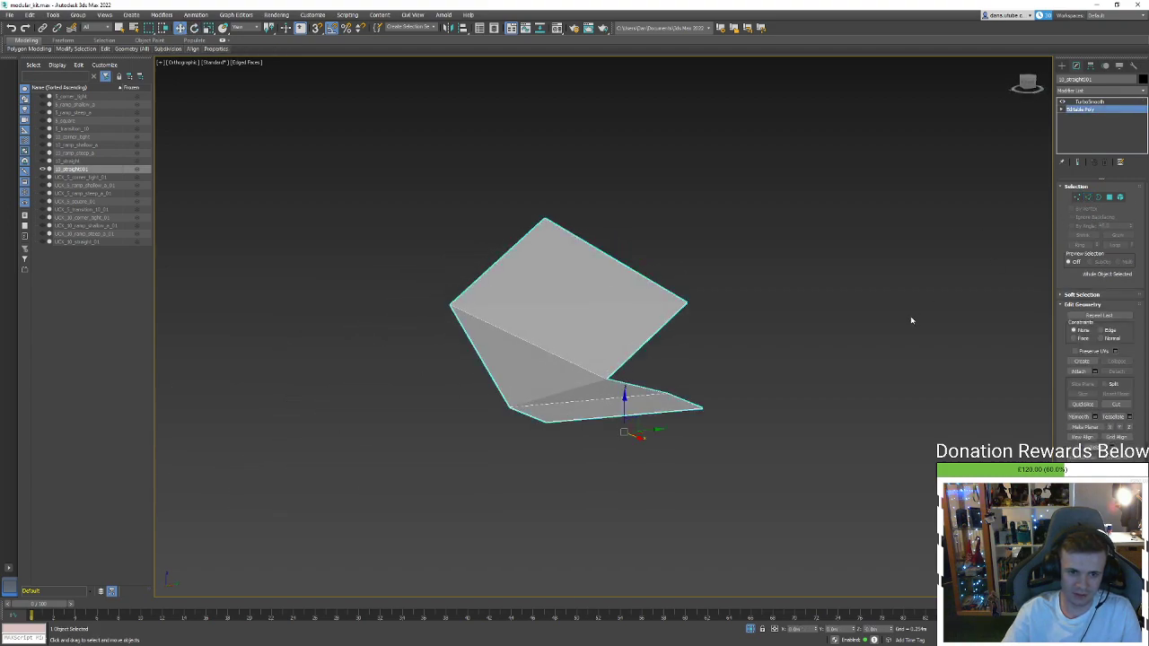
Return to the TurboSmooth level and inspect the smoothed straight piece in a perspective view
{"action": "left_click", "coordinate": [676, 361]}
{"action": "left_click", "coordinate": [628, 357]}
{"action": "middle_click_drag", "start_coordinate": [628, 357], "coordinate": [559, 320], "text": "alt"}
{"action": "key", "text": "p"}
{"action": "middle_click_drag", "start_coordinate": [500, 352], "coordinate": [815, 269], "text": "alt"}
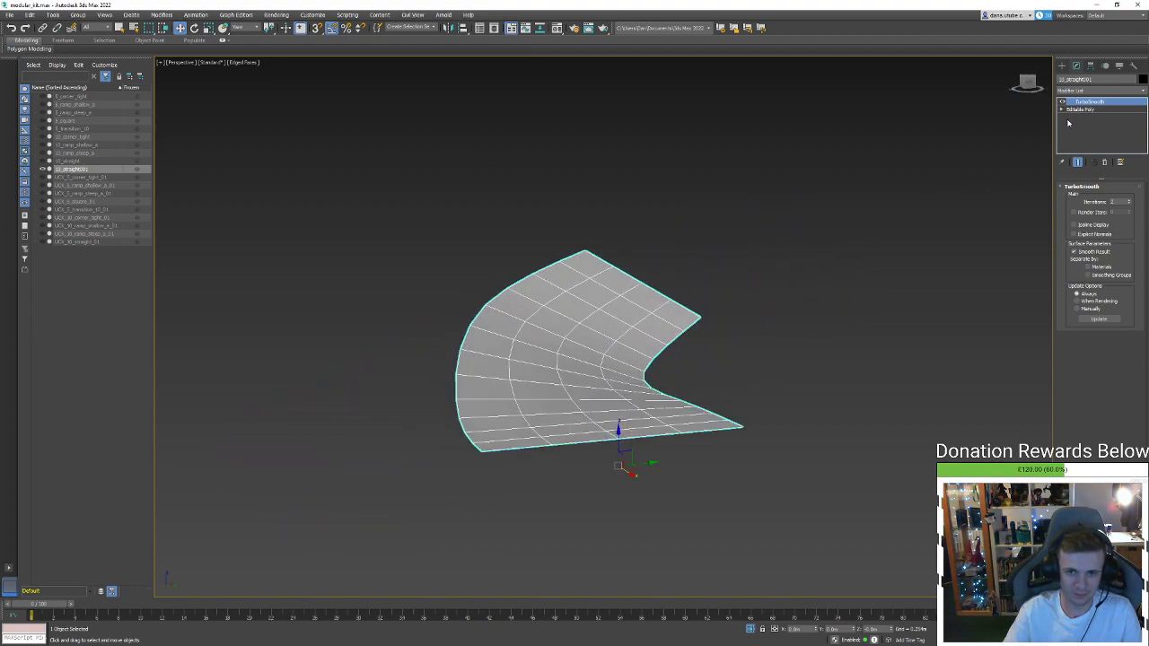
In the base Editable Poly, raise the far end edge and the inner middle vertex to soften the ramp's bend
{"action": "left_click", "coordinate": [1080, 109]}
{"action": "key", "text": "2"}
{"action": "left_click", "coordinate": [643, 285]}
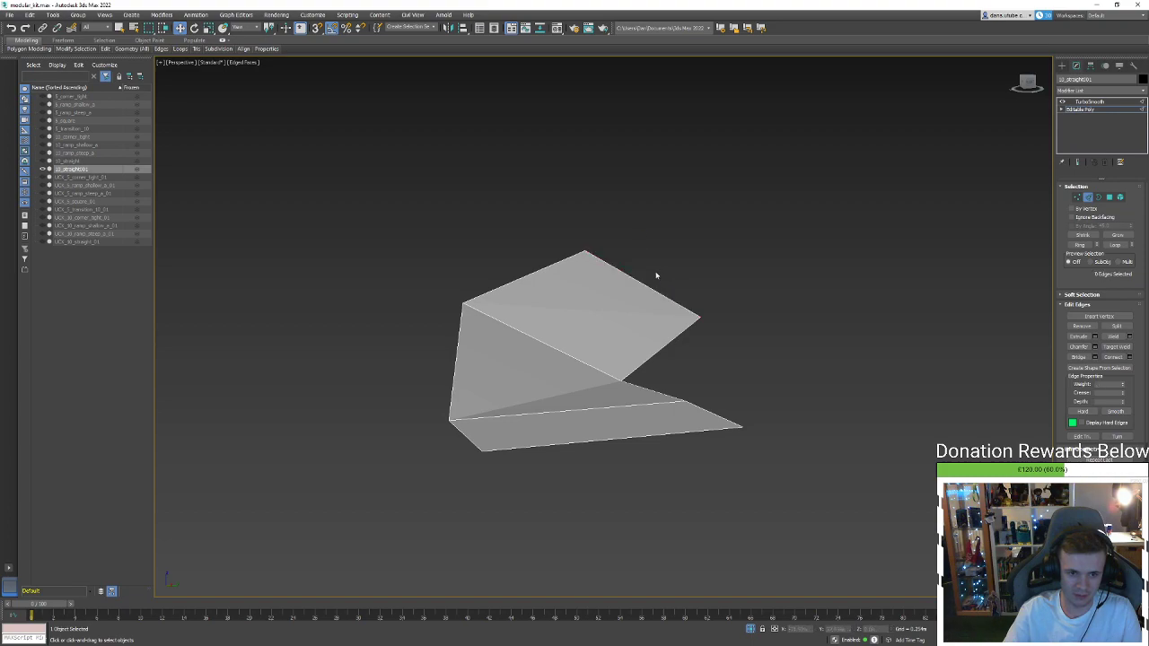
{"action": "left_click_drag", "start_coordinate": [641, 262], "coordinate": [644, 240]}
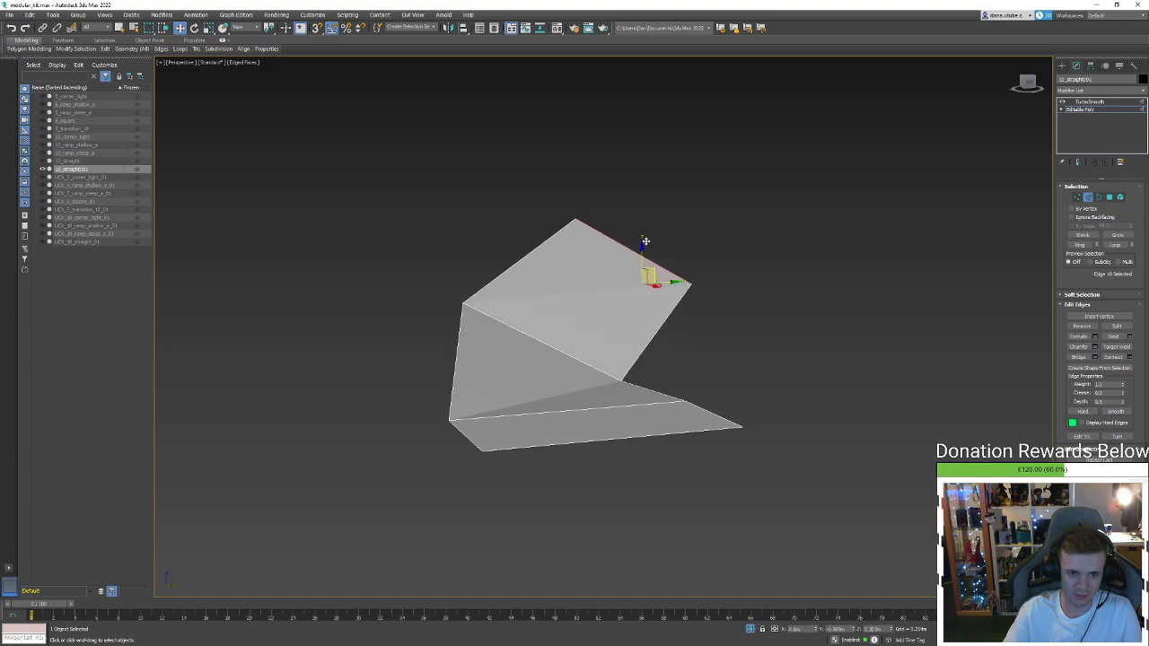
{"action": "key", "text": "1"}
{"action": "left_click", "coordinate": [620, 354]}
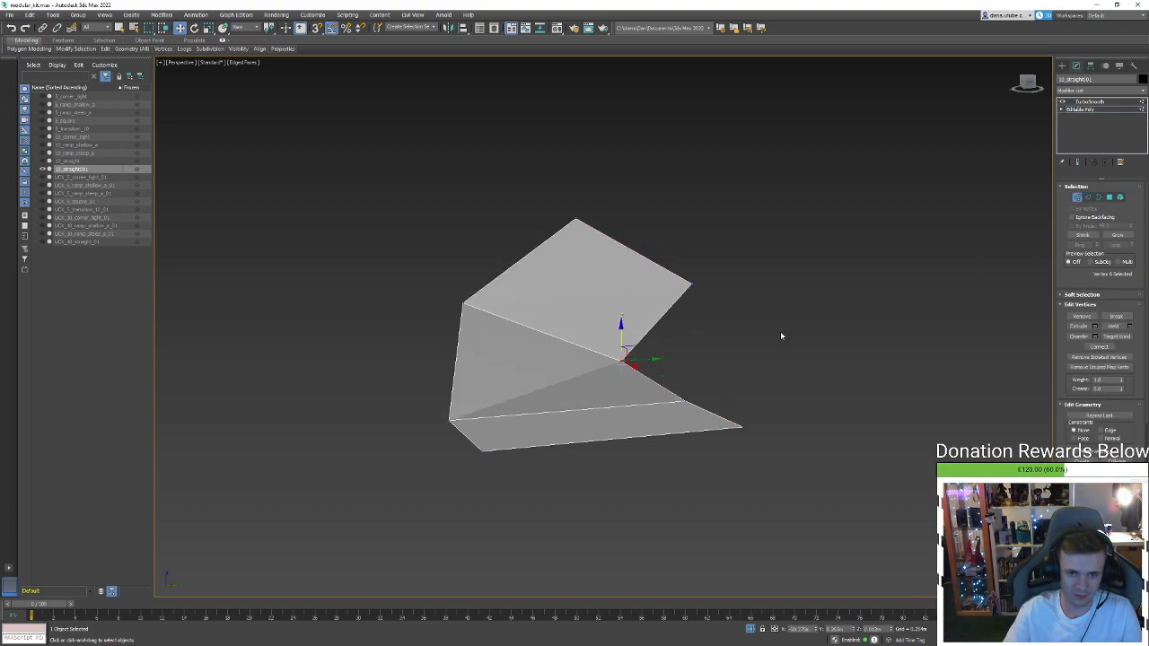
{"action": "left_click", "coordinate": [1078, 198]}
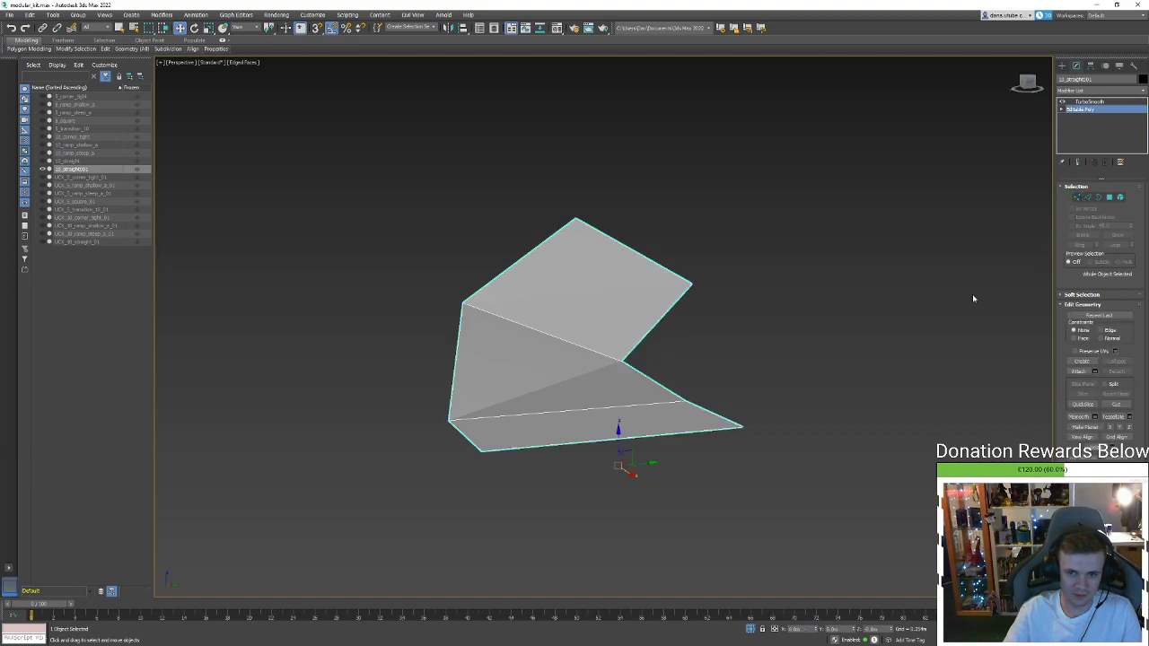
Increase the TurboSmooth iterations by one and check the denser ramp surface from the side
{"action": "left_click", "coordinate": [971, 293]}
{"action": "left_click", "coordinate": [587, 385]}
{"action": "middle_click_drag", "start_coordinate": [587, 385], "coordinate": [749, 471], "text": "alt"}
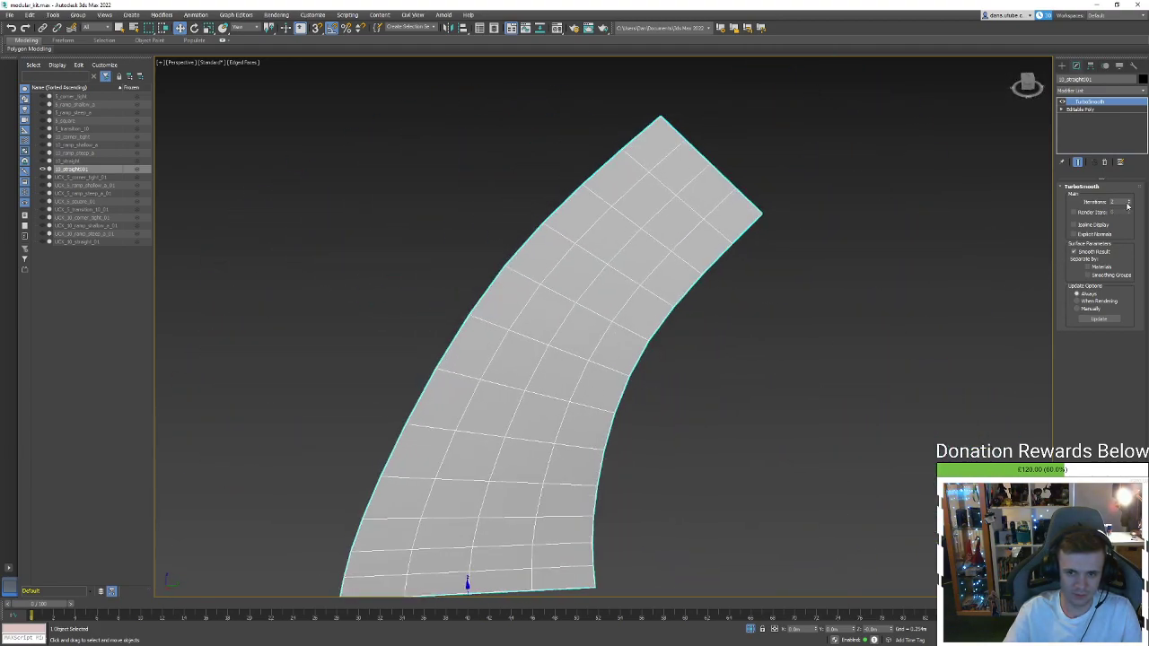
{"action": "left_click", "coordinate": [1127, 200]}
{"action": "left_click", "coordinate": [810, 328]}
{"action": "left_click", "coordinate": [628, 298]}
{"action": "middle_click_drag", "start_coordinate": [628, 299], "coordinate": [946, 363], "text": "alt"}
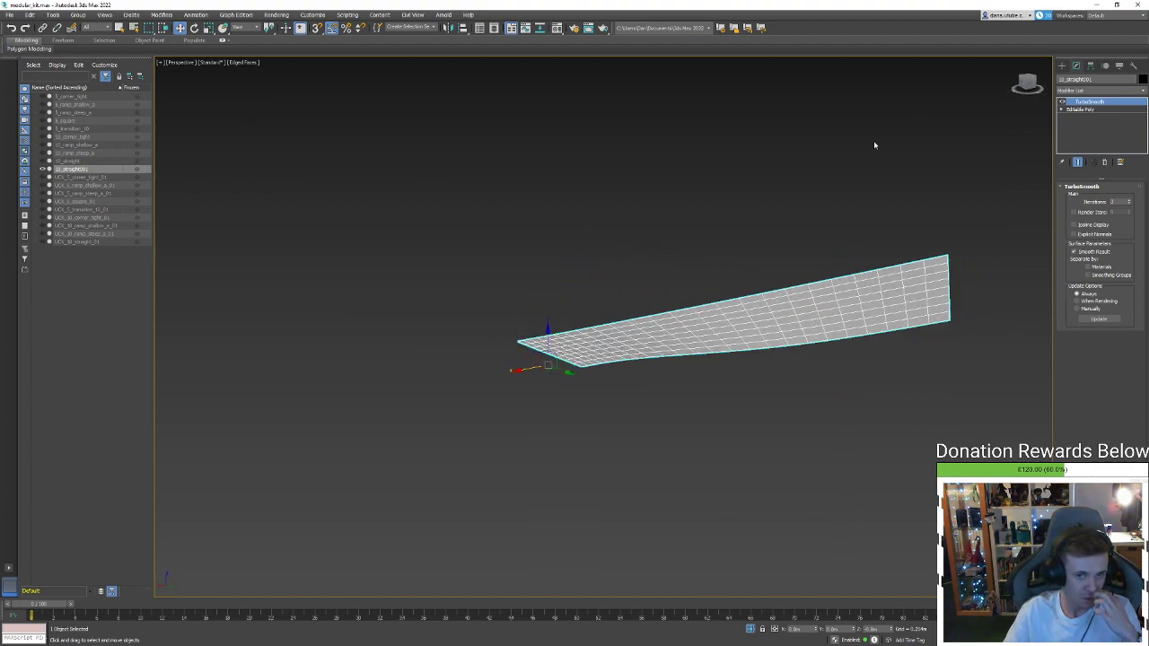
Rename the smoothed object as test_mesh
{"action": "left_click_drag", "start_coordinate": [1097, 79], "coordinate": [959, 68]}
{"action": "type", "text": "test"}
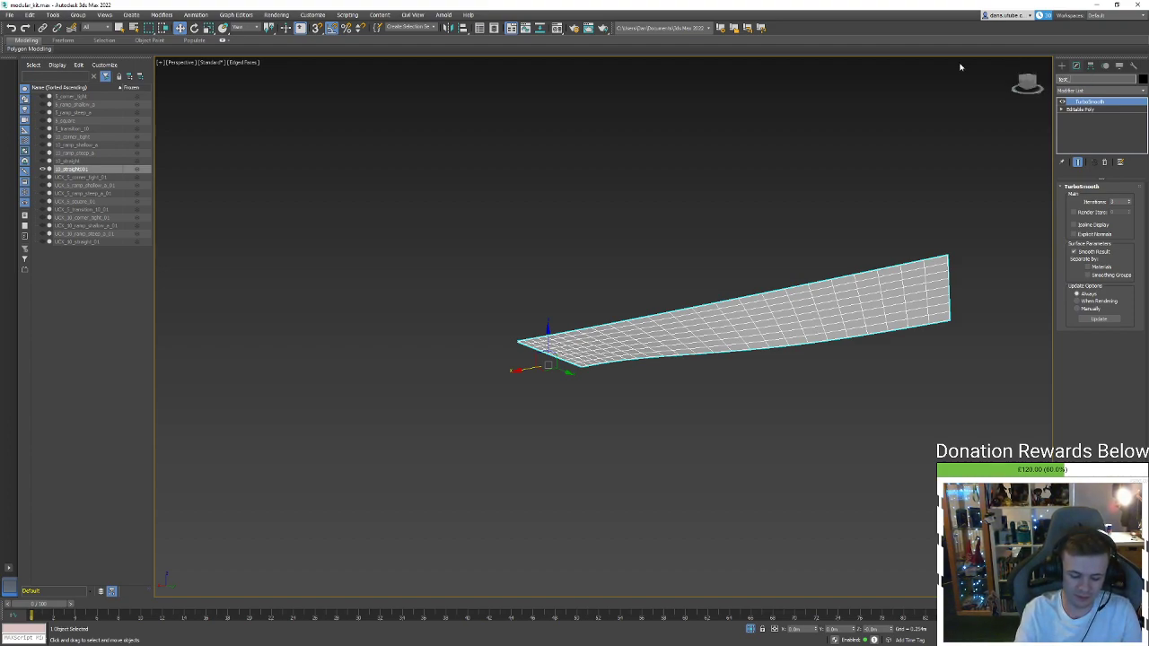
{"action": "type", "text": "_mesh"}
{"action": "key", "text": "Return"}
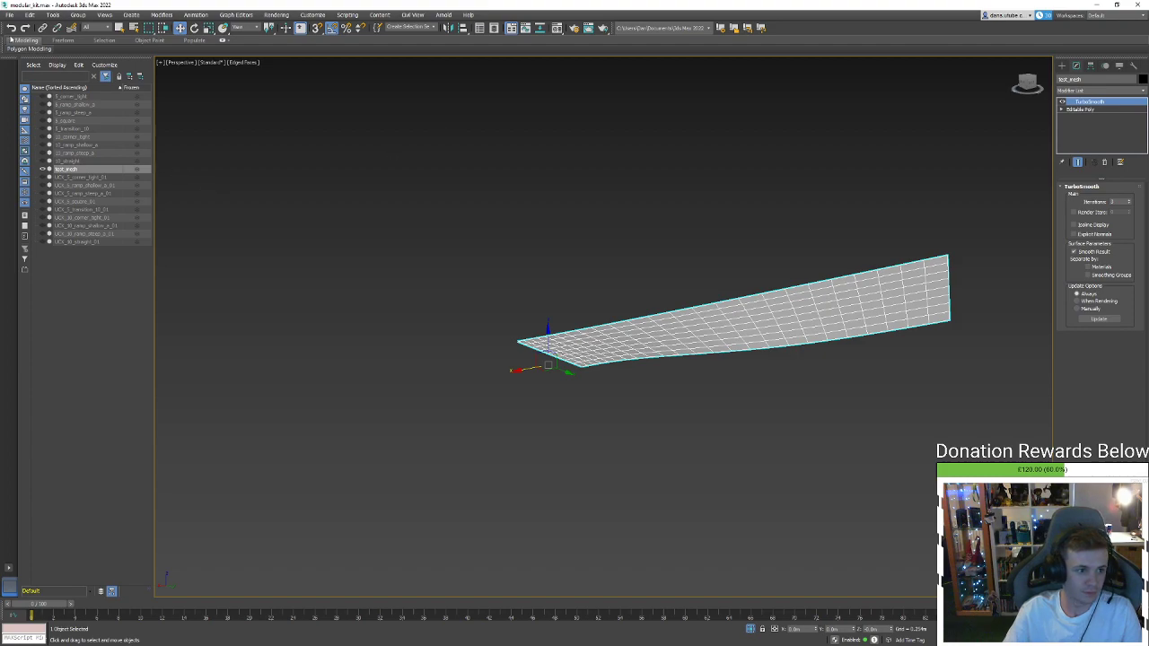
{"action": "left_click", "coordinate": [9, 16]}
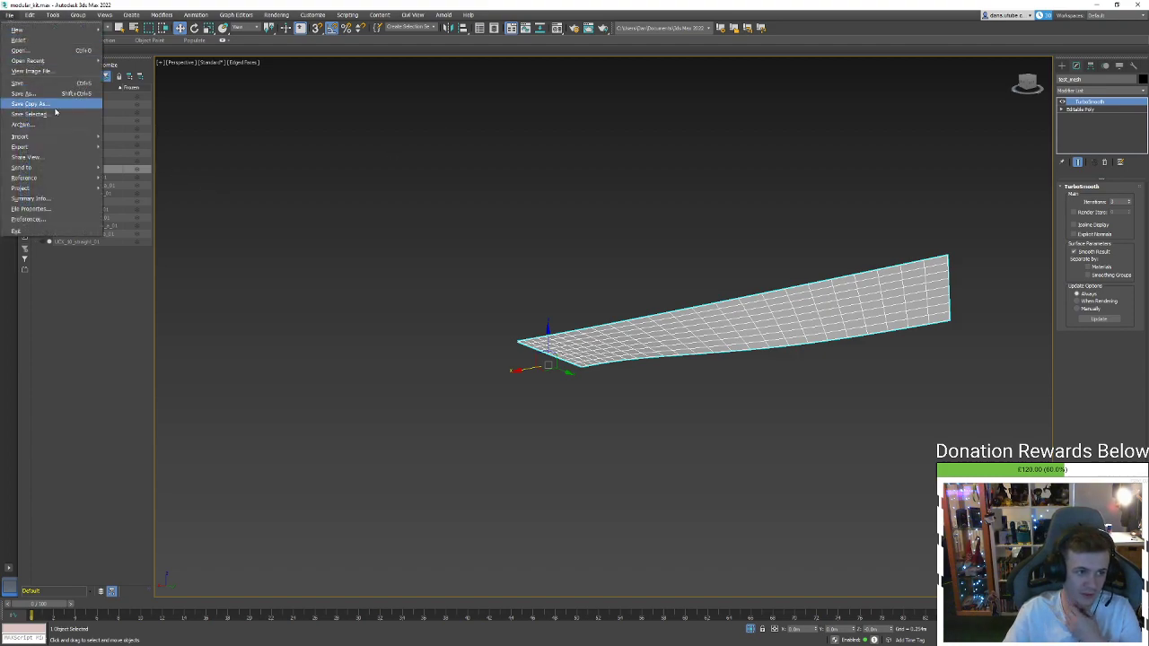
{"action": "left_click", "coordinate": [264, 231]}
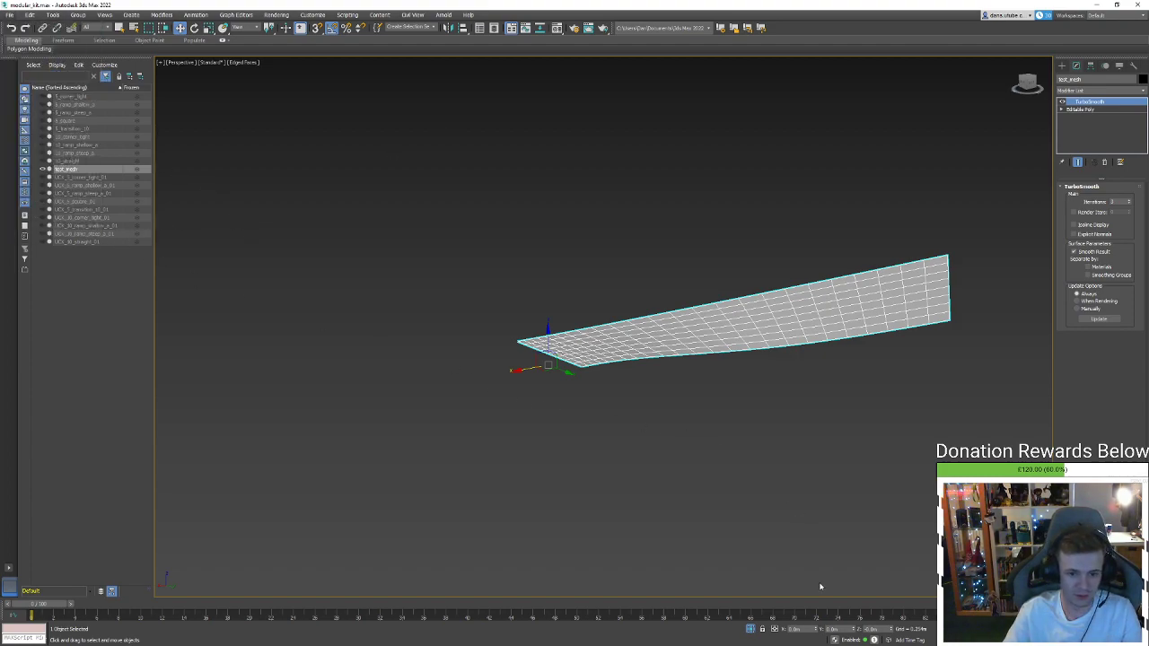
{"action": "middle_click_drag", "start_coordinate": [817, 328], "coordinate": [908, 214], "text": "alt"}
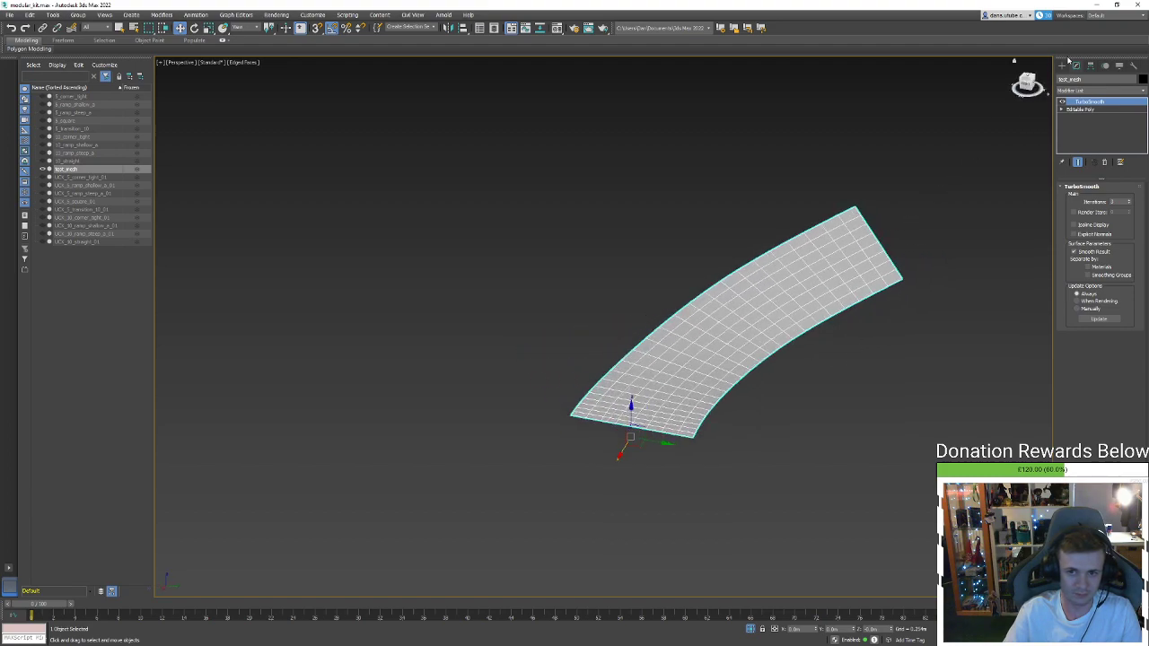
{"action": "left_click", "coordinate": [887, 418]}
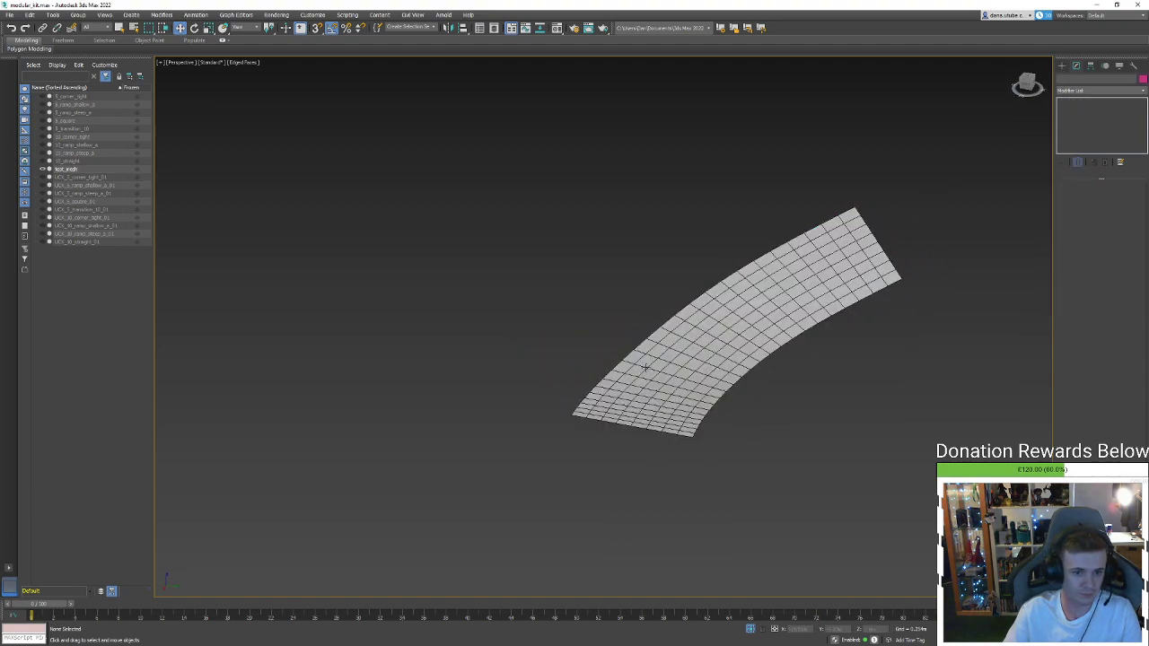
{"action": "left_click", "coordinate": [645, 366]}
{"action": "left_click", "coordinate": [9, 15]}
{"action": "mouse_move", "coordinate": [40, 149]}
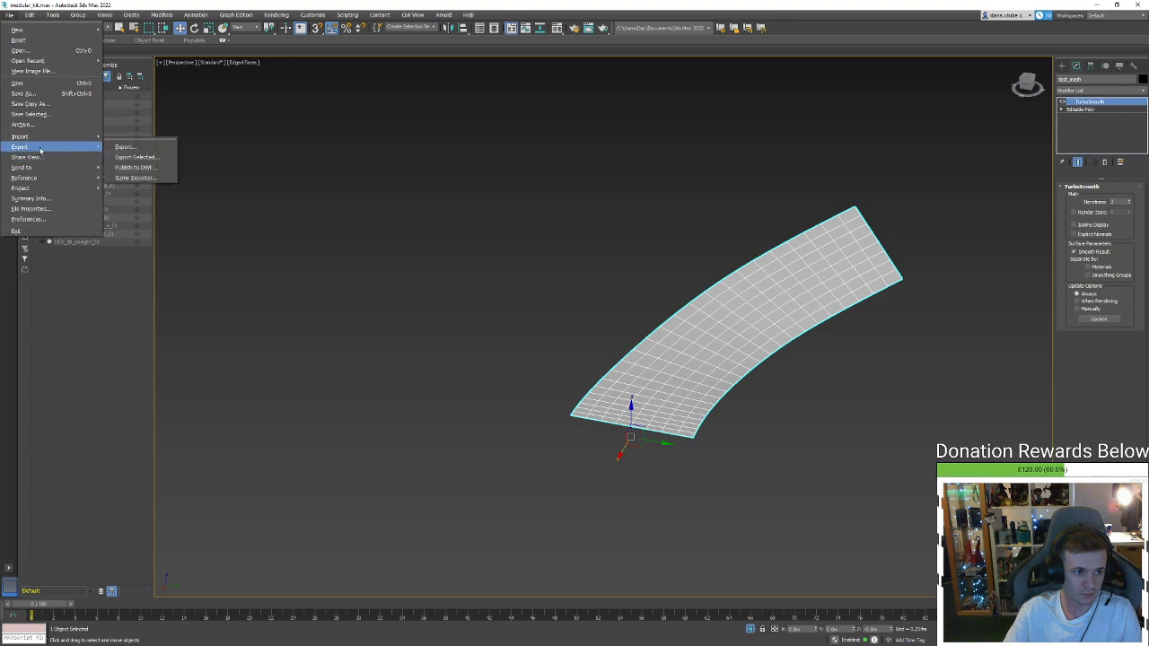
{"action": "left_click", "coordinate": [133, 157]}
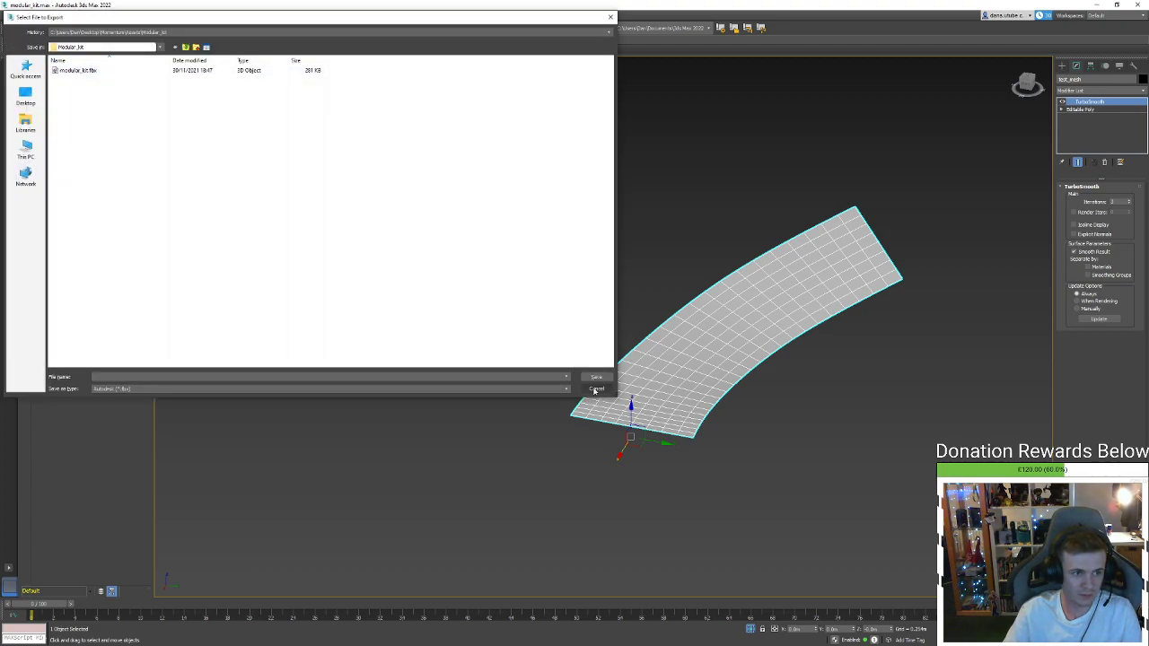
{"action": "left_click", "coordinate": [595, 390]}
Export the whole scene as FBX, overwriting modular_kit.fbx and keeping the current export options
{"action": "left_click", "coordinate": [9, 16]}
{"action": "mouse_move", "coordinate": [36, 140]}
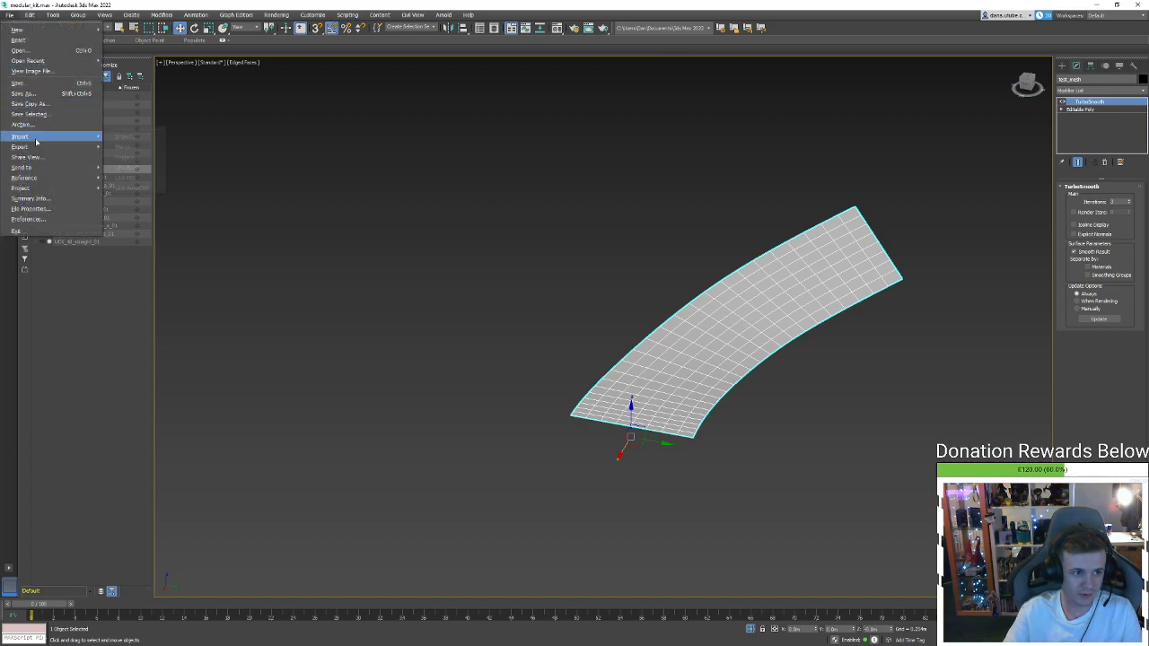
{"action": "left_click", "coordinate": [134, 147]}
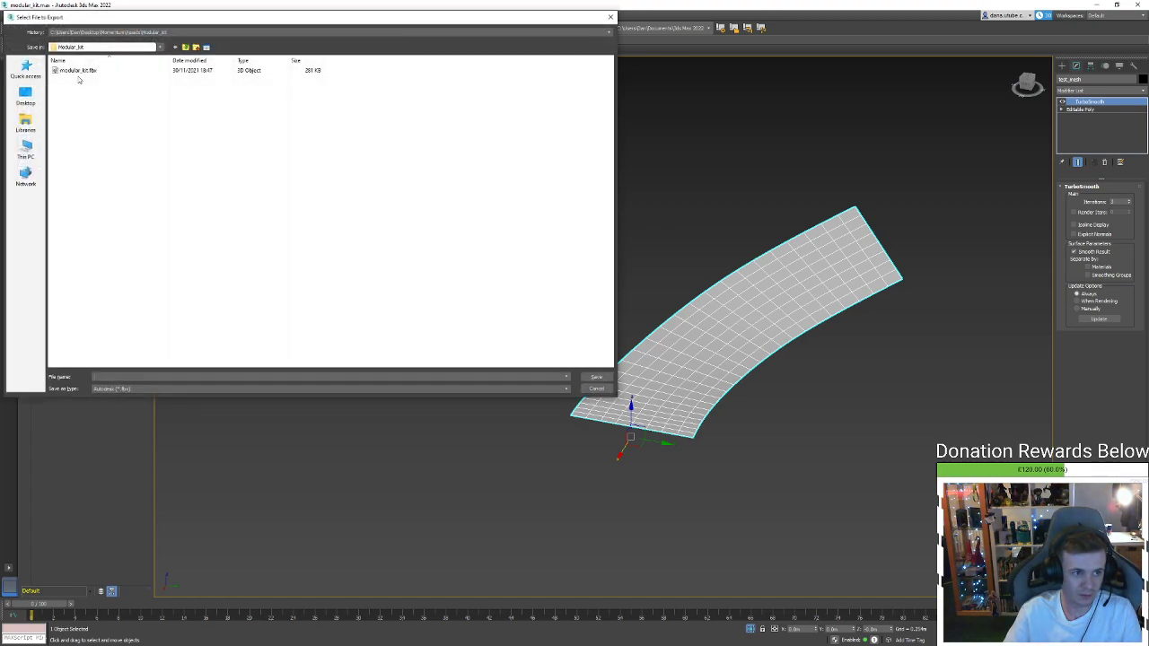
{"action": "left_click", "coordinate": [78, 72]}
{"action": "left_click", "coordinate": [596, 377]}
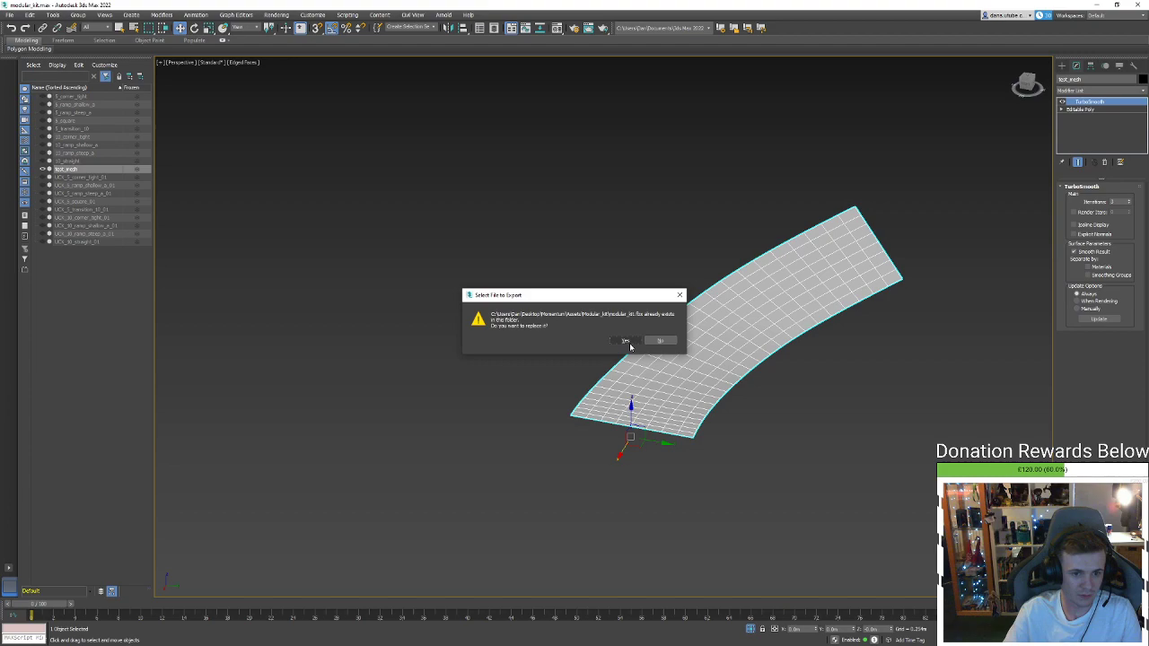
{"action": "left_click", "coordinate": [629, 343]}
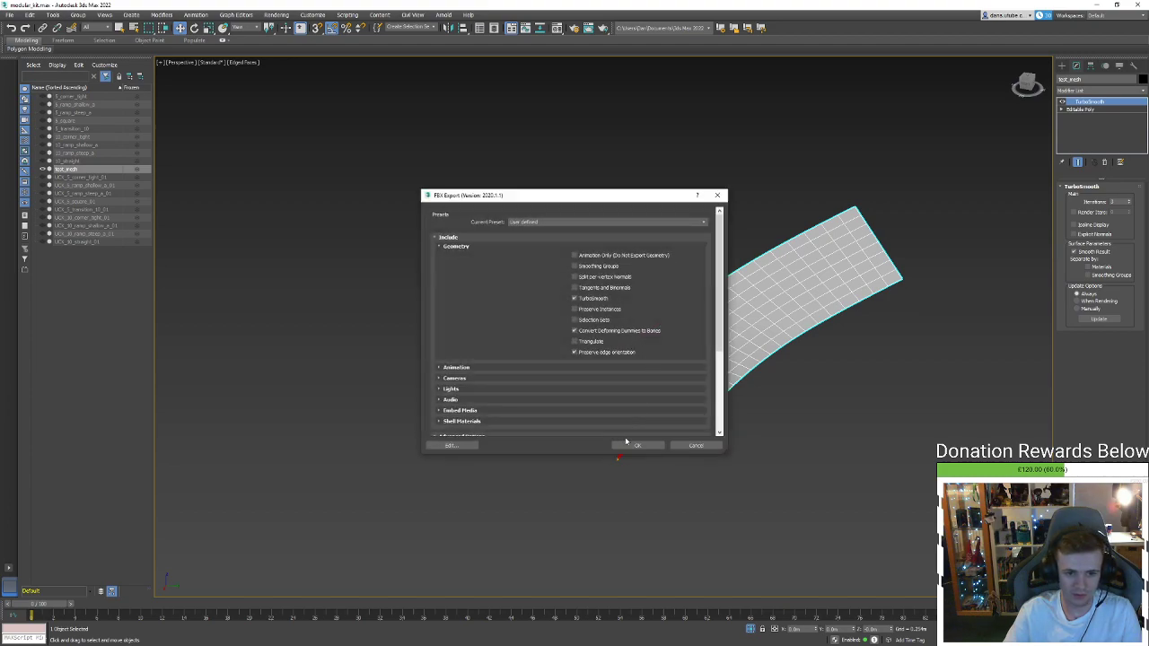
{"action": "left_click", "coordinate": [626, 442]}
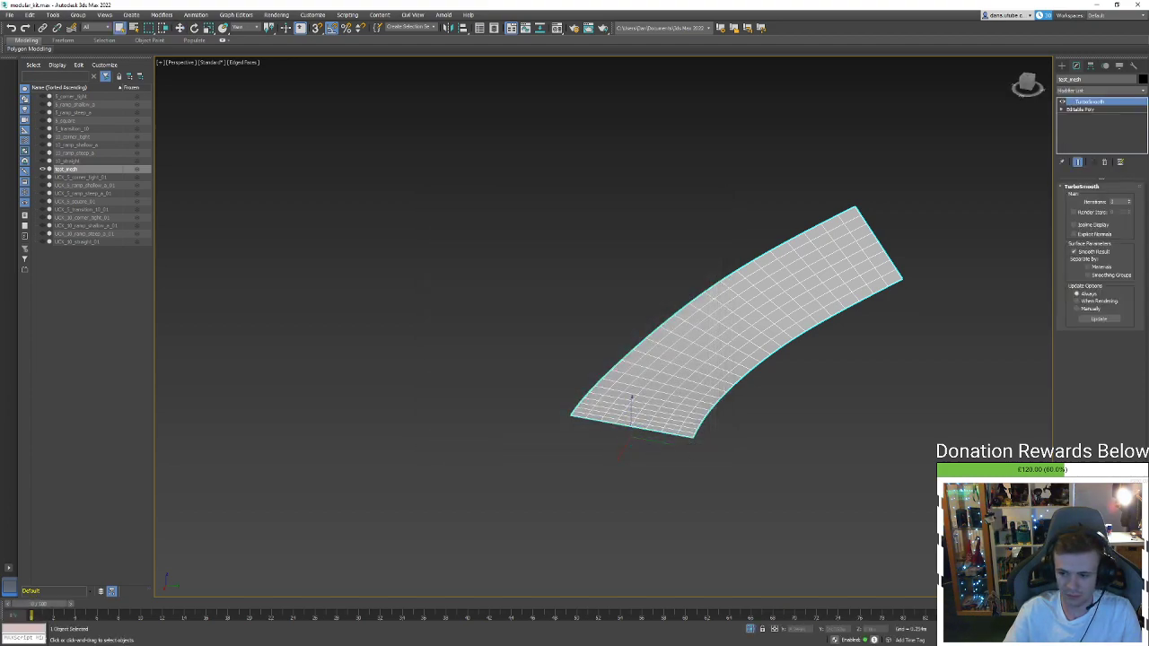
Switch to the Unreal Editor and open the ModularKit folder inside Mine > Meshes
{"action": "key", "text": "alt+Tab"}
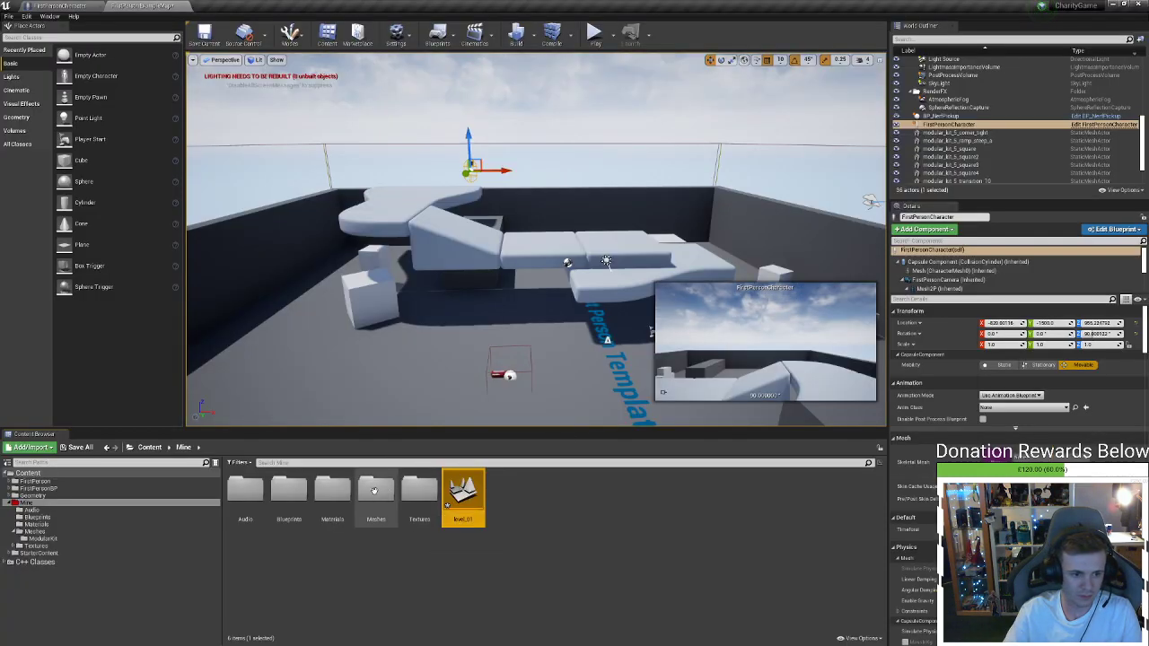
{"action": "double_click", "coordinate": [382, 510]}
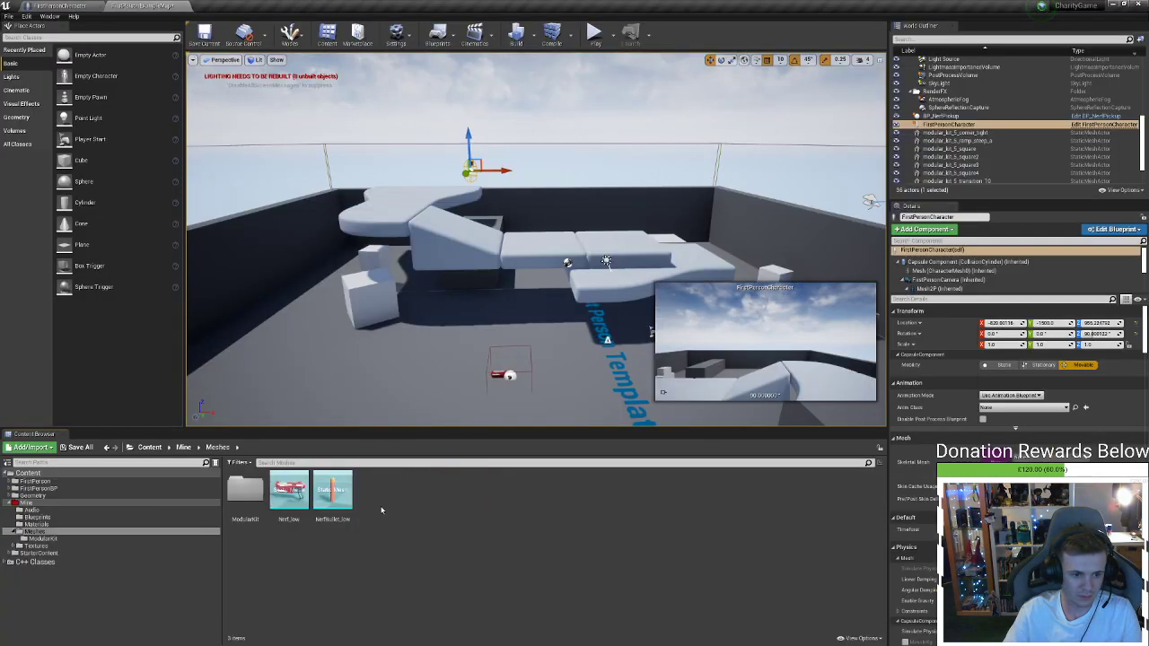
{"action": "double_click", "coordinate": [245, 494]}
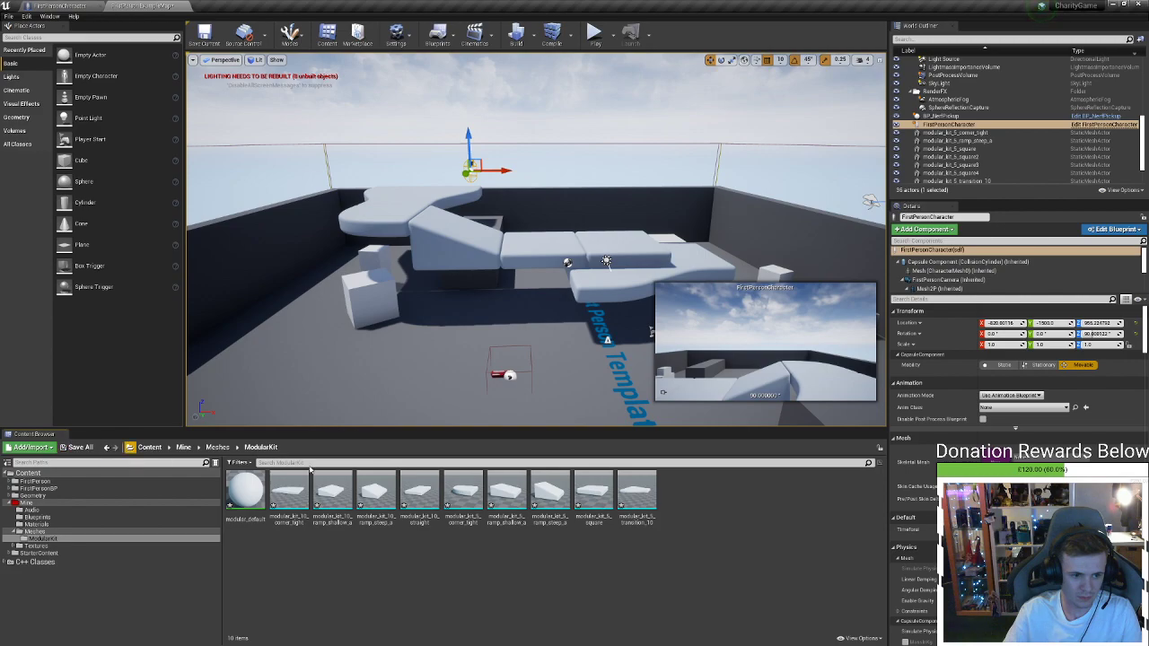
{"action": "right_click", "coordinate": [698, 506]}
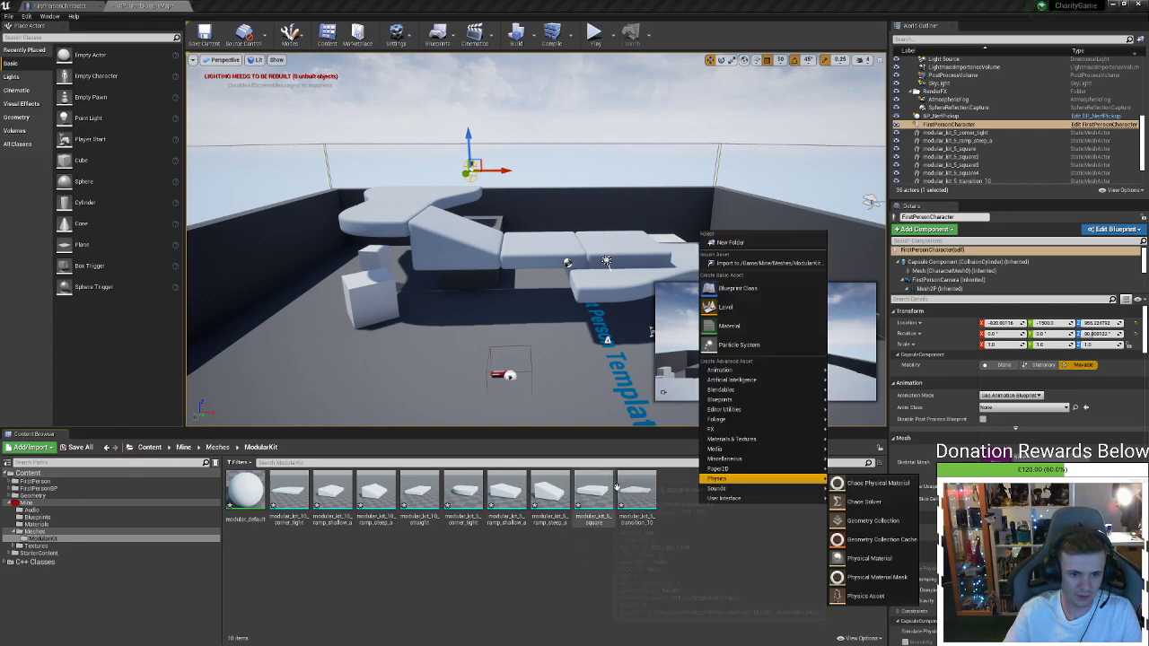
{"action": "left_click", "coordinate": [636, 496]}
Import modular_kit.fbx into the ModularKit folder, bringing in all of its meshes with the current import options
{"action": "left_click", "coordinate": [29, 447]}
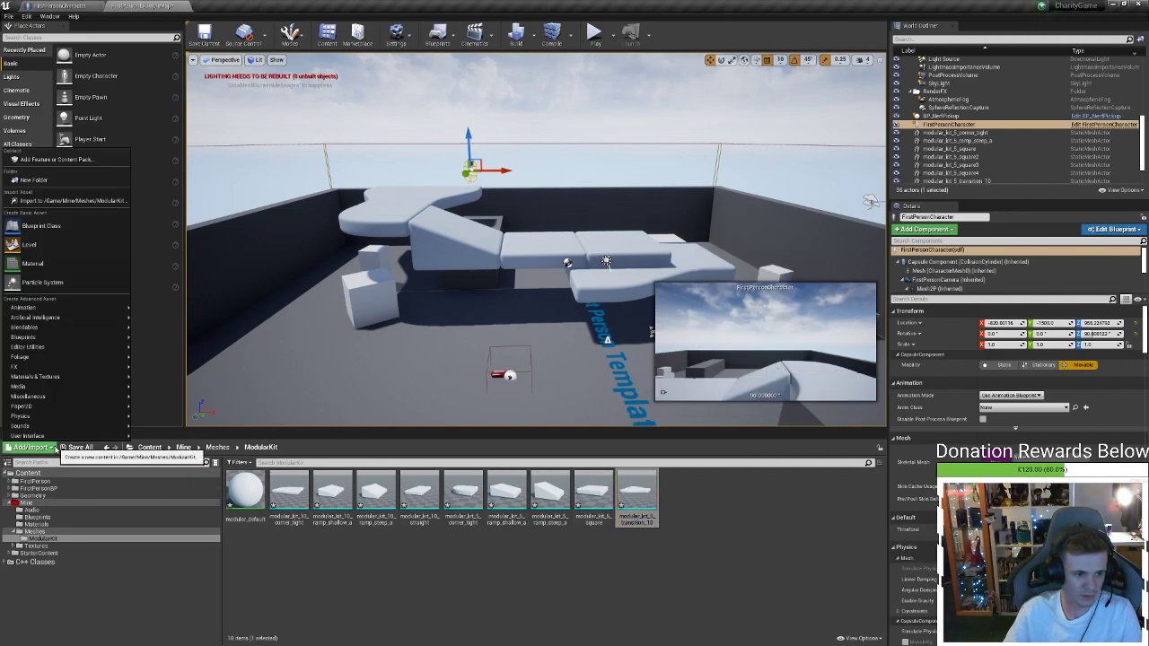
{"action": "left_click", "coordinate": [55, 200]}
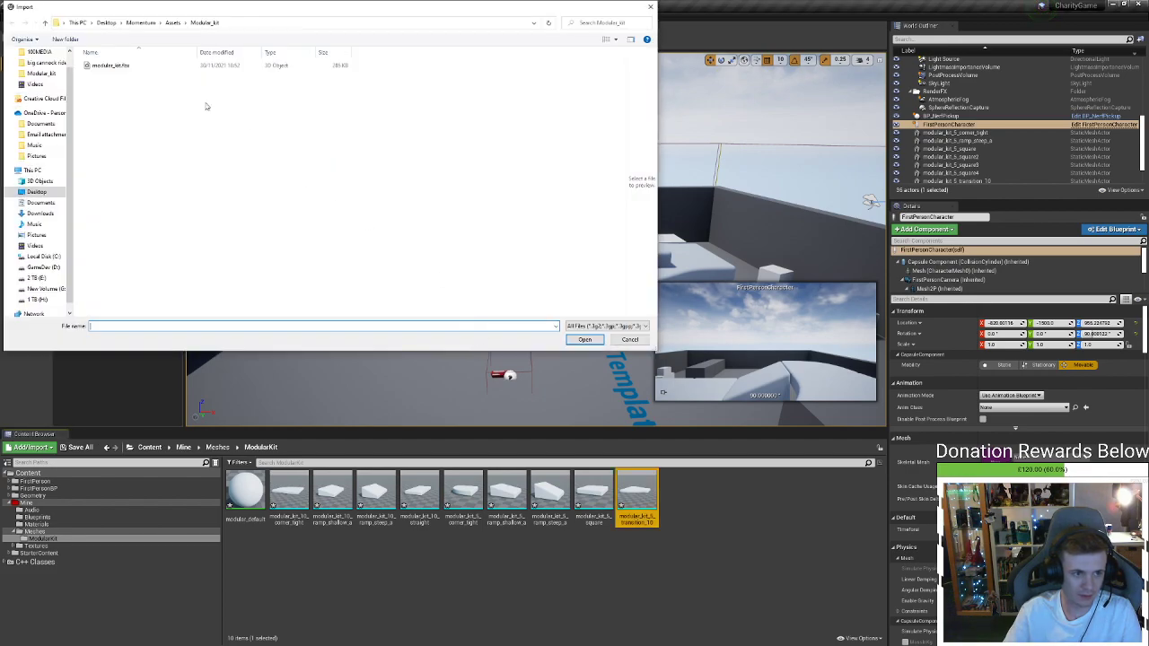
{"action": "double_click", "coordinate": [117, 67]}
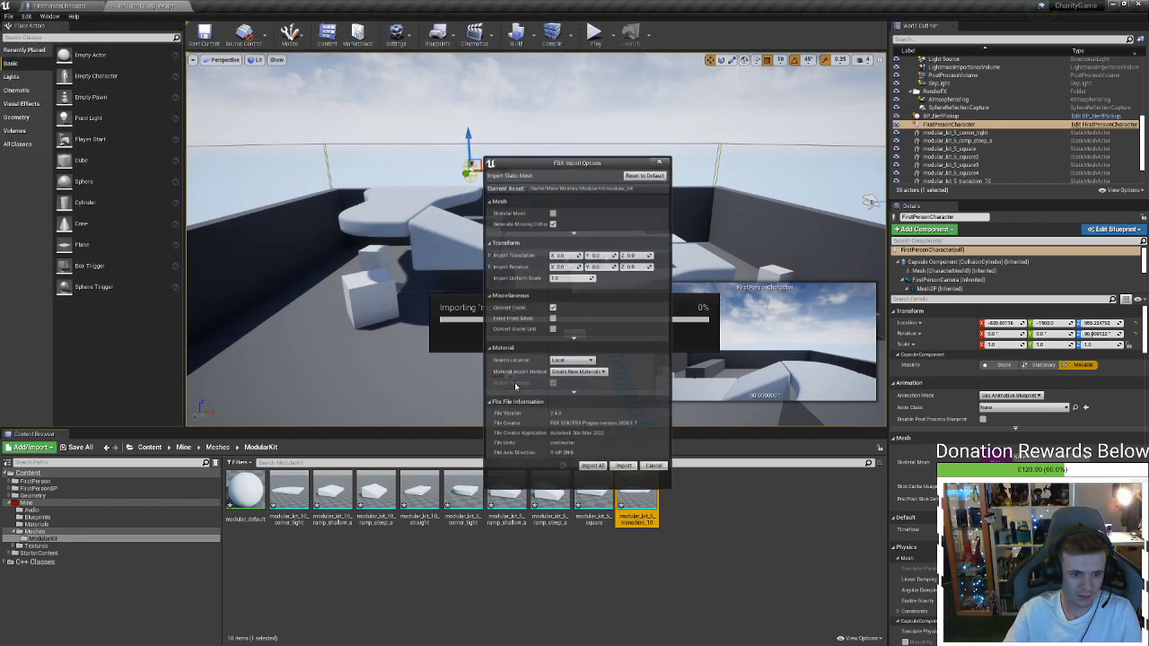
{"action": "left_click", "coordinate": [594, 467]}
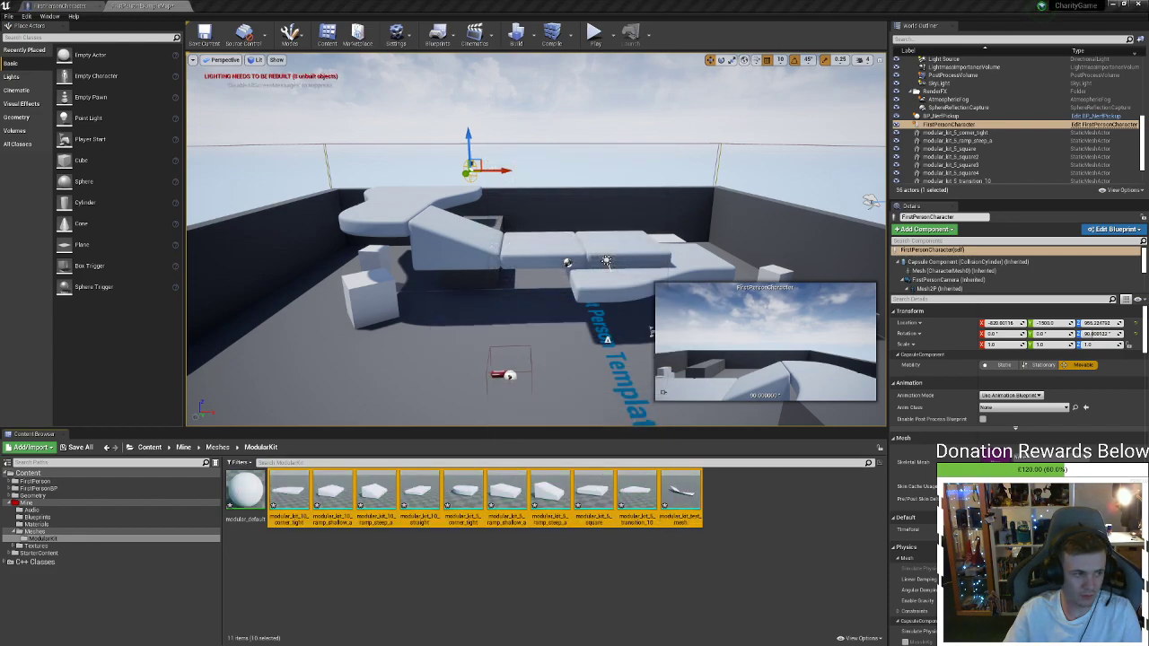
Place the imported test mesh in the level and view it up close
{"action": "left_click", "coordinate": [761, 581]}
{"action": "left_click_drag", "start_coordinate": [680, 490], "coordinate": [458, 344]}
{"action": "right_click_drag", "start_coordinate": [457, 343], "coordinate": [265, 346]}
{"action": "key", "text": "d"}
{"action": "key", "text": "d"}
{"action": "key", "text": "s"}
{"action": "key", "text": "w"}
Switch back to 3ds Max and activate the Move tool with test_mesh selected
{"action": "key", "text": "alt+Tab"}
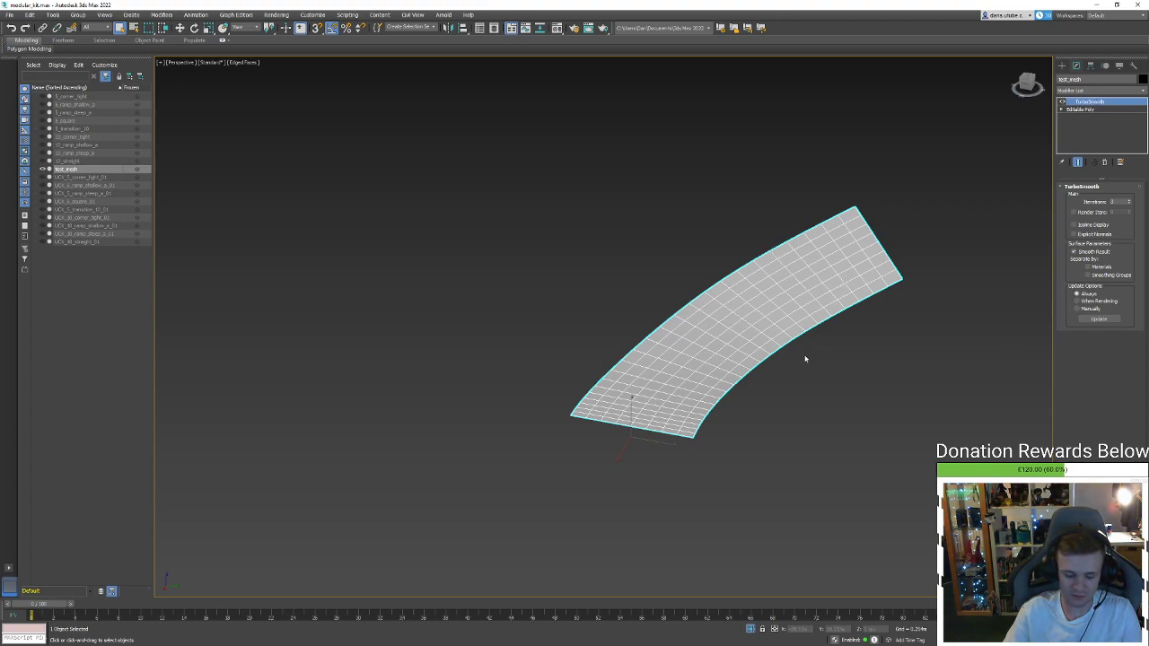
{"action": "key", "text": "w"}
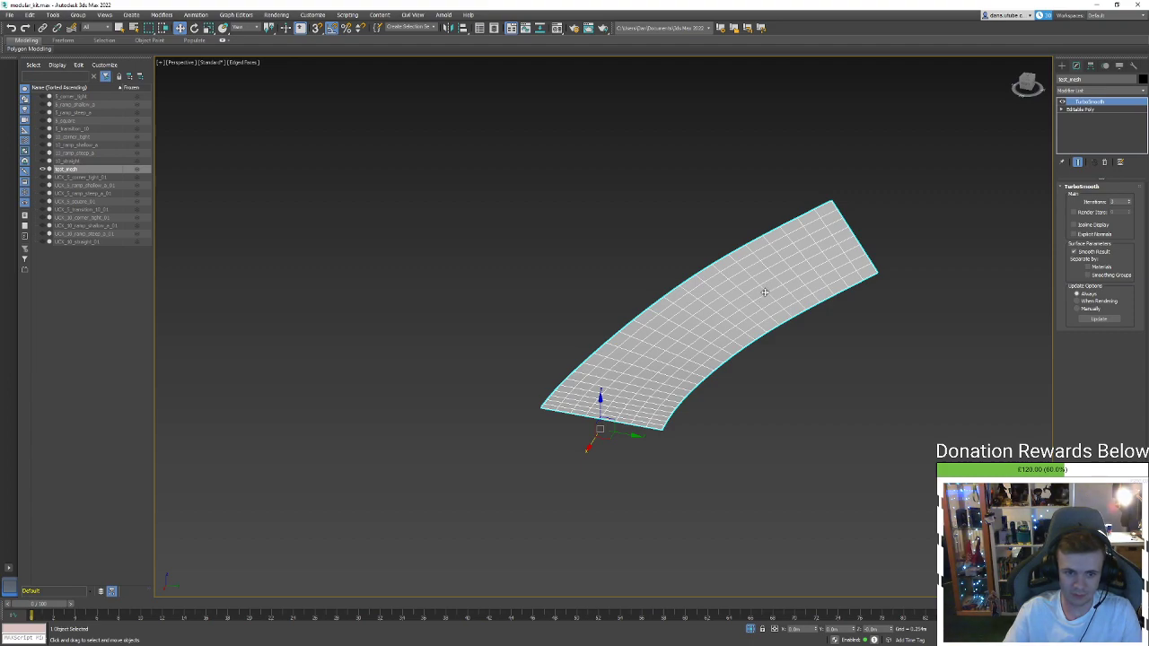
{"action": "left_click", "coordinate": [795, 339]}
{"action": "left_click", "coordinate": [777, 314]}
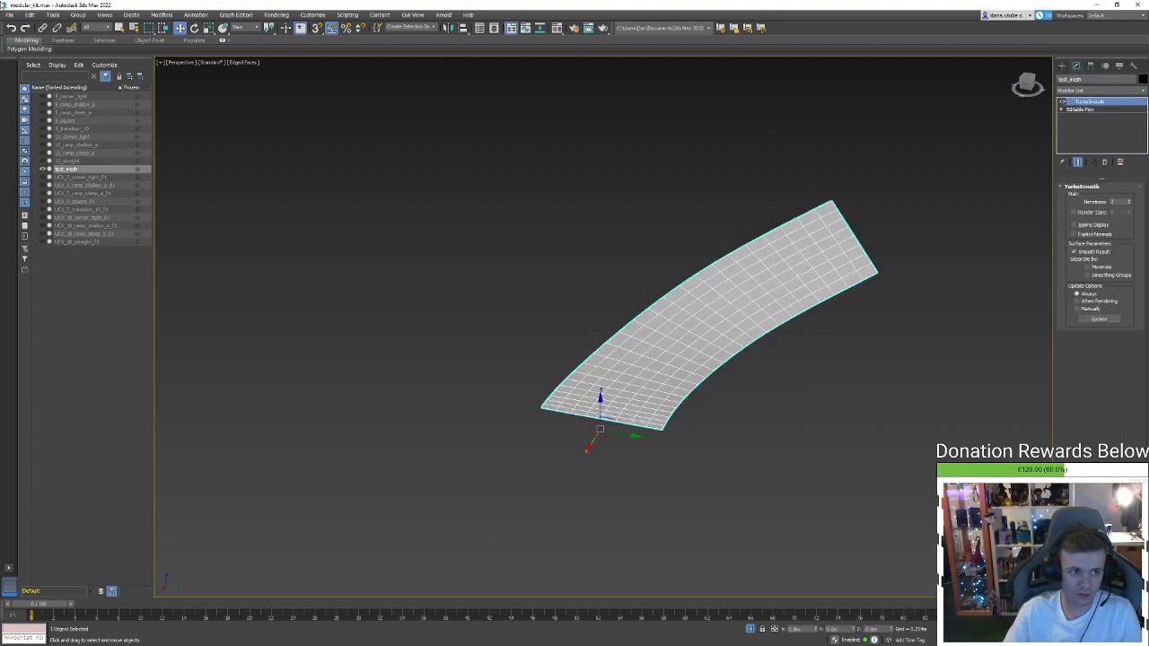
{"action": "left_click", "coordinate": [8, 15]}
{"action": "mouse_move", "coordinate": [75, 148]}
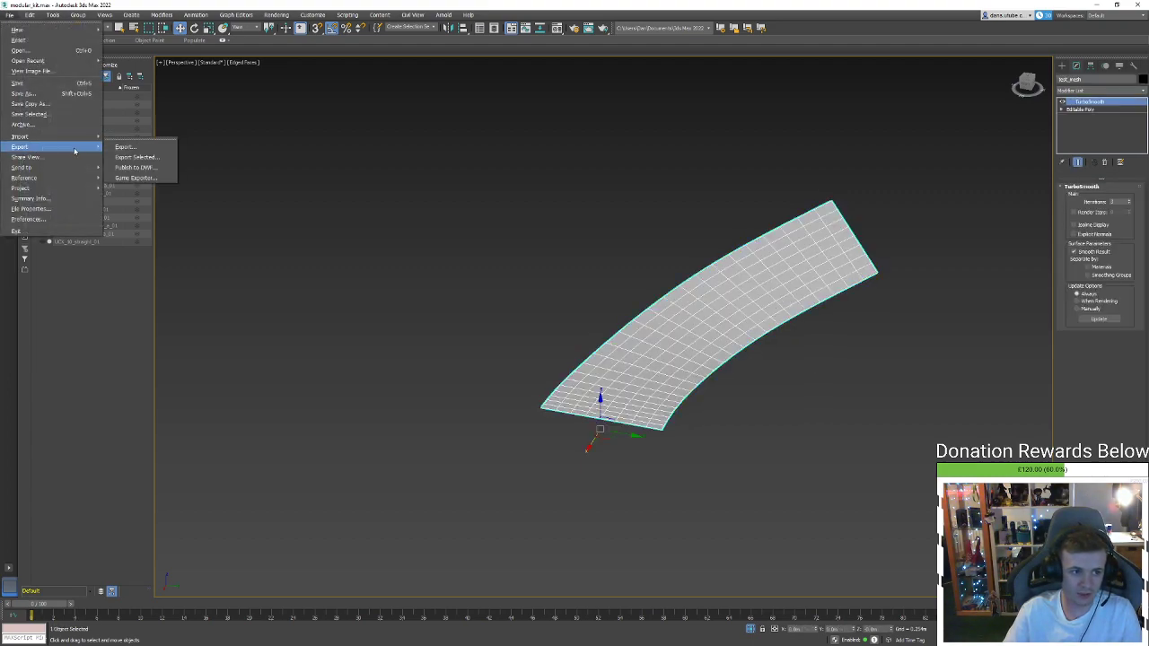
{"action": "left_click", "coordinate": [120, 148]}
{"action": "double_click", "coordinate": [79, 74]}
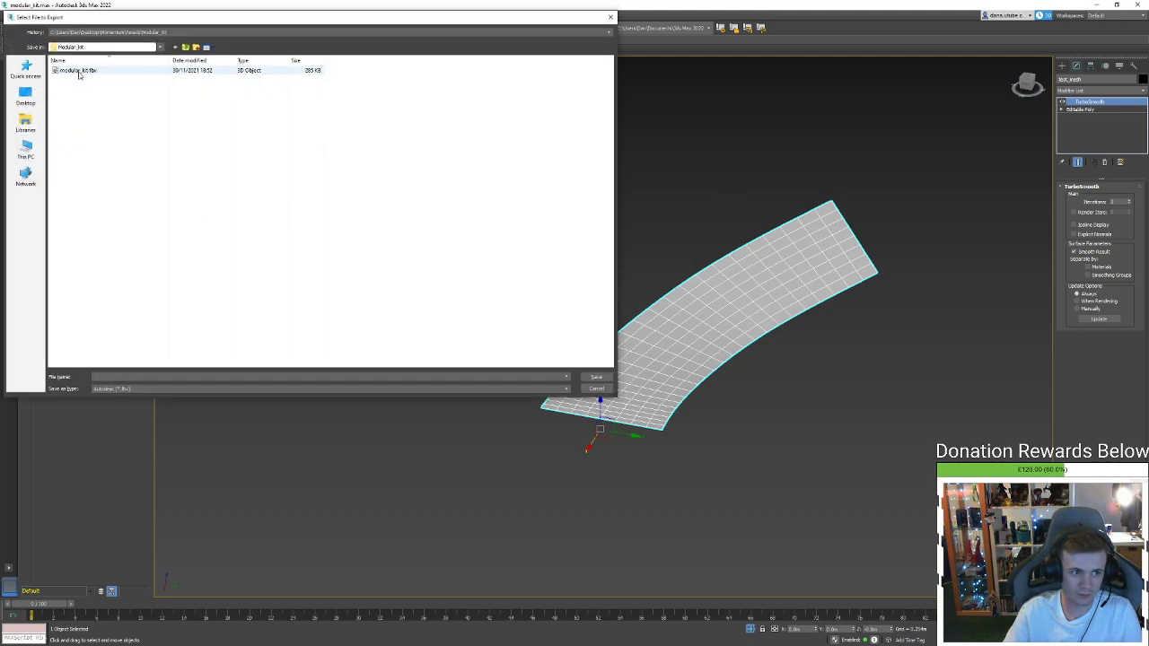
{"action": "left_click", "coordinate": [625, 342]}
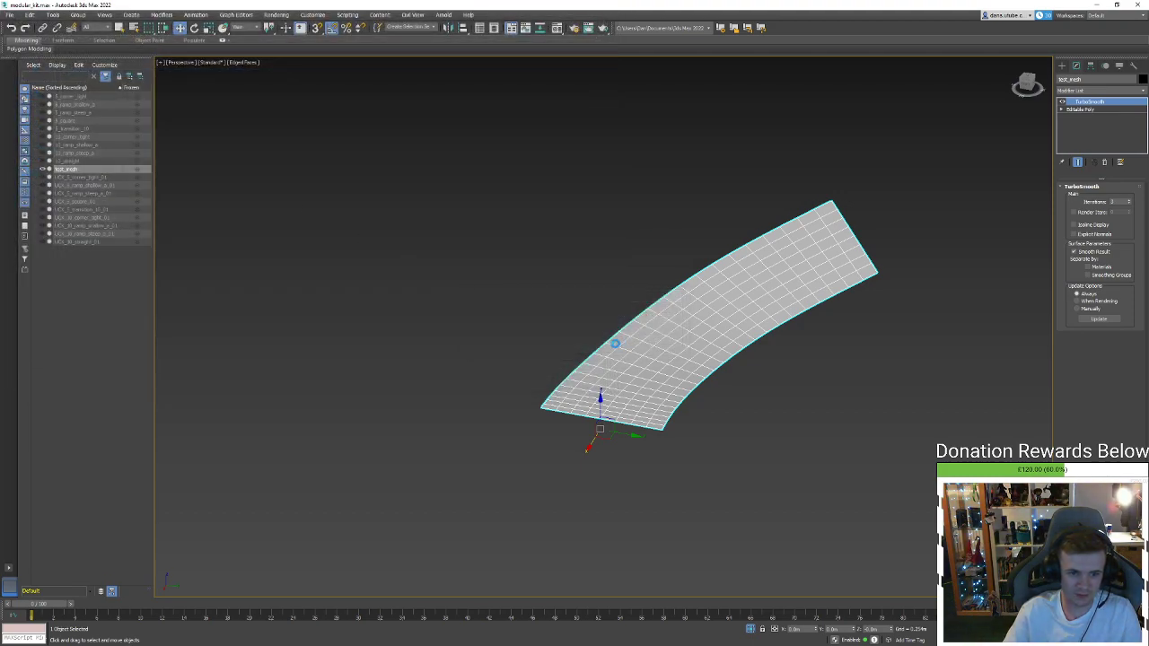
{"action": "left_click", "coordinate": [693, 448]}
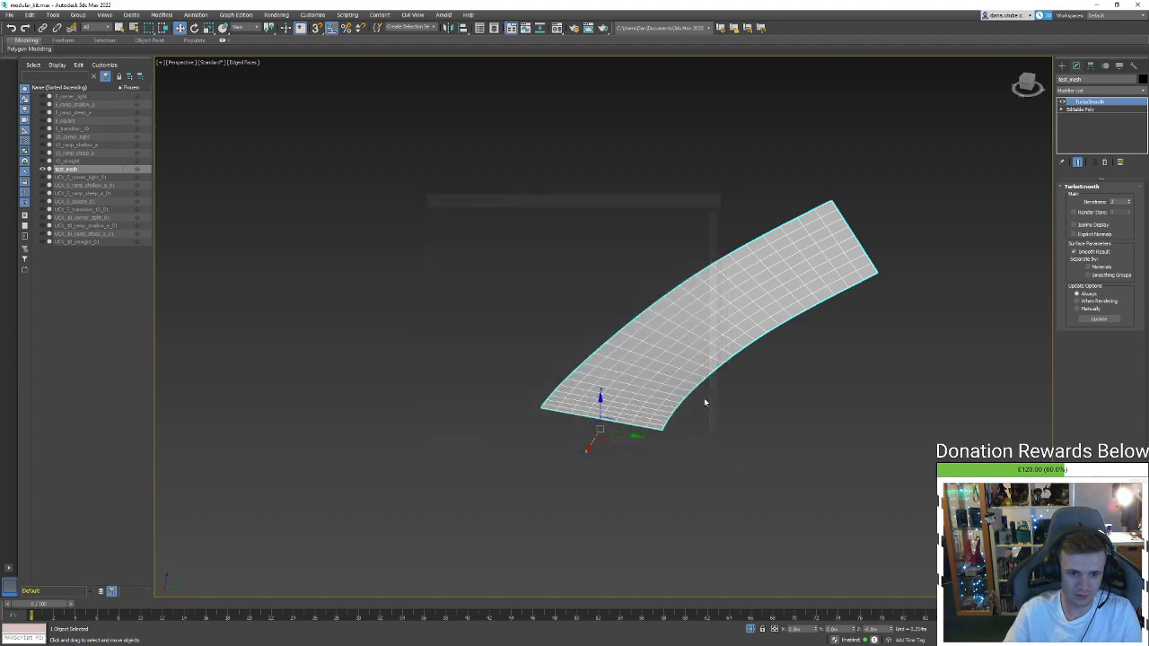
Convert the TurboSmoothed test_mesh to an Editable Poly
{"action": "right_click", "coordinate": [702, 361]}
{"action": "mouse_move", "coordinate": [745, 447]}
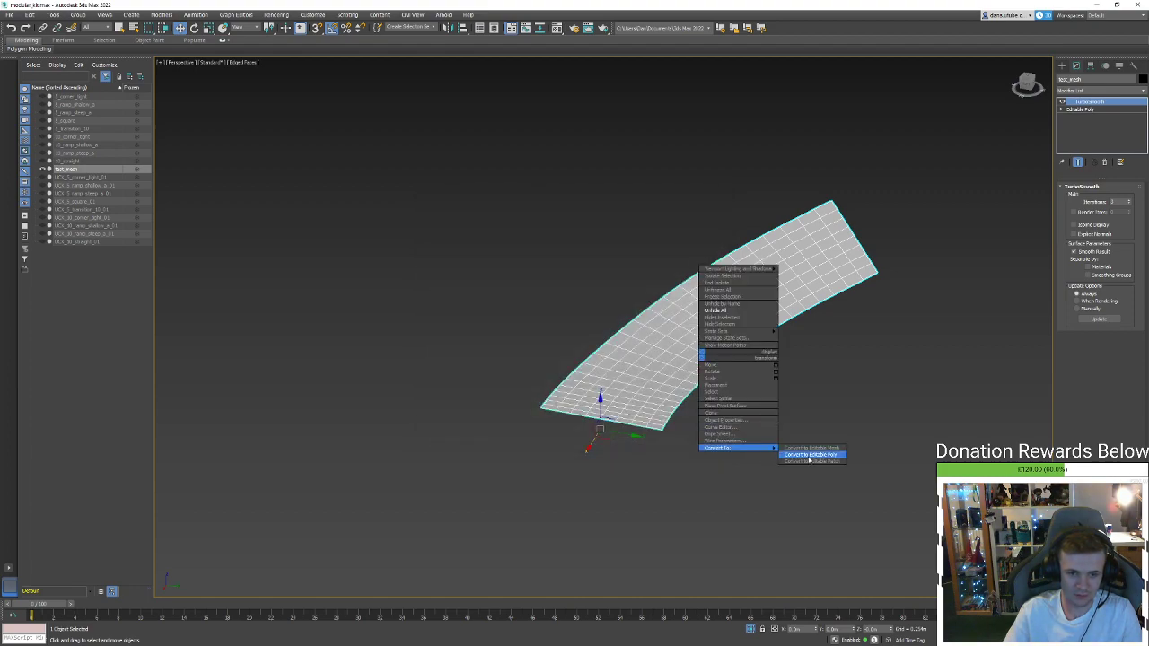
{"action": "left_click", "coordinate": [809, 455]}
{"action": "left_click", "coordinate": [11, 15]}
{"action": "mouse_move", "coordinate": [53, 149]}
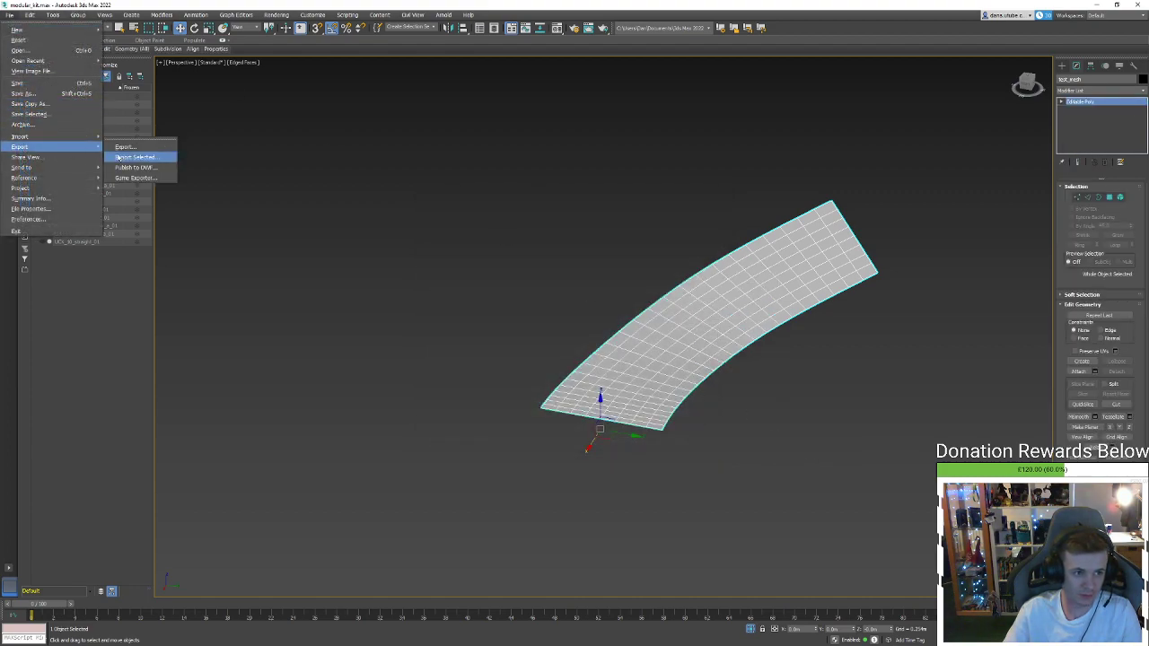
{"action": "left_click", "coordinate": [131, 156]}
{"action": "left_click", "coordinate": [595, 389]}
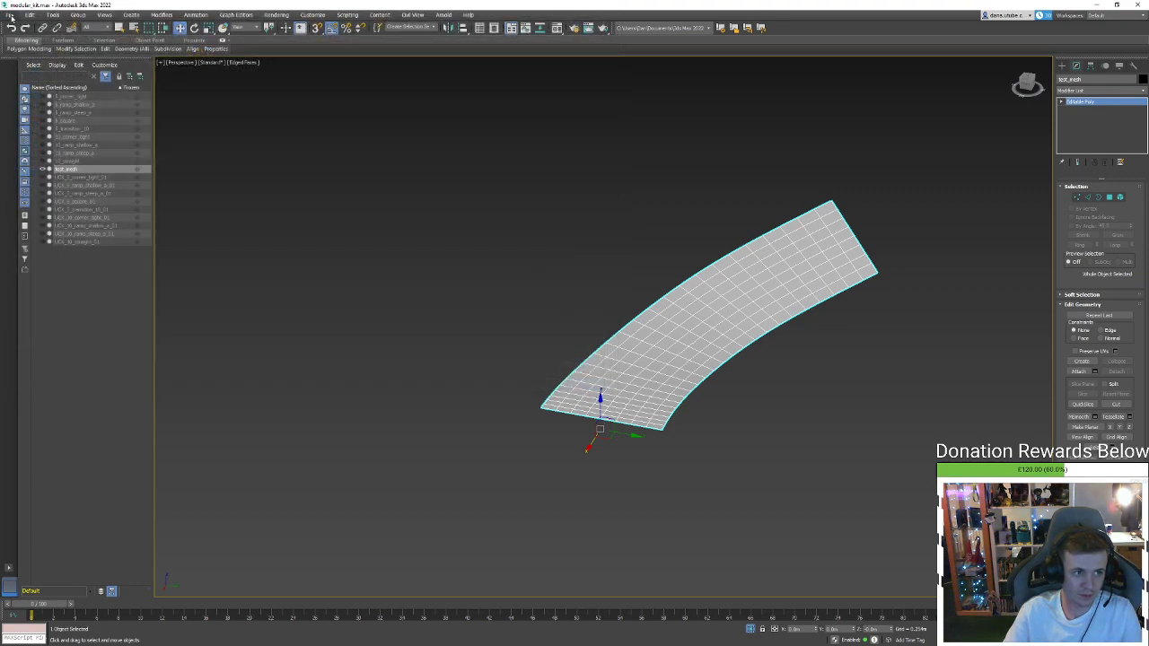
Export the scene as FBX over the existing modular_kit.fbx, keeping the current export options
{"action": "left_click", "coordinate": [10, 15]}
{"action": "mouse_move", "coordinate": [50, 147]}
{"action": "left_click", "coordinate": [120, 148]}
{"action": "double_click", "coordinate": [110, 74]}
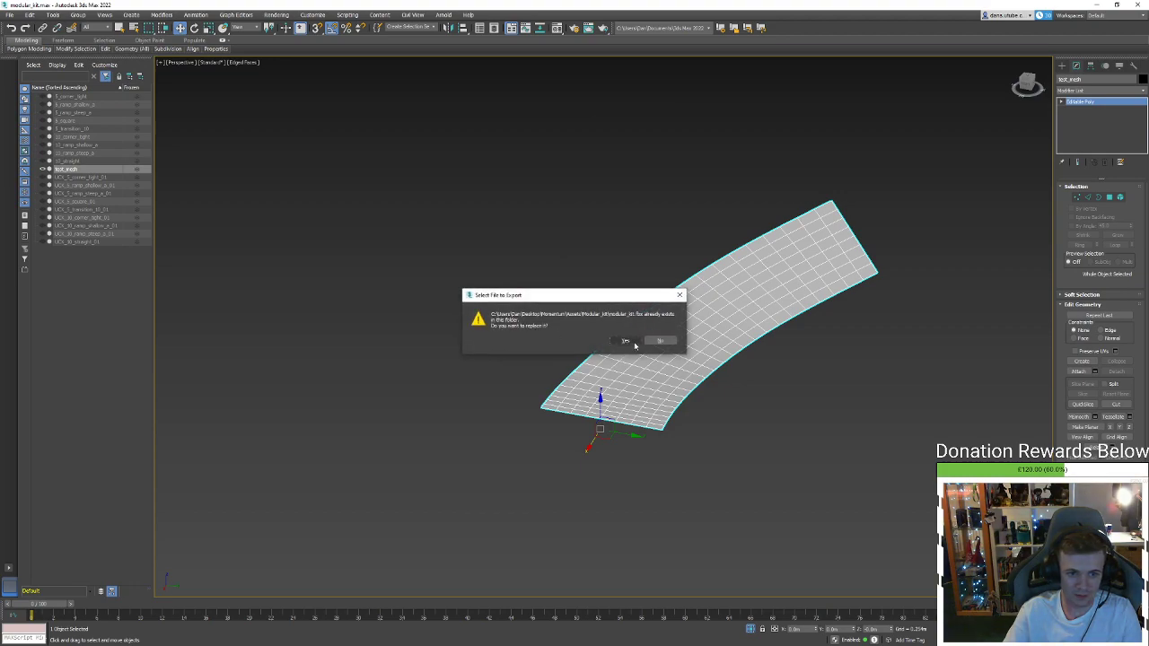
{"action": "left_click", "coordinate": [625, 341]}
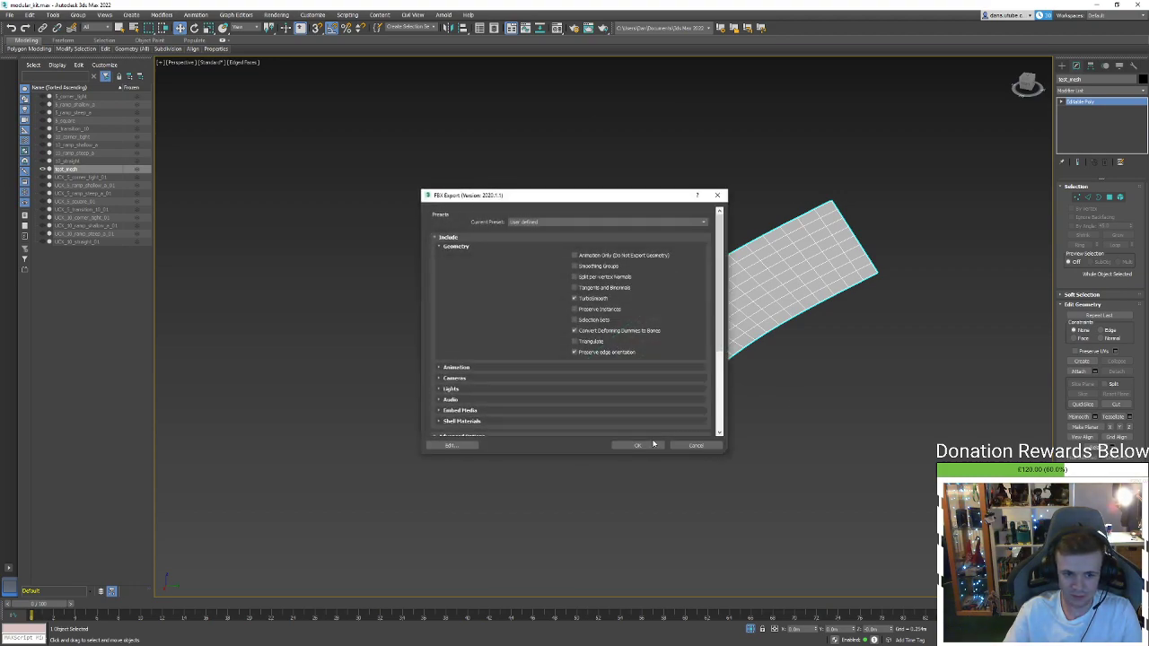
{"action": "left_click", "coordinate": [652, 444]}
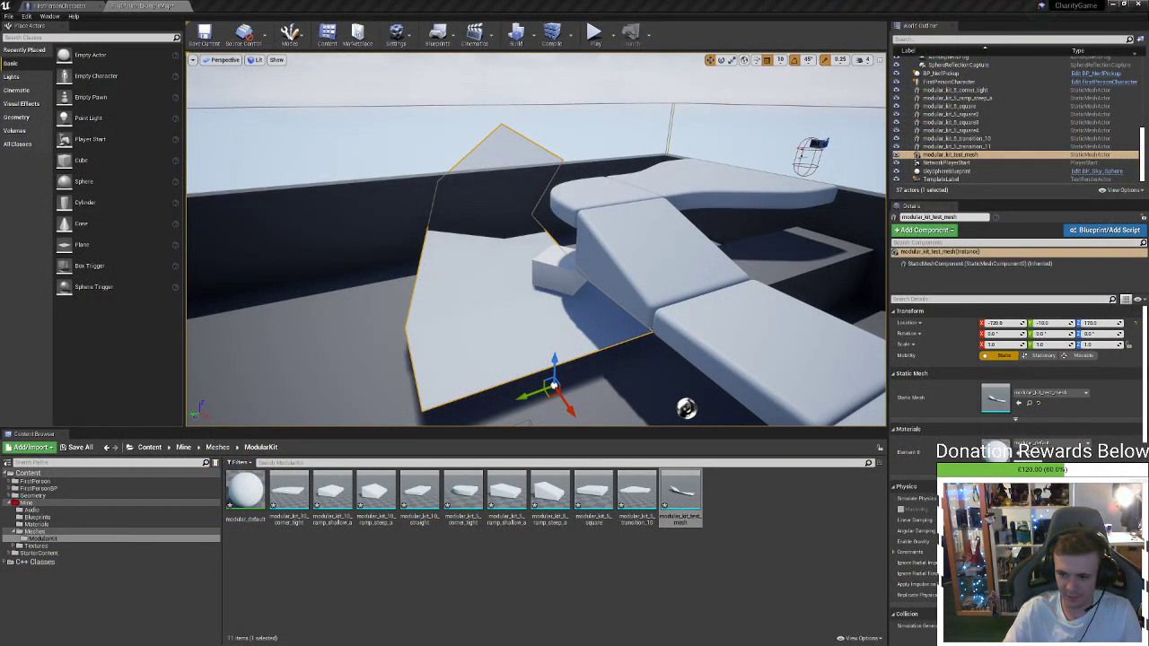
Switch to the Unreal Editor and reimport the modular_kit_test_mesh asset
{"action": "right_click", "coordinate": [681, 491]}
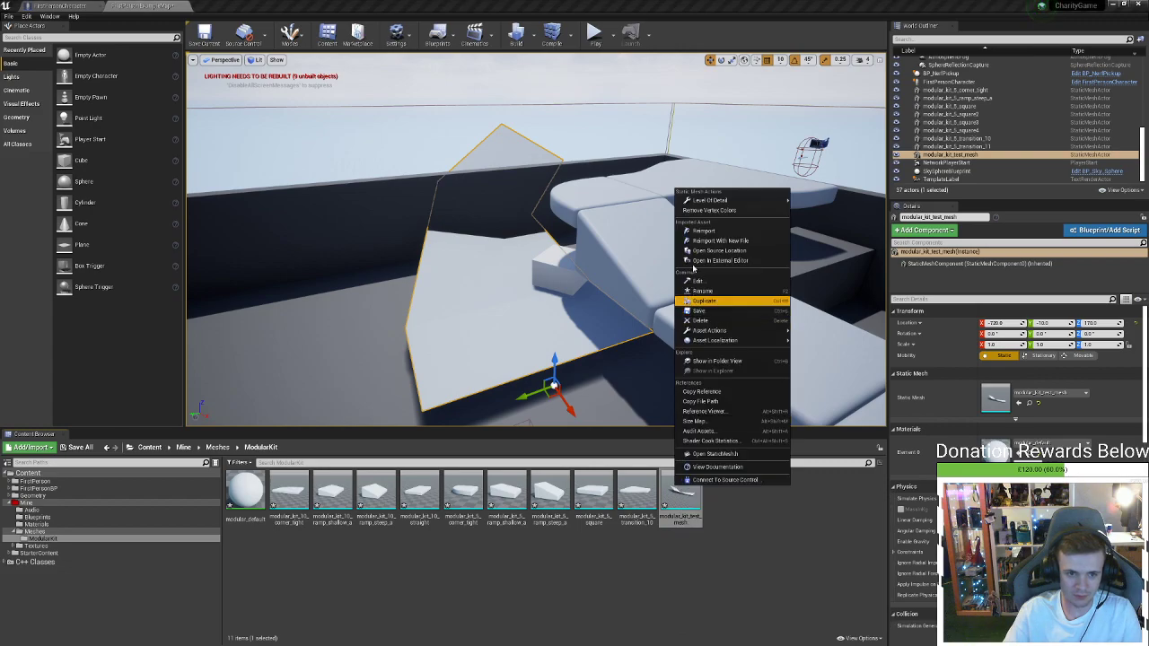
{"action": "left_click", "coordinate": [704, 231]}
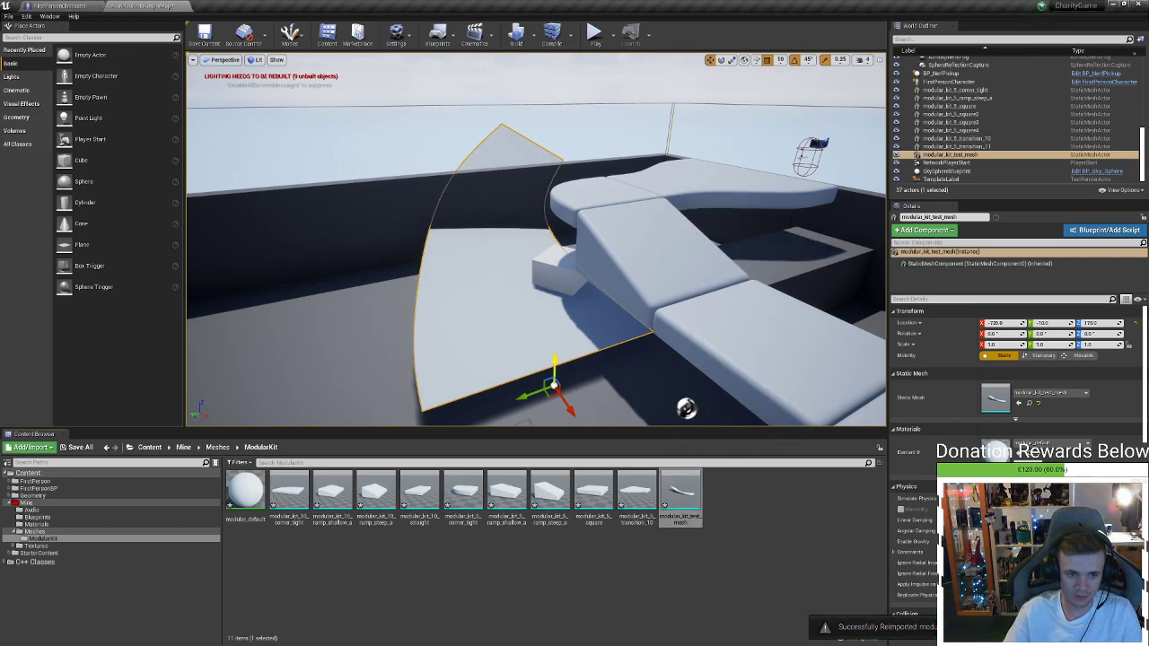
Raise the placed test ramp, rotate it 90° about the vertical axis and reposition it at the end of the raised platform
{"action": "left_click_drag", "start_coordinate": [554, 363], "coordinate": [549, 213]}
{"action": "key", "text": "e"}
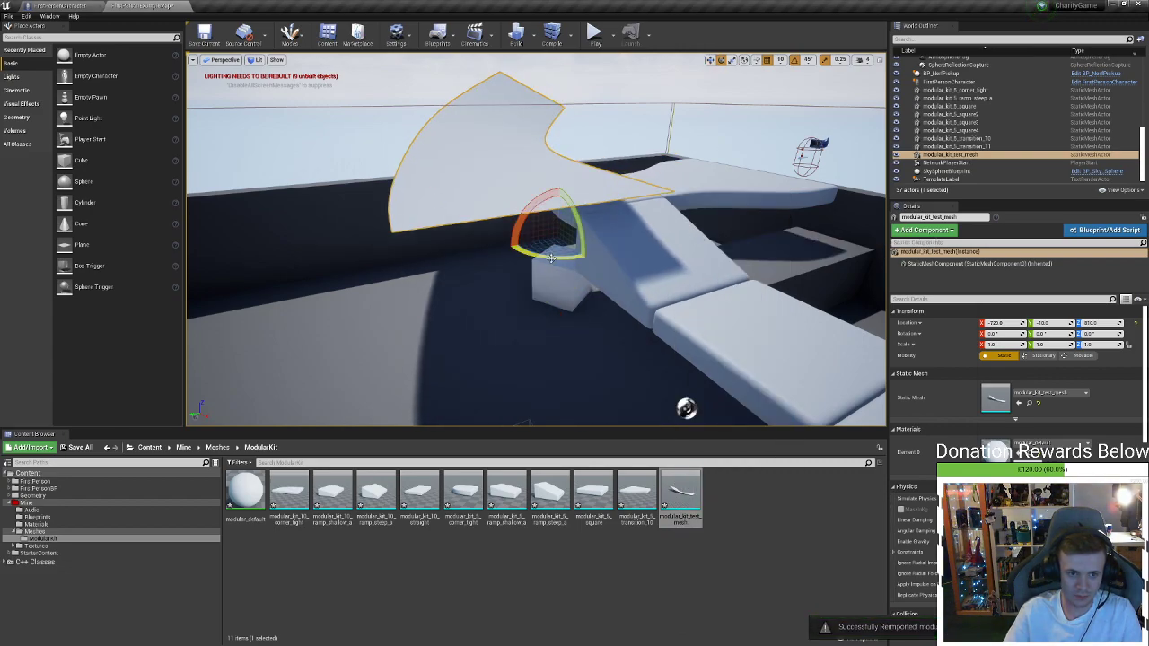
{"action": "left_click_drag", "start_coordinate": [551, 258], "coordinate": [494, 254]}
{"action": "right_click_drag", "start_coordinate": [494, 254], "coordinate": [449, 296]}
{"action": "key", "text": "s"}
{"action": "key", "text": "w"}
{"action": "left_click_drag", "start_coordinate": [596, 313], "coordinate": [470, 170]}
Lower the arena wall Wall4 so it clears the path onto the test ramp
{"action": "left_click", "coordinate": [576, 152]}
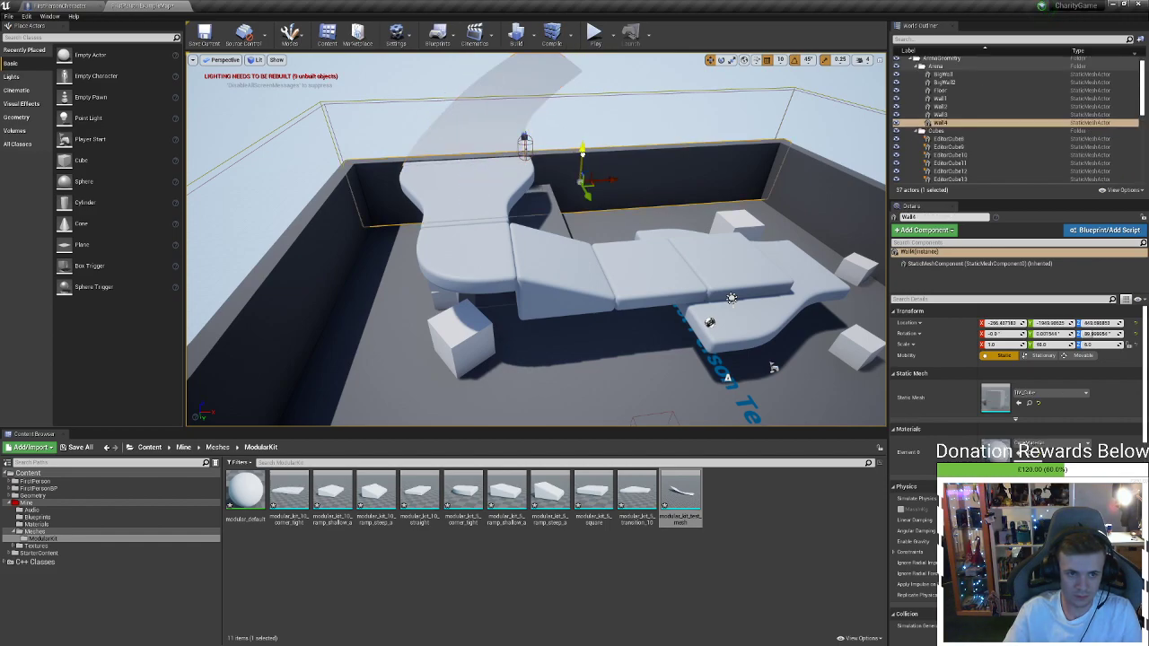
{"action": "left_click_drag", "start_coordinate": [583, 154], "coordinate": [579, 206]}
{"action": "right_click_drag", "start_coordinate": [578, 205], "coordinate": [541, 84]}
Play the level in the editor, walk onto the test ramp to try it out, and stop the session
{"action": "left_click", "coordinate": [593, 36]}
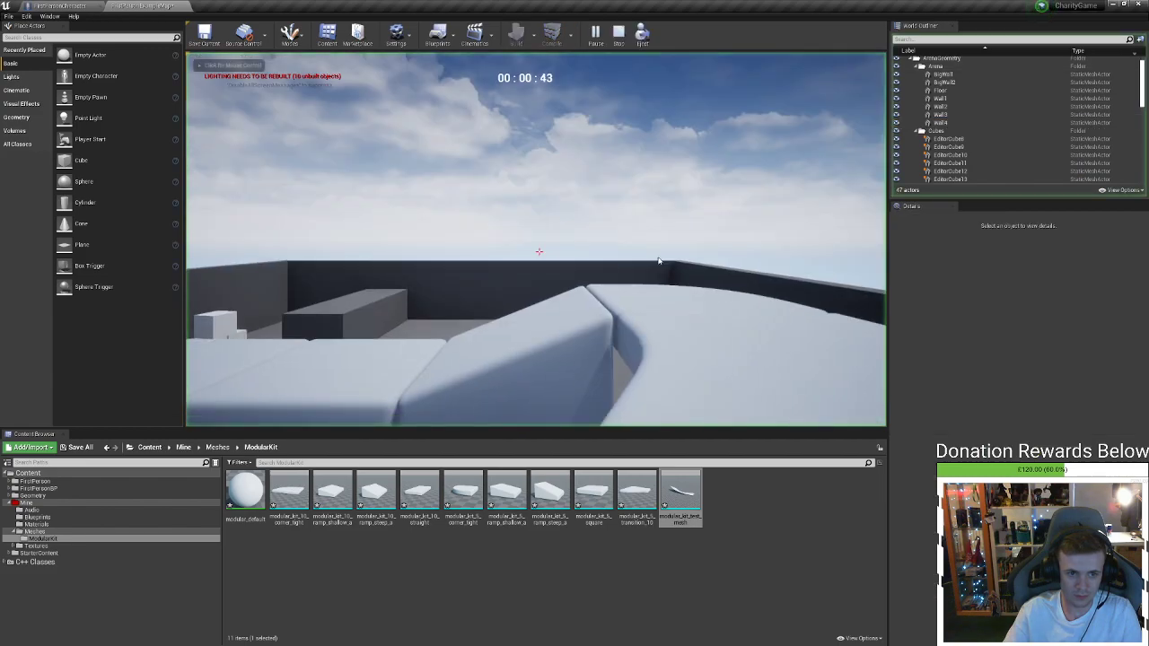
{"action": "left_click", "coordinate": [658, 261]}
{"action": "key", "text": "w"}
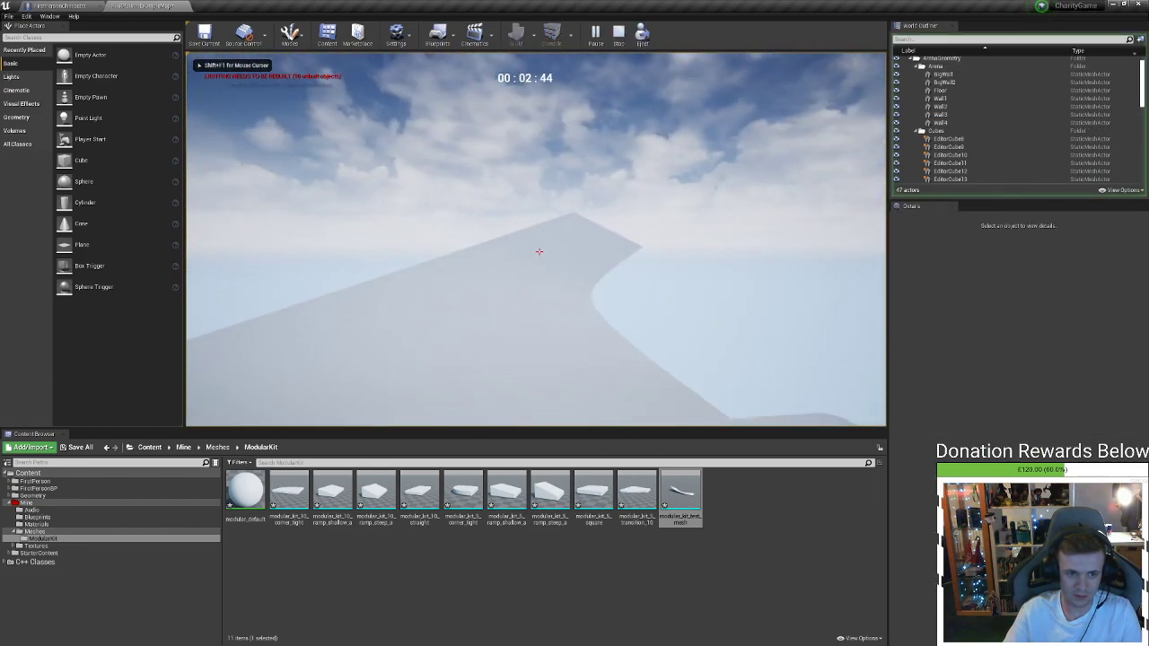
{"action": "key", "text": "w"}
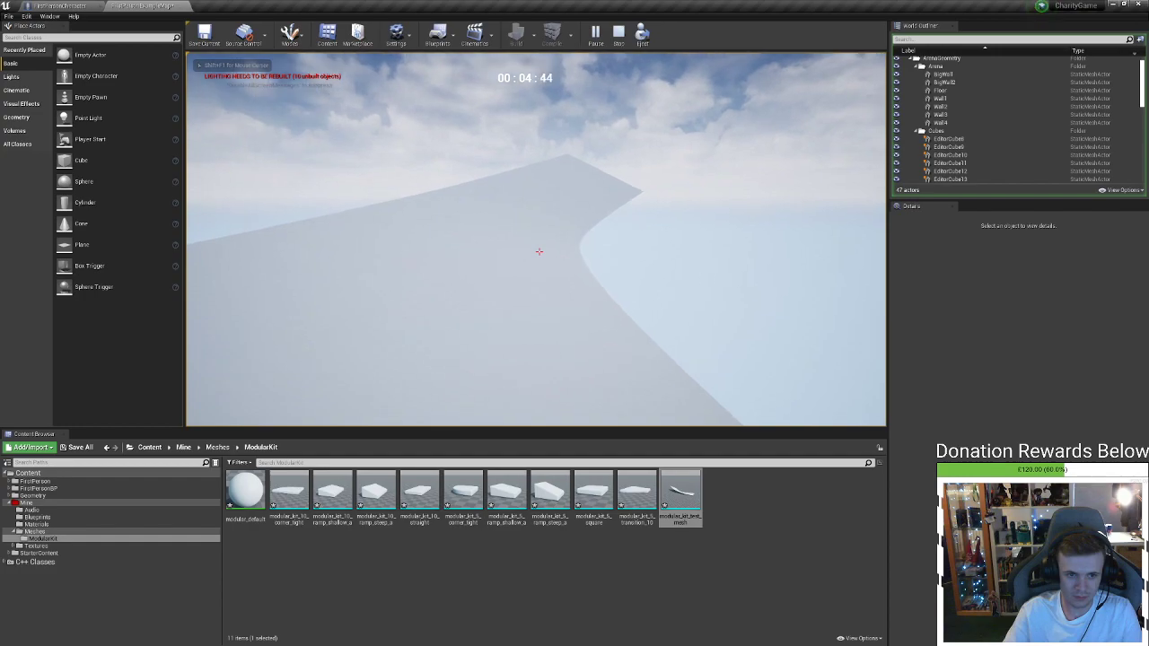
{"action": "key", "text": "w"}
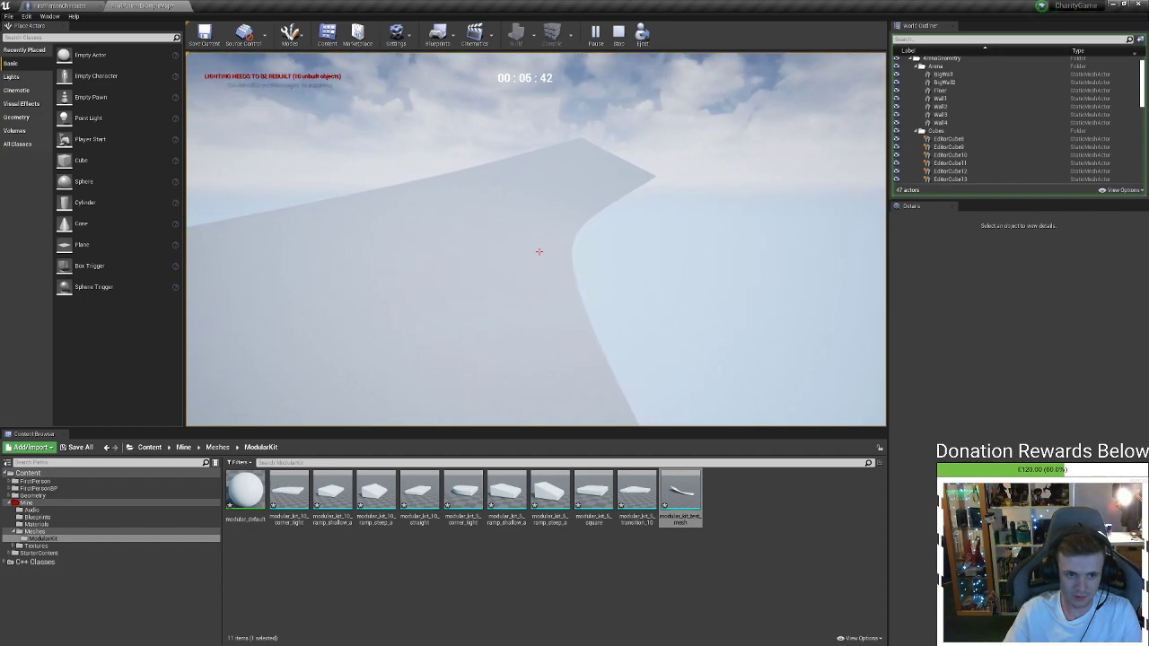
{"action": "key", "text": "Escape"}
Select the placed test ramp and examine its curve and size from outside the arena
{"action": "left_click", "coordinate": [333, 243]}
{"action": "right_click_drag", "start_coordinate": [333, 243], "coordinate": [314, 197]}
{"action": "key", "text": "s"}
{"action": "key", "text": "w"}
{"action": "right_click_drag", "start_coordinate": [255, 280], "coordinate": [270, 279]}
{"action": "right_click_drag", "start_coordinate": [475, 246], "coordinate": [476, 246]}
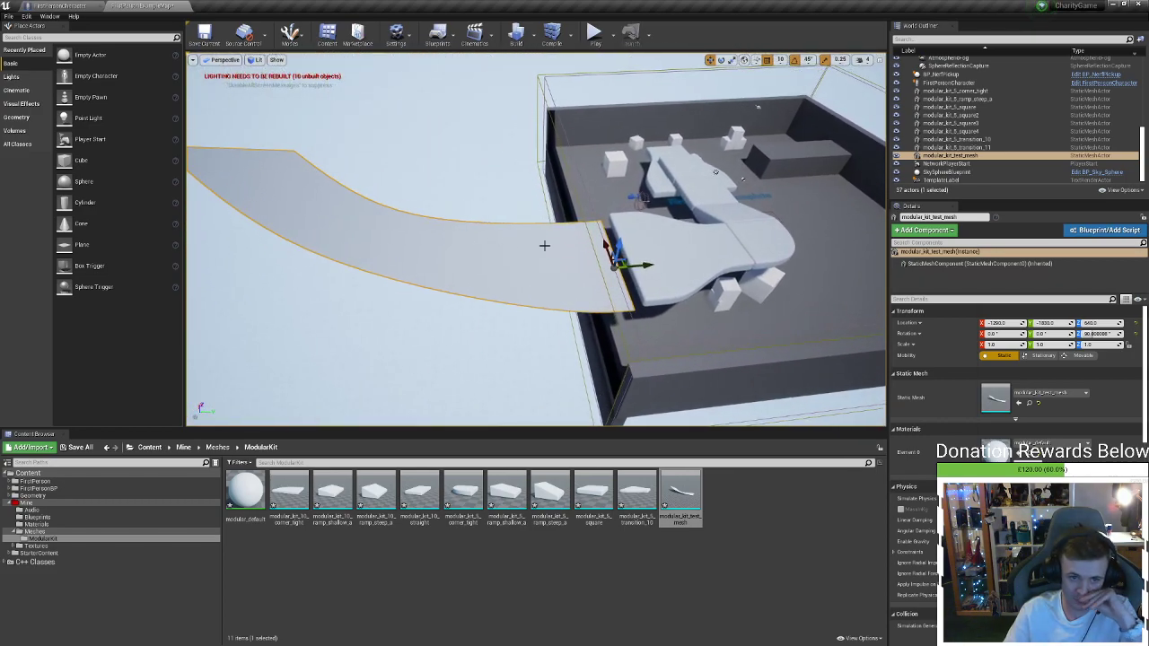
Switch back to 3ds Max and show 10_straight together with test_mesh to compare their sizes
{"action": "key", "text": "alt+Tab"}
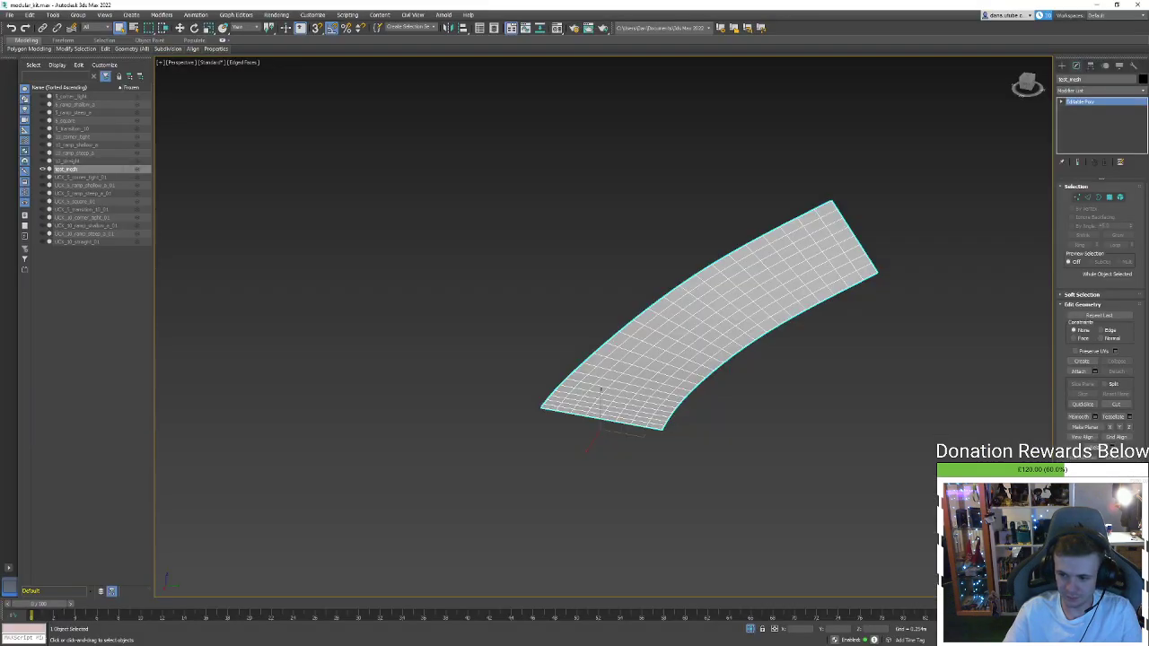
{"action": "middle_click_drag", "start_coordinate": [827, 415], "coordinate": [734, 467], "text": "alt"}
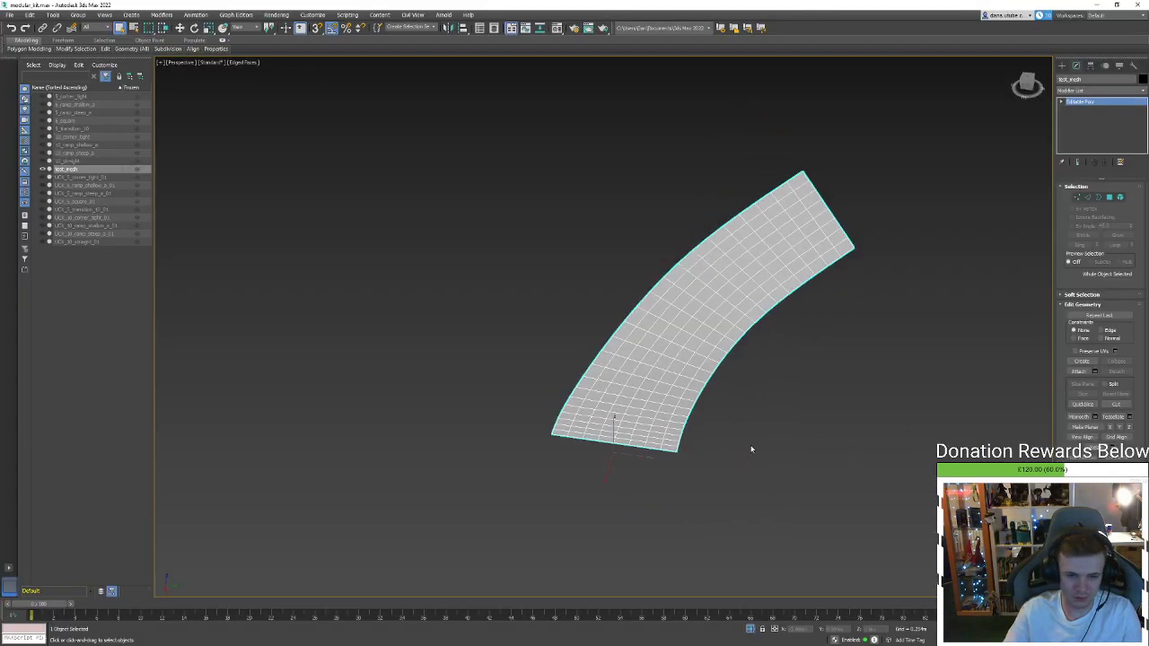
{"action": "key", "text": "F3"}
{"action": "key", "text": "F3"}
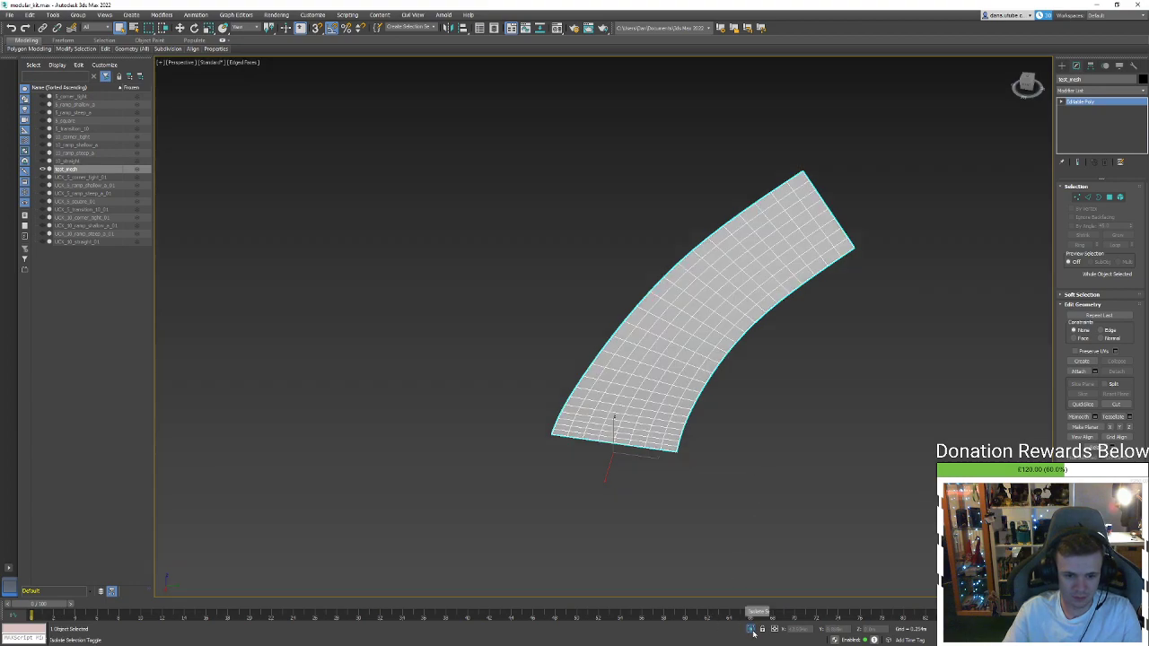
{"action": "left_click", "coordinate": [54, 167]}
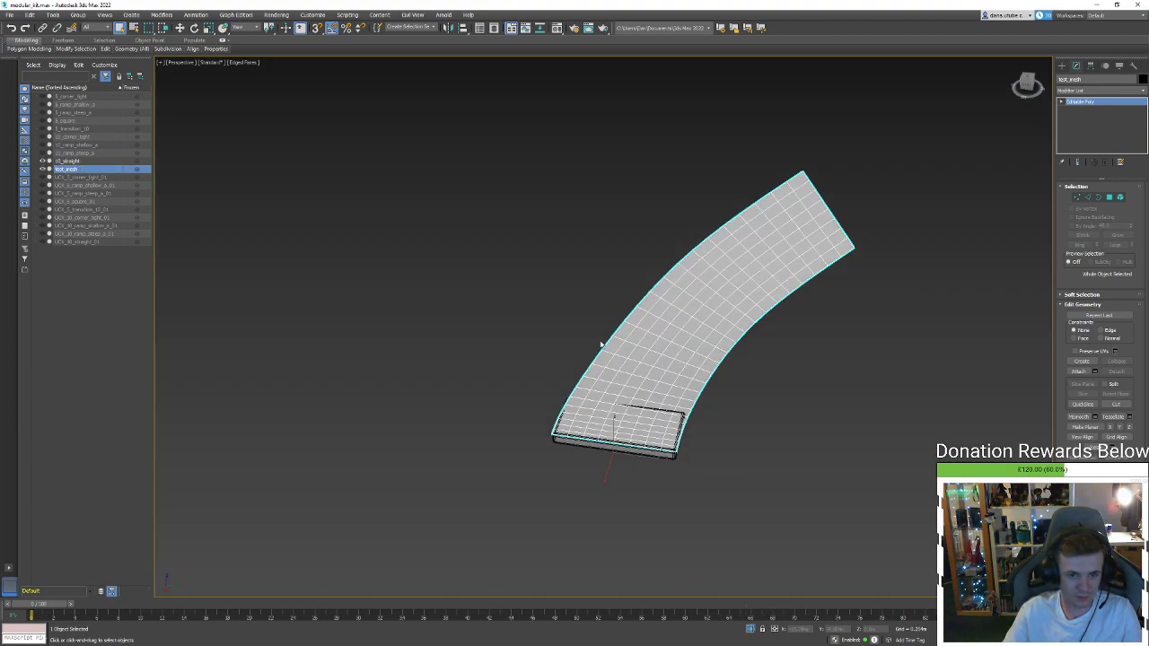
{"action": "middle_click_drag", "start_coordinate": [600, 344], "coordinate": [652, 380], "text": "alt"}
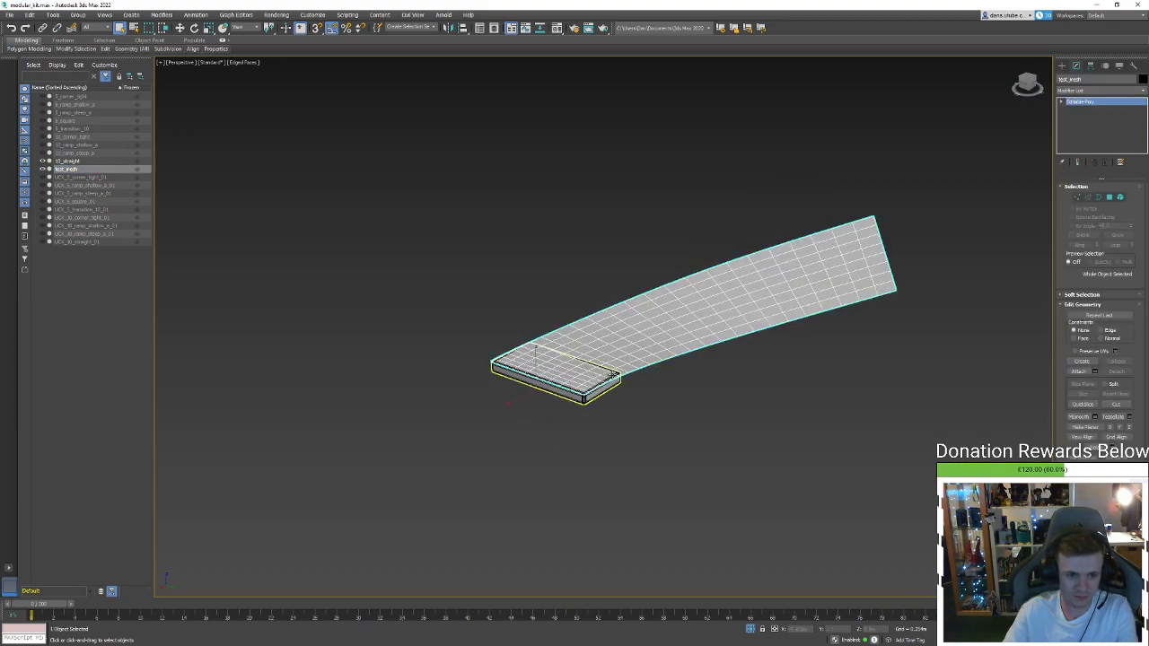
Delete test_mesh and isolate the 10_straight piece
{"action": "key", "text": "Delete"}
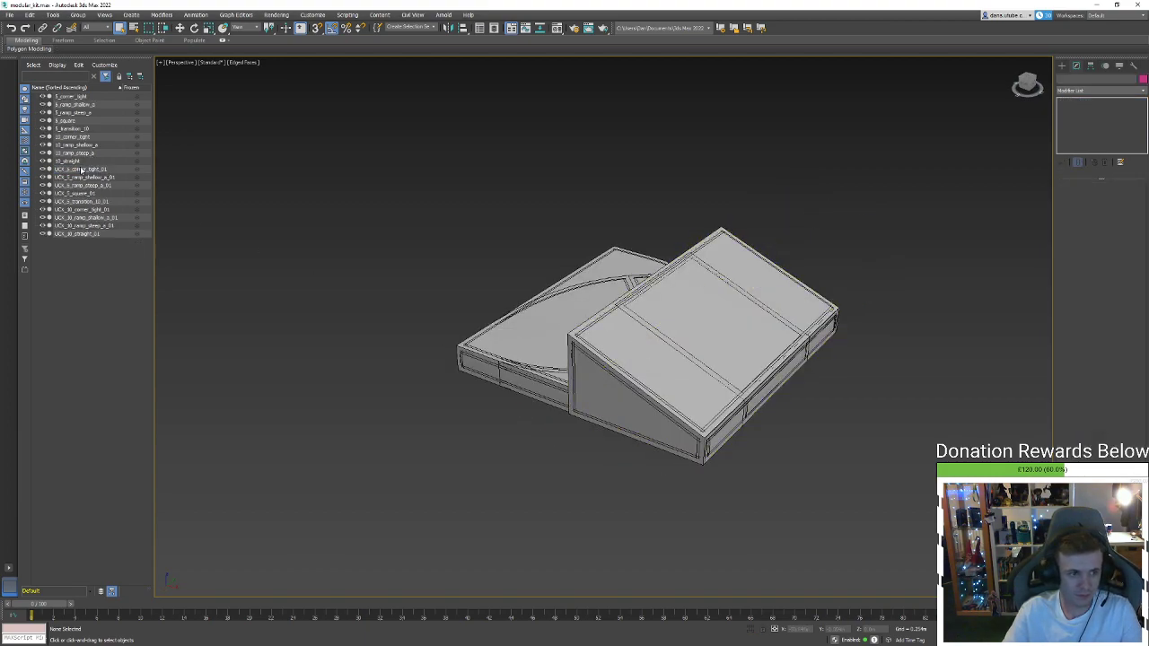
{"action": "left_click", "coordinate": [76, 161]}
{"action": "left_click", "coordinate": [750, 629]}
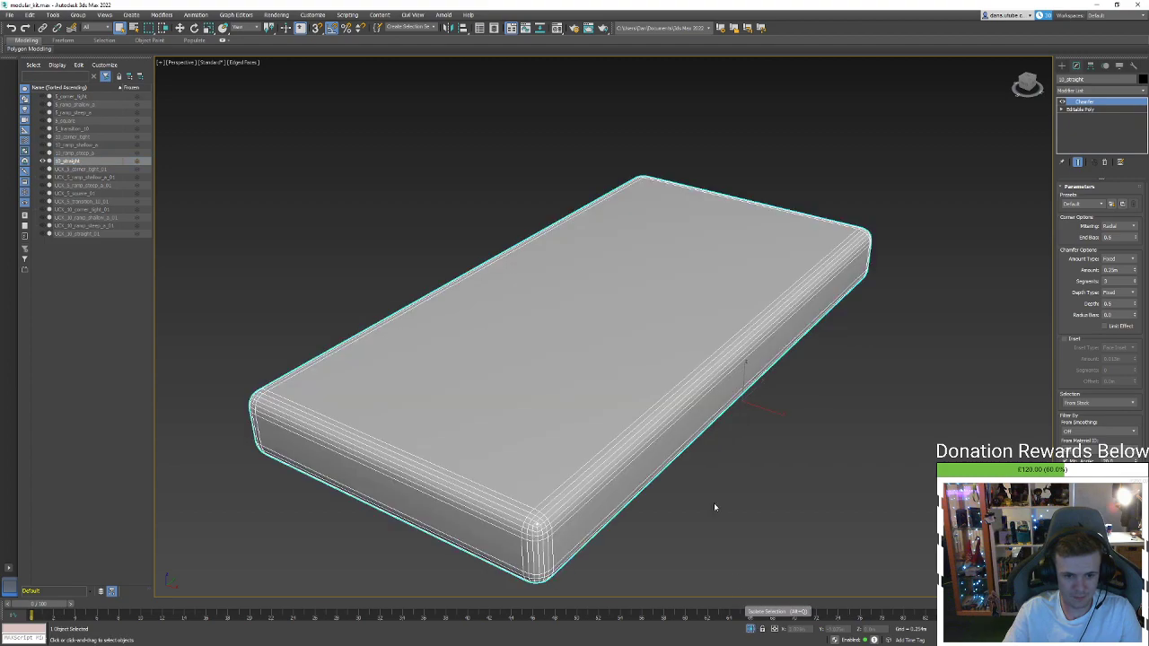
Clone 10_straight as an independent copy and isolate the copy
{"action": "scroll", "coordinate": [713, 502], "scroll_direction": "down", "scroll_amount": 5}
{"action": "middle_click_drag", "start_coordinate": [648, 422], "coordinate": [728, 394], "text": "alt"}
{"action": "key", "text": "ctrl+v"}
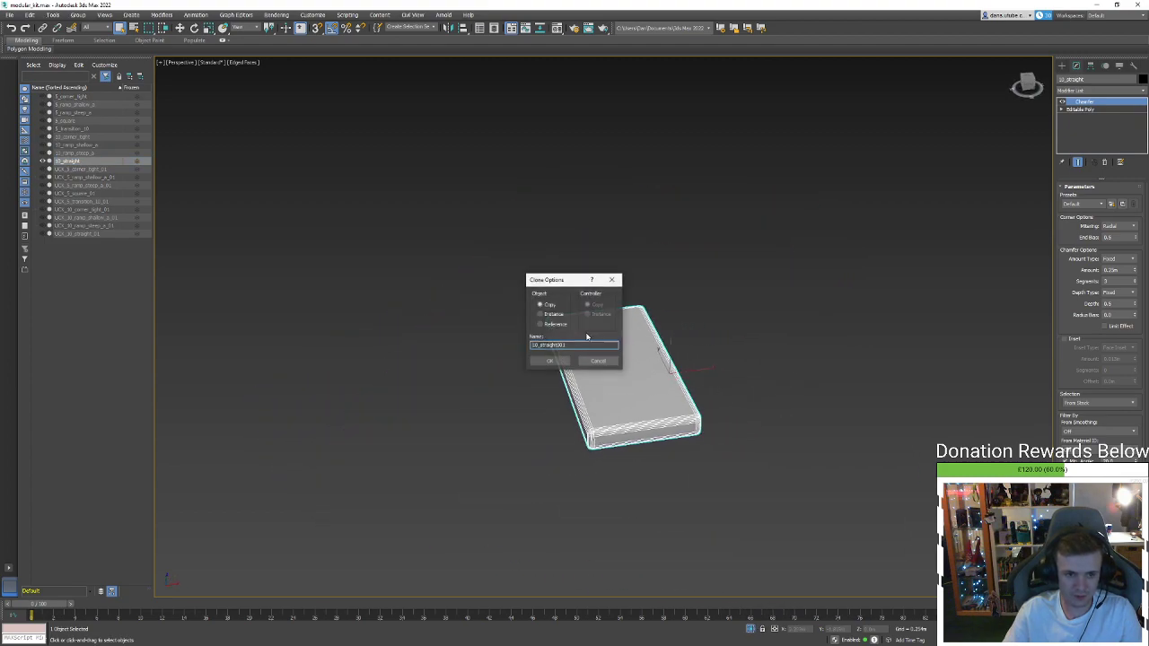
{"action": "left_click", "coordinate": [549, 360]}
{"action": "left_click", "coordinate": [750, 628]}
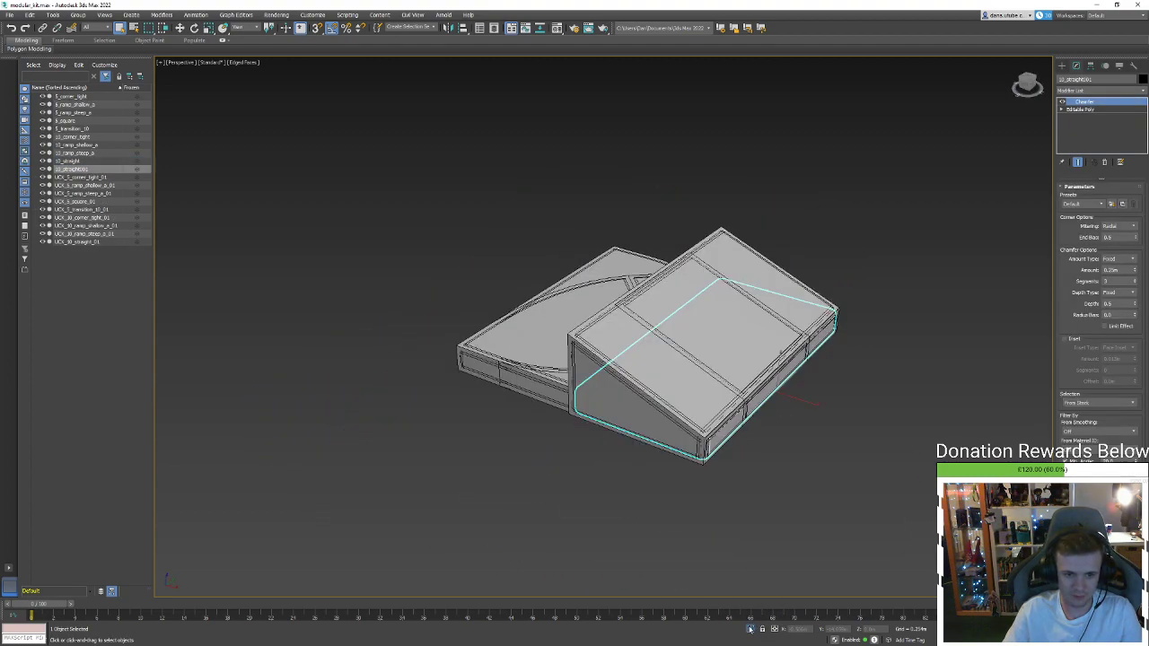
{"action": "left_click", "coordinate": [750, 628]}
{"action": "middle_click_drag", "start_coordinate": [762, 476], "coordinate": [673, 471], "text": "alt"}
{"action": "scroll", "coordinate": [672, 471], "scroll_direction": "down", "scroll_amount": 4}
{"action": "middle_click_drag", "start_coordinate": [897, 373], "coordinate": [823, 366], "text": "alt"}
Lengthen the copied slab by moving its four end vertices along X at the Editable Poly level beneath the Chamfer
{"action": "left_click", "coordinate": [1070, 109]}
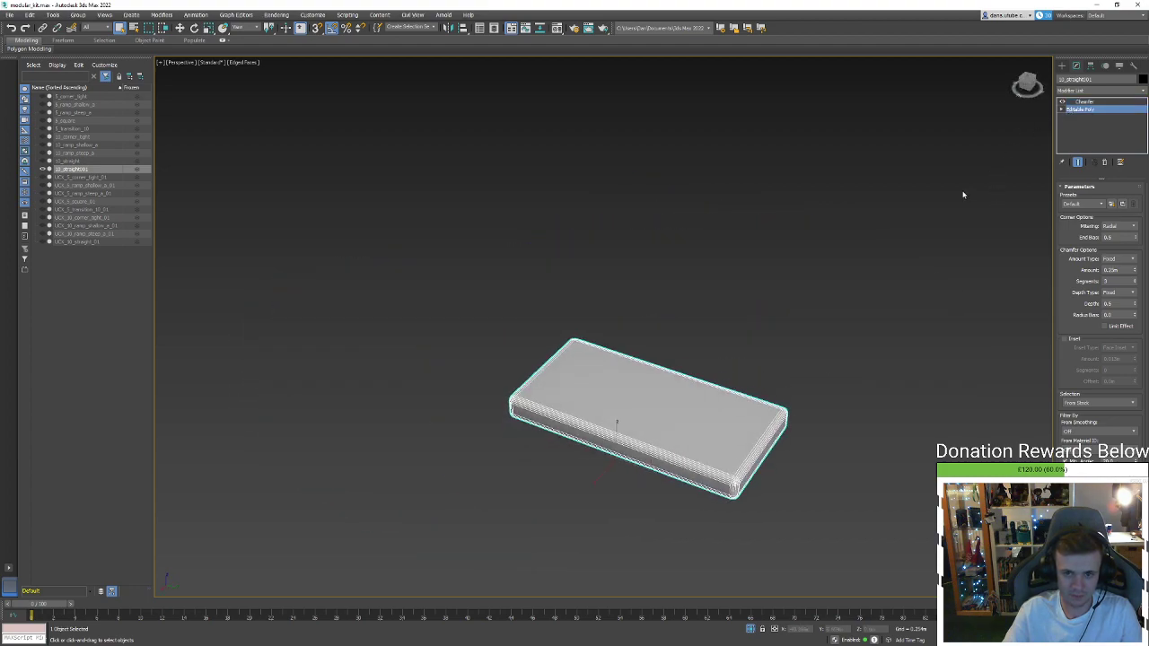
{"action": "middle_click_drag", "start_coordinate": [933, 192], "coordinate": [765, 279], "text": "alt"}
{"action": "key", "text": "1"}
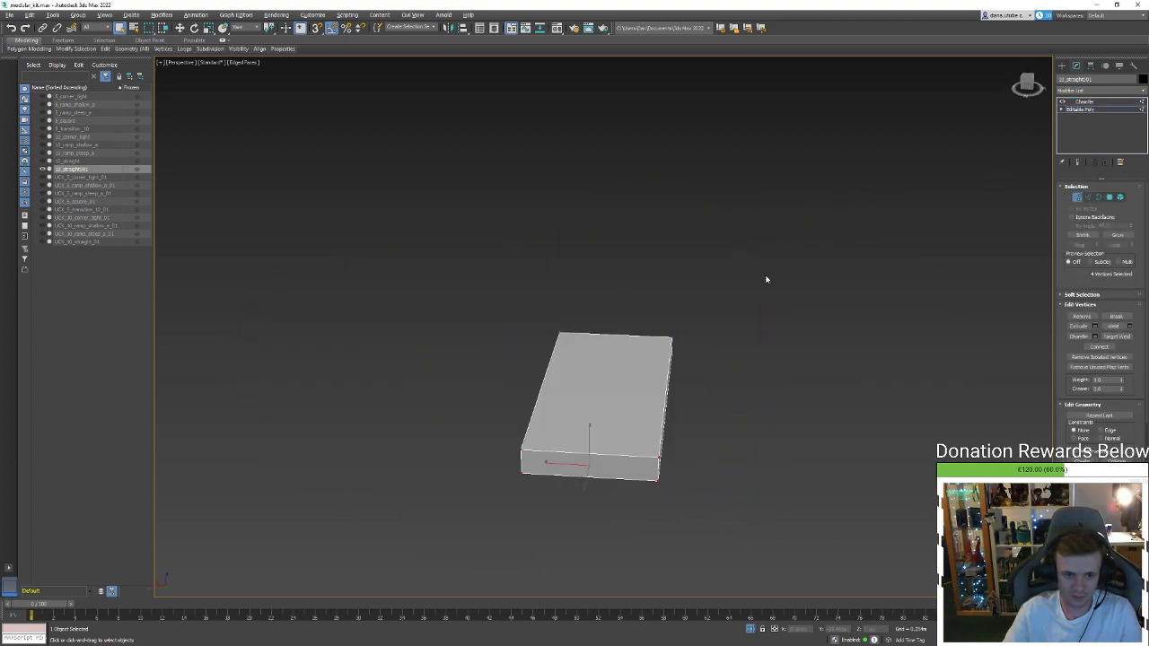
{"action": "left_click_drag", "start_coordinate": [647, 537], "coordinate": [647, 538]}
{"action": "middle_click_drag", "start_coordinate": [647, 537], "coordinate": [606, 392], "text": "alt"}
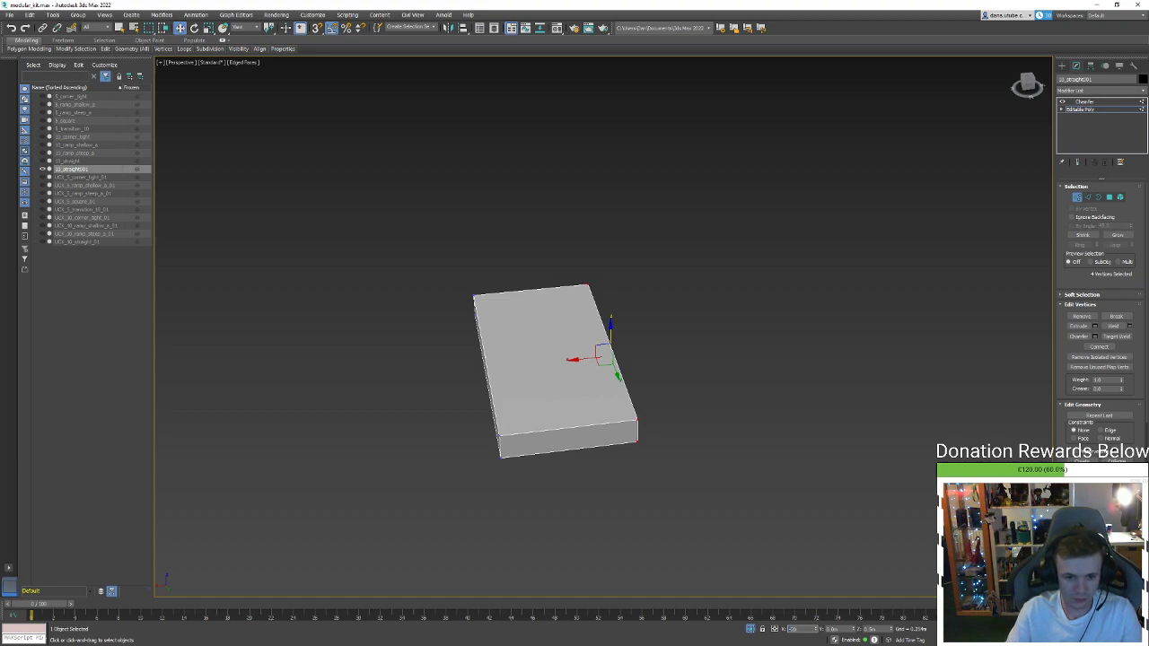
{"action": "key", "text": "Return"}
{"action": "middle_click_drag", "start_coordinate": [567, 370], "coordinate": [558, 338], "text": "alt"}
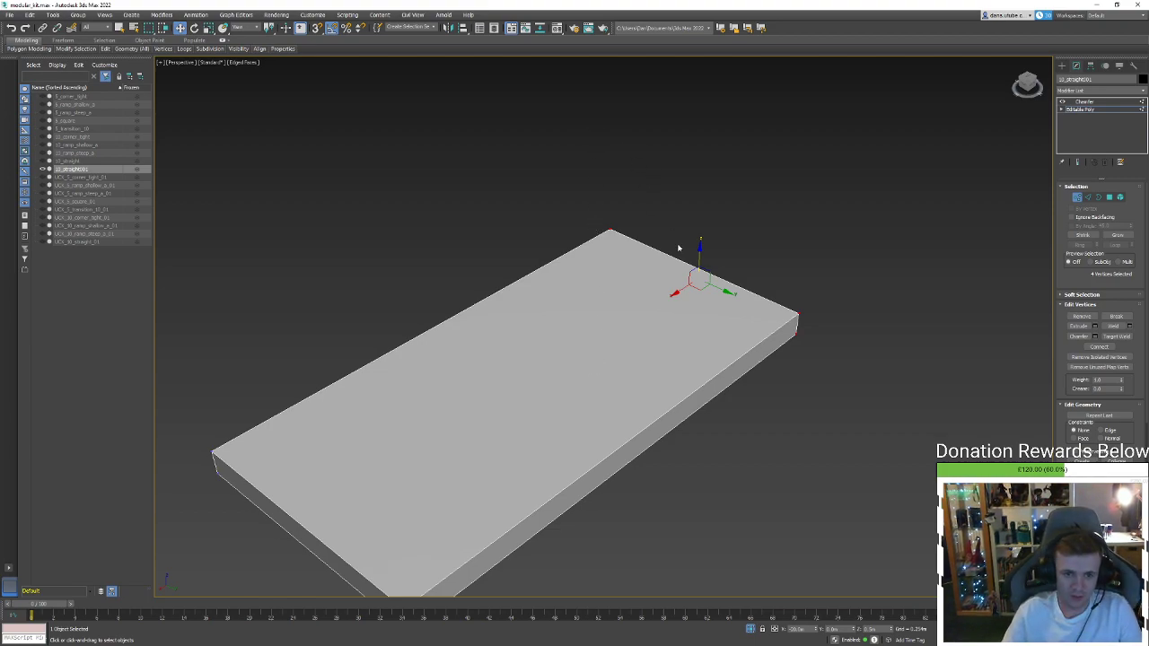
{"action": "scroll", "coordinate": [734, 320], "scroll_direction": "down", "scroll_amount": 3}
{"action": "middle_click_drag", "start_coordinate": [734, 314], "coordinate": [739, 198], "text": "alt"}
{"action": "middle_click_drag", "start_coordinate": [740, 198], "coordinate": [728, 259]}
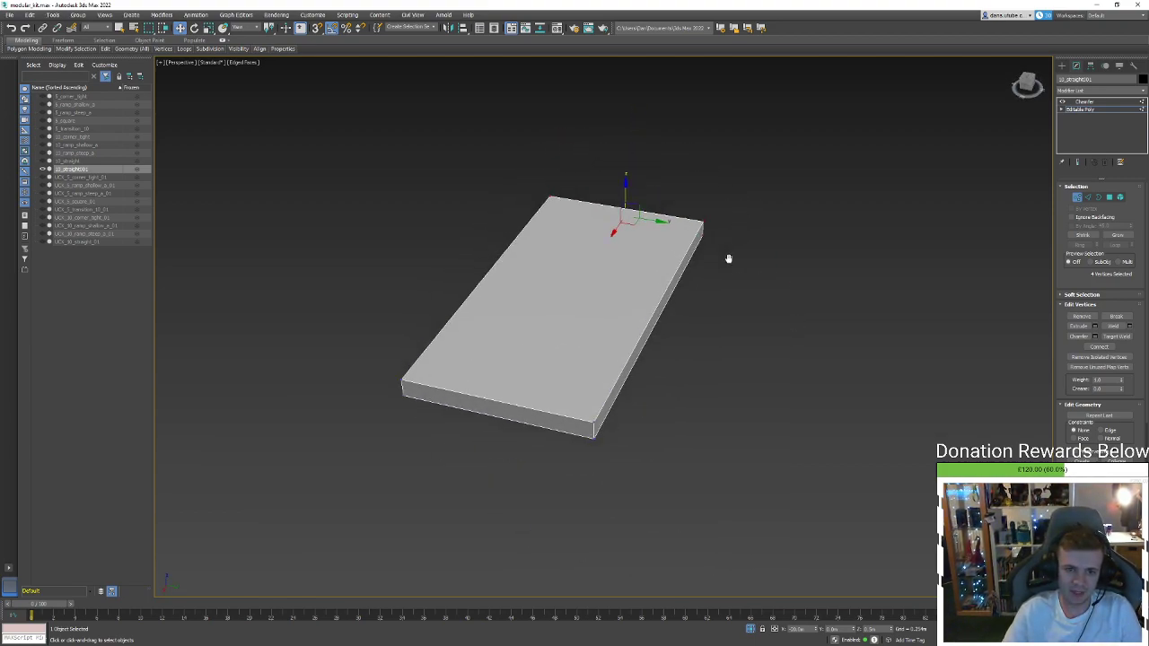
{"action": "left_click", "coordinate": [1083, 200]}
{"action": "left_click", "coordinate": [1061, 65]}
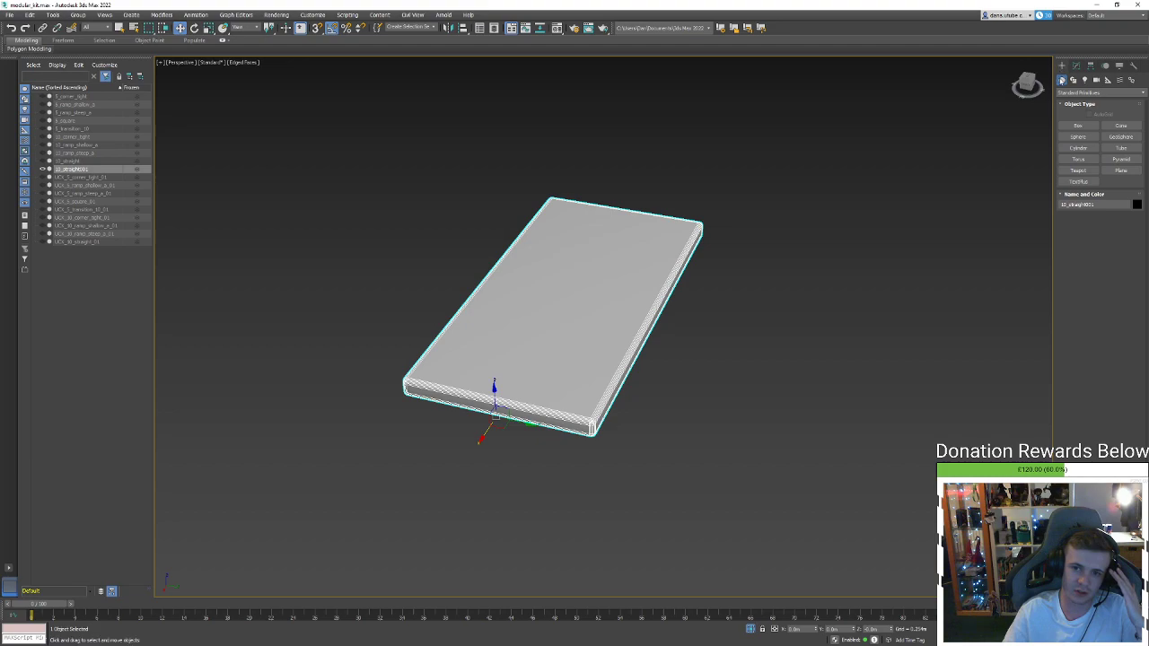
{"action": "left_click", "coordinate": [1073, 81]}
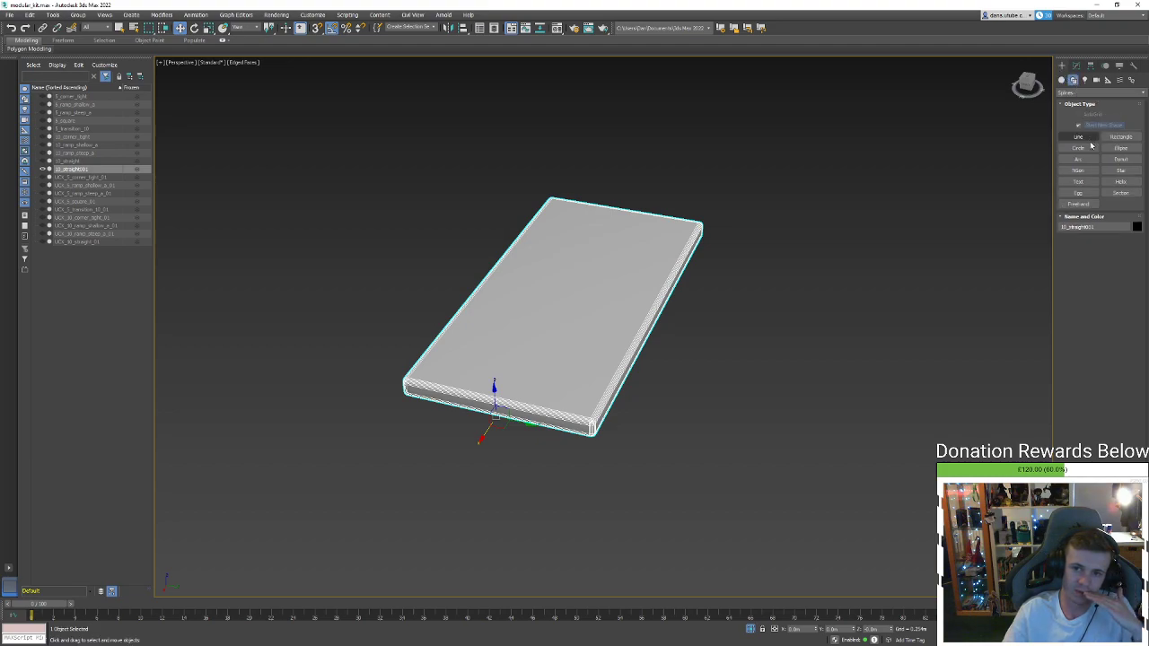
{"action": "scroll", "coordinate": [649, 400], "scroll_direction": "down", "scroll_amount": 5}
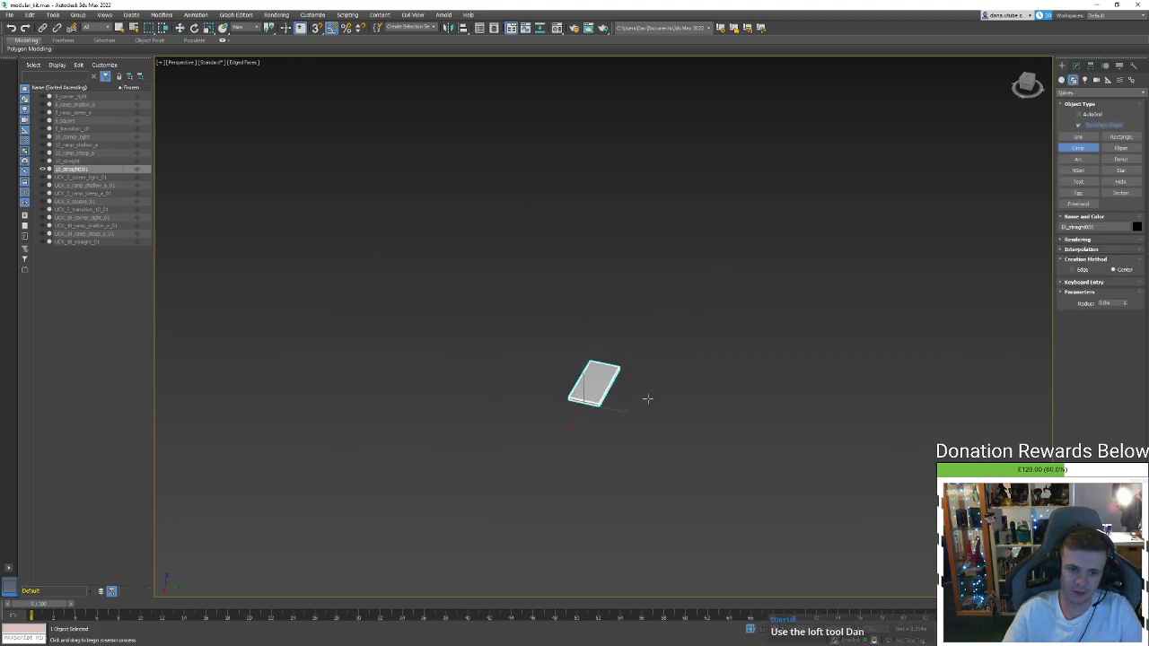
{"action": "scroll", "coordinate": [642, 393], "scroll_direction": "up", "scroll_amount": 3}
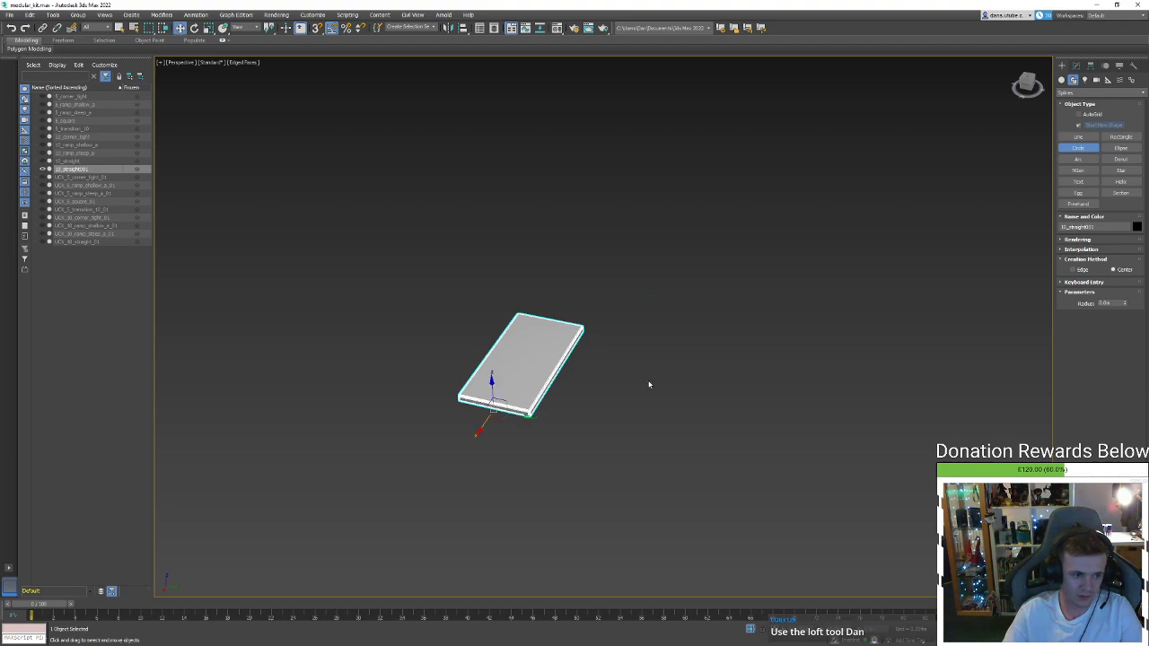
{"action": "right_click", "coordinate": [649, 384]}
{"action": "scroll", "coordinate": [632, 381], "scroll_direction": "up", "scroll_amount": 3}
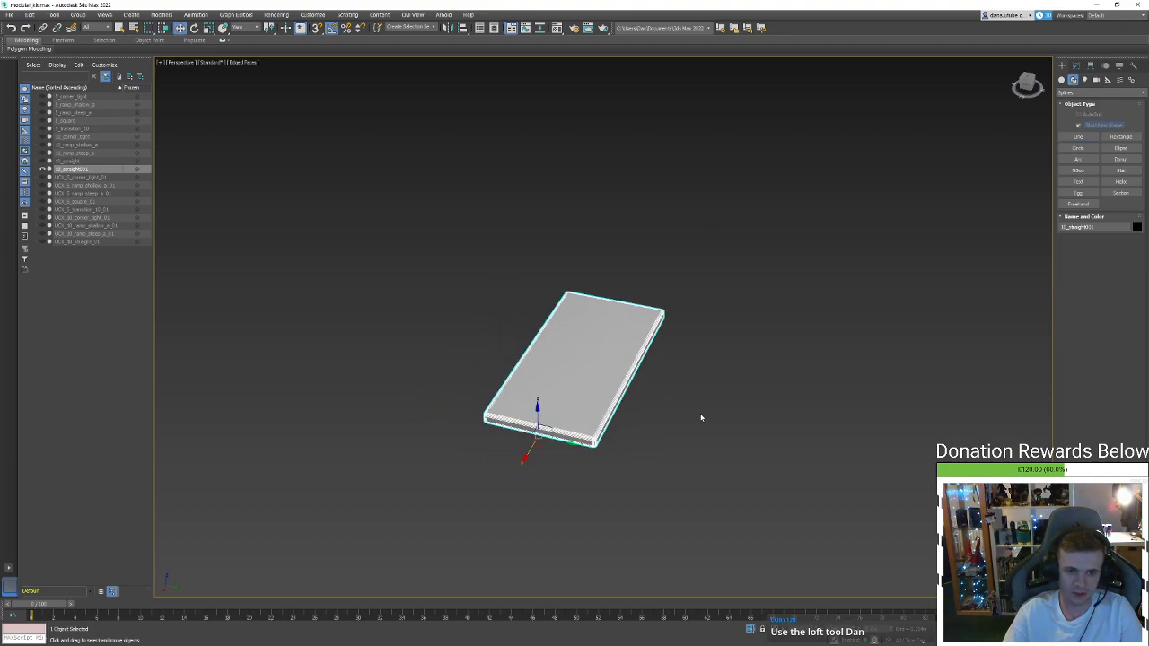
{"action": "scroll", "coordinate": [649, 395], "scroll_direction": "up", "scroll_amount": 4}
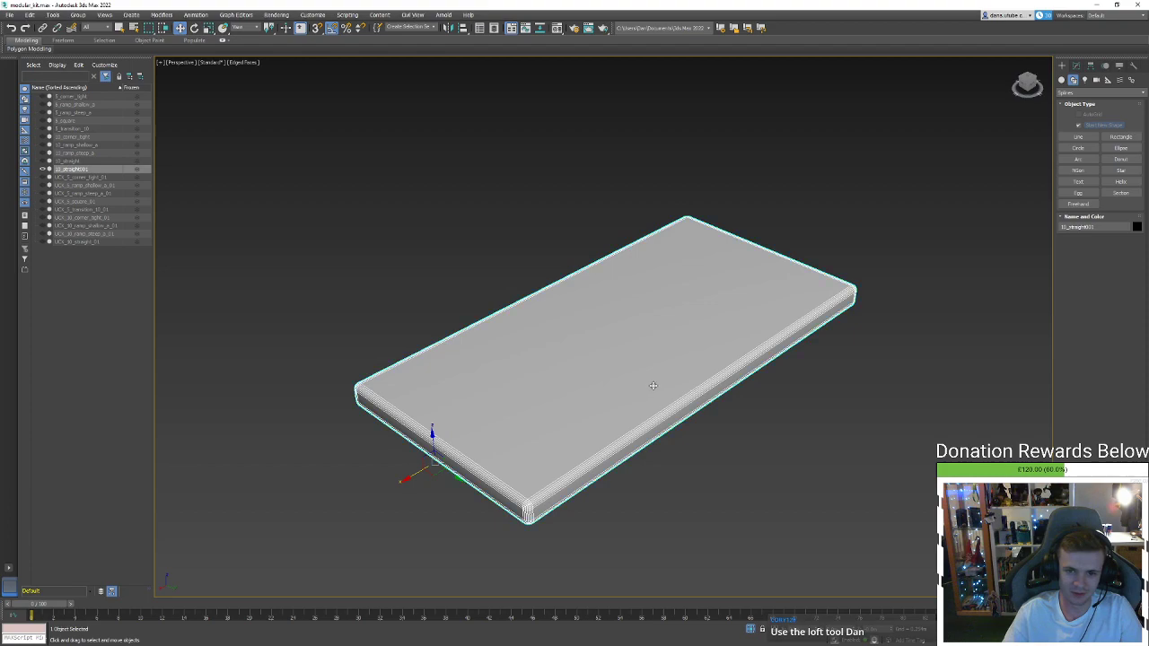
Twist the slab by rotating one end polygon at the Editable Poly level beneath the Chamfer
{"action": "middle_click_drag", "start_coordinate": [652, 386], "coordinate": [772, 348], "text": "alt"}
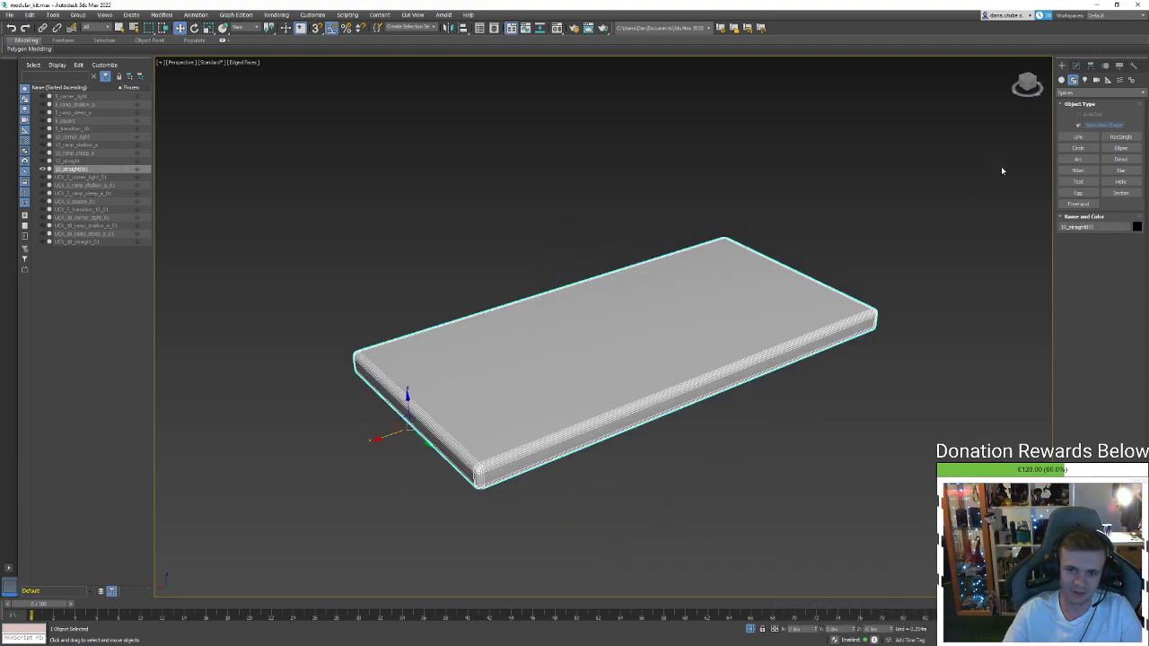
{"action": "middle_click_drag", "start_coordinate": [924, 215], "coordinate": [798, 277], "text": "alt"}
{"action": "left_click", "coordinate": [1076, 66]}
{"action": "left_click", "coordinate": [1082, 109]}
{"action": "key", "text": "4"}
{"action": "left_click", "coordinate": [797, 392]}
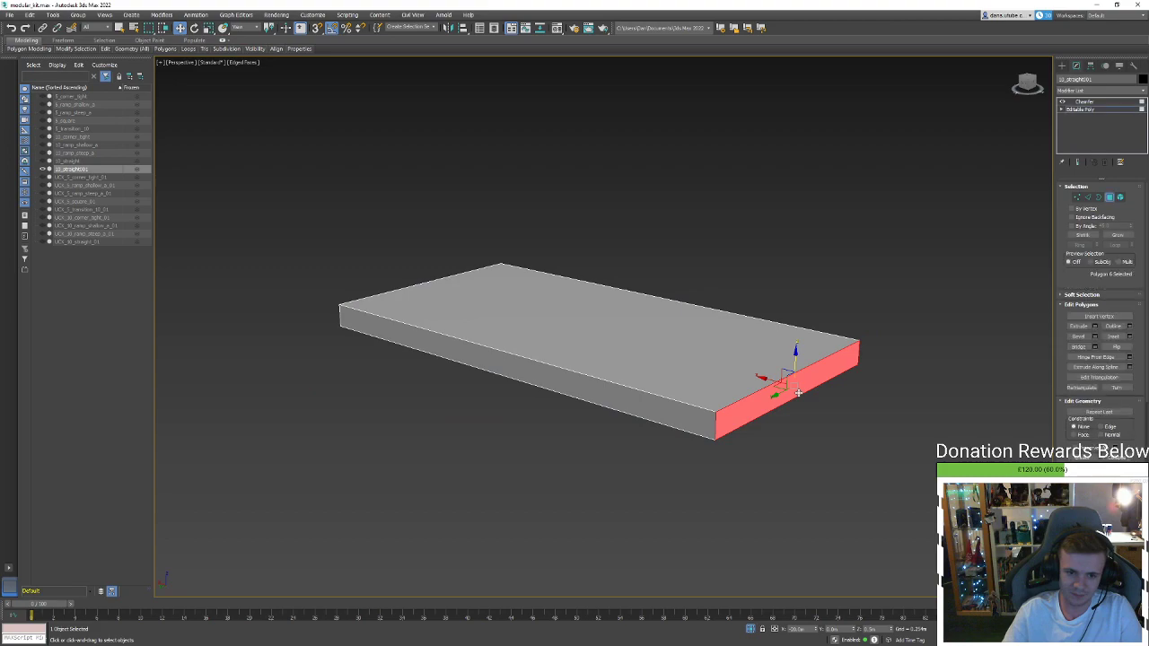
{"action": "middle_click_drag", "start_coordinate": [788, 371], "coordinate": [1050, 267], "text": "alt"}
{"action": "left_click", "coordinate": [1108, 198]}
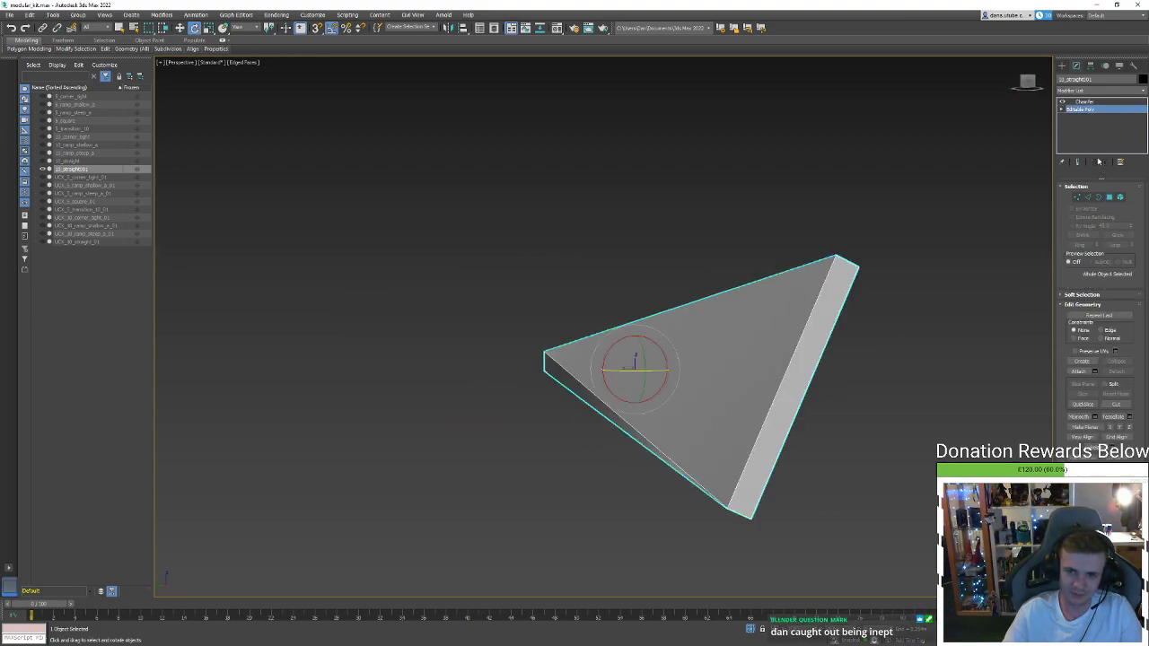
Try a TurboSmooth modifier between the Editable Poly and the Chamfer, and delete it from the stack
{"action": "left_click", "coordinate": [1086, 93]}
{"action": "type", "text": "tu"}
{"action": "key", "text": "Return"}
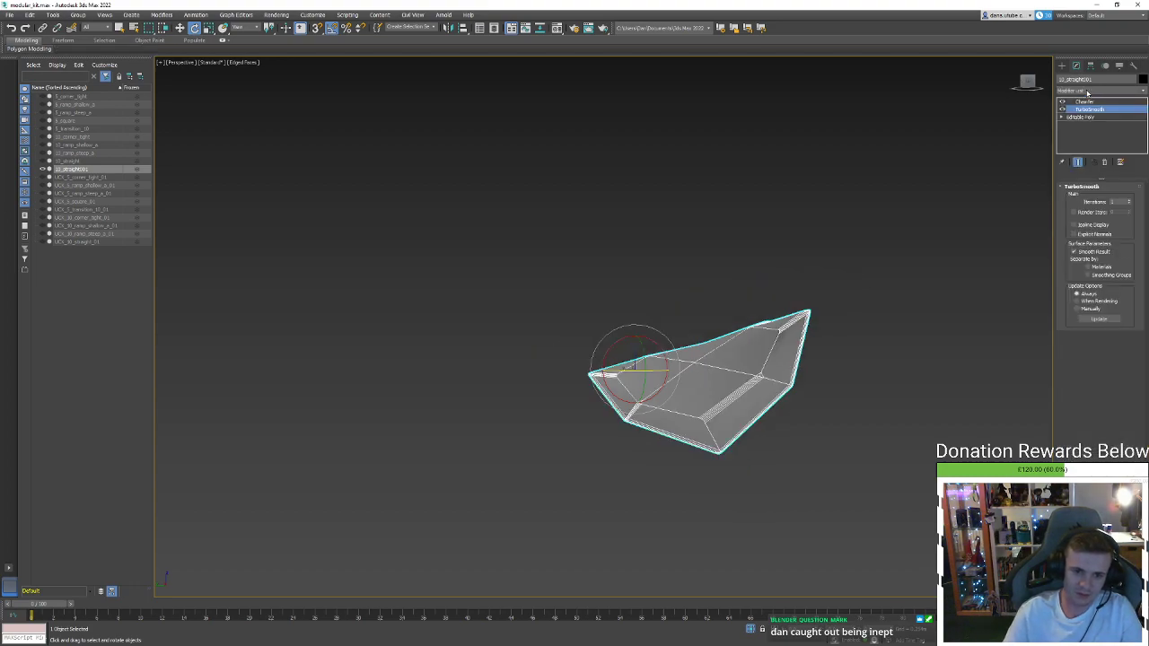
{"action": "right_click", "coordinate": [1087, 109]}
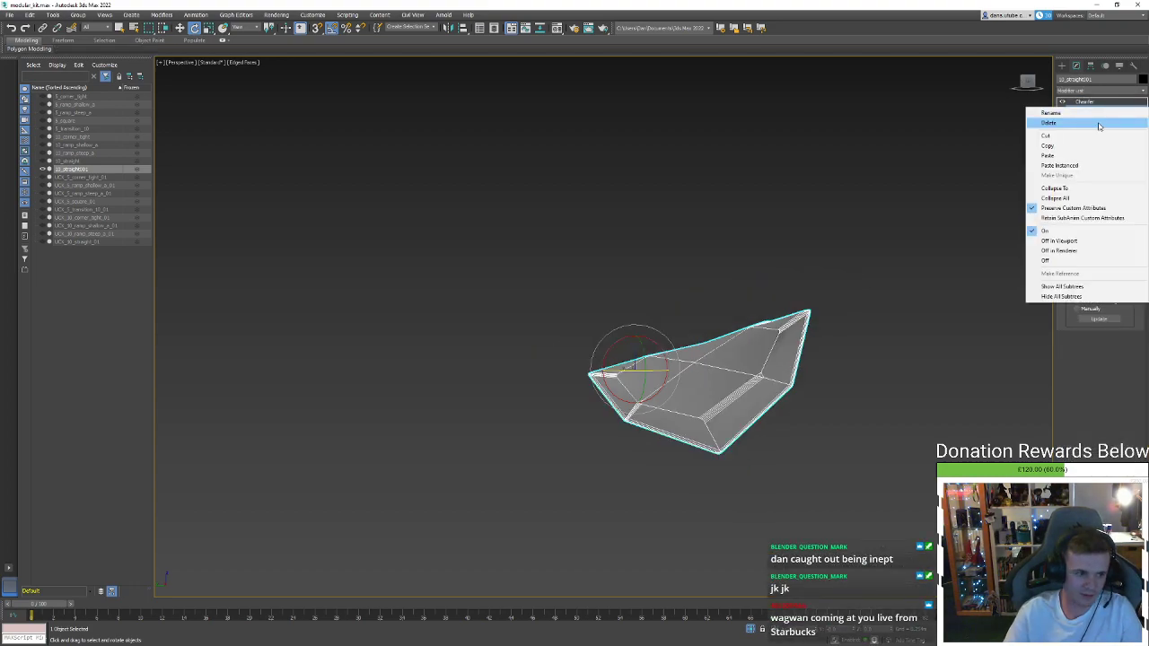
{"action": "left_click", "coordinate": [1098, 124]}
Reselect the twisted end polygon to inspect it, and undo the slab's twist
{"action": "middle_click_drag", "start_coordinate": [758, 316], "coordinate": [777, 363], "text": "alt"}
{"action": "key", "text": "2"}
{"action": "key", "text": "4"}
{"action": "key", "text": "w"}
{"action": "middle_click_drag", "start_coordinate": [855, 406], "coordinate": [789, 374], "text": "alt"}
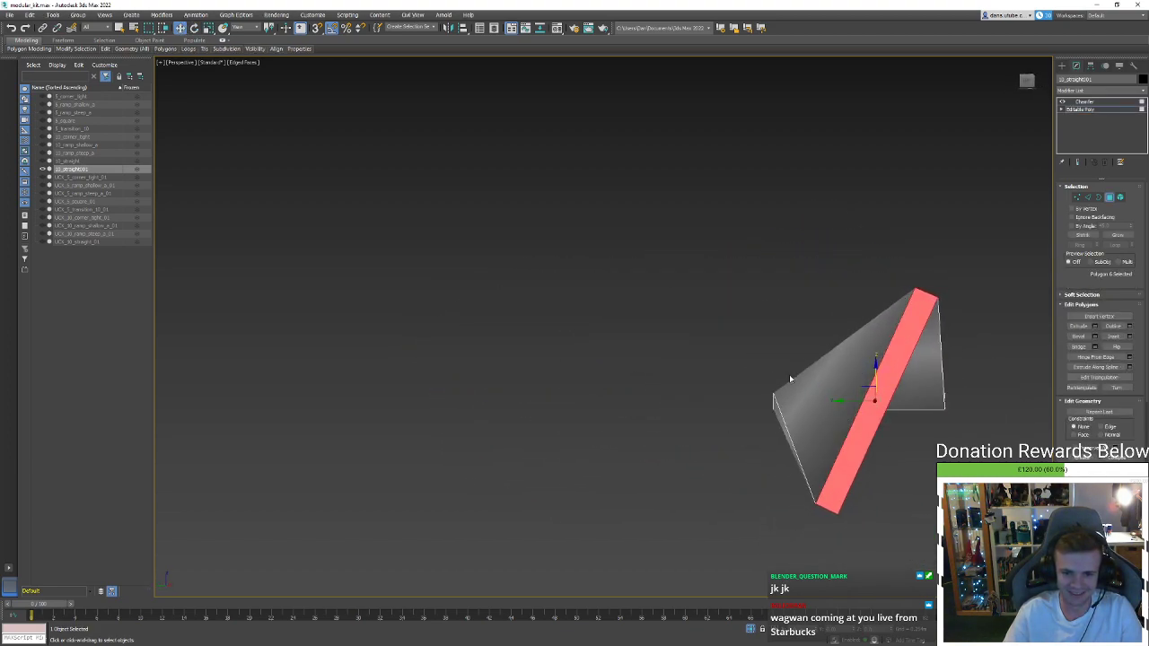
{"action": "key", "text": "ctrl+z"}
{"action": "middle_click_drag", "start_coordinate": [867, 245], "coordinate": [928, 286], "text": "alt"}
{"action": "key", "text": "ctrl+z"}
{"action": "key", "text": "ctrl+z"}
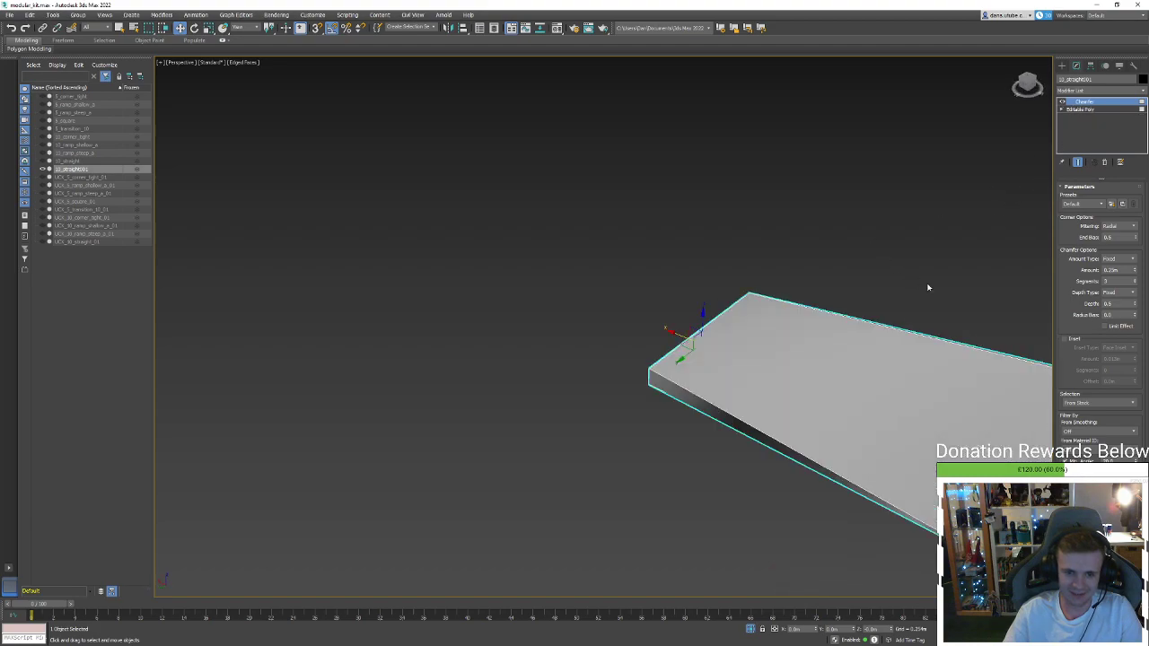
{"action": "mouse_move", "coordinate": [882, 317]}
{"action": "middle_mouse_down", "text": "alt"}
{"action": "mouse_move", "coordinate": [841, 308]}
{"action": "mouse_move", "coordinate": [869, 309]}
{"action": "mouse_move", "coordinate": [780, 248]}
{"action": "middle_mouse_up", "text": "alt"}
Draw a Donut spline beside the slab, with the inner ring a little over half the outer radius
{"action": "left_click", "coordinate": [1061, 65]}
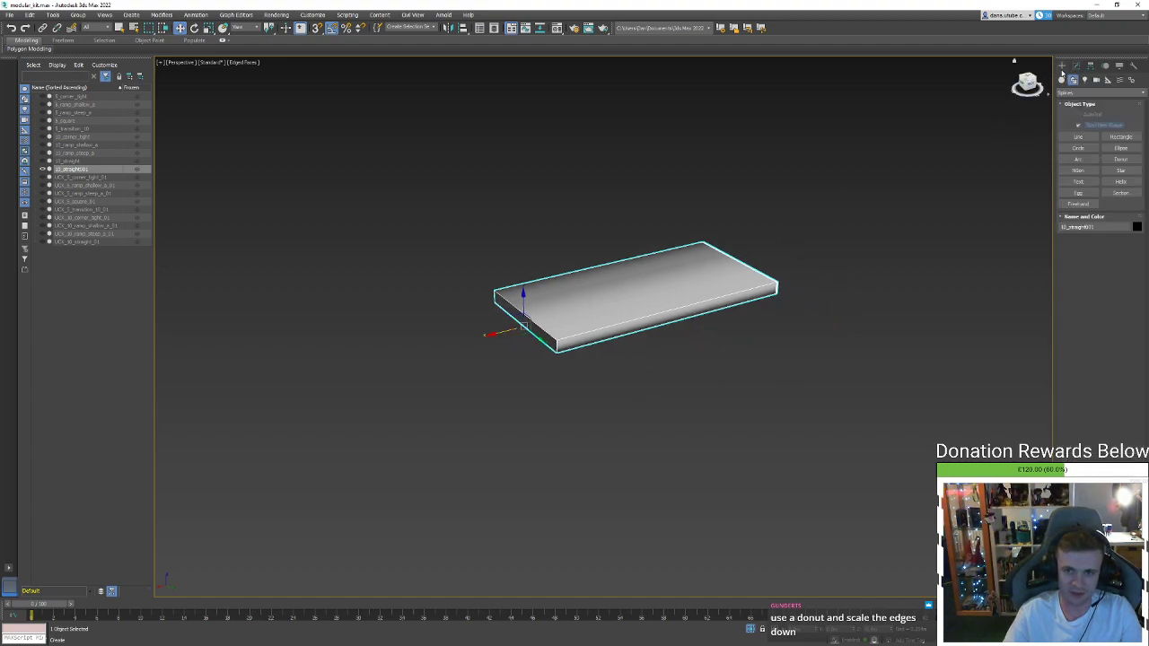
{"action": "middle_click_drag", "start_coordinate": [1027, 174], "coordinate": [969, 159]}
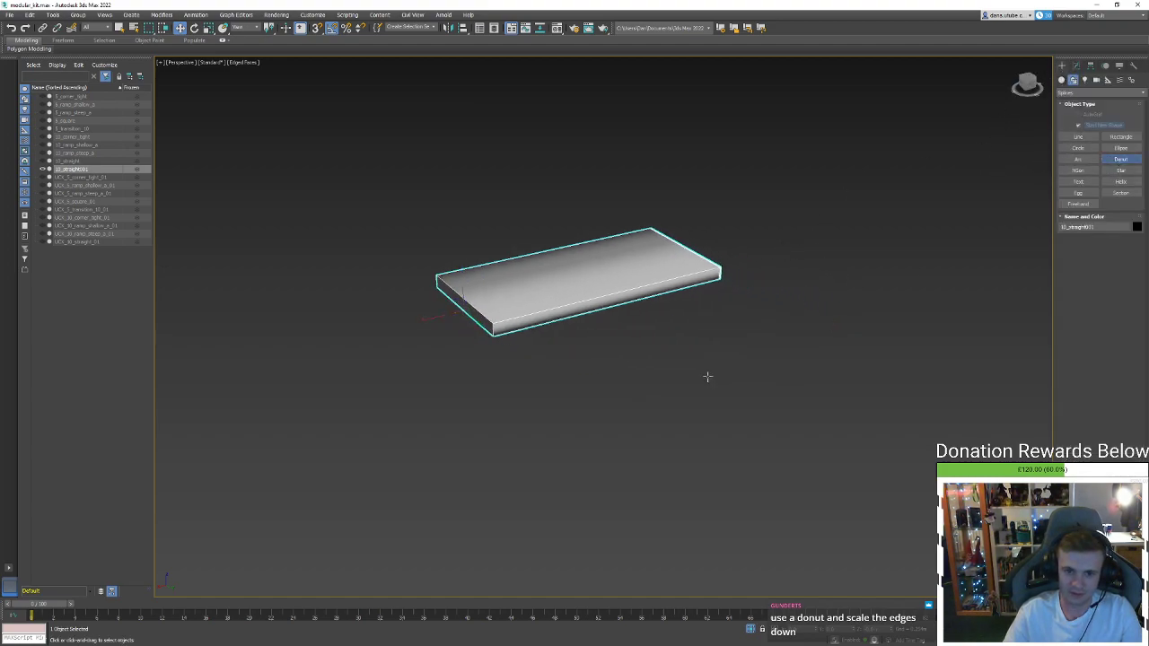
{"action": "left_click_drag", "start_coordinate": [707, 376], "coordinate": [883, 395]}
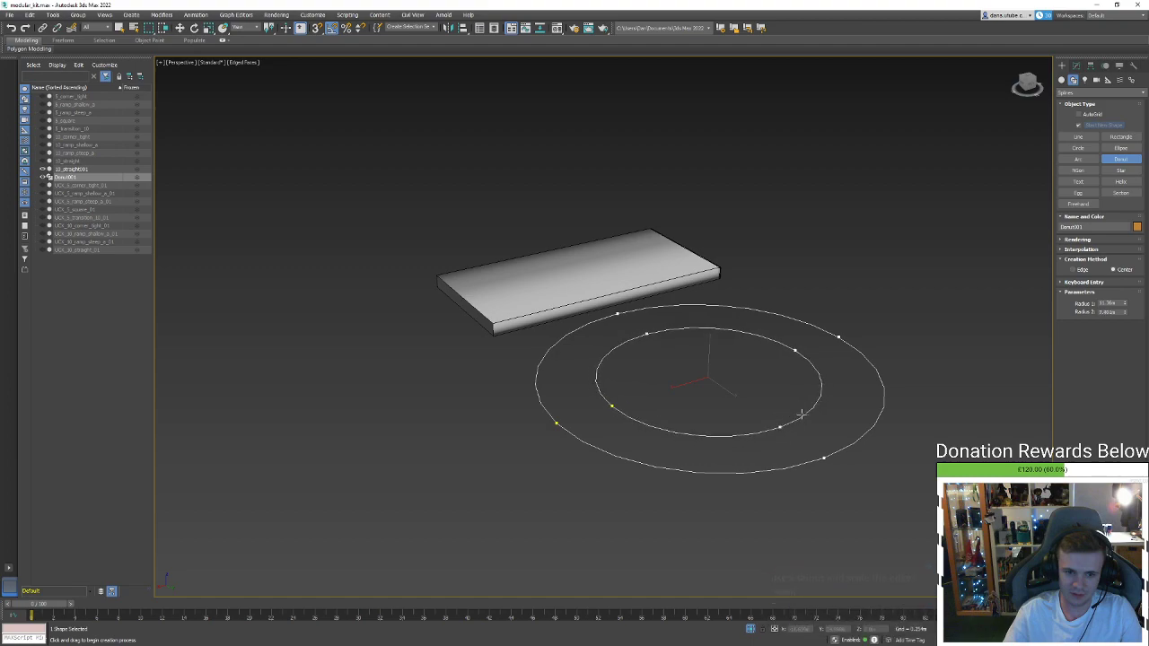
{"action": "left_click", "coordinate": [817, 391]}
{"action": "key", "text": "w"}
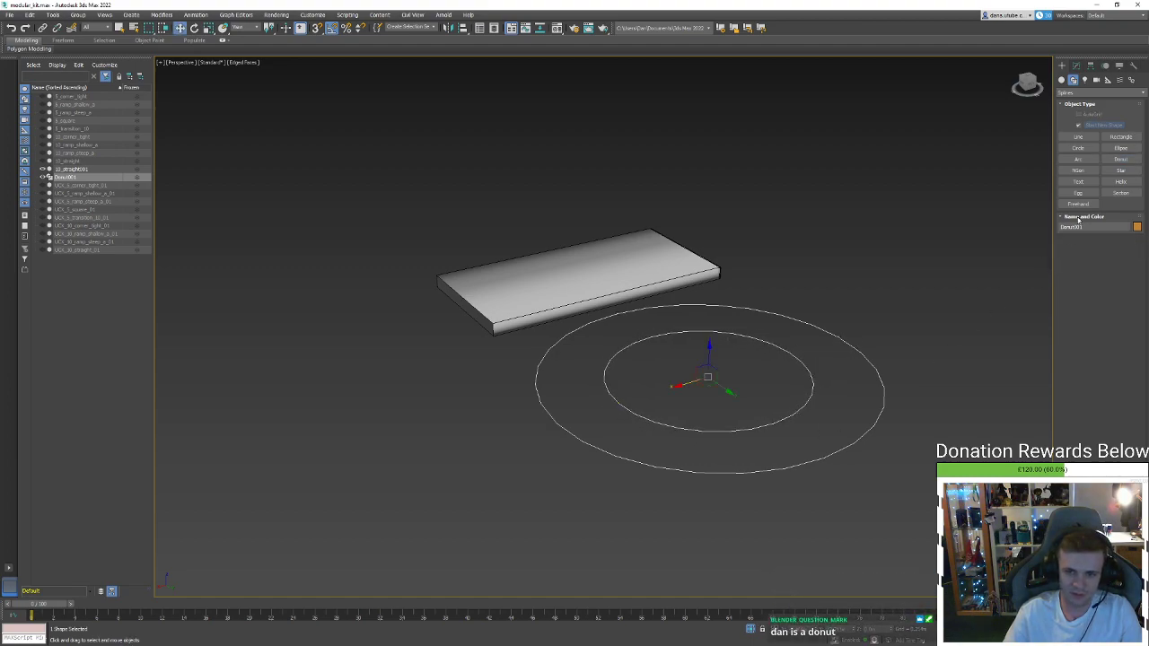
Raise the donut's interpolation steps for smoother rings and convert it to an Editable Spline
{"action": "left_click", "coordinate": [1074, 68]}
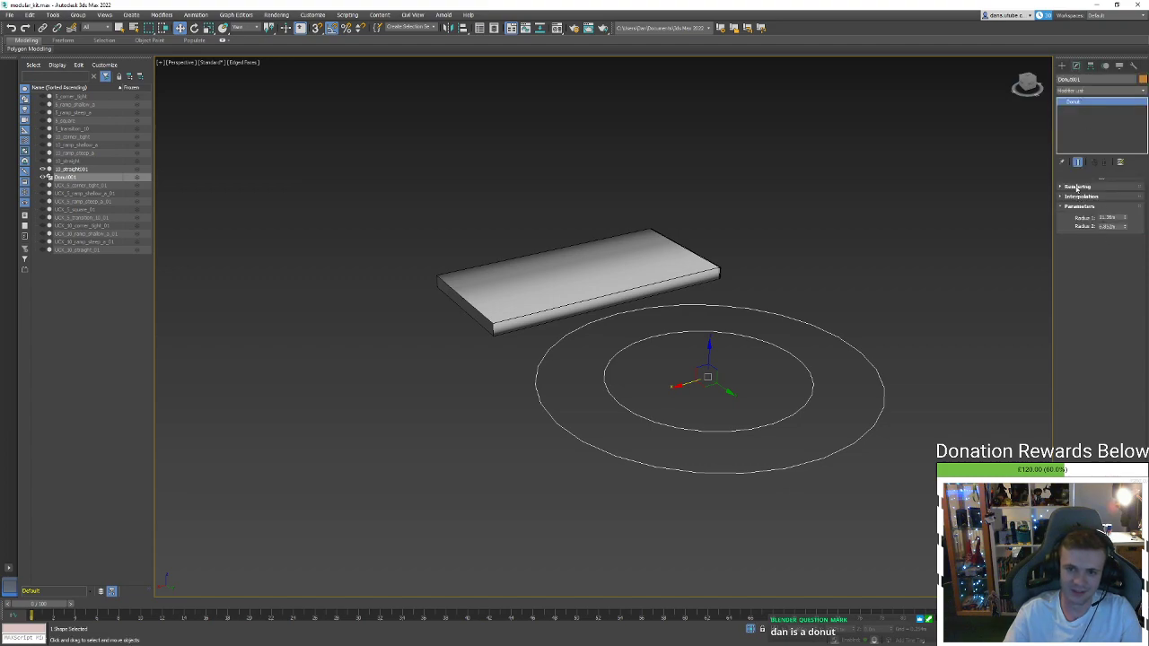
{"action": "left_click", "coordinate": [1077, 186]}
{"action": "left_click", "coordinate": [1075, 187]}
{"action": "left_click", "coordinate": [1079, 197]}
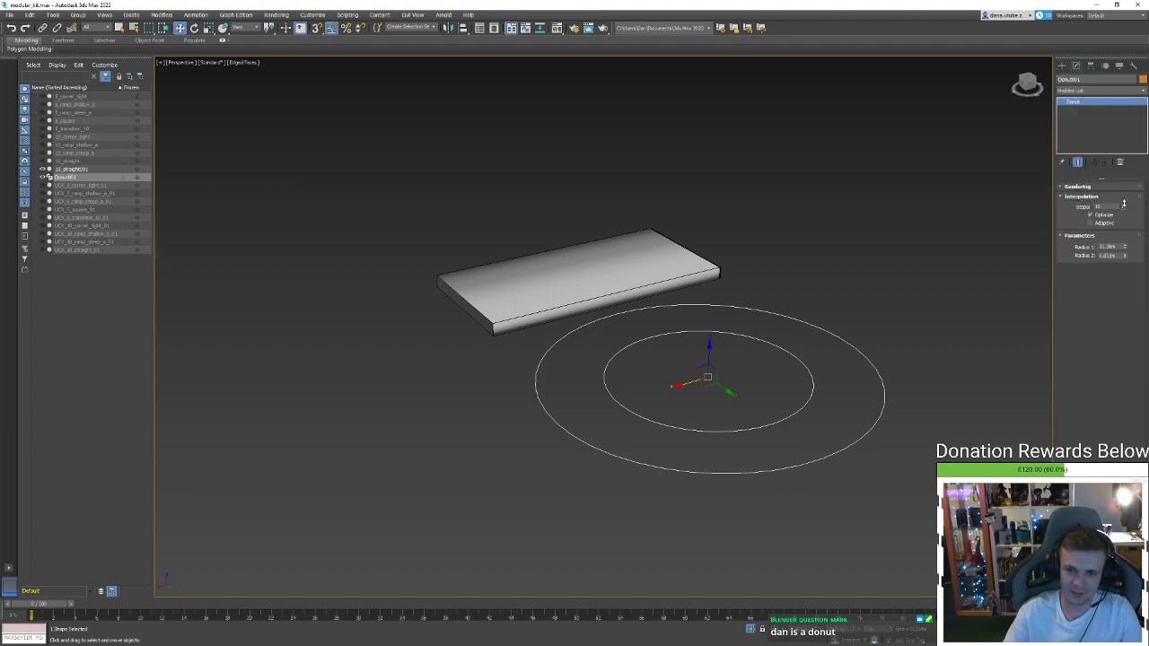
{"action": "left_click_drag", "start_coordinate": [1126, 203], "coordinate": [1128, 208]}
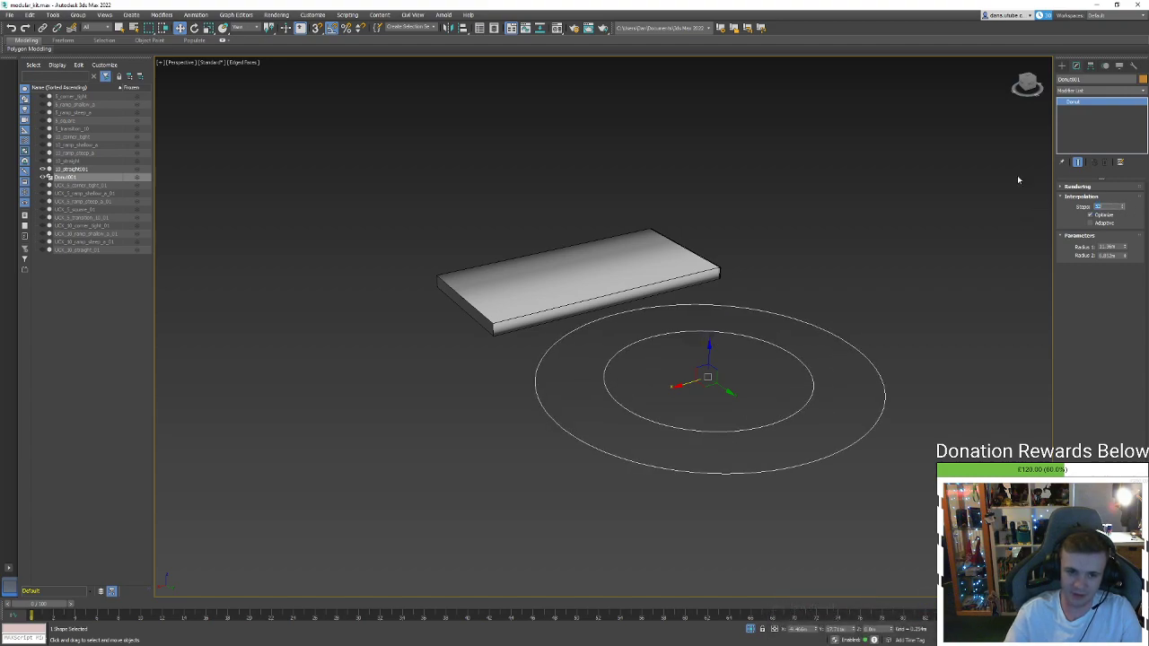
{"action": "right_click", "coordinate": [871, 305]}
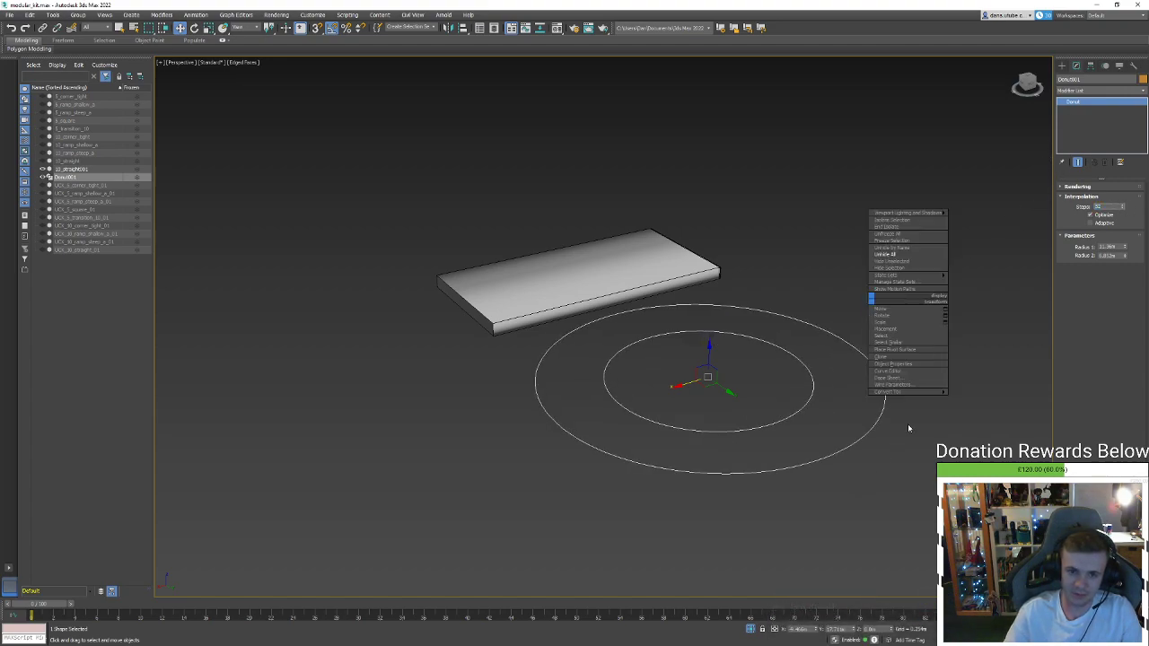
{"action": "mouse_move", "coordinate": [897, 390]}
{"action": "left_click", "coordinate": [978, 391]}
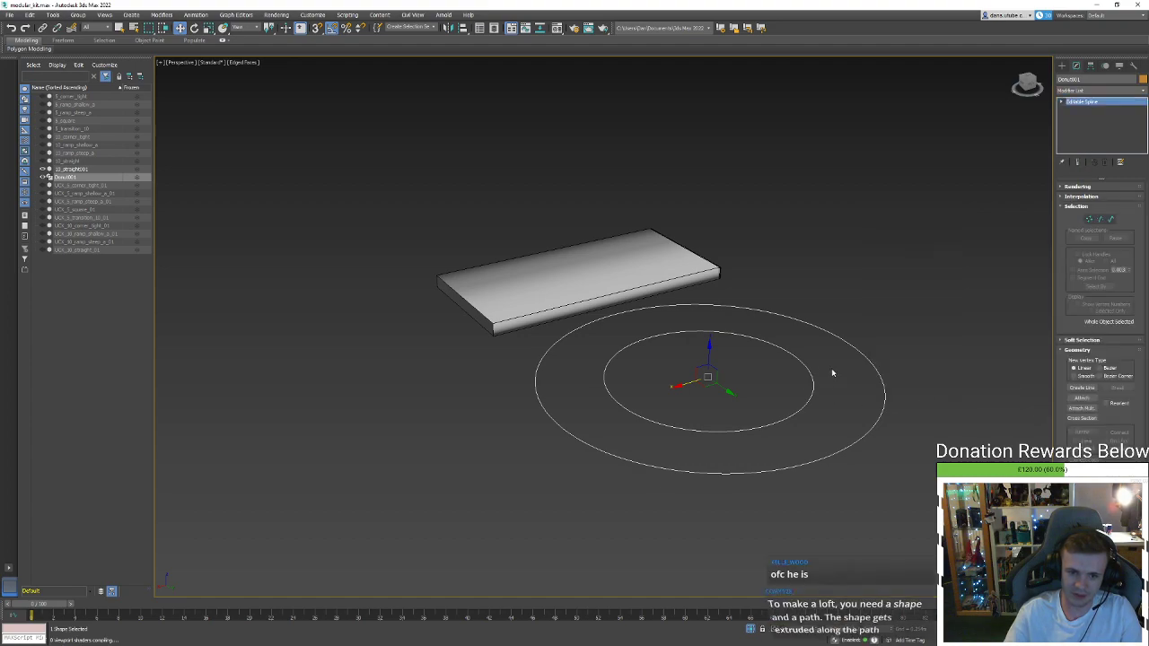
Lower the donut's inner spline along Z, and select one matching vertex on each ring before leaving sub-object mode
{"action": "key", "text": "3"}
{"action": "left_click", "coordinate": [813, 386]}
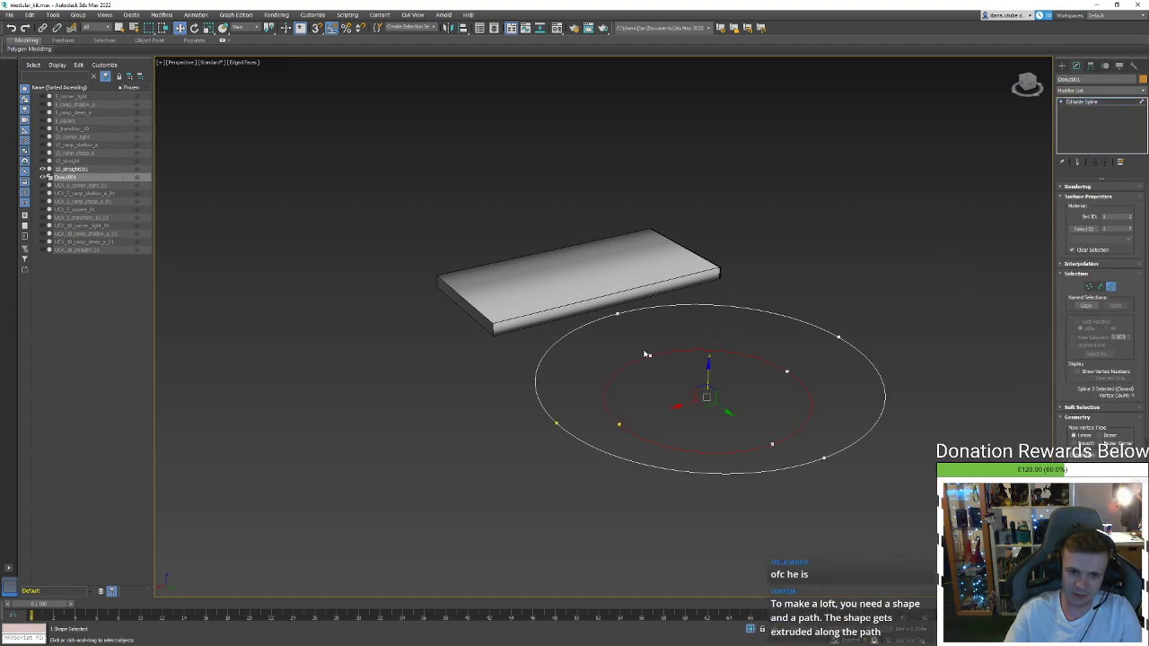
{"action": "mouse_move", "coordinate": [644, 351]}
{"action": "middle_mouse_down", "text": "alt"}
{"action": "mouse_move", "coordinate": [705, 350]}
{"action": "mouse_move", "coordinate": [664, 342]}
{"action": "middle_mouse_up", "text": "alt"}
{"action": "scroll", "coordinate": [705, 352], "scroll_direction": "up", "scroll_amount": 5}
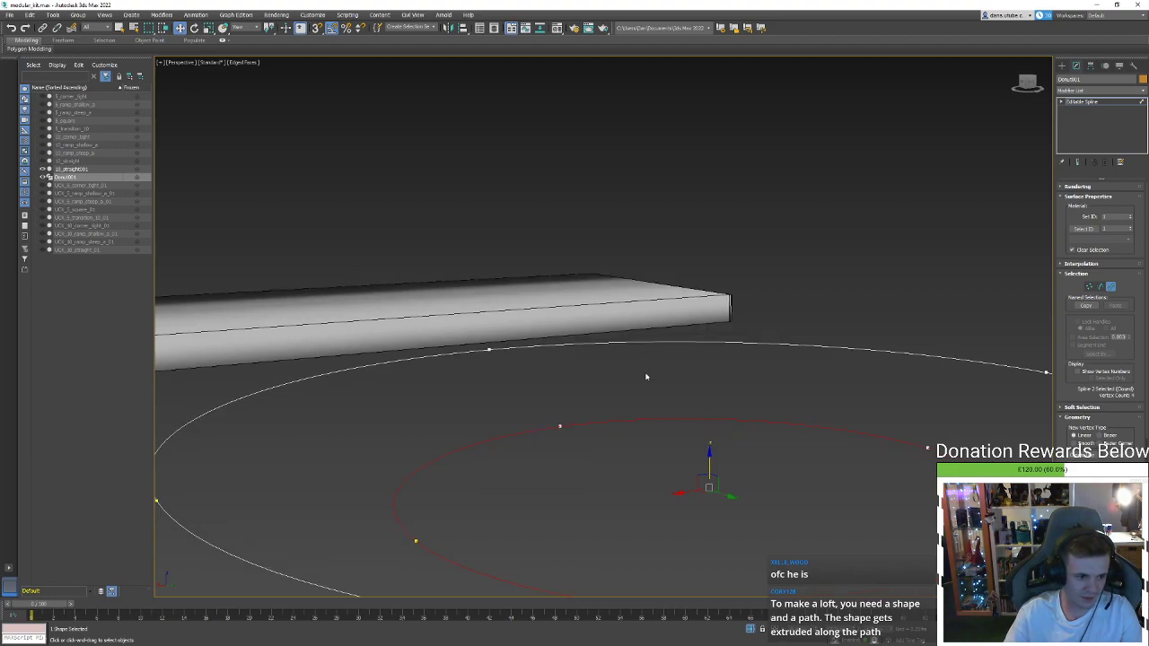
{"action": "middle_click_drag", "start_coordinate": [657, 385], "coordinate": [624, 356]}
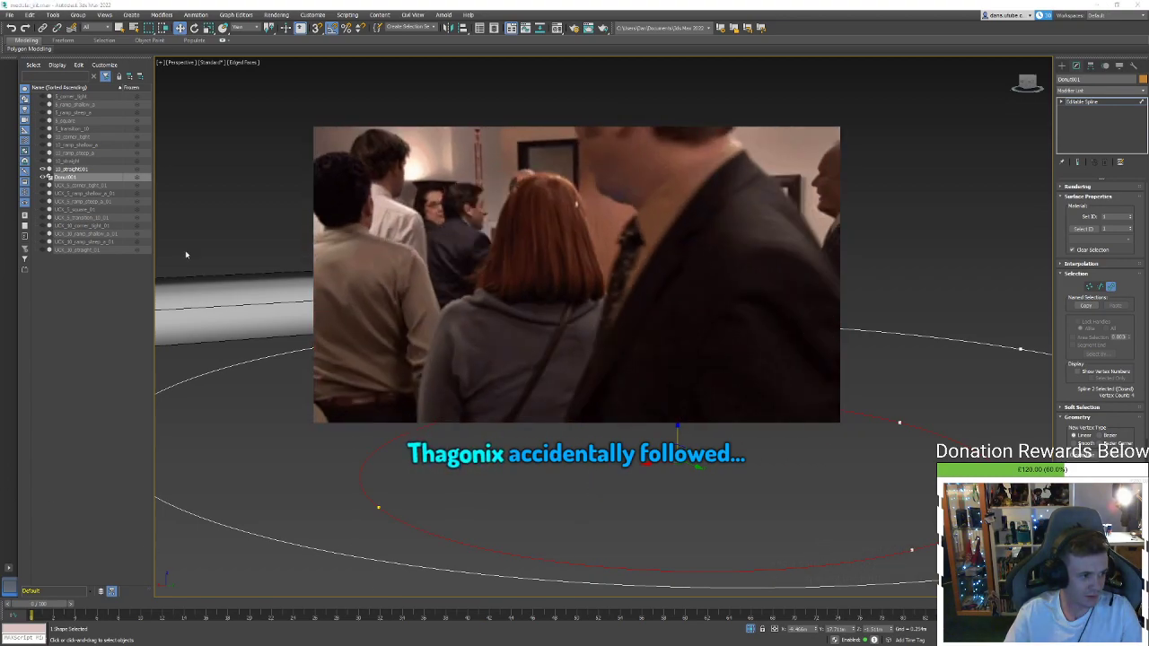
{"action": "middle_click_drag", "start_coordinate": [625, 355], "coordinate": [664, 377], "text": "alt"}
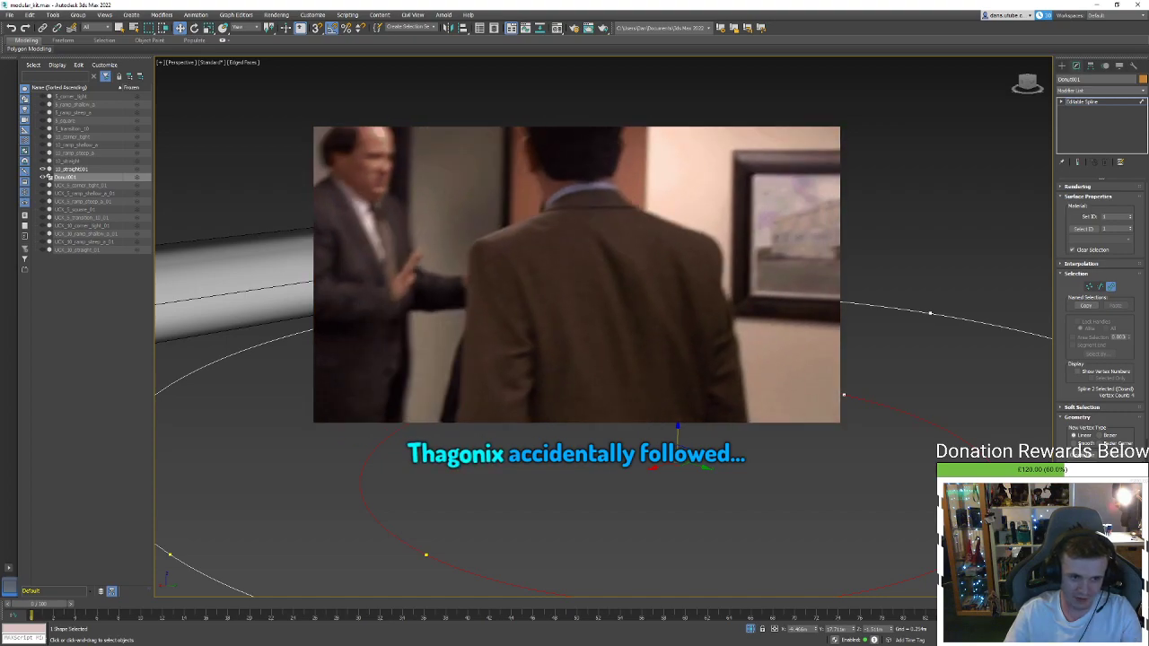
{"action": "key", "text": "1"}
{"action": "left_click", "coordinate": [479, 396], "text": "ctrl"}
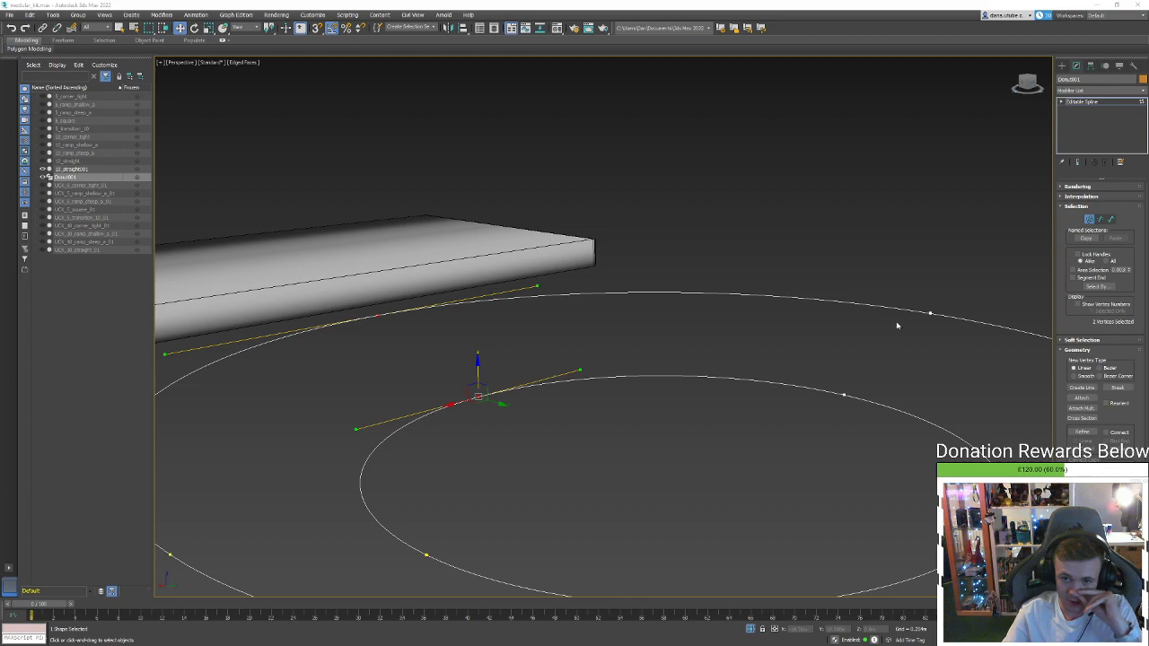
{"action": "left_click", "coordinate": [1091, 218]}
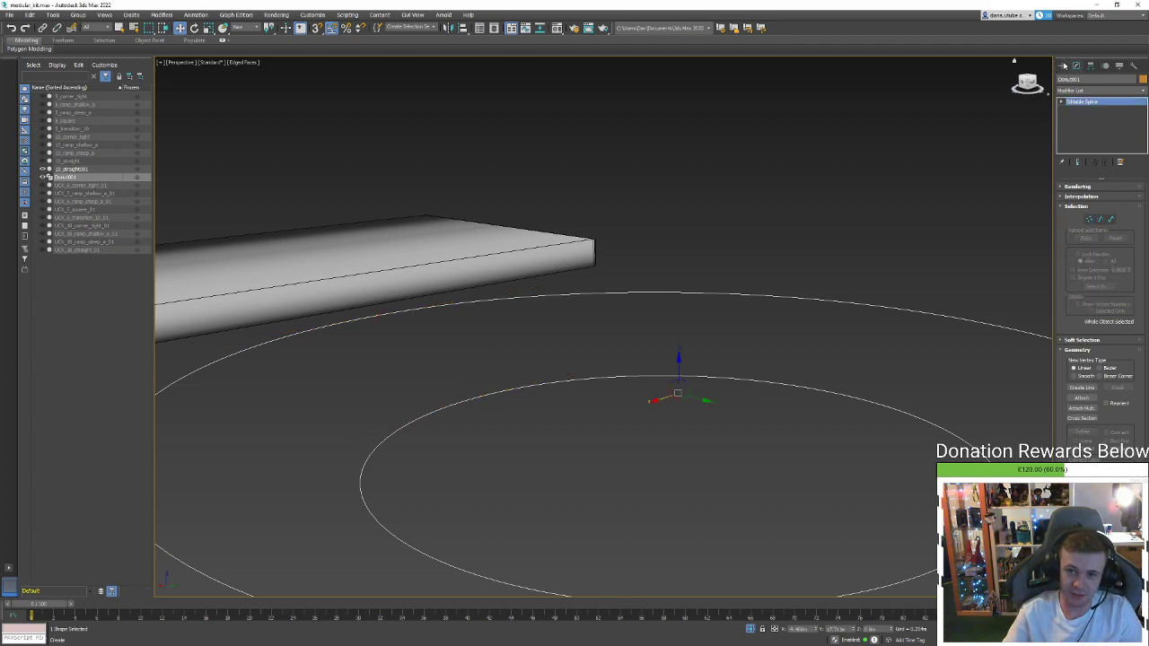
Draw a short, straight two-point Line spline in the empty area beyond the donut
{"action": "left_click", "coordinate": [1062, 65]}
{"action": "middle_click_drag", "start_coordinate": [1012, 296], "coordinate": [963, 221]}
{"action": "left_click", "coordinate": [1080, 139]}
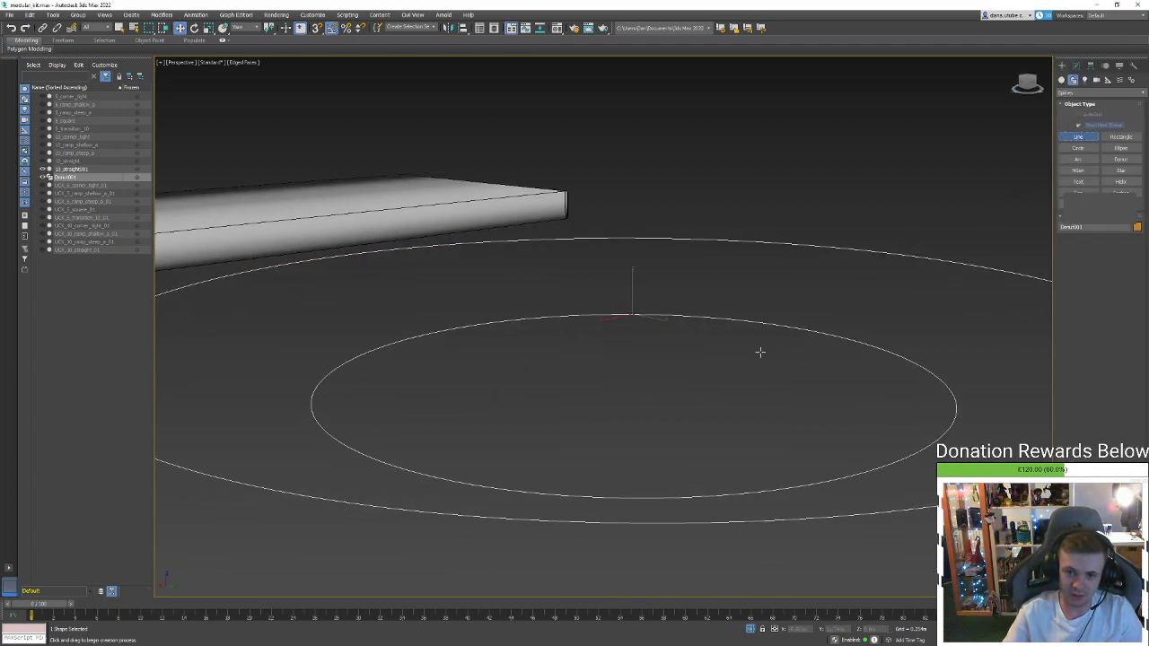
{"action": "scroll", "coordinate": [760, 352], "scroll_direction": "down", "scroll_amount": 5}
{"action": "left_click_drag", "start_coordinate": [835, 238], "coordinate": [880, 303]}
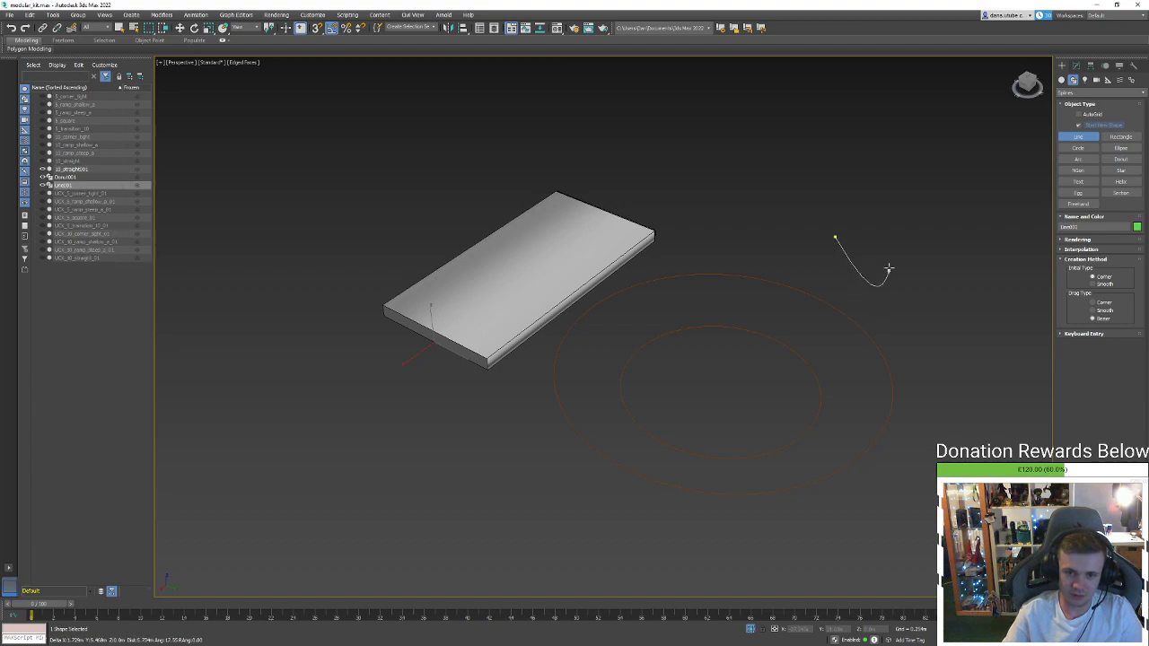
{"action": "right_click", "coordinate": [888, 268]}
{"action": "left_click", "coordinate": [738, 234]}
{"action": "left_click", "coordinate": [808, 258]}
{"action": "right_click", "coordinate": [841, 275]}
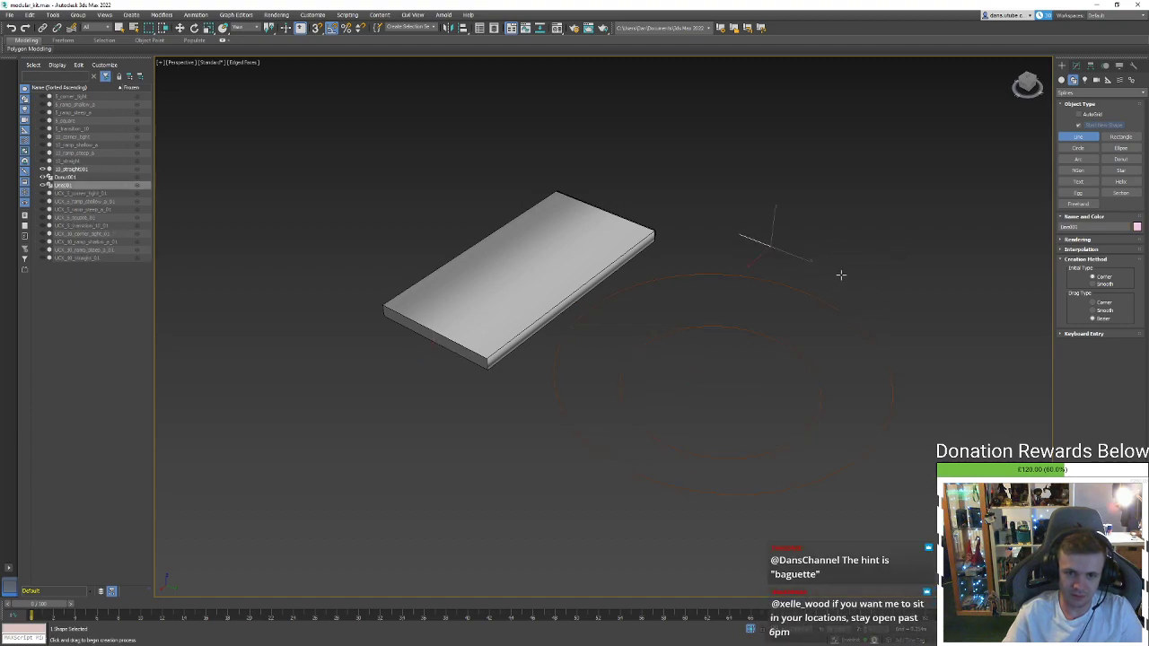
{"action": "middle_click_drag", "start_coordinate": [811, 271], "coordinate": [836, 297], "text": "alt"}
{"action": "right_click", "coordinate": [846, 330]}
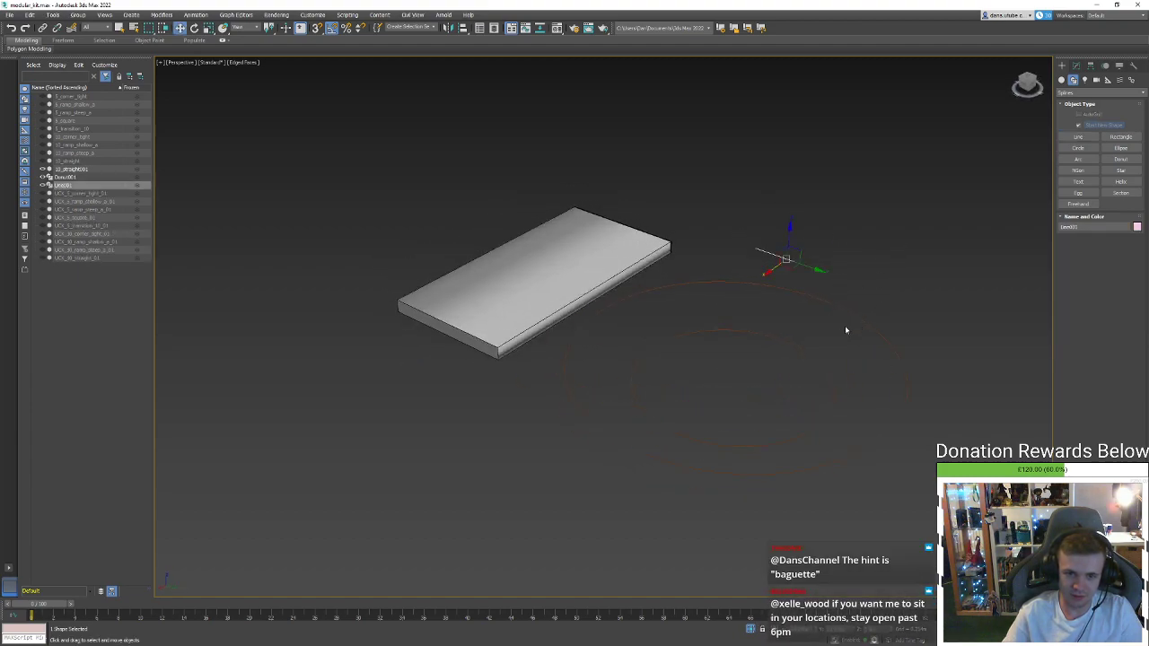
{"action": "left_click", "coordinate": [800, 345]}
Draw a Circle spline around the short line, about the size of the donut's outer ring
{"action": "left_click", "coordinate": [1077, 147]}
{"action": "left_click_drag", "start_coordinate": [872, 248], "coordinate": [910, 247]}
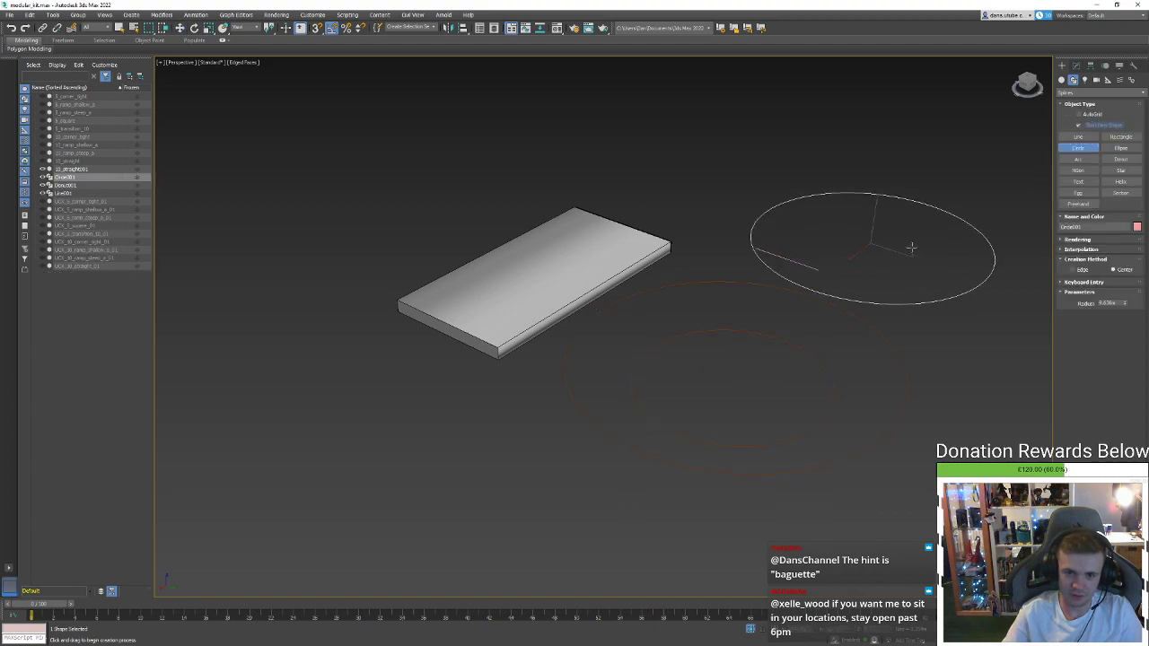
{"action": "right_click", "coordinate": [780, 274]}
{"action": "left_click", "coordinate": [823, 275]}
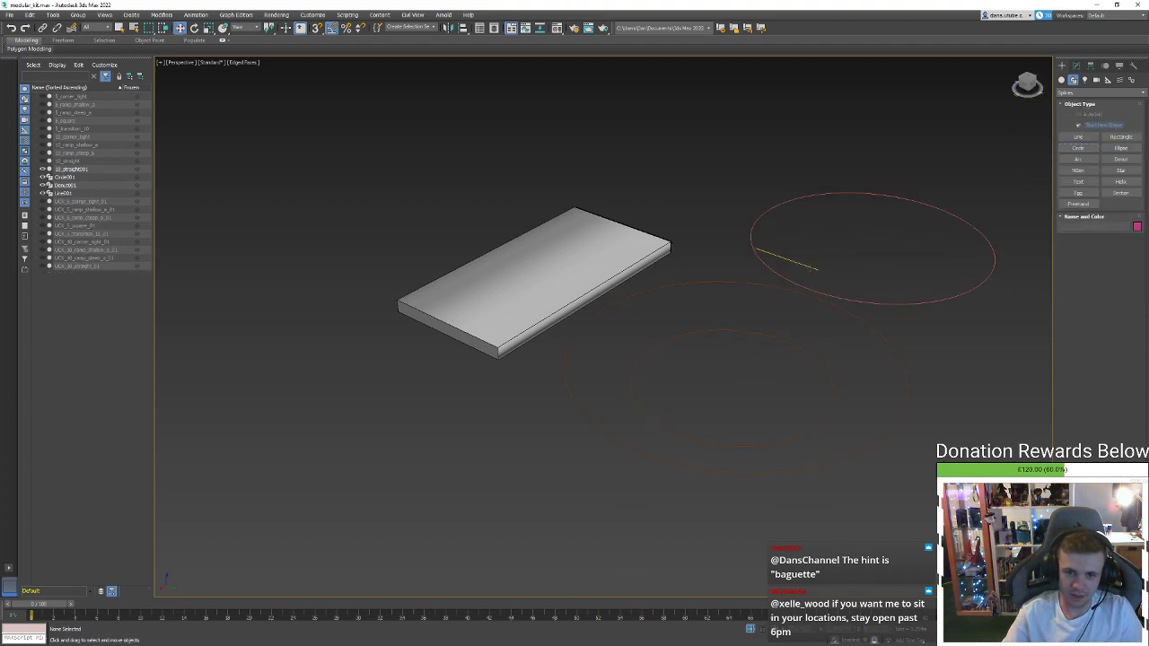
Look through the modifier list for a loft option, first on the line and again on the circle
{"action": "left_click", "coordinate": [813, 266]}
{"action": "left_click", "coordinate": [1076, 67]}
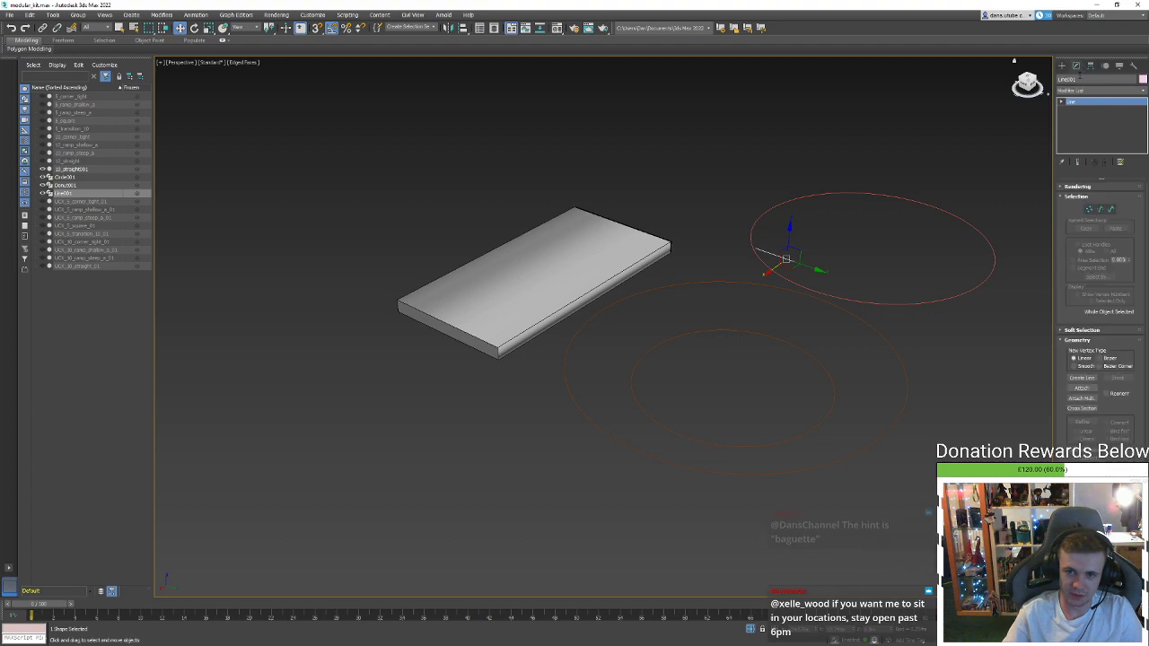
{"action": "left_click", "coordinate": [1072, 92]}
{"action": "left_click_drag", "start_coordinate": [931, 172], "coordinate": [910, 237]}
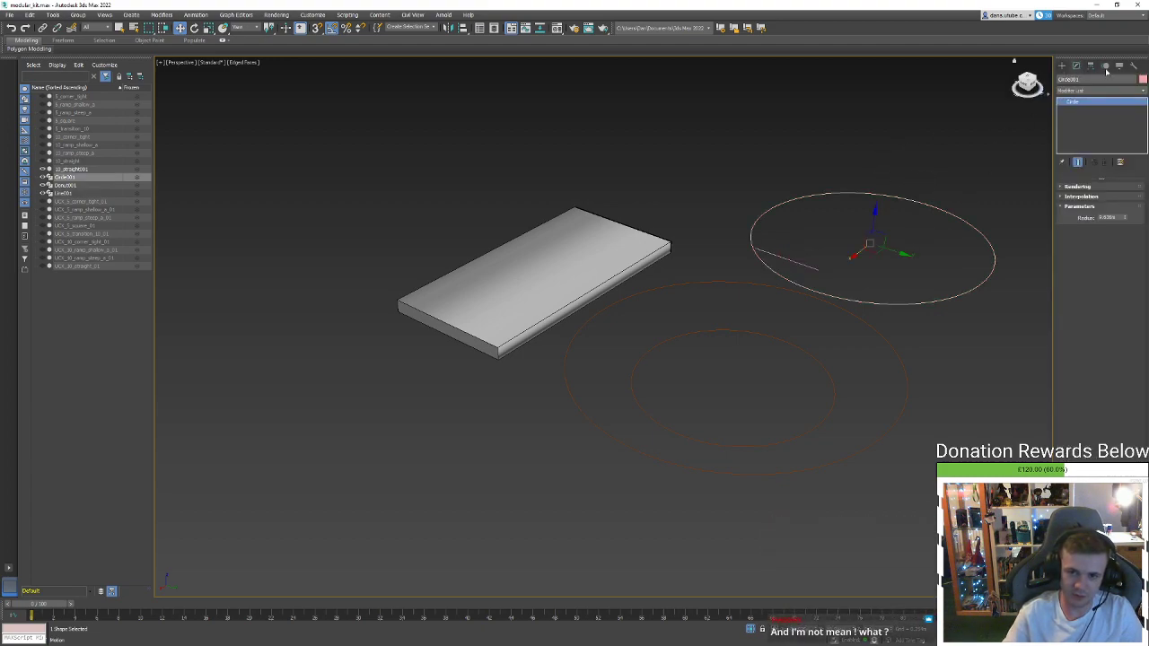
{"action": "left_click", "coordinate": [1090, 91]}
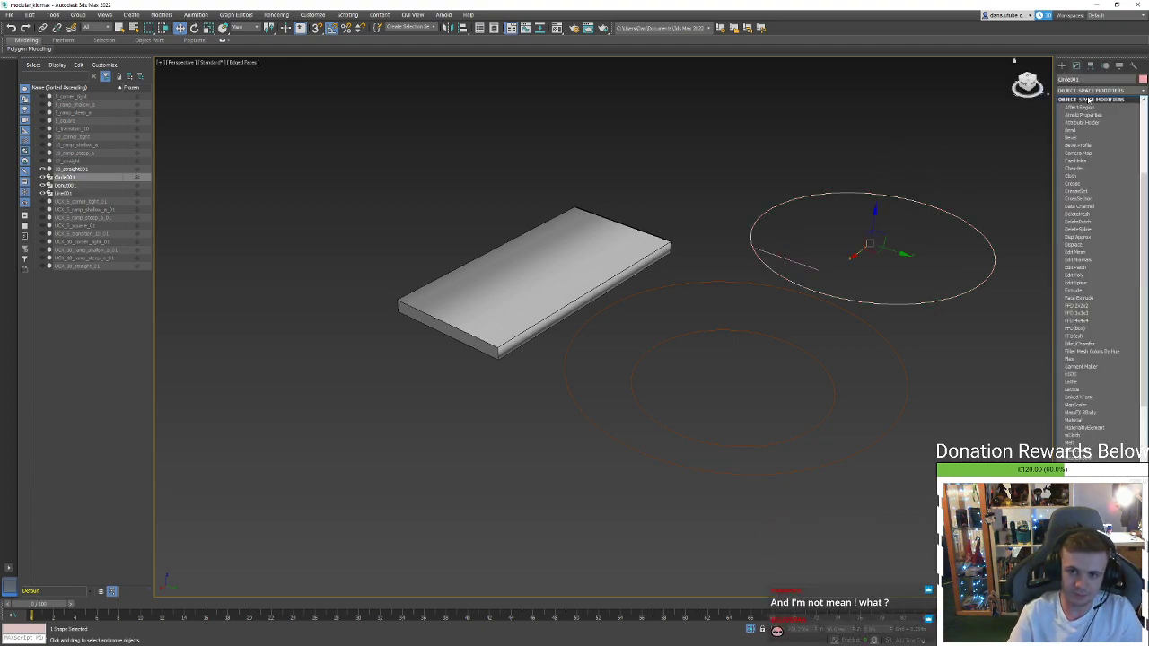
{"action": "left_click", "coordinate": [1082, 90]}
{"action": "left_click", "coordinate": [1108, 92]}
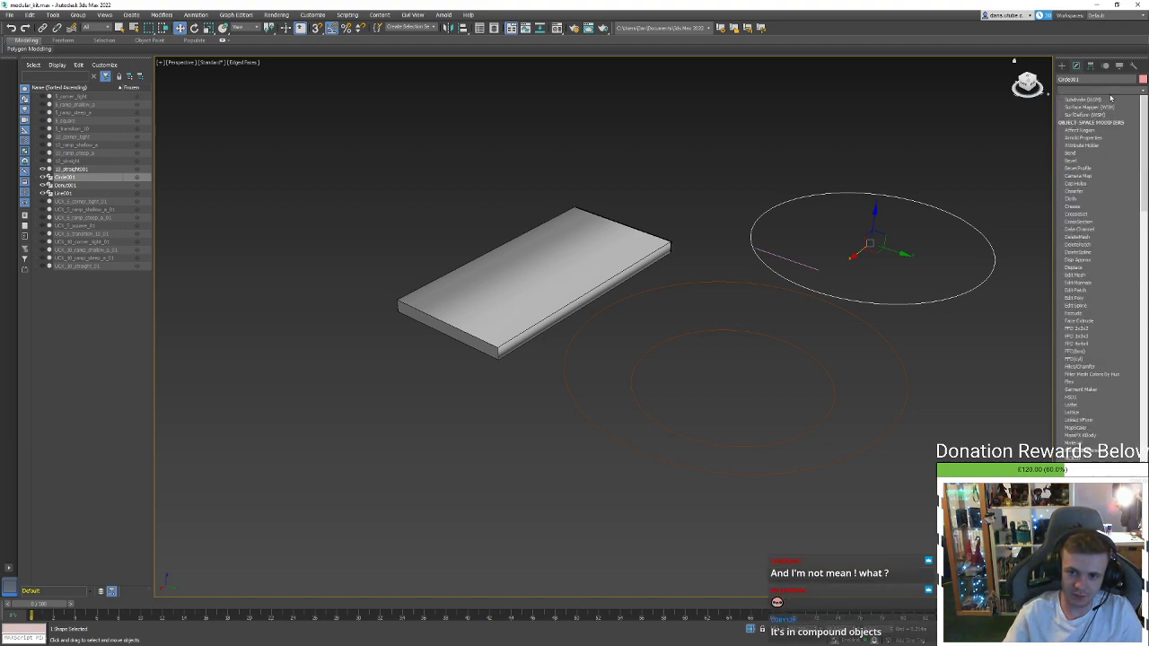
Convert the circle to an Editable Spline and open its list of available modifiers
{"action": "right_click", "coordinate": [933, 219]}
{"action": "mouse_move", "coordinate": [998, 313]}
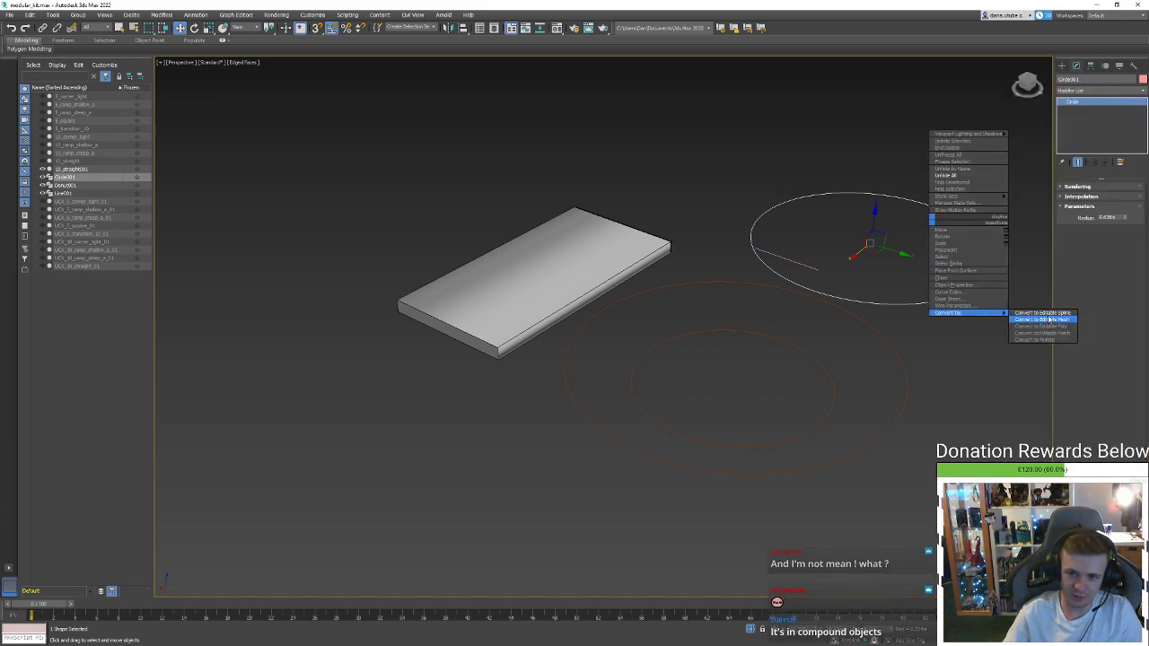
{"action": "left_click", "coordinate": [1041, 313]}
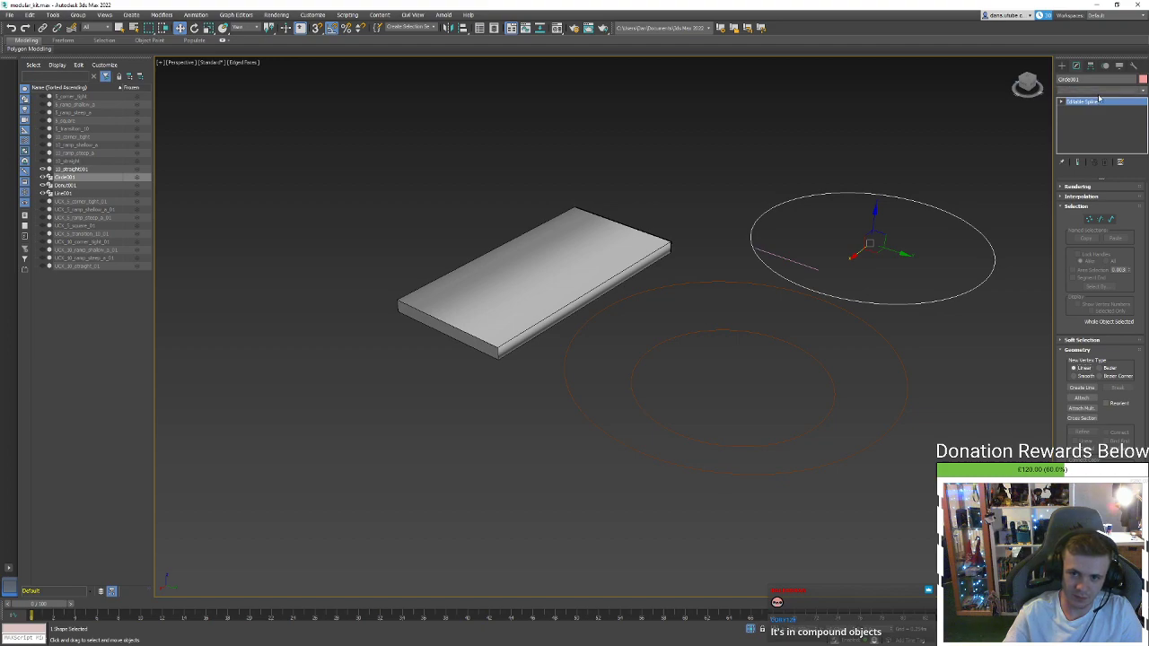
{"action": "left_click", "coordinate": [1099, 91]}
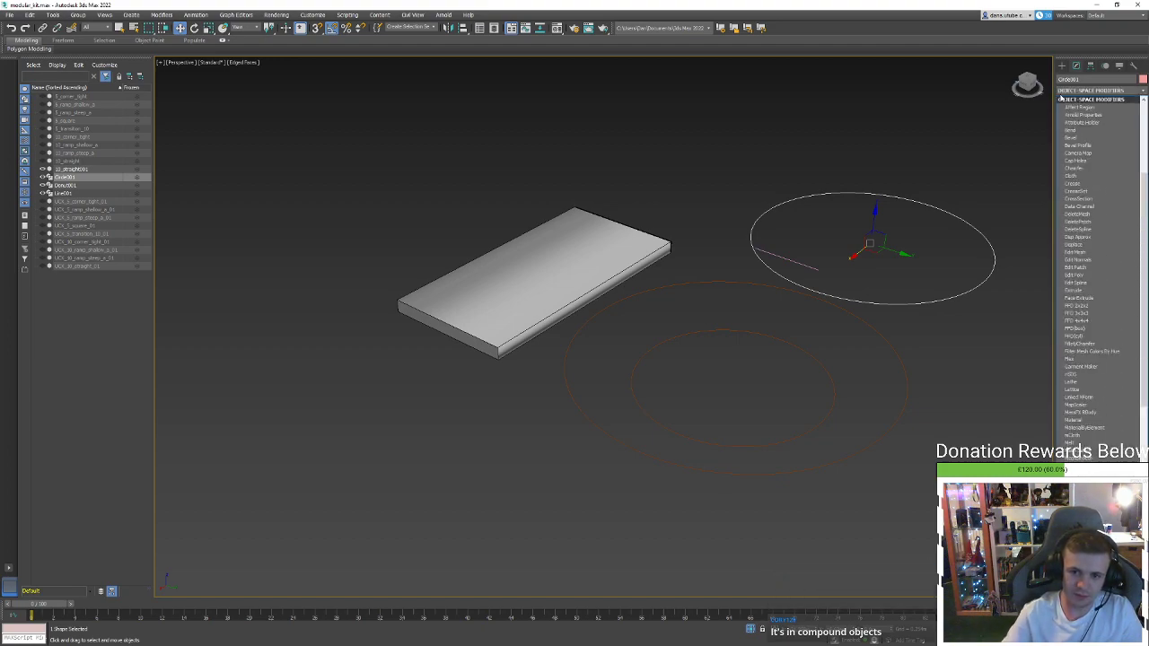
Select the short line and bring up the Compound Objects creation tools for geometry
{"action": "left_click", "coordinate": [775, 257]}
{"action": "left_click", "coordinate": [796, 262]}
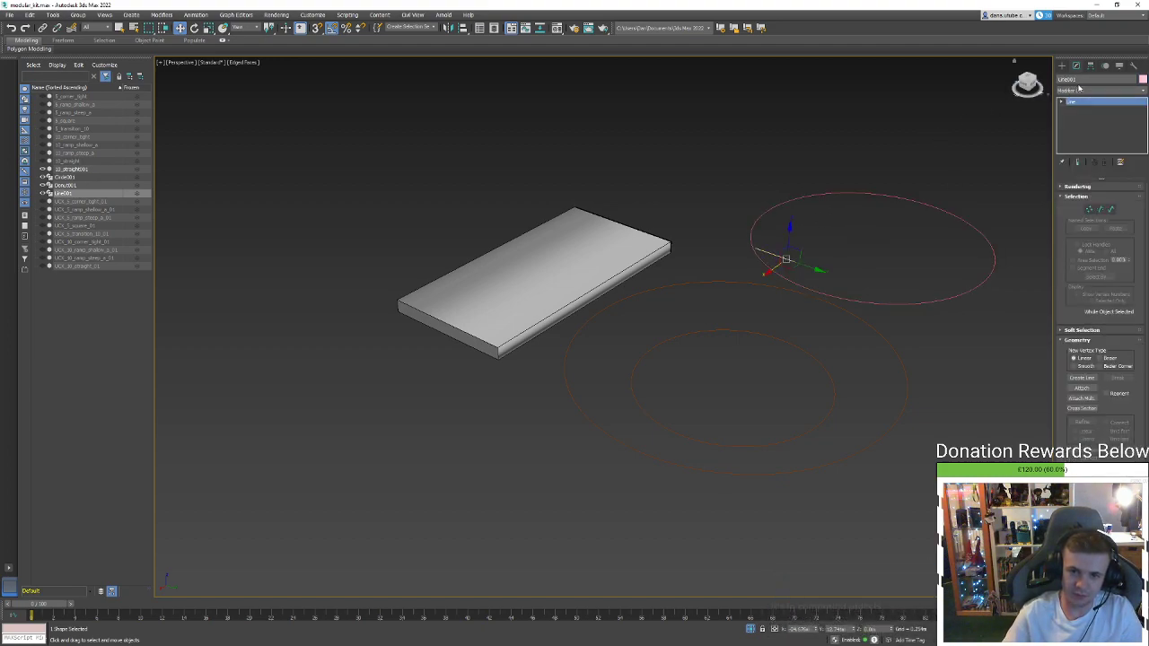
{"action": "left_click", "coordinate": [1087, 94]}
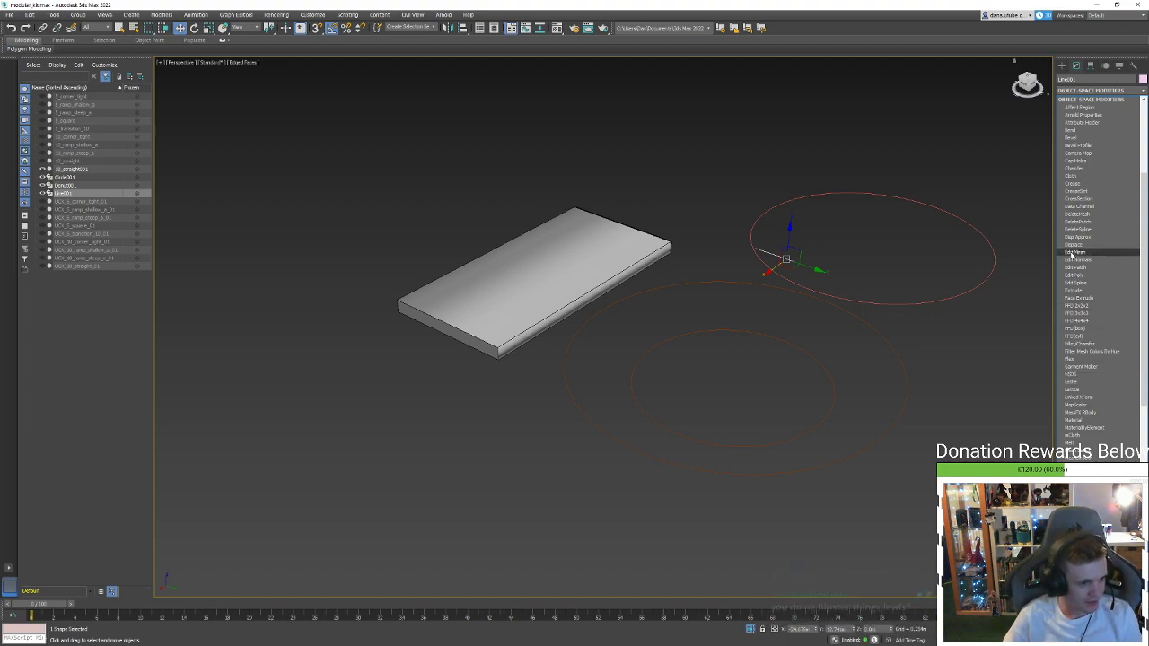
{"action": "left_click", "coordinate": [1066, 58]}
{"action": "left_click", "coordinate": [1062, 65]}
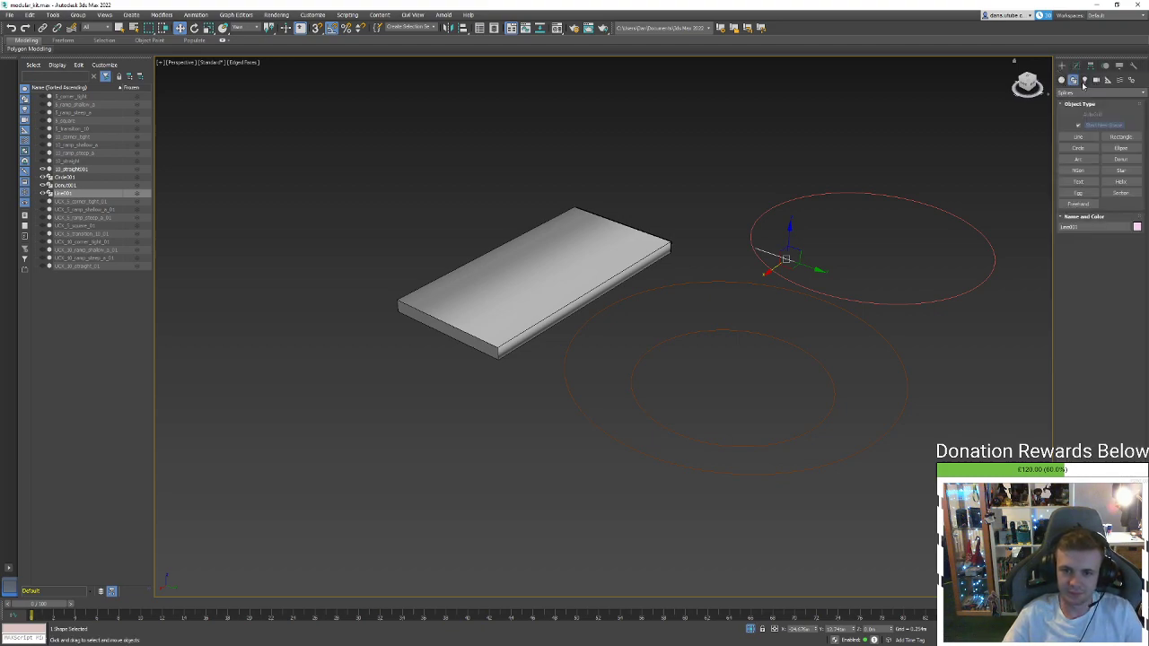
{"action": "left_click", "coordinate": [1086, 92]}
{"action": "left_click", "coordinate": [1087, 118]}
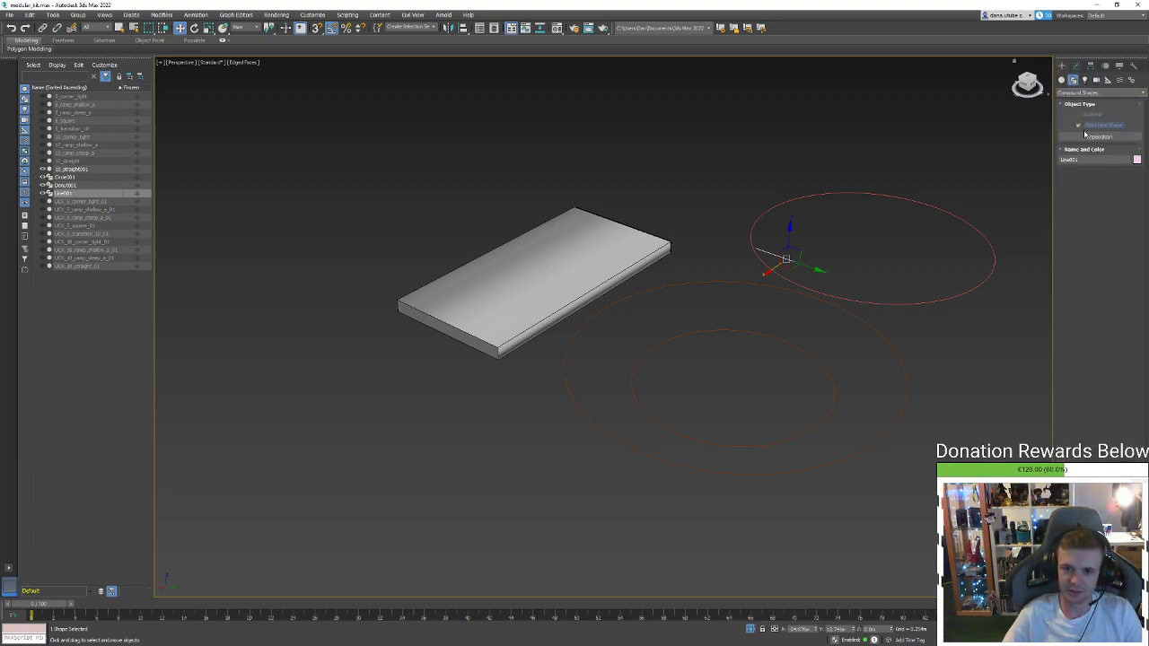
{"action": "left_click", "coordinate": [1061, 79]}
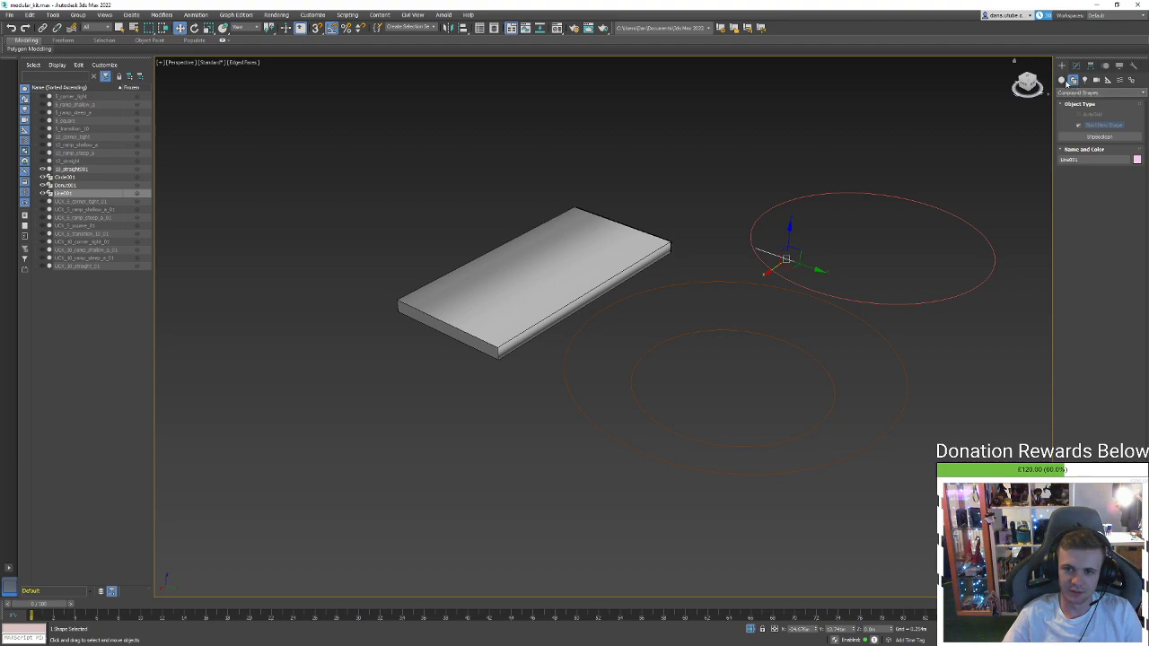
{"action": "left_click", "coordinate": [1089, 92]}
{"action": "left_click", "coordinate": [1091, 118]}
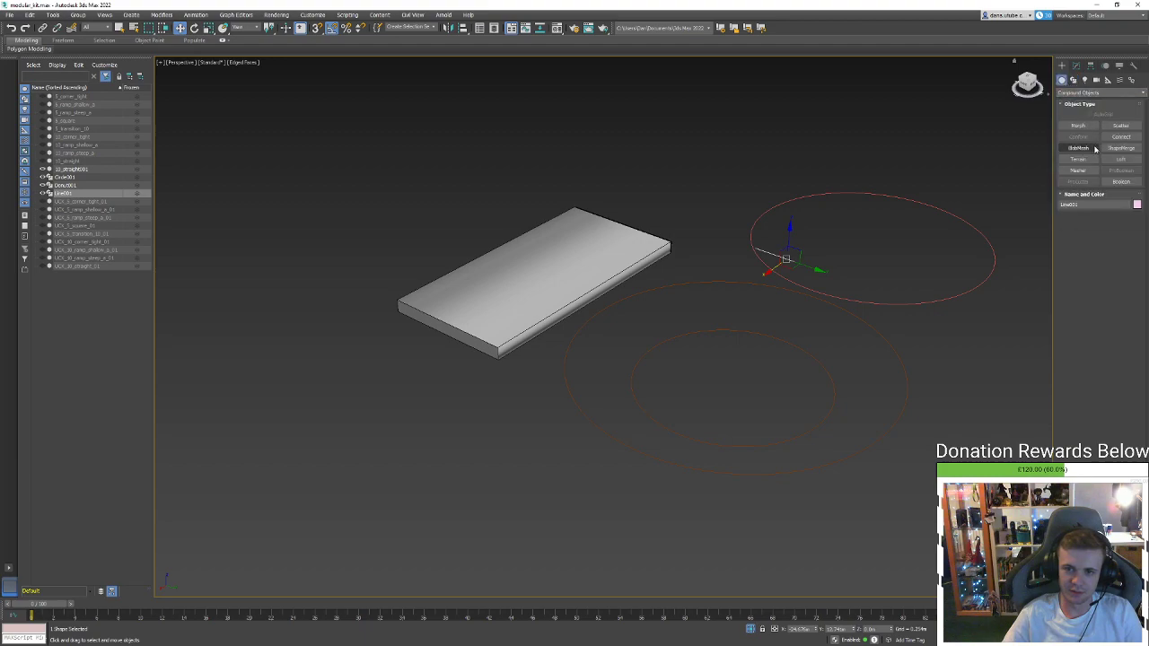
Create a Loft from the short line, using the circle as its path
{"action": "left_click", "coordinate": [1118, 159]}
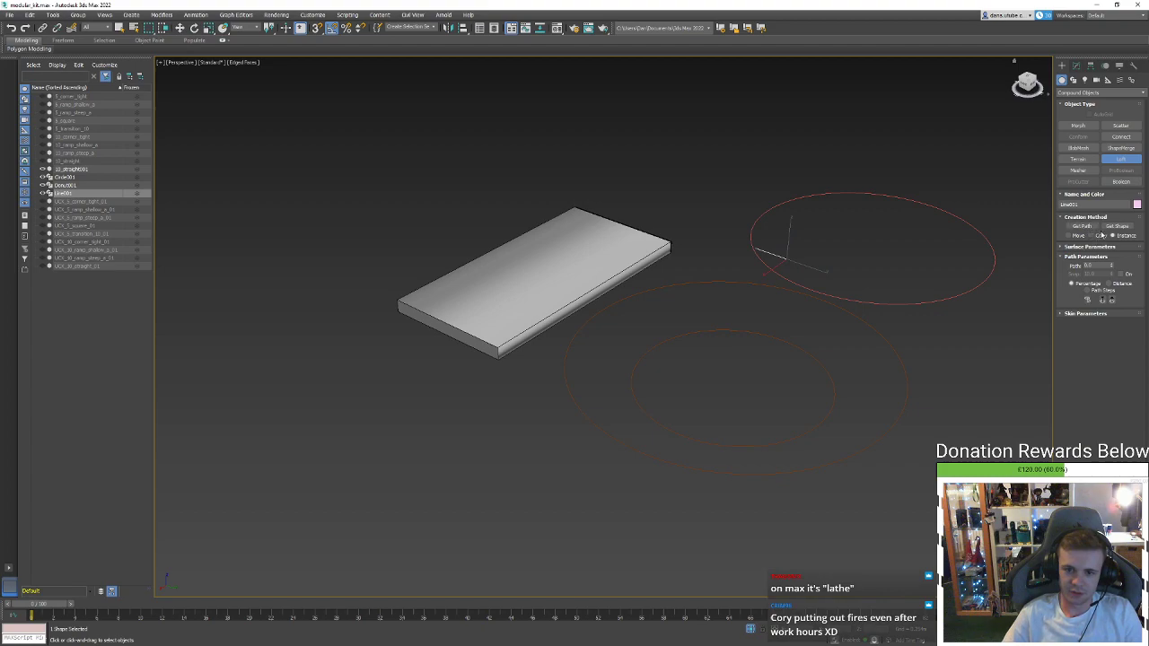
{"action": "left_click", "coordinate": [1093, 226]}
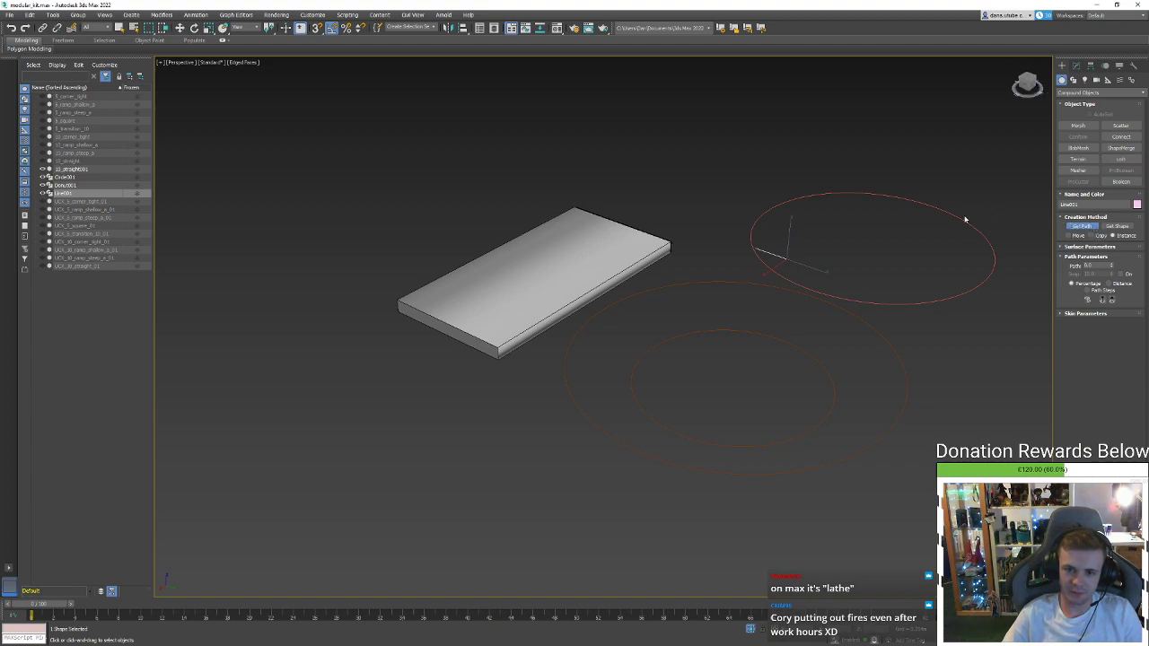
{"action": "left_click", "coordinate": [964, 218]}
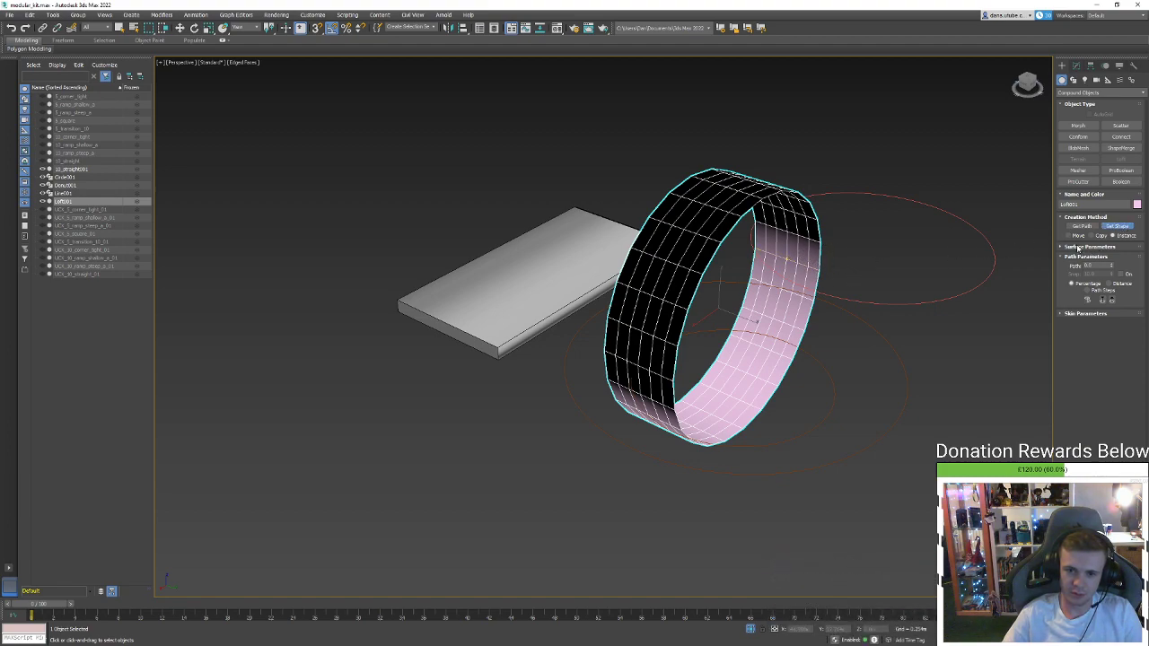
Set the loft's creation method to Move and look through its surface and path parameters
{"action": "left_click", "coordinate": [1074, 236]}
{"action": "left_click", "coordinate": [1113, 259]}
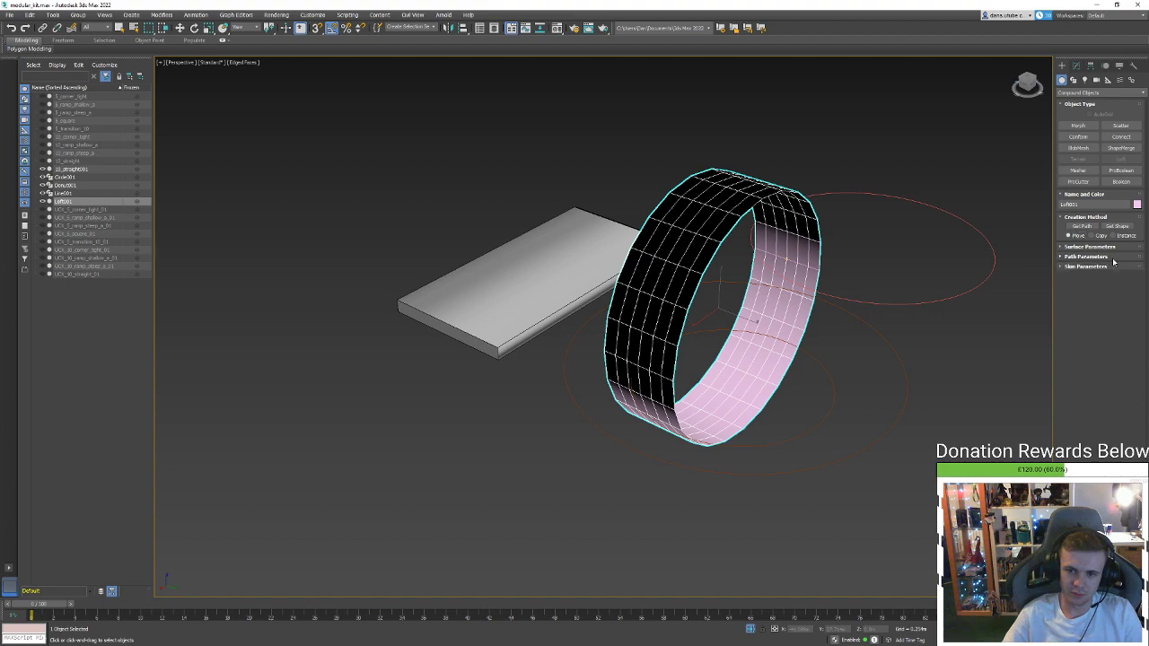
{"action": "left_click", "coordinate": [1108, 247]}
{"action": "left_click", "coordinate": [1090, 247]}
{"action": "left_click", "coordinate": [1100, 258]}
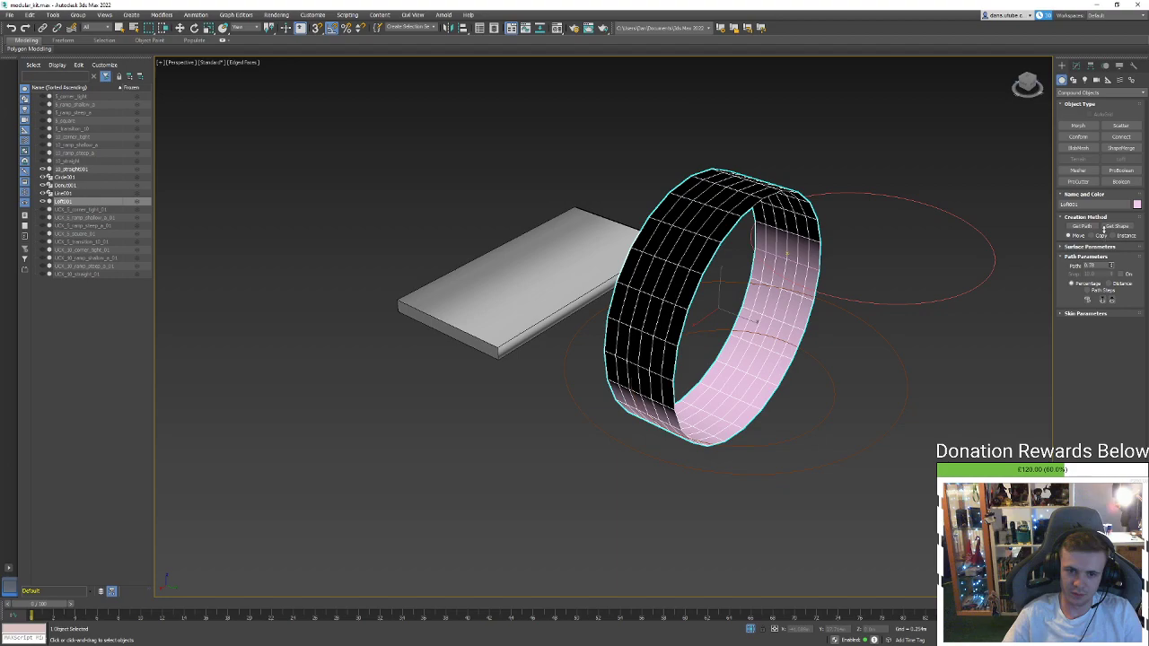
{"action": "right_click", "coordinate": [1113, 264]}
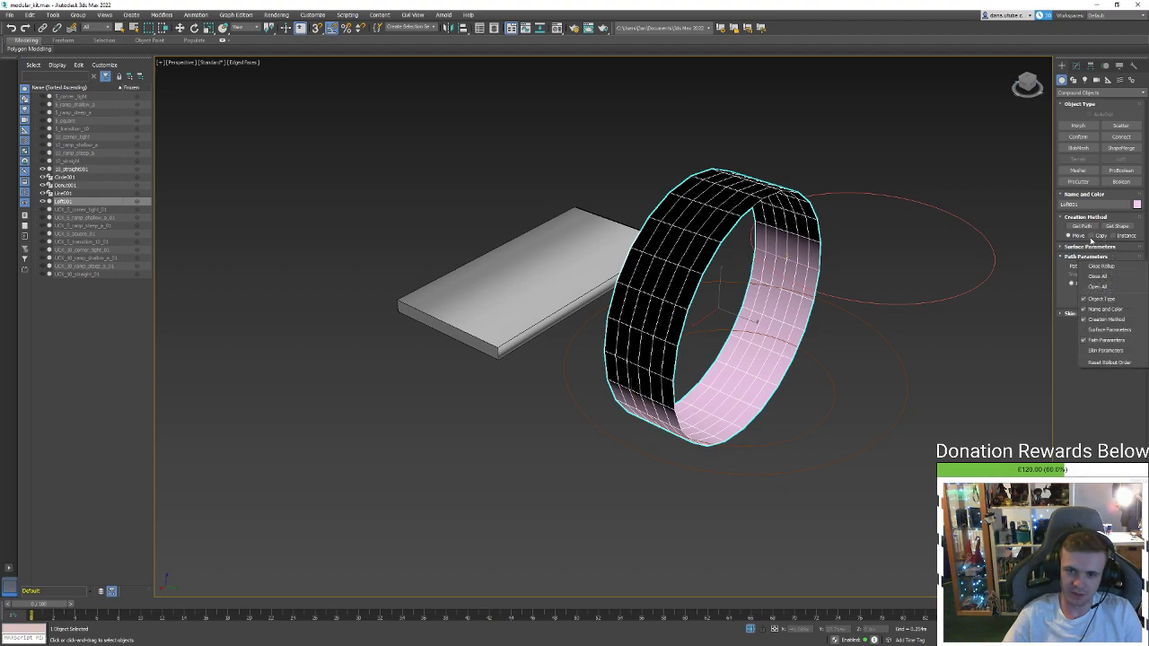
Inspect the lofted ring from another angle and delete it
{"action": "middle_click_drag", "start_coordinate": [991, 284], "coordinate": [808, 318], "text": "alt"}
{"action": "scroll", "coordinate": [885, 300], "scroll_direction": "down", "scroll_amount": 2}
{"action": "scroll", "coordinate": [824, 320], "scroll_direction": "up", "scroll_amount": 2}
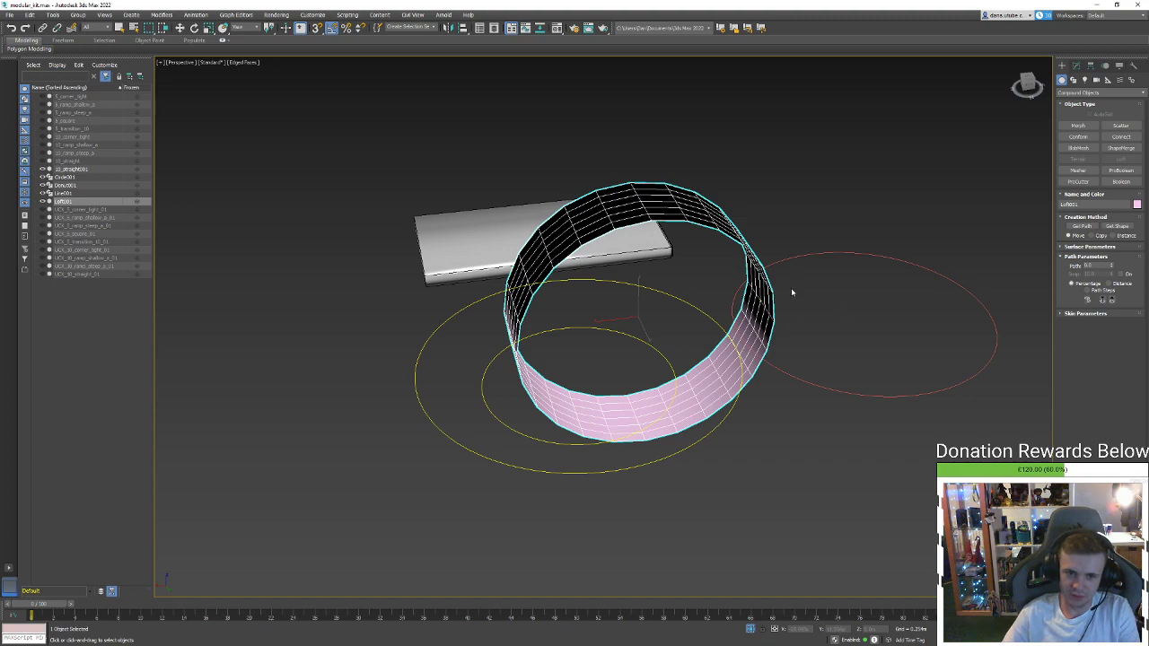
{"action": "key", "text": "w"}
{"action": "key", "text": "Delete"}
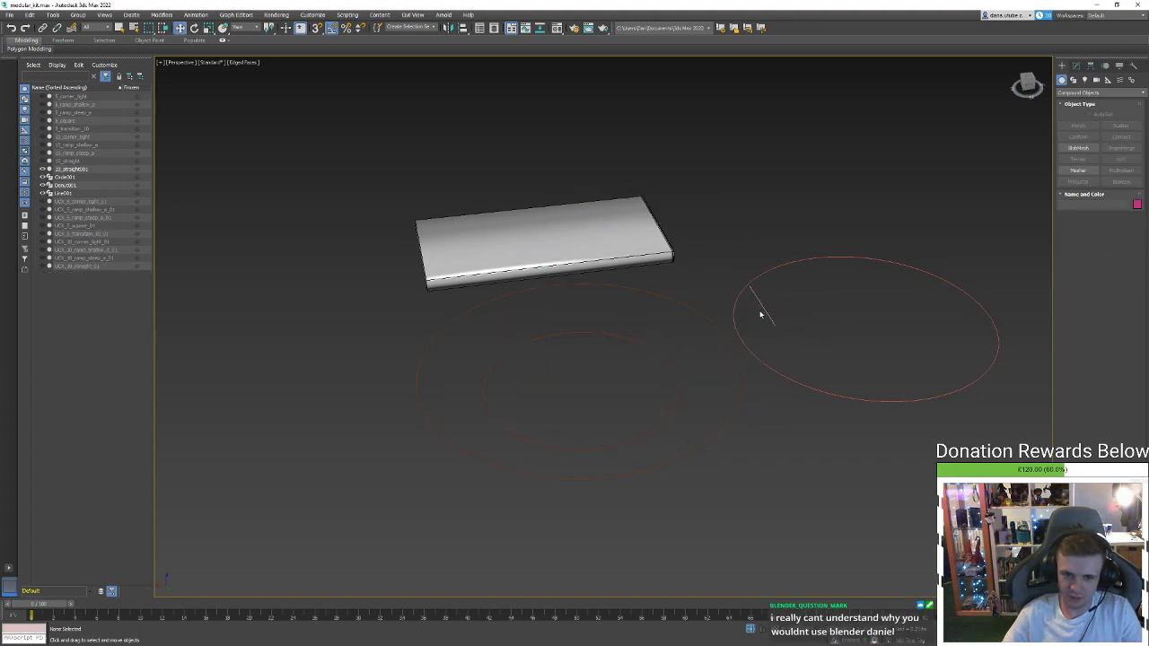
Move the short line away from the circle to just beyond the far end of the slab
{"action": "left_click", "coordinate": [760, 314]}
{"action": "middle_click_drag", "start_coordinate": [760, 314], "coordinate": [807, 319], "text": "alt"}
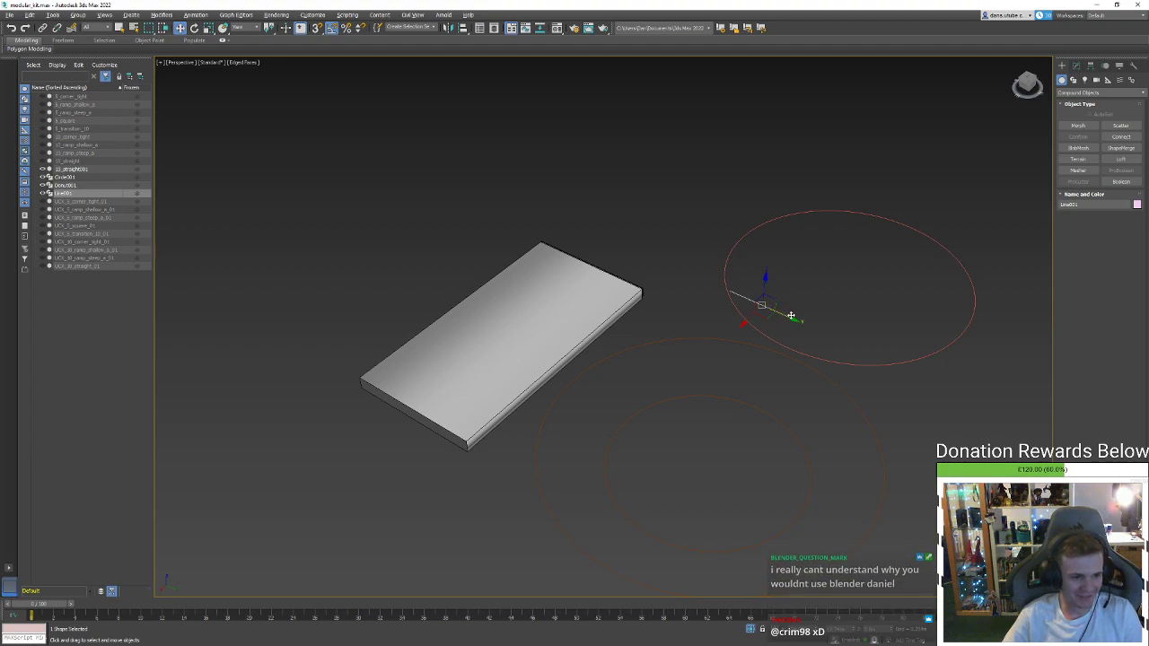
{"action": "middle_click_drag", "start_coordinate": [776, 314], "coordinate": [775, 328], "text": "alt"}
{"action": "left_click_drag", "start_coordinate": [786, 320], "coordinate": [669, 262]}
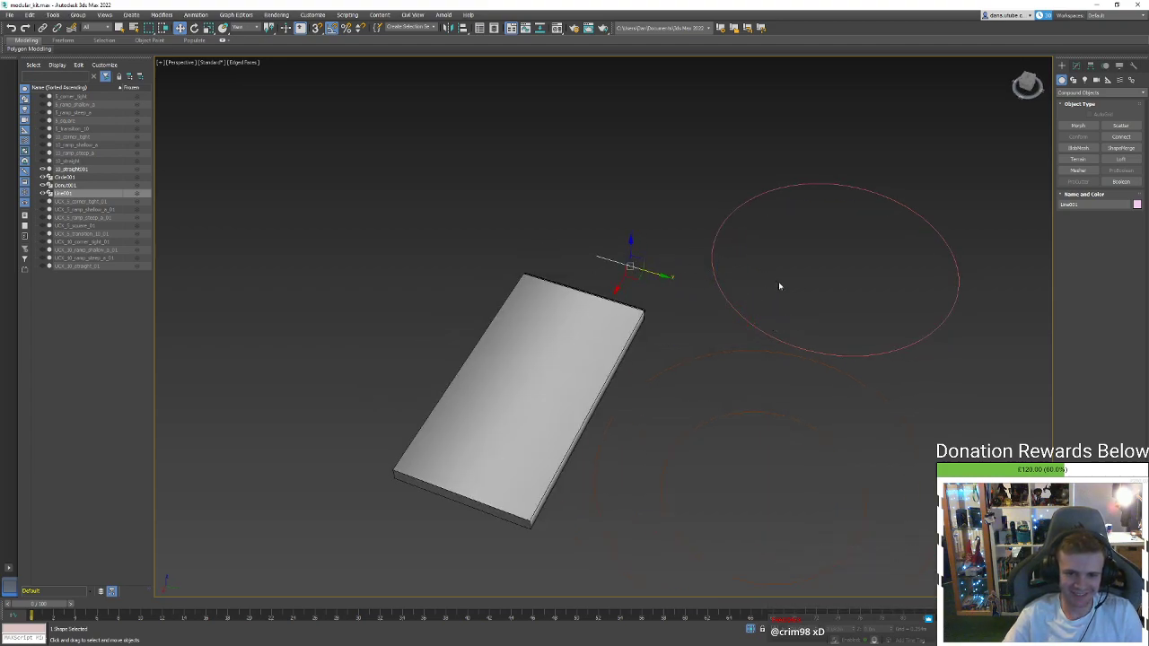
Loft the repositioned short line again with the Move method, picking the circle as the path
{"action": "left_click", "coordinate": [731, 305]}
{"action": "left_click", "coordinate": [1077, 69]}
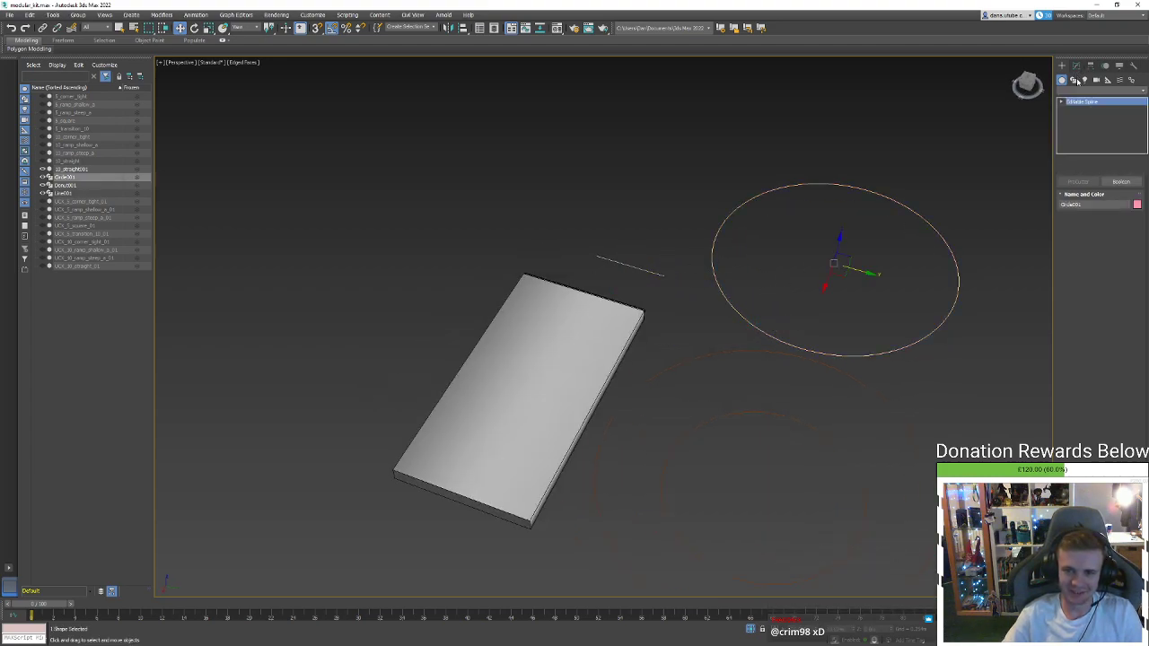
{"action": "left_click", "coordinate": [937, 166]}
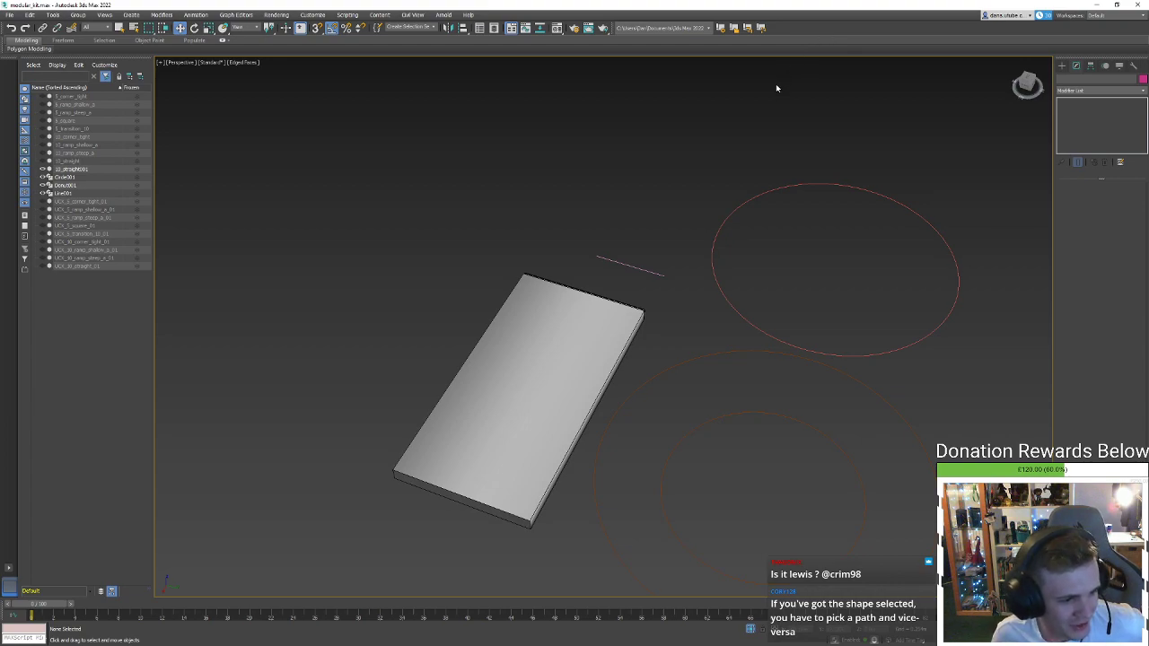
{"action": "left_click", "coordinate": [643, 278]}
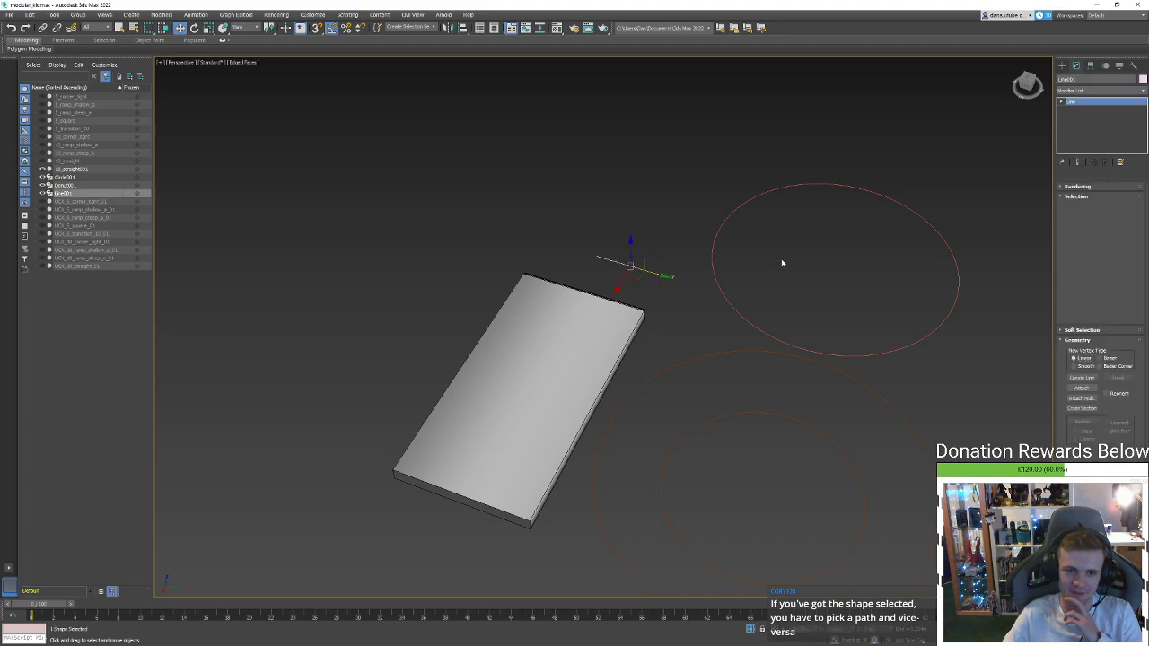
{"action": "left_click", "coordinate": [1061, 65]}
{"action": "left_click", "coordinate": [1121, 159]}
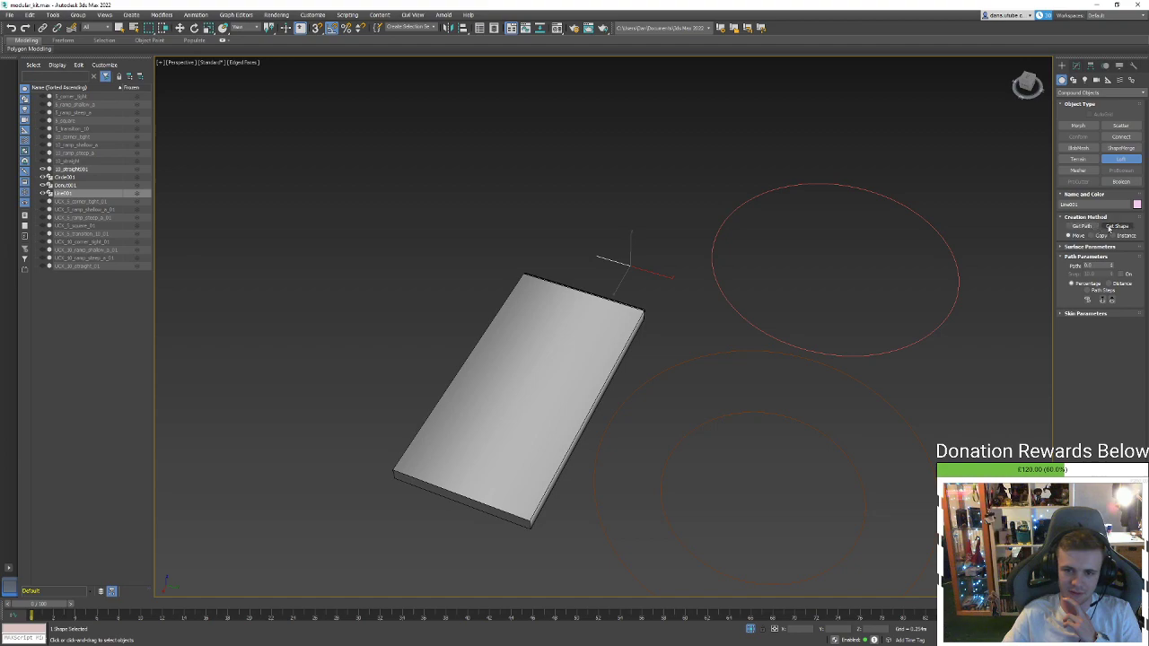
{"action": "left_click", "coordinate": [1099, 230]}
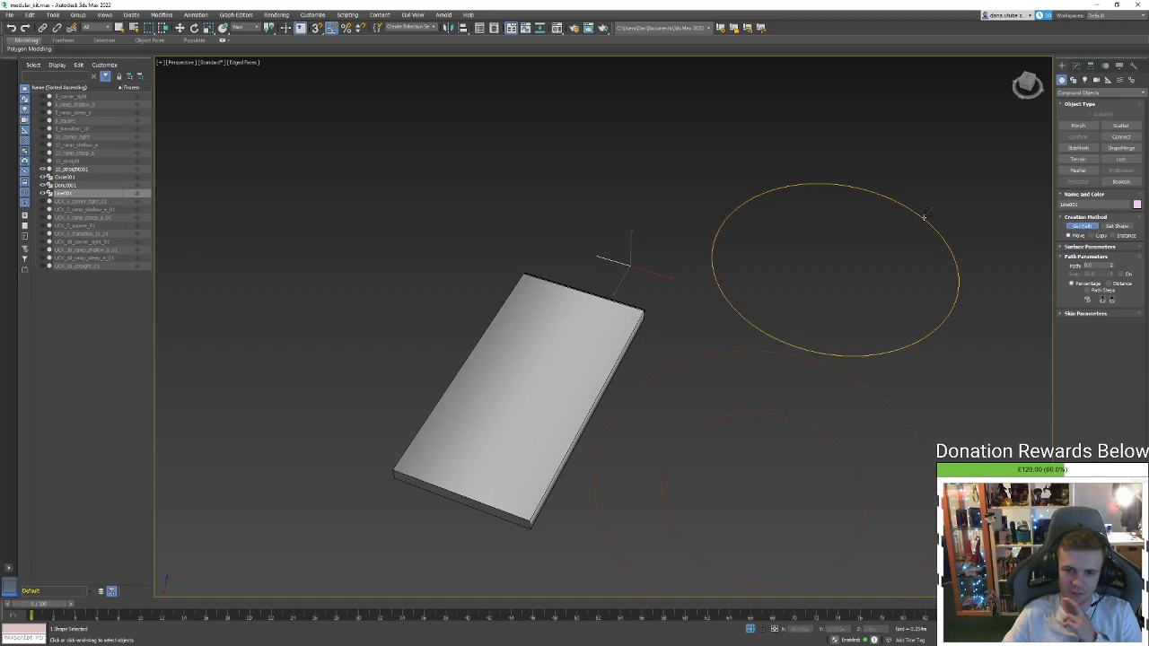
{"action": "left_click", "coordinate": [926, 222]}
Rotate the lofted ring so it lies flat around the slab and display its editable loft parameters
{"action": "key", "text": "w"}
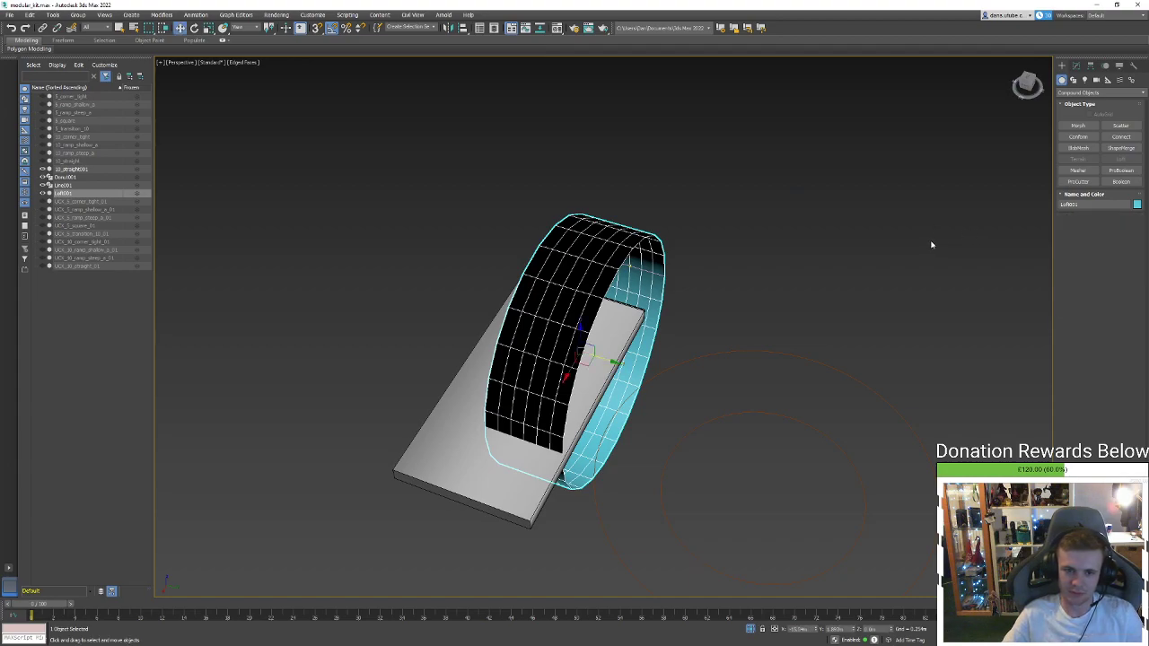
{"action": "key", "text": "e"}
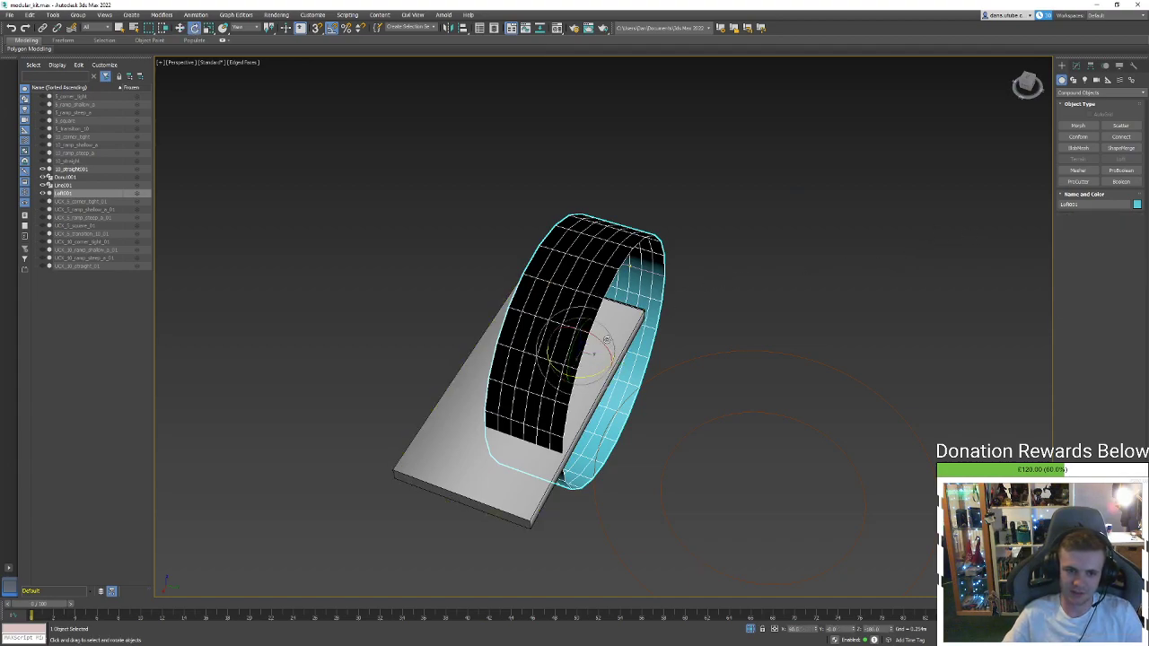
{"action": "left_click_drag", "start_coordinate": [607, 339], "coordinate": [589, 300]}
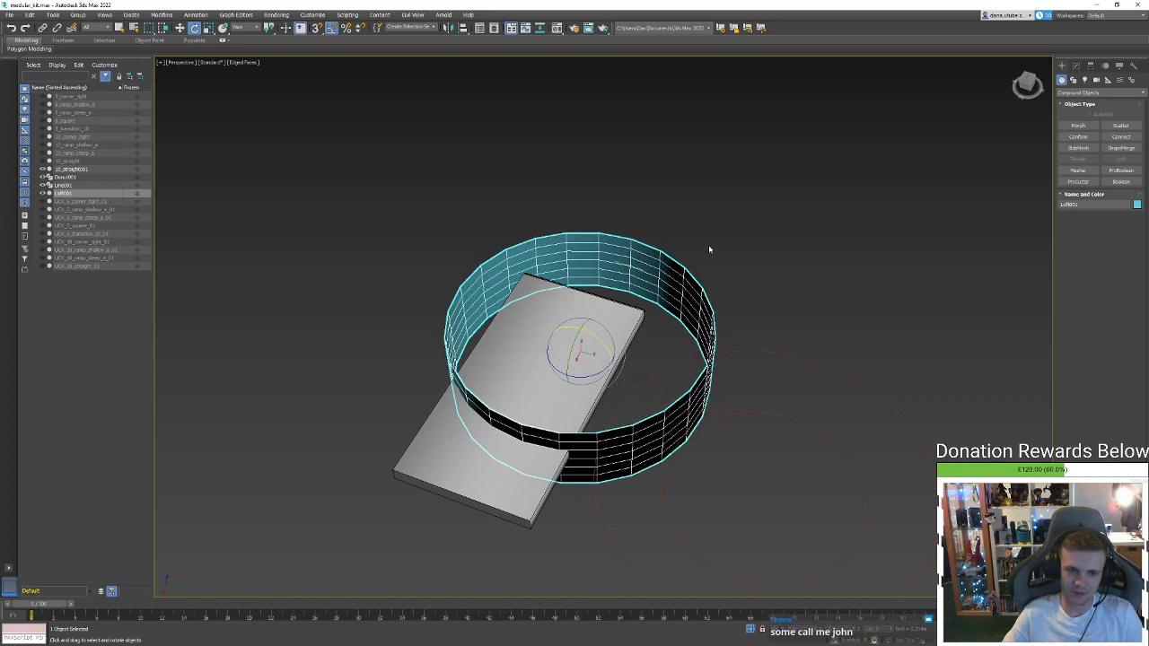
{"action": "left_click", "coordinate": [1074, 69]}
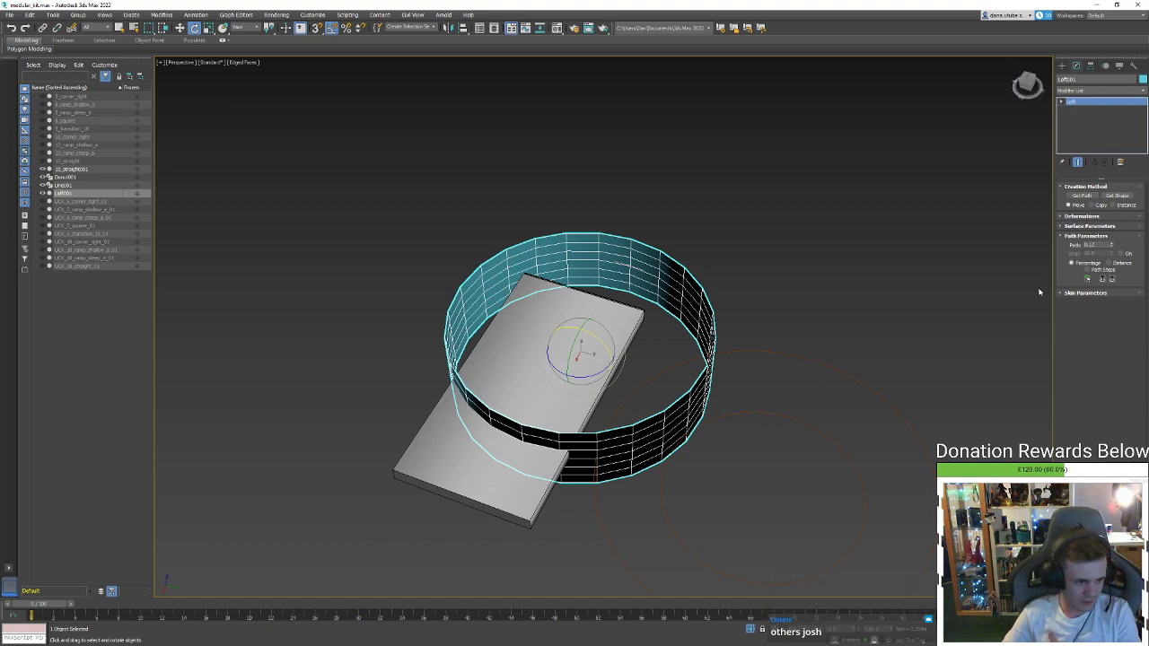
Delete the lofted ring, the donut spline and the short line, keeping only the slab visible
{"action": "left_click", "coordinate": [746, 296]}
{"action": "left_click", "coordinate": [672, 326]}
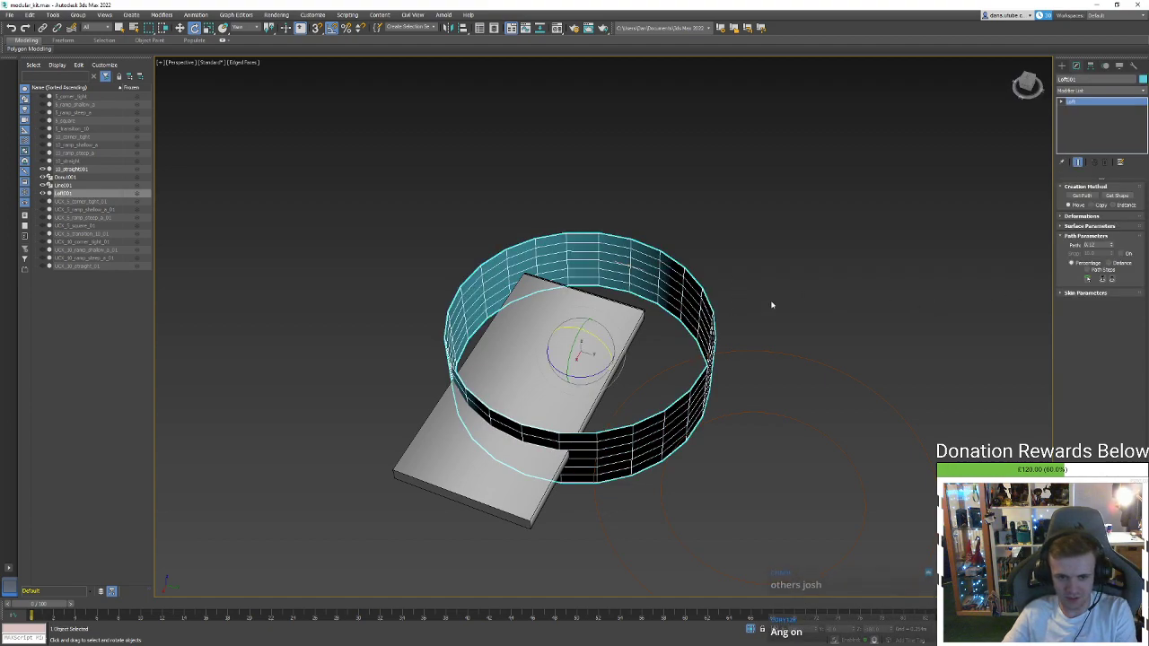
{"action": "key", "text": "Delete"}
{"action": "left_click_drag", "start_coordinate": [776, 302], "coordinate": [743, 479]}
{"action": "key", "text": "Delete"}
{"action": "left_click", "coordinate": [645, 280]}
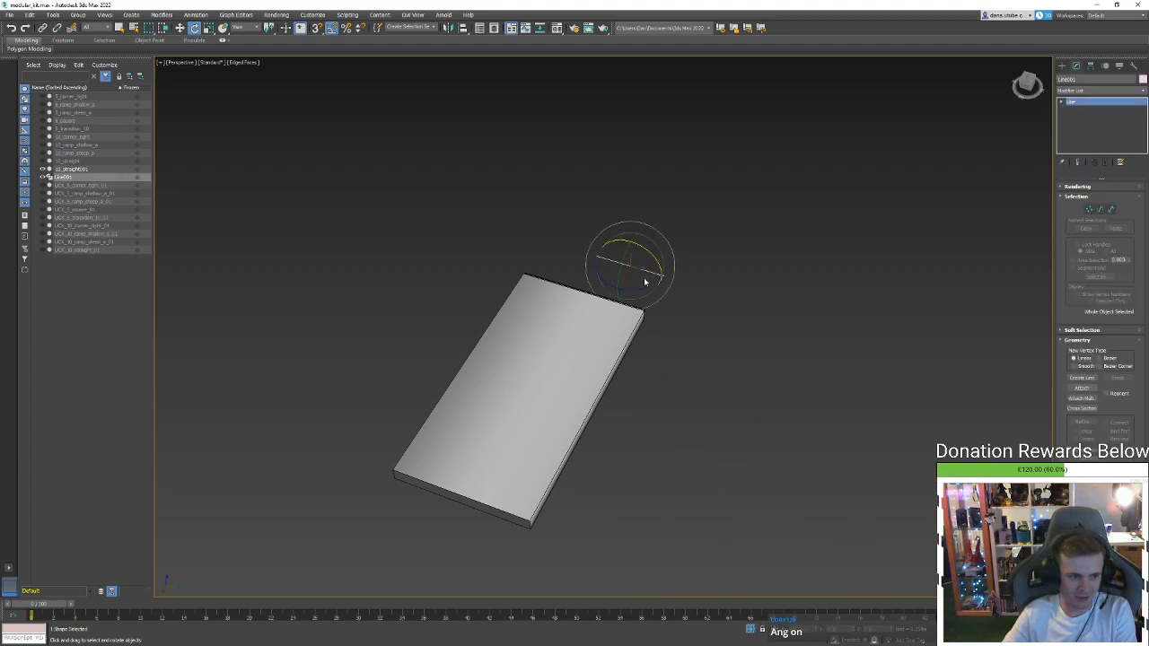
{"action": "key", "text": "Delete"}
{"action": "left_click", "coordinate": [619, 307]}
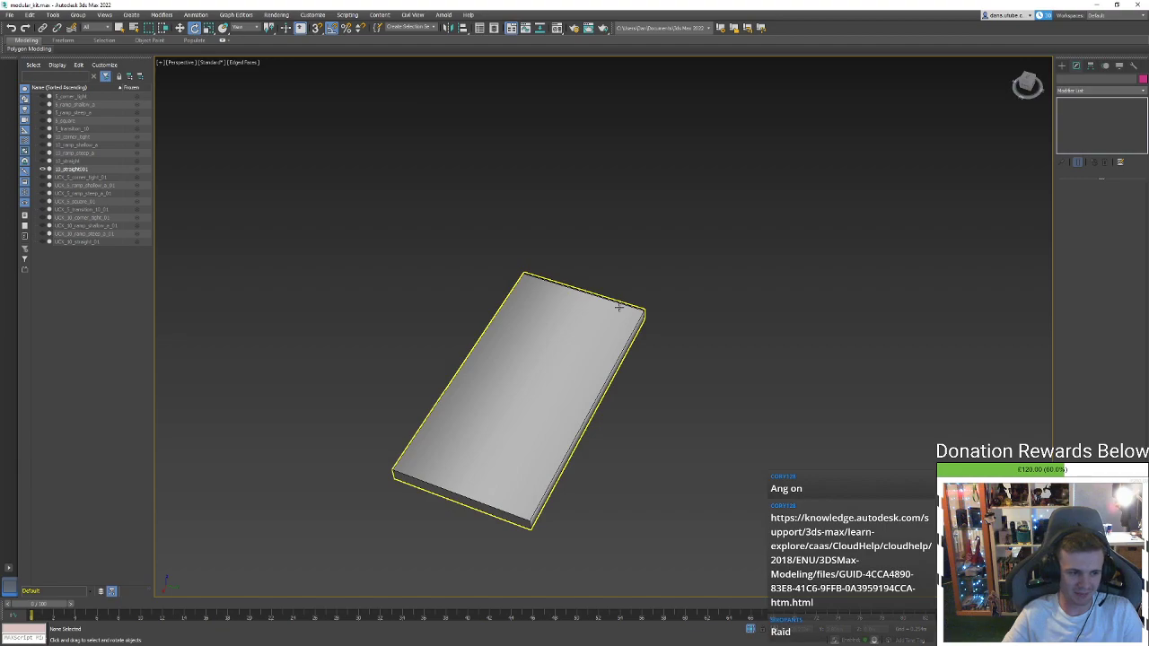
{"action": "left_click", "coordinate": [240, 425]}
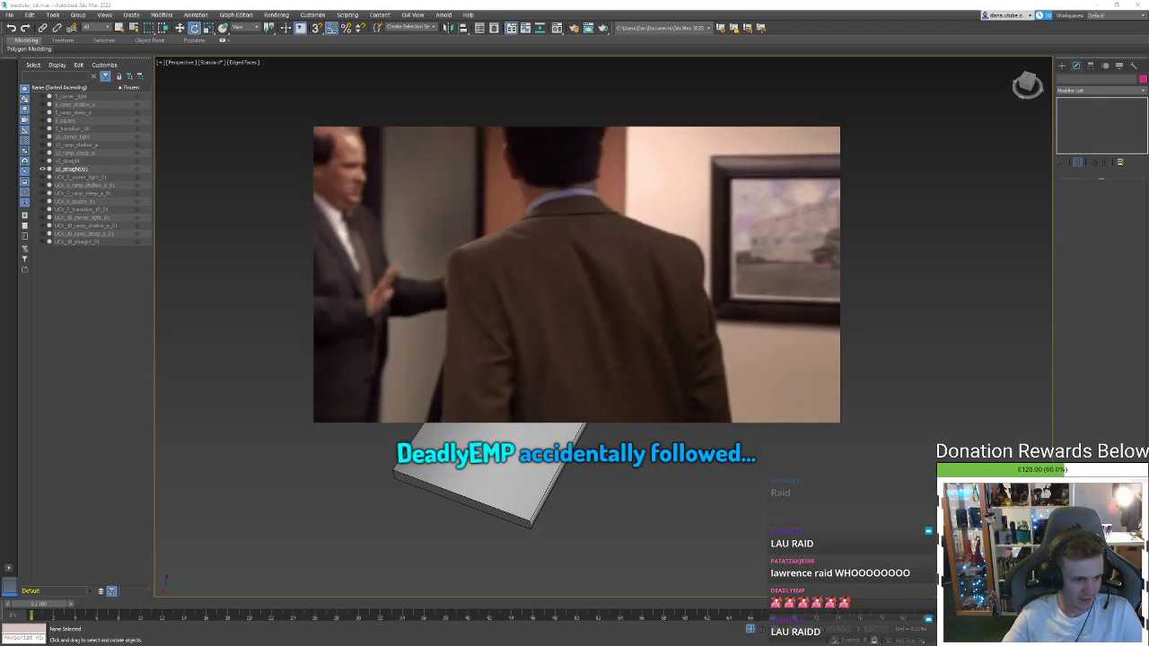
Switch to the browser, read the Autodesk help page on the Loft Compound Object, and return to the desktop
{"action": "left_click_drag", "start_coordinate": [201, 248], "coordinate": [387, 0]}
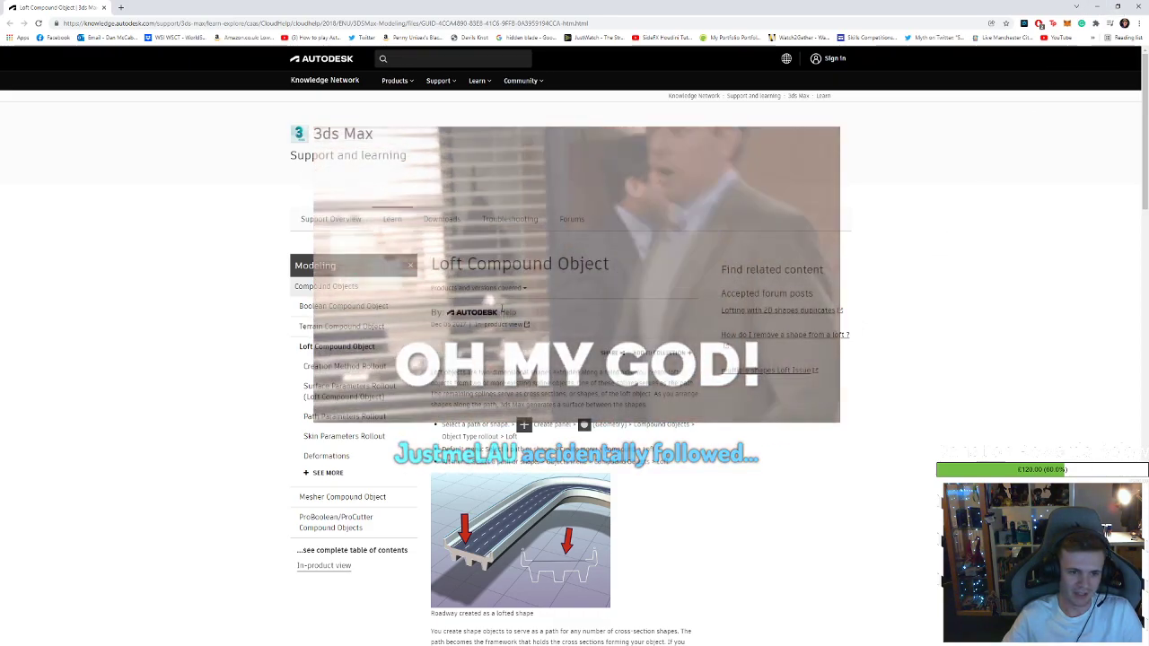
{"action": "left_click_drag", "start_coordinate": [432, 263], "coordinate": [610, 263]}
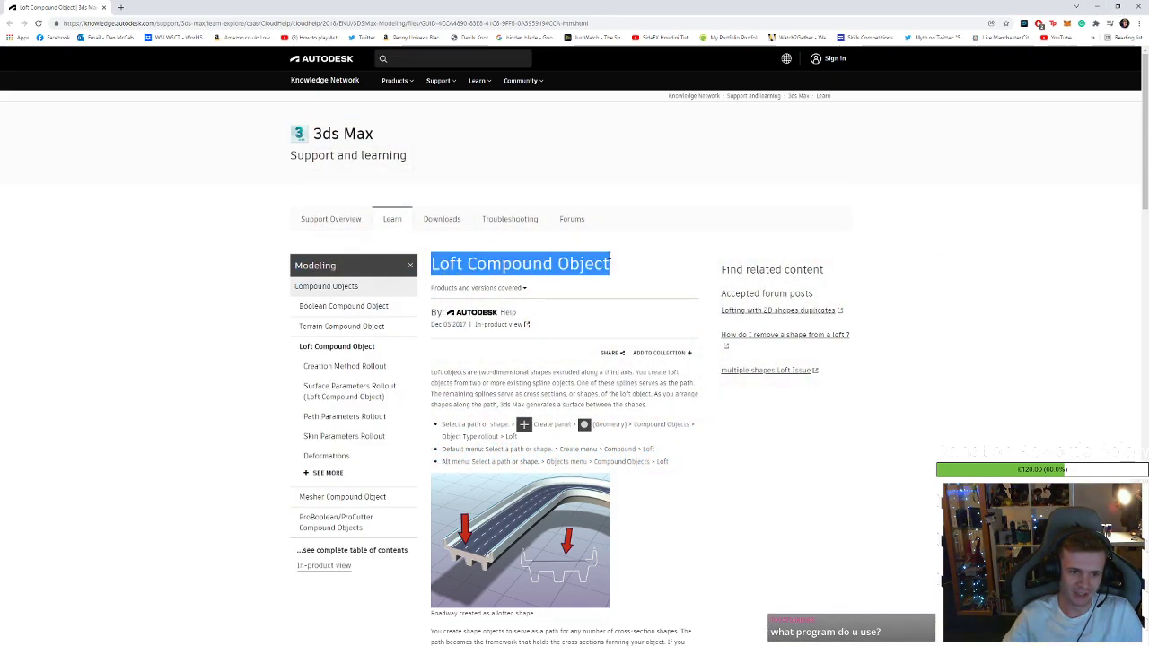
{"action": "scroll", "coordinate": [535, 451], "scroll_direction": "down", "scroll_amount": 3}
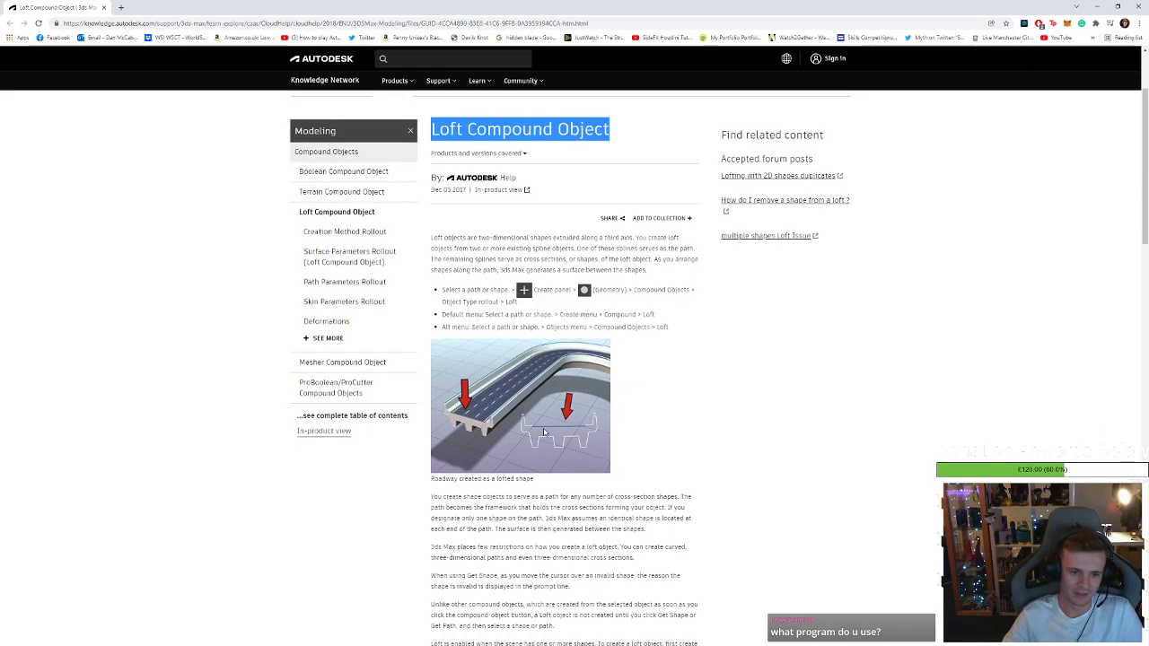
{"action": "scroll", "coordinate": [525, 394], "scroll_direction": "down", "scroll_amount": 3}
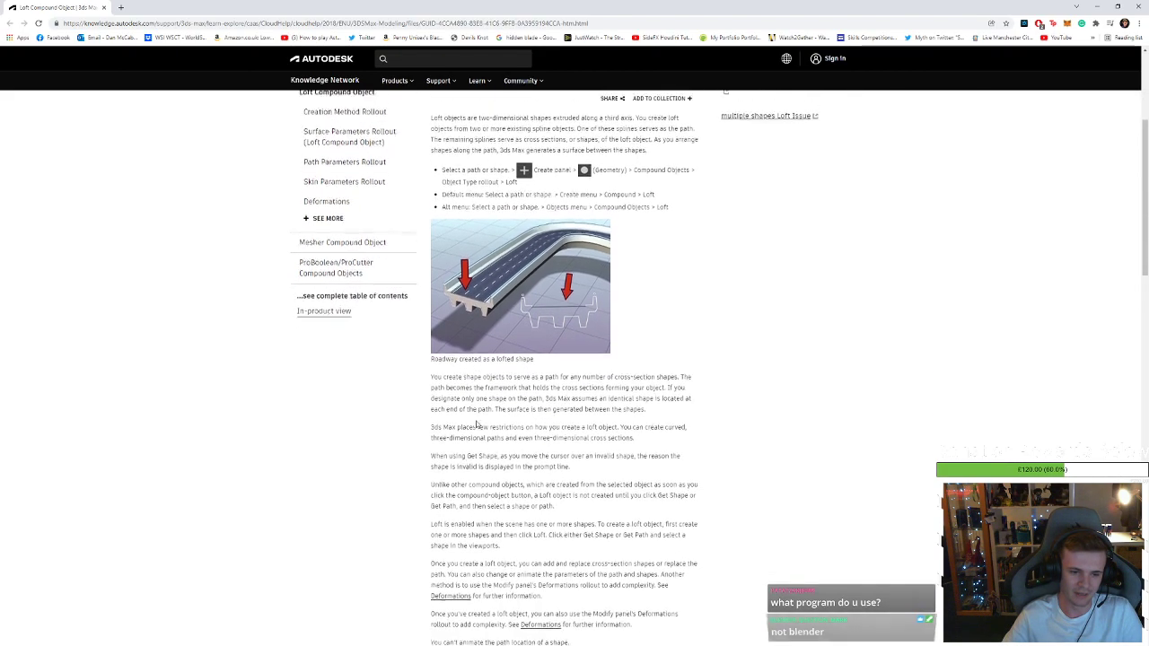
{"action": "left_click", "coordinate": [1100, 7]}
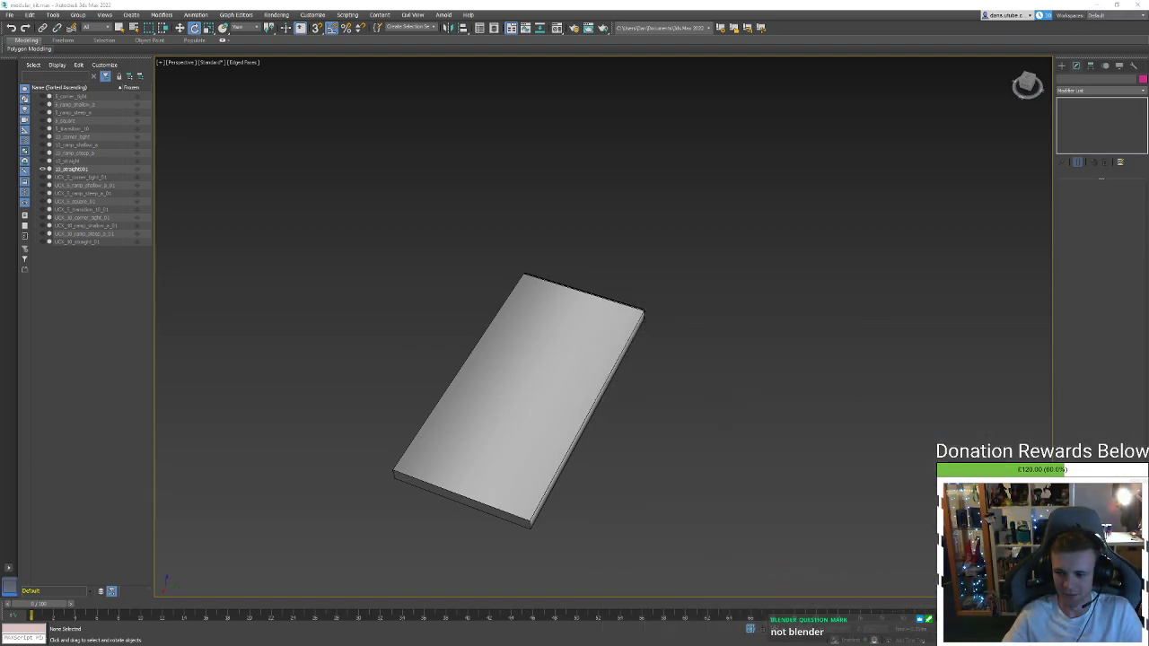
{"action": "key", "text": "super+d"}
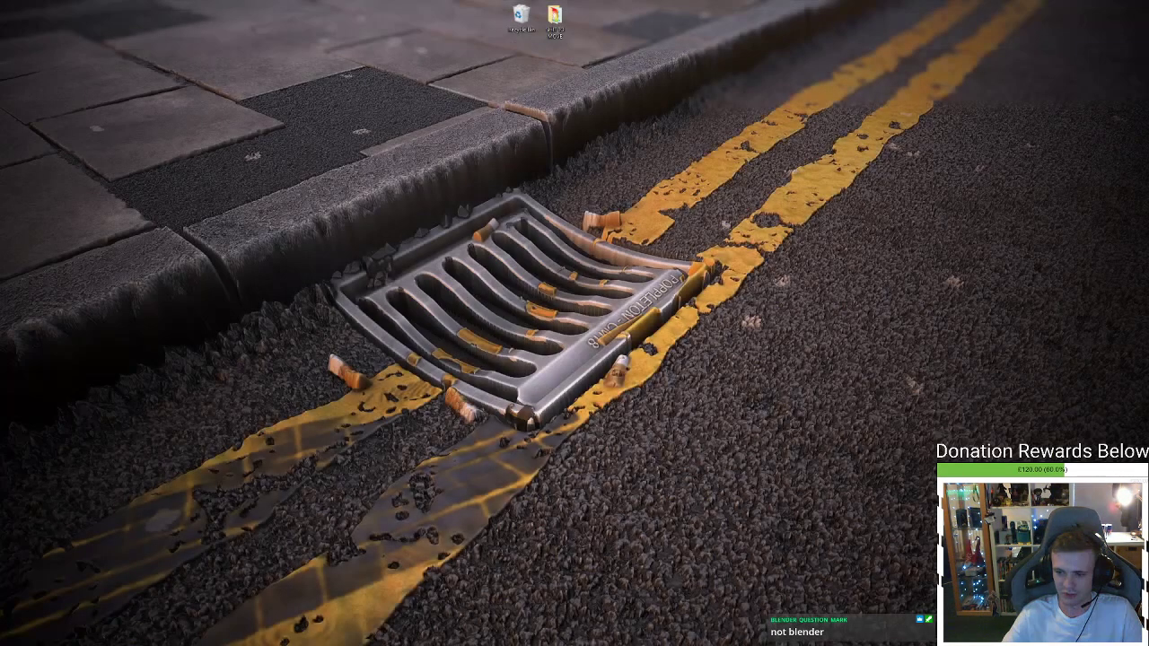
Switch to the Unreal Editor and play-test the level, moving across the modular platforms and around the arena floor
{"action": "key", "text": "alt+Tab"}
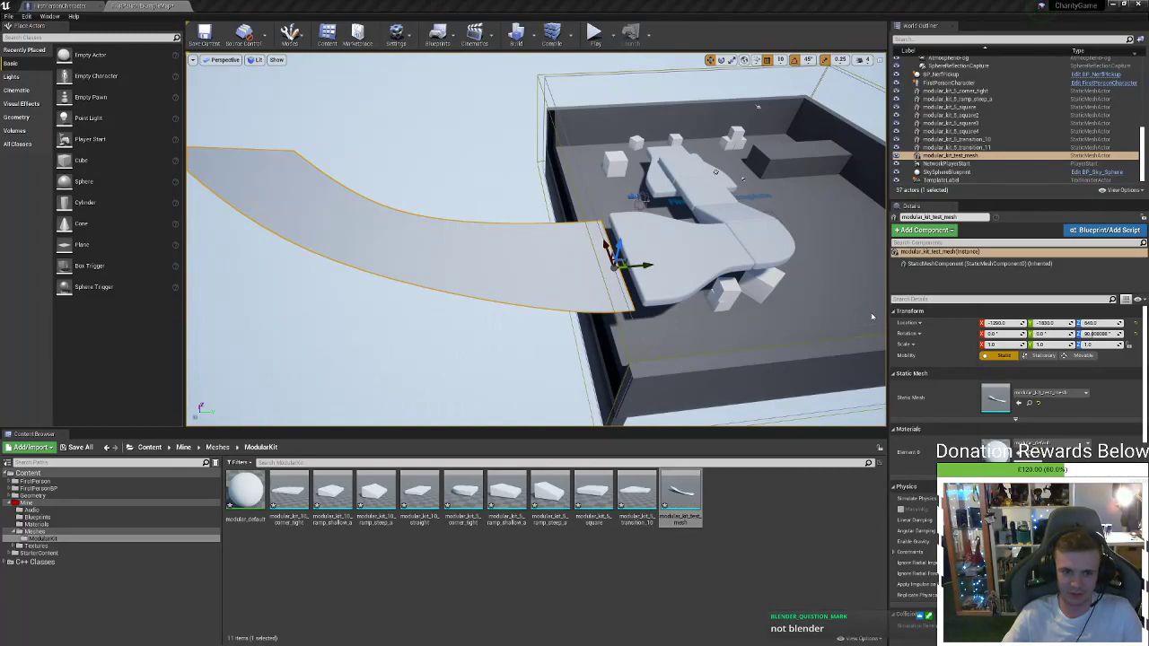
{"action": "right_click_drag", "start_coordinate": [869, 315], "coordinate": [910, 260]}
{"action": "key", "text": "w"}
{"action": "left_click", "coordinate": [600, 31]}
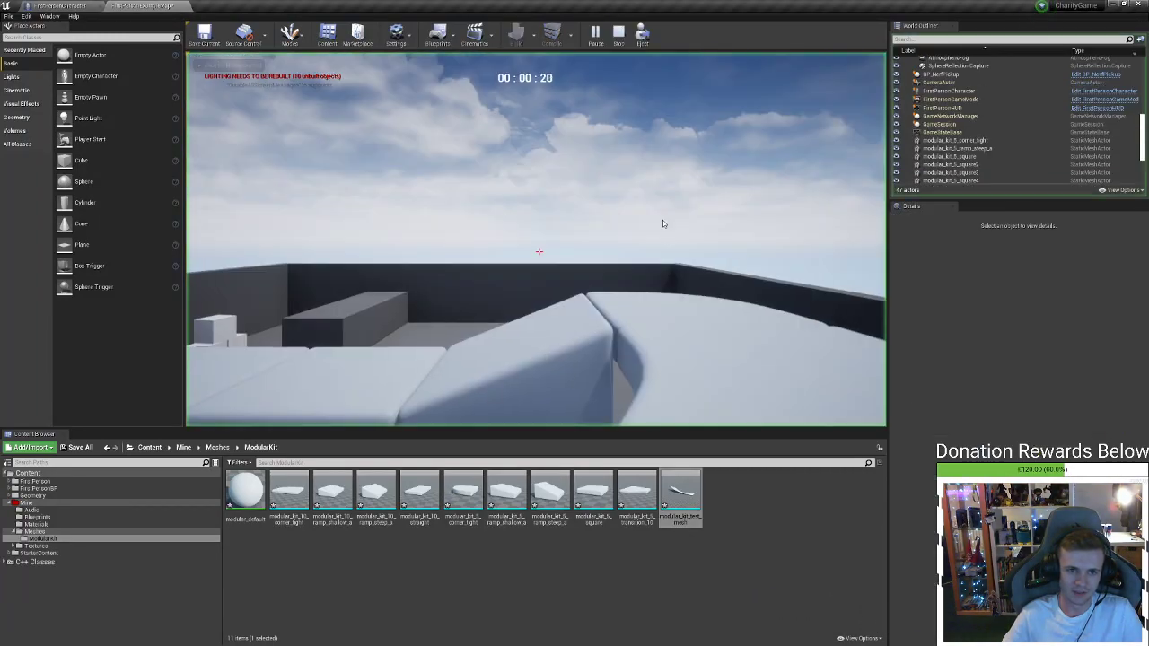
{"action": "key", "text": "w"}
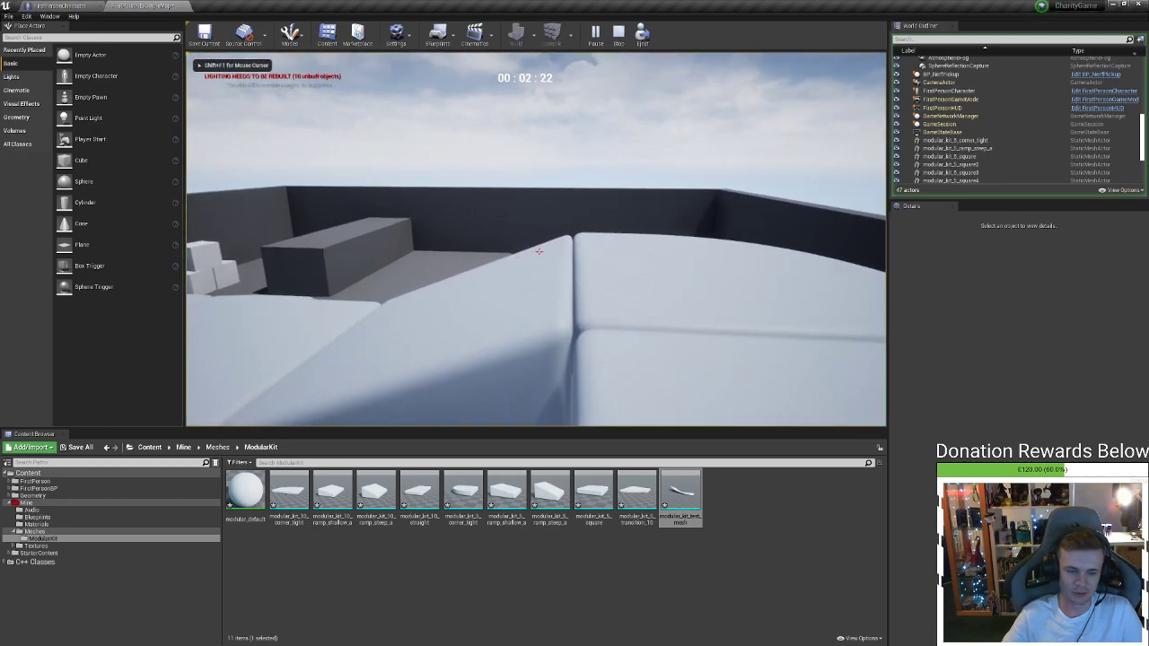
{"action": "key", "text": "w"}
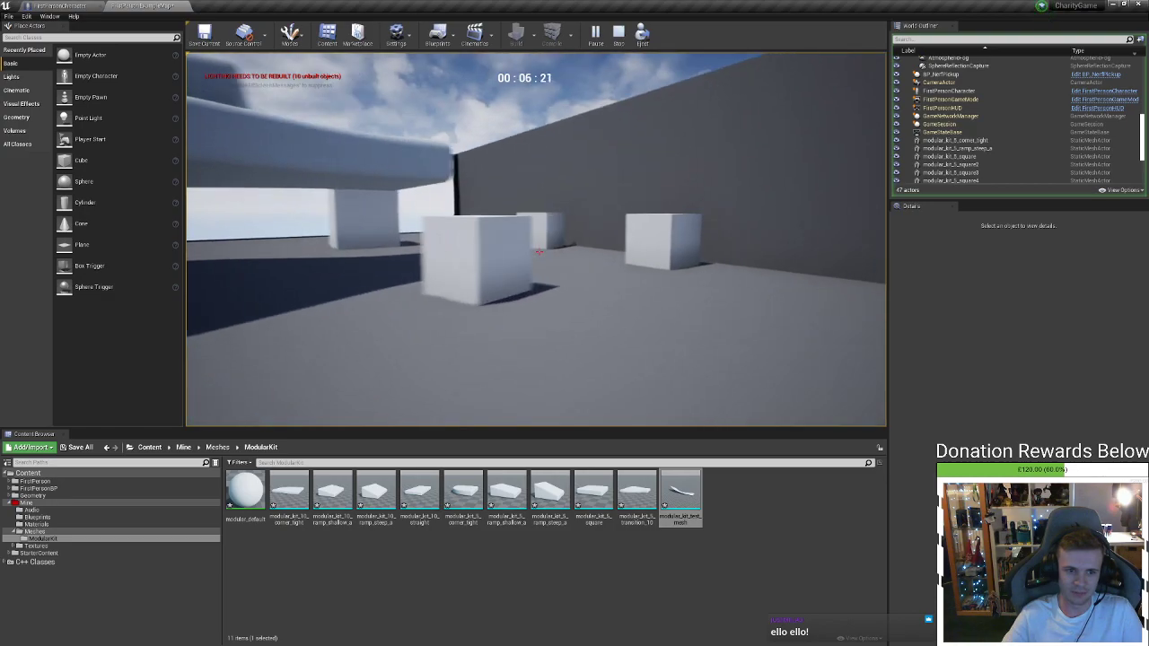
{"action": "key", "text": "w"}
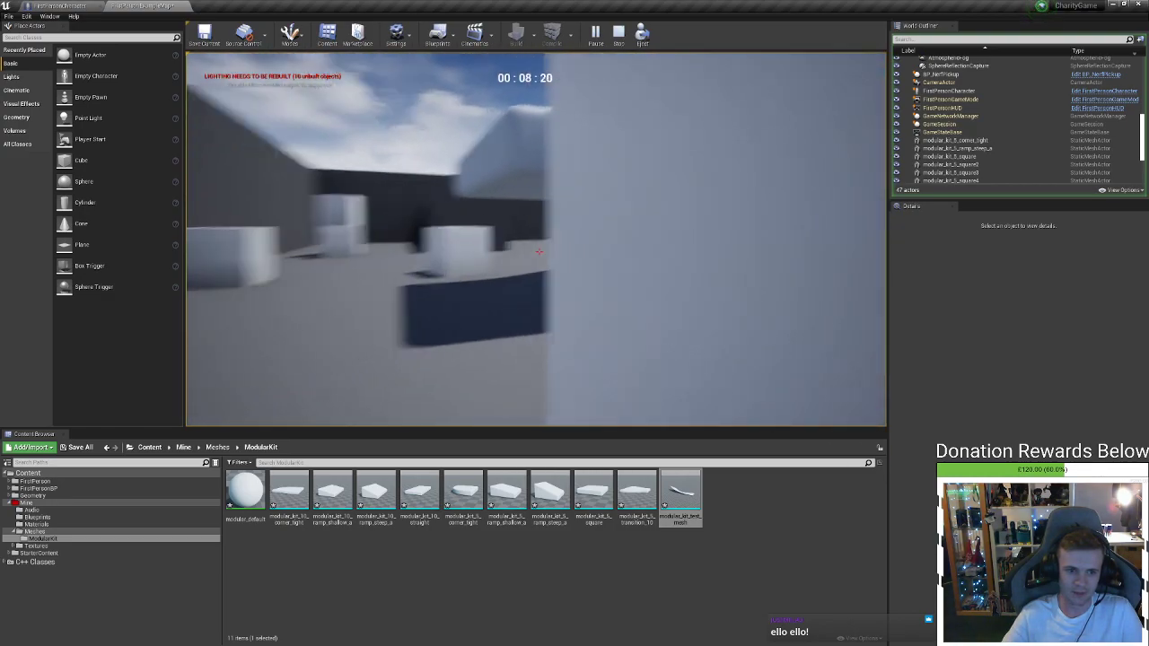
{"action": "key", "text": "w"}
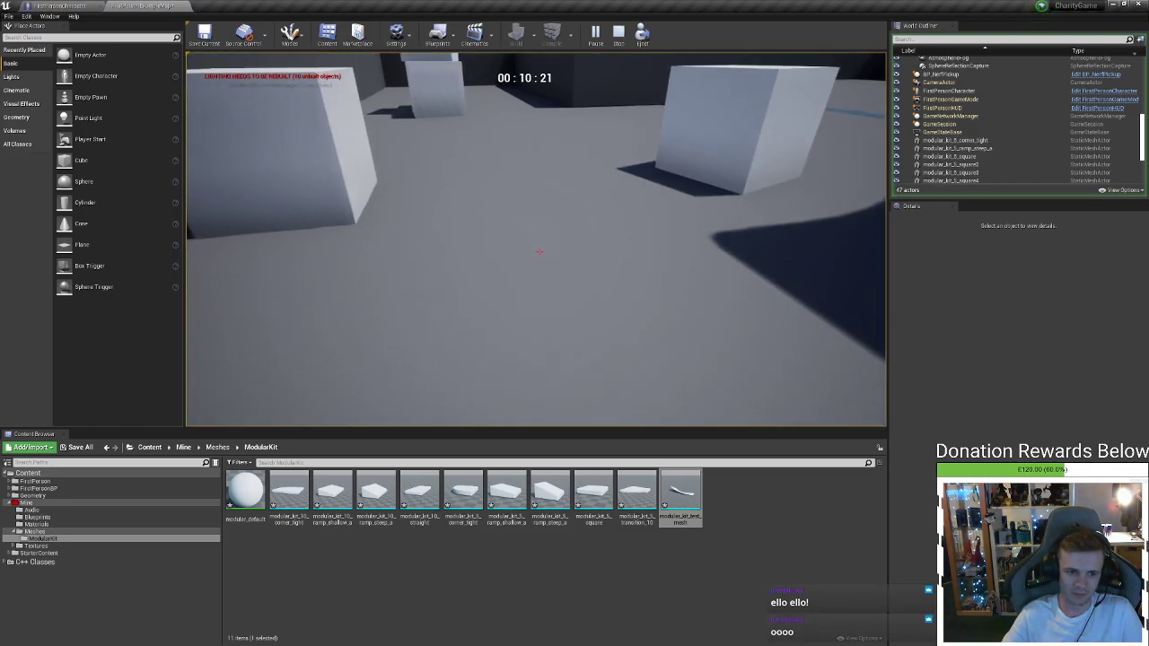
{"action": "key", "text": "w"}
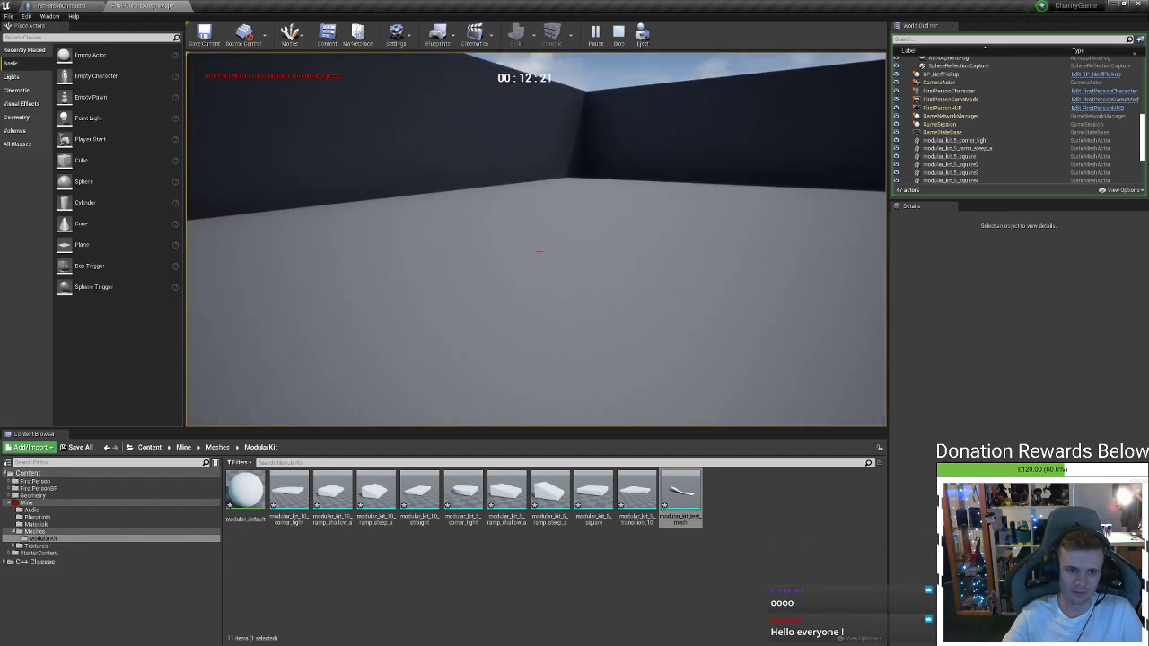
{"action": "key", "text": "w"}
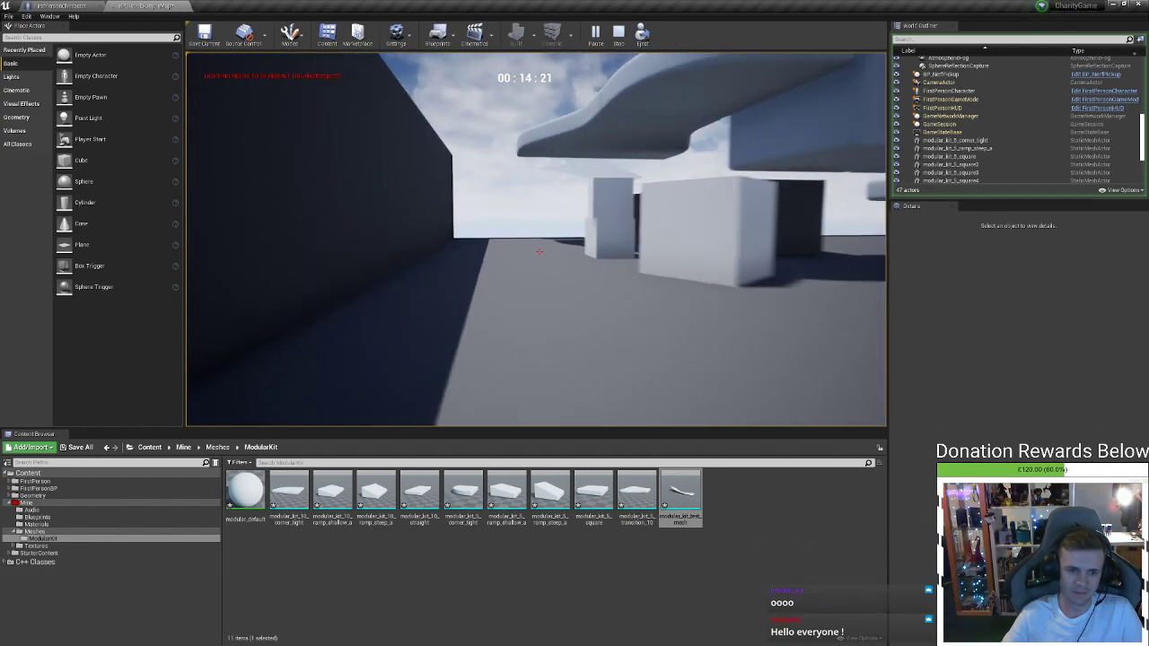
{"action": "key", "text": "w"}
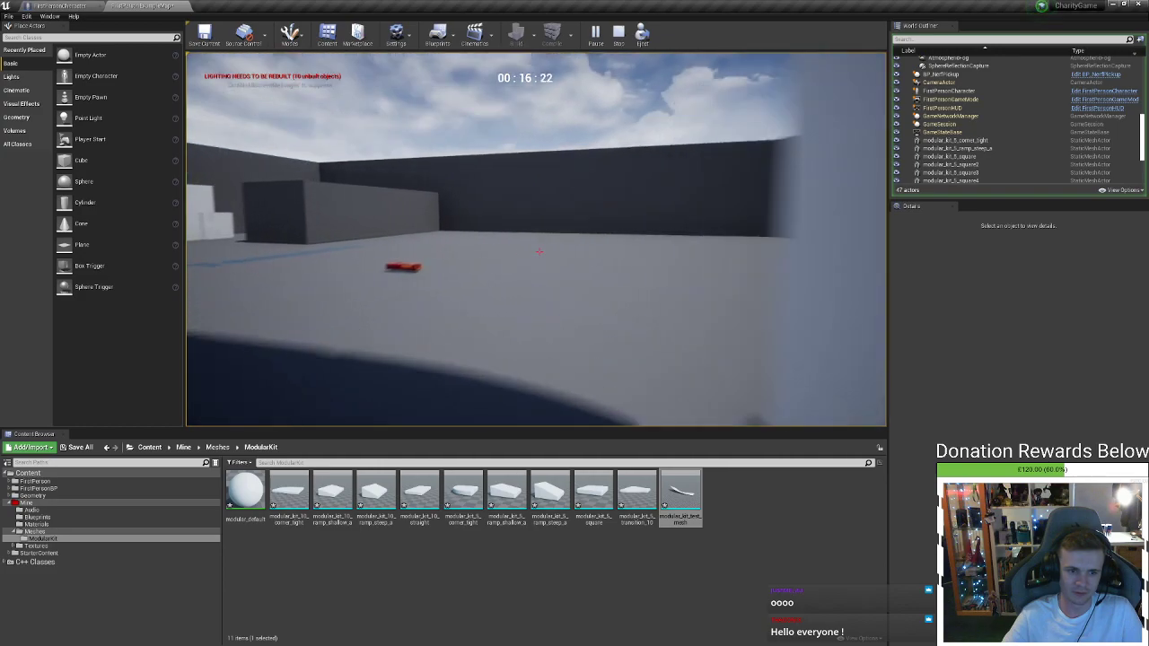
{"action": "key", "text": "w"}
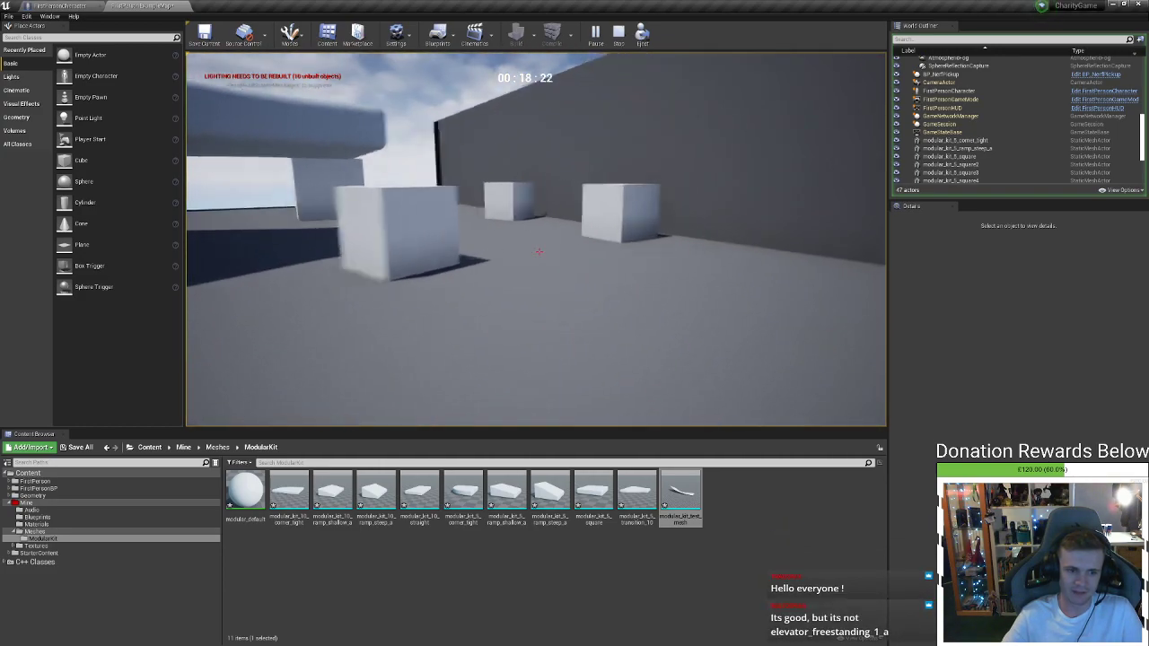
{"action": "key", "text": "w"}
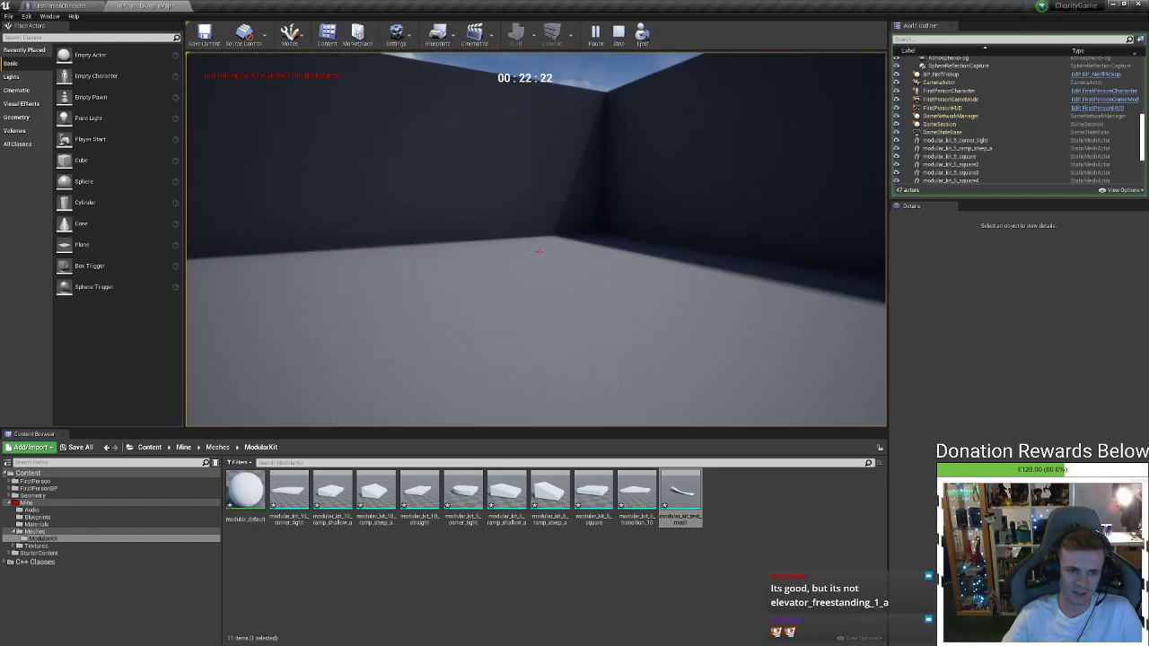
{"action": "key", "text": "w"}
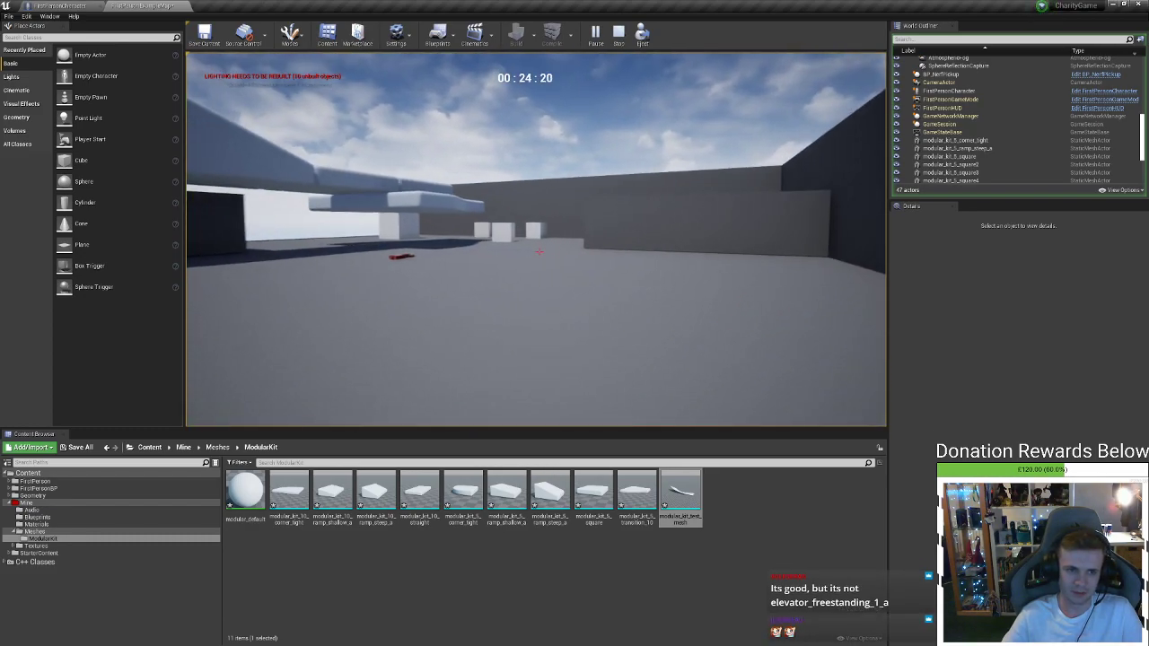
{"action": "key", "text": "w"}
{"action": "key", "text": "w"}
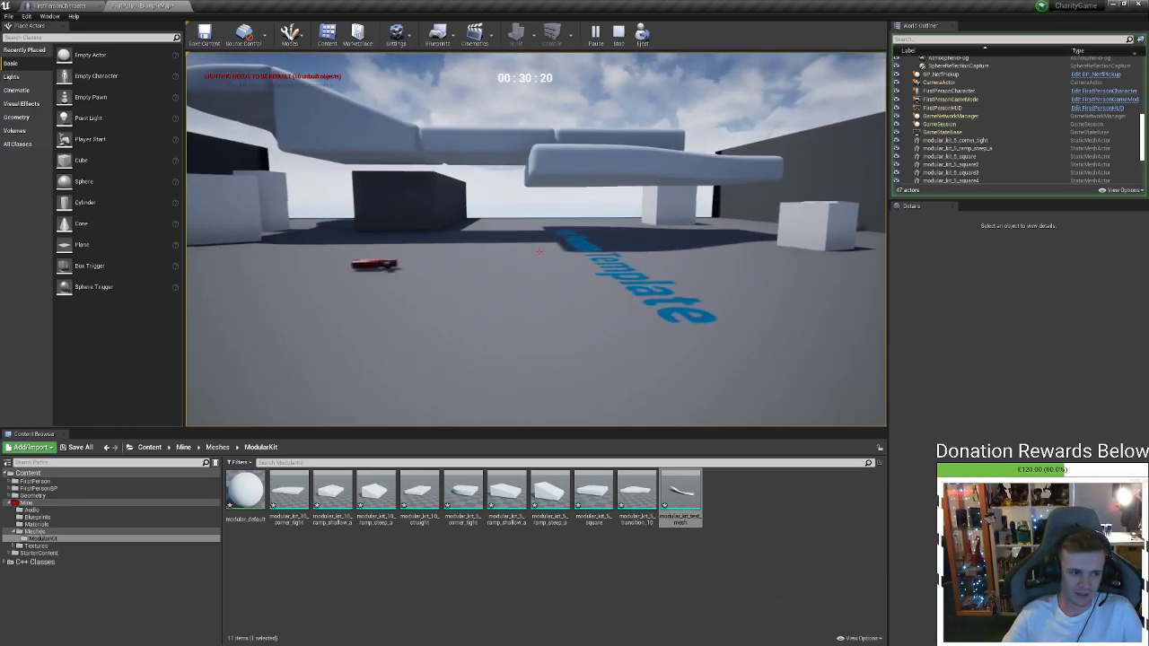
{"action": "key", "text": "w"}
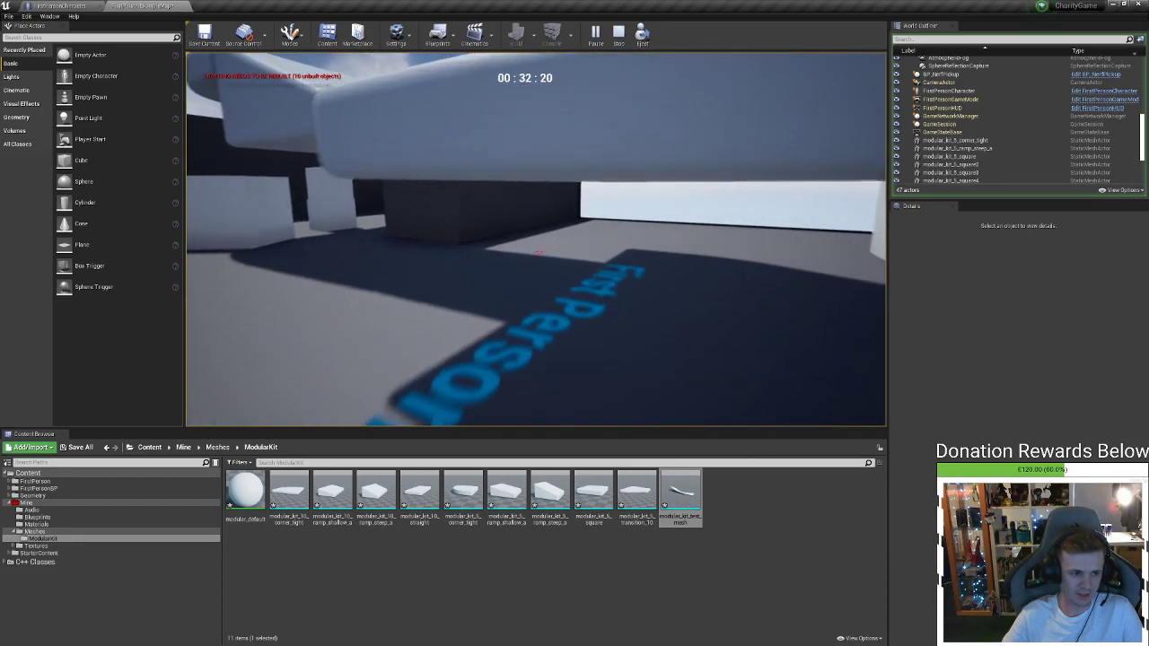
{"action": "key", "text": "w"}
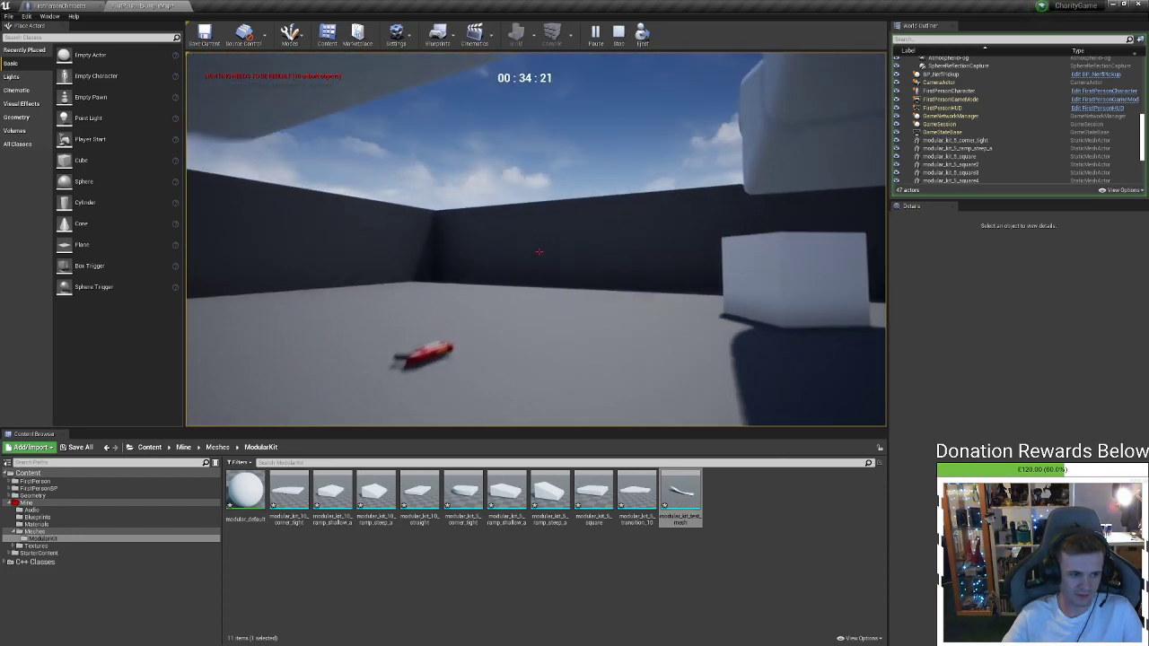
{"action": "key", "text": "w"}
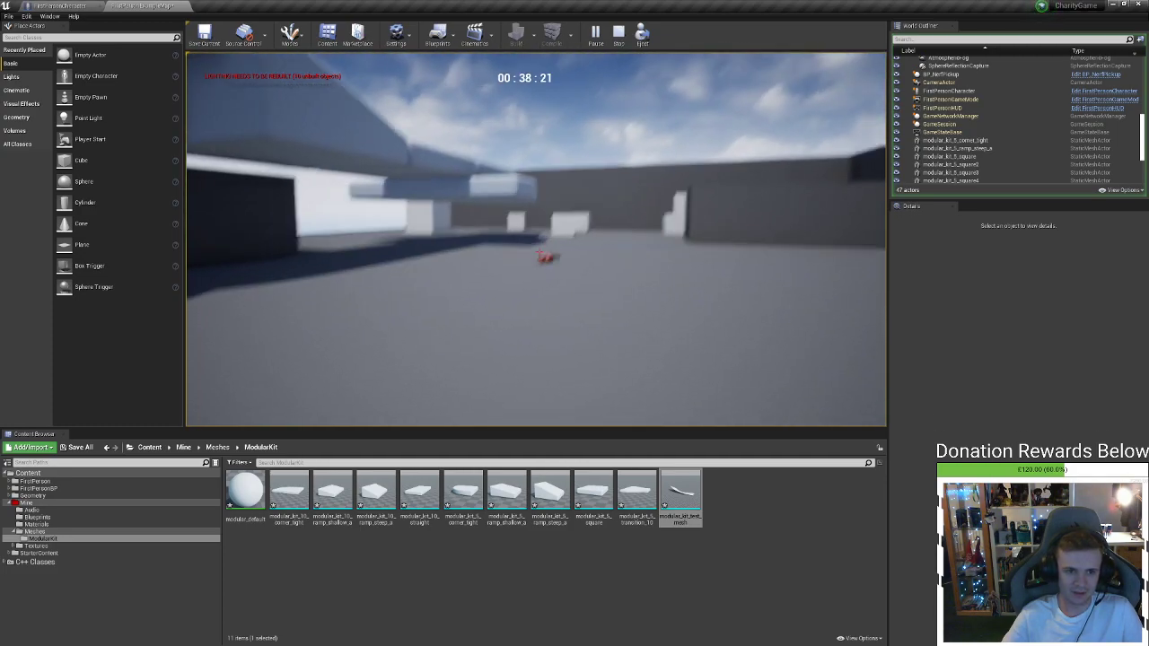
Pick up the red blaster, fire two shots at the white cube and end the play session
{"action": "key", "text": "w"}
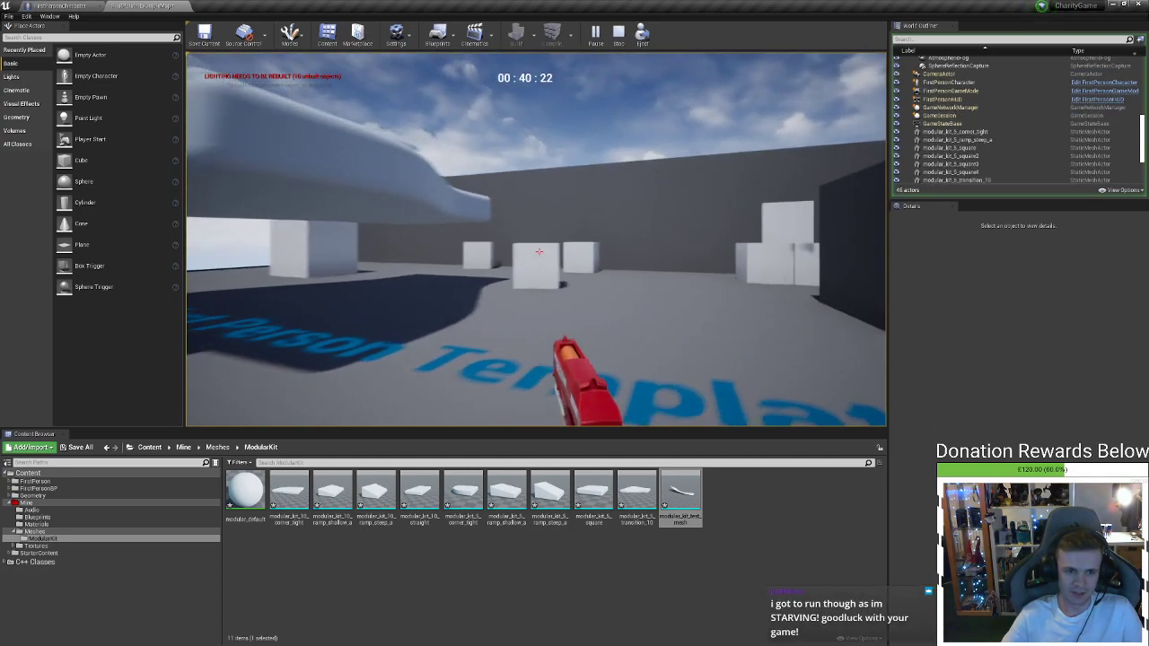
{"action": "left_click", "coordinate": [538, 252]}
{"action": "left_click", "coordinate": [538, 251]}
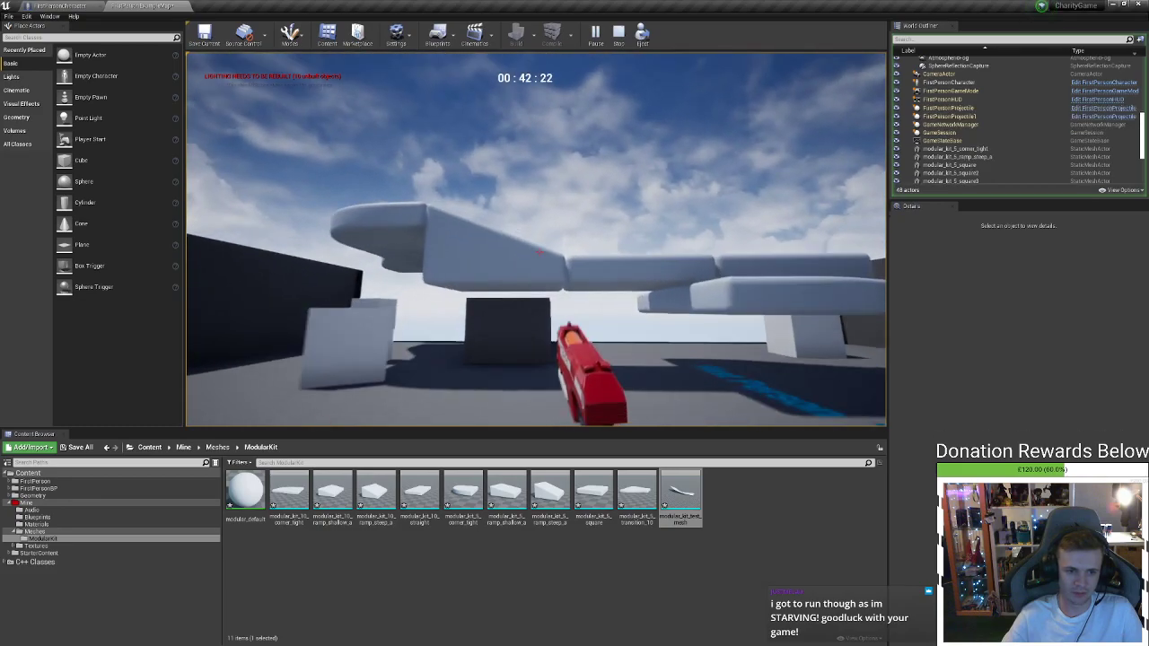
{"action": "key", "text": "Escape"}
Inspect the assembled platform course from above, then briefly play-test it again and stop
{"action": "right_click_drag", "start_coordinate": [330, 214], "coordinate": [496, 255]}
{"action": "key", "text": "s"}
{"action": "key", "text": "w"}
{"action": "key", "text": "s"}
{"action": "key", "text": "w"}
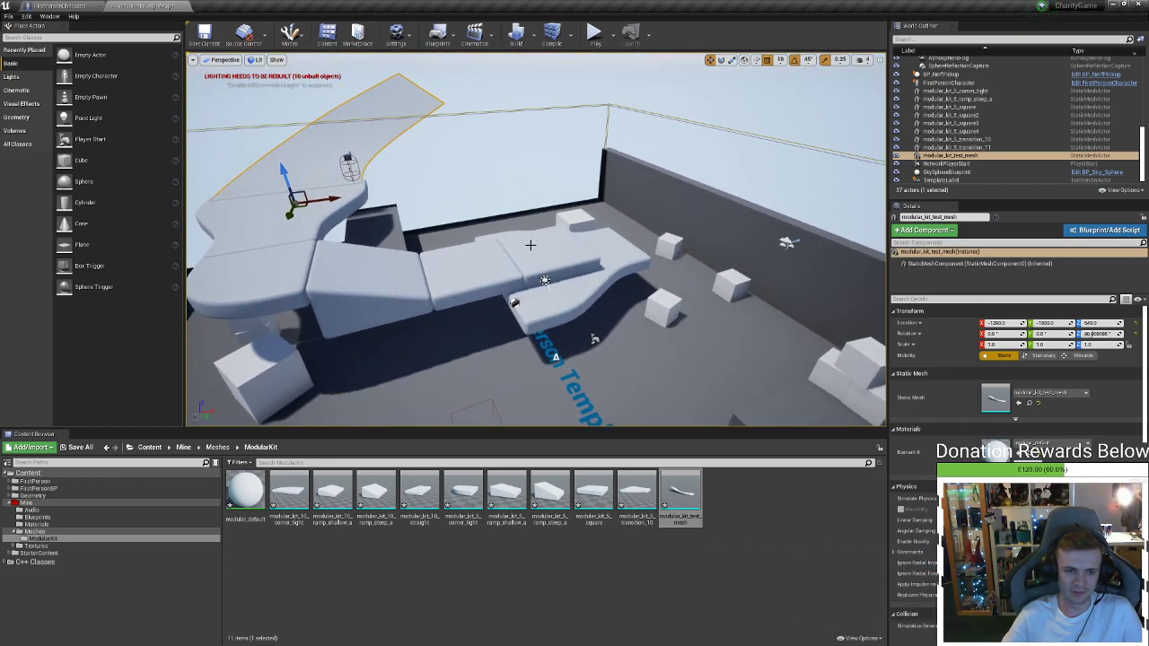
{"action": "right_click_drag", "start_coordinate": [564, 237], "coordinate": [478, 258]}
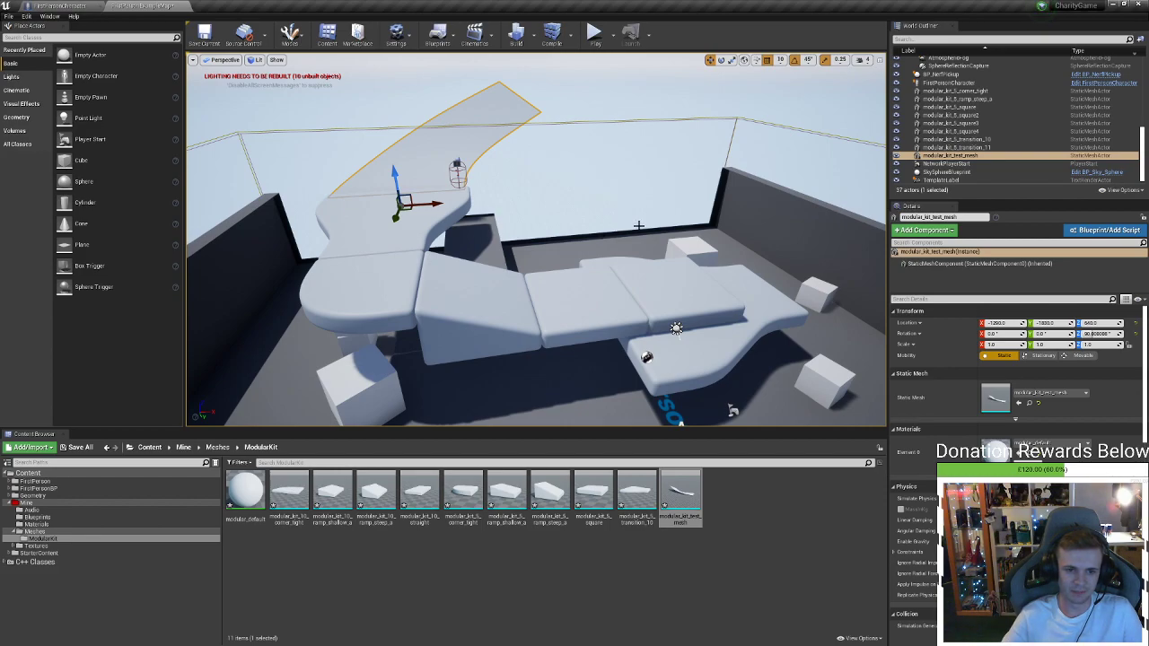
{"action": "right_click_drag", "start_coordinate": [618, 194], "coordinate": [588, 199]}
{"action": "left_click", "coordinate": [594, 36]}
{"action": "left_click", "coordinate": [644, 211]}
{"action": "key", "text": "w"}
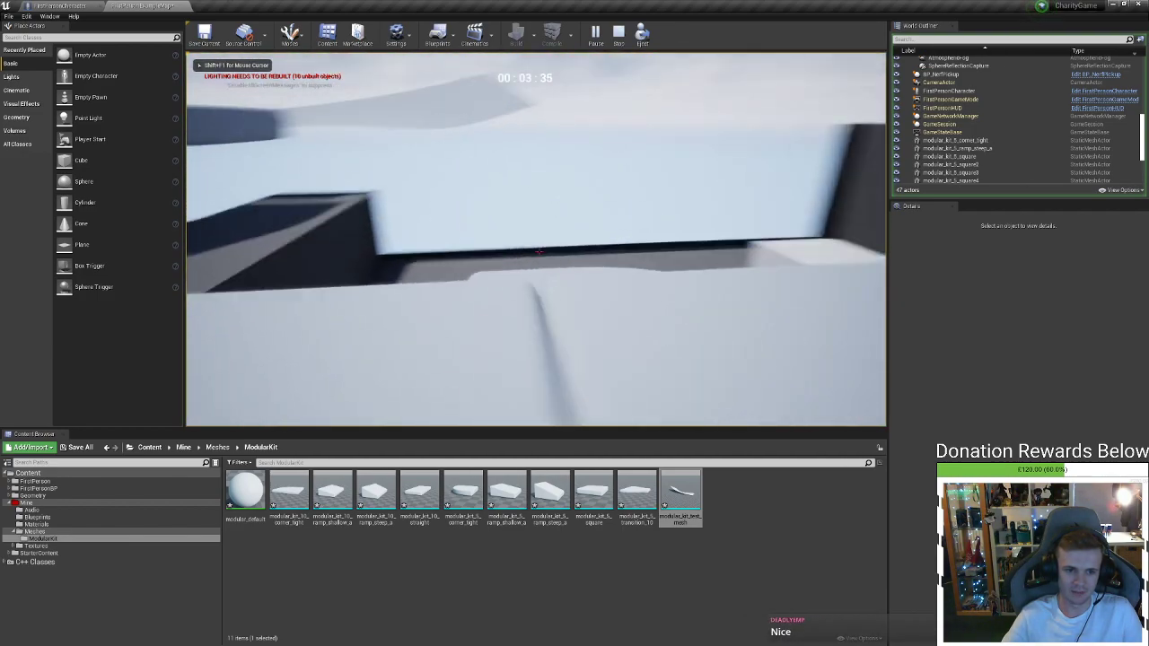
{"action": "key", "text": "Escape"}
Switch to 3ds Max, exit isolation so all the kit pieces show, and select the 10_ramp_steep_a piece
{"action": "key", "text": "alt+Tab"}
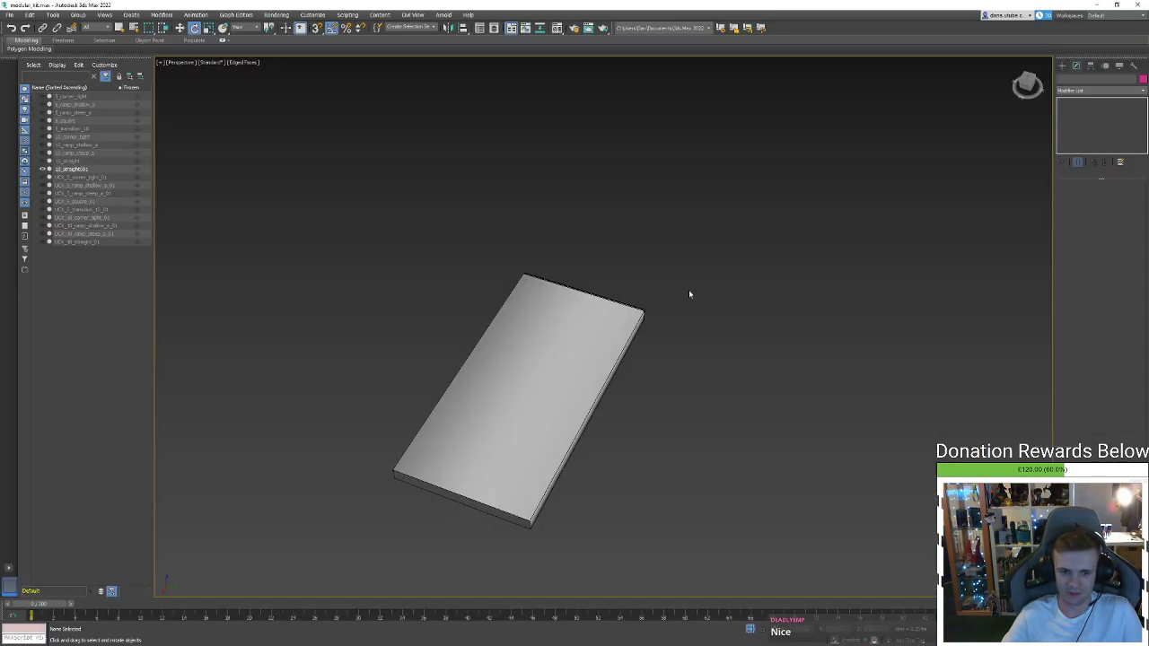
{"action": "scroll", "coordinate": [688, 289], "scroll_direction": "down", "scroll_amount": 2}
{"action": "left_click", "coordinate": [603, 377]}
{"action": "left_click", "coordinate": [748, 628]}
{"action": "scroll", "coordinate": [700, 473], "scroll_direction": "down", "scroll_amount": 2}
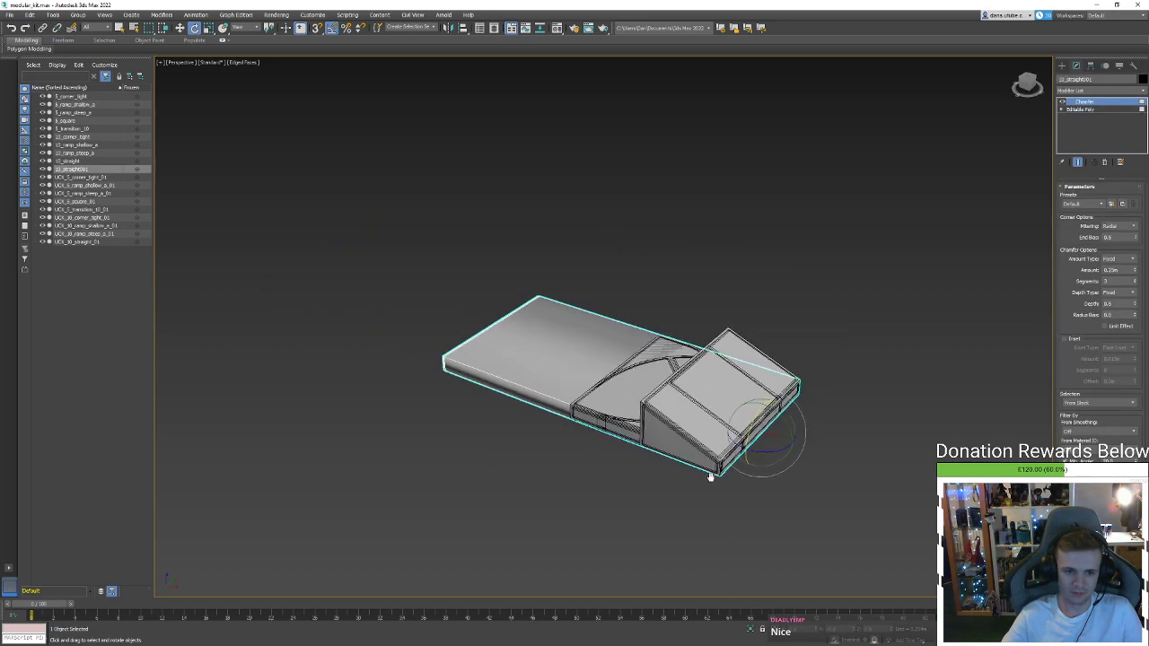
{"action": "middle_click_drag", "start_coordinate": [709, 476], "coordinate": [735, 478], "text": "alt"}
{"action": "left_click", "coordinate": [703, 426]}
{"action": "scroll", "coordinate": [693, 426], "scroll_direction": "up", "scroll_amount": 2}
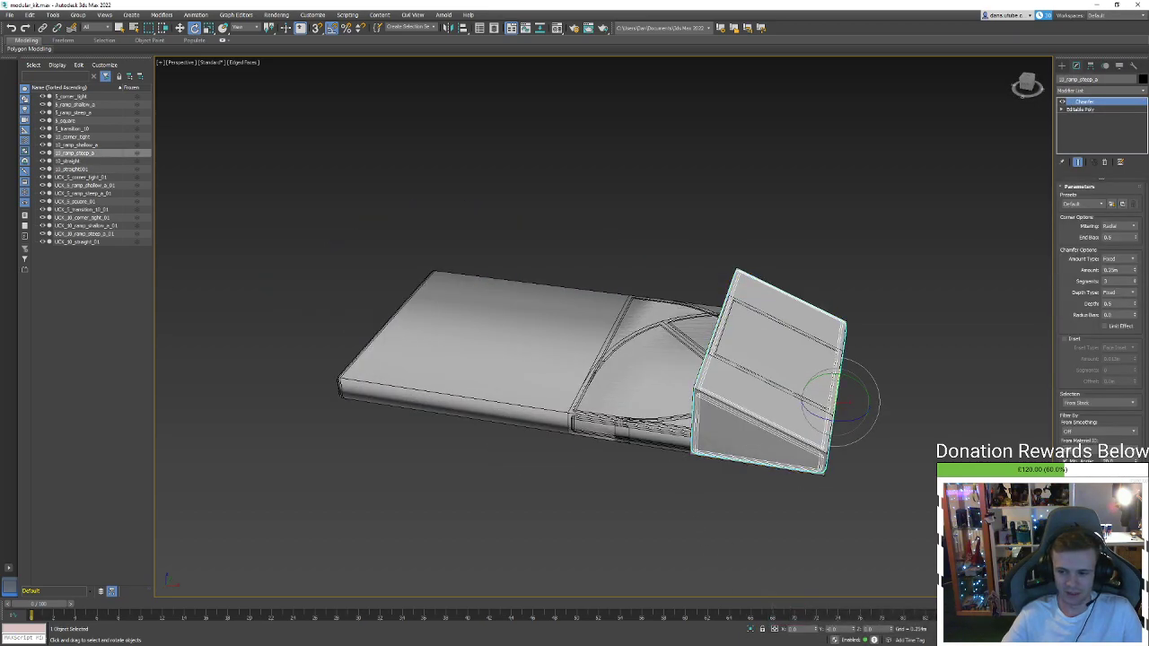
Return to the Unreal Editor and duplicate the modular_kit_5_square3 platform at the foot of the steep ramp
{"action": "key", "text": "alt+Tab"}
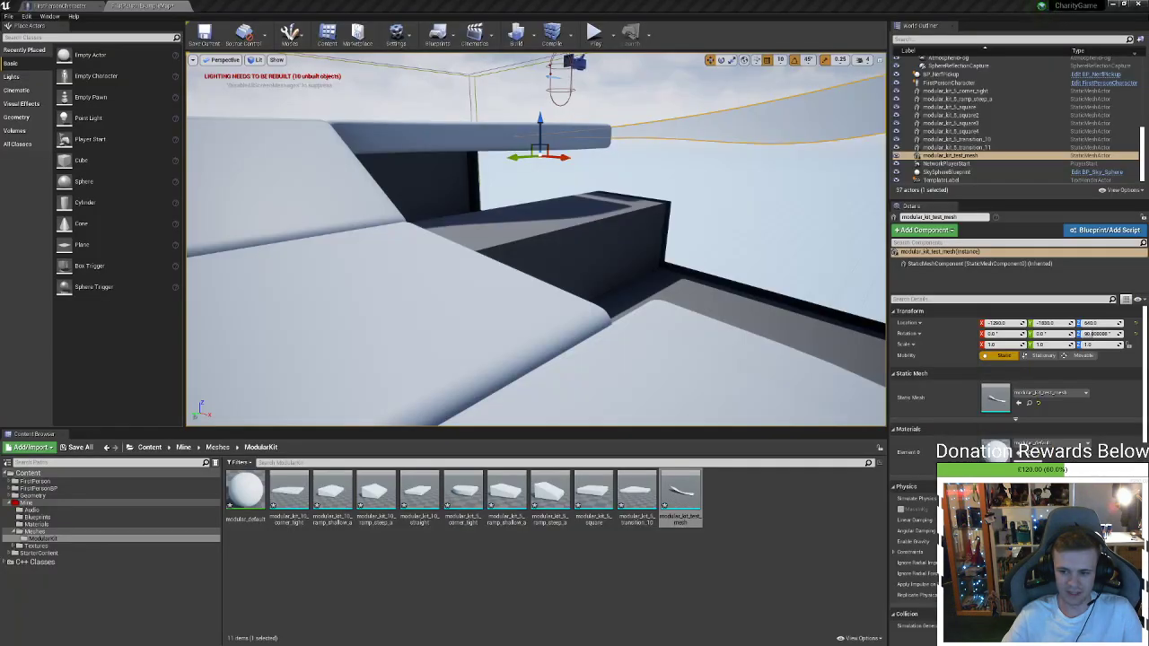
{"action": "right_click_drag", "start_coordinate": [632, 236], "coordinate": [758, 274]}
{"action": "left_click", "coordinate": [636, 346]}
{"action": "right_click_drag", "start_coordinate": [636, 346], "coordinate": [574, 207]}
{"action": "left_click", "coordinate": [572, 315]}
{"action": "right_click_drag", "start_coordinate": [547, 324], "coordinate": [553, 264]}
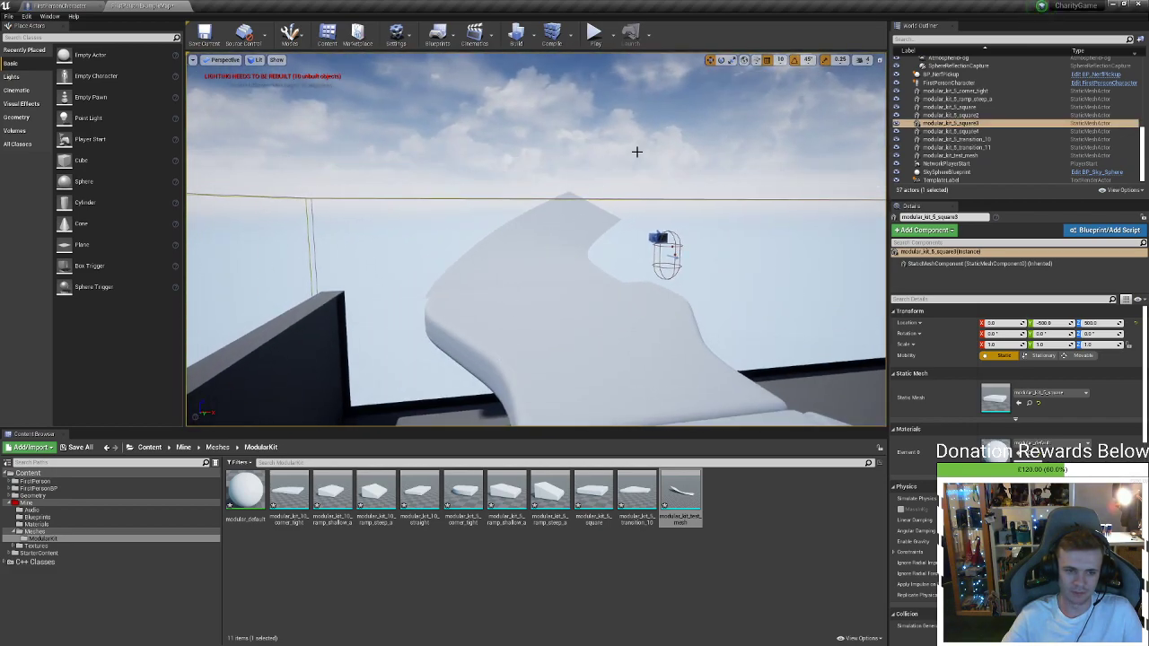
{"action": "right_click_drag", "start_coordinate": [526, 304], "coordinate": [673, 318]}
{"action": "left_click", "coordinate": [687, 317]}
{"action": "right_click_drag", "start_coordinate": [628, 356], "coordinate": [651, 297]}
{"action": "left_click", "coordinate": [659, 330]}
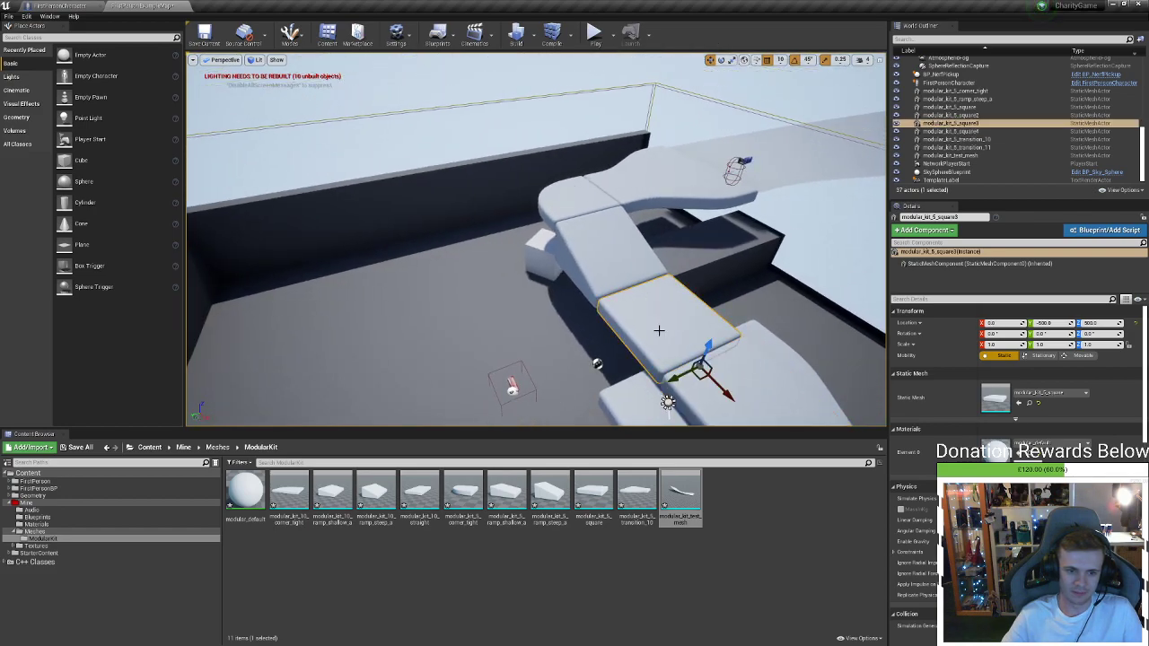
{"action": "key", "text": "ctrl+w"}
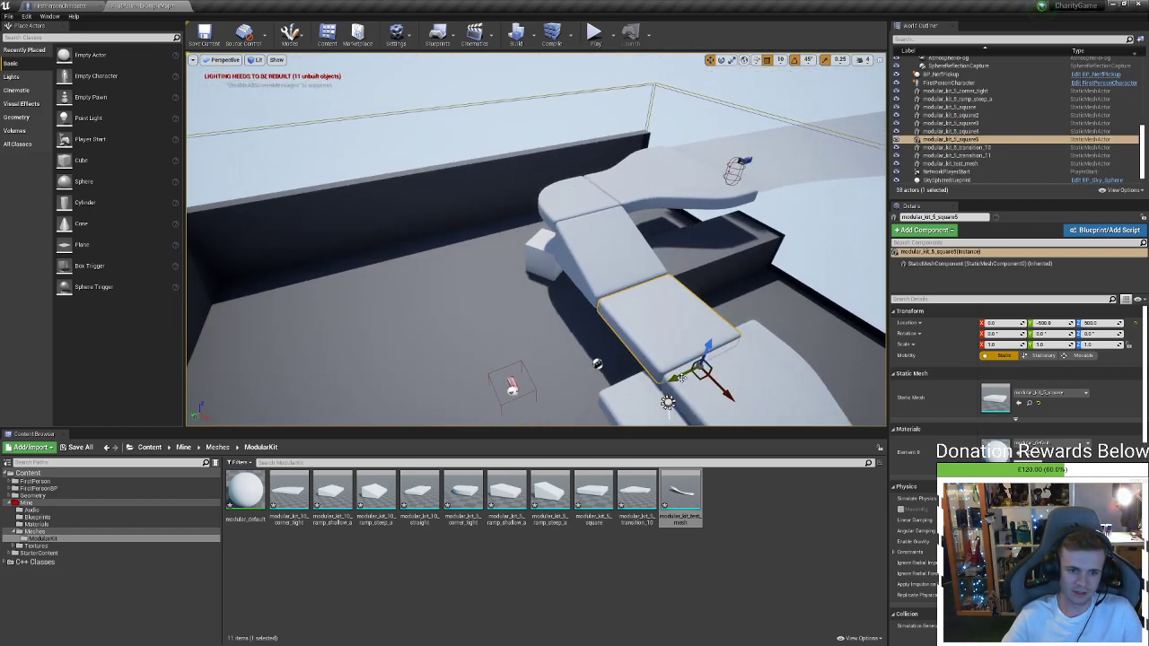
Set the position grid snap to 500 and move the duplicated square beside the original, to Y 0
{"action": "left_click_drag", "start_coordinate": [679, 378], "coordinate": [619, 342]}
{"action": "key", "text": "ctrl+z"}
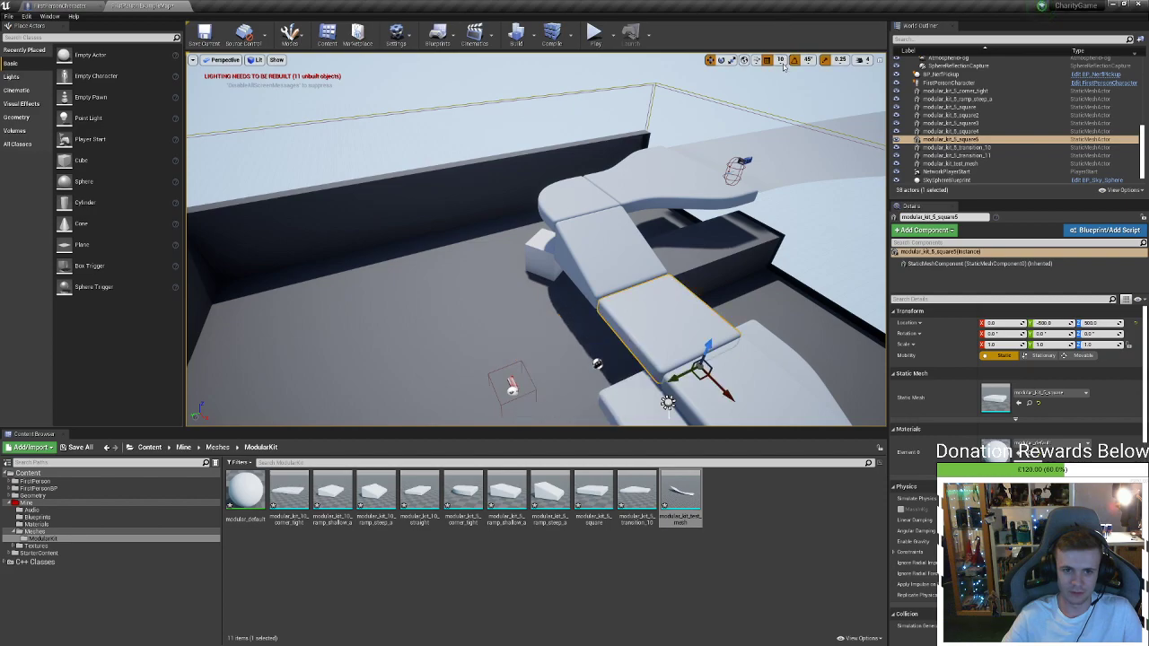
{"action": "left_click", "coordinate": [781, 61]}
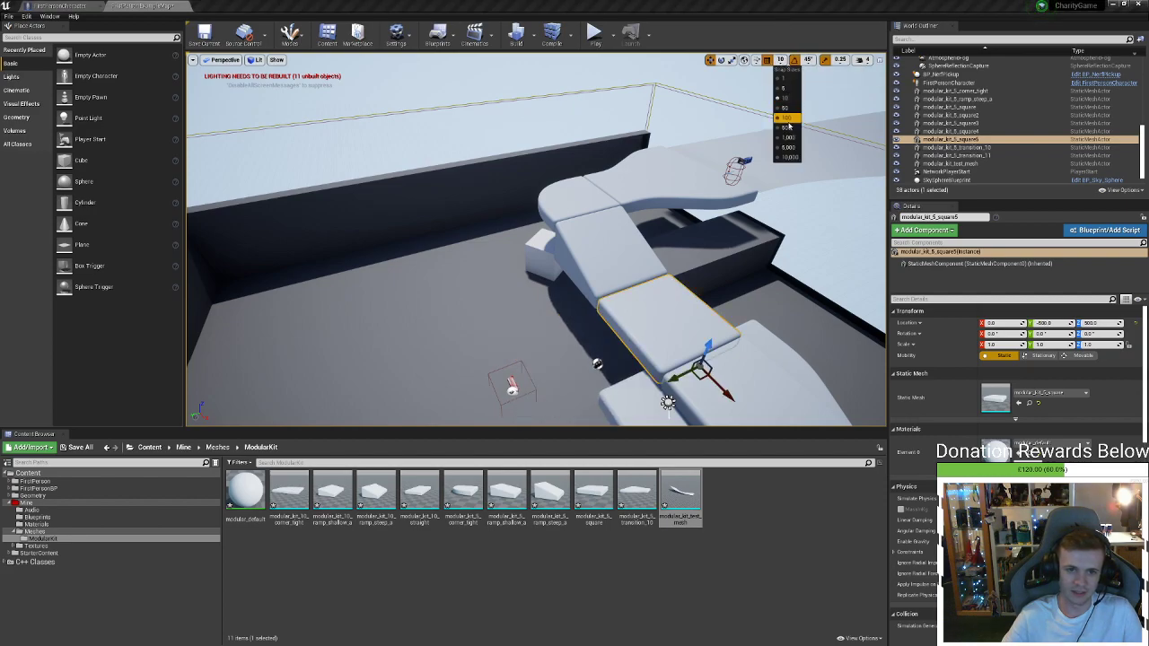
{"action": "left_click", "coordinate": [791, 131]}
{"action": "right_click_drag", "start_coordinate": [730, 274], "coordinate": [638, 350]}
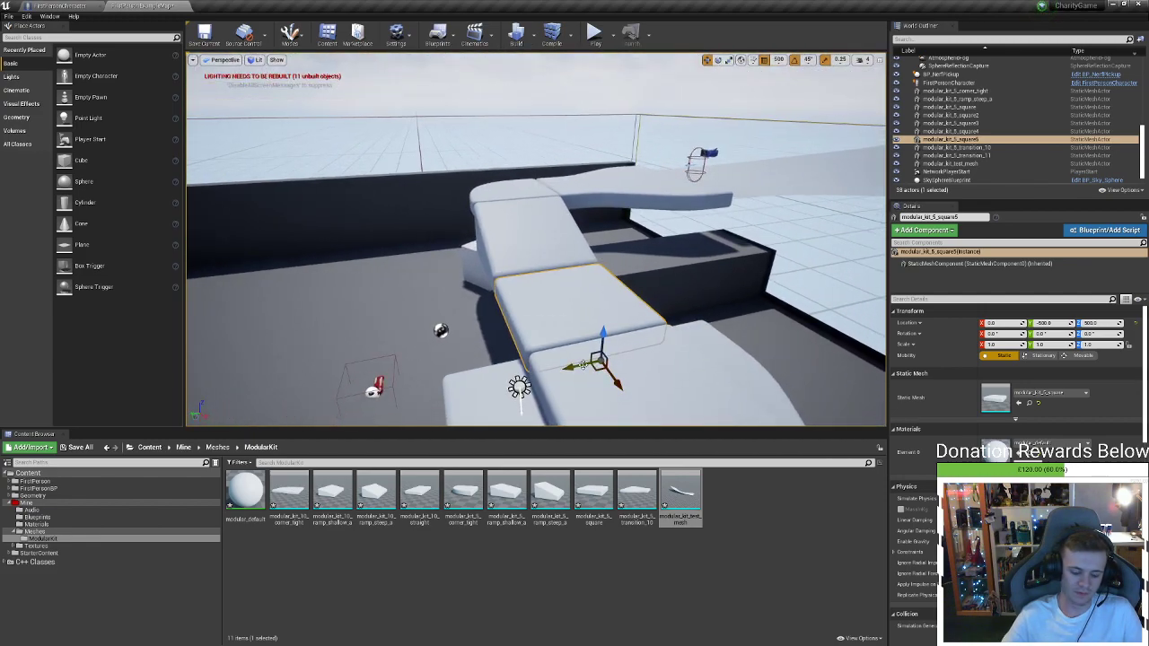
{"action": "left_click_drag", "start_coordinate": [582, 366], "coordinate": [467, 391]}
Add the modular_kit_10_corner_tight mesh to the level, rotate it 180° about Z, and move it to X -1000, Y 1500, Z 500
{"action": "right_click_drag", "start_coordinate": [467, 391], "coordinate": [359, 430]}
{"action": "scroll", "coordinate": [692, 271], "scroll_direction": "down", "scroll_amount": 5}
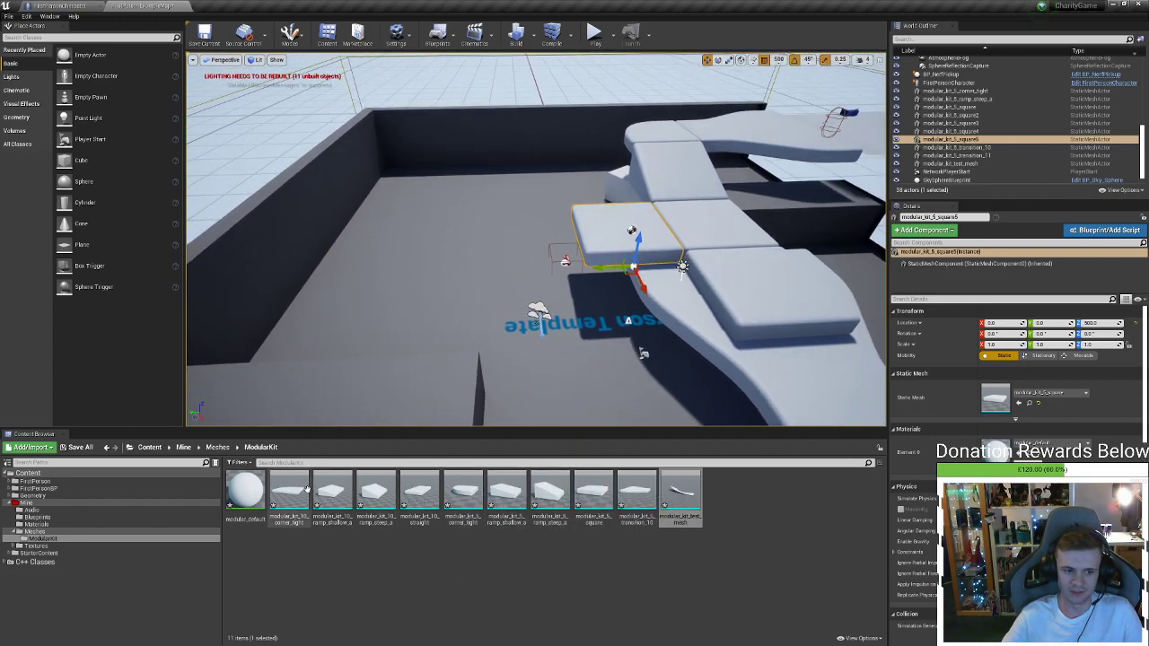
{"action": "left_click_drag", "start_coordinate": [288, 492], "coordinate": [554, 223]}
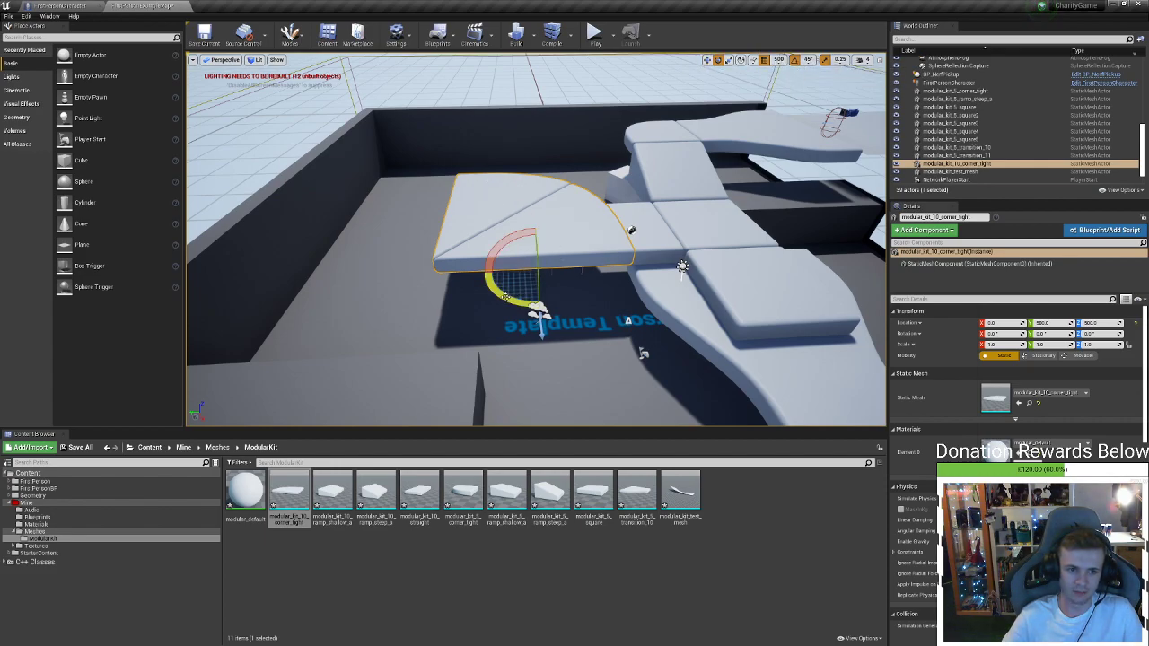
{"action": "left_click_drag", "start_coordinate": [505, 297], "coordinate": [377, 191]}
{"action": "key", "text": "w"}
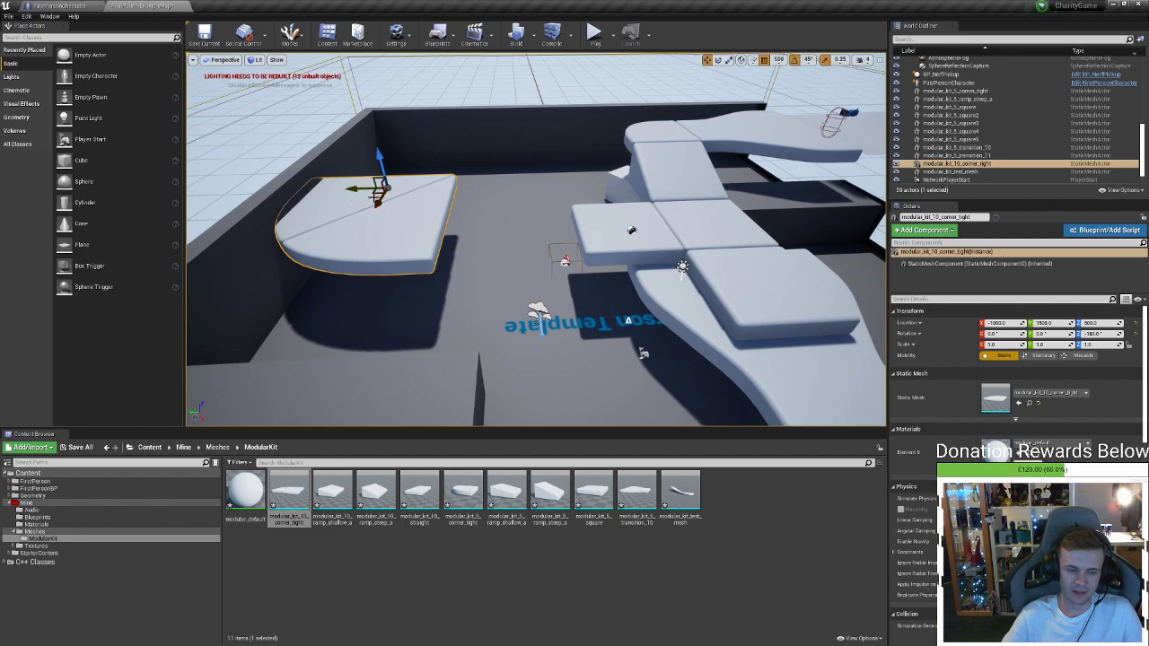
{"action": "right_click_drag", "start_coordinate": [465, 221], "coordinate": [460, 223]}
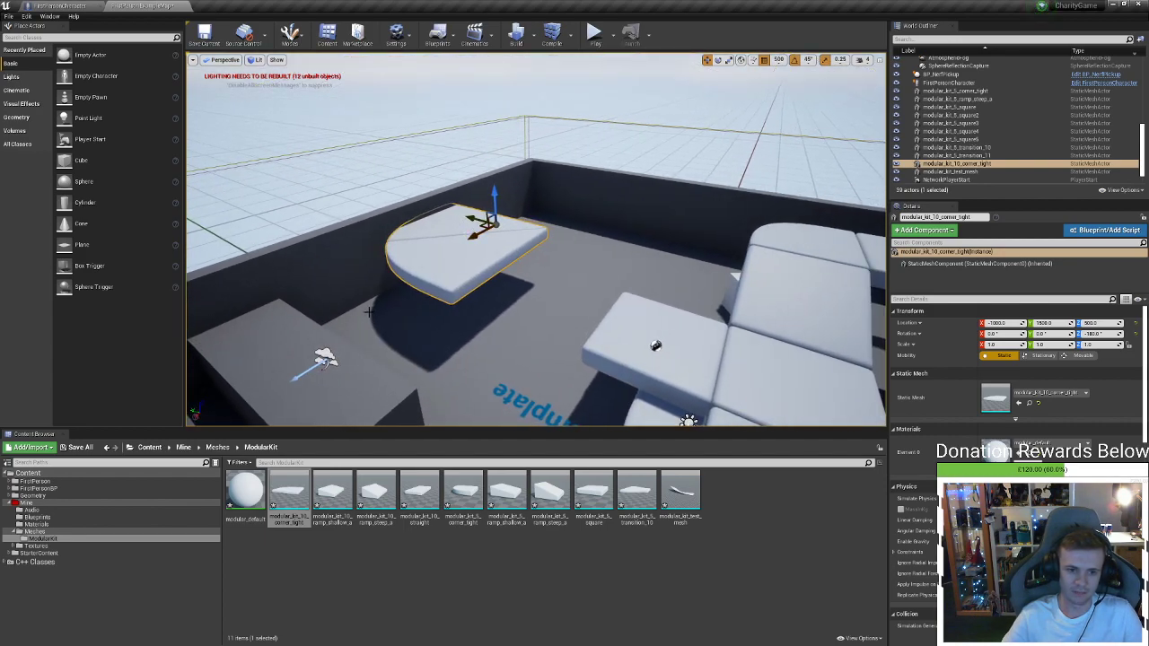
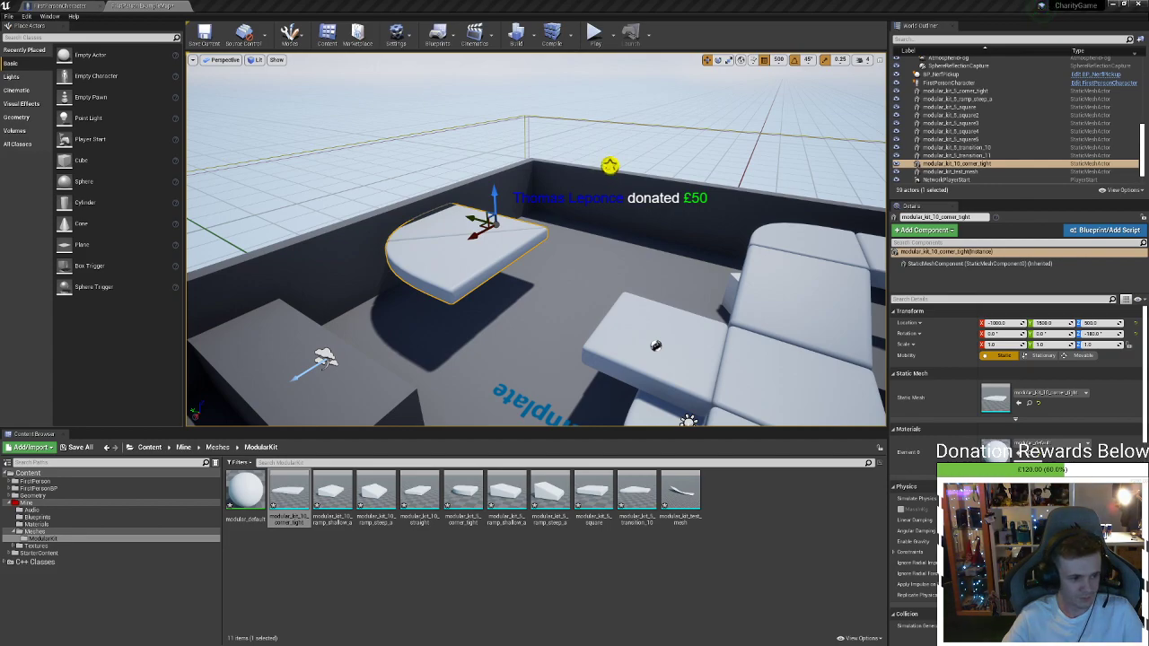
Raise the modular_kit_10_corner_tight platform to Z 1000
{"action": "right_click_drag", "start_coordinate": [536, 239], "coordinate": [567, 266]}
{"action": "left_click_drag", "start_coordinate": [316, 189], "coordinate": [312, 148]}
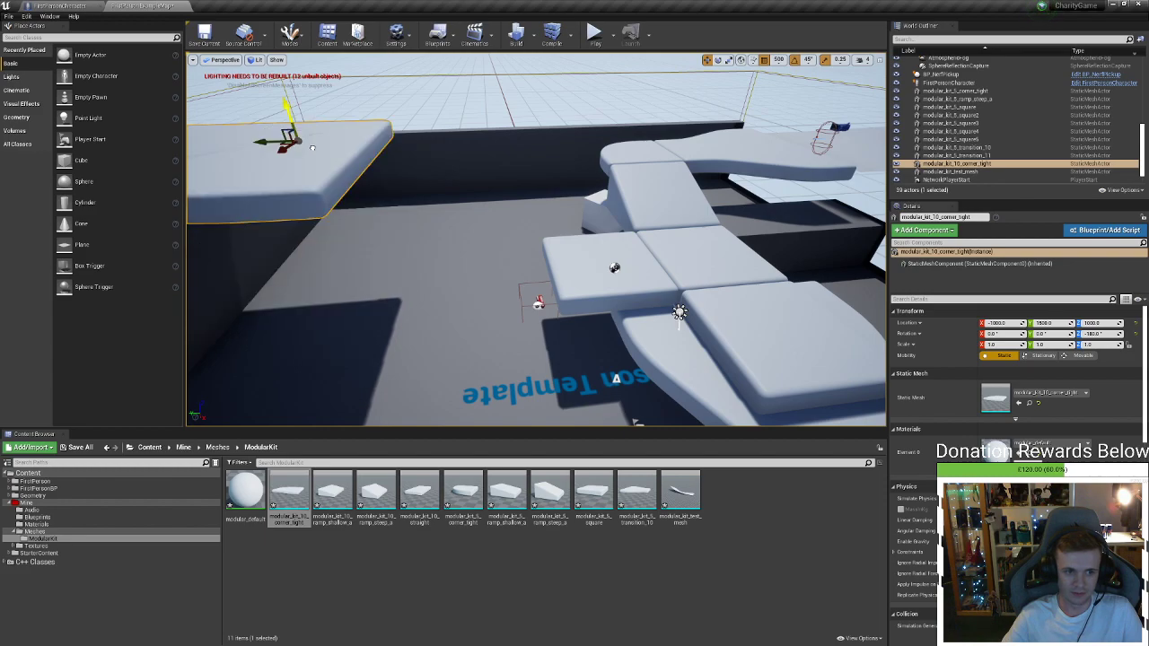
{"action": "right_click_drag", "start_coordinate": [363, 196], "coordinate": [334, 198]}
{"action": "right_click_drag", "start_coordinate": [548, 275], "coordinate": [519, 279]}
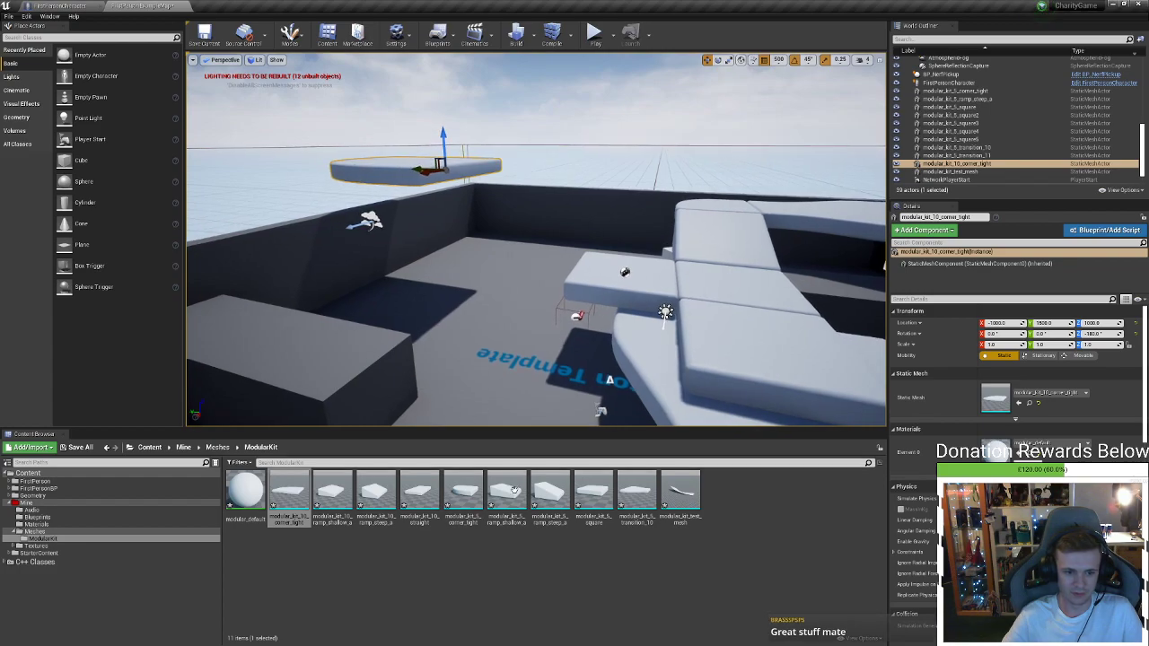
Add the modular_kit_5_ramp_steep_a mesh to the level, rotated -90° about Z, and move it to X -500, Y 0, Z 500
{"action": "left_click_drag", "start_coordinate": [549, 494], "coordinate": [540, 409]}
{"action": "key", "text": "w"}
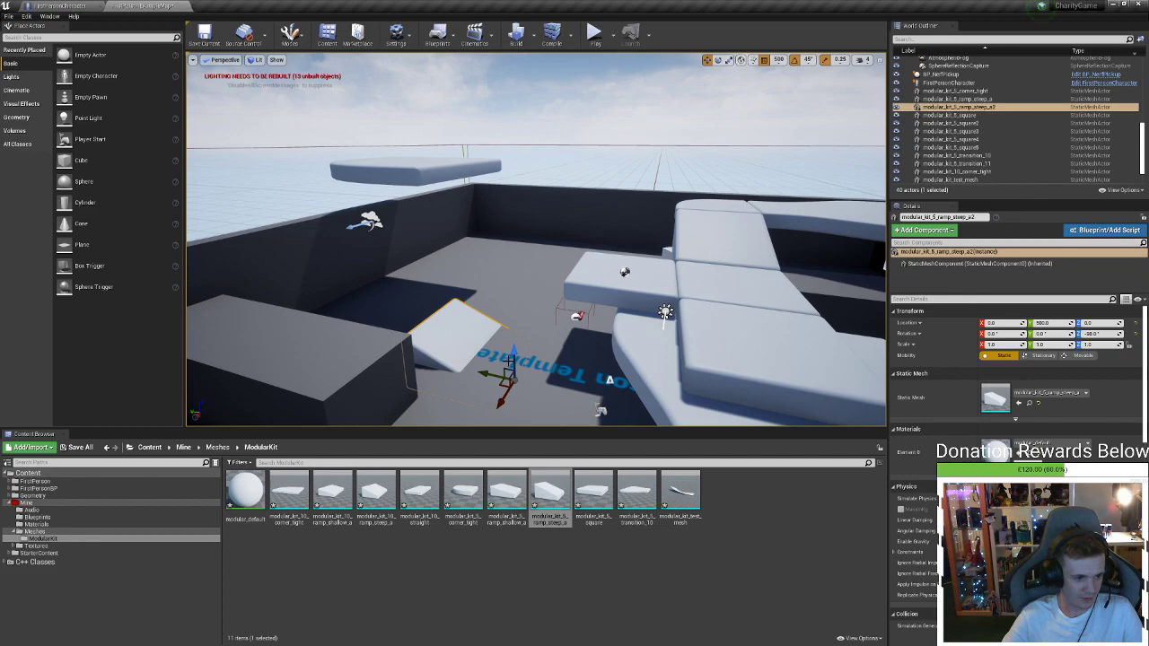
{"action": "left_click_drag", "start_coordinate": [513, 353], "coordinate": [584, 275]}
{"action": "right_click_drag", "start_coordinate": [622, 235], "coordinate": [574, 246]}
{"action": "key", "text": "w"}
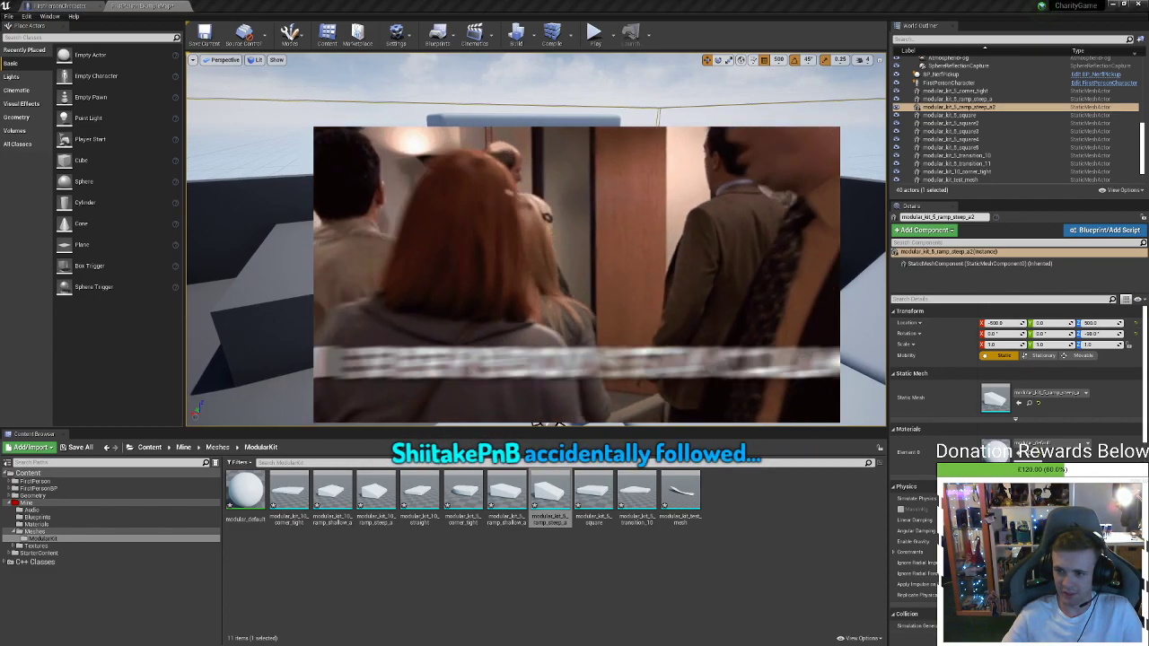
{"action": "right_click_drag", "start_coordinate": [536, 269], "coordinate": [603, 269]}
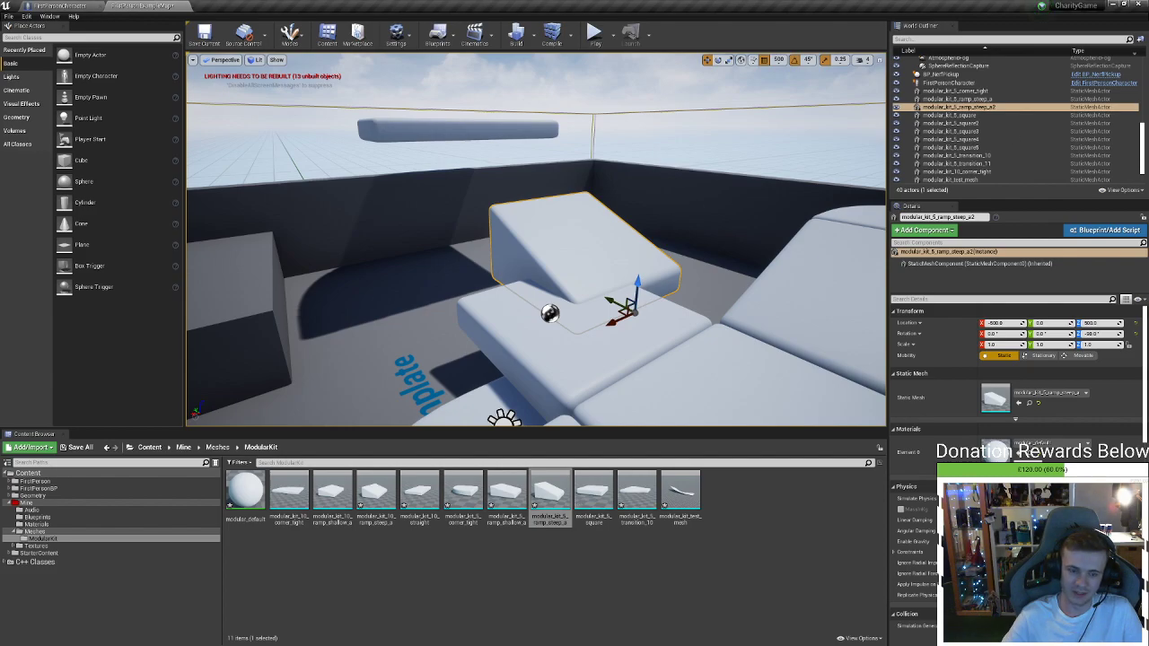
Reselect the new steep ramp and move it to Y 500, in line with the neighbouring square platform
{"action": "right_click", "coordinate": [678, 219]}
{"action": "key", "text": "Escape"}
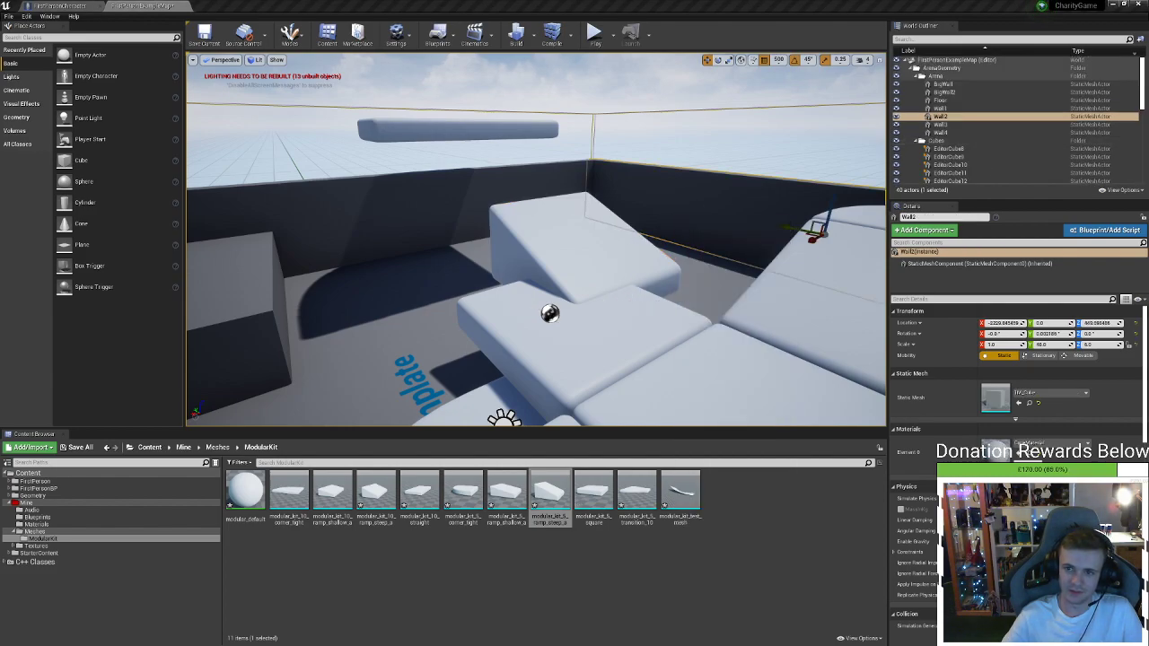
{"action": "right_click_drag", "start_coordinate": [616, 260], "coordinate": [513, 221]}
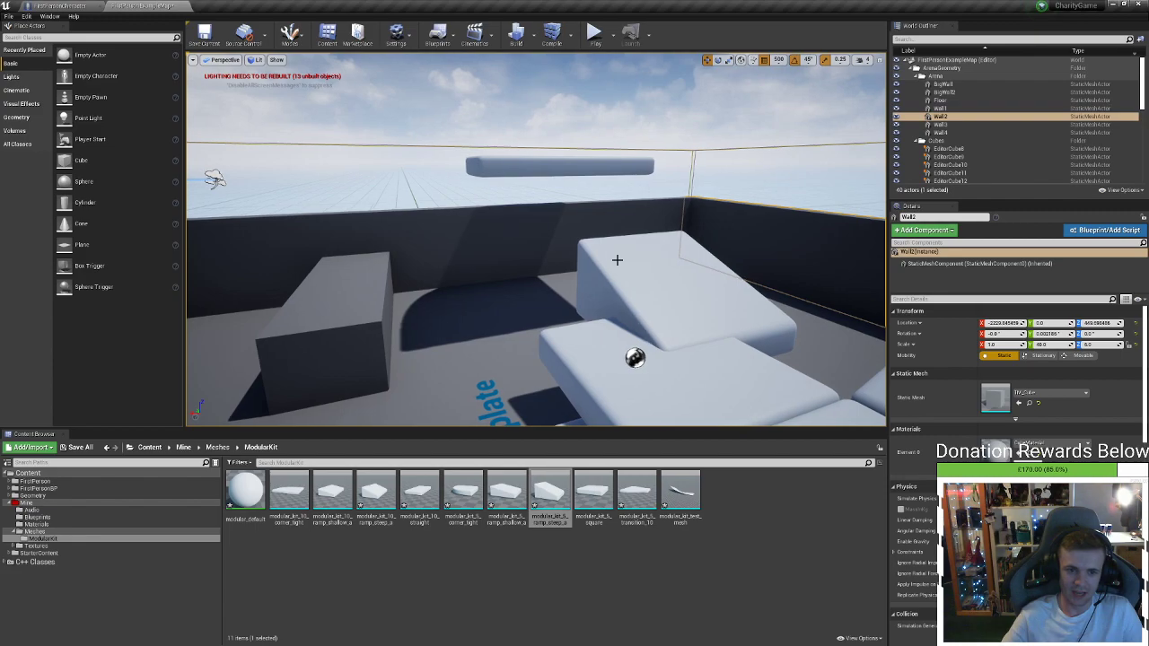
{"action": "left_click", "coordinate": [615, 259]}
{"action": "left_click_drag", "start_coordinate": [718, 370], "coordinate": [594, 332]}
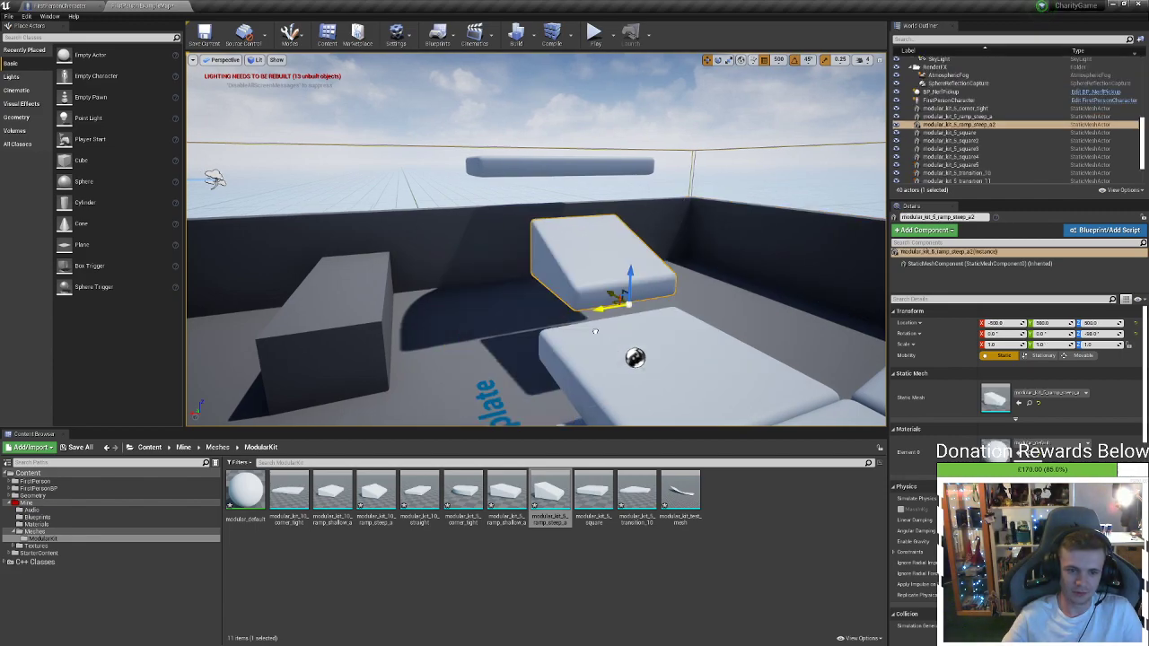
{"action": "key", "text": "s"}
{"action": "right_click_drag", "start_coordinate": [543, 323], "coordinate": [664, 348]}
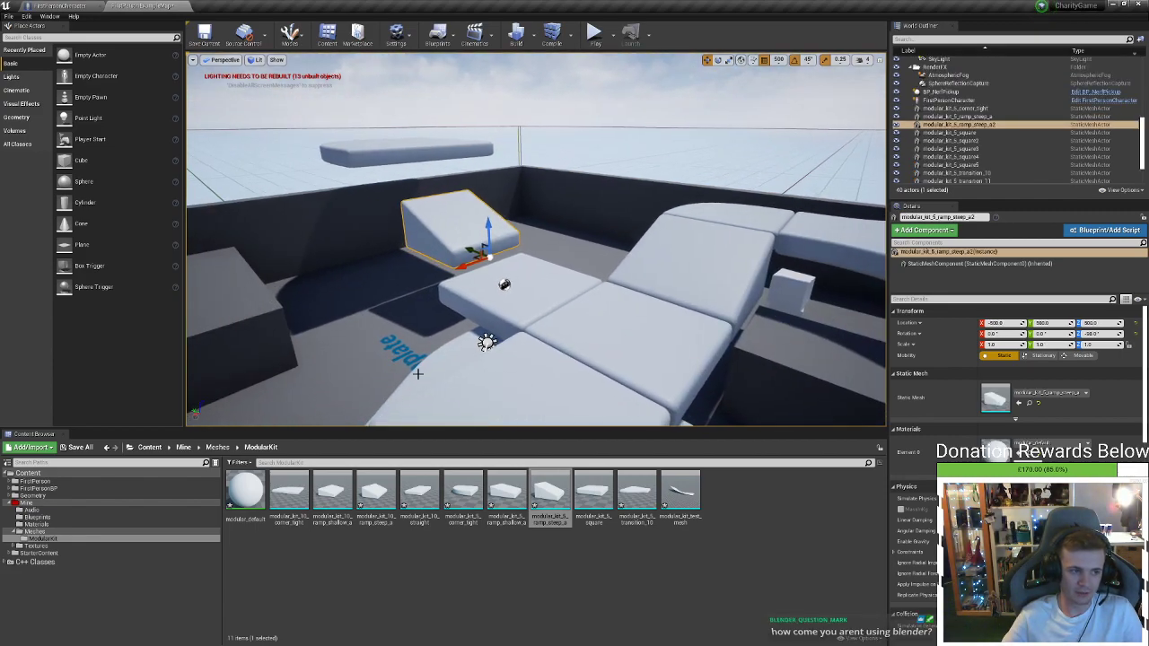
Examine the assembled course from above and from the far end to check how the pieces line up
{"action": "mouse_move", "coordinate": [419, 370]}
{"action": "right_mouse_down"}
{"action": "mouse_move", "coordinate": [511, 395]}
{"action": "mouse_move", "coordinate": [592, 368]}
{"action": "mouse_move", "coordinate": [529, 388]}
{"action": "mouse_move", "coordinate": [610, 422]}
{"action": "mouse_move", "coordinate": [467, 357]}
{"action": "mouse_move", "coordinate": [395, 377]}
{"action": "mouse_move", "coordinate": [438, 364]}
{"action": "right_mouse_up"}
{"action": "key", "text": "s"}
{"action": "key", "text": "w"}
{"action": "key", "text": "s"}
{"action": "key", "text": "w"}
{"action": "key", "text": "s"}
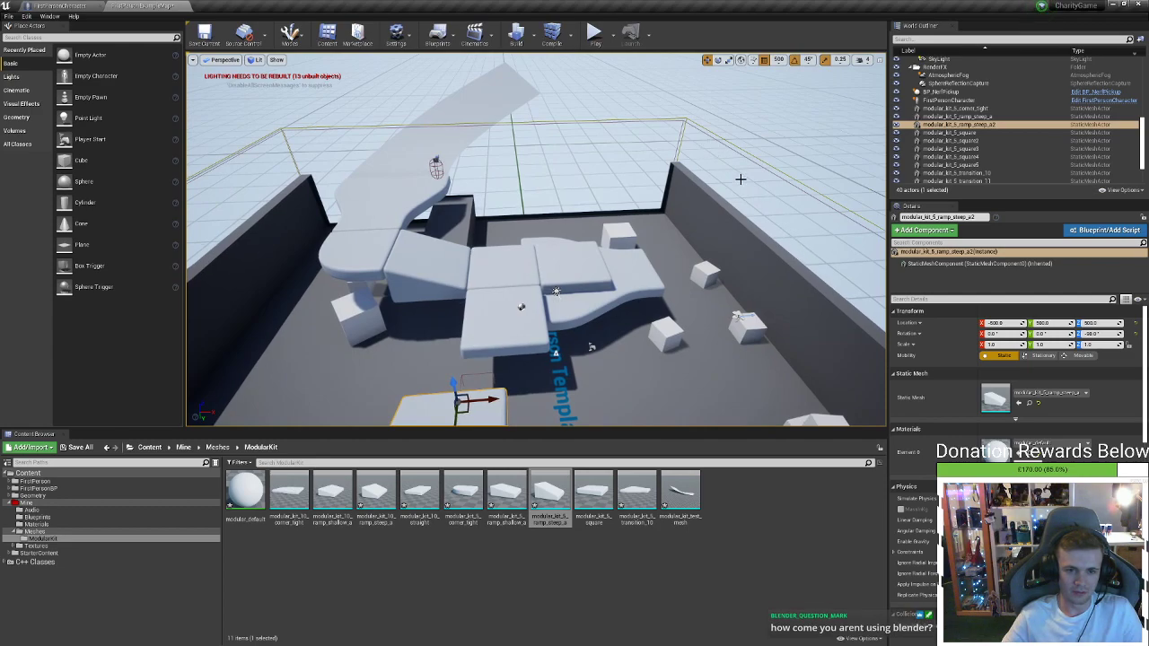
{"action": "key", "text": "w"}
{"action": "right_click_drag", "start_coordinate": [724, 217], "coordinate": [748, 205]}
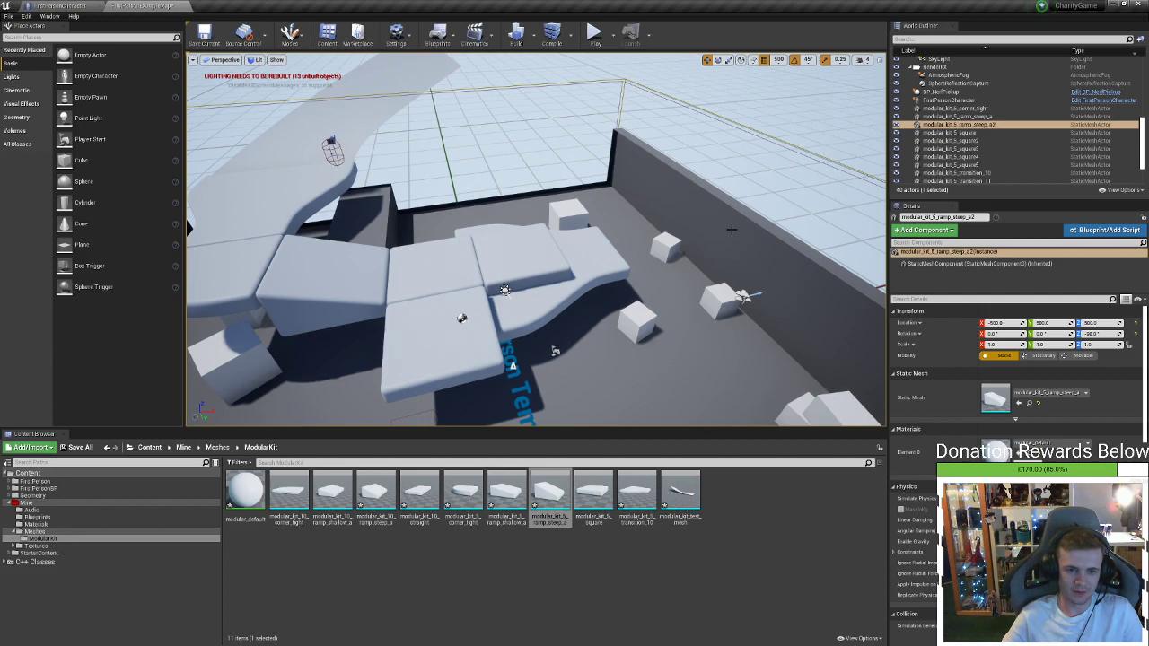
{"action": "key", "text": "w"}
{"action": "right_click_drag", "start_coordinate": [732, 229], "coordinate": [749, 269]}
{"action": "key", "text": "w"}
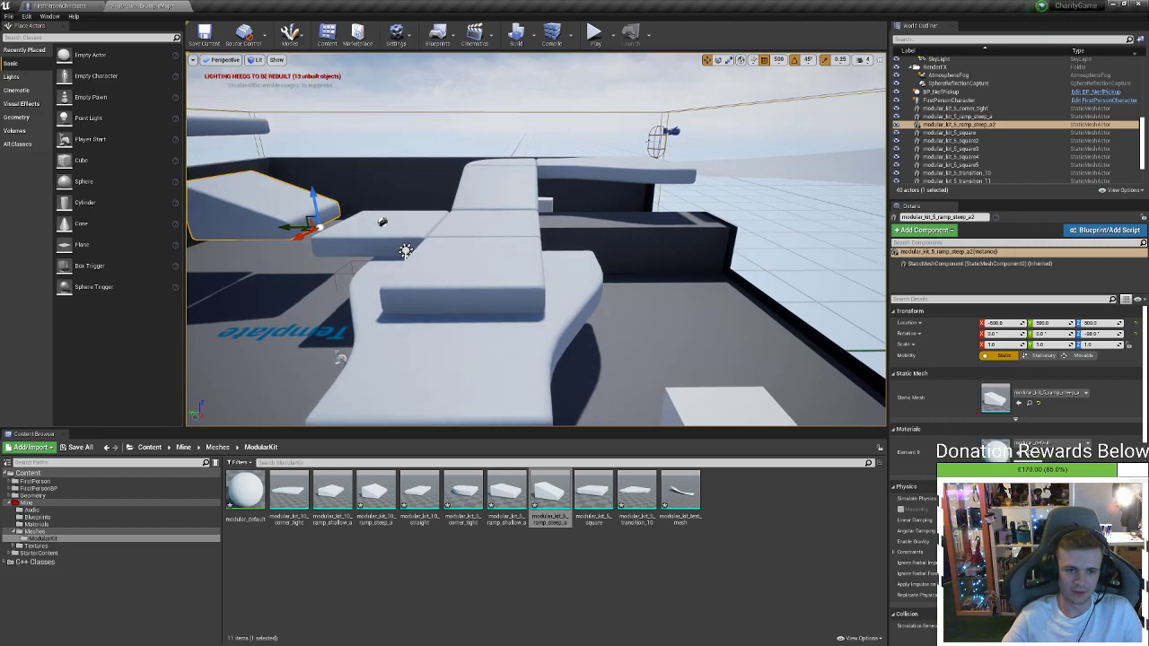
Select the modular_kit_5_transition_11 platform under the squares and set the position grid snap to 100
{"action": "left_click", "coordinate": [405, 250]}
{"action": "key", "text": "f"}
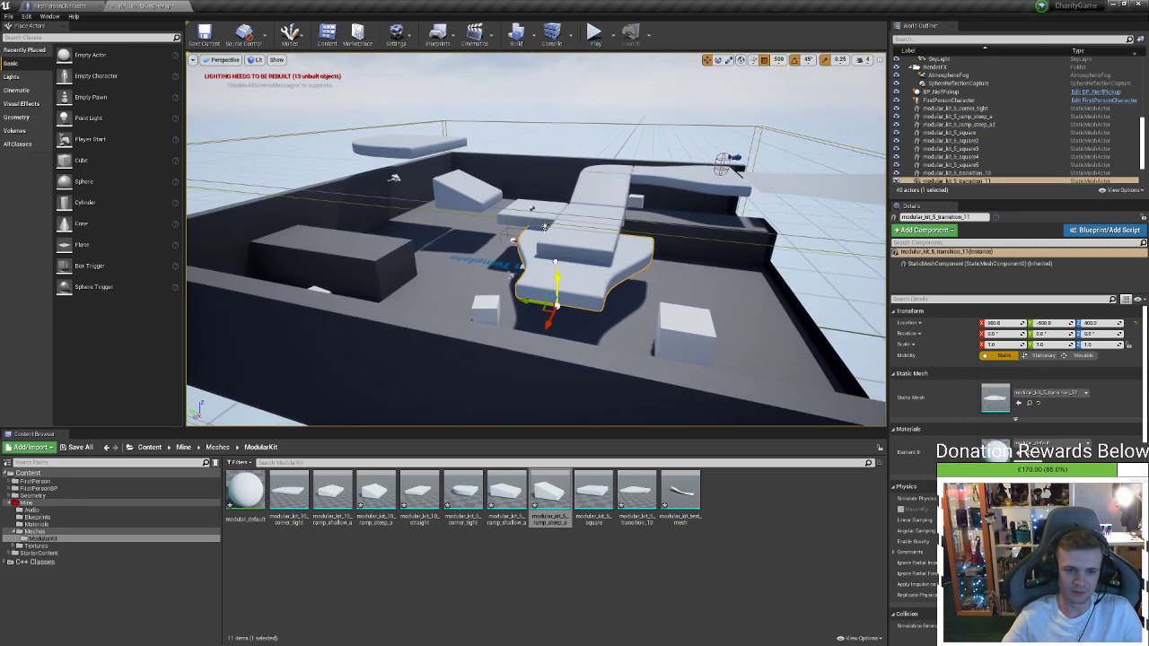
{"action": "left_click_drag", "start_coordinate": [554, 261], "coordinate": [577, 250]}
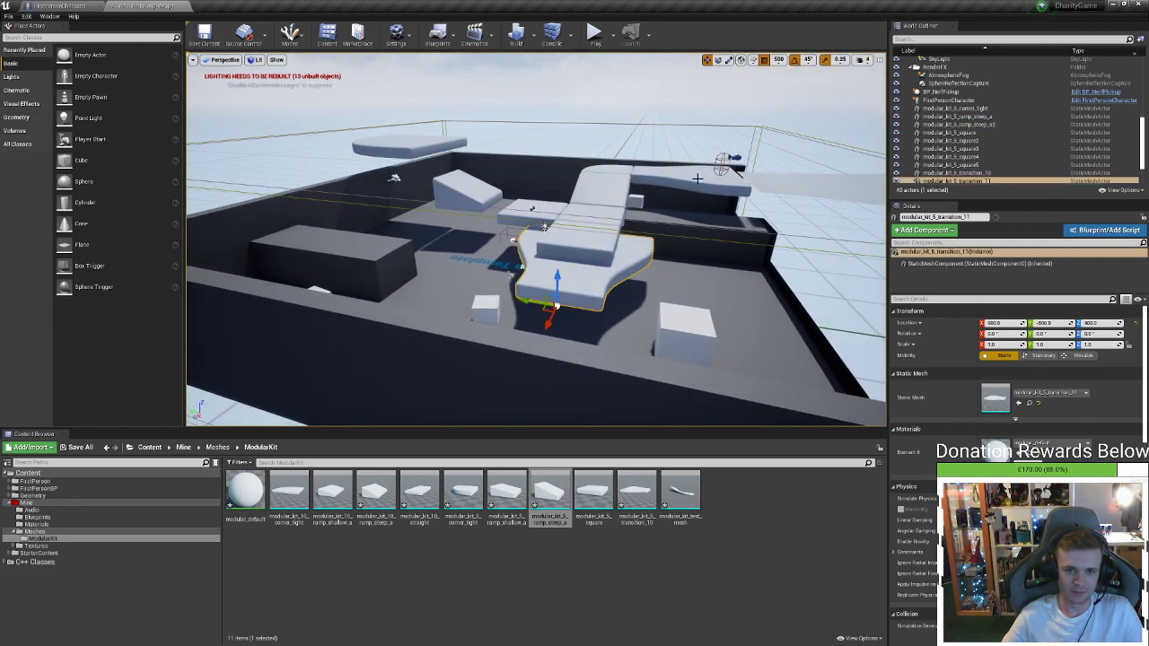
{"action": "key", "text": "w"}
{"action": "key", "text": "d"}
{"action": "right_click_drag", "start_coordinate": [697, 178], "coordinate": [661, 206]}
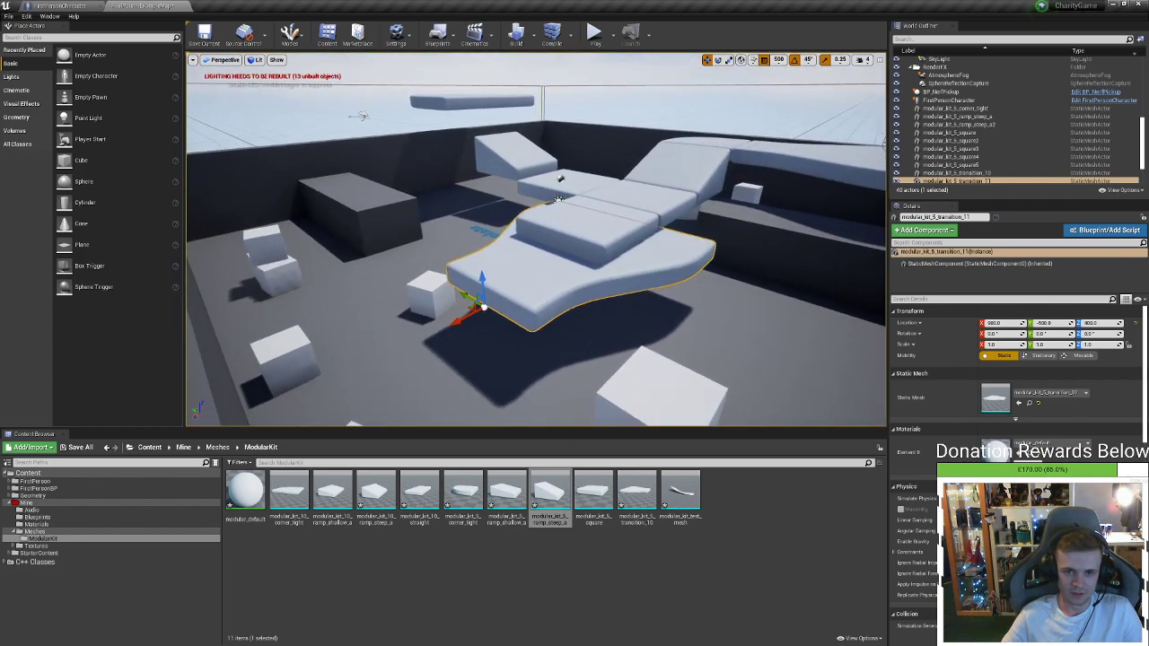
{"action": "right_click", "coordinate": [775, 61]}
{"action": "left_click", "coordinate": [778, 60]}
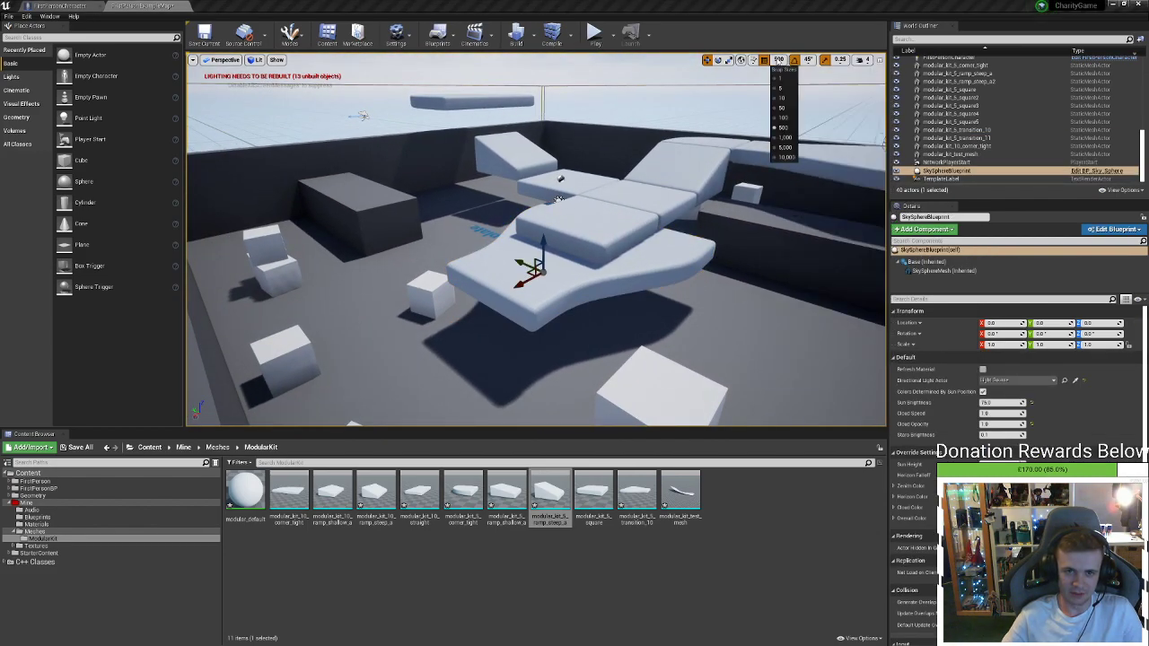
{"action": "left_click", "coordinate": [771, 132]}
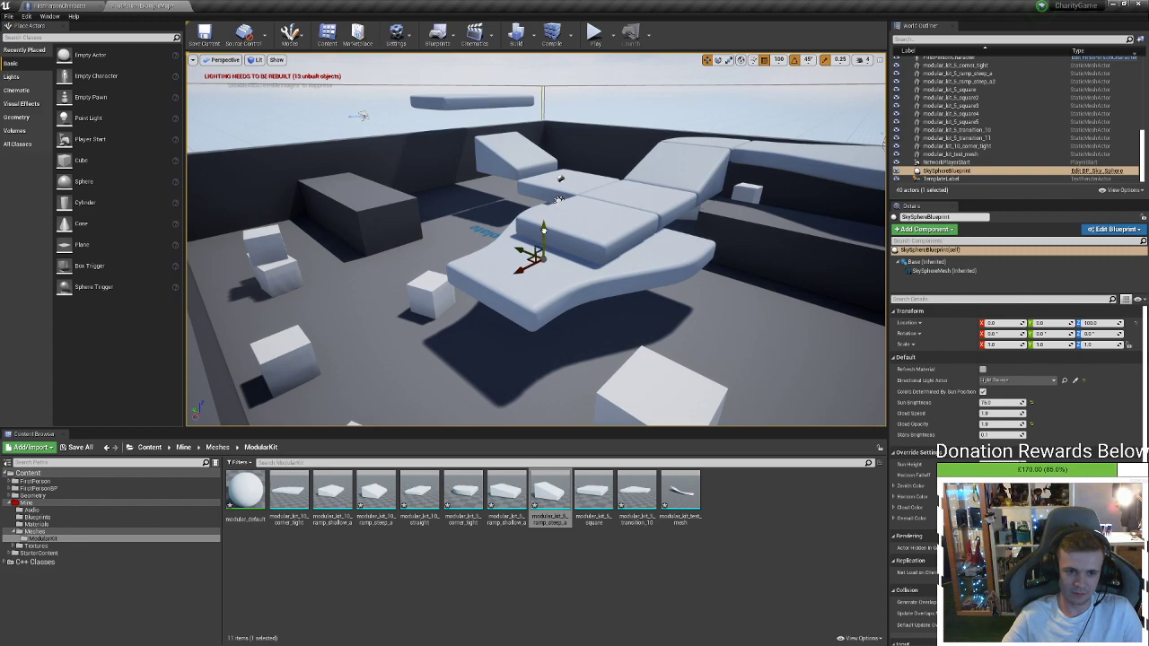
{"action": "left_click", "coordinate": [525, 304]}
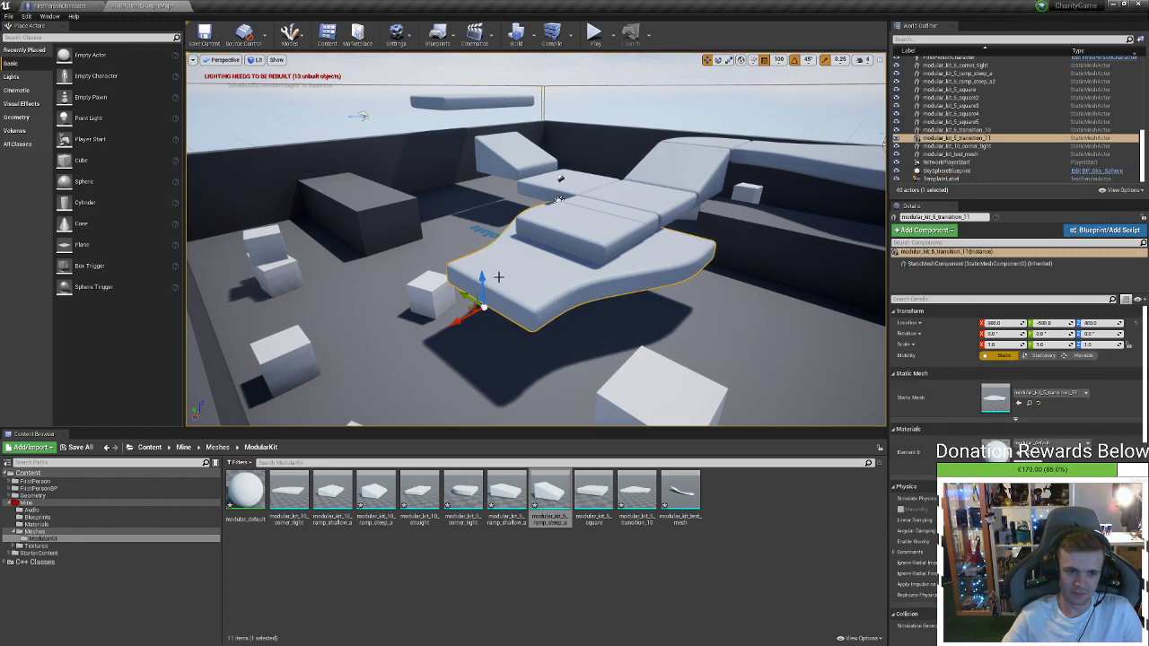
Reduce the position grid snap to 50 and raise the transition platform to Z 500
{"action": "left_click", "coordinate": [778, 63]}
{"action": "left_click", "coordinate": [791, 109]}
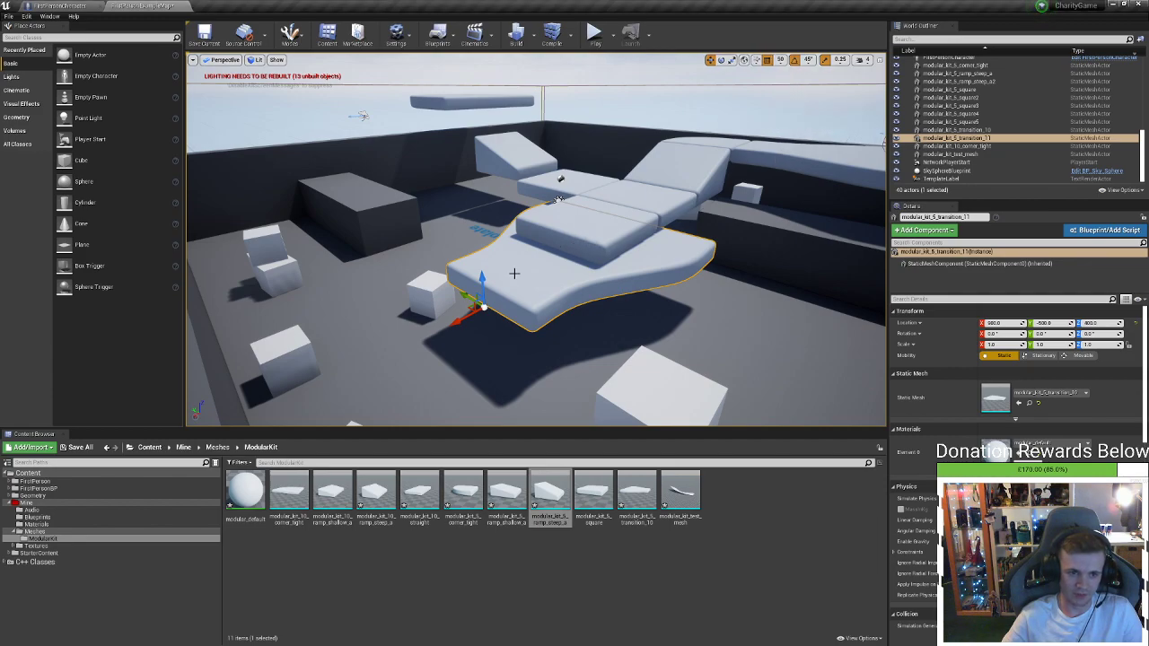
{"action": "left_click_drag", "start_coordinate": [483, 280], "coordinate": [481, 249]}
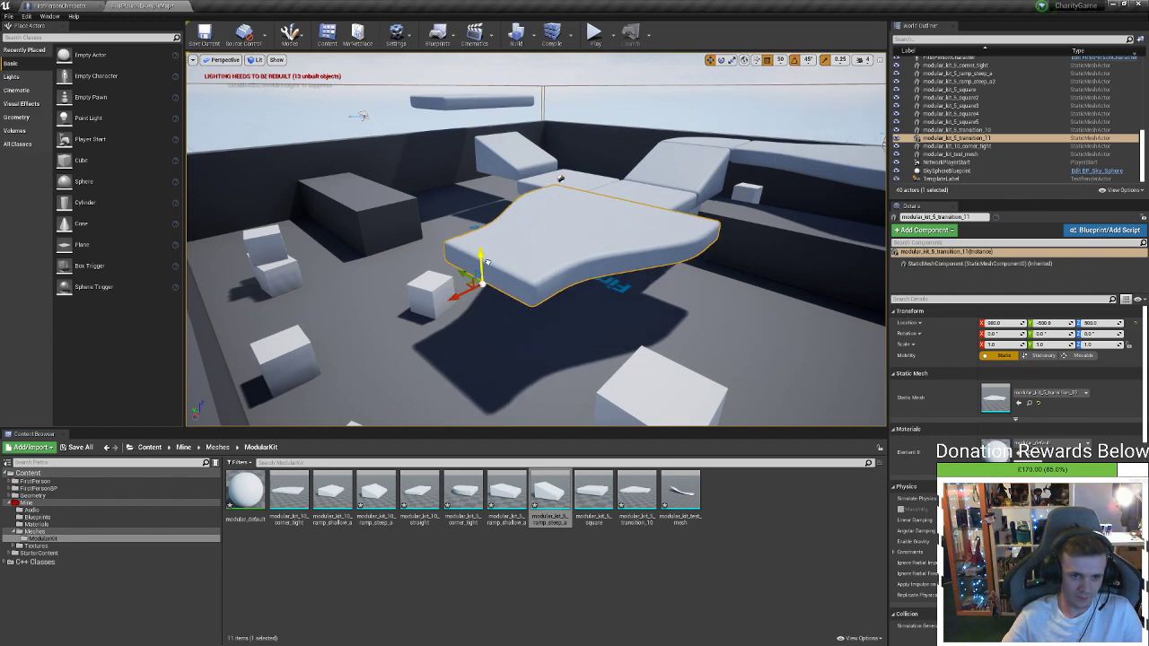
Rotate the transition platform to -180° about Z and move it to X 500 so it meets the end square
{"action": "right_click_drag", "start_coordinate": [481, 249], "coordinate": [418, 247]}
{"action": "key", "text": "f"}
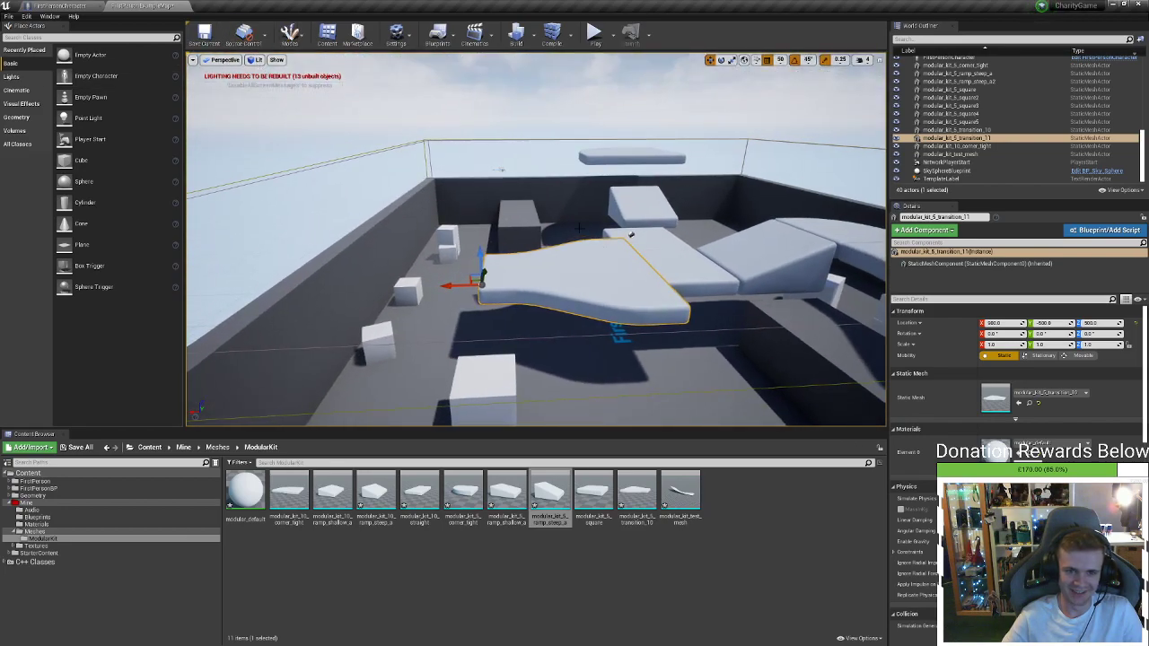
{"action": "left_click_drag", "start_coordinate": [500, 295], "coordinate": [503, 306]}
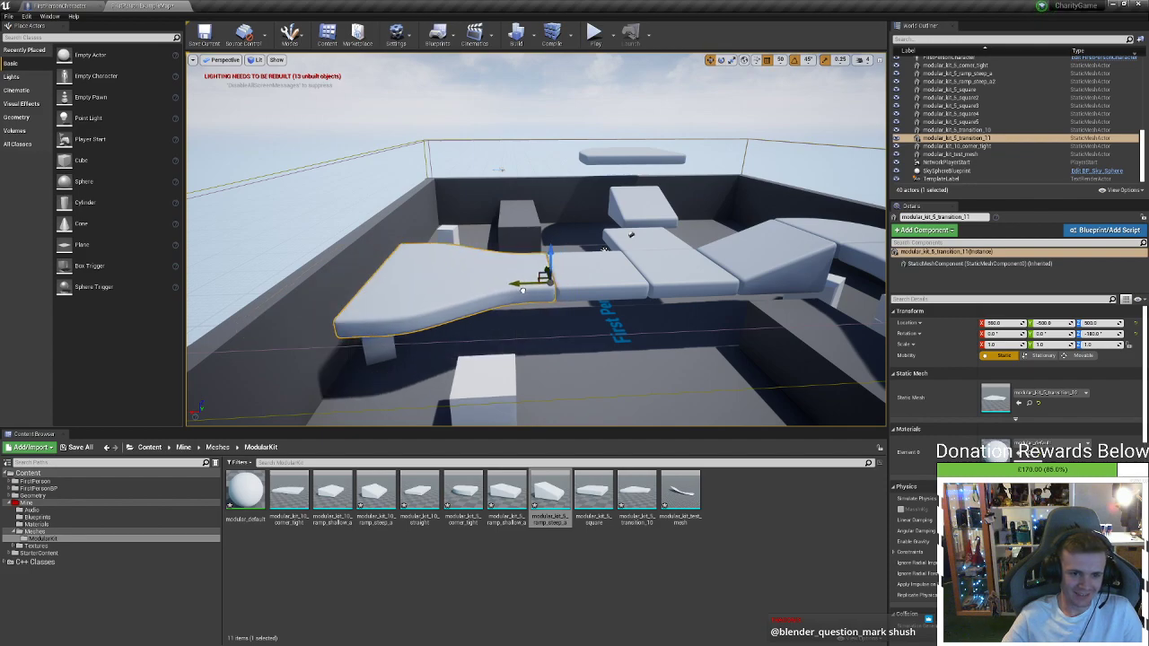
{"action": "key", "text": "f"}
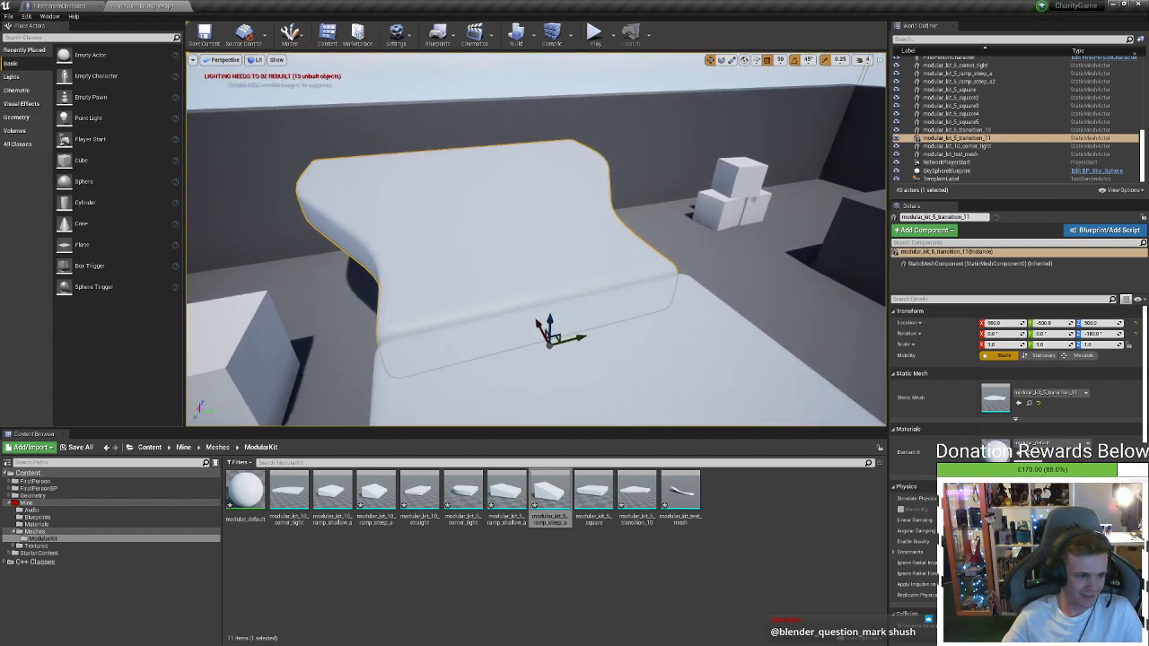
{"action": "right_click_drag", "start_coordinate": [536, 239], "coordinate": [718, 220]}
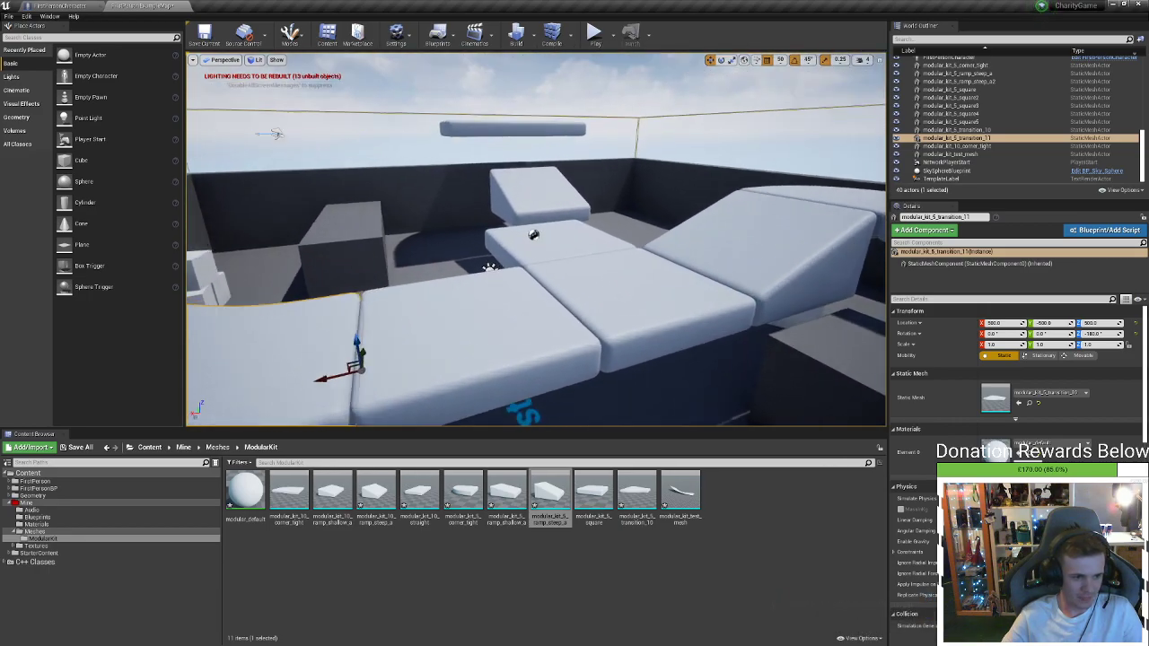
{"action": "right_click_drag", "start_coordinate": [619, 273], "coordinate": [754, 280]}
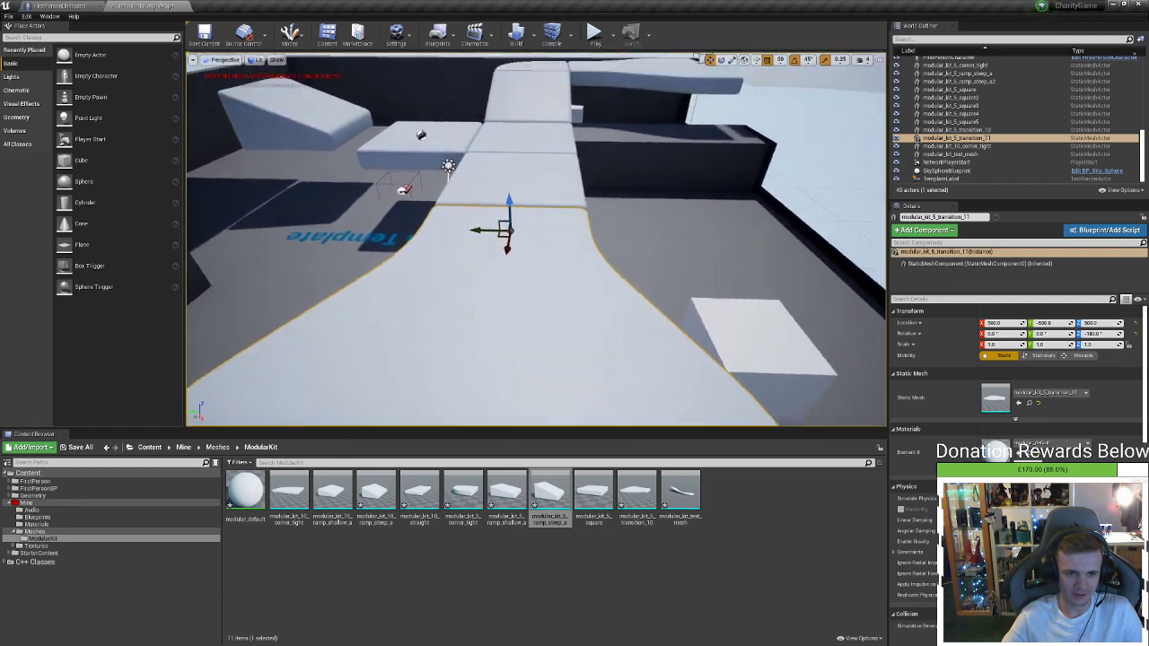
Delete the modular_kit_test_mesh piece attached to the far end of the course
{"action": "right_click_drag", "start_coordinate": [691, 259], "coordinate": [475, 366]}
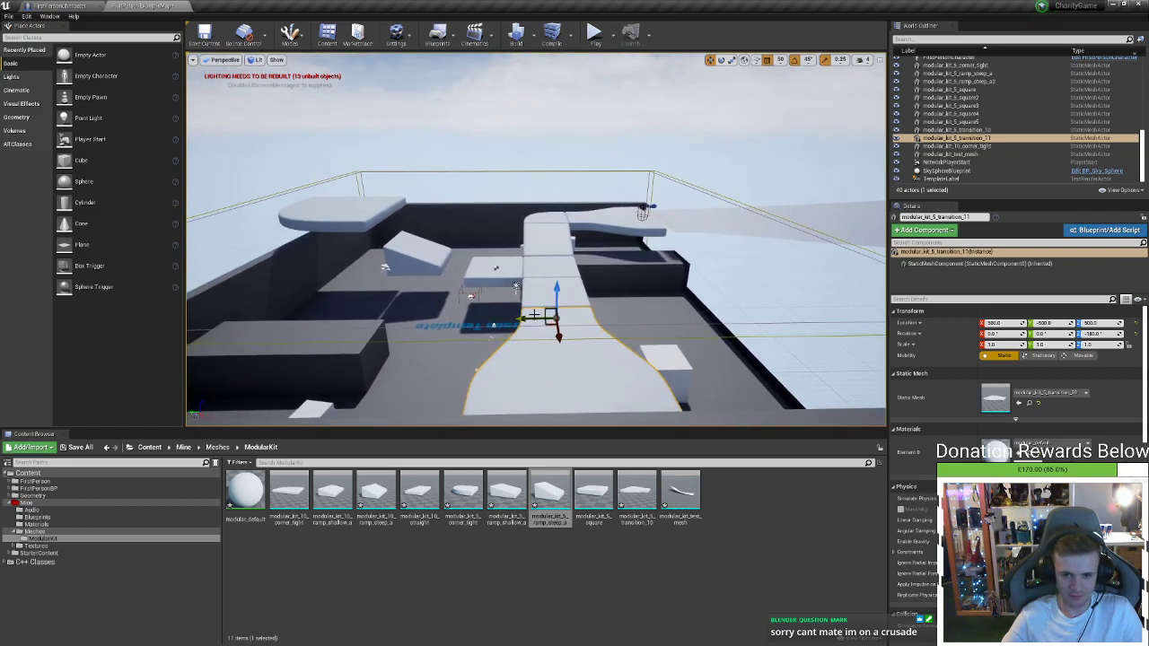
{"action": "right_click_drag", "start_coordinate": [474, 365], "coordinate": [462, 363]}
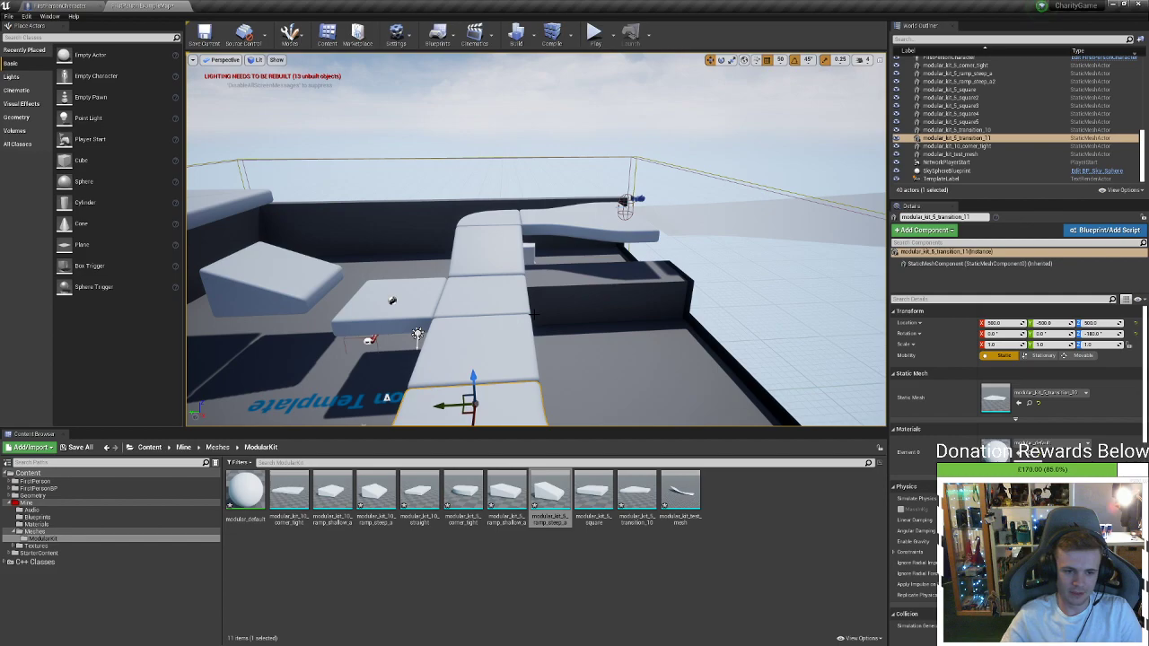
{"action": "mouse_move", "coordinate": [533, 314]}
{"action": "right_mouse_down"}
{"action": "mouse_move", "coordinate": [503, 395]}
{"action": "mouse_move", "coordinate": [525, 314]}
{"action": "mouse_move", "coordinate": [518, 287]}
{"action": "mouse_move", "coordinate": [555, 386]}
{"action": "mouse_move", "coordinate": [554, 315]}
{"action": "mouse_move", "coordinate": [529, 287]}
{"action": "mouse_move", "coordinate": [549, 324]}
{"action": "mouse_move", "coordinate": [547, 251]}
{"action": "mouse_move", "coordinate": [574, 291]}
{"action": "mouse_move", "coordinate": [579, 261]}
{"action": "mouse_move", "coordinate": [538, 323]}
{"action": "right_mouse_up"}
{"action": "key", "text": "w"}
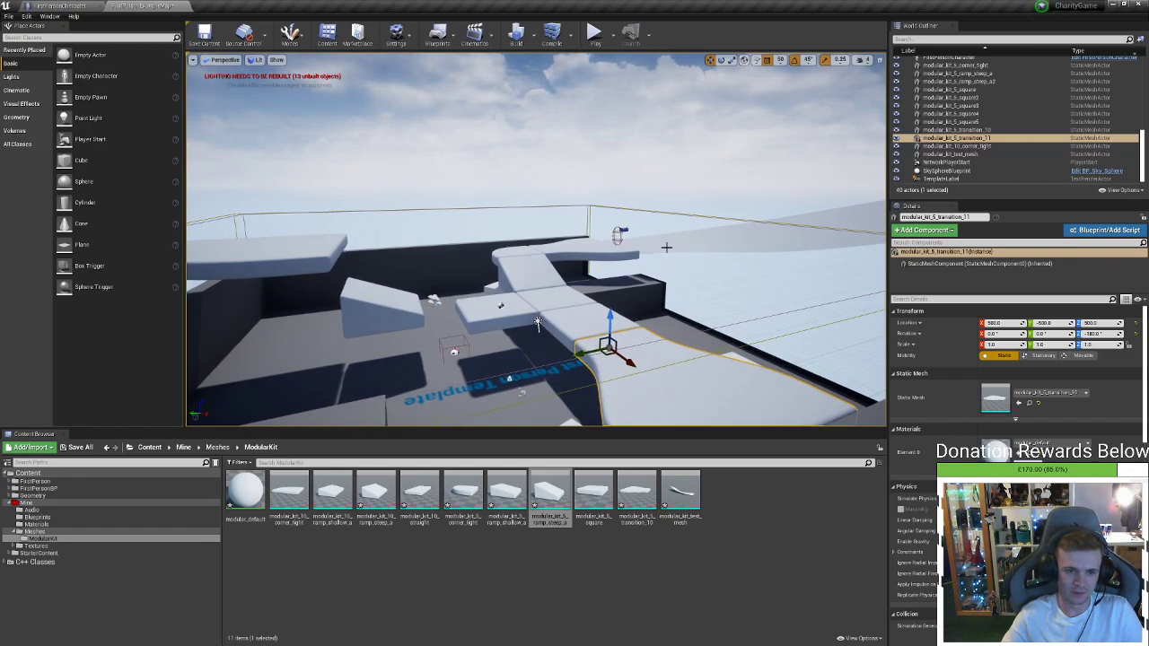
{"action": "right_click_drag", "start_coordinate": [538, 323], "coordinate": [353, 236]}
{"action": "right_click_drag", "start_coordinate": [410, 319], "coordinate": [472, 339]}
{"action": "left_click", "coordinate": [495, 344]}
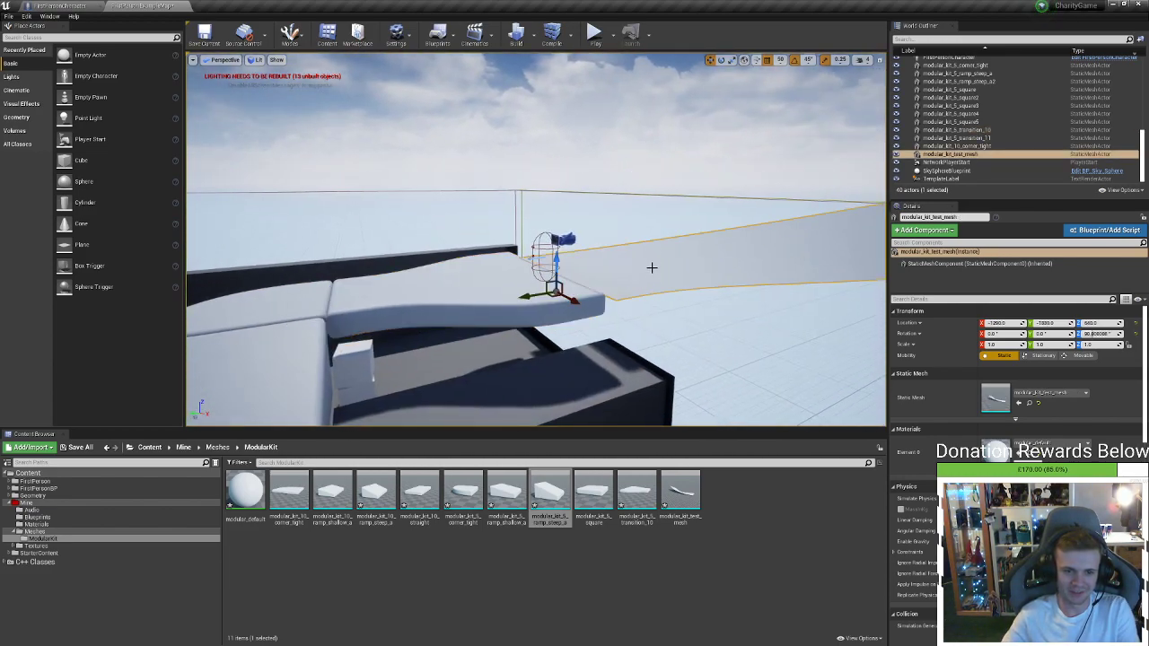
{"action": "key", "text": "Delete"}
Examine the open end of the far transition platform and the overall course layout
{"action": "right_click_drag", "start_coordinate": [587, 275], "coordinate": [399, 400]}
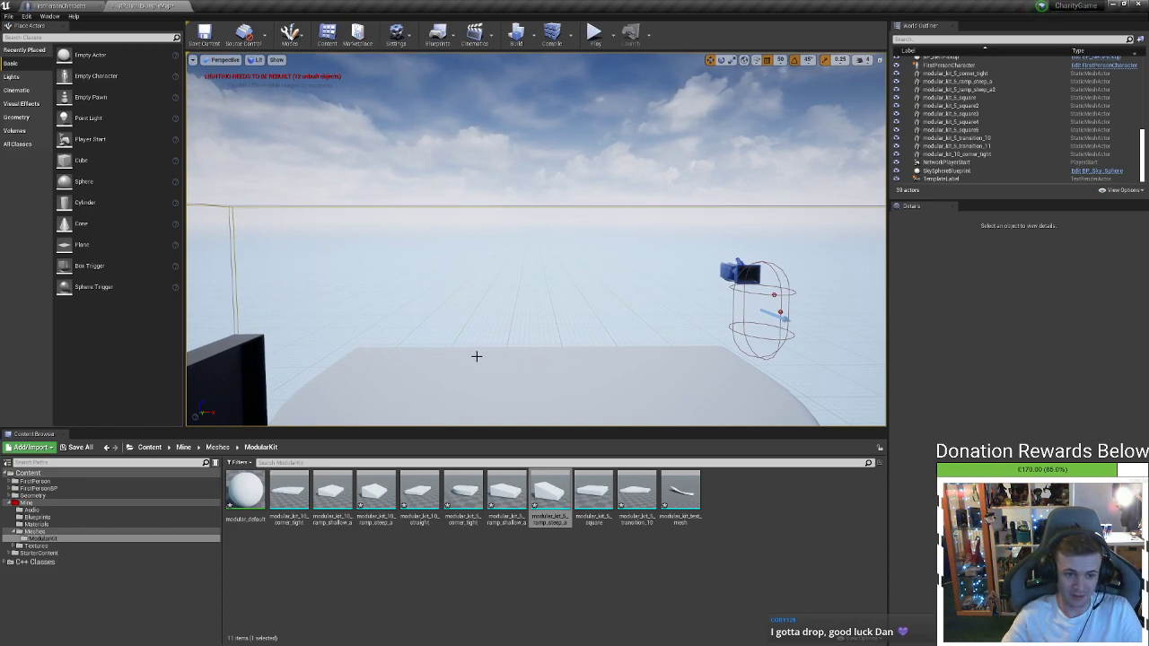
{"action": "mouse_move", "coordinate": [476, 357]}
{"action": "right_mouse_down"}
{"action": "mouse_move", "coordinate": [516, 351]}
{"action": "mouse_move", "coordinate": [485, 386]}
{"action": "mouse_move", "coordinate": [485, 350]}
{"action": "mouse_move", "coordinate": [463, 355]}
{"action": "right_mouse_up"}
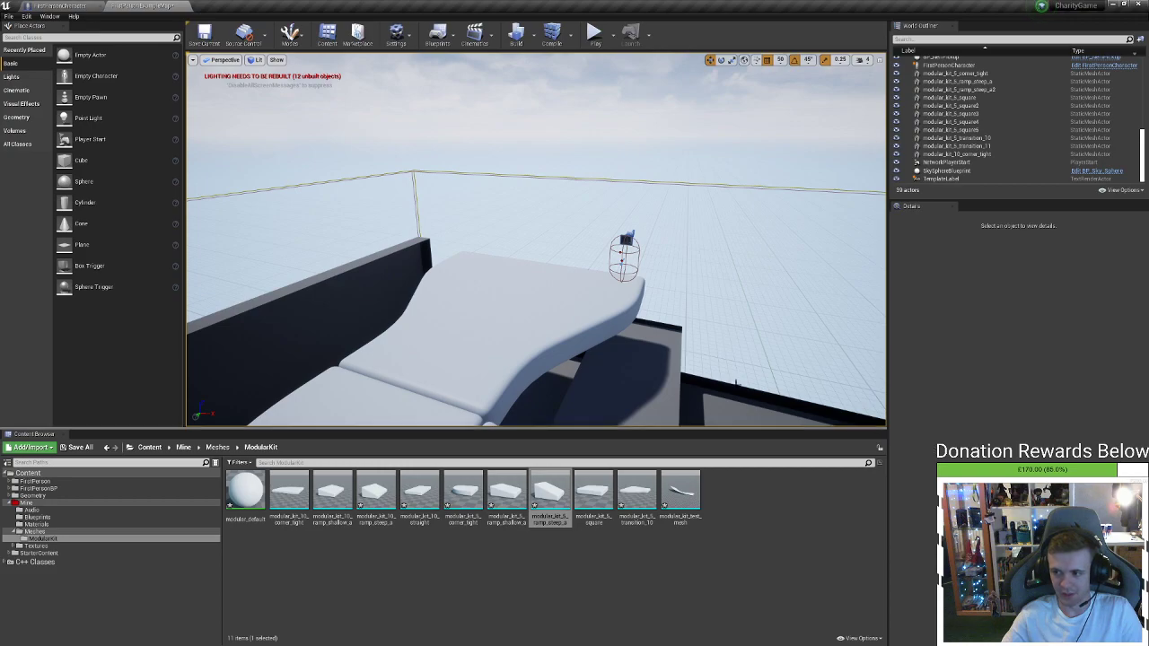
{"action": "right_click_drag", "start_coordinate": [768, 344], "coordinate": [788, 339]}
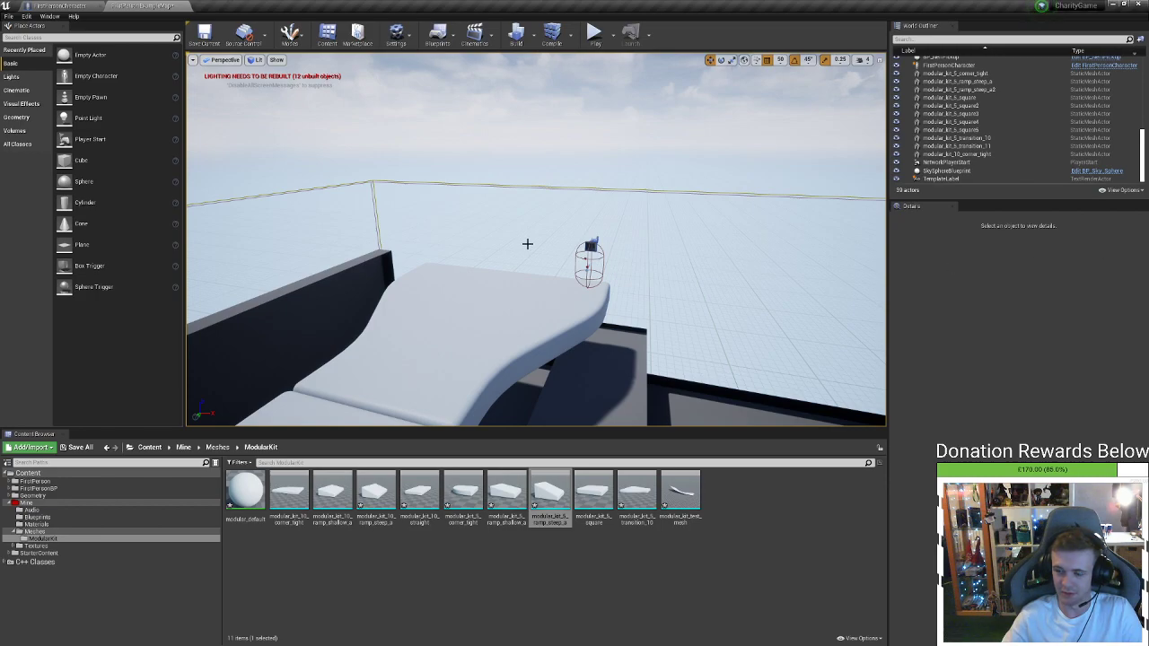
{"action": "right_click_drag", "start_coordinate": [527, 243], "coordinate": [505, 238]}
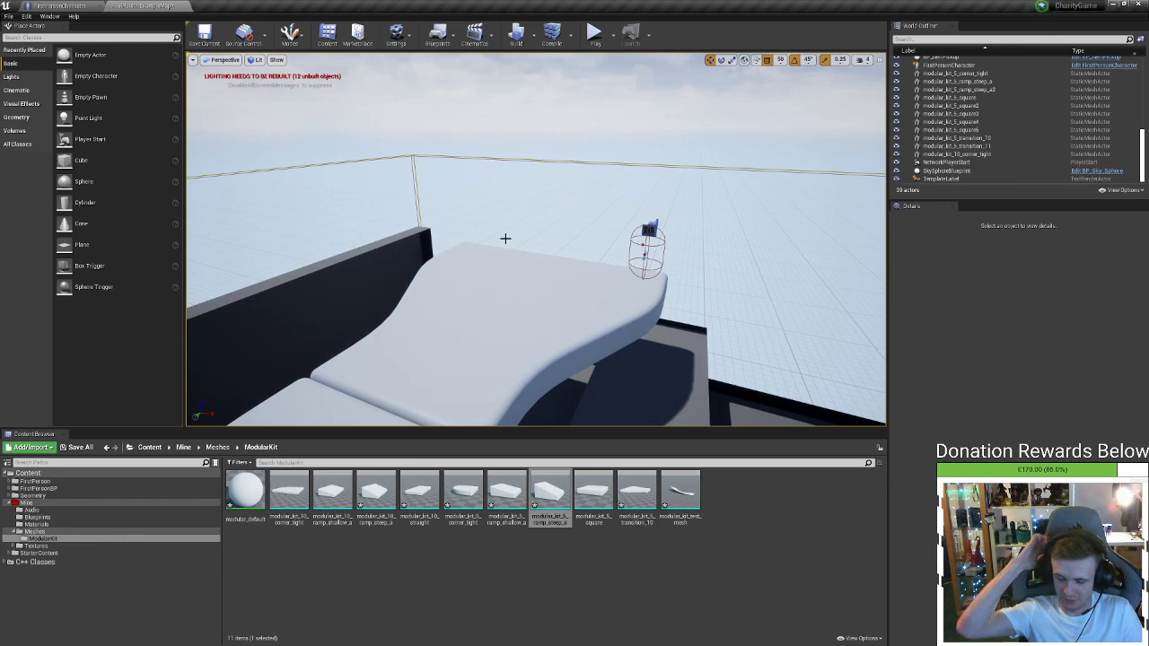
{"action": "right_click_drag", "start_coordinate": [266, 190], "coordinate": [267, 190]}
{"action": "right_click_drag", "start_coordinate": [497, 338], "coordinate": [497, 339]}
{"action": "left_click", "coordinate": [497, 338]}
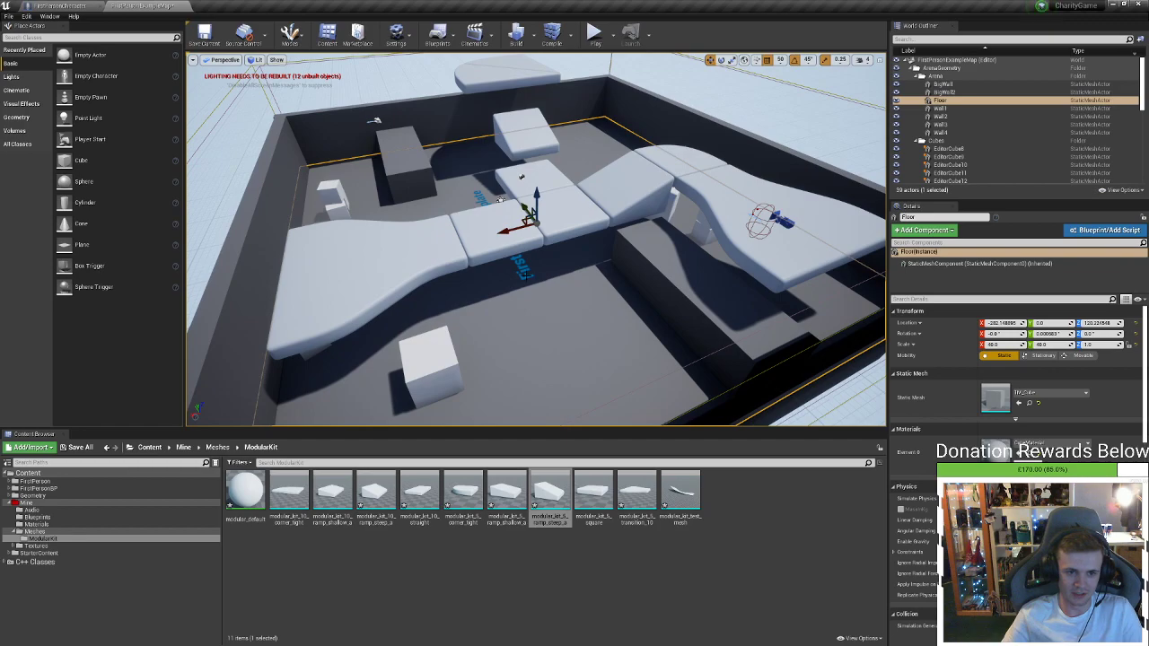
Delete the arena floor, the loose cube beneath the course, both big walls and the far boundary wall
{"action": "key", "text": "Delete"}
{"action": "left_click", "coordinate": [450, 370]}
{"action": "key", "text": "Delete"}
{"action": "left_click", "coordinate": [680, 305]}
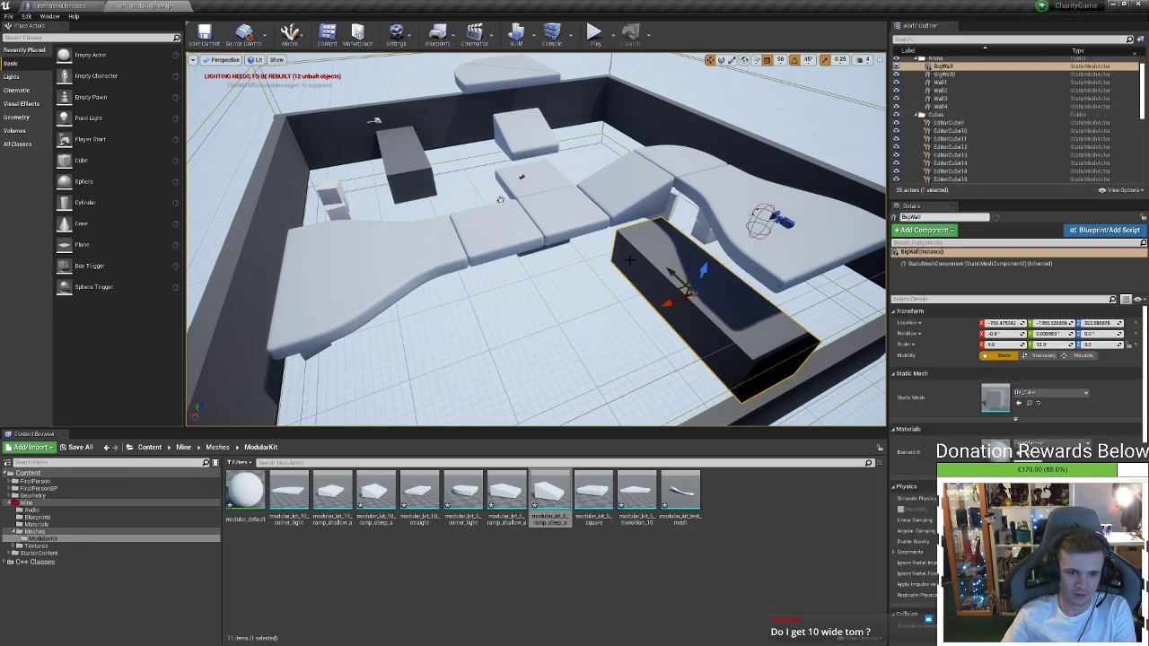
{"action": "key", "text": "Delete"}
{"action": "left_click", "coordinate": [682, 125]}
{"action": "key", "text": "Delete"}
{"action": "left_click", "coordinate": [414, 135]}
{"action": "key", "text": "Delete"}
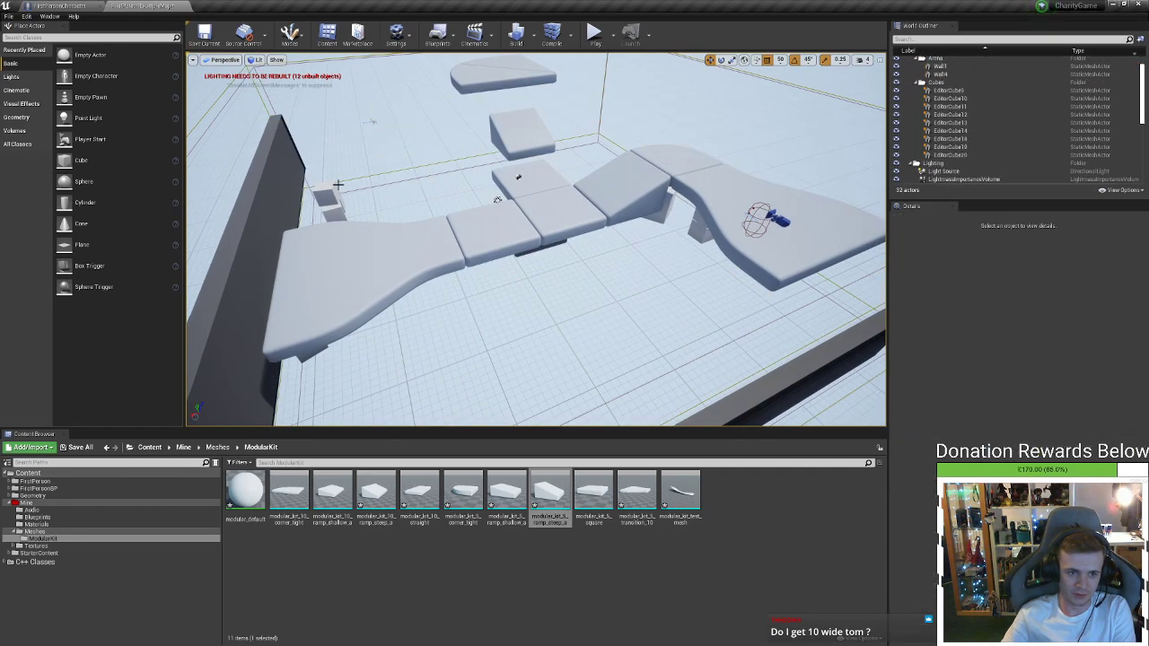
Delete the small stacked cubes at the arena's edge and the leftover cubes beneath the platforms
{"action": "left_click", "coordinate": [335, 191]}
{"action": "key", "text": "Delete"}
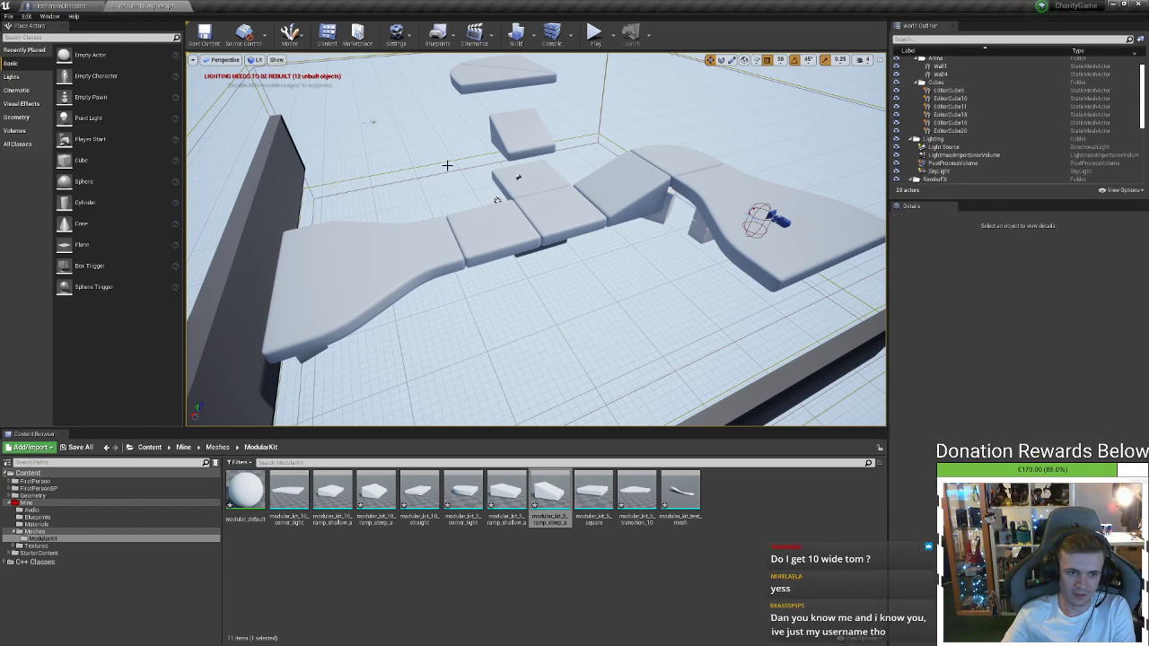
{"action": "key", "text": "w"}
{"action": "right_click_drag", "start_coordinate": [528, 259], "coordinate": [453, 247]}
{"action": "left_click", "coordinate": [541, 199]}
{"action": "key", "text": "Delete"}
{"action": "left_click", "coordinate": [403, 223]}
{"action": "key", "text": "Delete"}
{"action": "left_click", "coordinate": [677, 225]}
{"action": "key", "text": "Delete"}
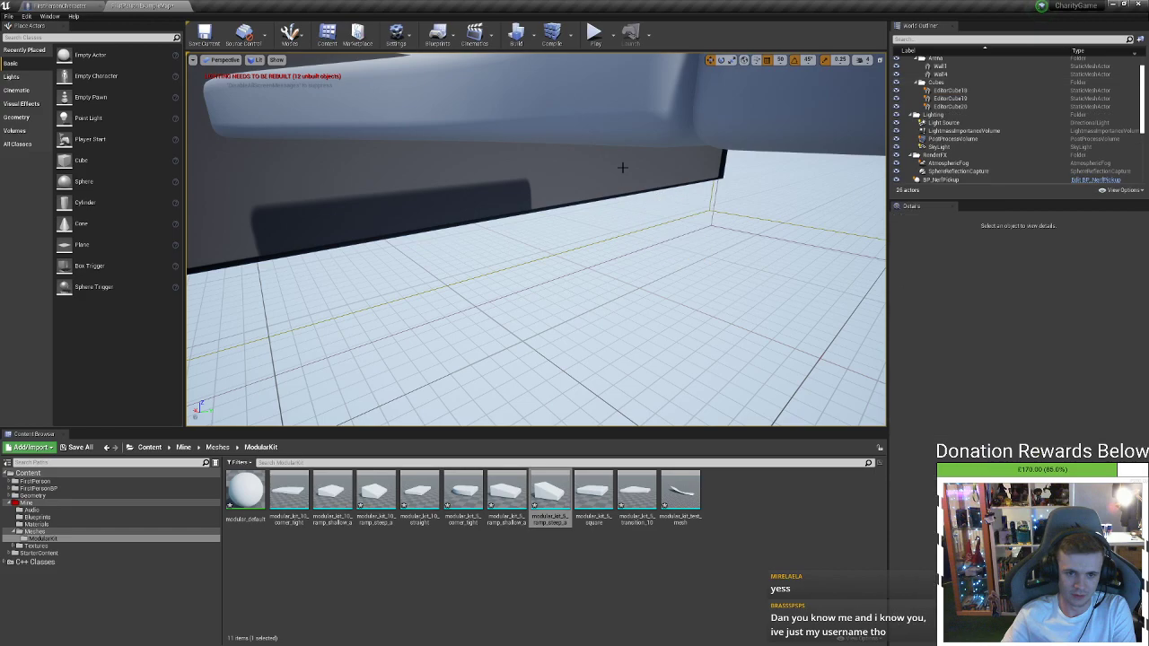
Delete the boundary wall behind the course and the stray square platform on the ground below it
{"action": "left_click", "coordinate": [620, 167]}
{"action": "key", "text": "Delete"}
{"action": "right_click_drag", "start_coordinate": [559, 250], "coordinate": [655, 250]}
{"action": "left_click", "coordinate": [559, 250]}
{"action": "key", "text": "Delete"}
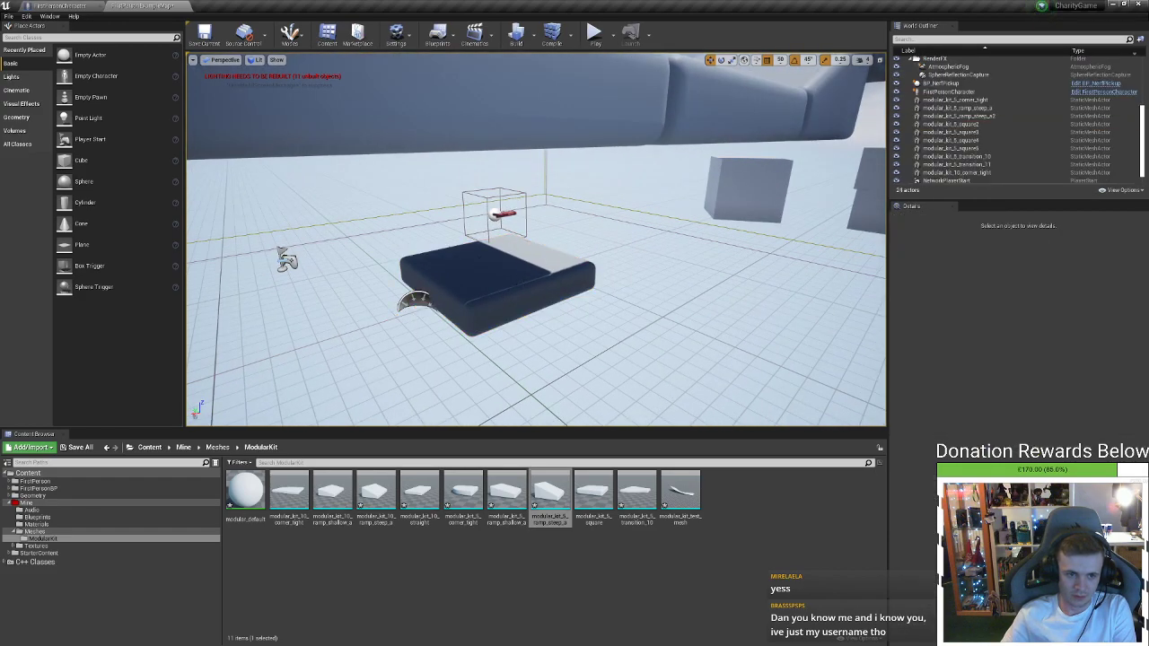
{"action": "left_click", "coordinate": [527, 267]}
{"action": "key", "text": "Delete"}
Delete the remaining arena cubes, including the stacked pair beneath the far platforms
{"action": "left_click", "coordinate": [723, 207]}
{"action": "key", "text": "Delete"}
{"action": "right_click_drag", "start_coordinate": [723, 206], "coordinate": [807, 179]}
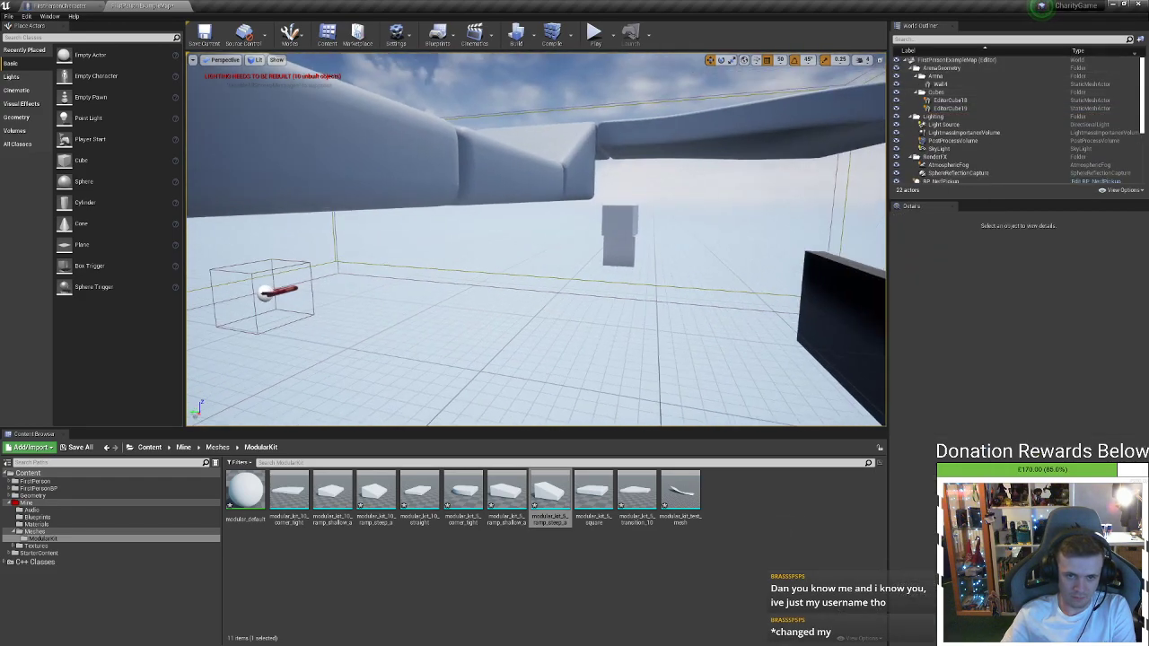
{"action": "left_click", "coordinate": [622, 230]}
{"action": "key", "text": "Delete"}
{"action": "left_click", "coordinate": [627, 250]}
{"action": "key", "text": "Delete"}
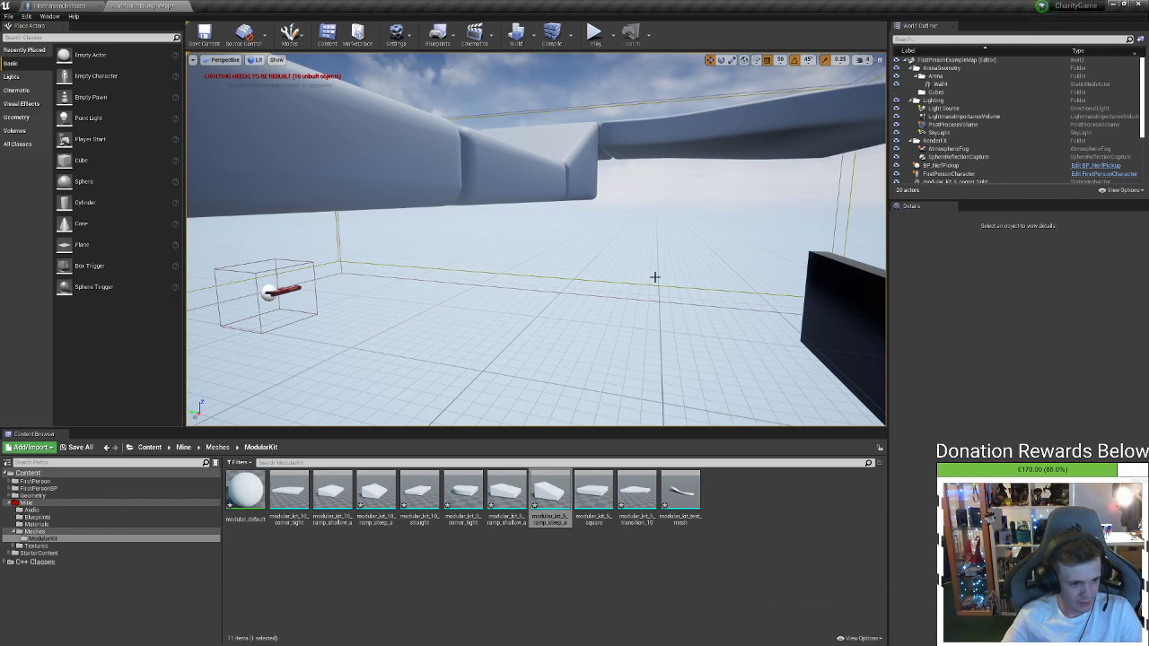
Delete the last boundary wall beside the platform course
{"action": "right_click_drag", "start_coordinate": [654, 277], "coordinate": [754, 325]}
{"action": "key", "text": "e"}
{"action": "key", "text": "s"}
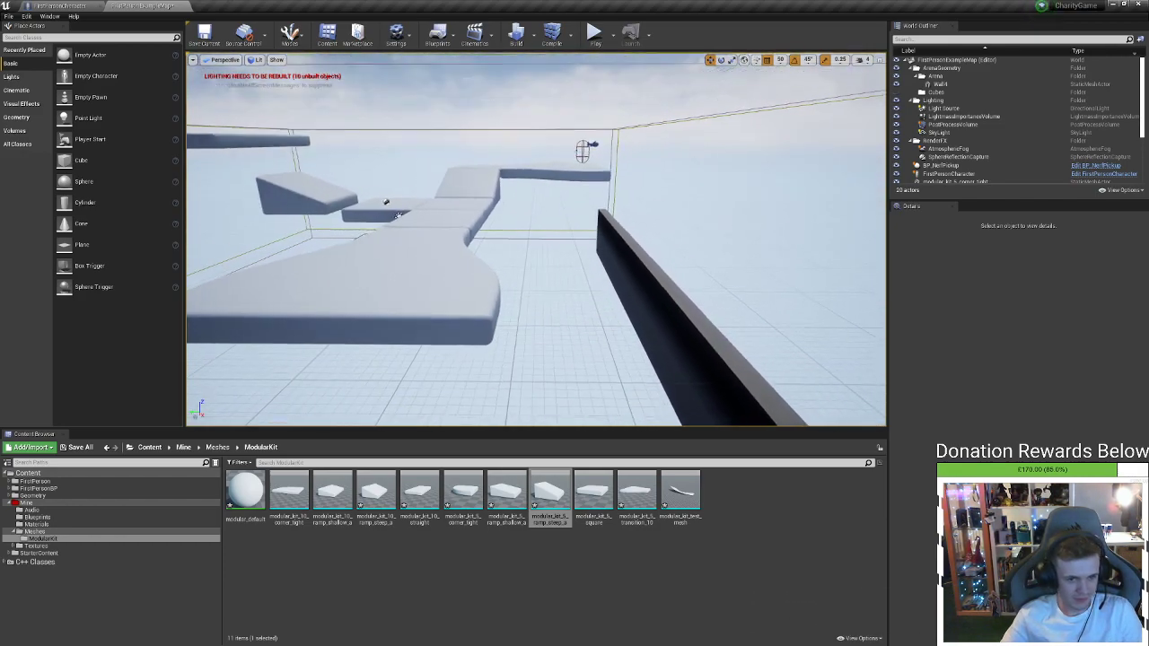
{"action": "key", "text": "d"}
{"action": "right_click_drag", "start_coordinate": [518, 264], "coordinate": [580, 296]}
{"action": "left_click", "coordinate": [579, 296]}
{"action": "key", "text": "Delete"}
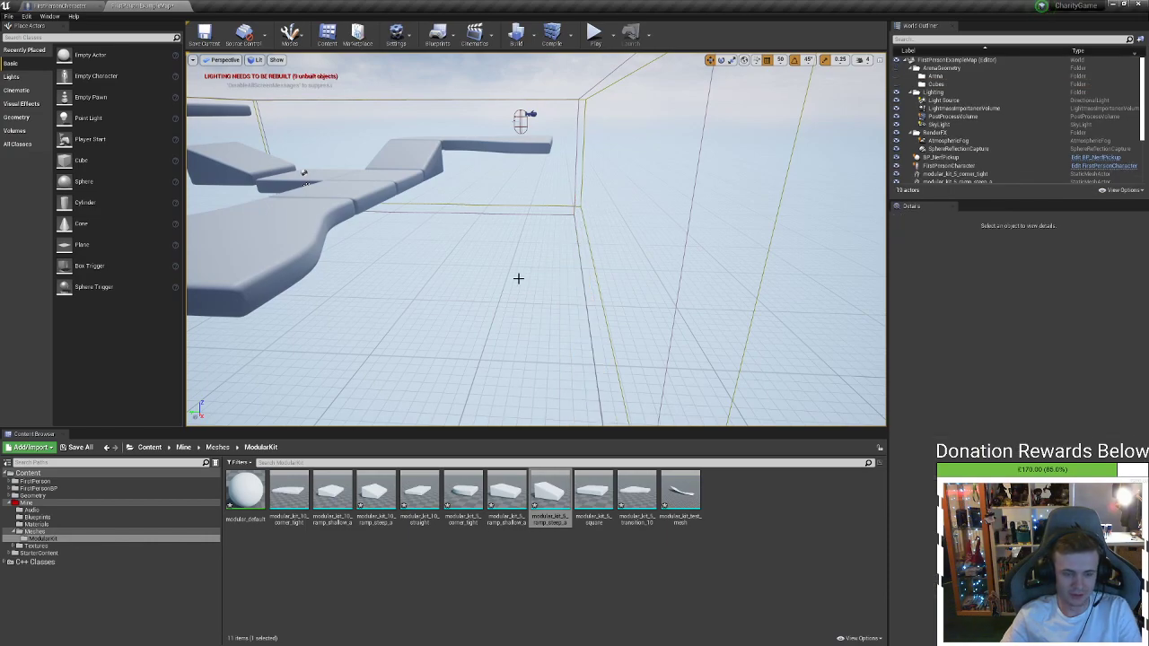
Move the FirstPersonCharacter from the far platform to the wide end of the near transition platform
{"action": "right_click_drag", "start_coordinate": [518, 278], "coordinate": [621, 215]}
{"action": "key", "text": "w"}
{"action": "key", "text": "s"}
{"action": "key", "text": "w"}
{"action": "left_click", "coordinate": [459, 216]}
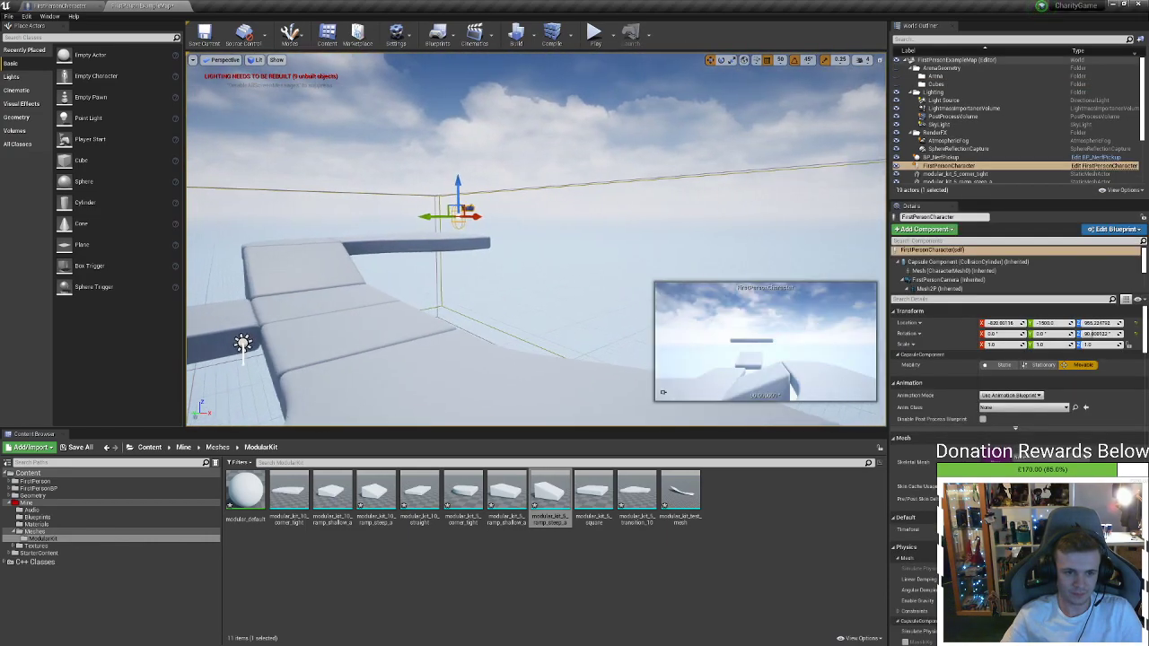
{"action": "right_click_drag", "start_coordinate": [722, 185], "coordinate": [619, 260]}
{"action": "key", "text": "s"}
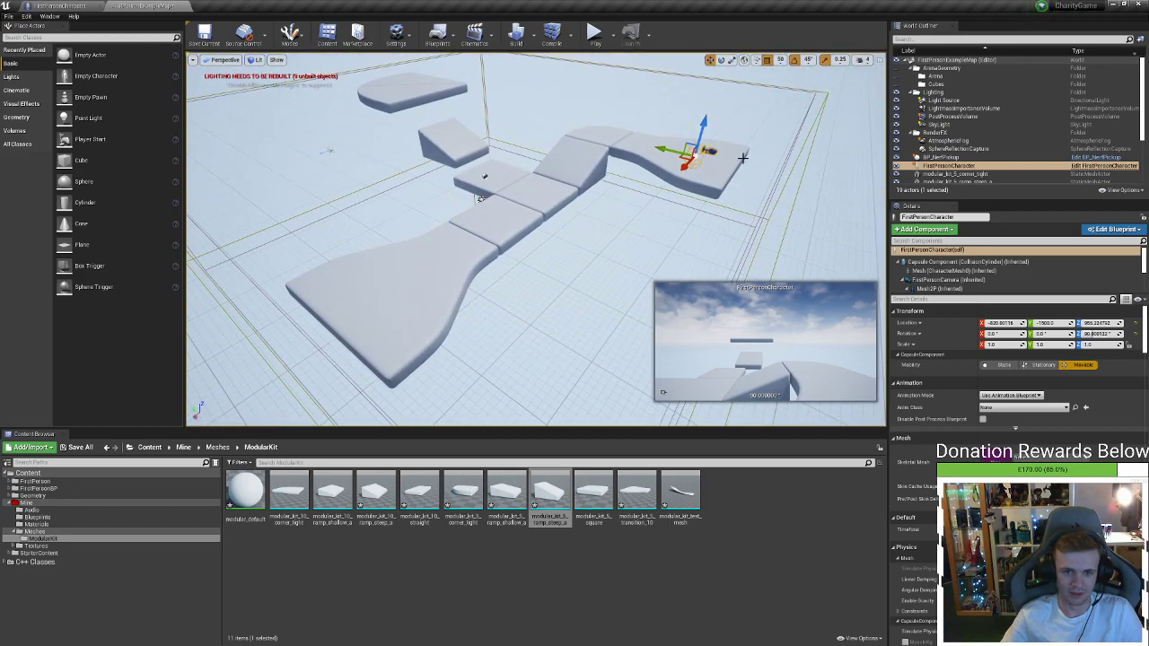
{"action": "left_click_drag", "start_coordinate": [677, 160], "coordinate": [337, 289]}
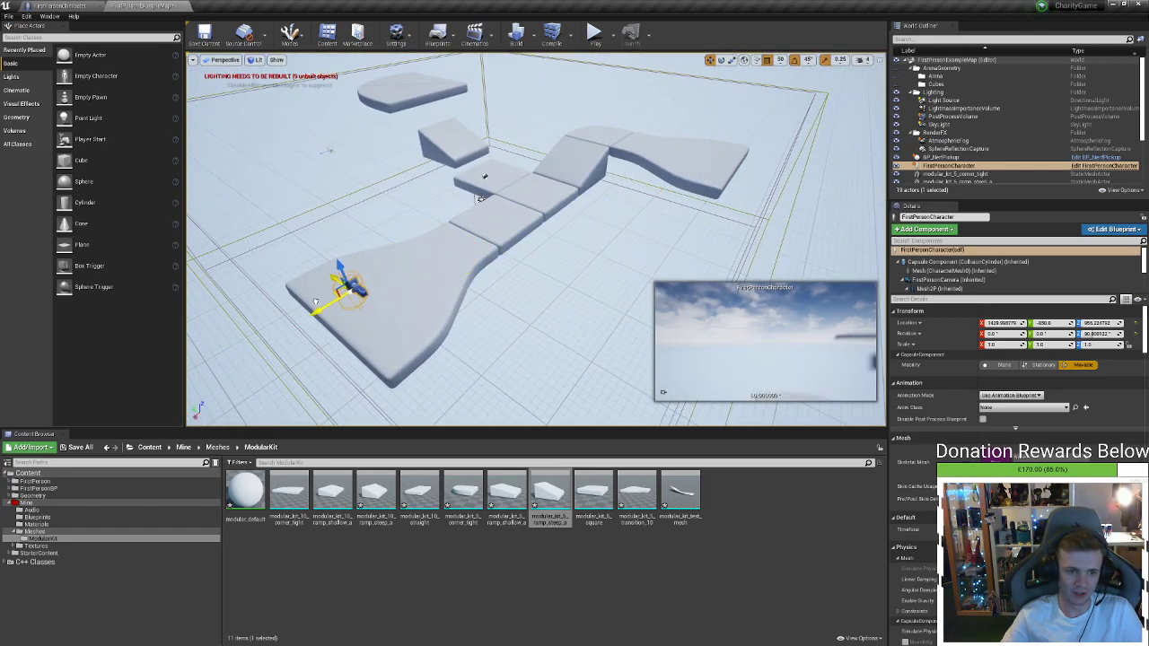
Lower the FirstPersonCharacter onto the near transition platform at Y -500 and rotate it to 180° about Z to face the course
{"action": "key", "text": "a"}
{"action": "right_click_drag", "start_coordinate": [321, 291], "coordinate": [601, 240]}
{"action": "right_click_drag", "start_coordinate": [328, 269], "coordinate": [375, 265]}
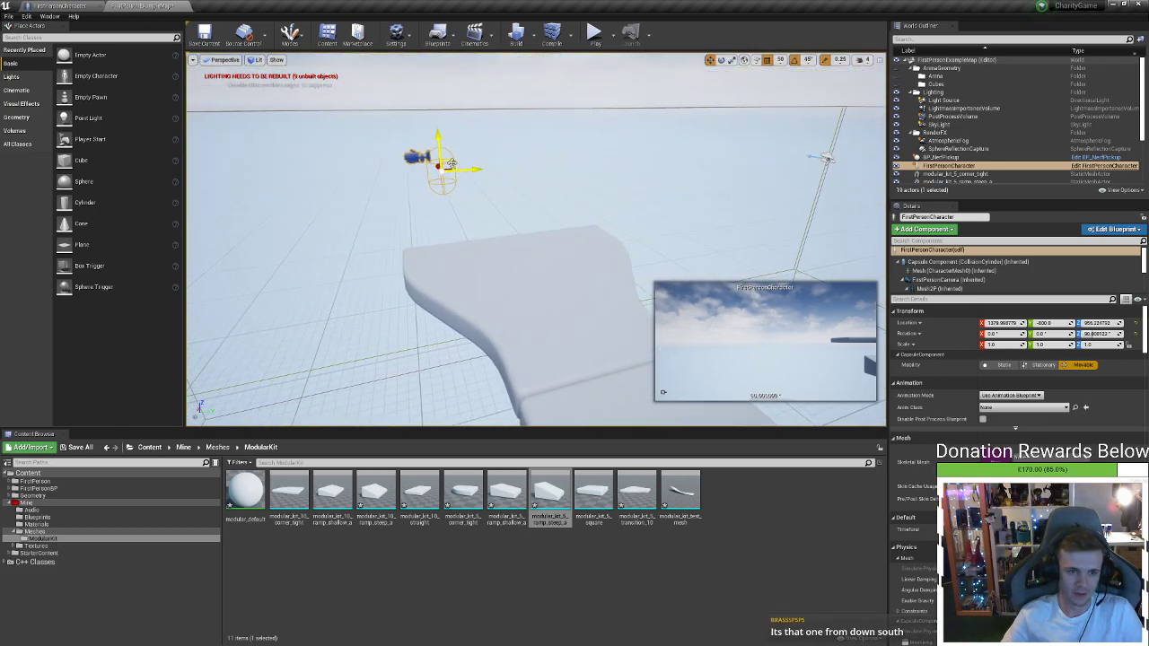
{"action": "left_click_drag", "start_coordinate": [452, 158], "coordinate": [508, 235]}
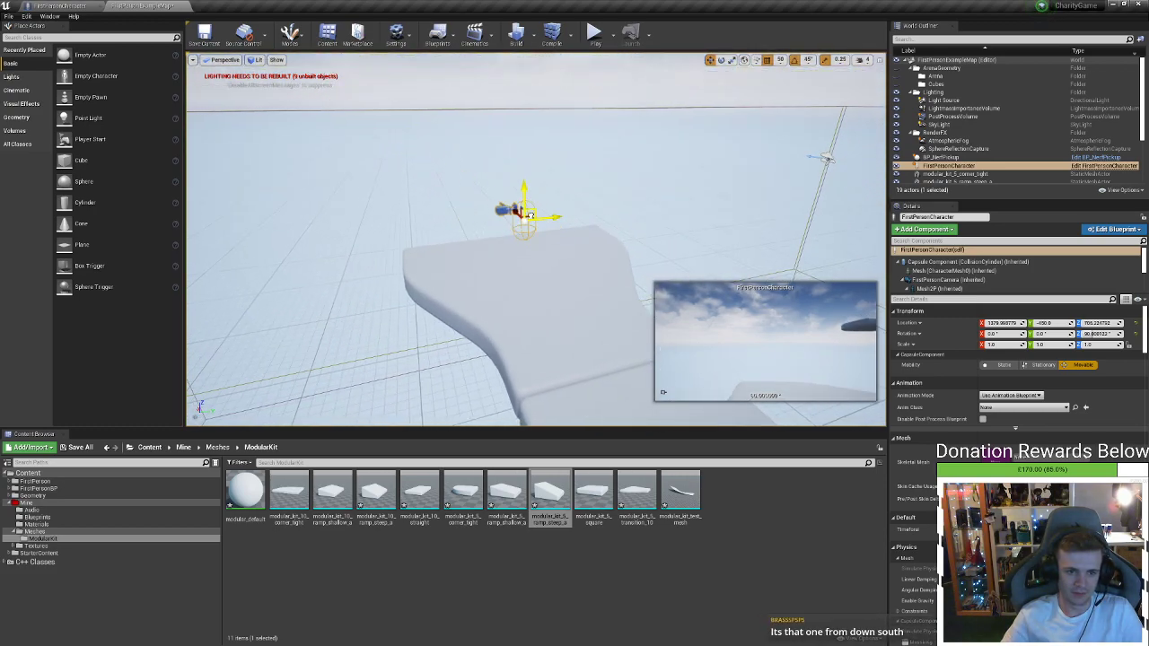
{"action": "right_click_drag", "start_coordinate": [530, 214], "coordinate": [574, 215]}
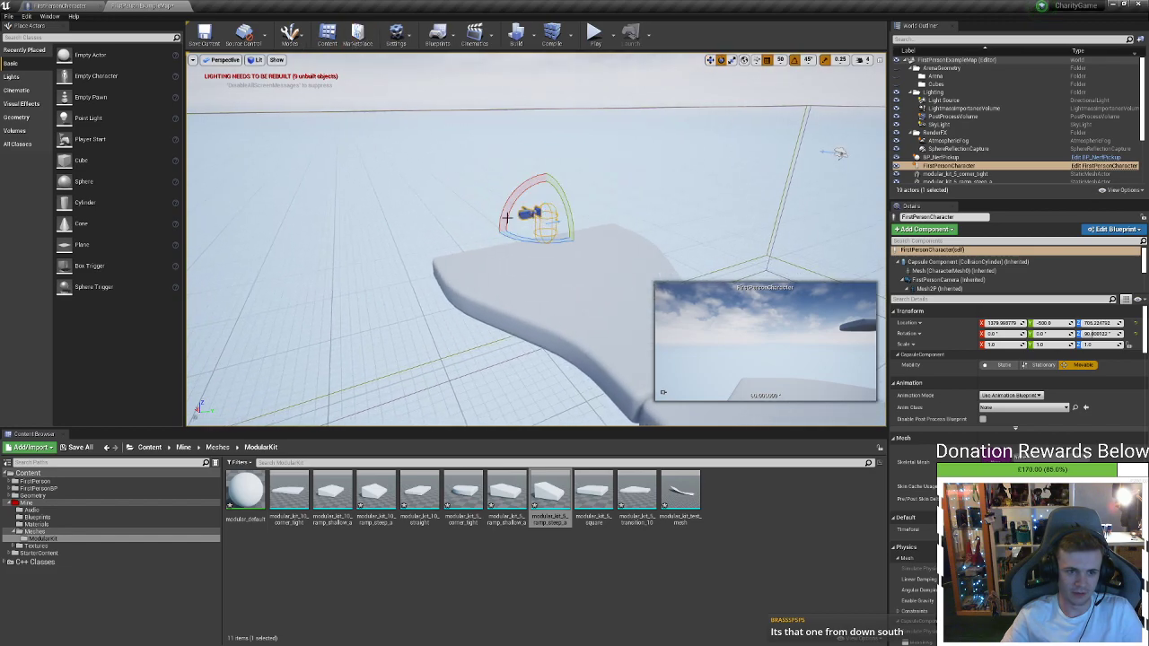
{"action": "left_click_drag", "start_coordinate": [541, 237], "coordinate": [571, 236]}
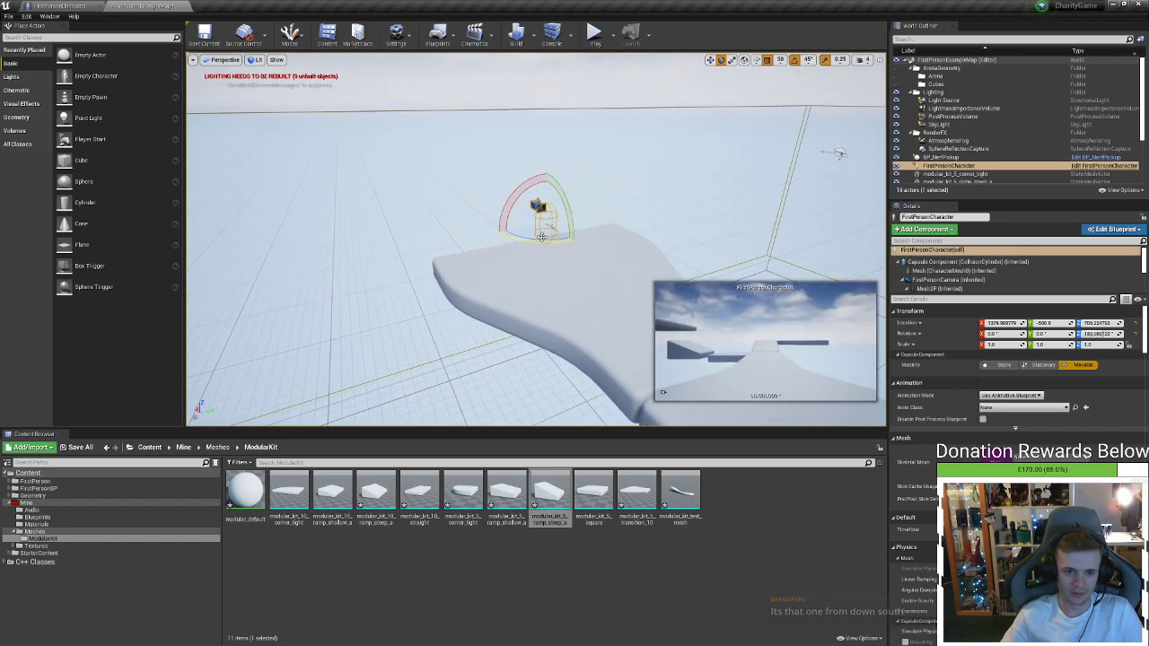
Playtest the level by running along the platform course, up the steep ramp and onto the far platform
{"action": "right_click_drag", "start_coordinate": [541, 236], "coordinate": [598, 107]}
{"action": "left_click", "coordinate": [595, 36]}
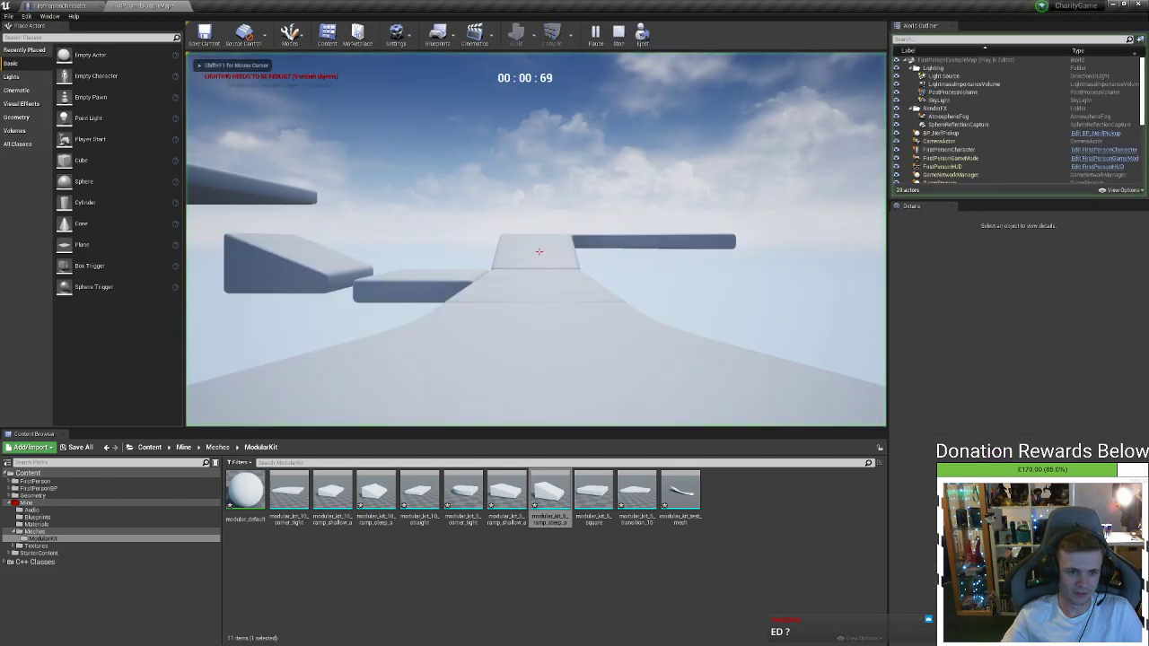
{"action": "mouse_move", "coordinate": [538, 251]}
{"action": "key", "text": "w"}
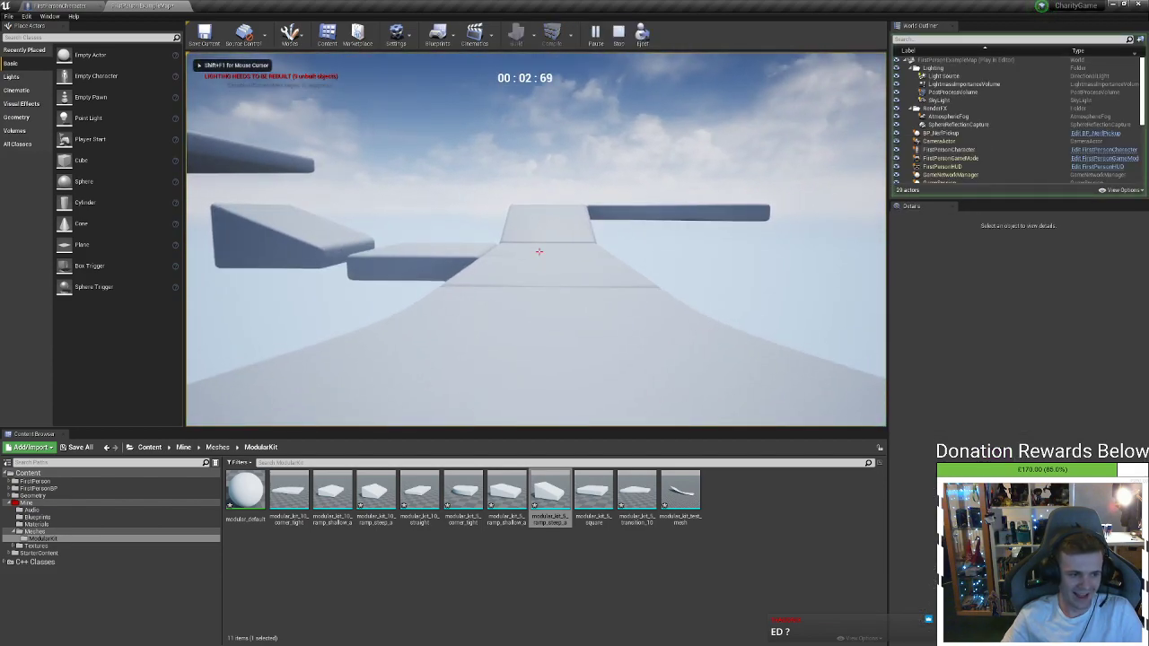
{"action": "key", "text": "w"}
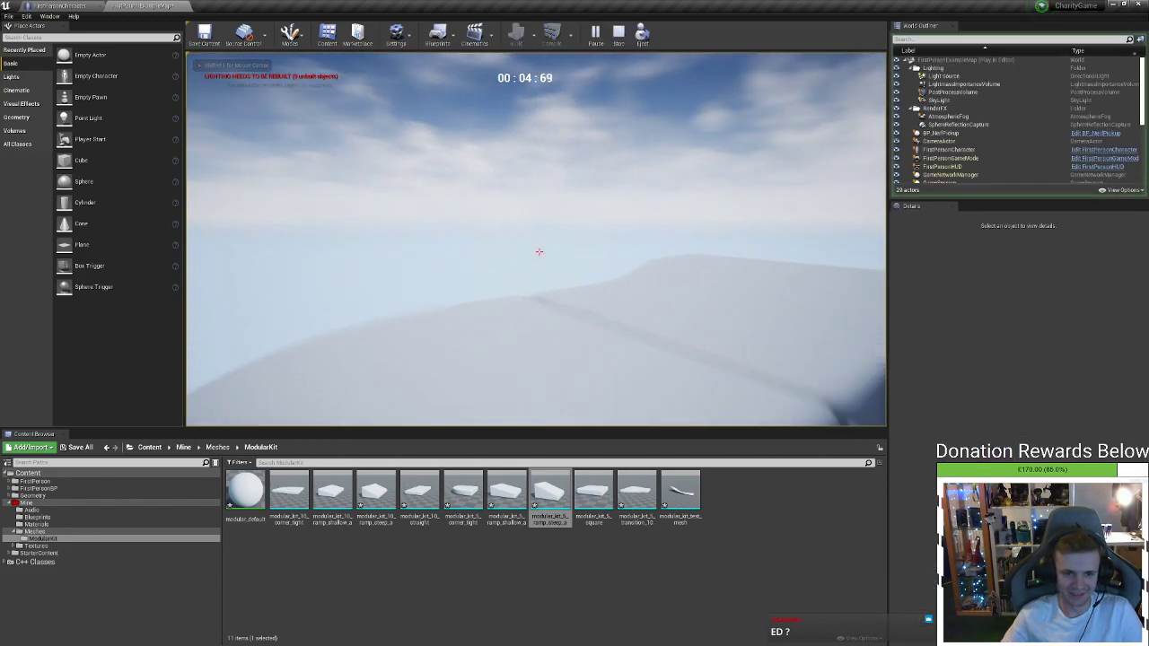
{"action": "key", "text": "w"}
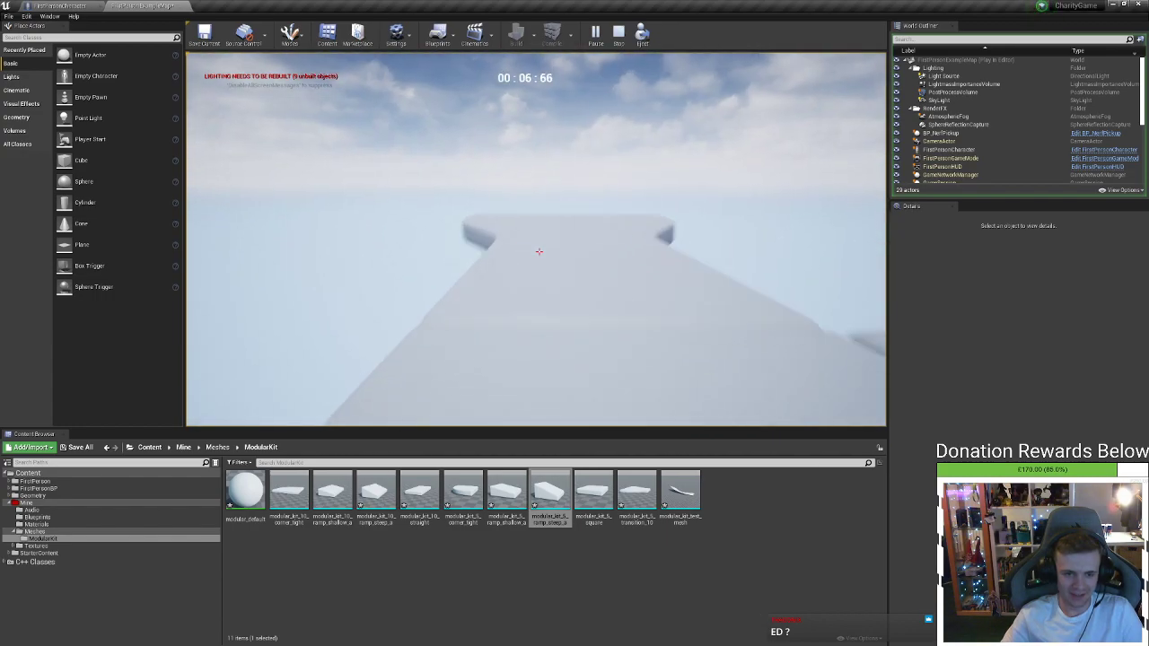
{"action": "key", "text": "w"}
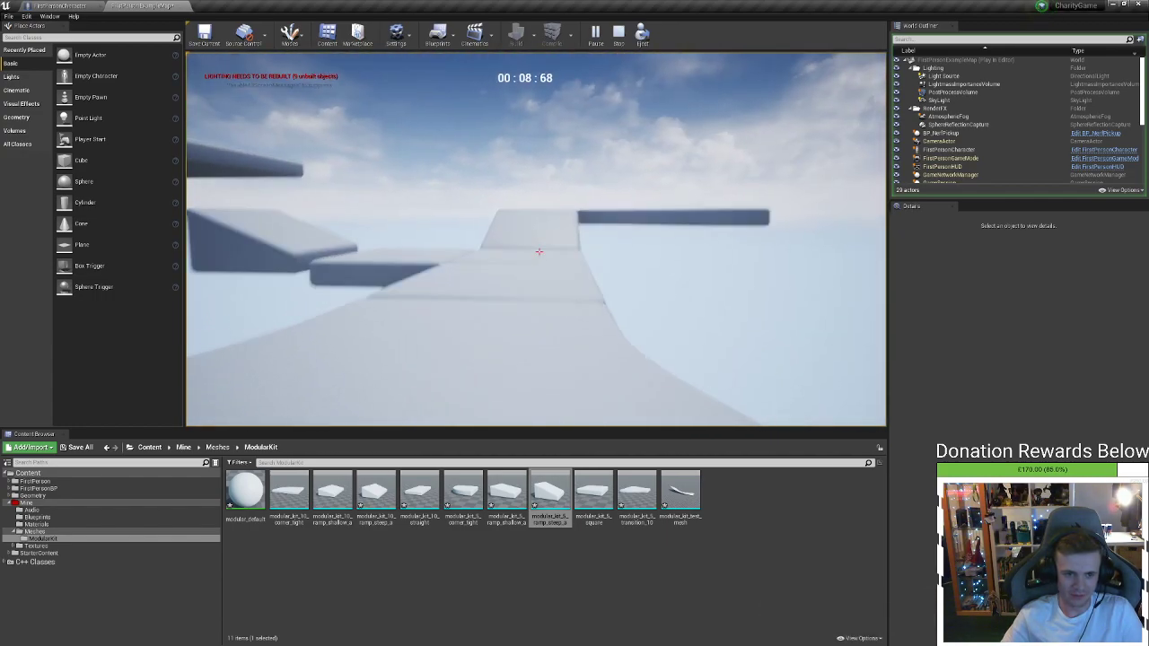
{"action": "key", "text": "w"}
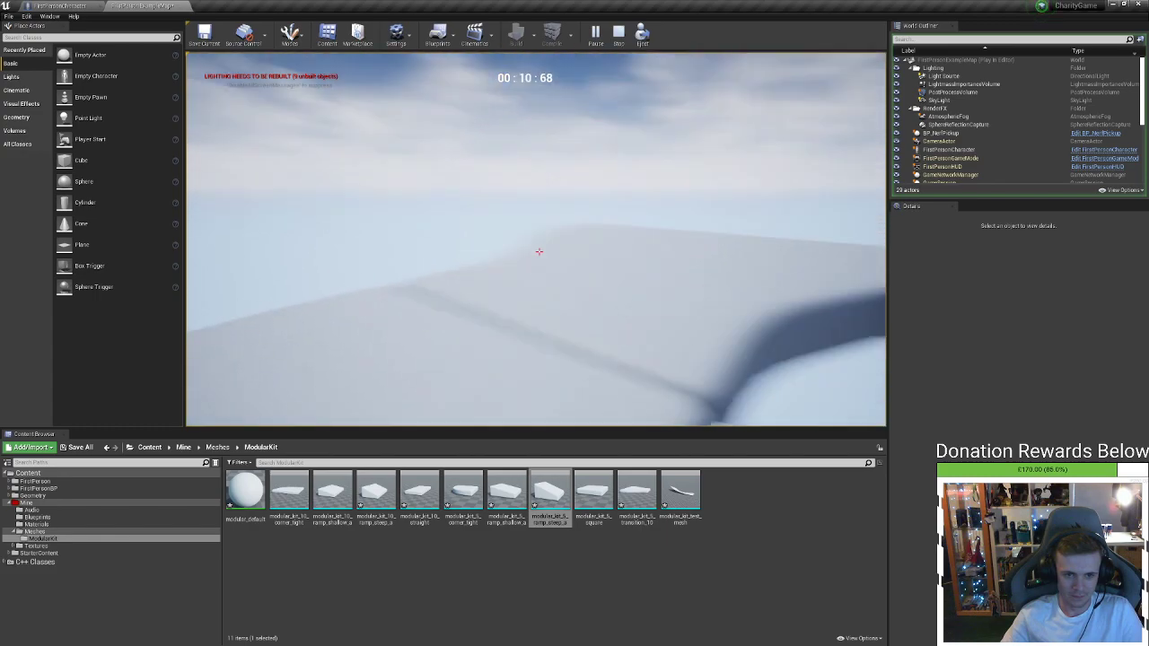
{"action": "key", "text": "Escape"}
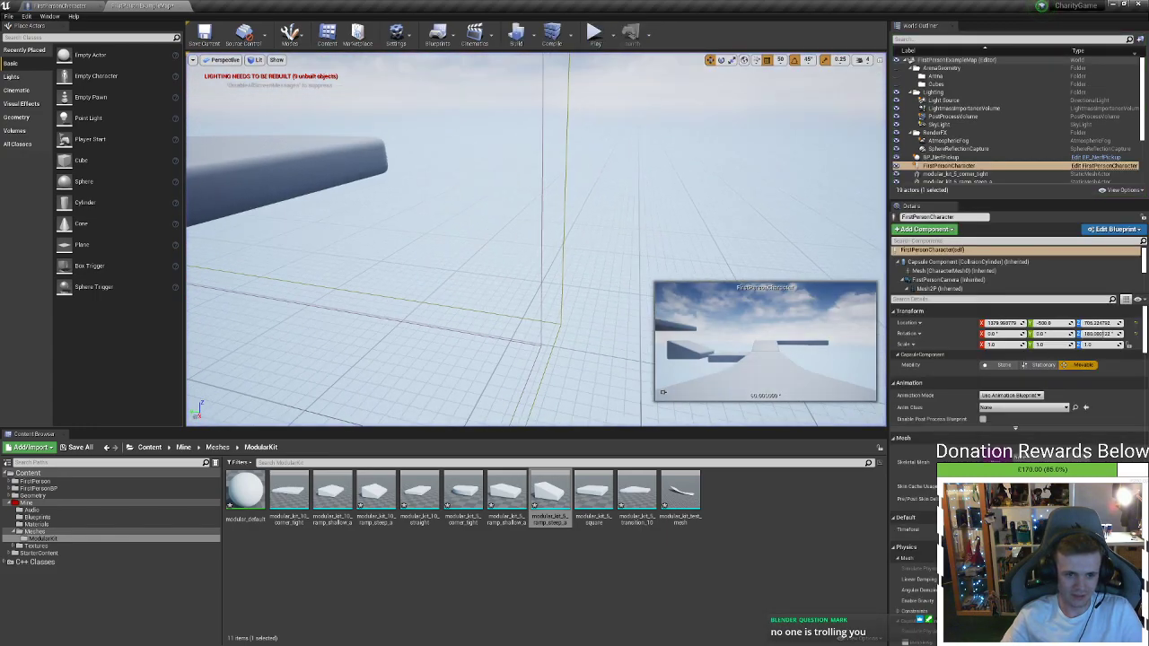
Duplicate the 5-wide steep ramp and move the copy to the far transition platform at Z 700
{"action": "key", "text": "s"}
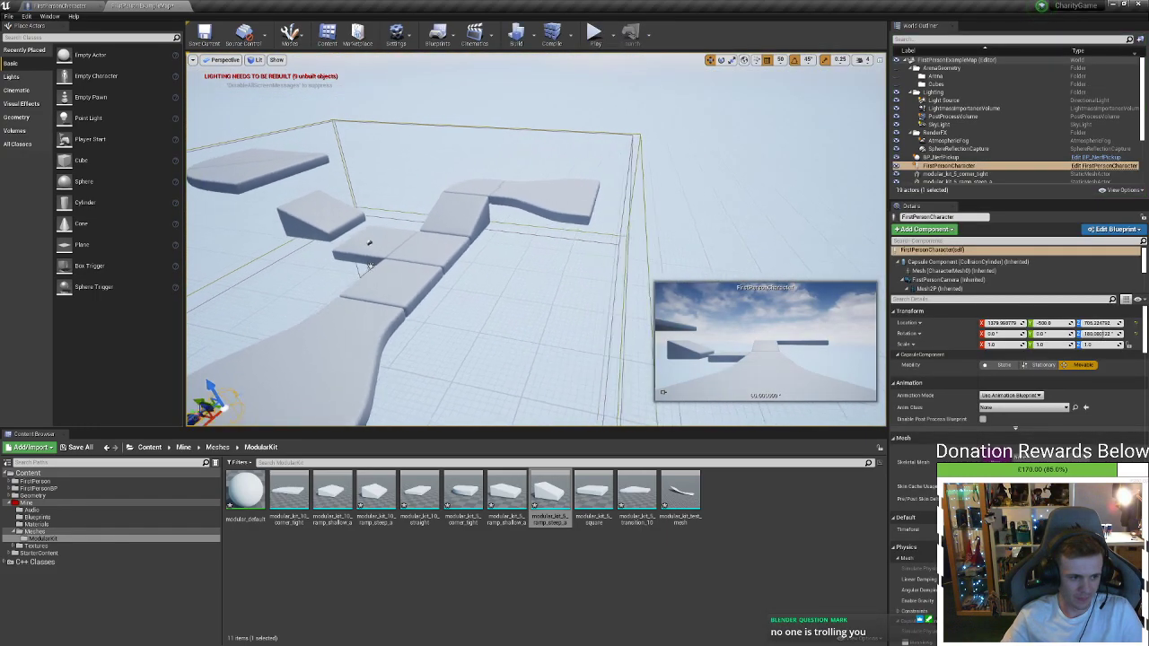
{"action": "key", "text": "s"}
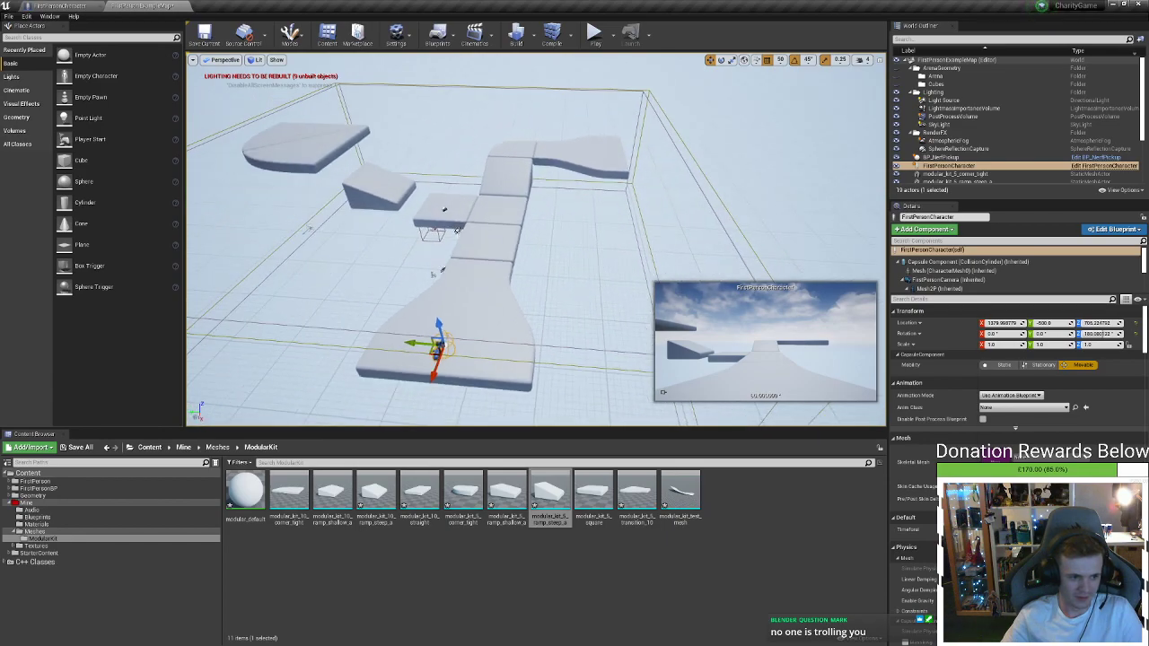
{"action": "key", "text": "w"}
{"action": "right_click_drag", "start_coordinate": [430, 260], "coordinate": [529, 207]}
{"action": "left_click", "coordinate": [431, 259]}
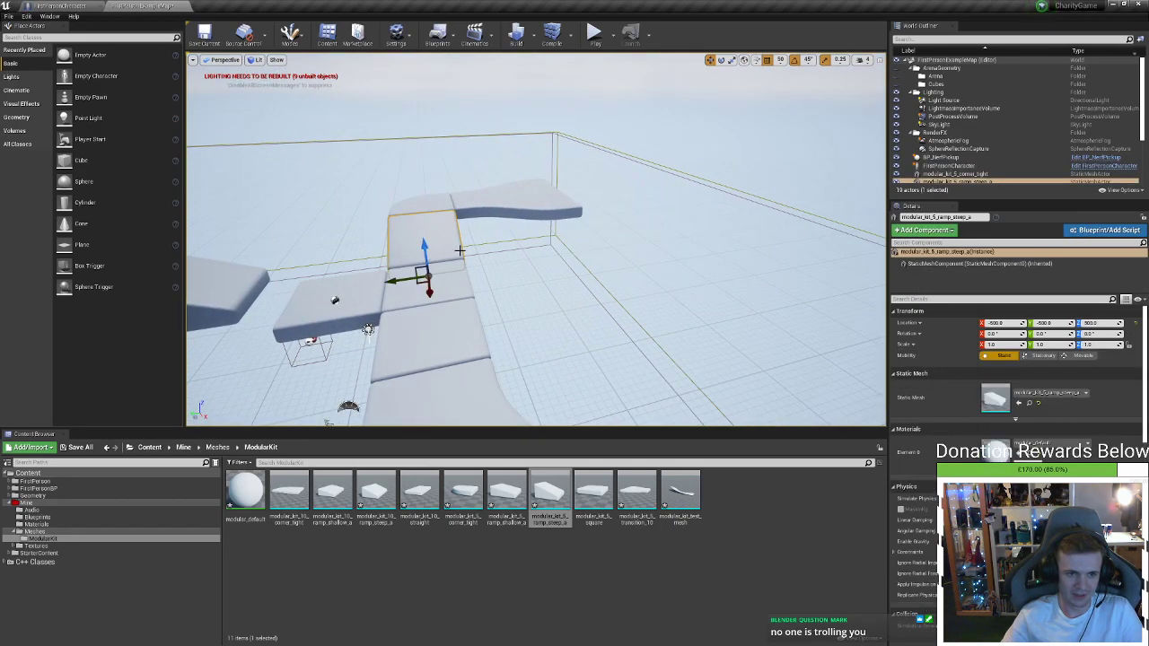
{"action": "right_click_drag", "start_coordinate": [431, 259], "coordinate": [368, 253]}
{"action": "key", "text": "w"}
{"action": "key", "text": "w"}
{"action": "right_click_drag", "start_coordinate": [536, 239], "coordinate": [467, 188]}
{"action": "key", "text": "s"}
{"action": "key", "text": "d"}
{"action": "right_click_drag", "start_coordinate": [400, 334], "coordinate": [445, 341]}
{"action": "left_click_drag", "start_coordinate": [541, 496], "coordinate": [556, 254]}
{"action": "key", "text": "w"}
{"action": "right_click_drag", "start_coordinate": [556, 254], "coordinate": [485, 215]}
{"action": "key", "text": "s"}
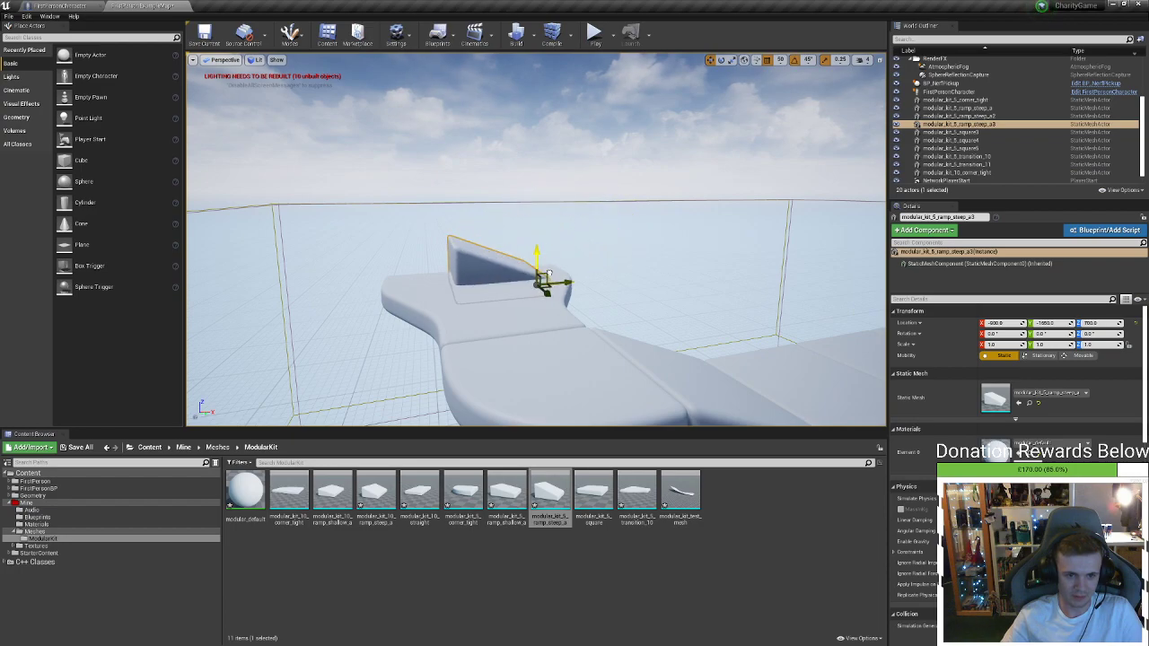
Rotate the duplicated steep ramp to 90° about Z and move it to X -1000, Y -1750 against the far transition platform's end
{"action": "key", "text": "w"}
{"action": "key", "text": "d"}
{"action": "right_click_drag", "start_coordinate": [549, 273], "coordinate": [494, 296]}
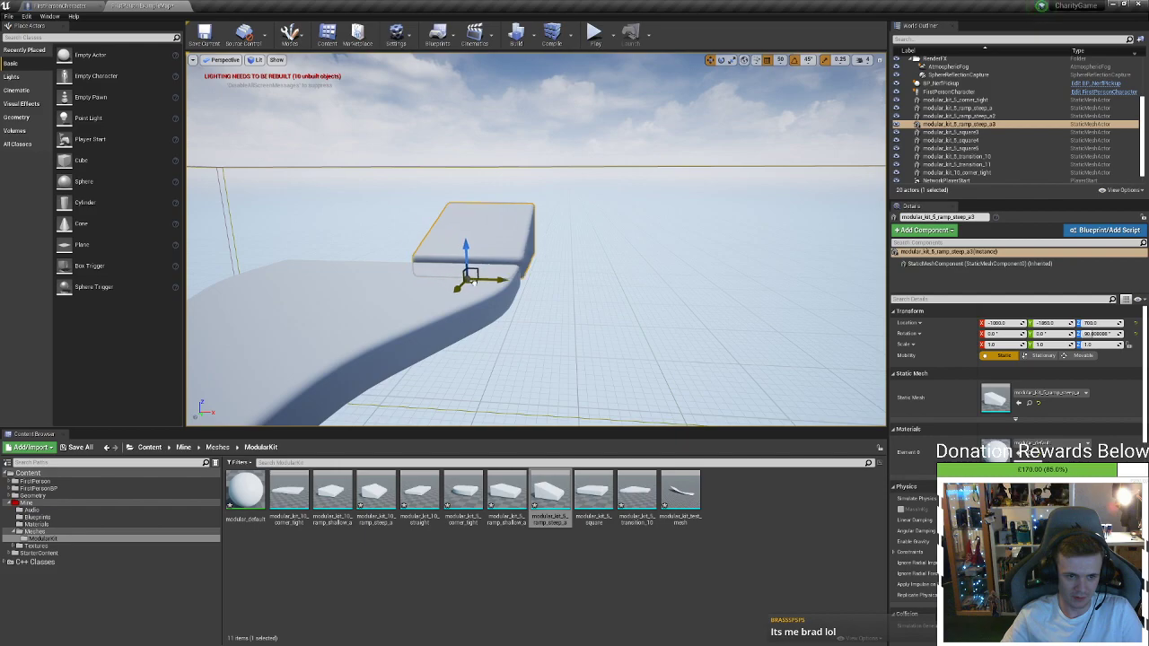
{"action": "key", "text": "d"}
{"action": "key", "text": "w"}
{"action": "right_click_drag", "start_coordinate": [485, 283], "coordinate": [377, 307]}
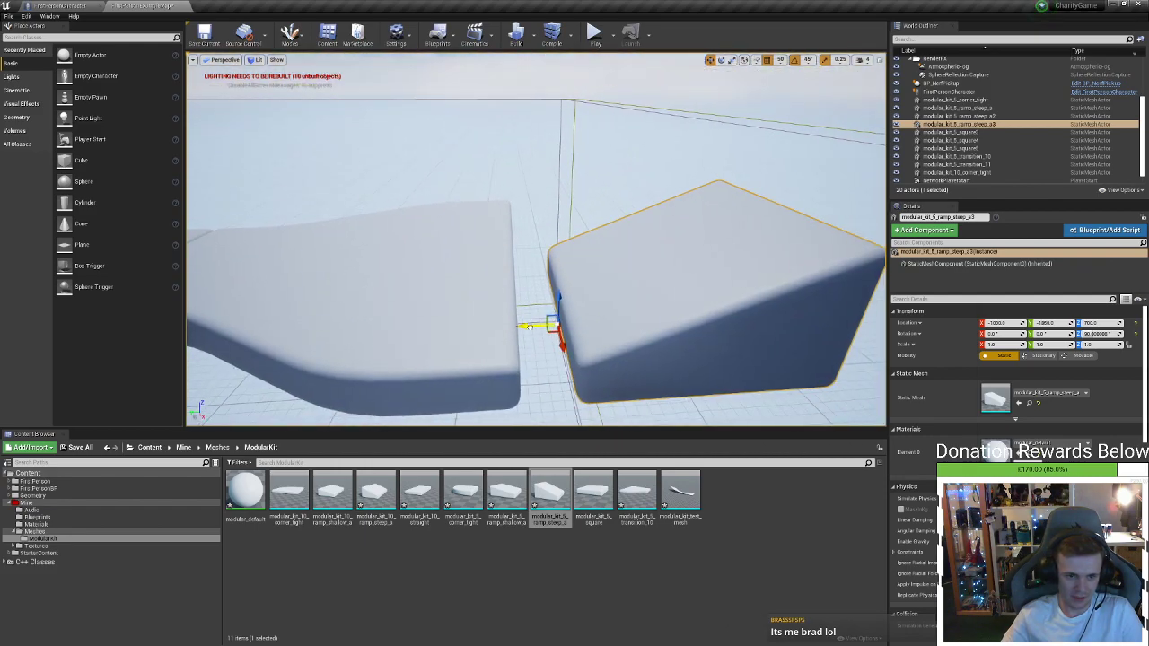
{"action": "left_click_drag", "start_coordinate": [530, 328], "coordinate": [482, 329]}
{"action": "key", "text": "s"}
{"action": "right_click_drag", "start_coordinate": [497, 347], "coordinate": [583, 395]}
{"action": "key", "text": "a"}
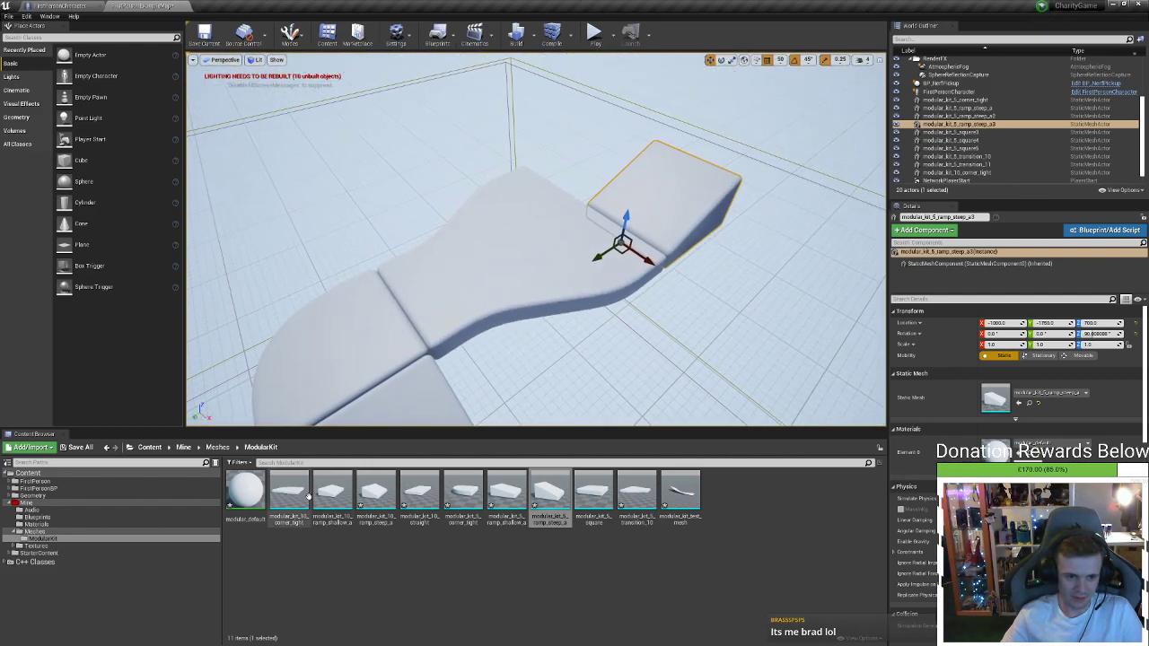
Place a modular_kit_5_square piece beside the new steep ramp at the far transition platform's end, at Z 700
{"action": "left_click_drag", "start_coordinate": [593, 493], "coordinate": [567, 348]}
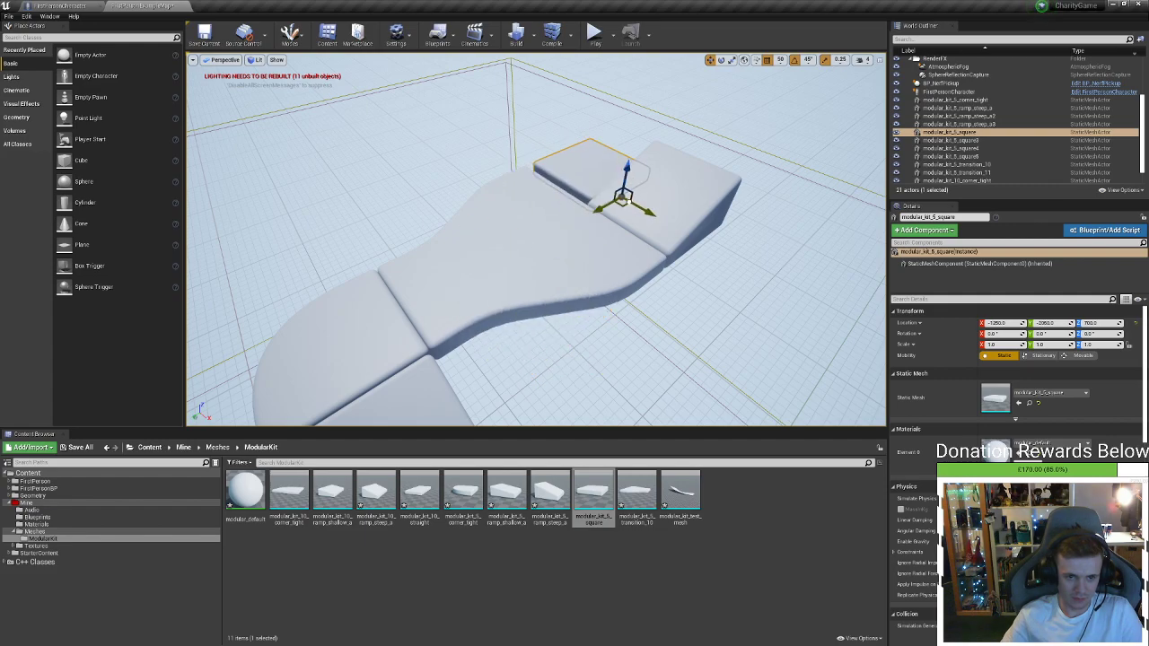
{"action": "right_click_drag", "start_coordinate": [616, 204], "coordinate": [430, 193]}
{"action": "right_click_drag", "start_coordinate": [624, 117], "coordinate": [634, 200]}
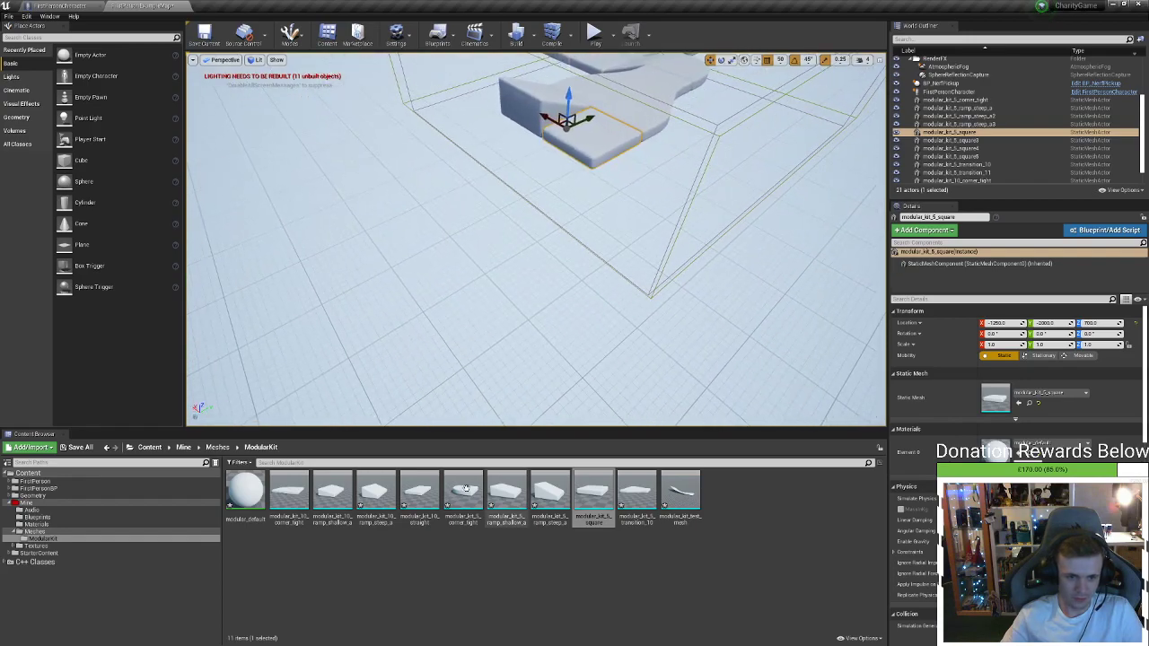
Place a modular_kit_10_corner_tight piece, rotate it to 90° about Z and move it against the new square at Z 700
{"action": "left_click_drag", "start_coordinate": [292, 496], "coordinate": [592, 168]}
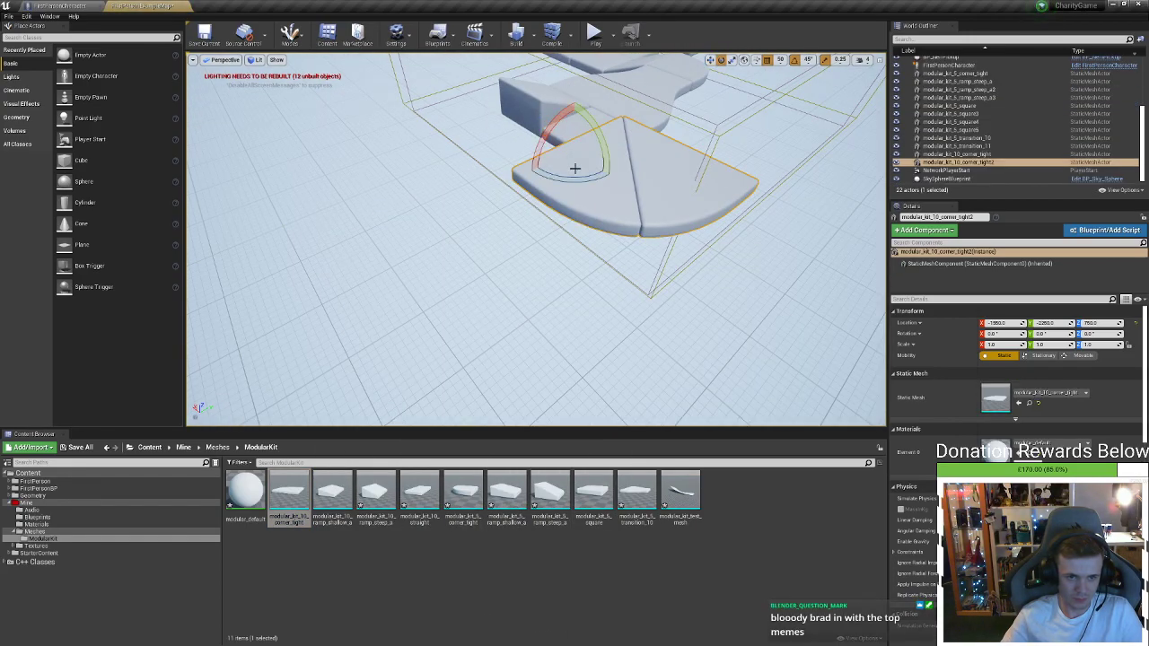
{"action": "left_click_drag", "start_coordinate": [529, 130], "coordinate": [556, 164]}
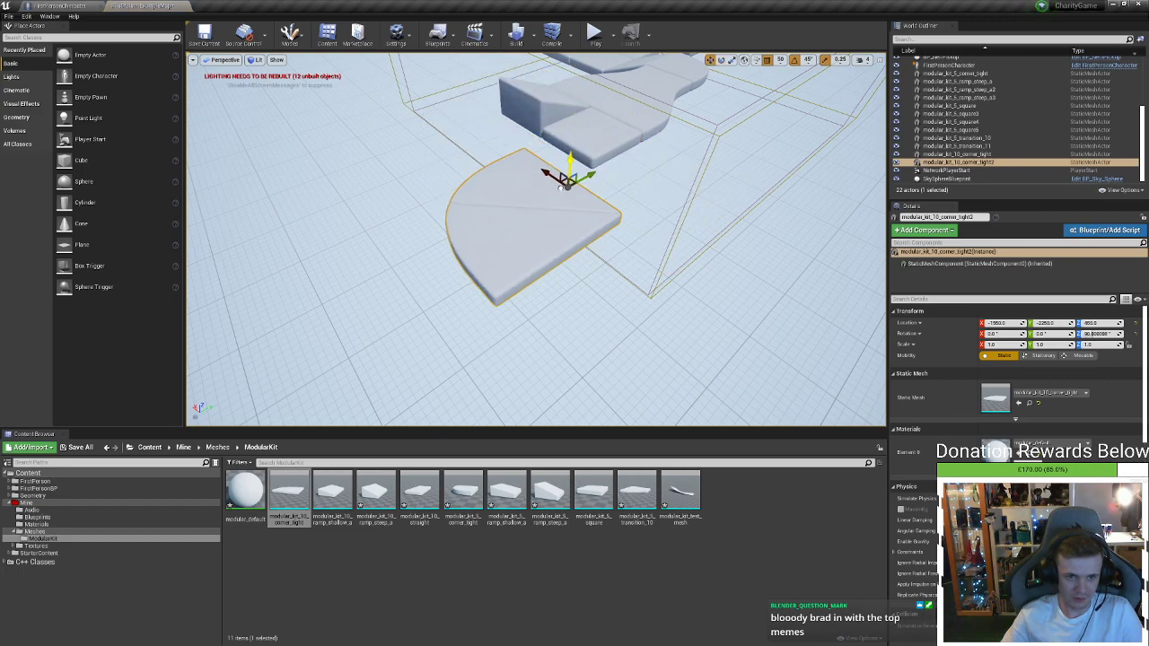
{"action": "right_click_drag", "start_coordinate": [590, 190], "coordinate": [341, 170]}
{"action": "left_click_drag", "start_coordinate": [600, 200], "coordinate": [605, 155]}
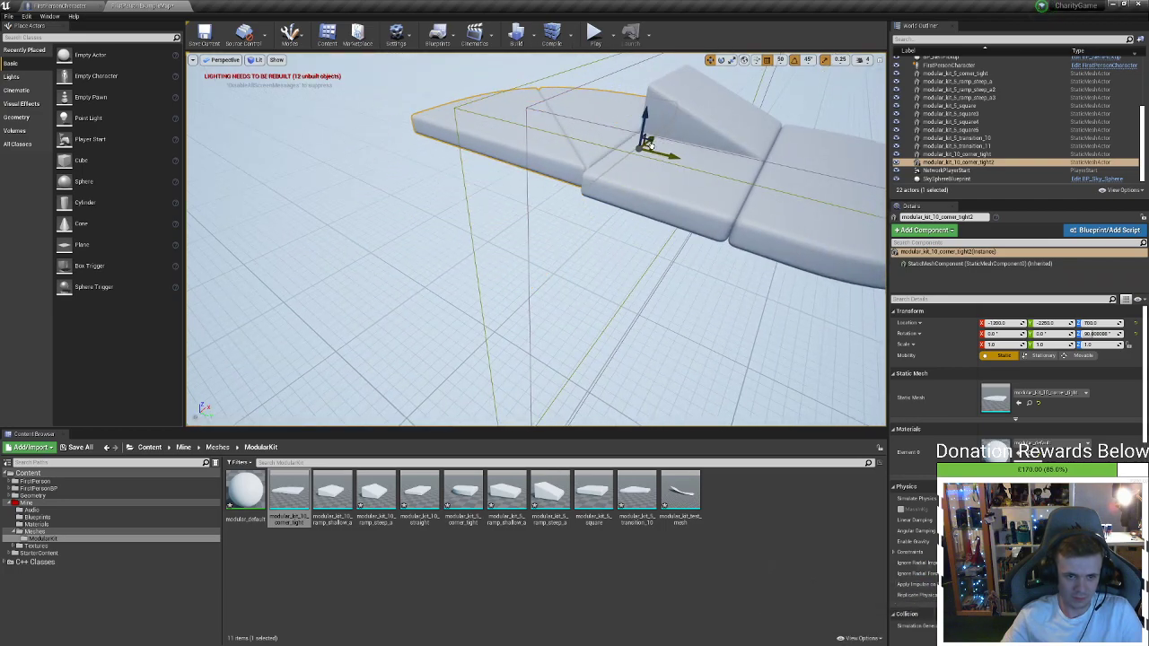
Playtest the platform course twice, running up the ramps and across the far transition platform towards the new corner piece
{"action": "right_click_drag", "start_coordinate": [644, 146], "coordinate": [541, 4]}
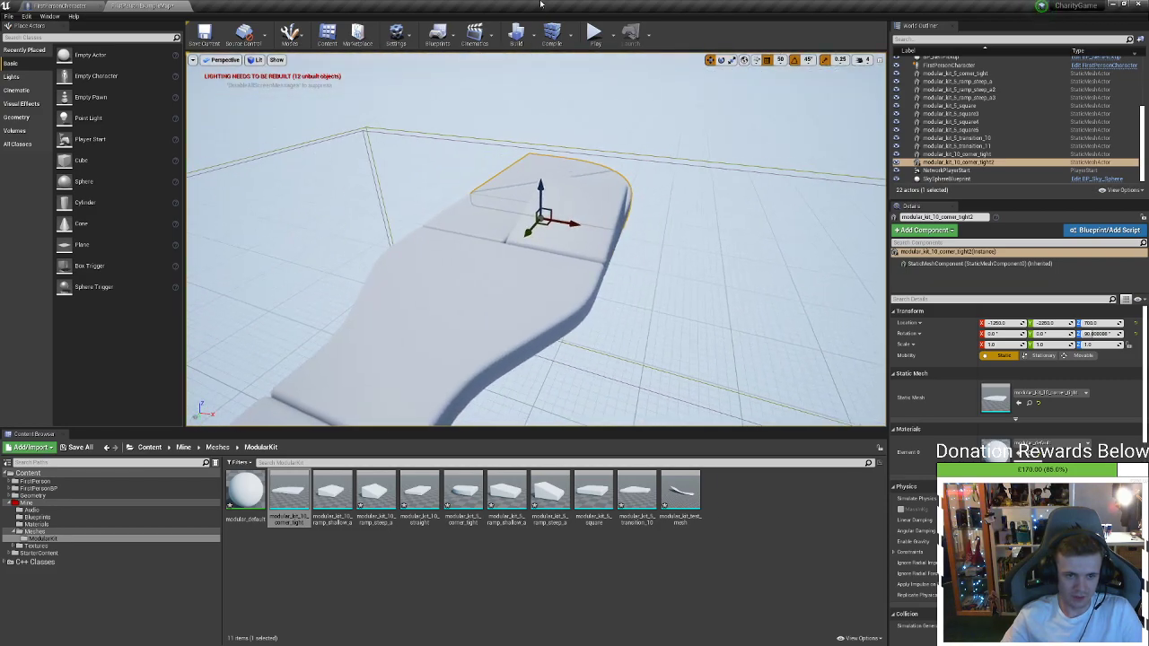
{"action": "left_click", "coordinate": [595, 34]}
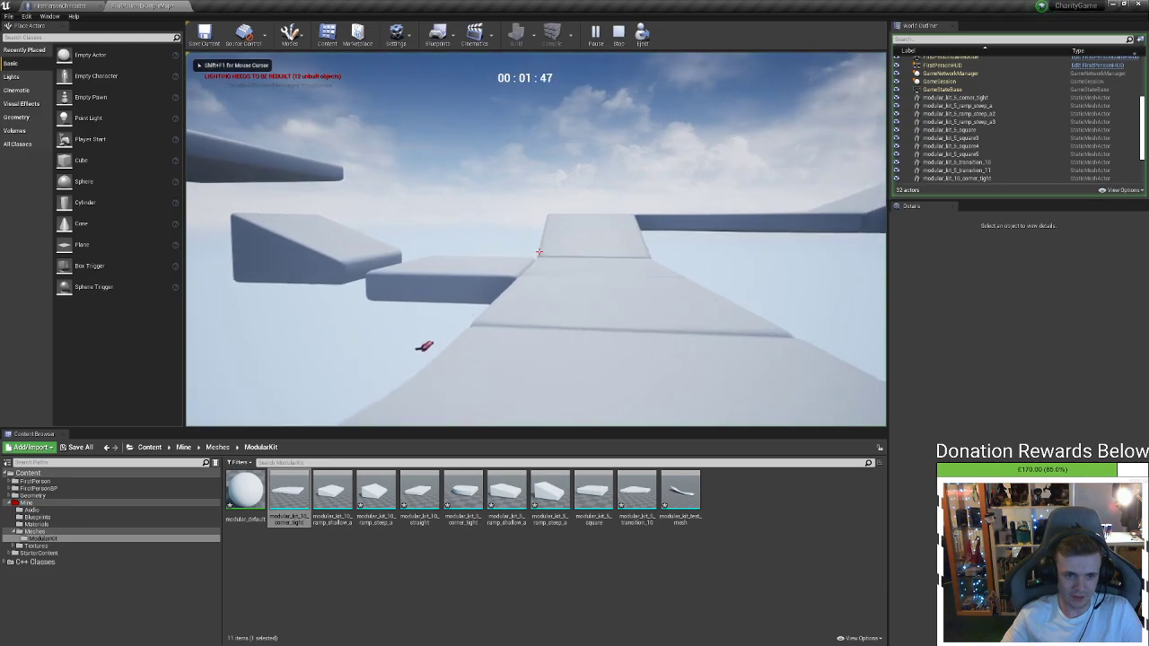
{"action": "key", "text": "w"}
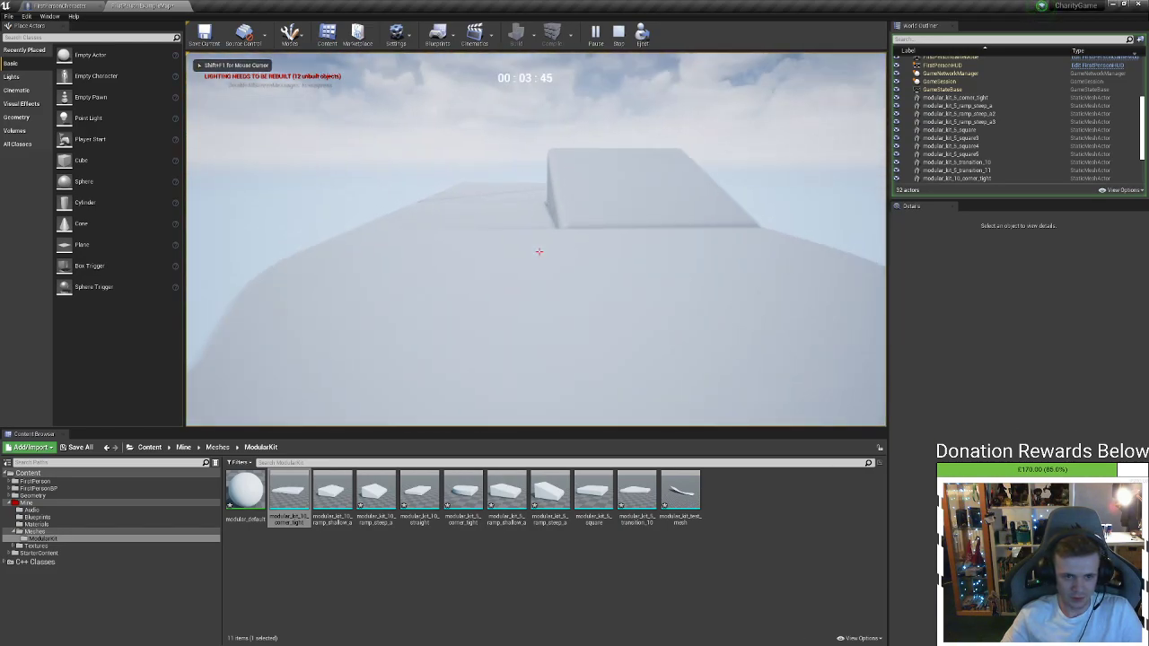
{"action": "key", "text": "w"}
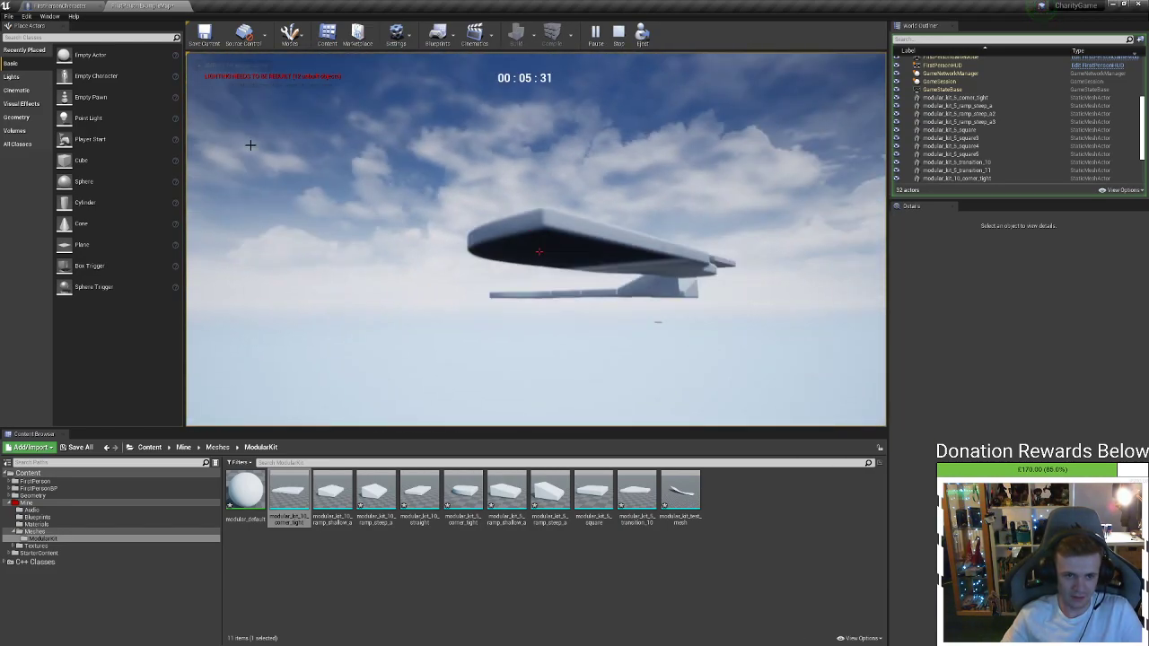
{"action": "key", "text": "Escape"}
{"action": "left_click", "coordinate": [605, 30]}
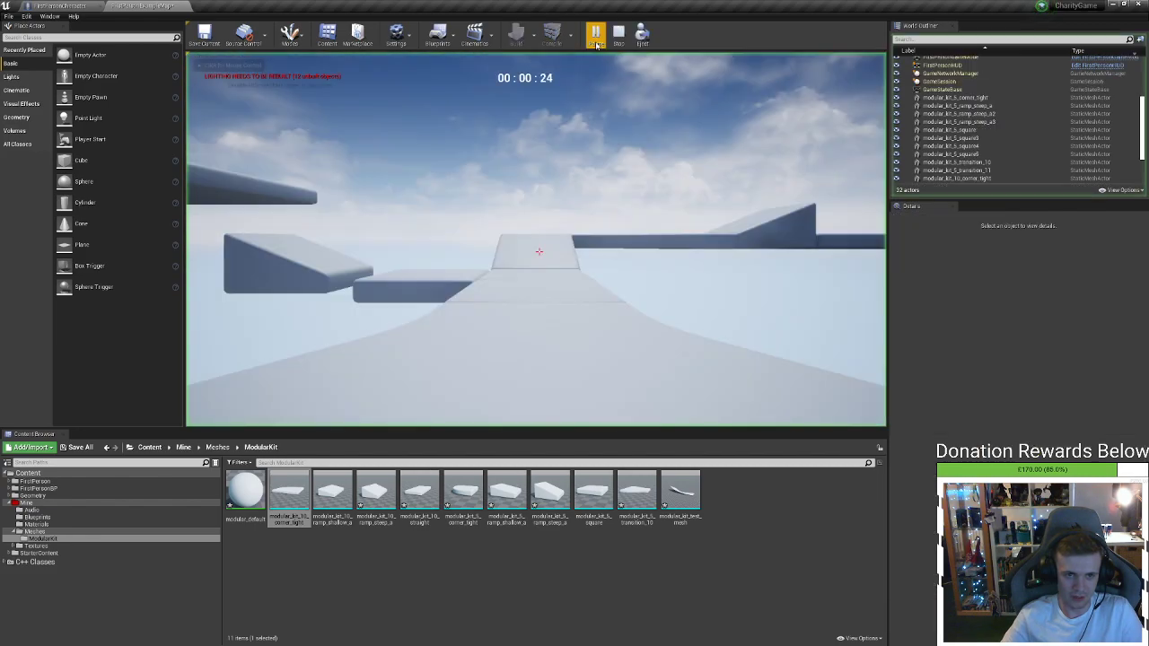
{"action": "key", "text": "w"}
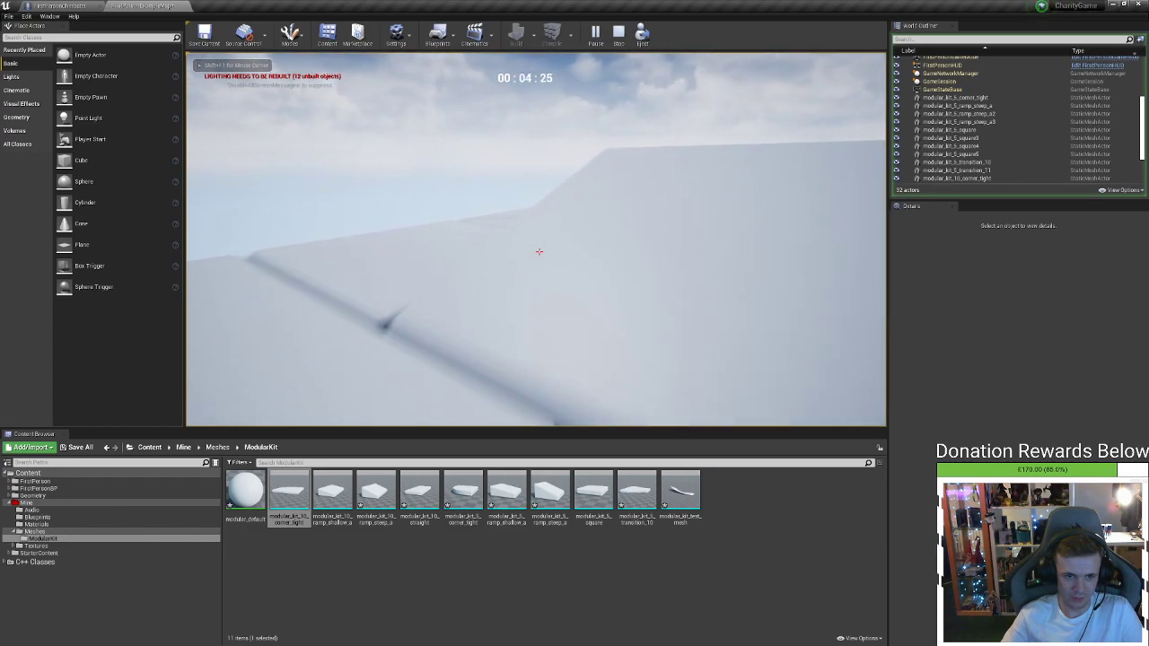
{"action": "key", "text": "w"}
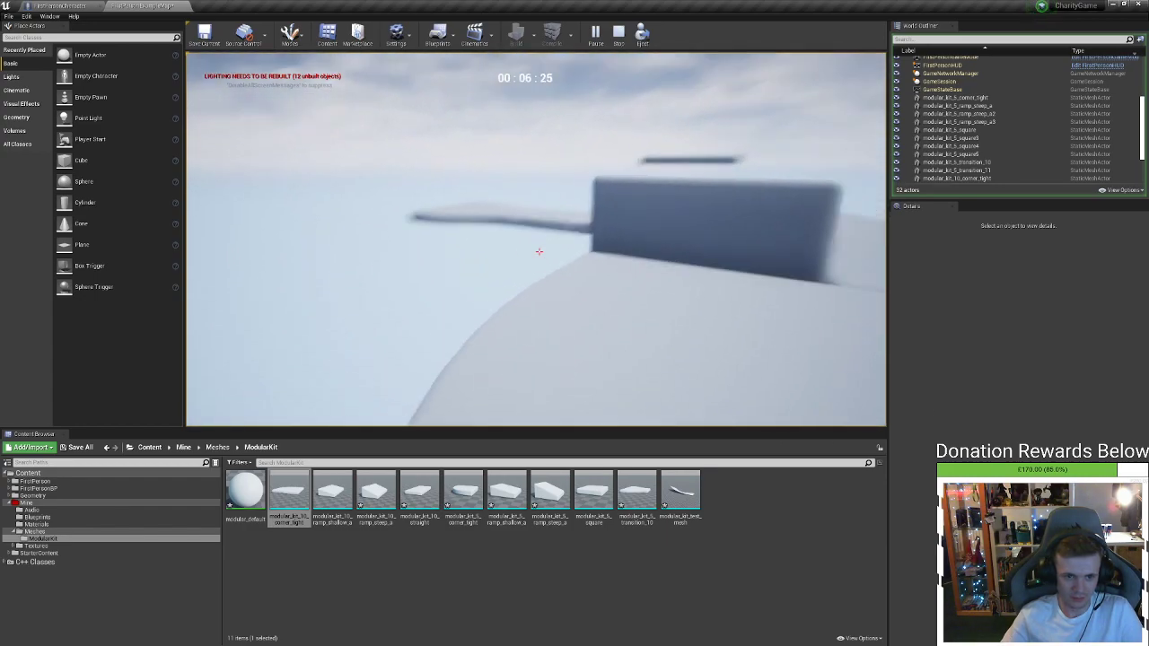
{"action": "key", "text": "Escape"}
Place another modular_kit_10_corner_tight piece at Y -2750, Z 700, leaving a gap between it and the existing large corner
{"action": "right_click_drag", "start_coordinate": [746, 252], "coordinate": [884, 287]}
{"action": "key", "text": "w"}
{"action": "key", "text": "w"}
{"action": "key", "text": "s"}
{"action": "key", "text": "s"}
{"action": "left_click_drag", "start_coordinate": [280, 490], "coordinate": [608, 269]}
{"action": "key", "text": "f"}
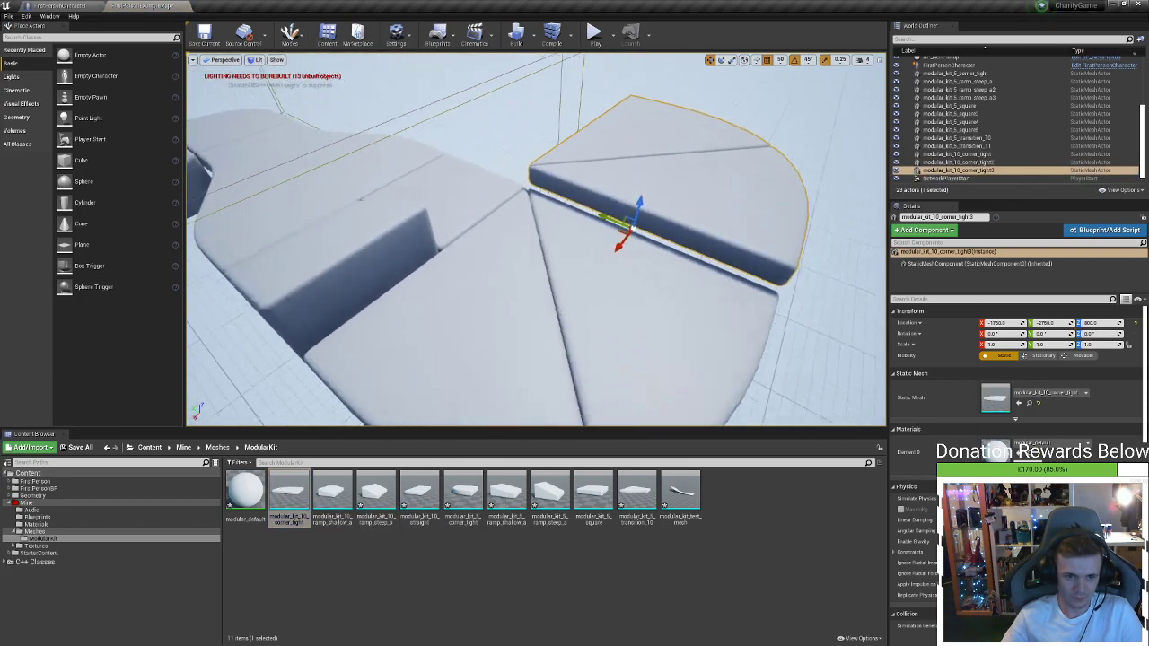
{"action": "left_click_drag", "start_coordinate": [700, 190], "coordinate": [705, 226]}
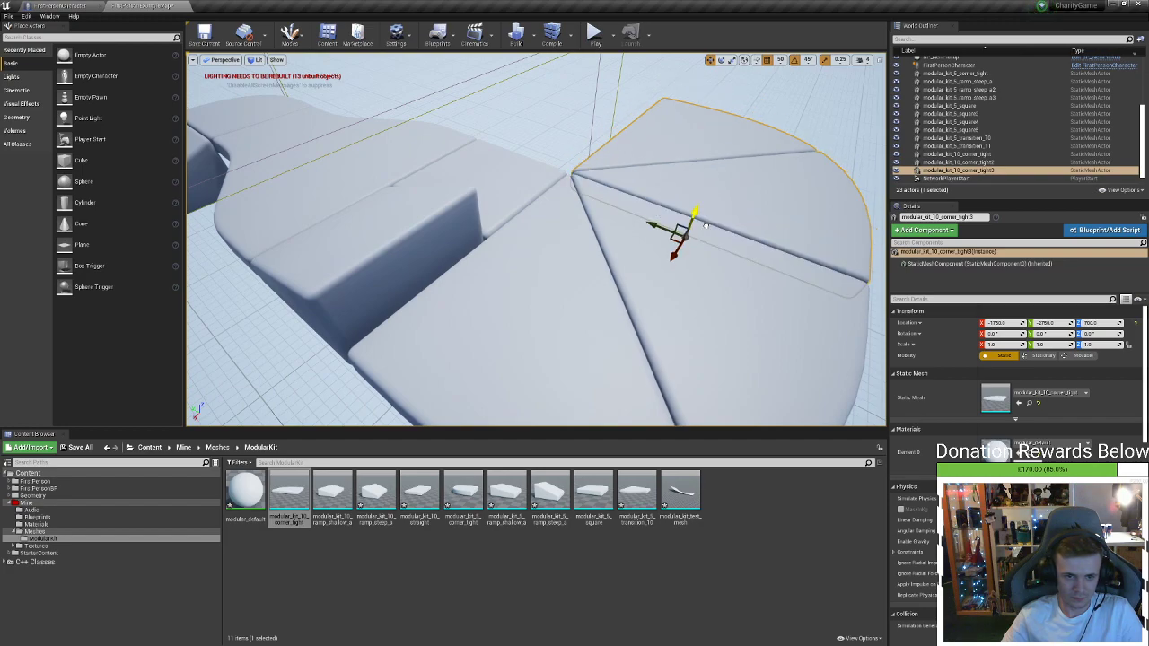
{"action": "right_click_drag", "start_coordinate": [705, 215], "coordinate": [526, 266]}
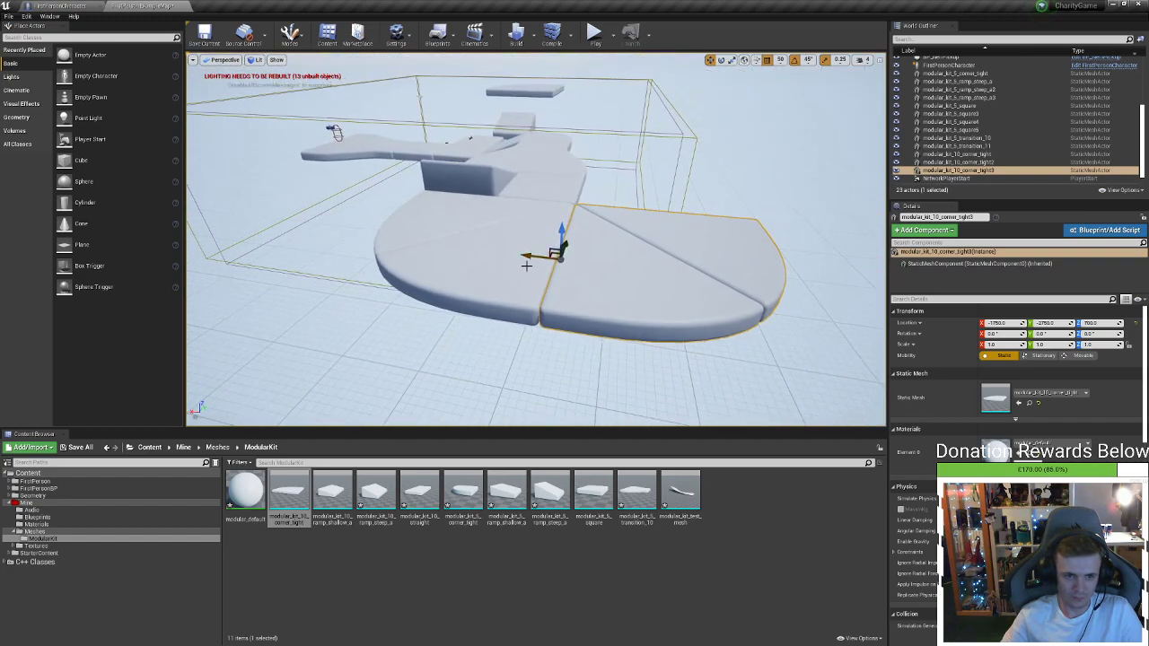
{"action": "left_click_drag", "start_coordinate": [534, 258], "coordinate": [616, 262]}
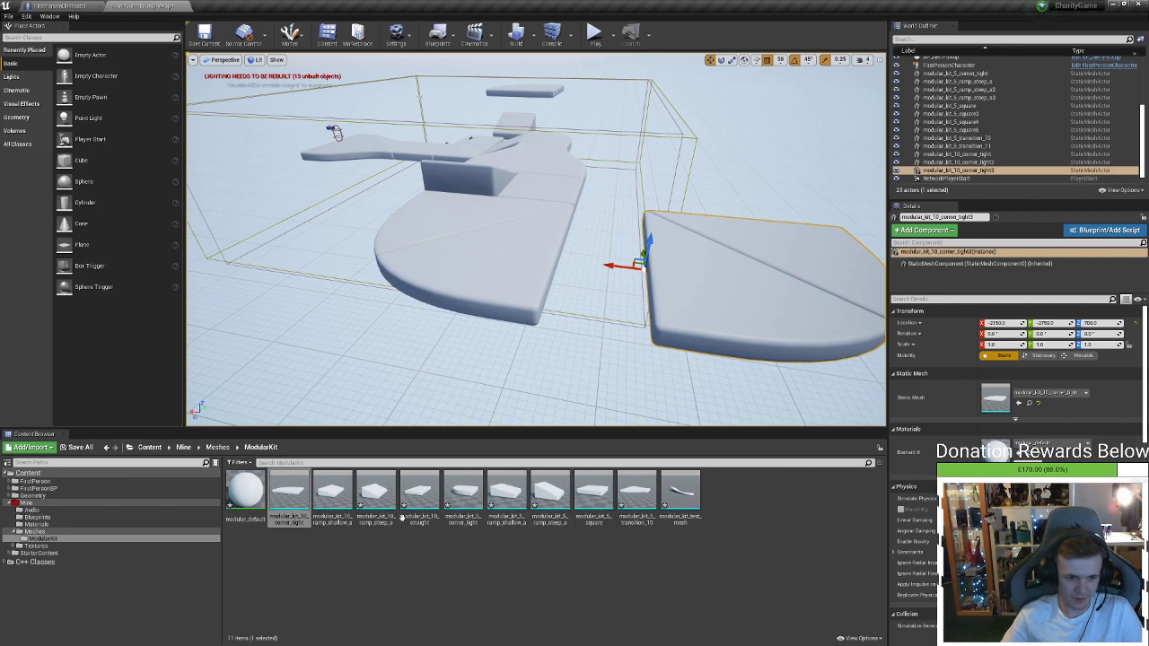
Fit a modular_kit_10_straight piece at X -1750, Y -2750, Z 700 between the large corners and move the outer corner to X -2250 against it
{"action": "left_click_drag", "start_coordinate": [414, 495], "coordinate": [526, 278]}
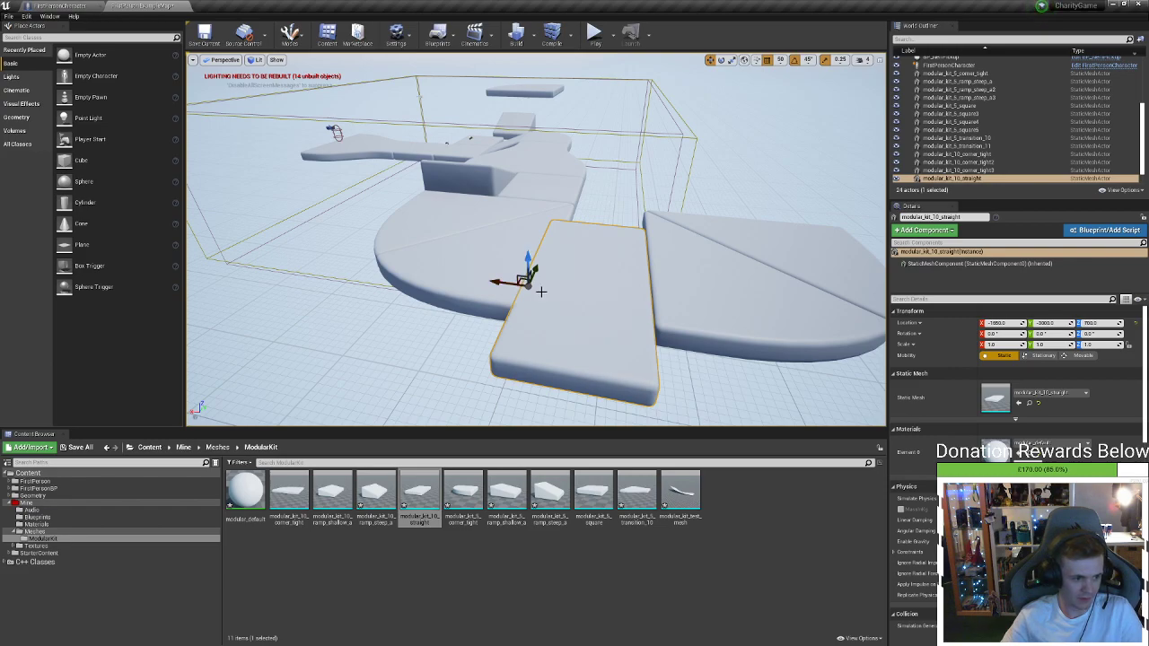
{"action": "key", "text": "w"}
{"action": "right_click_drag", "start_coordinate": [541, 291], "coordinate": [567, 285]}
{"action": "key", "text": "a"}
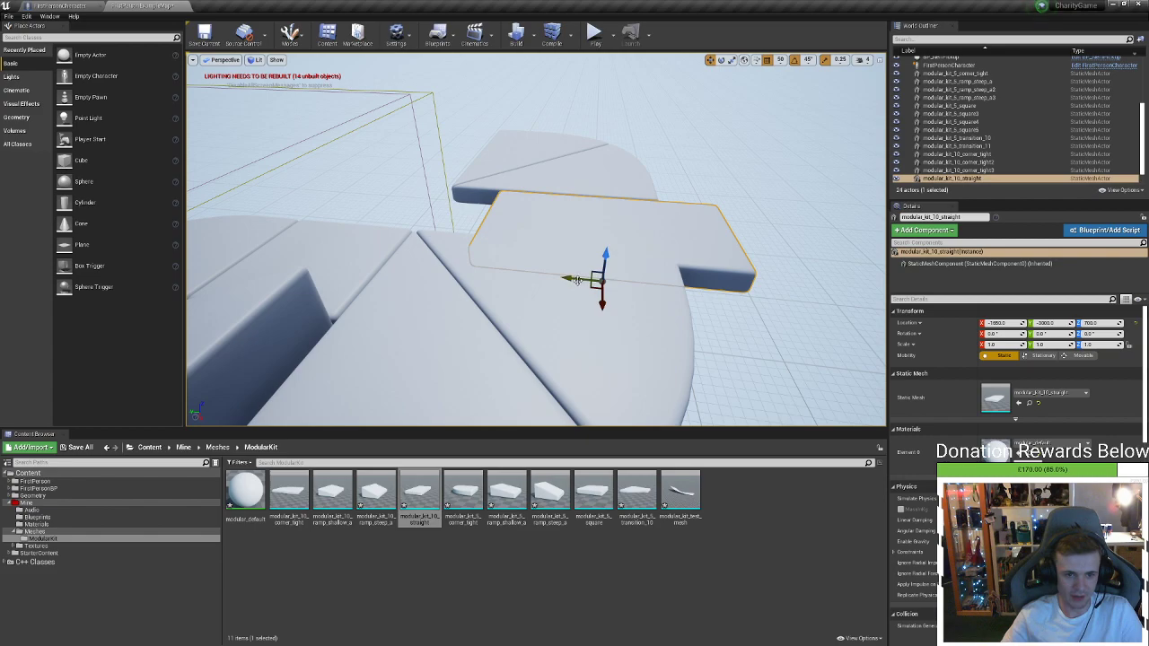
{"action": "left_click_drag", "start_coordinate": [577, 279], "coordinate": [512, 270]}
{"action": "key", "text": "d"}
{"action": "right_click_drag", "start_coordinate": [512, 270], "coordinate": [445, 269]}
{"action": "key", "text": "s"}
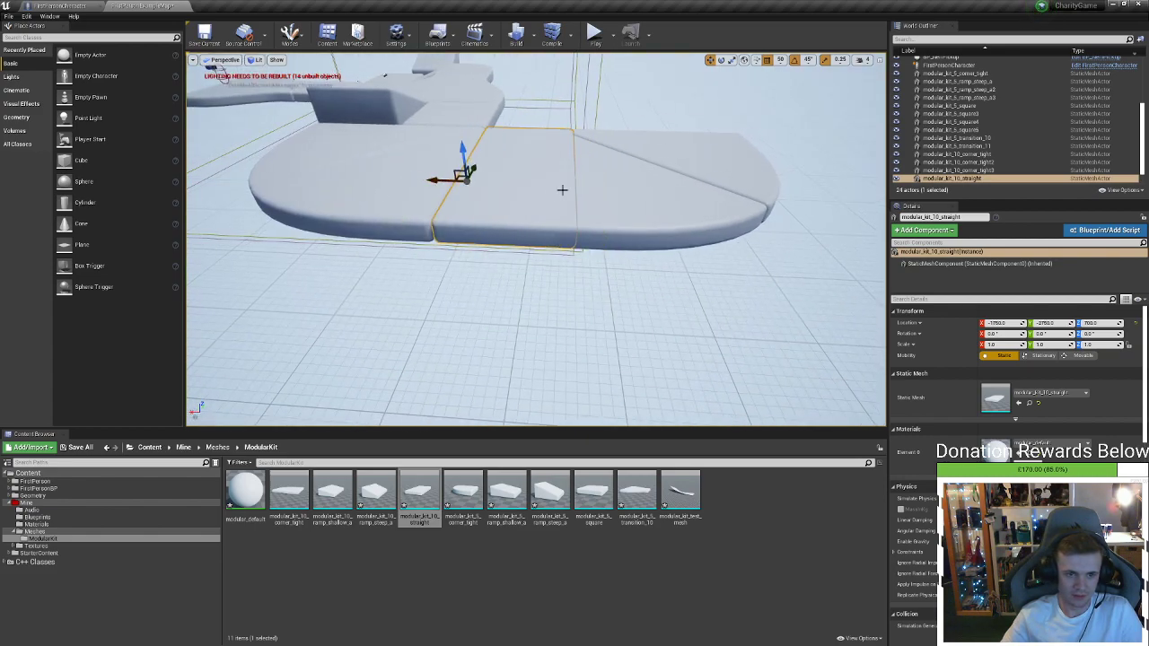
{"action": "mouse_move", "coordinate": [525, 182]}
{"action": "left_mouse_down"}
{"action": "mouse_move", "coordinate": [558, 183]}
{"action": "mouse_move", "coordinate": [548, 183]}
{"action": "left_mouse_up"}
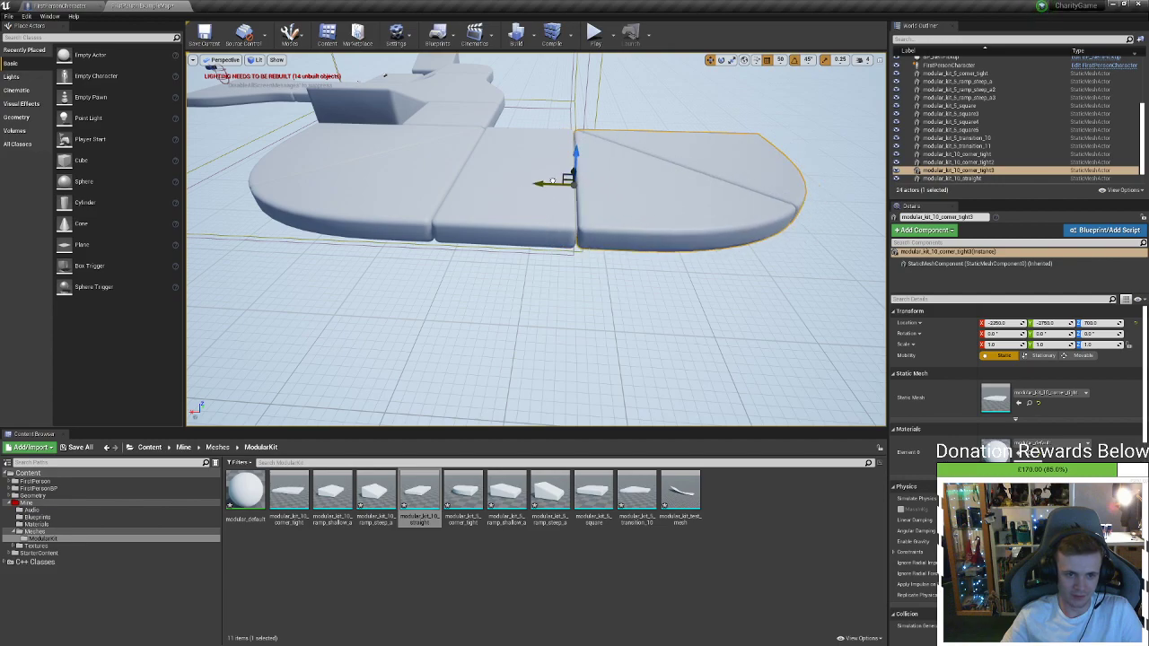
{"action": "key", "text": "d"}
{"action": "right_click_drag", "start_coordinate": [547, 183], "coordinate": [467, 222]}
{"action": "key", "text": "w"}
{"action": "key", "text": "s"}
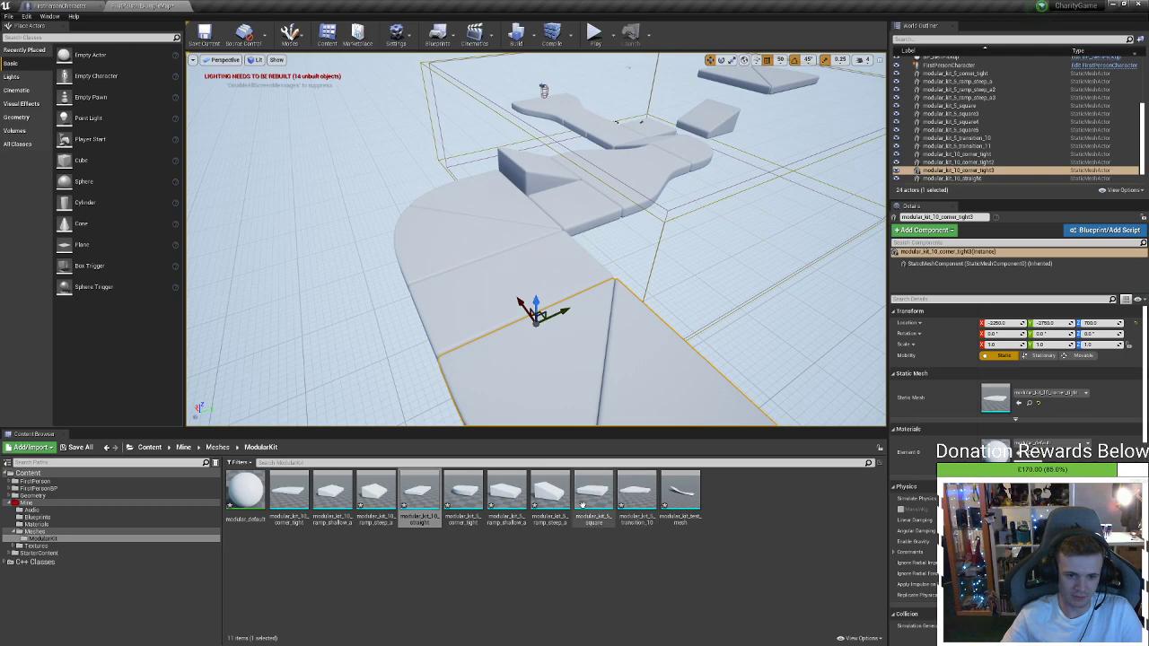
{"action": "left_click", "coordinate": [508, 495]}
{"action": "left_click_drag", "start_coordinate": [509, 495], "coordinate": [585, 330]}
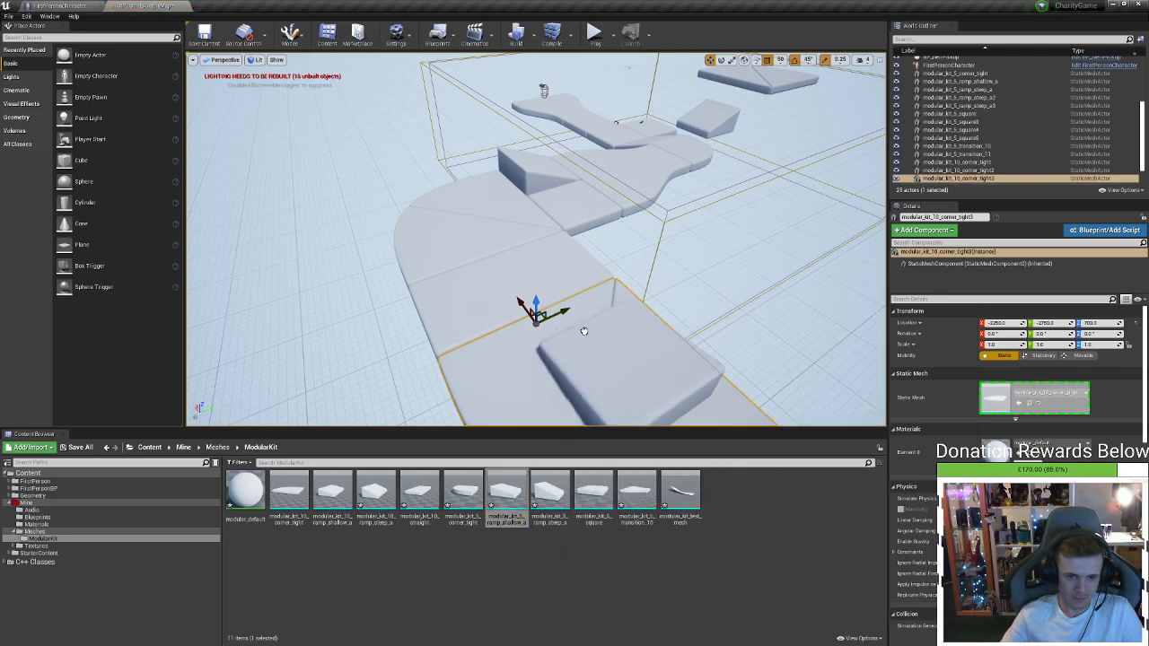
{"action": "key", "text": "f"}
{"action": "key", "text": "Delete"}
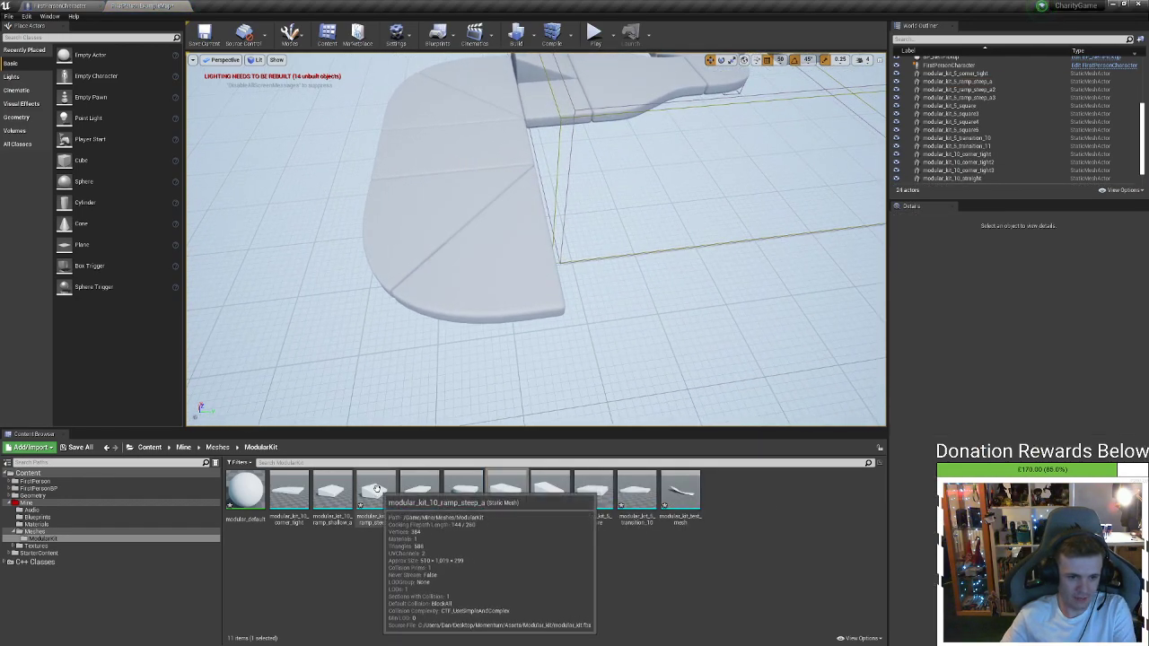
Place a modular_kit_10_ramp_steep_a piece rotated to 90° about Z at the outer corner's end, at X -2750, Y -1750, Z 500
{"action": "left_click_drag", "start_coordinate": [375, 493], "coordinate": [508, 216]}
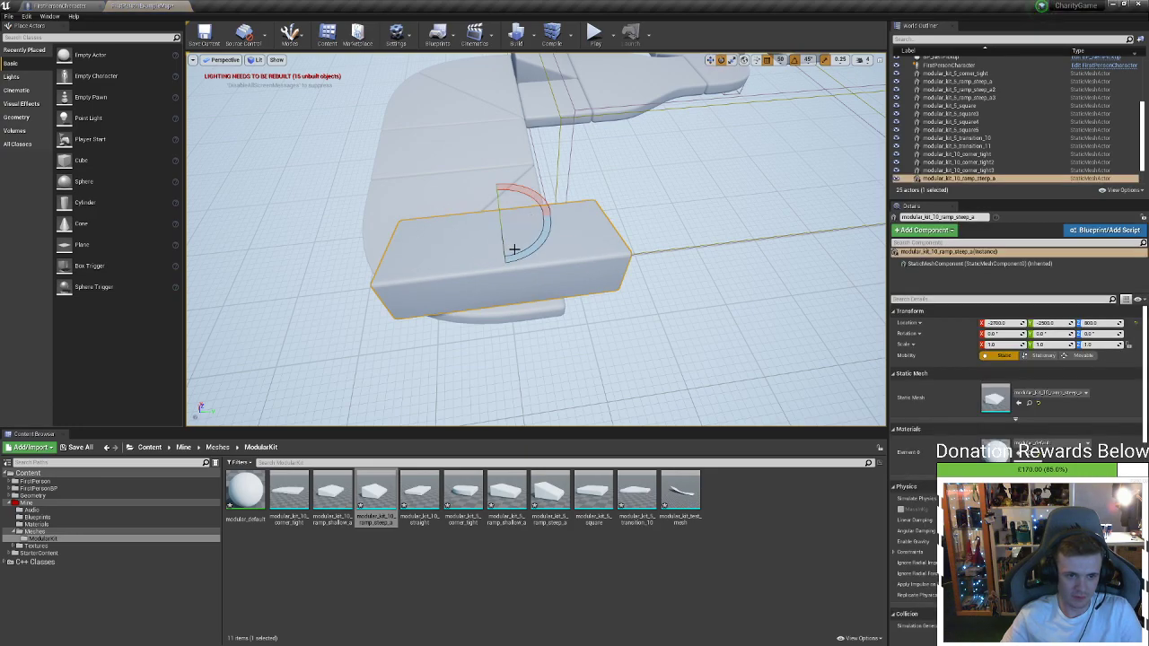
{"action": "left_click_drag", "start_coordinate": [523, 257], "coordinate": [528, 255]}
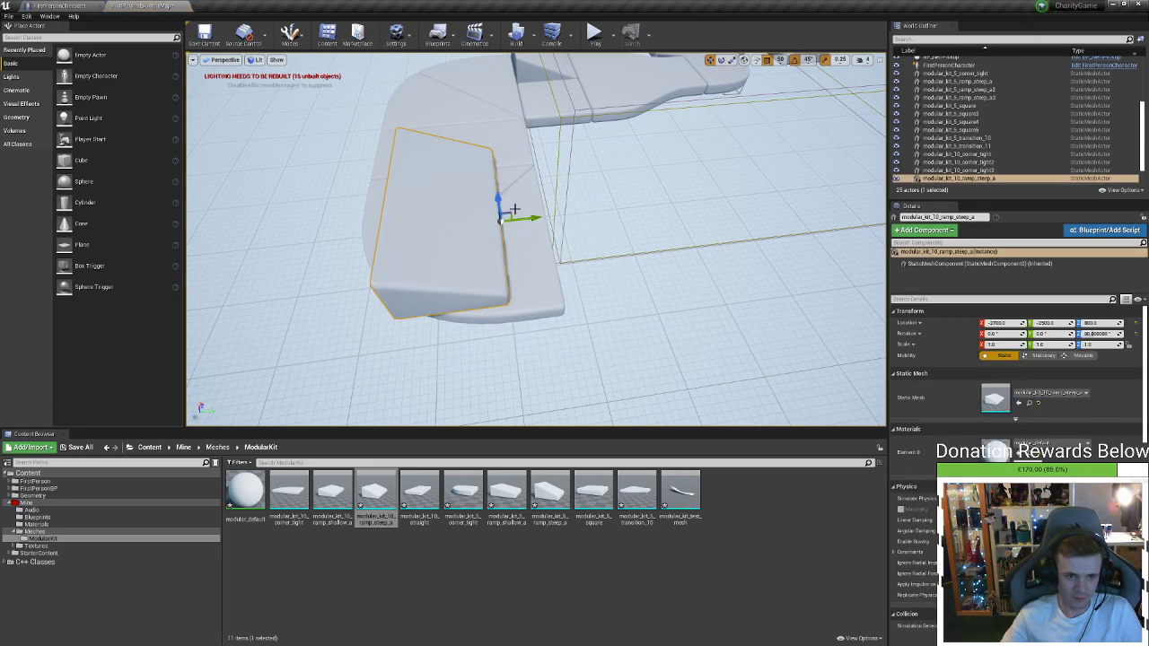
{"action": "right_click_drag", "start_coordinate": [515, 209], "coordinate": [510, 213]}
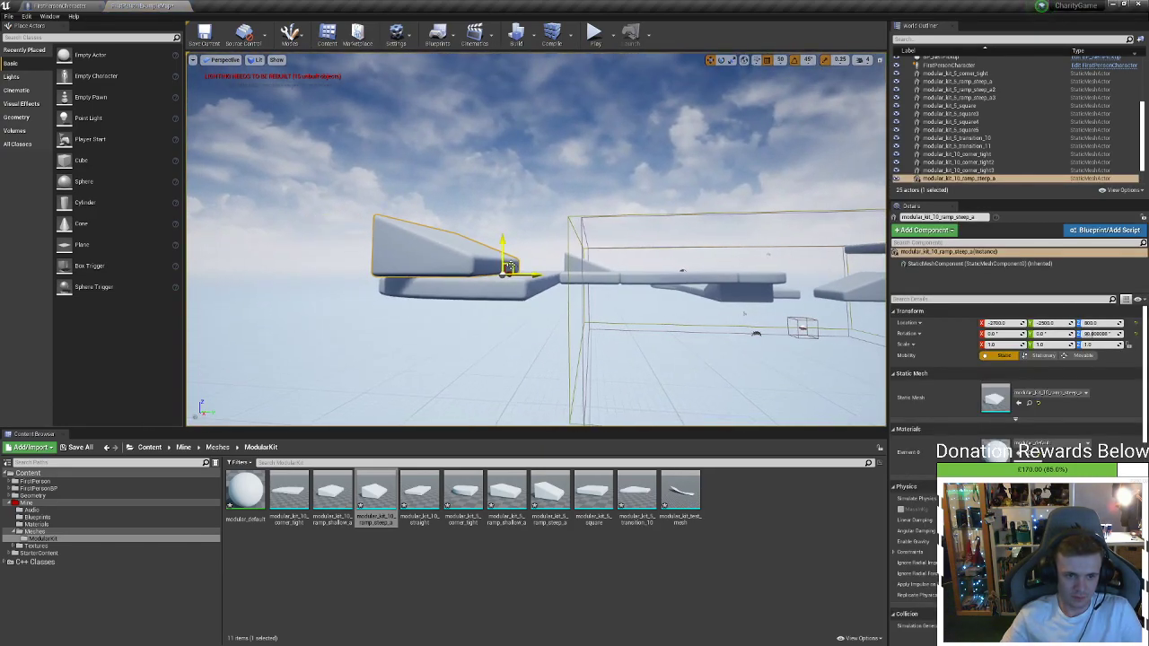
{"action": "left_click_drag", "start_coordinate": [508, 267], "coordinate": [655, 328]}
{"action": "right_click_drag", "start_coordinate": [651, 322], "coordinate": [675, 302]}
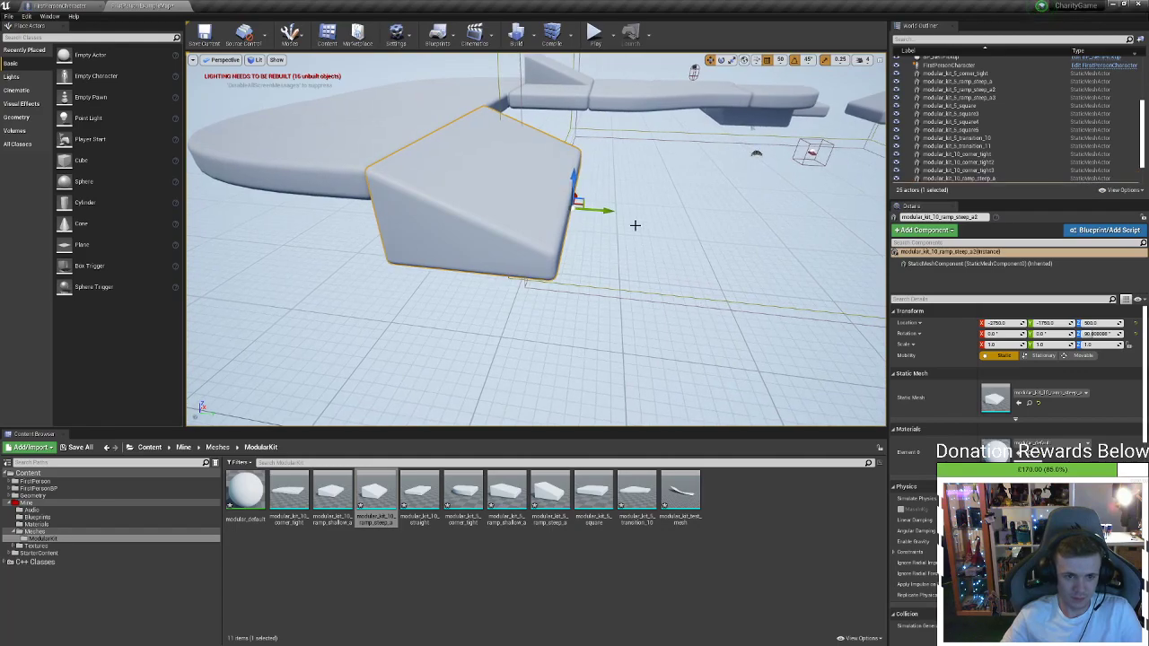
Duplicate the 10-wide steep ramp and move the copy to Y -1250, Z 300 so the descent continues
{"action": "left_click_drag", "start_coordinate": [581, 201], "coordinate": [692, 248], "text": "alt"}
{"action": "right_click_drag", "start_coordinate": [692, 248], "coordinate": [682, 269]}
{"action": "right_click_drag", "start_coordinate": [554, 227], "coordinate": [562, 227]}
{"action": "right_click_drag", "start_coordinate": [562, 299], "coordinate": [527, 313]}
{"action": "right_click_drag", "start_coordinate": [638, 274], "coordinate": [619, 276]}
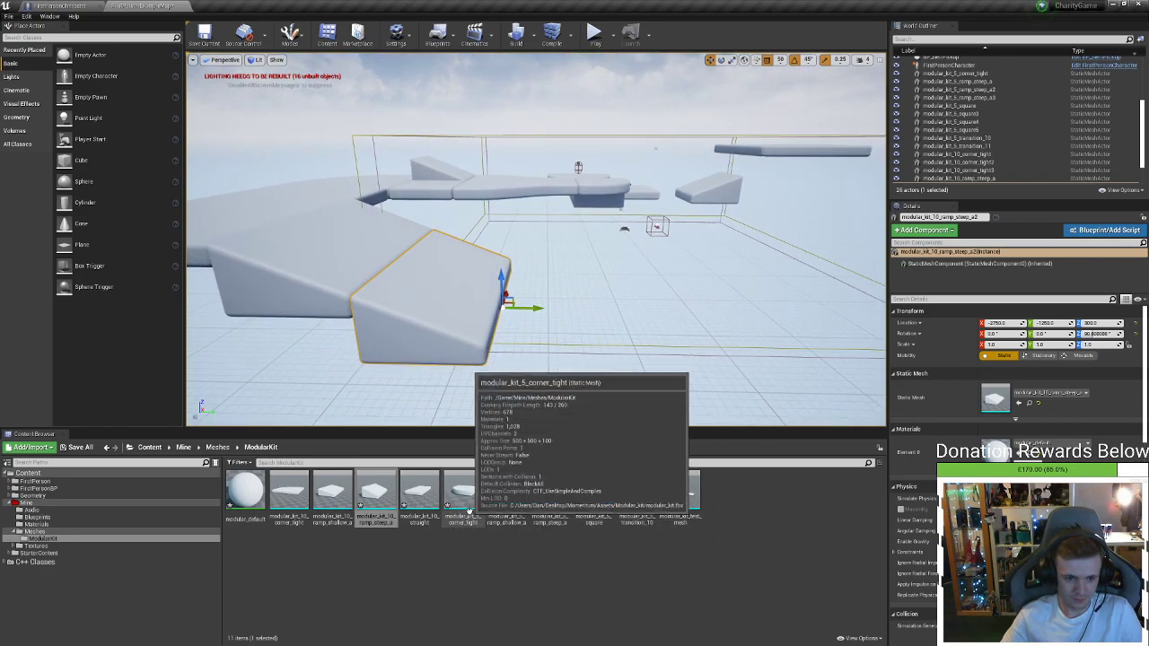
{"action": "left_click_drag", "start_coordinate": [549, 491], "coordinate": [542, 240]}
{"action": "key", "text": "e"}
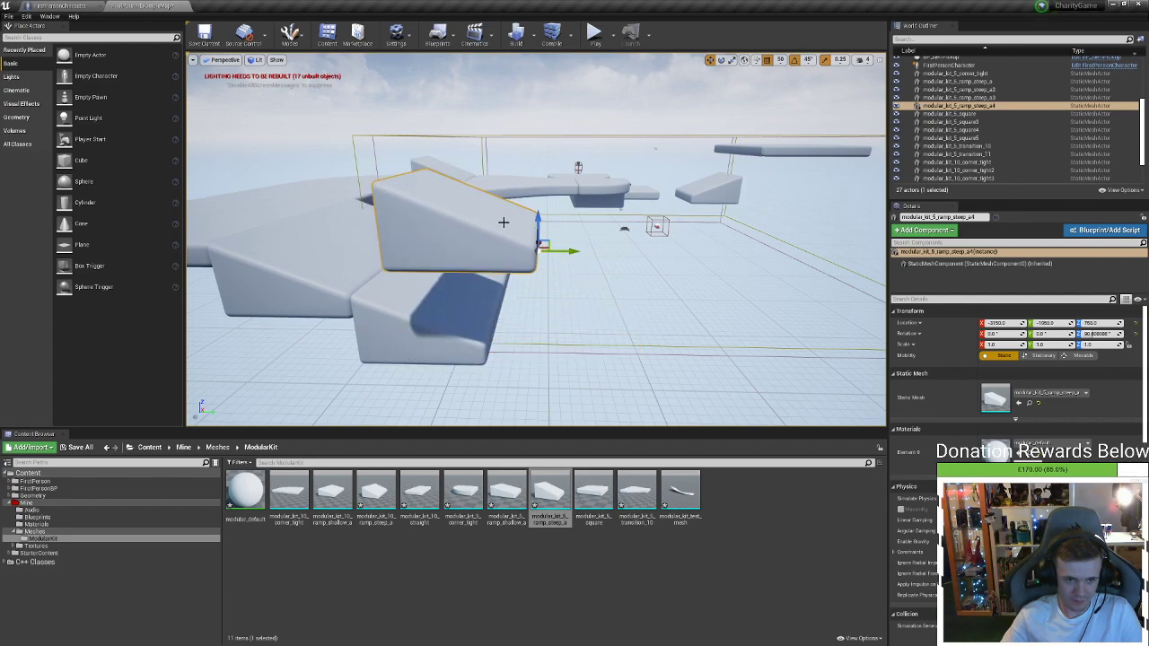
{"action": "right_click_drag", "start_coordinate": [504, 223], "coordinate": [498, 264]}
{"action": "key", "text": "Delete"}
Place a modular_kit_5_ramp_steep_a piece against one half of the lower 10-wide ramp's foot, aligned with the descending slope
{"action": "left_click", "coordinate": [509, 267]}
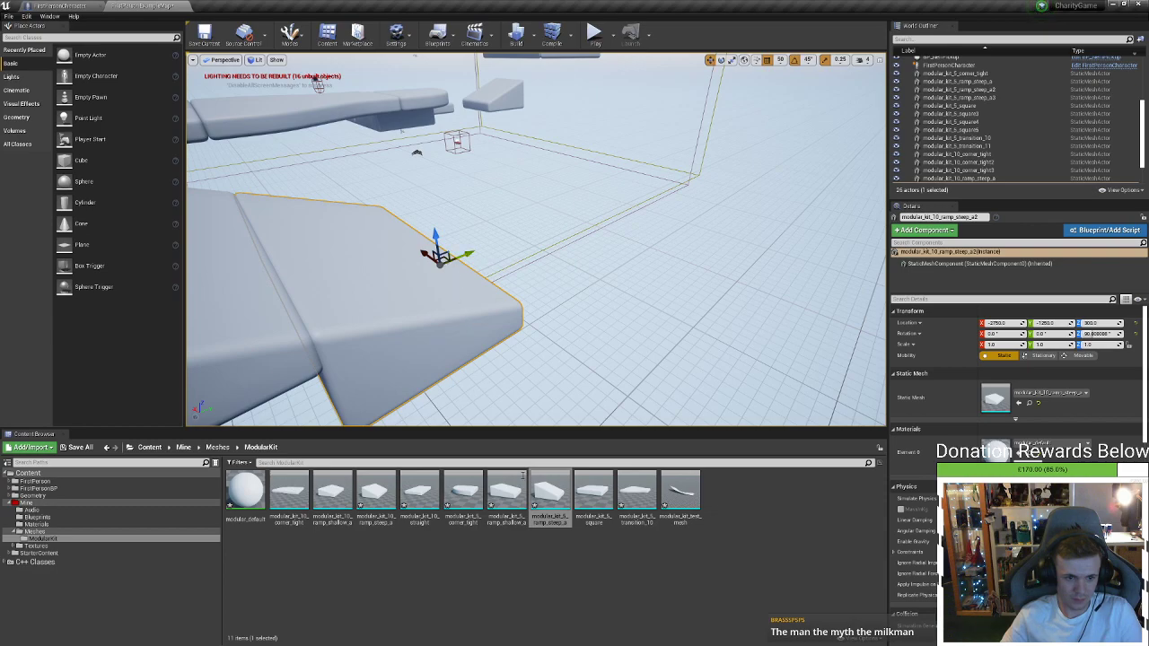
{"action": "left_click_drag", "start_coordinate": [545, 485], "coordinate": [440, 269]}
{"action": "key", "text": "e"}
{"action": "right_click_drag", "start_coordinate": [395, 294], "coordinate": [454, 268]}
{"action": "key", "text": "w"}
{"action": "left_click_drag", "start_coordinate": [451, 276], "coordinate": [664, 314]}
{"action": "right_click_drag", "start_coordinate": [676, 318], "coordinate": [780, 327]}
Place a modular_kit_5_corner_tight piece at -90° about Z, Z 300, and join it to the large ramp with a modular_kit_5_square at X -2250, Y -1000
{"action": "left_click_drag", "start_coordinate": [457, 501], "coordinate": [612, 314]}
{"action": "key", "text": "e"}
{"action": "mouse_move", "coordinate": [585, 263]}
{"action": "right_mouse_down"}
{"action": "mouse_move", "coordinate": [628, 278]}
{"action": "mouse_move", "coordinate": [585, 263]}
{"action": "right_mouse_up"}
{"action": "left_click_drag", "start_coordinate": [604, 284], "coordinate": [500, 235]}
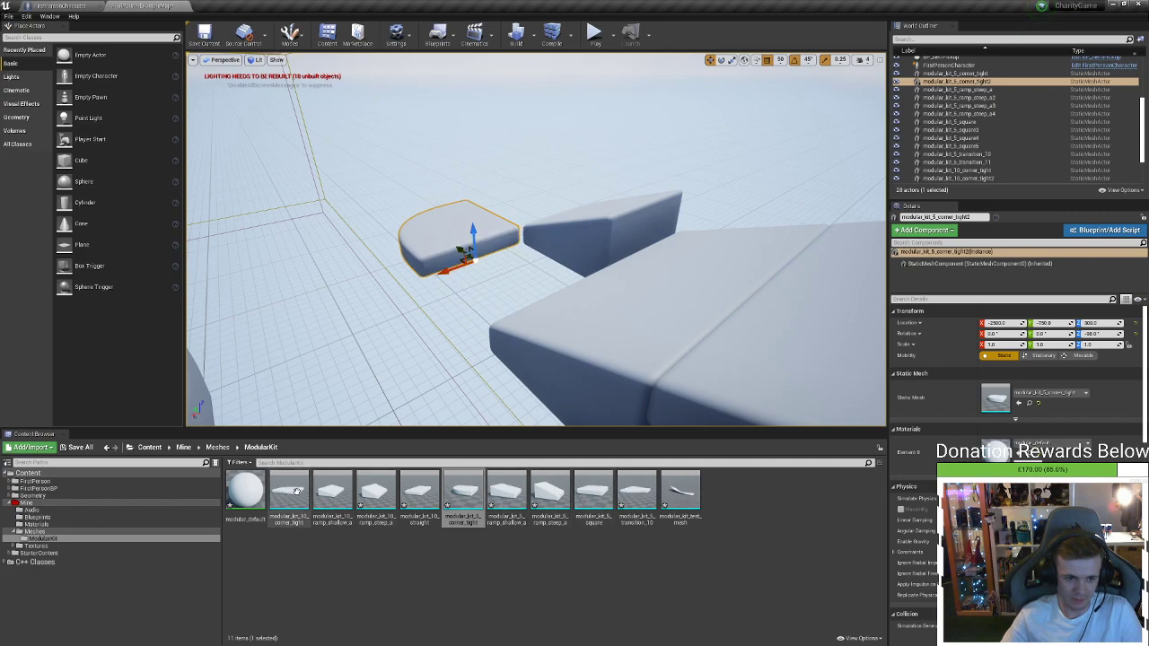
{"action": "left_click_drag", "start_coordinate": [592, 492], "coordinate": [441, 274]}
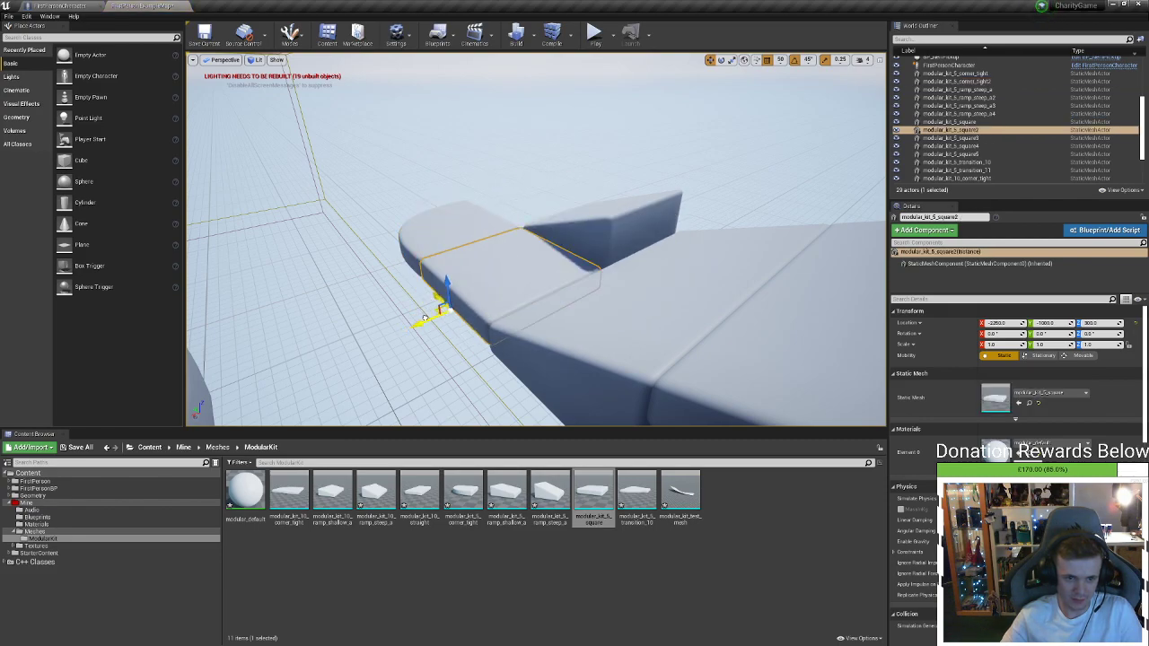
{"action": "right_click_drag", "start_coordinate": [425, 318], "coordinate": [575, 341]}
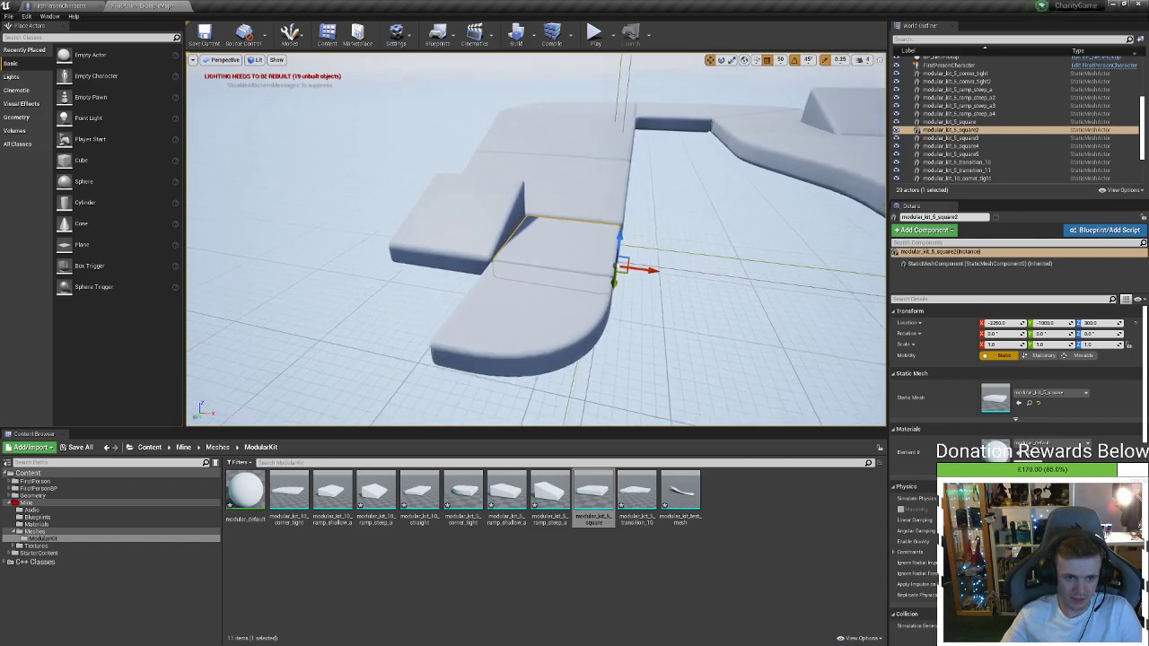
Duplicate the 5-wide square and move the copy to X -2750, Y -500, Z 300 at the small ramp's foot
{"action": "right_click_drag", "start_coordinate": [548, 300], "coordinate": [532, 325]}
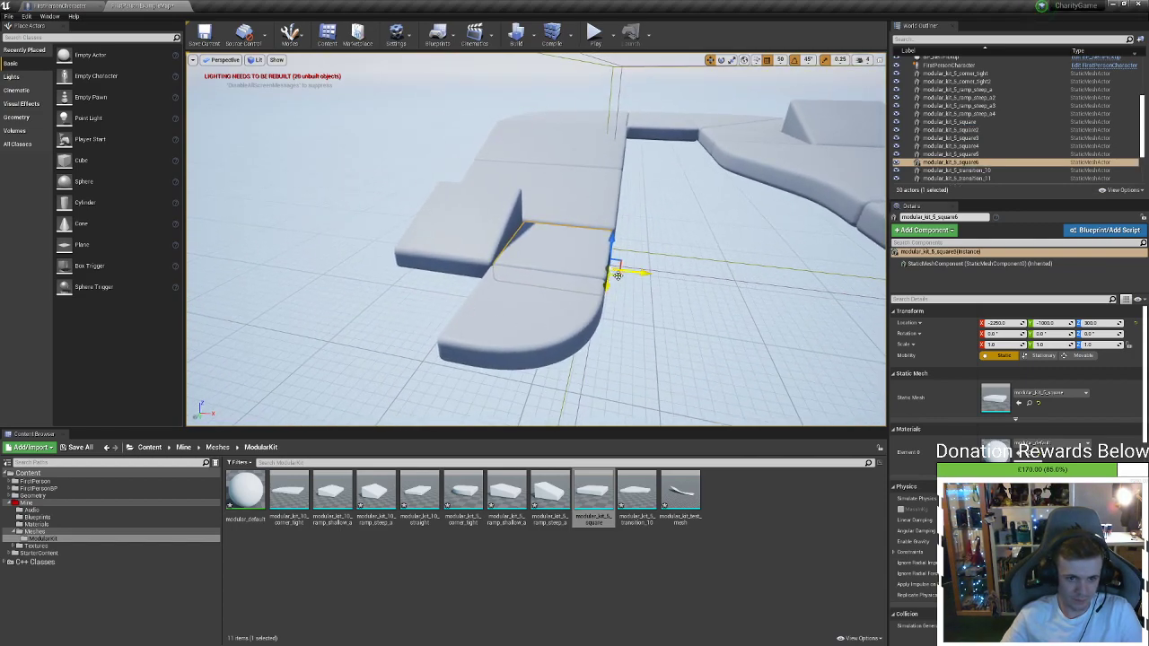
{"action": "left_click_drag", "start_coordinate": [617, 275], "coordinate": [456, 307]}
{"action": "right_click_drag", "start_coordinate": [473, 321], "coordinate": [426, 316]}
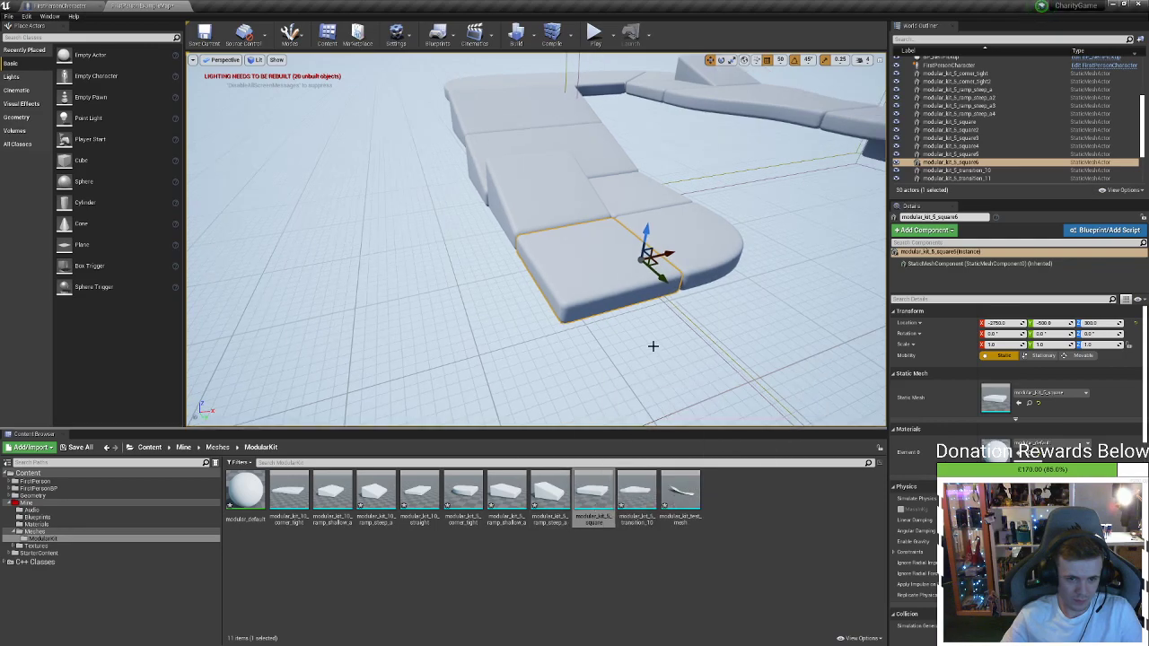
{"action": "right_click_drag", "start_coordinate": [489, 287], "coordinate": [574, 319]}
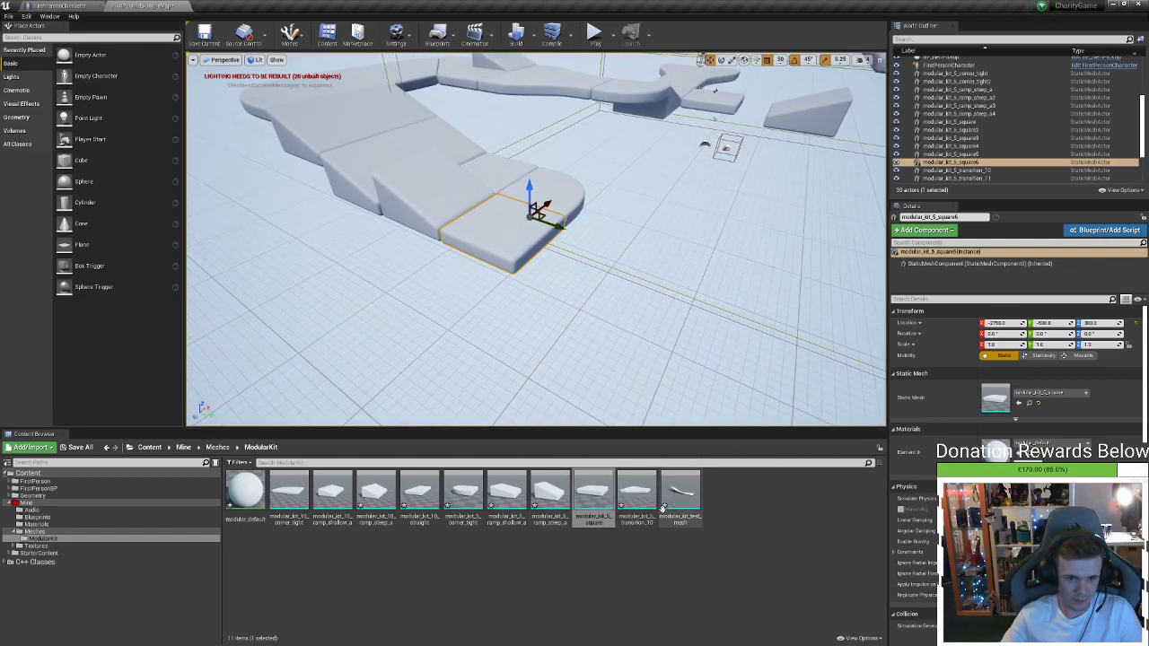
Place a modular_kit_5_transition_10 piece against the last square at X -3250, Y -500, Z 300 and save the level
{"action": "left_click_drag", "start_coordinate": [624, 350], "coordinate": [471, 256]}
{"action": "right_click_drag", "start_coordinate": [535, 238], "coordinate": [190, 239]}
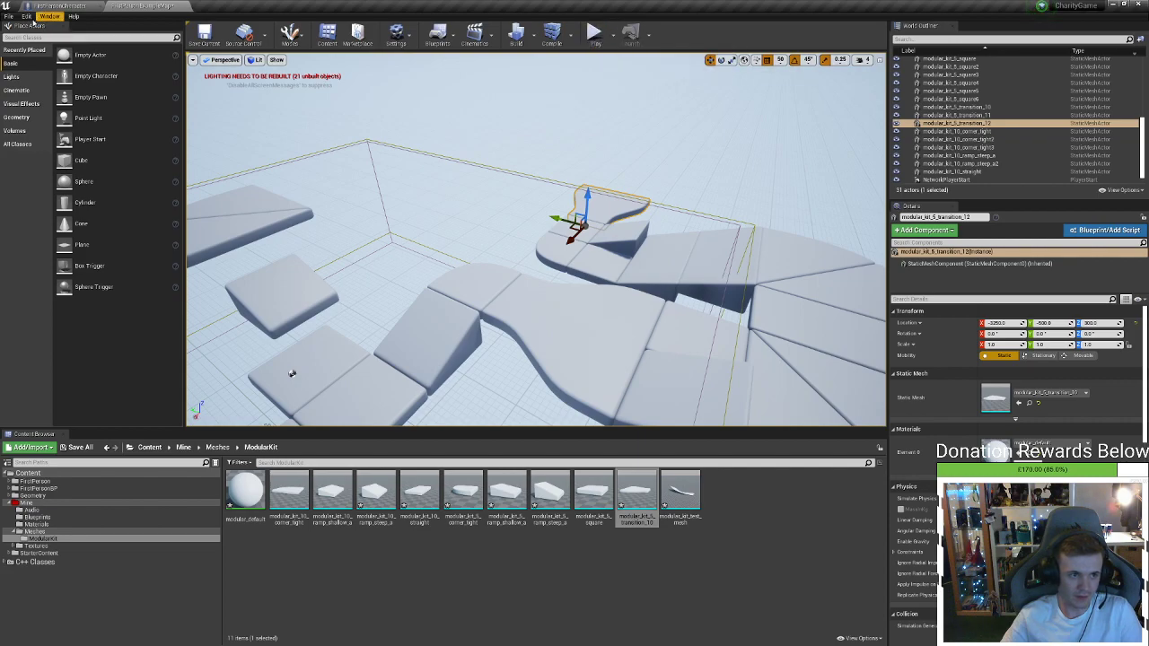
{"action": "left_click", "coordinate": [9, 16]}
{"action": "left_click", "coordinate": [44, 96]}
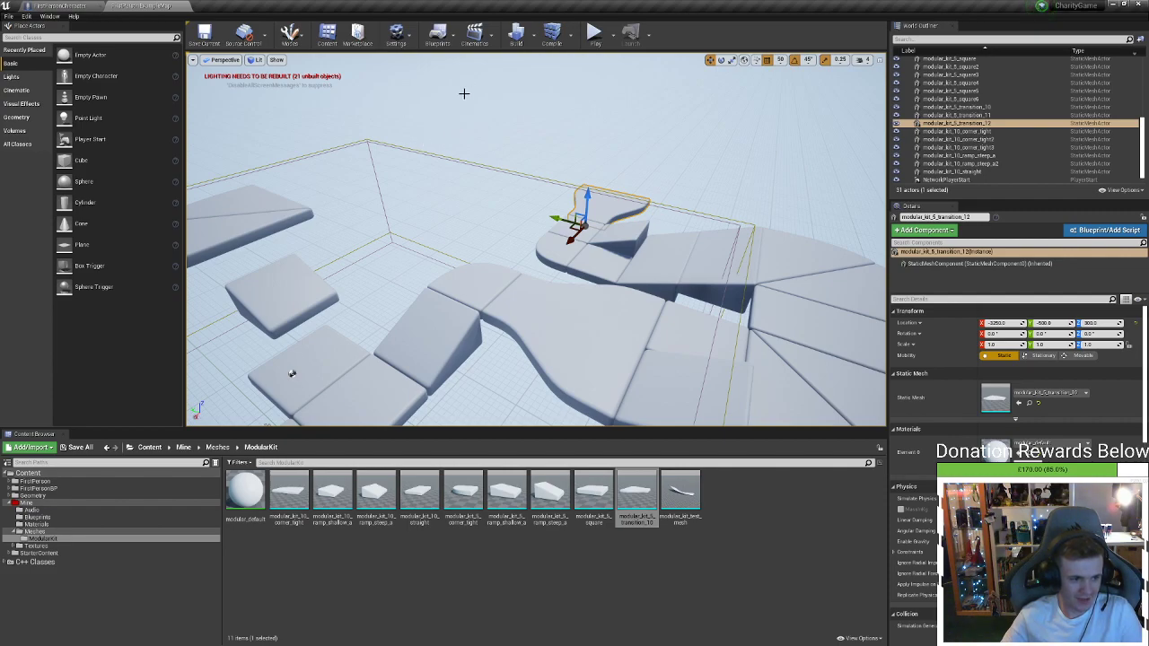
Playtest the course from the start, running over the ramps towards the new 5-wide squares and transition, and stop the session
{"action": "key", "text": "alt+p"}
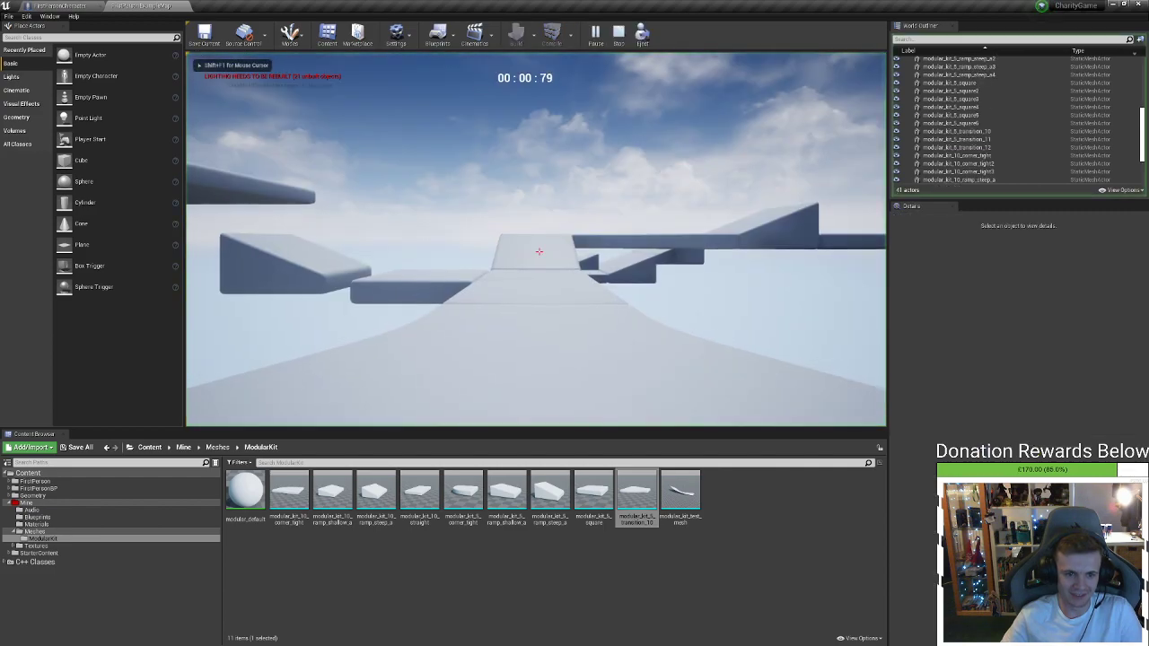
{"action": "key", "text": "w"}
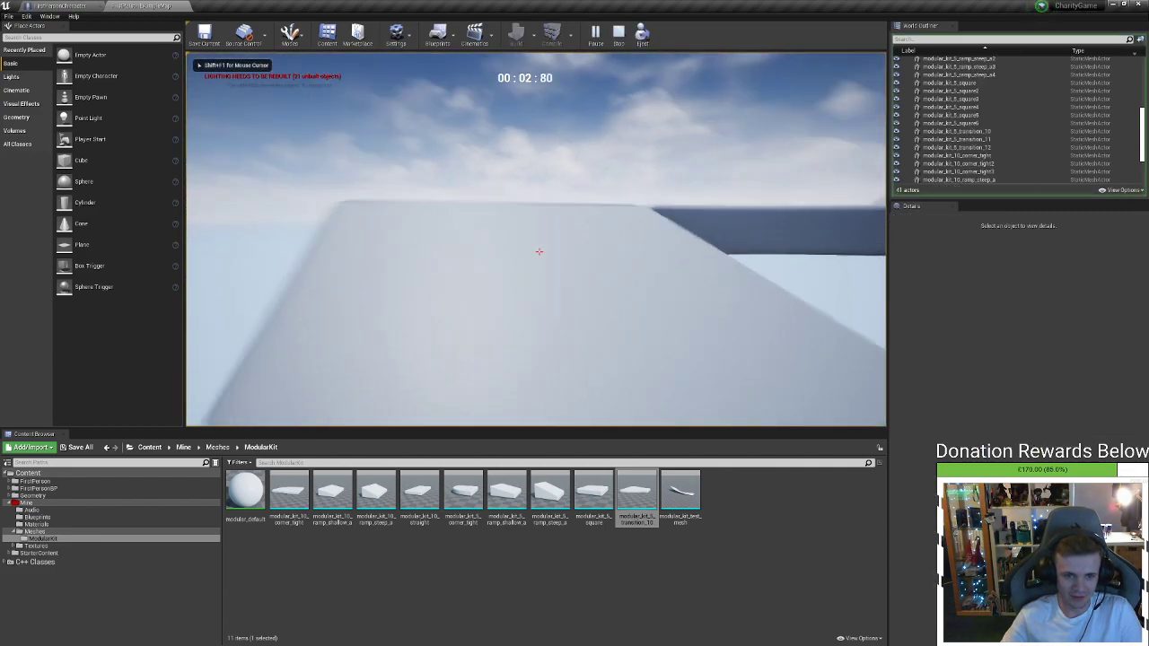
{"action": "key", "text": "w"}
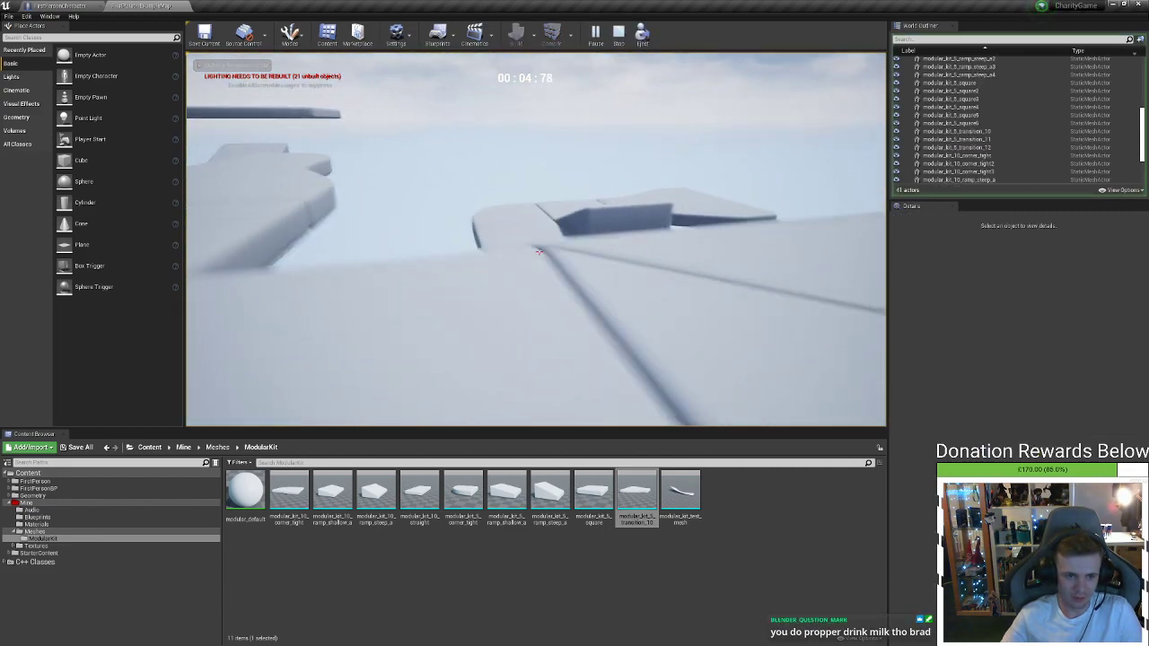
{"action": "key", "text": "w"}
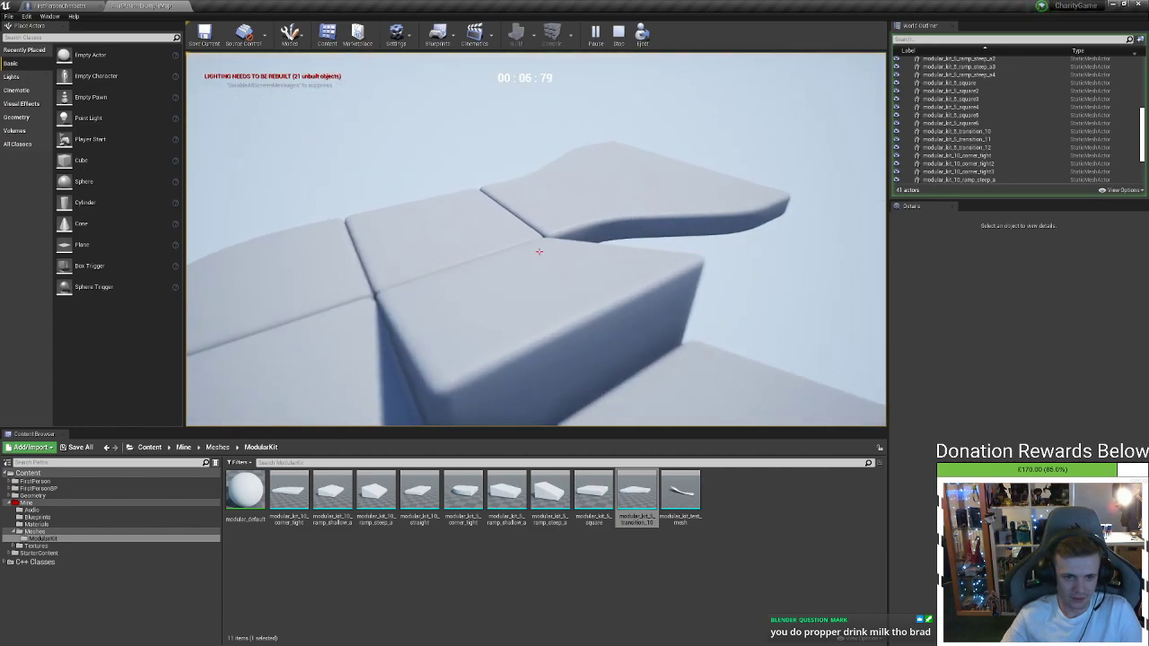
{"action": "key", "text": "w"}
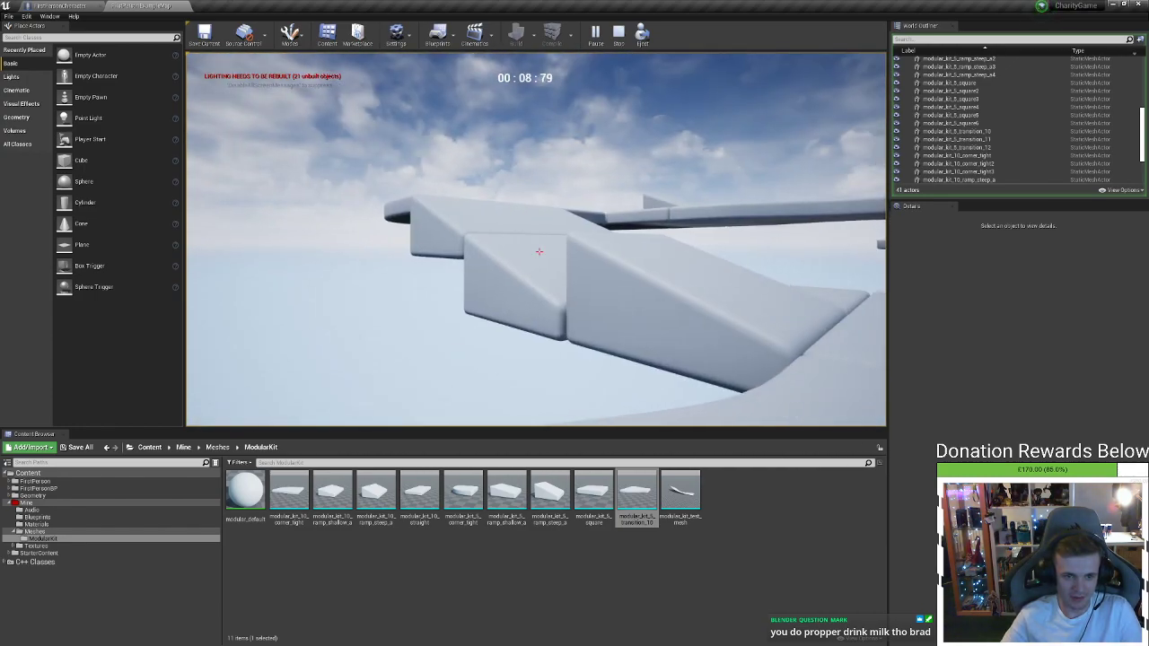
{"action": "key", "text": "Escape"}
Replay the course twice more from the start to check the run and jumps, ending each play session
{"action": "key", "text": "alt+p"}
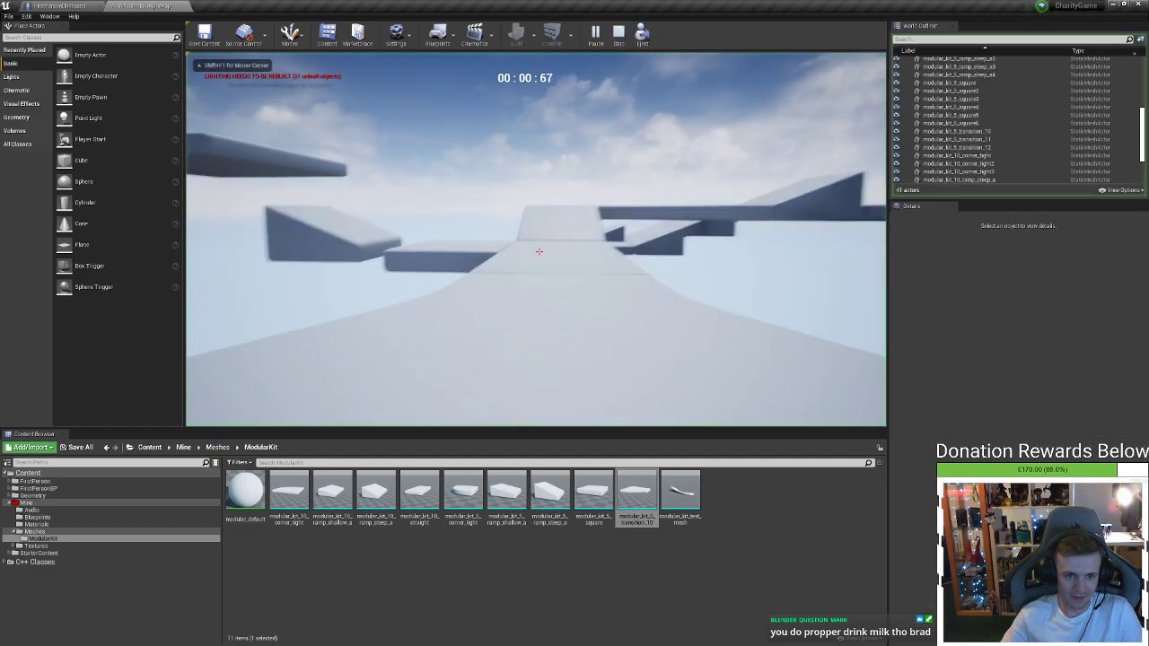
{"action": "key", "text": "w"}
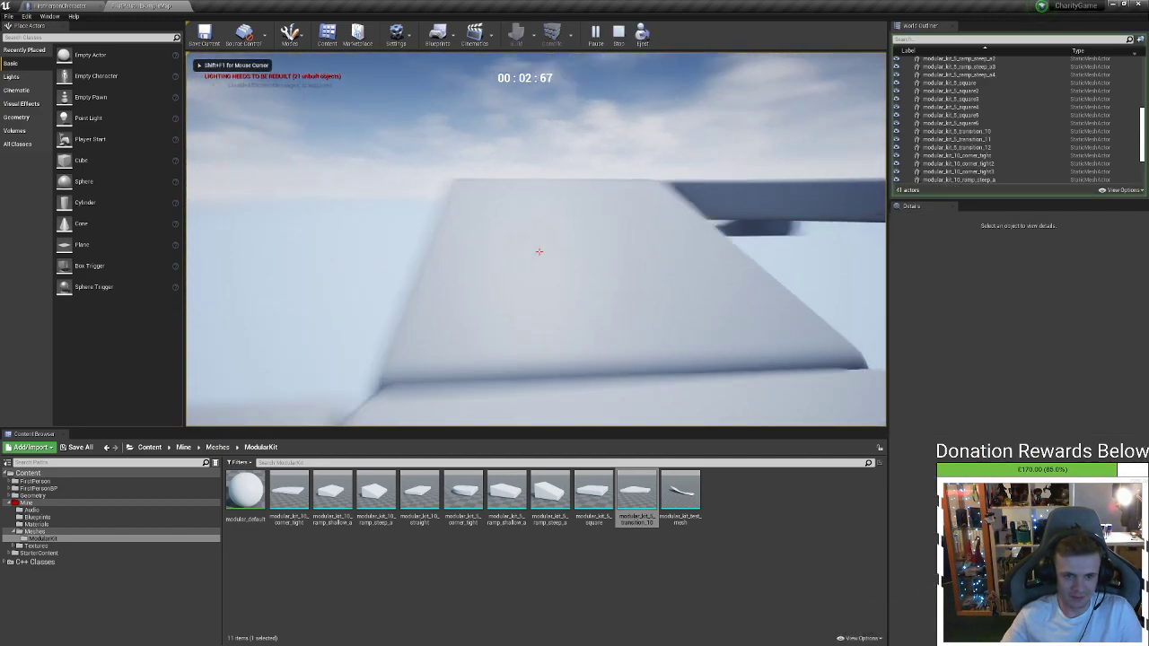
{"action": "key", "text": "w"}
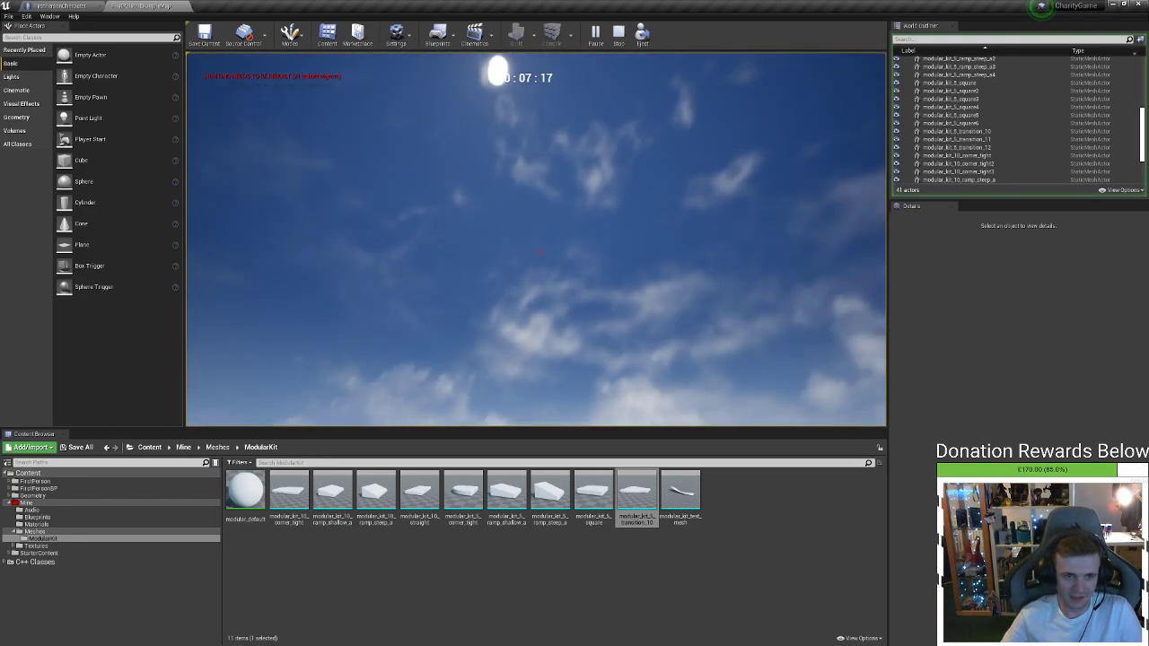
{"action": "key", "text": "Escape"}
{"action": "left_click", "coordinate": [595, 34]}
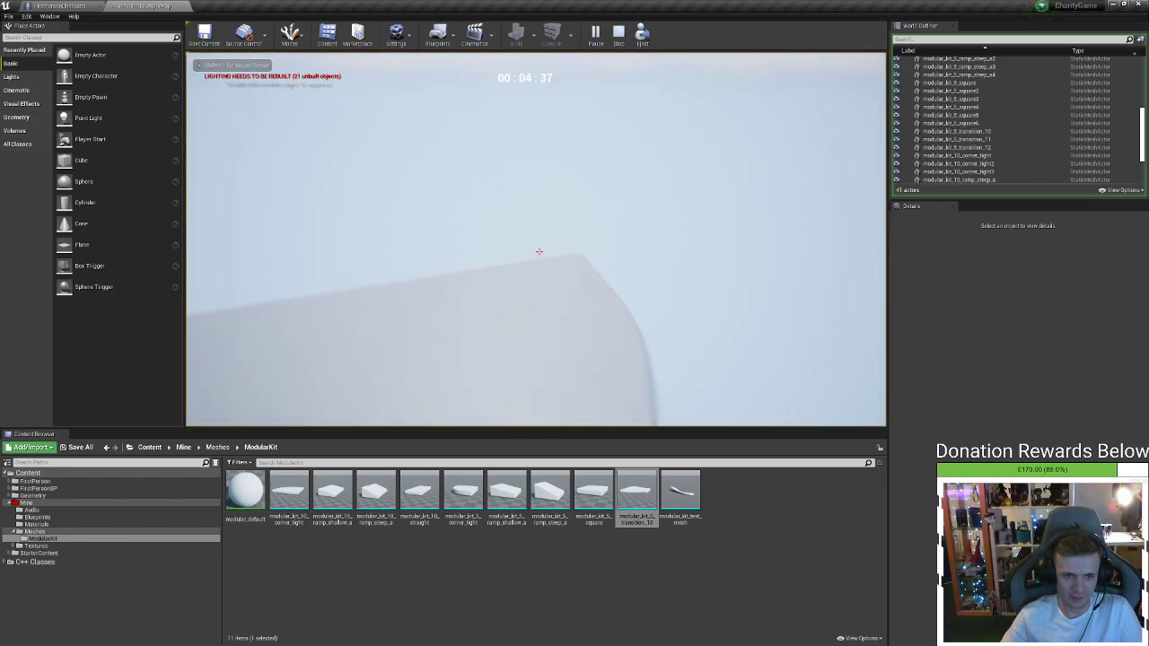
{"action": "key", "text": "Escape"}
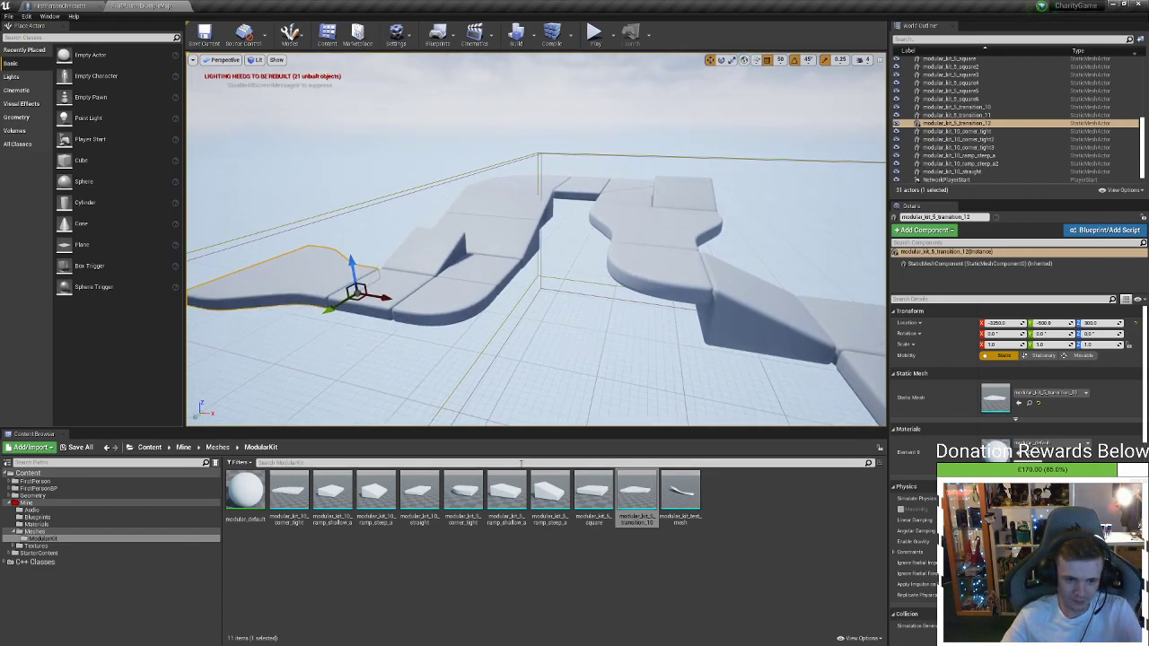
{"action": "right_click_drag", "start_coordinate": [529, 359], "coordinate": [435, 314]}
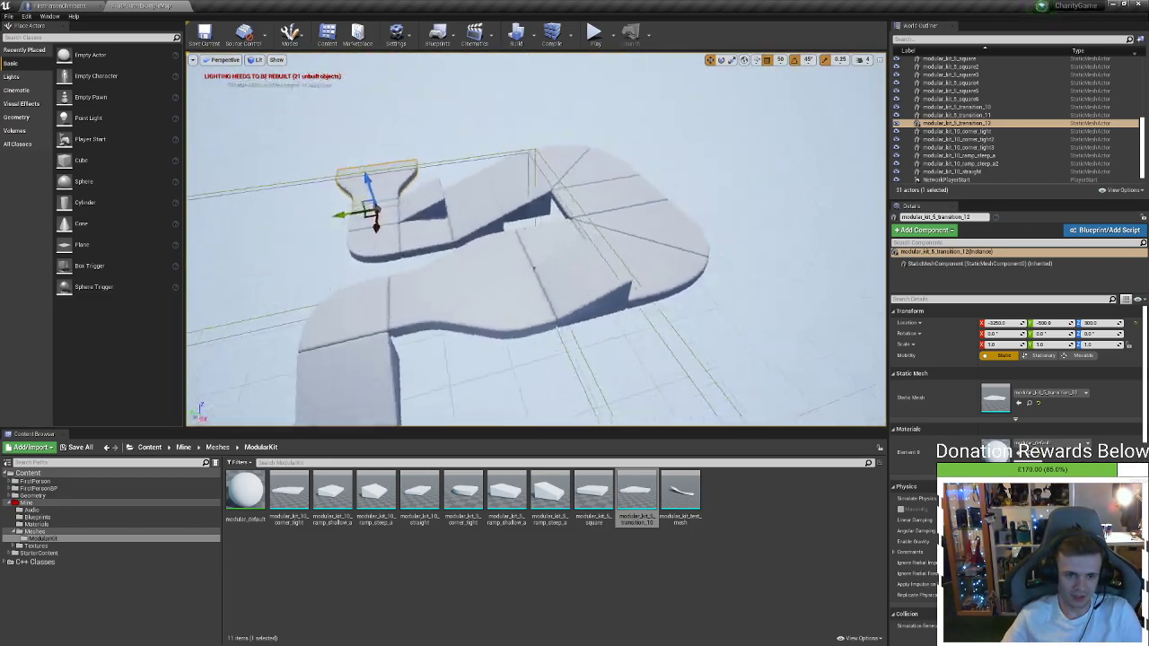
{"action": "right_click_drag", "start_coordinate": [591, 148], "coordinate": [538, 117]}
{"action": "right_click_drag", "start_coordinate": [773, 359], "coordinate": [765, 355]}
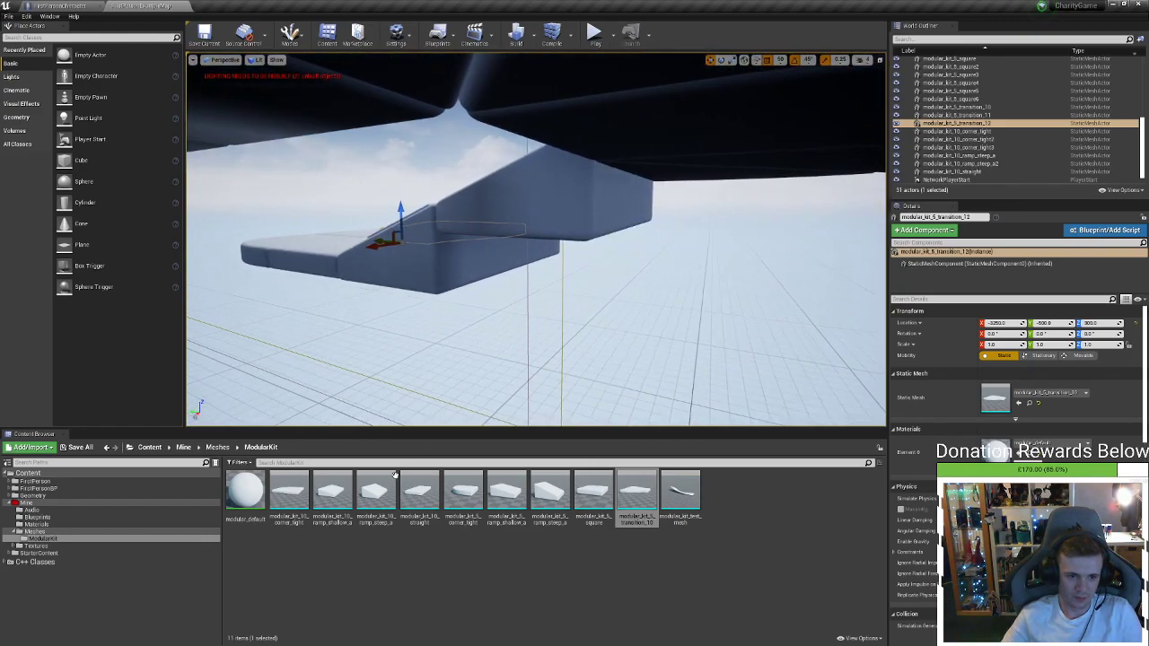
{"action": "left_click_drag", "start_coordinate": [597, 496], "coordinate": [529, 330]}
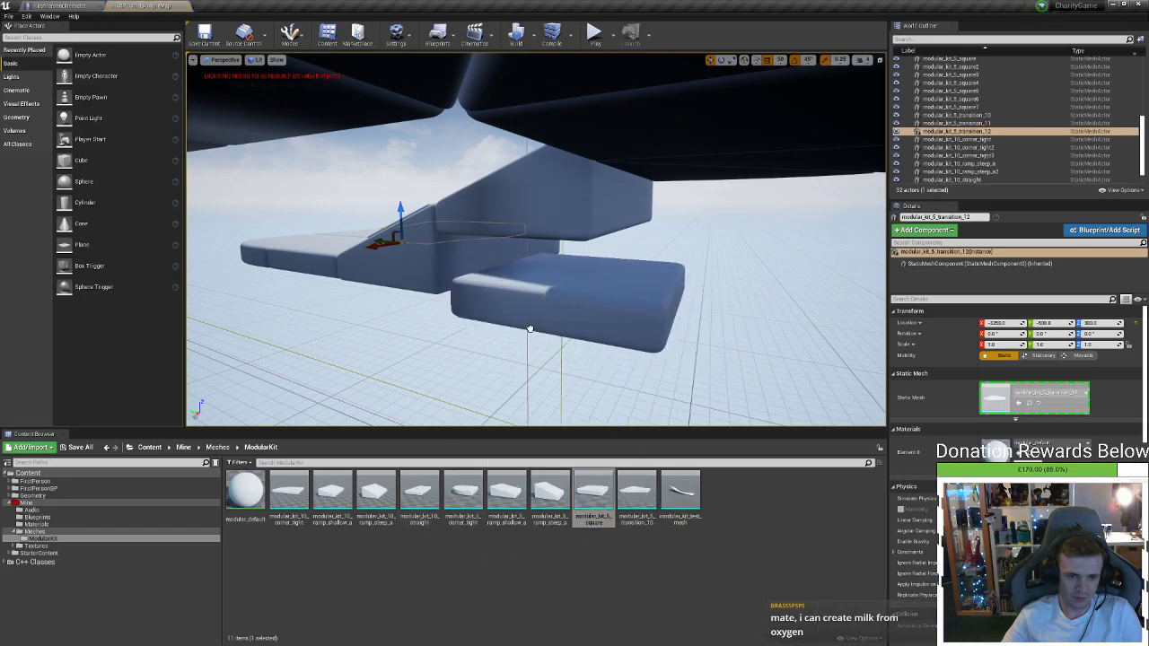
{"action": "left_click_drag", "start_coordinate": [503, 285], "coordinate": [522, 292]}
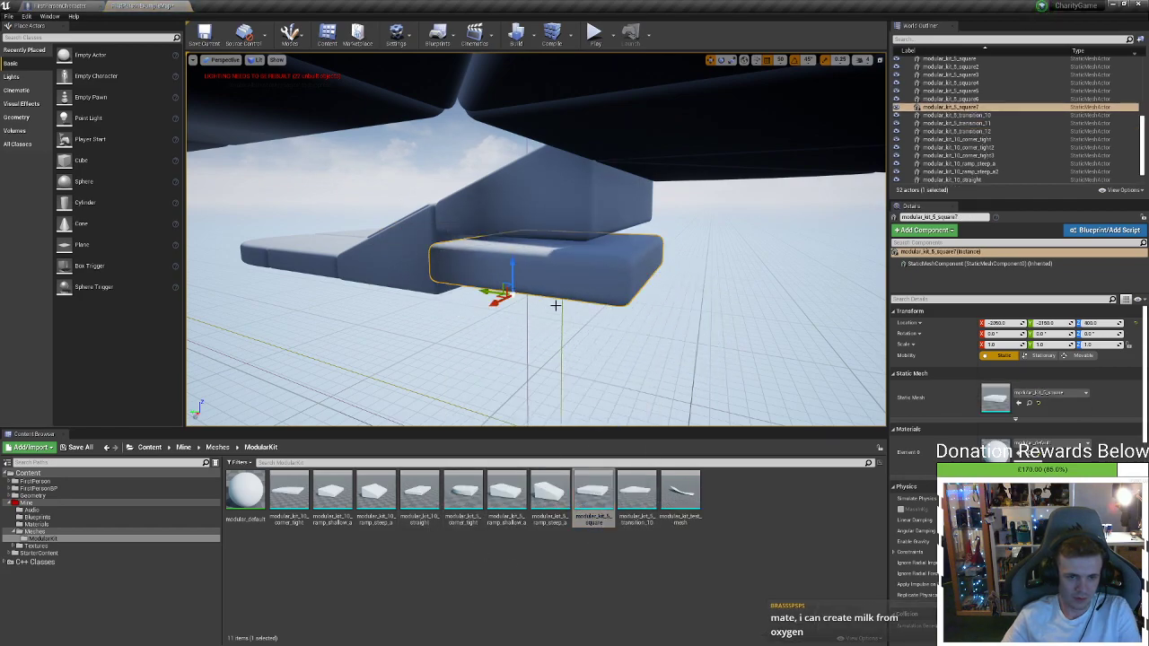
{"action": "key", "text": "Delete"}
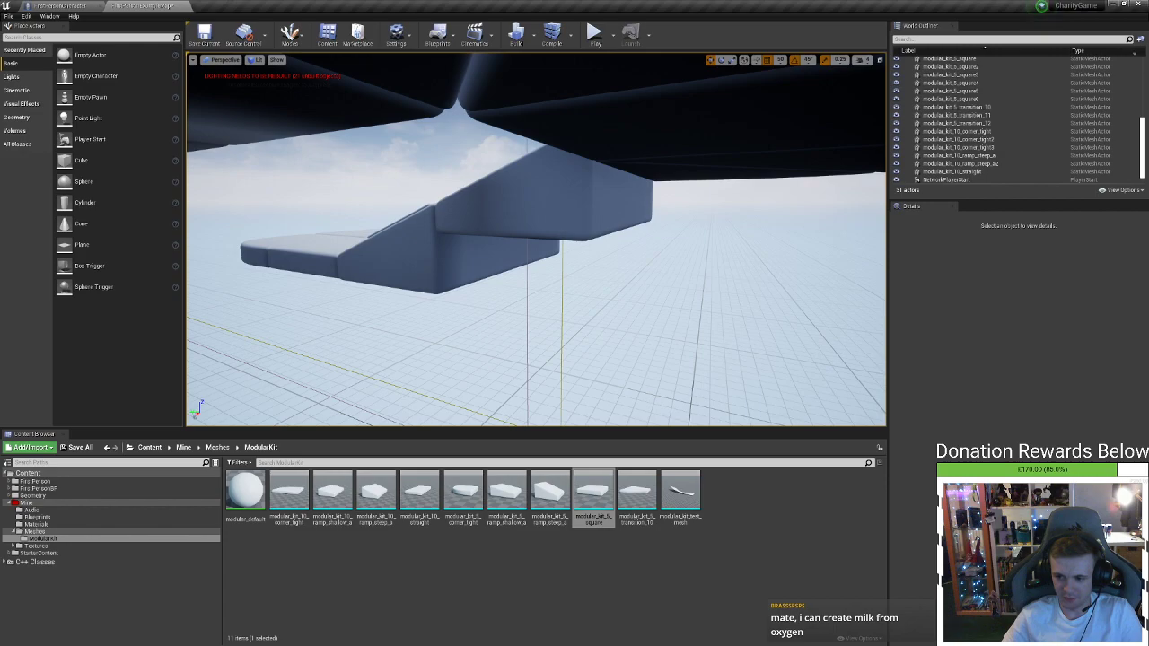
{"action": "right_click_drag", "start_coordinate": [536, 238], "coordinate": [574, 180]}
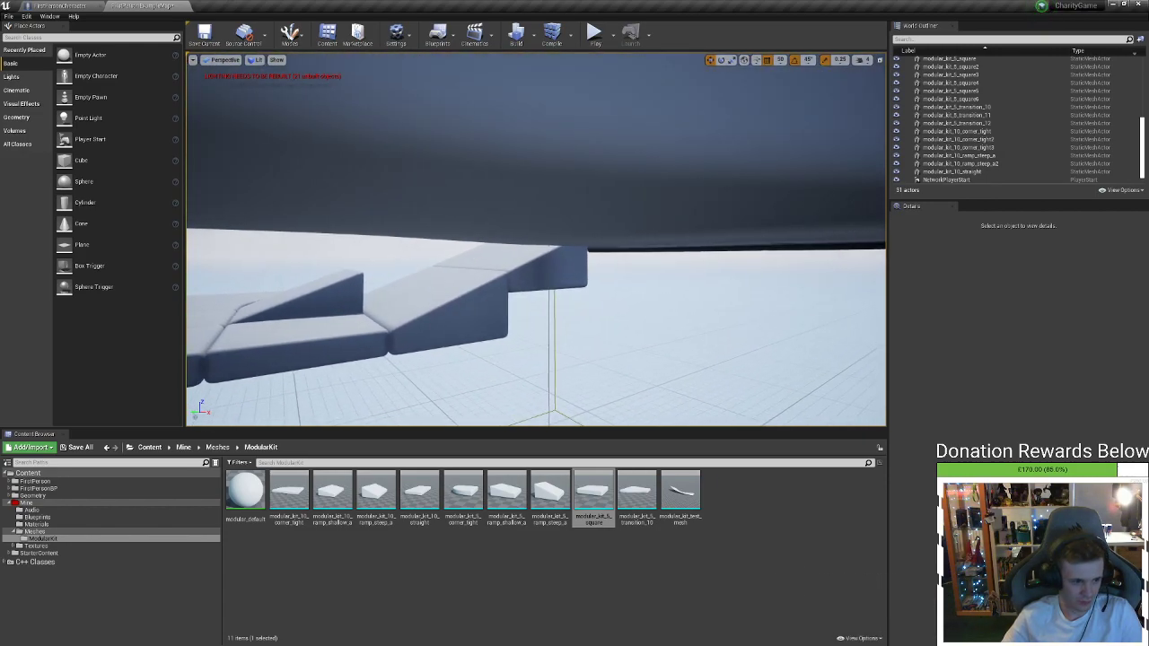
{"action": "right_click_drag", "start_coordinate": [535, 239], "coordinate": [445, 358]}
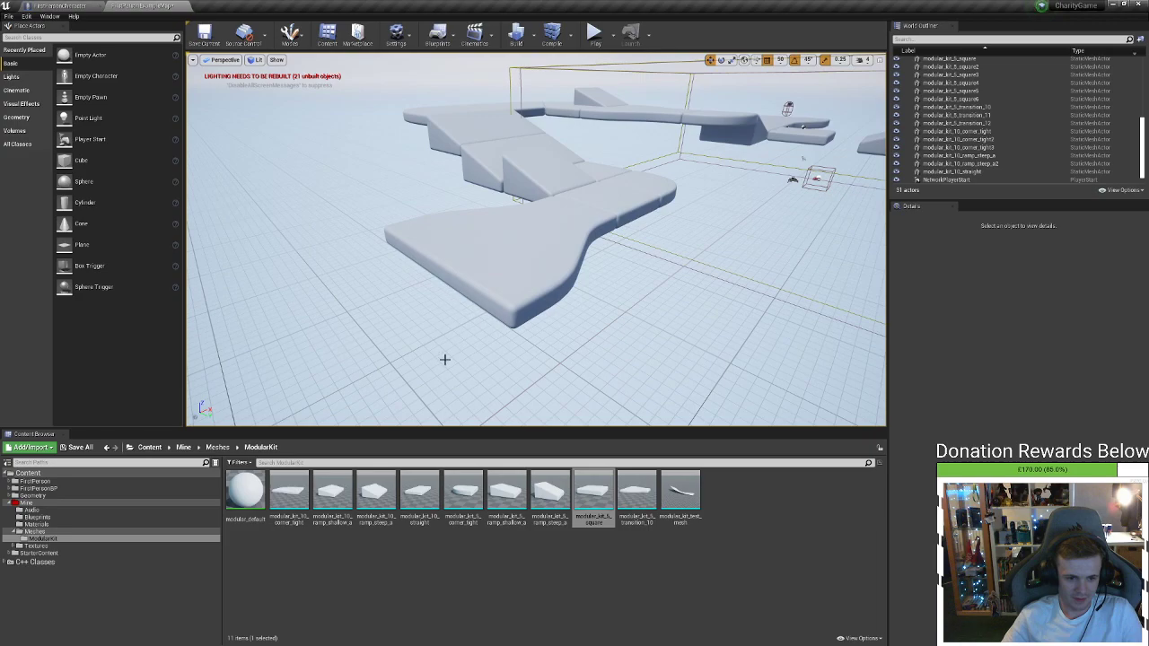
{"action": "right_click_drag", "start_coordinate": [489, 260], "coordinate": [388, 253]}
{"action": "left_click_drag", "start_coordinate": [679, 494], "coordinate": [563, 258]}
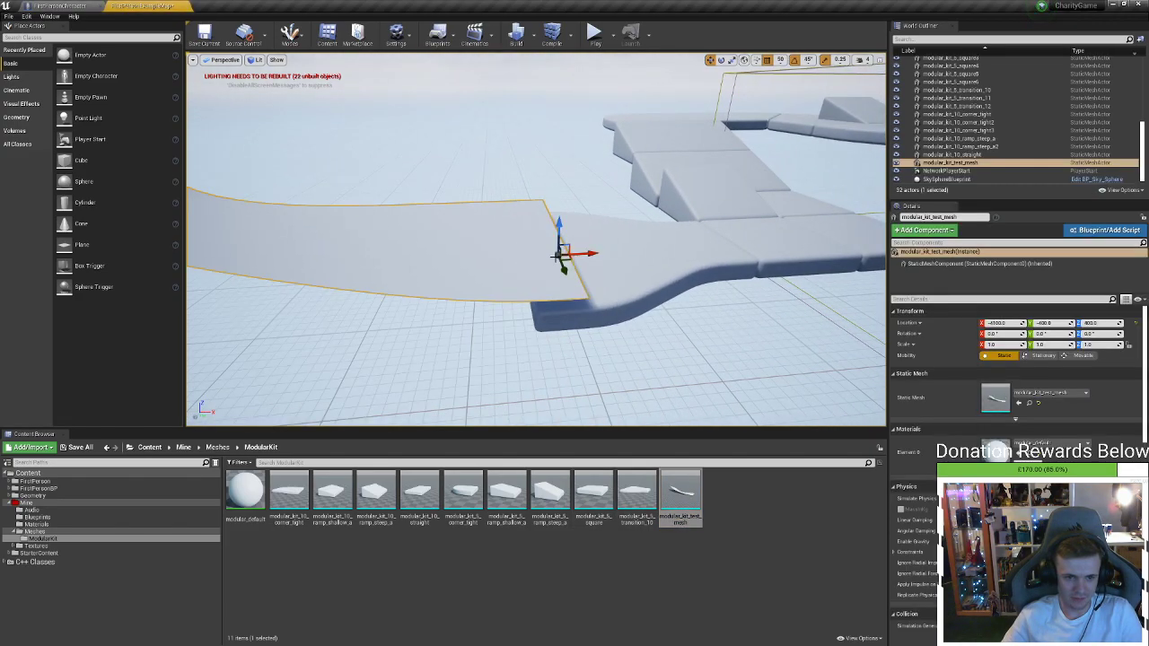
{"action": "right_click_drag", "start_coordinate": [562, 258], "coordinate": [553, 291]}
{"action": "key", "text": "Delete"}
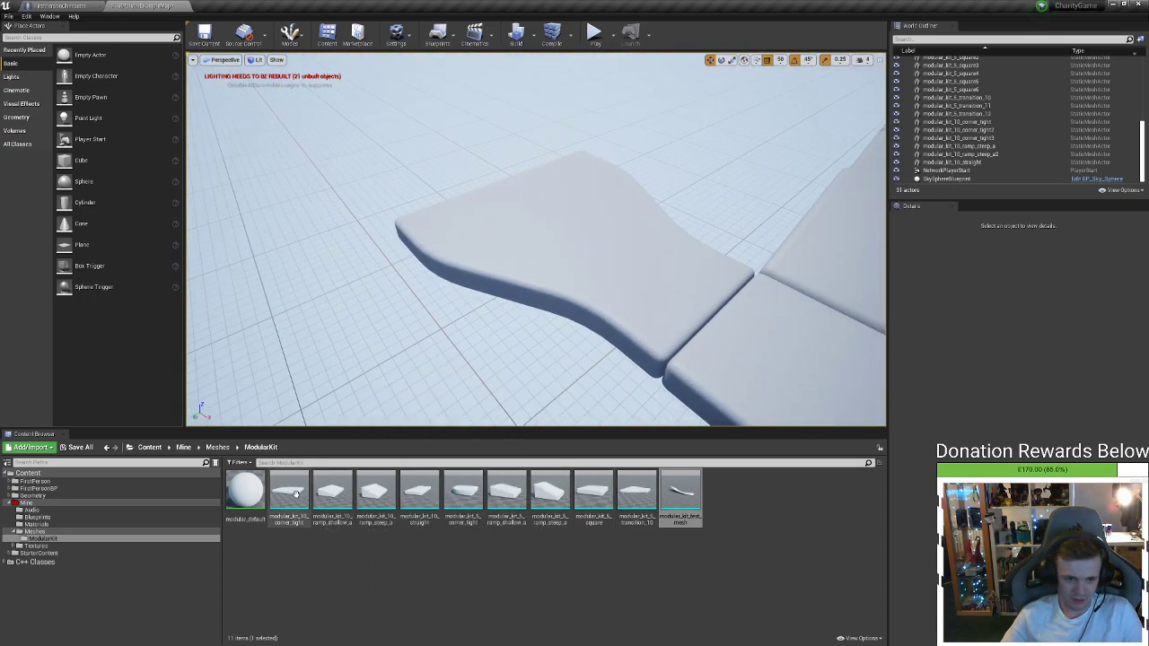
Place a modular_kit_10_corner_tight piece at the last transition's wide end, rotated -90° about Z at X -4750, Y -1000, Z 300
{"action": "left_click_drag", "start_coordinate": [295, 492], "coordinate": [514, 185]}
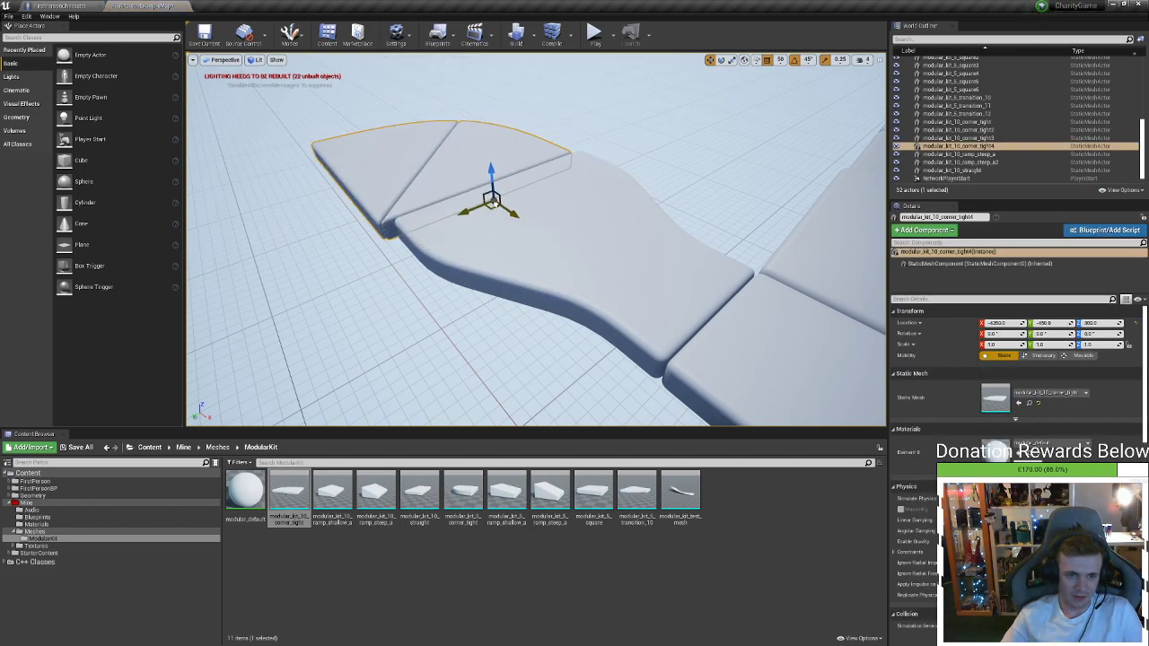
{"action": "left_click_drag", "start_coordinate": [498, 225], "coordinate": [516, 135]}
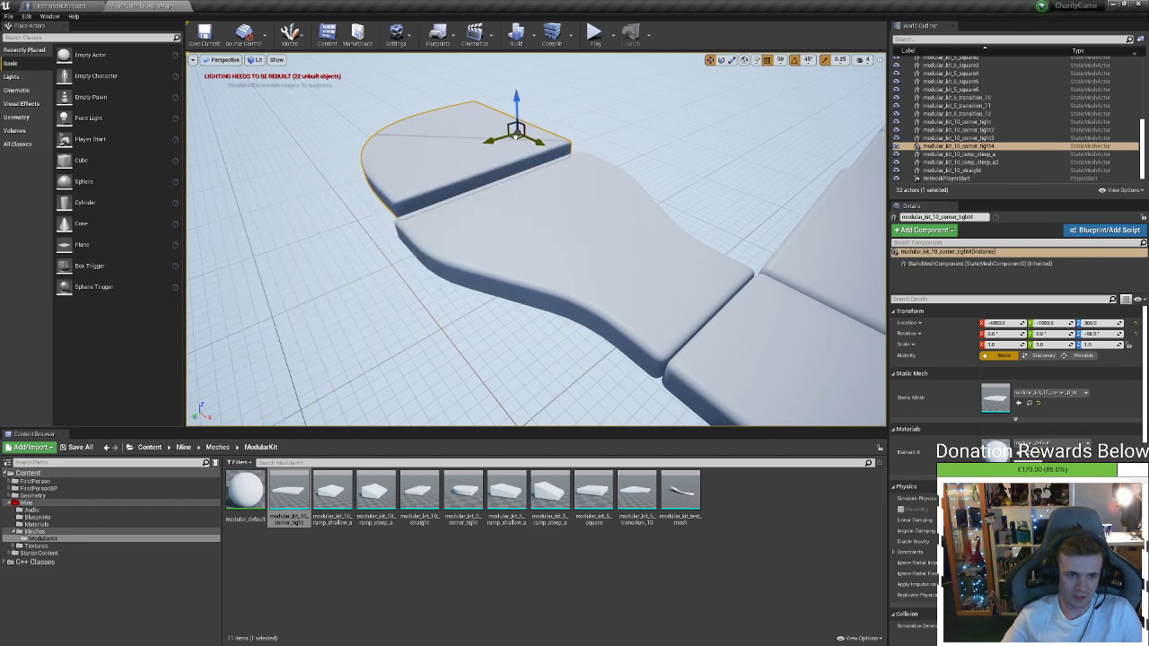
{"action": "mouse_move", "coordinate": [520, 141]}
{"action": "right_mouse_down"}
{"action": "mouse_move", "coordinate": [485, 116]}
{"action": "mouse_move", "coordinate": [359, 121]}
{"action": "mouse_move", "coordinate": [403, 153]}
{"action": "mouse_move", "coordinate": [422, 198]}
{"action": "mouse_move", "coordinate": [431, 153]}
{"action": "mouse_move", "coordinate": [538, 143]}
{"action": "mouse_move", "coordinate": [611, 198]}
{"action": "mouse_move", "coordinate": [556, 211]}
{"action": "mouse_move", "coordinate": [502, 170]}
{"action": "mouse_move", "coordinate": [538, 135]}
{"action": "right_mouse_up"}
{"action": "right_click_drag", "start_coordinate": [650, 289], "coordinate": [620, 279]}
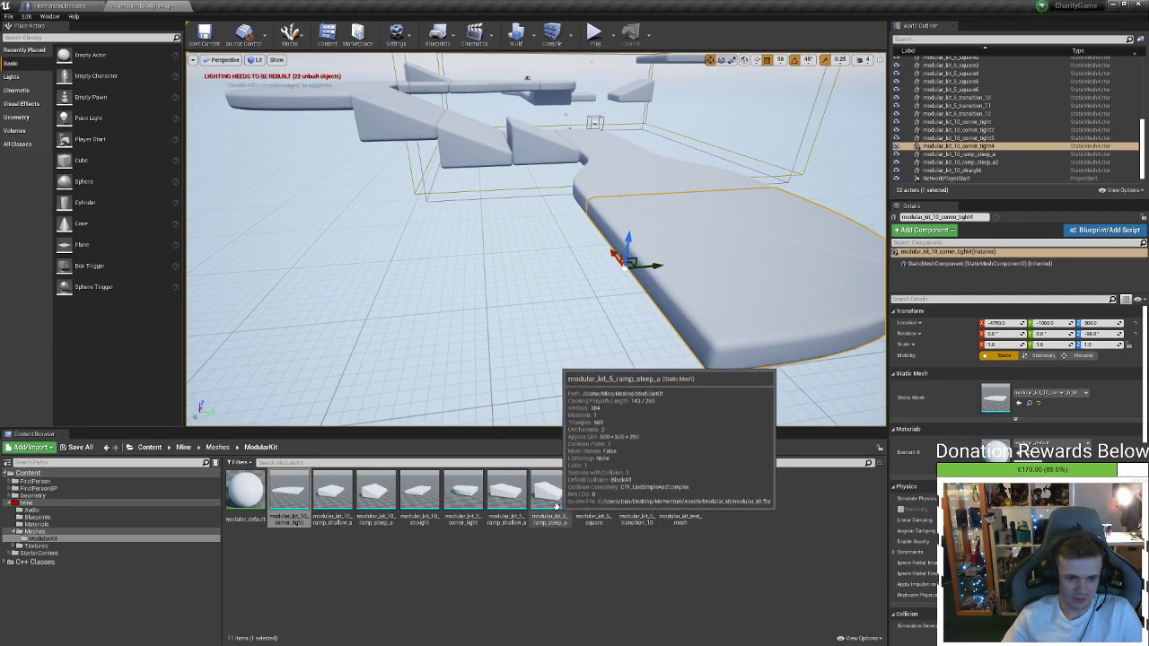
Place a modular_kit_5_ramp_steep_a piece against the corner's exit, rotated 90° about Z at X -5000, Y -1000, Z 300
{"action": "left_click_drag", "start_coordinate": [556, 496], "coordinate": [563, 278]}
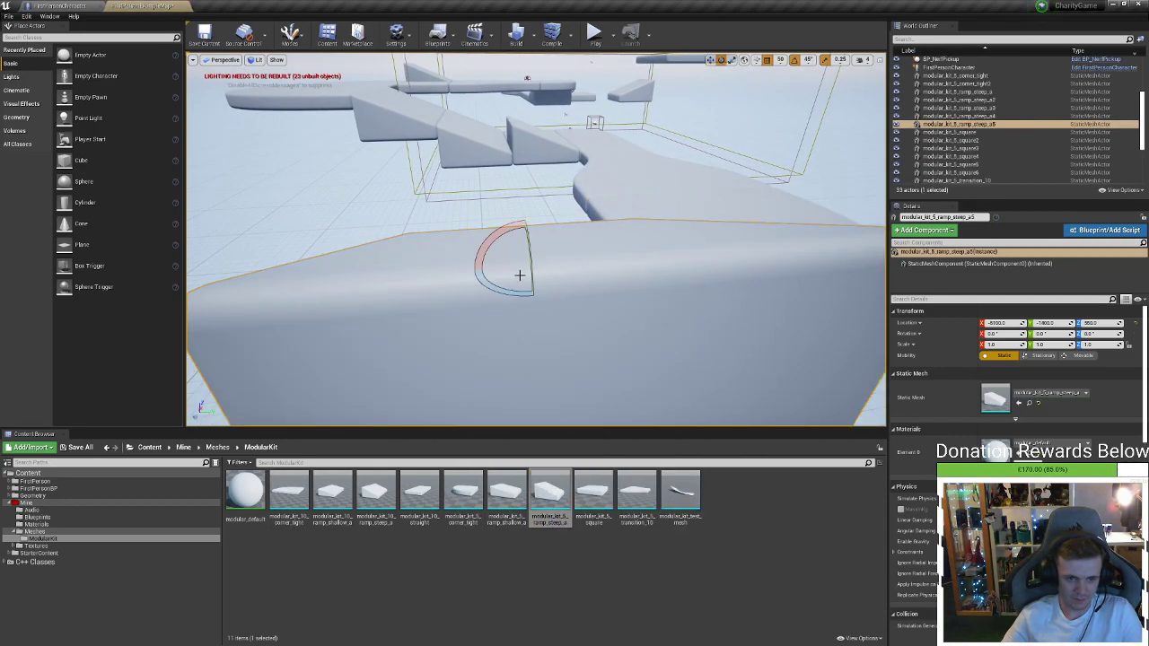
{"action": "left_click_drag", "start_coordinate": [494, 289], "coordinate": [476, 267]}
{"action": "right_click_drag", "start_coordinate": [403, 231], "coordinate": [377, 230]}
{"action": "key", "text": "w"}
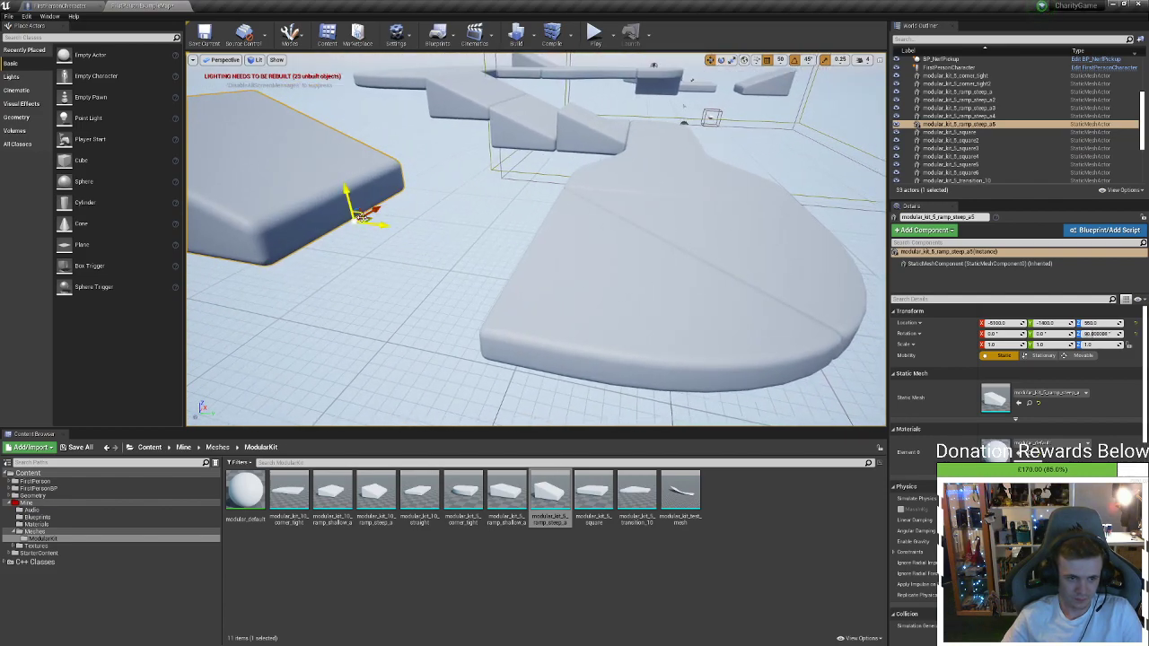
{"action": "left_click_drag", "start_coordinate": [359, 215], "coordinate": [513, 284]}
{"action": "right_click_drag", "start_coordinate": [553, 270], "coordinate": [356, 254]}
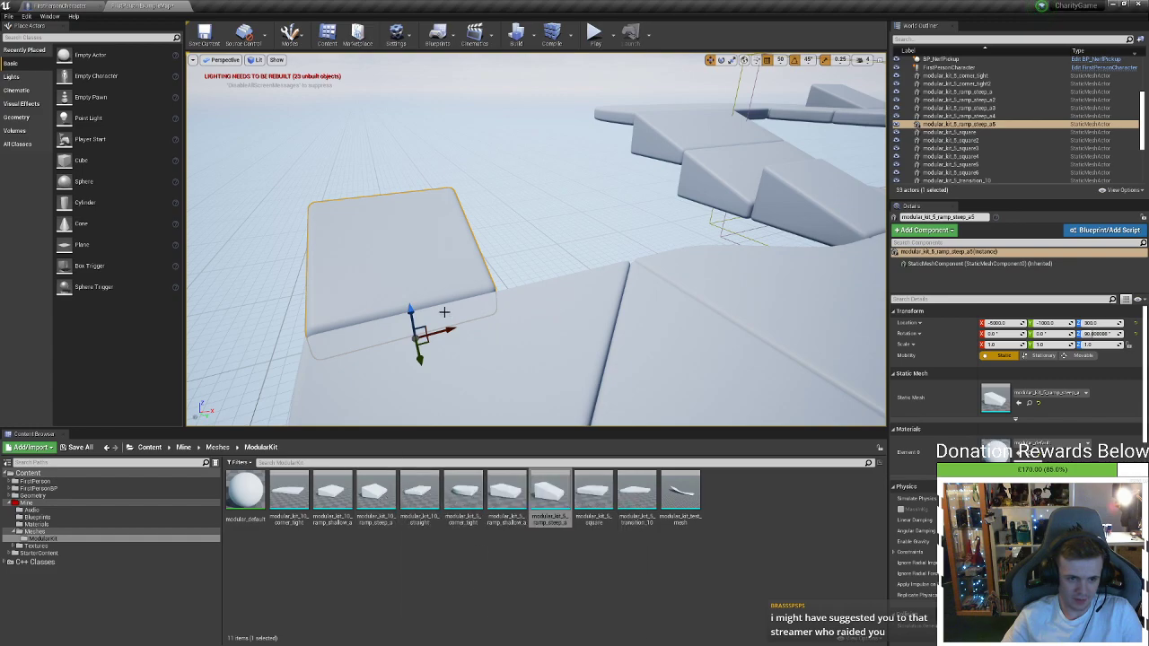
Duplicate the 5-wide steep ramp, turn the copy to -90° about Z and set it beside the first at X -4500, Y -1500, Z 300
{"action": "left_click_drag", "start_coordinate": [445, 338], "coordinate": [520, 297]}
{"action": "key", "text": "e"}
{"action": "left_click_drag", "start_coordinate": [477, 347], "coordinate": [422, 341]}
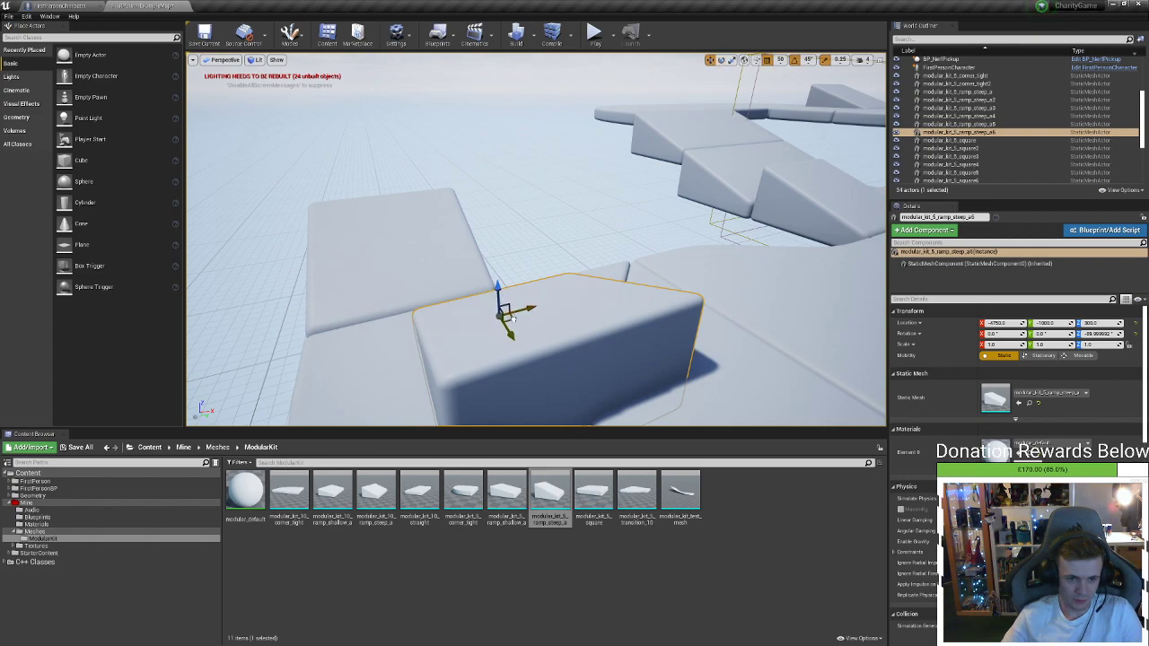
{"action": "left_click_drag", "start_coordinate": [513, 318], "coordinate": [520, 238]}
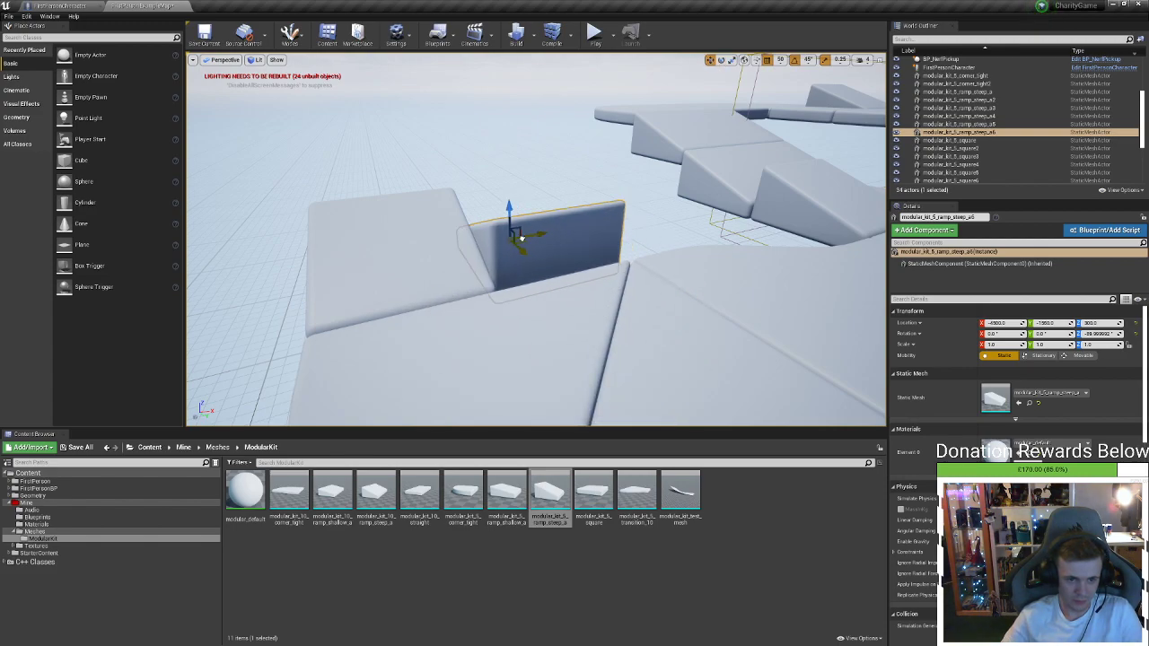
{"action": "right_click_drag", "start_coordinate": [522, 238], "coordinate": [727, 238]}
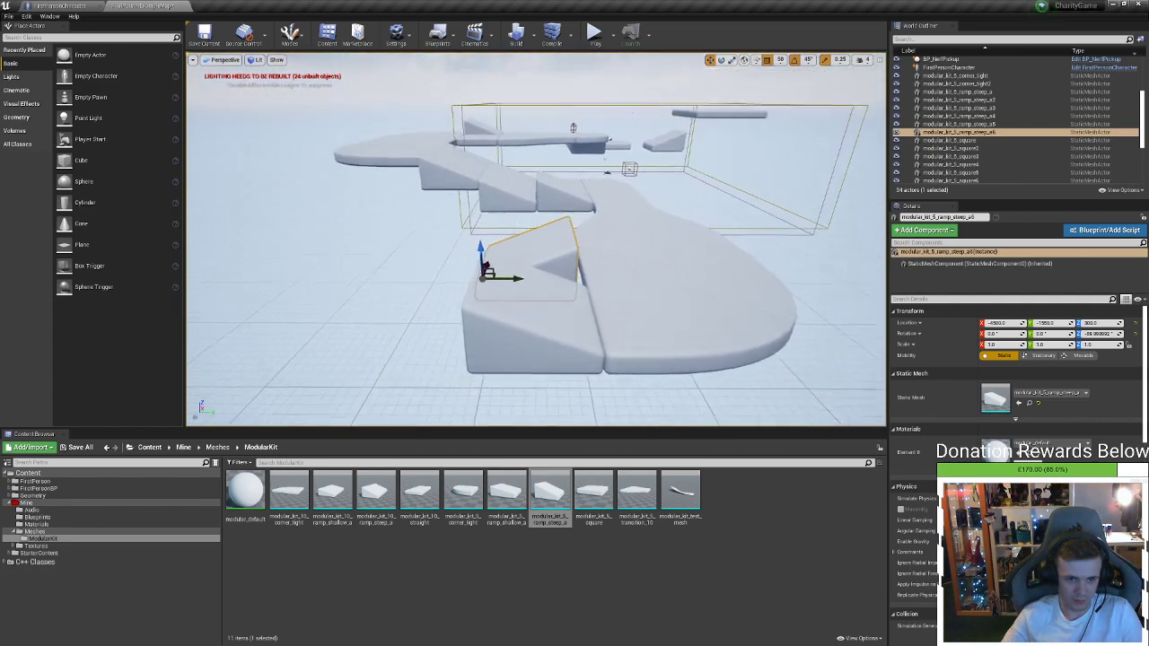
{"action": "key", "text": "w"}
{"action": "right_click_drag", "start_coordinate": [484, 309], "coordinate": [469, 261]}
{"action": "key", "text": "w"}
{"action": "key", "text": "s"}
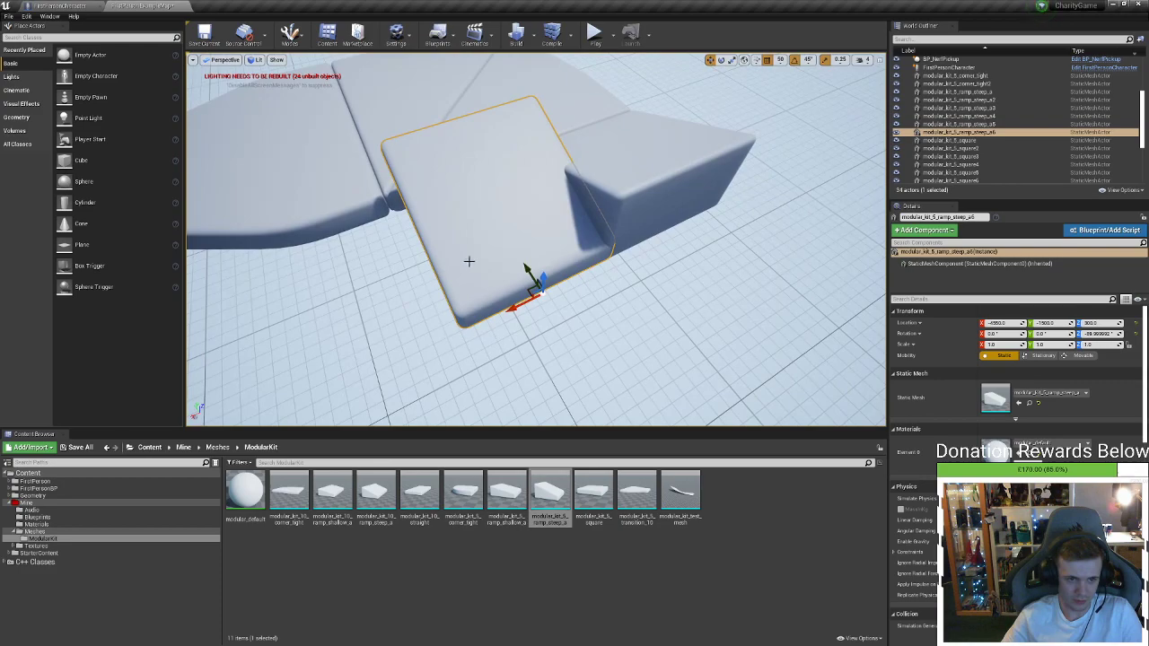
{"action": "left_click_drag", "start_coordinate": [515, 307], "coordinate": [493, 314]}
{"action": "key", "text": "d"}
{"action": "right_click_drag", "start_coordinate": [493, 314], "coordinate": [332, 298]}
{"action": "right_click_drag", "start_coordinate": [516, 270], "coordinate": [498, 354]}
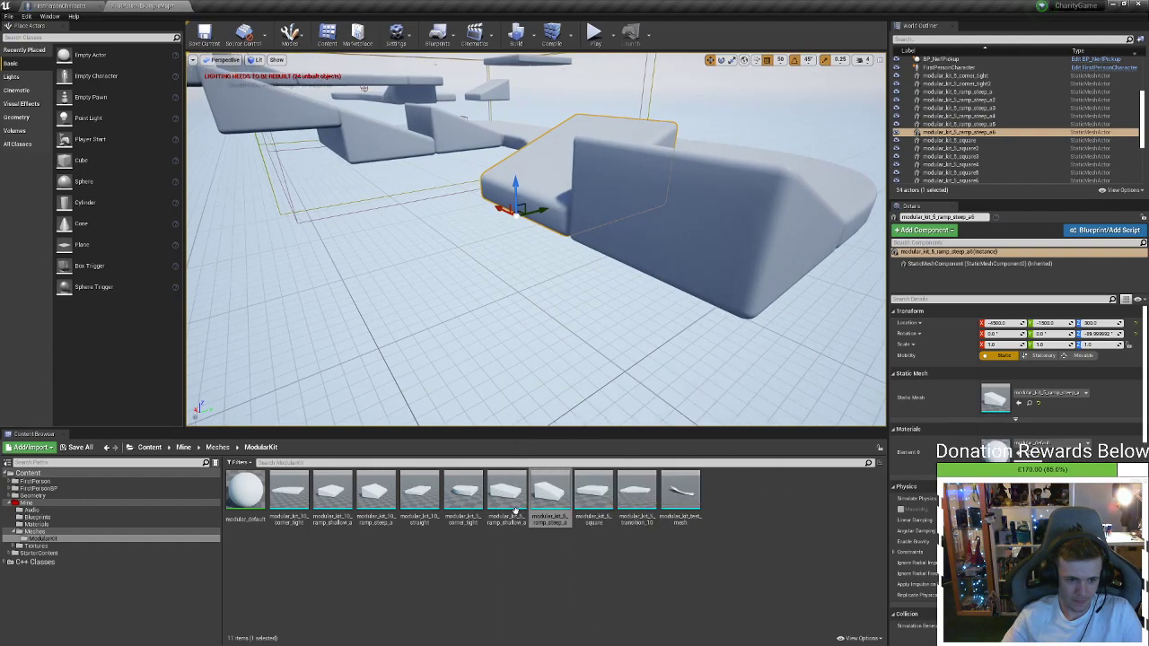
Place a modular_kit_10_straight piece beyond the two opposing steep ramps, continuing the 10-wide path
{"action": "left_click", "coordinate": [418, 493]}
{"action": "left_click_drag", "start_coordinate": [442, 450], "coordinate": [435, 281]}
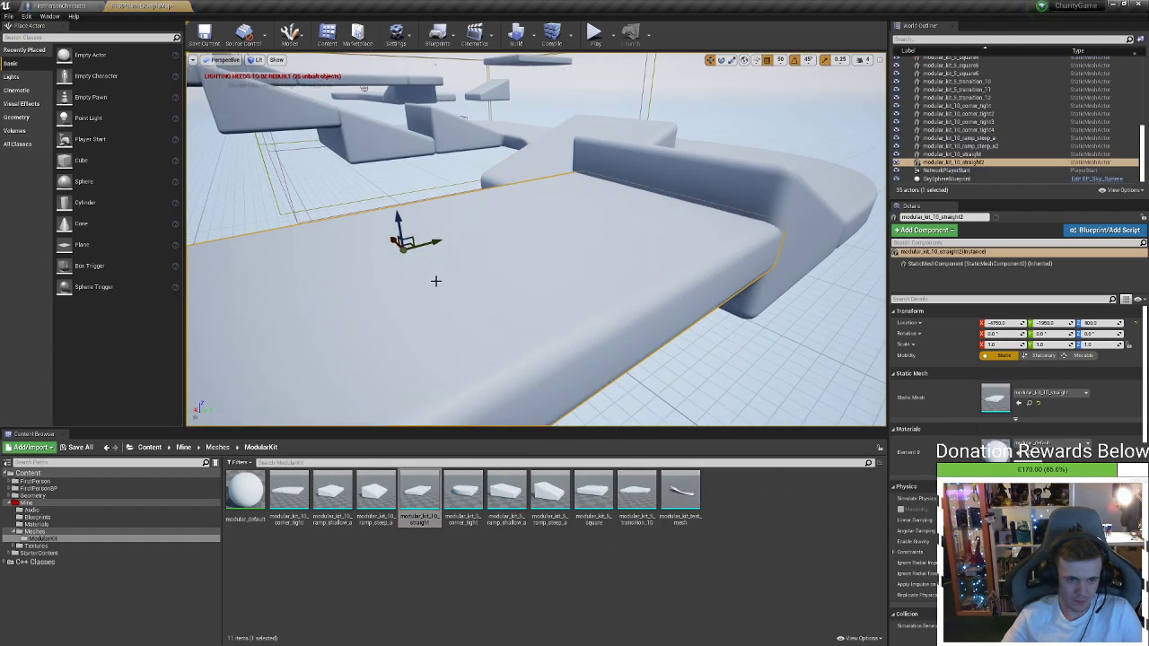
{"action": "right_click_drag", "start_coordinate": [390, 270], "coordinate": [335, 270]}
{"action": "left_click_drag", "start_coordinate": [491, 259], "coordinate": [683, 248]}
{"action": "right_click_drag", "start_coordinate": [684, 253], "coordinate": [547, 274]}
Place a modular_kit_5_transition_10 piece against the straight's far end, rotated -90° about Z at X -4750, Y -3000, Z 300
{"action": "left_click_drag", "start_coordinate": [636, 492], "coordinate": [501, 375]}
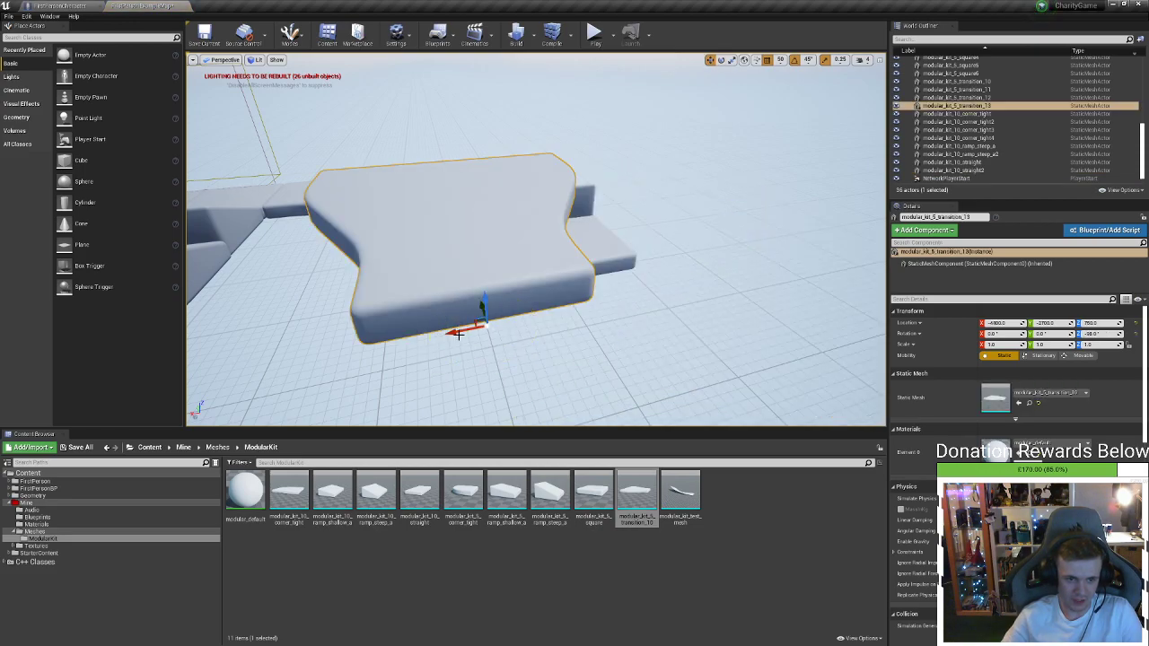
{"action": "right_click_drag", "start_coordinate": [472, 321], "coordinate": [560, 211]}
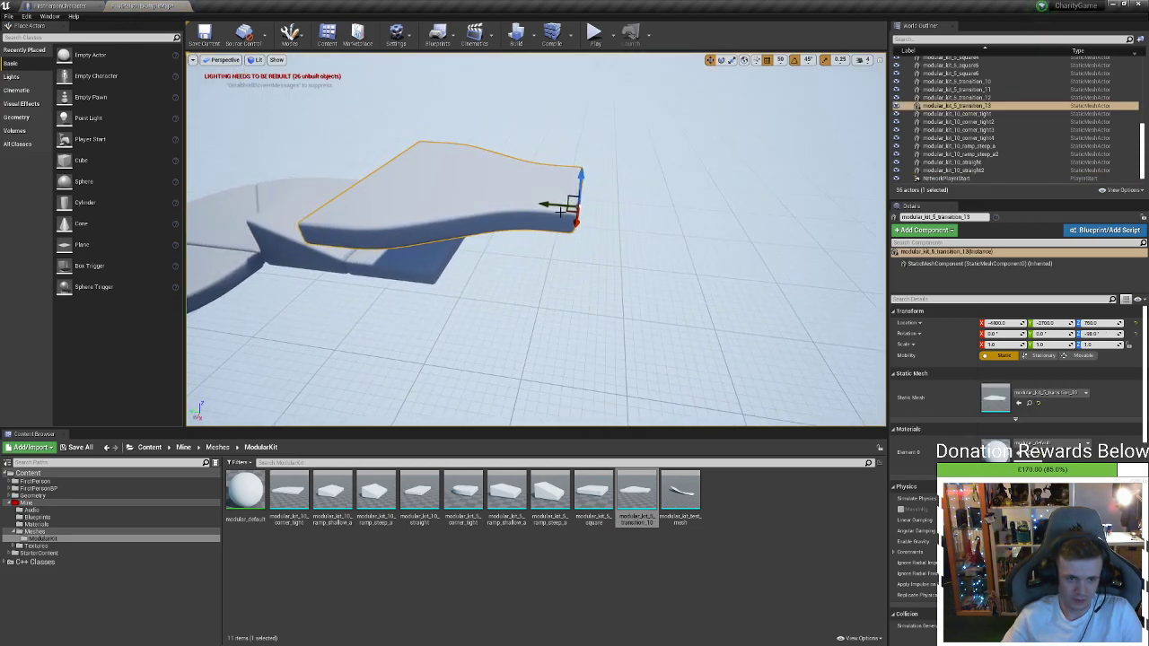
{"action": "left_click_drag", "start_coordinate": [578, 184], "coordinate": [619, 260]}
{"action": "right_click_drag", "start_coordinate": [619, 261], "coordinate": [592, 251]}
{"action": "key", "text": "s"}
{"action": "right_click_drag", "start_coordinate": [673, 239], "coordinate": [675, 238]}
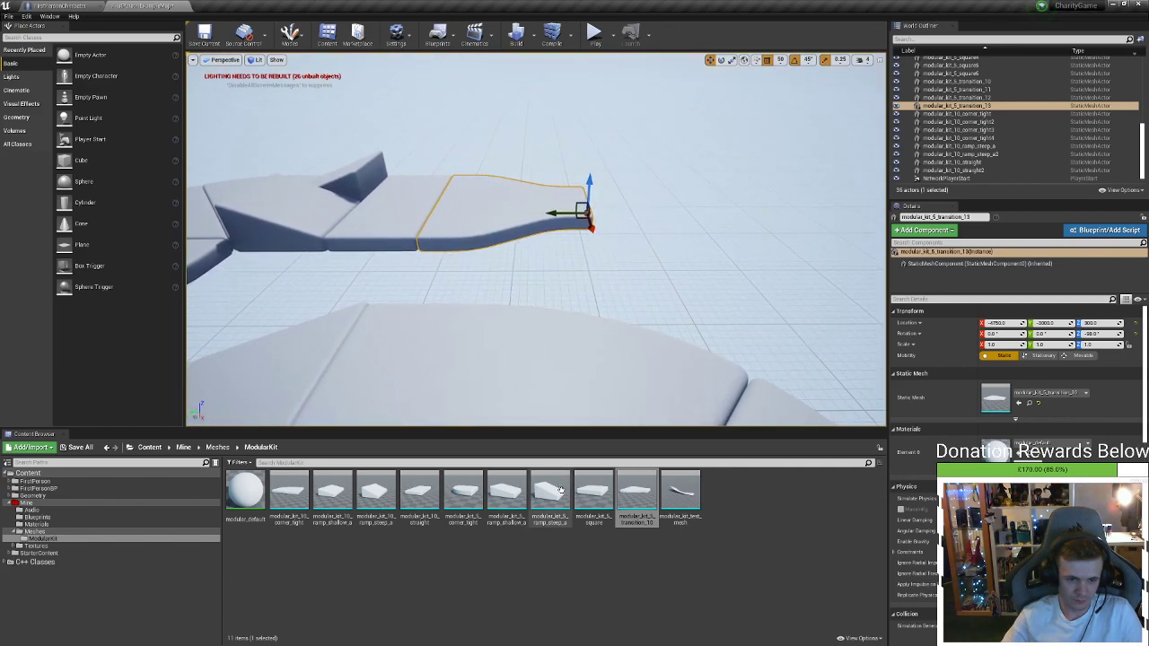
Place a modular_kit_5_ramp_steep_a piece against the transition's narrow end, rotated 90° about Z at X -4750, Y -3000, Z 300
{"action": "left_click_drag", "start_coordinate": [550, 492], "coordinate": [615, 195]}
{"action": "key", "text": "e"}
{"action": "right_click_drag", "start_coordinate": [582, 205], "coordinate": [565, 270]}
{"action": "left_click_drag", "start_coordinate": [550, 319], "coordinate": [570, 313]}
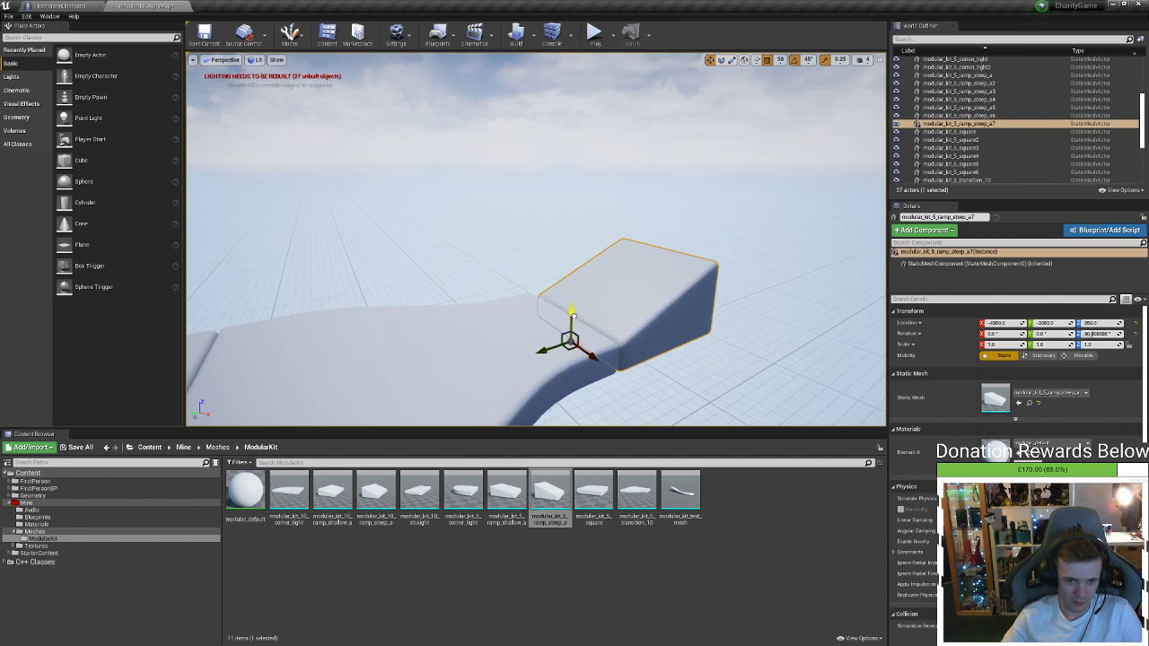
{"action": "right_click_drag", "start_coordinate": [571, 313], "coordinate": [394, 351]}
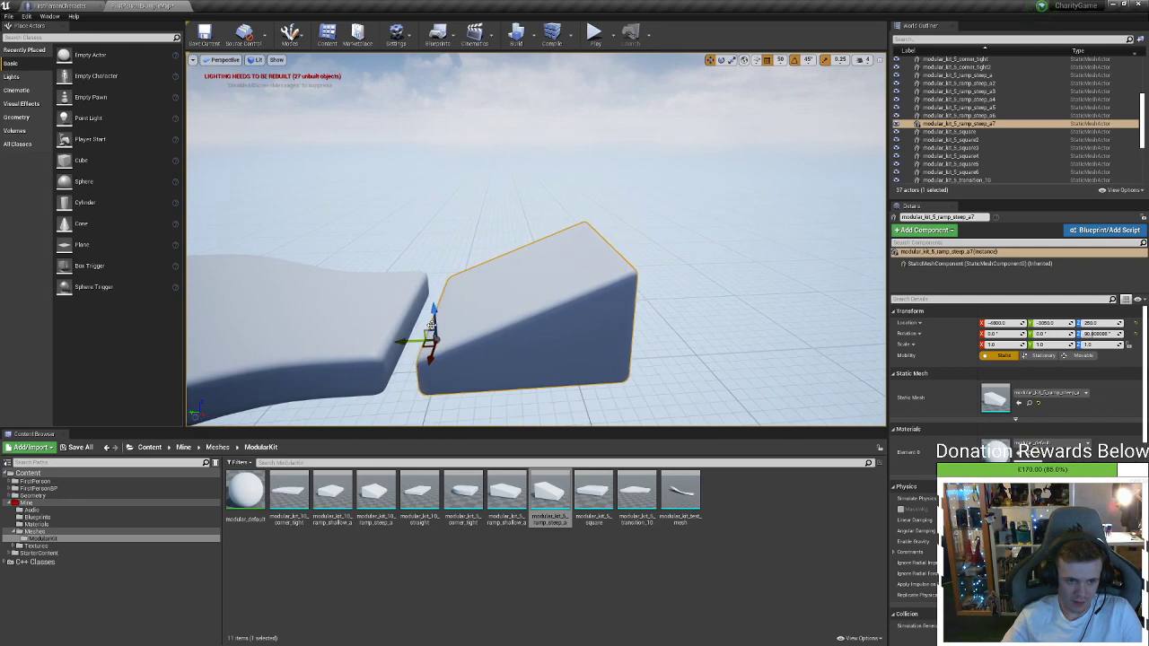
{"action": "left_click_drag", "start_coordinate": [432, 322], "coordinate": [406, 330]}
{"action": "right_click_drag", "start_coordinate": [405, 330], "coordinate": [420, 337]}
{"action": "left_click_drag", "start_coordinate": [419, 335], "coordinate": [439, 341]}
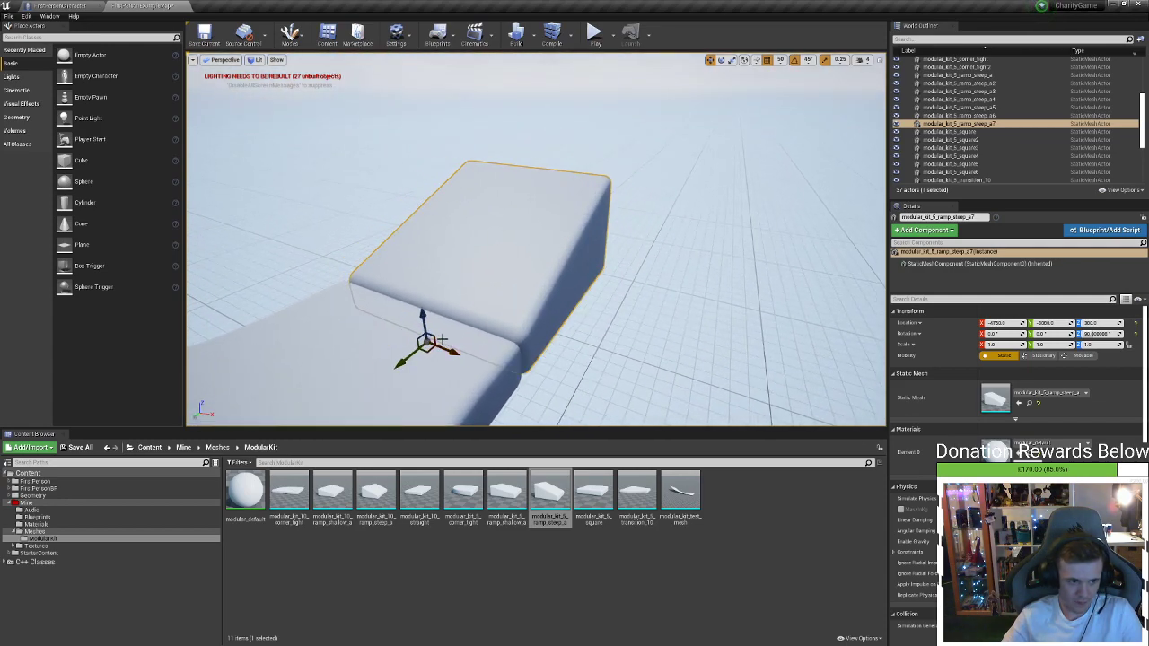
Duplicate the 5-wide steep ramp twice up the slope, to Y -3500, Z 500 and Y -4000, Z 700
{"action": "mouse_move", "coordinate": [442, 339]}
{"action": "right_mouse_down"}
{"action": "mouse_move", "coordinate": [374, 321]}
{"action": "mouse_move", "coordinate": [441, 338]}
{"action": "right_mouse_up"}
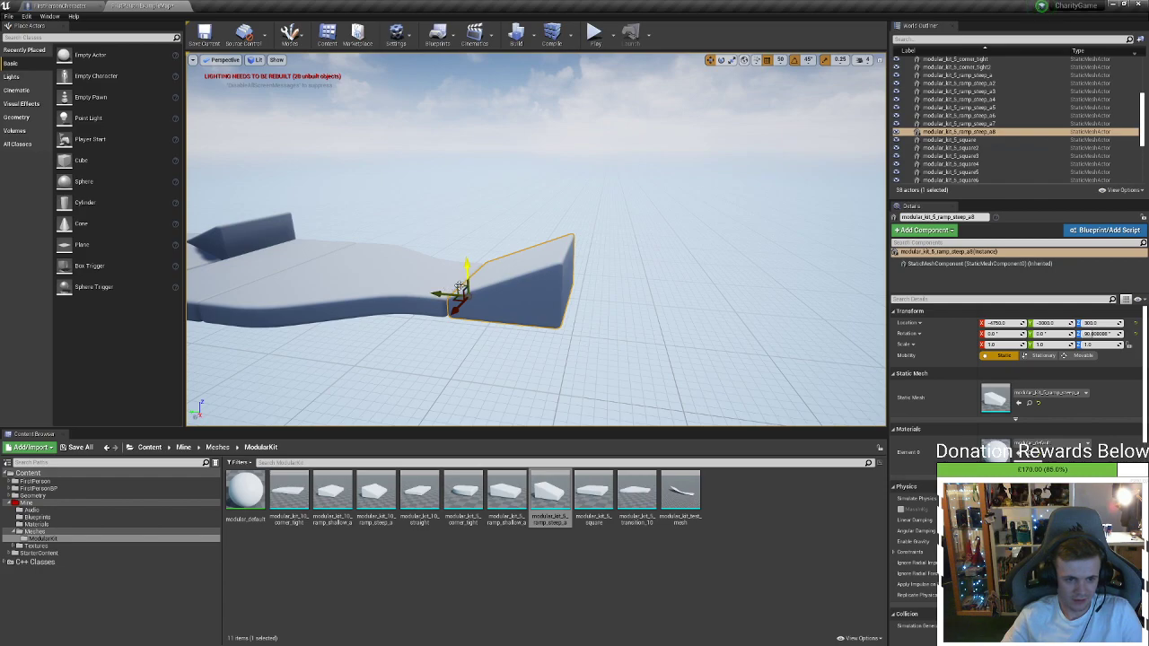
{"action": "left_click_drag", "start_coordinate": [460, 285], "coordinate": [564, 258]}
{"action": "right_click_drag", "start_coordinate": [558, 258], "coordinate": [567, 247]}
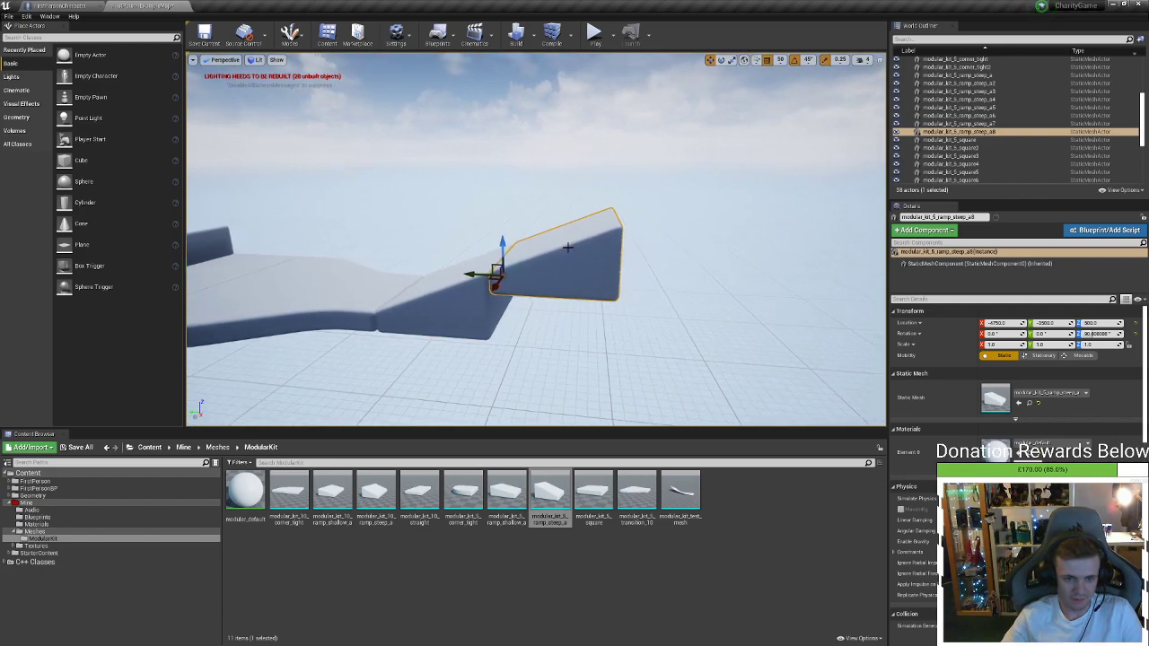
{"action": "left_click_drag", "start_coordinate": [492, 263], "coordinate": [610, 223]}
{"action": "right_click_drag", "start_coordinate": [610, 224], "coordinate": [644, 244]}
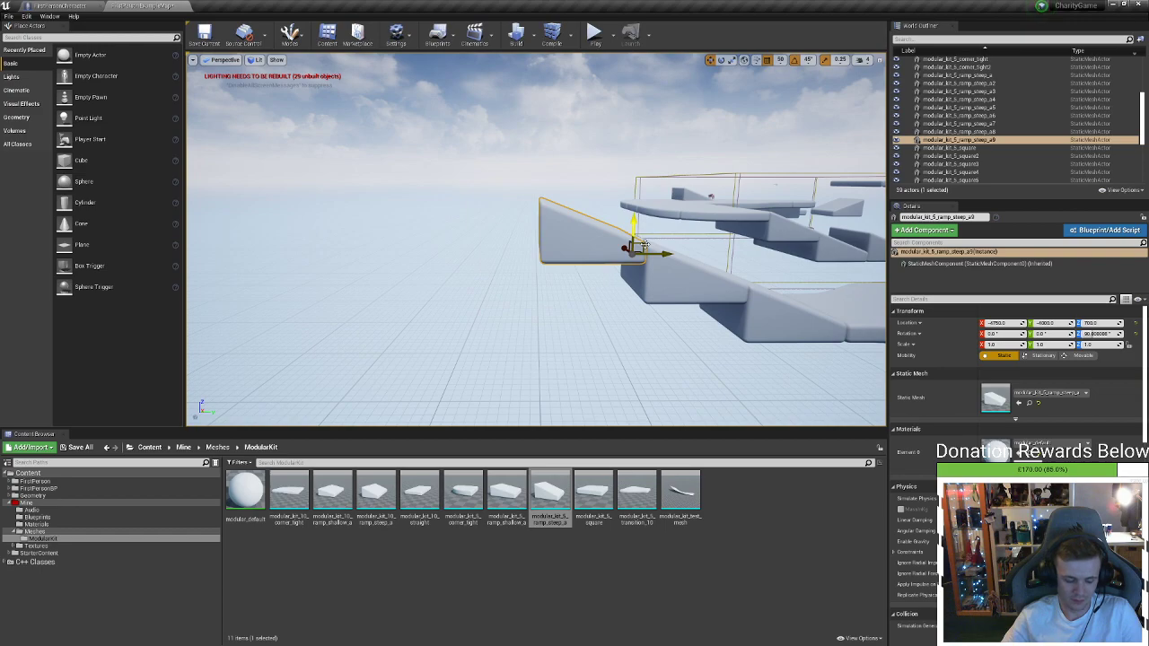
Add two more steep ramp copies, the first dropped below the previous ramp's top and the last at X -4750, Y -5000, Z 800
{"action": "left_click_drag", "start_coordinate": [643, 244], "coordinate": [541, 255], "text": "alt"}
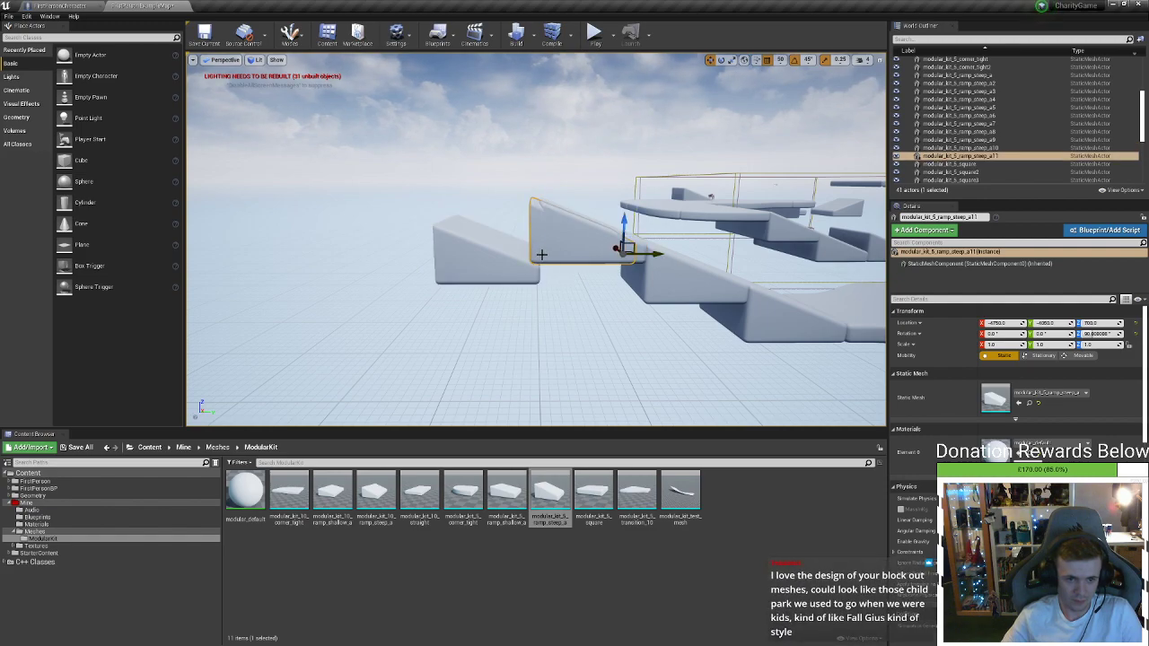
{"action": "left_click_drag", "start_coordinate": [644, 241], "coordinate": [450, 254]}
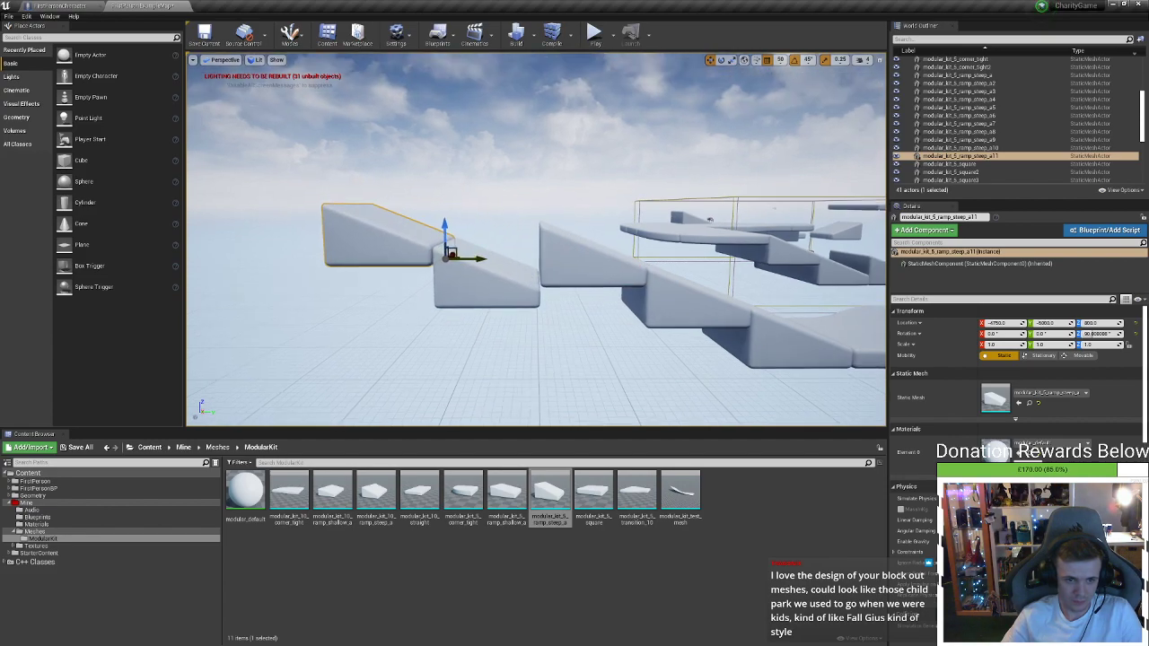
{"action": "mouse_move", "coordinate": [450, 254]}
{"action": "right_mouse_down"}
{"action": "mouse_move", "coordinate": [463, 225]}
{"action": "mouse_move", "coordinate": [503, 226]}
{"action": "mouse_move", "coordinate": [440, 265]}
{"action": "mouse_move", "coordinate": [350, 260]}
{"action": "mouse_move", "coordinate": [458, 278]}
{"action": "mouse_move", "coordinate": [440, 207]}
{"action": "mouse_move", "coordinate": [459, 264]}
{"action": "right_mouse_up"}
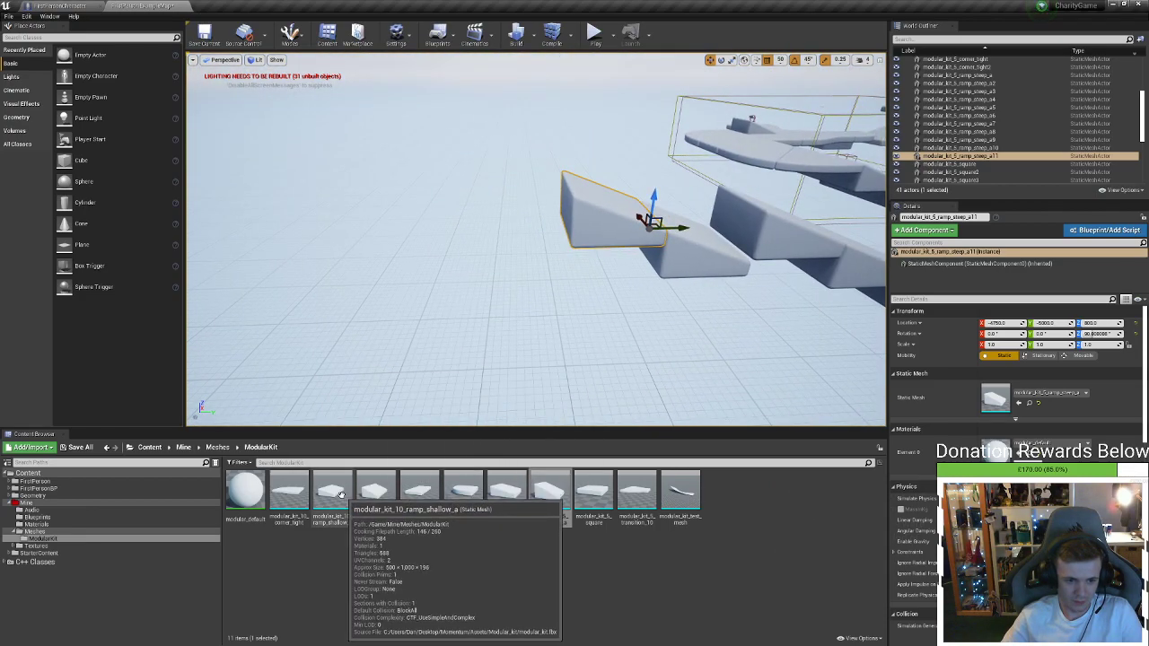
{"action": "left_click_drag", "start_coordinate": [341, 496], "coordinate": [591, 203]}
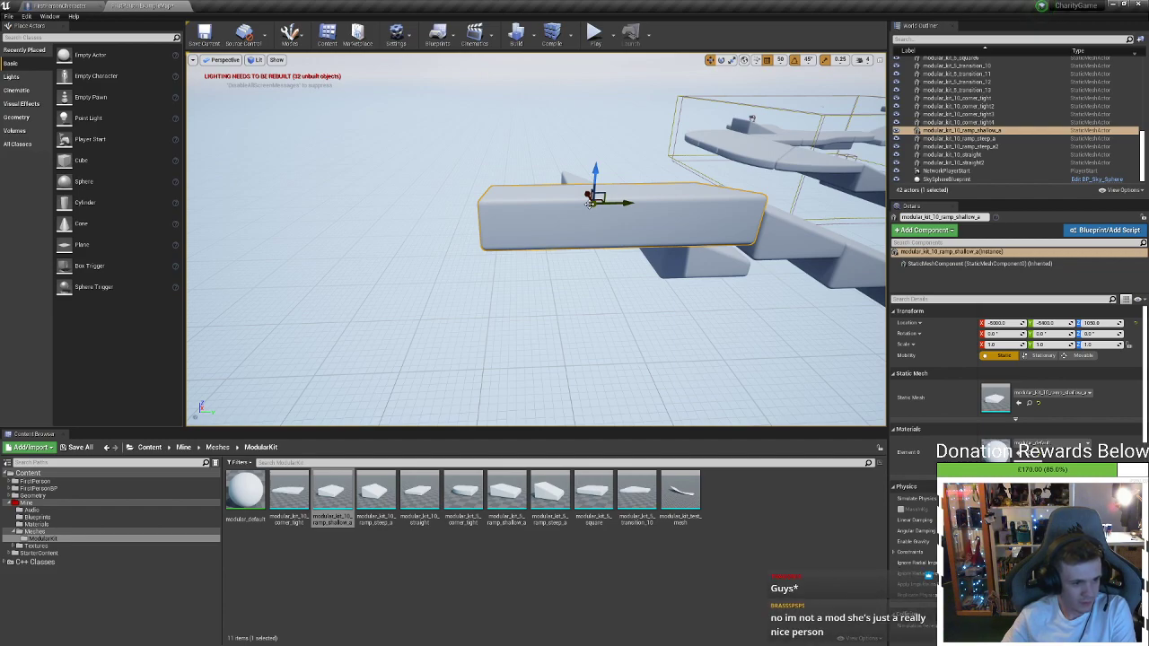
{"action": "key", "text": "Delete"}
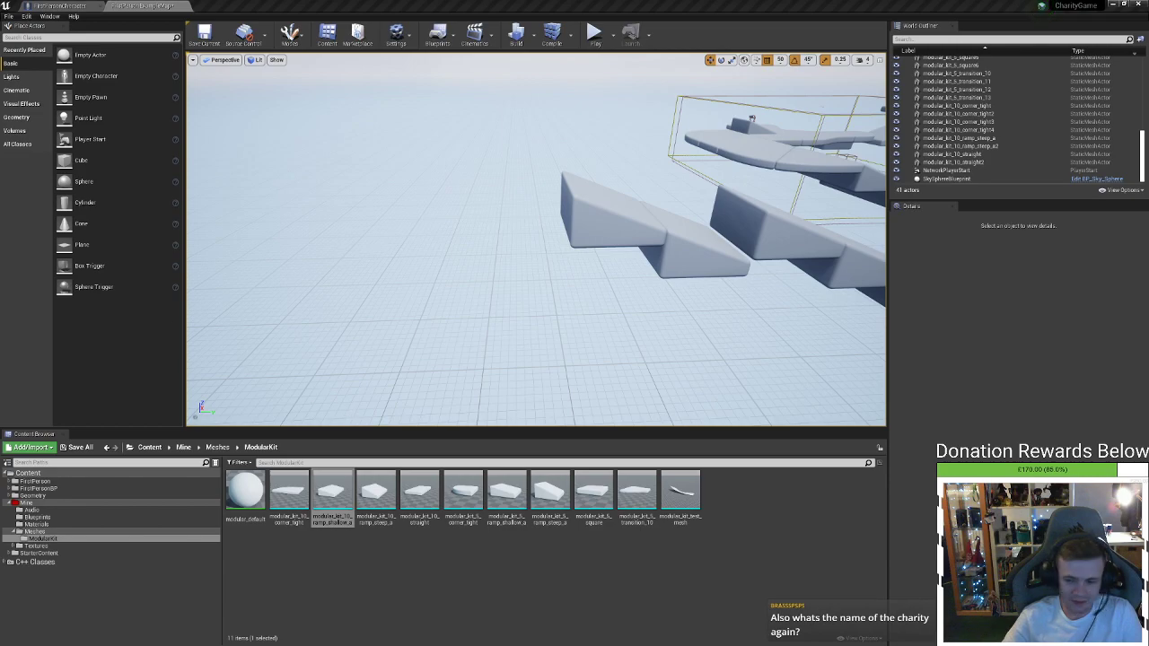
Switch to 3ds Max and merge the curved slide file into the modular_kit scene
{"action": "key", "text": "alt+Tab"}
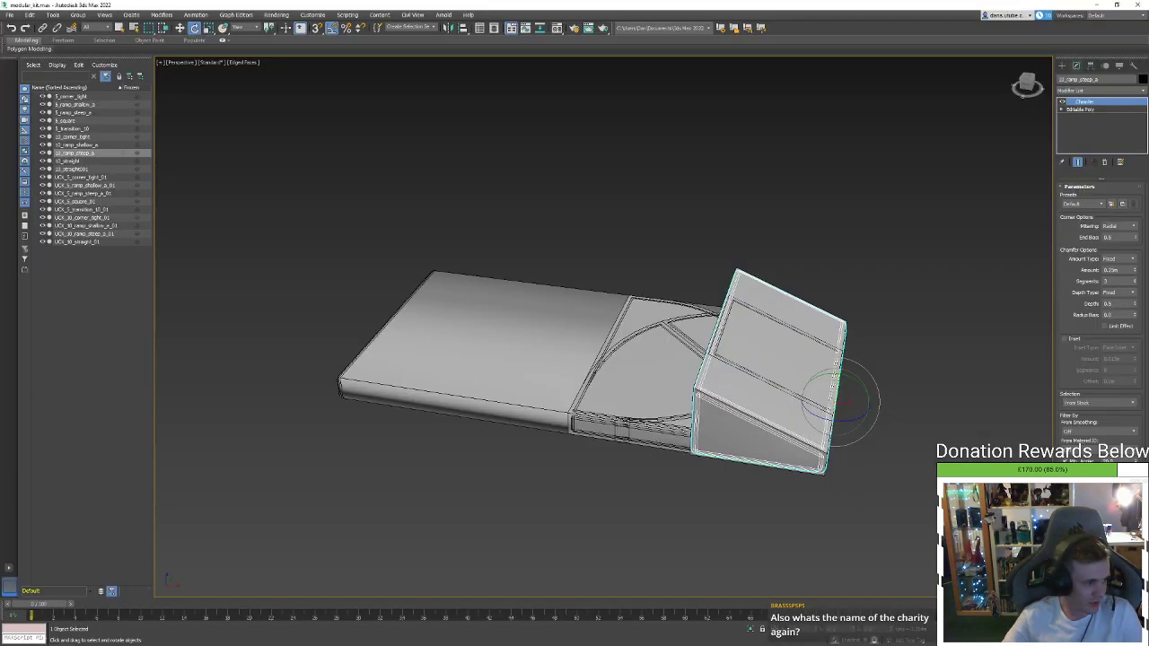
{"action": "right_click", "coordinate": [361, 224]}
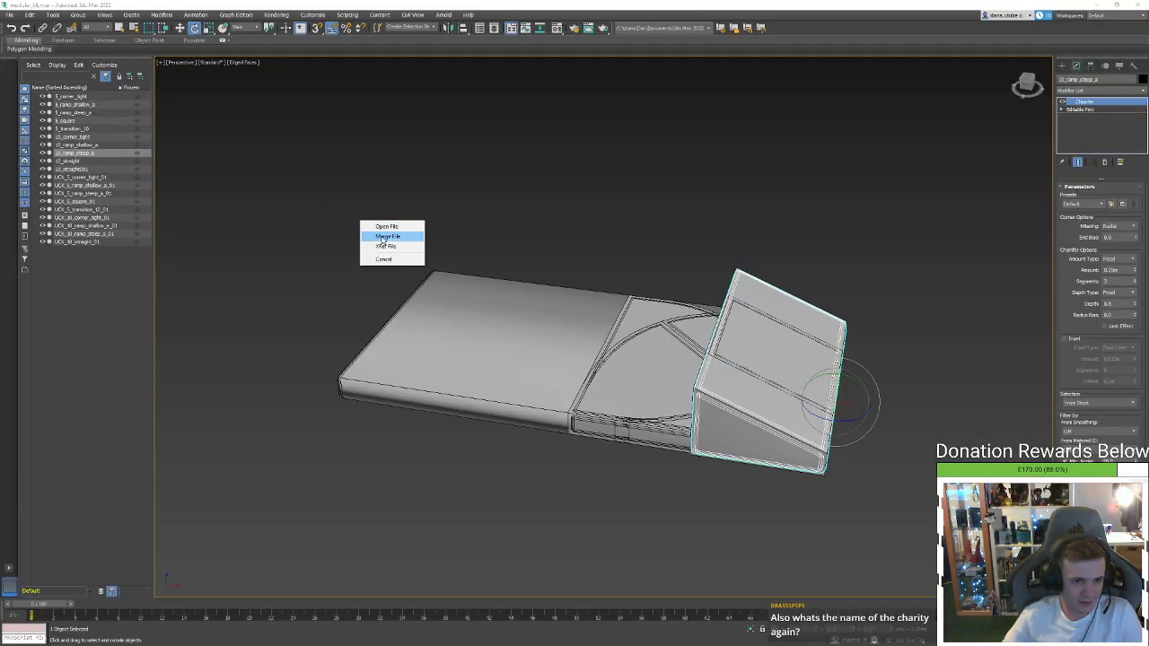
{"action": "left_click", "coordinate": [383, 237]}
{"action": "scroll", "coordinate": [809, 434], "scroll_direction": "up", "scroll_amount": 10}
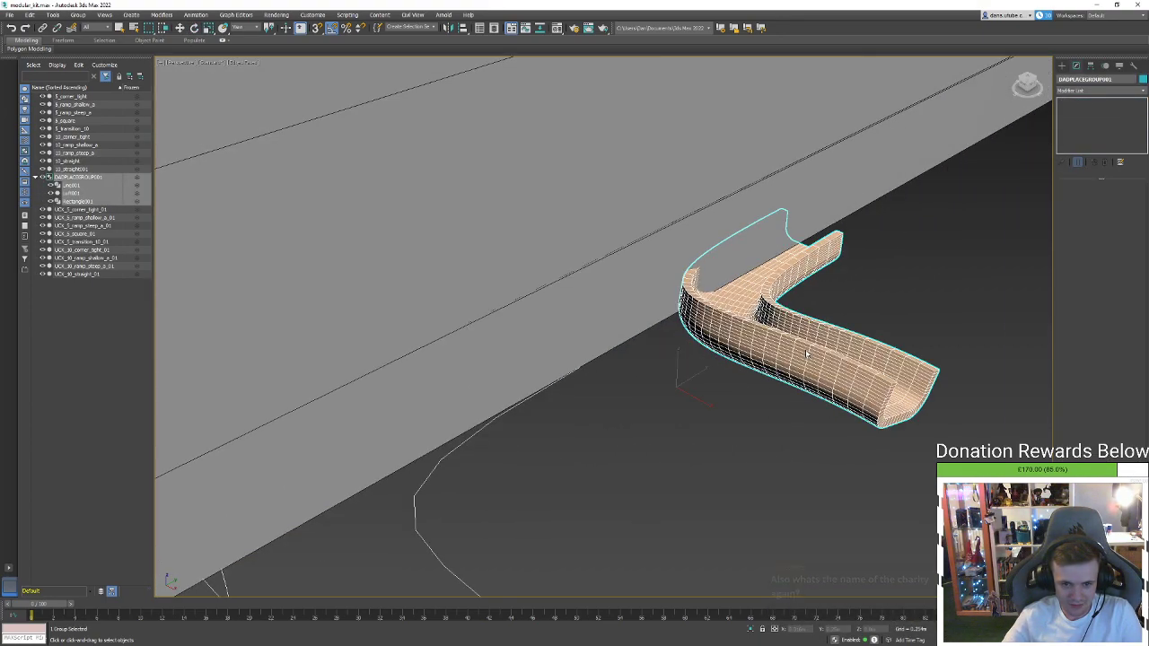
{"action": "middle_click_drag", "start_coordinate": [806, 355], "coordinate": [770, 337], "text": "alt"}
{"action": "scroll", "coordinate": [770, 336], "scroll_direction": "down", "scroll_amount": 5}
{"action": "scroll", "coordinate": [754, 380], "scroll_direction": "down", "scroll_amount": 5}
{"action": "middle_click_drag", "start_coordinate": [754, 380], "coordinate": [756, 389], "text": "alt"}
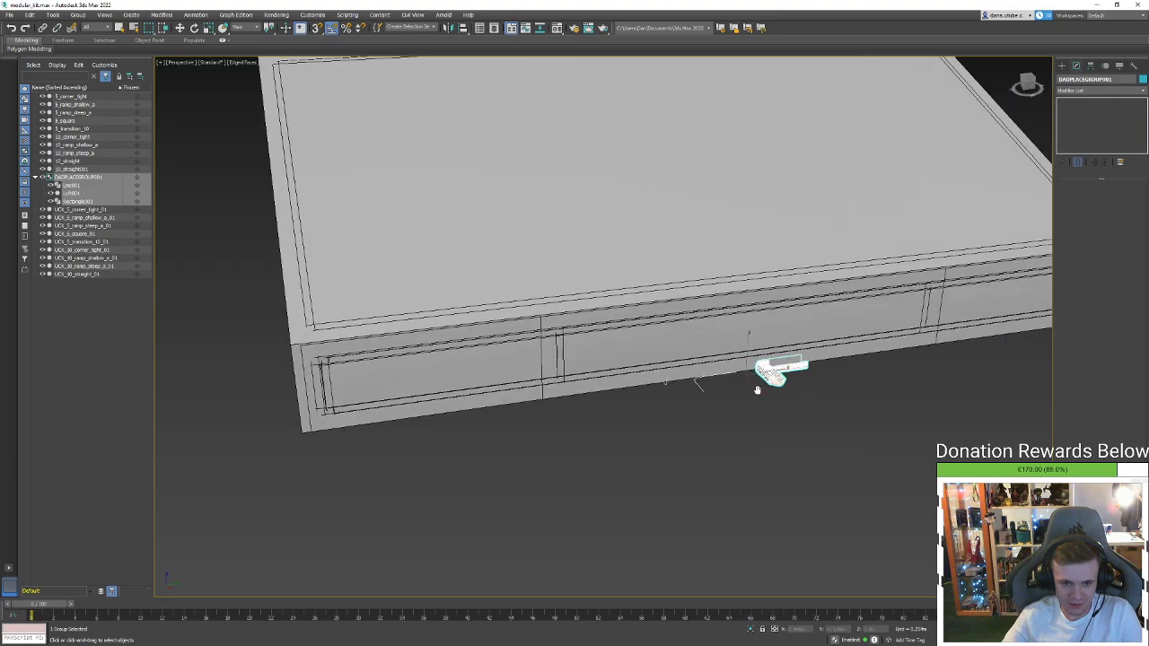
{"action": "scroll", "coordinate": [757, 386], "scroll_direction": "down", "scroll_amount": 6}
Raise the merged slide and its two splines above the modular platform pieces
{"action": "right_click", "coordinate": [757, 384]}
{"action": "left_click_drag", "start_coordinate": [742, 355], "coordinate": [750, 117]}
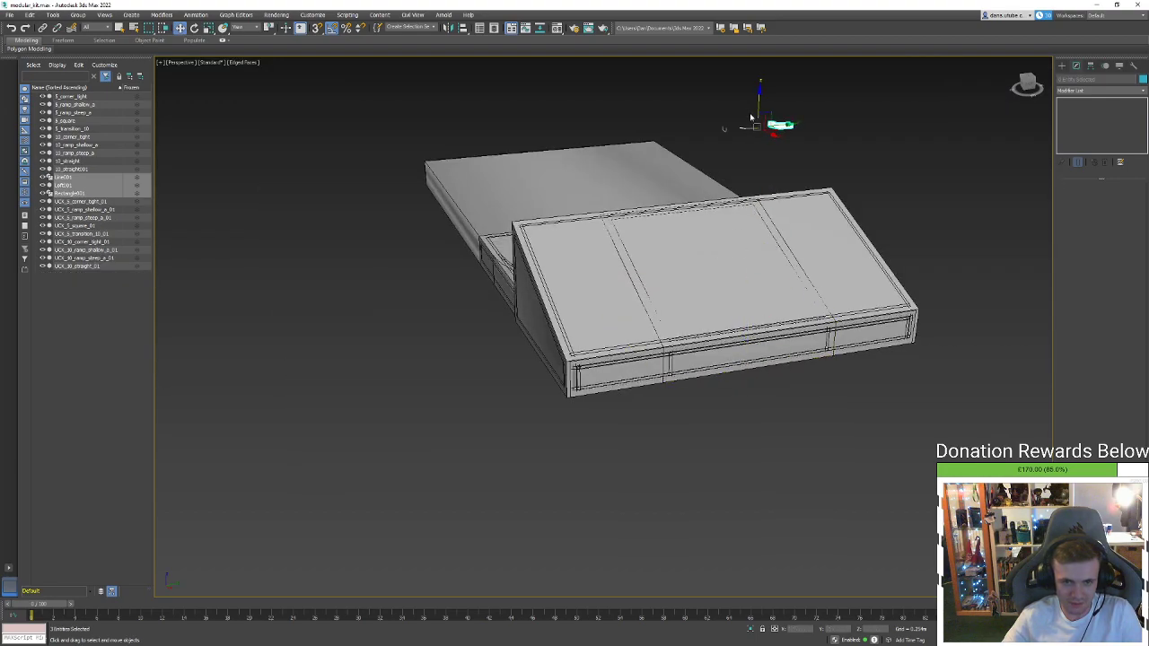
{"action": "middle_click_drag", "start_coordinate": [750, 117], "coordinate": [770, 130], "text": "alt"}
{"action": "scroll", "coordinate": [769, 130], "scroll_direction": "up", "scroll_amount": 10}
{"action": "scroll", "coordinate": [772, 155], "scroll_direction": "up", "scroll_amount": 4}
Examine the slide's Loft001 object, its modifiers and the separate path and profile splines
{"action": "left_click", "coordinate": [800, 177]}
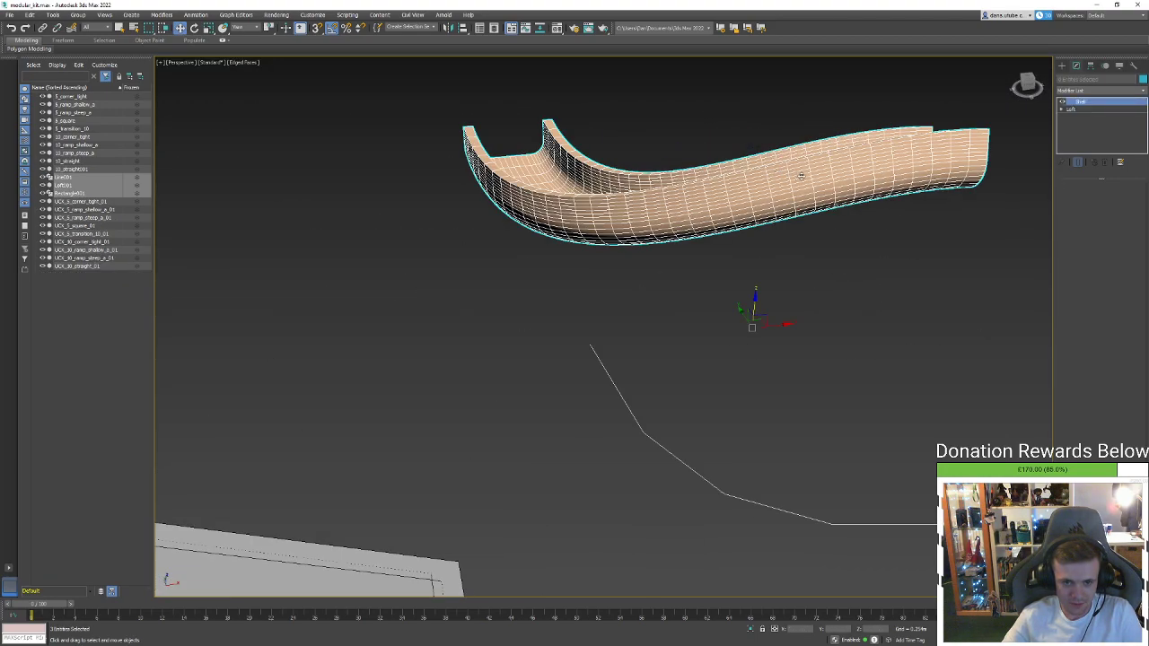
{"action": "middle_click_drag", "start_coordinate": [800, 177], "coordinate": [687, 153], "text": "alt"}
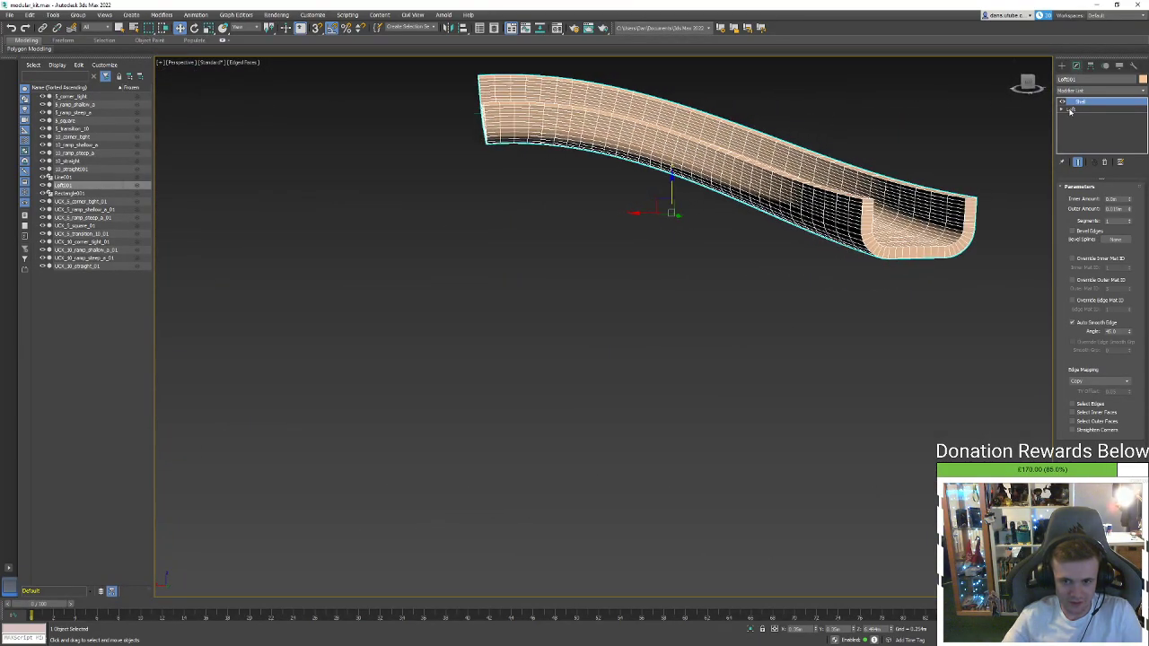
{"action": "left_click", "coordinate": [900, 274]}
{"action": "left_click", "coordinate": [885, 245]}
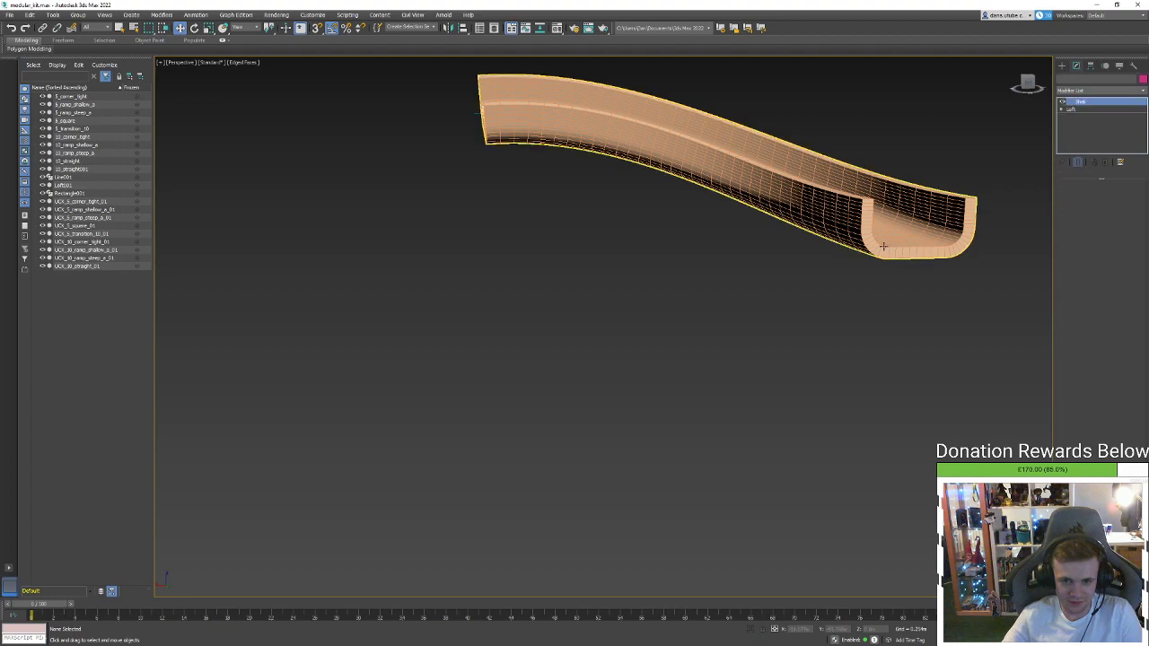
{"action": "scroll", "coordinate": [883, 289], "scroll_direction": "down", "scroll_amount": 5}
{"action": "middle_click_drag", "start_coordinate": [883, 291], "coordinate": [718, 235], "text": "alt"}
{"action": "scroll", "coordinate": [682, 236], "scroll_direction": "up", "scroll_amount": 5}
{"action": "scroll", "coordinate": [694, 252], "scroll_direction": "down", "scroll_amount": 2}
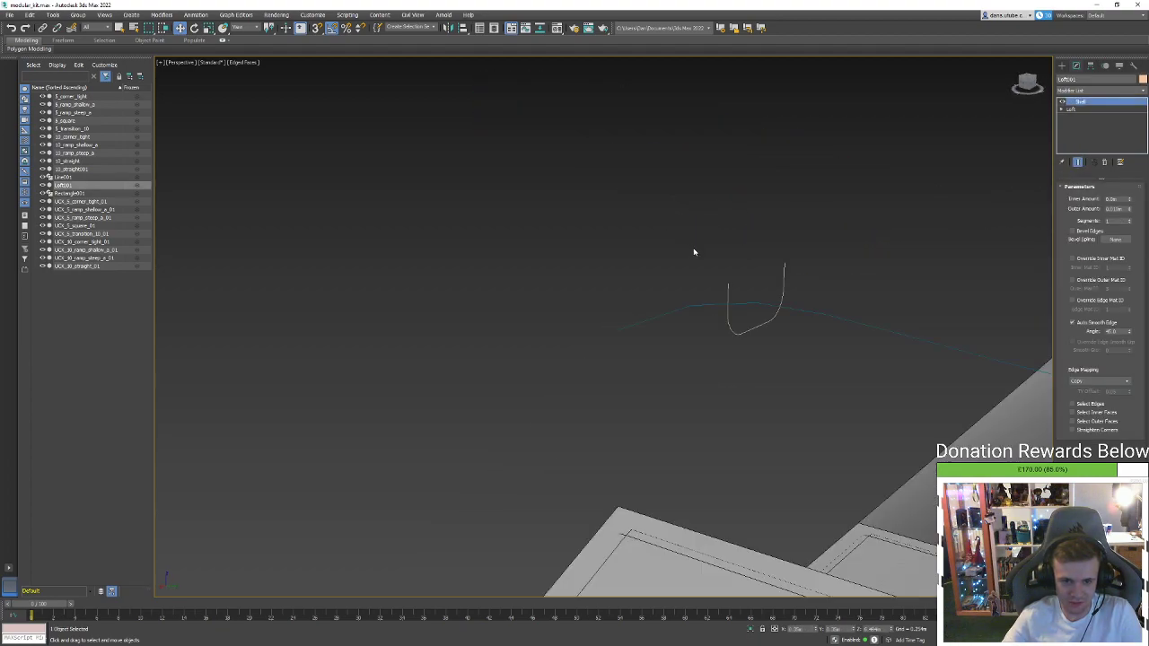
Select the slide's path spline Line001 and adjust it at vertex level
{"action": "left_click", "coordinate": [770, 304]}
{"action": "scroll", "coordinate": [770, 305], "scroll_direction": "down", "scroll_amount": 5}
{"action": "middle_click_drag", "start_coordinate": [770, 304], "coordinate": [679, 295]}
{"action": "scroll", "coordinate": [682, 295], "scroll_direction": "up", "scroll_amount": 2}
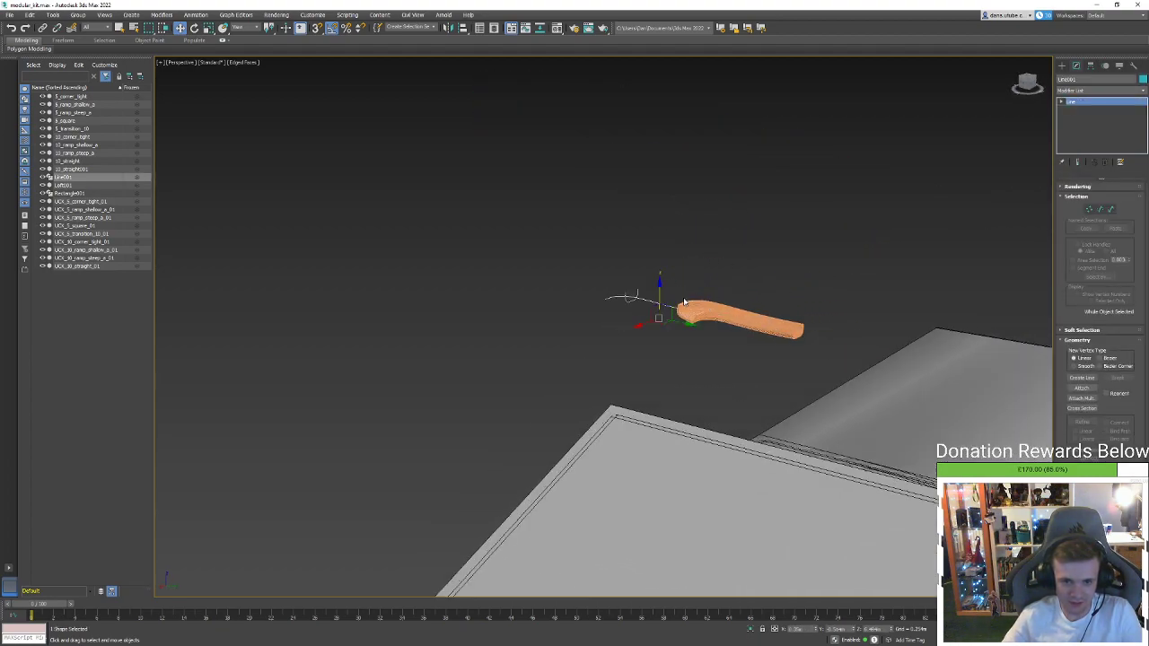
{"action": "key", "text": "1"}
{"action": "left_click_drag", "start_coordinate": [661, 285], "coordinate": [674, 324]}
{"action": "middle_click_drag", "start_coordinate": [705, 297], "coordinate": [1028, 249], "text": "alt"}
{"action": "key", "text": "1"}
{"action": "middle_click_drag", "start_coordinate": [830, 258], "coordinate": [888, 260], "text": "alt"}
Scale up the slide together with its path and profile splines and move them clear of the modular pieces
{"action": "left_click_drag", "start_coordinate": [813, 228], "coordinate": [616, 316]}
{"action": "key", "text": "r"}
{"action": "left_click_drag", "start_coordinate": [723, 285], "coordinate": [739, 216]}
{"action": "scroll", "coordinate": [740, 216], "scroll_direction": "down", "scroll_amount": 4}
{"action": "middle_click_drag", "start_coordinate": [740, 216], "coordinate": [715, 303], "text": "alt"}
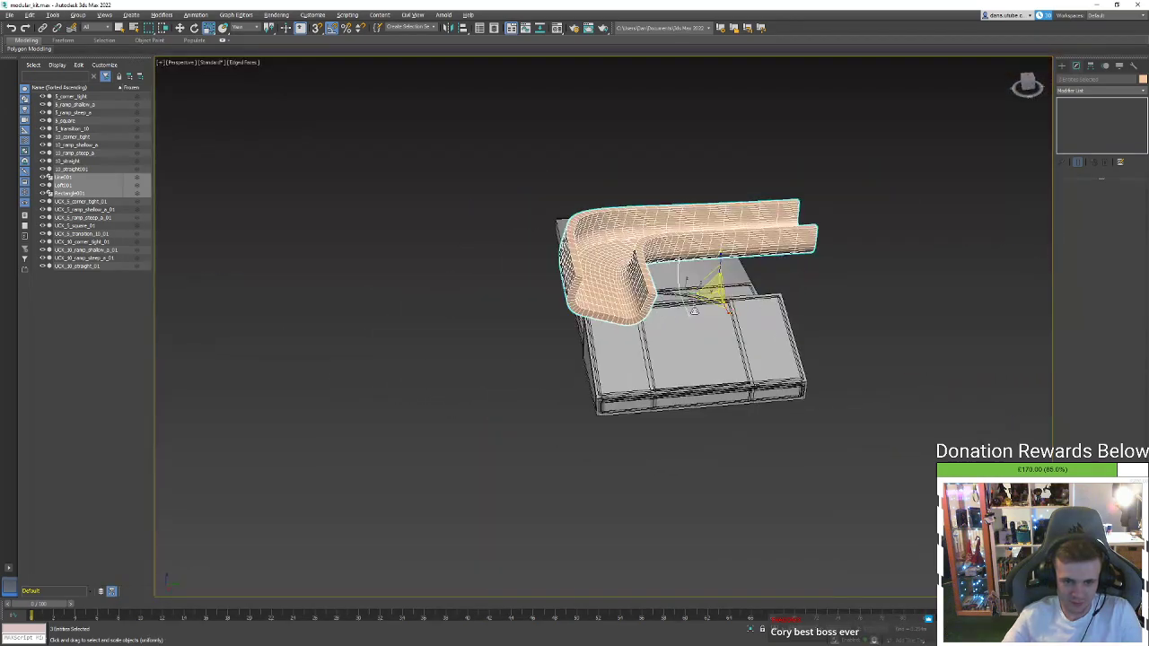
{"action": "scroll", "coordinate": [717, 302], "scroll_direction": "down", "scroll_amount": 1}
{"action": "scroll", "coordinate": [718, 299], "scroll_direction": "up", "scroll_amount": 1}
{"action": "left_click_drag", "start_coordinate": [707, 296], "coordinate": [502, 108]}
{"action": "key", "text": "w"}
Move the U-shaped profile spline Rectangle001 away from the slide into the open space below it
{"action": "left_click", "coordinate": [461, 192]}
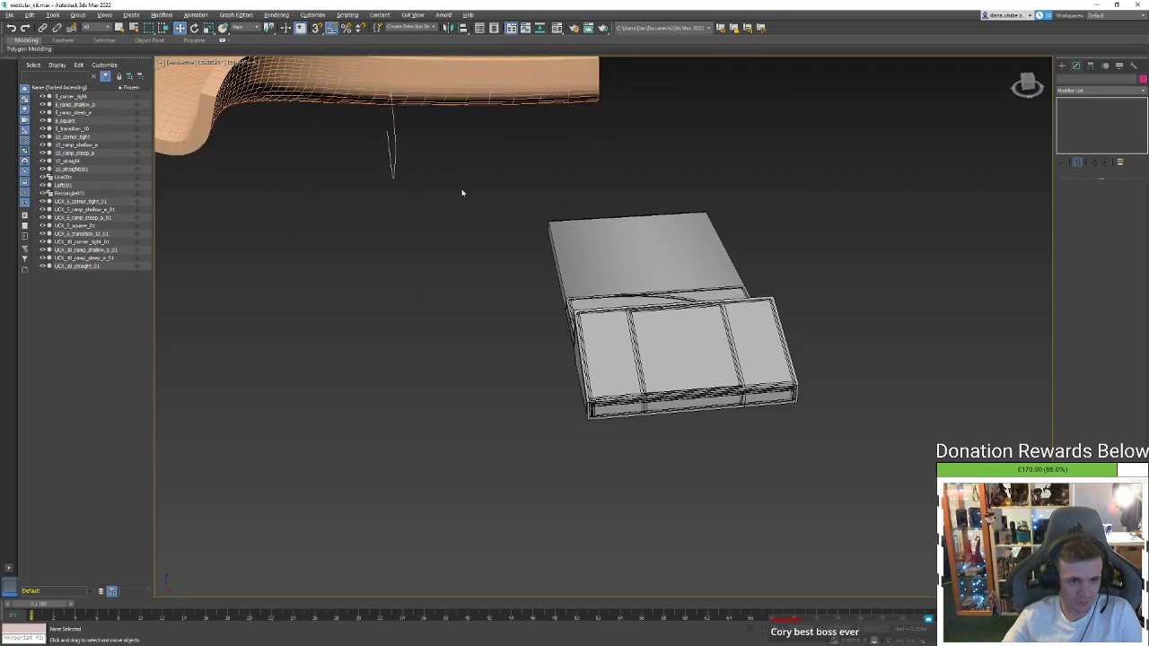
{"action": "left_click_drag", "start_coordinate": [446, 177], "coordinate": [375, 133]}
{"action": "middle_click_drag", "start_coordinate": [410, 152], "coordinate": [667, 333]}
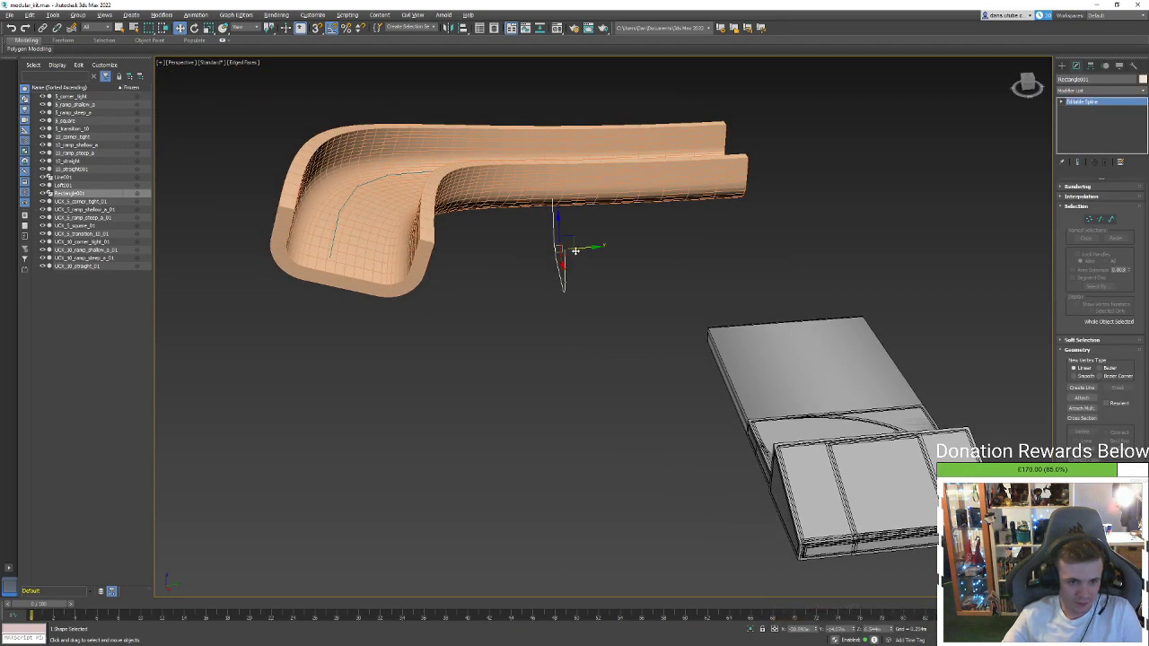
{"action": "left_click_drag", "start_coordinate": [573, 251], "coordinate": [486, 361]}
Move the end vertex of the Line001 path at the slide's long straight arm to bend the slide into a wider curve
{"action": "left_click", "coordinate": [333, 235]}
{"action": "left_click", "coordinate": [333, 235]}
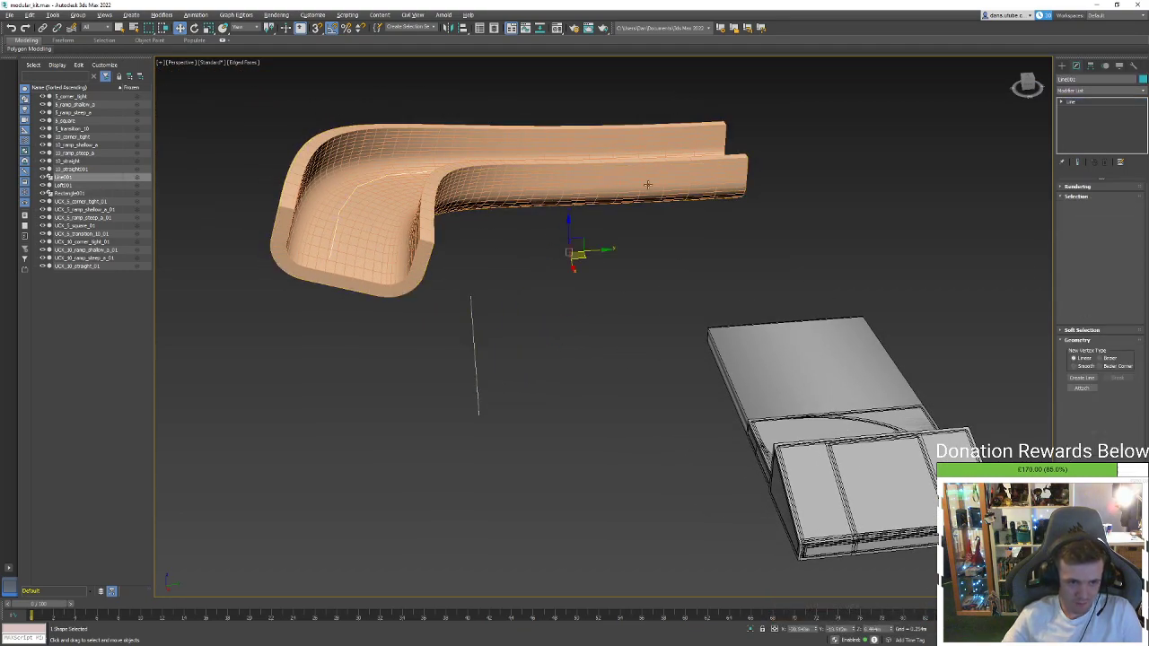
{"action": "key", "text": "1"}
{"action": "key", "text": "F3"}
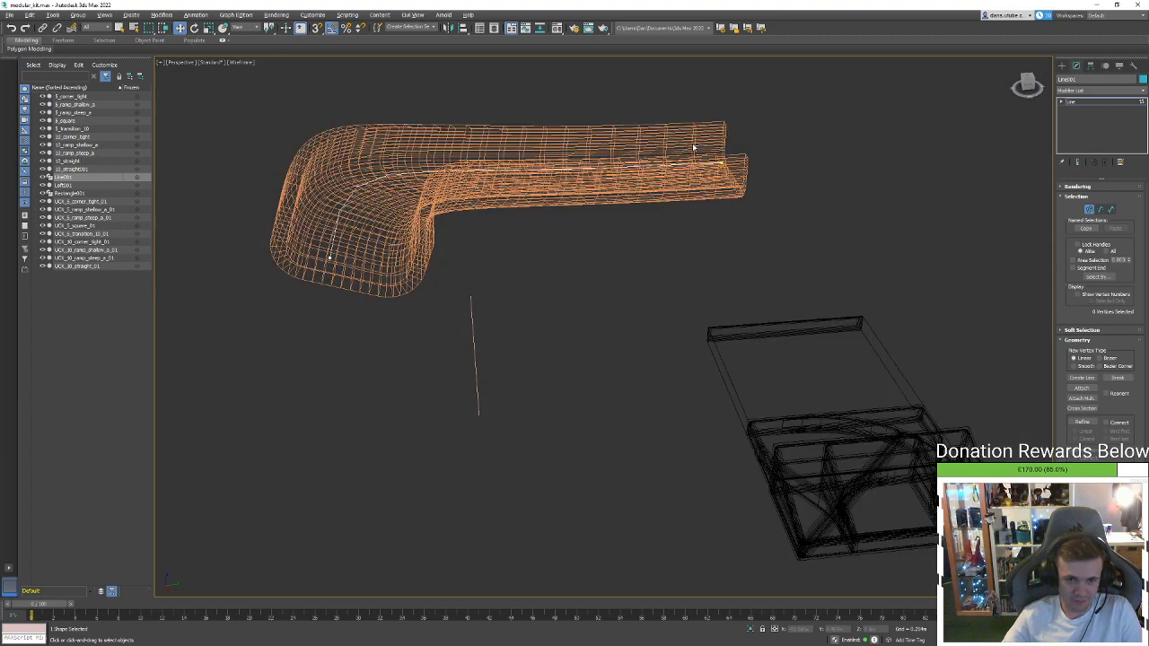
{"action": "left_click", "coordinate": [721, 162]}
{"action": "key", "text": "F3"}
{"action": "left_click_drag", "start_coordinate": [723, 140], "coordinate": [698, 67]}
{"action": "middle_click_drag", "start_coordinate": [830, 314], "coordinate": [865, 219], "text": "alt"}
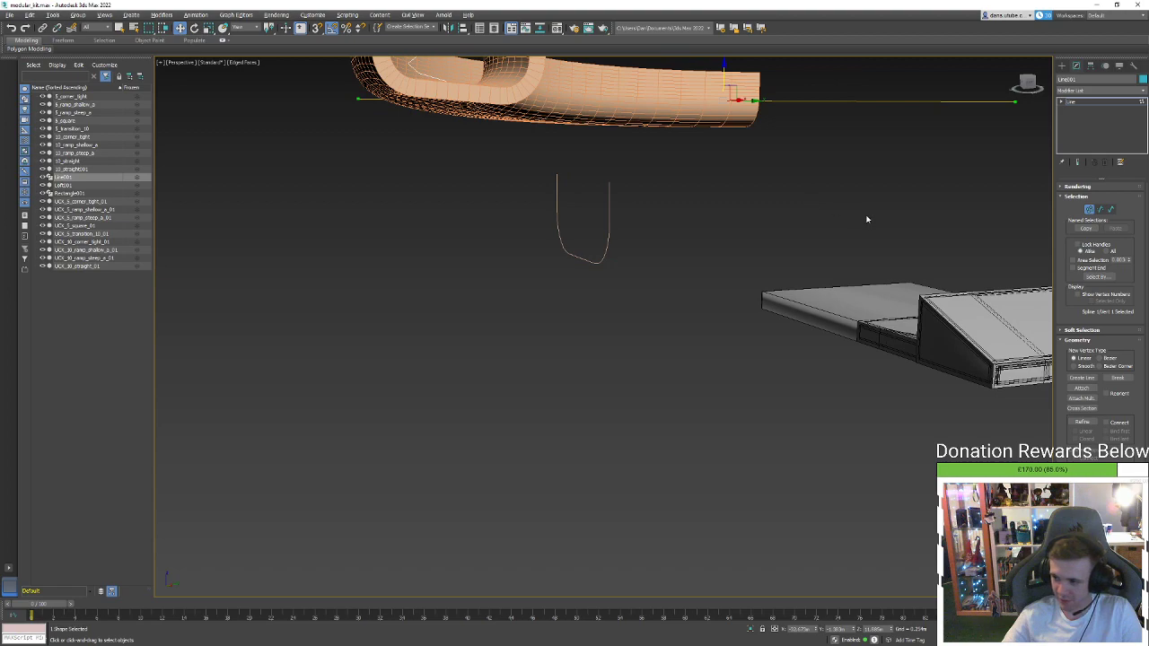
{"action": "left_click", "coordinate": [799, 313]}
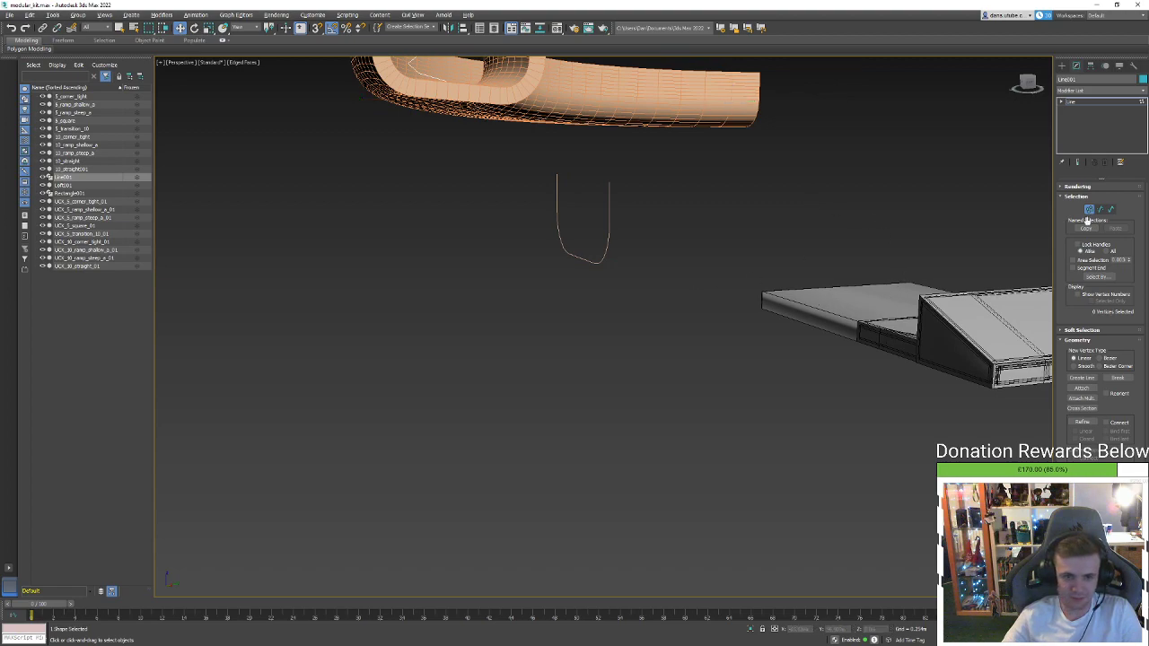
{"action": "left_click", "coordinate": [1089, 209]}
{"action": "scroll", "coordinate": [892, 256], "scroll_direction": "down", "scroll_amount": 3}
{"action": "middle_click_drag", "start_coordinate": [933, 207], "coordinate": [767, 298], "text": "alt"}
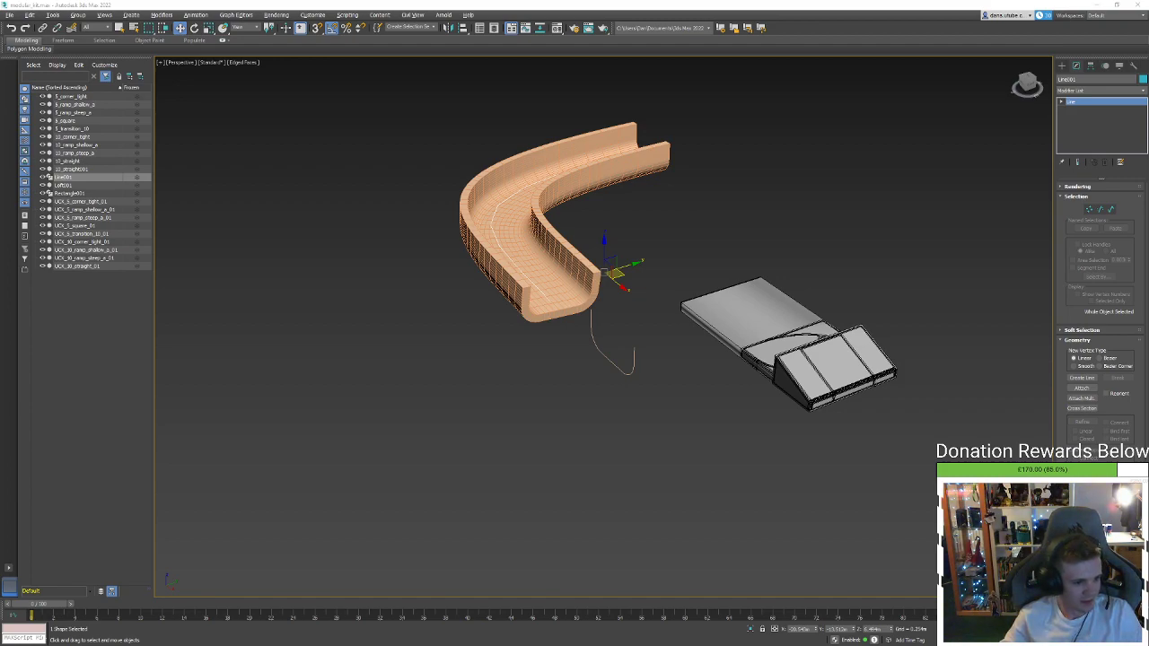
{"action": "left_click", "coordinate": [740, 314]}
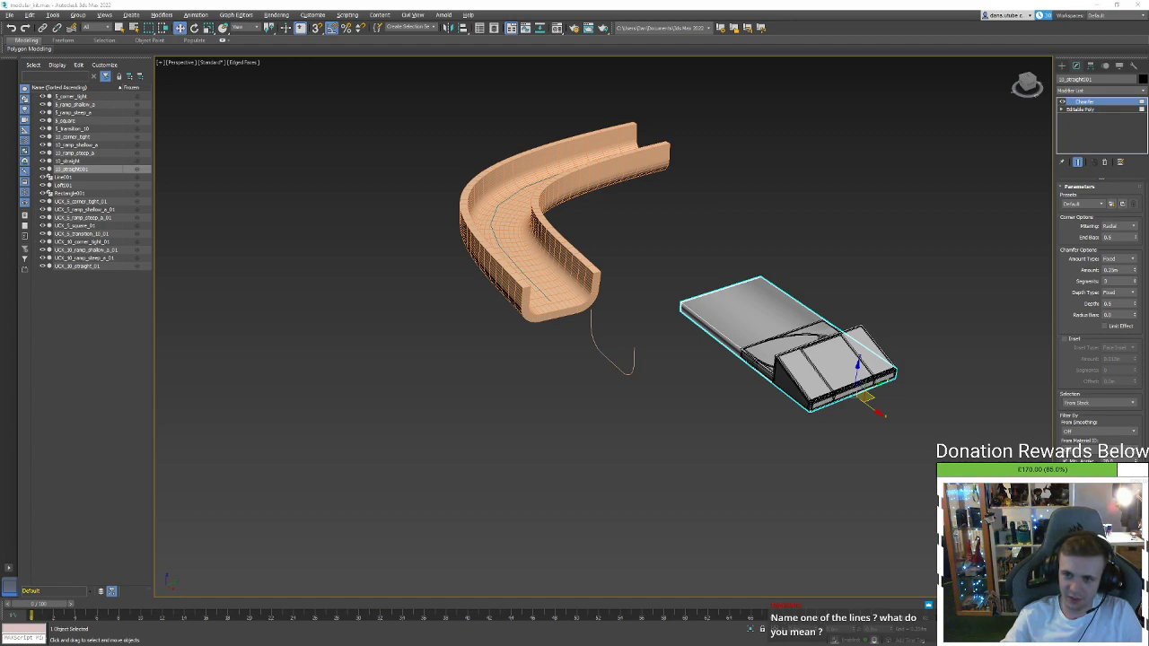
Switch to Discord, view the American Ninja Warrior and Fall Guys reference images in the momentum-ideas channel, and return to 3ds Max
{"action": "key", "text": "alt+Tab"}
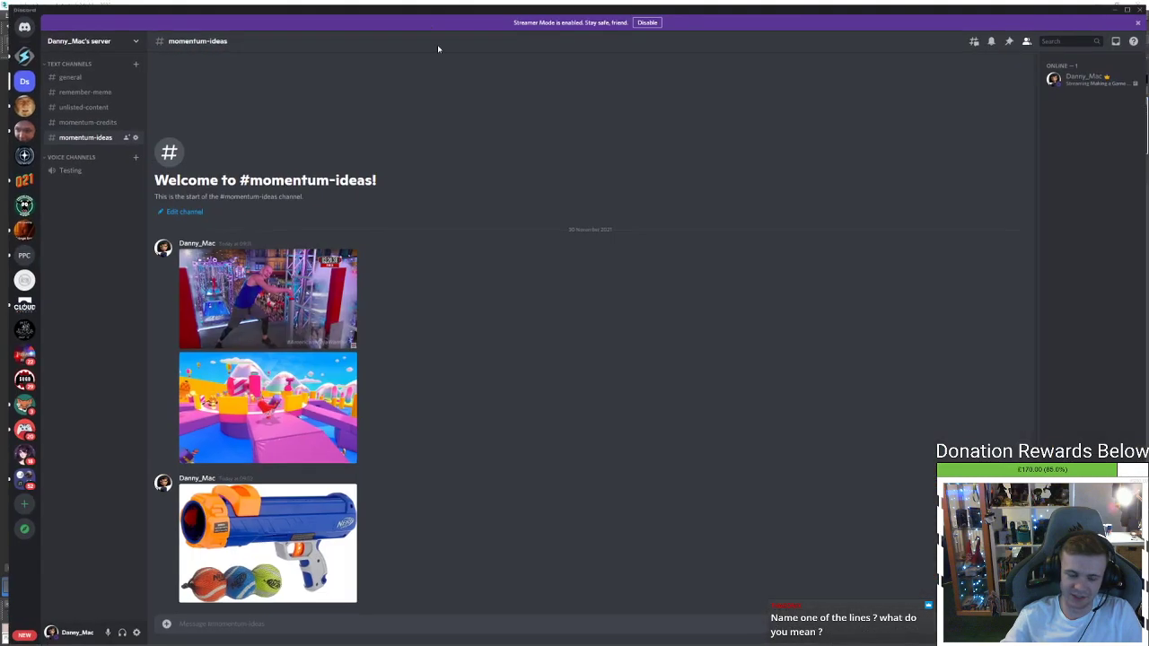
{"action": "left_click", "coordinate": [278, 289]}
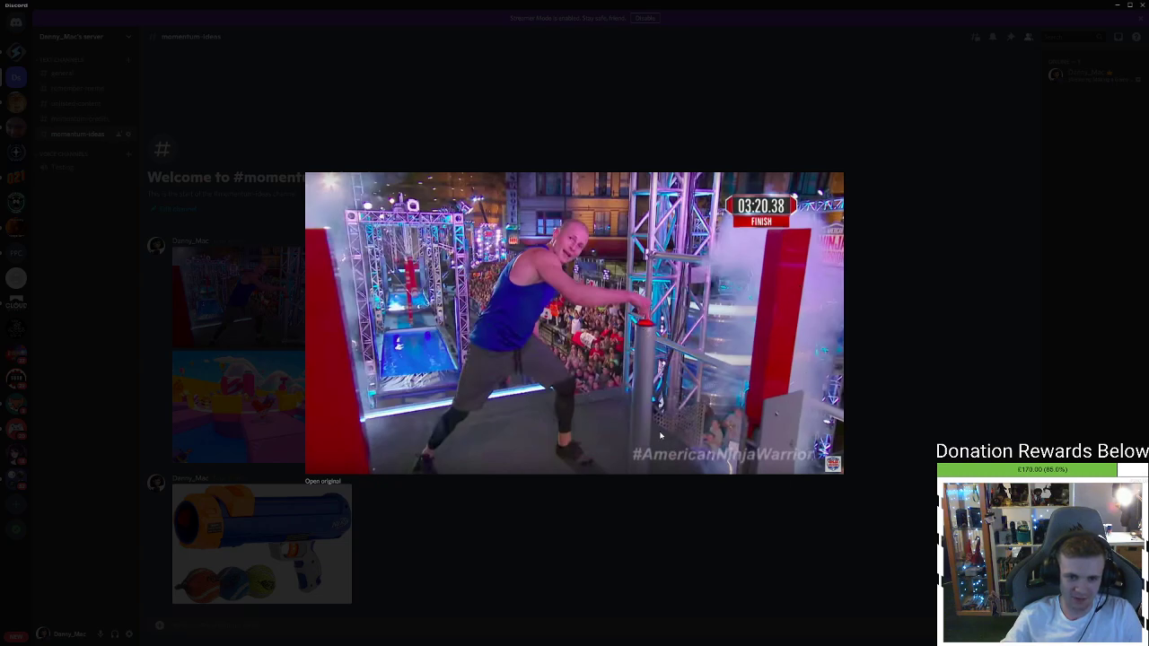
{"action": "left_click", "coordinate": [515, 541]}
{"action": "left_click", "coordinate": [260, 406]}
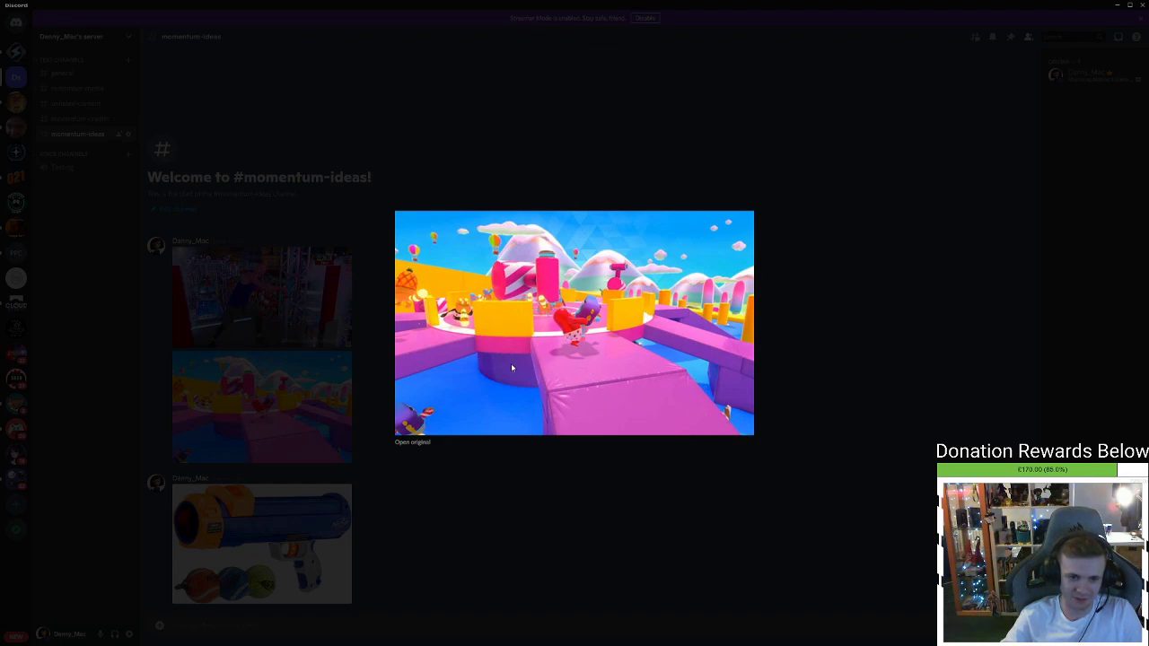
{"action": "left_click", "coordinate": [698, 496]}
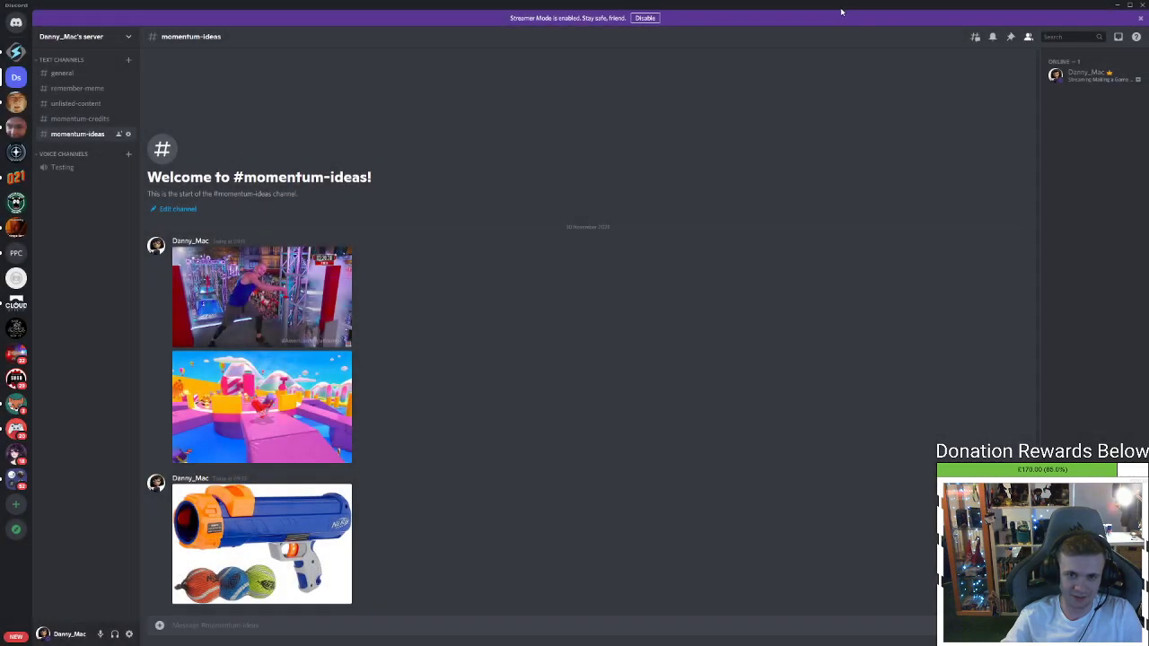
{"action": "left_click_drag", "start_coordinate": [842, 9], "coordinate": [1148, 170]}
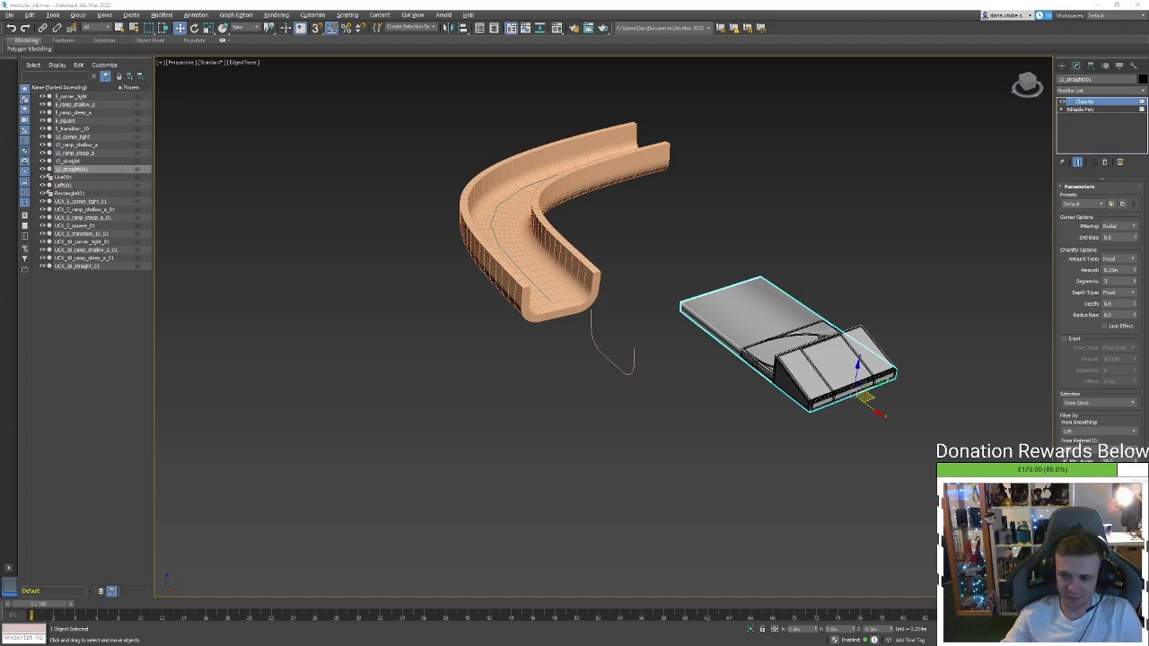
Switch to the Unreal Editor and playtest the modular course from the start platform across its ramps and curves
{"action": "key", "text": "alt+Tab"}
{"action": "right_click_drag", "start_coordinate": [638, 358], "coordinate": [700, 309]}
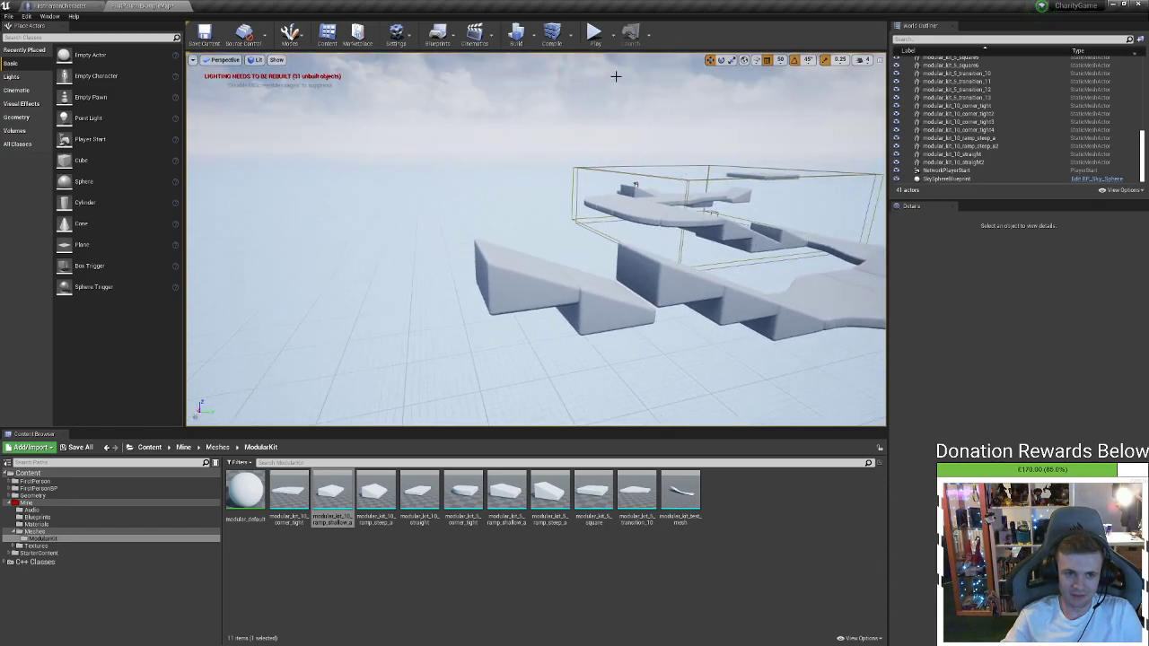
{"action": "left_click", "coordinate": [594, 34]}
{"action": "key", "text": "w"}
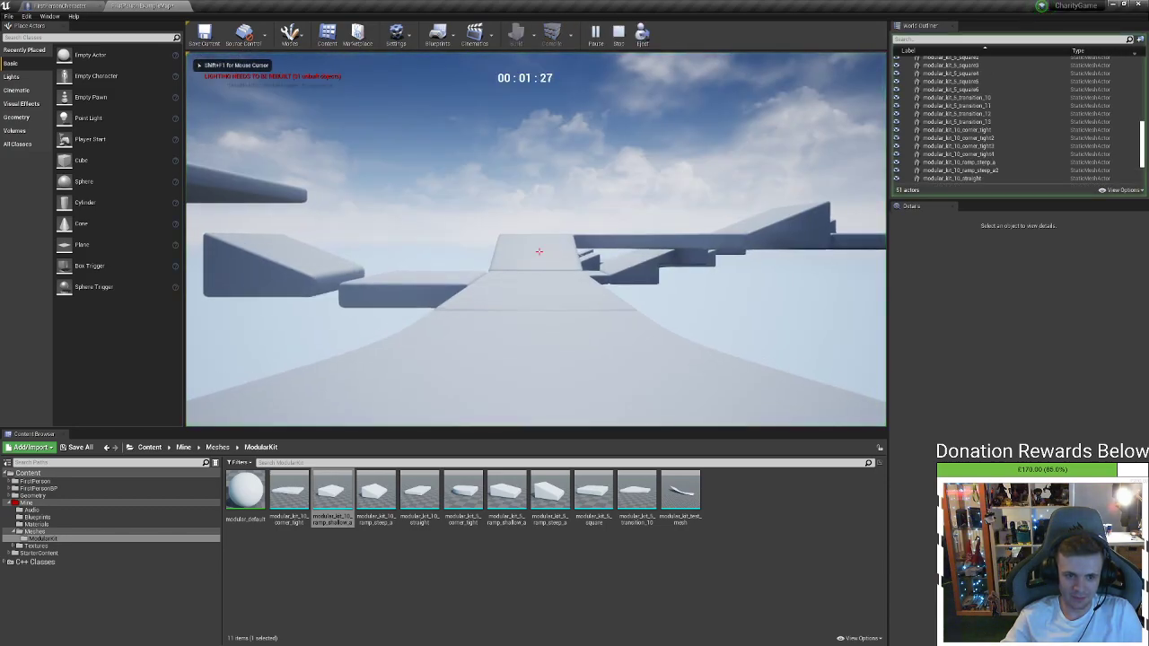
{"action": "key", "text": "w"}
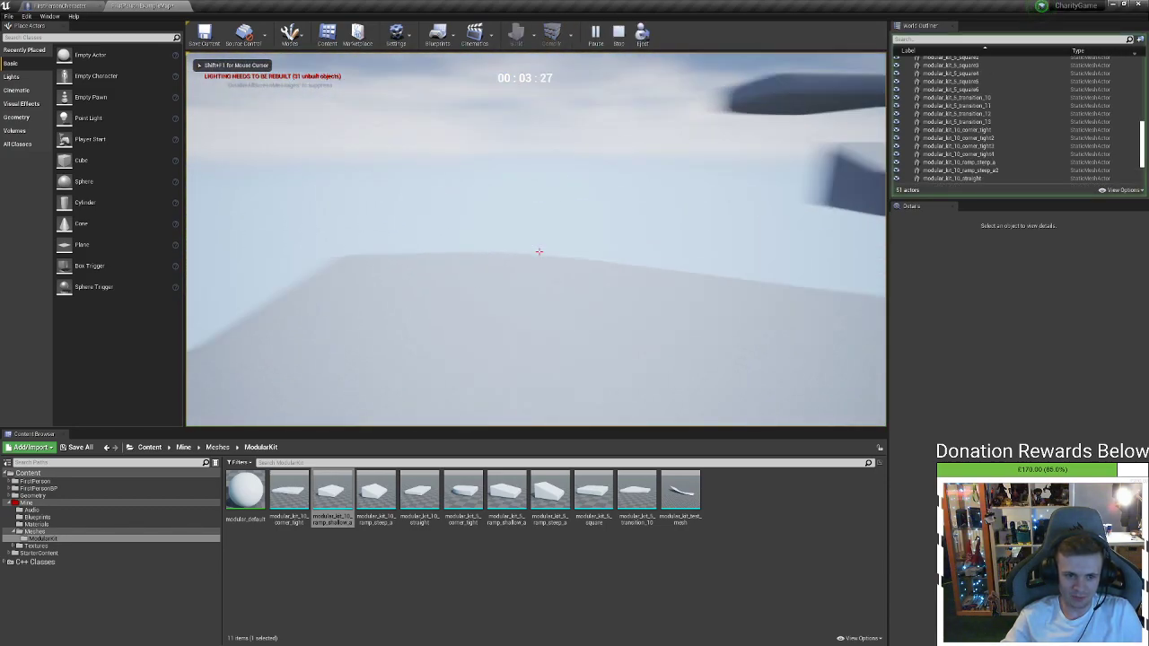
{"action": "key", "text": "w"}
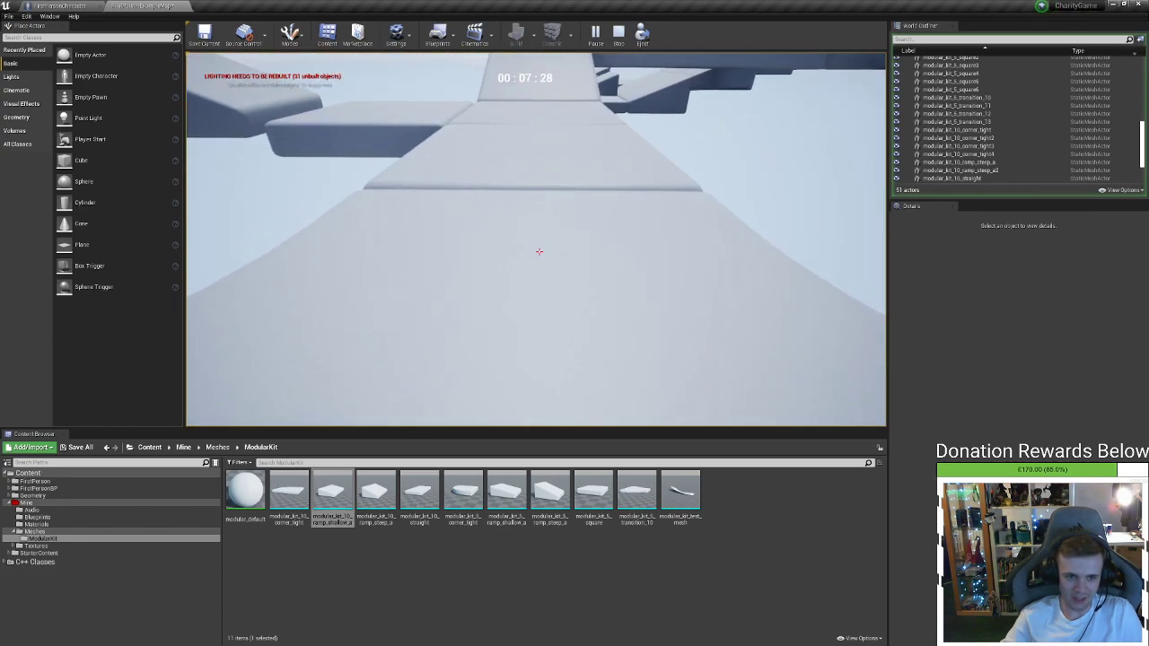
{"action": "key", "text": "w"}
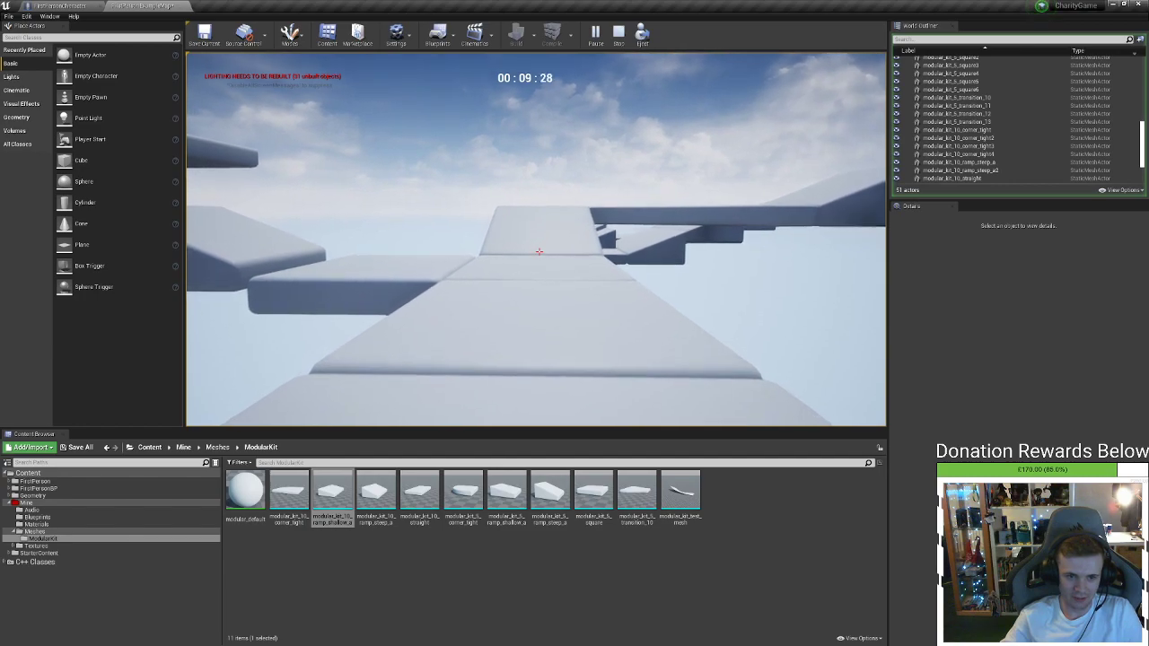
{"action": "key", "text": "w"}
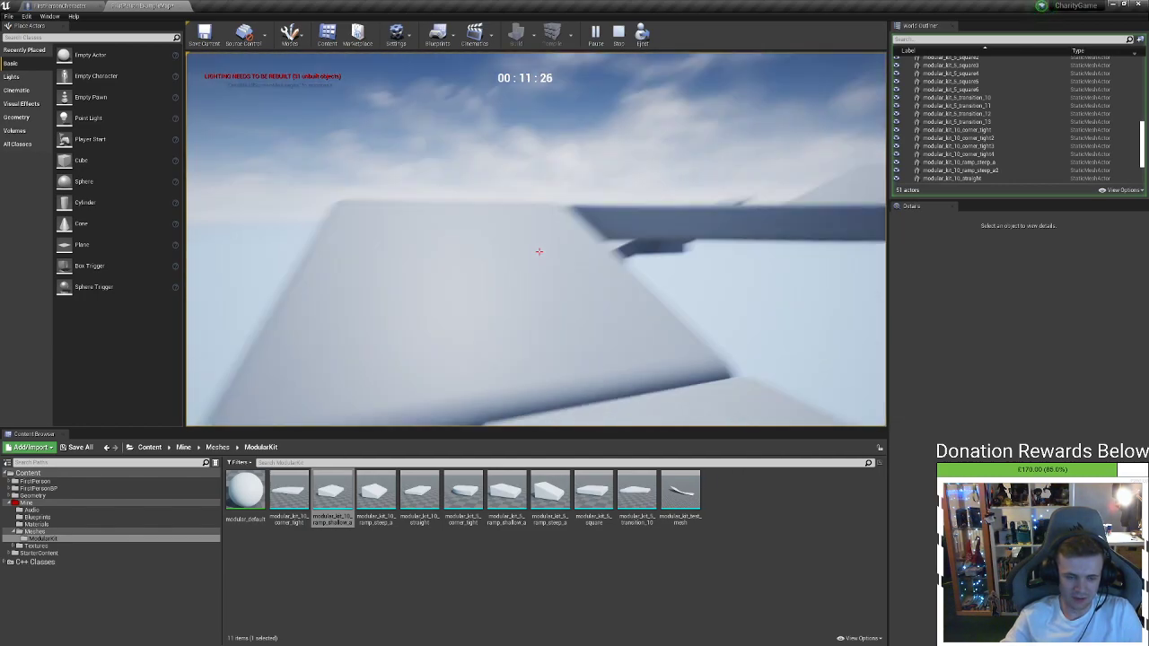
{"action": "key", "text": "w"}
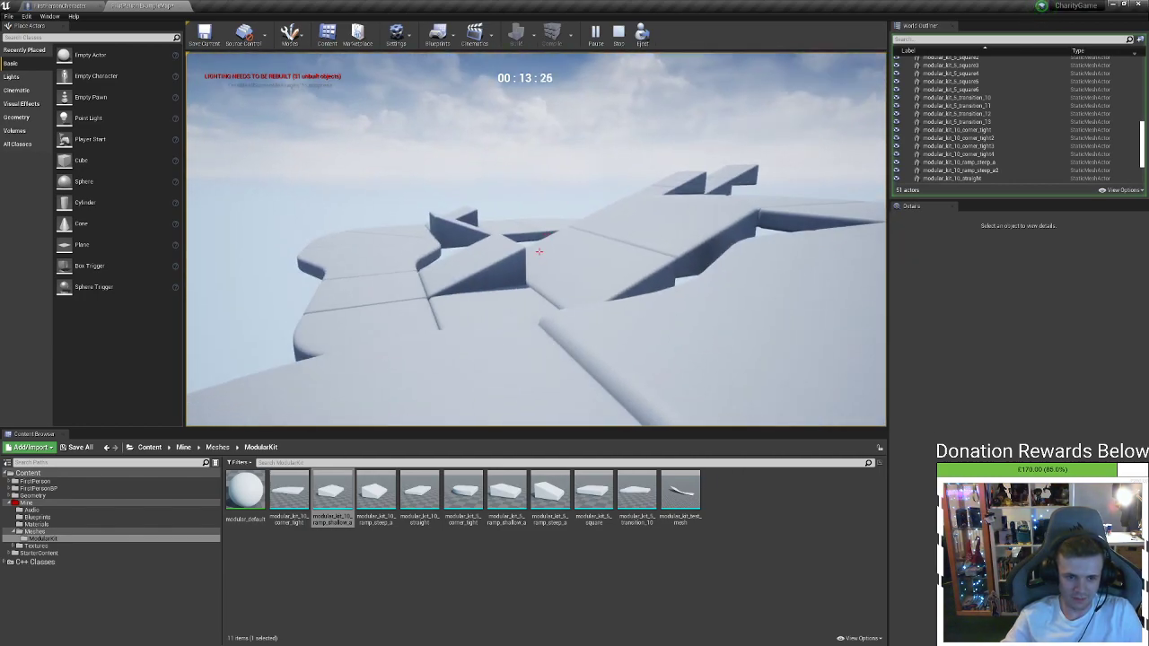
{"action": "key", "text": "w"}
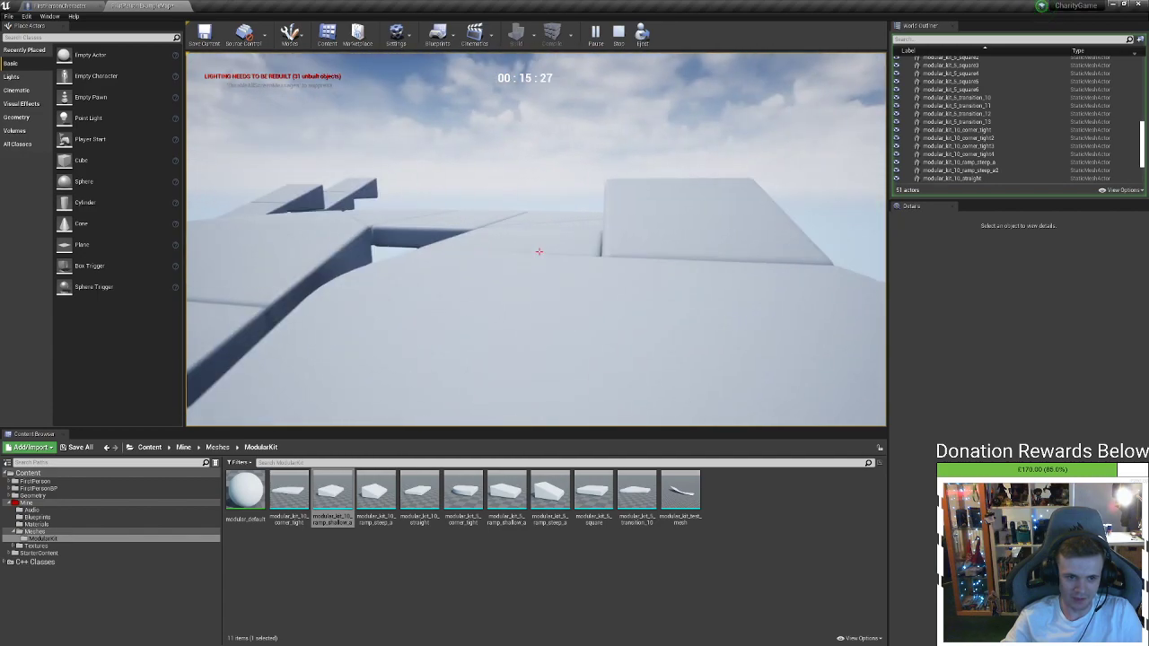
{"action": "key", "text": "w"}
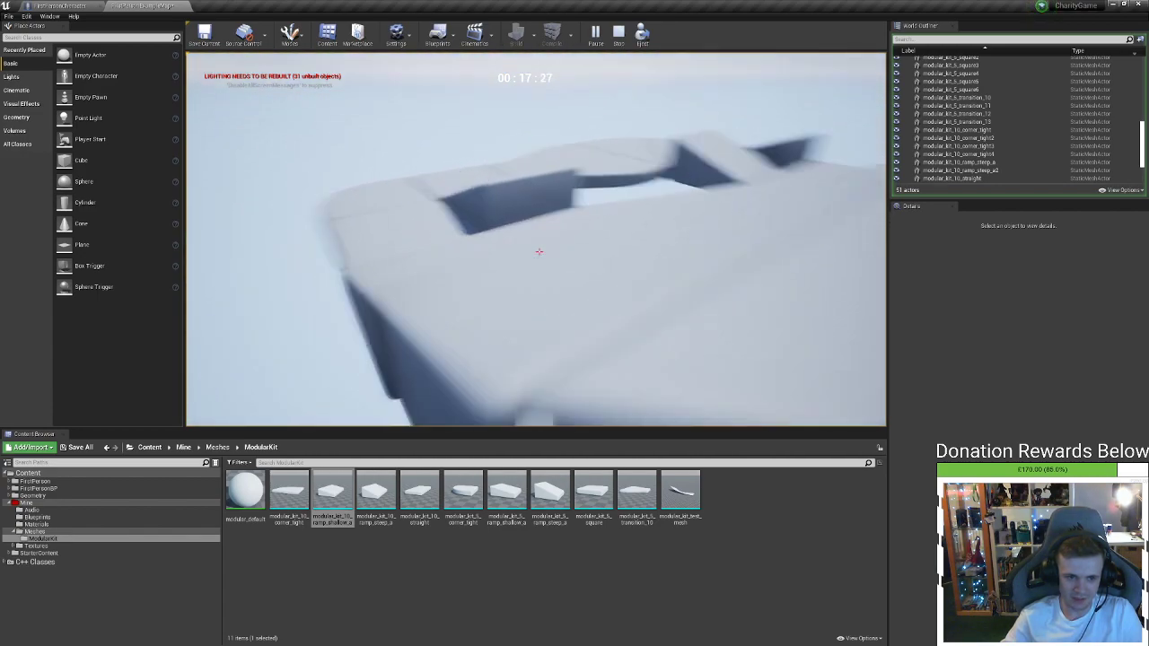
{"action": "key", "text": "w"}
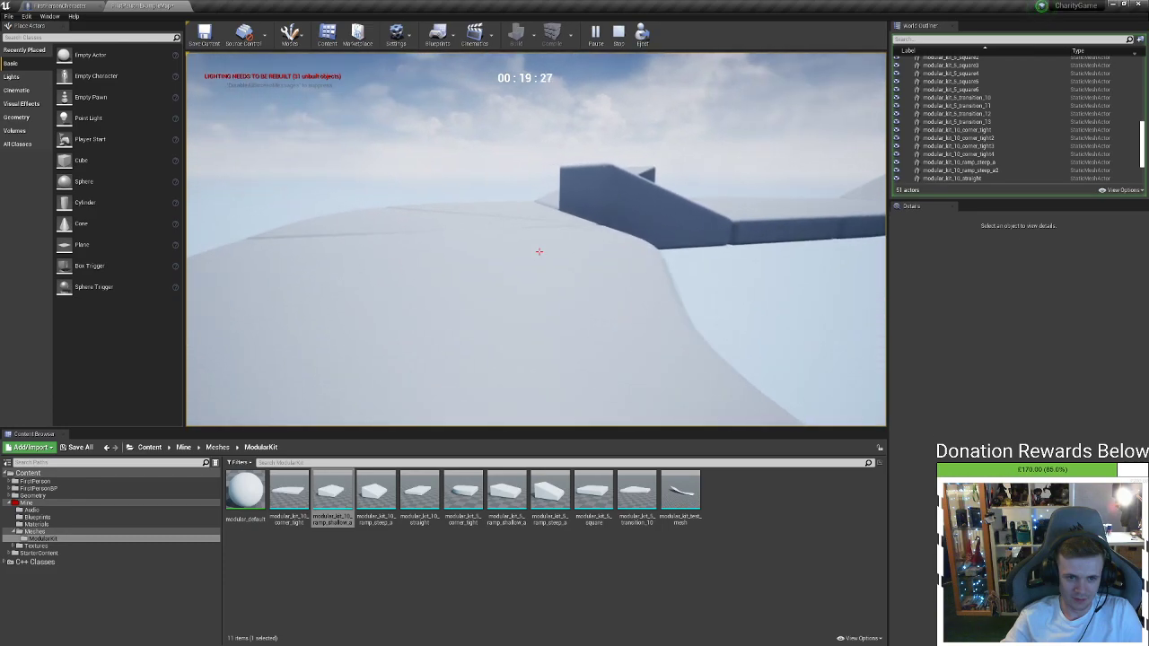
{"action": "key", "text": "w"}
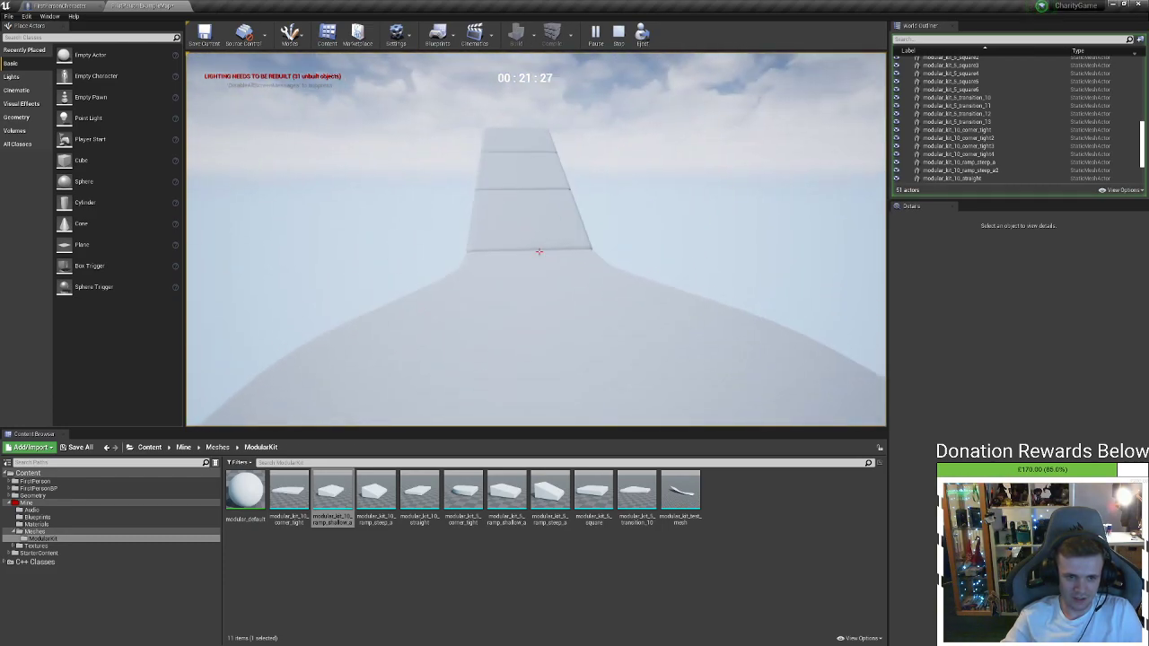
{"action": "key", "text": "w"}
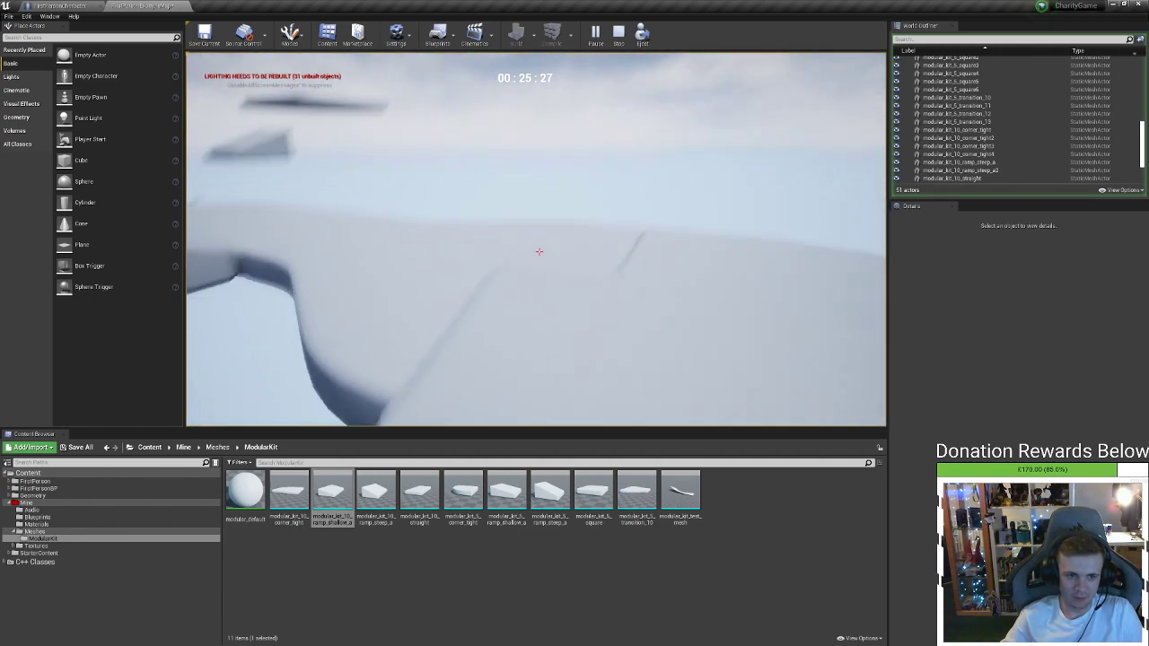
{"action": "key", "text": "Escape"}
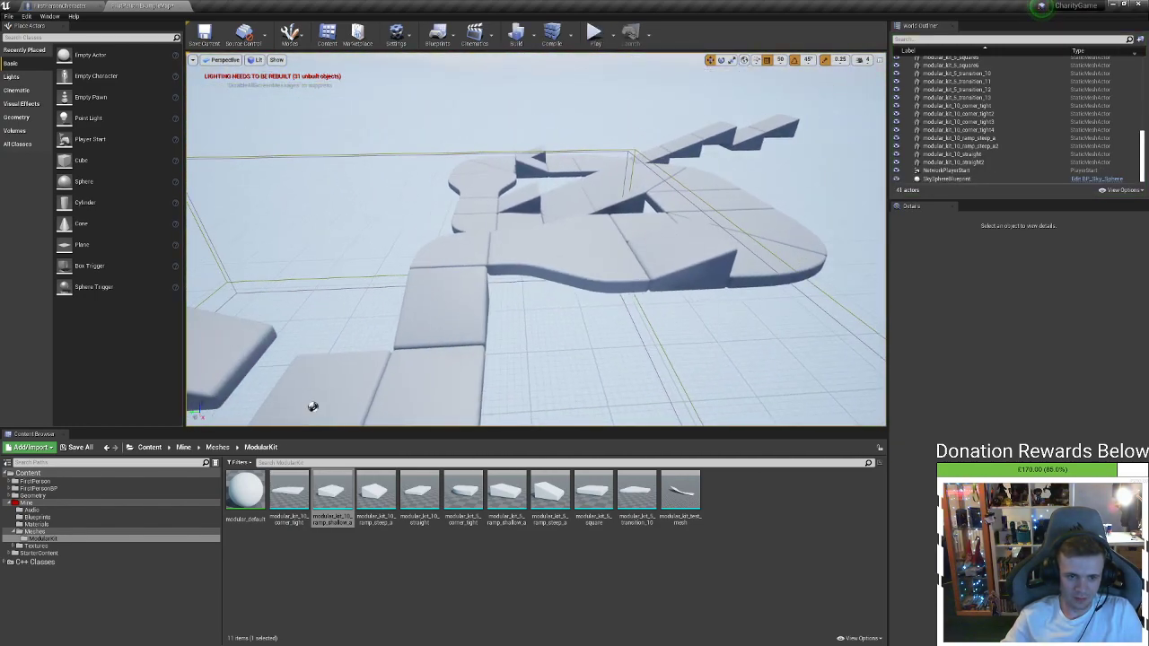
Examine the whole course layout from several angles, including the transition pieces, ramps and starting platforms
{"action": "key", "text": "w"}
{"action": "right_click_drag", "start_coordinate": [517, 147], "coordinate": [518, 147]}
{"action": "key", "text": "s"}
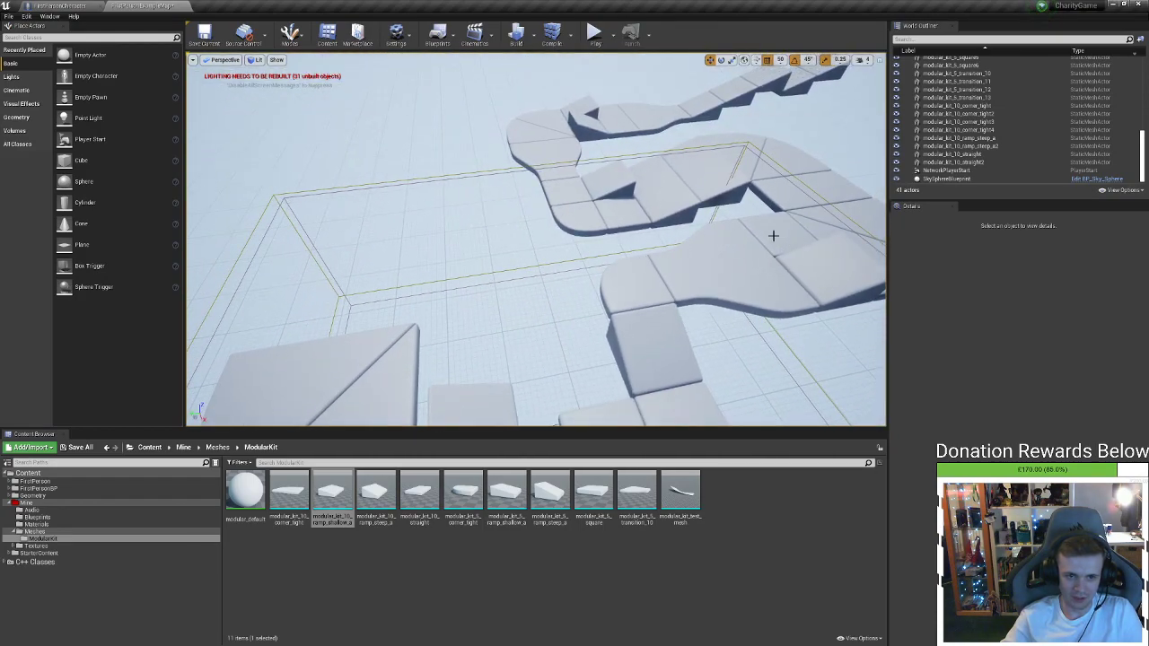
{"action": "right_click_drag", "start_coordinate": [773, 235], "coordinate": [537, 209]}
{"action": "right_click_drag", "start_coordinate": [349, 218], "coordinate": [572, 294]}
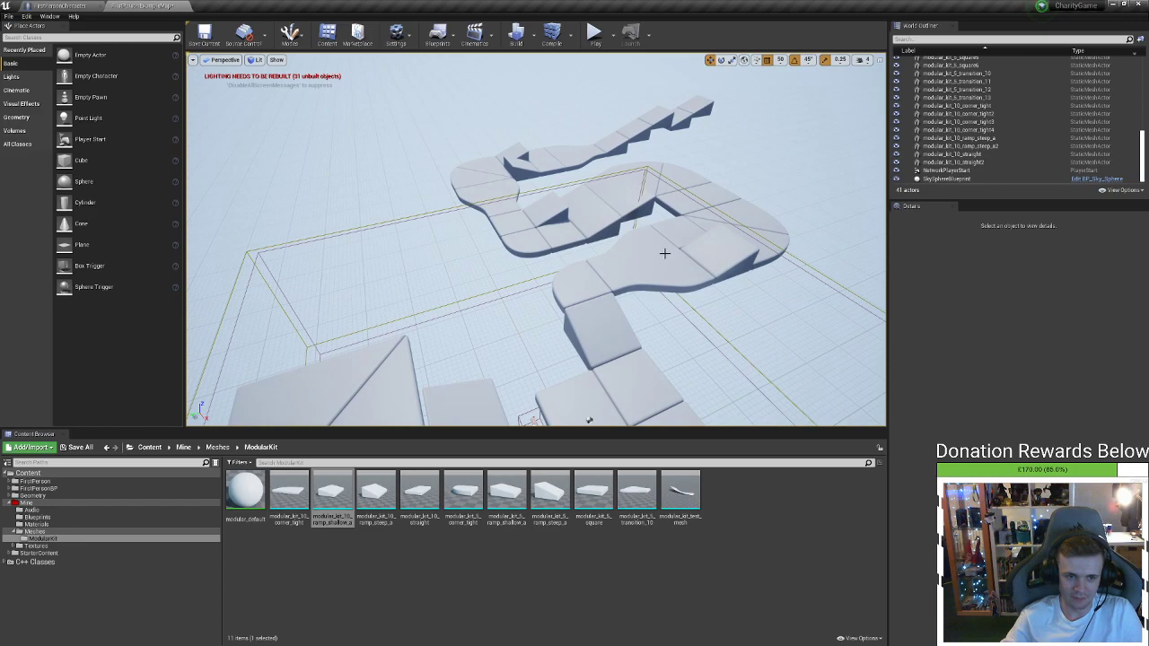
{"action": "right_click_drag", "start_coordinate": [738, 284], "coordinate": [658, 284]}
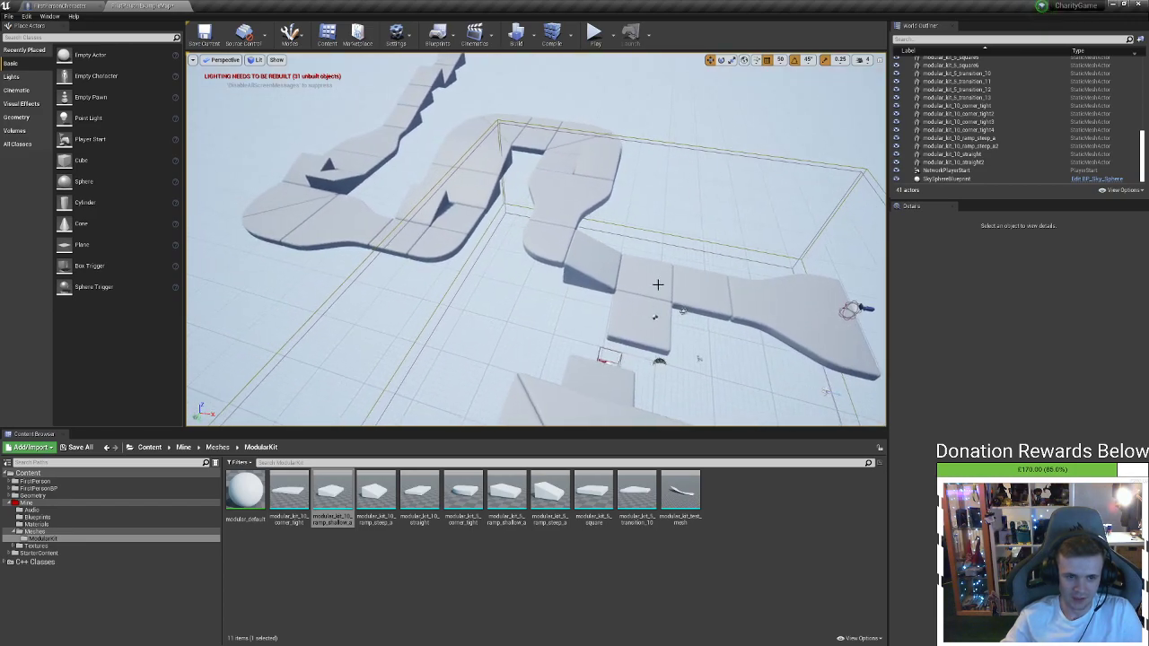
{"action": "right_click_drag", "start_coordinate": [499, 286], "coordinate": [726, 306]}
{"action": "right_click_drag", "start_coordinate": [463, 297], "coordinate": [530, 206]}
{"action": "left_click", "coordinate": [526, 251]}
{"action": "right_click_drag", "start_coordinate": [697, 200], "coordinate": [654, 326]}
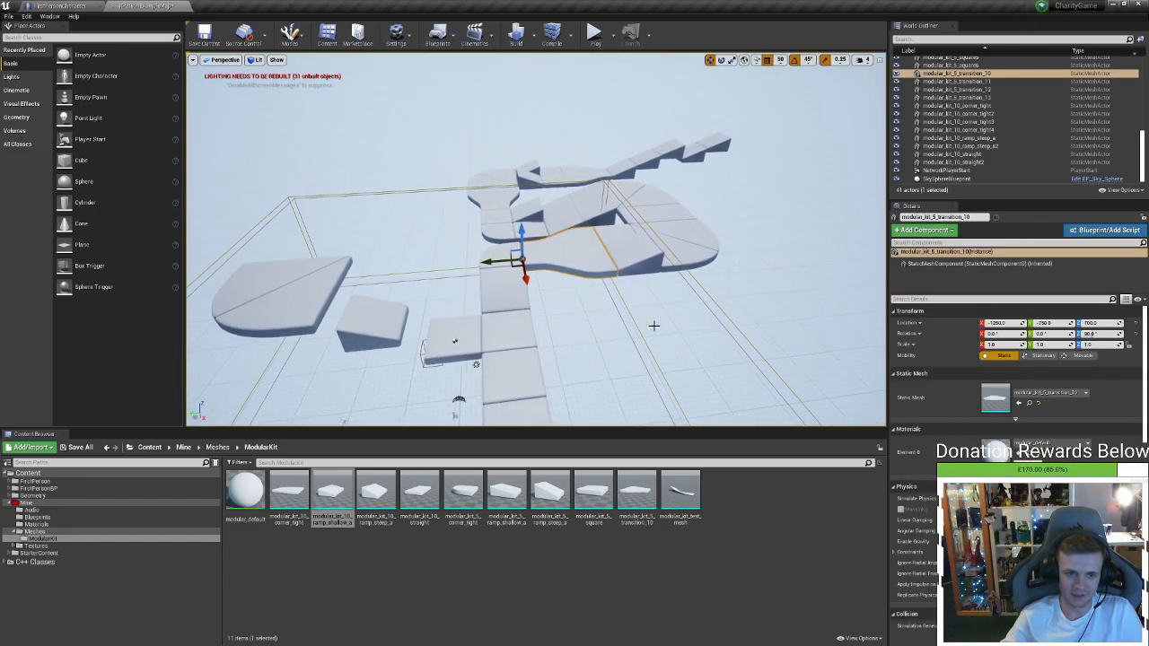
{"action": "right_click_drag", "start_coordinate": [700, 251], "coordinate": [646, 290]}
{"action": "right_click_drag", "start_coordinate": [462, 323], "coordinate": [490, 324]}
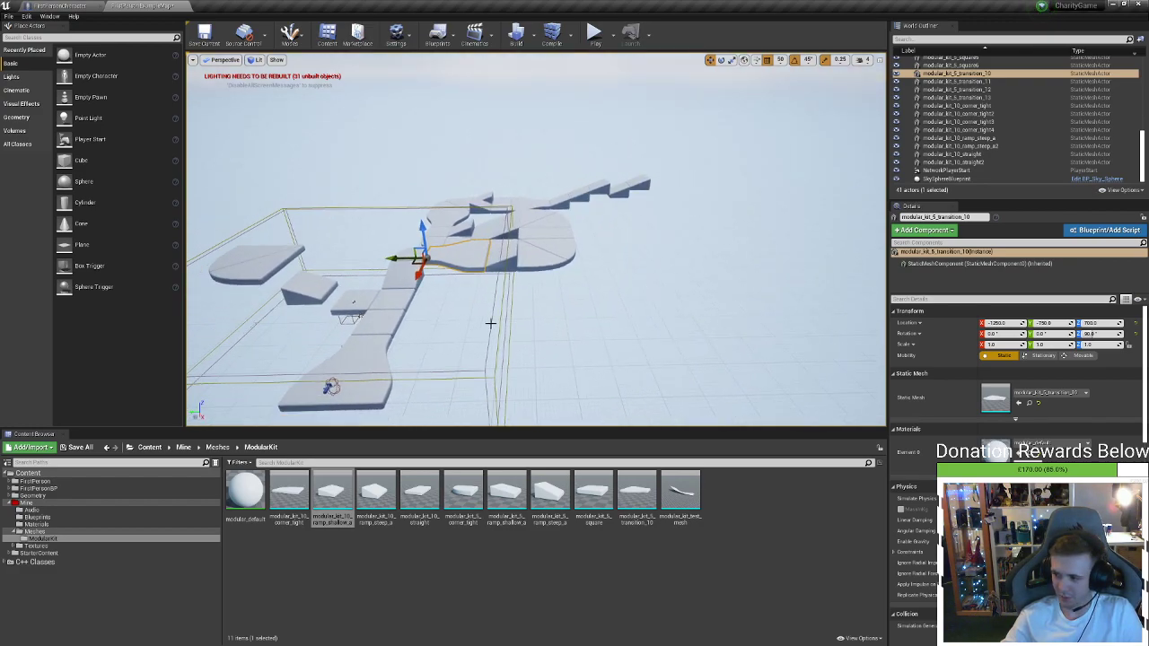
{"action": "right_click_drag", "start_coordinate": [625, 246], "coordinate": [642, 220]}
{"action": "key", "text": "s"}
{"action": "right_click_drag", "start_coordinate": [423, 269], "coordinate": [422, 290]}
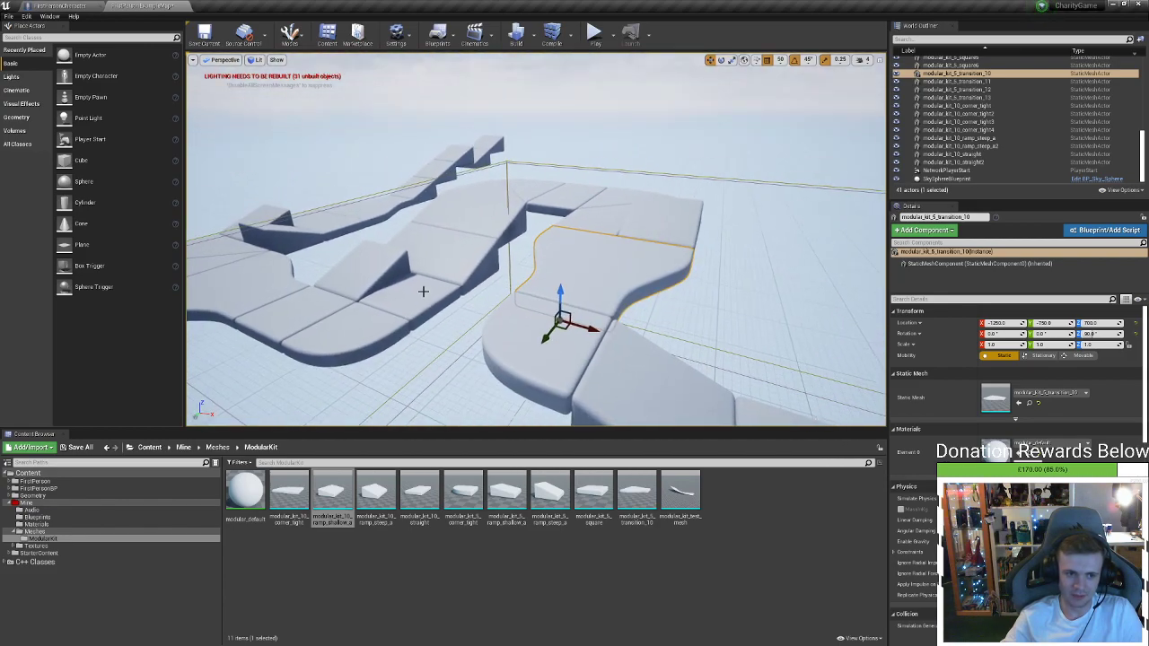
{"action": "key", "text": "s"}
{"action": "mouse_move", "coordinate": [456, 231]}
{"action": "right_mouse_down"}
{"action": "mouse_move", "coordinate": [431, 215]}
{"action": "mouse_move", "coordinate": [457, 232]}
{"action": "right_mouse_up"}
{"action": "right_click_drag", "start_coordinate": [620, 223], "coordinate": [566, 265]}
{"action": "key", "text": "s"}
{"action": "key", "text": "d"}
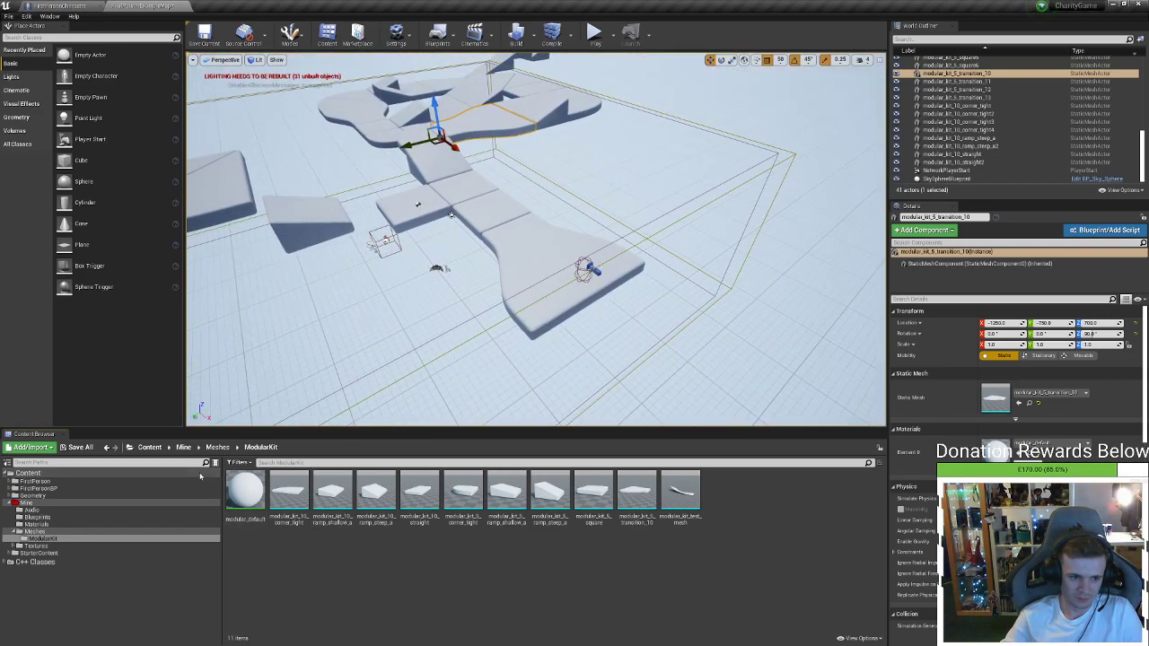
{"action": "key", "text": "d"}
{"action": "right_click_drag", "start_coordinate": [481, 277], "coordinate": [502, 268]}
{"action": "key", "text": "w"}
{"action": "key", "text": "w"}
{"action": "key", "text": "s"}
{"action": "key", "text": "w"}
{"action": "key", "text": "s"}
{"action": "key", "text": "w"}
{"action": "key", "text": "s"}
Duplicate the square platform at the junction below the ramp and place the copy against its open side, at Y -1000
{"action": "left_click", "coordinate": [472, 183]}
{"action": "right_click_drag", "start_coordinate": [472, 183], "coordinate": [503, 214]}
{"action": "key", "text": "w"}
{"action": "key", "text": "s"}
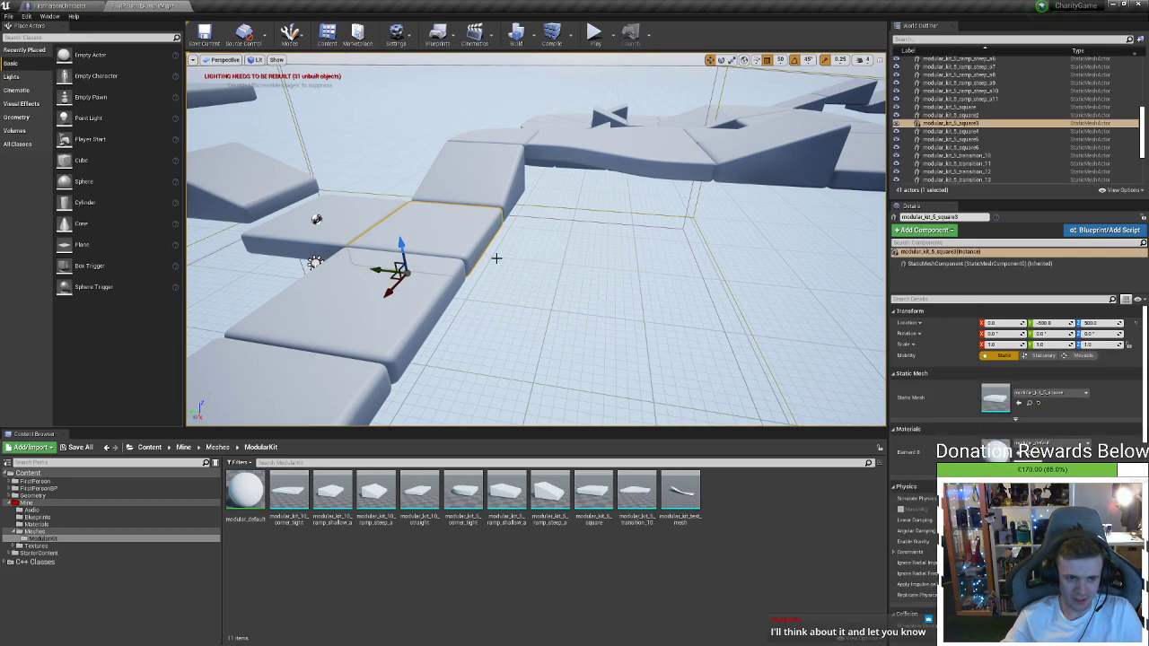
{"action": "key", "text": "ctrl+w"}
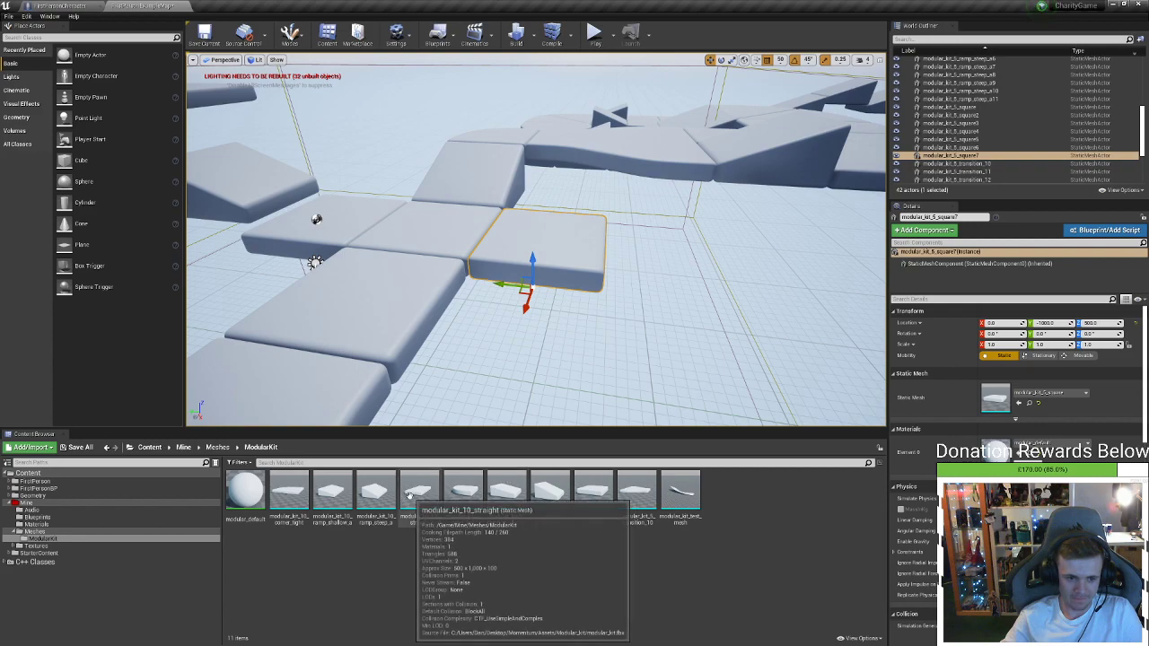
Add a modular_kit_10_straight piece at the end of the new square and align it with the walkway at X 0, Y -1750, Z 500
{"action": "left_click_drag", "start_coordinate": [418, 491], "coordinate": [764, 283]}
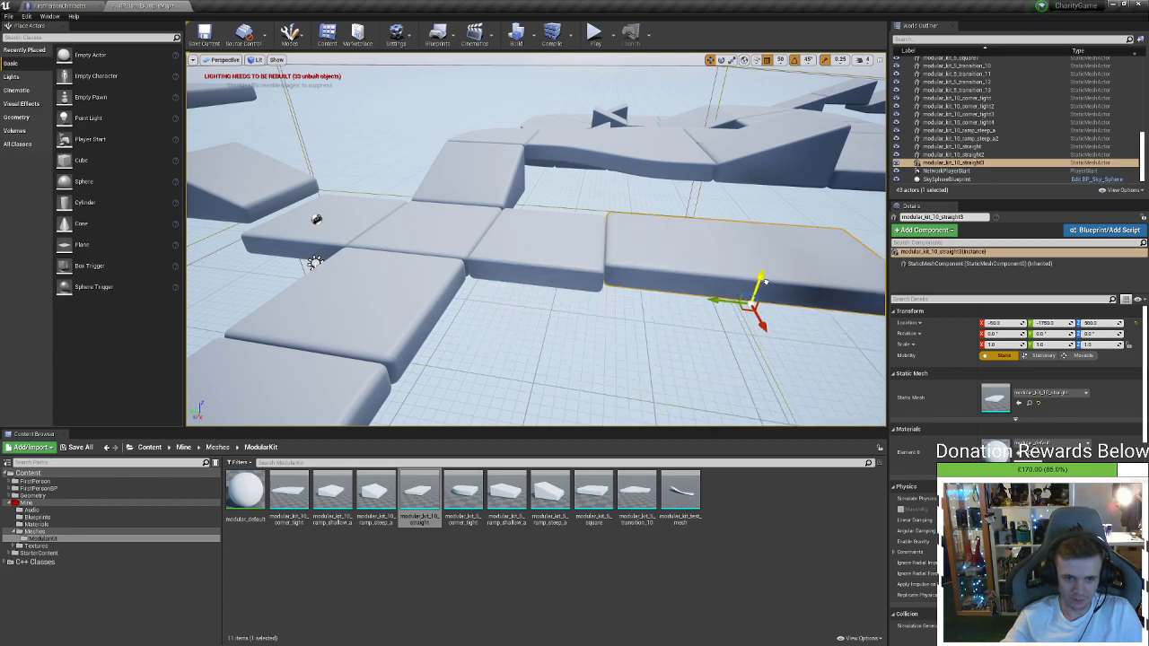
{"action": "right_click_drag", "start_coordinate": [753, 289], "coordinate": [843, 274]}
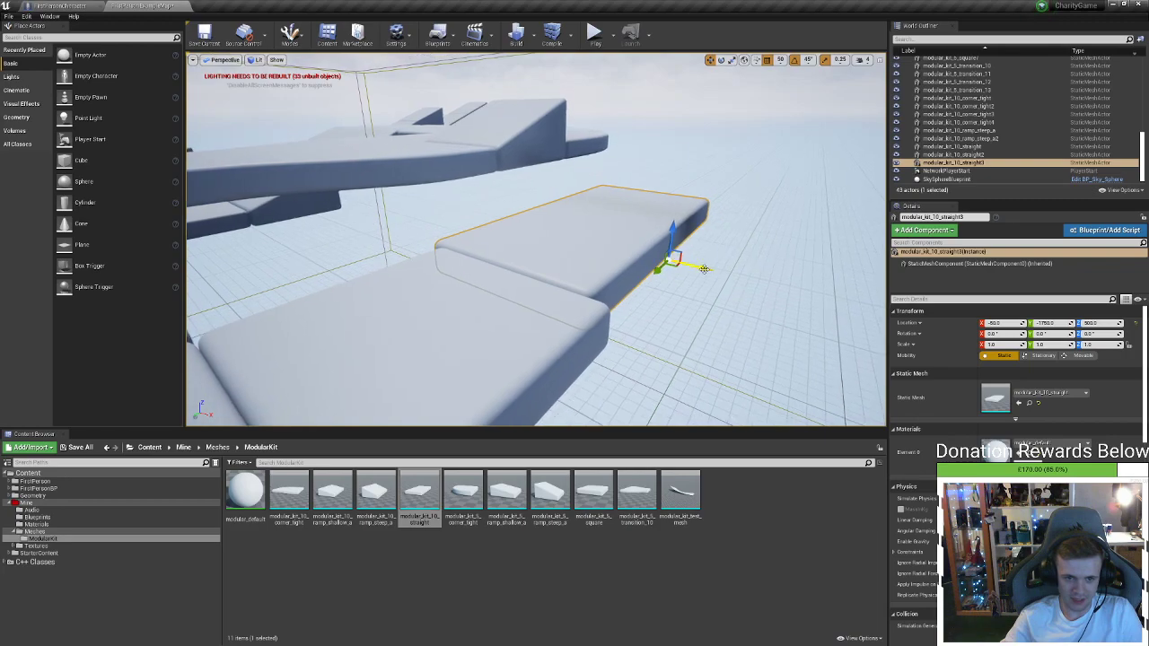
{"action": "left_click_drag", "start_coordinate": [702, 270], "coordinate": [718, 271]}
Duplicate the new straight piece and place the copy at its far end, at Y -2750
{"action": "right_click_drag", "start_coordinate": [719, 271], "coordinate": [690, 284]}
{"action": "key", "text": "ctrl+w"}
{"action": "left_click_drag", "start_coordinate": [523, 289], "coordinate": [701, 270]}
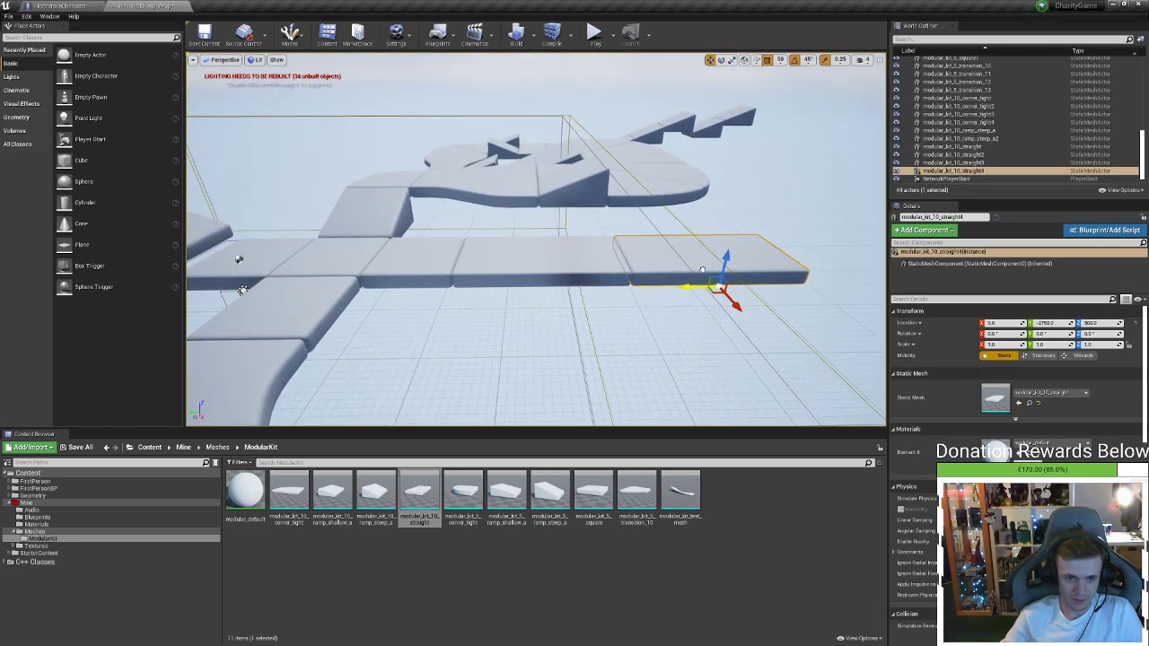
Make another copy of the straight piece and move it to the far end of the row, extending the walkway to three straights
{"action": "right_click_drag", "start_coordinate": [602, 251], "coordinate": [602, 251]}
{"action": "left_click_drag", "start_coordinate": [520, 313], "coordinate": [284, 310], "text": "alt"}
{"action": "right_click_drag", "start_coordinate": [283, 310], "coordinate": [386, 310]}
{"action": "key", "text": "f"}
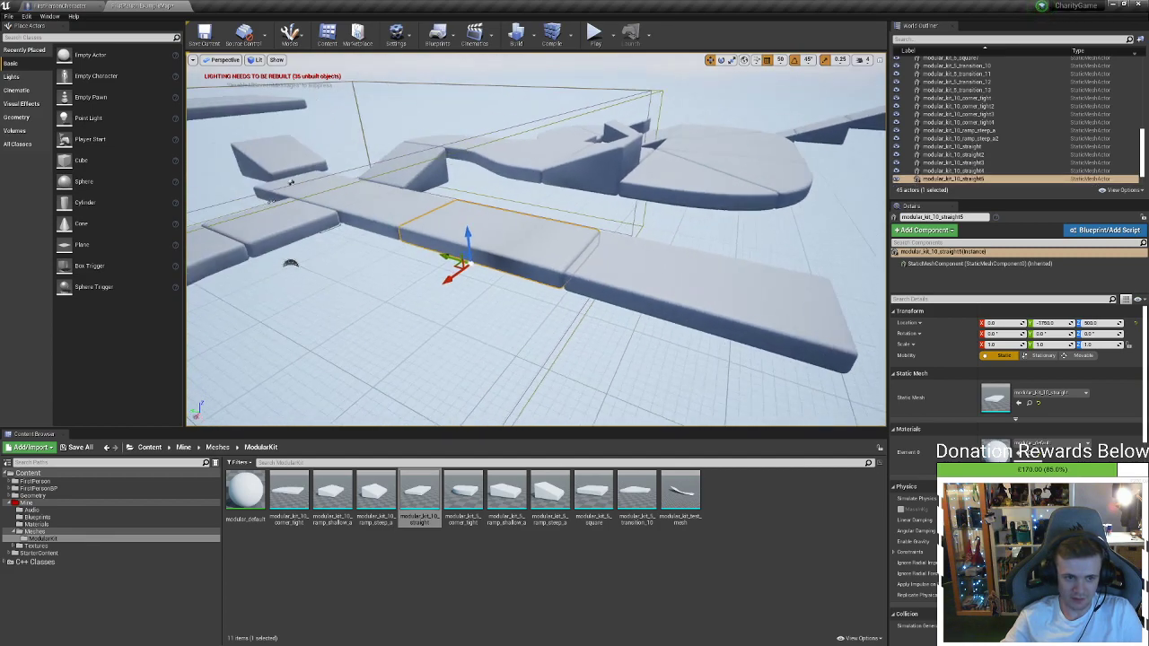
{"action": "left_click_drag", "start_coordinate": [561, 281], "coordinate": [869, 335]}
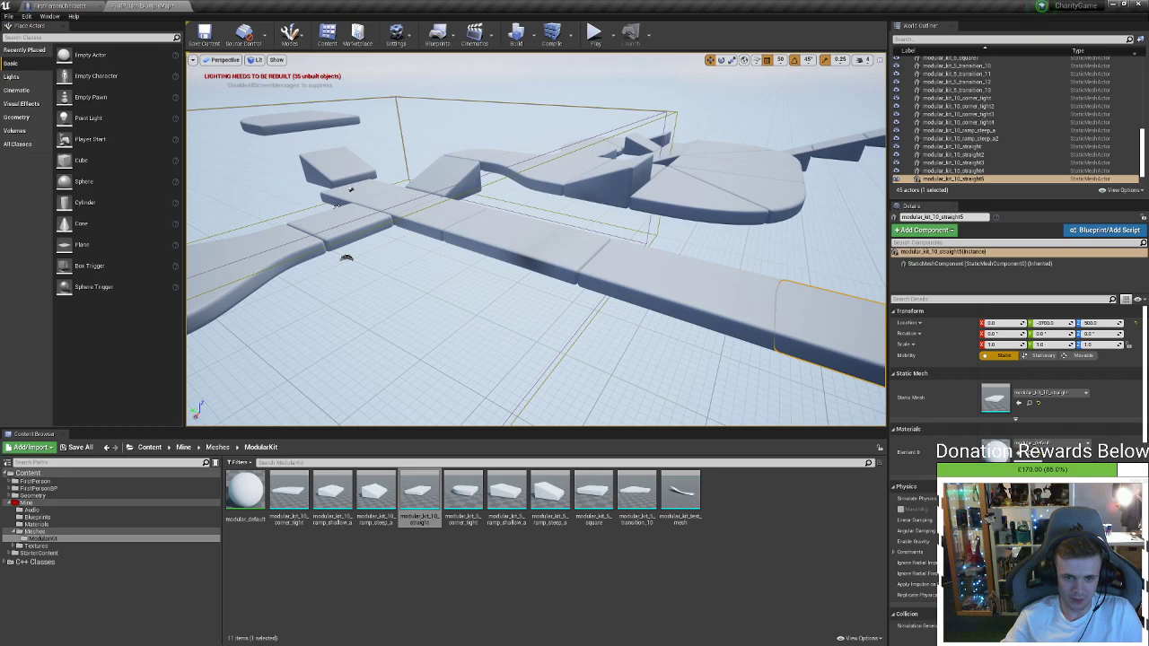
Align the end straight platform flush with the walkway at Y -3750
{"action": "key", "text": "f"}
{"action": "left_click_drag", "start_coordinate": [611, 294], "coordinate": [645, 298]}
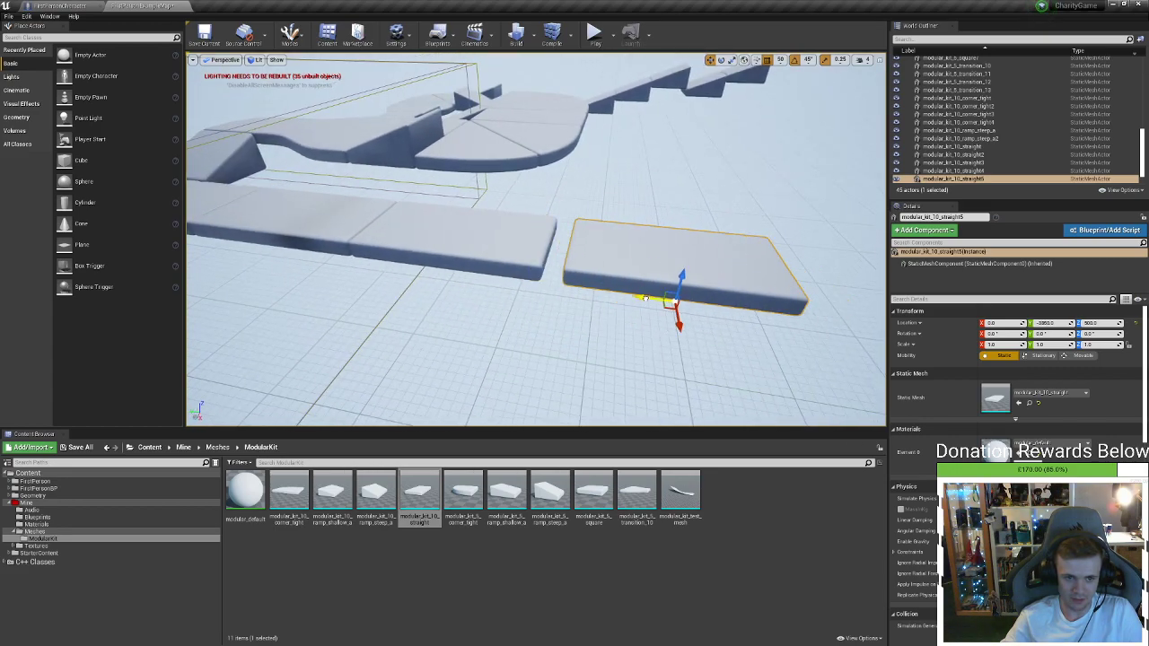
{"action": "key", "text": "s"}
{"action": "right_click_drag", "start_coordinate": [607, 288], "coordinate": [673, 288]}
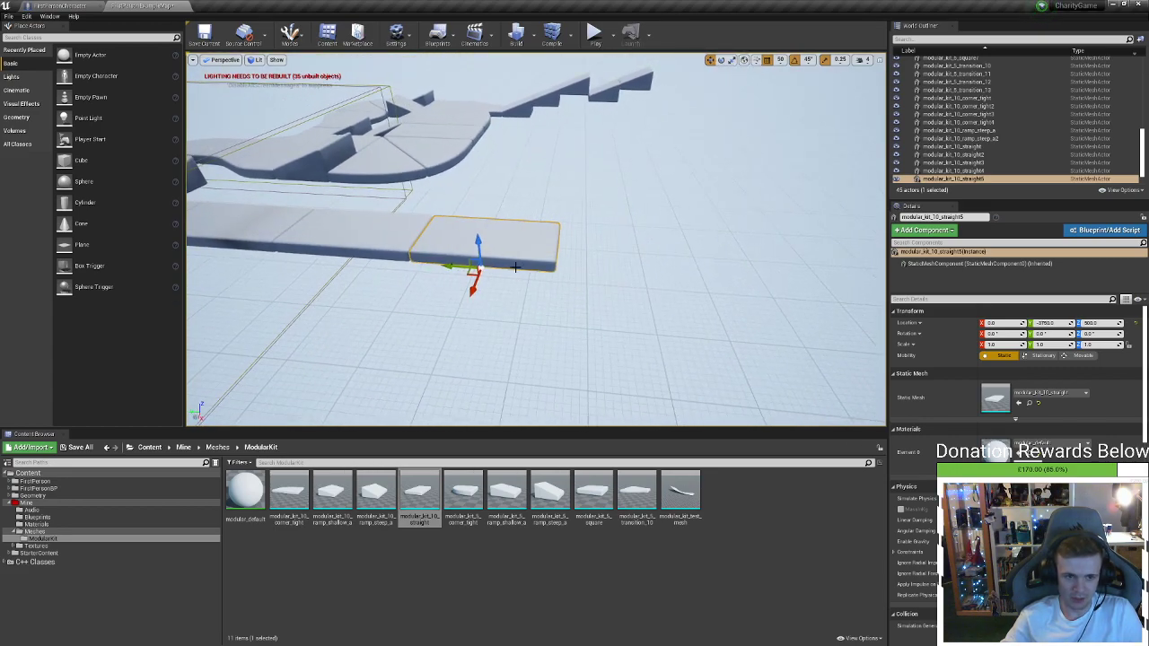
Extend the walkway with two more duplicates of the straight piece, placing the last one at Y -5750
{"action": "right_click_drag", "start_coordinate": [211, 244], "coordinate": [173, 235]}
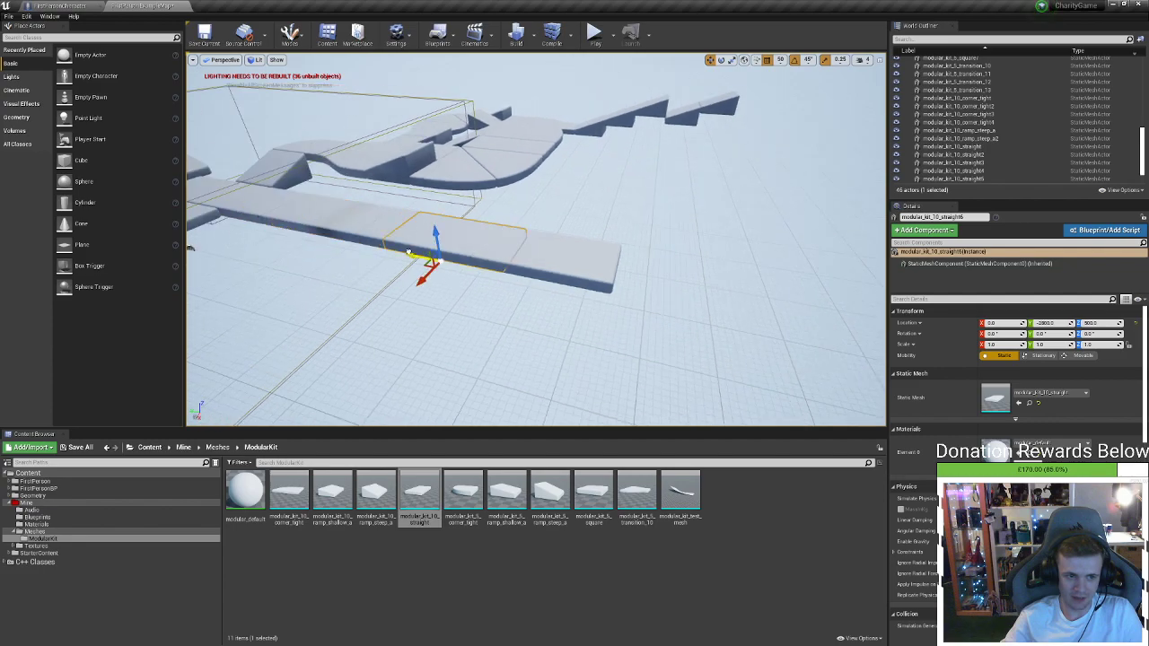
{"action": "left_click_drag", "start_coordinate": [409, 254], "coordinate": [646, 291]}
{"action": "right_click_drag", "start_coordinate": [649, 292], "coordinate": [691, 292]}
{"action": "key", "text": "s"}
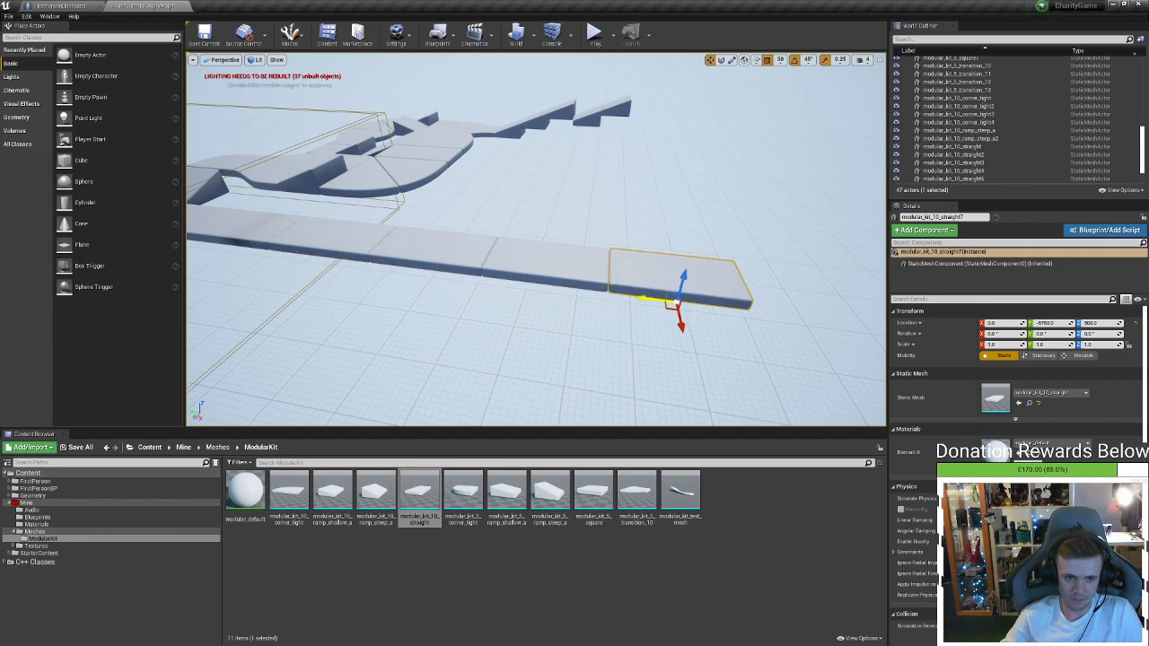
Place a cube on the wide transition platform before the narrow ascending ramps and enable Simulate Physics on it
{"action": "right_click_drag", "start_coordinate": [701, 219], "coordinate": [777, 208]}
{"action": "key", "text": "w"}
{"action": "right_click_drag", "start_coordinate": [687, 244], "coordinate": [680, 224]}
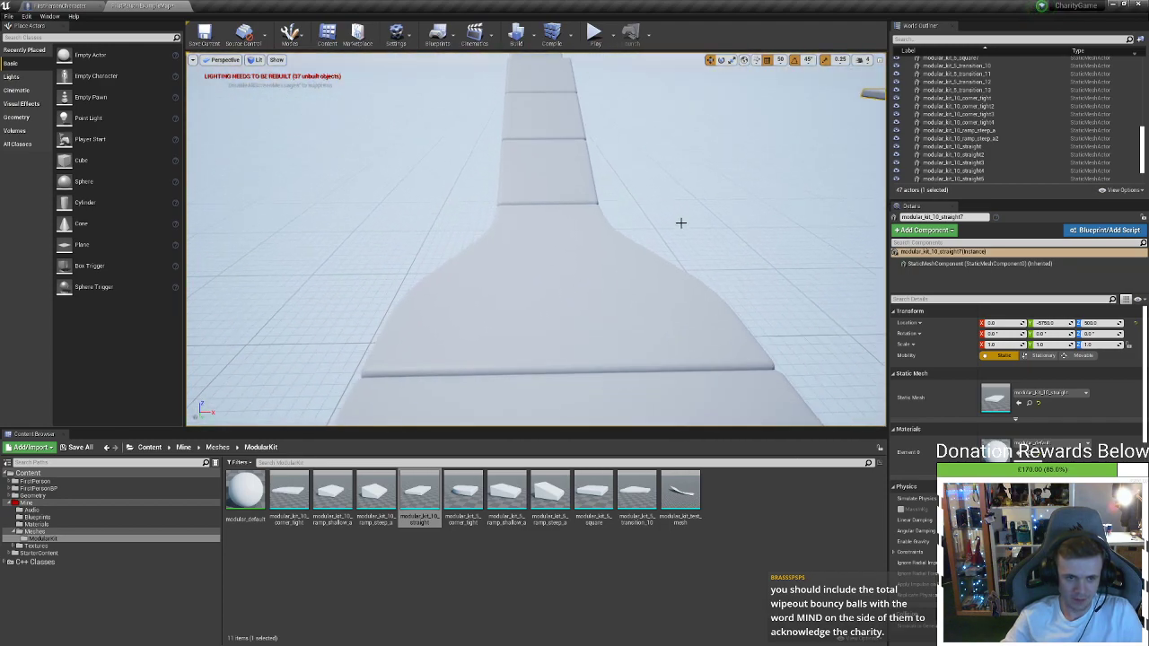
{"action": "left_click_drag", "start_coordinate": [81, 160], "coordinate": [562, 214]}
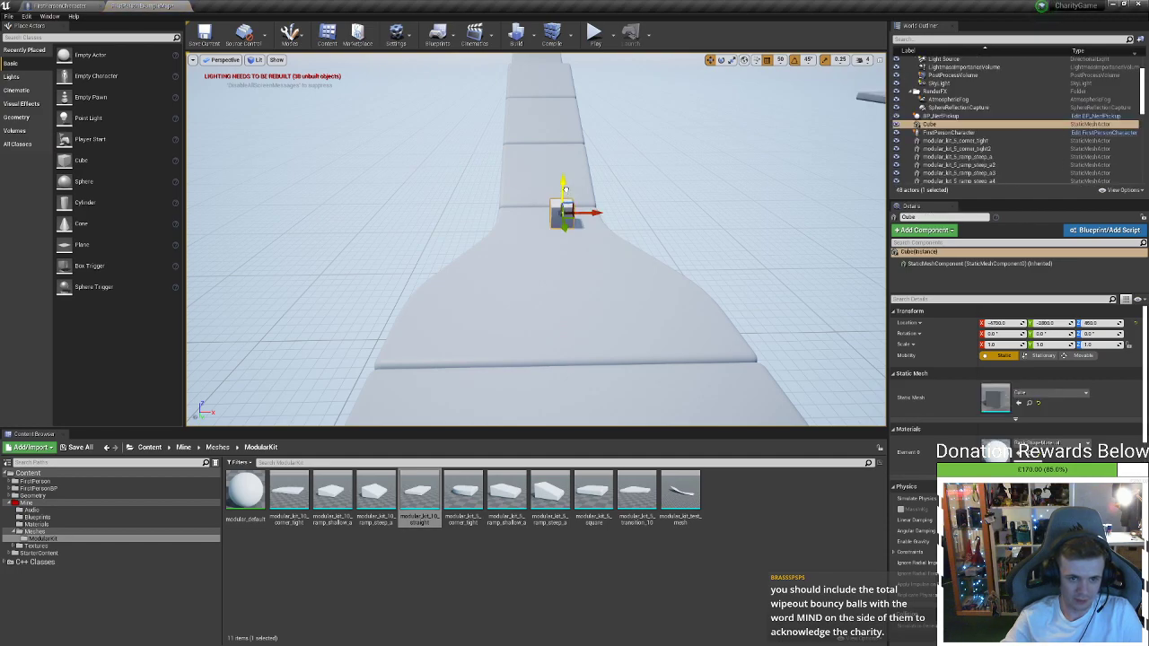
{"action": "right_click_drag", "start_coordinate": [565, 190], "coordinate": [557, 173]}
{"action": "scroll", "coordinate": [898, 535], "scroll_direction": "down", "scroll_amount": 2}
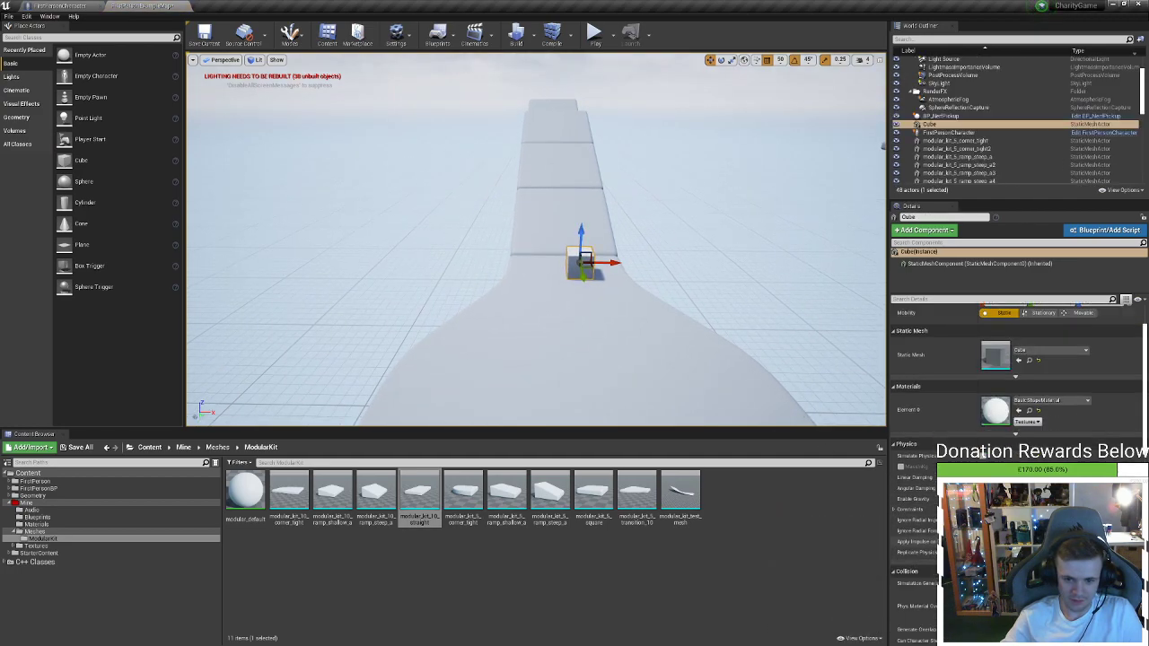
{"action": "left_click", "coordinate": [983, 456]}
Move the BP_NerfPickup actor from beside the ramp up onto the raised curved platform of the course
{"action": "right_click_drag", "start_coordinate": [628, 269], "coordinate": [718, 332]}
{"action": "right_click_drag", "start_coordinate": [609, 146], "coordinate": [412, 250]}
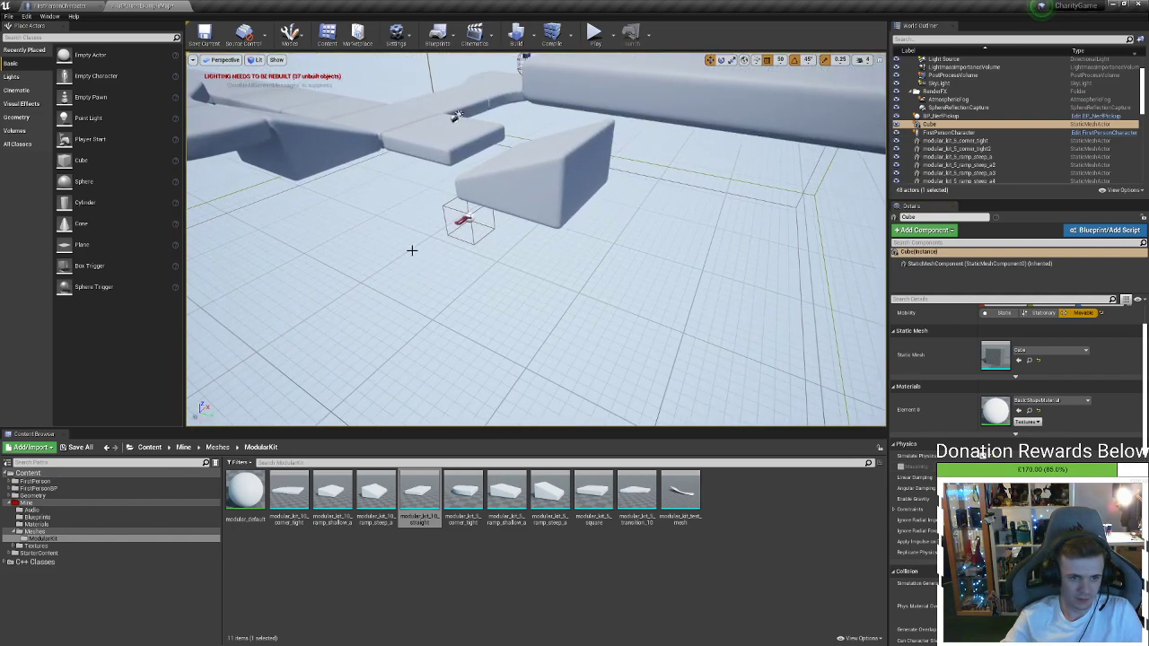
{"action": "left_click", "coordinate": [464, 221]}
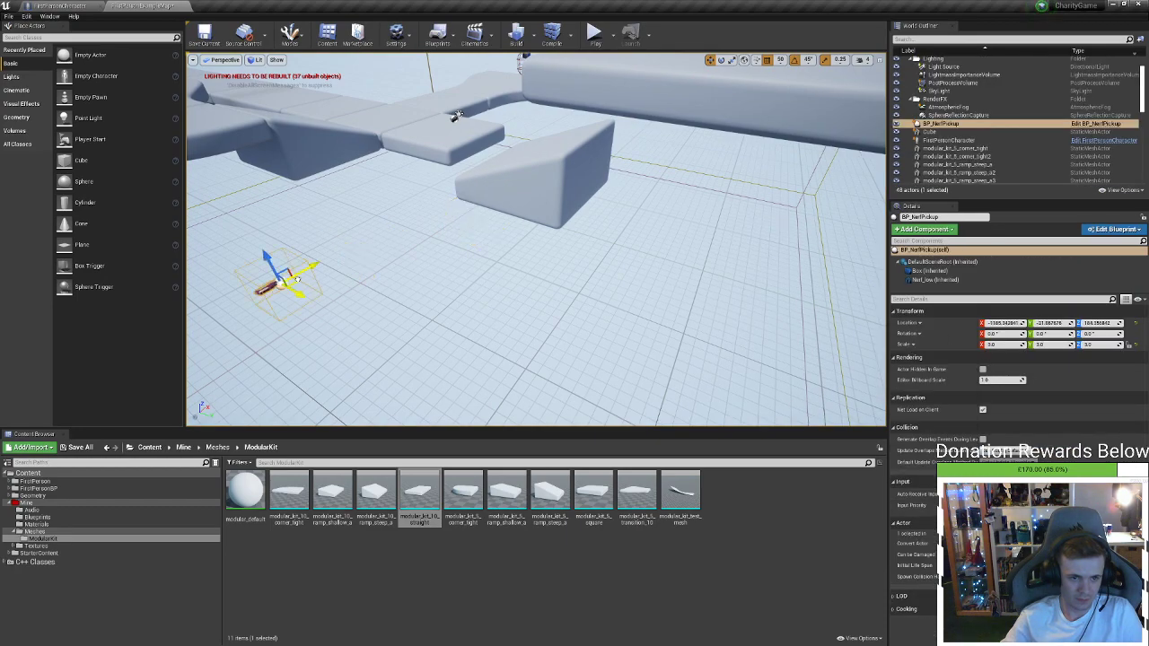
{"action": "left_click_drag", "start_coordinate": [297, 279], "coordinate": [171, 293]}
{"action": "right_click_drag", "start_coordinate": [472, 277], "coordinate": [260, 274]}
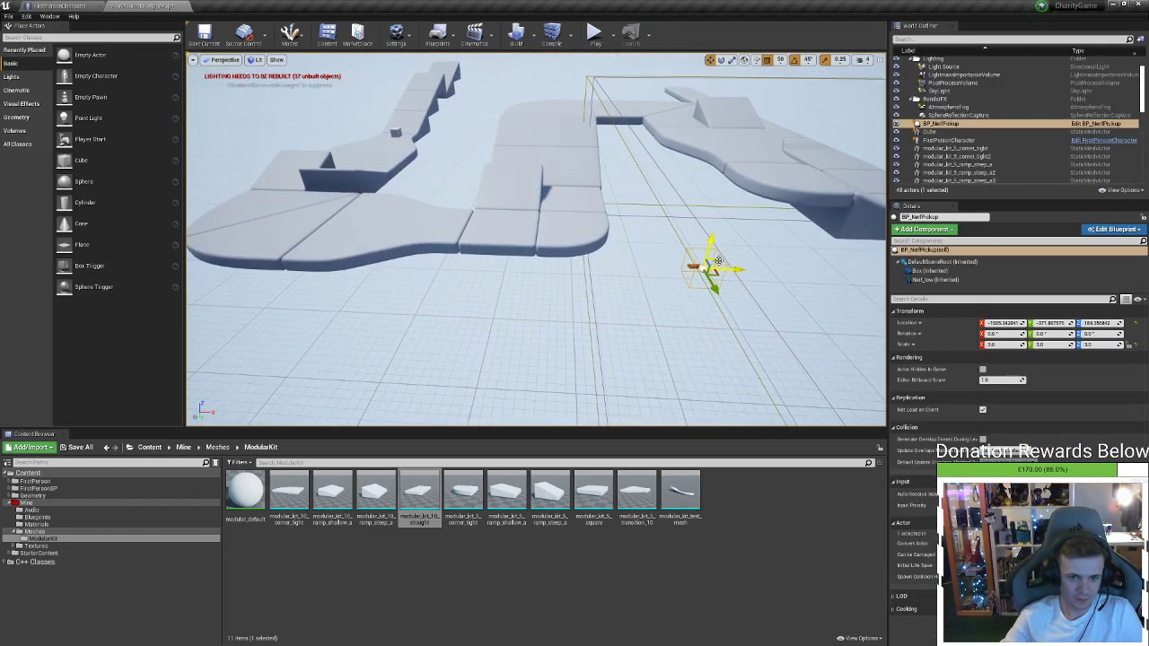
{"action": "right_click_drag", "start_coordinate": [454, 203], "coordinate": [260, 175]}
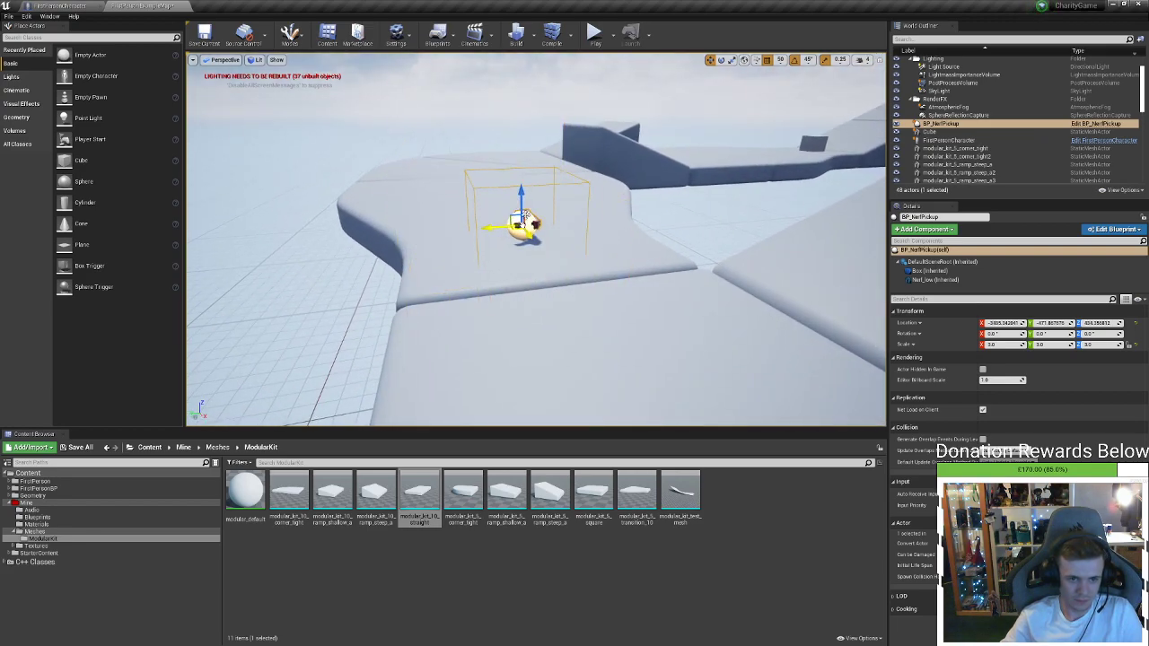
Playtest the level by running the course, collecting the Nerf gun and shooting at the cube, and end the play session
{"action": "left_click", "coordinate": [594, 34]}
{"action": "key", "text": "w"}
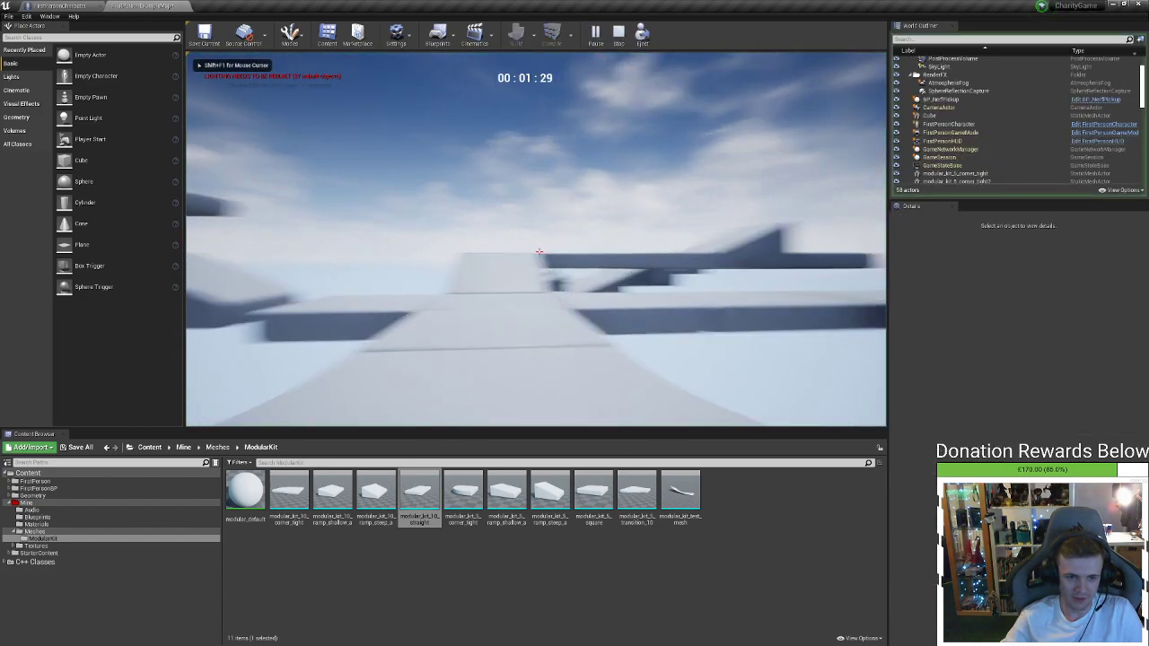
{"action": "key", "text": "w"}
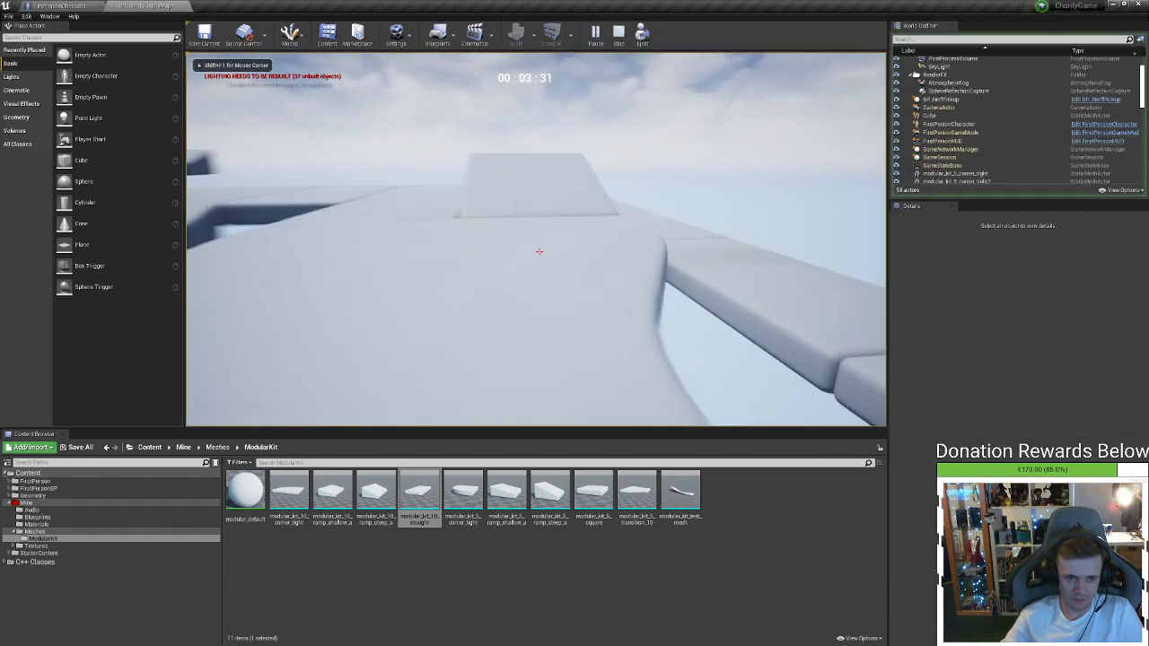
{"action": "key", "text": "w"}
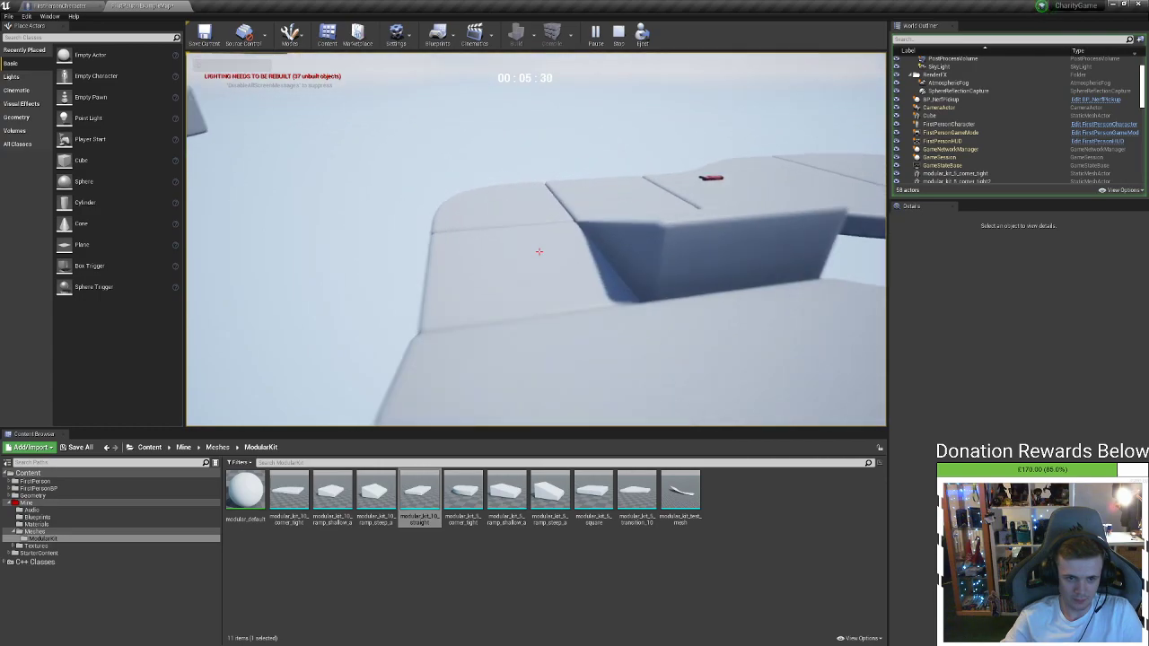
{"action": "key", "text": "w"}
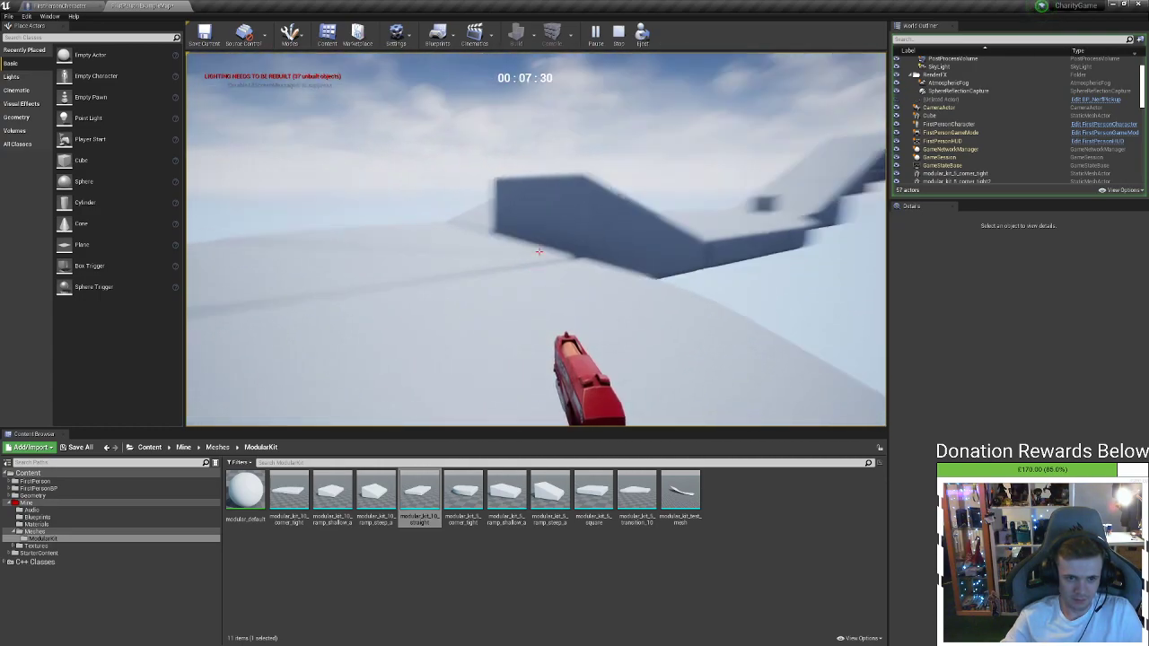
{"action": "key", "text": "w"}
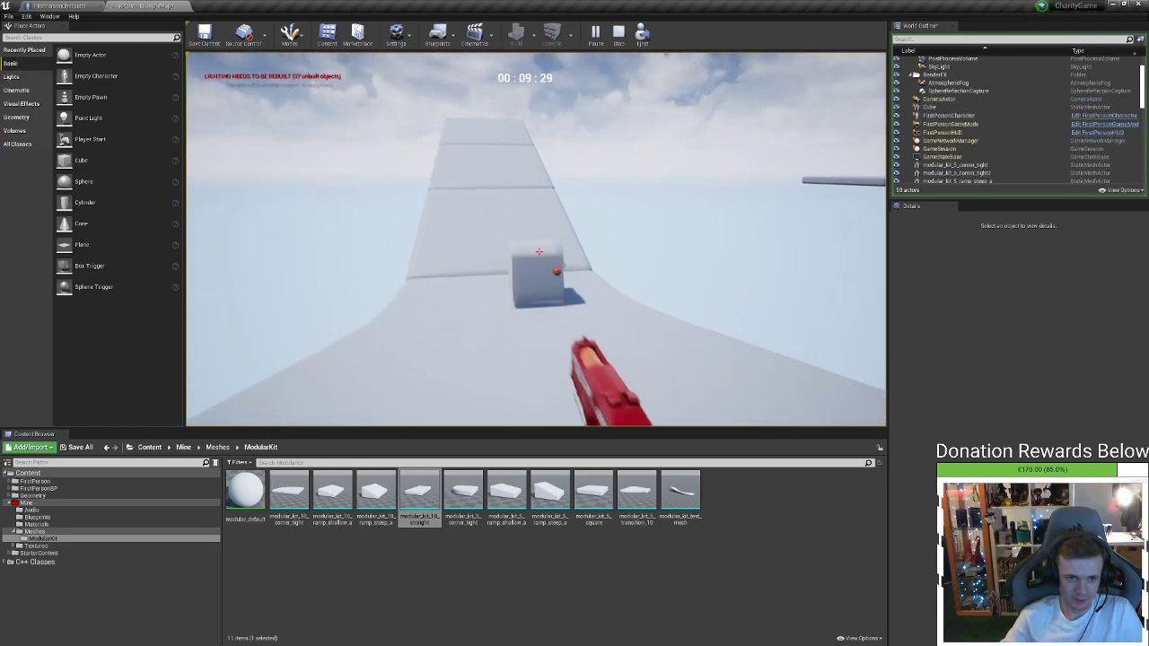
{"action": "key", "text": "w"}
{"action": "left_click", "coordinate": [538, 252]}
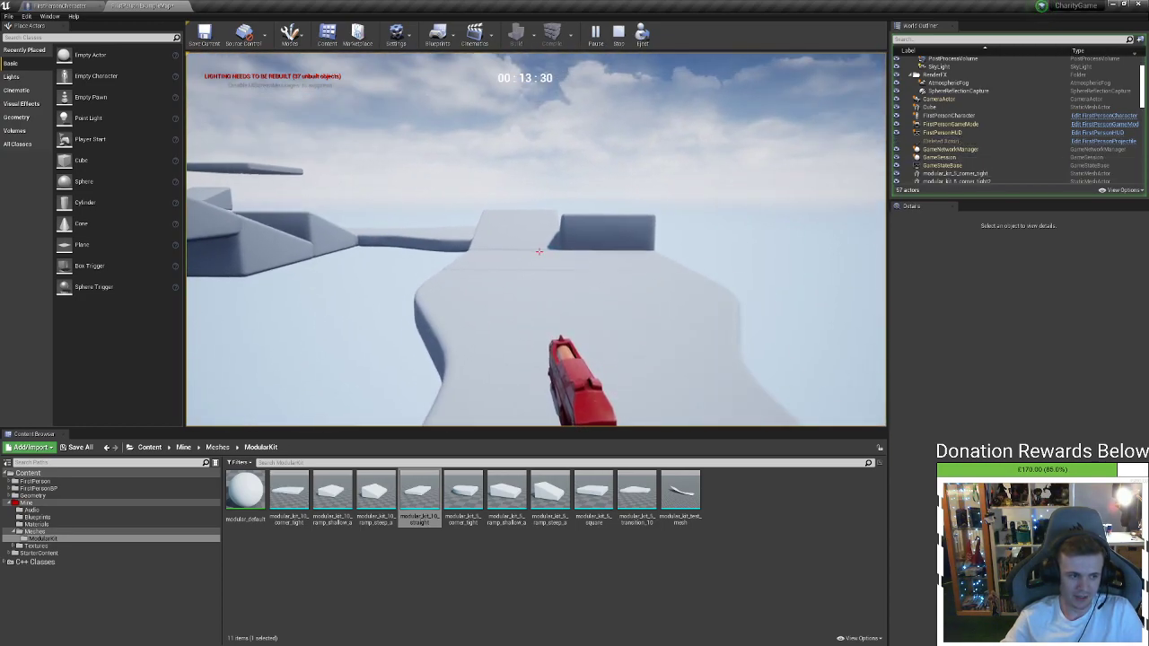
{"action": "key", "text": "w"}
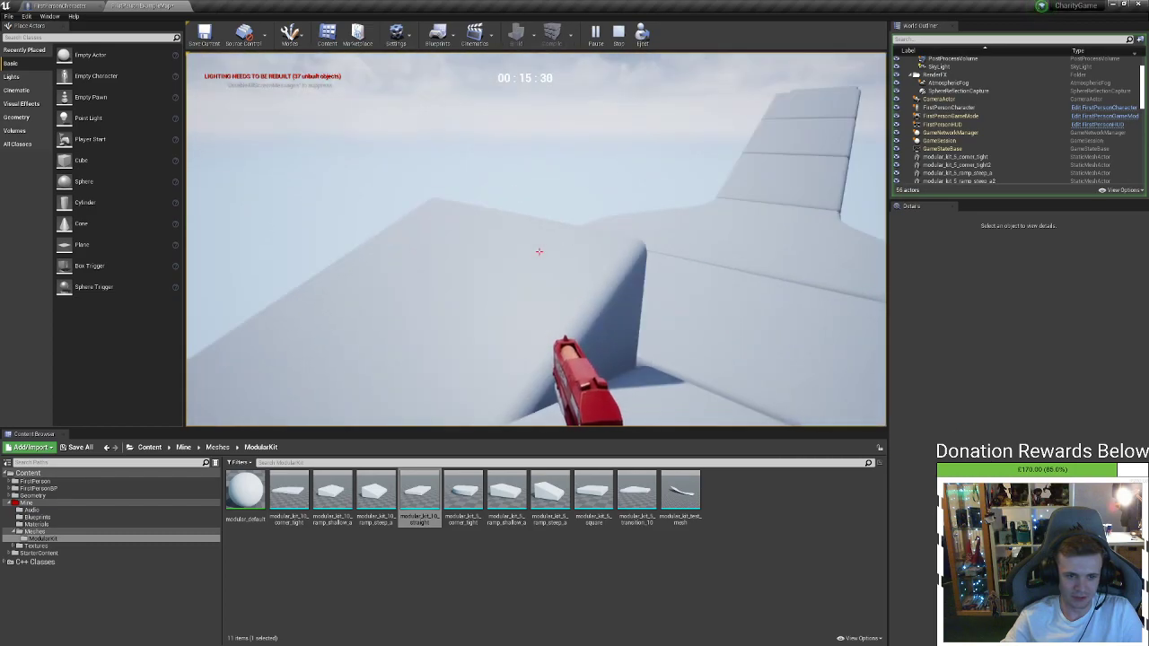
{"action": "key", "text": "w"}
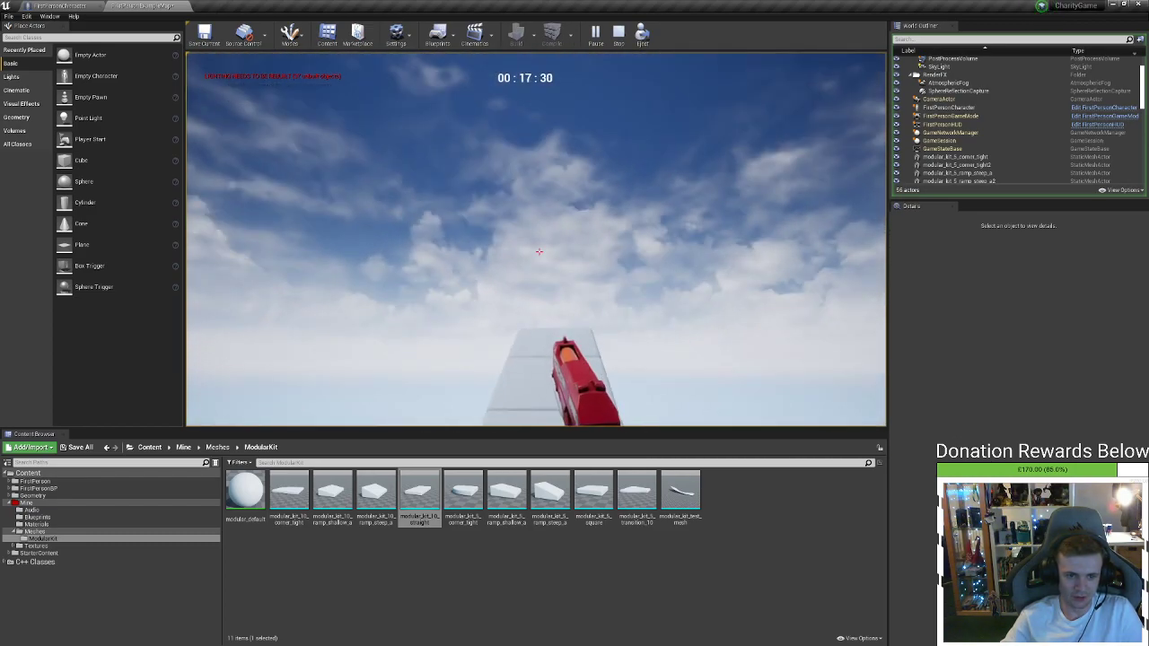
{"action": "key", "text": "w"}
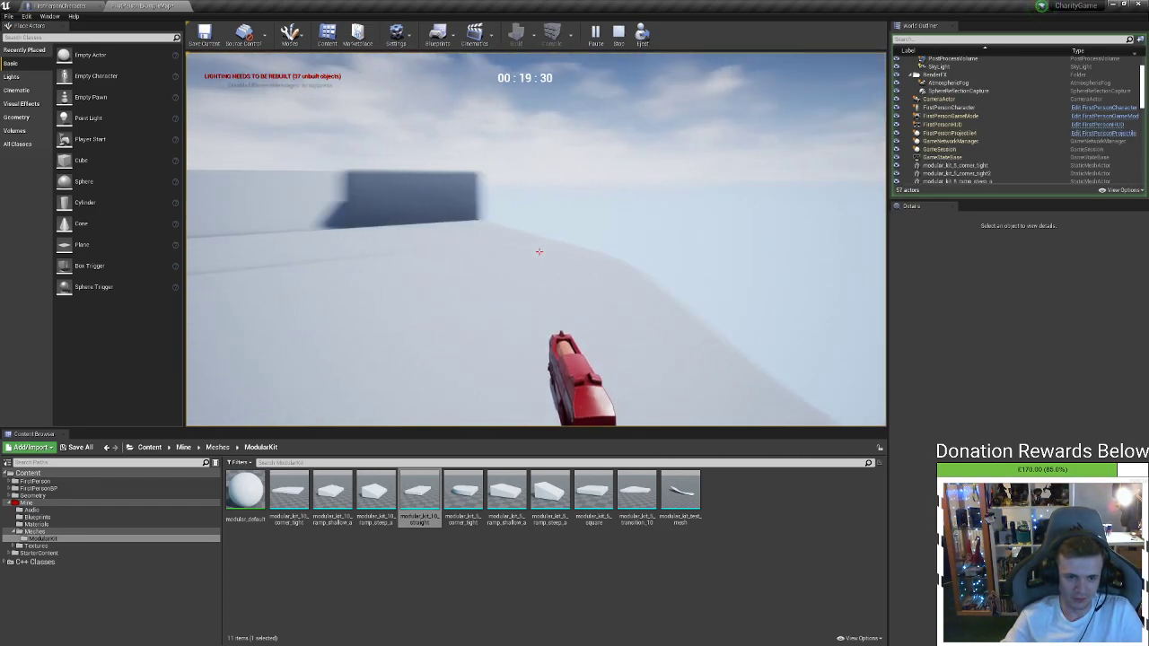
{"action": "key", "text": "Escape"}
Try modular_kit_5_ramp_shallow_a on the last straight walkway piece, rotated 90° and moved to X -250, Y -5250, Z 550
{"action": "key", "text": "w"}
{"action": "mouse_move", "coordinate": [293, 243]}
{"action": "right_mouse_down"}
{"action": "mouse_move", "coordinate": [574, 233]}
{"action": "mouse_move", "coordinate": [430, 229]}
{"action": "mouse_move", "coordinate": [293, 243]}
{"action": "right_mouse_up"}
{"action": "key", "text": "w"}
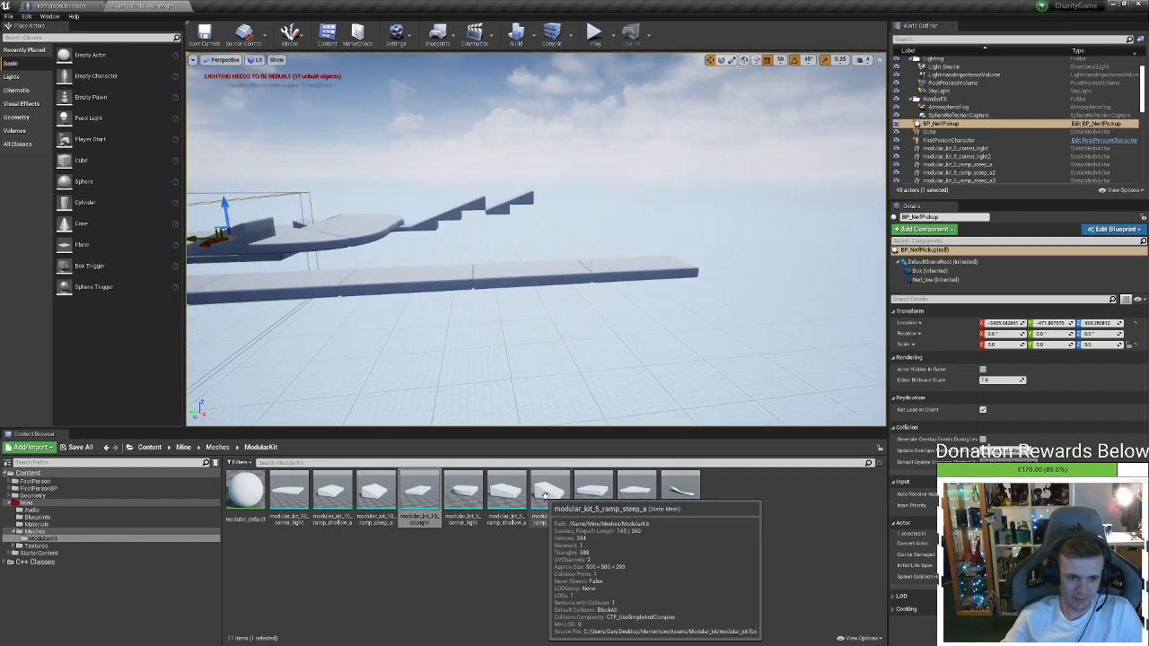
{"action": "left_click_drag", "start_coordinate": [506, 494], "coordinate": [556, 277]}
{"action": "right_click_drag", "start_coordinate": [597, 310], "coordinate": [598, 310]}
{"action": "key", "text": "e"}
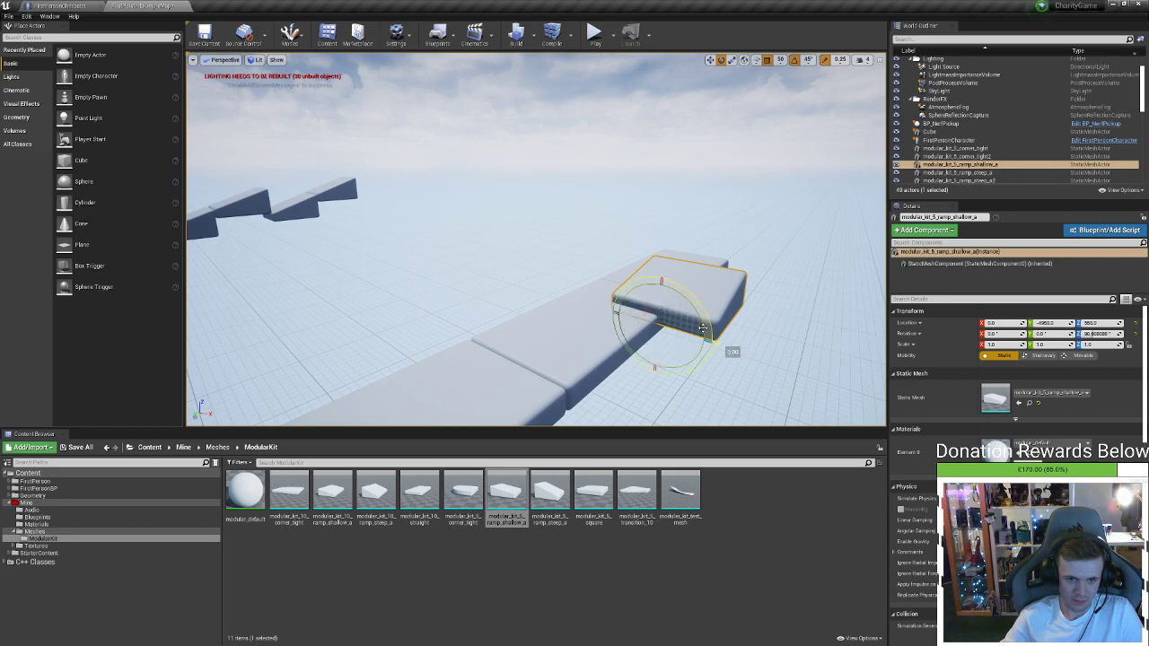
{"action": "right_click_drag", "start_coordinate": [608, 318], "coordinate": [608, 317]}
{"action": "key", "text": "w"}
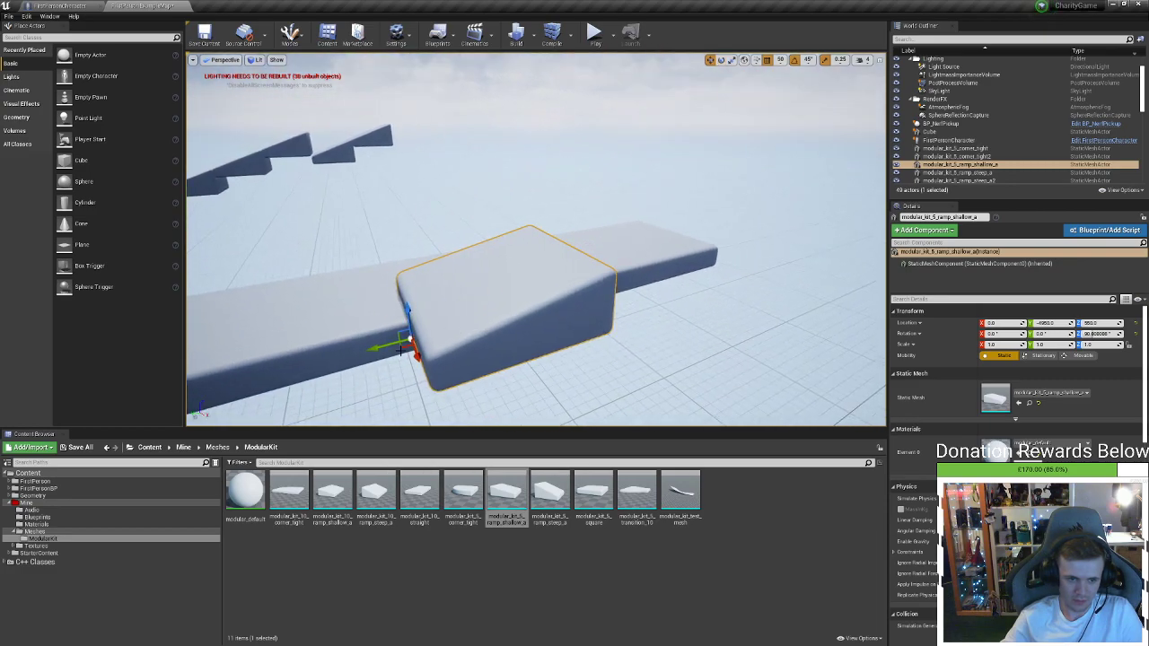
{"action": "left_click_drag", "start_coordinate": [400, 351], "coordinate": [440, 285]}
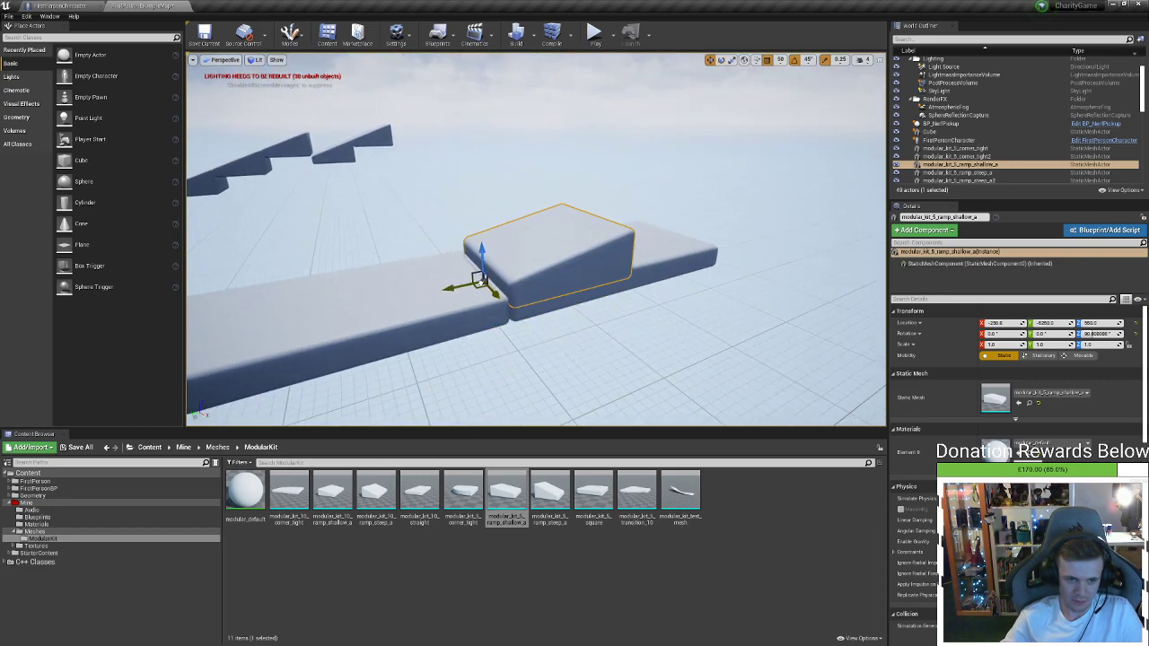
Delete the shallow ramp from the end of the straight walkway
{"action": "left_click", "coordinate": [635, 246]}
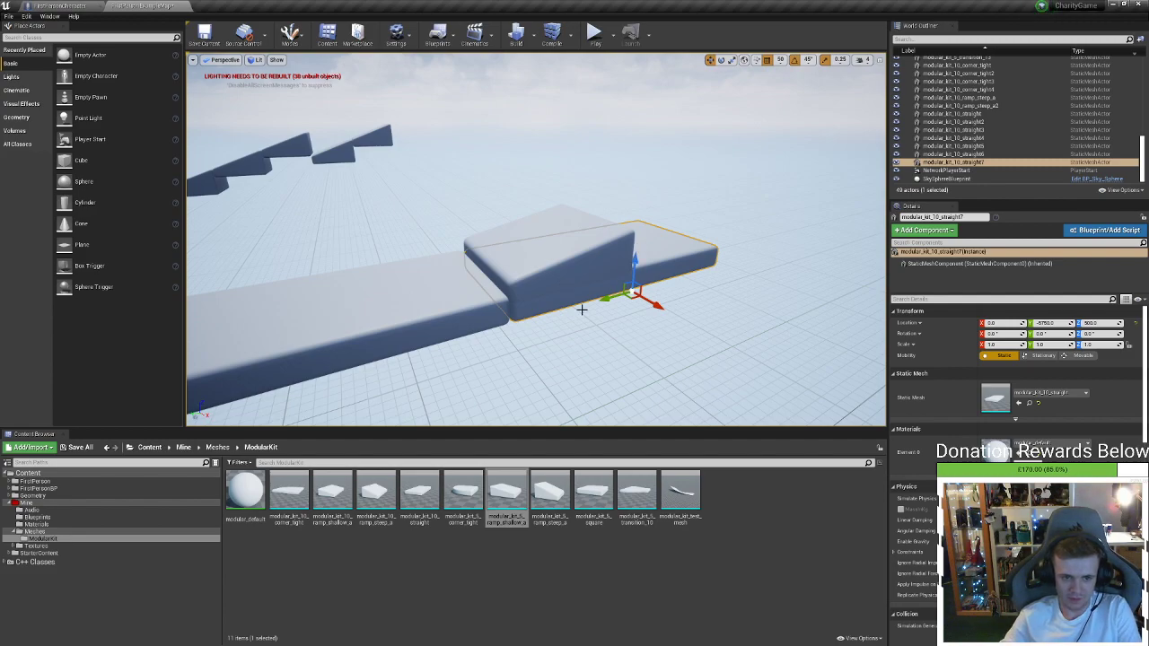
{"action": "right_click_drag", "start_coordinate": [579, 308], "coordinate": [359, 314]}
{"action": "left_click", "coordinate": [570, 283]}
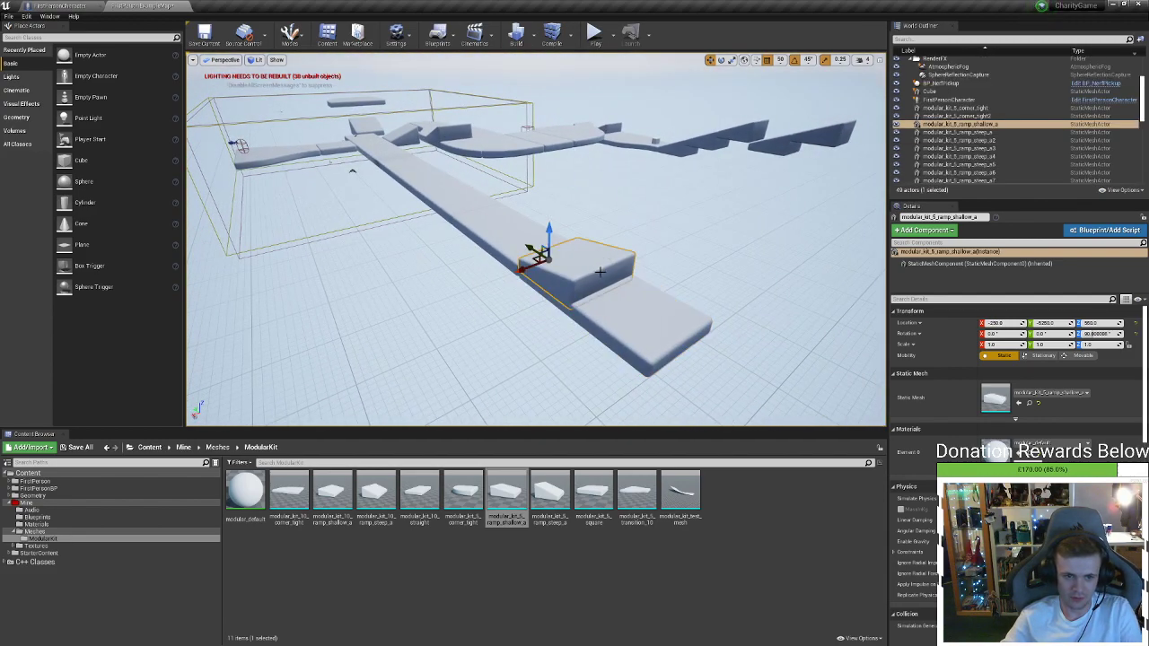
{"action": "key", "text": "Delete"}
Duplicate the end straight piece and place the copy directly beyond it to lengthen the walkway
{"action": "right_click_drag", "start_coordinate": [625, 297], "coordinate": [539, 296]}
{"action": "left_click", "coordinate": [639, 276]}
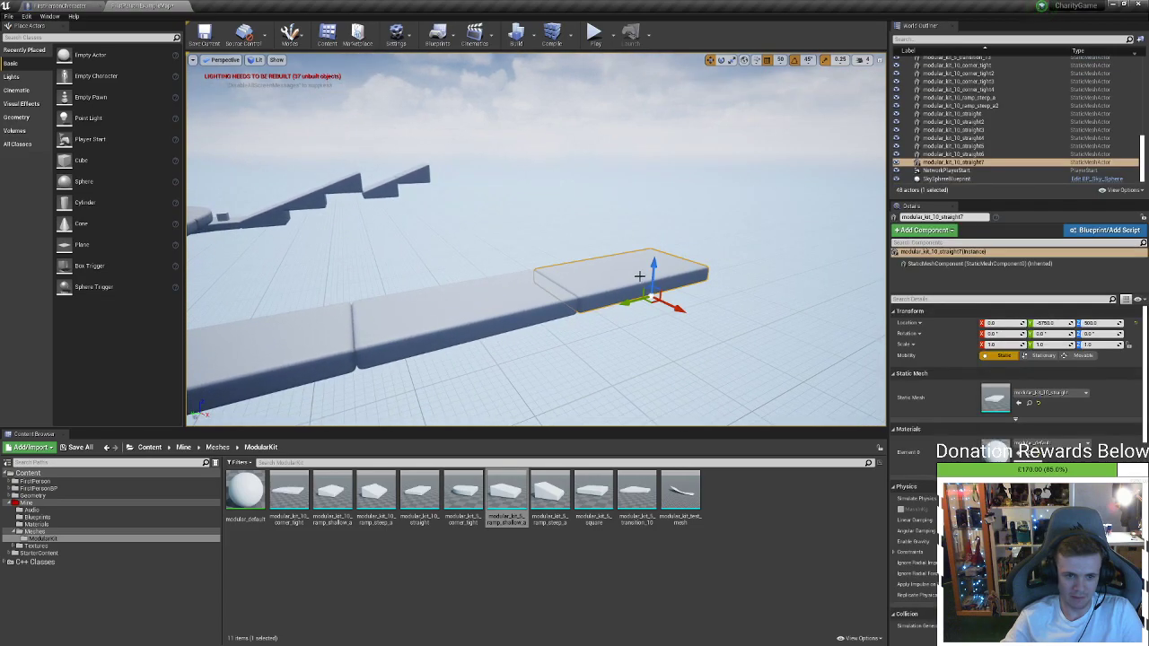
{"action": "left_click_drag", "start_coordinate": [651, 271], "coordinate": [672, 283]}
{"action": "mouse_move", "coordinate": [634, 316]}
{"action": "left_mouse_down"}
{"action": "mouse_move", "coordinate": [465, 377]}
{"action": "mouse_move", "coordinate": [711, 290]}
{"action": "mouse_move", "coordinate": [641, 340]}
{"action": "mouse_move", "coordinate": [663, 269]}
{"action": "mouse_move", "coordinate": [631, 303]}
{"action": "left_mouse_up"}
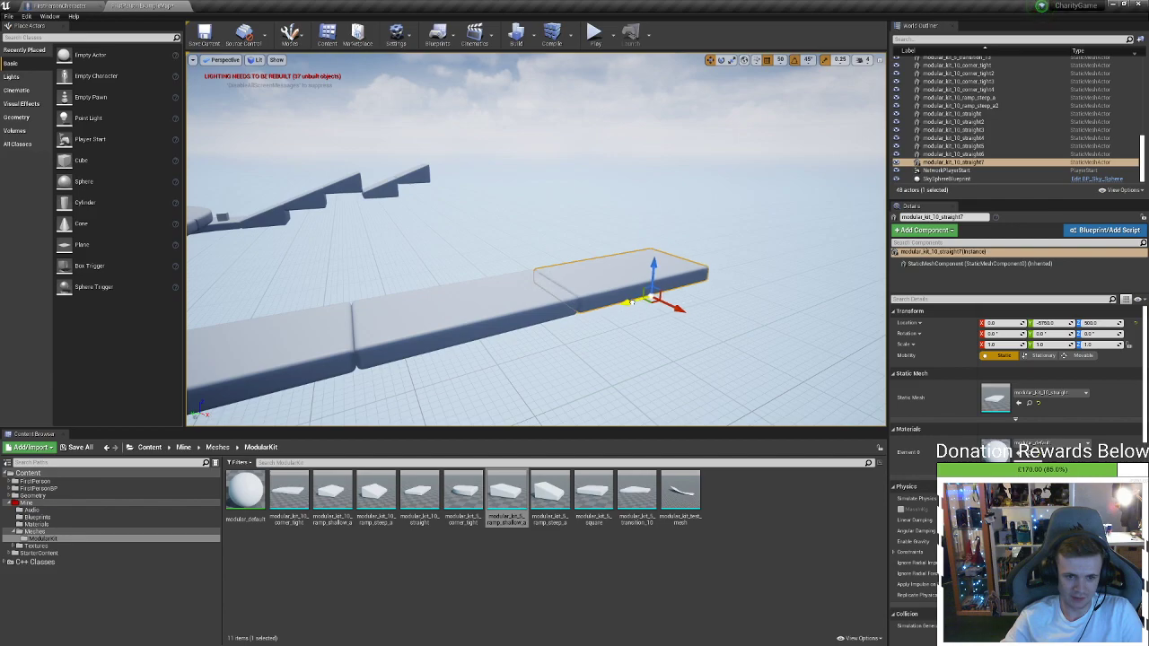
{"action": "right_click_drag", "start_coordinate": [631, 302], "coordinate": [618, 300]}
{"action": "left_click_drag", "start_coordinate": [584, 279], "coordinate": [703, 237]}
{"action": "left_click", "coordinate": [622, 255]}
{"action": "mouse_move", "coordinate": [665, 246]}
{"action": "right_mouse_down"}
{"action": "mouse_move", "coordinate": [619, 219]}
{"action": "mouse_move", "coordinate": [665, 246]}
{"action": "right_mouse_up"}
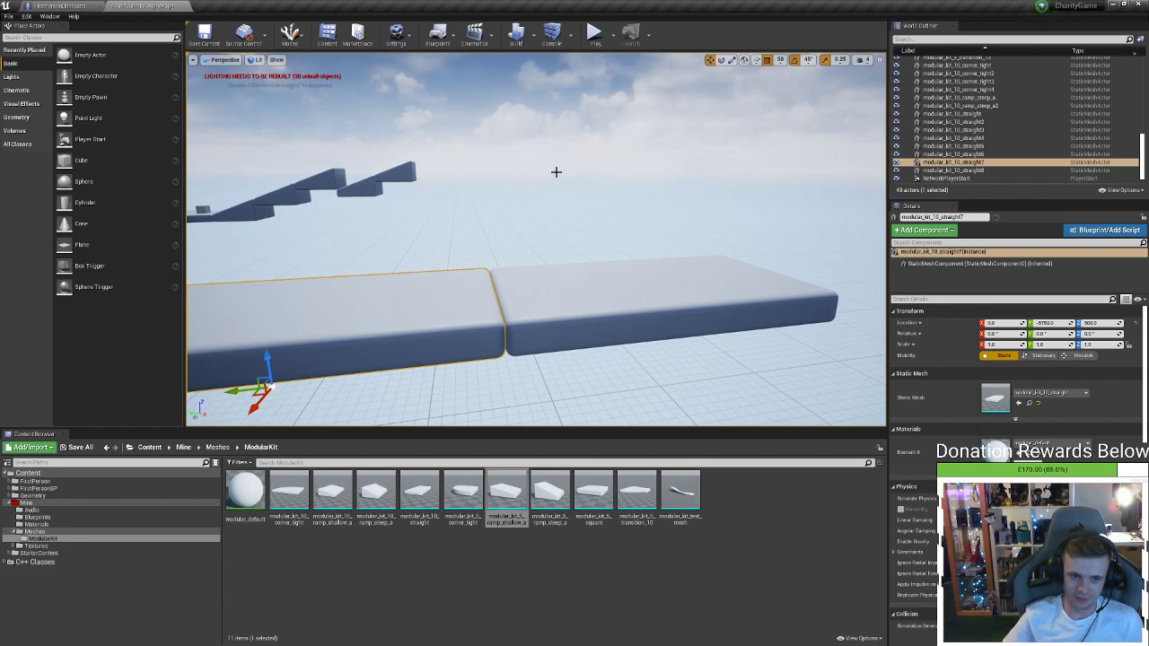
{"action": "mouse_move", "coordinate": [525, 249]}
{"action": "right_mouse_down"}
{"action": "mouse_move", "coordinate": [502, 254]}
{"action": "mouse_move", "coordinate": [526, 251]}
{"action": "right_mouse_up"}
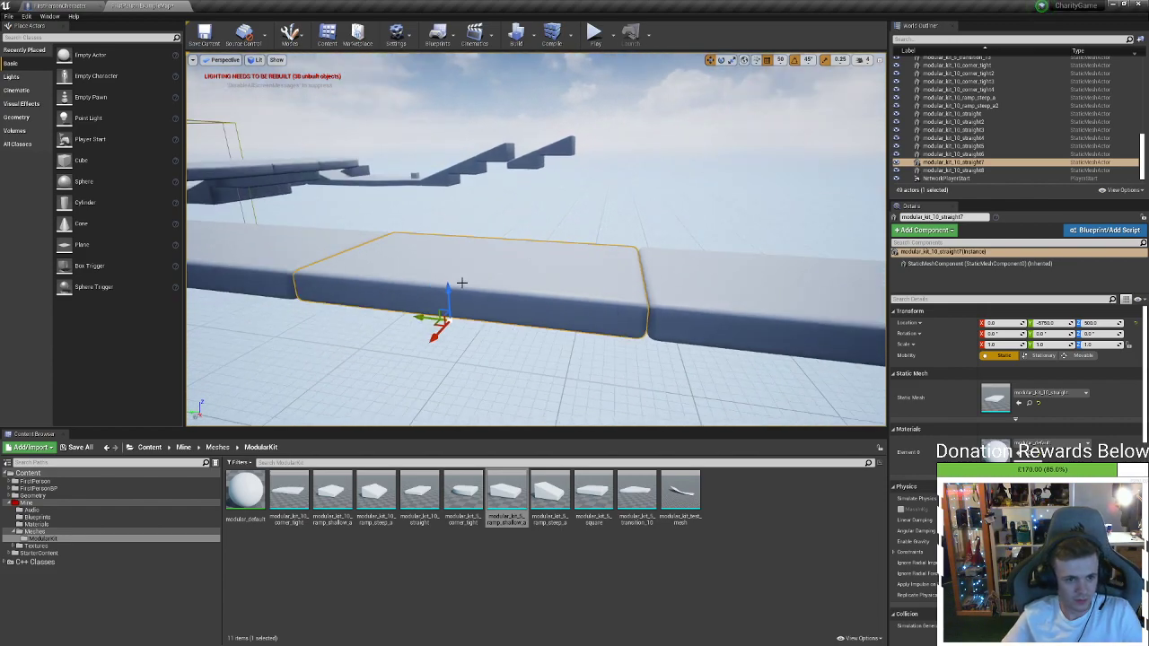
{"action": "mouse_move", "coordinate": [449, 289]}
{"action": "left_mouse_down"}
{"action": "mouse_move", "coordinate": [450, 329]}
{"action": "mouse_move", "coordinate": [447, 316]}
{"action": "mouse_move", "coordinate": [433, 323]}
{"action": "mouse_move", "coordinate": [702, 326]}
{"action": "mouse_move", "coordinate": [559, 333]}
{"action": "mouse_move", "coordinate": [444, 320]}
{"action": "mouse_move", "coordinate": [408, 277]}
{"action": "mouse_move", "coordinate": [466, 282]}
{"action": "left_mouse_up"}
{"action": "right_click_drag", "start_coordinate": [466, 282], "coordinate": [441, 319]}
{"action": "left_click_drag", "start_coordinate": [461, 281], "coordinate": [451, 278]}
Place a second BP_NerfPickup from the Mine/Blueprints folder on the long straight walkway
{"action": "right_click_drag", "start_coordinate": [451, 278], "coordinate": [278, 225]}
{"action": "right_click_drag", "start_coordinate": [512, 255], "coordinate": [515, 305]}
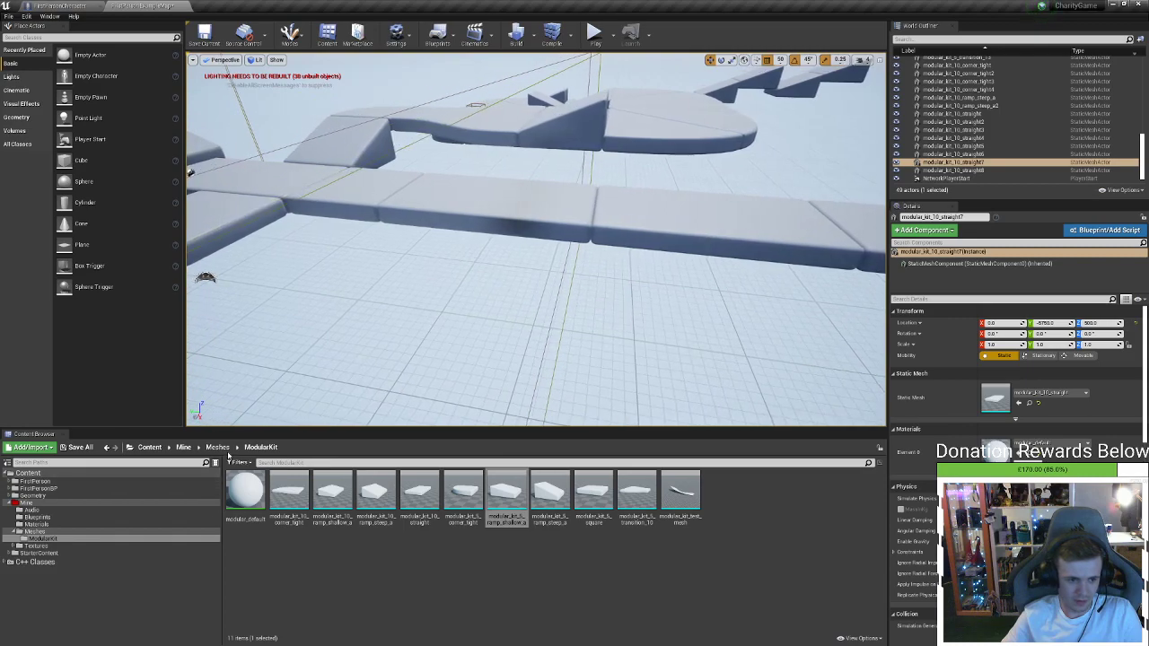
{"action": "left_click", "coordinate": [217, 446]}
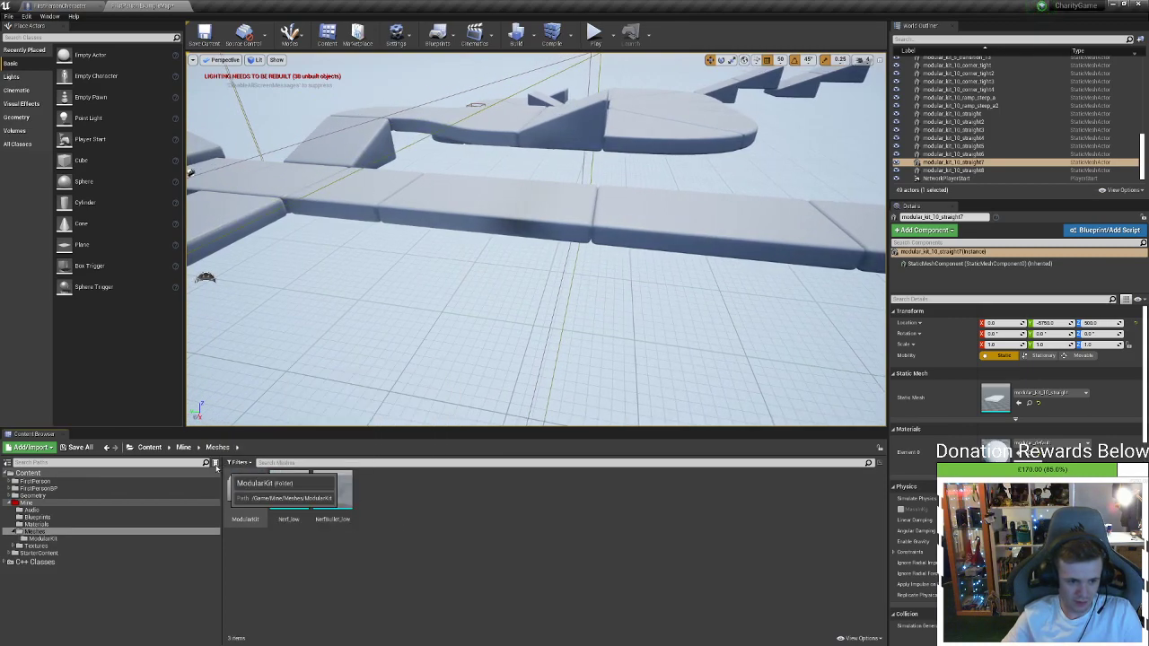
{"action": "left_click", "coordinate": [183, 447]}
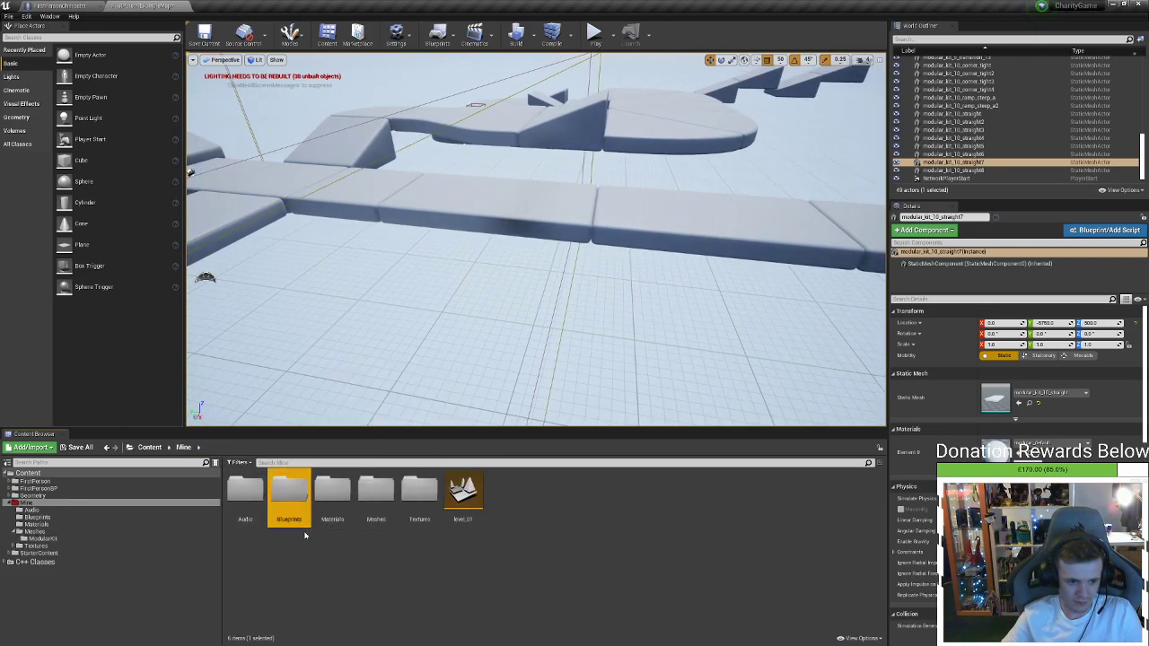
{"action": "double_click", "coordinate": [289, 497]}
{"action": "left_click_drag", "start_coordinate": [249, 489], "coordinate": [484, 194]}
Playtest the course by collecting the Nerf gun on the long straight walkway and firing it along the path
{"action": "left_click", "coordinate": [594, 34]}
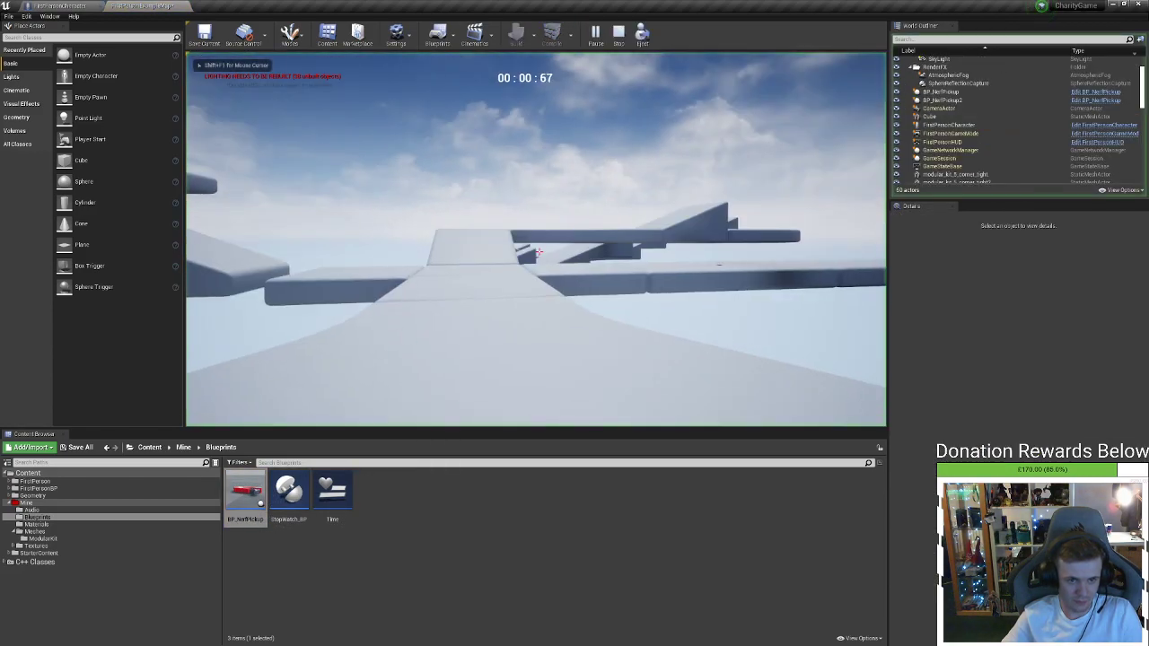
{"action": "key", "text": "w"}
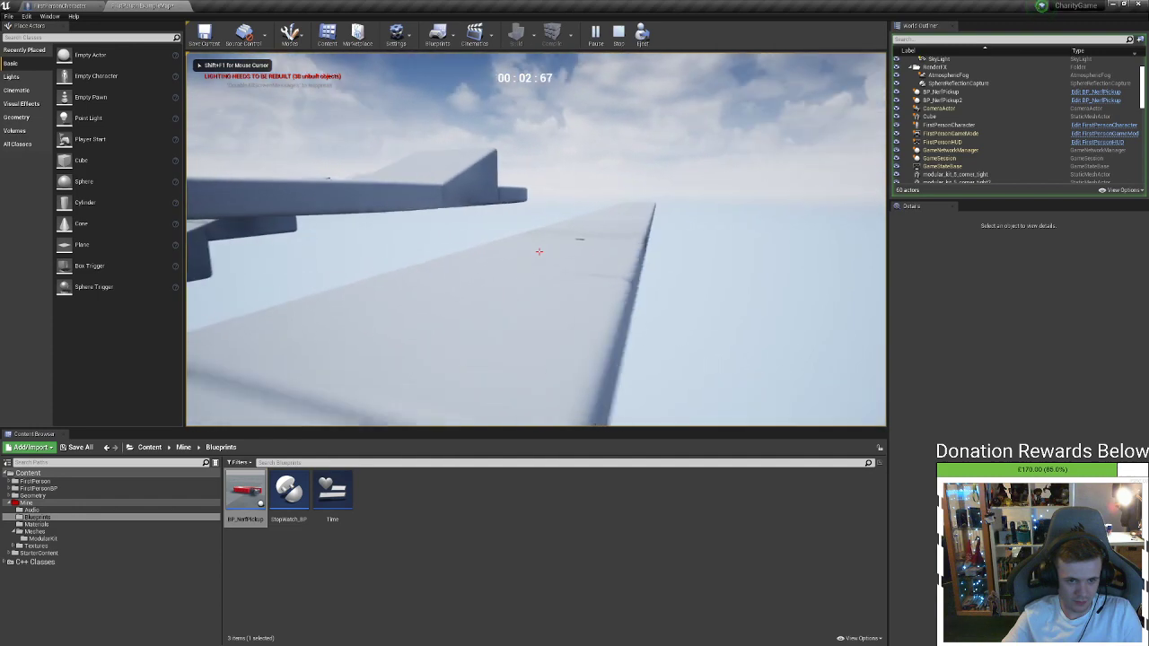
{"action": "left_click", "coordinate": [539, 251]}
{"action": "left_click", "coordinate": [539, 252]}
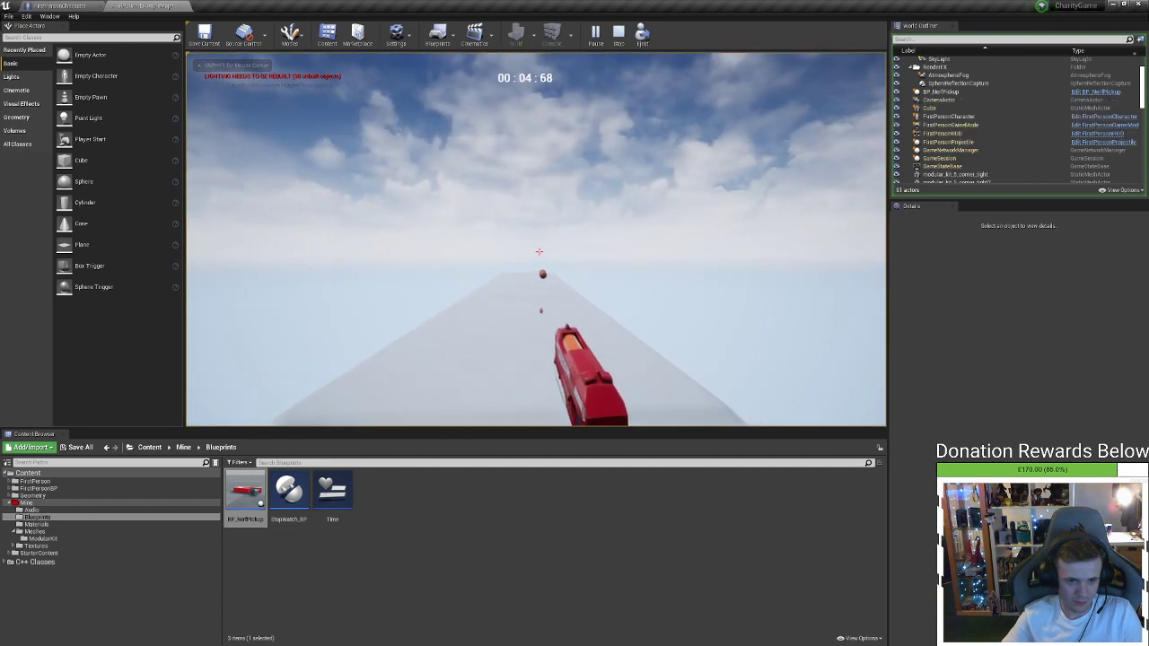
{"action": "left_click", "coordinate": [539, 252]}
{"action": "left_click", "coordinate": [538, 251]}
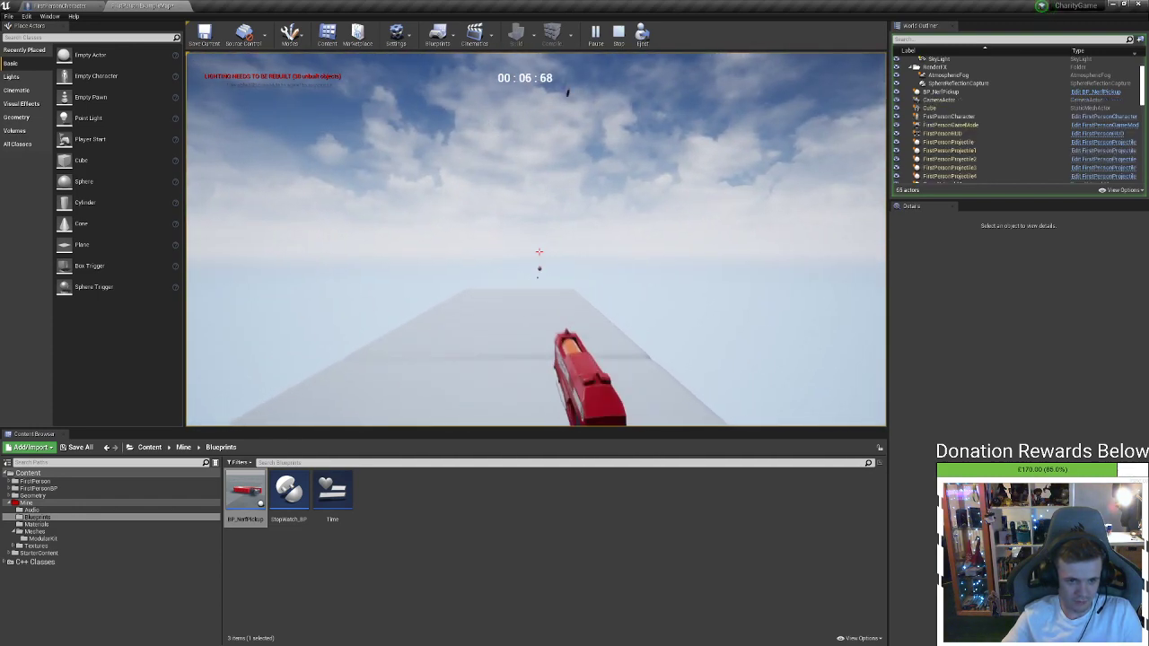
{"action": "key", "text": "Escape"}
Try tilting modular_kit_10_straight5 by 45° about X and raising it to Z 850 as a steep ramp
{"action": "right_click_drag", "start_coordinate": [231, 218], "coordinate": [351, 272]}
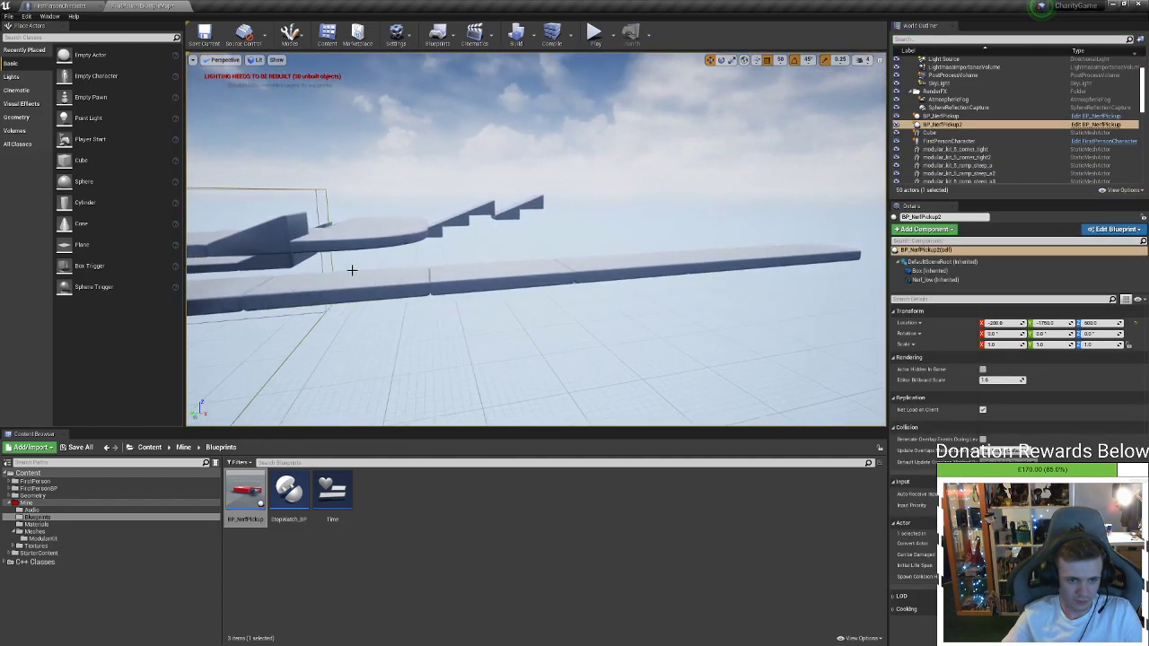
{"action": "left_click", "coordinate": [430, 280]}
{"action": "key", "text": "e"}
{"action": "left_click_drag", "start_coordinate": [475, 263], "coordinate": [483, 228]}
{"action": "key", "text": "w"}
{"action": "key", "text": "f"}
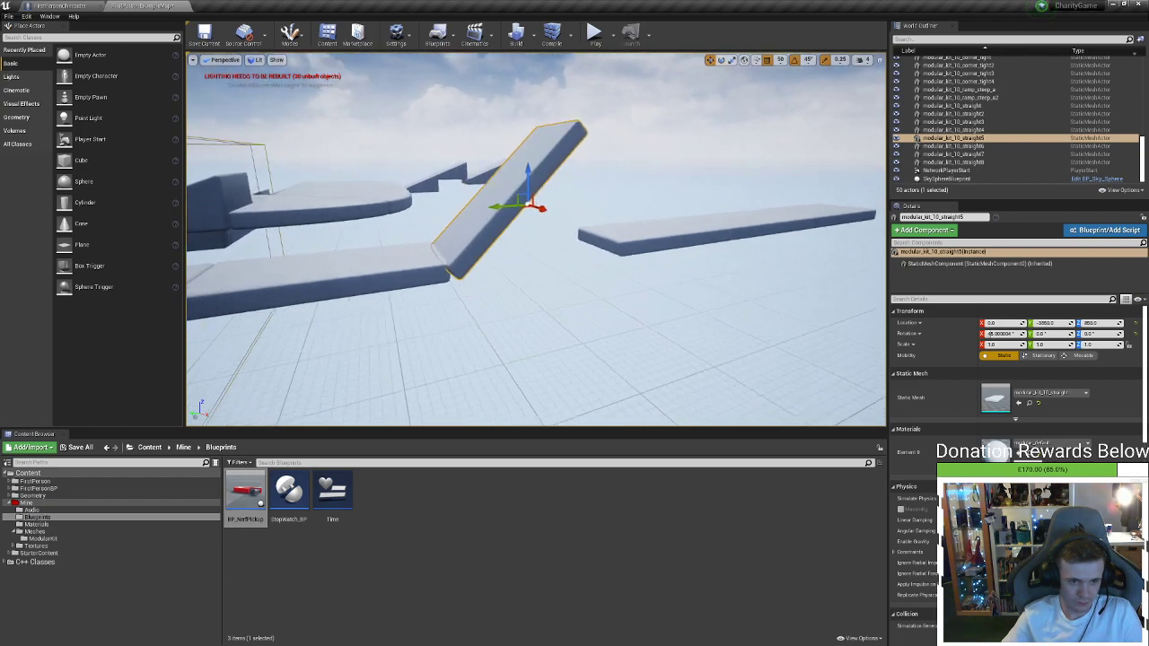
Playtest the run along the straight walkway, past the Nerf pickup, up to the tilted piece
{"action": "left_click", "coordinate": [594, 36]}
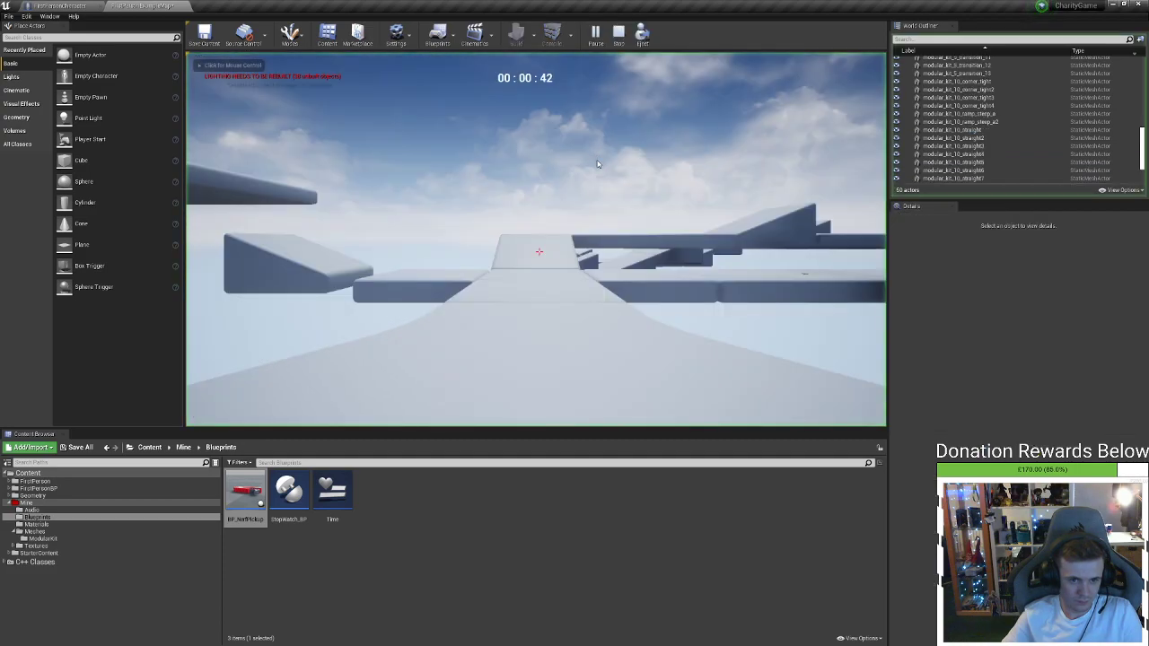
{"action": "key", "text": "w"}
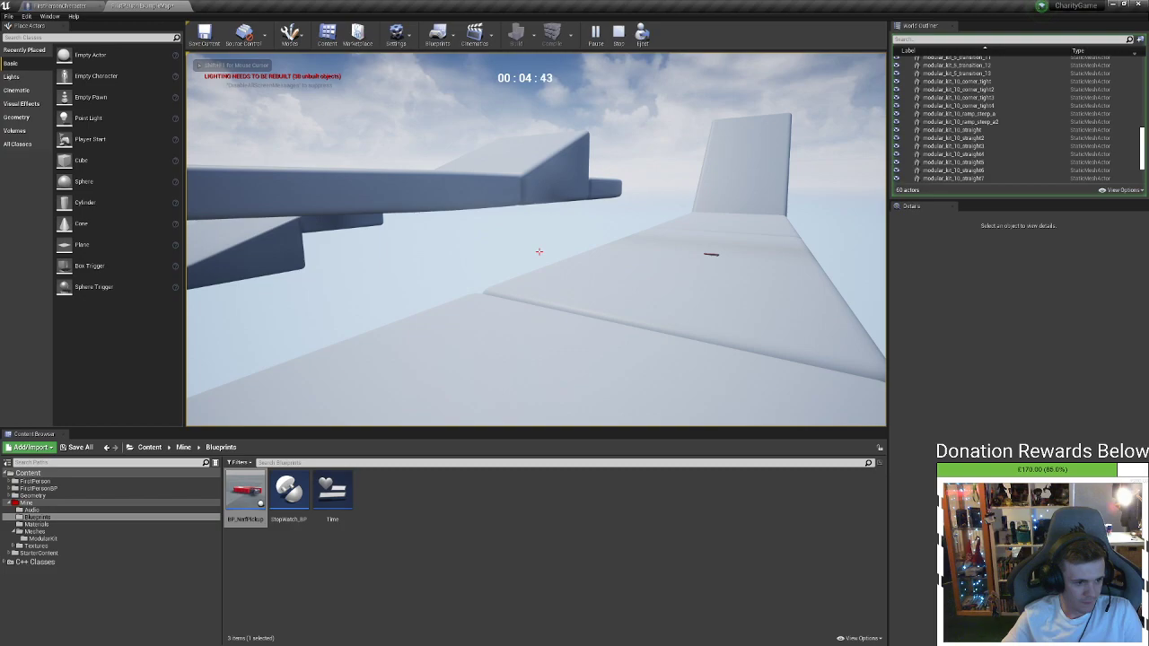
{"action": "key", "text": "a"}
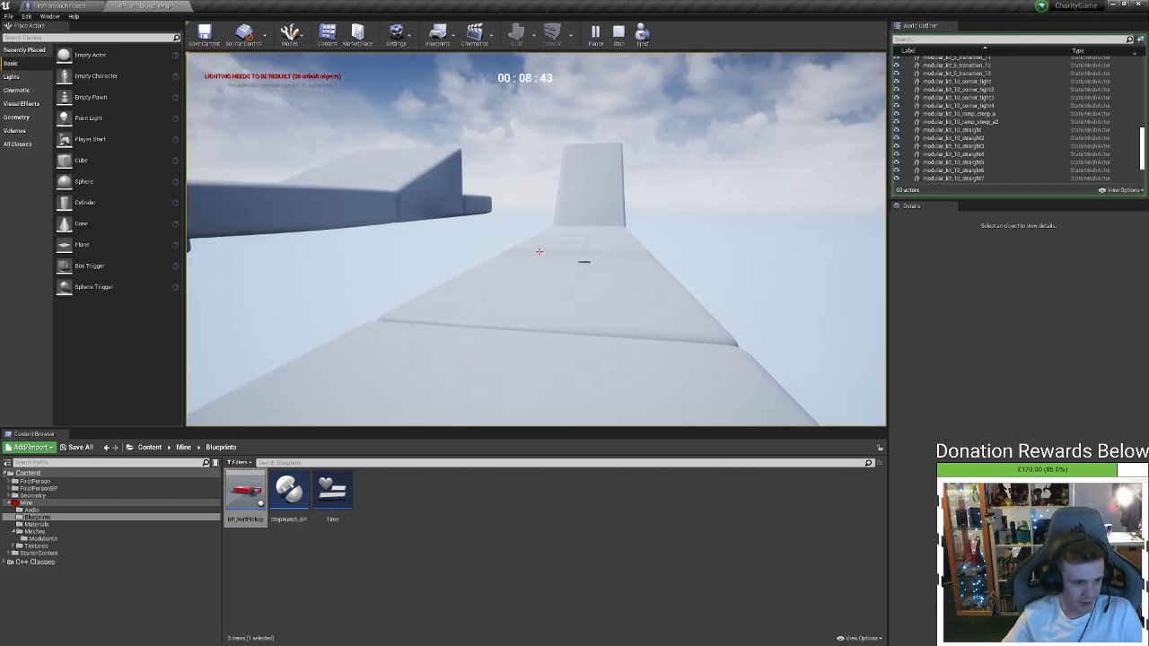
{"action": "key", "text": "w"}
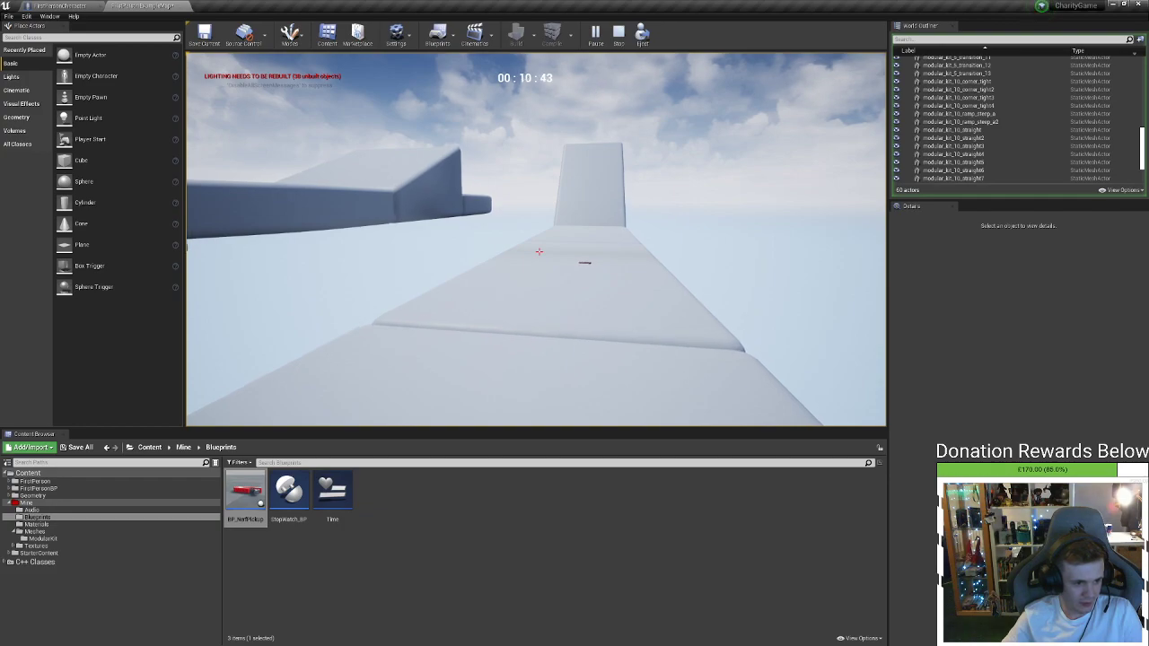
{"action": "key", "text": "w"}
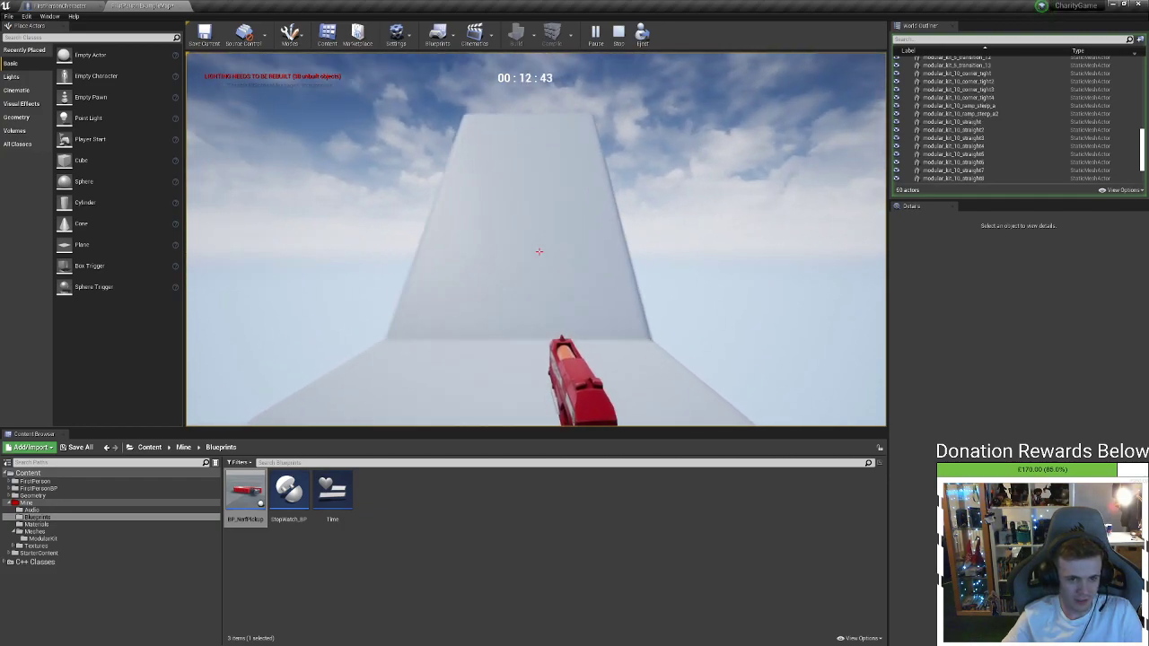
{"action": "key", "text": "Escape"}
Rotate modular_kit_10_straight5 back to flat and return it to the gap in the walkway at Y -3750, Z 500
{"action": "left_click", "coordinate": [761, 128]}
{"action": "key", "text": "f"}
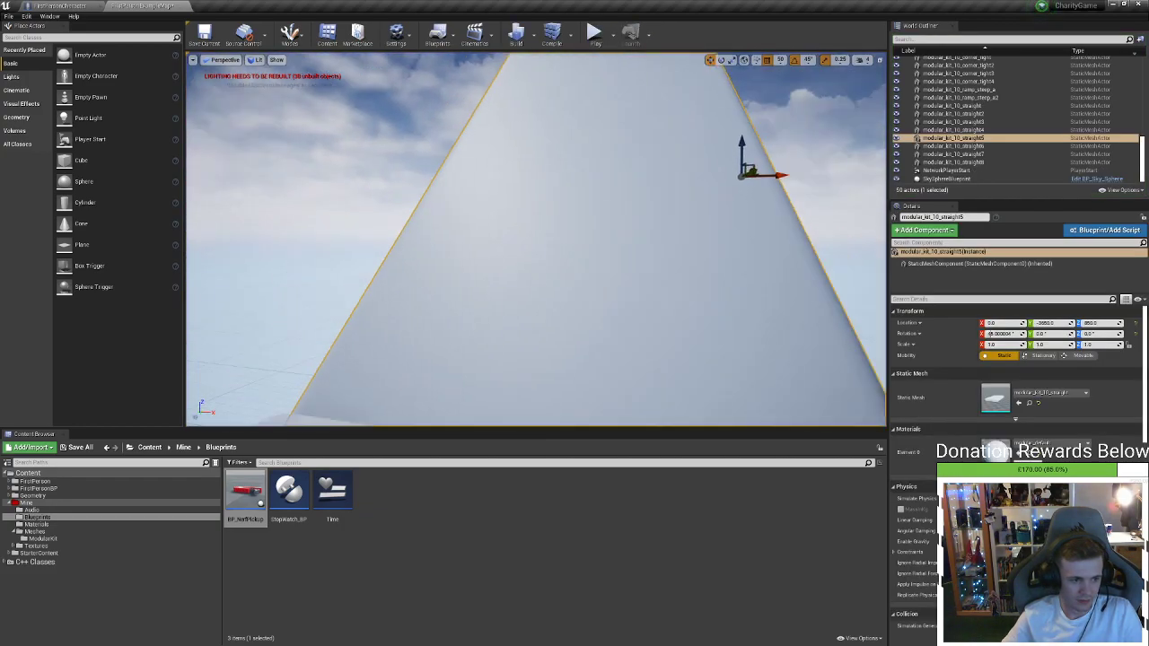
{"action": "key", "text": "e"}
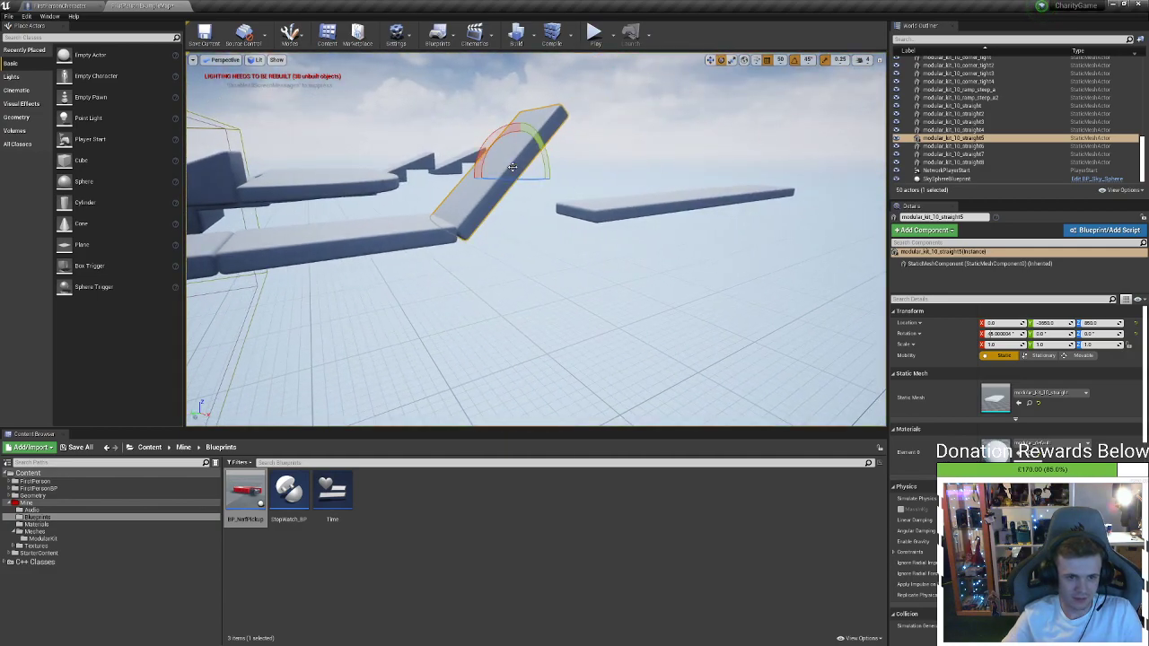
{"action": "left_click_drag", "start_coordinate": [496, 144], "coordinate": [527, 227]}
{"action": "key", "text": "w"}
{"action": "key", "text": "f"}
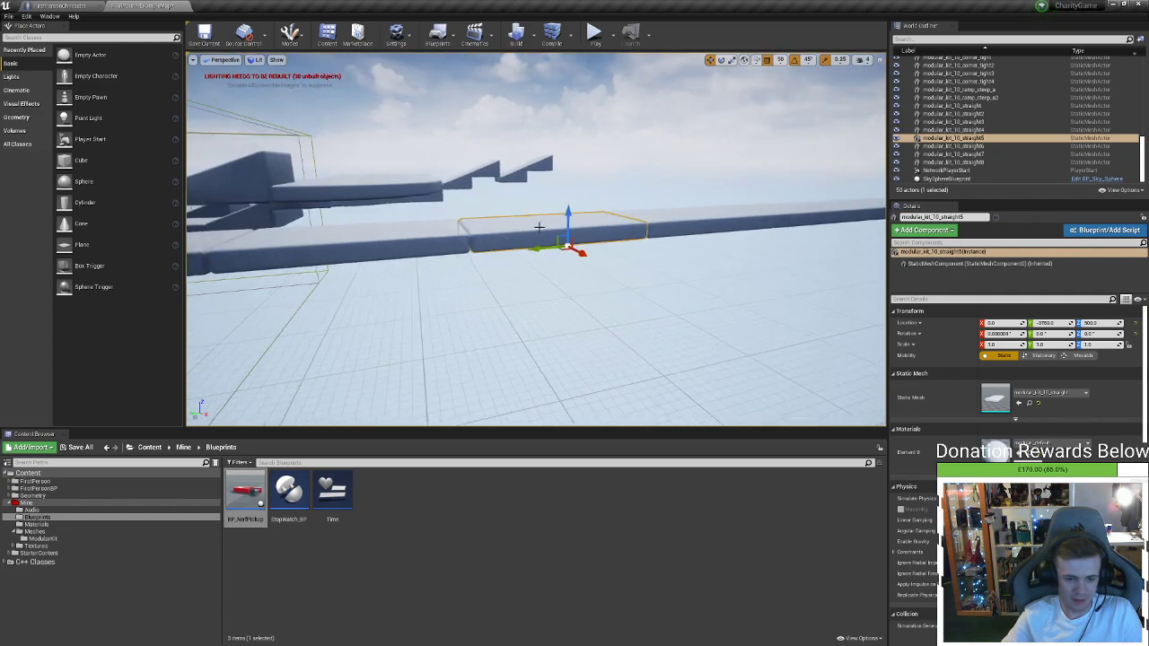
Switch to 3ds Max and bring the modular kit pieces into view with object creation options open and nothing selected
{"action": "key", "text": "alt+Tab"}
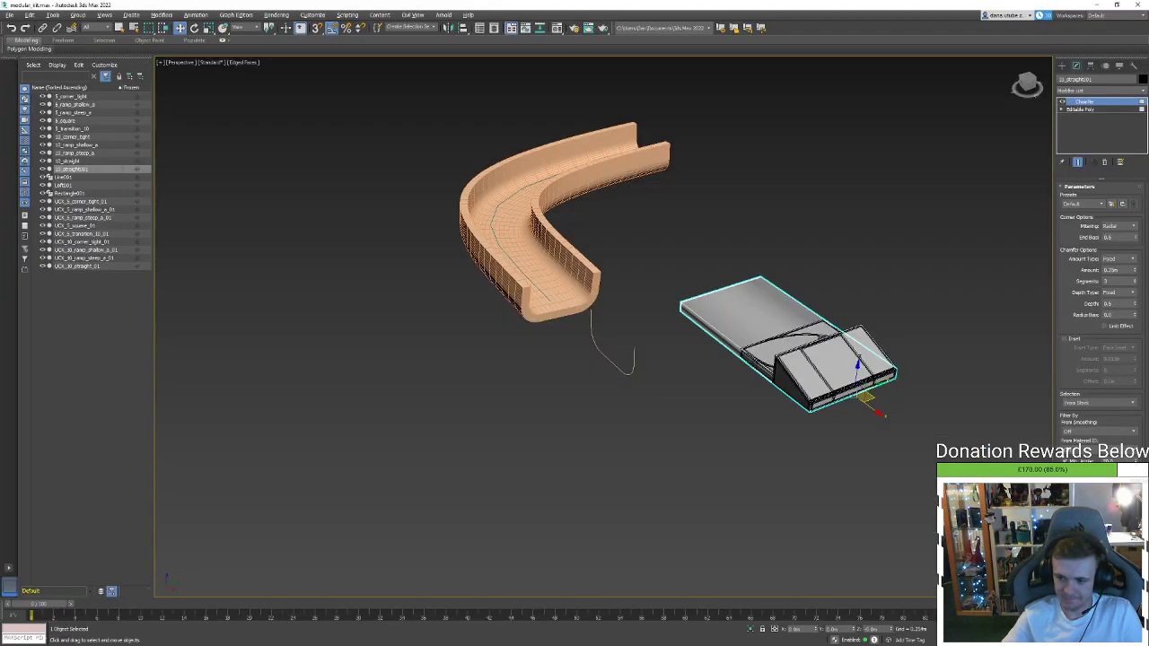
{"action": "scroll", "coordinate": [762, 399], "scroll_direction": "down", "scroll_amount": 3}
{"action": "left_click", "coordinate": [801, 423]}
{"action": "left_click", "coordinate": [781, 383]}
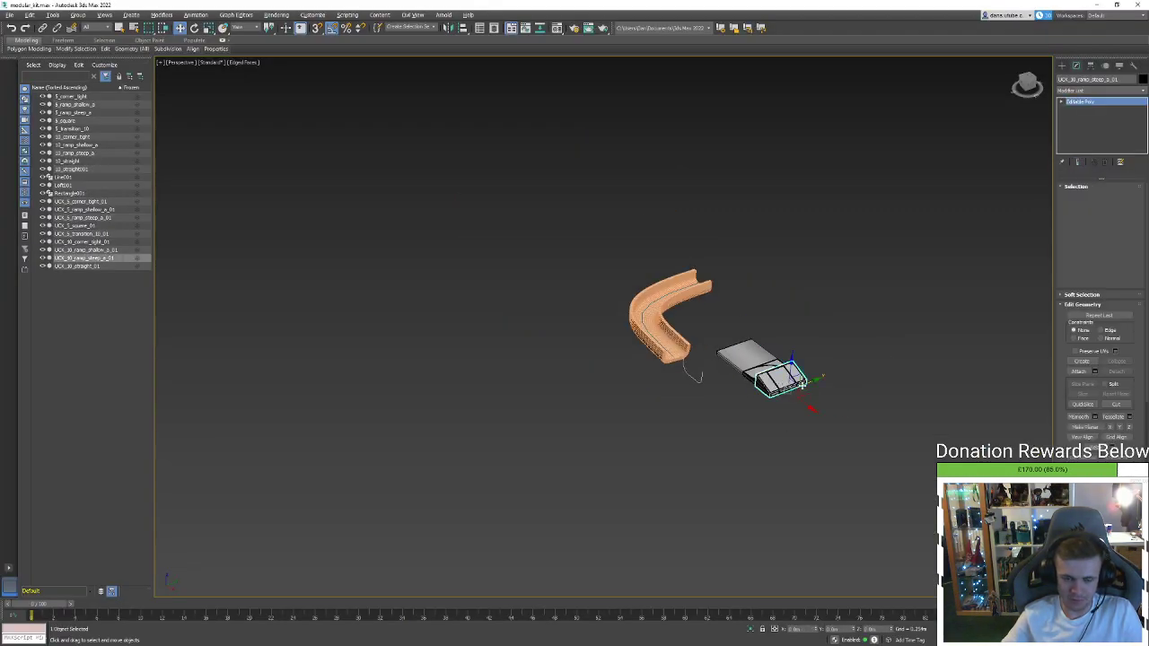
{"action": "middle_click_drag", "start_coordinate": [836, 390], "coordinate": [764, 384]}
{"action": "left_click", "coordinate": [1062, 65]}
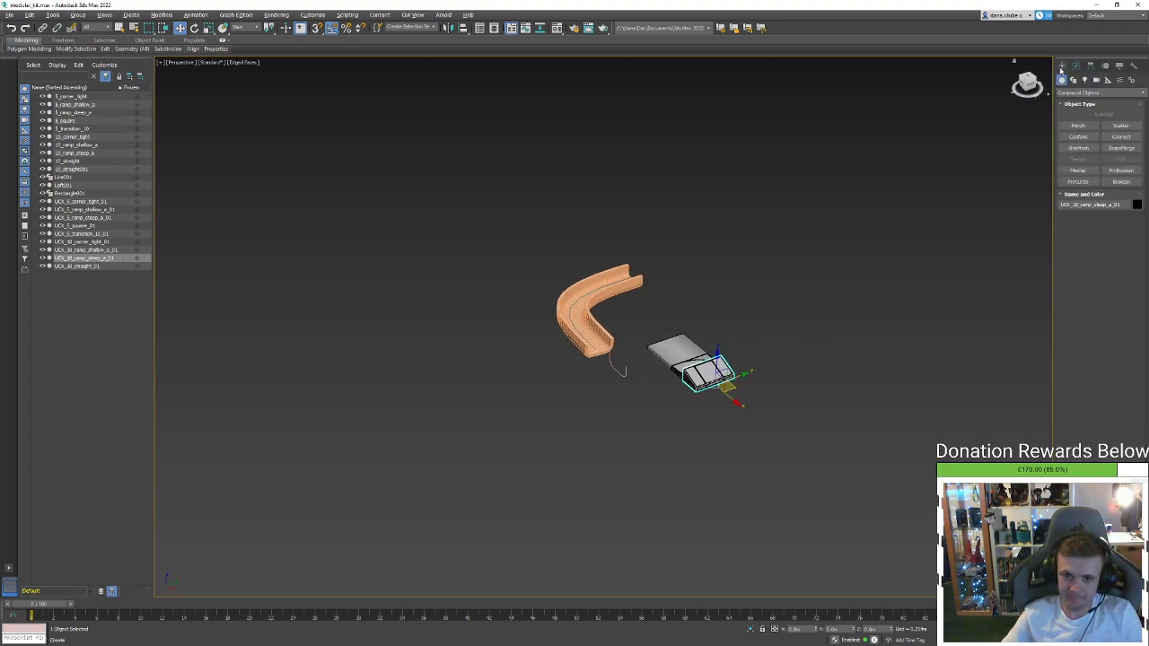
{"action": "middle_click_drag", "start_coordinate": [1021, 267], "coordinate": [853, 218]}
{"action": "left_click", "coordinate": [761, 255]}
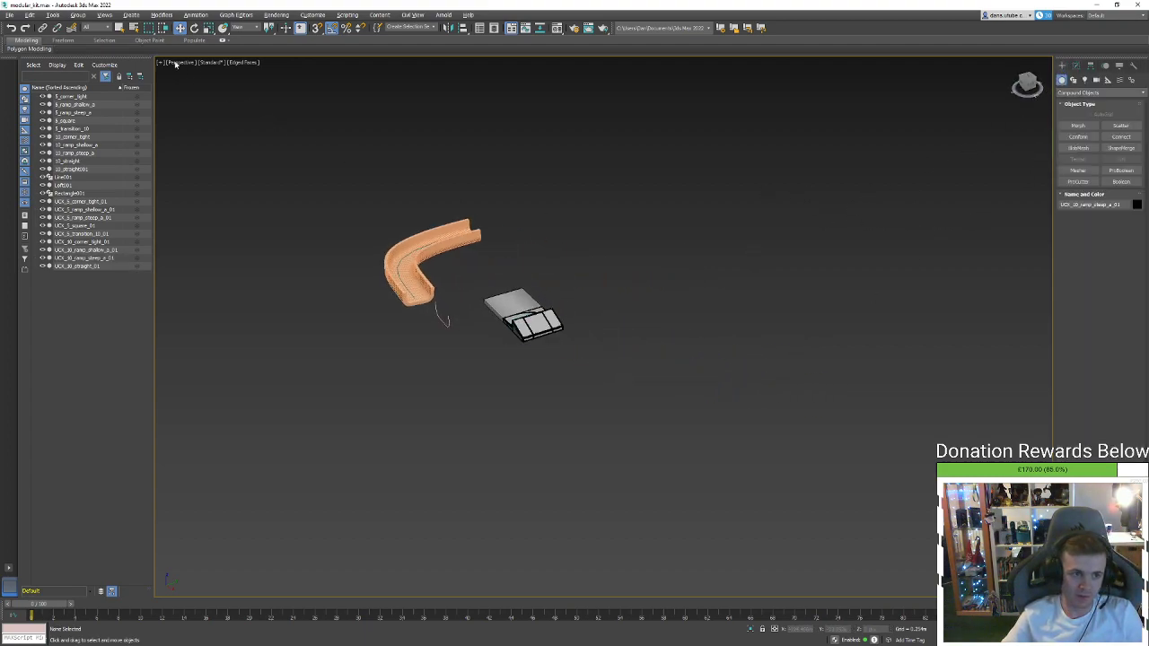
Try to clone 10_ramp_steep_a to an empty area beside the kit pieces
{"action": "left_click", "coordinate": [551, 337]}
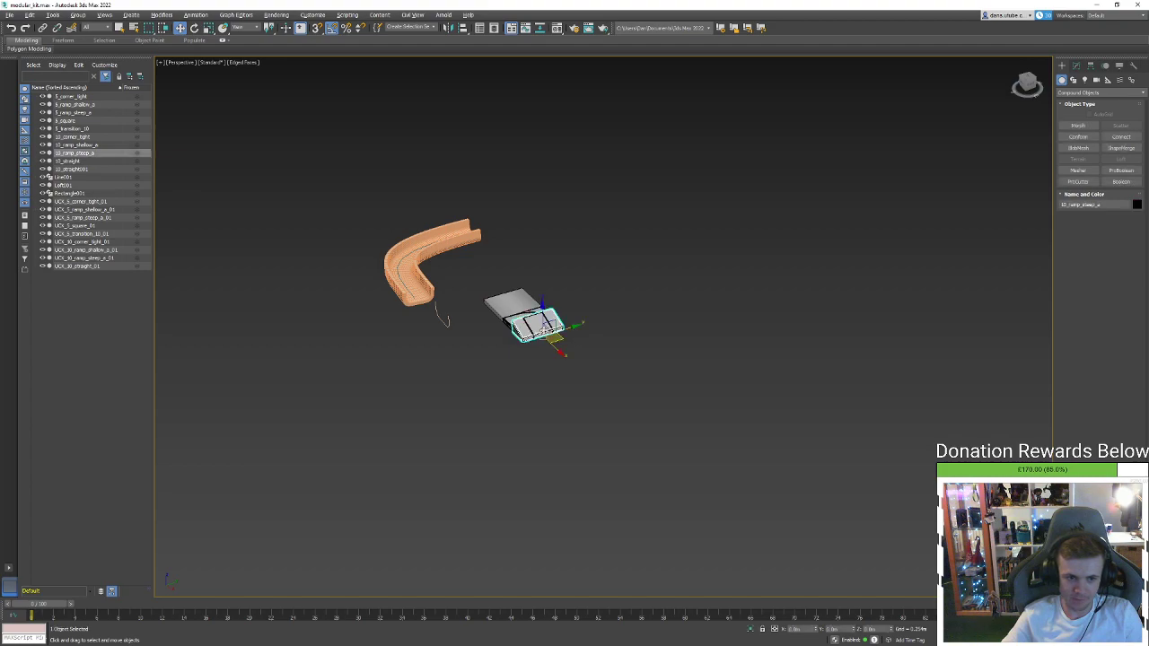
{"action": "scroll", "coordinate": [551, 337], "scroll_direction": "up", "scroll_amount": 10}
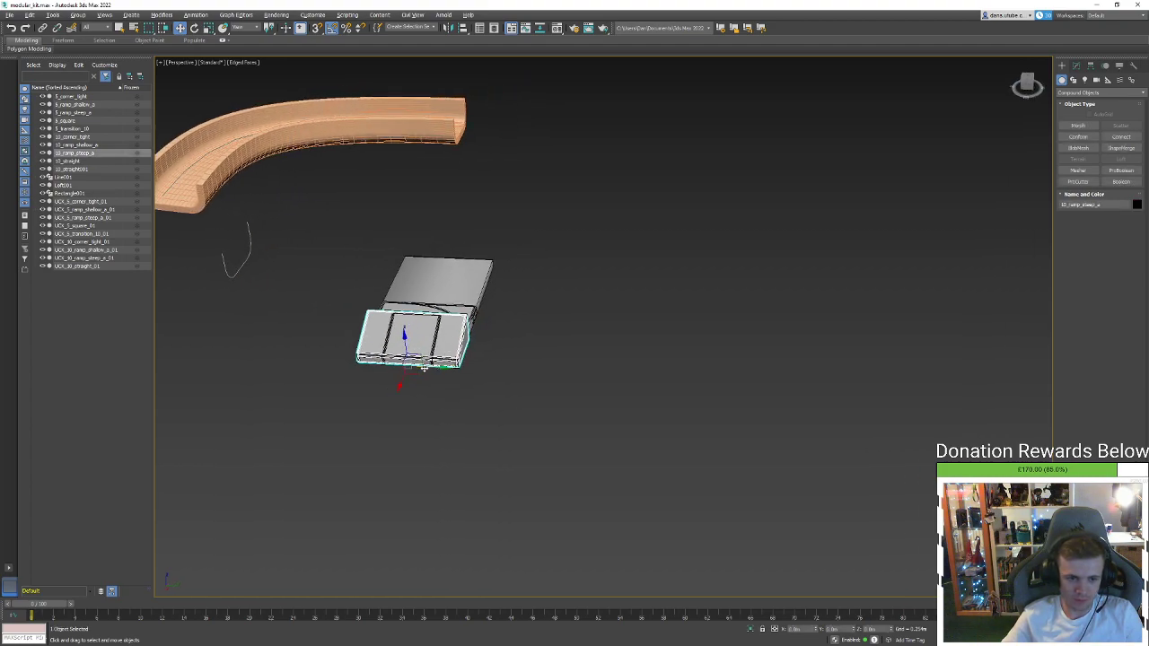
{"action": "left_click_drag", "start_coordinate": [429, 368], "coordinate": [662, 379], "text": "shift"}
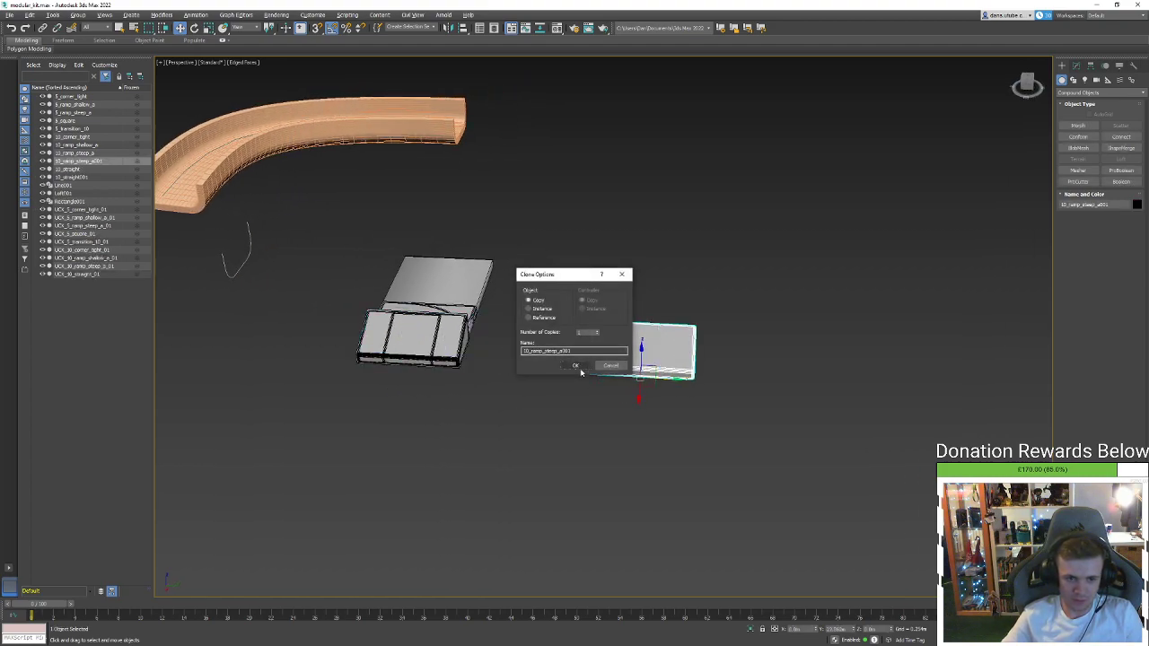
{"action": "left_click", "coordinate": [611, 365]}
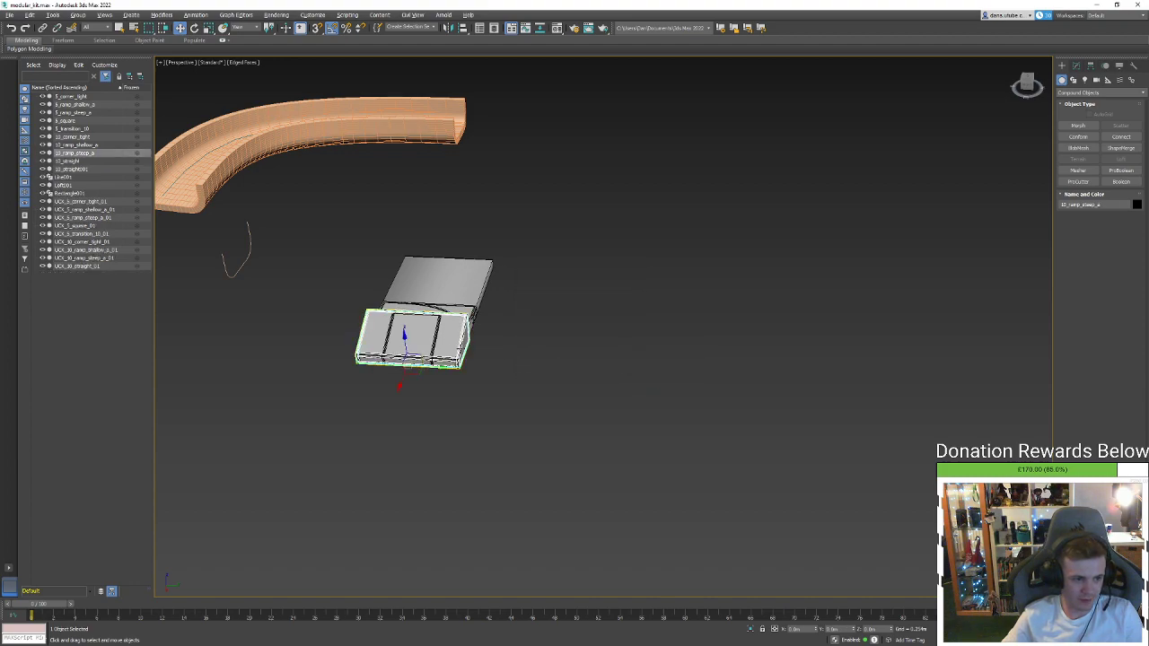
{"action": "left_click", "coordinate": [464, 349]}
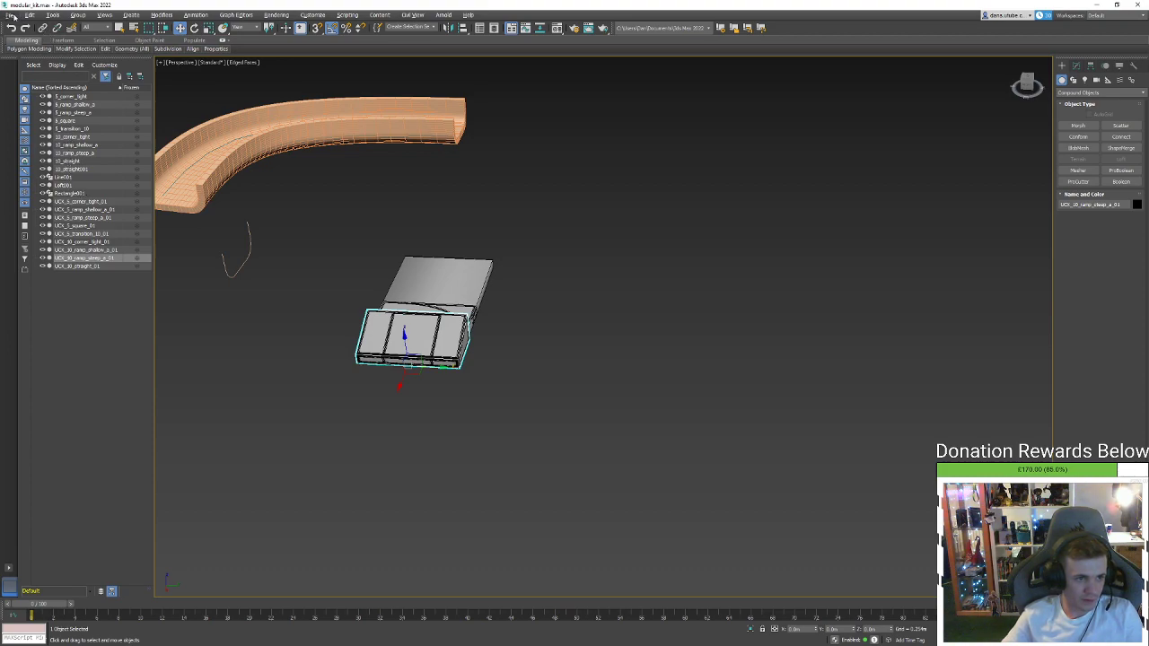
{"action": "left_click", "coordinate": [11, 15]}
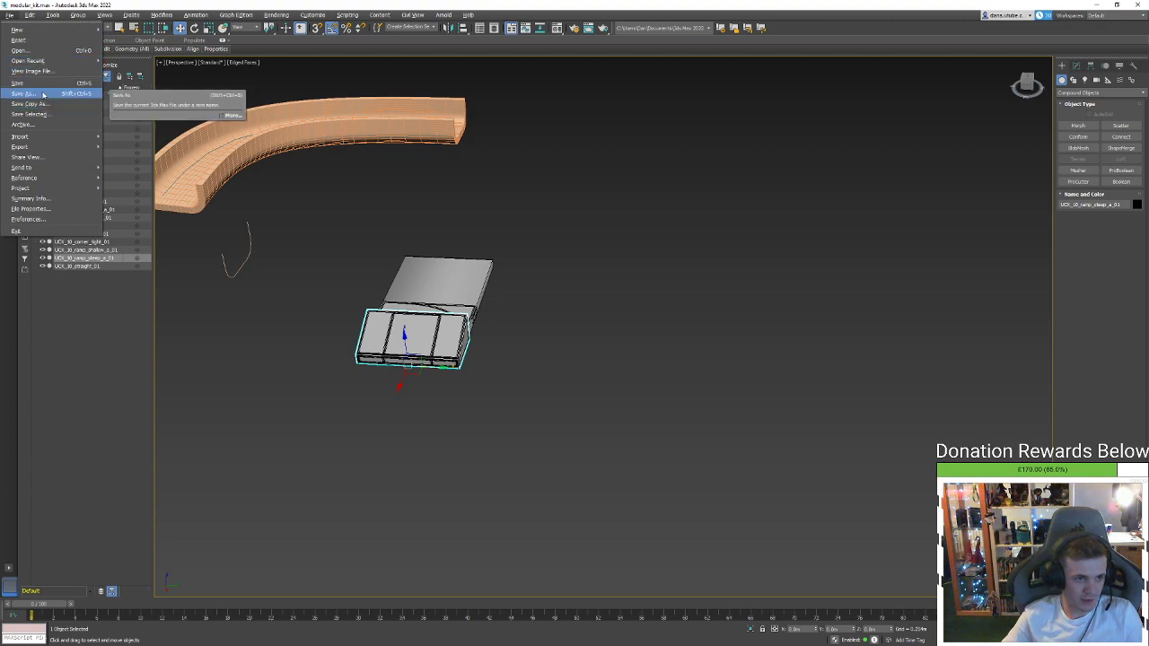
{"action": "left_click", "coordinate": [613, 308]}
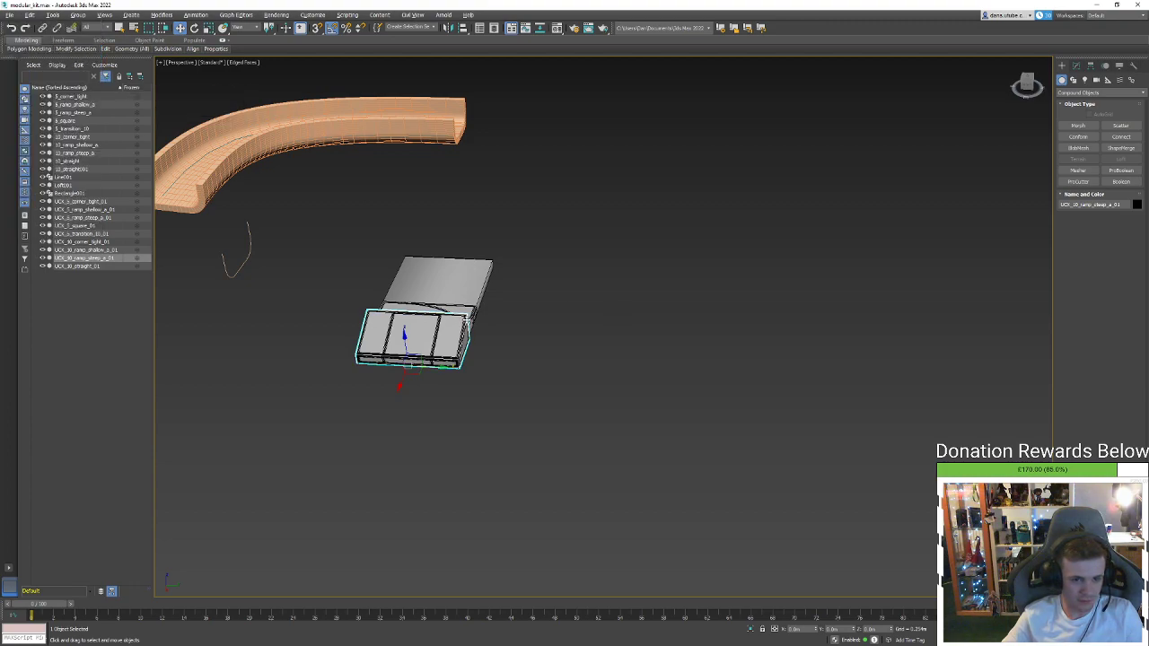
Clone 10_straight as a single copy and place it in the empty area beside the kit pieces
{"action": "scroll", "coordinate": [465, 314], "scroll_direction": "up", "scroll_amount": 3}
{"action": "left_click", "coordinate": [469, 313]}
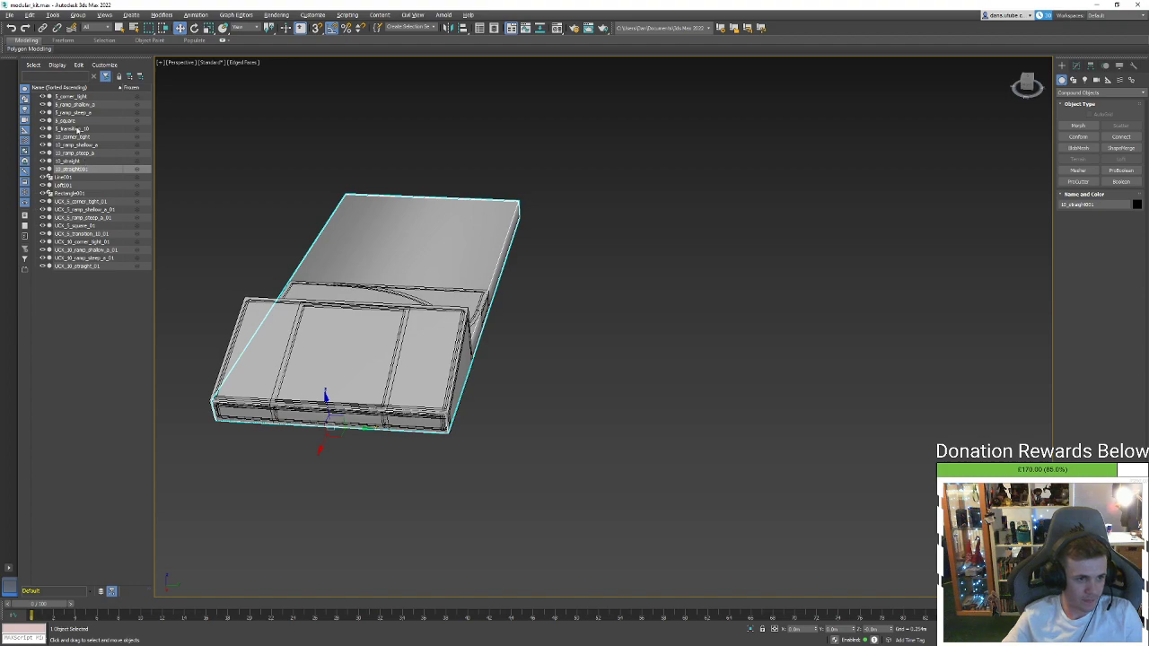
{"action": "left_click", "coordinate": [85, 160]}
{"action": "scroll", "coordinate": [359, 377], "scroll_direction": "down", "scroll_amount": 5}
{"action": "left_click_drag", "start_coordinate": [355, 390], "coordinate": [688, 395], "text": "shift"}
{"action": "key", "text": "Return"}
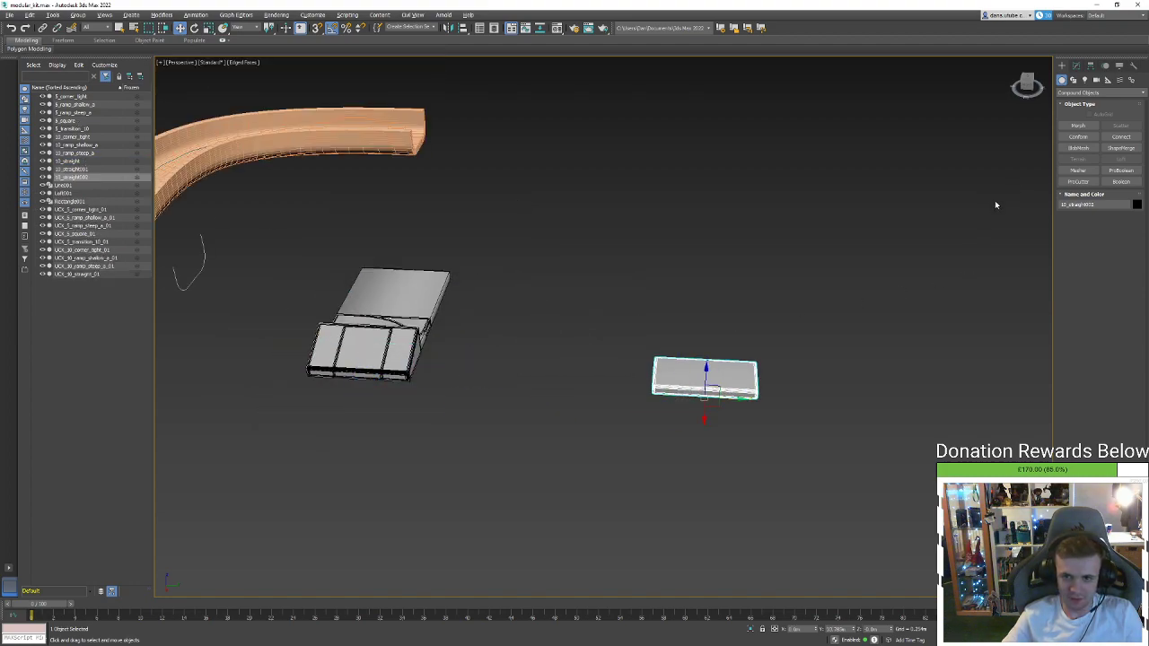
{"action": "mouse_move", "coordinate": [994, 201]}
{"action": "middle_mouse_down", "text": "alt"}
{"action": "mouse_move", "coordinate": [932, 217]}
{"action": "mouse_move", "coordinate": [859, 170]}
{"action": "middle_mouse_up", "text": "alt"}
{"action": "left_click", "coordinate": [1075, 66]}
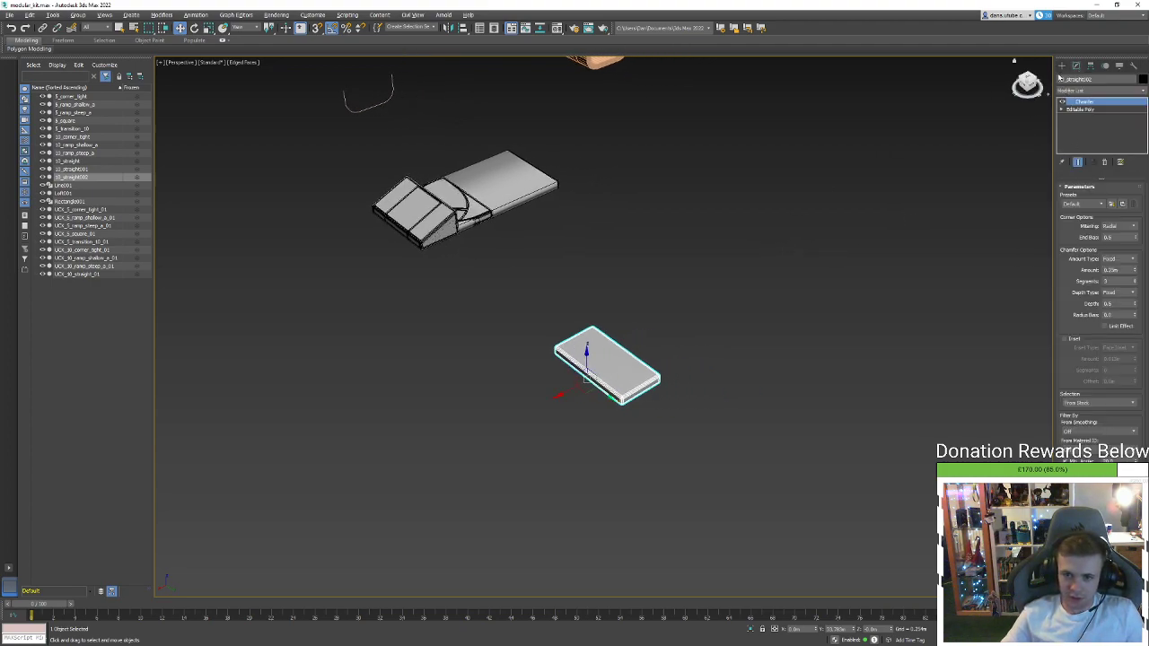
{"action": "left_click", "coordinate": [1061, 67]}
{"action": "left_click", "coordinate": [1088, 92]}
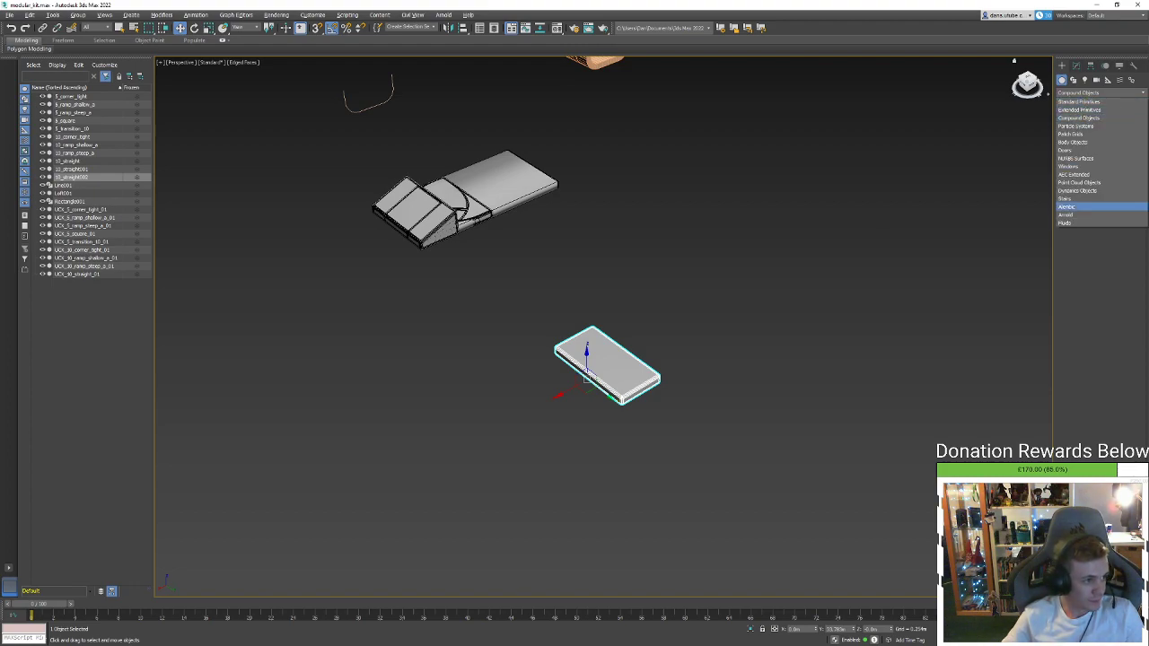
{"action": "key", "text": "Escape"}
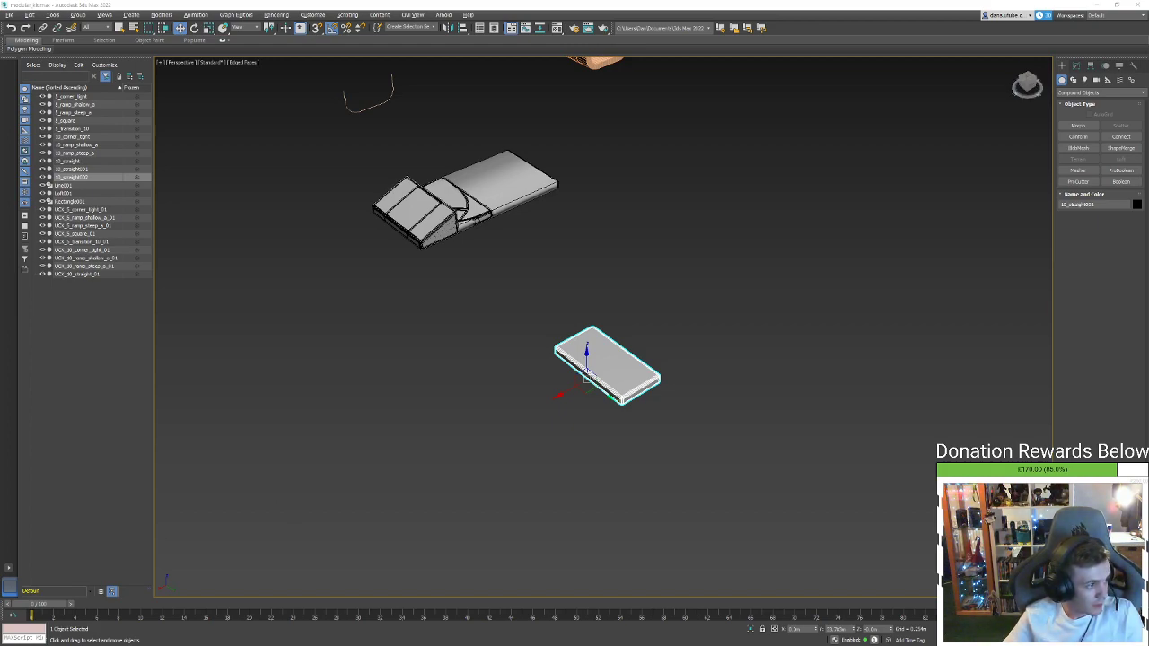
Switch to Chrome to examine the big red ball obstacle in the "total wipeout balls" image results, and bring up the fundraising page
{"action": "key", "text": "alt+Tab"}
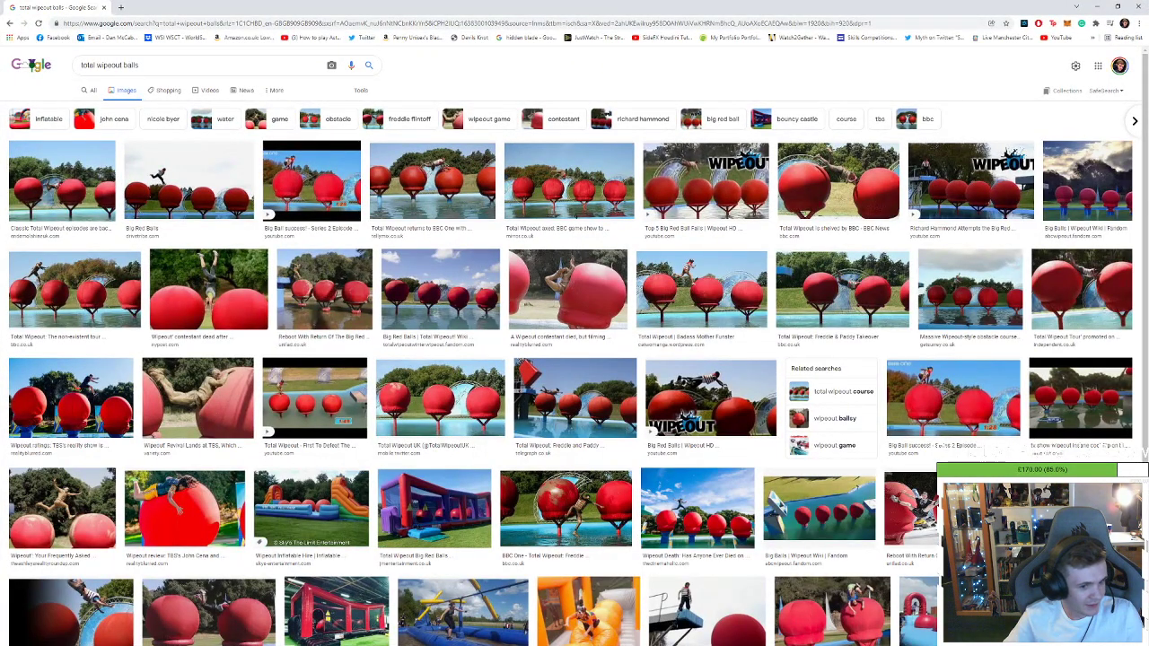
{"action": "left_click", "coordinate": [709, 213]}
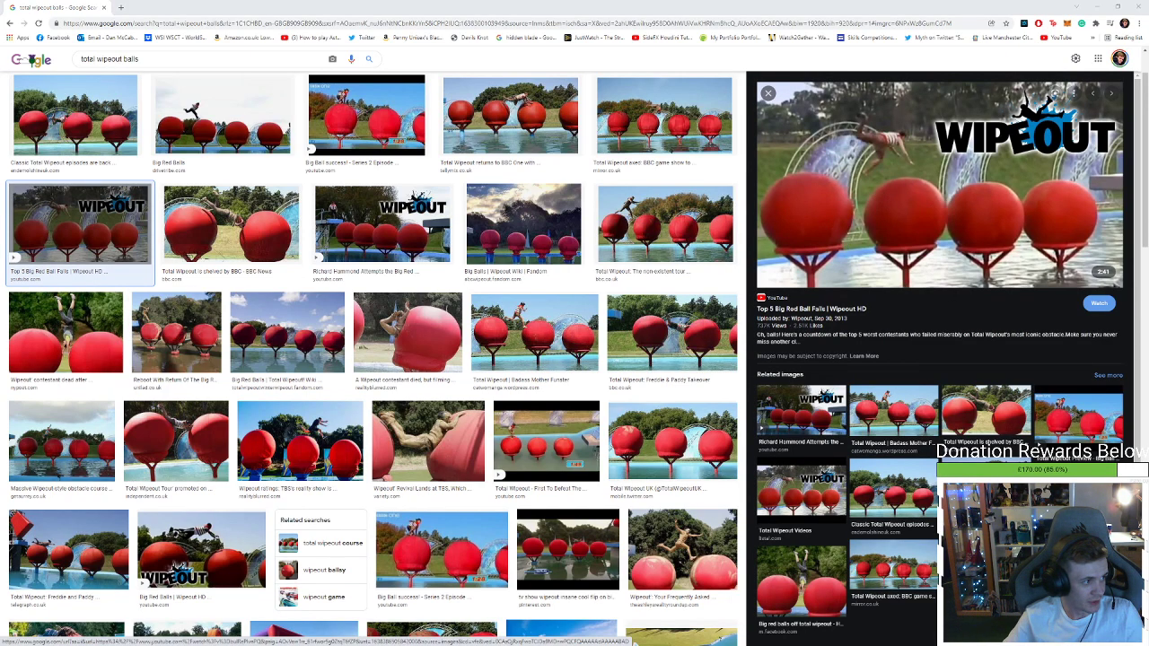
{"action": "scroll", "coordinate": [864, 495], "scroll_direction": "down", "scroll_amount": 1}
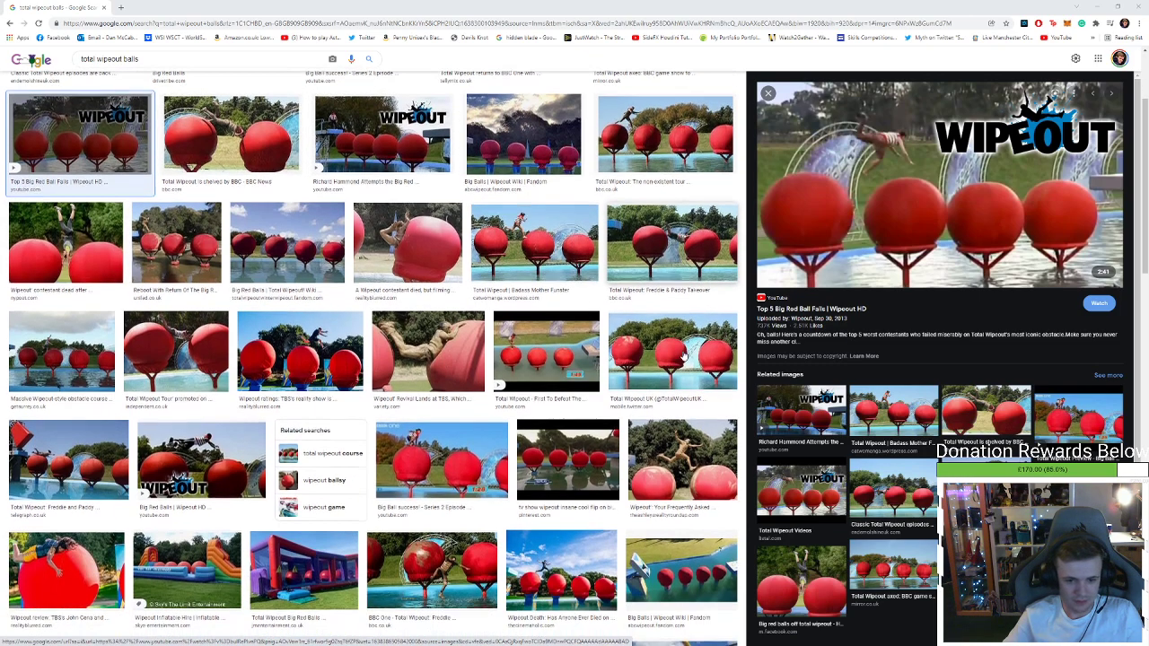
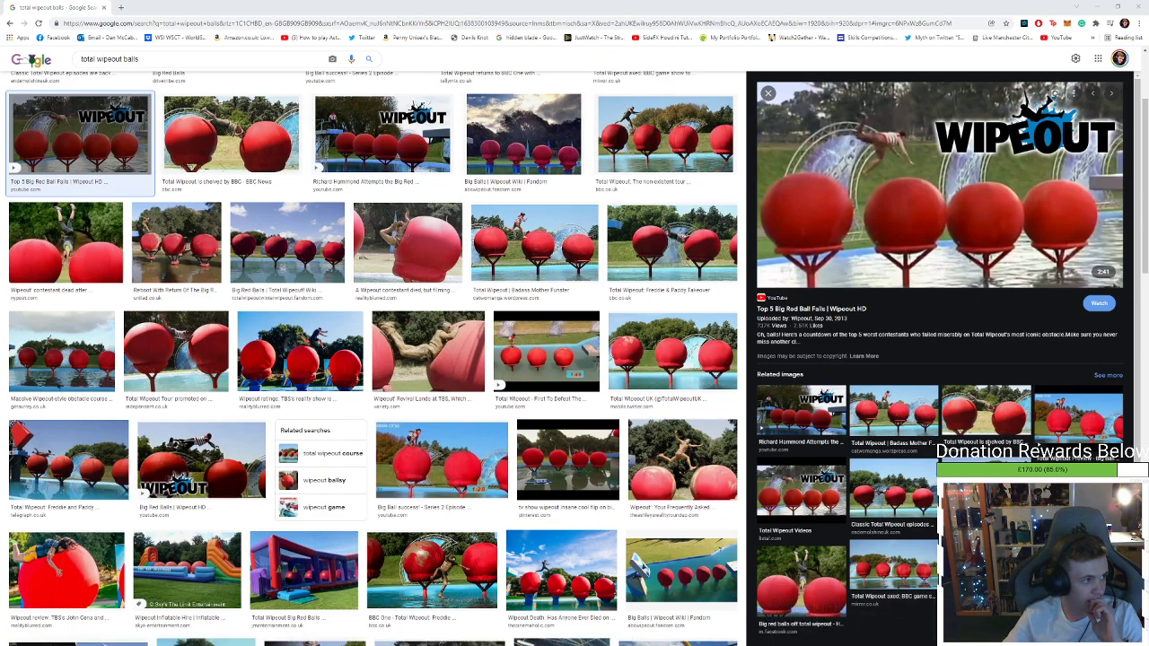
{"action": "key", "text": "ctrl+Tab"}
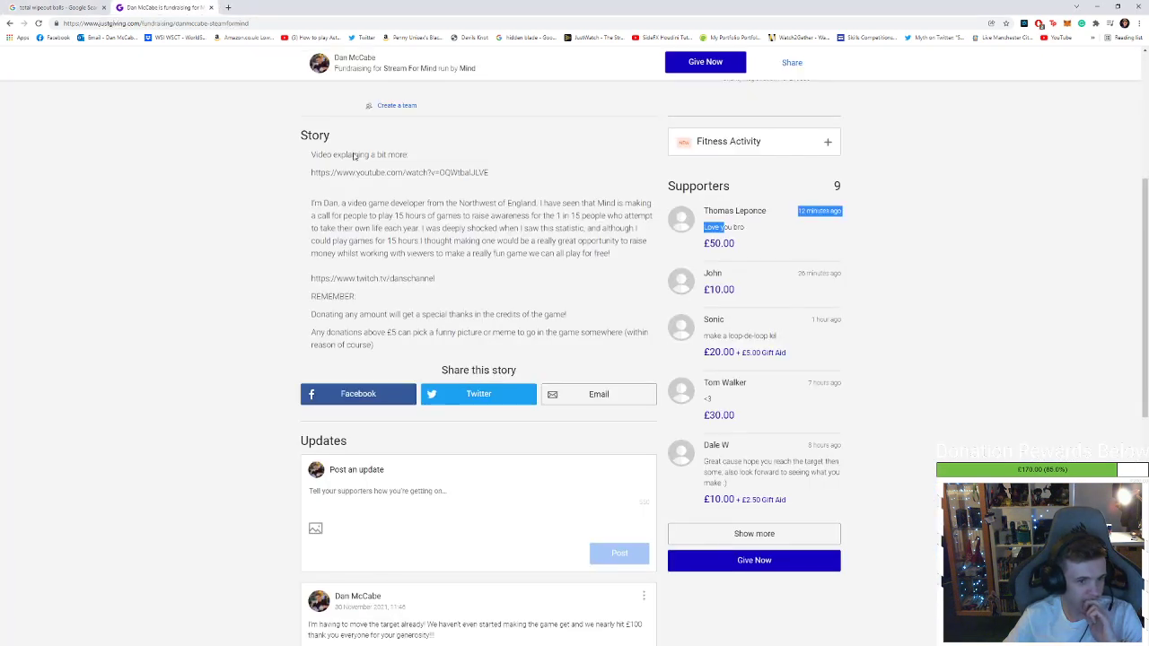
Examine the Stream For Mind campaign page and the Mind charity page linked from the fundraising page
{"action": "scroll", "coordinate": [389, 505], "scroll_direction": "down", "scroll_amount": 3}
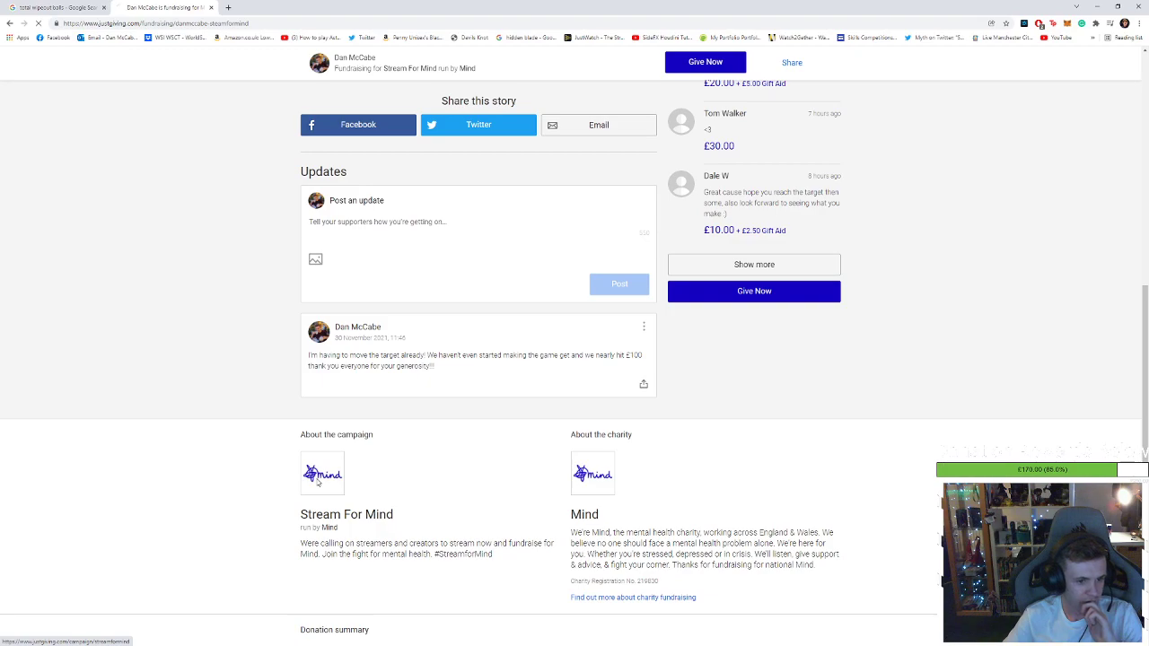
{"action": "left_click", "coordinate": [320, 480]}
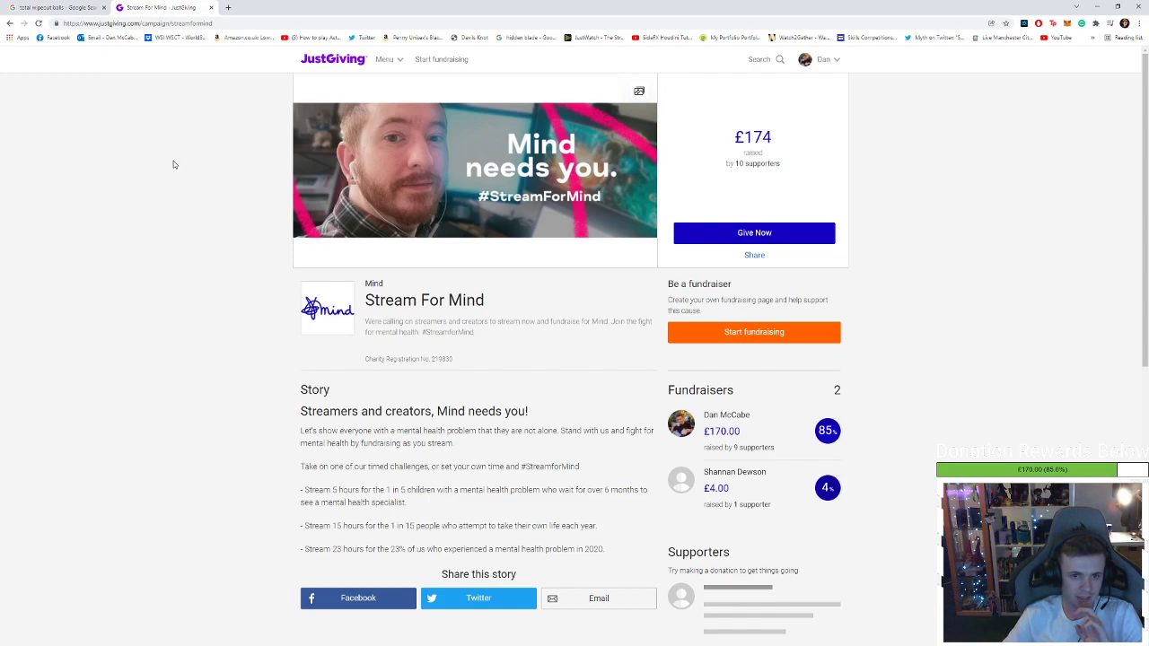
{"action": "left_click", "coordinate": [9, 23]}
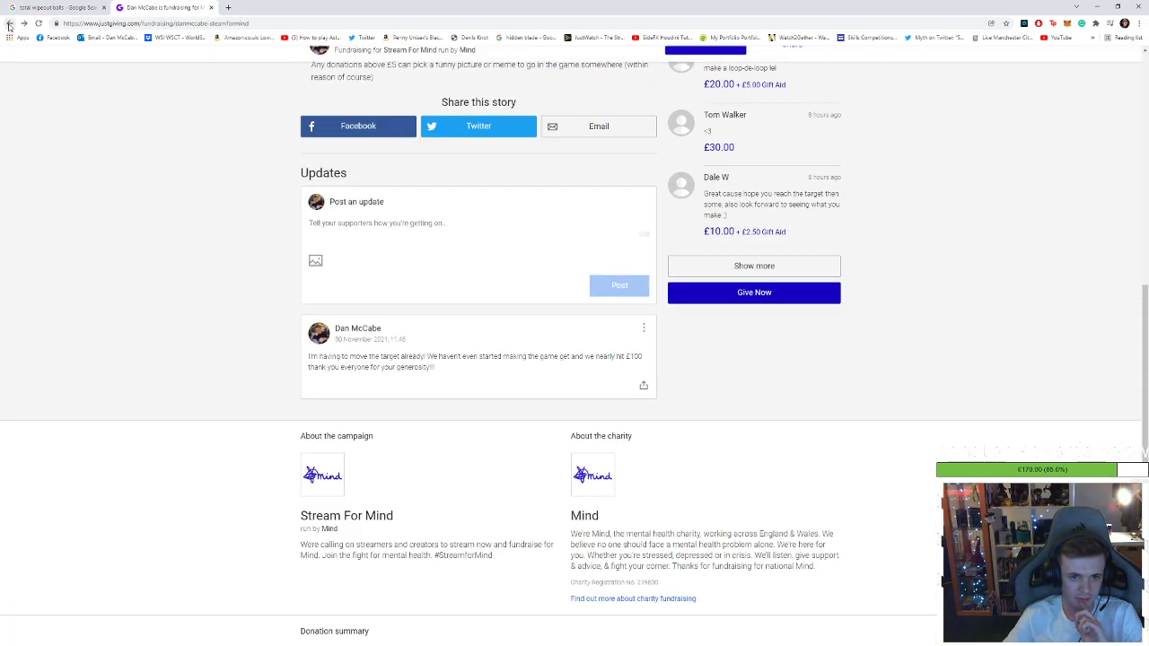
{"action": "scroll", "coordinate": [221, 171], "scroll_direction": "up", "scroll_amount": 7}
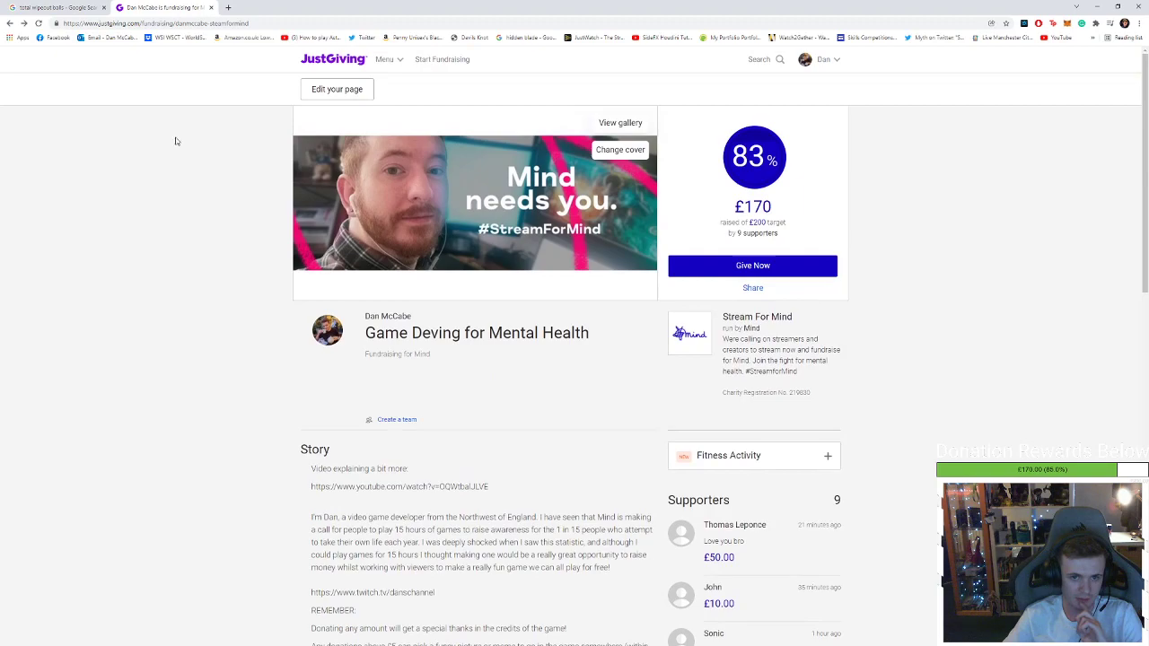
{"action": "scroll", "coordinate": [177, 148], "scroll_direction": "down", "scroll_amount": 2}
{"action": "scroll", "coordinate": [177, 154], "scroll_direction": "down", "scroll_amount": 2}
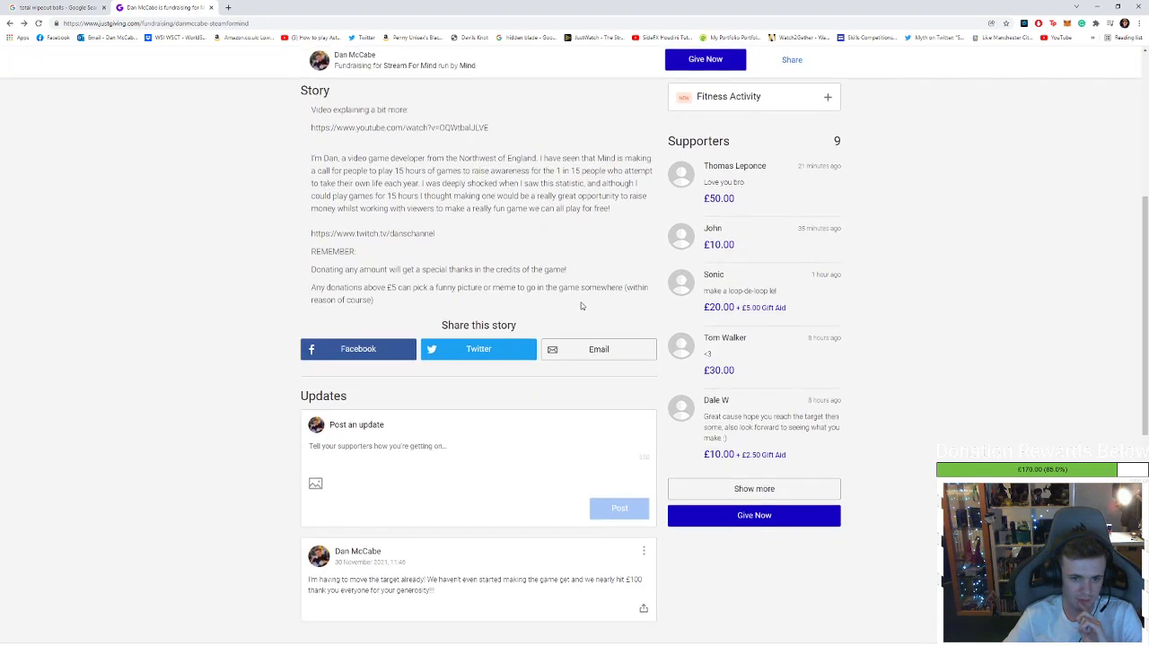
{"action": "scroll", "coordinate": [177, 154], "scroll_direction": "up", "scroll_amount": 4}
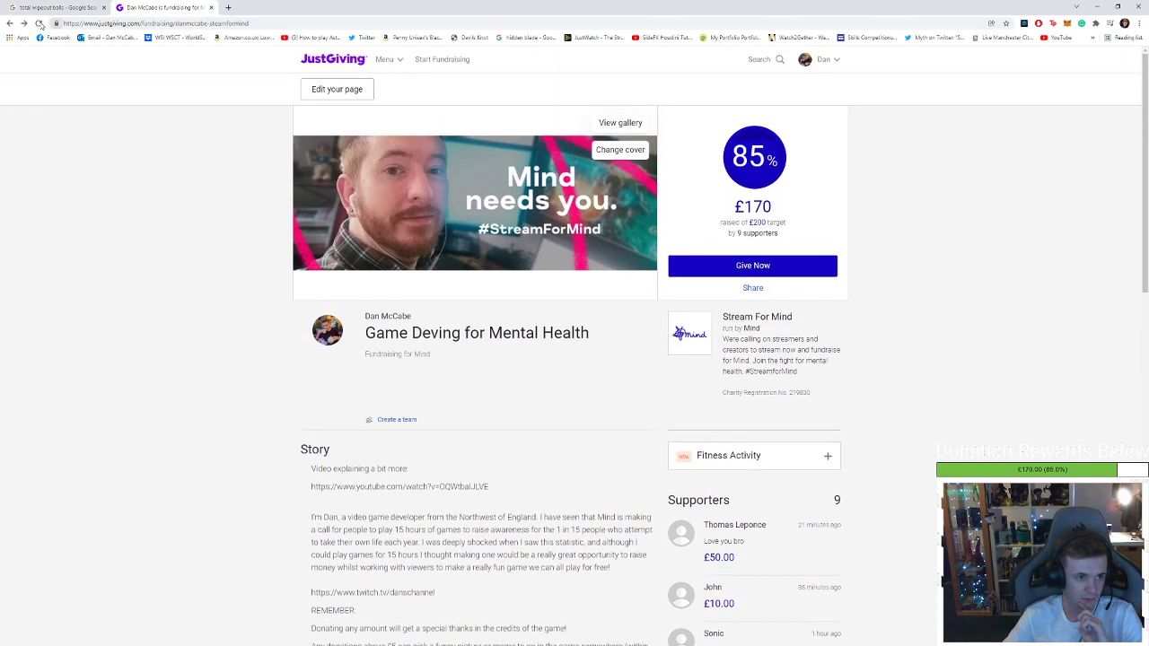
{"action": "left_click", "coordinate": [22, 25]}
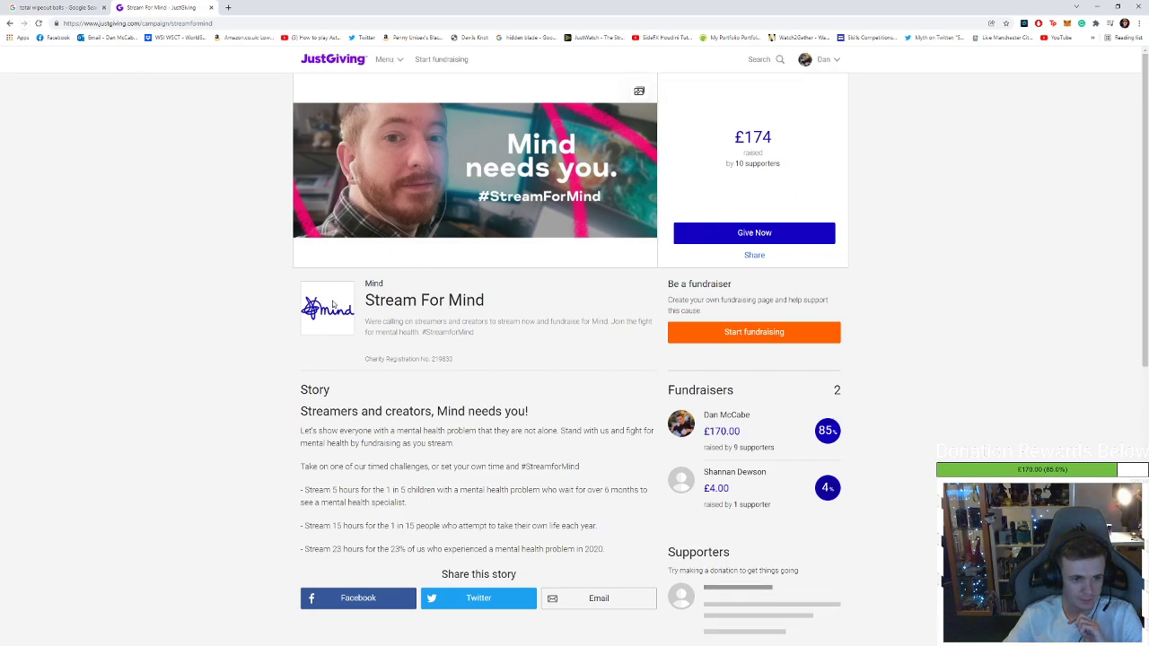
{"action": "scroll", "coordinate": [371, 482], "scroll_direction": "down", "scroll_amount": 2}
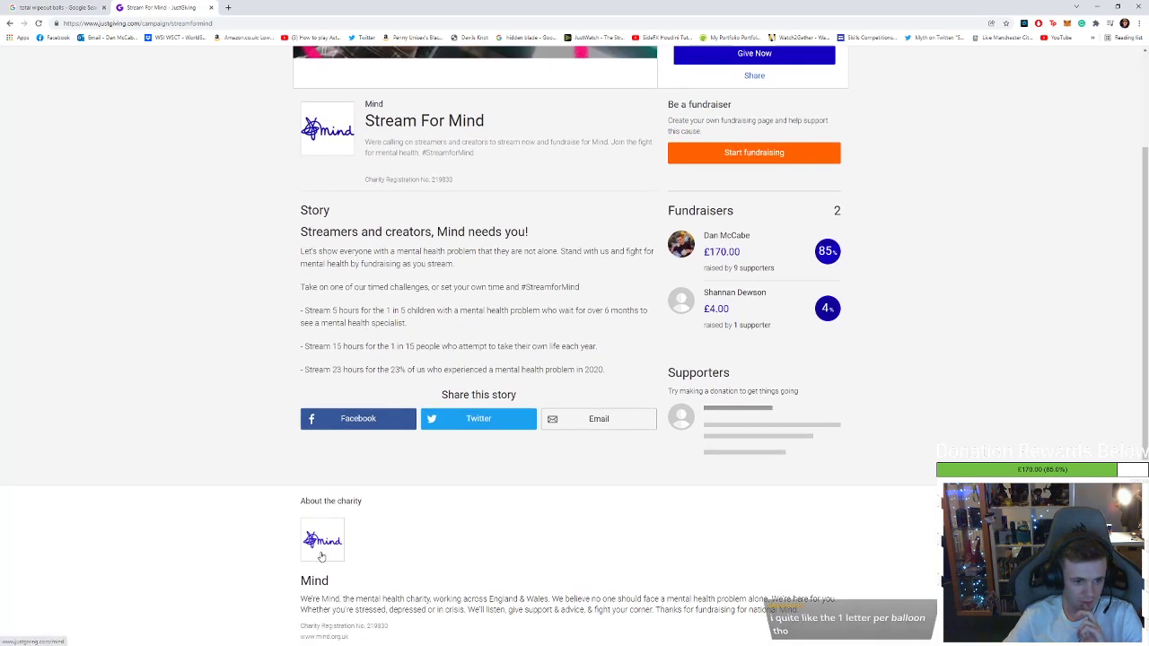
{"action": "left_click", "coordinate": [320, 551]}
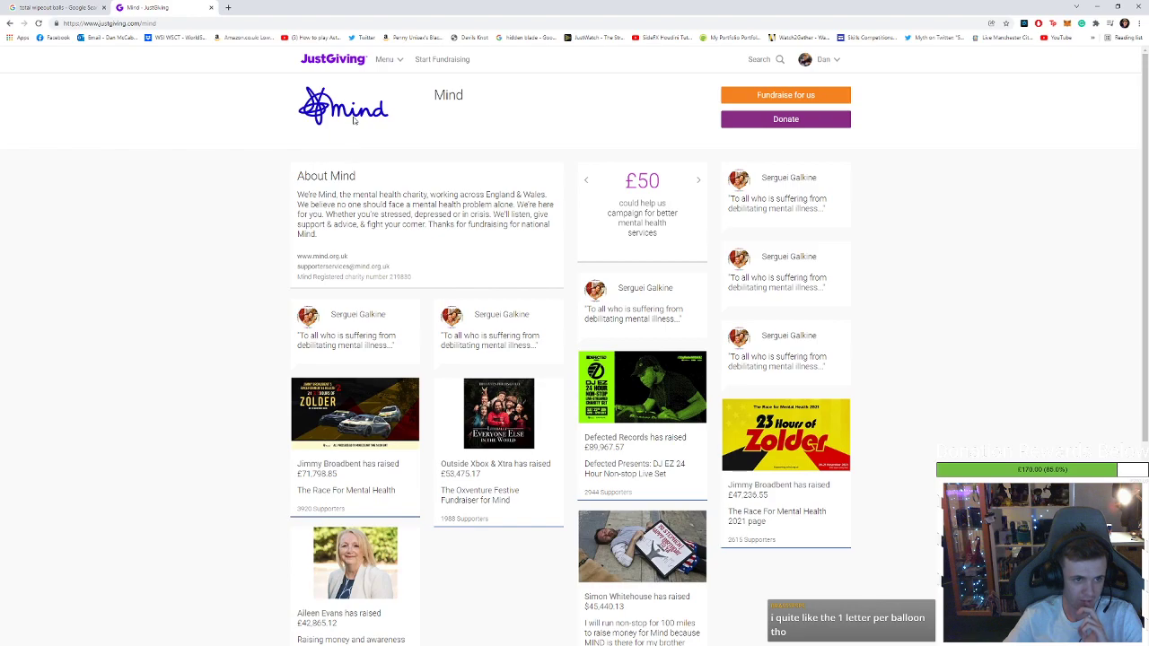
Switch to Unreal Editor and briefly playtest the start of the obstacle course
{"action": "left_click", "coordinate": [1097, 6]}
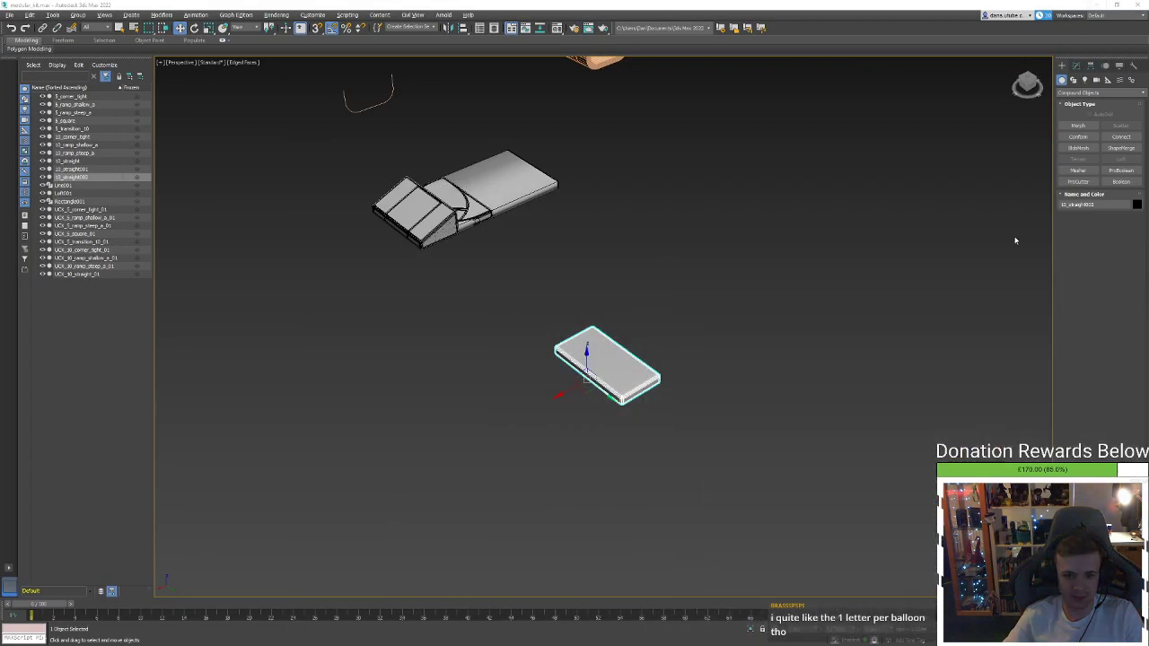
{"action": "left_click", "coordinate": [1096, 5]}
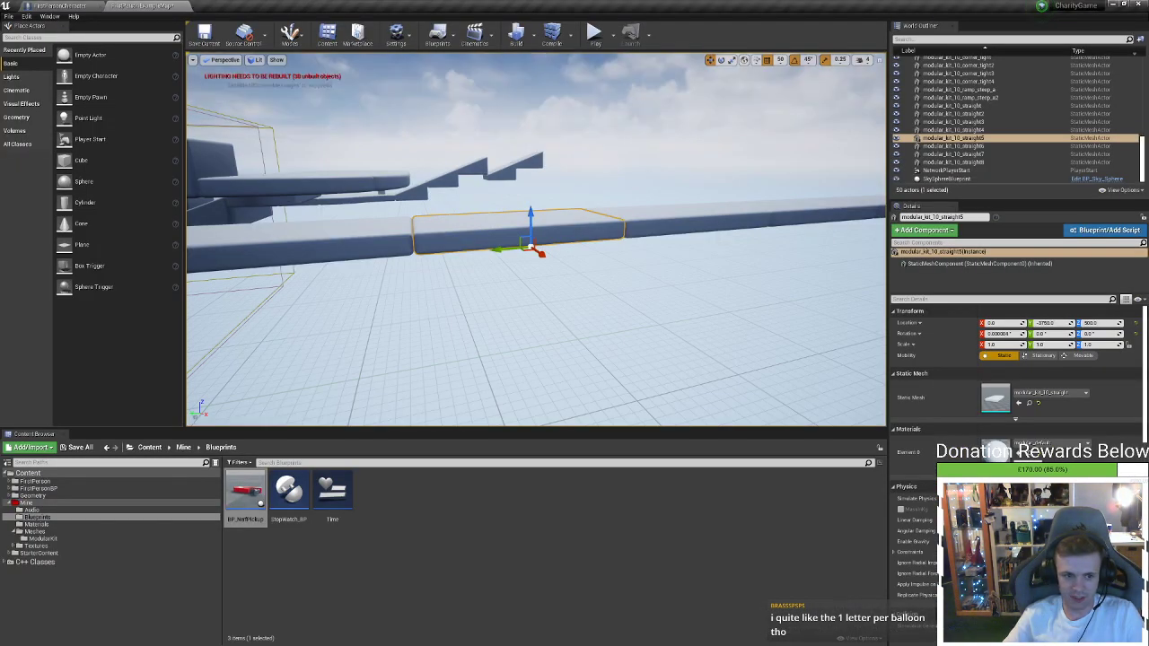
{"action": "right_click_drag", "start_coordinate": [598, 93], "coordinate": [568, 27]}
{"action": "left_click", "coordinate": [595, 36]}
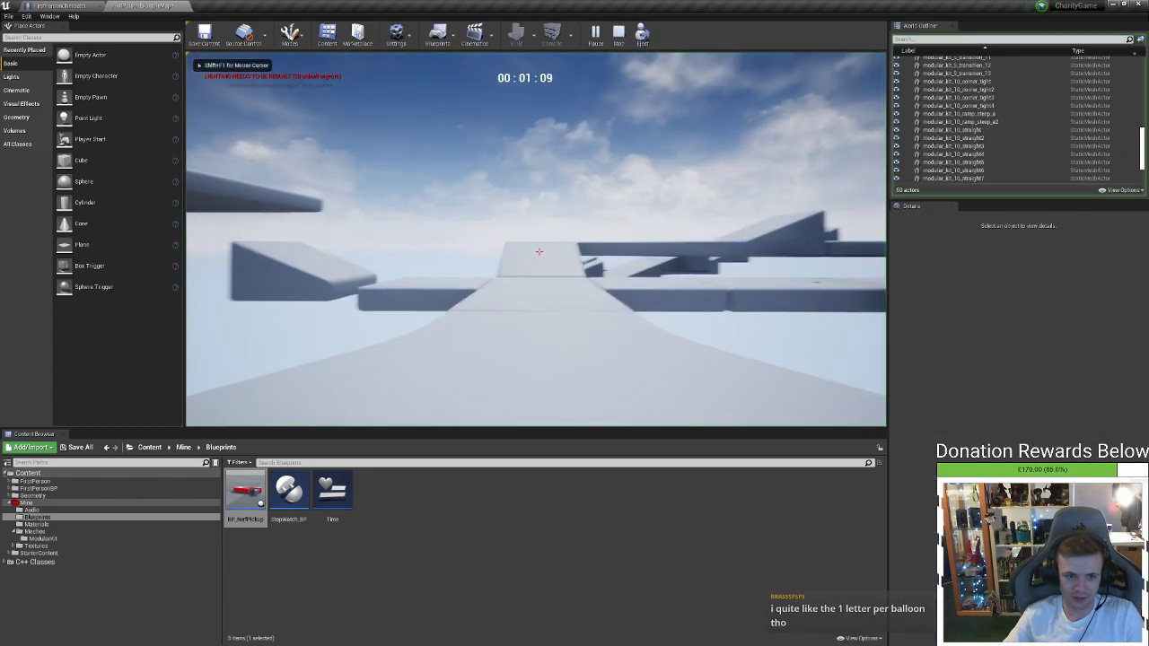
{"action": "key", "text": "w"}
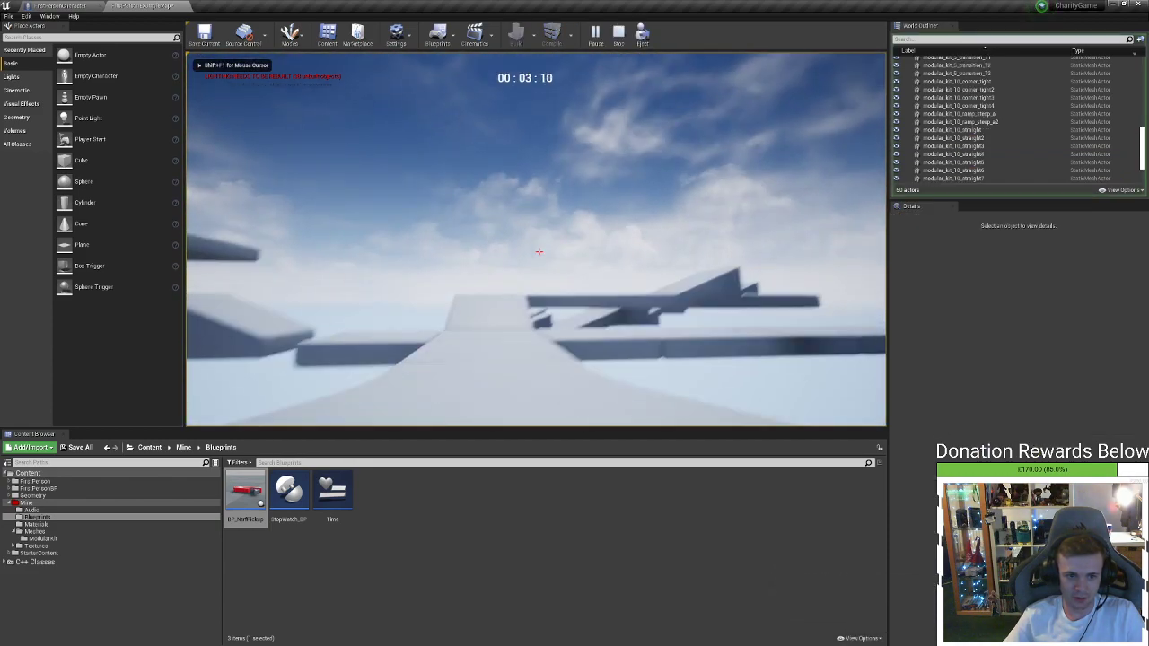
{"action": "key", "text": "Escape"}
Select the modular_kit_5_transition_11 piece and examine the course platforms around it
{"action": "right_click_drag", "start_coordinate": [658, 266], "coordinate": [687, 171]}
{"action": "left_click", "coordinate": [608, 252]}
{"action": "right_click_drag", "start_coordinate": [426, 270], "coordinate": [608, 251]}
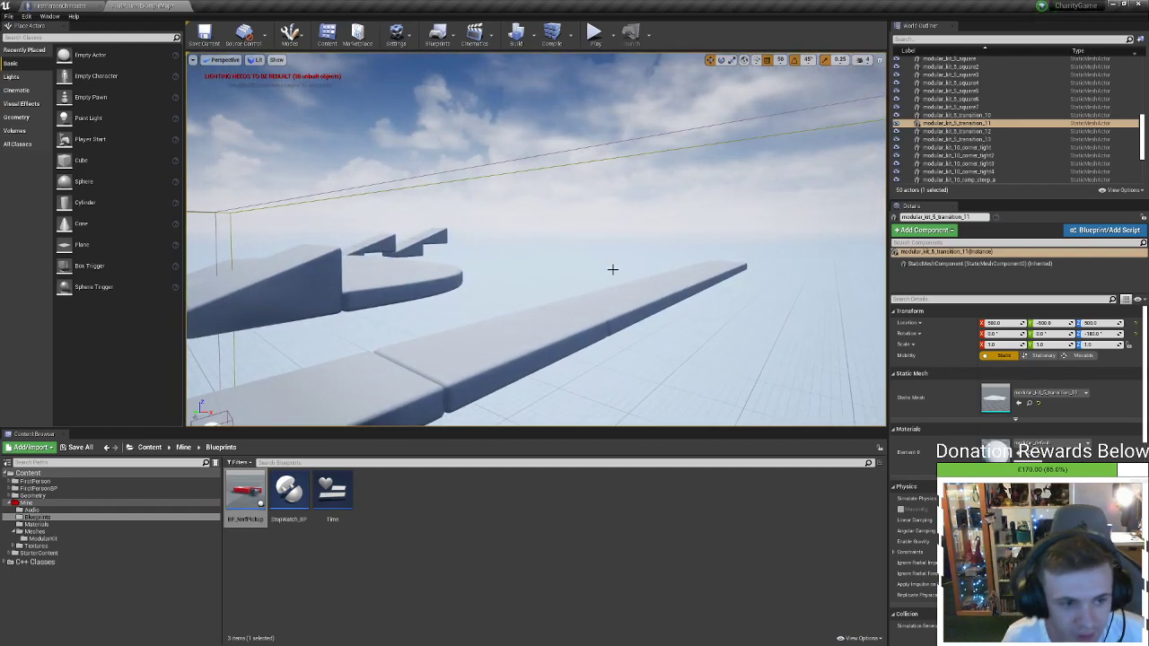
{"action": "key", "text": "f"}
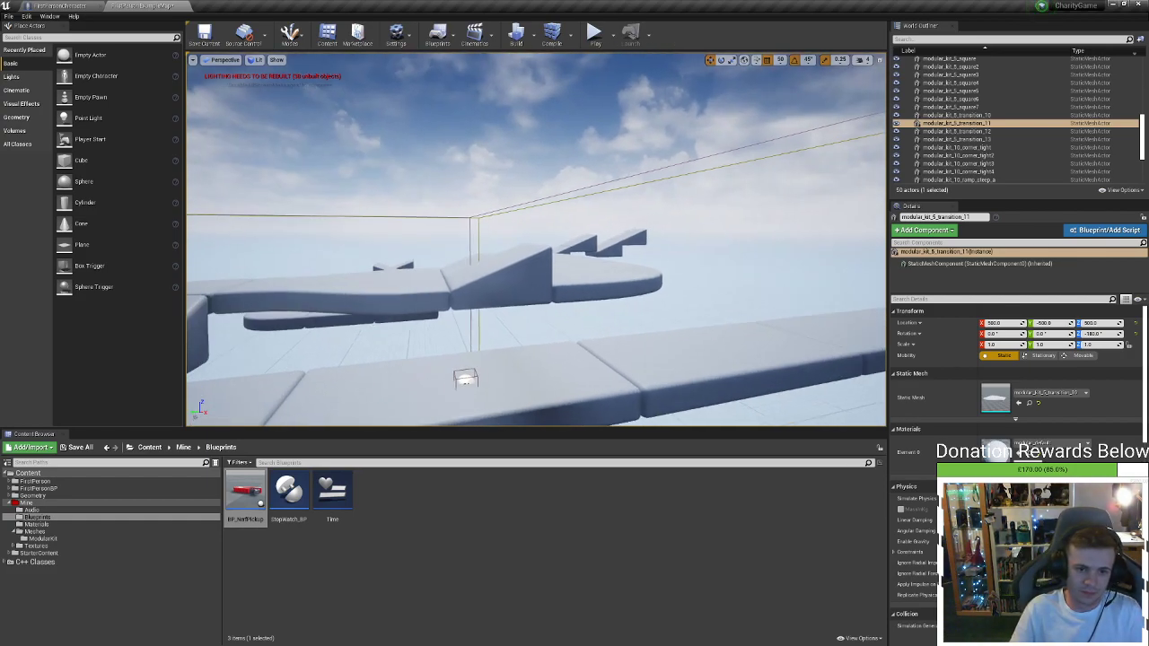
Switch to 3ds Max, bring the separate straight piece into view and clear the selection
{"action": "key", "text": "alt+Tab"}
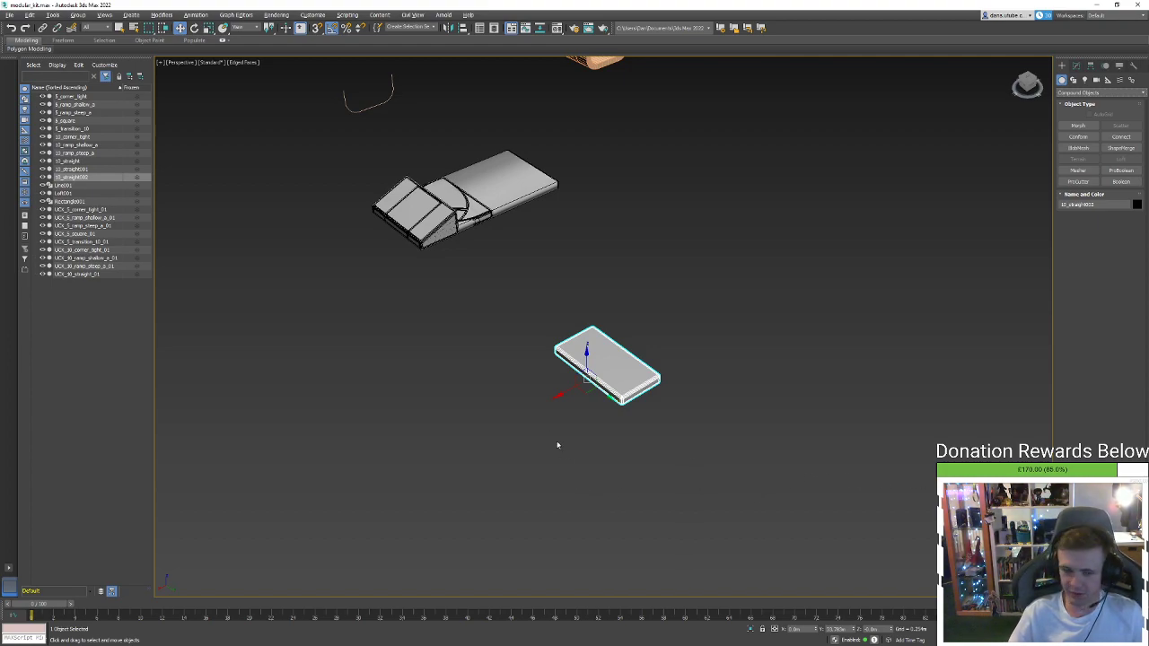
{"action": "middle_click_drag", "start_coordinate": [554, 433], "coordinate": [581, 442]}
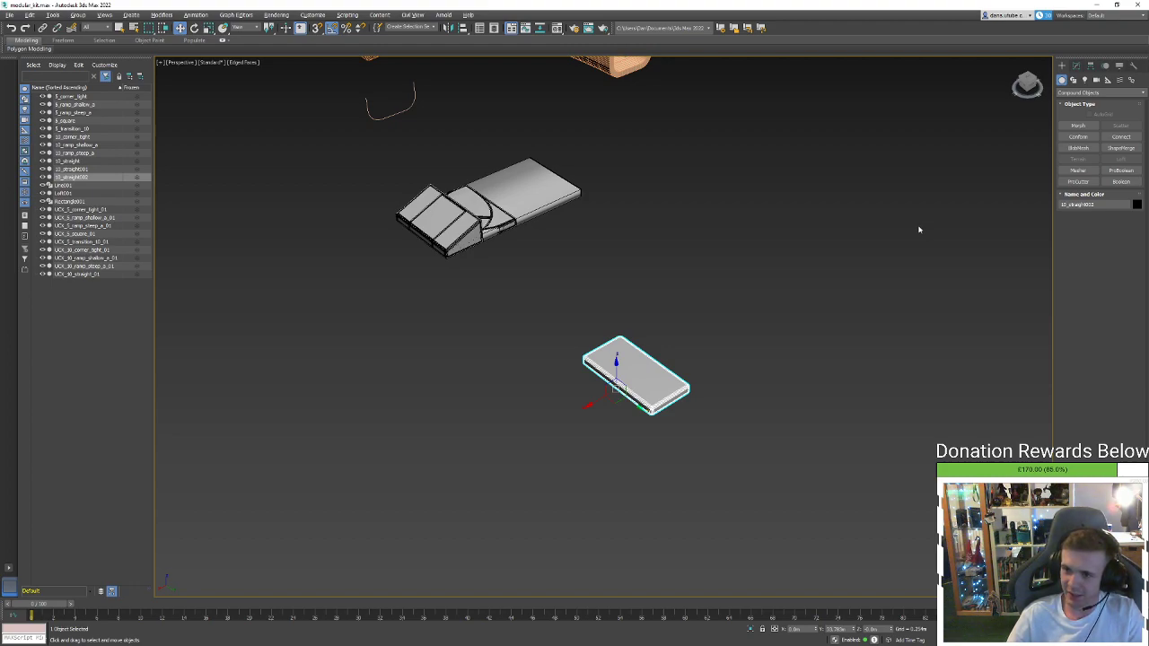
{"action": "left_click", "coordinate": [762, 333]}
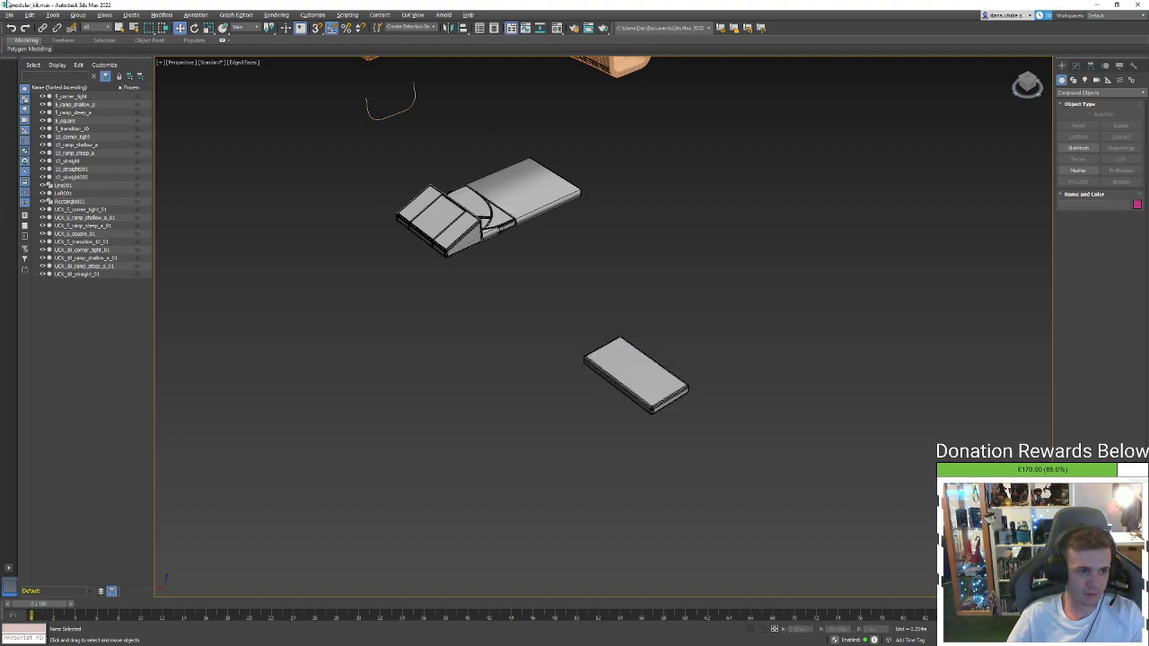
{"action": "left_click", "coordinate": [9, 16]}
{"action": "left_click", "coordinate": [51, 97]}
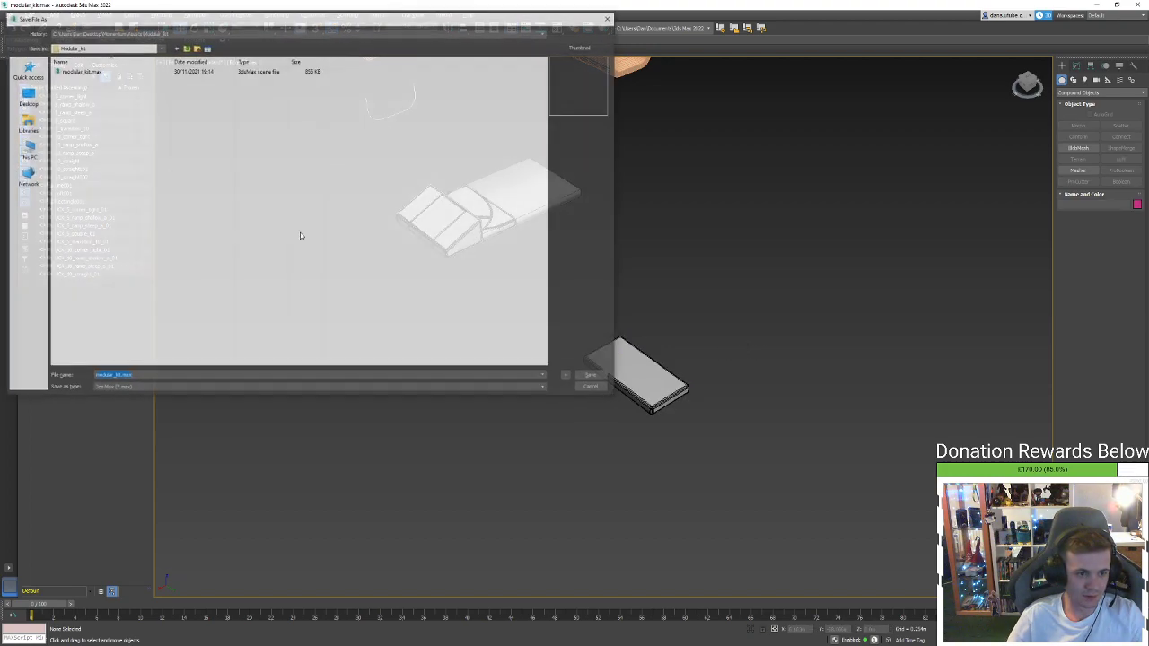
{"action": "left_click", "coordinate": [25, 96]}
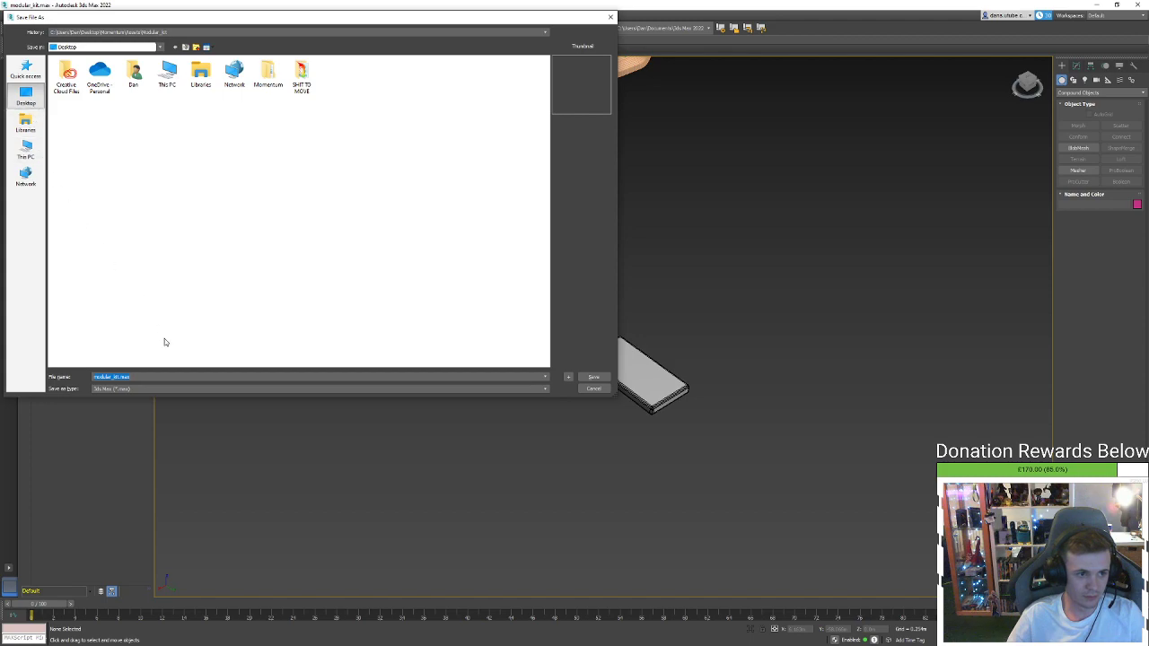
{"action": "left_click", "coordinate": [587, 389]}
{"action": "left_click", "coordinate": [628, 399]}
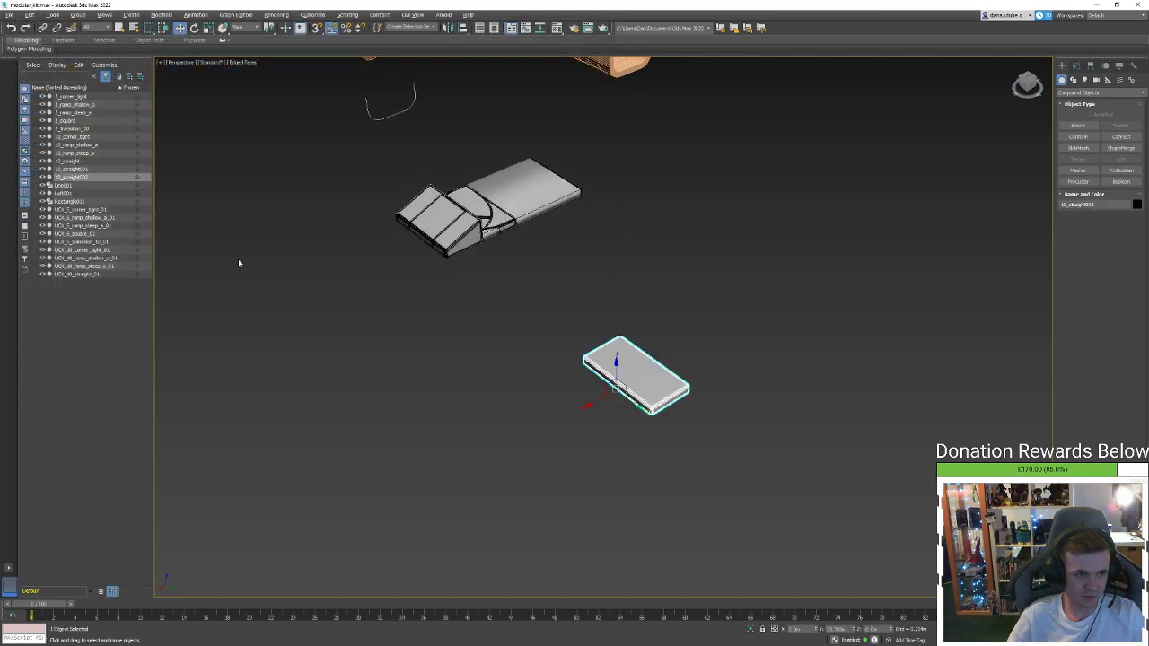
{"action": "left_click", "coordinate": [77, 186]}
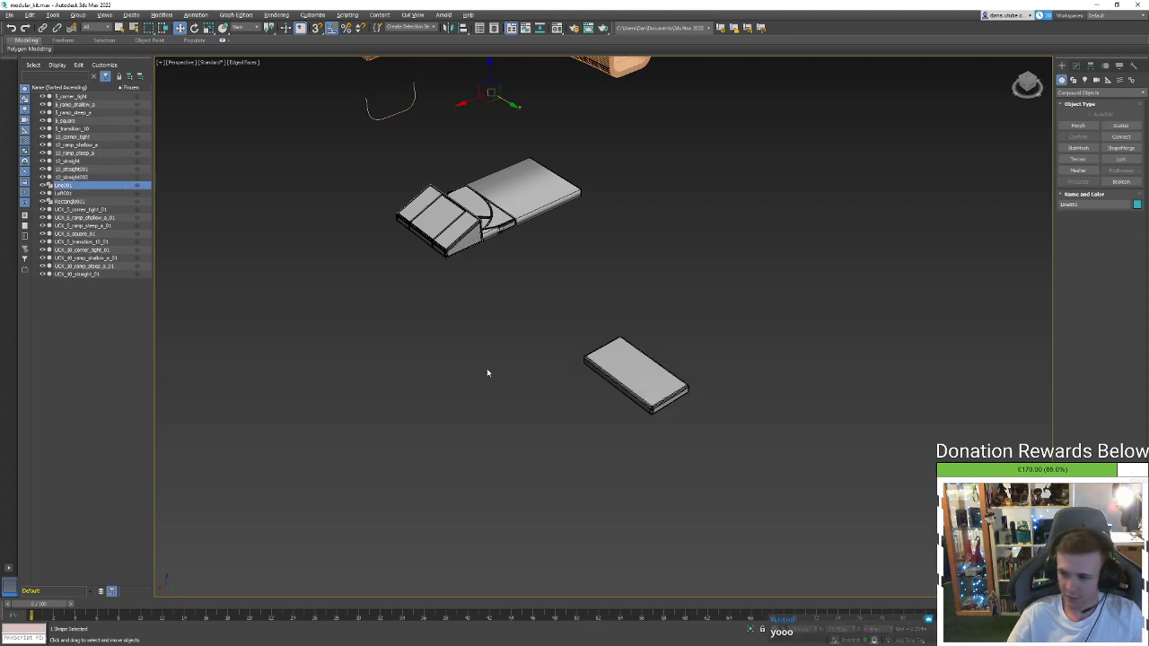
{"action": "left_click", "coordinate": [511, 425]}
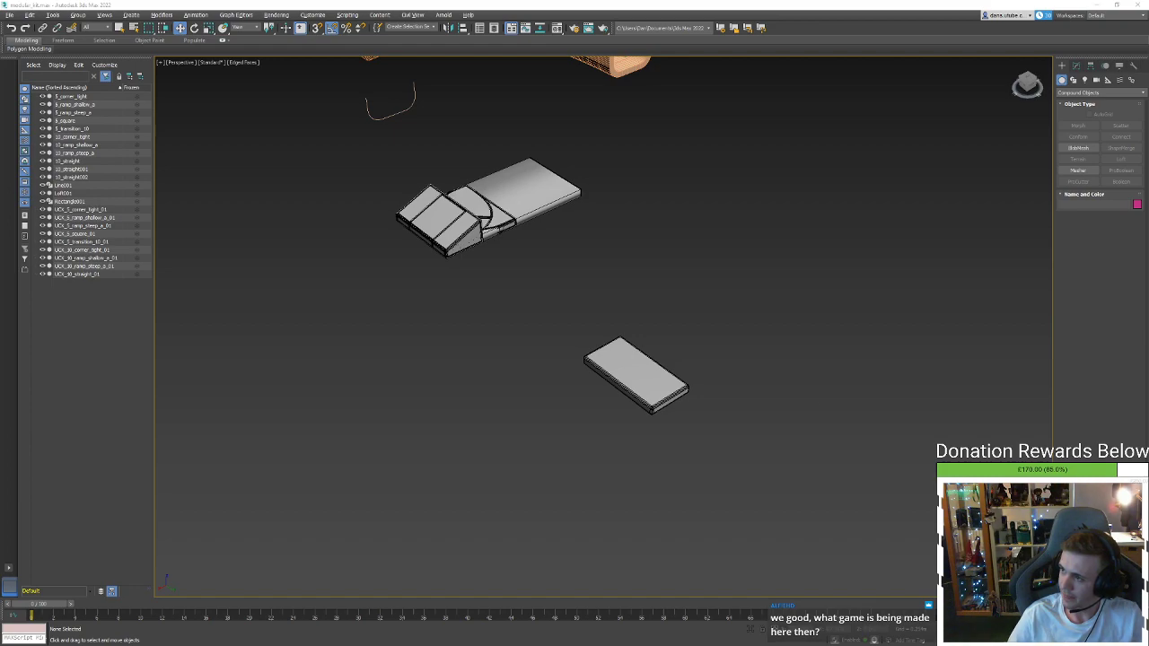
Switch to File Explorer and locate modular_kit.max in the desktop's Momentum > Assets > Modular_kit folder
{"action": "left_click_drag", "start_coordinate": [397, 5], "coordinate": [389, 4]}
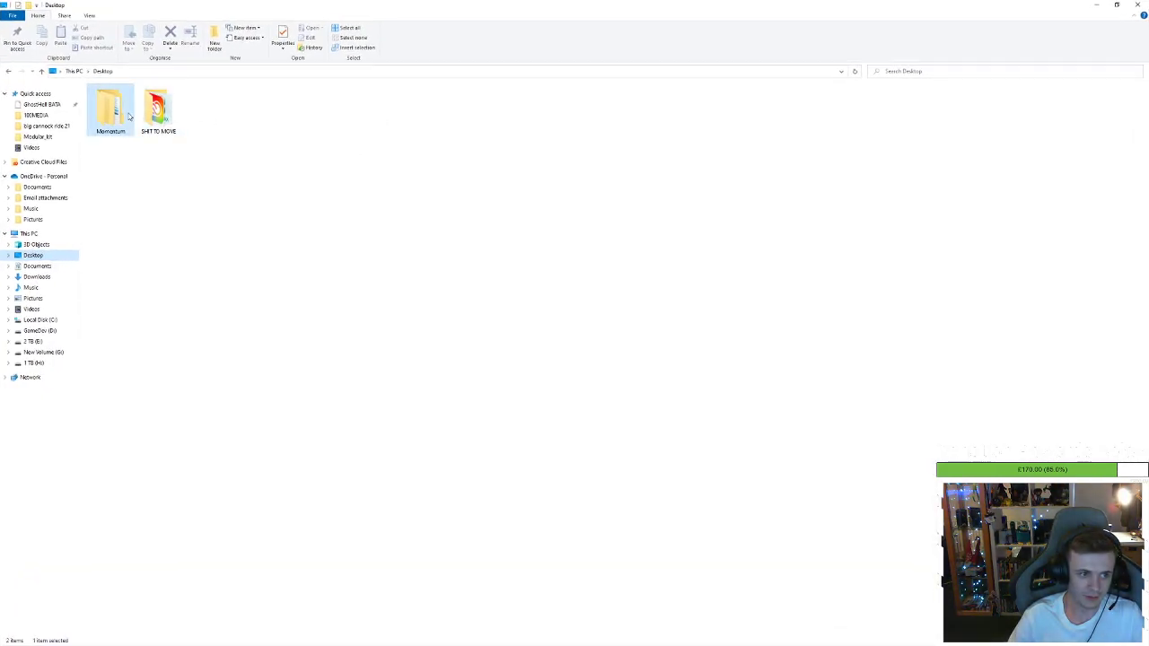
{"action": "double_click", "coordinate": [129, 118]}
{"action": "left_click", "coordinate": [128, 99]}
{"action": "left_click", "coordinate": [101, 71]}
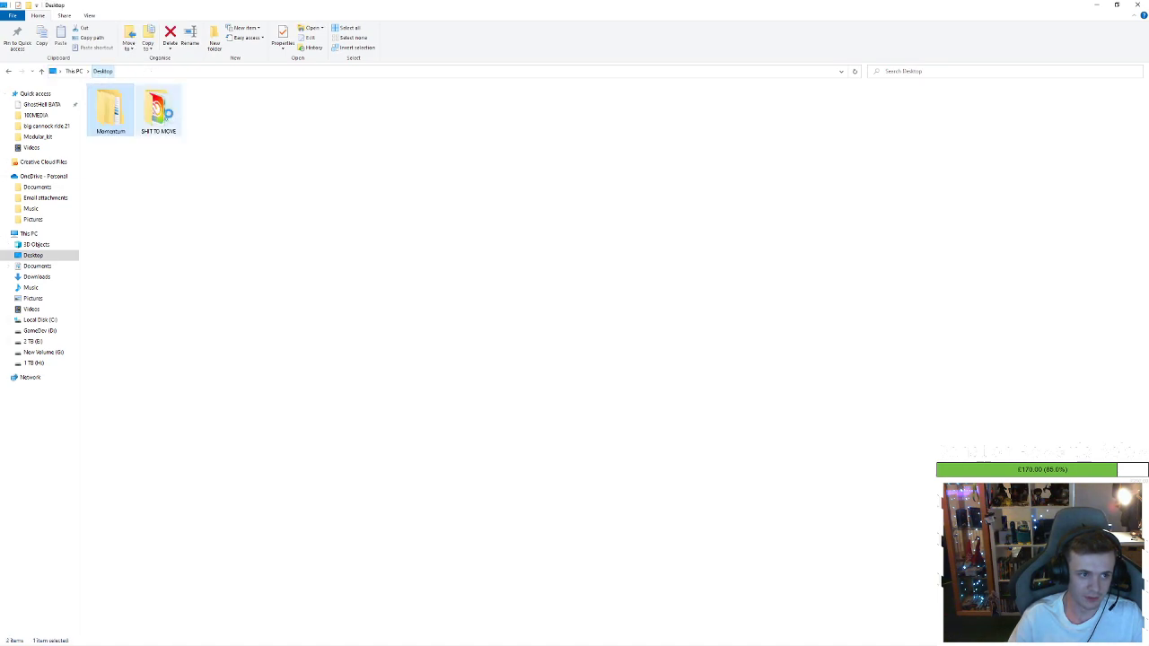
{"action": "double_click", "coordinate": [115, 106]}
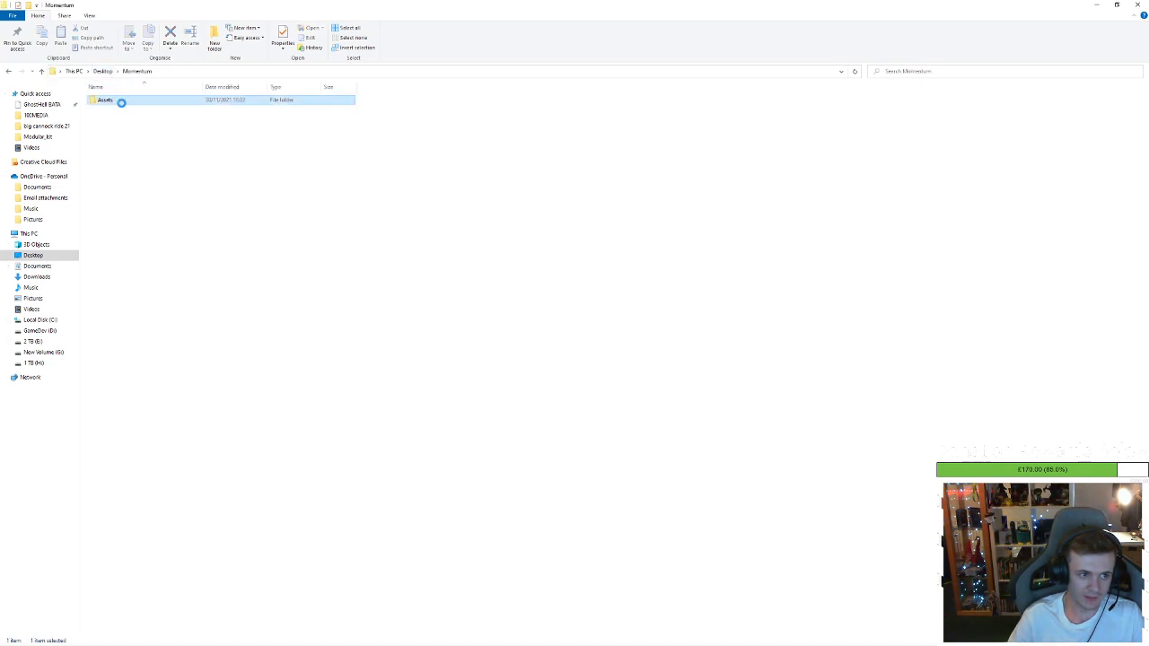
{"action": "double_click", "coordinate": [121, 102]}
{"action": "left_click", "coordinate": [133, 105]}
{"action": "key", "text": "Return"}
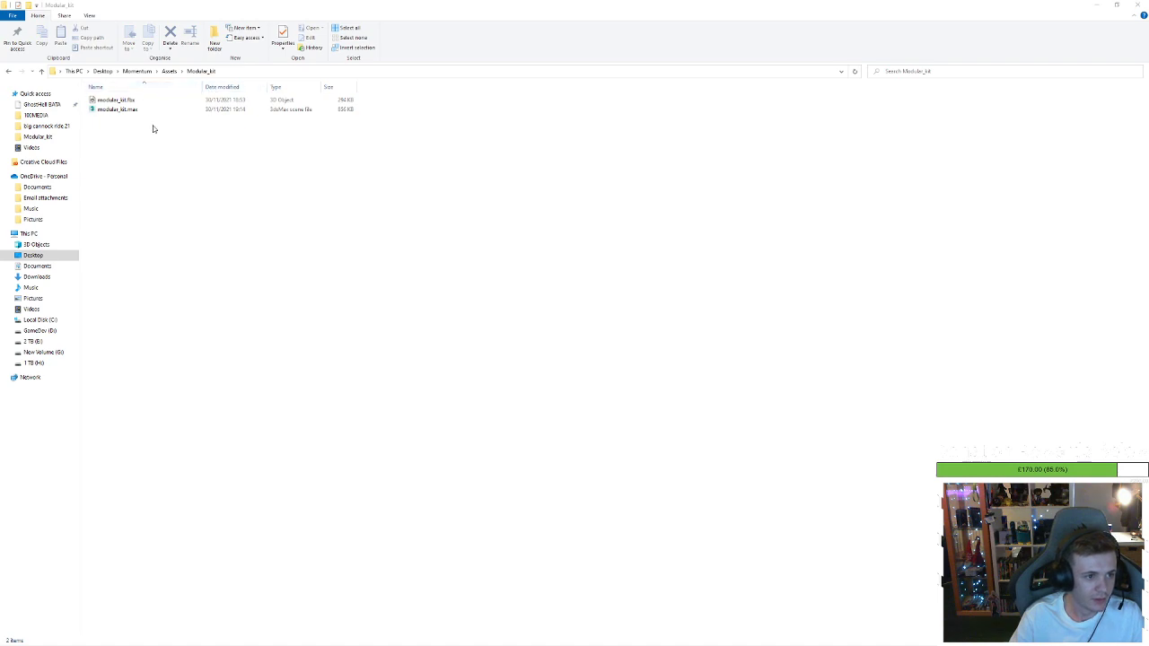
{"action": "left_click", "coordinate": [133, 111]}
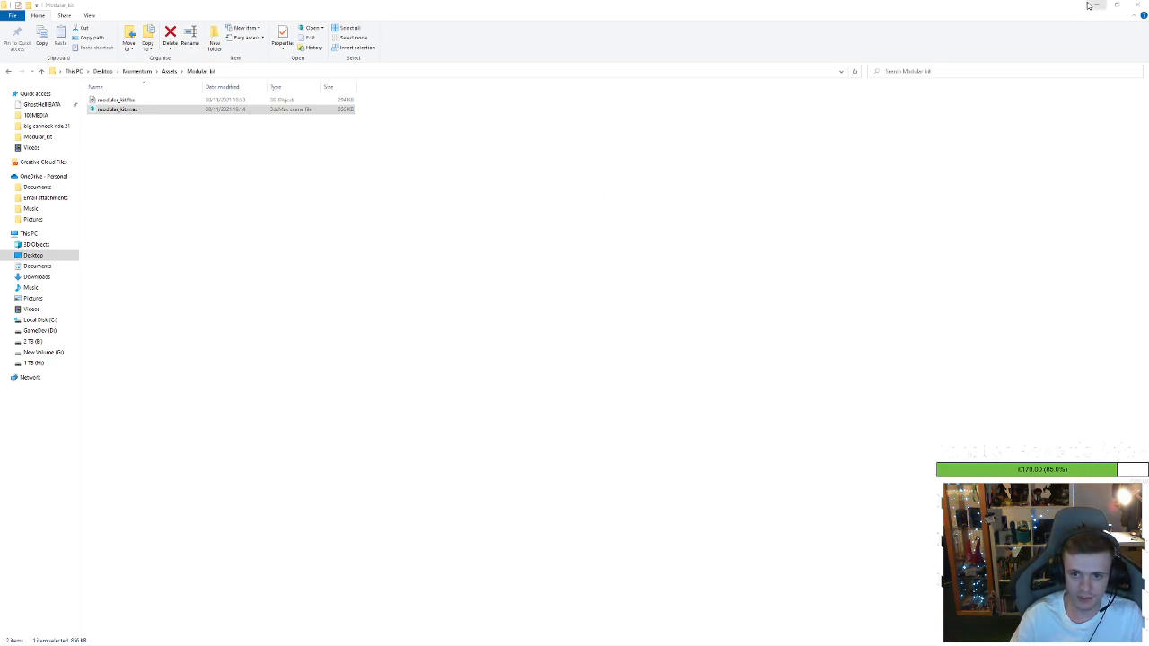
{"action": "left_click", "coordinate": [1095, 6]}
{"action": "left_click", "coordinate": [8, 15]}
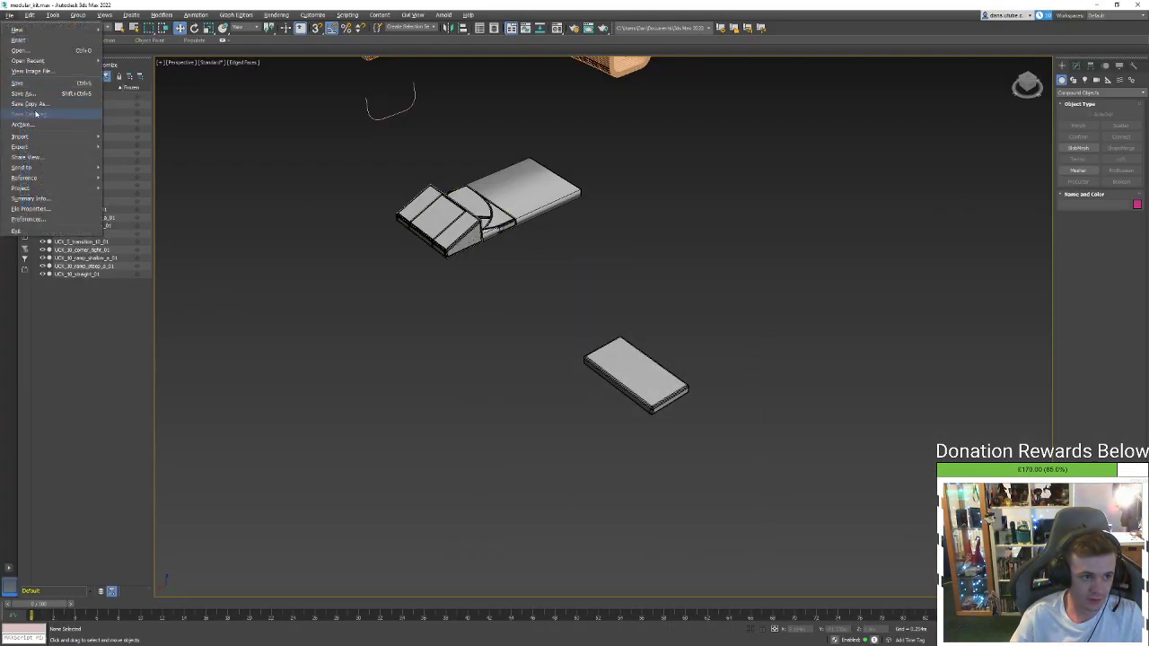
{"action": "left_click", "coordinate": [36, 95]}
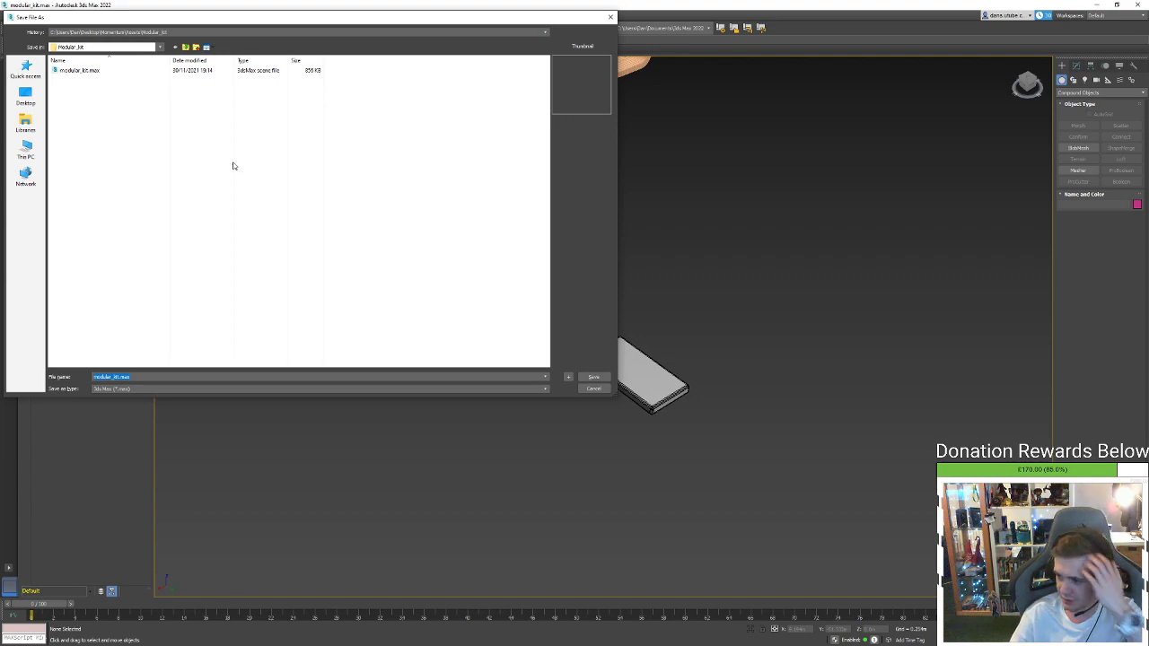
{"action": "left_click", "coordinate": [146, 387]}
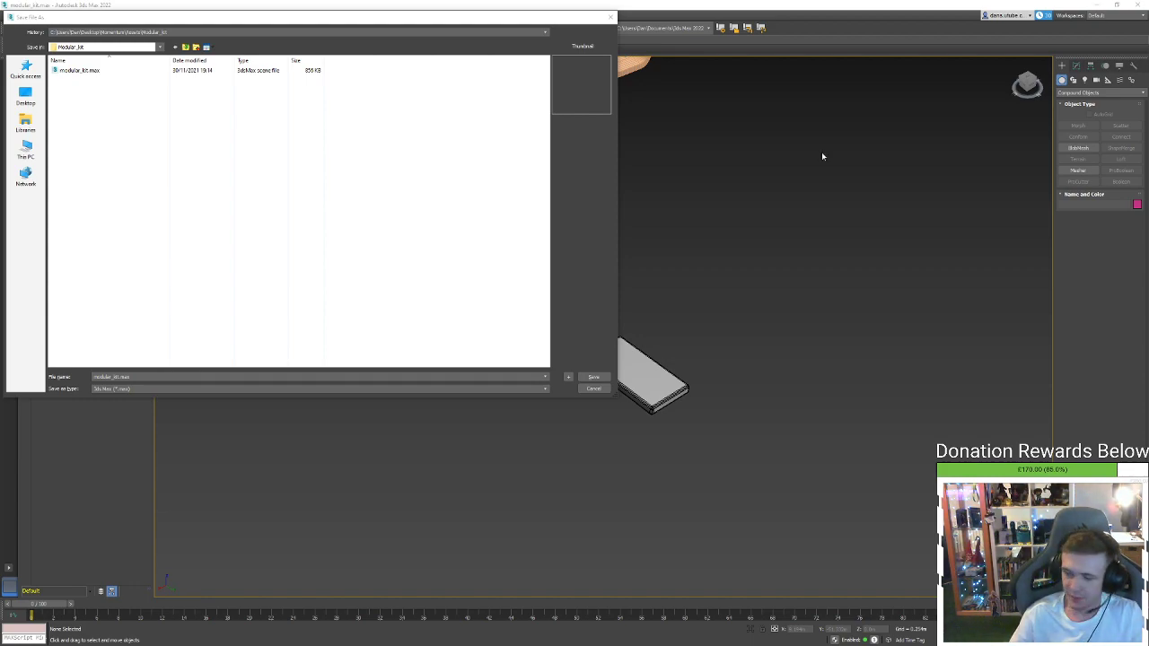
{"action": "key", "text": "Escape"}
Examine the stacked kit pieces and the separate straight by selecting straights, ramps and the tight corner one at a time
{"action": "left_click", "coordinate": [533, 182]}
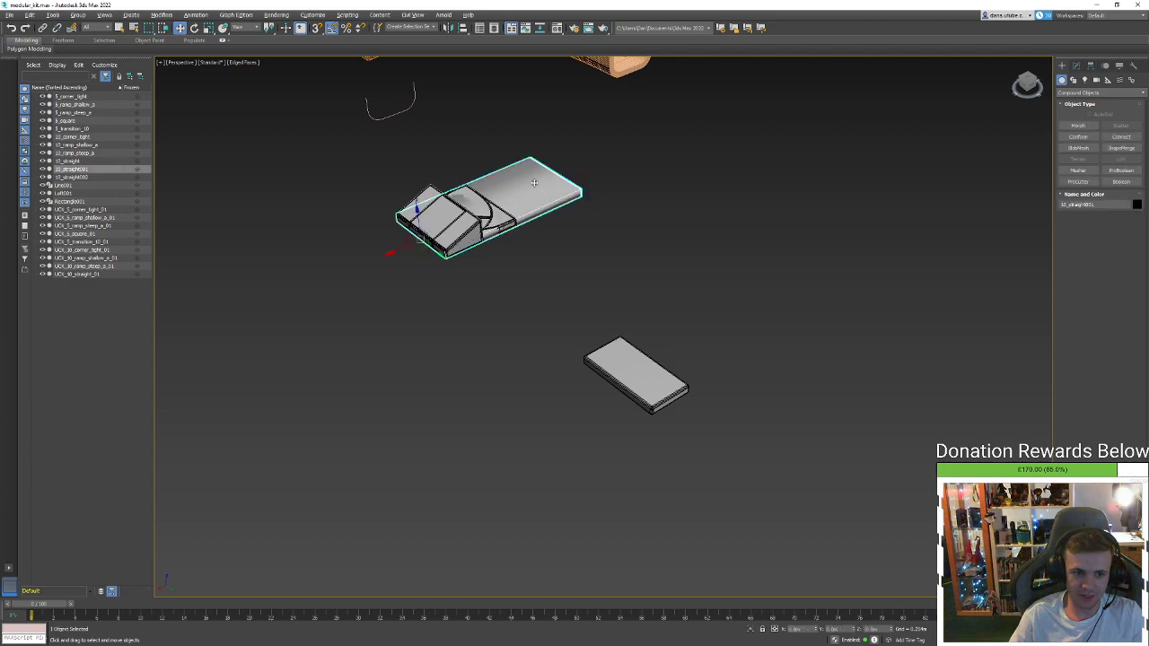
{"action": "scroll", "coordinate": [542, 206], "scroll_direction": "up", "scroll_amount": 7}
{"action": "scroll", "coordinate": [542, 216], "scroll_direction": "down", "scroll_amount": 8}
{"action": "left_click", "coordinate": [478, 225]}
{"action": "middle_click_drag", "start_coordinate": [484, 225], "coordinate": [569, 249], "text": "alt"}
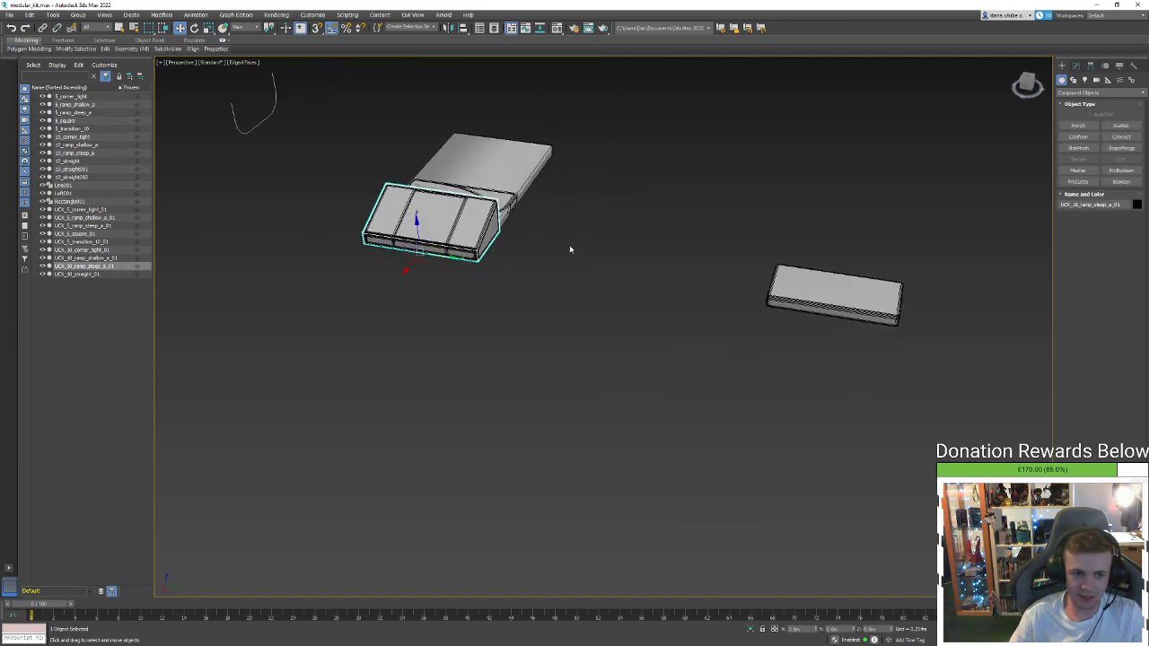
{"action": "left_click", "coordinate": [773, 290]}
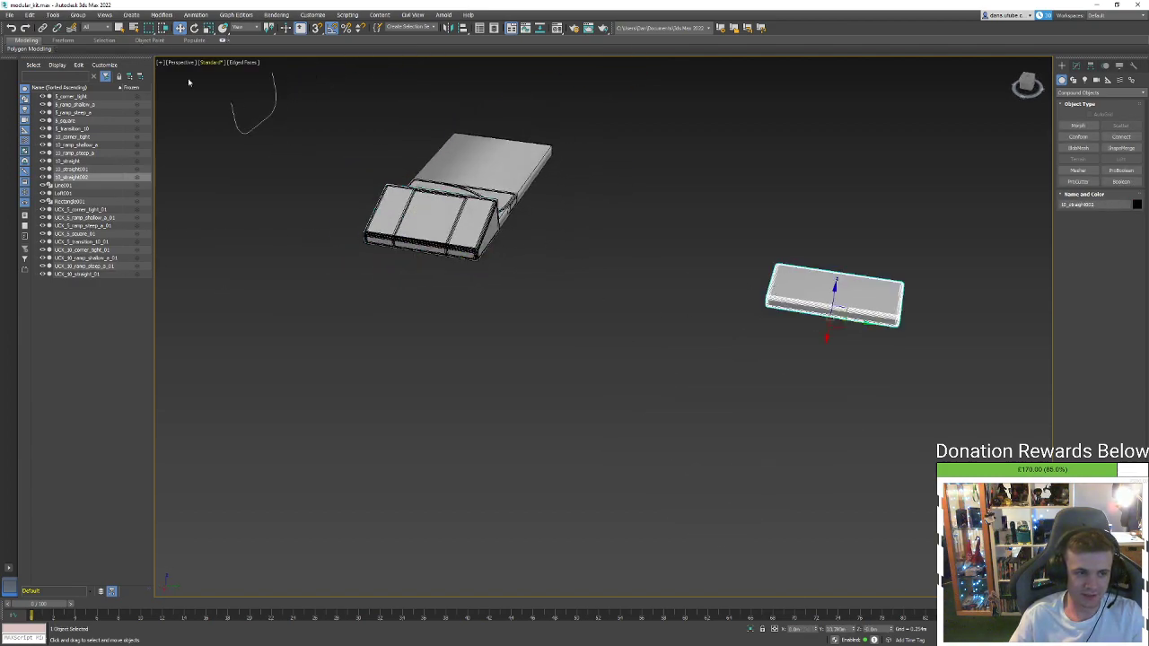
{"action": "left_click", "coordinate": [70, 114]}
{"action": "left_click", "coordinate": [66, 137]}
{"action": "left_click", "coordinate": [66, 144]}
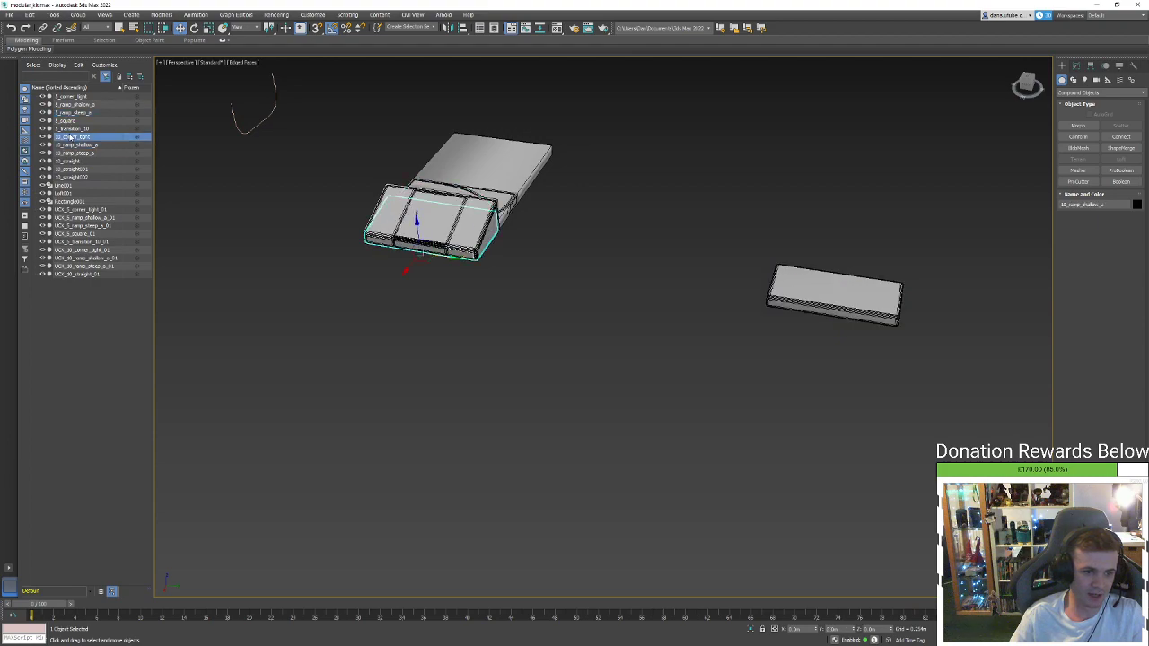
Examine the modular kit's visible pieces and their UCX collision meshes by selecting straights, ramps, corners, transition and square one at a time
{"action": "left_click", "coordinate": [68, 153]}
{"action": "left_click", "coordinate": [72, 169]}
{"action": "left_click", "coordinate": [72, 177]}
{"action": "left_click", "coordinate": [71, 249]}
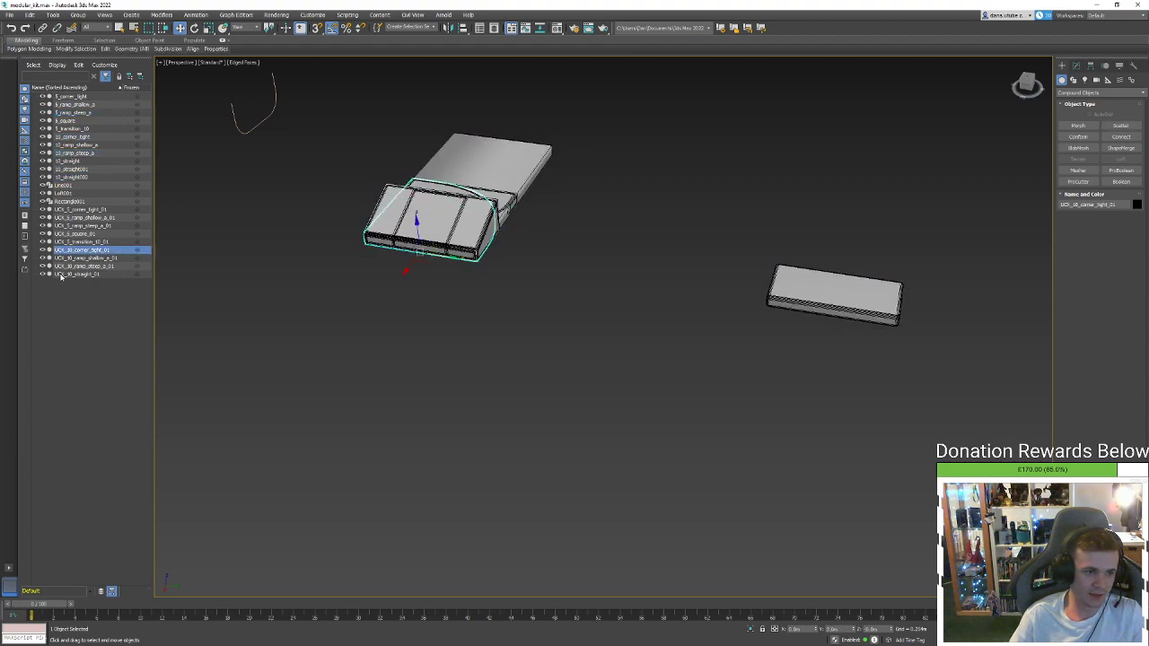
{"action": "left_click", "coordinate": [63, 273]}
{"action": "left_click", "coordinate": [63, 266]}
{"action": "key", "text": "z"}
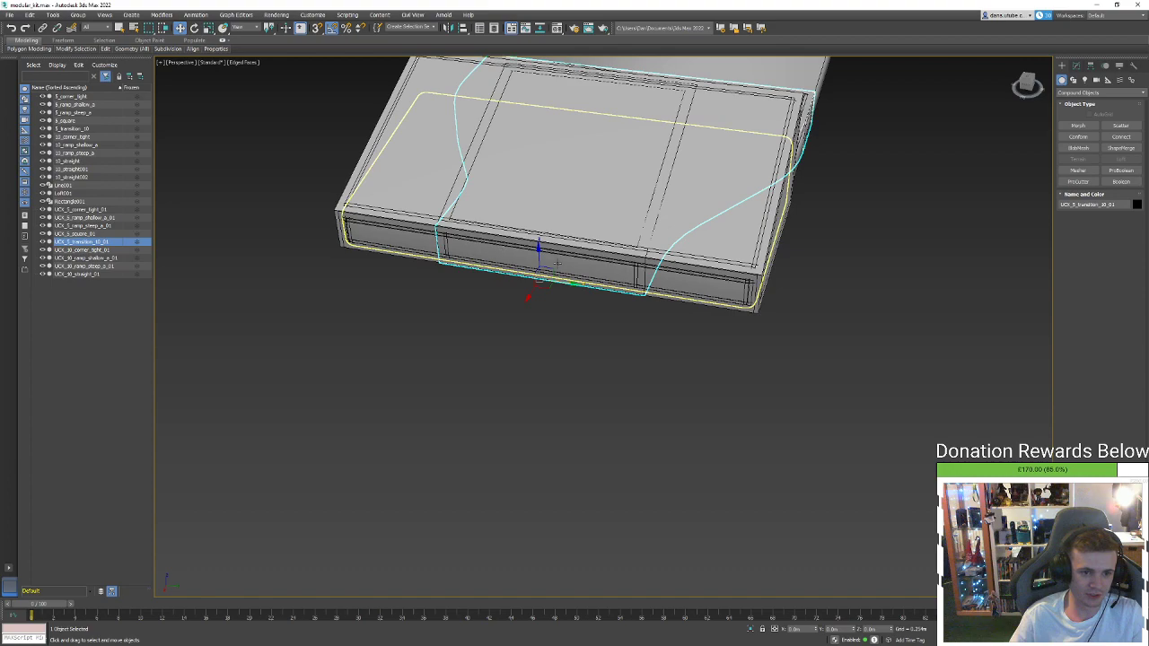
{"action": "right_click", "coordinate": [714, 247]}
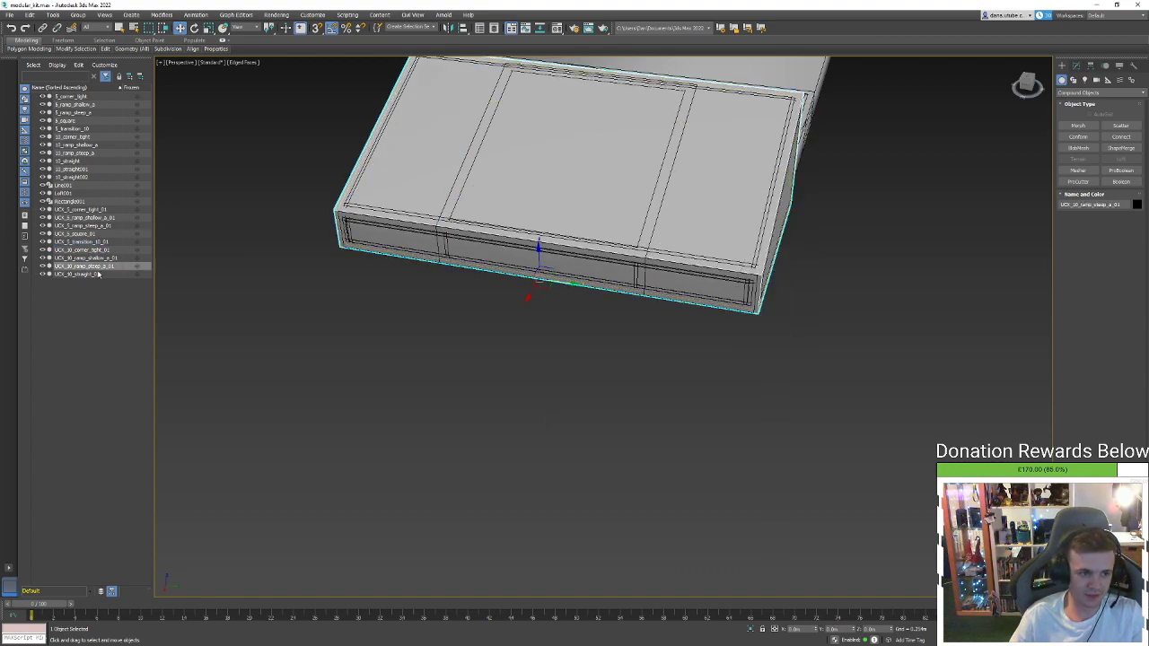
{"action": "left_click", "coordinate": [90, 233]}
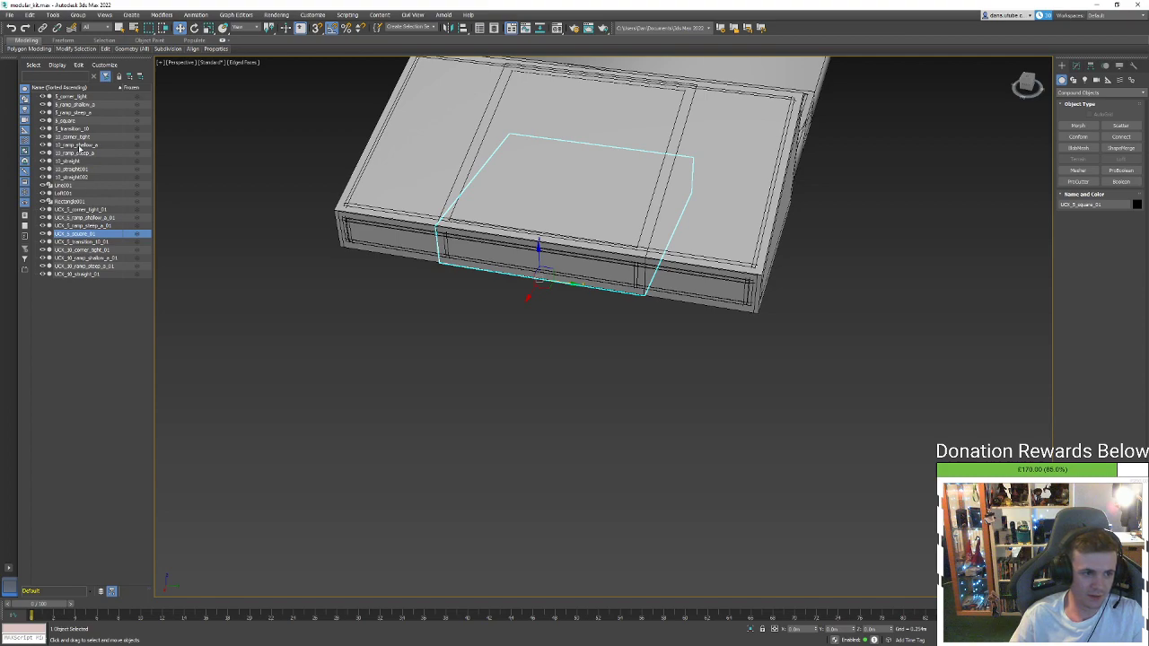
{"action": "left_click", "coordinate": [90, 137]}
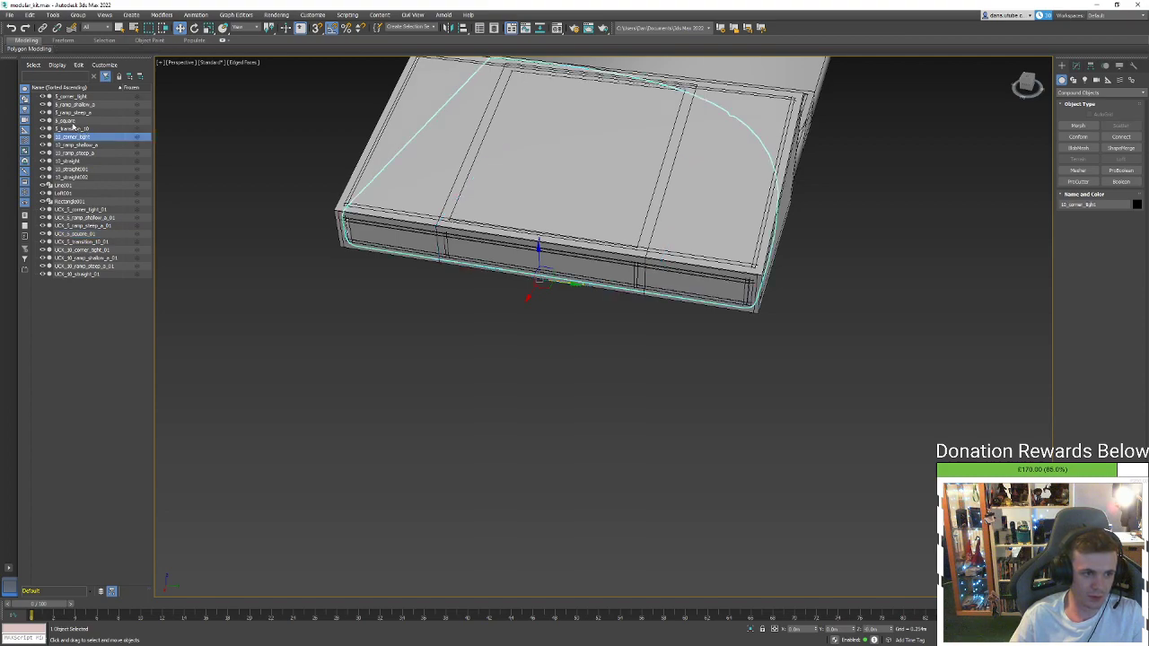
Isolate 5_square together with its collision mesh UCX_5_square_01 and show the collision mesh's modifier settings
{"action": "left_click", "coordinate": [73, 121]}
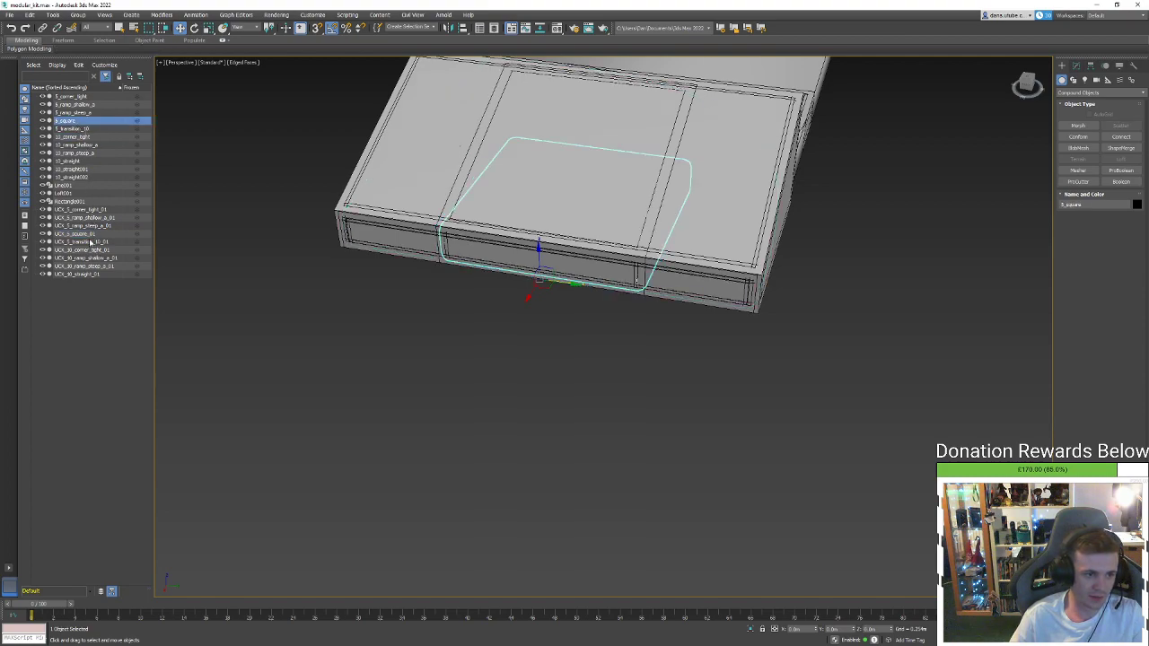
{"action": "left_click", "coordinate": [88, 234], "text": "ctrl"}
{"action": "key", "text": "z"}
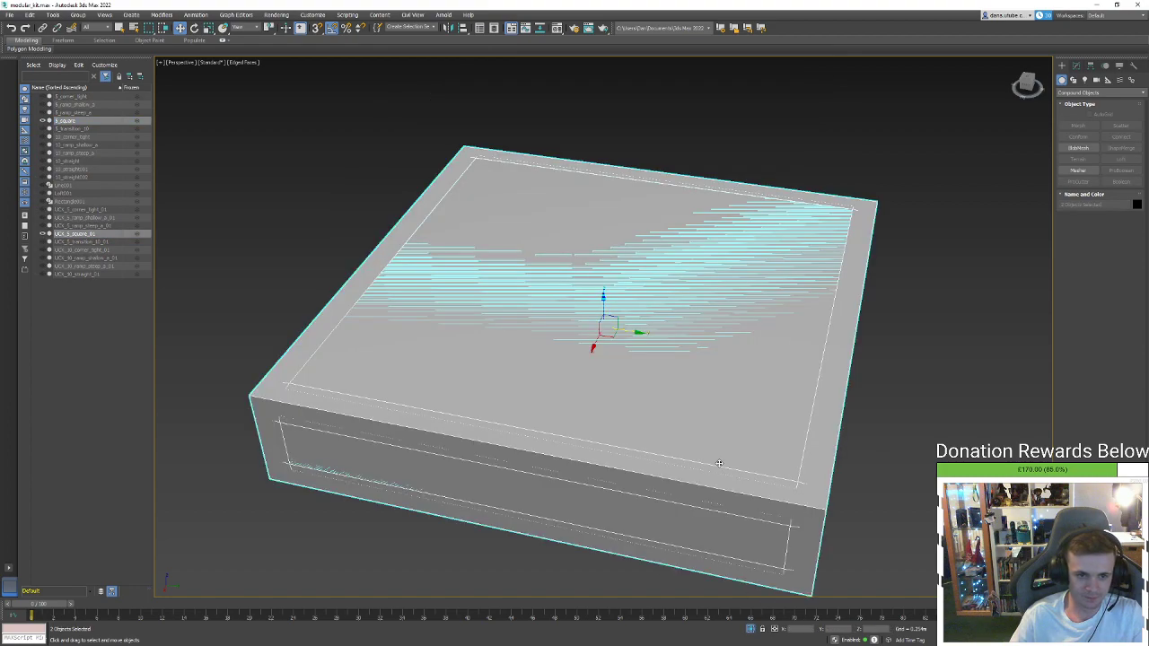
{"action": "left_click", "coordinate": [718, 462]}
{"action": "left_click", "coordinate": [1075, 66]}
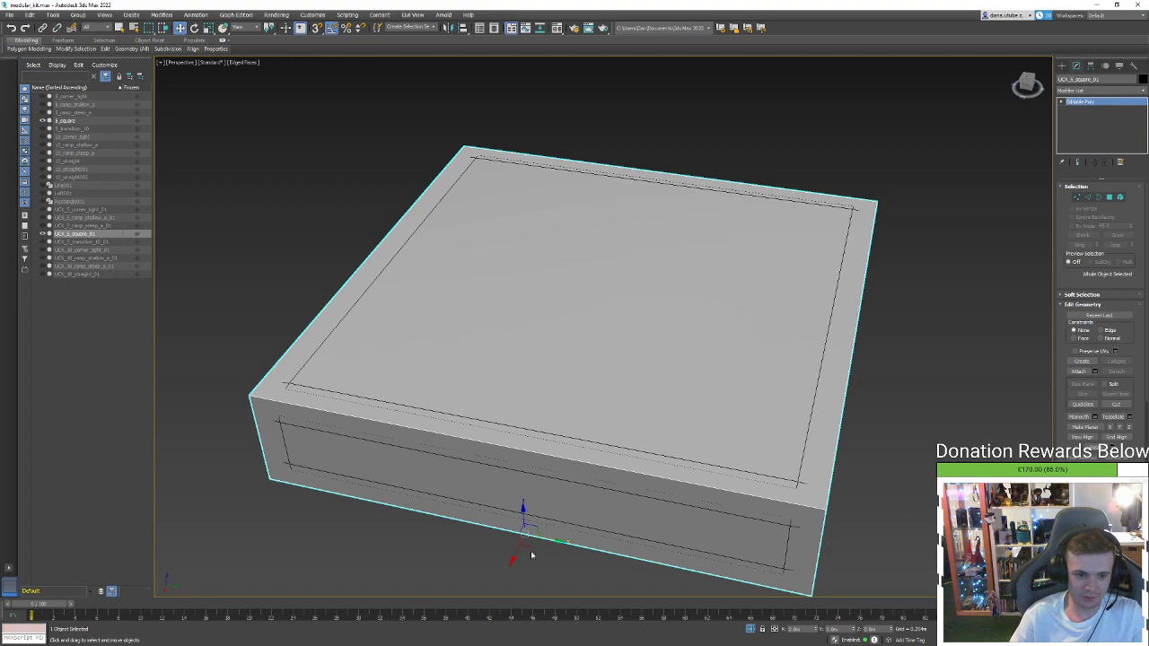
Move the UCX_5_square_01 collision box aside to compare it with the chamfered square, and undo the move
{"action": "left_click_drag", "start_coordinate": [531, 542], "coordinate": [636, 351]}
{"action": "left_click", "coordinate": [713, 425]}
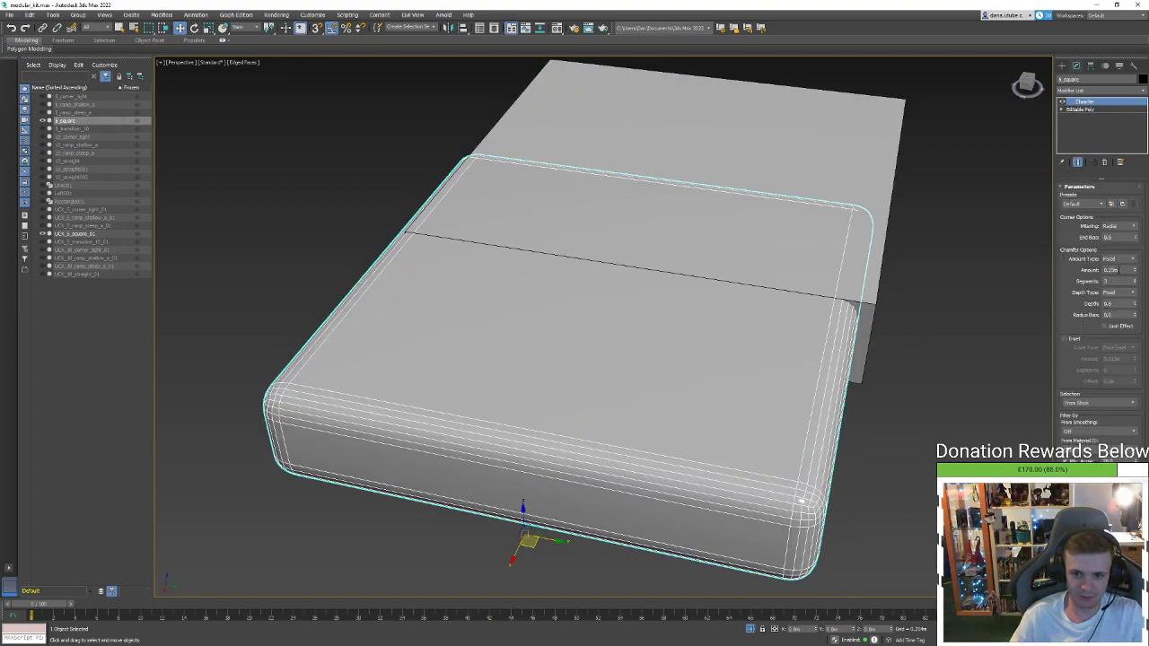
{"action": "middle_click_drag", "start_coordinate": [960, 305], "coordinate": [910, 302]}
{"action": "left_click", "coordinate": [818, 280]}
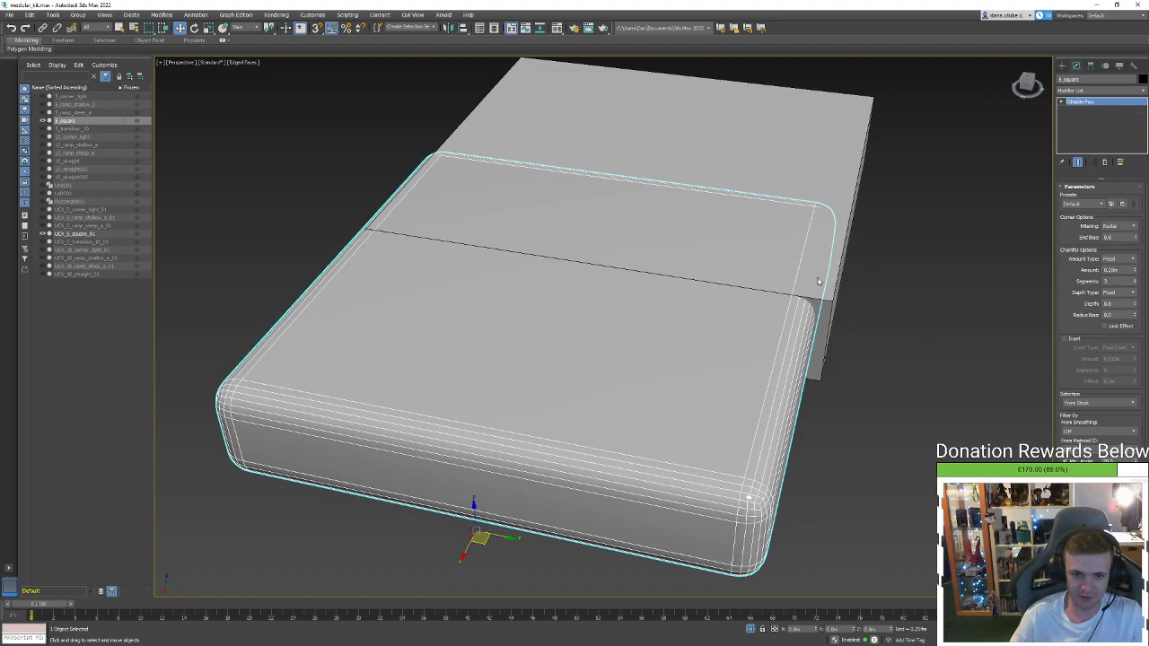
{"action": "key", "text": "ctrl+z"}
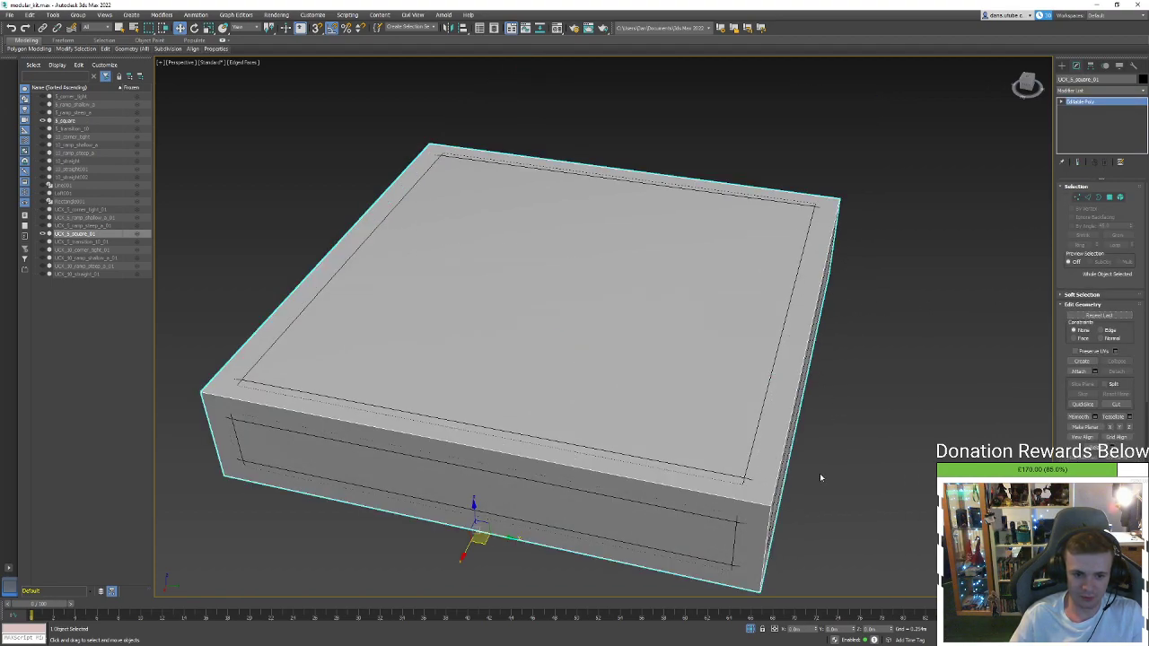
{"action": "middle_click_drag", "start_coordinate": [732, 430], "coordinate": [313, 391], "text": "alt"}
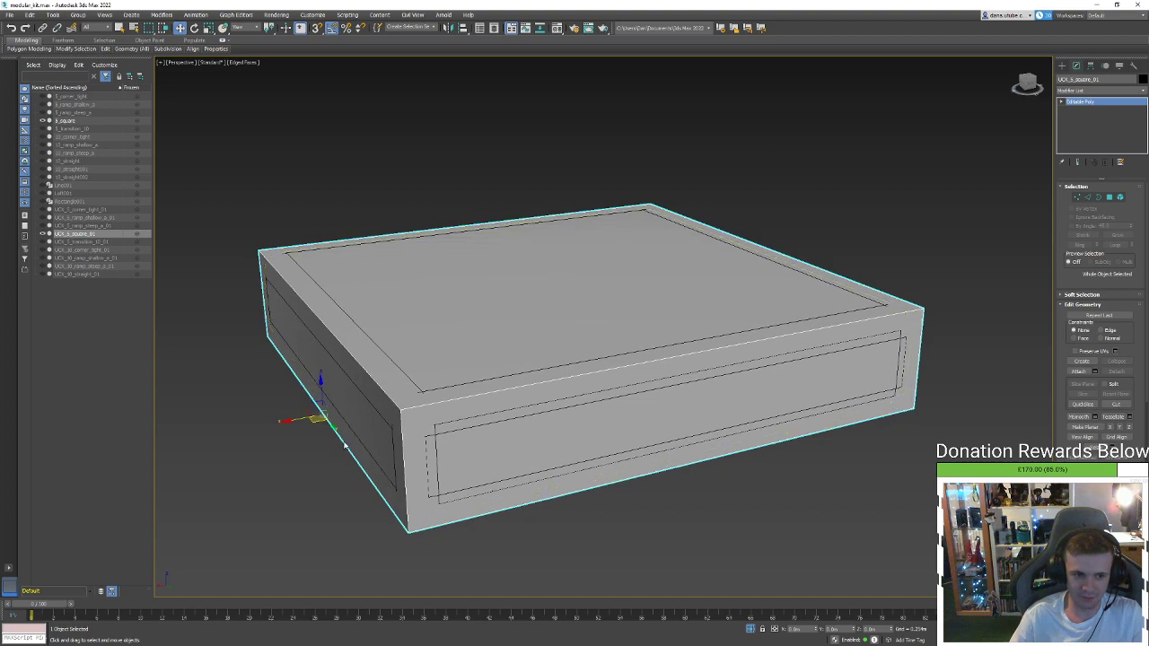
{"action": "middle_click_drag", "start_coordinate": [344, 445], "coordinate": [457, 422], "text": "alt"}
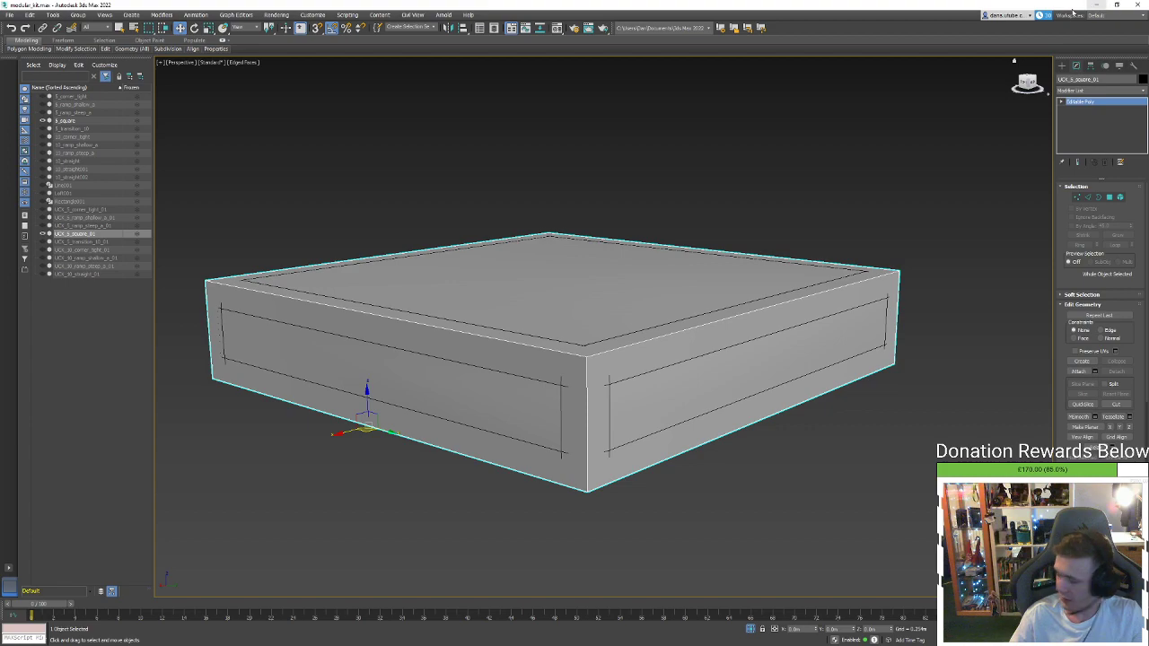
Clear the selection and save a copy of the scene as modular_kit_21.max in 3ds Max 2021 format
{"action": "left_click", "coordinate": [377, 121]}
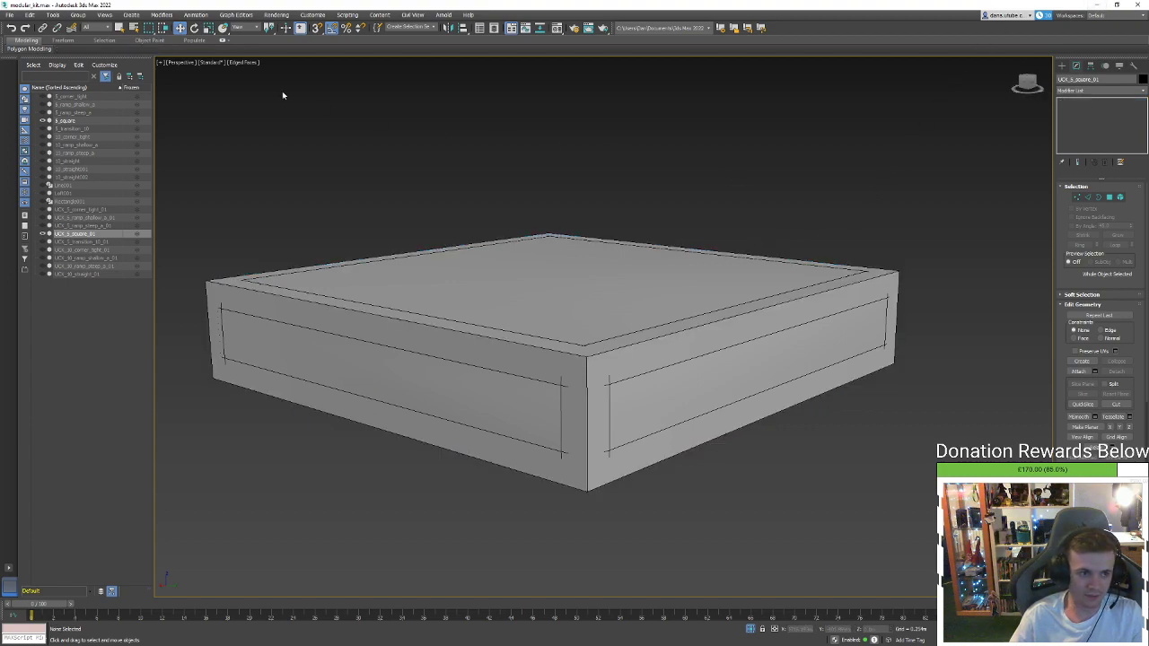
{"action": "left_click", "coordinate": [11, 15]}
{"action": "left_click", "coordinate": [38, 93]}
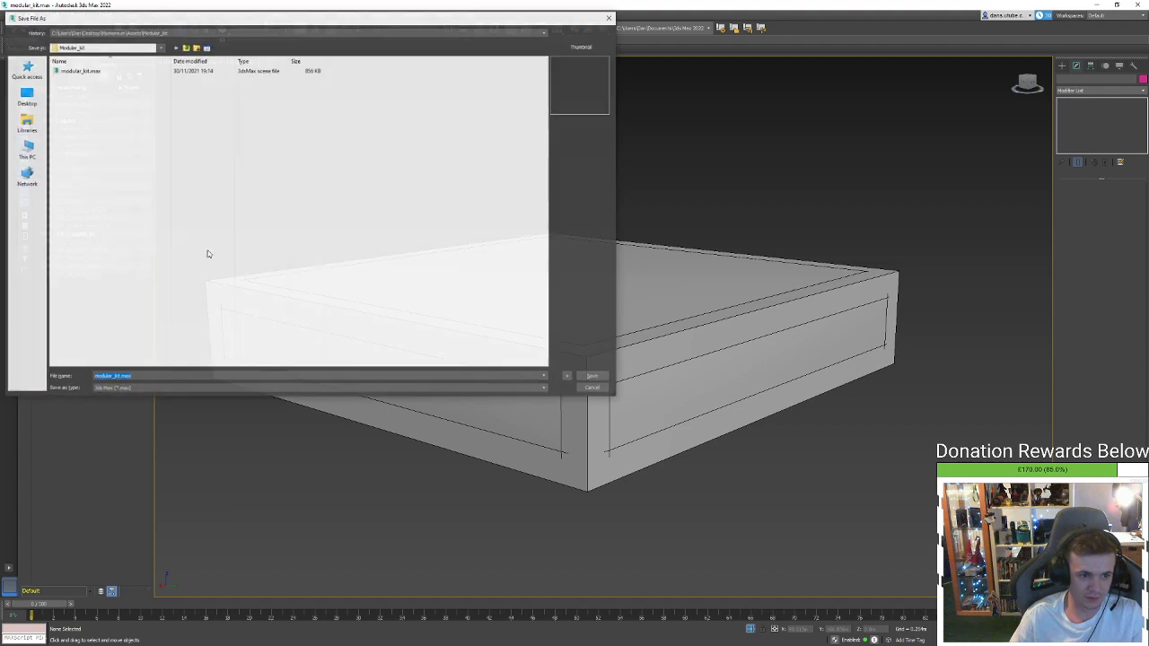
{"action": "left_click", "coordinate": [122, 388]}
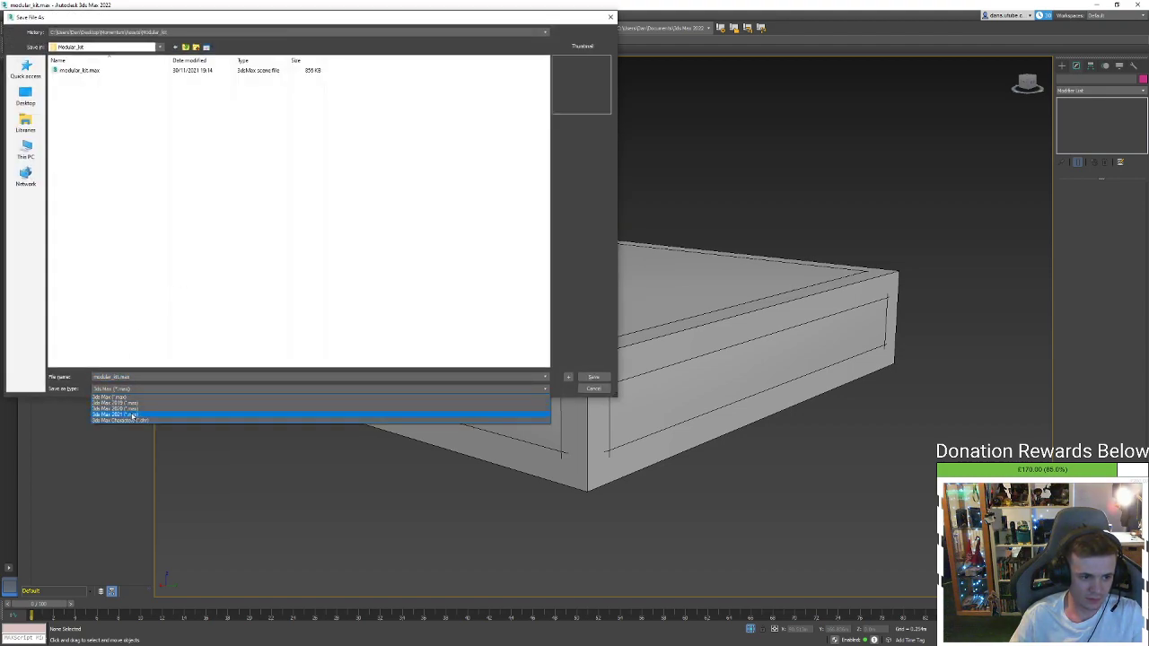
{"action": "left_click", "coordinate": [133, 415]}
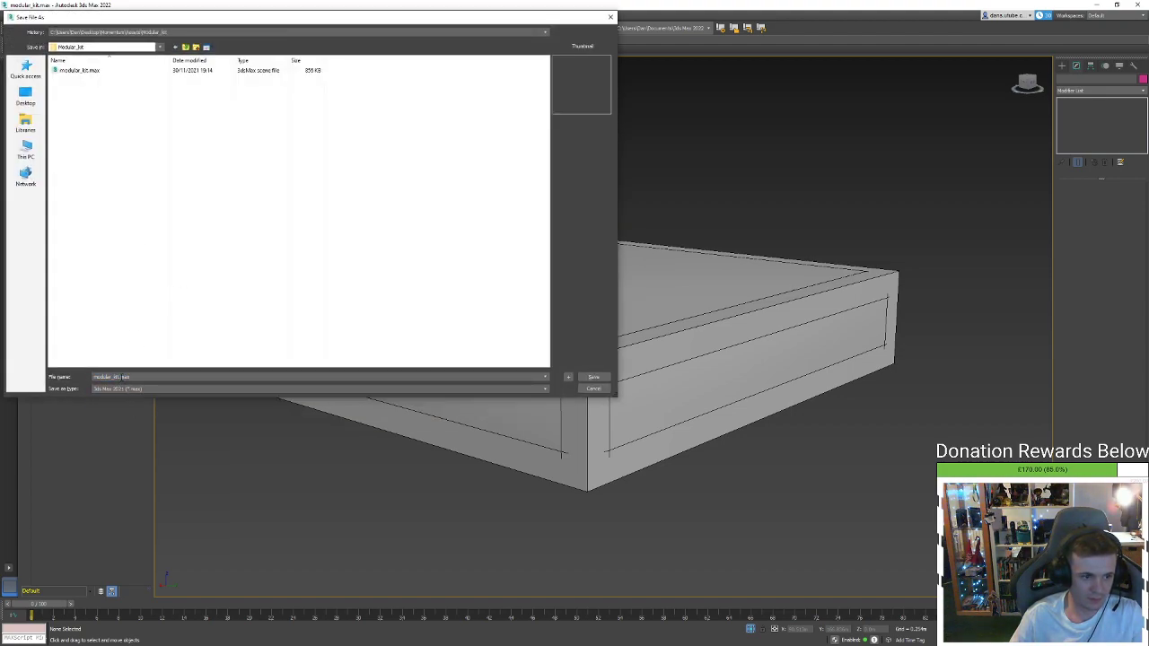
{"action": "left_click", "coordinate": [120, 377]}
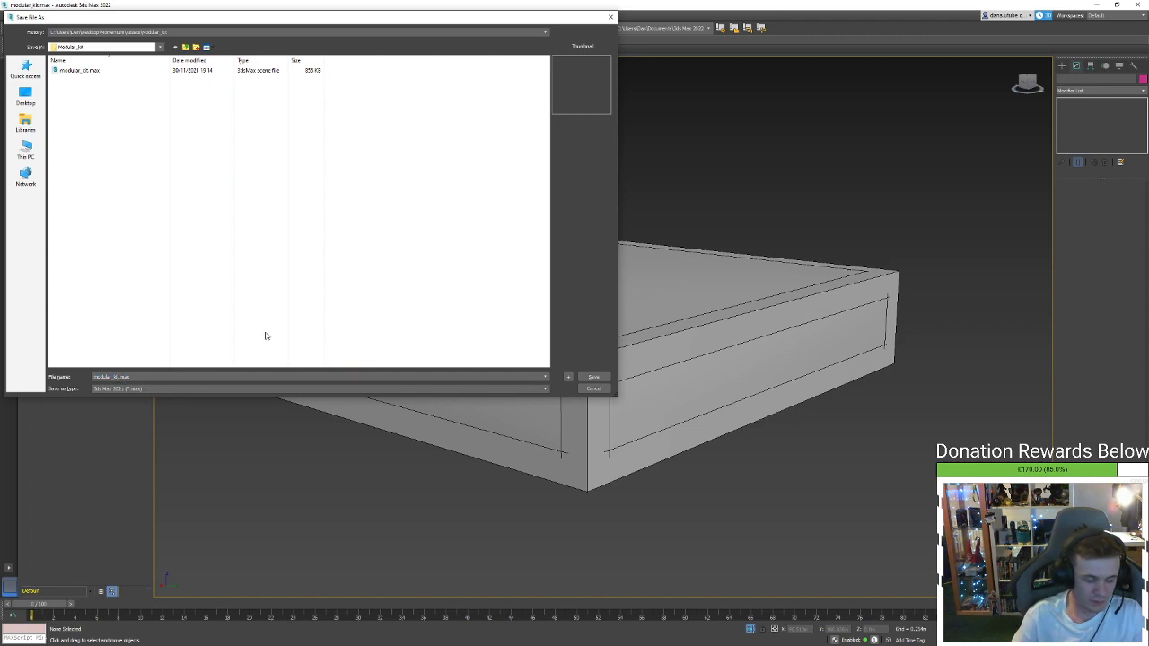
{"action": "type", "text": "_21"}
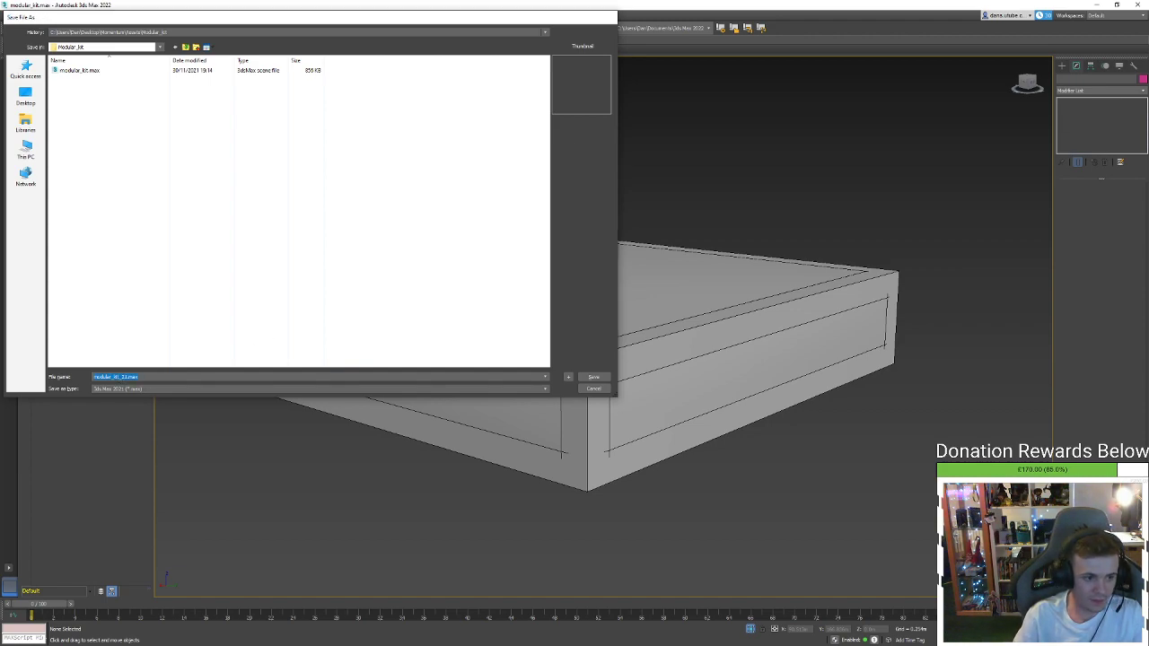
{"action": "key", "text": "Return"}
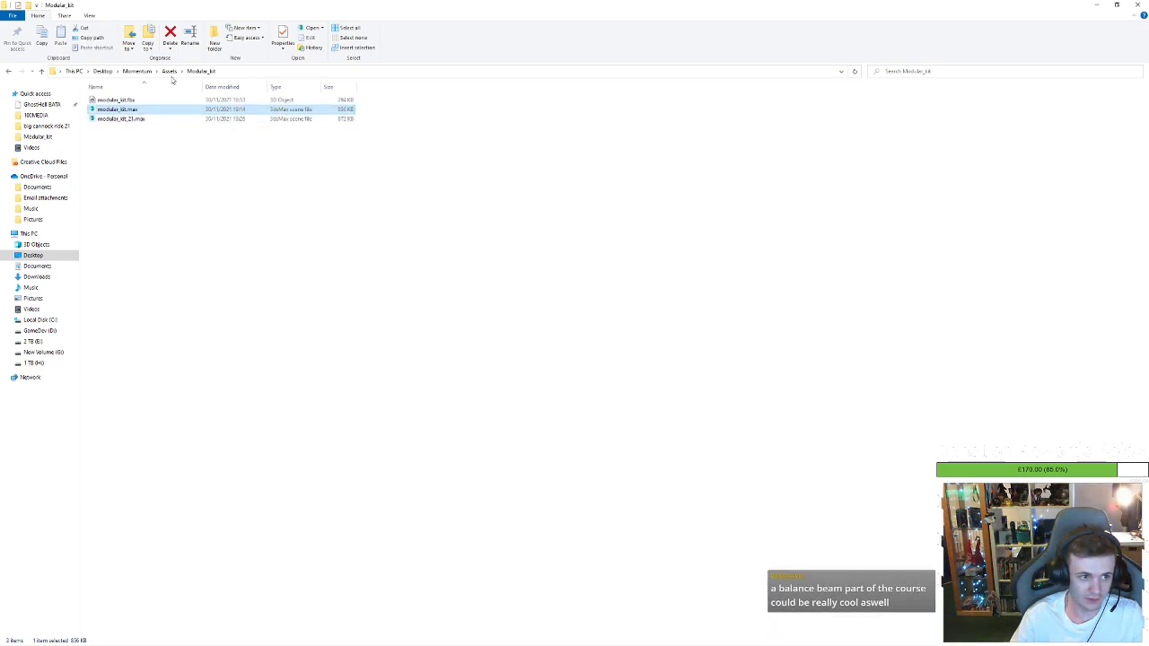
Locate and select modular_kit_21.max in File Explorer's Modular_kit folder
{"action": "left_click", "coordinate": [125, 119]}
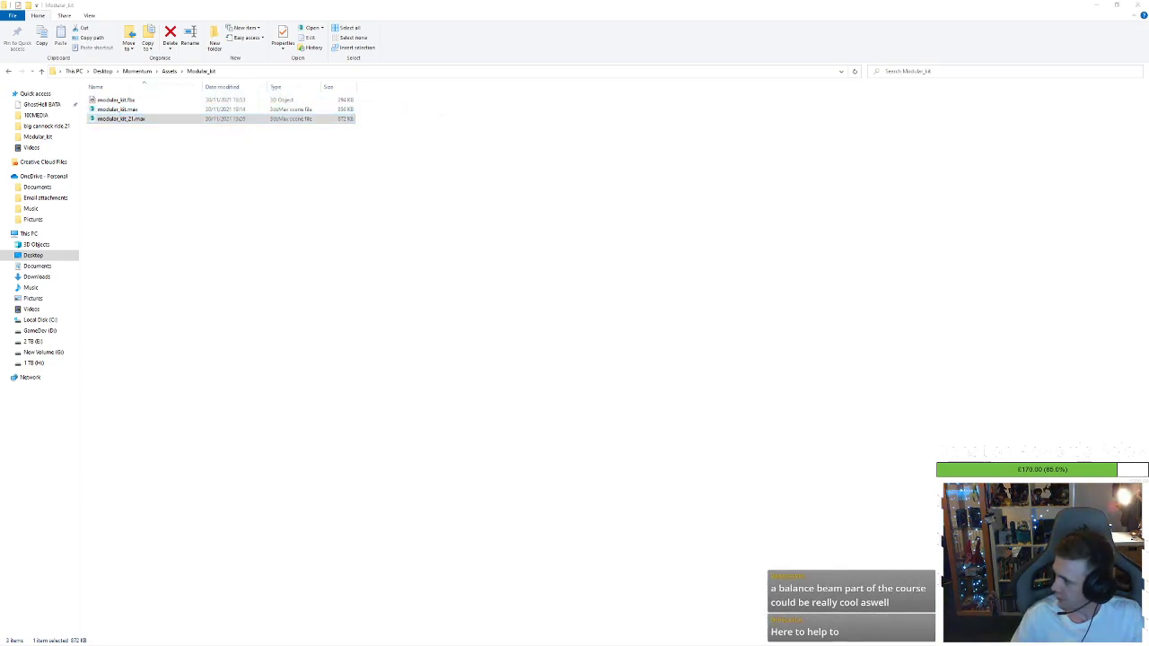
{"action": "left_click", "coordinate": [1097, 4]}
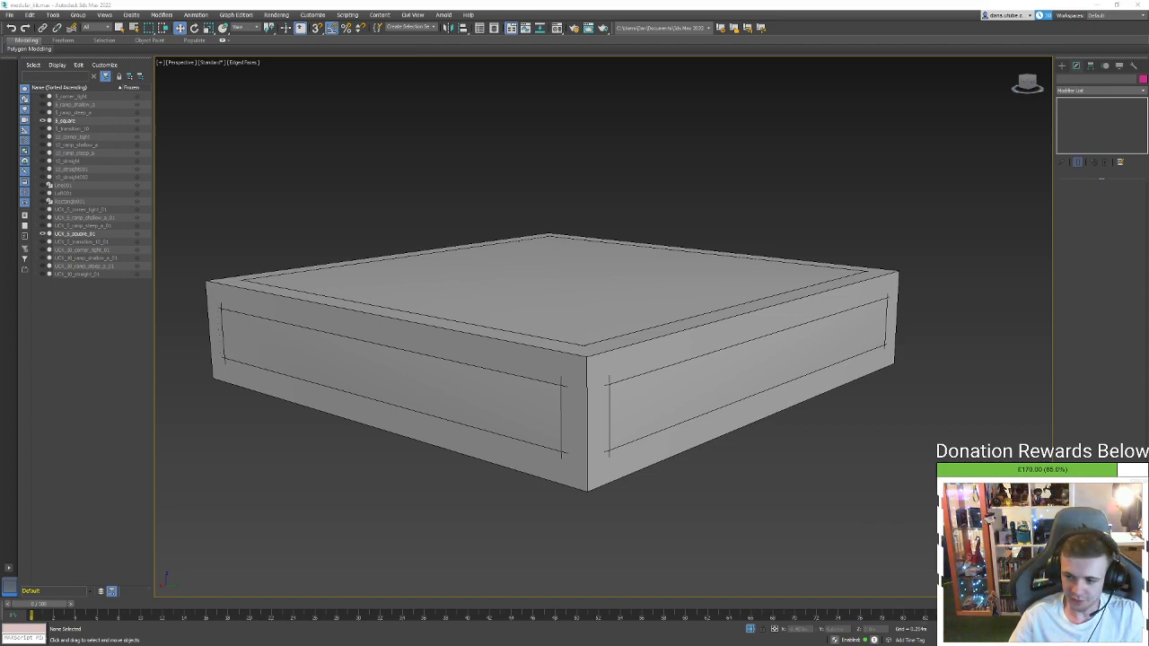
{"action": "key", "text": "super+d"}
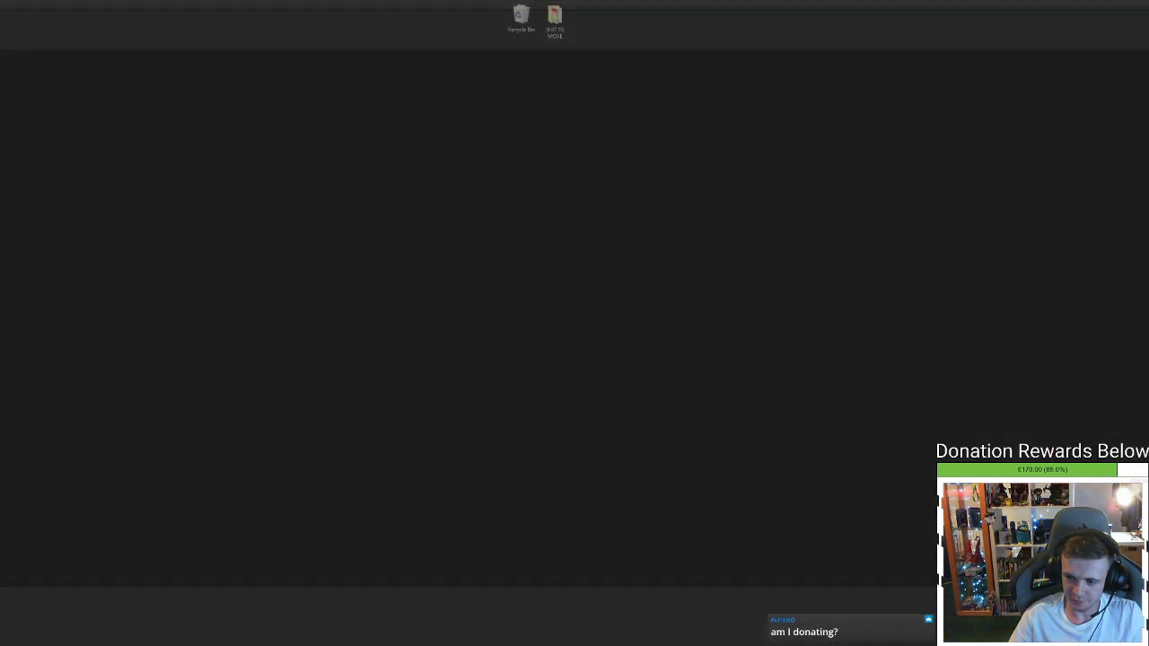
{"action": "left_click", "coordinate": [115, 109]}
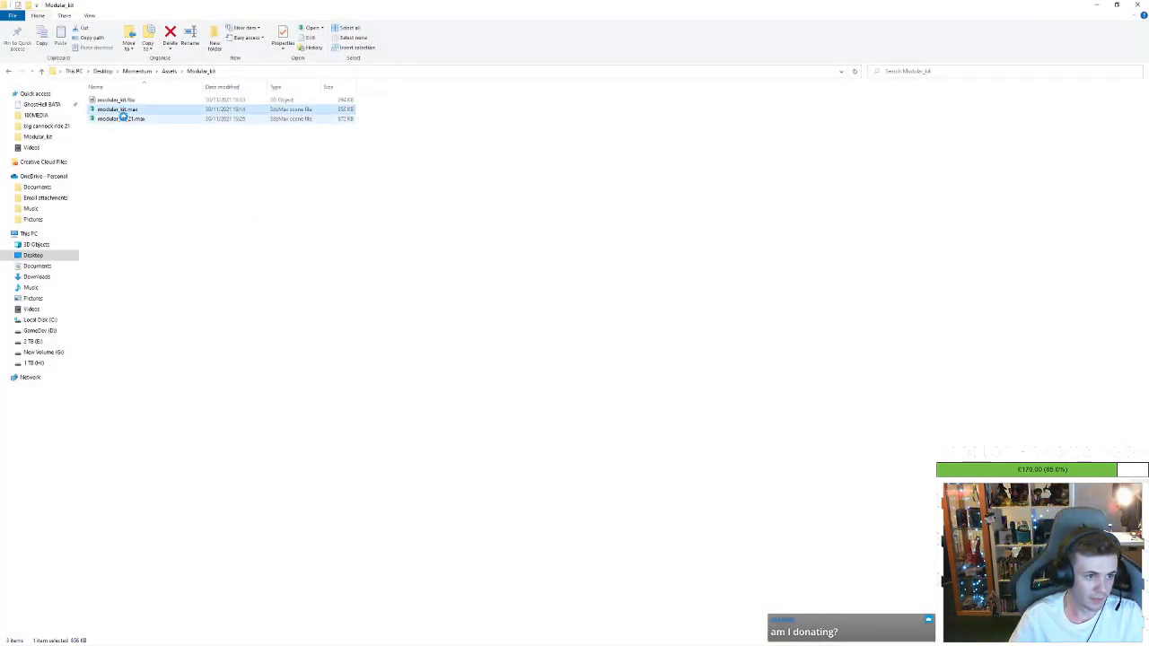
{"action": "left_click", "coordinate": [123, 119]}
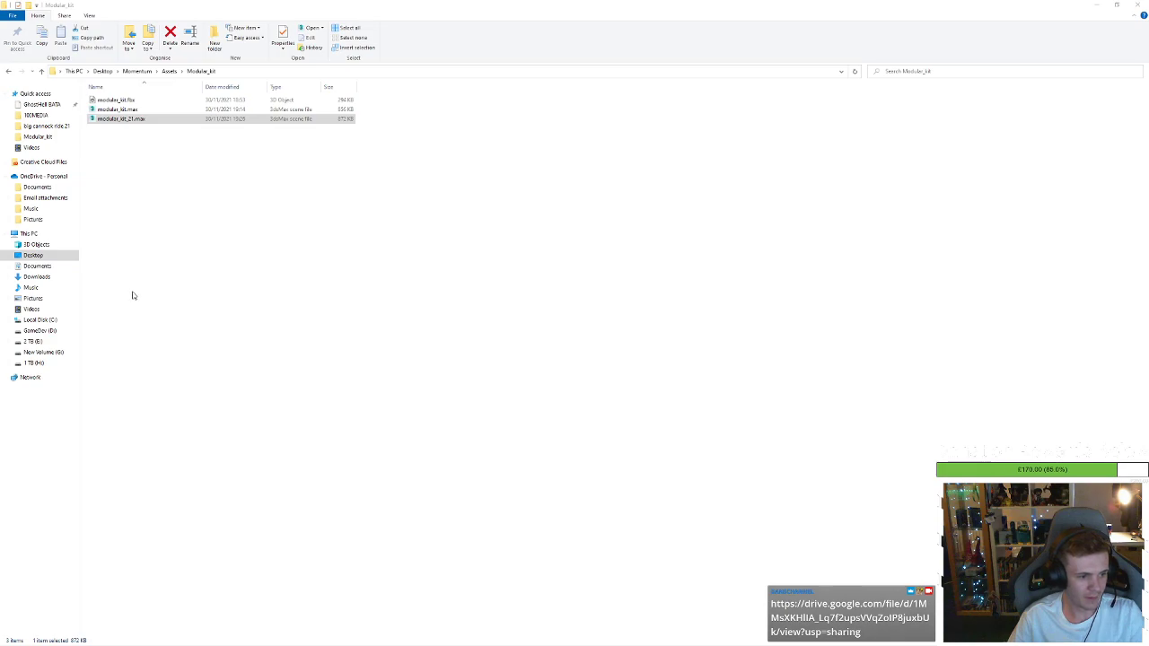
Switch to Unreal Editor, playtest the course by running along the platforms past the first ramp, and stop the session
{"action": "key", "text": "alt+Tab"}
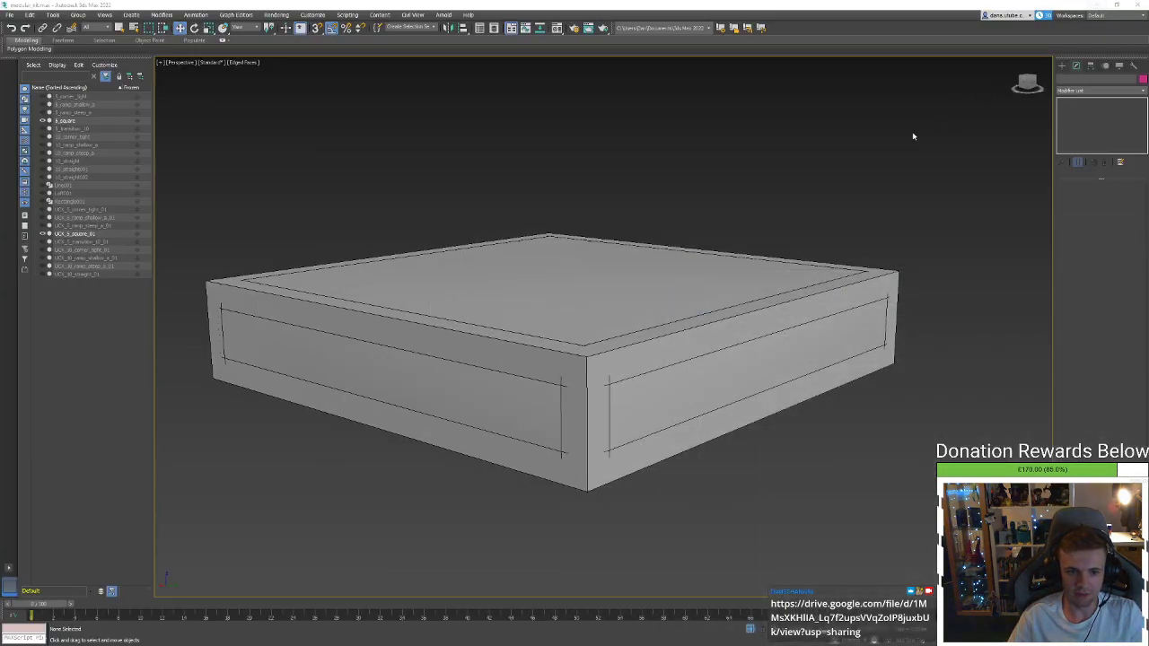
{"action": "key", "text": "alt+Tab"}
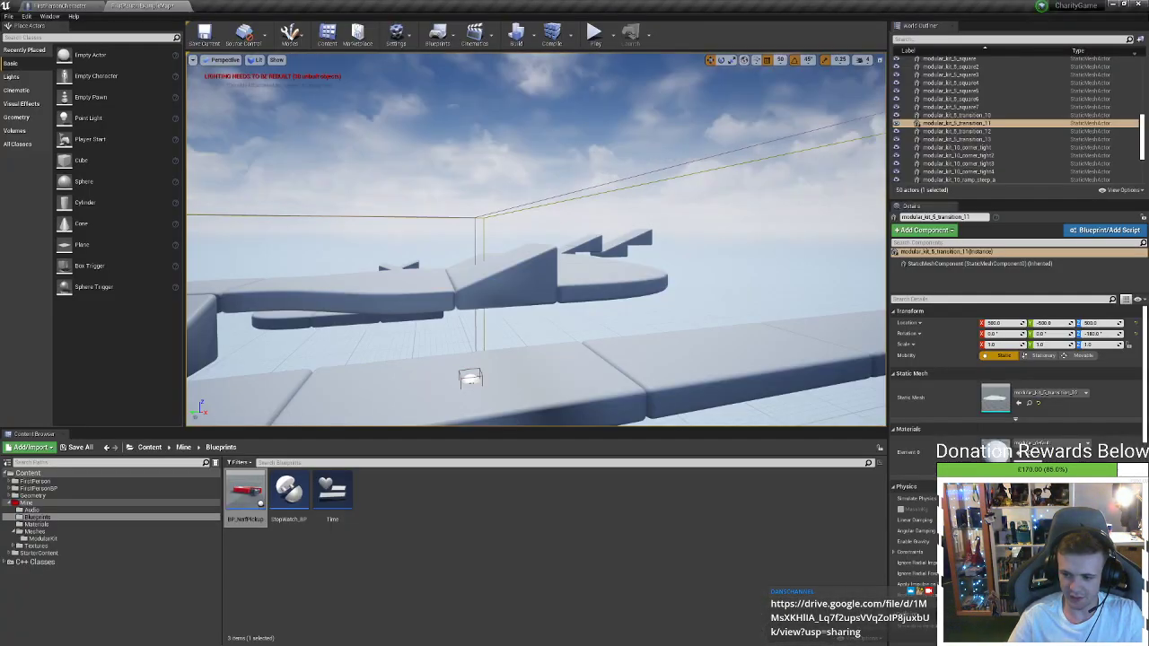
{"action": "left_click", "coordinate": [593, 33]}
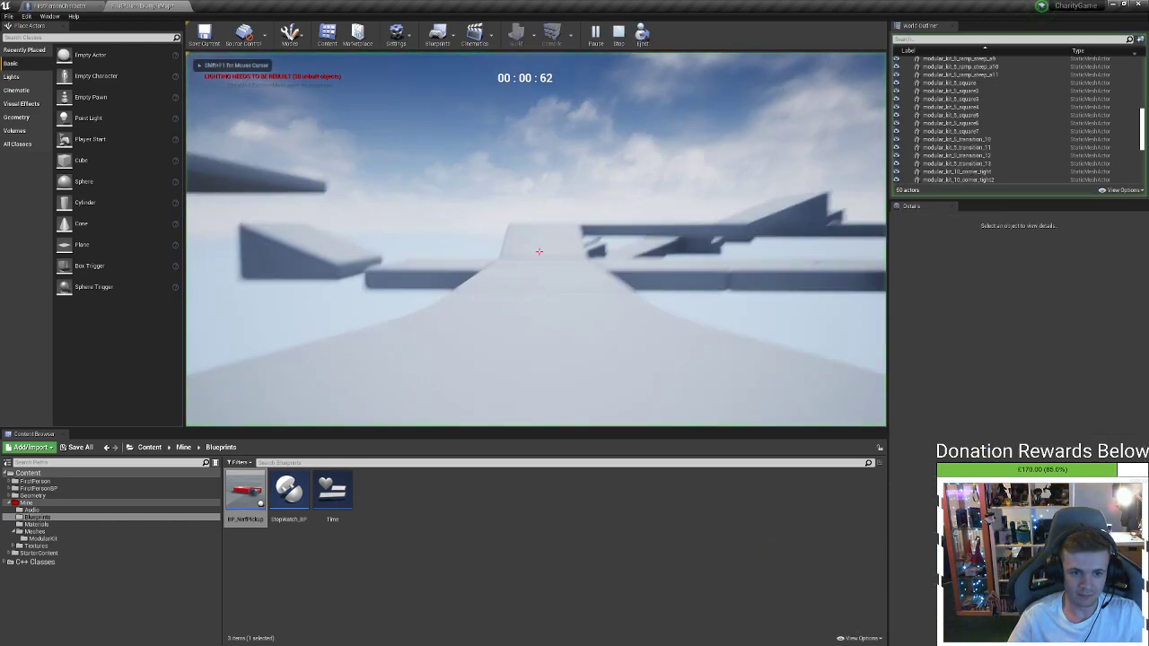
{"action": "key", "text": "w"}
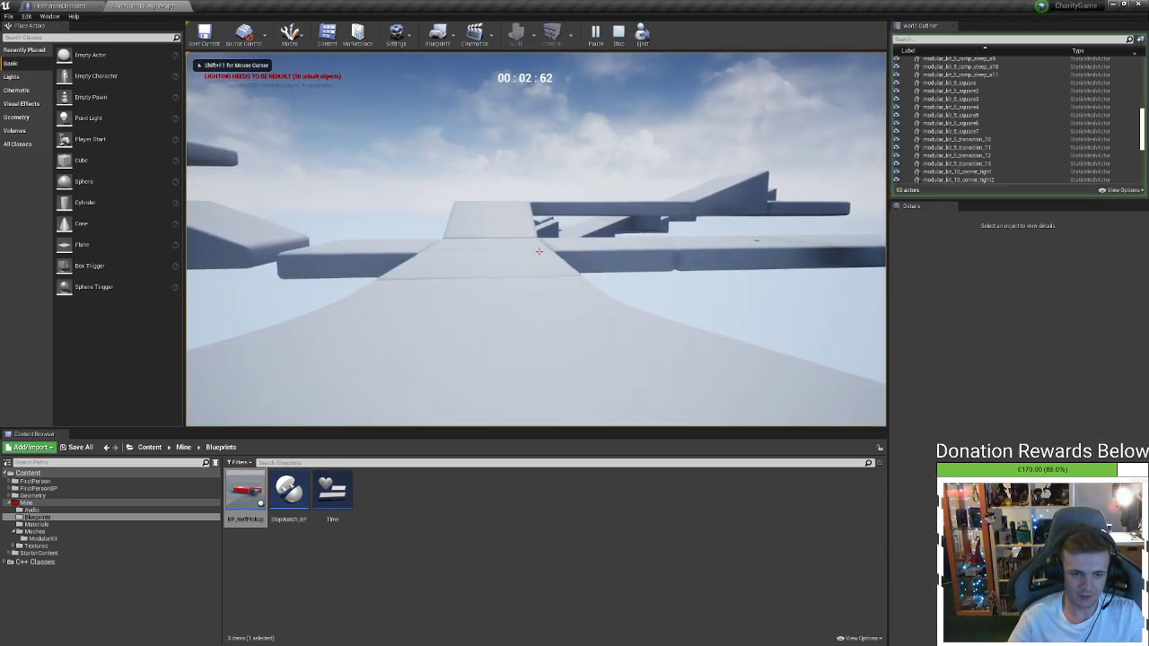
{"action": "key", "text": "w"}
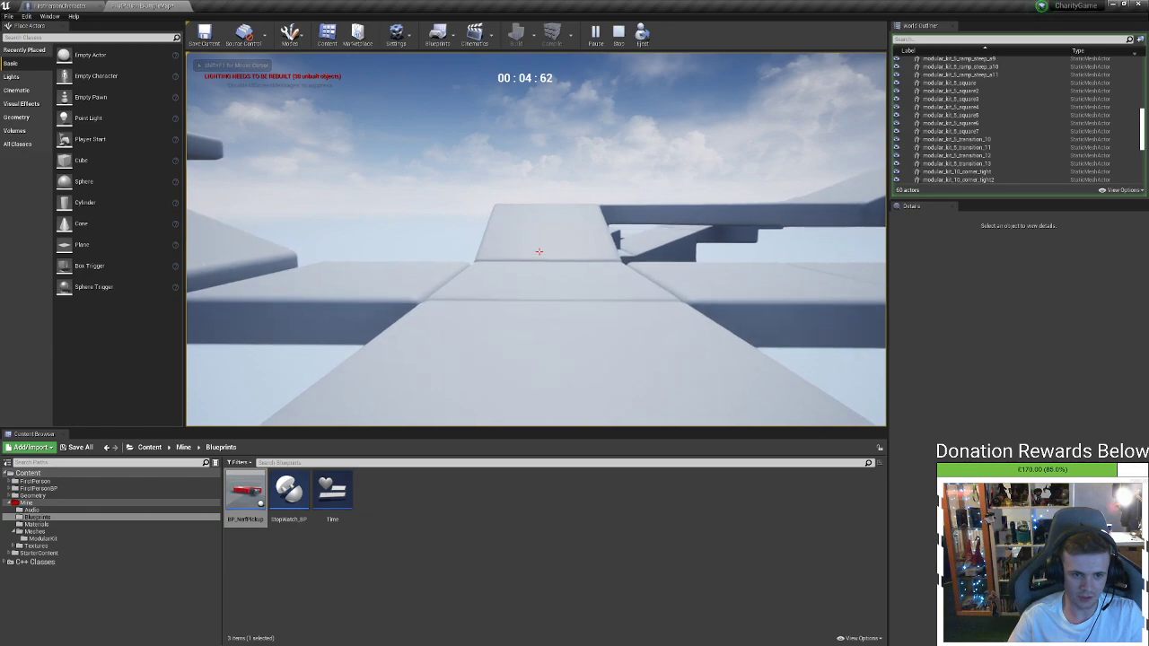
{"action": "key", "text": "w"}
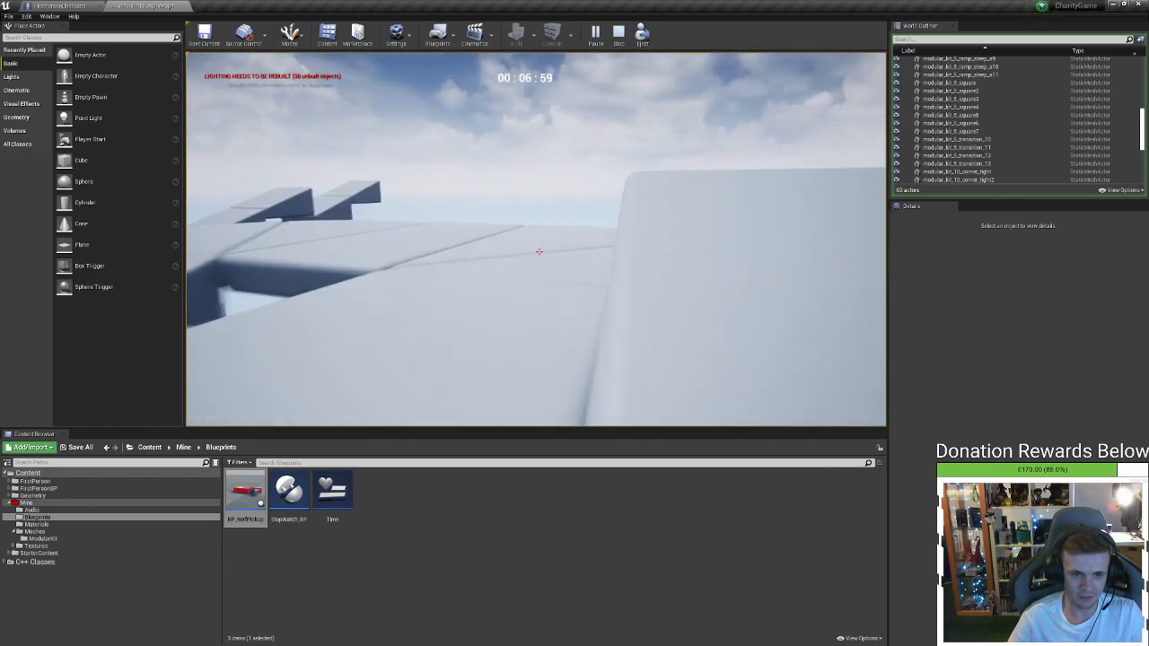
{"action": "key", "text": "w"}
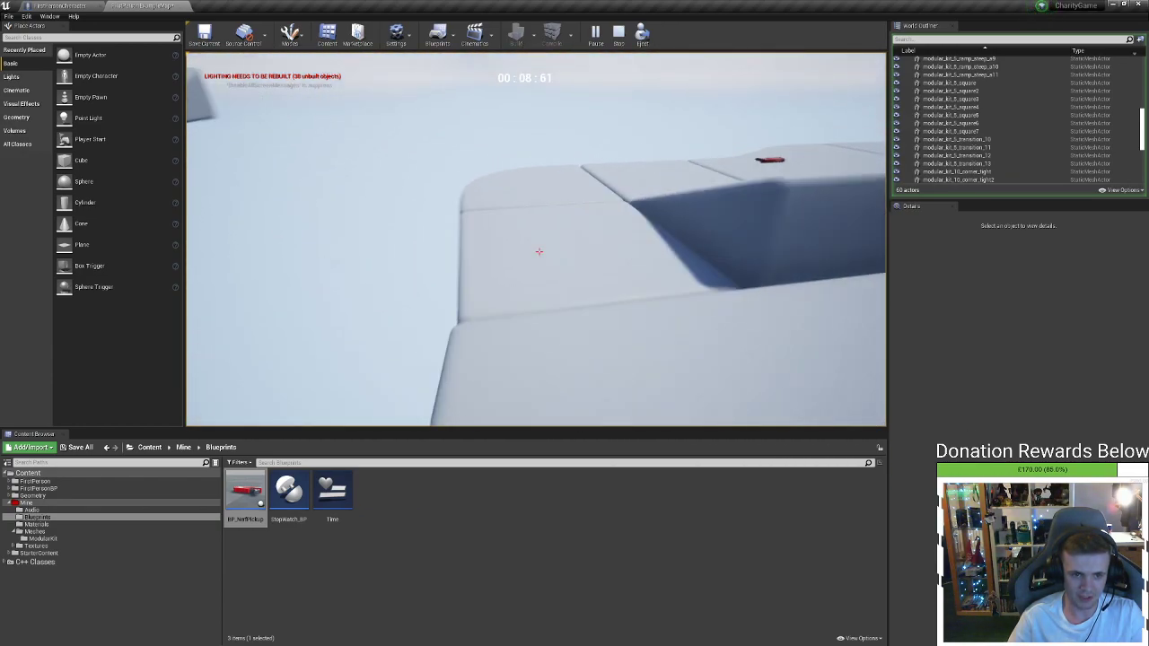
{"action": "key", "text": "w"}
{"action": "key", "text": "Escape"}
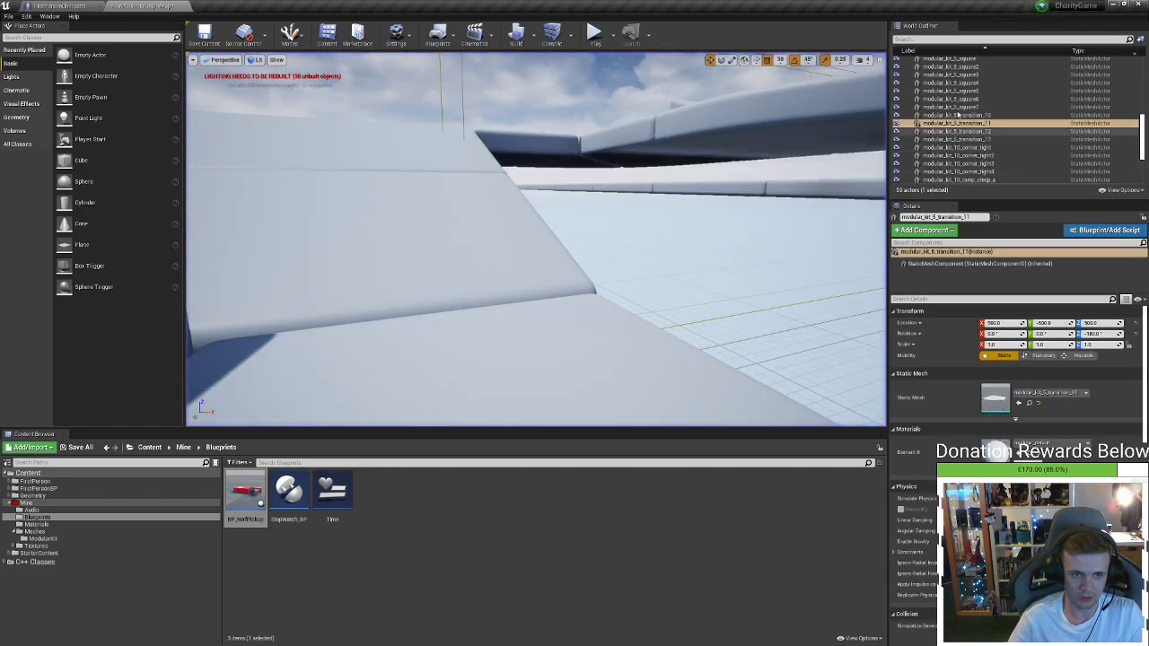
Playtest the course by running up the first ramp, collecting the Nerf gun and firing it, and stop the session
{"action": "left_click", "coordinate": [594, 33]}
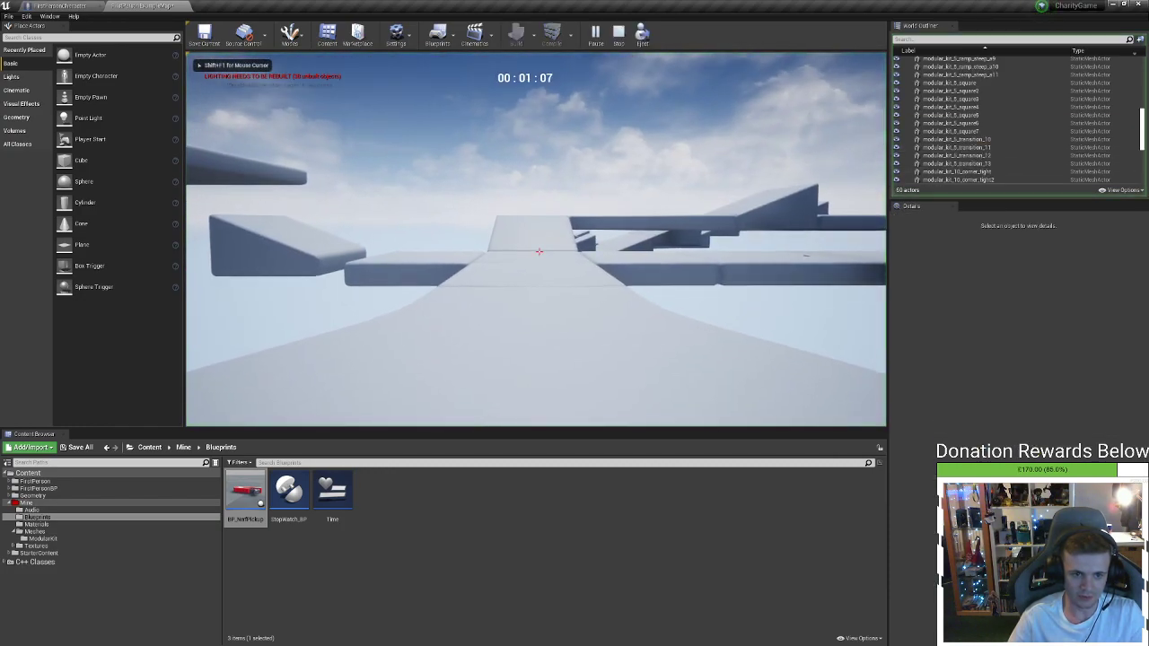
{"action": "key", "text": "w"}
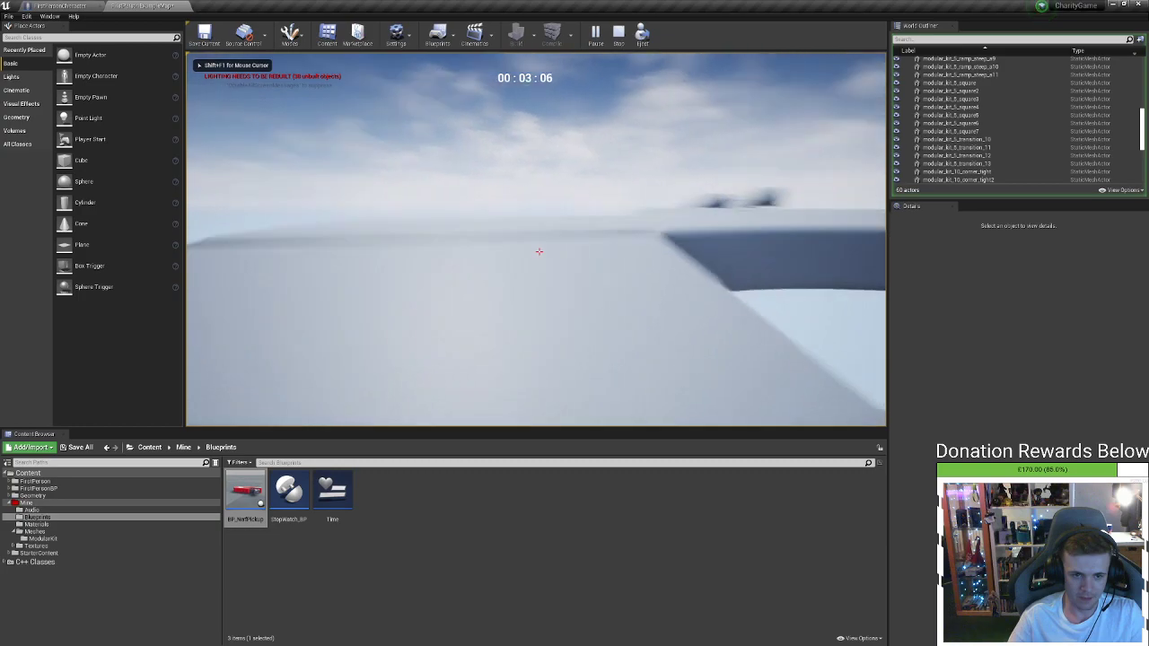
{"action": "key", "text": "w"}
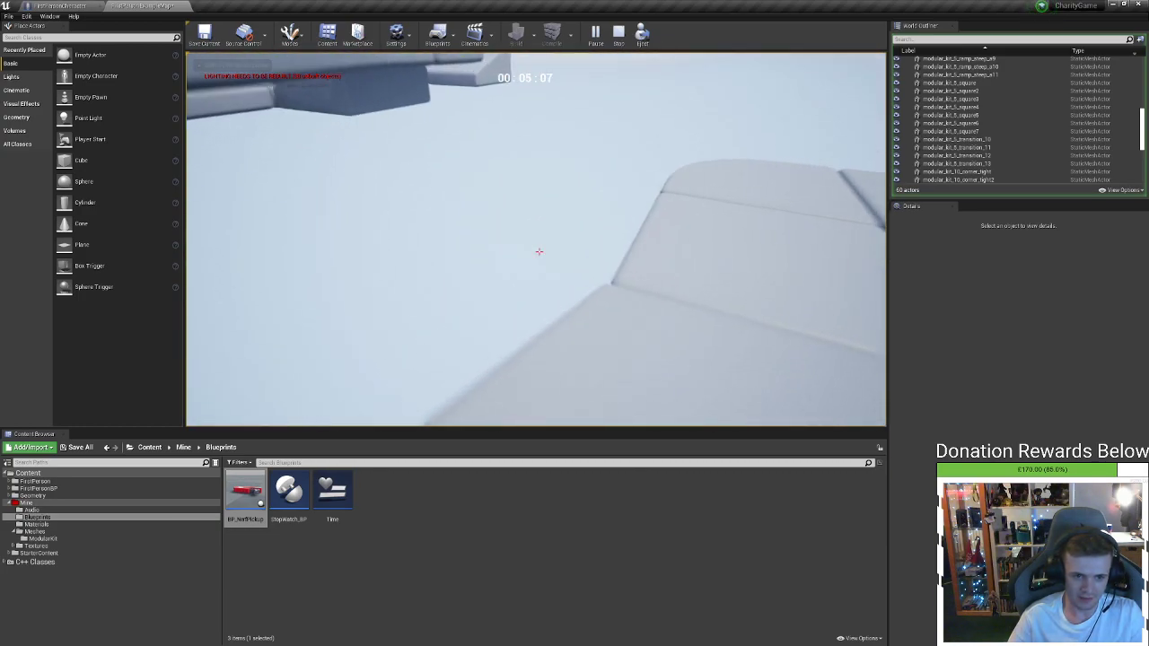
{"action": "key", "text": "w"}
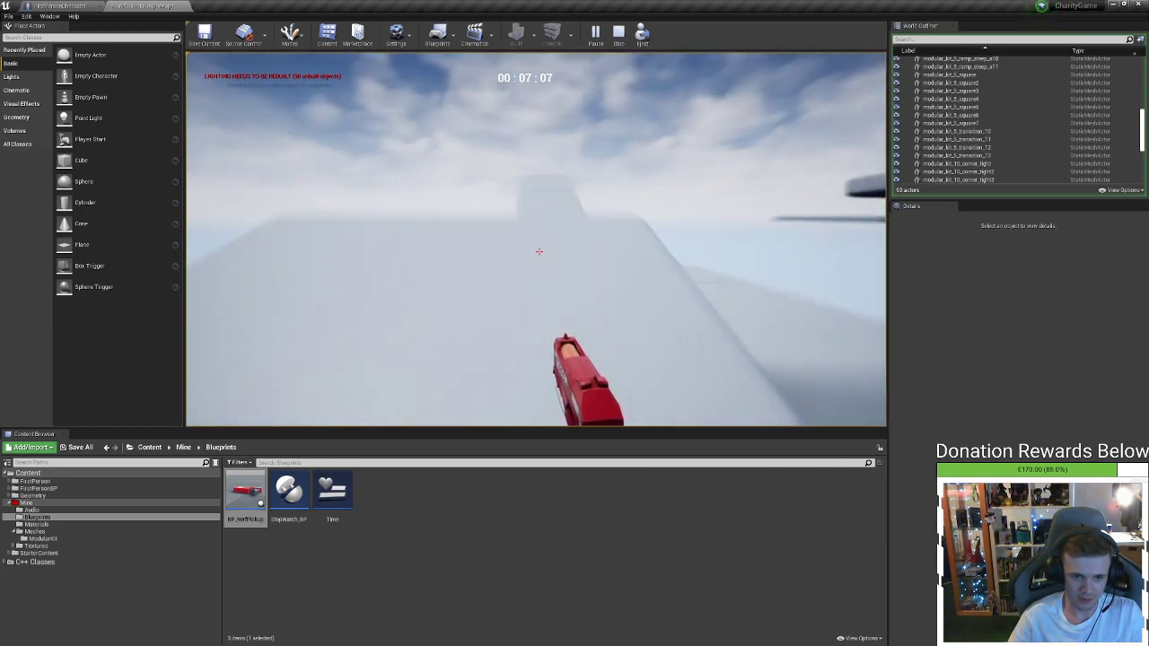
{"action": "key", "text": "w"}
{"action": "left_click", "coordinate": [538, 252]}
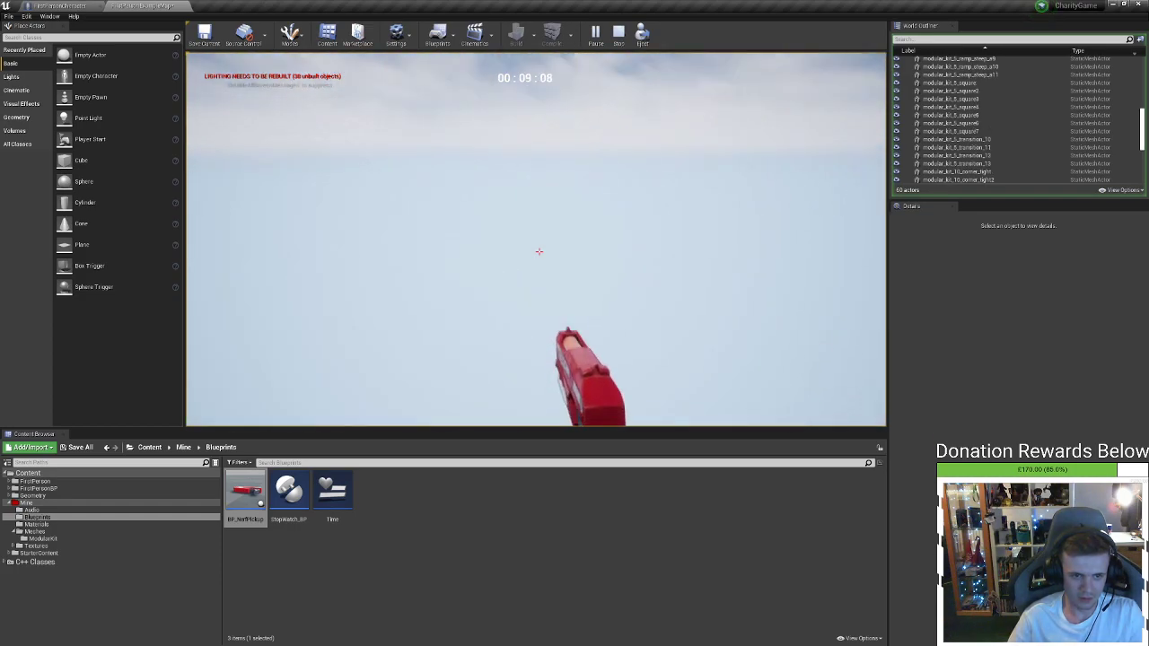
{"action": "key", "text": "Escape"}
Playtest the course again, running up the ramps and around the curved platforms to the cube, and stop the session
{"action": "key", "text": "alt+p"}
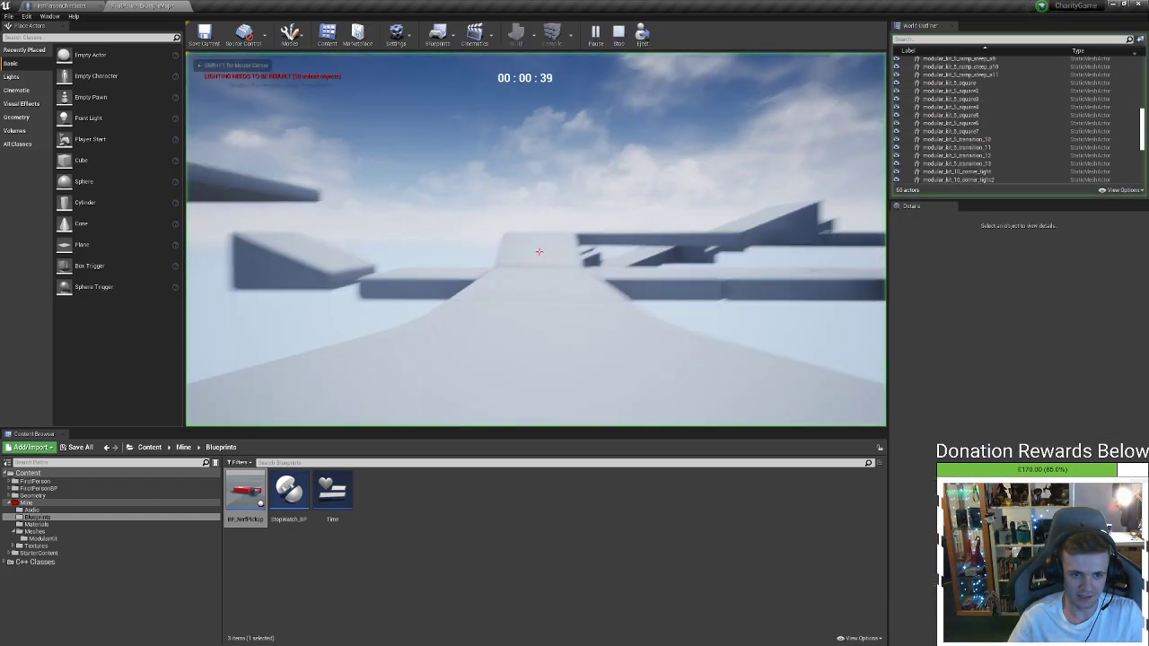
{"action": "key", "text": "w"}
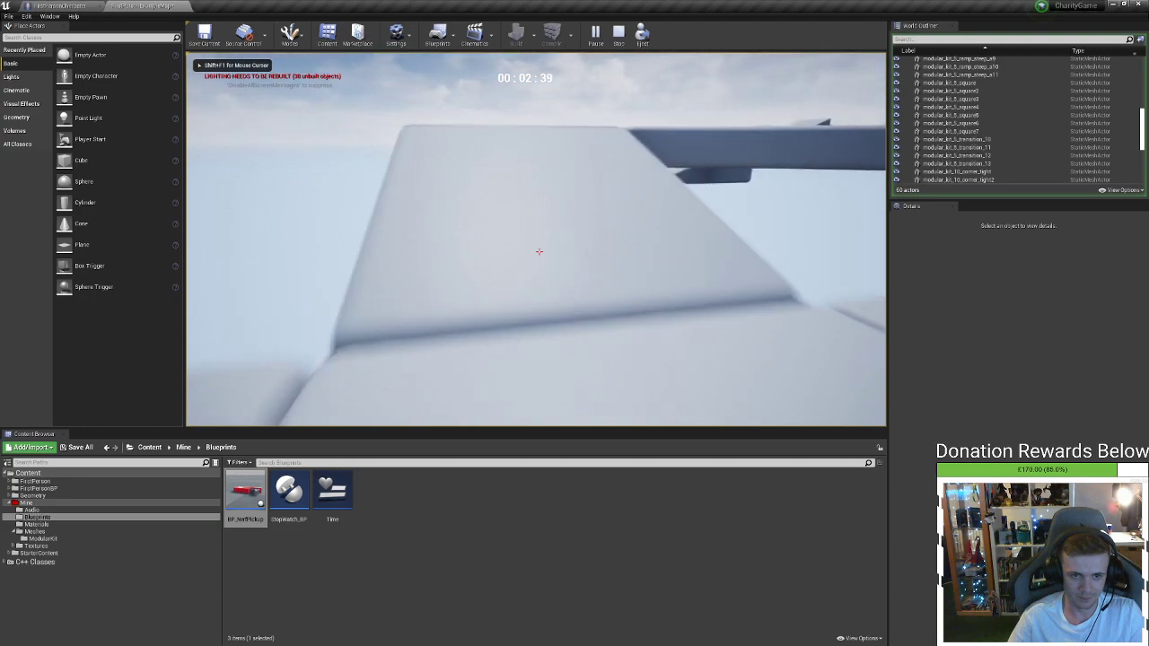
{"action": "key", "text": "w"}
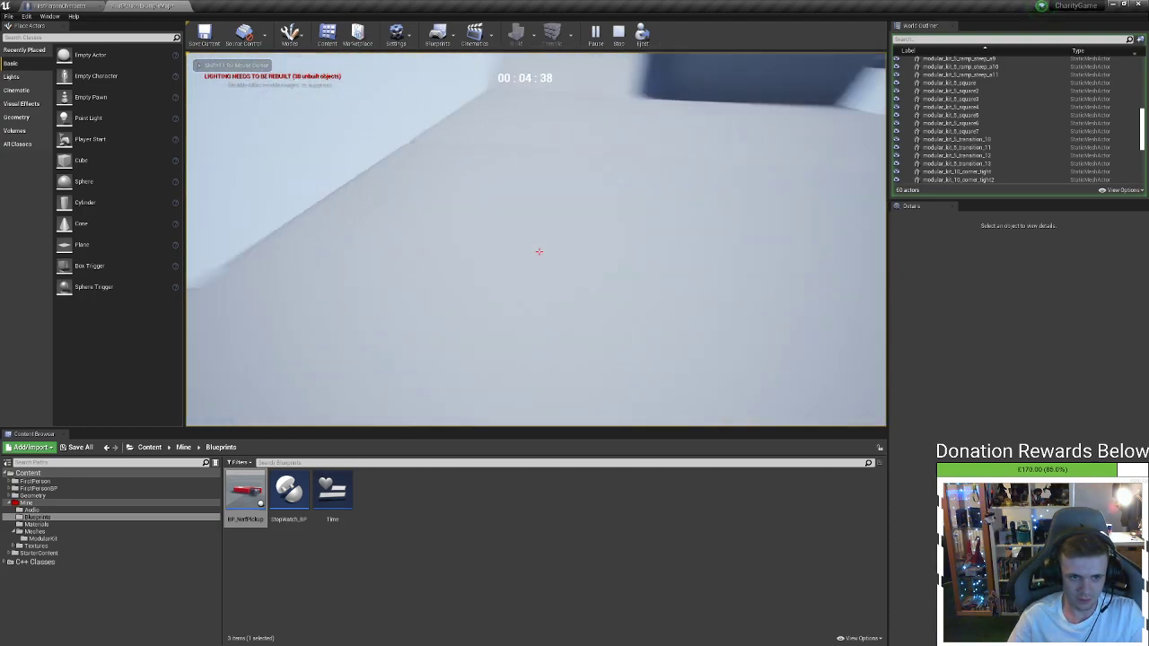
{"action": "key", "text": "w"}
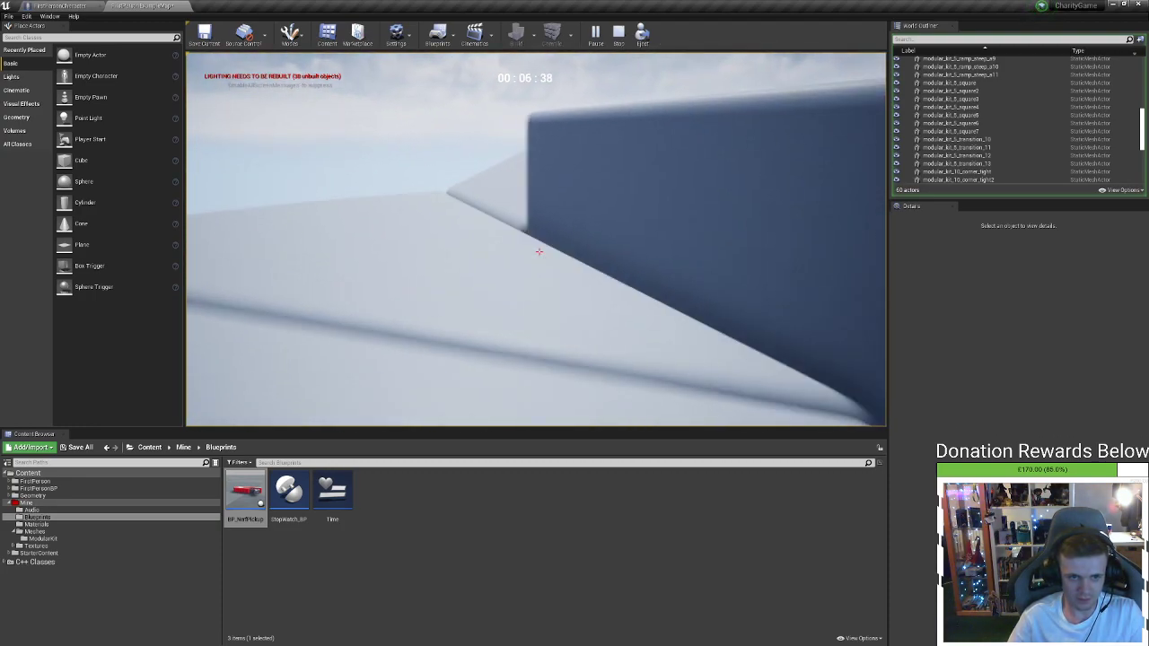
{"action": "key", "text": "w"}
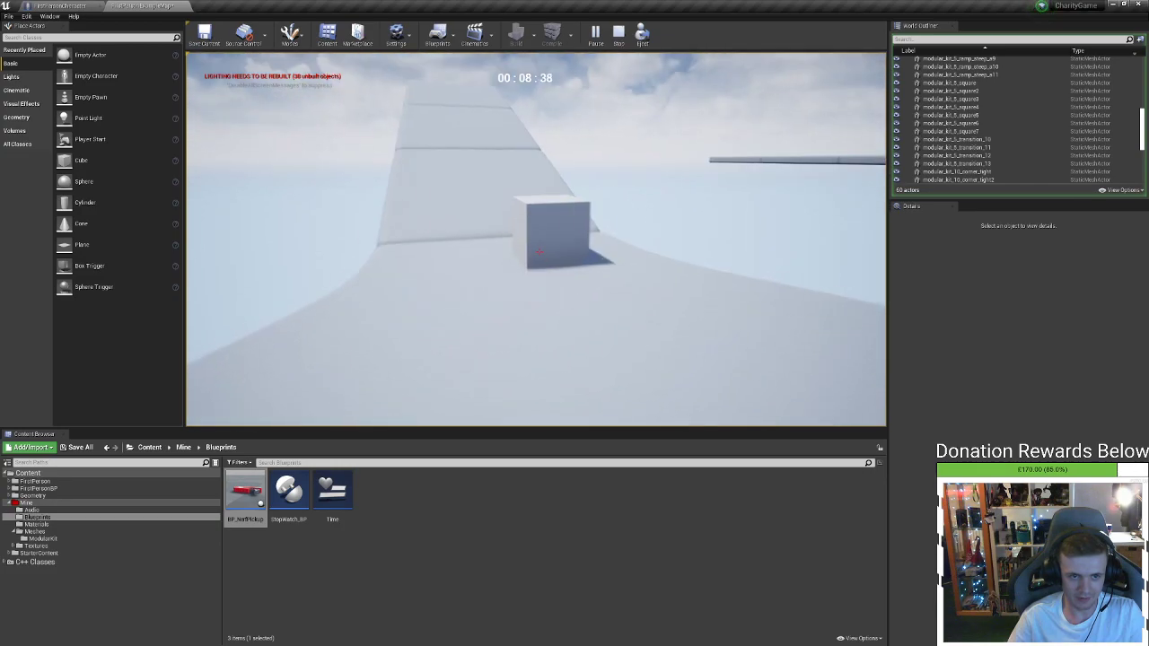
{"action": "key", "text": "Escape"}
Examine the layout of the whole course from above and from the start platform, including the ramps, corners and long straight
{"action": "right_click_drag", "start_coordinate": [738, 311], "coordinate": [485, 386]}
{"action": "key", "text": "s"}
{"action": "key", "text": "s"}
{"action": "right_click_drag", "start_coordinate": [672, 320], "coordinate": [628, 269]}
{"action": "key", "text": "s"}
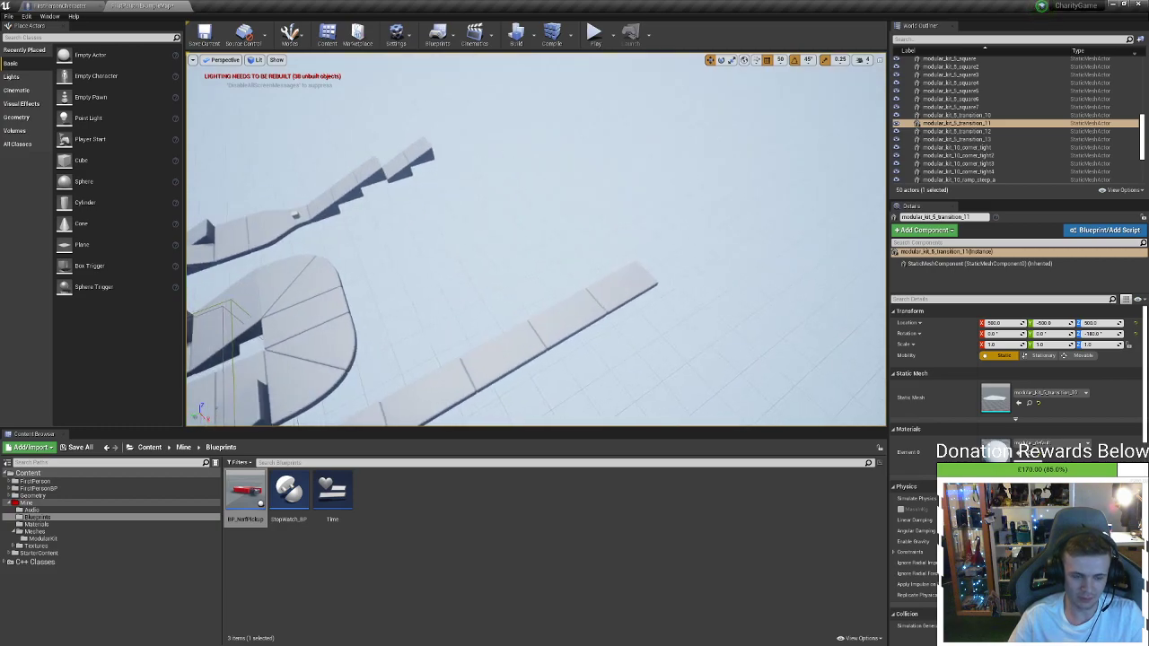
{"action": "key", "text": "s"}
{"action": "right_click_drag", "start_coordinate": [431, 372], "coordinate": [348, 361]}
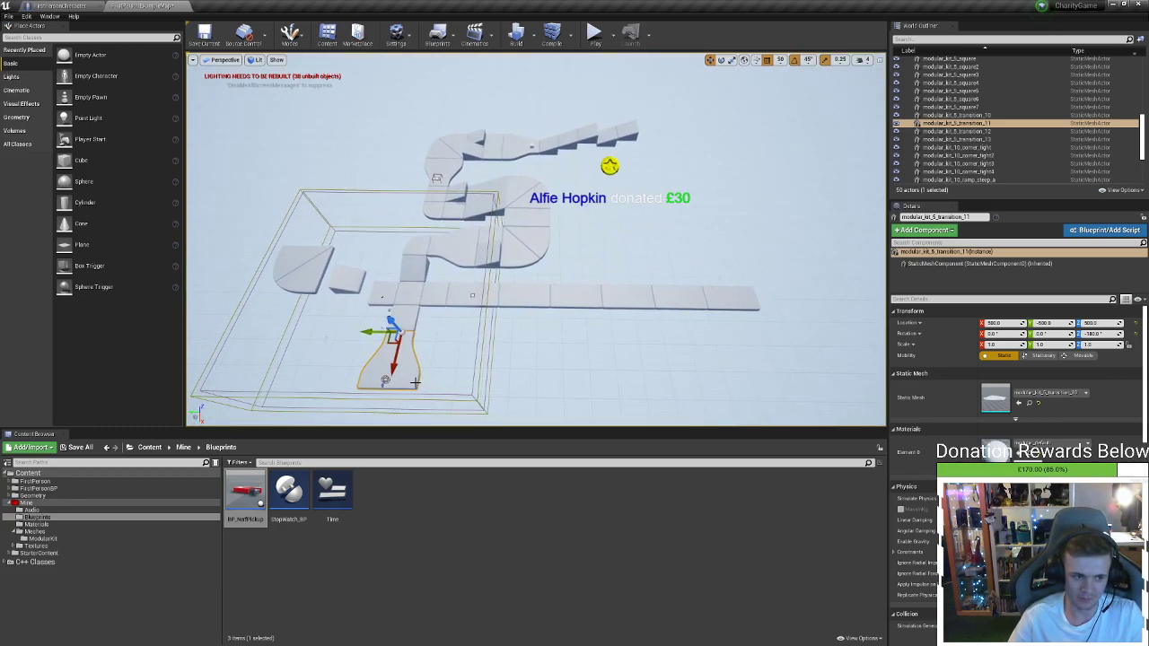
{"action": "right_click_drag", "start_coordinate": [414, 382], "coordinate": [381, 287]}
{"action": "key", "text": "w"}
{"action": "key", "text": "a"}
{"action": "key", "text": "w"}
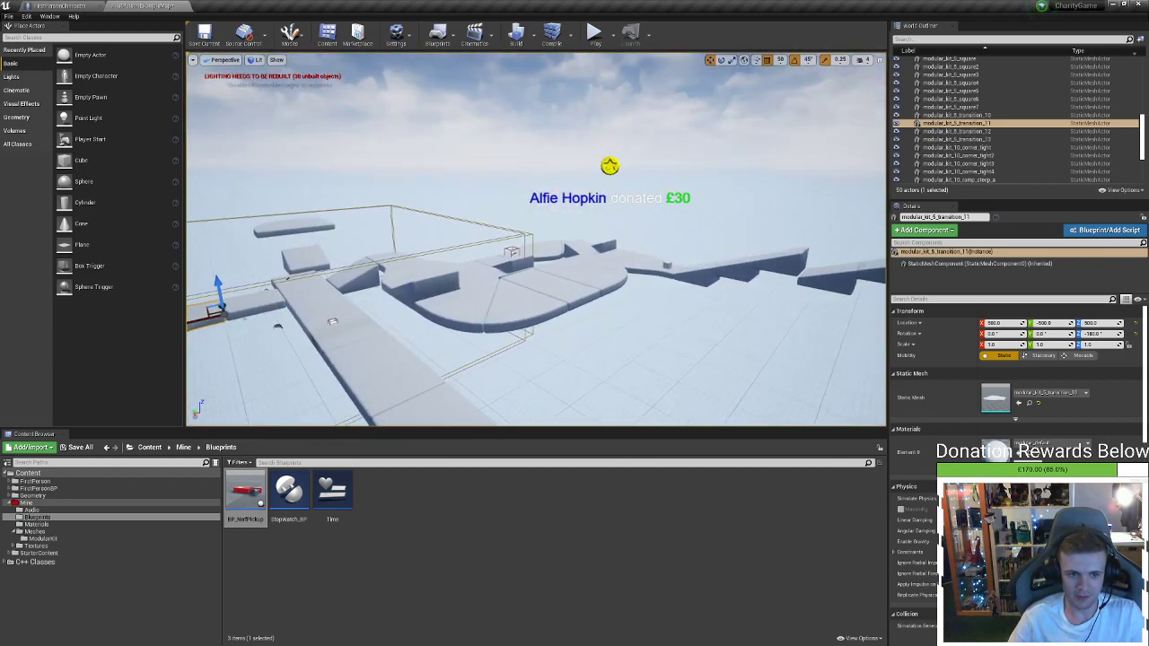
{"action": "right_click_drag", "start_coordinate": [350, 339], "coordinate": [456, 372]}
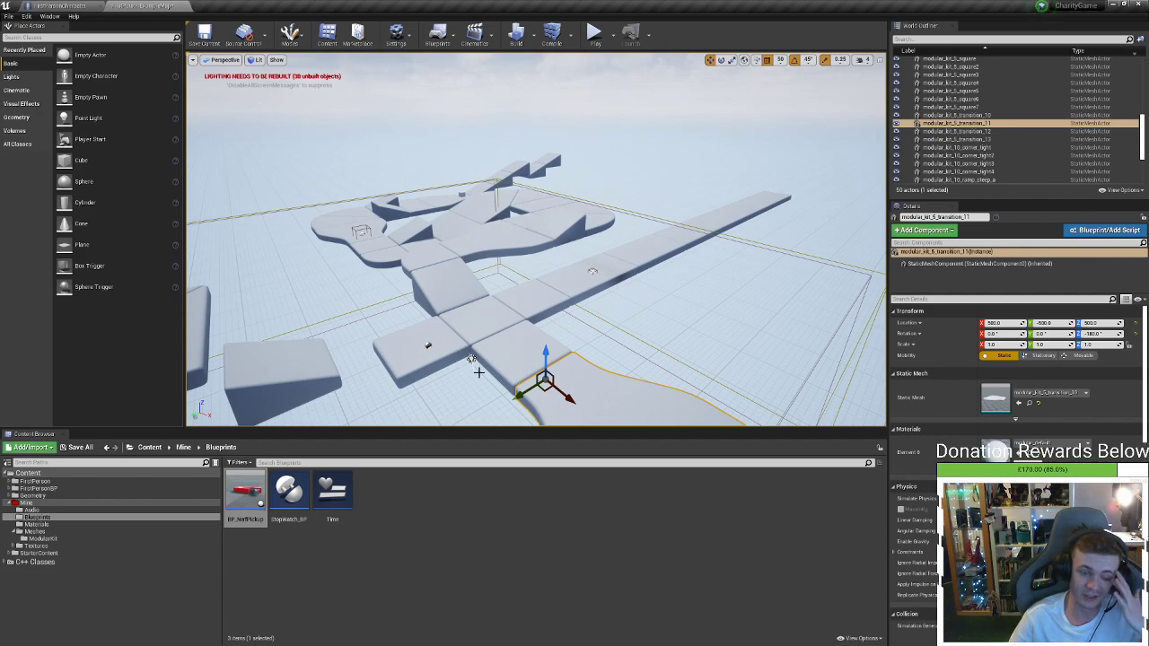
{"action": "key", "text": "w"}
{"action": "right_click_drag", "start_coordinate": [624, 353], "coordinate": [359, 284]}
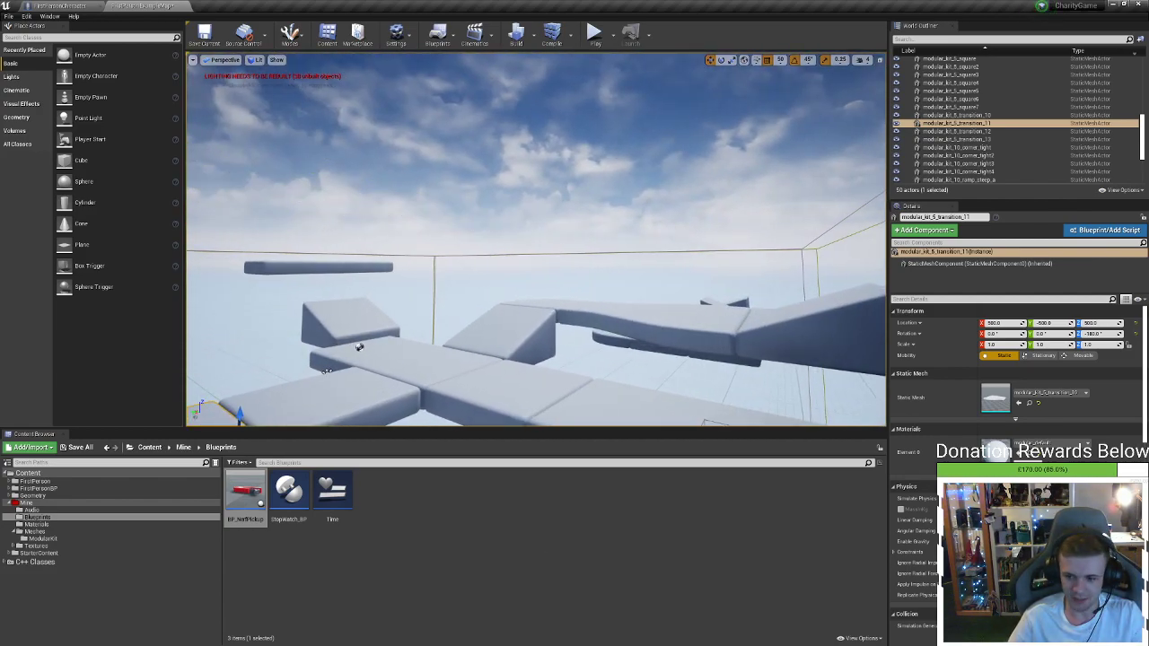
Switch to 3ds Max and end isolation of the 5_square and its collision box so all kit pieces are shown
{"action": "key", "text": "alt+Tab"}
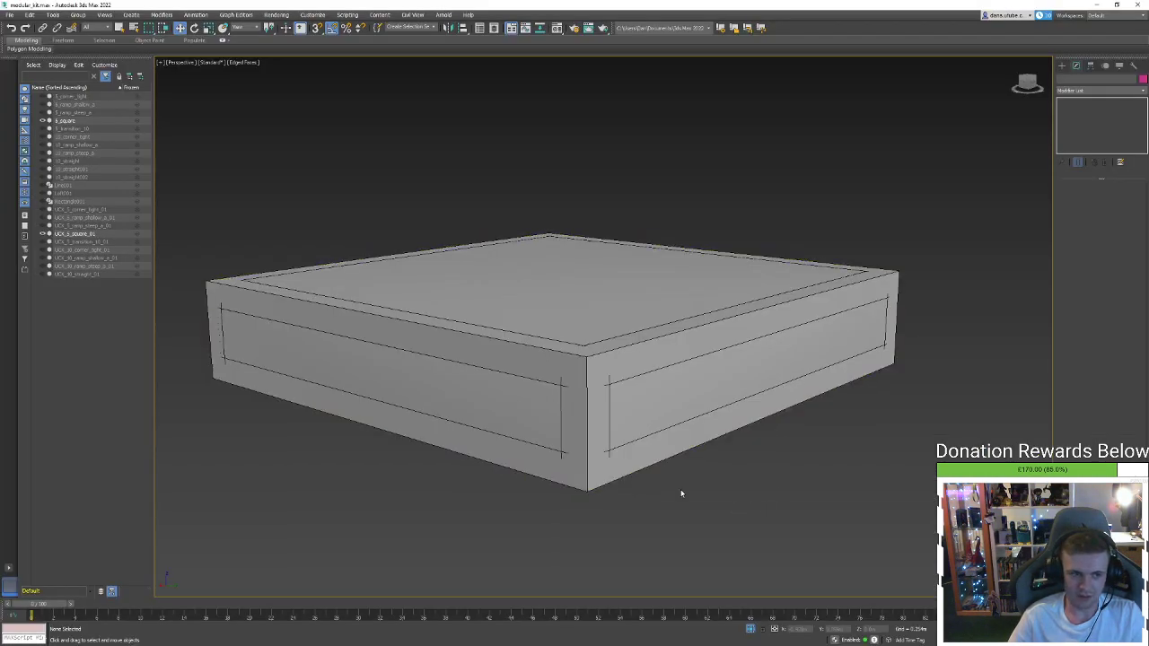
{"action": "scroll", "coordinate": [534, 409], "scroll_direction": "down", "scroll_amount": 5}
{"action": "left_click", "coordinate": [652, 406]}
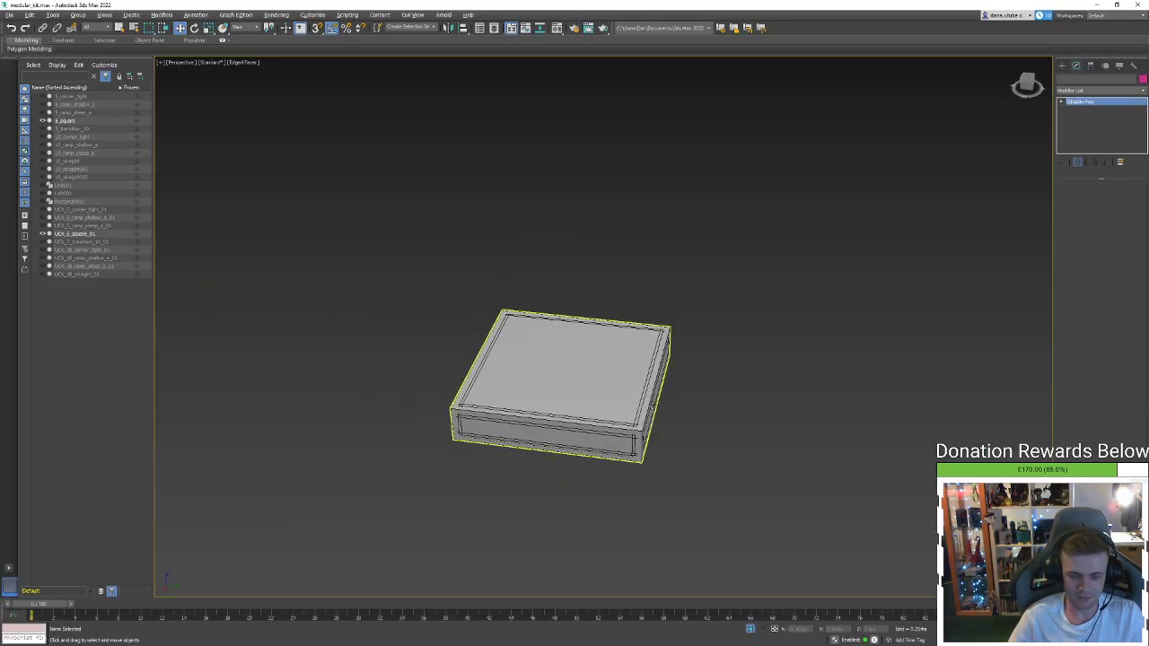
{"action": "key", "text": "z"}
{"action": "scroll", "coordinate": [719, 582], "scroll_direction": "down", "scroll_amount": 2}
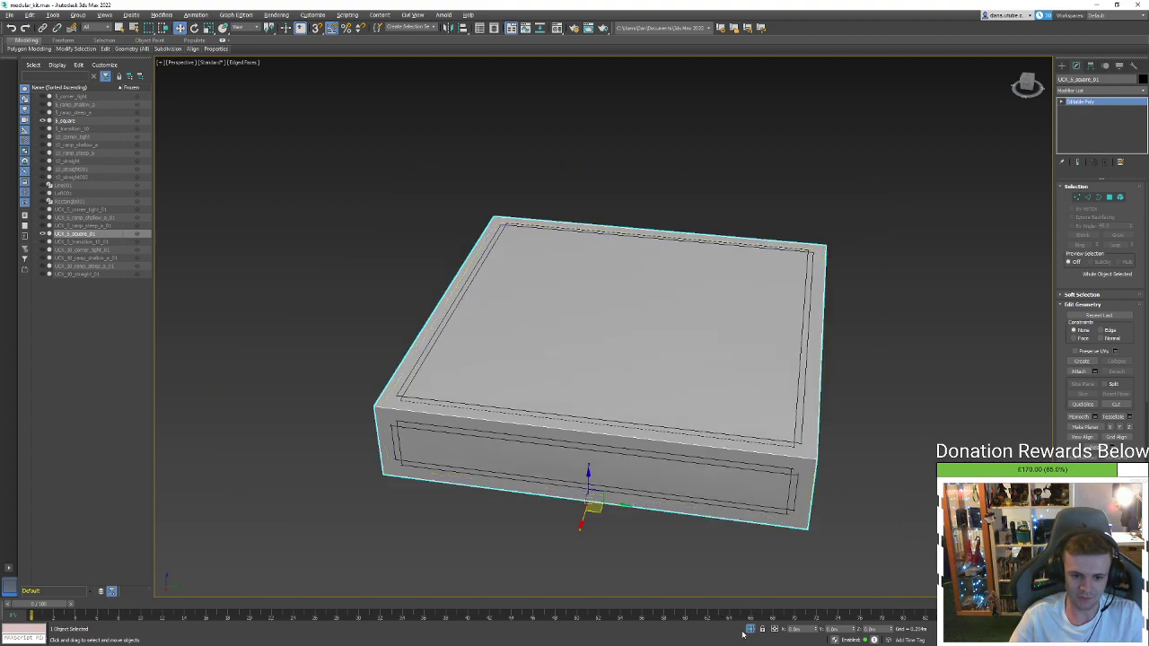
{"action": "scroll", "coordinate": [569, 487], "scroll_direction": "down", "scroll_amount": 6}
{"action": "left_click", "coordinate": [685, 437]}
{"action": "scroll", "coordinate": [595, 465], "scroll_direction": "up", "scroll_amount": 3}
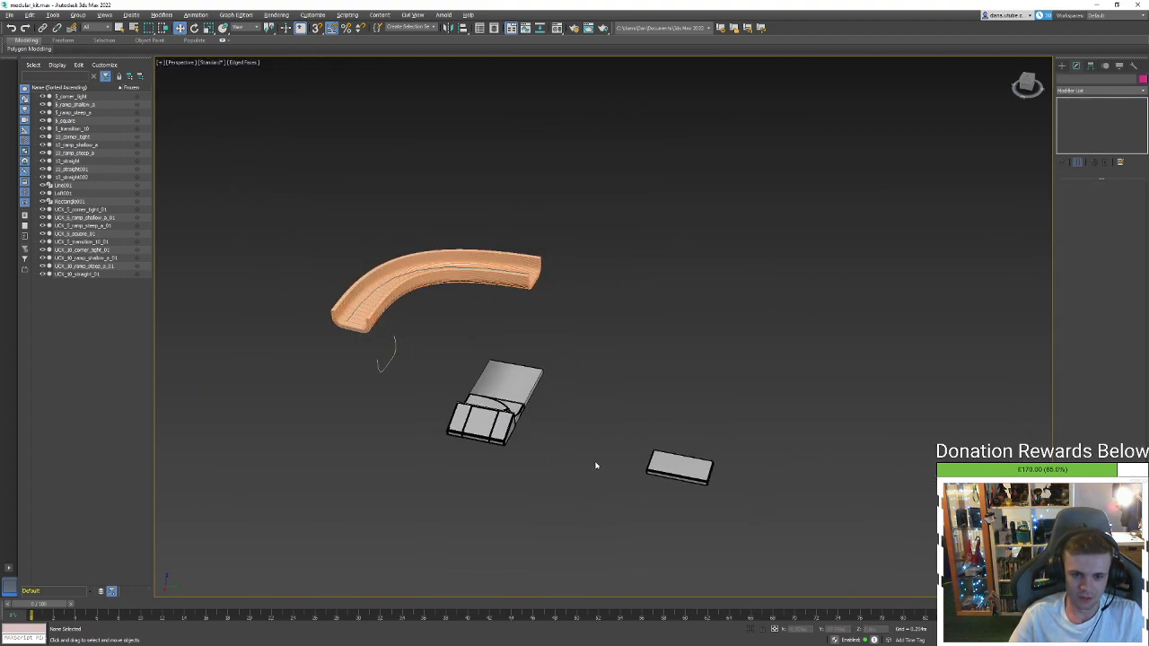
Create a standard primitive sphere in the open space beside the separate straight piece
{"action": "left_click", "coordinate": [668, 466]}
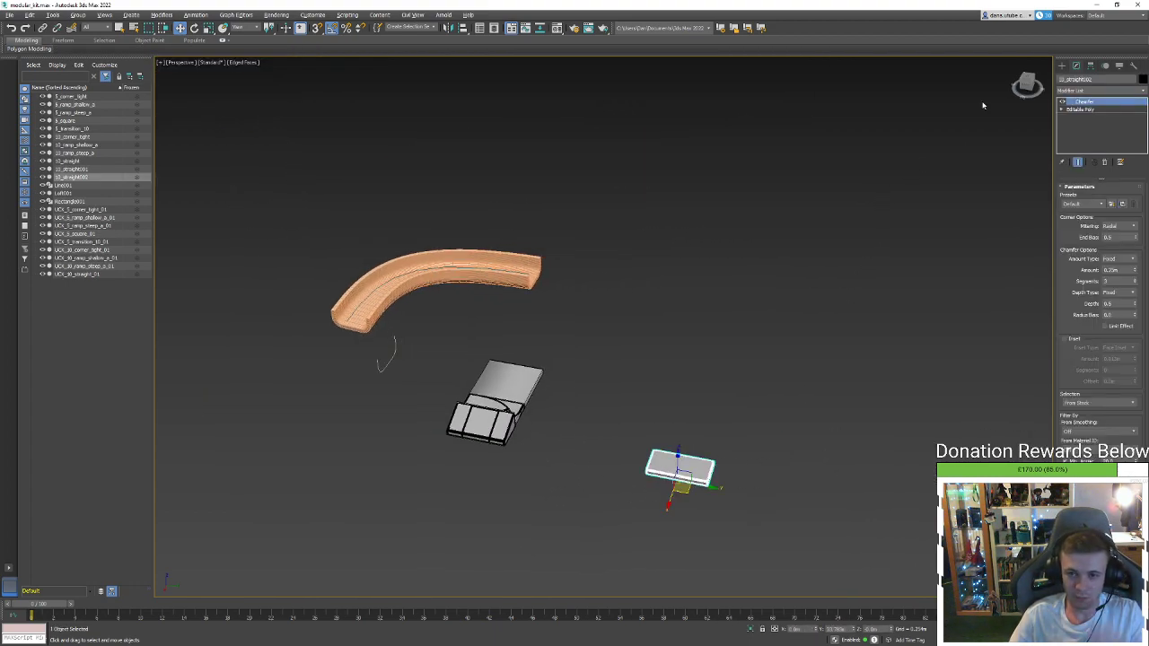
{"action": "left_click", "coordinate": [1067, 65]}
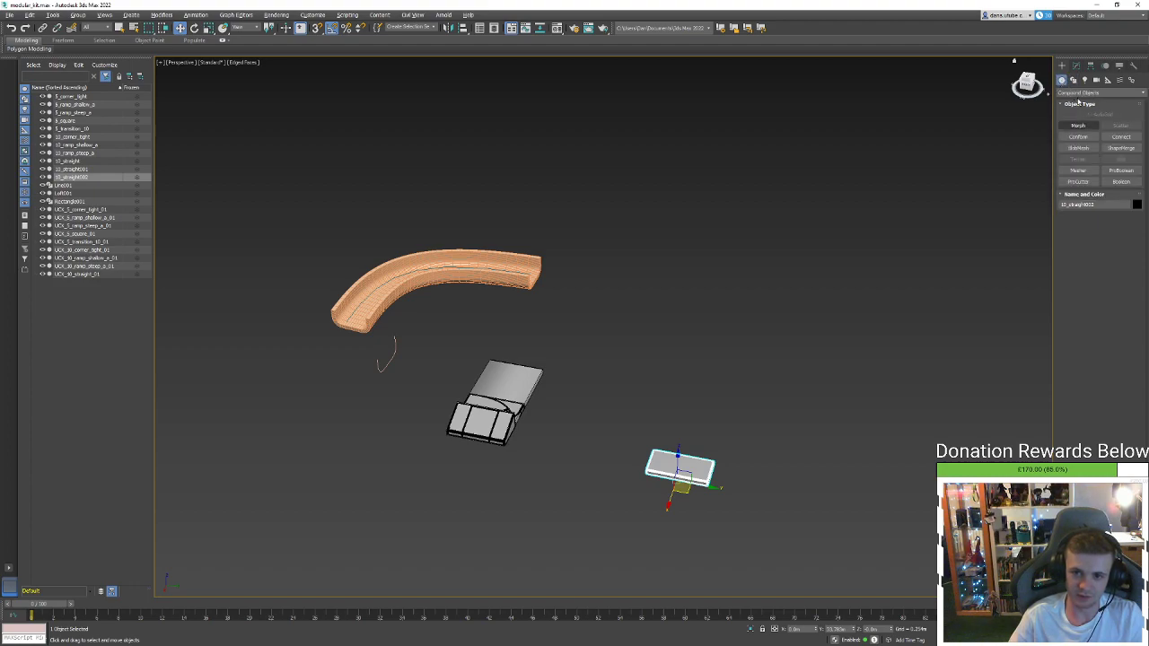
{"action": "left_click", "coordinate": [1076, 68]}
{"action": "left_click", "coordinate": [1061, 66]}
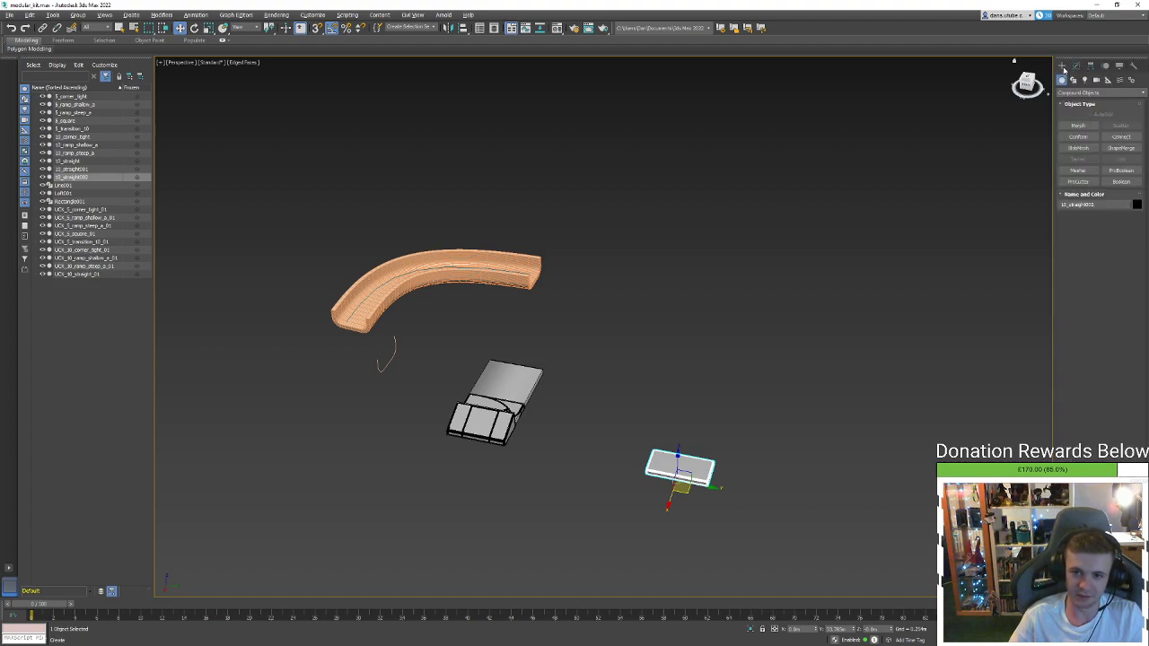
{"action": "left_click", "coordinate": [1099, 92]}
{"action": "left_click", "coordinate": [1074, 105]}
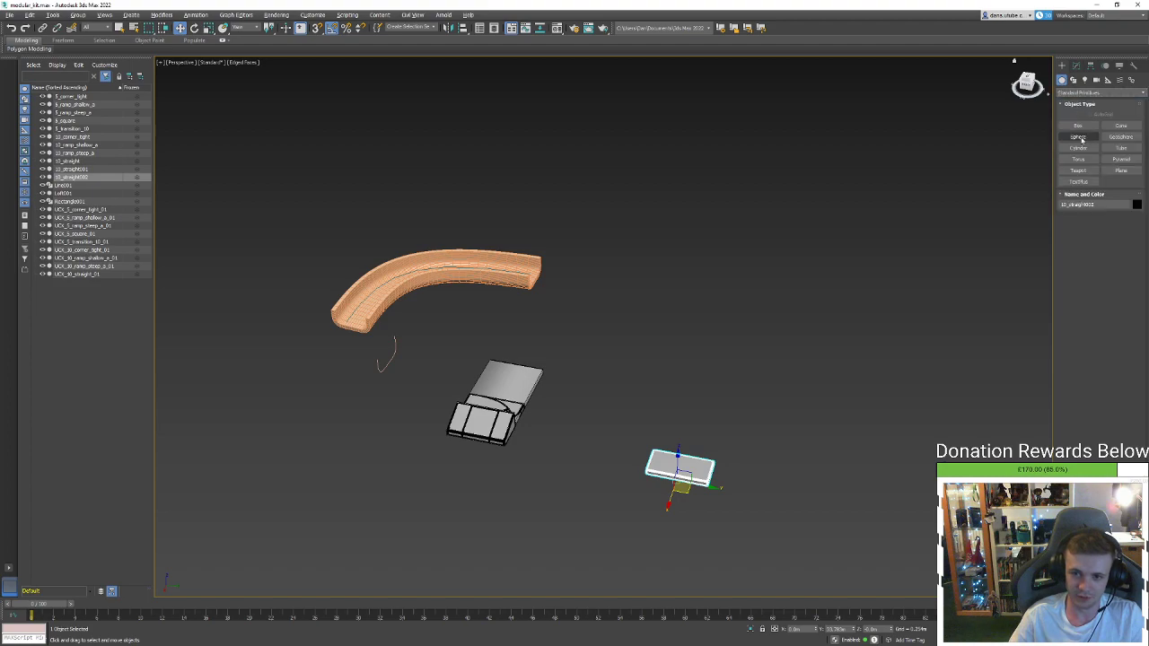
{"action": "left_click", "coordinate": [1077, 137]}
{"action": "left_click_drag", "start_coordinate": [808, 404], "coordinate": [827, 431]}
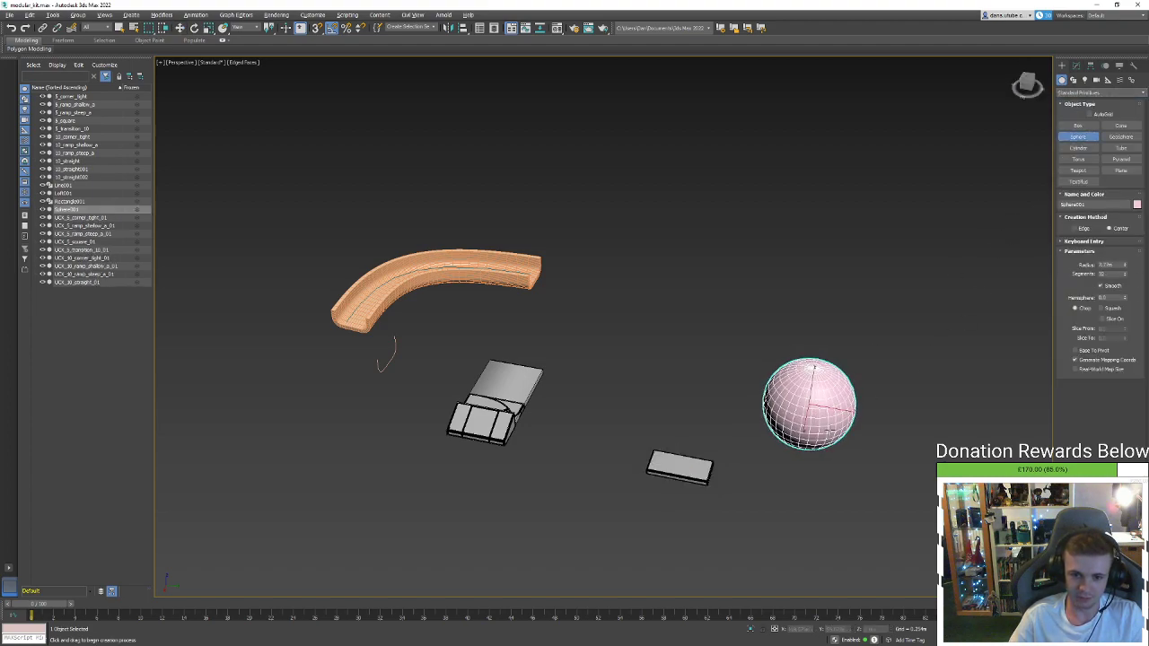
Try radii of 5 m and 10 m on the sphere to compare its size with the kit pieces
{"action": "double_click", "coordinate": [1108, 273]}
{"action": "middle_click_drag", "start_coordinate": [753, 444], "coordinate": [684, 453], "text": "alt"}
{"action": "scroll", "coordinate": [801, 433], "scroll_direction": "up", "scroll_amount": 2}
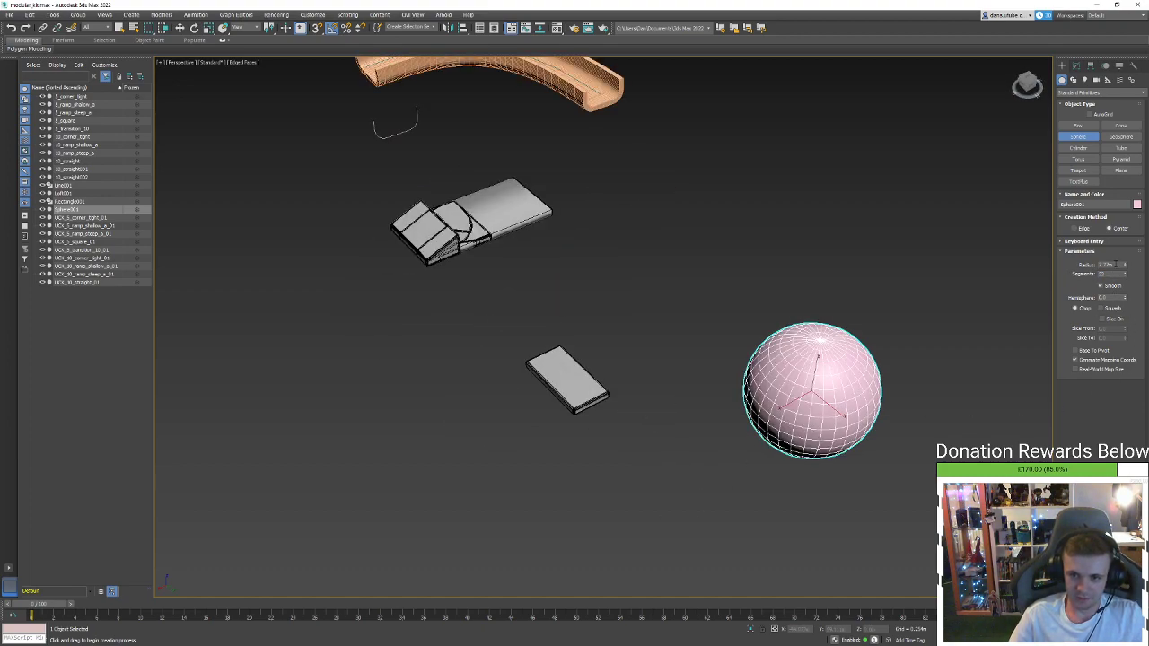
{"action": "left_click_drag", "start_coordinate": [1115, 264], "coordinate": [1071, 263]}
{"action": "type", "text": "5"}
{"action": "key", "text": "Return"}
{"action": "type", "text": "1"}
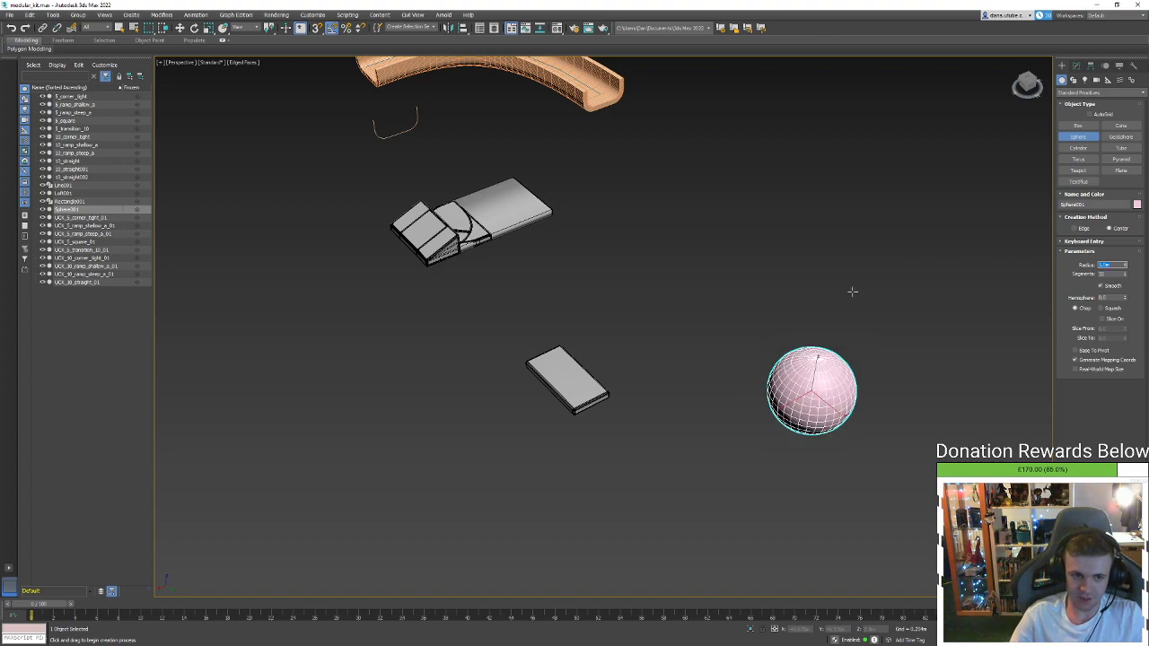
{"action": "key", "text": "Return"}
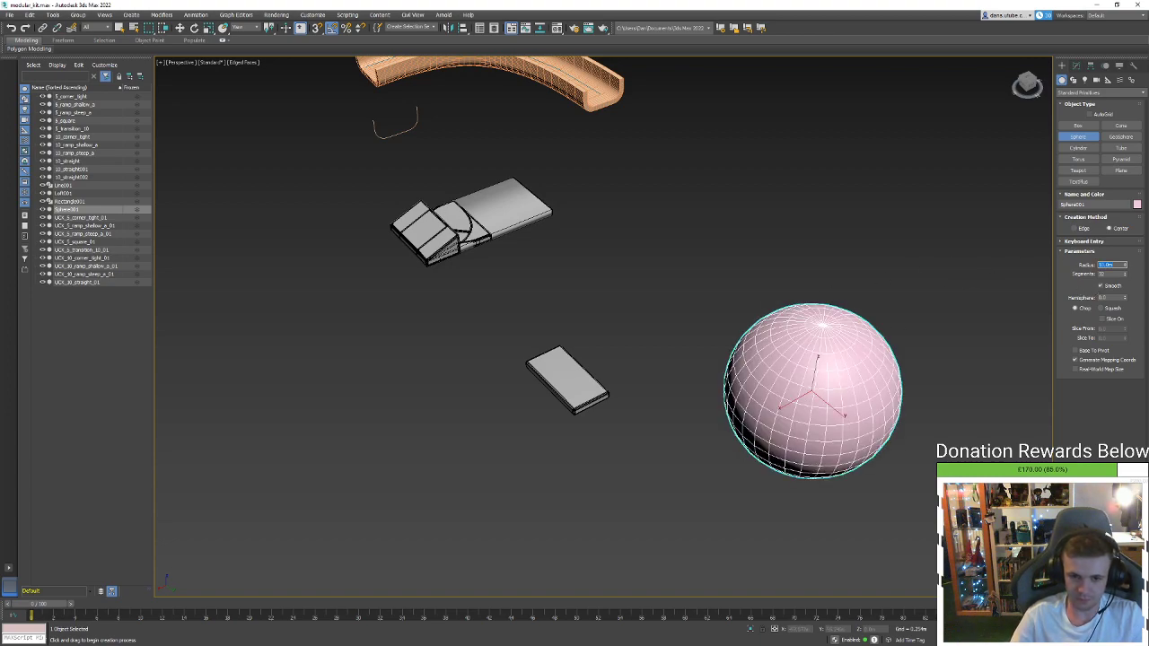
Move the sphere over to the separate straight piece and set its radius to 5 m
{"action": "middle_click_drag", "start_coordinate": [873, 321], "coordinate": [892, 316], "text": "alt"}
{"action": "key", "text": "w"}
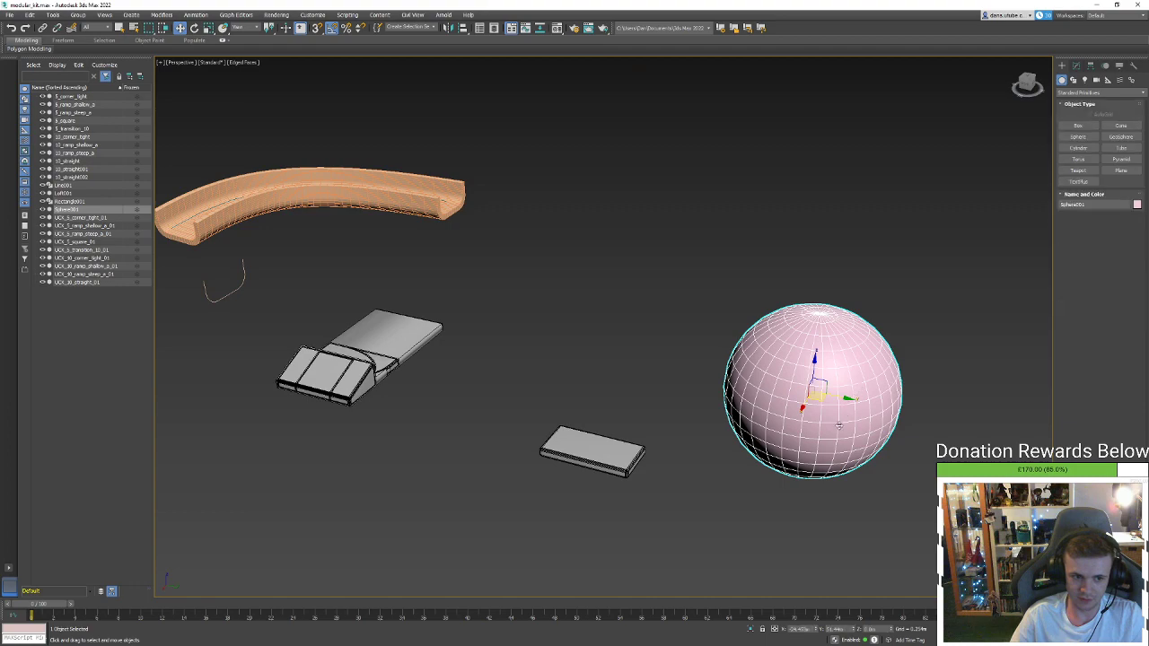
{"action": "left_click_drag", "start_coordinate": [807, 389], "coordinate": [609, 427]}
{"action": "left_click", "coordinate": [1076, 65]}
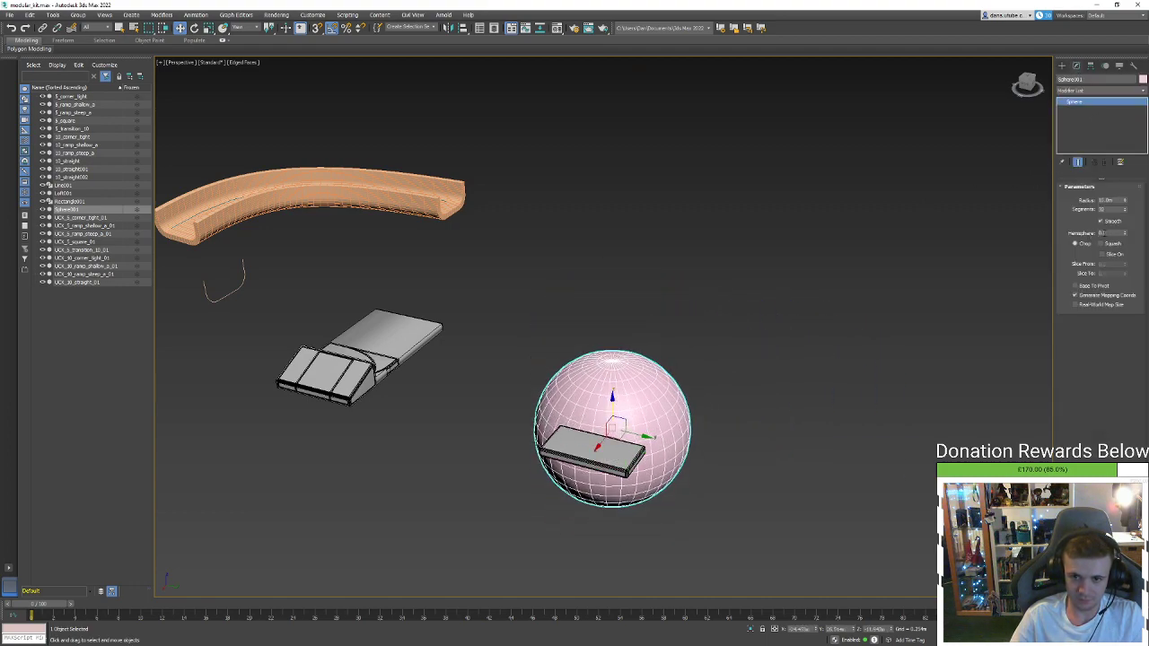
{"action": "type", "text": "5"}
{"action": "key", "text": "Return"}
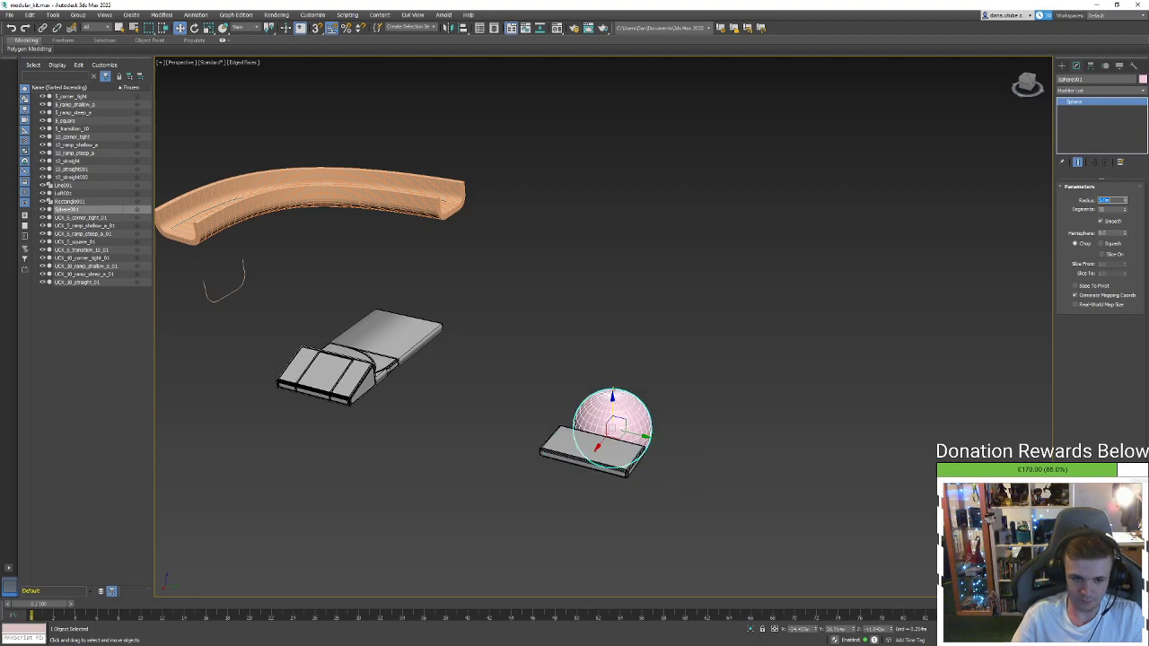
Raise the sphere to about the straight piece's level and reposition it beside the kit to compare their sizes
{"action": "middle_click_drag", "start_coordinate": [882, 449], "coordinate": [875, 384], "text": "alt"}
{"action": "scroll", "coordinate": [637, 407], "scroll_direction": "up", "scroll_amount": 4}
{"action": "scroll", "coordinate": [636, 407], "scroll_direction": "down", "scroll_amount": 3}
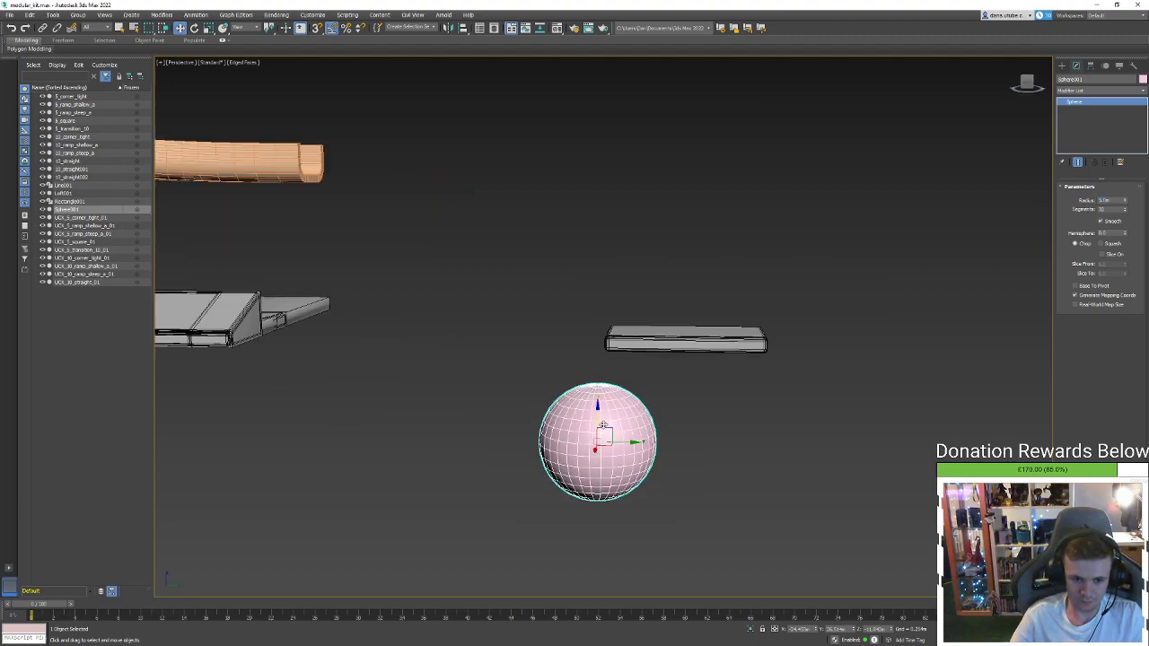
{"action": "left_click_drag", "start_coordinate": [605, 432], "coordinate": [685, 295]}
{"action": "middle_click_drag", "start_coordinate": [685, 295], "coordinate": [660, 327], "text": "alt"}
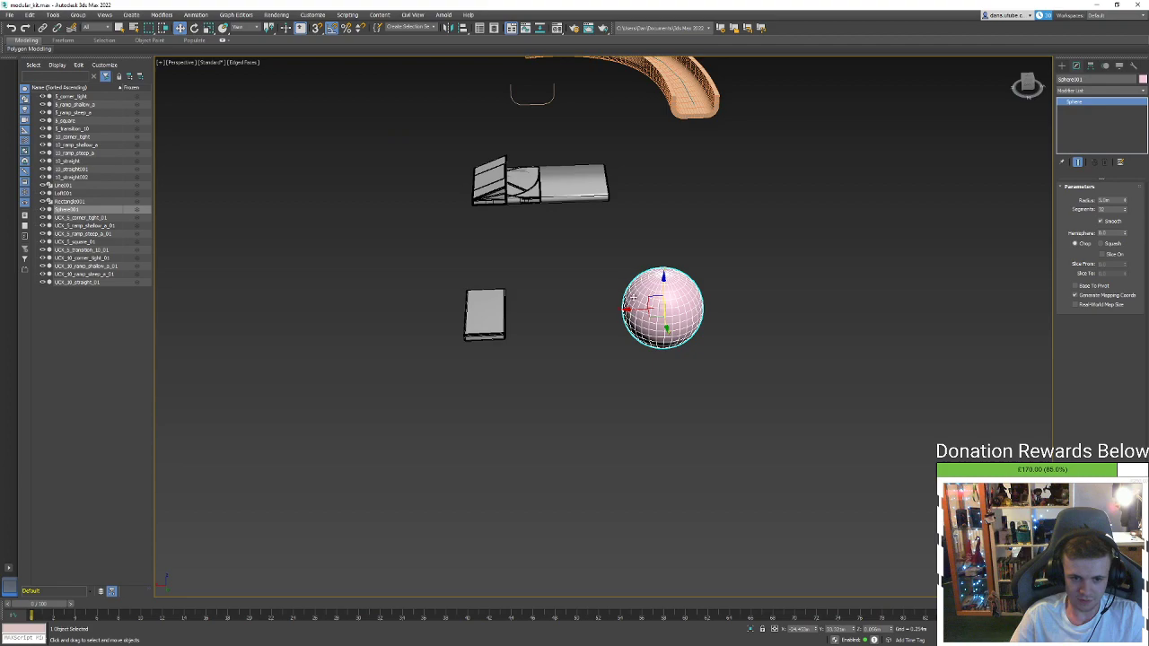
{"action": "left_click_drag", "start_coordinate": [653, 299], "coordinate": [626, 279]}
{"action": "scroll", "coordinate": [626, 279], "scroll_direction": "up", "scroll_amount": 2}
{"action": "middle_click_drag", "start_coordinate": [625, 280], "coordinate": [664, 279], "text": "alt"}
{"action": "middle_click_drag", "start_coordinate": [868, 292], "coordinate": [840, 272], "text": "alt"}
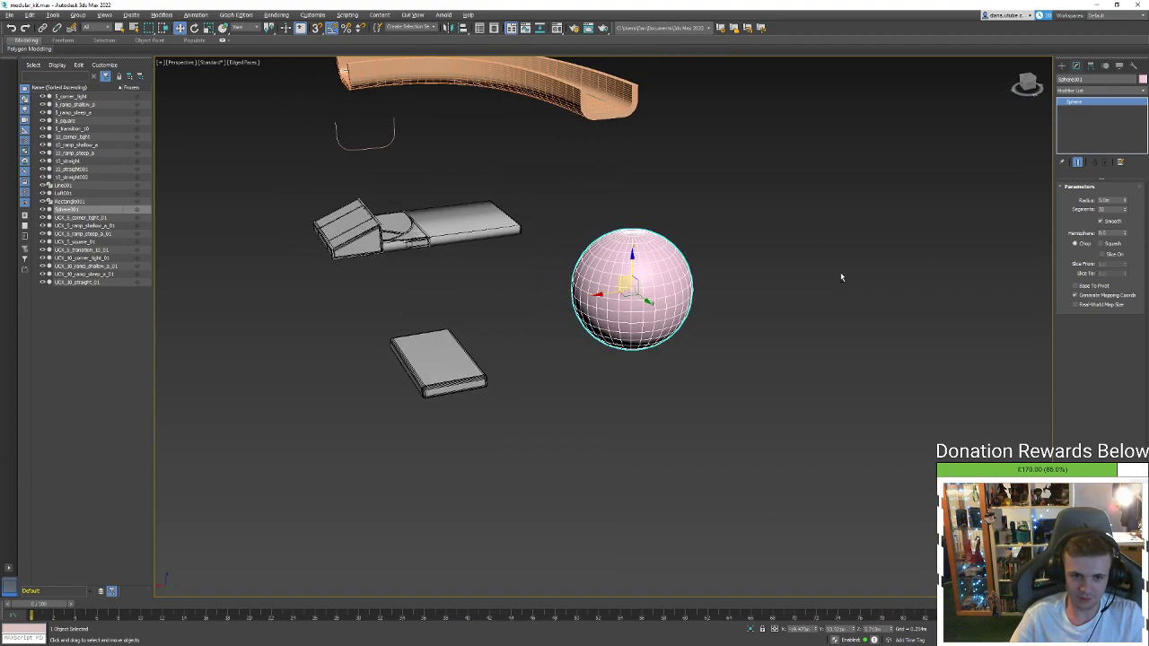
Shift the sphere further clear of the kit pieces and isolate it in the viewport
{"action": "left_click_drag", "start_coordinate": [637, 265], "coordinate": [737, 424]}
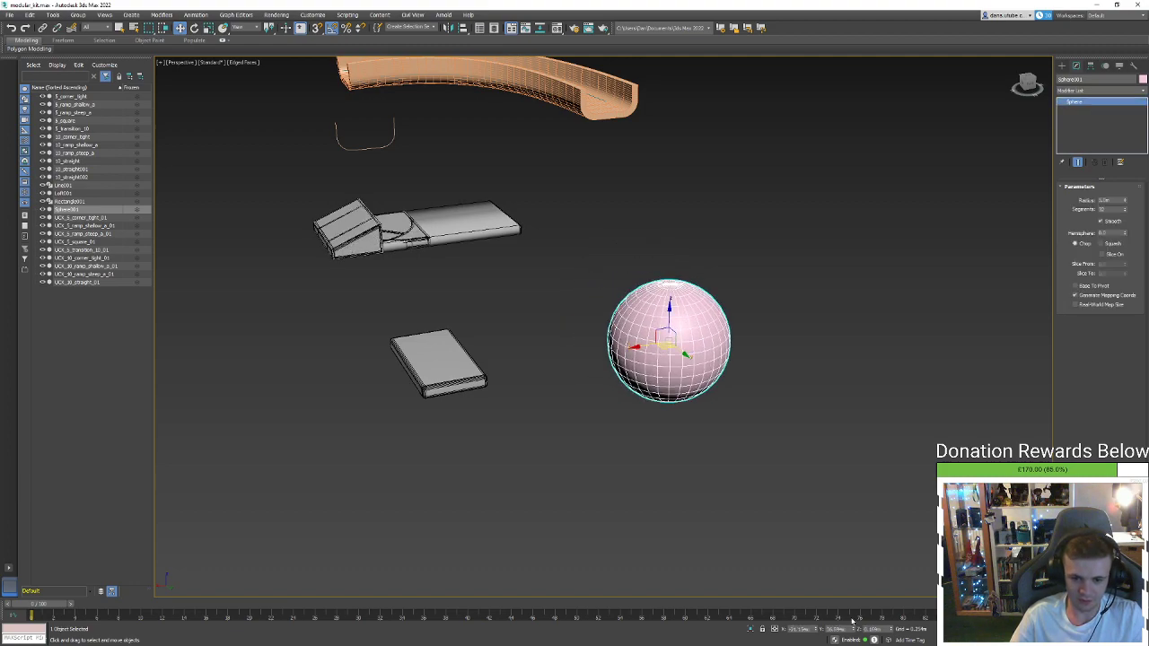
{"action": "key", "text": "alt+q"}
{"action": "scroll", "coordinate": [737, 529], "scroll_direction": "down", "scroll_amount": 3}
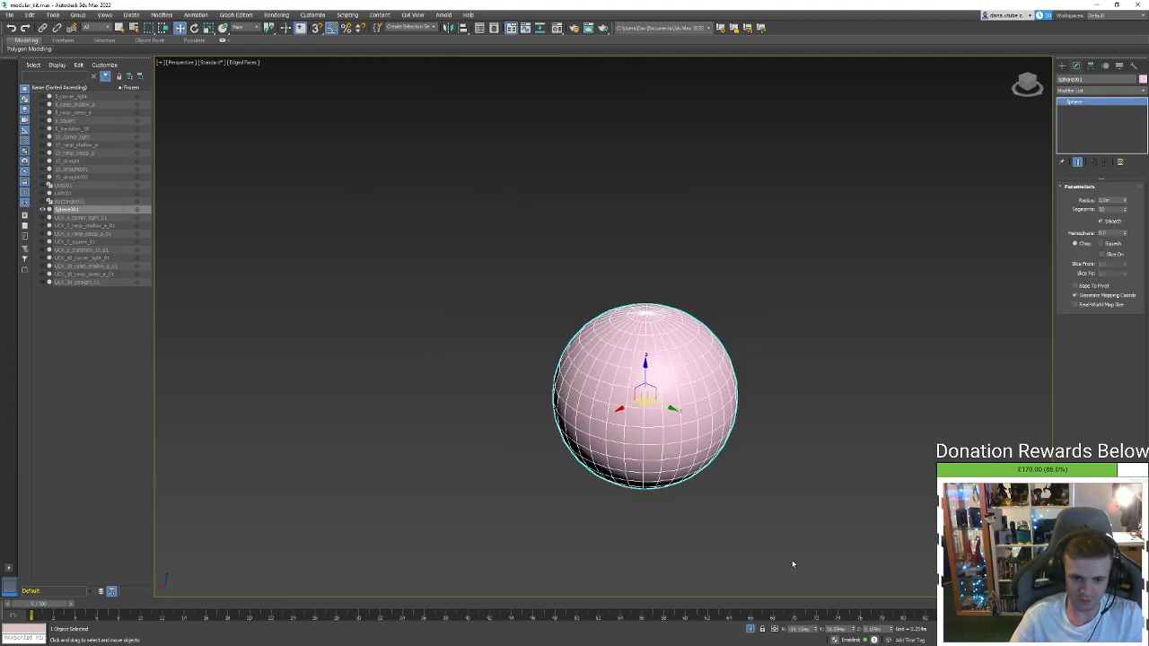
{"action": "middle_click_drag", "start_coordinate": [766, 543], "coordinate": [799, 524], "text": "alt"}
{"action": "middle_click_drag", "start_coordinate": [715, 491], "coordinate": [697, 435]}
{"action": "right_click", "coordinate": [690, 345]}
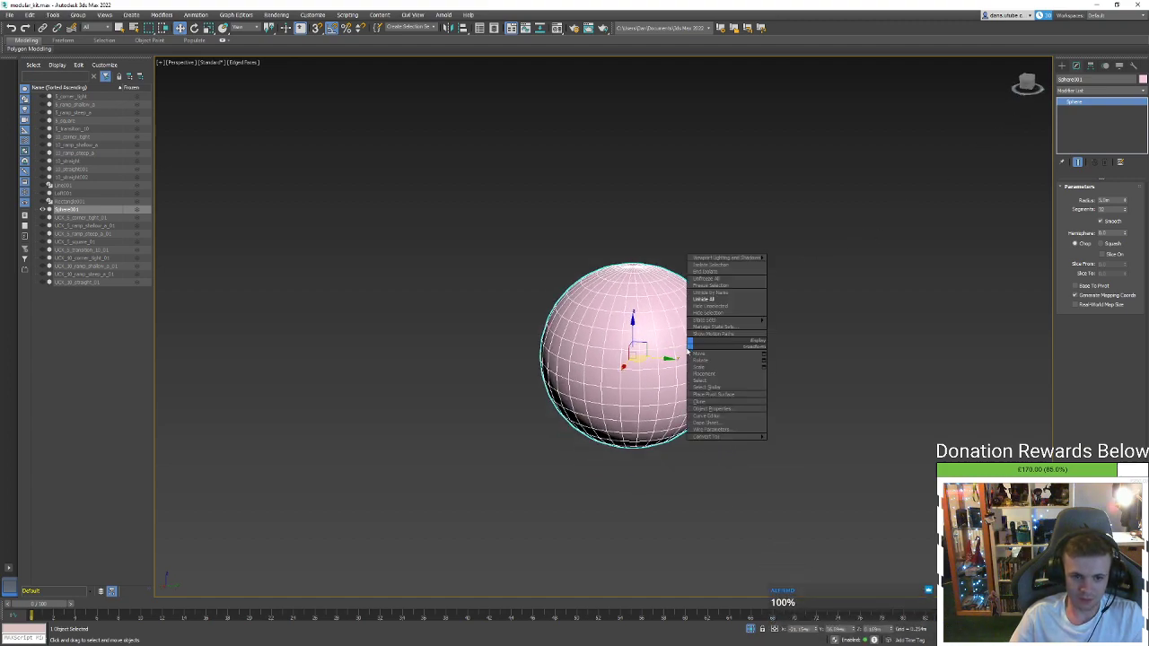
{"action": "key", "text": "Escape"}
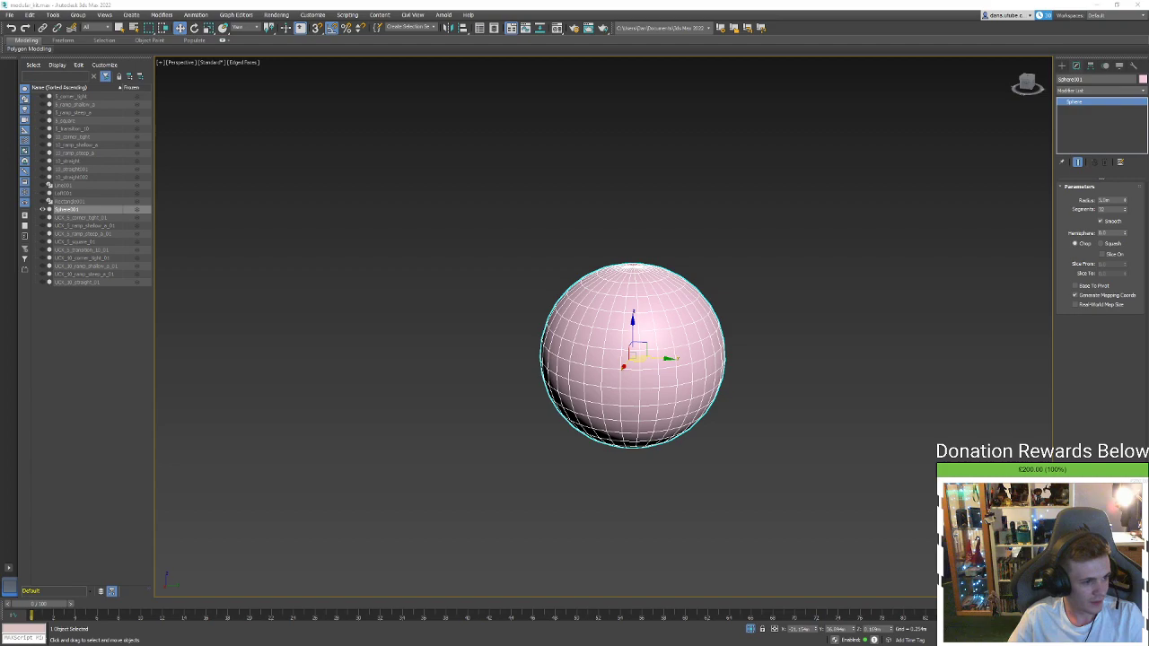
{"action": "left_click", "coordinate": [828, 425]}
{"action": "left_click", "coordinate": [700, 380]}
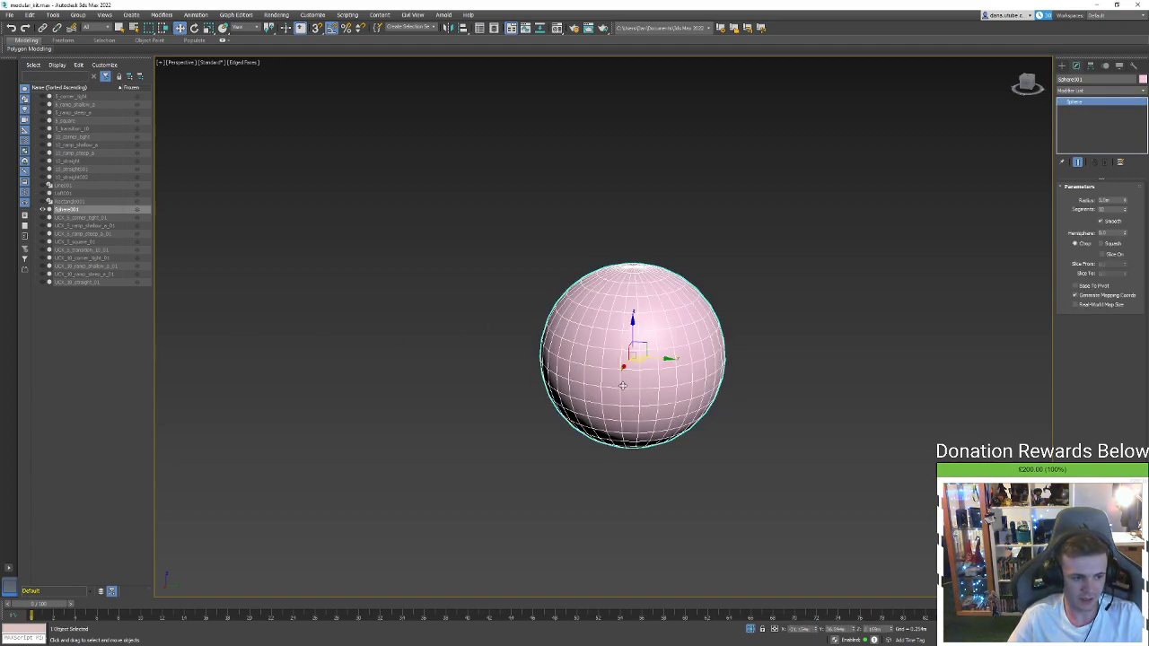
{"action": "middle_click_drag", "start_coordinate": [616, 416], "coordinate": [597, 416], "text": "alt"}
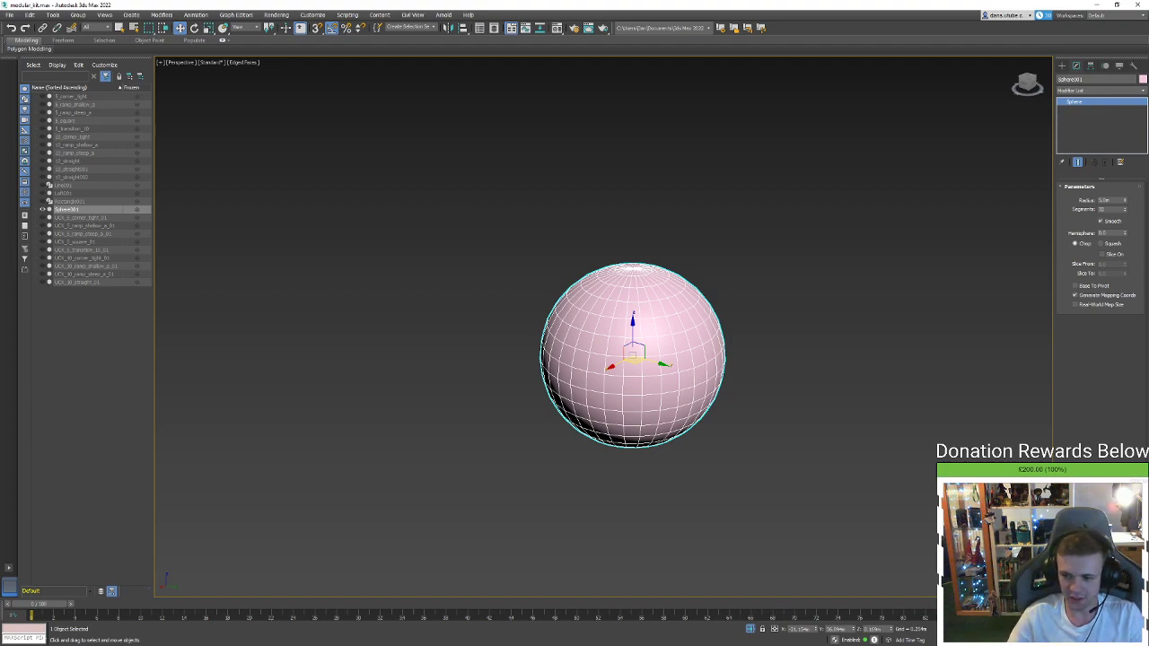
Switch to Unreal Editor and examine the player start on the transition platform up close
{"action": "key", "text": "alt+Tab"}
{"action": "right_click_drag", "start_coordinate": [603, 253], "coordinate": [646, 305]}
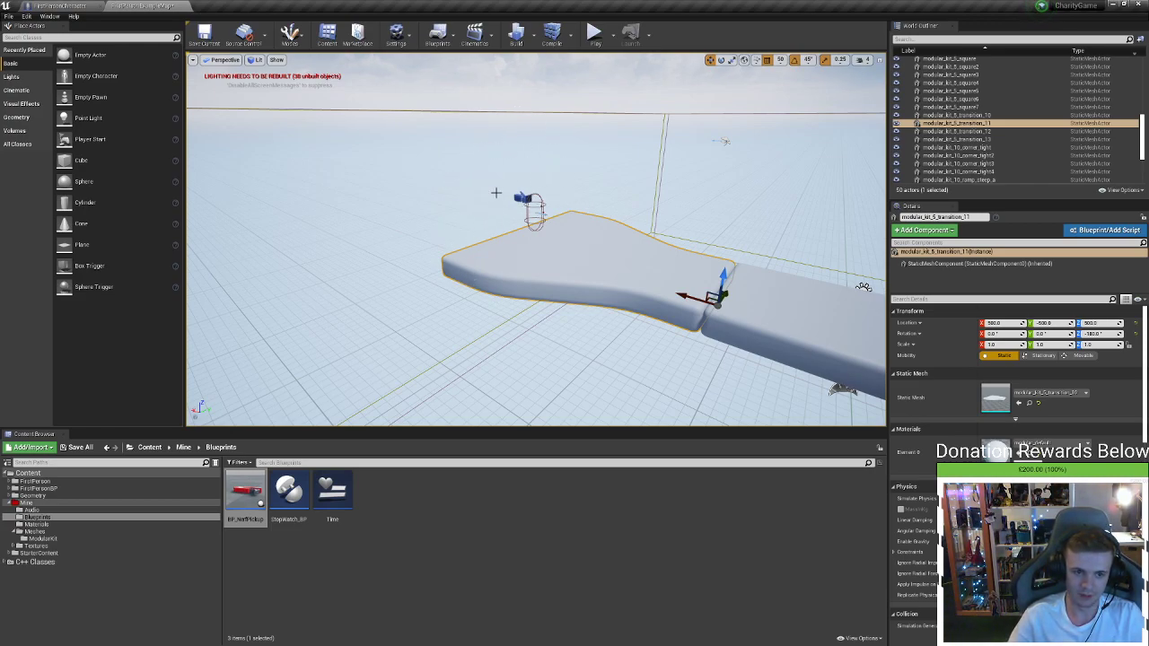
{"action": "key", "text": "w"}
{"action": "right_click_drag", "start_coordinate": [544, 223], "coordinate": [495, 188]}
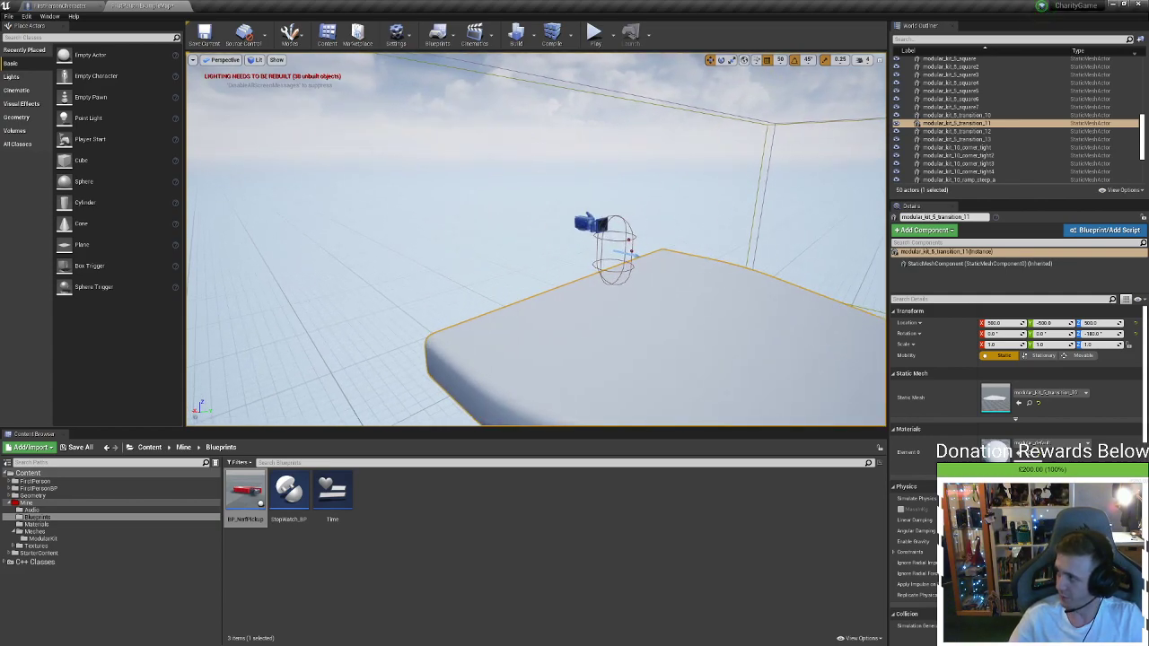
Check the newest image in the Discord direct message, enlarge and close it, and return to Unreal Editor
{"action": "left_click_drag", "start_coordinate": [1148, 5], "coordinate": [574, 0]}
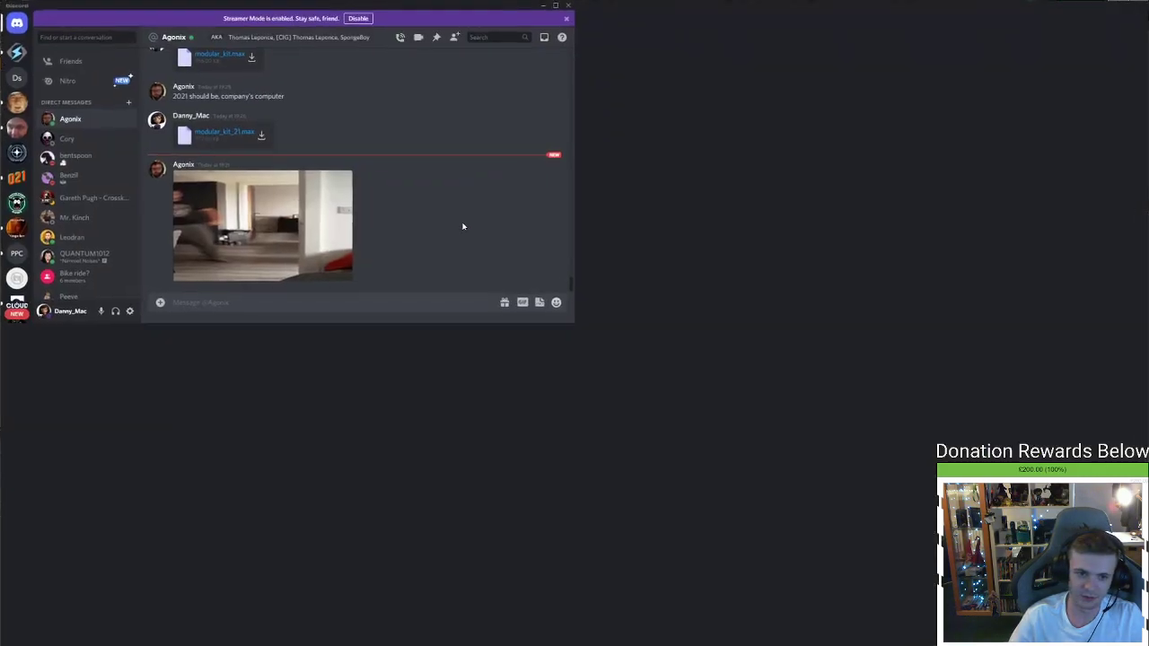
{"action": "left_click", "coordinate": [323, 561]}
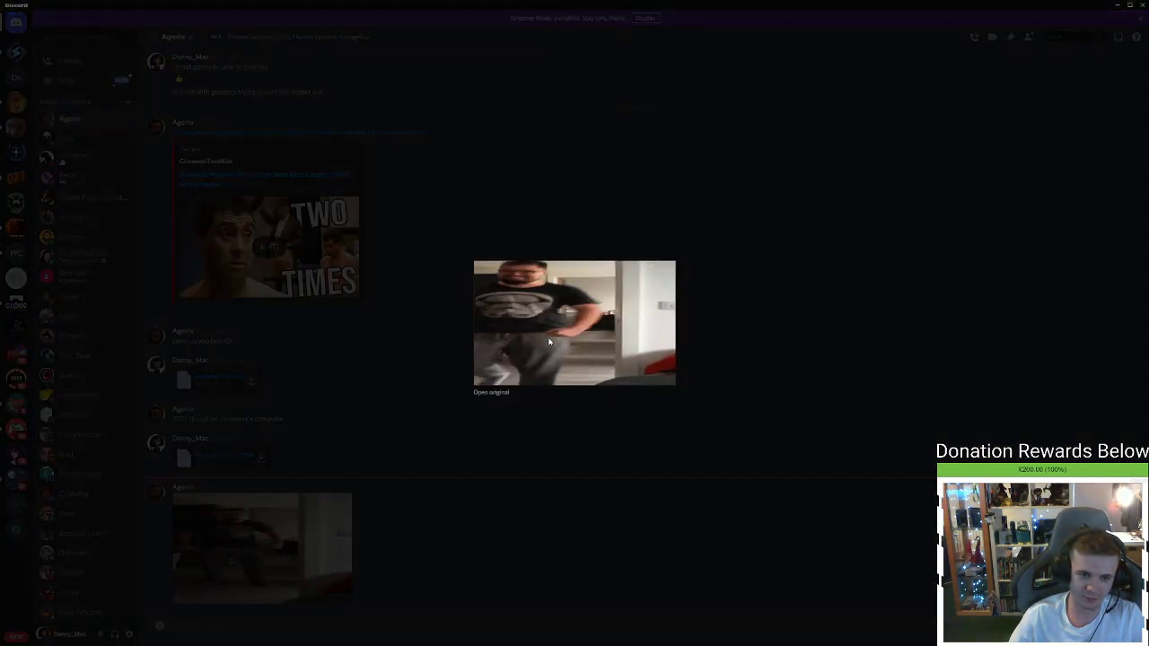
{"action": "left_click", "coordinate": [828, 228]}
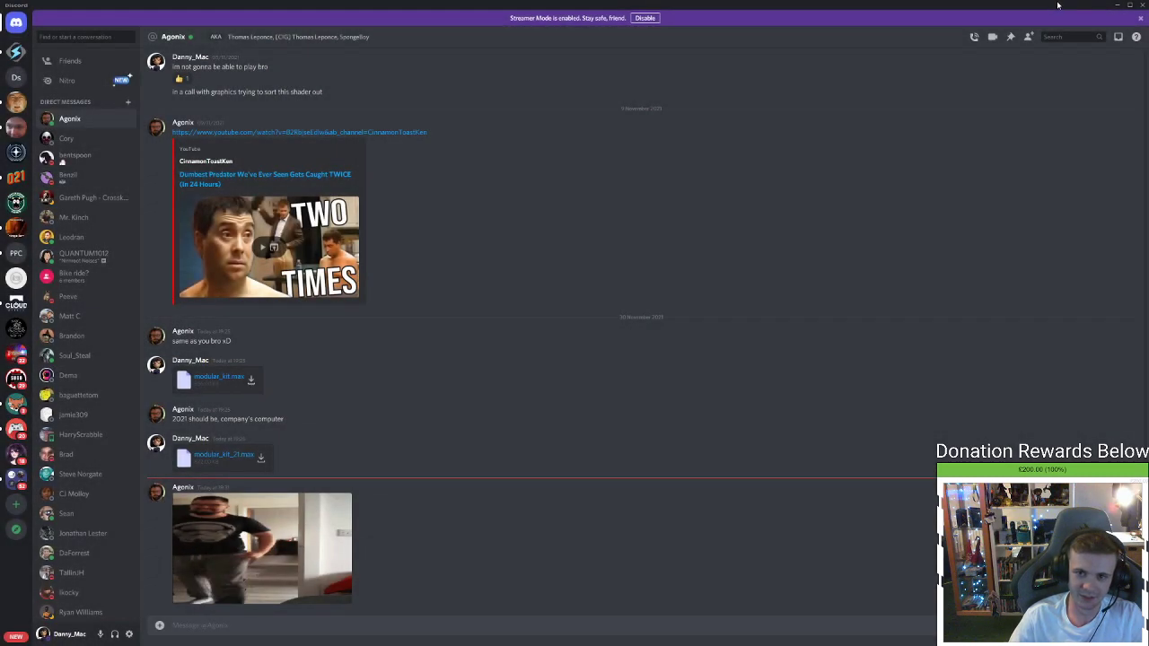
{"action": "key", "text": "alt+Tab"}
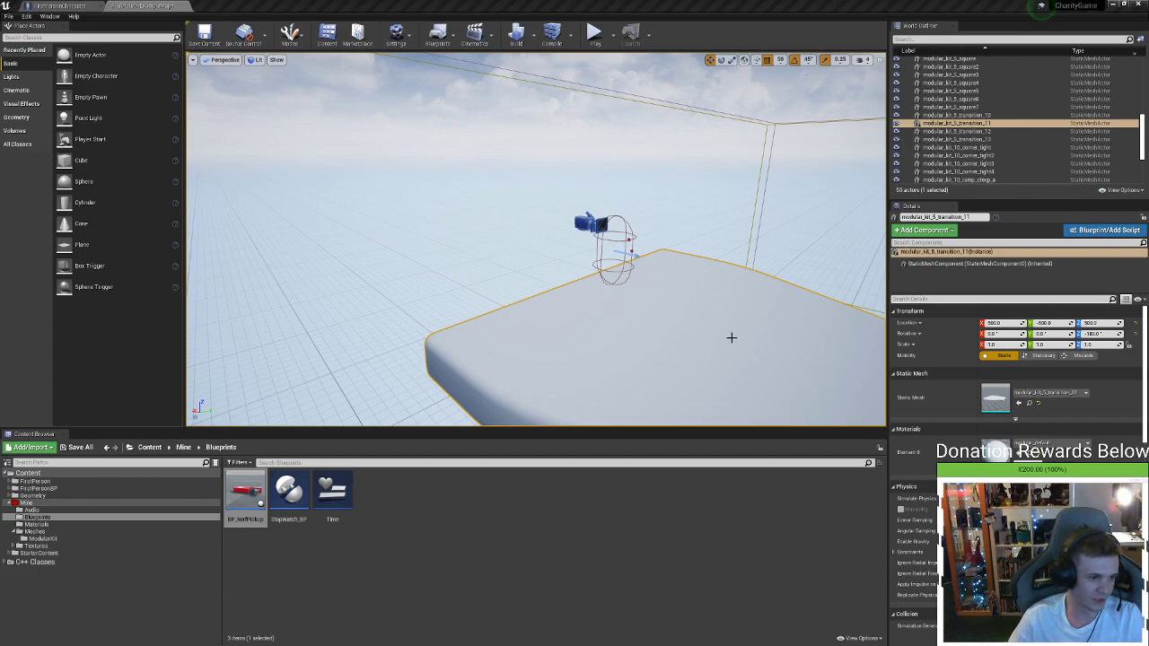
Examine the starting platform and the layout of the obstacle course behind it in the level
{"action": "right_click_drag", "start_coordinate": [579, 342], "coordinate": [695, 384]}
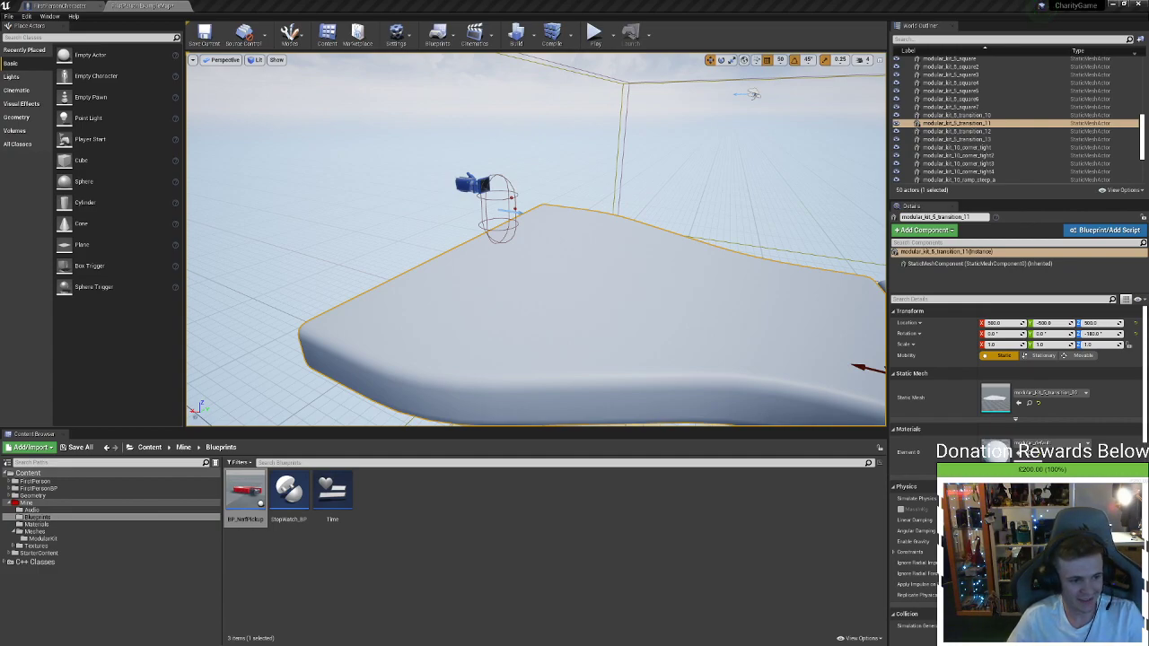
{"action": "right_click_drag", "start_coordinate": [575, 244], "coordinate": [625, 280]}
{"action": "key", "text": "s"}
{"action": "key", "text": "s"}
{"action": "key", "text": "w"}
{"action": "key", "text": "s"}
{"action": "key", "text": "w"}
{"action": "key", "text": "s"}
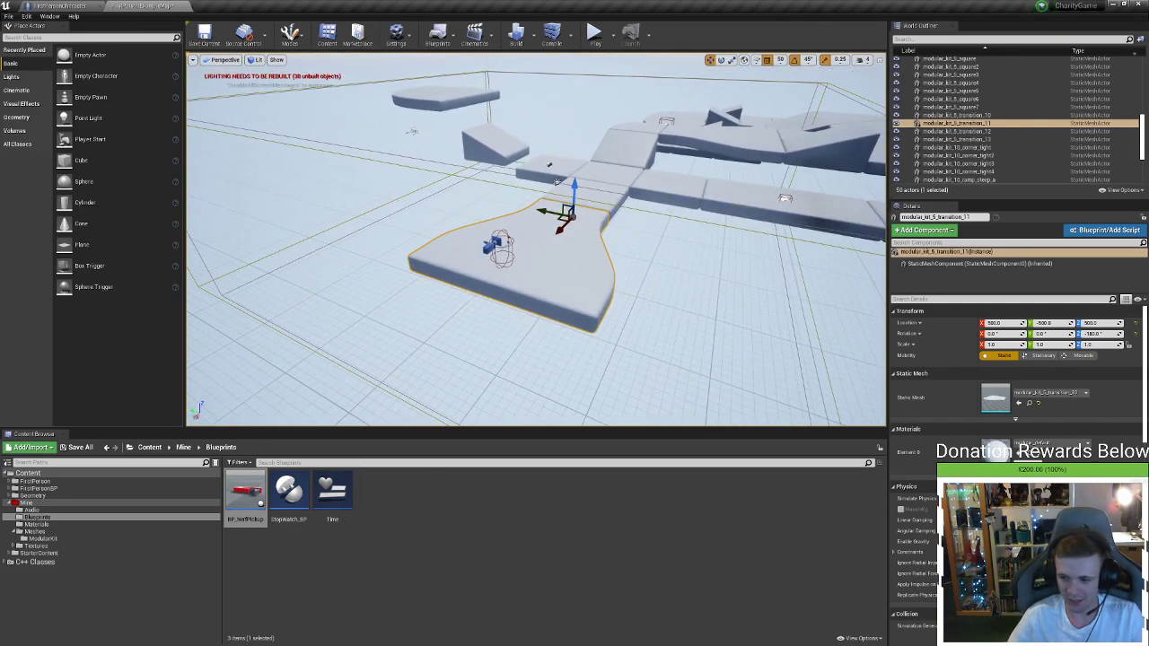
Switch to 3ds Max, convert the sphere to an Editable Poly and select the horizontal edge loop just below its middle
{"action": "key", "text": "alt+Tab"}
{"action": "scroll", "coordinate": [729, 400], "scroll_direction": "up", "scroll_amount": 3}
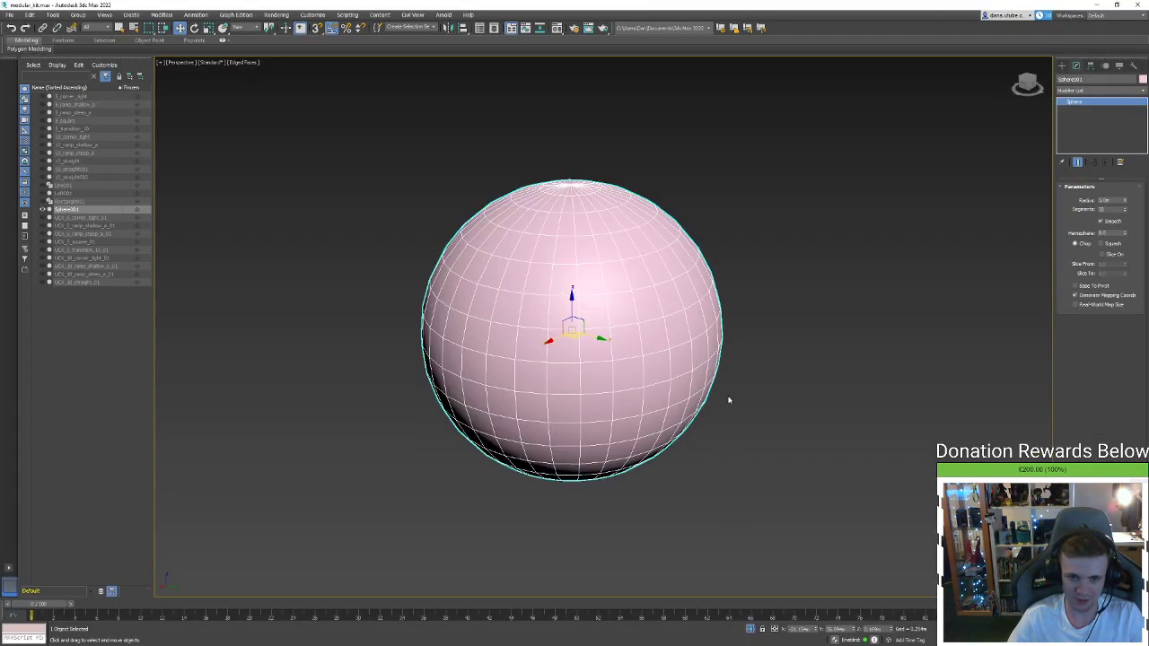
{"action": "left_click", "coordinate": [699, 451]}
{"action": "left_click", "coordinate": [625, 416]}
{"action": "middle_click_drag", "start_coordinate": [631, 405], "coordinate": [615, 392], "text": "alt"}
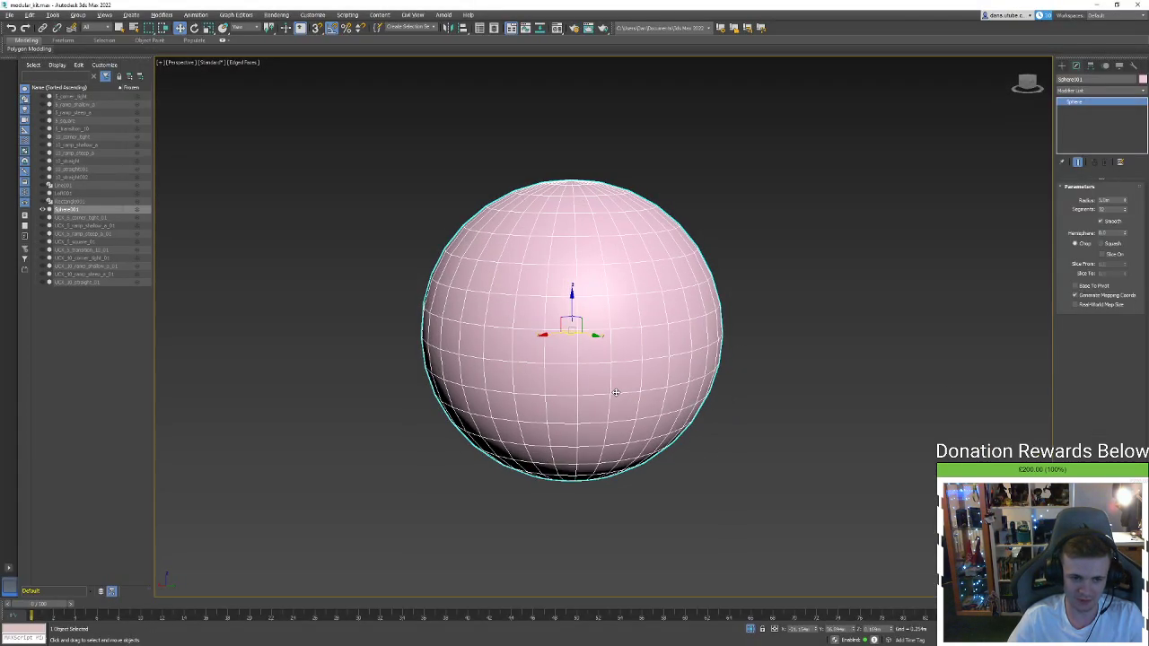
{"action": "right_click", "coordinate": [583, 338]}
{"action": "mouse_move", "coordinate": [653, 418]}
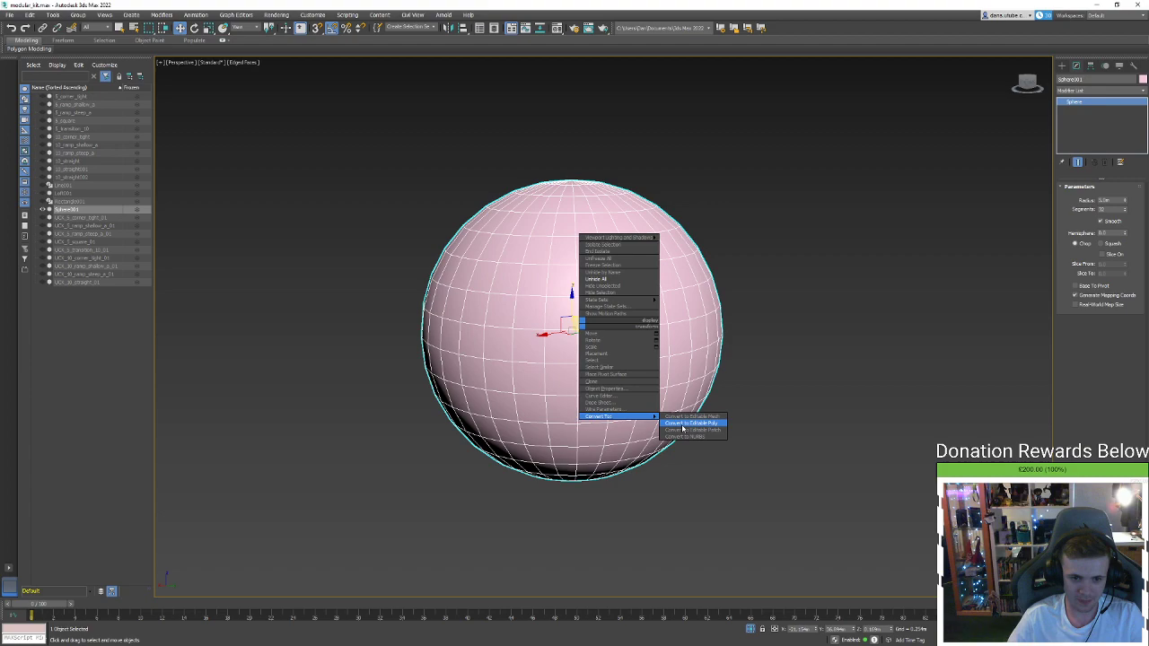
{"action": "left_click", "coordinate": [684, 428]}
{"action": "key", "text": "2"}
{"action": "double_click", "coordinate": [583, 363]}
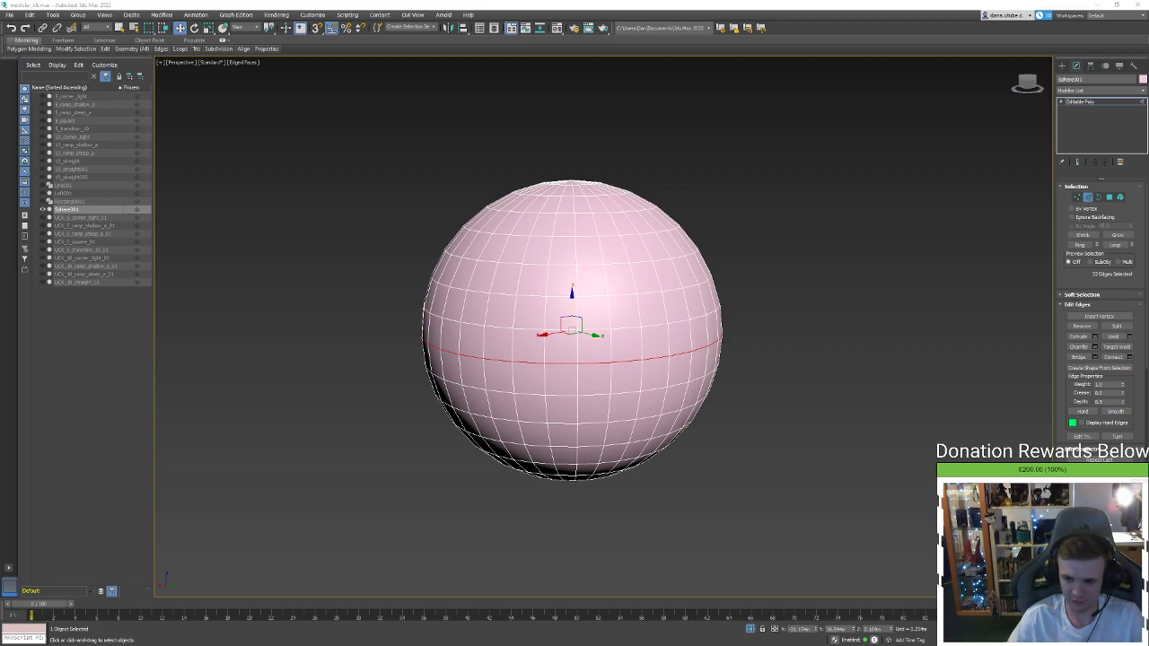
Review the Google image results for "total wipeout balls" in the browser as reference for the ball obstacle
{"action": "left_click", "coordinate": [1096, 5]}
{"action": "left_click", "coordinate": [1097, 6]}
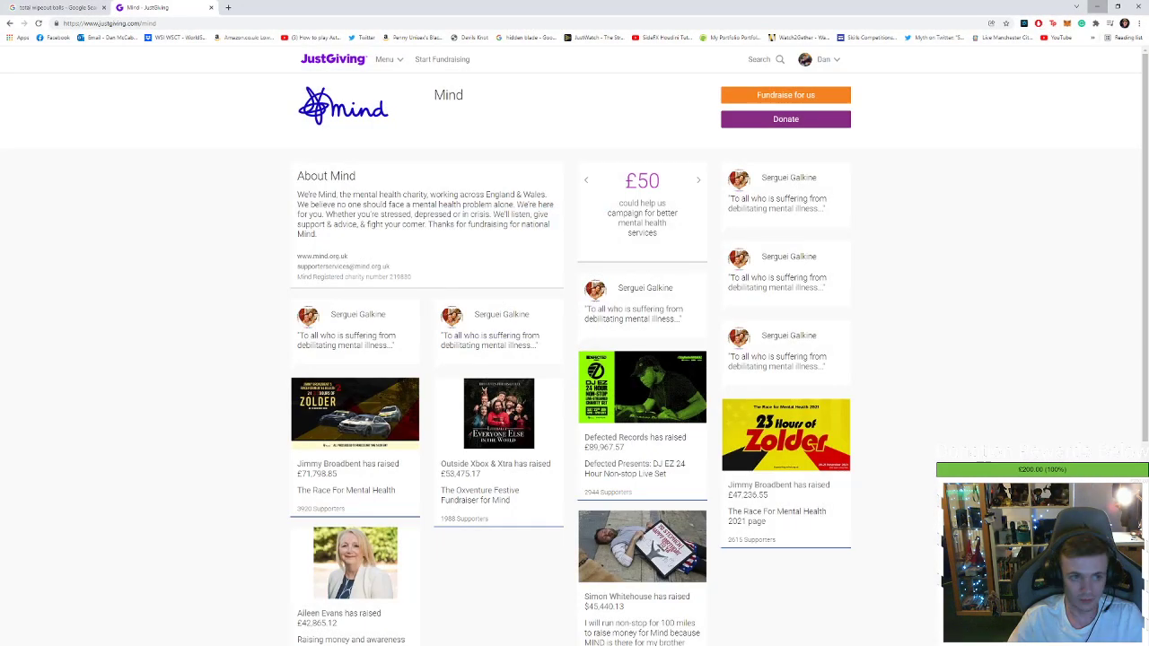
{"action": "left_click", "coordinate": [59, 7]}
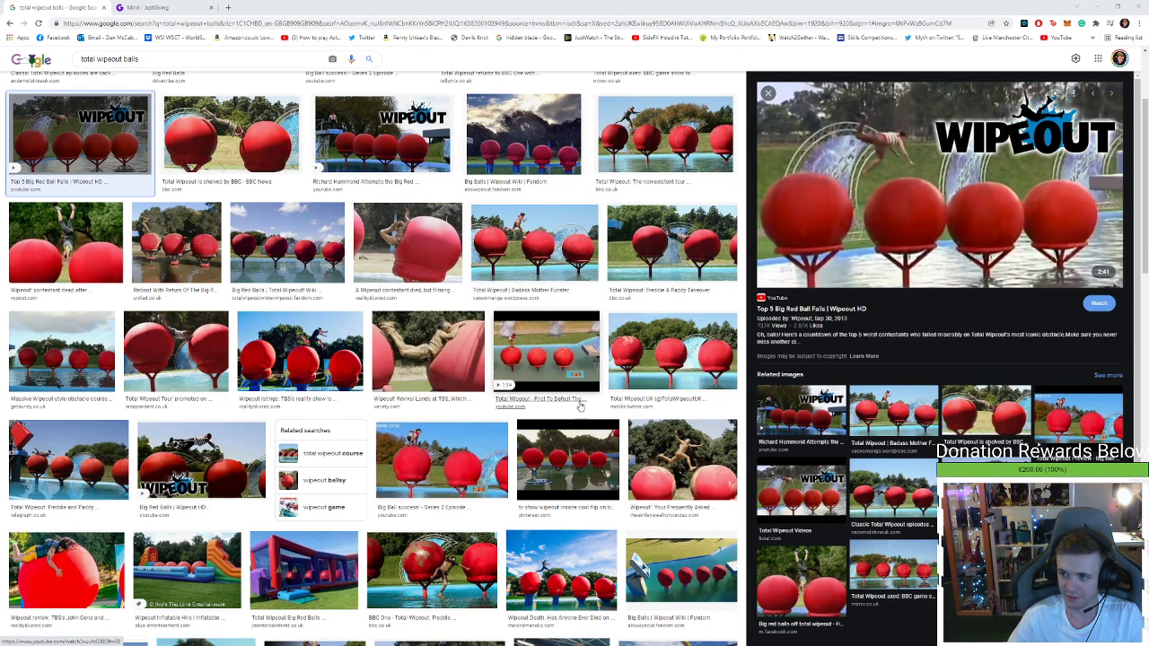
{"action": "left_click_drag", "start_coordinate": [577, 7], "coordinate": [1148, 121]}
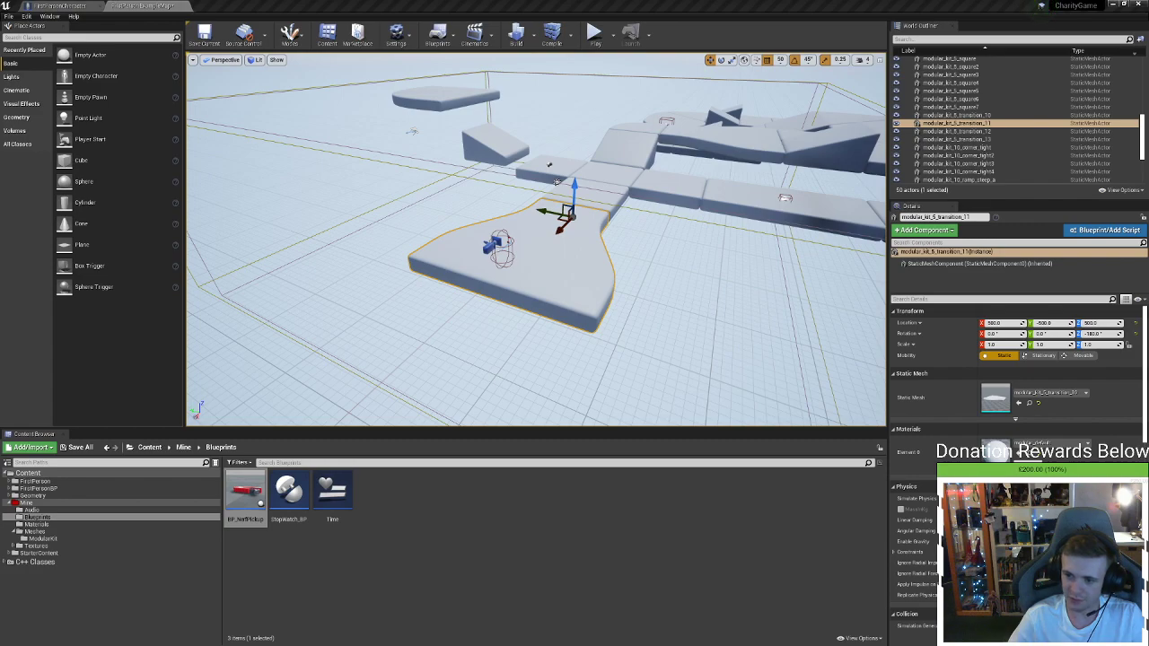
{"action": "left_click", "coordinate": [551, 556]}
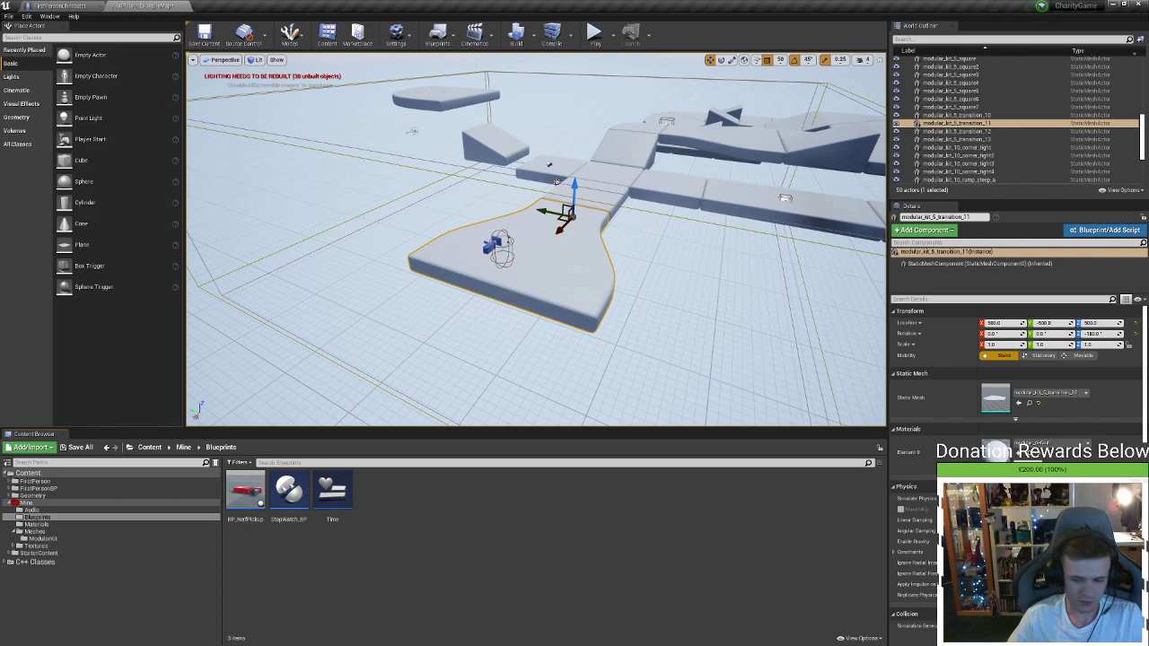
Create a linear shape from the sphere's selected edge loop in 3ds Max and leave edge editing
{"action": "key", "text": "alt+Tab"}
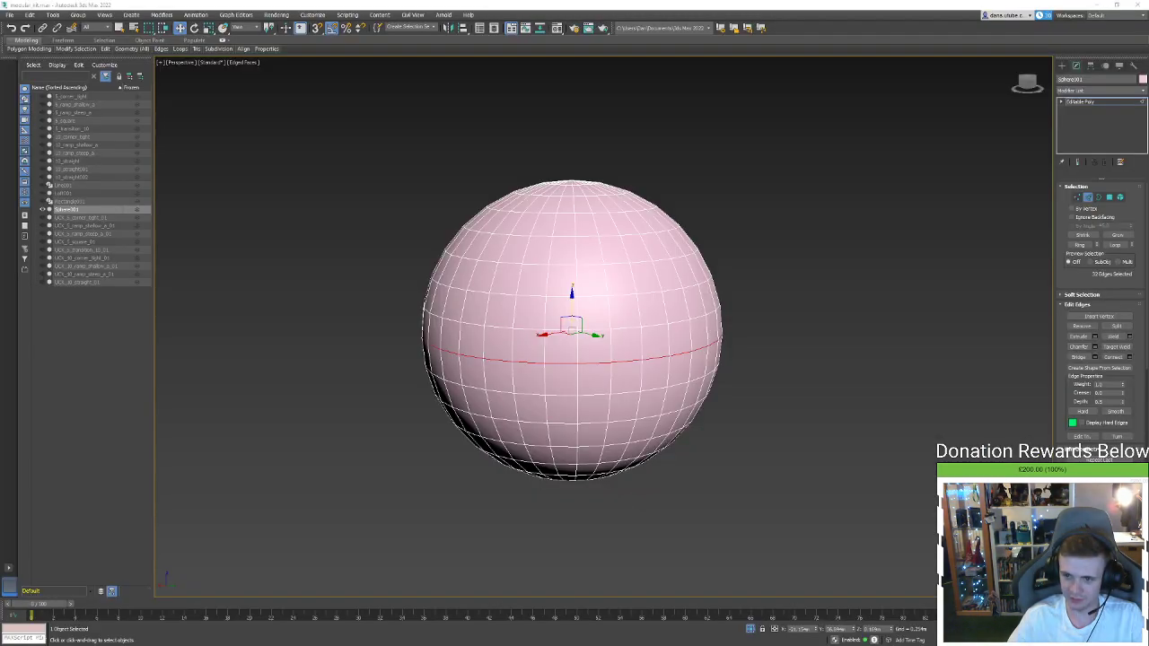
{"action": "left_click", "coordinate": [1081, 368]}
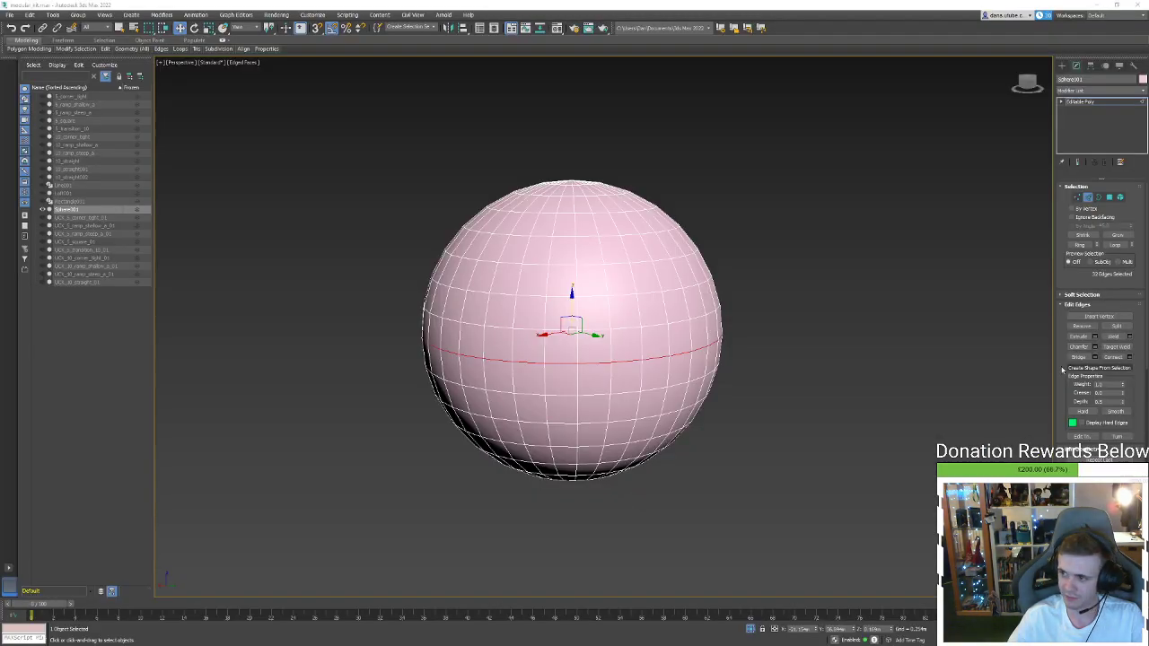
{"action": "middle_click_drag", "start_coordinate": [697, 369], "coordinate": [590, 384], "text": "alt"}
{"action": "right_click", "coordinate": [590, 384]}
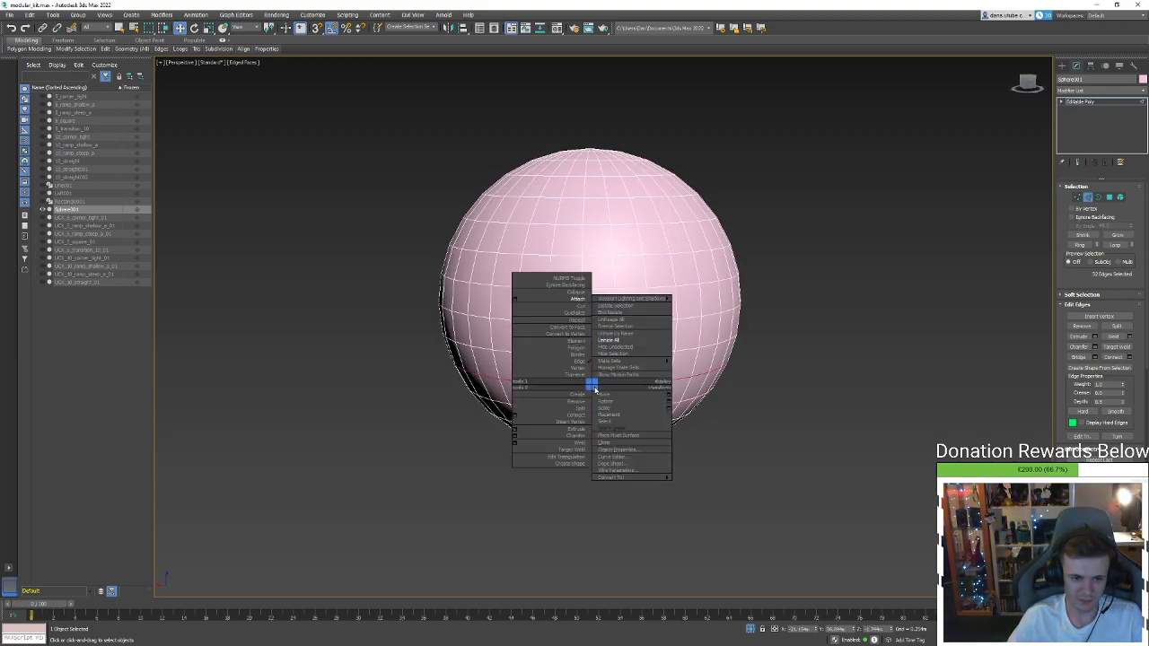
{"action": "mouse_move", "coordinate": [628, 360]}
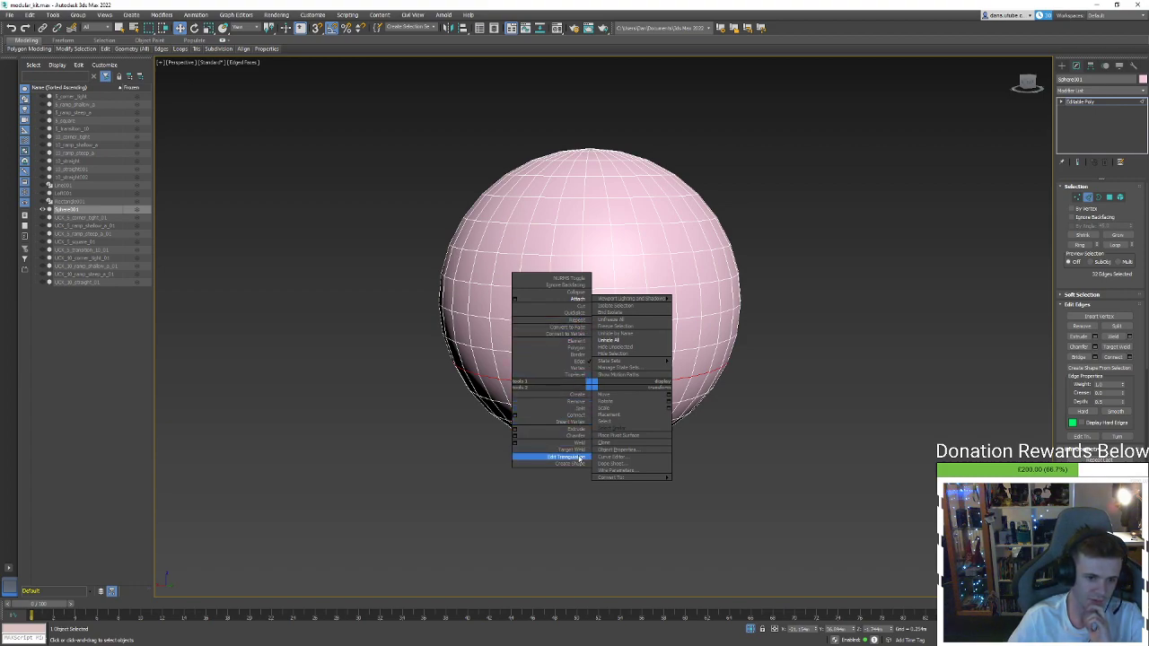
{"action": "left_click", "coordinate": [568, 463]}
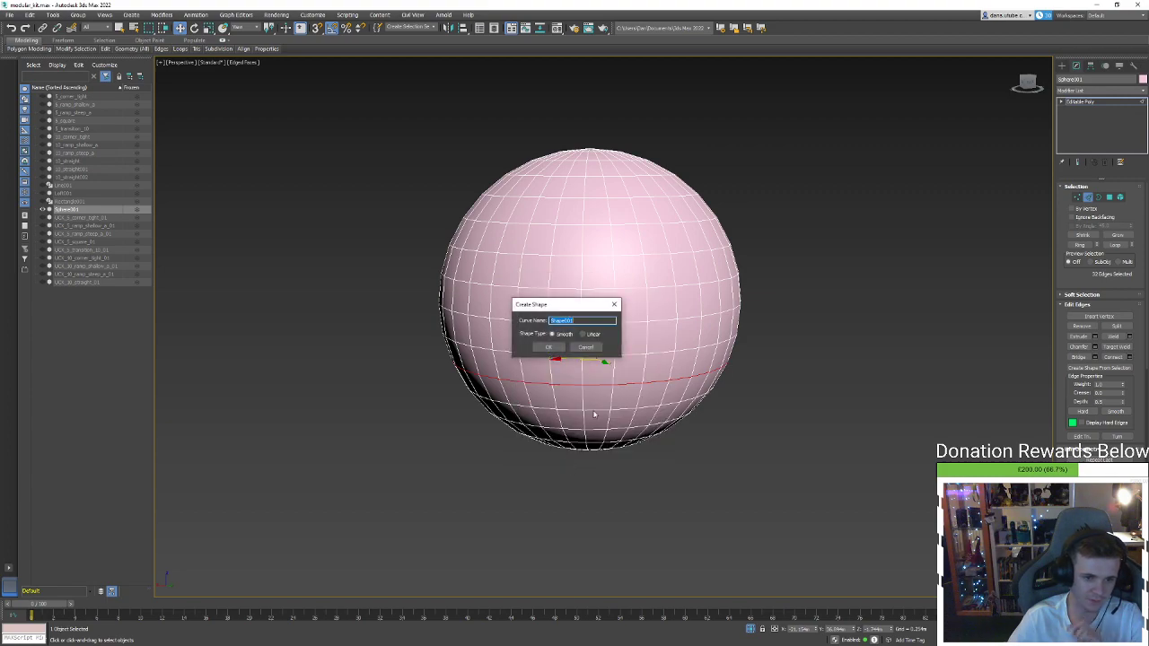
{"action": "left_click", "coordinate": [585, 334]}
{"action": "left_click", "coordinate": [548, 348]}
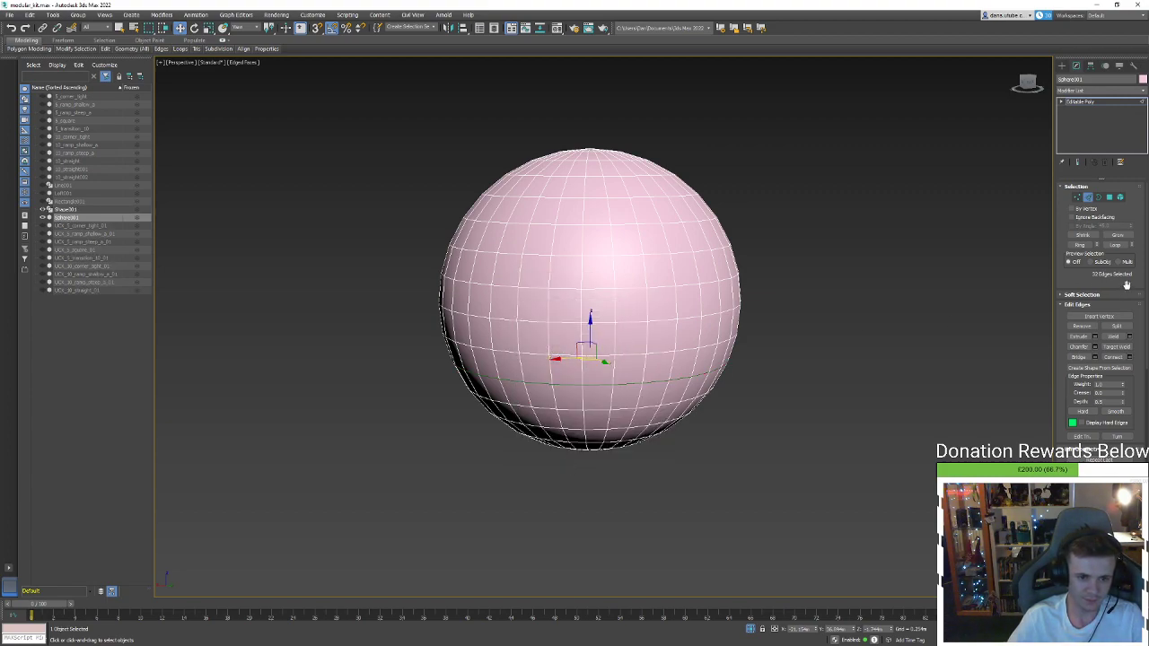
{"action": "left_click", "coordinate": [1077, 196]}
{"action": "left_click", "coordinate": [1077, 197]}
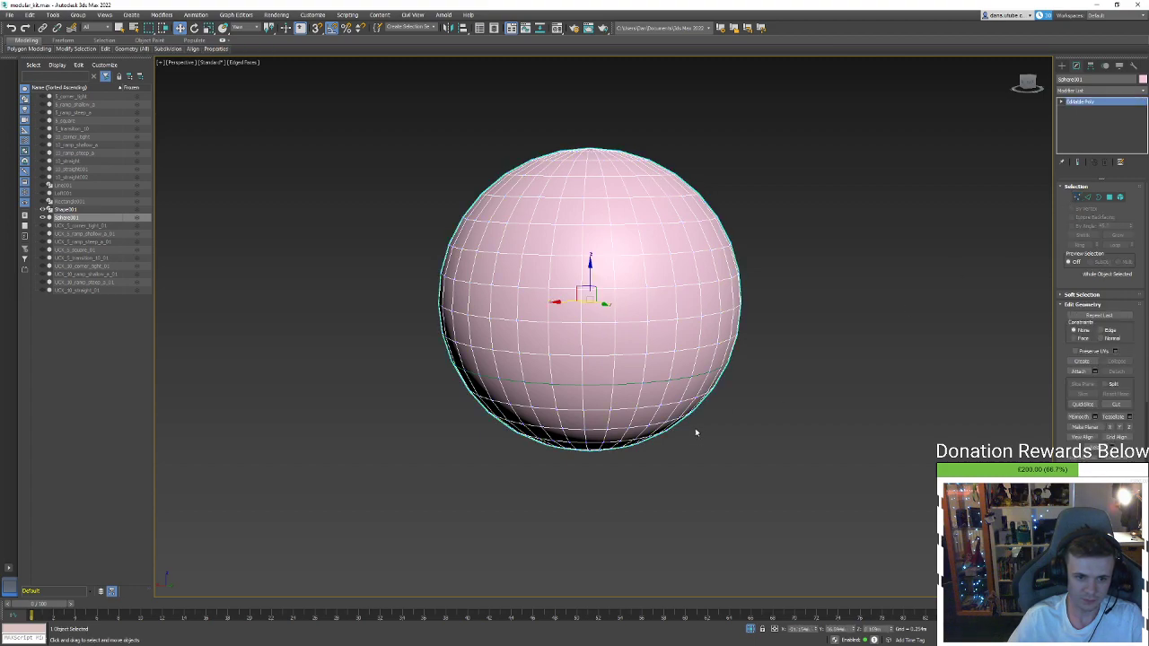
Make the loop shape renderable in the renderer and viewport, and increase its radial thickness to form a ring around the sphere
{"action": "scroll", "coordinate": [678, 375], "scroll_direction": "up", "scroll_amount": 2}
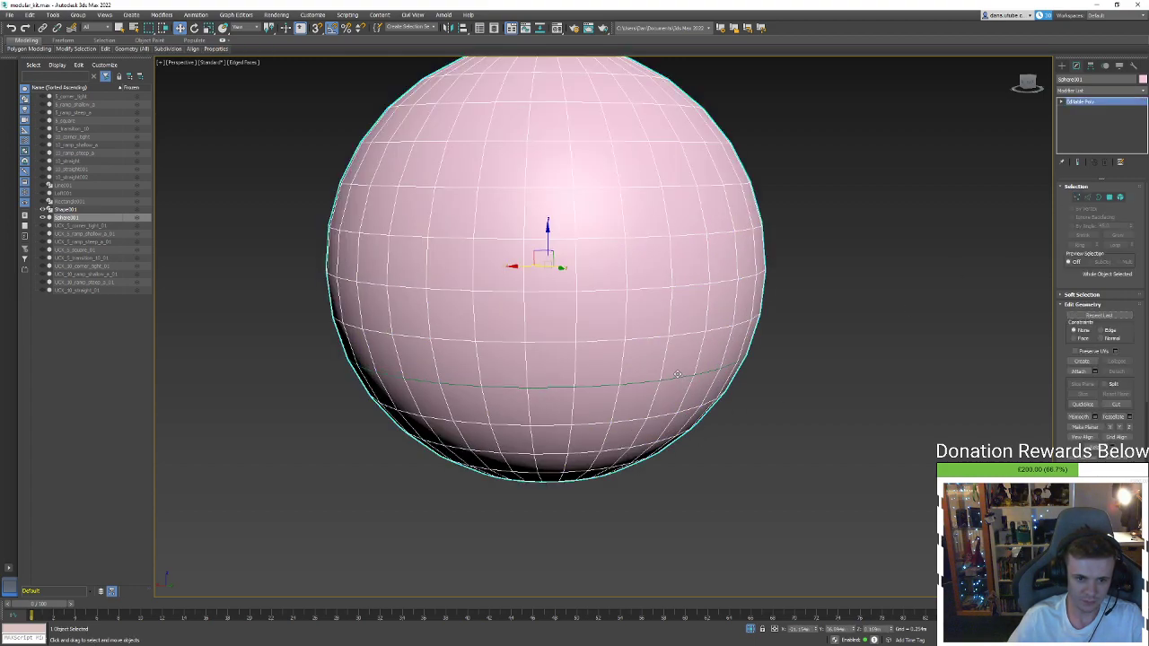
{"action": "left_click", "coordinate": [677, 375]}
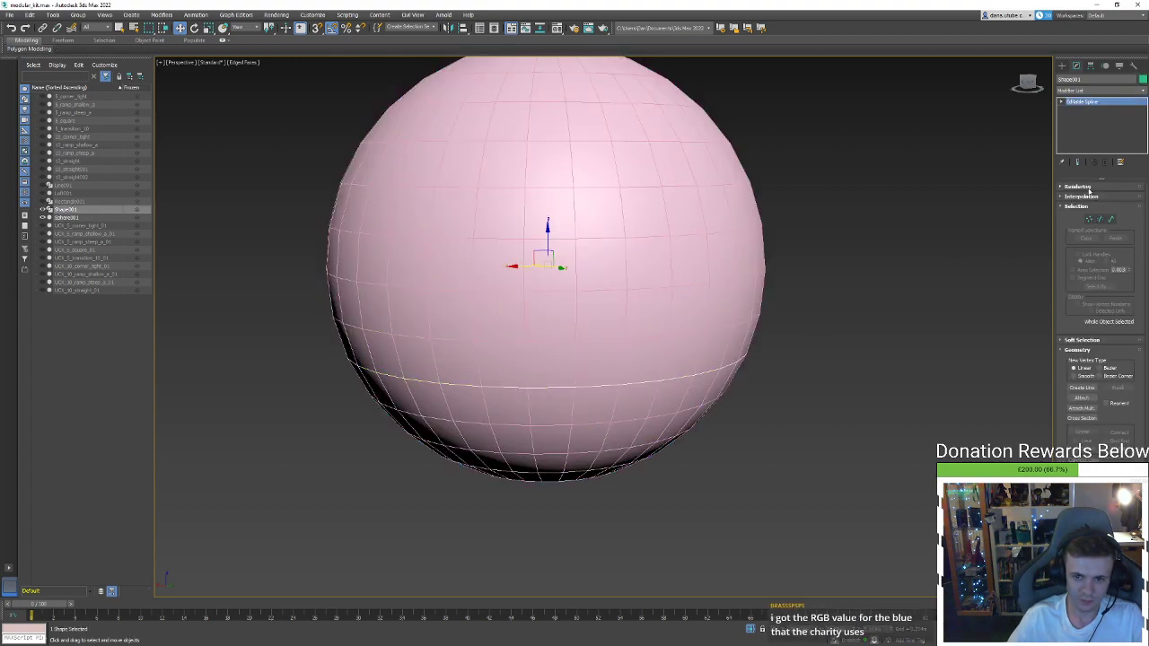
{"action": "left_click", "coordinate": [1086, 187]}
{"action": "left_click", "coordinate": [1083, 203]}
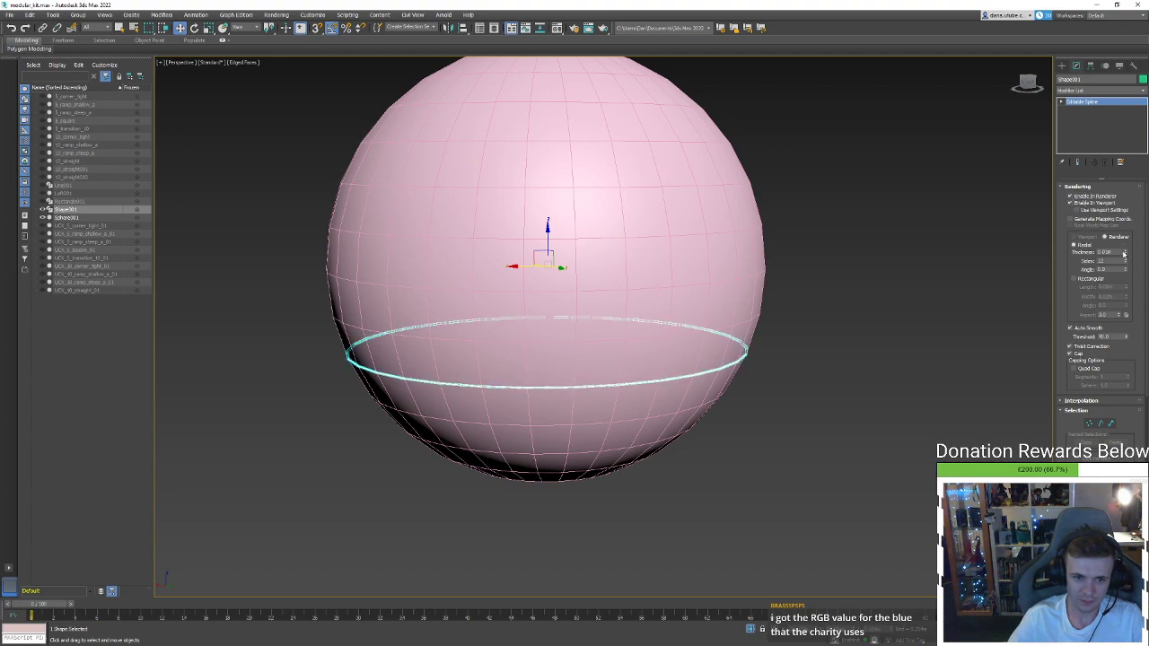
{"action": "left_click_drag", "start_coordinate": [1126, 252], "coordinate": [633, 369]}
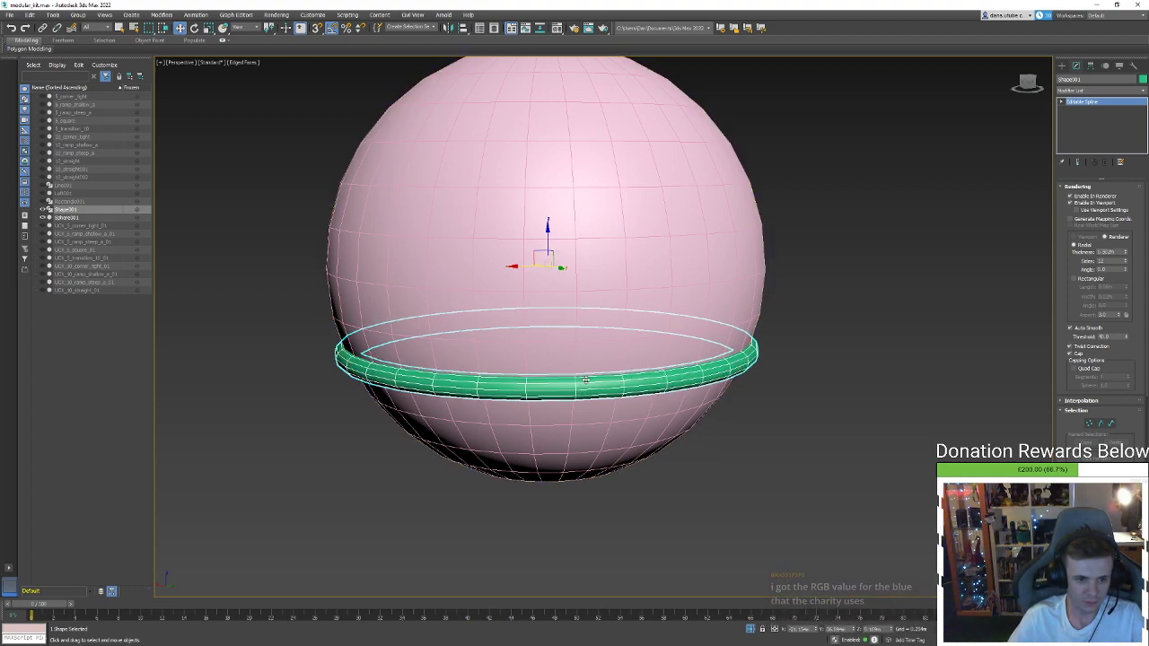
Select the ring's spline and scale it up slightly so the ring sits further outside the sphere's surface
{"action": "key", "text": "3"}
{"action": "left_click", "coordinate": [587, 394]}
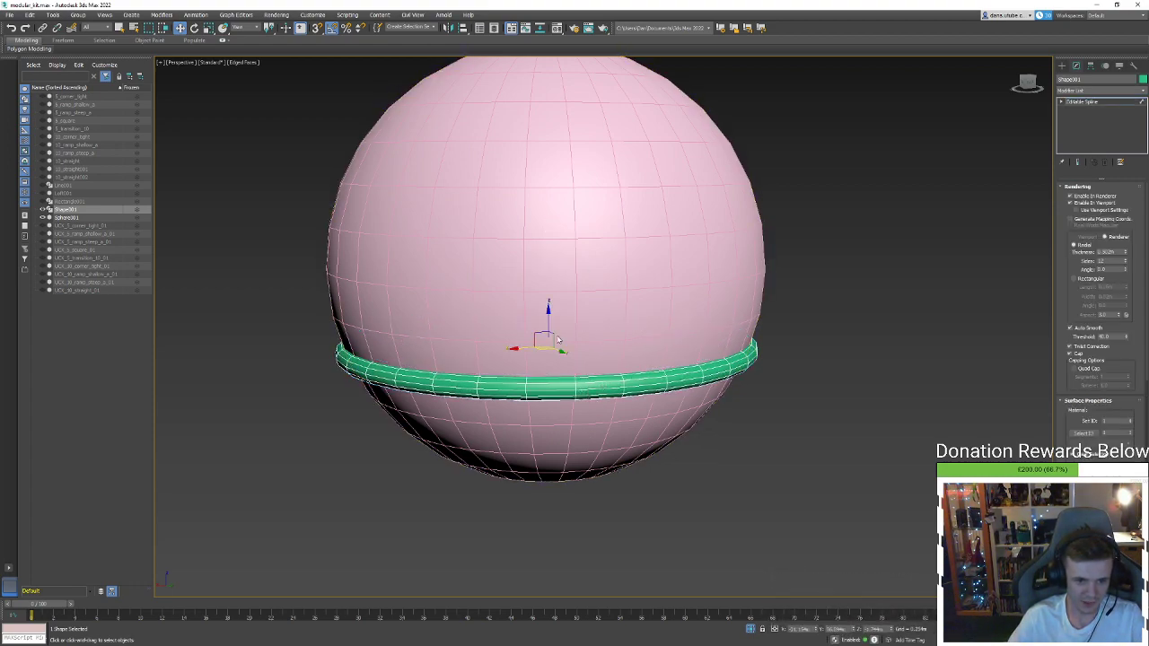
{"action": "key", "text": "r"}
{"action": "left_click_drag", "start_coordinate": [544, 341], "coordinate": [562, 338]}
Create a standard cylinder primitive in front of the sphere, with a height somewhat larger than its diameter
{"action": "key", "text": "f"}
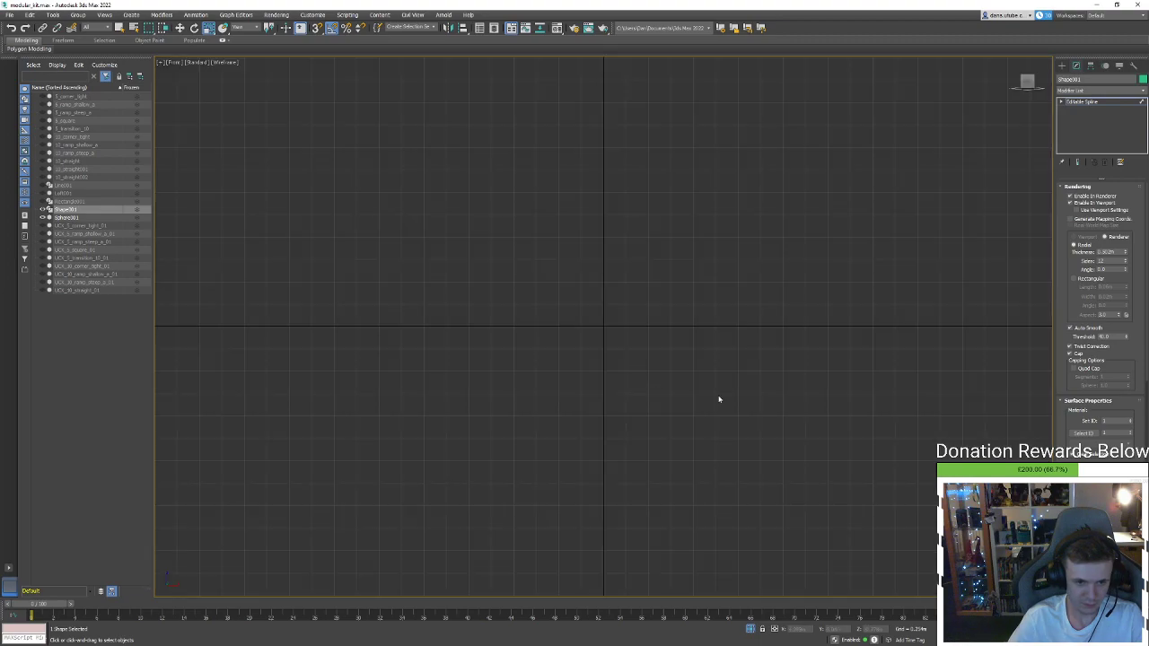
{"action": "scroll", "coordinate": [718, 399], "scroll_direction": "down", "scroll_amount": 10}
{"action": "scroll", "coordinate": [759, 385], "scroll_direction": "up", "scroll_amount": 2}
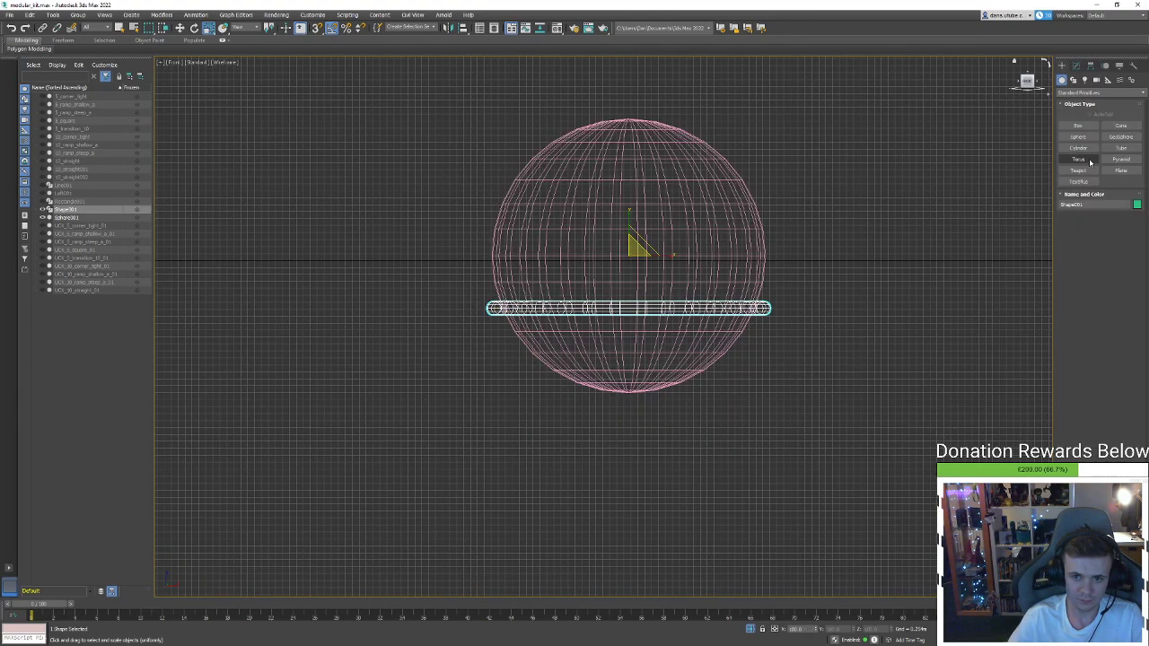
{"action": "left_click", "coordinate": [1061, 66]}
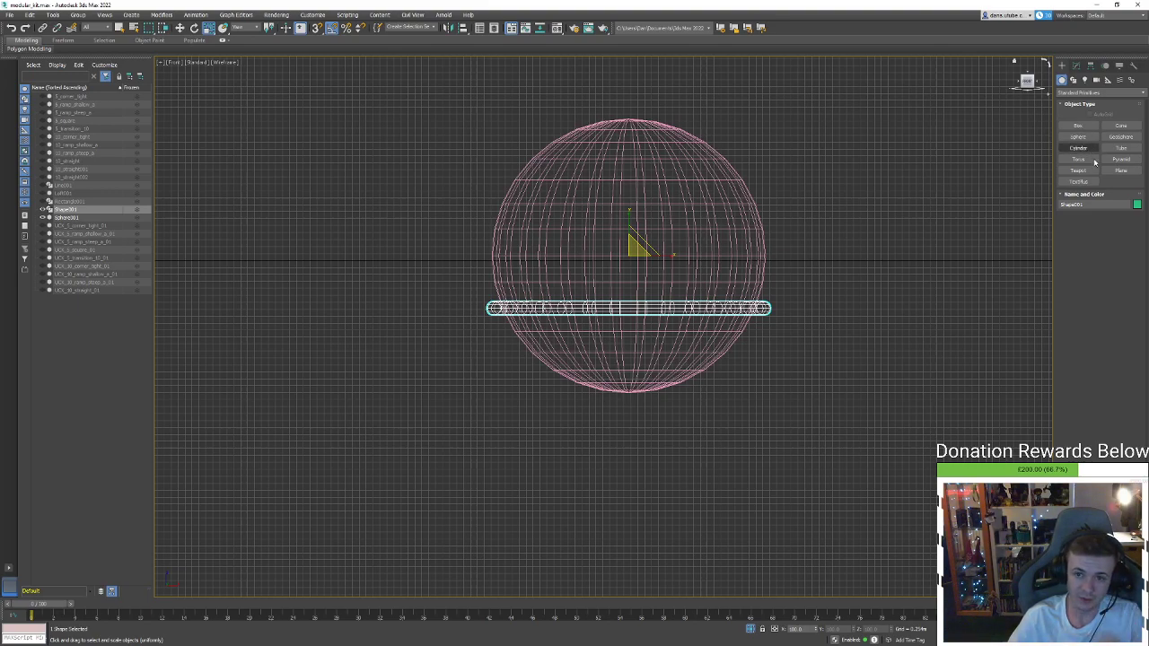
{"action": "left_click", "coordinate": [1084, 148]}
{"action": "mouse_move", "coordinate": [752, 306]}
{"action": "middle_mouse_down", "text": "alt"}
{"action": "mouse_move", "coordinate": [752, 354]}
{"action": "mouse_move", "coordinate": [721, 403]}
{"action": "middle_mouse_up", "text": "alt"}
{"action": "scroll", "coordinate": [722, 404], "scroll_direction": "down", "scroll_amount": 3}
{"action": "key", "text": "F3"}
{"action": "left_click_drag", "start_coordinate": [690, 427], "coordinate": [741, 421]}
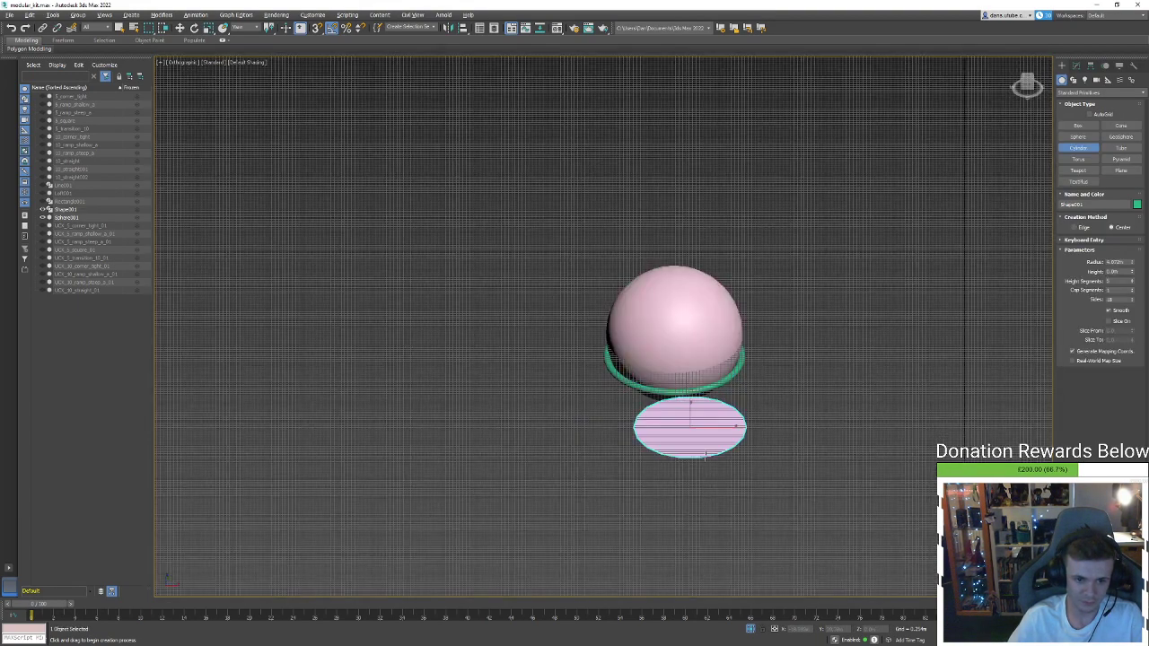
{"action": "left_click", "coordinate": [696, 322]}
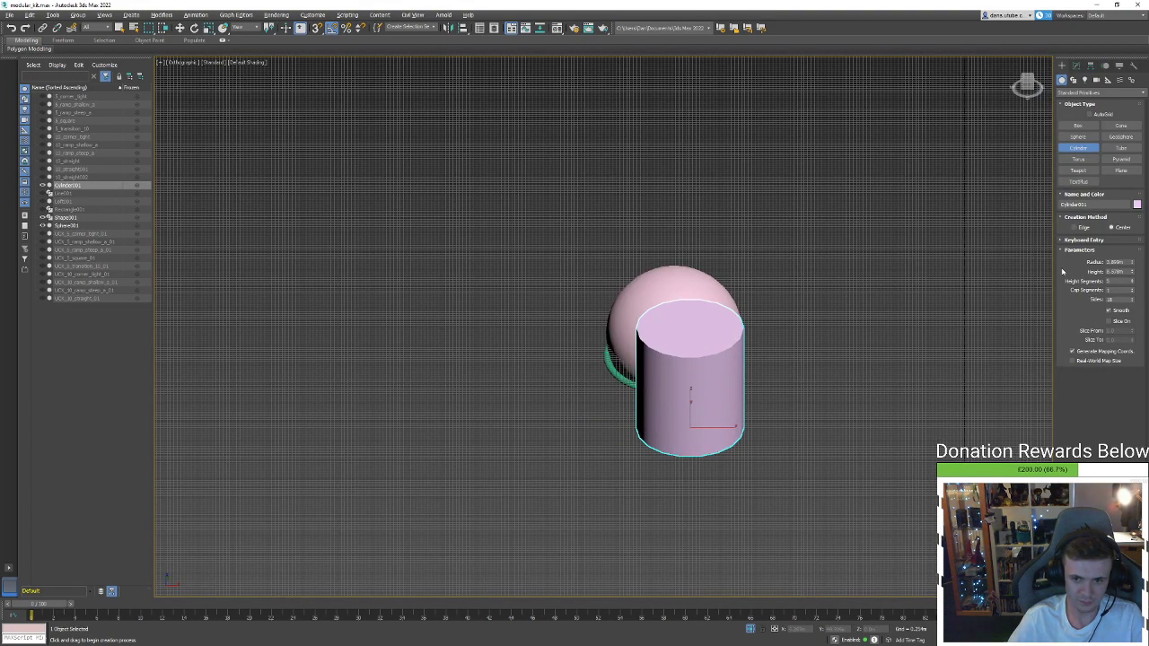
Set the cylinder's radius to 1.0 m and move it to the centre of the sphere
{"action": "double_click", "coordinate": [1116, 261]}
{"action": "type", "text": "1.0m"}
{"action": "key", "text": "Return"}
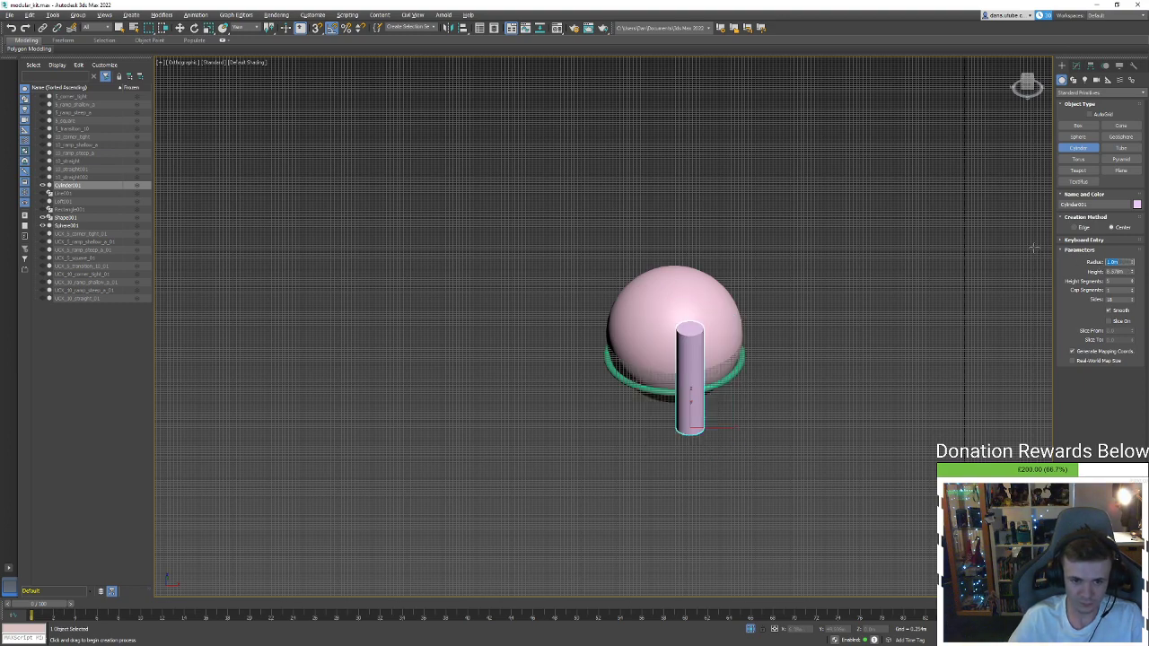
{"action": "key", "text": "r"}
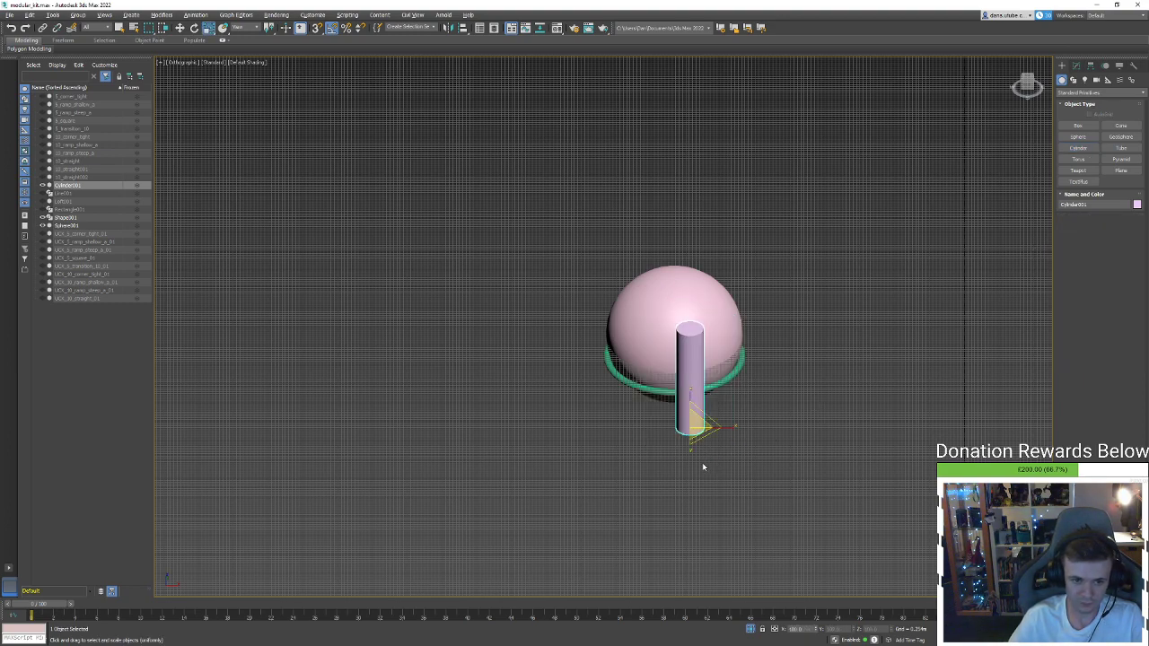
{"action": "key", "text": "w"}
{"action": "left_click_drag", "start_coordinate": [696, 422], "coordinate": [674, 282]}
{"action": "key", "text": "s"}
{"action": "key", "text": "F3"}
{"action": "key", "text": "F3"}
Set the cylinder's number of sides to 24
{"action": "left_click", "coordinate": [1076, 65]}
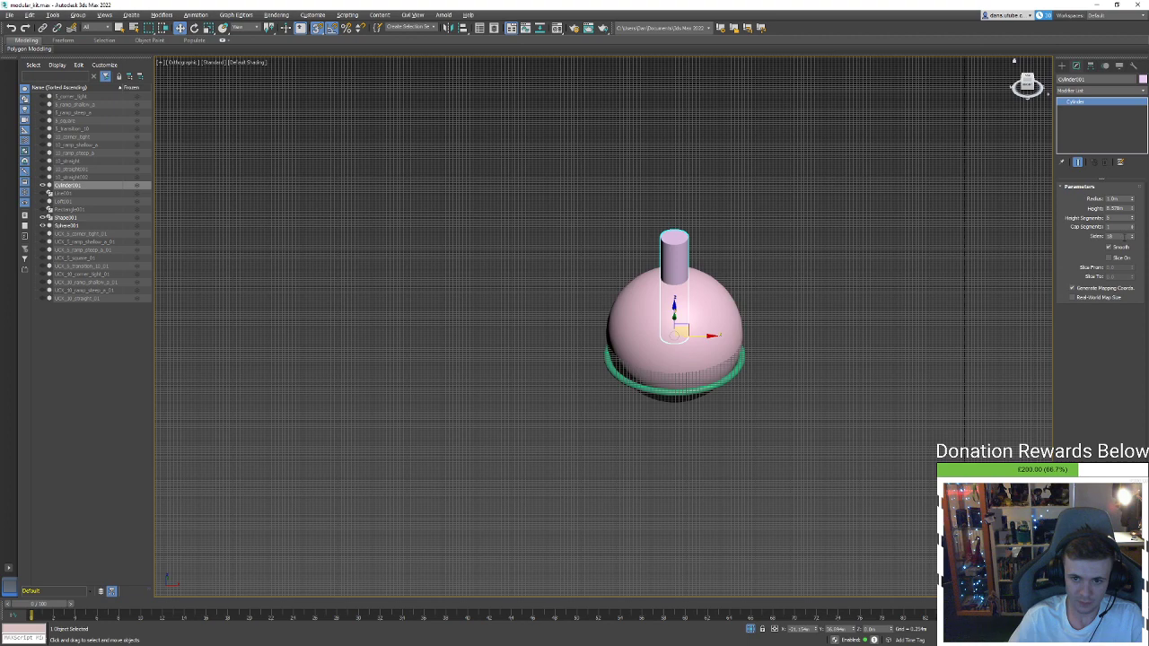
{"action": "left_click_drag", "start_coordinate": [1086, 238], "coordinate": [1039, 251]}
{"action": "type", "text": "24"}
{"action": "key", "text": "Return"}
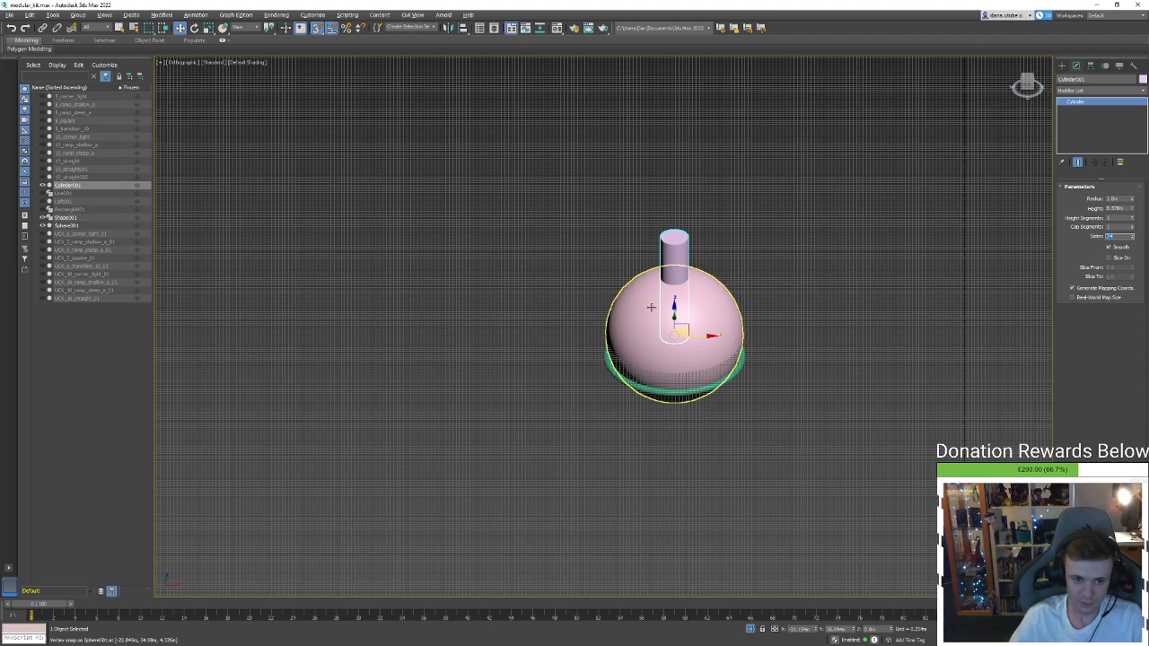
Move the cylinder straight down in the front view so its upper end sits just below the sphere
{"action": "key", "text": "f"}
{"action": "key", "text": "z"}
{"action": "scroll", "coordinate": [659, 365], "scroll_direction": "down", "scroll_amount": 5}
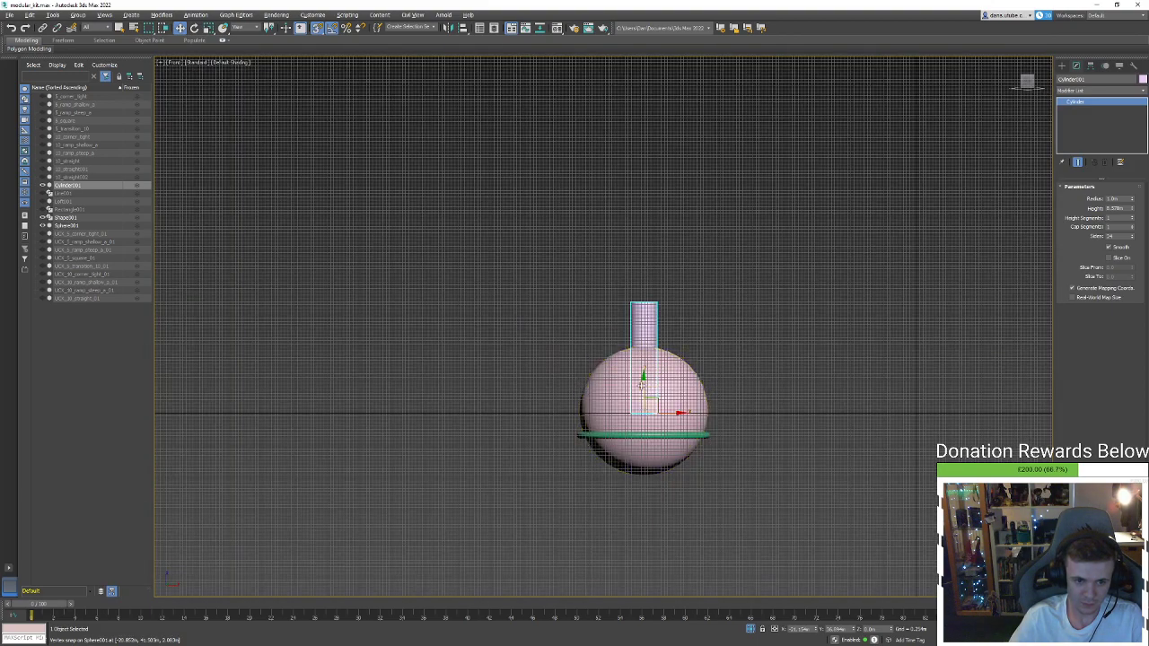
{"action": "left_click_drag", "start_coordinate": [617, 387], "coordinate": [614, 569]}
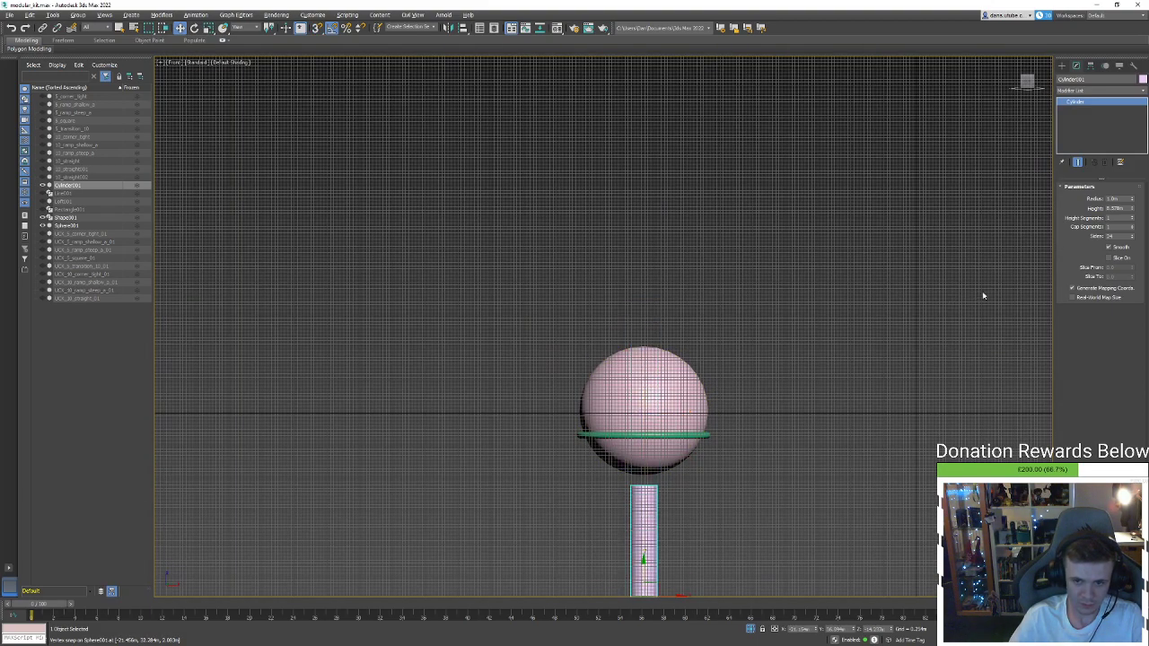
Set the cylinder's radius to 0.5 m to make a slimmer support pole, and hide the viewport grid
{"action": "left_click_drag", "start_coordinate": [1123, 198], "coordinate": [1077, 206]}
{"action": "type", "text": "0.5"}
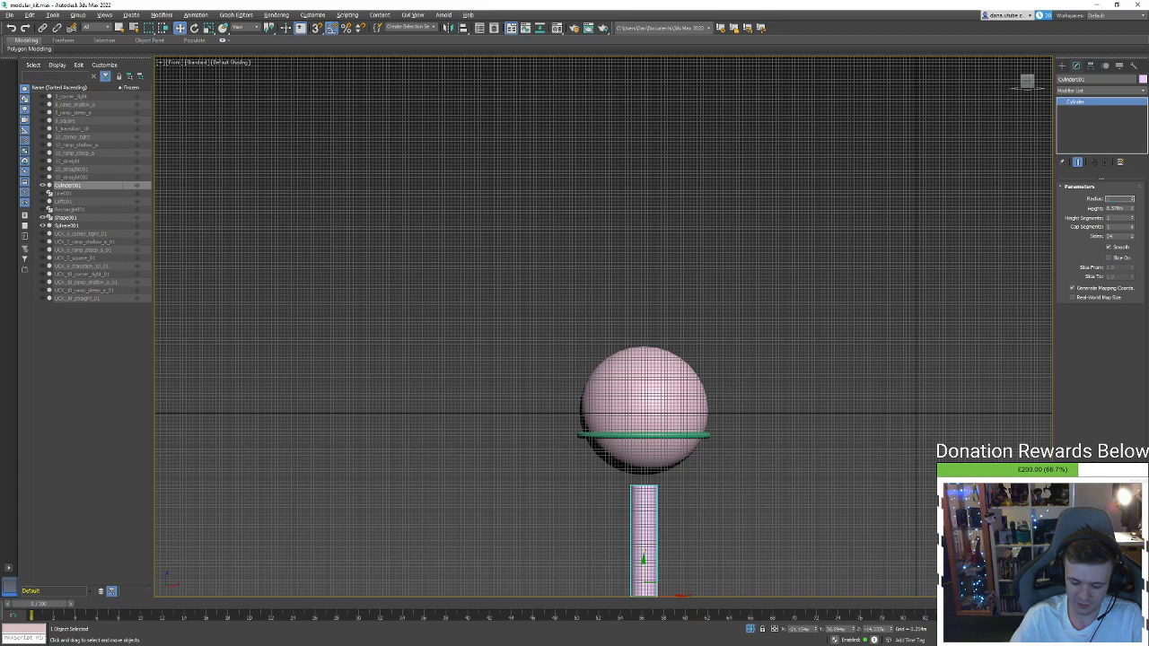
{"action": "key", "text": "Return"}
{"action": "scroll", "coordinate": [702, 433], "scroll_direction": "up", "scroll_amount": 4}
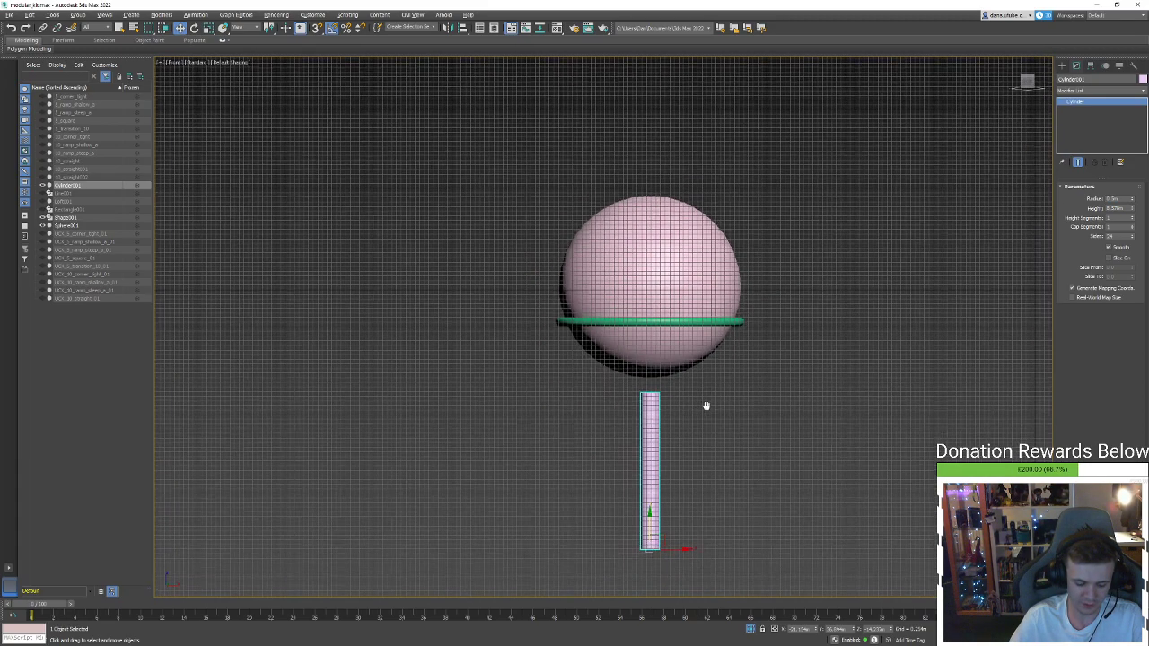
{"action": "key", "text": "g"}
{"action": "scroll", "coordinate": [692, 408], "scroll_direction": "up", "scroll_amount": 3}
{"action": "middle_click_drag", "start_coordinate": [692, 404], "coordinate": [721, 362]}
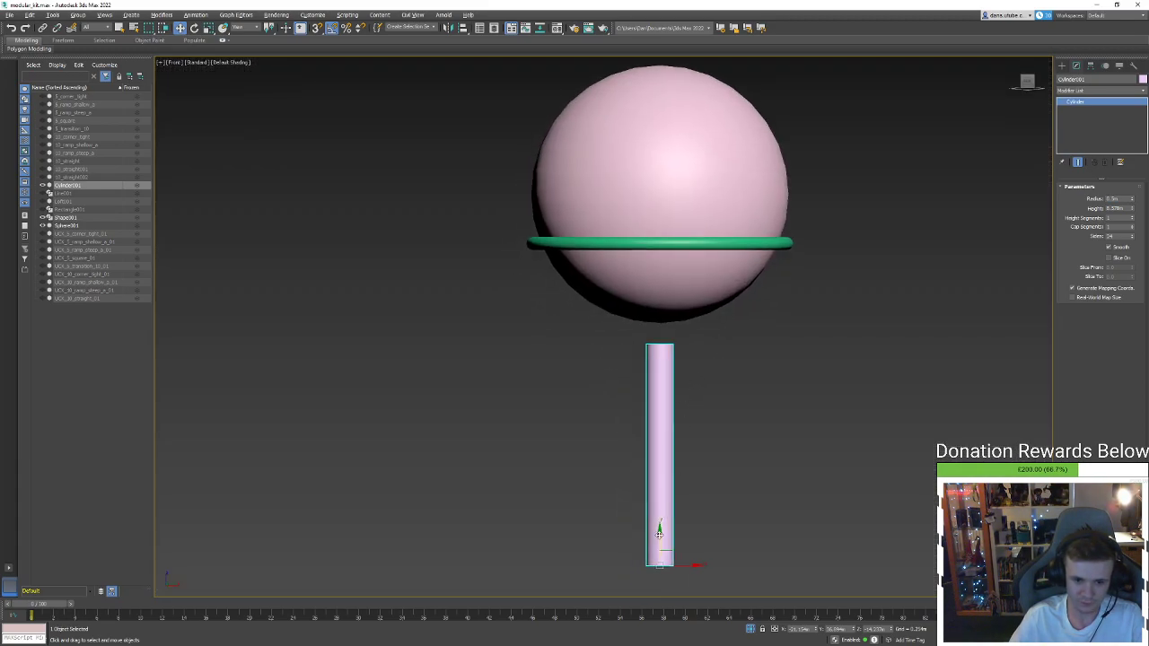
{"action": "mouse_move", "coordinate": [659, 533]}
{"action": "left_mouse_down"}
{"action": "mouse_move", "coordinate": [659, 509]}
{"action": "mouse_move", "coordinate": [665, 532]}
{"action": "left_mouse_up"}
{"action": "middle_click_drag", "start_coordinate": [696, 394], "coordinate": [702, 446], "text": "alt"}
{"action": "left_click", "coordinate": [702, 446]}
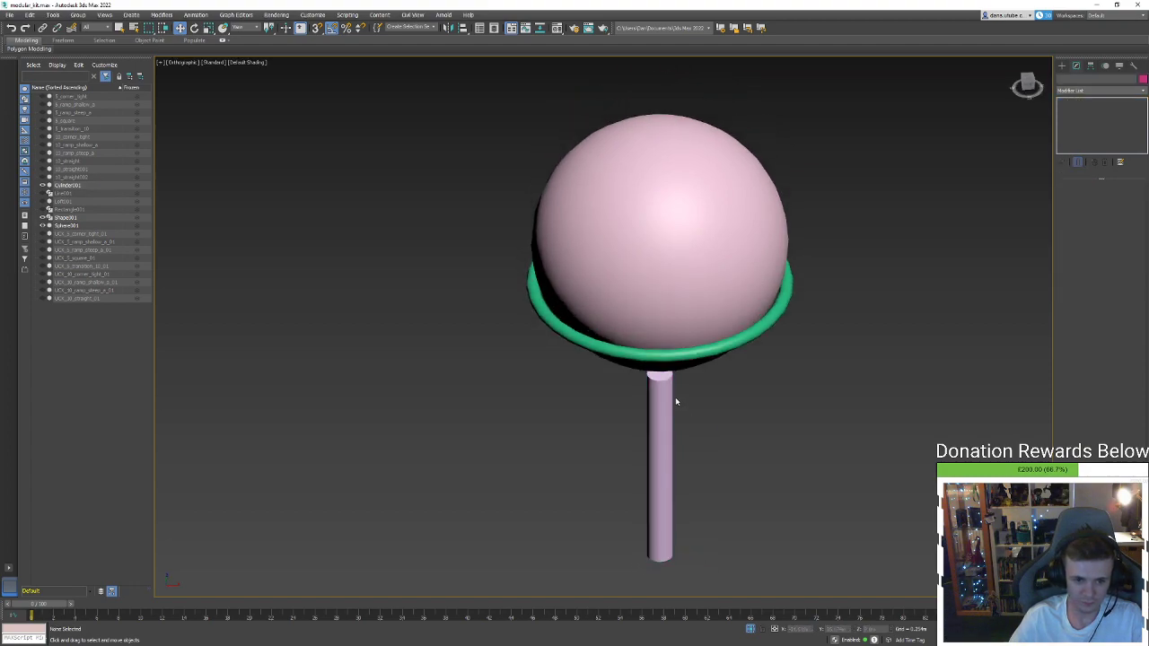
{"action": "left_click", "coordinate": [665, 387]}
{"action": "scroll", "coordinate": [666, 386], "scroll_direction": "up", "scroll_amount": 2}
{"action": "left_click", "coordinate": [666, 316]}
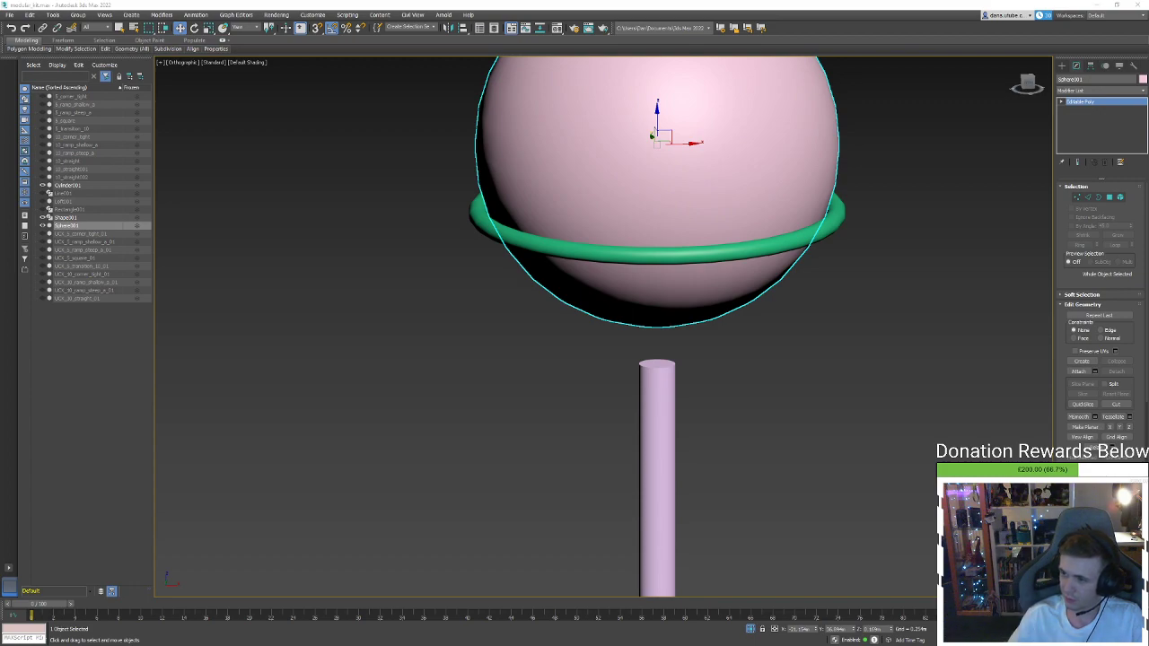
{"action": "left_click", "coordinate": [668, 407]}
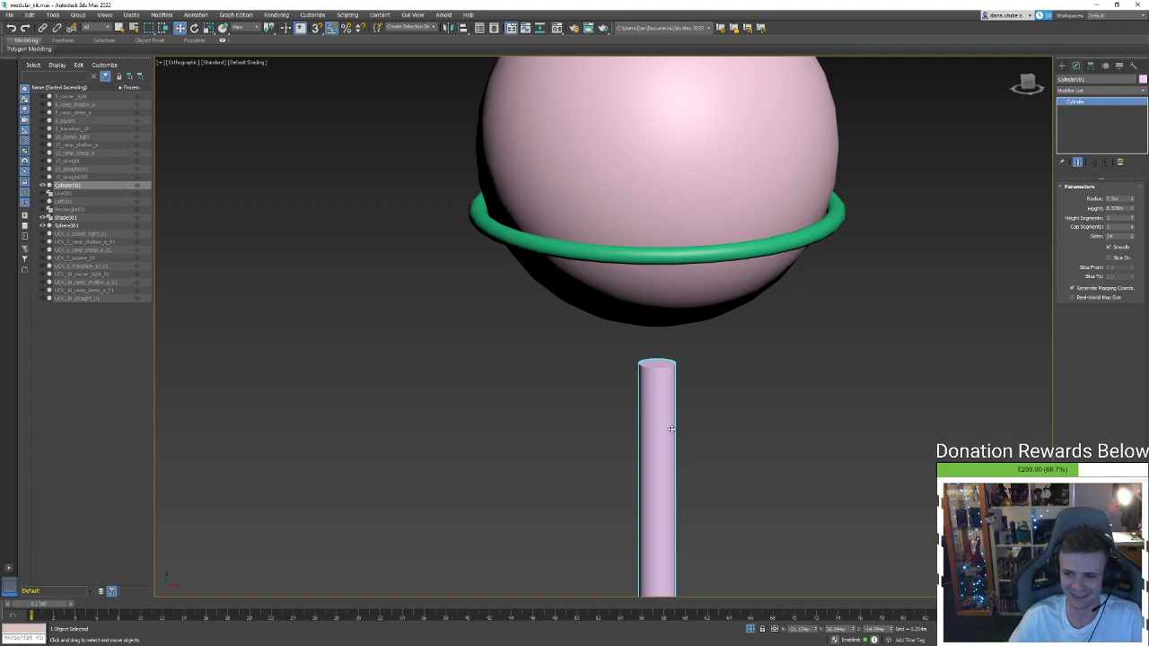
{"action": "middle_click_drag", "start_coordinate": [746, 447], "coordinate": [765, 453], "text": "alt"}
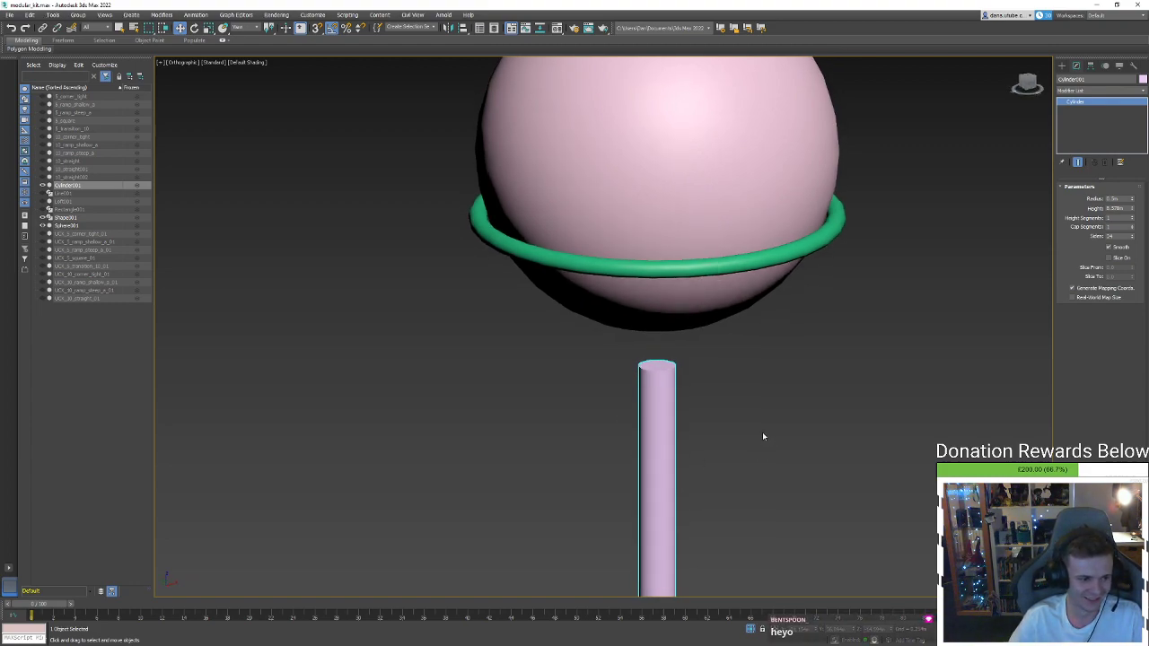
{"action": "left_click", "coordinate": [687, 389]}
{"action": "left_click", "coordinate": [673, 383]}
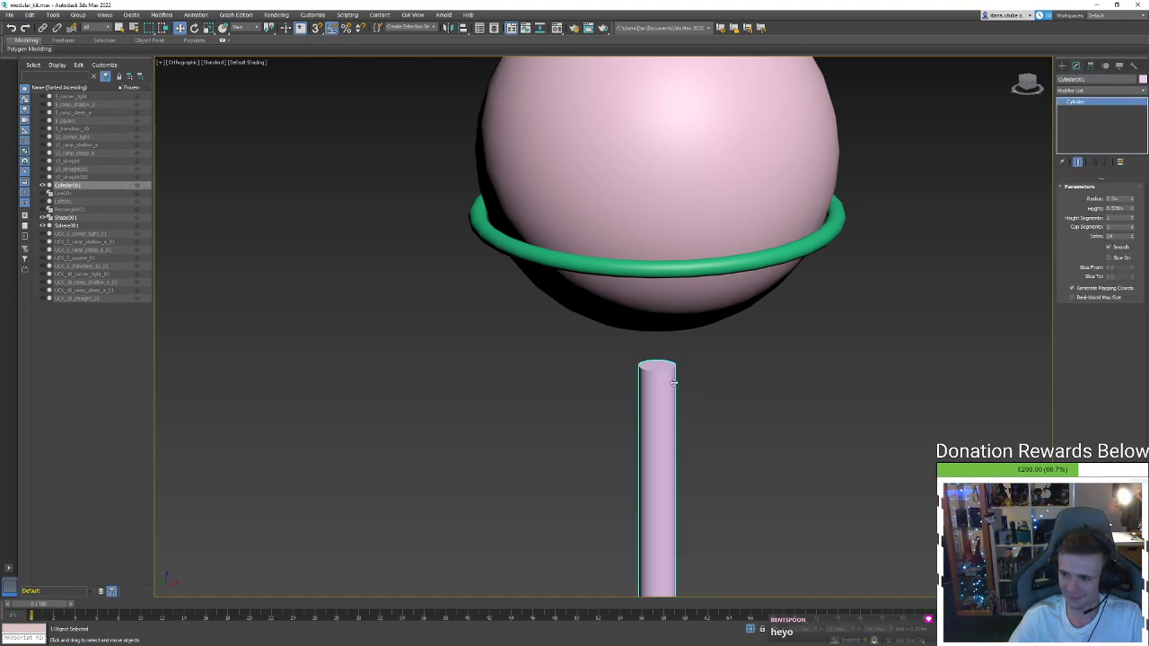
{"action": "middle_click_drag", "start_coordinate": [731, 362], "coordinate": [689, 322], "text": "alt"}
{"action": "scroll", "coordinate": [760, 331], "scroll_direction": "down", "scroll_amount": 2}
{"action": "left_click_drag", "start_coordinate": [682, 493], "coordinate": [687, 292], "text": "shift"}
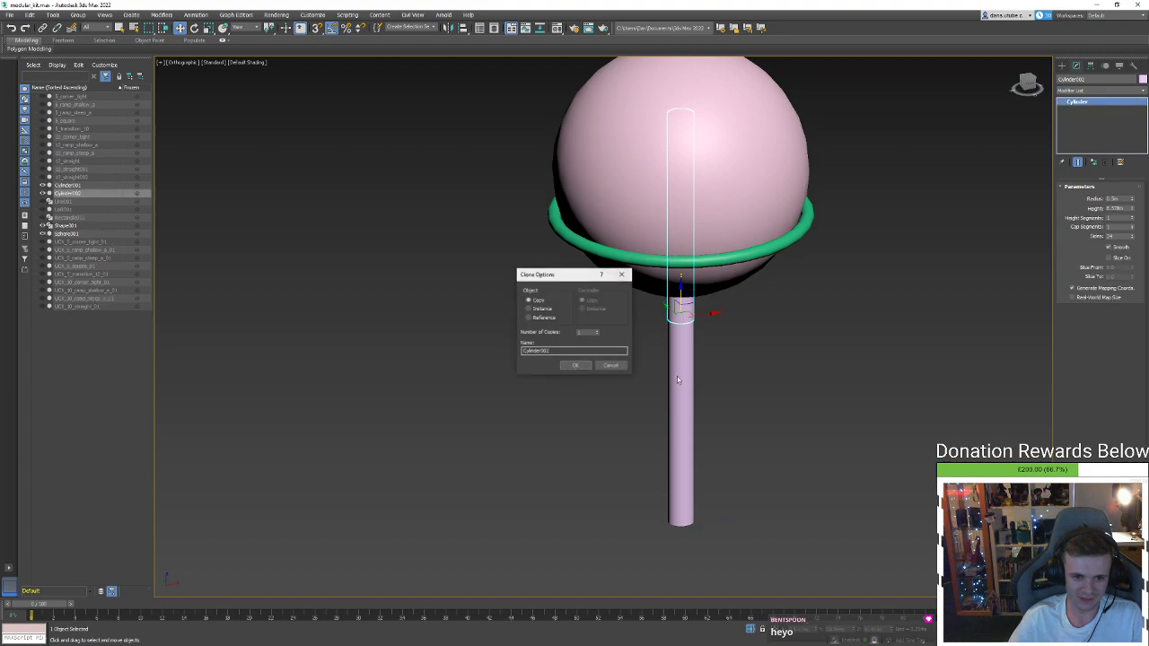
{"action": "left_click", "coordinate": [617, 366]}
Enter edge editing on the sphere and show it in wireframe from the top view
{"action": "left_click", "coordinate": [757, 269]}
{"action": "key", "text": "2"}
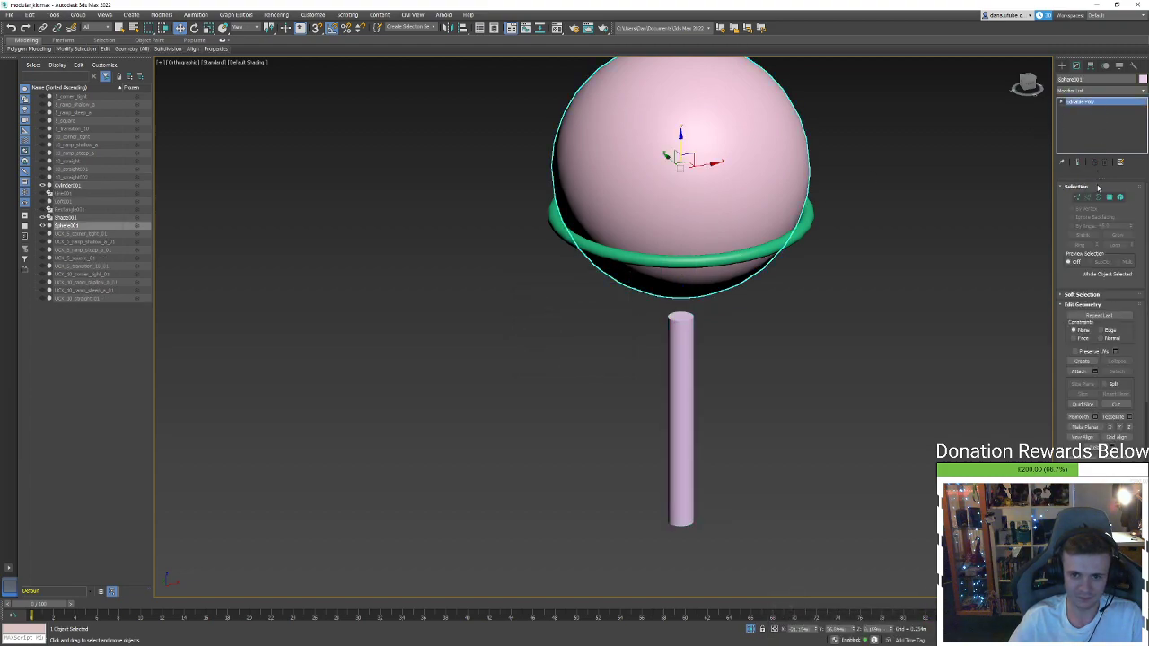
{"action": "key", "text": "F3"}
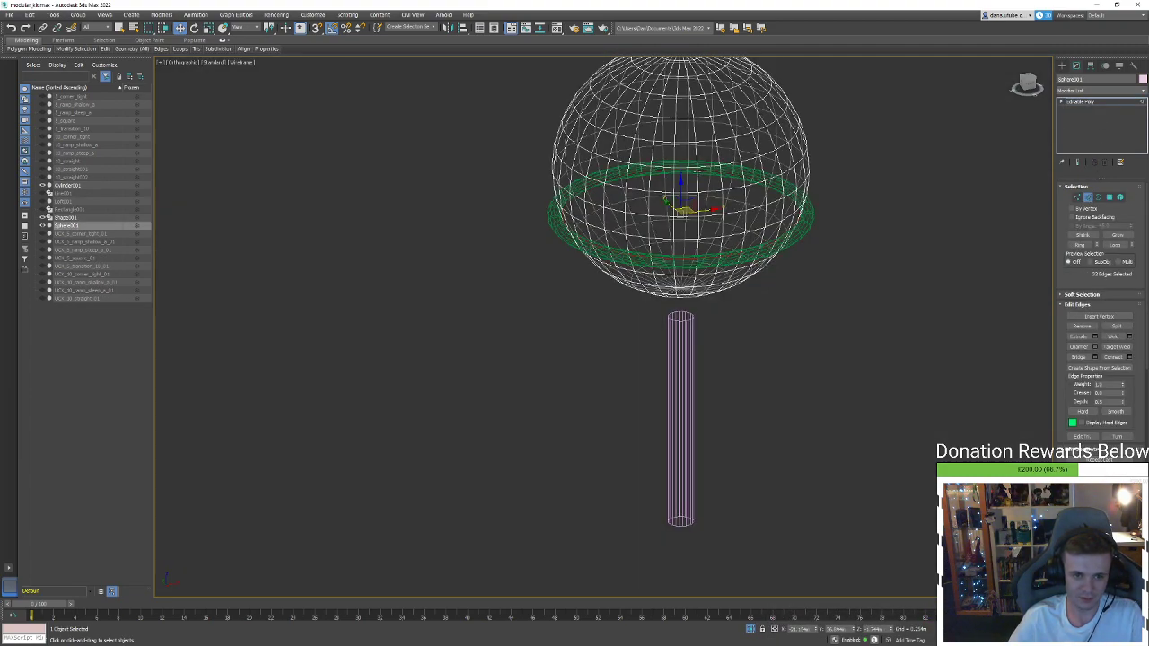
{"action": "middle_click_drag", "start_coordinate": [696, 170], "coordinate": [699, 232]}
{"action": "key", "text": "t"}
{"action": "scroll", "coordinate": [689, 240], "scroll_direction": "down", "scroll_amount": 2}
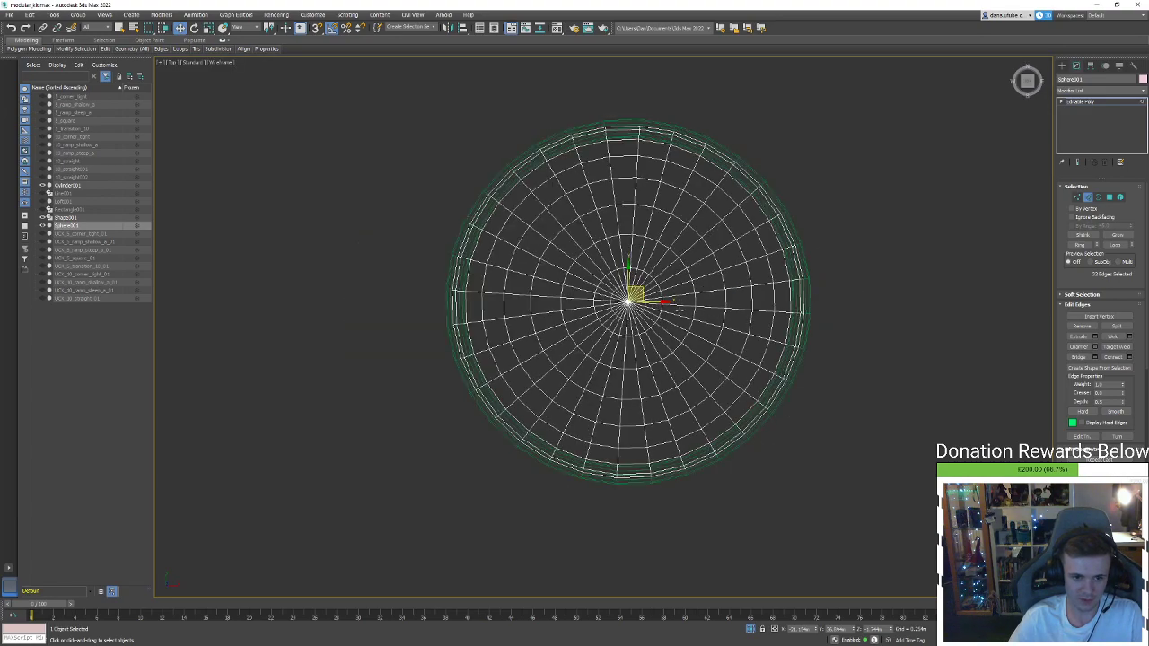
{"action": "scroll", "coordinate": [655, 308], "scroll_direction": "up", "scroll_amount": 4}
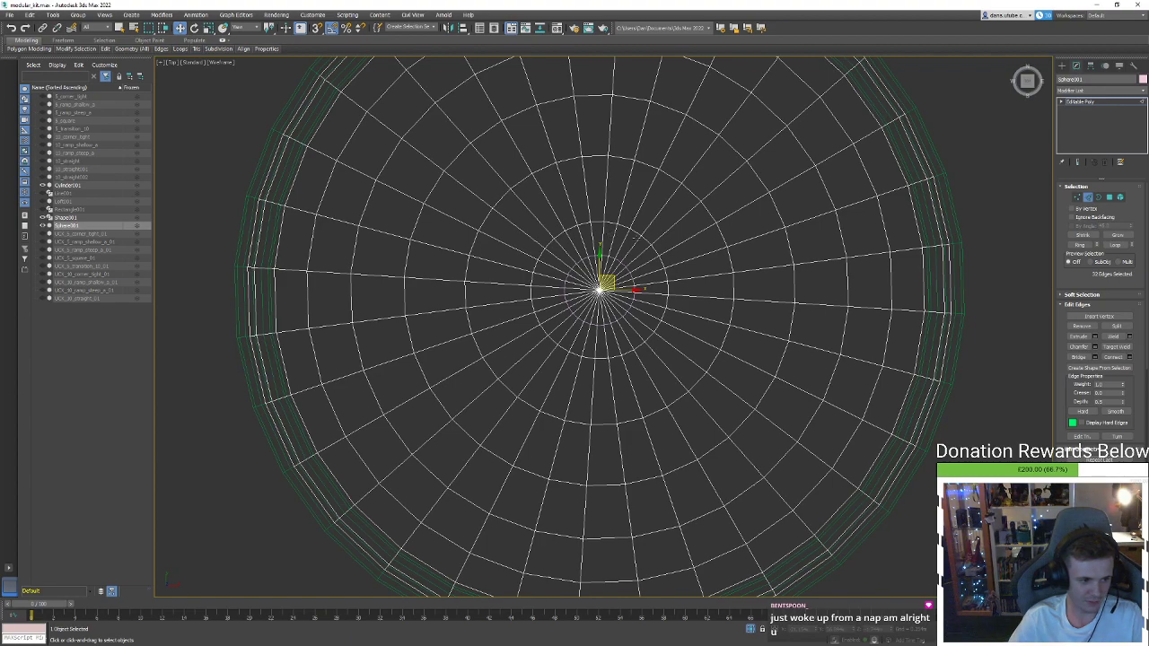
{"action": "scroll", "coordinate": [621, 456], "scroll_direction": "down", "scroll_amount": 2}
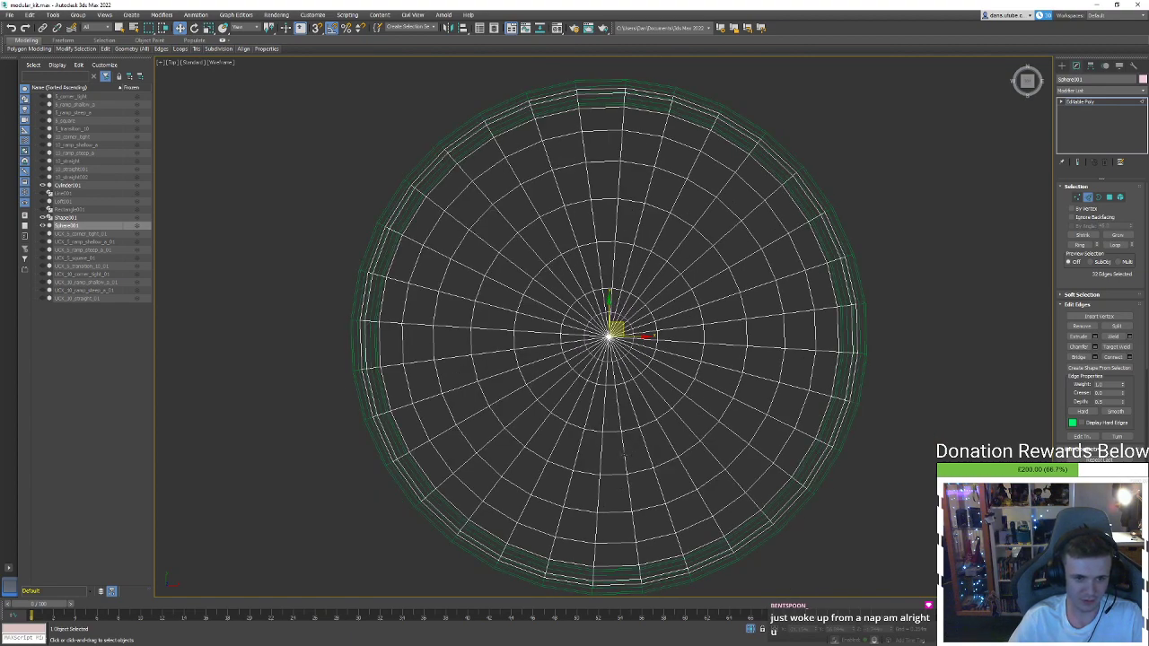
{"action": "double_click", "coordinate": [624, 456], "text": "ctrl"}
{"action": "double_click", "coordinate": [598, 254], "text": "ctrl"}
{"action": "double_click", "coordinate": [667, 319], "text": "ctrl"}
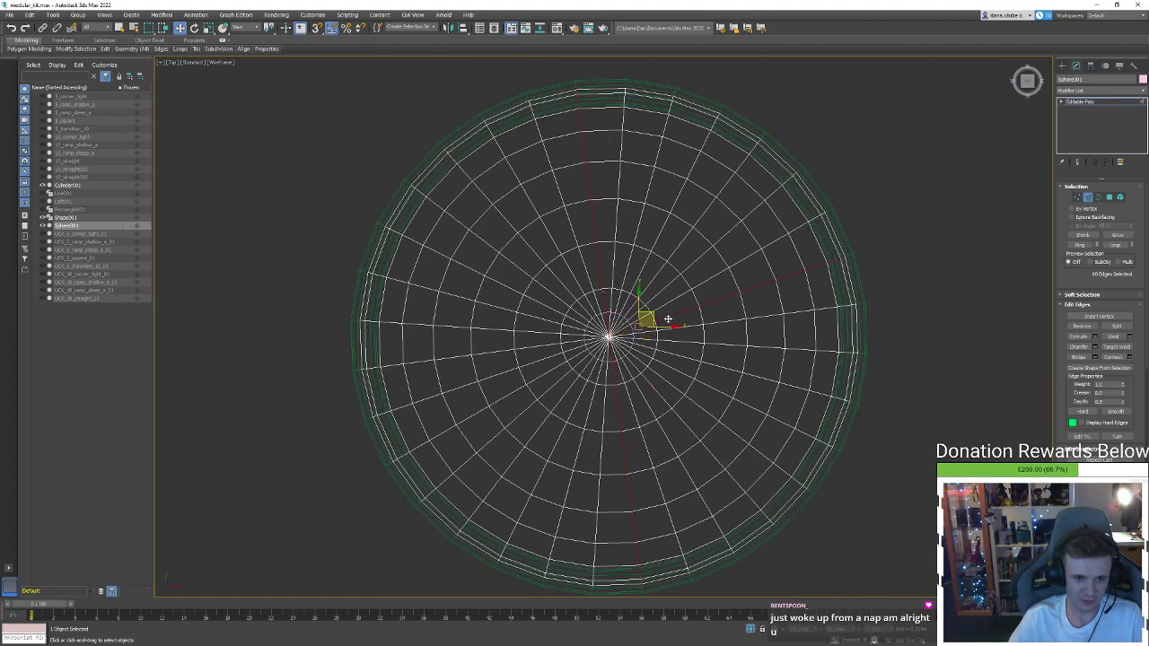
{"action": "double_click", "coordinate": [566, 343], "text": "ctrl"}
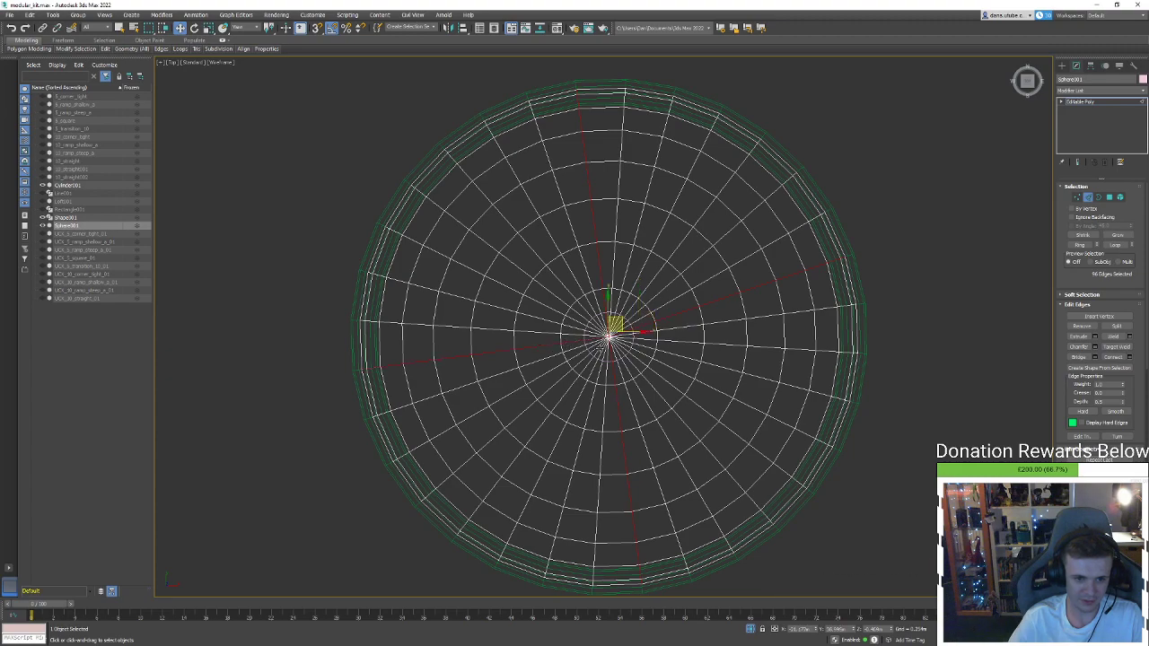
{"action": "scroll", "coordinate": [625, 331], "scroll_direction": "up", "scroll_amount": 3}
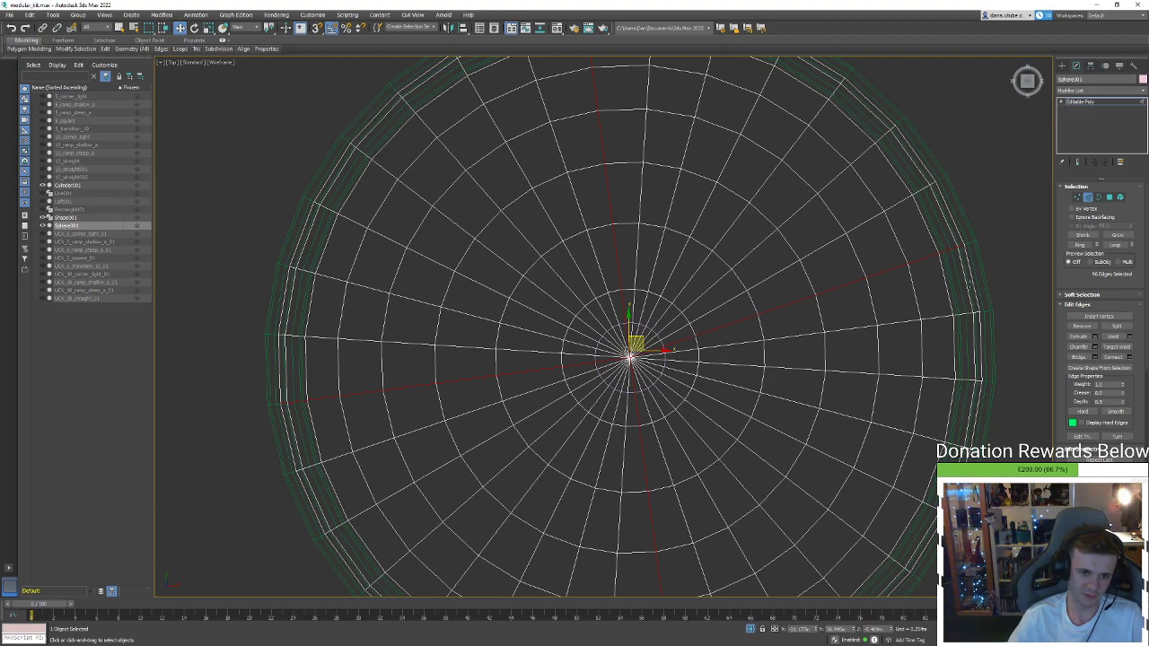
{"action": "key", "text": "ctrl+z"}
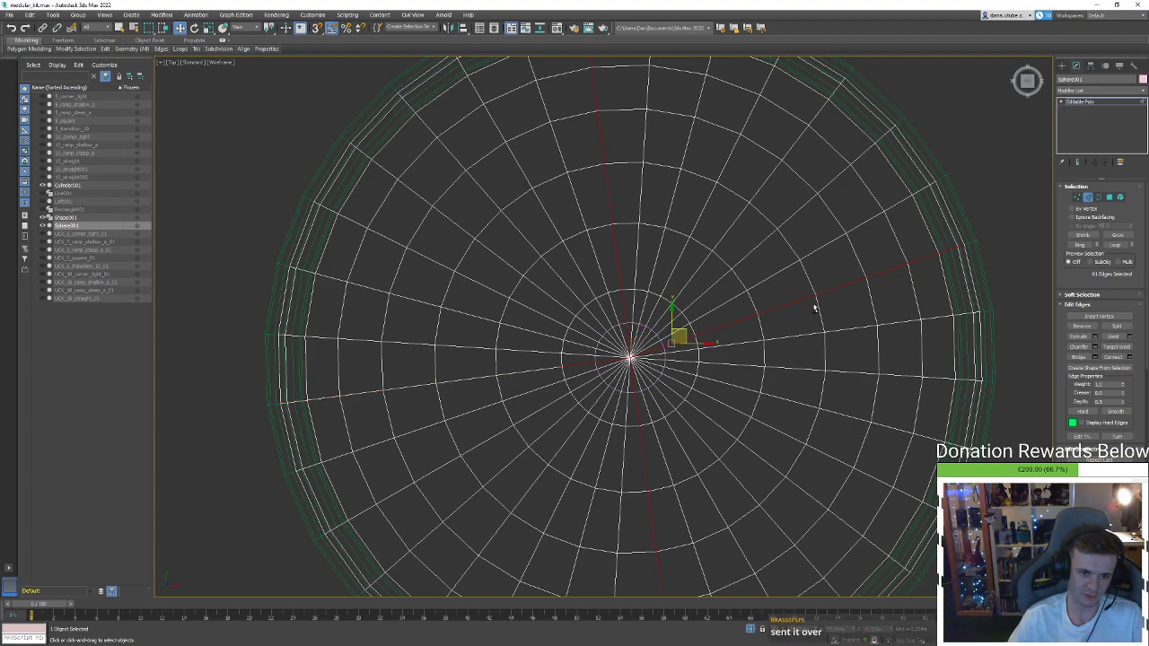
Select two opposite meridian edge lines forming a vertical loop around the sphere and create a linear shape from them
{"action": "double_click", "coordinate": [627, 338]}
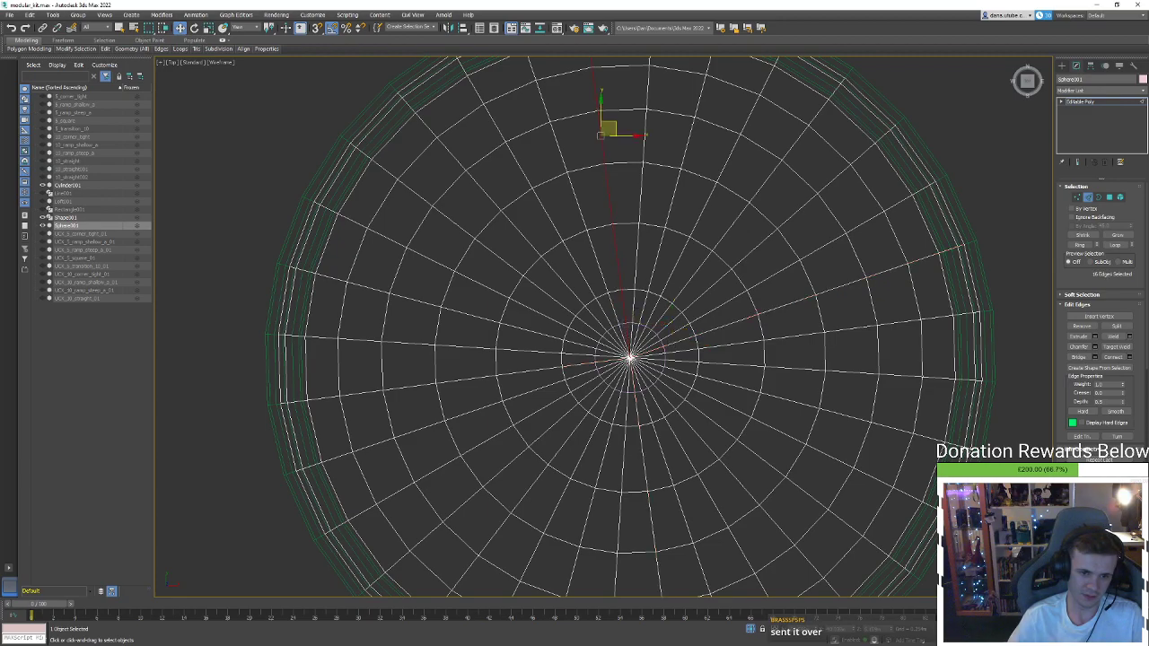
{"action": "double_click", "coordinate": [631, 386], "text": "ctrl"}
{"action": "scroll", "coordinate": [631, 386], "scroll_direction": "down", "scroll_amount": 3}
{"action": "middle_click_drag", "start_coordinate": [632, 386], "coordinate": [745, 323], "text": "alt"}
{"action": "key", "text": "F3"}
{"action": "right_click", "coordinate": [745, 323]}
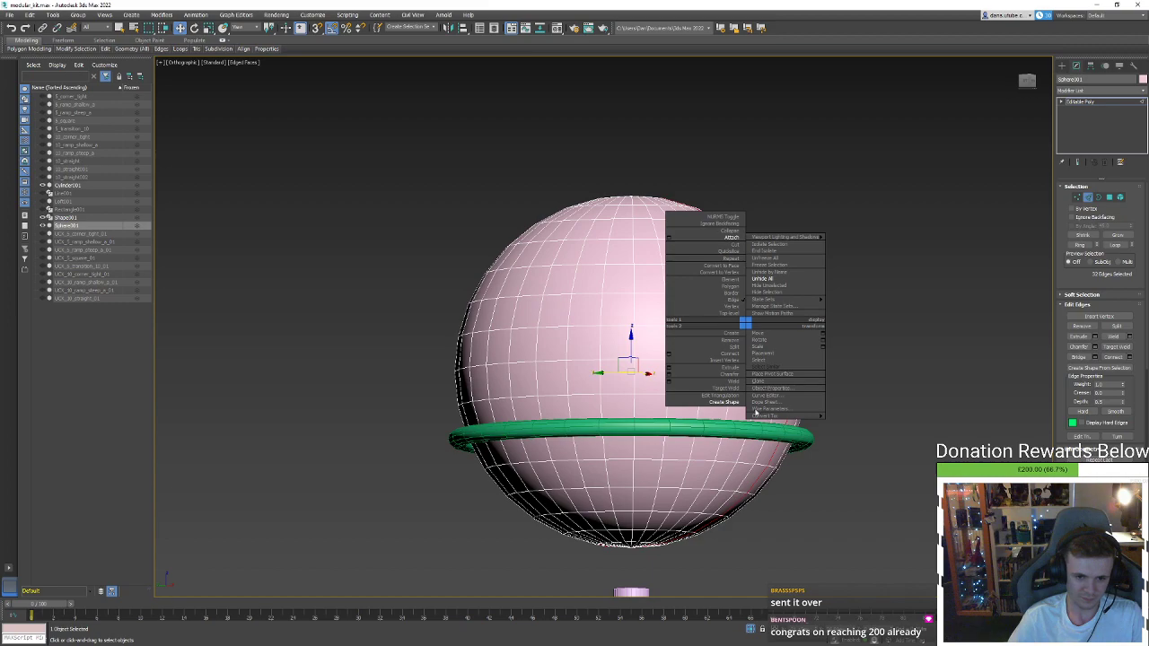
{"action": "left_click", "coordinate": [723, 407]}
{"action": "left_click", "coordinate": [558, 346]}
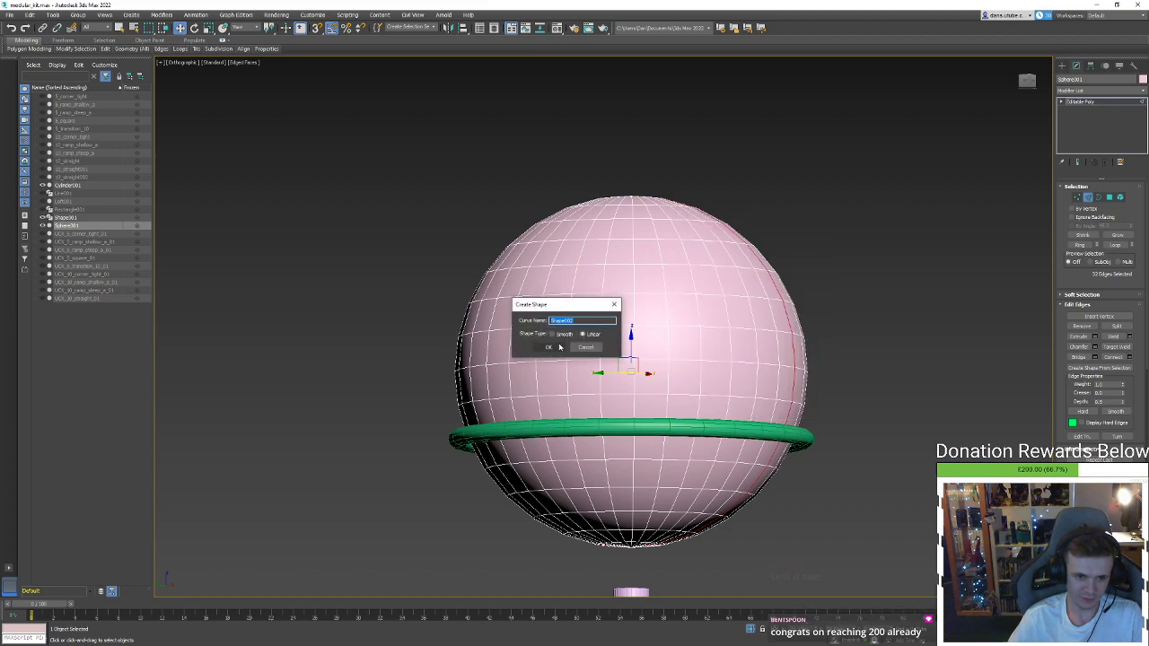
Scale the new vertical loop shape up slightly so it sits outside the sphere's surface
{"action": "left_click", "coordinate": [802, 361]}
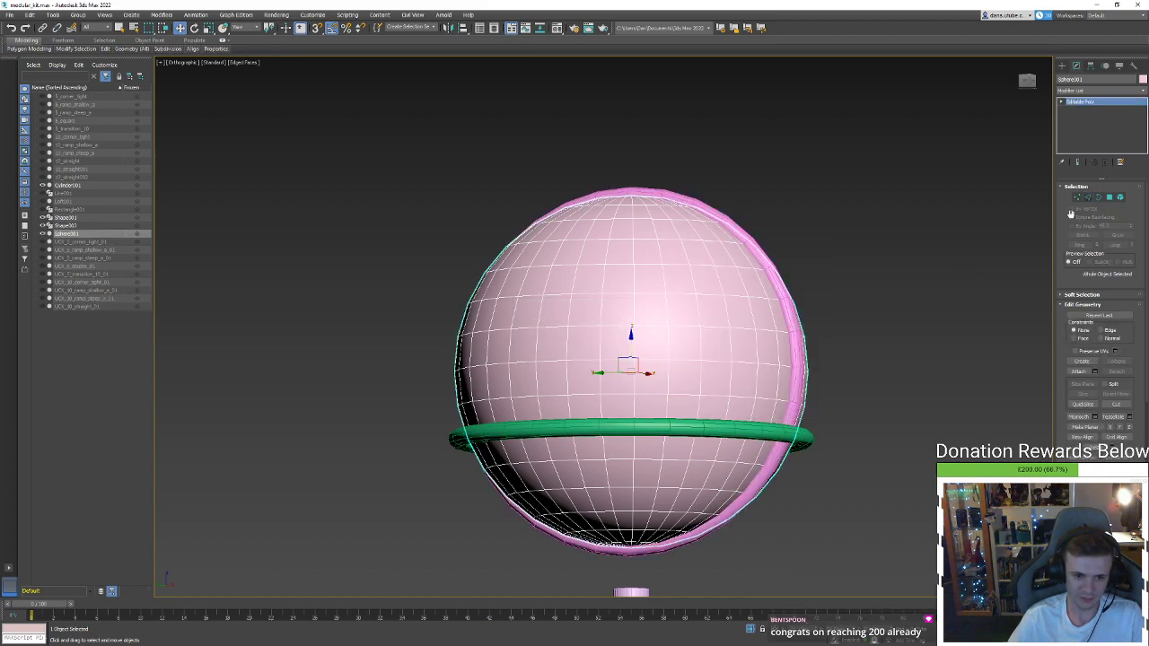
{"action": "key", "text": "r"}
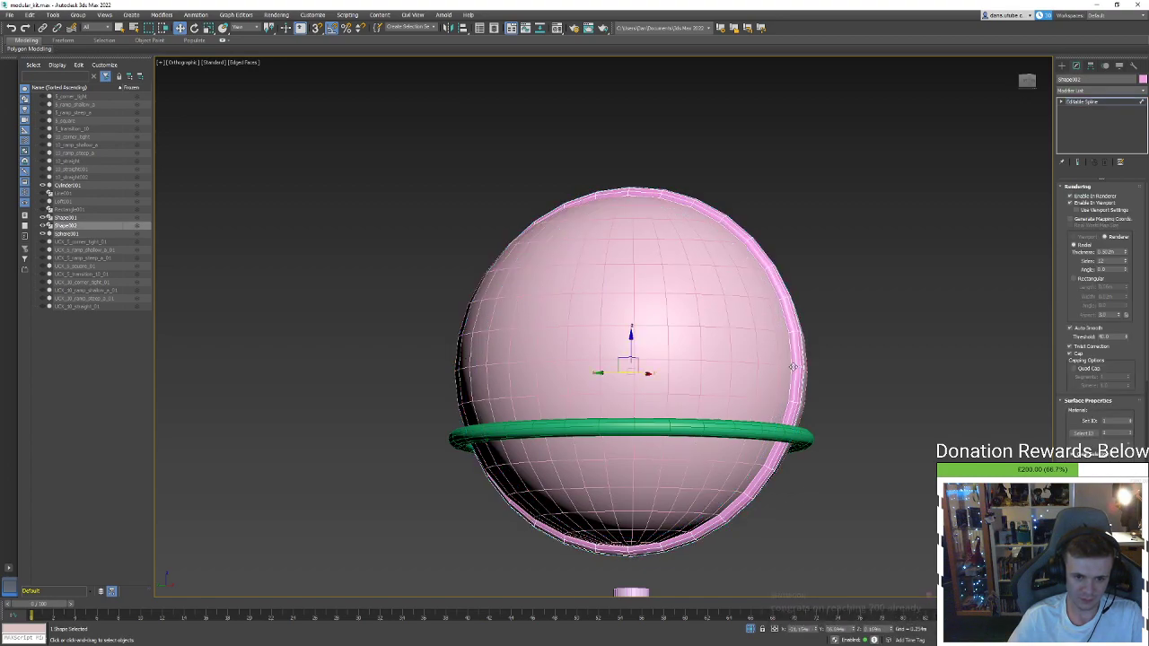
{"action": "left_click_drag", "start_coordinate": [627, 375], "coordinate": [652, 371]}
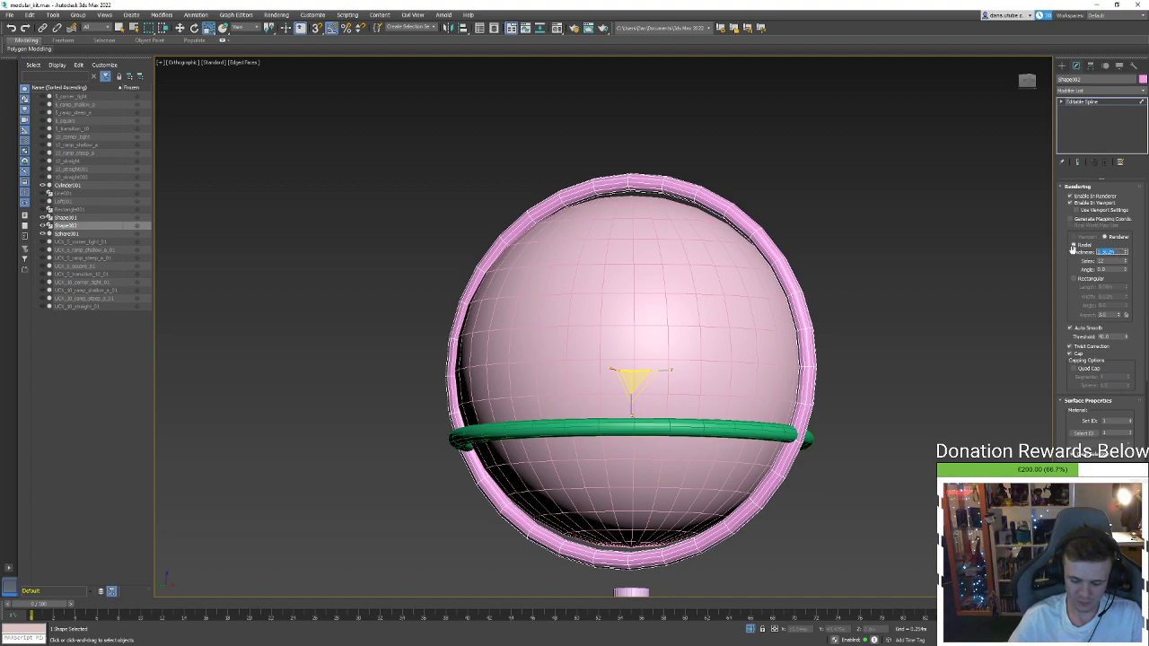
Adjust the vertical loop's radial render thickness, trying 0.2 m before settling on a thicker tube
{"action": "type", "text": "0.2"}
{"action": "key", "text": "Return"}
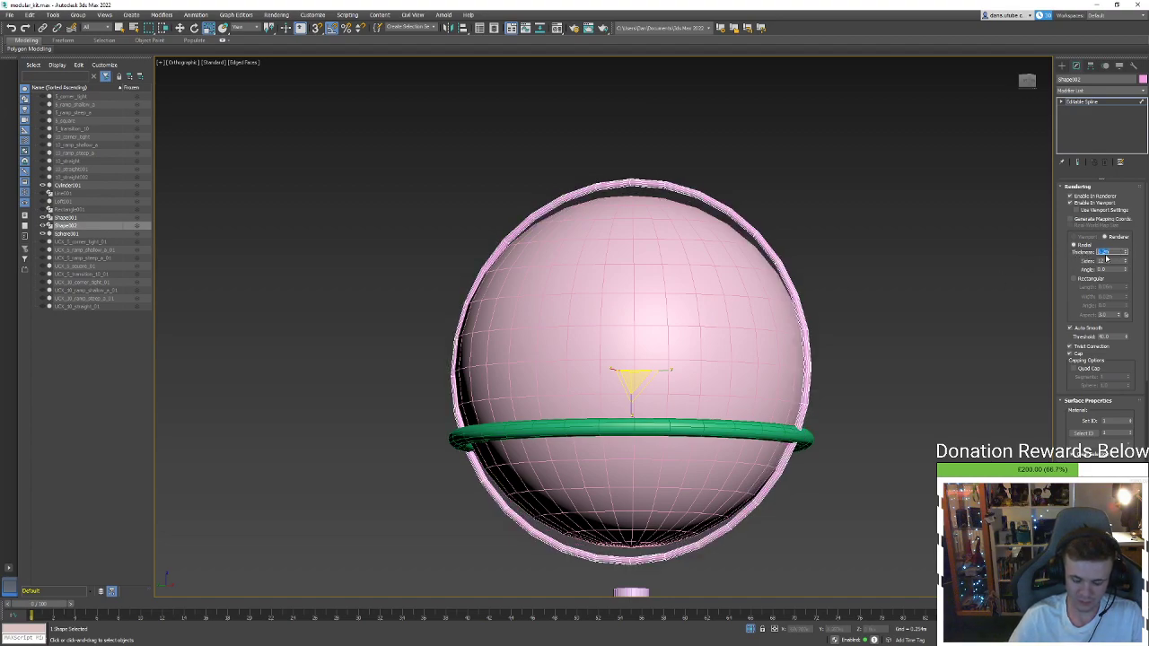
{"action": "type", "text": "5"}
{"action": "key", "text": "Return"}
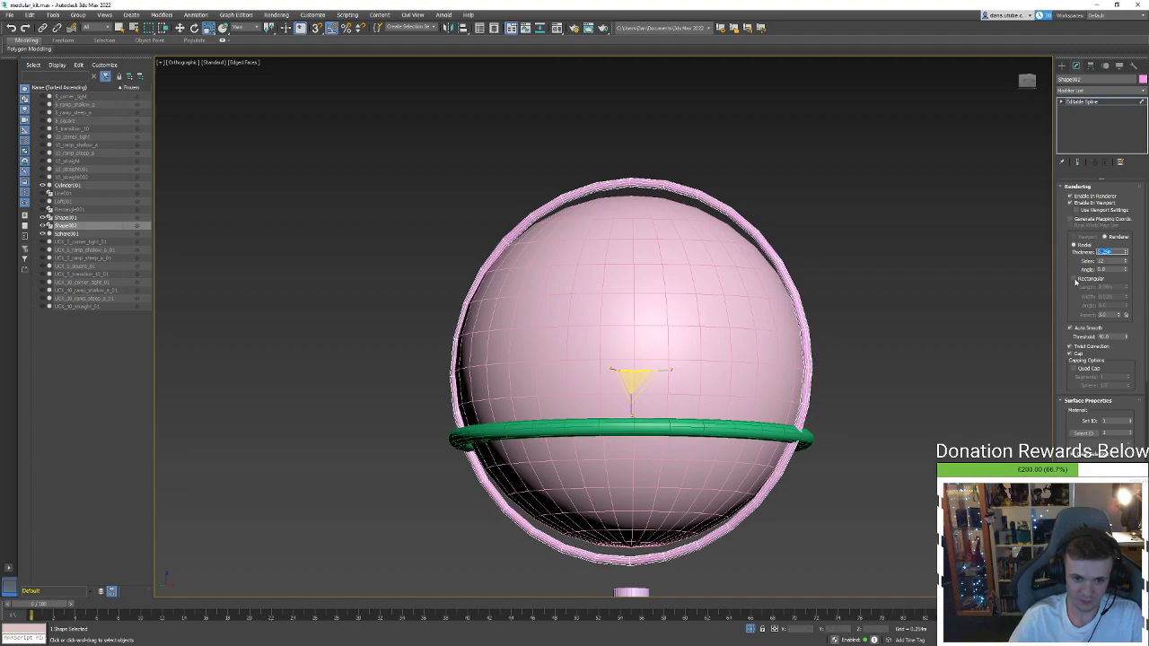
{"action": "middle_click_drag", "start_coordinate": [911, 362], "coordinate": [844, 356], "text": "alt"}
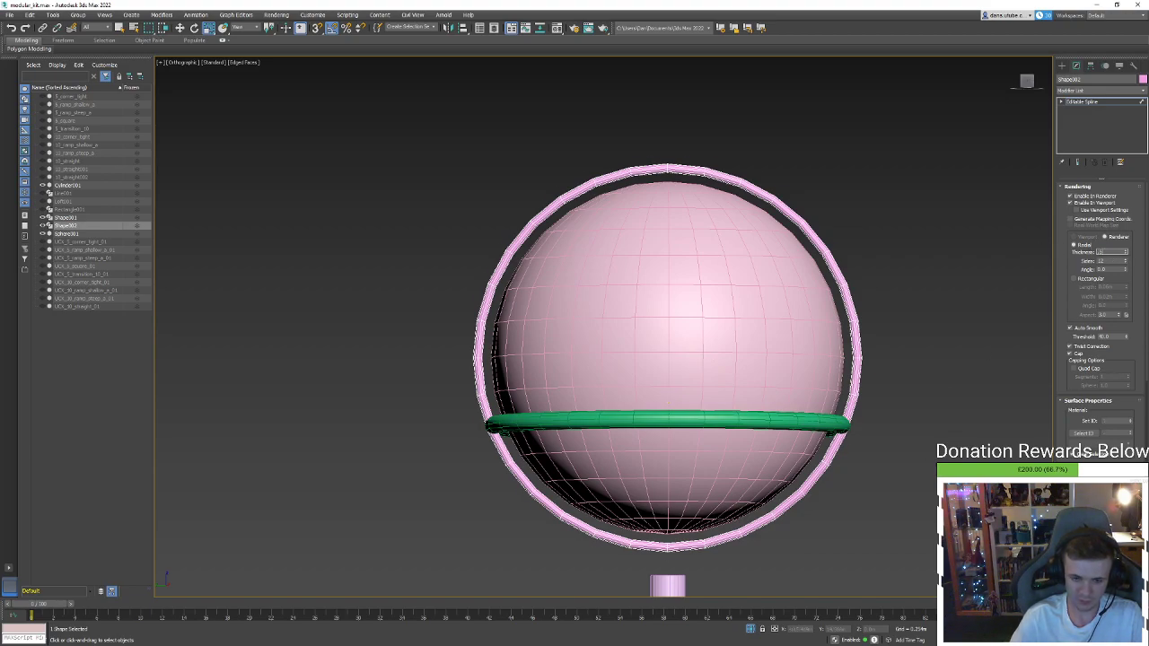
{"action": "key", "text": "Return"}
{"action": "right_click", "coordinate": [949, 409]}
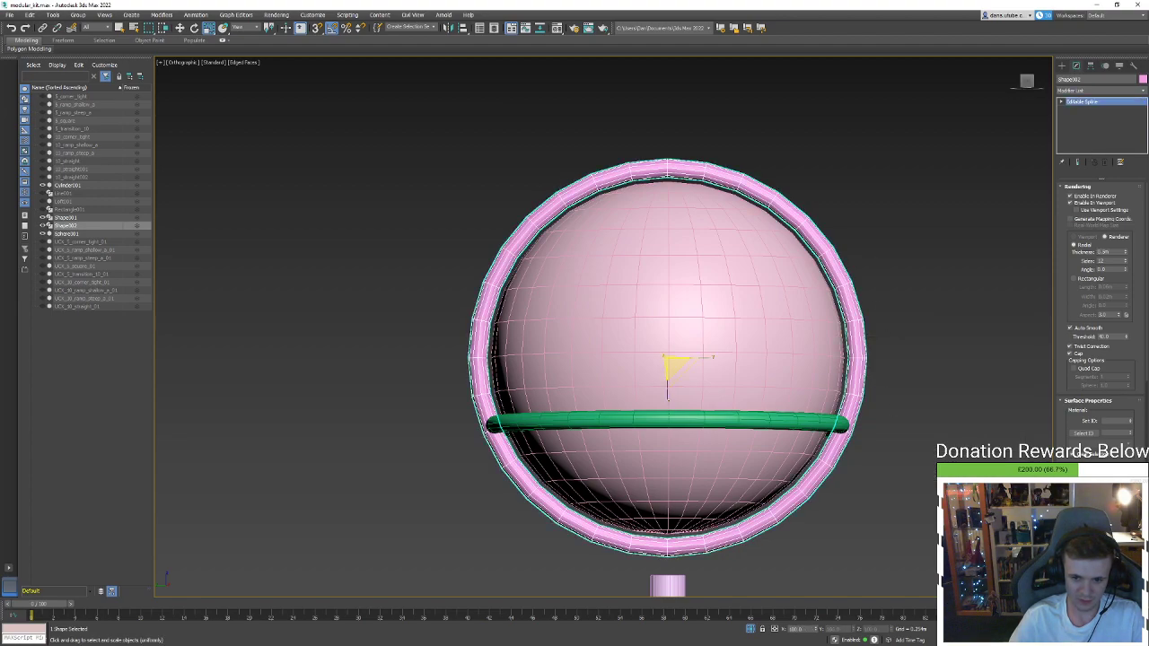
Scale the green horizontal ring's spline slightly smaller around the sphere
{"action": "left_click", "coordinate": [795, 429]}
{"action": "middle_click_drag", "start_coordinate": [795, 429], "coordinate": [801, 450], "text": "alt"}
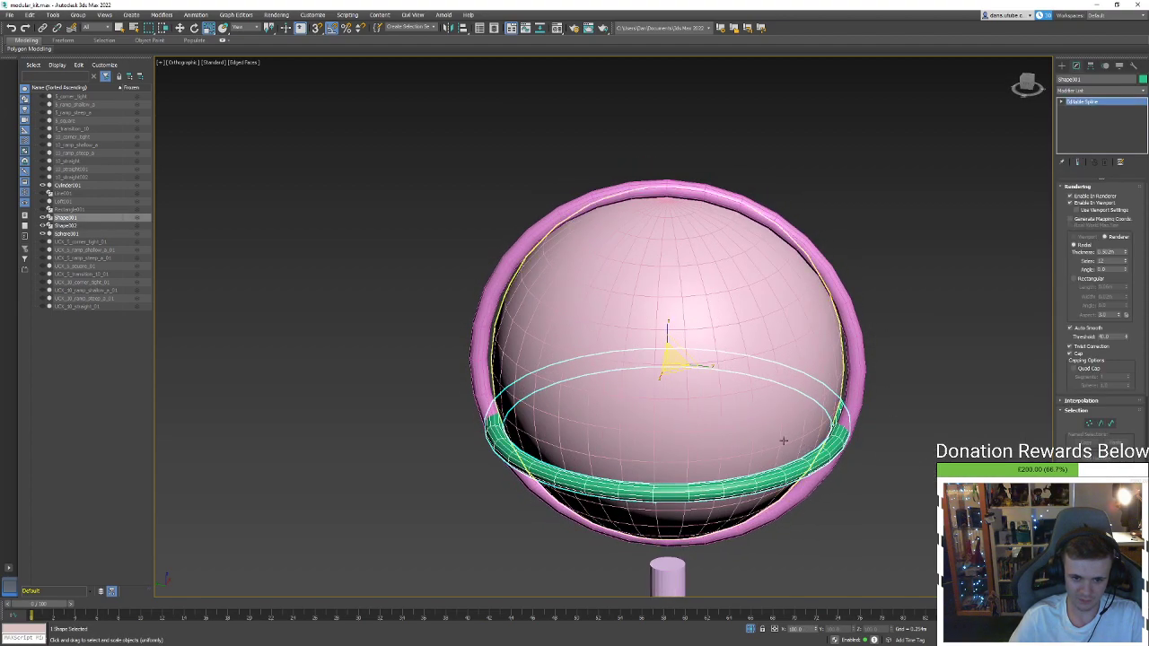
{"action": "key", "text": "3"}
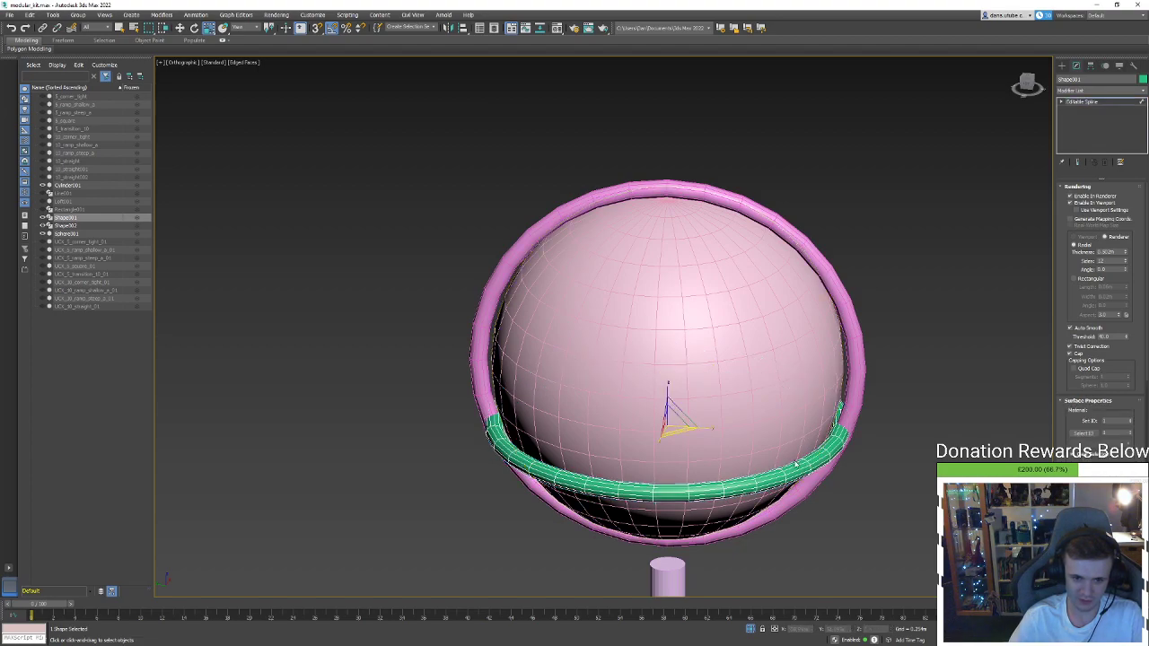
{"action": "left_click_drag", "start_coordinate": [673, 420], "coordinate": [672, 422]}
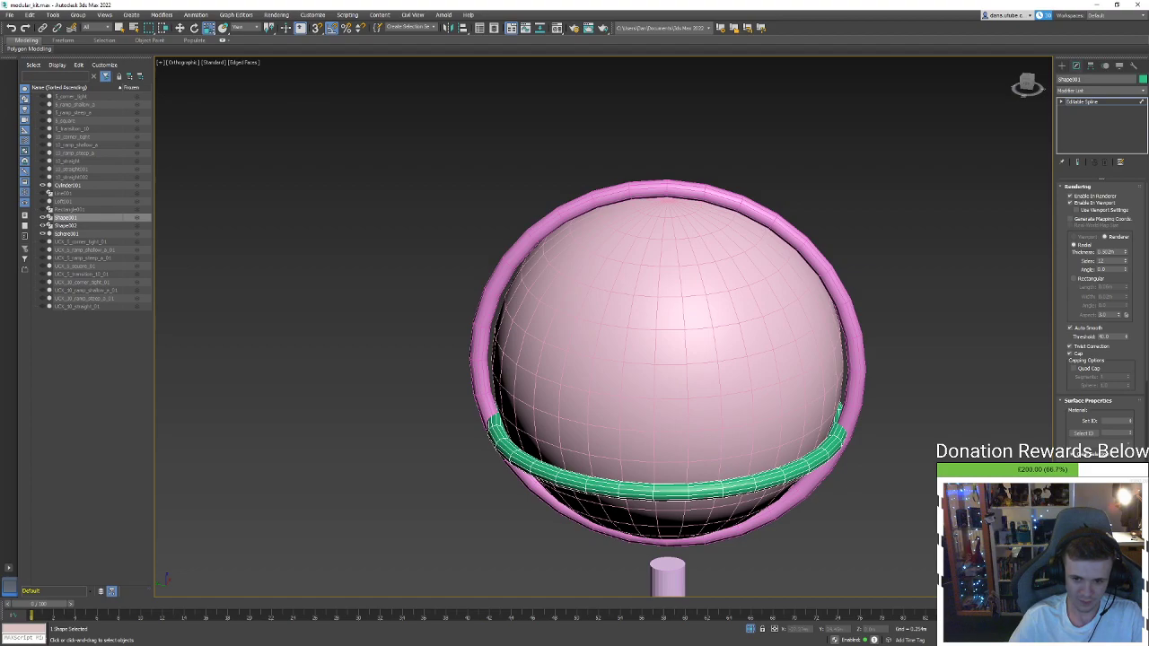
{"action": "key", "text": "3"}
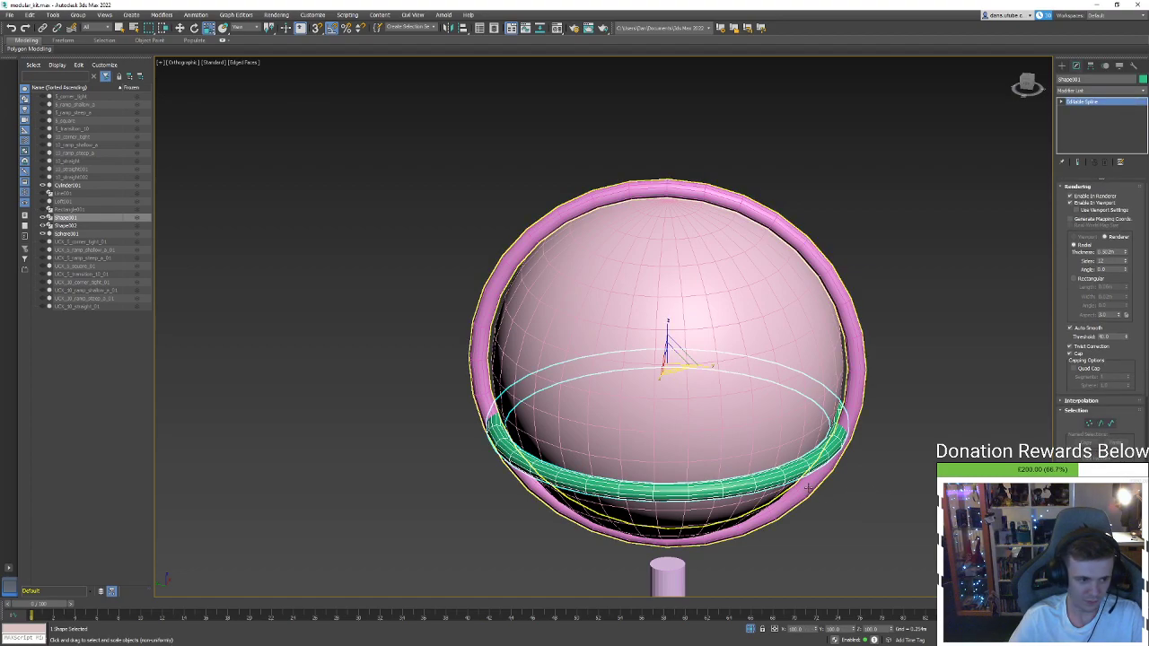
Scale the vertical loop down slightly so it sits closer to the sphere and the green ring
{"action": "left_click", "coordinate": [802, 483]}
{"action": "middle_click_drag", "start_coordinate": [801, 484], "coordinate": [814, 477], "text": "alt"}
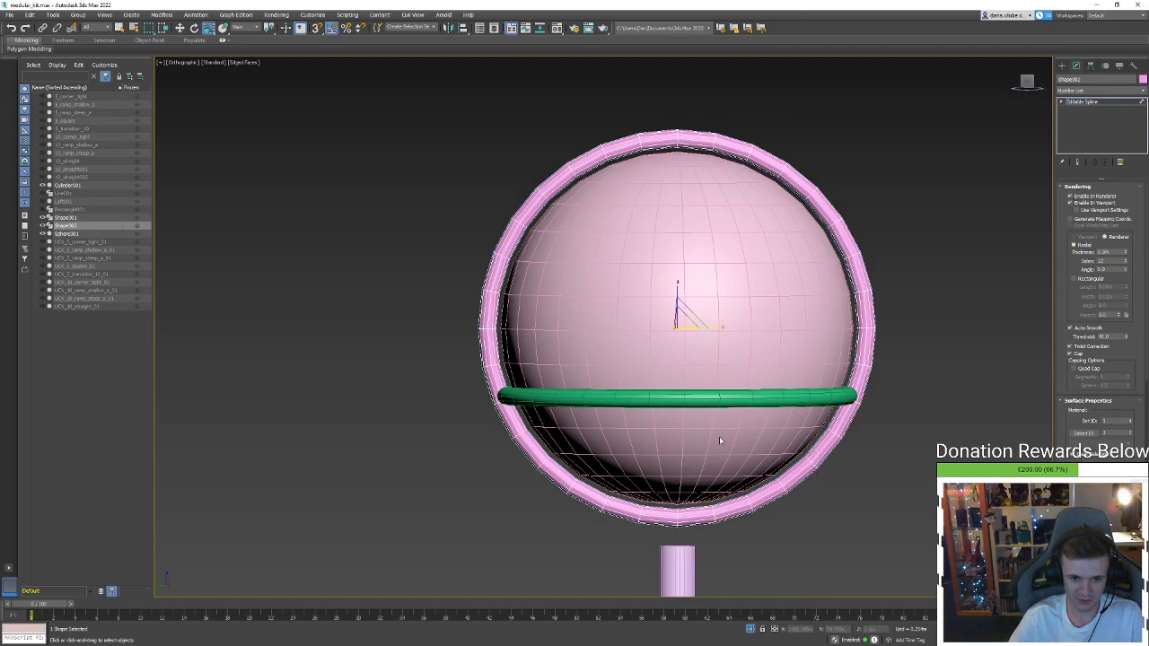
{"action": "left_click_drag", "start_coordinate": [682, 324], "coordinate": [686, 325]}
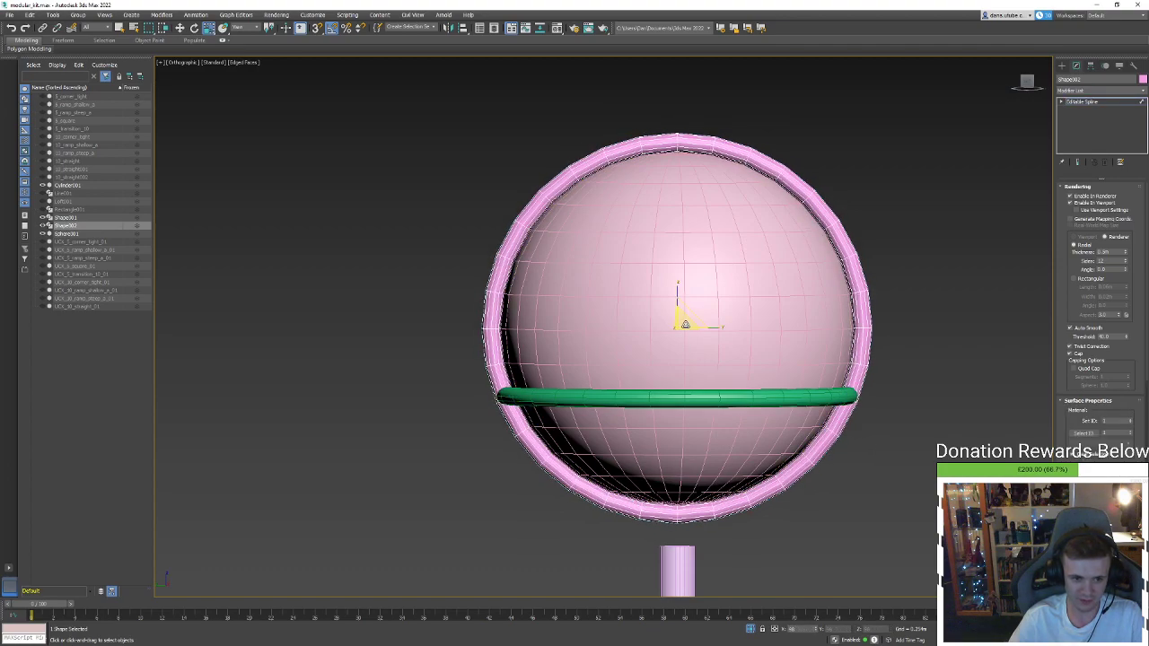
Delete all vertices of the vertical loop above the green ring, leaving only the lower arc as a support arm
{"action": "key", "text": "3"}
{"action": "key", "text": "F3"}
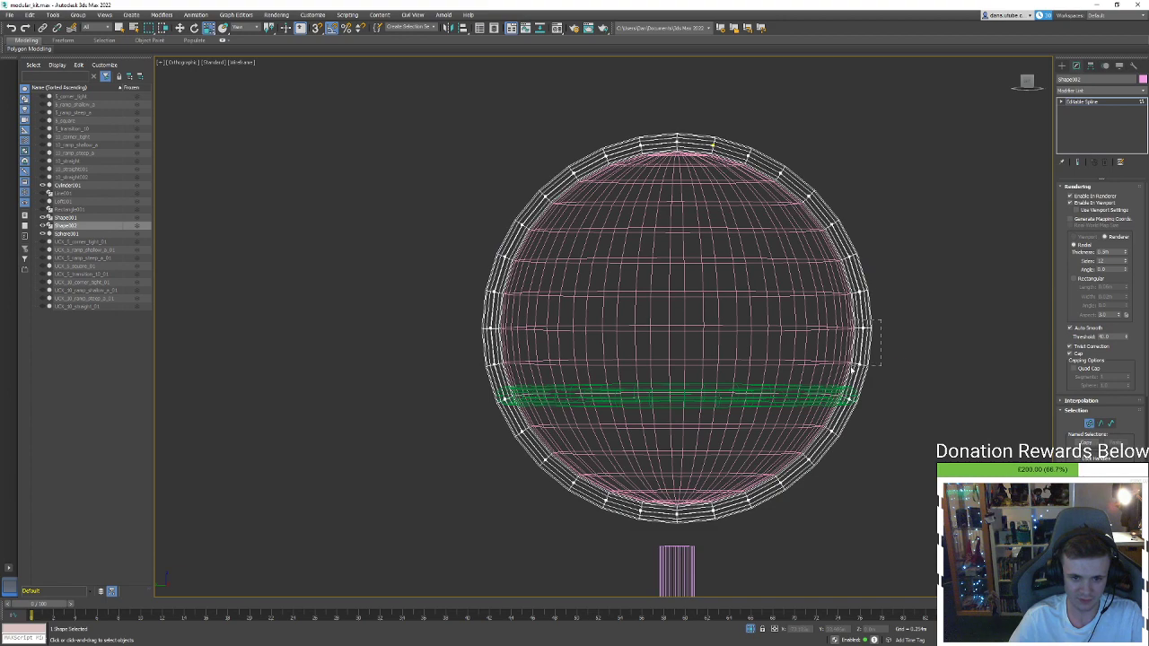
{"action": "left_click_drag", "start_coordinate": [853, 368], "coordinate": [855, 368]}
{"action": "left_click_drag", "start_coordinate": [421, 356], "coordinate": [414, 333]}
{"action": "key", "text": "Delete"}
{"action": "key", "text": "Delete"}
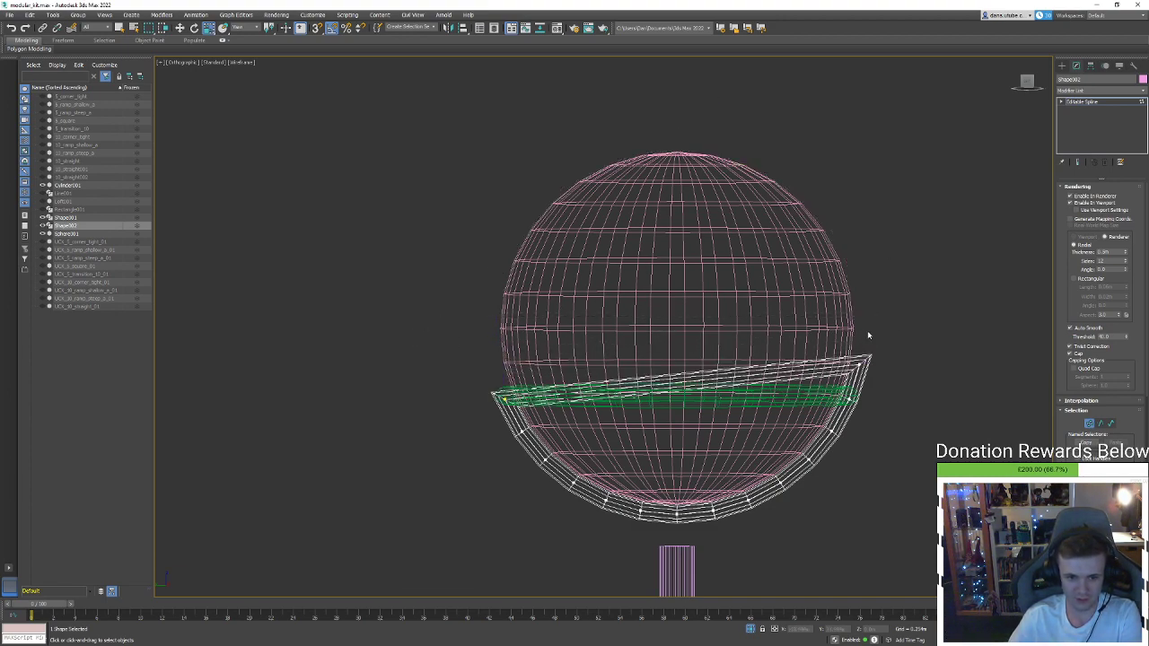
{"action": "key", "text": "Delete"}
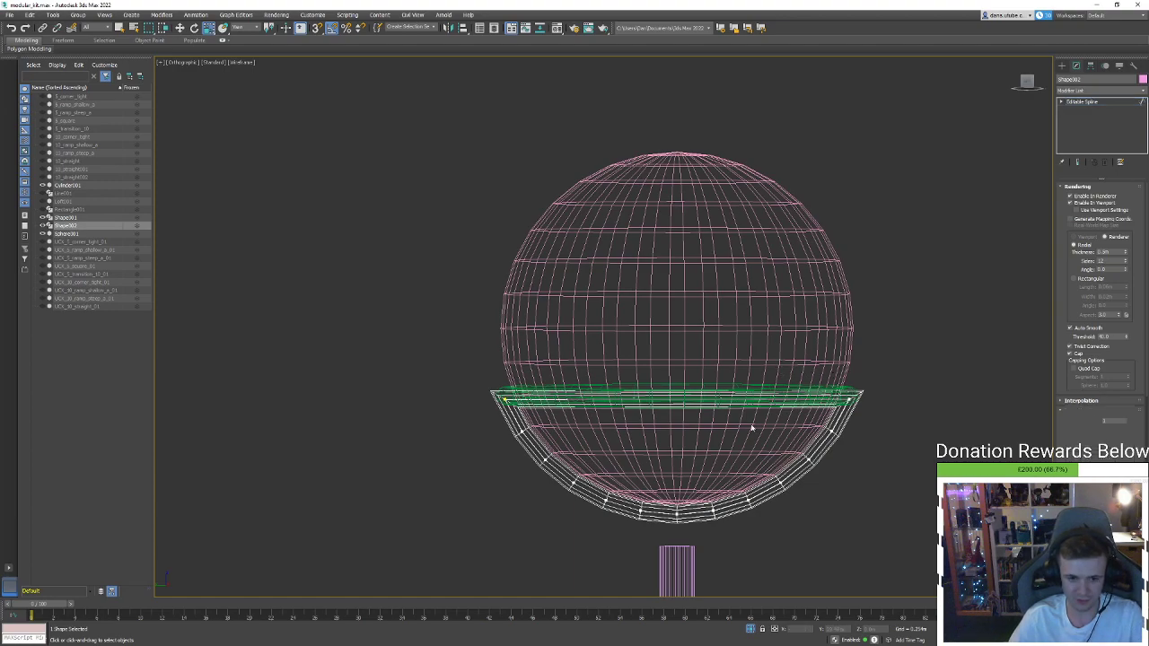
{"action": "key", "text": "F3"}
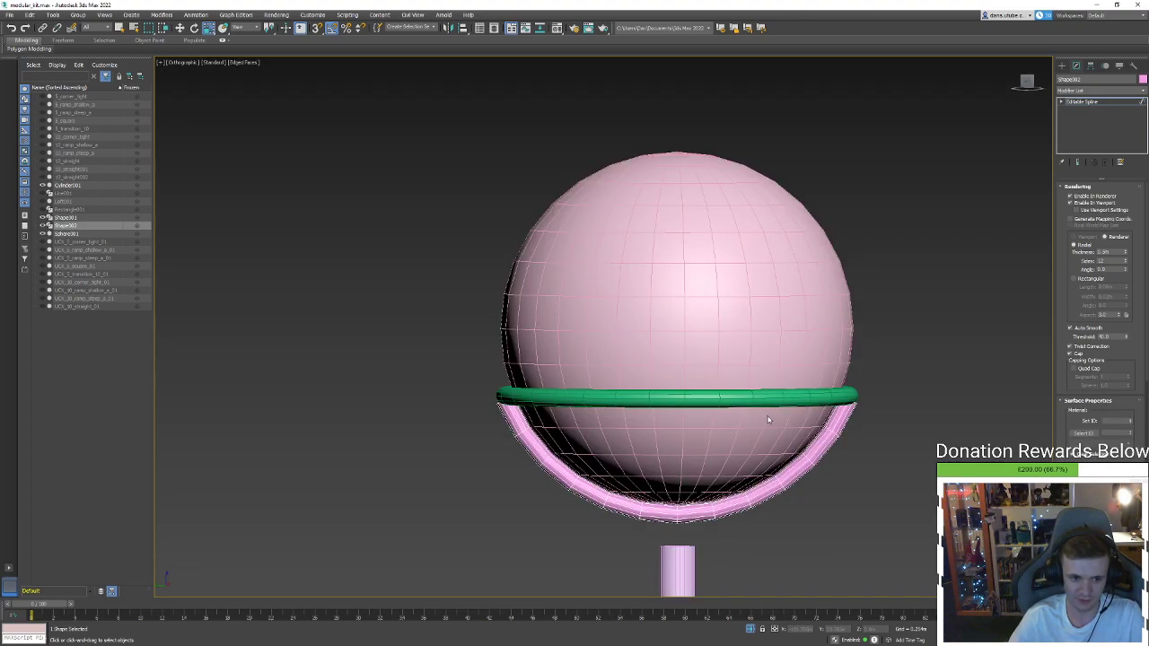
Try to pull the support arc's bottom vertex down to the top of the pole
{"action": "middle_click_drag", "start_coordinate": [767, 419], "coordinate": [633, 441], "text": "alt"}
{"action": "scroll", "coordinate": [612, 441], "scroll_direction": "up", "scroll_amount": 2}
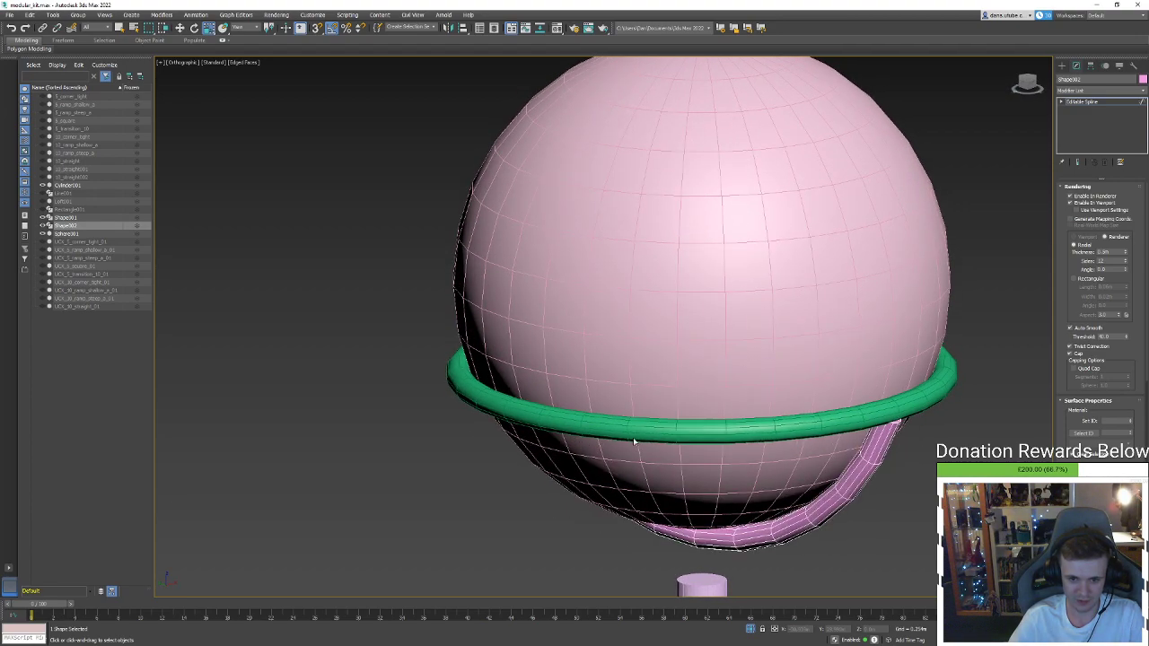
{"action": "key", "text": "F3"}
{"action": "left_click", "coordinate": [819, 508]}
{"action": "key", "text": "F3"}
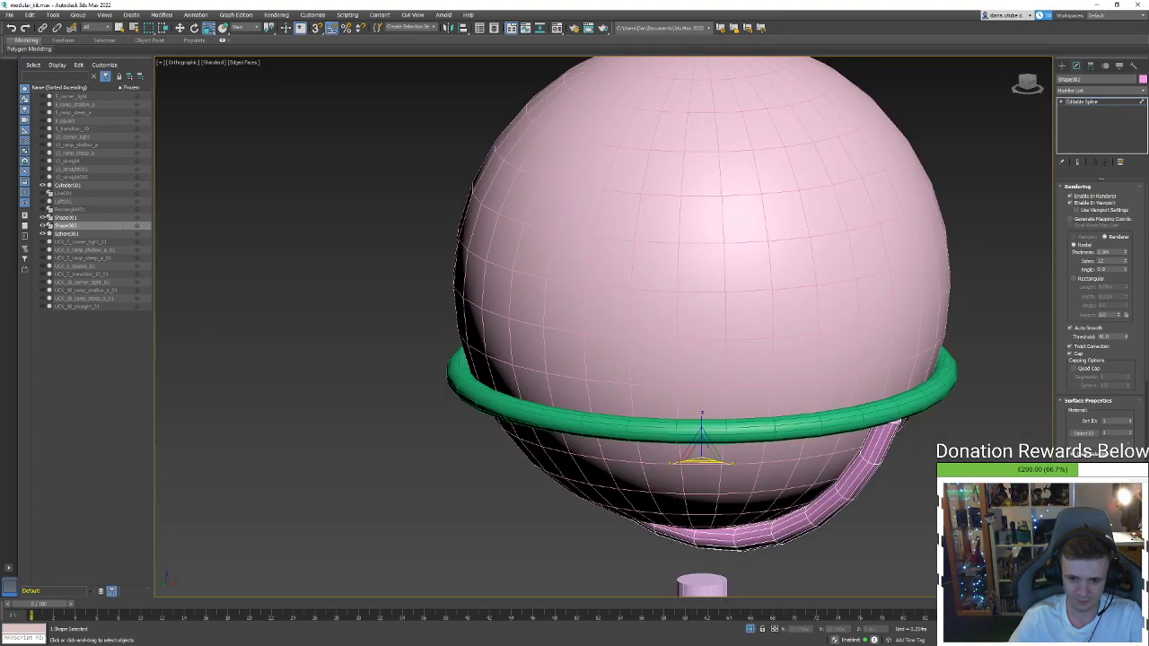
{"action": "key", "text": "3"}
{"action": "middle_click_drag", "start_coordinate": [819, 508], "coordinate": [889, 502], "text": "alt"}
{"action": "scroll", "coordinate": [889, 503], "scroll_direction": "down", "scroll_amount": 2}
{"action": "key", "text": "1"}
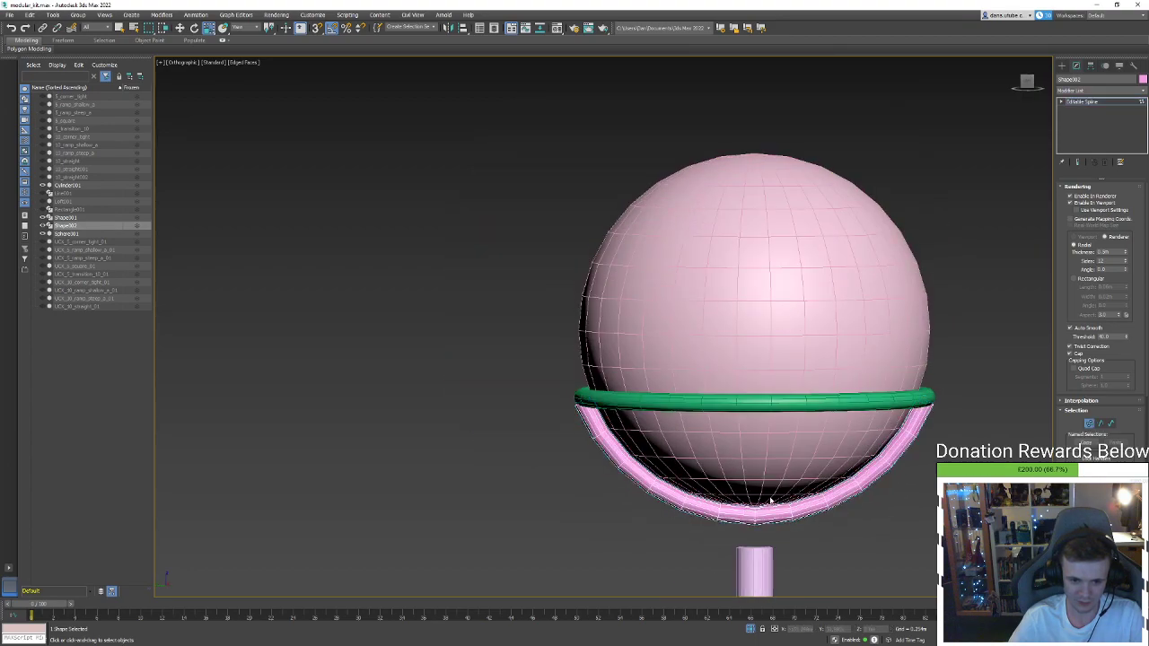
{"action": "key", "text": "w"}
{"action": "left_click_drag", "start_coordinate": [755, 487], "coordinate": [757, 528]}
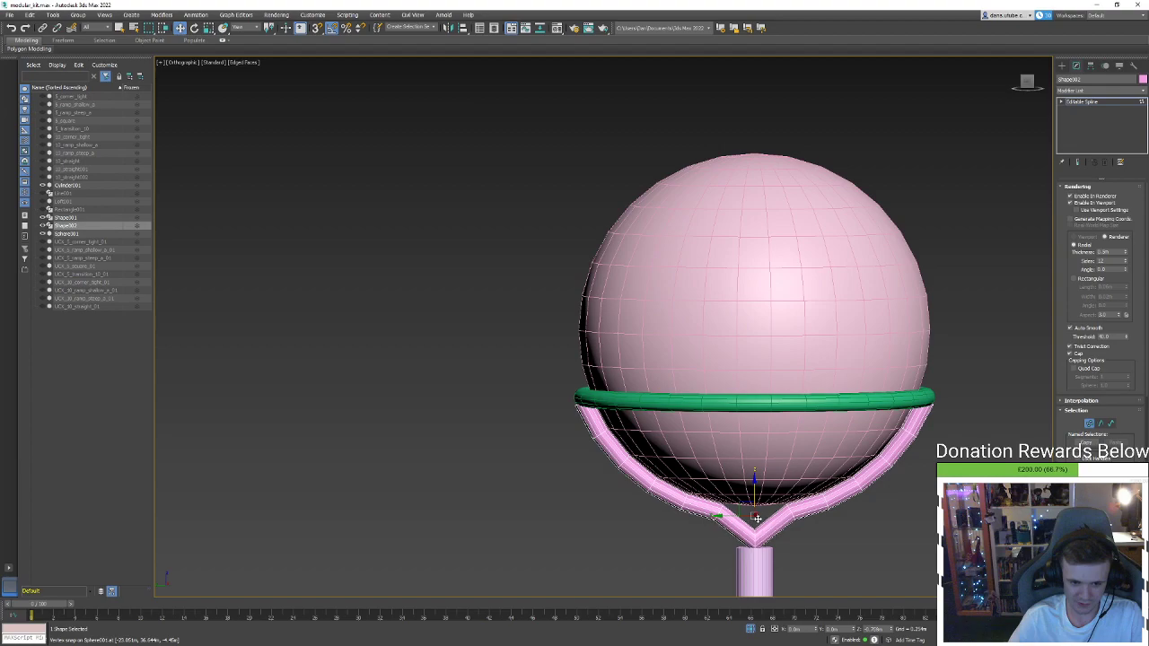
{"action": "scroll", "coordinate": [776, 516], "scroll_direction": "up", "scroll_amount": 3}
{"action": "scroll", "coordinate": [776, 517], "scroll_direction": "up", "scroll_amount": 2}
{"action": "middle_click_drag", "start_coordinate": [776, 516], "coordinate": [795, 463]}
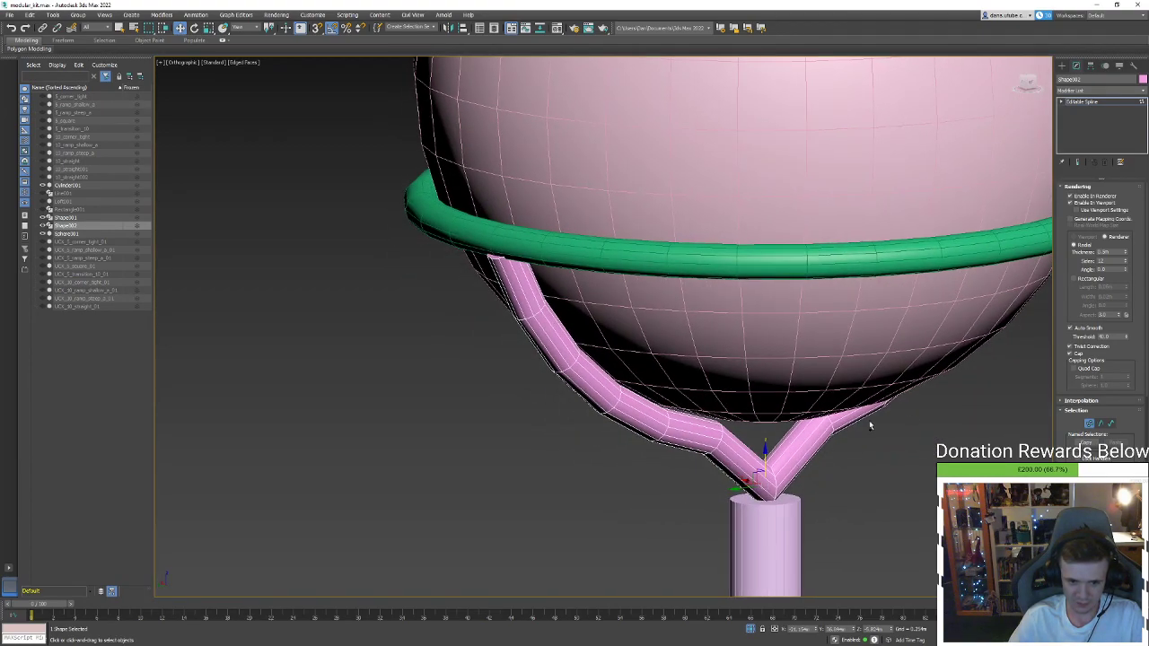
{"action": "key", "text": "ctrl+z"}
Rotate a copy of the support arc's spline about the vertical axis to form a crossing second arc
{"action": "left_click", "coordinate": [1091, 425]}
{"action": "key", "text": "e"}
{"action": "key", "text": "3"}
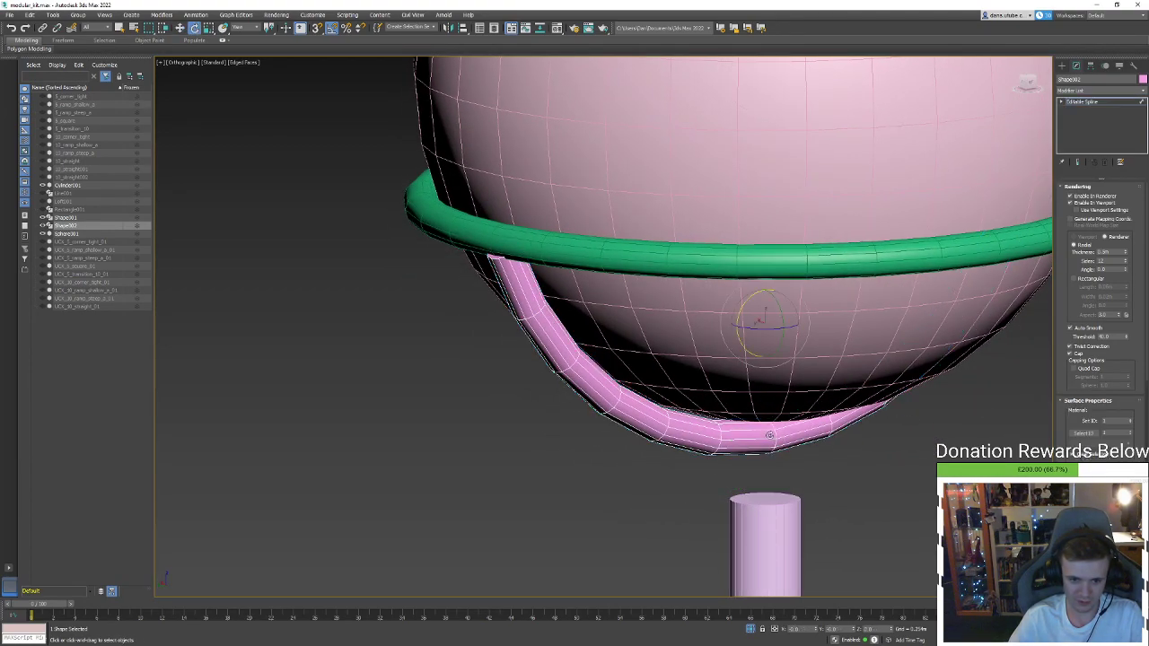
{"action": "left_click_drag", "start_coordinate": [750, 328], "coordinate": [799, 335], "text": "shift"}
{"action": "middle_click_drag", "start_coordinate": [718, 360], "coordinate": [695, 334], "text": "alt"}
{"action": "scroll", "coordinate": [684, 346], "scroll_direction": "down", "scroll_amount": 2}
{"action": "key", "text": "1"}
{"action": "key", "text": "F3"}
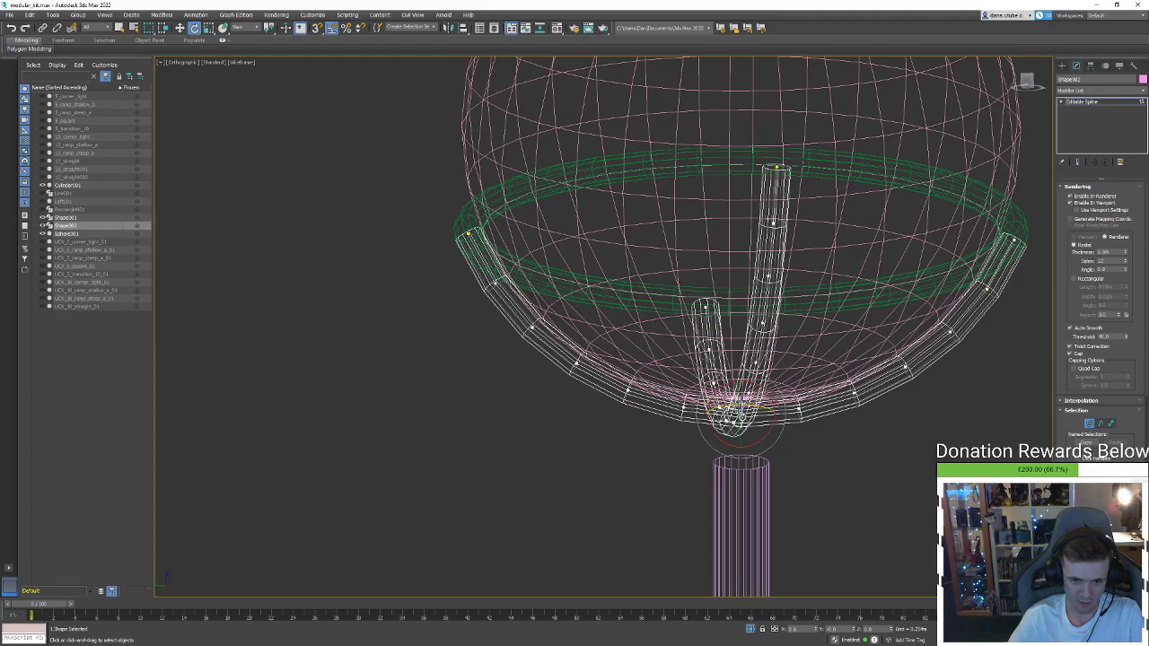
{"action": "scroll", "coordinate": [734, 414], "scroll_direction": "up", "scroll_amount": 2}
{"action": "key", "text": "F3"}
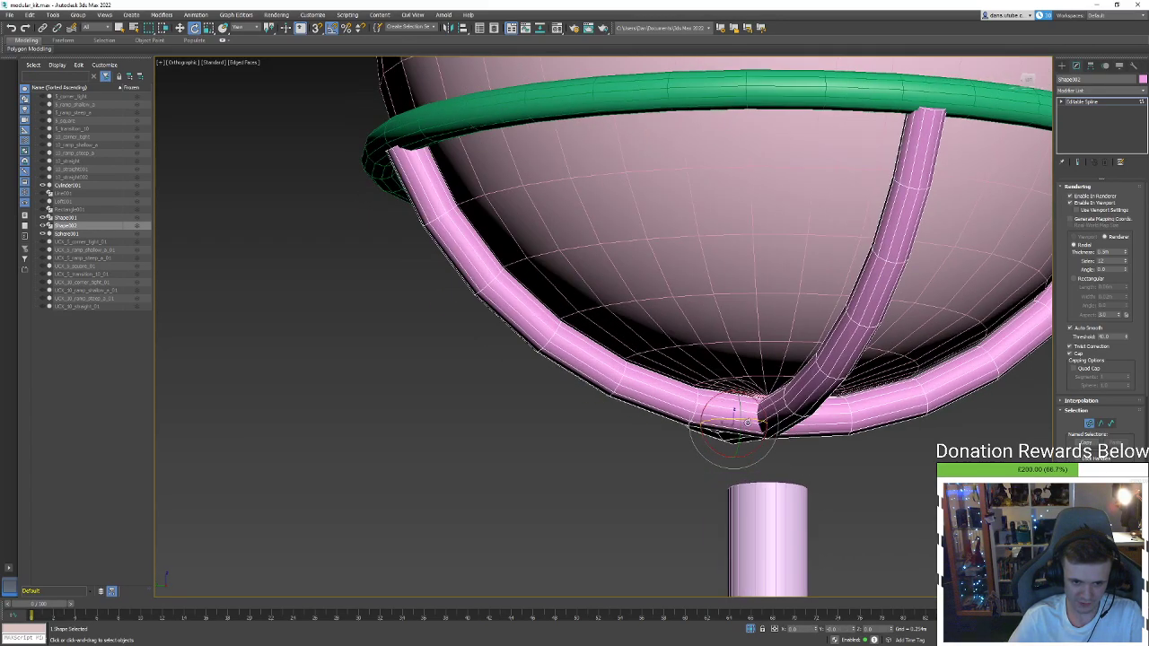
Pull the bottom vertex of one of the two crossing arcs down towards the top of the pole
{"action": "key", "text": "w"}
{"action": "scroll", "coordinate": [774, 403], "scroll_direction": "up", "scroll_amount": 3}
{"action": "middle_click_drag", "start_coordinate": [775, 403], "coordinate": [795, 410], "text": "alt"}
{"action": "key", "text": "F3"}
{"action": "left_click", "coordinate": [796, 423]}
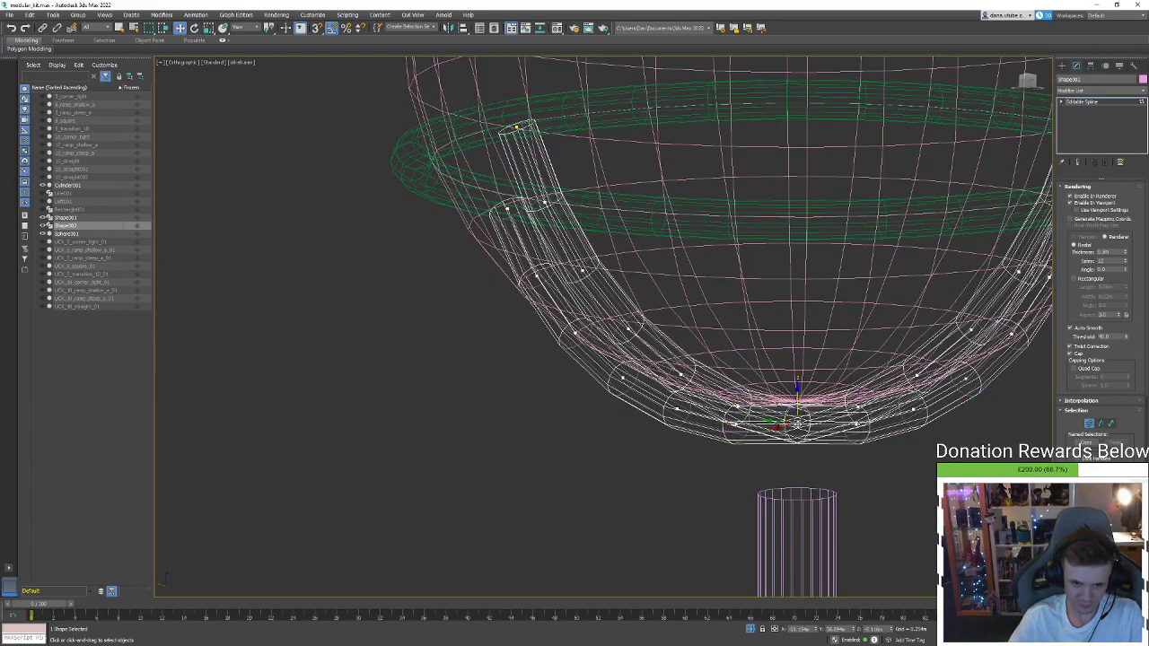
{"action": "key", "text": "F3"}
{"action": "left_click_drag", "start_coordinate": [797, 405], "coordinate": [797, 484]}
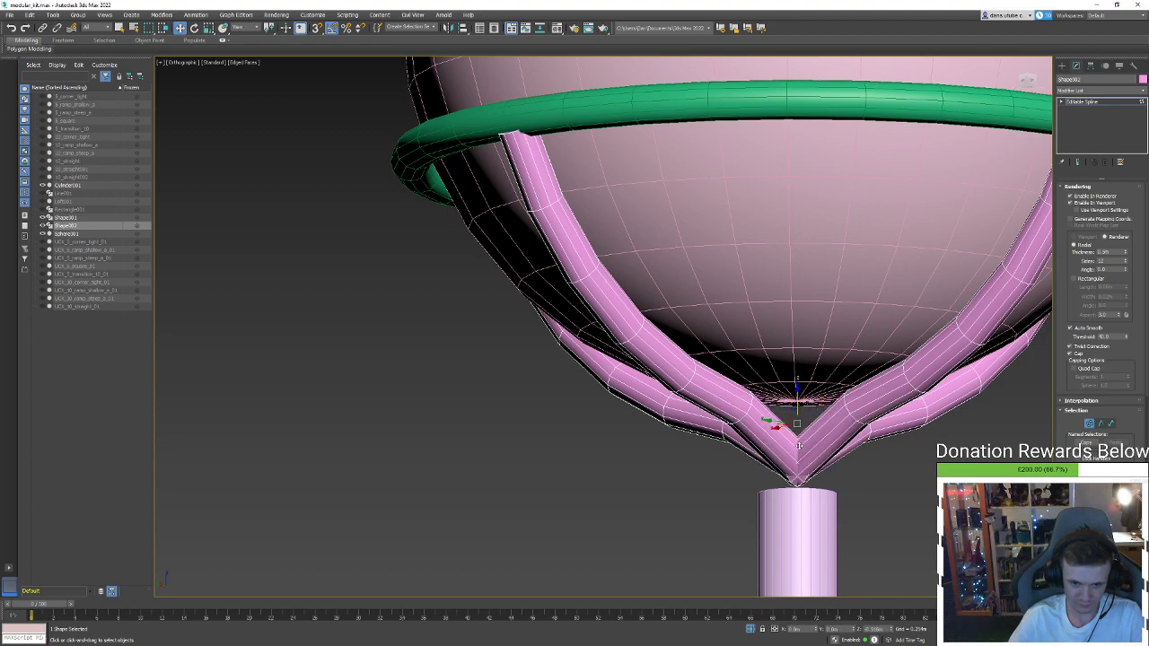
{"action": "key", "text": "ctrl+z"}
{"action": "left_click_drag", "start_coordinate": [798, 406], "coordinate": [797, 483]}
{"action": "middle_click_drag", "start_coordinate": [796, 483], "coordinate": [888, 440], "text": "alt"}
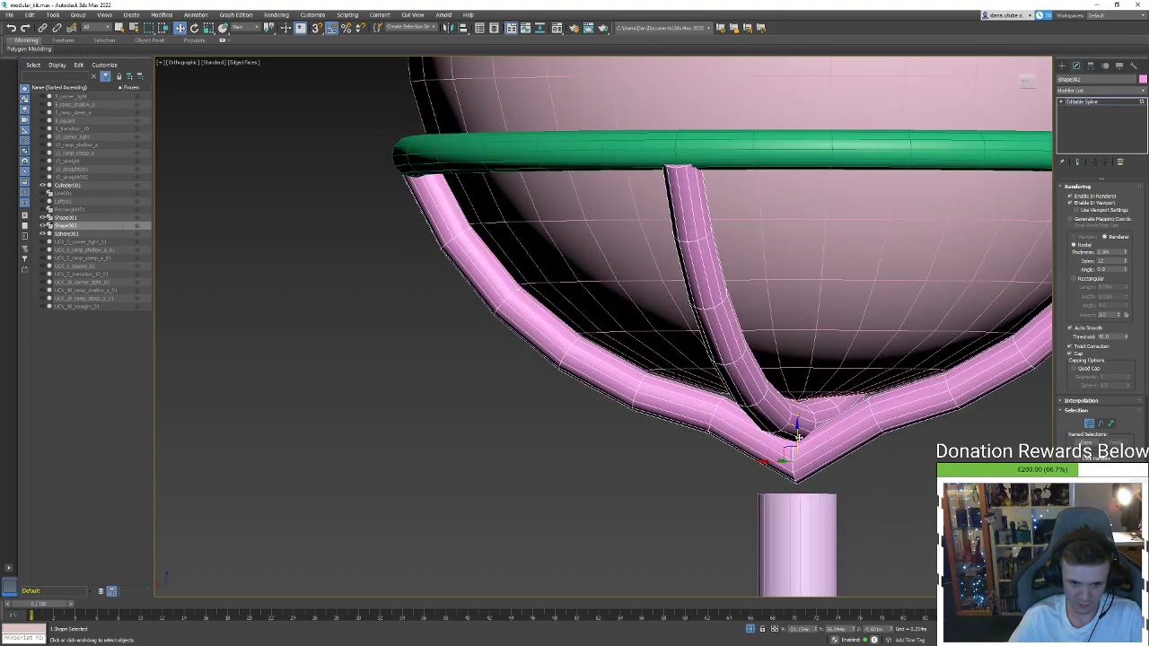
{"action": "middle_click_drag", "start_coordinate": [804, 438], "coordinate": [857, 410], "text": "alt"}
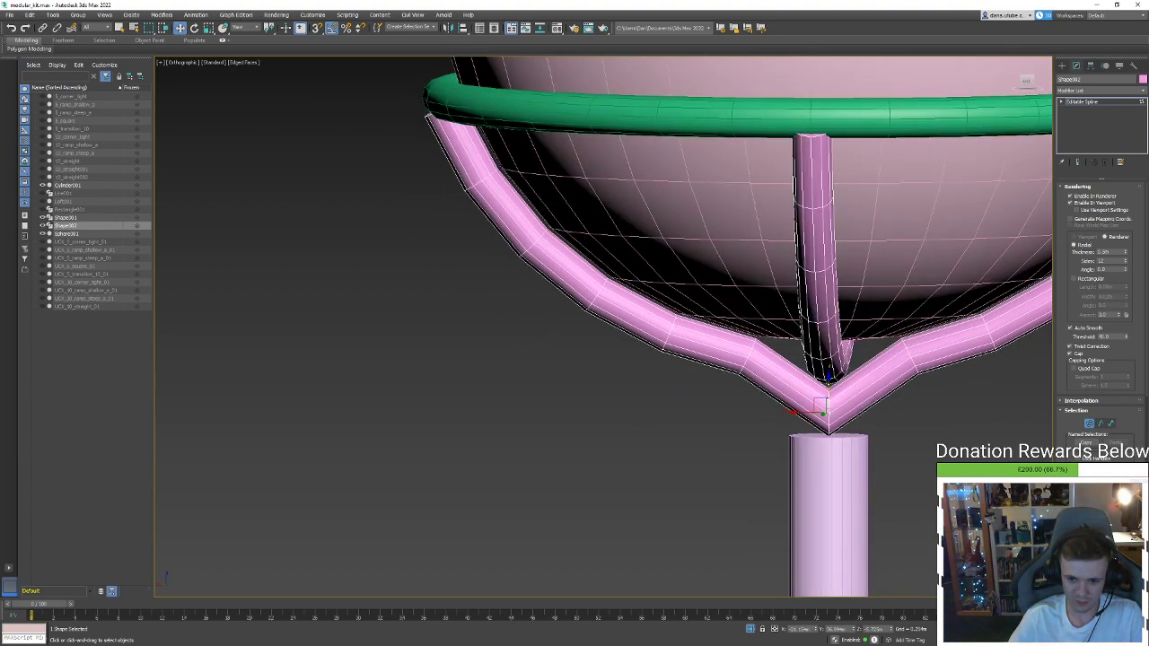
Fillet the lowered bottom vertex of the support arc to round its sharp point above the pole
{"action": "scroll", "coordinate": [1100, 359], "scroll_direction": "down", "scroll_amount": 3}
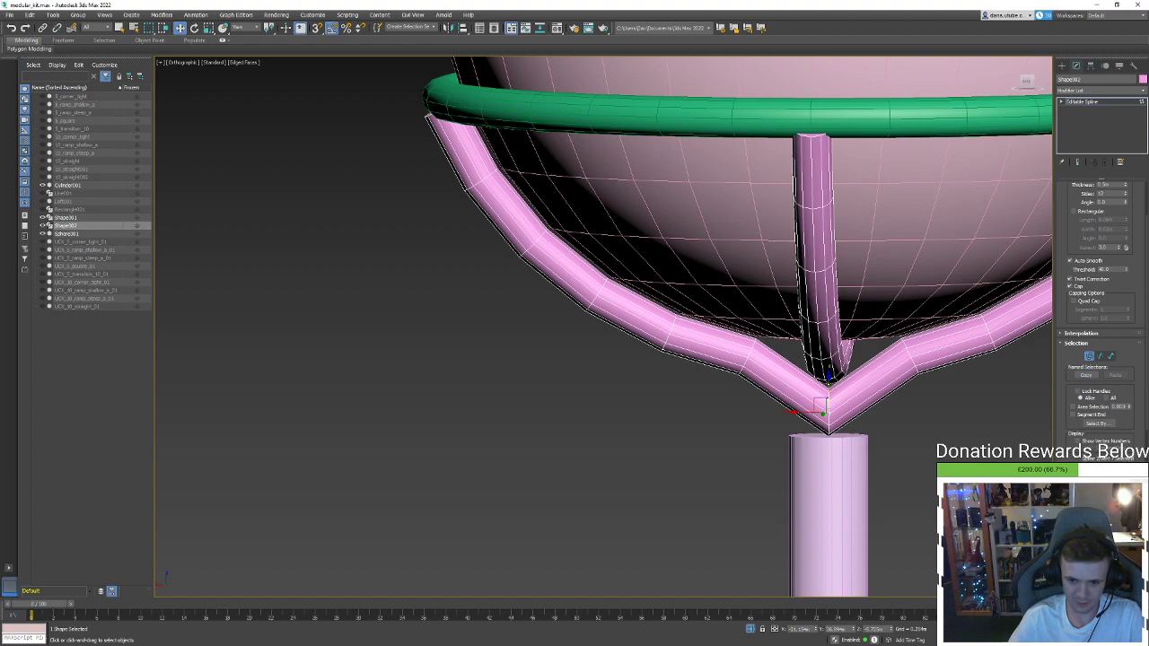
{"action": "scroll", "coordinate": [1100, 359], "scroll_direction": "down", "scroll_amount": 2}
{"action": "scroll", "coordinate": [1119, 397], "scroll_direction": "up", "scroll_amount": 2}
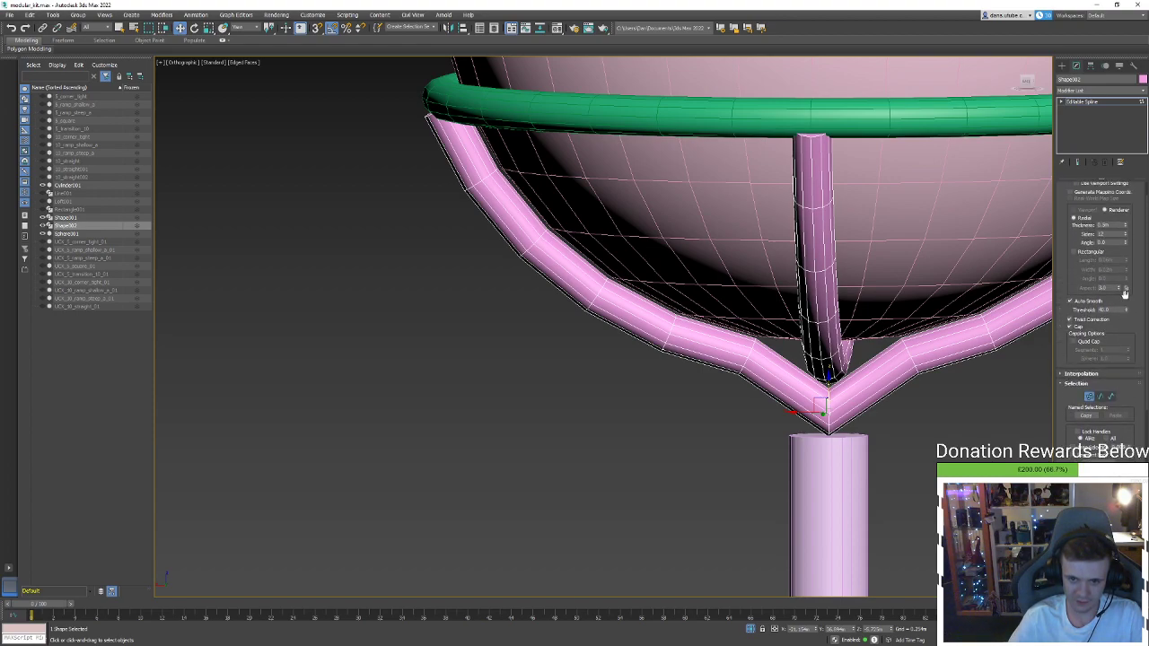
{"action": "scroll", "coordinate": [1124, 408], "scroll_direction": "down", "scroll_amount": 6}
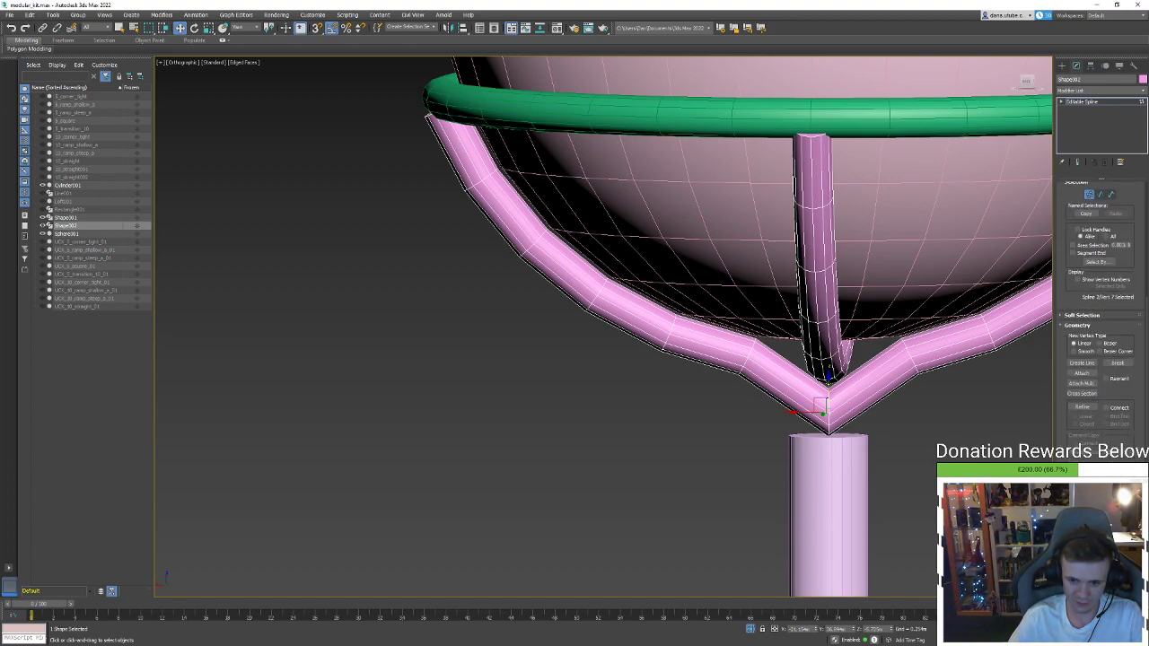
{"action": "left_click", "coordinate": [890, 439]}
{"action": "left_click_drag", "start_coordinate": [828, 412], "coordinate": [833, 377]}
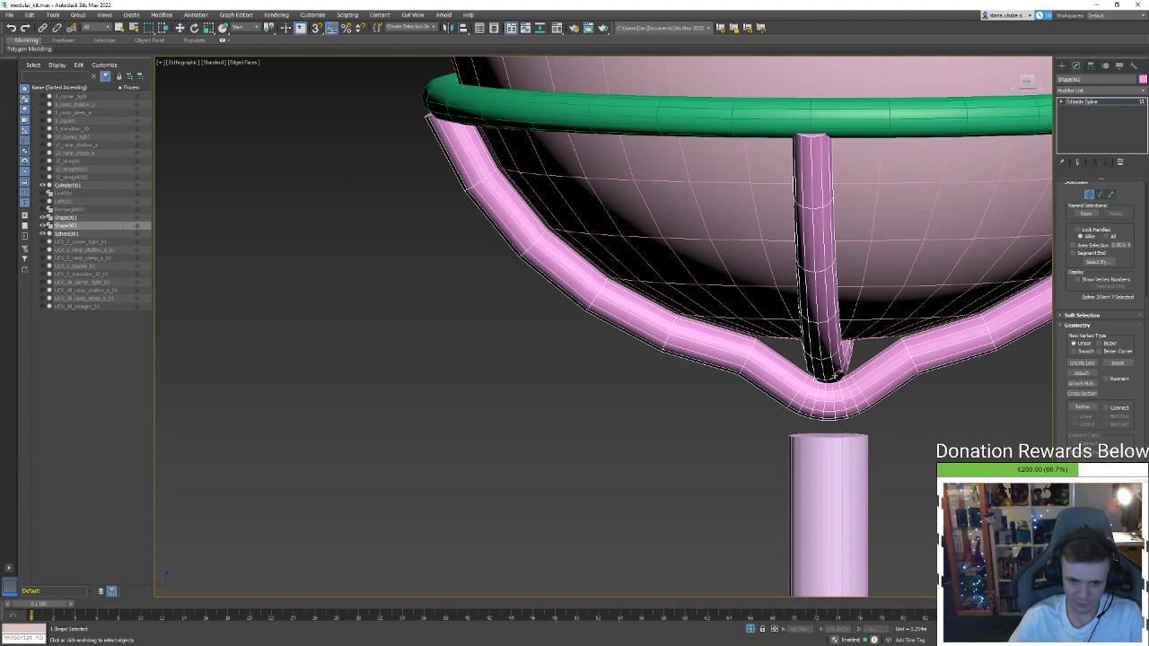
Select the two vertices on either side of the rounded point and fillet them to smooth the bends
{"action": "left_click", "coordinate": [905, 354]}
{"action": "left_click", "coordinate": [739, 353]}
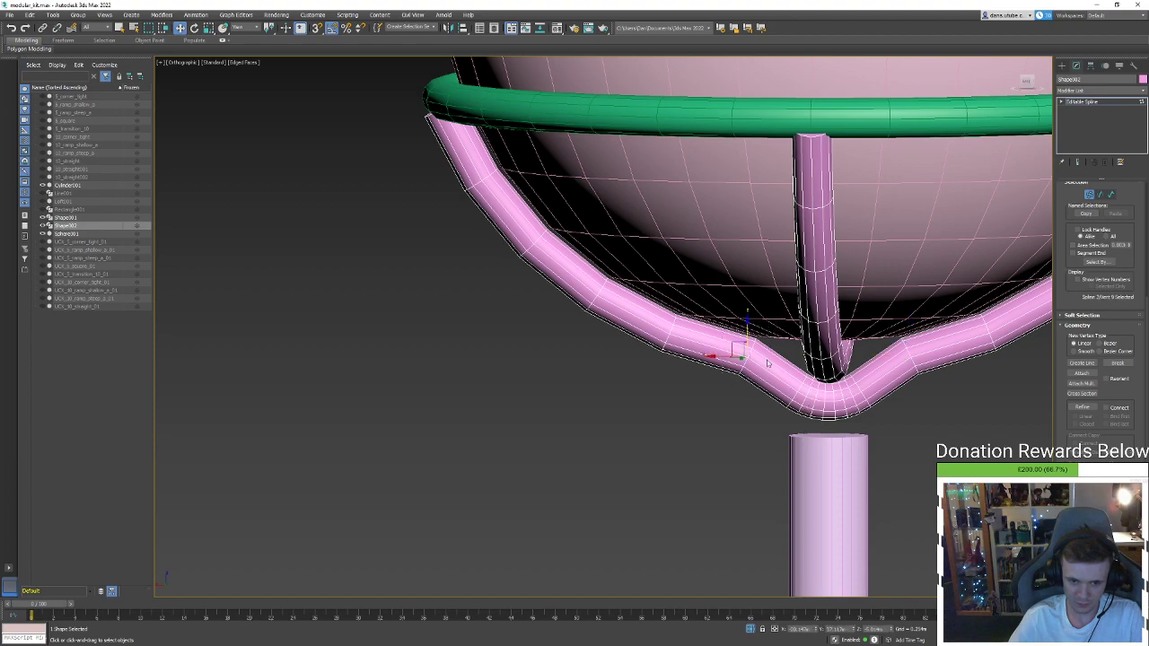
{"action": "left_click", "coordinate": [905, 352]}
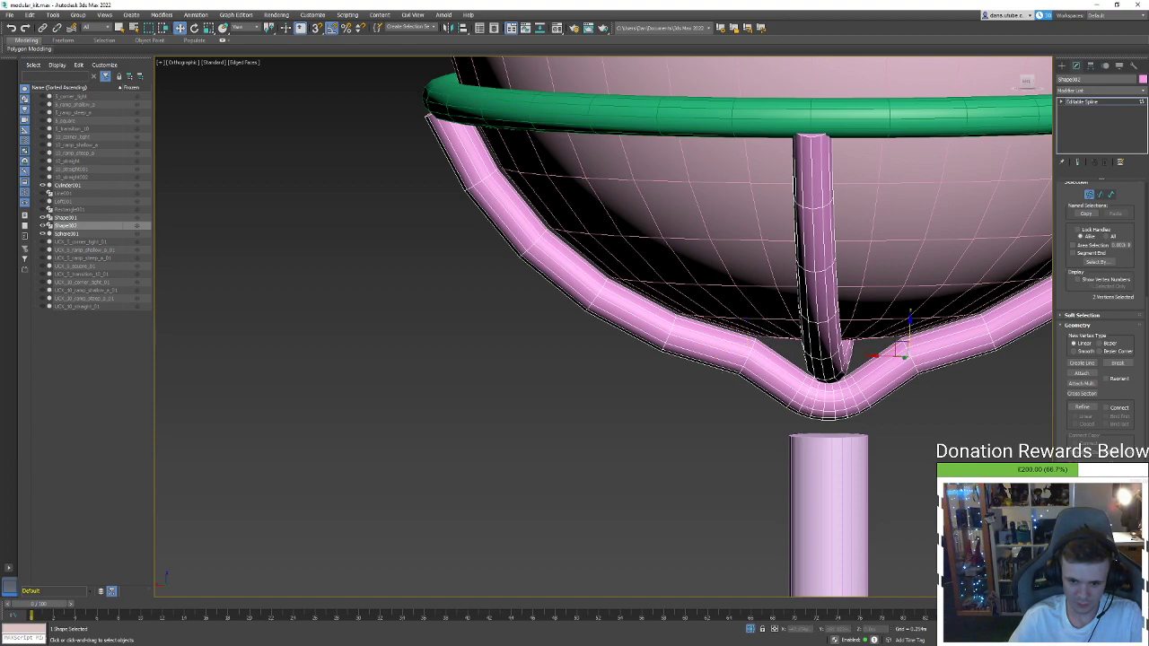
{"action": "left_click_drag", "start_coordinate": [907, 355], "coordinate": [915, 321]}
Leave vertex editing, turn off the edge display, and select the sphere above the supports
{"action": "scroll", "coordinate": [898, 422], "scroll_direction": "down", "scroll_amount": 5}
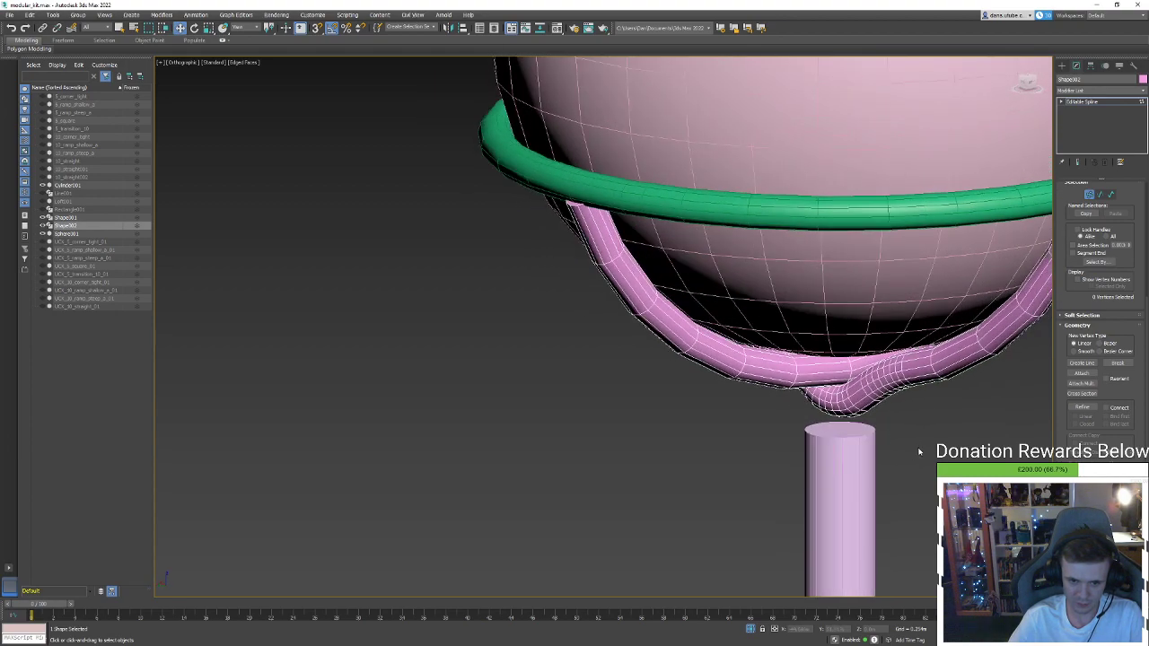
{"action": "left_click", "coordinate": [1087, 198]}
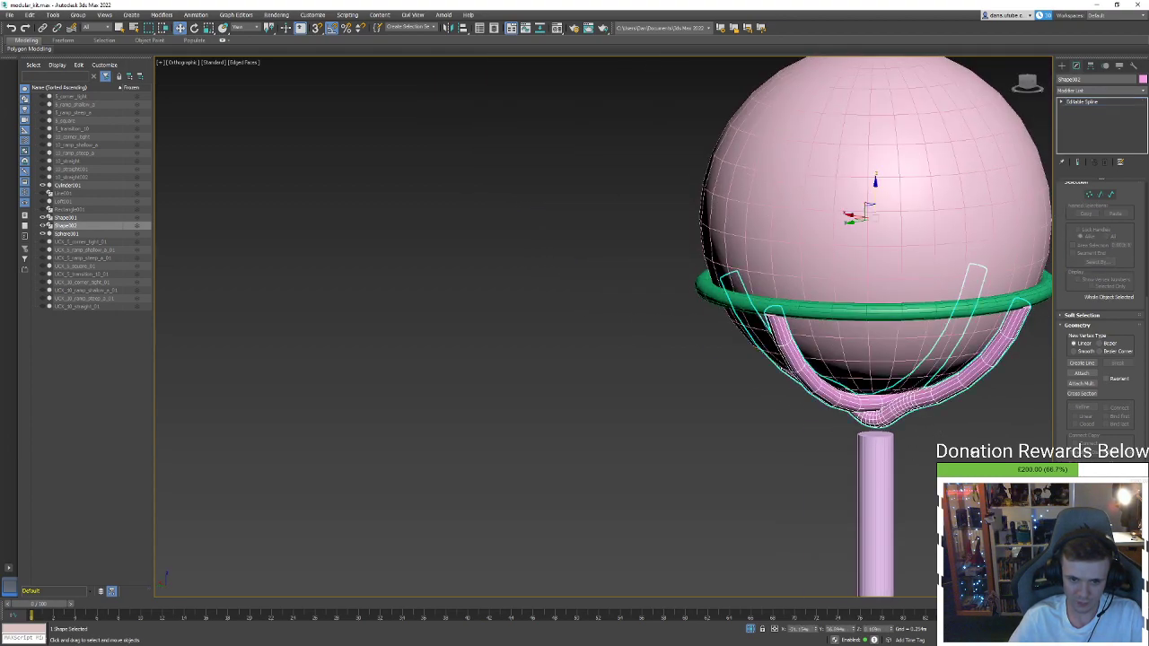
{"action": "key", "text": "F4"}
{"action": "scroll", "coordinate": [956, 410], "scroll_direction": "down", "scroll_amount": 2}
{"action": "left_click", "coordinate": [947, 393]}
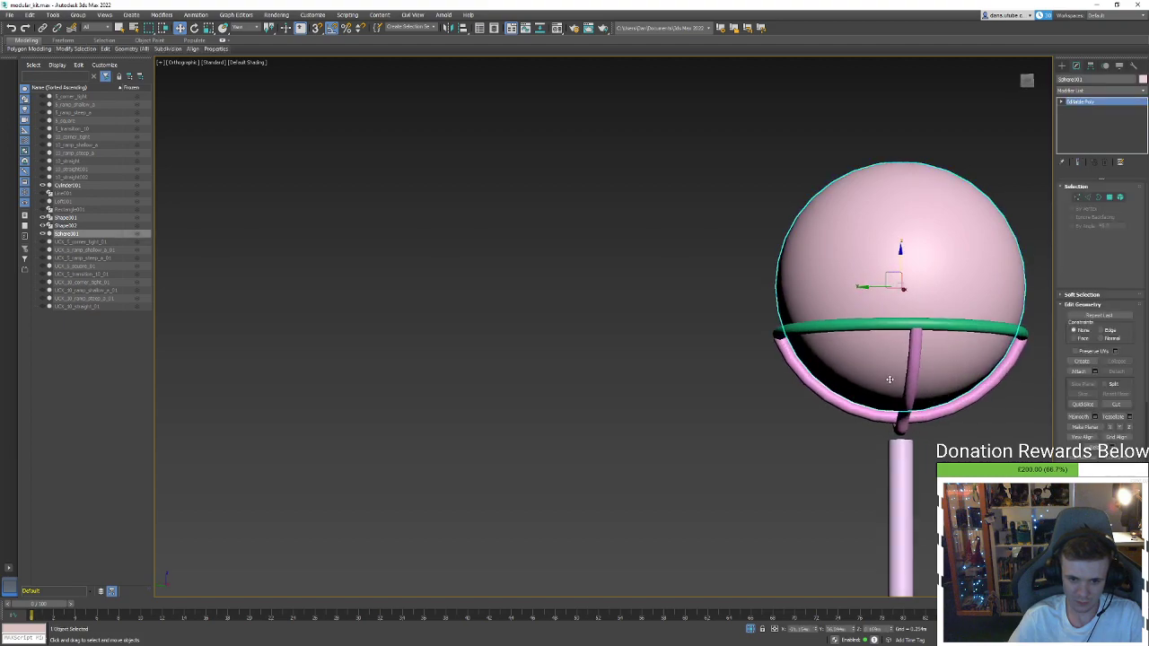
Select the upper end vertices of both support arcs and raise them to reach the green ring
{"action": "middle_click_drag", "start_coordinate": [820, 387], "coordinate": [1024, 385], "text": "alt"}
{"action": "scroll", "coordinate": [987, 382], "scroll_direction": "down", "scroll_amount": 1}
{"action": "middle_click_drag", "start_coordinate": [1013, 384], "coordinate": [981, 338]}
{"action": "scroll", "coordinate": [916, 332], "scroll_direction": "up", "scroll_amount": 2}
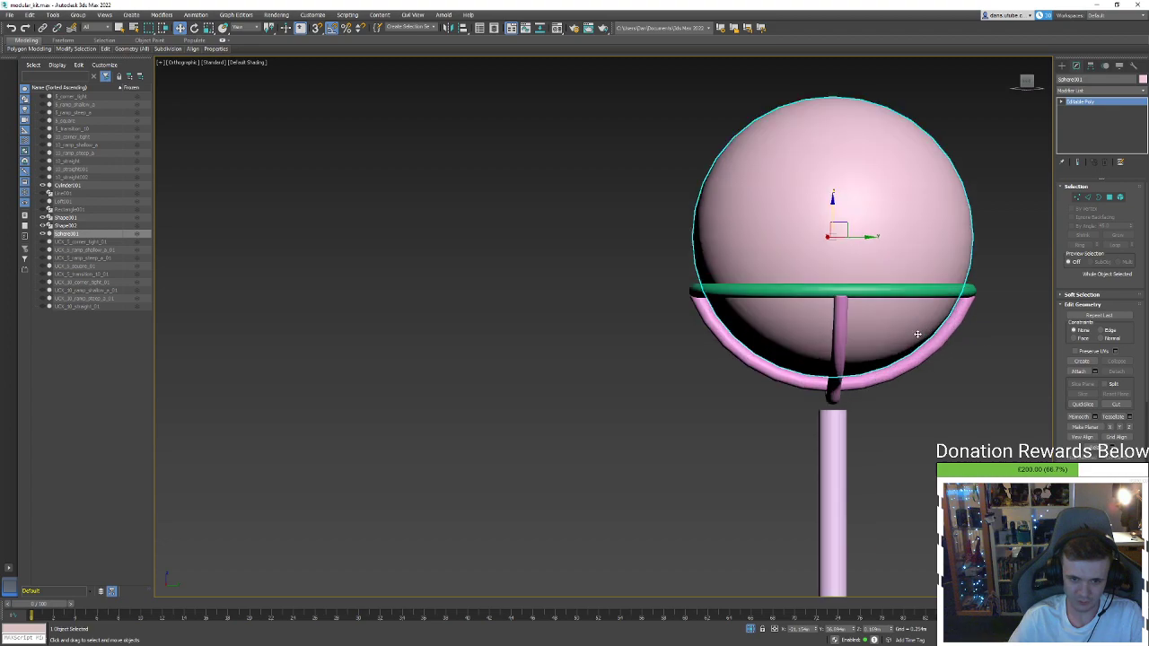
{"action": "left_click", "coordinate": [851, 302]}
{"action": "key", "text": "F3"}
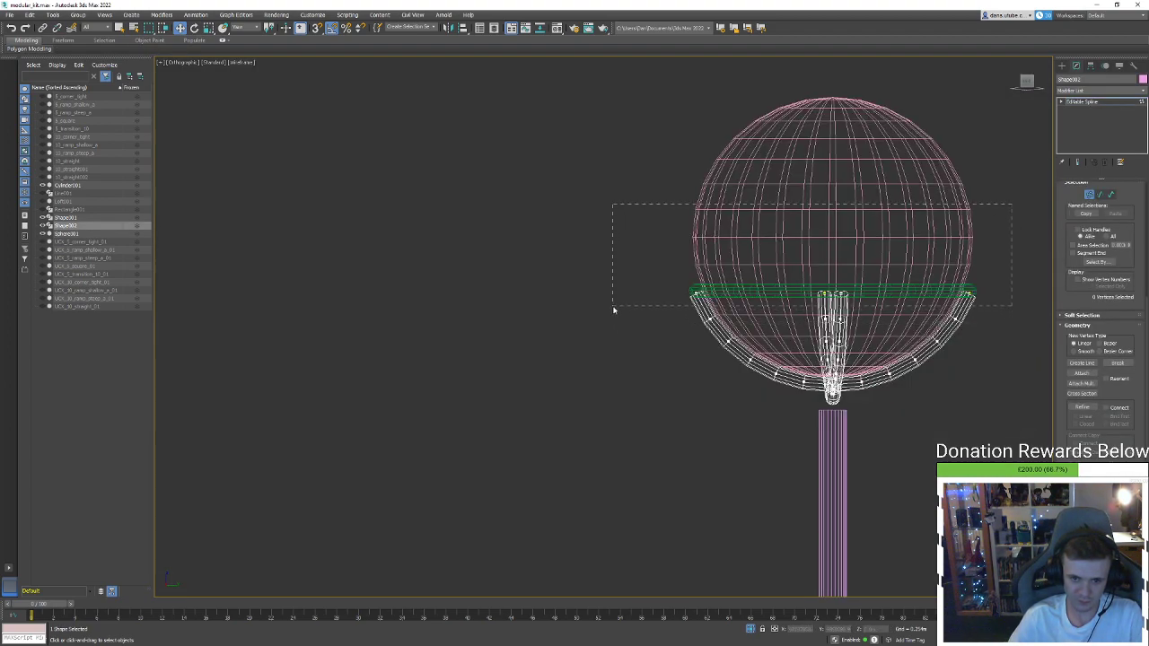
{"action": "key", "text": "F3"}
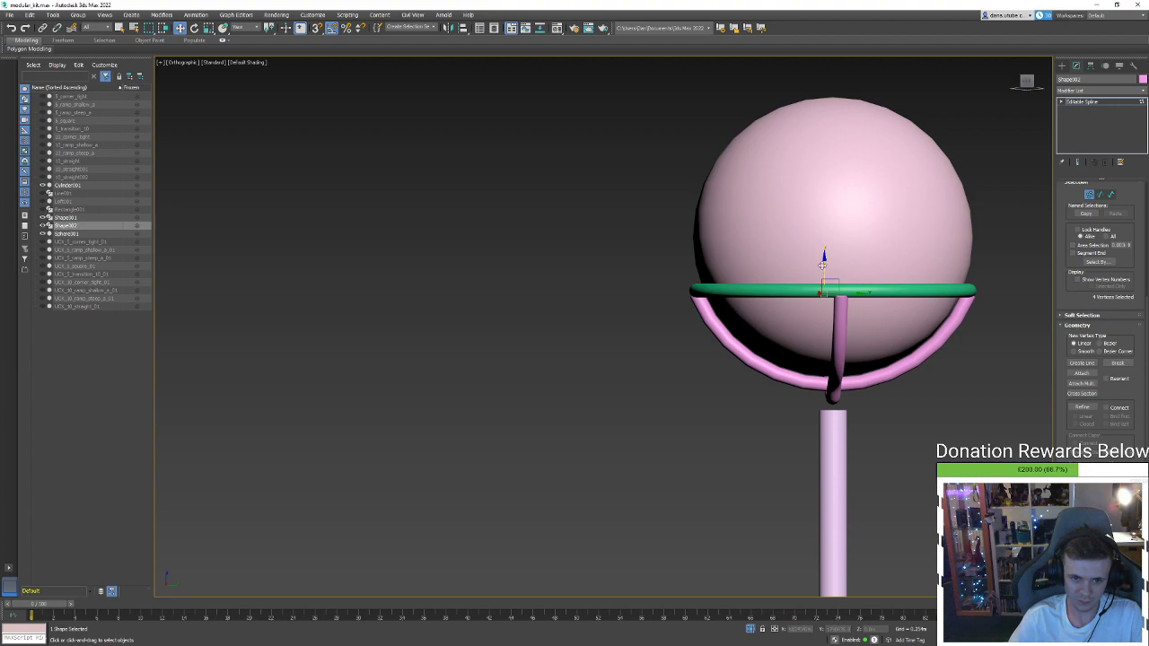
{"action": "left_click_drag", "start_coordinate": [822, 264], "coordinate": [822, 252]}
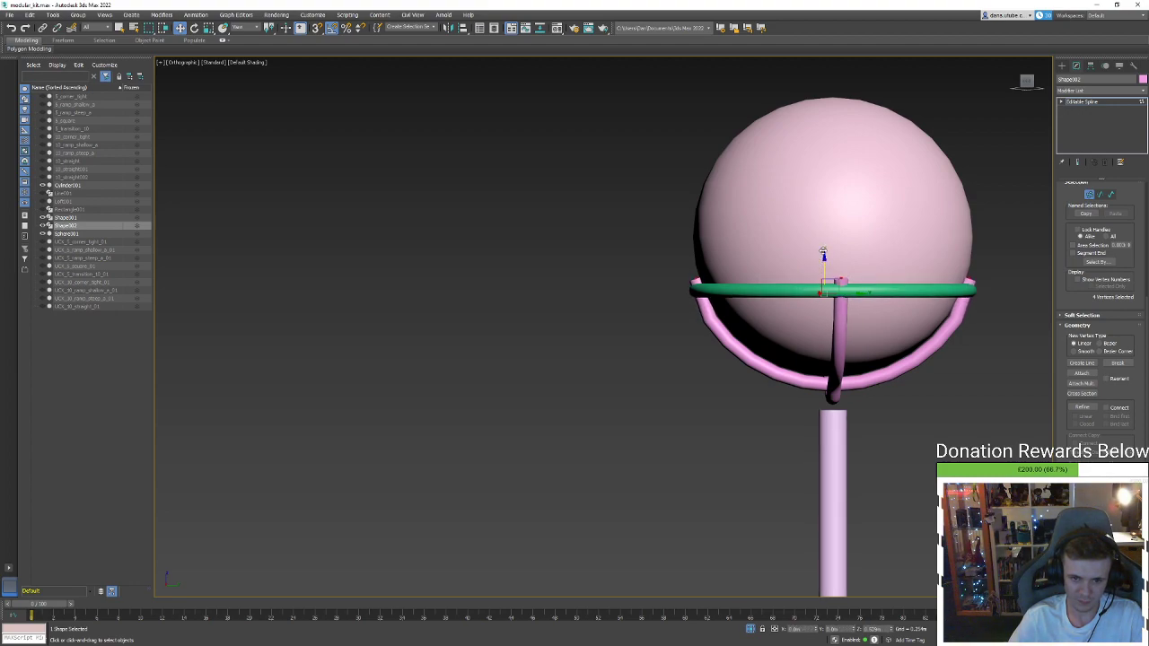
Nudge the support arcs' end vertices slightly upward so the arms meet the ring, and leave vertex editing
{"action": "middle_click_drag", "start_coordinate": [823, 254], "coordinate": [736, 279], "text": "alt"}
{"action": "scroll", "coordinate": [682, 284], "scroll_direction": "up", "scroll_amount": 4}
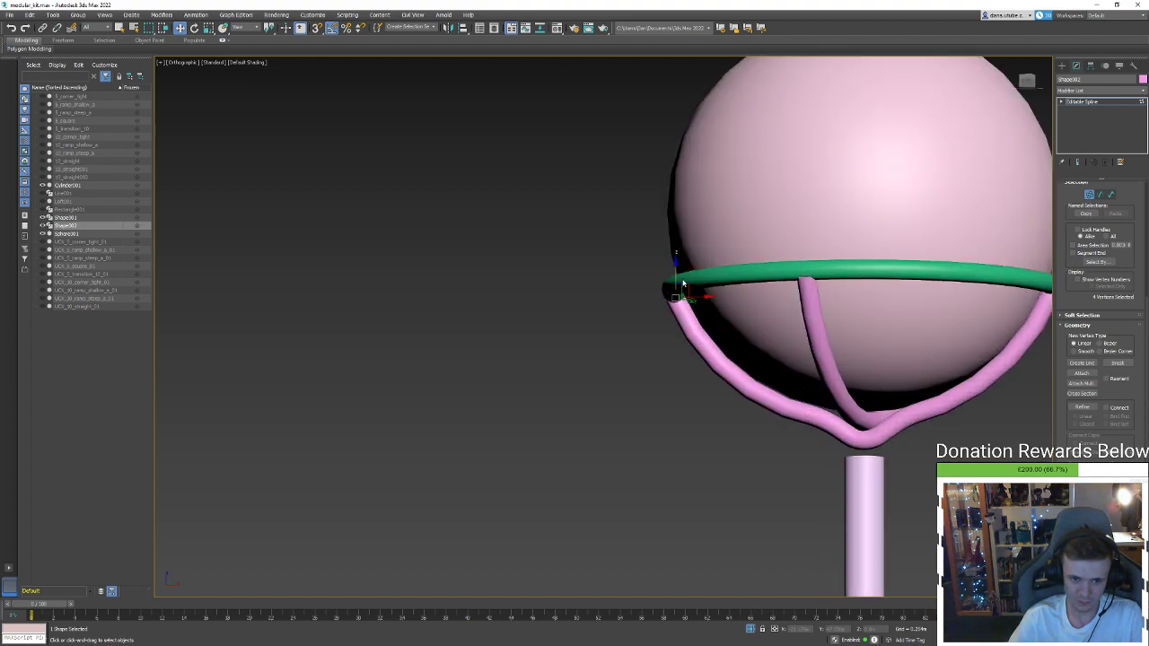
{"action": "left_click_drag", "start_coordinate": [676, 275], "coordinate": [676, 267]}
{"action": "middle_click_drag", "start_coordinate": [741, 282], "coordinate": [729, 319], "text": "alt"}
{"action": "scroll", "coordinate": [735, 309], "scroll_direction": "down", "scroll_amount": 3}
{"action": "scroll", "coordinate": [729, 319], "scroll_direction": "down", "scroll_amount": 1}
{"action": "middle_click_drag", "start_coordinate": [729, 319], "coordinate": [686, 303], "text": "alt"}
{"action": "scroll", "coordinate": [763, 325], "scroll_direction": "up", "scroll_amount": 6}
{"action": "scroll", "coordinate": [722, 311], "scroll_direction": "up", "scroll_amount": 3}
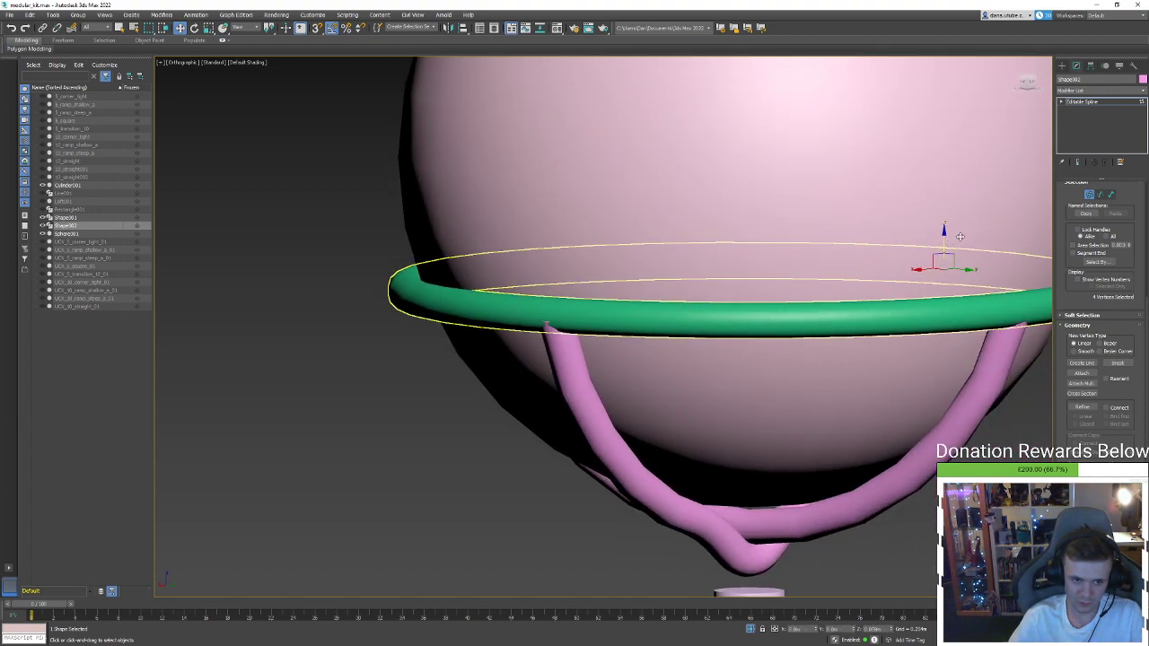
{"action": "scroll", "coordinate": [877, 274], "scroll_direction": "down", "scroll_amount": 2}
{"action": "middle_click_drag", "start_coordinate": [877, 276], "coordinate": [729, 342], "text": "alt"}
{"action": "scroll", "coordinate": [678, 276], "scroll_direction": "down", "scroll_amount": 6}
{"action": "scroll", "coordinate": [729, 342], "scroll_direction": "up", "scroll_amount": 2}
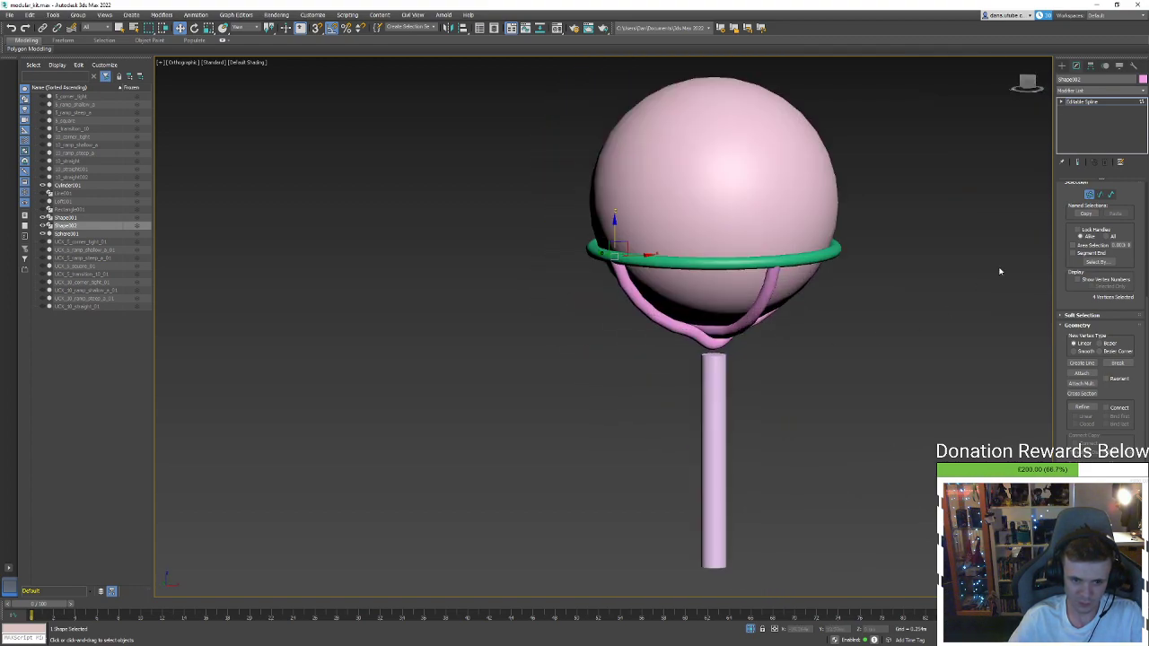
{"action": "left_click", "coordinate": [1087, 195]}
Select the pole cylinder below the arcs and set its number of sides to 16
{"action": "left_click", "coordinate": [777, 374]}
{"action": "left_click", "coordinate": [709, 336]}
{"action": "scroll", "coordinate": [715, 354], "scroll_direction": "up", "scroll_amount": 5}
{"action": "left_click", "coordinate": [720, 357]}
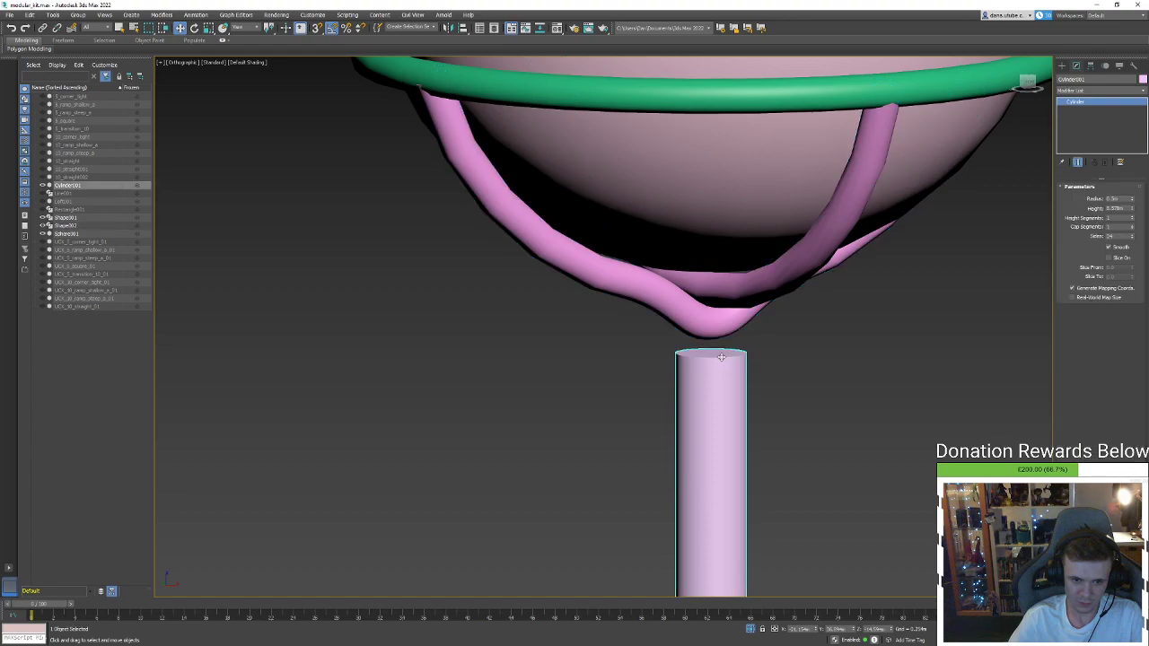
{"action": "middle_click_drag", "start_coordinate": [720, 357], "coordinate": [735, 389], "text": "alt"}
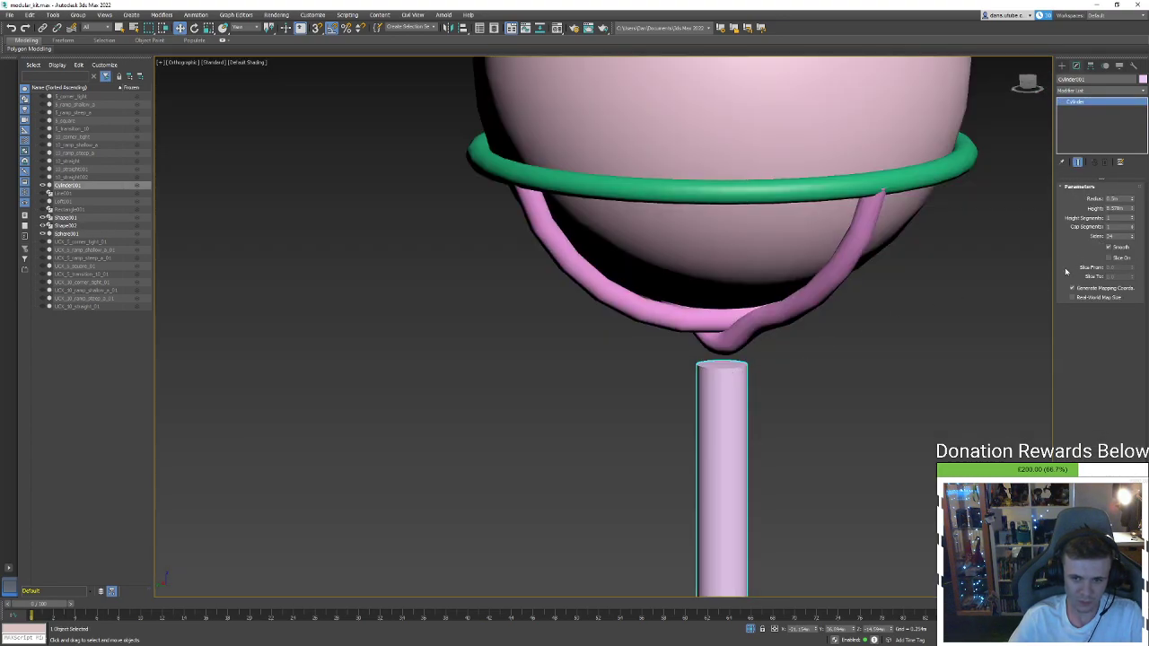
{"action": "left_click_drag", "start_coordinate": [1125, 237], "coordinate": [1061, 249]}
{"action": "type", "text": "16"}
{"action": "key", "text": "Return"}
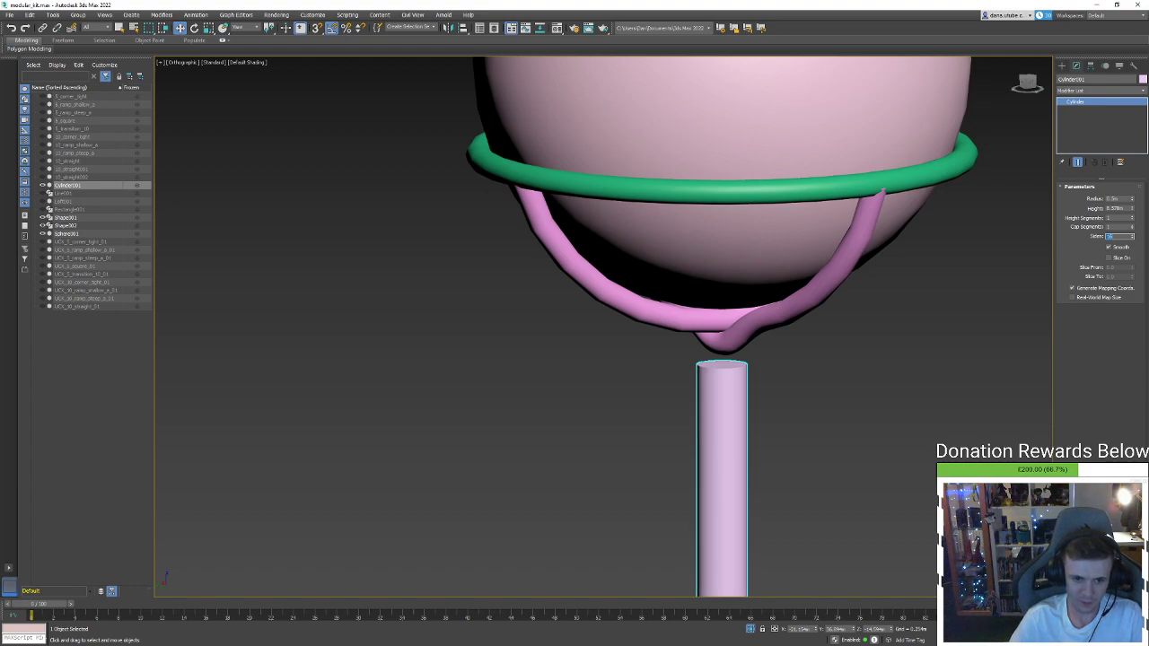
Convert the pole to an Editable Poly and raise its top face to the underside of the arcs
{"action": "right_click", "coordinate": [701, 386]}
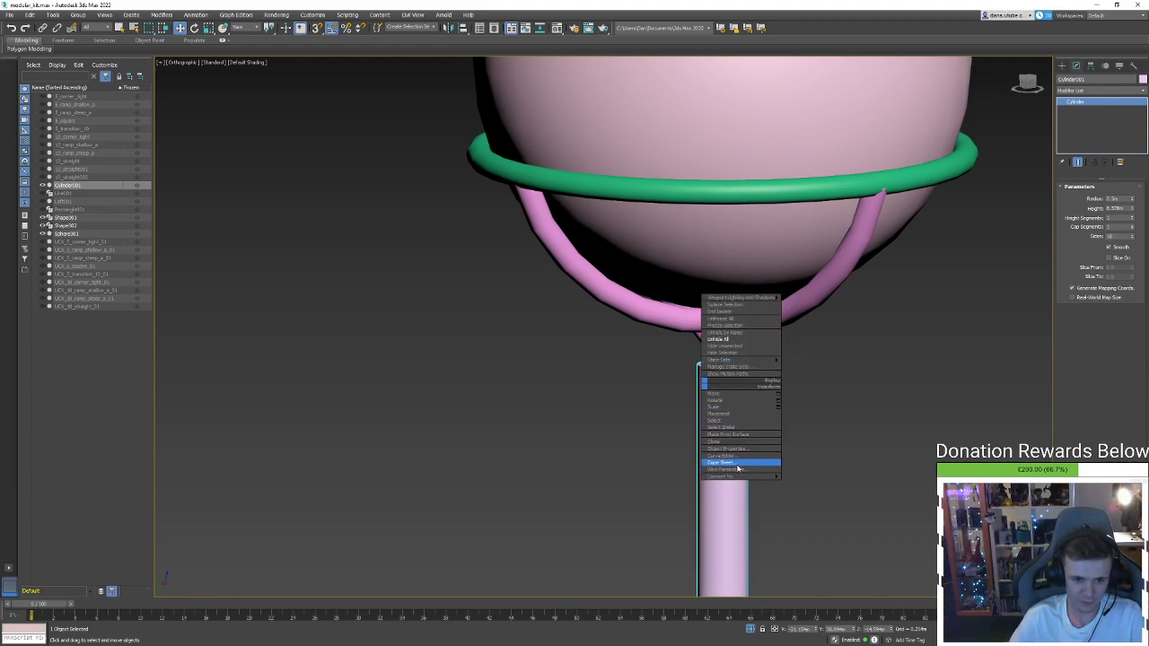
{"action": "mouse_move", "coordinate": [740, 476]}
{"action": "left_click", "coordinate": [805, 486]}
{"action": "key", "text": "4"}
{"action": "left_click", "coordinate": [720, 363]}
{"action": "scroll", "coordinate": [718, 356], "scroll_direction": "up", "scroll_amount": 2}
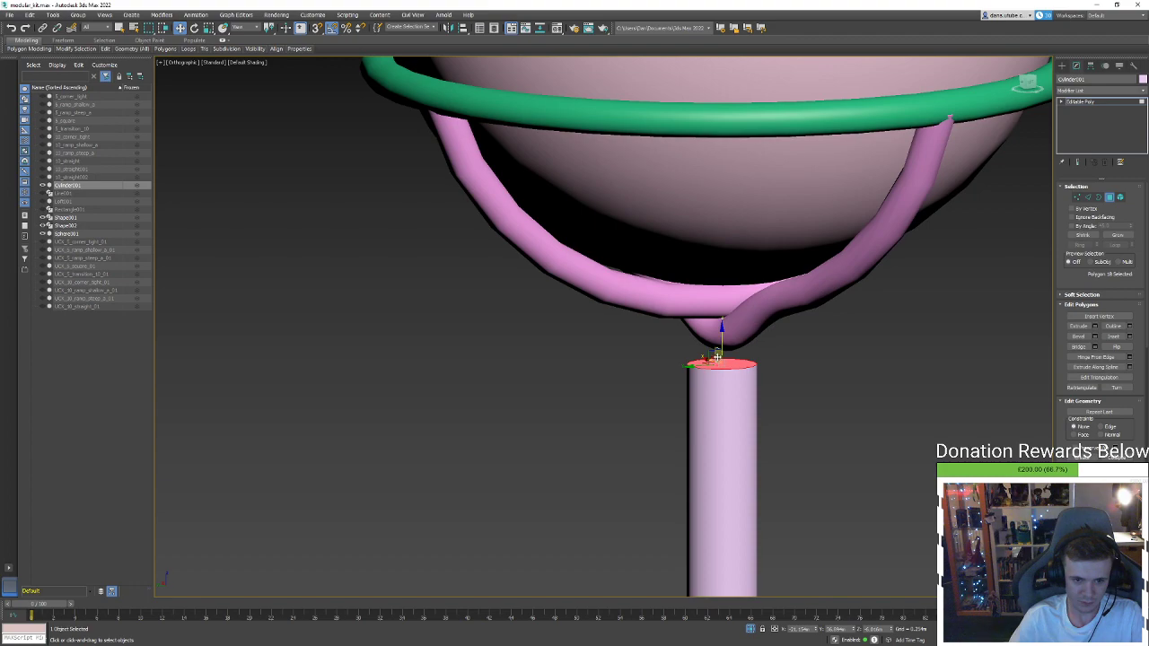
{"action": "left_click_drag", "start_coordinate": [720, 347], "coordinate": [712, 314]}
{"action": "middle_click_drag", "start_coordinate": [712, 314], "coordinate": [697, 313], "text": "alt"}
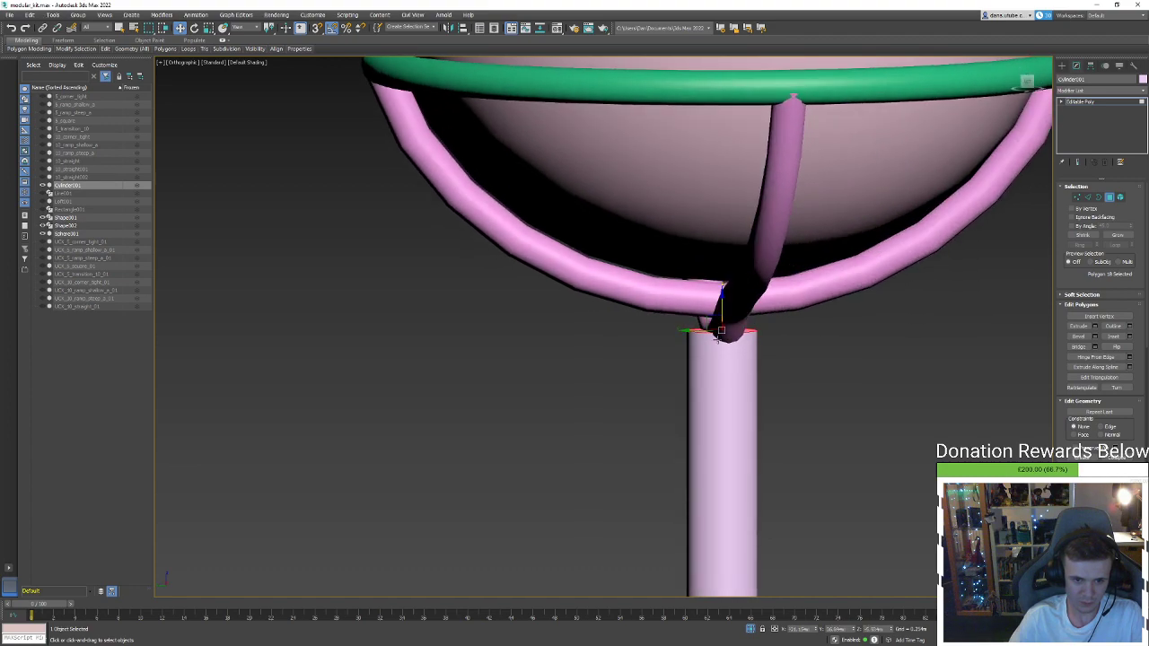
Connect the pole's vertical edges with 1 segment and move the new edge loop up near the pole's top
{"action": "left_click", "coordinate": [1088, 197]}
{"action": "key", "text": "F3"}
{"action": "key", "text": "F3"}
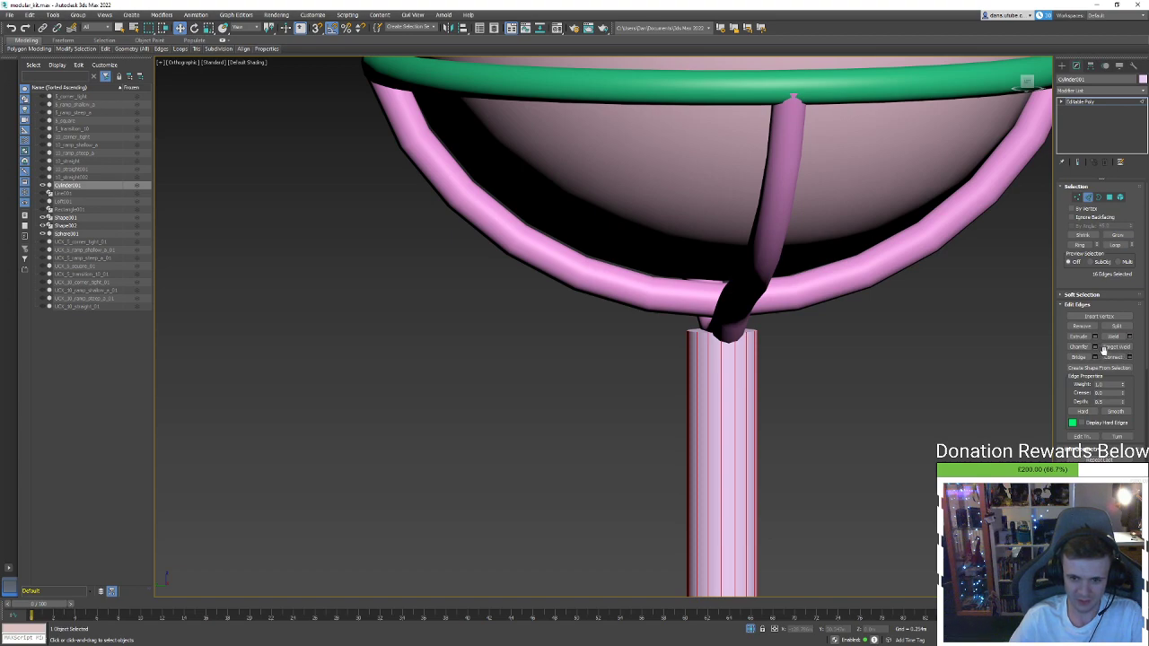
{"action": "left_click", "coordinate": [1129, 357]}
{"action": "scroll", "coordinate": [782, 404], "scroll_direction": "down", "scroll_amount": 2}
{"action": "middle_click_drag", "start_coordinate": [782, 405], "coordinate": [779, 365]}
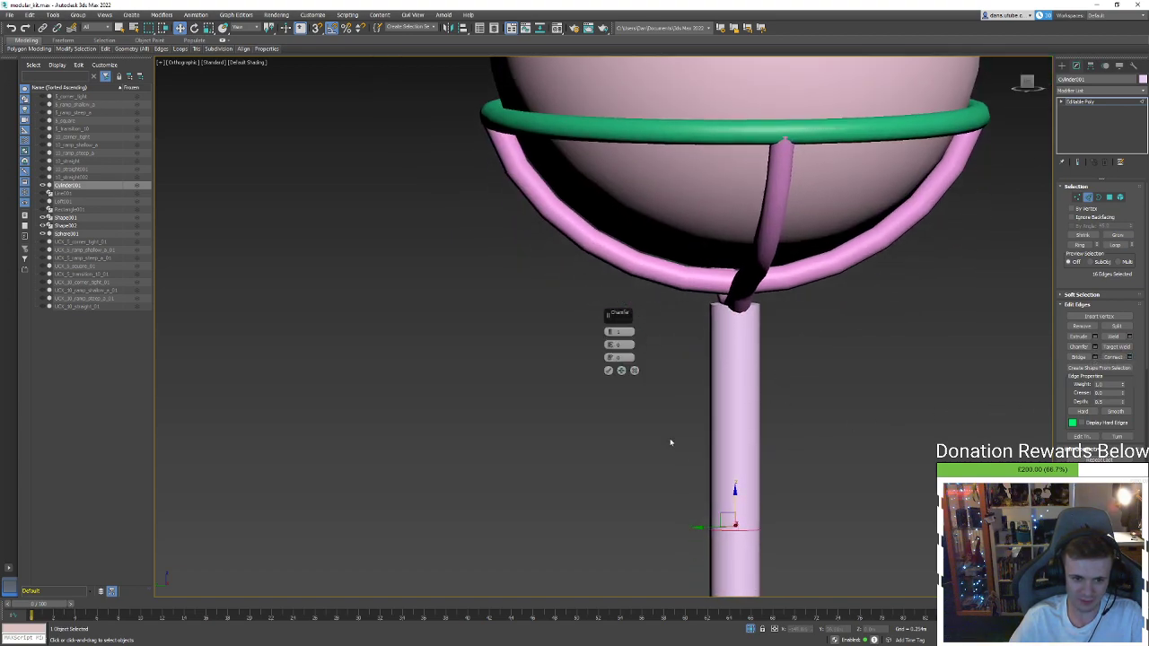
{"action": "left_click", "coordinate": [609, 371]}
{"action": "key", "text": "F3"}
{"action": "key", "text": "F3"}
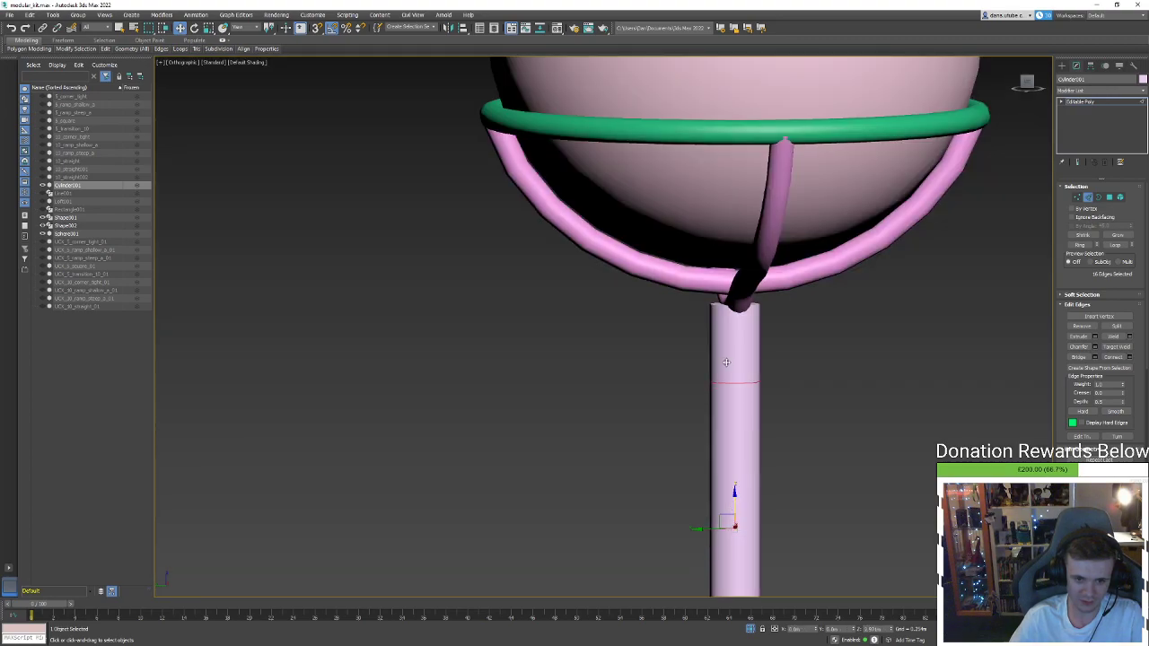
{"action": "left_click_drag", "start_coordinate": [731, 315], "coordinate": [731, 309]}
Select the pole's top face and lower it so it just touches the lowest point of the arcs
{"action": "scroll", "coordinate": [729, 308], "scroll_direction": "up", "scroll_amount": 3}
{"action": "left_click", "coordinate": [736, 300]}
{"action": "scroll", "coordinate": [736, 300], "scroll_direction": "up", "scroll_amount": 3}
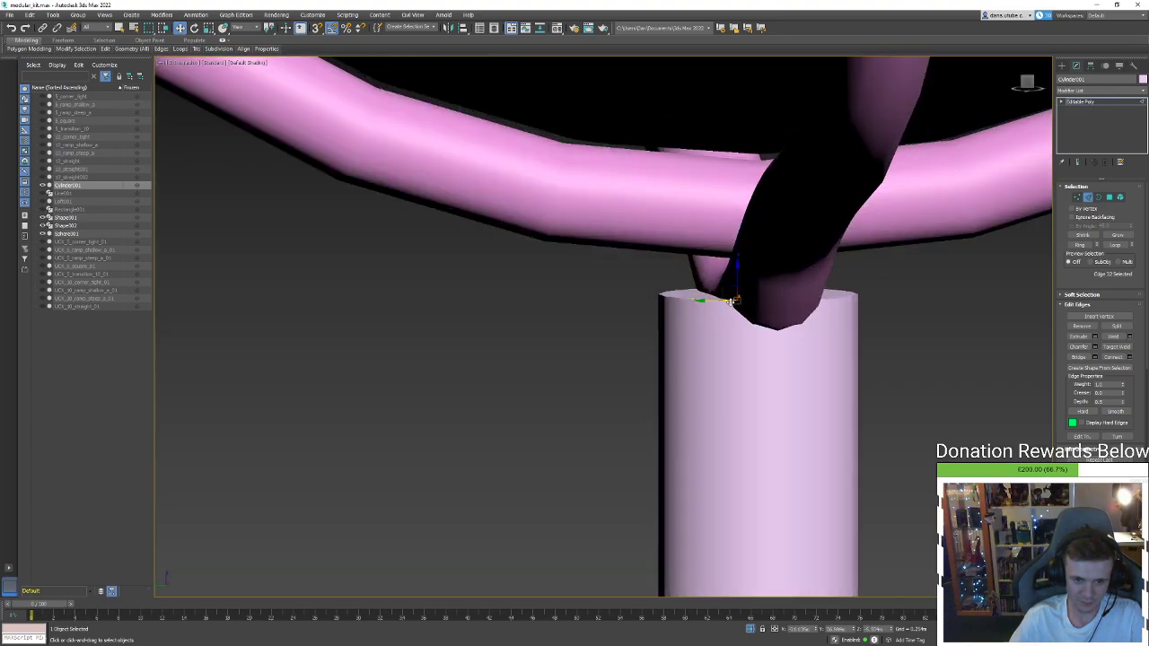
{"action": "key", "text": "3"}
{"action": "key", "text": "F3"}
{"action": "key", "text": "4"}
{"action": "left_click", "coordinate": [756, 295]}
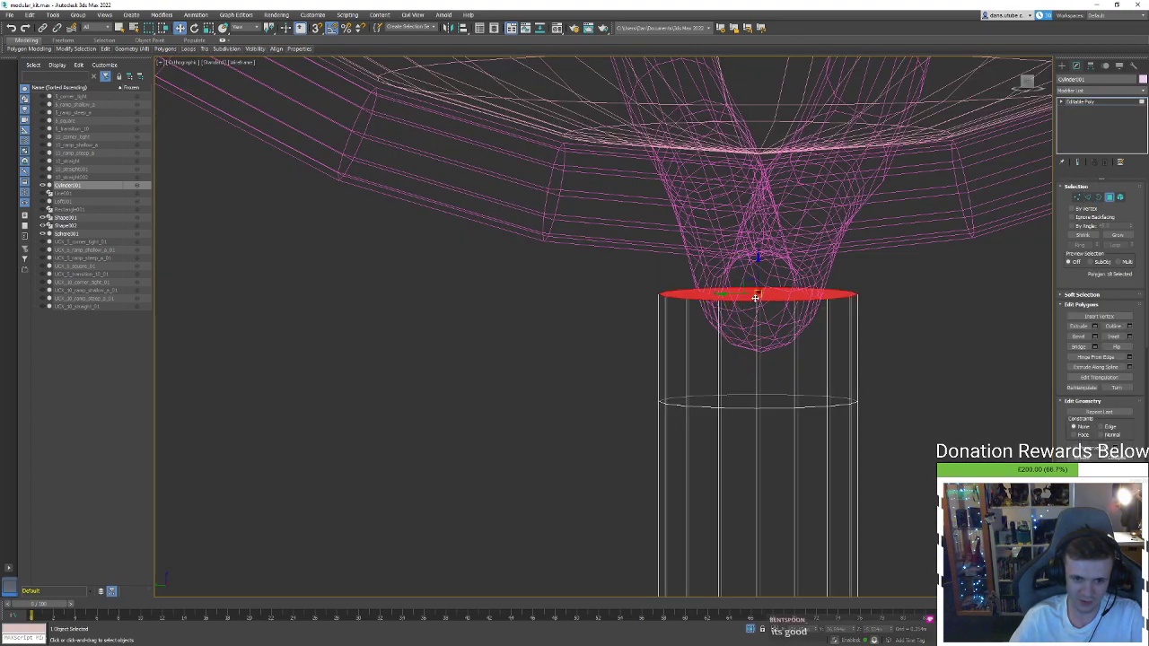
{"action": "middle_click_drag", "start_coordinate": [766, 298], "coordinate": [763, 289], "text": "alt"}
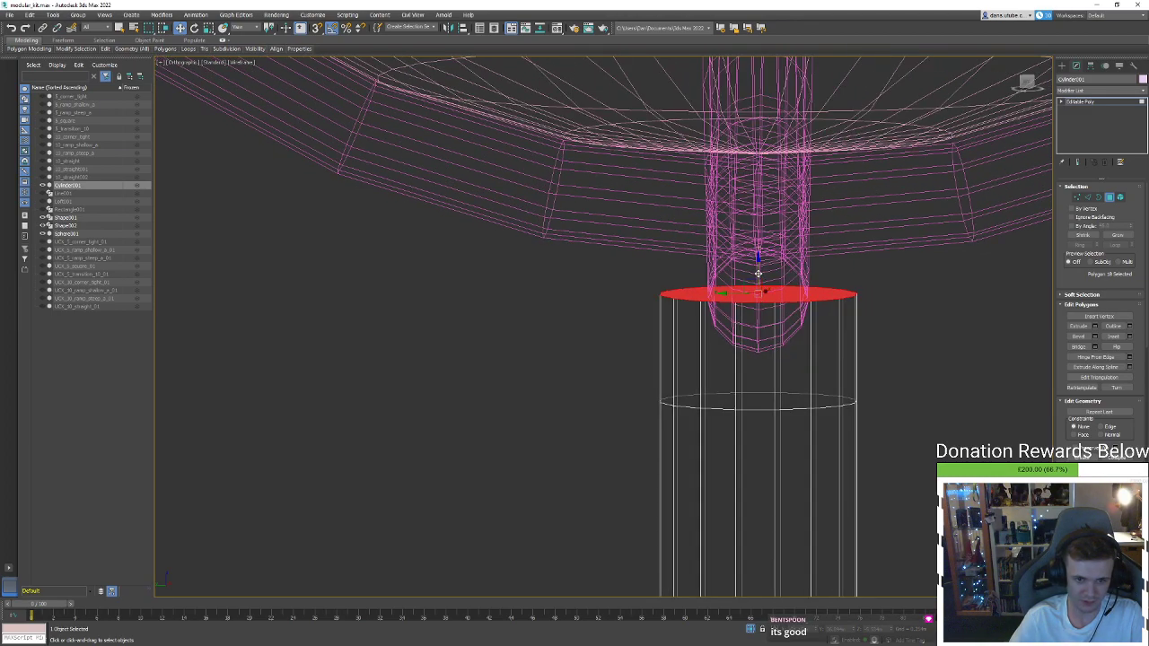
{"action": "left_click_drag", "start_coordinate": [752, 267], "coordinate": [761, 334]}
{"action": "key", "text": "F3"}
{"action": "middle_click_drag", "start_coordinate": [780, 339], "coordinate": [753, 334], "text": "alt"}
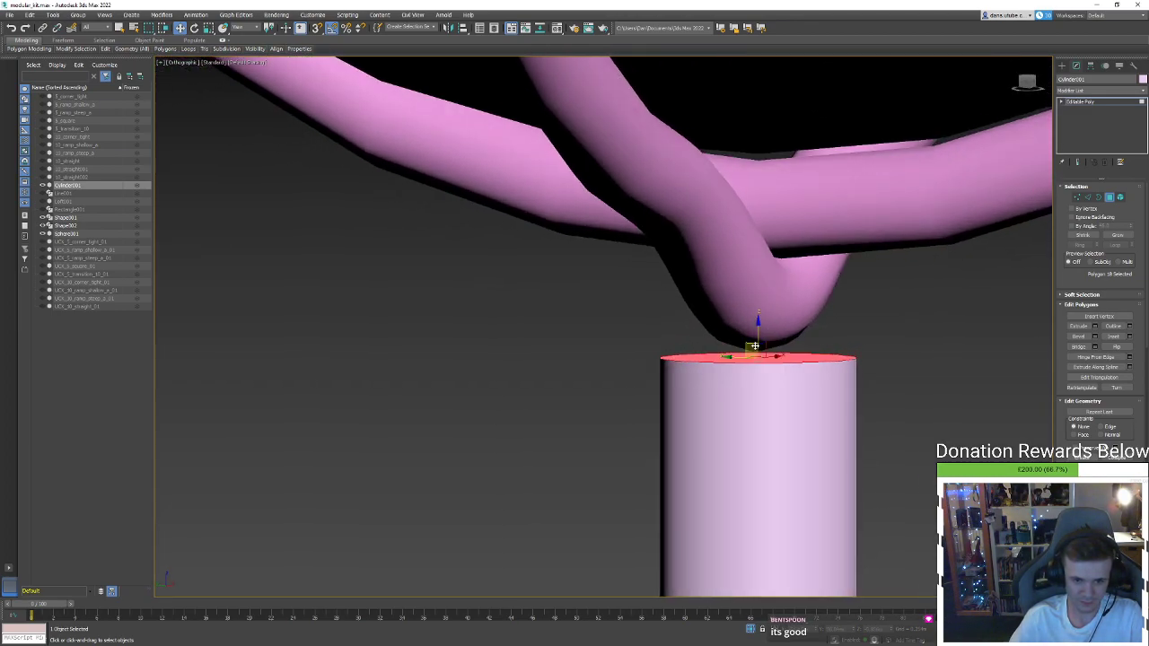
{"action": "left_click_drag", "start_coordinate": [759, 335], "coordinate": [762, 328]}
{"action": "middle_click_drag", "start_coordinate": [762, 328], "coordinate": [823, 335], "text": "alt"}
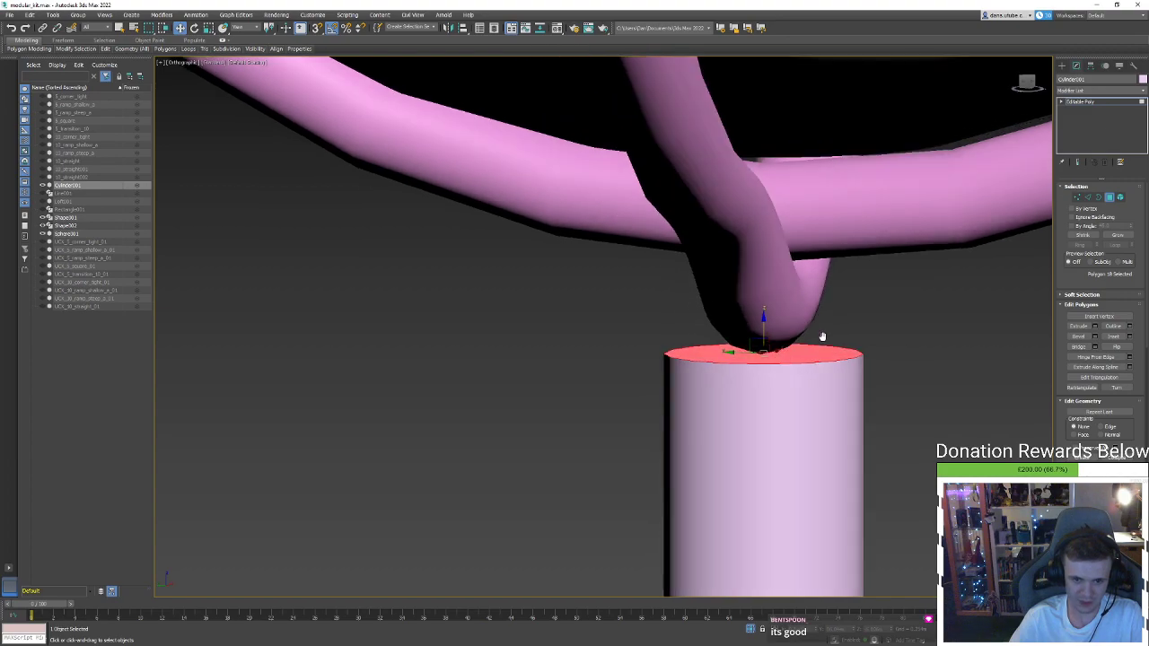
Try raising the vertices on two opposite sides of the pole's top rim to cradle the arc, and undo it
{"action": "key", "text": "1"}
{"action": "key", "text": "F3"}
{"action": "left_click_drag", "start_coordinate": [884, 317], "coordinate": [836, 376]}
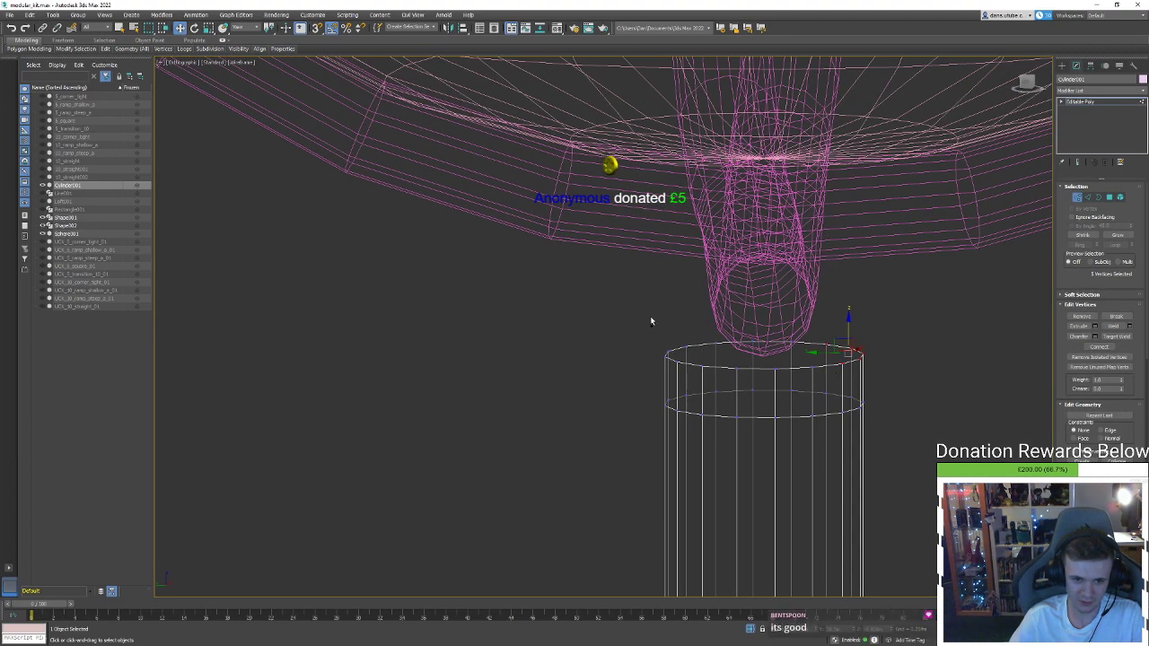
{"action": "left_click_drag", "start_coordinate": [648, 319], "coordinate": [698, 385], "text": "ctrl"}
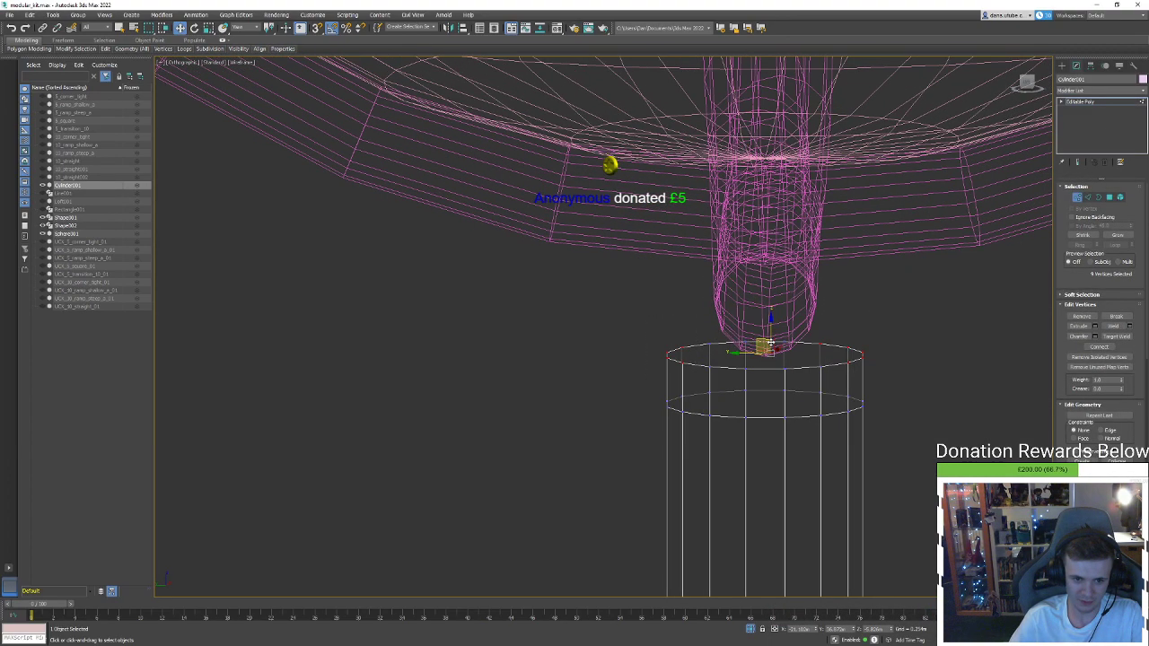
{"action": "key", "text": "F3"}
{"action": "left_click_drag", "start_coordinate": [765, 339], "coordinate": [769, 294]}
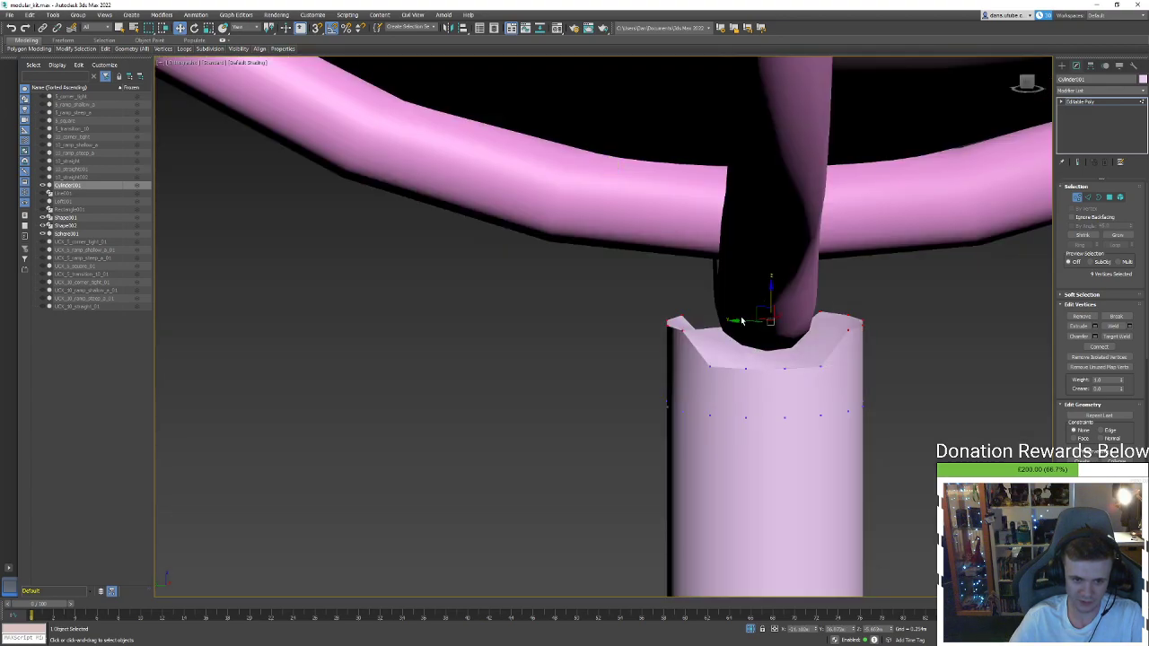
{"action": "key", "text": "ctrl+z"}
Examine the joint between the support arcs and the pole's top from several angles, and leave polygon editing
{"action": "middle_click_drag", "start_coordinate": [714, 367], "coordinate": [692, 378], "text": "alt"}
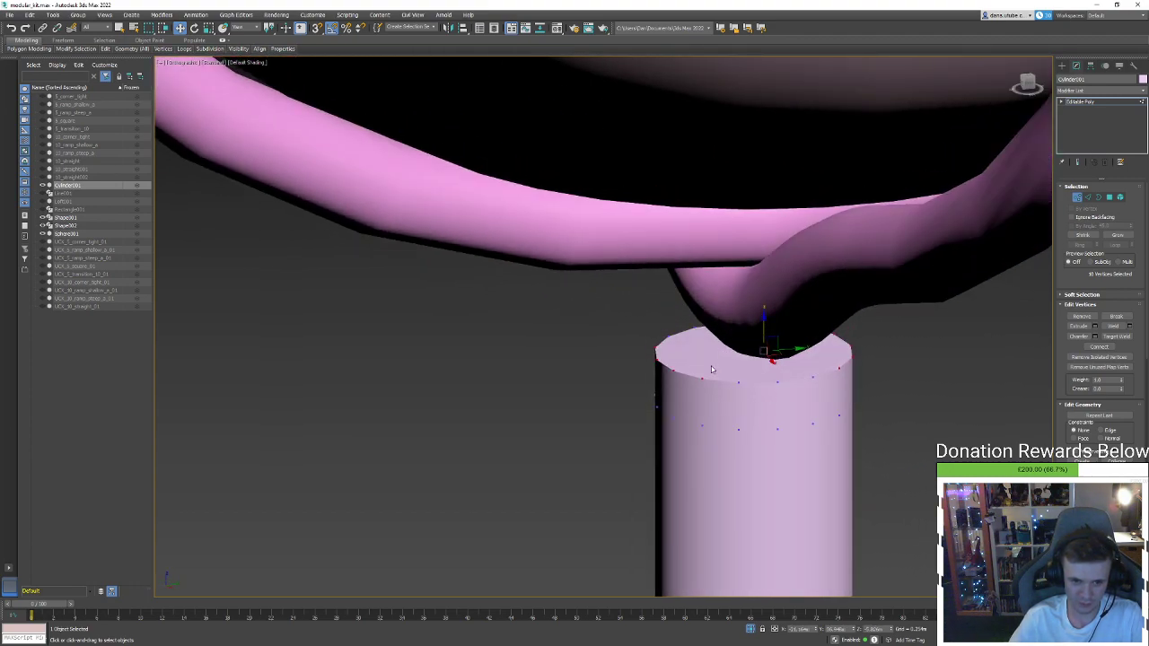
{"action": "left_click", "coordinate": [709, 377]}
{"action": "middle_click_drag", "start_coordinate": [709, 377], "coordinate": [667, 336], "text": "alt"}
{"action": "key", "text": "4"}
{"action": "left_click", "coordinate": [666, 336]}
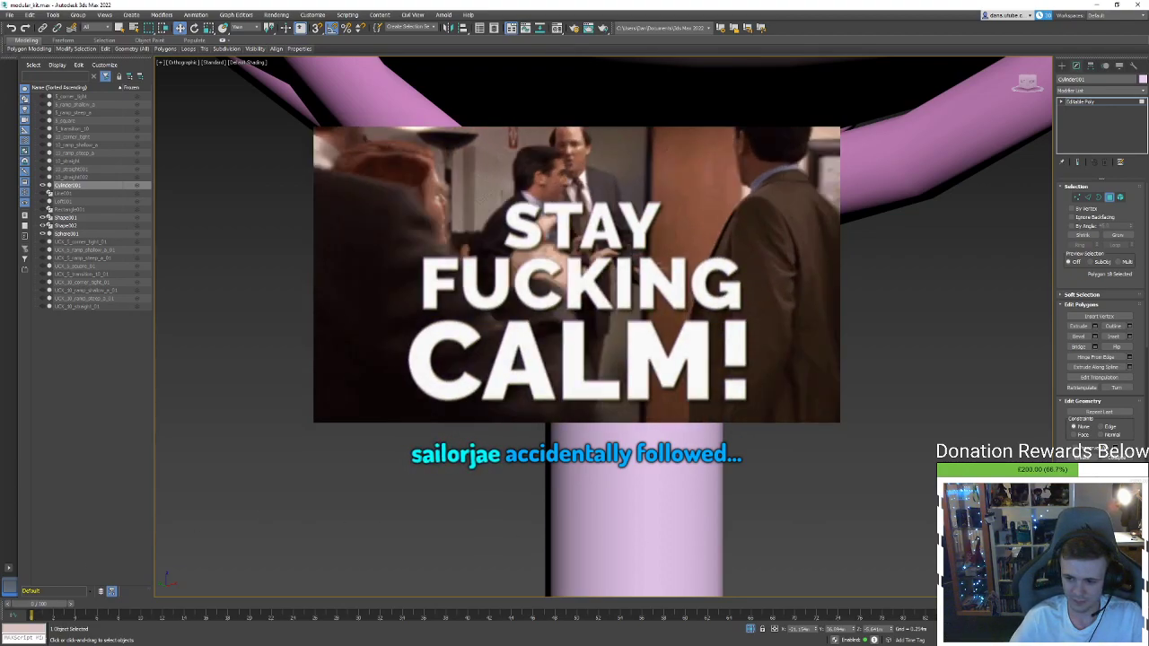
{"action": "middle_click_drag", "start_coordinate": [619, 285], "coordinate": [691, 260], "text": "alt"}
{"action": "scroll", "coordinate": [636, 244], "scroll_direction": "down", "scroll_amount": 8}
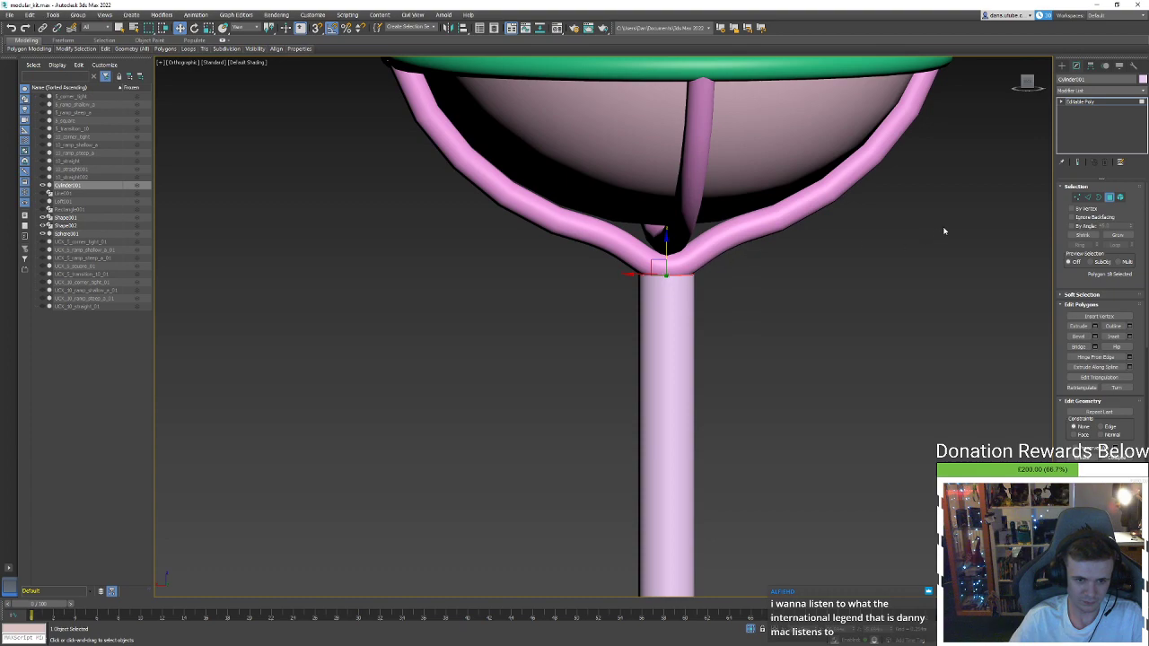
{"action": "left_click", "coordinate": [1109, 197]}
Delete the pole cylinder beneath the support arcs
{"action": "left_click", "coordinate": [703, 254]}
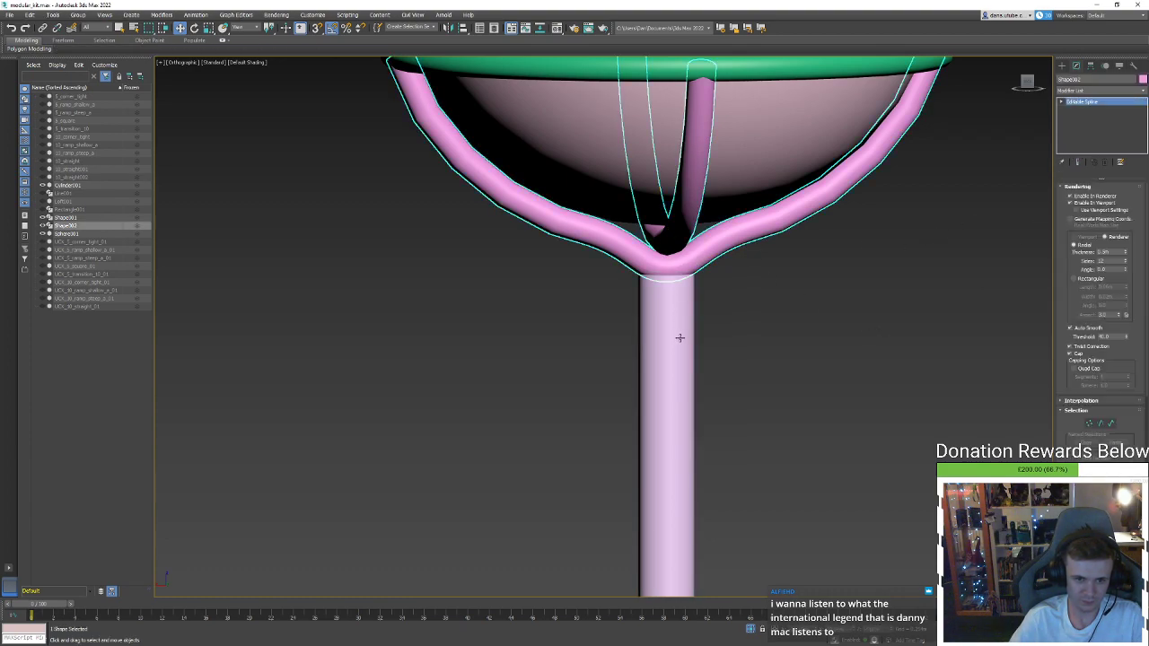
{"action": "left_click", "coordinate": [679, 337]}
{"action": "scroll", "coordinate": [679, 337], "scroll_direction": "down", "scroll_amount": 3}
{"action": "key", "text": "Delete"}
Select the support arc shape and copy its lower arc spline a short distance downward
{"action": "left_click", "coordinate": [702, 303]}
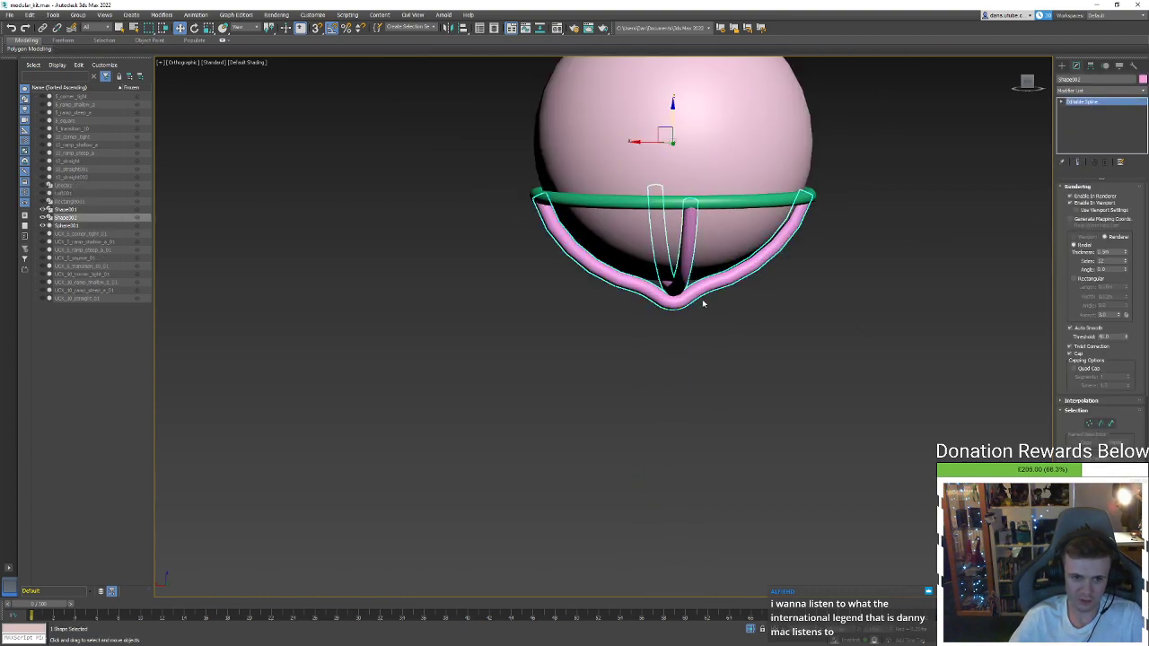
{"action": "left_click", "coordinate": [1088, 422]}
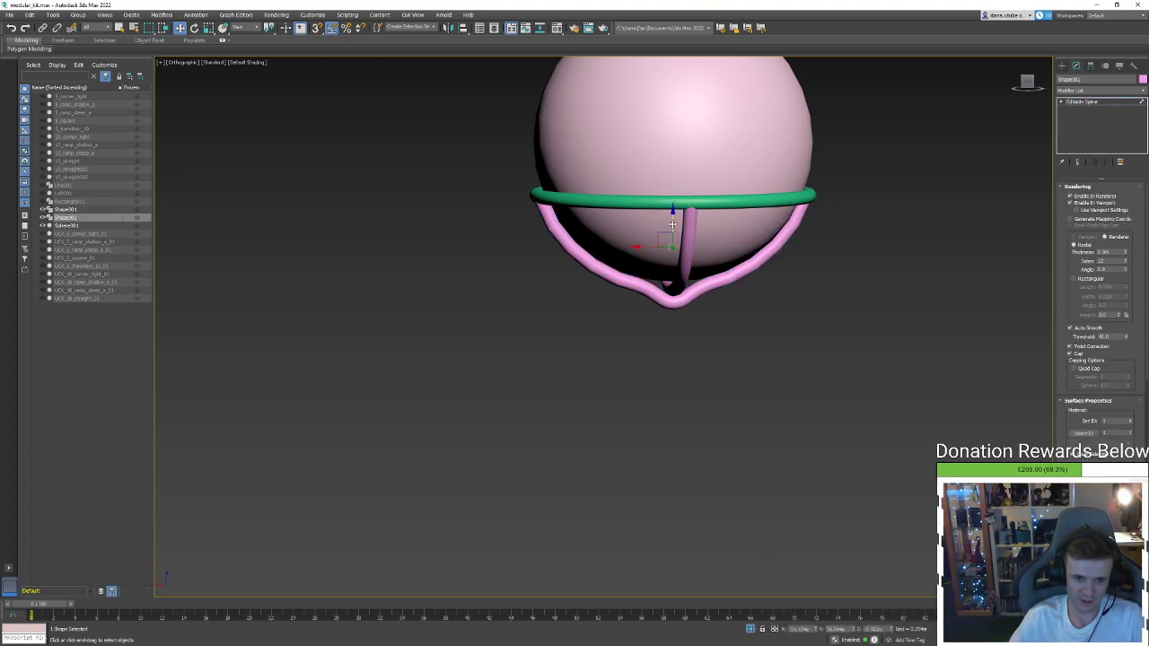
{"action": "left_click_drag", "start_coordinate": [746, 385], "coordinate": [700, 299]}
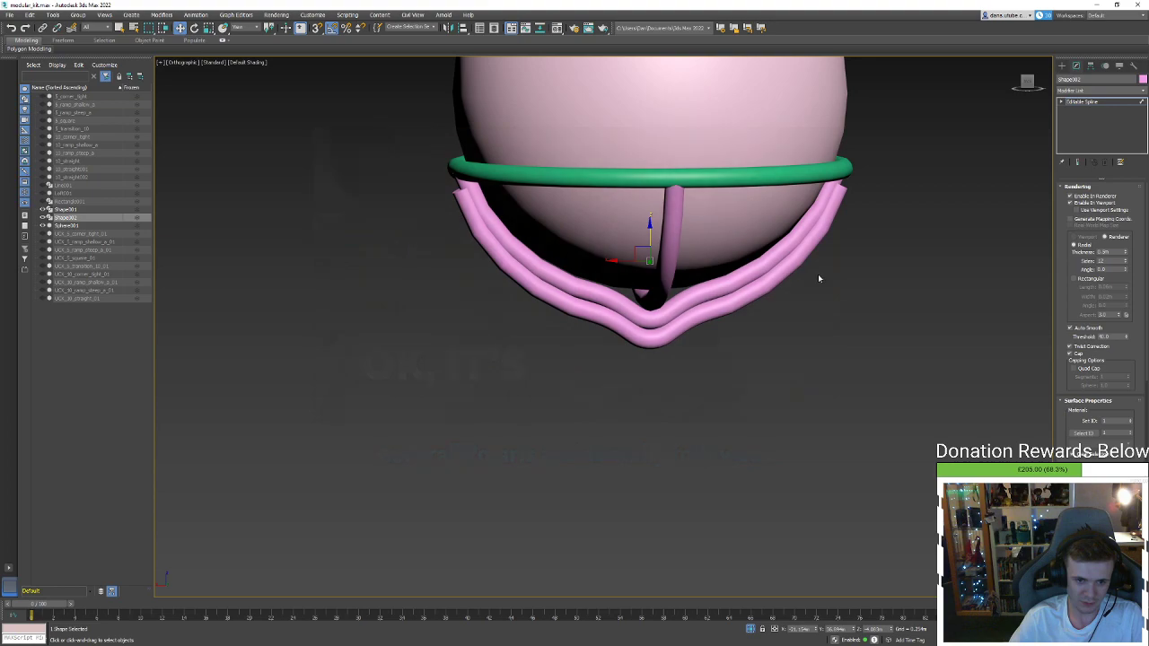
Select the lowest vertices of the copied arc spline and move them far down to form a two-bar pole
{"action": "key", "text": "1"}
{"action": "key", "text": "F3"}
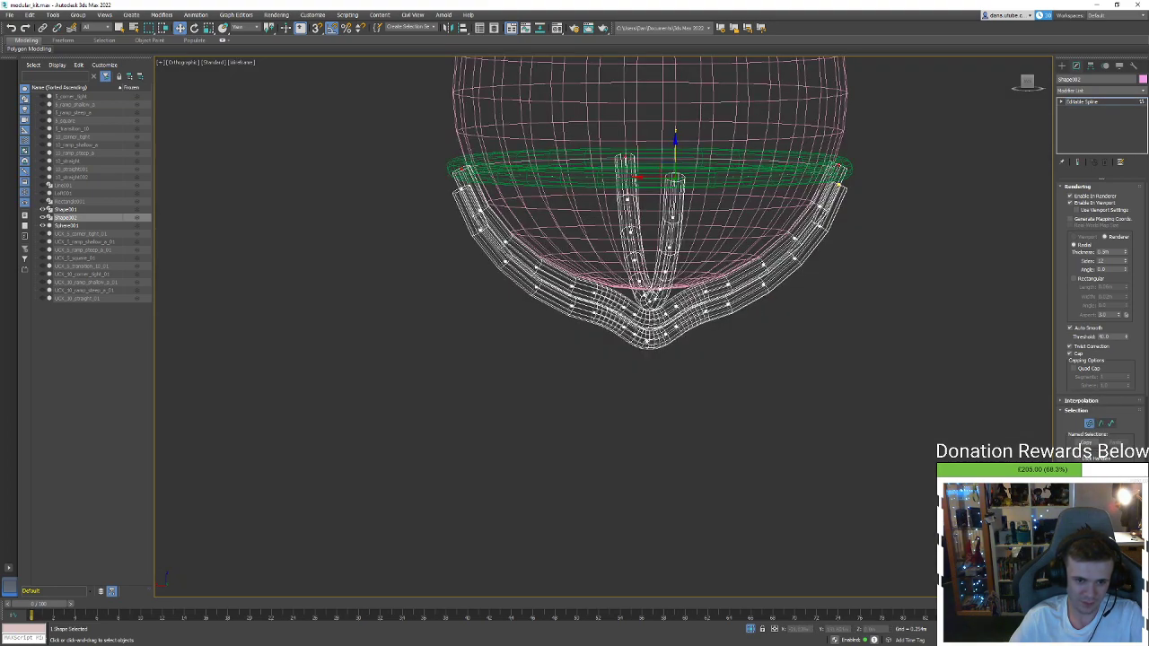
{"action": "key", "text": "F3"}
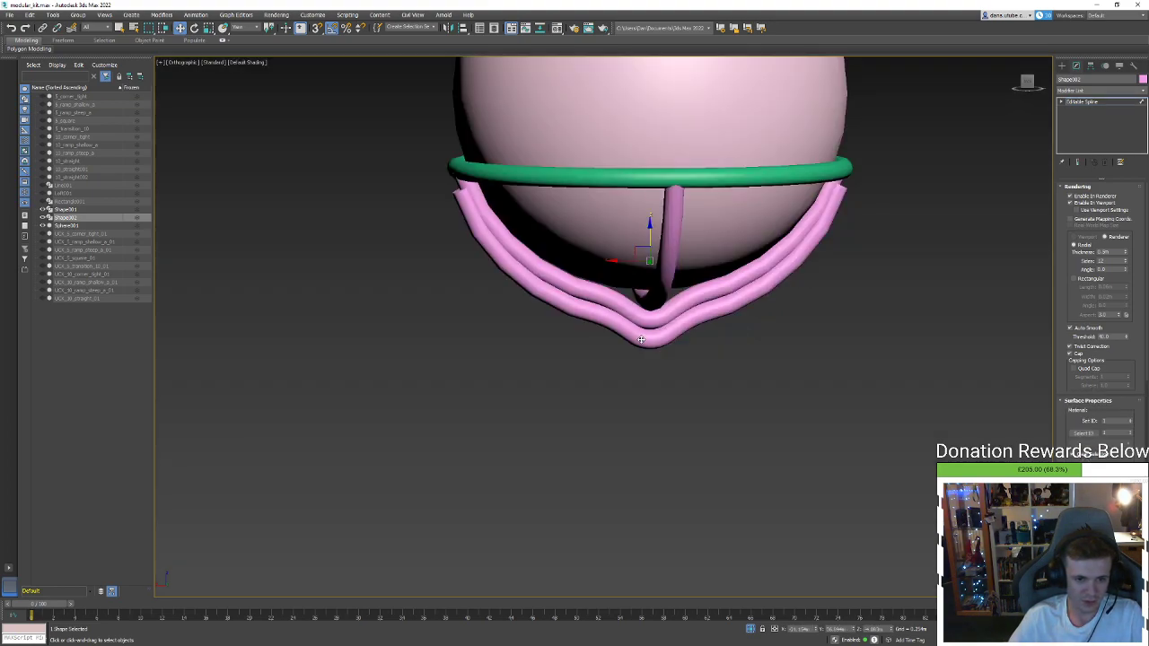
{"action": "scroll", "coordinate": [650, 220], "scroll_direction": "up", "scroll_amount": 3}
{"action": "key", "text": "F3"}
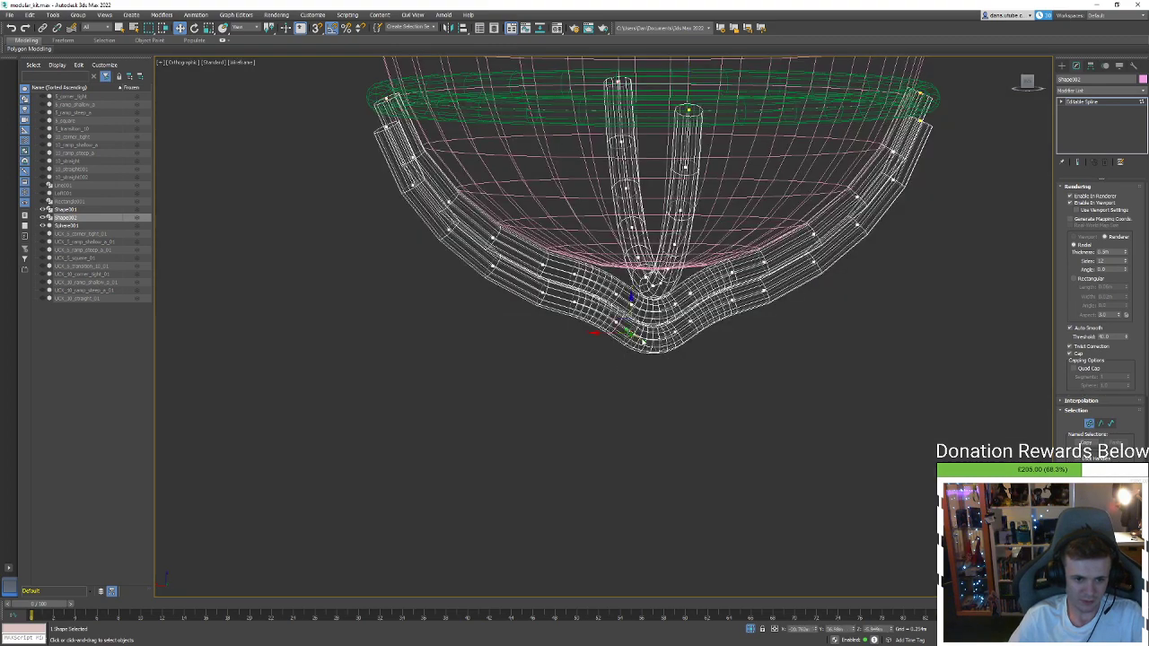
{"action": "key", "text": "F3"}
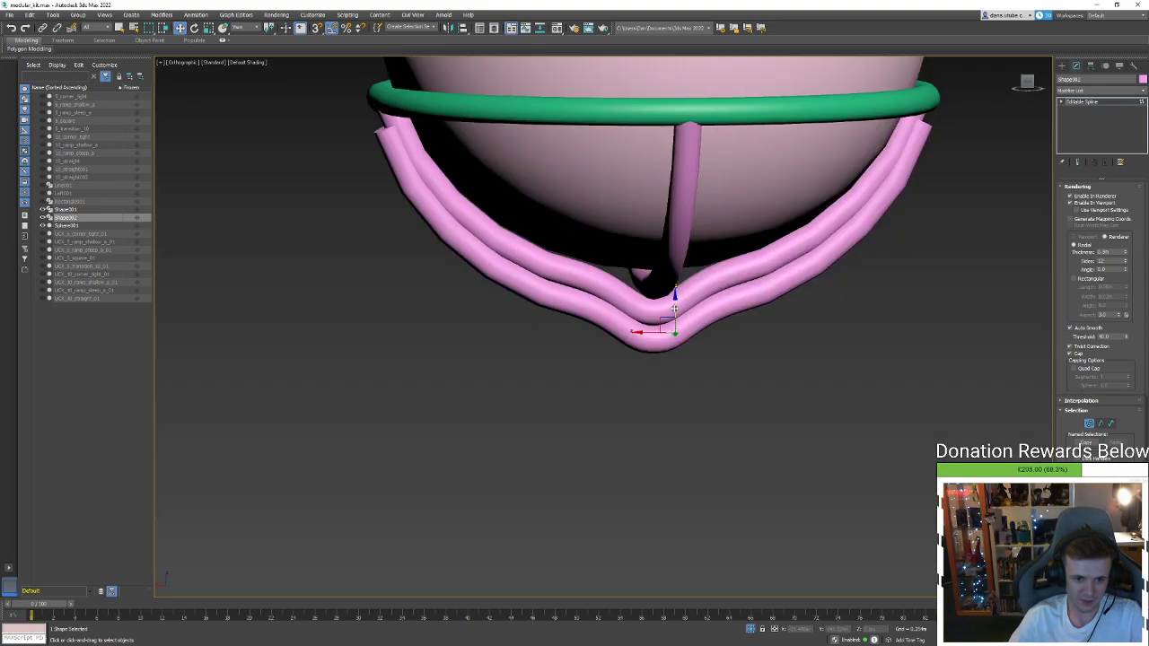
{"action": "left_click_drag", "start_coordinate": [673, 309], "coordinate": [690, 563]}
{"action": "middle_click_drag", "start_coordinate": [693, 540], "coordinate": [698, 451]}
{"action": "left_click_drag", "start_coordinate": [681, 476], "coordinate": [679, 546]}
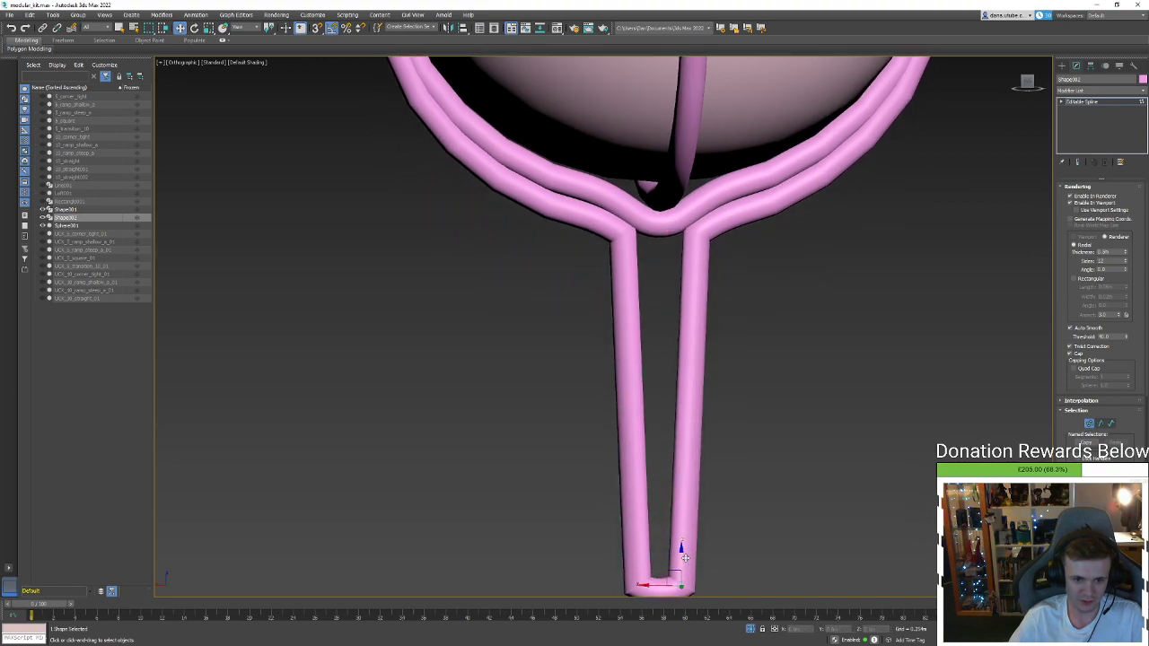
{"action": "middle_click_drag", "start_coordinate": [680, 547], "coordinate": [691, 532], "text": "alt"}
{"action": "mouse_move", "coordinate": [679, 541]}
{"action": "left_mouse_down"}
{"action": "mouse_move", "coordinate": [679, 575]}
{"action": "mouse_move", "coordinate": [679, 547]}
{"action": "left_mouse_up"}
Convert the vertices at the pole's bottom to Corner type to square off its lower end
{"action": "key", "text": "2"}
{"action": "left_click", "coordinate": [666, 574]}
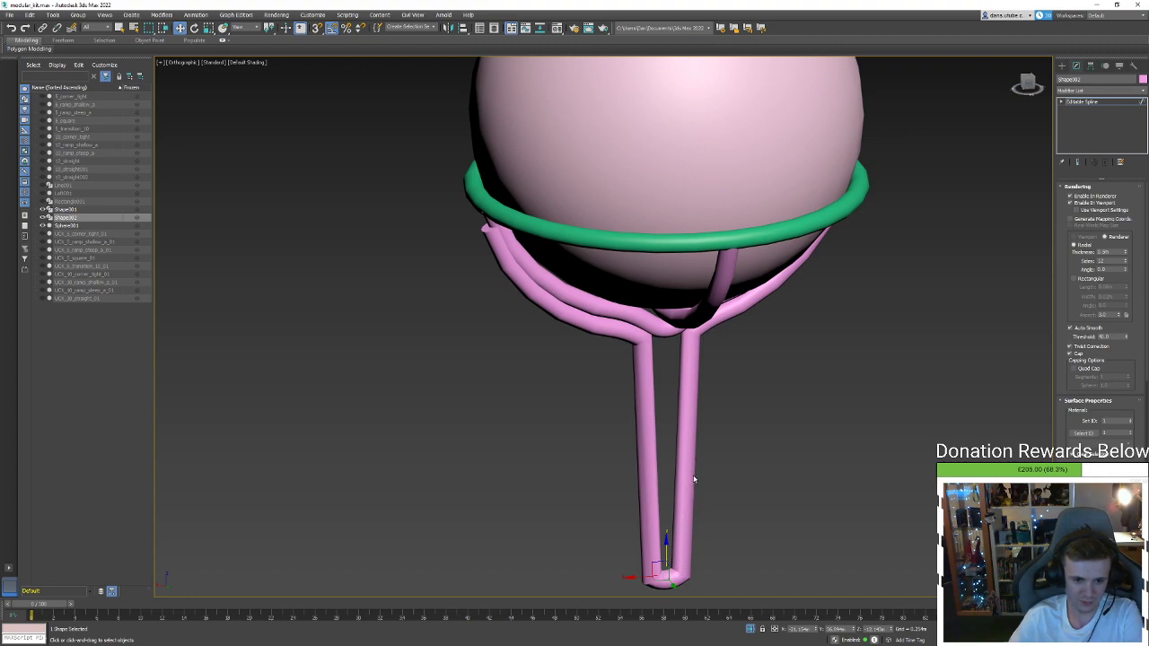
{"action": "middle_click_drag", "start_coordinate": [718, 554], "coordinate": [719, 509]}
{"action": "right_click", "coordinate": [651, 538]}
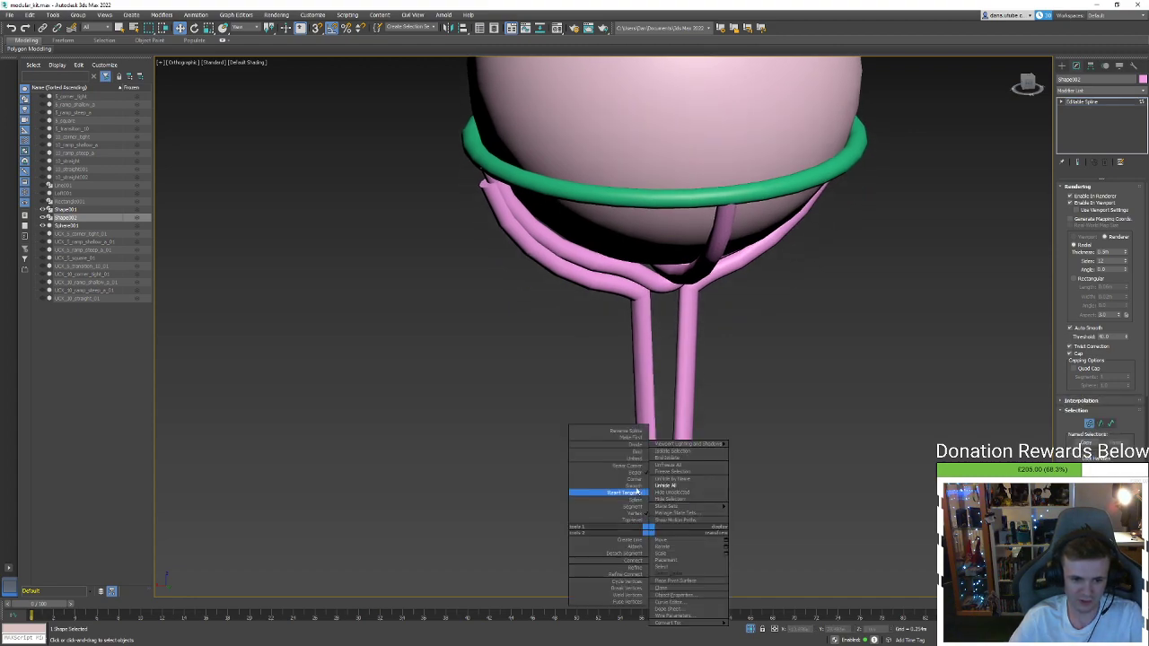
{"action": "left_click", "coordinate": [610, 480]}
{"action": "middle_click_drag", "start_coordinate": [629, 482], "coordinate": [730, 339], "text": "alt"}
Delete the outer segments of the copied arc on both sides, leaving only short stubs beside the pole's top
{"action": "key", "text": "F3"}
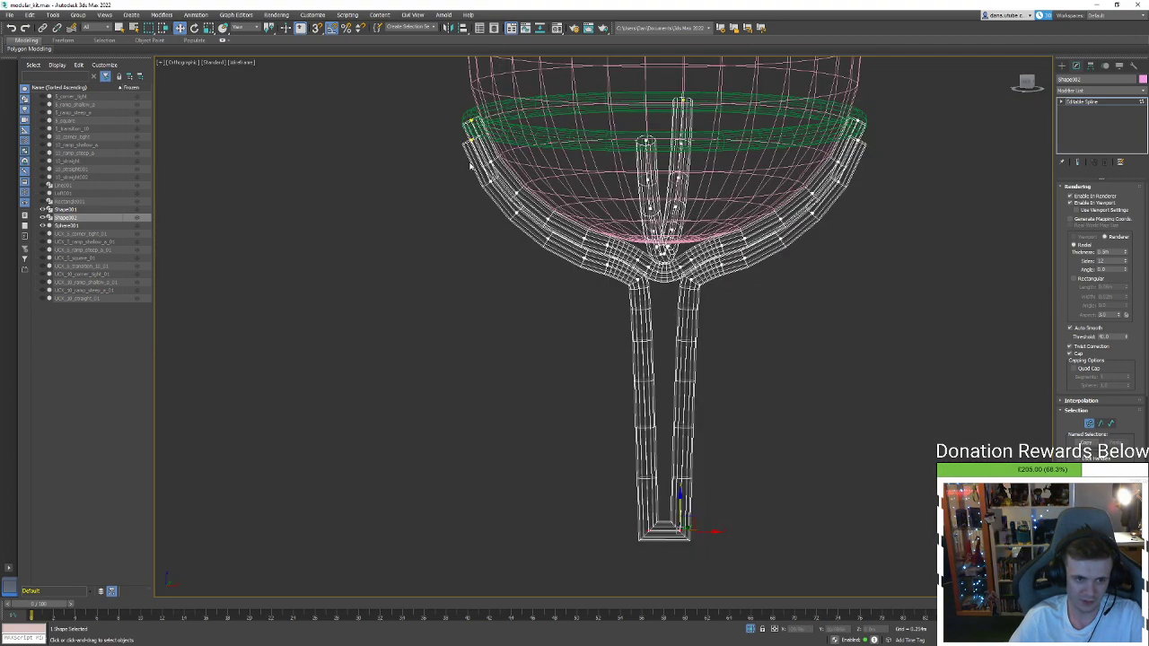
{"action": "key", "text": "F3"}
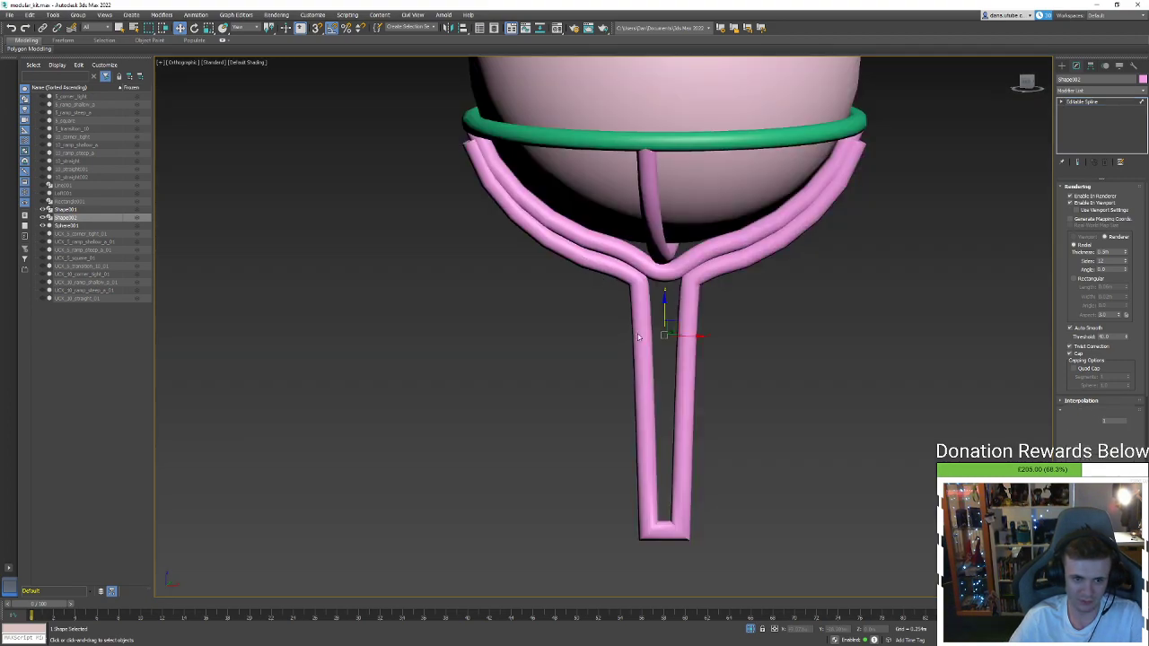
{"action": "key", "text": "F3"}
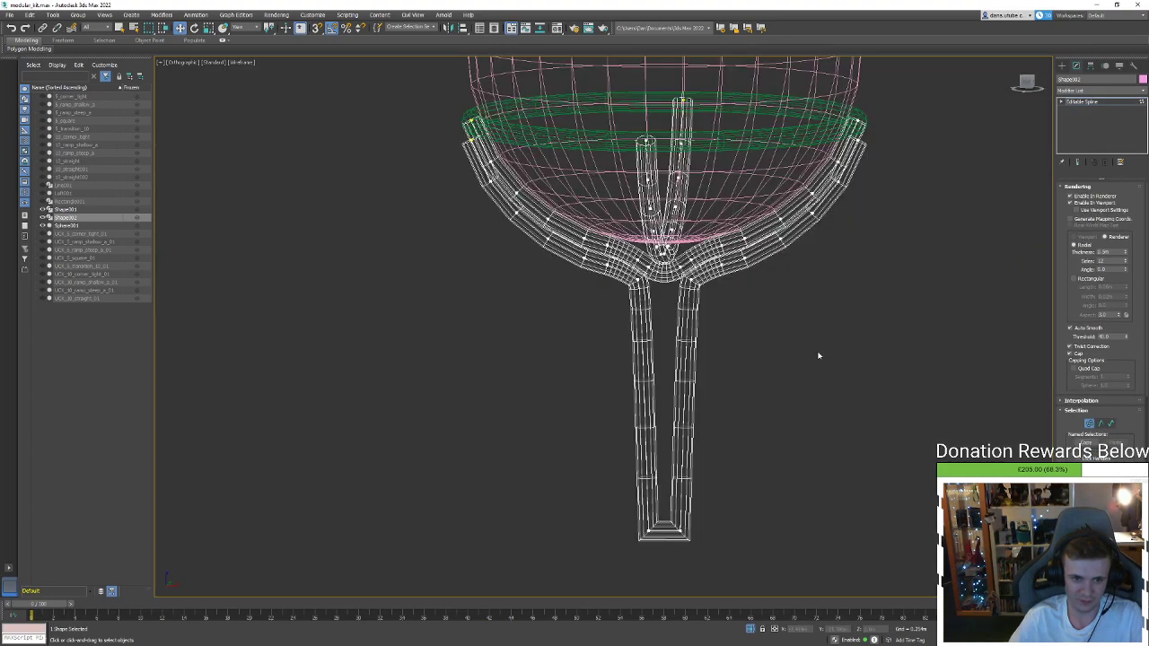
{"action": "left_click", "coordinate": [687, 462]}
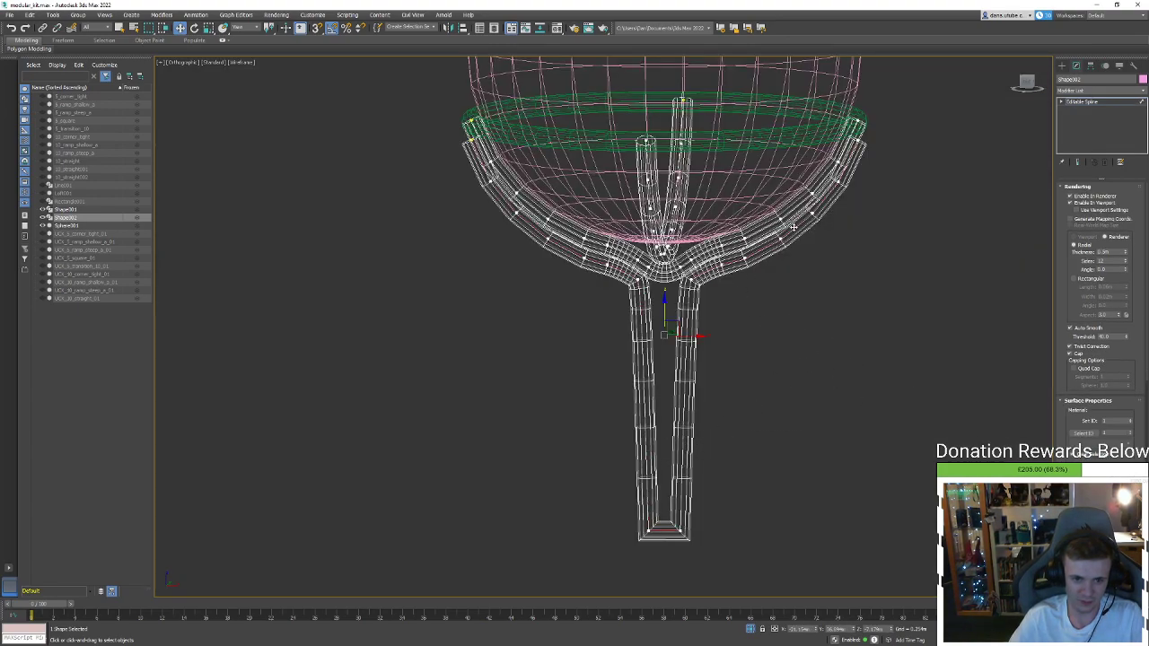
{"action": "scroll", "coordinate": [793, 227], "scroll_direction": "up", "scroll_amount": 3}
{"action": "key", "text": "F3"}
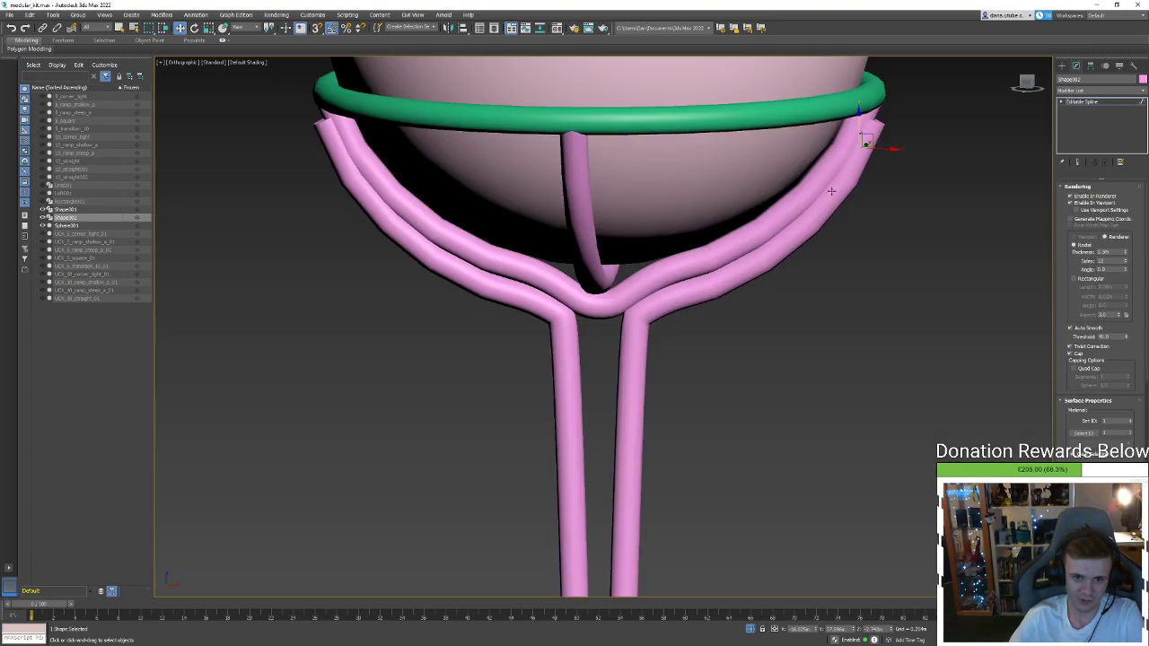
{"action": "key", "text": "Delete"}
{"action": "left_click", "coordinate": [831, 191]}
{"action": "key", "text": "Delete"}
{"action": "left_click", "coordinate": [780, 246]}
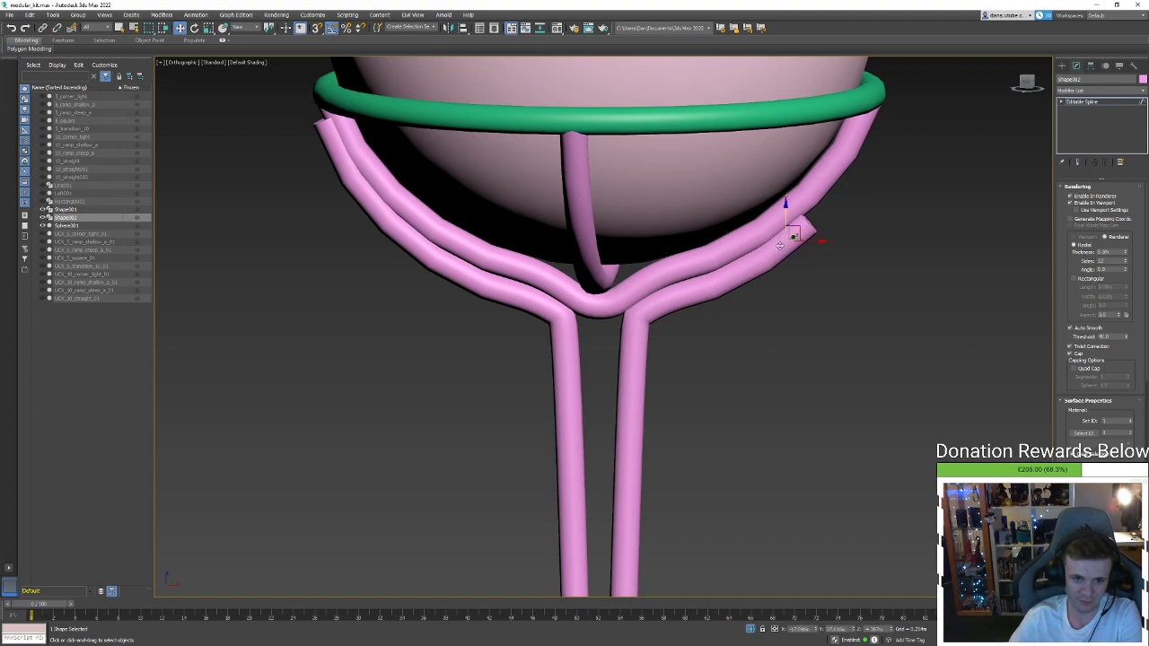
{"action": "left_click_drag", "start_coordinate": [779, 245], "coordinate": [694, 292]}
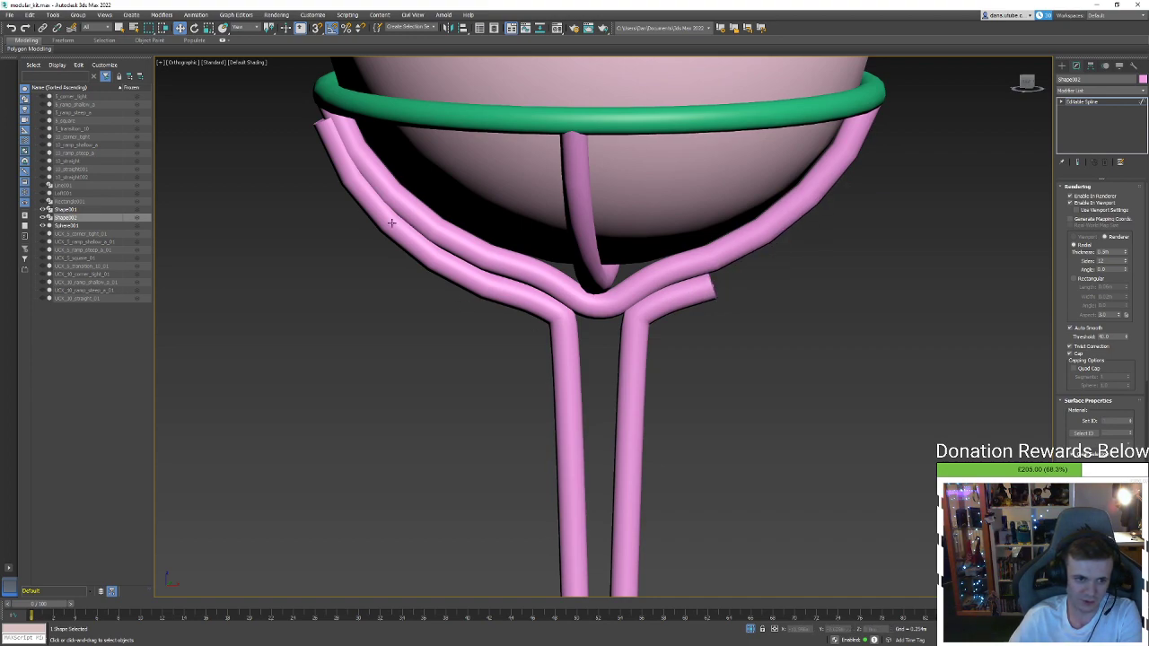
{"action": "left_click_drag", "start_coordinate": [338, 155], "coordinate": [493, 284]}
Convert the two bend vertices at the pole's top to Smooth and move them down slightly, then leave vertex editing
{"action": "scroll", "coordinate": [512, 288], "scroll_direction": "up", "scroll_amount": 3}
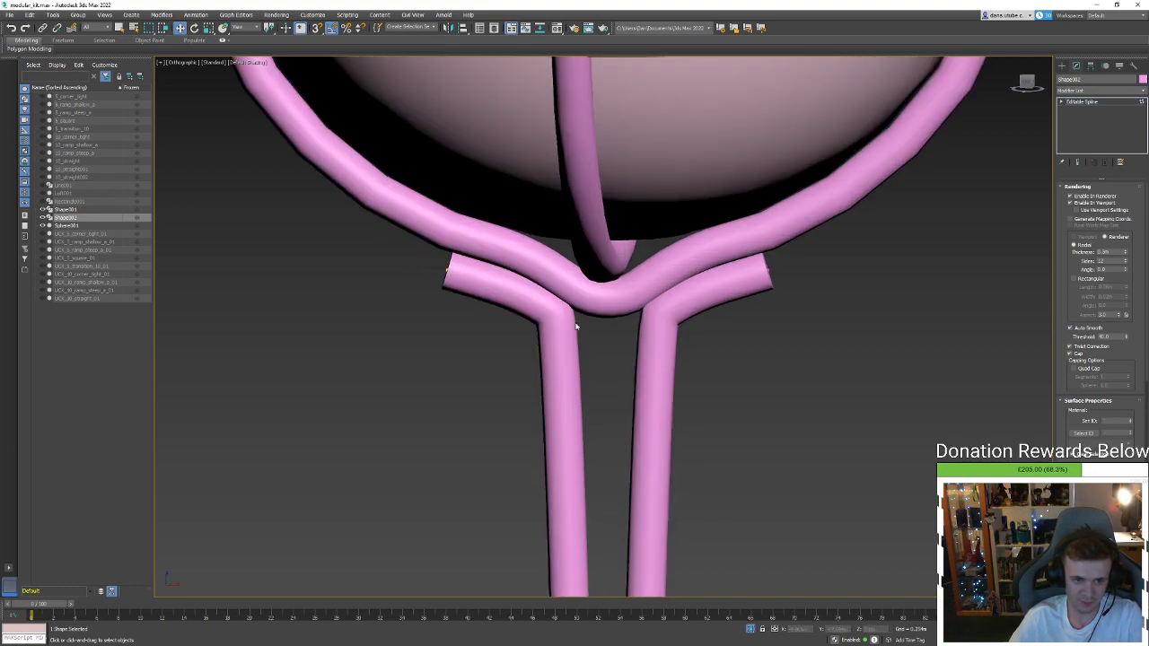
{"action": "key", "text": "F3"}
{"action": "left_click", "coordinate": [537, 310]}
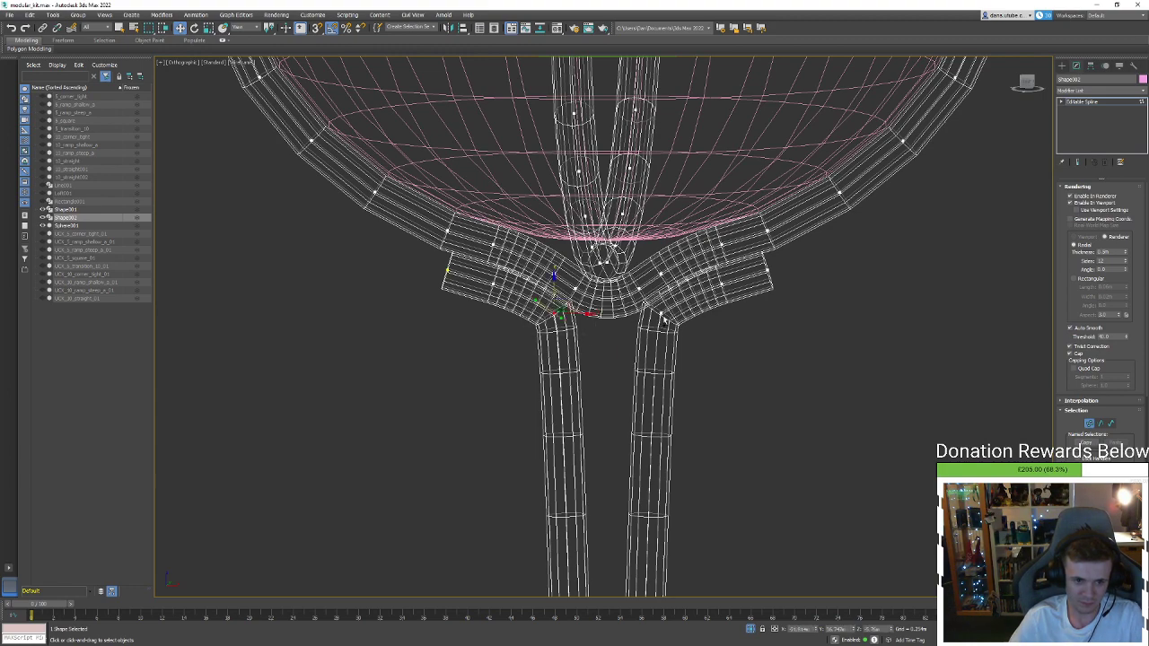
{"action": "left_click", "coordinate": [664, 317]}
{"action": "key", "text": "F3"}
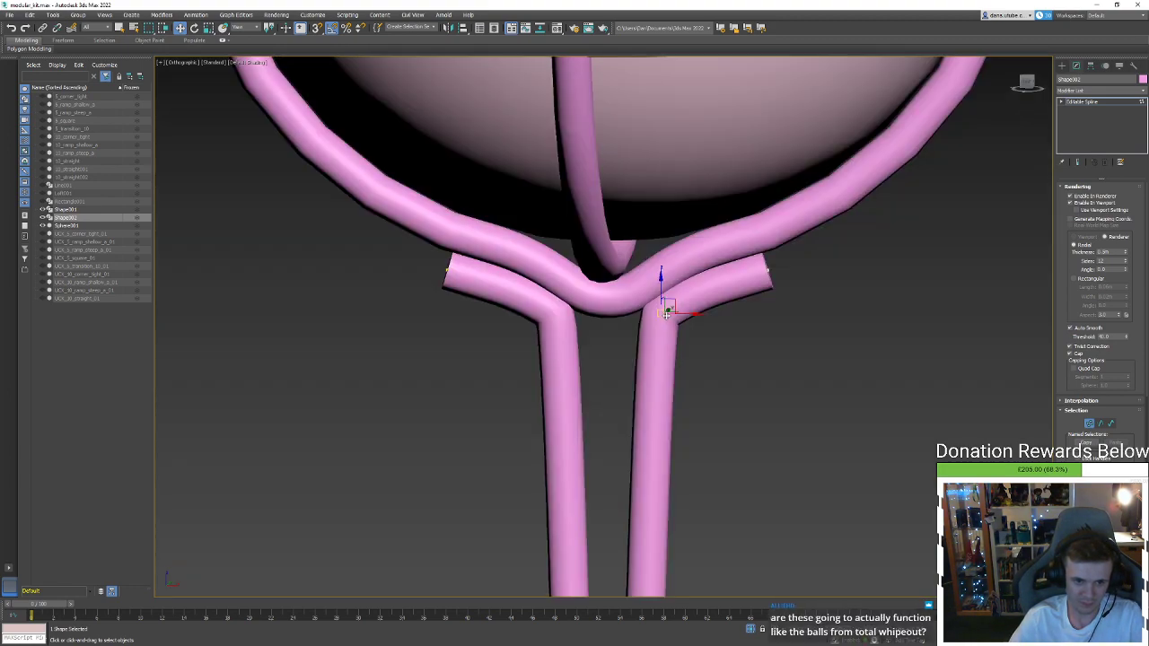
{"action": "right_click", "coordinate": [664, 317]}
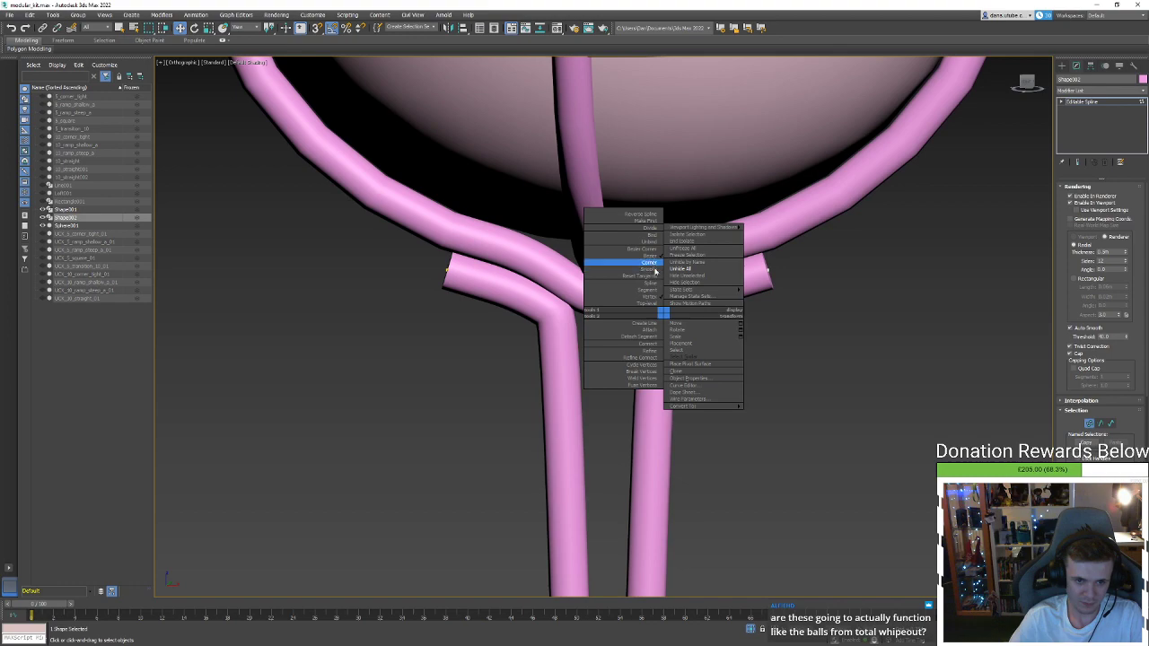
{"action": "left_click", "coordinate": [654, 270]}
{"action": "left_click_drag", "start_coordinate": [653, 284], "coordinate": [658, 357]}
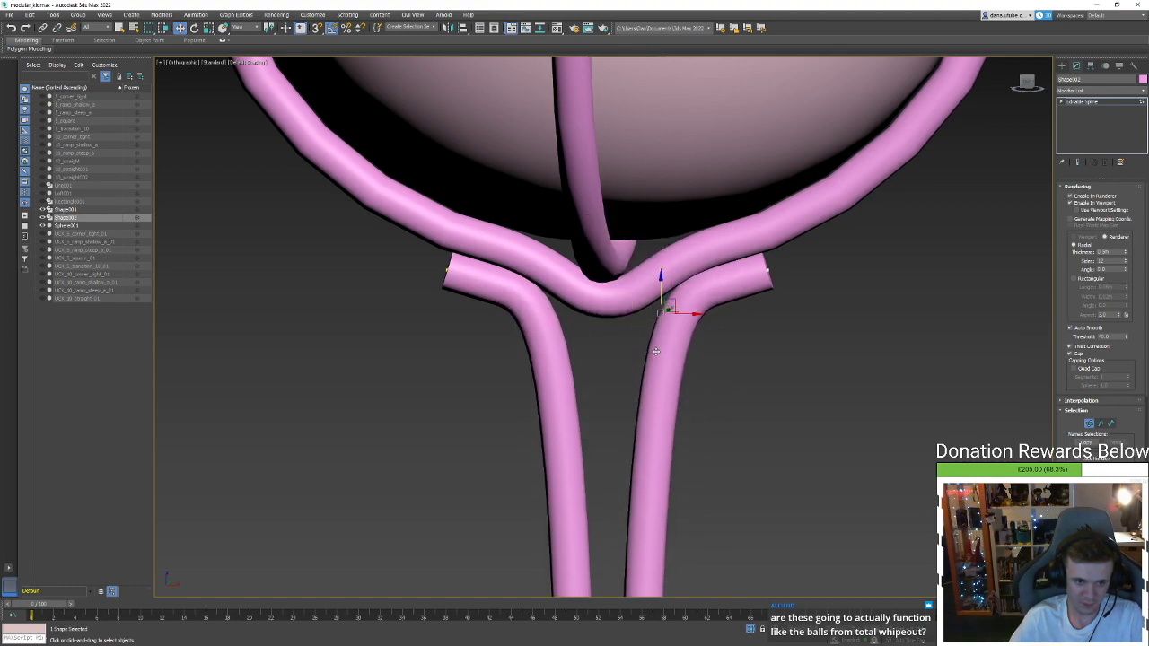
{"action": "middle_click_drag", "start_coordinate": [671, 308], "coordinate": [826, 389], "text": "alt"}
{"action": "scroll", "coordinate": [753, 340], "scroll_direction": "down", "scroll_amount": 3}
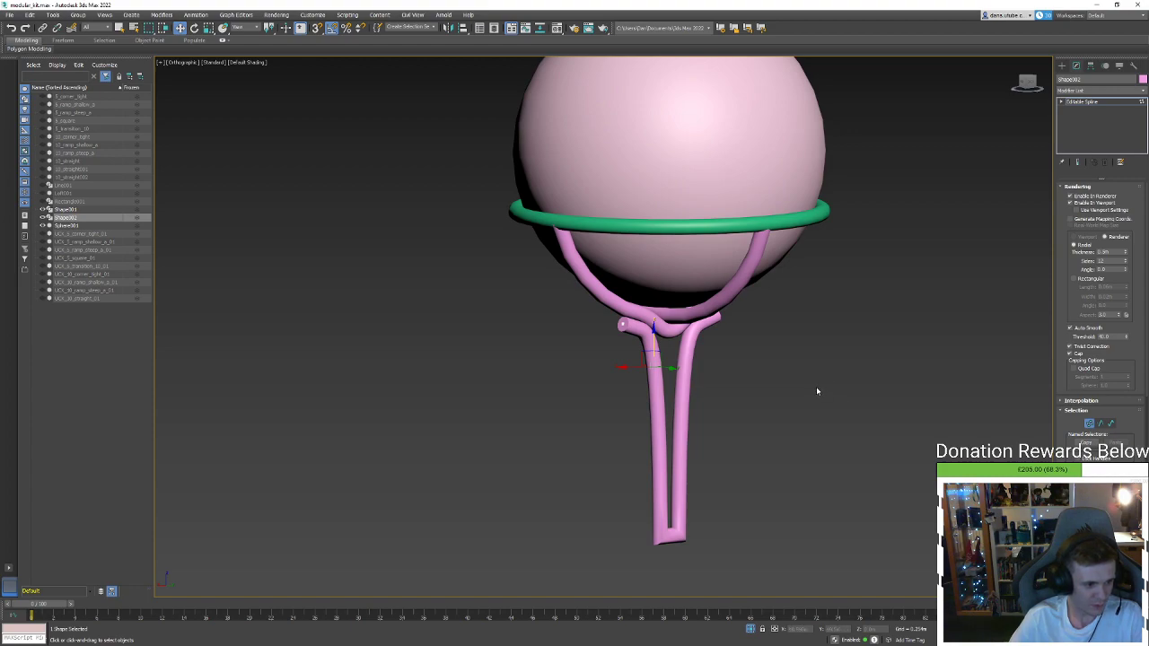
{"action": "middle_click_drag", "start_coordinate": [815, 391], "coordinate": [789, 386], "text": "alt"}
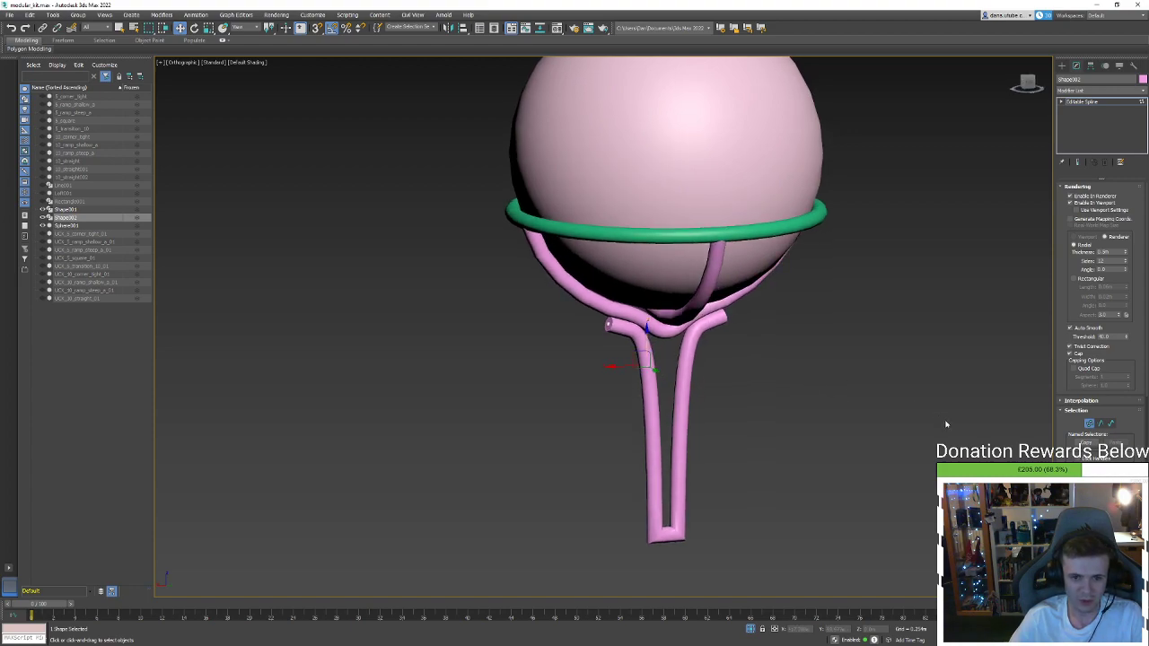
{"action": "left_click", "coordinate": [1090, 422]}
Examine the support shape and its two-bar pole from several angles
{"action": "scroll", "coordinate": [861, 400], "scroll_direction": "down", "scroll_amount": 1}
{"action": "middle_click_drag", "start_coordinate": [861, 400], "coordinate": [852, 409], "text": "alt"}
{"action": "left_click", "coordinate": [852, 409]}
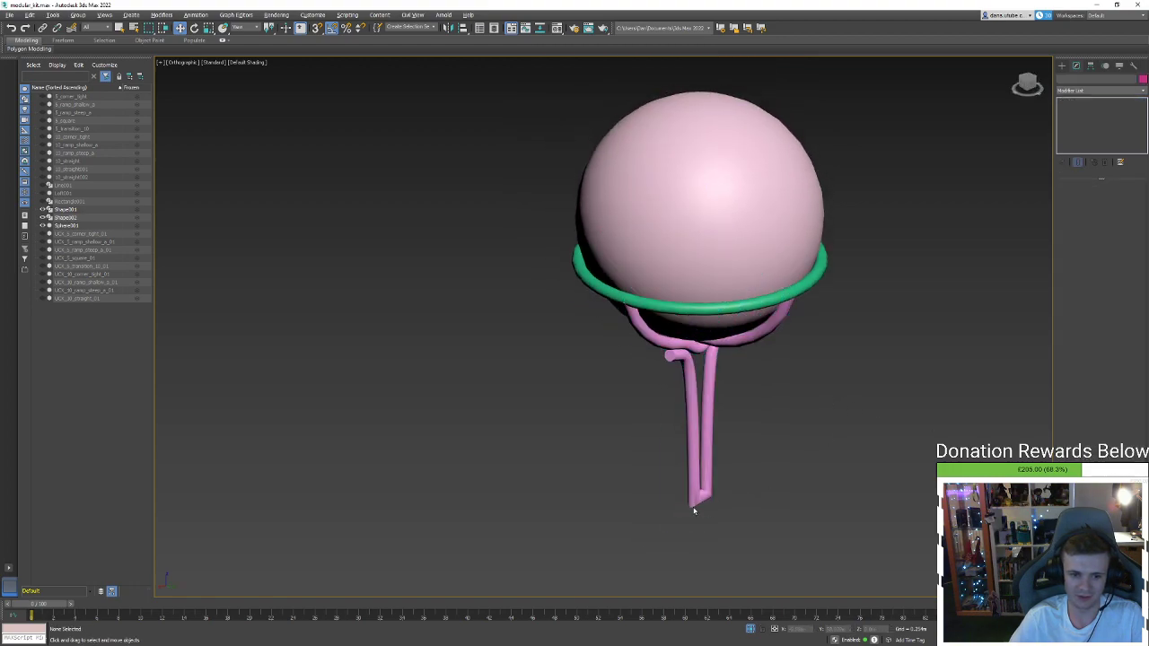
{"action": "left_click", "coordinate": [697, 499]}
{"action": "middle_click_drag", "start_coordinate": [697, 499], "coordinate": [659, 452], "text": "alt"}
{"action": "scroll", "coordinate": [684, 504], "scroll_direction": "up", "scroll_amount": 4}
{"action": "scroll", "coordinate": [717, 487], "scroll_direction": "up", "scroll_amount": 2}
{"action": "scroll", "coordinate": [717, 487], "scroll_direction": "down", "scroll_amount": 3}
{"action": "left_click", "coordinate": [762, 457]}
{"action": "scroll", "coordinate": [761, 457], "scroll_direction": "down", "scroll_amount": 2}
{"action": "left_click", "coordinate": [840, 480]}
{"action": "middle_click_drag", "start_coordinate": [878, 489], "coordinate": [778, 454]}
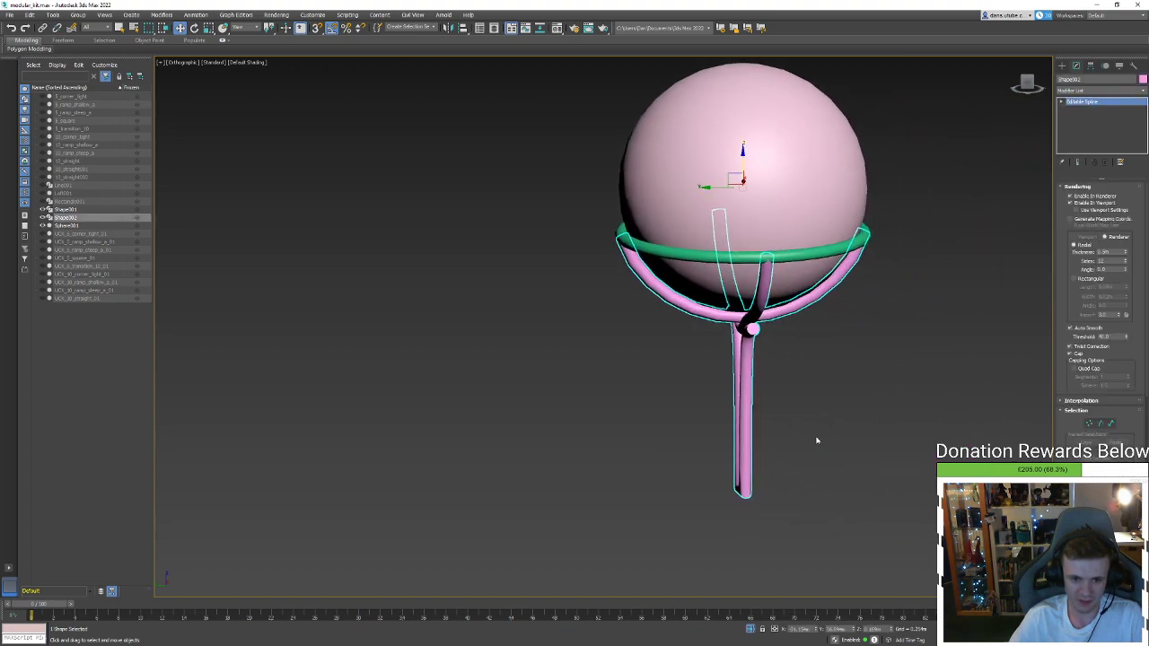
Try rotating the pole's two bottom vertices about the vertical axis
{"action": "key", "text": "1"}
{"action": "scroll", "coordinate": [769, 496], "scroll_direction": "up", "scroll_amount": 3}
{"action": "left_click_drag", "start_coordinate": [738, 489], "coordinate": [652, 476]}
{"action": "middle_click_drag", "start_coordinate": [652, 475], "coordinate": [648, 471], "text": "alt"}
{"action": "middle_click_drag", "start_coordinate": [721, 501], "coordinate": [774, 509], "text": "alt"}
{"action": "key", "text": "e"}
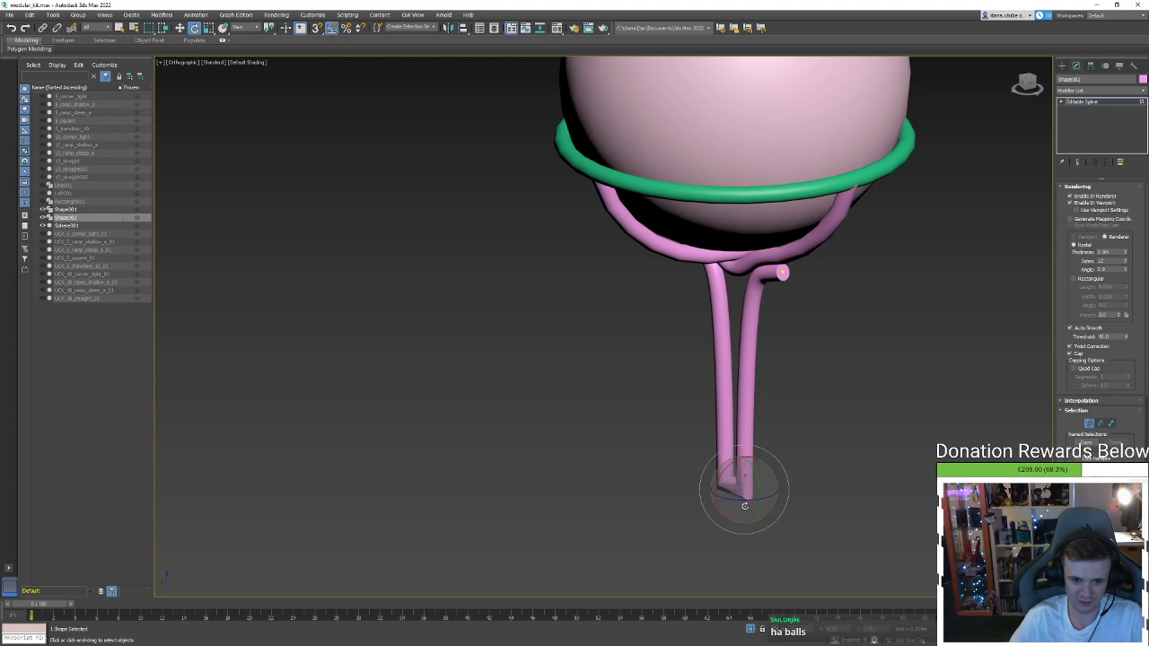
{"action": "left_click_drag", "start_coordinate": [769, 527], "coordinate": [696, 498]}
{"action": "key", "text": "w"}
Try moving the pole's bottom vertices sideways with snapping to line up with the stub's end, and undo it
{"action": "middle_click_drag", "start_coordinate": [743, 494], "coordinate": [667, 500], "text": "alt"}
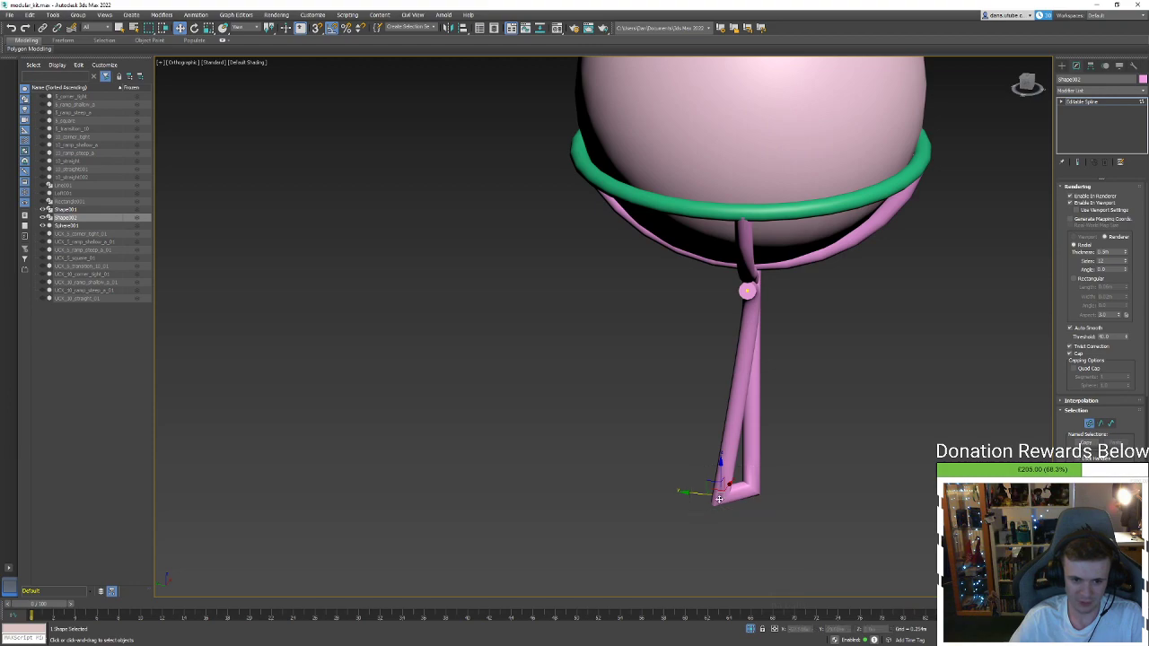
{"action": "left_click_drag", "start_coordinate": [703, 493], "coordinate": [748, 289]}
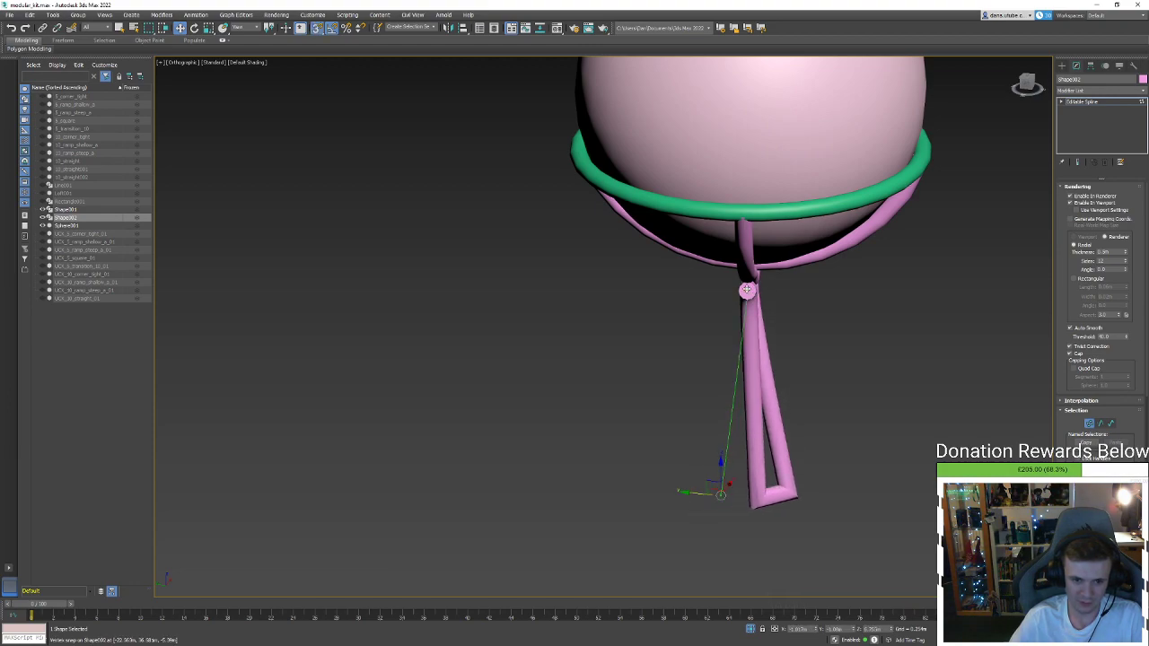
{"action": "key", "text": "shift+z"}
{"action": "key", "text": "ctrl+z"}
{"action": "key", "text": "ctrl+z"}
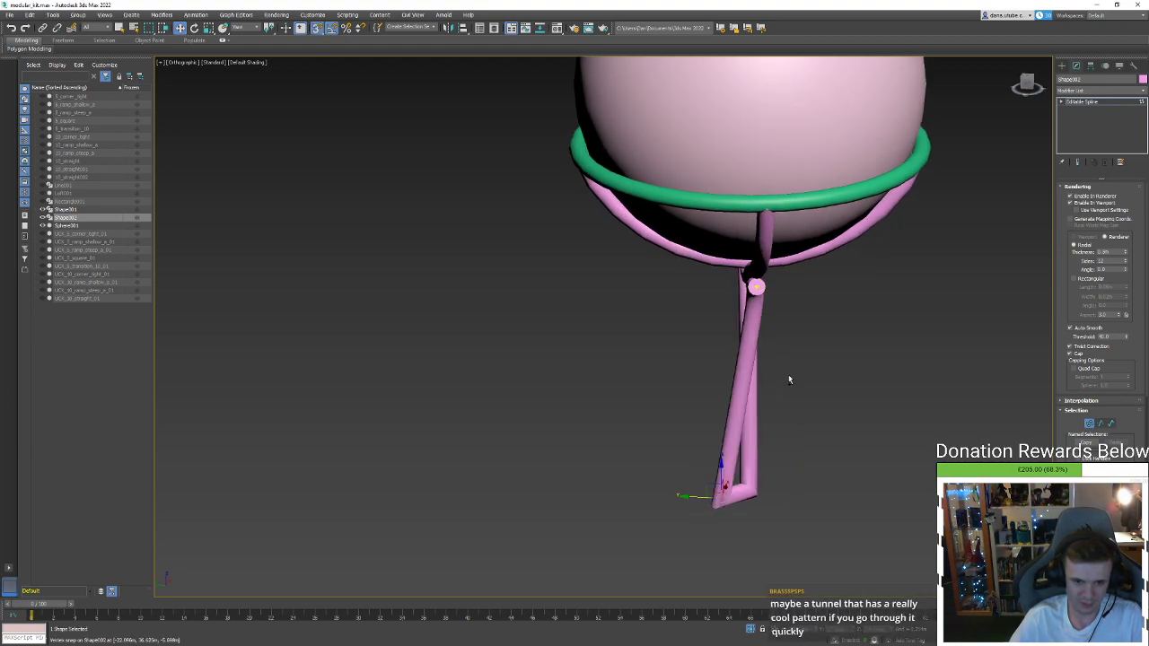
Examine the pole's bottom in the left view and the support arms in the top wireframe view
{"action": "key", "text": "l"}
{"action": "key", "text": "F3"}
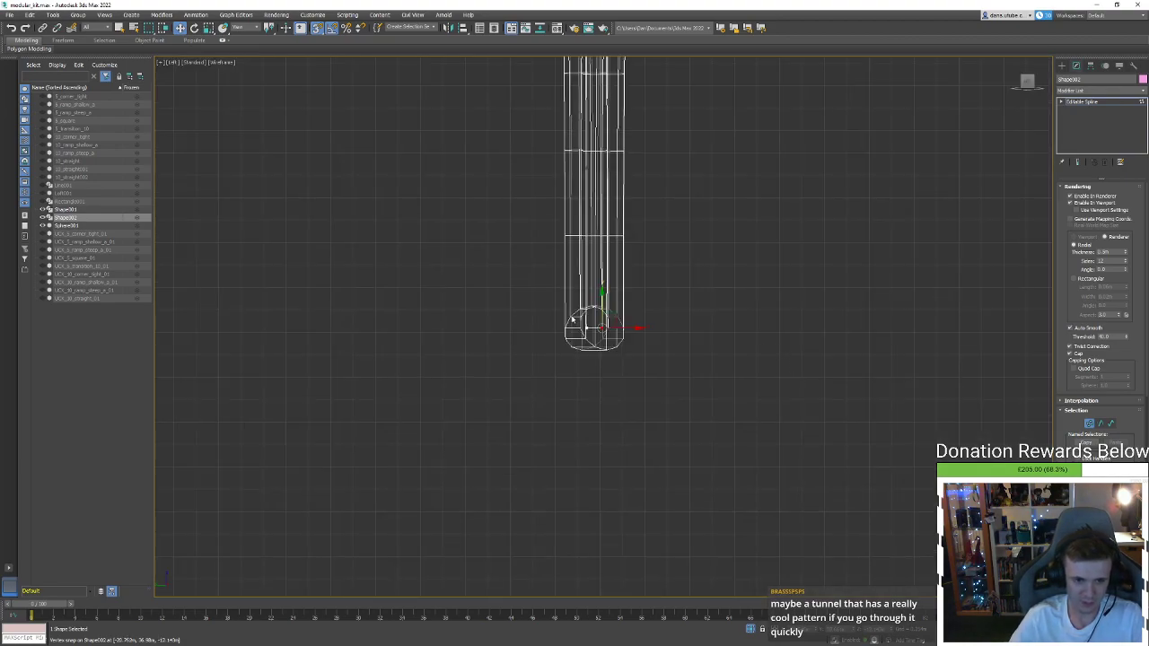
{"action": "middle_click_drag", "start_coordinate": [647, 384], "coordinate": [684, 471]}
{"action": "mouse_move", "coordinate": [664, 417]}
{"action": "middle_mouse_down"}
{"action": "mouse_move", "coordinate": [666, 447]}
{"action": "mouse_move", "coordinate": [723, 425]}
{"action": "mouse_move", "coordinate": [744, 457]}
{"action": "middle_mouse_up"}
{"action": "scroll", "coordinate": [666, 448], "scroll_direction": "down", "scroll_amount": 5}
{"action": "scroll", "coordinate": [667, 396], "scroll_direction": "up", "scroll_amount": 2}
{"action": "key", "text": "F3"}
{"action": "key", "text": "t"}
{"action": "key", "text": "z"}
{"action": "key", "text": "F3"}
{"action": "scroll", "coordinate": [723, 441], "scroll_direction": "down", "scroll_amount": 3}
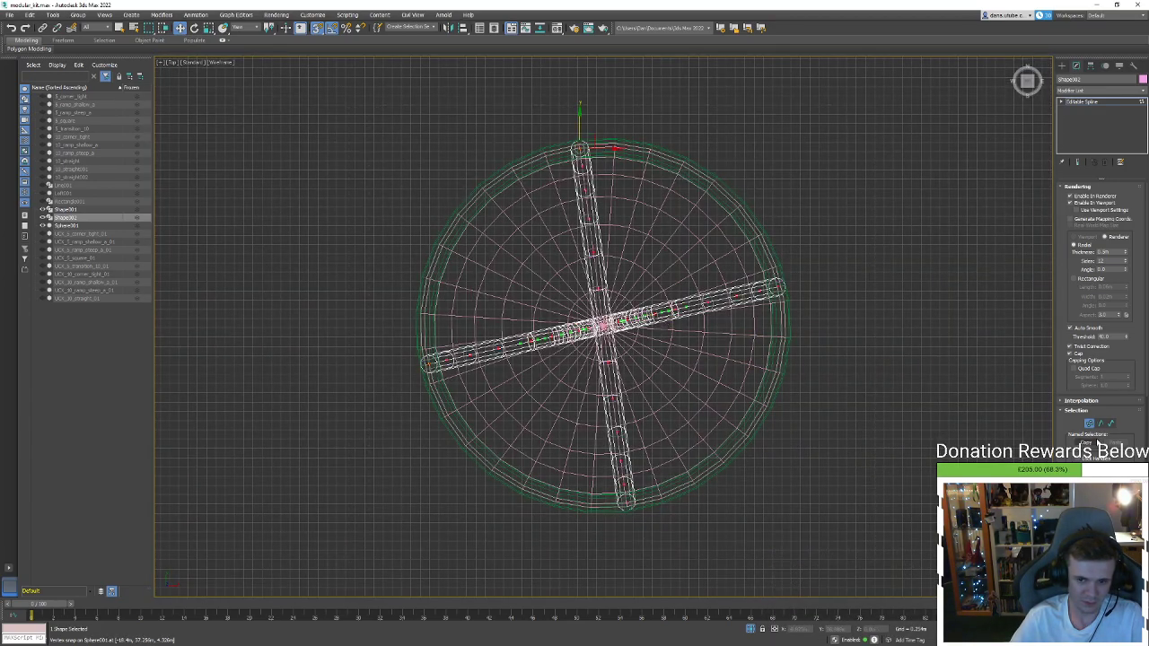
Rotate the whole support shape in the top view to bring its crossed arms close to the grid axes
{"action": "left_click", "coordinate": [1089, 423]}
{"action": "scroll", "coordinate": [589, 317], "scroll_direction": "up", "scroll_amount": 6}
{"action": "key", "text": "e"}
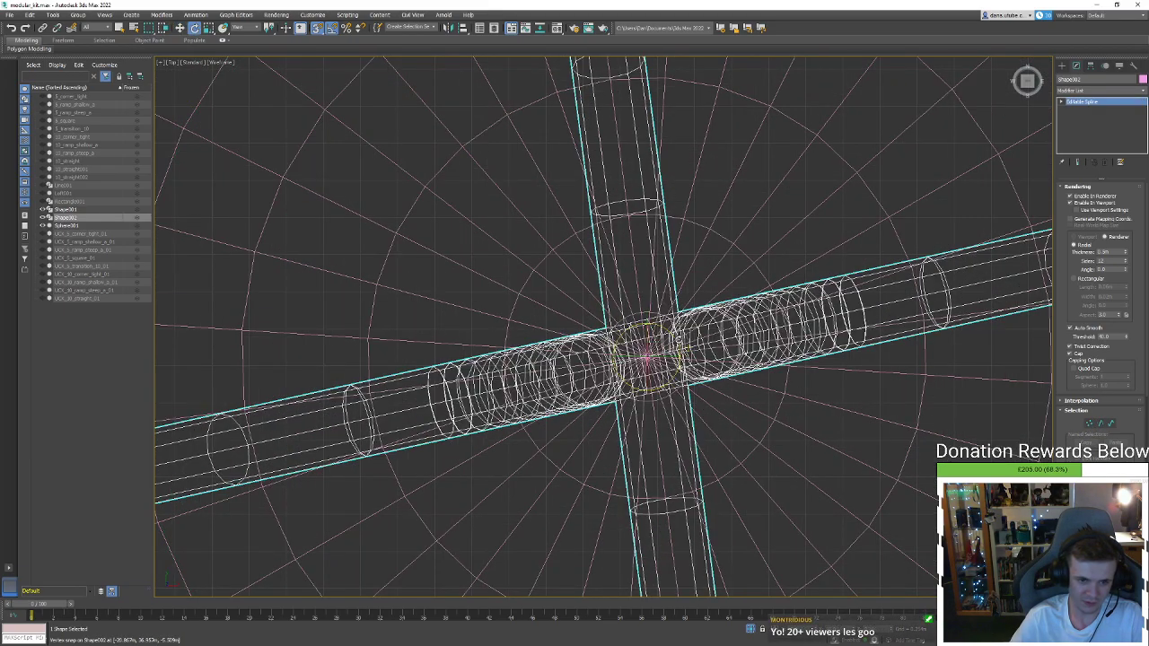
{"action": "key", "text": "s"}
{"action": "left_click_drag", "start_coordinate": [679, 339], "coordinate": [679, 334]}
{"action": "key", "text": "ctrl+z"}
{"action": "key", "text": "ctrl+z"}
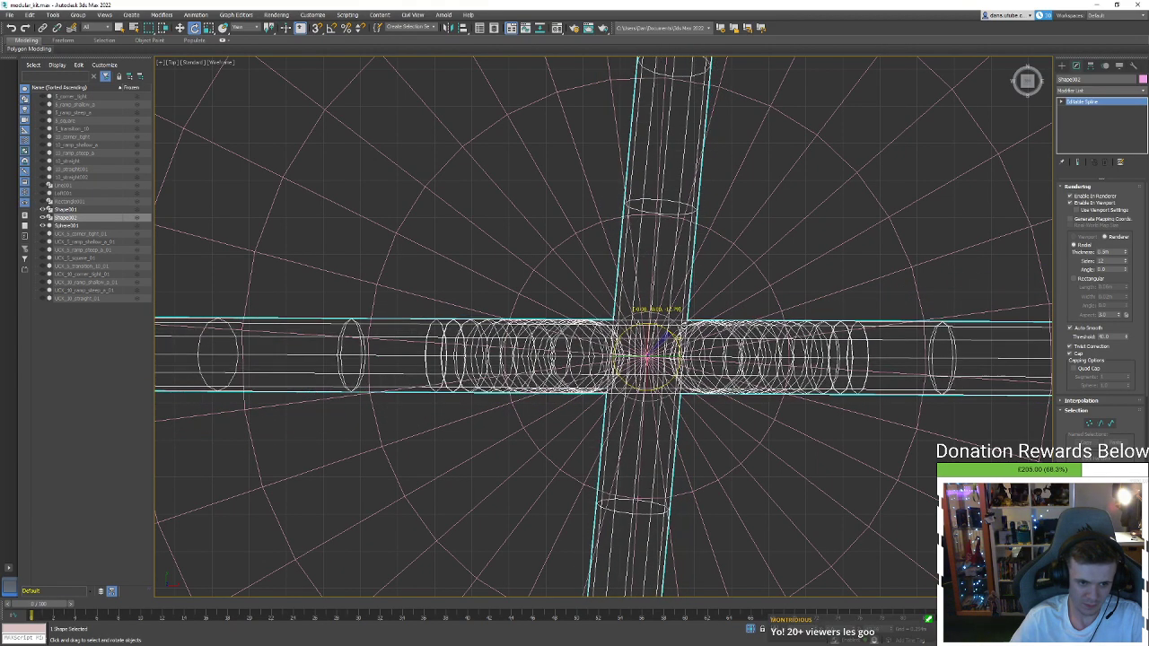
{"action": "key", "text": "ctrl+y"}
{"action": "key", "text": "ctrl+z"}
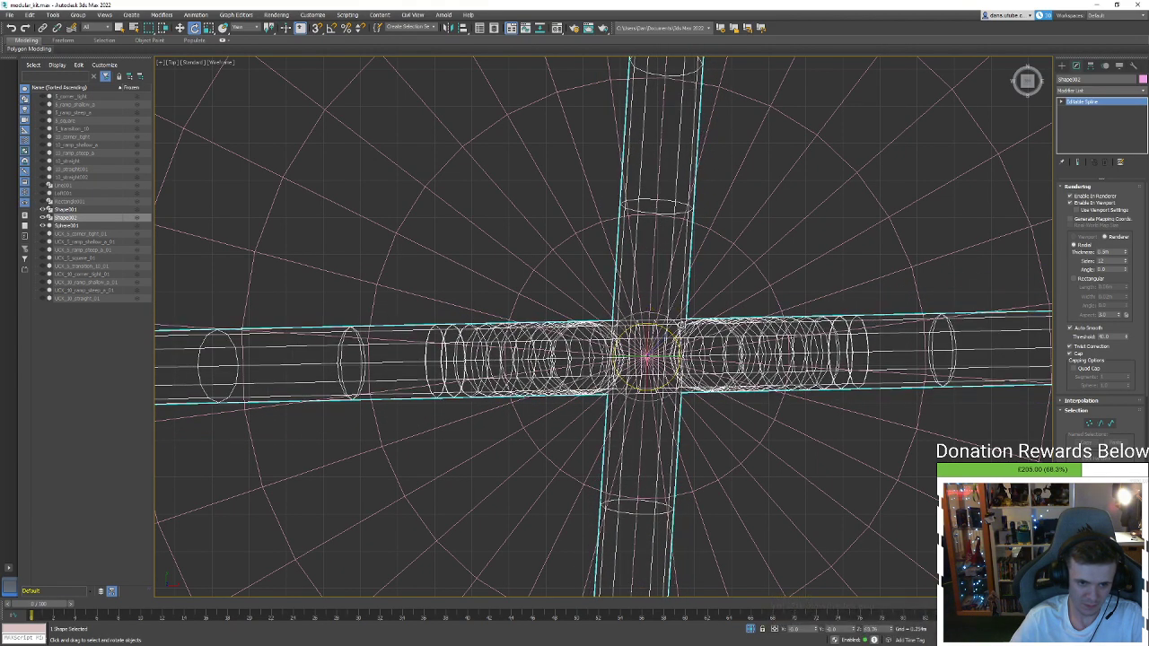
Rotate only the near-vertical arm spline in the top view until it lines up with the grid axis
{"action": "key", "text": "z"}
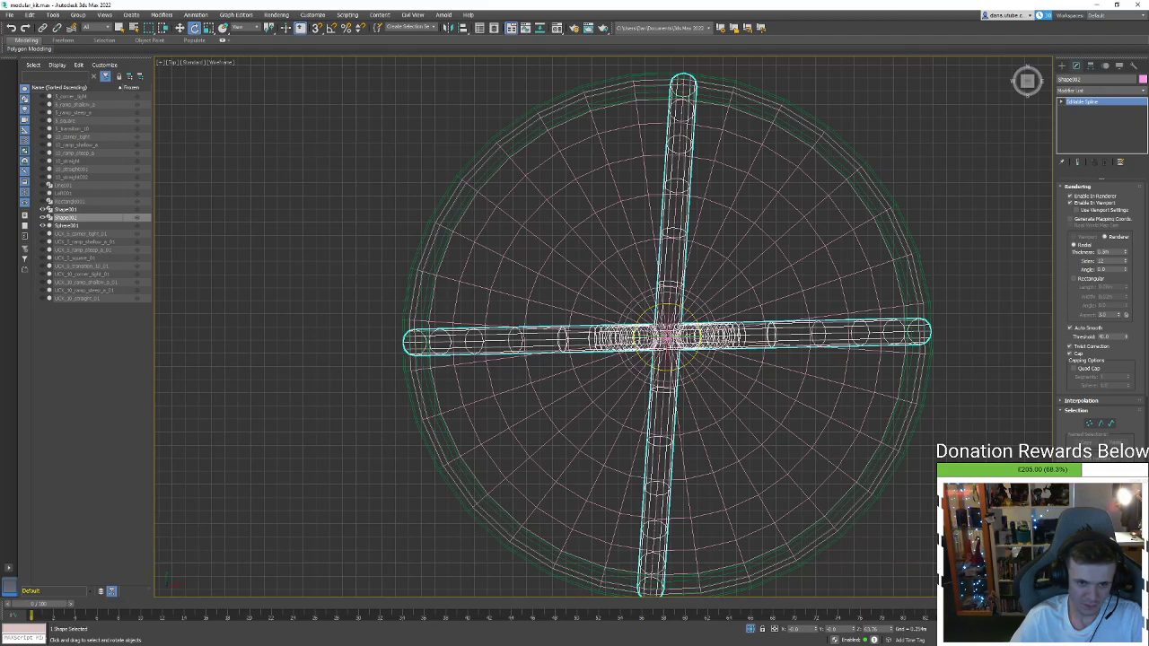
{"action": "mouse_move", "coordinate": [676, 290]}
{"action": "middle_mouse_down", "text": "alt"}
{"action": "mouse_move", "coordinate": [673, 341]}
{"action": "mouse_move", "coordinate": [667, 306]}
{"action": "middle_mouse_up", "text": "alt"}
{"action": "key", "text": "t"}
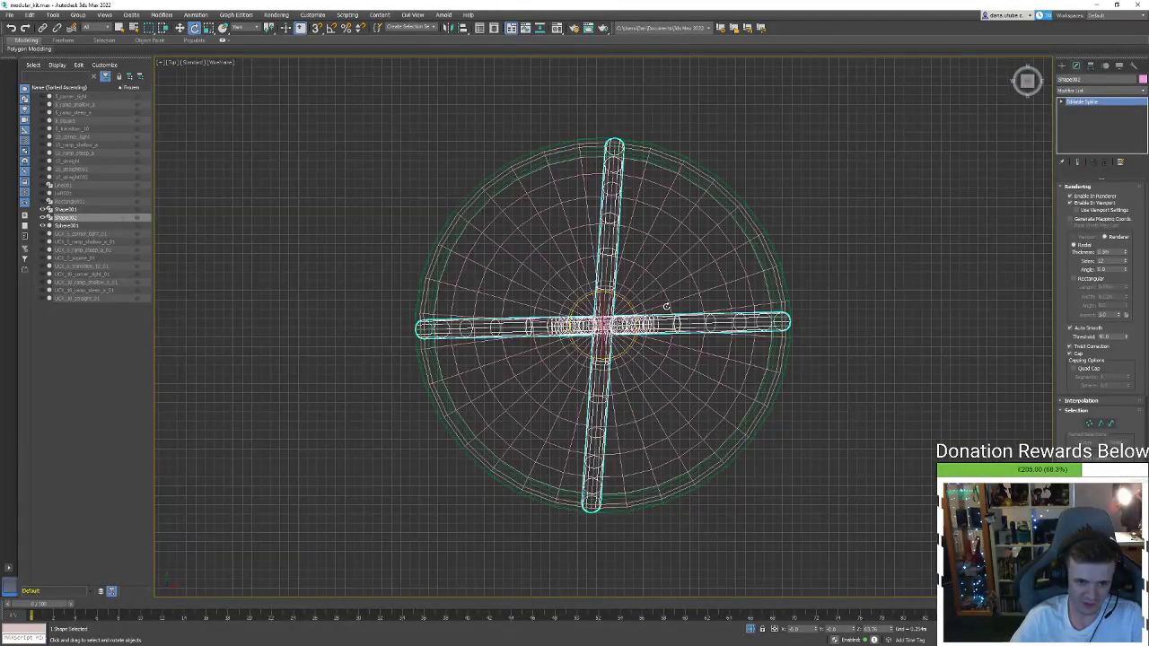
{"action": "scroll", "coordinate": [624, 306], "scroll_direction": "up", "scroll_amount": 3}
{"action": "key", "text": "3"}
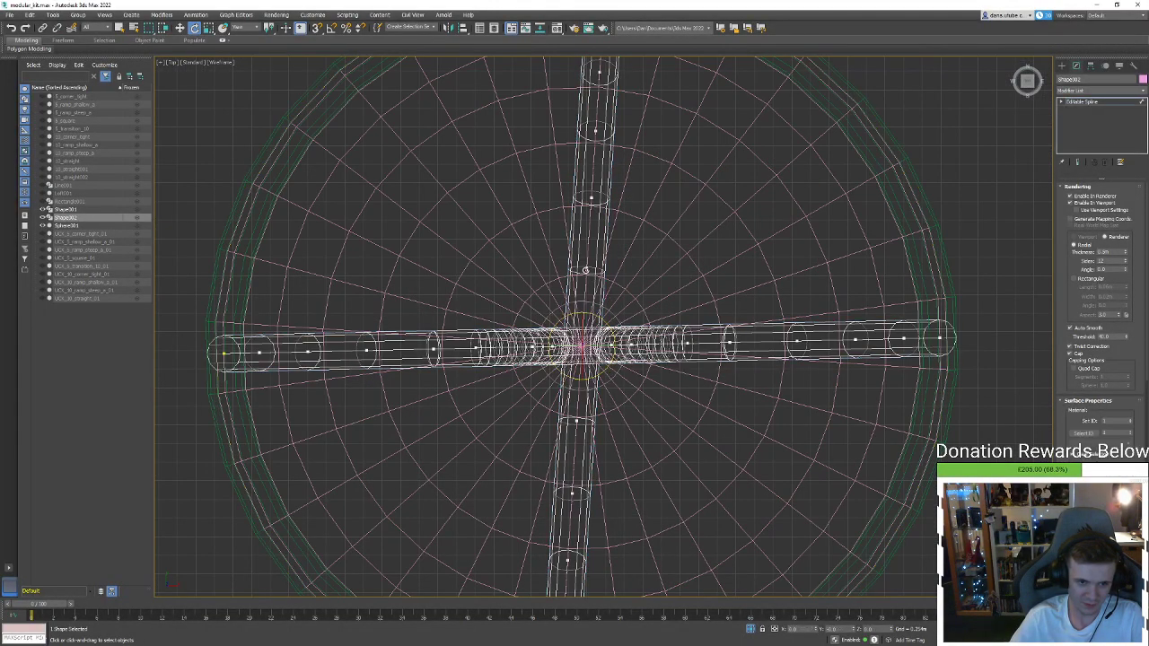
{"action": "left_click_drag", "start_coordinate": [605, 323], "coordinate": [603, 321]}
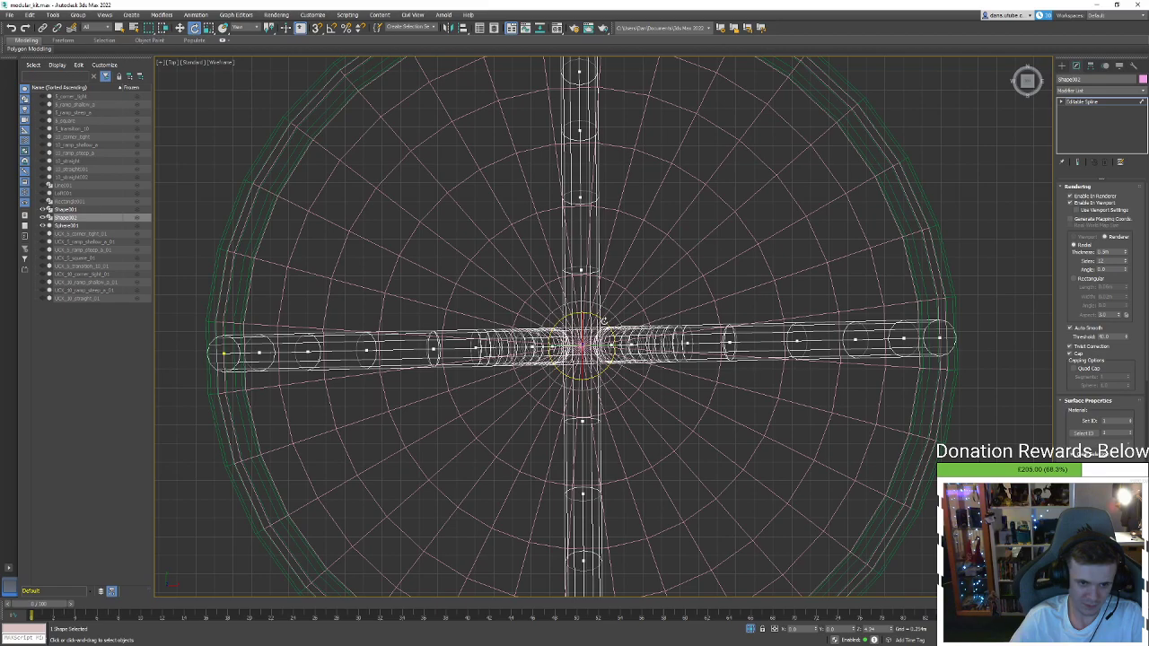
{"action": "scroll", "coordinate": [604, 320], "scroll_direction": "down", "scroll_amount": 4}
{"action": "middle_click_drag", "start_coordinate": [604, 320], "coordinate": [604, 175], "text": "alt"}
{"action": "key", "text": "F3"}
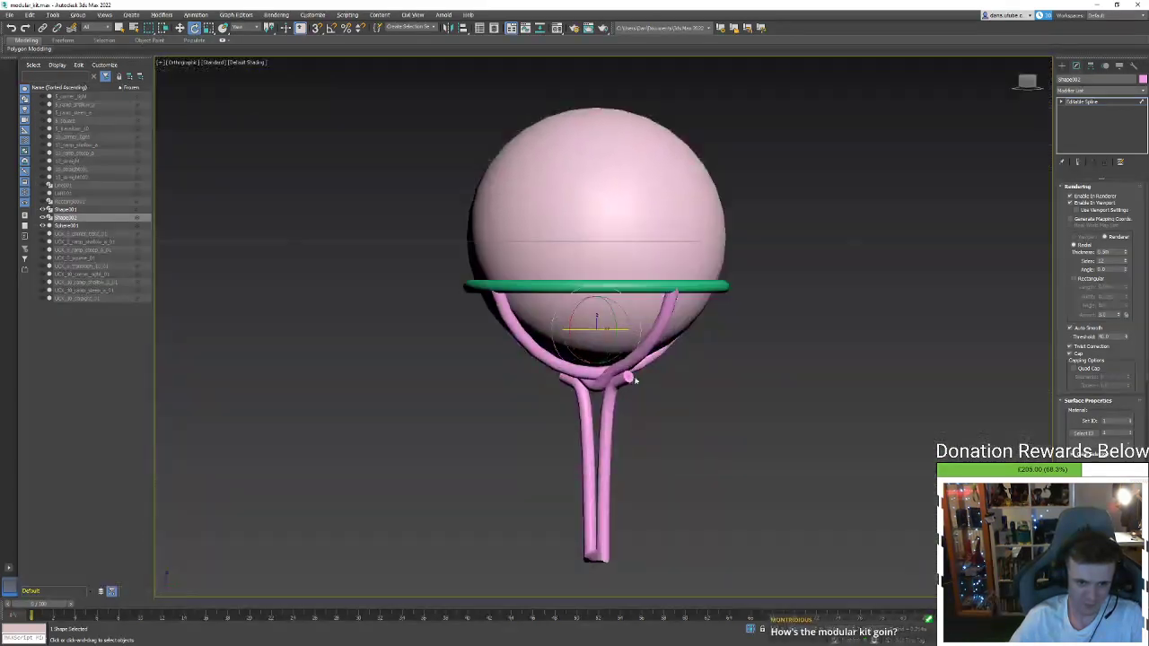
{"action": "key", "text": "3"}
{"action": "key", "text": "p"}
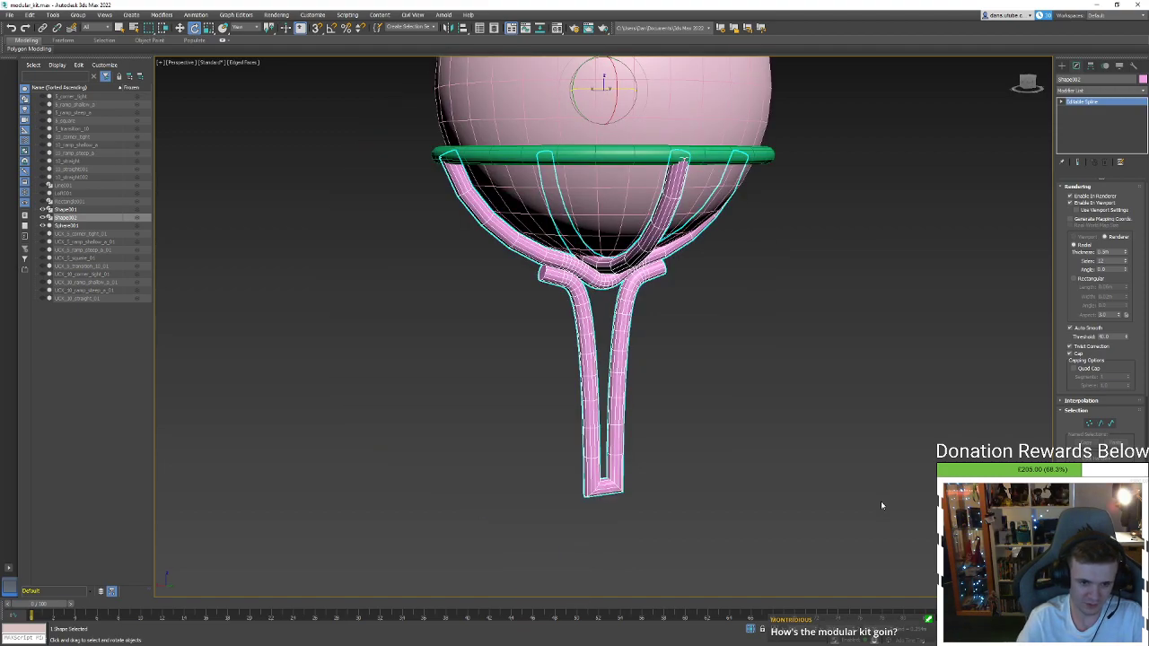
Examine the support arms and pole legs from several angles in the shaded perspective view
{"action": "middle_click_drag", "start_coordinate": [606, 417], "coordinate": [530, 424], "text": "alt"}
{"action": "scroll", "coordinate": [530, 423], "scroll_direction": "down", "scroll_amount": 3}
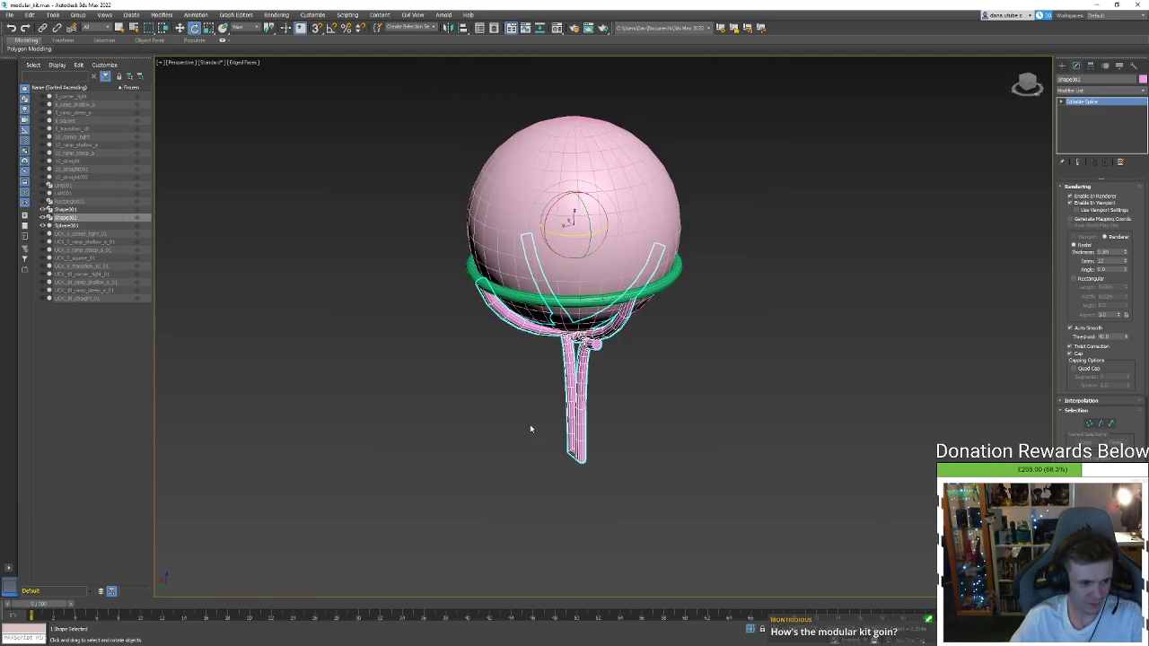
{"action": "scroll", "coordinate": [529, 424], "scroll_direction": "up", "scroll_amount": 4}
{"action": "left_click", "coordinate": [661, 403]}
{"action": "left_click", "coordinate": [602, 388]}
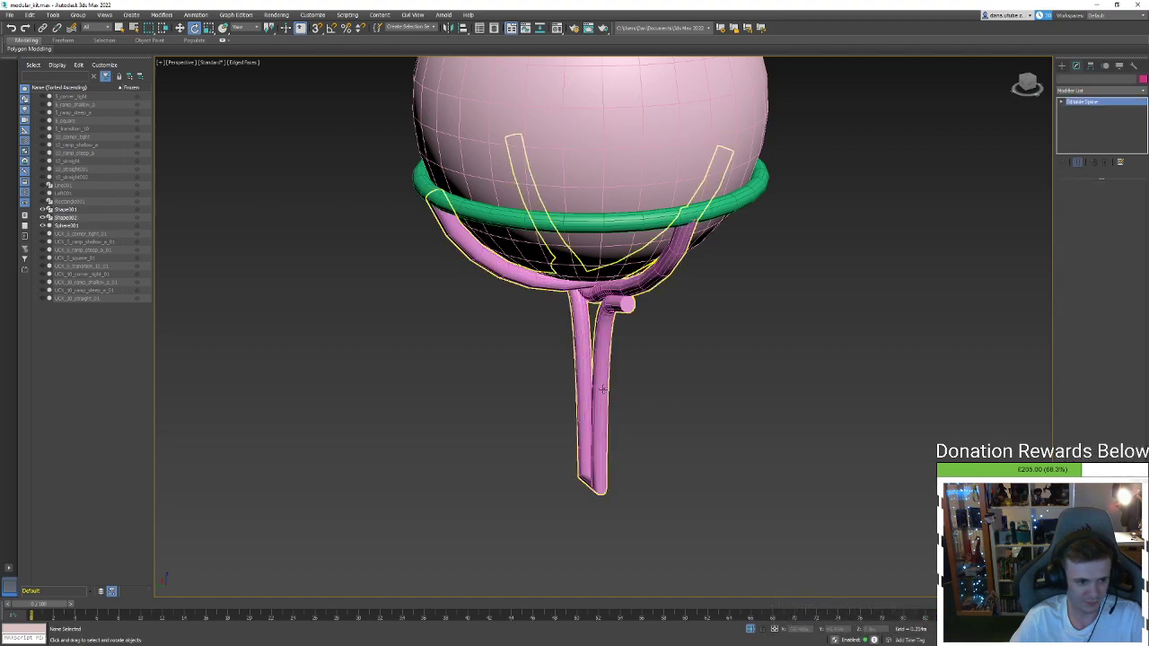
{"action": "middle_click_drag", "start_coordinate": [601, 389], "coordinate": [670, 383], "text": "alt"}
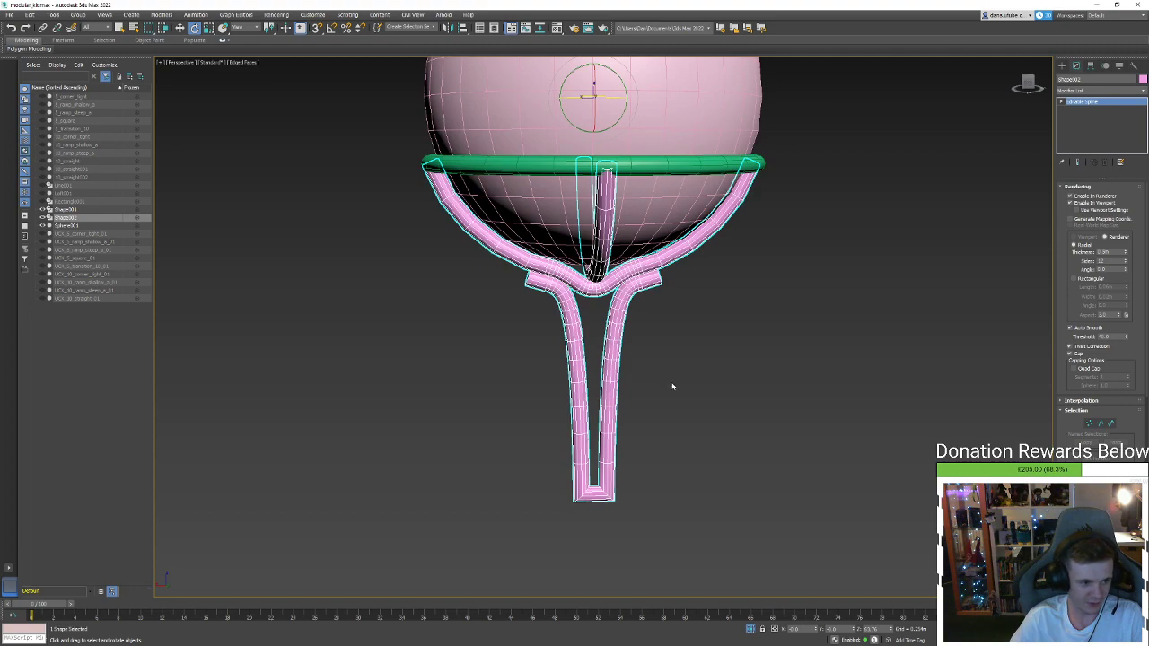
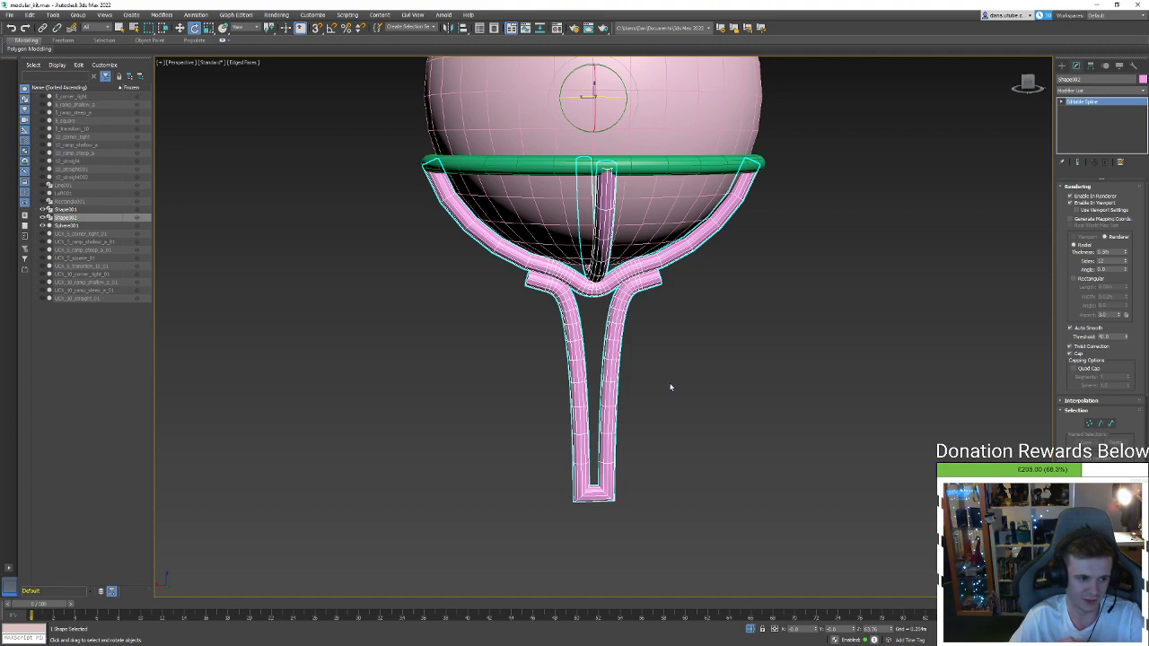
{"action": "scroll", "coordinate": [681, 384], "scroll_direction": "down", "scroll_amount": 3}
{"action": "middle_click_drag", "start_coordinate": [695, 383], "coordinate": [755, 400], "text": "alt"}
{"action": "left_click", "coordinate": [700, 366]}
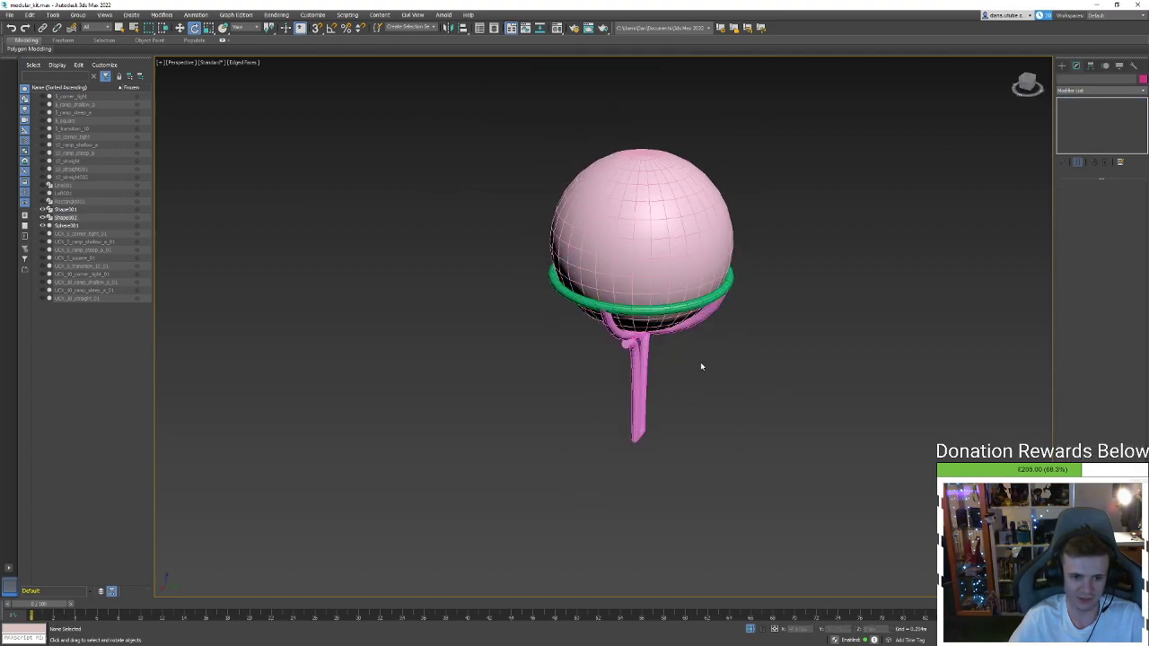
{"action": "left_click", "coordinate": [650, 353]}
{"action": "key", "text": "z"}
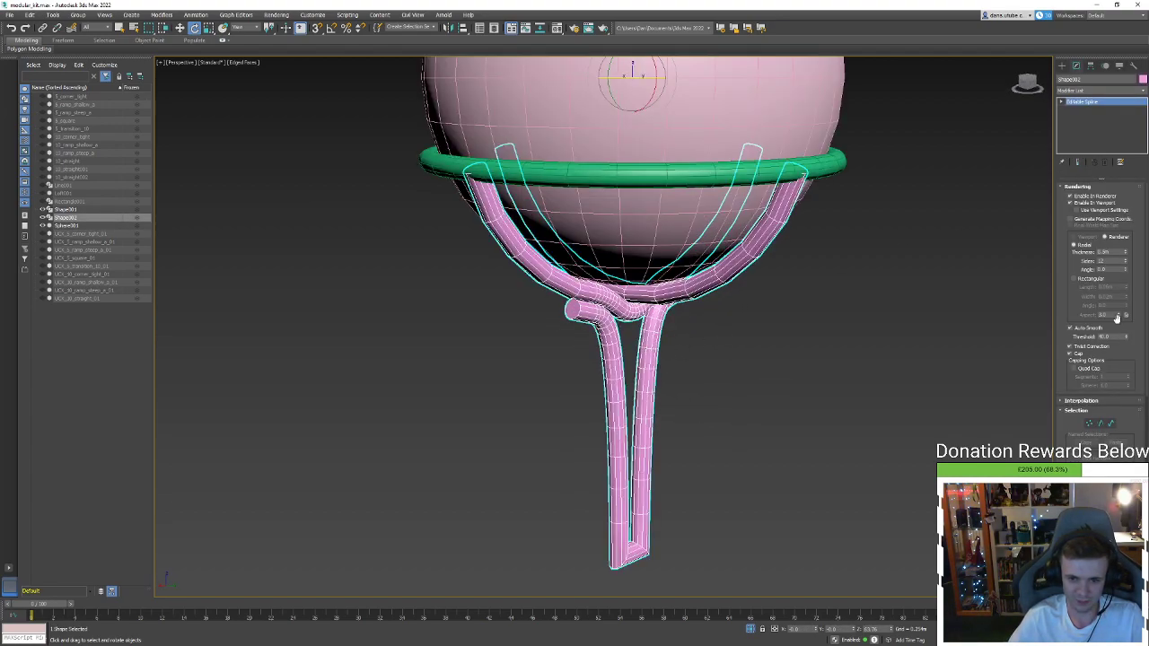
{"action": "middle_click_drag", "start_coordinate": [901, 440], "coordinate": [995, 299], "text": "alt"}
{"action": "scroll", "coordinate": [1102, 305], "scroll_direction": "down", "scroll_amount": 10}
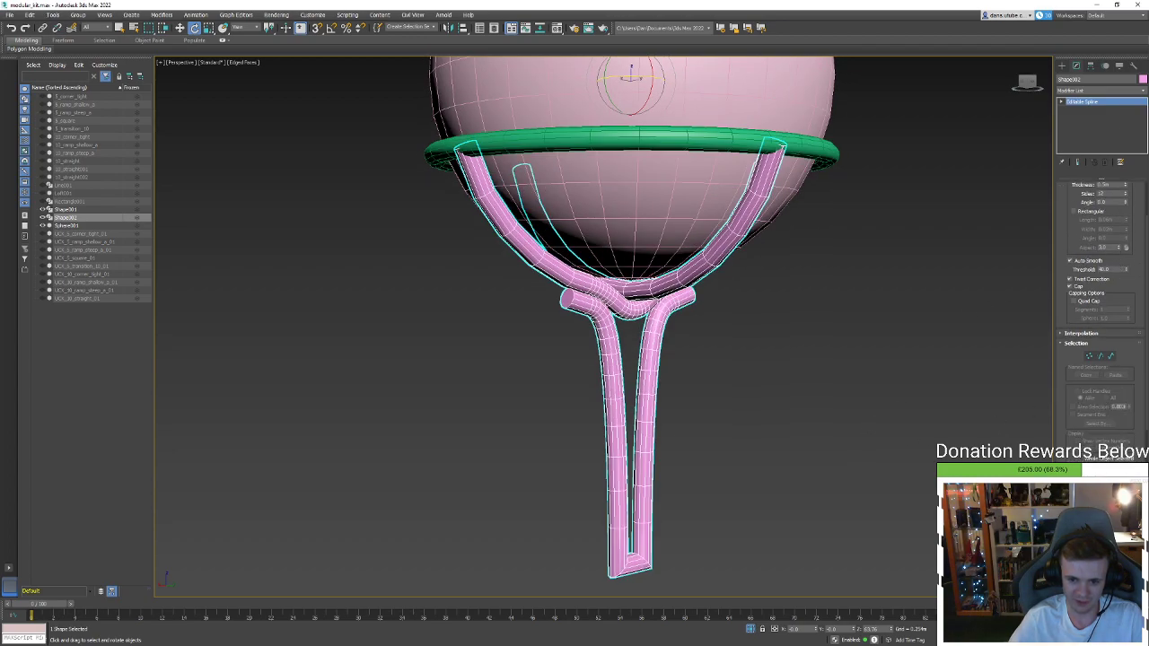
{"action": "scroll", "coordinate": [1102, 306], "scroll_direction": "up", "scroll_amount": 7}
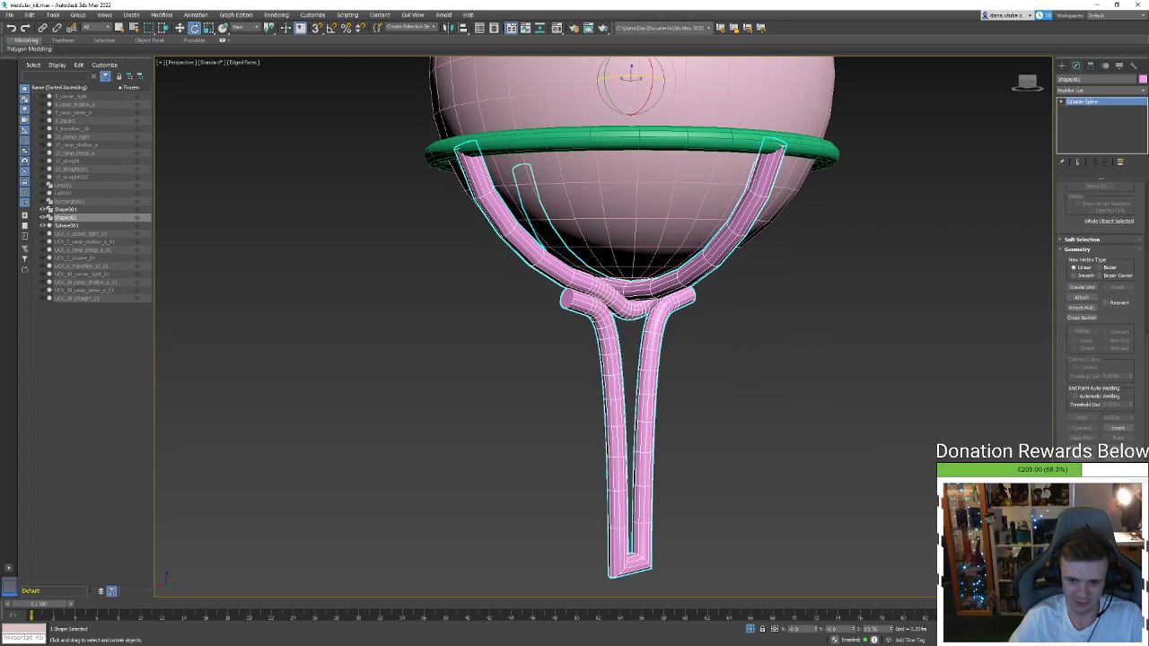
{"action": "middle_click_drag", "start_coordinate": [837, 365], "coordinate": [747, 366], "text": "alt"}
{"action": "scroll", "coordinate": [761, 364], "scroll_direction": "down", "scroll_amount": 5}
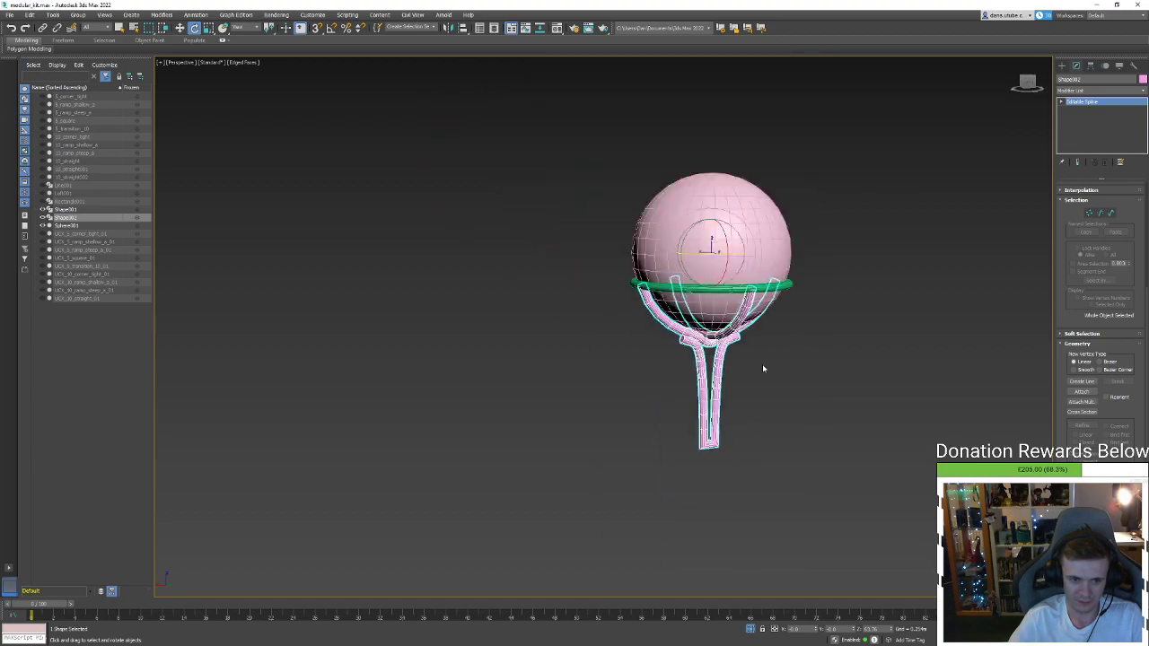
Convert the support shape with its arms and pole legs to an Editable Poly
{"action": "left_click", "coordinate": [734, 354]}
{"action": "scroll", "coordinate": [734, 354], "scroll_direction": "up", "scroll_amount": 5}
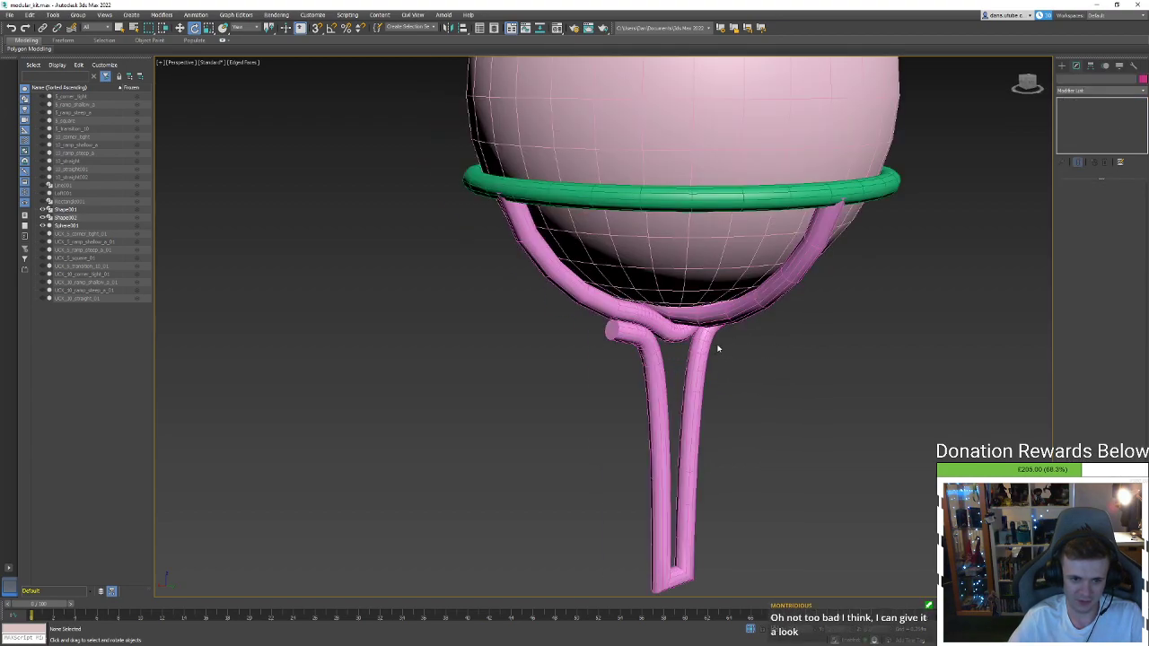
{"action": "left_click", "coordinate": [715, 346]}
{"action": "scroll", "coordinate": [715, 346], "scroll_direction": "down", "scroll_amount": 5}
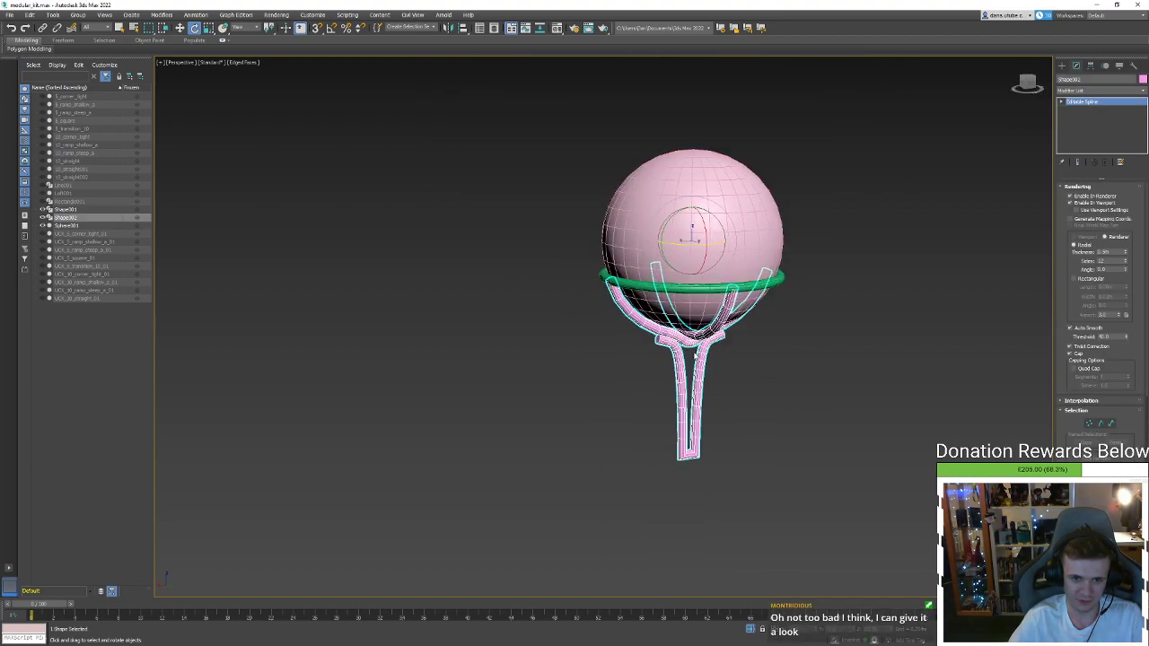
{"action": "scroll", "coordinate": [694, 355], "scroll_direction": "up", "scroll_amount": 5}
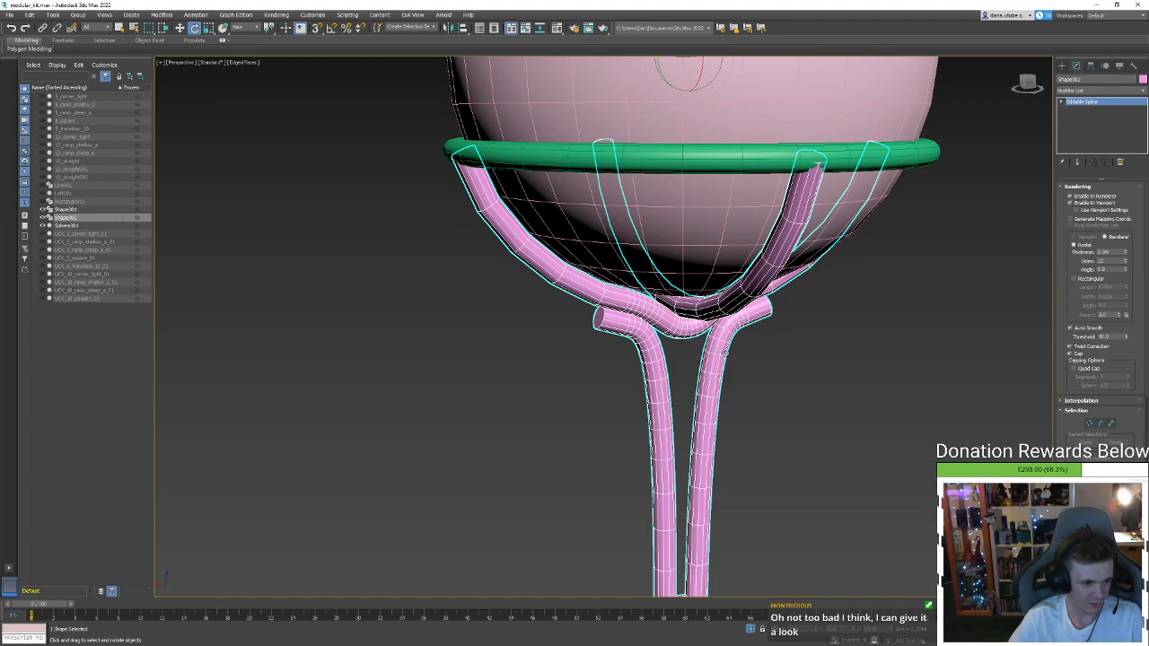
{"action": "right_click", "coordinate": [724, 354]}
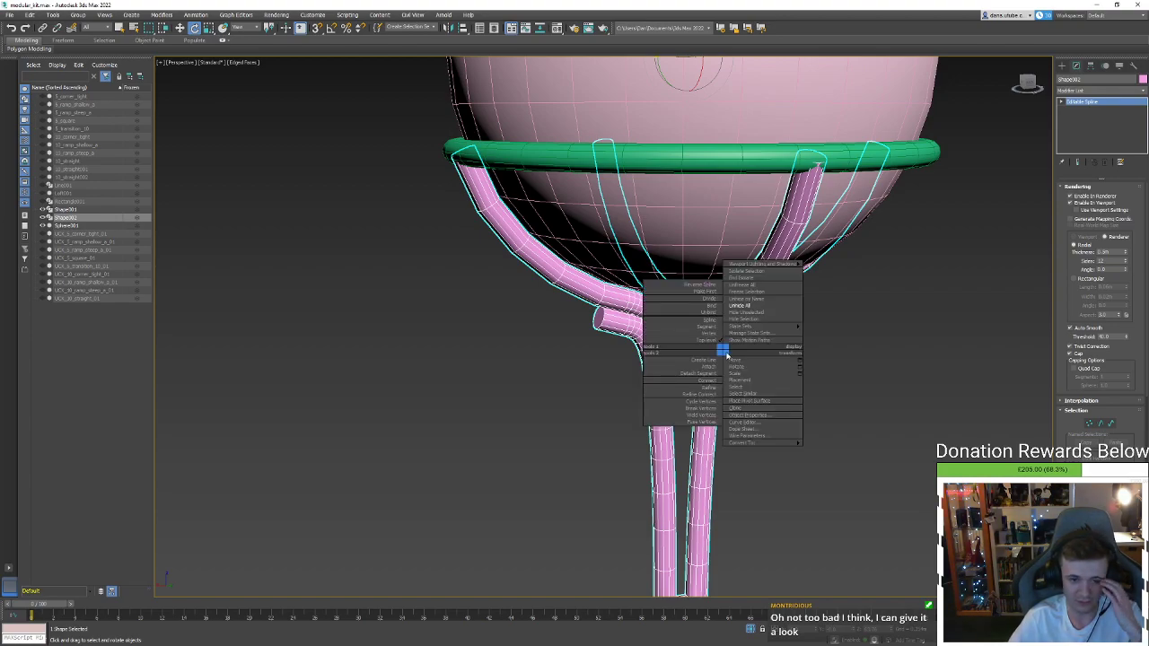
{"action": "mouse_move", "coordinate": [762, 443]}
{"action": "left_click", "coordinate": [830, 457]}
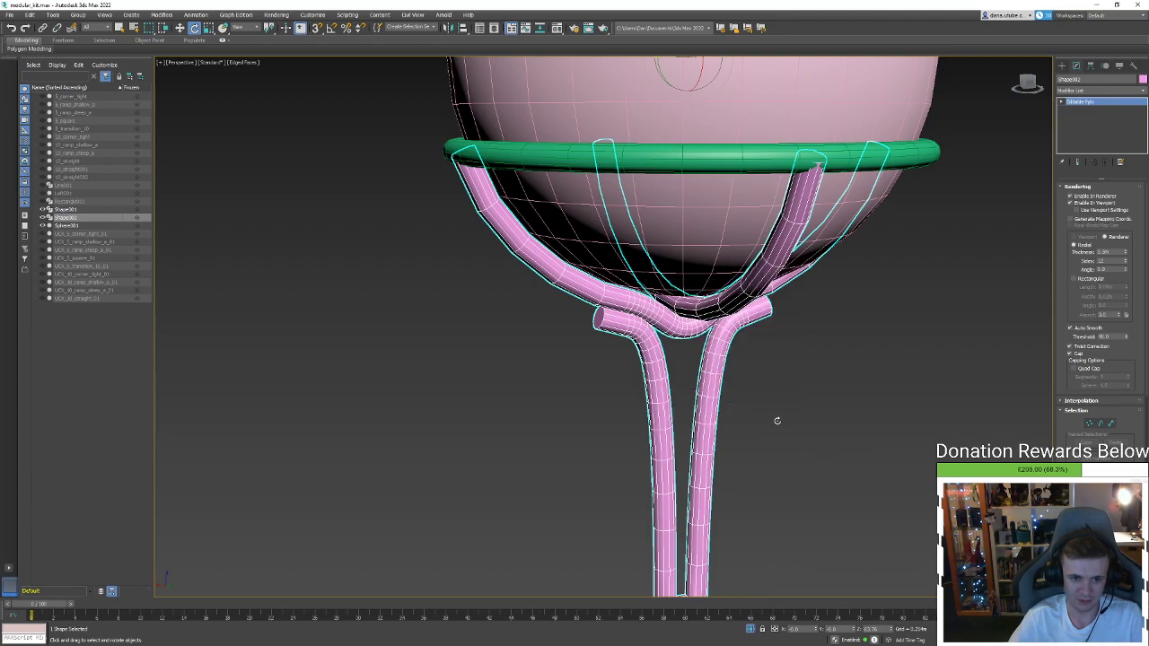
{"action": "scroll", "coordinate": [777, 418], "scroll_direction": "up", "scroll_amount": 5}
{"action": "double_click", "coordinate": [756, 244]}
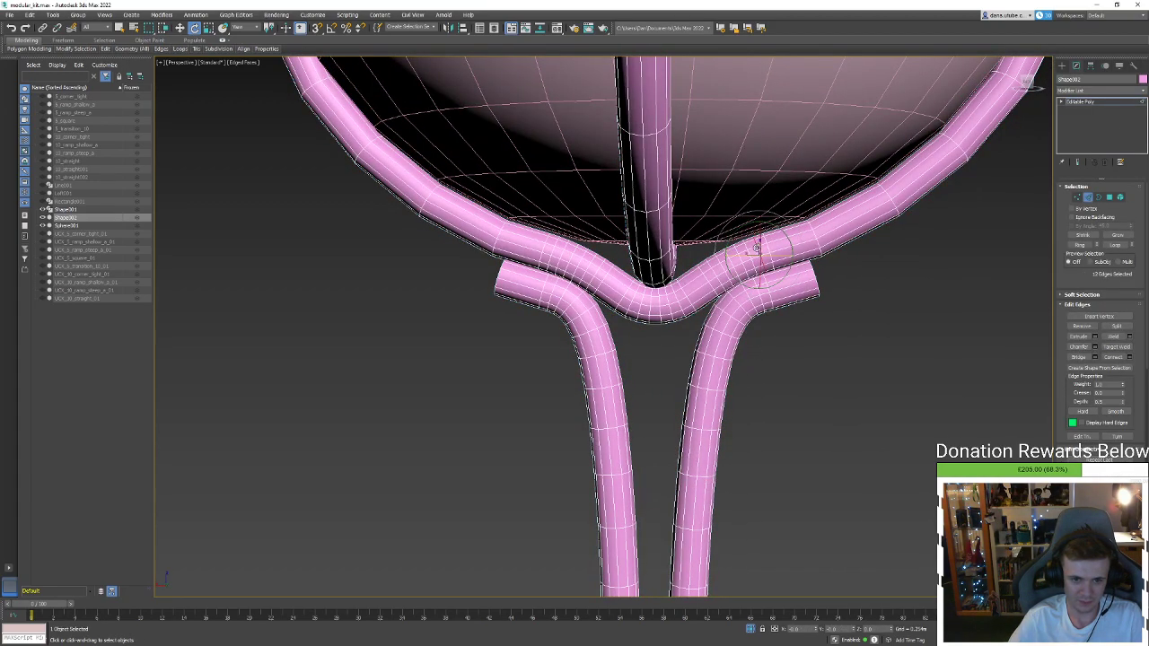
{"action": "scroll", "coordinate": [718, 264], "scroll_direction": "up", "scroll_amount": 3}
{"action": "double_click", "coordinate": [687, 287], "text": "ctrl"}
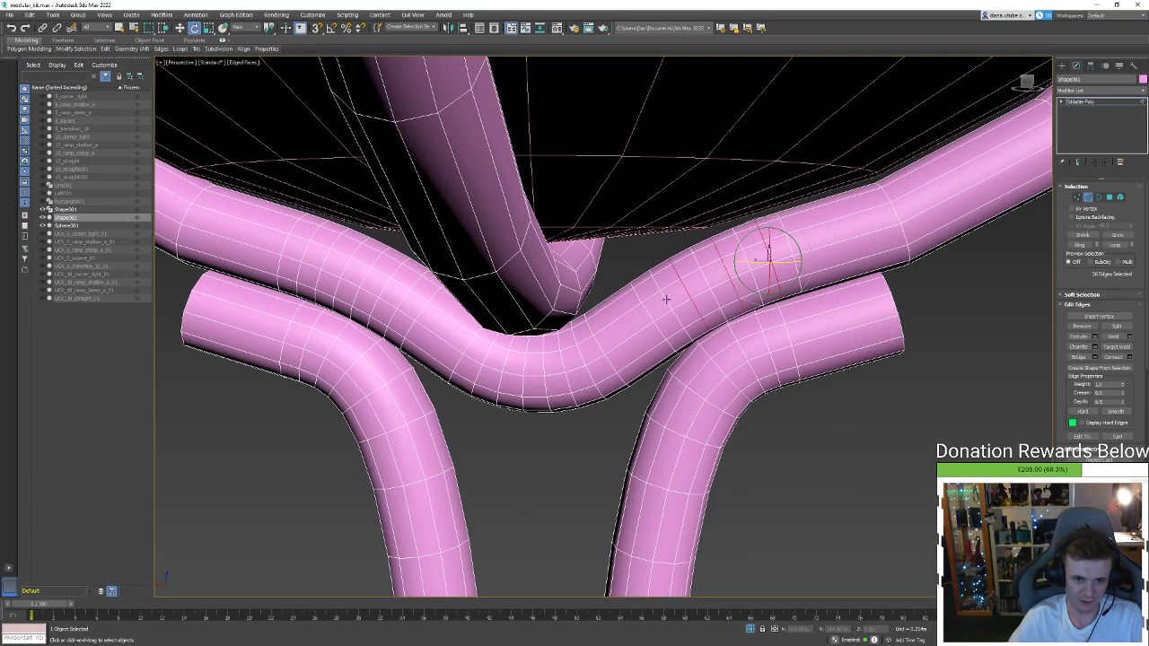
{"action": "double_click", "coordinate": [302, 258], "text": "ctrl"}
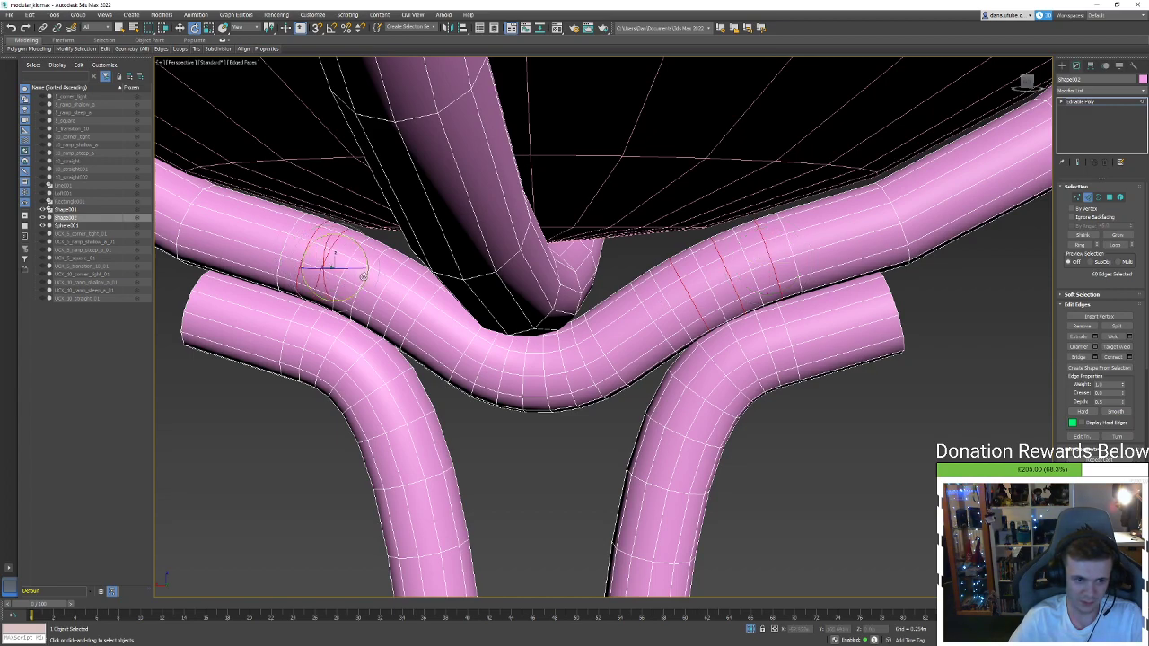
{"action": "double_click", "coordinate": [363, 274], "text": "ctrl"}
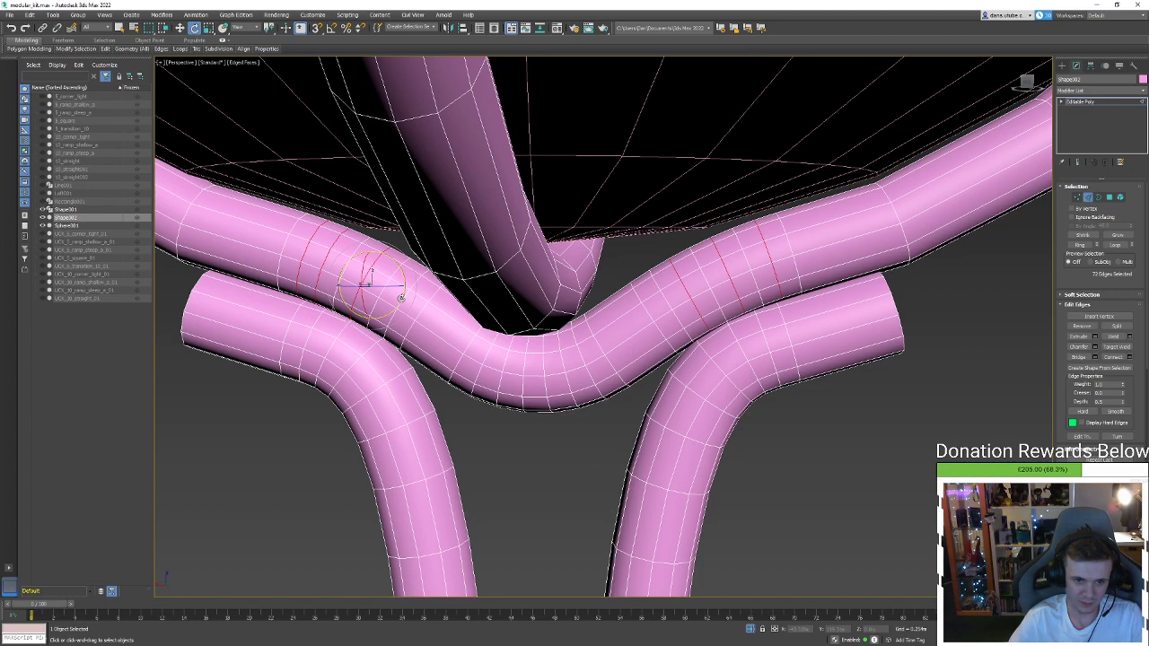
{"action": "middle_click_drag", "start_coordinate": [405, 295], "coordinate": [433, 285], "text": "alt"}
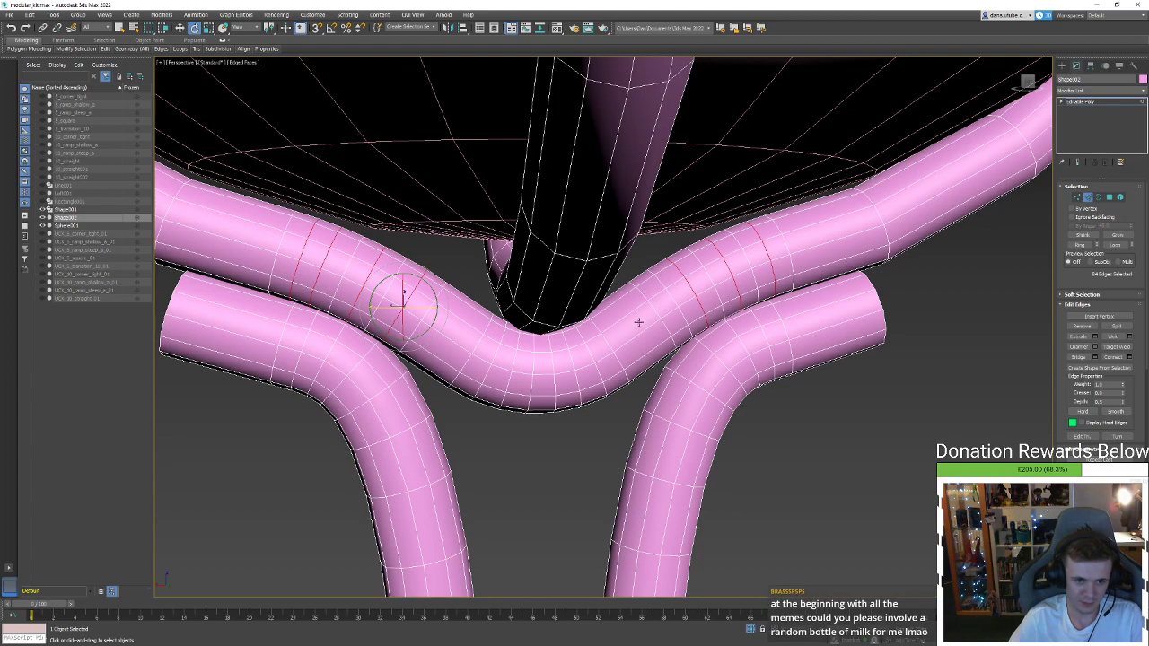
{"action": "middle_click_drag", "start_coordinate": [638, 321], "coordinate": [628, 323], "text": "alt"}
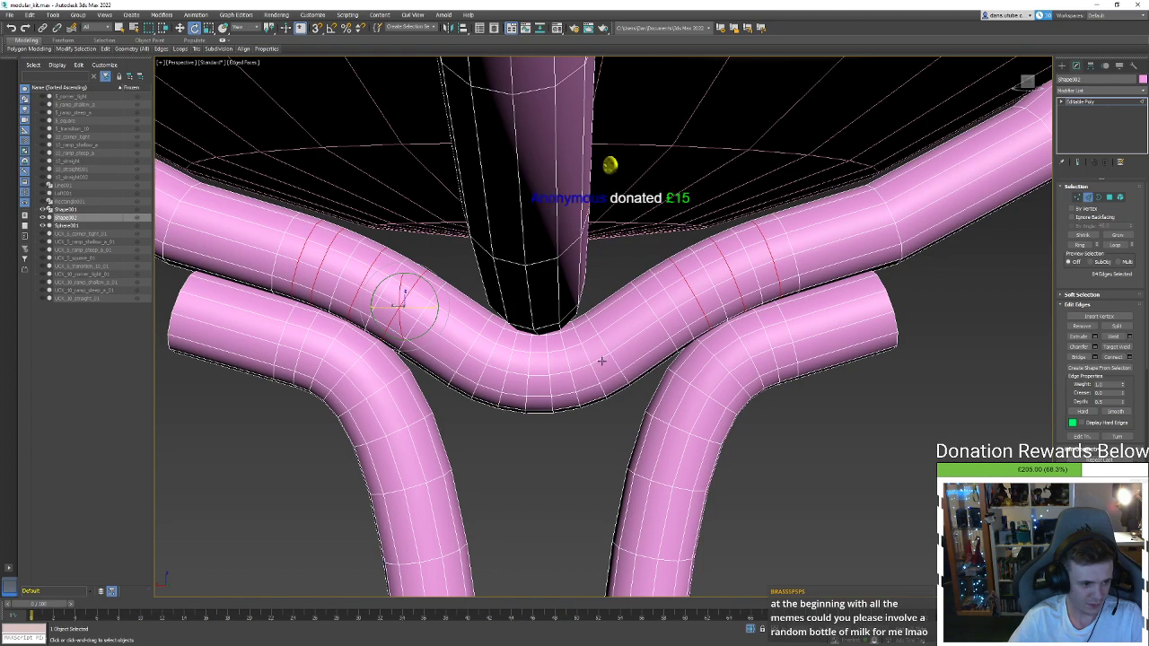
Remove three edge loops, including their vertices, from the lowest bend of the front support arm
{"action": "double_click", "coordinate": [489, 357]}
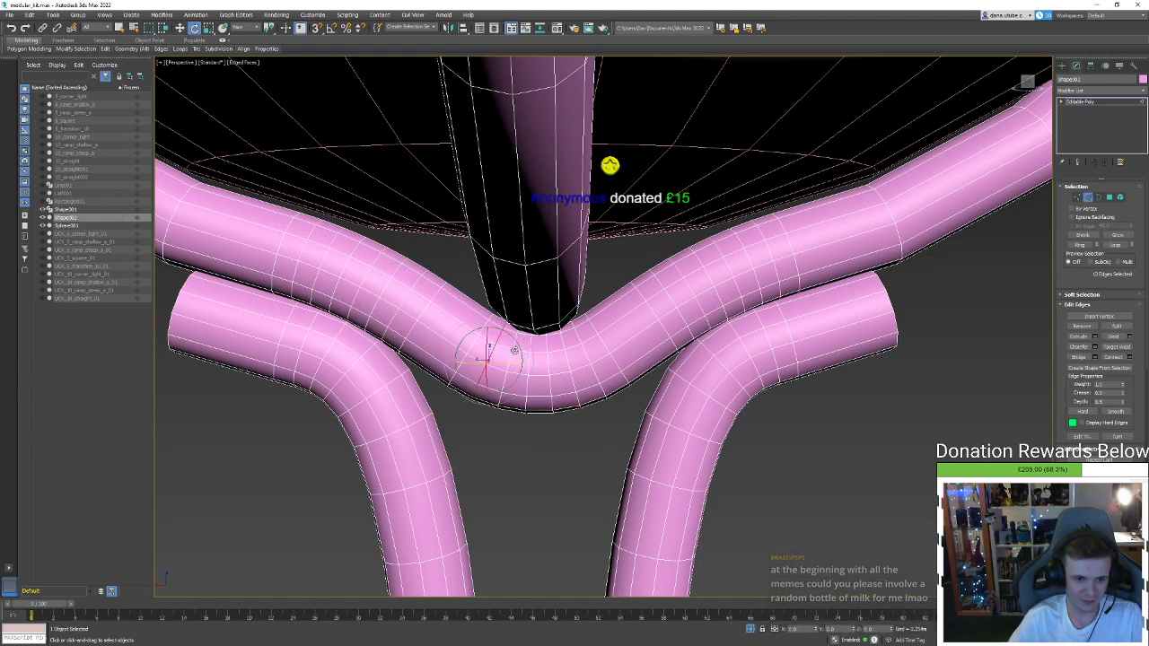
{"action": "double_click", "coordinate": [584, 359], "text": "ctrl"}
{"action": "double_click", "coordinate": [548, 363], "text": "ctrl"}
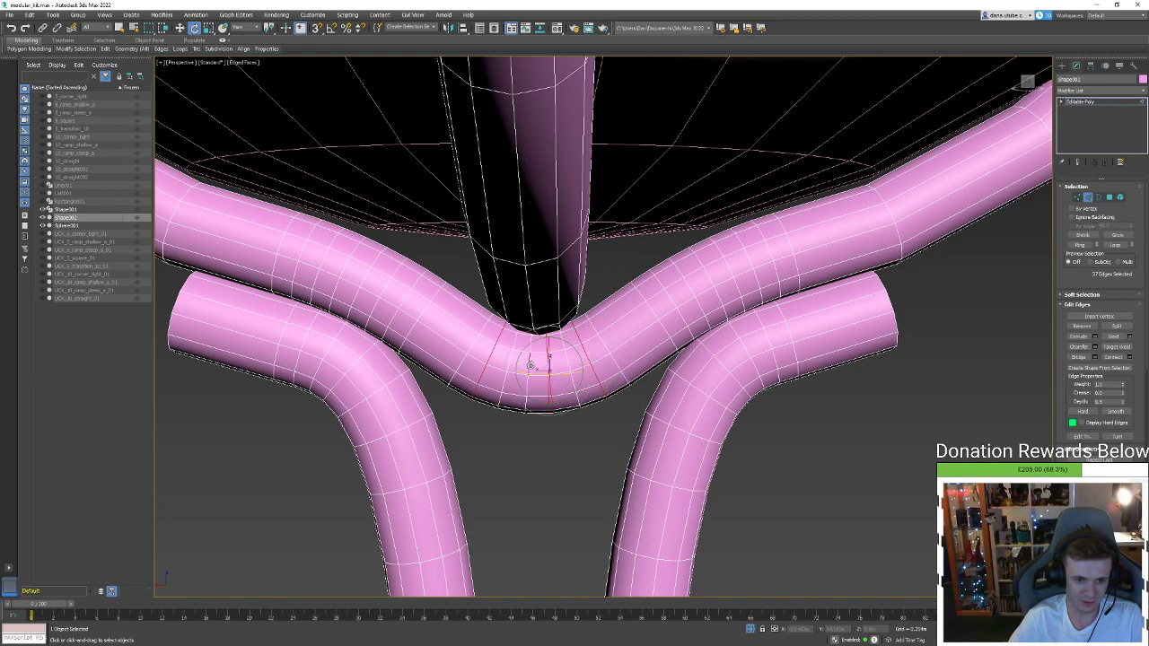
{"action": "key", "text": "ctrl+BackSpace"}
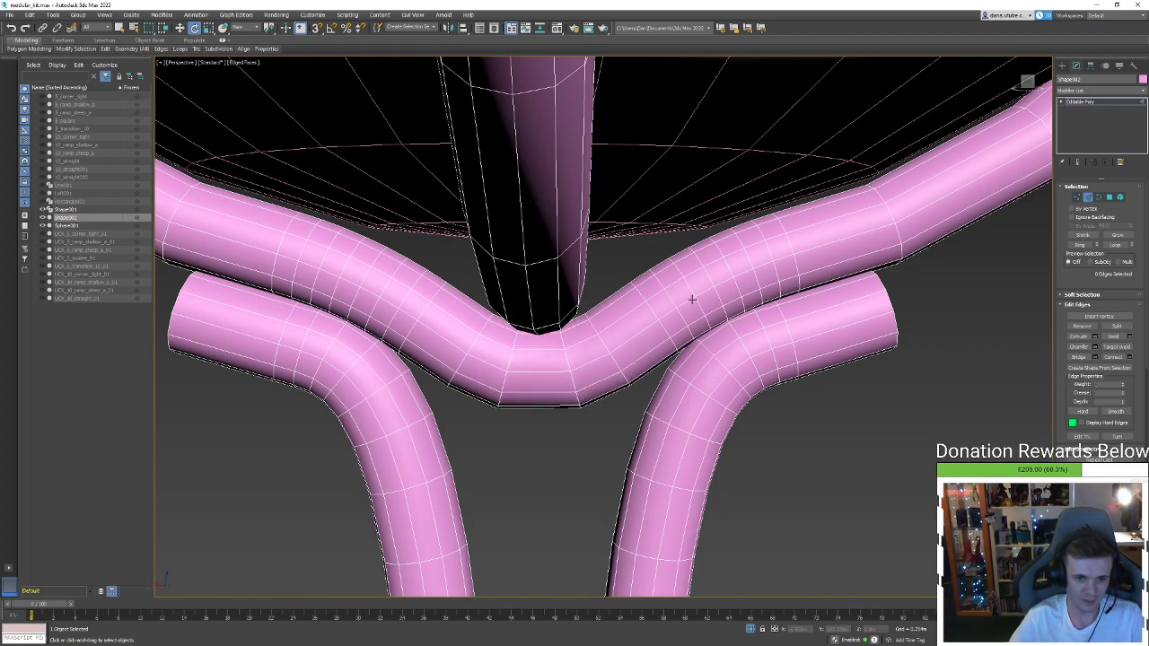
Remove the closely spaced edge loops, including their vertices, on both slopes beside the front arm's central bend
{"action": "double_click", "coordinate": [675, 302]}
{"action": "double_click", "coordinate": [688, 282], "text": "ctrl"}
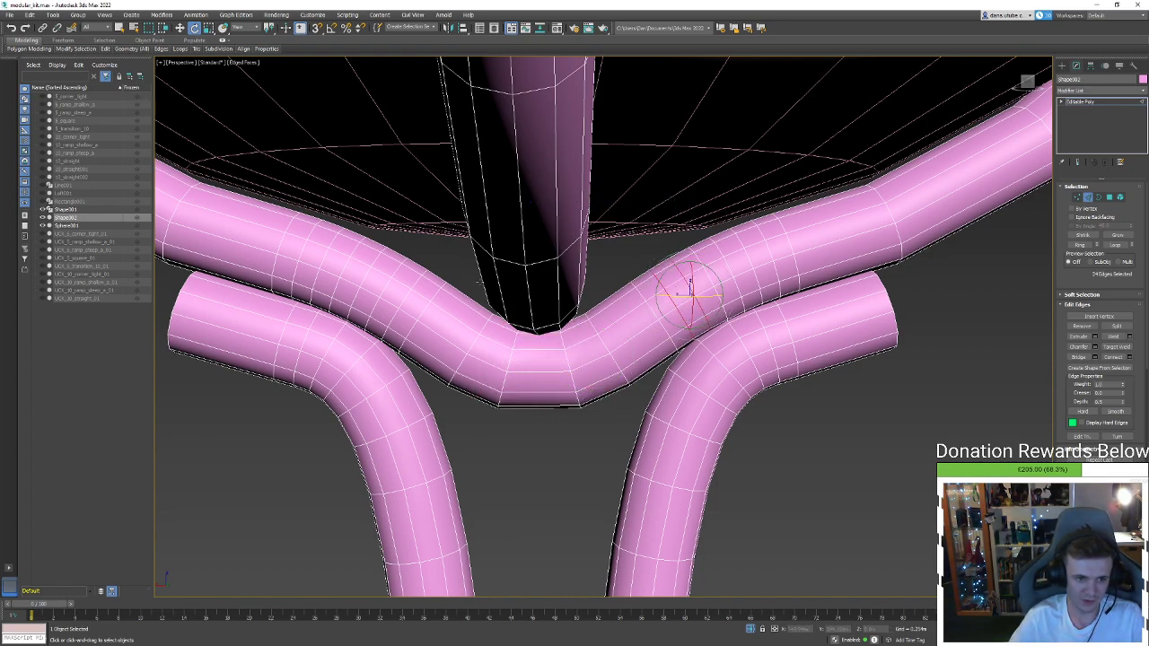
{"action": "double_click", "coordinate": [394, 295], "text": "ctrl"}
{"action": "double_click", "coordinate": [388, 287], "text": "ctrl"}
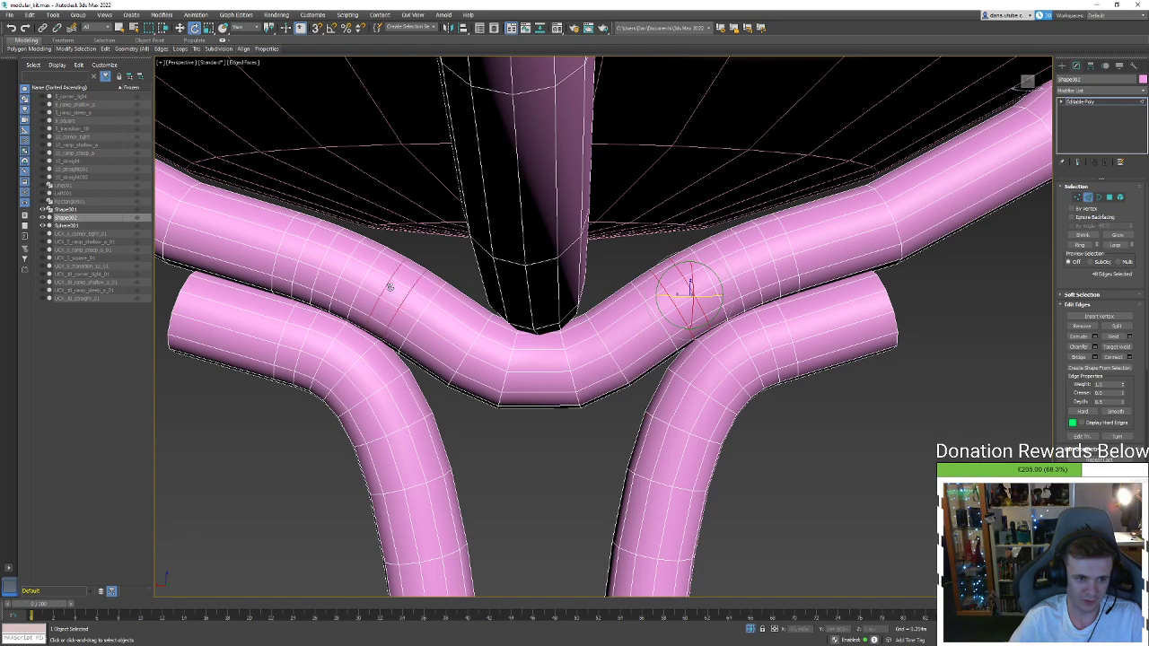
{"action": "double_click", "coordinate": [324, 255], "text": "ctrl"}
{"action": "double_click", "coordinate": [769, 252], "text": "ctrl"}
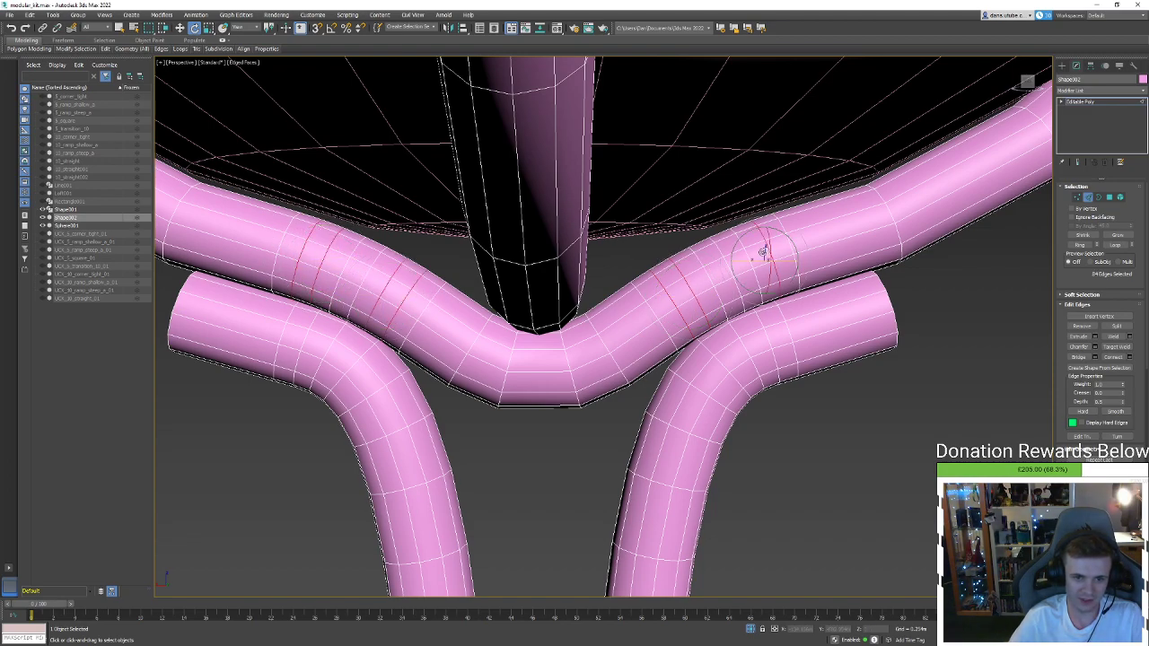
{"action": "key", "text": "ctrl+BackSpace"}
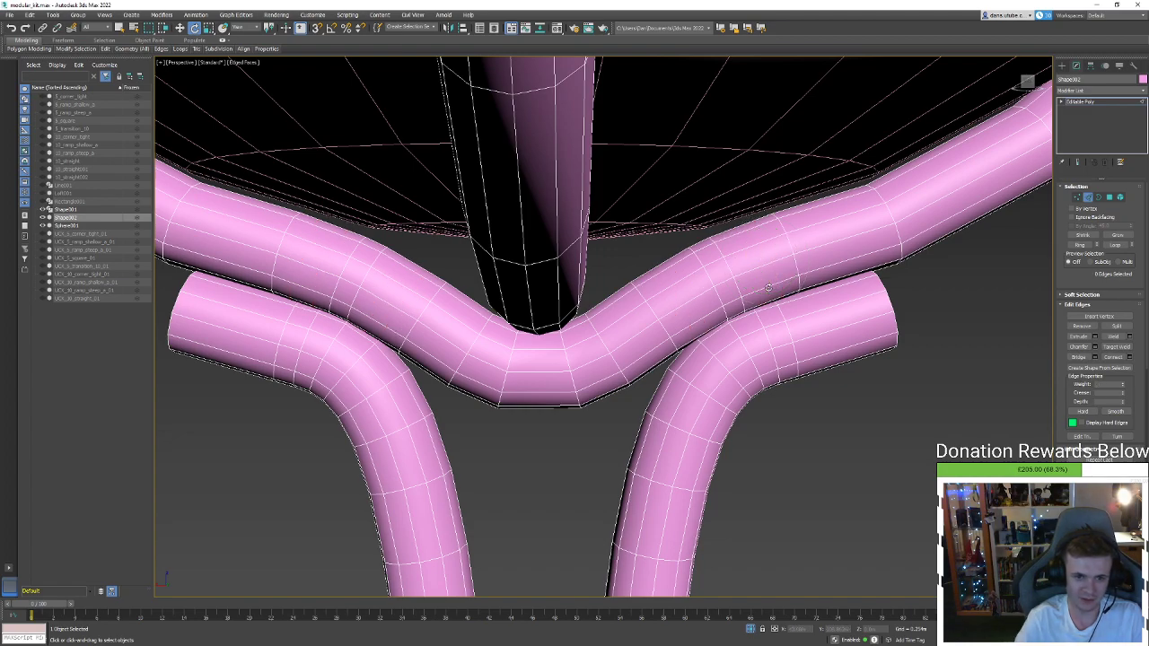
Remove one more edge loop from each slope of the front arm, symmetrically about its central bend
{"action": "left_click", "coordinate": [715, 262]}
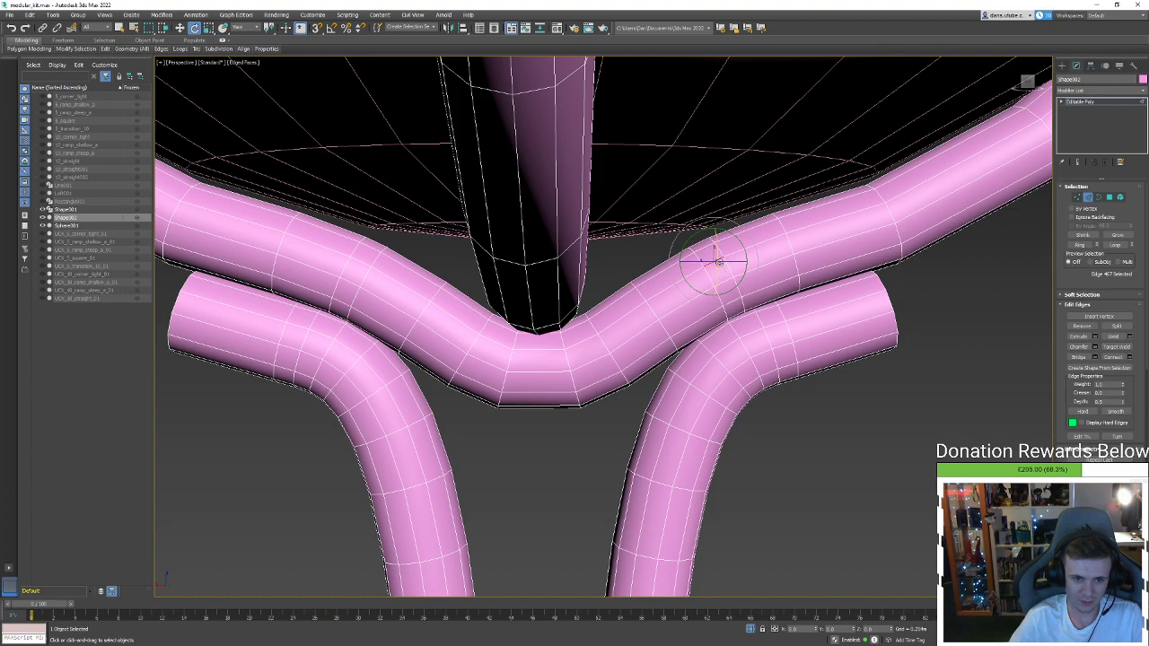
{"action": "double_click", "coordinate": [730, 267]}
{"action": "double_click", "coordinate": [345, 268], "text": "ctrl"}
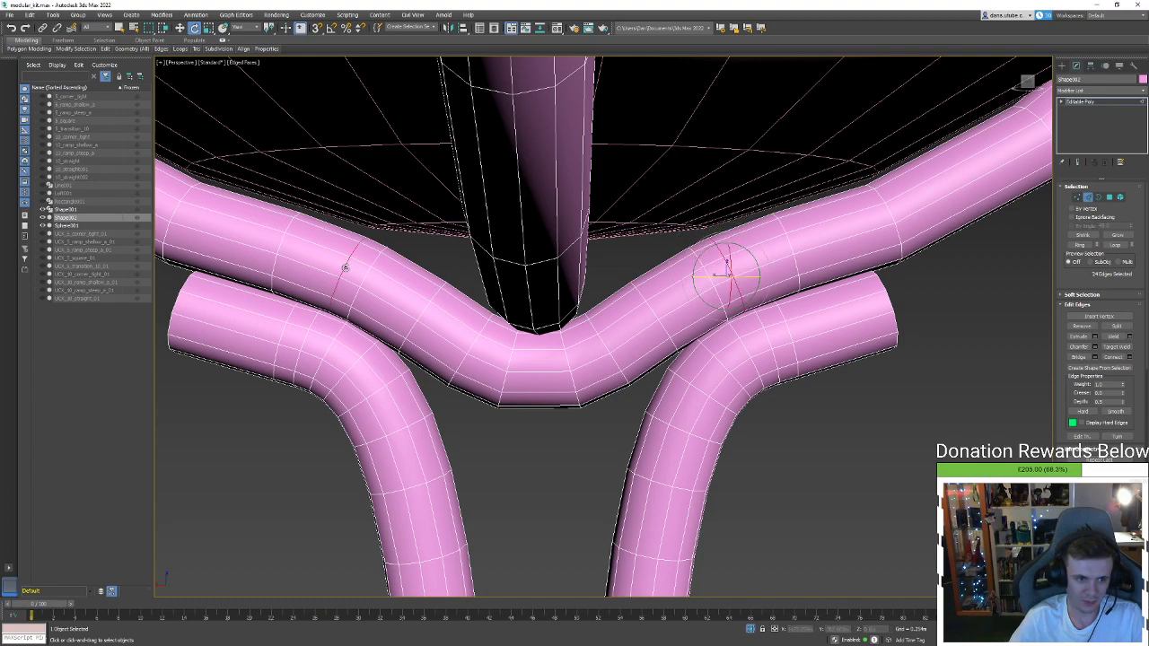
{"action": "left_click", "coordinate": [350, 263]}
{"action": "scroll", "coordinate": [493, 353], "scroll_direction": "down", "scroll_amount": 3}
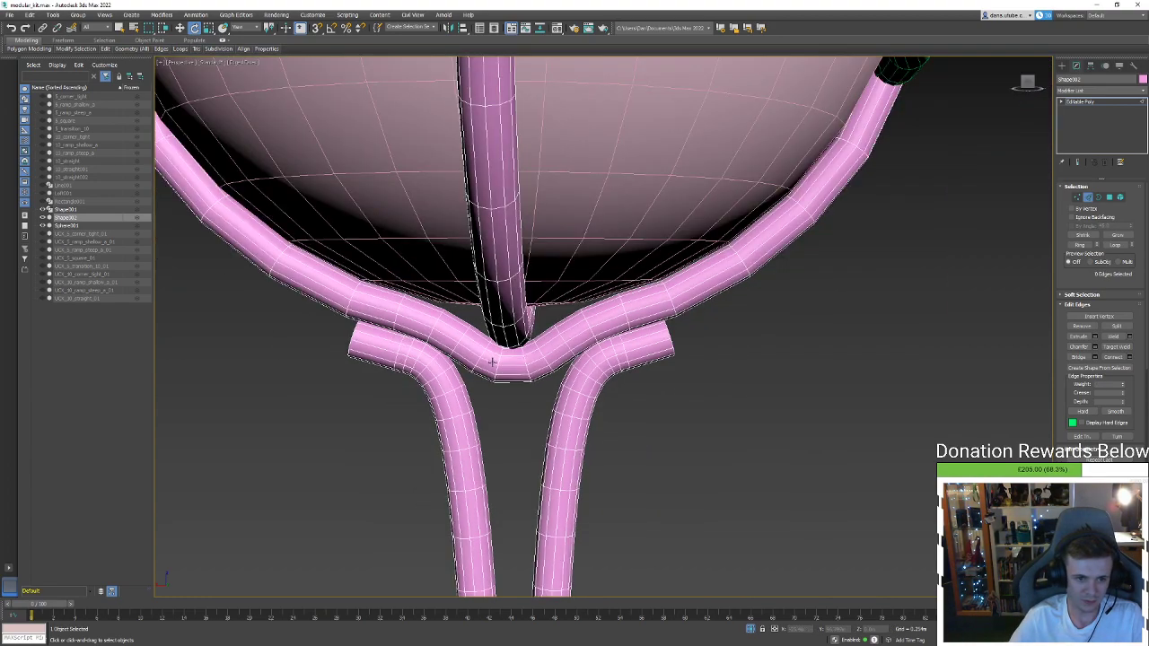
Remove one edge loop, including its vertices, from the upper bend of each of the two pole legs
{"action": "scroll", "coordinate": [411, 368], "scroll_direction": "up", "scroll_amount": 4}
{"action": "double_click", "coordinate": [418, 341]}
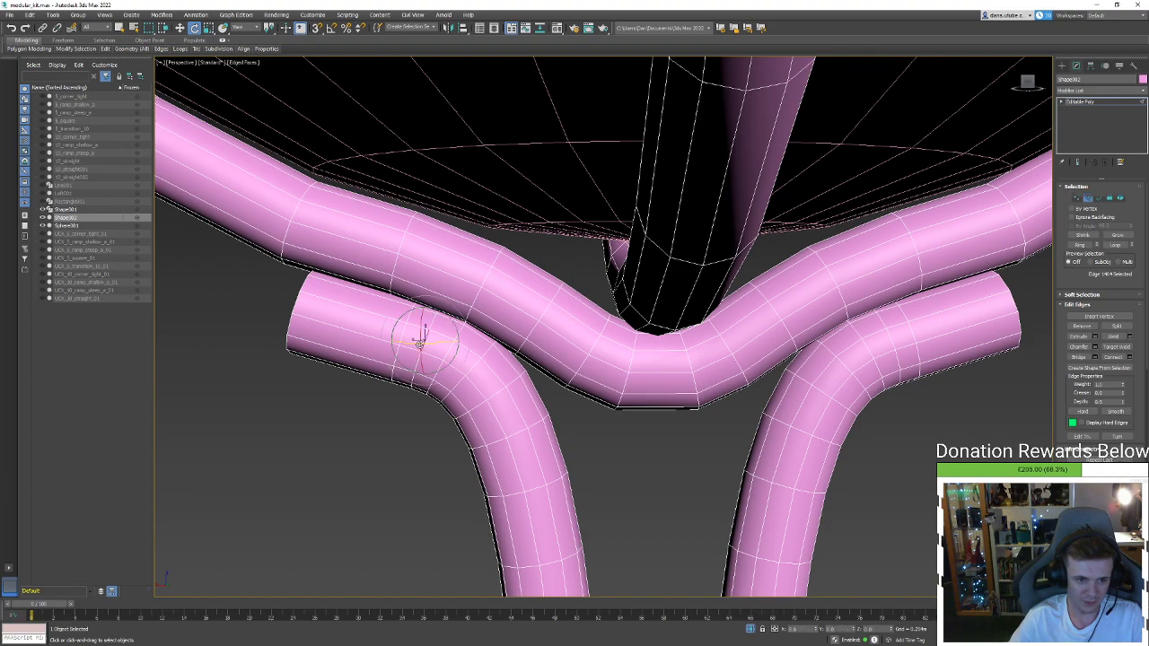
{"action": "double_click", "coordinate": [888, 337], "text": "ctrl"}
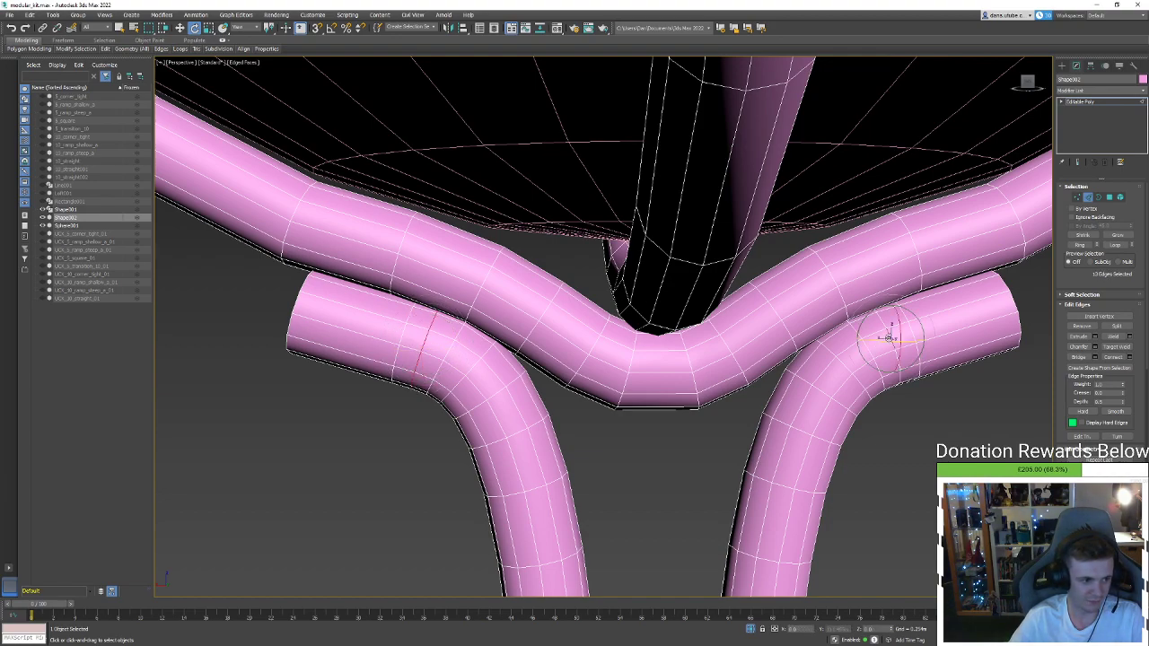
{"action": "key", "text": "ctrl+BackSpace"}
{"action": "scroll", "coordinate": [673, 280], "scroll_direction": "down", "scroll_amount": 5}
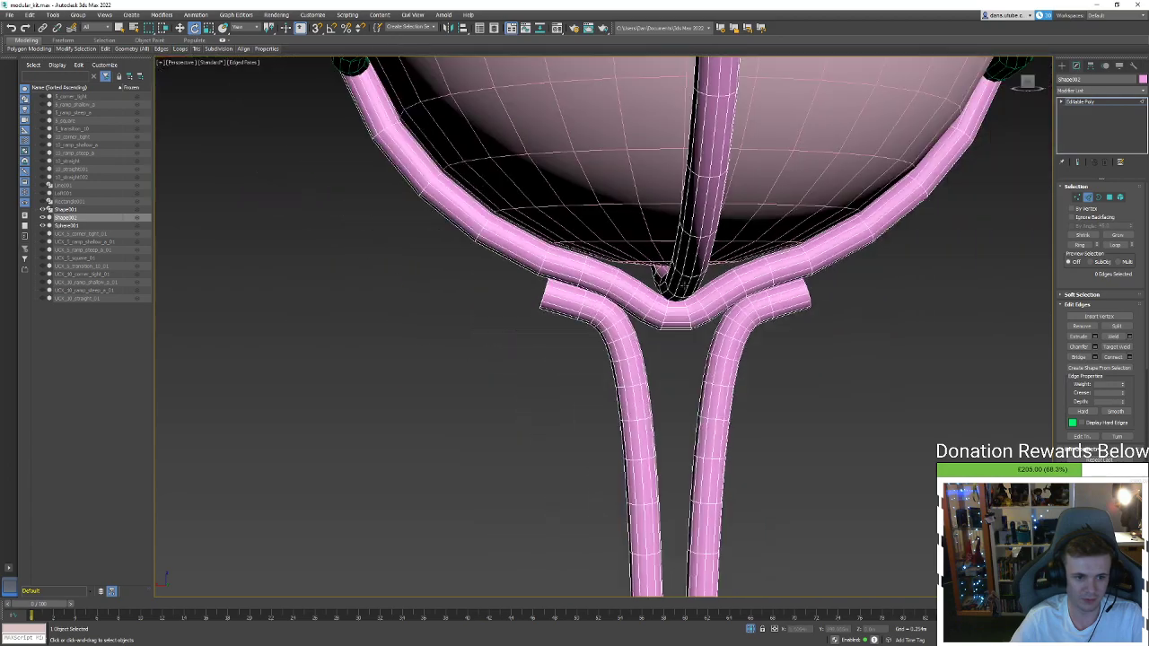
Examine the pipe stand's shape and mesh below the sphere, with and without edged faces
{"action": "middle_click_drag", "start_coordinate": [661, 272], "coordinate": [656, 295], "text": "alt"}
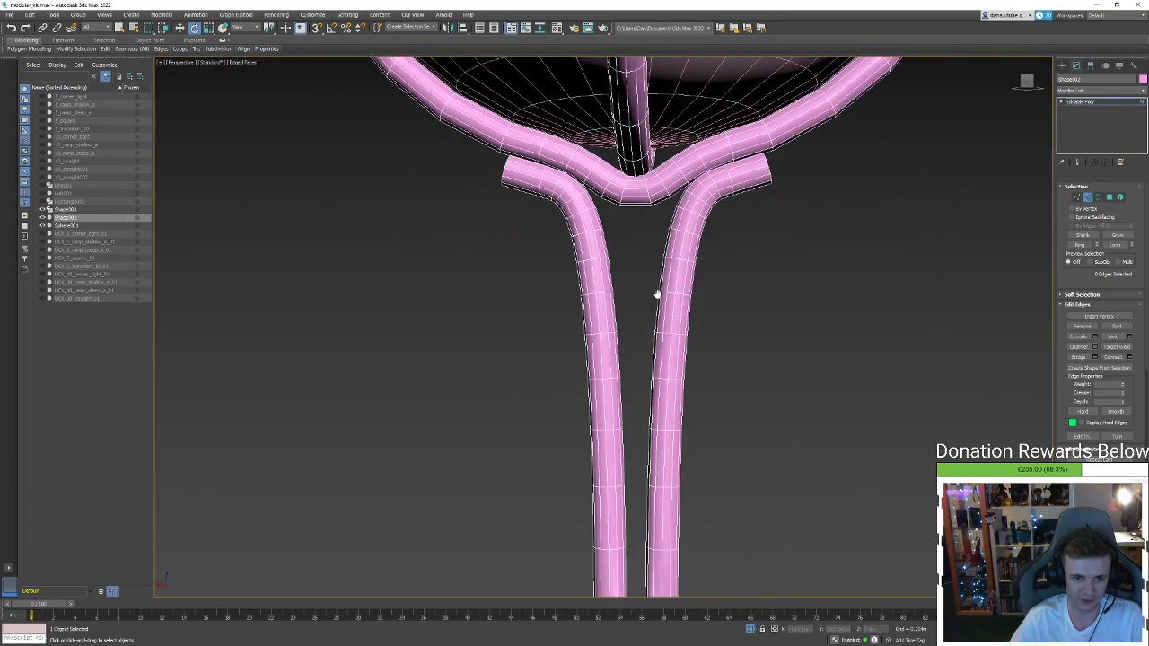
{"action": "scroll", "coordinate": [646, 252], "scroll_direction": "down", "scroll_amount": 3}
{"action": "scroll", "coordinate": [647, 328], "scroll_direction": "up", "scroll_amount": 3}
{"action": "scroll", "coordinate": [619, 265], "scroll_direction": "up", "scroll_amount": 2}
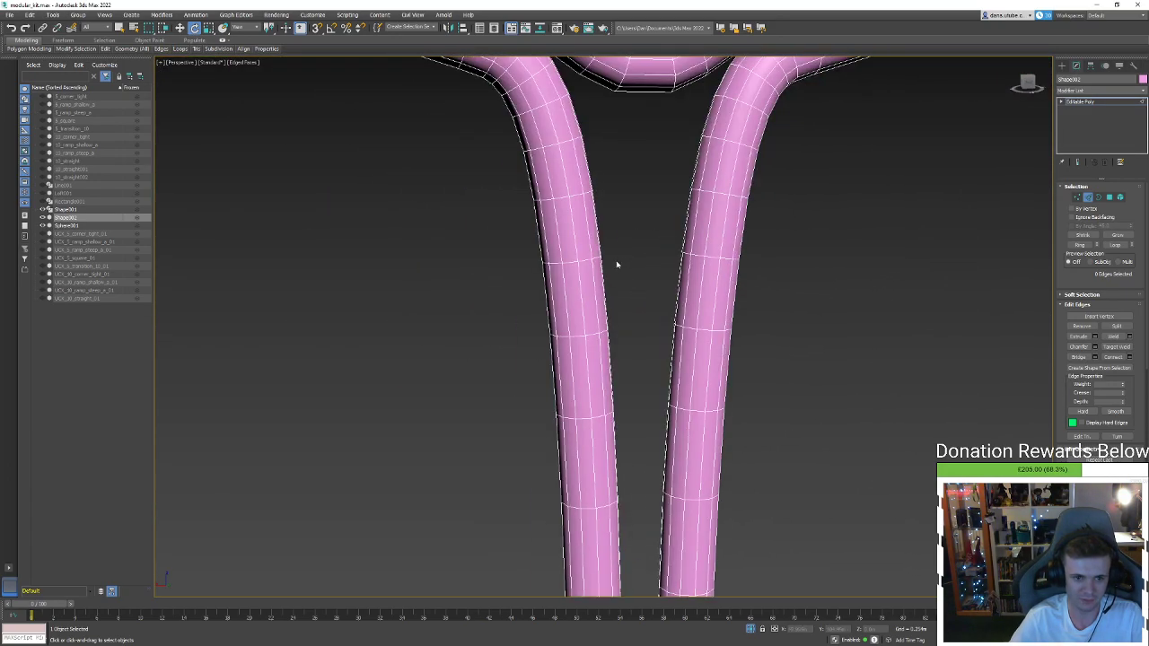
{"action": "scroll", "coordinate": [620, 264], "scroll_direction": "down", "scroll_amount": 5}
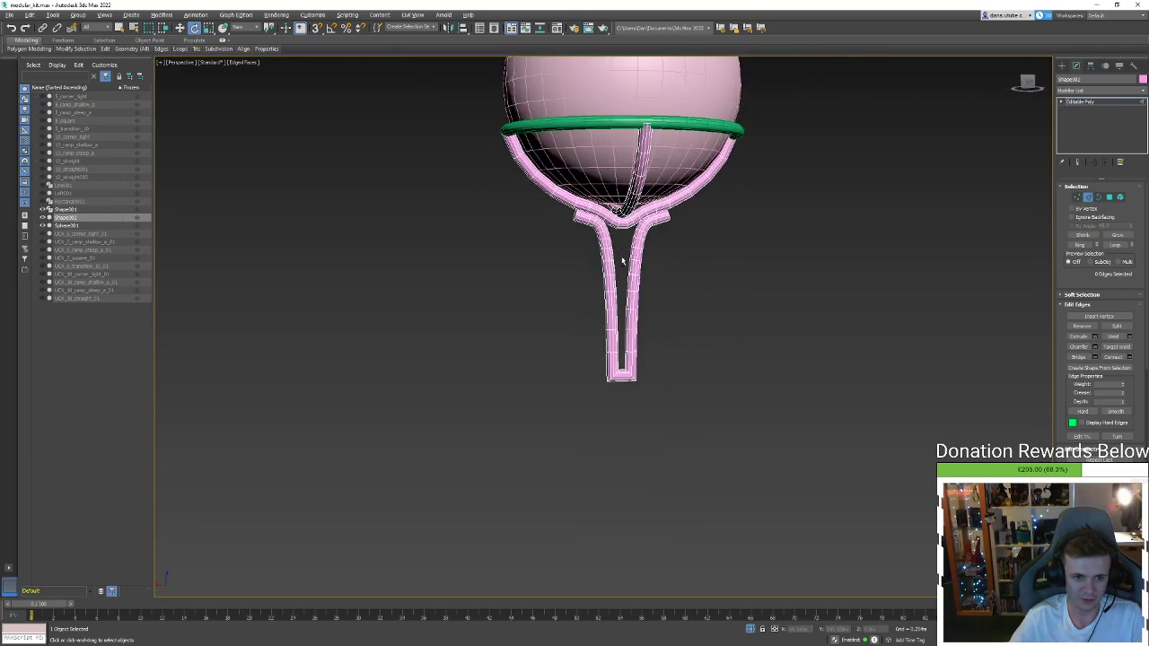
{"action": "scroll", "coordinate": [632, 261], "scroll_direction": "up", "scroll_amount": 3}
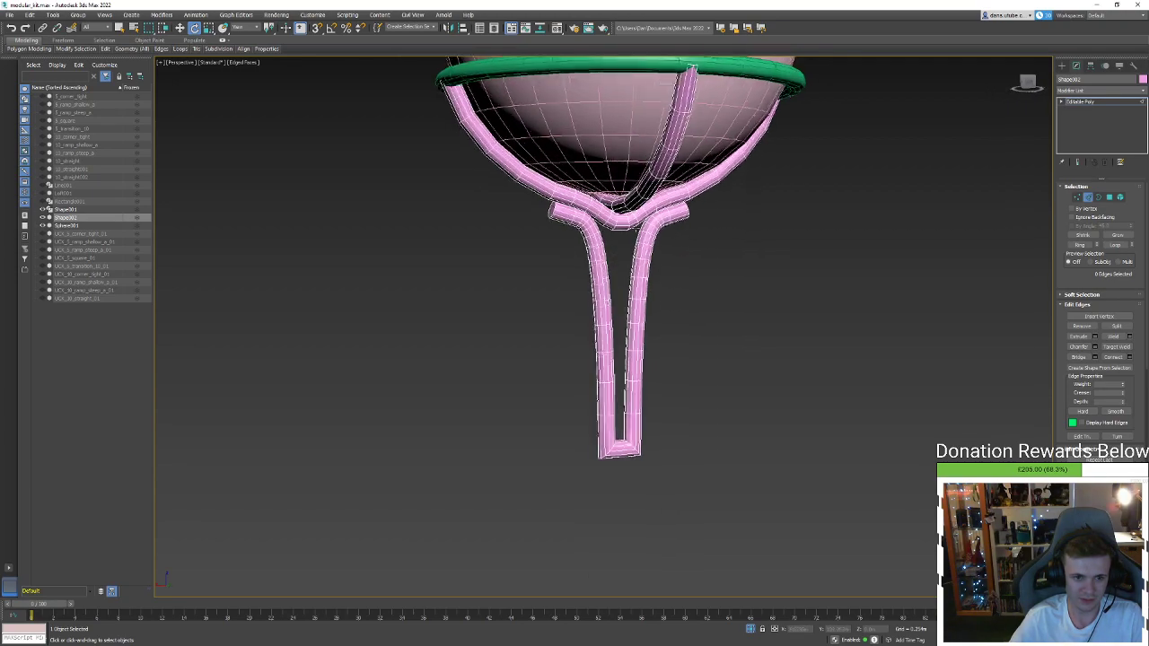
{"action": "left_click", "coordinate": [1086, 197]}
{"action": "left_click", "coordinate": [948, 290]}
{"action": "key", "text": "F4"}
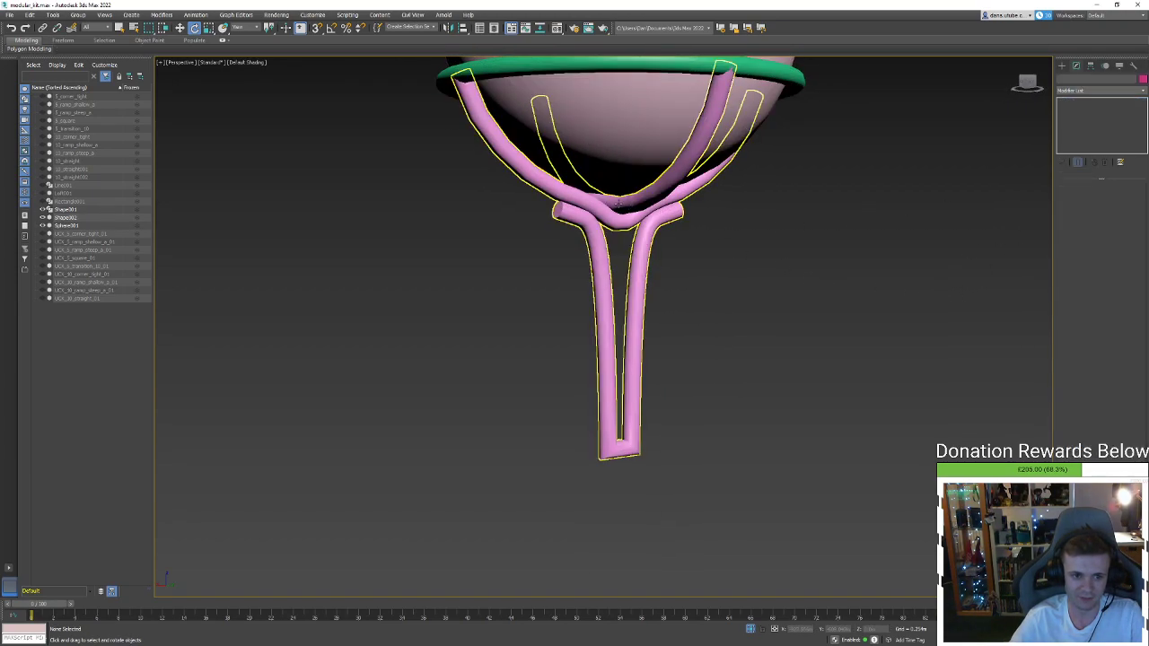
{"action": "left_click", "coordinate": [618, 212]}
{"action": "left_click", "coordinate": [619, 210]}
{"action": "key", "text": "F4"}
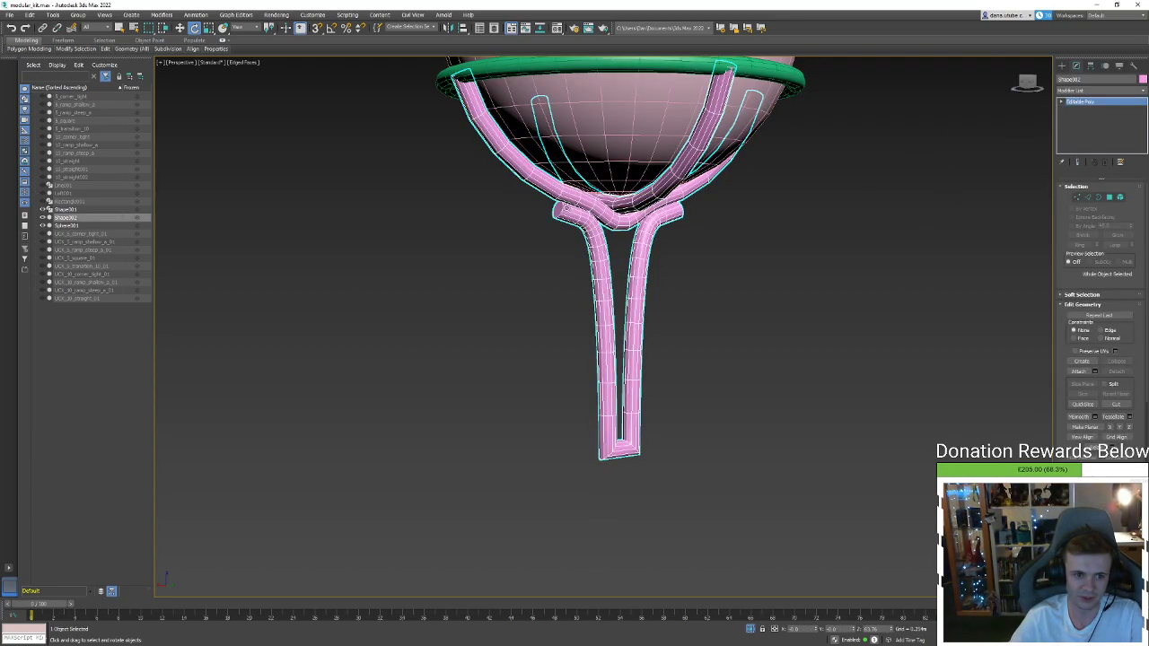
Delete the four end-cap polygons on the upper ends of the support arms, where they meet the green ring
{"action": "middle_click_drag", "start_coordinate": [747, 223], "coordinate": [807, 231], "text": "alt"}
{"action": "key", "text": "F3"}
{"action": "mouse_move", "coordinate": [633, 155]}
{"action": "middle_mouse_down", "text": "alt"}
{"action": "mouse_move", "coordinate": [696, 170]}
{"action": "mouse_move", "coordinate": [673, 126]}
{"action": "mouse_move", "coordinate": [626, 147]}
{"action": "mouse_move", "coordinate": [611, 220]}
{"action": "middle_mouse_up", "text": "alt"}
{"action": "key", "text": "F3"}
{"action": "key", "text": "4"}
{"action": "key", "text": "F3"}
{"action": "left_click", "coordinate": [481, 210]}
{"action": "middle_click_drag", "start_coordinate": [482, 210], "coordinate": [563, 226], "text": "alt"}
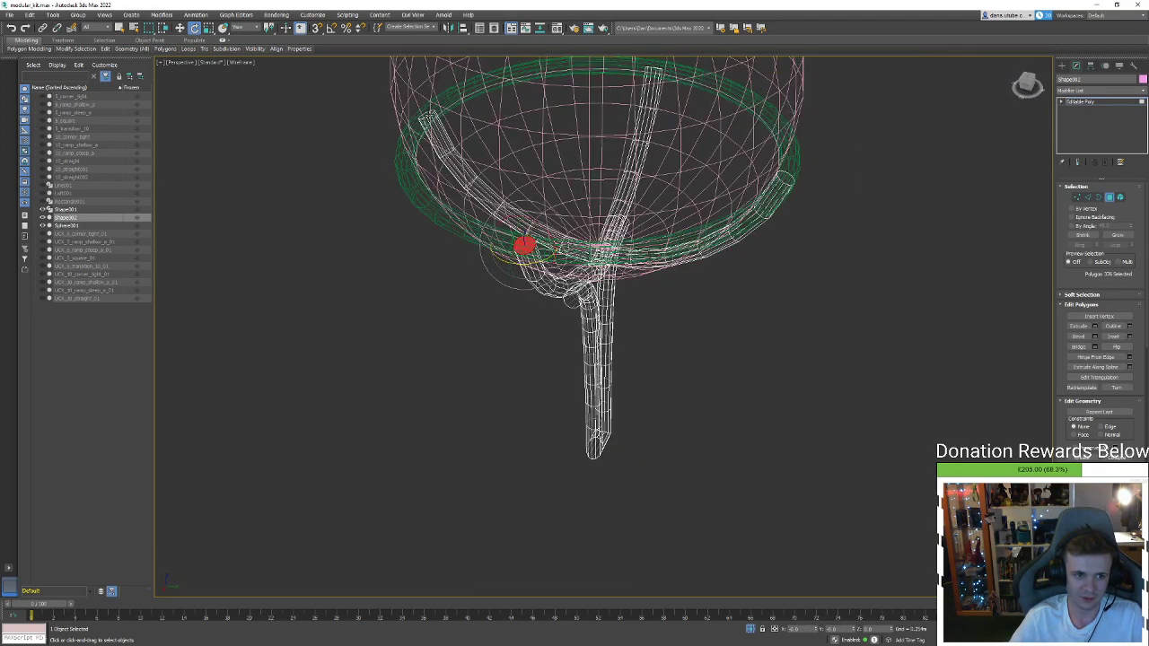
{"action": "left_click", "coordinate": [429, 115], "text": "ctrl"}
{"action": "middle_click_drag", "start_coordinate": [551, 122], "coordinate": [613, 347], "text": "alt"}
{"action": "left_click", "coordinate": [616, 391], "text": "ctrl"}
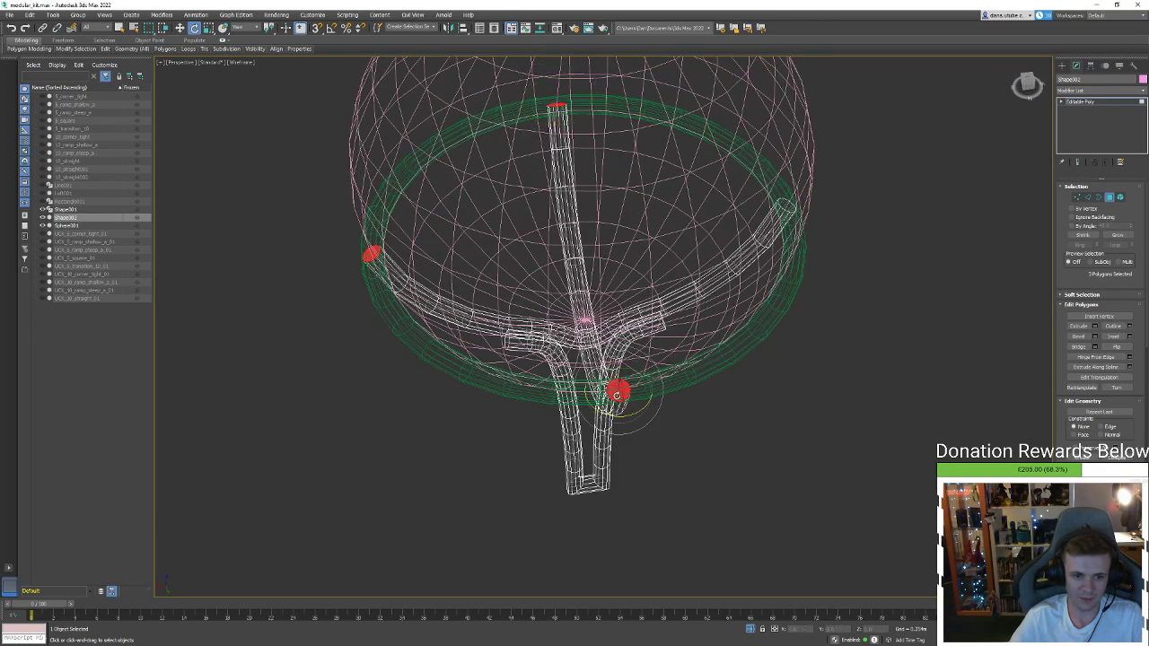
{"action": "left_click", "coordinate": [786, 208], "text": "ctrl"}
{"action": "key", "text": "Delete"}
{"action": "key", "text": "F3"}
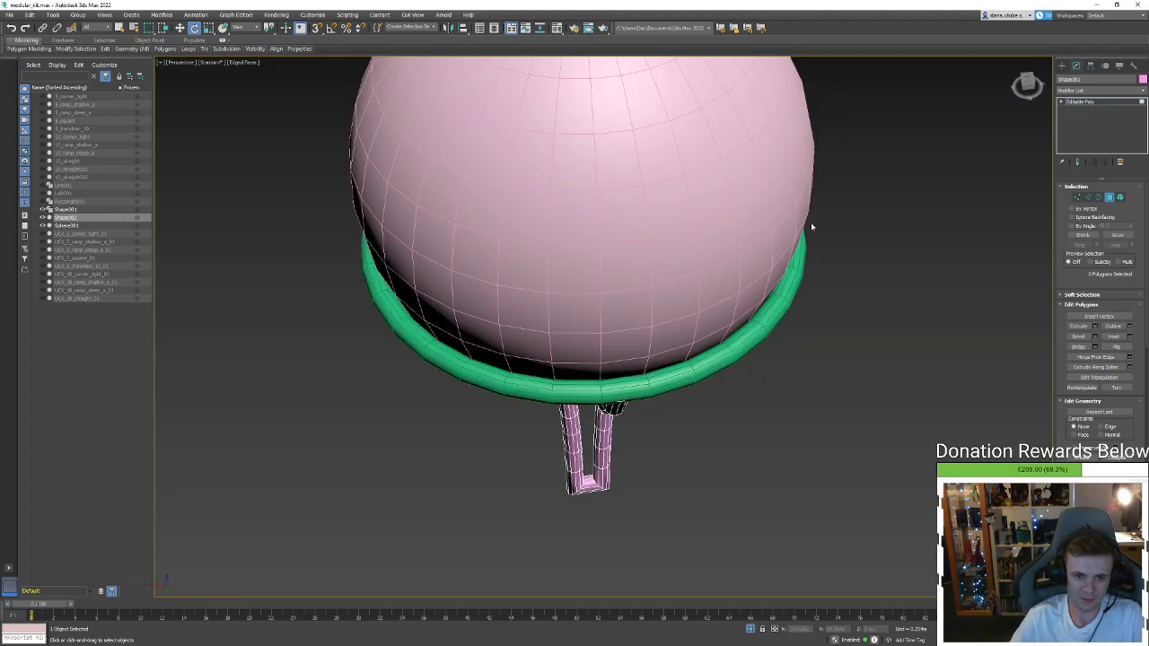
Add a Chamfer modifier to the pipe stand
{"action": "scroll", "coordinate": [757, 372], "scroll_direction": "down", "scroll_amount": 3}
{"action": "middle_click_drag", "start_coordinate": [757, 372], "coordinate": [679, 464], "text": "alt"}
{"action": "scroll", "coordinate": [637, 464], "scroll_direction": "up", "scroll_amount": 10}
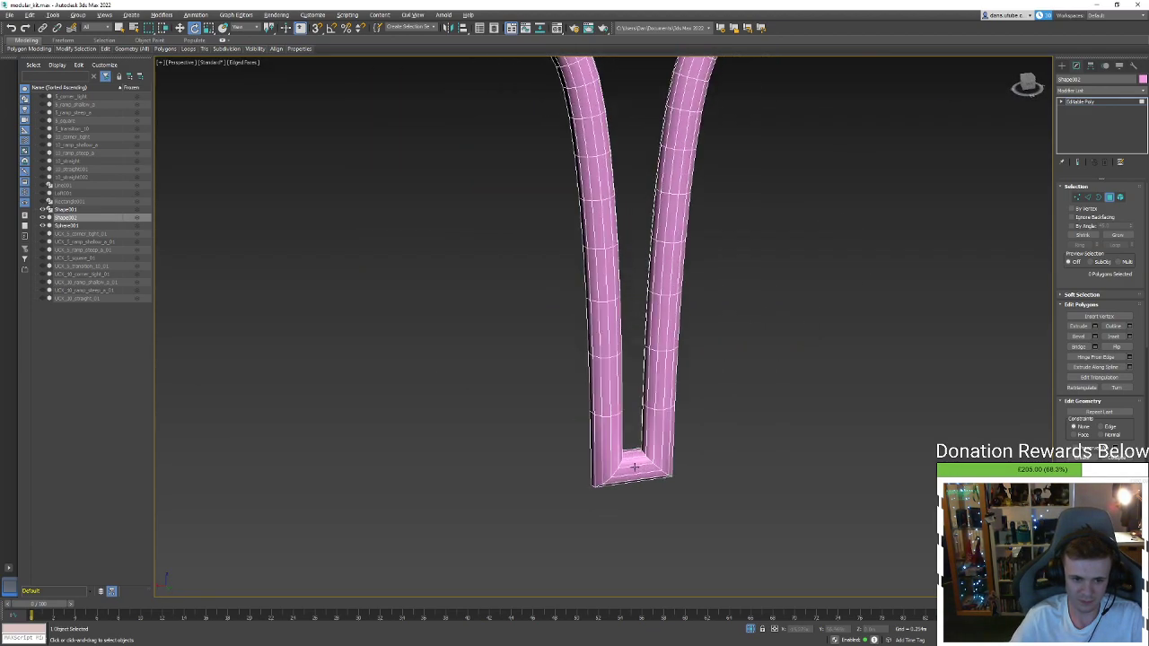
{"action": "scroll", "coordinate": [659, 449], "scroll_direction": "down", "scroll_amount": 10}
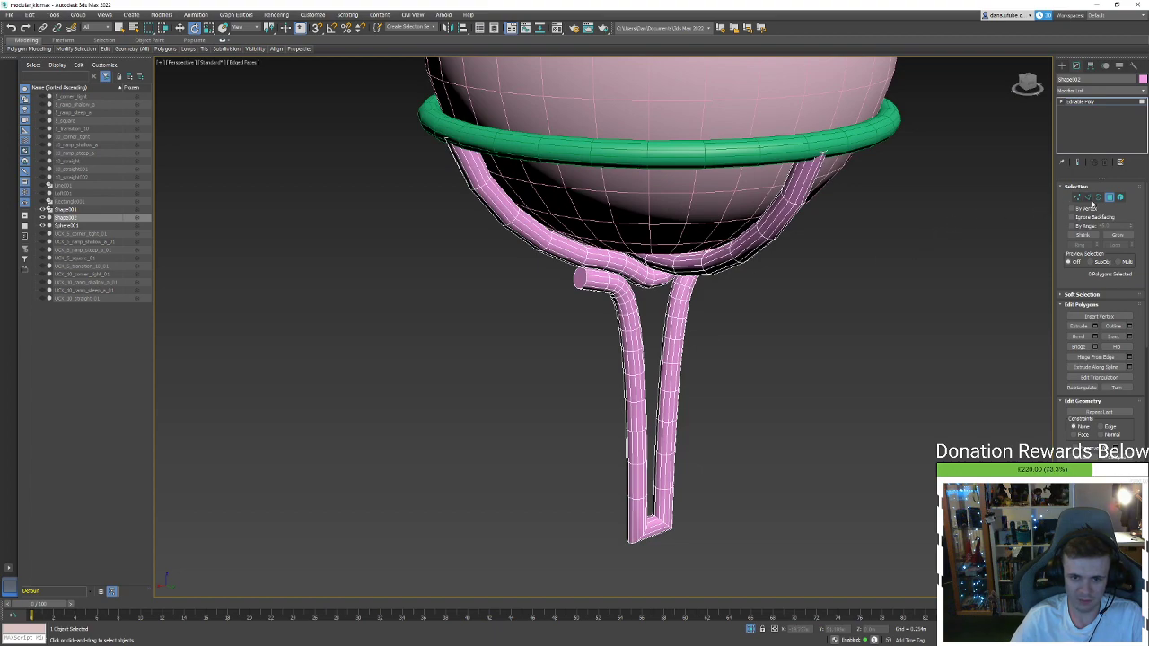
{"action": "left_click", "coordinate": [1081, 102]}
{"action": "left_click", "coordinate": [1087, 91]}
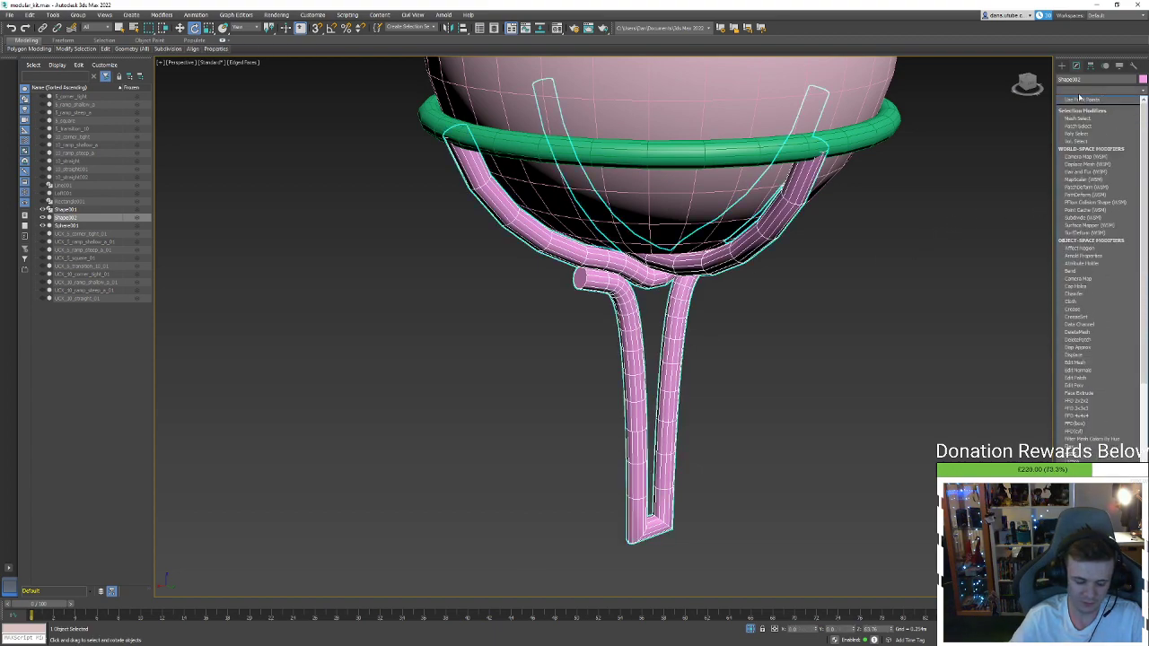
{"action": "type", "text": "ch"}
{"action": "key", "text": "Return"}
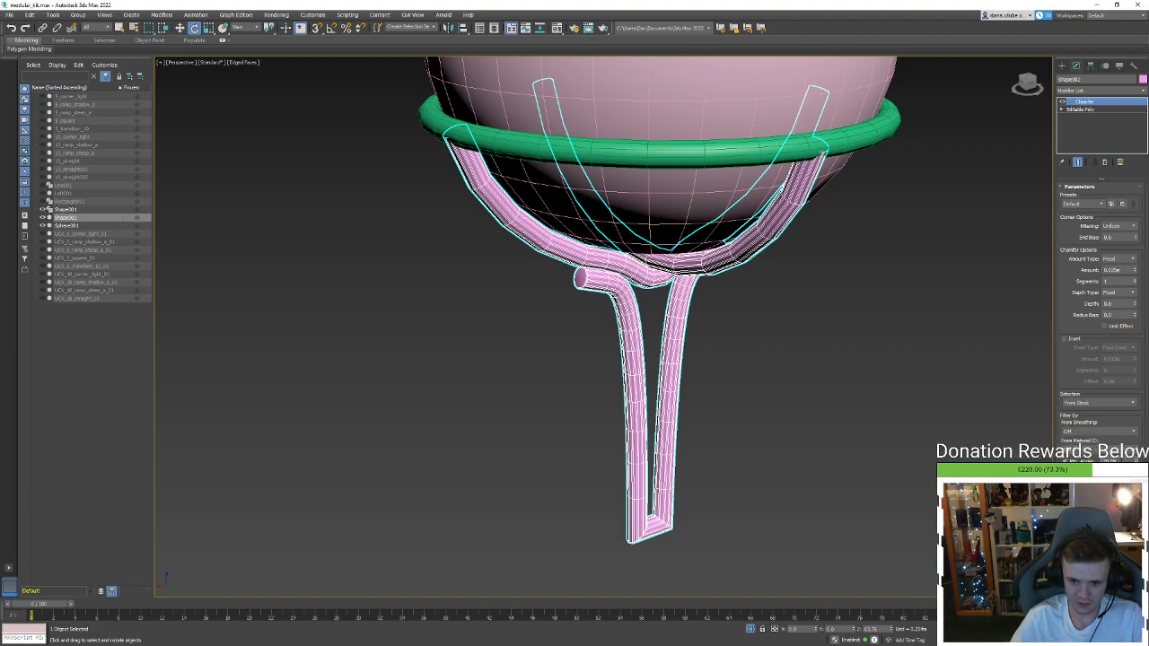
Set the Chamfer modifier's minimum angle to 45
{"action": "double_click", "coordinate": [1109, 461]}
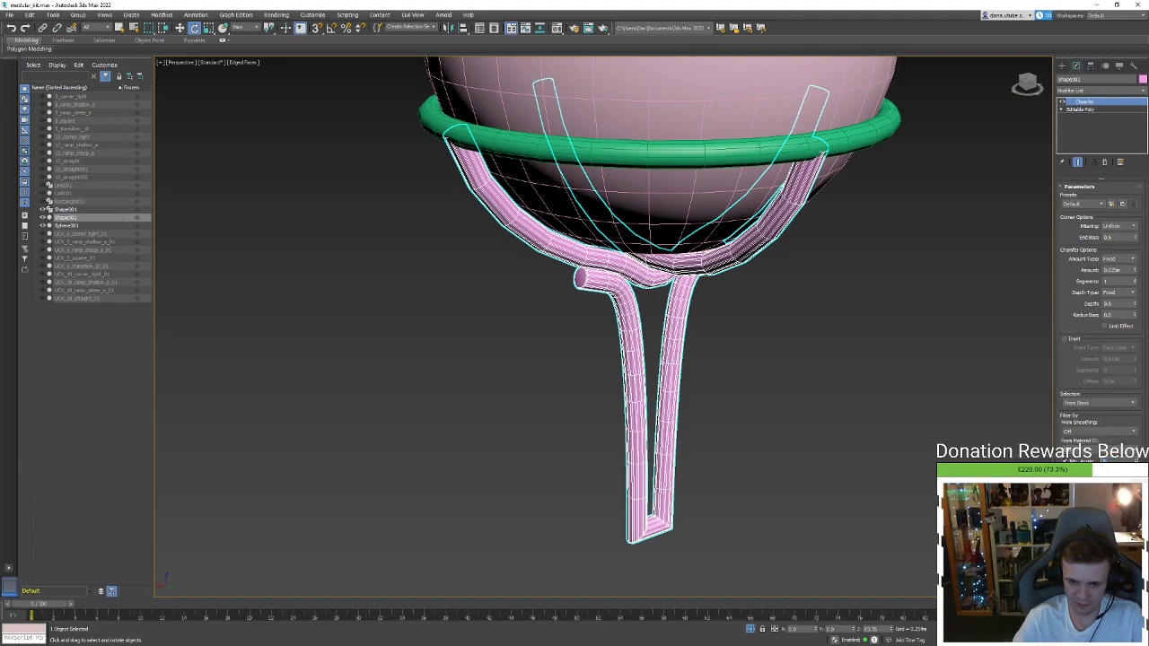
{"action": "scroll", "coordinate": [600, 277], "scroll_direction": "up", "scroll_amount": 3}
{"action": "scroll", "coordinate": [600, 277], "scroll_direction": "up", "scroll_amount": 3}
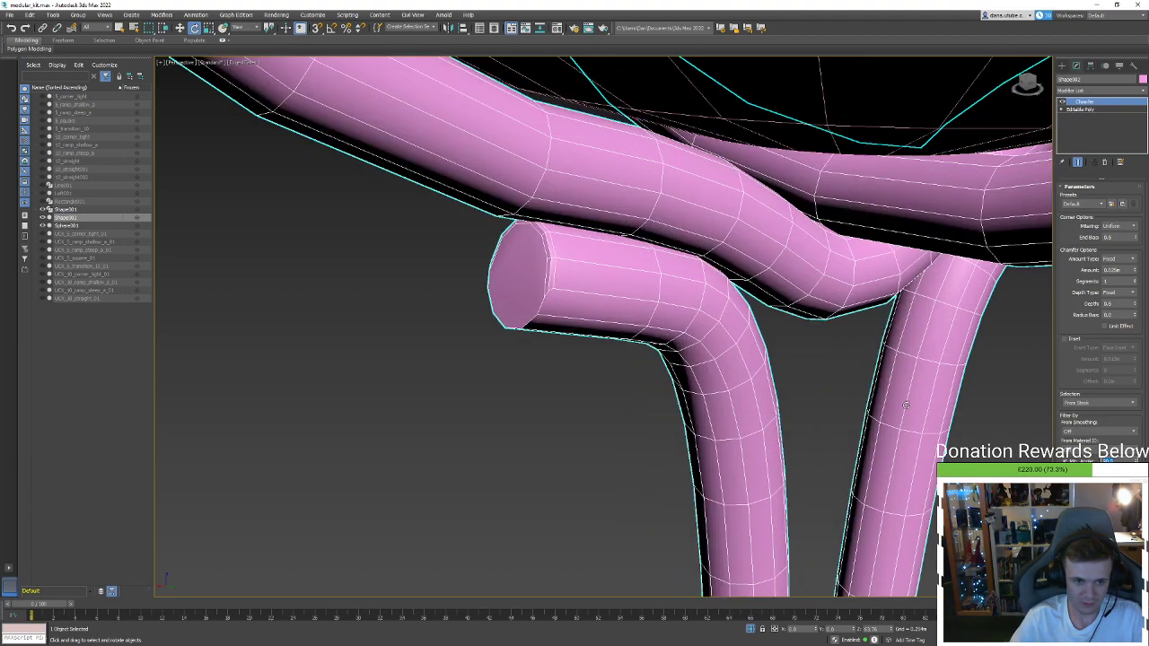
{"action": "type", "text": "45"}
{"action": "key", "text": "Return"}
{"action": "scroll", "coordinate": [751, 310], "scroll_direction": "down", "scroll_amount": 3}
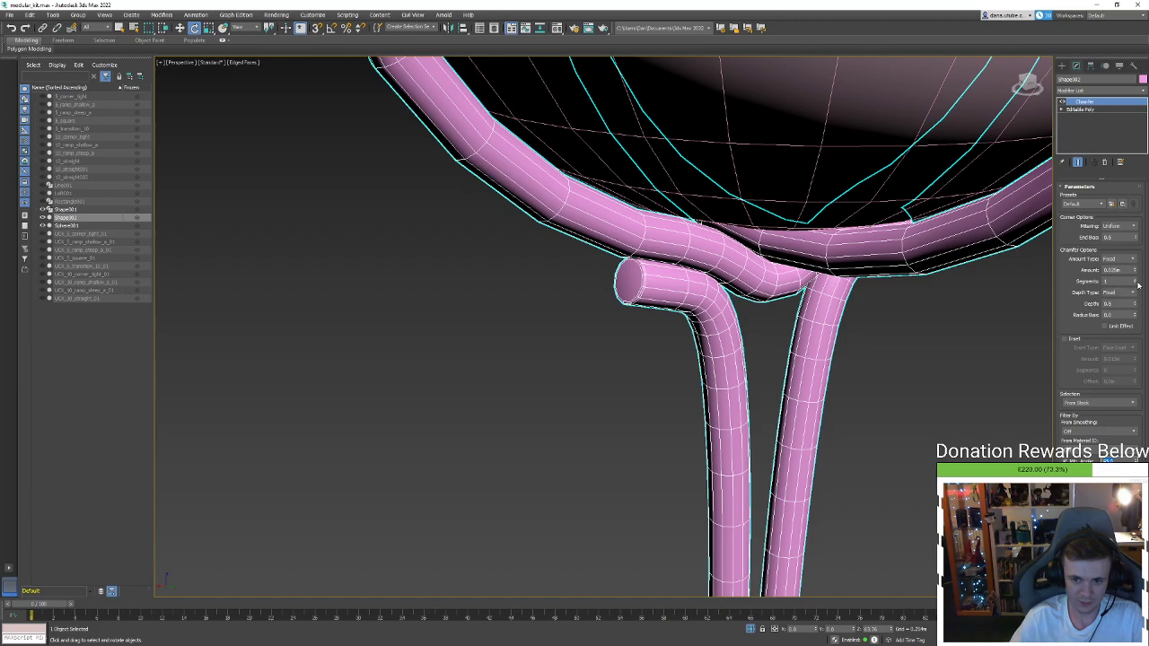
Try a larger chamfer amount on the pipe stand, and delete the Chamfer modifier
{"action": "left_click_drag", "start_coordinate": [1135, 270], "coordinate": [1135, 228]}
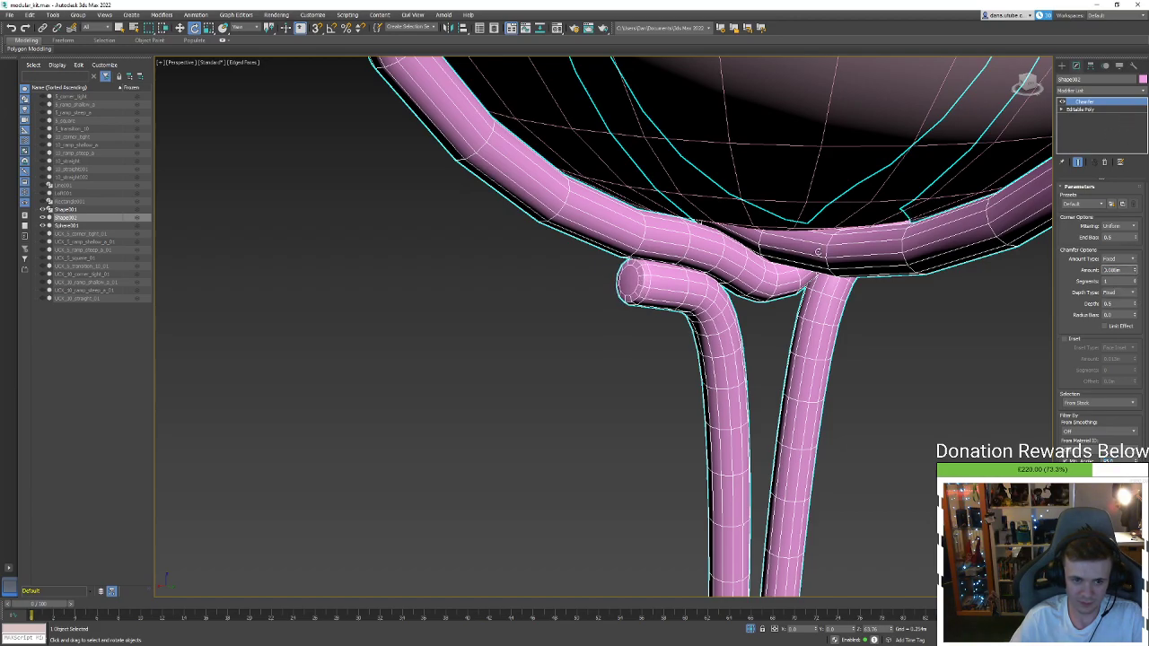
{"action": "scroll", "coordinate": [818, 251], "scroll_direction": "down", "scroll_amount": 4}
{"action": "middle_click_drag", "start_coordinate": [817, 251], "coordinate": [783, 244], "text": "alt"}
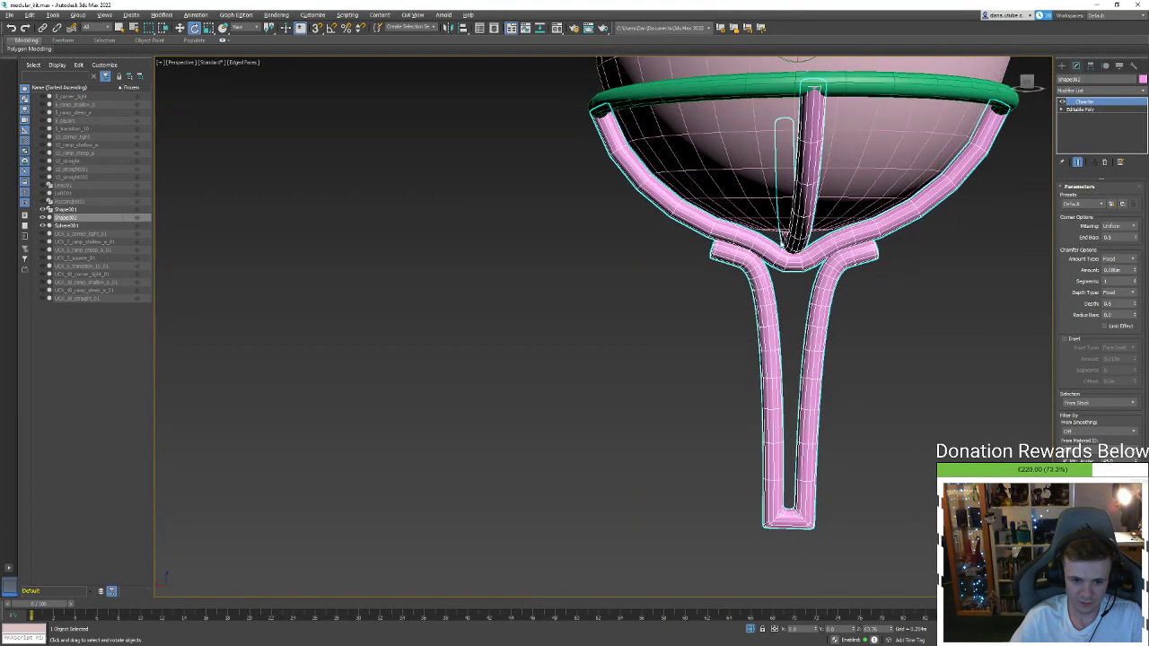
{"action": "scroll", "coordinate": [761, 257], "scroll_direction": "up", "scroll_amount": 2}
{"action": "right_click", "coordinate": [1090, 106]}
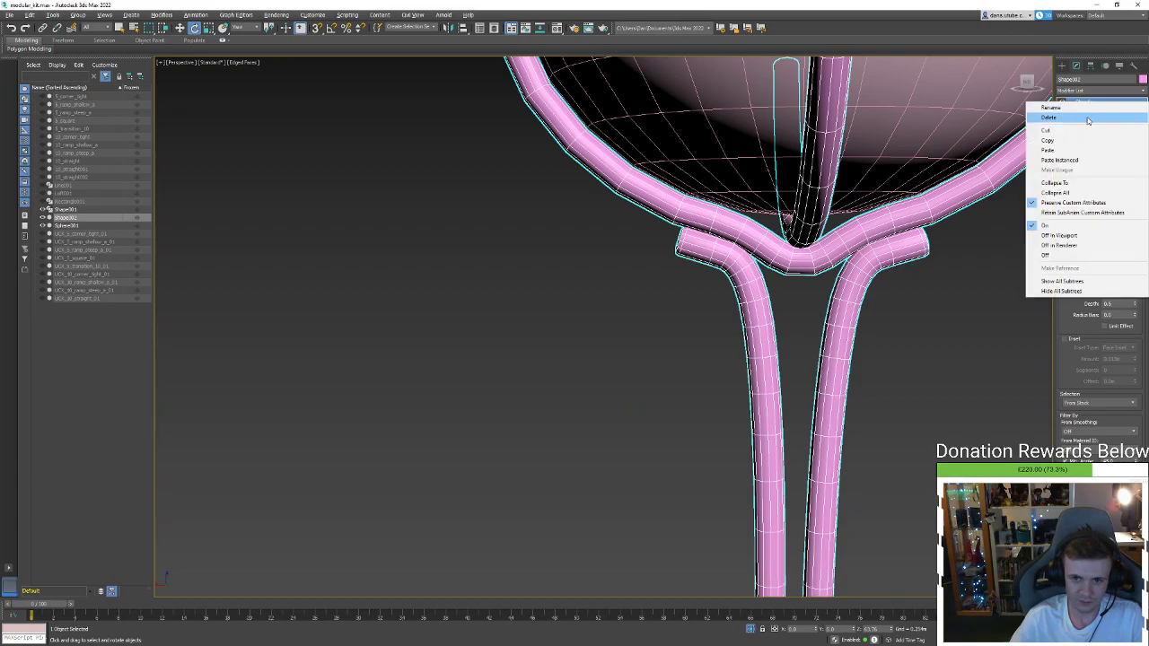
{"action": "left_click", "coordinate": [1086, 117]}
Inset the two end-cap polygons on the outward-curving tips of the stem pipes
{"action": "middle_click_drag", "start_coordinate": [957, 229], "coordinate": [924, 269], "text": "alt"}
{"action": "key", "text": "4"}
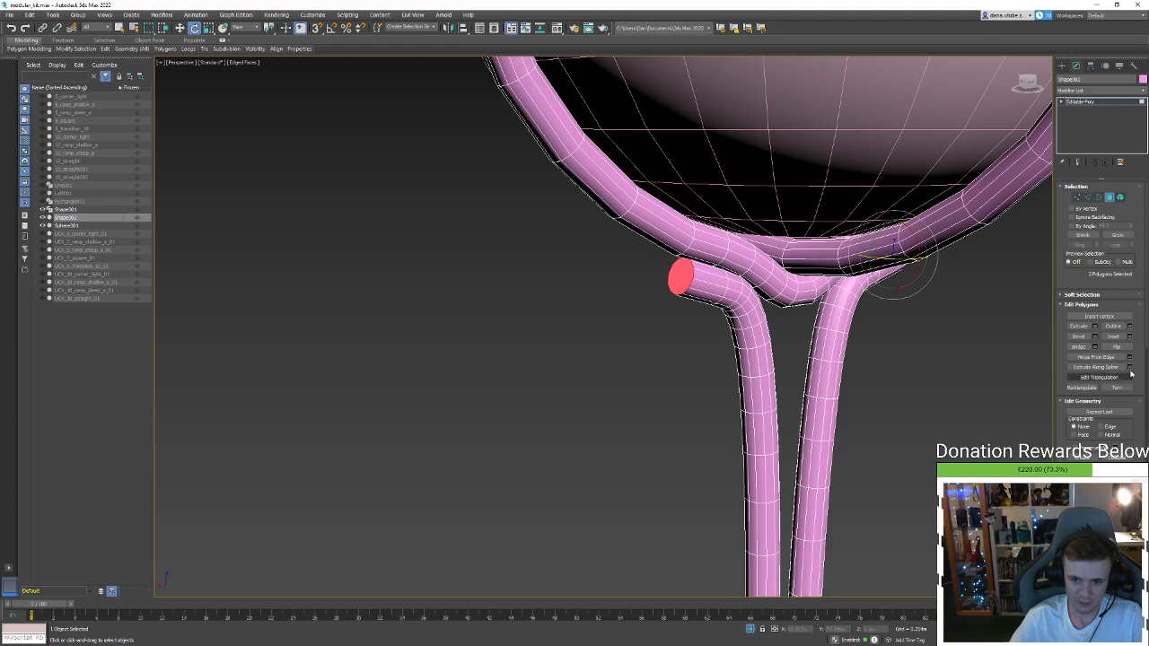
{"action": "left_click", "coordinate": [1129, 335]}
{"action": "scroll", "coordinate": [656, 324], "scroll_direction": "up", "scroll_amount": 3}
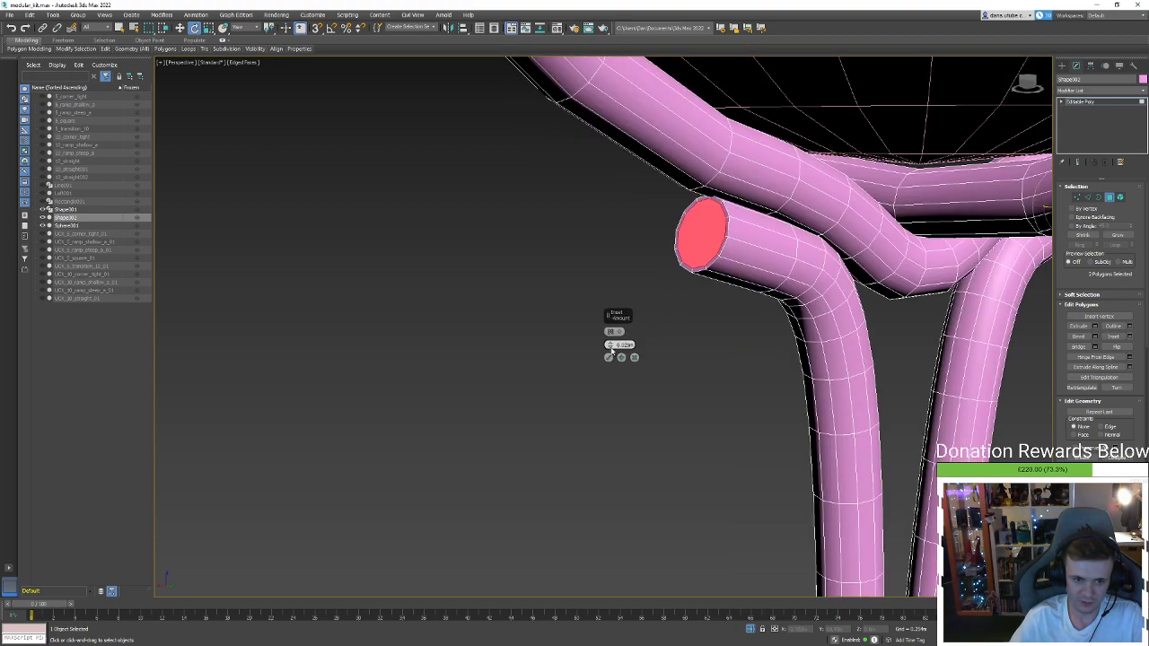
{"action": "left_click_drag", "start_coordinate": [610, 345], "coordinate": [620, 334]}
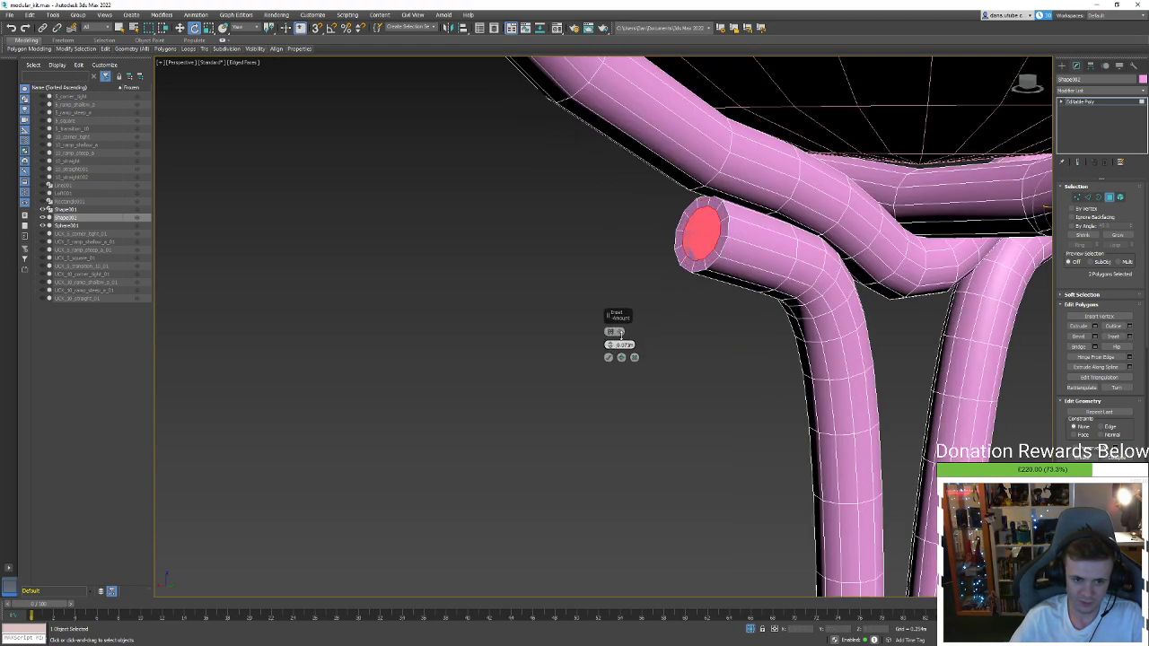
{"action": "left_click", "coordinate": [609, 358]}
Chamfer the outer rim edge loops of both stem pipe tips with one segment, and leave edge editing
{"action": "key", "text": "2"}
{"action": "double_click", "coordinate": [726, 225]}
{"action": "scroll", "coordinate": [786, 238], "scroll_direction": "down", "scroll_amount": 2}
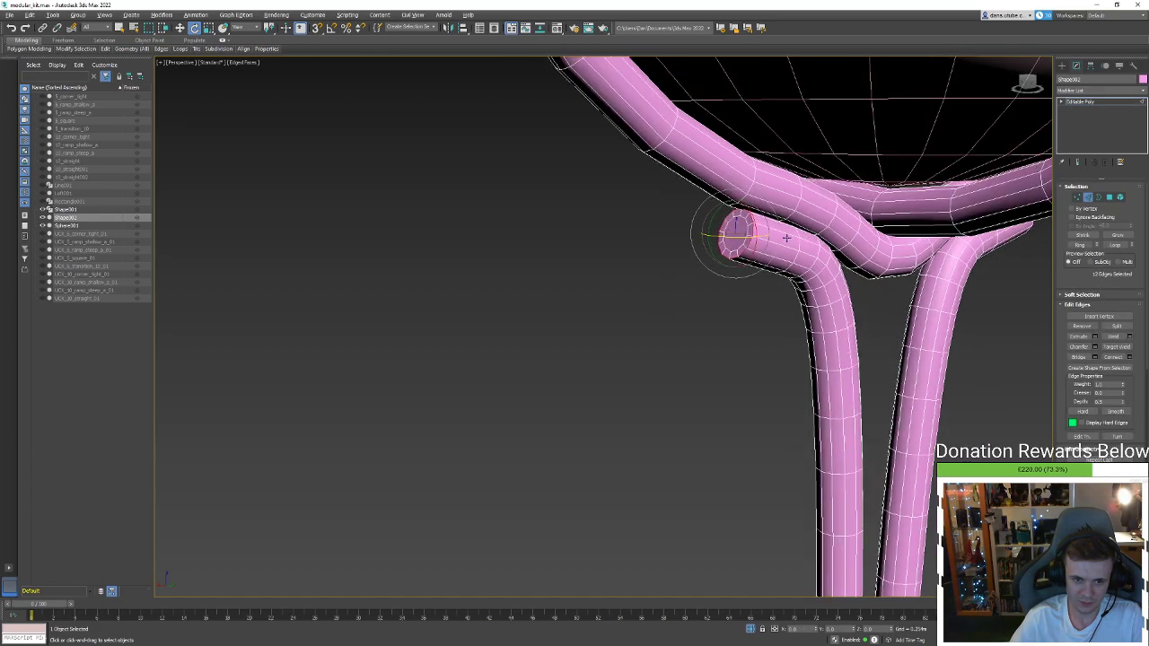
{"action": "middle_click_drag", "start_coordinate": [786, 238], "coordinate": [955, 289], "text": "alt"}
{"action": "double_click", "coordinate": [891, 236], "text": "ctrl"}
{"action": "scroll", "coordinate": [955, 291], "scroll_direction": "up", "scroll_amount": 4}
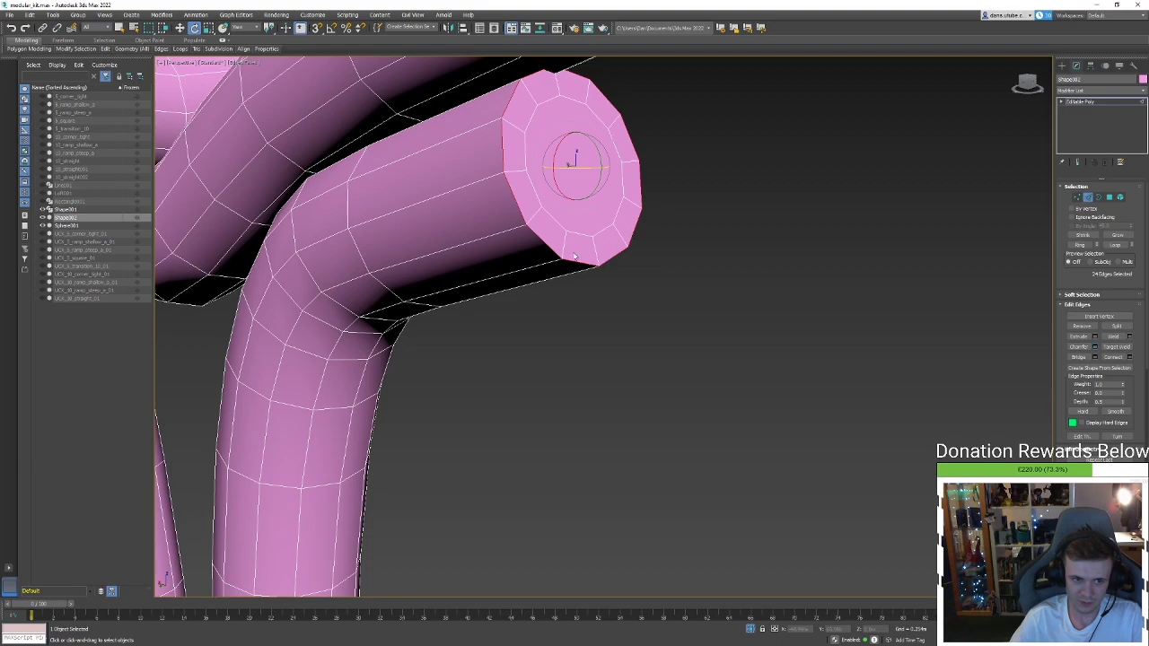
{"action": "key", "text": "ctrl+shift+c"}
{"action": "left_click_drag", "start_coordinate": [610, 341], "coordinate": [614, 335]}
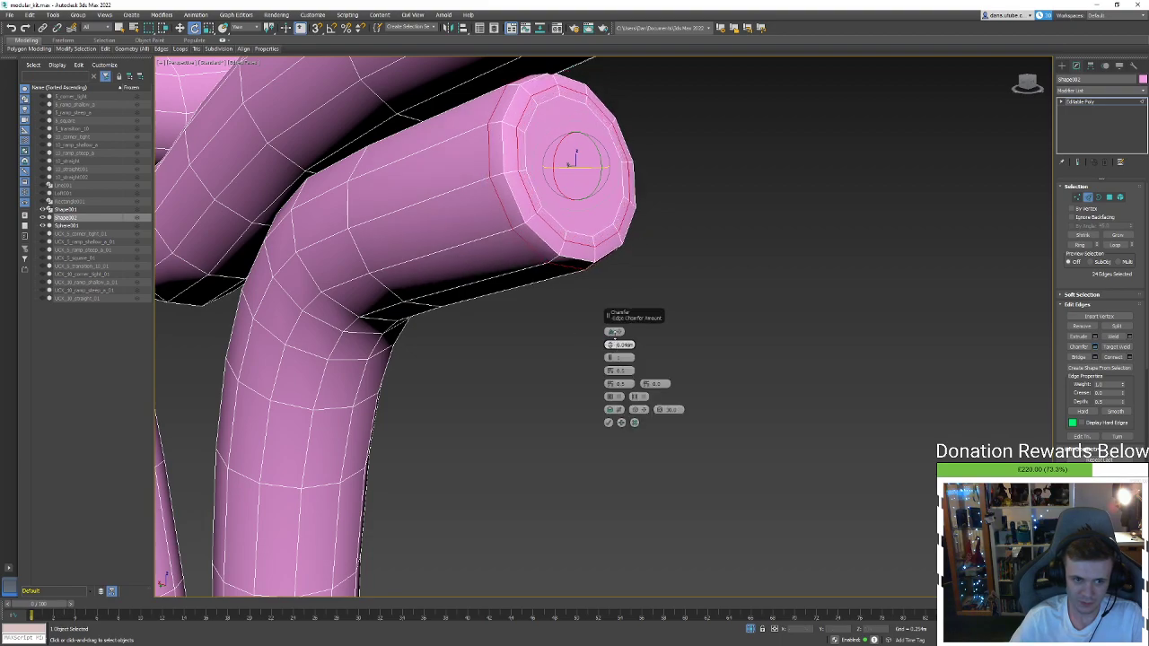
{"action": "scroll", "coordinate": [554, 350], "scroll_direction": "down", "scroll_amount": 5}
{"action": "middle_click_drag", "start_coordinate": [554, 350], "coordinate": [599, 352], "text": "alt"}
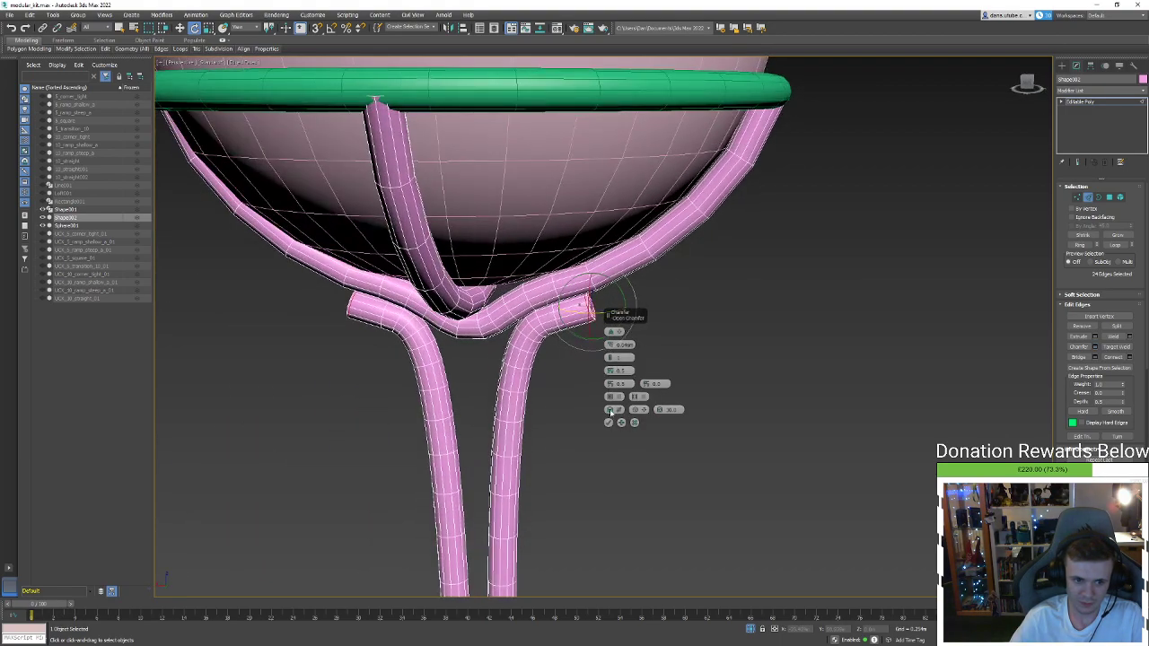
{"action": "left_click", "coordinate": [609, 422]}
{"action": "left_click", "coordinate": [582, 392]}
{"action": "left_click", "coordinate": [1087, 198]}
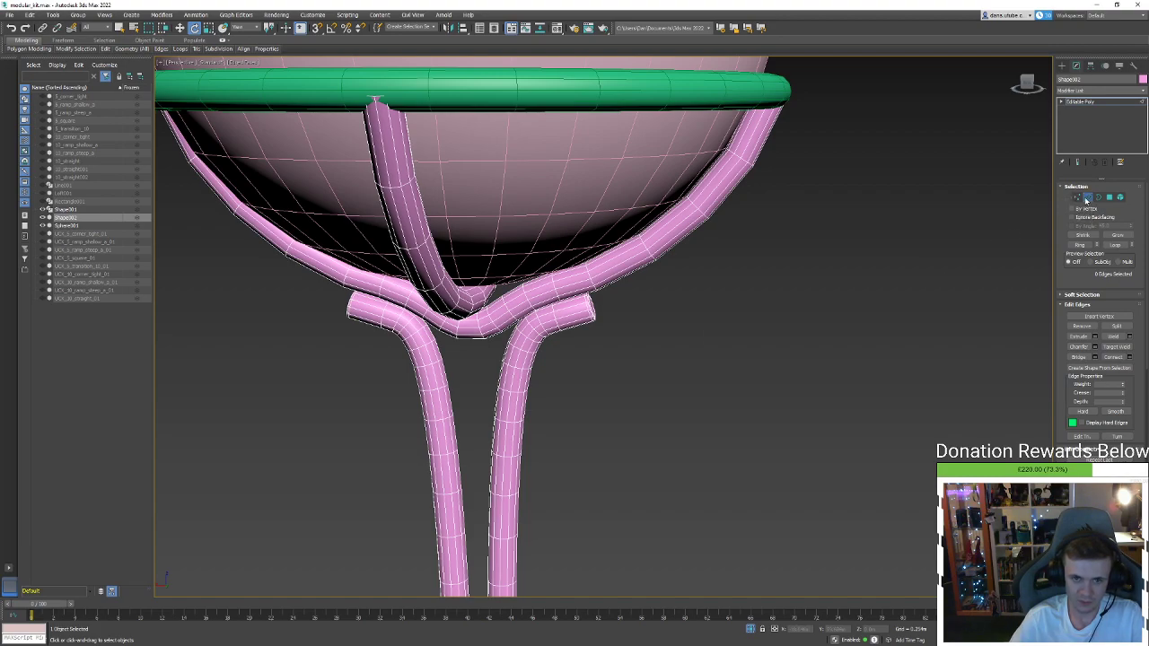
Check the stand's shading around the chamfered pipe tips without edged faces
{"action": "left_click", "coordinate": [808, 279]}
{"action": "key", "text": "F4"}
{"action": "scroll", "coordinate": [810, 282], "scroll_direction": "down", "scroll_amount": 3}
{"action": "middle_click_drag", "start_coordinate": [810, 281], "coordinate": [745, 308], "text": "alt"}
{"action": "scroll", "coordinate": [752, 299], "scroll_direction": "down", "scroll_amount": 2}
{"action": "left_click", "coordinate": [749, 314]}
{"action": "key", "text": "F4"}
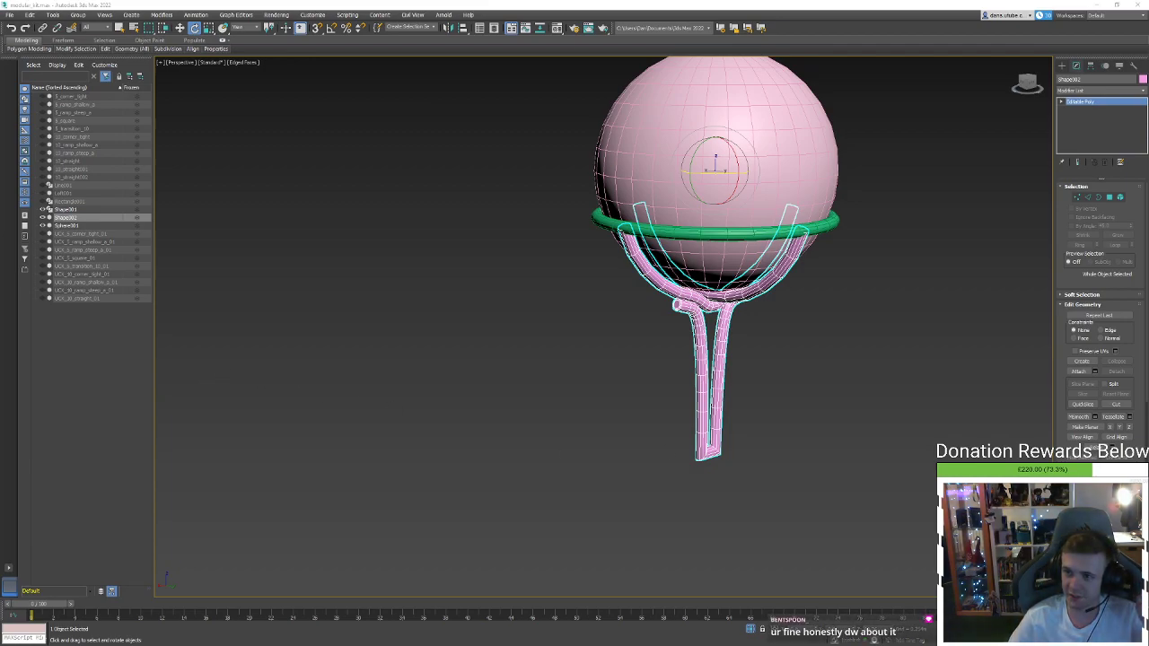
Switch to Streamlabs OBS, show the QR source briefly, hide it again, and return to 3ds Max
{"action": "left_click_drag", "start_coordinate": [1148, 13], "coordinate": [778, 4]}
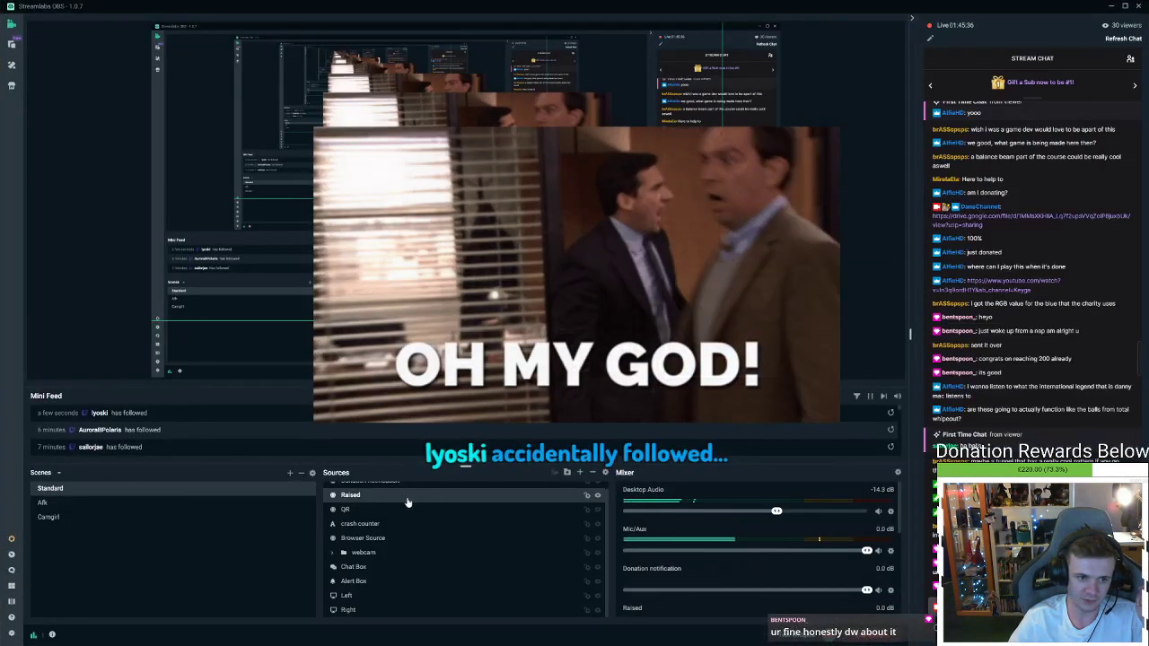
{"action": "scroll", "coordinate": [409, 504], "scroll_direction": "up", "scroll_amount": 1}
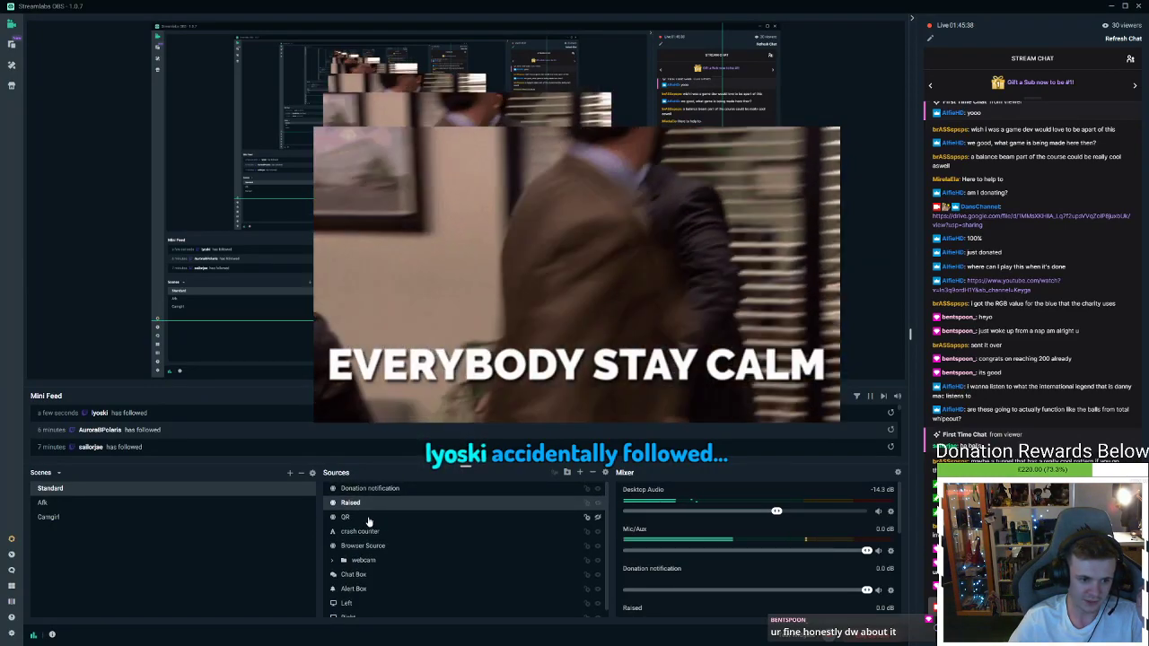
{"action": "left_click", "coordinate": [552, 517]}
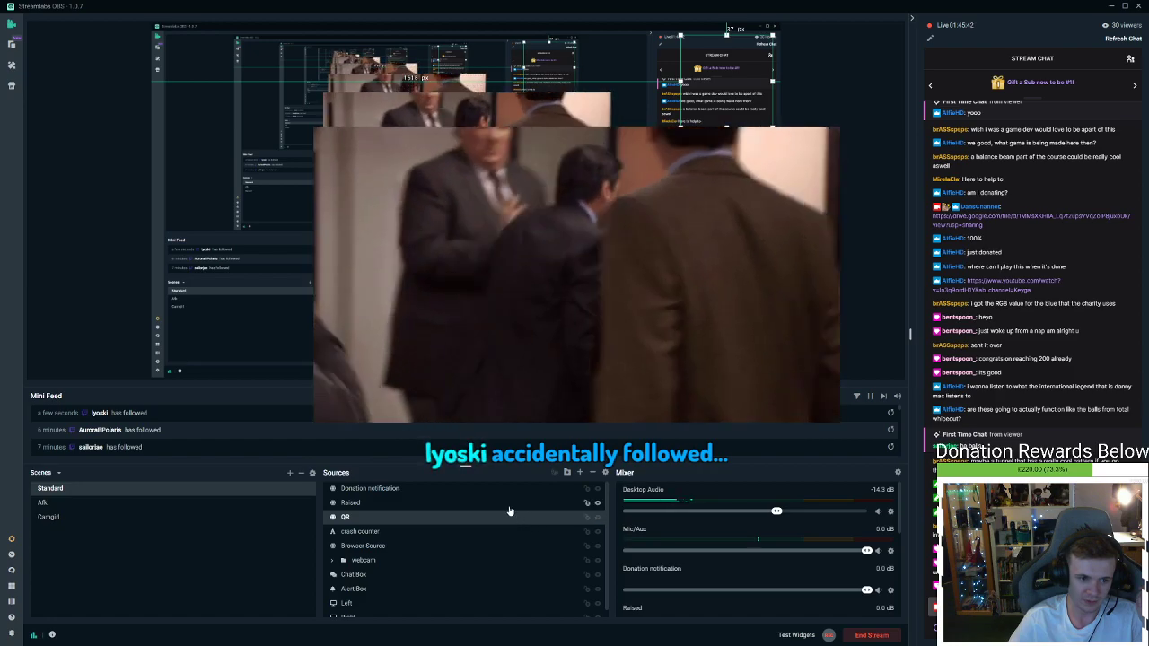
{"action": "left_click", "coordinate": [562, 506]}
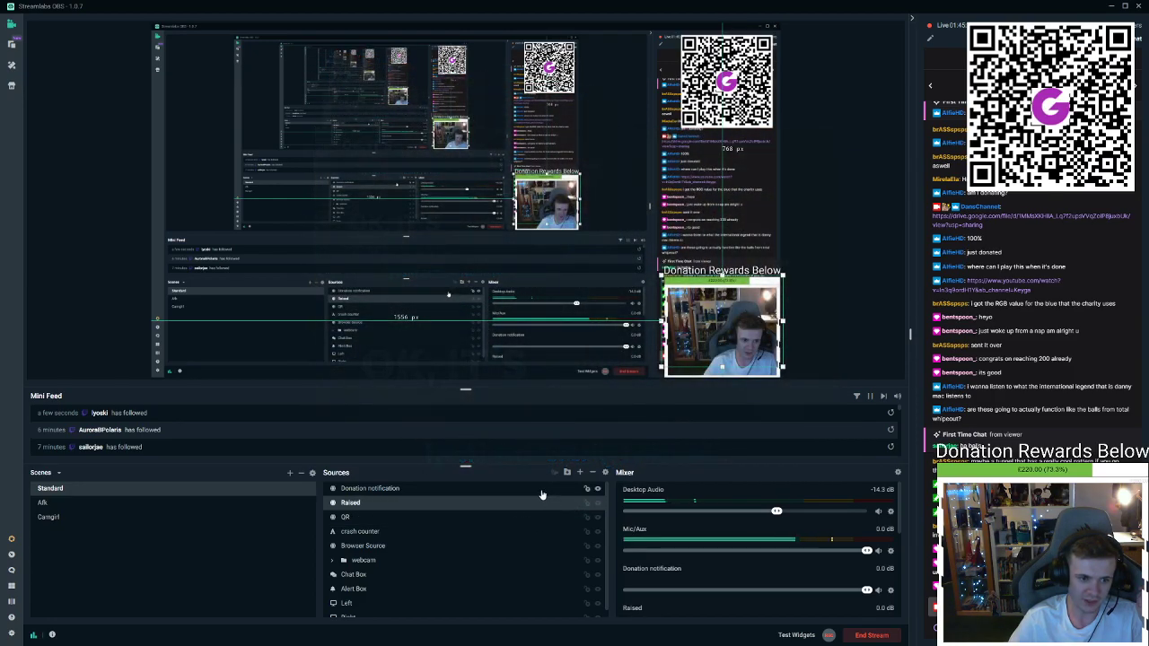
{"action": "left_click", "coordinate": [539, 491]}
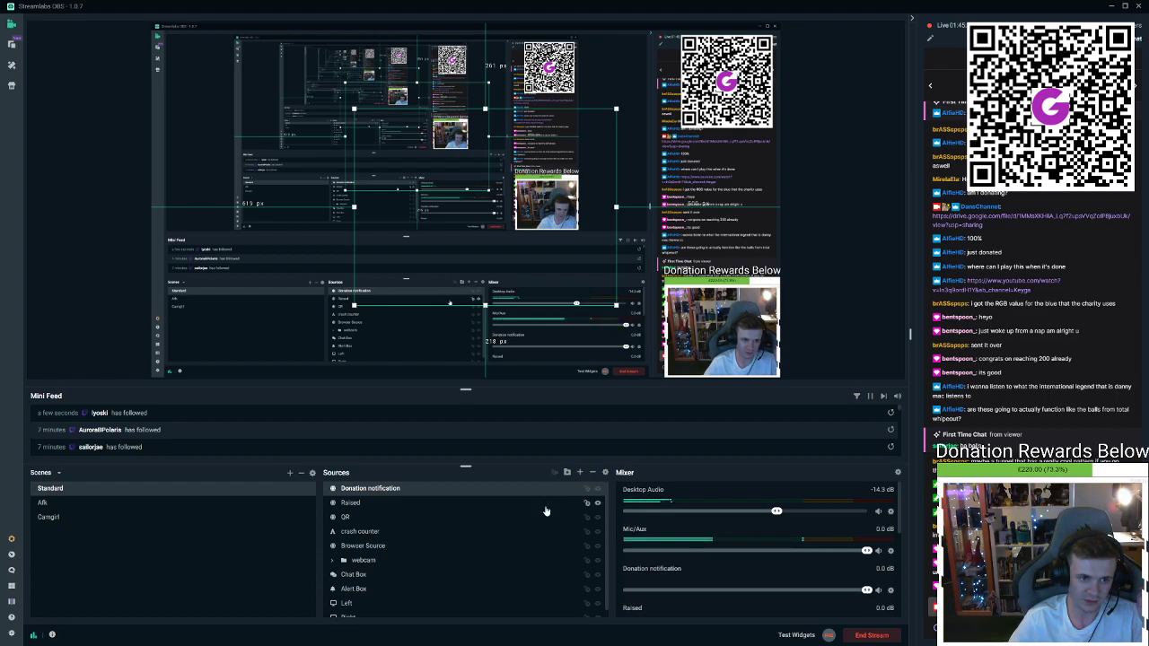
{"action": "left_click", "coordinate": [597, 518]}
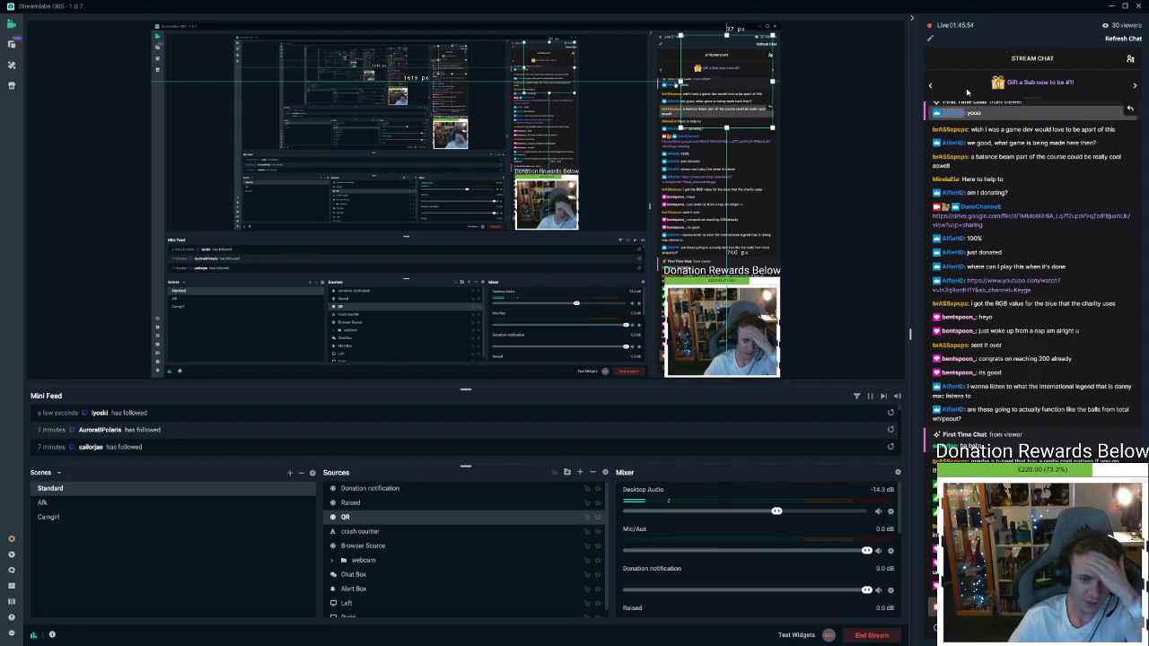
{"action": "left_click_drag", "start_coordinate": [1016, 6], "coordinate": [1147, 7]}
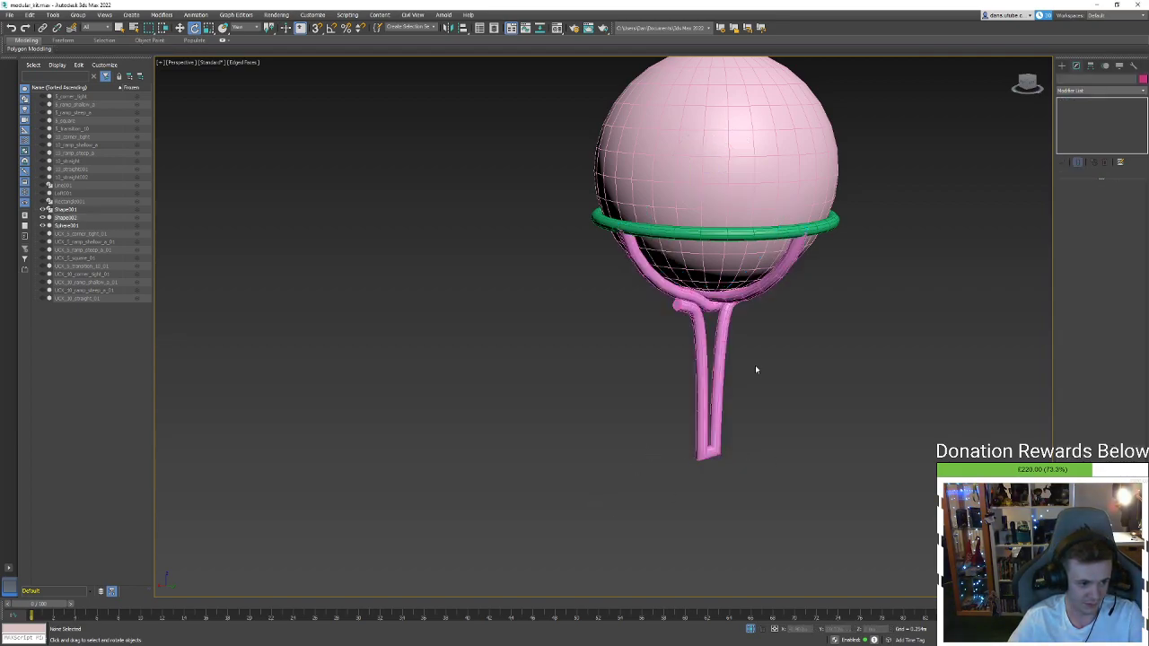
Attach the green ring to the pipe stand so they form a single editable poly object
{"action": "middle_click_drag", "start_coordinate": [754, 365], "coordinate": [656, 416]}
{"action": "middle_click_drag", "start_coordinate": [631, 359], "coordinate": [580, 351], "text": "alt"}
{"action": "right_click", "coordinate": [650, 338]}
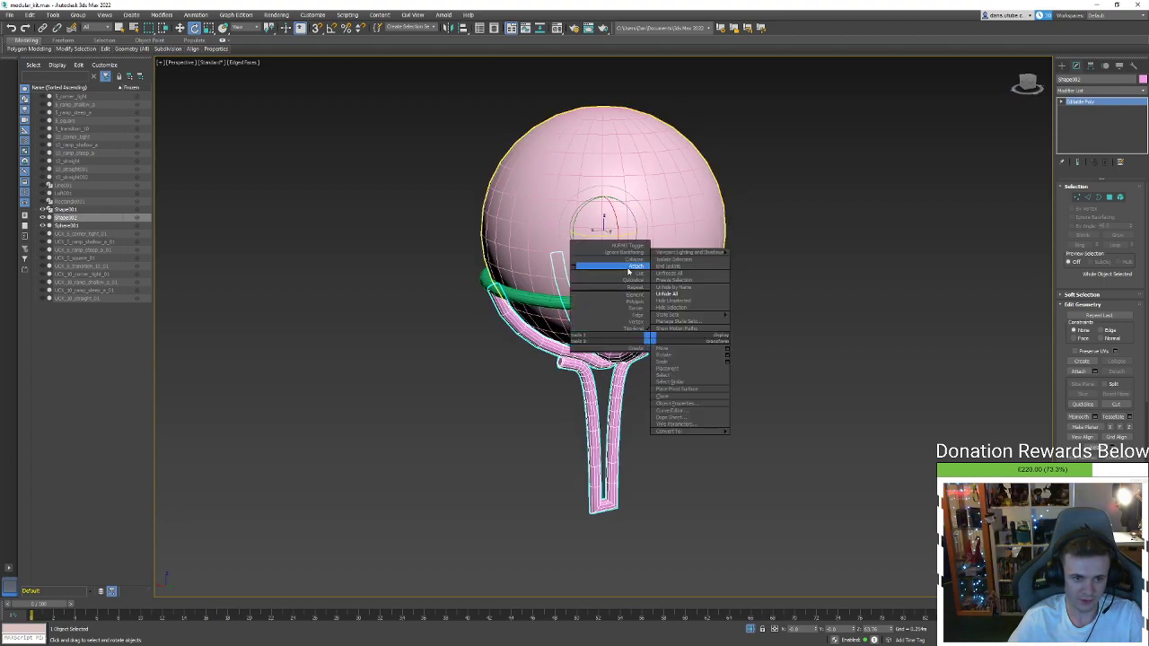
{"action": "left_click", "coordinate": [627, 267]}
{"action": "left_click", "coordinate": [662, 299]}
{"action": "key", "text": "w"}
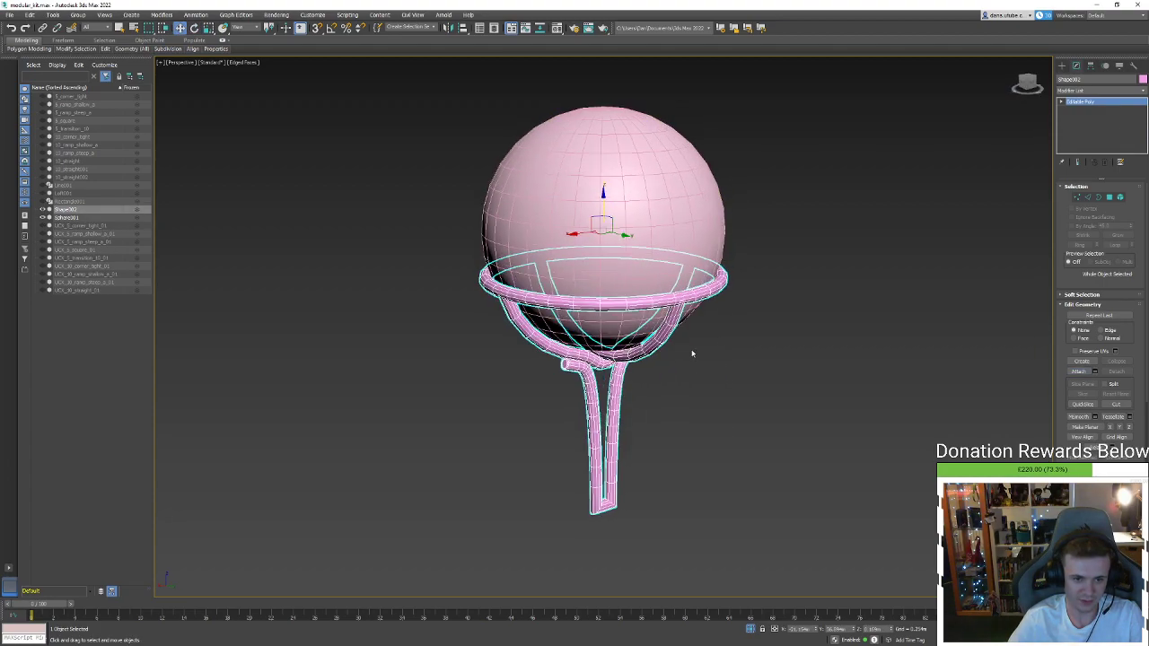
Apply an Unwrap UVW modifier to the sphere and open the UV editor with all its polygons selected
{"action": "left_click", "coordinate": [689, 259]}
{"action": "scroll", "coordinate": [694, 256], "scroll_direction": "down", "scroll_amount": 3}
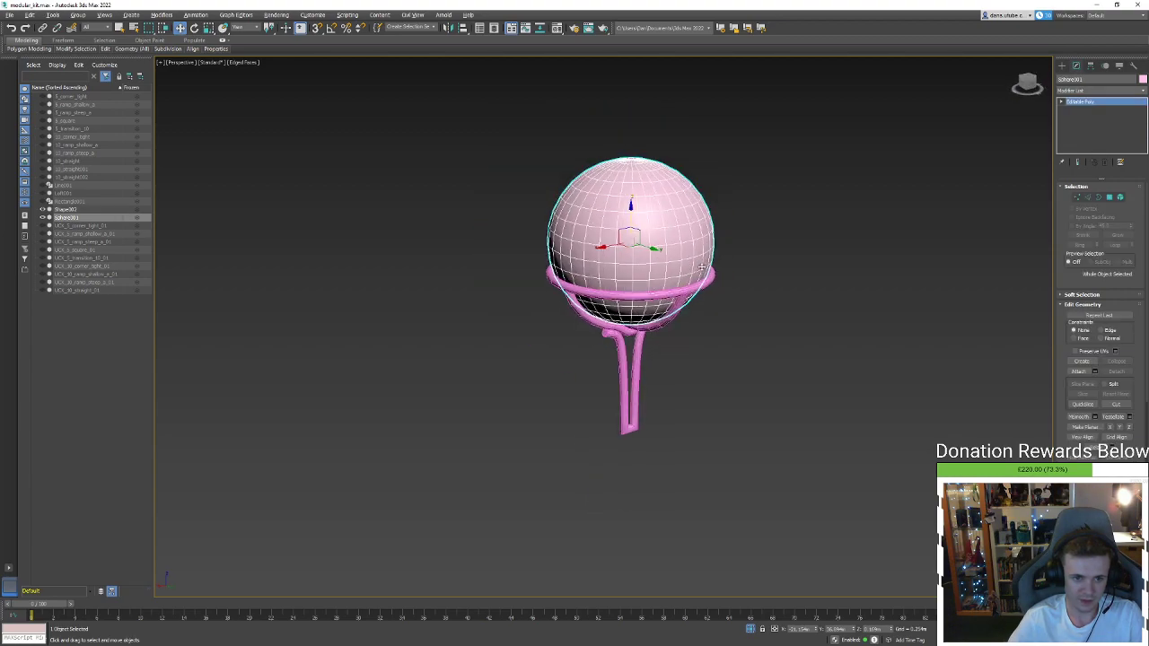
{"action": "left_click", "coordinate": [1064, 92]}
{"action": "type", "text": "unw"}
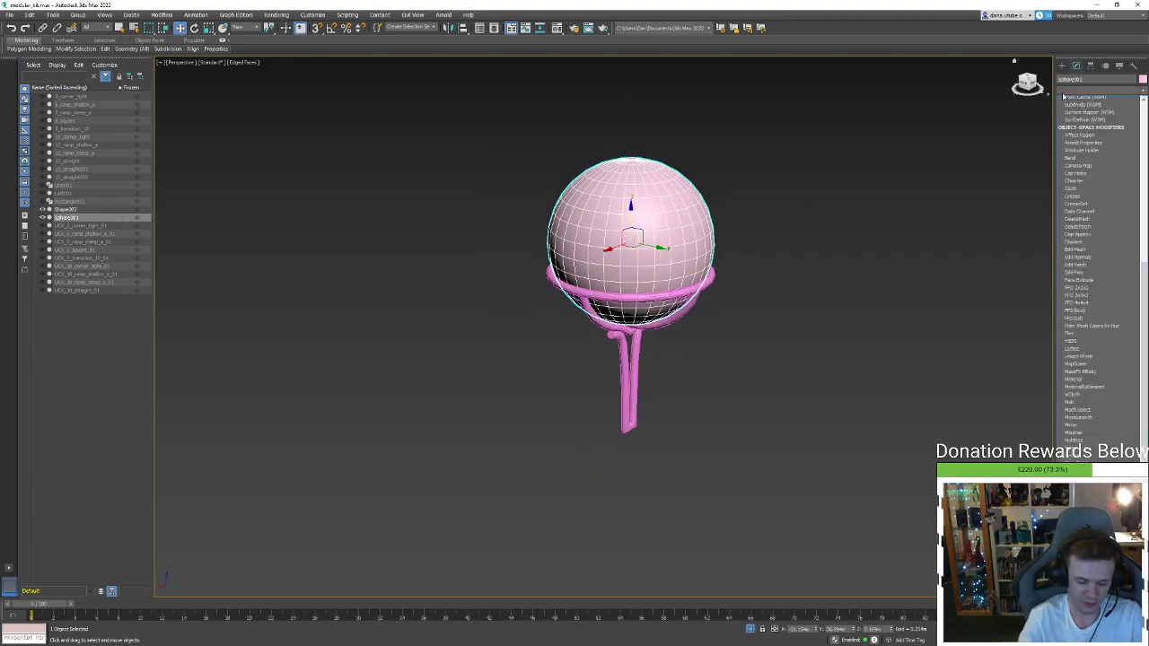
{"action": "key", "text": "Return"}
{"action": "key", "text": "3"}
{"action": "left_click", "coordinate": [613, 222]}
{"action": "key", "text": "ctrl+a"}
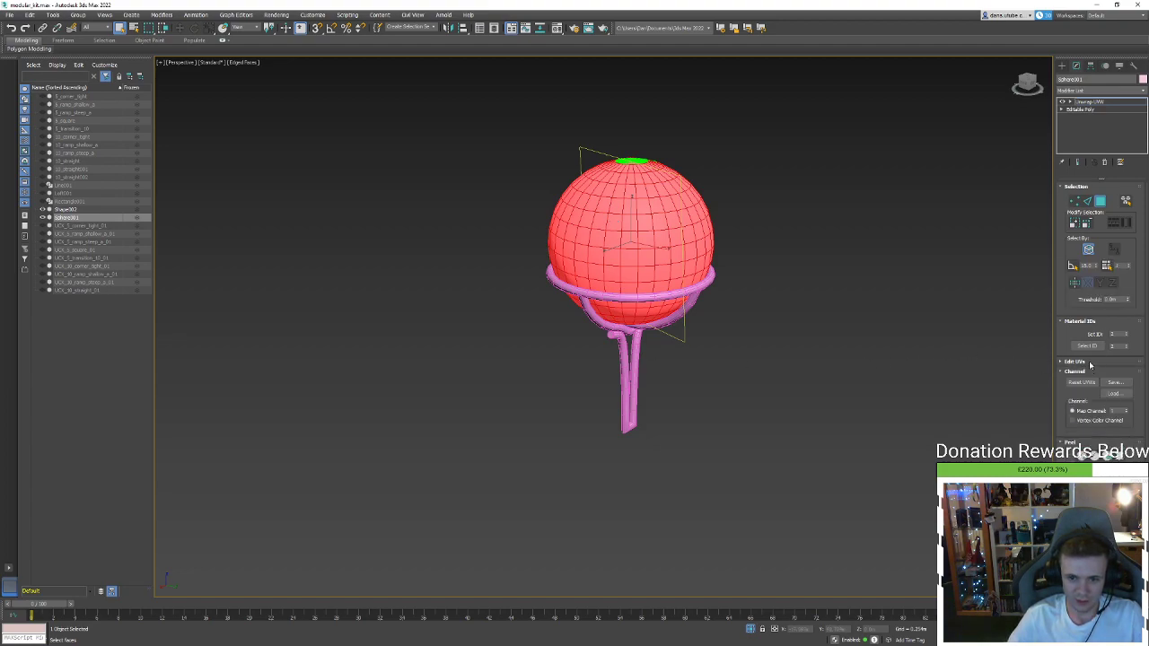
{"action": "left_click", "coordinate": [1097, 375]}
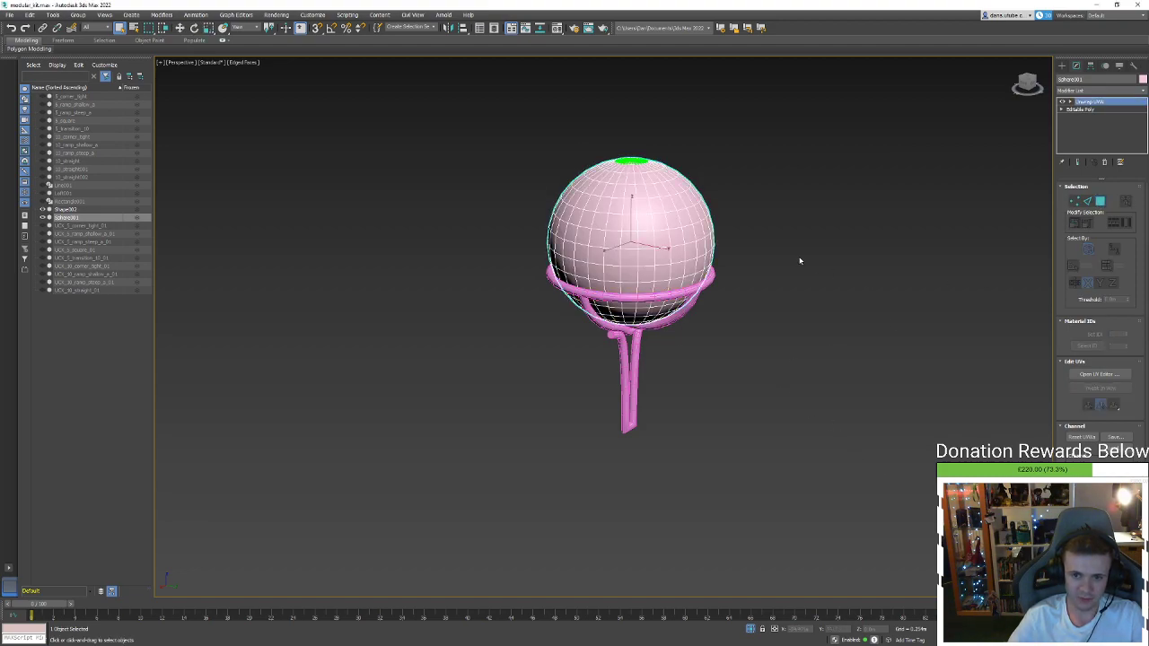
Convert the unwrapped sphere to an editable poly to collapse its modifier stack
{"action": "right_click", "coordinate": [732, 249]}
{"action": "mouse_move", "coordinate": [777, 345]}
{"action": "left_click", "coordinate": [829, 353]}
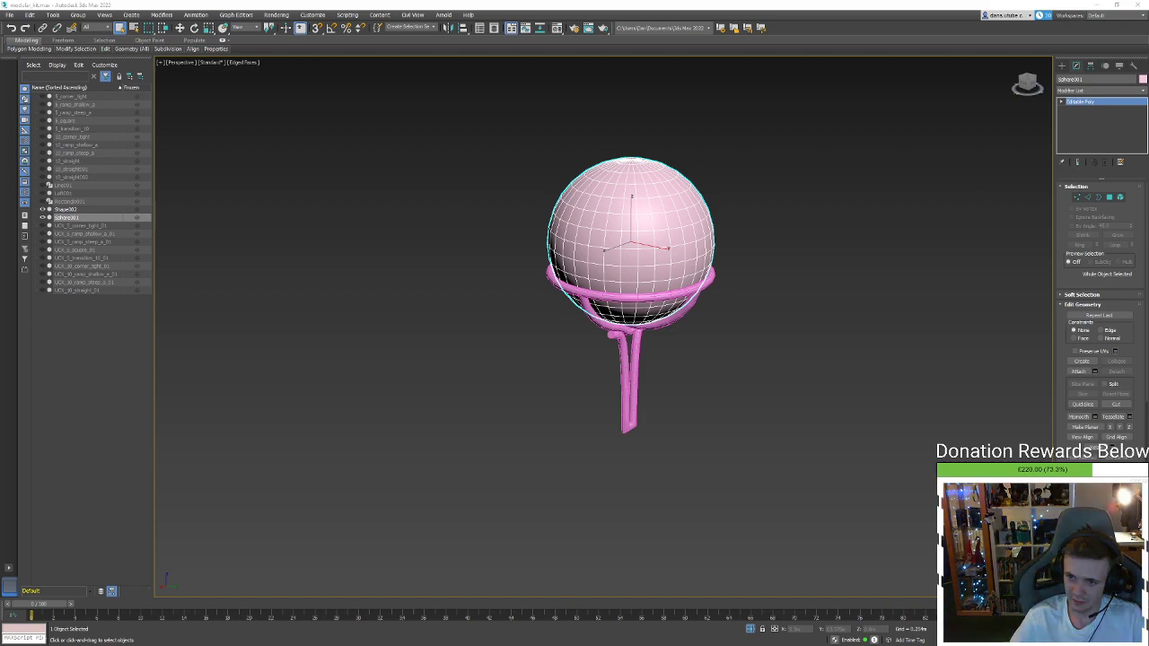
Switch to Photoshop, create a new blank square document, and return to 3ds Max
{"action": "left_click_drag", "start_coordinate": [1144, 202], "coordinate": [640, 15]}
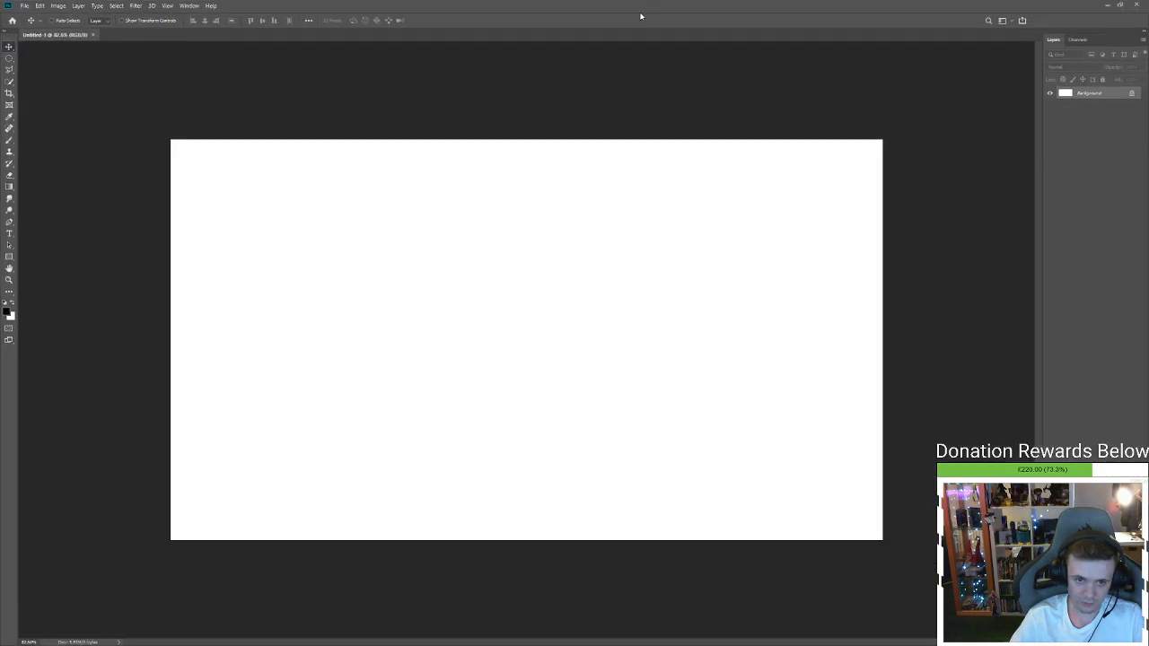
{"action": "key", "text": "ctrl+minus"}
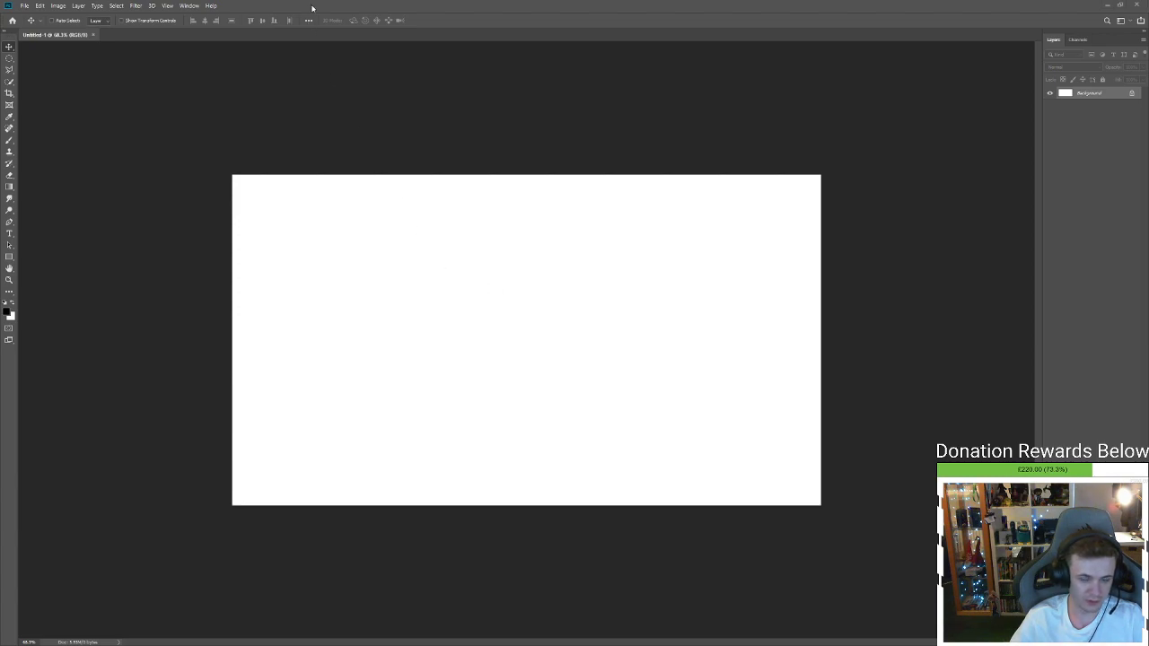
{"action": "left_click", "coordinate": [25, 6]}
{"action": "left_click", "coordinate": [30, 16]}
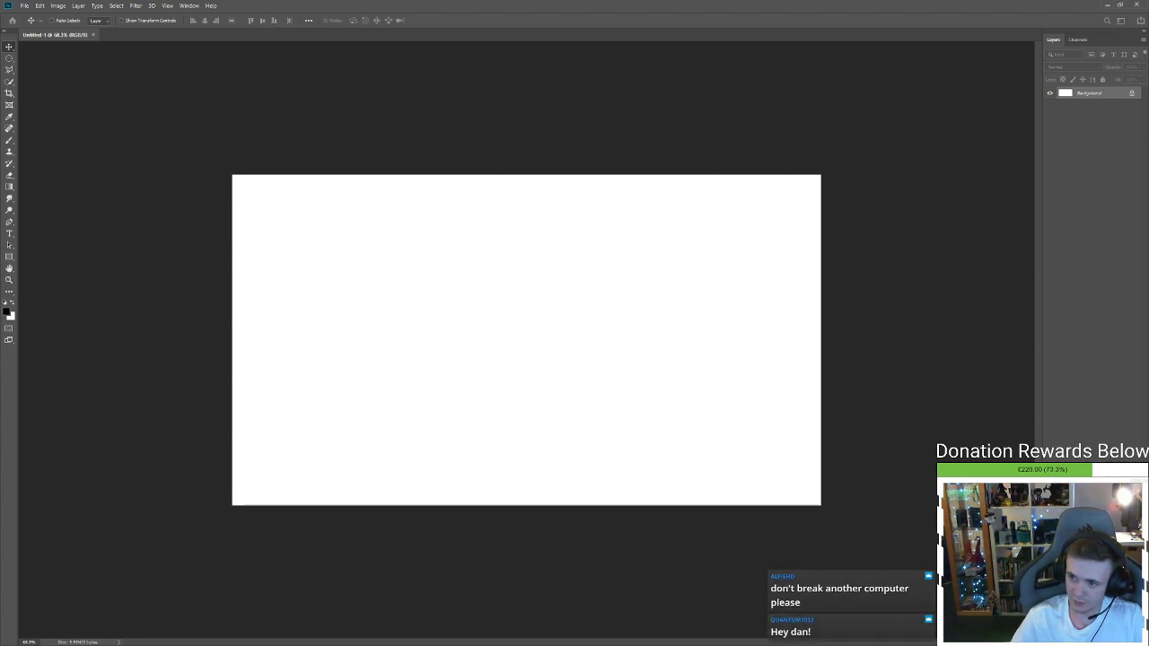
{"action": "key", "text": "Return"}
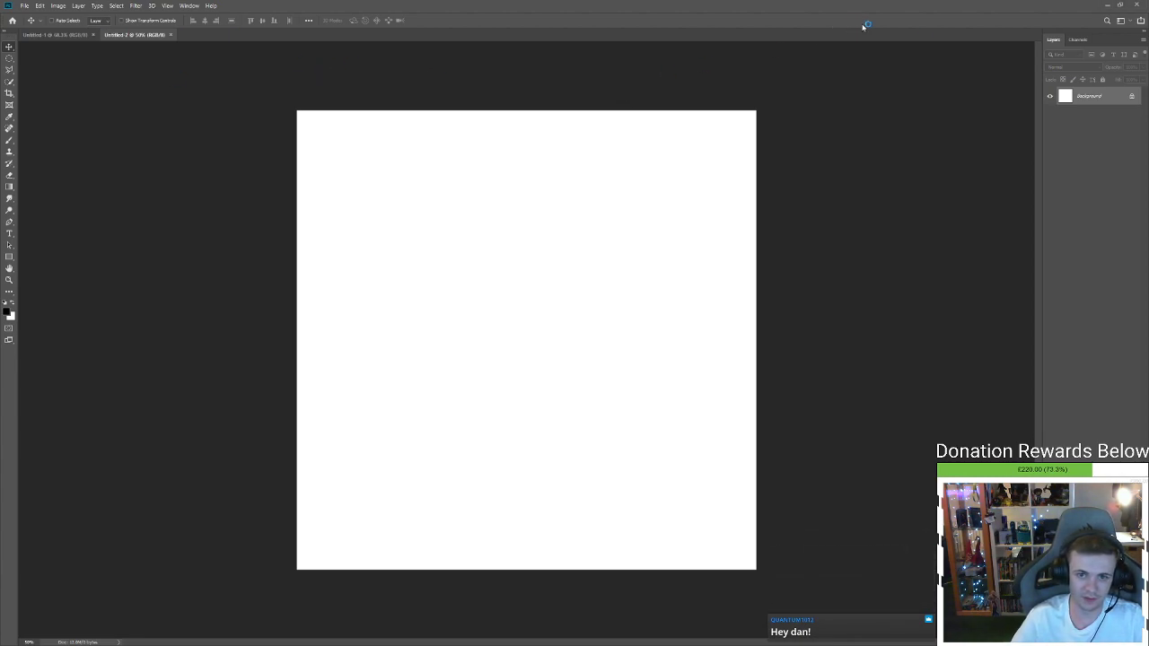
{"action": "left_click_drag", "start_coordinate": [953, 8], "coordinate": [991, 62]}
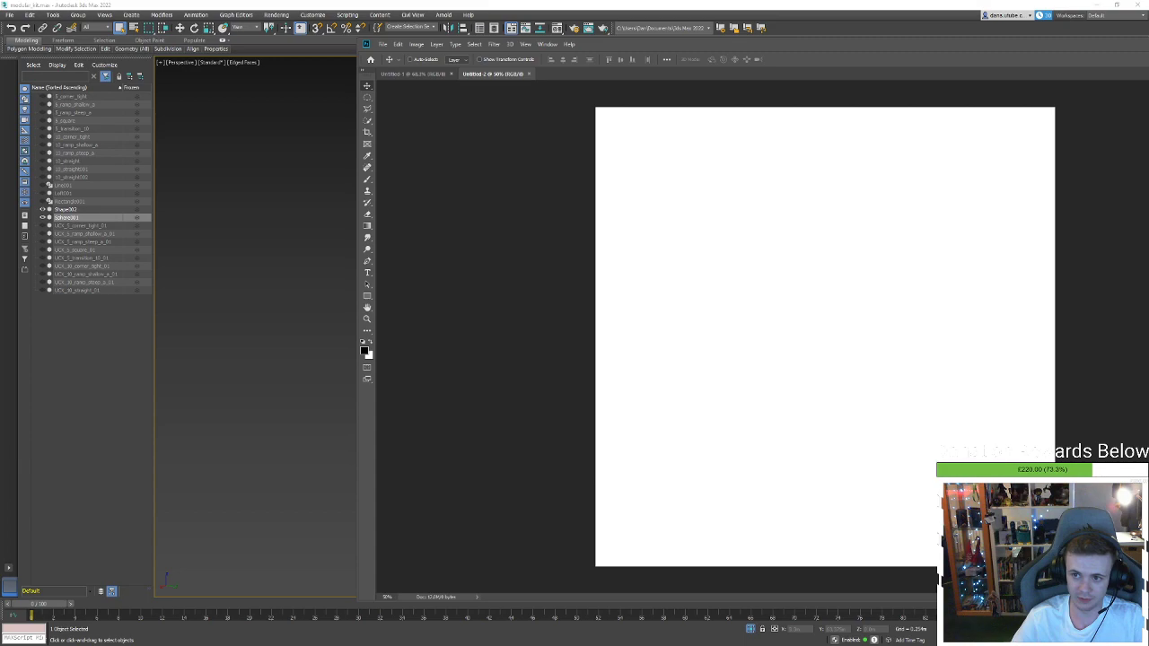
{"action": "key", "text": "super+Down"}
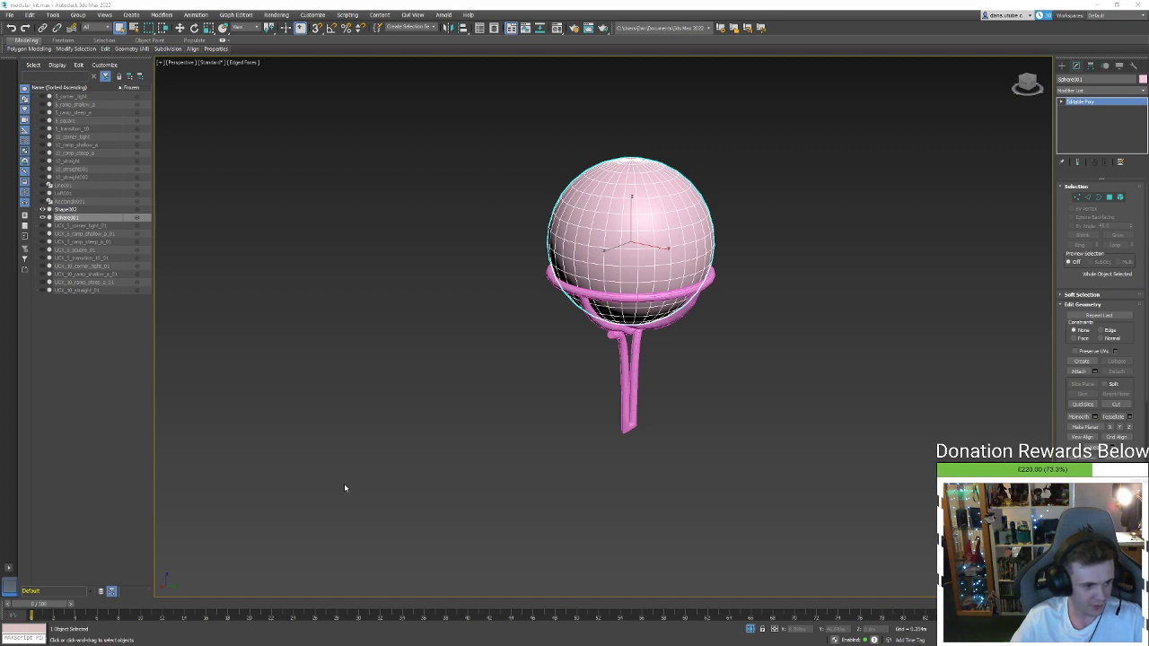
Examine the combined stand and the sphere from several angles
{"action": "left_click", "coordinate": [437, 495]}
{"action": "left_click", "coordinate": [619, 364]}
{"action": "middle_click_drag", "start_coordinate": [618, 364], "coordinate": [595, 389], "text": "alt"}
{"action": "scroll", "coordinate": [606, 357], "scroll_direction": "up", "scroll_amount": 1}
{"action": "scroll", "coordinate": [620, 344], "scroll_direction": "up", "scroll_amount": 4}
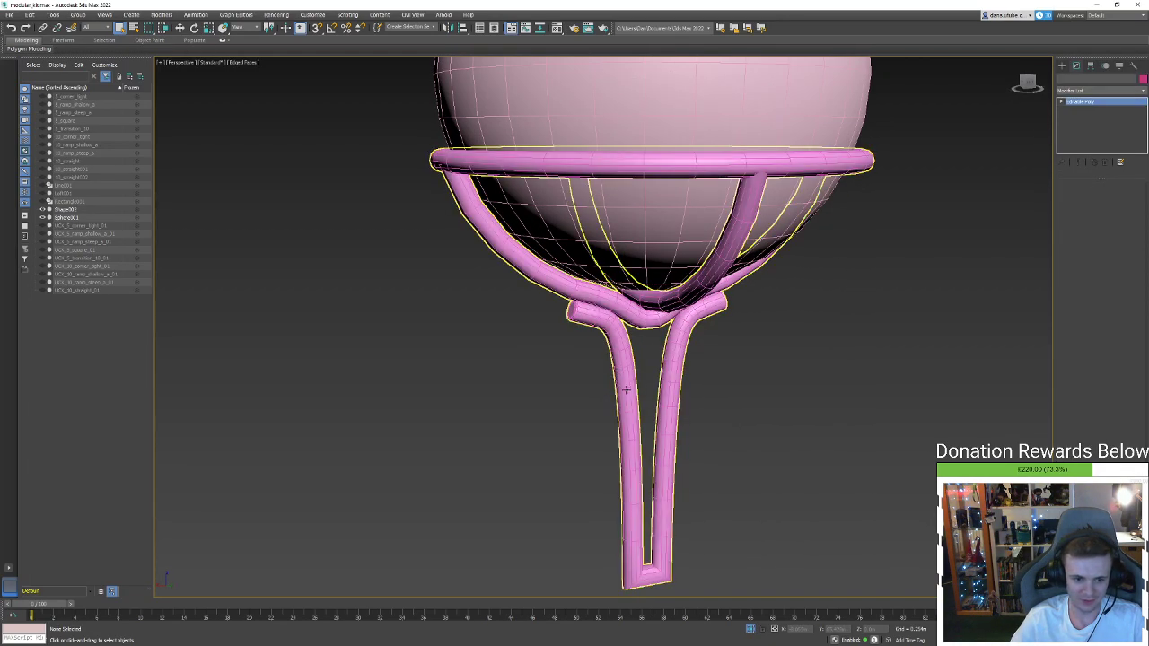
{"action": "middle_click_drag", "start_coordinate": [674, 398], "coordinate": [876, 404], "text": "alt"}
{"action": "scroll", "coordinate": [812, 409], "scroll_direction": "down", "scroll_amount": 2}
{"action": "left_click", "coordinate": [876, 404]}
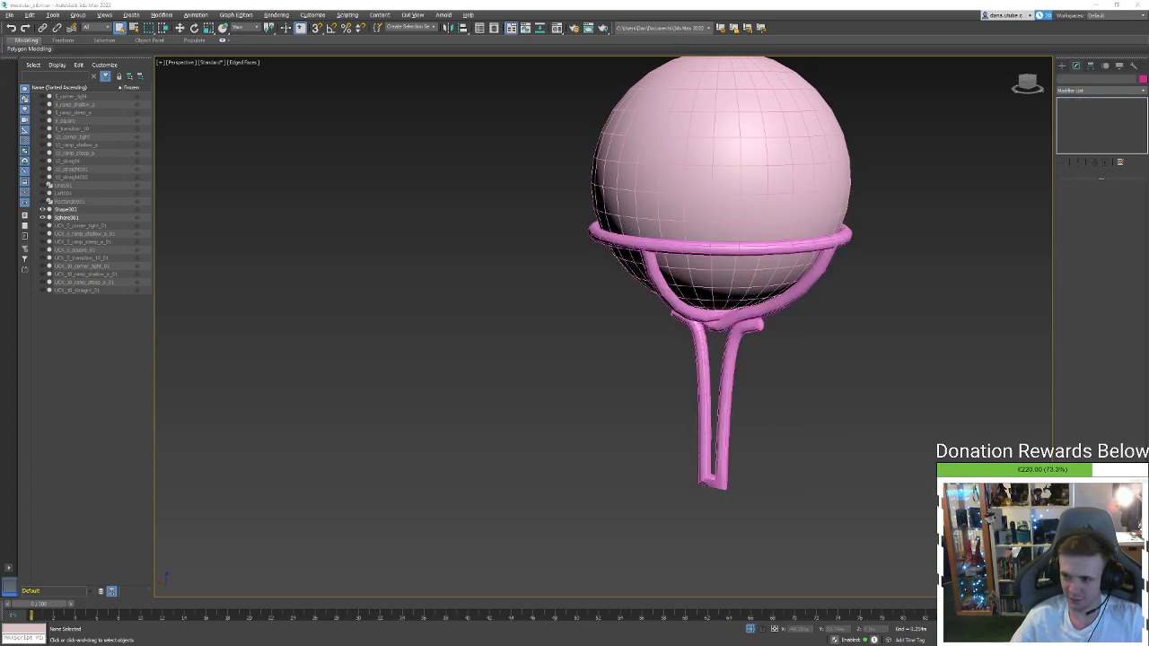
{"action": "left_click", "coordinate": [722, 362]}
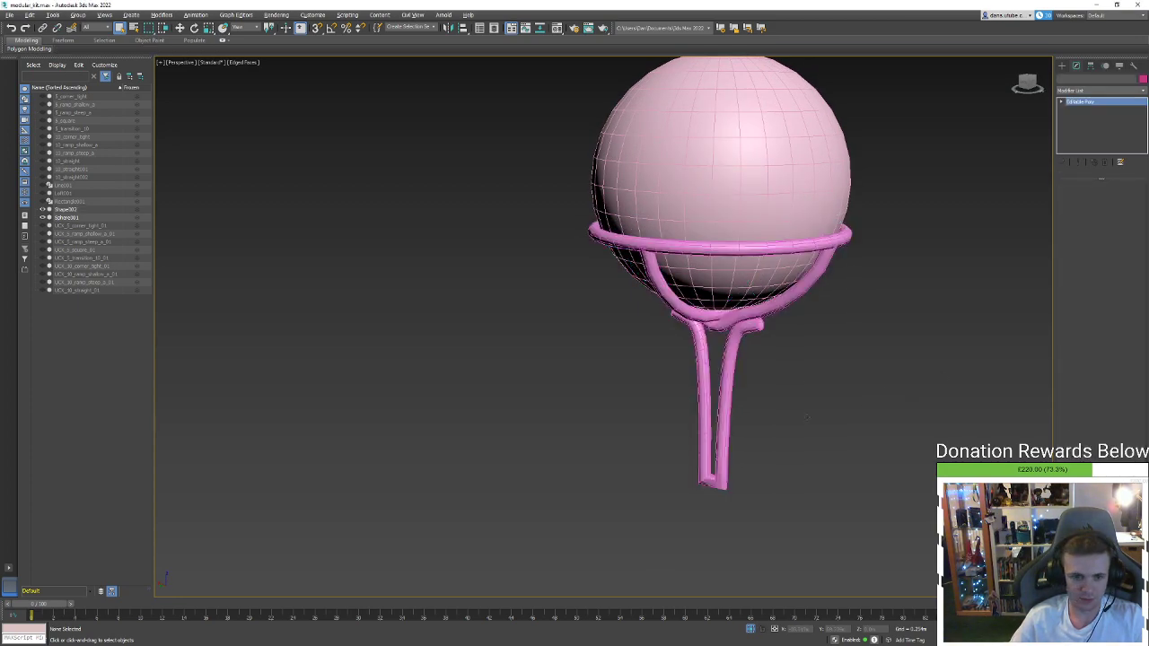
{"action": "left_click", "coordinate": [853, 417]}
{"action": "key", "text": "ctrl+a"}
{"action": "middle_click_drag", "start_coordinate": [650, 189], "coordinate": [808, 370], "text": "alt"}
{"action": "left_click", "coordinate": [808, 370]}
{"action": "left_click", "coordinate": [658, 367]}
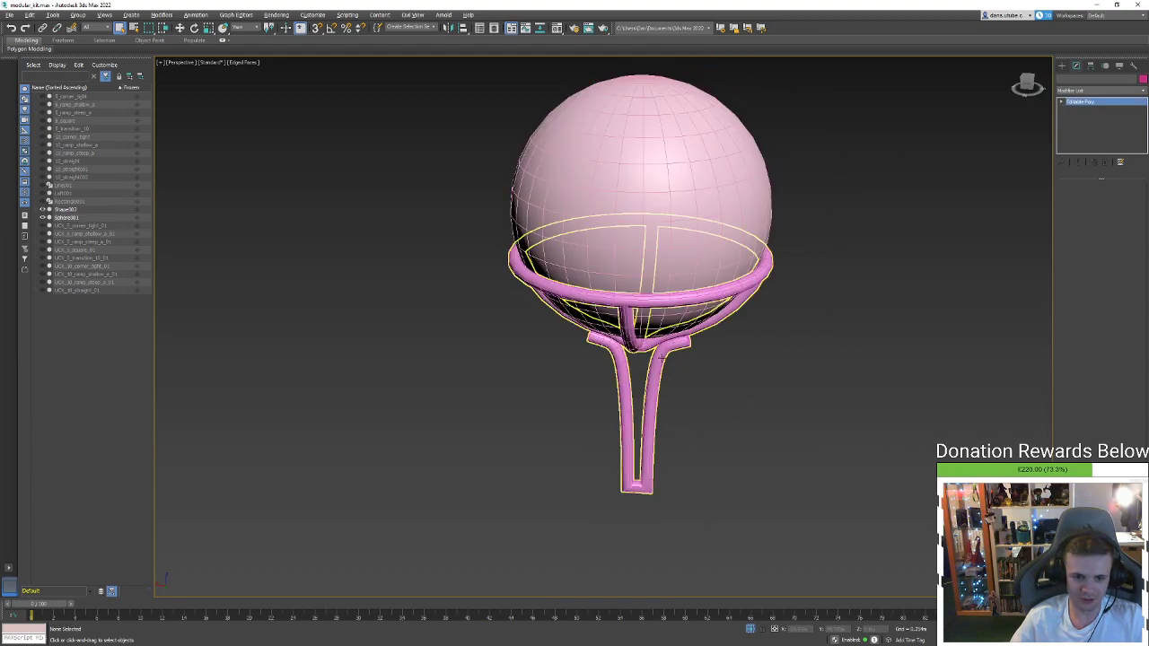
{"action": "middle_click_drag", "start_coordinate": [657, 367], "coordinate": [706, 345], "text": "alt"}
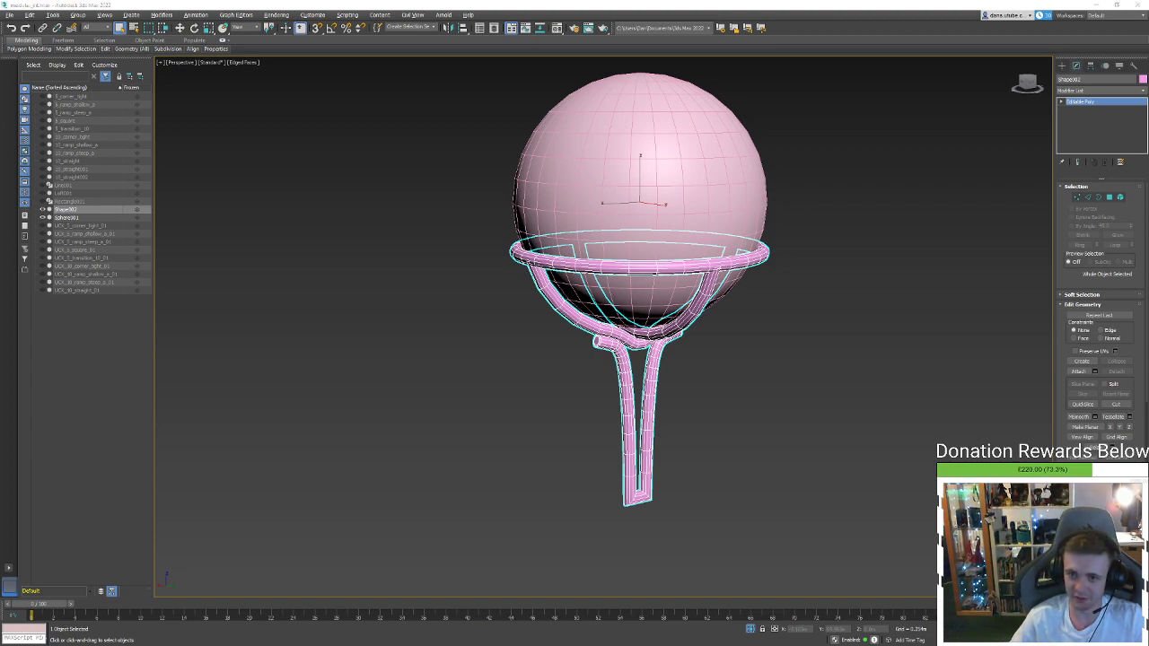
Open the material editor and select both the pipe stand and the sphere
{"action": "left_click", "coordinate": [717, 430]}
{"action": "left_click", "coordinate": [652, 375]}
{"action": "middle_click_drag", "start_coordinate": [658, 371], "coordinate": [538, 403]}
{"action": "key", "text": "m"}
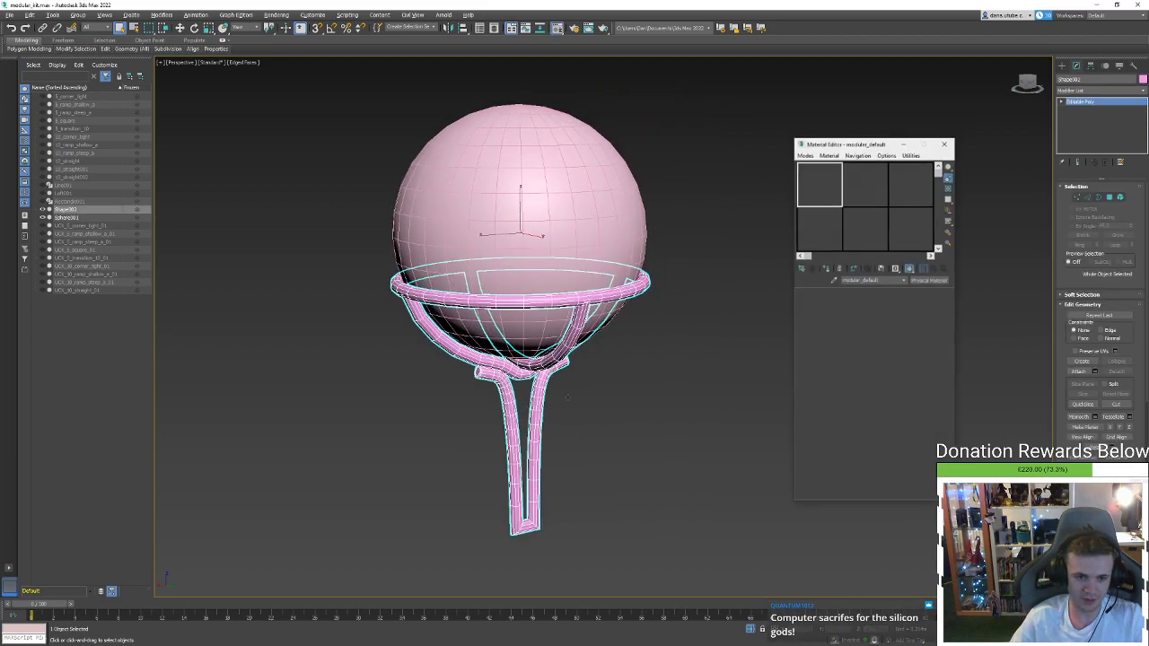
{"action": "left_click_drag", "start_coordinate": [610, 423], "coordinate": [458, 224]}
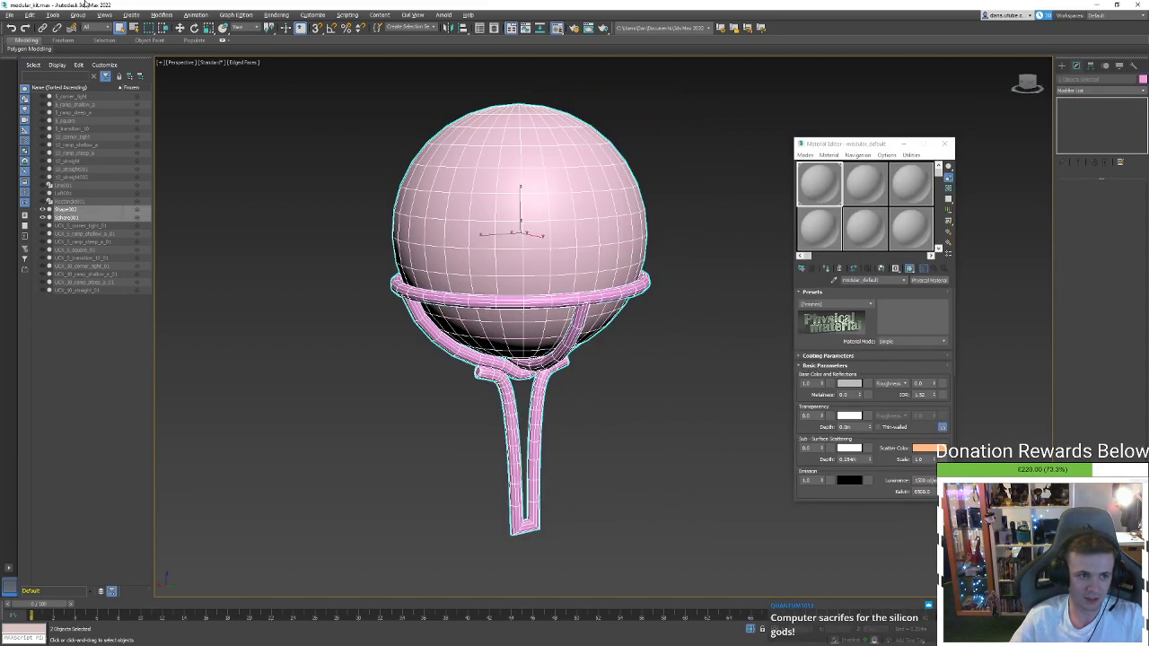
Save the scene under the new file name ball in the Assets folder
{"action": "left_click", "coordinate": [11, 18]}
{"action": "left_click", "coordinate": [90, 127]}
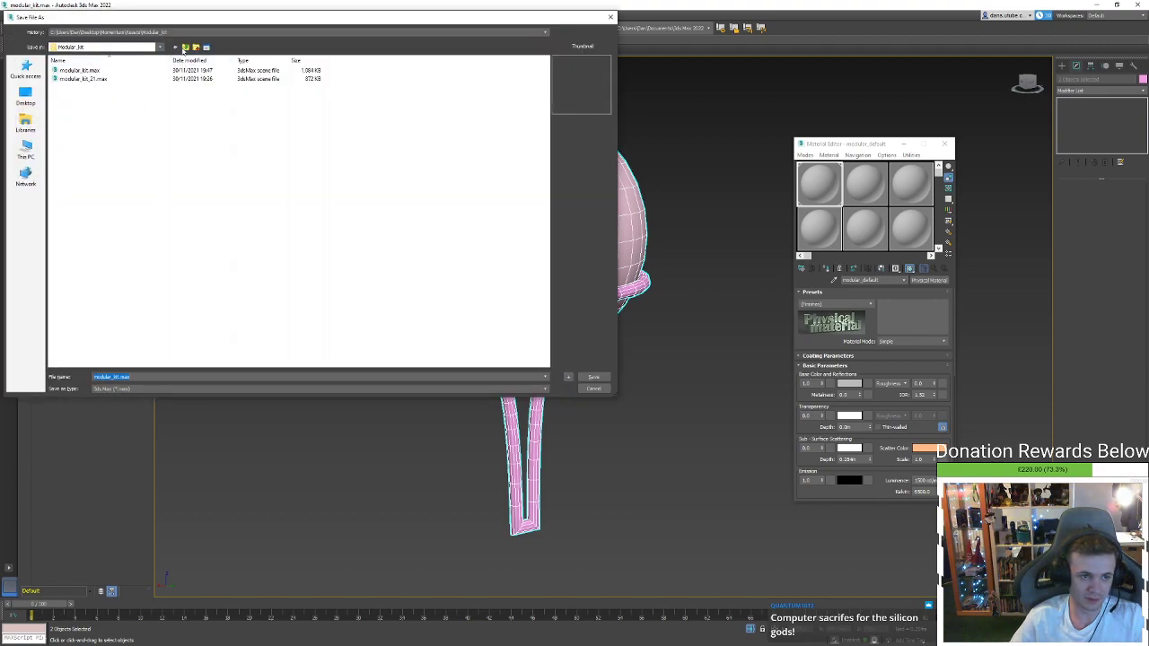
{"action": "left_click", "coordinate": [184, 48]}
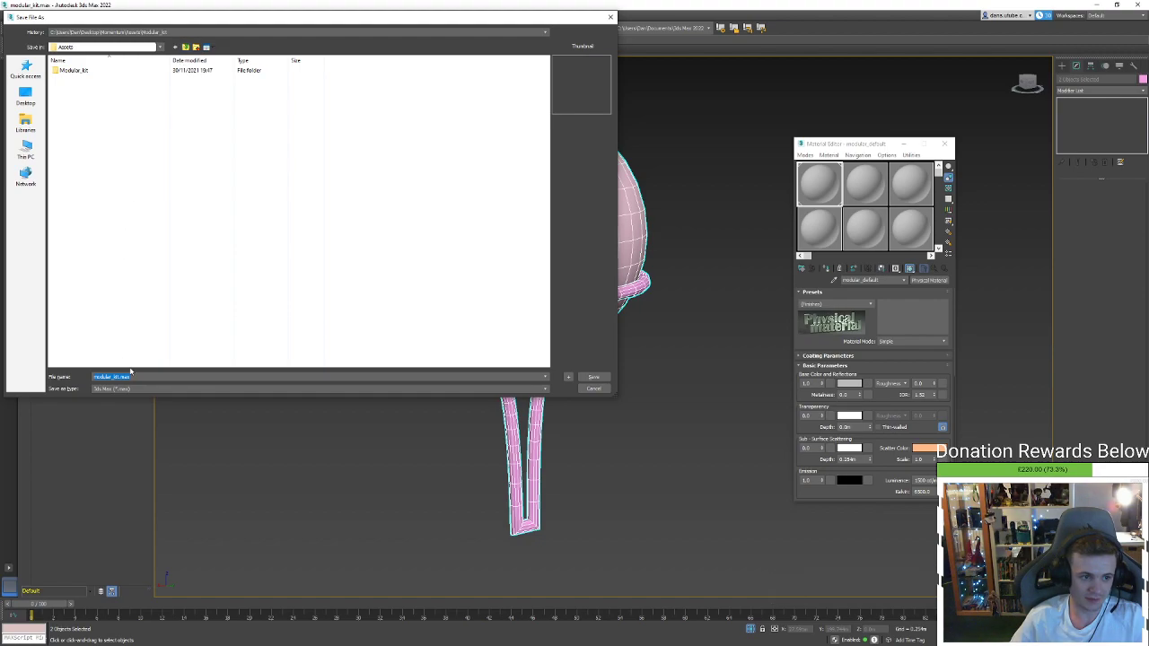
{"action": "type", "text": "ball"}
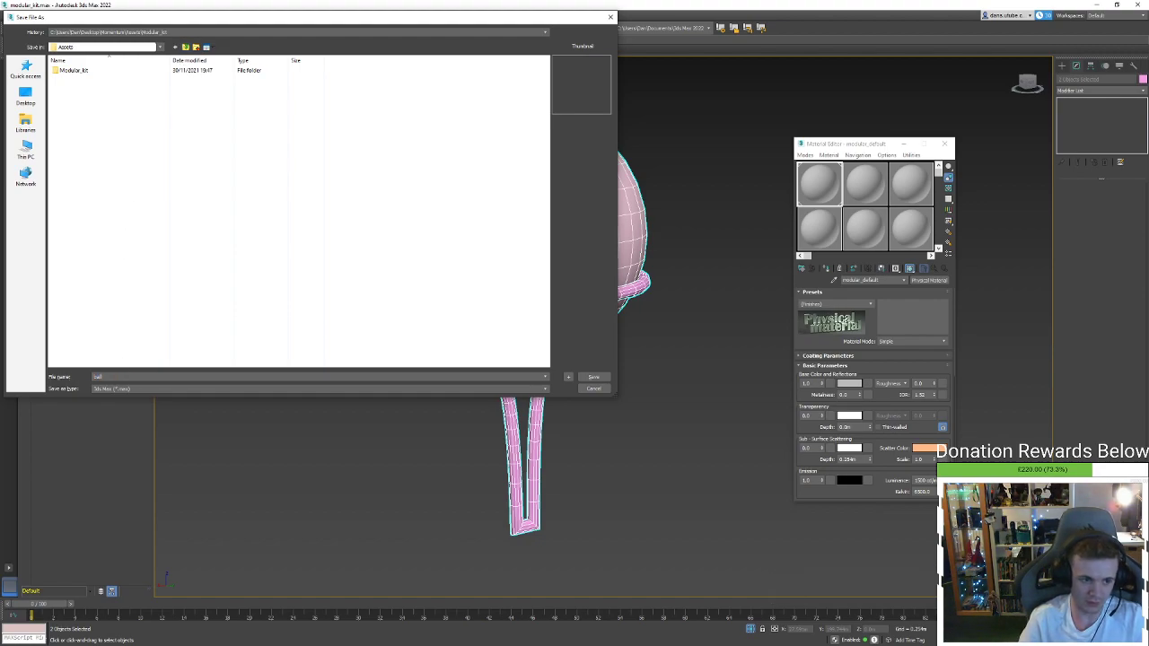
{"action": "key", "text": "Return"}
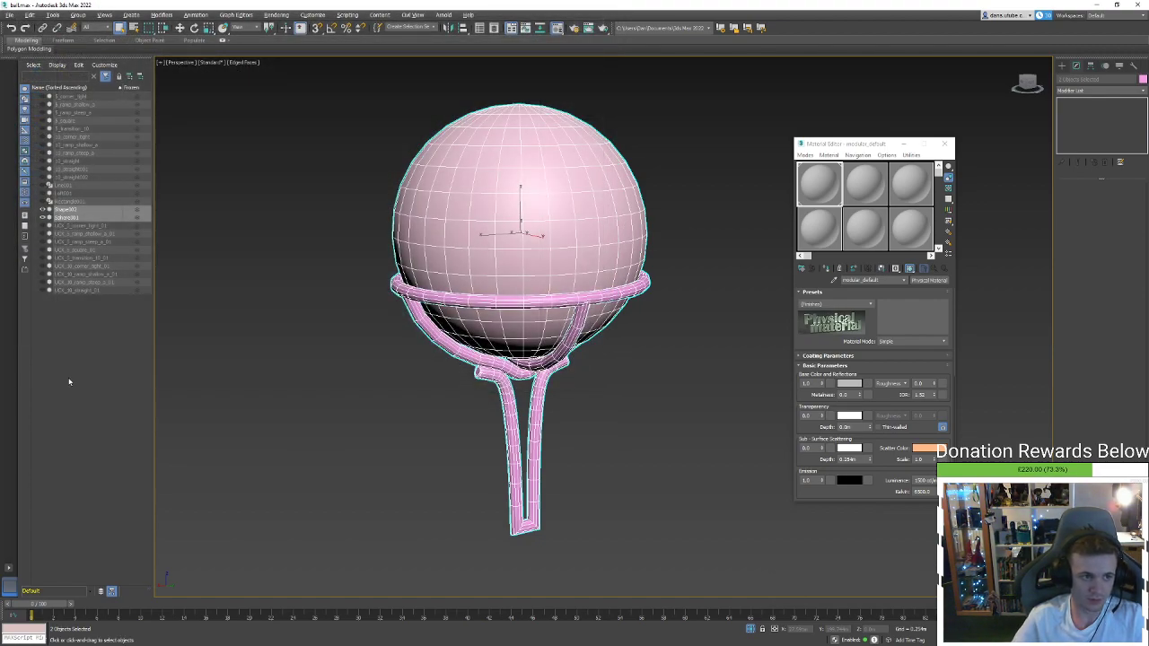
Assign the modular_default material to the selected sphere and pipe stand
{"action": "scroll", "coordinate": [684, 296], "scroll_direction": "down", "scroll_amount": 3}
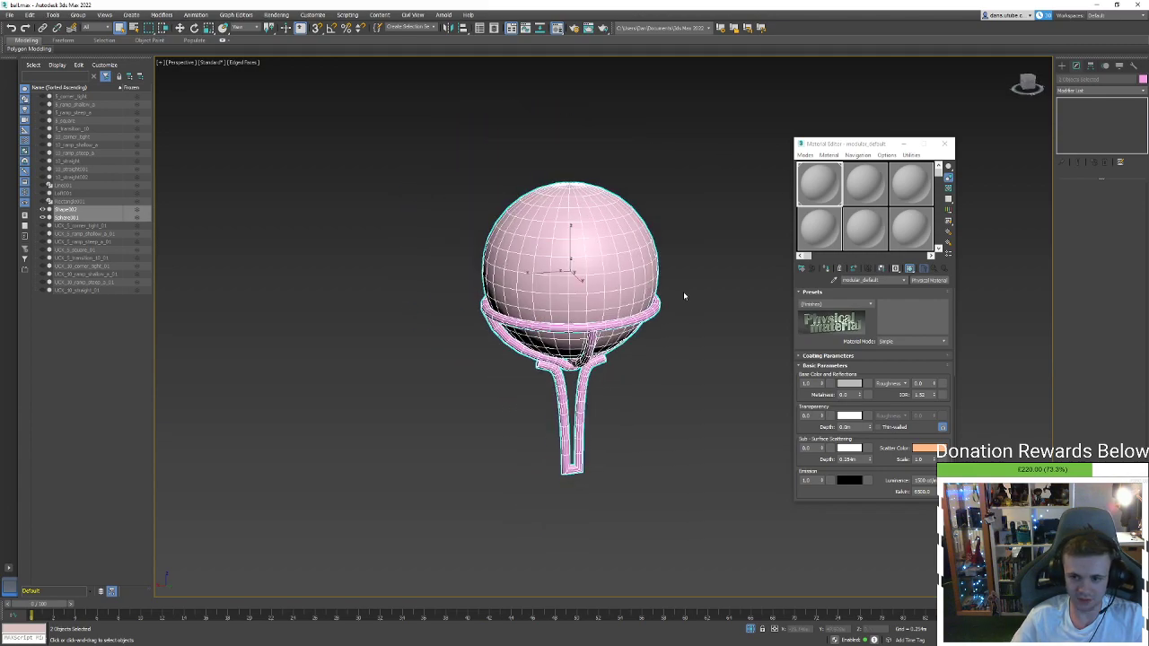
{"action": "left_click_drag", "start_coordinate": [836, 192], "coordinate": [631, 307]}
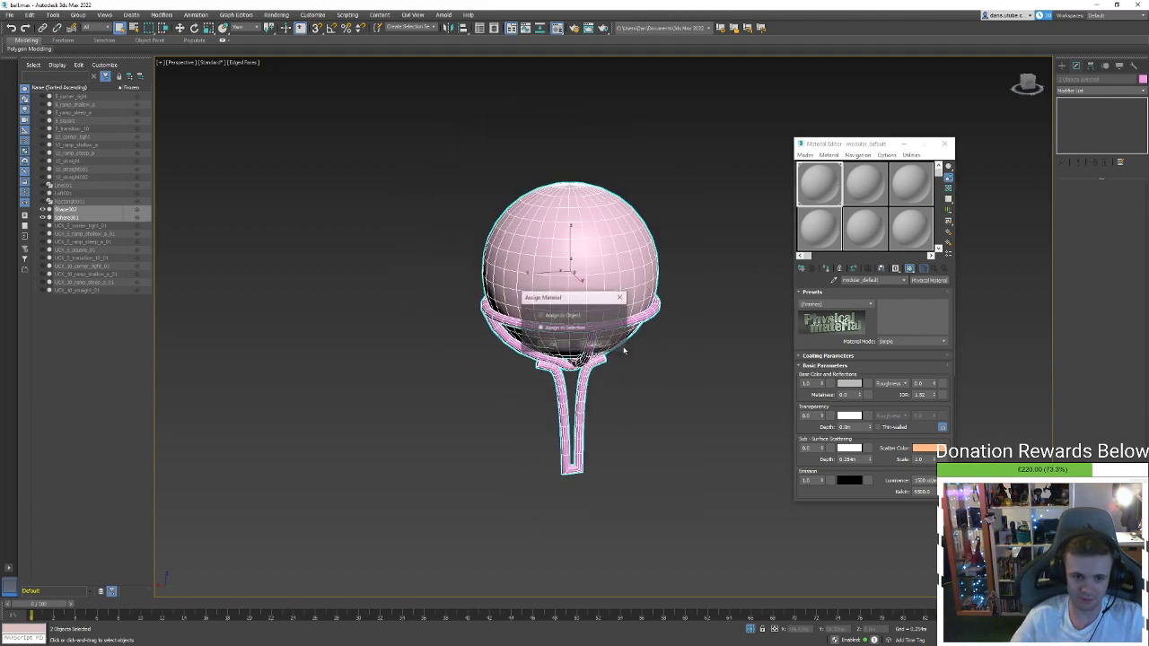
{"action": "left_click", "coordinate": [553, 345]}
{"action": "left_click", "coordinate": [633, 349]}
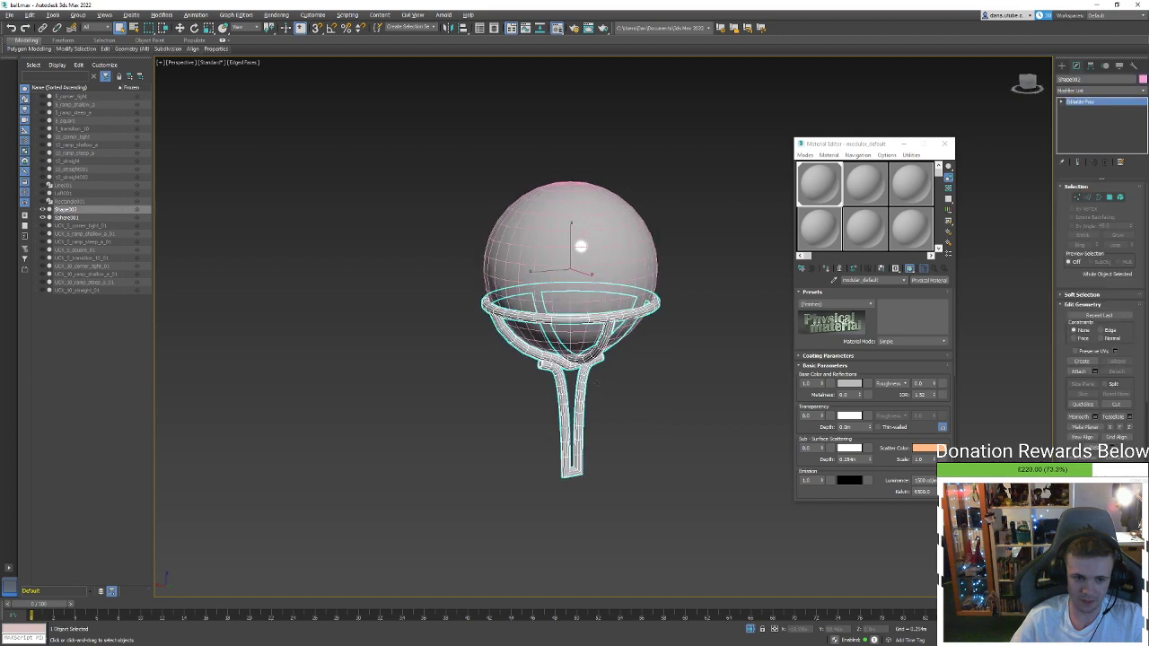
Check the assigned material on the stand and the sphere individually, and close the material editor
{"action": "middle_click_drag", "start_coordinate": [675, 289], "coordinate": [679, 298], "text": "alt"}
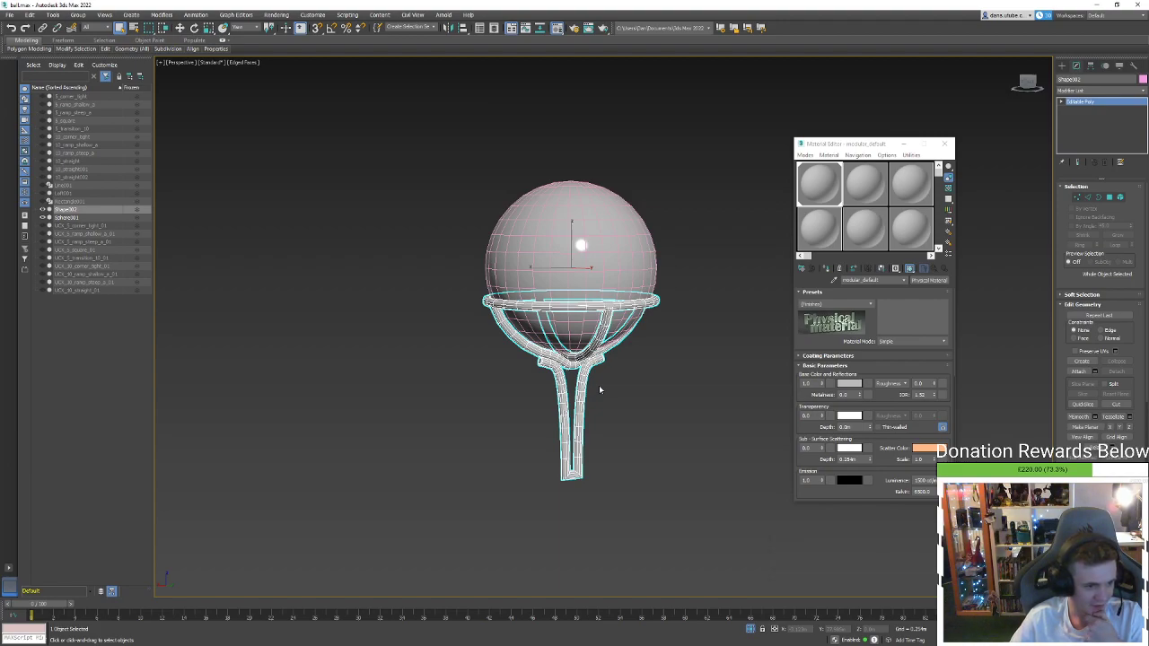
{"action": "left_click", "coordinate": [602, 403]}
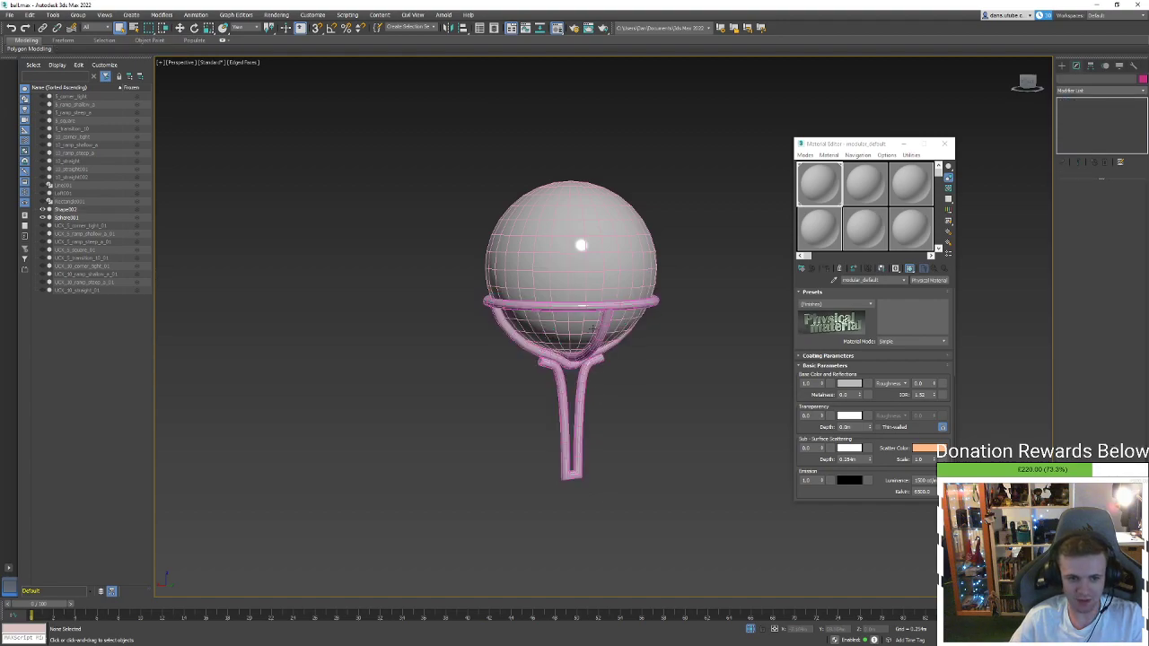
{"action": "left_click", "coordinate": [585, 302]}
{"action": "middle_click_drag", "start_coordinate": [585, 302], "coordinate": [596, 362], "text": "alt"}
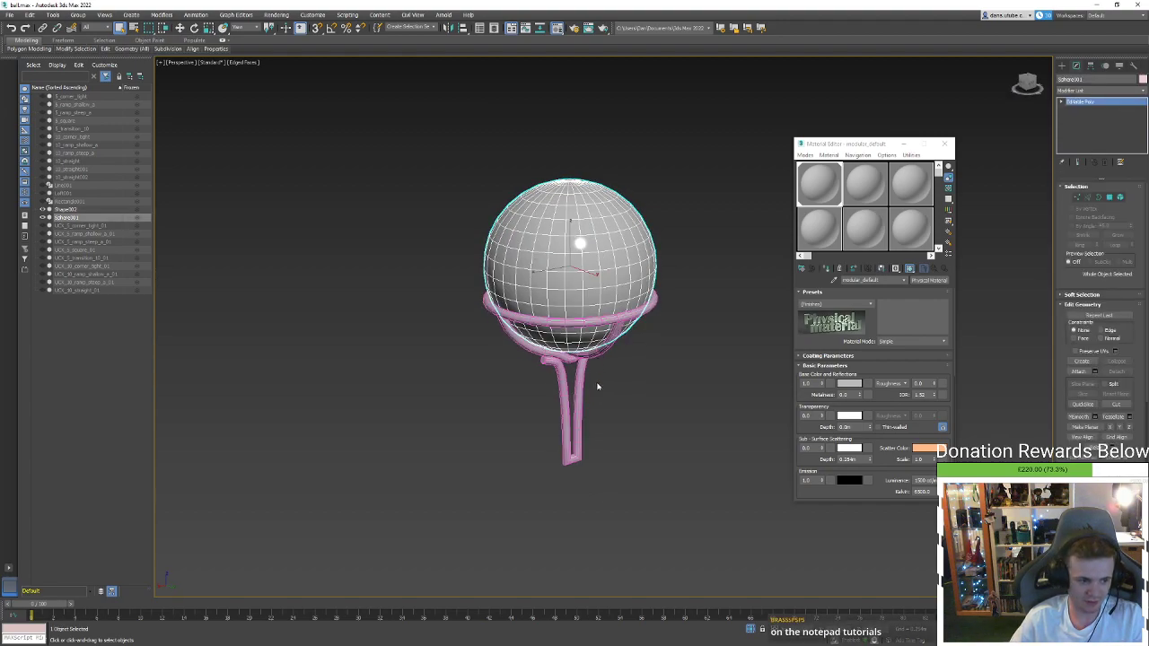
{"action": "left_click", "coordinate": [581, 379]}
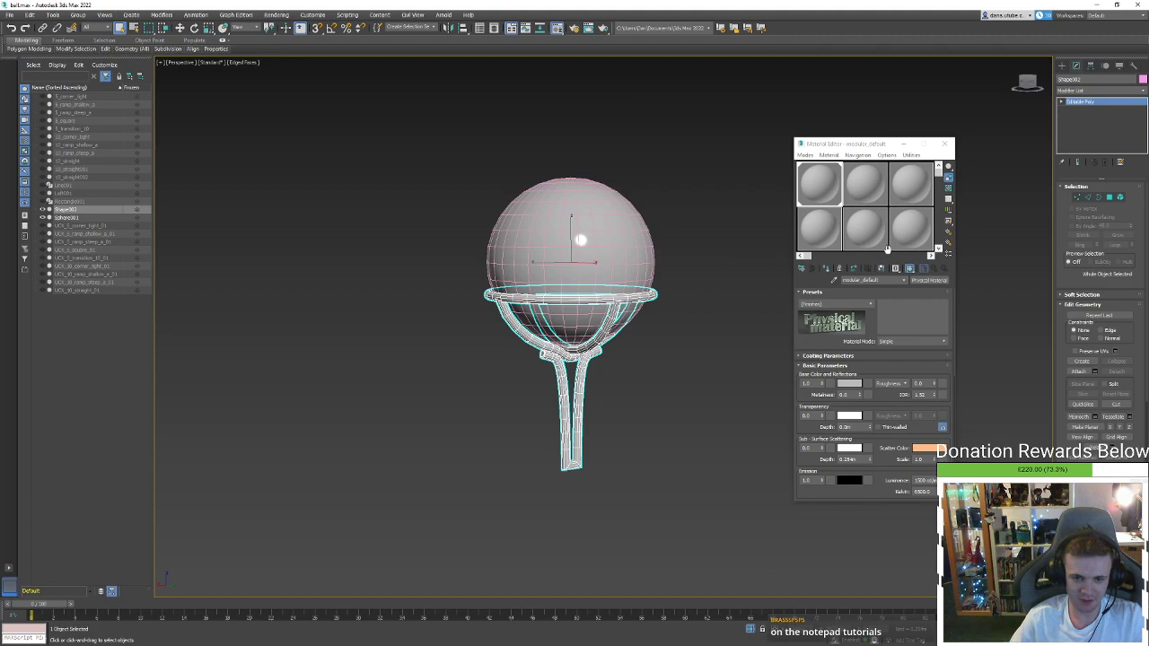
{"action": "left_click", "coordinate": [944, 144]}
Select the sphere and stand together, reapply the modular_default material to the selection, and close the material editor
{"action": "left_click", "coordinate": [763, 317]}
{"action": "key", "text": "ctrl+a"}
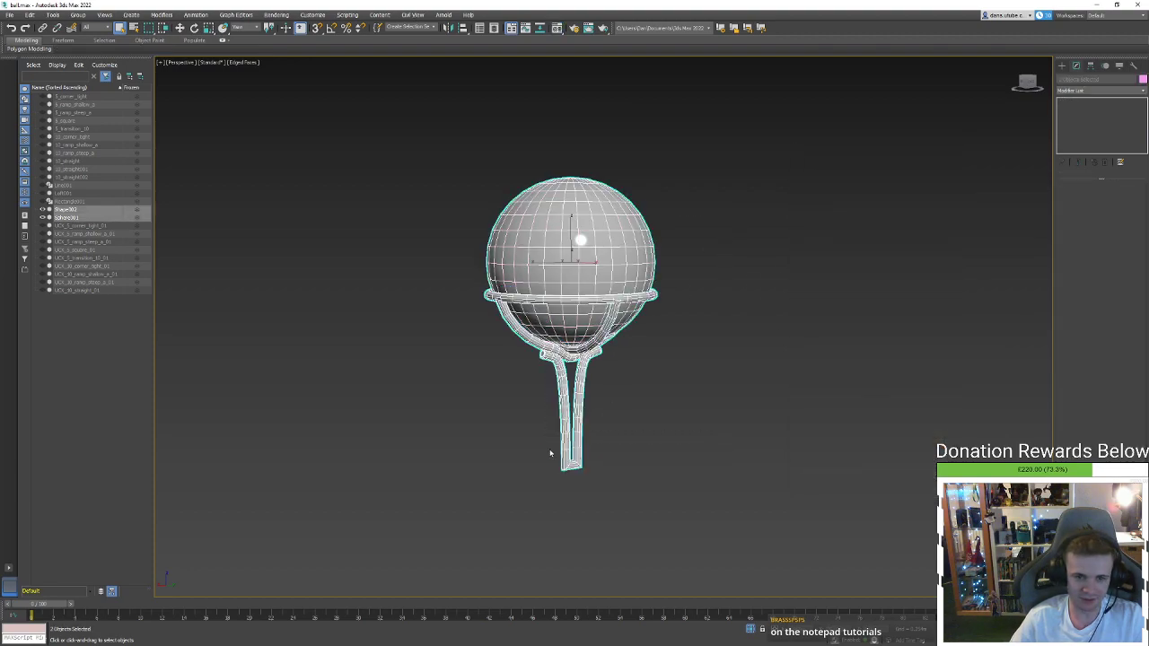
{"action": "middle_click_drag", "start_coordinate": [566, 426], "coordinate": [599, 481]}
{"action": "key", "text": "m"}
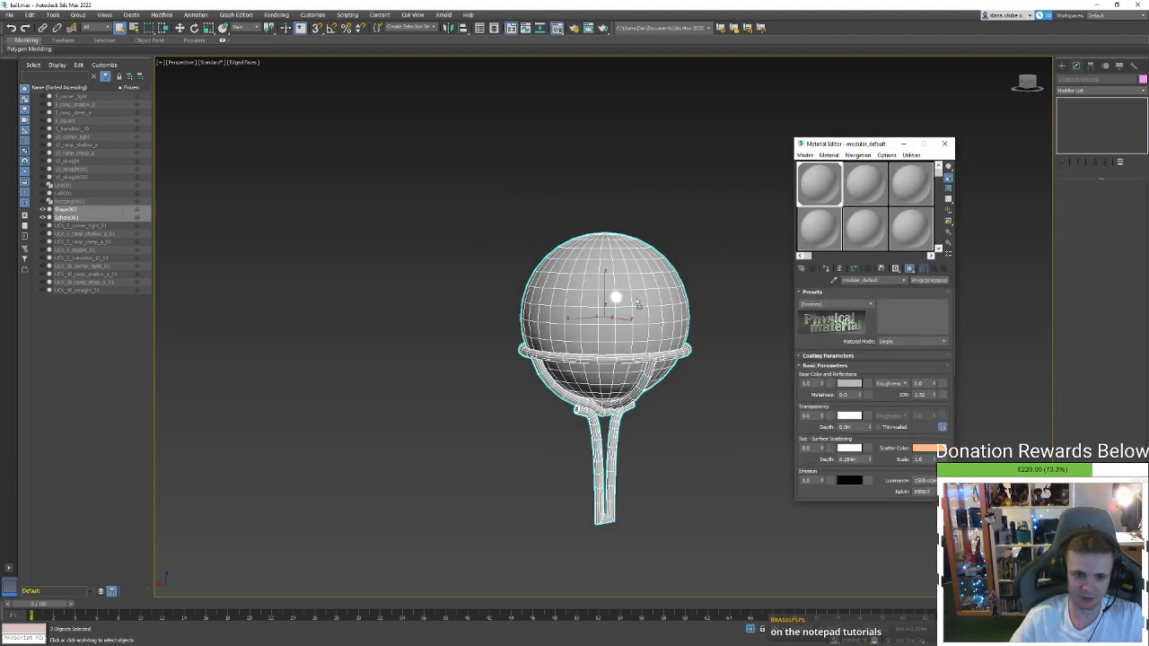
{"action": "left_click_drag", "start_coordinate": [637, 305], "coordinate": [633, 309]}
{"action": "left_click", "coordinate": [553, 346]}
{"action": "left_click", "coordinate": [944, 143]}
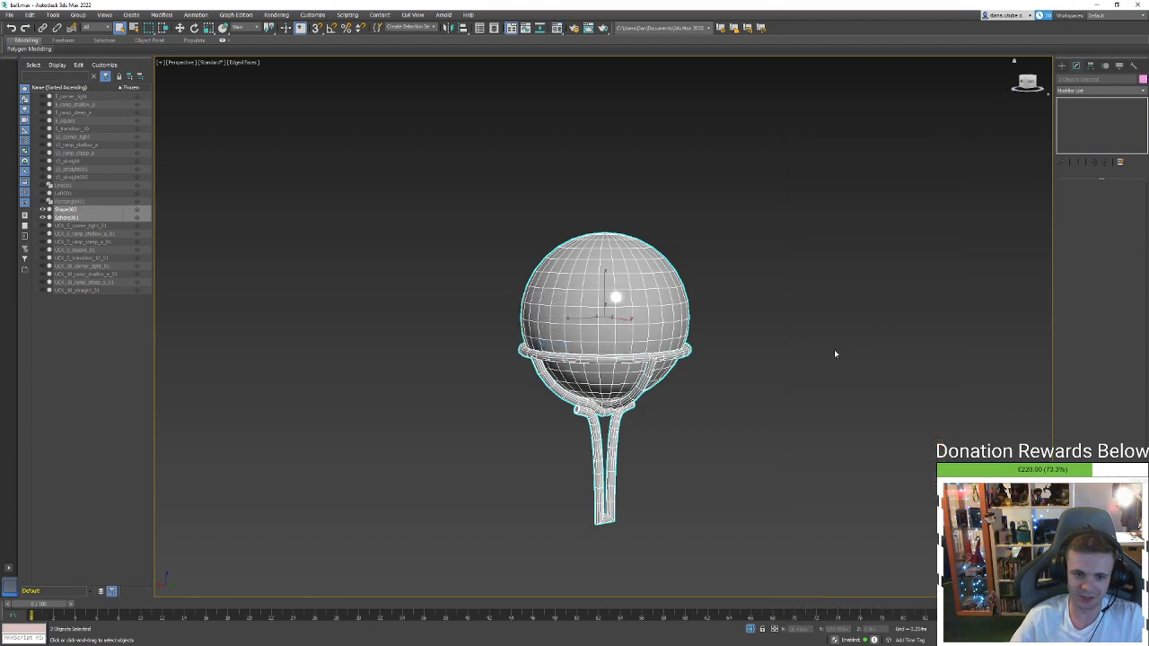
Set the object colour of the sphere and stand to black, and select only the stand
{"action": "key", "text": "c"}
{"action": "left_click", "coordinate": [619, 376]}
{"action": "left_click", "coordinate": [623, 391]}
{"action": "middle_click_drag", "start_coordinate": [619, 376], "coordinate": [642, 396], "text": "alt"}
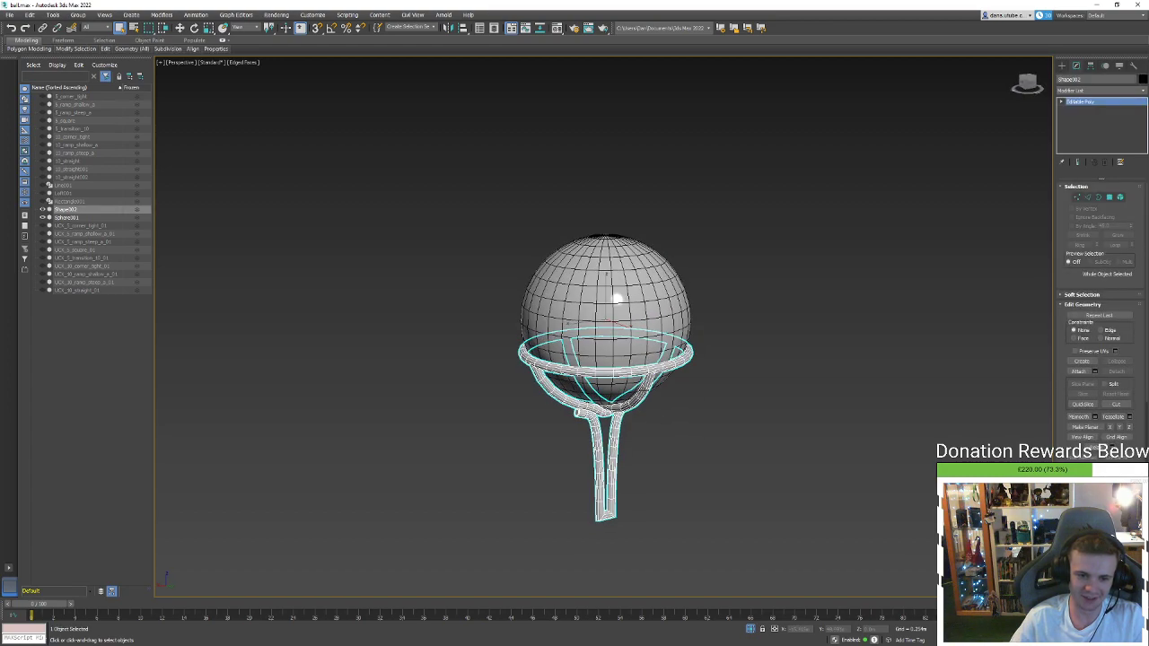
Attach the sphere to the pipe stand to form one editable poly object, and isolate the combined object
{"action": "right_click", "coordinate": [641, 388]}
{"action": "left_click", "coordinate": [626, 320]}
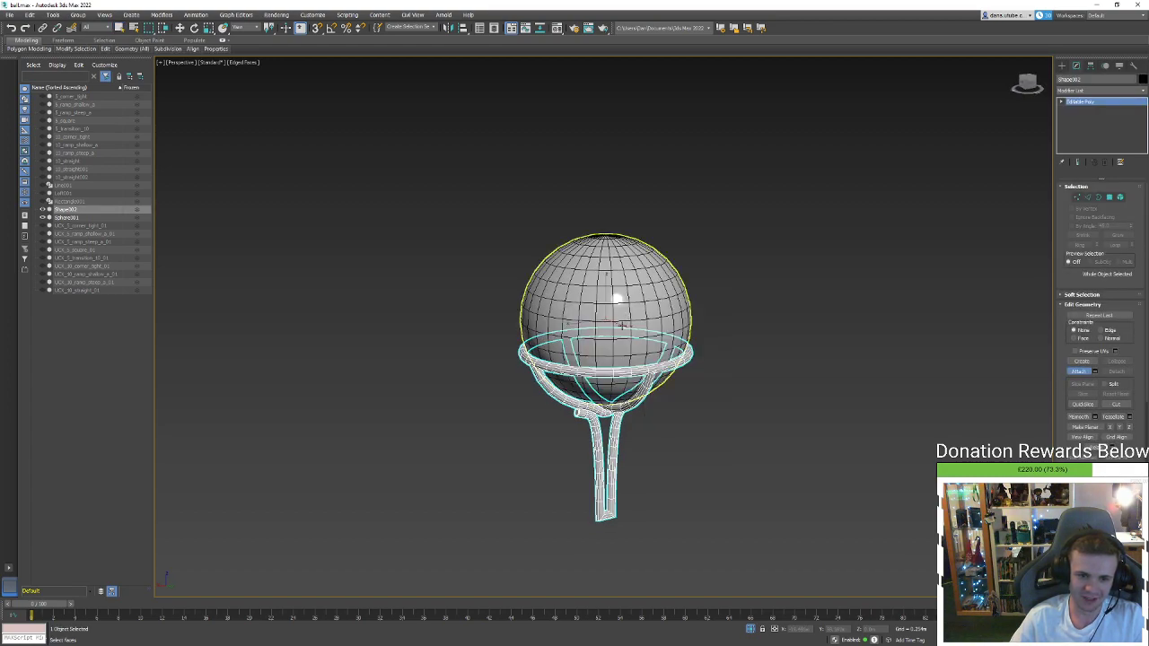
{"action": "left_click", "coordinate": [615, 287]}
{"action": "scroll", "coordinate": [807, 449], "scroll_direction": "down", "scroll_amount": 3}
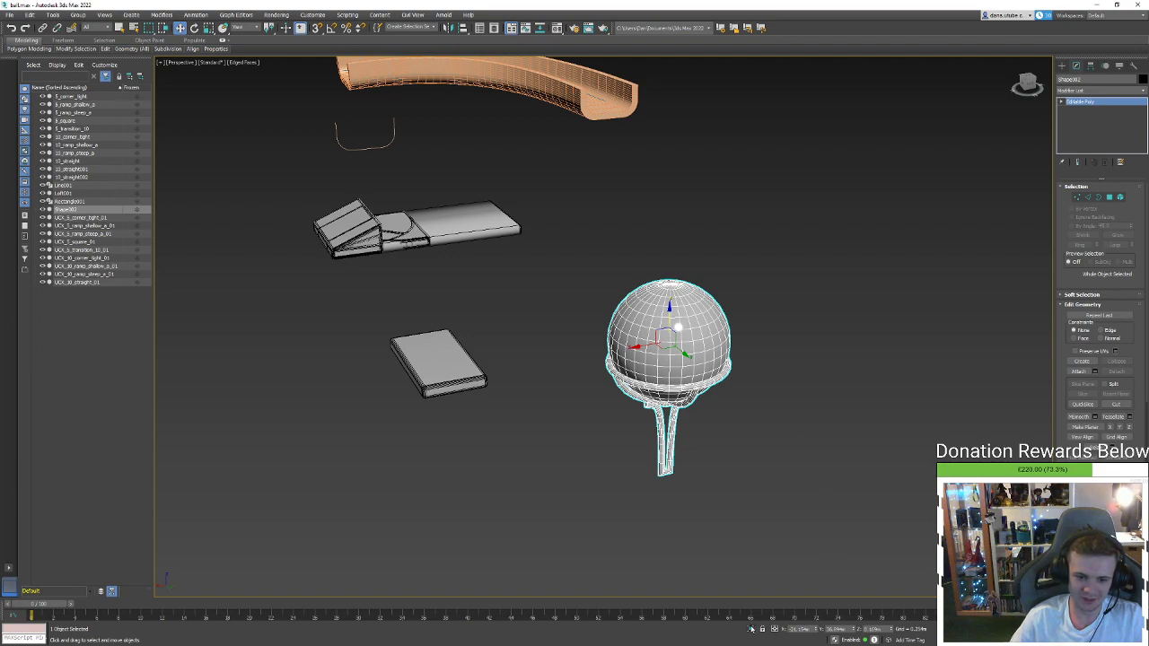
{"action": "left_click", "coordinate": [751, 628]}
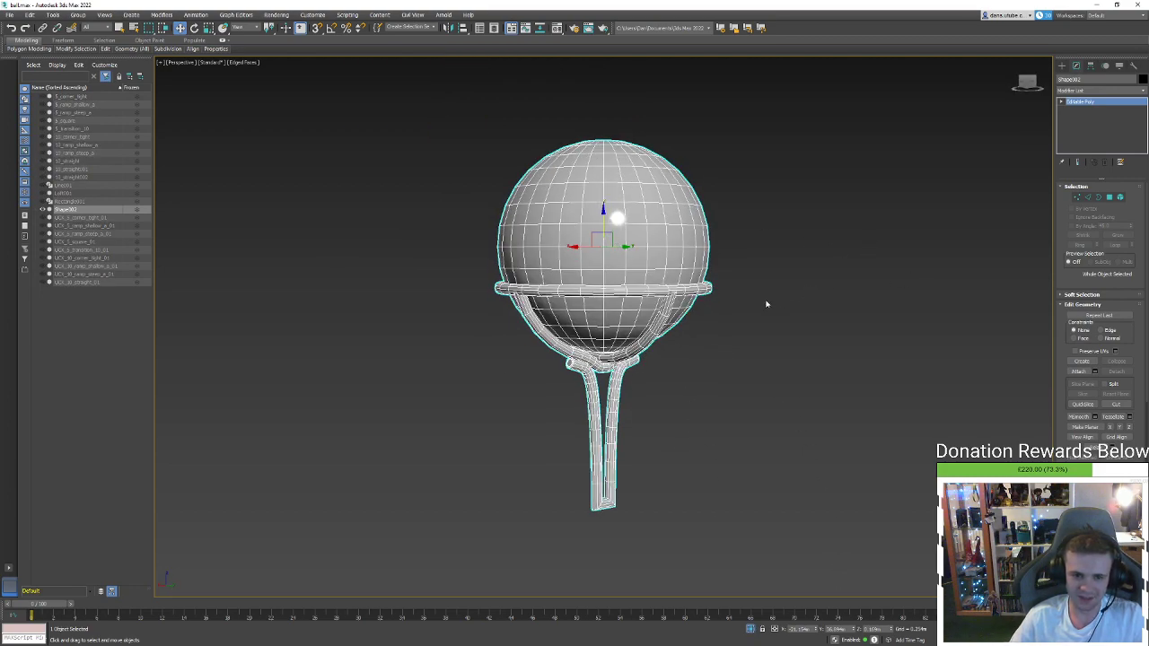
Check the sphere and the pipe stand as separate elements of the combined mesh, and leave element selection
{"action": "key", "text": "5"}
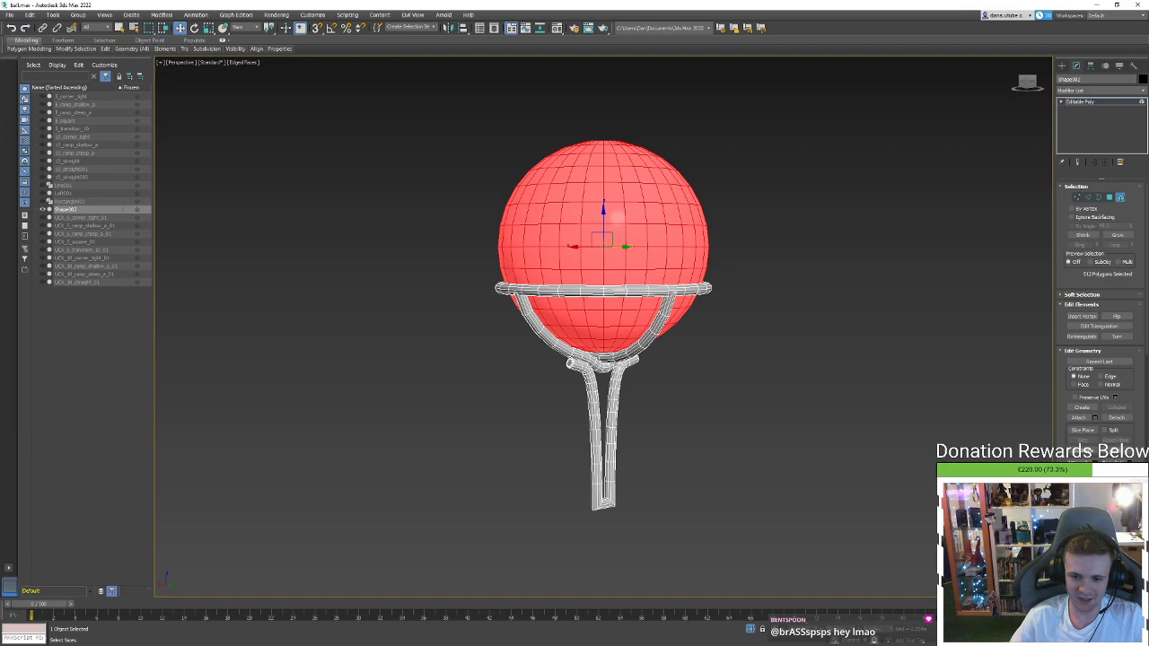
{"action": "key", "text": "ctrl+i"}
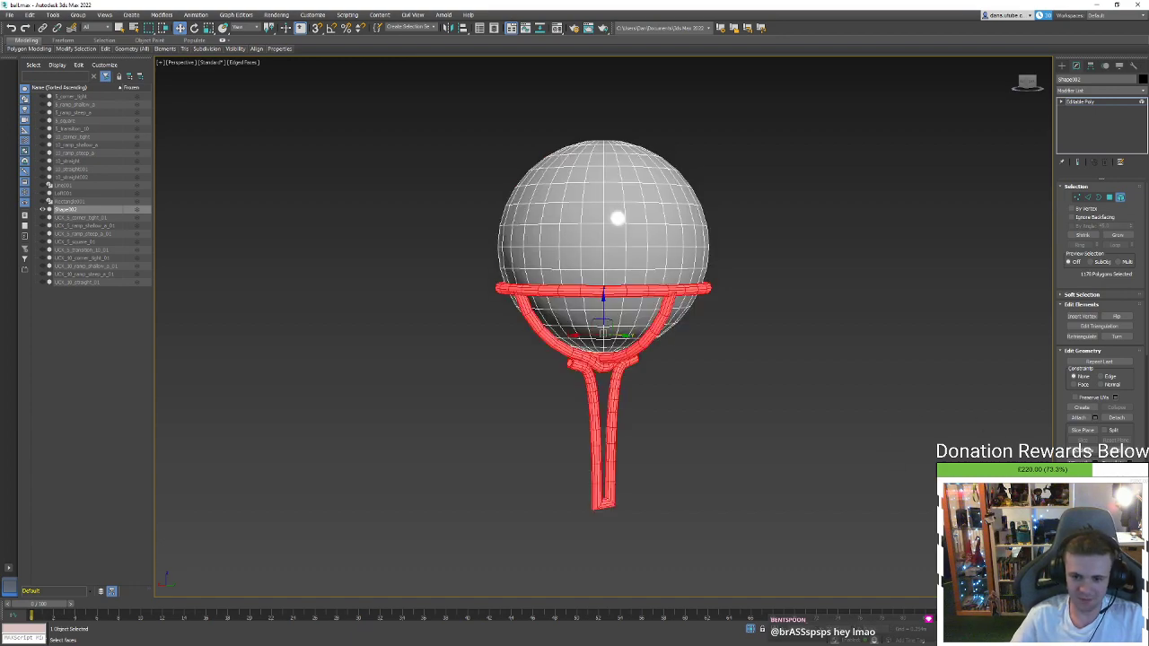
{"action": "key", "text": "5"}
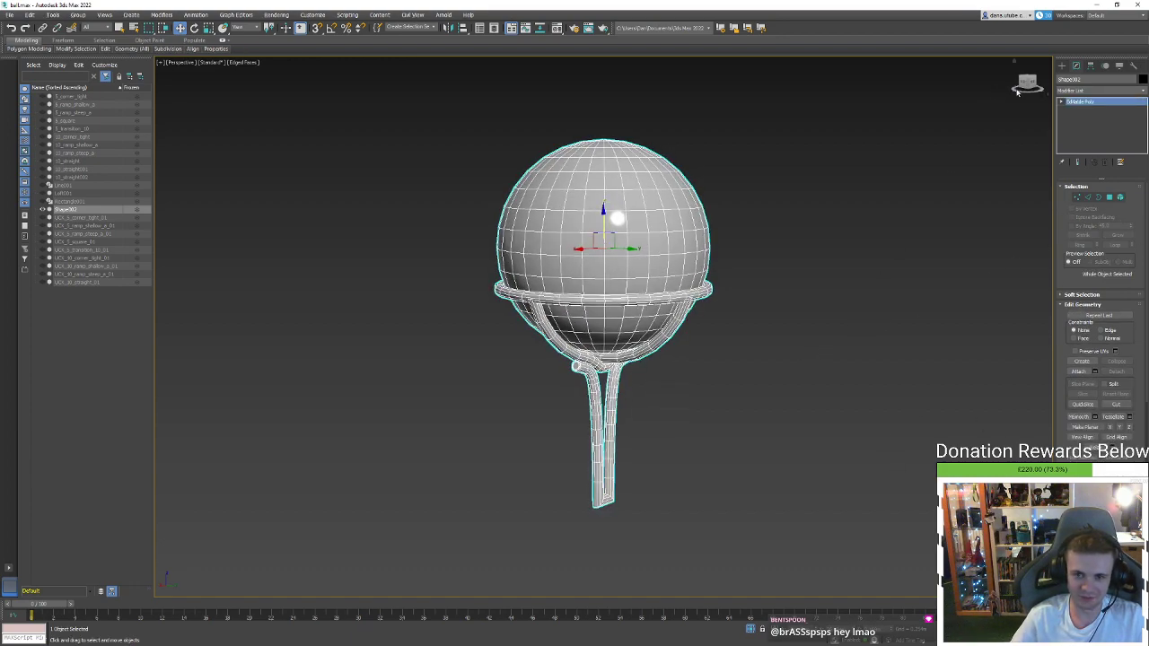
Move only the pivot of the combined object down to the base of the stand, using vertex snapping
{"action": "left_click", "coordinate": [1090, 65]}
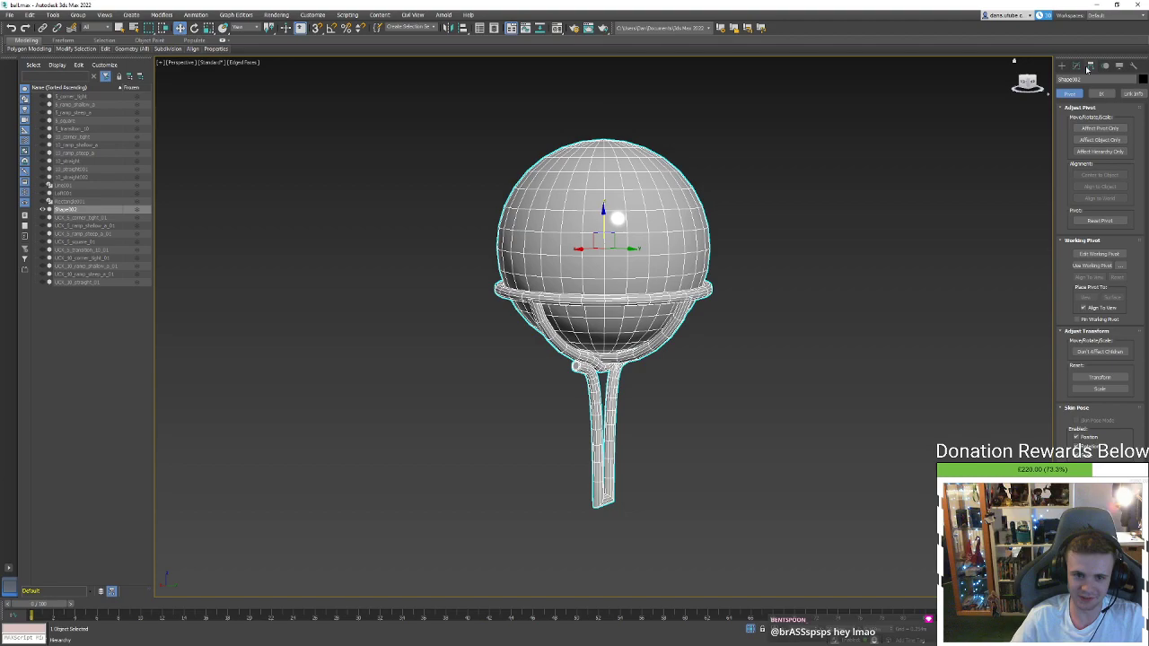
{"action": "left_click", "coordinate": [1100, 127]}
{"action": "scroll", "coordinate": [581, 504], "scroll_direction": "up", "scroll_amount": 6}
{"action": "left_click_drag", "start_coordinate": [603, 224], "coordinate": [701, 529]}
{"action": "key", "text": "s"}
{"action": "middle_click_drag", "start_coordinate": [772, 520], "coordinate": [682, 489], "text": "alt"}
{"action": "left_click", "coordinate": [1099, 130]}
Check the pivot placement from above, reset the object's transform with Reset XForm, and convert it to an editable poly
{"action": "key", "text": "t"}
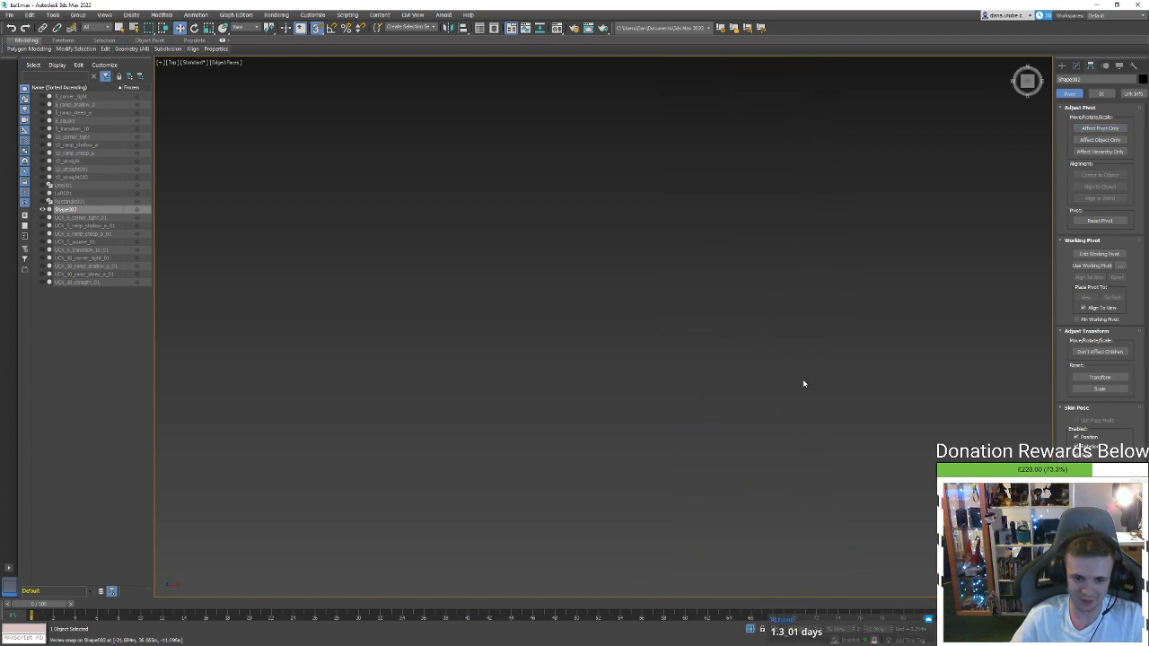
{"action": "key", "text": "z"}
{"action": "scroll", "coordinate": [782, 380], "scroll_direction": "down", "scroll_amount": 2}
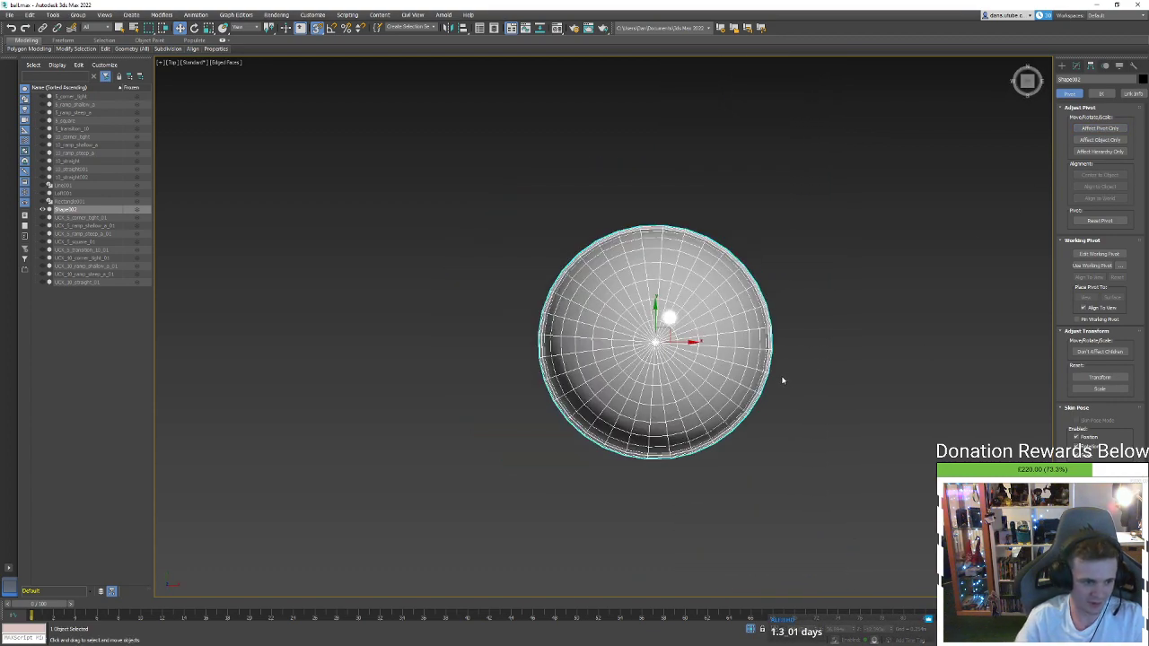
{"action": "key", "text": "p"}
{"action": "key", "text": "z"}
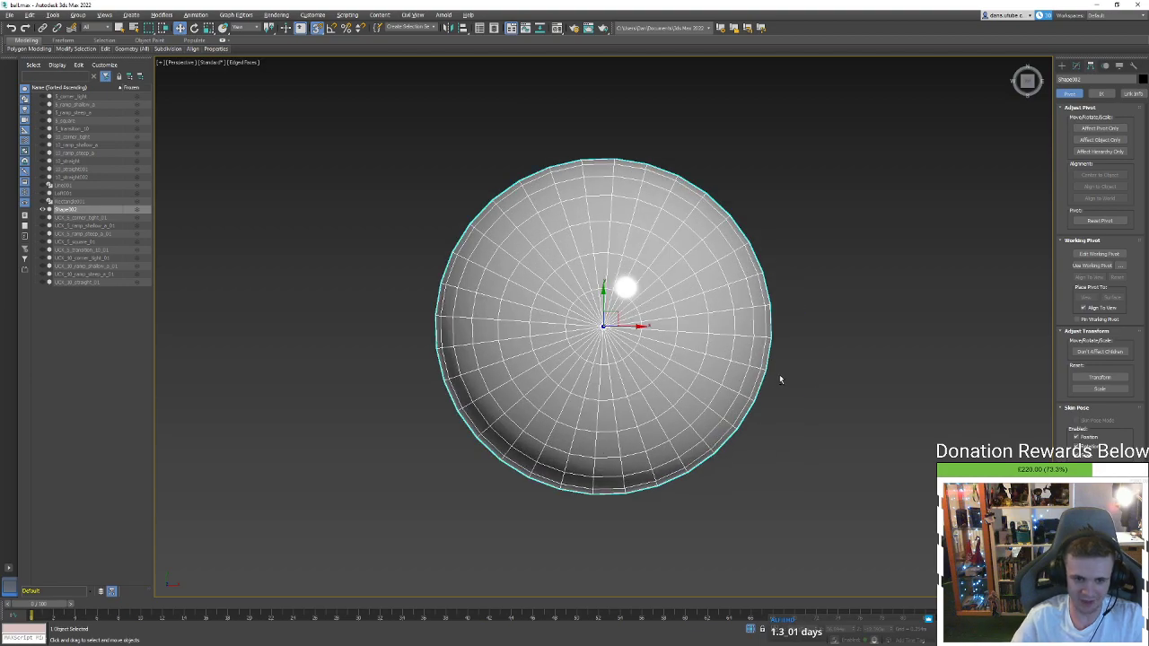
{"action": "middle_click_drag", "start_coordinate": [779, 377], "coordinate": [879, 295], "text": "alt"}
{"action": "left_click", "coordinate": [1132, 66]}
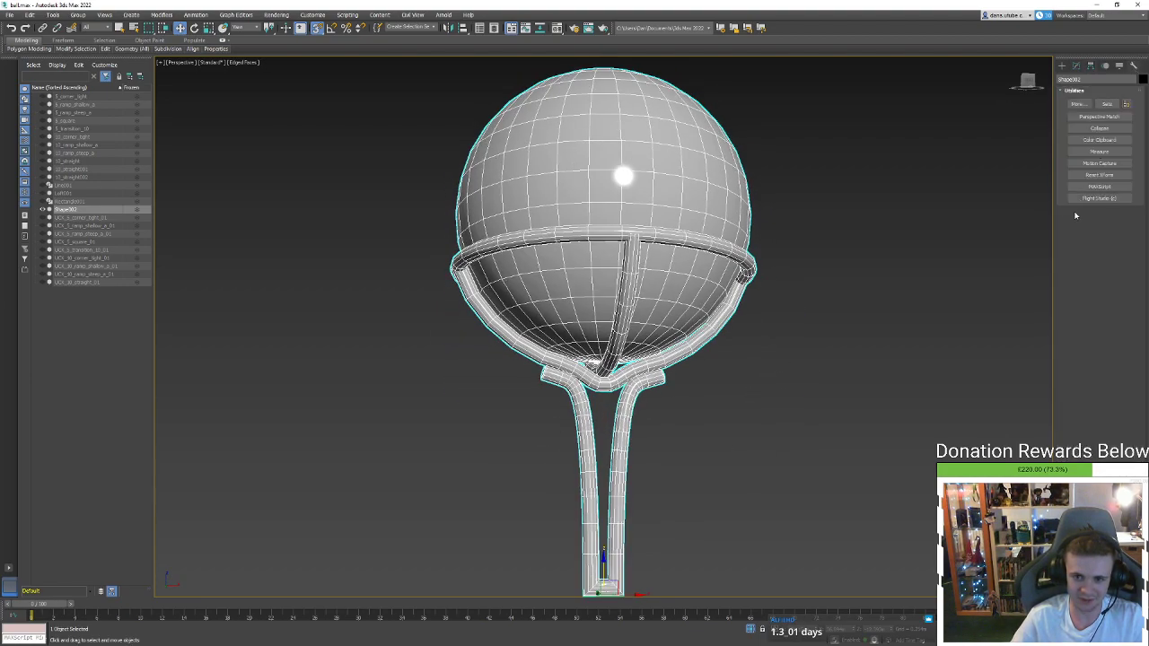
{"action": "left_click", "coordinate": [1104, 179]}
{"action": "right_click", "coordinate": [777, 349]}
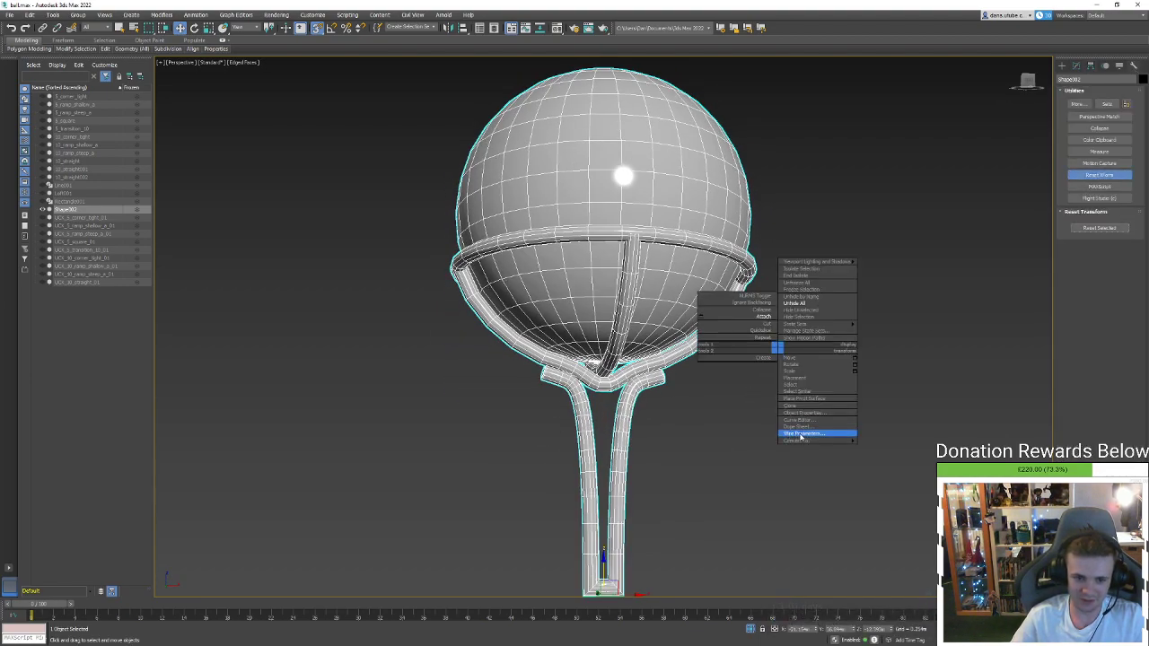
{"action": "left_click", "coordinate": [1110, 231]}
{"action": "right_click", "coordinate": [766, 310]}
{"action": "mouse_move", "coordinate": [807, 401]}
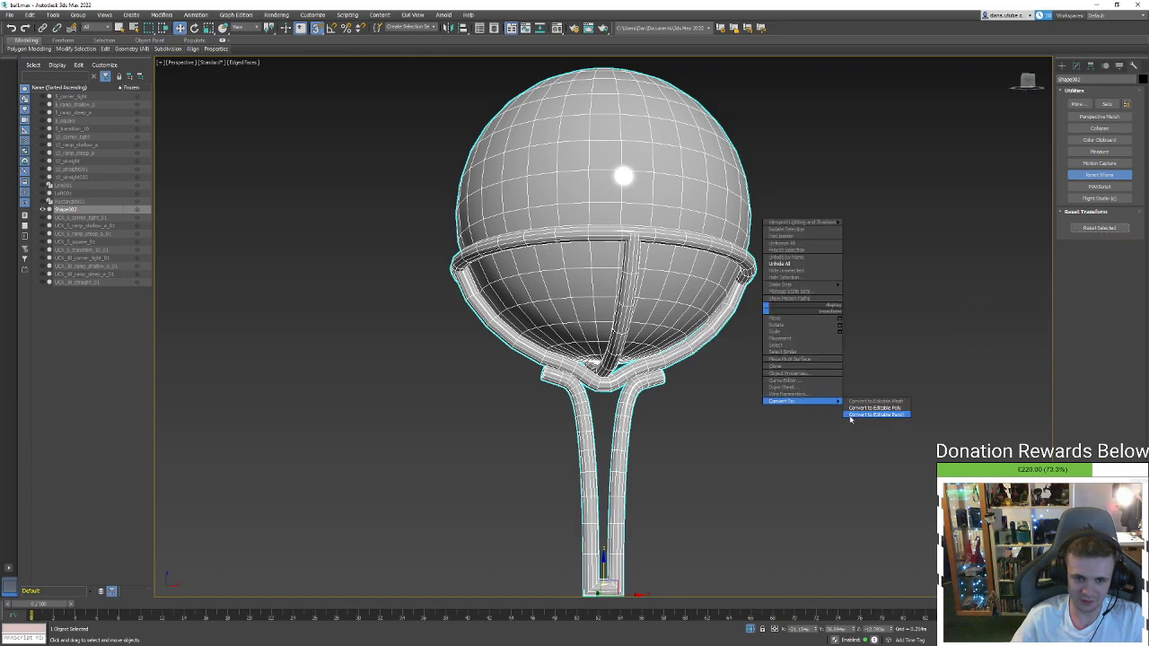
{"action": "left_click", "coordinate": [856, 406]}
Check the combined object beside its modular_default material and close the material editor
{"action": "middle_click_drag", "start_coordinate": [856, 406], "coordinate": [726, 409], "text": "alt"}
{"action": "scroll", "coordinate": [792, 421], "scroll_direction": "down", "scroll_amount": 3}
{"action": "key", "text": "m"}
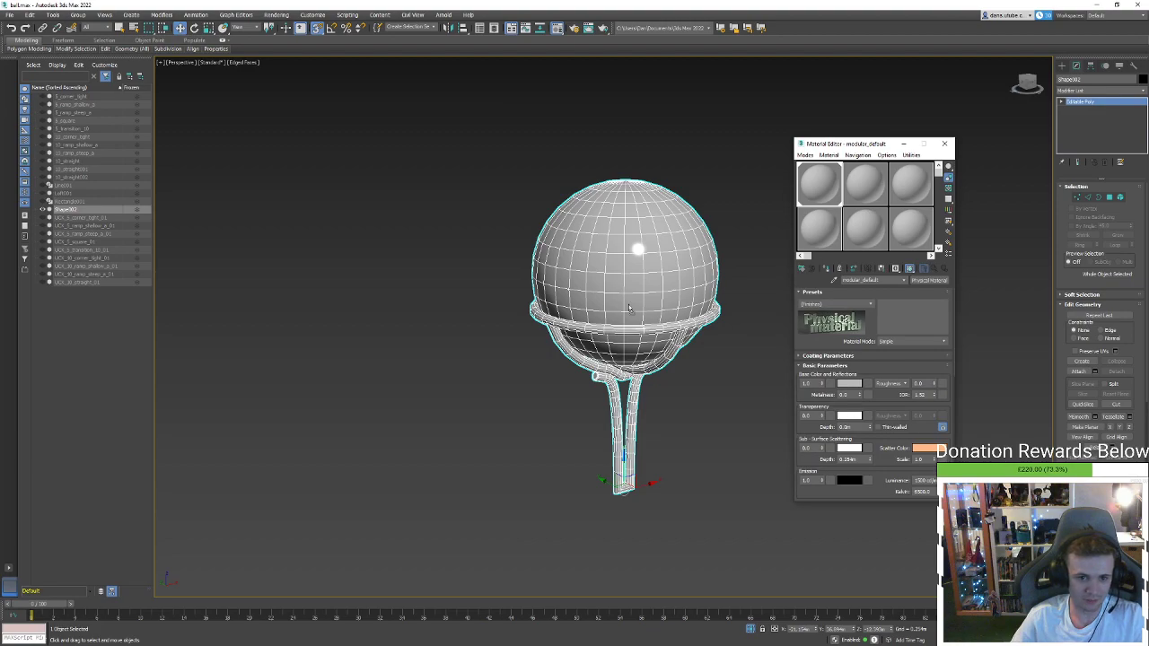
{"action": "left_click", "coordinate": [944, 144]}
Export the combined ball and stand in FBX format to the Assets folder under the file name wipeout_ball
{"action": "left_click", "coordinate": [10, 15]}
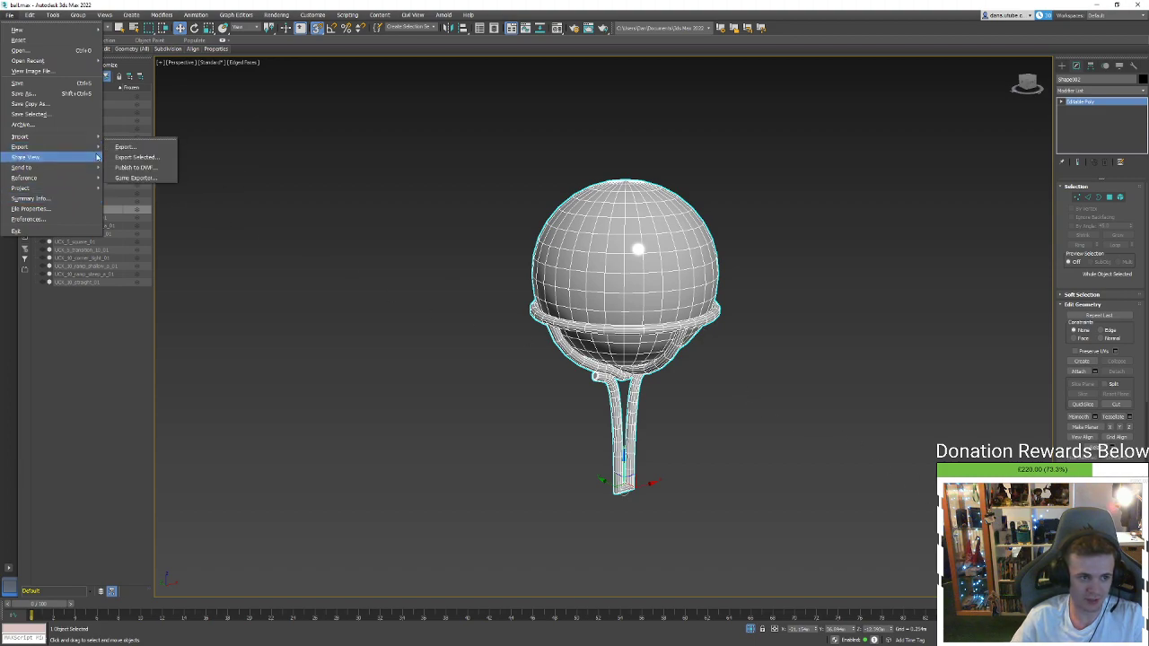
{"action": "left_click", "coordinate": [114, 146]}
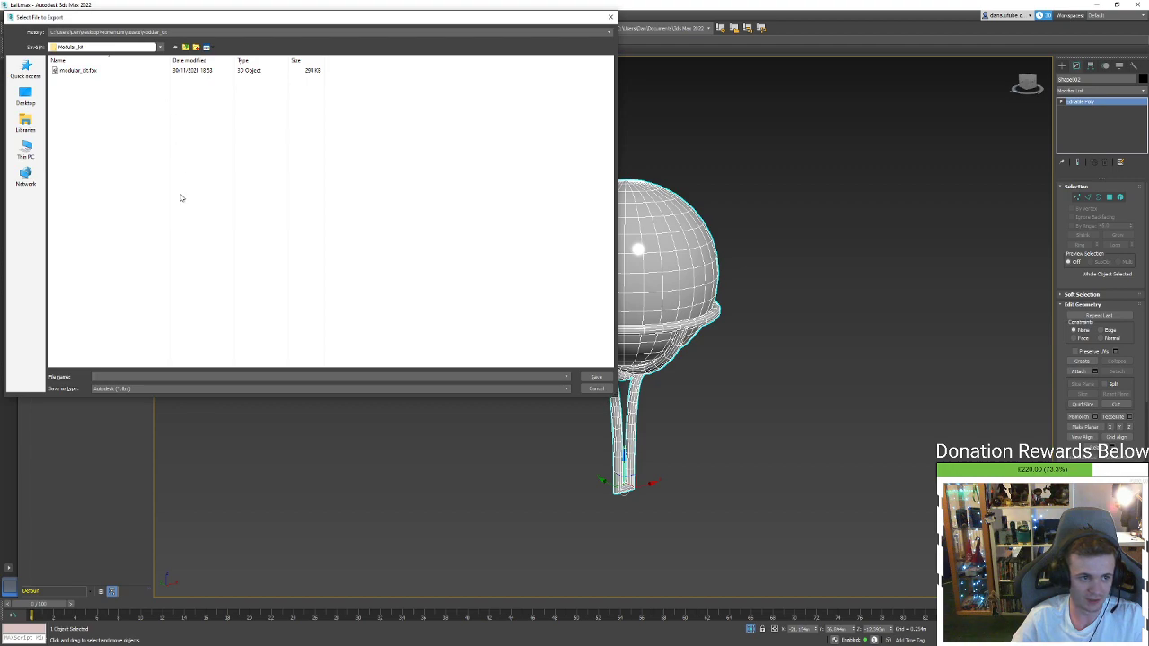
{"action": "left_click", "coordinate": [174, 46]}
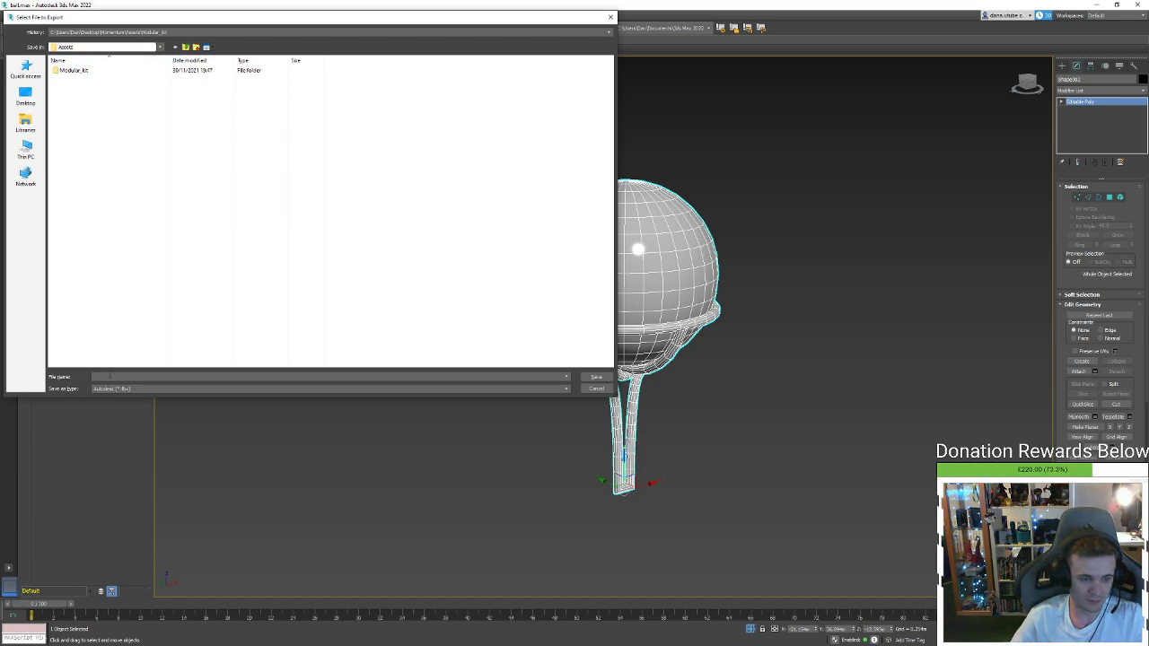
{"action": "left_click", "coordinate": [99, 376]}
{"action": "type", "text": "ball"}
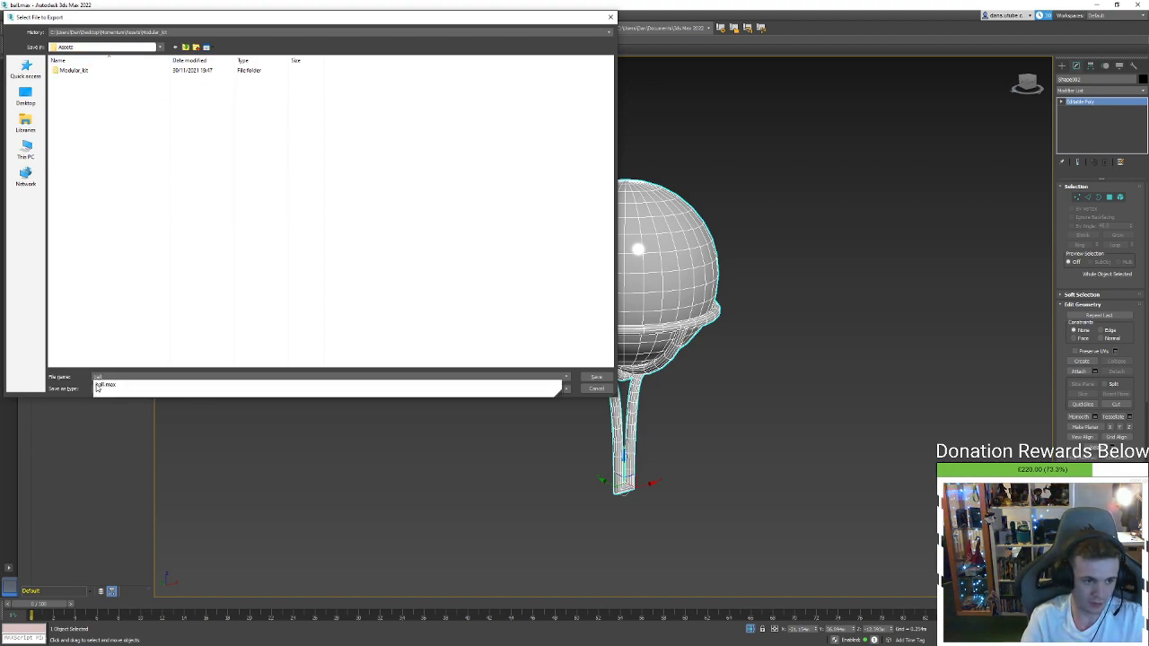
{"action": "left_click", "coordinate": [208, 298]}
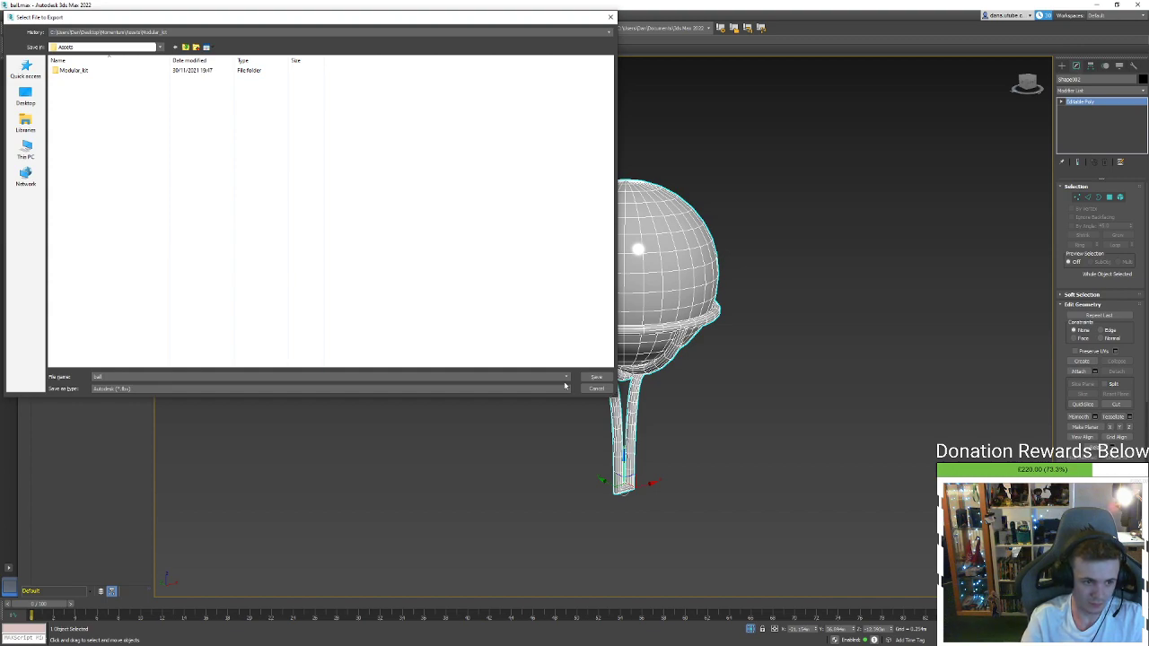
{"action": "key", "text": "BackSpace"}
{"action": "key", "text": "BackSpace"}
{"action": "key", "text": "BackSpace"}
{"action": "key", "text": "BackSpace"}
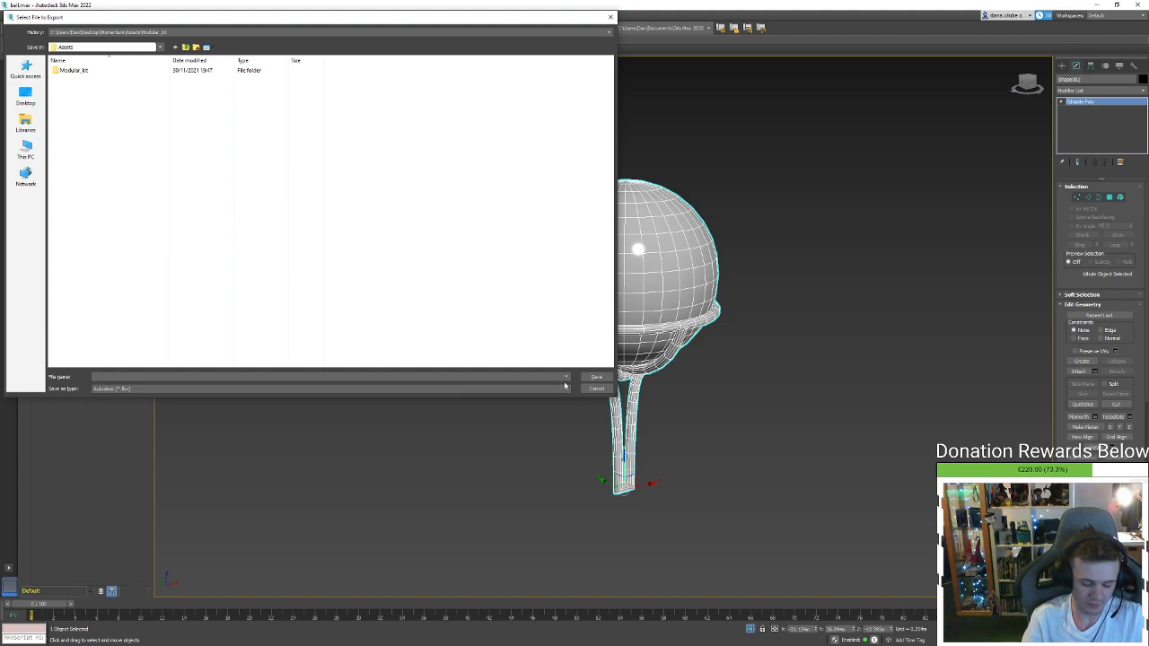
{"action": "type", "text": "ball"}
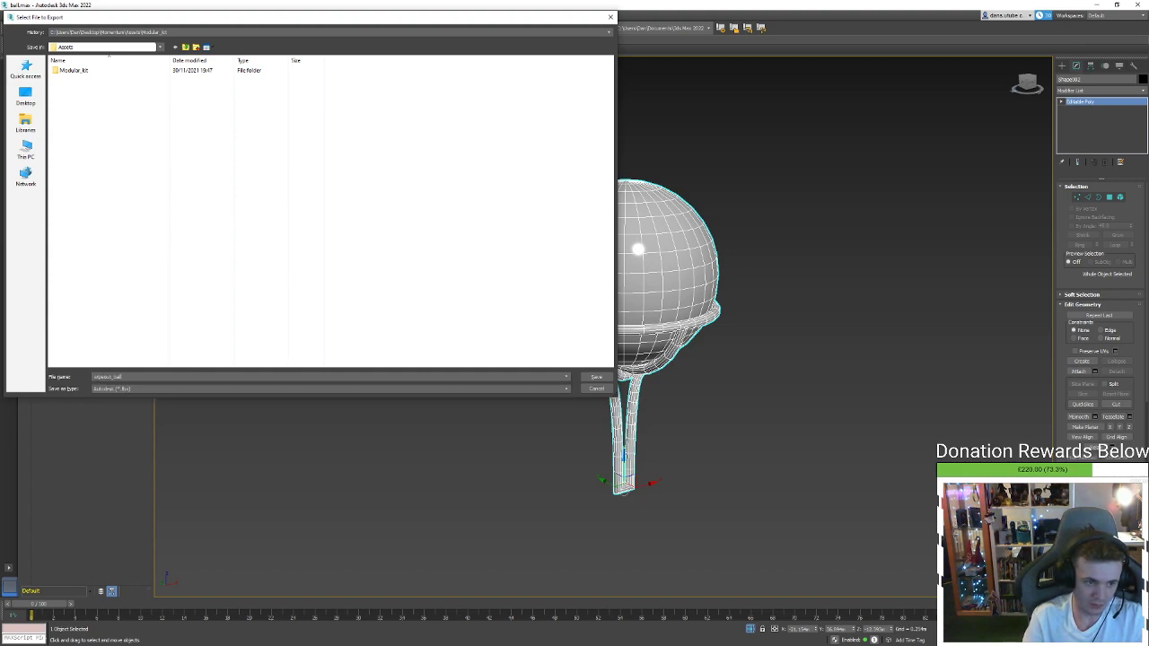
{"action": "key", "text": "Return"}
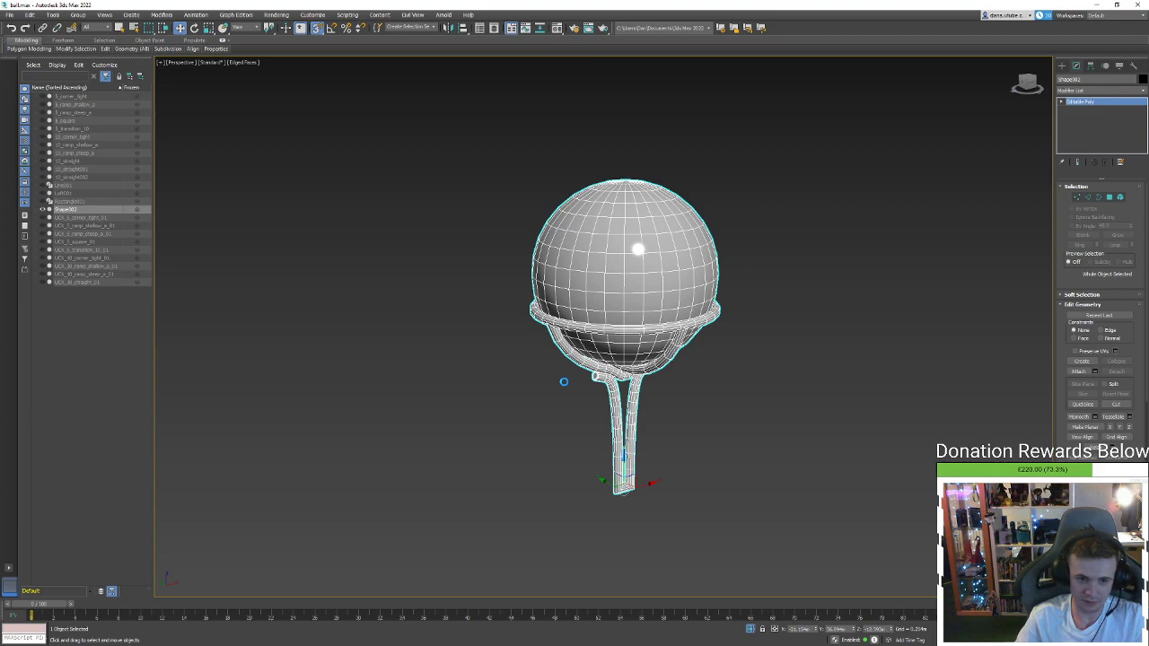
{"action": "key", "text": "Return"}
{"action": "key", "text": "q"}
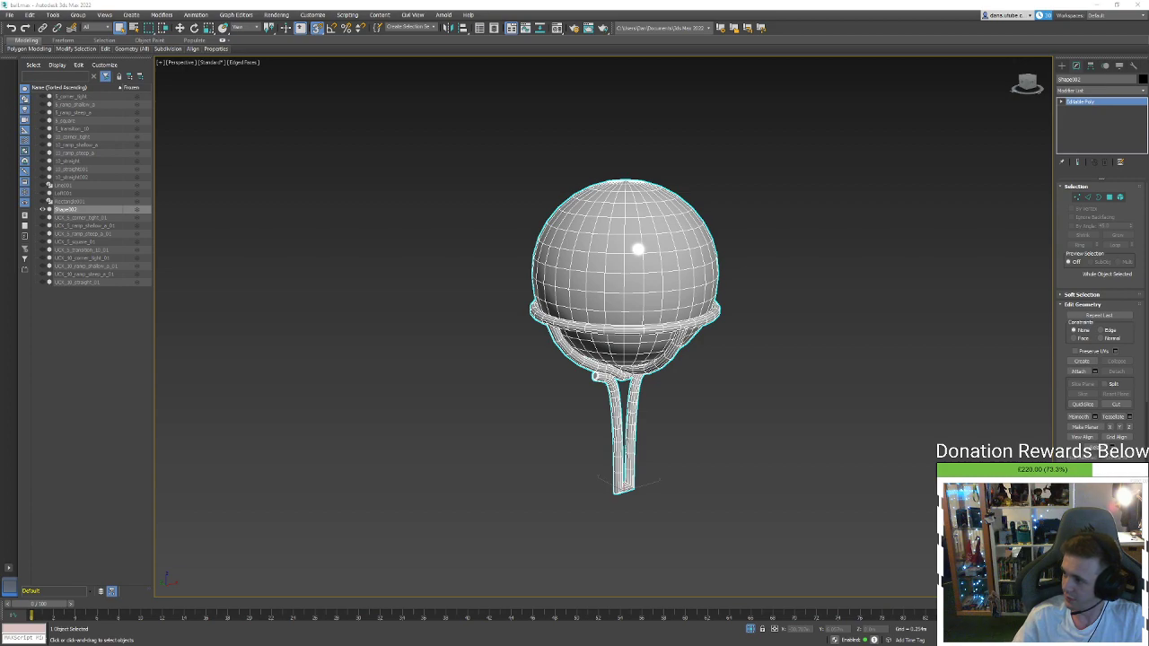
Switch to Substance Painter and create a new project from wipeout_ball.fbx in the Momentum Assets folder, with 2048 document resolution
{"action": "key", "text": "alt+Tab"}
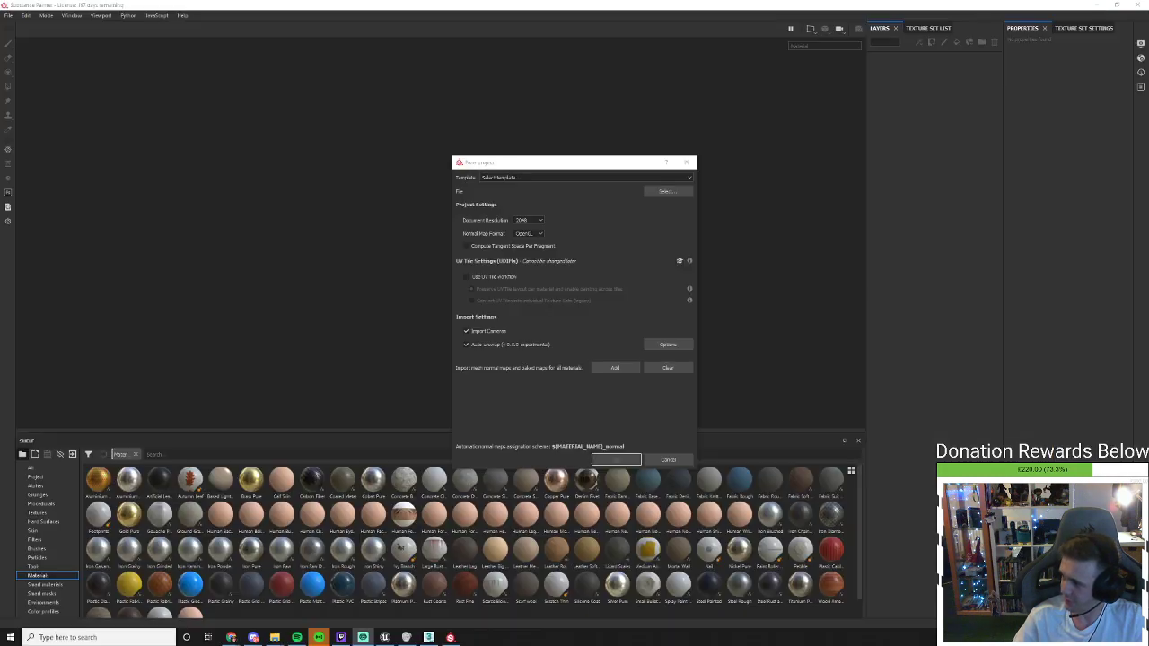
{"action": "left_click", "coordinate": [668, 190]}
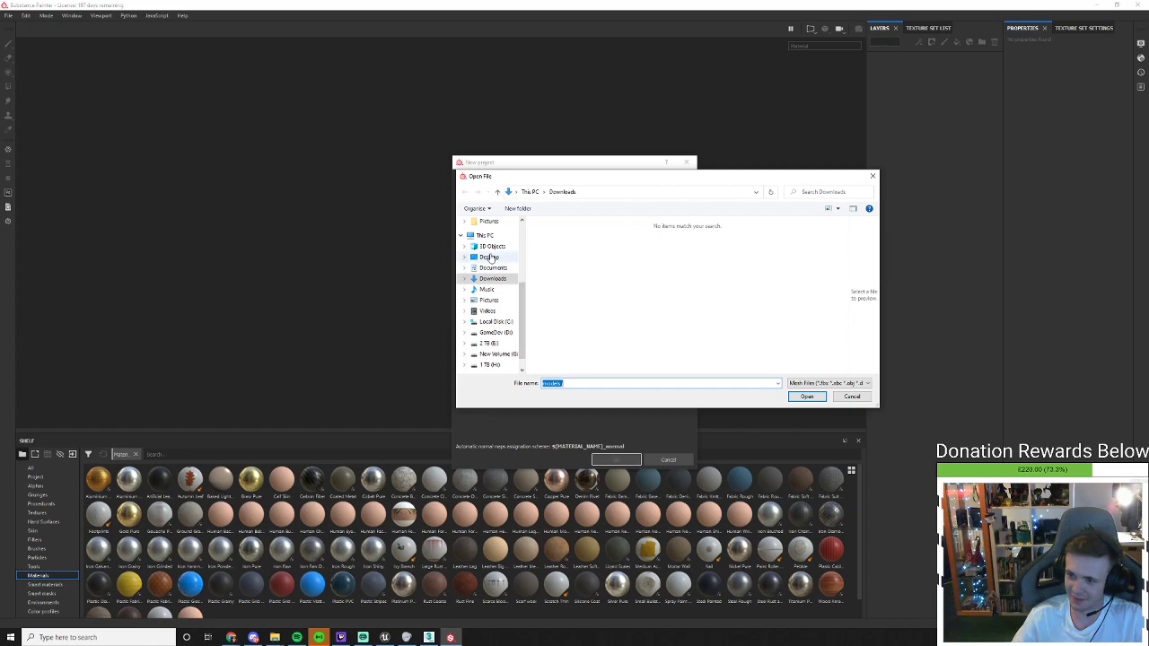
{"action": "left_click", "coordinate": [490, 256]}
{"action": "double_click", "coordinate": [595, 247]}
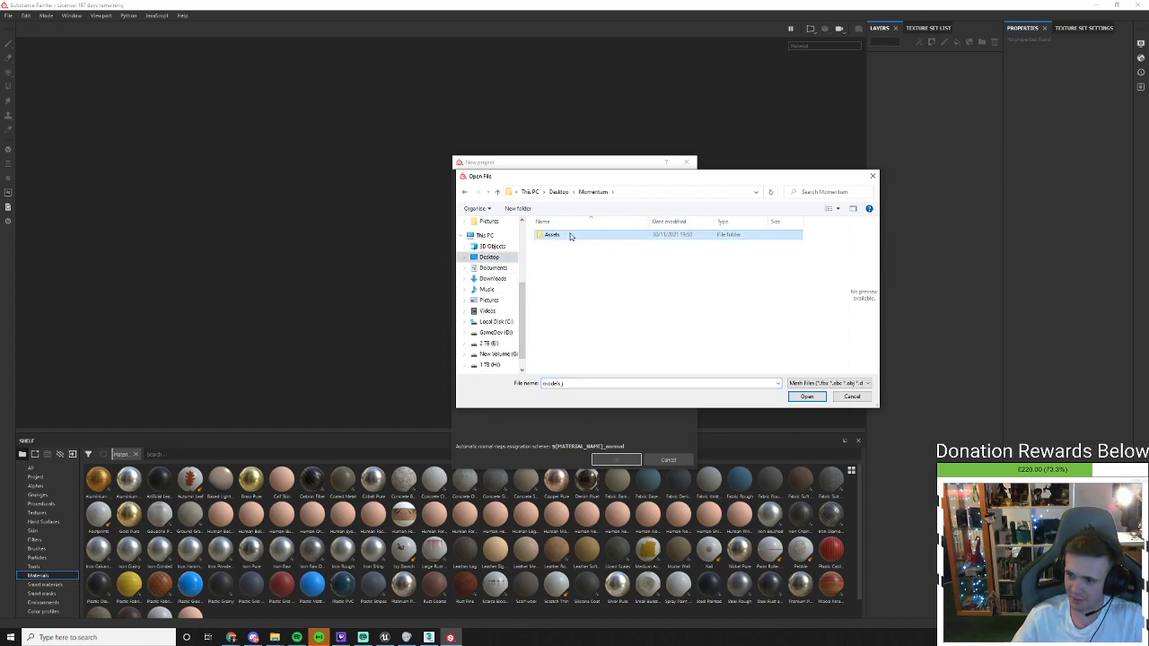
{"action": "double_click", "coordinate": [569, 236]}
{"action": "left_click", "coordinate": [560, 245]}
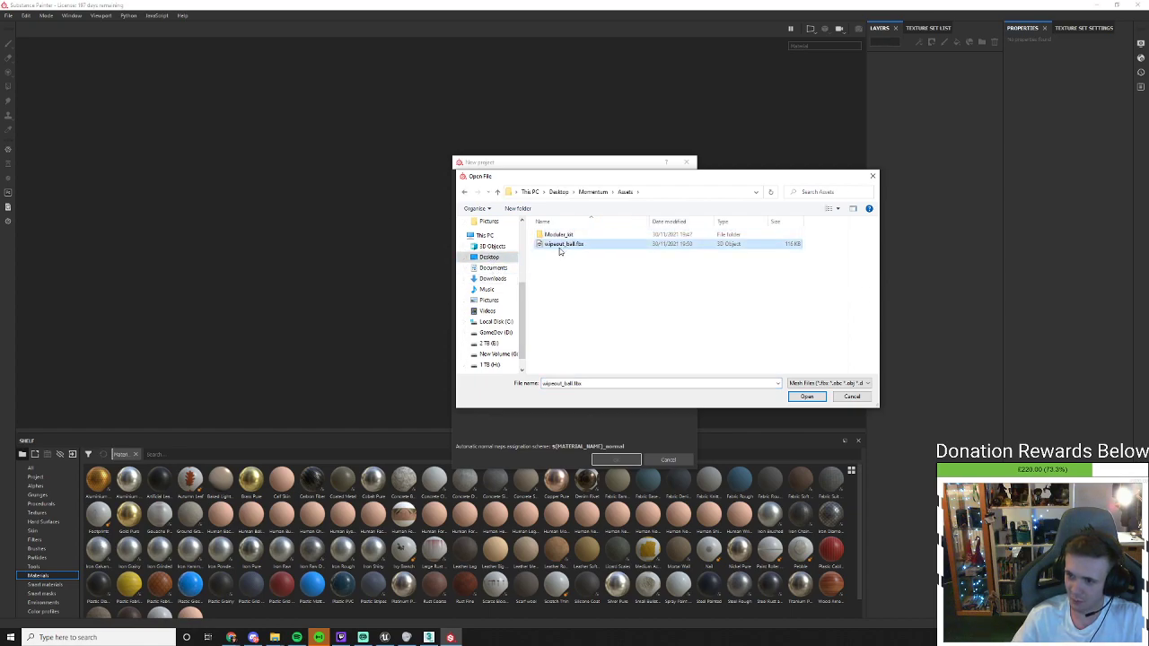
{"action": "left_click", "coordinate": [807, 398]}
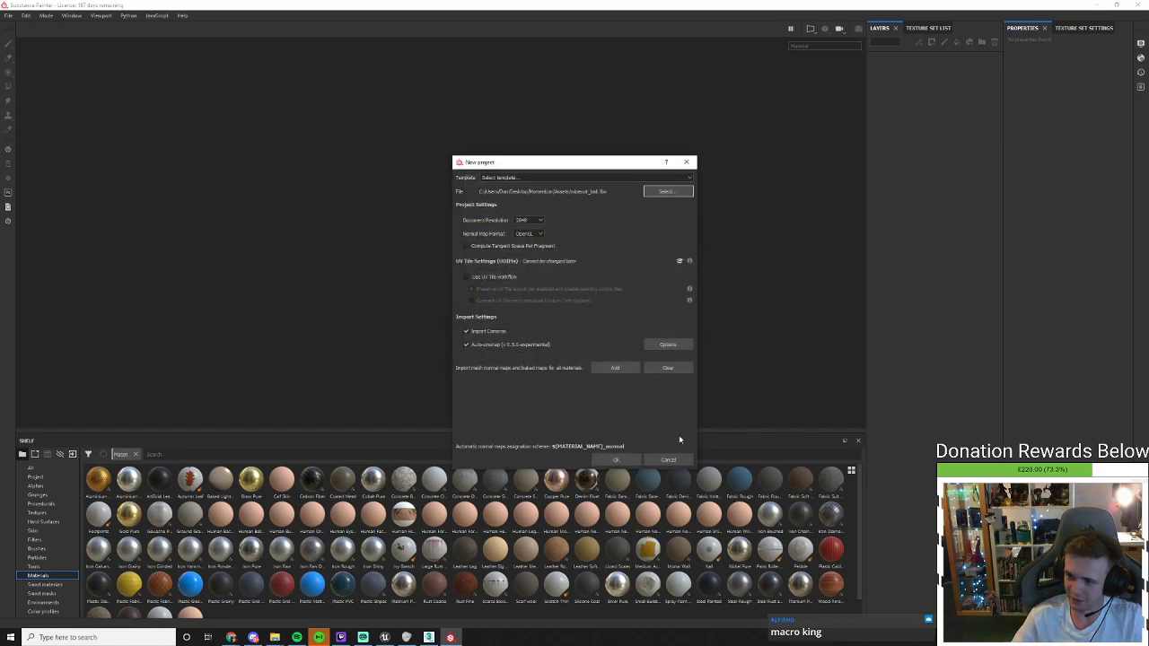
{"action": "left_click", "coordinate": [615, 460]}
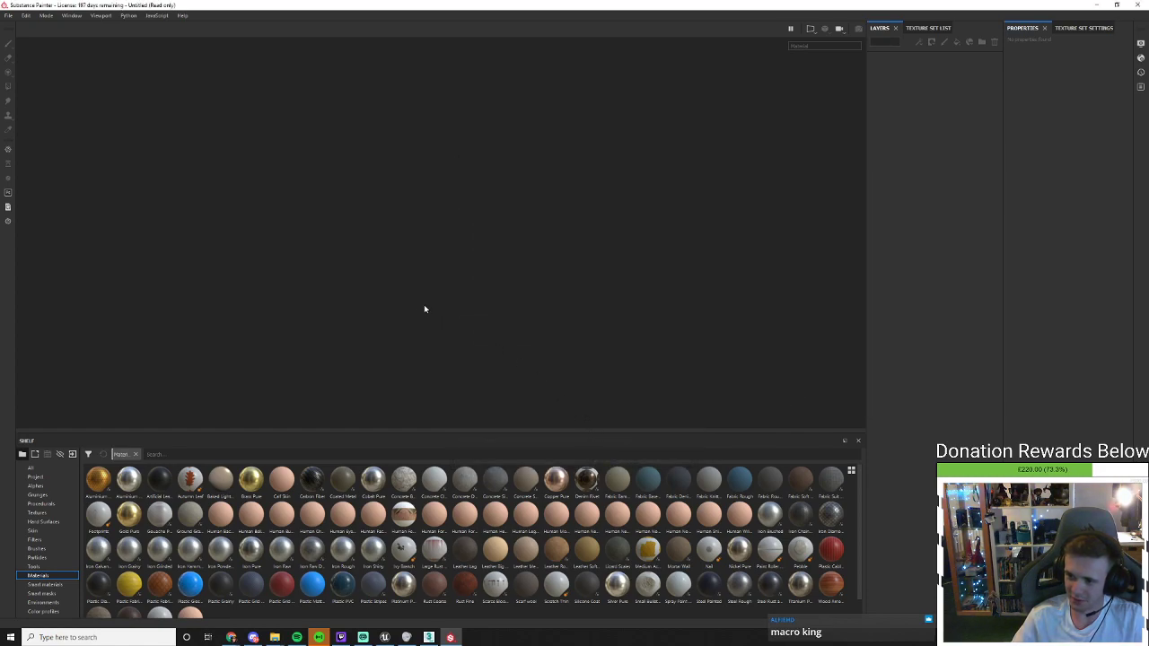
Try a short diagonal paint stroke across the front of the sphere and undo it
{"action": "left_click_drag", "start_coordinate": [496, 288], "coordinate": [475, 286], "text": "alt"}
{"action": "middle_click_drag", "start_coordinate": [476, 285], "coordinate": [561, 348], "text": "alt"}
{"action": "scroll", "coordinate": [502, 244], "scroll_direction": "down", "scroll_amount": 1}
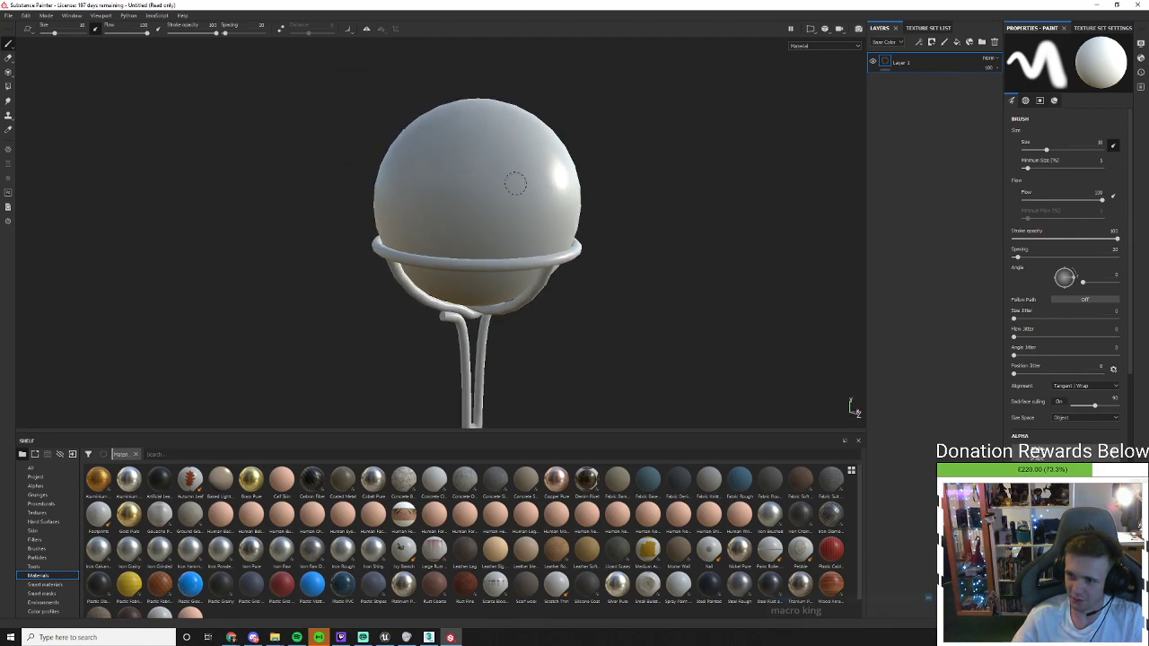
{"action": "left_click_drag", "start_coordinate": [514, 184], "coordinate": [452, 221]}
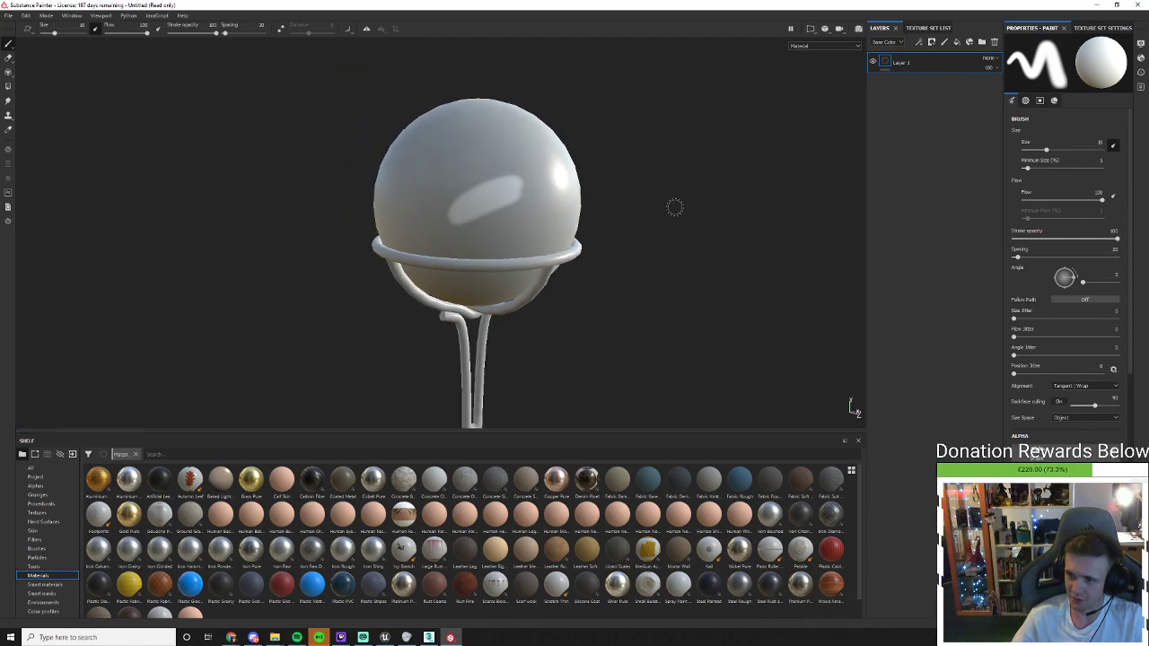
{"action": "left_click_drag", "start_coordinate": [654, 222], "coordinate": [590, 225], "text": "alt"}
{"action": "key", "text": "ctrl+z"}
Try two horizontal paint strokes on the sphere just above the ring, undoing each one
{"action": "mouse_move", "coordinate": [656, 240]}
{"action": "left_mouse_down", "text": "alt"}
{"action": "mouse_move", "coordinate": [676, 242]}
{"action": "mouse_move", "coordinate": [649, 237]}
{"action": "left_mouse_up", "text": "alt"}
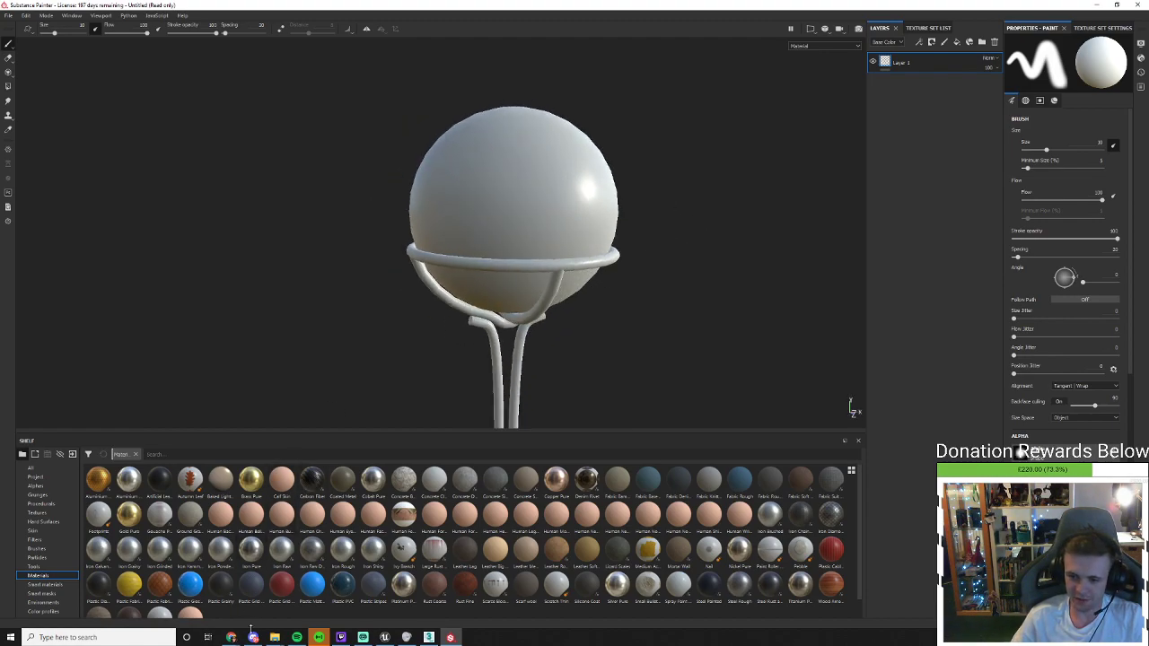
{"action": "mouse_move", "coordinate": [232, 637]}
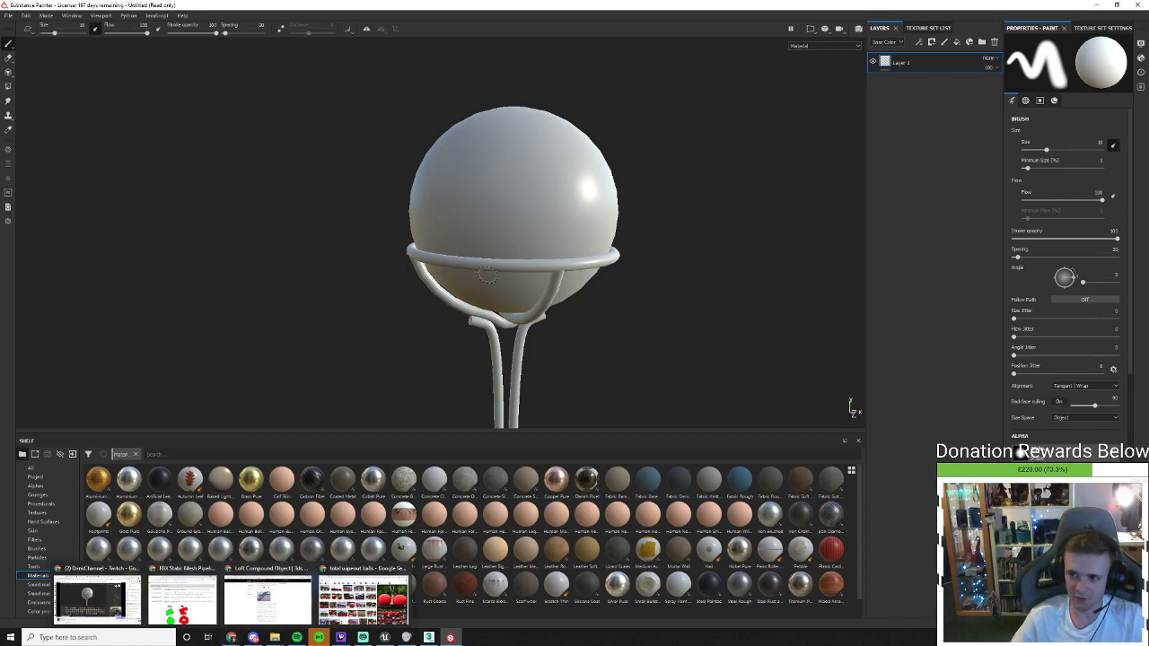
{"action": "left_click_drag", "start_coordinate": [553, 261], "coordinate": [456, 278], "text": "alt"}
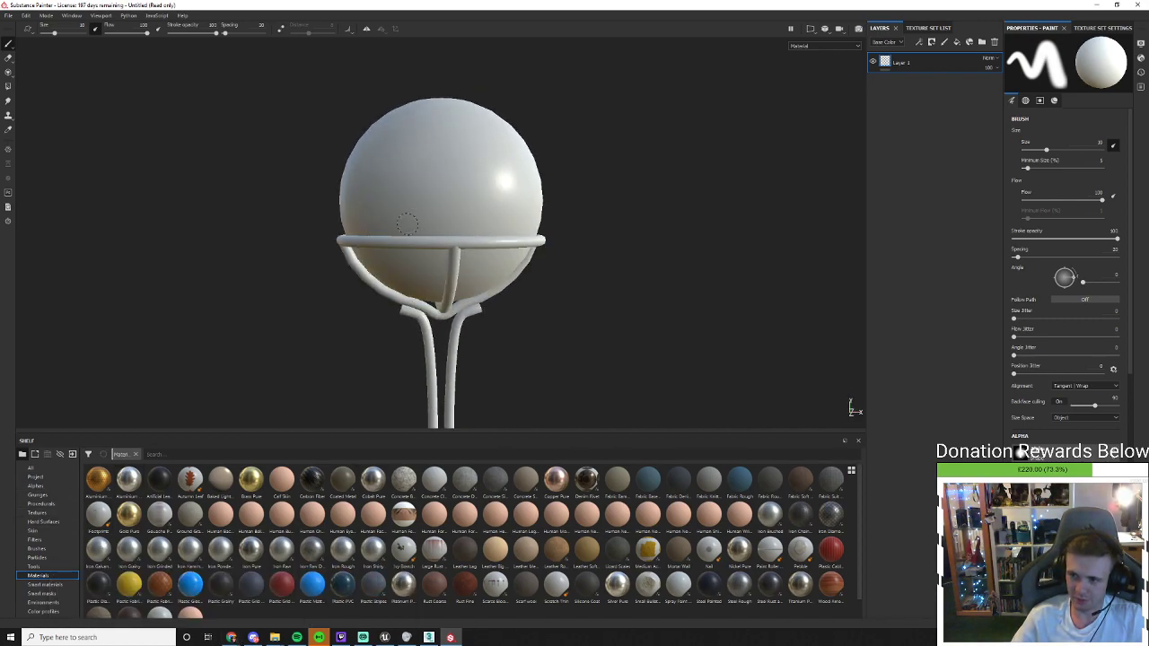
{"action": "mouse_move", "coordinate": [407, 224]}
{"action": "left_mouse_down"}
{"action": "mouse_move", "coordinate": [454, 183]}
{"action": "mouse_move", "coordinate": [467, 227]}
{"action": "left_mouse_up"}
{"action": "key", "text": "ctrl+z"}
{"action": "mouse_move", "coordinate": [394, 226]}
{"action": "left_mouse_down"}
{"action": "mouse_move", "coordinate": [450, 177]}
{"action": "mouse_move", "coordinate": [489, 194]}
{"action": "mouse_move", "coordinate": [500, 215]}
{"action": "left_mouse_up"}
{"action": "key", "text": "ctrl+z"}
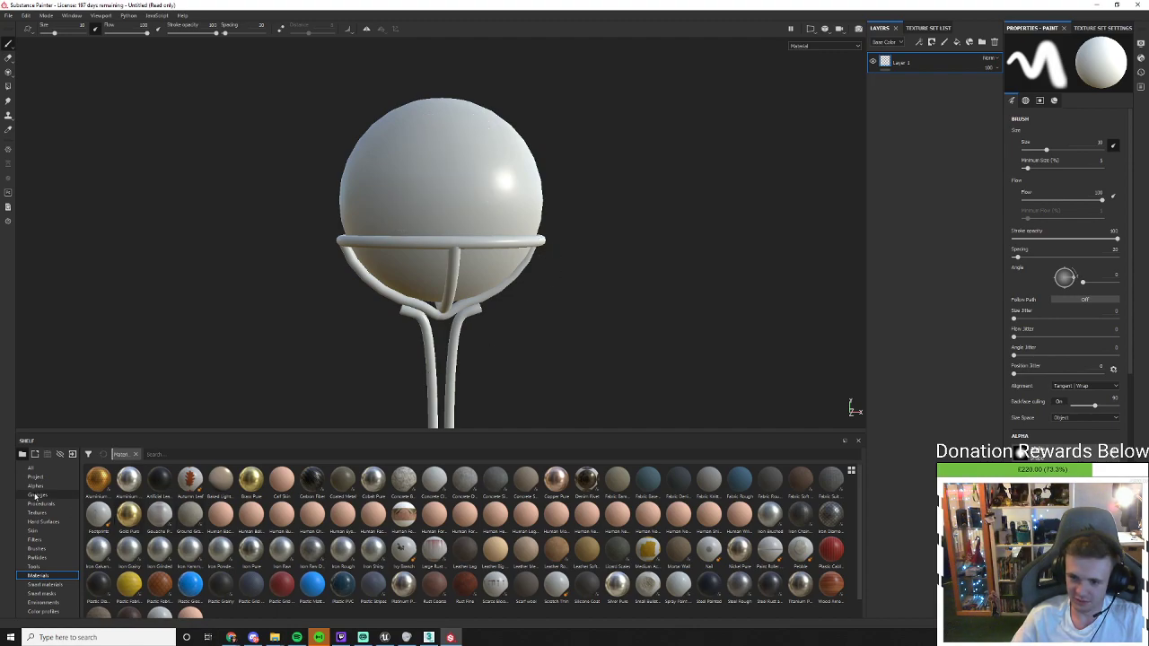
Search the alpha library for "font" and add a fill layer above Layer 1
{"action": "left_click", "coordinate": [36, 485]}
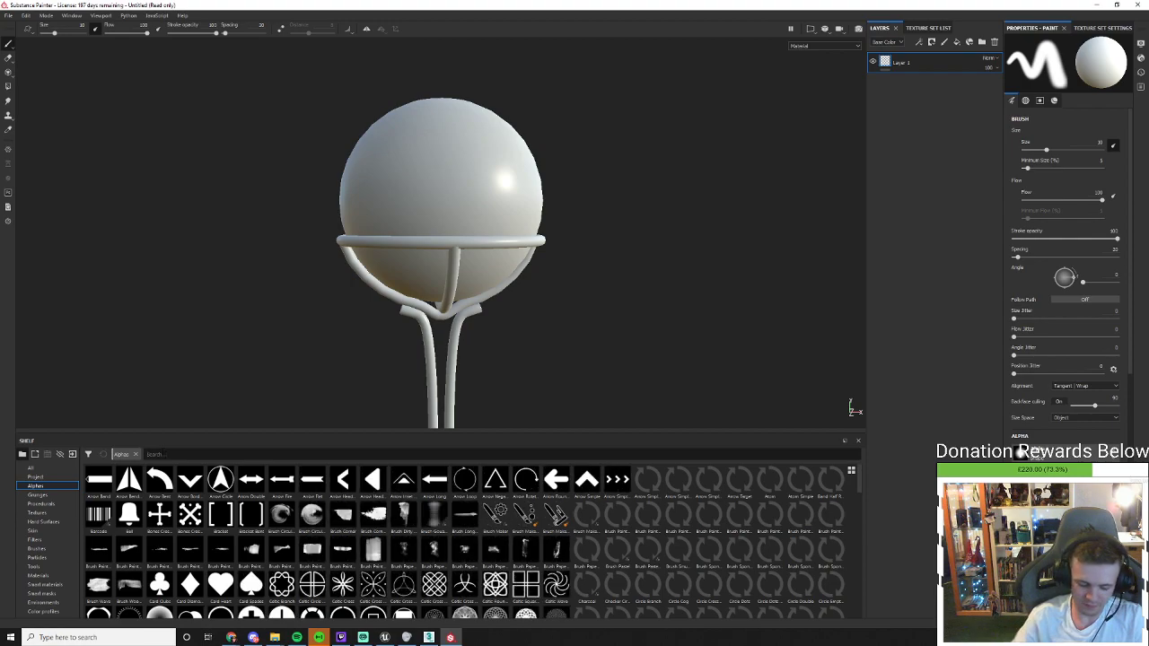
{"action": "left_click", "coordinate": [162, 453]}
{"action": "type", "text": "font"}
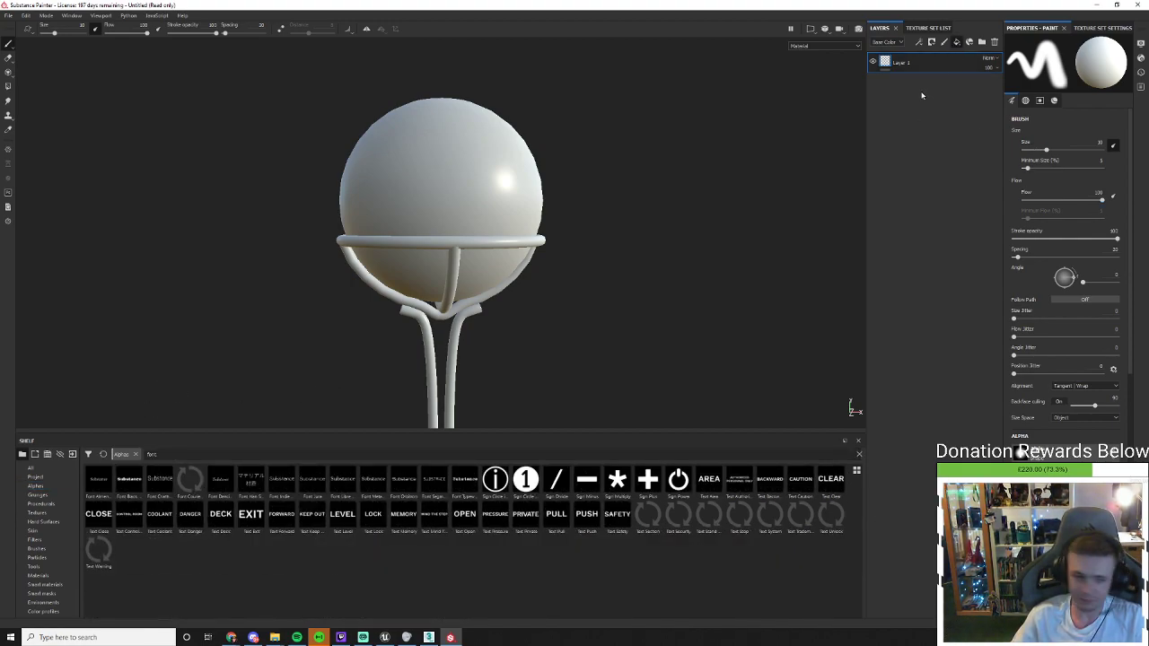
{"action": "left_click", "coordinate": [956, 42]}
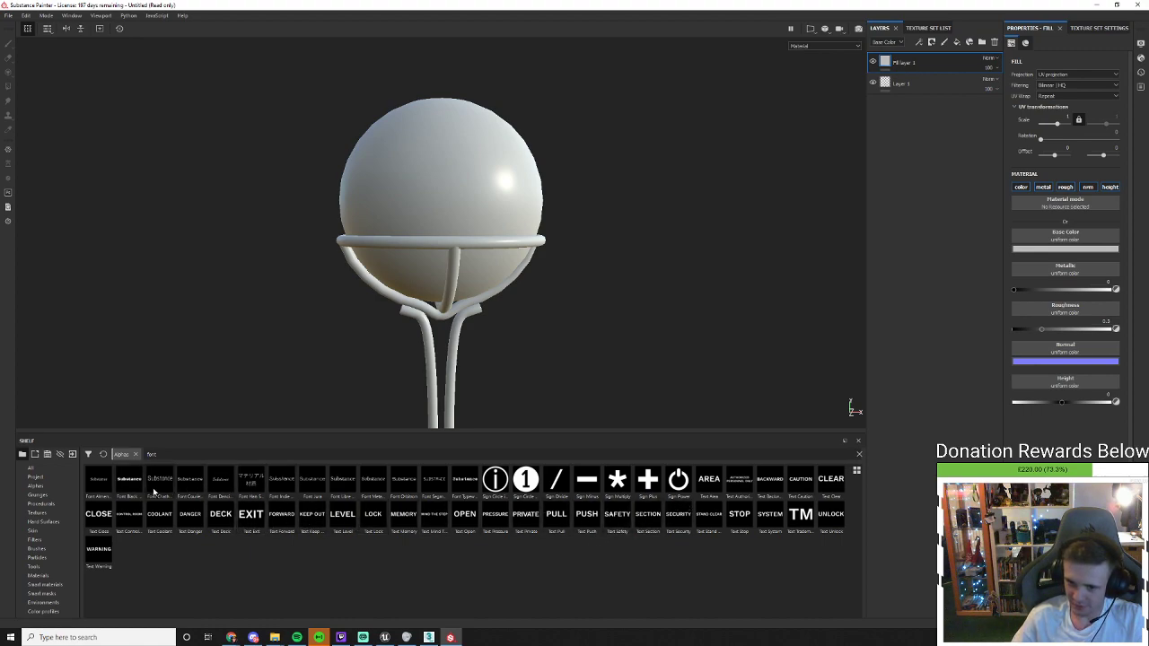
Pick the Font Chathura alpha and give the new fill layer a black mask with a fill effect
{"action": "mouse_move", "coordinate": [143, 490]}
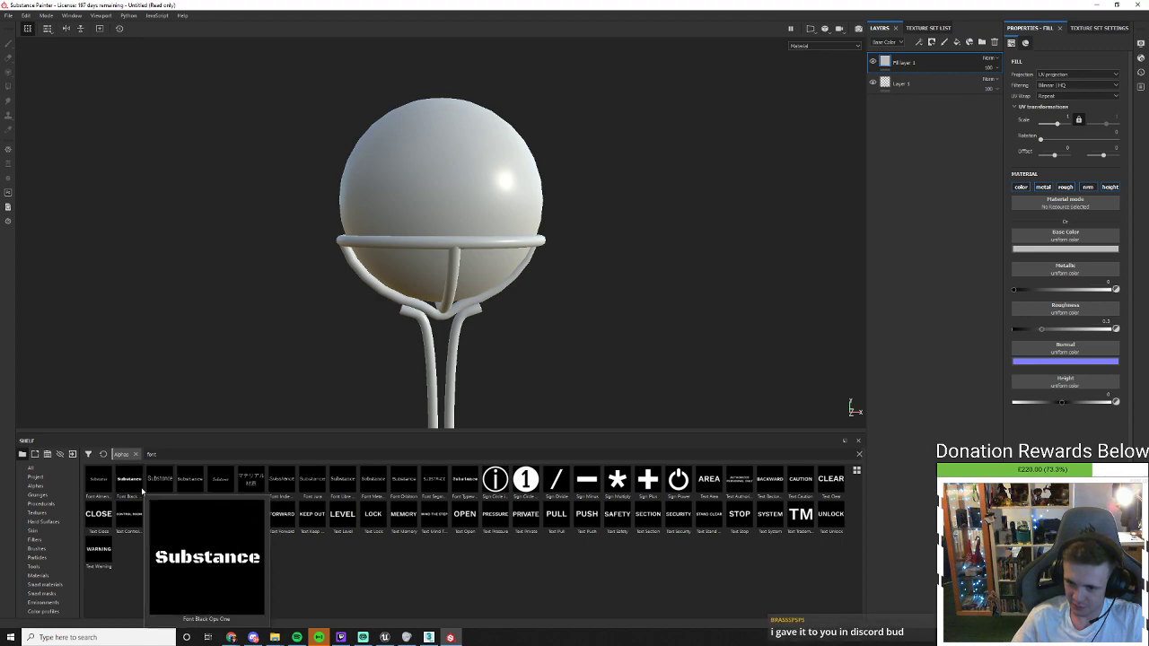
{"action": "mouse_move", "coordinate": [102, 493]}
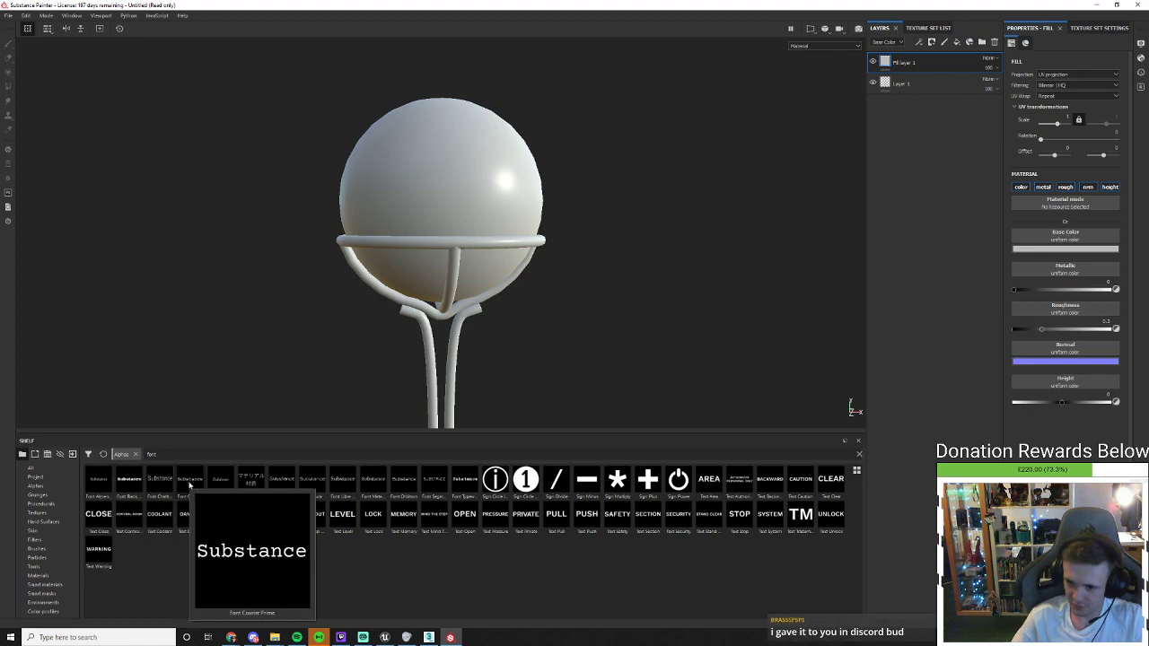
{"action": "left_click", "coordinate": [159, 480]}
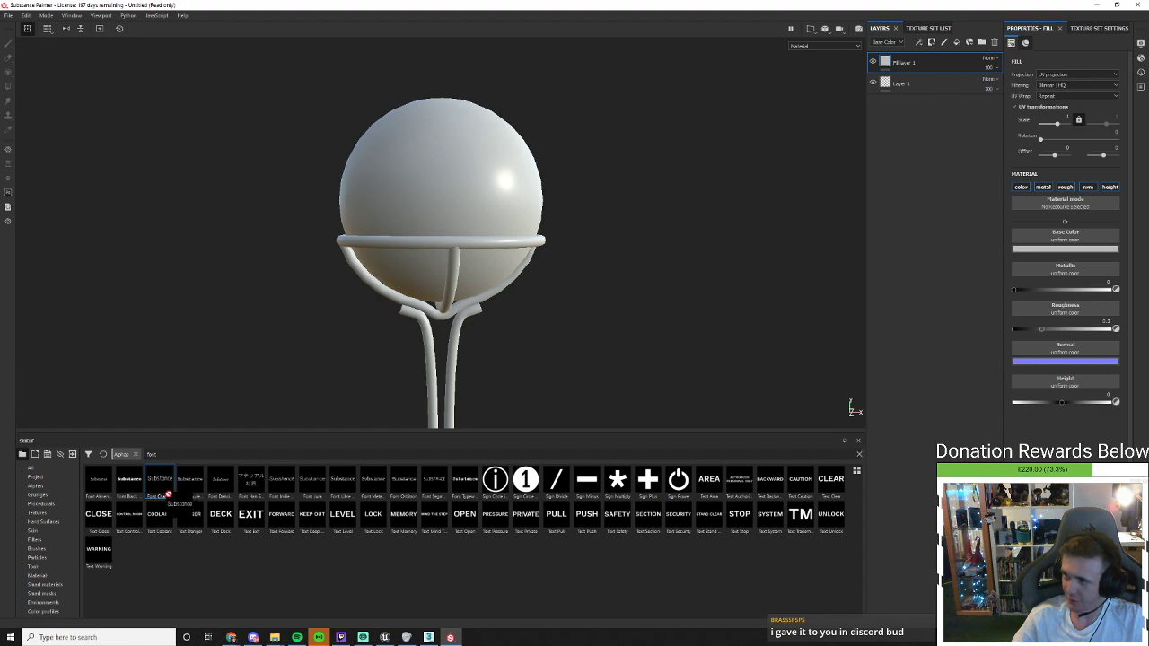
{"action": "right_click", "coordinate": [912, 61]}
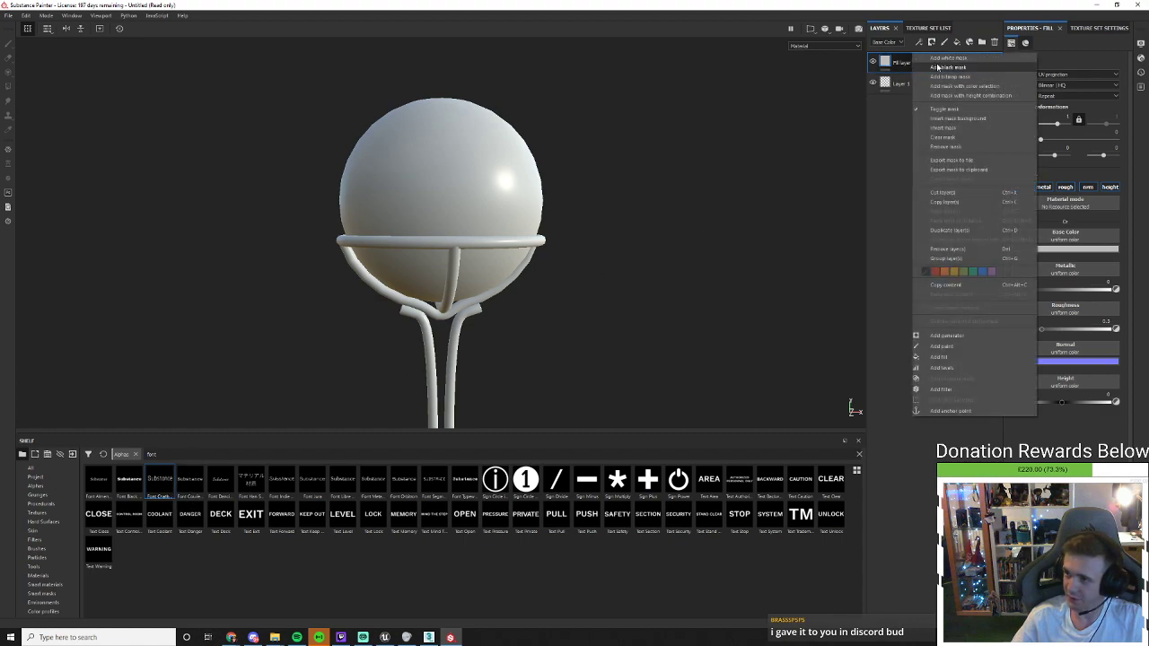
{"action": "left_click", "coordinate": [937, 167]}
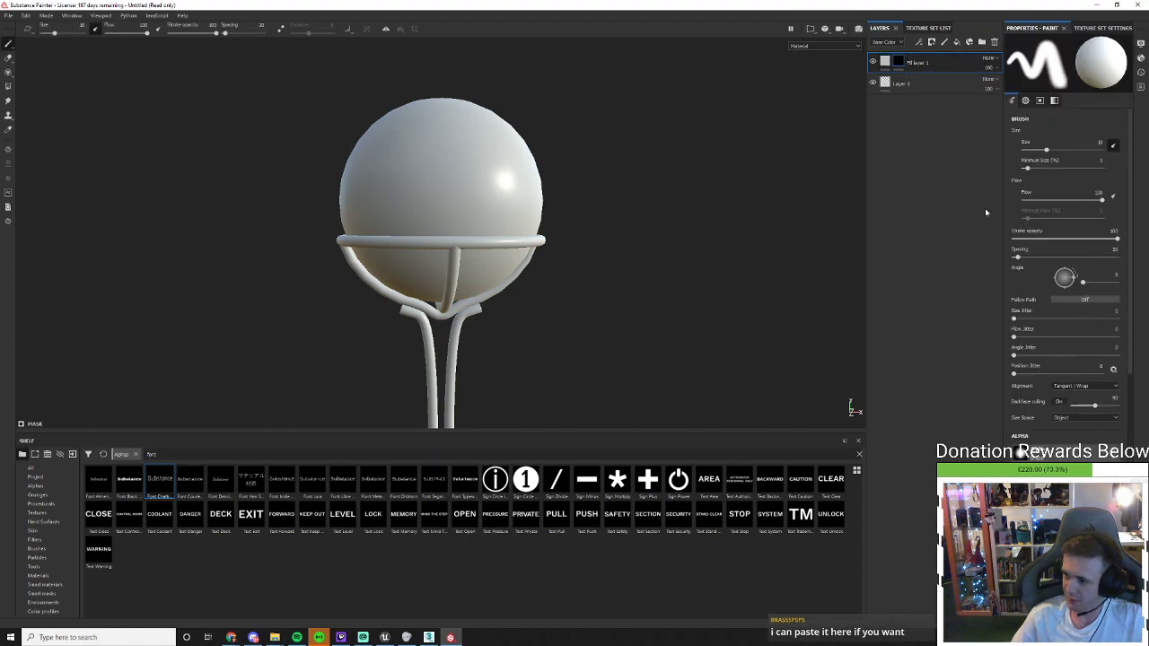
{"action": "right_click", "coordinate": [908, 68]}
{"action": "left_click", "coordinate": [928, 271]}
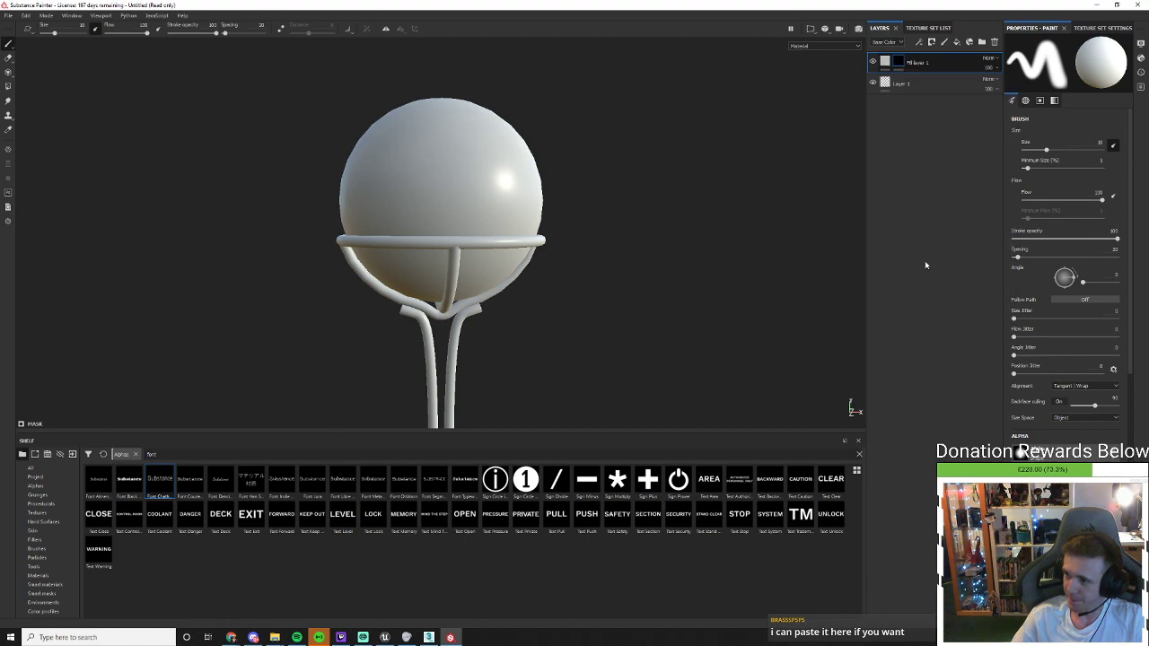
Assign the Font Chathura alpha to the mask's fill and set its text to M
{"action": "left_click_drag", "start_coordinate": [191, 478], "coordinate": [1064, 190]}
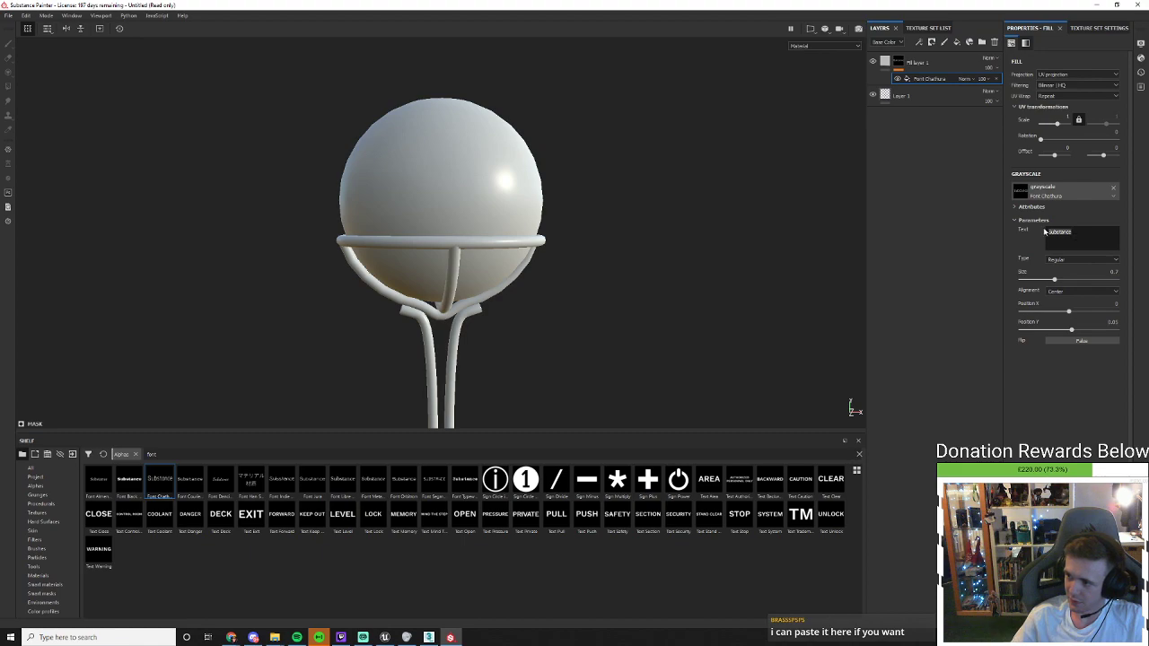
{"action": "type", "text": "H"}
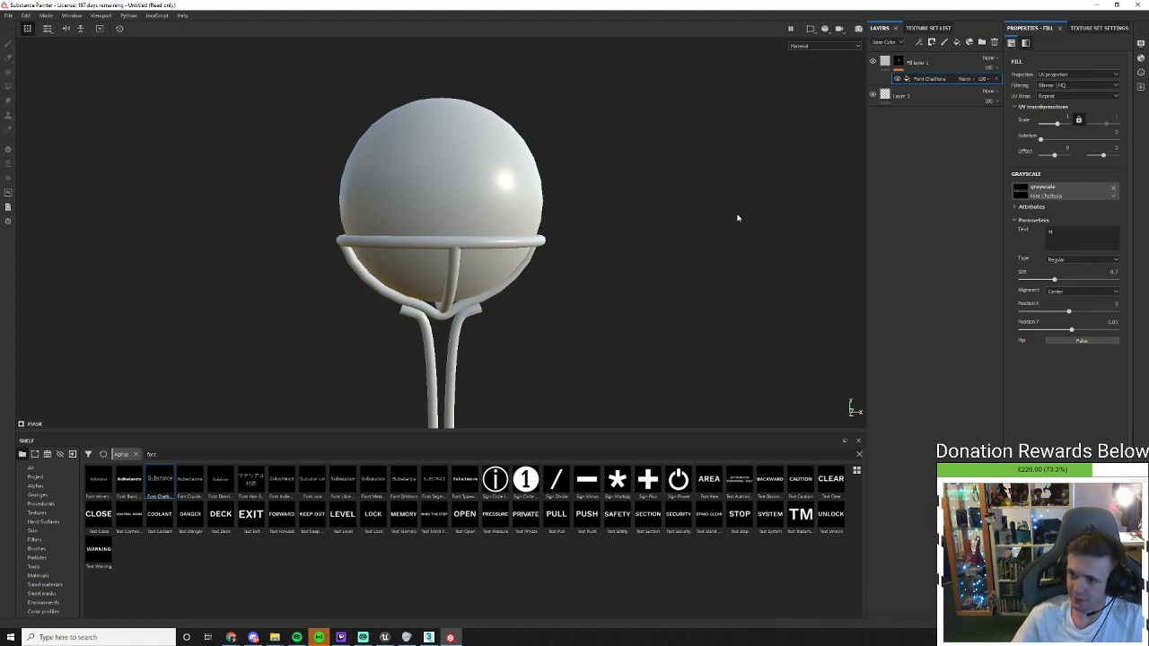
{"action": "right_click", "coordinate": [736, 214]}
{"action": "left_click_drag", "start_coordinate": [631, 198], "coordinate": [700, 173], "text": "alt"}
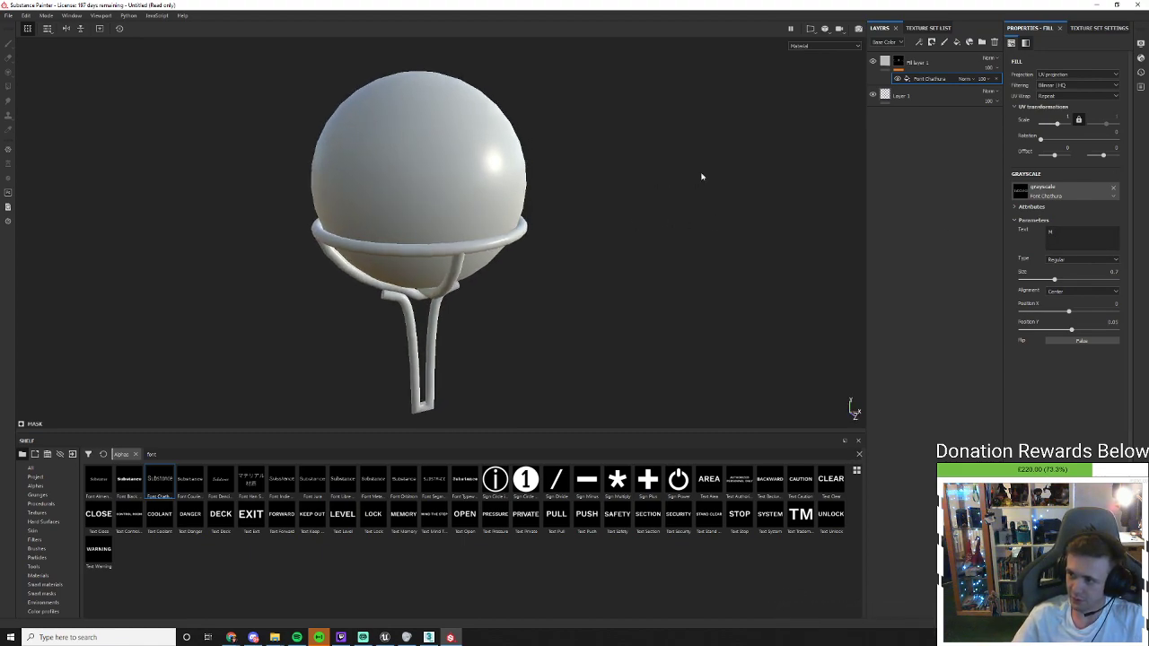
Set the lettering fill layer's base color to pure red and reselect its mask
{"action": "left_click", "coordinate": [882, 64]}
{"action": "left_click", "coordinate": [885, 62]}
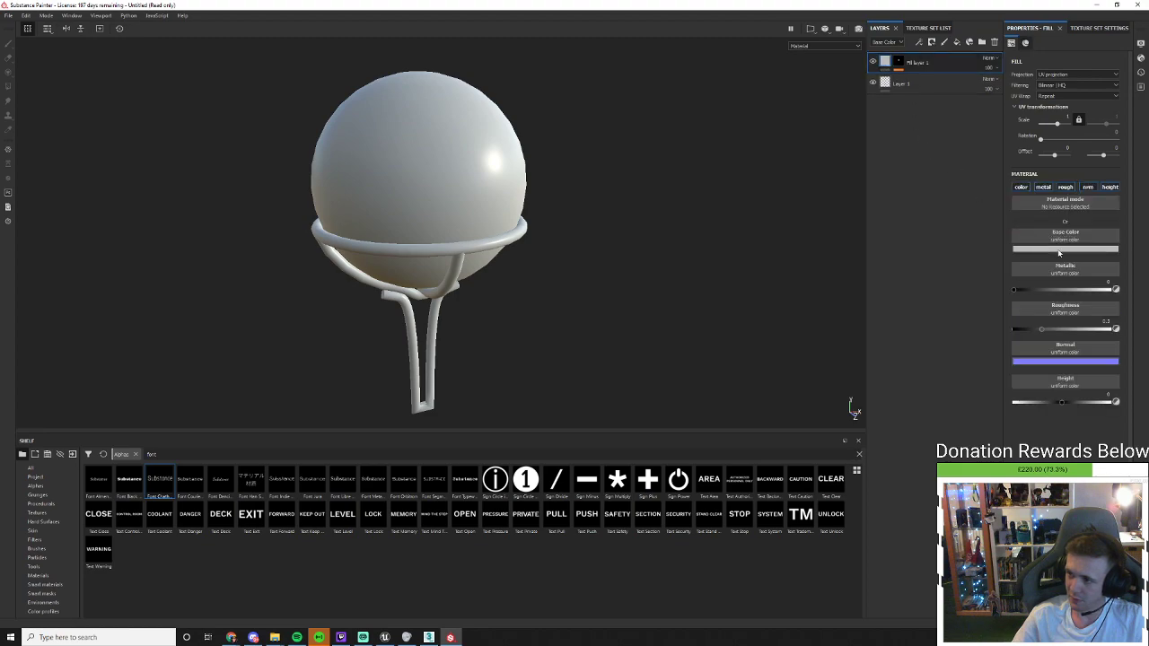
{"action": "left_click", "coordinate": [1094, 235]}
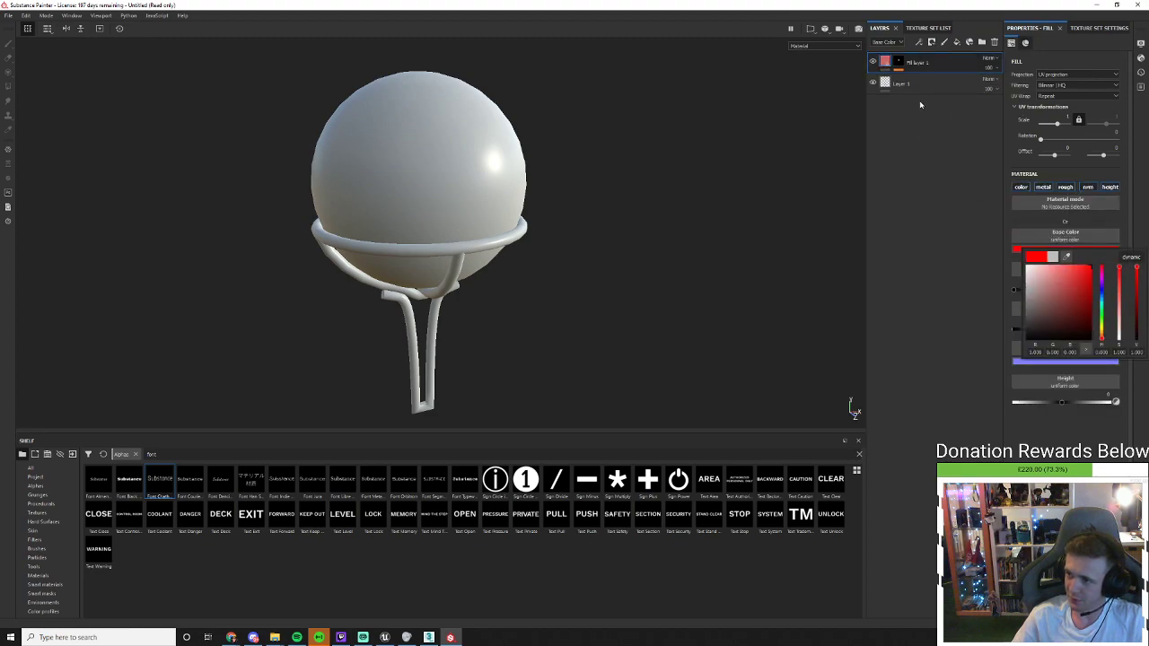
{"action": "left_click", "coordinate": [897, 62]}
{"action": "key", "text": "1"}
{"action": "left_click_drag", "start_coordinate": [571, 236], "coordinate": [742, 228], "text": "alt"}
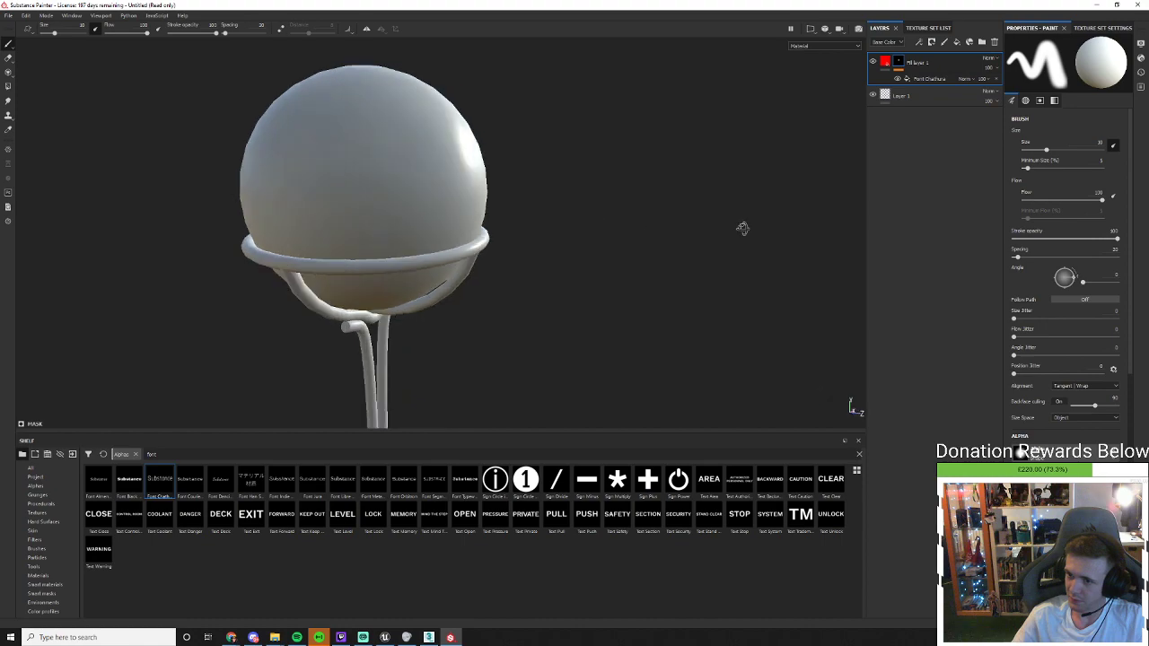
Show the 3D and 2D views side by side with the stand facing front, and select the Font Chathura fill
{"action": "key", "text": "F1"}
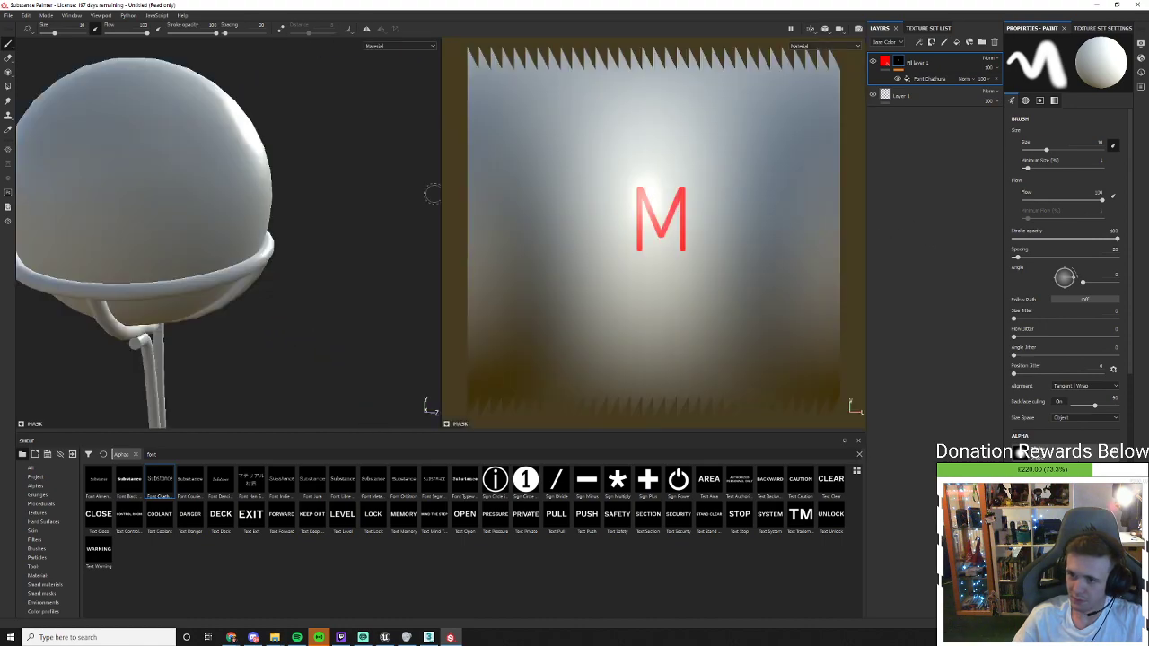
{"action": "scroll", "coordinate": [272, 247], "scroll_direction": "down", "scroll_amount": 3}
{"action": "left_click_drag", "start_coordinate": [276, 249], "coordinate": [167, 246], "text": "alt"}
{"action": "left_click_drag", "start_coordinate": [395, 237], "coordinate": [333, 246], "text": "alt"}
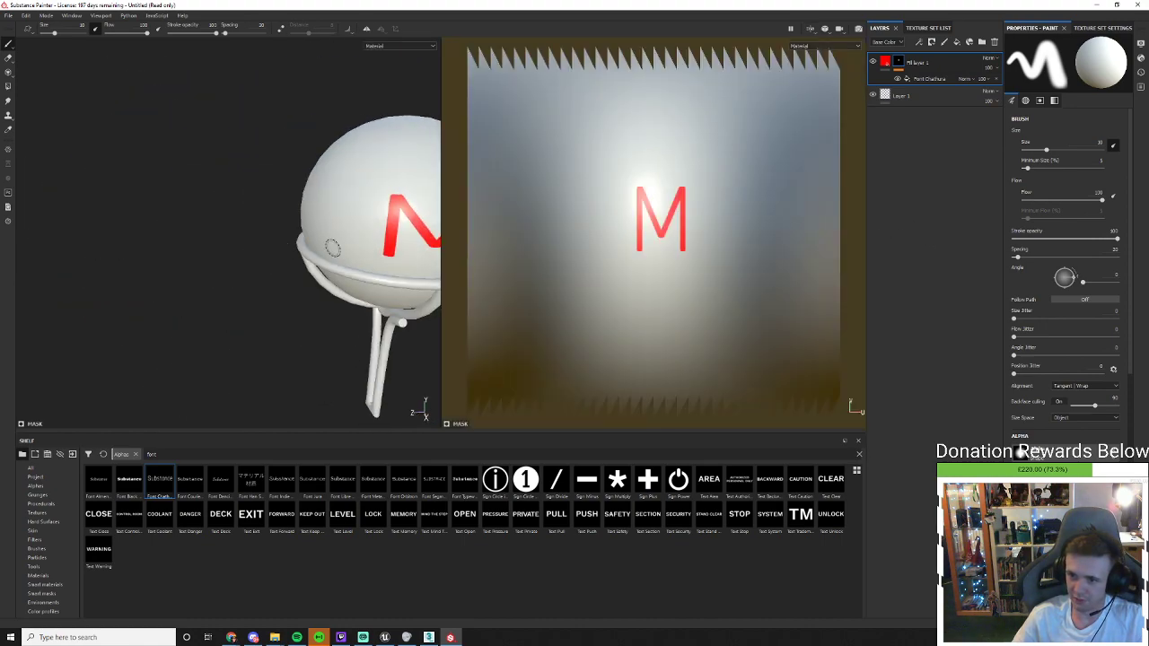
{"action": "middle_click_drag", "start_coordinate": [333, 246], "coordinate": [272, 240], "text": "alt"}
{"action": "left_click_drag", "start_coordinate": [272, 240], "coordinate": [382, 228], "text": "alt"}
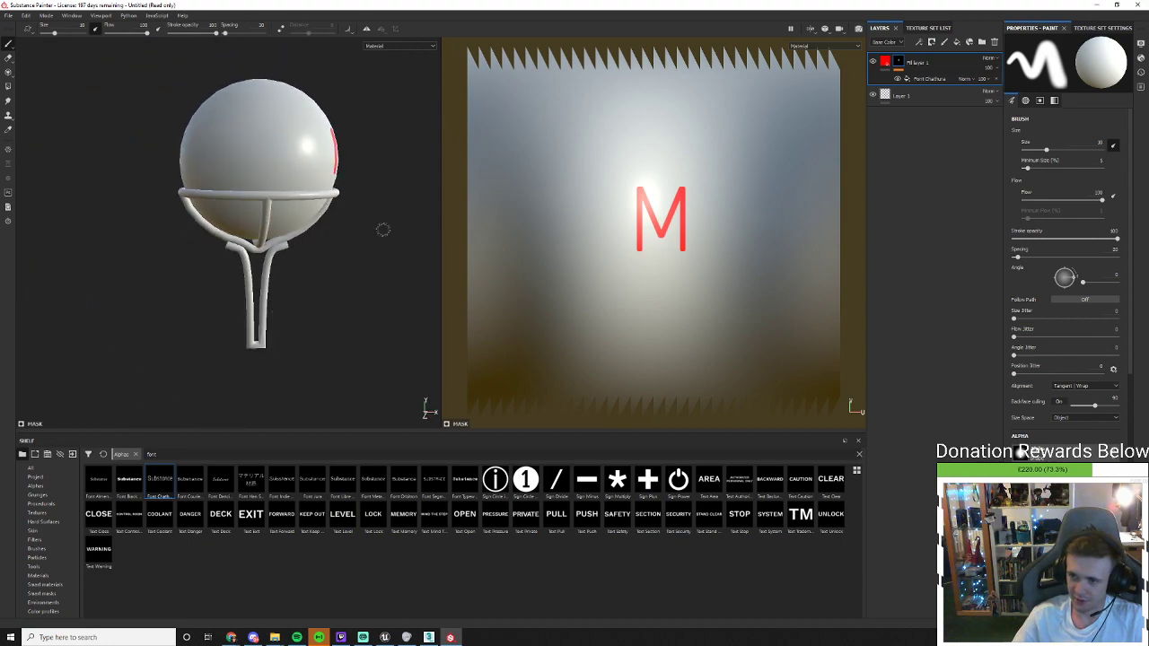
{"action": "left_click", "coordinate": [953, 79]}
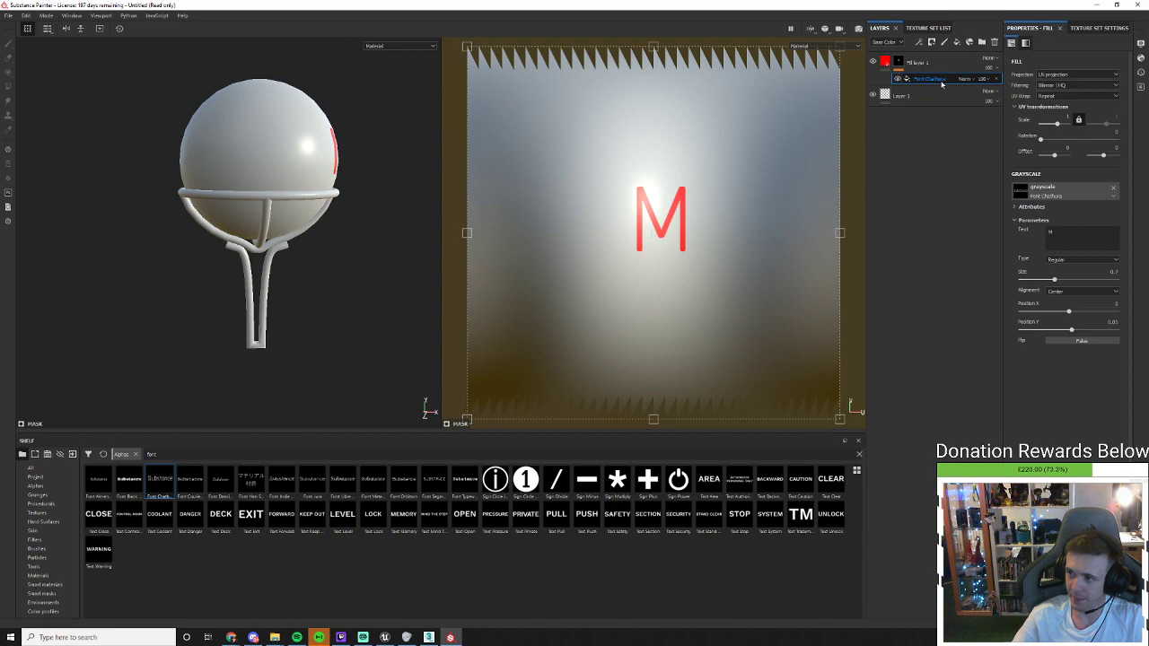
Try shifting the M in UV space onto the front of the sphere and undo the move
{"action": "left_click_drag", "start_coordinate": [693, 211], "coordinate": [609, 216]}
{"action": "mouse_move", "coordinate": [756, 240]}
{"action": "left_mouse_down"}
{"action": "mouse_move", "coordinate": [673, 246]}
{"action": "mouse_move", "coordinate": [754, 238]}
{"action": "mouse_move", "coordinate": [734, 242]}
{"action": "left_mouse_up"}
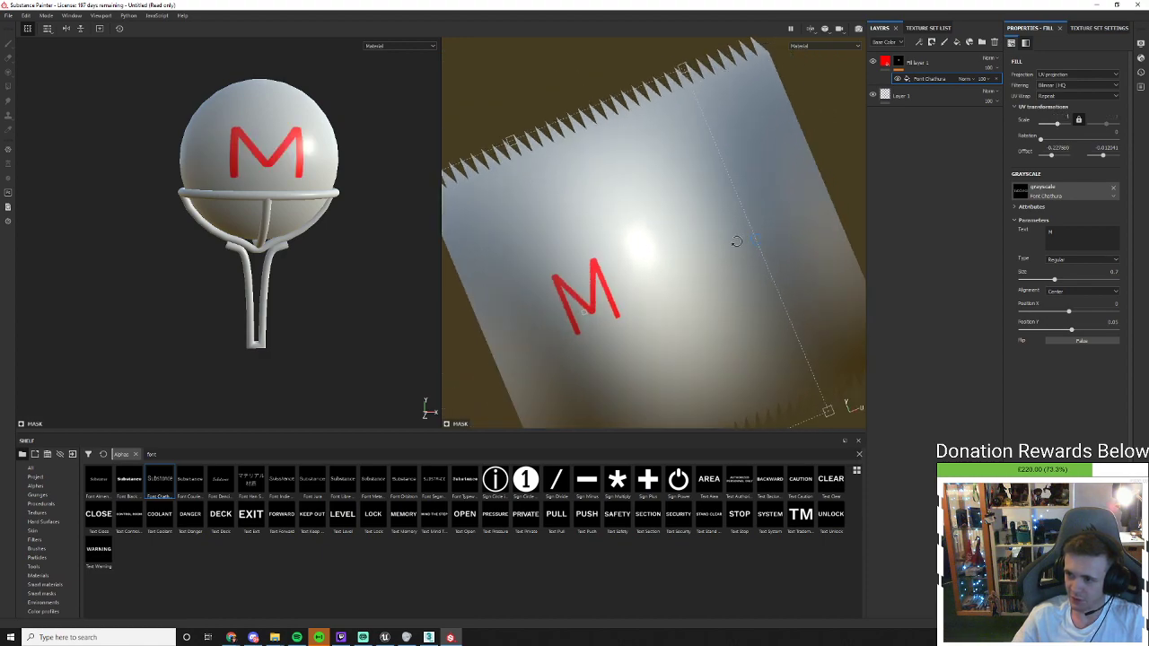
{"action": "key", "text": "ctrl+z"}
{"action": "left_click_drag", "start_coordinate": [812, 148], "coordinate": [837, 148]}
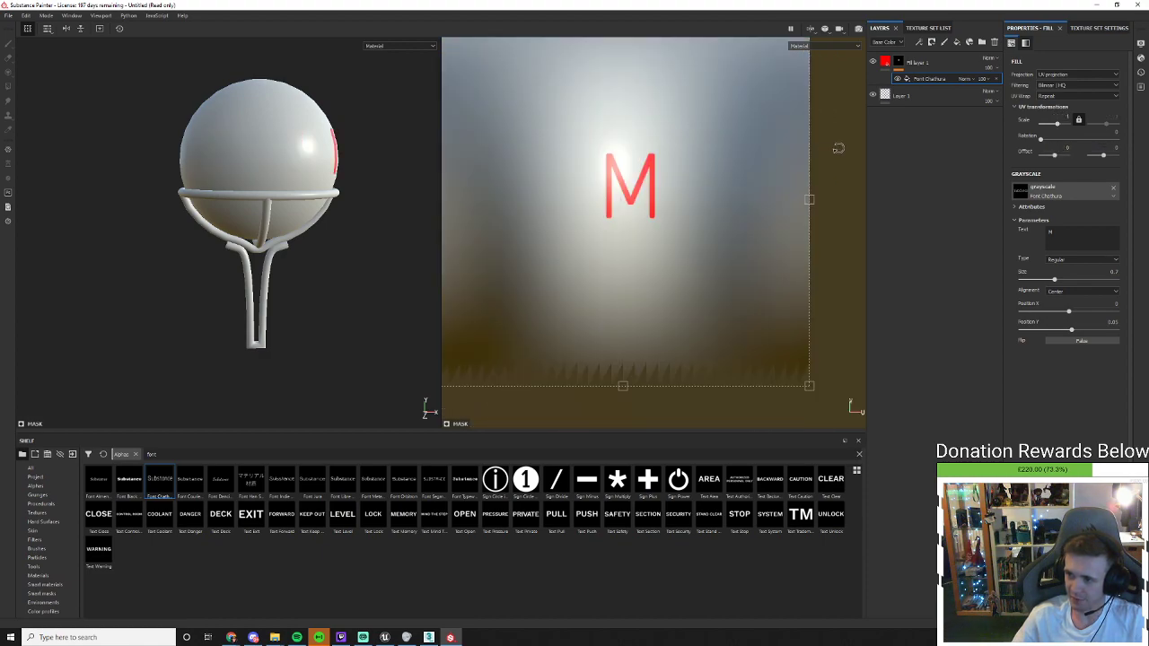
Narrow the M to a horizontal scale of about 1.35 and offset it about -0.22 horizontally, centring it on the sphere's front
{"action": "left_click_drag", "start_coordinate": [817, 195], "coordinate": [619, 206]}
{"action": "left_click_drag", "start_coordinate": [305, 178], "coordinate": [292, 192], "text": "alt"}
{"action": "left_click_drag", "start_coordinate": [577, 174], "coordinate": [572, 174]}
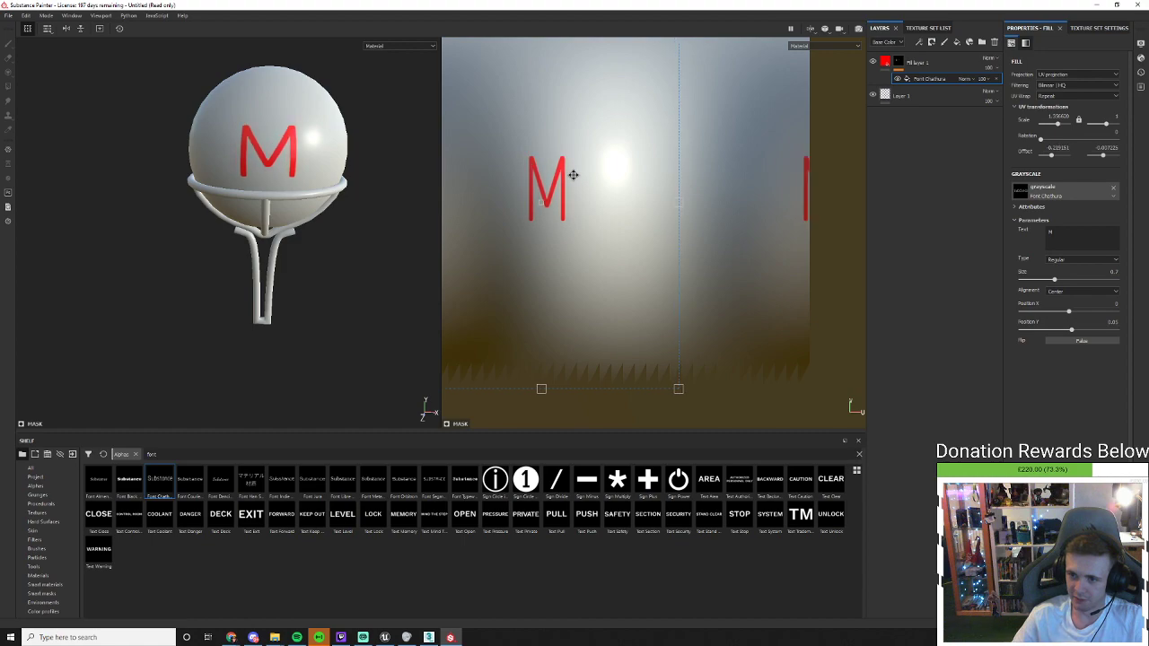
{"action": "left_click_drag", "start_coordinate": [573, 172], "coordinate": [308, 201], "text": "alt"}
{"action": "scroll", "coordinate": [308, 201], "scroll_direction": "up", "scroll_amount": 1}
{"action": "scroll", "coordinate": [308, 201], "scroll_direction": "up", "scroll_amount": 5}
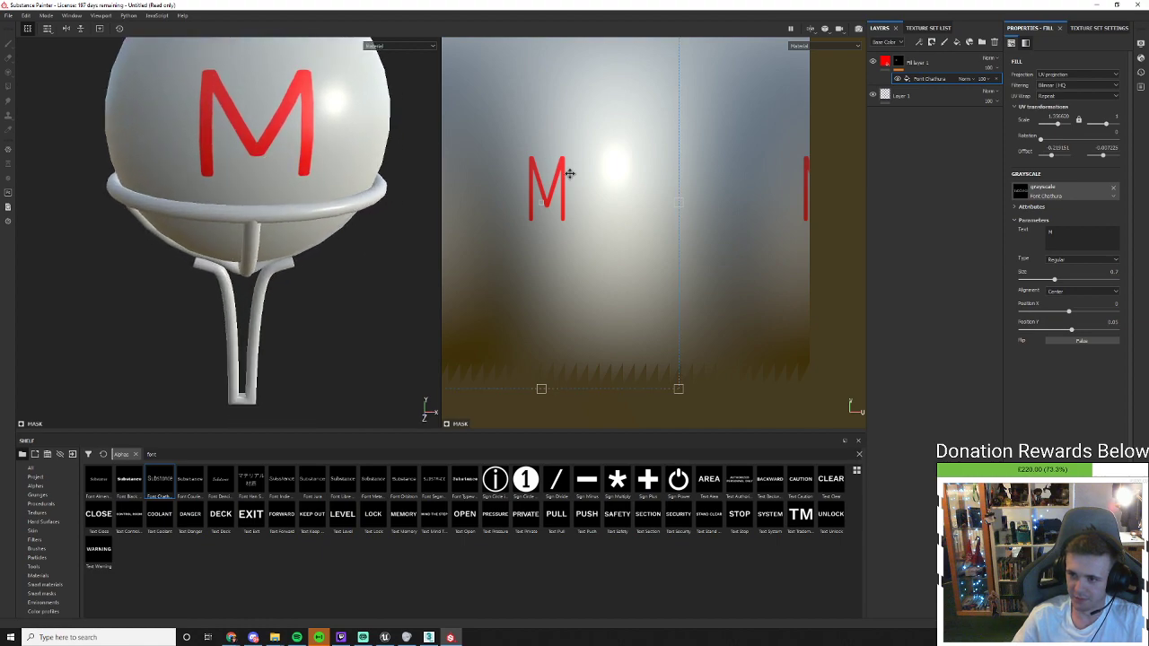
{"action": "left_click_drag", "start_coordinate": [570, 175], "coordinate": [568, 175]}
Set the UV wrap of the Font Chathura fill to None so the M does not repeat
{"action": "left_click", "coordinate": [1067, 96]}
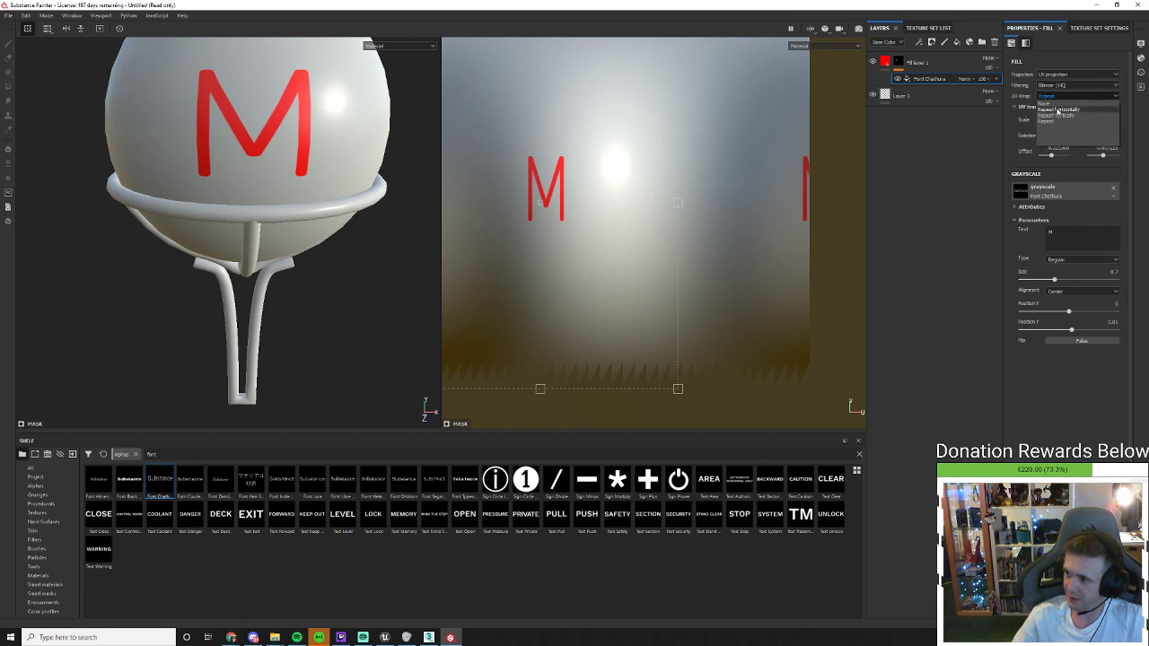
{"action": "left_click", "coordinate": [1047, 103]}
{"action": "scroll", "coordinate": [327, 273], "scroll_direction": "down", "scroll_amount": 3}
{"action": "left_click_drag", "start_coordinate": [279, 267], "coordinate": [38, 305], "text": "alt"}
{"action": "scroll", "coordinate": [305, 308], "scroll_direction": "down", "scroll_amount": 3}
{"action": "left_click_drag", "start_coordinate": [278, 185], "coordinate": [320, 189], "text": "alt"}
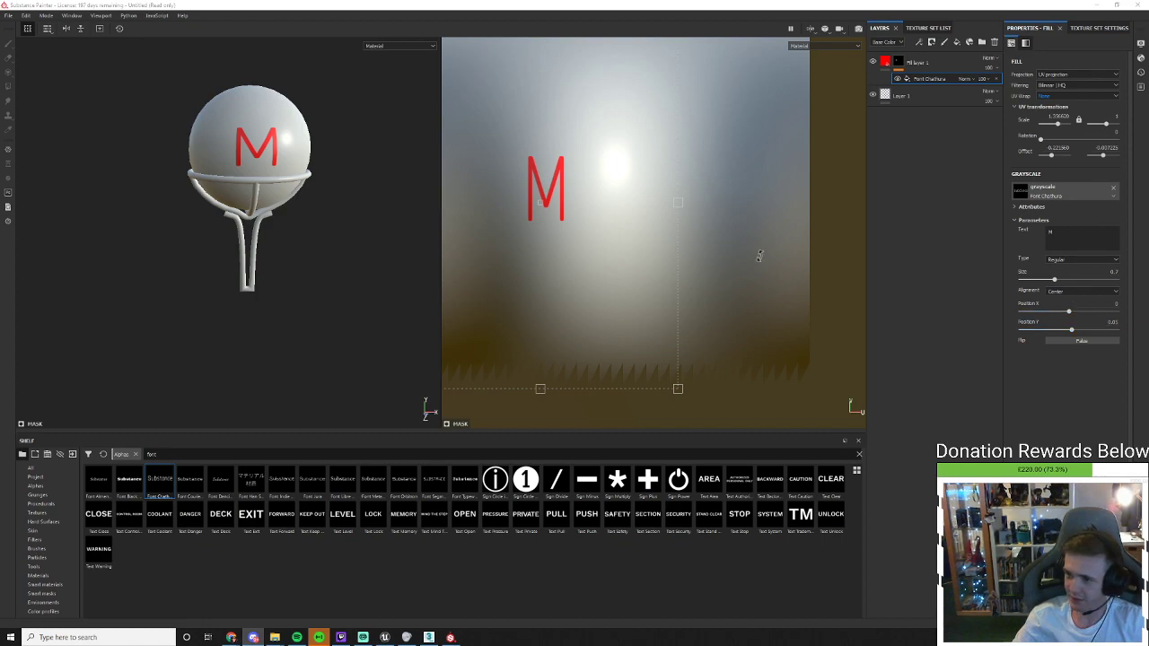
Add a second fill layer beneath the M layer and set its base color to blue-violet
{"action": "left_click", "coordinate": [956, 42]}
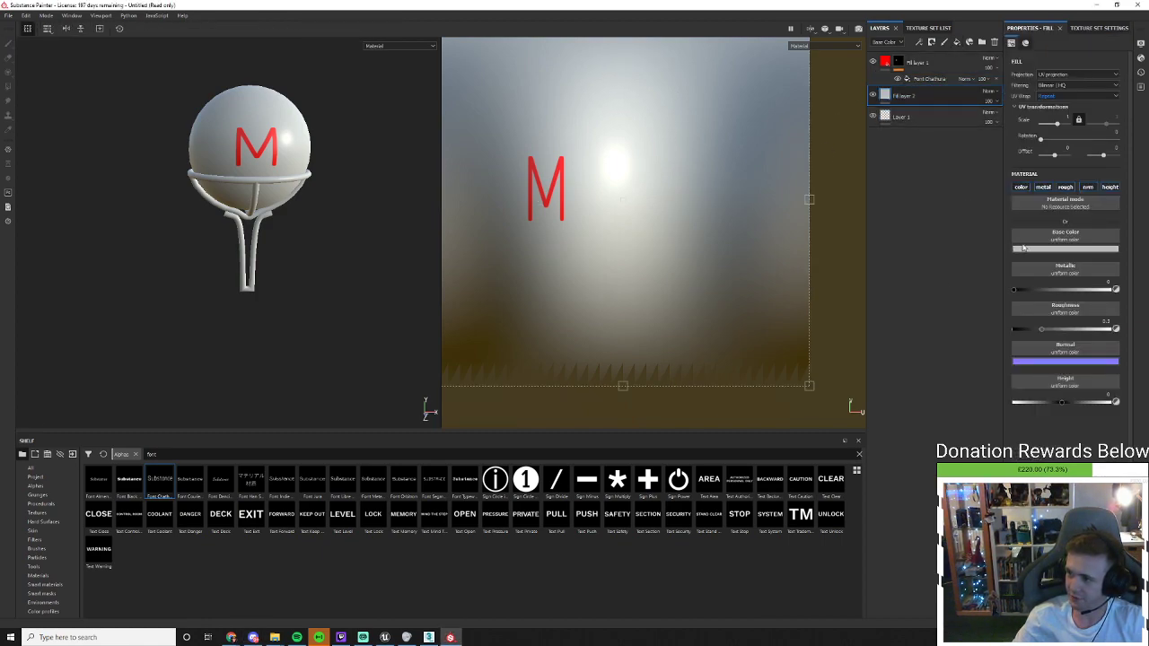
{"action": "left_click", "coordinate": [1058, 250]}
{"action": "left_click_drag", "start_coordinate": [1074, 287], "coordinate": [1105, 256]}
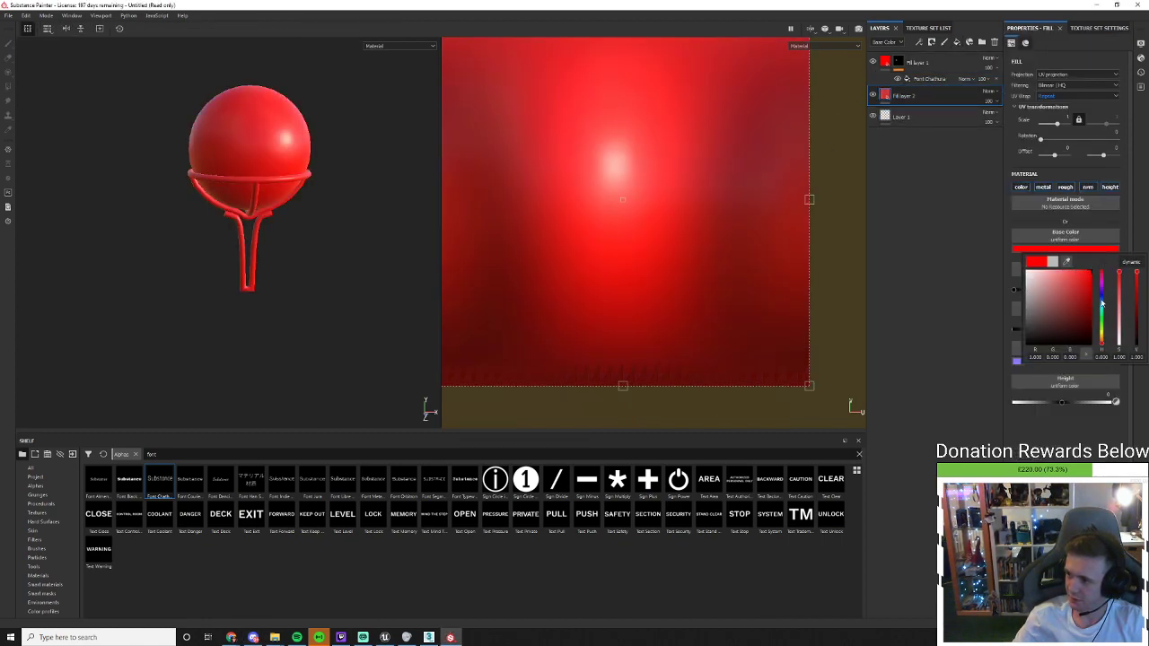
{"action": "left_click", "coordinate": [1102, 303]}
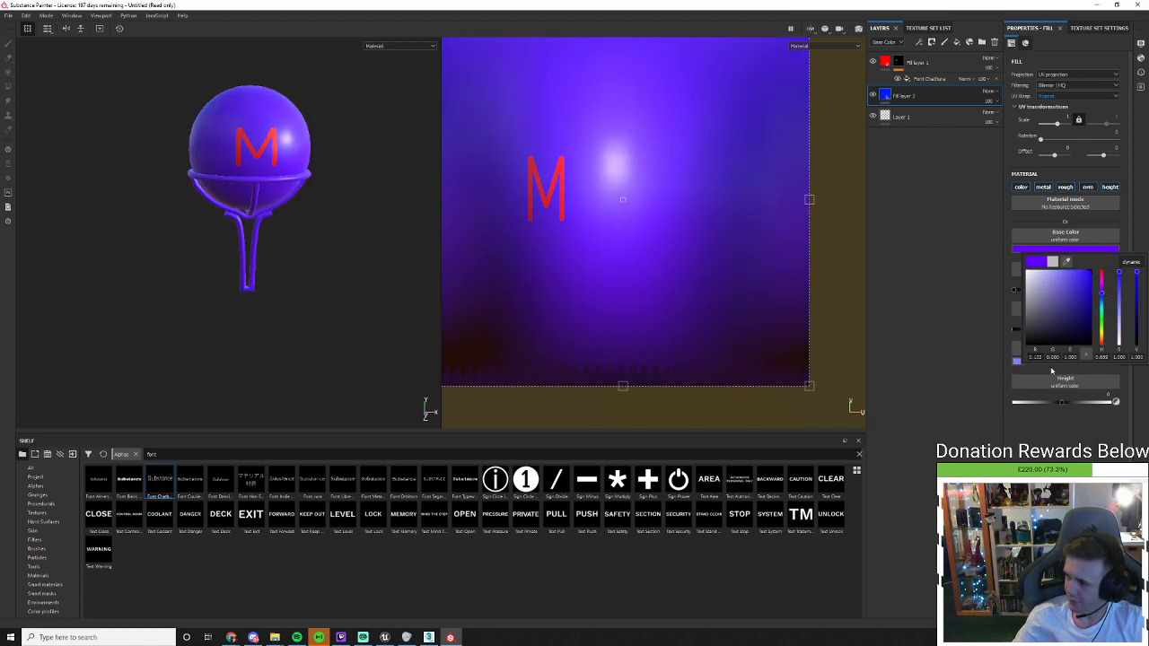
Set the second fill layer's base color to 0.21 red and 1 blue
{"action": "left_click", "coordinate": [1042, 357]}
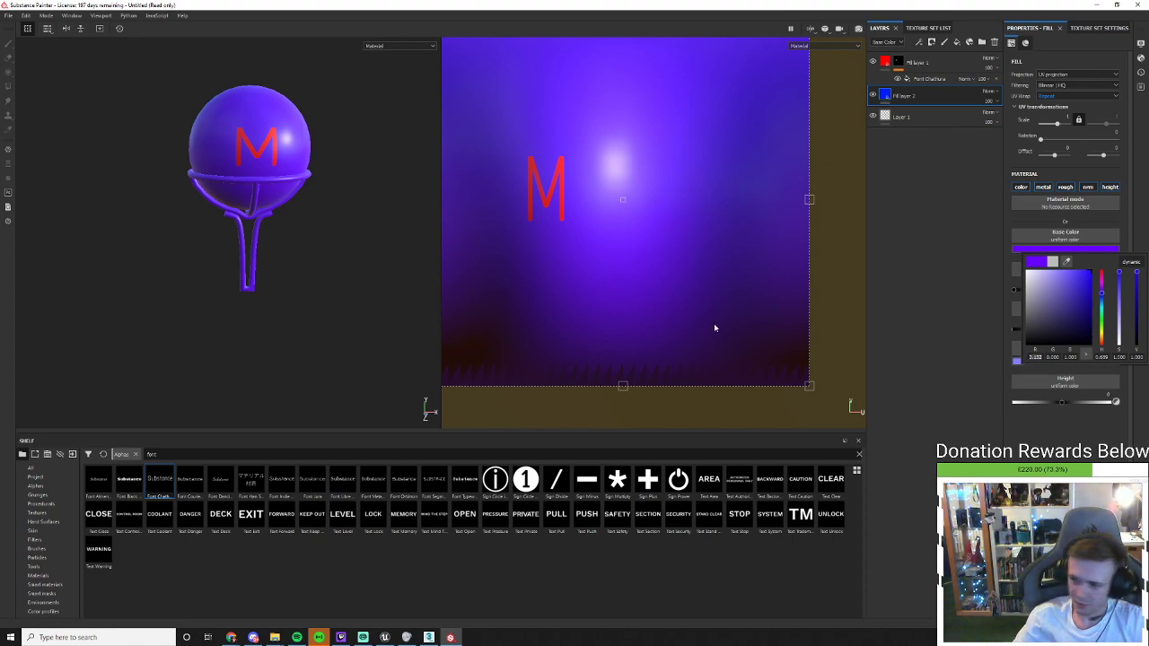
{"action": "type", "text": "1"}
{"action": "key", "text": "Return"}
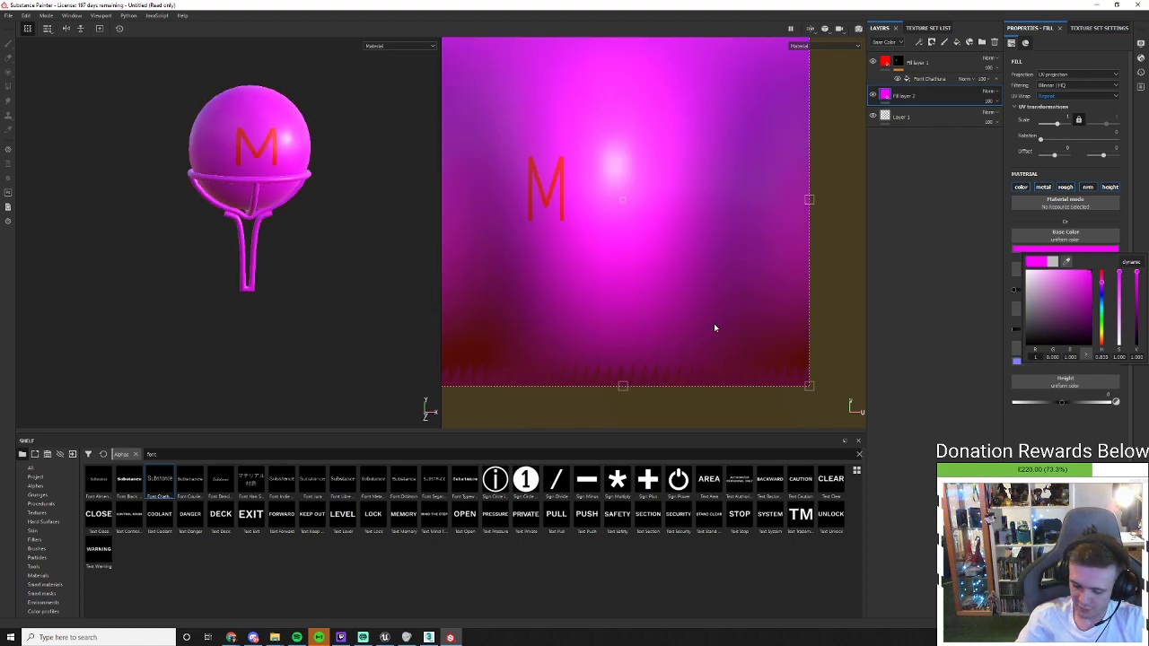
{"action": "key", "text": "BackSpace"}
{"action": "type", "text": ".21"}
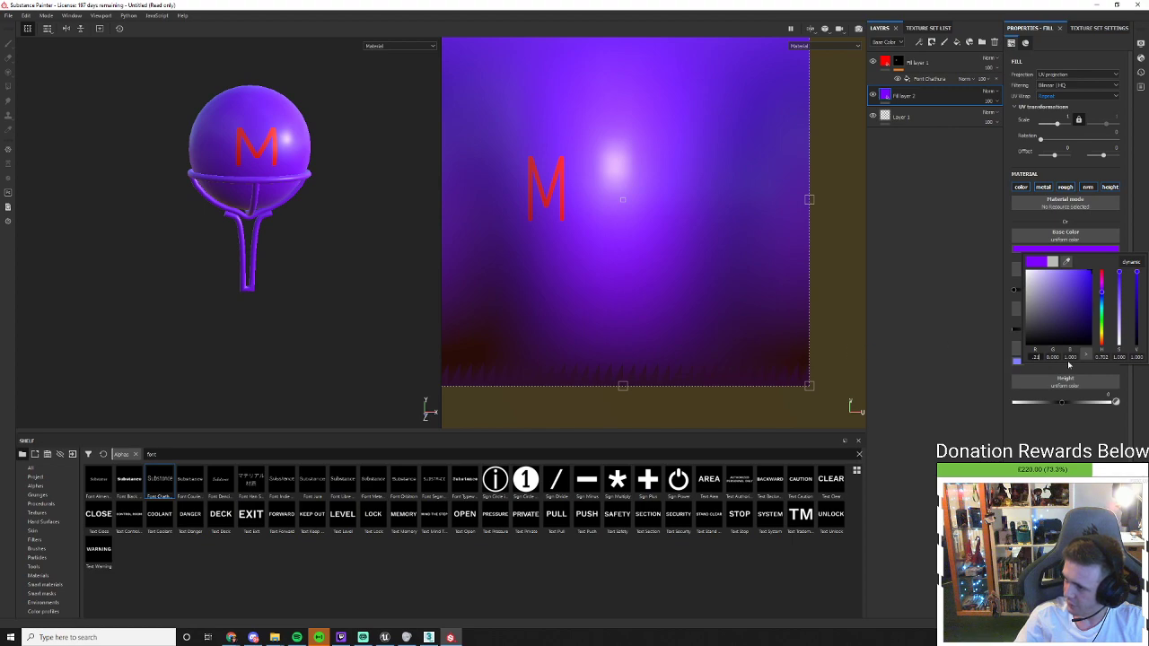
{"action": "double_click", "coordinate": [1074, 357]}
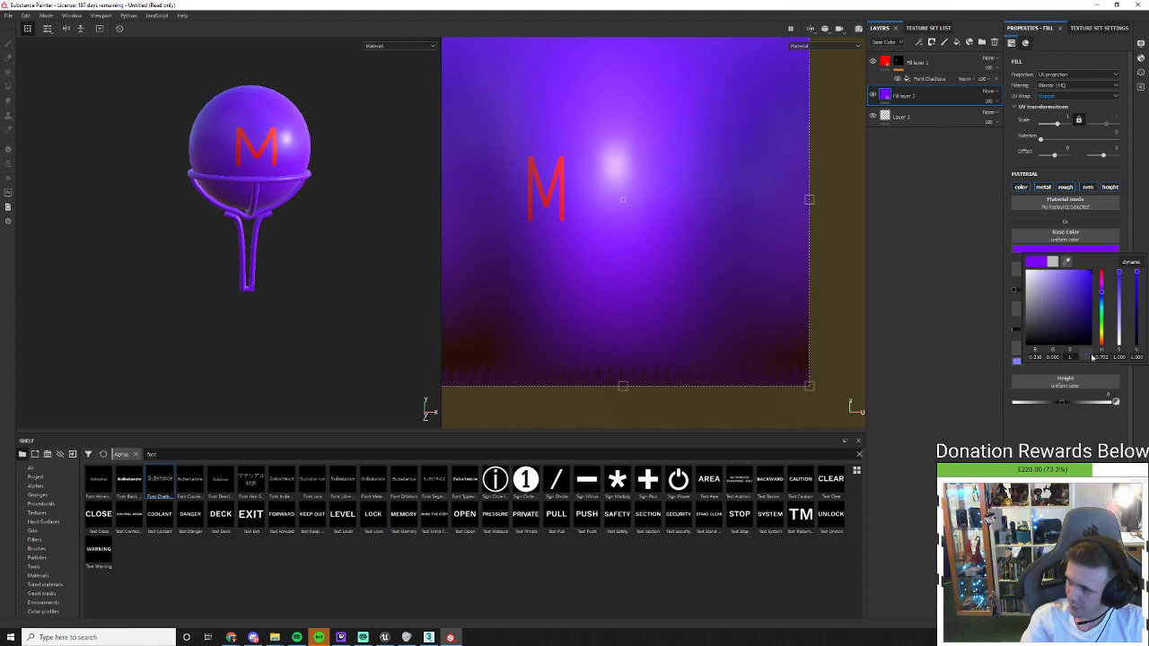
{"action": "key", "text": "Return"}
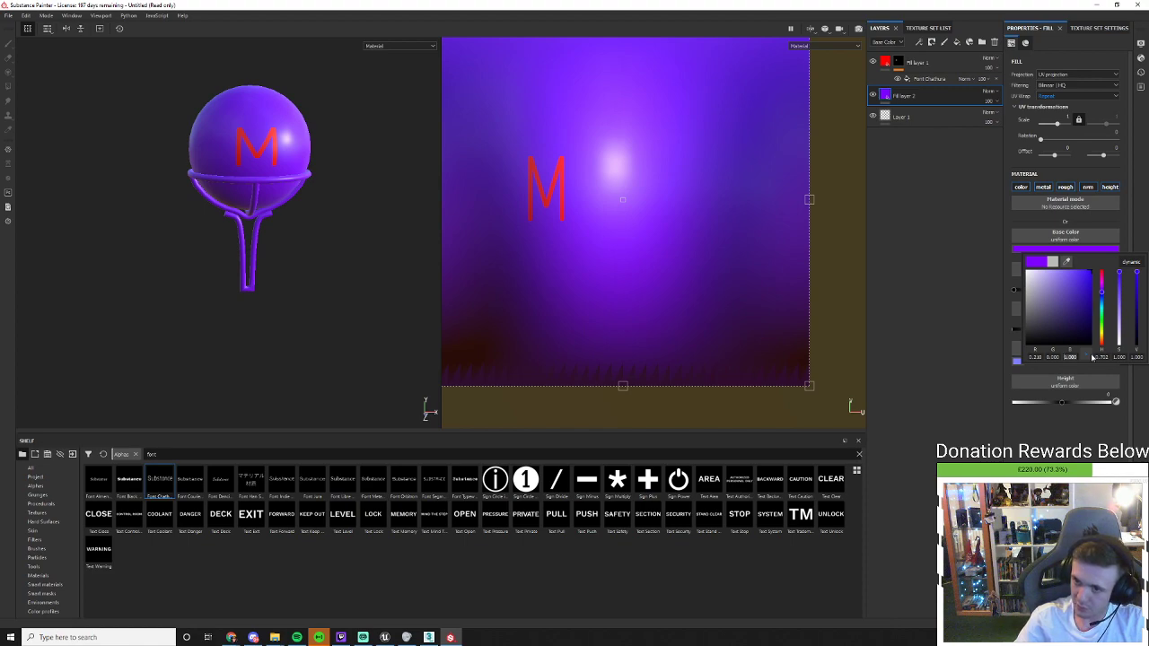
Change the second fill layer's base color to a dark blue
{"action": "right_click", "coordinate": [757, 333]}
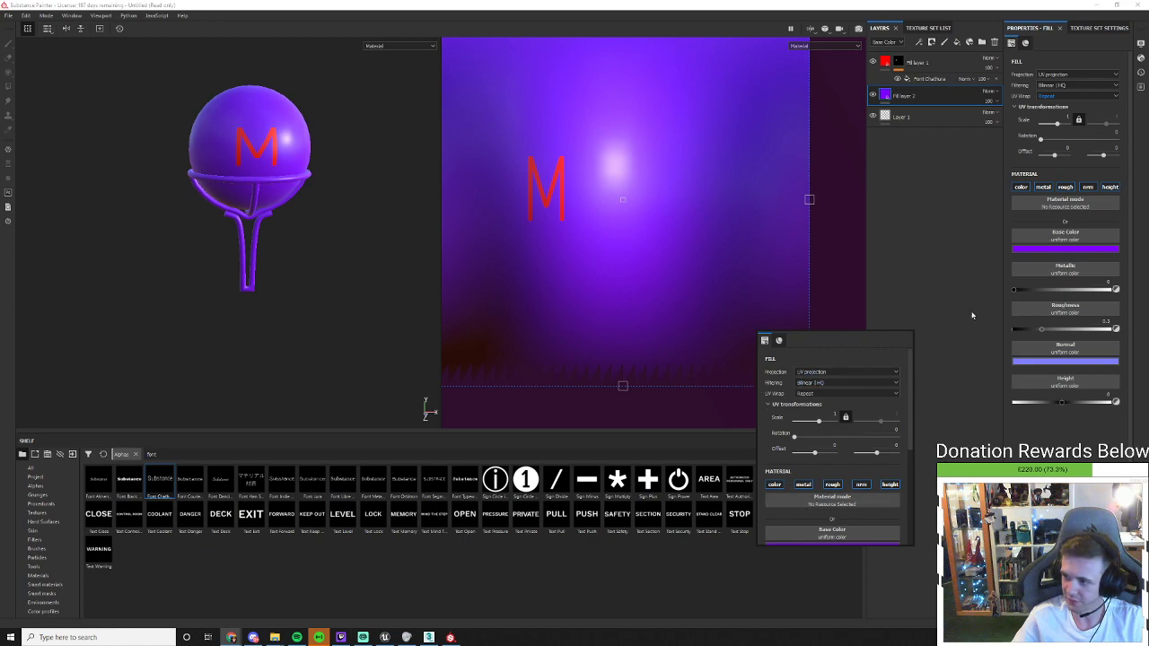
{"action": "left_click", "coordinate": [1048, 250]}
{"action": "left_click_drag", "start_coordinate": [1030, 334], "coordinate": [1088, 306]}
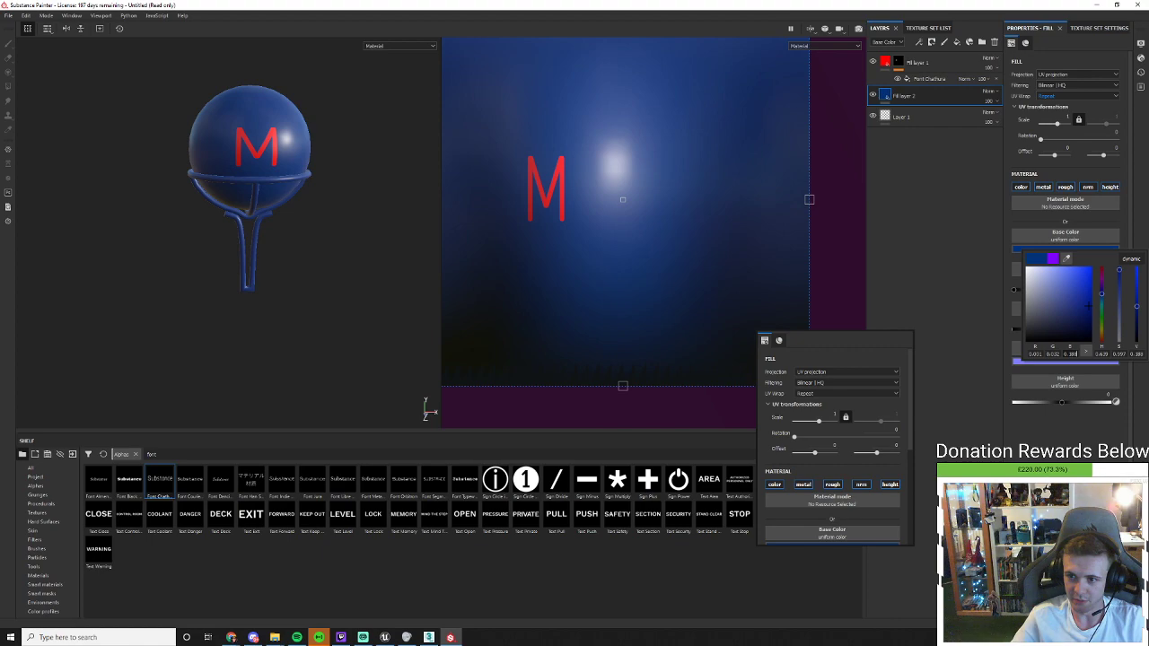
Change the base color of the fill layer holding the M from red to white
{"action": "left_click", "coordinate": [1014, 447]}
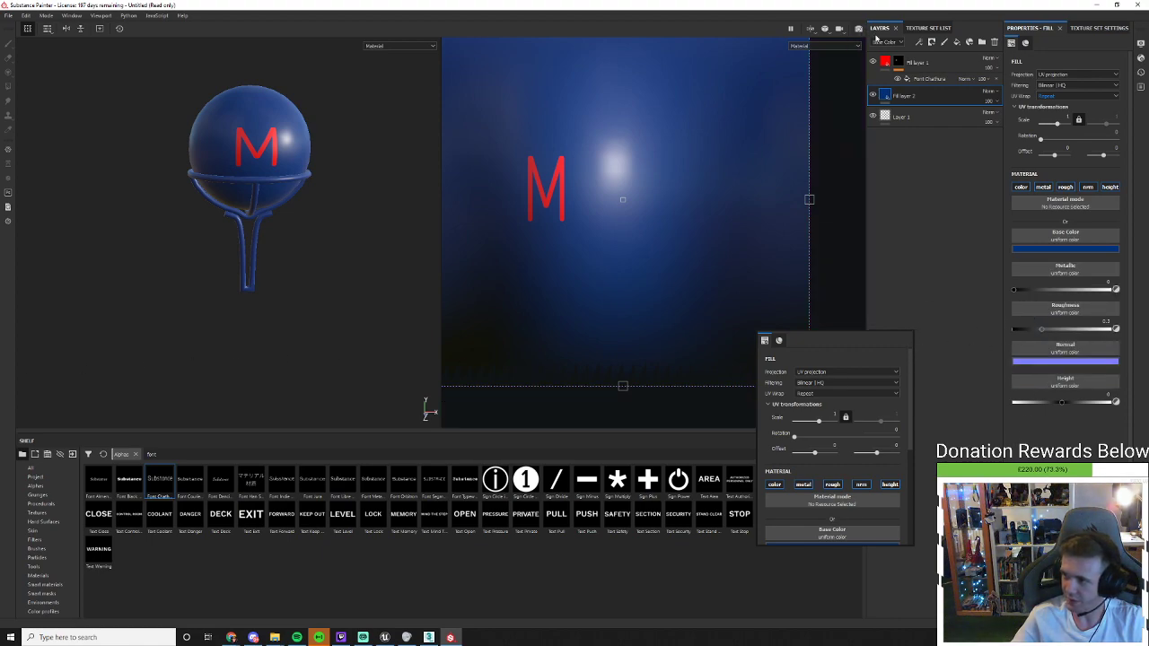
{"action": "left_click", "coordinate": [924, 63]}
{"action": "left_click", "coordinate": [1032, 249]}
{"action": "left_click", "coordinate": [1031, 286]}
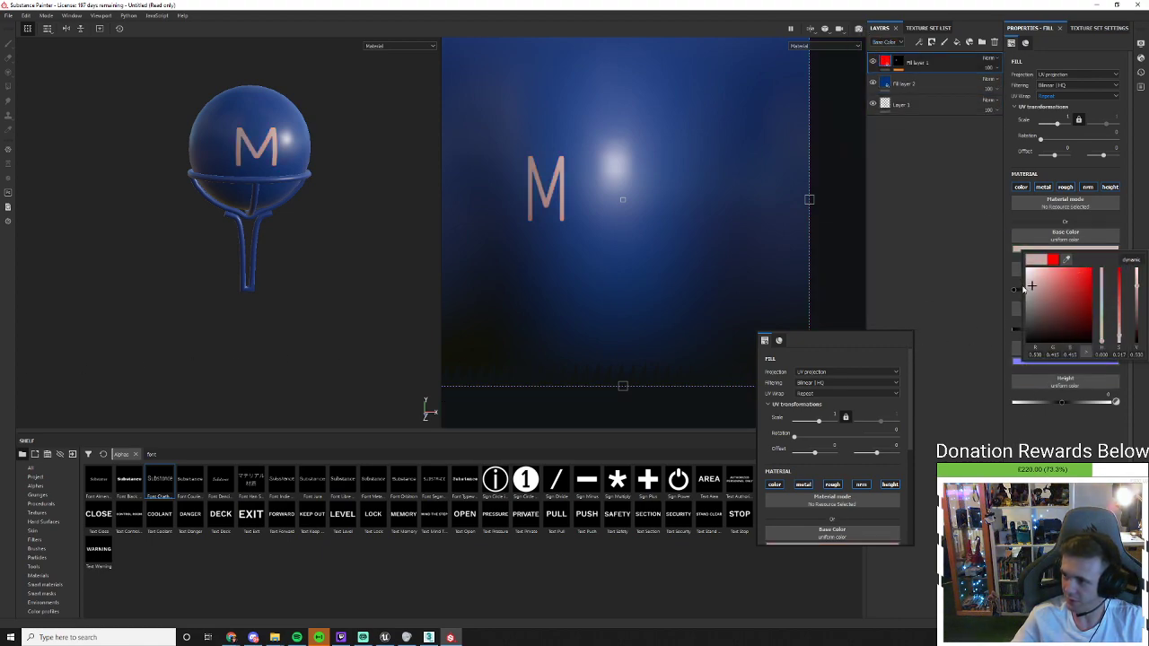
{"action": "left_click_drag", "start_coordinate": [1023, 289], "coordinate": [1013, 273]}
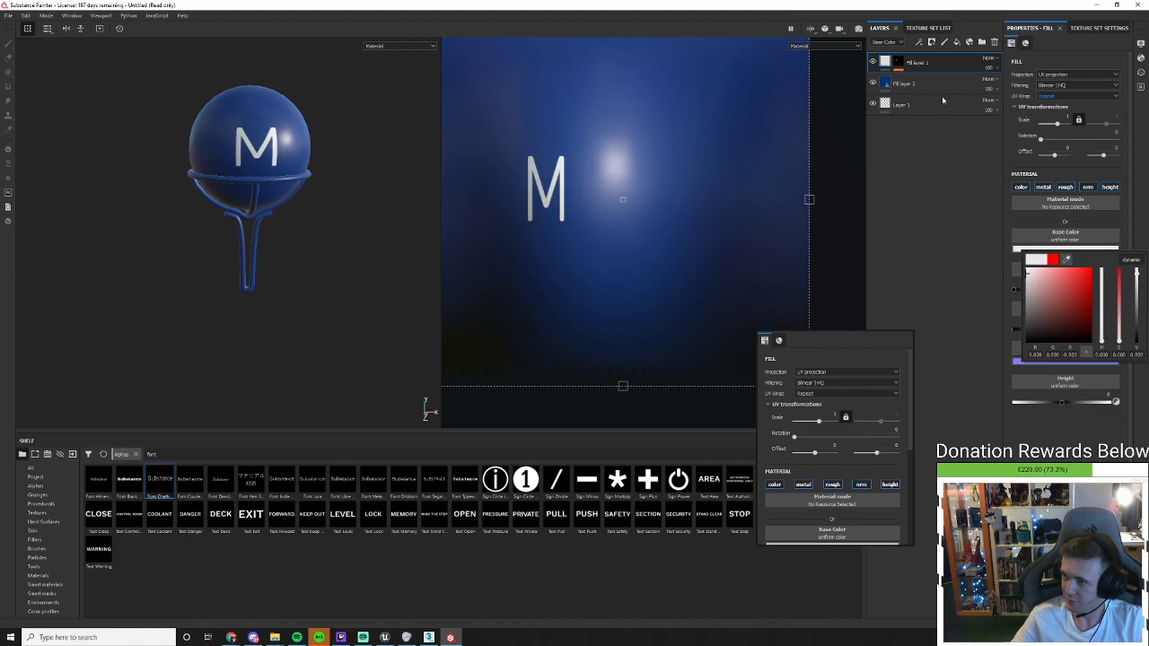
Enlarge the M by rescaling its Font Chathura mask fill to a UV scale of about 1.02 by 0.75
{"action": "left_click", "coordinate": [899, 65]}
{"action": "left_click", "coordinate": [906, 80]}
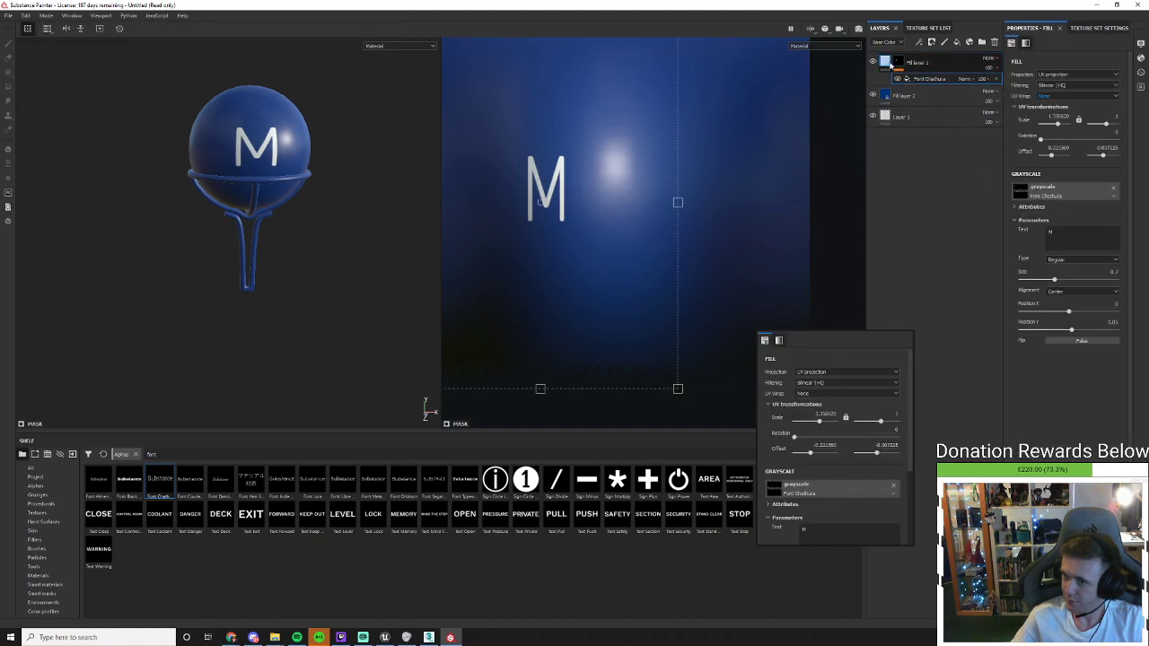
{"action": "left_click", "coordinate": [888, 62]}
{"action": "left_click", "coordinate": [920, 79]}
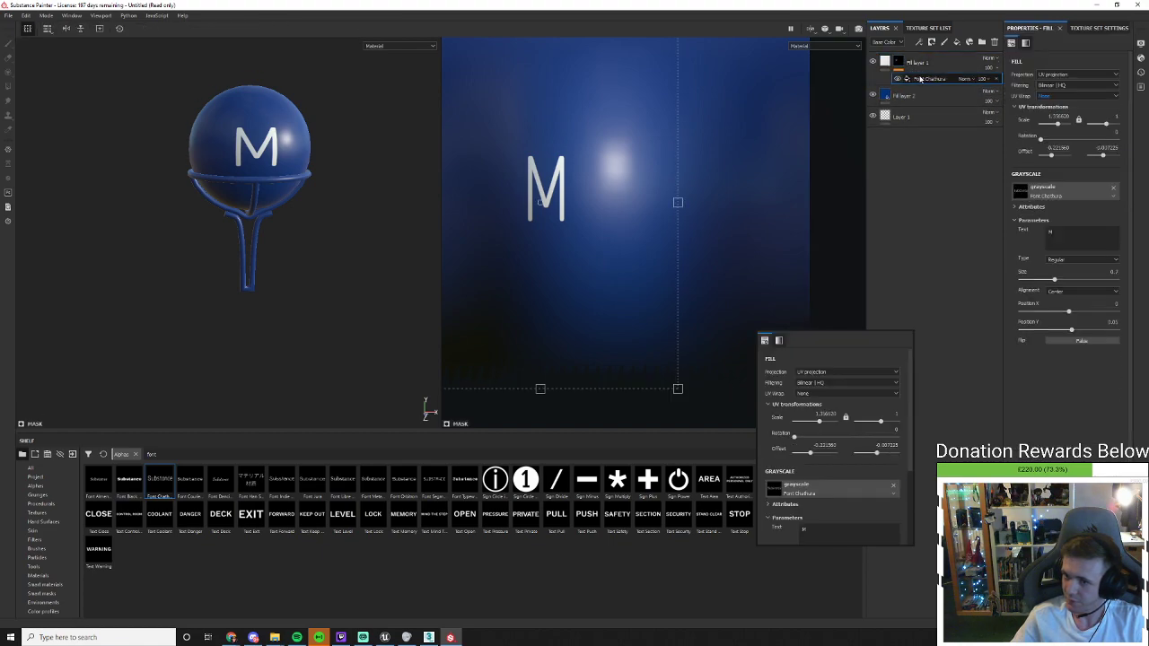
{"action": "left_click_drag", "start_coordinate": [678, 391], "coordinate": [714, 442]}
{"action": "key", "text": "ctrl+z"}
{"action": "left_click_drag", "start_coordinate": [171, 213], "coordinate": [365, 225], "text": "alt"}
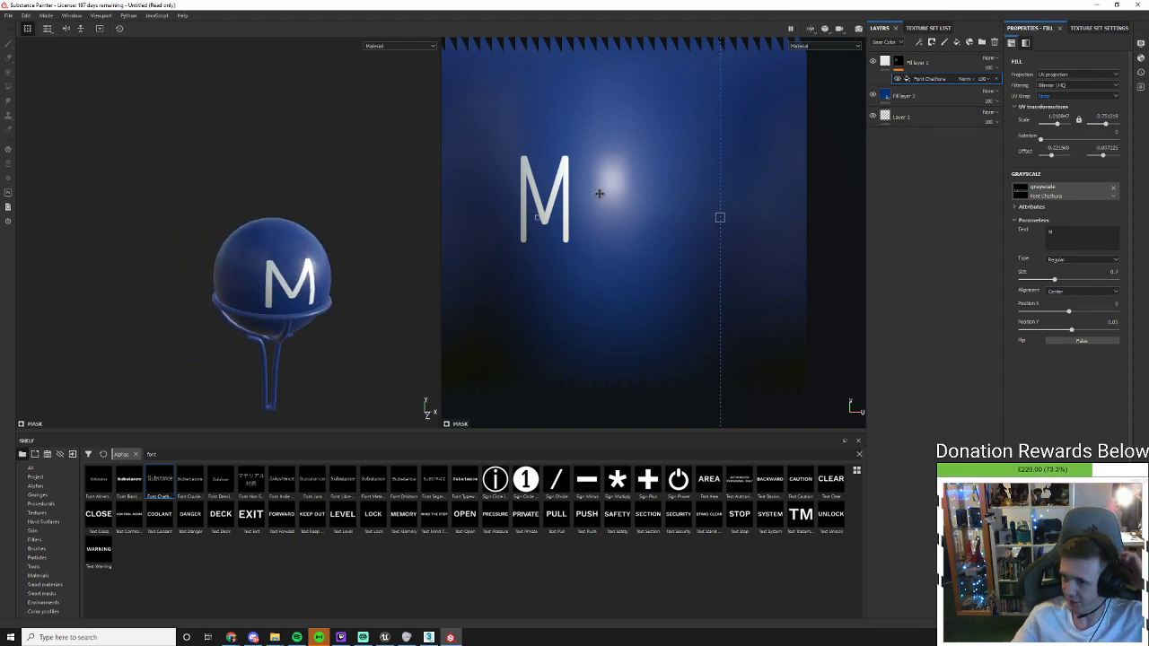
Start a texture export and browse for its output directory to the Assets folder inside Momentum on the Desktop
{"action": "left_click", "coordinate": [9, 15]}
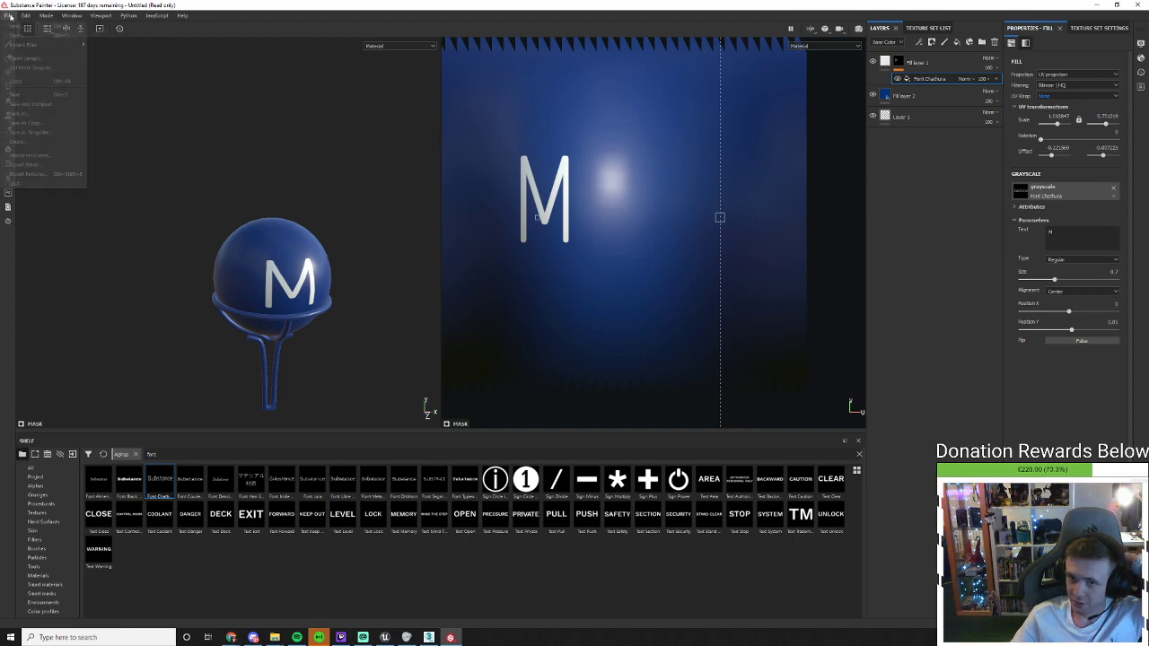
{"action": "left_click", "coordinate": [46, 176]}
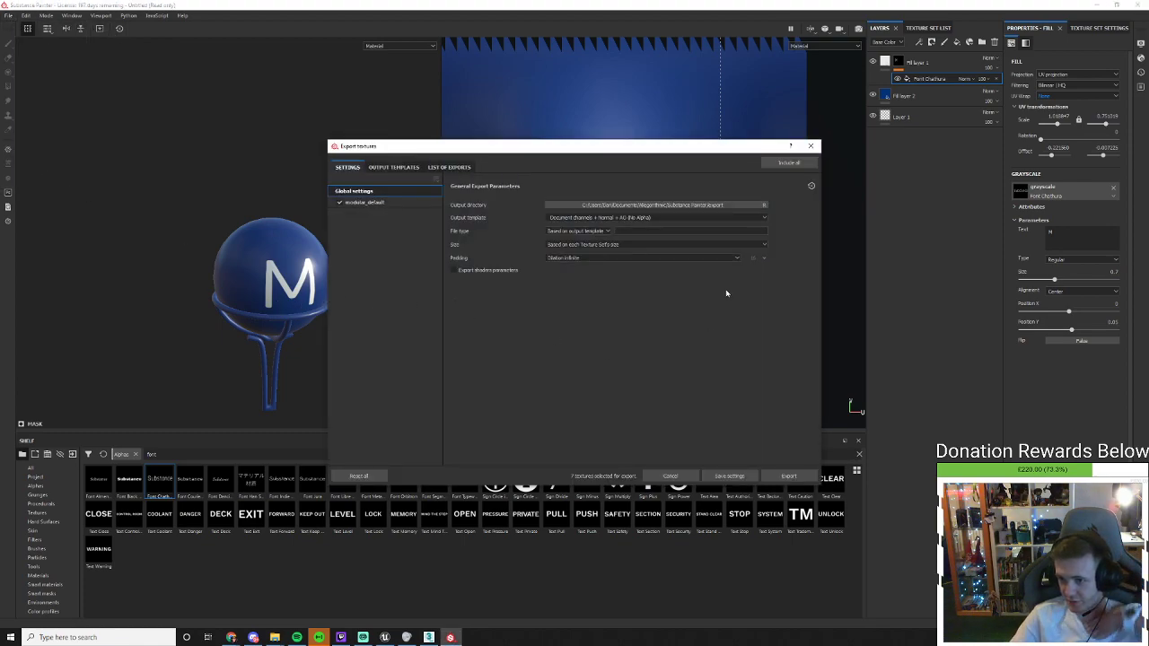
{"action": "left_click", "coordinate": [691, 204]}
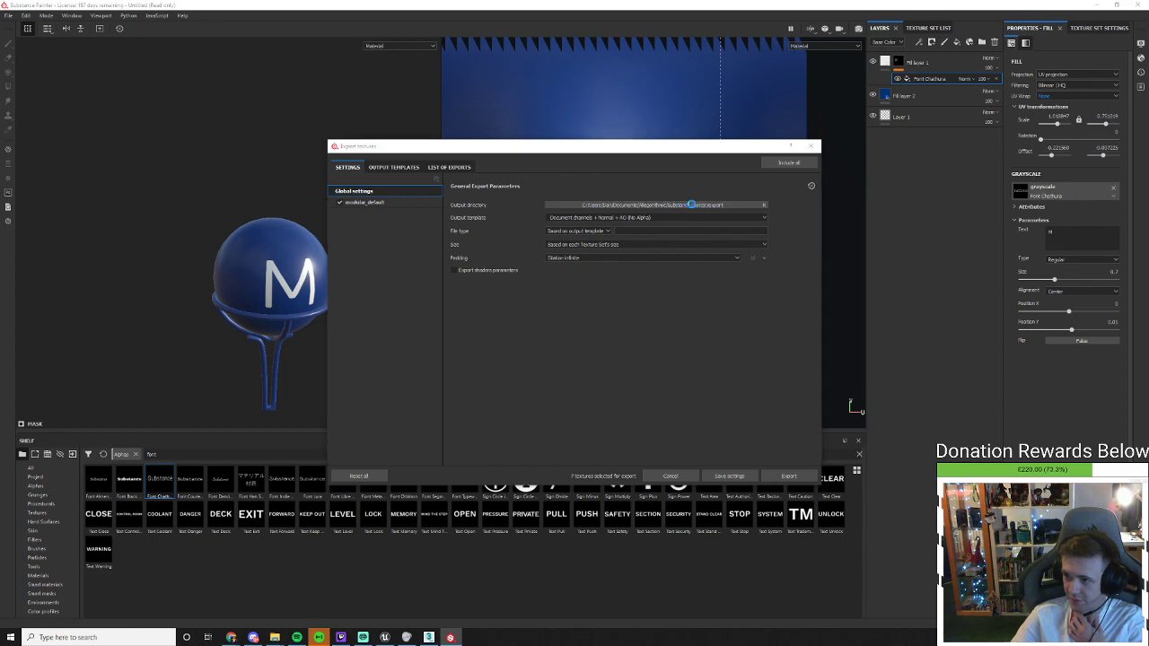
{"action": "left_click", "coordinate": [363, 241]}
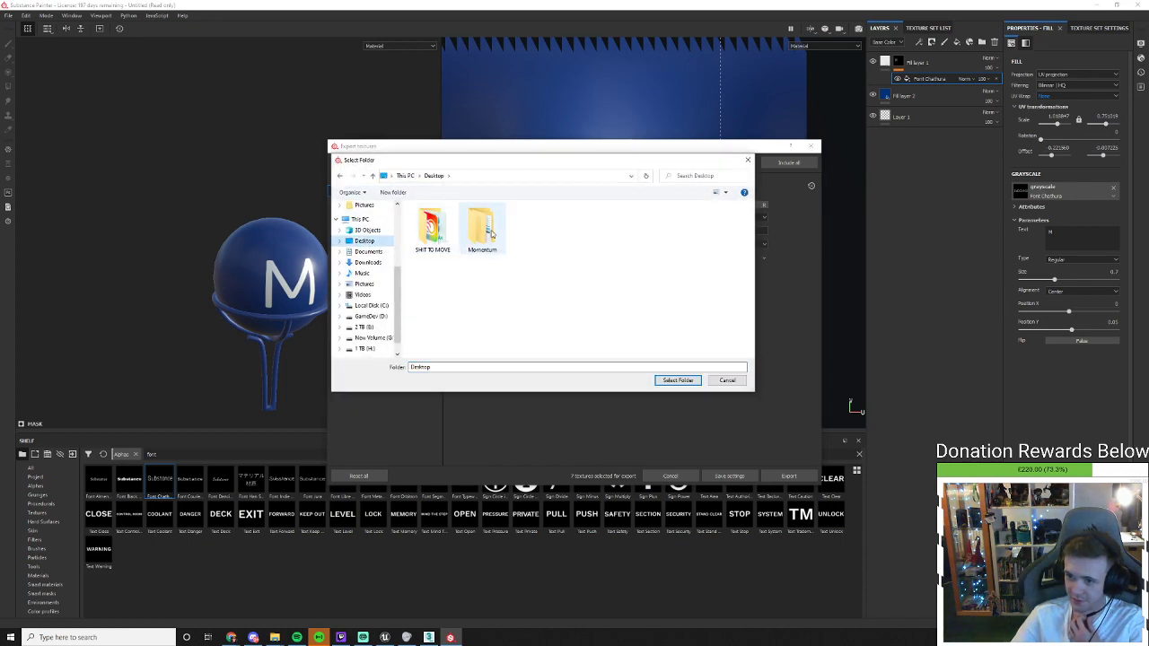
{"action": "left_click", "coordinate": [491, 234]}
{"action": "double_click", "coordinate": [433, 229]}
{"action": "left_click", "coordinate": [434, 175]}
{"action": "double_click", "coordinate": [486, 231]}
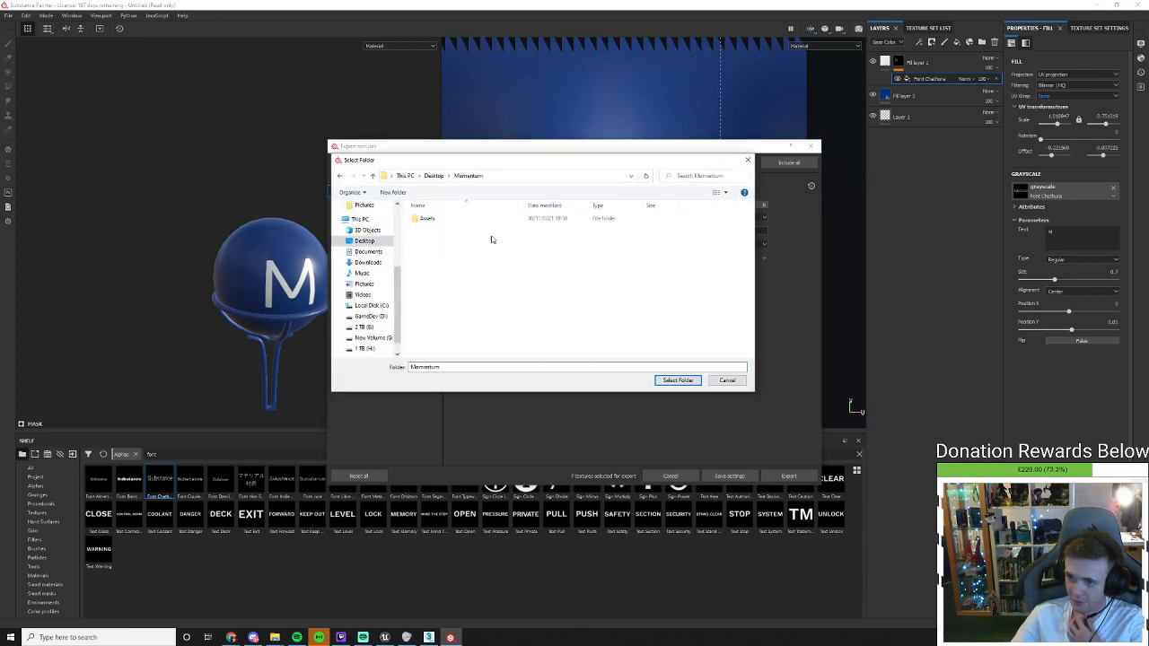
{"action": "double_click", "coordinate": [459, 221]}
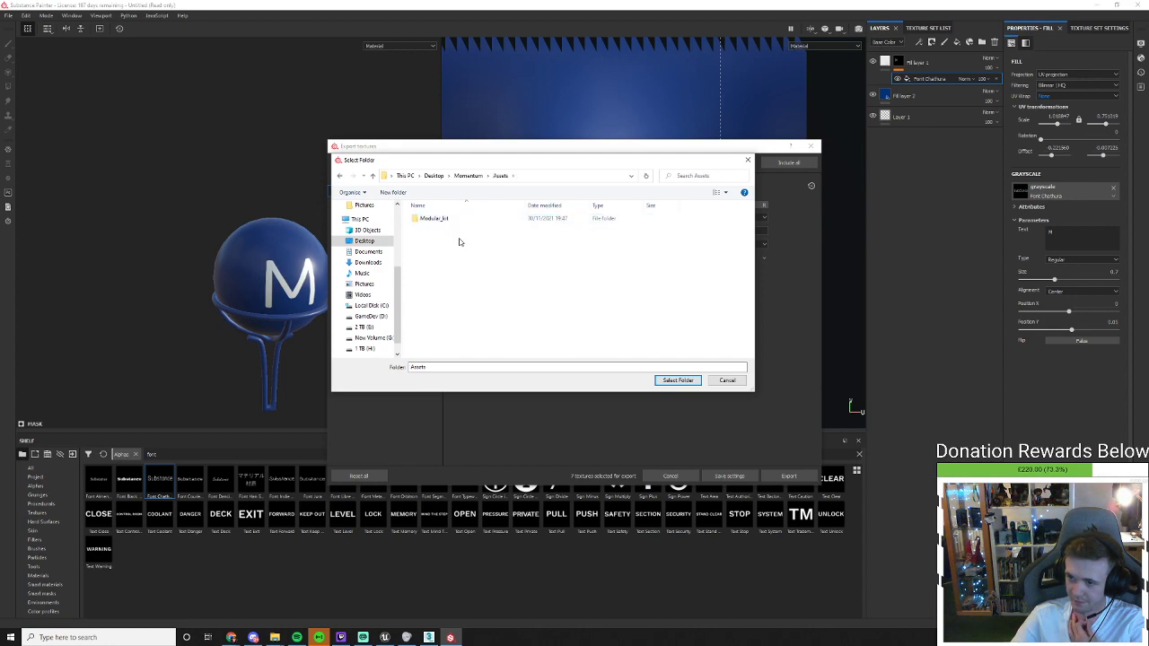
Create a folder named ball inside Assets and select it as the export output directory
{"action": "right_click", "coordinate": [463, 247]}
{"action": "mouse_move", "coordinate": [538, 391]}
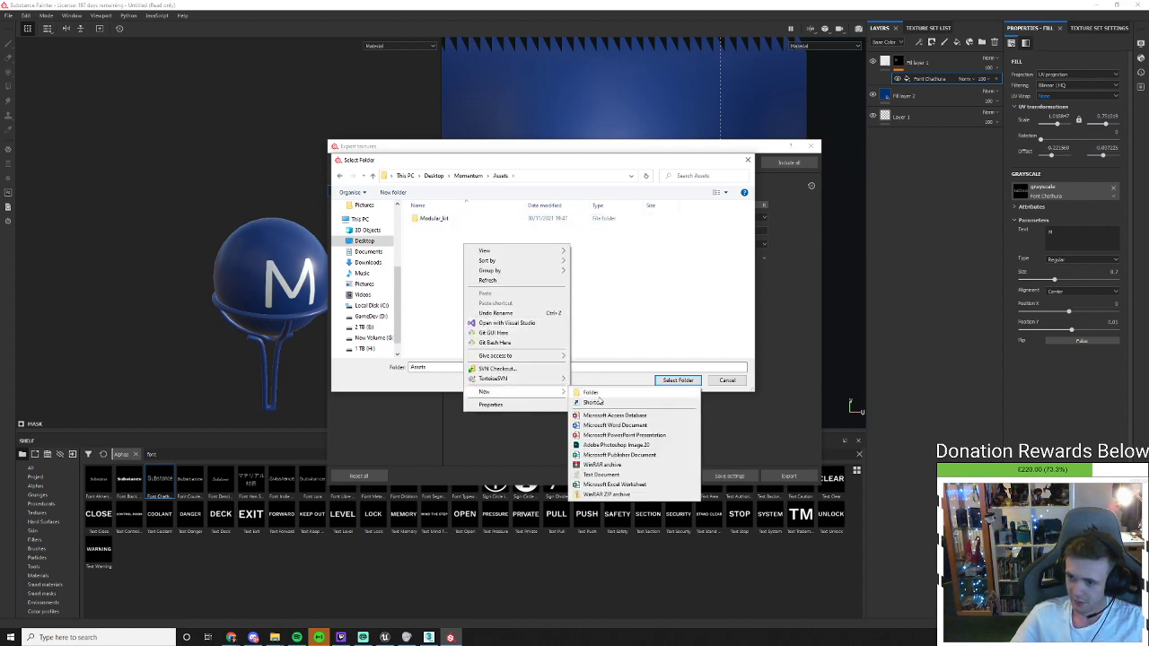
{"action": "left_click", "coordinate": [599, 395]}
{"action": "type", "text": "bal"}
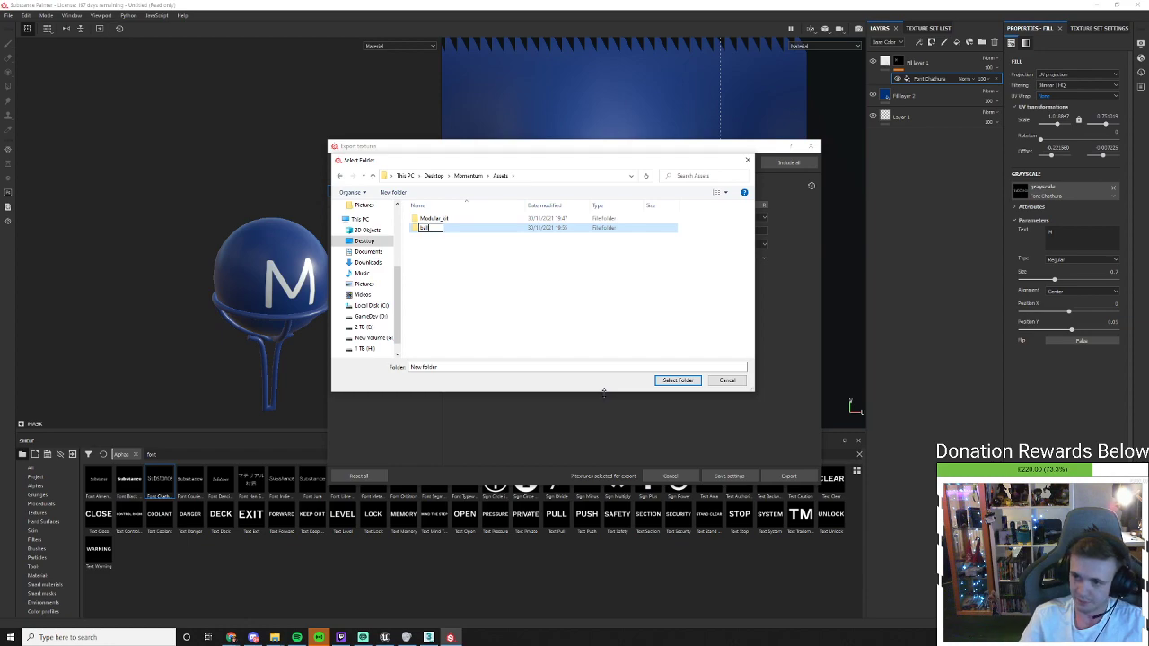
{"action": "type", "text": "l"}
{"action": "key", "text": "Return"}
{"action": "key", "text": "Return"}
{"action": "left_click", "coordinate": [678, 381]}
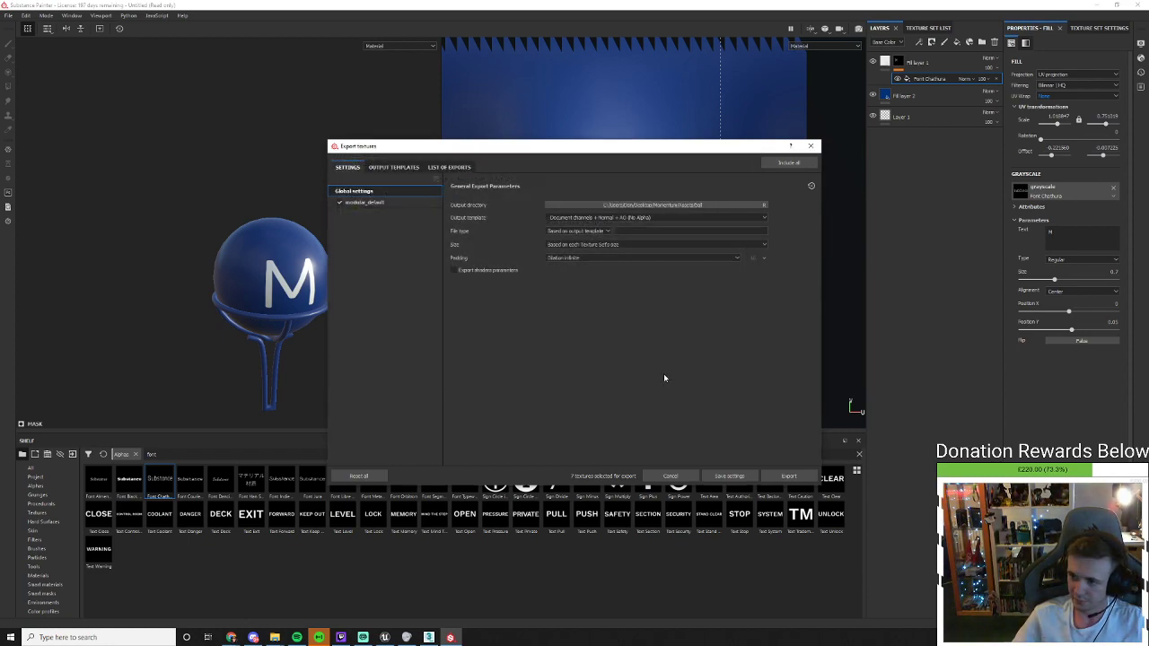
Export the modular_default textures with the letter M to the ball folder and close the export dialog
{"action": "left_click", "coordinate": [371, 203]}
{"action": "left_click", "coordinate": [789, 476]}
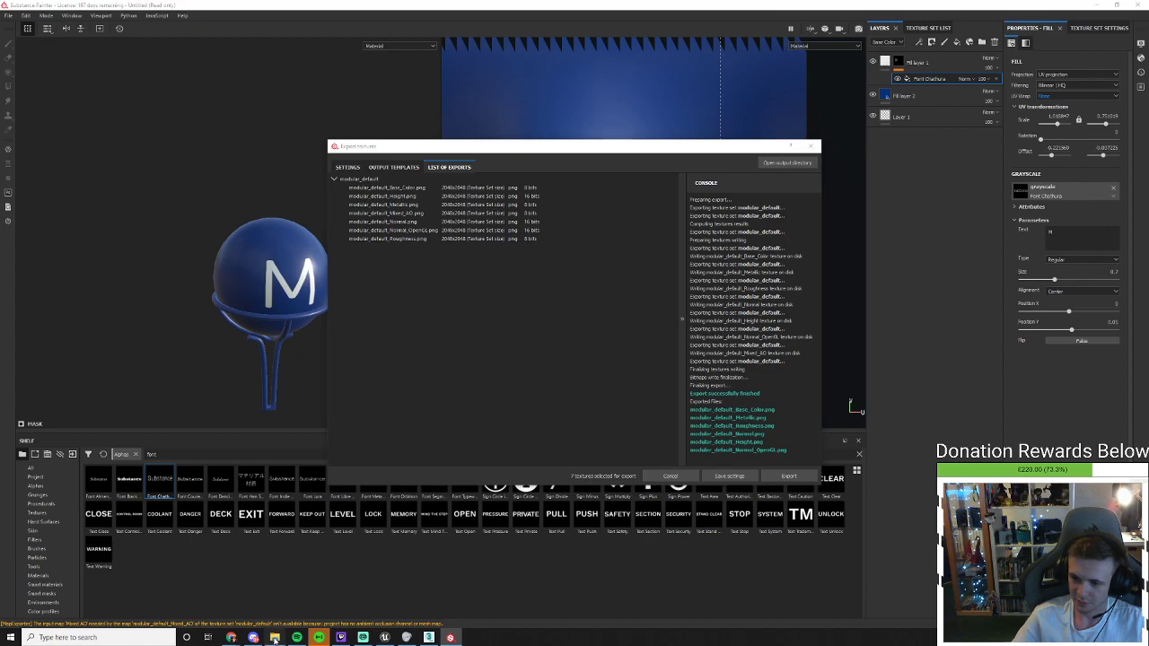
{"action": "mouse_move", "coordinate": [274, 637]}
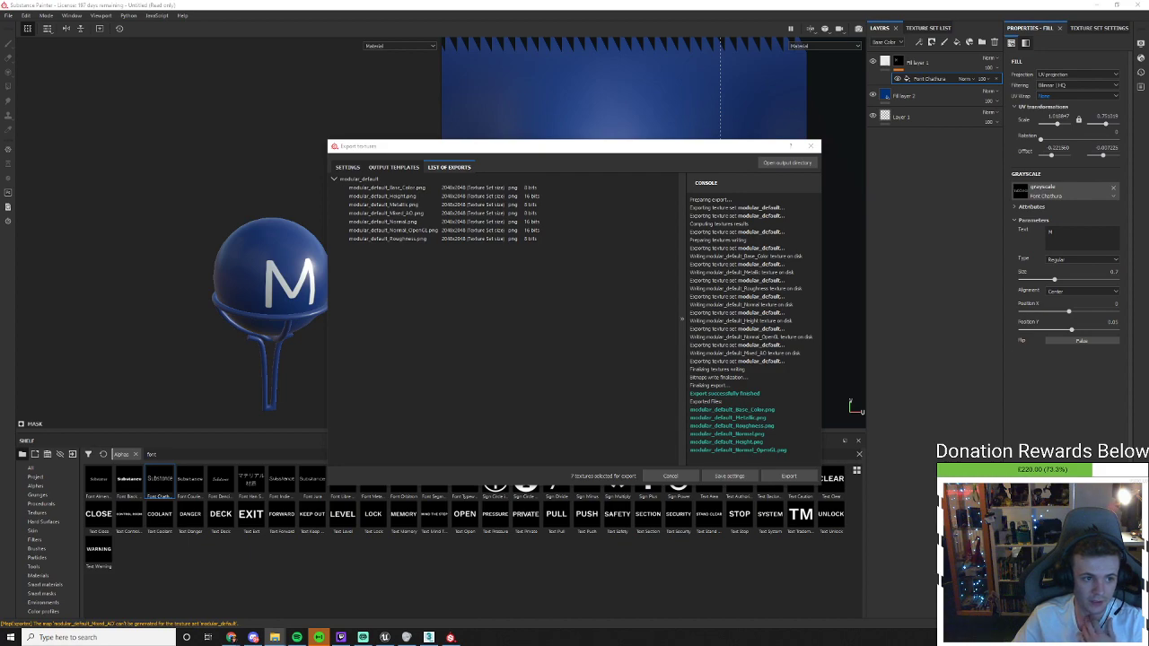
{"action": "left_click", "coordinate": [812, 148]}
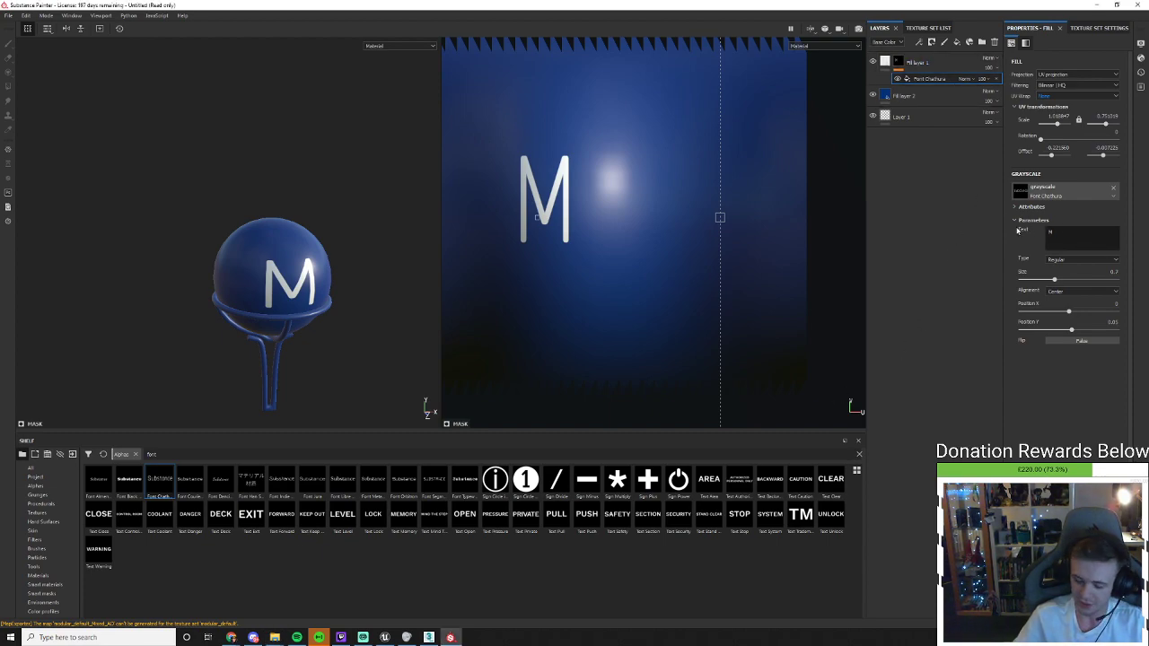
Change the Font Chathura text to I and export the textures again to the ball folder
{"action": "key", "text": "BackSpace"}
{"action": "type", "text": "I"}
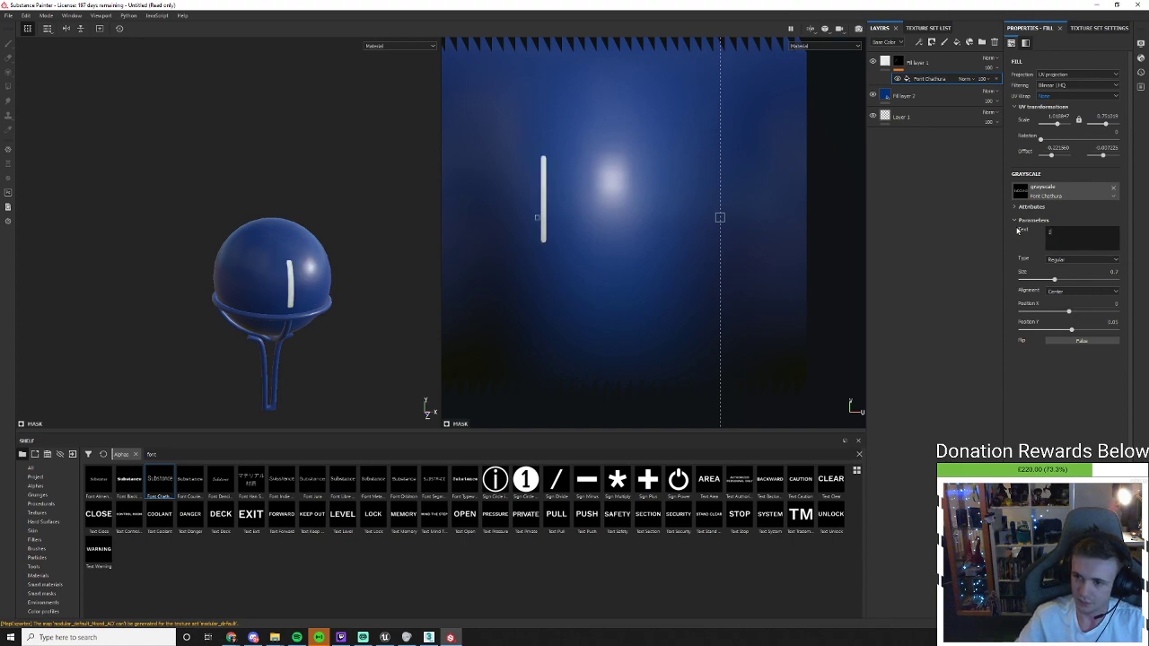
{"action": "left_click", "coordinate": [9, 15]}
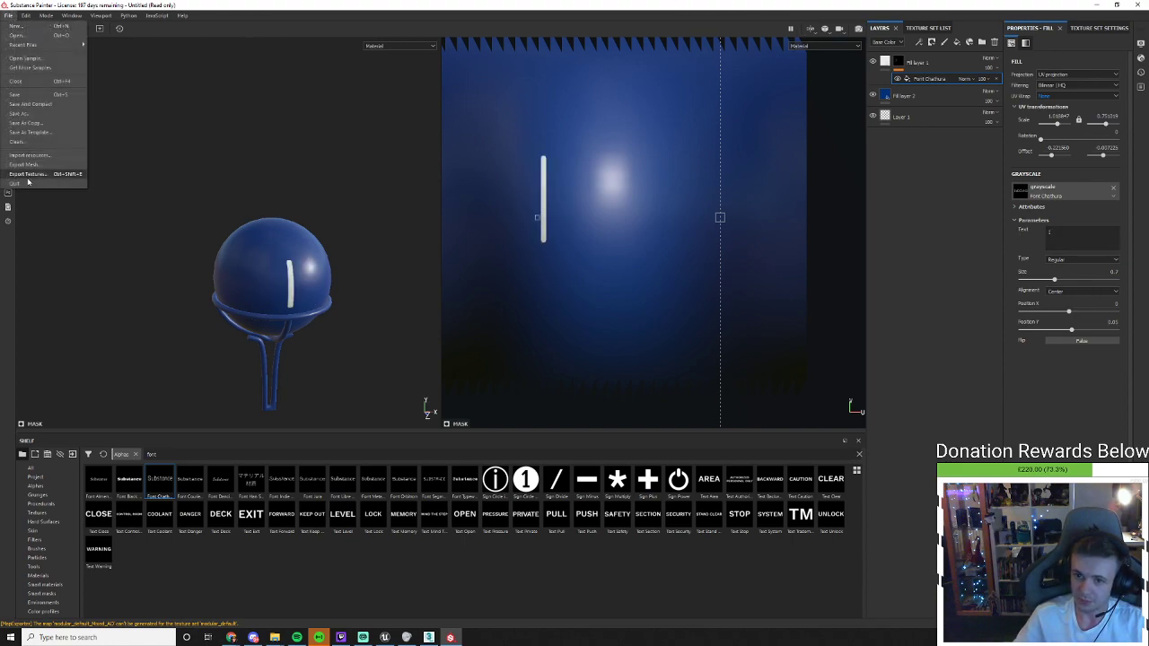
{"action": "key", "text": "Escape"}
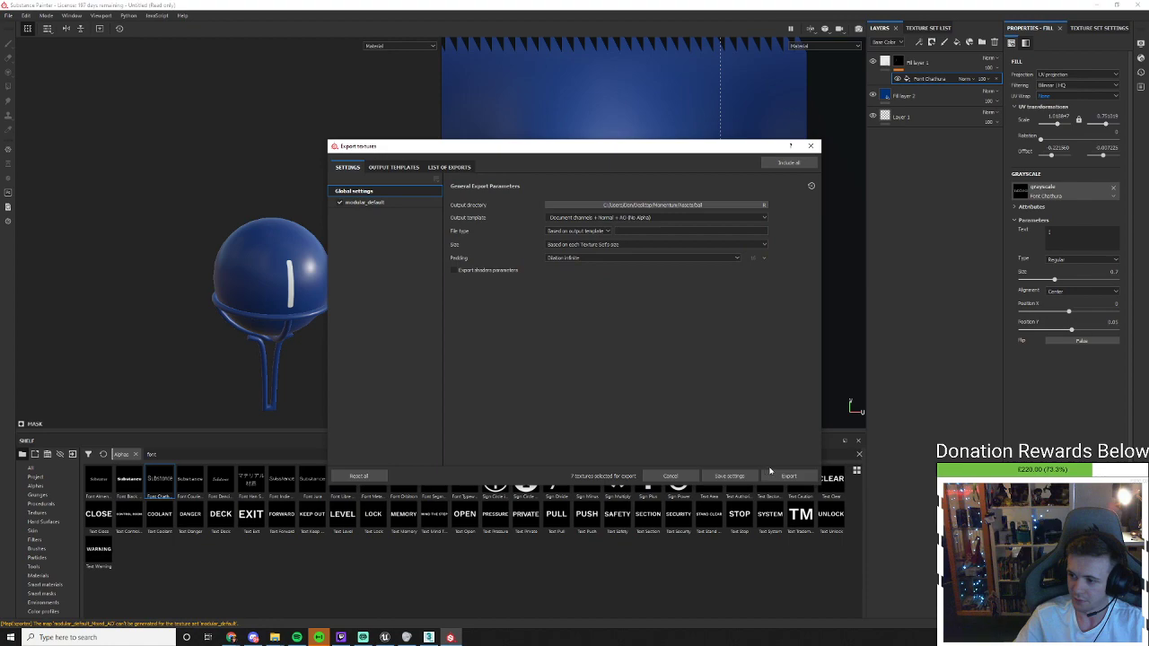
{"action": "left_click", "coordinate": [786, 475]}
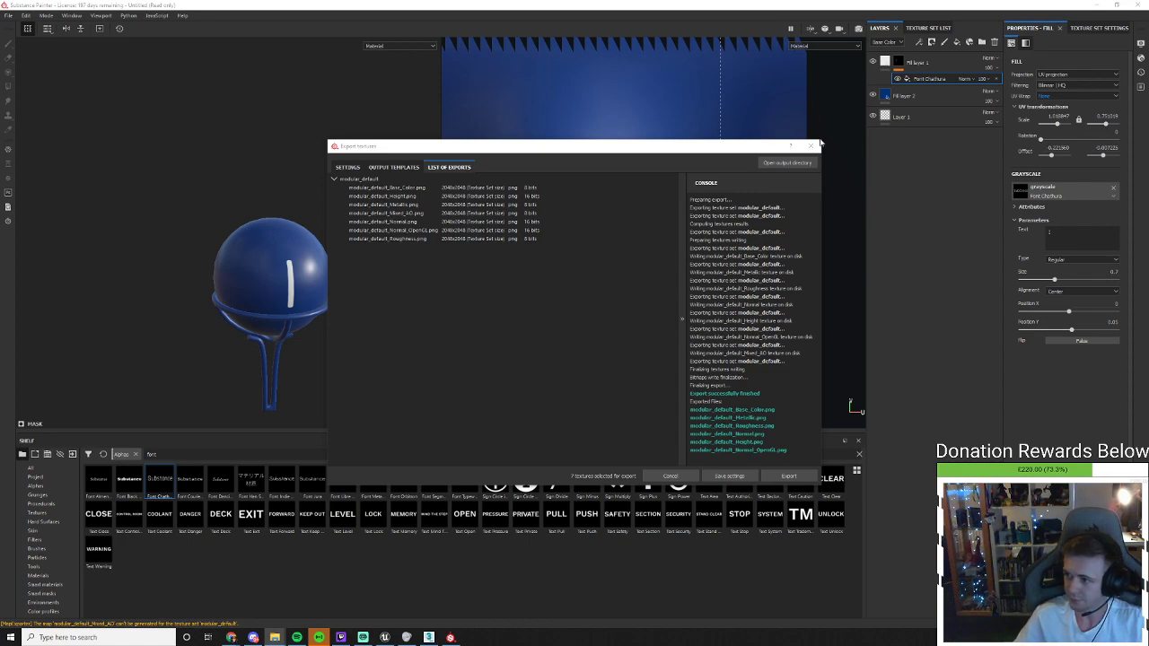
{"action": "left_click", "coordinate": [811, 145]}
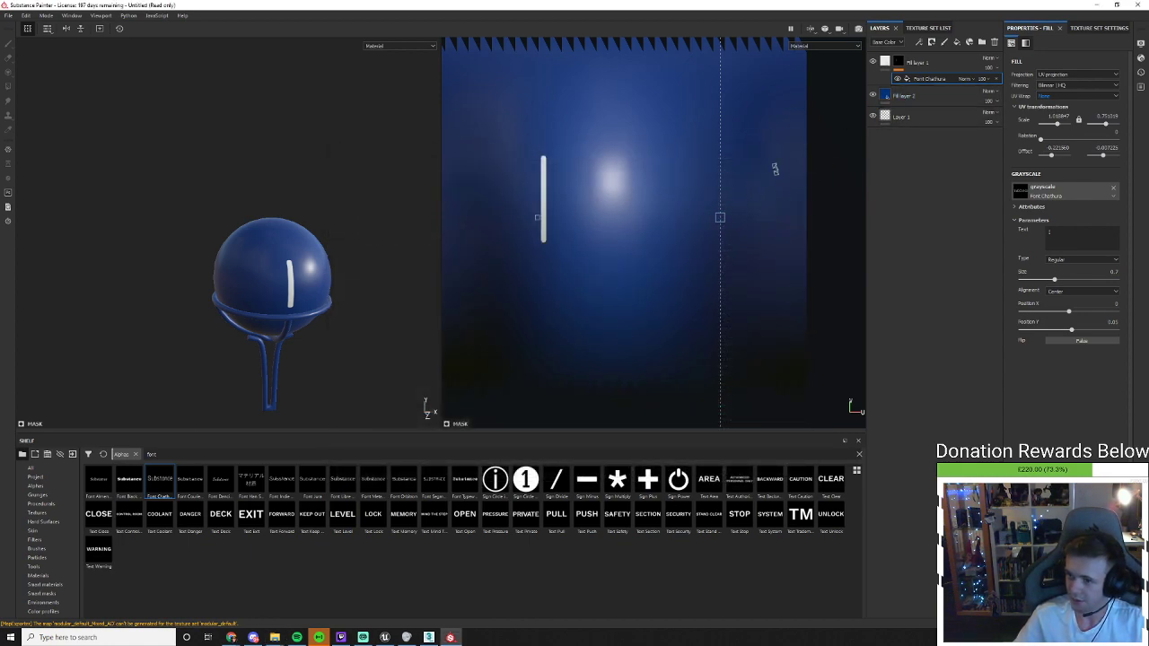
Keep the Font Chathura fill on the white layer's mask and change its text to N
{"action": "key", "text": "Delete"}
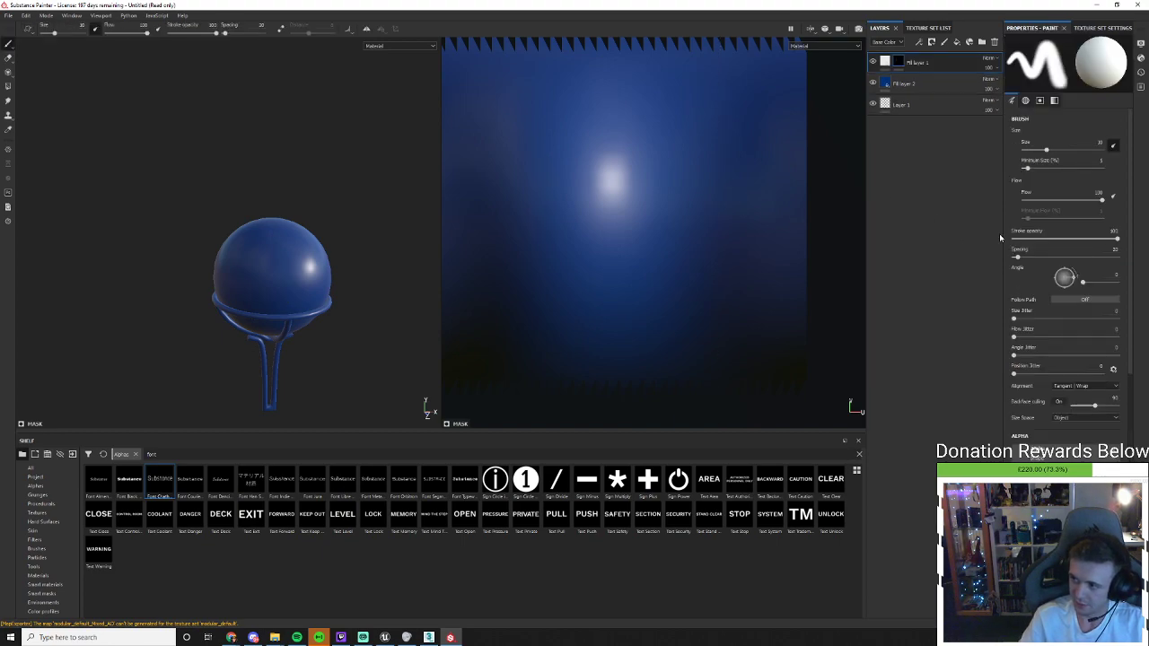
{"action": "key", "text": "ctrl+z"}
{"action": "left_click", "coordinate": [929, 77]}
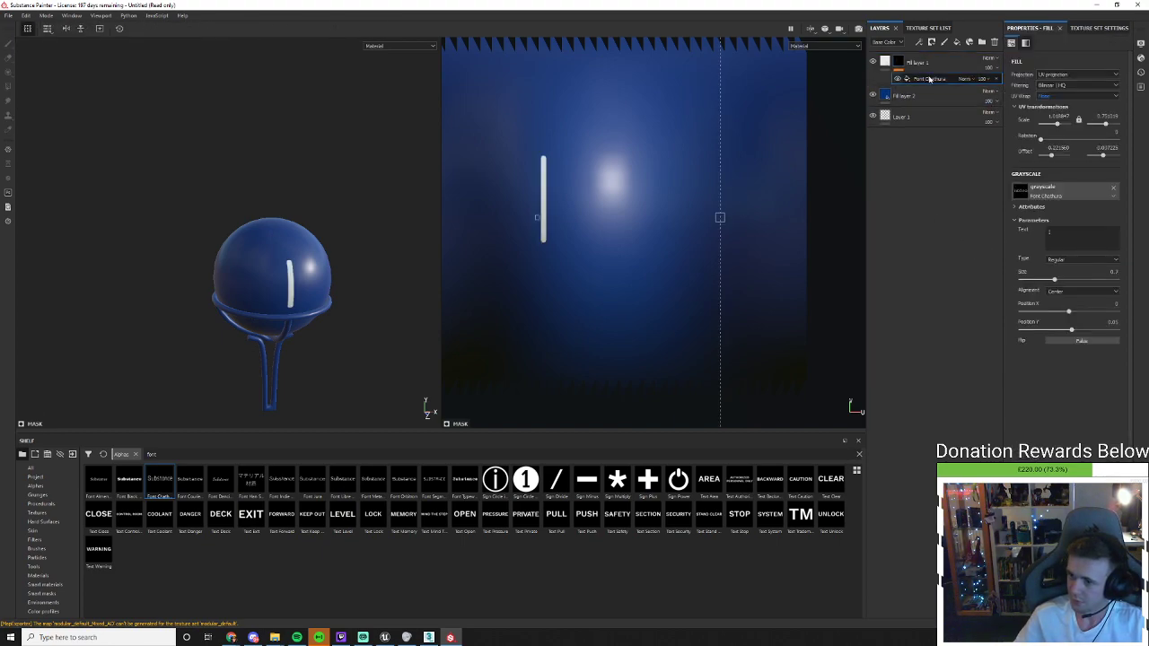
{"action": "left_click", "coordinate": [1060, 233]}
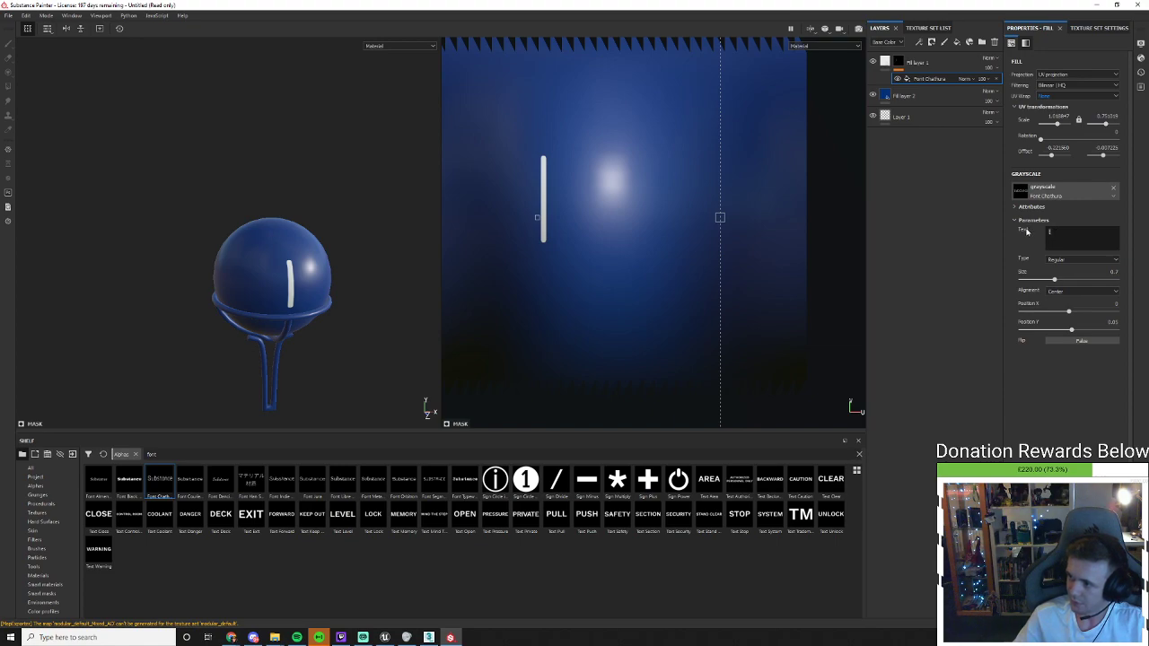
{"action": "key", "text": "BackSpace"}
{"action": "type", "text": "N"}
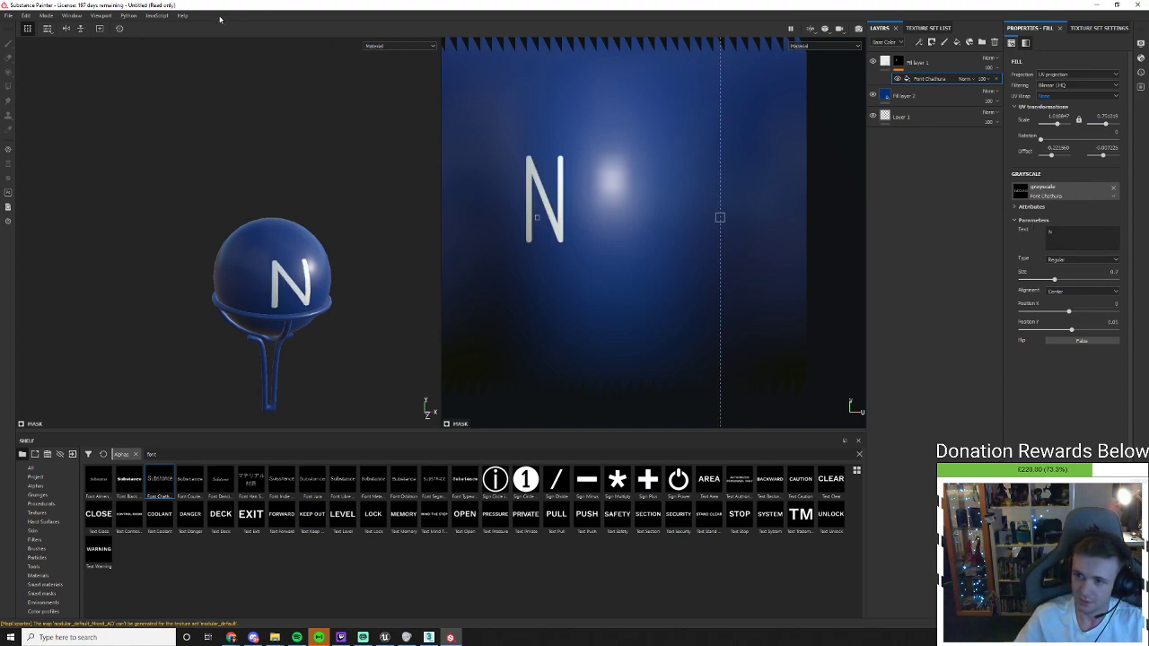
Export the textures with the letter N to the ball folder and close the export dialog
{"action": "left_click", "coordinate": [9, 16]}
{"action": "left_click", "coordinate": [41, 179]}
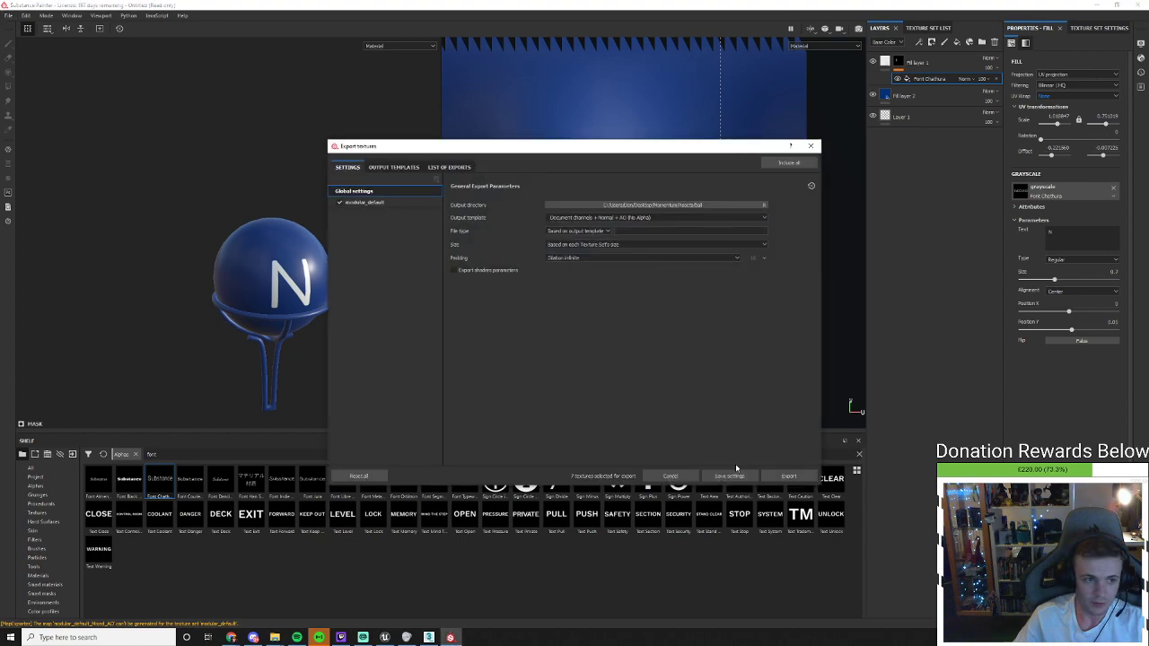
{"action": "left_click", "coordinate": [788, 475]}
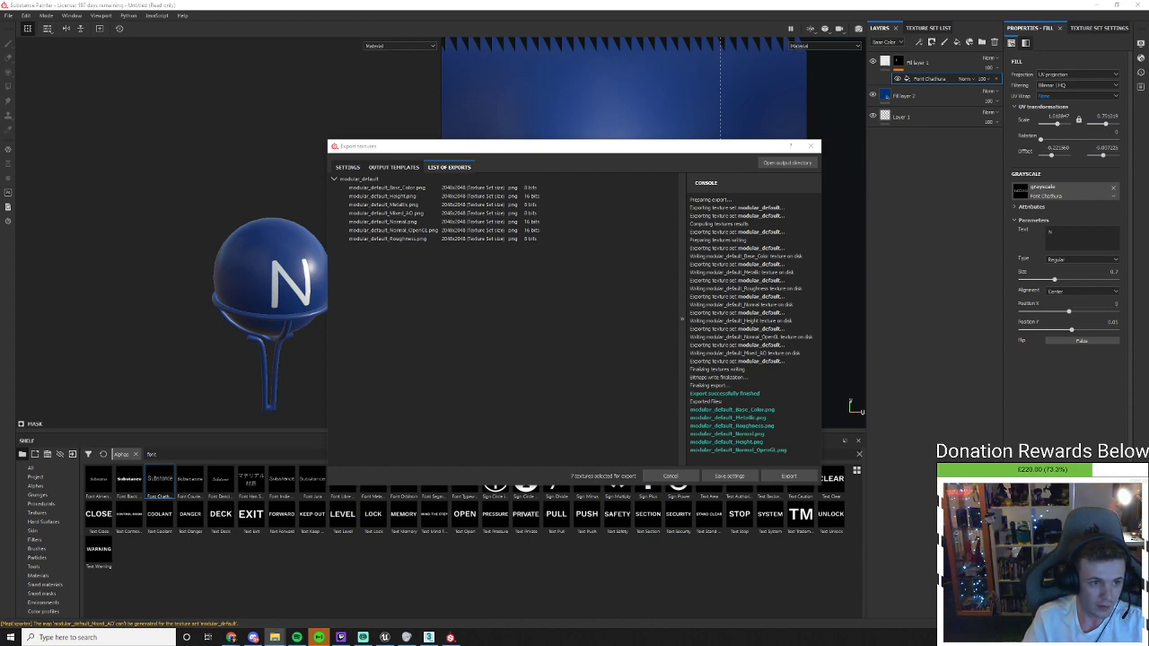
{"action": "left_click", "coordinate": [811, 145]}
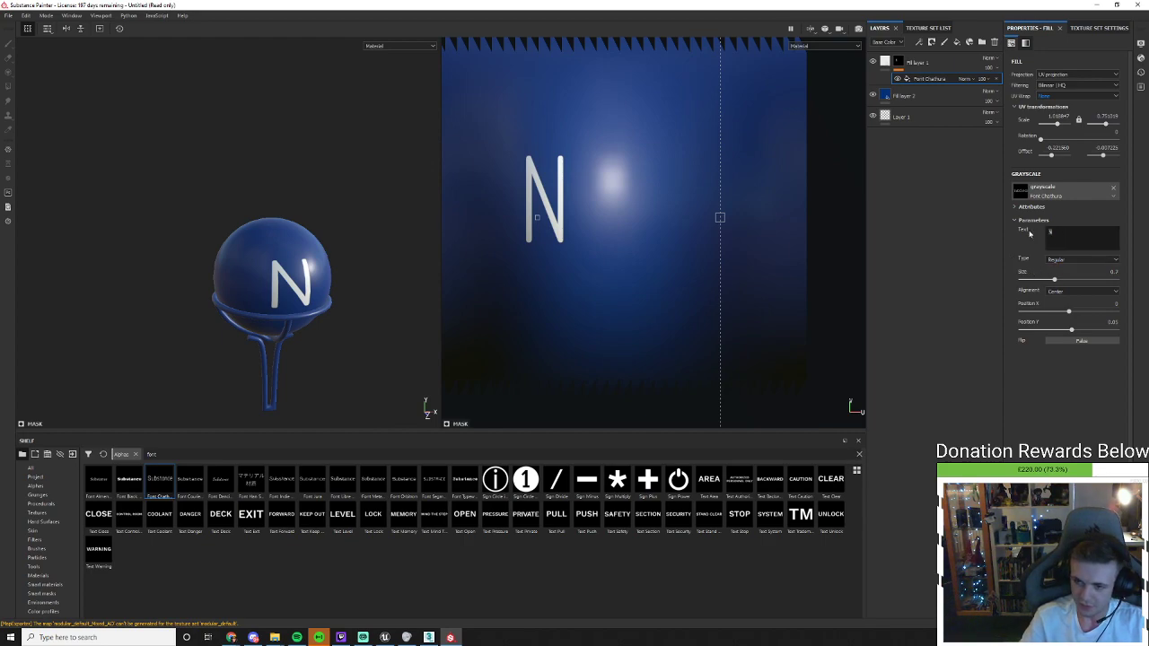
Change the Font Chathura text to D and export that texture version to the ball folder
{"action": "type", "text": "D"}
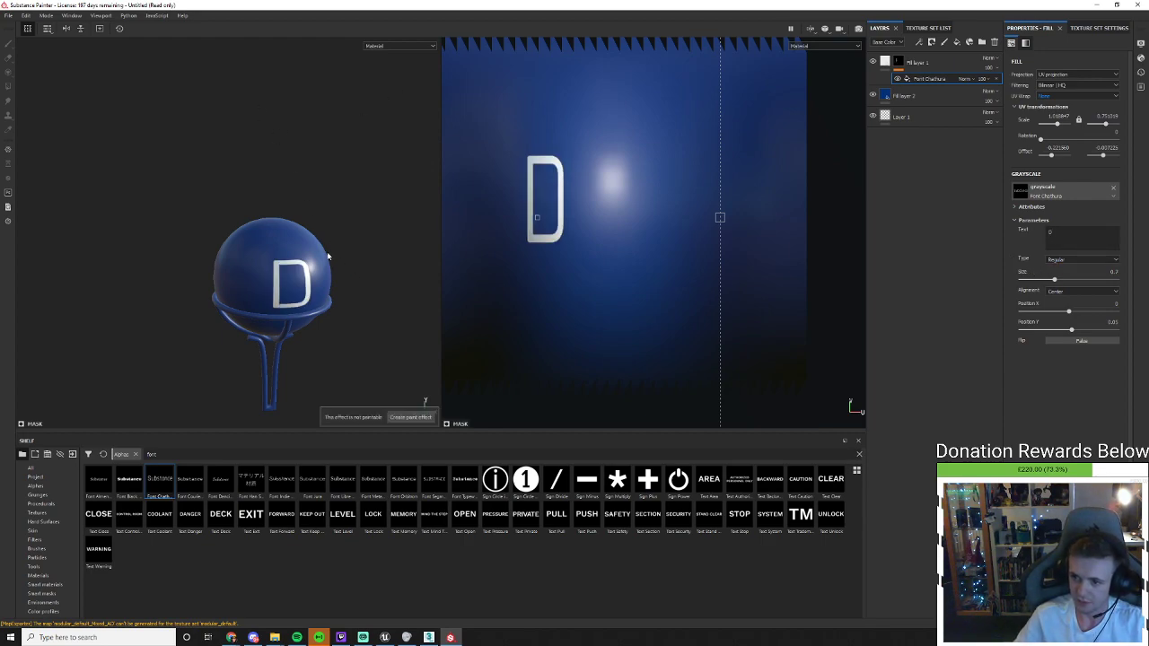
{"action": "left_click_drag", "start_coordinate": [362, 222], "coordinate": [344, 213], "text": "alt"}
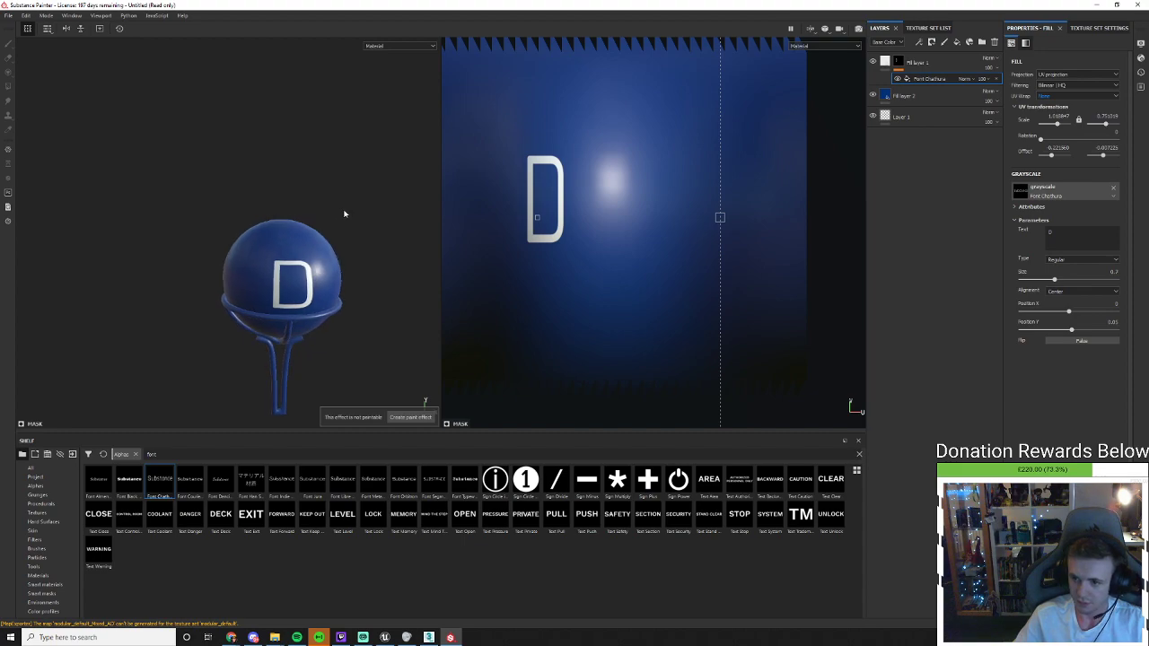
{"action": "left_click", "coordinate": [26, 17]}
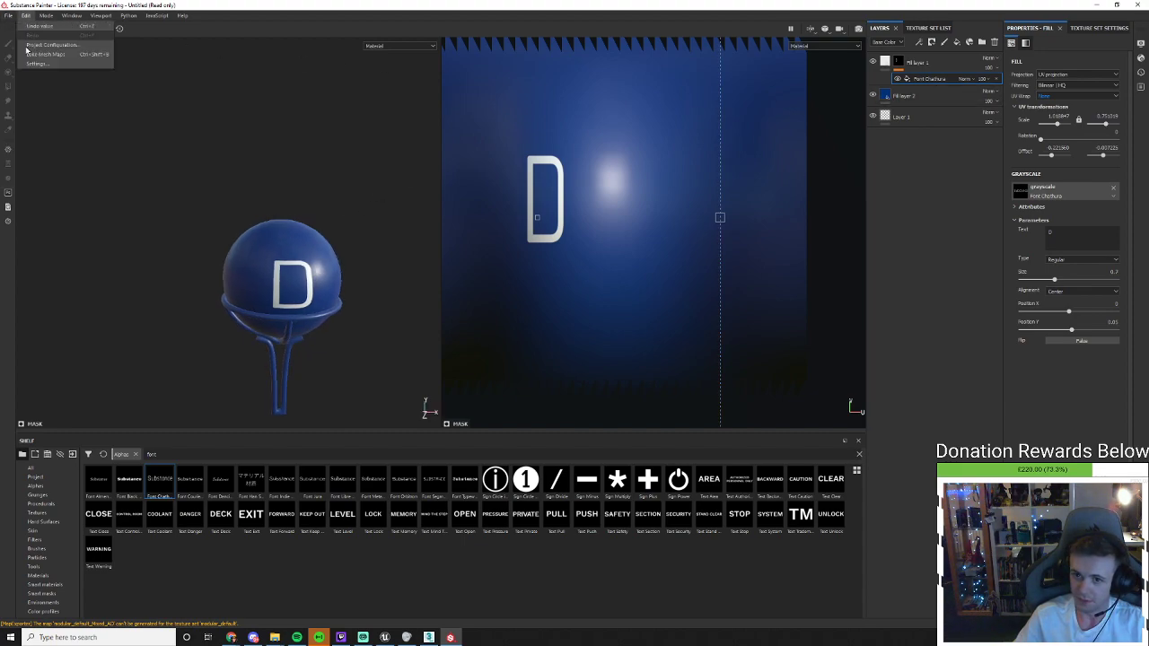
{"action": "mouse_move", "coordinate": [9, 16]}
{"action": "left_click", "coordinate": [47, 175]}
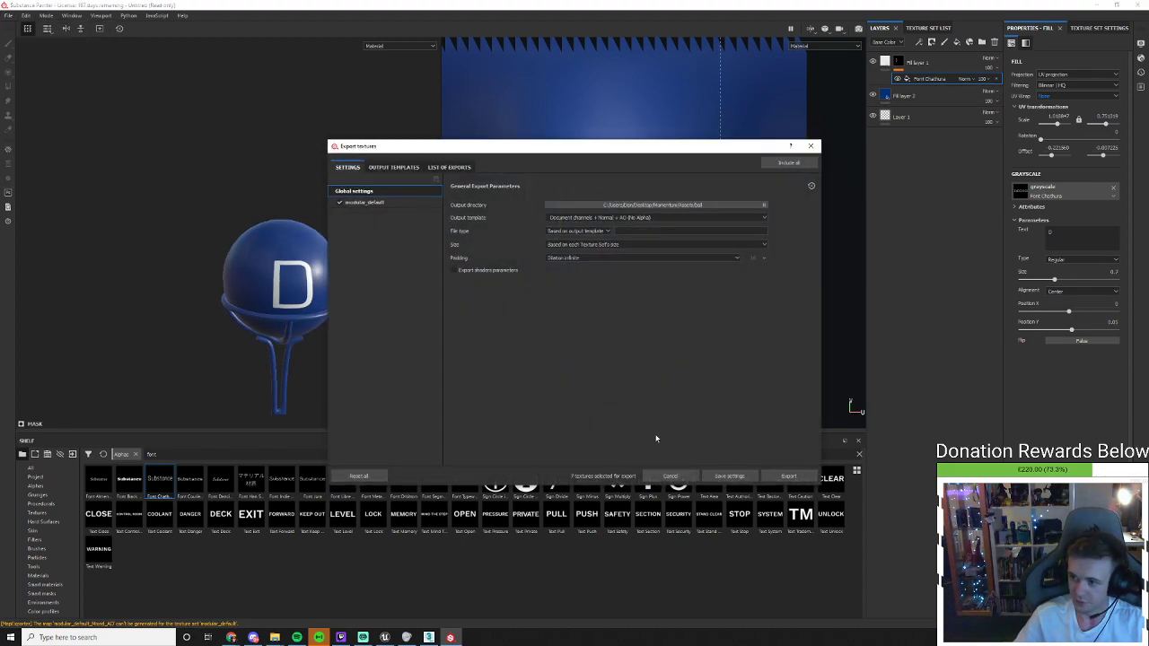
{"action": "left_click", "coordinate": [776, 477]}
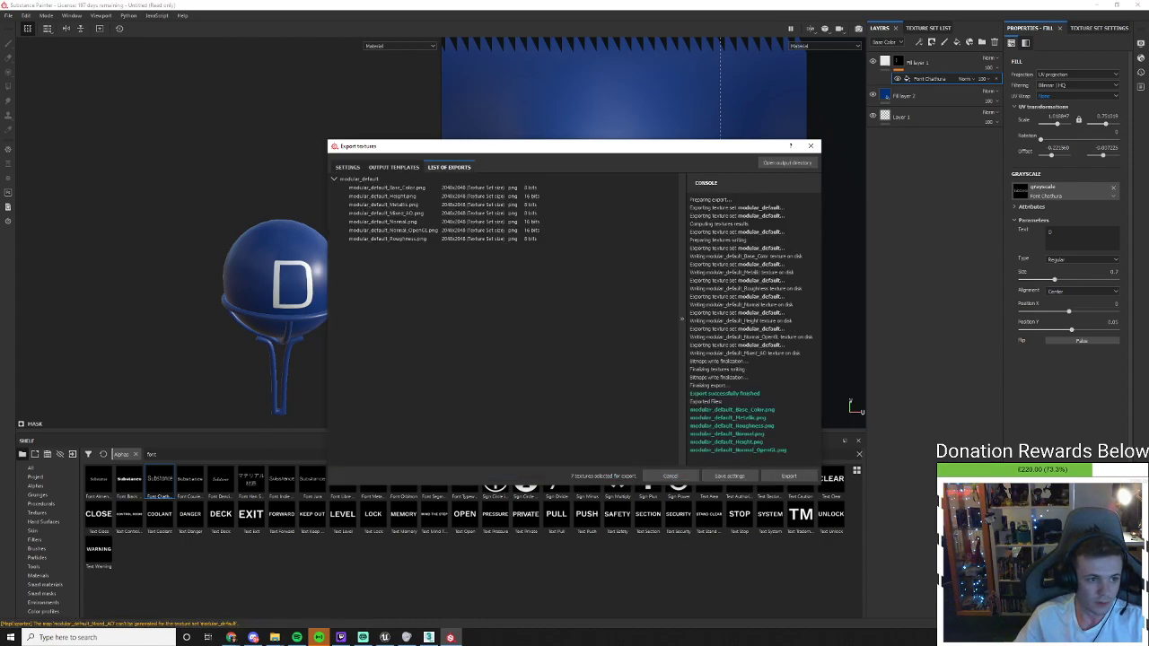
Open the export output folder and rename the modular_default base color texture showing the letter D as ball_d
{"action": "left_click", "coordinate": [786, 162]}
{"action": "double_click", "coordinate": [690, 138]}
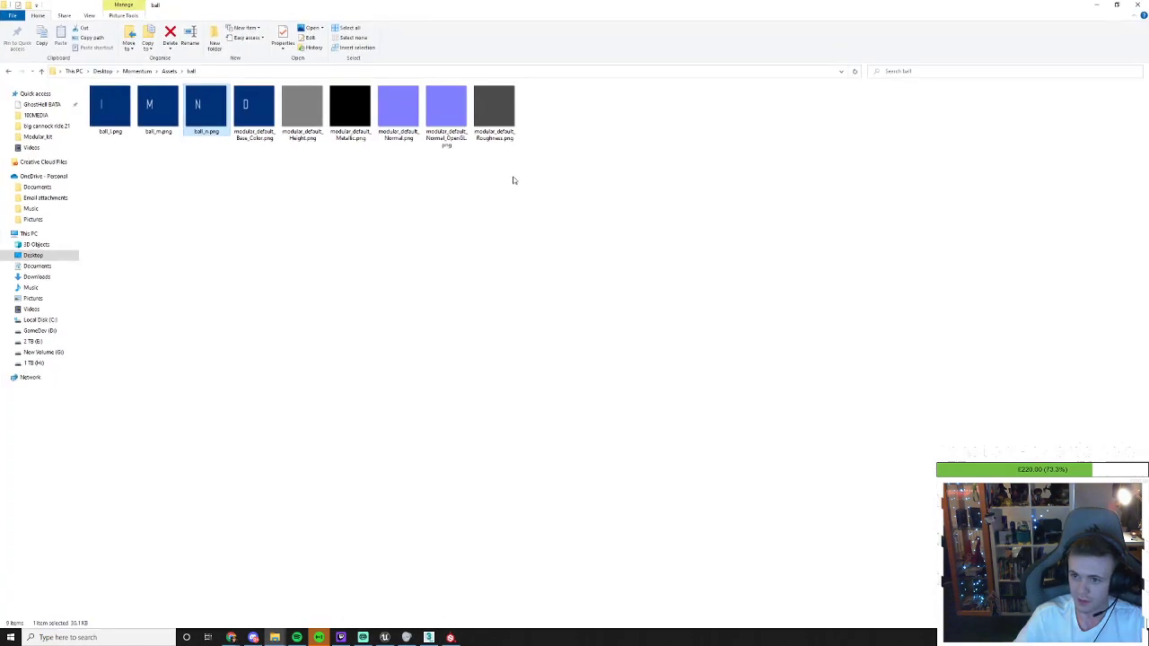
{"action": "left_click", "coordinate": [270, 133]}
{"action": "left_click", "coordinate": [268, 134]}
{"action": "type", "text": "ball_o"}
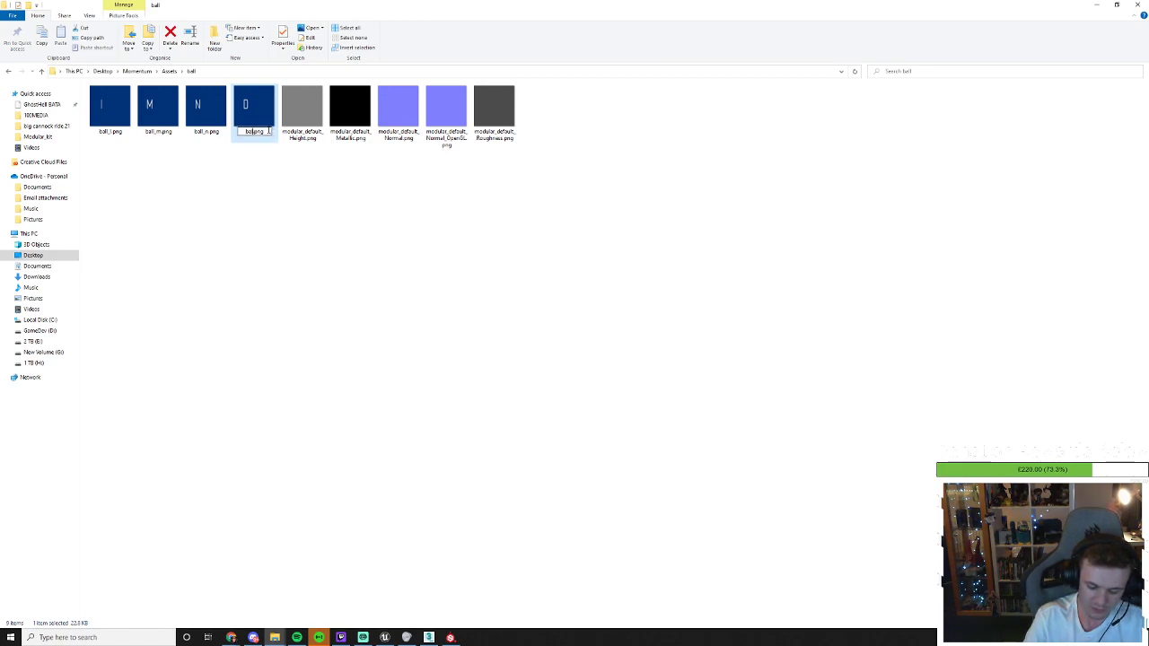
{"action": "key", "text": "Return"}
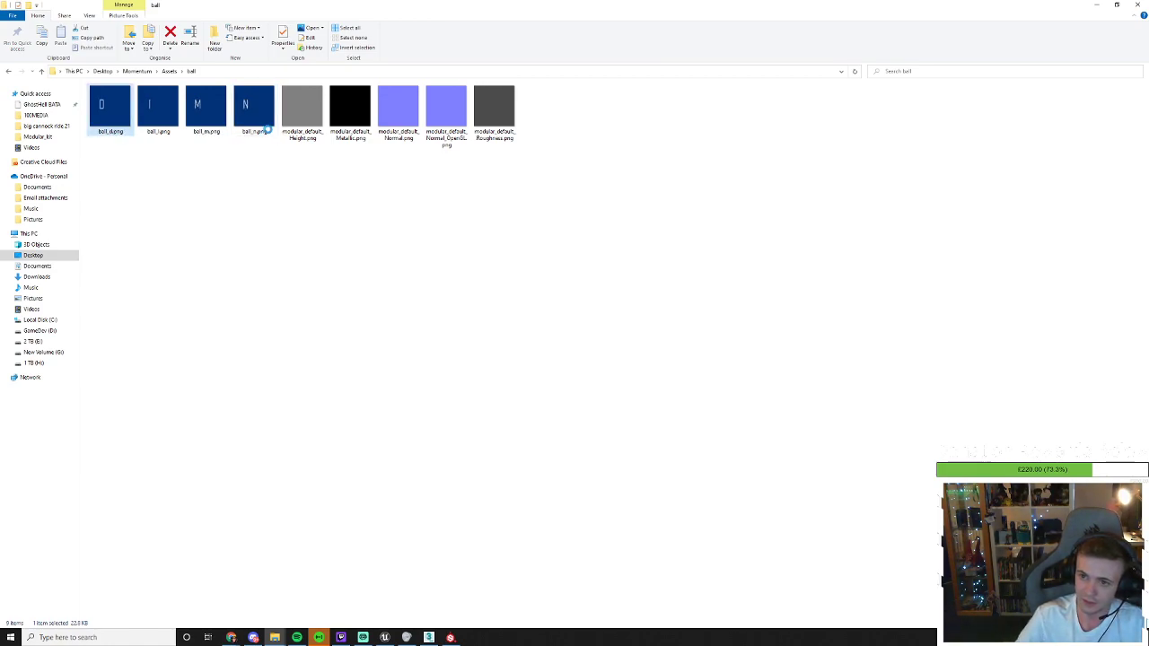
Delete the modular_default height, metallic, normal, OpenGL normal and roughness maps from the ball folder, then select the four lettered ball textures
{"action": "left_click_drag", "start_coordinate": [295, 144], "coordinate": [566, 106]}
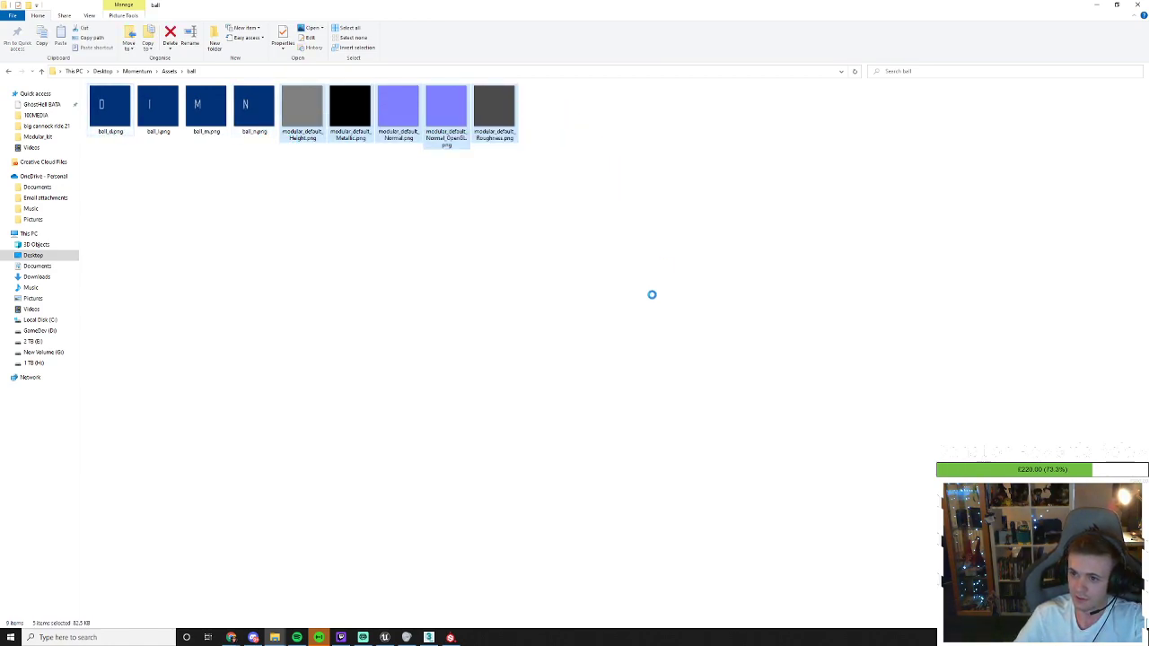
{"action": "key", "text": "Delete"}
{"action": "left_click_drag", "start_coordinate": [409, 224], "coordinate": [117, 104]}
{"action": "left_click_drag", "start_coordinate": [368, 188], "coordinate": [117, 99]}
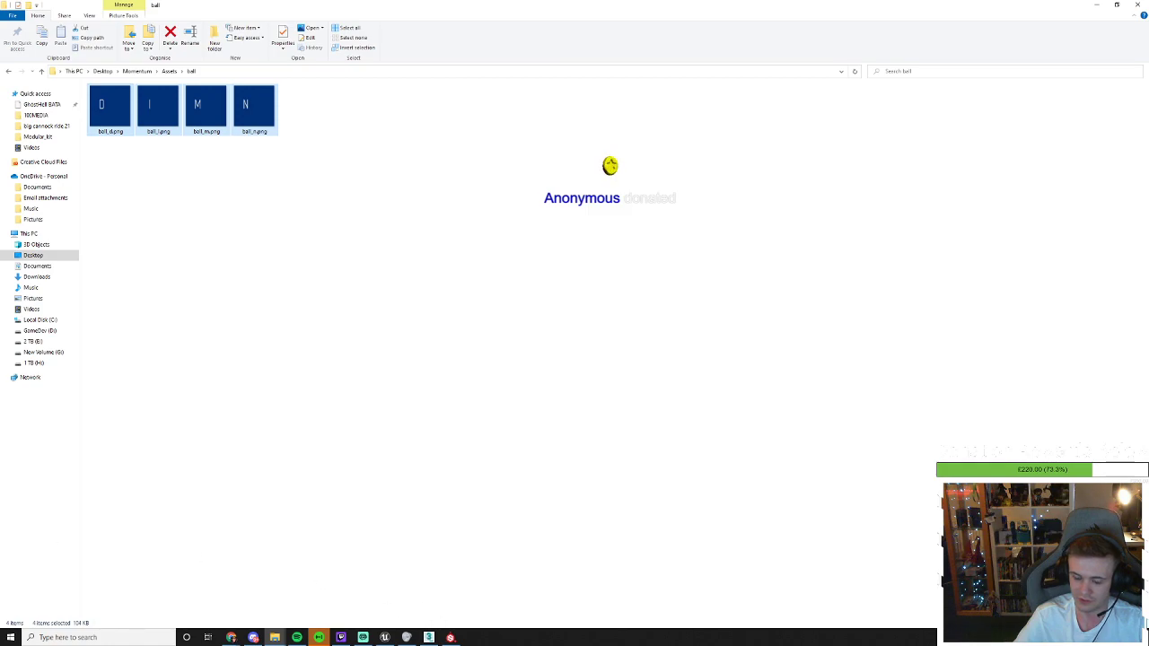
Return to Substance Painter and close the texture export dialog
{"action": "key", "text": "alt+Tab"}
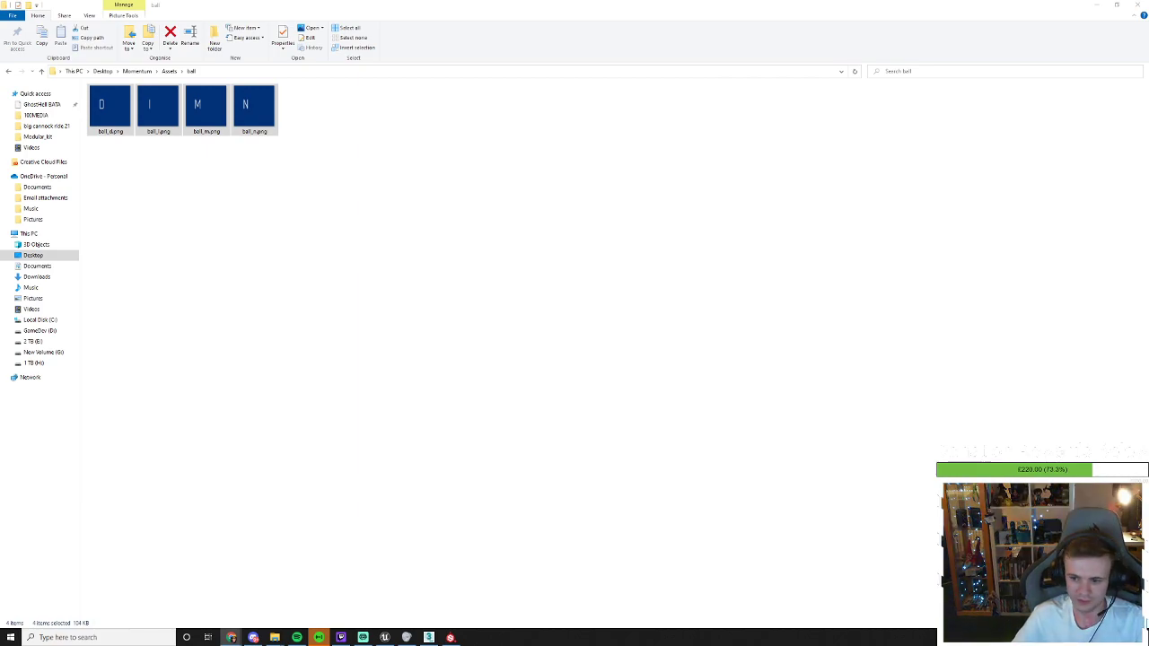
{"action": "left_click", "coordinate": [449, 637]}
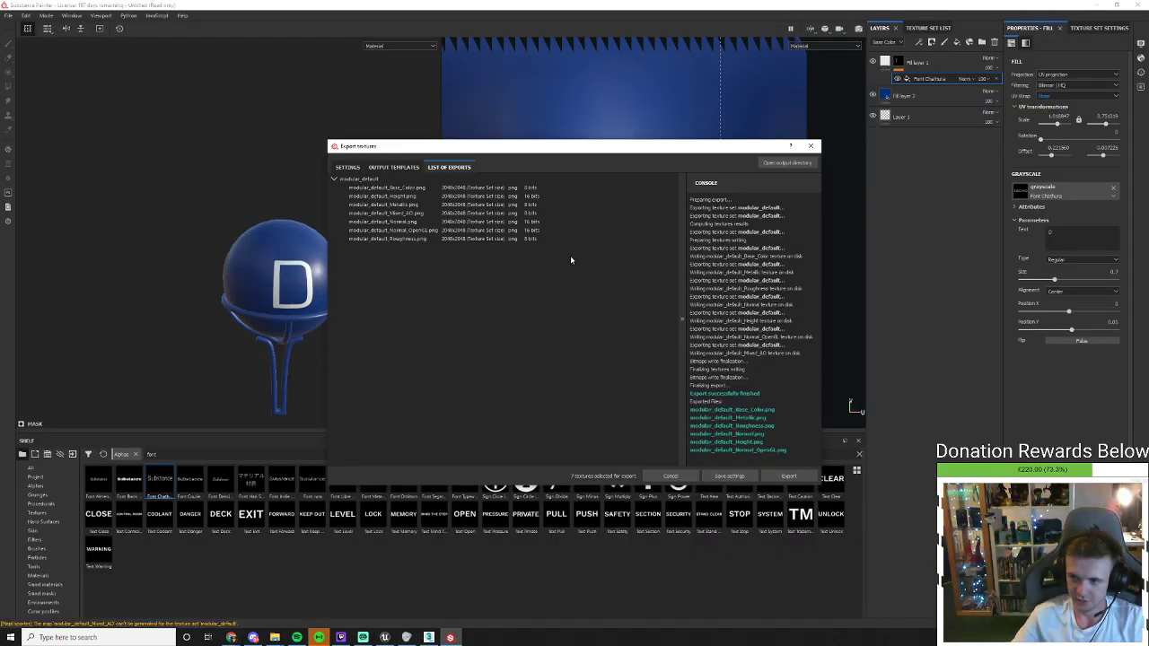
{"action": "left_click", "coordinate": [811, 146]}
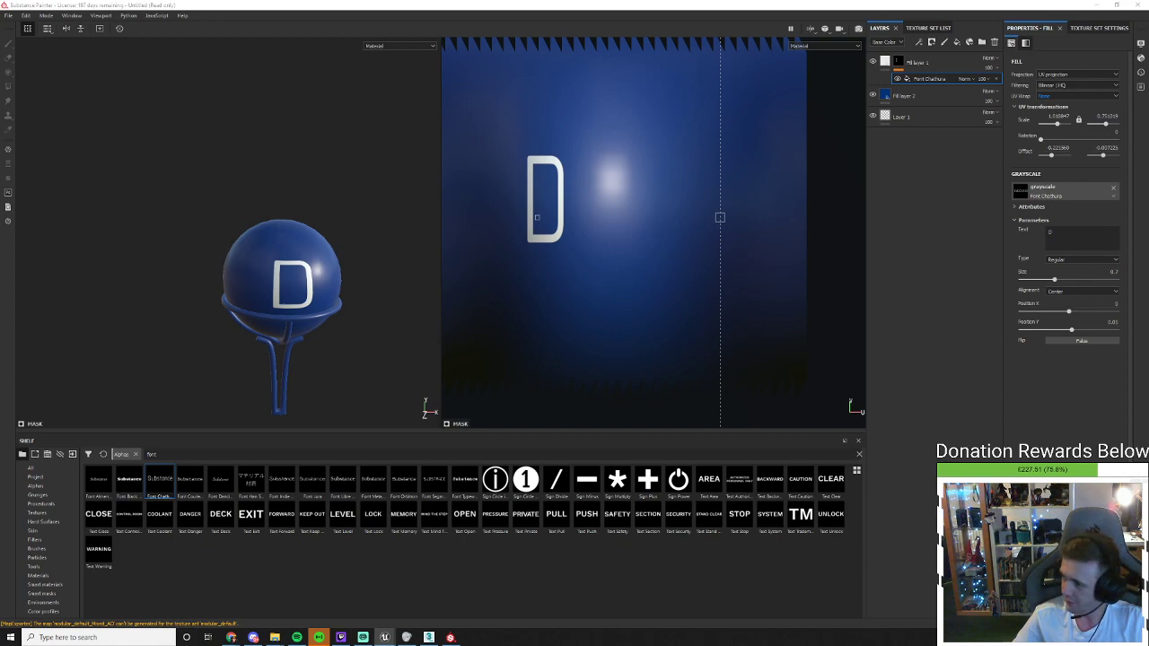
Close the FBX import message log and switch to the Unreal Engine level editor
{"action": "key", "text": "alt+Tab"}
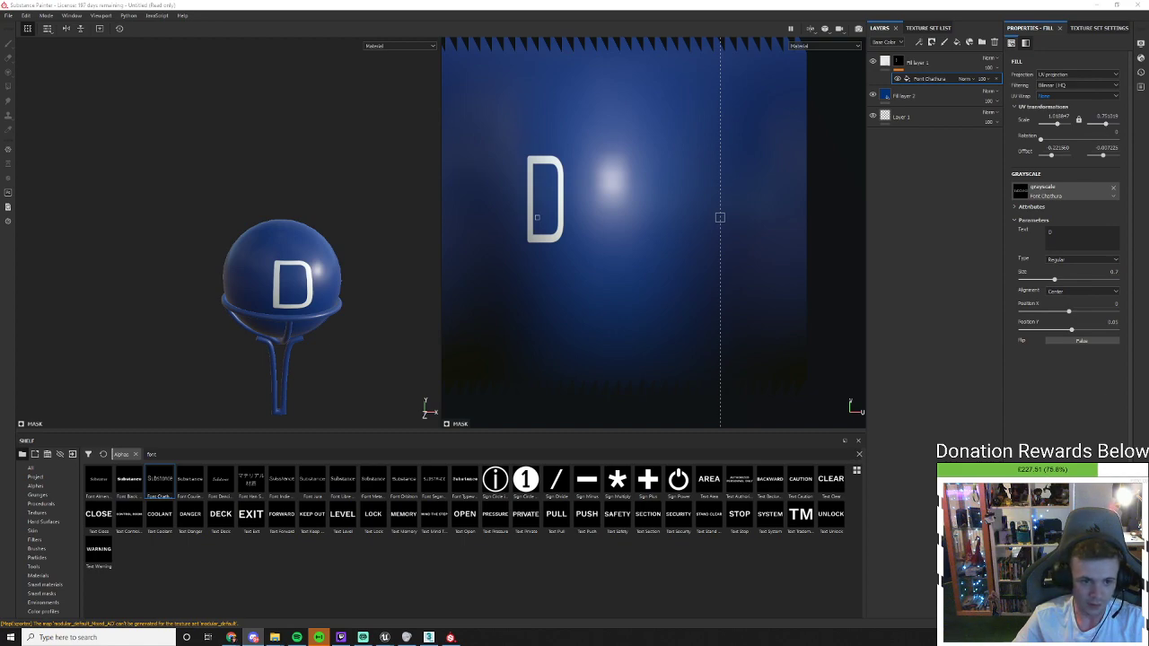
{"action": "key", "text": "alt+Tab"}
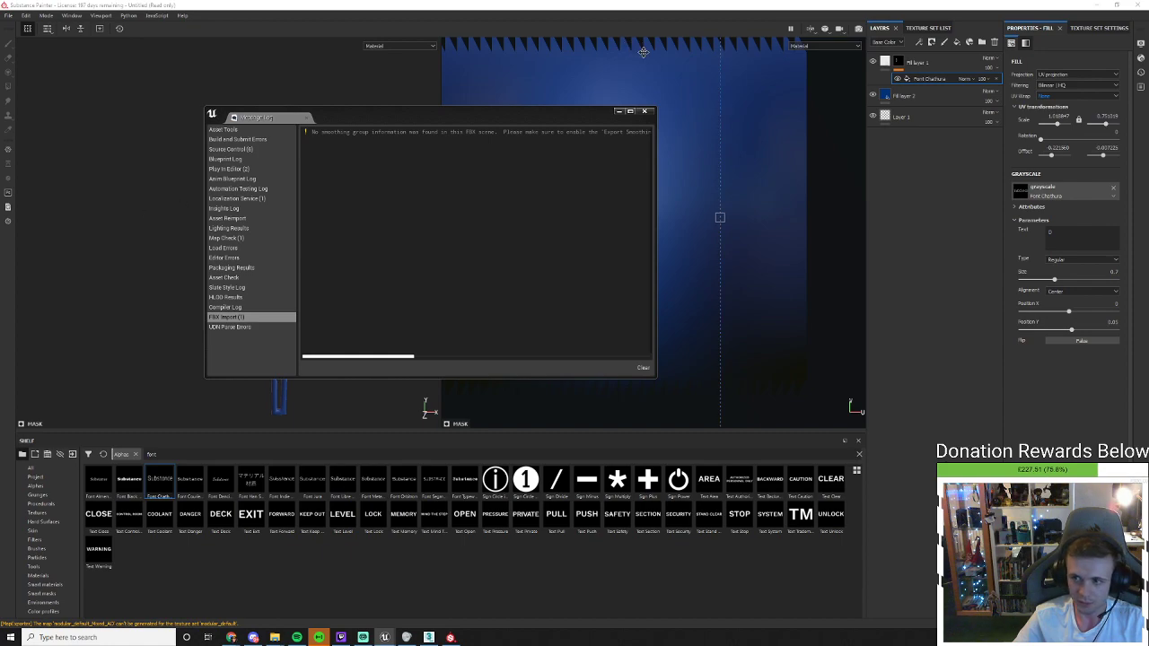
{"action": "left_click", "coordinate": [644, 111]}
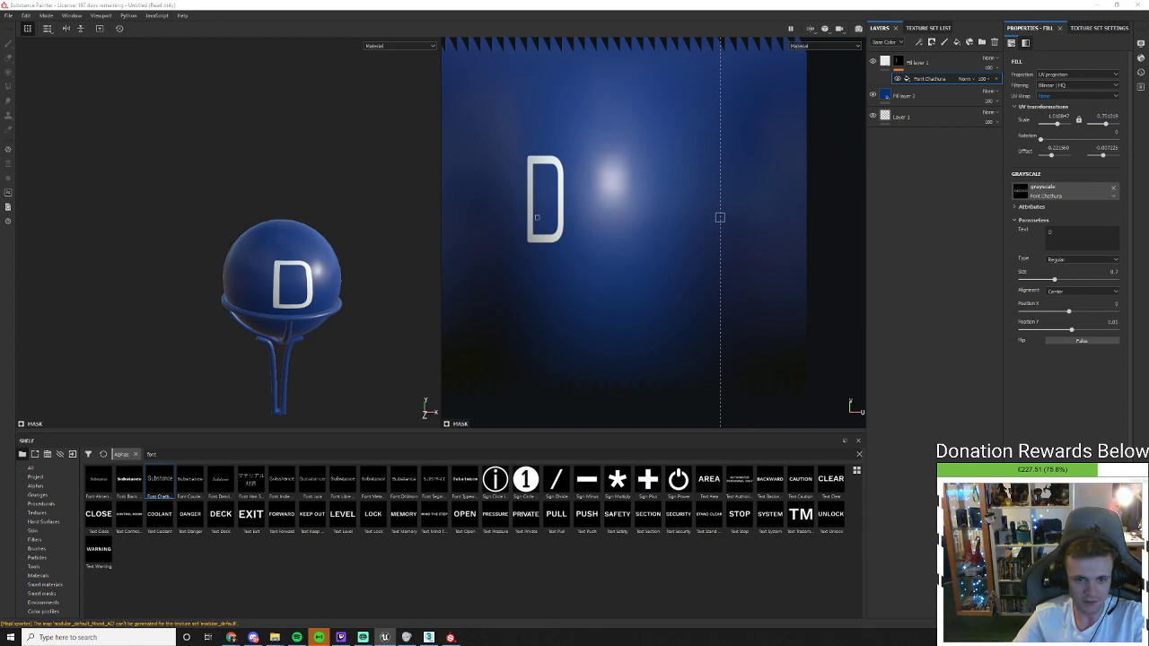
{"action": "left_click", "coordinate": [428, 637]}
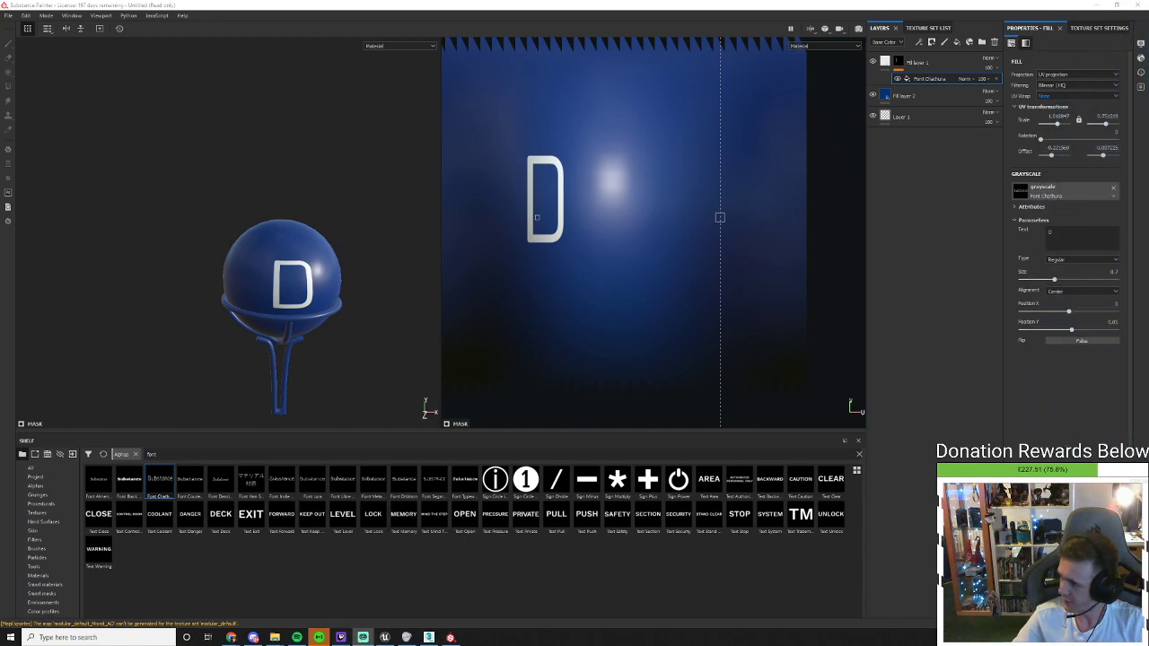
{"action": "key", "text": "alt+Tab"}
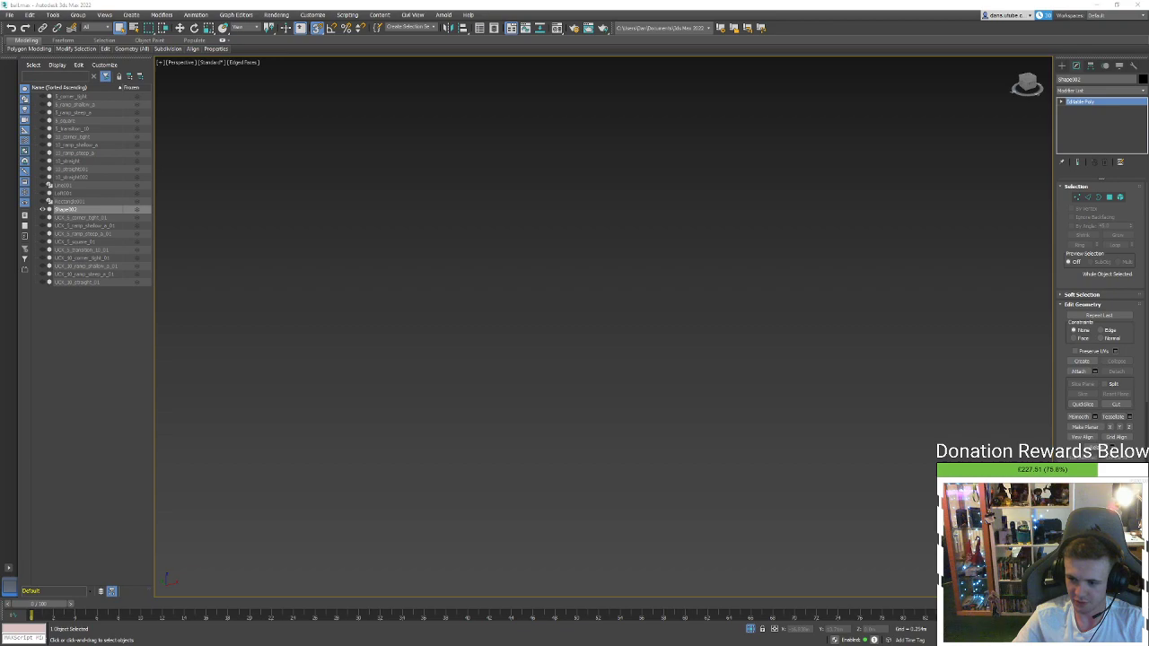
{"action": "key", "text": "alt+Tab"}
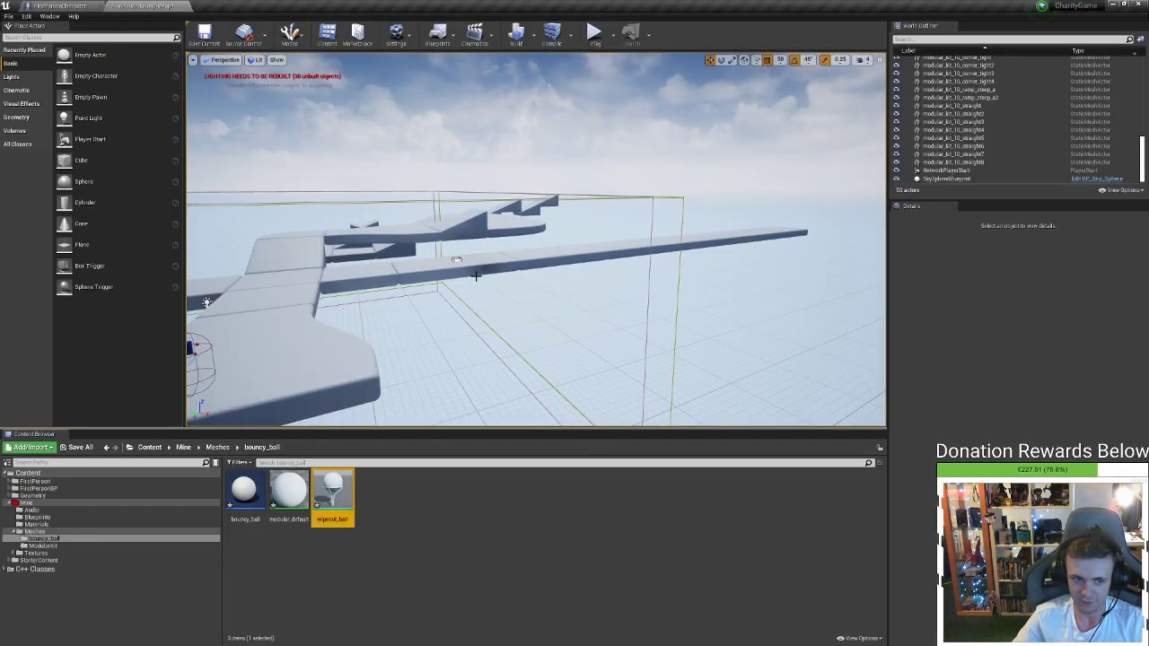
Reimport the wipeout_ball static mesh in the bouncy_ball folder from its source file
{"action": "right_click_drag", "start_coordinate": [477, 272], "coordinate": [422, 301]}
{"action": "right_click", "coordinate": [333, 484]}
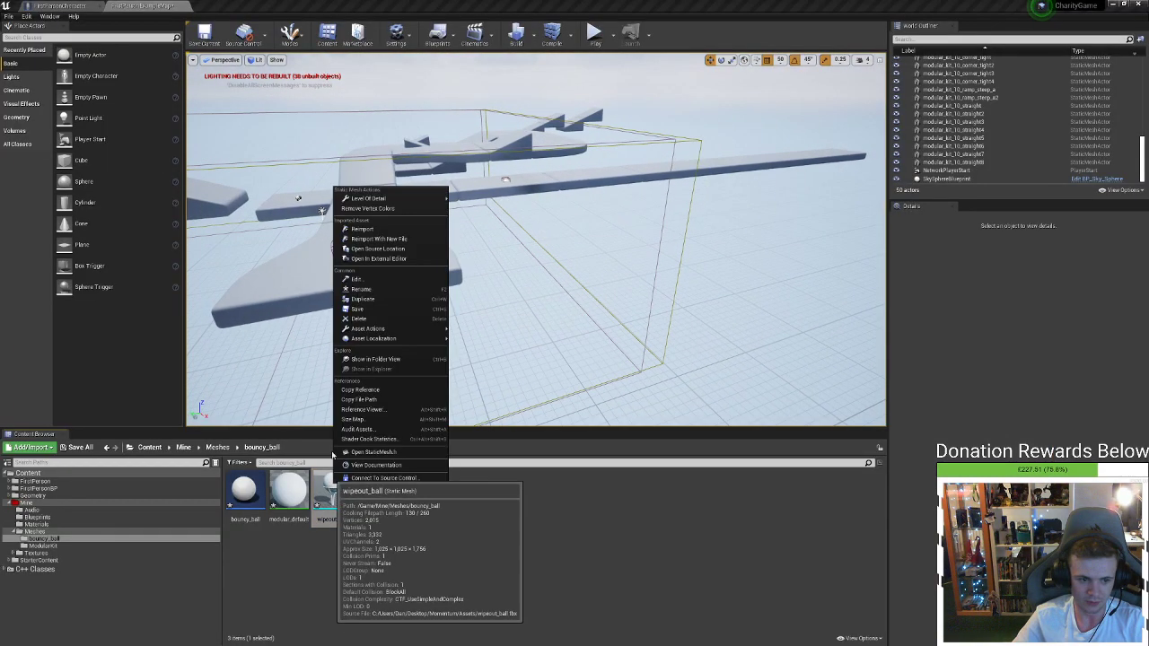
{"action": "left_click", "coordinate": [369, 232]}
Place the wipeout_ball mesh in the level near the start platform and frame it in the viewport
{"action": "left_click_drag", "start_coordinate": [332, 491], "coordinate": [372, 256]}
{"action": "key", "text": "f"}
{"action": "mouse_move", "coordinate": [477, 263]}
{"action": "right_mouse_down"}
{"action": "mouse_move", "coordinate": [477, 341]}
{"action": "mouse_move", "coordinate": [466, 215]}
{"action": "mouse_move", "coordinate": [478, 263]}
{"action": "mouse_move", "coordinate": [422, 263]}
{"action": "mouse_move", "coordinate": [404, 216]}
{"action": "mouse_move", "coordinate": [449, 278]}
{"action": "mouse_move", "coordinate": [477, 263]}
{"action": "right_mouse_up"}
{"action": "key", "text": "s"}
{"action": "left_click_drag", "start_coordinate": [563, 328], "coordinate": [342, 418]}
{"action": "key", "text": "f"}
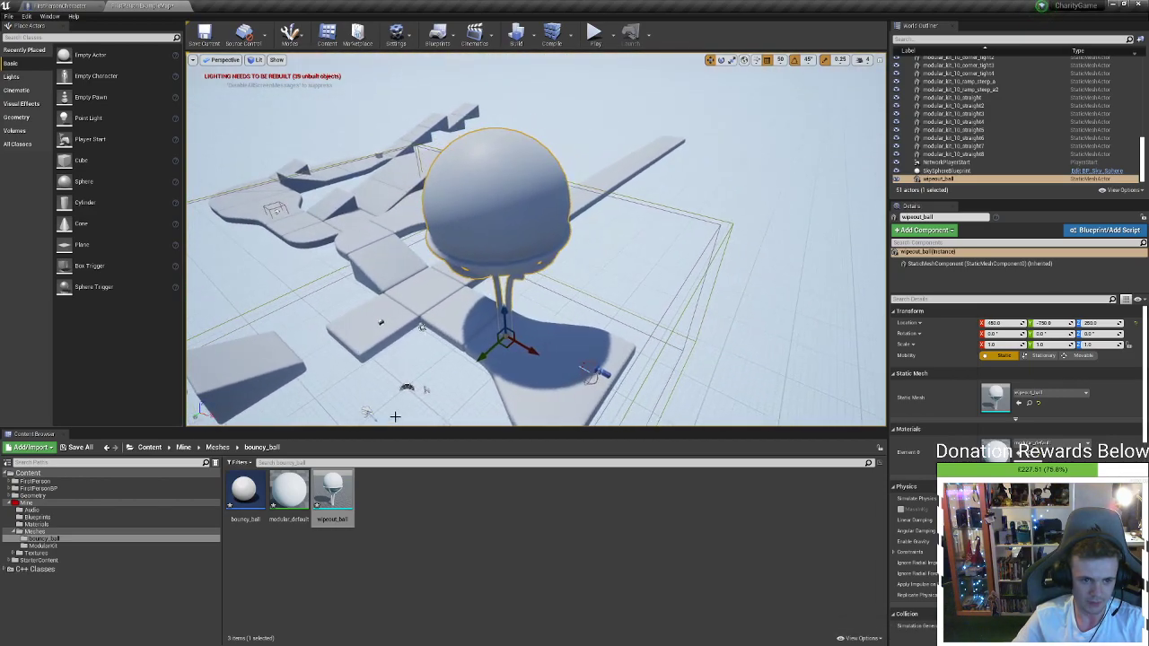
Move the wipeout_ball along the long straight walkway, lower its stem below the platforms and align the ball with the walkway
{"action": "left_click_drag", "start_coordinate": [504, 344], "coordinate": [472, 324]}
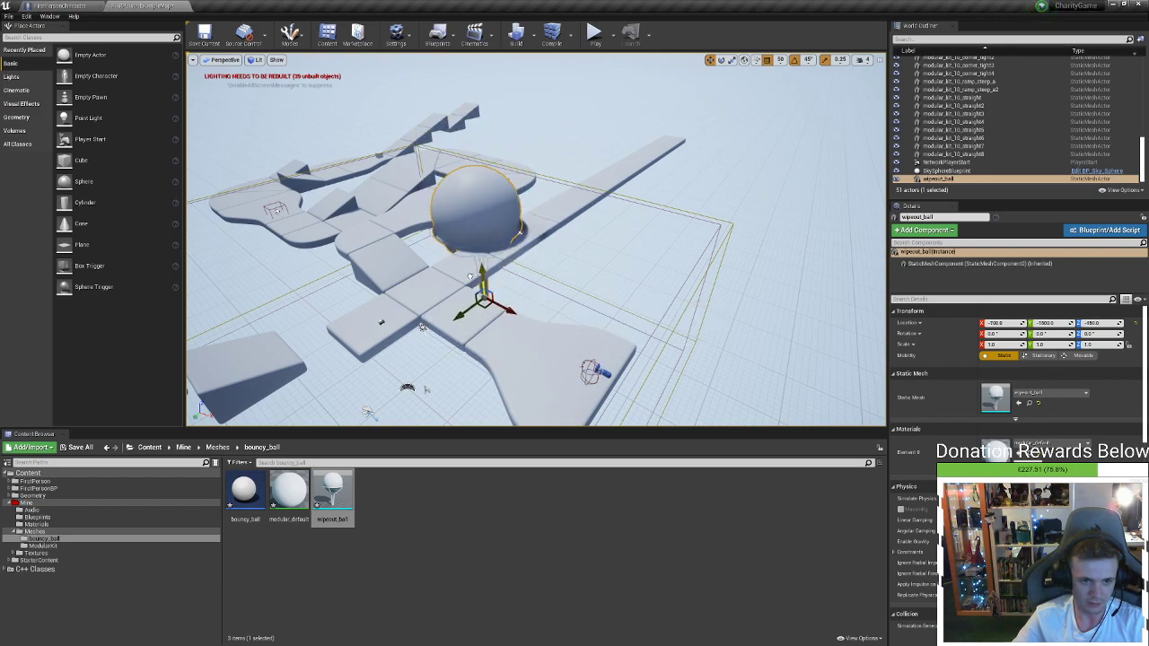
{"action": "left_click_drag", "start_coordinate": [470, 277], "coordinate": [456, 224]}
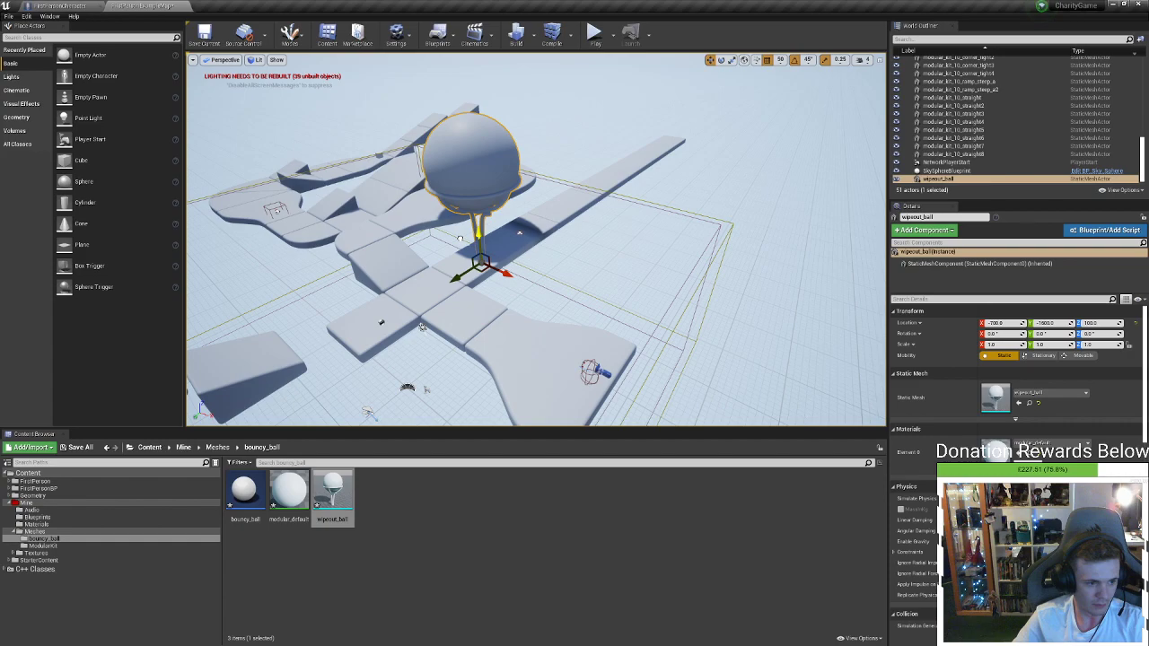
{"action": "key", "text": "f"}
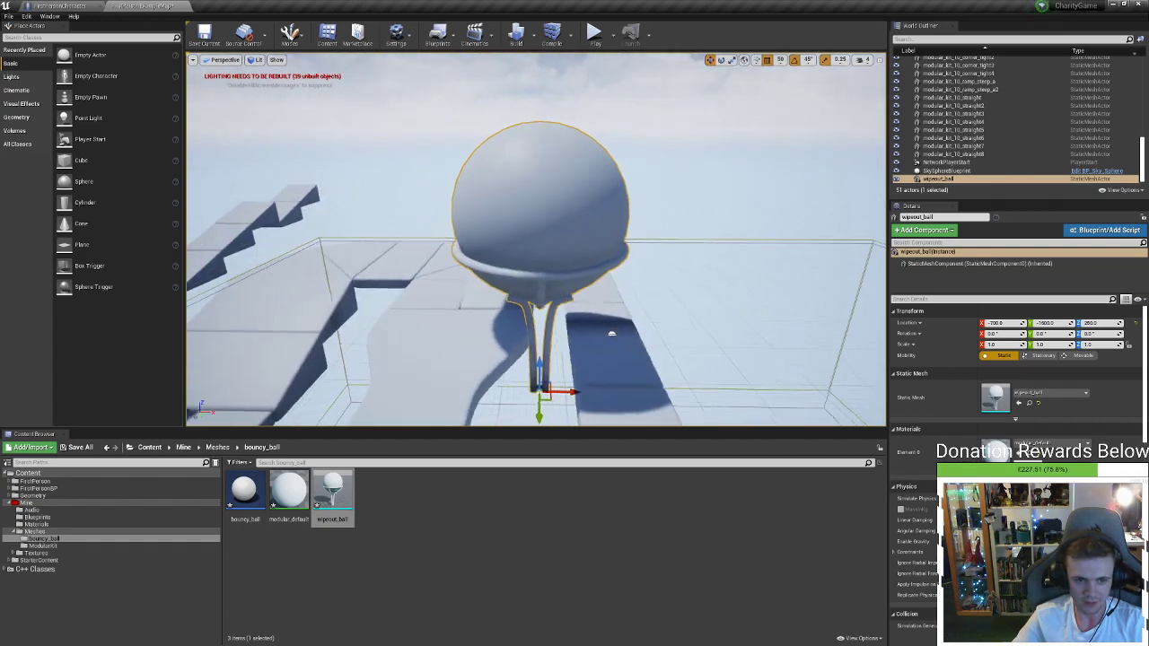
{"action": "right_click_drag", "start_coordinate": [619, 312], "coordinate": [431, 261]}
{"action": "left_click_drag", "start_coordinate": [467, 323], "coordinate": [562, 274], "text": "alt"}
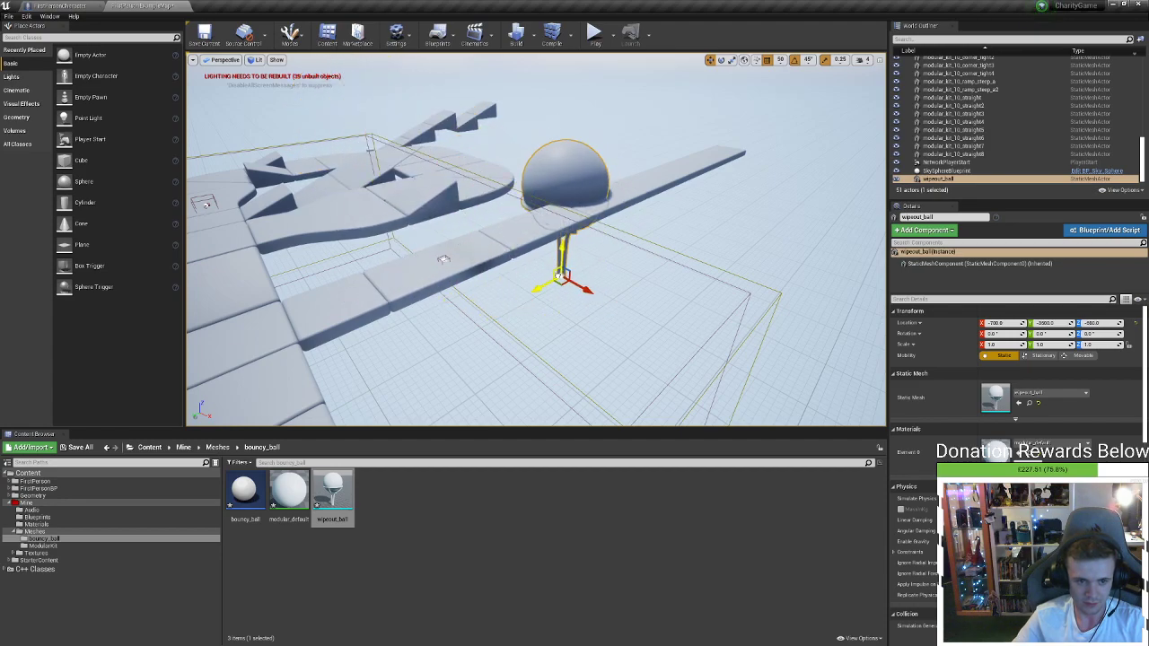
{"action": "mouse_move", "coordinate": [562, 274]}
{"action": "right_mouse_down"}
{"action": "mouse_move", "coordinate": [502, 274]}
{"action": "mouse_move", "coordinate": [569, 274]}
{"action": "right_mouse_up"}
{"action": "left_click_drag", "start_coordinate": [604, 306], "coordinate": [513, 339]}
{"action": "right_click_drag", "start_coordinate": [512, 339], "coordinate": [547, 327]}
{"action": "key", "text": "w"}
{"action": "key", "text": "s"}
{"action": "left_click_drag", "start_coordinate": [551, 189], "coordinate": [539, 184], "text": "alt"}
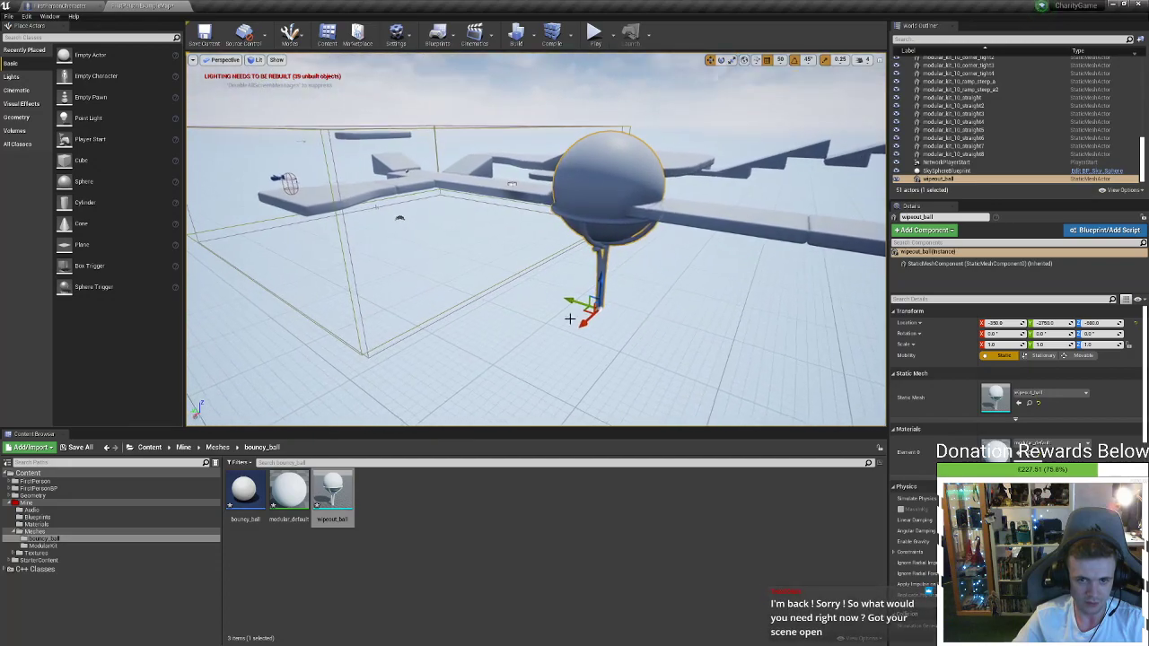
Select the FirstPersonCharacter and all modular_kit pieces together and raise them higher in the level
{"action": "left_click", "coordinate": [954, 154]}
{"action": "scroll", "coordinate": [957, 125], "scroll_direction": "up", "scroll_amount": 10}
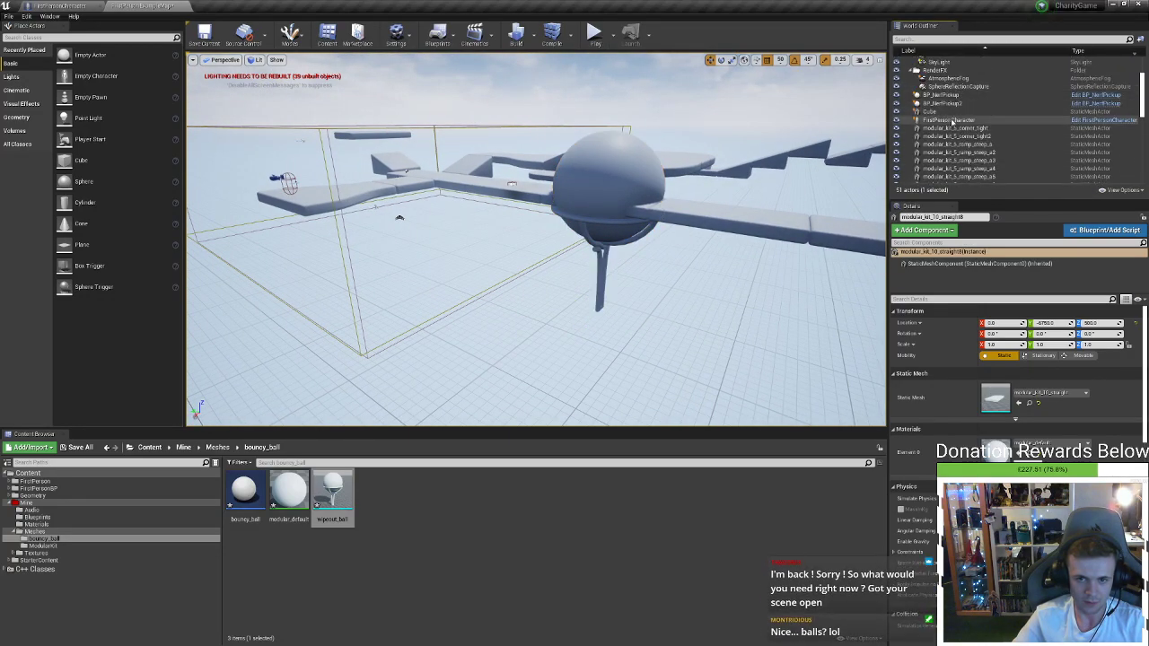
{"action": "left_click", "coordinate": [949, 120], "text": "shift"}
{"action": "key", "text": "f"}
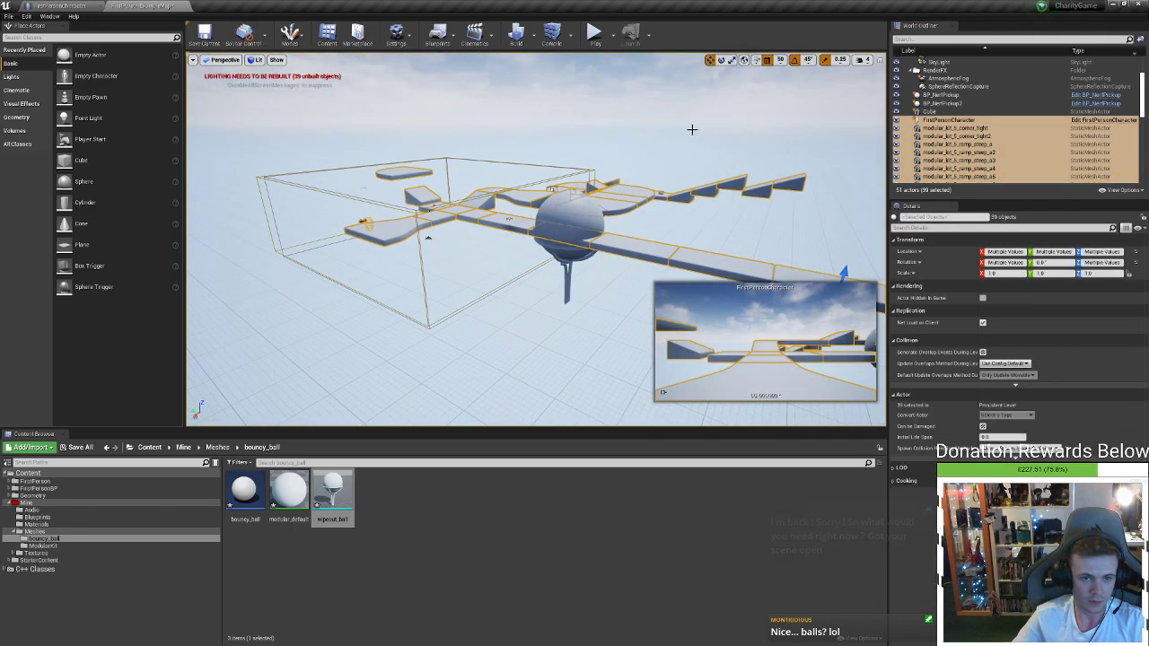
{"action": "right_click_drag", "start_coordinate": [701, 205], "coordinate": [857, 260]}
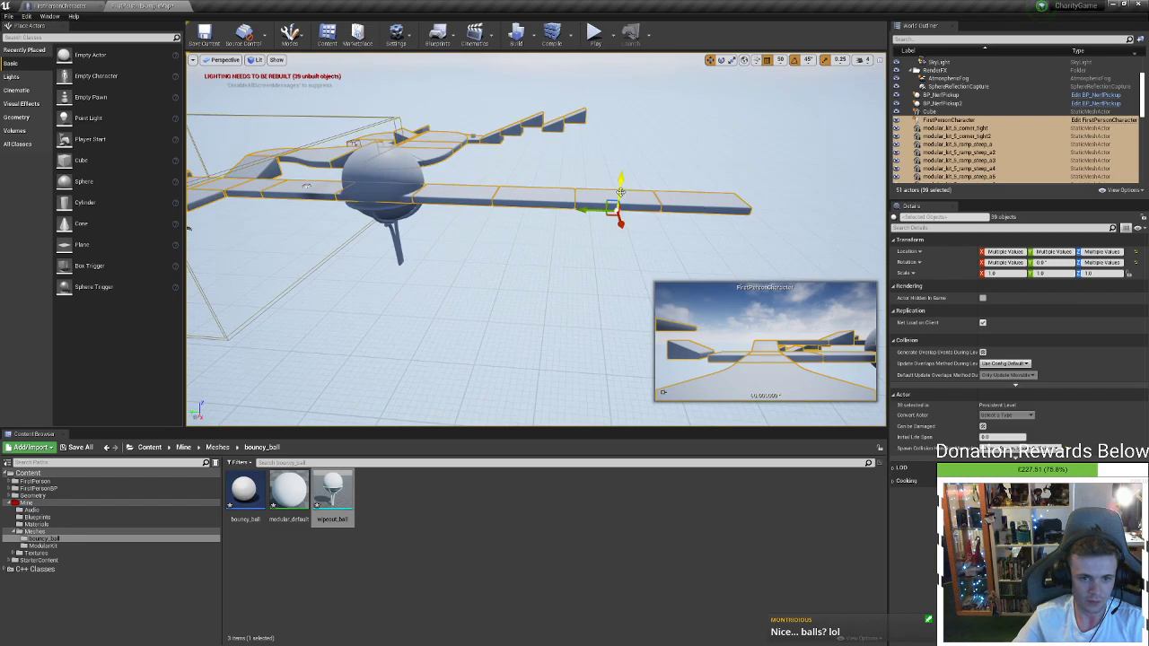
{"action": "left_click_drag", "start_coordinate": [620, 192], "coordinate": [623, 143]}
Delete the straight walkway piece that intersects the wipeout_ball, leaving a gap in the walkway for the ball
{"action": "right_click_drag", "start_coordinate": [618, 144], "coordinate": [601, 206]}
{"action": "key", "text": "w"}
{"action": "right_click_drag", "start_coordinate": [525, 132], "coordinate": [525, 132]}
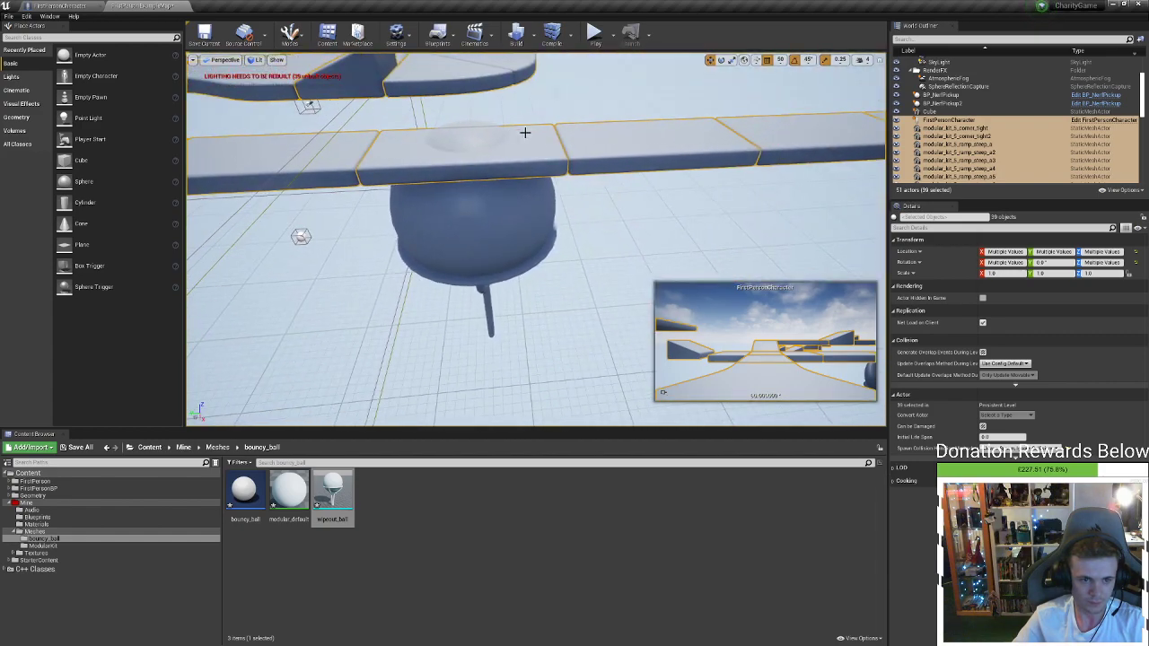
{"action": "left_click", "coordinate": [543, 155]}
{"action": "right_click_drag", "start_coordinate": [511, 231], "coordinate": [511, 180]}
{"action": "key", "text": "s"}
{"action": "left_click", "coordinate": [500, 283]}
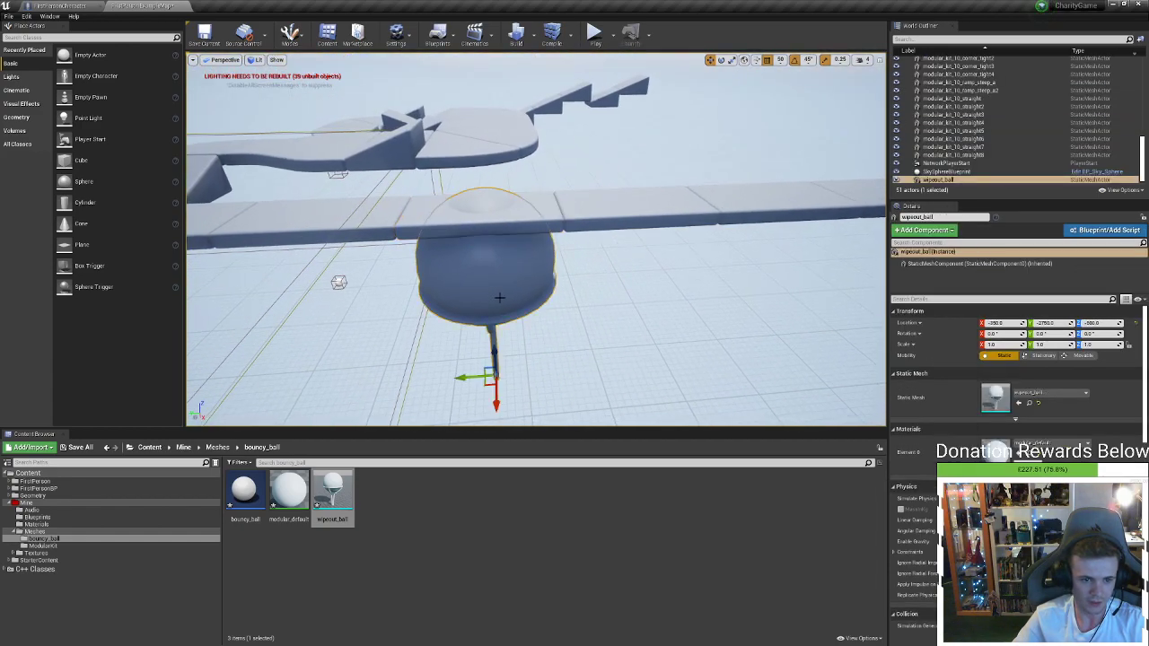
{"action": "right_click_drag", "start_coordinate": [498, 296], "coordinate": [395, 328]}
{"action": "key", "text": "w"}
{"action": "key", "text": "s"}
{"action": "right_click_drag", "start_coordinate": [536, 239], "coordinate": [362, 267]}
{"action": "key", "text": "w"}
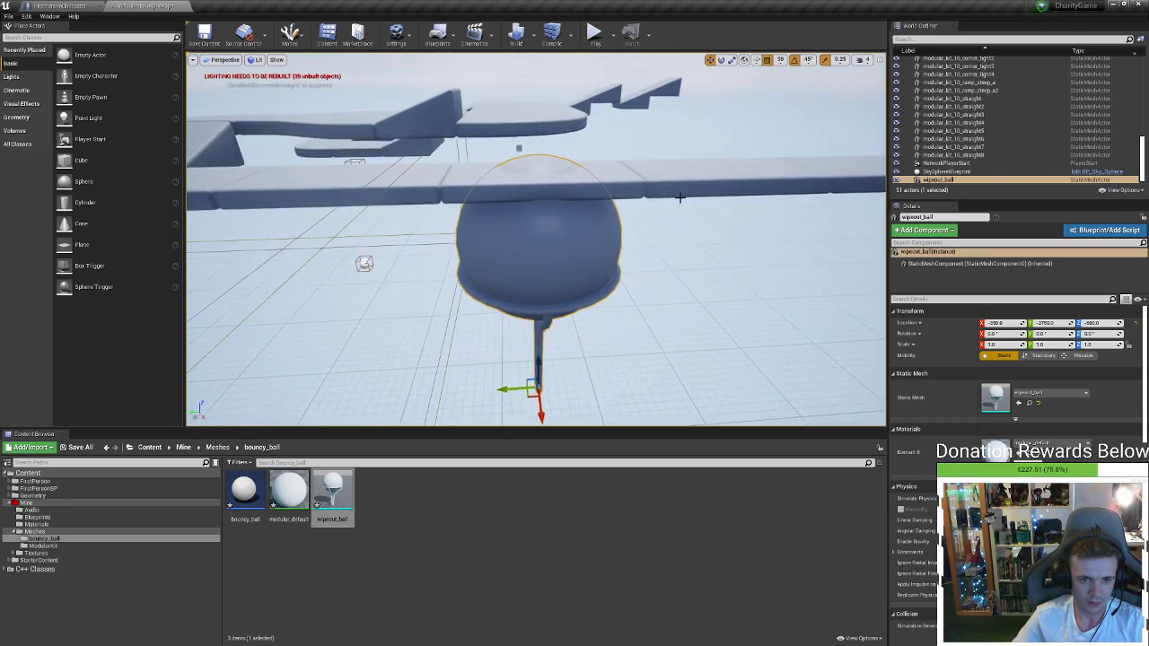
{"action": "left_click", "coordinate": [618, 189]}
{"action": "right_click_drag", "start_coordinate": [618, 188], "coordinate": [601, 207]}
{"action": "key", "text": "Delete"}
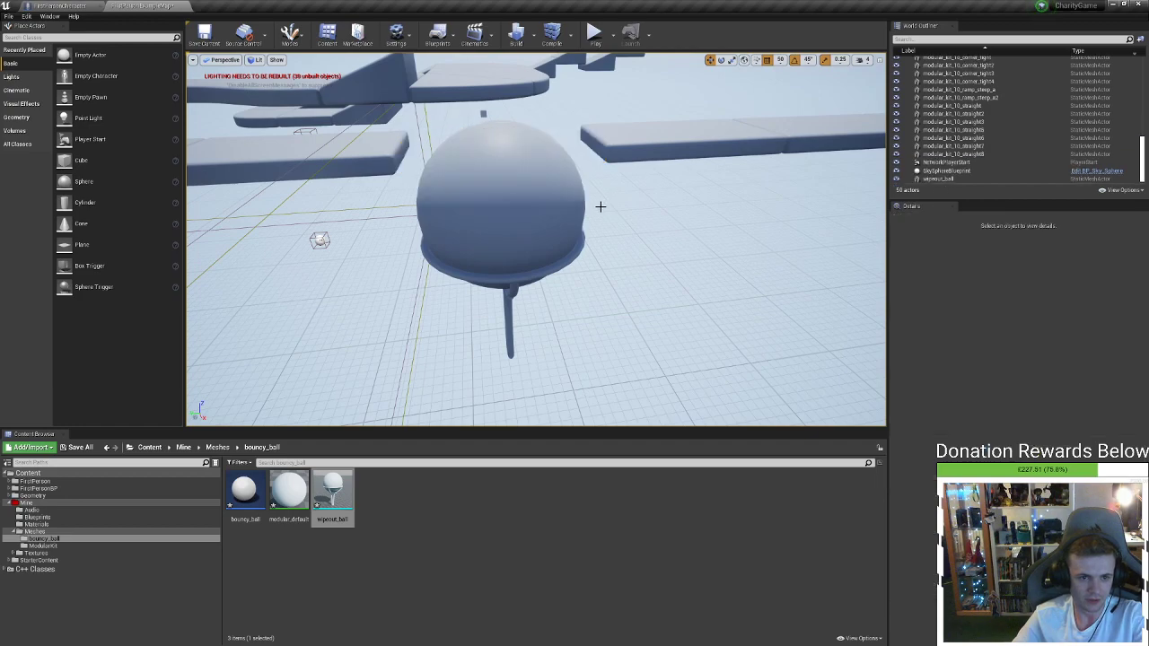
Rotate the wipeout_ball -90 degrees around its vertical axis
{"action": "left_click", "coordinate": [551, 231]}
{"action": "key", "text": "e"}
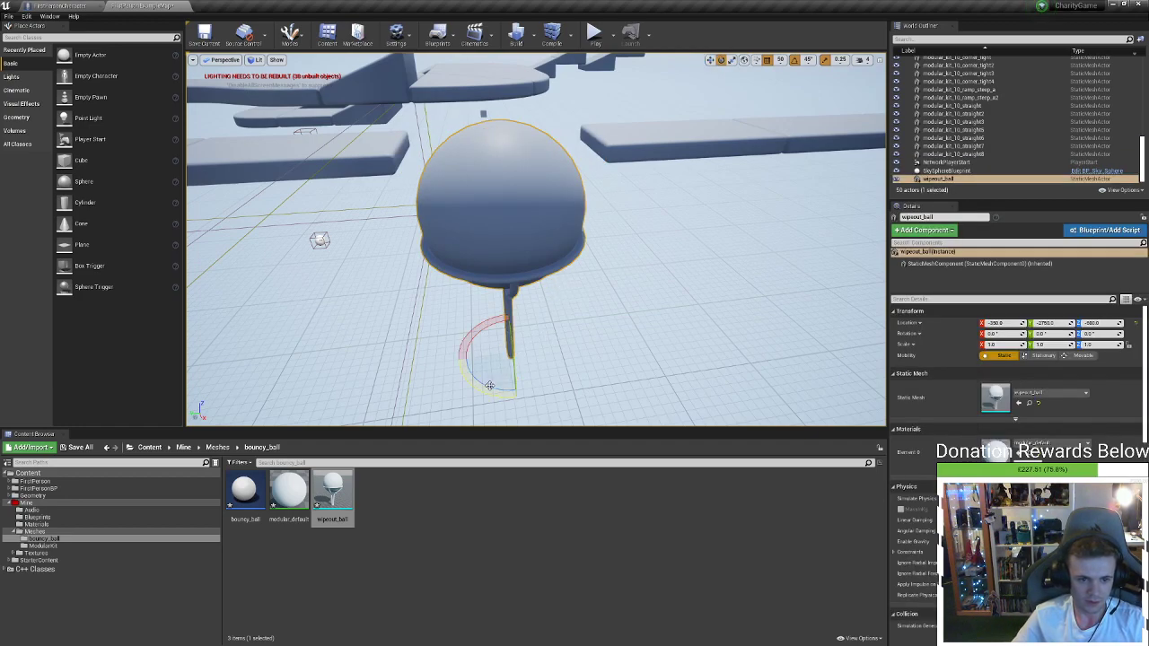
{"action": "left_click_drag", "start_coordinate": [512, 386], "coordinate": [539, 392]}
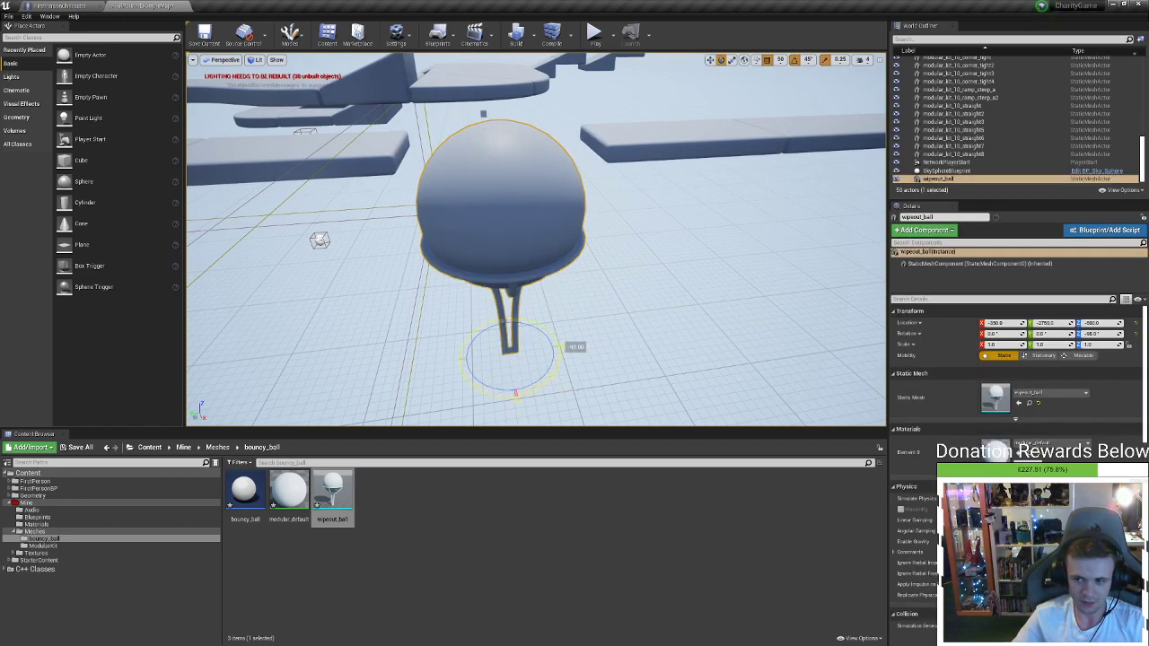
{"action": "left_click_drag", "start_coordinate": [539, 392], "coordinate": [539, 392]}
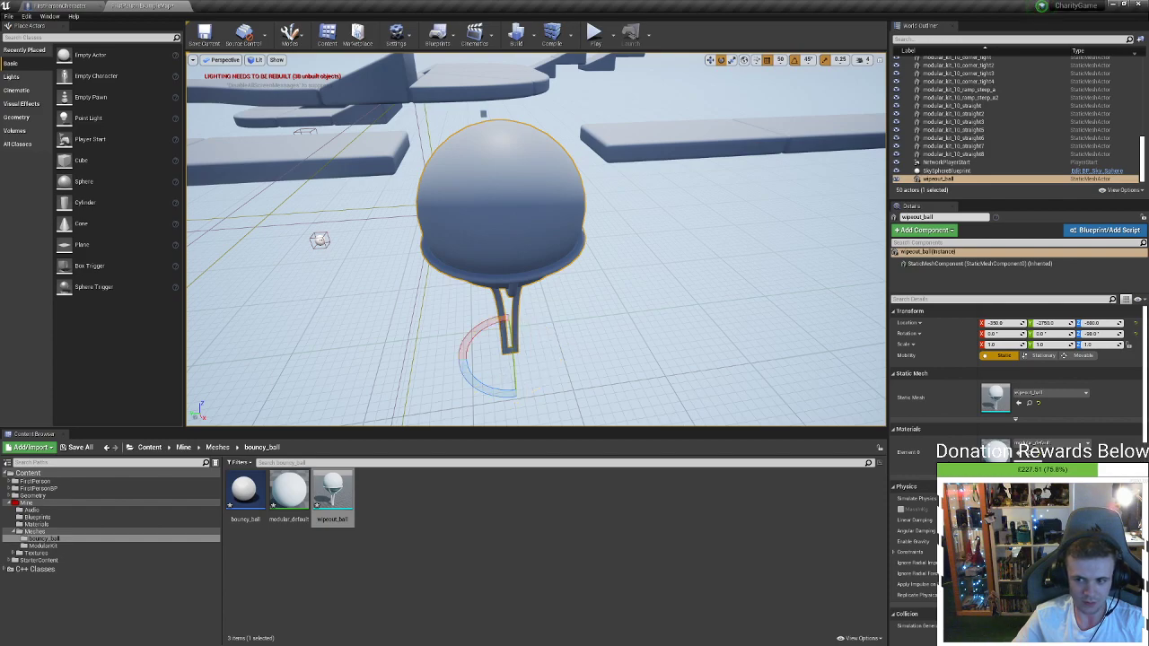
{"action": "key", "text": "w"}
{"action": "mouse_move", "coordinate": [519, 356]}
{"action": "right_mouse_down"}
{"action": "mouse_move", "coordinate": [519, 316]}
{"action": "mouse_move", "coordinate": [518, 356]}
{"action": "right_mouse_up"}
{"action": "key", "text": "s"}
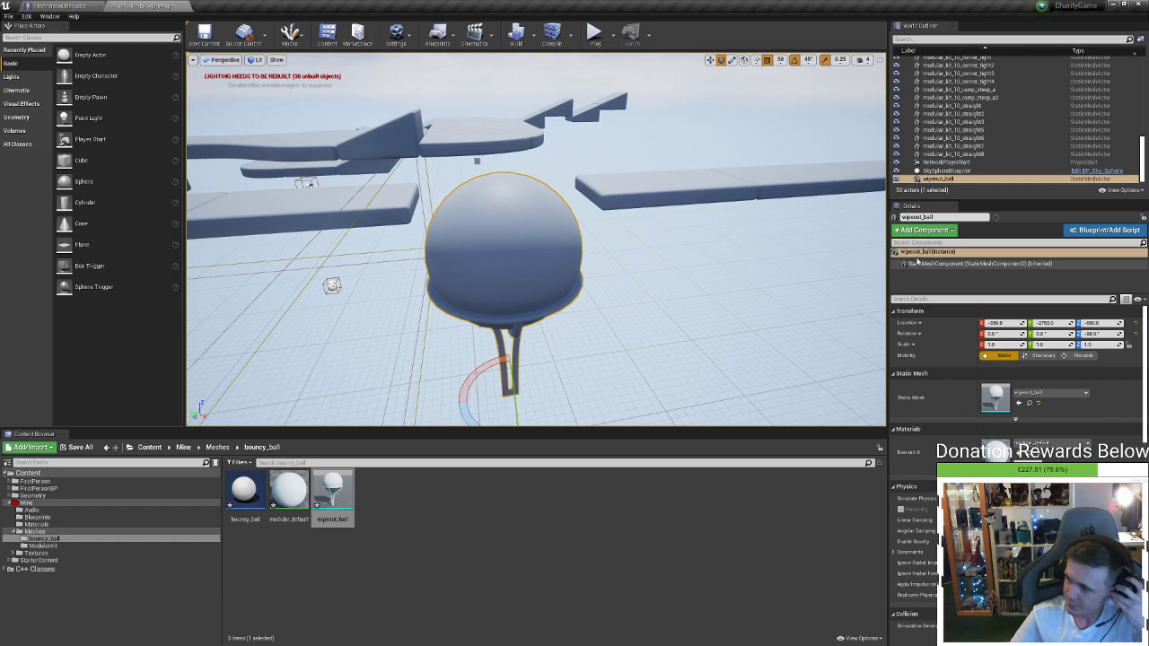
Import the textures ball_d.png, ball_i.png, ball_m.png and ball_n.png from the ball folder into the bouncy_ball content folder
{"action": "left_click", "coordinate": [528, 594]}
{"action": "right_click", "coordinate": [397, 575]}
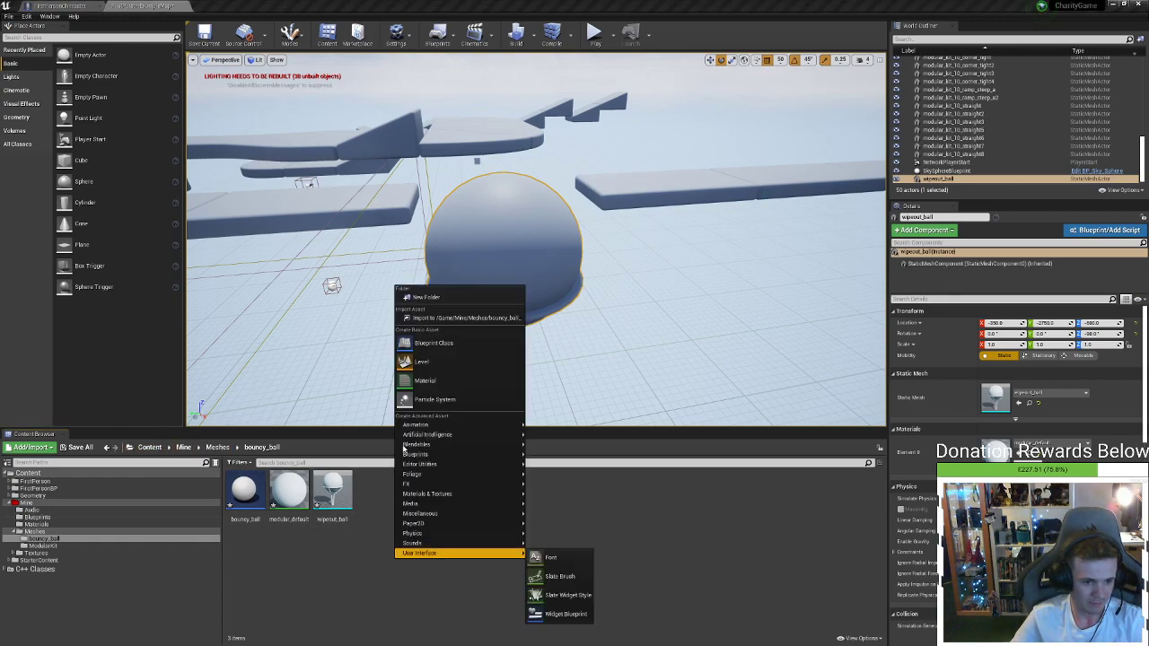
{"action": "left_click", "coordinate": [457, 321]}
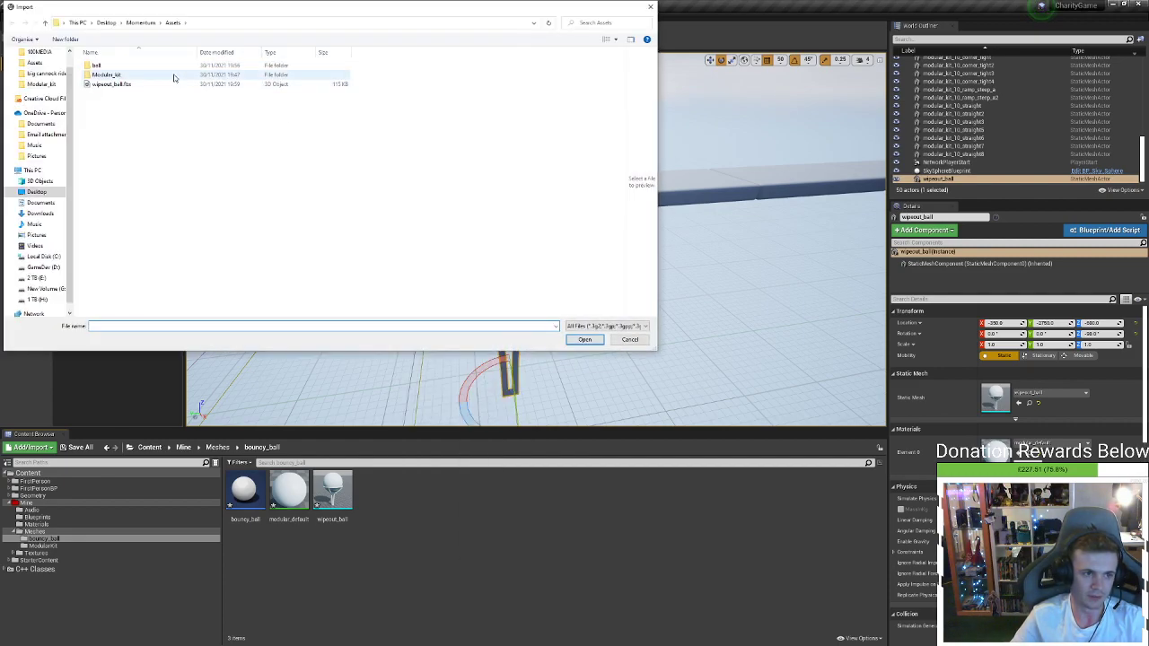
{"action": "double_click", "coordinate": [171, 67]}
{"action": "left_click", "coordinate": [104, 73]}
{"action": "left_click_drag", "start_coordinate": [295, 95], "coordinate": [90, 86]}
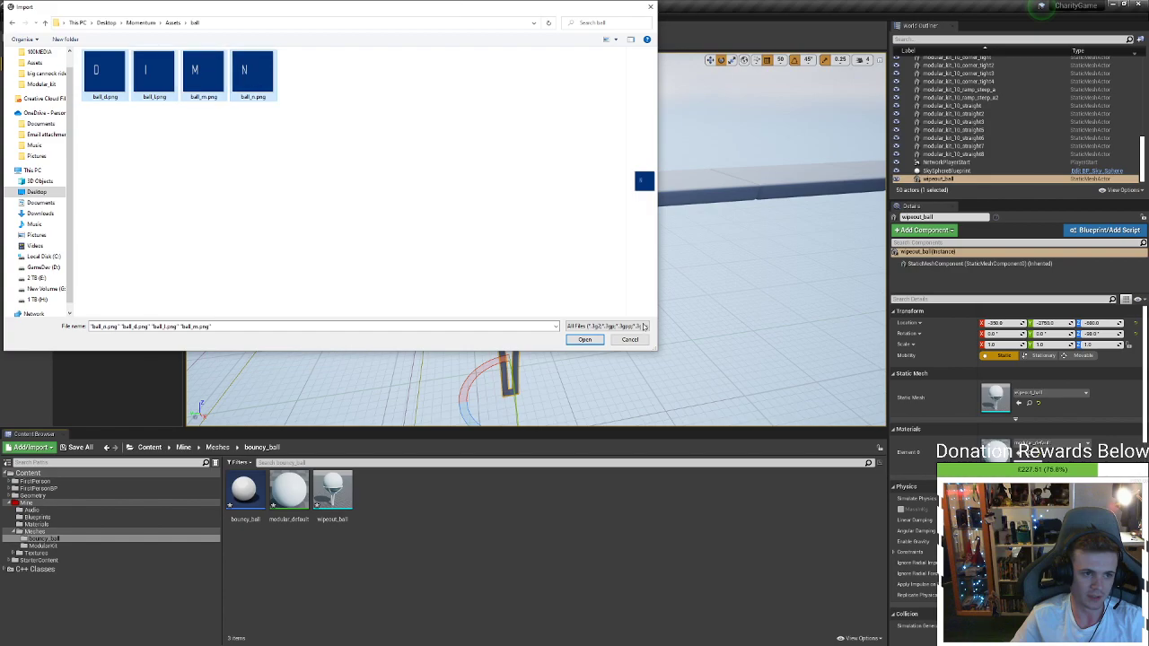
{"action": "left_click", "coordinate": [585, 339]}
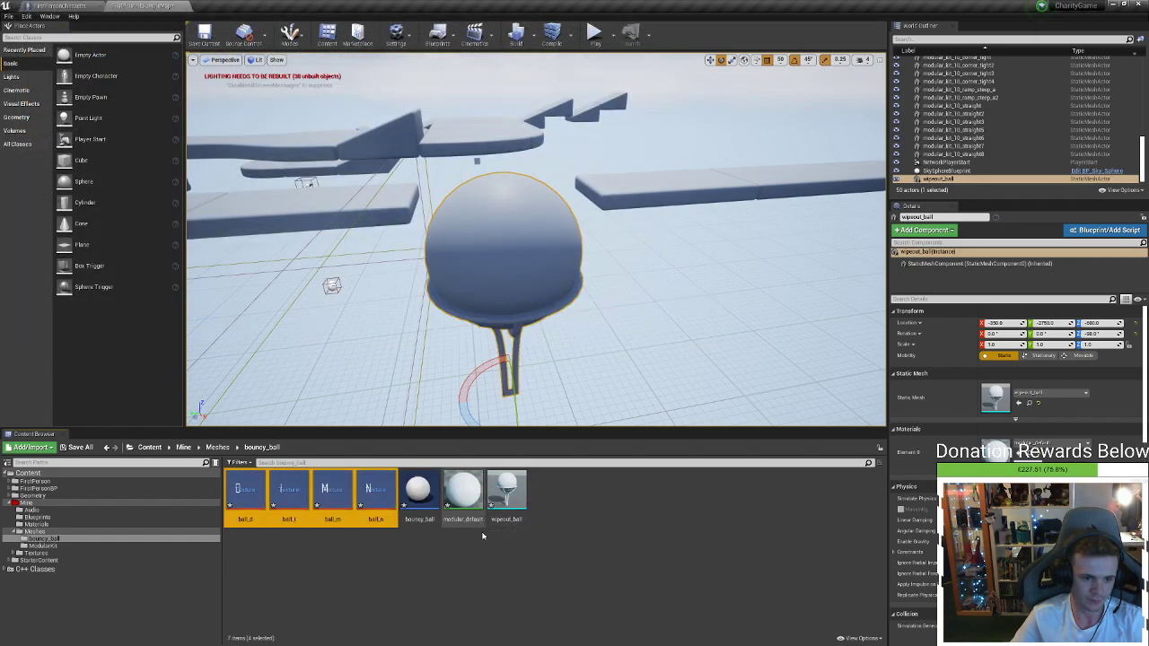
Duplicate the modular_default material three times in the bouncy_ball folder, giving four ball materials in total
{"action": "left_click", "coordinate": [464, 498]}
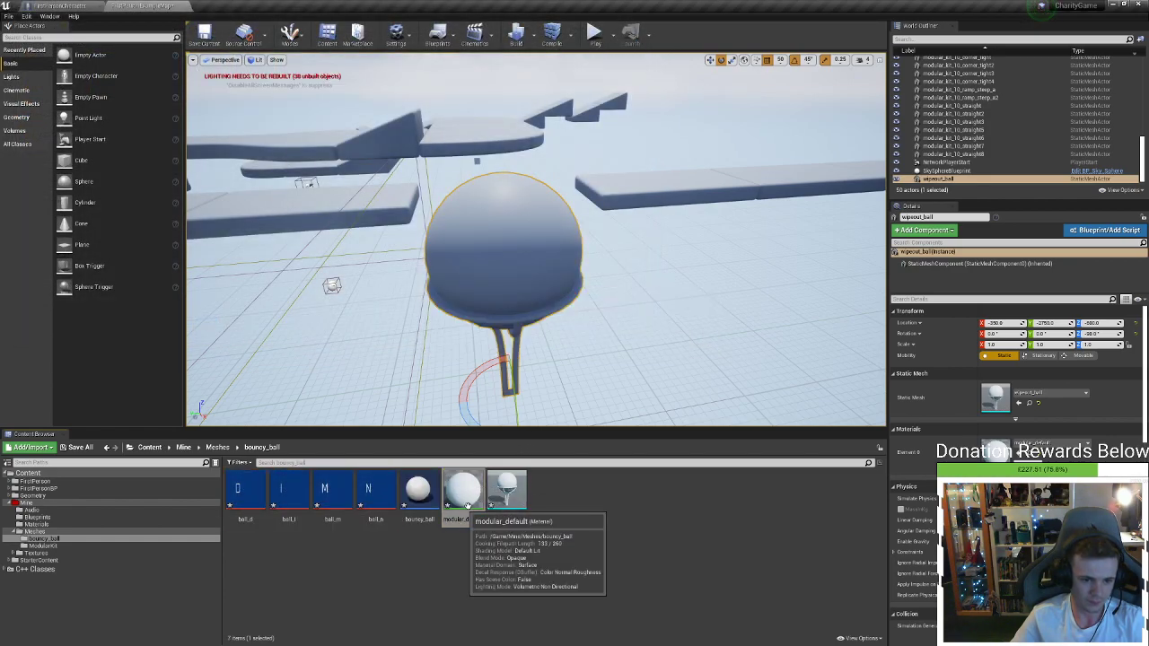
{"action": "right_click", "coordinate": [466, 505]}
{"action": "left_click", "coordinate": [489, 343]}
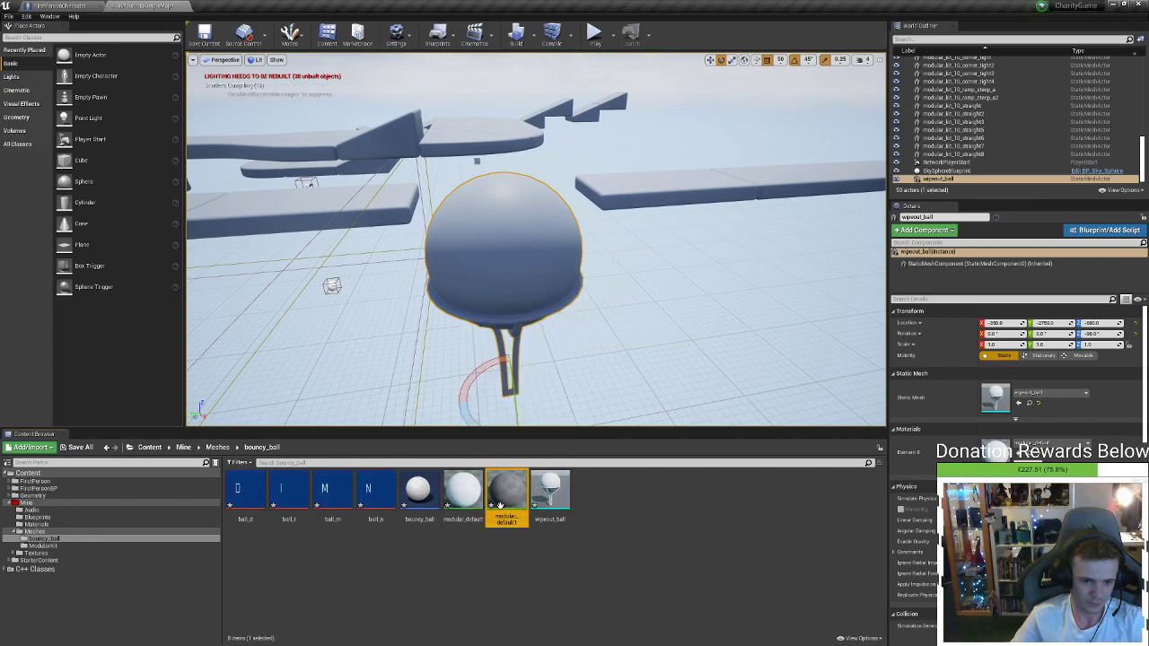
{"action": "right_click", "coordinate": [501, 503]}
{"action": "left_click", "coordinate": [544, 321]}
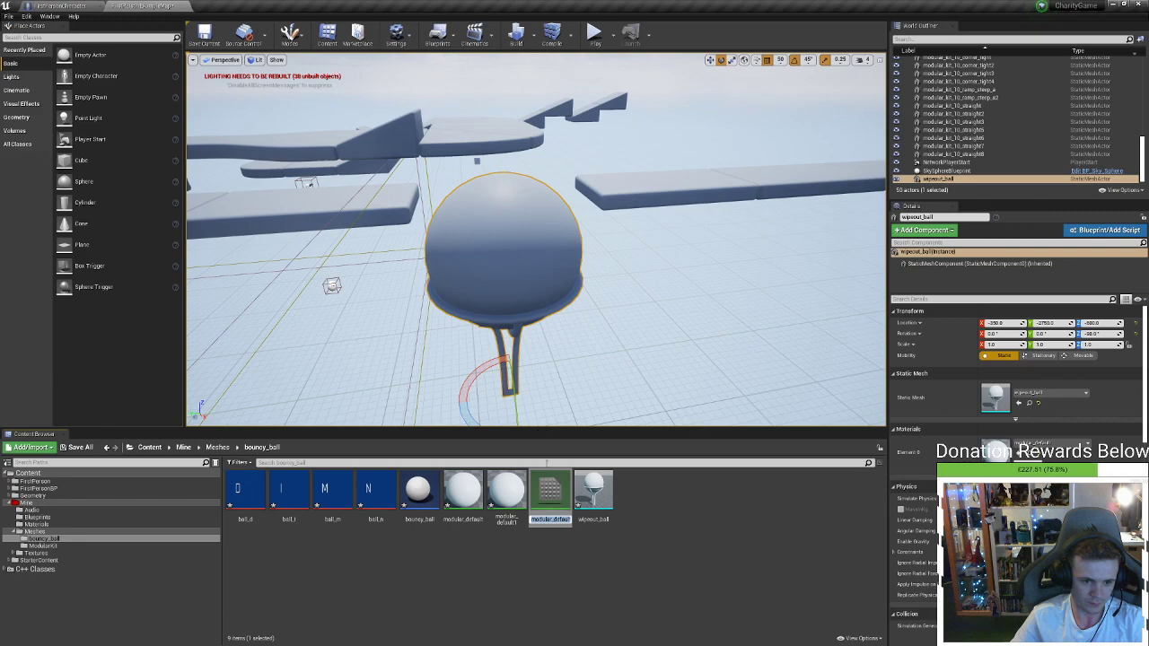
{"action": "right_click", "coordinate": [558, 499]}
{"action": "left_click", "coordinate": [583, 311]}
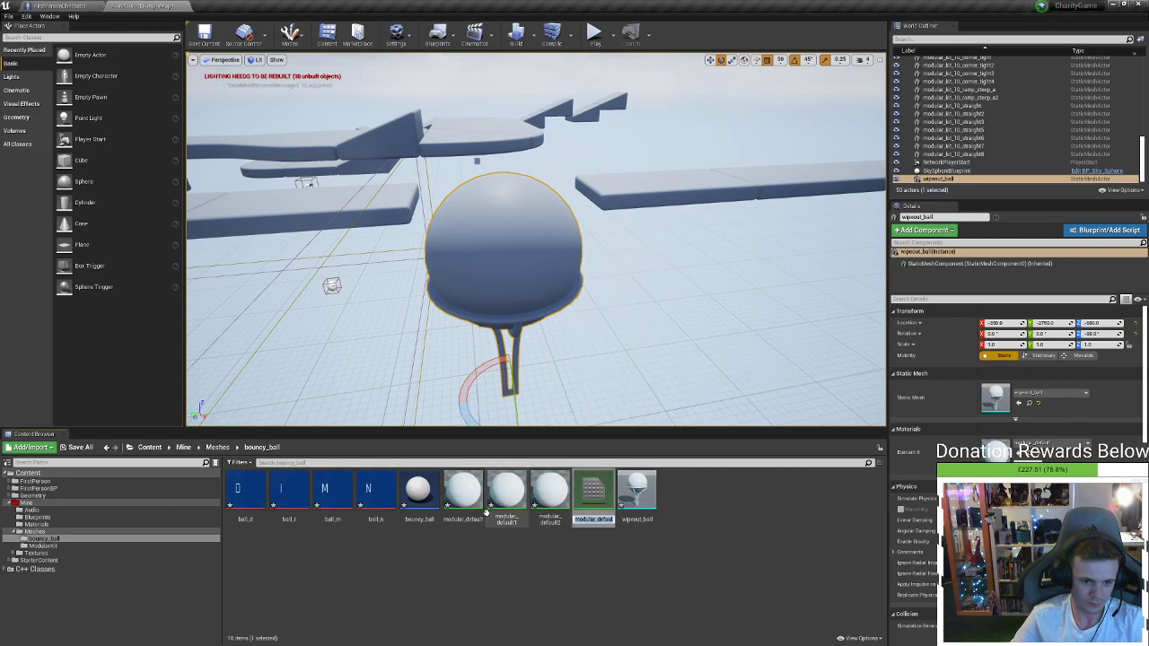
Rename the original modular_default material as mat_ball_m
{"action": "left_click", "coordinate": [462, 493]}
{"action": "right_click", "coordinate": [468, 500]}
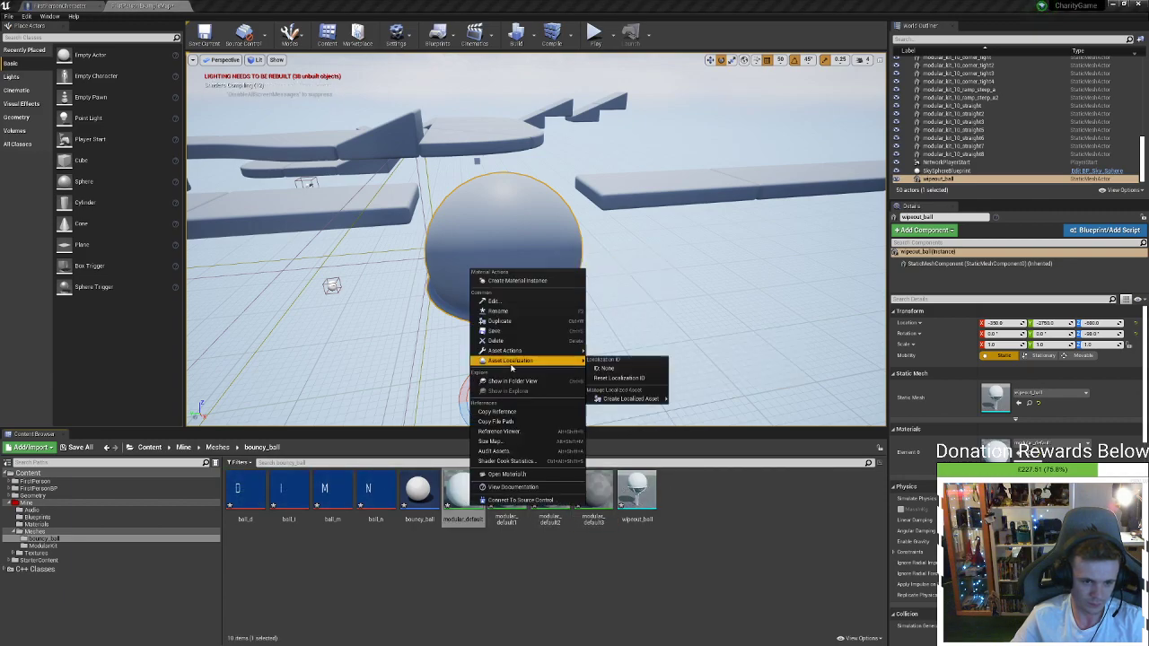
{"action": "left_click", "coordinate": [507, 311]}
{"action": "type", "text": "ball_"}
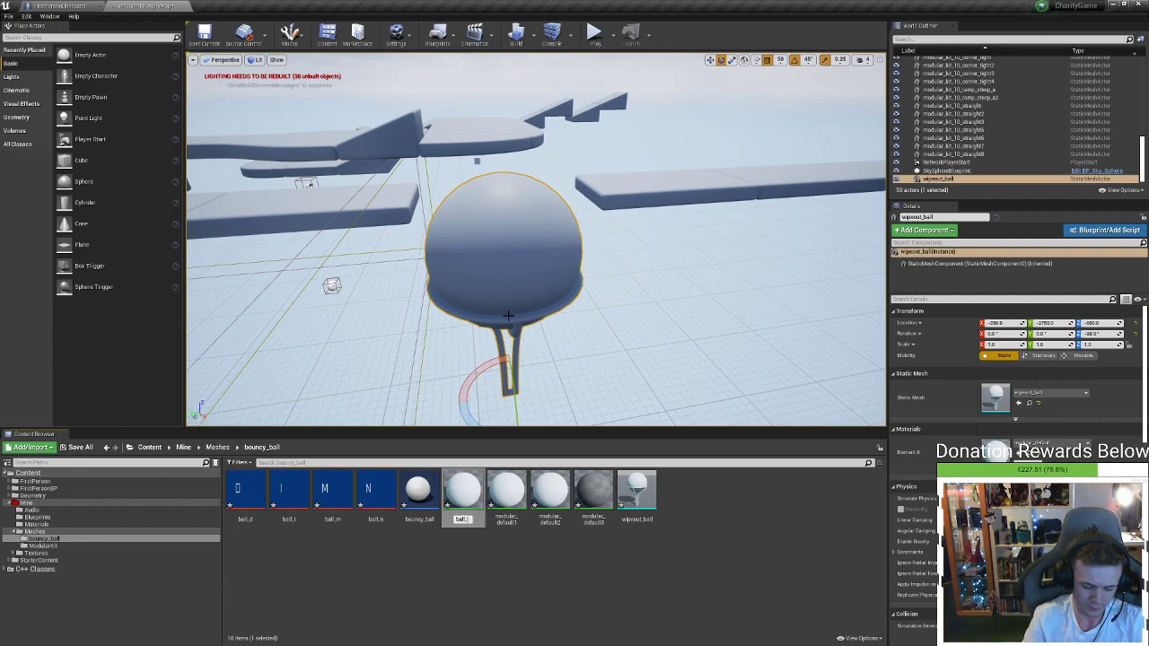
{"action": "type", "text": "mat_"}
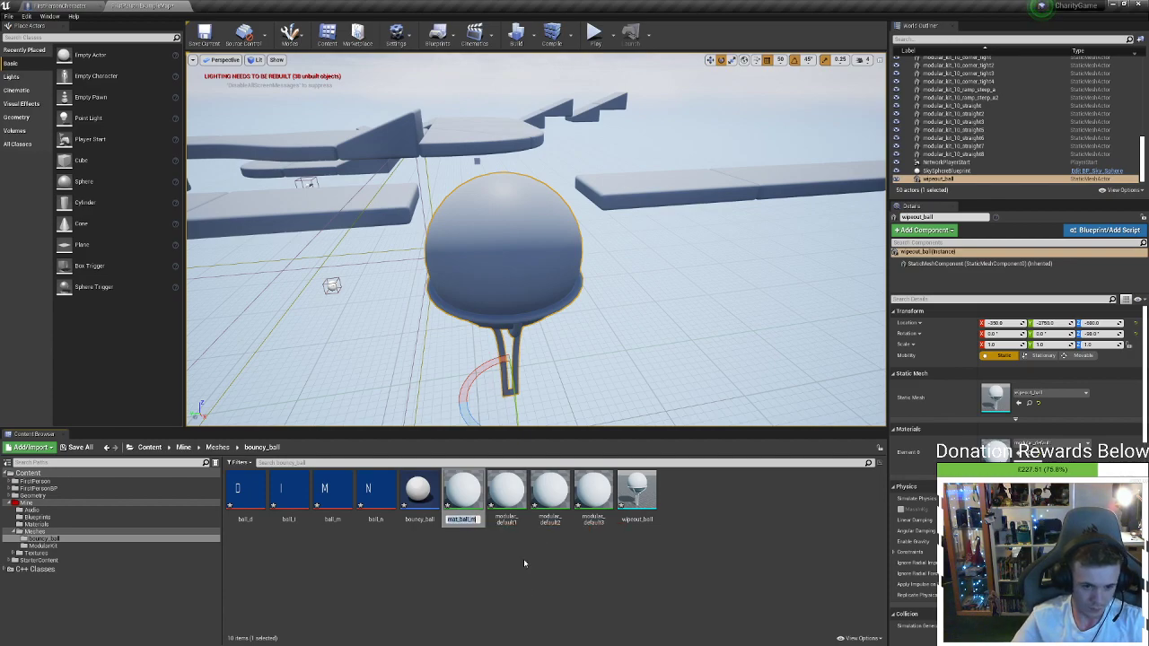
{"action": "key", "text": "Return"}
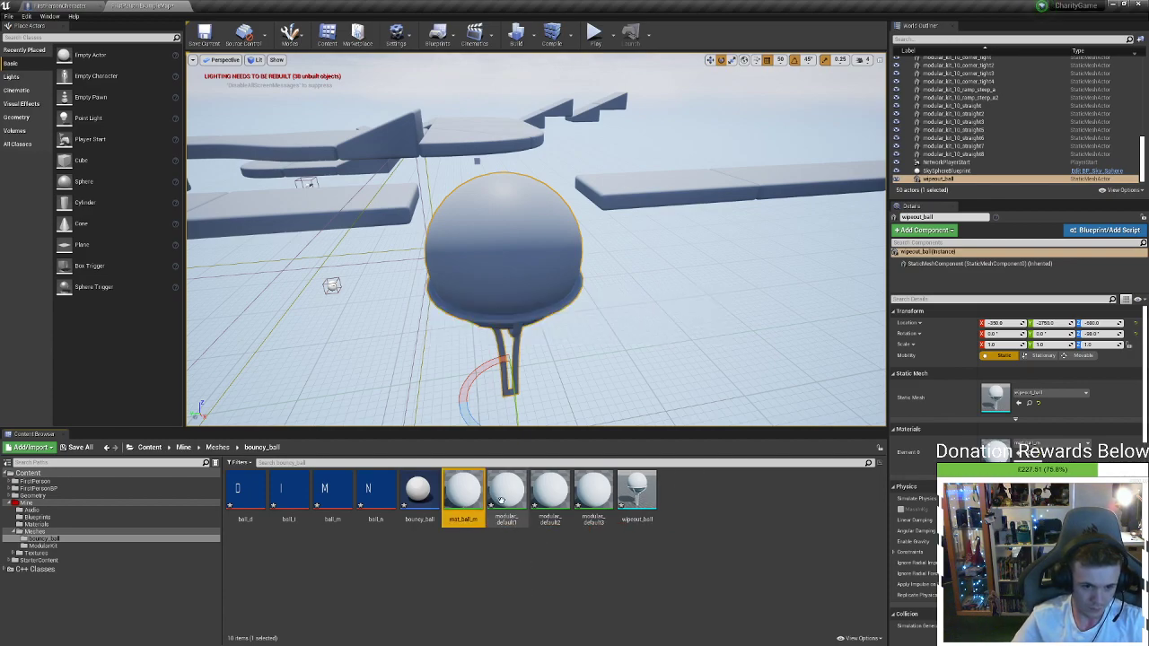
Rename the modular_default1 material copy as mat_ball_i
{"action": "right_click", "coordinate": [505, 502]}
{"action": "left_click", "coordinate": [547, 307]}
{"action": "type", "text": "mat_ball_m"}
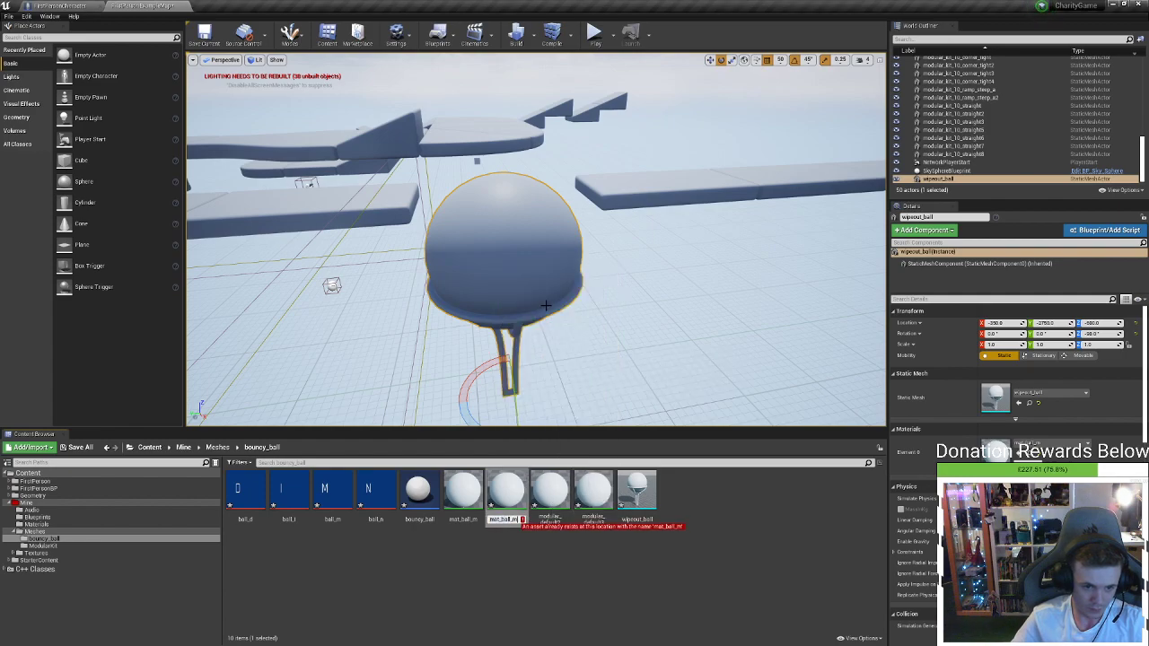
{"action": "key", "text": "BackSpace"}
{"action": "type", "text": "l"}
{"action": "key", "text": "Return"}
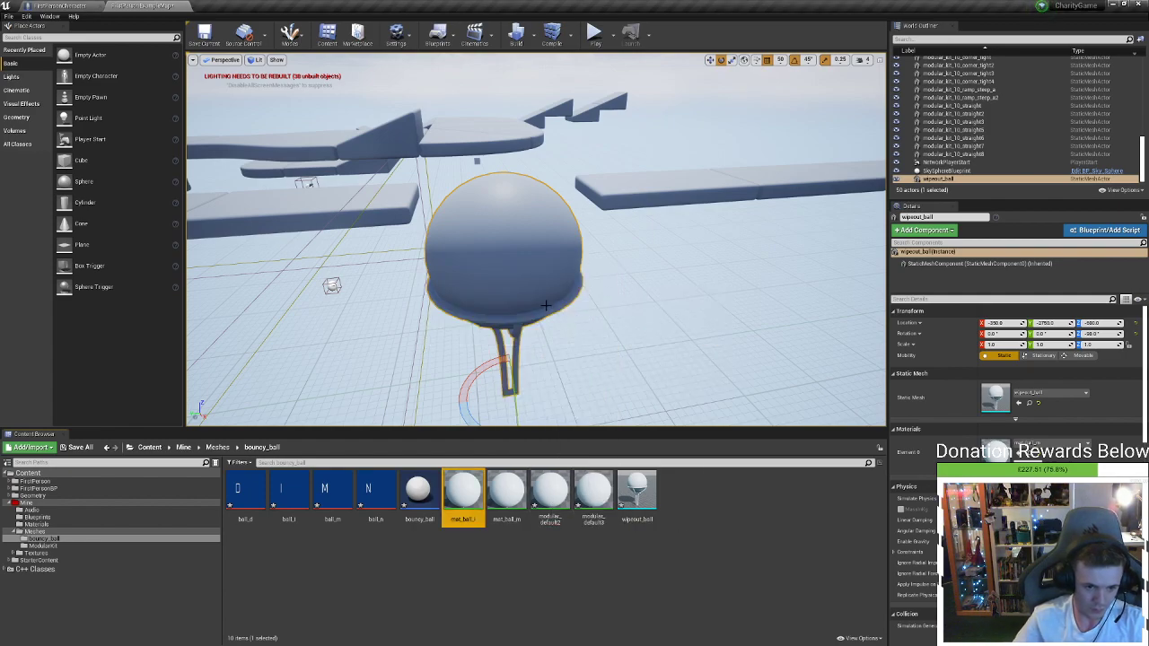
Rename the modular_default2 material copy as mat_ball_n
{"action": "left_click", "coordinate": [550, 498]}
{"action": "right_click", "coordinate": [555, 507]}
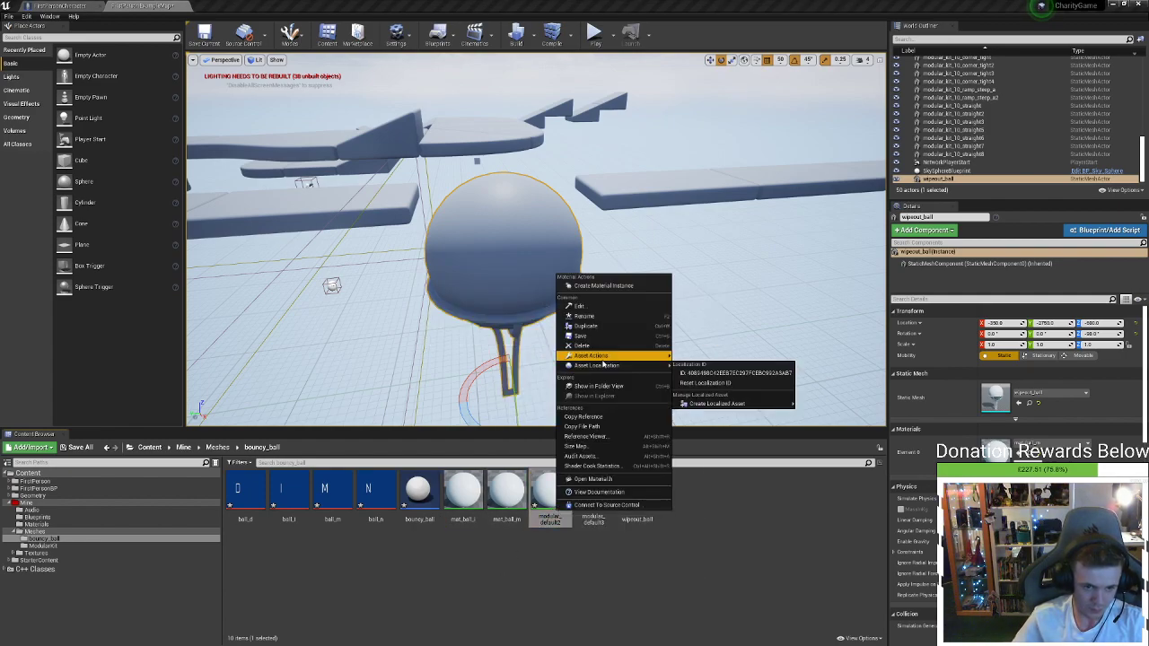
{"action": "left_click", "coordinate": [619, 325]}
{"action": "type", "text": "mat_ball_m"}
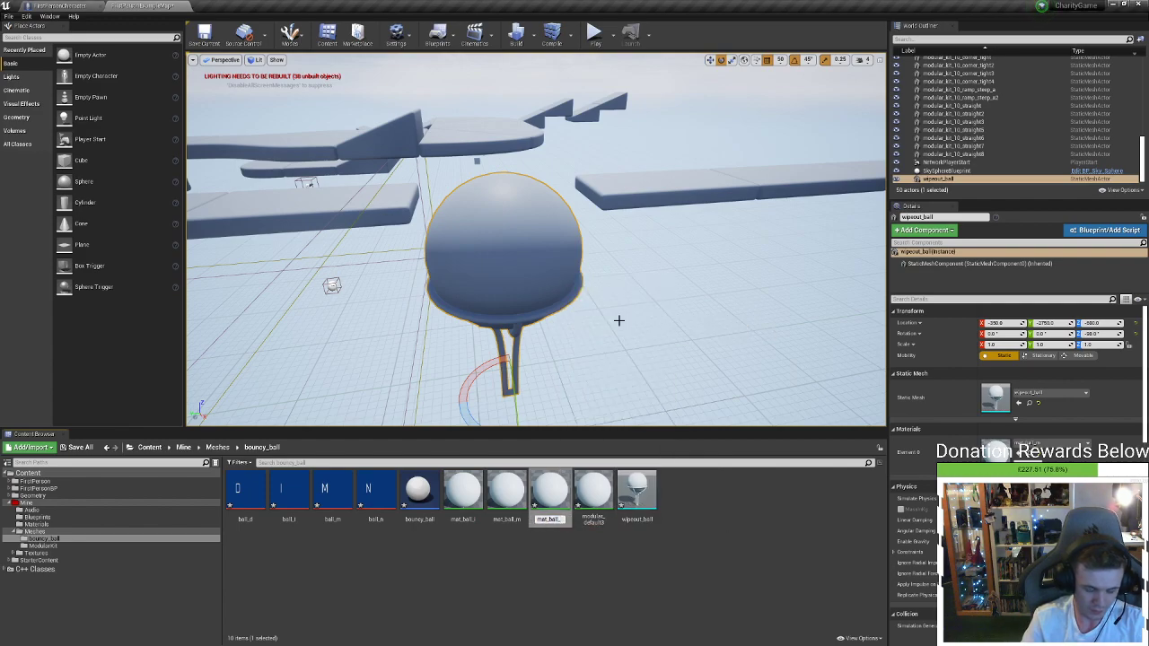
{"action": "key", "text": "Return"}
Rename the remaining modular_default3 material copy as mat_ball_d
{"action": "left_click", "coordinate": [592, 494]}
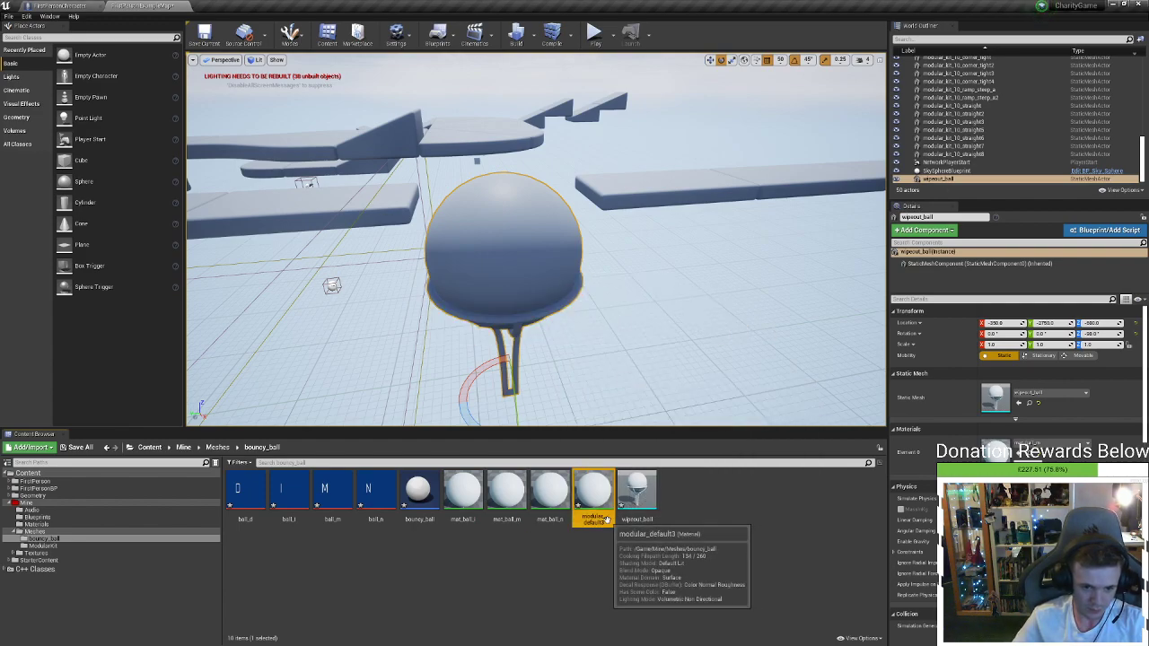
{"action": "right_click", "coordinate": [592, 495]}
{"action": "left_click", "coordinate": [656, 325]}
{"action": "type", "text": "wipeout_ball"}
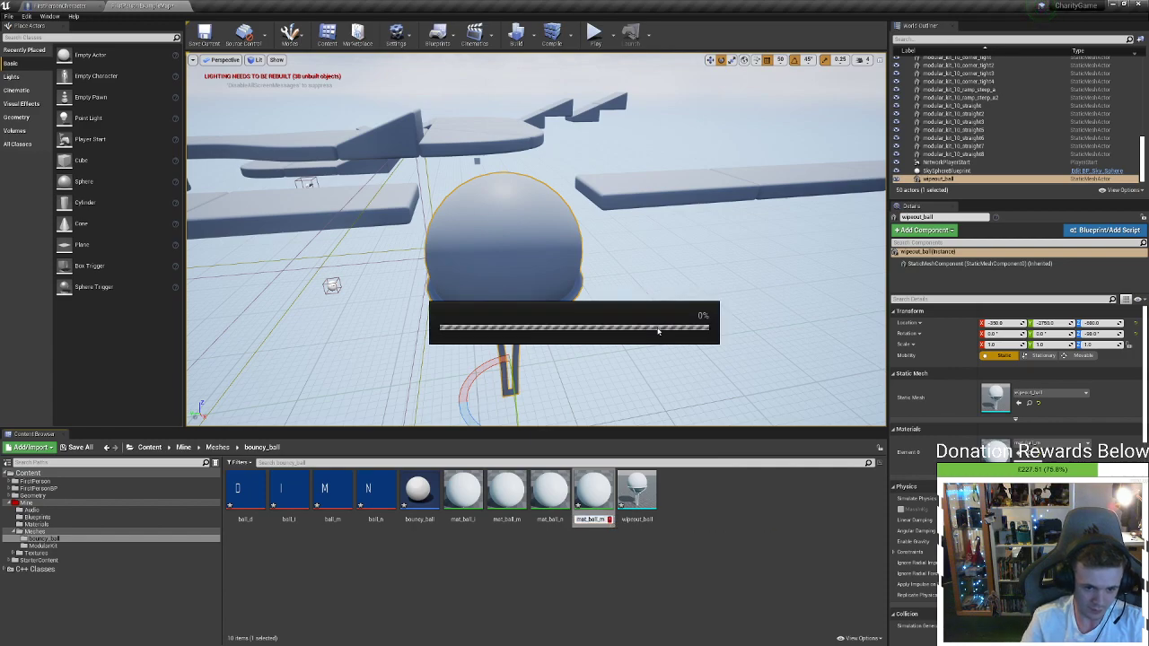
{"action": "key", "text": "Return"}
{"action": "right_click", "coordinate": [470, 508]}
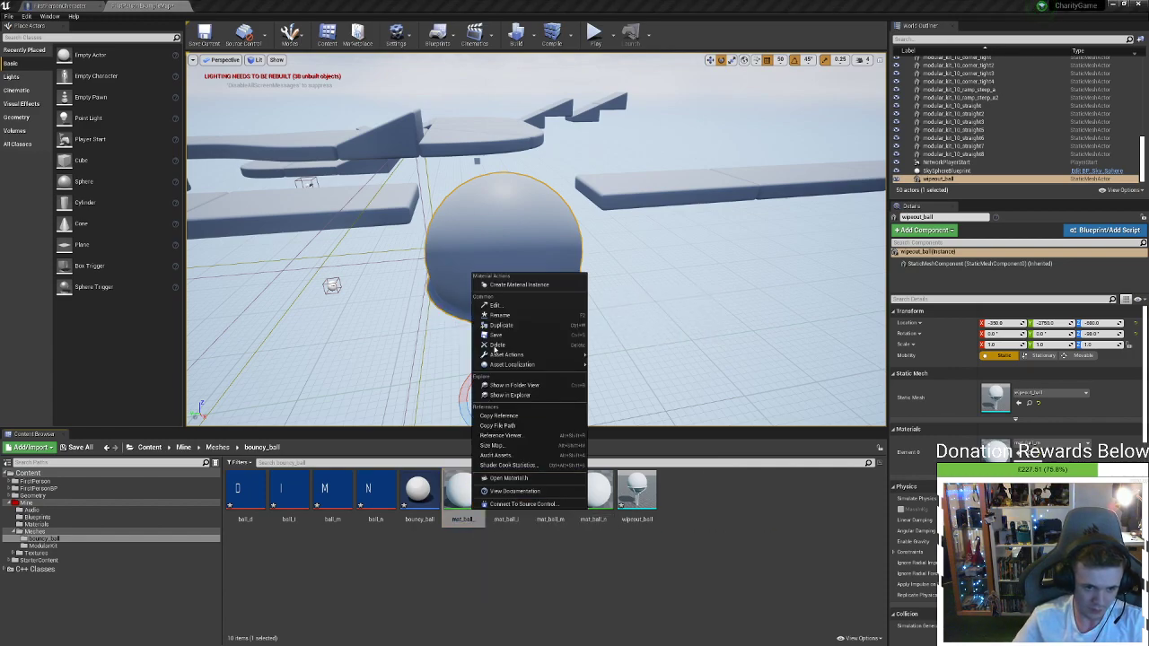
{"action": "left_click", "coordinate": [507, 319]}
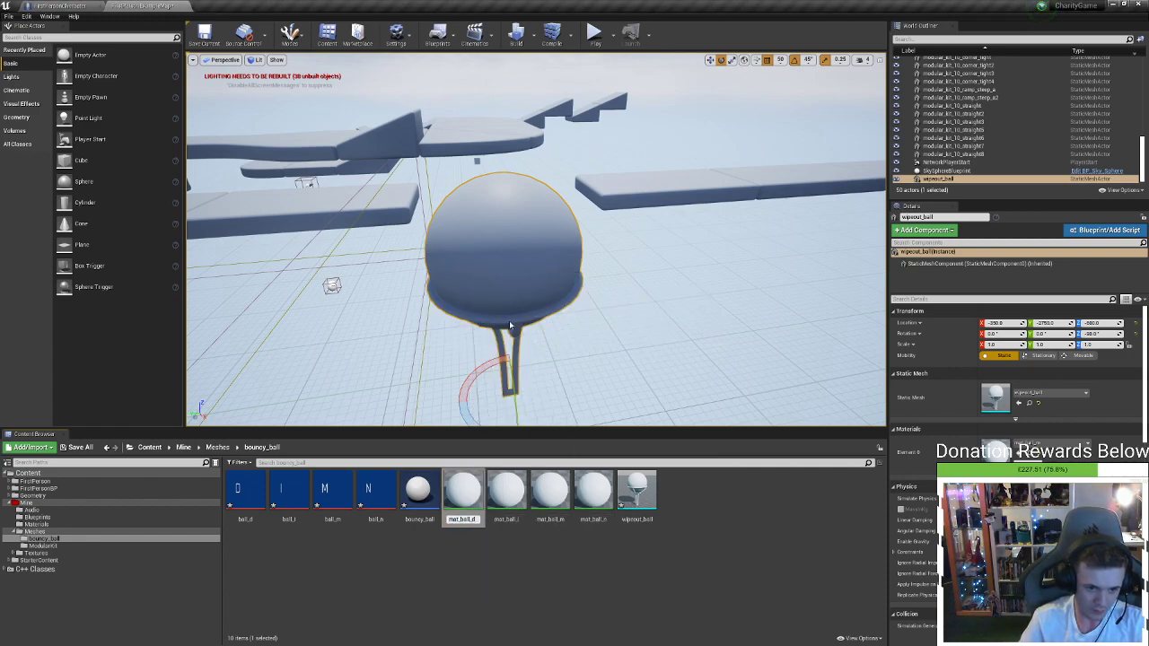
{"action": "key", "text": "Return"}
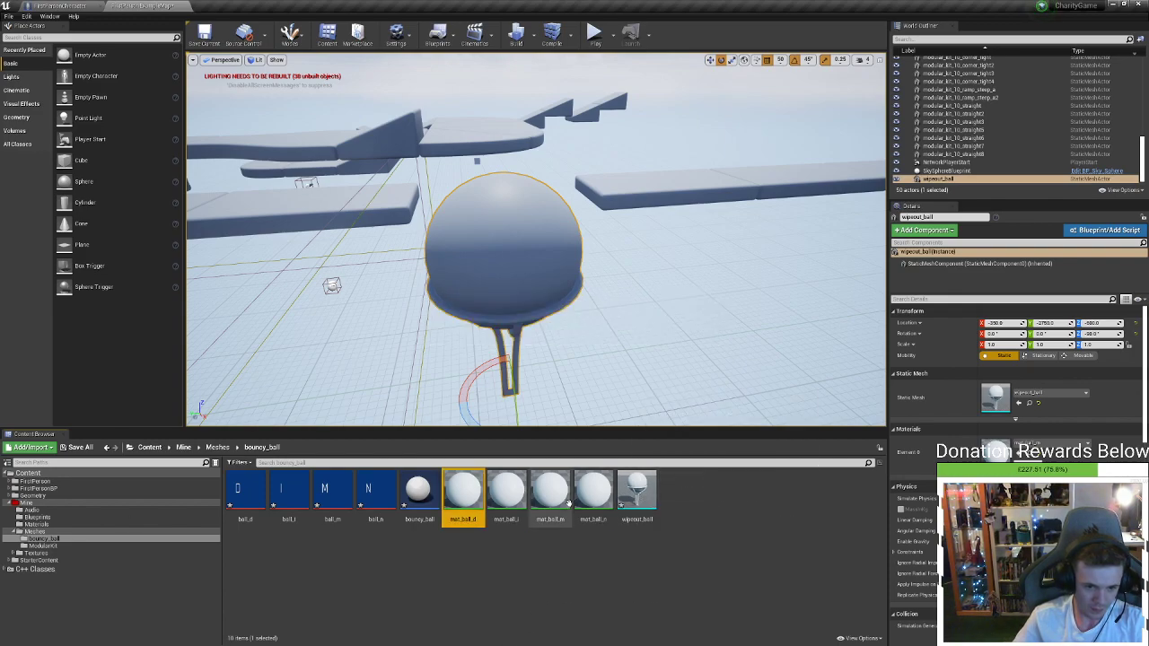
Open the mat_ball_m material and apply the ball_m texture to it
{"action": "double_click", "coordinate": [557, 499]}
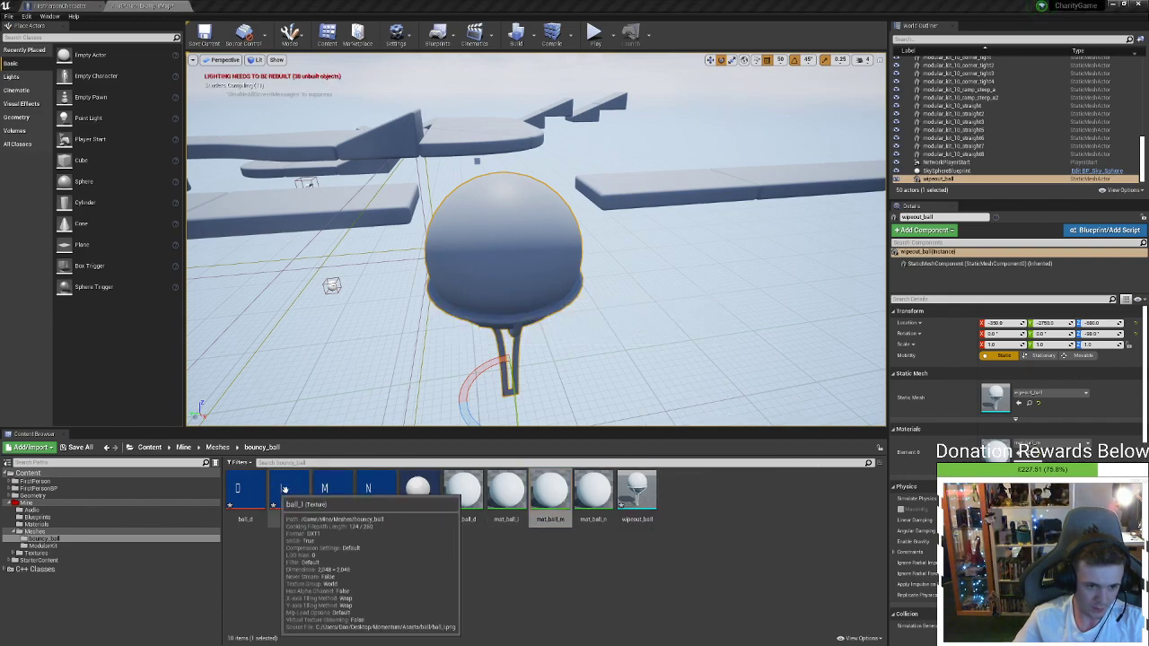
{"action": "left_click", "coordinate": [325, 494]}
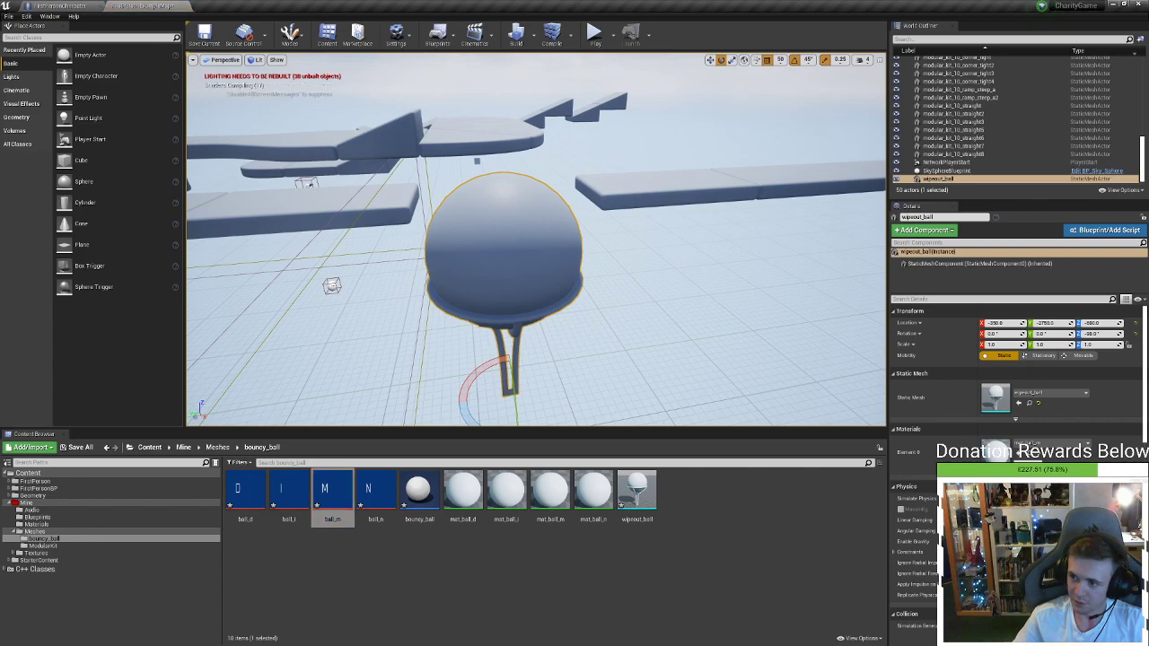
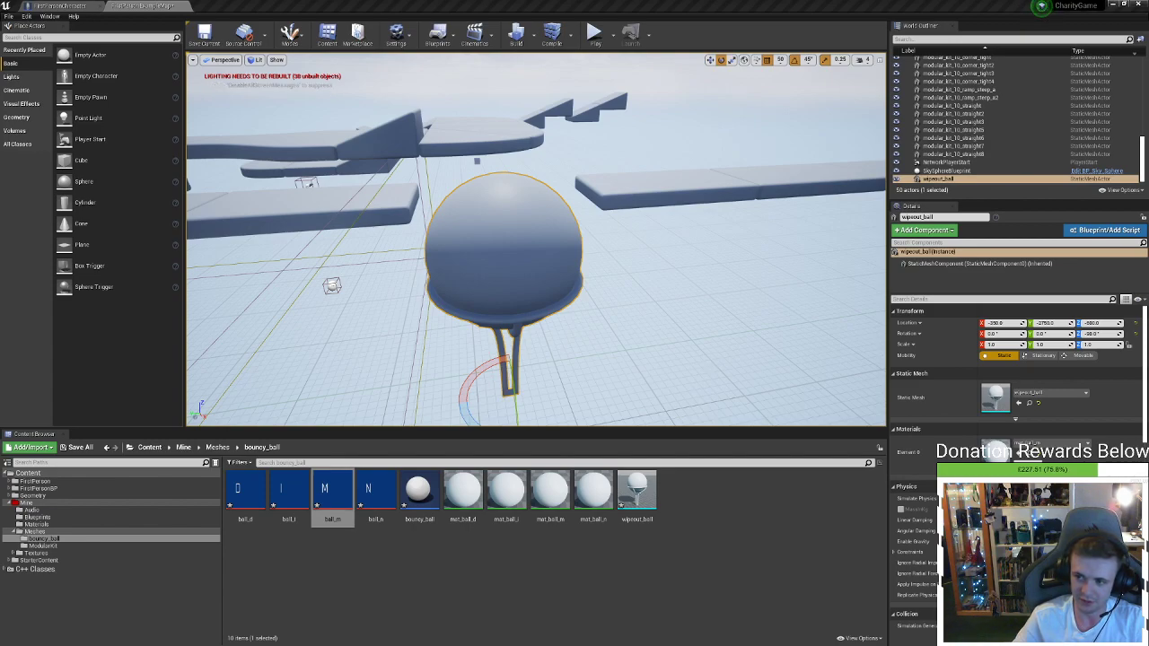
{"action": "left_click", "coordinate": [332, 494]}
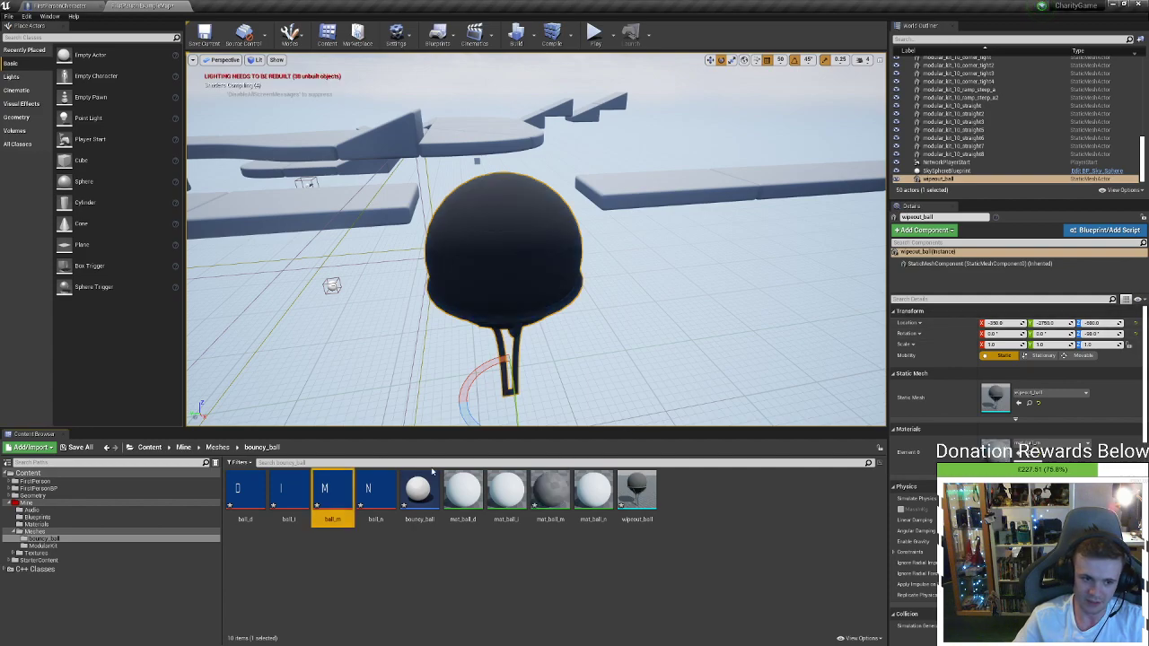
Examine the lettering on the wipeout_ball in the level from several distances and angles
{"action": "right_click_drag", "start_coordinate": [535, 374], "coordinate": [559, 415]}
{"action": "key", "text": "s"}
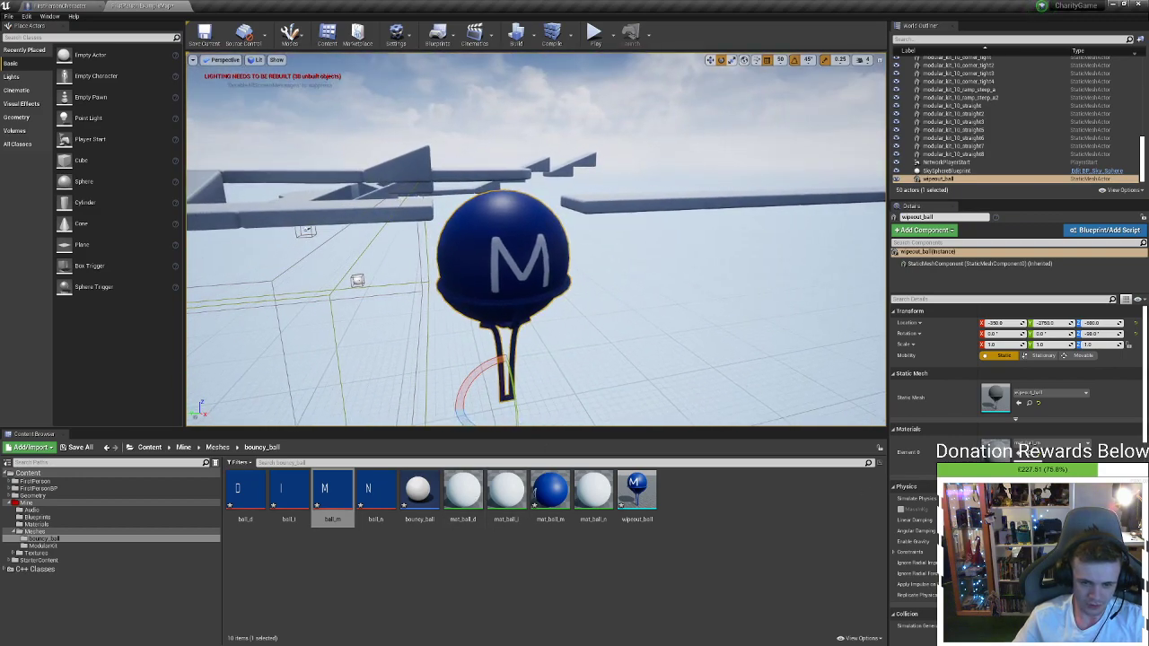
{"action": "right_click_drag", "start_coordinate": [726, 278], "coordinate": [772, 319]}
{"action": "right_click_drag", "start_coordinate": [590, 362], "coordinate": [540, 363]}
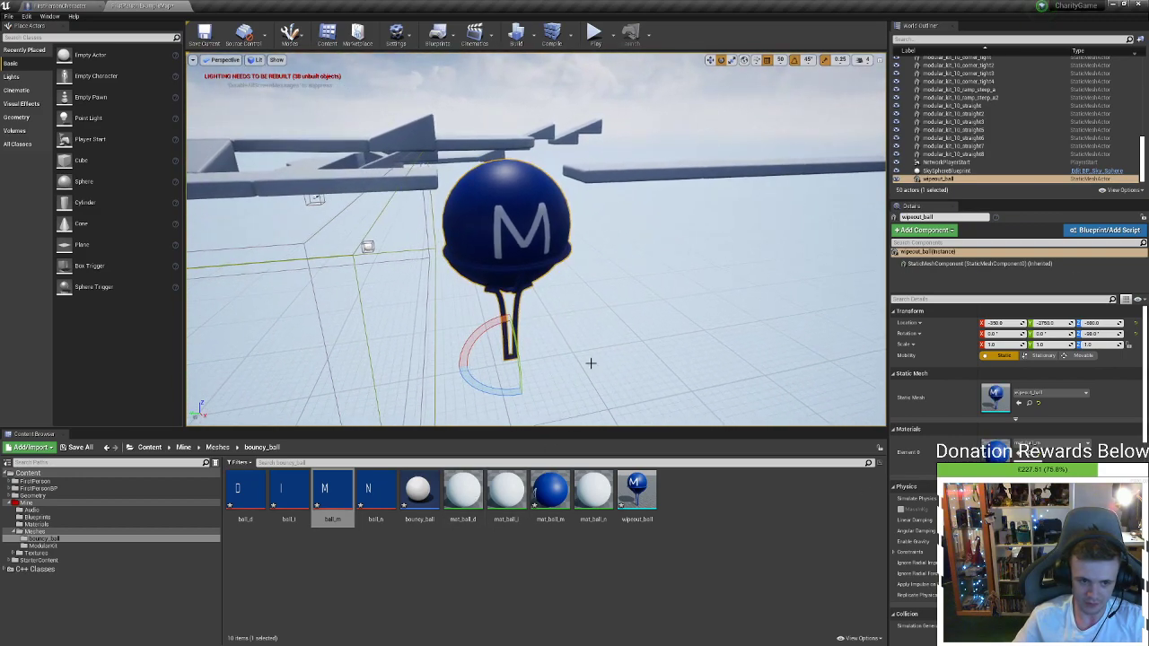
{"action": "key", "text": "s"}
{"action": "right_click_drag", "start_coordinate": [606, 392], "coordinate": [561, 411]}
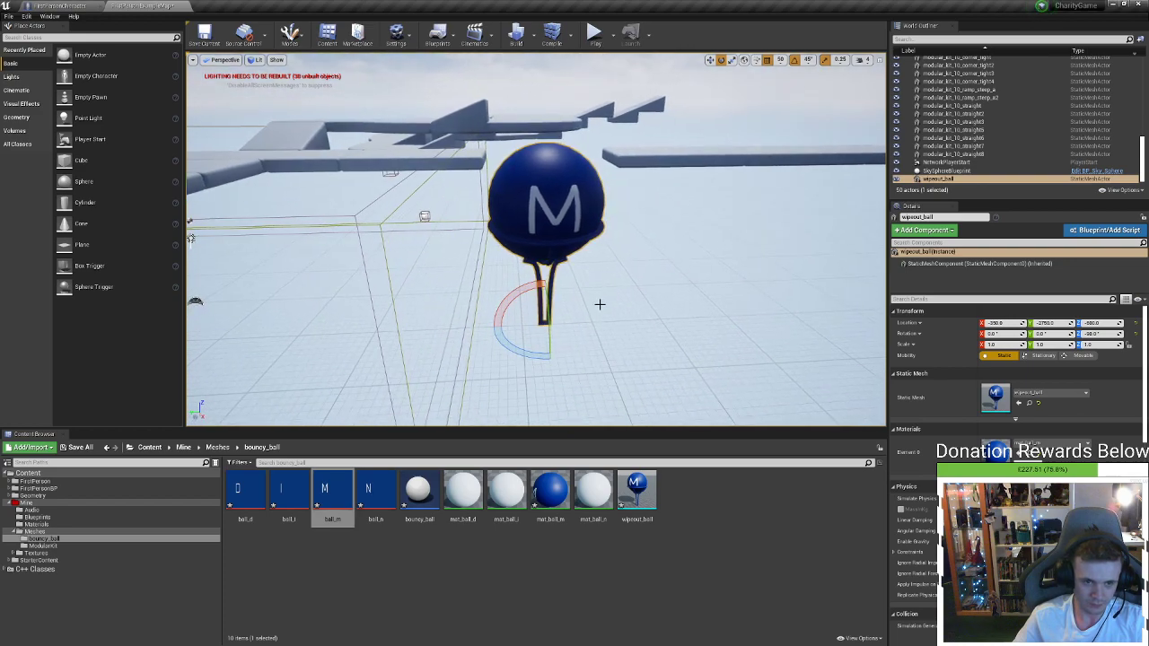
{"action": "right_click_drag", "start_coordinate": [600, 304], "coordinate": [634, 316]}
{"action": "key", "text": "w"}
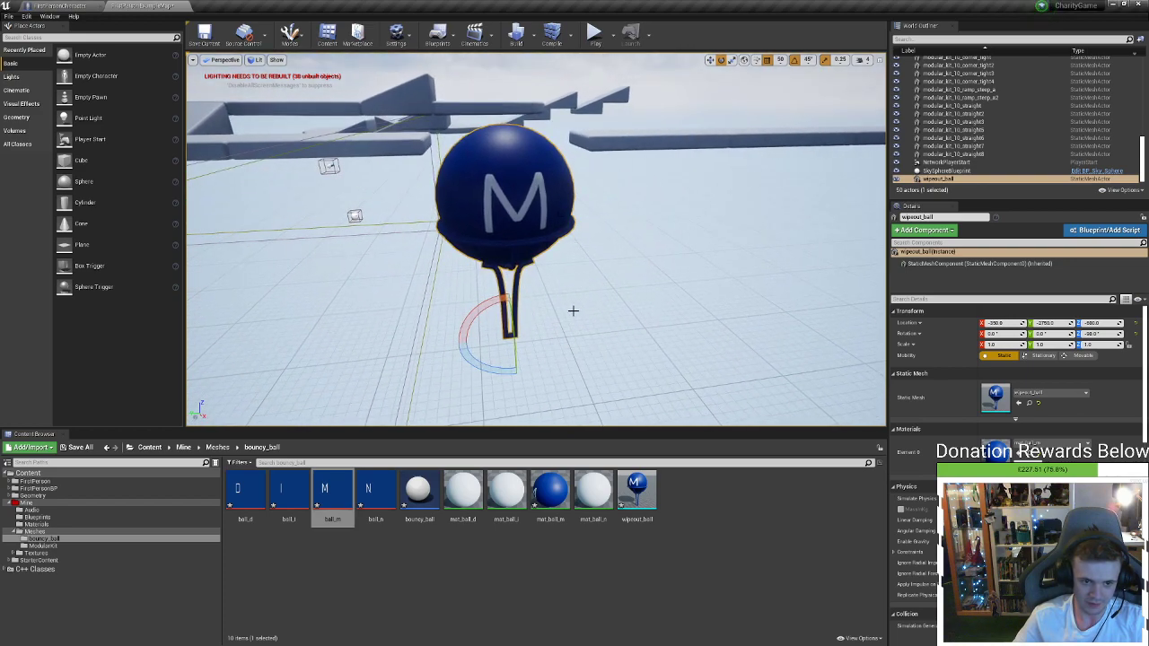
Apply the ball_i texture to the mat_ball_i material and the ball_d texture to the mat_ball_d material
{"action": "left_click", "coordinate": [500, 556]}
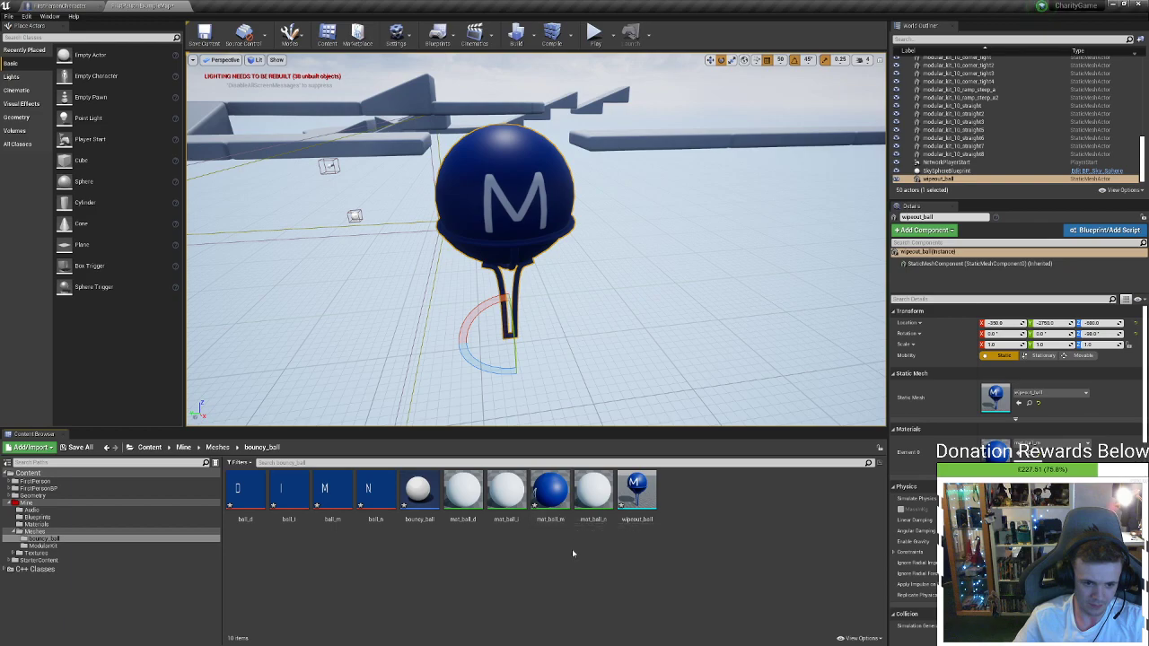
{"action": "left_click", "coordinate": [289, 494]}
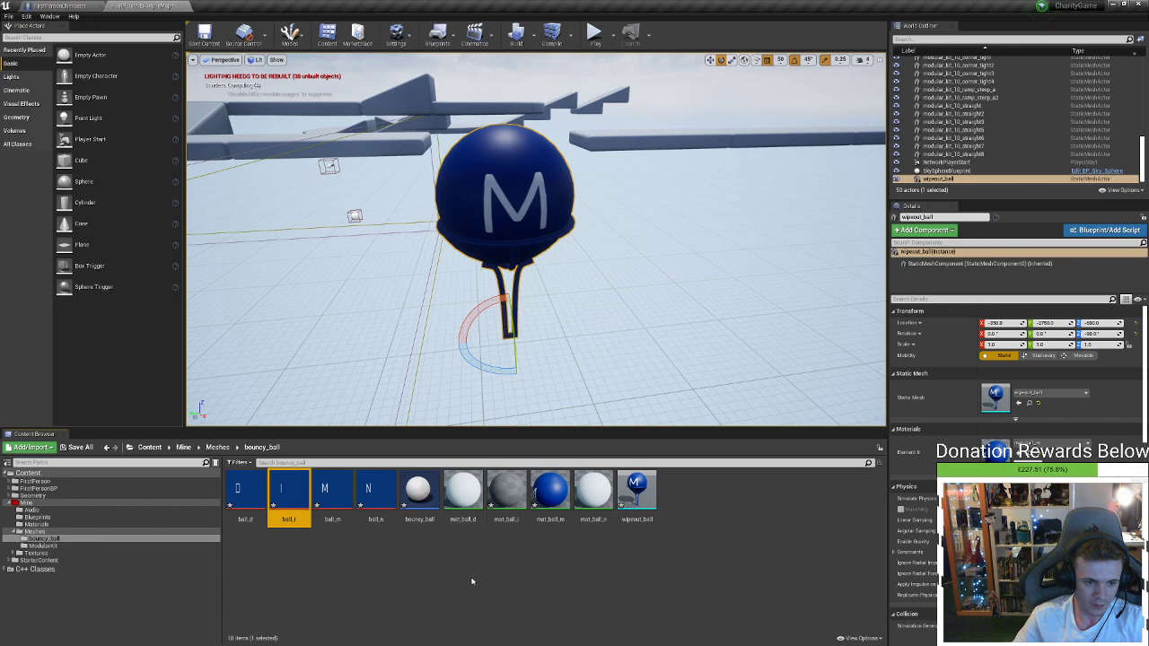
{"action": "left_click", "coordinate": [557, 546]}
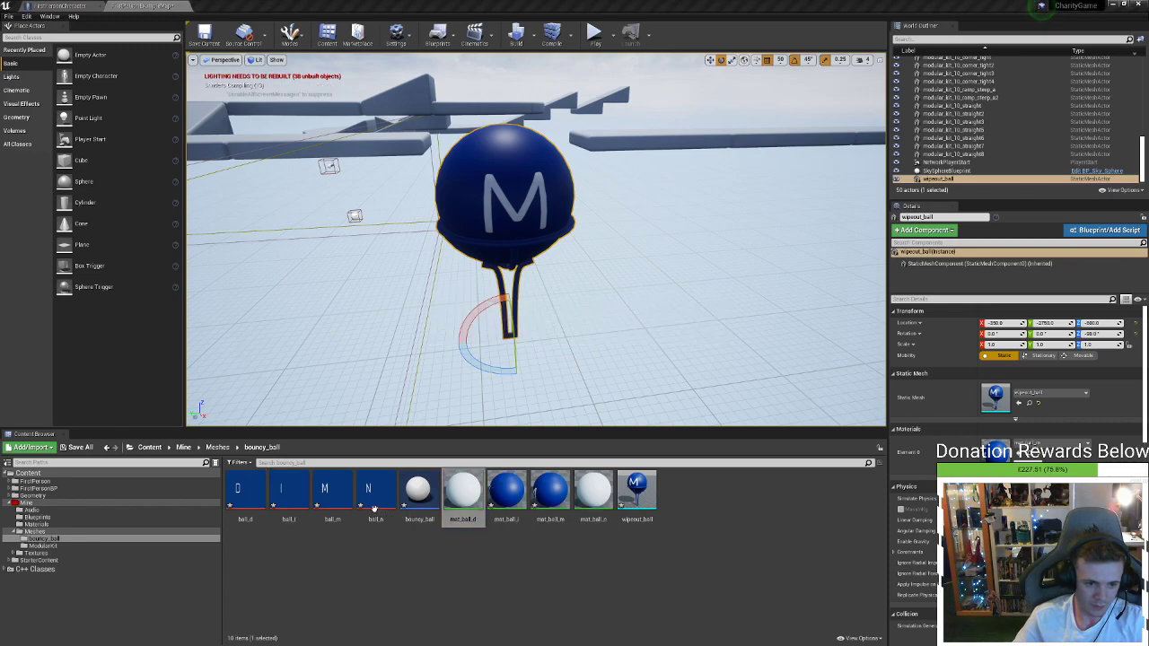
{"action": "left_click", "coordinate": [244, 496]}
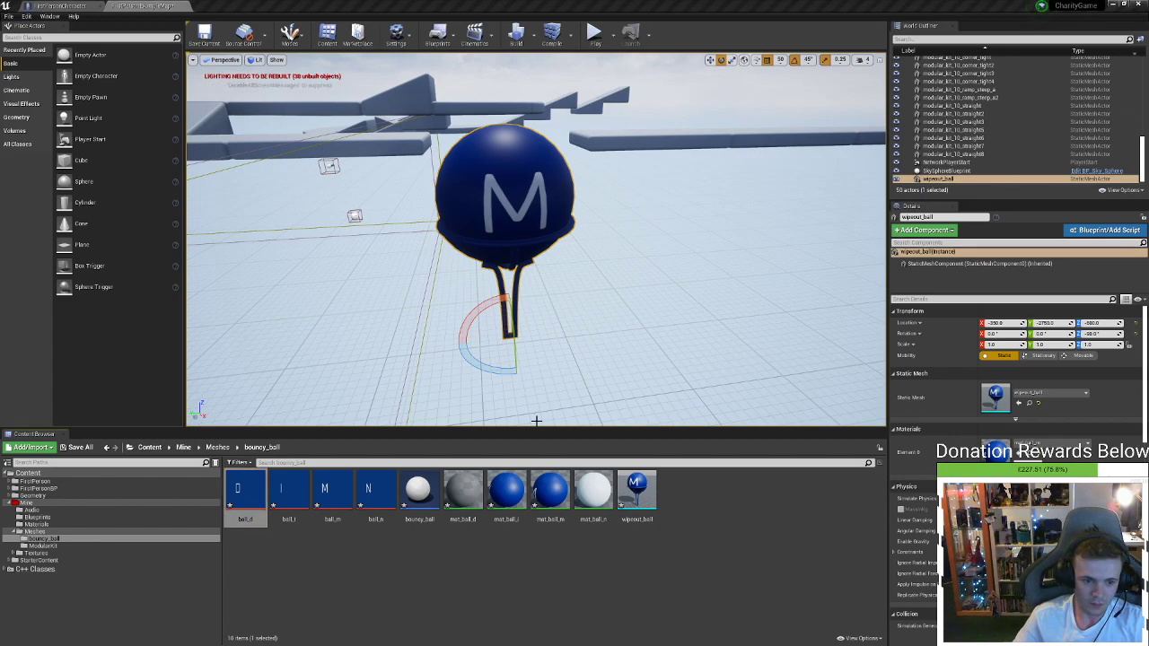
Apply the ball_n texture to the mat_ball_n material and save all project assets
{"action": "left_click", "coordinate": [593, 494]}
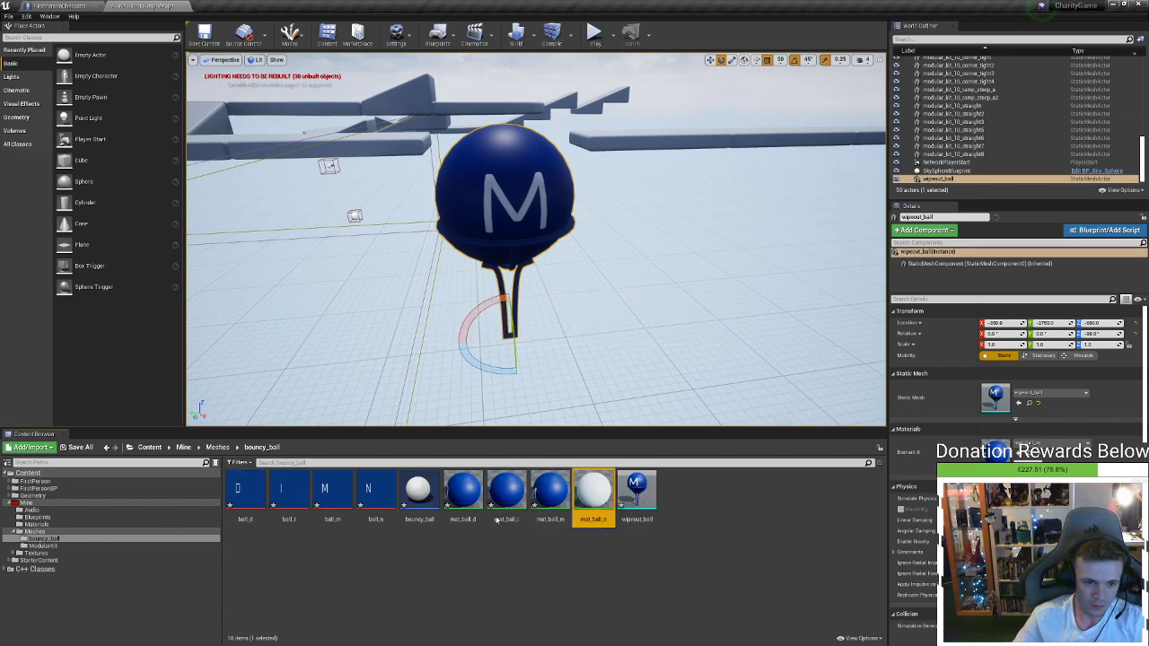
{"action": "left_click", "coordinate": [371, 489]}
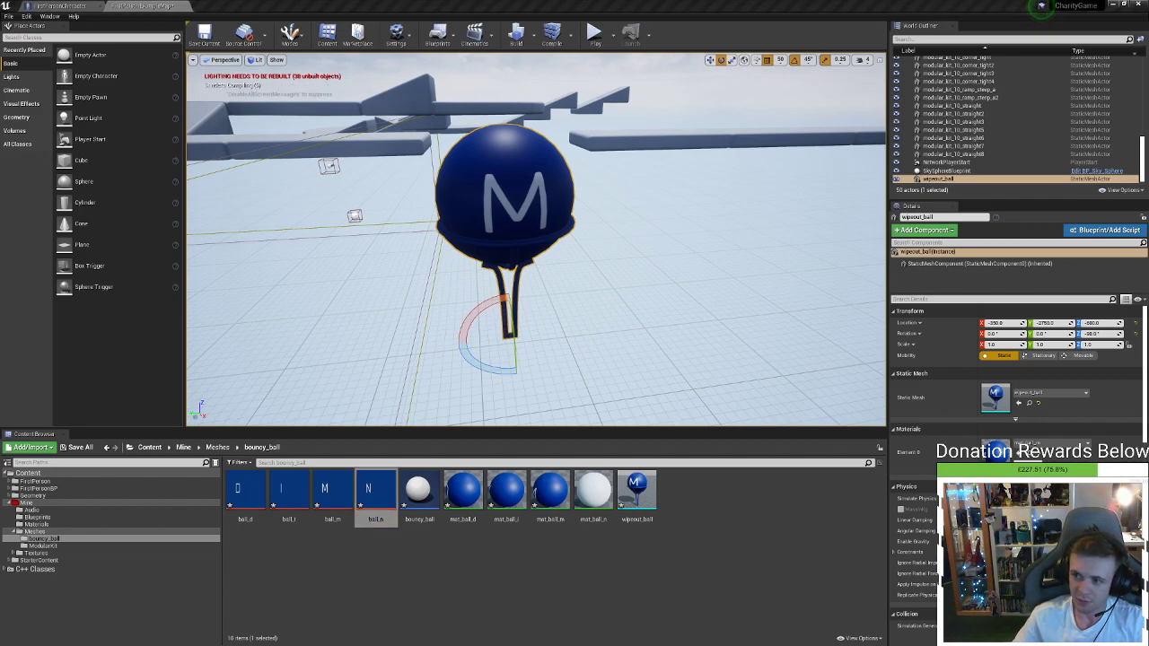
{"action": "key", "text": "alt+Tab"}
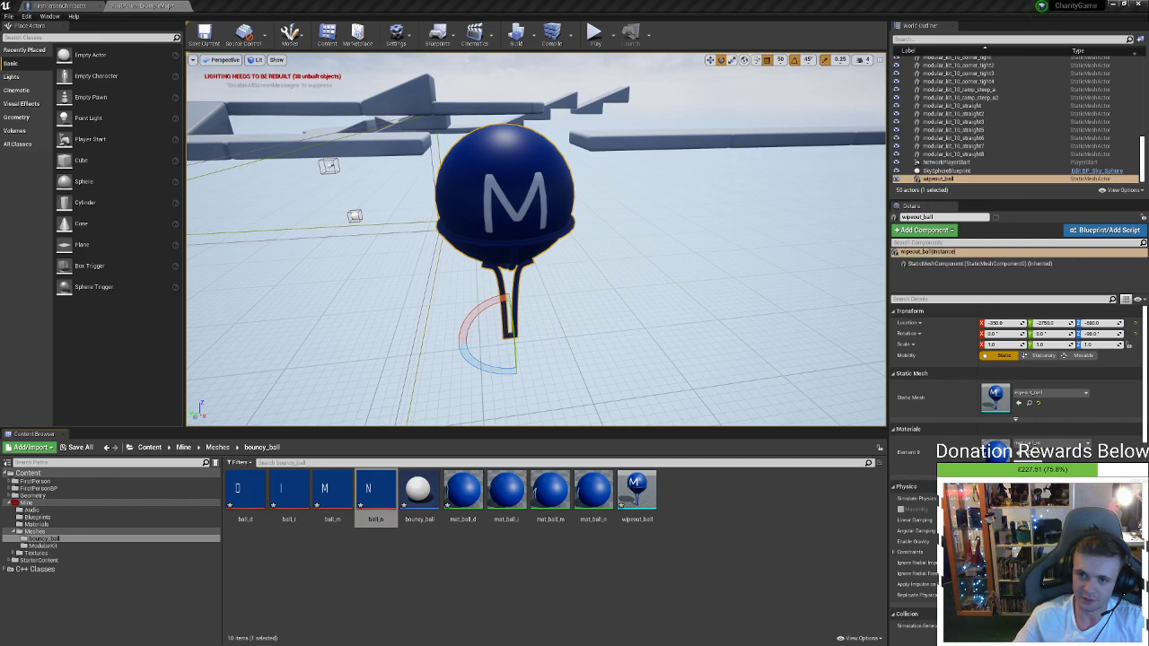
{"action": "left_click", "coordinate": [243, 3]}
{"action": "left_click", "coordinate": [8, 16]}
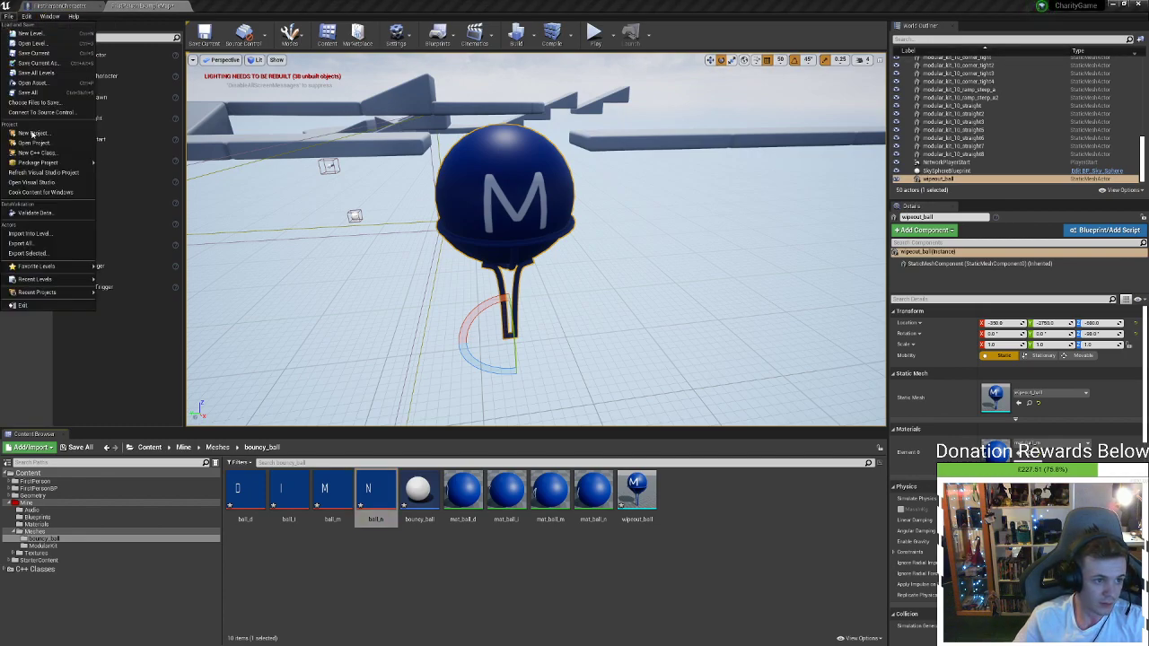
{"action": "left_click", "coordinate": [34, 94]}
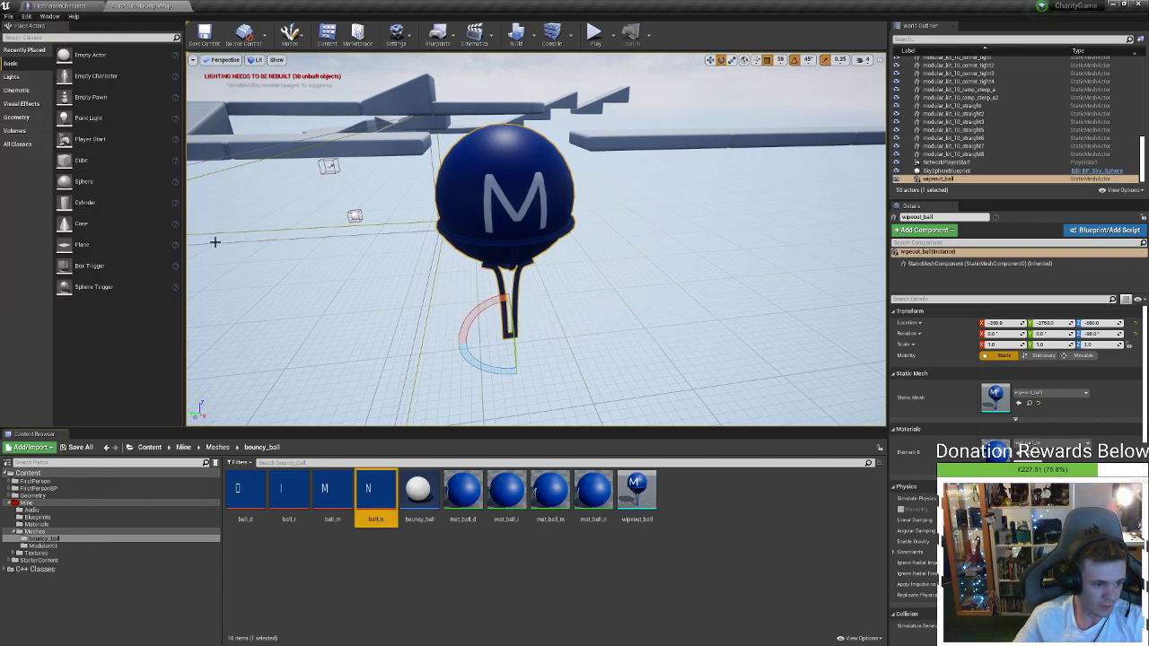
Open the bouncy_ball blueprint and add a static mesh component named ball
{"action": "right_click_drag", "start_coordinate": [536, 239], "coordinate": [566, 202]}
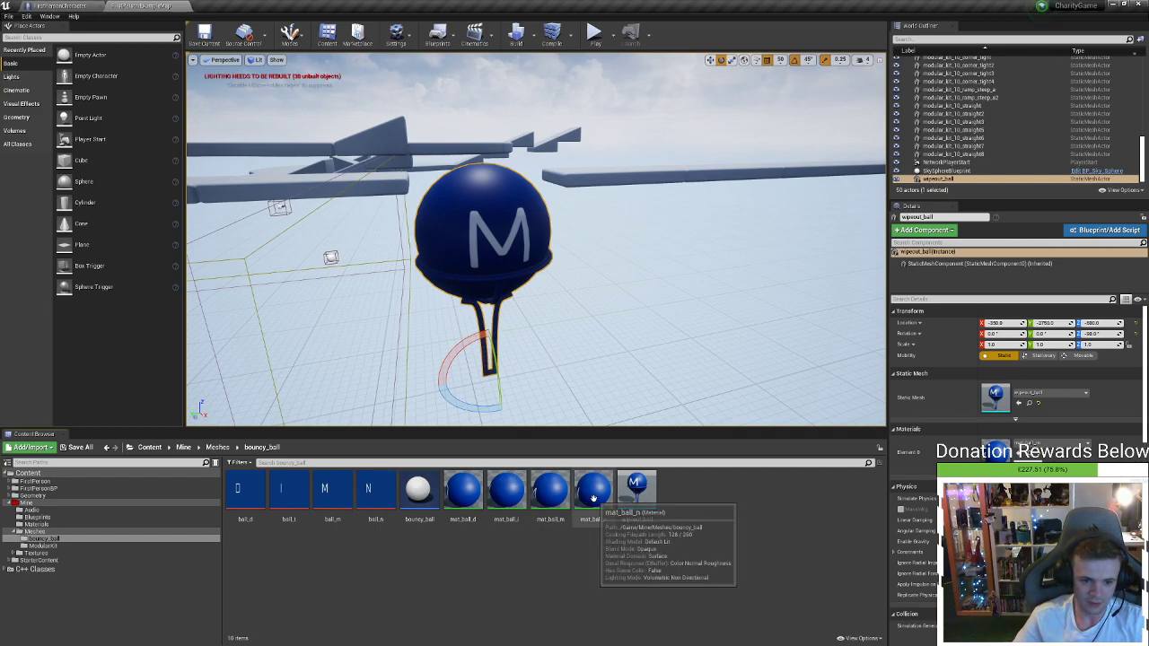
{"action": "left_click", "coordinate": [429, 499]}
{"action": "double_click", "coordinate": [431, 499]}
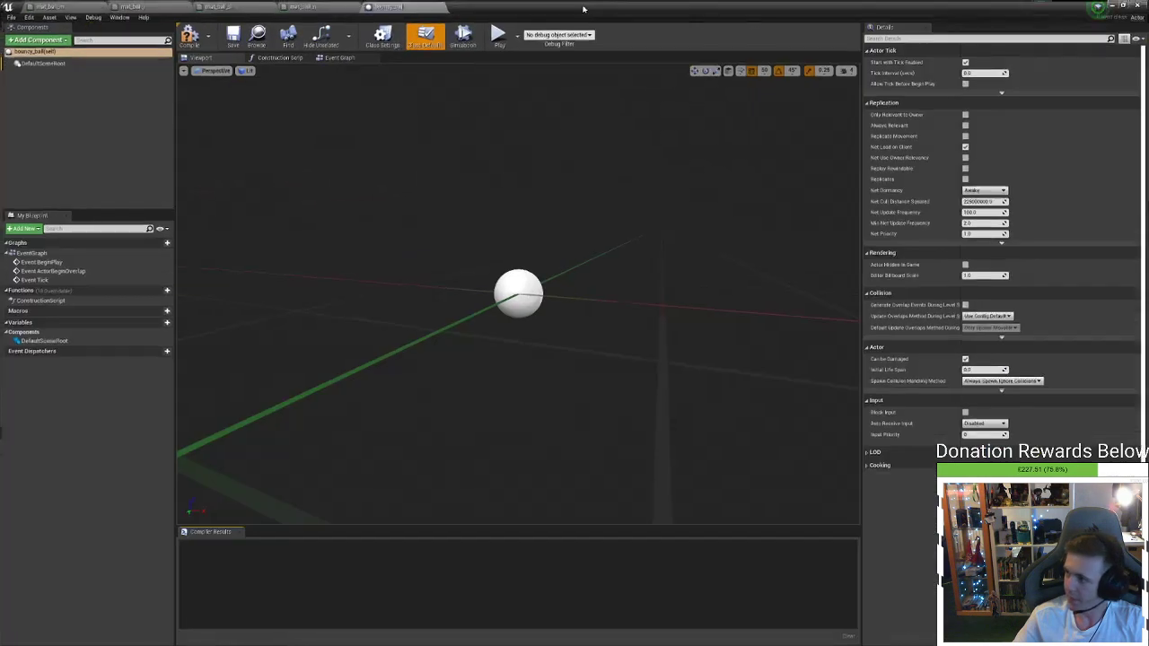
{"action": "left_click", "coordinate": [36, 38]}
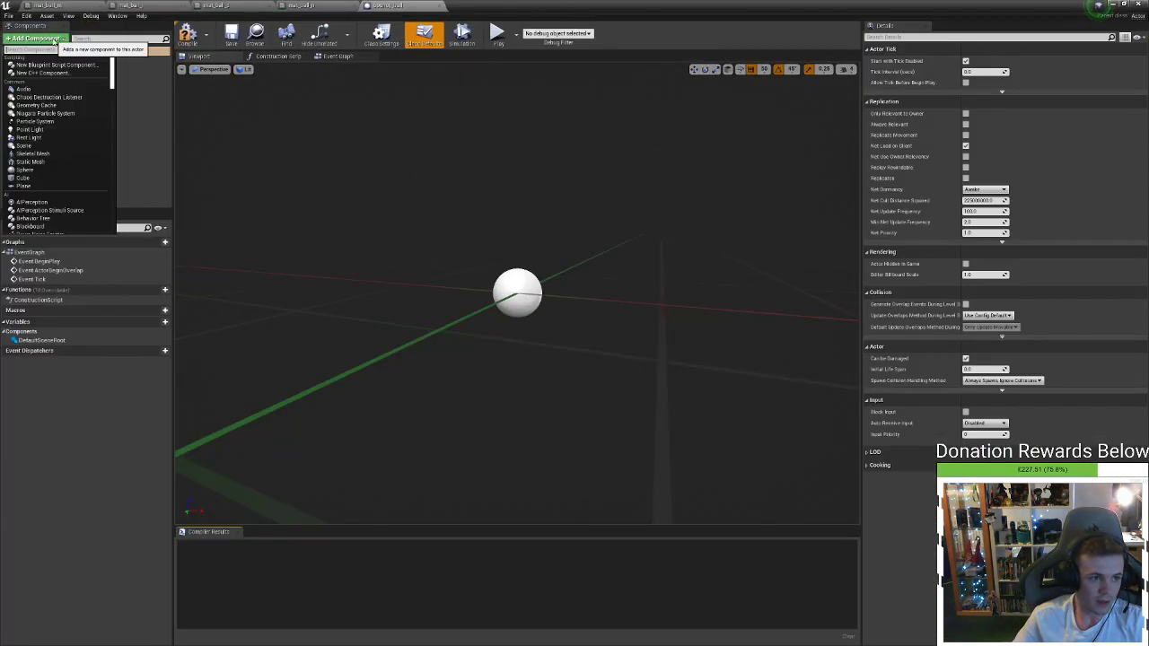
{"action": "left_click", "coordinate": [57, 163]}
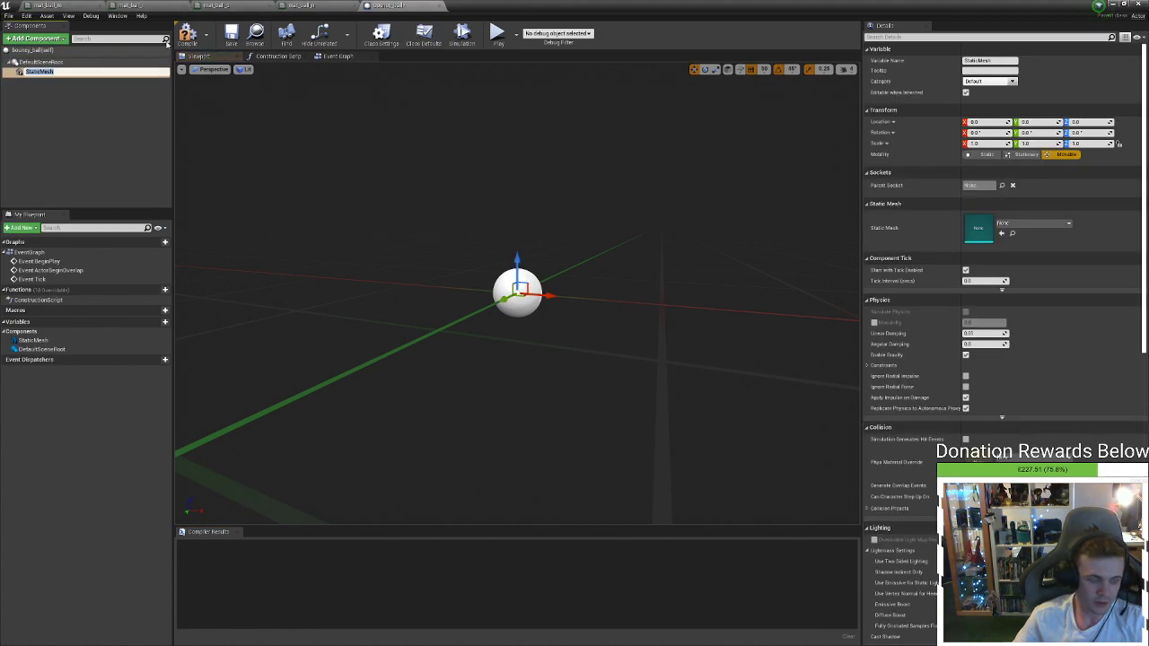
{"action": "type", "text": "Ball"}
{"action": "key", "text": "Return"}
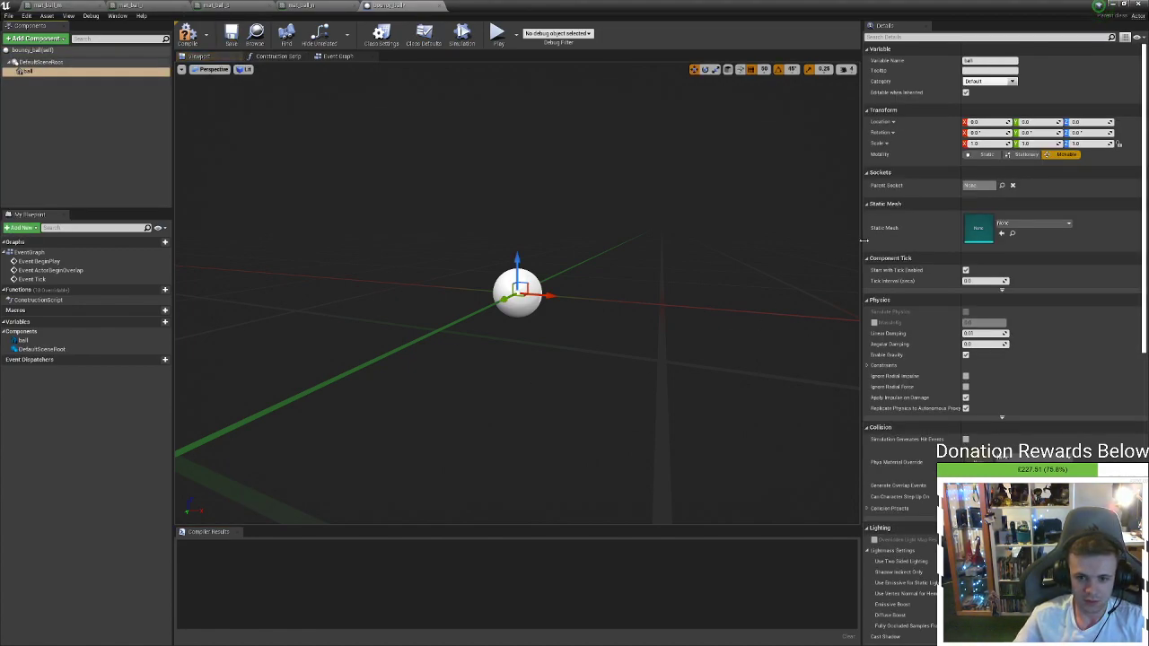
Assign the wipeout_ball mesh to the ball component
{"action": "left_click", "coordinate": [1025, 224]}
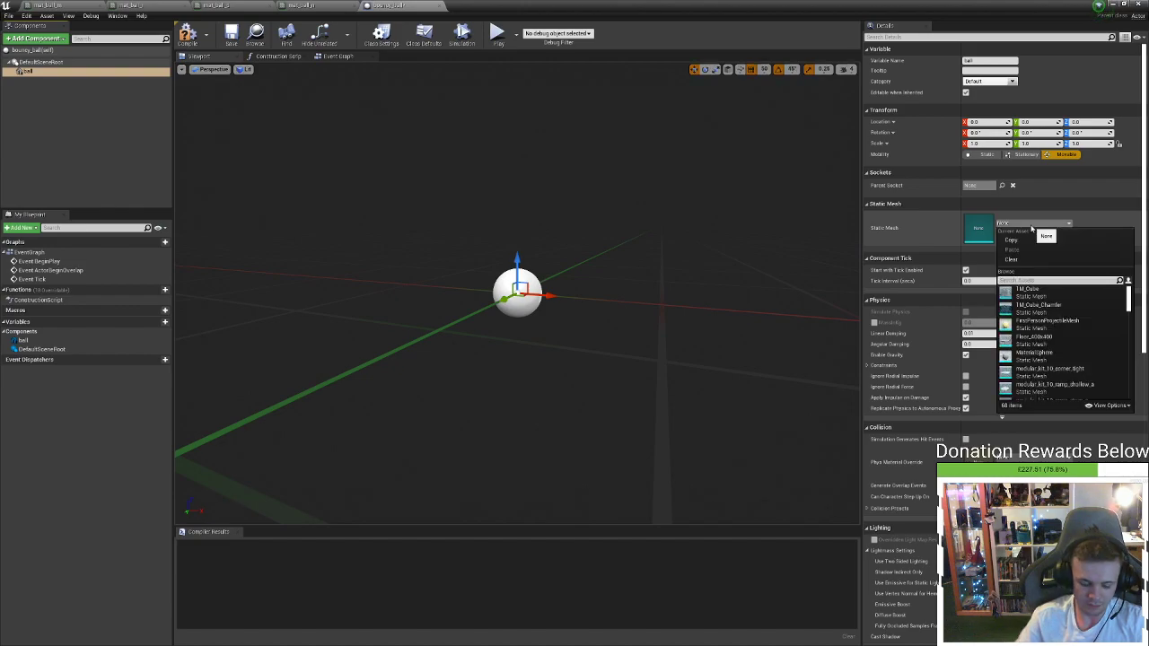
{"action": "key", "text": "Return"}
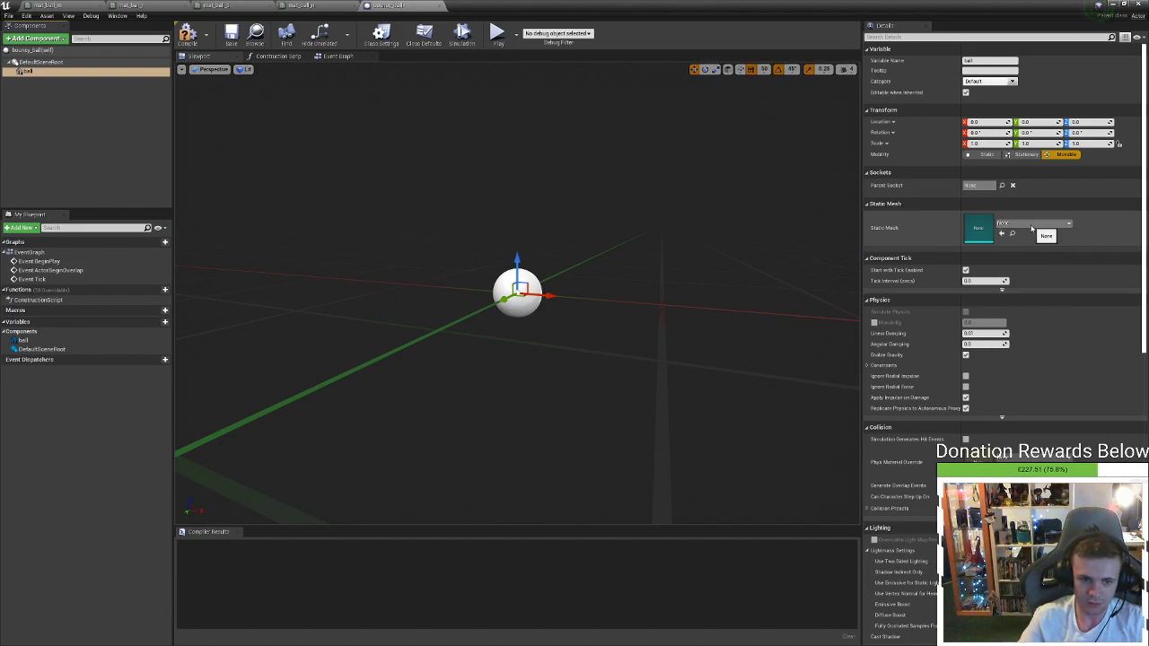
{"action": "mouse_move", "coordinate": [756, 262]}
{"action": "right_mouse_down"}
{"action": "mouse_move", "coordinate": [755, 377]}
{"action": "mouse_move", "coordinate": [755, 269]}
{"action": "right_mouse_up"}
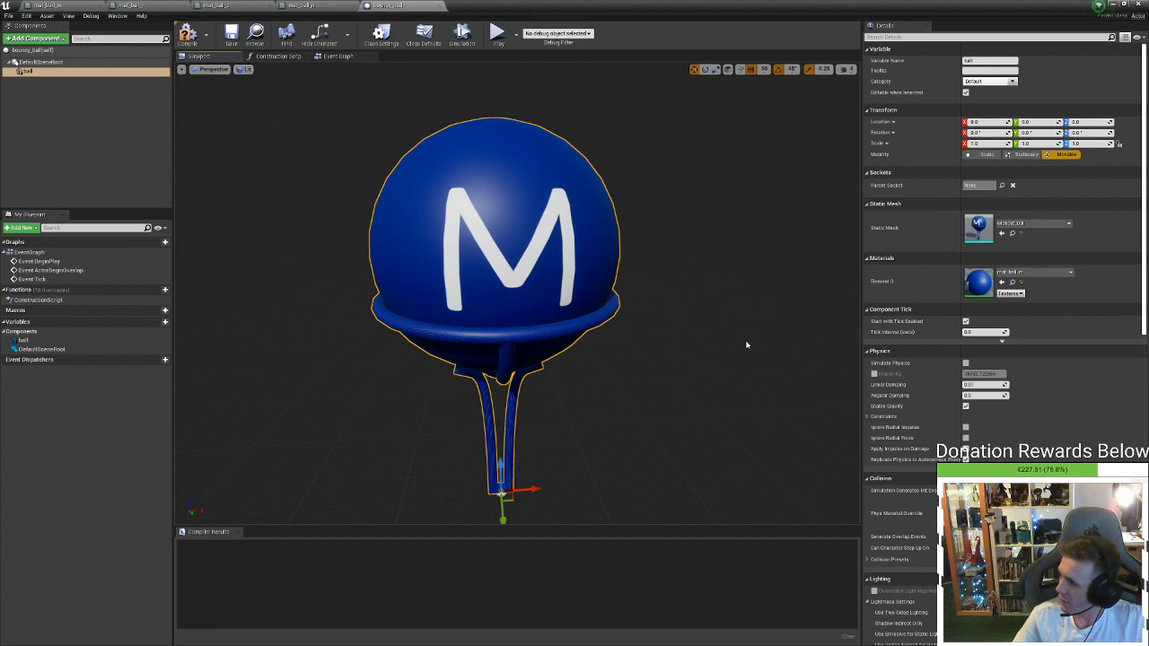
Delete the BeginPlay, ActorBeginOverlap and Tick event nodes from the bouncy_ball event graph
{"action": "left_click", "coordinate": [332, 57]}
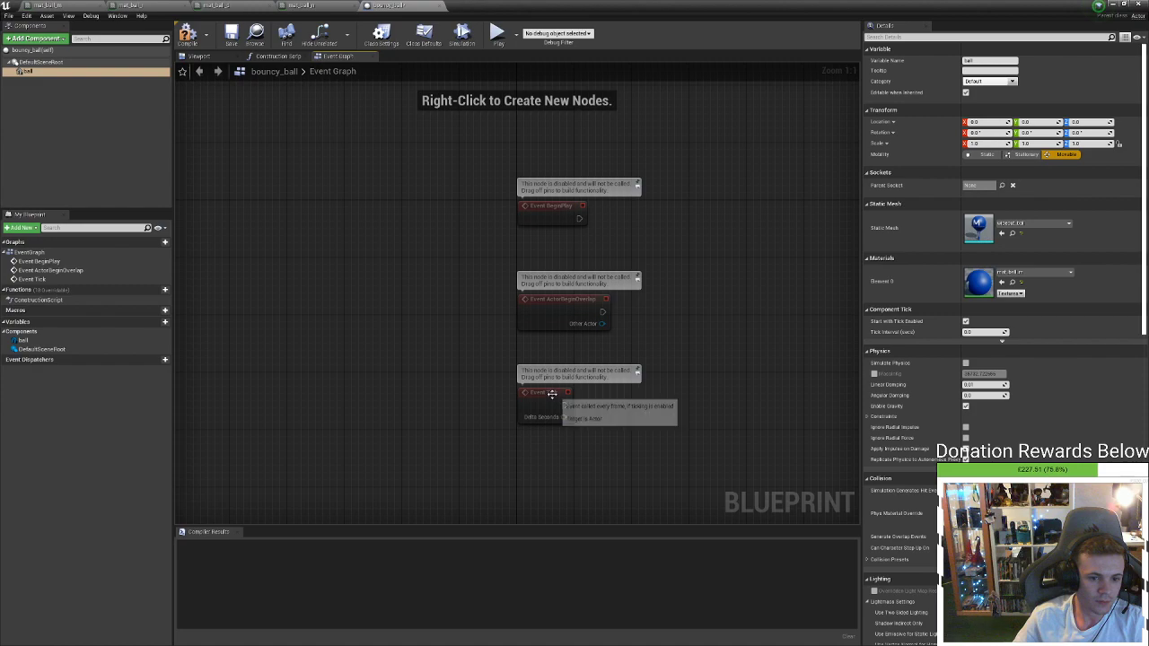
{"action": "left_click", "coordinate": [569, 395]}
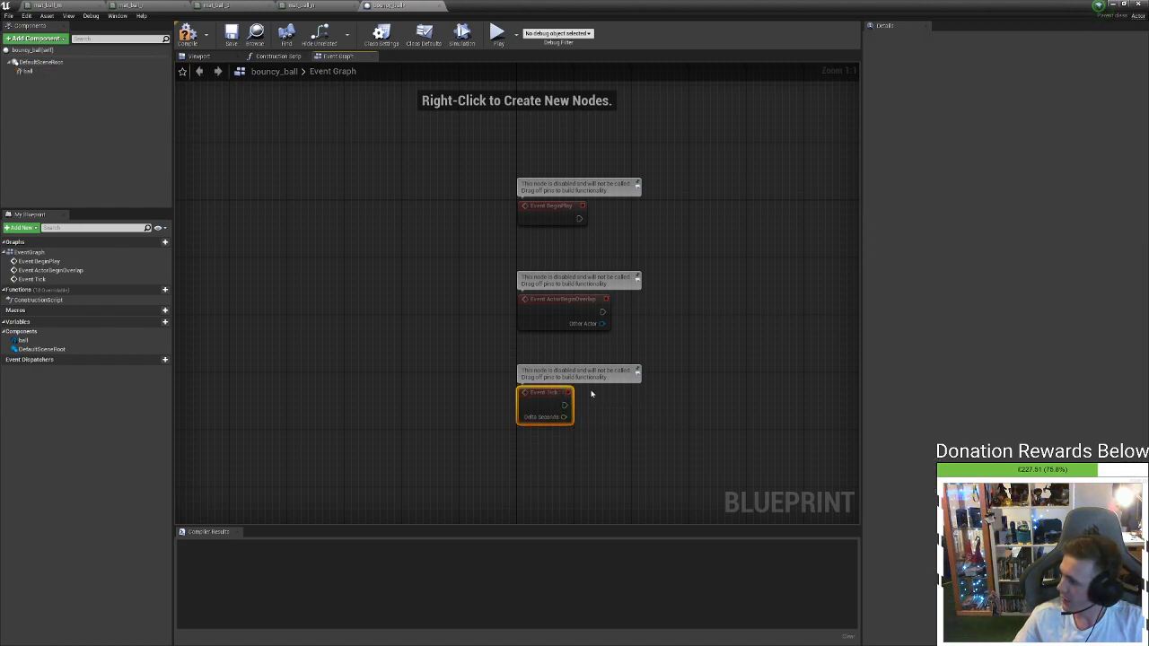
{"action": "left_click_drag", "start_coordinate": [660, 438], "coordinate": [529, 193]}
{"action": "key", "text": "Delete"}
{"action": "right_click", "coordinate": [570, 283]}
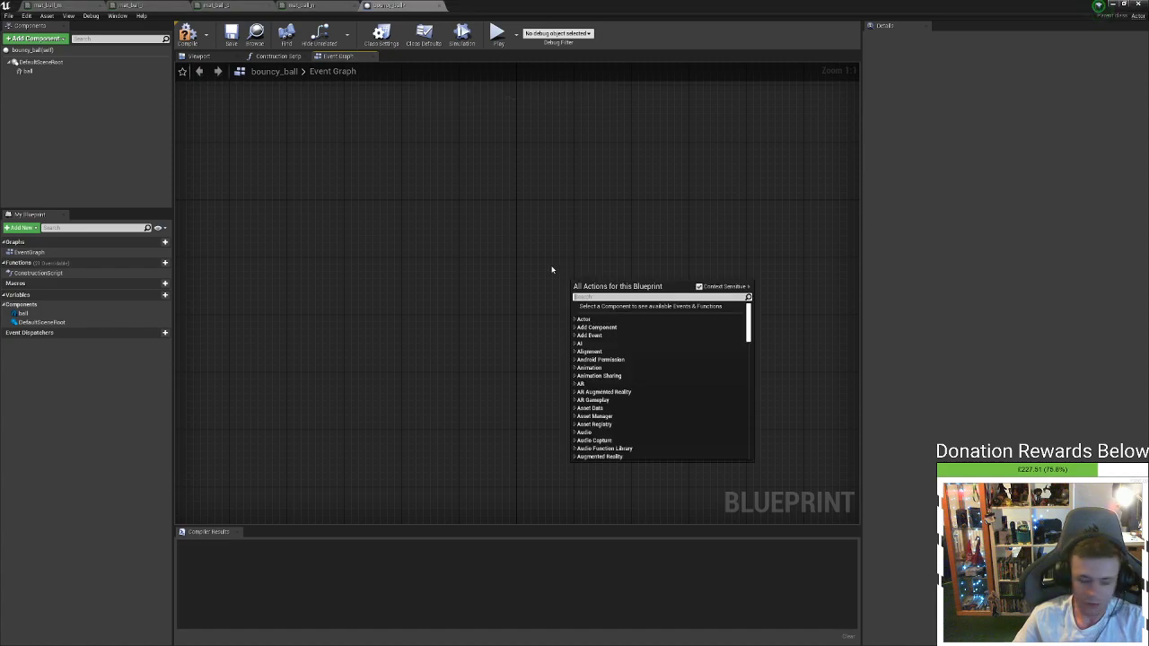
{"action": "left_click", "coordinate": [552, 266]}
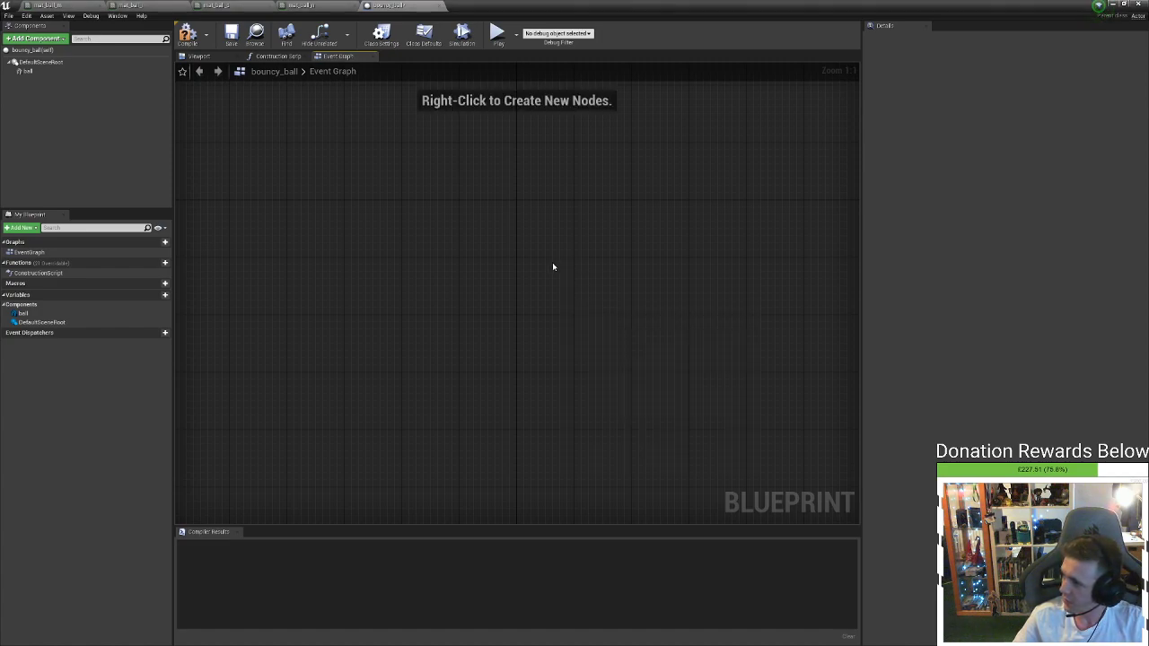
Add a Sphere Collision component beneath the ball component and show it in the blueprint's 3D preview
{"action": "right_click", "coordinate": [54, 71]}
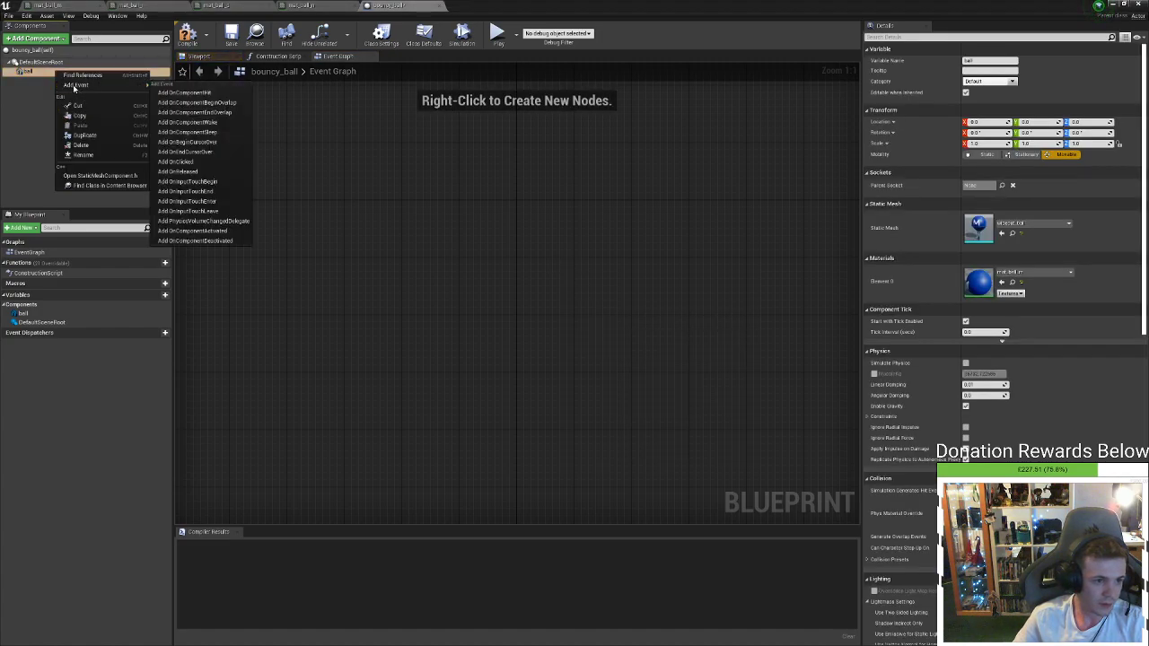
{"action": "left_click", "coordinate": [35, 38]}
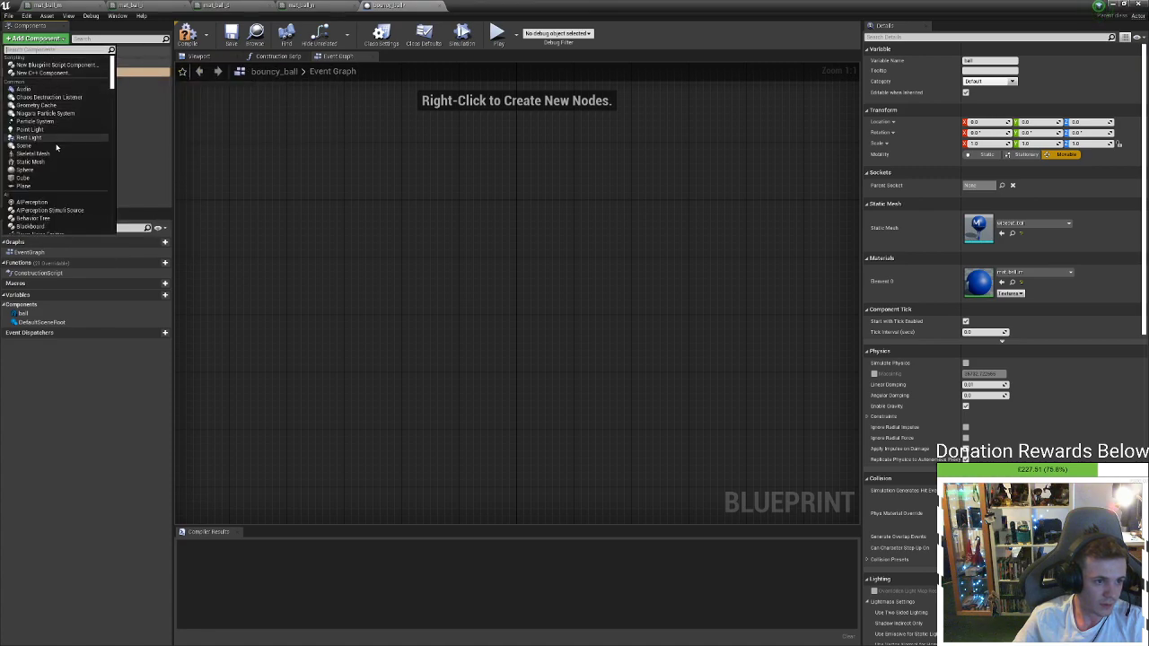
{"action": "scroll", "coordinate": [56, 171], "scroll_direction": "down", "scroll_amount": 1}
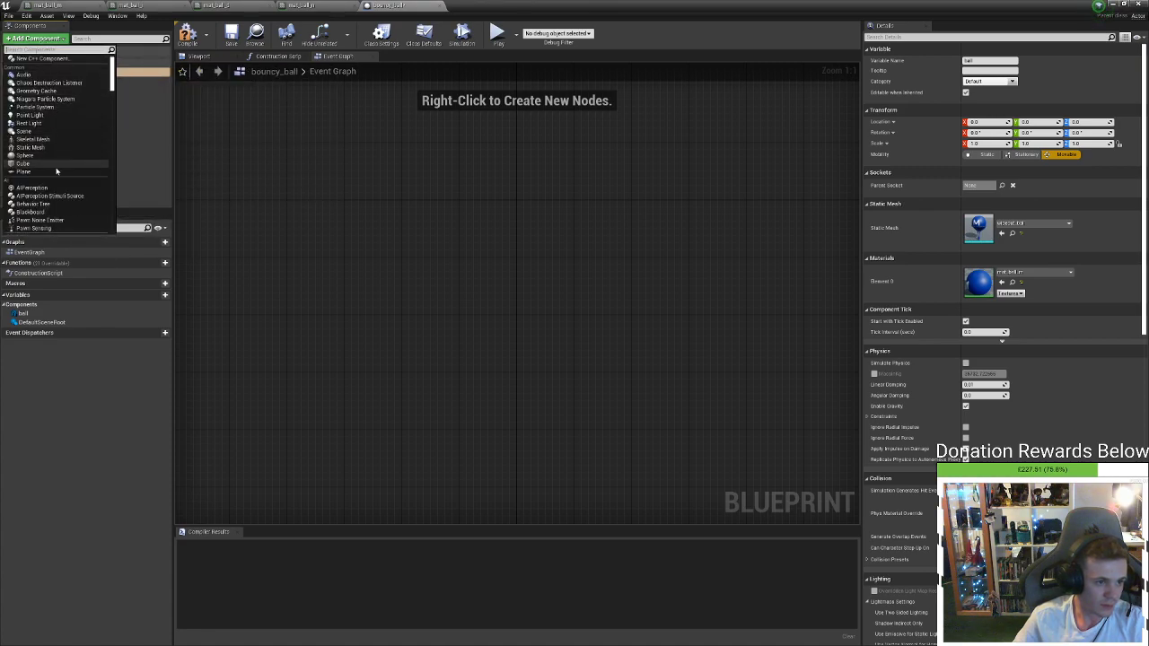
{"action": "scroll", "coordinate": [55, 166], "scroll_direction": "down", "scroll_amount": 2}
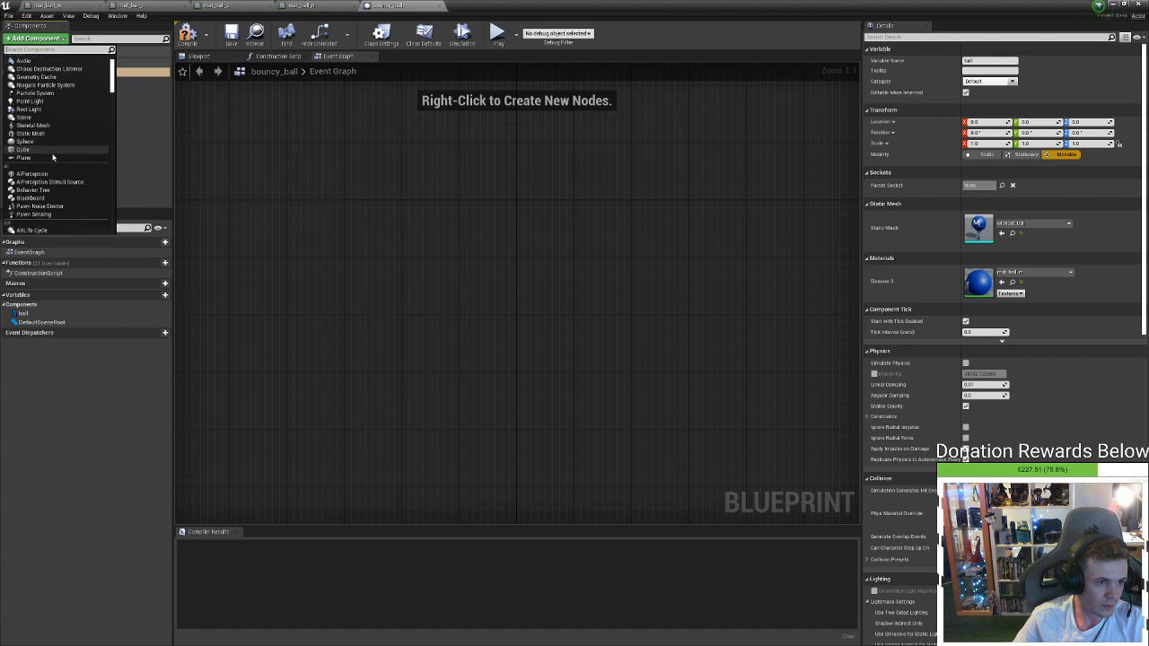
{"action": "scroll", "coordinate": [54, 159], "scroll_direction": "down", "scroll_amount": 6}
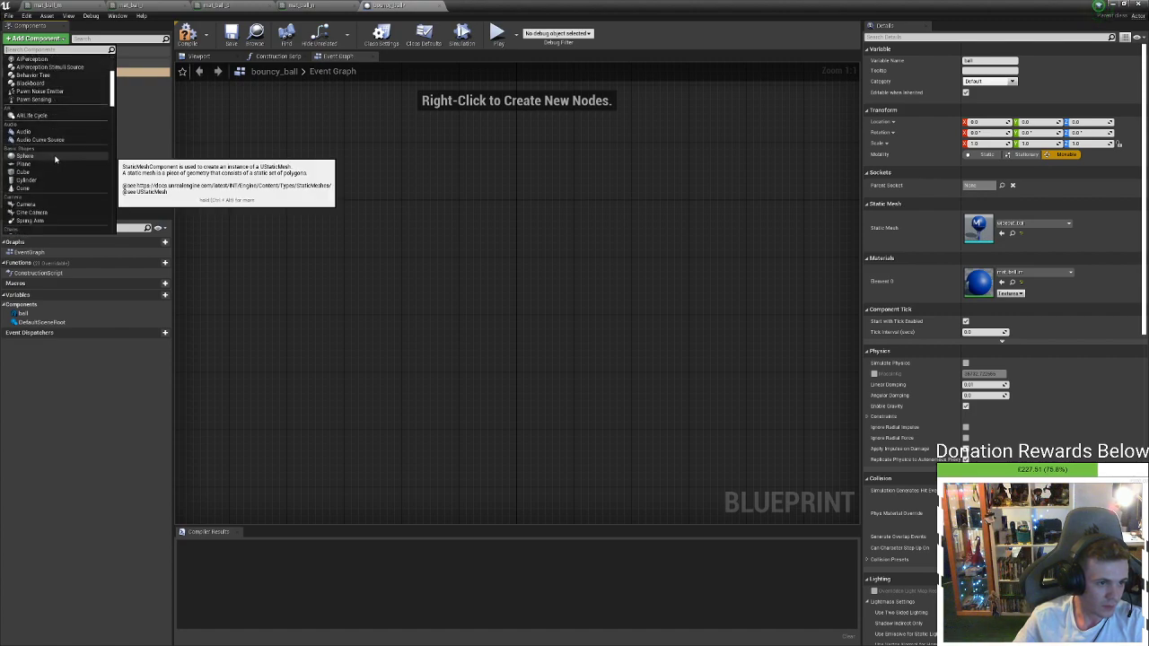
{"action": "scroll", "coordinate": [54, 158], "scroll_direction": "down", "scroll_amount": 1}
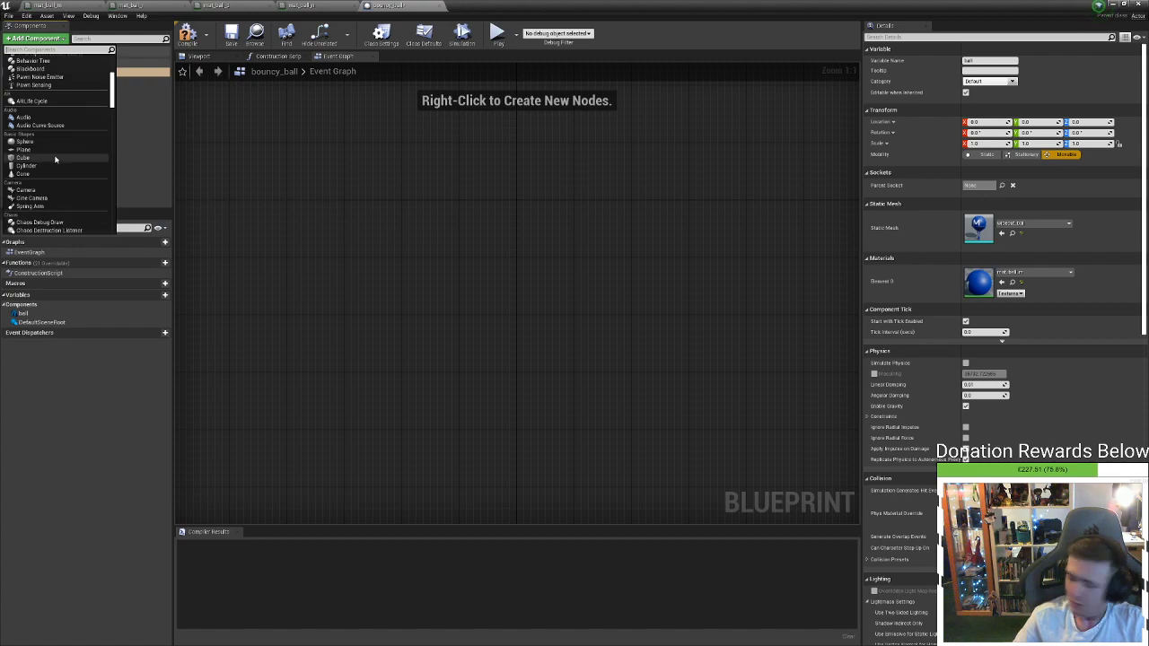
{"action": "scroll", "coordinate": [54, 156], "scroll_direction": "down", "scroll_amount": 2}
{"action": "scroll", "coordinate": [53, 151], "scroll_direction": "down", "scroll_amount": 3}
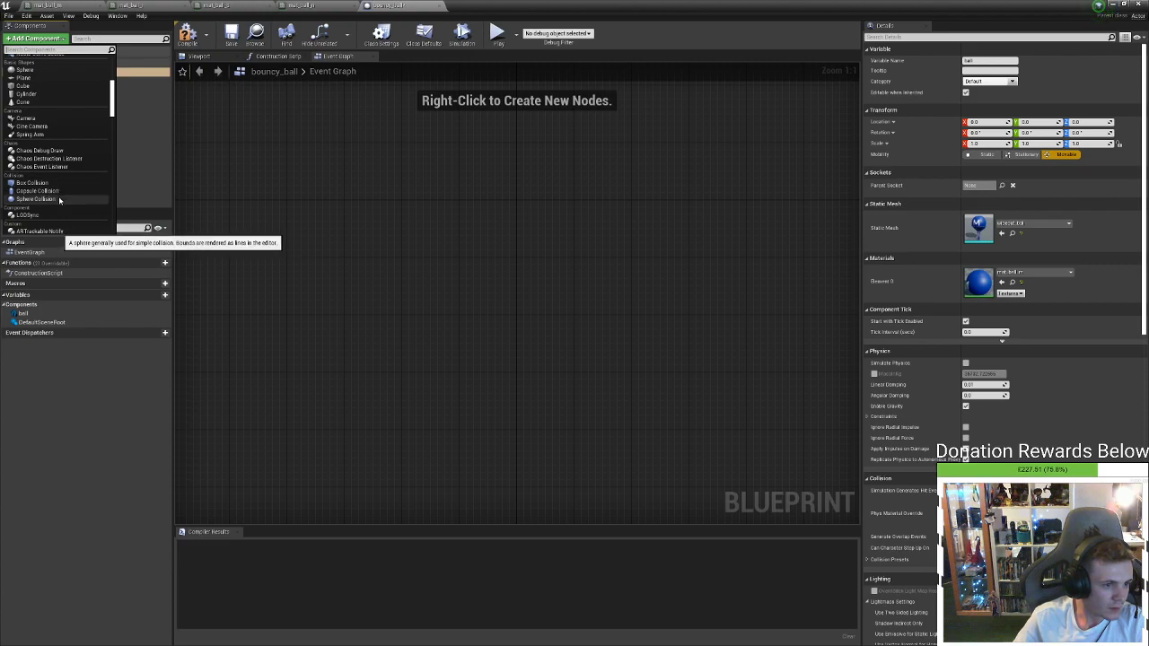
{"action": "left_click", "coordinate": [59, 199]}
{"action": "left_click", "coordinate": [202, 56]}
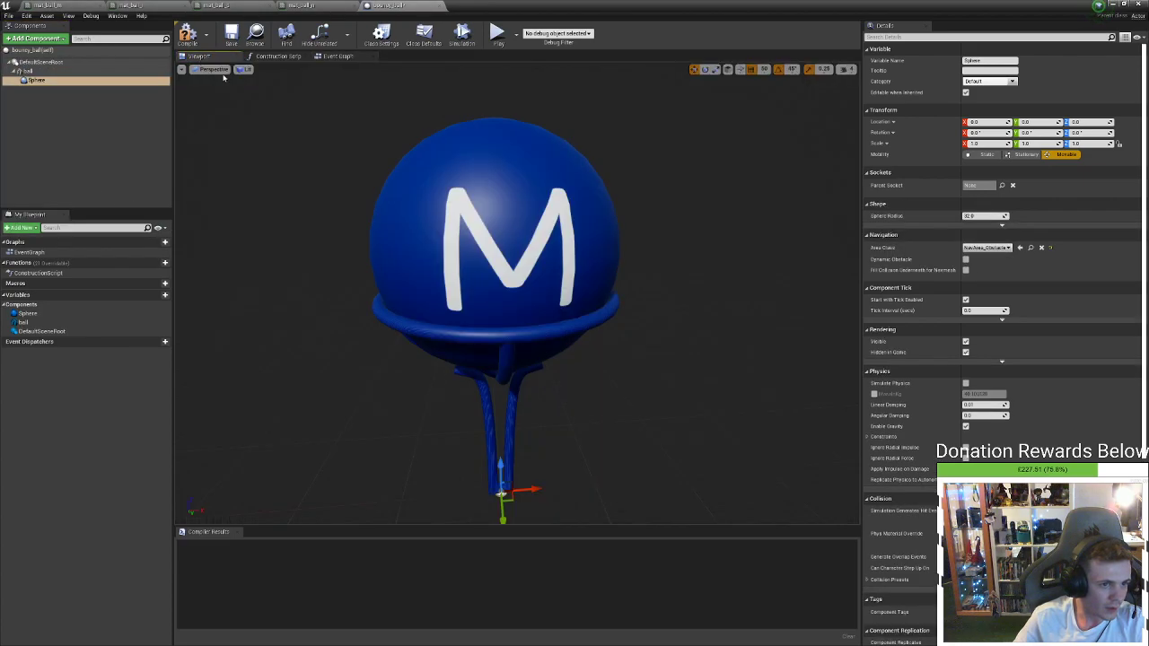
Try fitting the collision sphere around the ball by scaling it up uniformly and placing it at Z 1250, and delete it
{"action": "left_click_drag", "start_coordinate": [500, 464], "coordinate": [459, 205]}
{"action": "right_click_drag", "start_coordinate": [459, 205], "coordinate": [461, 171]}
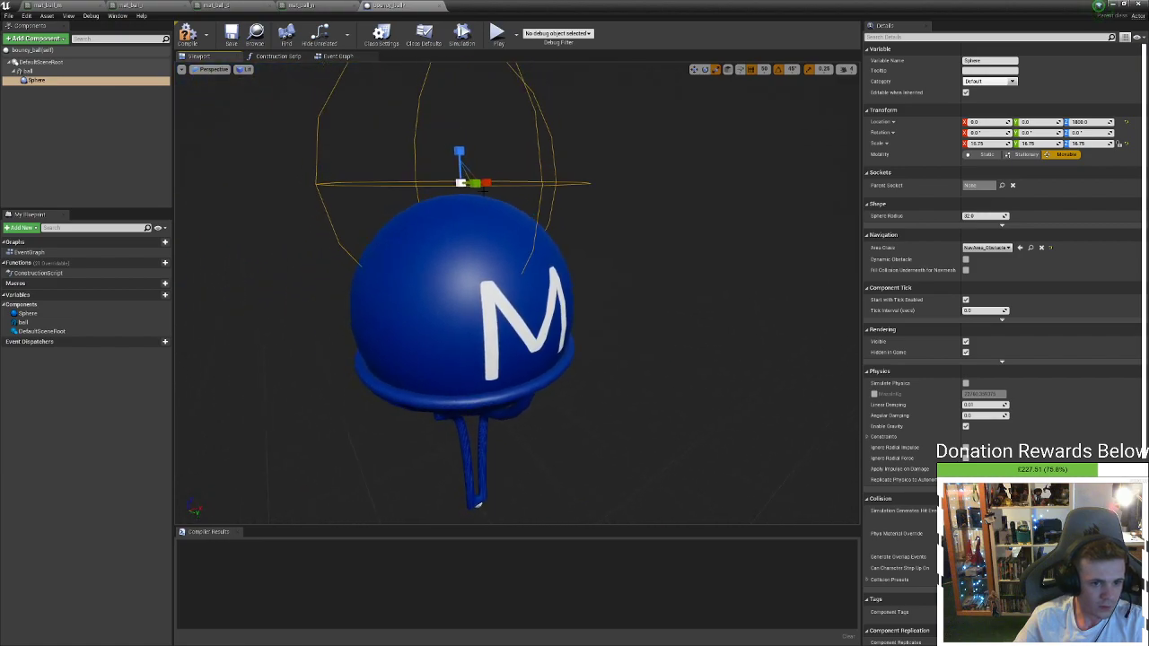
{"action": "key", "text": "w"}
{"action": "left_click_drag", "start_coordinate": [463, 167], "coordinate": [469, 292]}
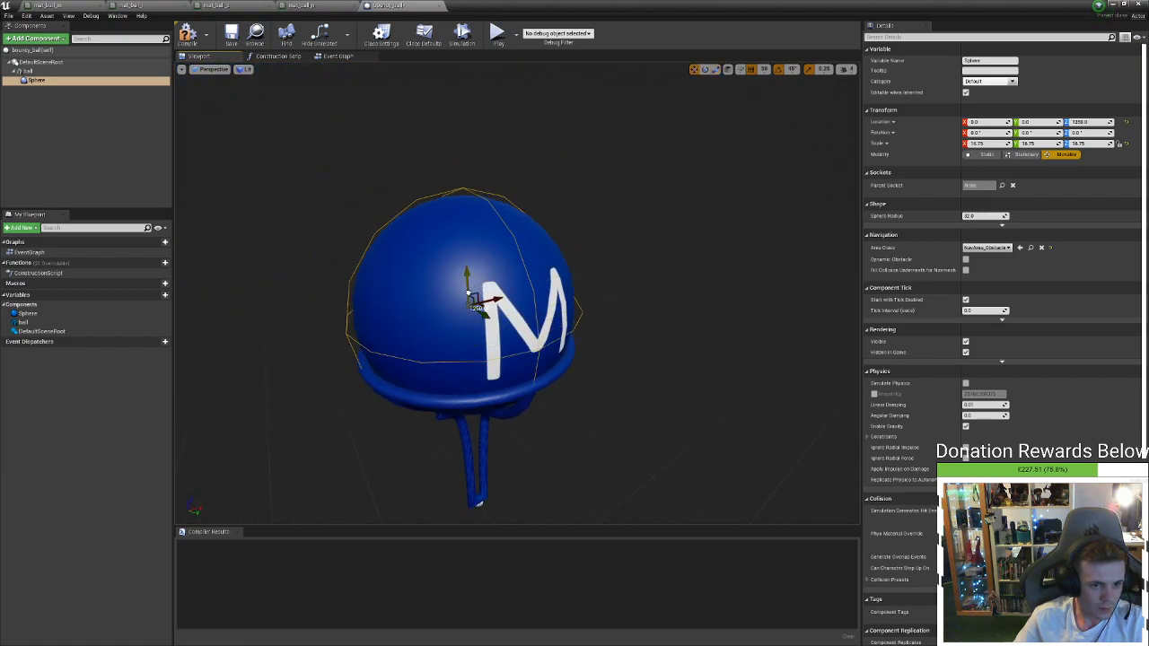
{"action": "left_click_drag", "start_coordinate": [468, 294], "coordinate": [468, 293]}
{"action": "right_click_drag", "start_coordinate": [468, 293], "coordinate": [464, 249]}
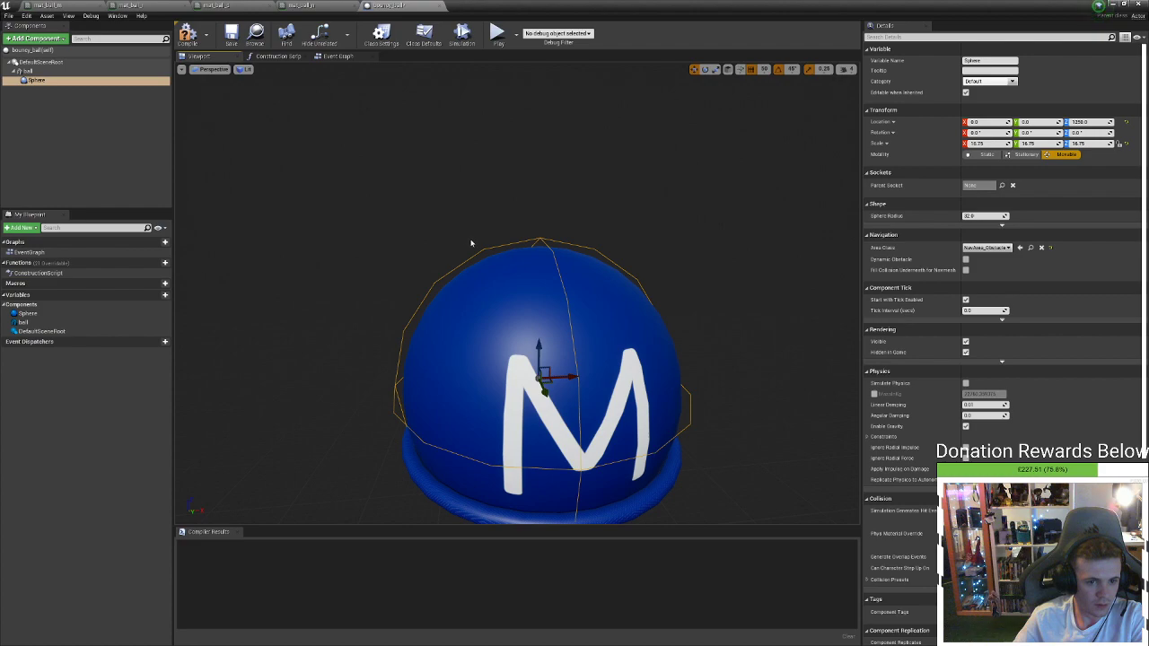
{"action": "key", "text": "Delete"}
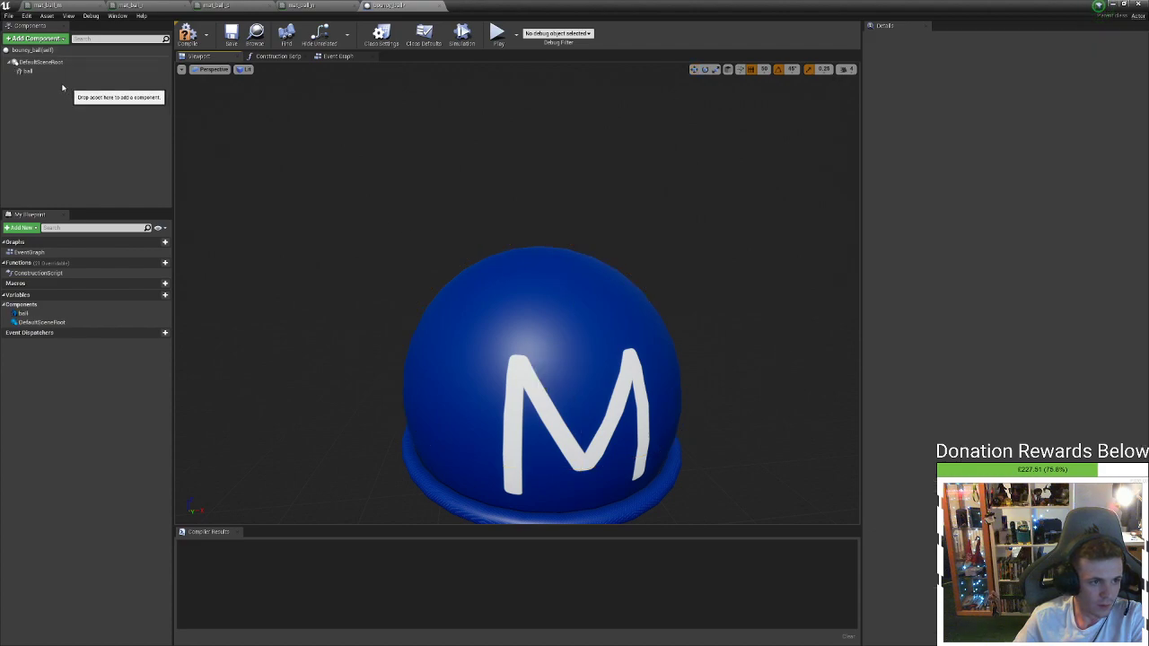
Add a Box Collision component beneath the ball component and raise it to the ball's top at Z 1750
{"action": "left_click", "coordinate": [36, 72]}
{"action": "left_click", "coordinate": [36, 38]}
{"action": "scroll", "coordinate": [52, 170], "scroll_direction": "down", "scroll_amount": 2}
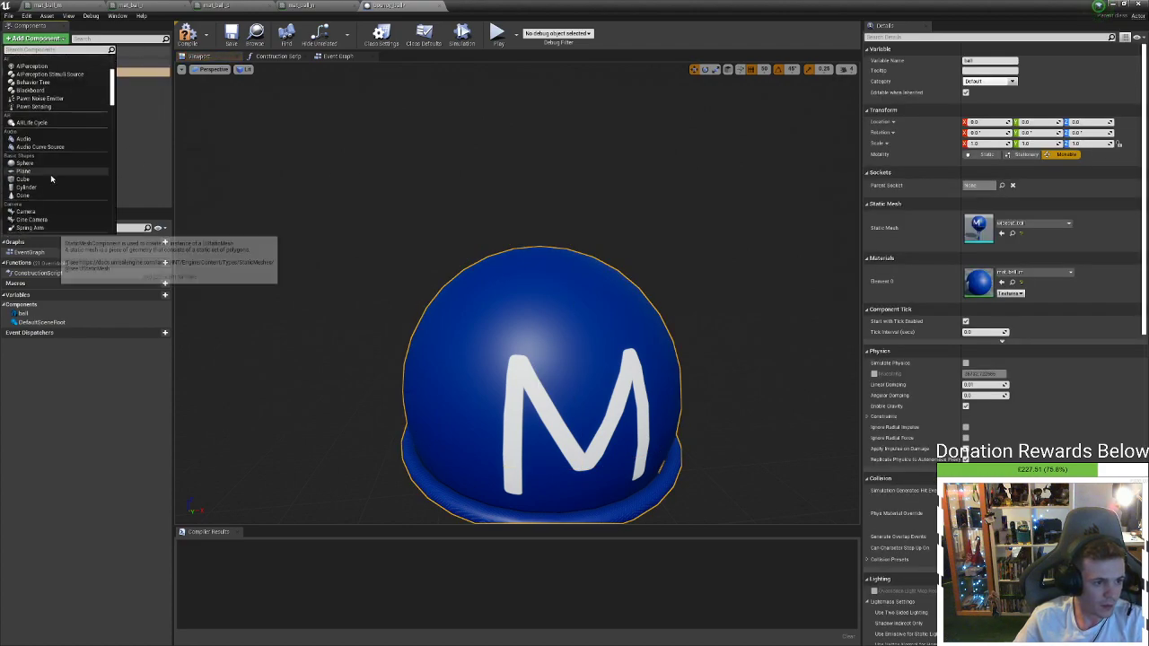
{"action": "scroll", "coordinate": [52, 170], "scroll_direction": "down", "scroll_amount": 10}
{"action": "scroll", "coordinate": [54, 182], "scroll_direction": "down", "scroll_amount": 12}
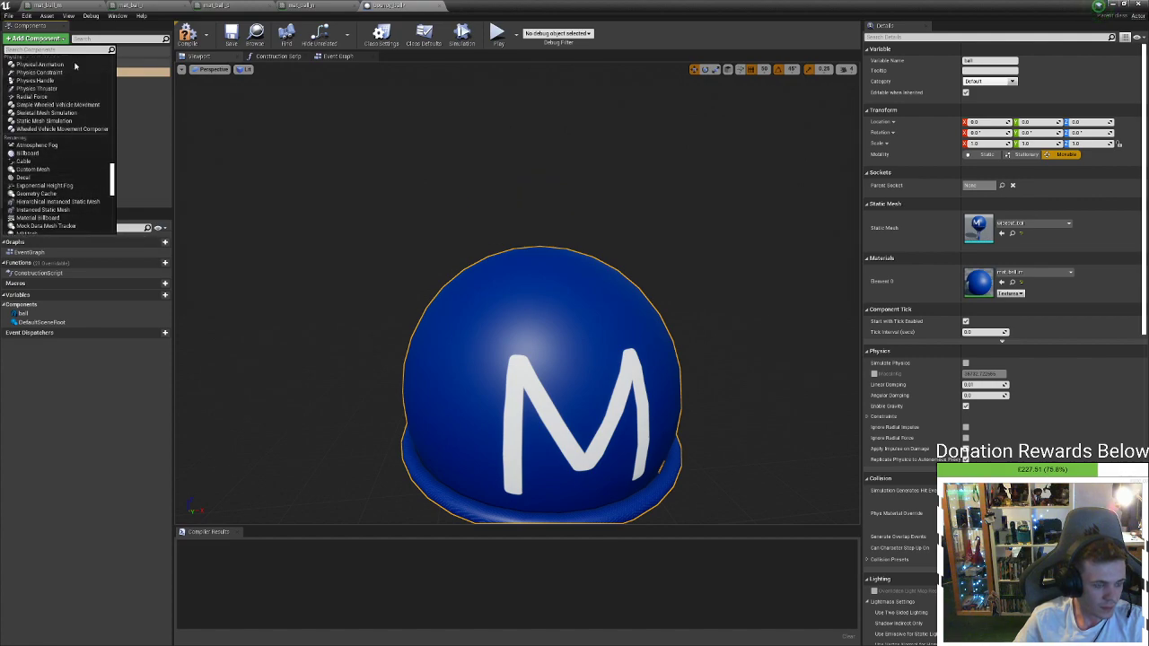
{"action": "type", "text": "box"}
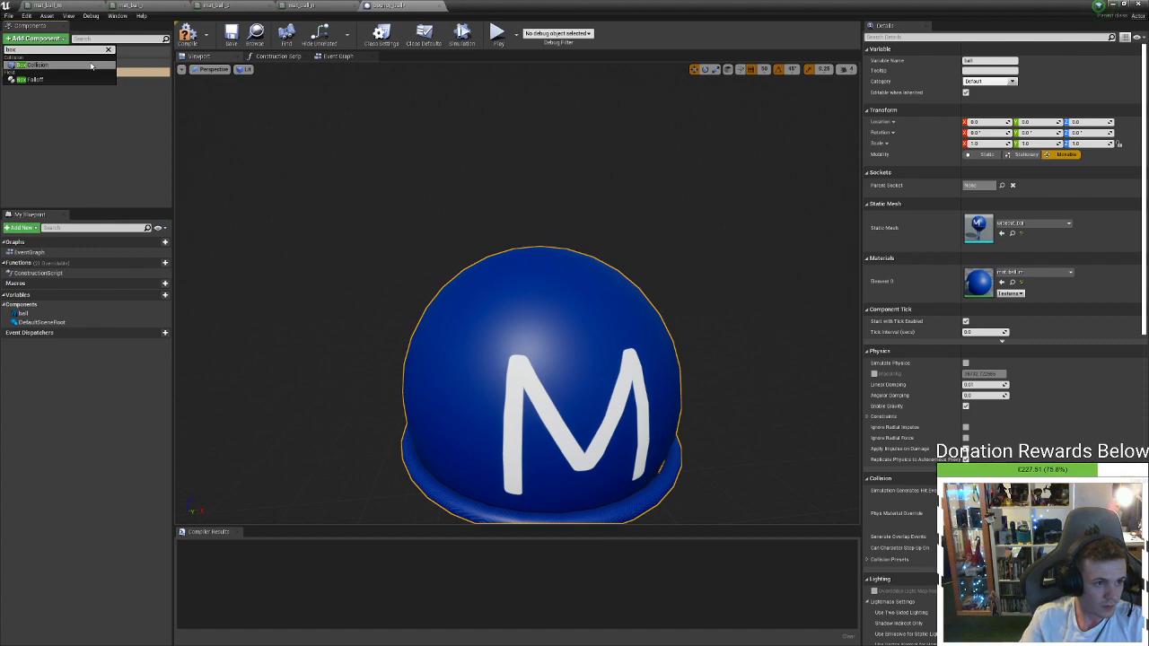
{"action": "left_click", "coordinate": [91, 67]}
{"action": "right_click_drag", "start_coordinate": [483, 336], "coordinate": [490, 431]}
{"action": "left_click_drag", "start_coordinate": [470, 441], "coordinate": [460, 125]}
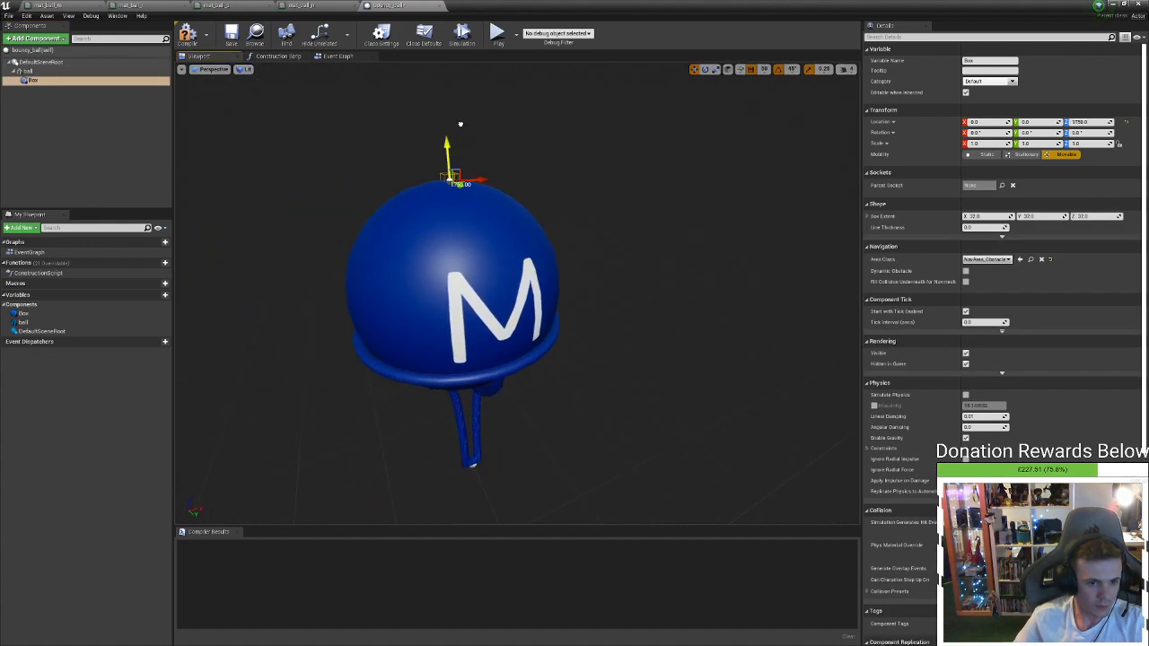
Scale the collision box on top of the ball to 4.0 in X and Y
{"action": "key", "text": "f"}
{"action": "right_click_drag", "start_coordinate": [504, 344], "coordinate": [651, 364]}
{"action": "key", "text": "r"}
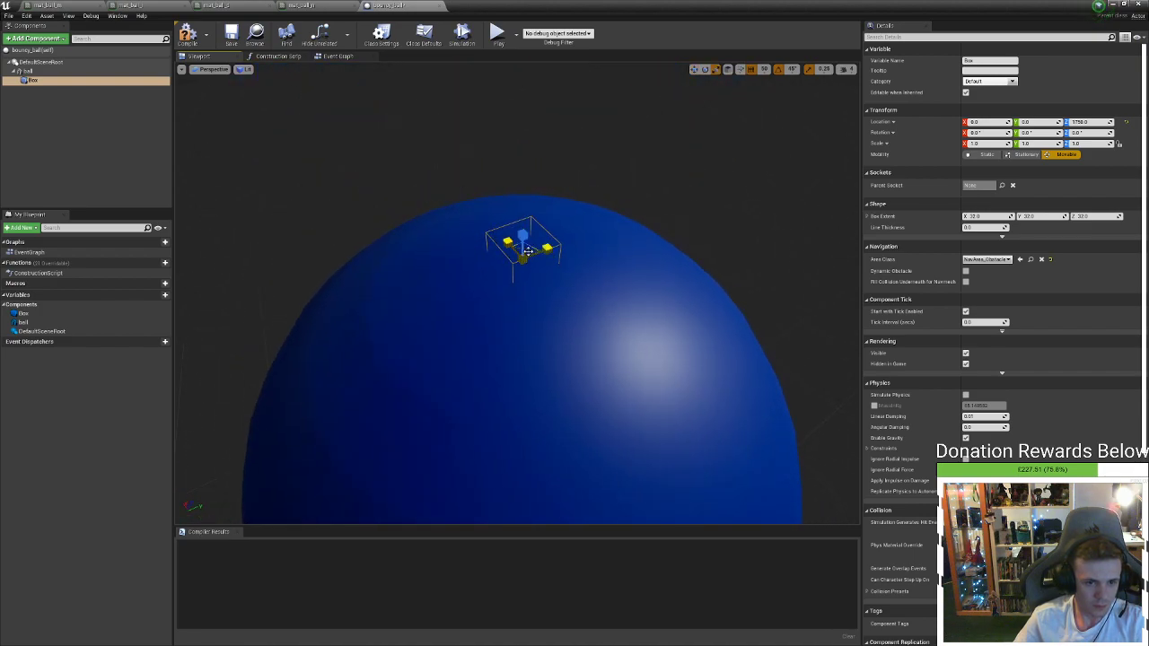
{"action": "left_click_drag", "start_coordinate": [527, 250], "coordinate": [529, 206]}
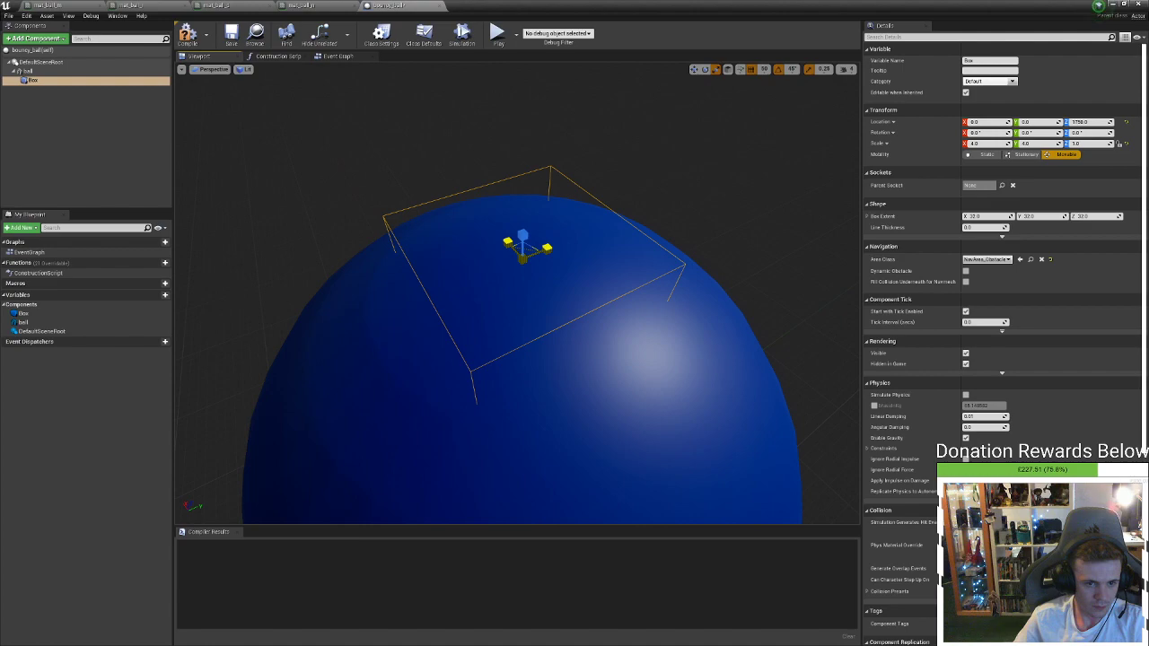
Widen the collision box over the ball's top by scaling it up in X and to 7.0 in Y
{"action": "right_click_drag", "start_coordinate": [529, 206], "coordinate": [518, 322]}
{"action": "key", "text": "w"}
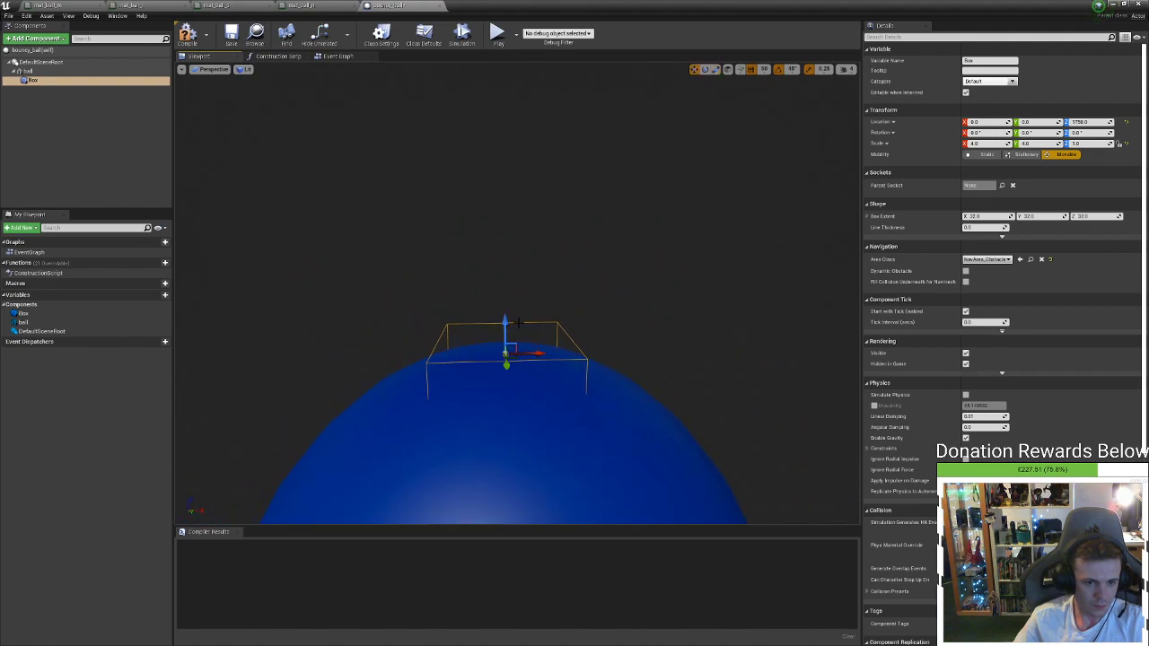
{"action": "mouse_move", "coordinate": [506, 339]}
{"action": "left_mouse_down"}
{"action": "mouse_move", "coordinate": [508, 352]}
{"action": "mouse_move", "coordinate": [510, 341]}
{"action": "left_mouse_up"}
{"action": "right_click_drag", "start_coordinate": [510, 341], "coordinate": [475, 242]}
{"action": "key", "text": "r"}
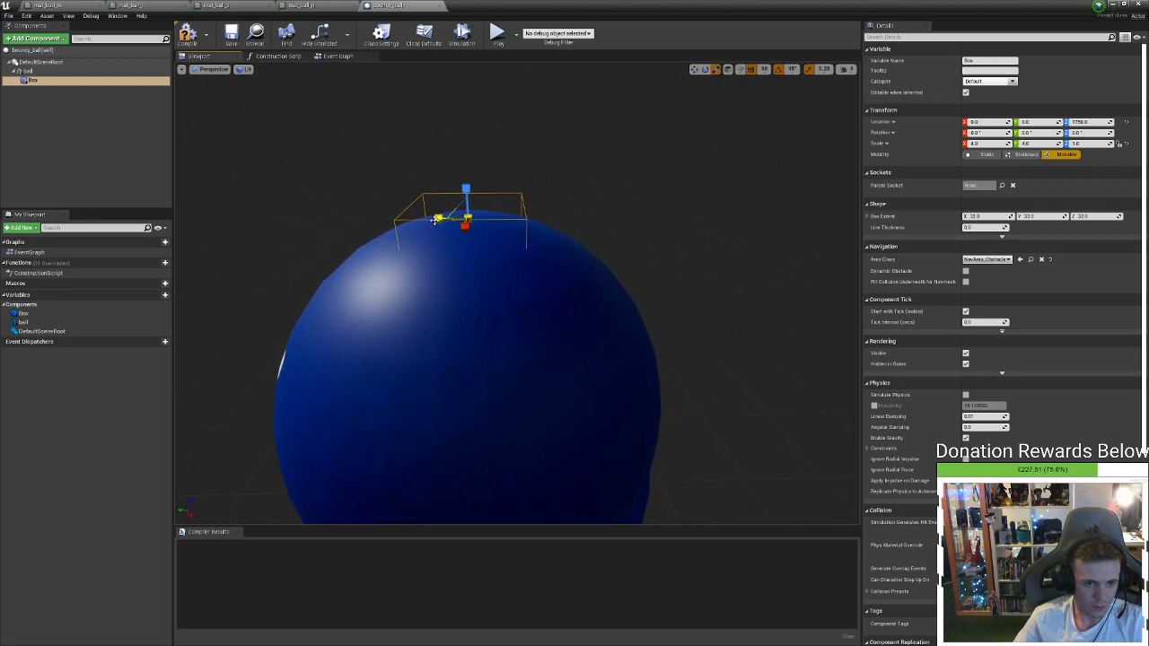
{"action": "mouse_move", "coordinate": [434, 220]}
{"action": "left_mouse_down"}
{"action": "mouse_move", "coordinate": [385, 227]}
{"action": "mouse_move", "coordinate": [437, 218]}
{"action": "left_mouse_up"}
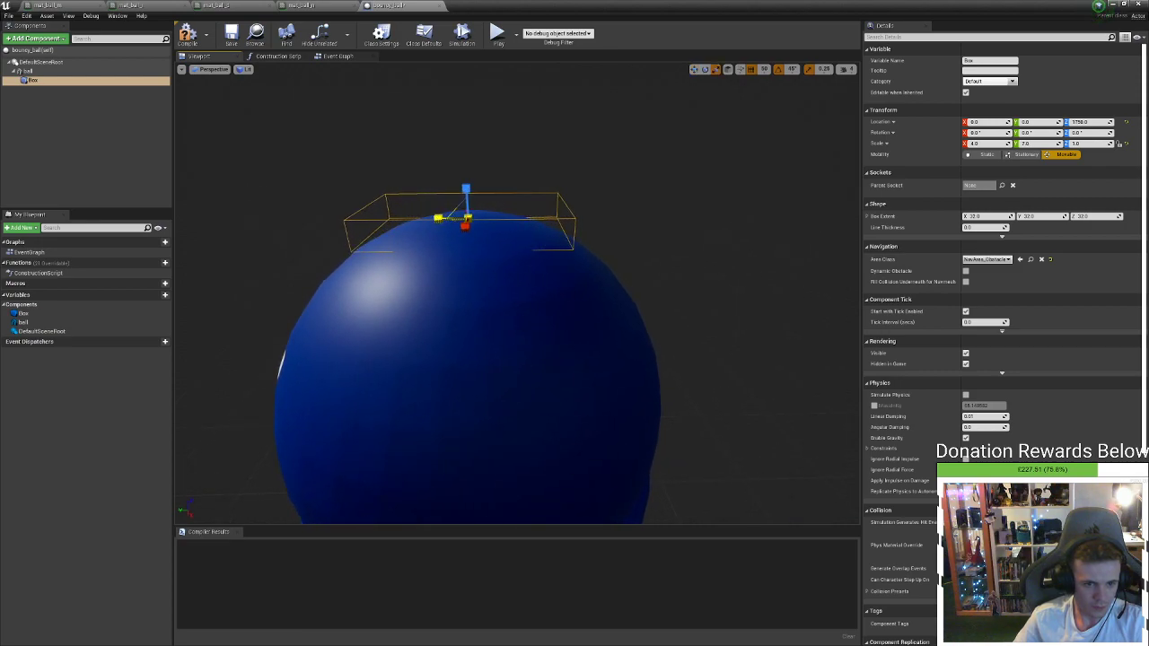
{"action": "mouse_move", "coordinate": [438, 218]}
{"action": "right_mouse_down"}
{"action": "mouse_move", "coordinate": [503, 261]}
{"action": "mouse_move", "coordinate": [449, 278]}
{"action": "mouse_move", "coordinate": [466, 296]}
{"action": "mouse_move", "coordinate": [511, 225]}
{"action": "mouse_move", "coordinate": [467, 269]}
{"action": "mouse_move", "coordinate": [437, 234]}
{"action": "right_mouse_up"}
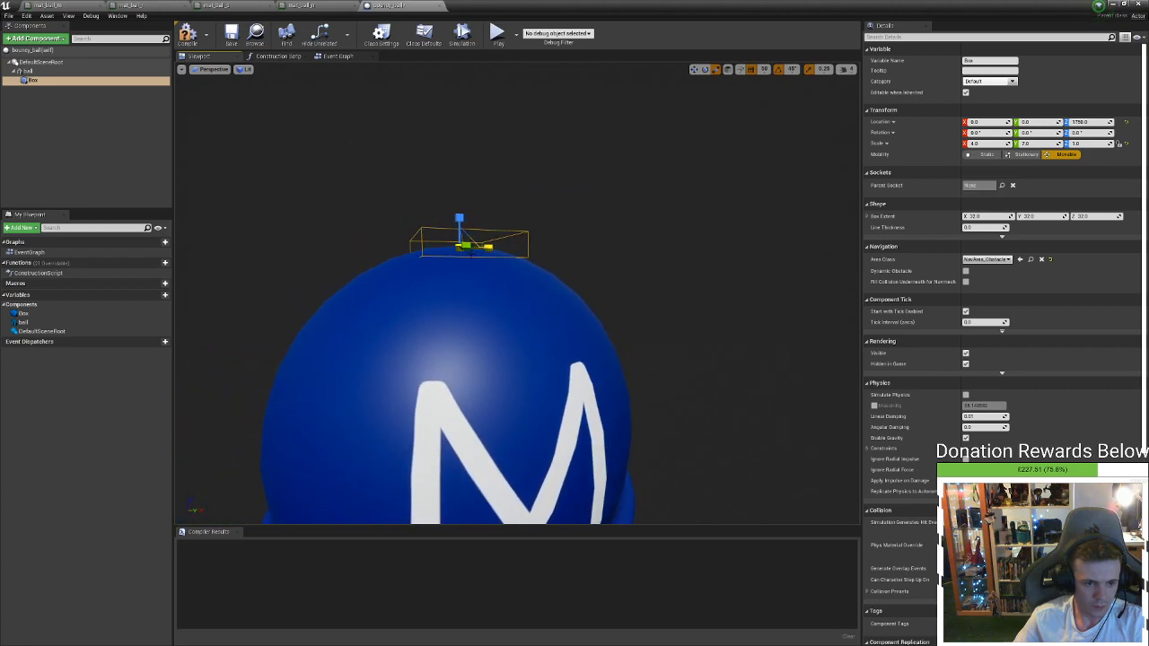
{"action": "mouse_move", "coordinate": [487, 246]}
{"action": "left_mouse_down"}
{"action": "mouse_move", "coordinate": [499, 246]}
{"action": "mouse_move", "coordinate": [484, 246]}
{"action": "left_mouse_up"}
Increase the collision box's height to a Z scale of 2.0 and lower it to Z 1700
{"action": "right_click_drag", "start_coordinate": [485, 245], "coordinate": [362, 197]}
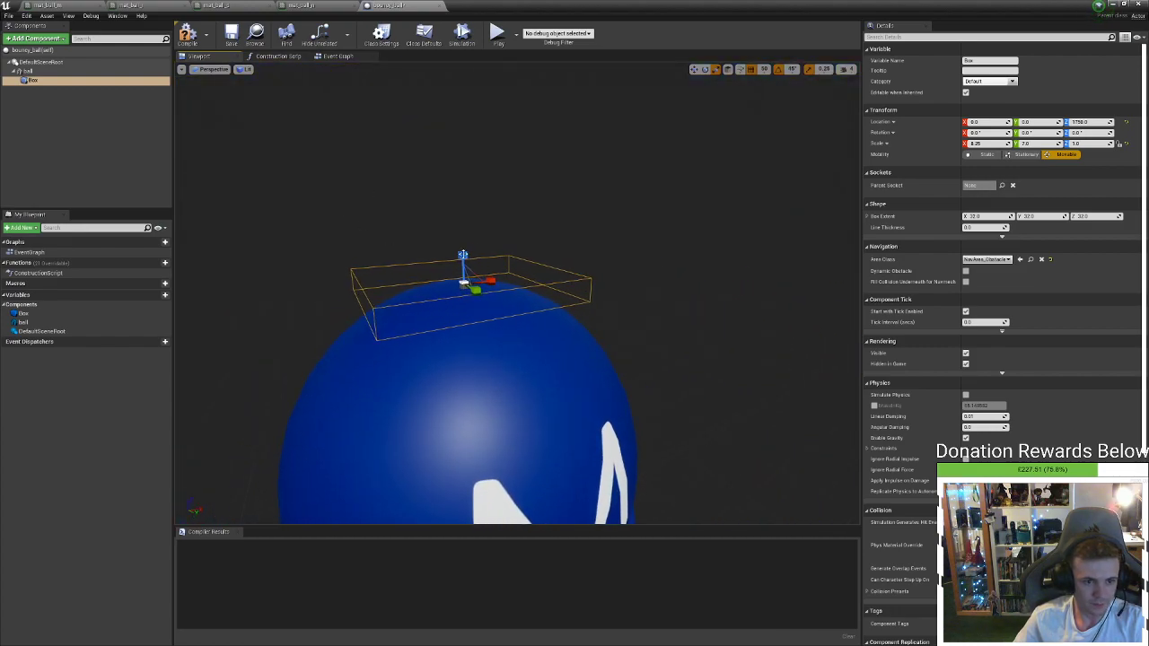
{"action": "mouse_move", "coordinate": [460, 256]}
{"action": "left_mouse_down"}
{"action": "mouse_move", "coordinate": [461, 243]}
{"action": "mouse_move", "coordinate": [463, 273]}
{"action": "left_mouse_up"}
{"action": "key", "text": "w"}
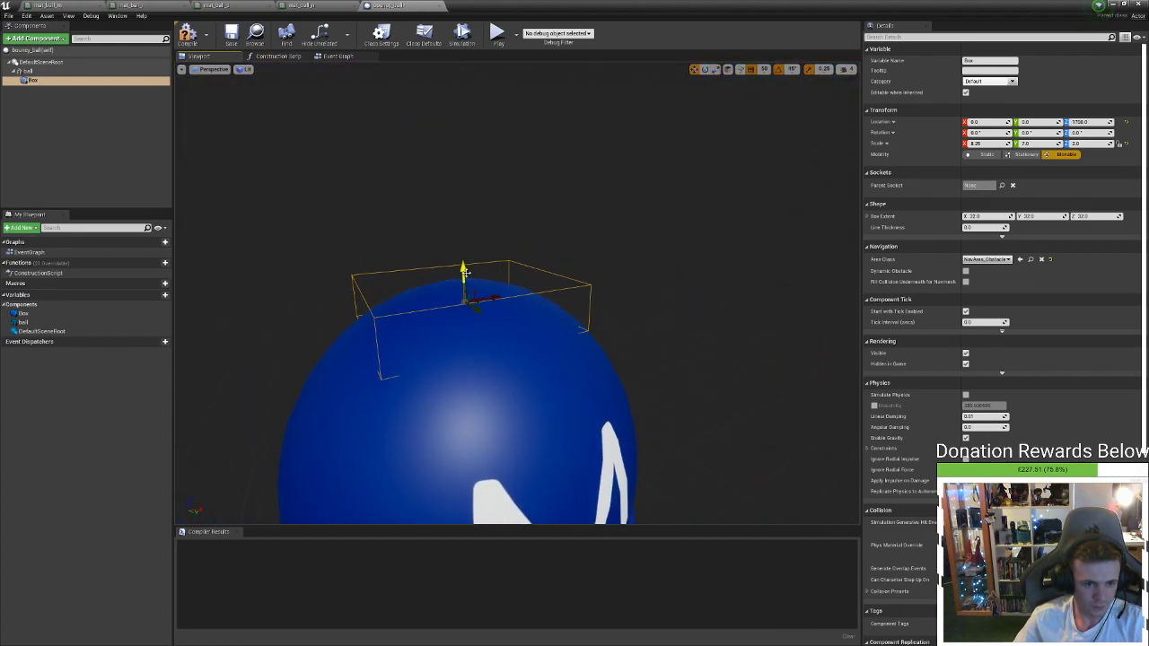
Add an On Component Begin Overlap event for the collision box in the blueprint's Event Graph
{"action": "left_click", "coordinate": [336, 57]}
{"action": "right_click", "coordinate": [396, 276]}
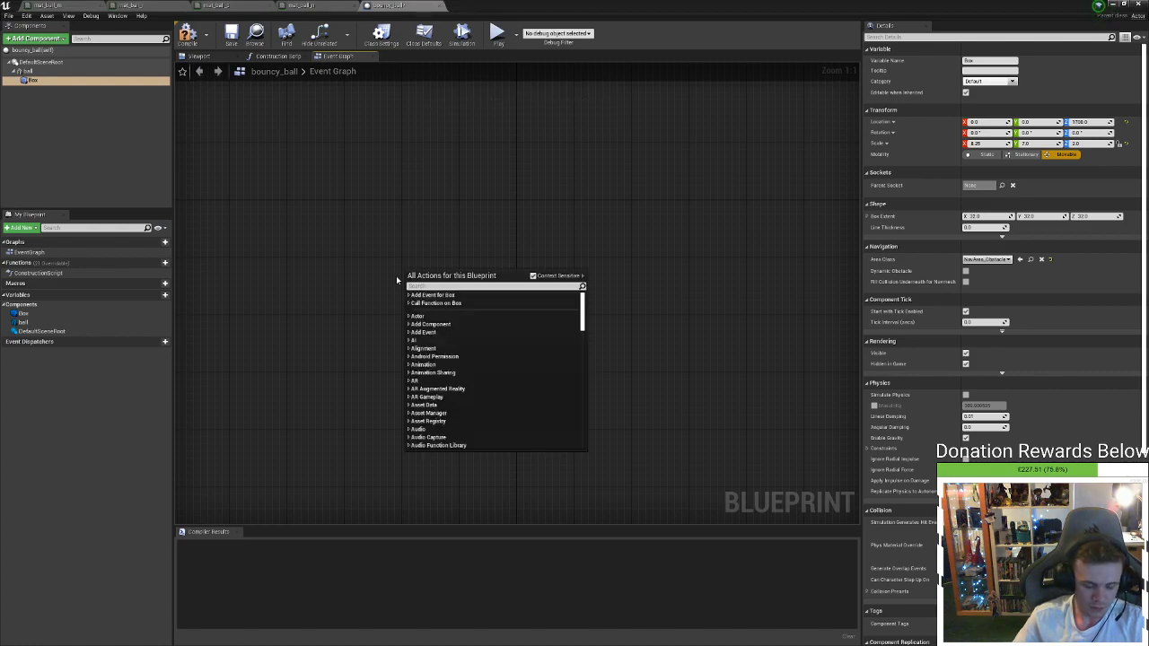
{"action": "type", "text": "oncomponent"}
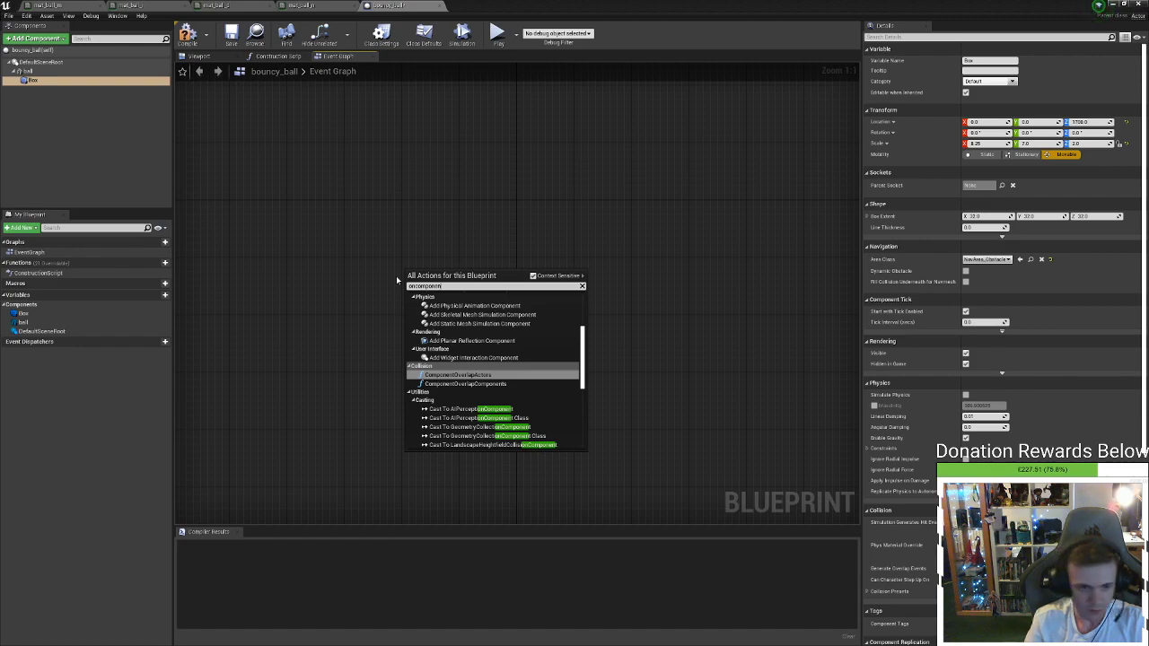
{"action": "key", "text": "Down"}
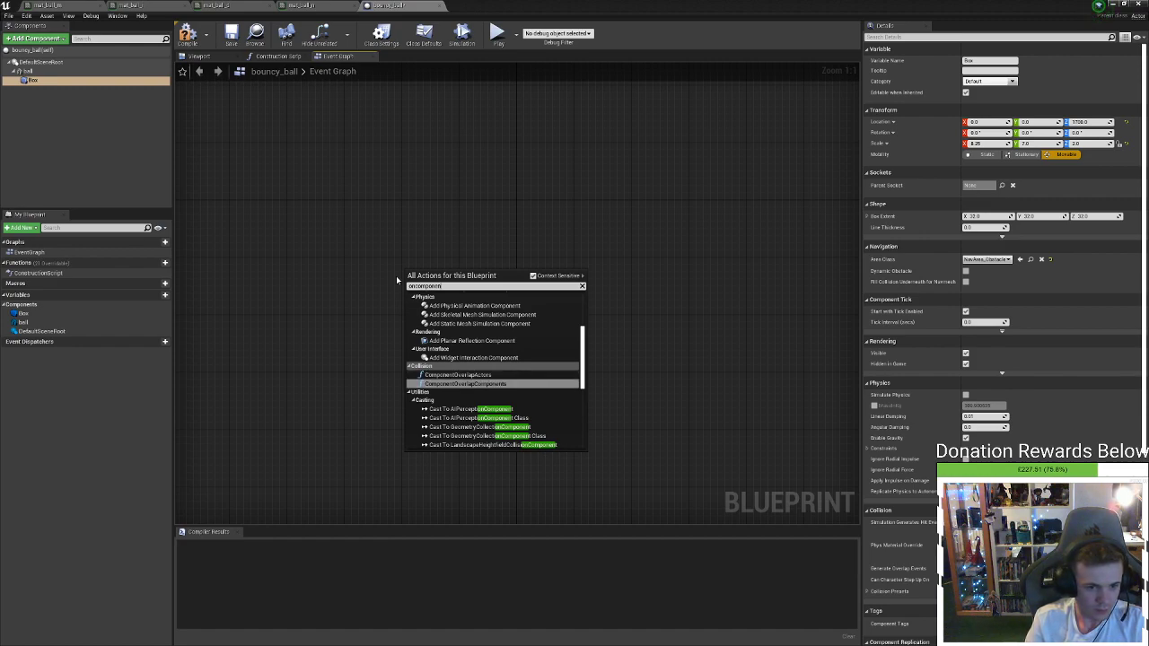
{"action": "type", "text": "beg"}
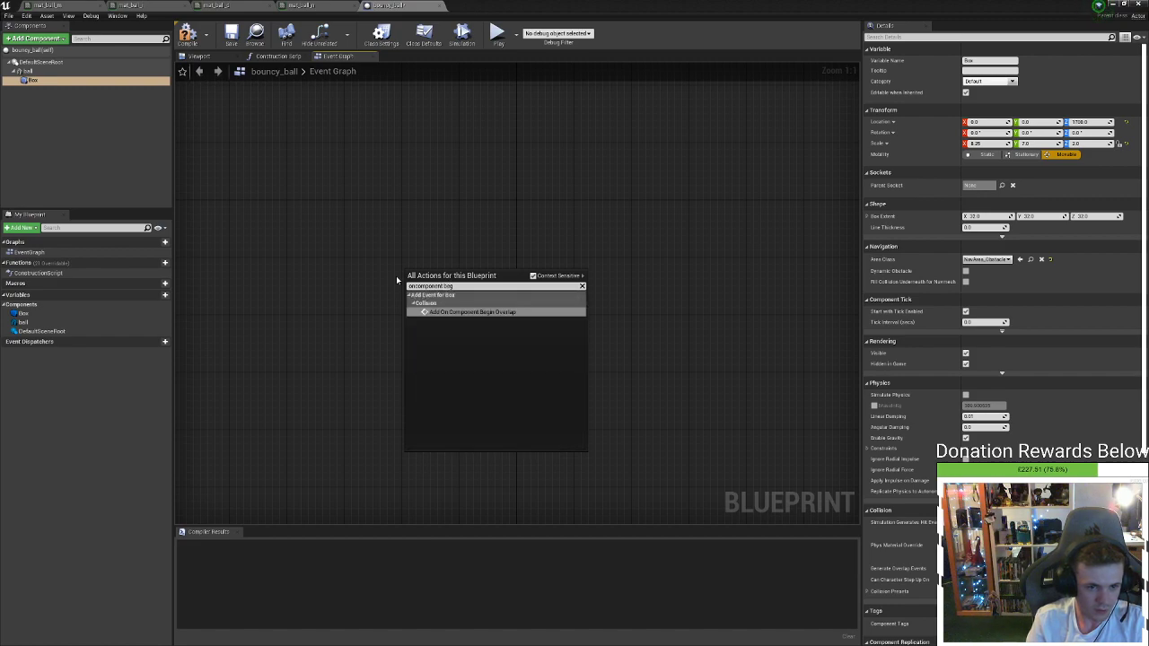
{"action": "key", "text": "Return"}
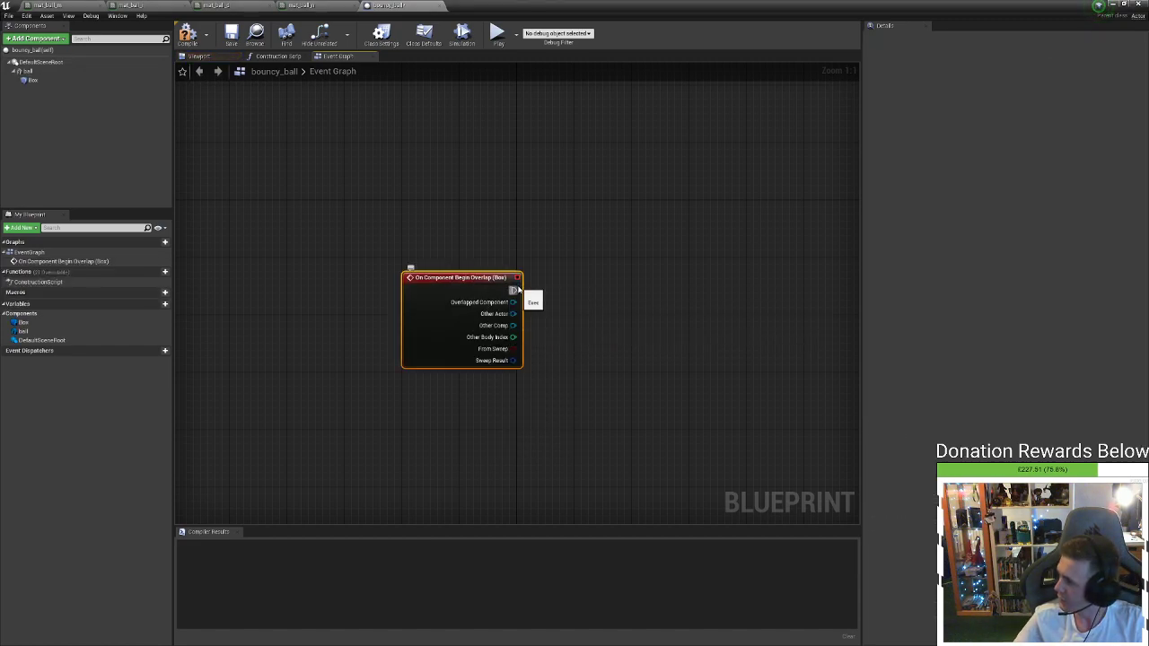
Attach a Cast To FirstPersonCharacter node to the overlap event's execution output
{"action": "left_click_drag", "start_coordinate": [517, 288], "coordinate": [623, 289]}
{"action": "type", "text": "cas"}
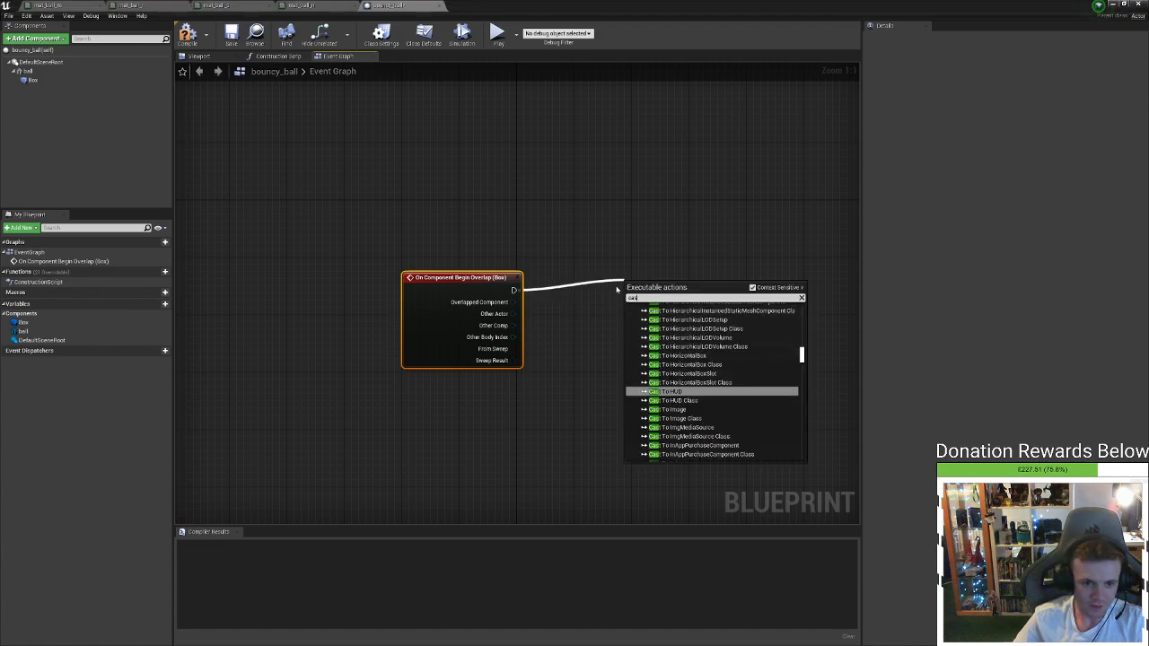
{"action": "type", "text": "t to f"}
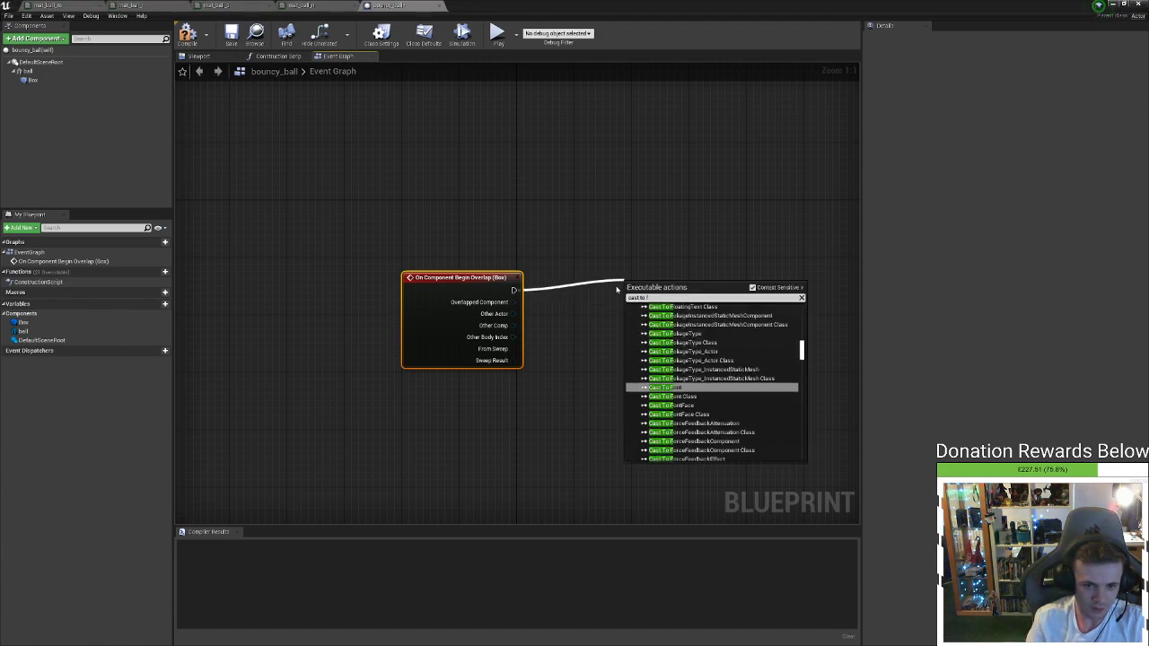
{"action": "type", "text": "i"}
{"action": "key", "text": "Up"}
{"action": "key", "text": "Up"}
{"action": "key", "text": "Up"}
{"action": "key", "text": "Up"}
{"action": "key", "text": "Up"}
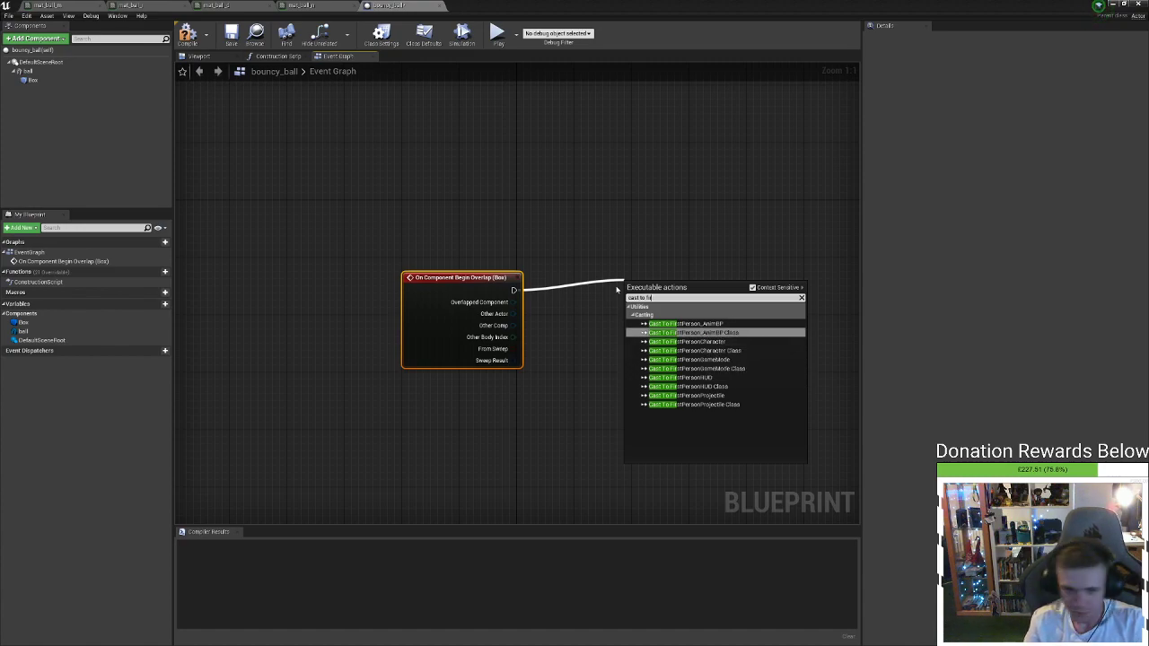
{"action": "key", "text": "Down"}
{"action": "key", "text": "Down"}
{"action": "key", "text": "Up"}
{"action": "key", "text": "Return"}
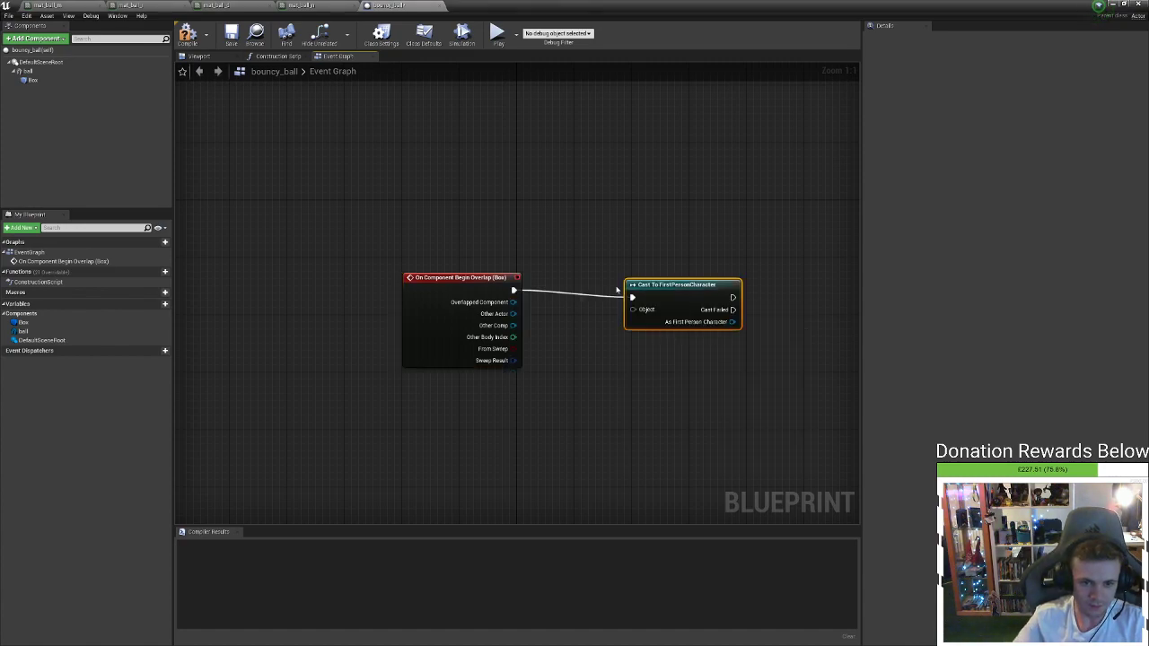
Add a Launch Character node after the successful cast and set its launch velocity to 1000 in Z
{"action": "right_click_drag", "start_coordinate": [646, 388], "coordinate": [553, 392]}
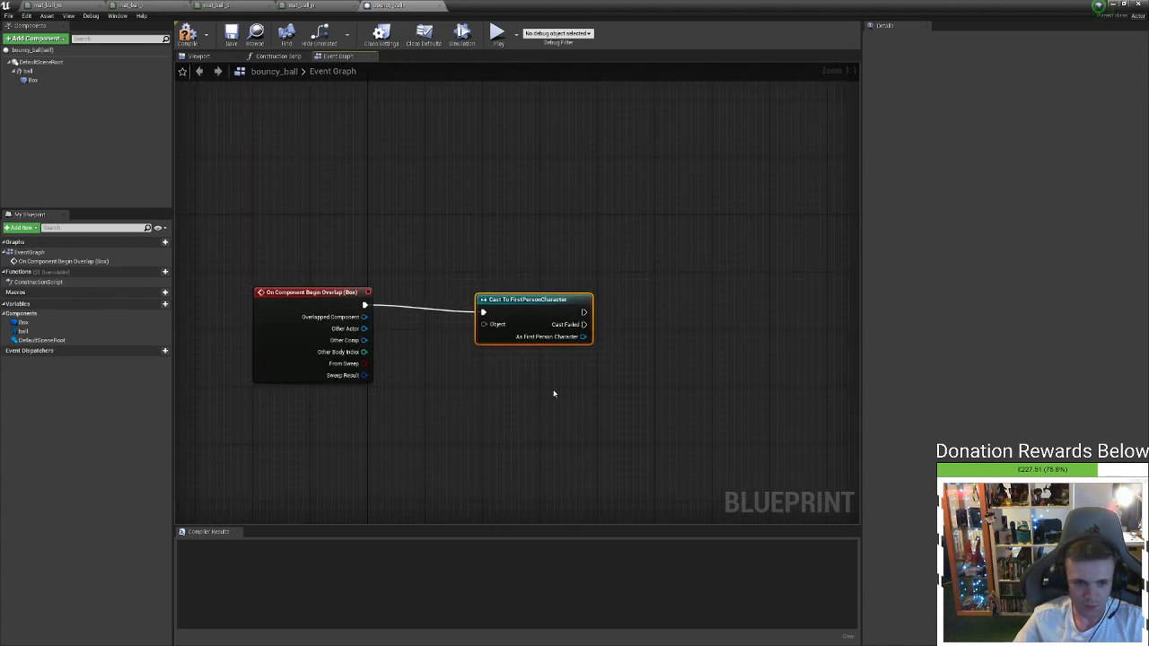
{"action": "left_click_drag", "start_coordinate": [584, 312], "coordinate": [652, 312]}
{"action": "type", "text": "launc"}
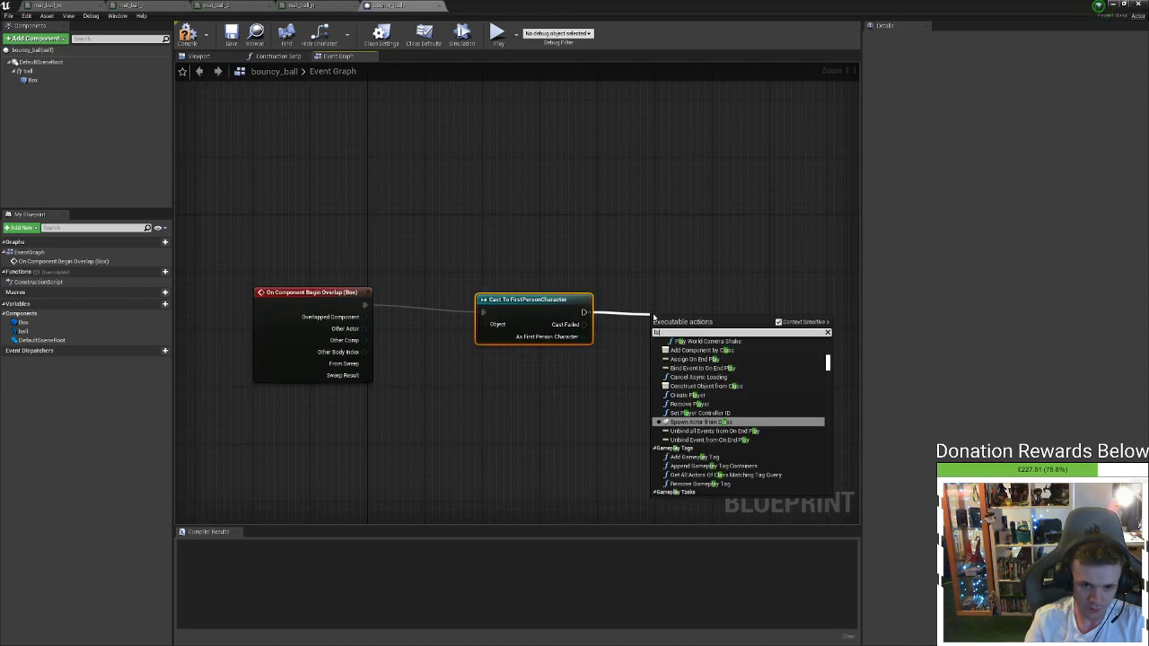
{"action": "key", "text": "Up"}
{"action": "key", "text": "Up"}
{"action": "key", "text": "Up"}
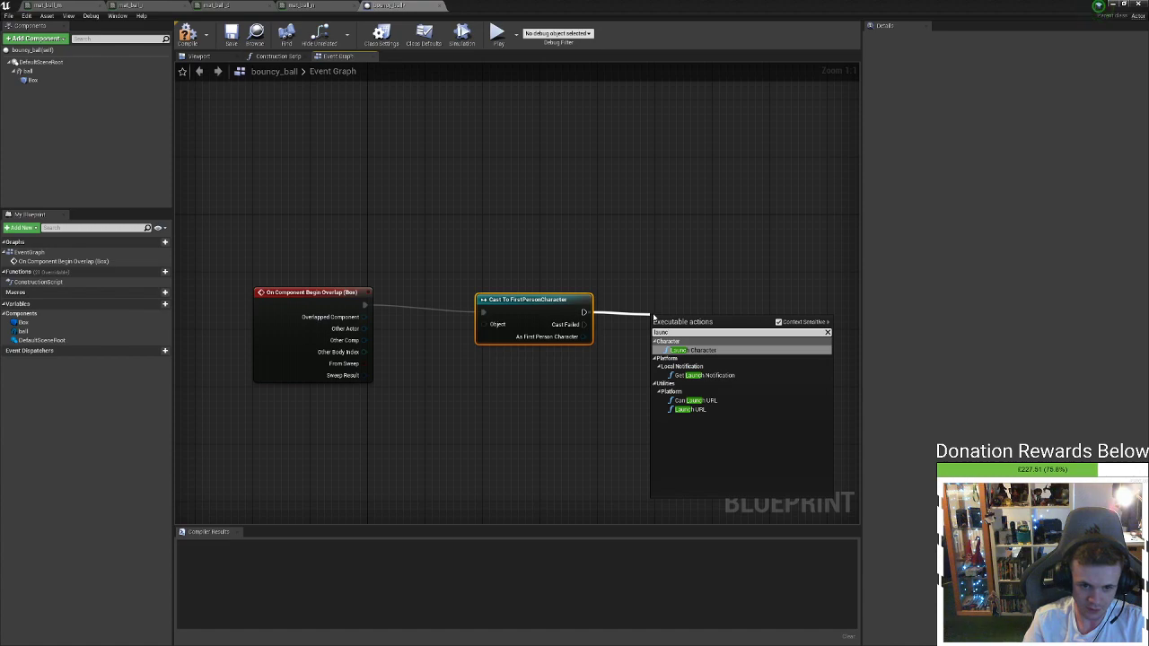
{"action": "key", "text": "Return"}
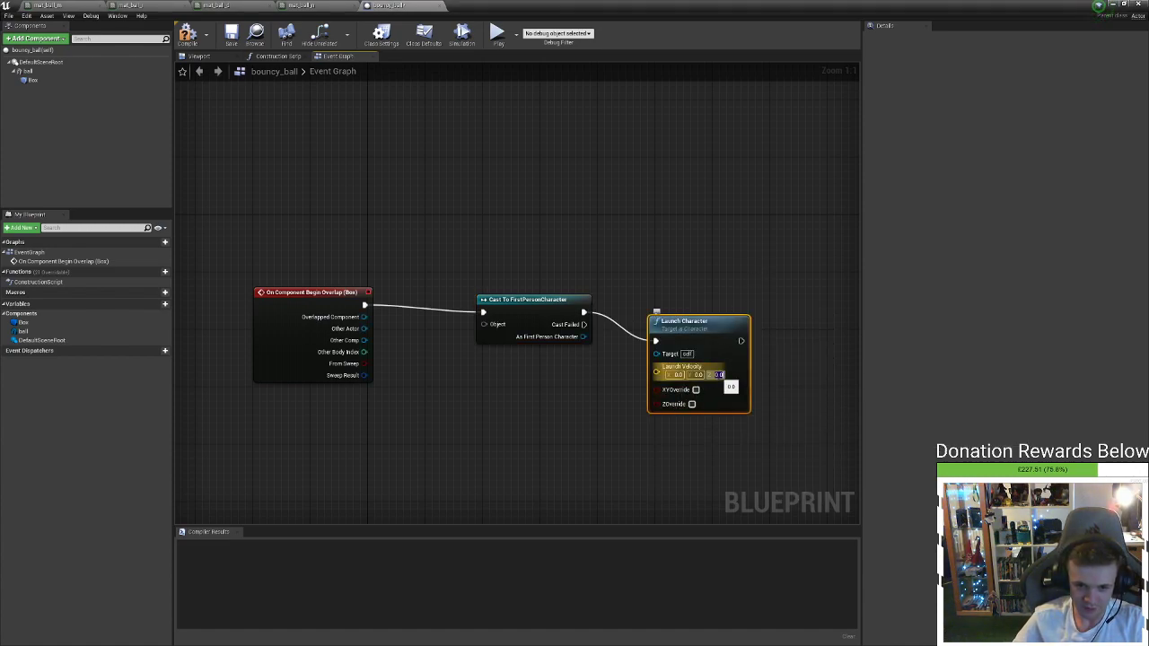
{"action": "type", "text": "1000"}
{"action": "key", "text": "Return"}
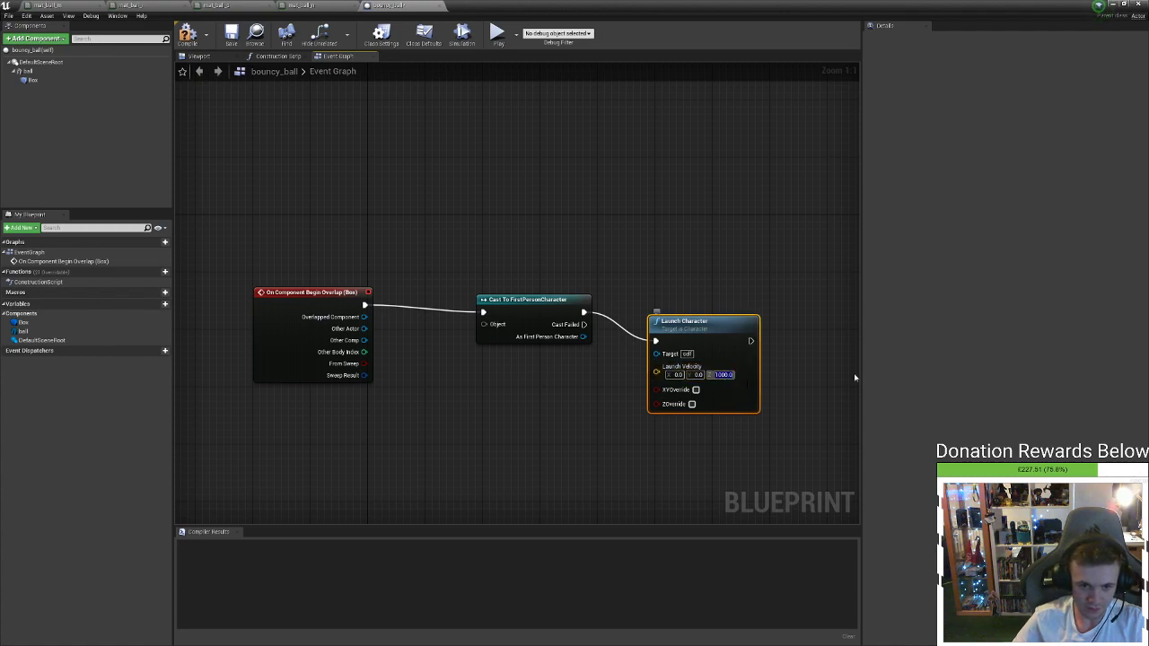
Wire As First Person Character to the launch target and Other Actor to the cast's Object input, and compile and save the blueprint
{"action": "left_click_drag", "start_coordinate": [657, 355], "coordinate": [579, 339]}
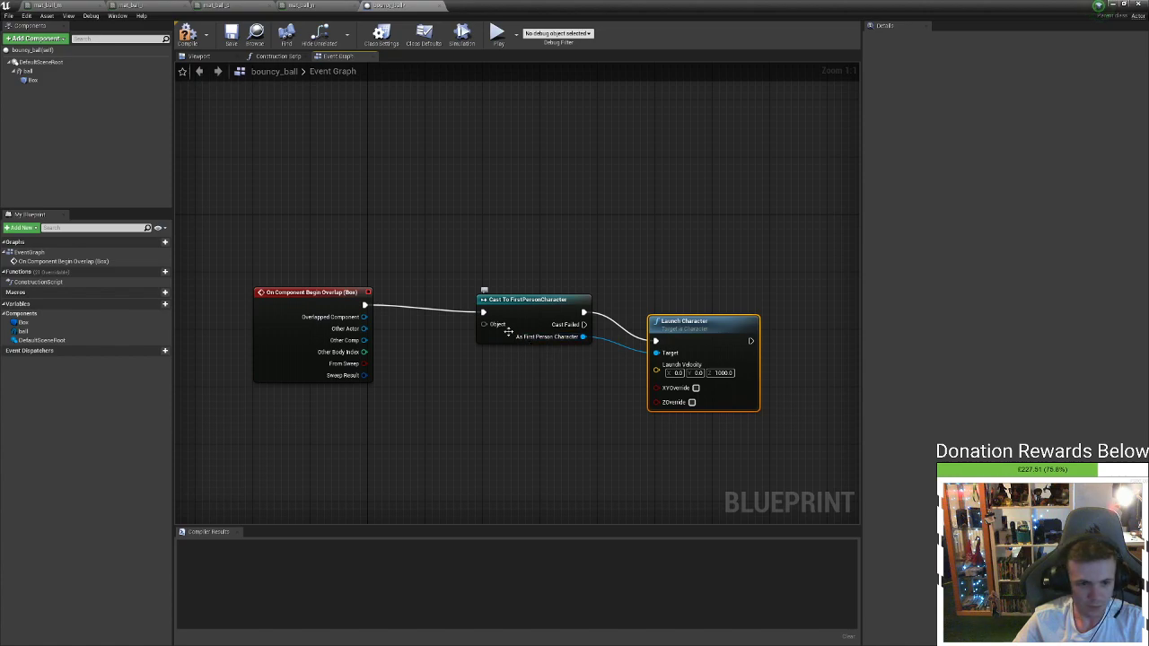
{"action": "left_click_drag", "start_coordinate": [485, 324], "coordinate": [351, 330]}
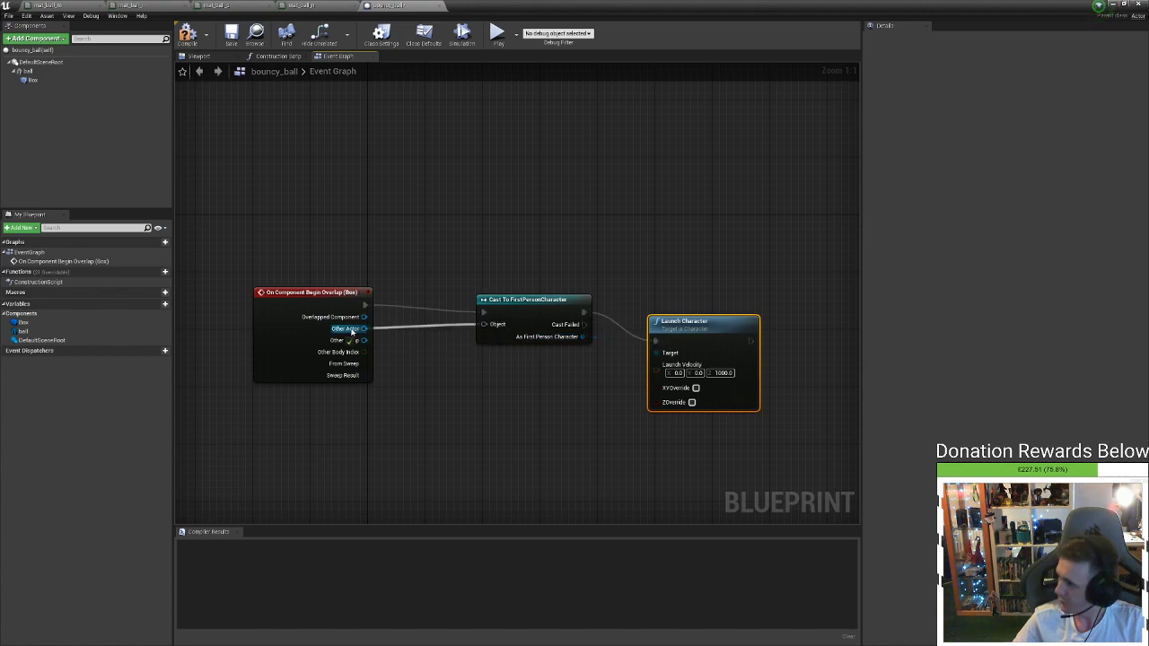
{"action": "left_click", "coordinate": [187, 34]}
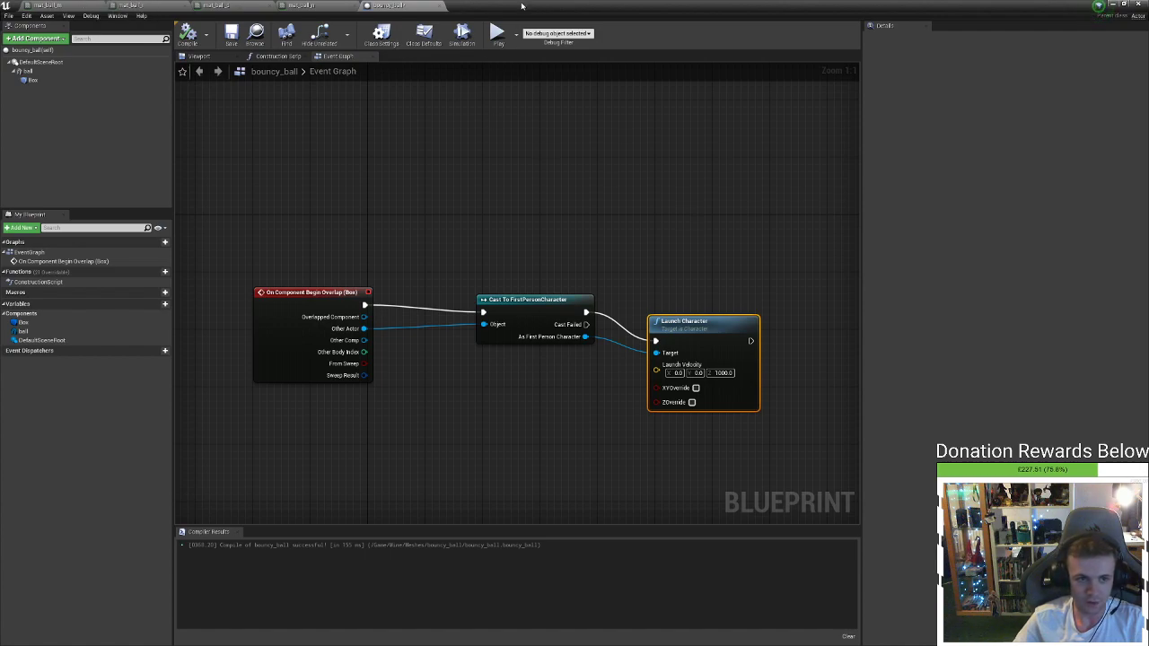
{"action": "left_click", "coordinate": [231, 40]}
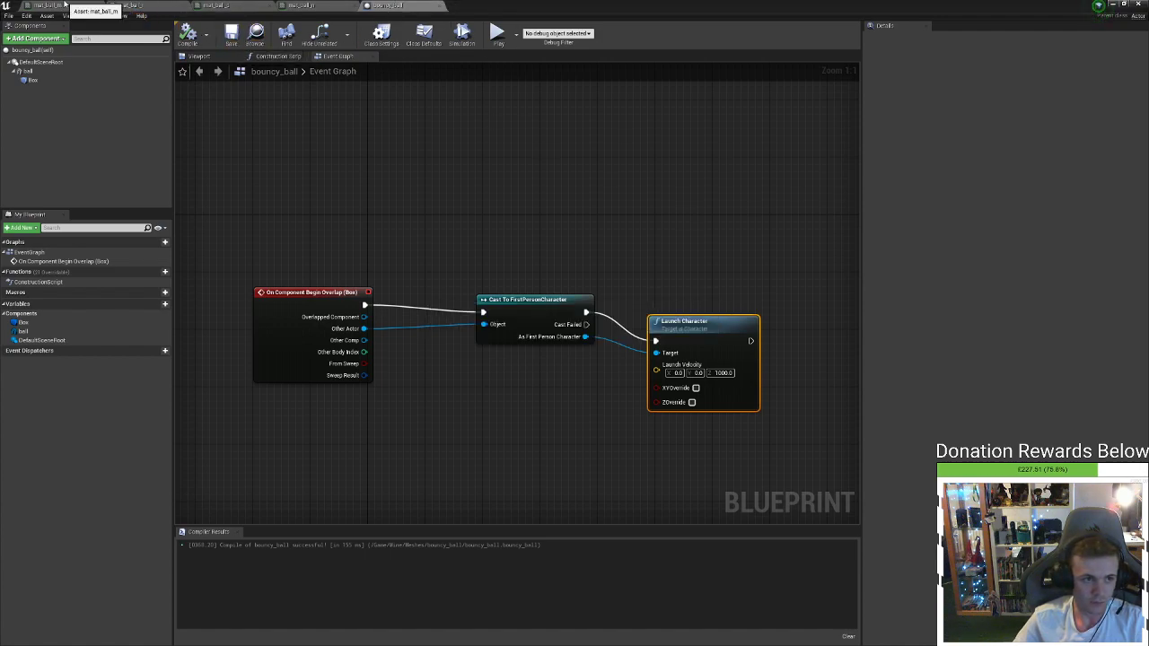
Replace the wipeout_ball mesh in the level with an instance of the bouncy_ball blueprint
{"action": "left_click", "coordinate": [125, 6]}
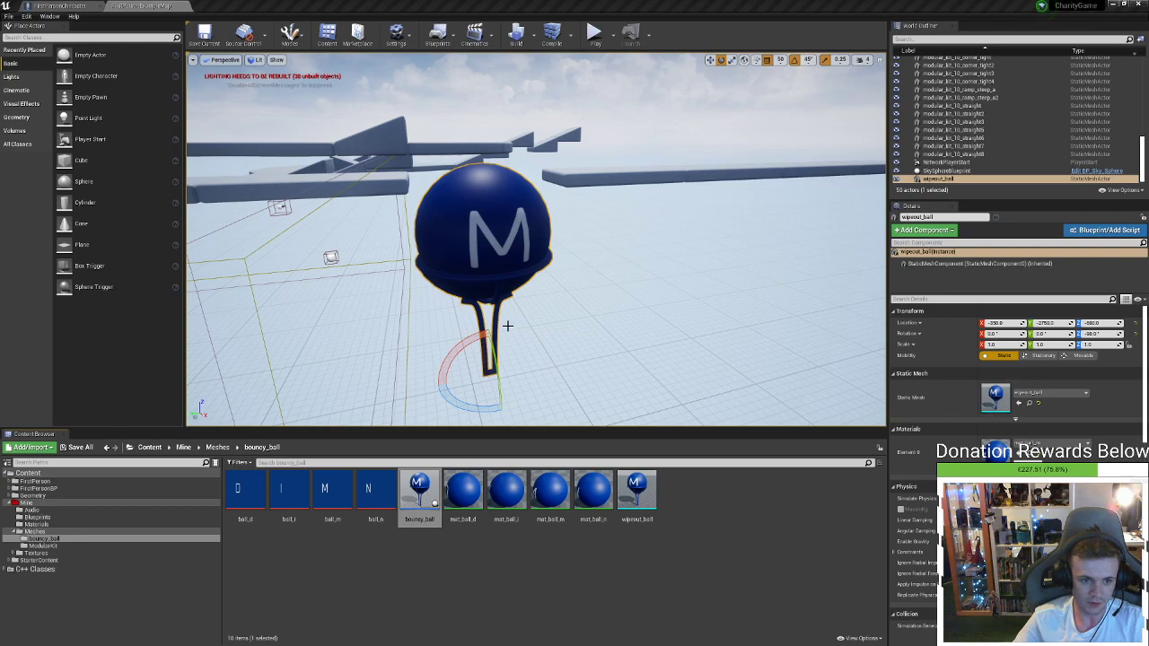
{"action": "right_click_drag", "start_coordinate": [507, 326], "coordinate": [515, 320]}
{"action": "key", "text": "Delete"}
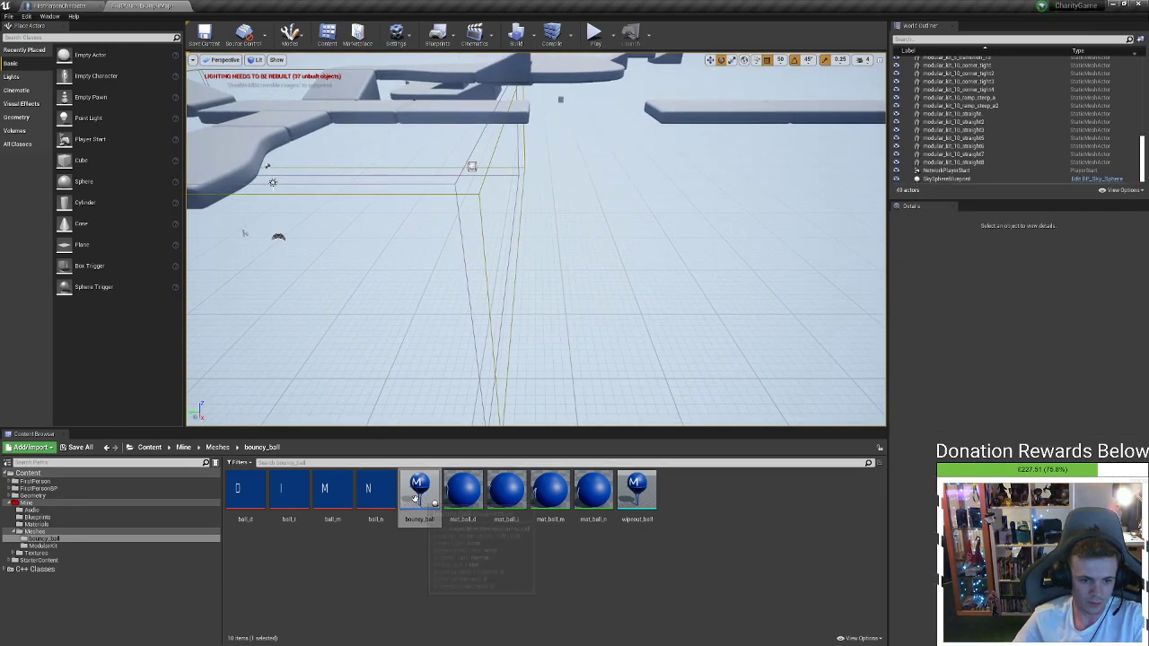
{"action": "left_click_drag", "start_coordinate": [414, 498], "coordinate": [520, 109]}
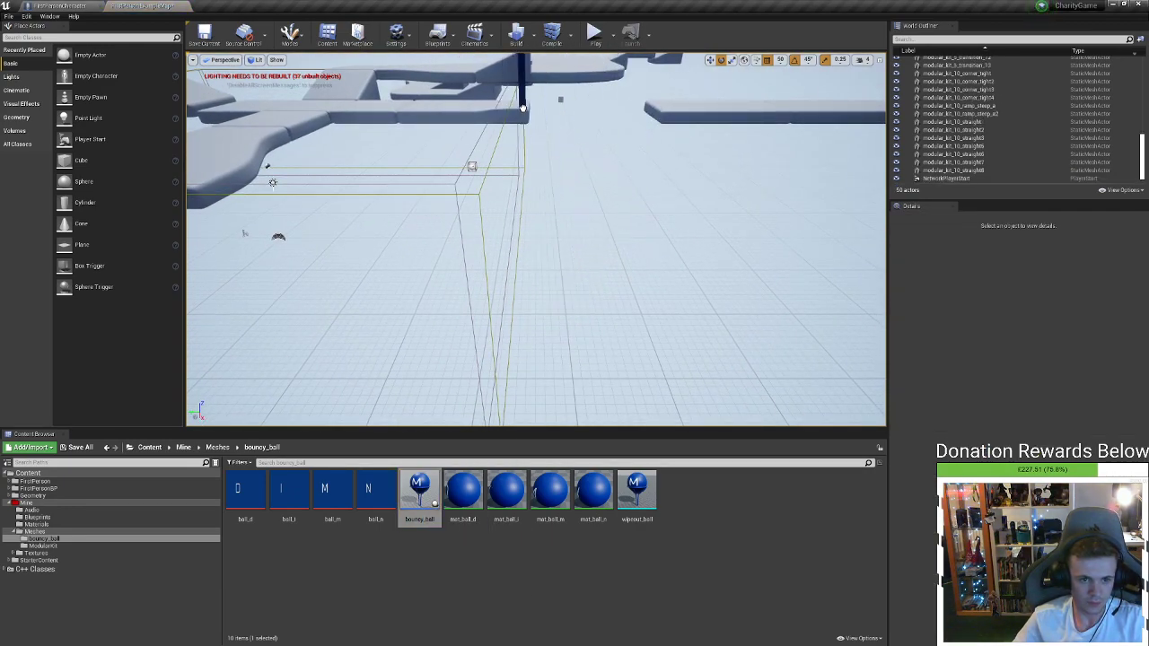
{"action": "key", "text": "f"}
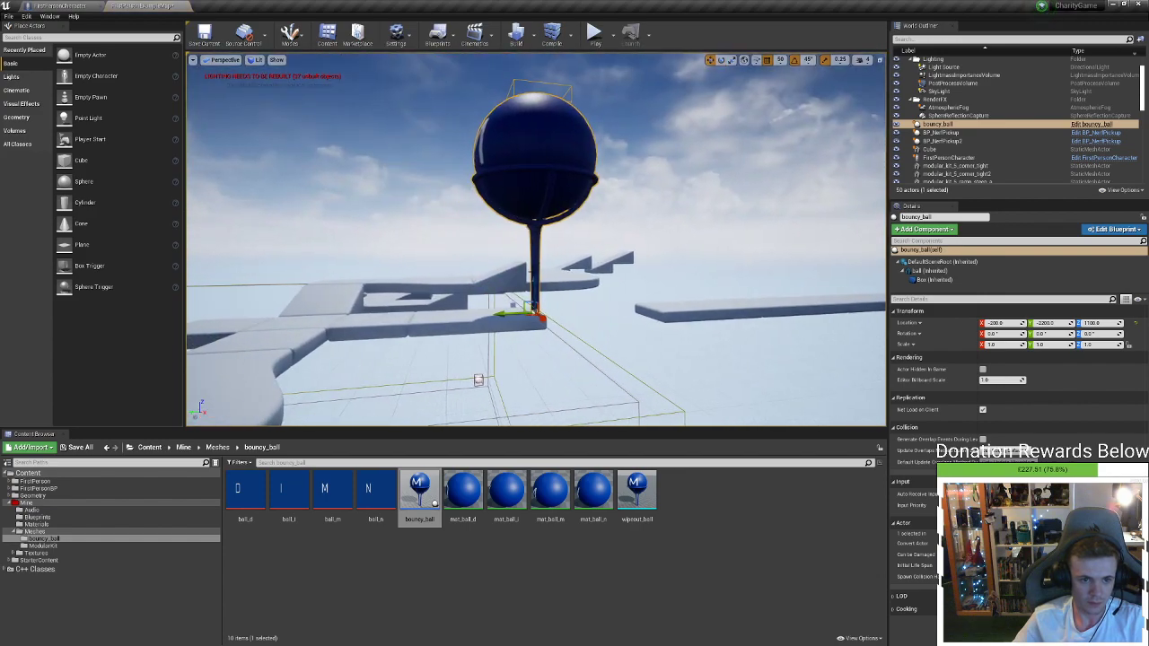
Lower the bouncy_ball beside the course, move it to X -200, Y -2700, and rotate it -90° about Z
{"action": "left_click_drag", "start_coordinate": [533, 291], "coordinate": [534, 504]}
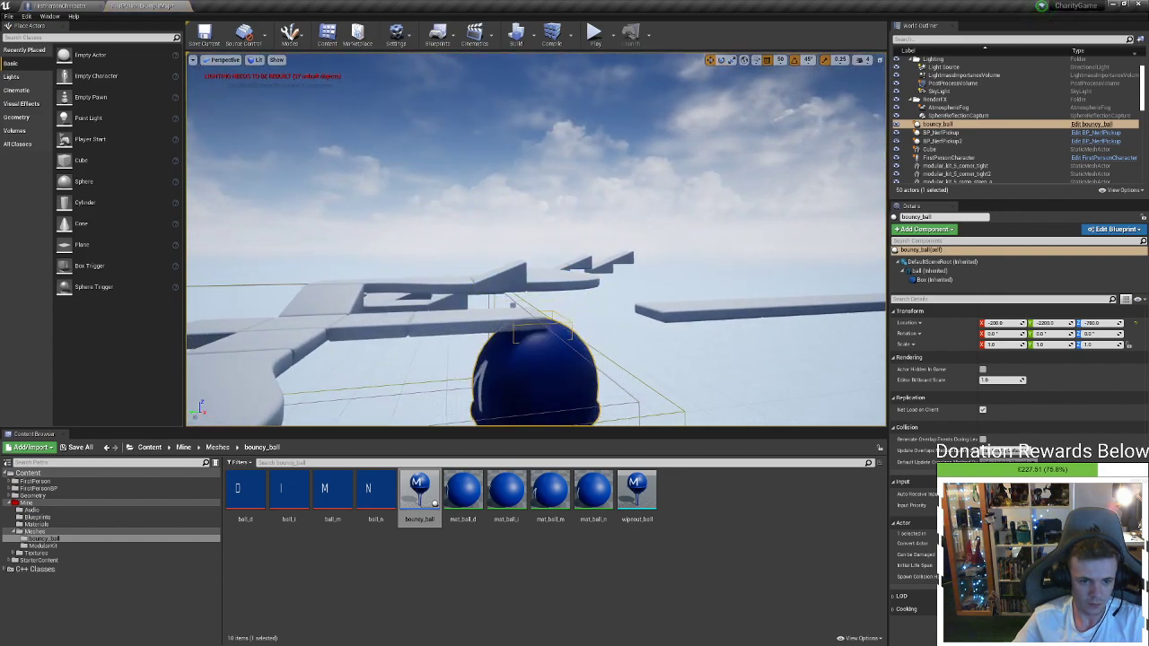
{"action": "right_click_drag", "start_coordinate": [535, 305], "coordinate": [548, 422]}
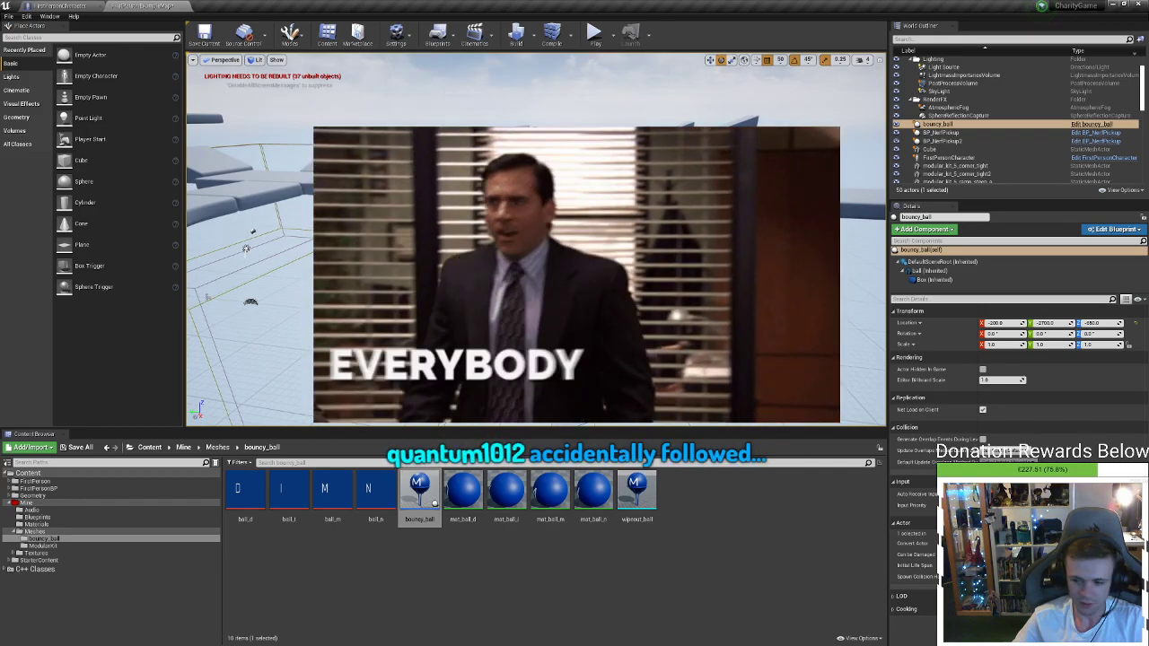
{"action": "left_click_drag", "start_coordinate": [595, 421], "coordinate": [511, 409]}
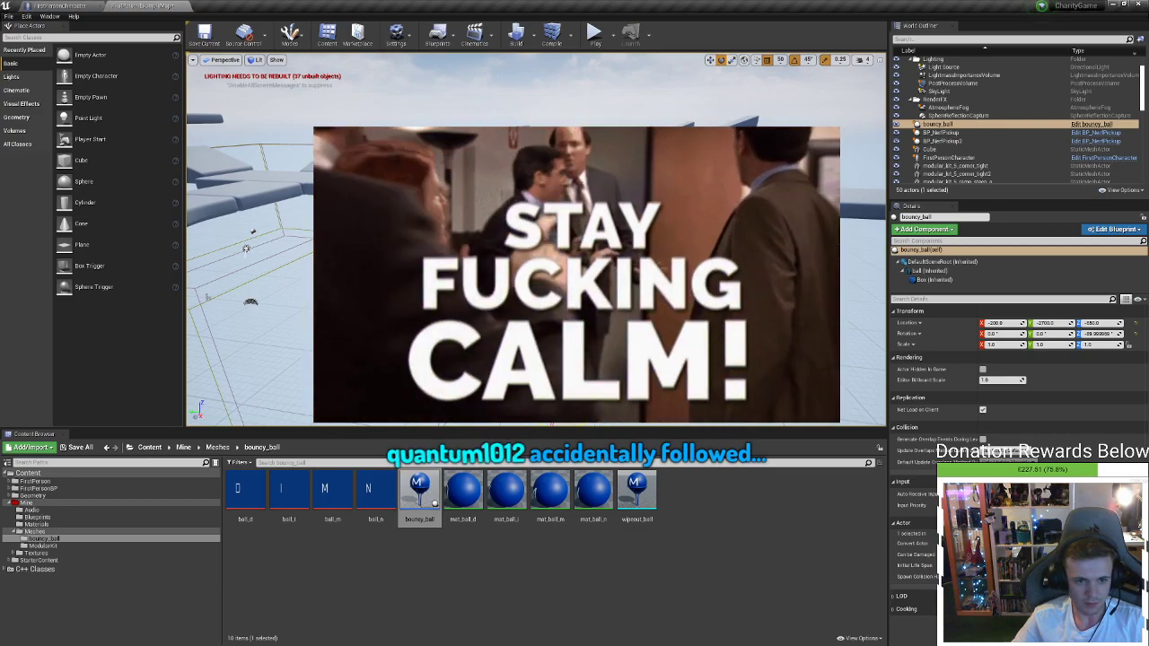
{"action": "right_click_drag", "start_coordinate": [512, 408], "coordinate": [539, 395]}
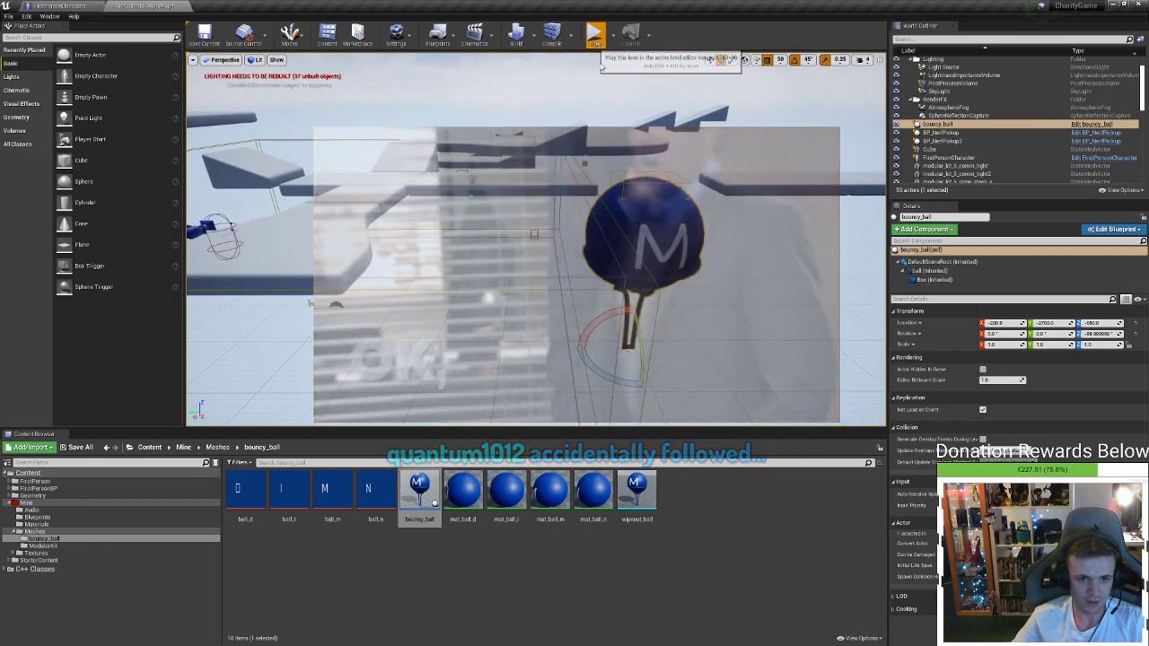
Play-test the level by running along the course and jumping onto the bouncy ball, and end the session
{"action": "left_click", "coordinate": [593, 33]}
{"action": "key", "text": "w"}
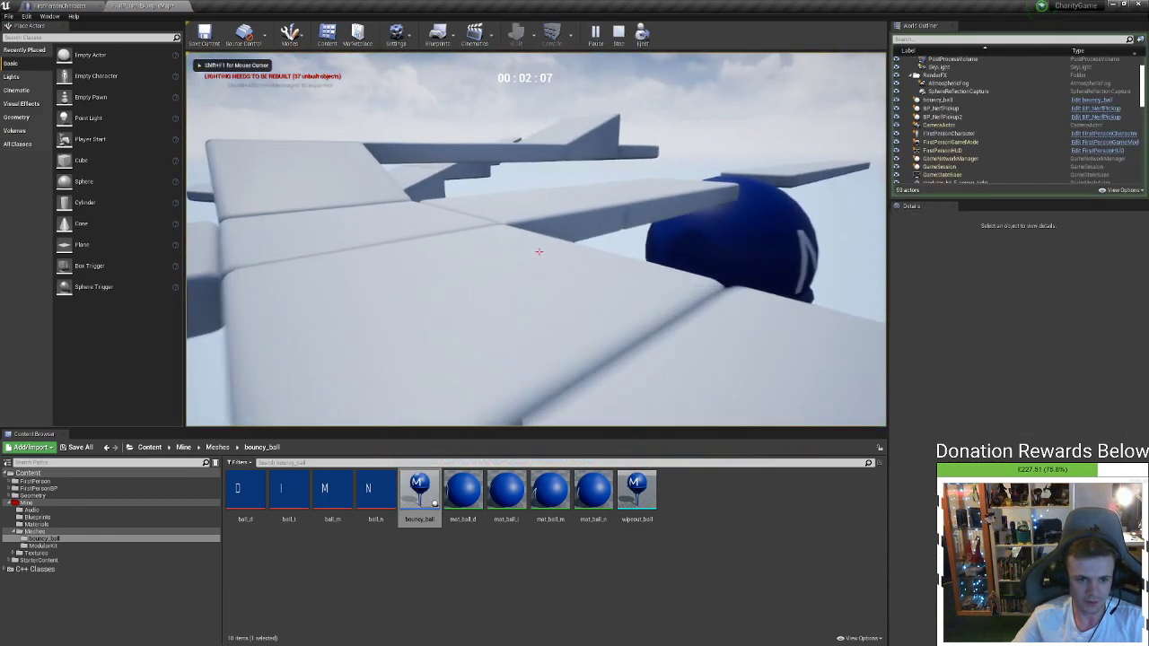
{"action": "key", "text": "w"}
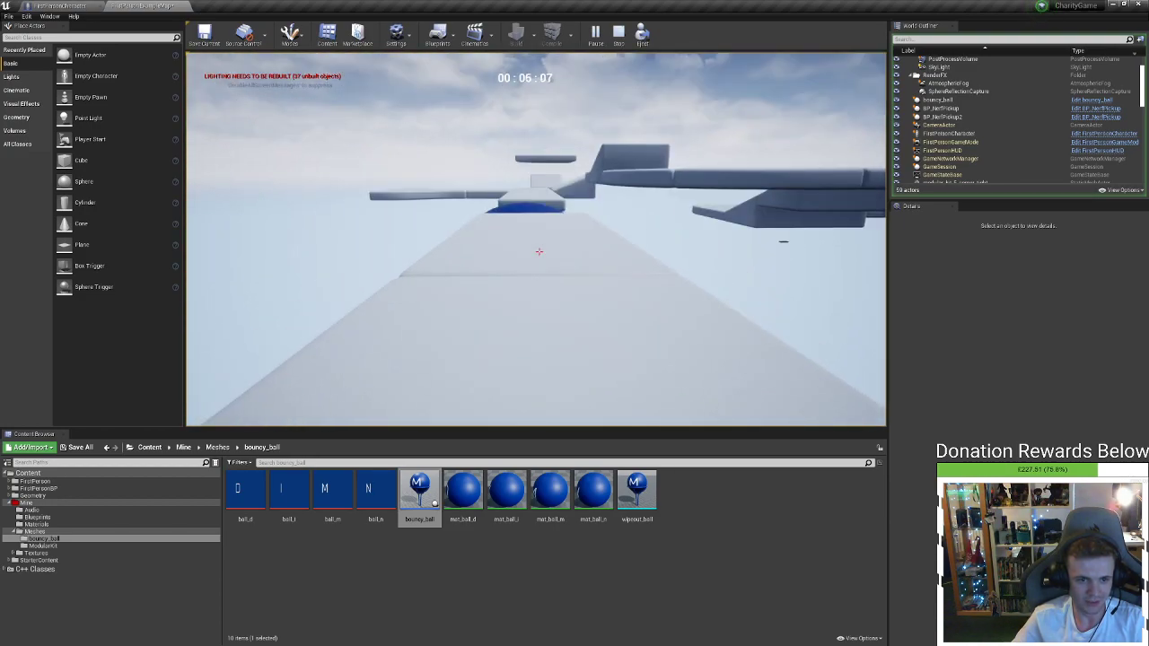
{"action": "key", "text": "w"}
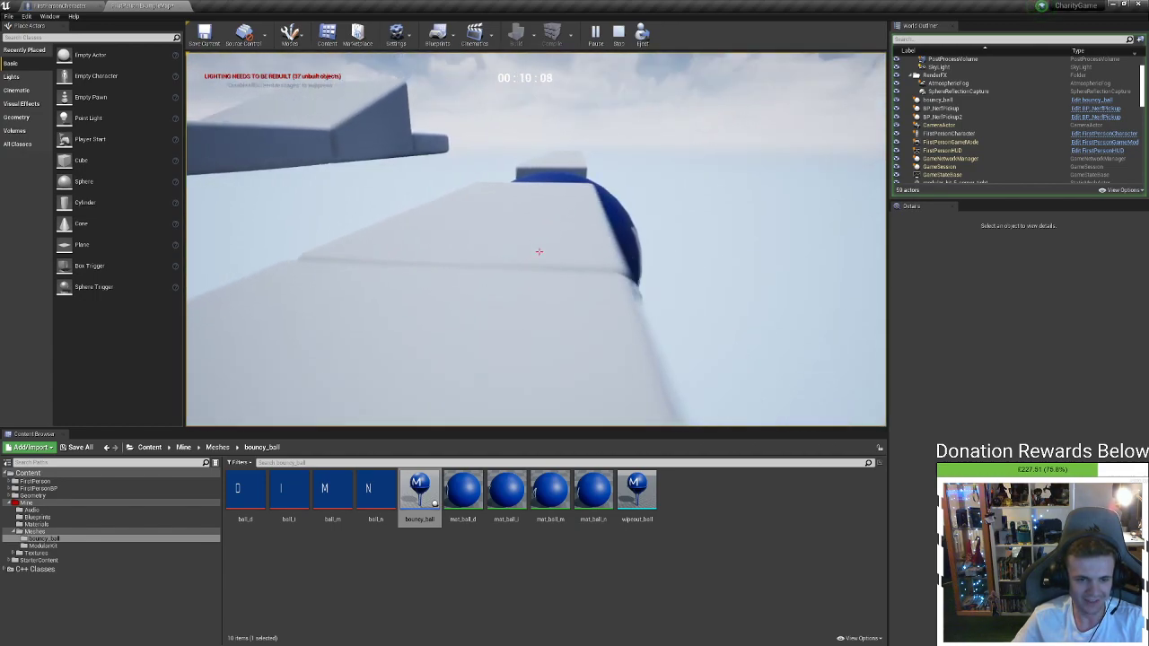
{"action": "key", "text": "a"}
{"action": "key", "text": "w"}
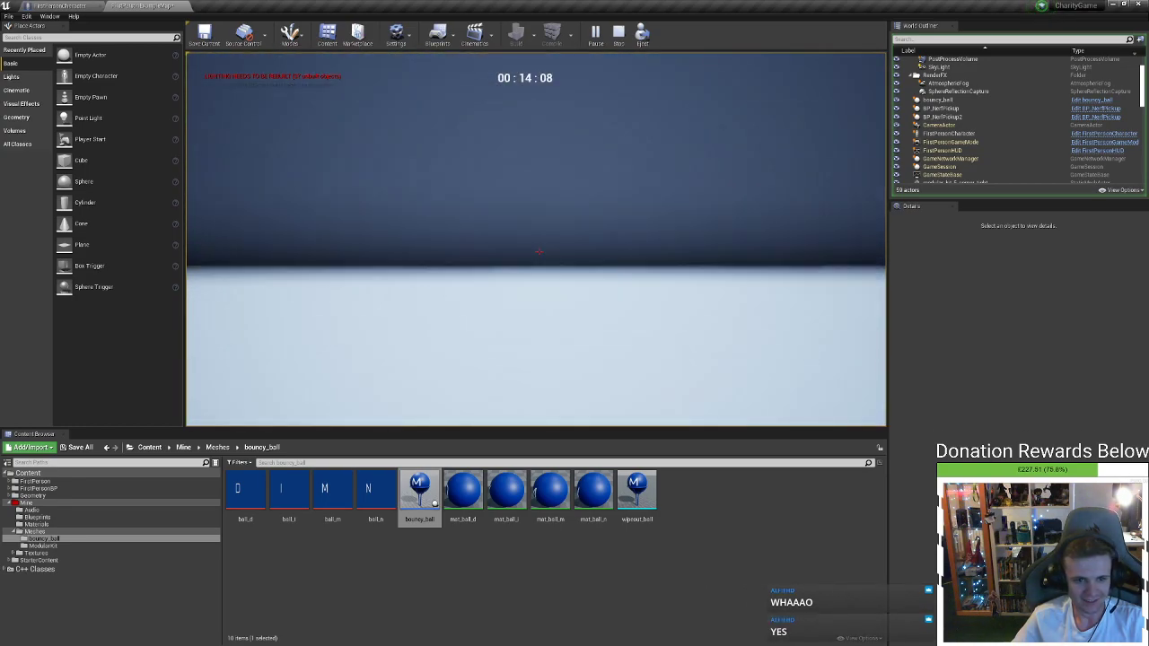
{"action": "key", "text": "Escape"}
Place a Nerf_low mesh from the Meshes folder in the air near the top of the bouncy ball
{"action": "key", "text": "s"}
{"action": "right_click_drag", "start_coordinate": [536, 242], "coordinate": [502, 242]}
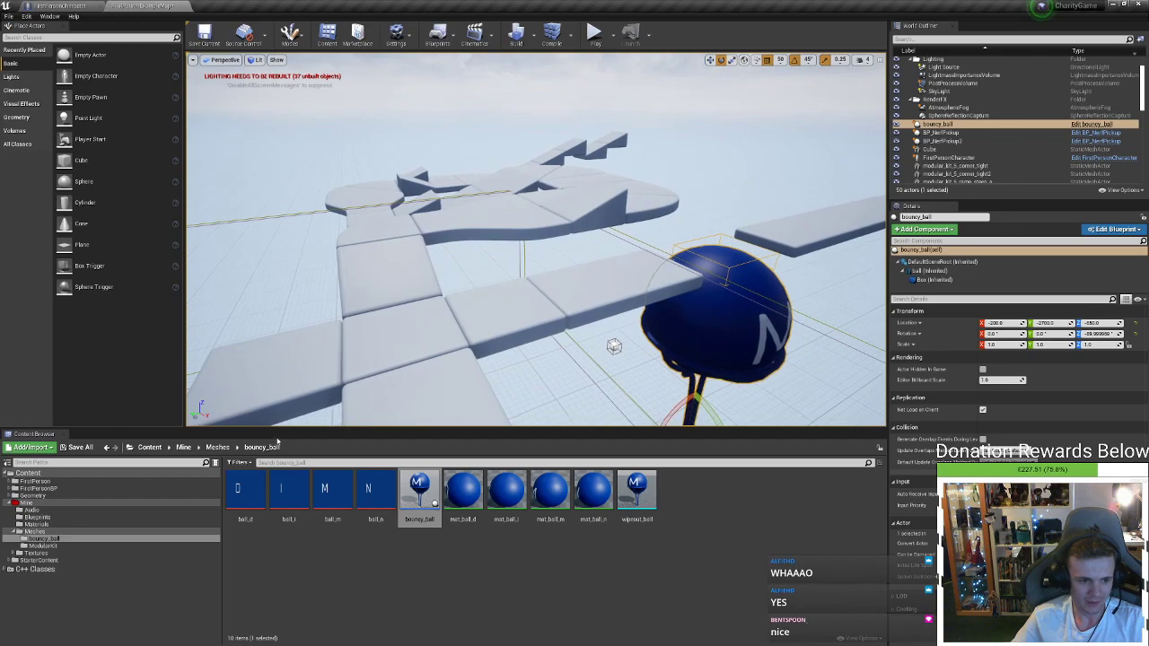
{"action": "left_click", "coordinate": [217, 448]}
{"action": "key", "text": "w"}
{"action": "right_click_drag", "start_coordinate": [407, 329], "coordinate": [377, 303]}
{"action": "key", "text": "d"}
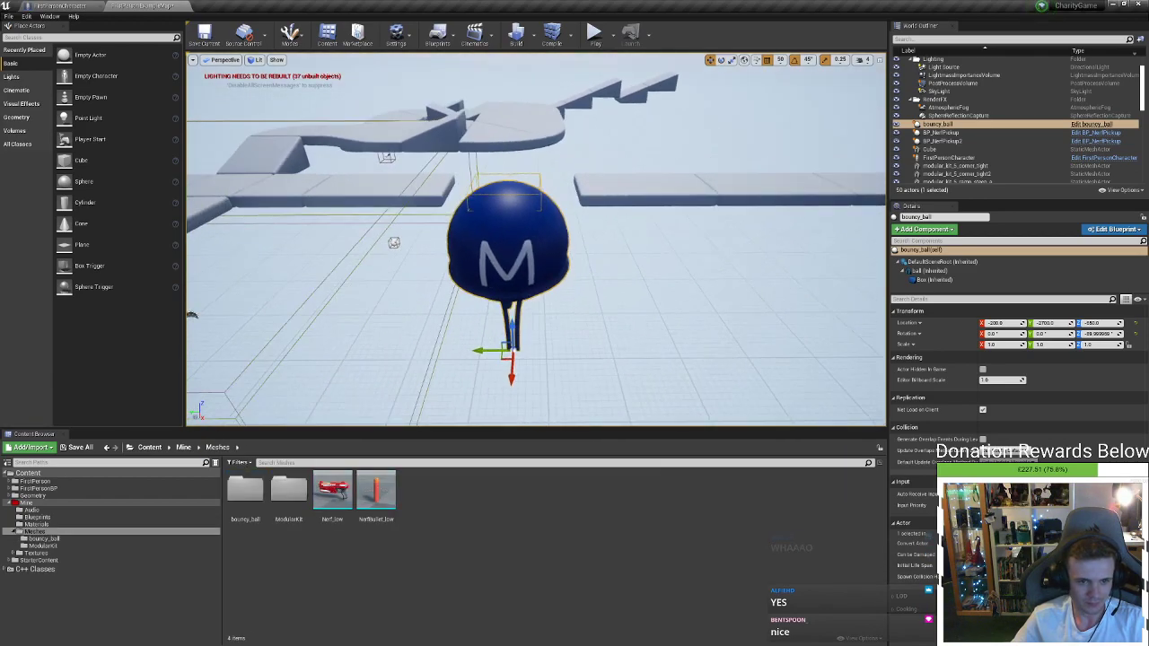
{"action": "mouse_move", "coordinate": [457, 333]}
{"action": "right_mouse_down"}
{"action": "mouse_move", "coordinate": [489, 333]}
{"action": "mouse_move", "coordinate": [457, 333]}
{"action": "right_mouse_up"}
{"action": "key", "text": "a"}
{"action": "left_click_drag", "start_coordinate": [332, 491], "coordinate": [497, 191]}
{"action": "key", "text": "a"}
{"action": "key", "text": "w"}
{"action": "right_click_drag", "start_coordinate": [497, 190], "coordinate": [489, 148]}
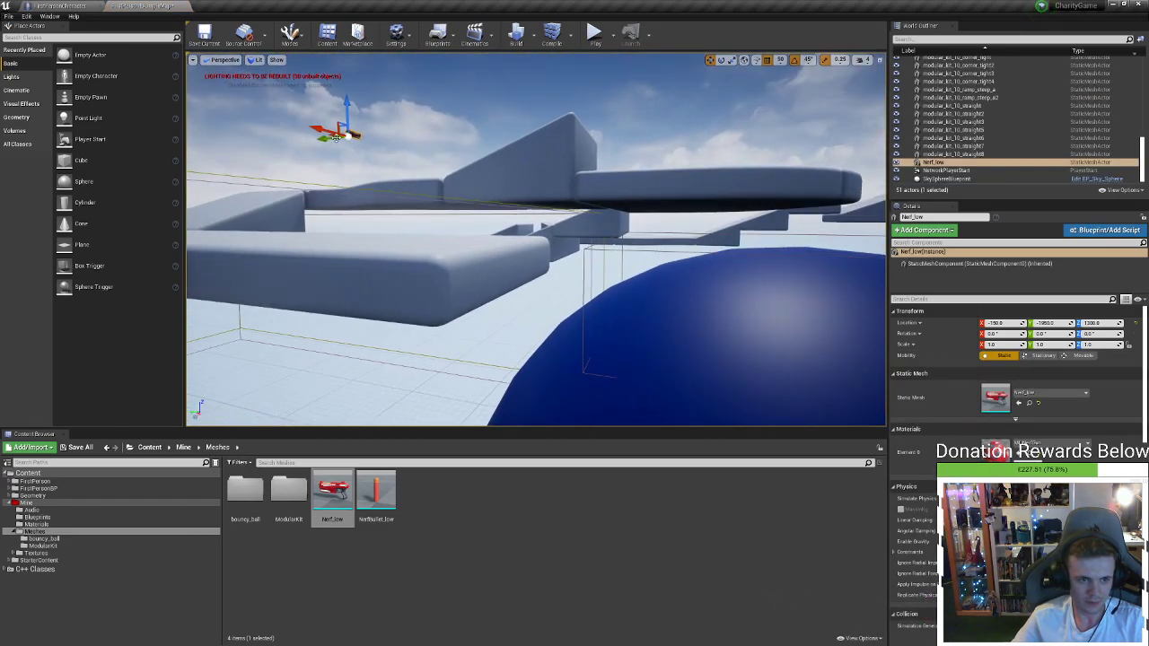
{"action": "right_click_drag", "start_coordinate": [751, 162], "coordinate": [844, 211]}
{"action": "key", "text": "s"}
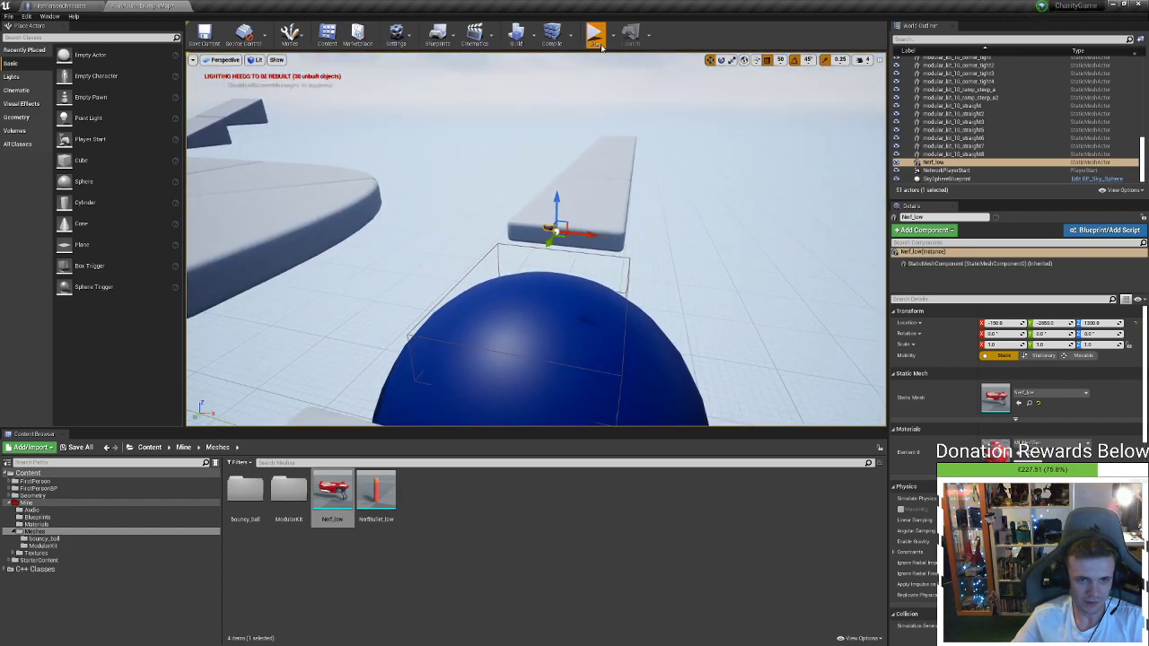
Run two short play-tests to compare the bounce off the ball with the position of the Nerf_low mesh
{"action": "left_click", "coordinate": [595, 36]}
{"action": "key", "text": "w"}
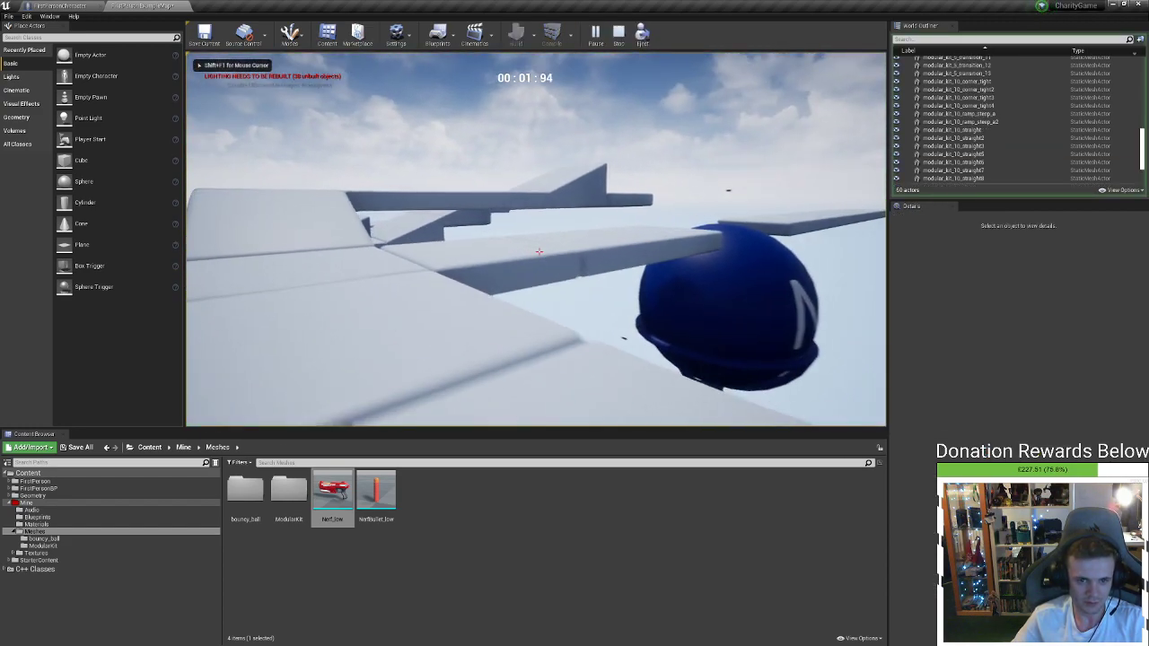
{"action": "key", "text": "w"}
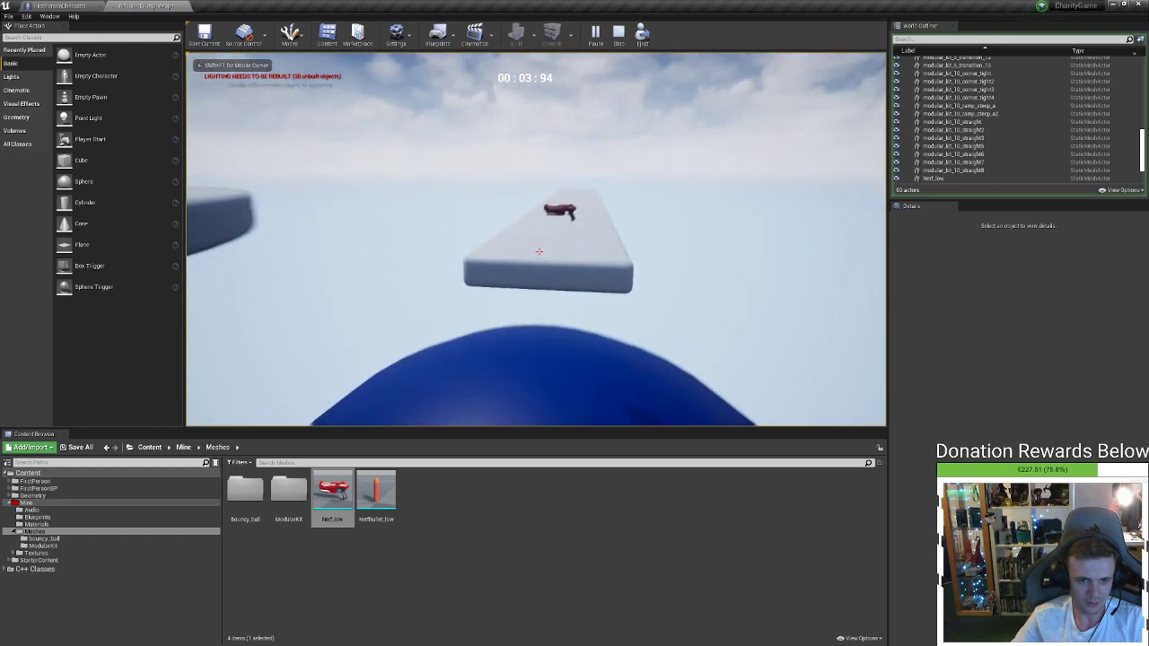
{"action": "key", "text": "Escape"}
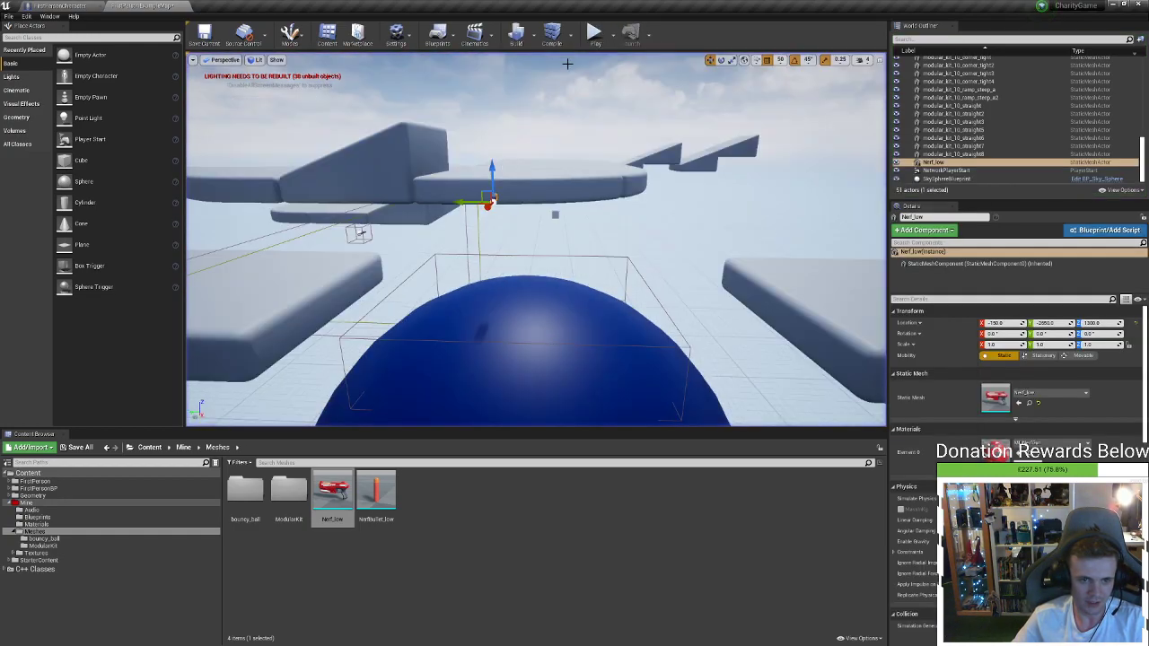
{"action": "left_click", "coordinate": [592, 38]}
{"action": "key", "text": "w"}
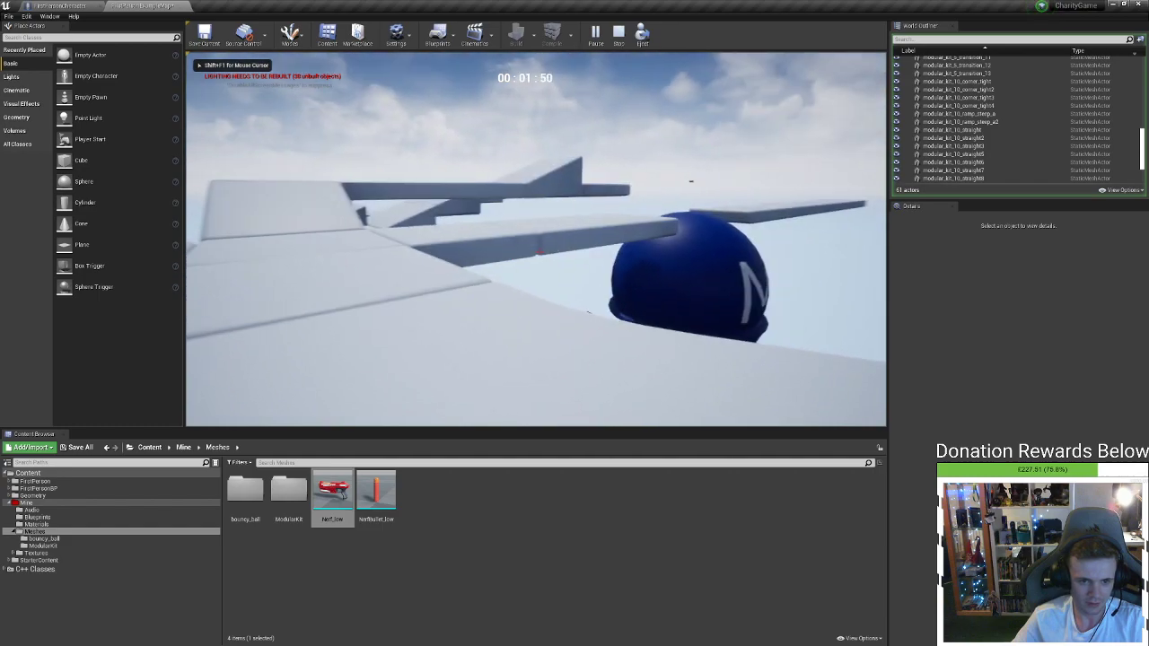
{"action": "key", "text": "w"}
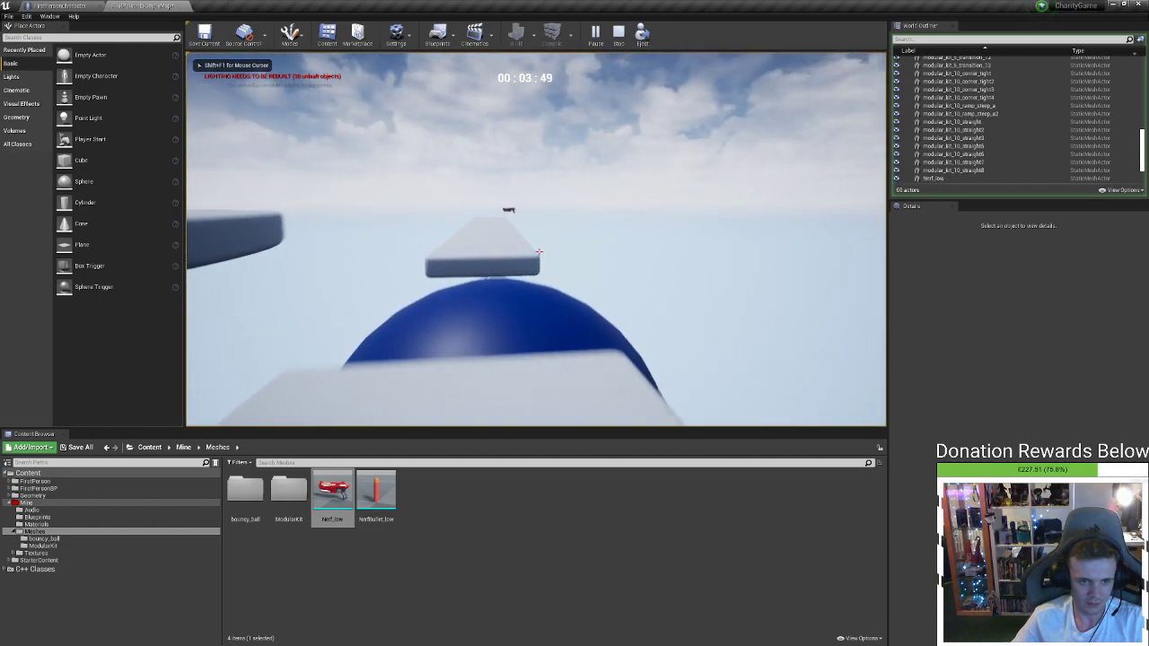
{"action": "key", "text": "Escape"}
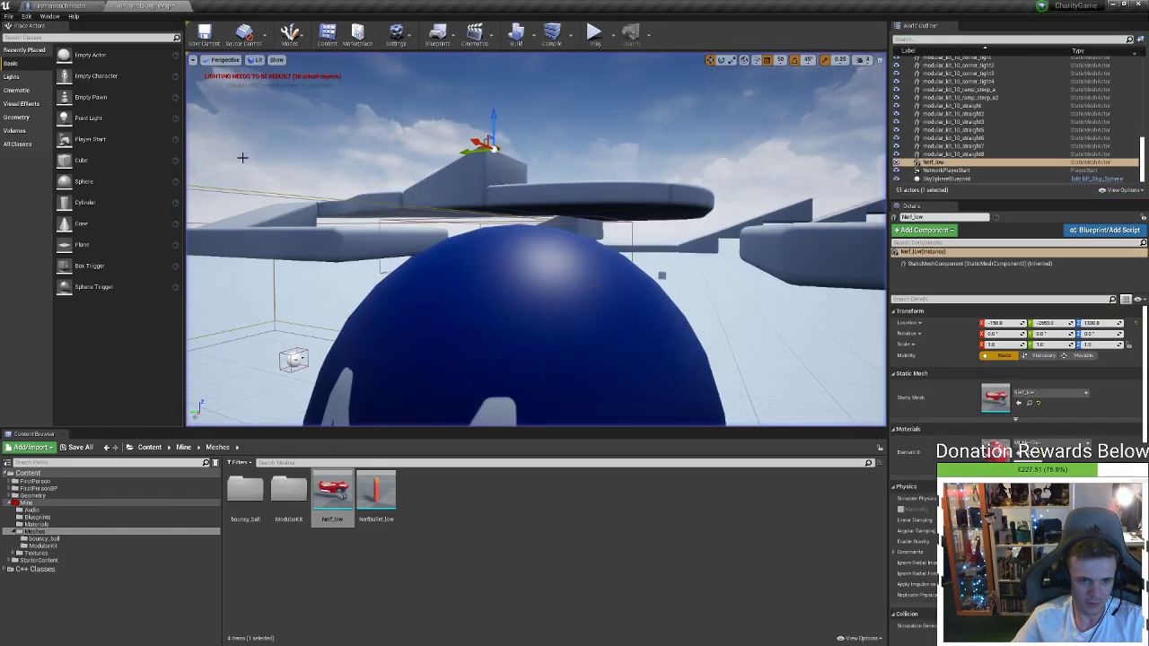
Delete the Nerf_low mesh from the level
{"action": "right_click_drag", "start_coordinate": [461, 138], "coordinate": [462, 139]}
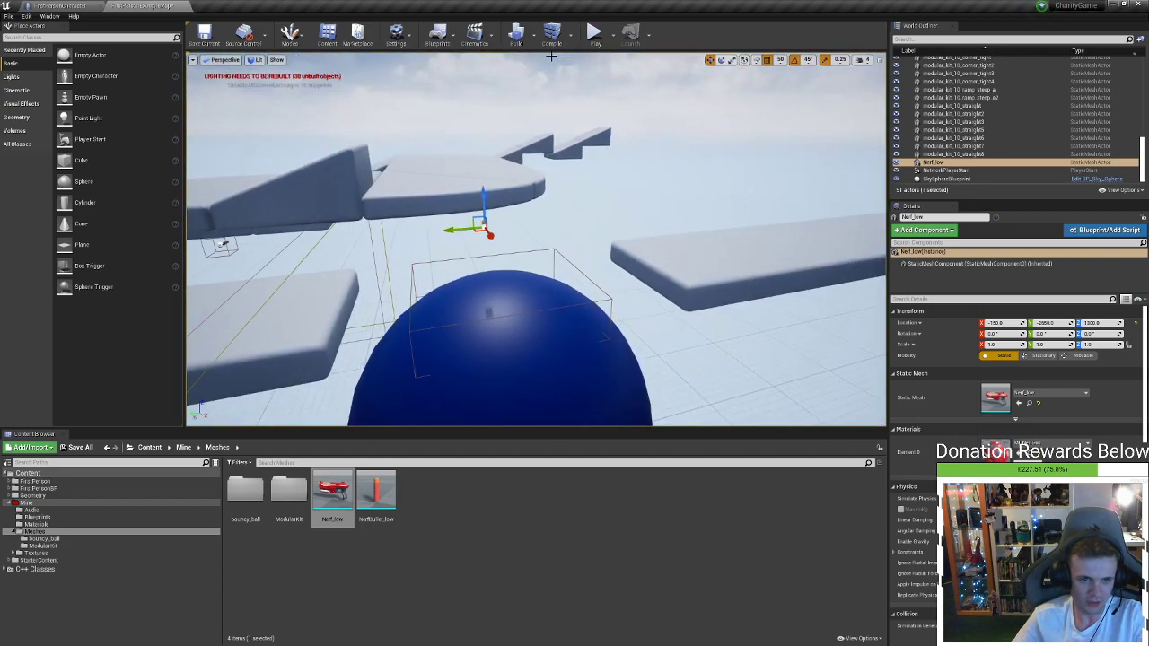
{"action": "key", "text": "Delete"}
Play-test the jump from the straight platform onto the bouncy ball again and stop the session
{"action": "left_click", "coordinate": [595, 36]}
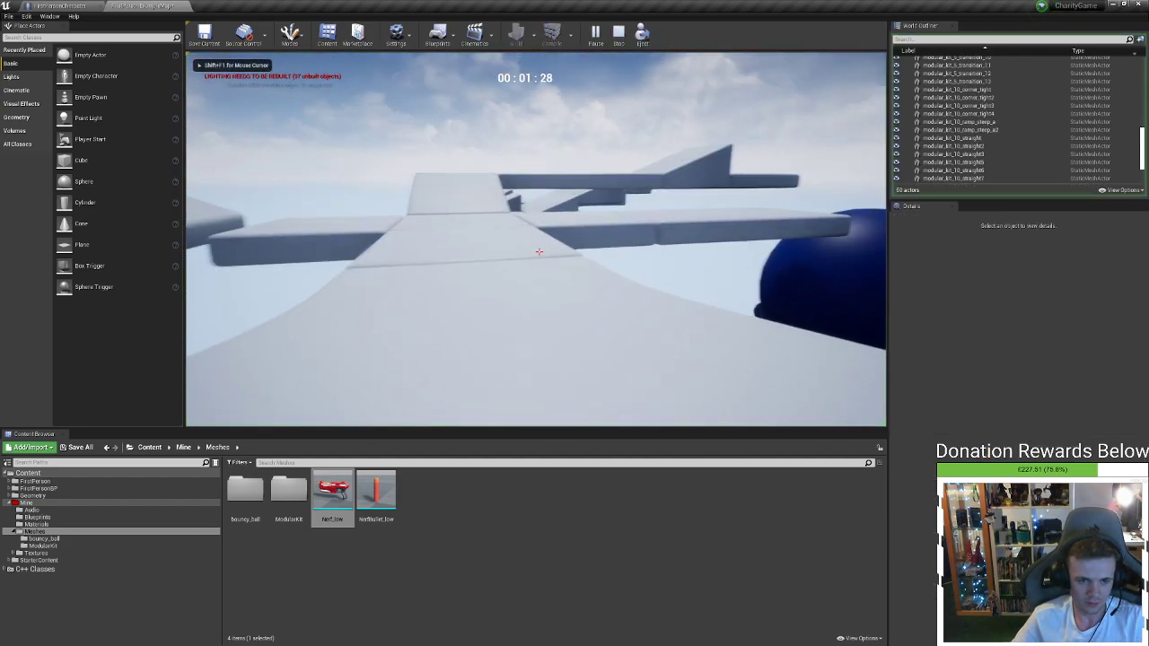
{"action": "key", "text": "w"}
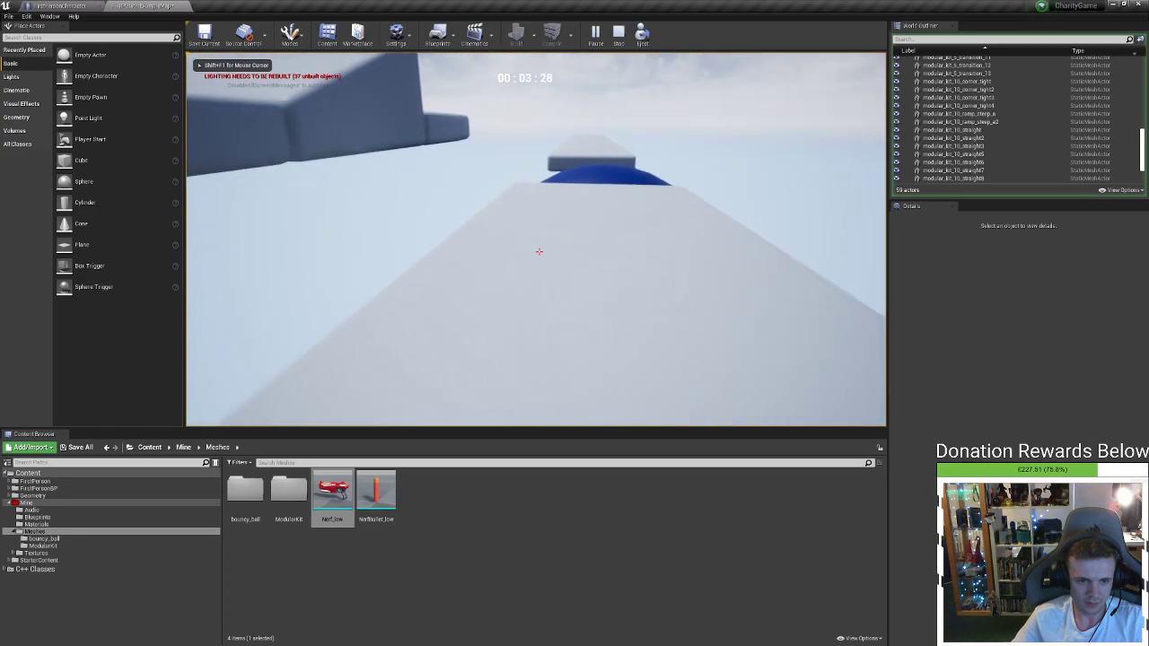
{"action": "key", "text": "w"}
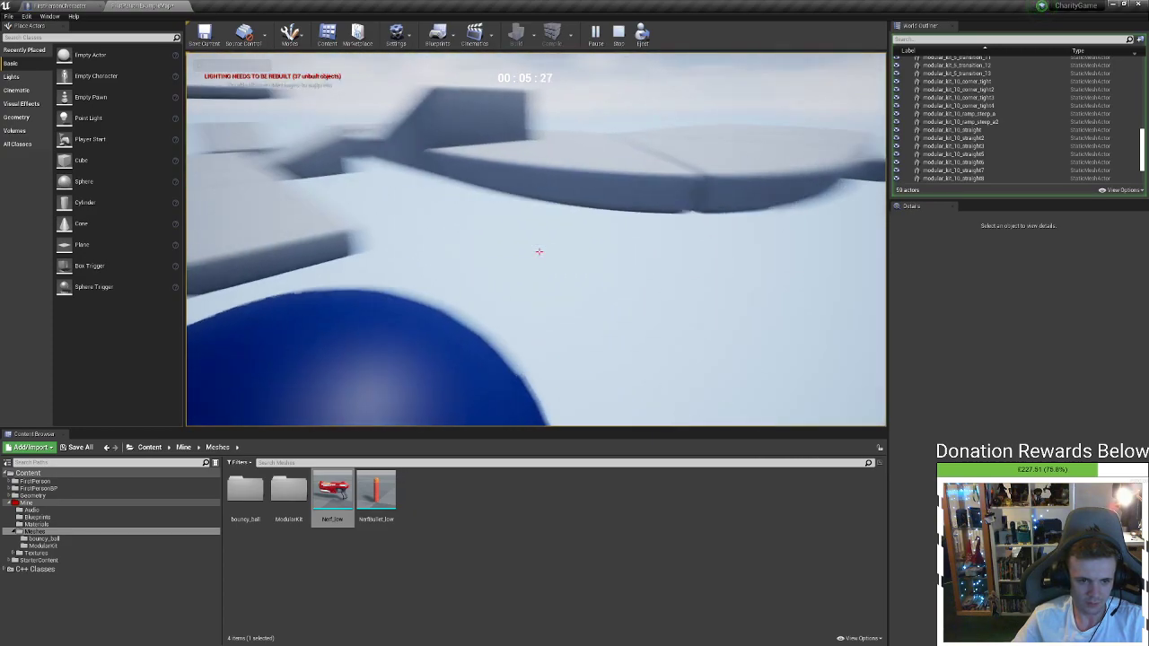
{"action": "key", "text": "Escape"}
Duplicate the bouncy_ball three times along the Y axis into a row of four, with the last ball at Y -6700
{"action": "right_click_drag", "start_coordinate": [325, 239], "coordinate": [179, 260]}
{"action": "key", "text": "w"}
{"action": "right_click_drag", "start_coordinate": [536, 239], "coordinate": [682, 224]}
{"action": "right_click_drag", "start_coordinate": [326, 238], "coordinate": [530, 259]}
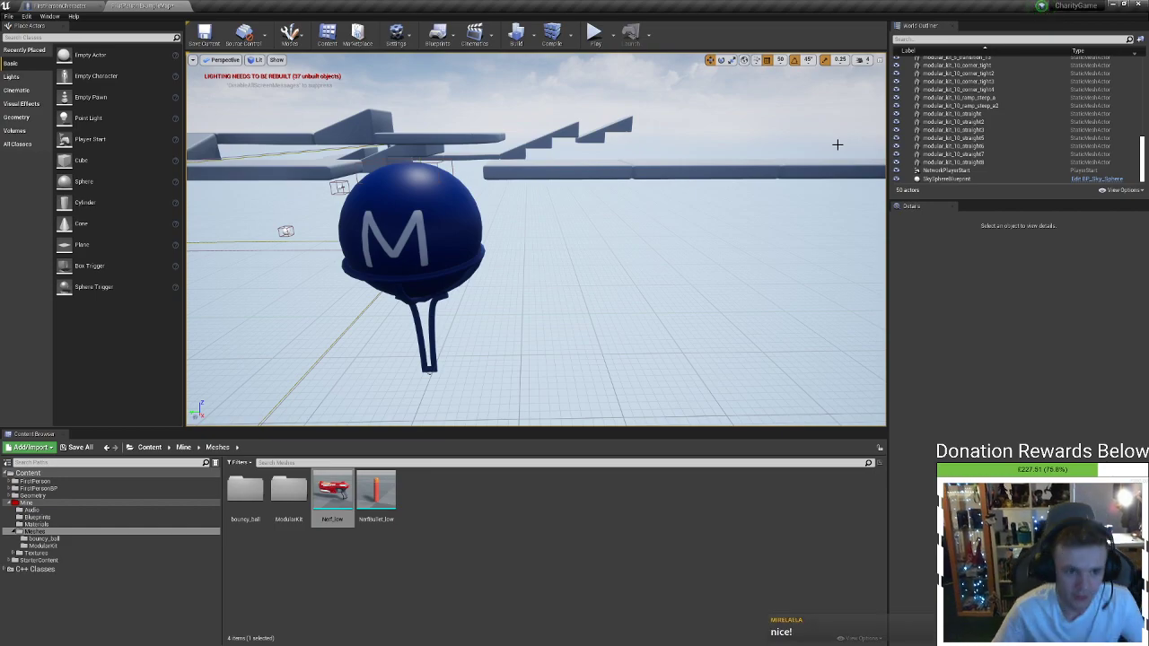
{"action": "right_click_drag", "start_coordinate": [544, 189], "coordinate": [513, 203]}
{"action": "left_click", "coordinate": [509, 318]}
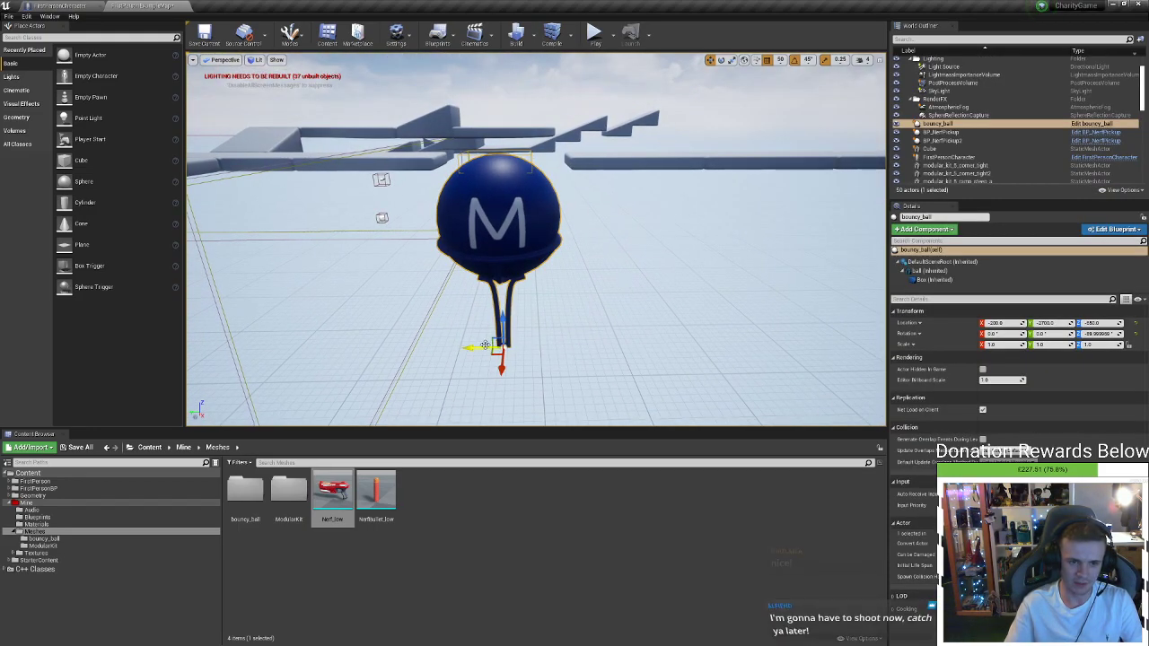
{"action": "left_click_drag", "start_coordinate": [487, 343], "coordinate": [735, 323]}
{"action": "right_click_drag", "start_coordinate": [744, 312], "coordinate": [608, 330]}
{"action": "left_click_drag", "start_coordinate": [584, 315], "coordinate": [691, 320], "text": "alt"}
{"action": "right_click_drag", "start_coordinate": [691, 320], "coordinate": [560, 287]}
{"action": "key", "text": "a"}
{"action": "key", "text": "w"}
{"action": "key", "text": "s"}
{"action": "right_click_drag", "start_coordinate": [747, 274], "coordinate": [757, 279]}
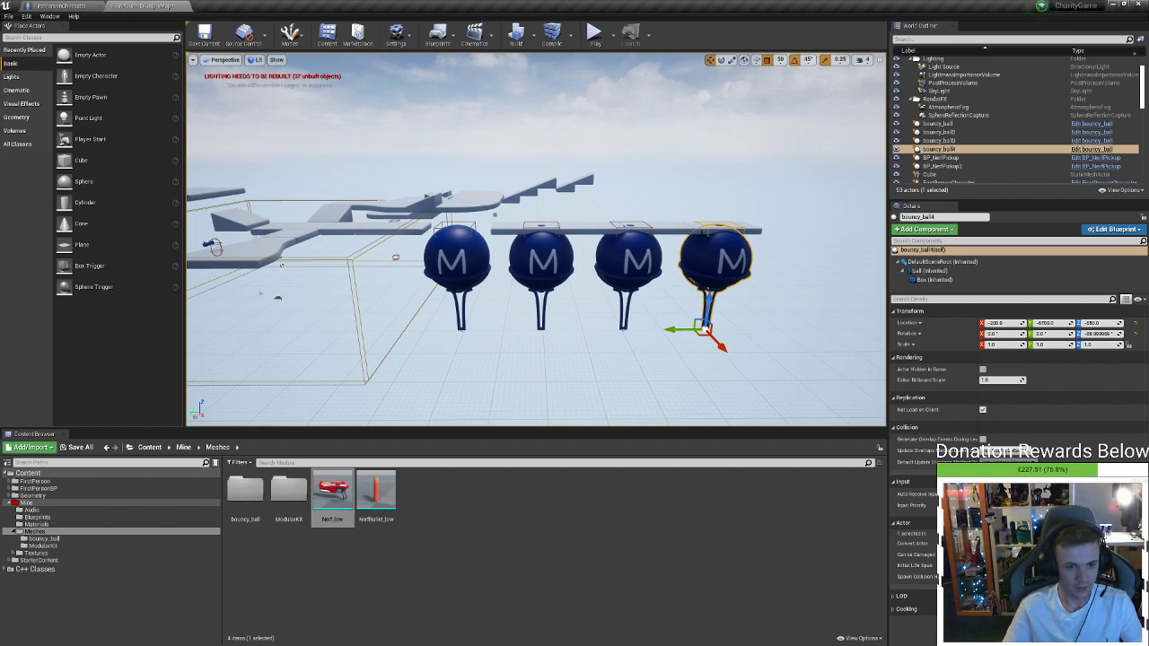
{"action": "left_click", "coordinate": [541, 257]}
{"action": "right_click_drag", "start_coordinate": [541, 257], "coordinate": [465, 208]}
Switch to 3ds Max and exit isolation to show all scene objects, keeping the wipeout ball model selected and framed
{"action": "key", "text": "alt+Tab"}
{"action": "right_click", "coordinate": [522, 331]}
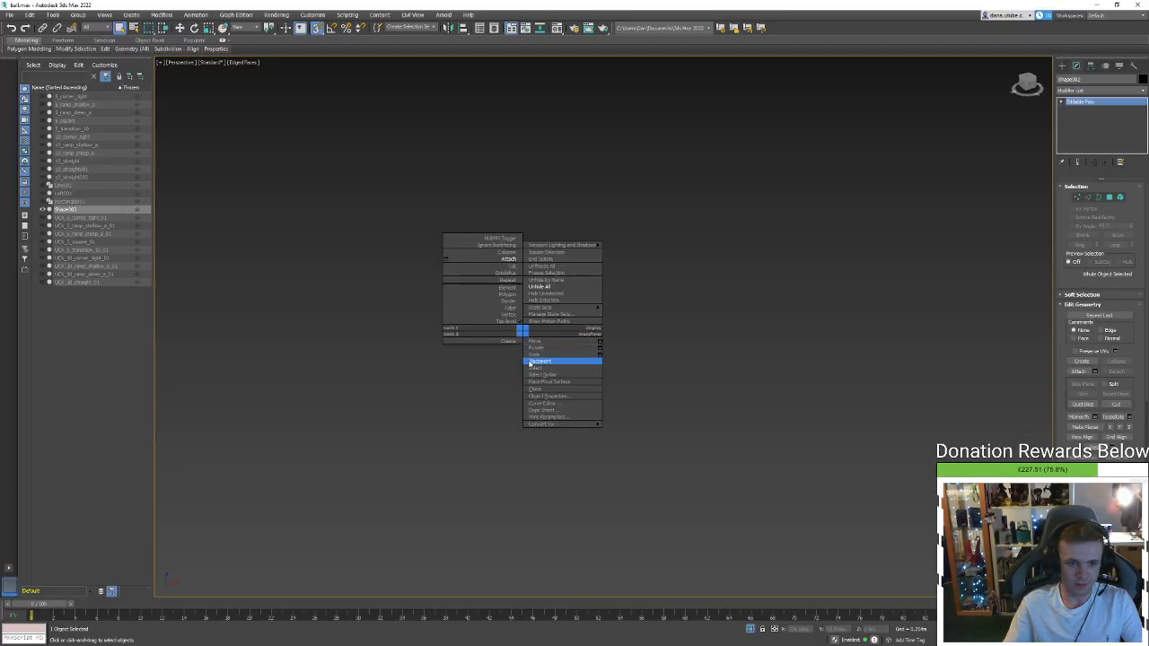
{"action": "left_click", "coordinate": [478, 372]}
{"action": "left_click", "coordinate": [751, 628]}
{"action": "scroll", "coordinate": [505, 279], "scroll_direction": "down", "scroll_amount": 5}
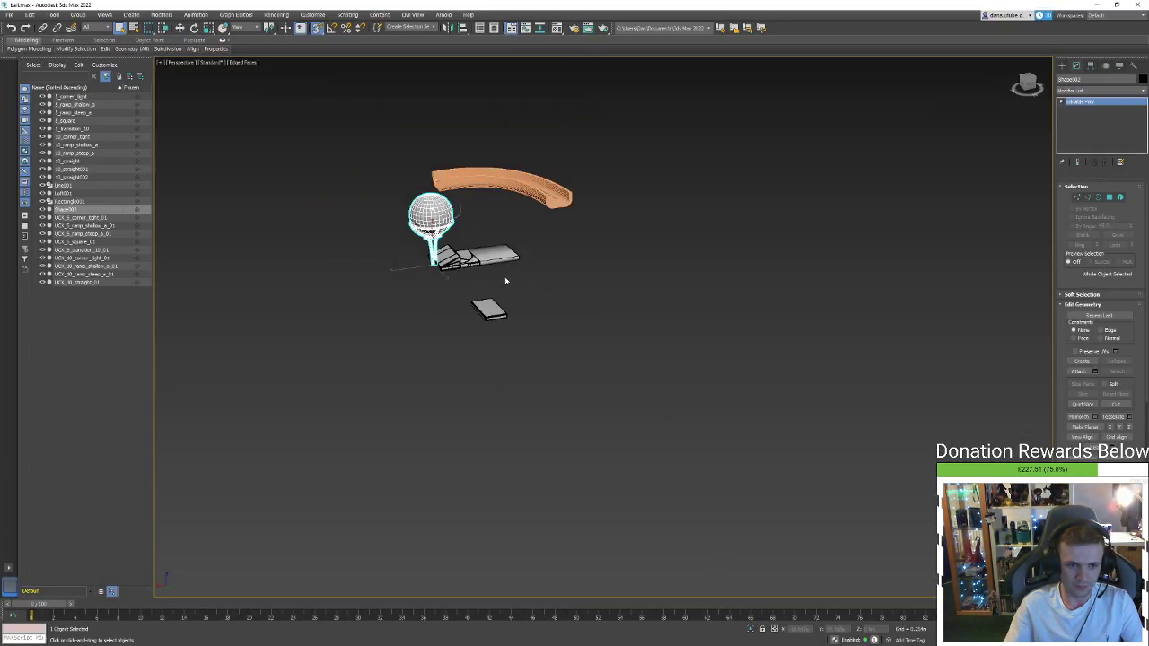
{"action": "middle_click_drag", "start_coordinate": [505, 279], "coordinate": [574, 260], "text": "alt"}
{"action": "scroll", "coordinate": [499, 253], "scroll_direction": "up", "scroll_amount": 5}
{"action": "middle_click_drag", "start_coordinate": [499, 253], "coordinate": [477, 317], "text": "alt"}
{"action": "key", "text": "w"}
Convert the modular_default material to a Multi/Sub-Object material, keeping the old material as a sub-material
{"action": "key", "text": "m"}
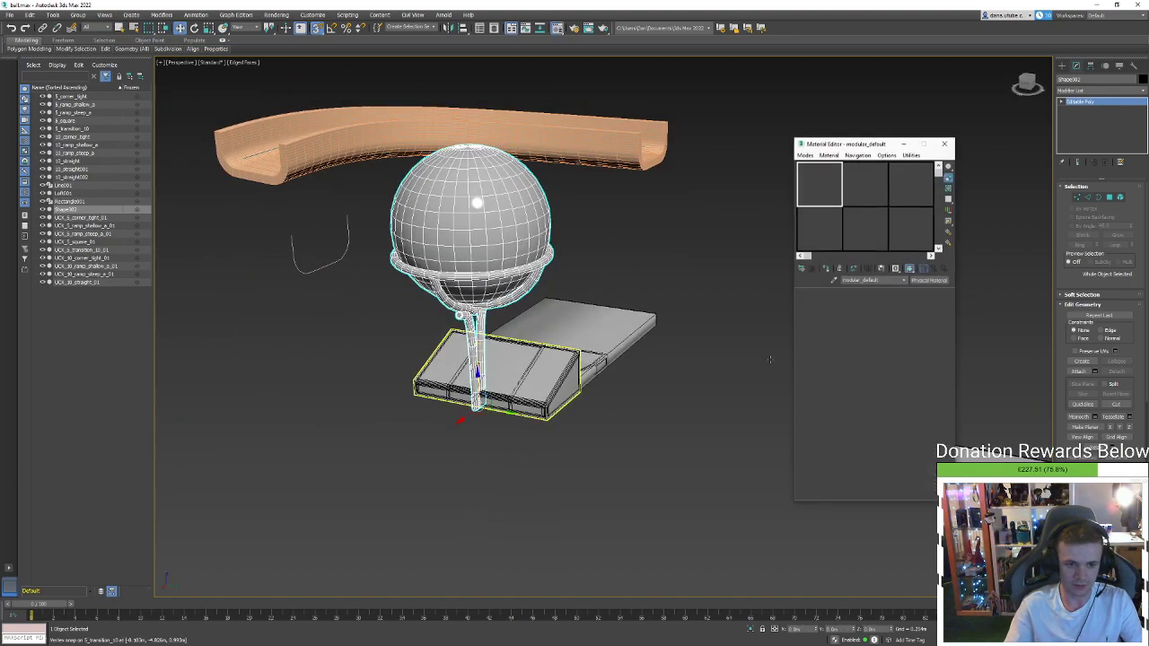
{"action": "left_click", "coordinate": [928, 280]}
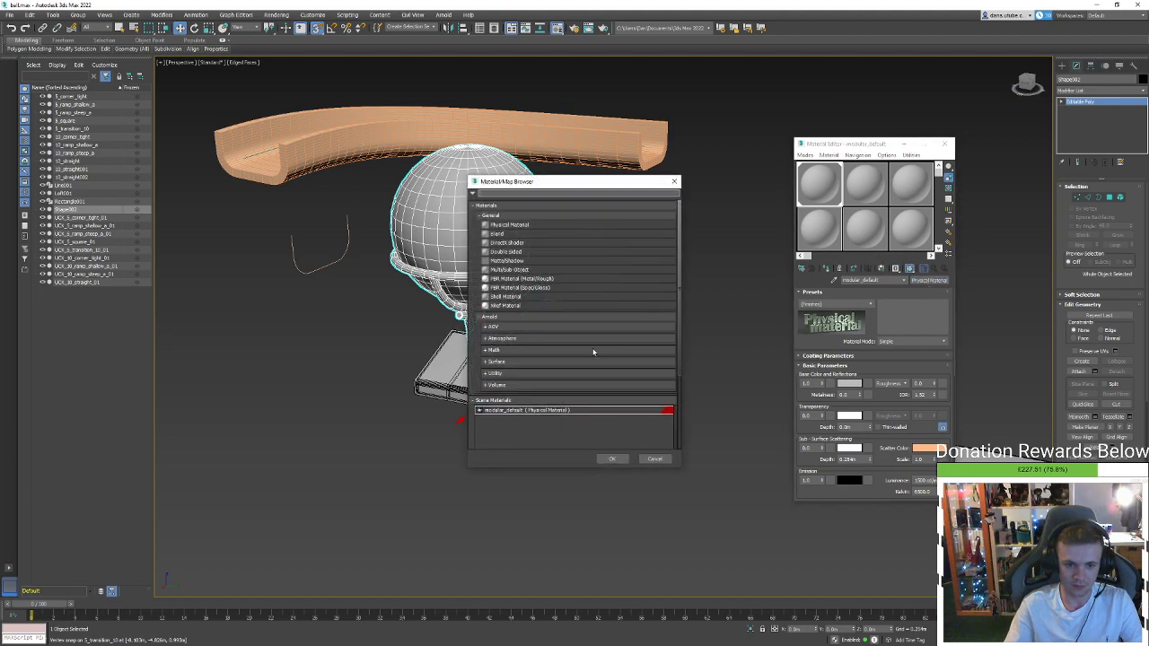
{"action": "left_click", "coordinate": [613, 458]}
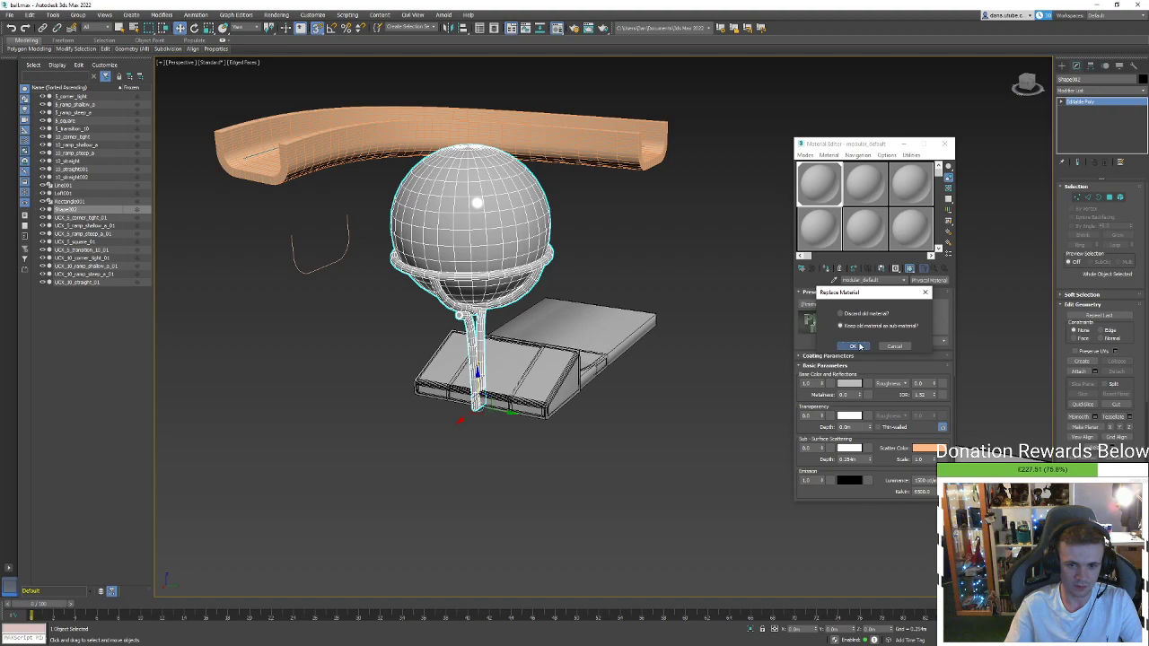
{"action": "left_click", "coordinate": [852, 347]}
Assign the second sample material to sub-material ID 2 and delete the unused slots so only two sub-materials remain
{"action": "left_click", "coordinate": [865, 188]}
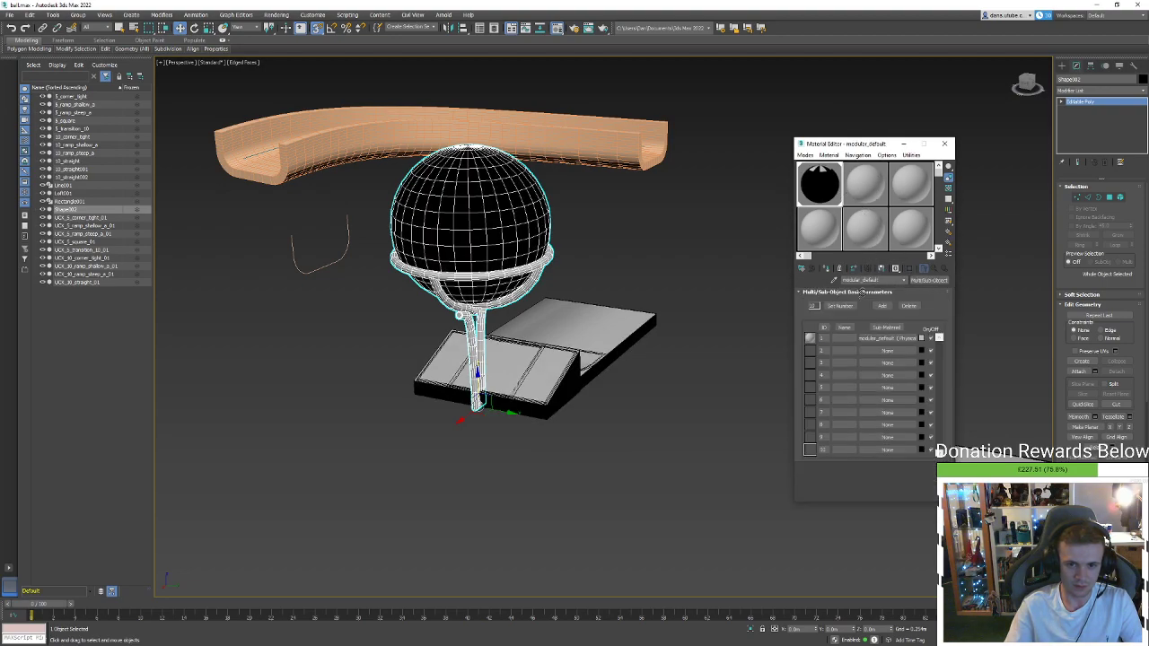
{"action": "left_click_drag", "start_coordinate": [880, 356], "coordinate": [865, 345]}
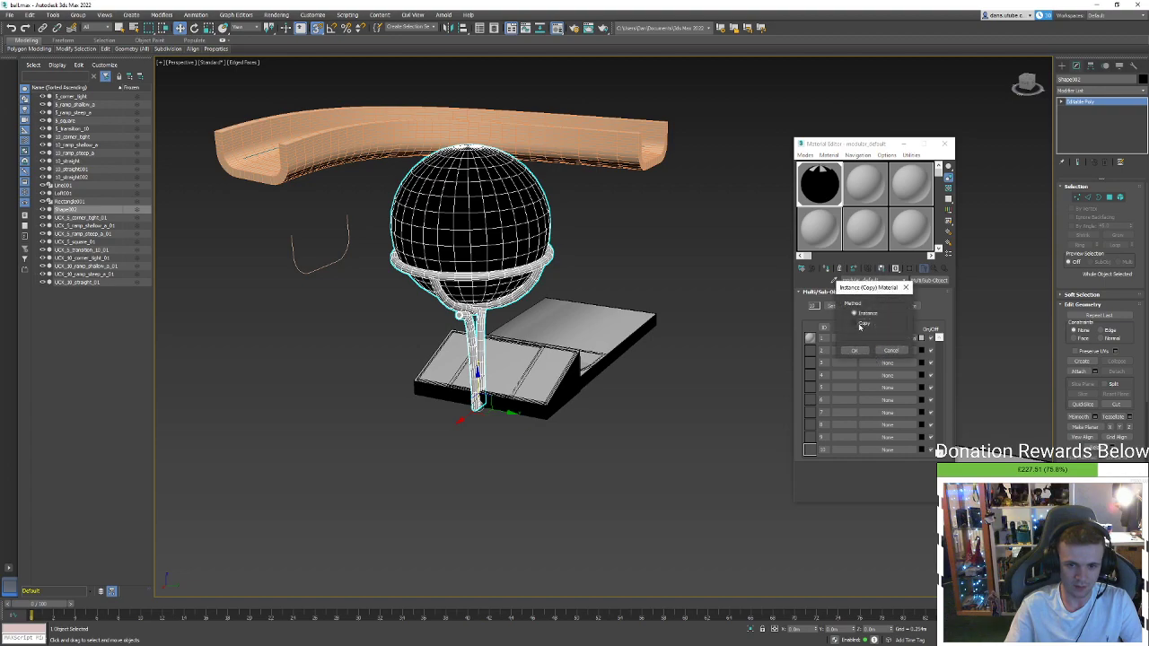
{"action": "left_click", "coordinate": [854, 350]}
{"action": "left_click", "coordinate": [902, 306]}
{"action": "left_click", "coordinate": [902, 306]}
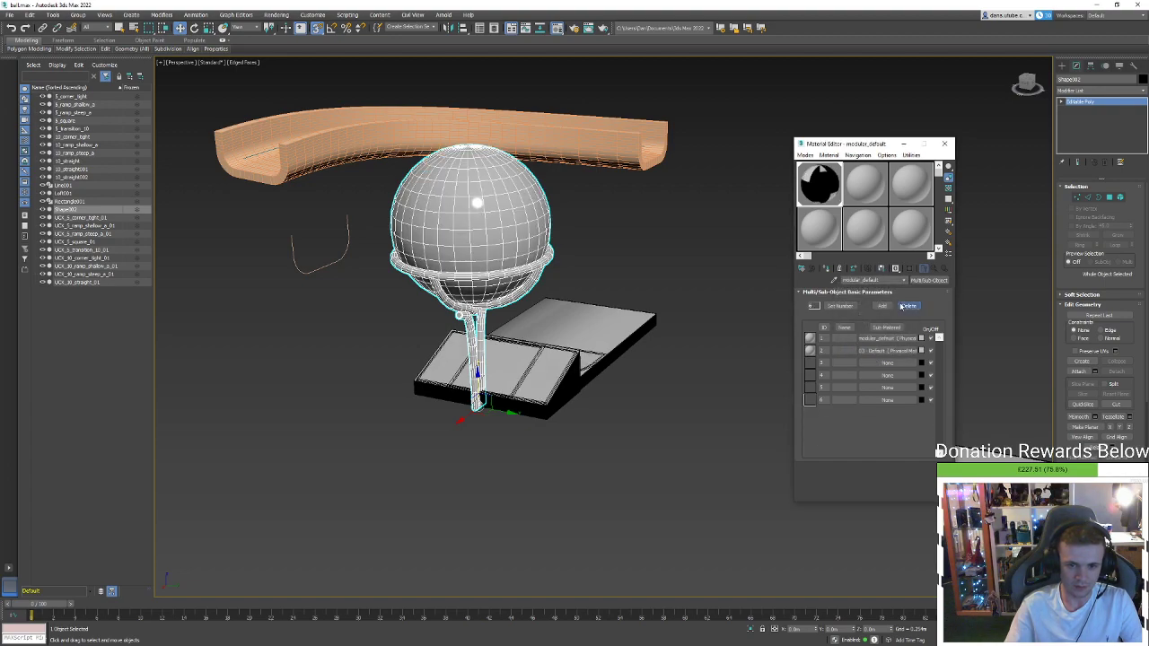
{"action": "left_click", "coordinate": [902, 306]}
{"action": "left_click", "coordinate": [902, 306]}
{"action": "left_click", "coordinate": [901, 306]}
{"action": "left_click", "coordinate": [902, 306]}
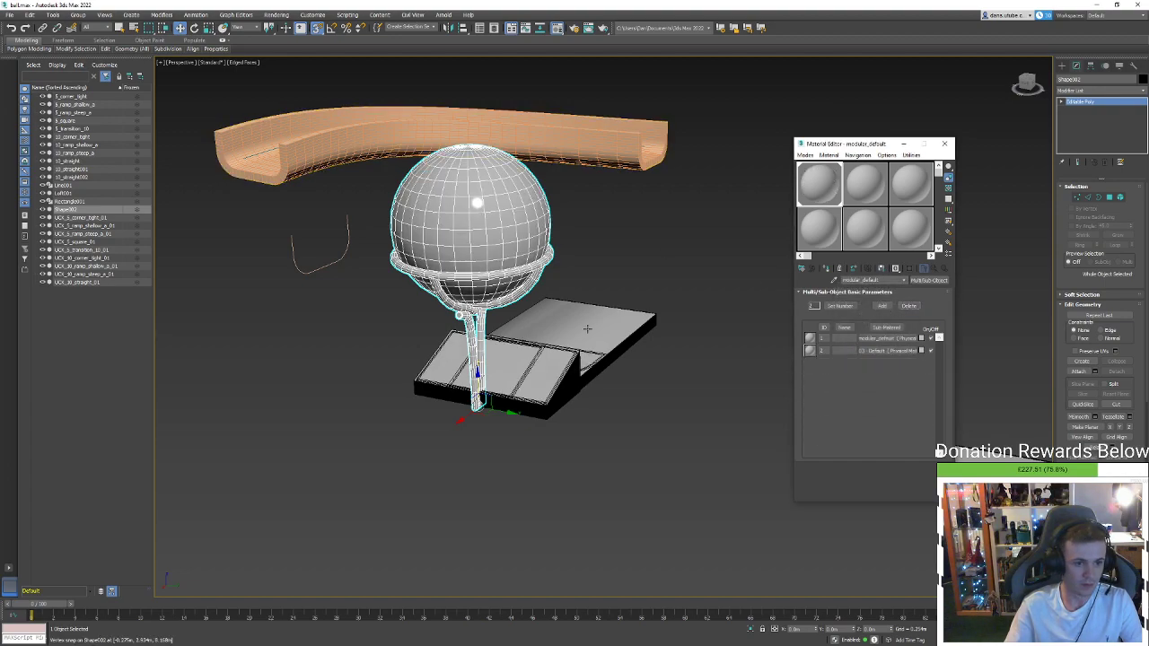
Export the selected ball model over wipeout_ball.fbx in the Assets folder and switch back to Unreal Editor
{"action": "left_click", "coordinate": [16, 20]}
{"action": "mouse_move", "coordinate": [63, 149]}
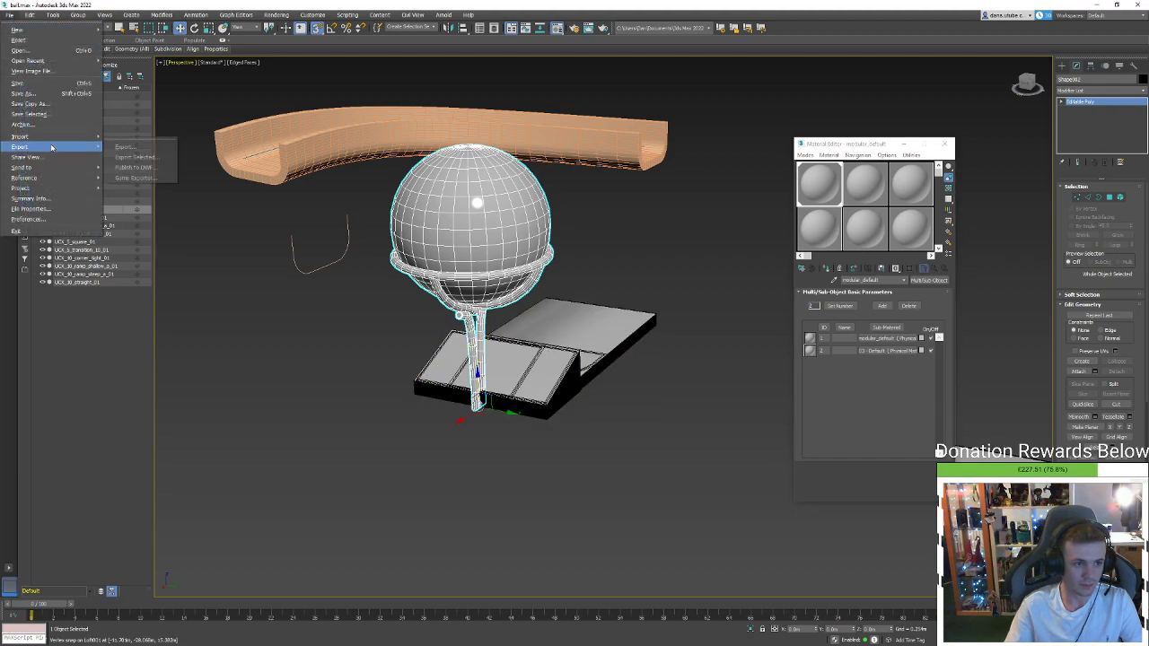
{"action": "left_click", "coordinate": [157, 156]}
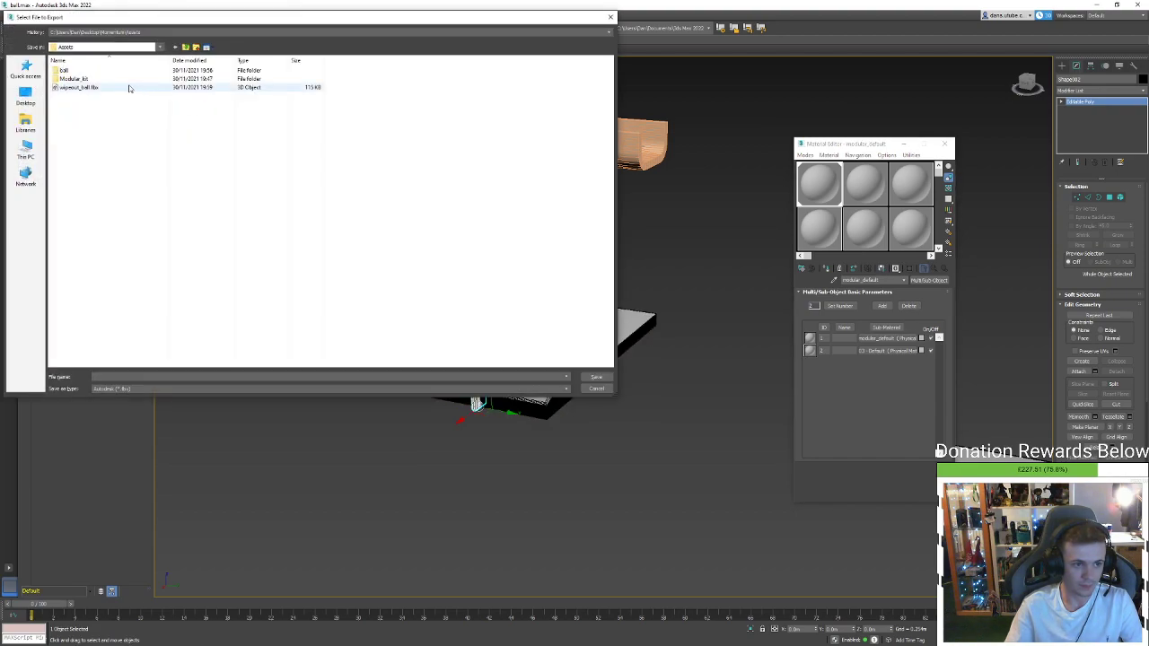
{"action": "double_click", "coordinate": [128, 87]}
{"action": "left_click", "coordinate": [628, 339]}
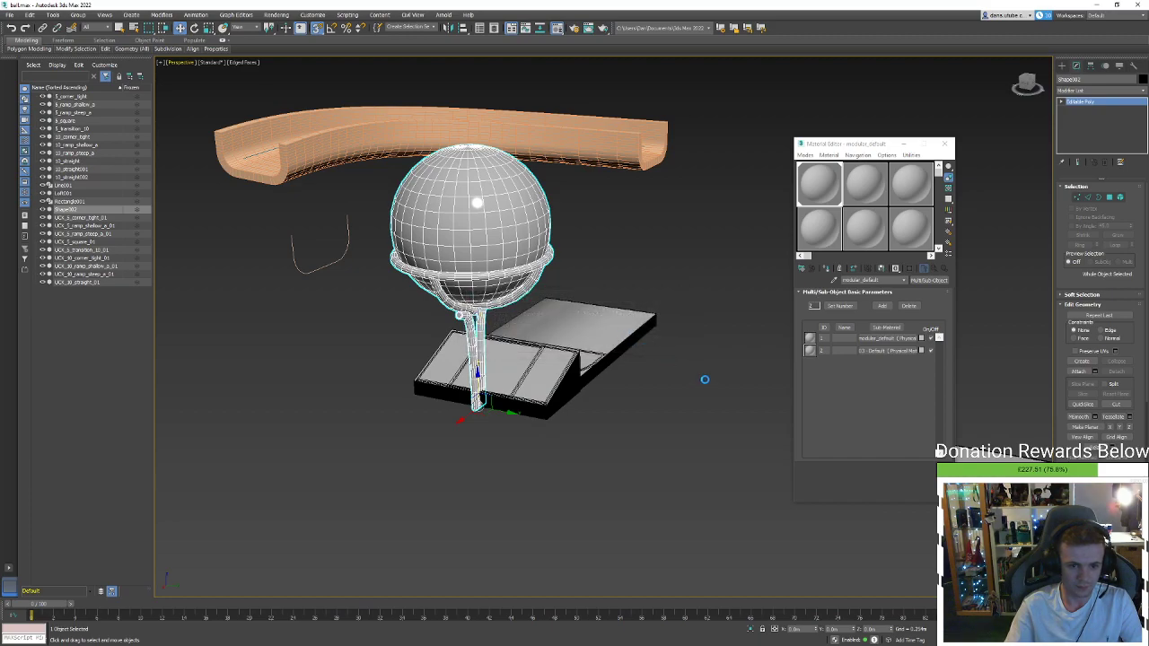
{"action": "left_click", "coordinate": [652, 443]}
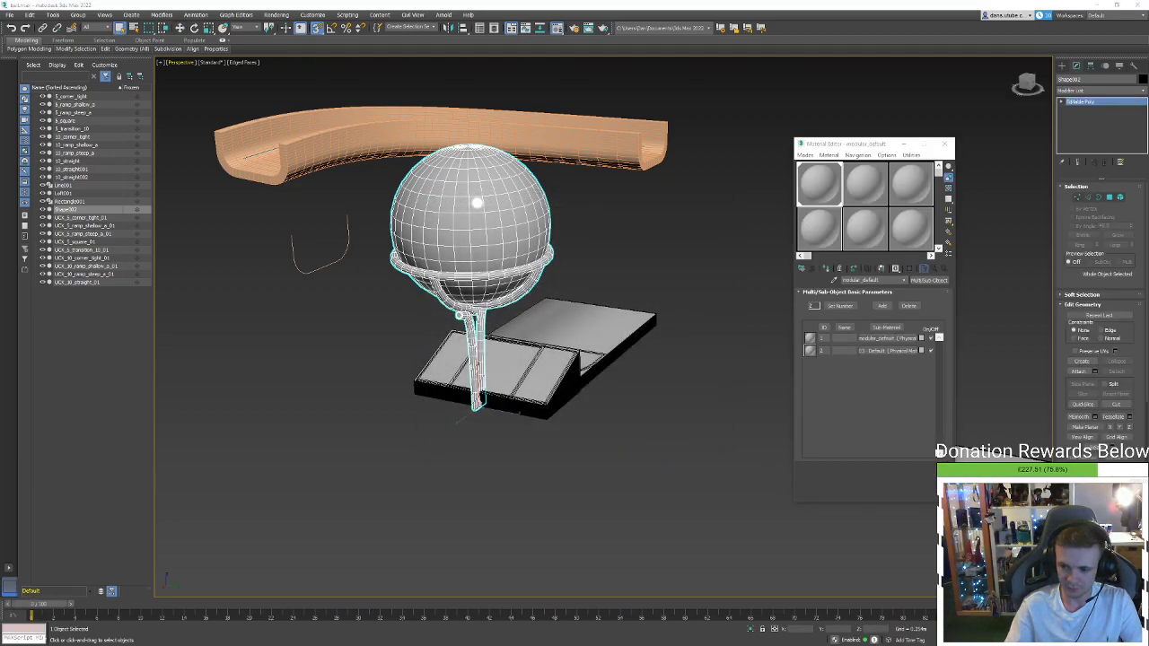
{"action": "key", "text": "alt+Tab"}
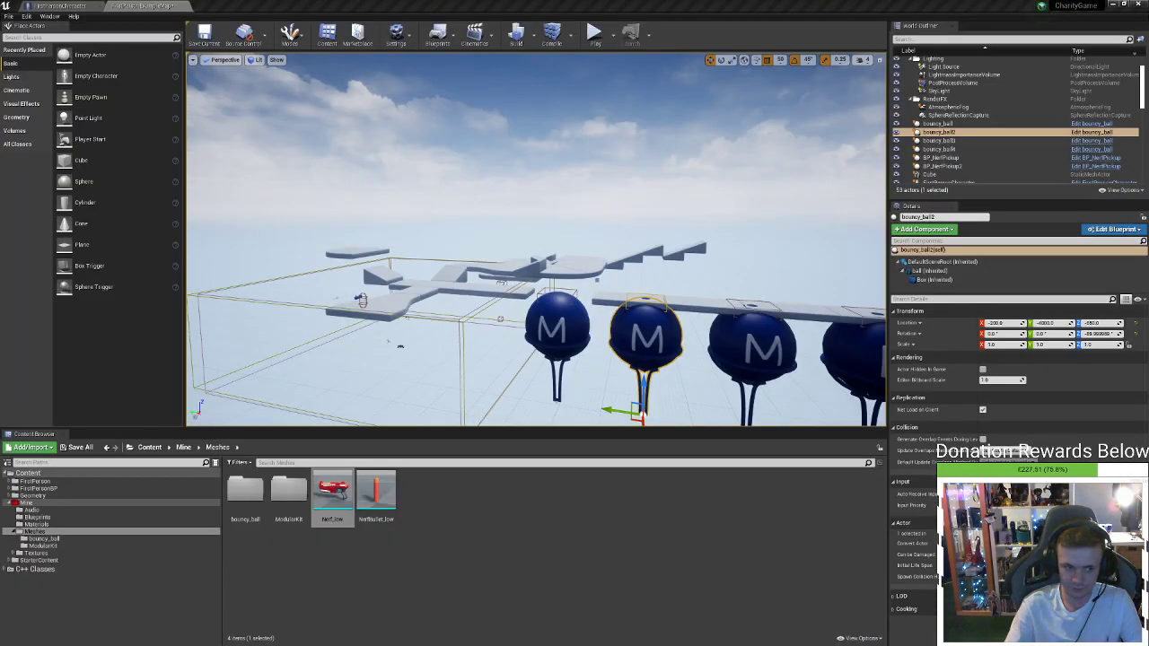
Return to Unreal Editor and reimport the wipeout_ball mesh from the bouncy_ball folder, accepting the proposed material matching
{"action": "key", "text": "alt+Tab"}
{"action": "key", "text": "alt+Tab"}
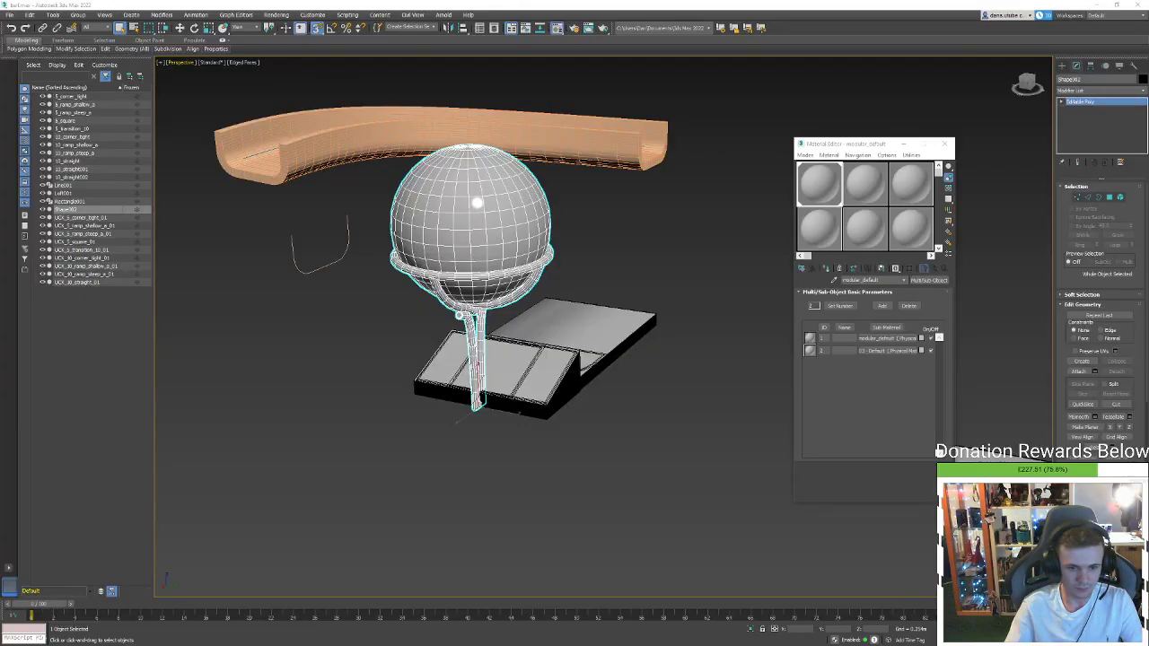
{"action": "key", "text": "alt+Tab"}
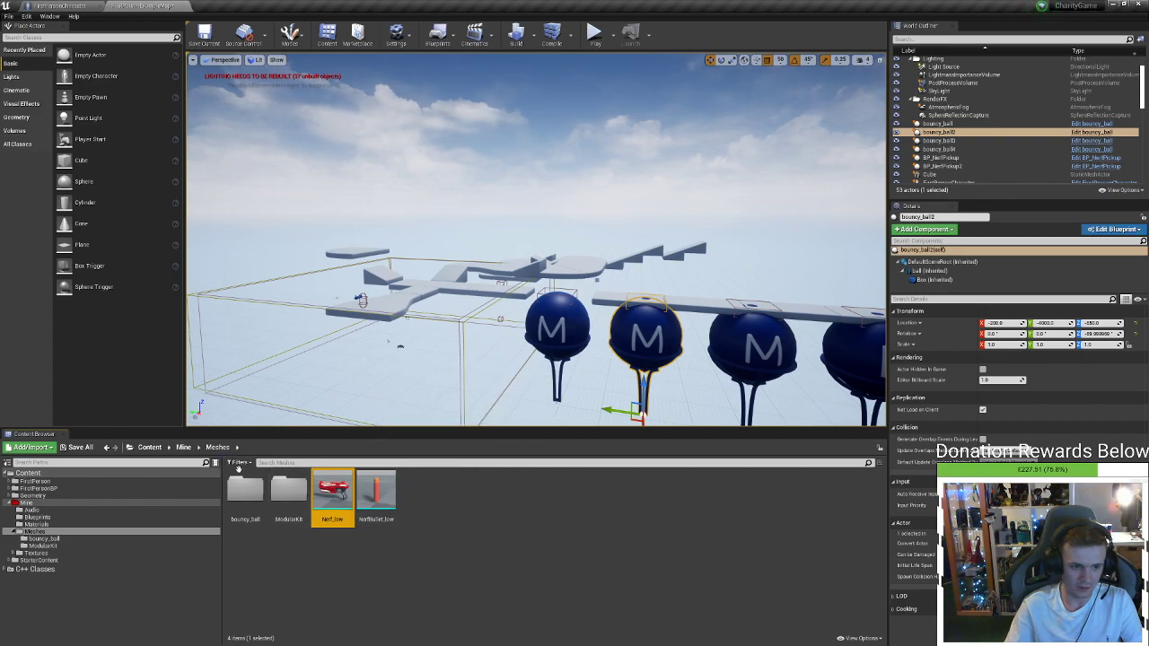
{"action": "double_click", "coordinate": [245, 491]}
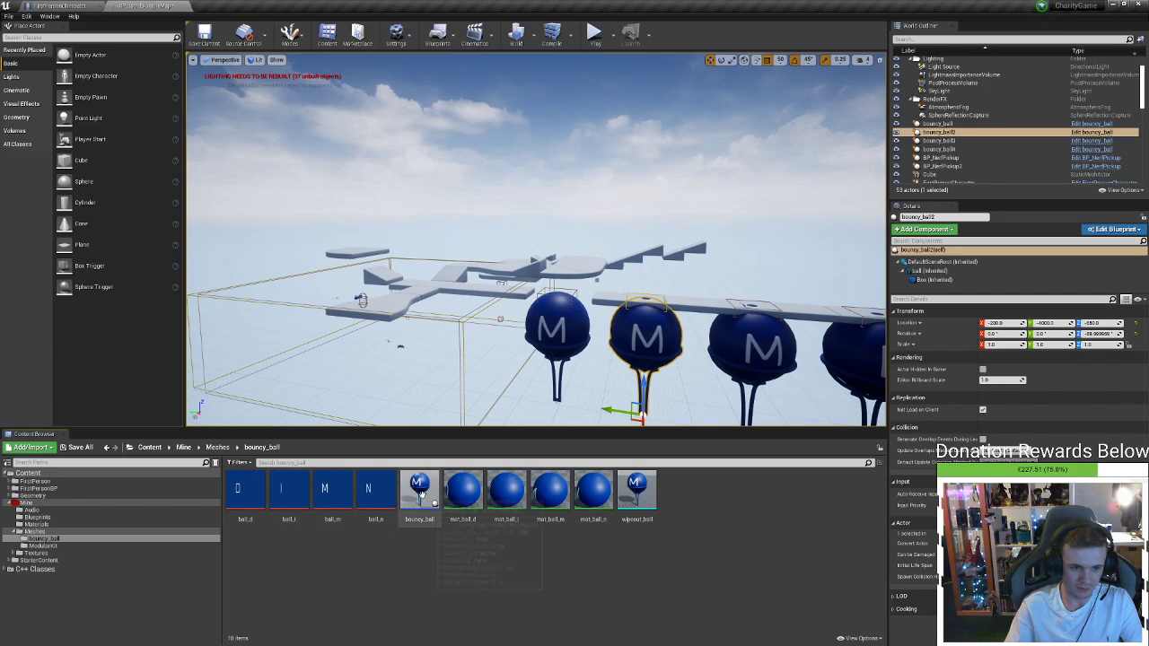
{"action": "right_click", "coordinate": [639, 491]}
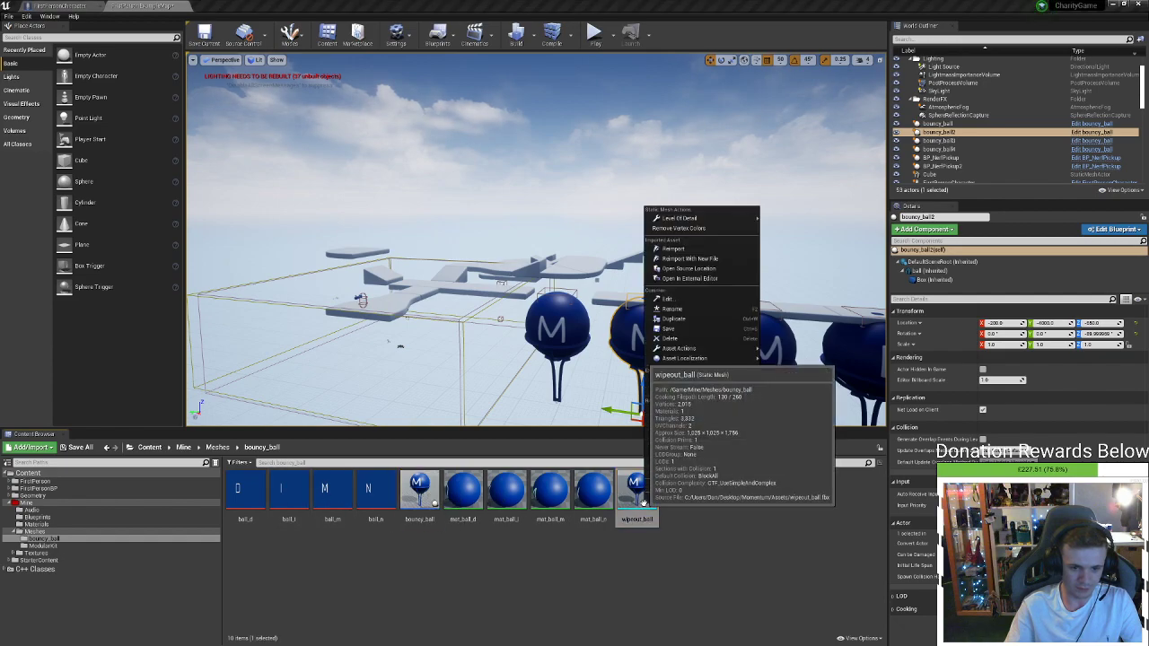
{"action": "left_click", "coordinate": [688, 248]}
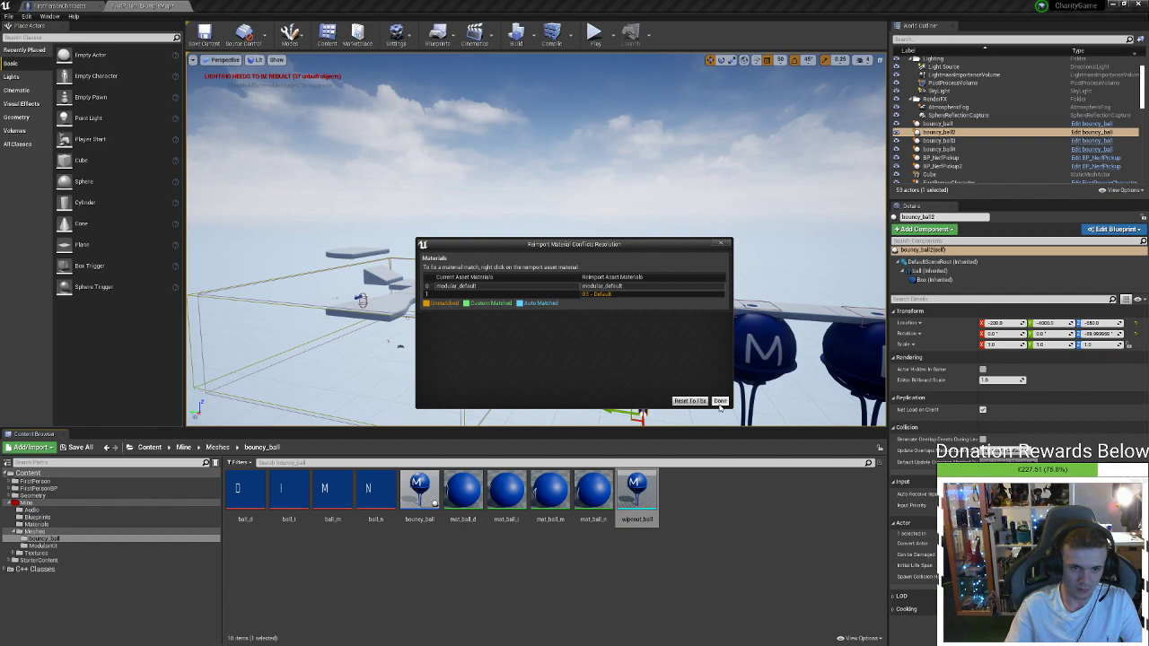
{"action": "left_click", "coordinate": [719, 400]}
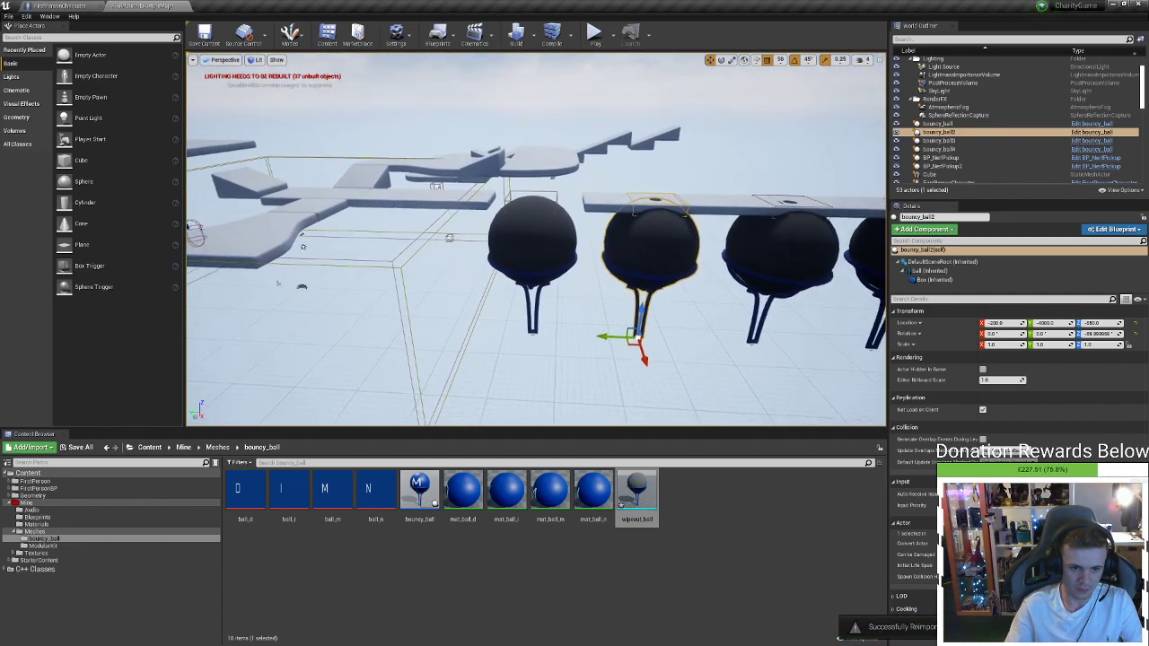
Open the wipeout_ball mesh and assign modular_default from the ModularKit folder to both of its material slots
{"action": "double_click", "coordinate": [642, 493]}
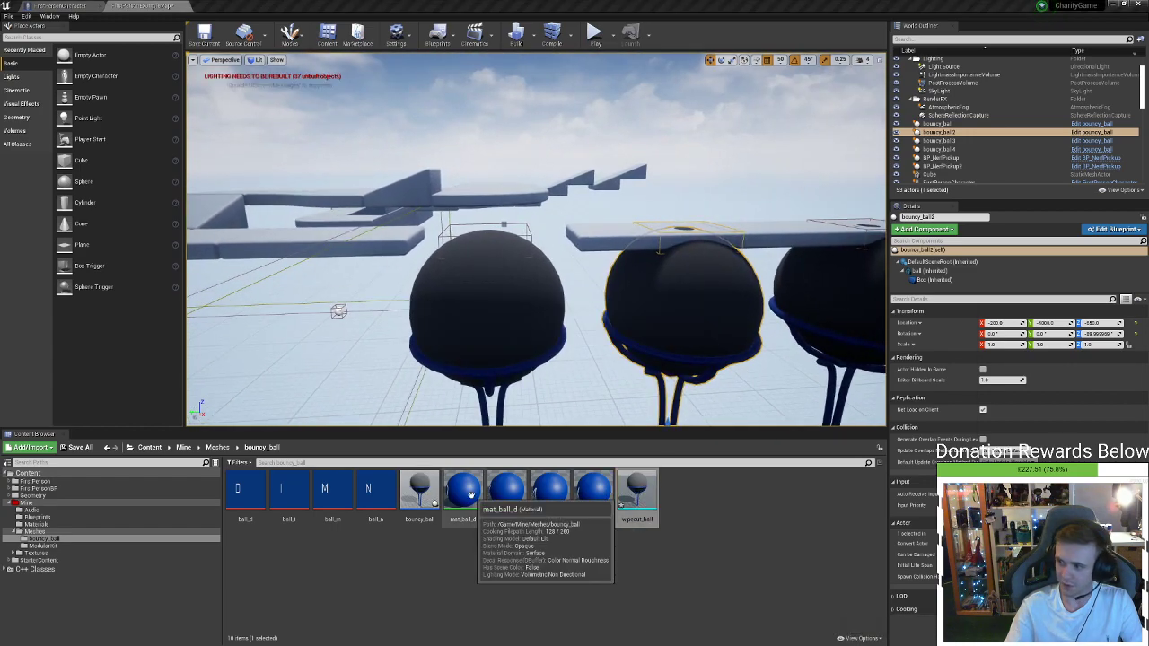
{"action": "left_click", "coordinate": [217, 447]}
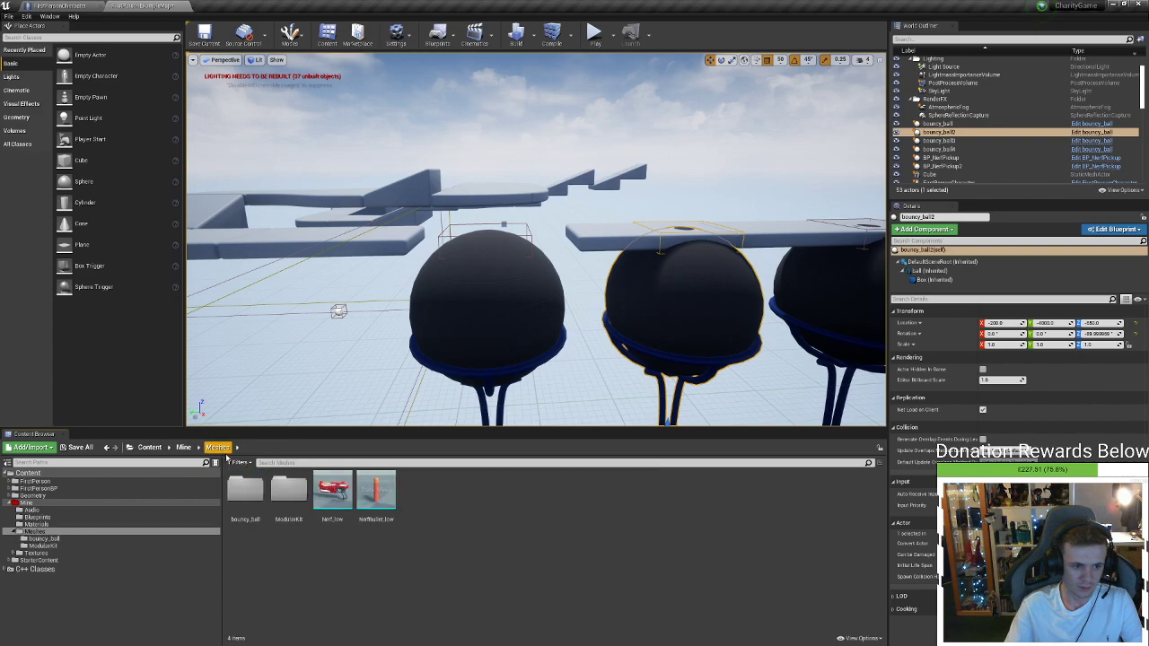
{"action": "double_click", "coordinate": [288, 490]}
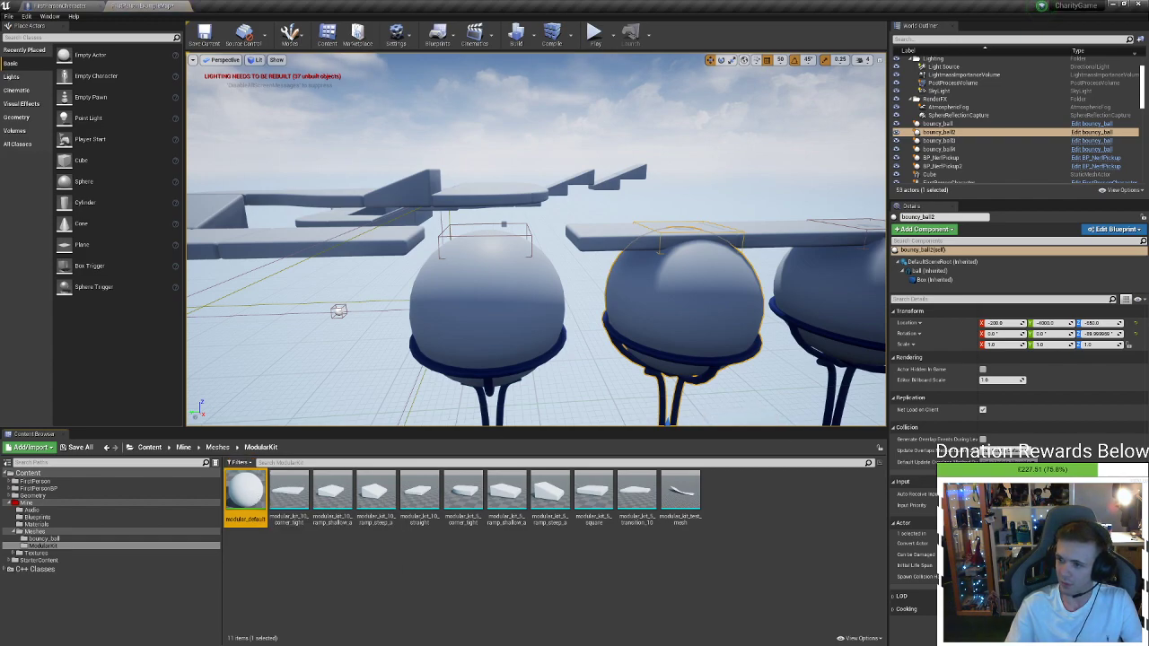
Assign mat_ball_d from the bouncy_ball folder to the sphere's material slot on wipeout_ball
{"action": "left_click", "coordinate": [218, 447]}
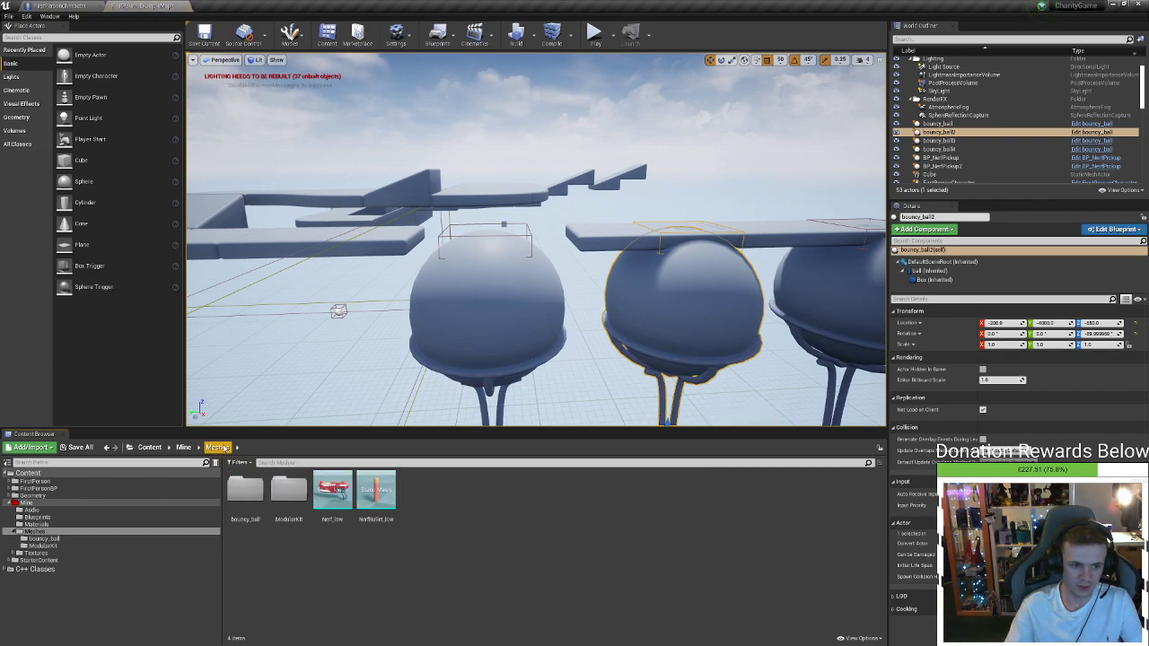
{"action": "double_click", "coordinate": [263, 500]}
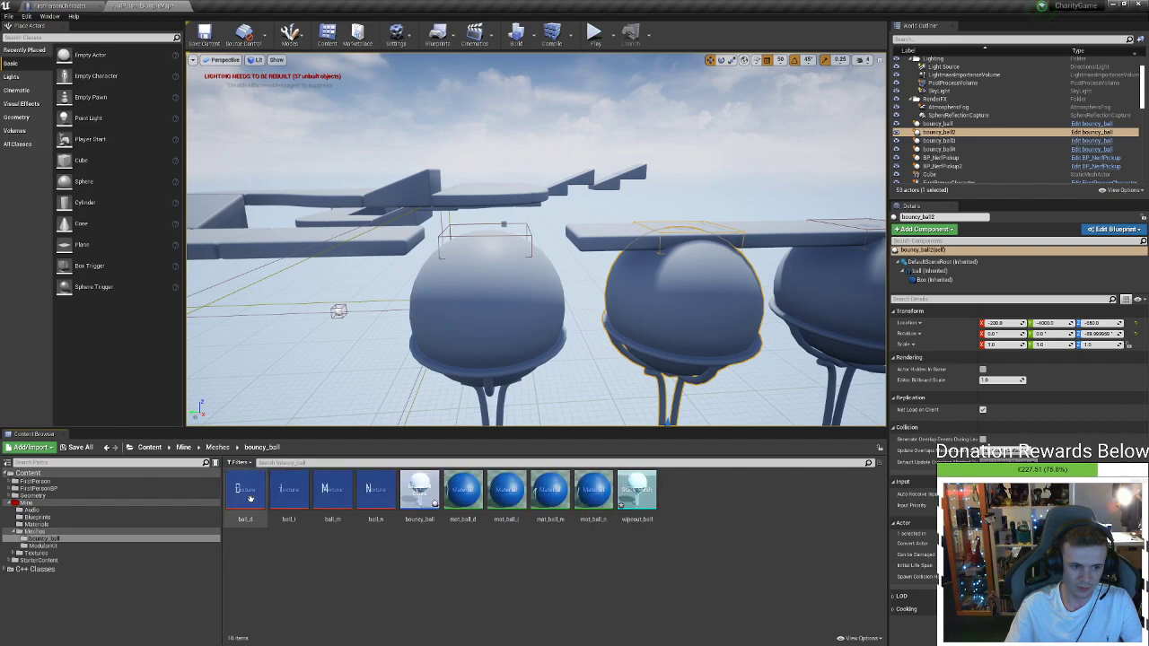
{"action": "left_click", "coordinate": [467, 503]}
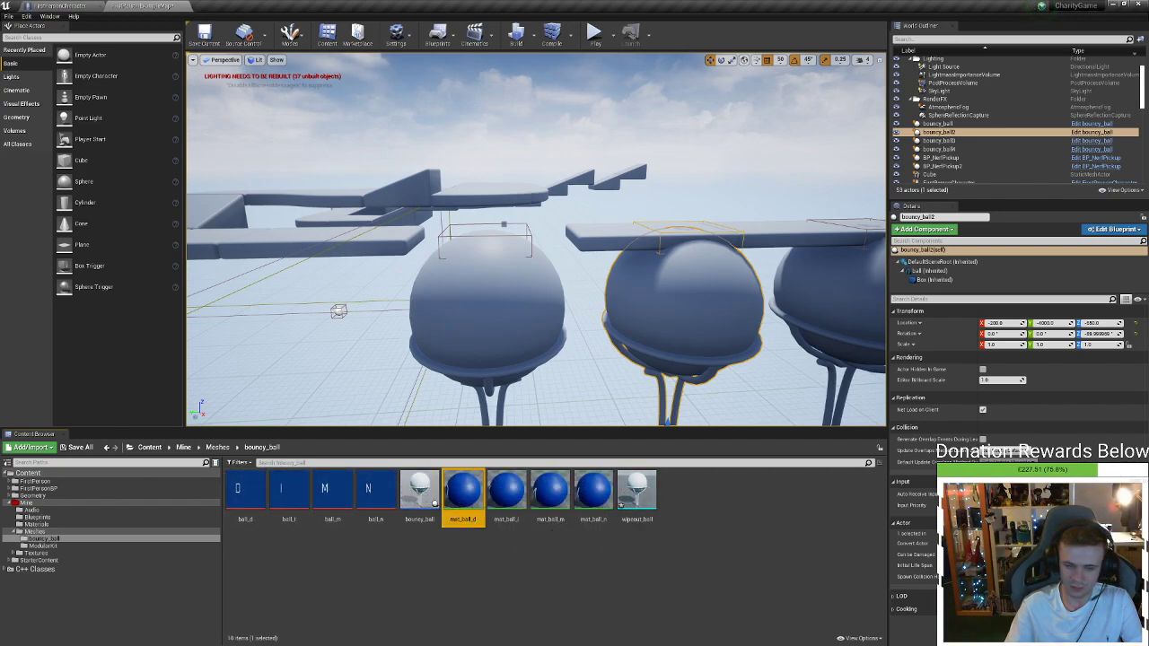
{"action": "key", "text": "alt+Tab"}
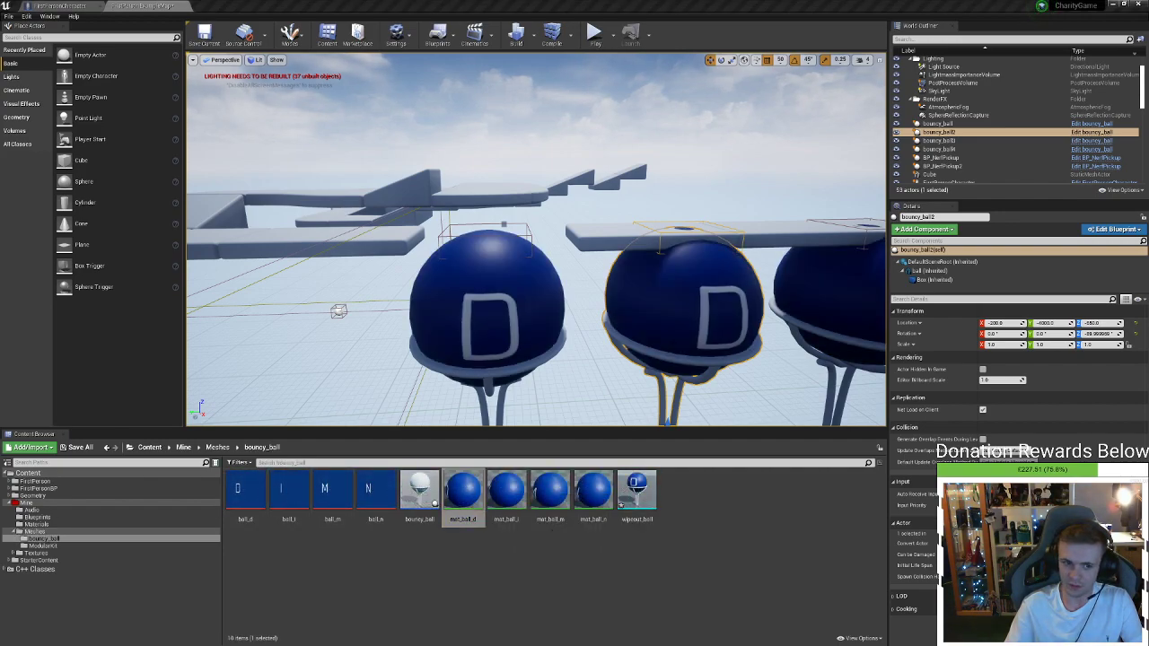
{"action": "mouse_move", "coordinate": [536, 269]}
{"action": "right_mouse_down"}
{"action": "mouse_move", "coordinate": [611, 269]}
{"action": "mouse_move", "coordinate": [535, 264]}
{"action": "right_mouse_up"}
{"action": "mouse_move", "coordinate": [579, 377]}
{"action": "right_mouse_down"}
{"action": "mouse_move", "coordinate": [565, 389]}
{"action": "mouse_move", "coordinate": [556, 366]}
{"action": "mouse_move", "coordinate": [579, 375]}
{"action": "right_mouse_up"}
{"action": "left_click", "coordinate": [637, 502]}
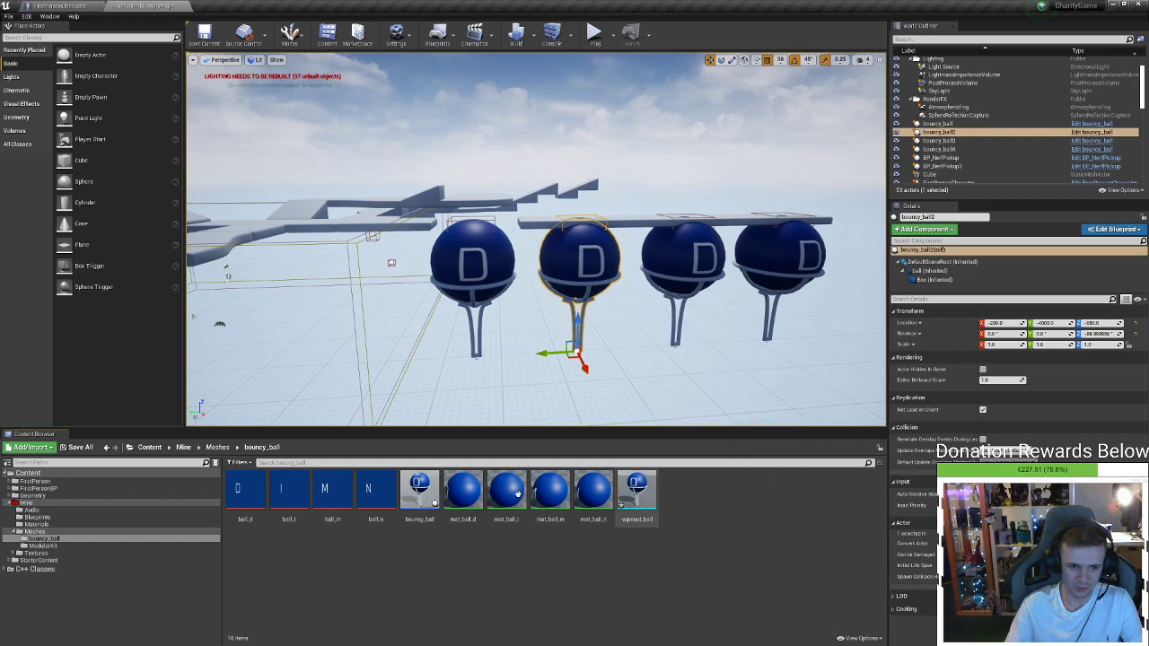
Duplicate the bouncy_ball blueprint and name the copy bouncy_ball_M
{"action": "left_click", "coordinate": [419, 493]}
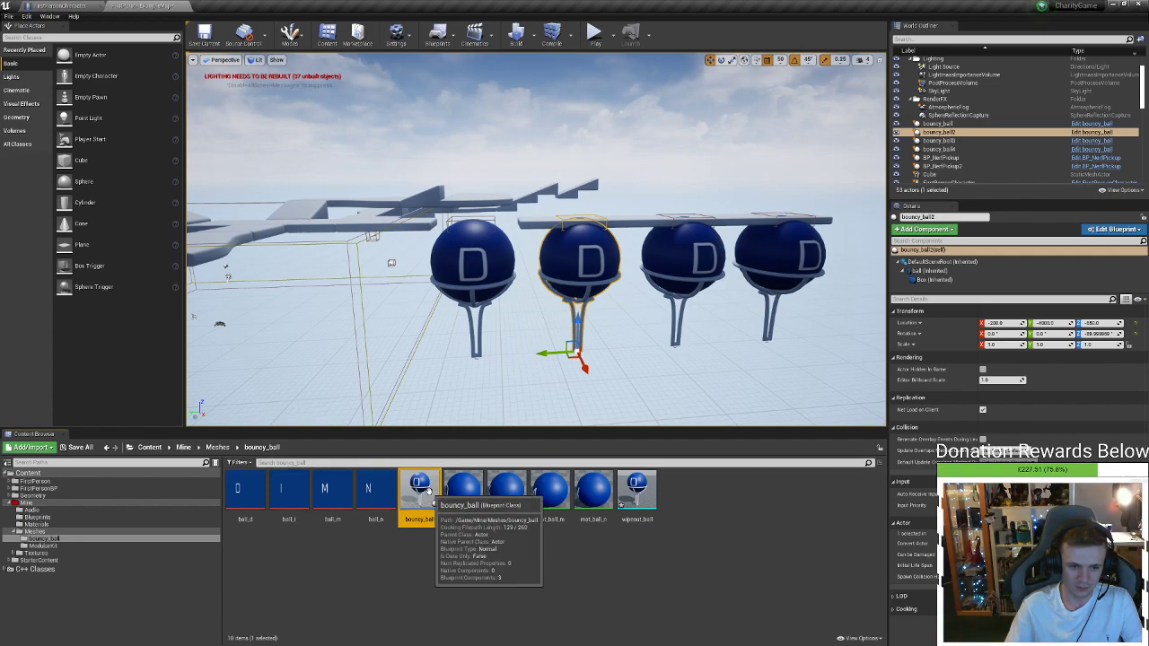
{"action": "right_click", "coordinate": [427, 489]}
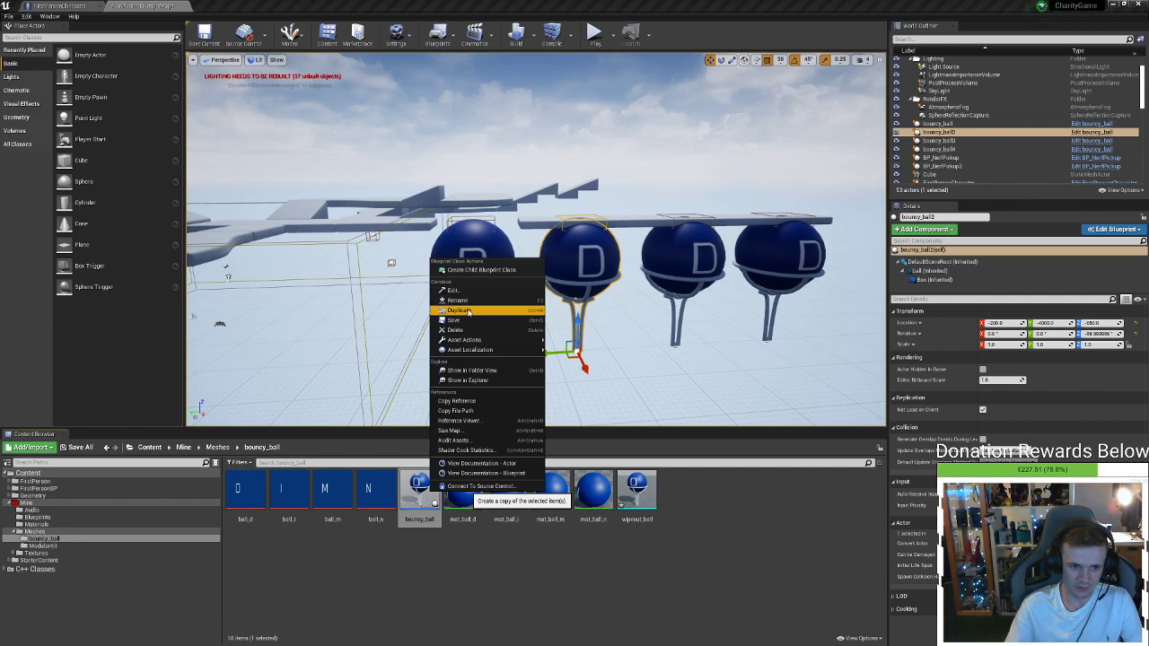
{"action": "left_click", "coordinate": [467, 312]}
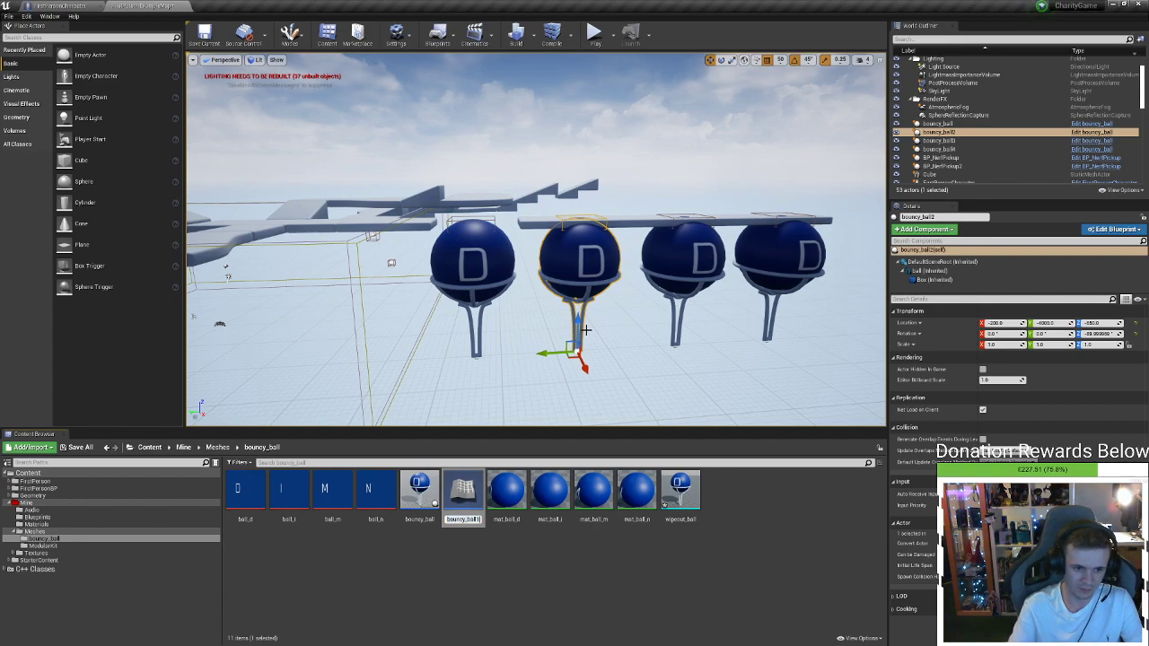
{"action": "type", "text": "l_bl"}
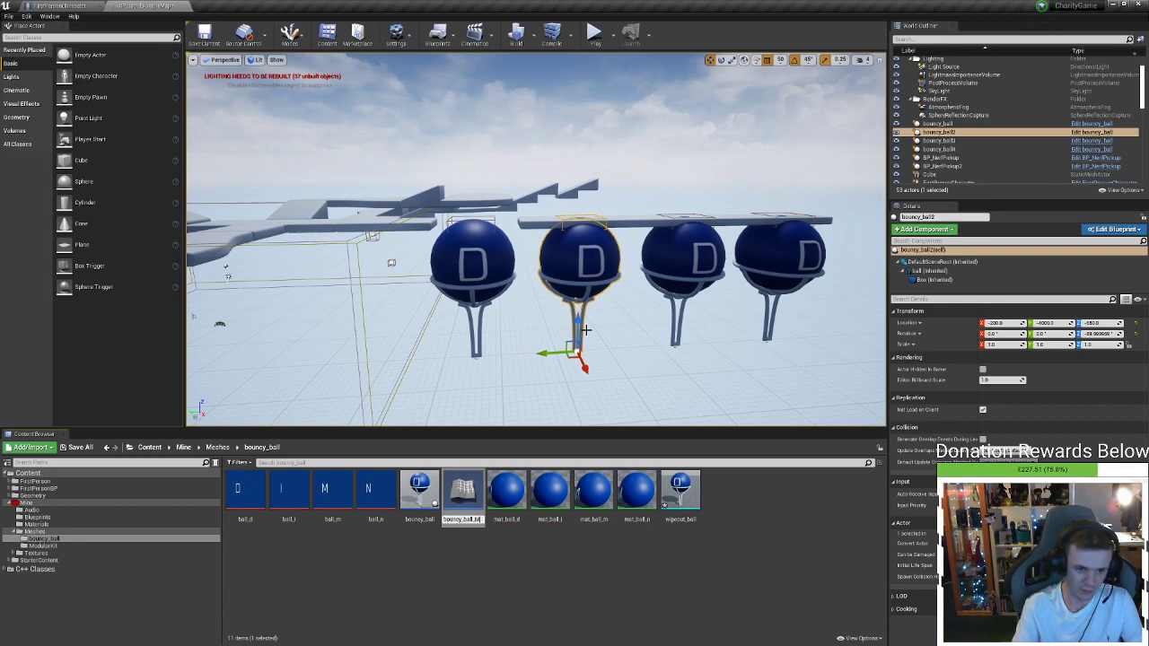
Rename the original bouncy_ball blueprint to bouncy_ball_d and its copy to bouncy_ball_m
{"action": "left_click", "coordinate": [419, 494]}
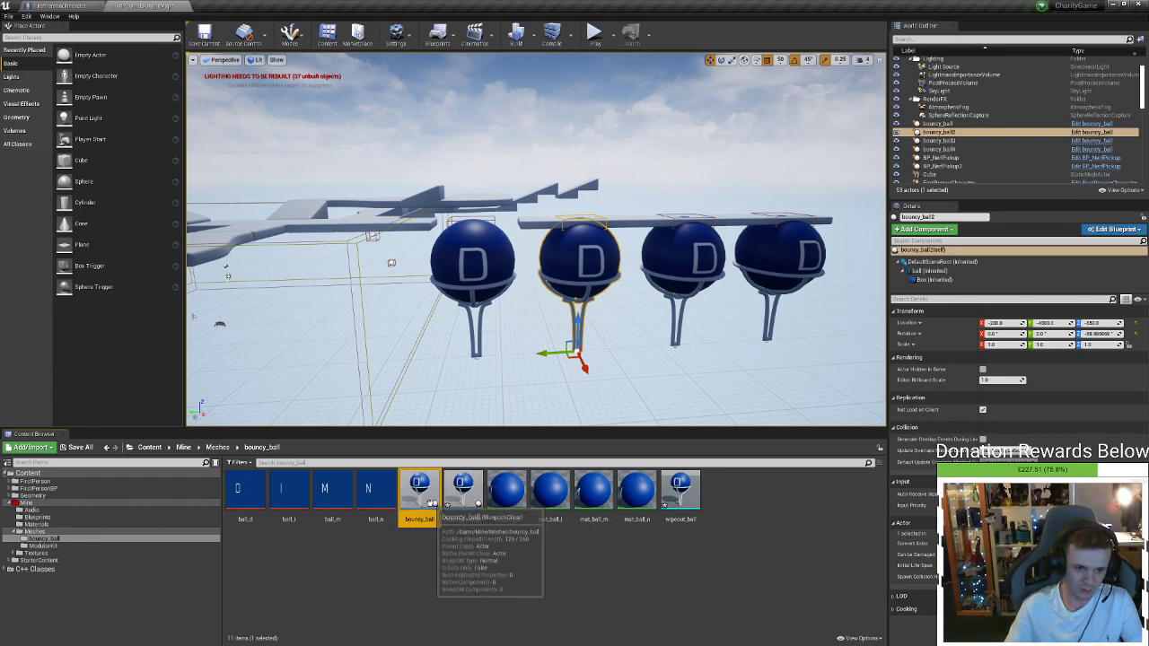
{"action": "right_click", "coordinate": [442, 499]}
{"action": "left_click", "coordinate": [499, 309]}
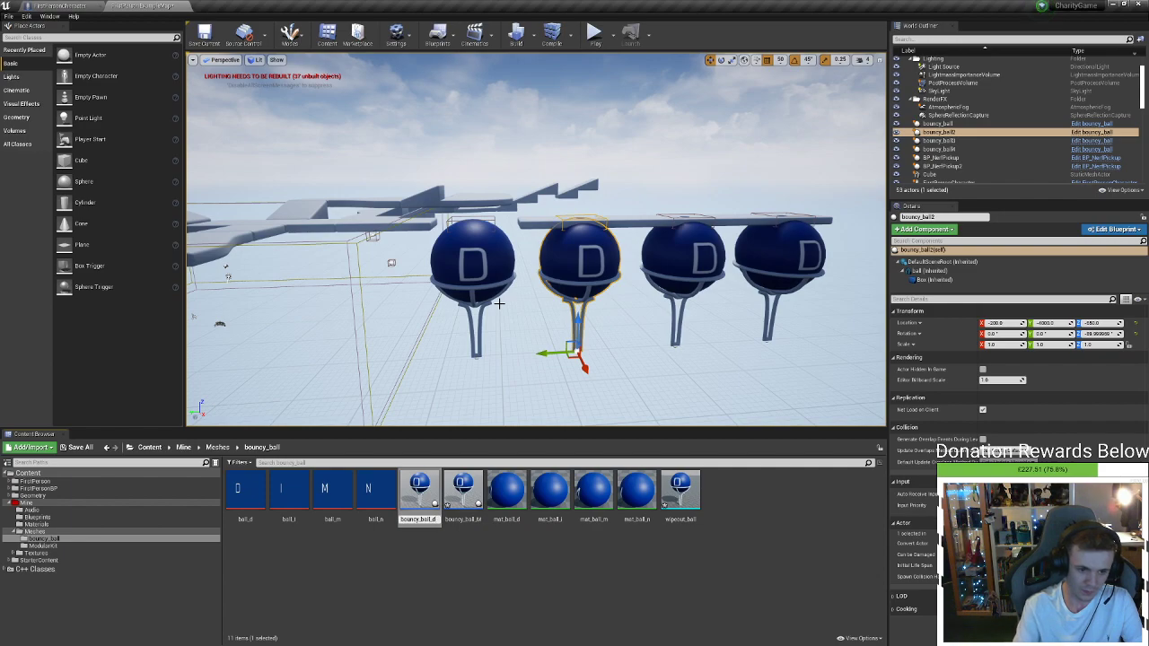
{"action": "right_click", "coordinate": [461, 492]}
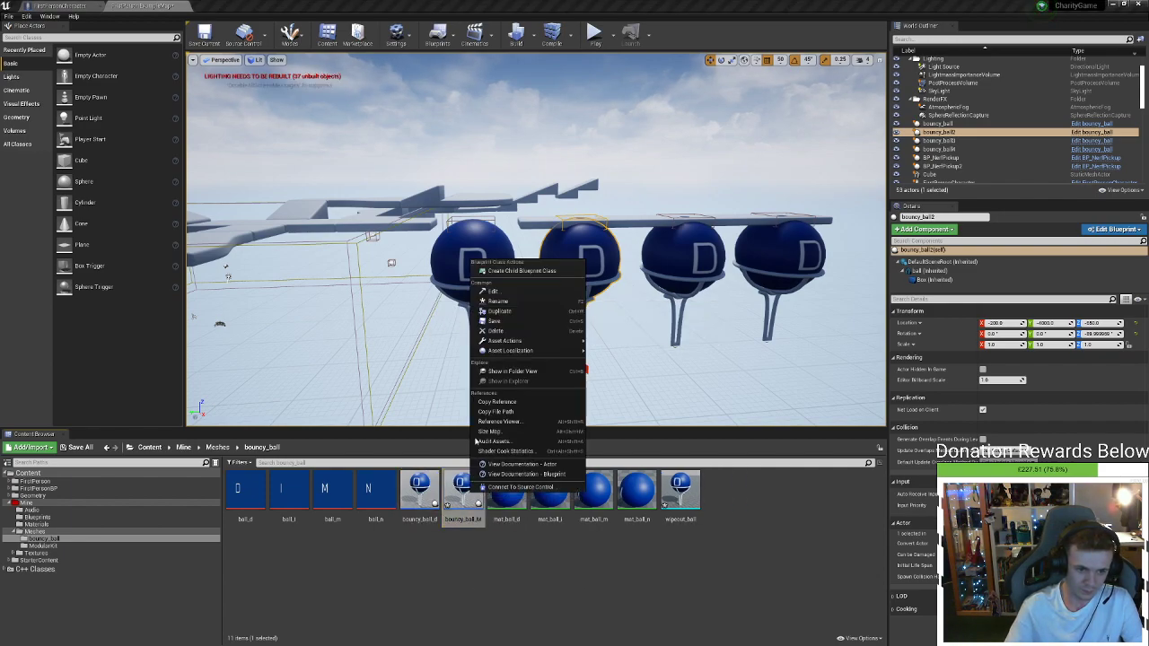
{"action": "left_click", "coordinate": [499, 302]}
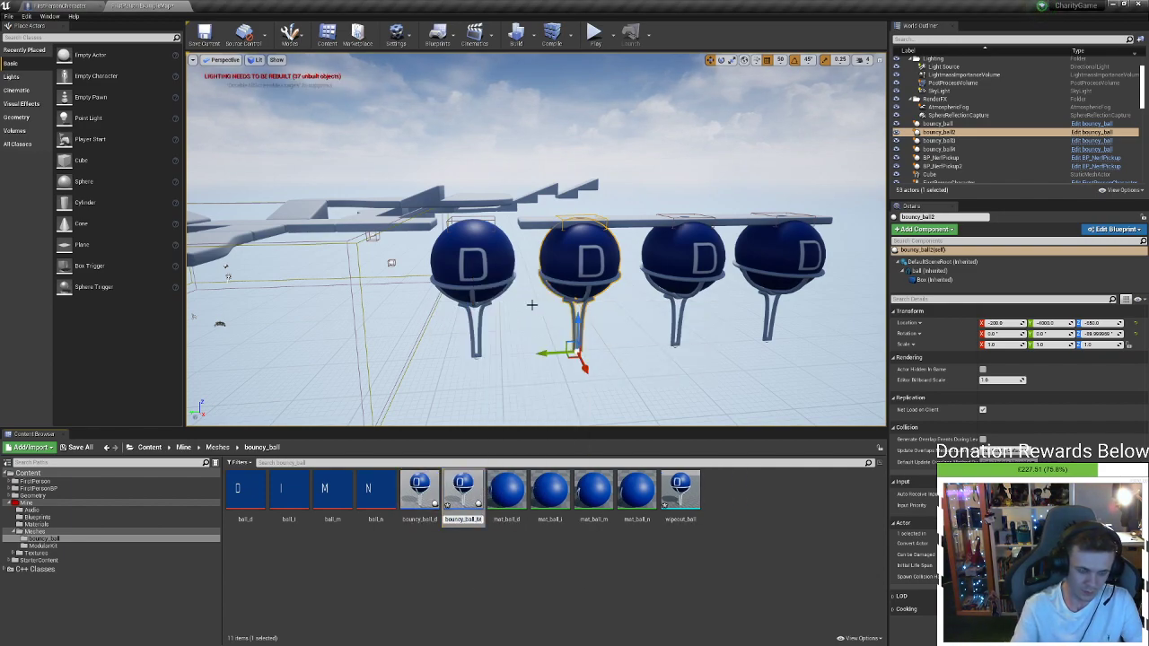
{"action": "key", "text": "Return"}
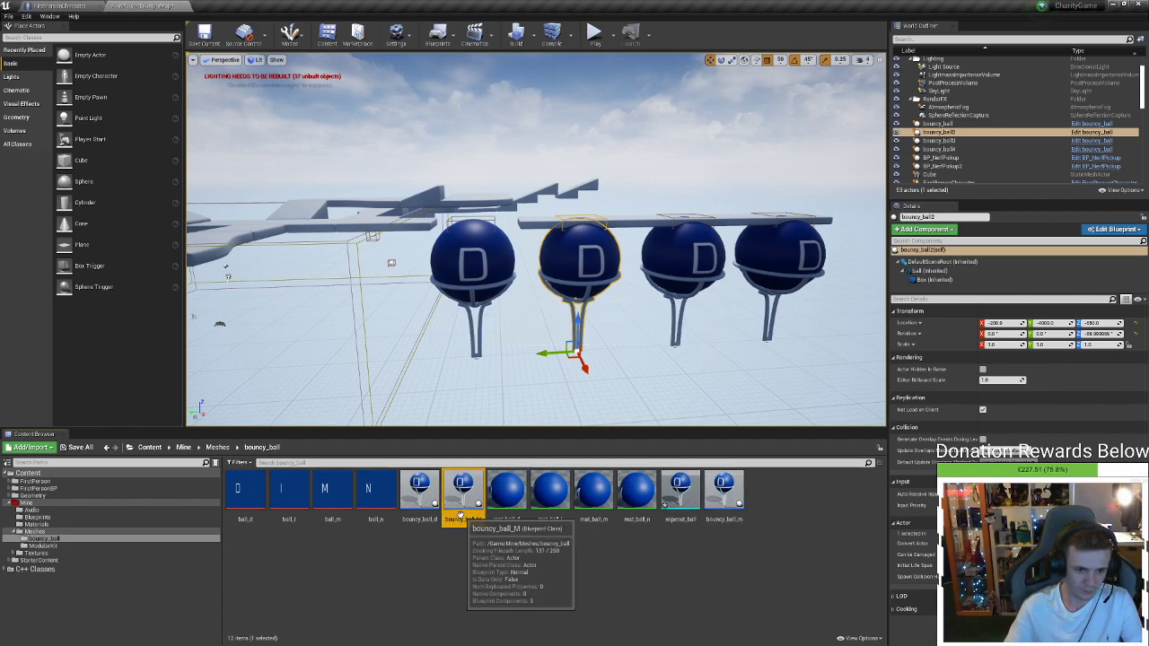
Duplicate the bouncy ball blueprint twice more, naming the copies bouncy_ball_i and bouncy_ball_n
{"action": "right_click", "coordinate": [462, 498]}
{"action": "left_click", "coordinate": [507, 327]}
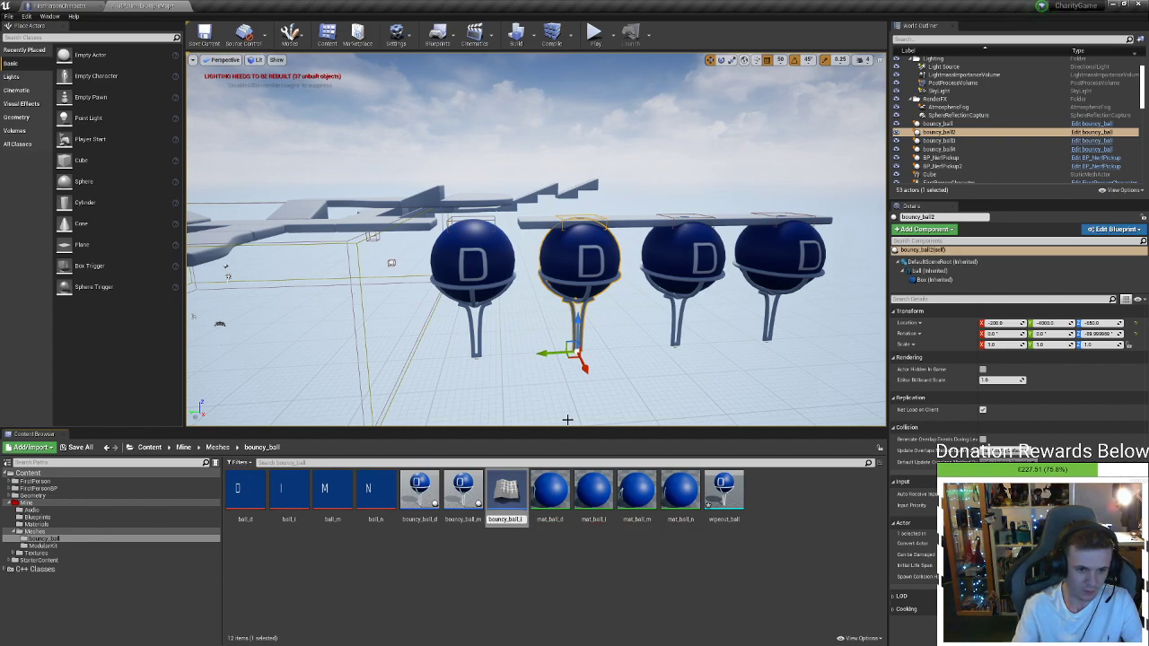
{"action": "key", "text": "Return"}
{"action": "right_click", "coordinate": [454, 508]}
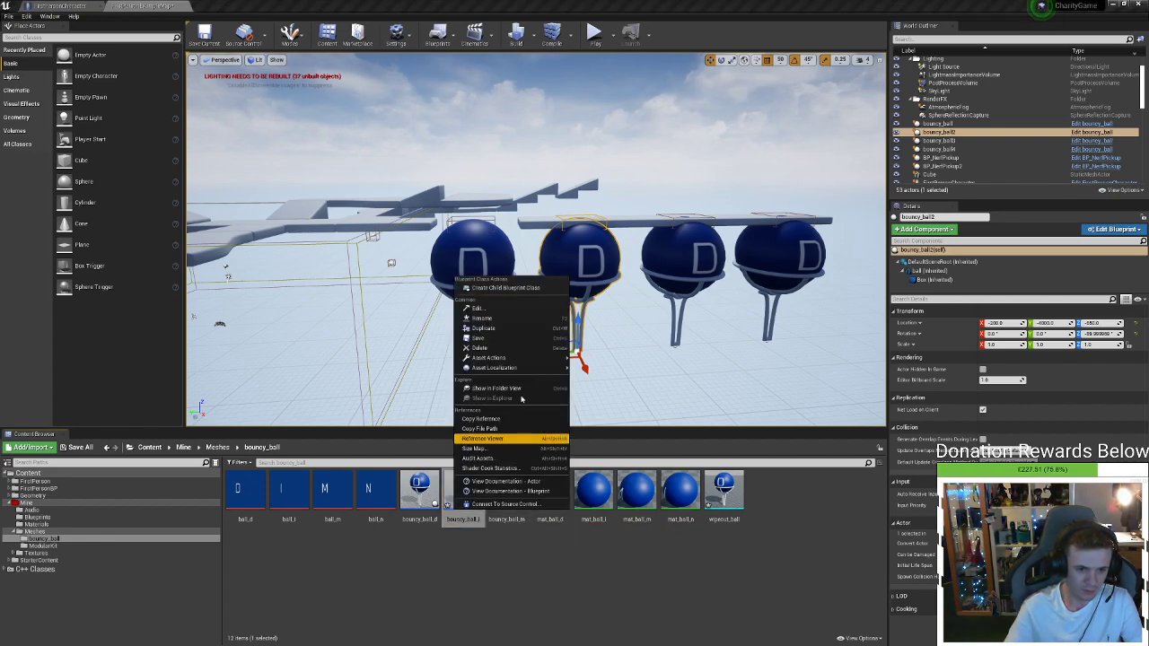
{"action": "left_click", "coordinate": [530, 331]}
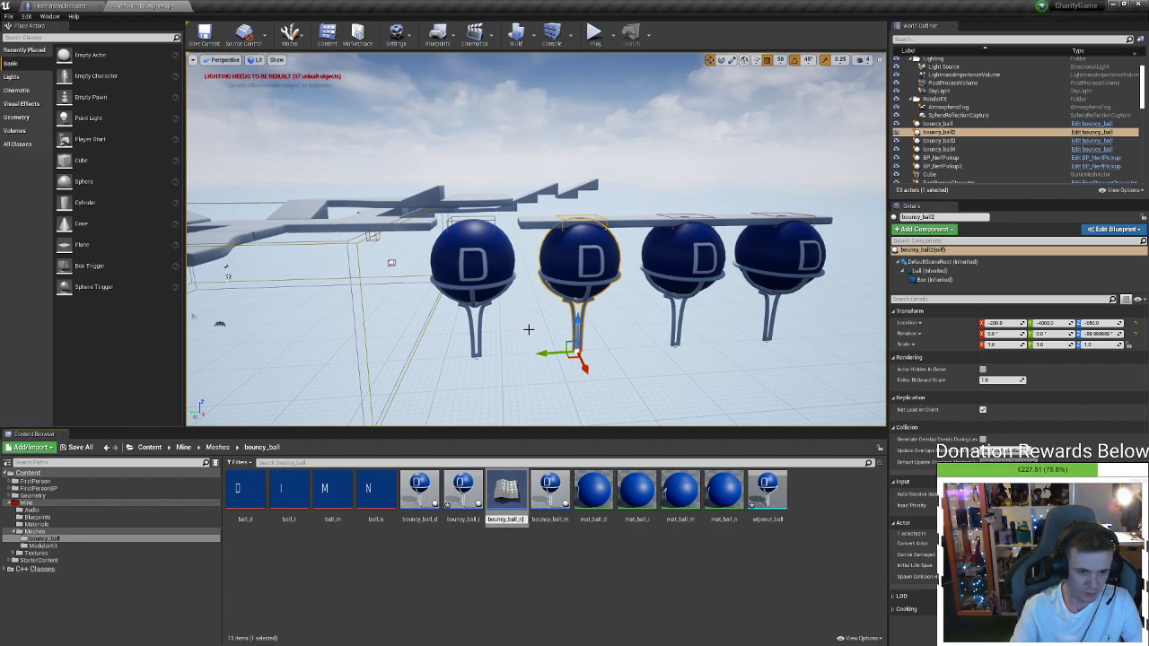
{"action": "key", "text": "Return"}
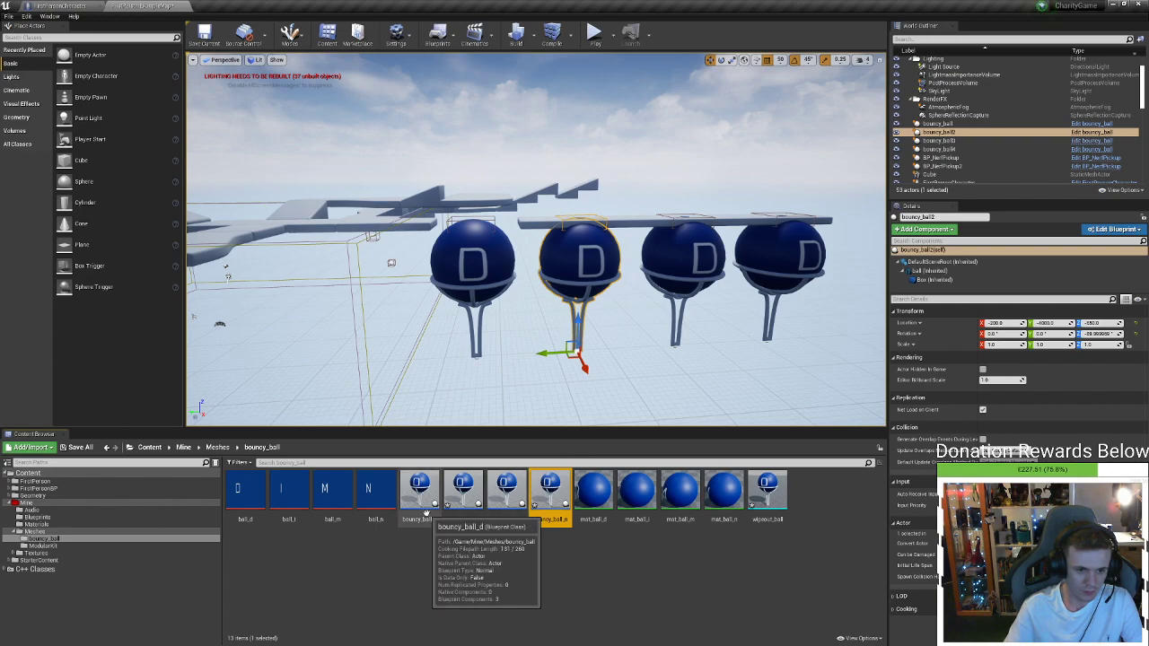
Delete bouncy_ball2 and the two balls beyond it from the level, keeping only the first ball of the row
{"action": "right_click_drag", "start_coordinate": [595, 364], "coordinate": [640, 408]}
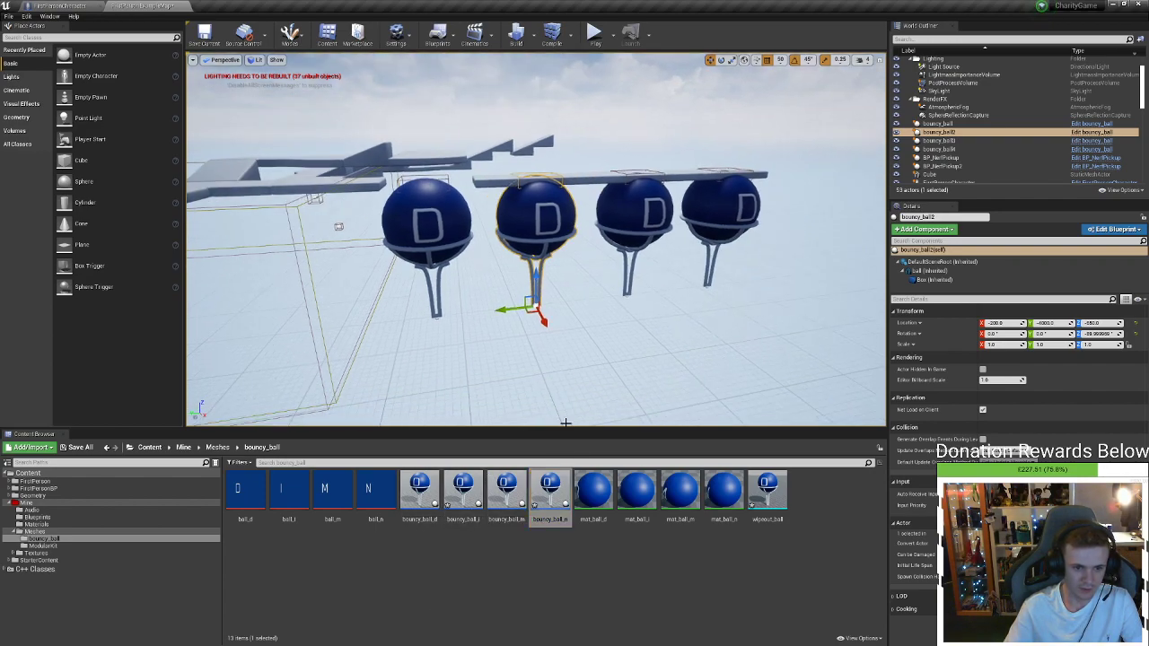
{"action": "key", "text": "Delete"}
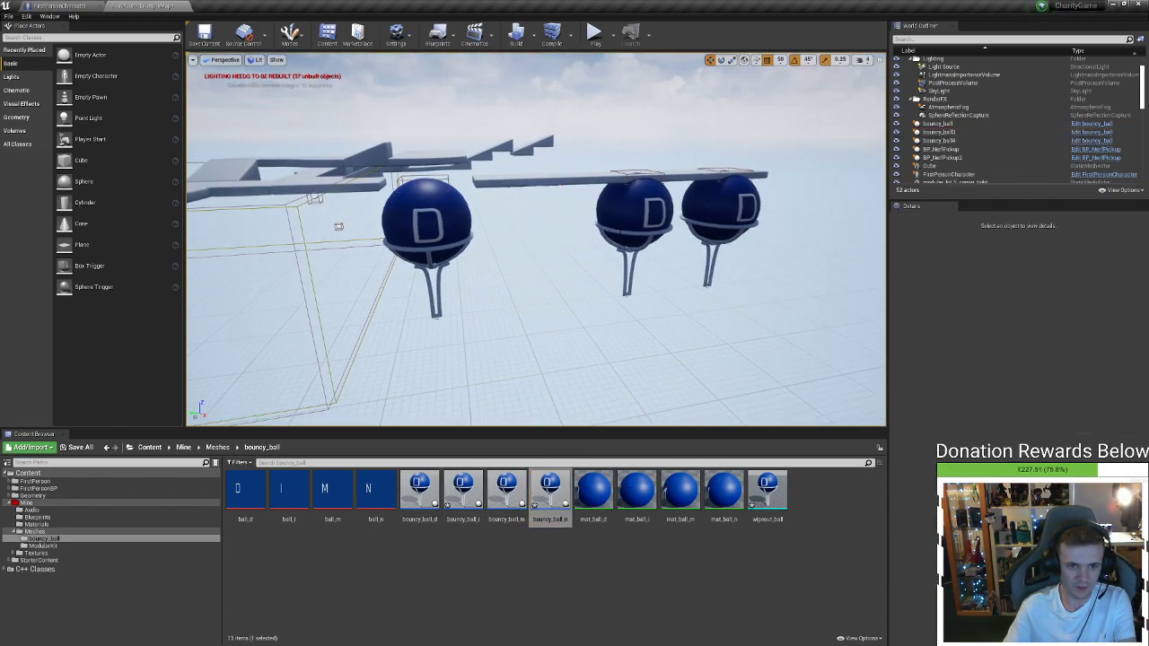
{"action": "left_click", "coordinate": [635, 212]}
{"action": "key", "text": "Delete"}
{"action": "left_click", "coordinate": [718, 214]}
{"action": "key", "text": "Delete"}
Slide the remaining ball along Y to -5700 and place a bouncy_ball_m blueprint in the level
{"action": "left_click", "coordinate": [438, 300]}
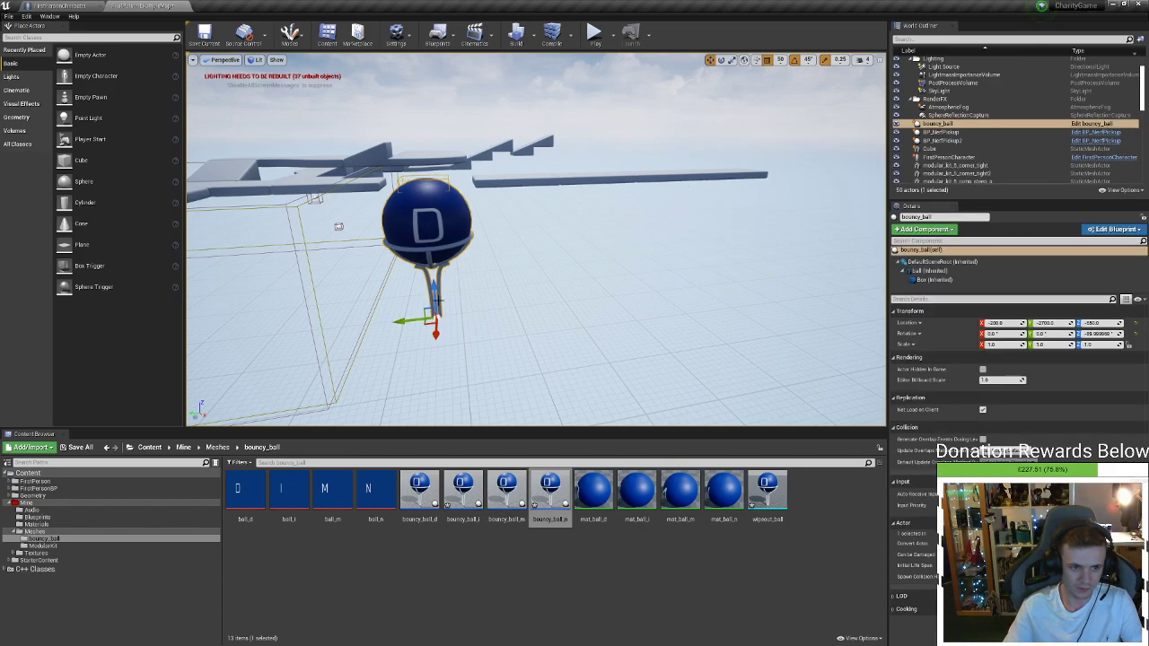
{"action": "left_click_drag", "start_coordinate": [410, 326], "coordinate": [634, 304]}
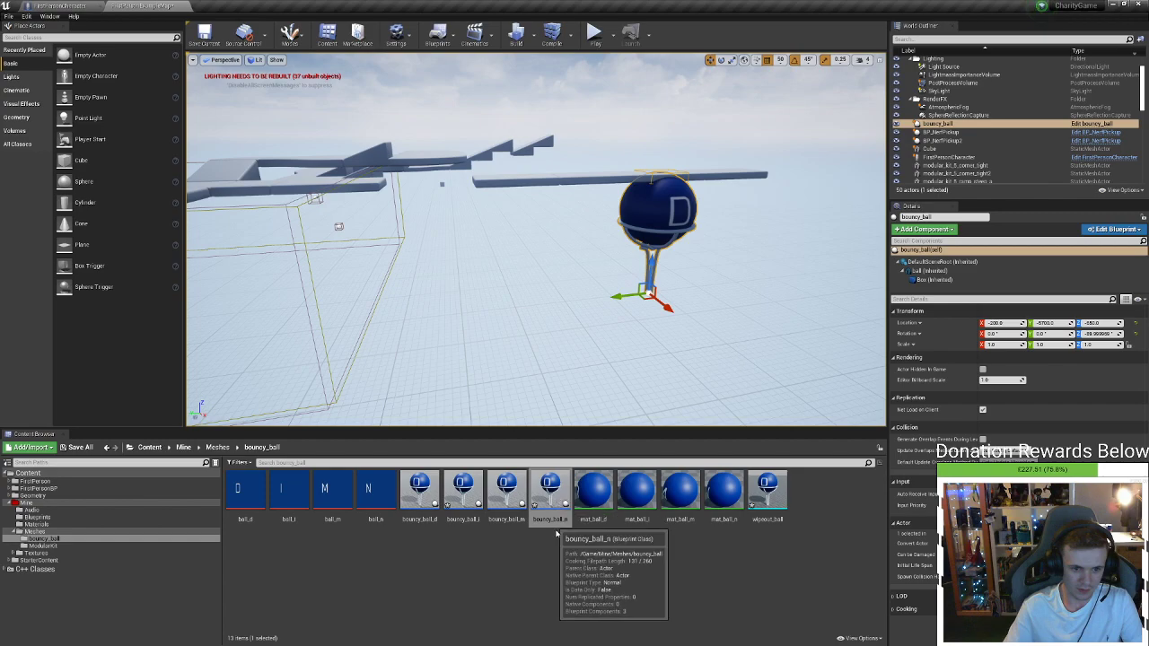
{"action": "left_click", "coordinate": [508, 503]}
{"action": "left_click_drag", "start_coordinate": [519, 519], "coordinate": [487, 179]}
{"action": "right_click_drag", "start_coordinate": [487, 180], "coordinate": [651, 220]}
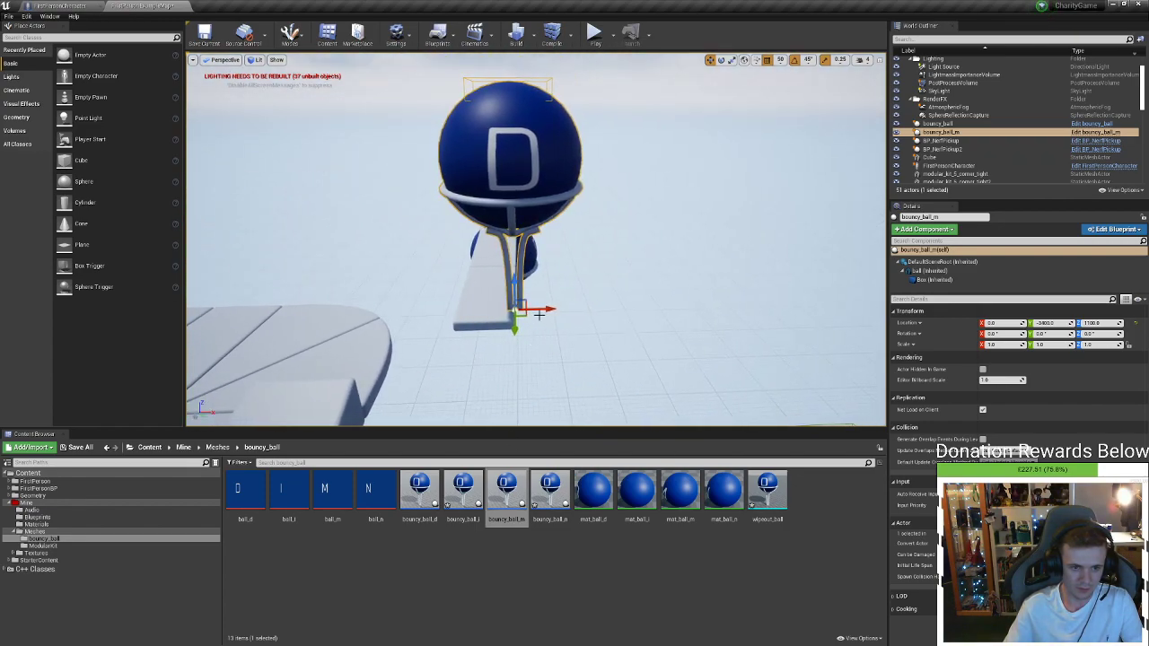
Move bouncy_ball_m onto the first section of the long narrow platform, beside the rounded platform
{"action": "left_click_drag", "start_coordinate": [538, 312], "coordinate": [273, 314]}
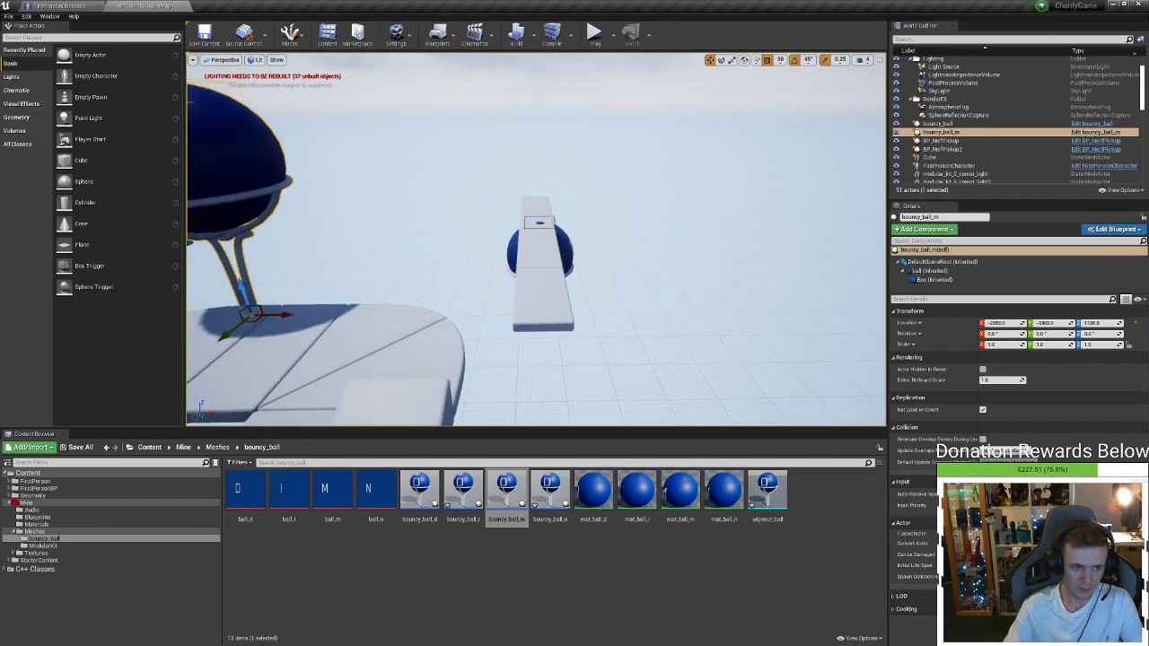
{"action": "key", "text": "f"}
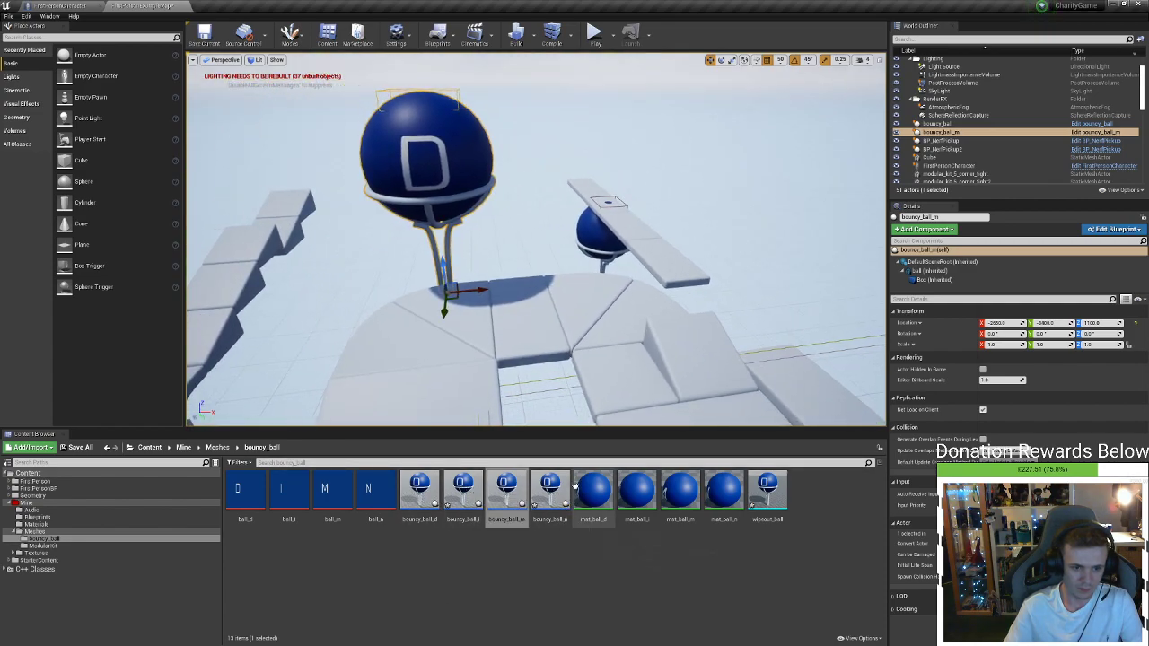
{"action": "key", "text": "d"}
{"action": "right_click_drag", "start_coordinate": [539, 363], "coordinate": [394, 359]}
{"action": "left_click_drag", "start_coordinate": [486, 257], "coordinate": [638, 347]}
{"action": "key", "text": "d"}
{"action": "right_click_drag", "start_coordinate": [638, 348], "coordinate": [583, 345]}
{"action": "key", "text": "s"}
Place bouncy_ball_i, bouncy_ball_n and bouncy_ball_d in that order on the remaining sections of the narrow platform
{"action": "left_click_drag", "start_coordinate": [469, 495], "coordinate": [514, 323]}
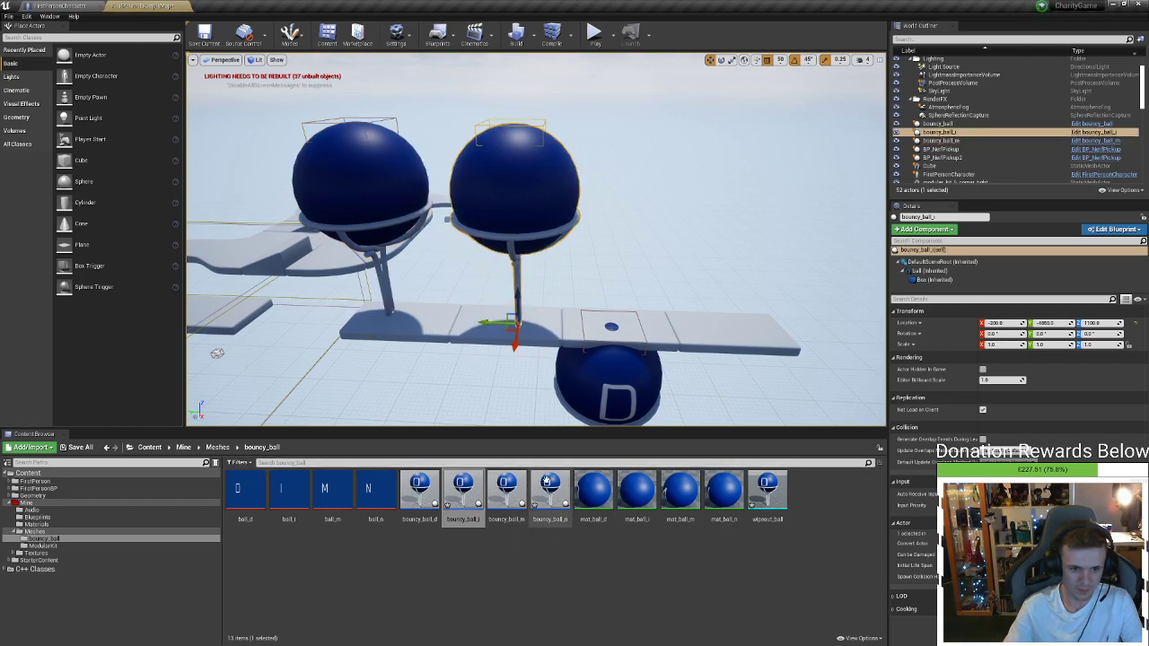
{"action": "left_click_drag", "start_coordinate": [547, 482], "coordinate": [639, 325]}
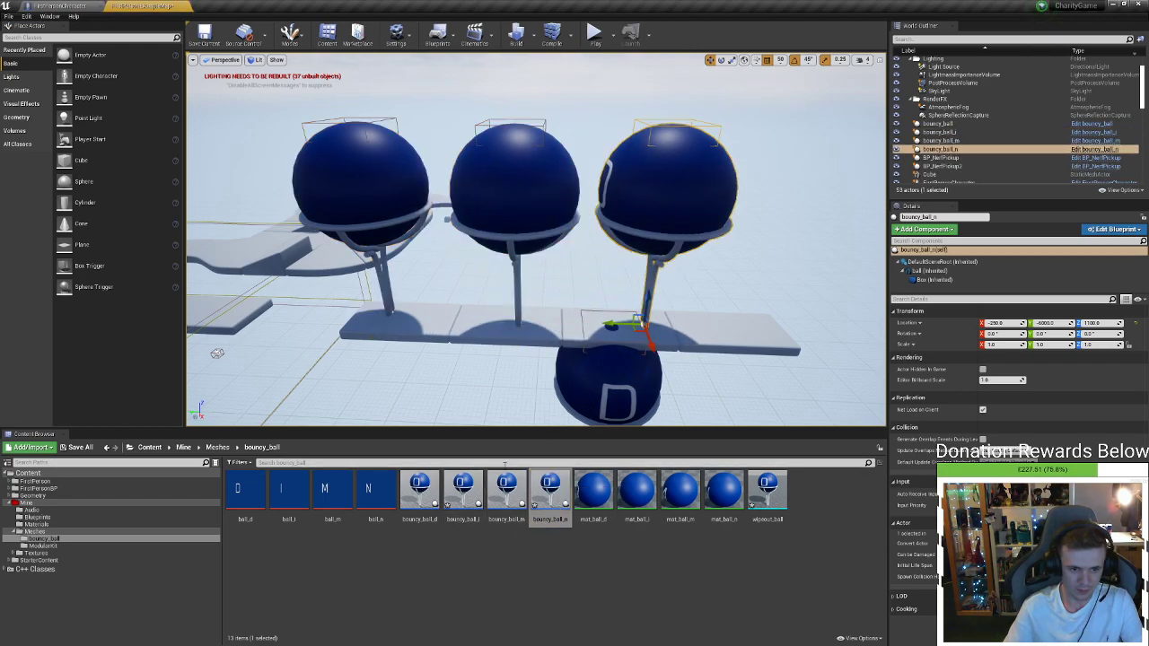
{"action": "left_click_drag", "start_coordinate": [419, 489], "coordinate": [768, 324]}
Try to rotate the four balls on the narrow platform together as one selection
{"action": "left_click", "coordinate": [569, 256], "text": "ctrl"}
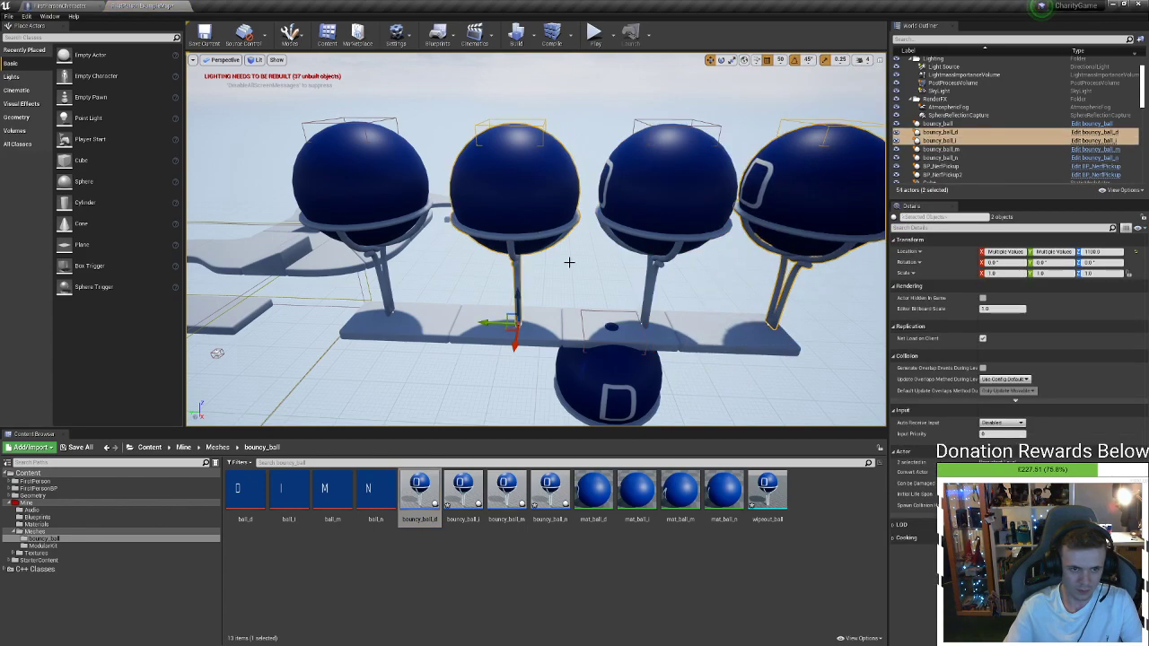
{"action": "left_click", "coordinate": [668, 254], "text": "ctrl"}
{"action": "left_click", "coordinate": [384, 262], "text": "ctrl"}
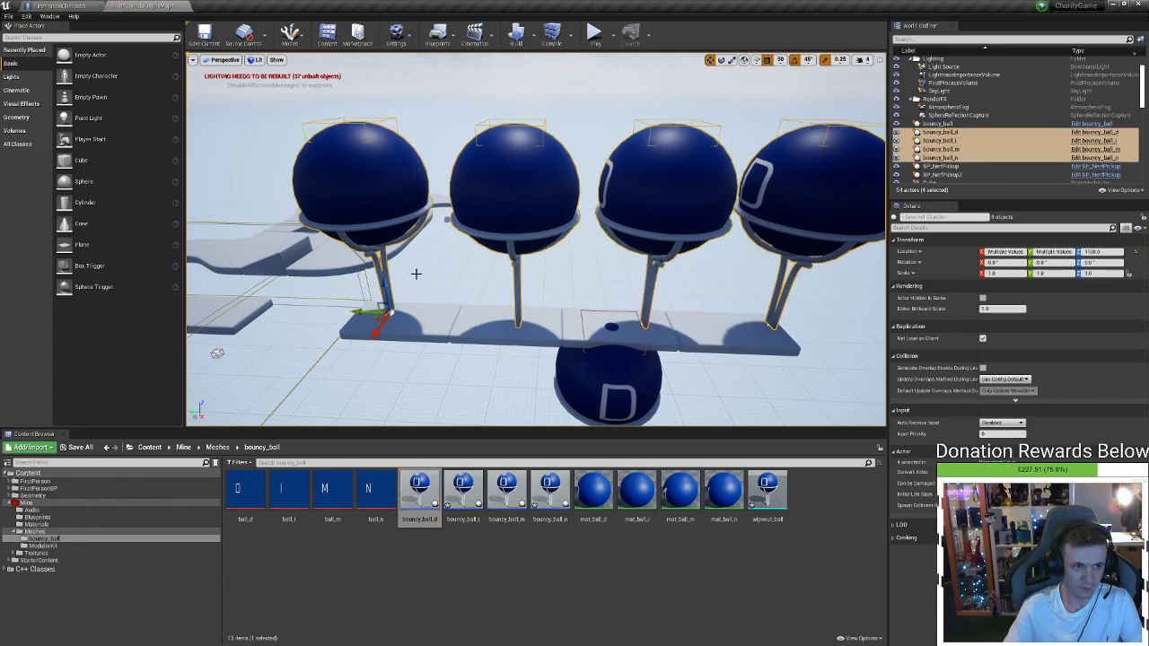
{"action": "key", "text": "e"}
{"action": "left_click_drag", "start_coordinate": [398, 336], "coordinate": [349, 356]}
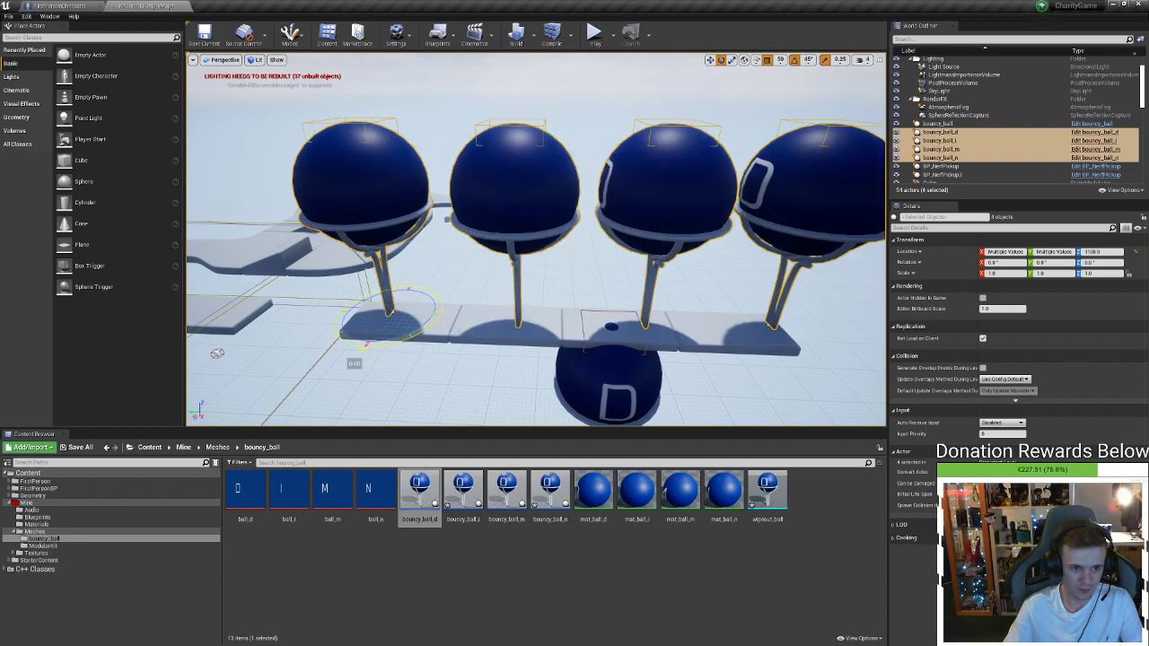
Rotate each of the four balls individually to -90° about the vertical axis so their letters face outward
{"action": "left_click", "coordinate": [379, 256]}
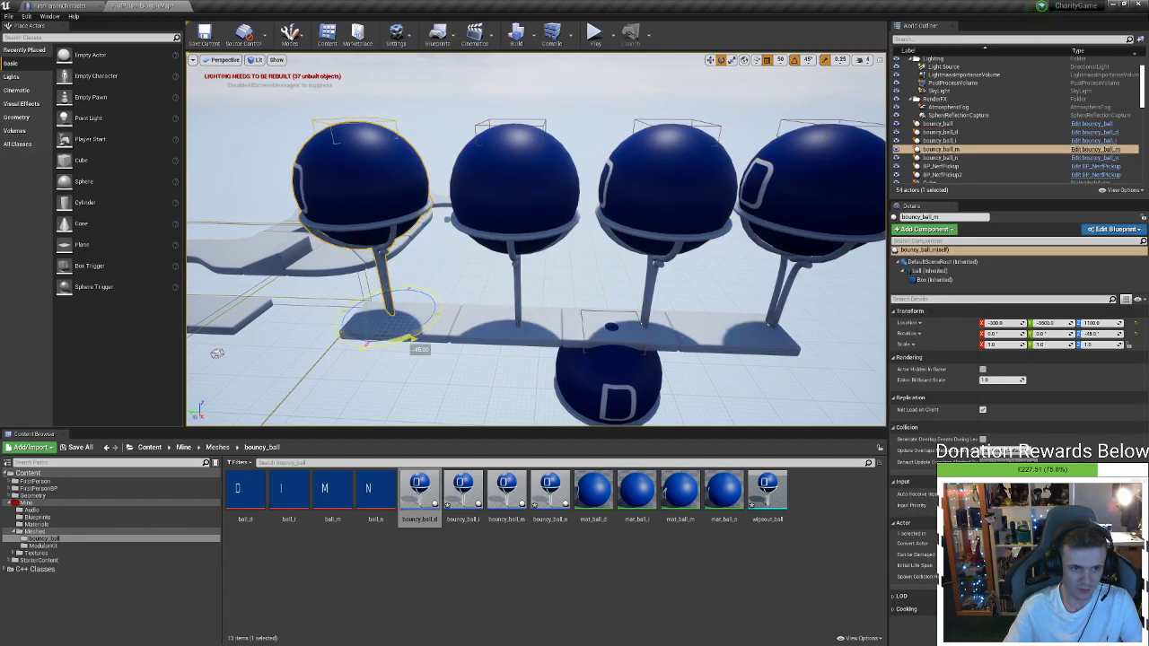
{"action": "left_click", "coordinate": [536, 320]}
{"action": "left_click_drag", "start_coordinate": [548, 346], "coordinate": [837, 332]}
{"action": "left_click", "coordinate": [665, 251]}
{"action": "left_click", "coordinate": [782, 251]}
{"action": "right_click_drag", "start_coordinate": [836, 332], "coordinate": [889, 260]}
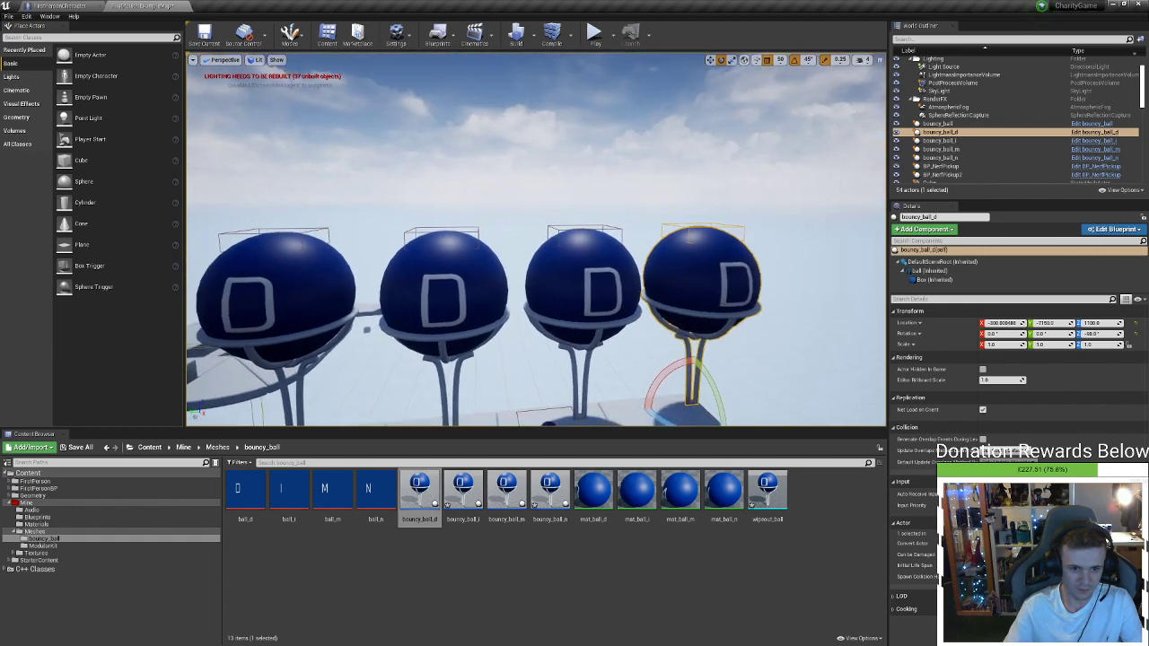
{"action": "right_click_drag", "start_coordinate": [836, 179], "coordinate": [837, 252]}
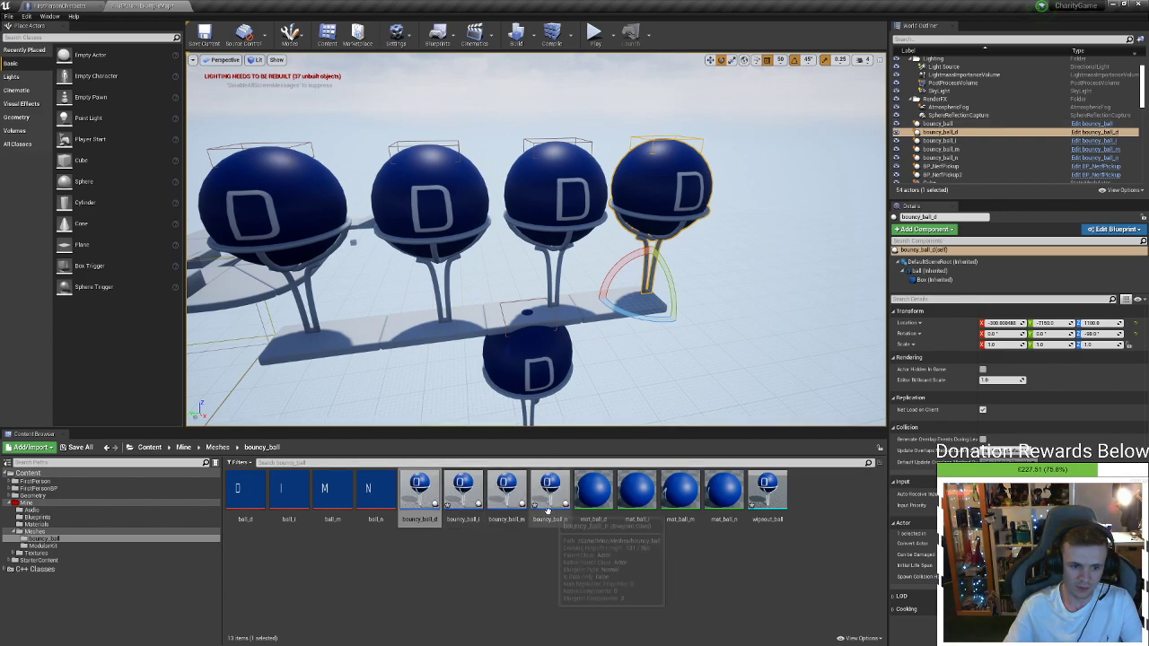
Assign the mat_ball_m material to the ball in the bouncy_ball_m blueprint
{"action": "double_click", "coordinate": [506, 496]}
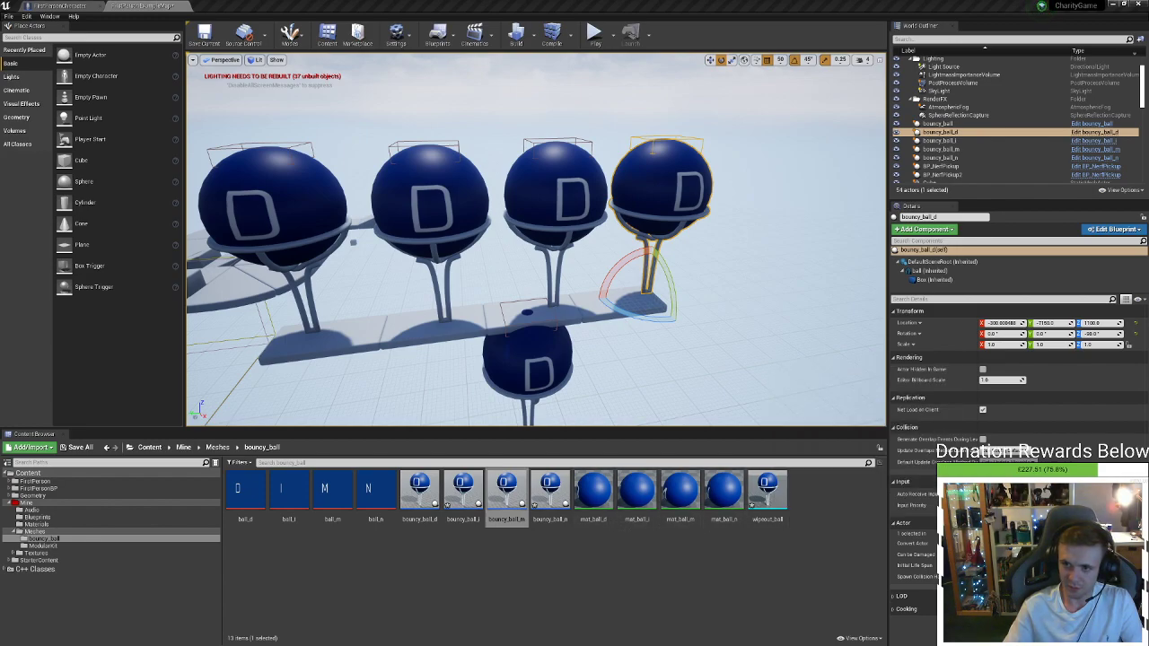
{"action": "left_click", "coordinate": [680, 494]}
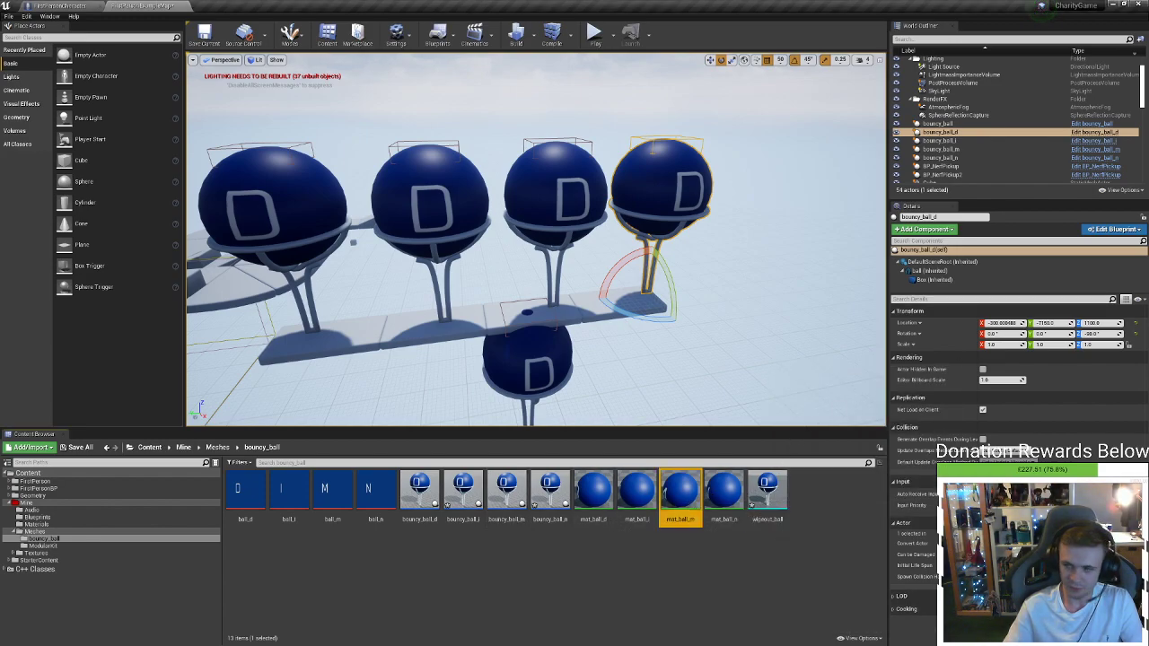
{"action": "mouse_move", "coordinate": [680, 494]}
{"action": "left_mouse_down"}
{"action": "mouse_move", "coordinate": [664, 496]}
{"action": "mouse_move", "coordinate": [681, 497]}
{"action": "left_mouse_up"}
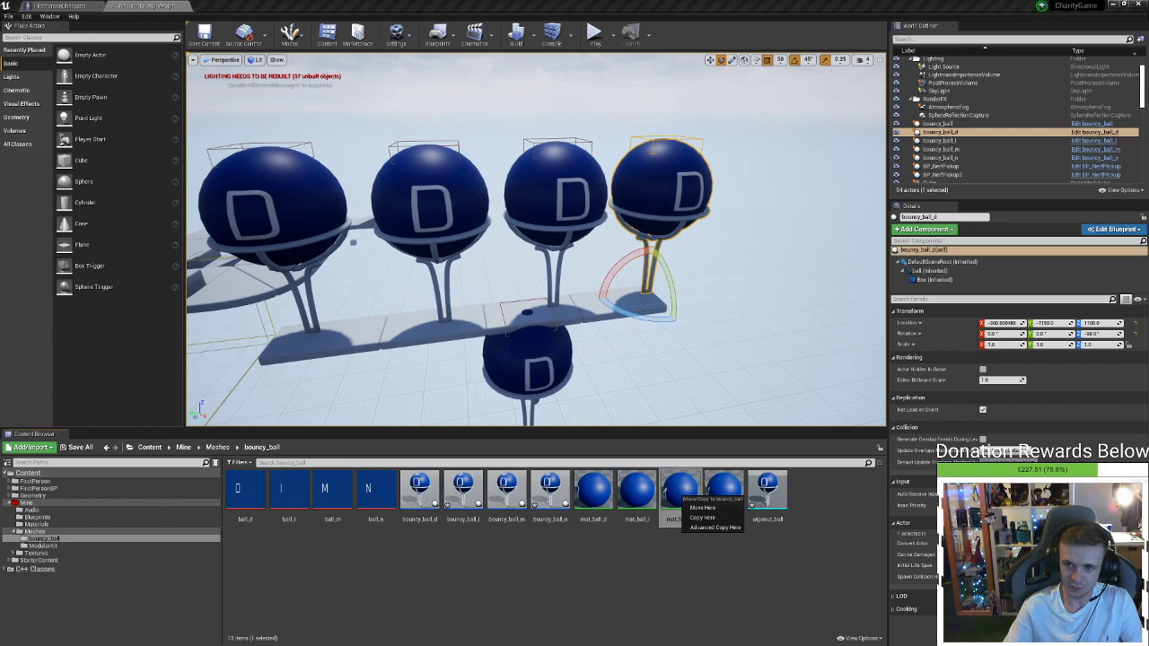
{"action": "key", "text": "Escape"}
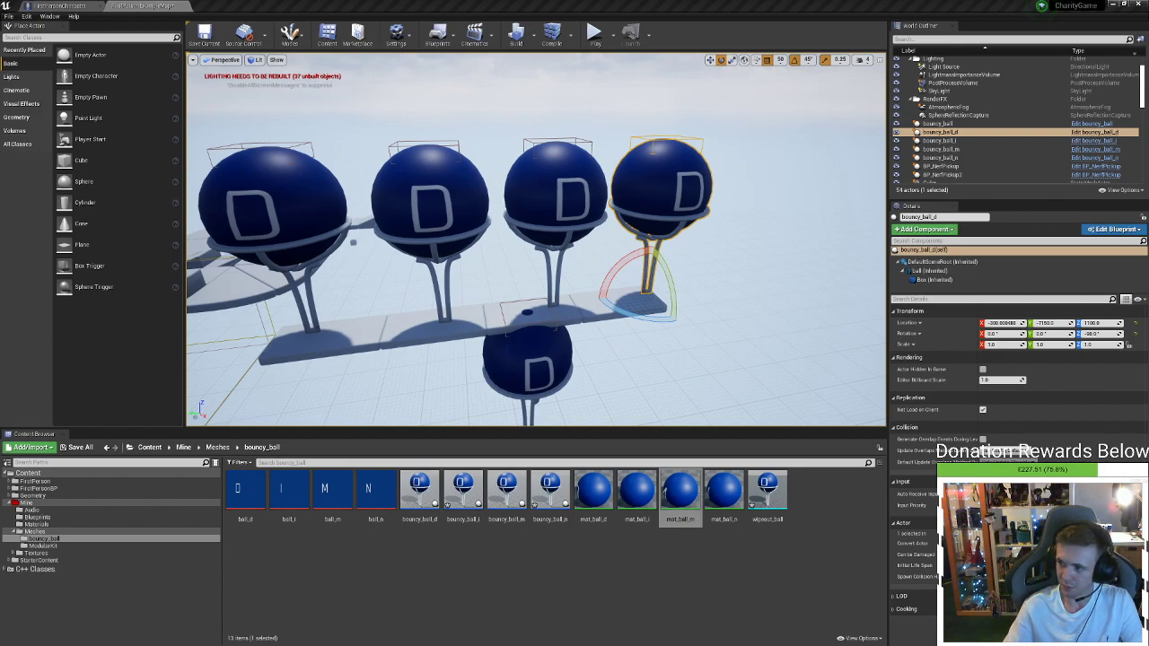
{"action": "left_click", "coordinate": [677, 489]}
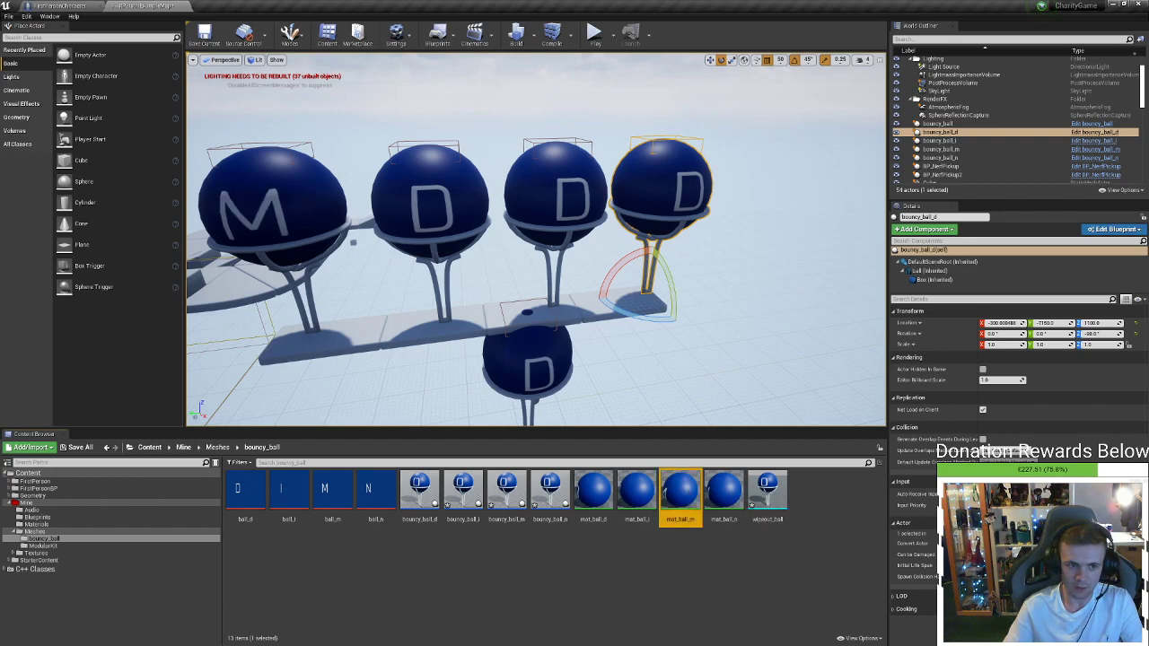
Assign the mat_ball_i material to the ball in the bouncy_ball_i blueprint
{"action": "double_click", "coordinate": [463, 491]}
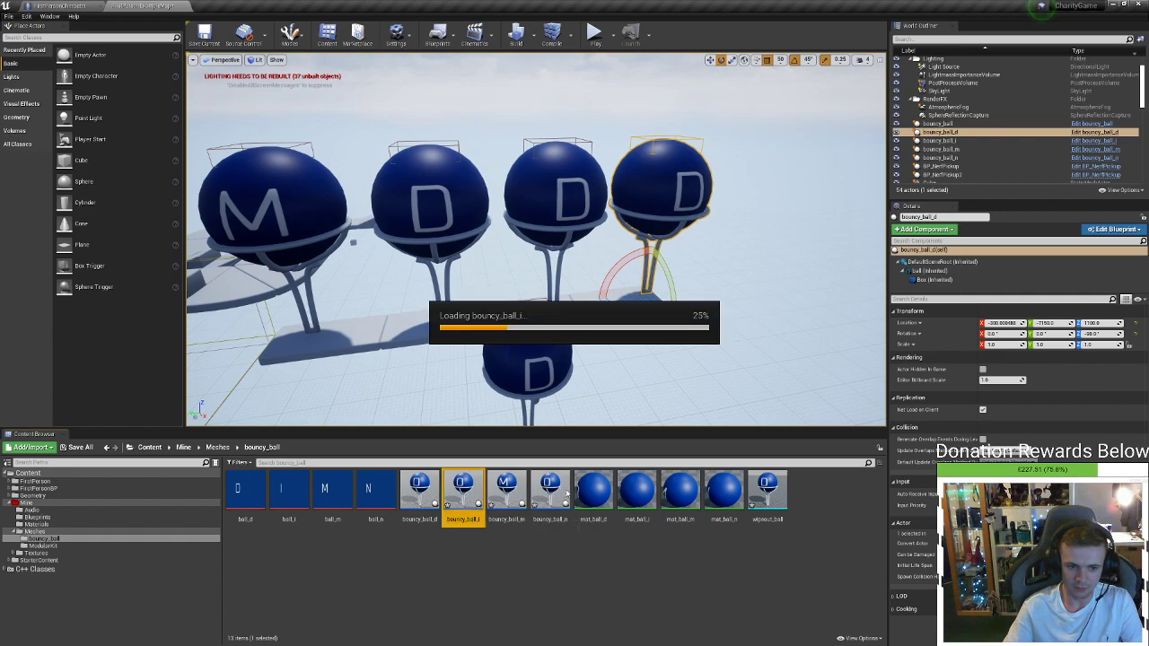
{"action": "left_click", "coordinate": [635, 494]}
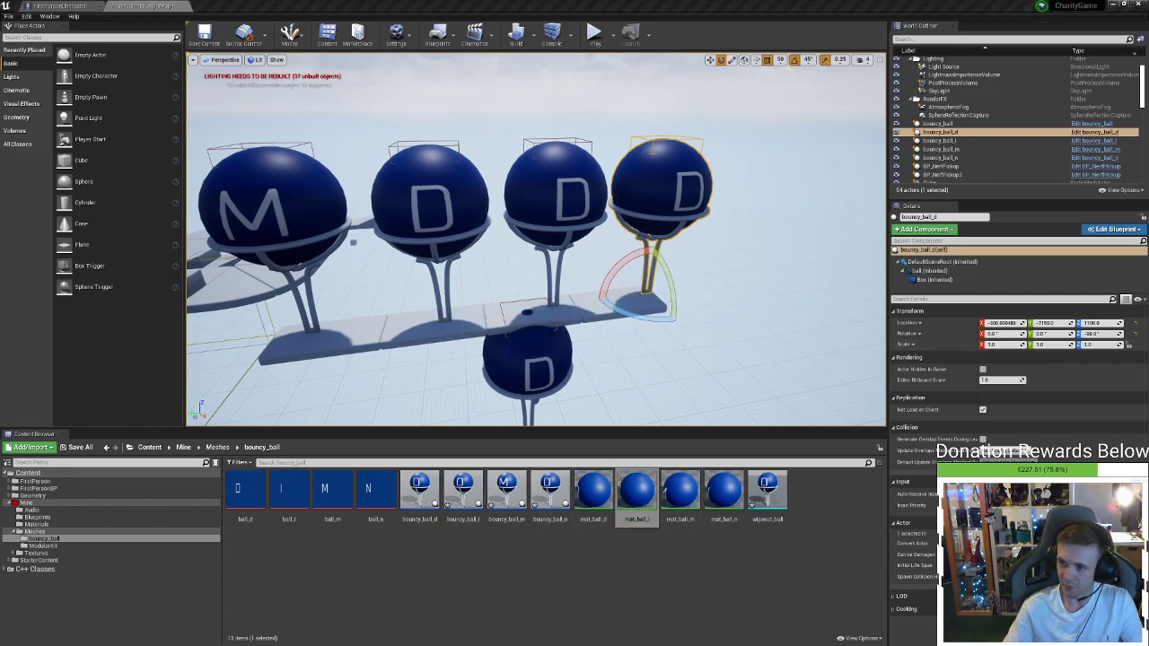
{"action": "left_click", "coordinate": [462, 493]}
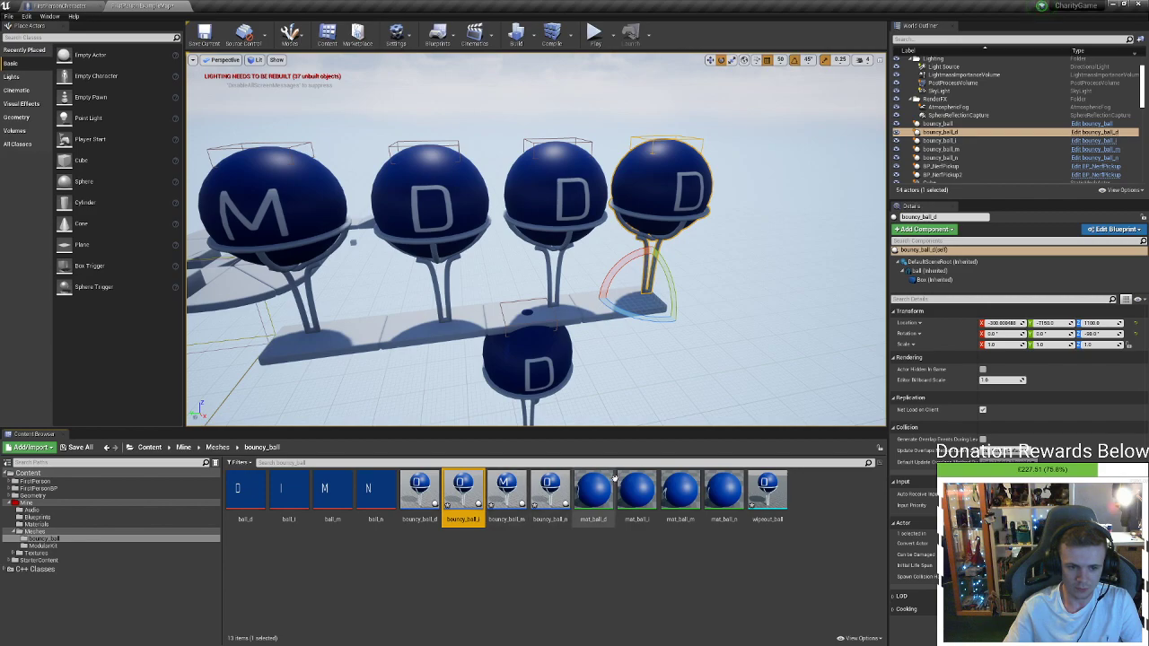
{"action": "left_click", "coordinate": [636, 493]}
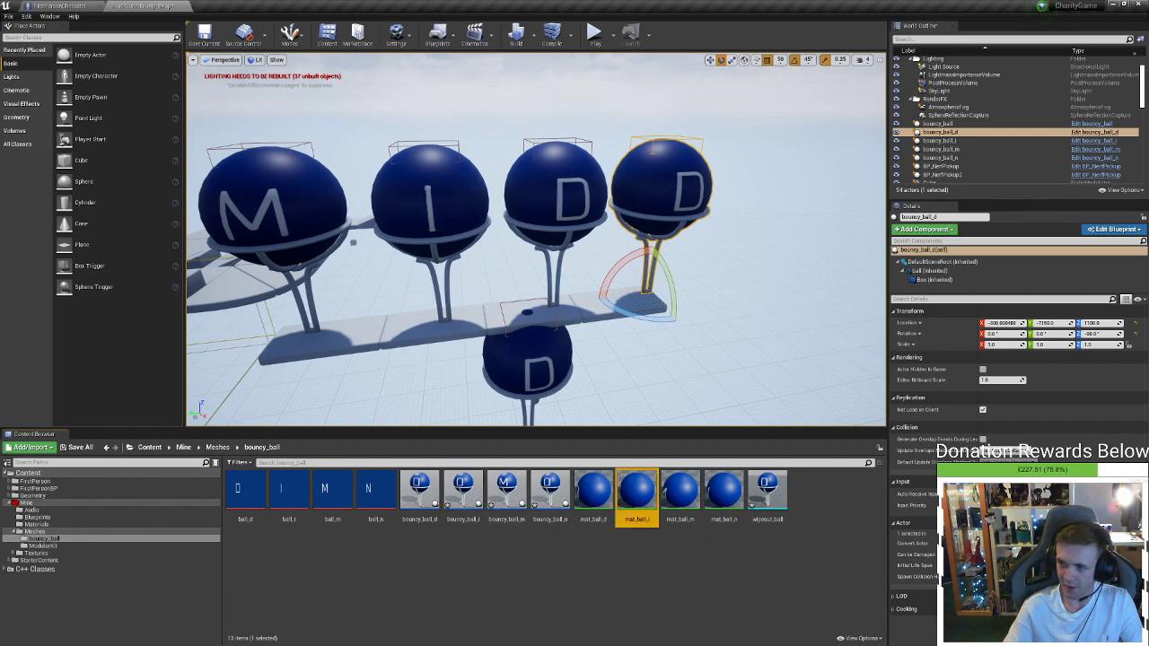
Assign the mat_ball_n material to the ball in the bouncy_ball_n blueprint
{"action": "double_click", "coordinate": [550, 492]}
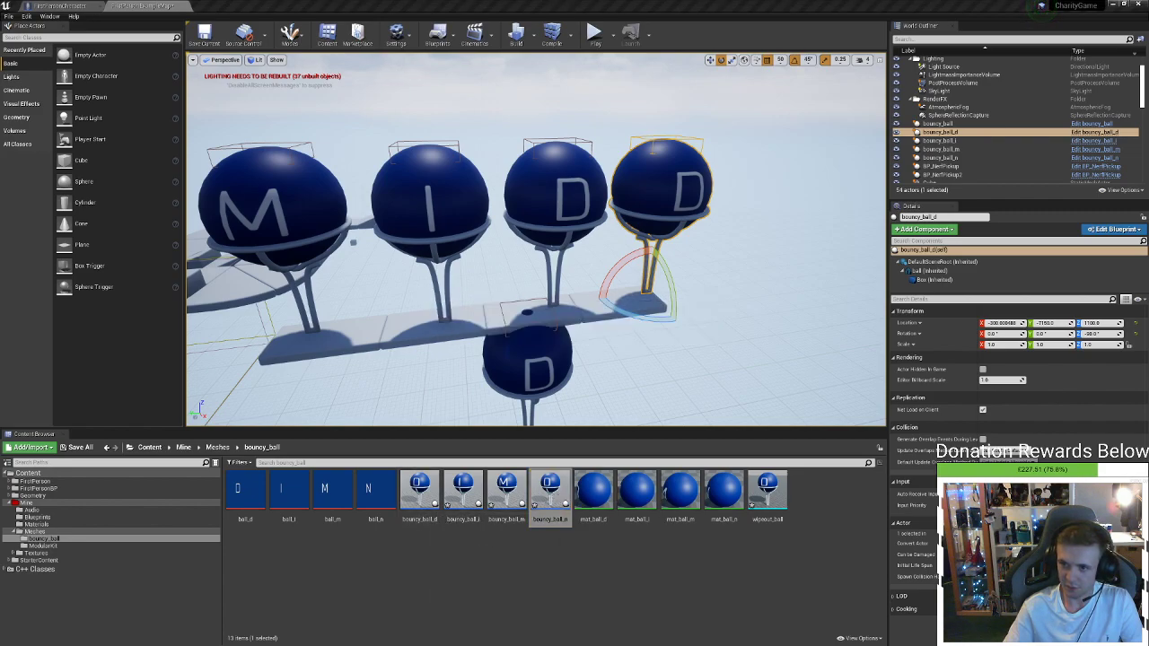
{"action": "left_click", "coordinate": [723, 492]}
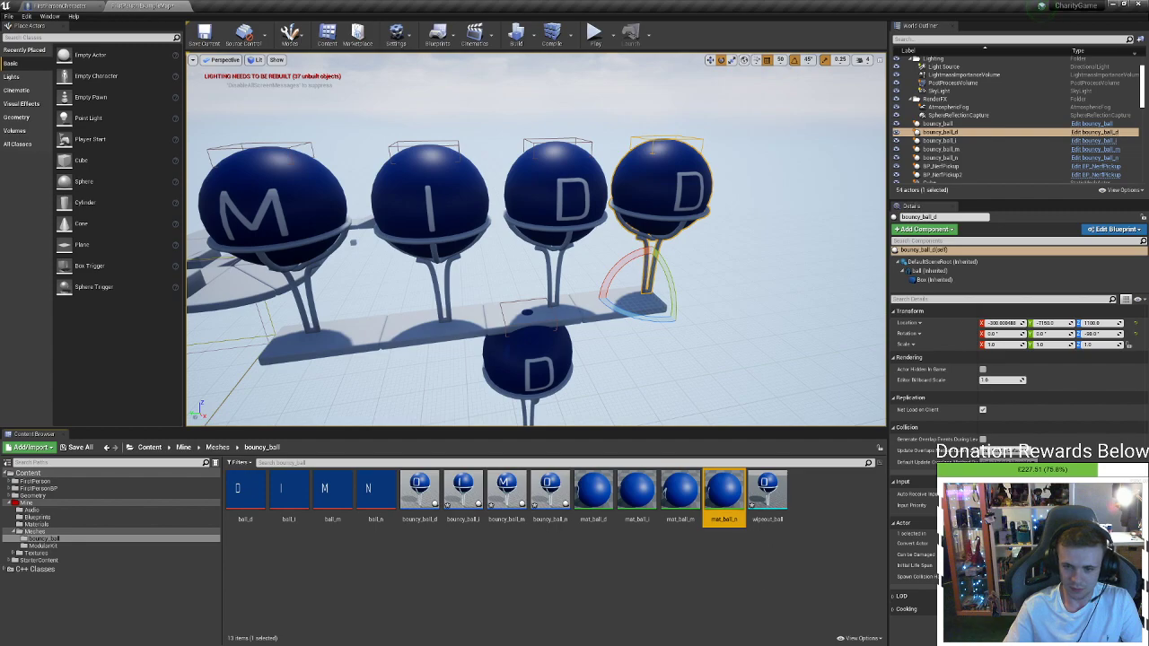
{"action": "right_click_drag", "start_coordinate": [574, 269], "coordinate": [547, 270]}
{"action": "right_click_drag", "start_coordinate": [245, 353], "coordinate": [271, 351]}
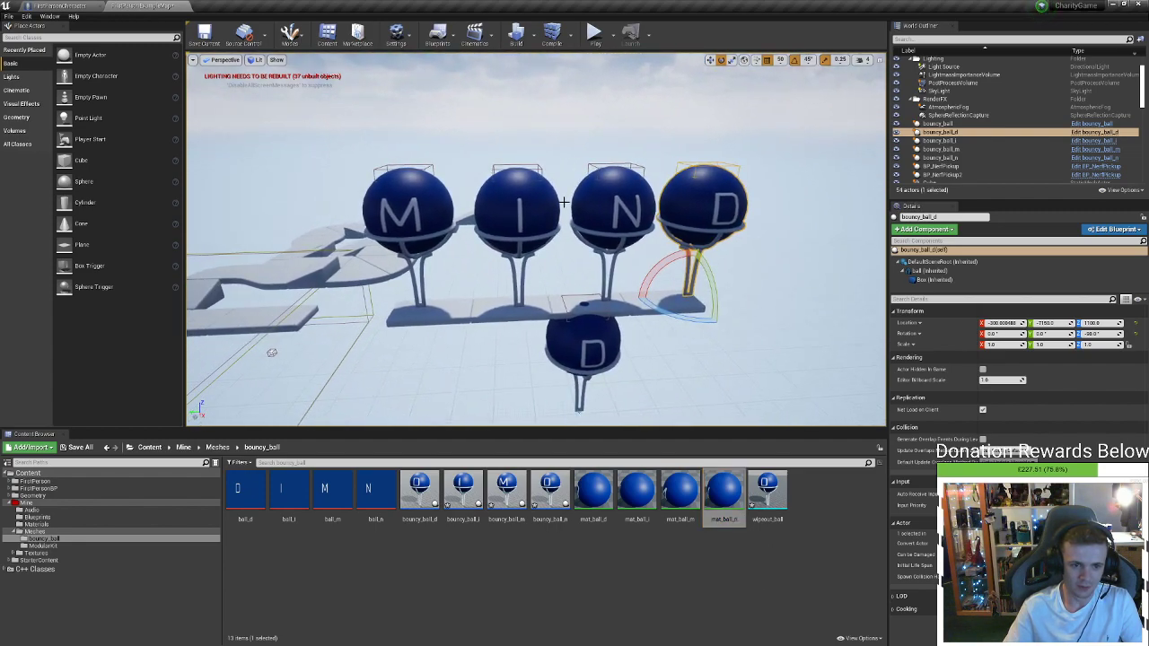
Set the Y location of the D ball at the platform's far end to -7150
{"action": "left_click", "coordinate": [516, 210]}
{"action": "left_click", "coordinate": [614, 210], "text": "ctrl"}
{"action": "left_click", "coordinate": [609, 235]}
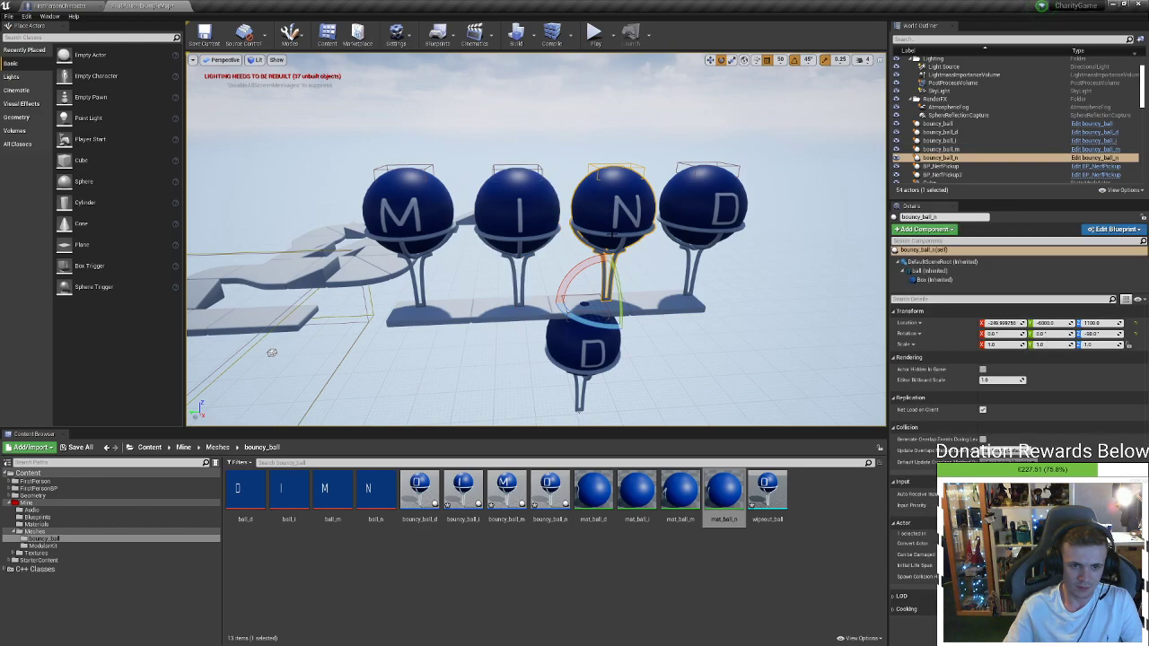
{"action": "key", "text": "w"}
{"action": "mouse_move", "coordinate": [629, 265]}
{"action": "right_mouse_down"}
{"action": "mouse_move", "coordinate": [691, 265]}
{"action": "mouse_move", "coordinate": [637, 265]}
{"action": "right_mouse_up"}
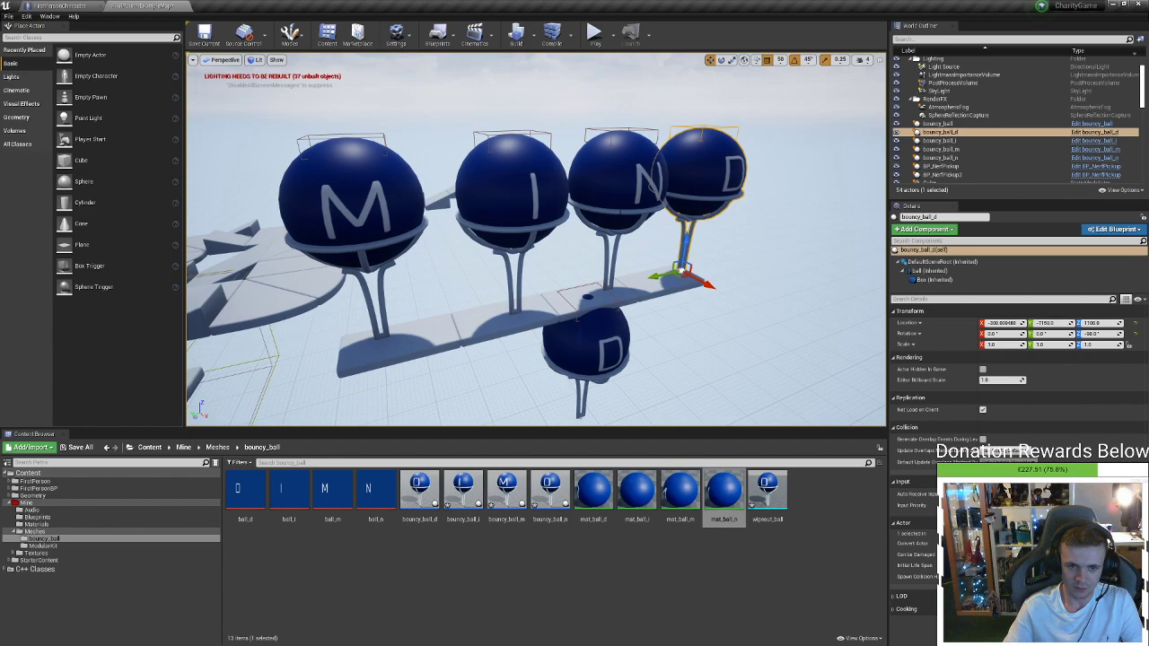
{"action": "type", "text": "-7150"}
{"action": "key", "text": "Return"}
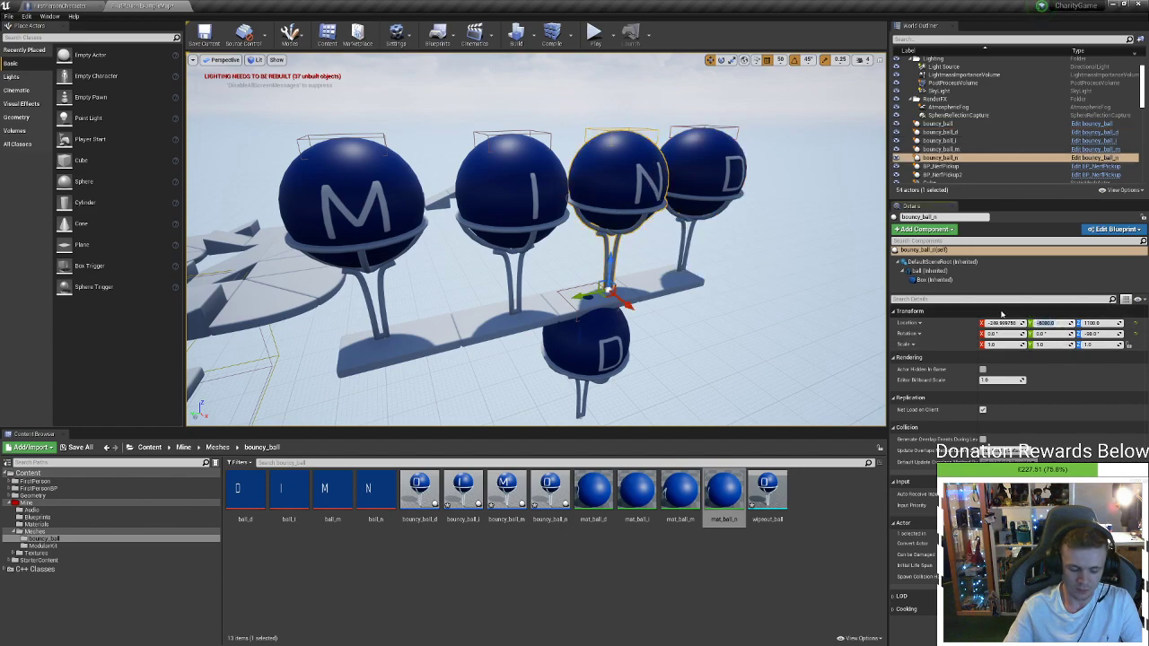
Try a Y location of -6000 for the D ball and undo that move
{"action": "left_click", "coordinate": [727, 188]}
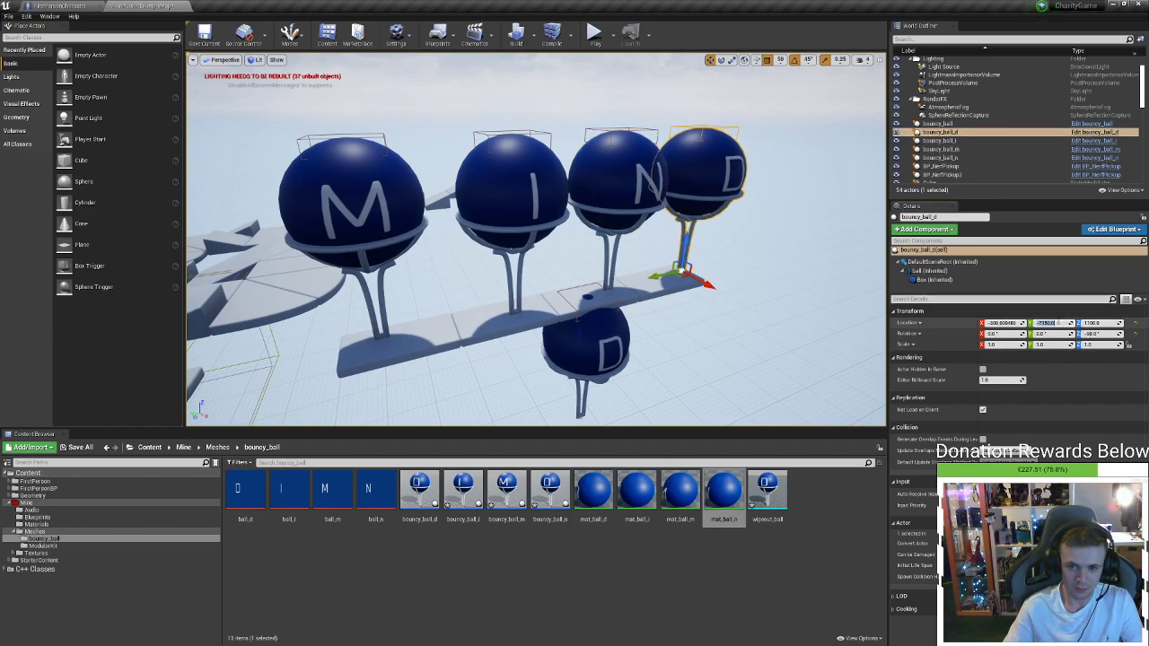
{"action": "left_click", "coordinate": [1050, 323]}
{"action": "type", "text": "-6000"}
{"action": "key", "text": "Return"}
{"action": "left_click", "coordinate": [940, 140]}
{"action": "left_click", "coordinate": [1045, 323]}
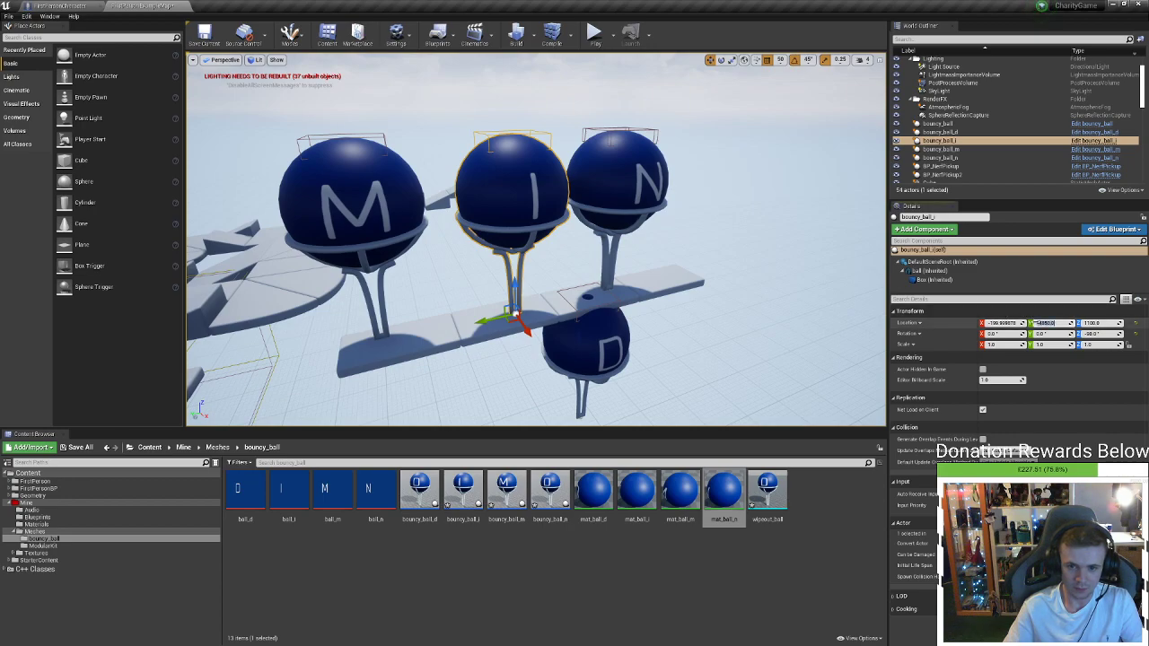
{"action": "right_click_drag", "start_coordinate": [656, 232], "coordinate": [601, 232]}
{"action": "left_click", "coordinate": [656, 232]}
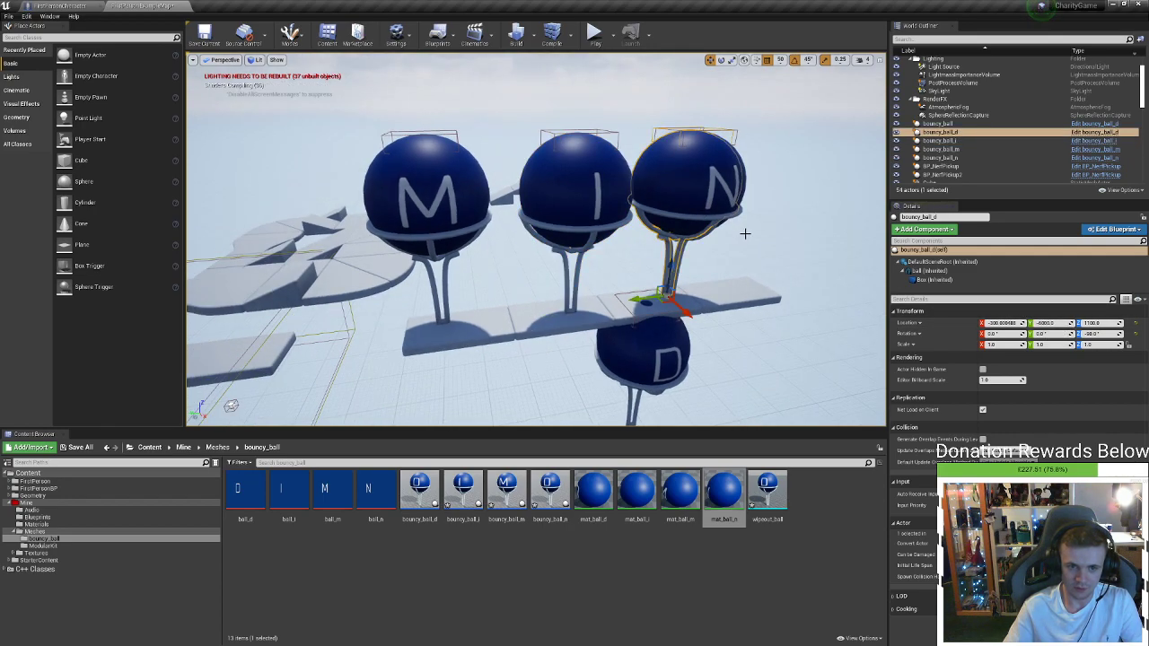
{"action": "key", "text": "ctrl+z"}
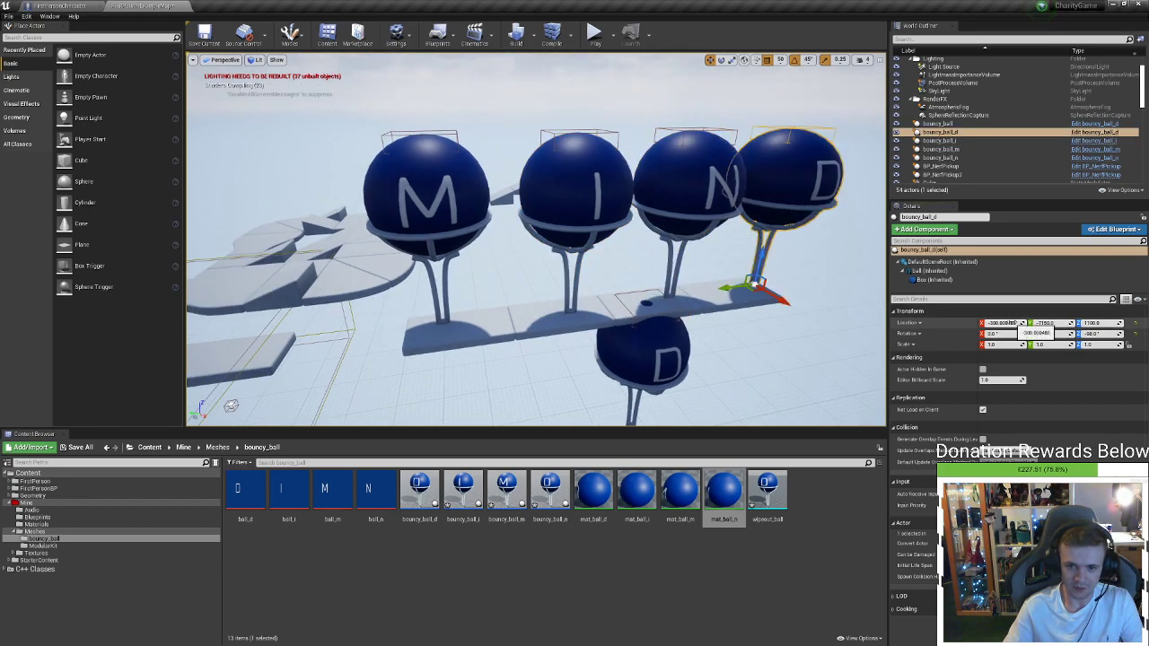
Set the X location of the D, N and I balls to -300 to align them with the M ball
{"action": "left_click", "coordinate": [1021, 323]}
{"action": "type", "text": "-30"}
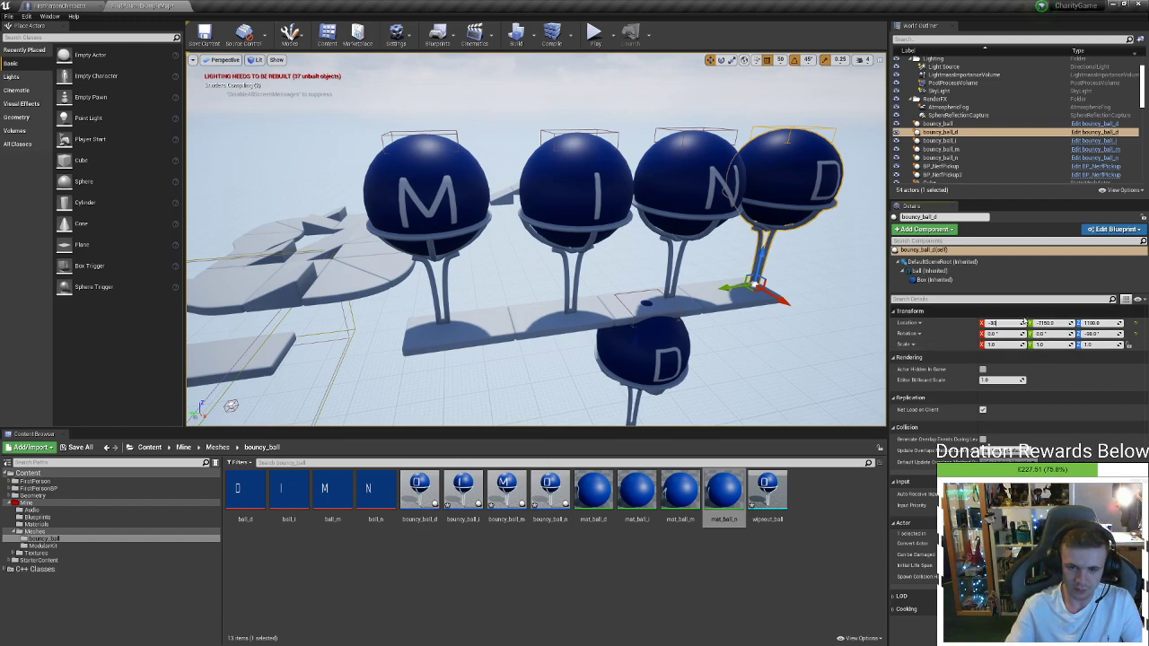
{"action": "type", "text": "0"}
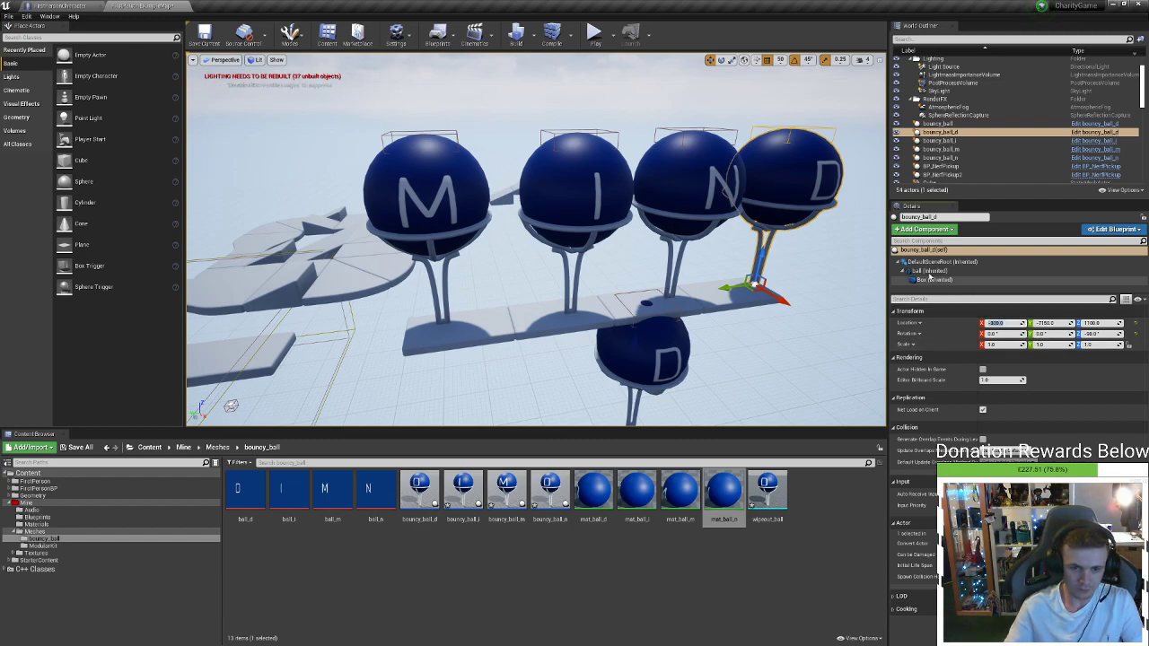
{"action": "left_click", "coordinate": [691, 202]}
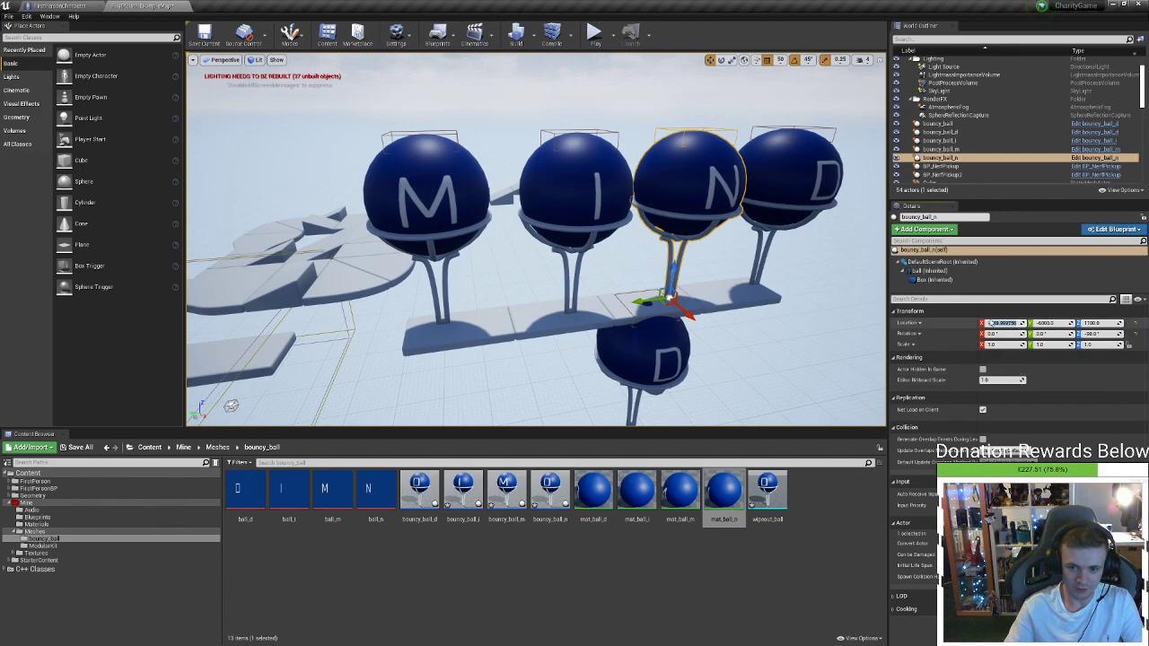
{"action": "left_click", "coordinate": [940, 140]}
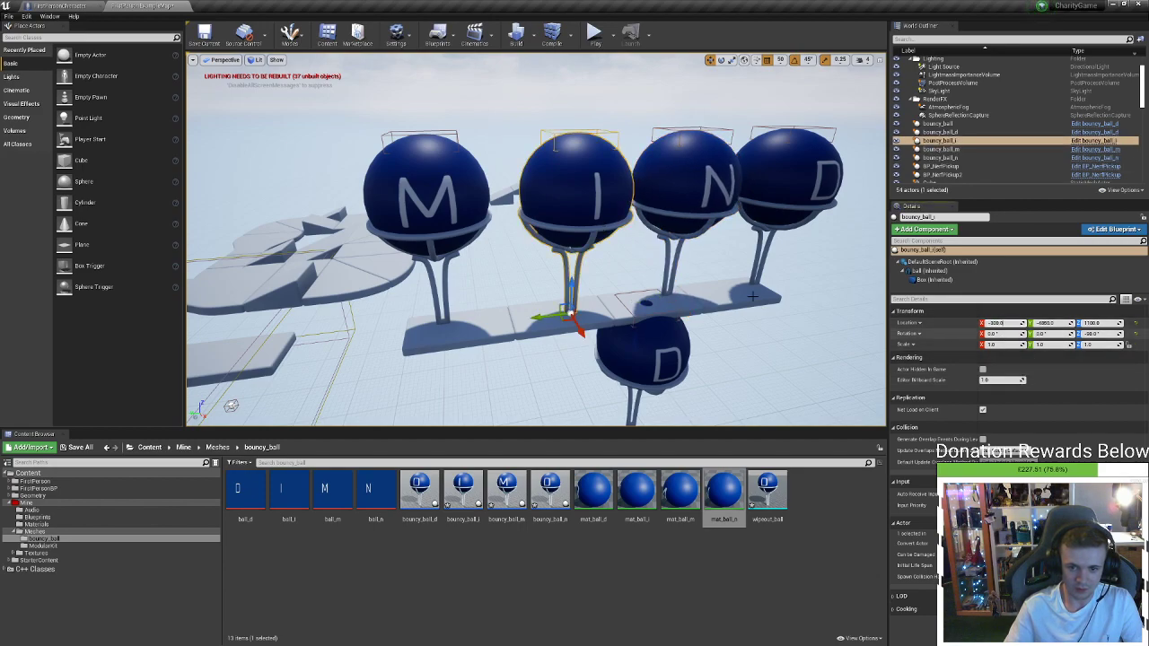
{"action": "left_click", "coordinate": [940, 148]}
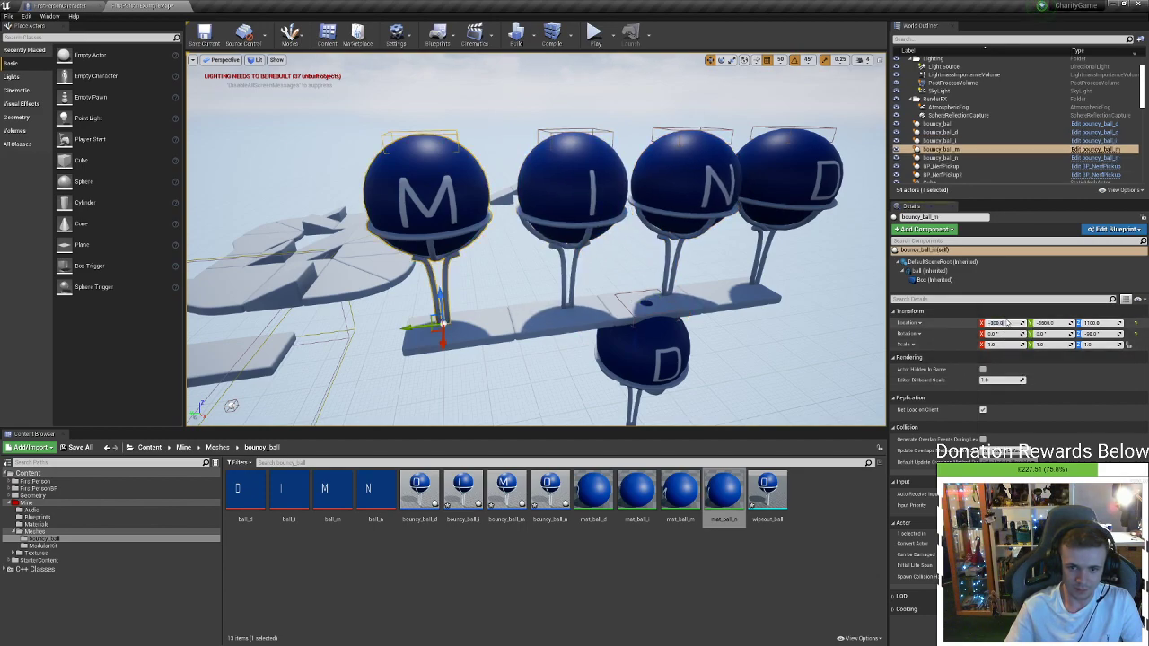
{"action": "right_click_drag", "start_coordinate": [590, 221], "coordinate": [544, 221]}
{"action": "left_click", "coordinate": [591, 221]}
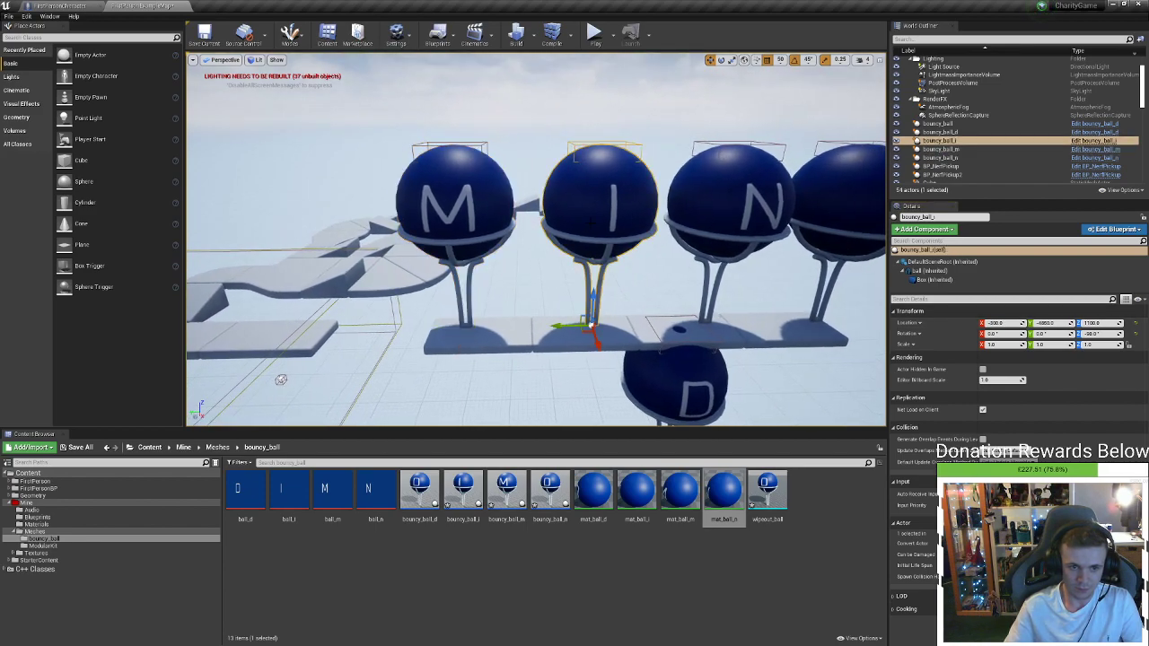
Set the Y location of the M ball to -3500
{"action": "left_click", "coordinate": [477, 240]}
{"action": "left_click", "coordinate": [597, 241]}
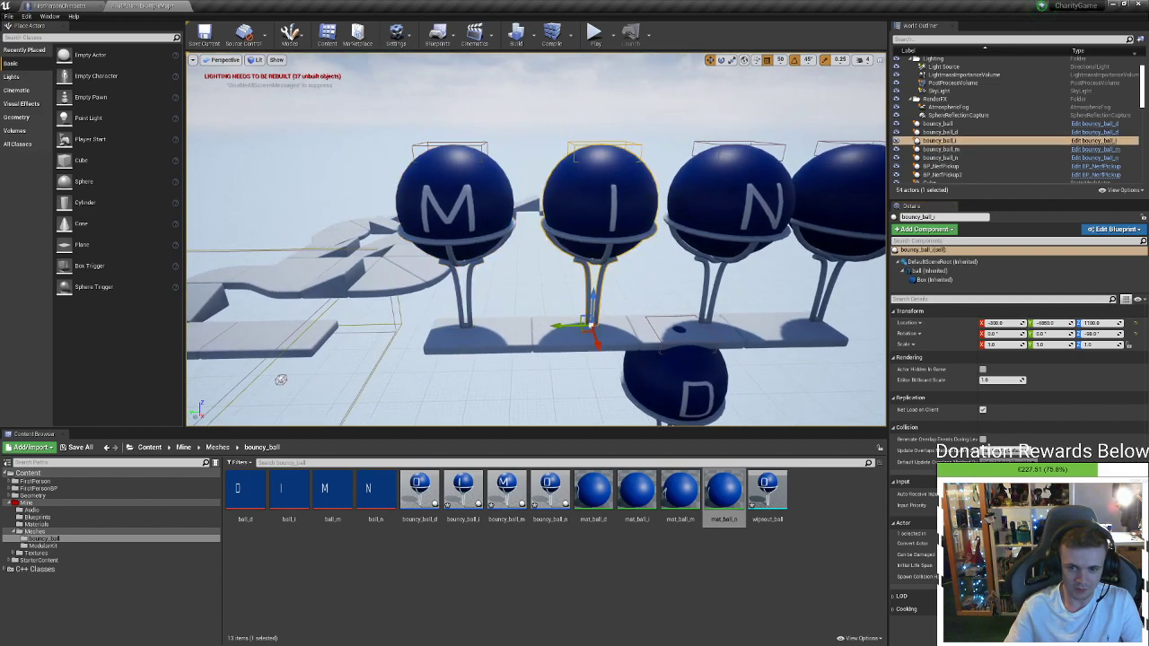
{"action": "left_click", "coordinate": [477, 239]}
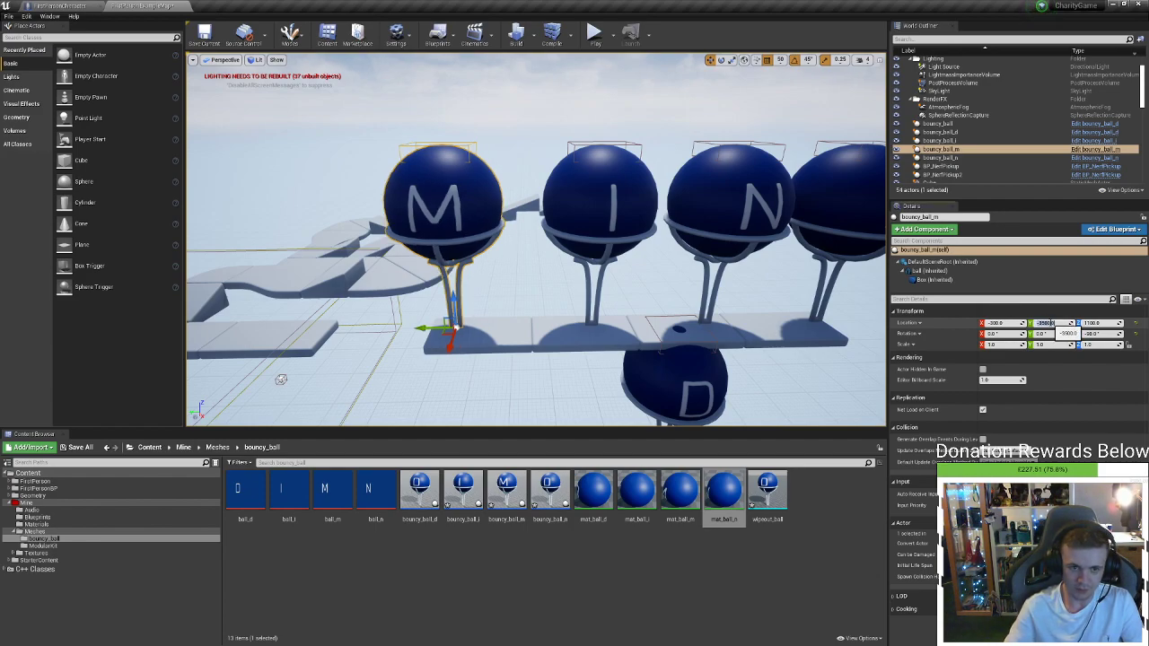
{"action": "key", "text": "Return"}
{"action": "key", "text": "Up"}
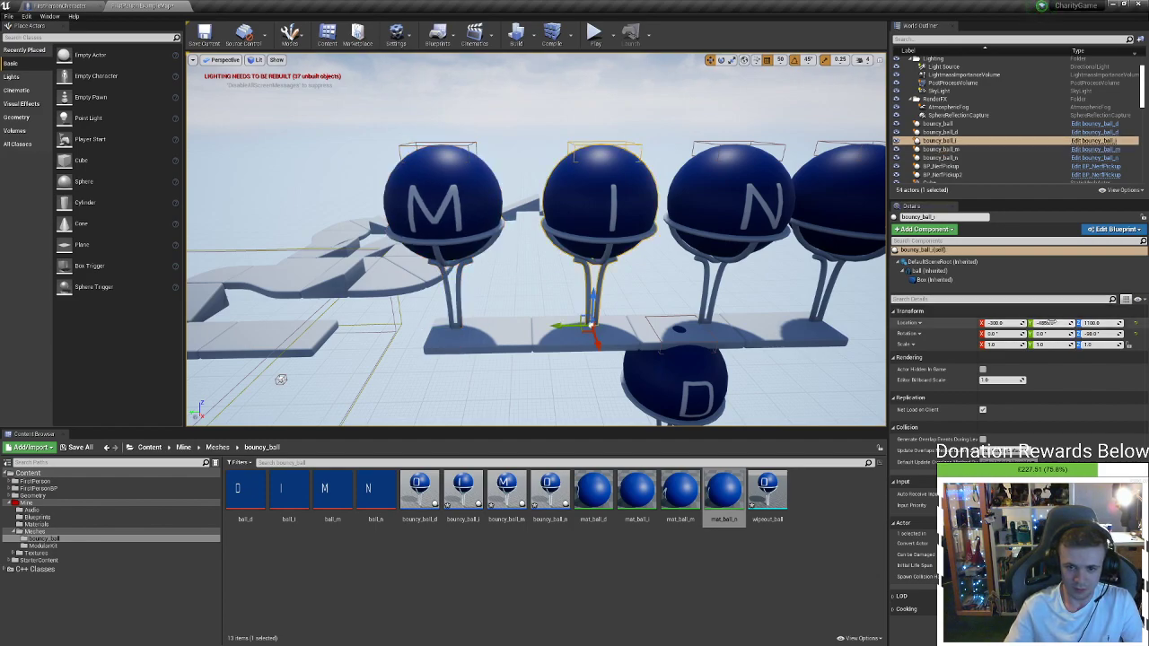
Try Y locations of -4500 and -4750 for the I ball
{"action": "type", "text": "-45"}
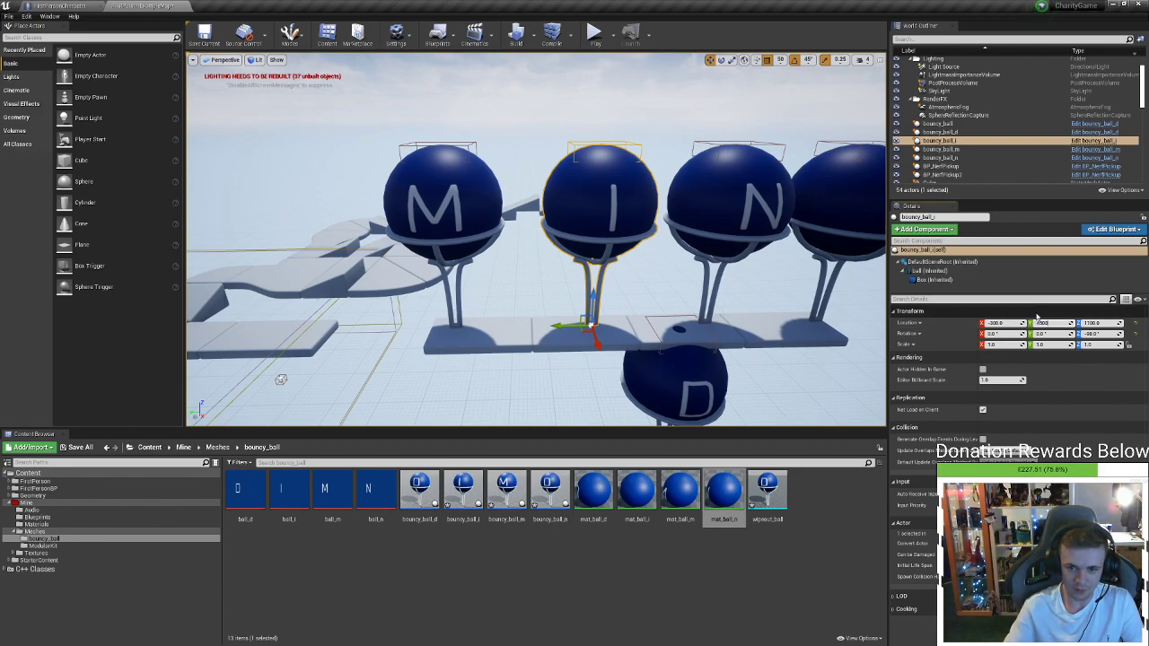
{"action": "key", "text": "Return"}
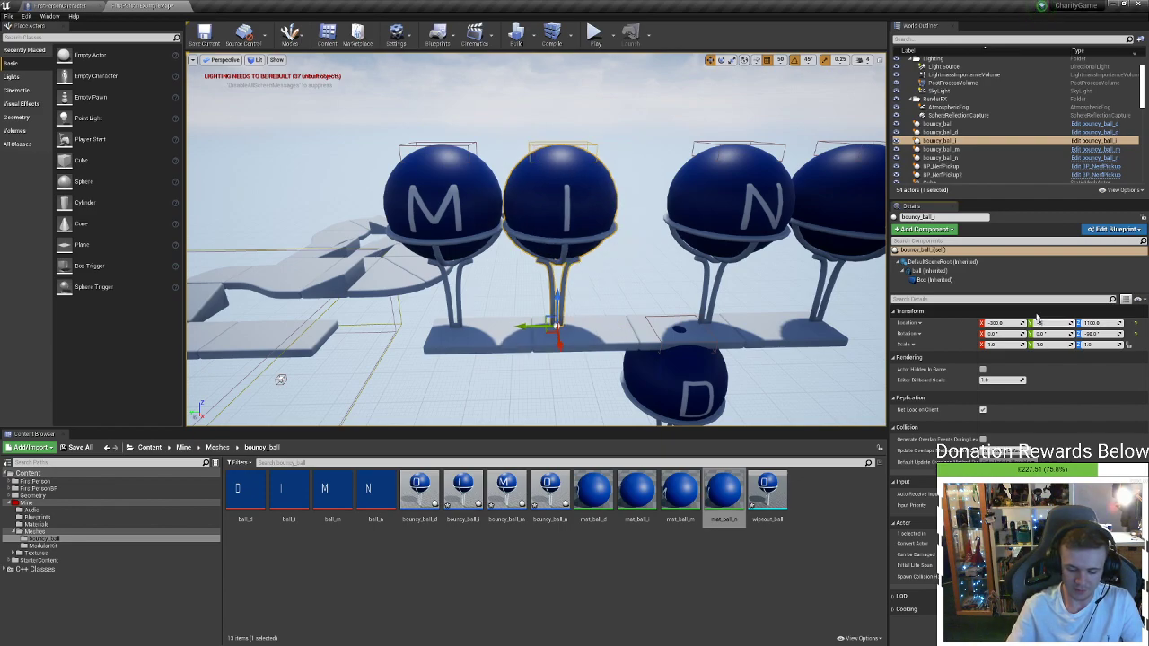
{"action": "key", "text": "Return"}
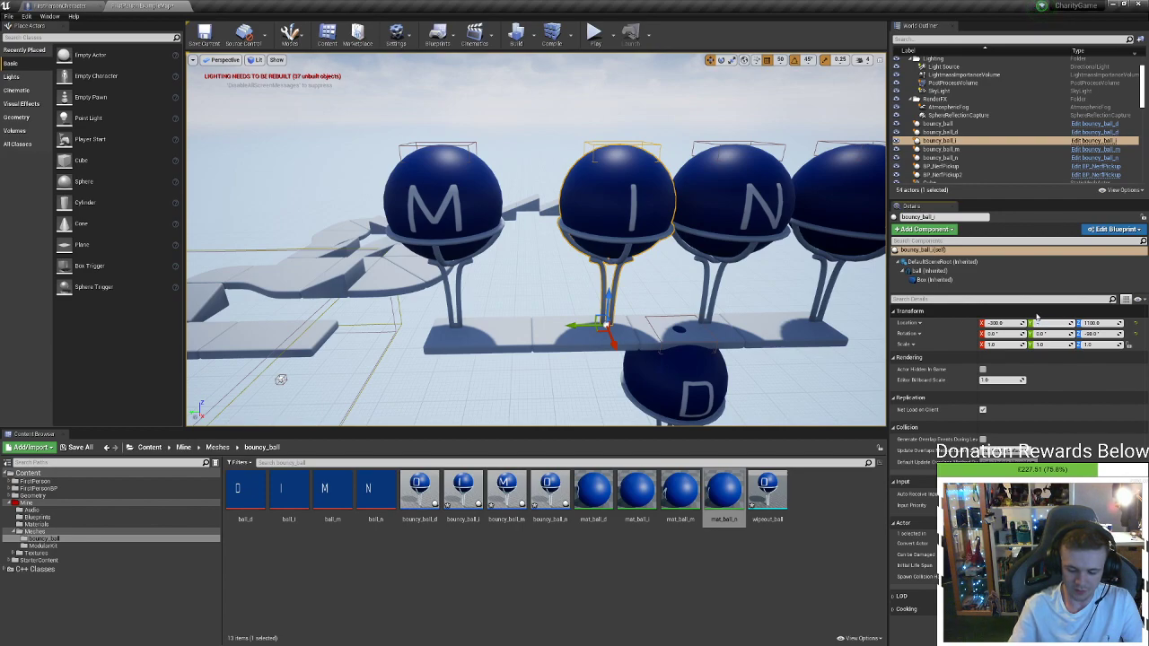
{"action": "key", "text": "ctrl+y"}
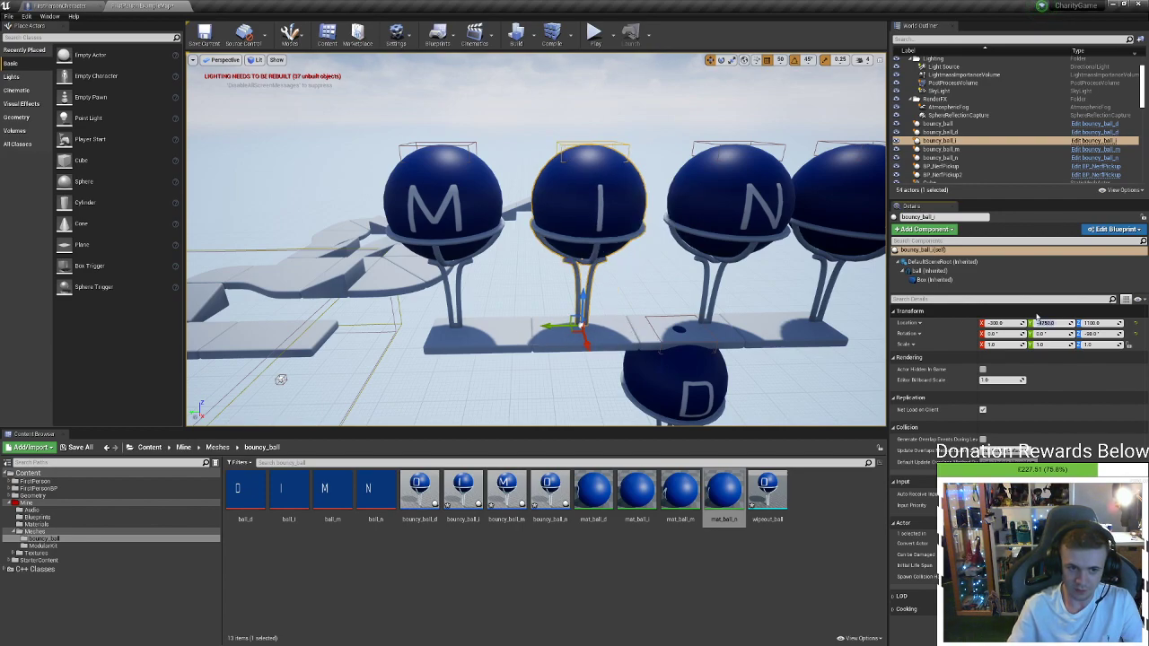
{"action": "mouse_move", "coordinate": [759, 294]}
{"action": "right_mouse_down"}
{"action": "mouse_move", "coordinate": [795, 295]}
{"action": "mouse_move", "coordinate": [761, 303]}
{"action": "right_mouse_up"}
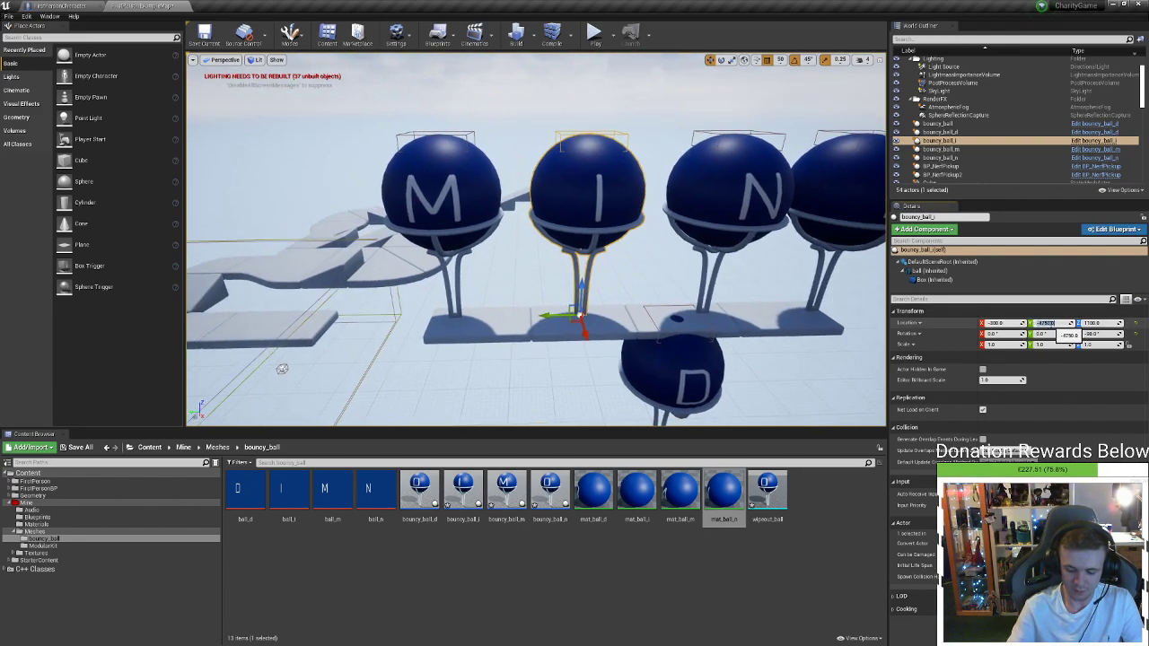
Set the Y location of the I ball to -4600 and compare its position with the M ball
{"action": "left_click", "coordinate": [1050, 323]}
{"action": "type", "text": "-4600"}
{"action": "key", "text": "Return"}
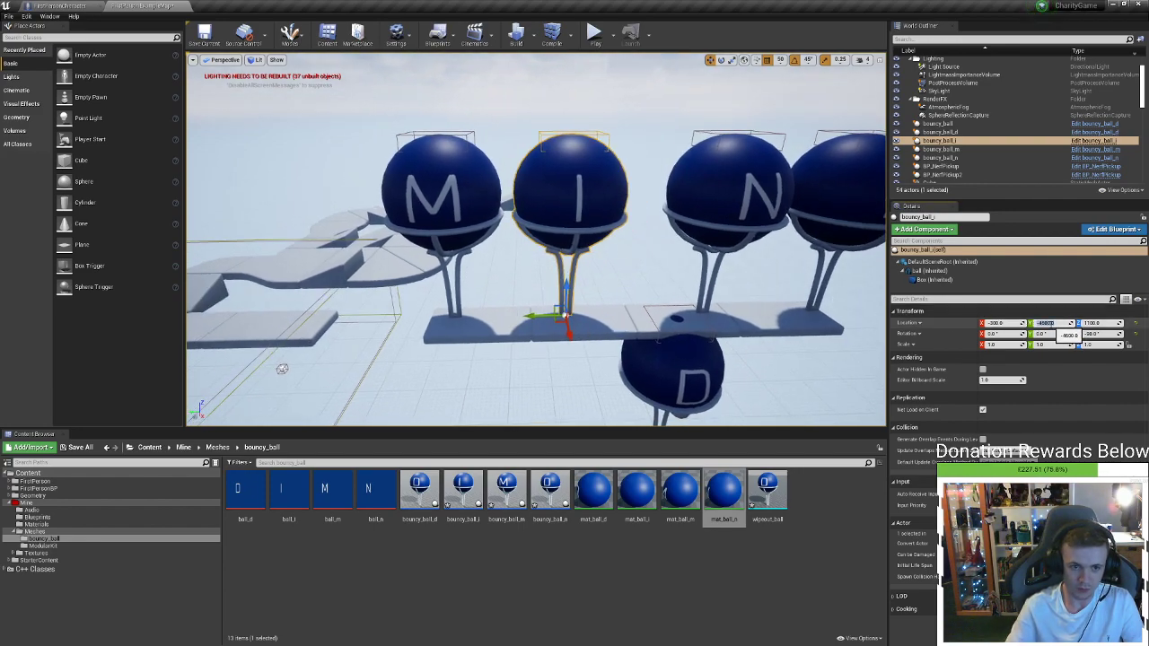
{"action": "left_click", "coordinate": [471, 191]}
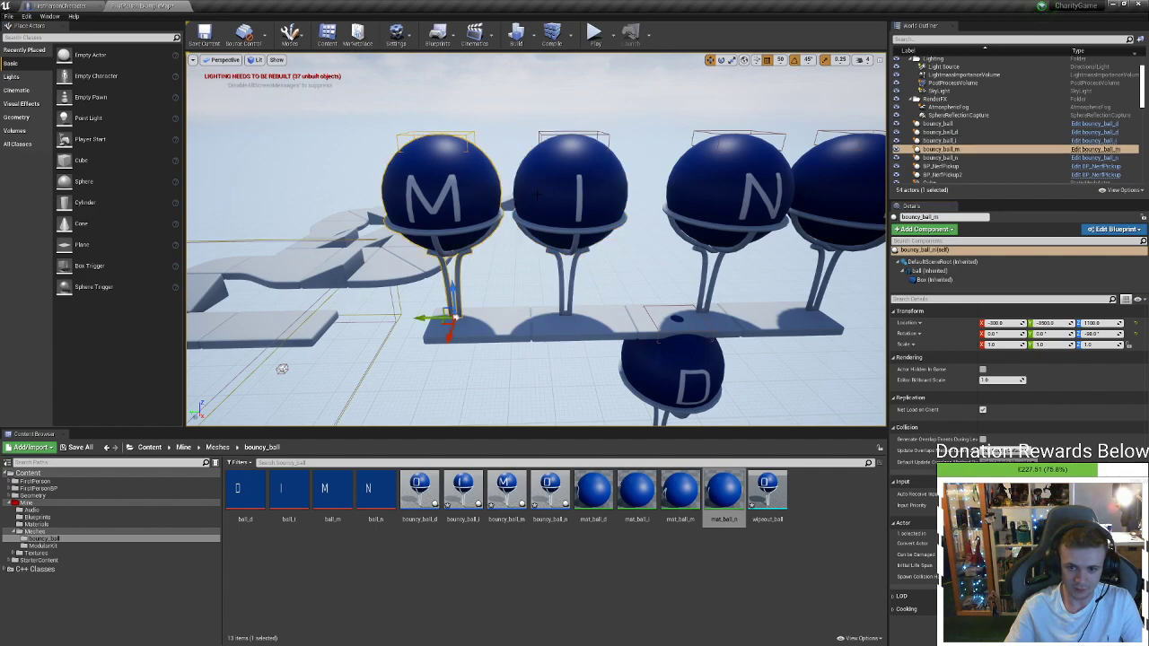
{"action": "left_click", "coordinate": [537, 193]}
{"action": "left_click", "coordinate": [471, 190]}
{"action": "left_click", "coordinate": [540, 192]}
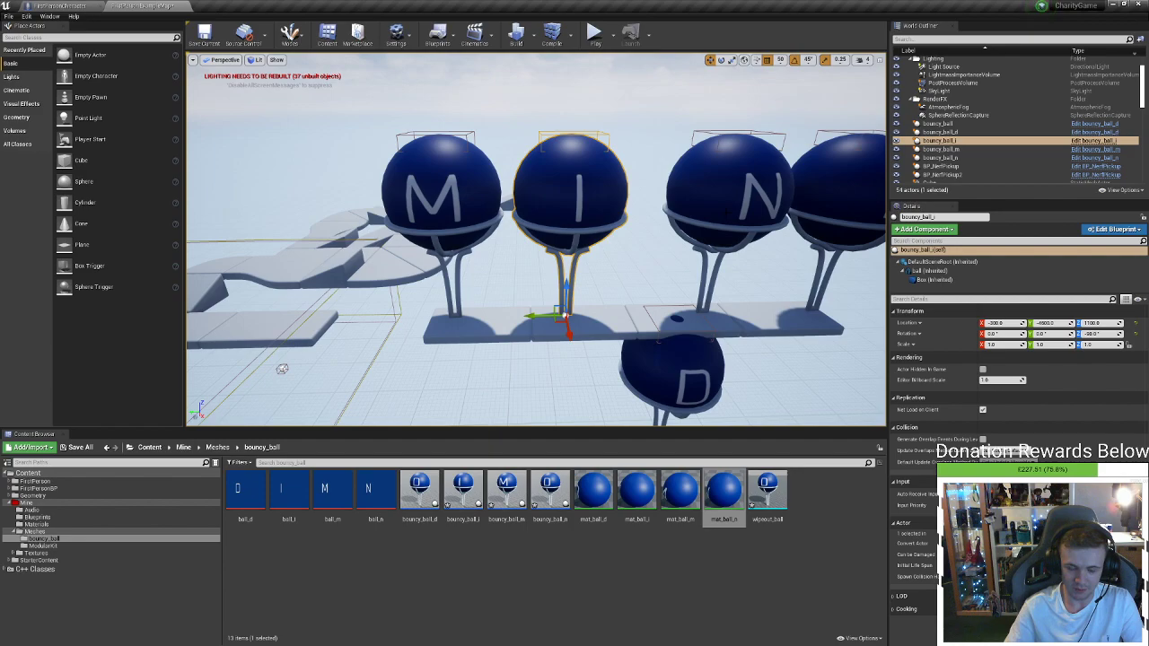
Check the M and I ball locations and set the Y location of the N ball to -5700 to match their spacing
{"action": "left_click", "coordinate": [723, 193]}
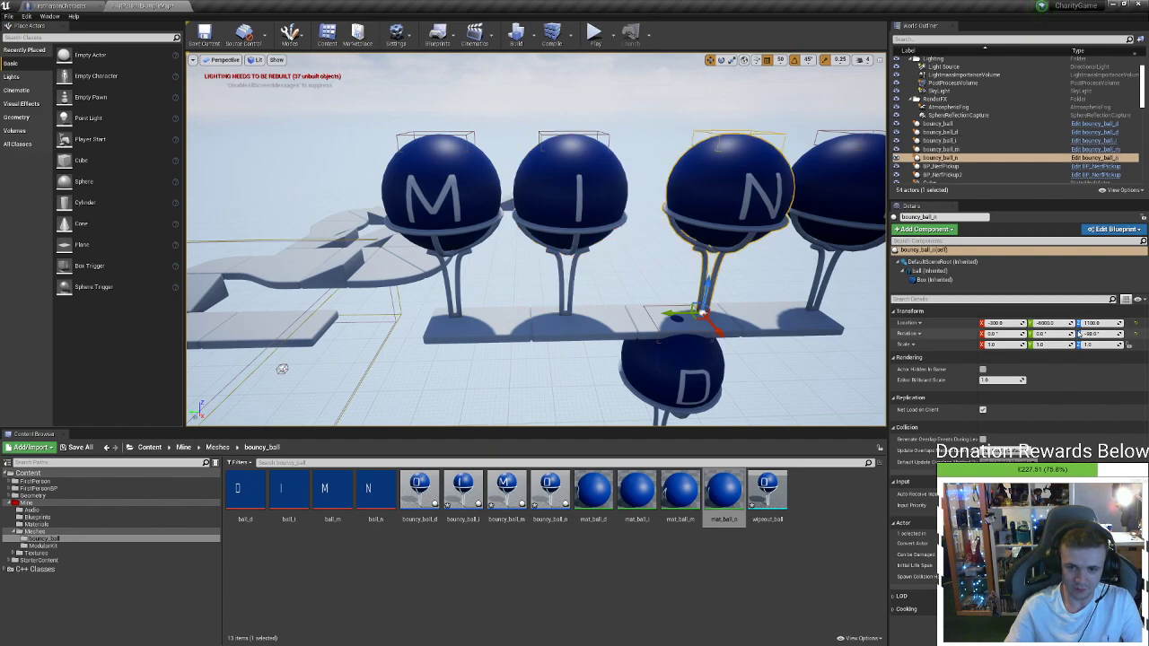
{"action": "left_click", "coordinate": [457, 199]}
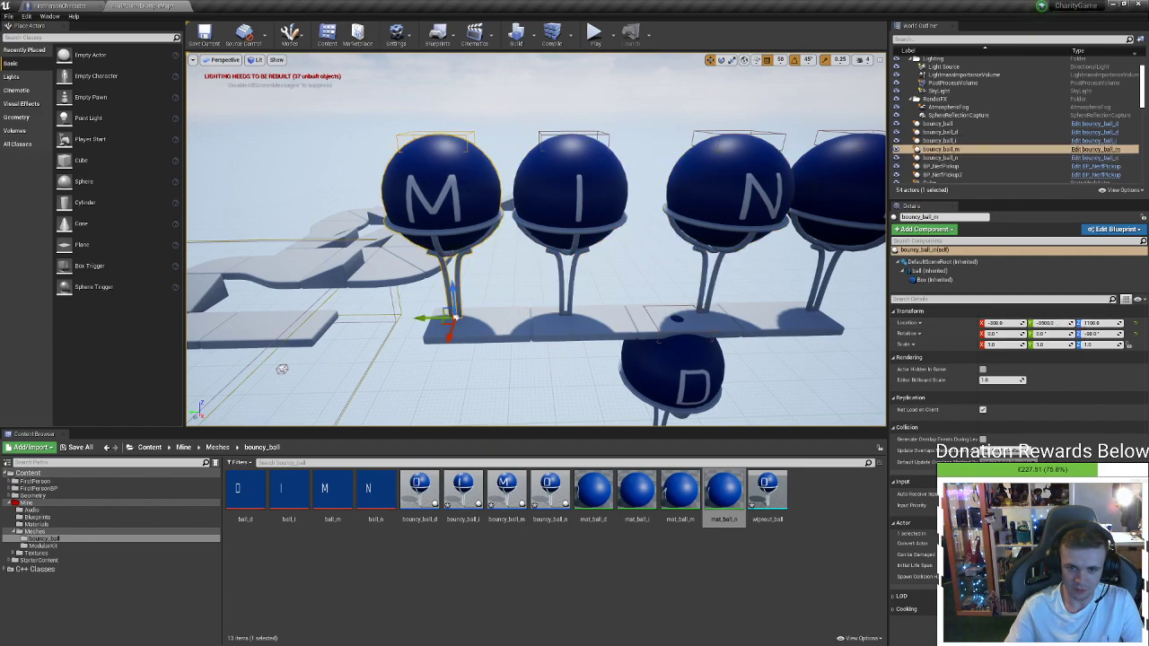
{"action": "left_click", "coordinate": [570, 193]}
{"action": "left_click", "coordinate": [727, 190]}
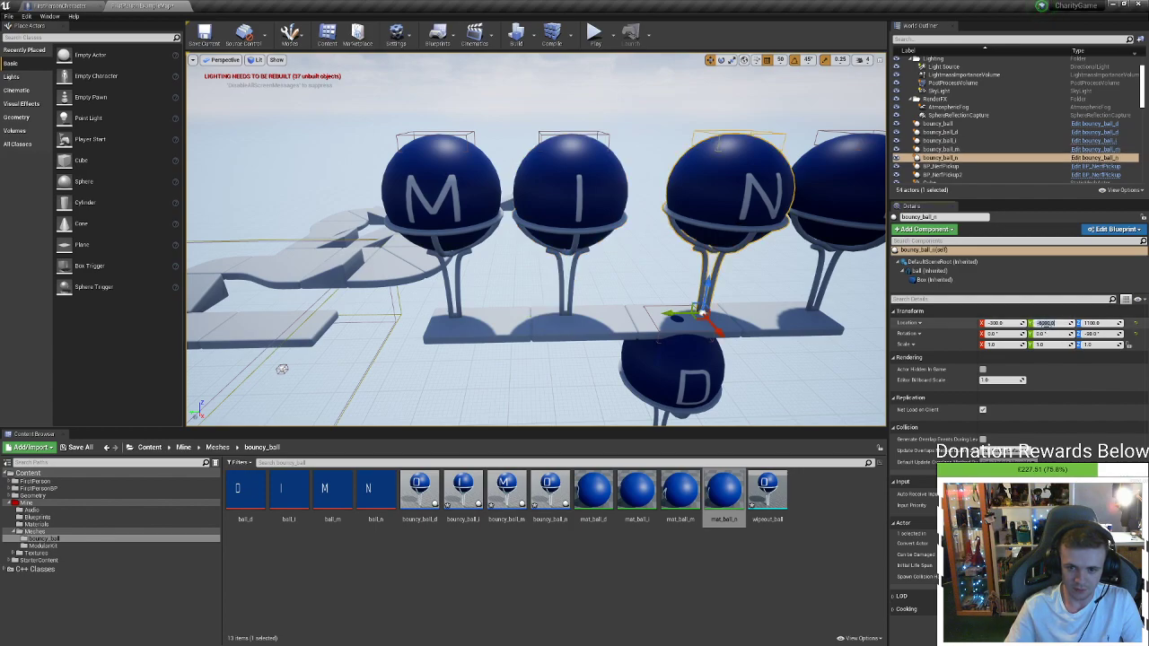
{"action": "type", "text": "-5"}
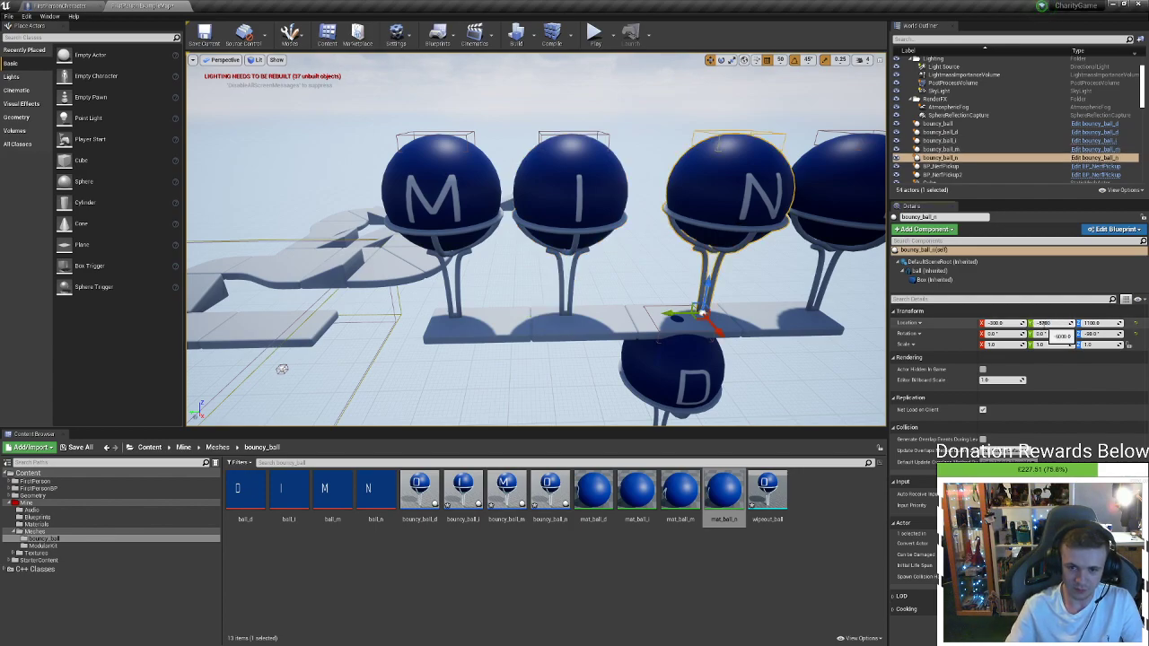
{"action": "type", "text": "780"}
{"action": "key", "text": "Return"}
Set the Y location of the D ball at the platform's far end to -6800
{"action": "left_click", "coordinate": [864, 225]}
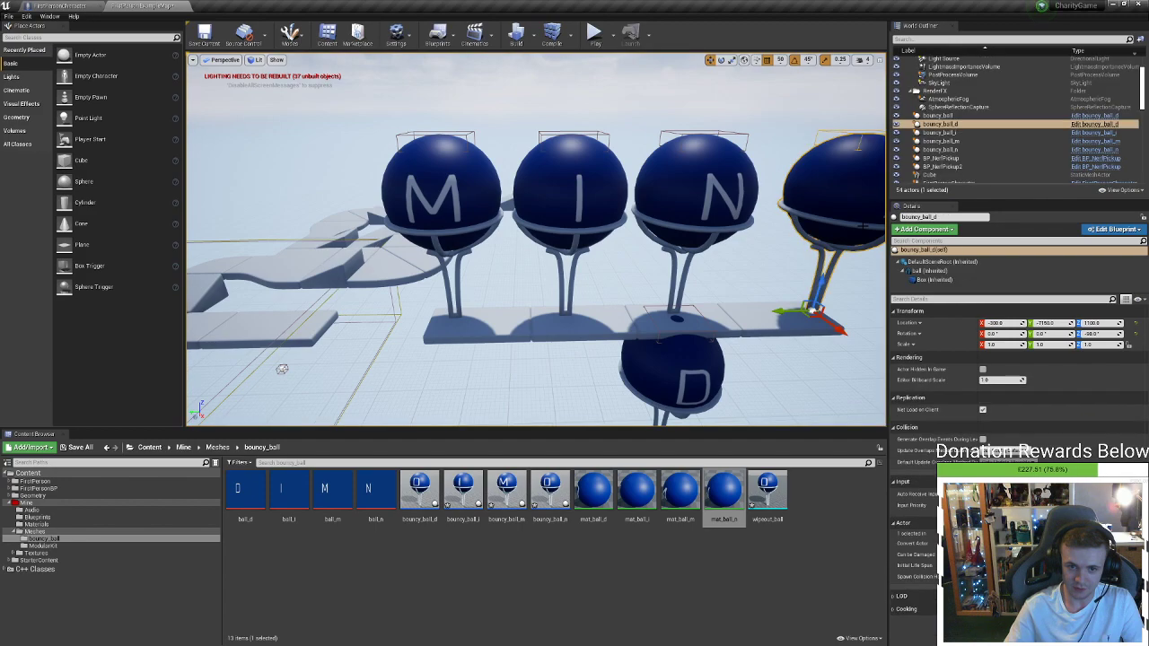
{"action": "left_click", "coordinate": [1055, 323]}
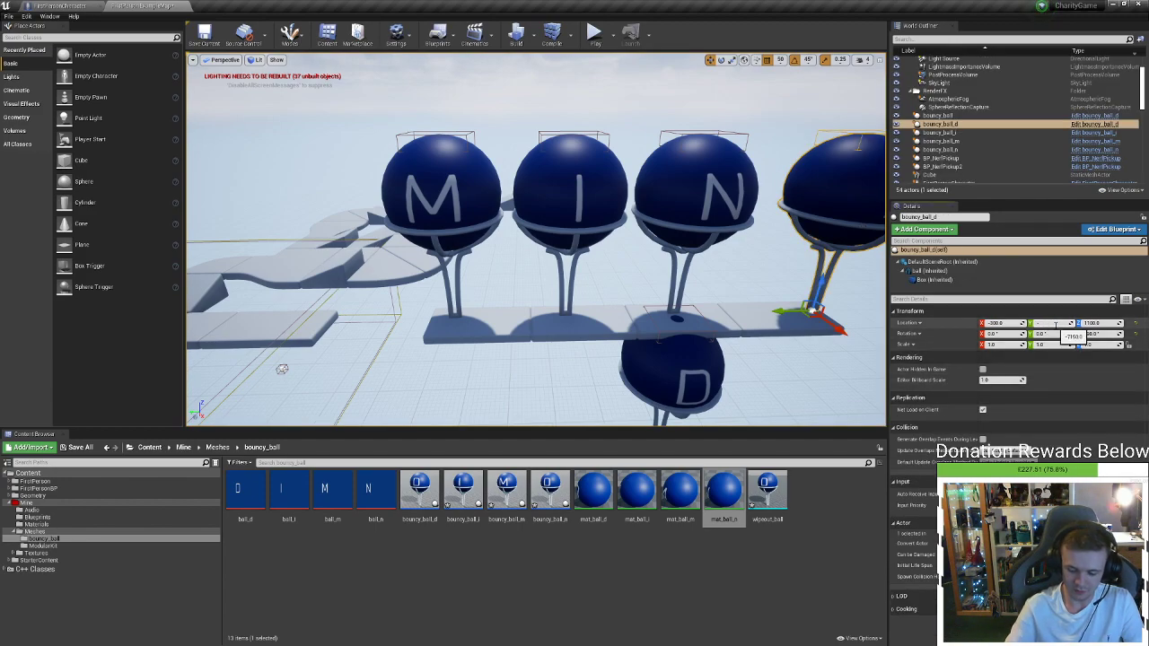
{"action": "type", "text": "-6800"}
{"action": "key", "text": "Return"}
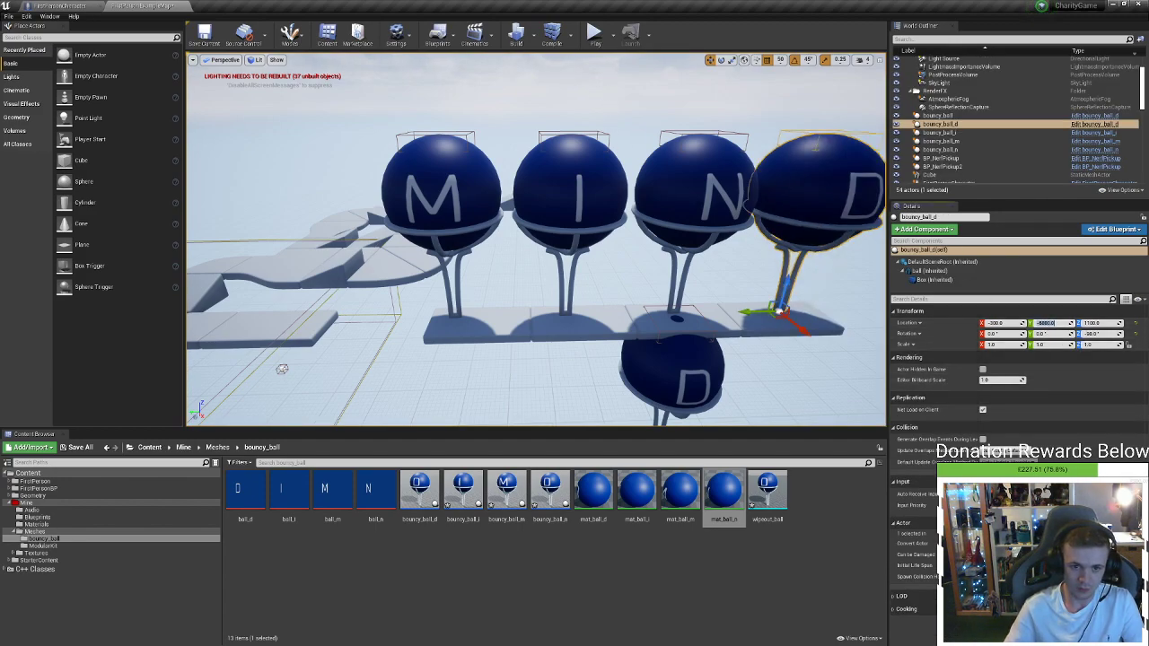
Delete the spare D ball underneath the platform
{"action": "left_click", "coordinate": [696, 198]}
{"action": "left_click", "coordinate": [569, 198], "text": "shift"}
{"action": "left_click", "coordinate": [435, 215], "text": "ctrl"}
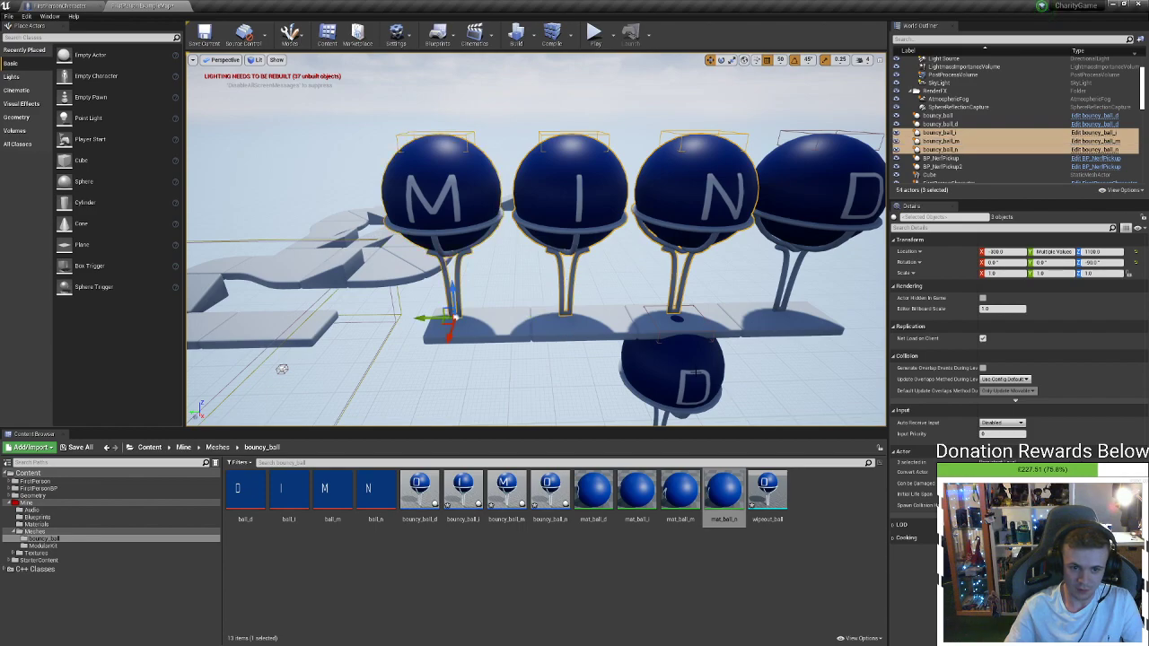
{"action": "left_click", "coordinate": [723, 376]}
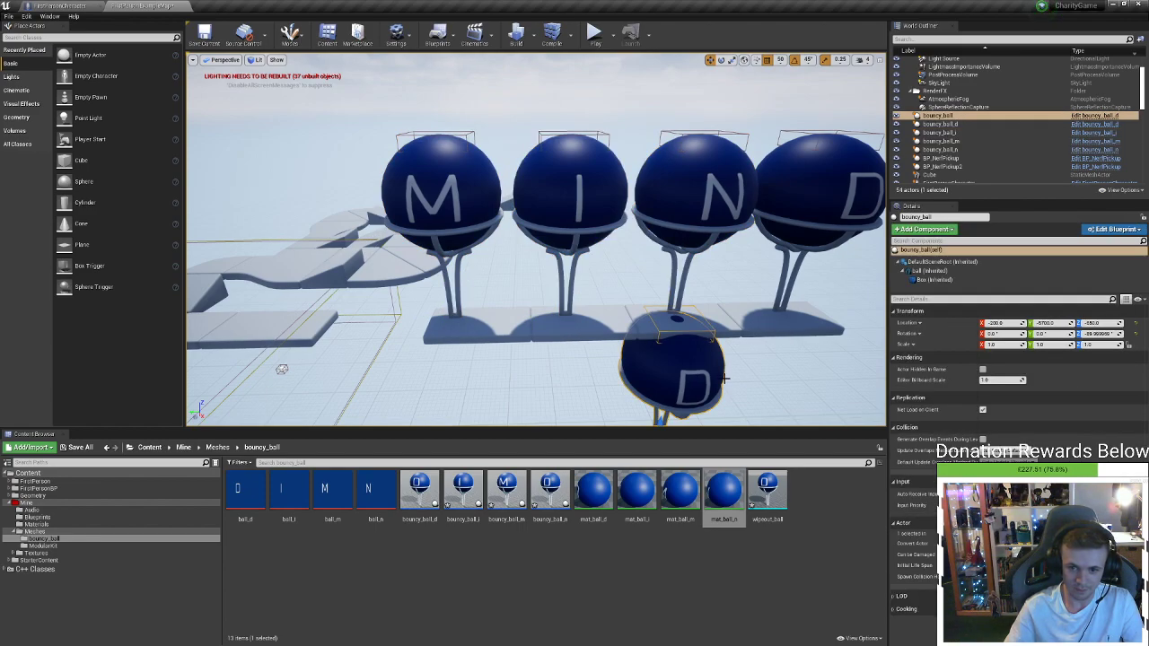
{"action": "right_click_drag", "start_coordinate": [701, 405], "coordinate": [720, 434]}
{"action": "mouse_move", "coordinate": [642, 384]}
{"action": "left_mouse_down"}
{"action": "mouse_move", "coordinate": [642, 373]}
{"action": "mouse_move", "coordinate": [640, 390]}
{"action": "left_mouse_up"}
{"action": "key", "text": "Delete"}
Set the Z location of all four MIND balls to -650 and shift the row along Y toward the M end
{"action": "left_click", "coordinate": [781, 199]}
{"action": "left_click", "coordinate": [673, 202], "text": "ctrl"}
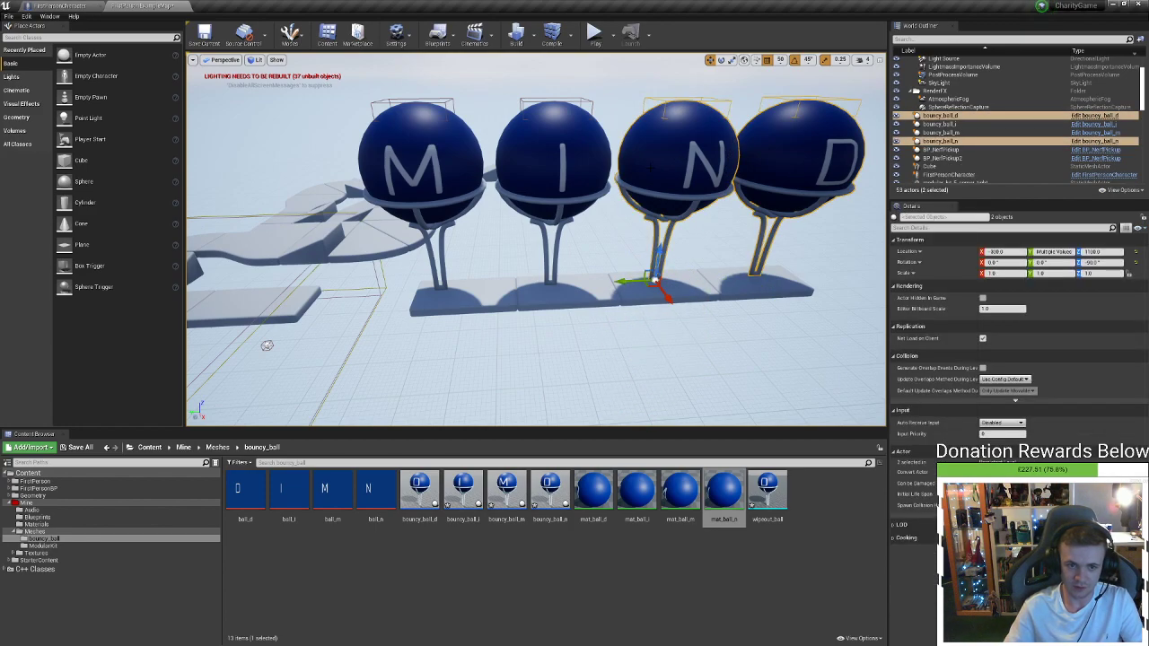
{"action": "left_click", "coordinate": [561, 206], "text": "ctrl"}
{"action": "left_click", "coordinate": [422, 166], "text": "ctrl"}
{"action": "left_click", "coordinate": [1097, 252]}
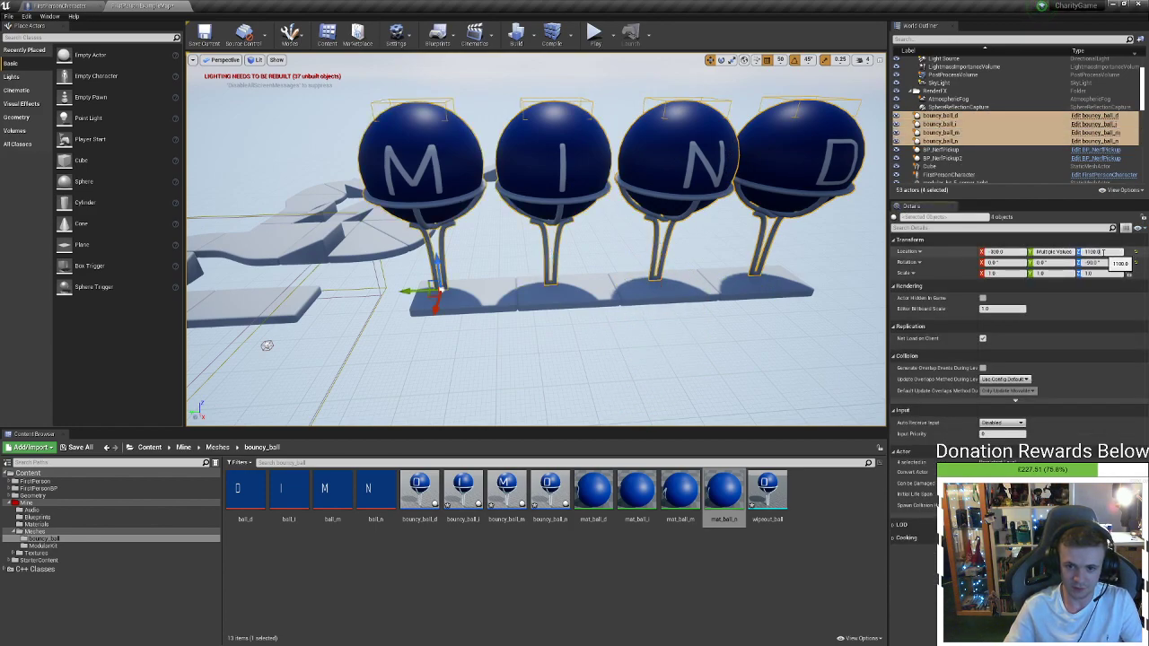
{"action": "type", "text": "-650"}
{"action": "key", "text": "Return"}
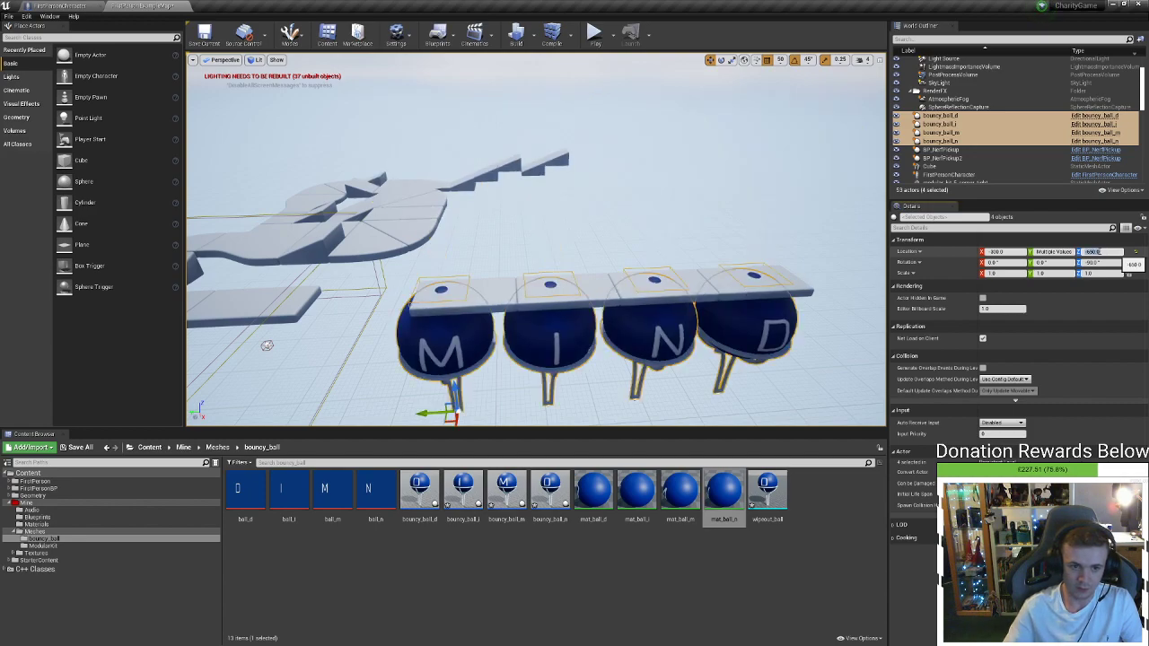
{"action": "left_click_drag", "start_coordinate": [440, 413], "coordinate": [365, 422]}
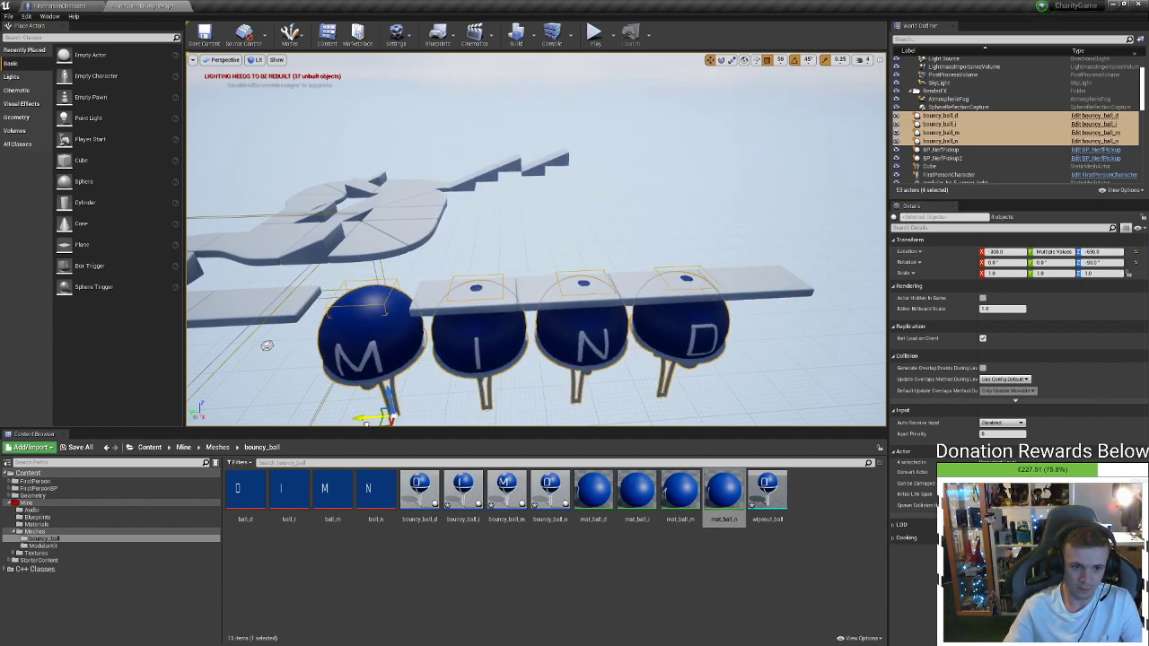
Delete the three adjoining straight platform pieces above the balls and select the remaining far-end piece
{"action": "left_click", "coordinate": [506, 295]}
{"action": "left_click", "coordinate": [574, 294], "text": "ctrl"}
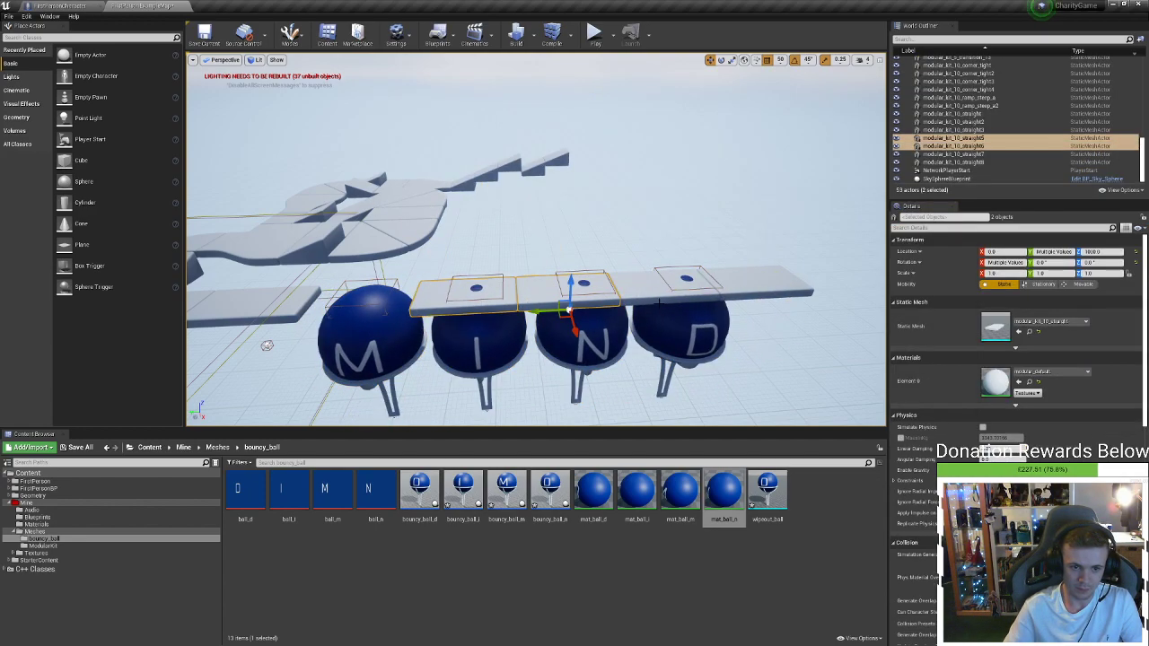
{"action": "left_click", "coordinate": [646, 294], "text": "ctrl"}
{"action": "key", "text": "Delete"}
{"action": "left_click", "coordinate": [739, 283]}
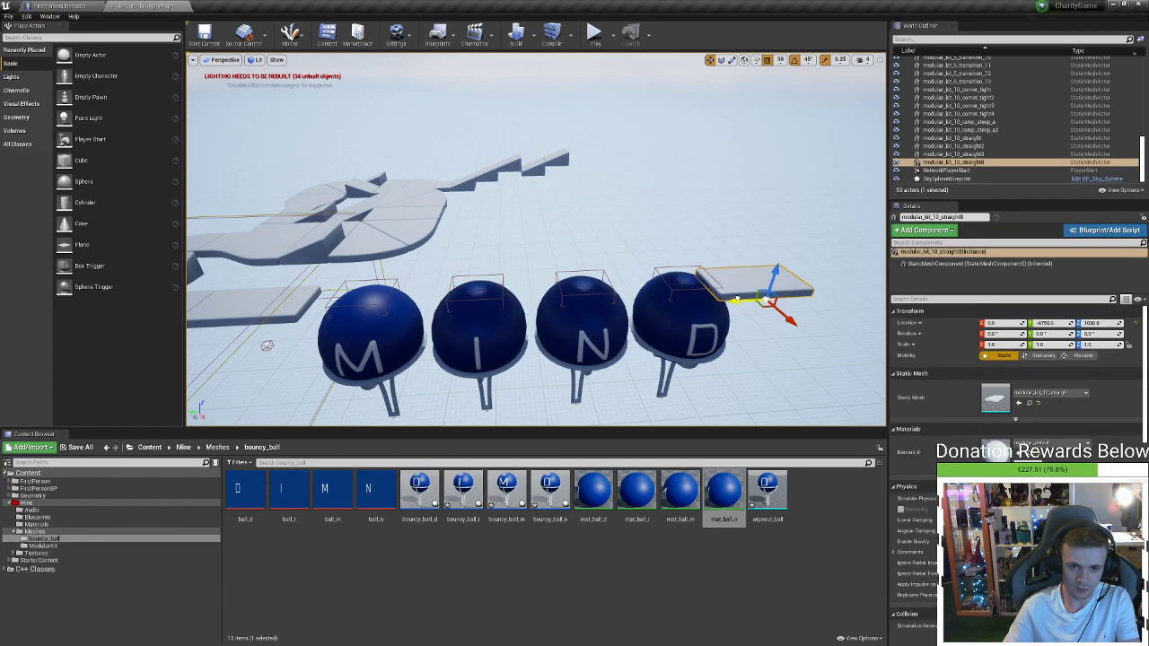
Playtest the level by running off the starting platform and bouncing across the row of balls, and end the session
{"action": "left_click", "coordinate": [595, 33]}
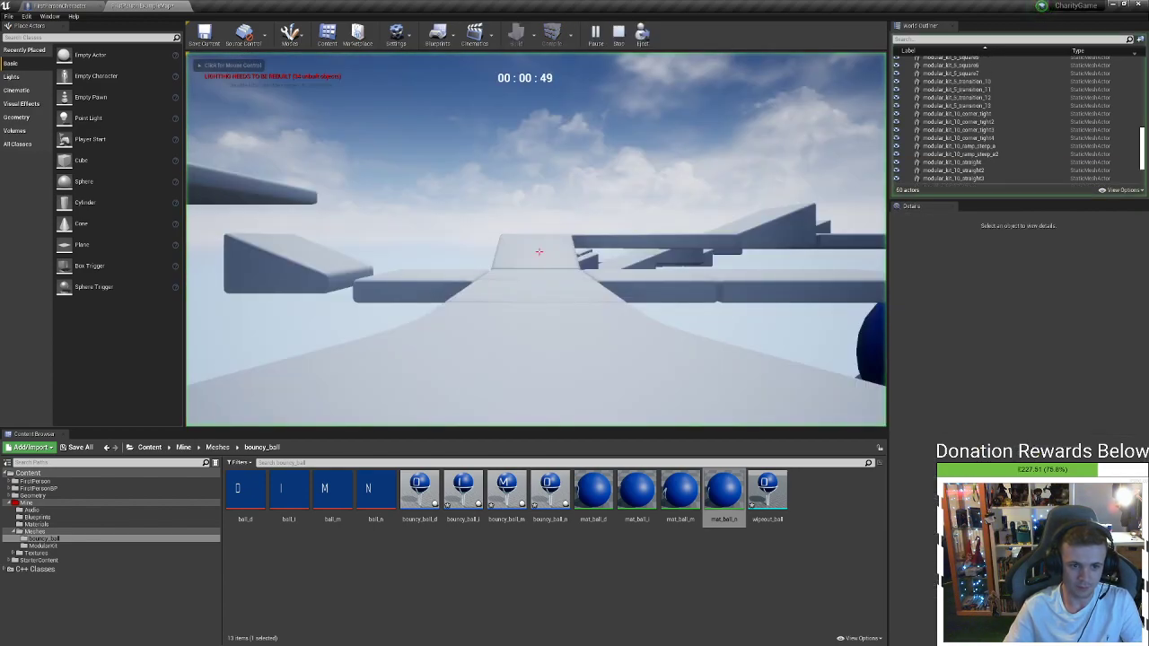
{"action": "left_click", "coordinate": [538, 252]}
{"action": "key", "text": "w"}
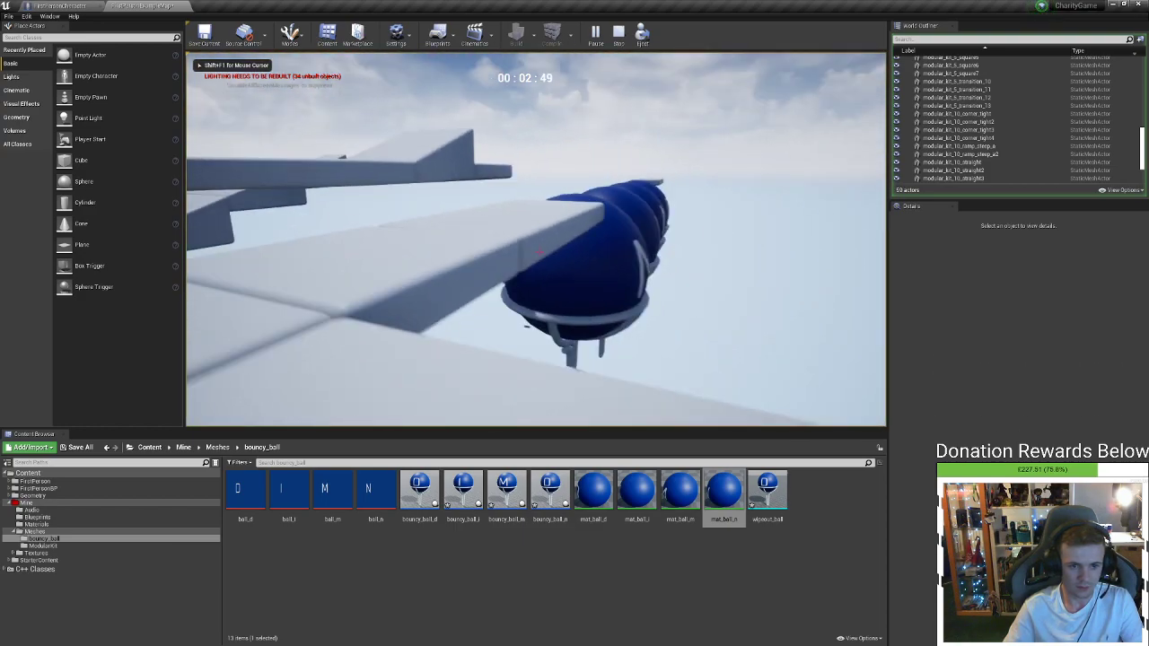
{"action": "key", "text": "w"}
{"action": "key", "text": "space"}
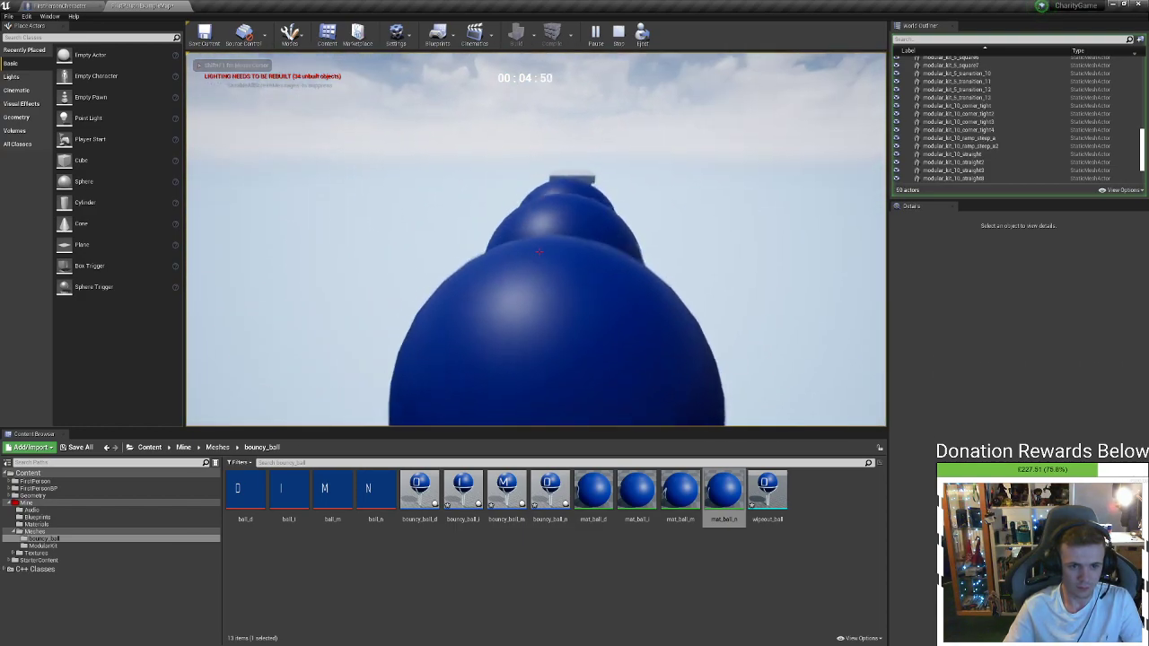
{"action": "key", "text": "w"}
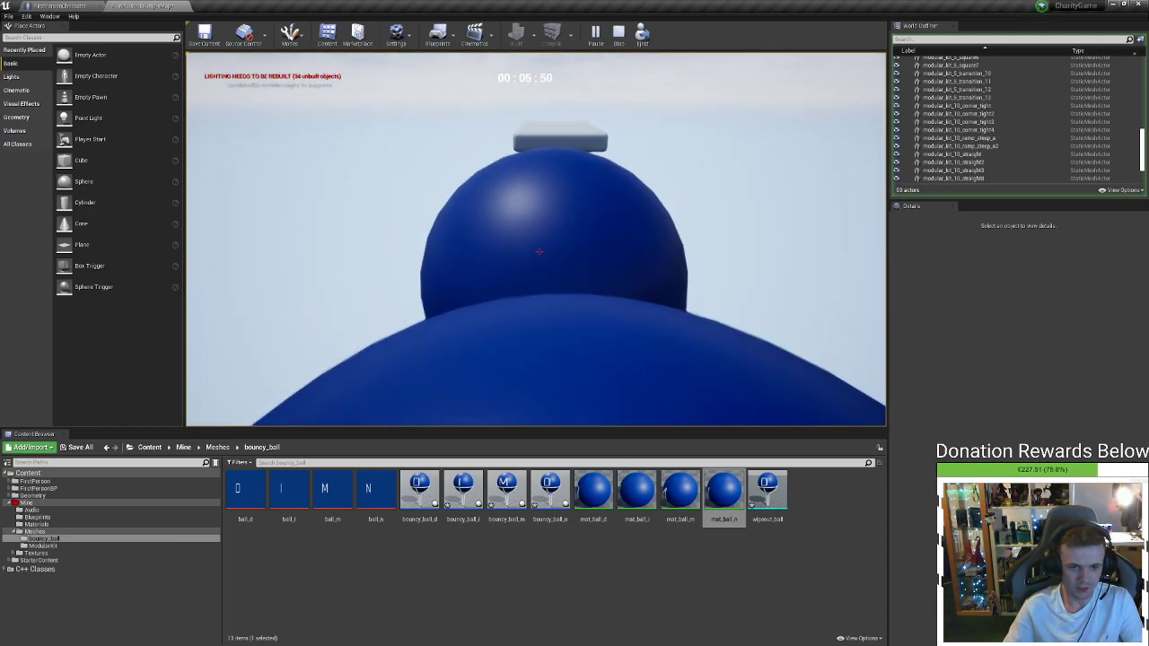
{"action": "key", "text": "w"}
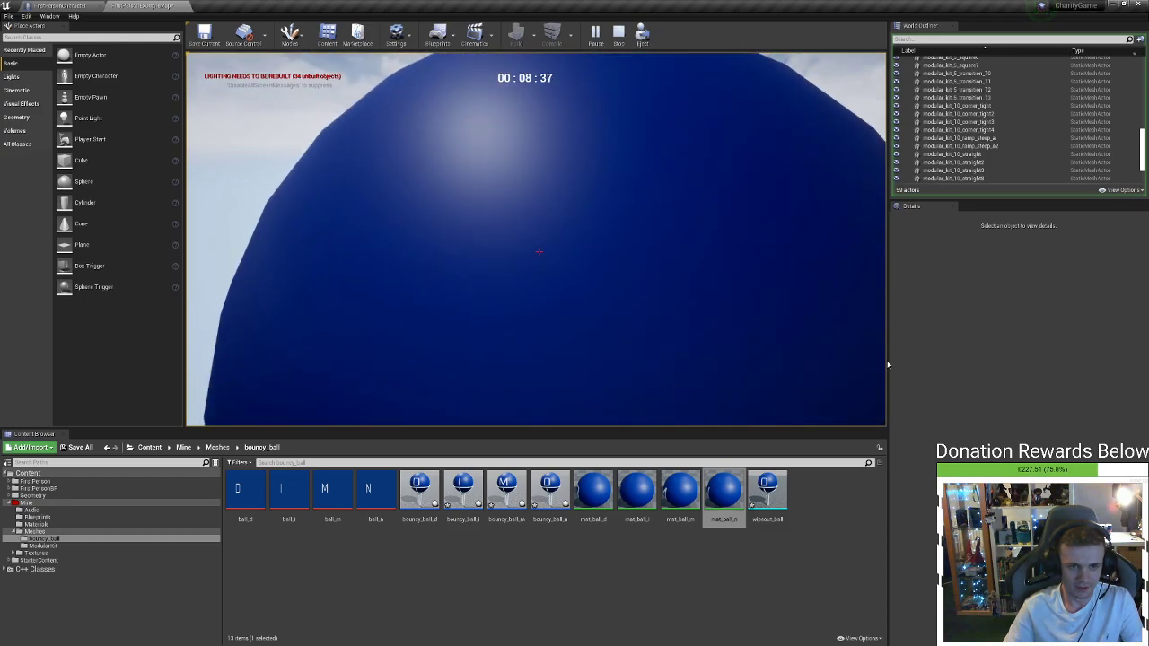
{"action": "key", "text": "Escape"}
Playtest the level three times, running off the straight platform onto the M ball, and end each session
{"action": "left_click", "coordinate": [595, 32]}
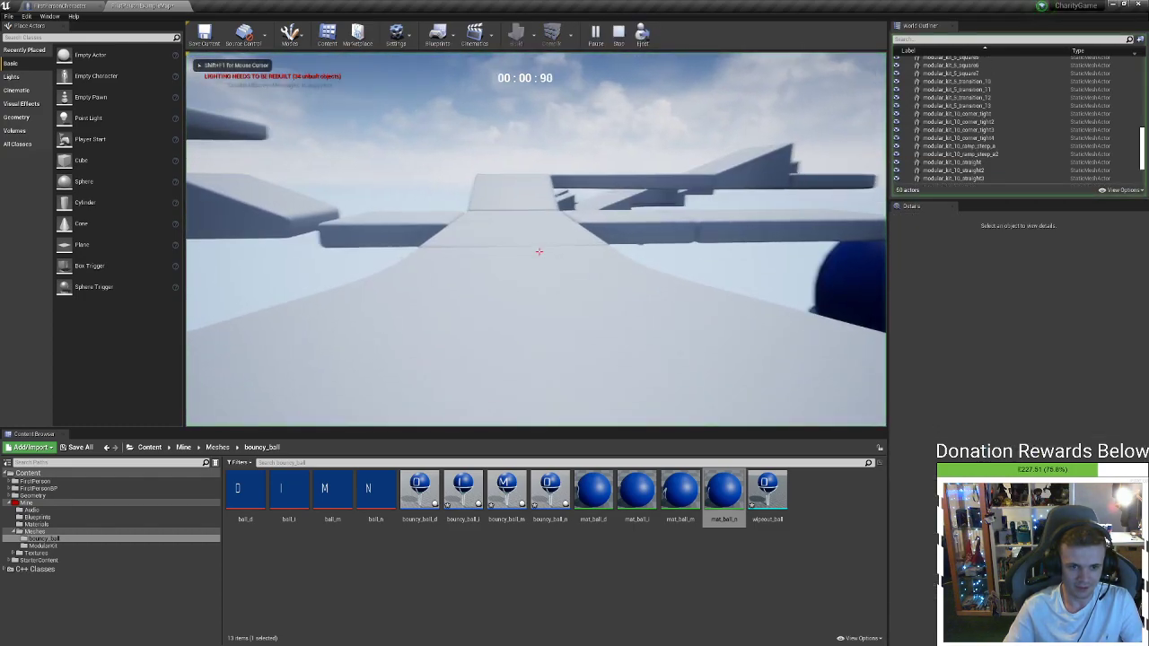
{"action": "key", "text": "w"}
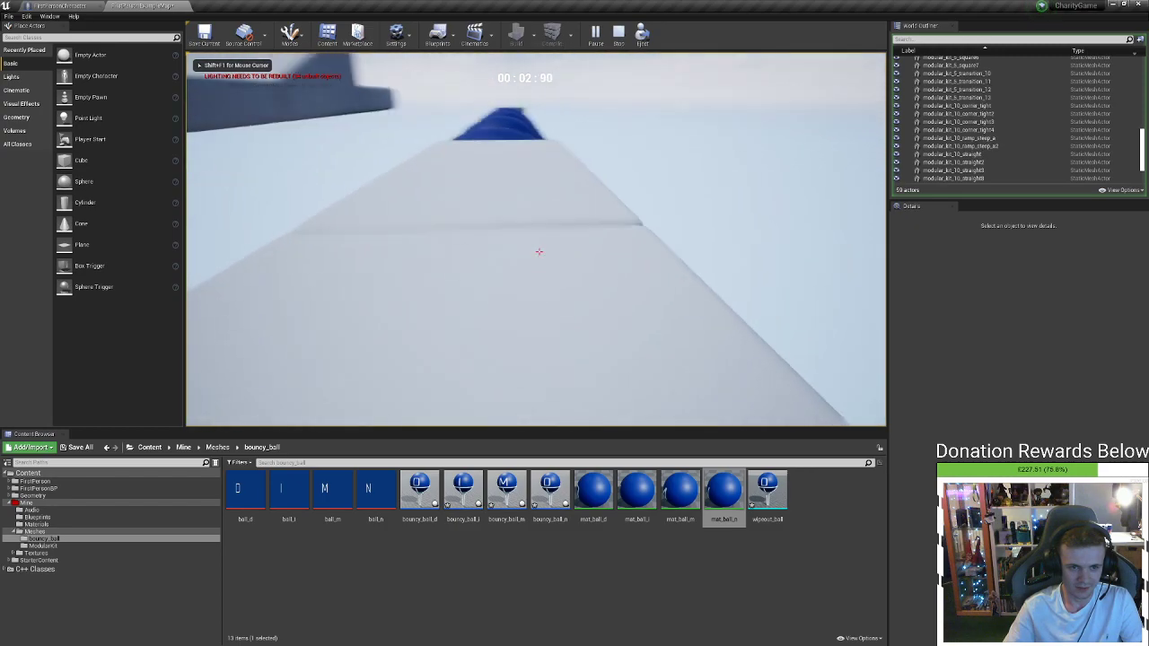
{"action": "key", "text": "w"}
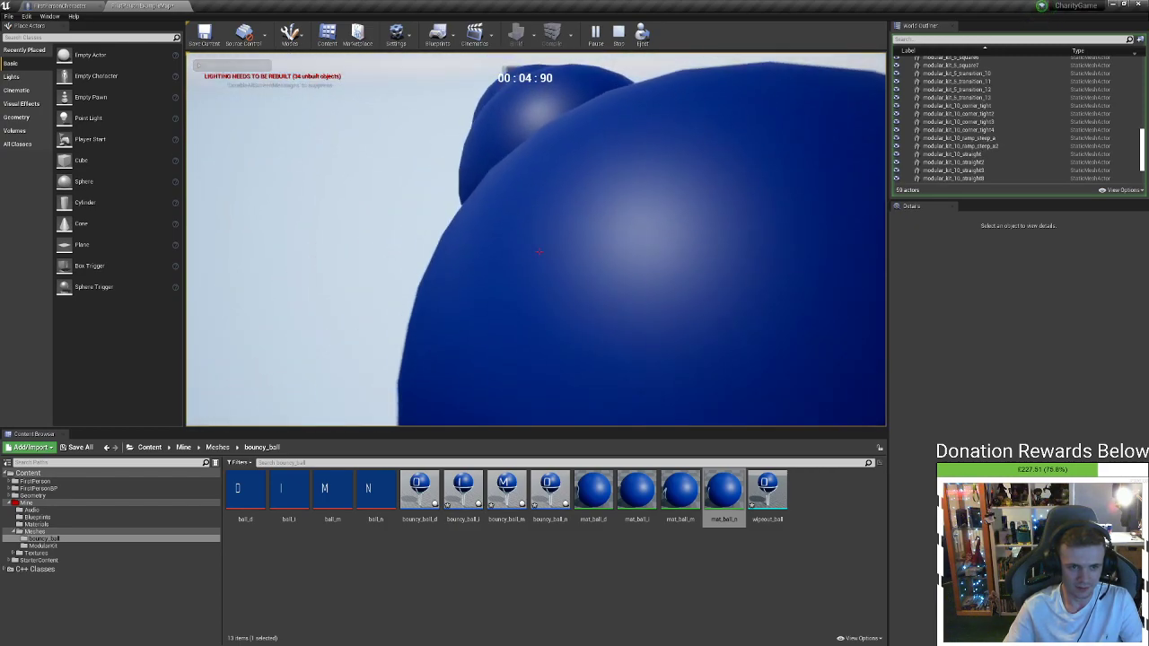
{"action": "key", "text": "Escape"}
{"action": "left_click", "coordinate": [593, 32]}
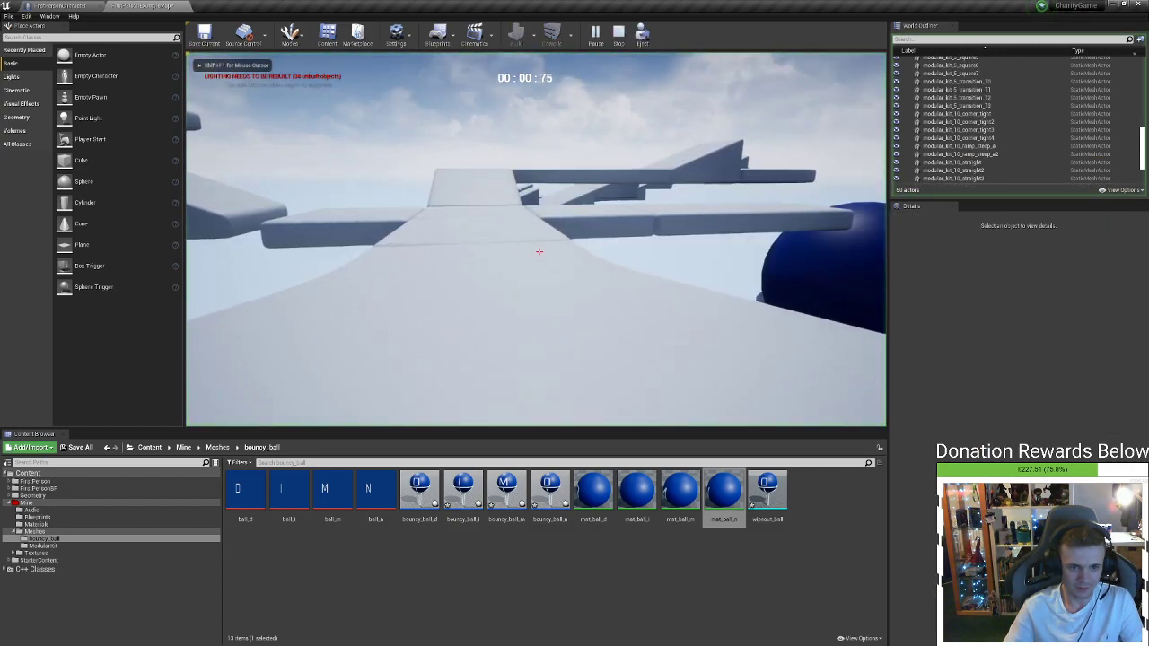
{"action": "key", "text": "w"}
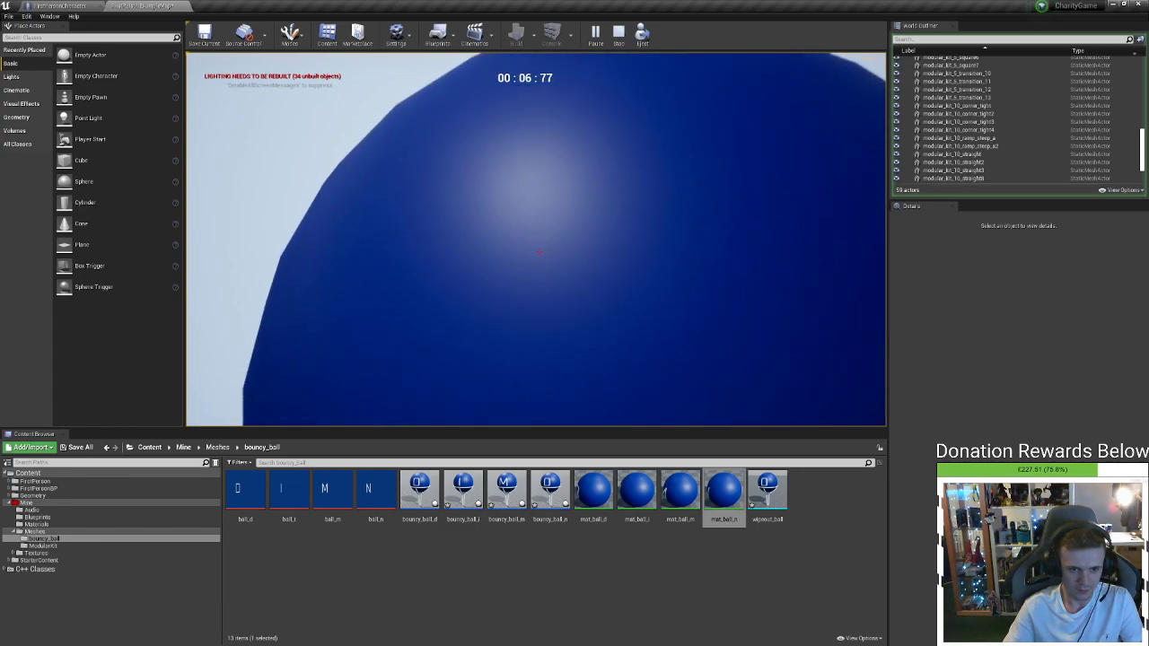
{"action": "key", "text": "Escape"}
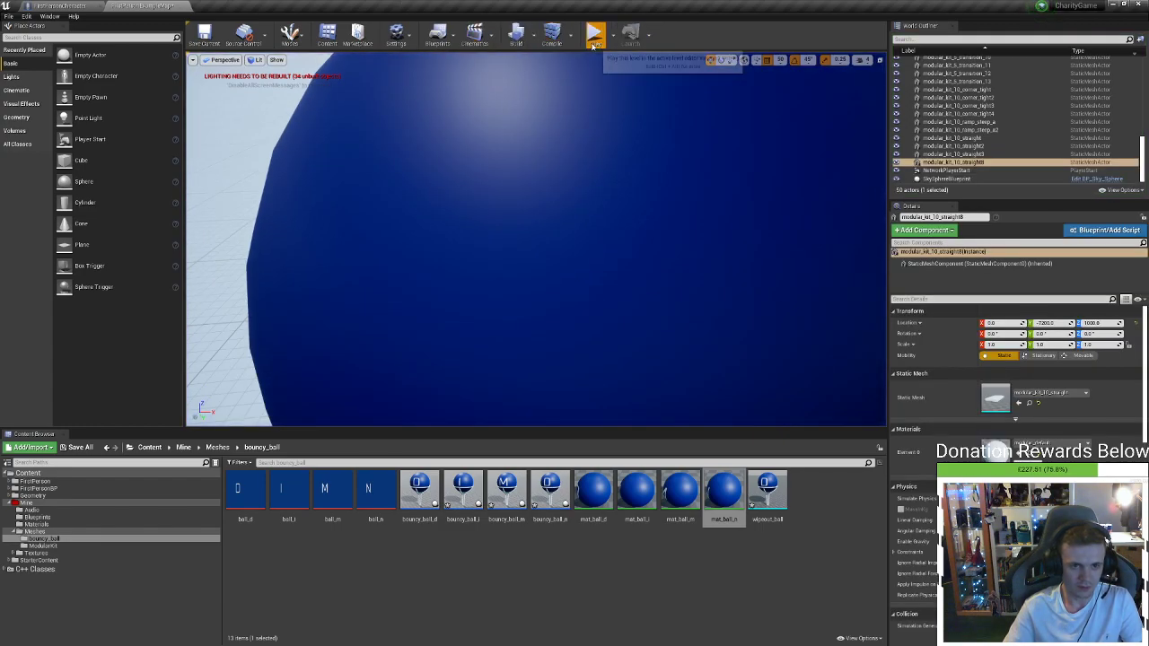
{"action": "left_click", "coordinate": [594, 36]}
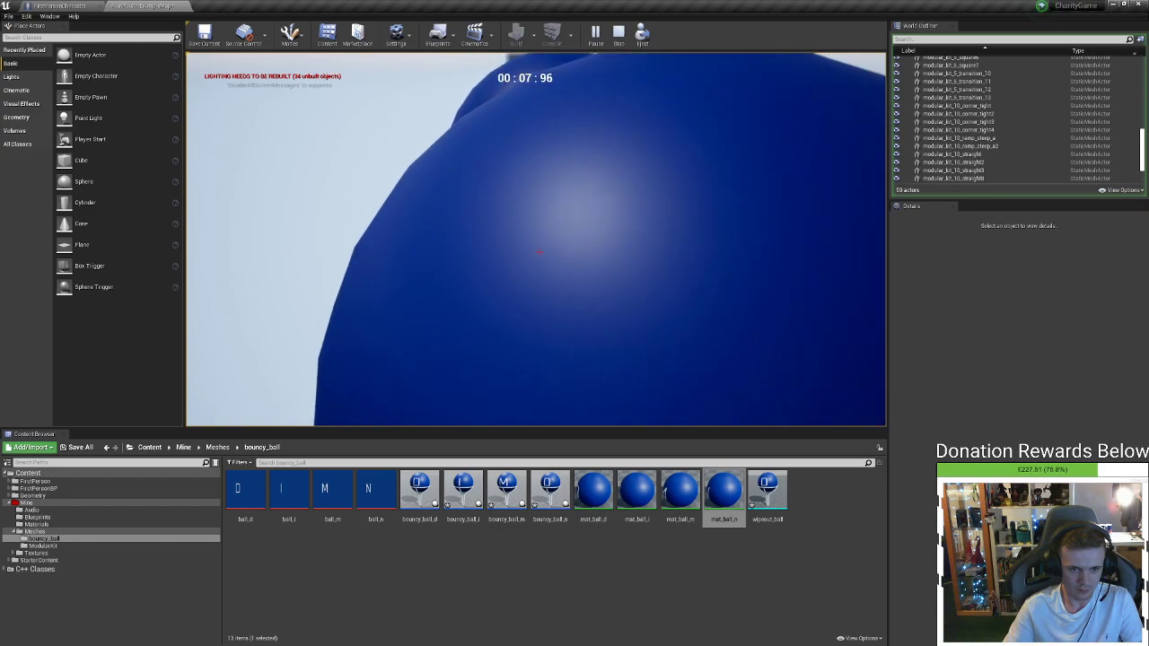
{"action": "key", "text": "Escape"}
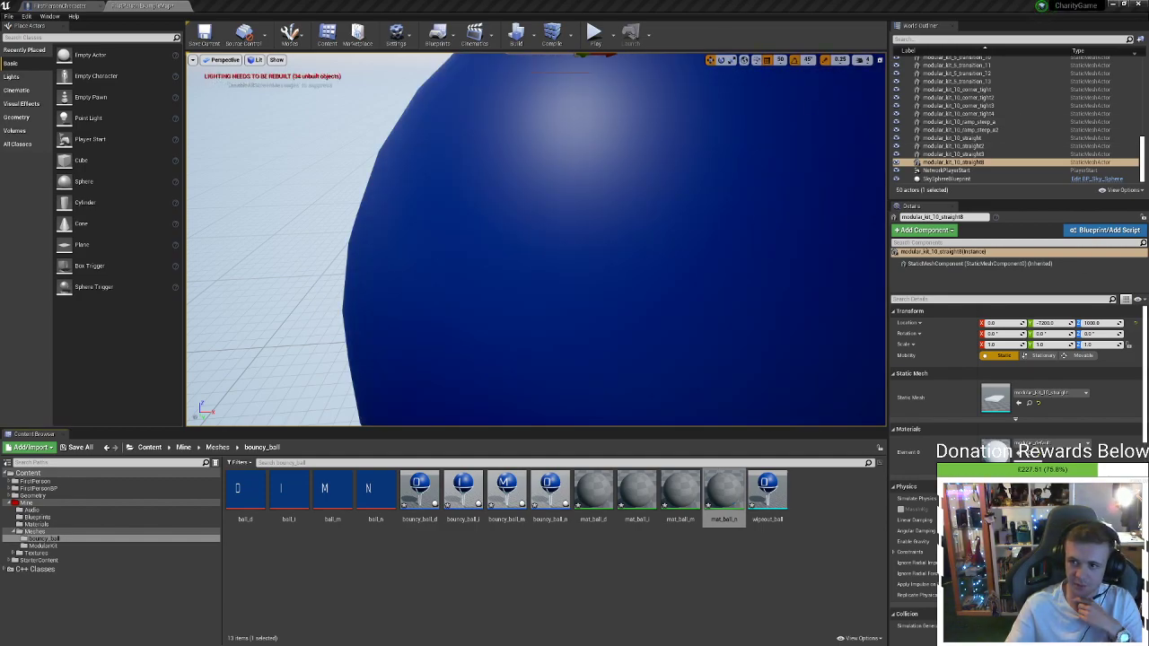
Switch to the ball blueprints and set the Launch Character Z velocity to 2000 in bouncy_ball_m's event graph
{"action": "key", "text": "alt+Tab"}
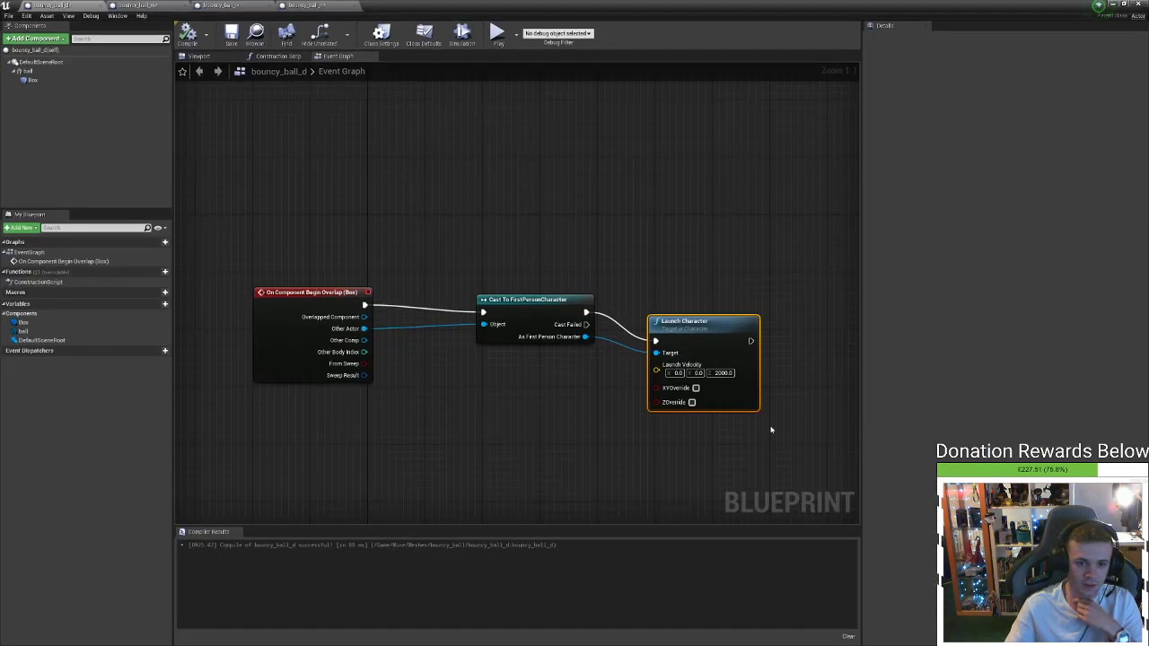
{"action": "left_click", "coordinate": [144, 5]}
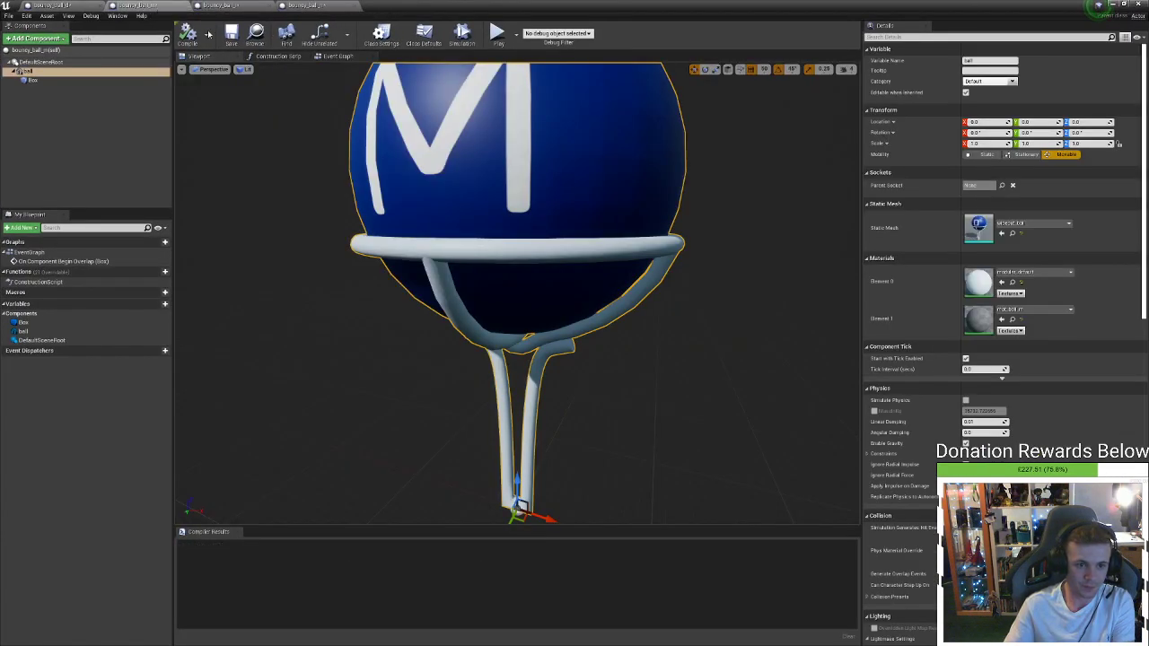
{"action": "left_click", "coordinate": [334, 57]}
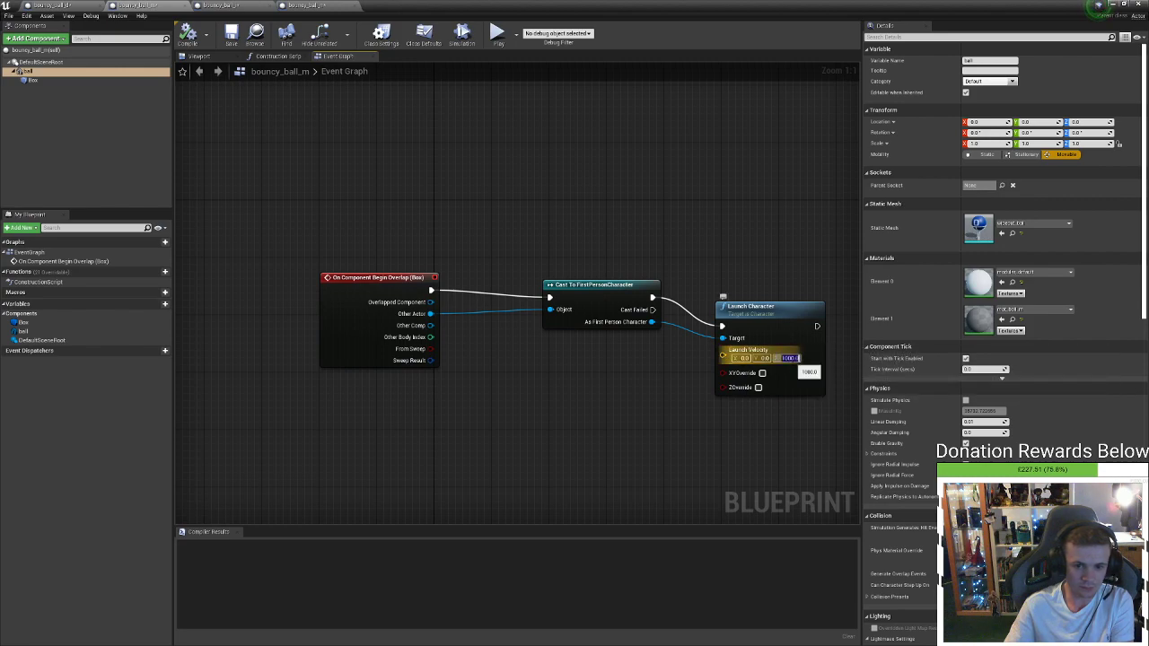
{"action": "left_click", "coordinate": [786, 358]}
{"action": "type", "text": "2000"}
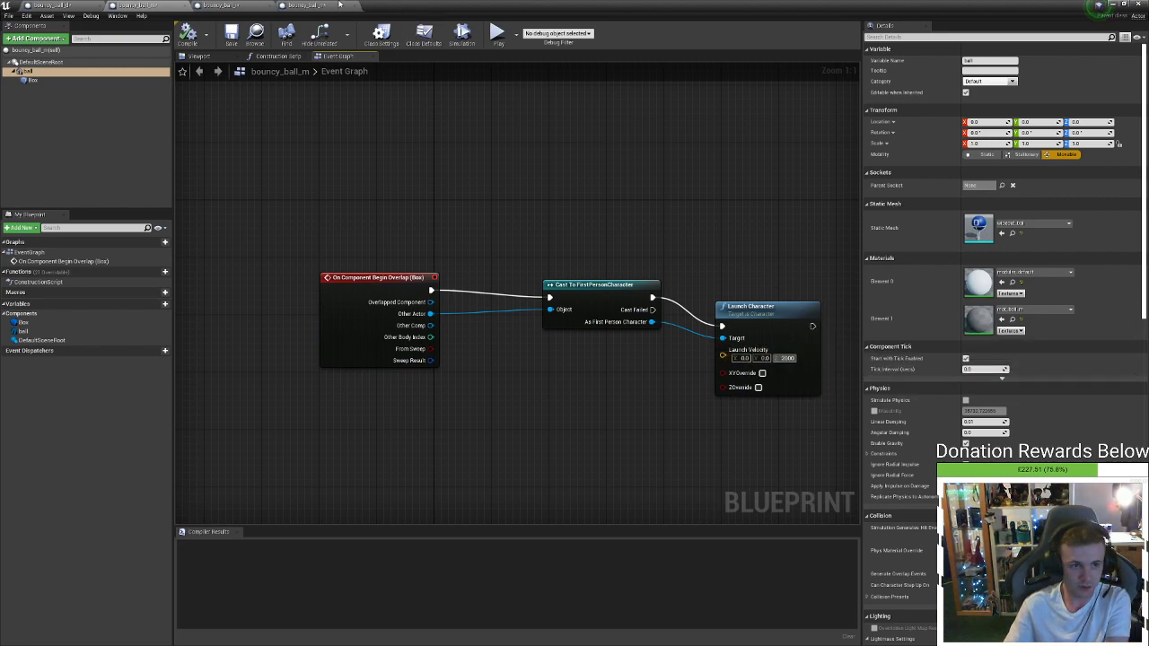
Set the Launch Character Z velocity to 2000 in the event graphs of bouncy_ball_i and bouncy_ball_n
{"action": "left_click", "coordinate": [339, 5]}
{"action": "left_click", "coordinate": [337, 57]}
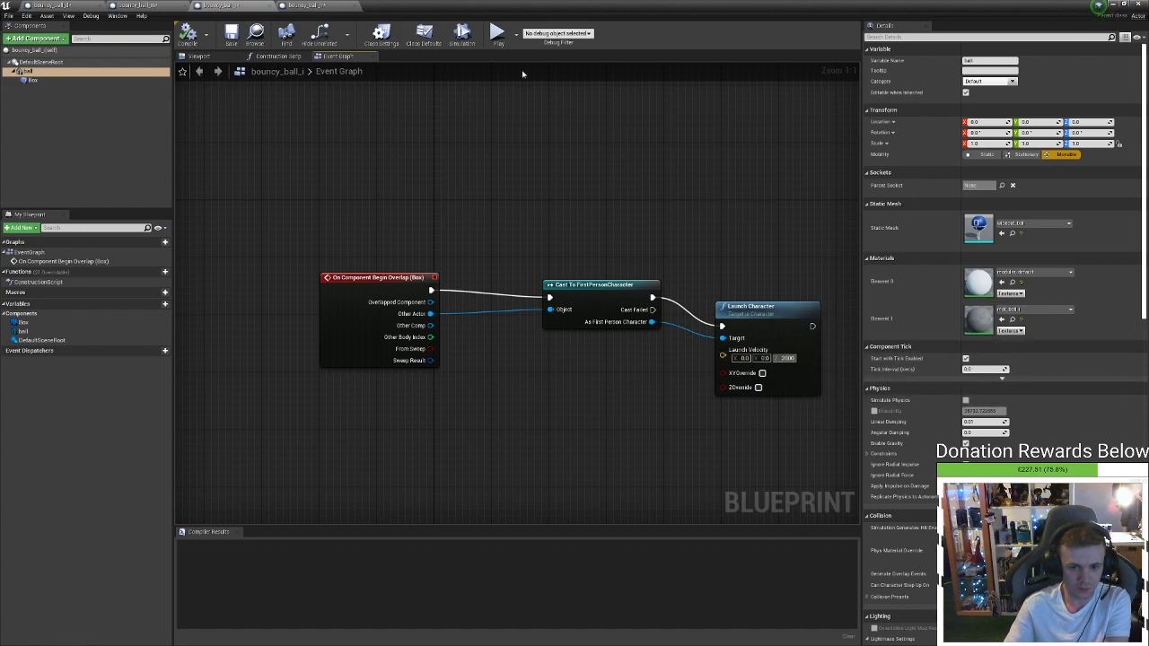
{"action": "left_click", "coordinate": [336, 5]}
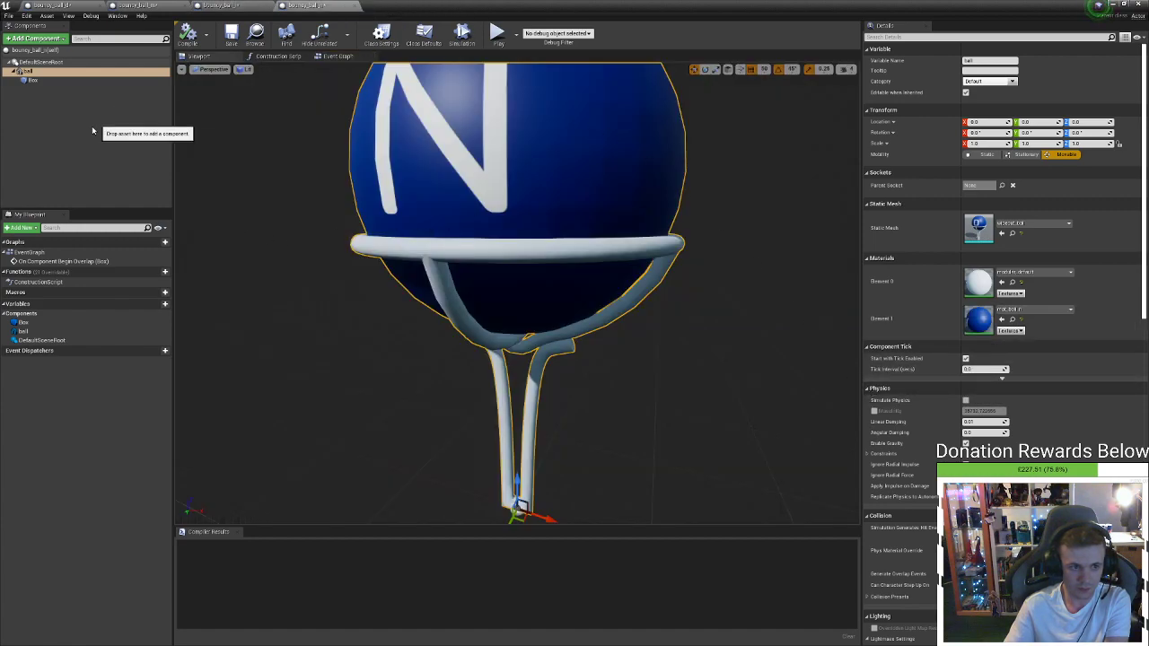
{"action": "left_click", "coordinate": [337, 56]}
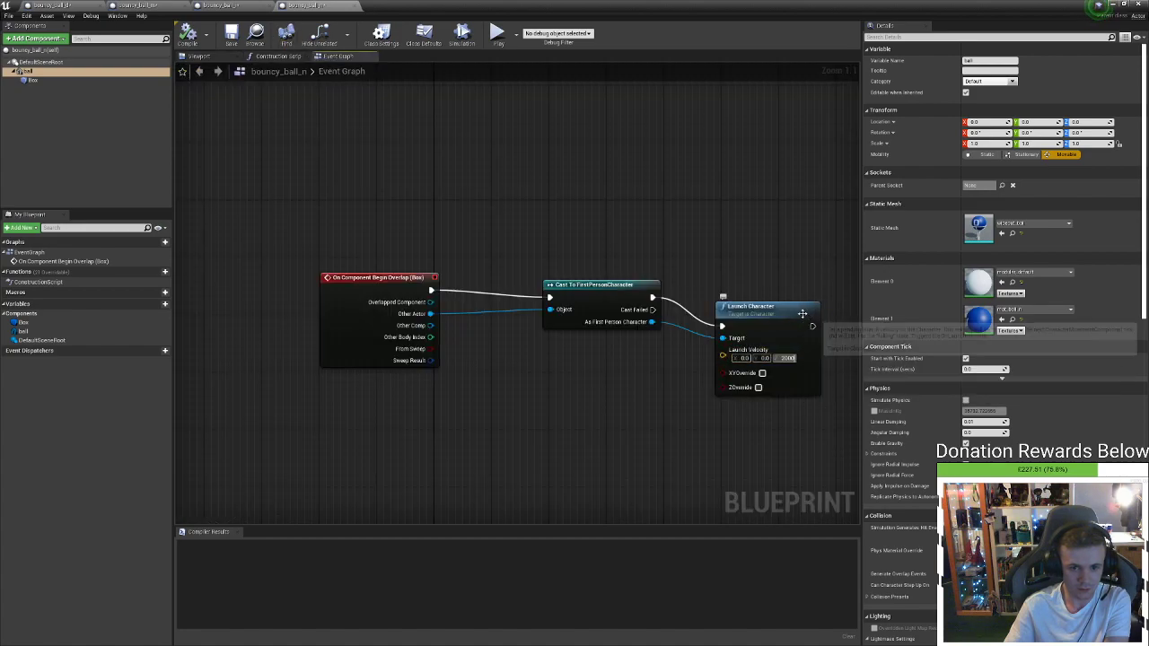
Recompile the edited bouncy ball blueprints and return to the level editor
{"action": "left_click", "coordinate": [218, 6]}
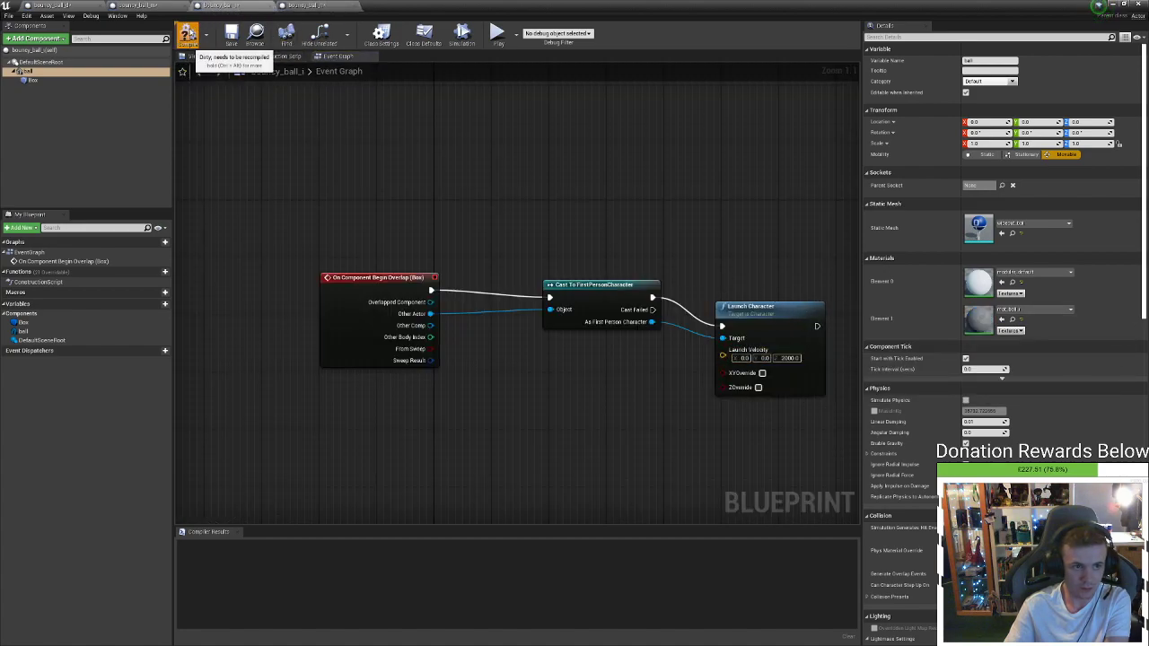
{"action": "left_click", "coordinate": [183, 37]}
{"action": "left_click", "coordinate": [144, 5]}
{"action": "left_click", "coordinate": [134, 5]}
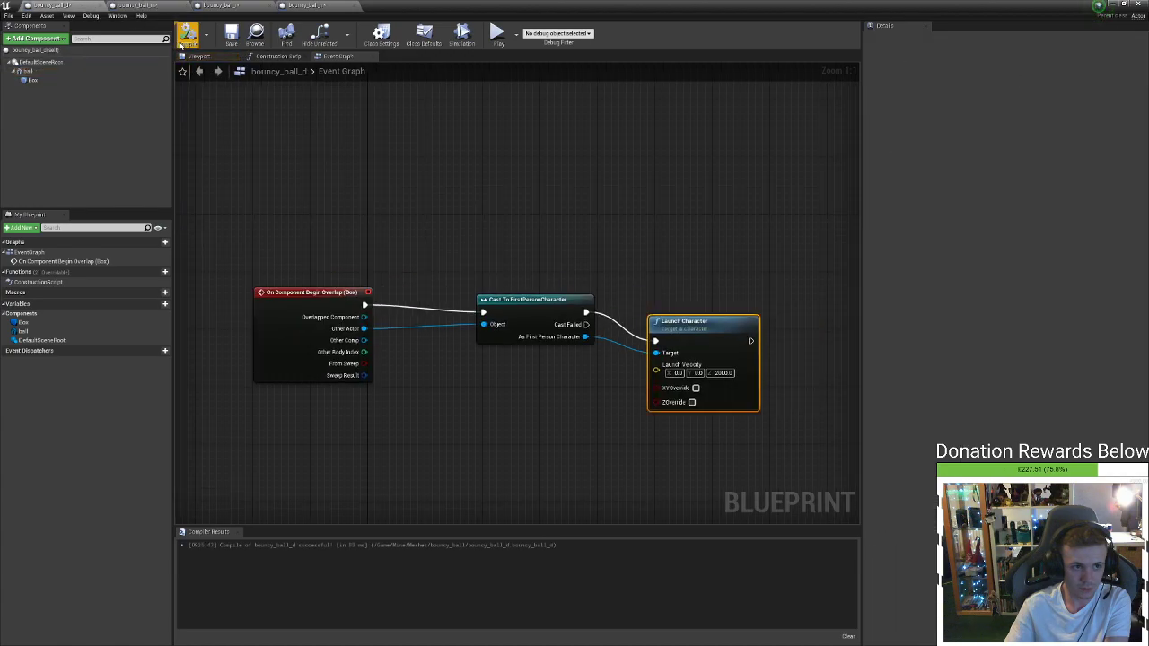
{"action": "left_click_drag", "start_coordinate": [517, 4], "coordinate": [1148, 220]}
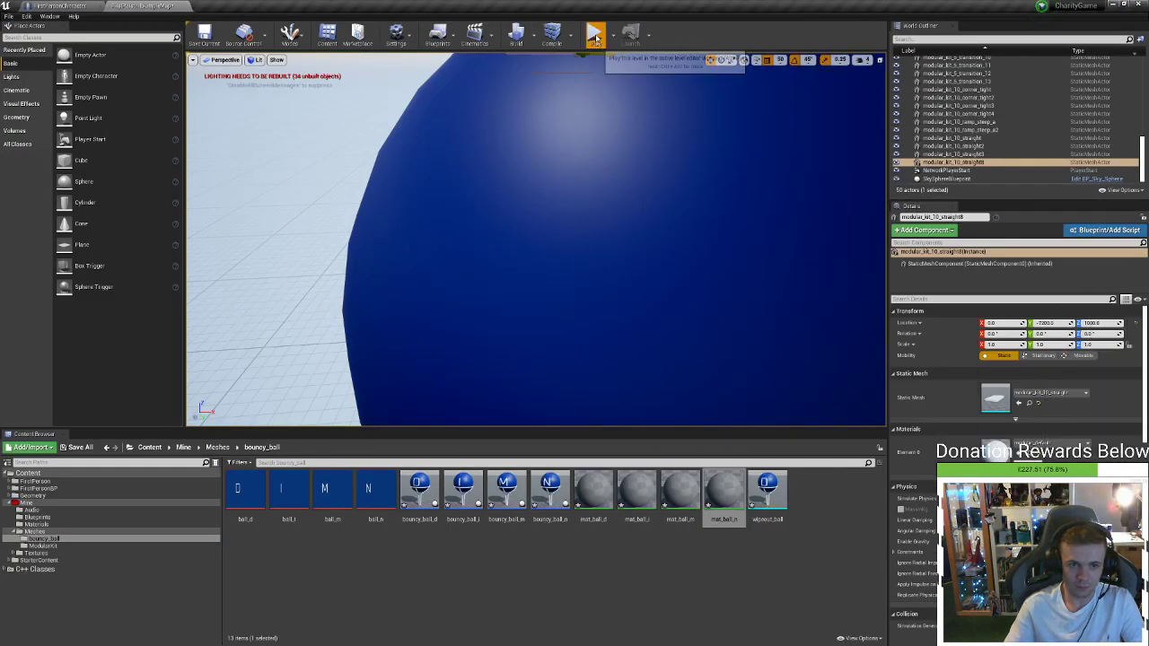
Playtest the stronger launch by running off the platform and bouncing along the ball row, and end the session
{"action": "left_click", "coordinate": [593, 35]}
{"action": "key", "text": "w"}
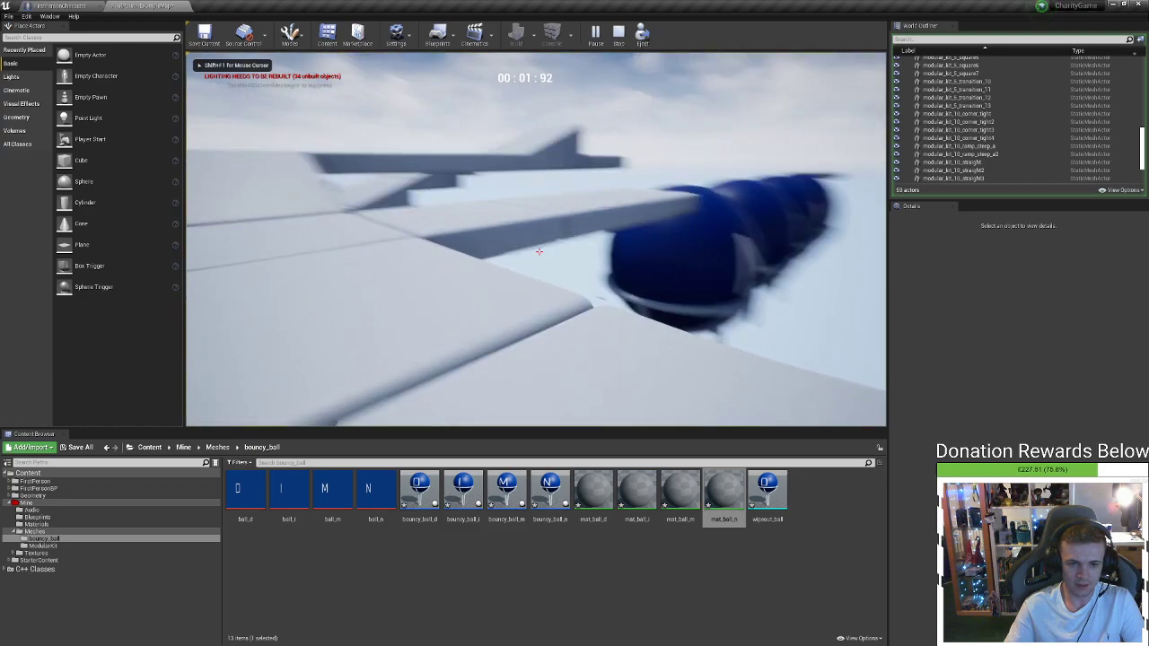
{"action": "key", "text": "w"}
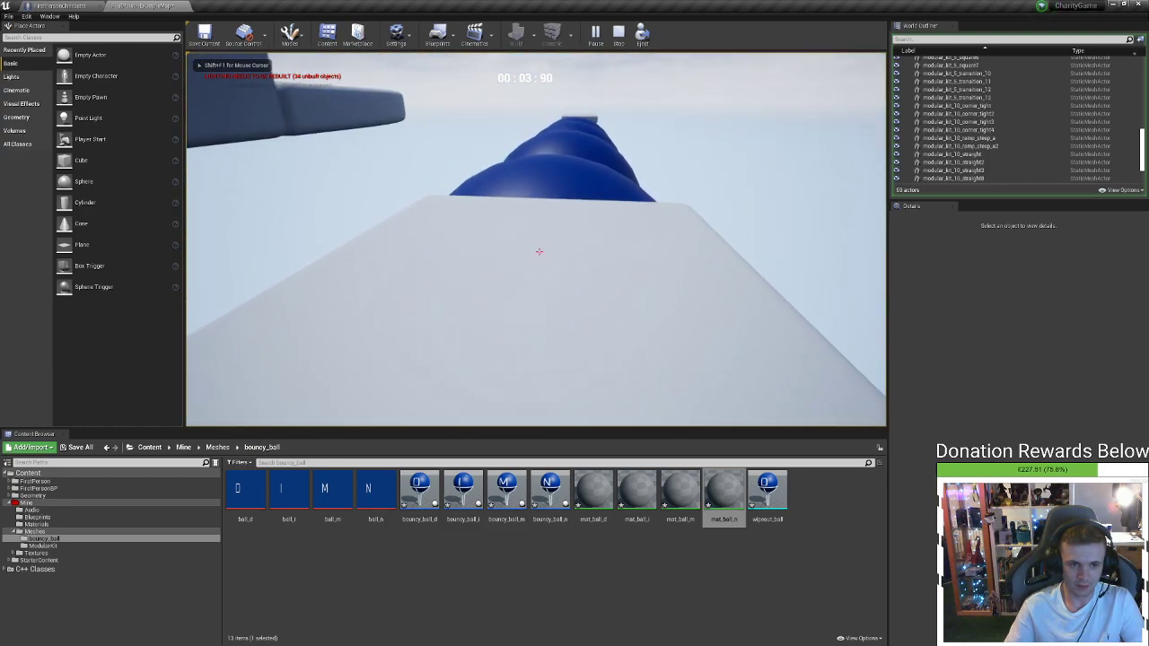
{"action": "key", "text": "w"}
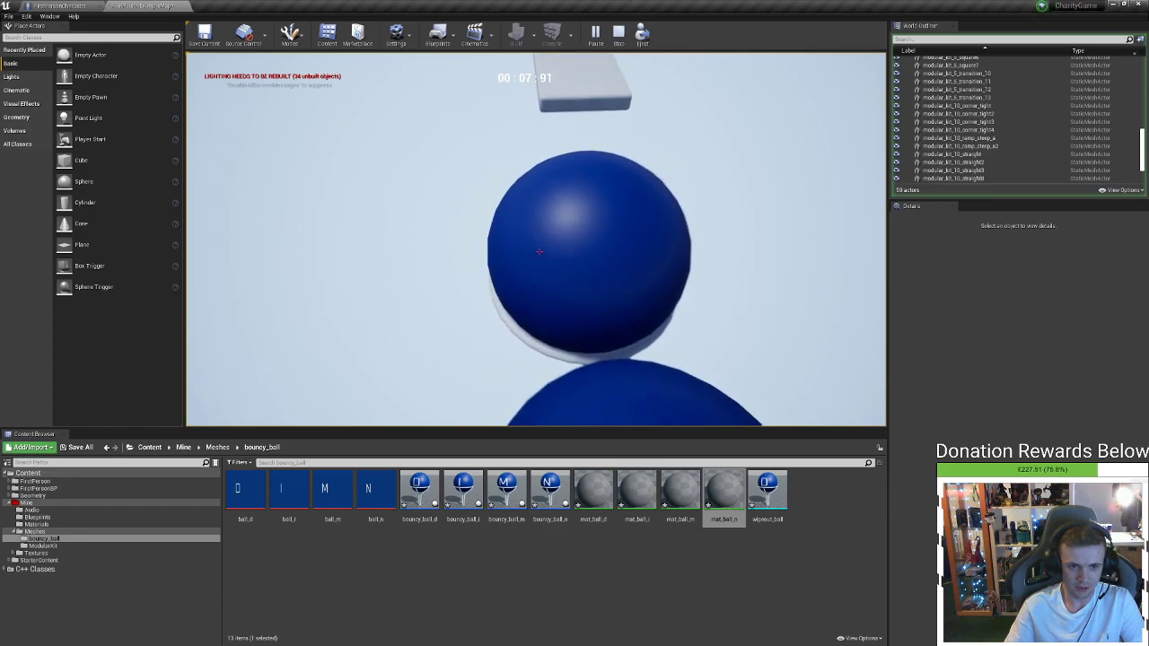
{"action": "key", "text": "Escape"}
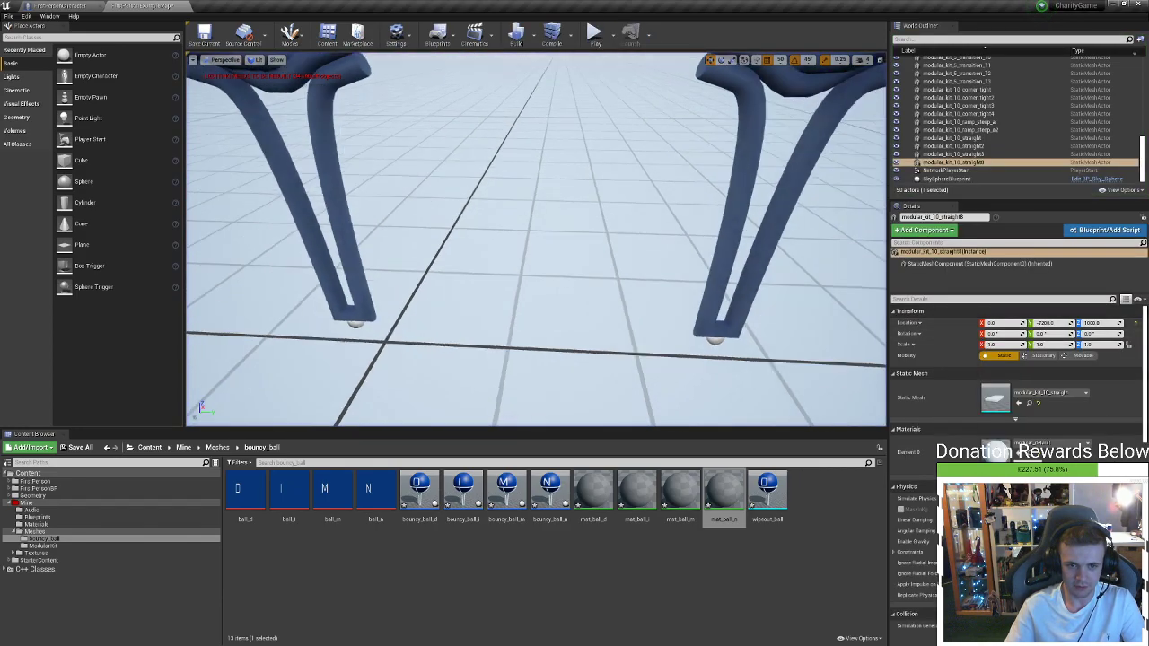
Select all four MIND balls and shift the row along Y, away from the starting walkway to beneath the far-end platform
{"action": "right_click_drag", "start_coordinate": [536, 238], "coordinate": [359, 251]}
{"action": "right_click_drag", "start_coordinate": [632, 300], "coordinate": [621, 299]}
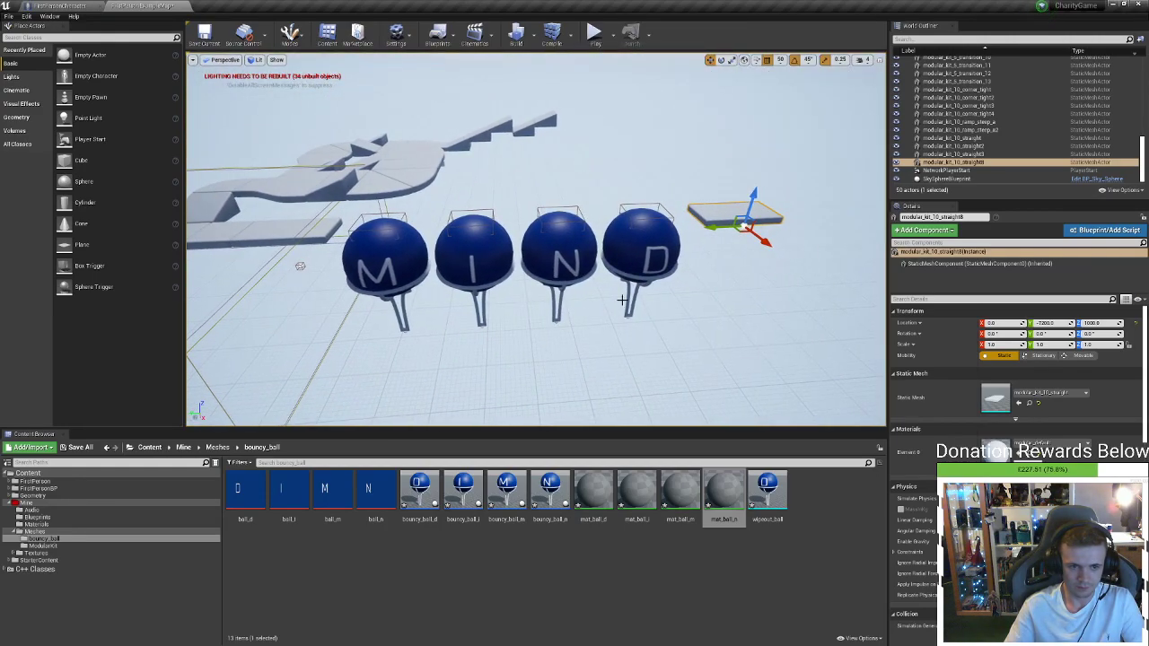
{"action": "left_click", "coordinate": [399, 310]}
{"action": "left_click", "coordinate": [479, 305], "text": "ctrl"}
{"action": "left_click", "coordinate": [556, 301], "text": "ctrl"}
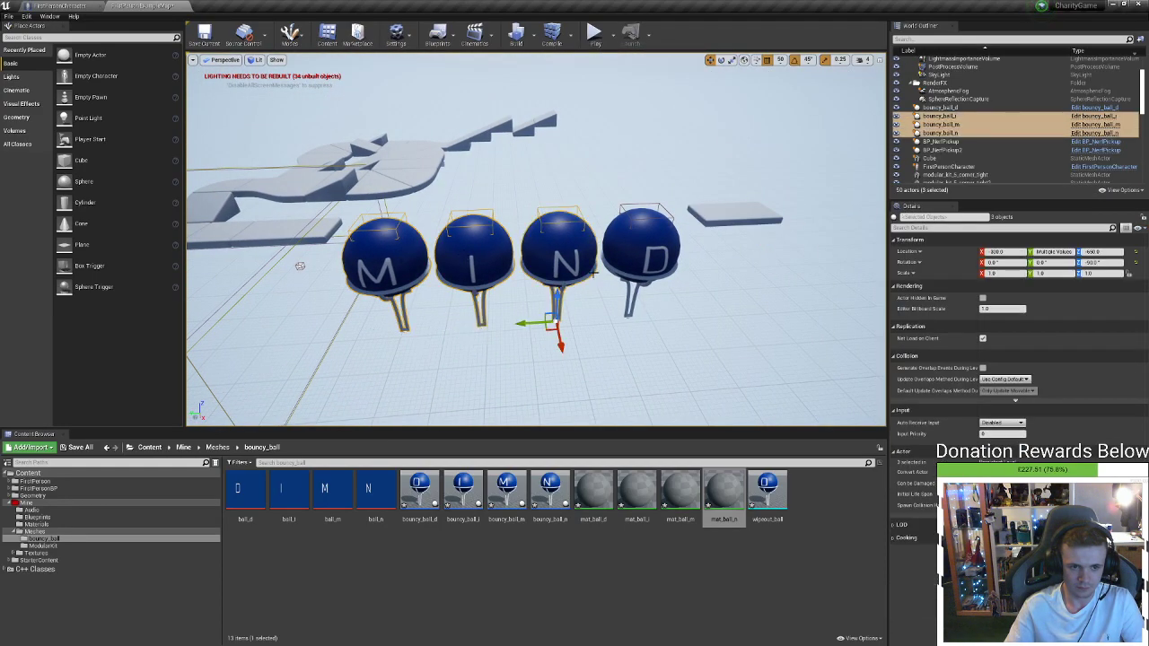
{"action": "left_click", "coordinate": [632, 296], "text": "ctrl"}
{"action": "left_click_drag", "start_coordinate": [610, 317], "coordinate": [734, 306]}
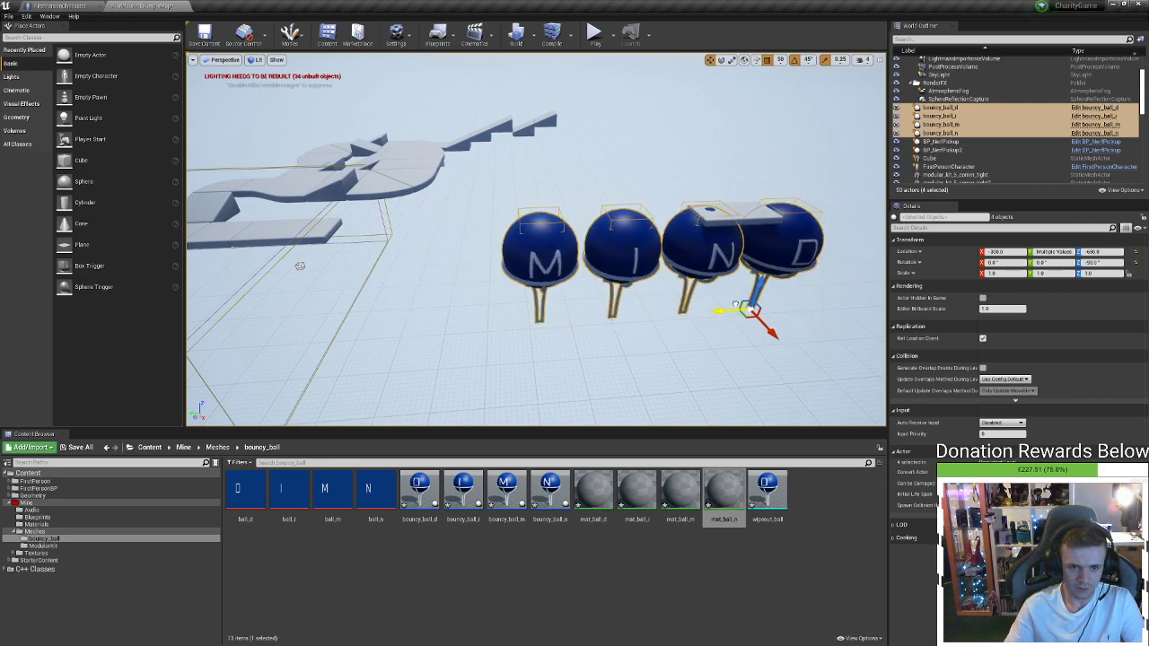
Move the far-end straight platform to the walkway's end at Y -2750 and duplicate it to Y -3750 toward the M ball
{"action": "left_click", "coordinate": [734, 217]}
{"action": "left_click_drag", "start_coordinate": [728, 229], "coordinate": [357, 243]}
{"action": "right_click_drag", "start_coordinate": [352, 244], "coordinate": [269, 238]}
{"action": "left_click", "coordinate": [467, 230], "text": "ctrl"}
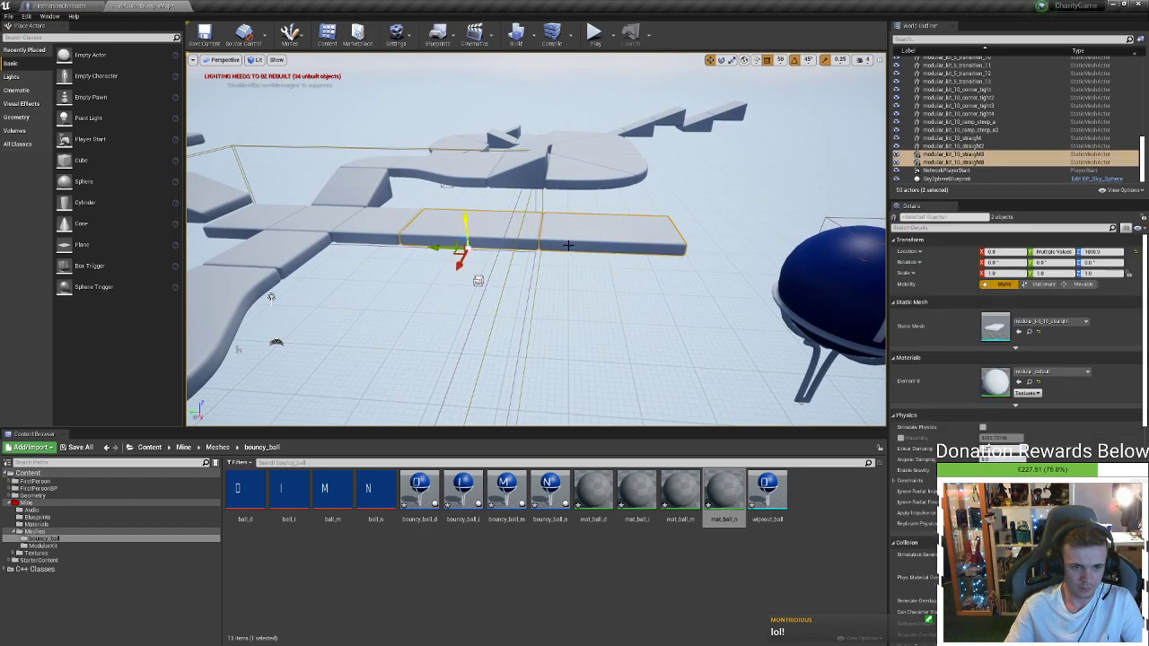
{"action": "left_click", "coordinate": [594, 244]}
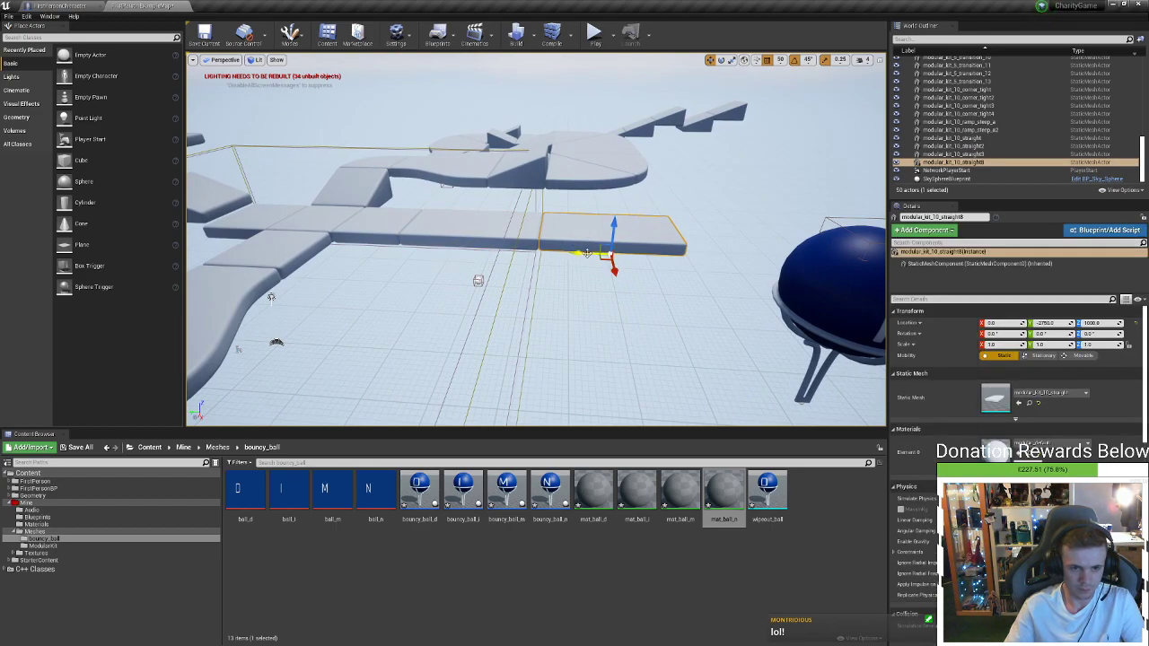
{"action": "left_click_drag", "start_coordinate": [587, 254], "coordinate": [749, 238], "text": "alt"}
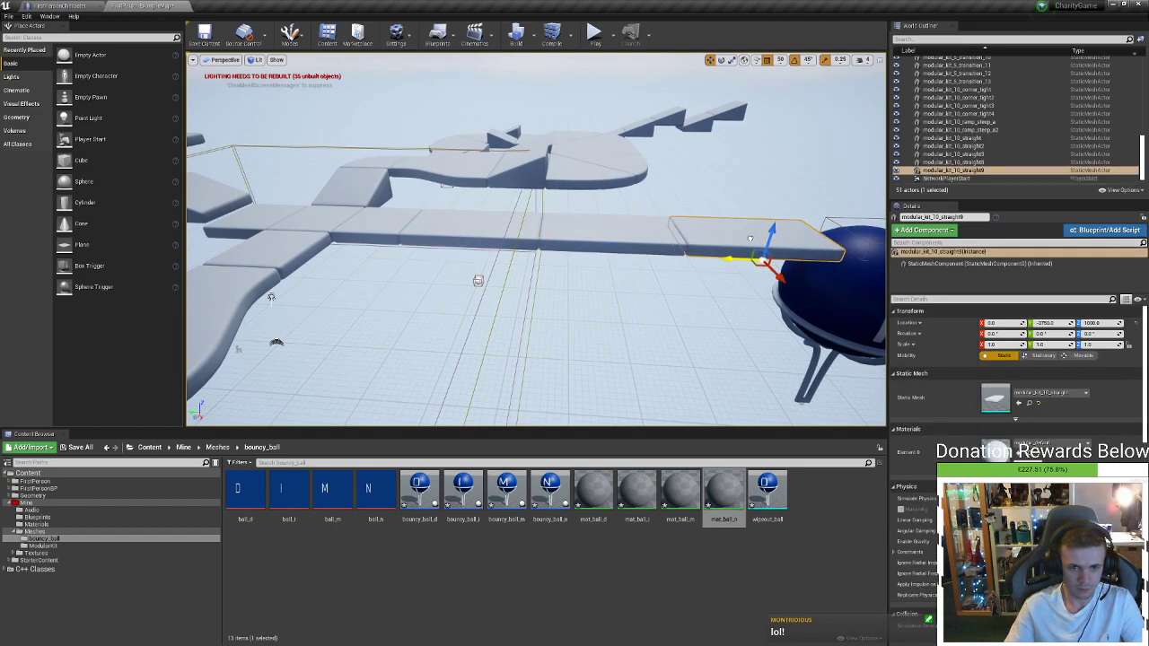
{"action": "right_click_drag", "start_coordinate": [750, 238], "coordinate": [823, 251]}
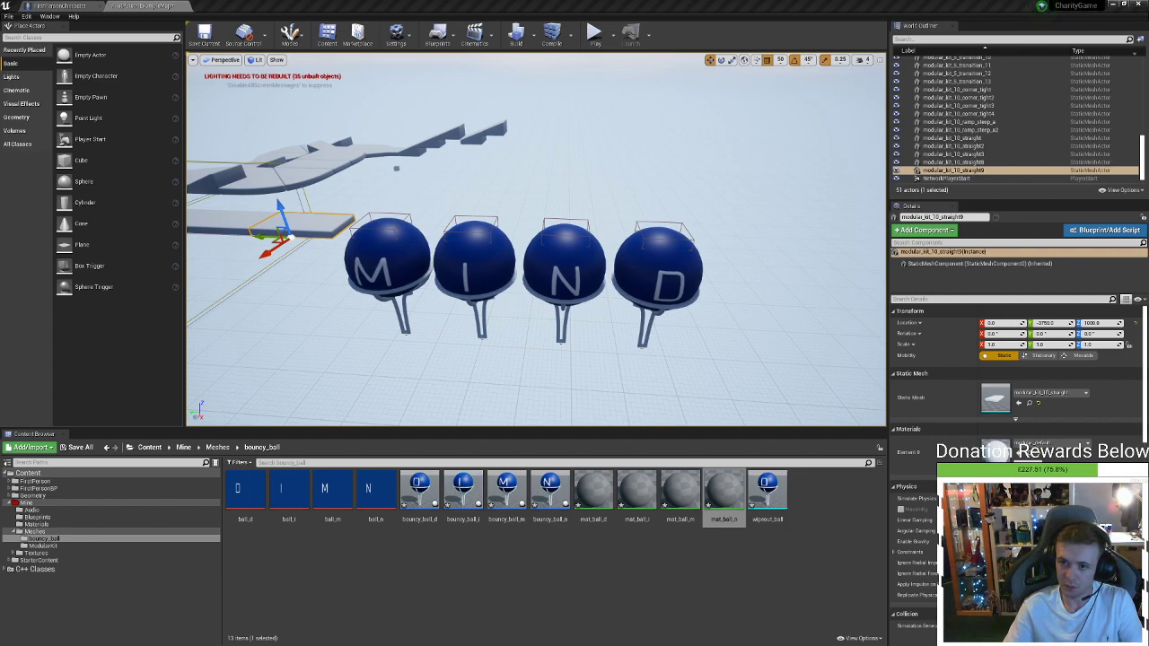
Playtest the extended walkway by running along it onto the balls, end the session and check the row from above
{"action": "left_click", "coordinate": [593, 33]}
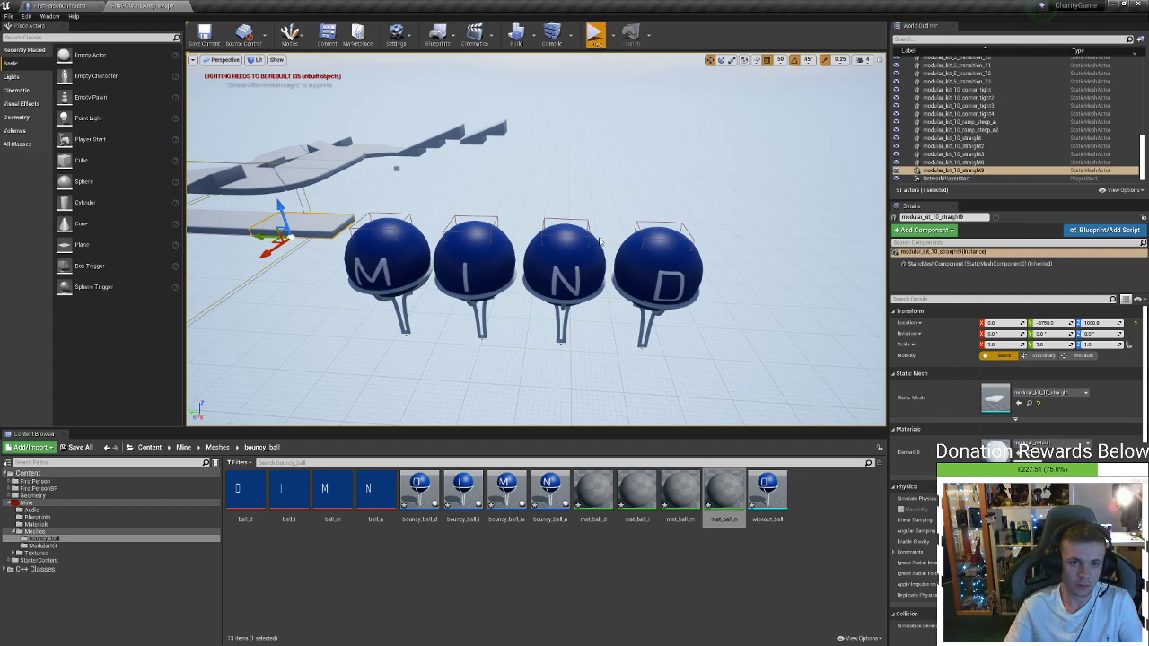
{"action": "key", "text": "w"}
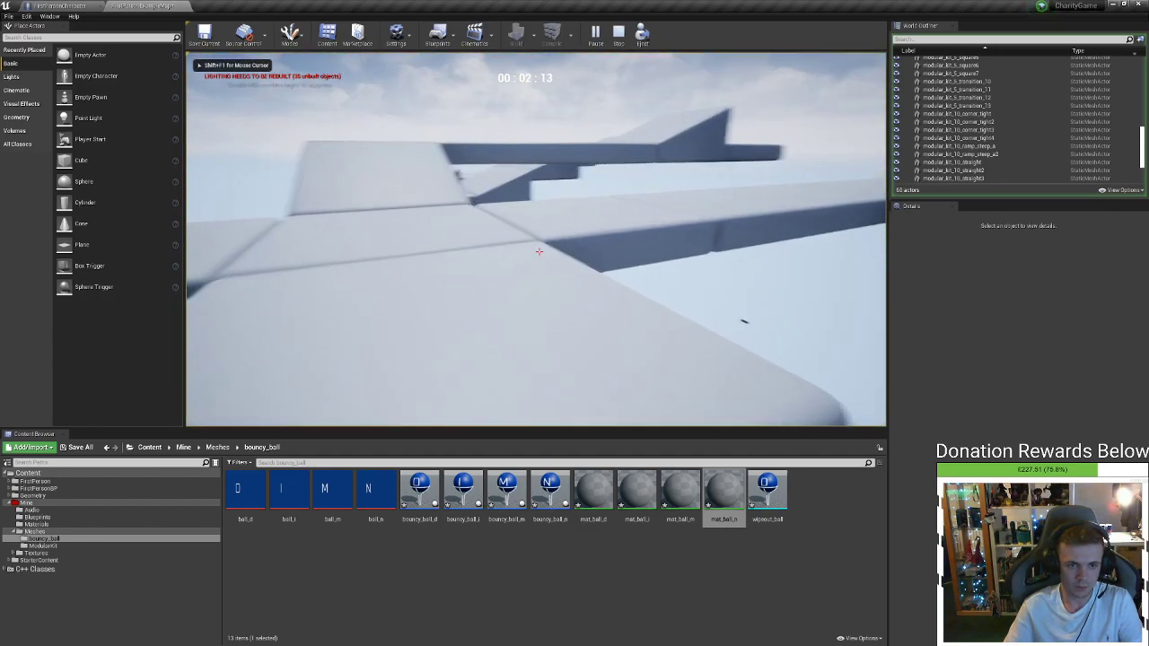
{"action": "key", "text": "w"}
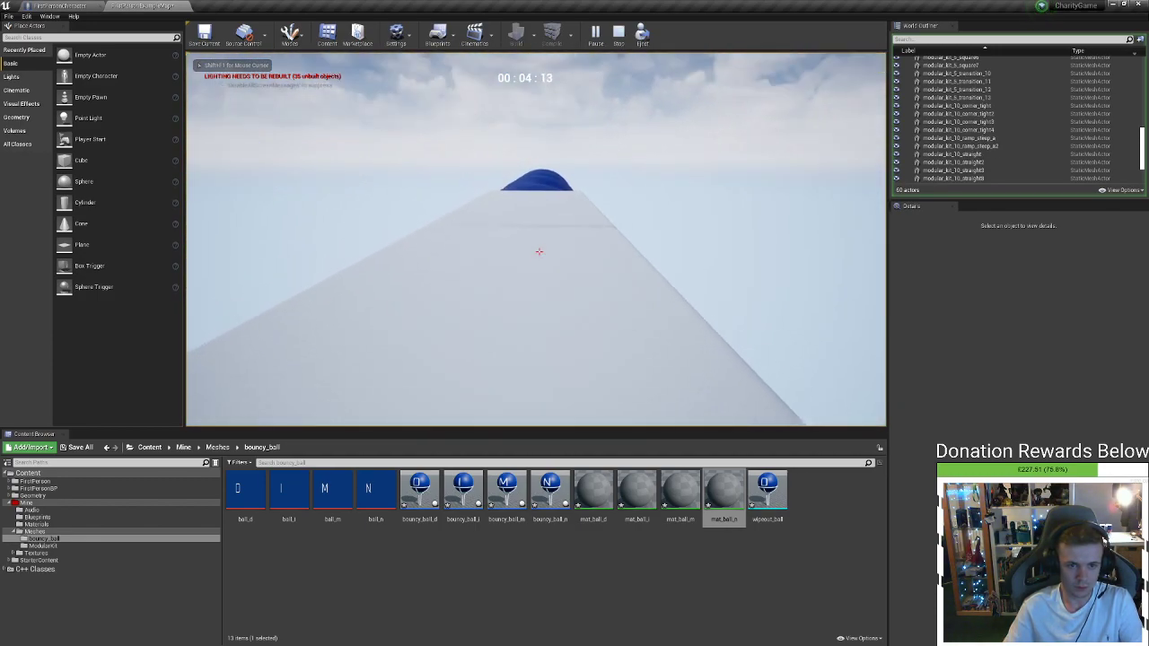
{"action": "key", "text": "w"}
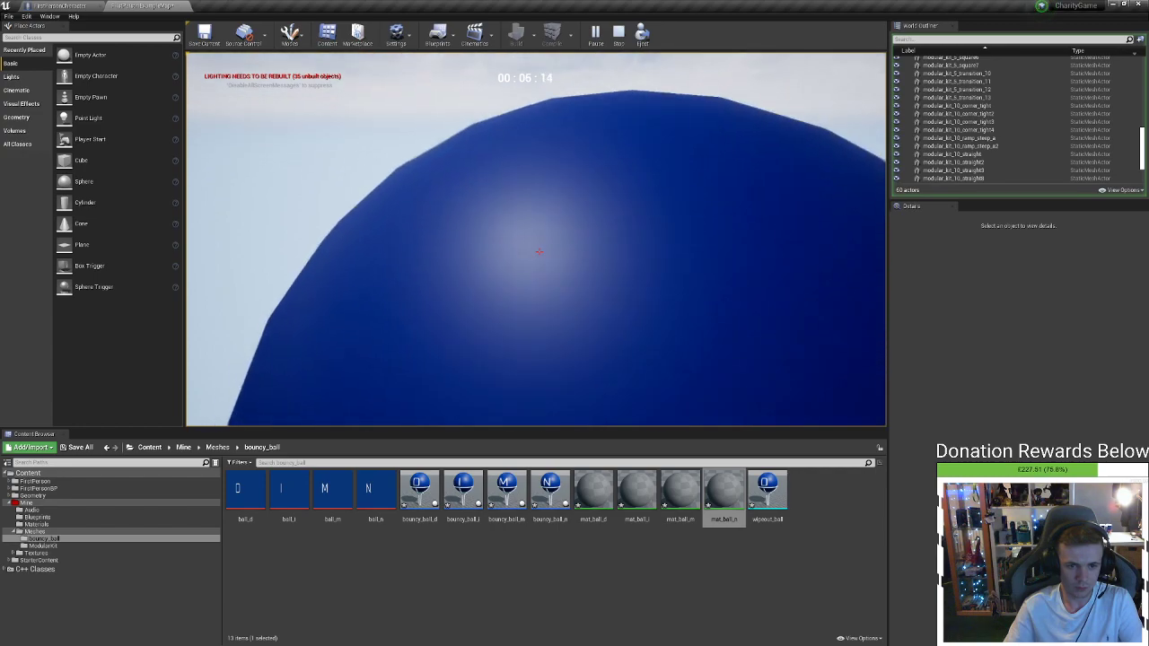
{"action": "key", "text": "Escape"}
{"action": "right_click_drag", "start_coordinate": [535, 239], "coordinate": [536, 332]}
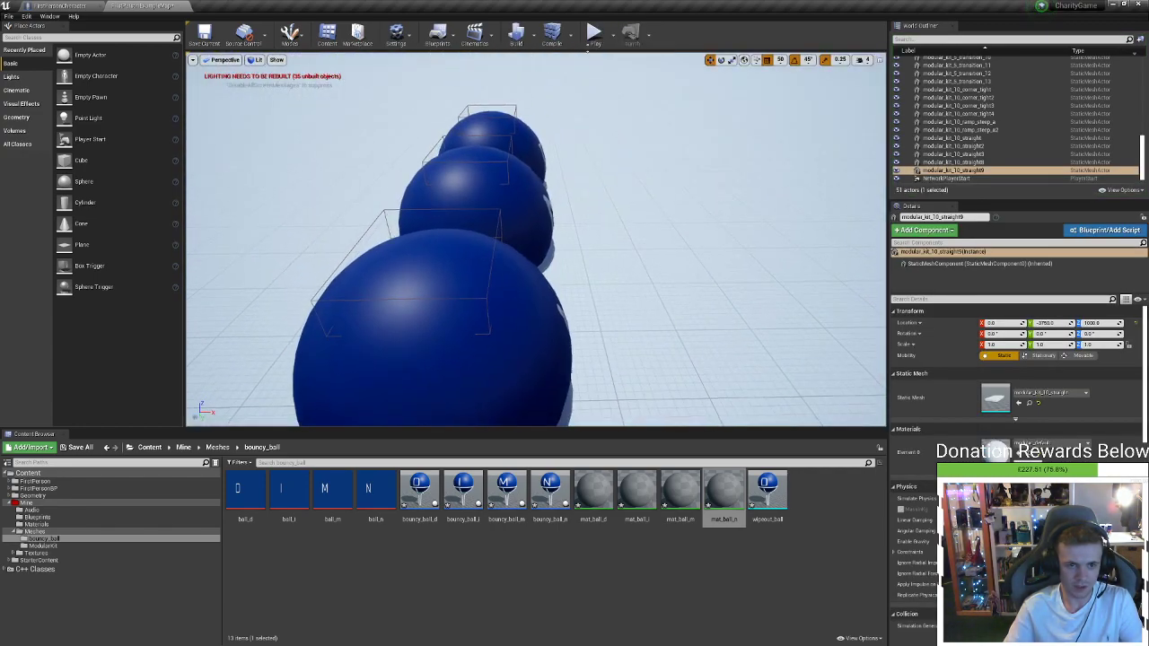
Playtest the course by running down the straight walkway onto the M ball and bouncing along the MIND row
{"action": "left_click", "coordinate": [593, 34]}
{"action": "left_click", "coordinate": [602, 191]}
{"action": "key", "text": "w"}
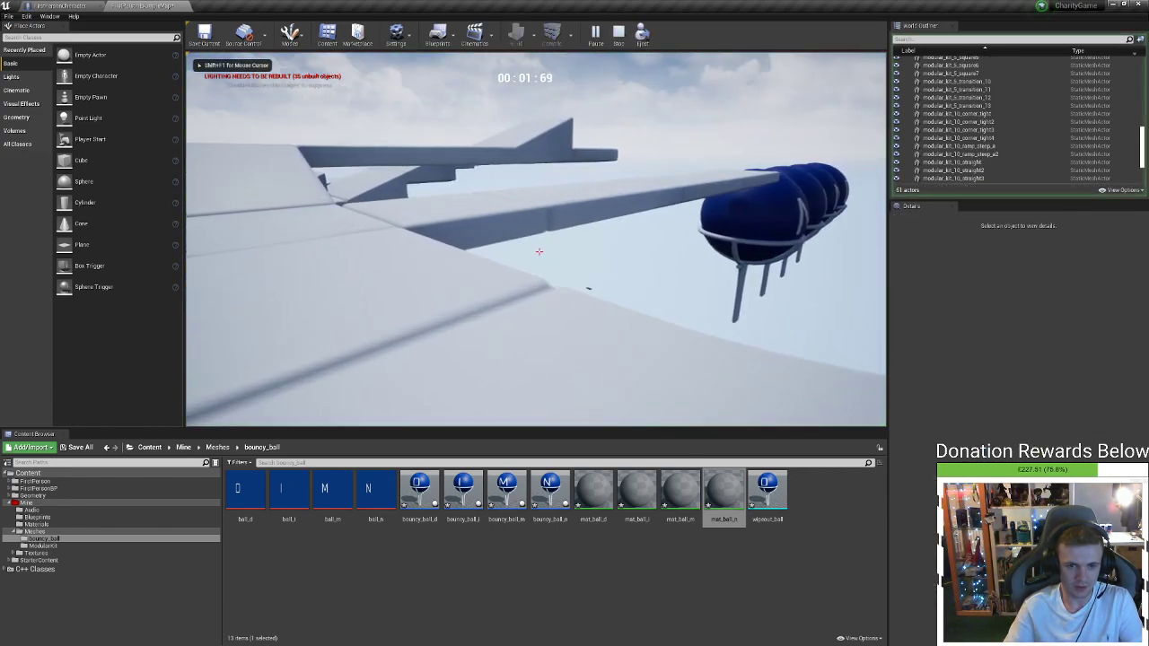
{"action": "key", "text": "w"}
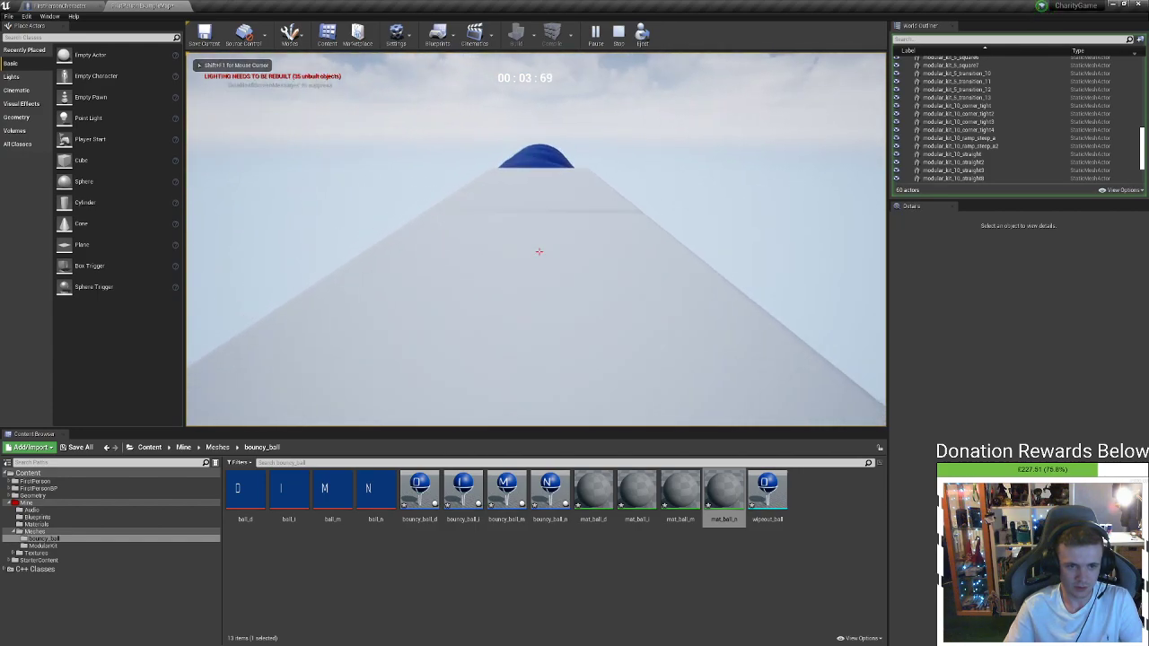
{"action": "key", "text": "w"}
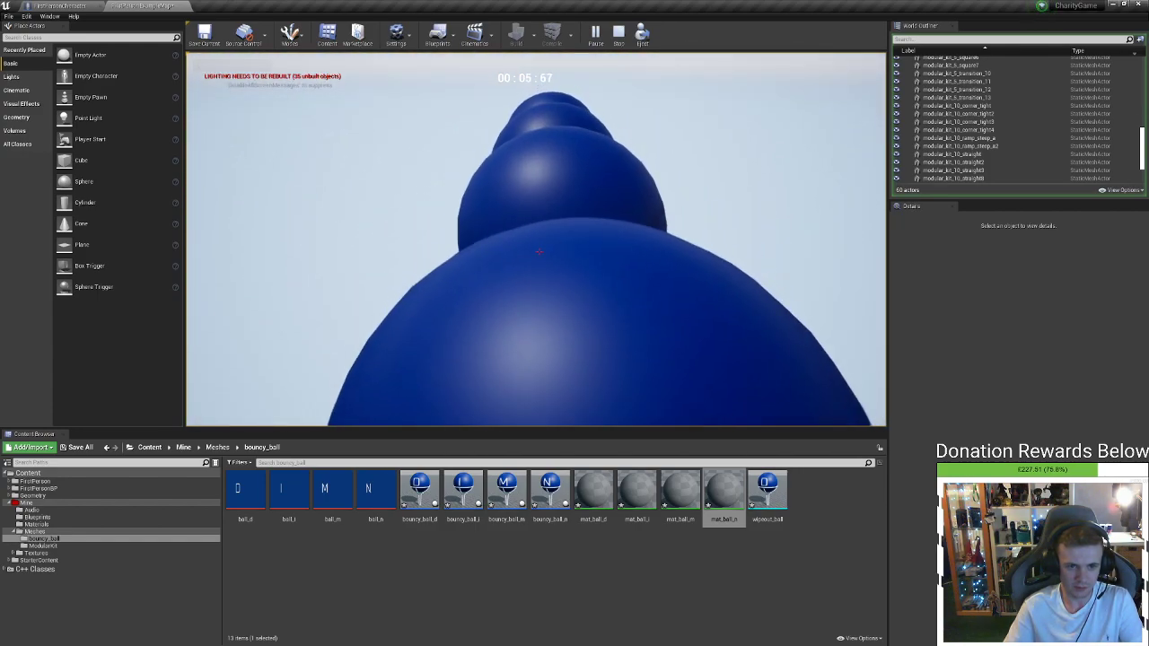
{"action": "key", "text": "w"}
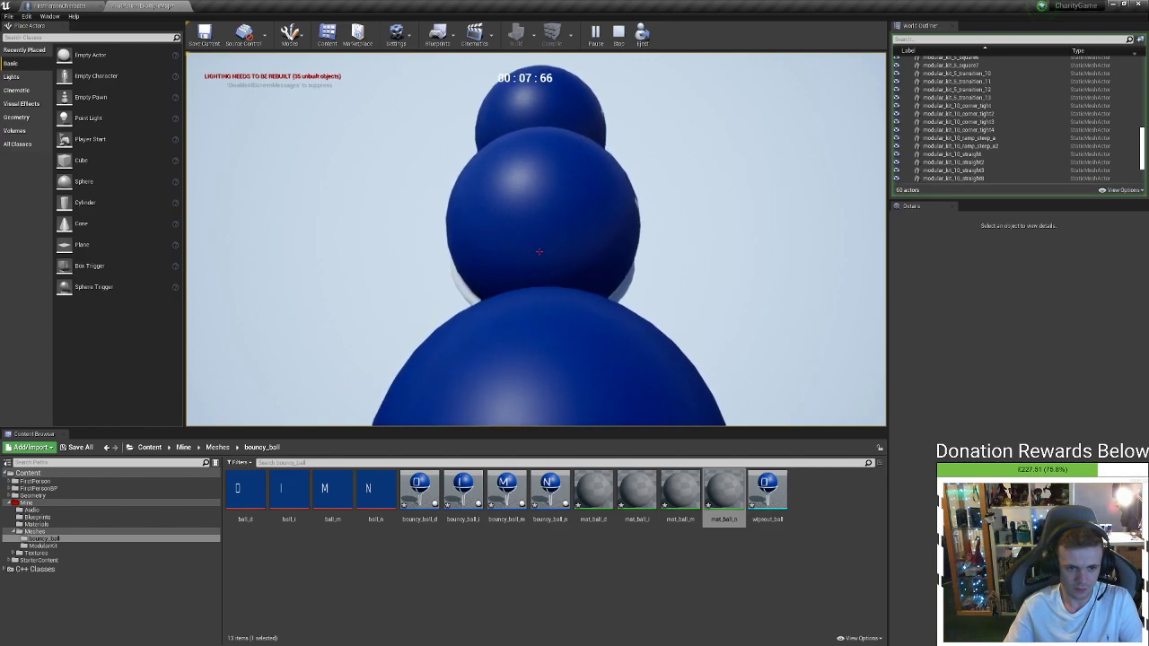
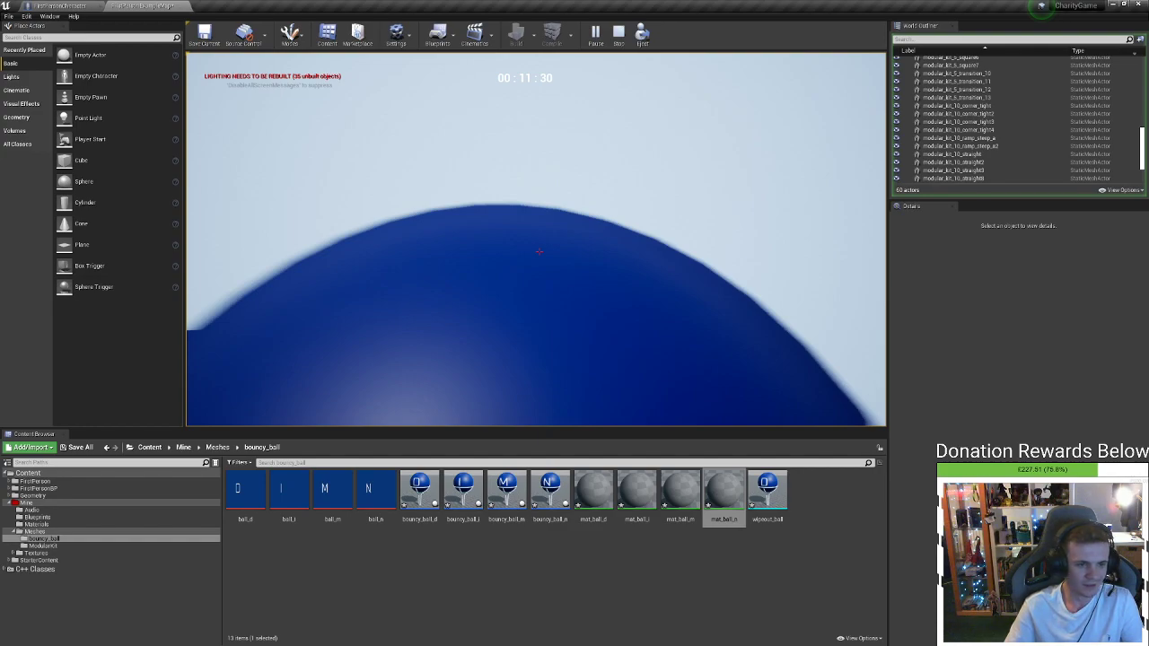
Check the UE4Editor process in Task Manager, then return to the playtest and end the session
{"action": "key", "text": "ctrl+shift+Escape"}
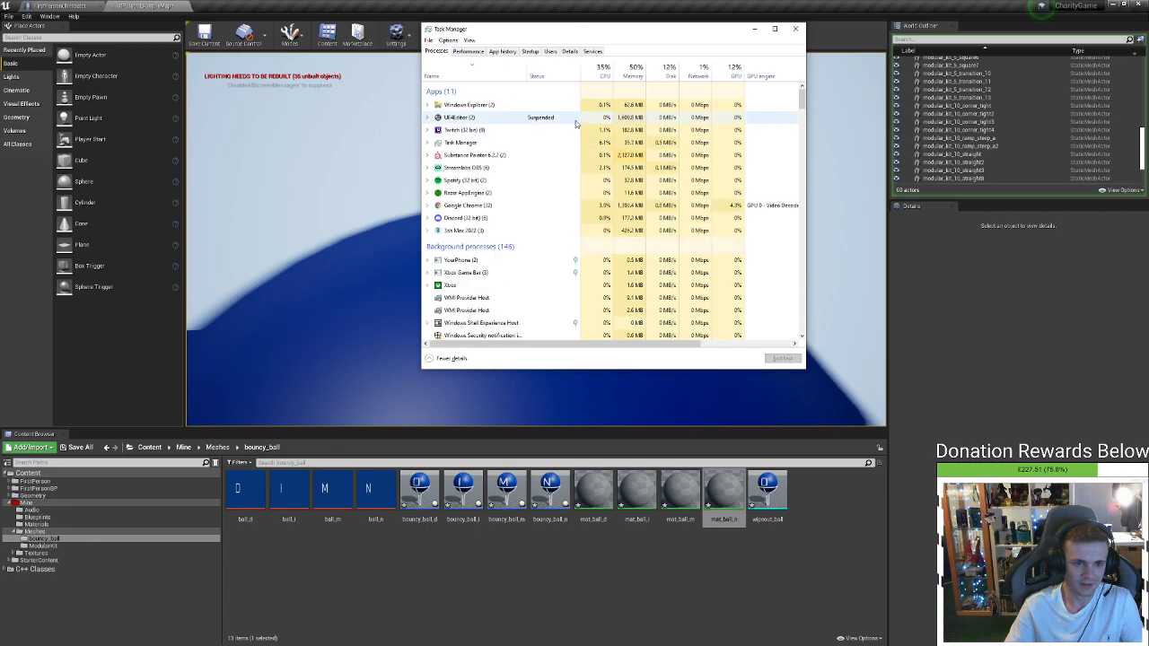
{"action": "left_click", "coordinate": [575, 122]}
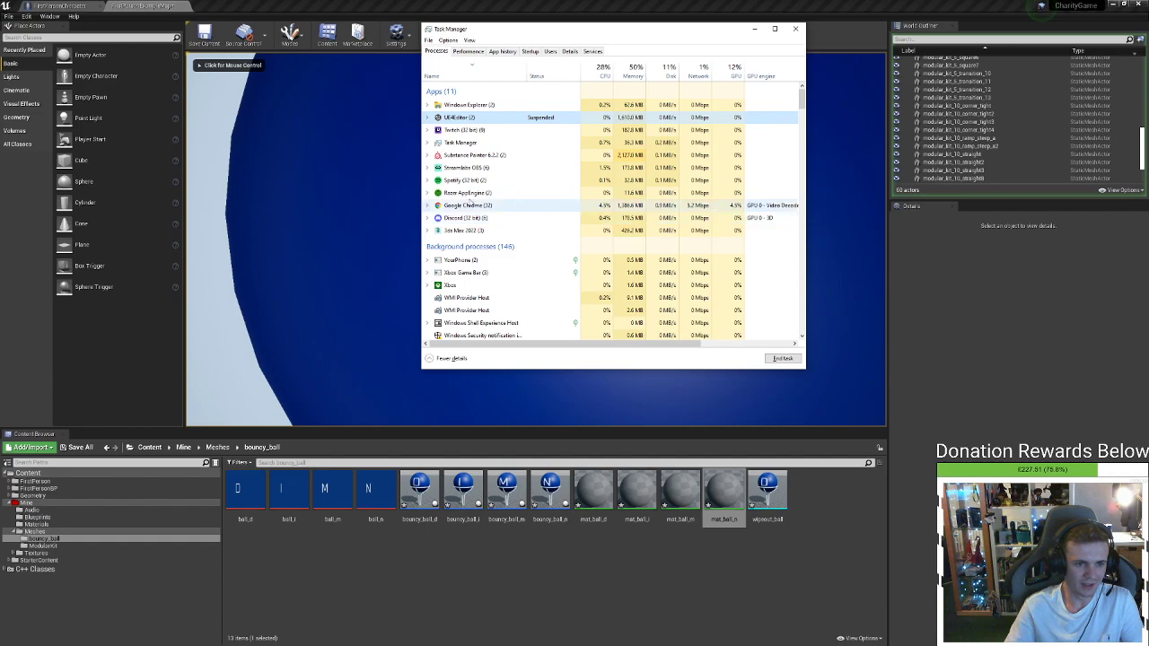
{"action": "left_click", "coordinate": [358, 216]}
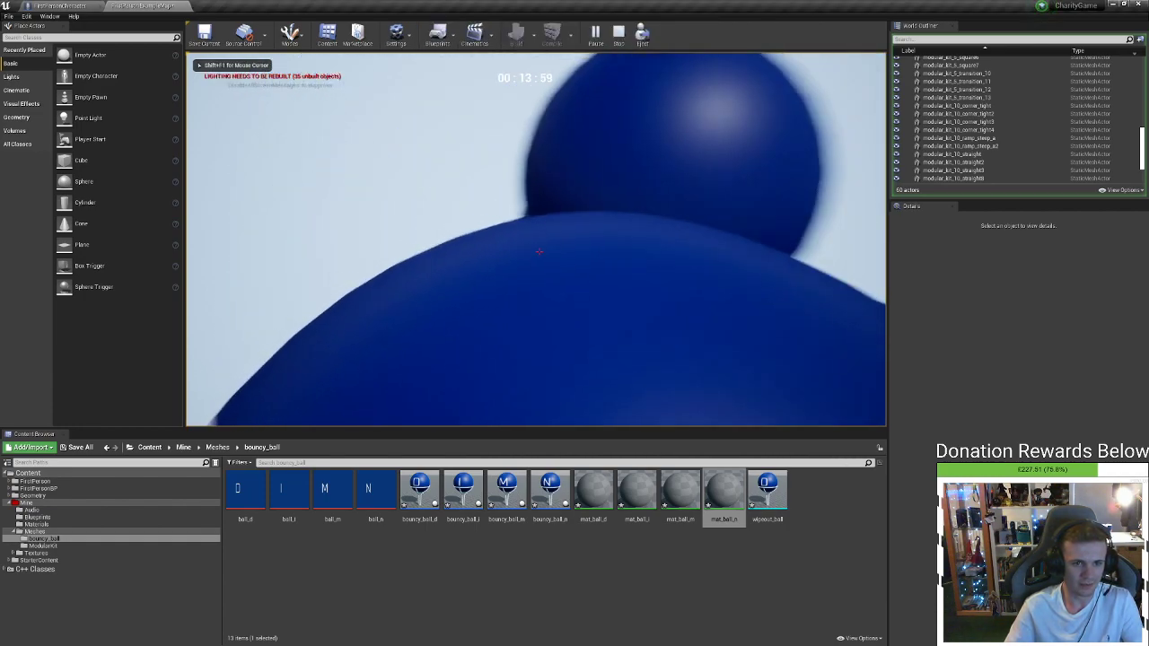
{"action": "key", "text": "Escape"}
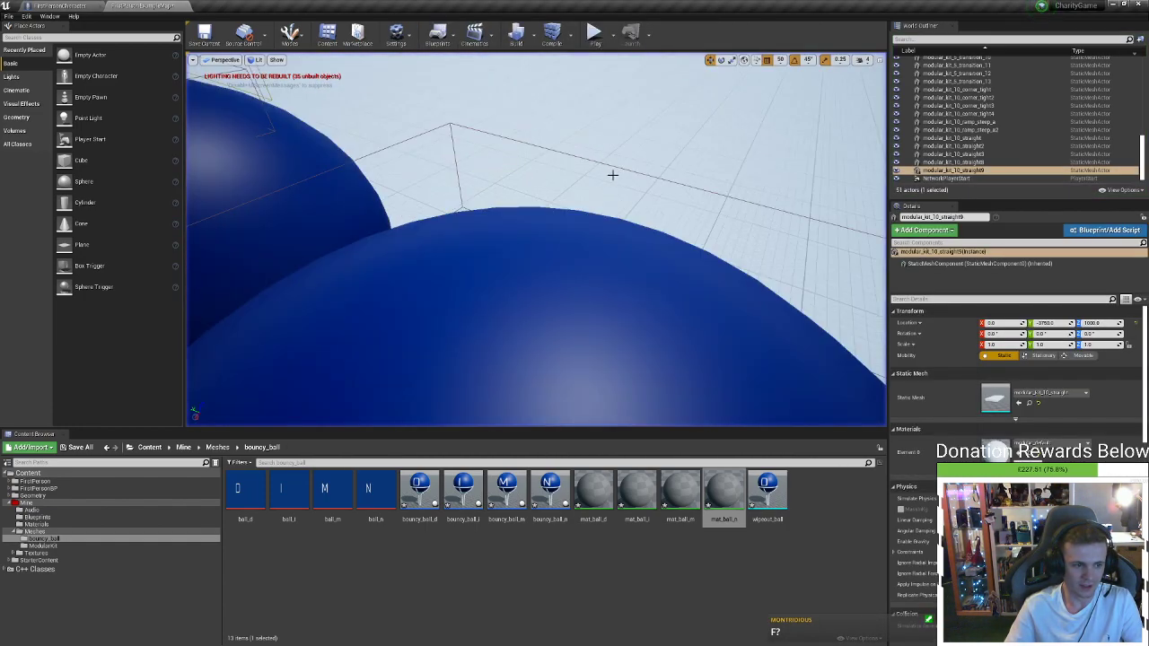
Examine the MIND ball row from the side and the modular walkway layout from above
{"action": "key", "text": "s"}
{"action": "right_click_drag", "start_coordinate": [612, 175], "coordinate": [682, 148]}
{"action": "key", "text": "s"}
{"action": "key", "text": "a"}
{"action": "key", "text": "a"}
{"action": "key", "text": "s"}
{"action": "key", "text": "d"}
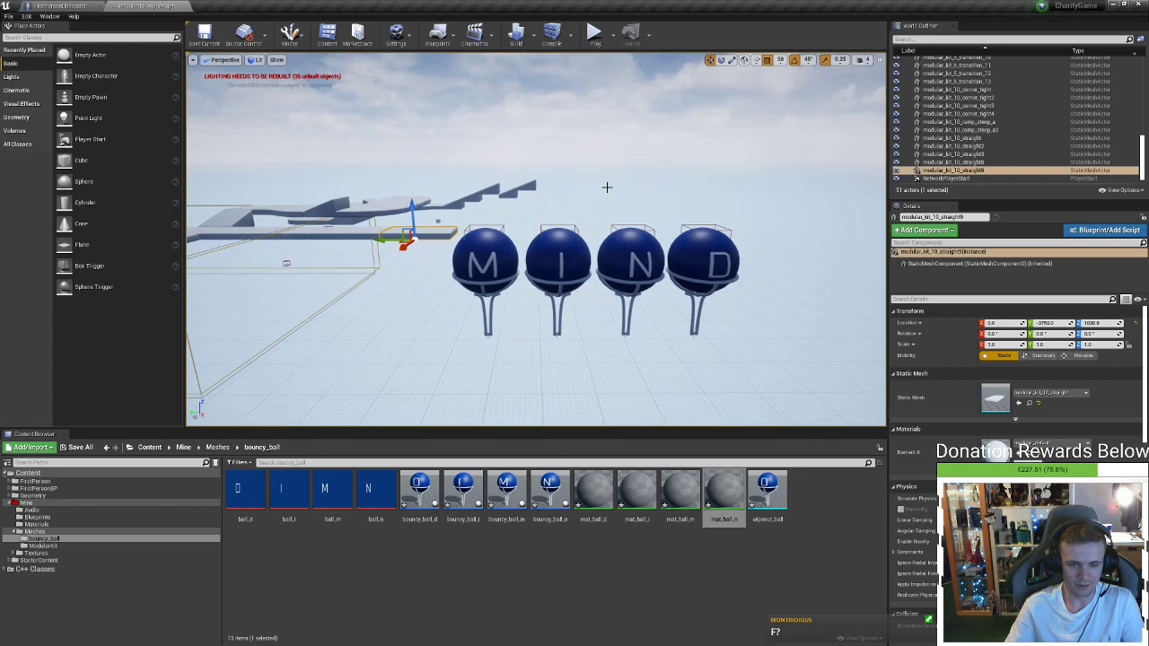
{"action": "right_click_drag", "start_coordinate": [607, 186], "coordinate": [607, 183]}
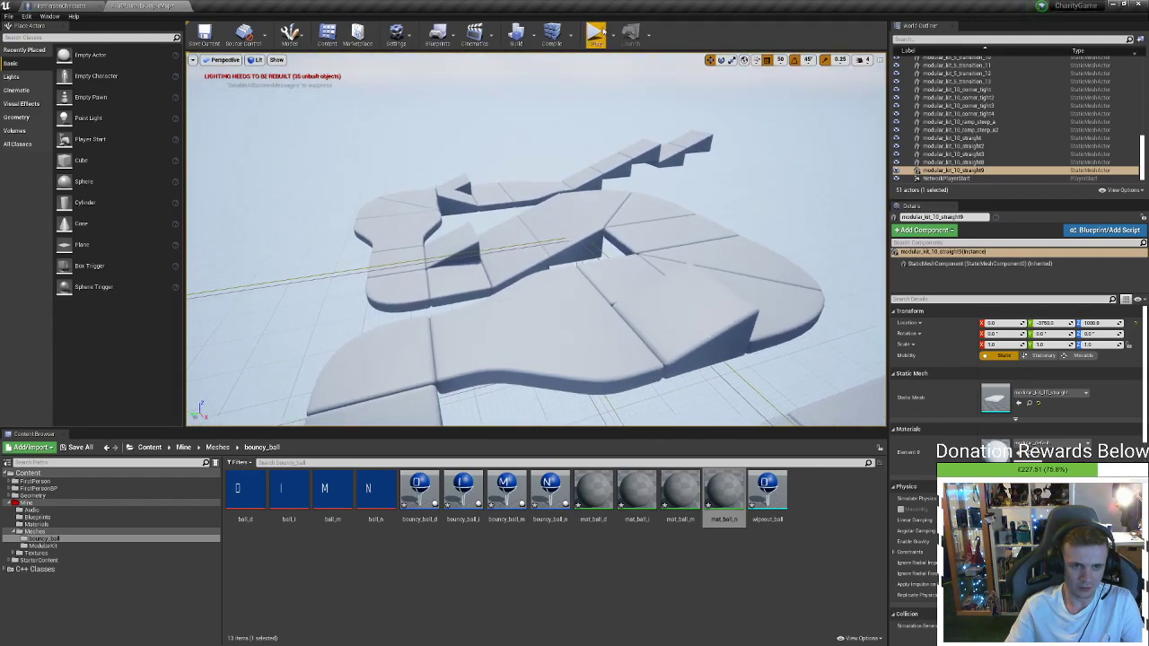
Run another playtest from the starting walkway, view the ball row from beyond its far end, and end the session
{"action": "left_click", "coordinate": [596, 36]}
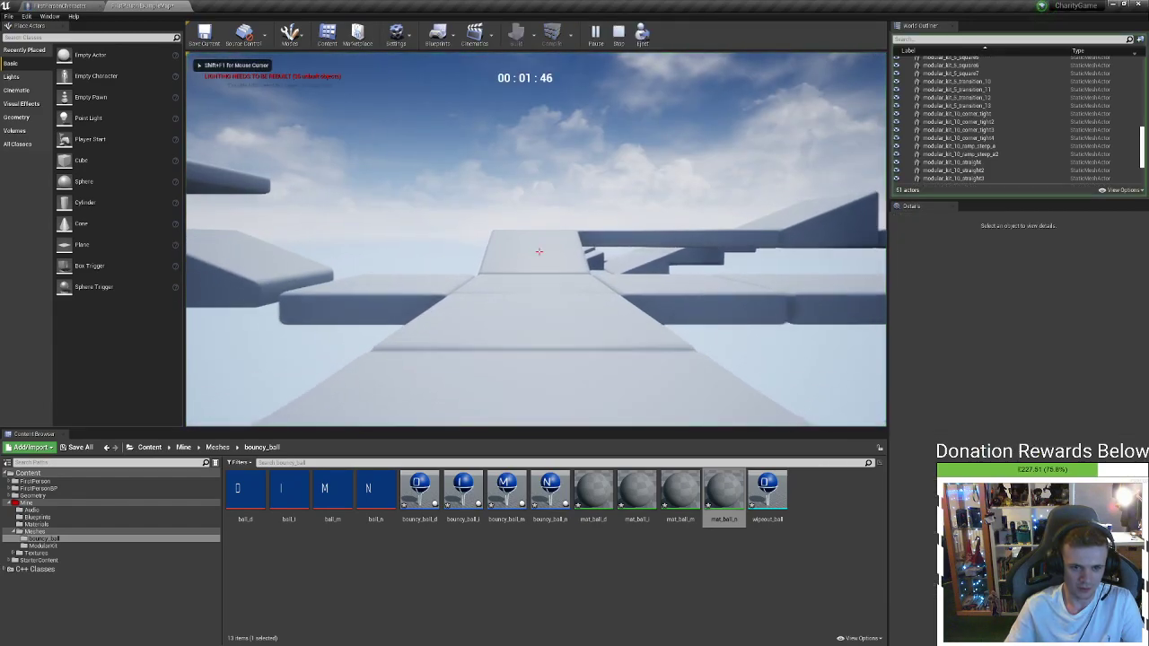
{"action": "key", "text": "w"}
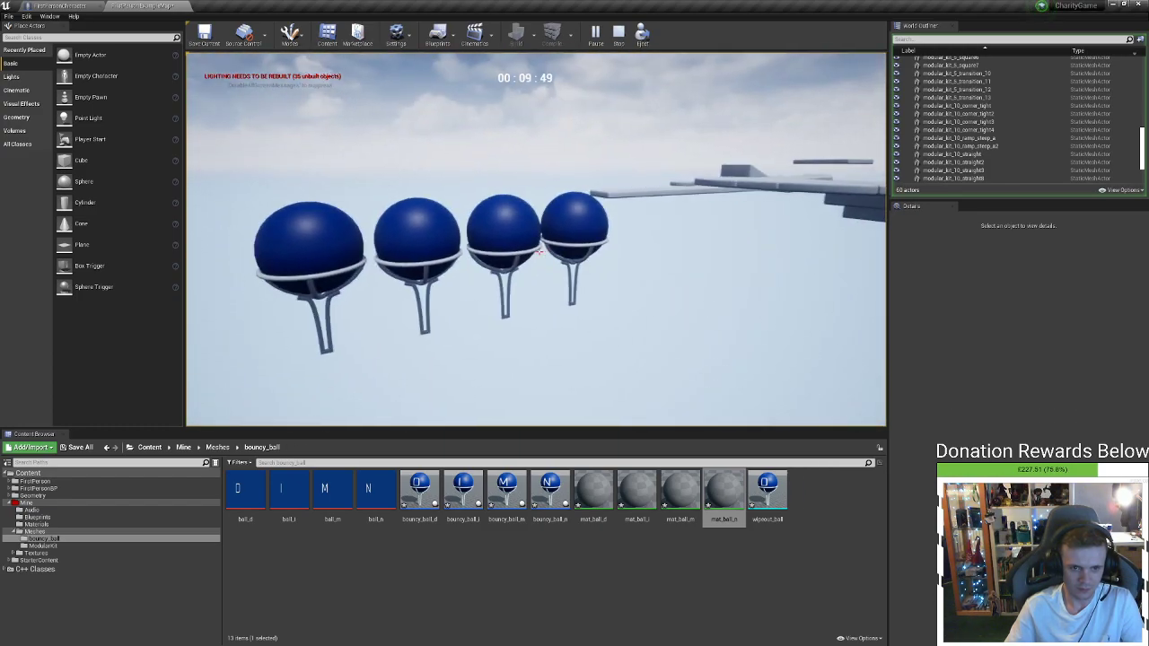
{"action": "key", "text": "Escape"}
Examine the whole course around the ramps, the balls and the extended walkway for space to continue the layout
{"action": "key", "text": "w"}
{"action": "right_click_drag", "start_coordinate": [536, 239], "coordinate": [393, 409]}
{"action": "key", "text": "e"}
{"action": "key", "text": "s"}
{"action": "key", "text": "a"}
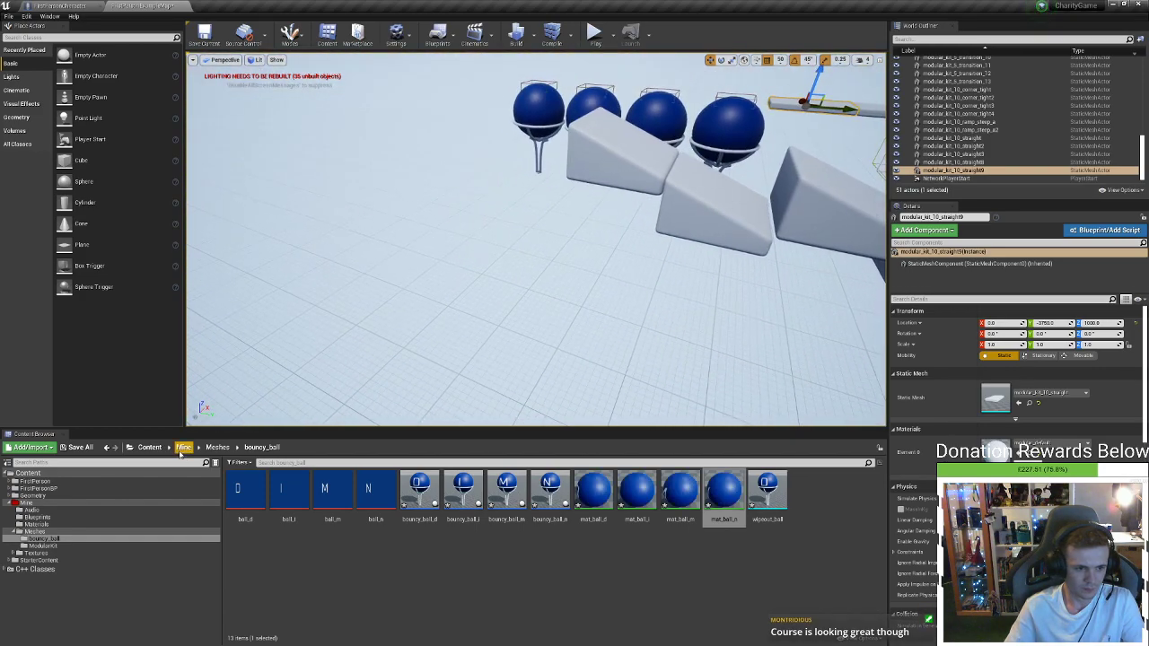
{"action": "right_click_drag", "start_coordinate": [320, 337], "coordinate": [430, 265]}
{"action": "key", "text": "w"}
{"action": "key", "text": "w"}
{"action": "key", "text": "s"}
{"action": "right_click_drag", "start_coordinate": [682, 251], "coordinate": [461, 282]}
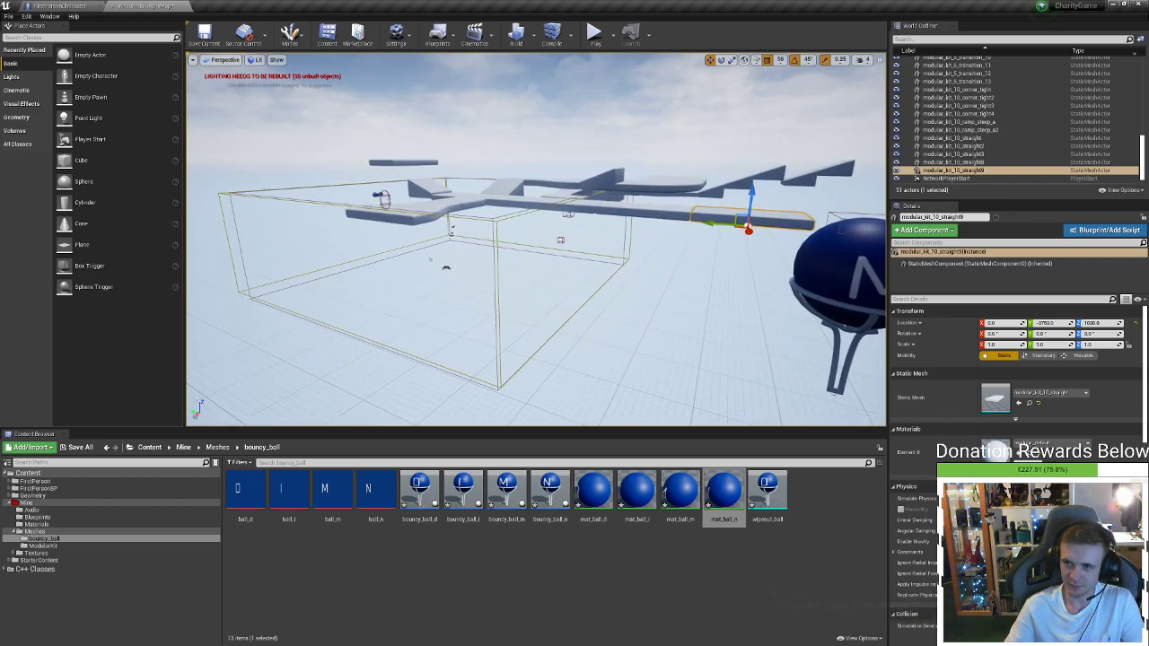
Switch to 3ds Max and open the recent scene modular_kit.max, dismissing the isolated-objects notice
{"action": "key", "text": "alt+Tab"}
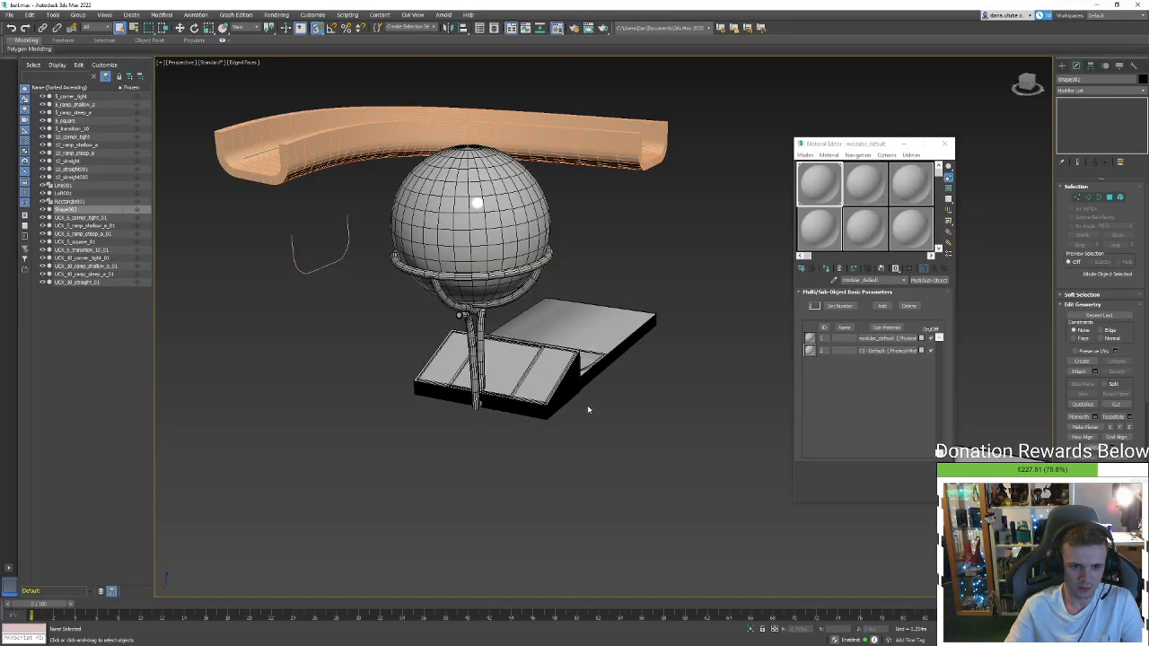
{"action": "left_click", "coordinate": [590, 343]}
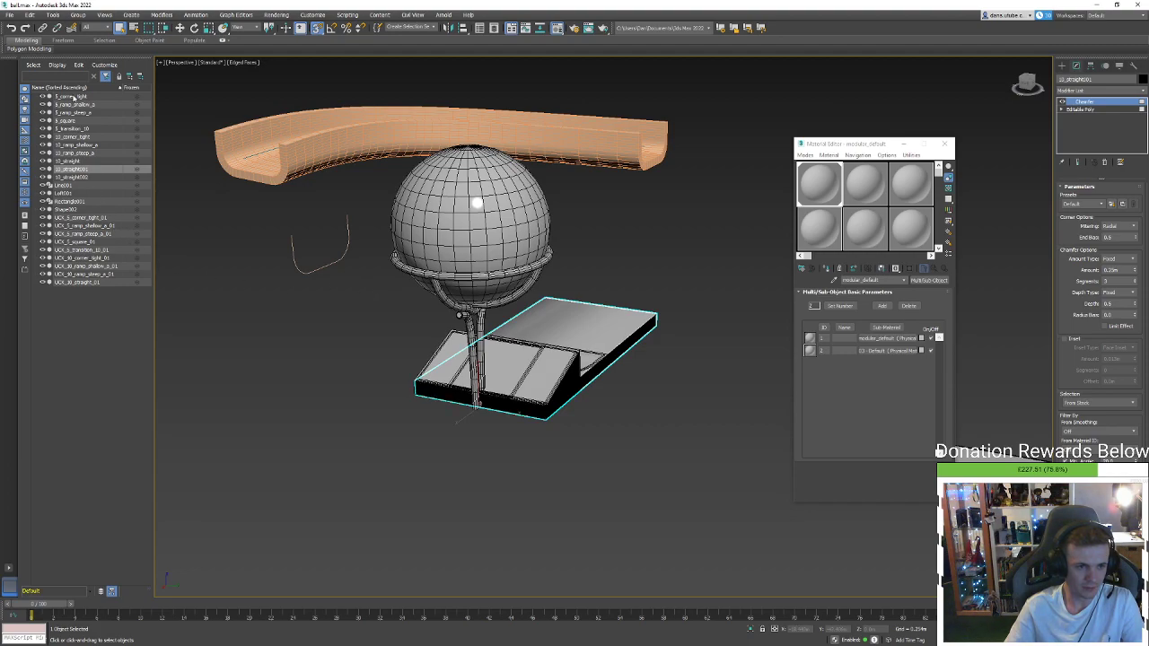
{"action": "left_click", "coordinate": [11, 15]}
{"action": "mouse_move", "coordinate": [54, 60]}
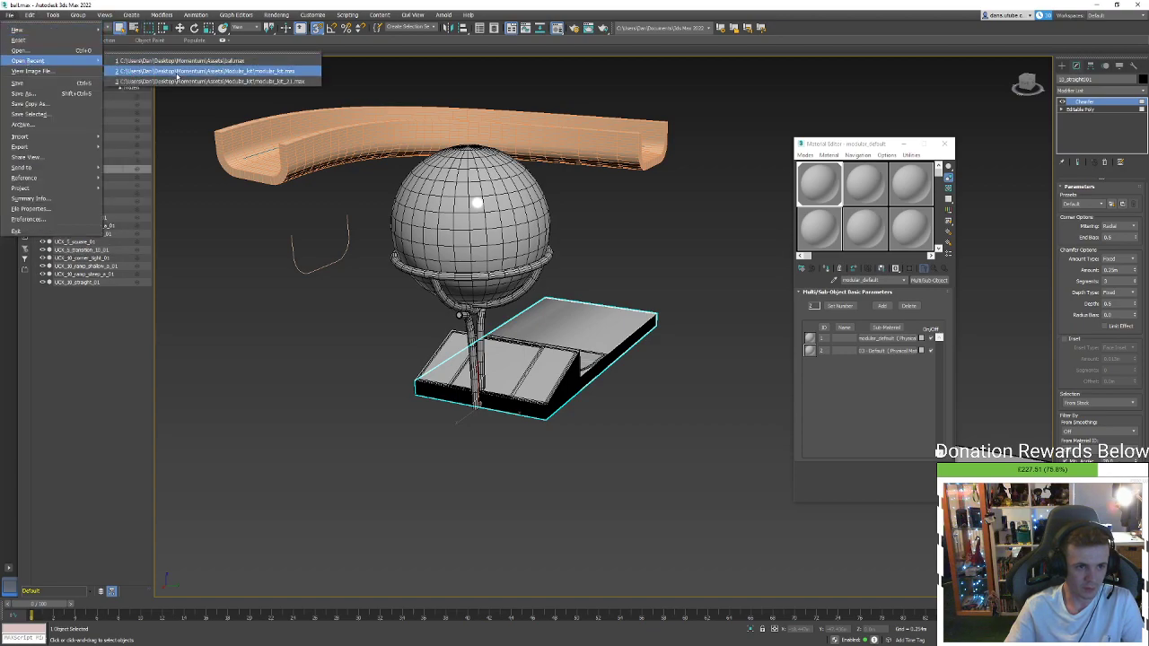
{"action": "left_click", "coordinate": [177, 75]}
{"action": "left_click", "coordinate": [541, 342]}
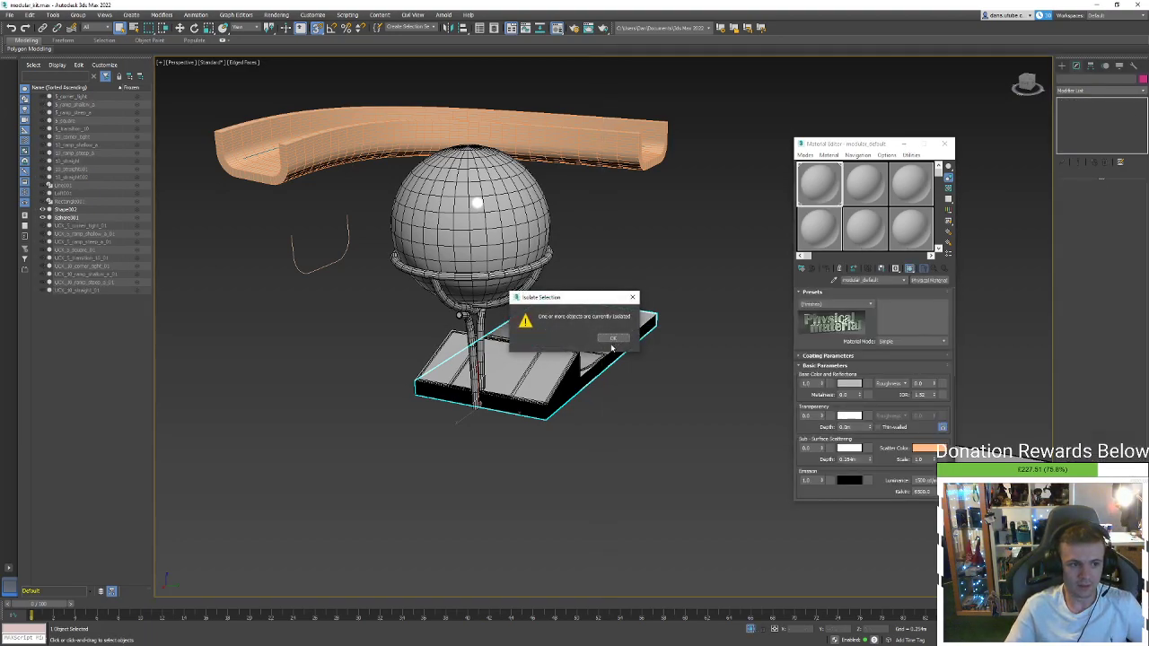
{"action": "left_click", "coordinate": [613, 339]}
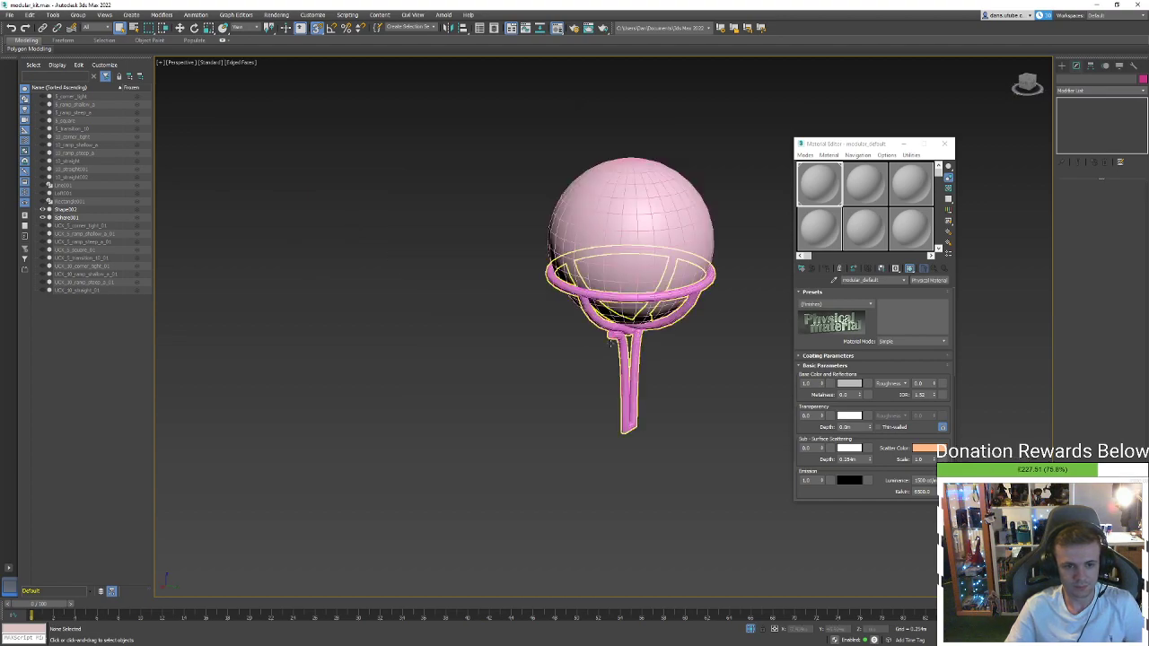
Delete the ball and its stand from the modular kit scene
{"action": "left_click", "coordinate": [619, 341]}
{"action": "scroll", "coordinate": [592, 377], "scroll_direction": "down", "scroll_amount": 3}
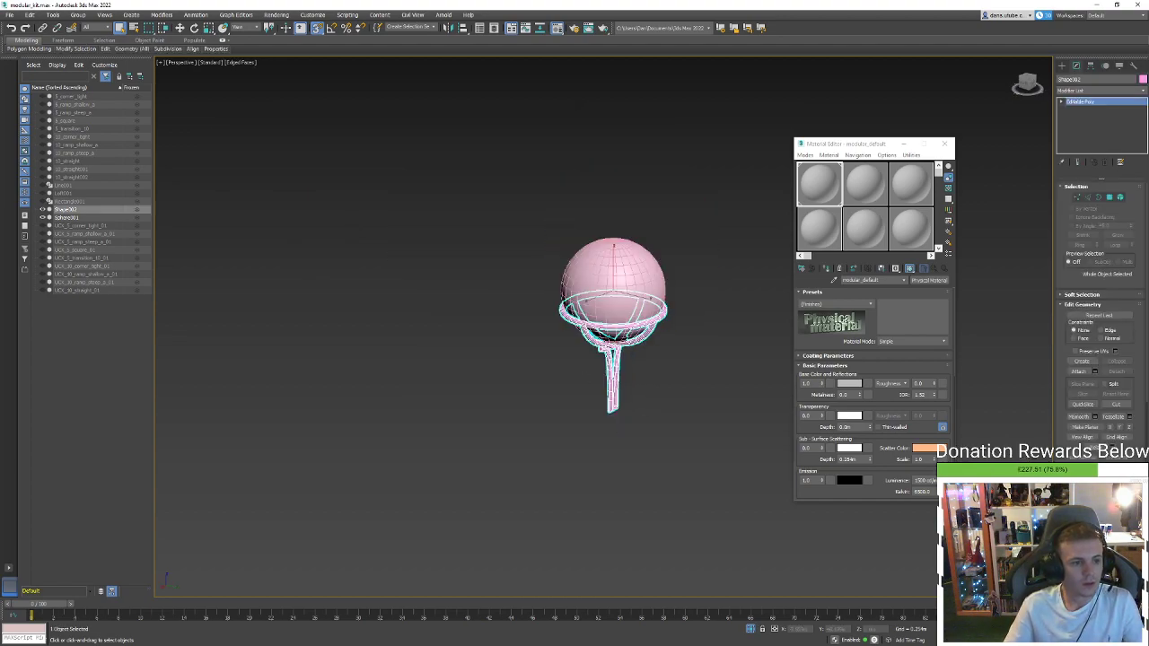
{"action": "key", "text": "ctrl+a"}
{"action": "left_click_drag", "start_coordinate": [567, 277], "coordinate": [575, 266]}
{"action": "key", "text": "Delete"}
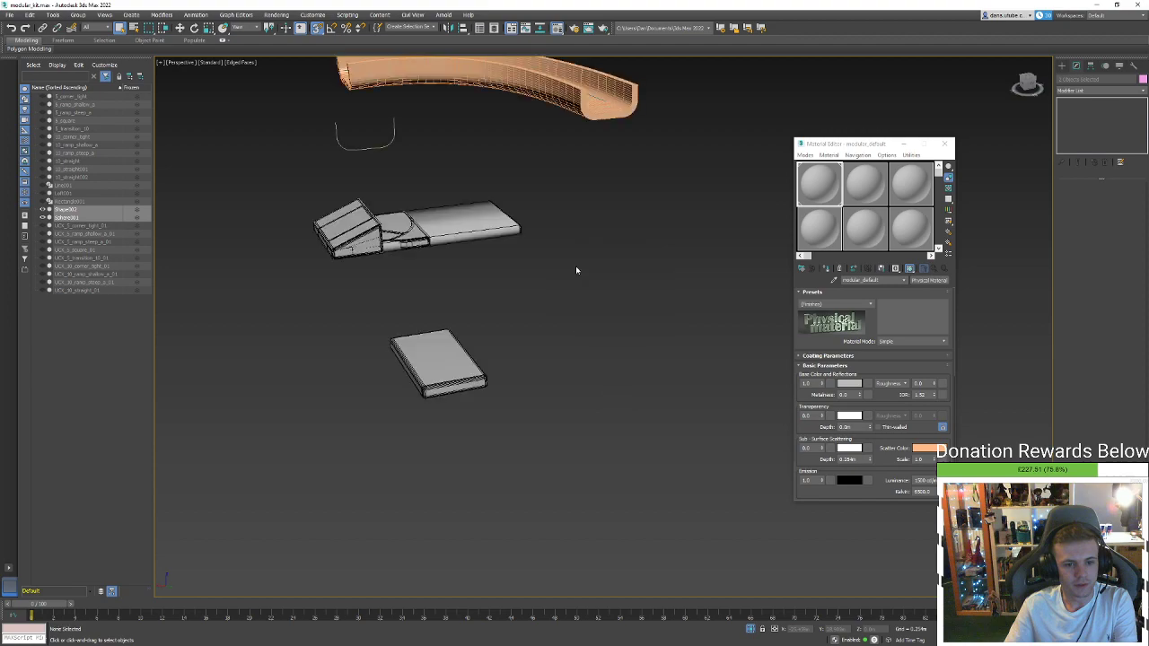
Create a box about 4.7 m long beside the ramp and straight kit pieces
{"action": "left_click", "coordinate": [416, 220]}
{"action": "scroll", "coordinate": [410, 226], "scroll_direction": "up", "scroll_amount": 3}
{"action": "middle_click_drag", "start_coordinate": [410, 226], "coordinate": [507, 268], "text": "alt"}
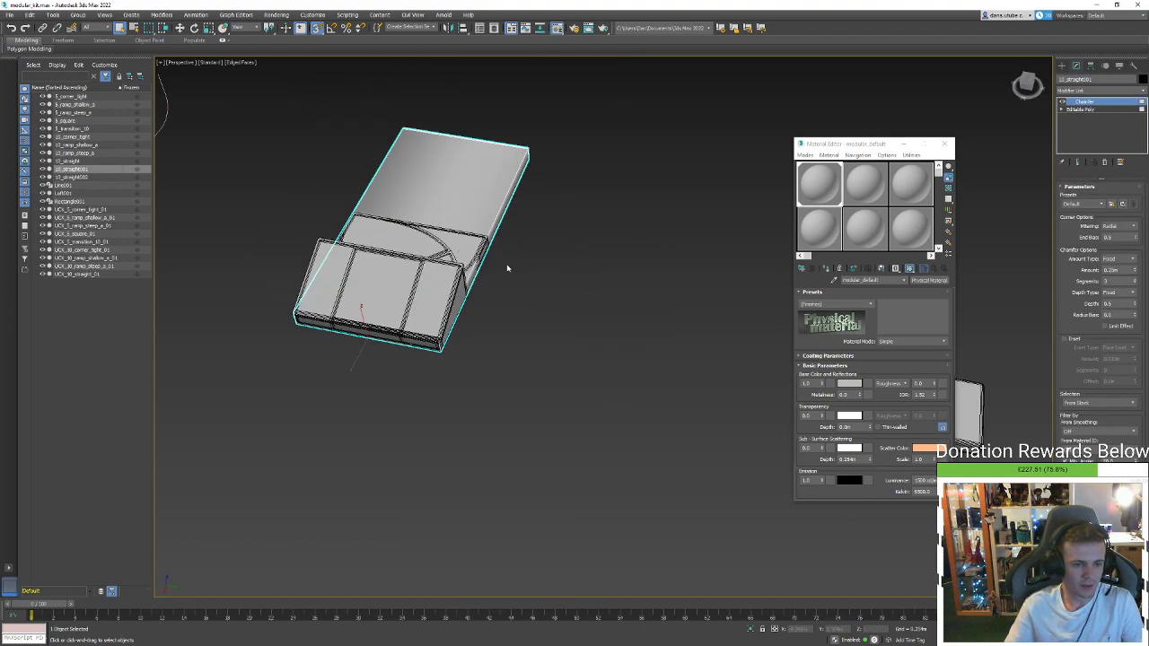
{"action": "left_click", "coordinate": [1062, 65]}
{"action": "left_click", "coordinate": [1067, 126]}
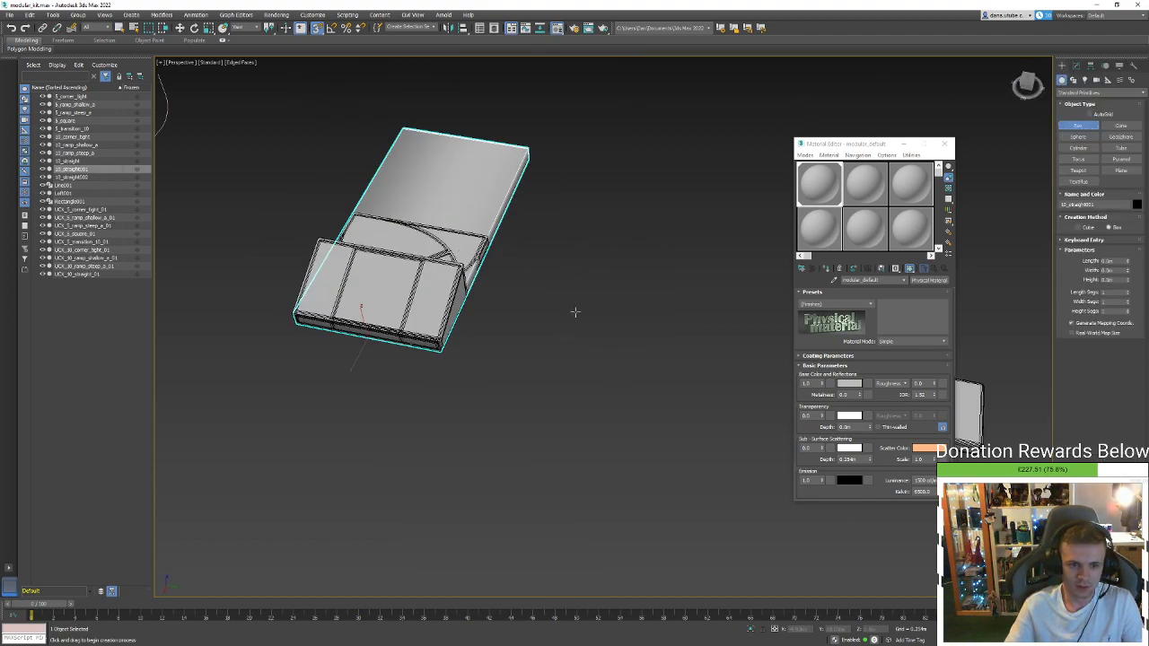
{"action": "left_click_drag", "start_coordinate": [574, 313], "coordinate": [476, 373]}
{"action": "left_click", "coordinate": [508, 361]}
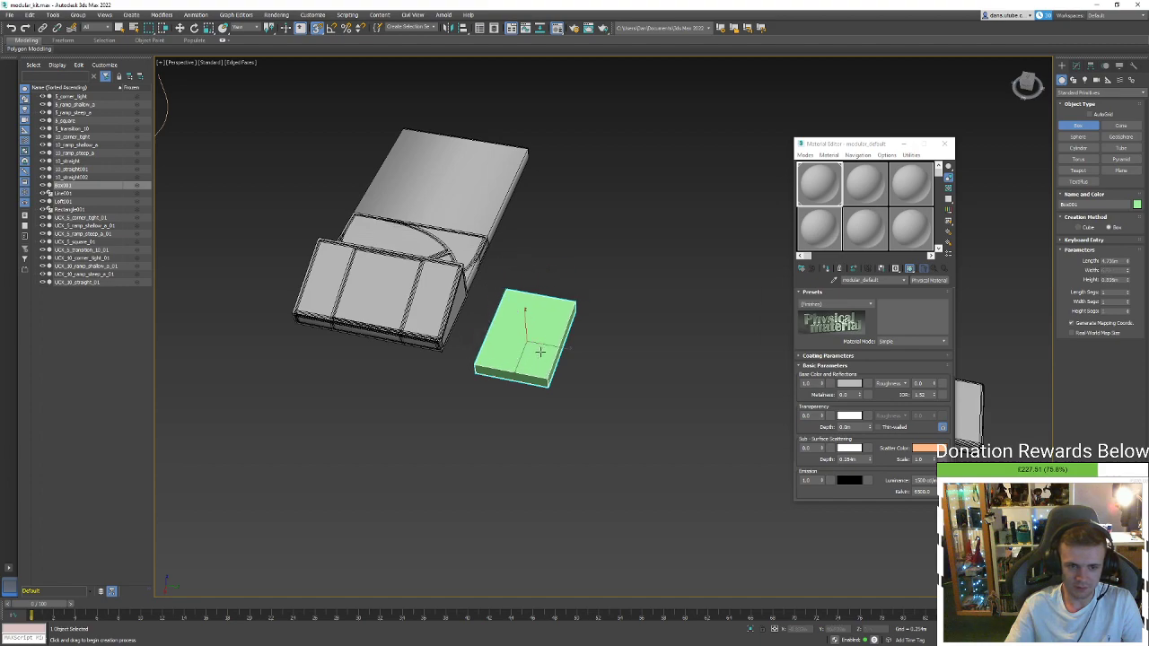
Set the new box's length and width to 50 m and its height to 1 m, and finish box creation
{"action": "left_click", "coordinate": [1119, 261]}
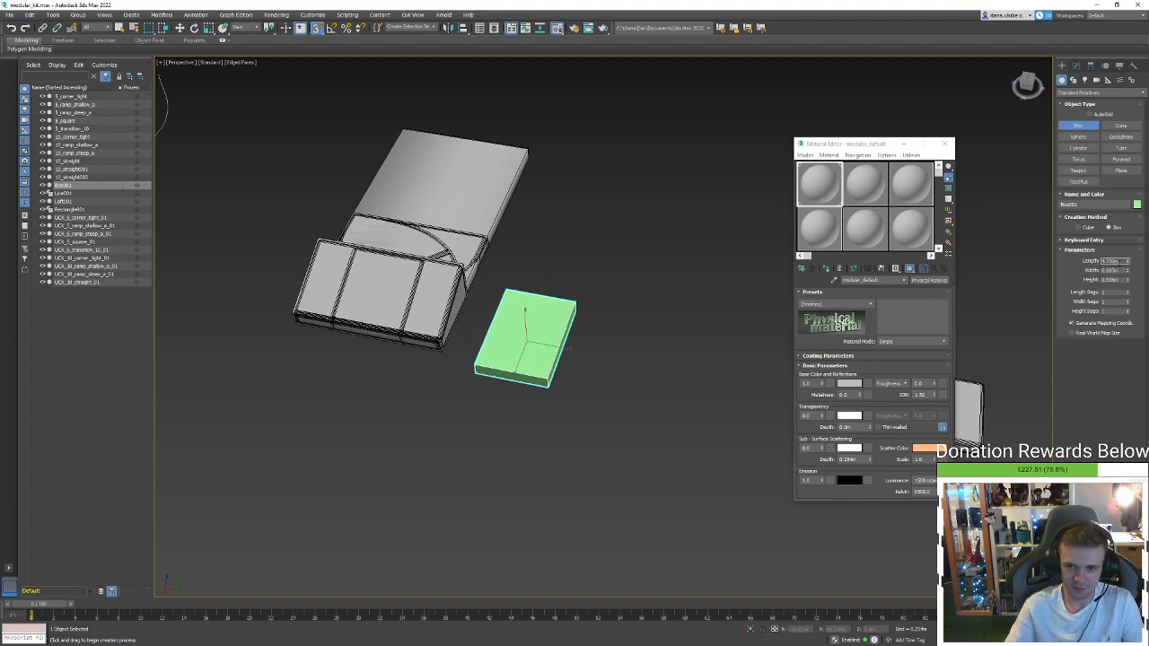
{"action": "type", "text": "10"}
{"action": "key", "text": "Tab"}
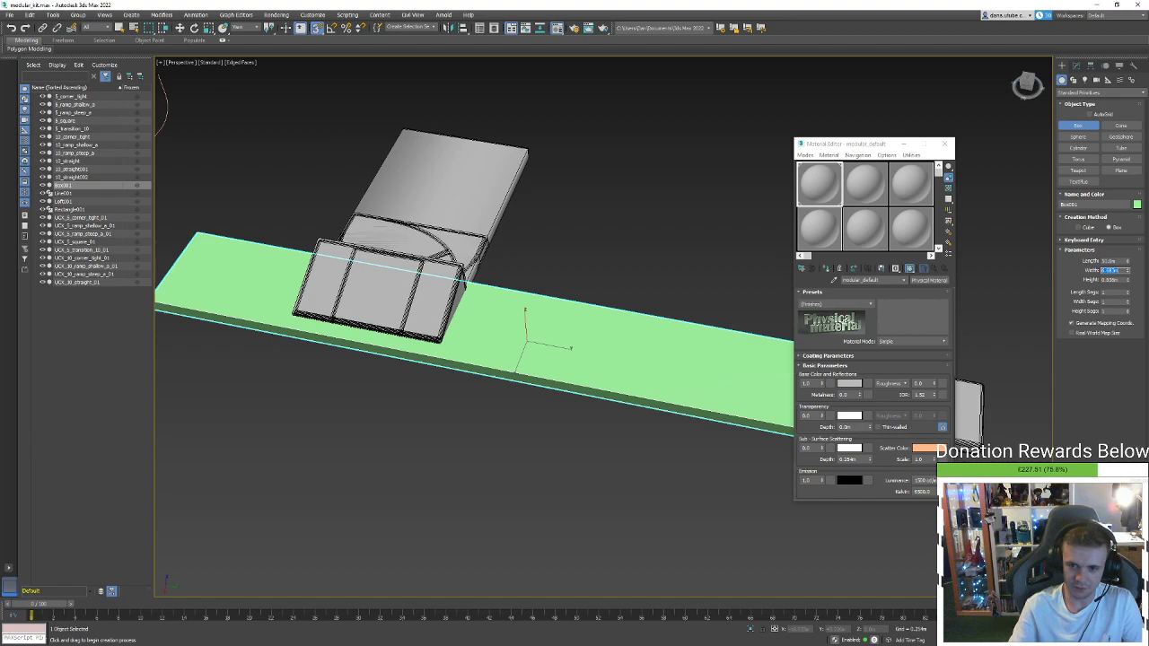
{"action": "type", "text": "10"}
{"action": "key", "text": "Tab"}
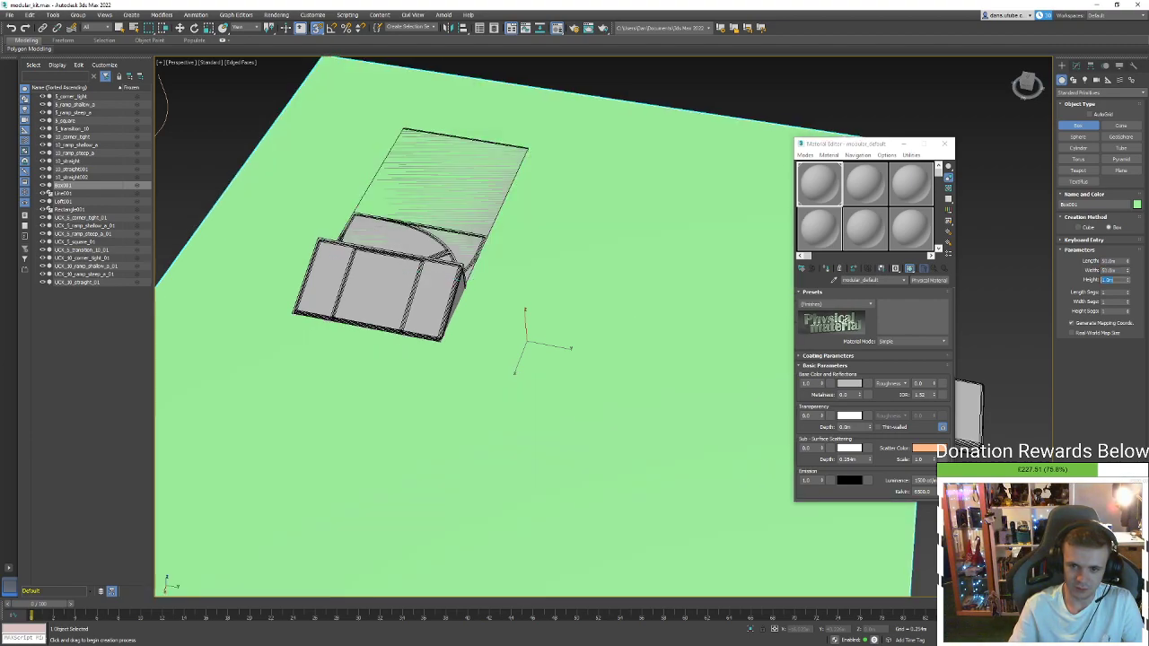
{"action": "scroll", "coordinate": [679, 305], "scroll_direction": "down", "scroll_amount": 4}
{"action": "right_click", "coordinate": [540, 298]}
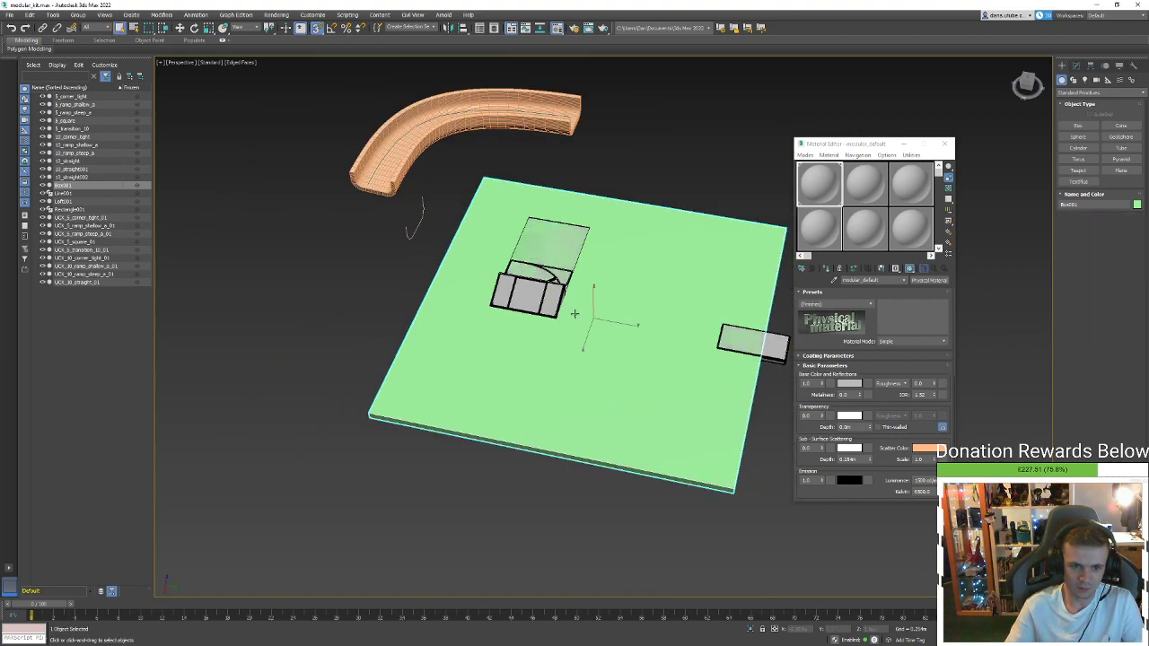
Move the 50 m box so its front edge lies near the ramp, and lower it beneath the kit pieces
{"action": "scroll", "coordinate": [575, 313], "scroll_direction": "up", "scroll_amount": 2}
{"action": "middle_click_drag", "start_coordinate": [575, 313], "coordinate": [552, 316]}
{"action": "key", "text": "w"}
{"action": "left_click_drag", "start_coordinate": [588, 337], "coordinate": [552, 171]}
{"action": "middle_click_drag", "start_coordinate": [584, 216], "coordinate": [584, 244], "text": "alt"}
{"action": "scroll", "coordinate": [562, 254], "scroll_direction": "up", "scroll_amount": 3}
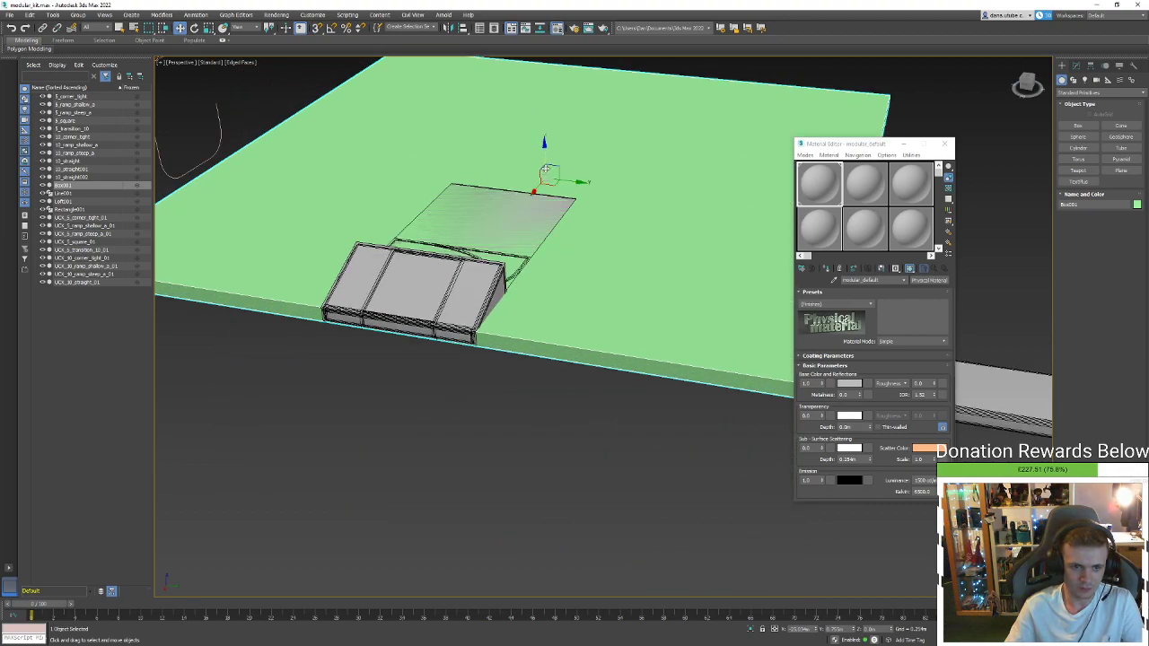
{"action": "left_click_drag", "start_coordinate": [546, 169], "coordinate": [546, 203]}
{"action": "middle_click_drag", "start_coordinate": [546, 203], "coordinate": [521, 210]}
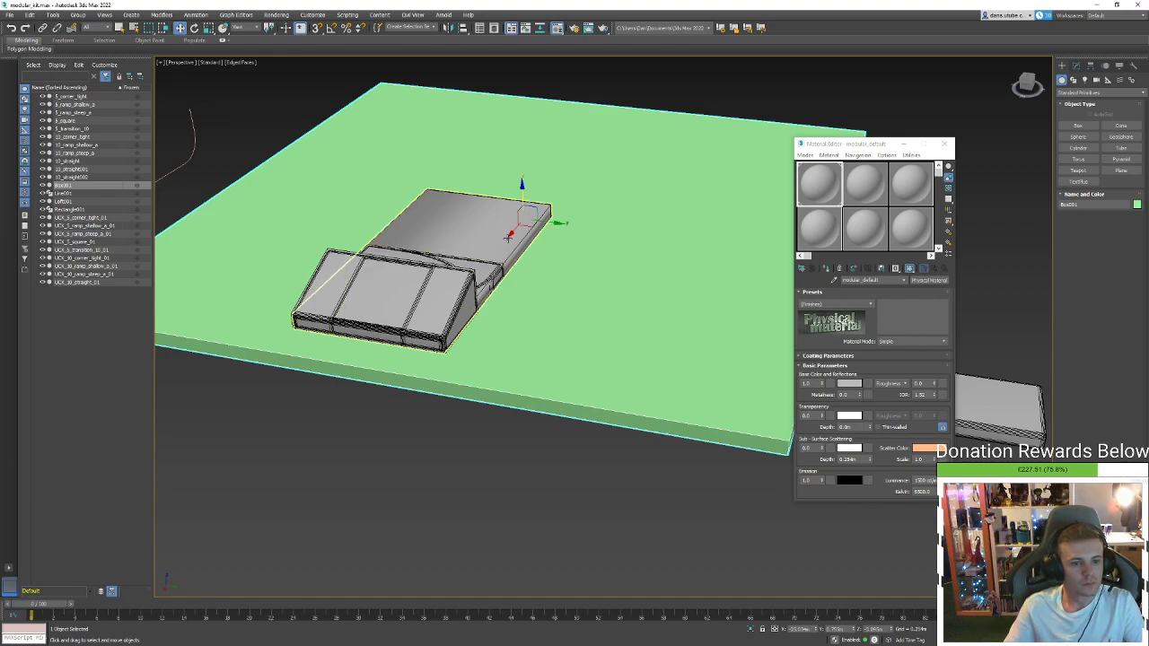
Convert the 50 m box to an editable poly
{"action": "left_click", "coordinate": [404, 296]}
{"action": "left_click", "coordinate": [500, 267]}
{"action": "scroll", "coordinate": [507, 269], "scroll_direction": "up", "scroll_amount": 4}
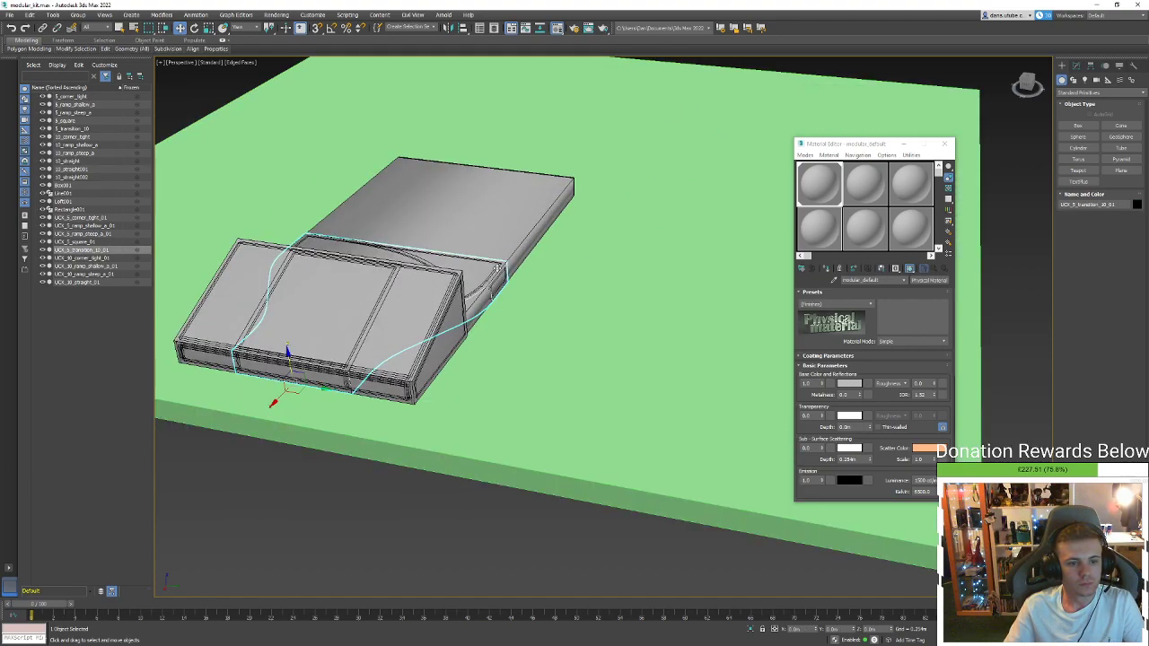
{"action": "scroll", "coordinate": [515, 359], "scroll_direction": "down", "scroll_amount": 4}
{"action": "left_click", "coordinate": [547, 371]}
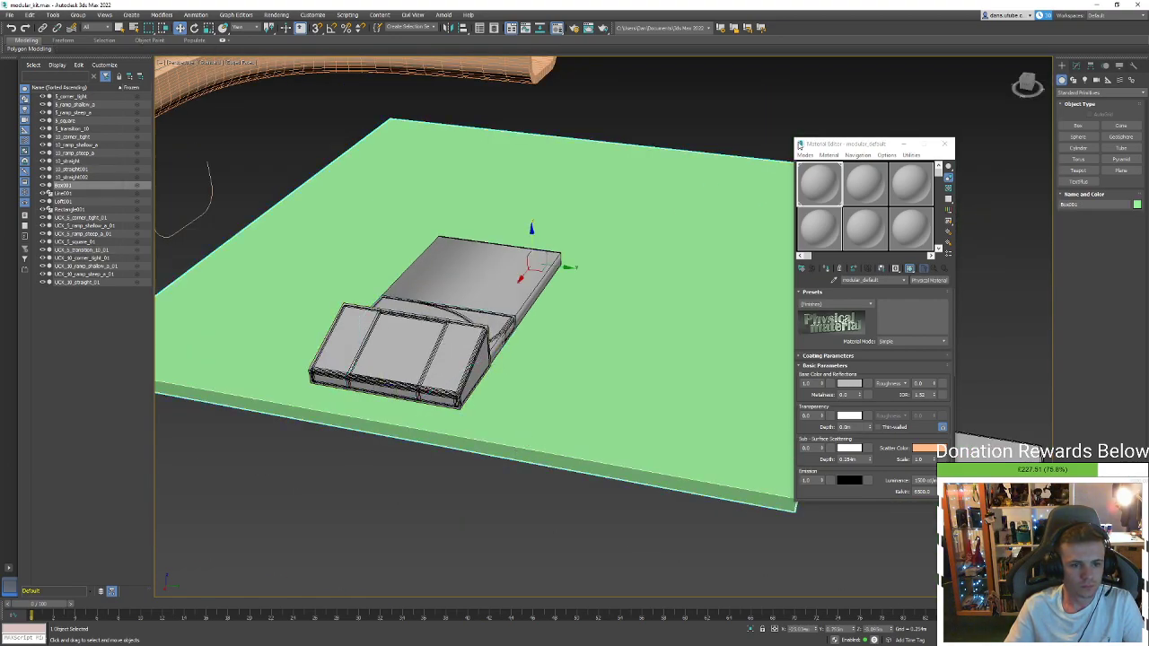
{"action": "left_click", "coordinate": [1076, 66]}
{"action": "left_click", "coordinate": [1090, 66]}
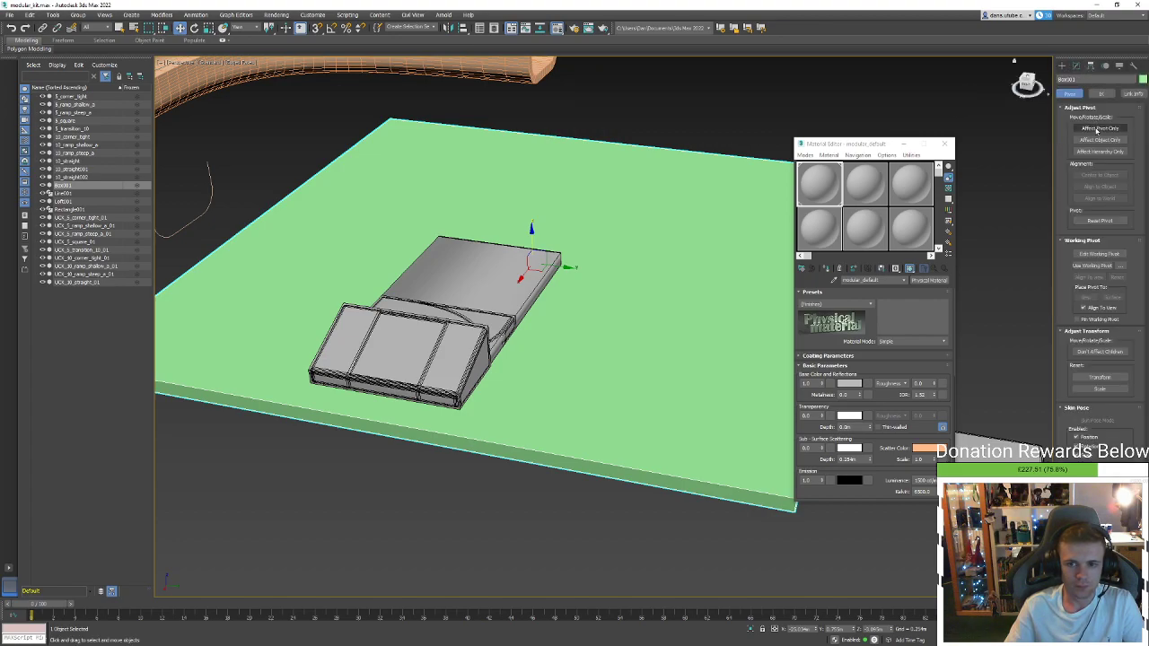
{"action": "right_click", "coordinate": [788, 199]}
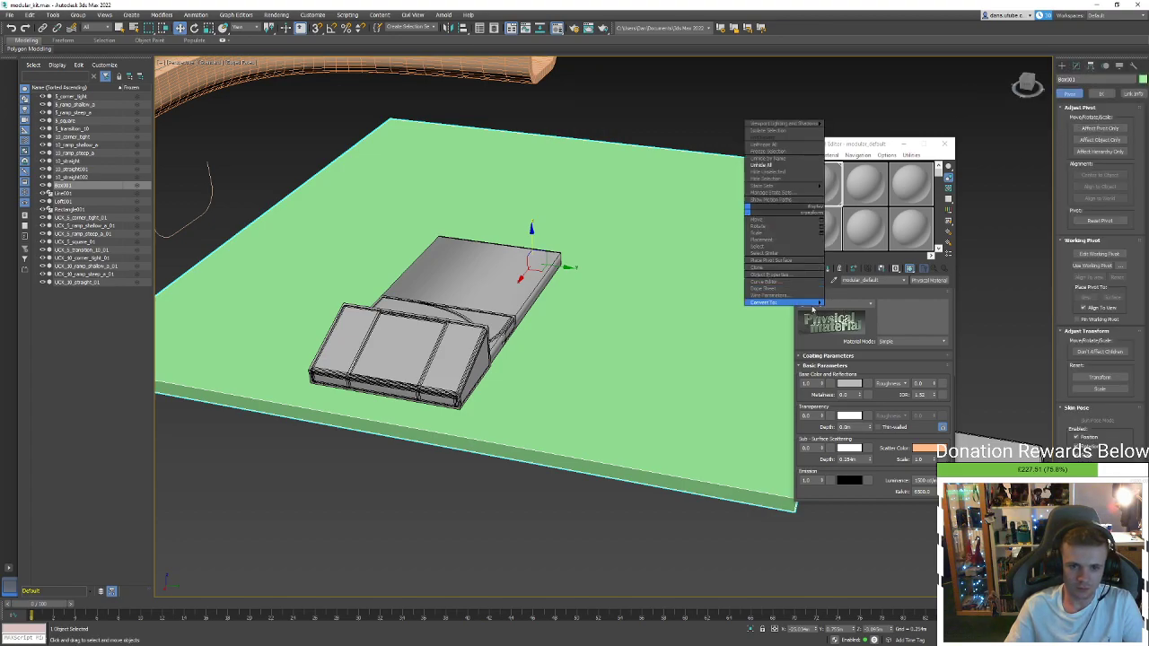
{"action": "mouse_move", "coordinate": [785, 305]}
{"action": "left_click", "coordinate": [857, 306]}
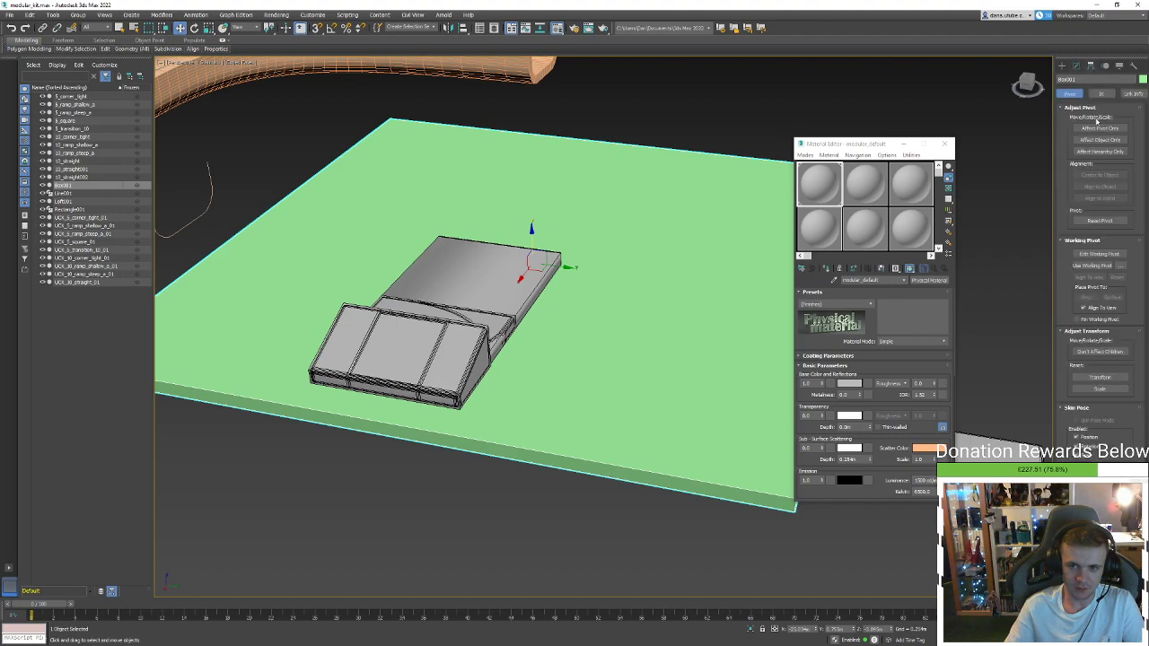
Snap the 50 m box's pivot to the midpoint of its lower front edge
{"action": "left_click", "coordinate": [1096, 129]}
{"action": "middle_click_drag", "start_coordinate": [764, 489], "coordinate": [603, 462]}
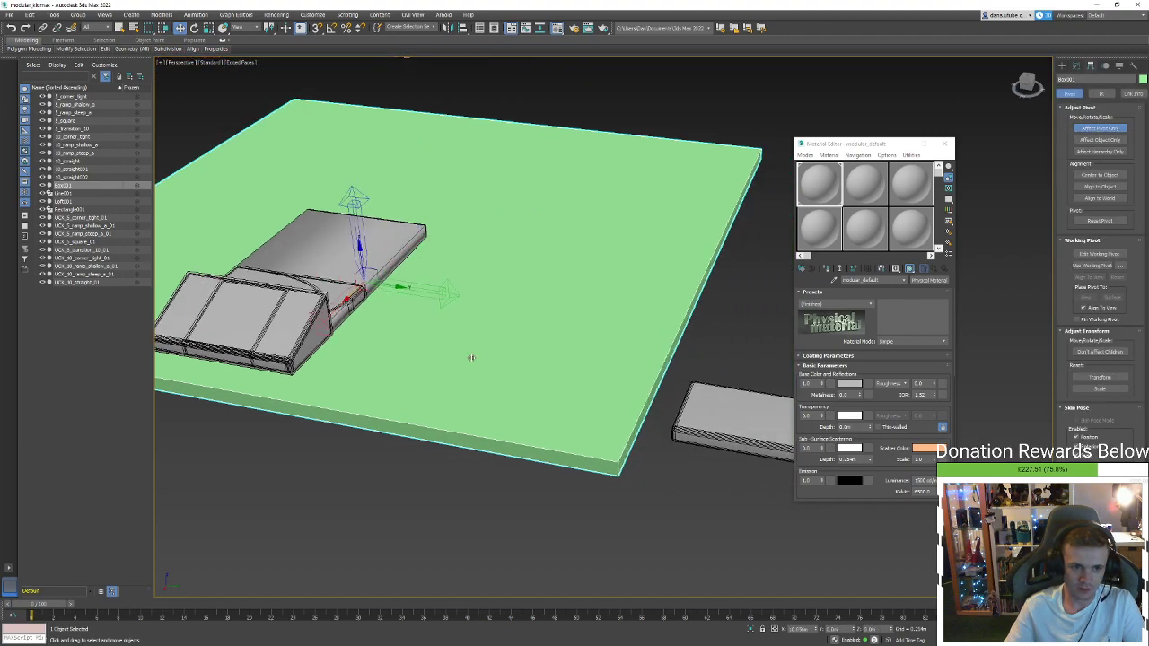
{"action": "left_click_drag", "start_coordinate": [603, 462], "coordinate": [307, 410]}
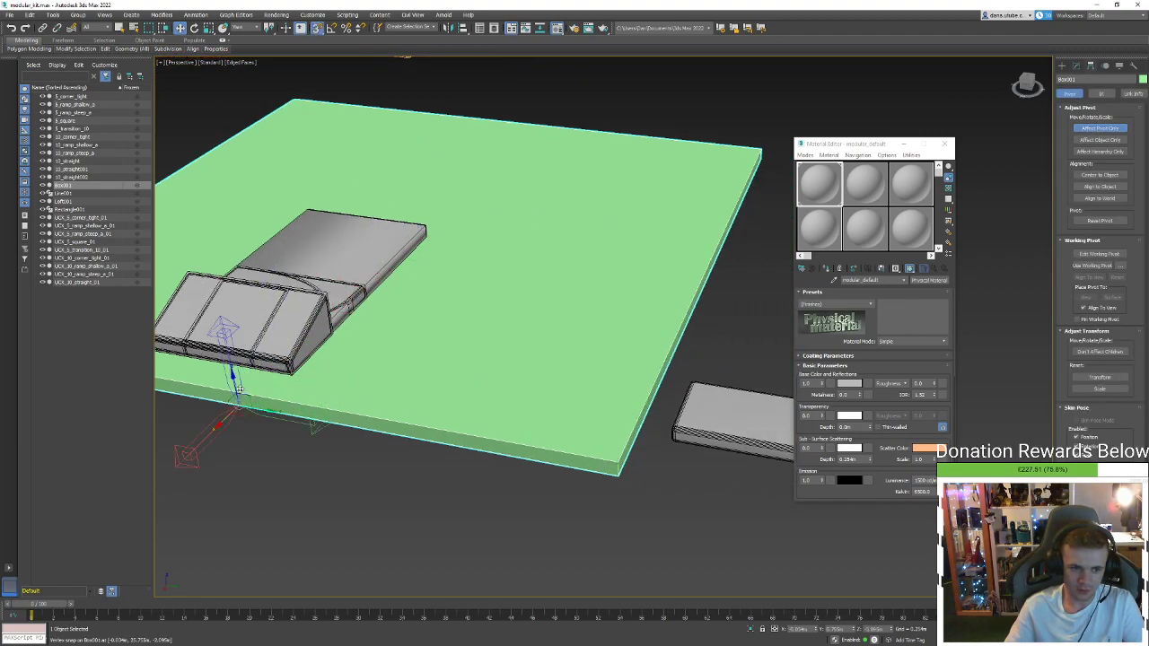
{"action": "left_click", "coordinate": [1096, 129]}
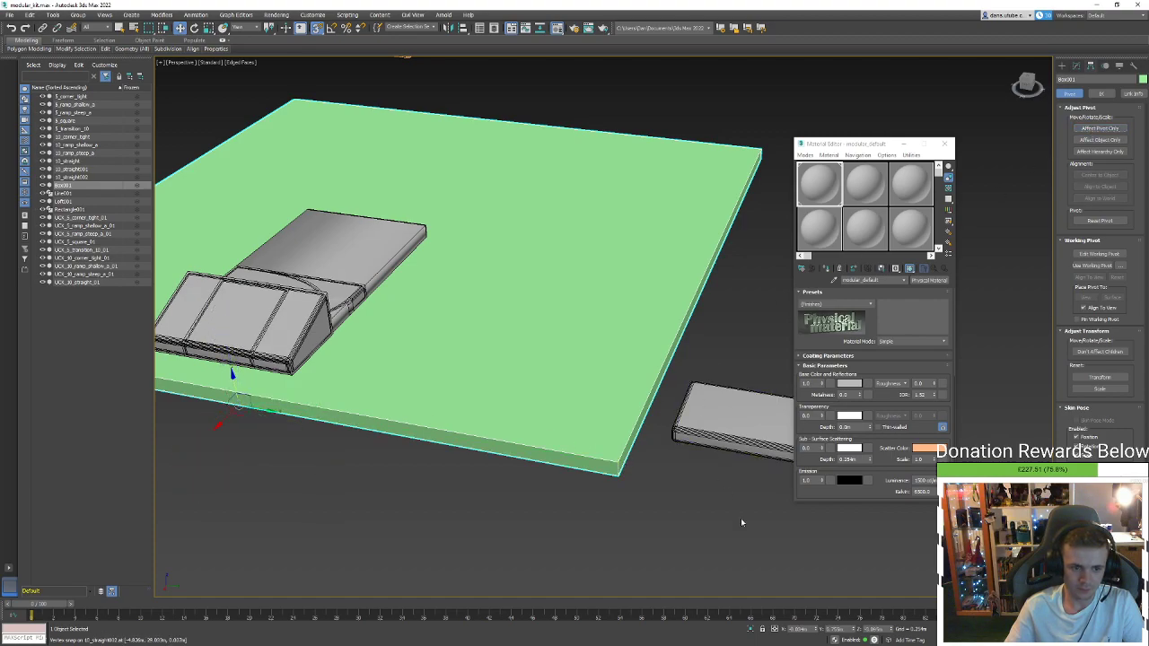
Place the 50 m box at the scene origin by setting its position coordinates to 0
{"action": "right_click", "coordinate": [853, 630]}
{"action": "right_click", "coordinate": [890, 629]}
{"action": "middle_click_drag", "start_coordinate": [258, 394], "coordinate": [349, 403]}
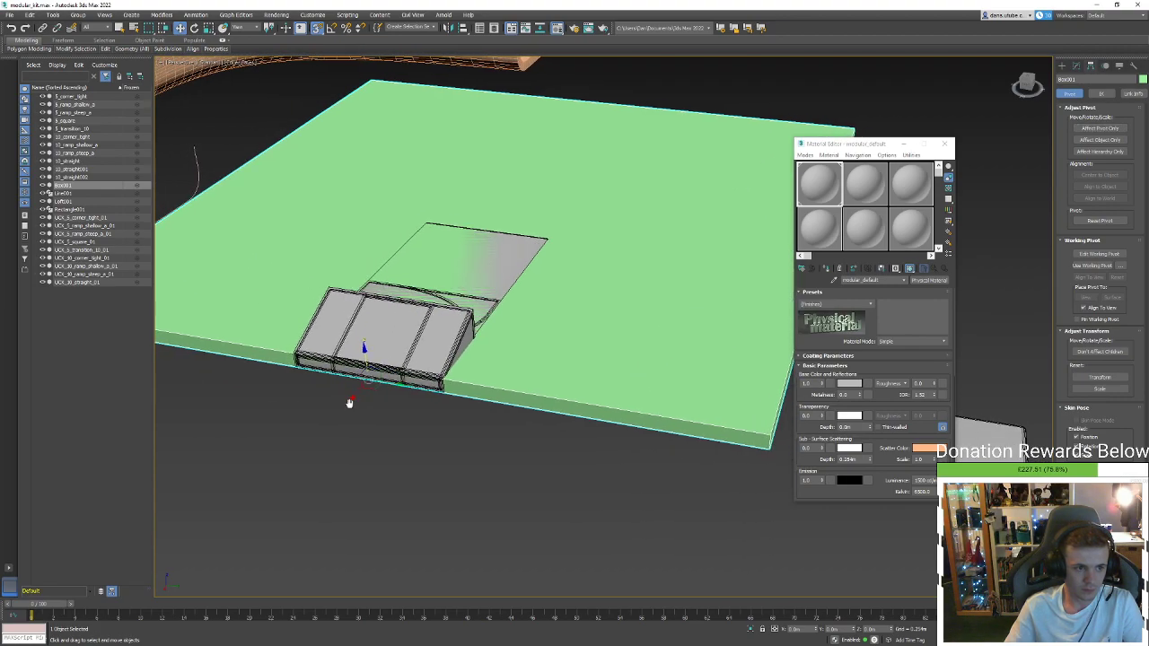
{"action": "middle_click_drag", "start_coordinate": [441, 376], "coordinate": [435, 374], "text": "alt"}
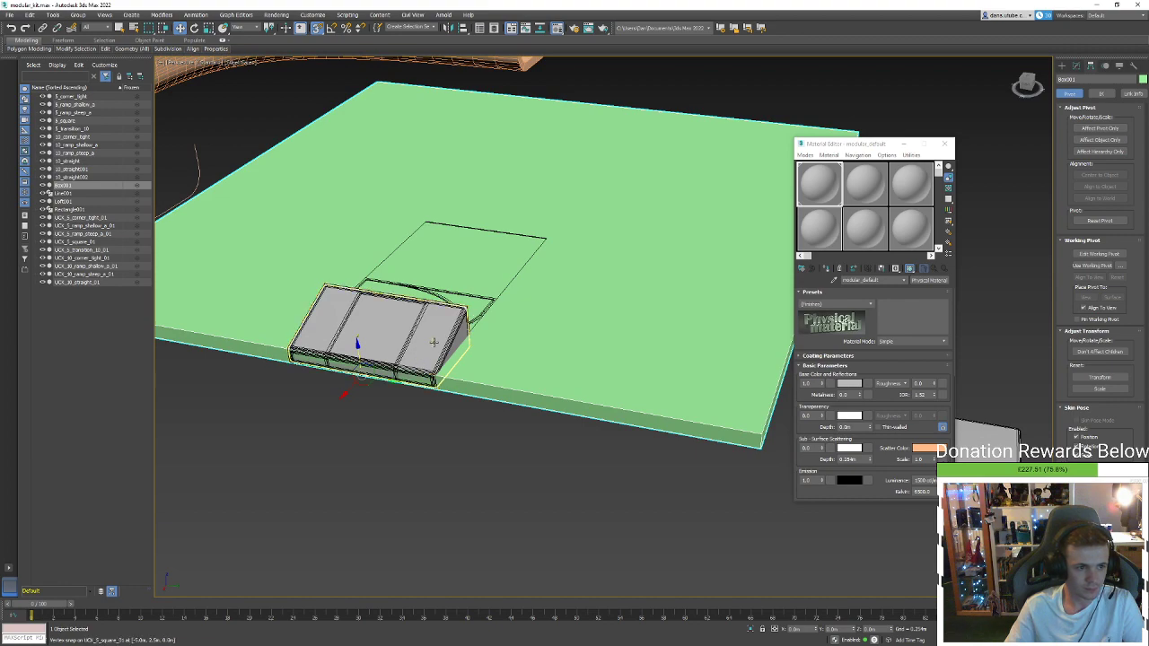
{"action": "left_click_drag", "start_coordinate": [343, 395], "coordinate": [343, 395]}
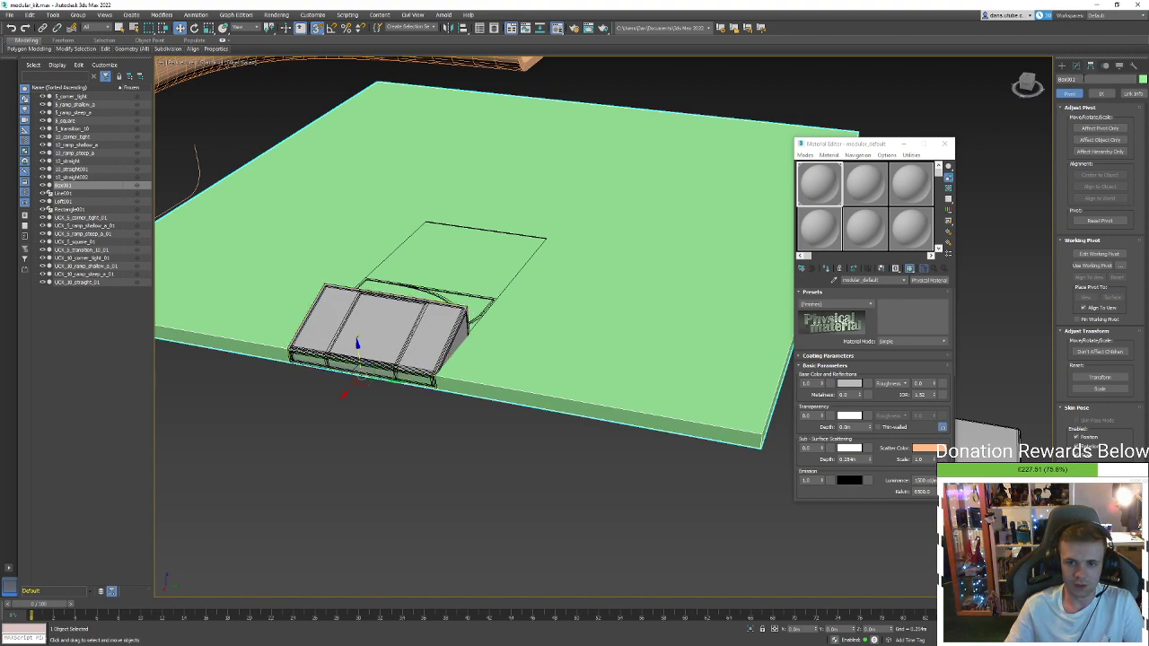
Rename the 50 m box UCX_50_floor_01 and clone it as a copy named 50_floor
{"action": "left_click", "coordinate": [1068, 79]}
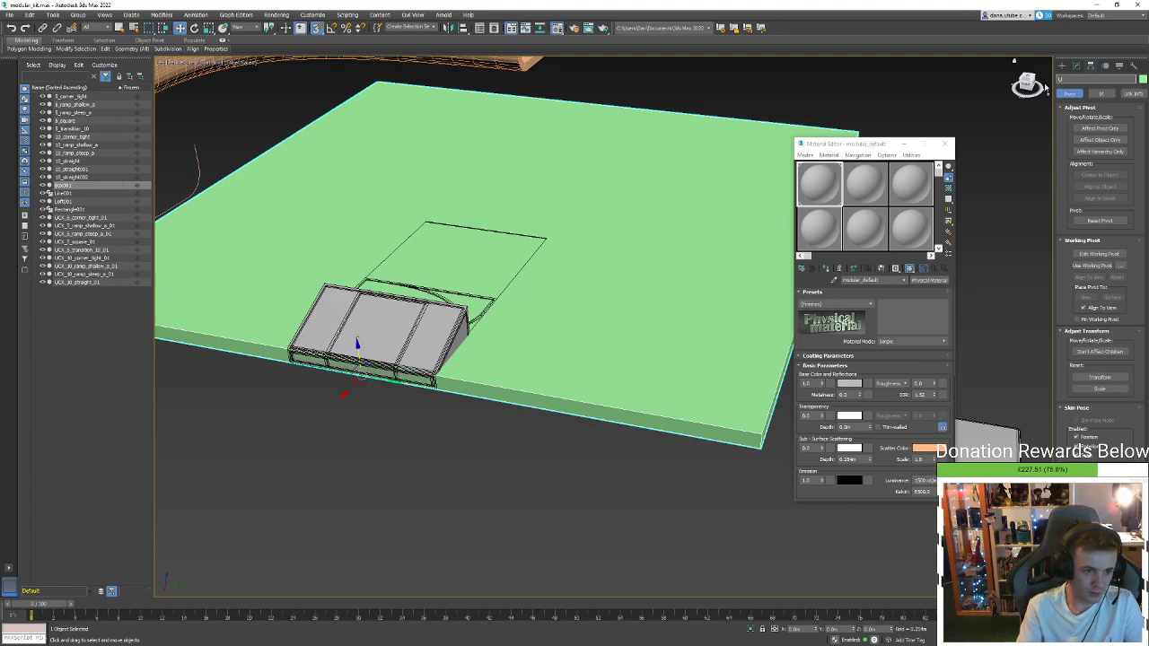
{"action": "type", "text": "UCX_floor_01"}
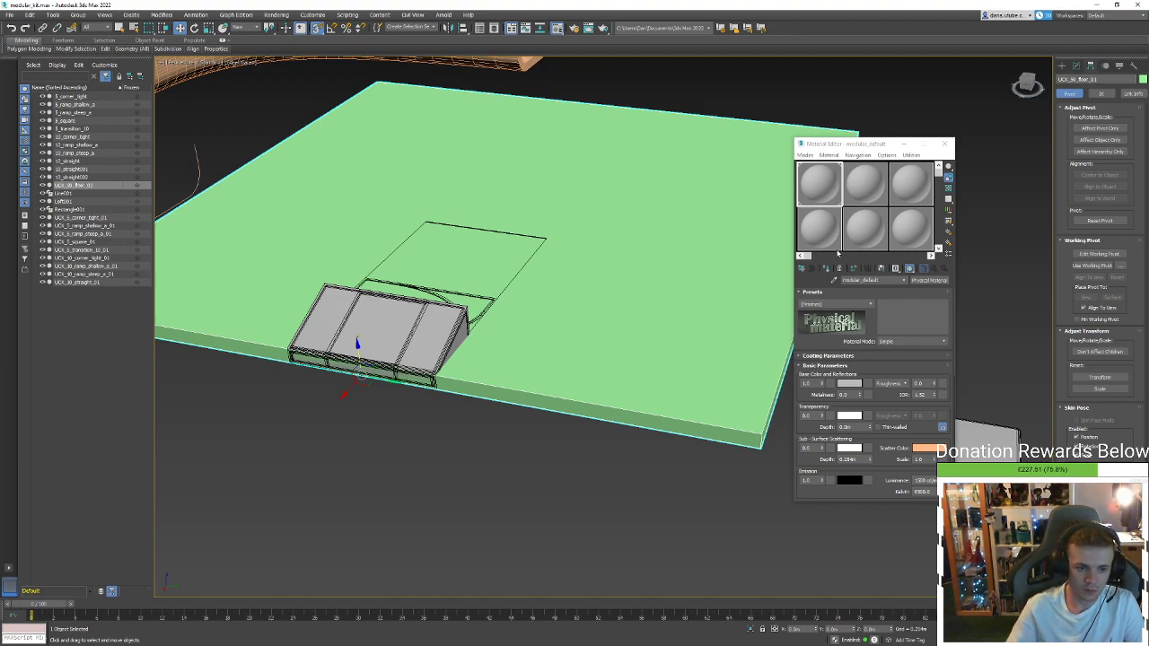
{"action": "key", "text": "ctrl+v"}
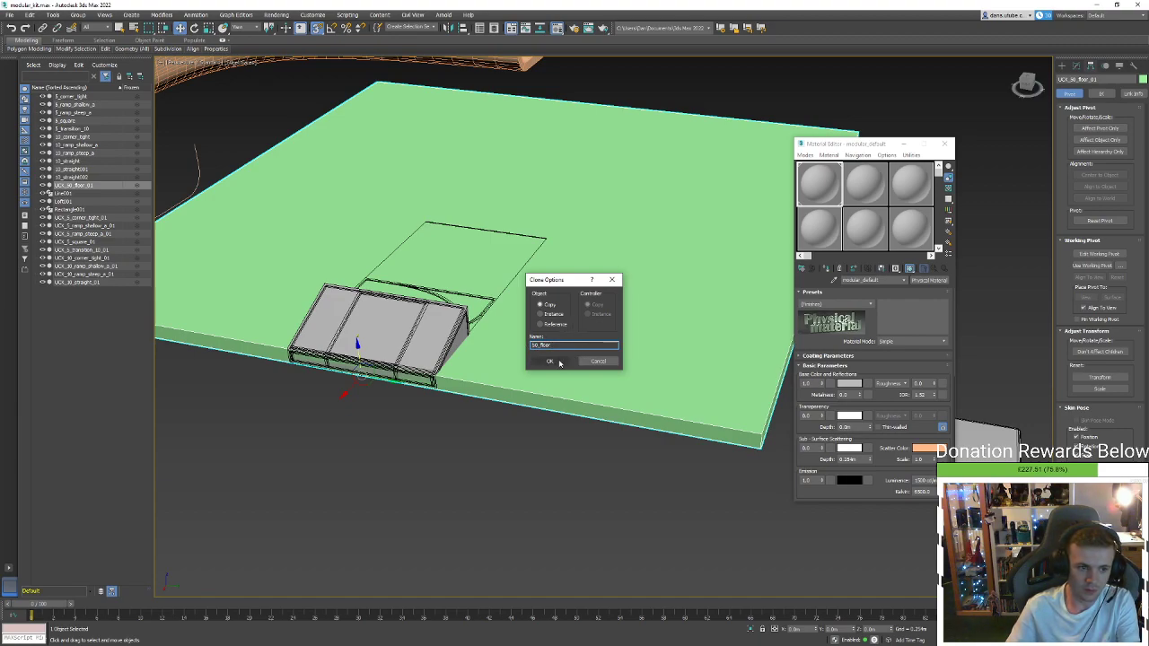
{"action": "left_click", "coordinate": [557, 361]}
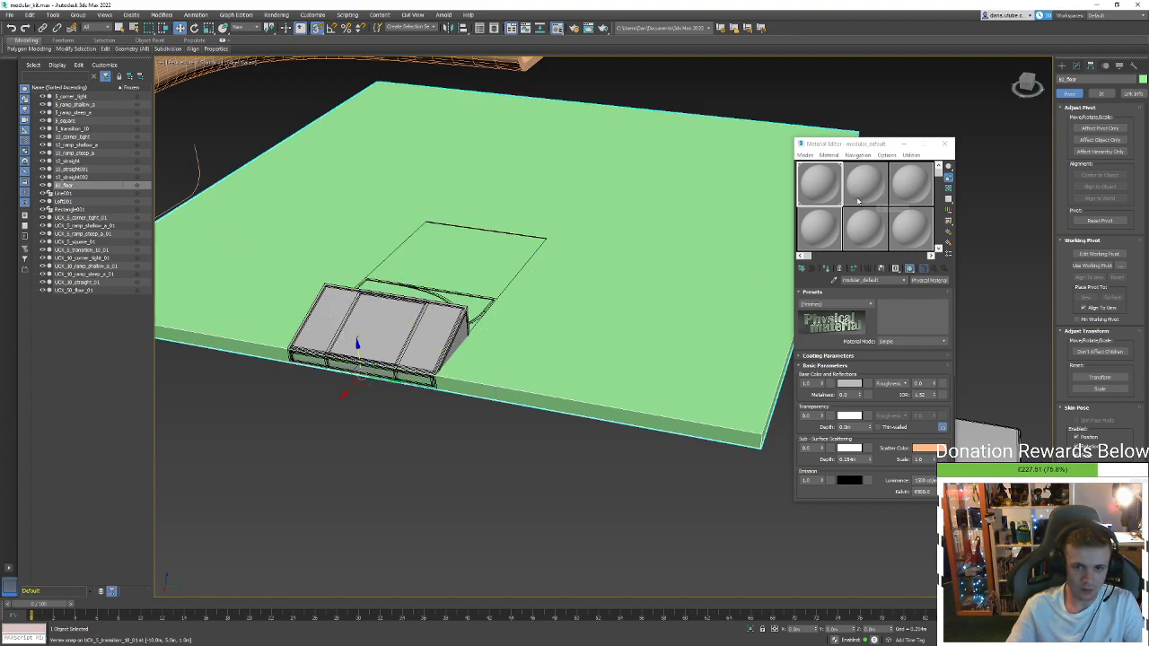
Add a Chamfer modifier to 50_floor and set its amount to 0.25 m
{"action": "left_click", "coordinate": [1074, 67]}
{"action": "left_click", "coordinate": [1081, 93]}
{"action": "type", "text": "ch"}
{"action": "key", "text": "Return"}
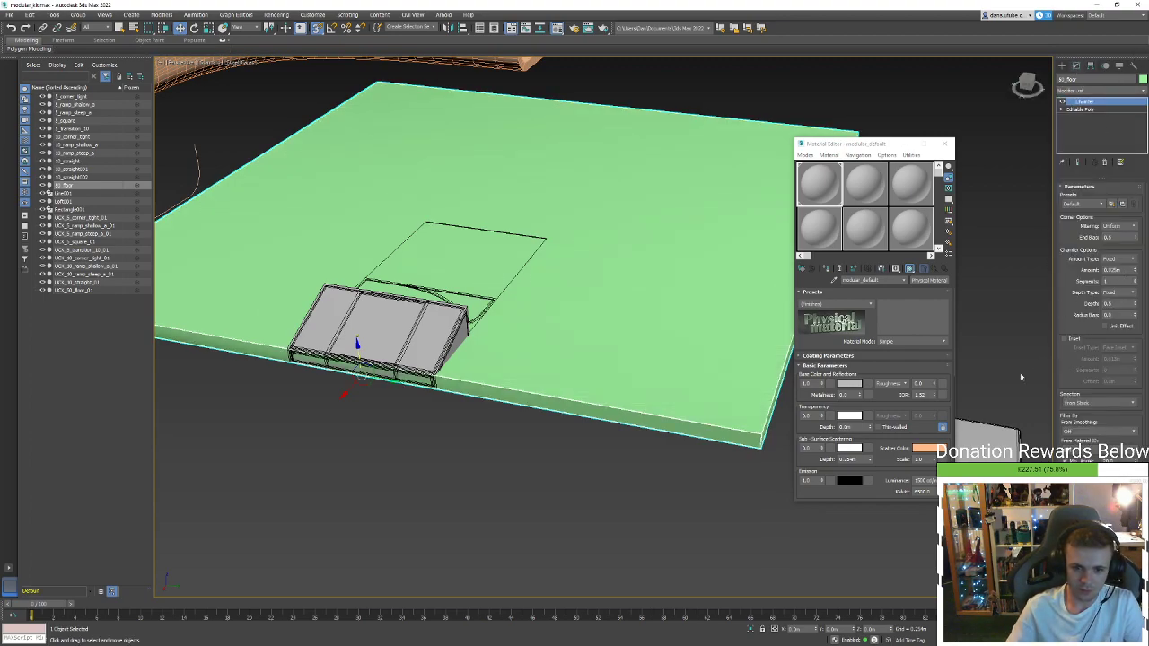
{"action": "scroll", "coordinate": [746, 438], "scroll_direction": "up", "scroll_amount": 7}
{"action": "middle_click_drag", "start_coordinate": [752, 435], "coordinate": [709, 434]}
{"action": "scroll", "coordinate": [712, 433], "scroll_direction": "down", "scroll_amount": 2}
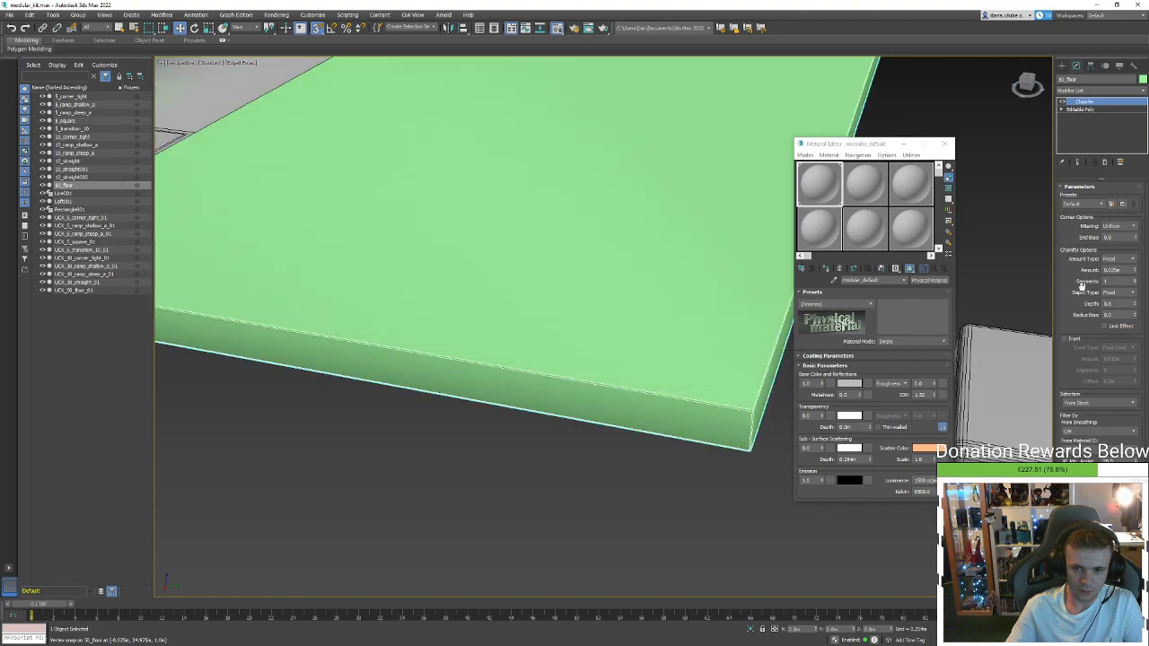
{"action": "type", "text": "0.025"}
{"action": "key", "text": "Return"}
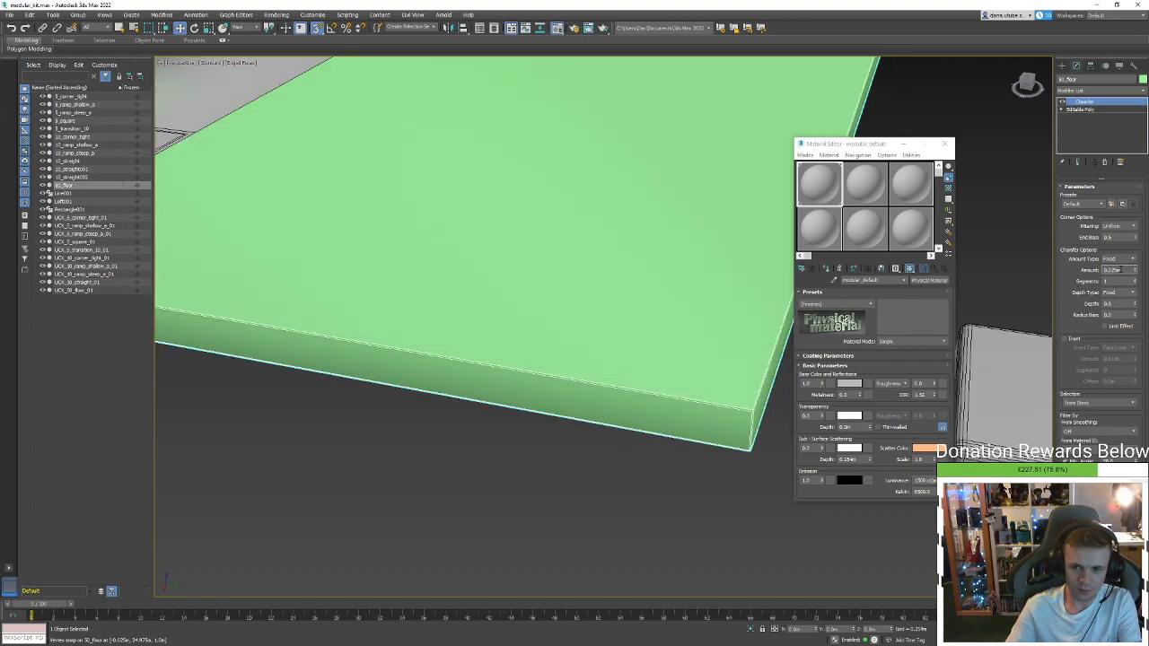
{"action": "type", "text": "0.25"}
{"action": "key", "text": "Return"}
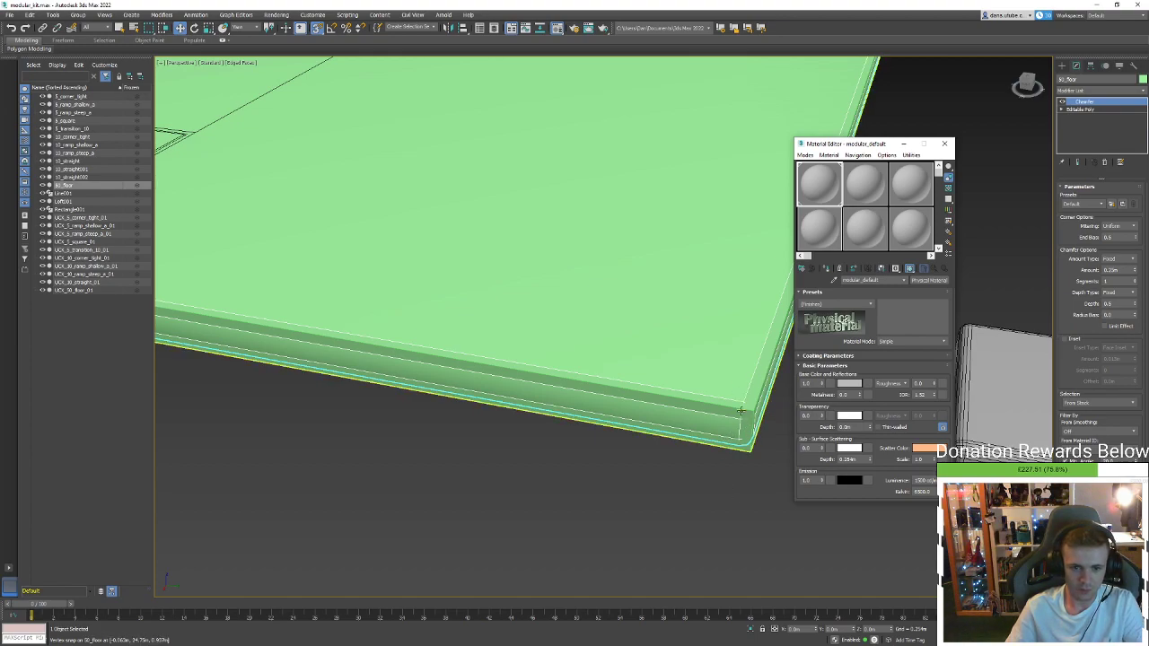
Hide the steep ramp's collision mesh, UCX_10_ramp_steep_a_01
{"action": "scroll", "coordinate": [701, 405], "scroll_direction": "down", "scroll_amount": 3}
{"action": "scroll", "coordinate": [469, 329], "scroll_direction": "up", "scroll_amount": 2}
{"action": "left_click", "coordinate": [357, 278]}
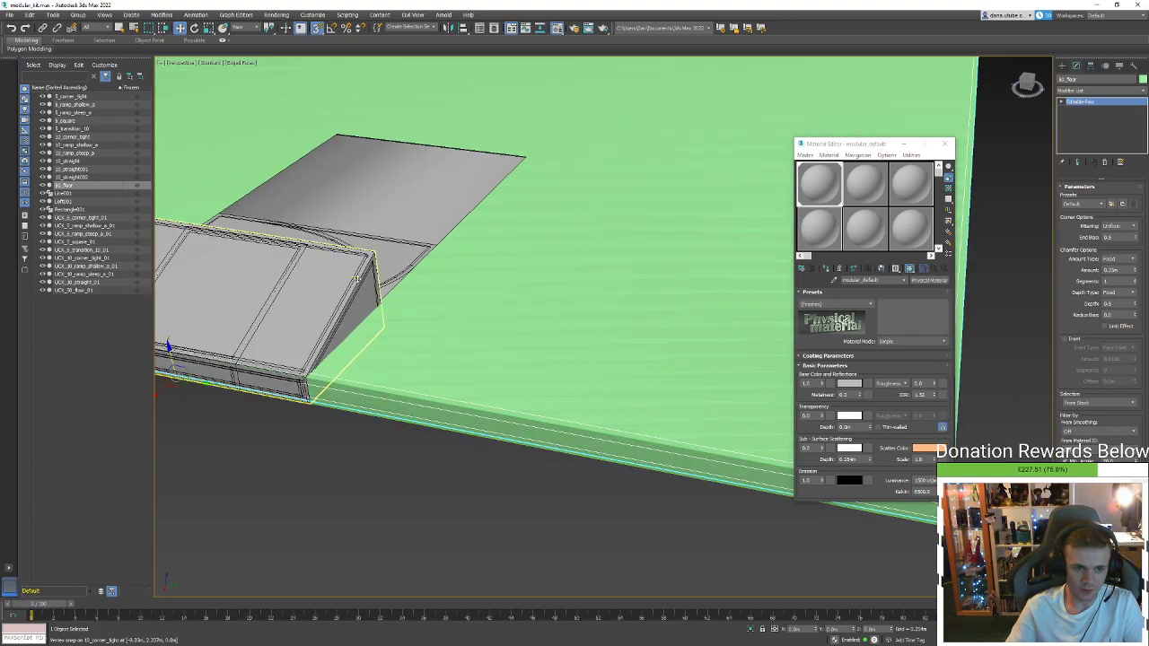
{"action": "scroll", "coordinate": [356, 278], "scroll_direction": "up", "scroll_amount": 4}
{"action": "right_click", "coordinate": [356, 278]}
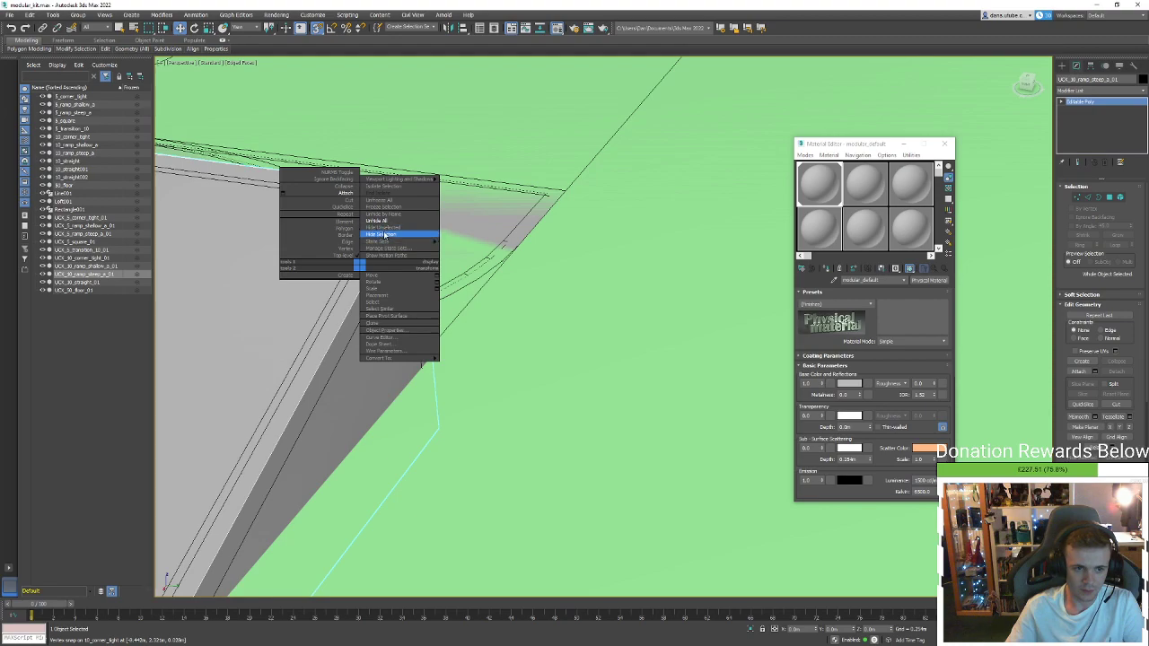
{"action": "left_click", "coordinate": [373, 252]}
Copy the Chamfer modifier from the steep ramp piece, 10_ramp_steep_a
{"action": "left_click", "coordinate": [373, 251]}
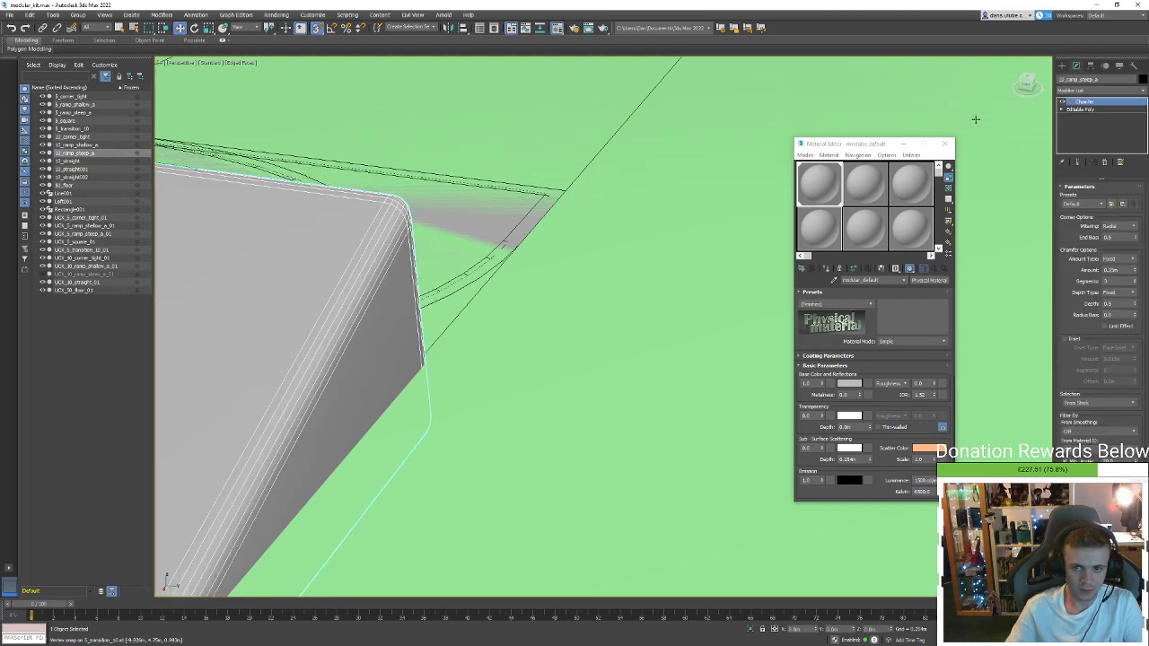
{"action": "left_click", "coordinate": [1079, 91]}
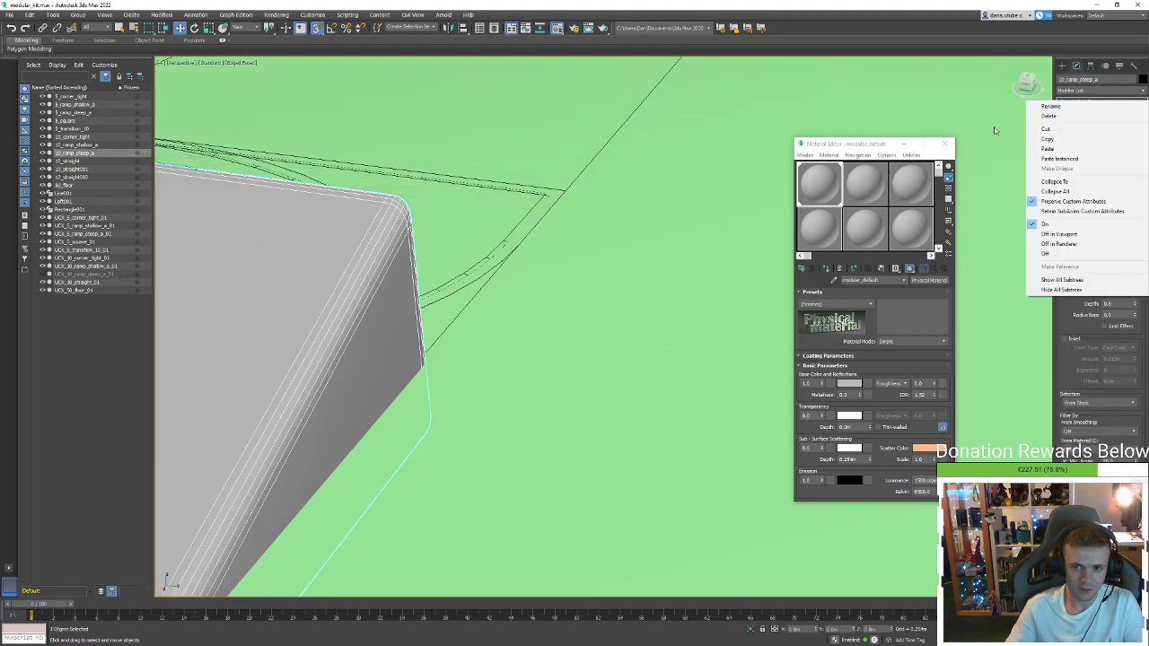
{"action": "left_click", "coordinate": [1079, 91]}
{"action": "left_click", "coordinate": [1080, 91]}
{"action": "left_click", "coordinate": [1079, 90]}
{"action": "right_click", "coordinate": [1079, 102]}
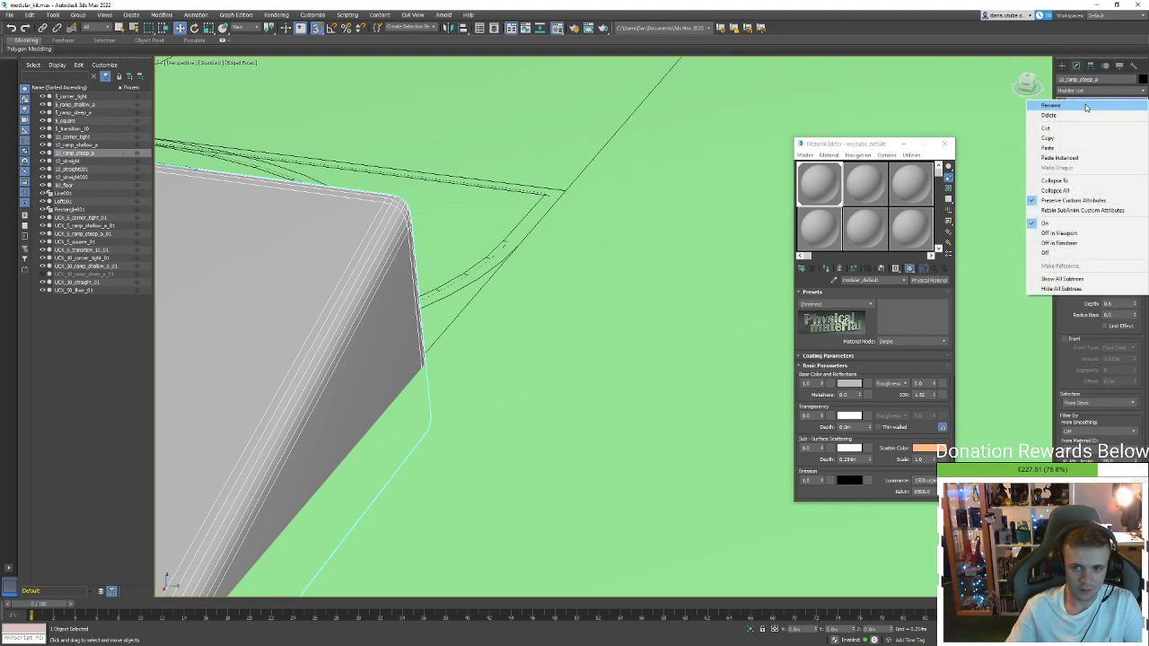
{"action": "left_click", "coordinate": [1075, 139]}
Replace the Chamfer modifier on 50_floor with the one copied from the steep ramp
{"action": "scroll", "coordinate": [764, 280], "scroll_direction": "down", "scroll_amount": 7}
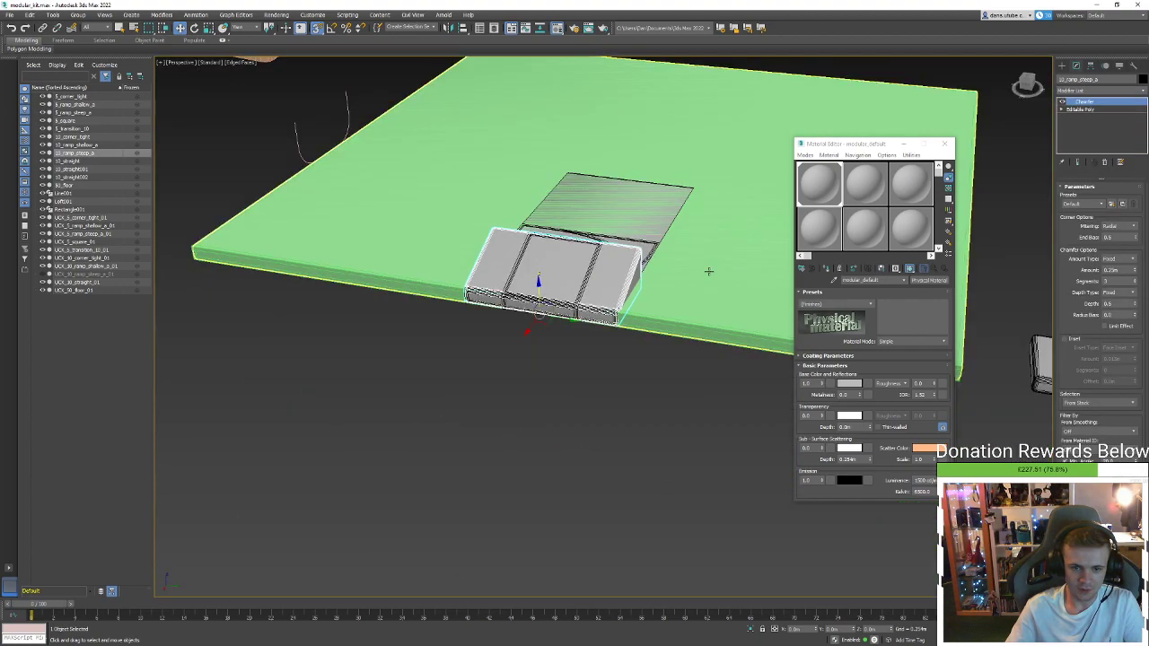
{"action": "middle_click_drag", "start_coordinate": [724, 310], "coordinate": [610, 313]}
{"action": "left_click", "coordinate": [707, 320]}
{"action": "middle_click_drag", "start_coordinate": [363, 241], "coordinate": [210, 254]}
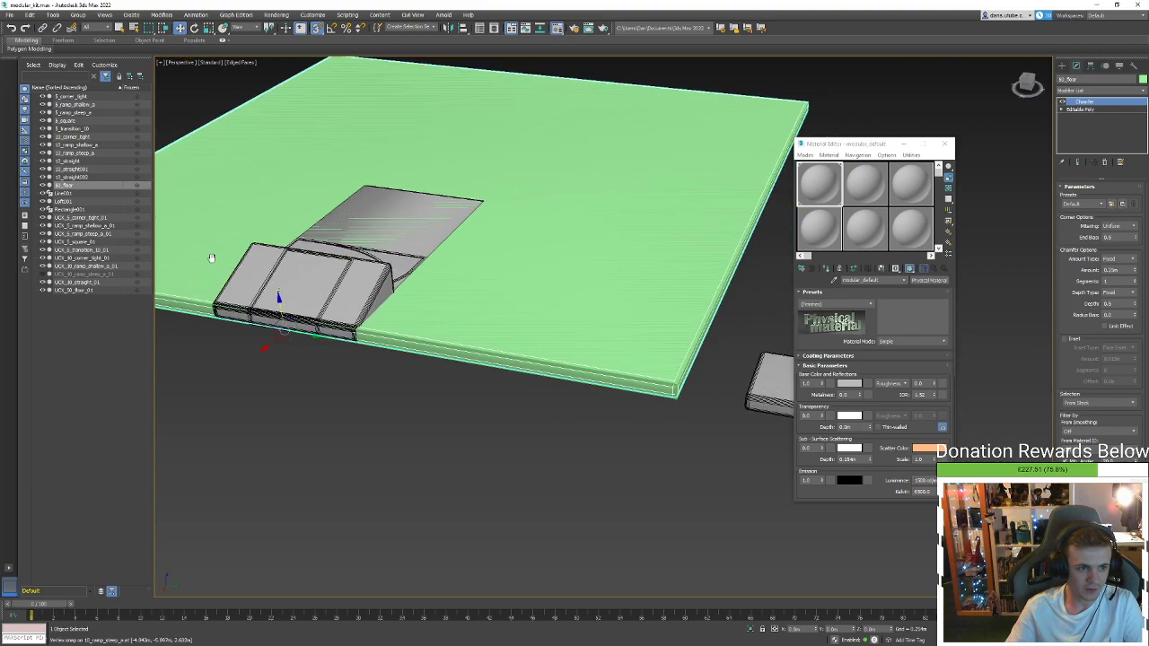
{"action": "scroll", "coordinate": [627, 336], "scroll_direction": "up", "scroll_amount": 3}
{"action": "right_click", "coordinate": [1089, 102]}
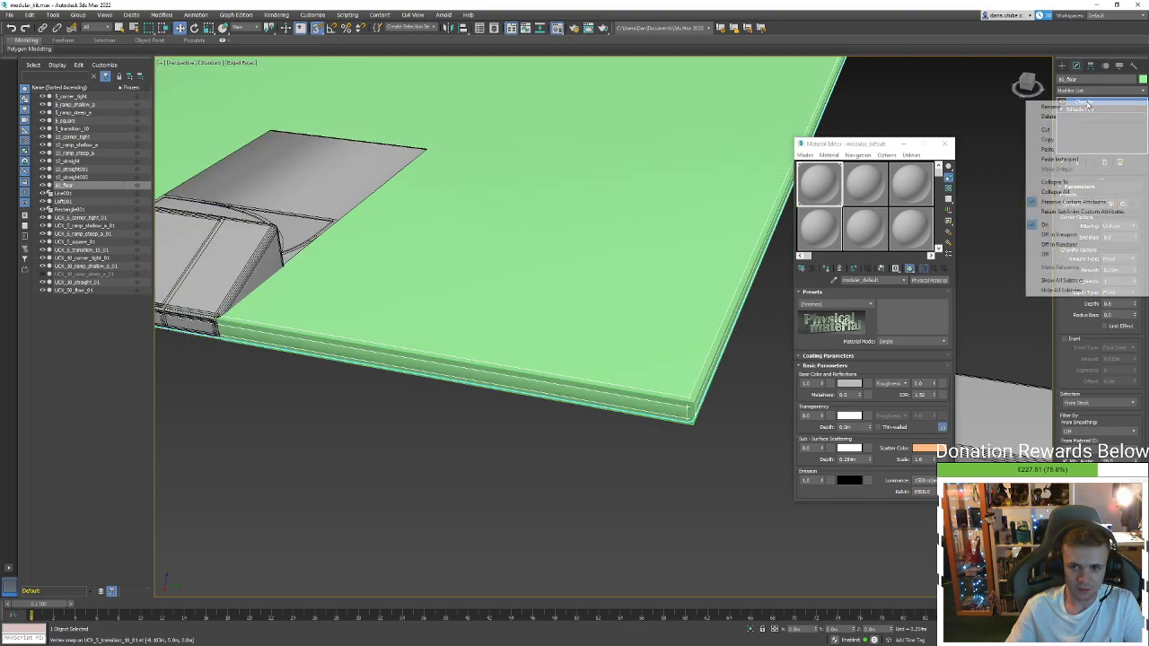
{"action": "left_click", "coordinate": [1088, 116]}
{"action": "right_click", "coordinate": [1089, 103]}
{"action": "left_click", "coordinate": [1089, 109]}
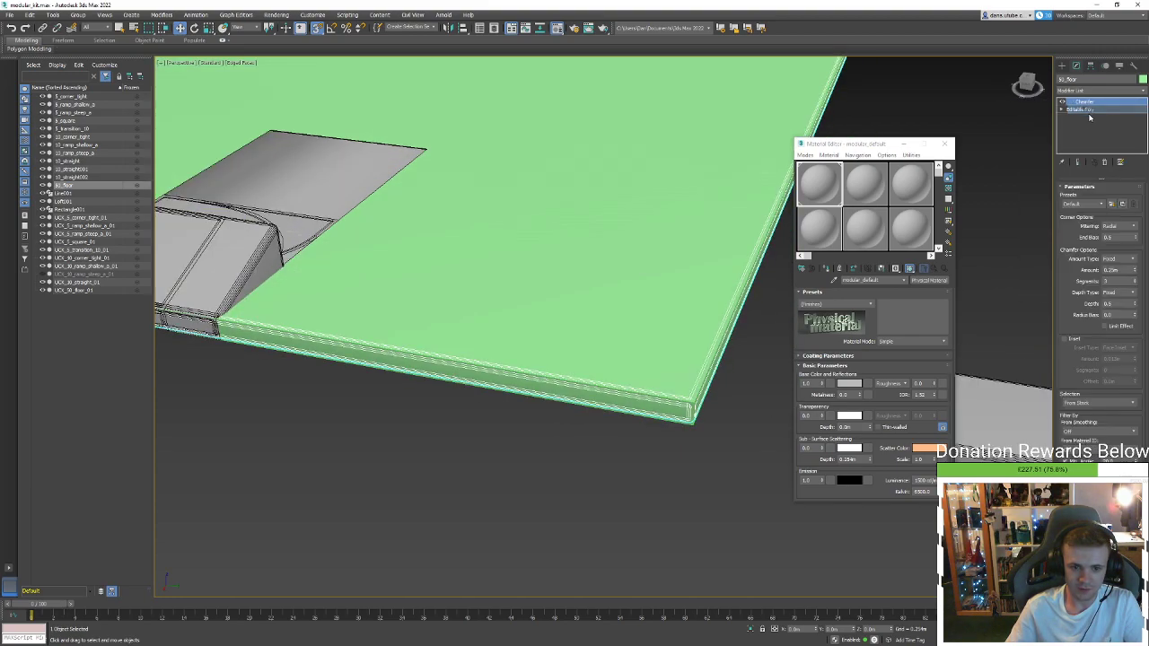
{"action": "scroll", "coordinate": [704, 393], "scroll_direction": "up", "scroll_amount": 4}
{"action": "scroll", "coordinate": [705, 321], "scroll_direction": "down", "scroll_amount": 2}
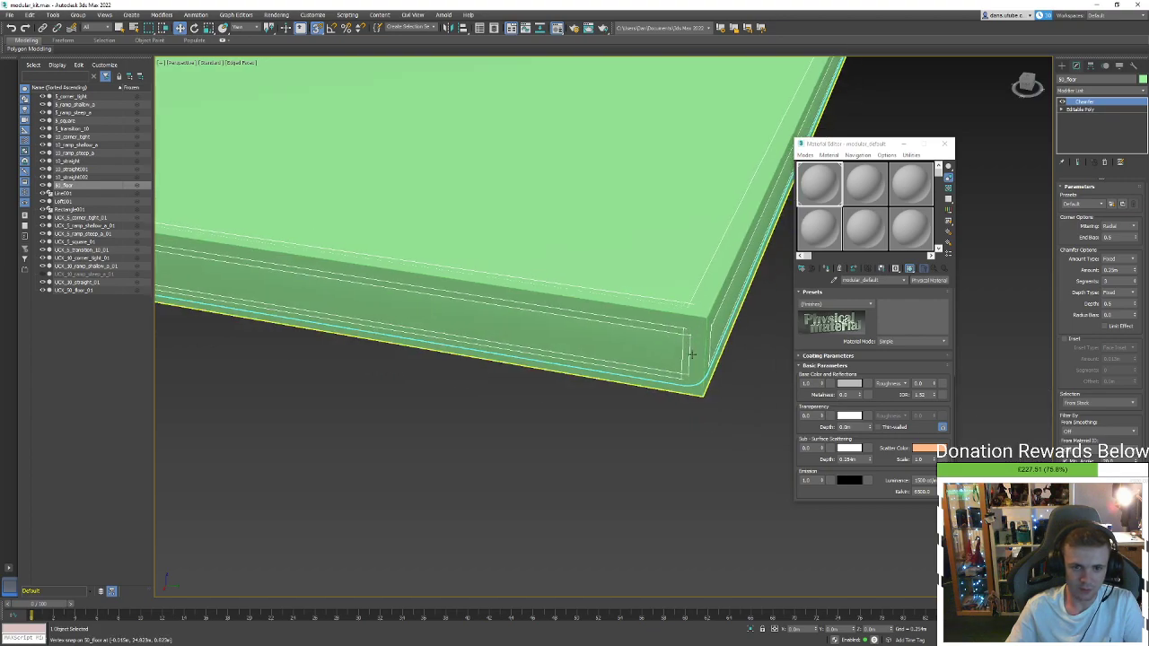
Assign the modular_default material to both 50_floor and UCX_50_floor_01, and close the material editor
{"action": "left_click_drag", "start_coordinate": [718, 460], "coordinate": [583, 248]}
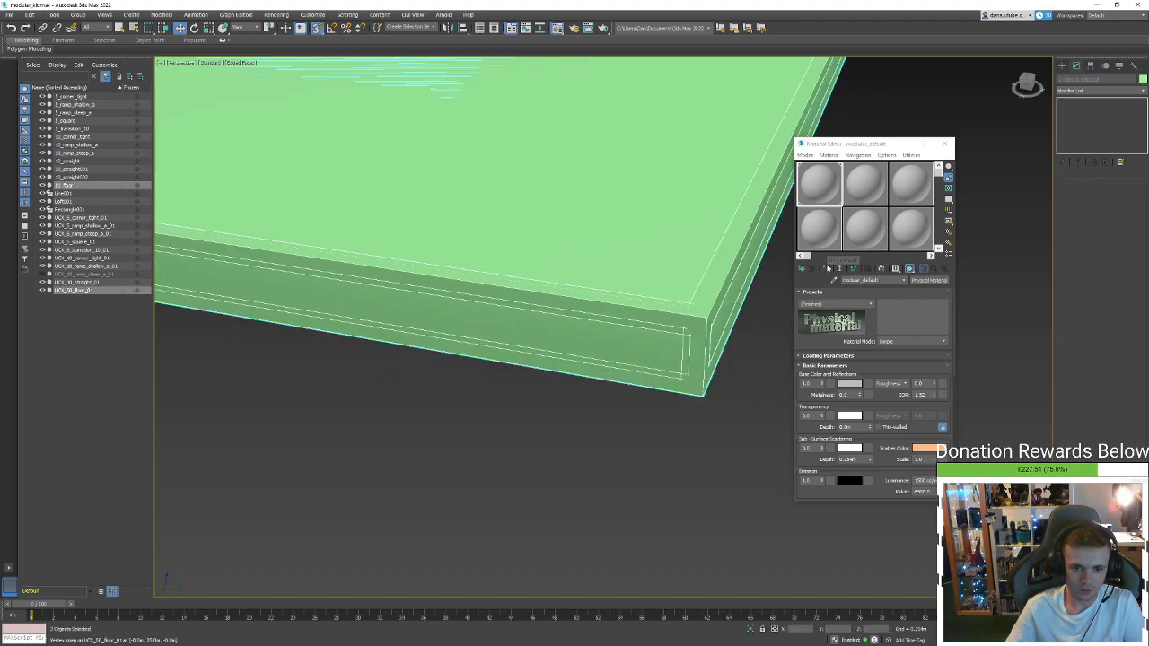
{"action": "left_click", "coordinate": [826, 268]}
{"action": "left_click", "coordinate": [943, 143]}
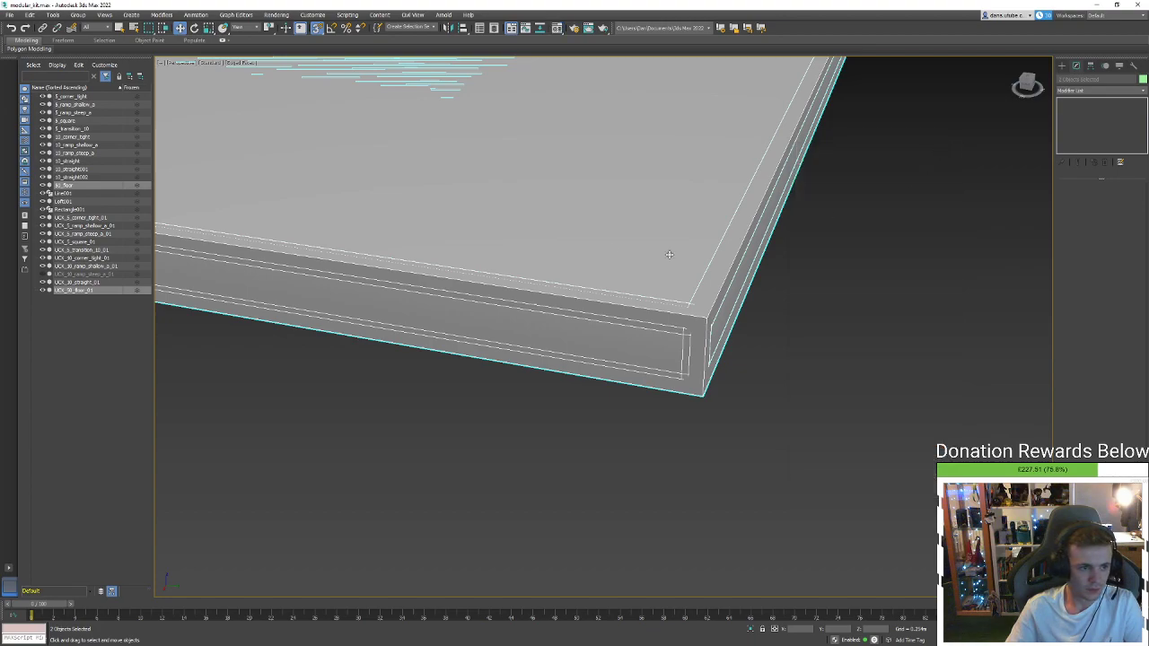
{"action": "scroll", "coordinate": [487, 378], "scroll_direction": "down", "scroll_amount": 2}
{"action": "scroll", "coordinate": [808, 386], "scroll_direction": "down", "scroll_amount": 5}
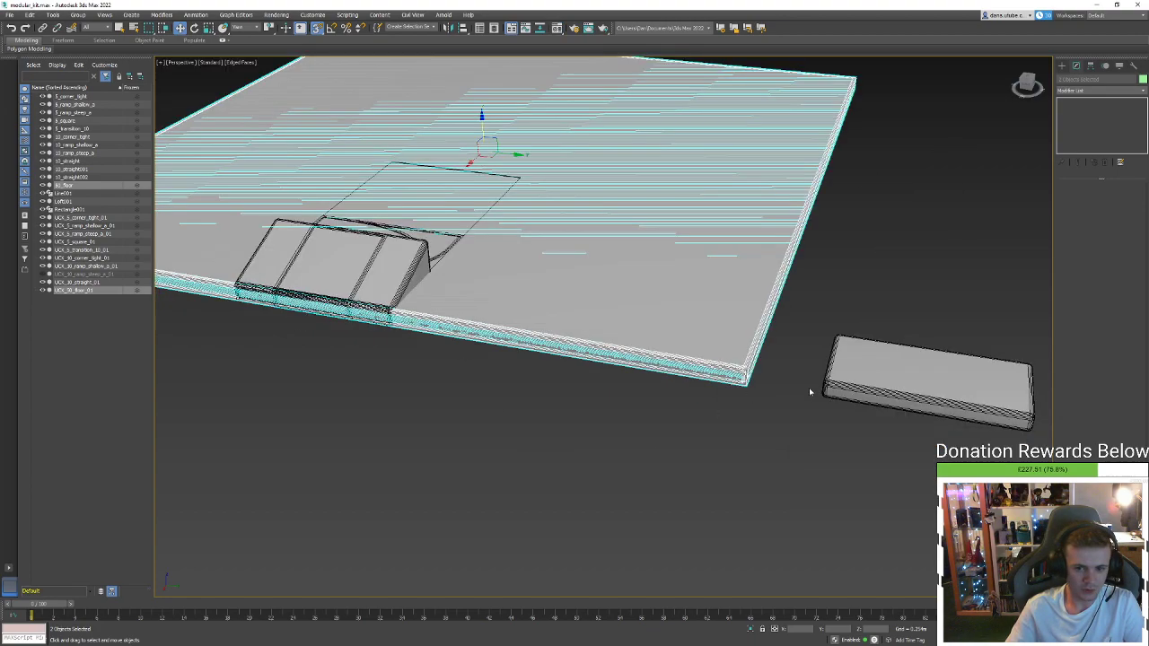
Reselect 50_floor together with its collision mesh and reapply the modular_default material to both
{"action": "left_click", "coordinate": [426, 154]}
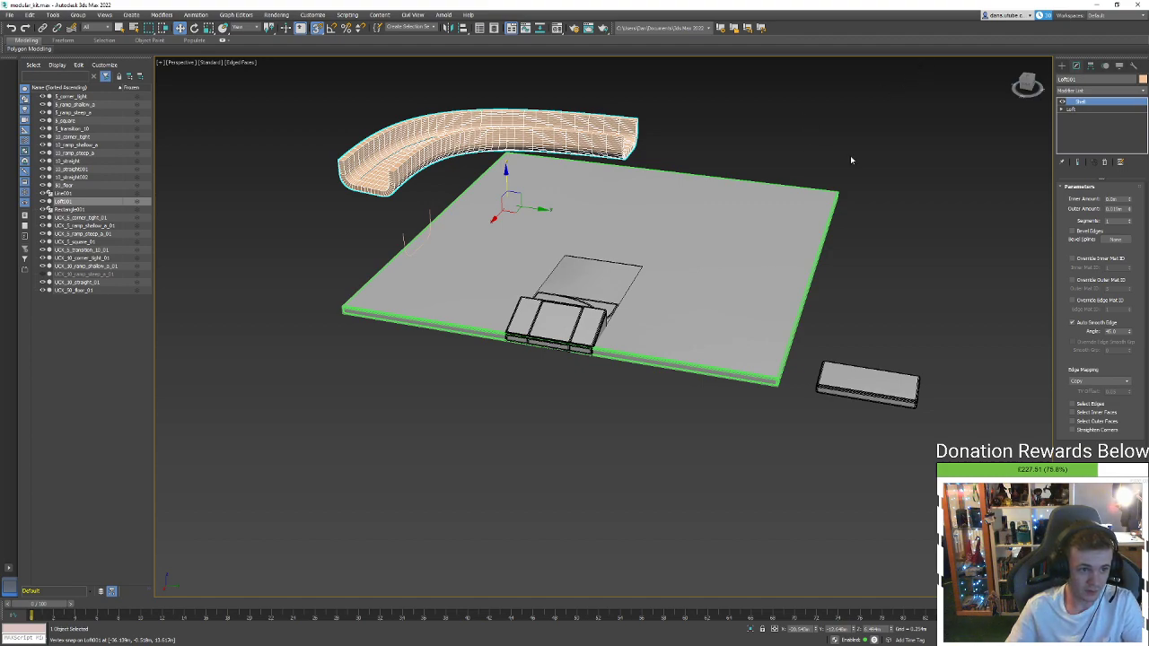
{"action": "left_click", "coordinate": [784, 298]}
{"action": "middle_click_drag", "start_coordinate": [784, 298], "coordinate": [734, 334]}
{"action": "key", "text": "m"}
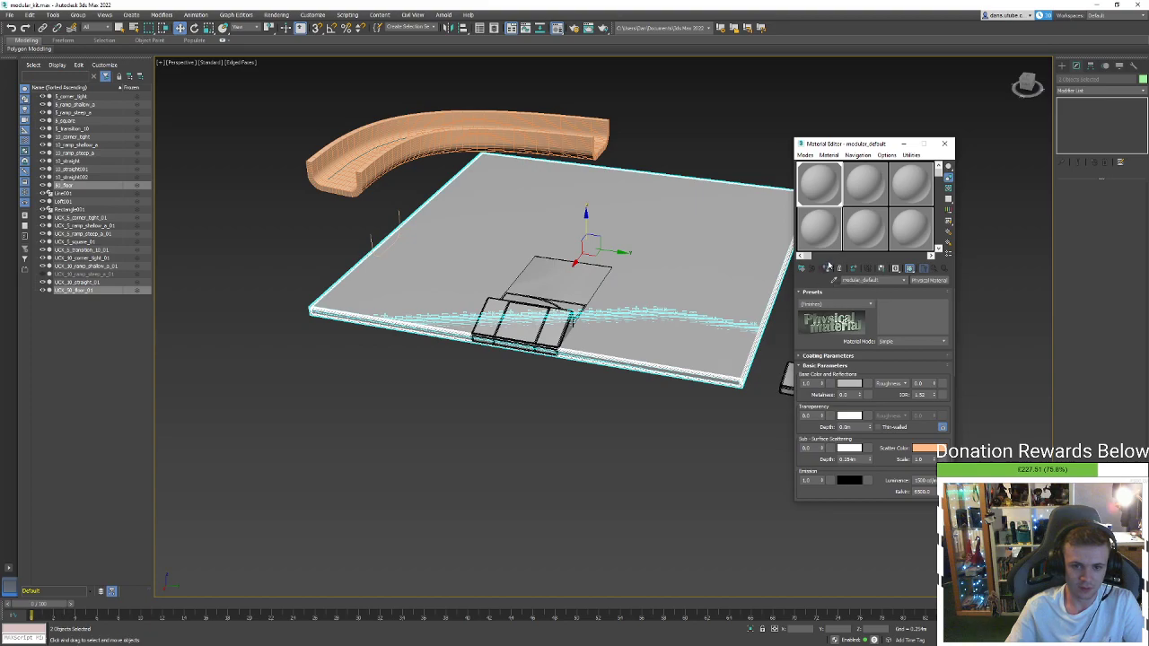
{"action": "left_click", "coordinate": [944, 143]}
Delete the orange curved loft piece together with its source shapes, Line001 and Rectangle001
{"action": "left_click", "coordinate": [12, 15]}
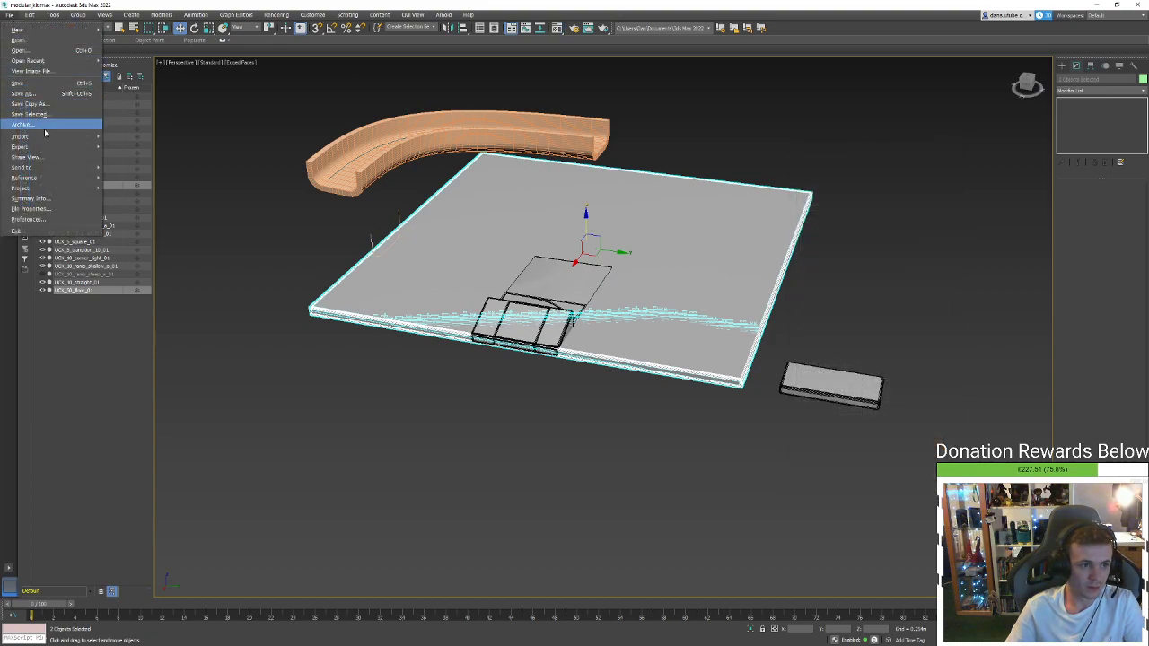
{"action": "left_click", "coordinate": [462, 140]}
{"action": "left_click", "coordinate": [461, 139]}
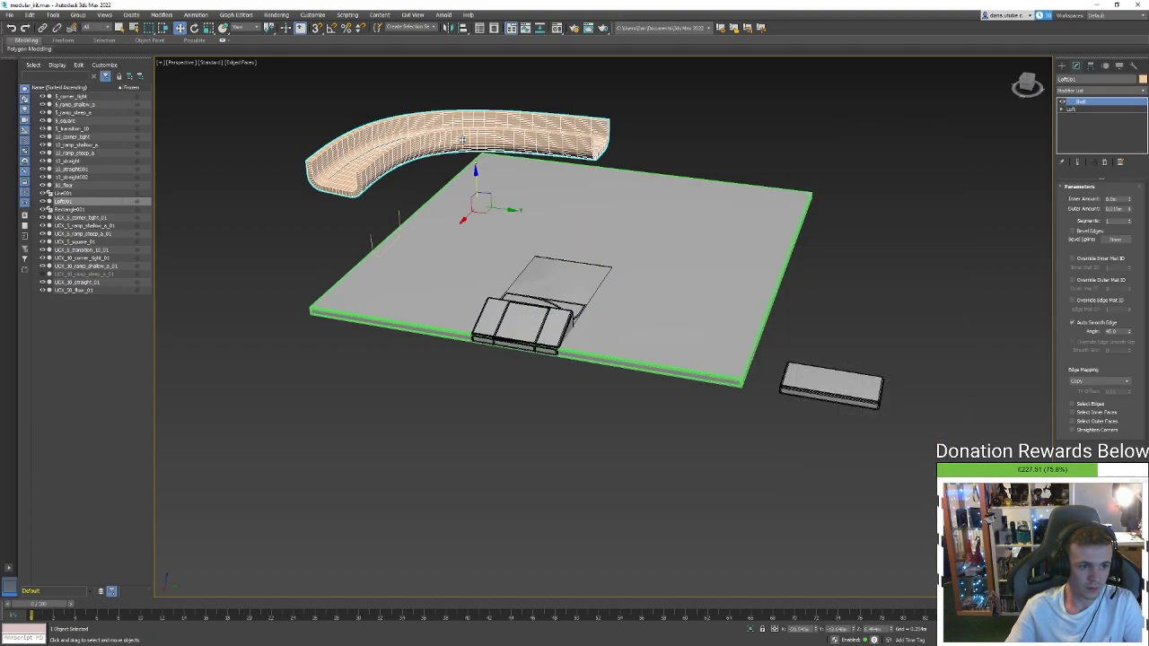
{"action": "left_click", "coordinate": [89, 194], "text": "ctrl"}
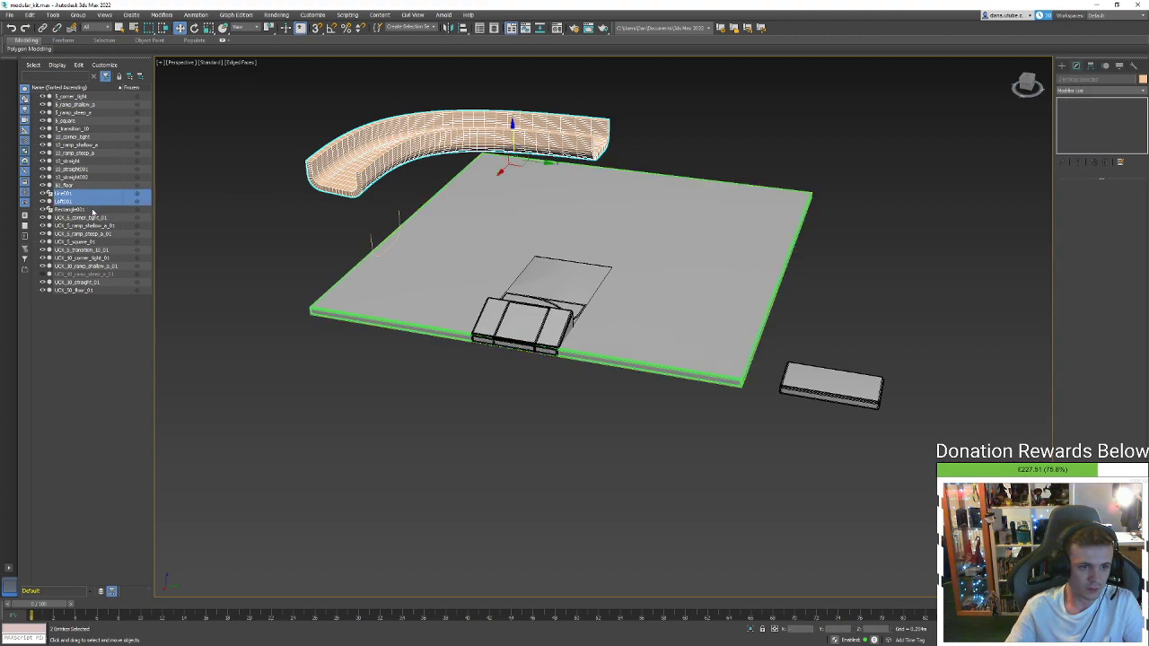
{"action": "left_click", "coordinate": [93, 210], "text": "ctrl"}
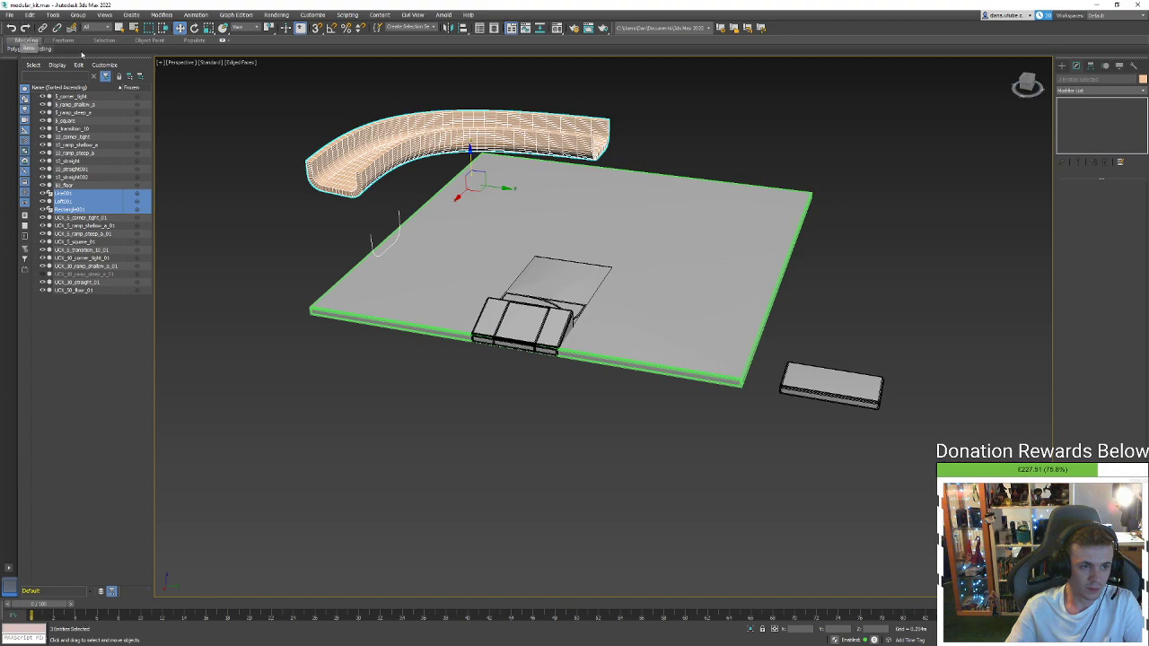
{"action": "middle_click_drag", "start_coordinate": [307, 188], "coordinate": [275, 199]}
{"action": "key", "text": "Delete"}
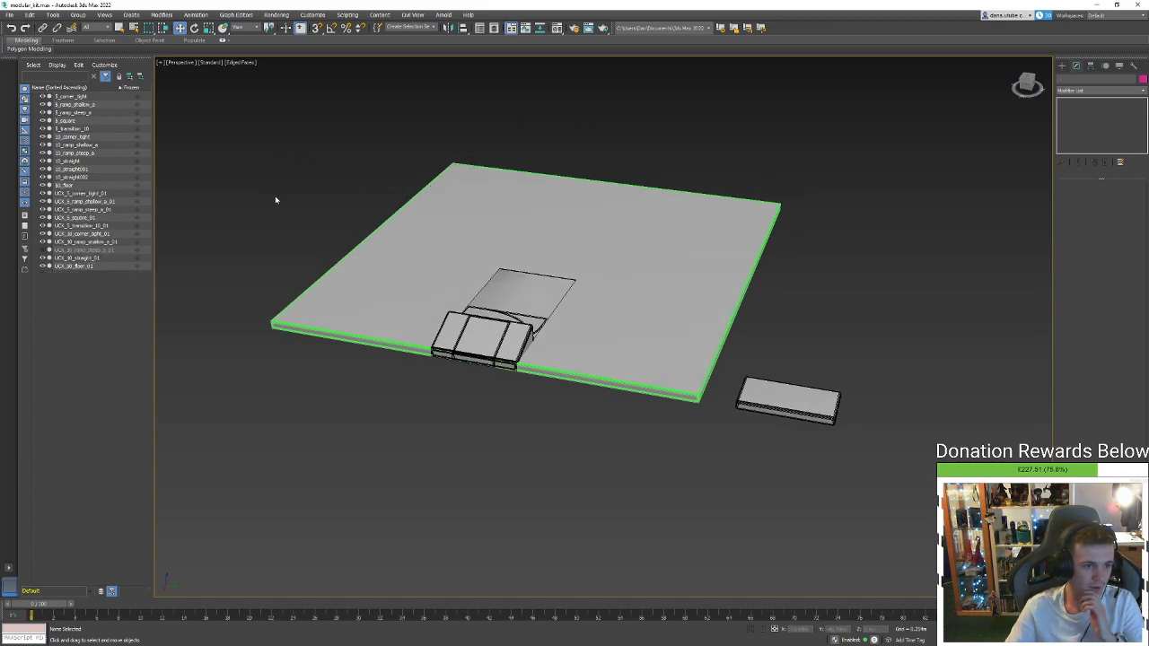
Export the scene as FBX into the Modular_kit assets folder, overwriting modular_kit.fbx
{"action": "left_click", "coordinate": [11, 14]}
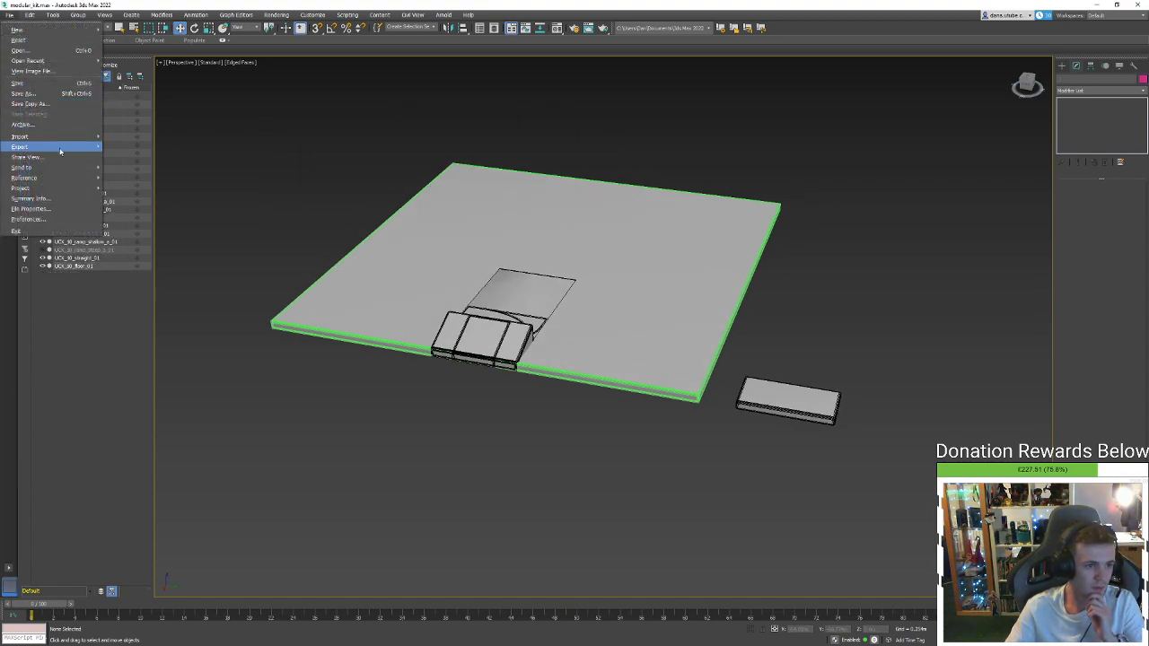
{"action": "mouse_move", "coordinate": [59, 150]}
{"action": "left_click", "coordinate": [119, 153]}
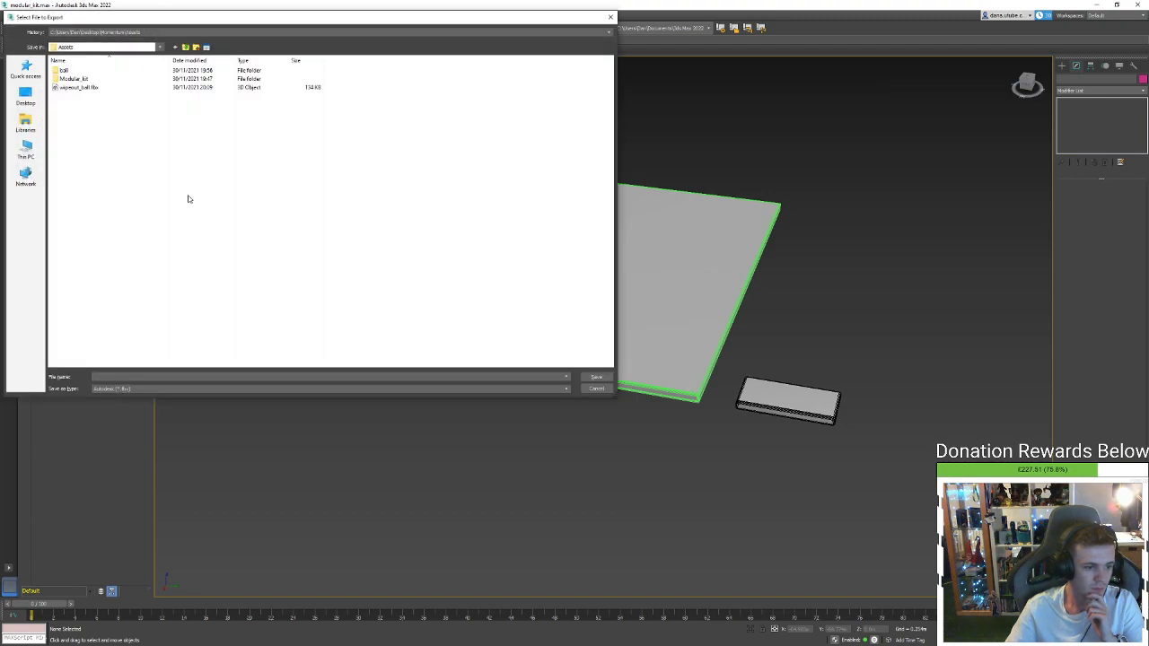
{"action": "double_click", "coordinate": [113, 79]}
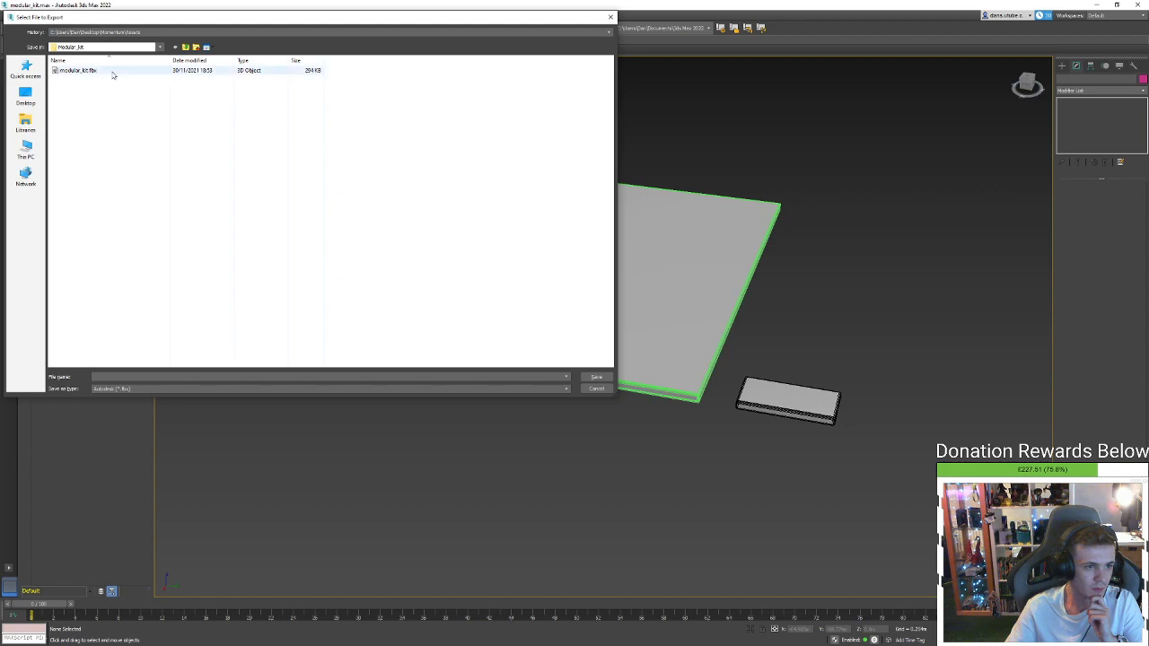
{"action": "double_click", "coordinate": [112, 72]}
{"action": "left_click", "coordinate": [626, 340]}
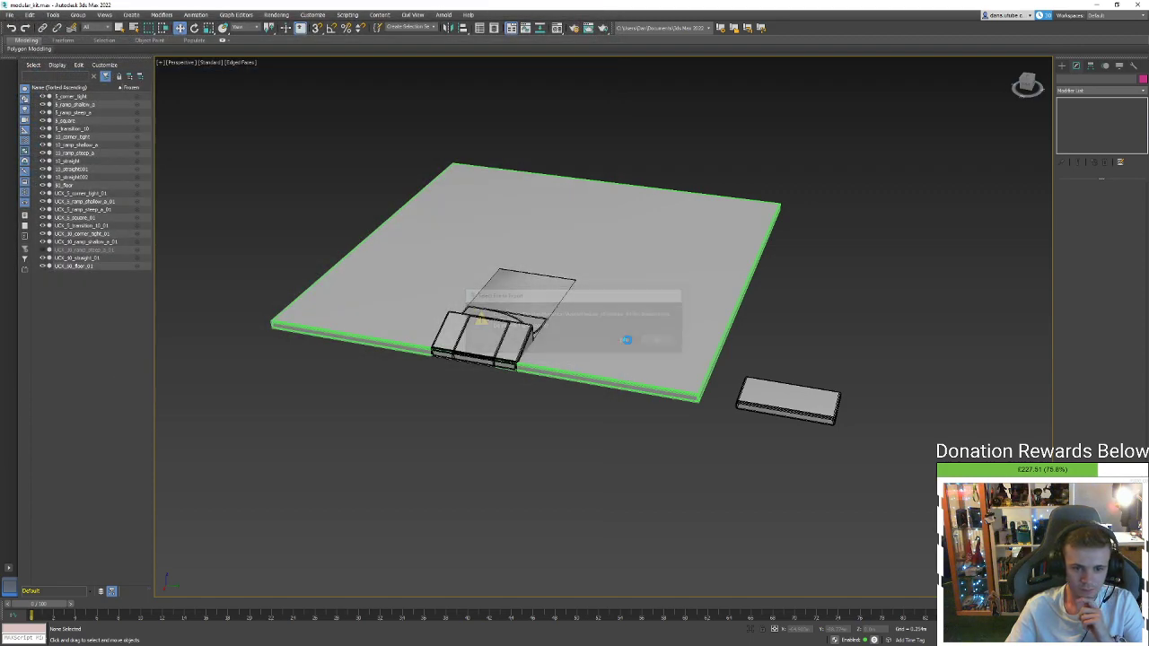
{"action": "left_click", "coordinate": [638, 445]}
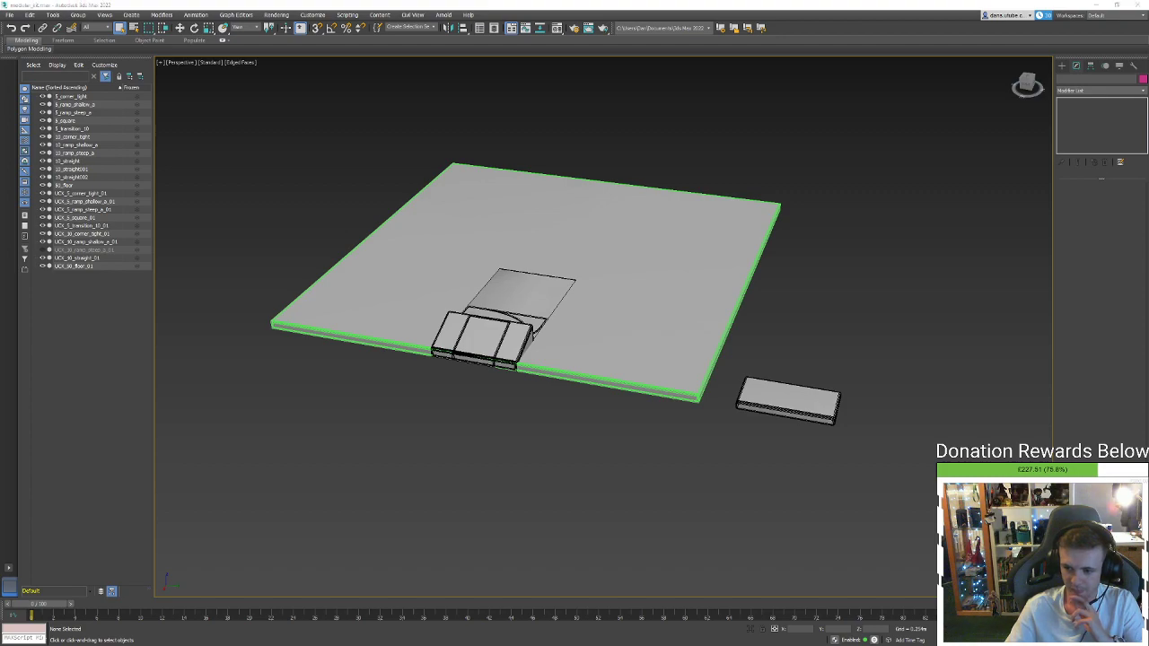
Switch to Unreal Editor and open the ModularKit mesh folder under Mine/Meshes
{"action": "key", "text": "alt+Tab"}
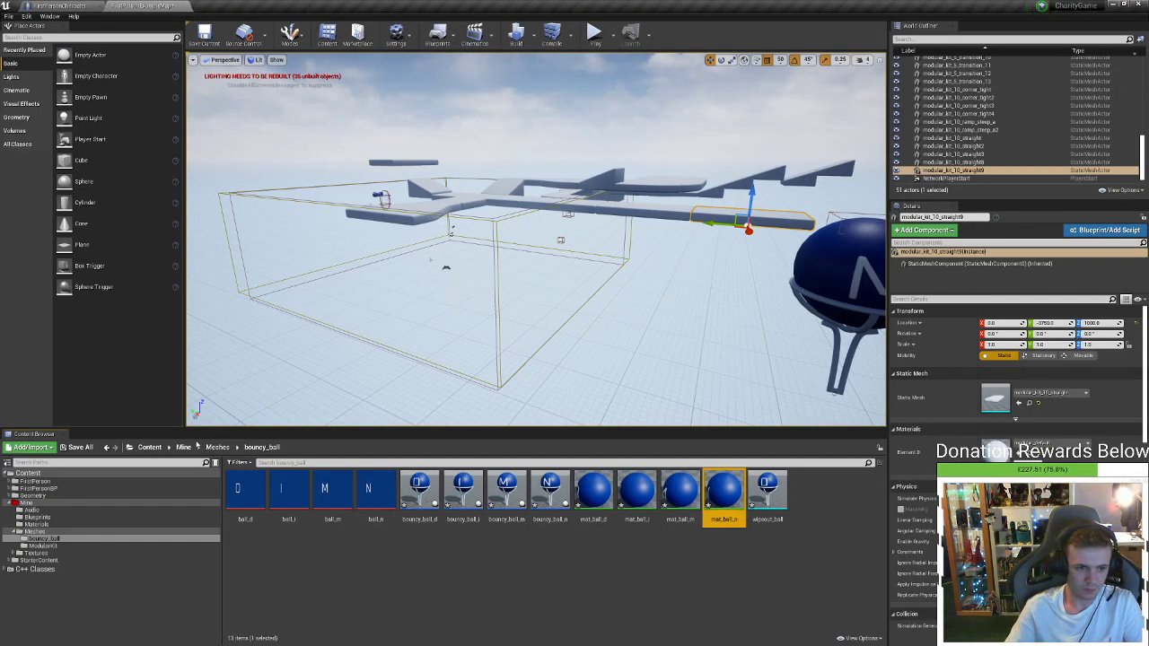
{"action": "left_click", "coordinate": [212, 447]}
{"action": "double_click", "coordinate": [288, 489]}
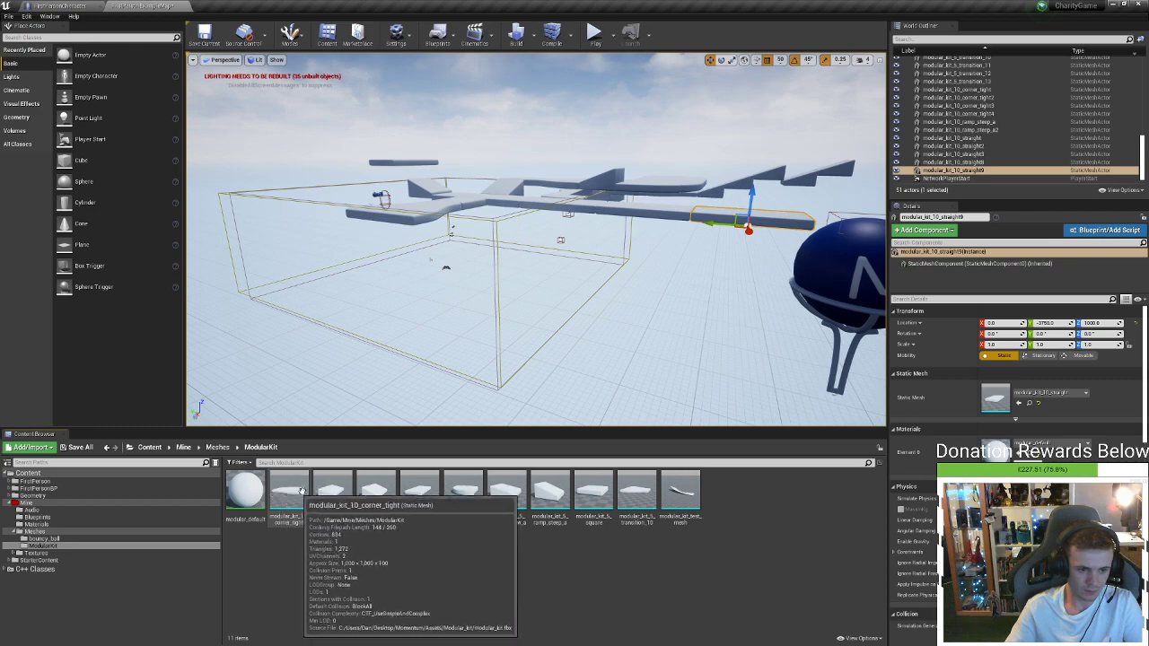
{"action": "left_click", "coordinate": [288, 490]}
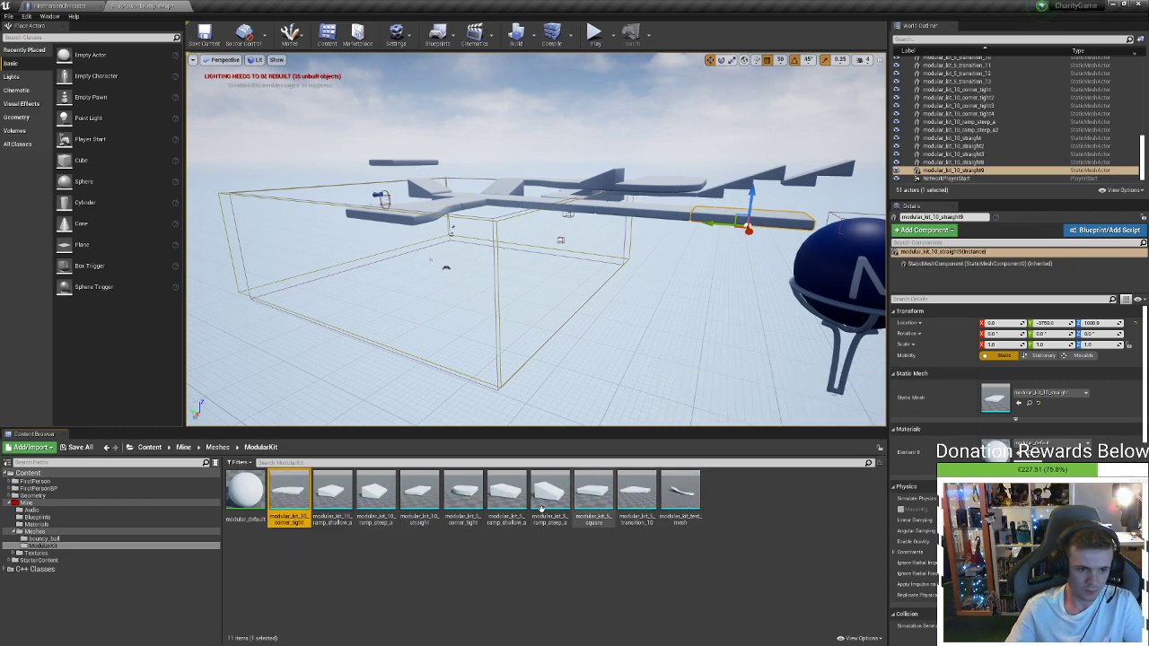
Import modular_kit.fbx from the Assets/Modular_kit folder into the ModularKit folder, keeping the offered FBX import options
{"action": "left_click", "coordinate": [29, 447]}
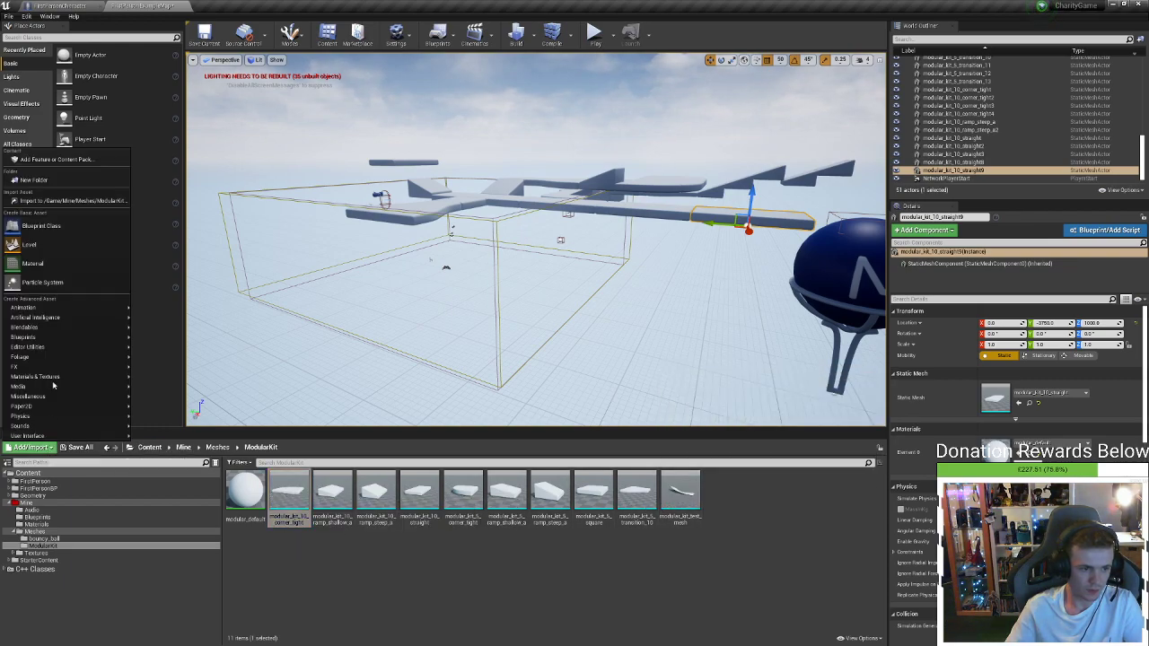
{"action": "left_click", "coordinate": [53, 200]}
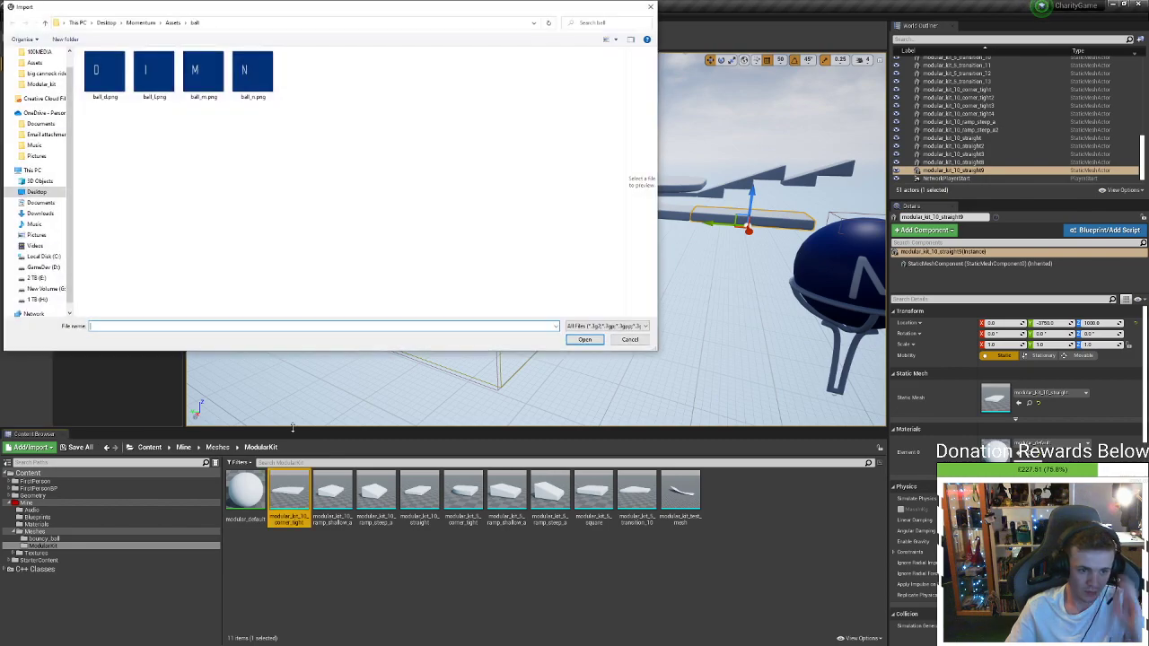
{"action": "left_click", "coordinate": [172, 22]}
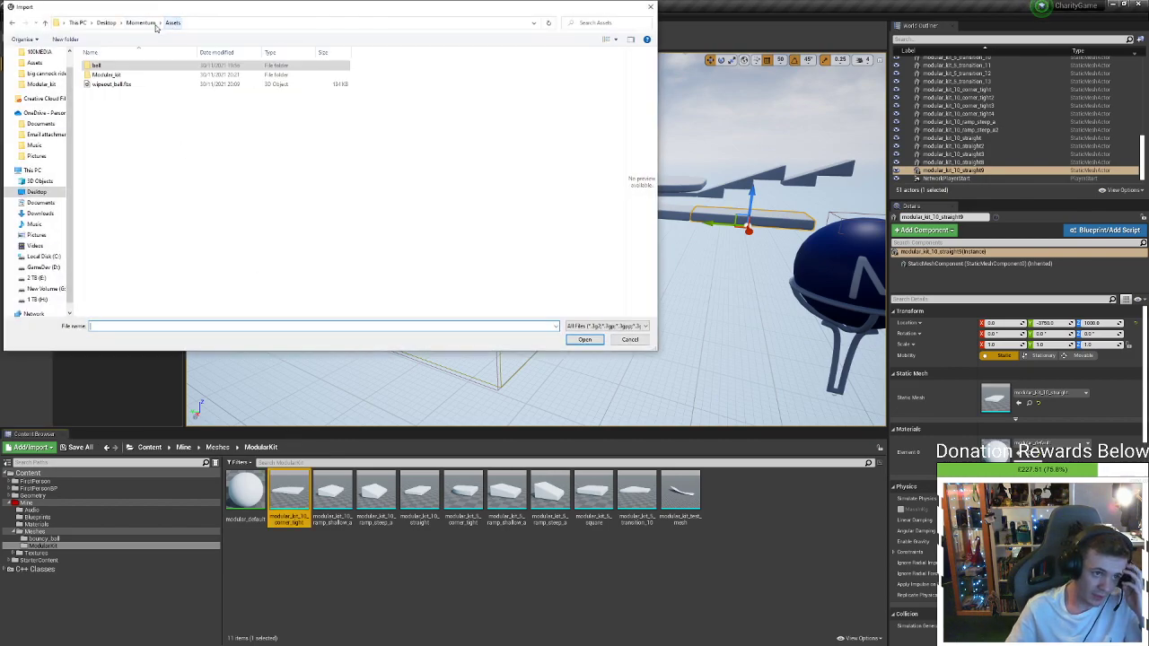
{"action": "double_click", "coordinate": [120, 76]}
{"action": "double_click", "coordinate": [127, 68]}
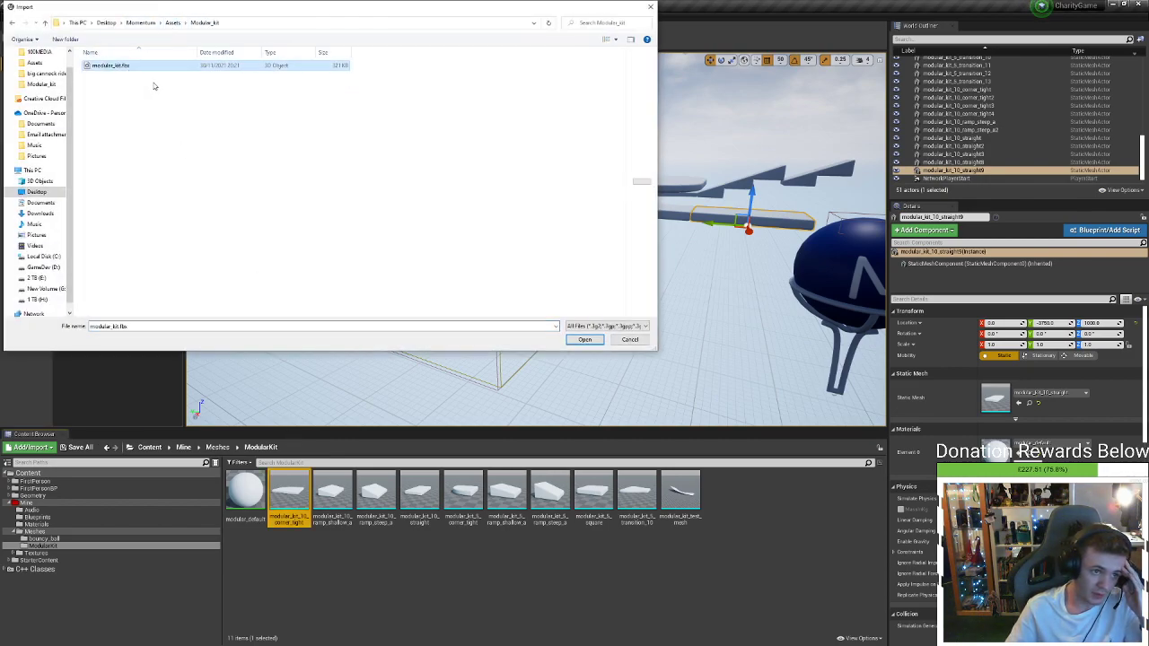
{"action": "left_click", "coordinate": [584, 339]}
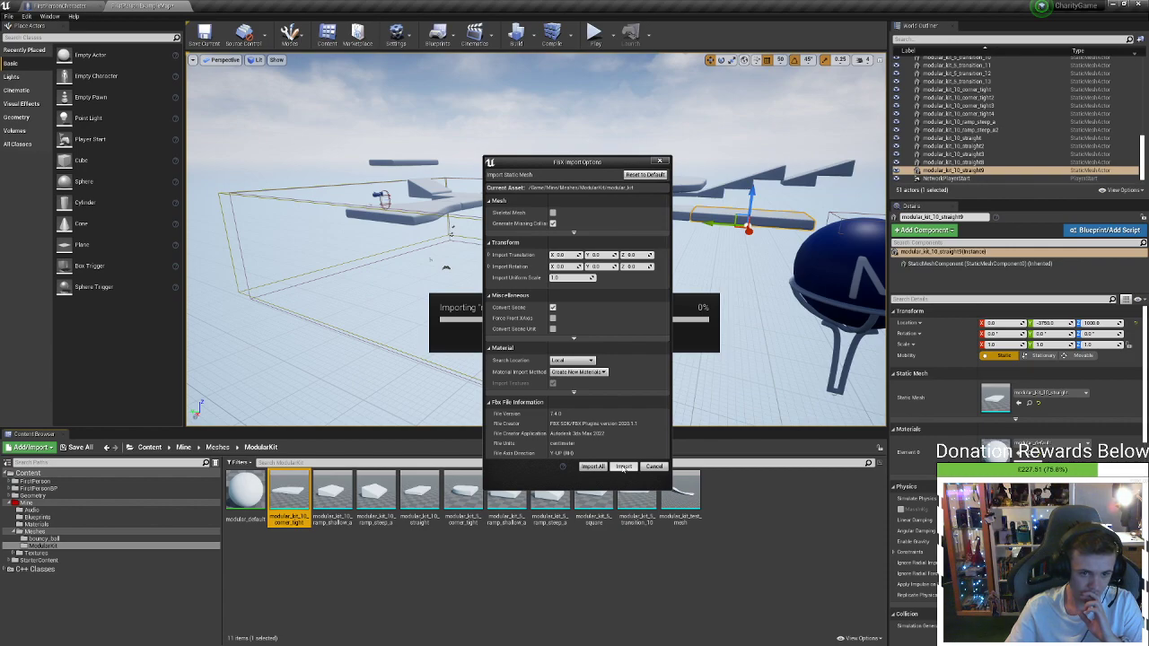
{"action": "left_click", "coordinate": [606, 465]}
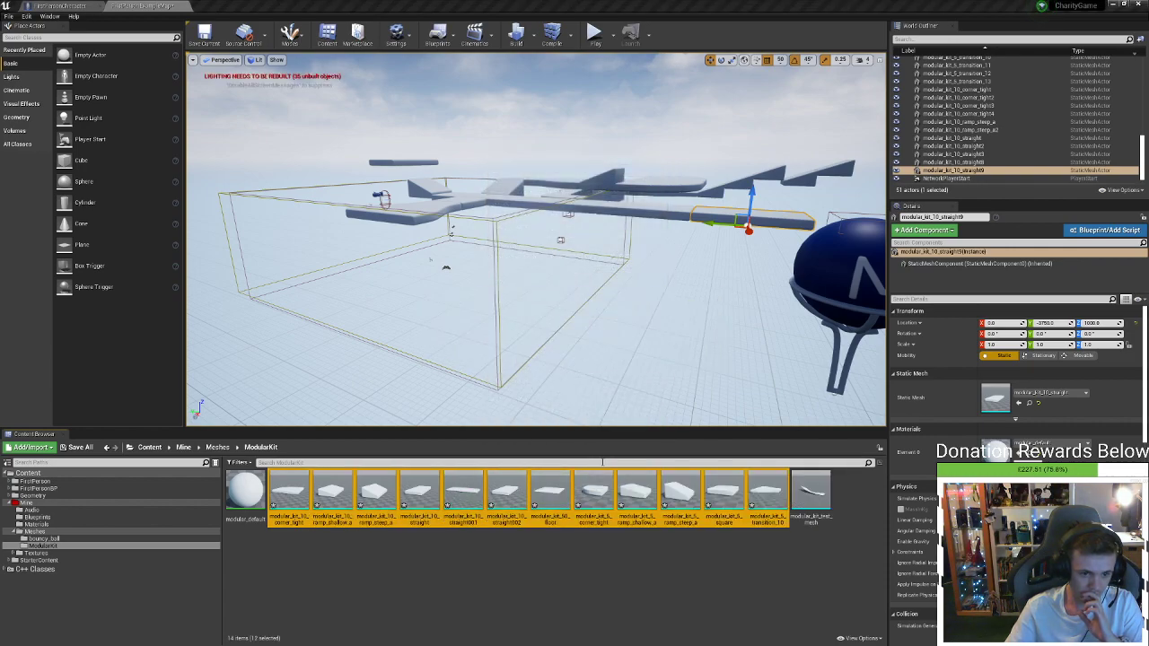
{"action": "left_click", "coordinate": [582, 578]}
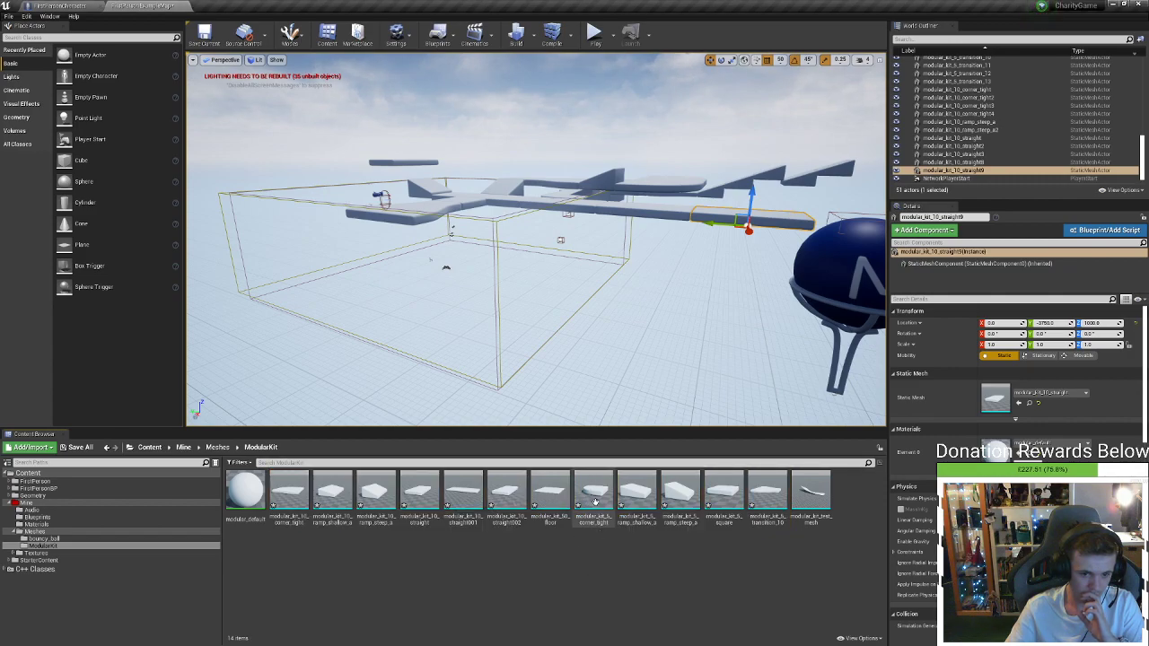
Place modular_kit_50_floor in the level and lower it well beneath the obstacle course
{"action": "right_click_drag", "start_coordinate": [523, 333], "coordinate": [599, 423]}
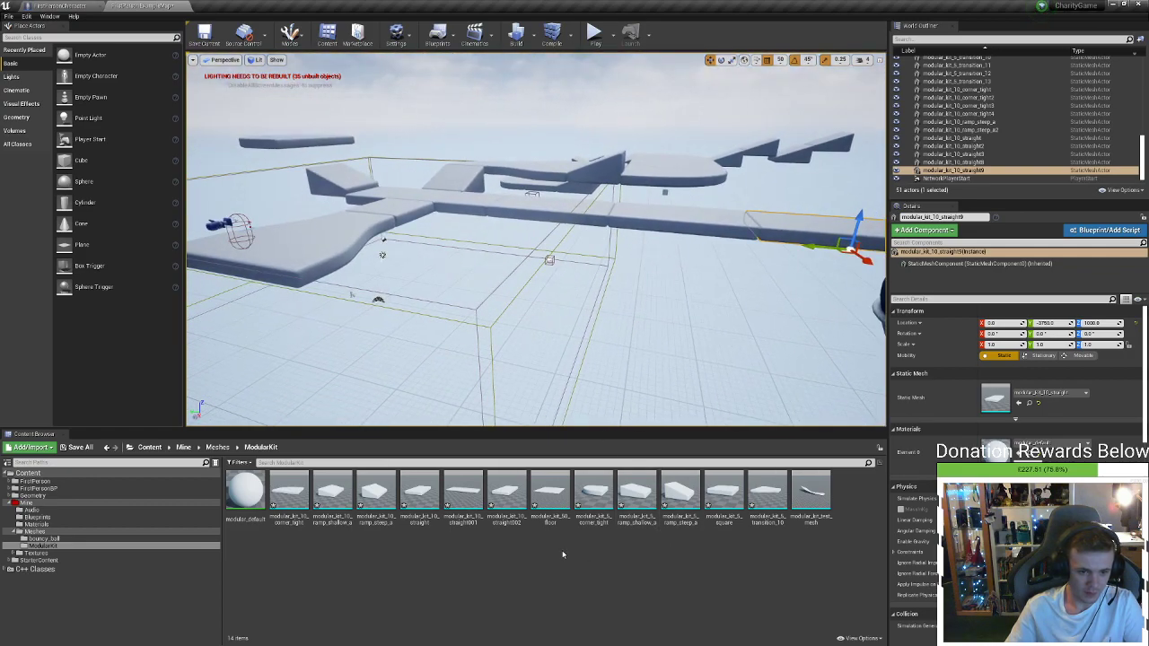
{"action": "left_click_drag", "start_coordinate": [549, 492], "coordinate": [490, 330]}
{"action": "key", "text": "s"}
{"action": "mouse_move", "coordinate": [487, 306]}
{"action": "right_mouse_down"}
{"action": "mouse_move", "coordinate": [452, 292]}
{"action": "mouse_move", "coordinate": [476, 292]}
{"action": "right_mouse_up"}
{"action": "left_click_drag", "start_coordinate": [500, 265], "coordinate": [501, 405]}
{"action": "key", "text": "a"}
{"action": "right_click_drag", "start_coordinate": [502, 406], "coordinate": [619, 395]}
{"action": "key", "text": "s"}
{"action": "left_click_drag", "start_coordinate": [606, 346], "coordinate": [607, 427]}
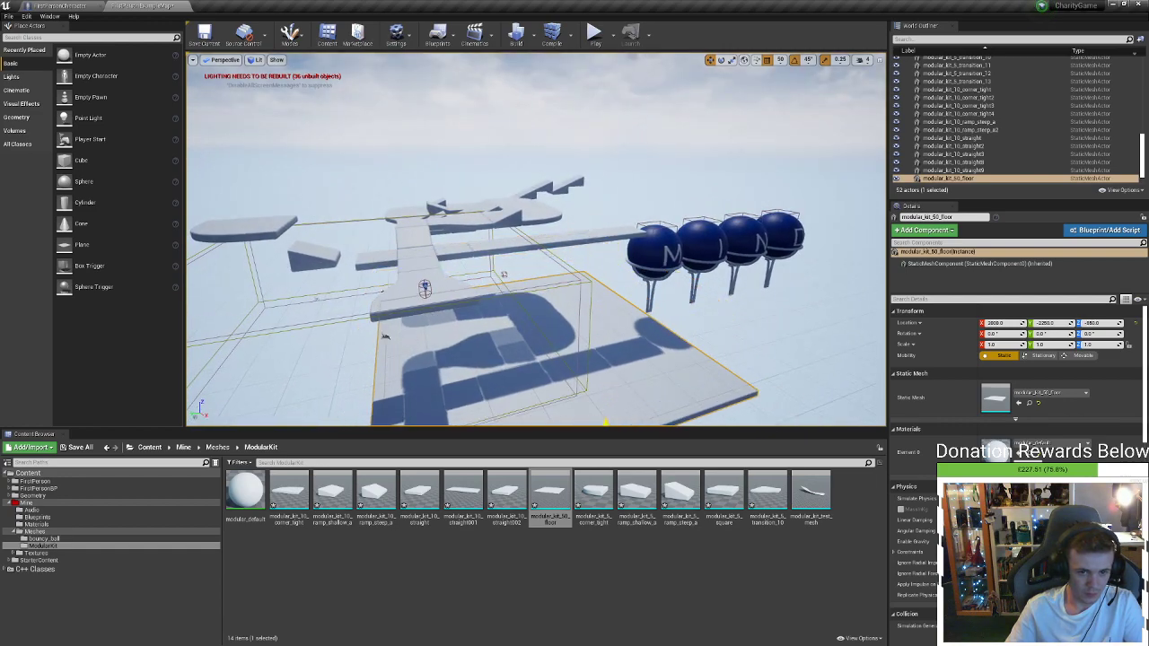
Move the floor piece along the Y axis until it lies under the four MIND balls
{"action": "key", "text": "d"}
{"action": "right_click_drag", "start_coordinate": [566, 392], "coordinate": [494, 408]}
{"action": "key", "text": "s"}
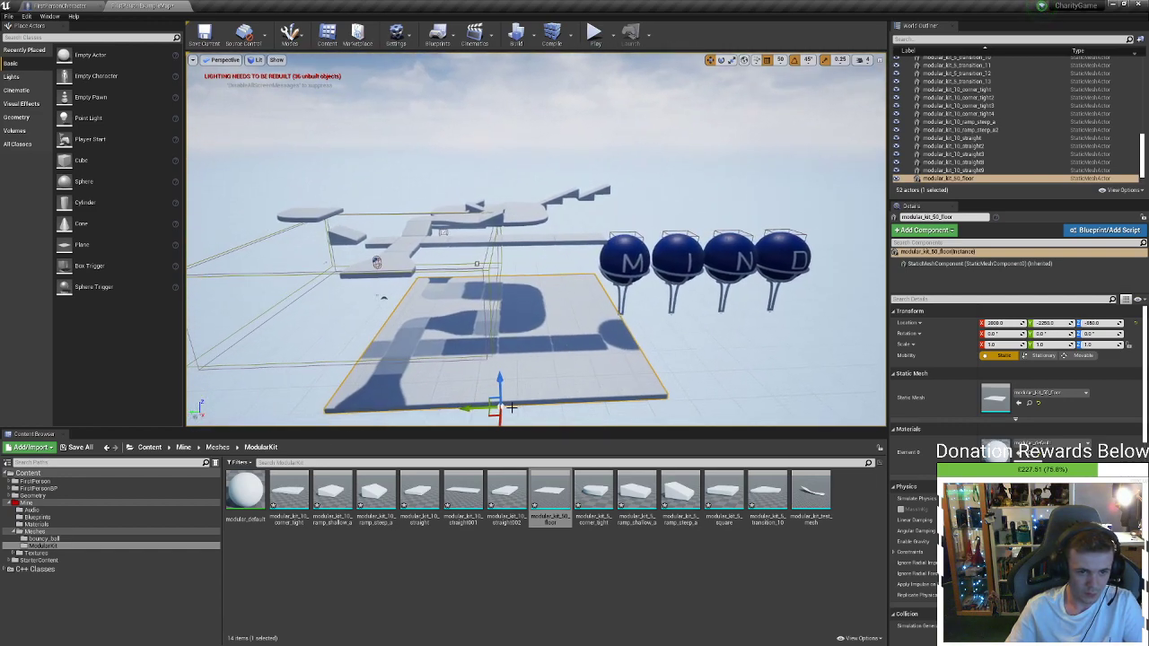
{"action": "left_click_drag", "start_coordinate": [464, 409], "coordinate": [735, 358]}
Adjust the floor piece's height to Z -750 so it meets the legs of the MIND balls
{"action": "right_click_drag", "start_coordinate": [735, 358], "coordinate": [757, 317]}
{"action": "key", "text": "a"}
{"action": "key", "text": "w"}
{"action": "key", "text": "w"}
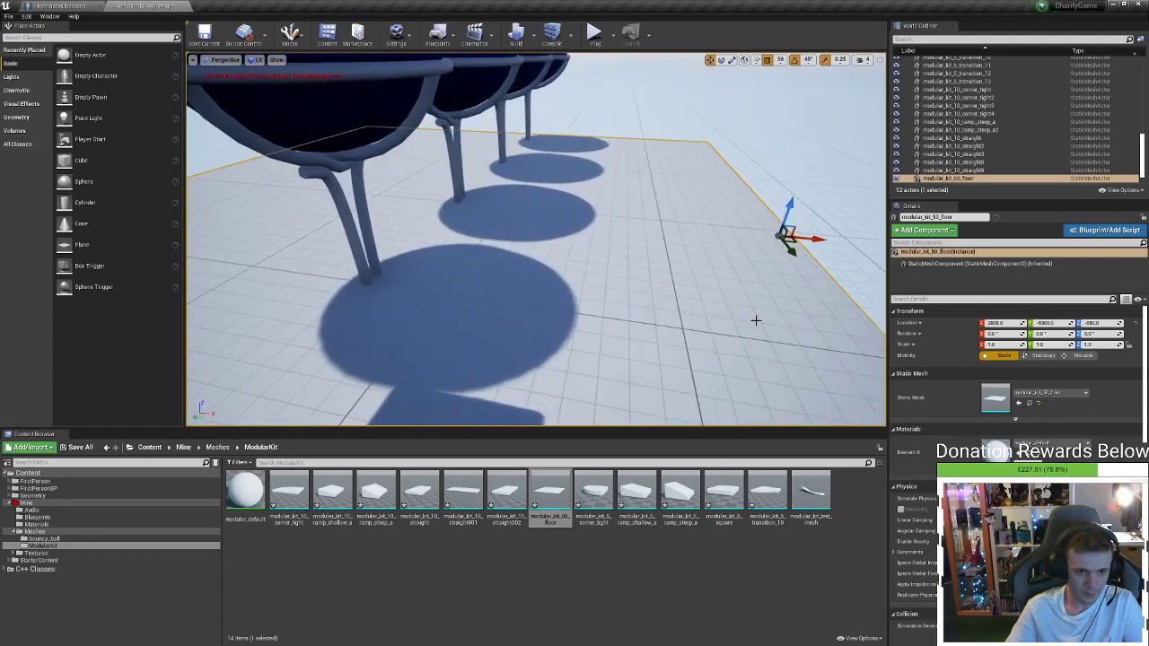
{"action": "left_click_drag", "start_coordinate": [796, 213], "coordinate": [797, 232]}
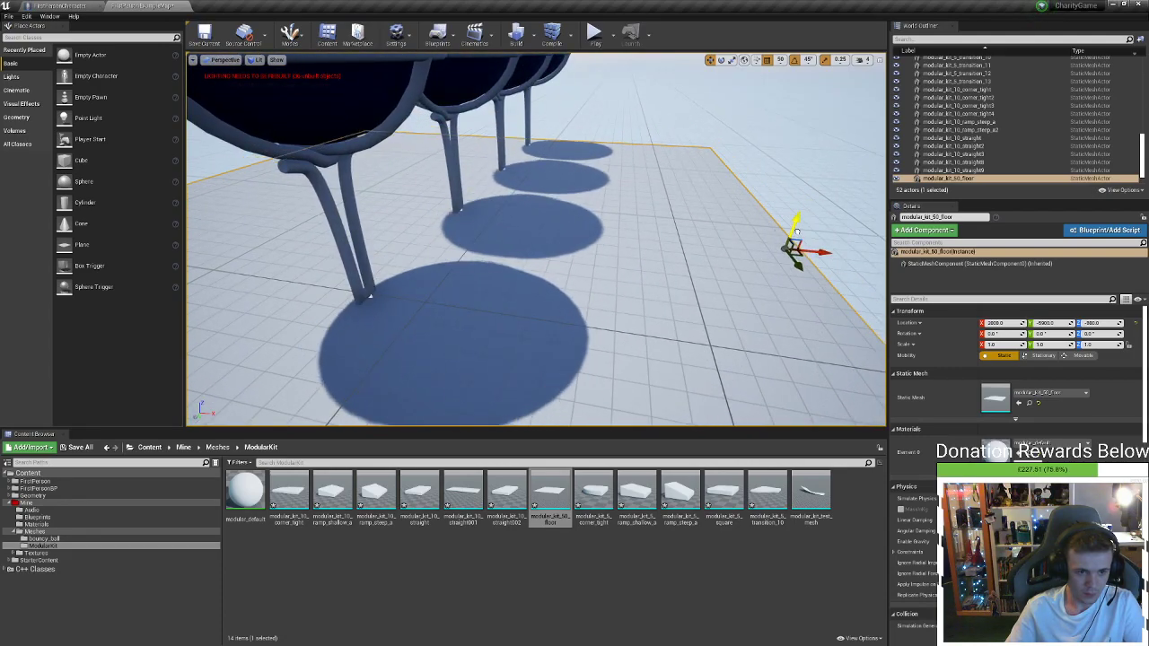
{"action": "key", "text": "w"}
{"action": "right_click_drag", "start_coordinate": [796, 232], "coordinate": [795, 237]}
{"action": "key", "text": "s"}
{"action": "right_click_drag", "start_coordinate": [608, 268], "coordinate": [607, 268]}
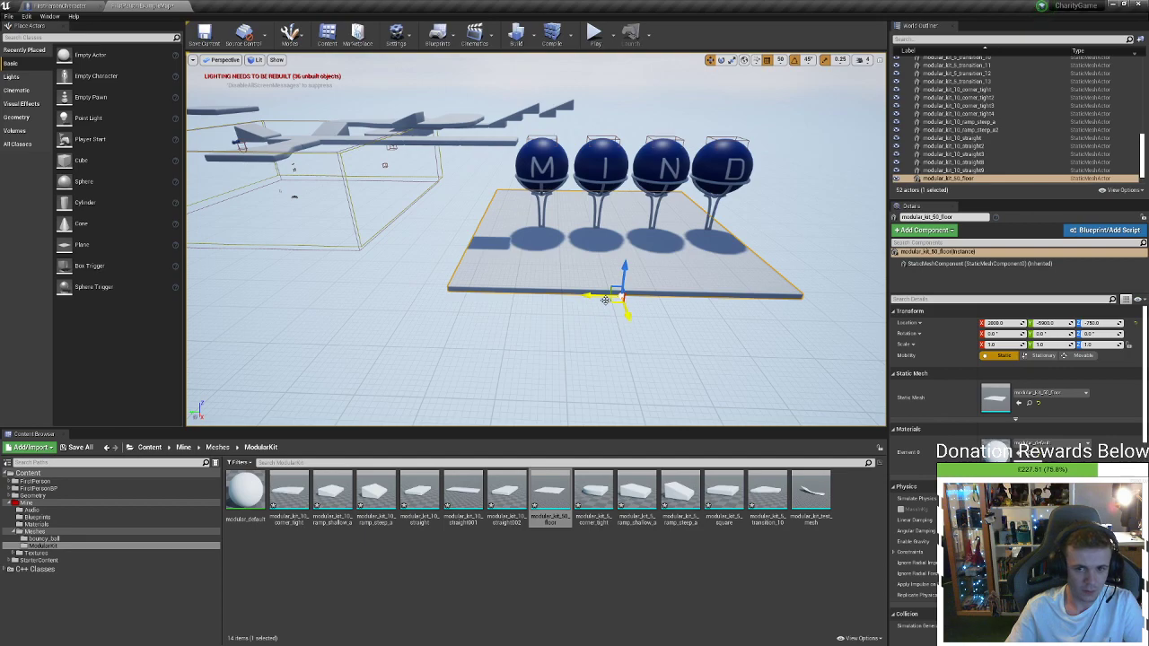
Duplicate the floor piece along Y towards the course start and align it edge to edge with the original
{"action": "left_click_drag", "start_coordinate": [595, 297], "coordinate": [275, 264], "text": "alt"}
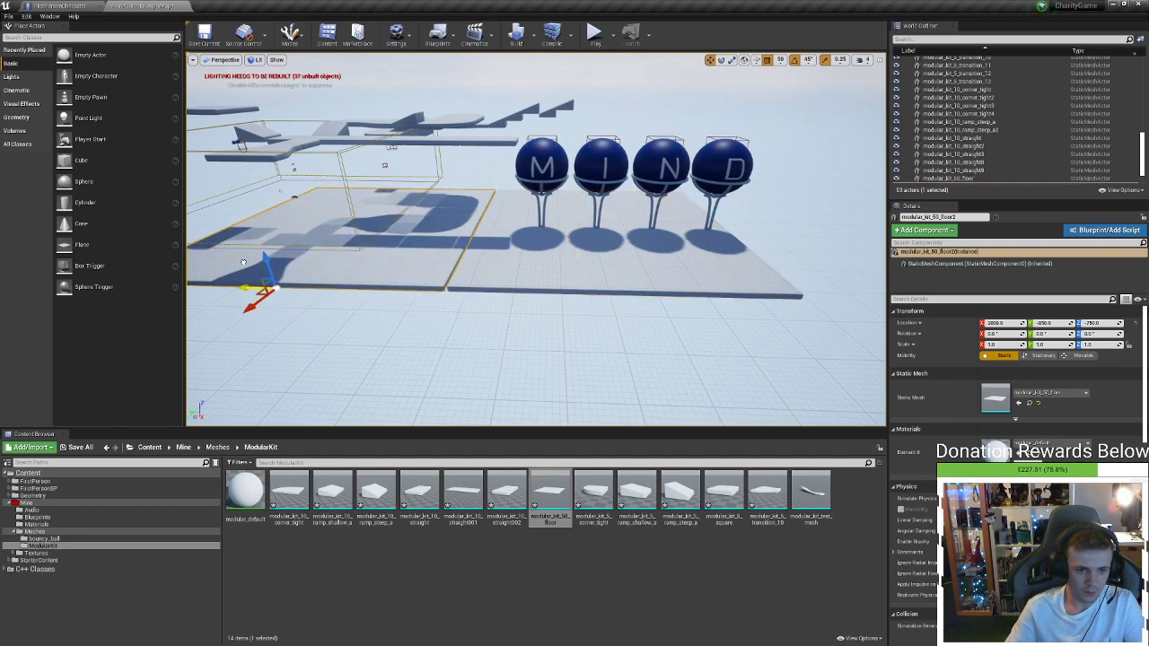
{"action": "right_click_drag", "start_coordinate": [250, 263], "coordinate": [229, 319]}
{"action": "key", "text": "w"}
{"action": "scroll", "coordinate": [537, 238], "scroll_direction": "up", "scroll_amount": 10}
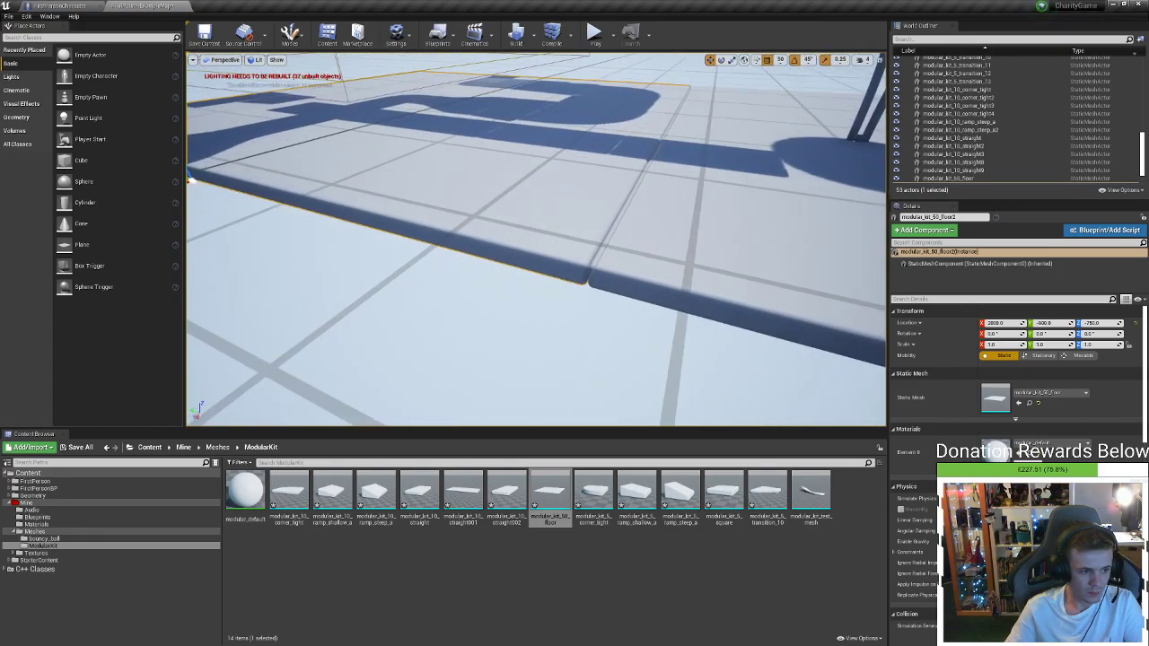
{"action": "scroll", "coordinate": [537, 239], "scroll_direction": "down", "scroll_amount": 10}
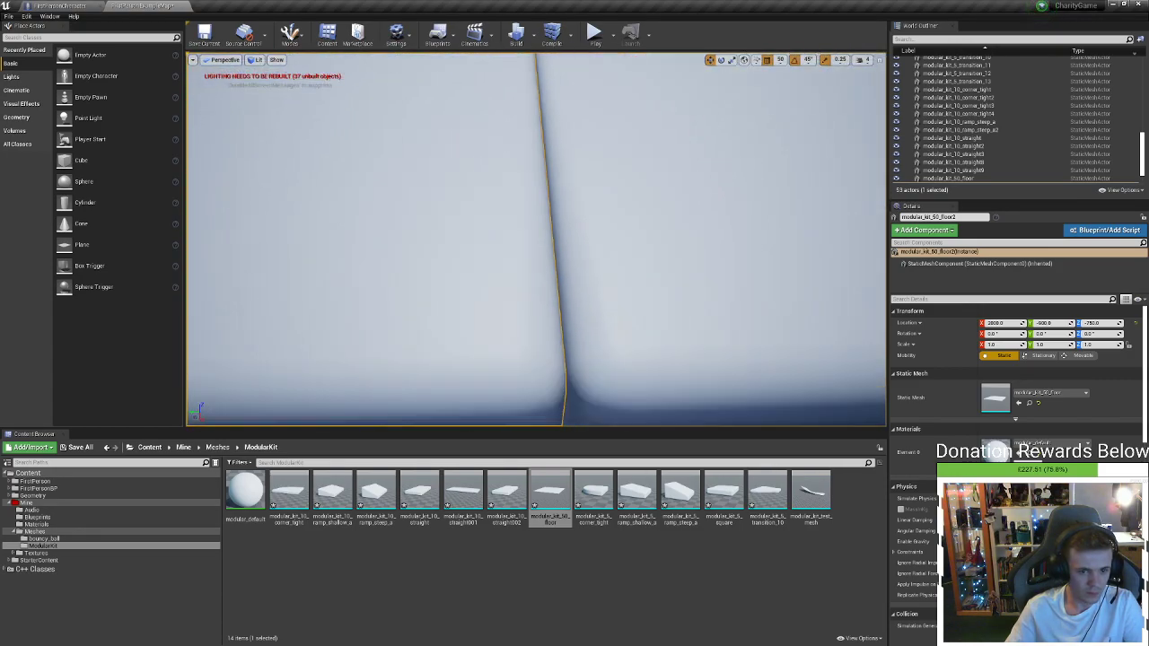
Select both floor pieces and duplicate them along Y to extend the row past the start of the course
{"action": "left_click", "coordinate": [565, 293]}
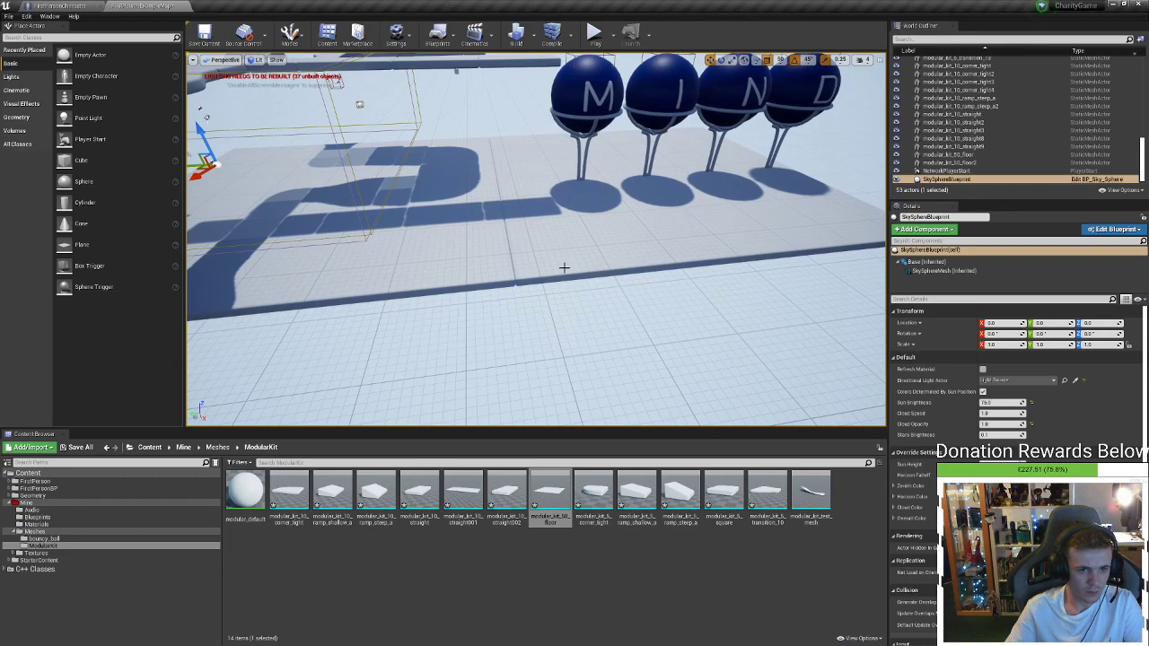
{"action": "left_click", "coordinate": [564, 267]}
{"action": "left_click", "coordinate": [505, 264], "text": "ctrl"}
{"action": "key", "text": "s"}
{"action": "right_click_drag", "start_coordinate": [505, 263], "coordinate": [477, 292]}
{"action": "key", "text": "s"}
{"action": "right_click_drag", "start_coordinate": [440, 324], "coordinate": [394, 324]}
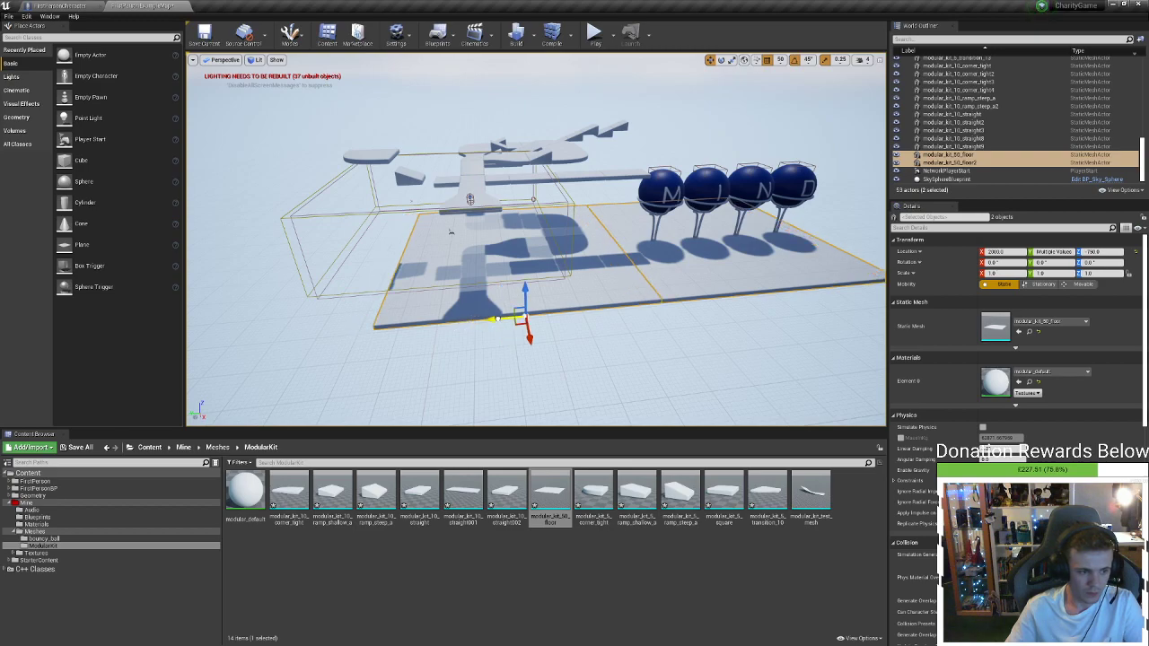
{"action": "left_click_drag", "start_coordinate": [497, 318], "coordinate": [89, 358], "text": "alt"}
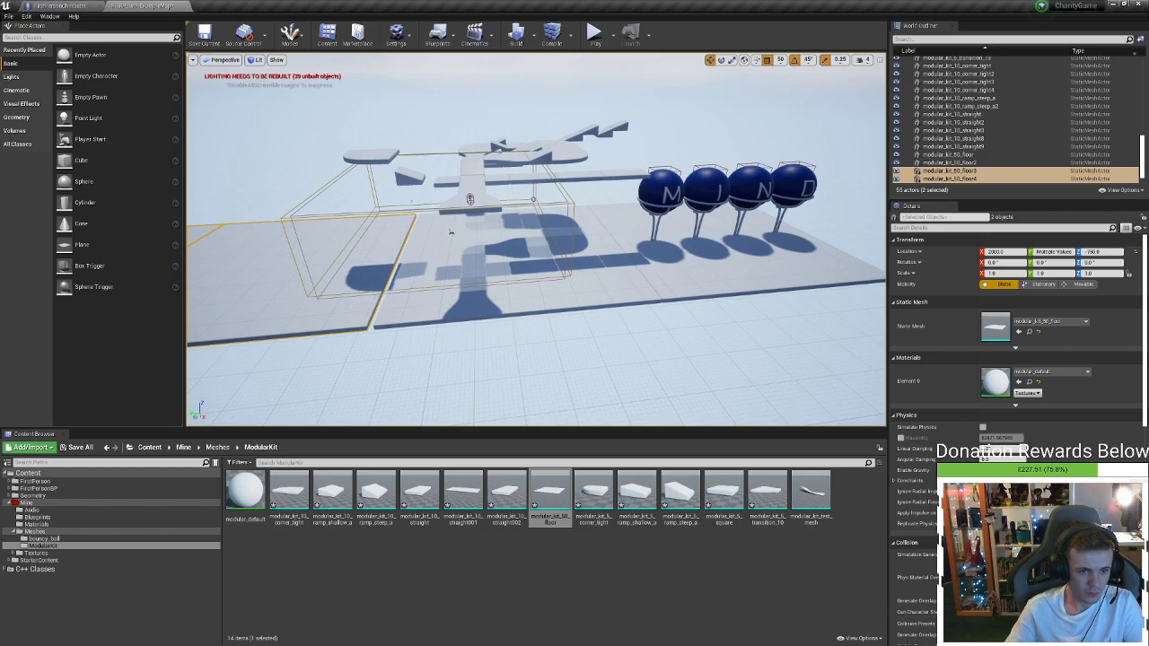
Select all four floor pieces and duplicate them along X as a second adjoining row beneath the course
{"action": "right_click_drag", "start_coordinate": [575, 302], "coordinate": [649, 274]}
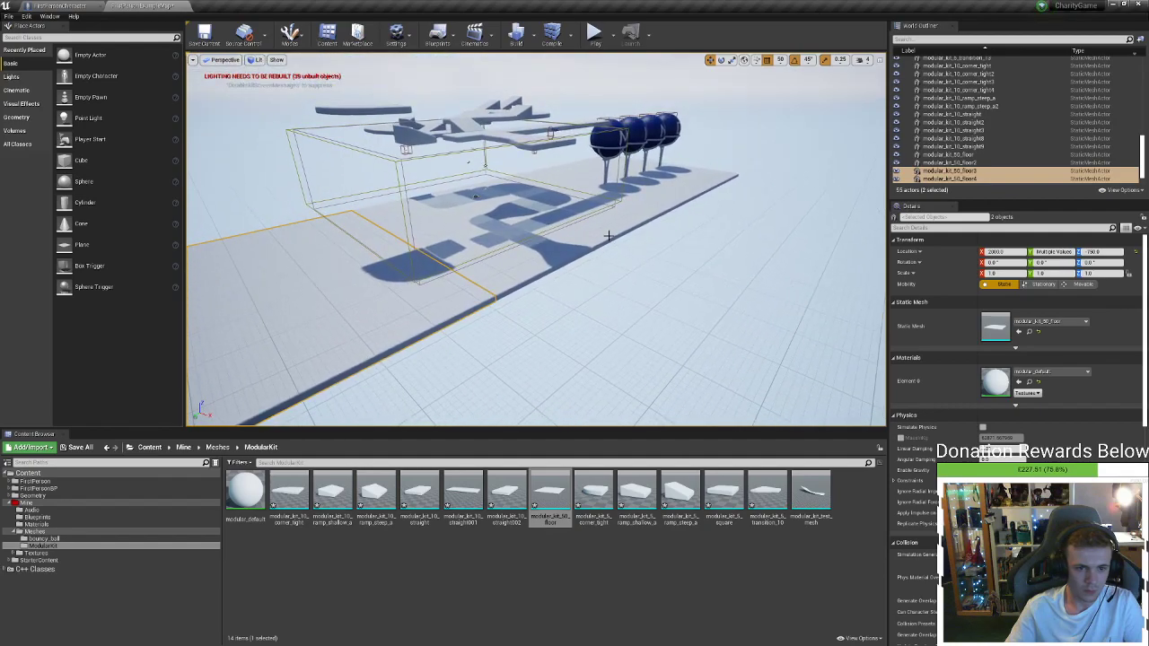
{"action": "right_click_drag", "start_coordinate": [658, 215], "coordinate": [698, 187]}
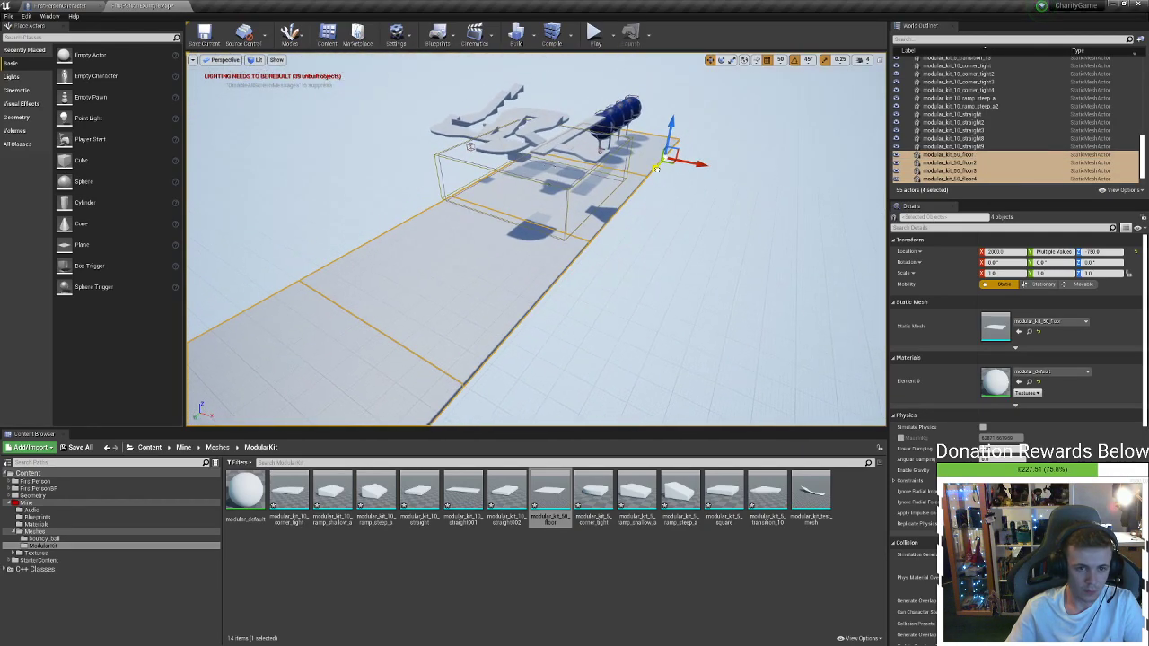
{"action": "left_click_drag", "start_coordinate": [655, 168], "coordinate": [424, 272]}
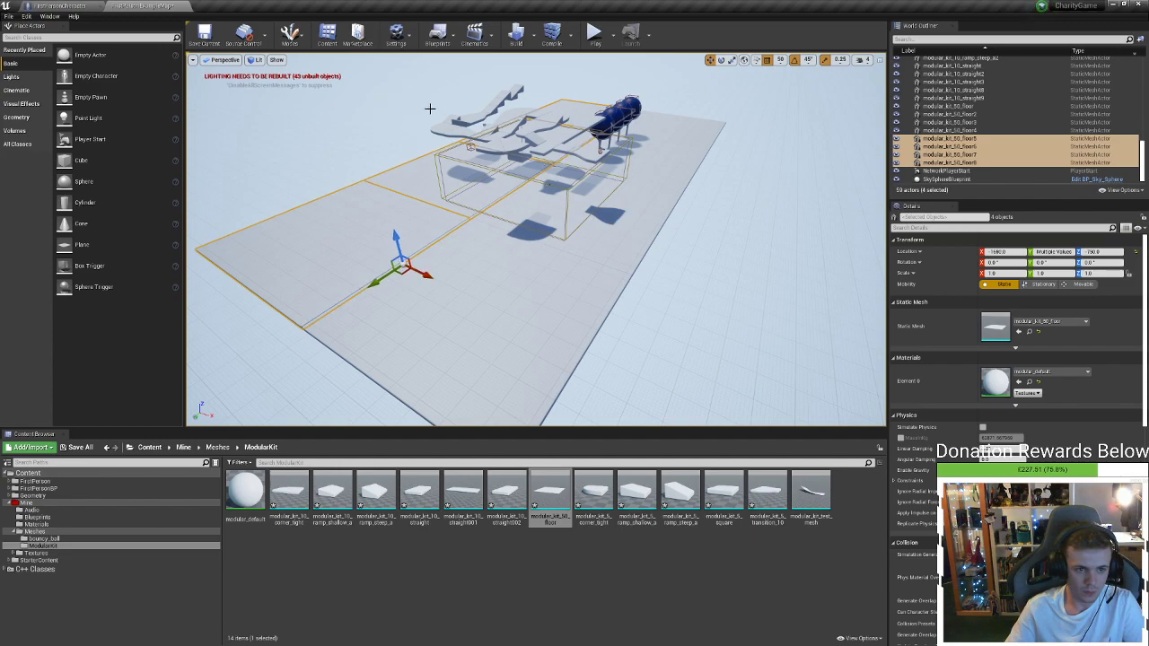
Duplicate the four selected floor pieces along X as a third adjoining row on the other side of the course
{"action": "right_click_drag", "start_coordinate": [384, 231], "coordinate": [422, 265]}
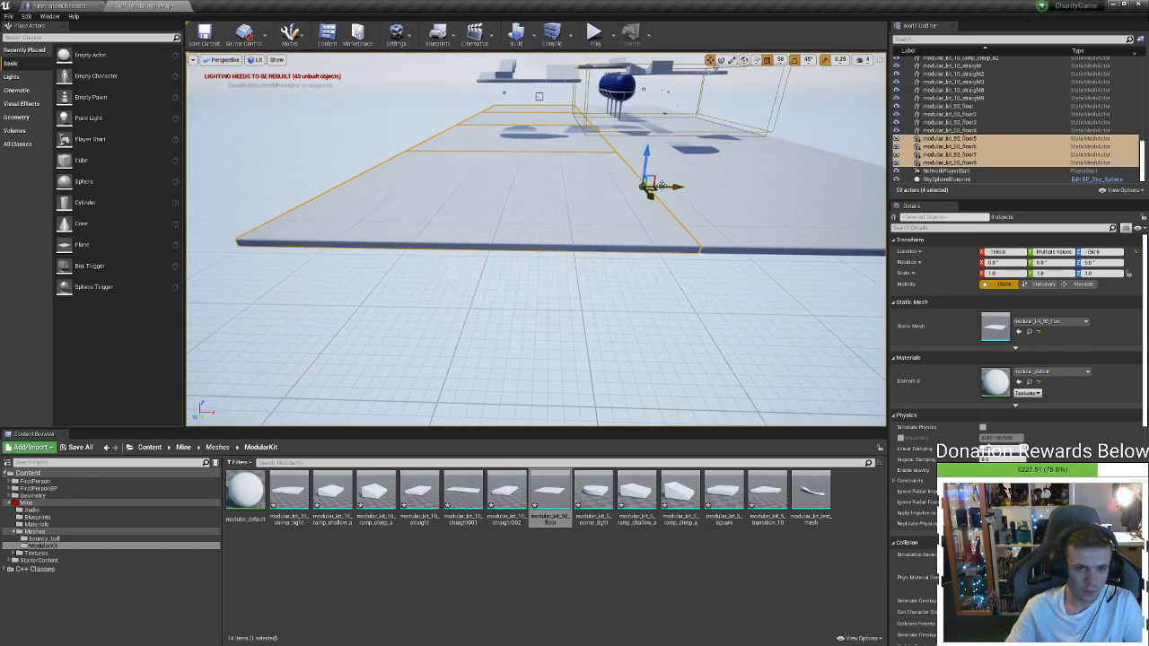
{"action": "left_click_drag", "start_coordinate": [660, 185], "coordinate": [355, 183], "text": "alt"}
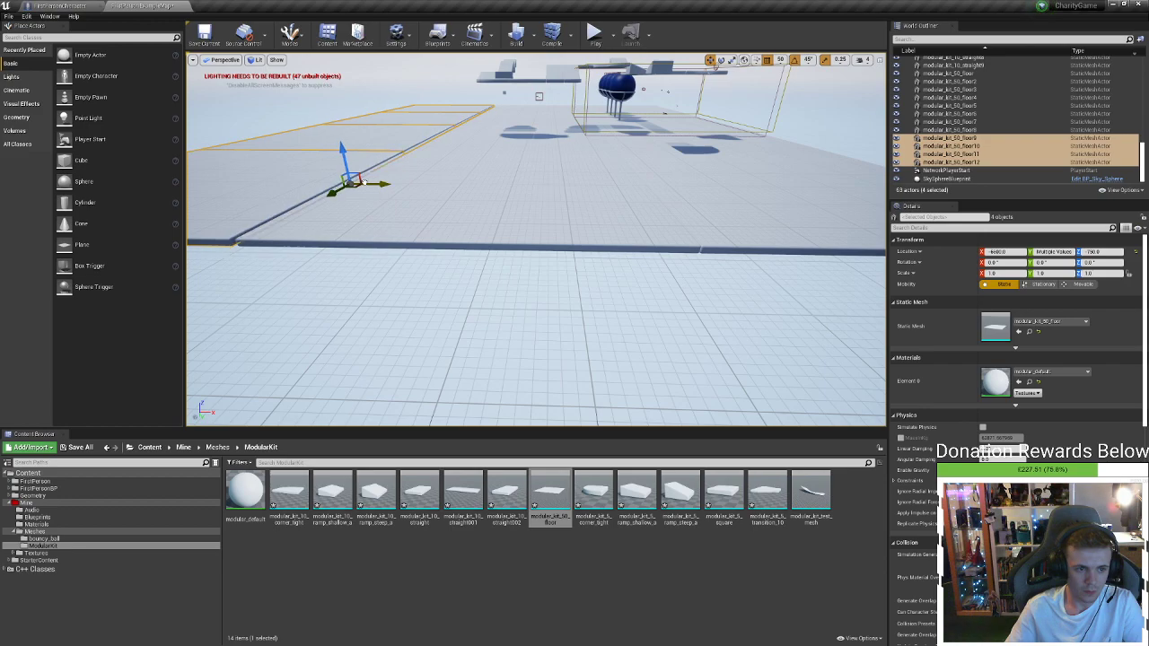
{"action": "mouse_move", "coordinate": [366, 181]}
{"action": "right_mouse_down"}
{"action": "mouse_move", "coordinate": [357, 124]}
{"action": "mouse_move", "coordinate": [359, 184]}
{"action": "mouse_move", "coordinate": [422, 197]}
{"action": "mouse_move", "coordinate": [377, 175]}
{"action": "mouse_move", "coordinate": [365, 182]}
{"action": "right_mouse_up"}
{"action": "key", "text": "w"}
{"action": "key", "text": "s"}
Play-test the level by running across the obstacle course above the tiled floor, and stop the session
{"action": "left_click", "coordinate": [595, 34]}
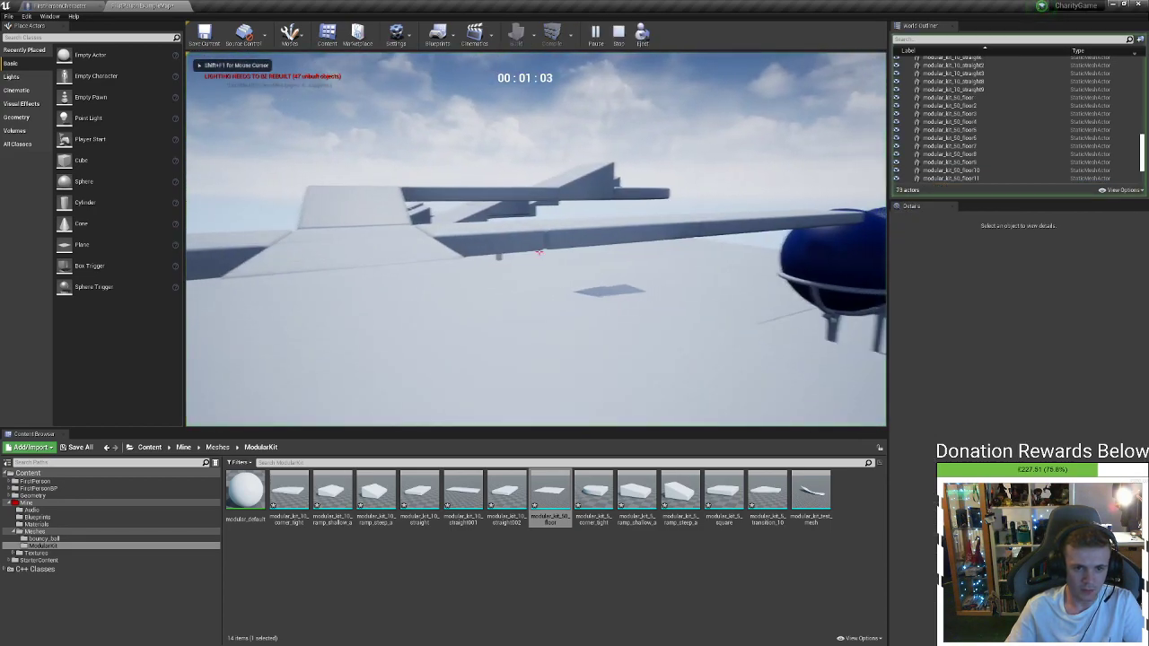
{"action": "key", "text": "w"}
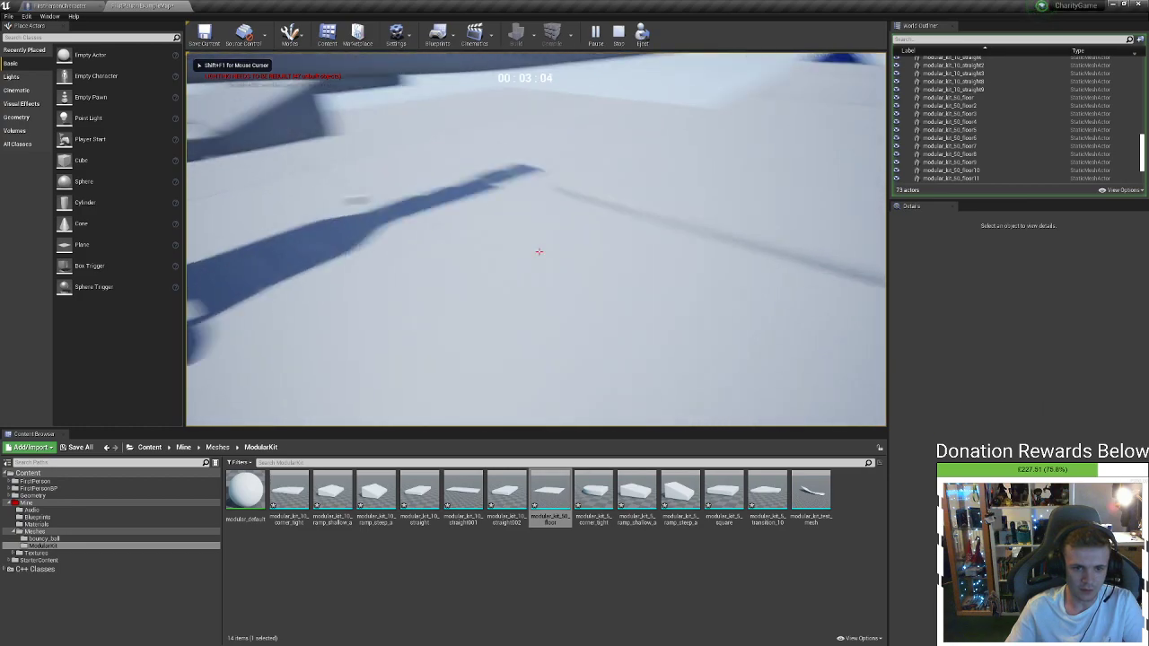
{"action": "key", "text": "w"}
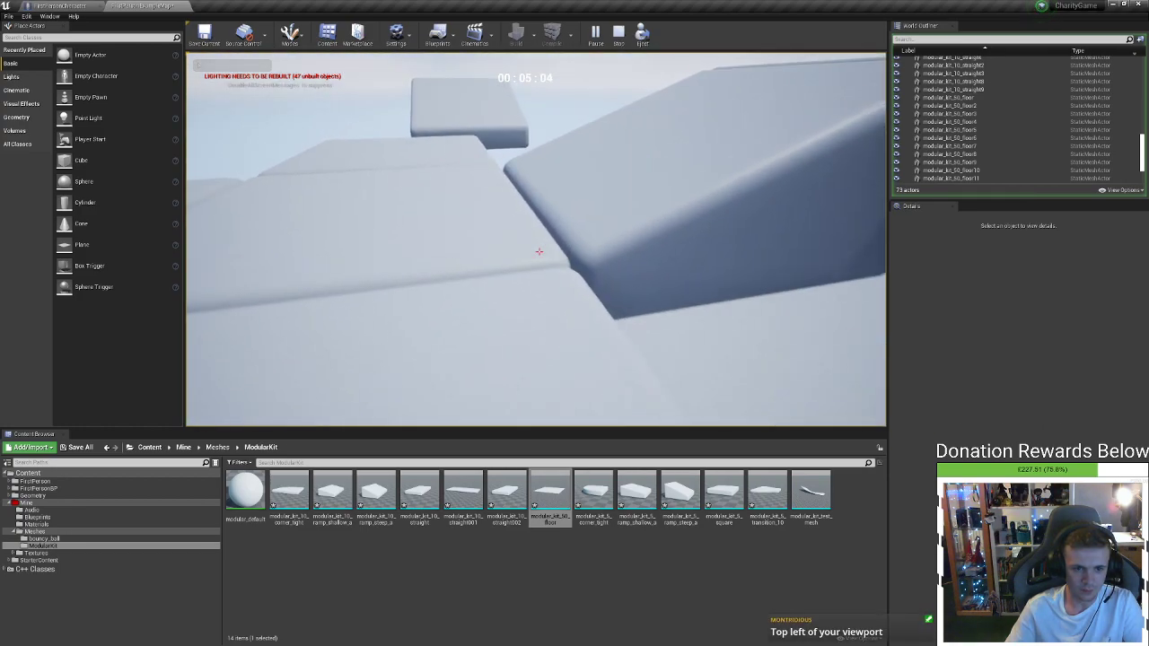
{"action": "key", "text": "w"}
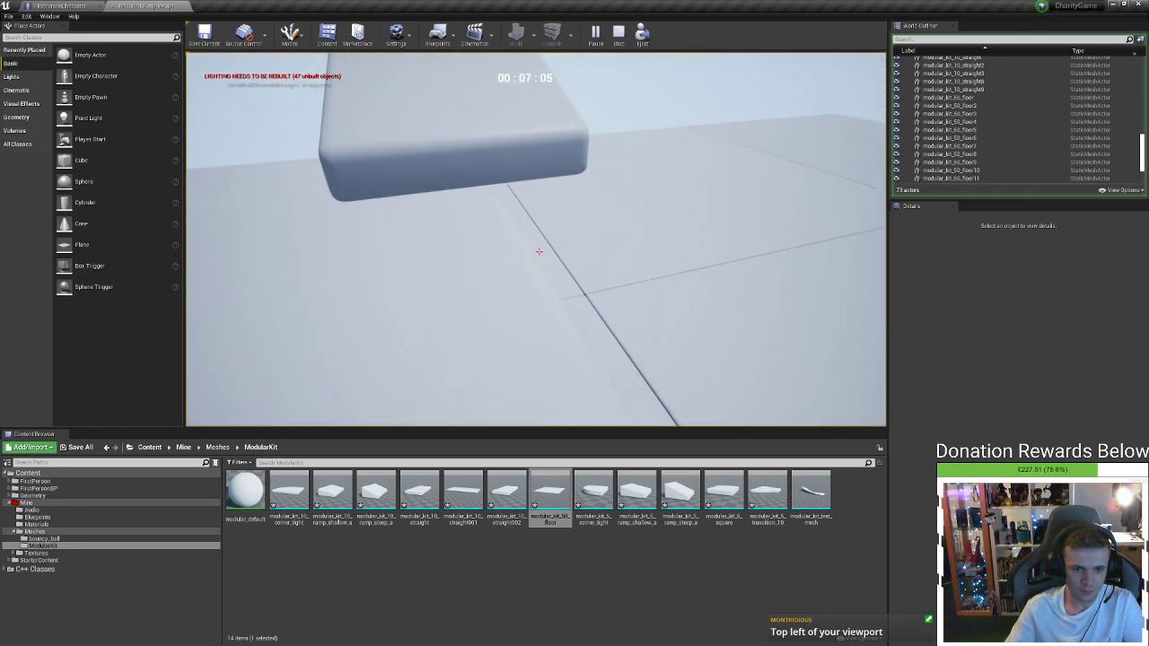
{"action": "key", "text": "w"}
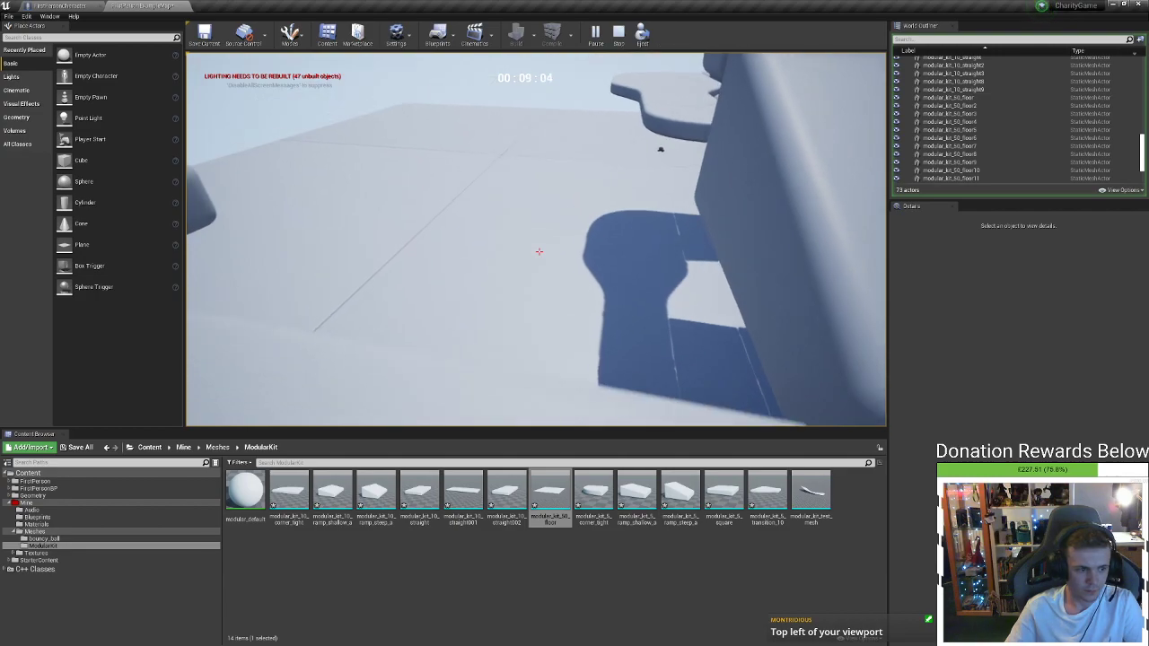
{"action": "key", "text": "w"}
{"action": "key", "text": "Escape"}
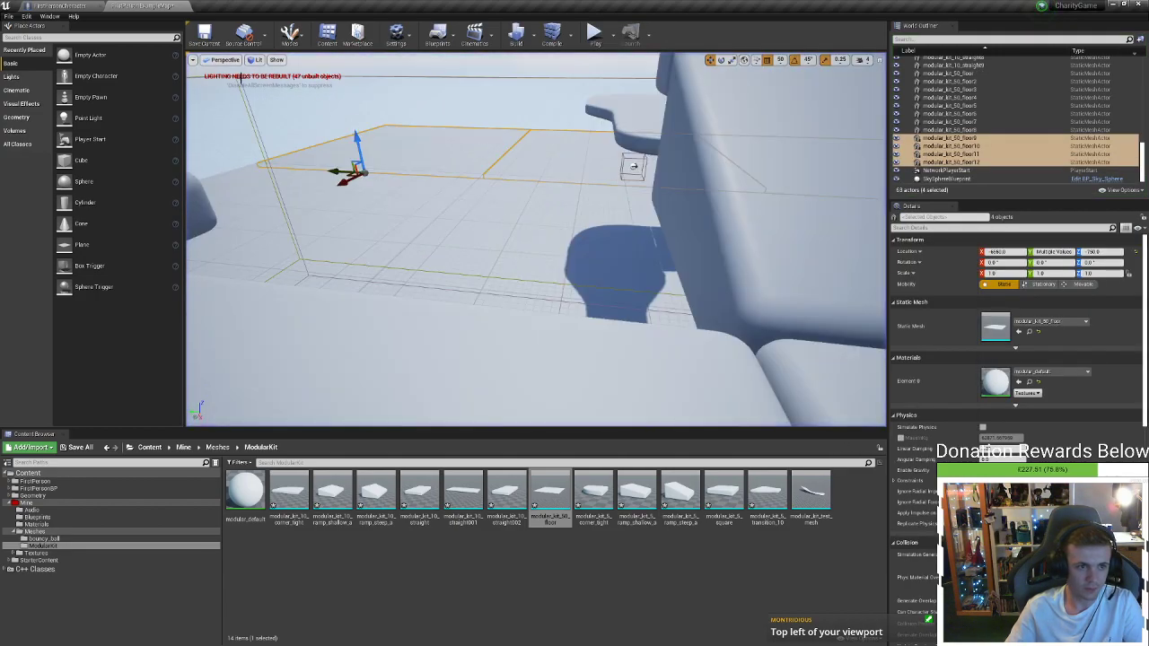
Turn off the Grid display among the viewport's show flags
{"action": "left_click", "coordinate": [192, 60]}
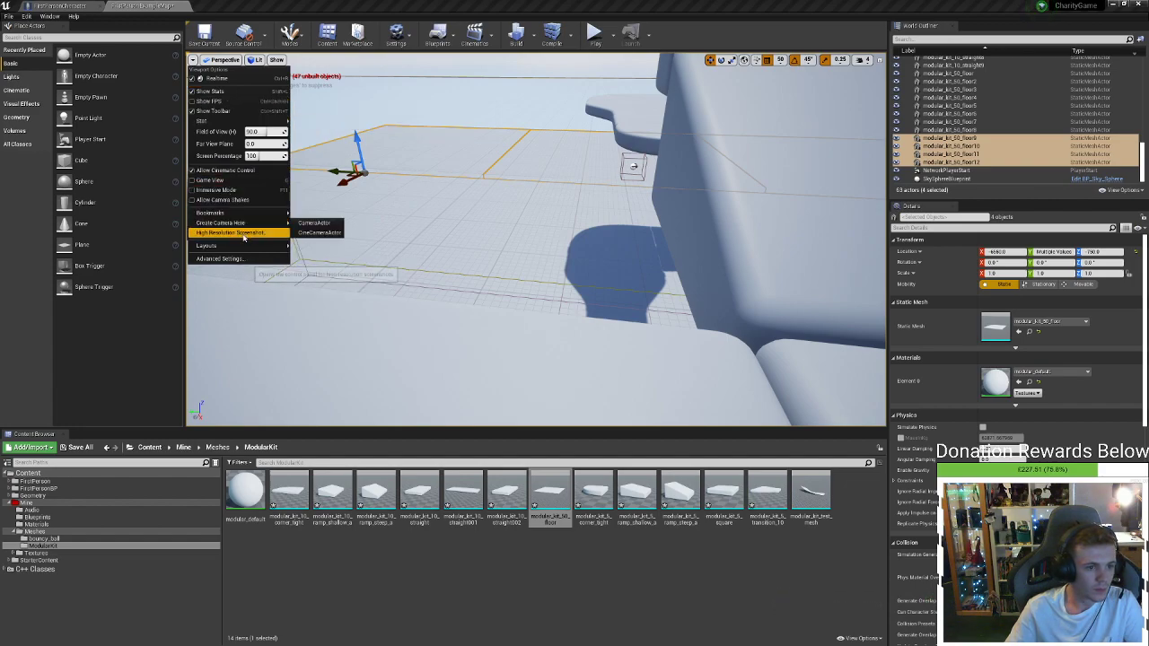
{"action": "left_click", "coordinate": [203, 92]}
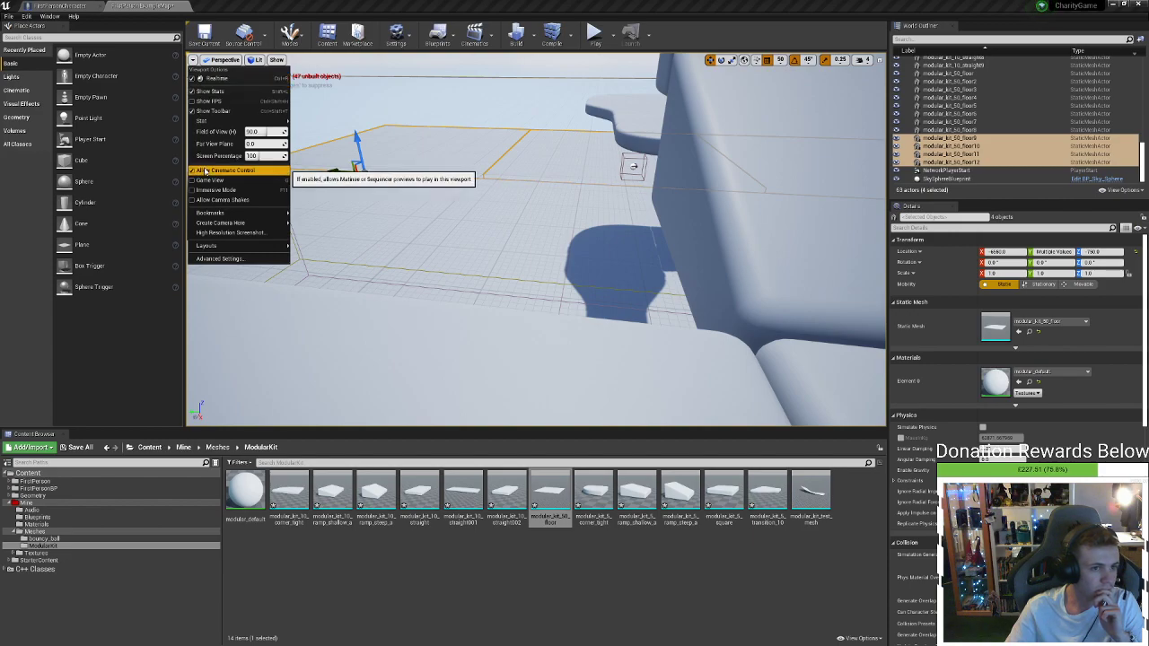
{"action": "left_click", "coordinate": [258, 60]}
{"action": "left_click", "coordinate": [258, 60]}
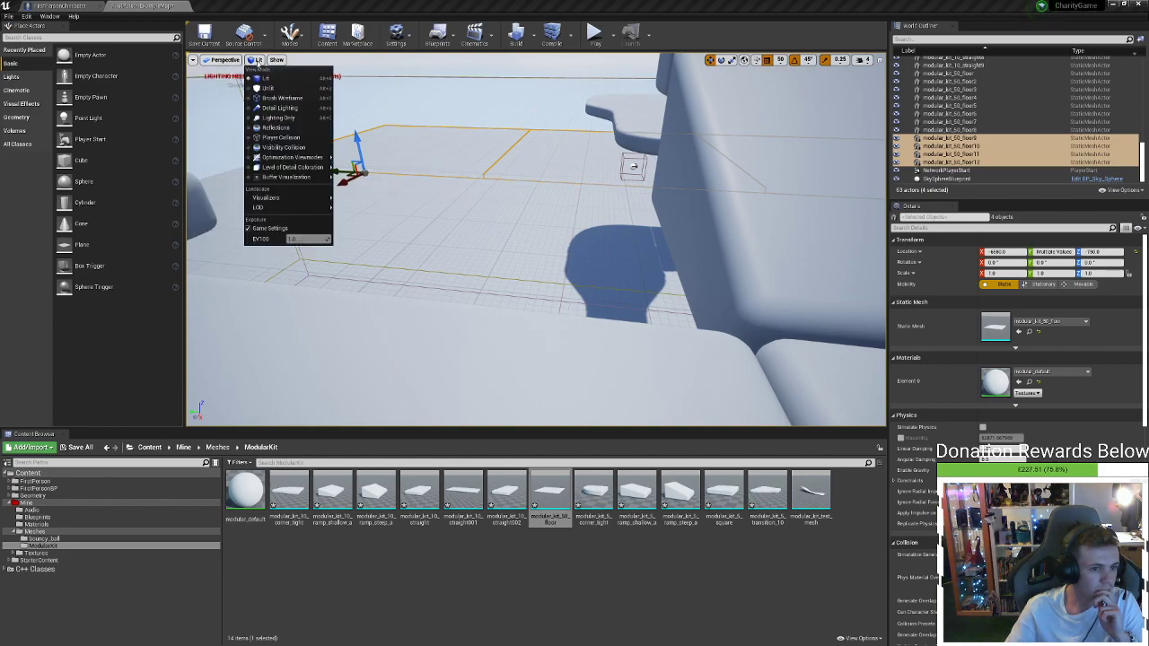
{"action": "left_click", "coordinate": [275, 61]}
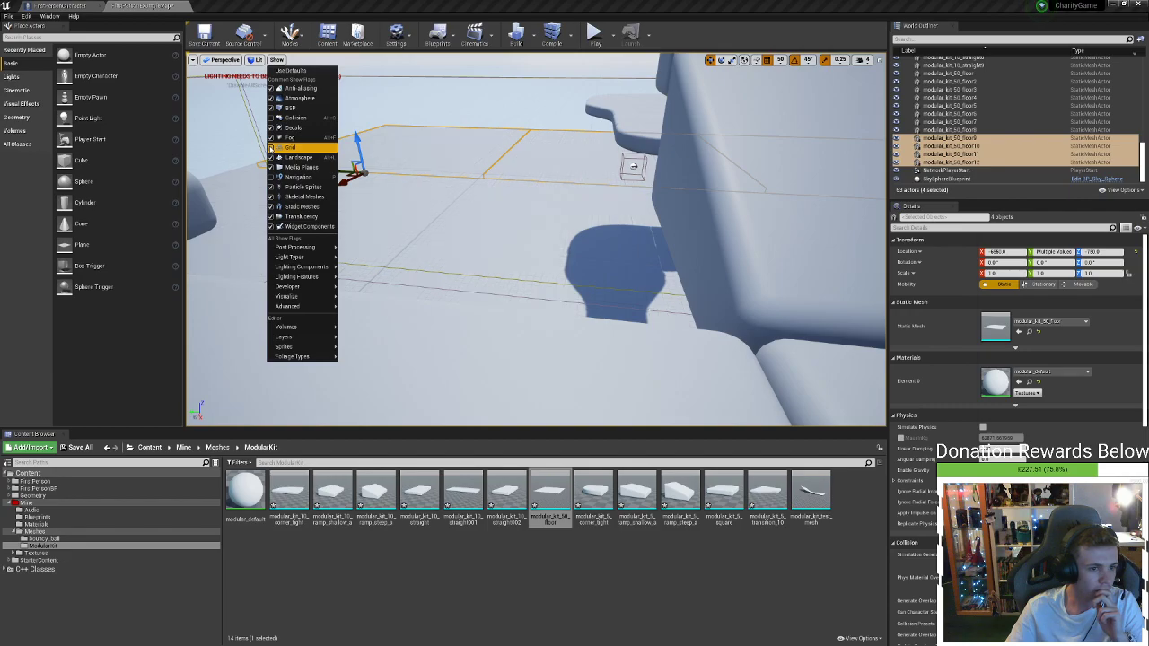
{"action": "right_click_drag", "start_coordinate": [536, 242], "coordinate": [610, 234]}
{"action": "key", "text": "s"}
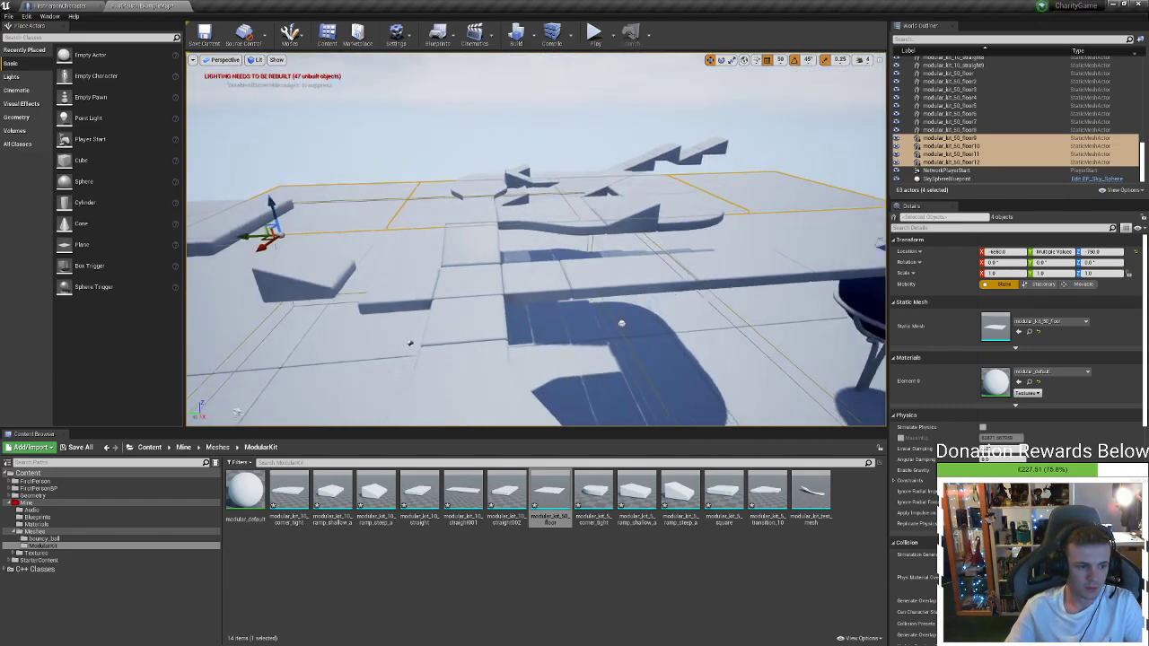
{"action": "right_click_drag", "start_coordinate": [505, 105], "coordinate": [557, 121]}
{"action": "left_click", "coordinate": [506, 105]}
{"action": "key", "text": "w"}
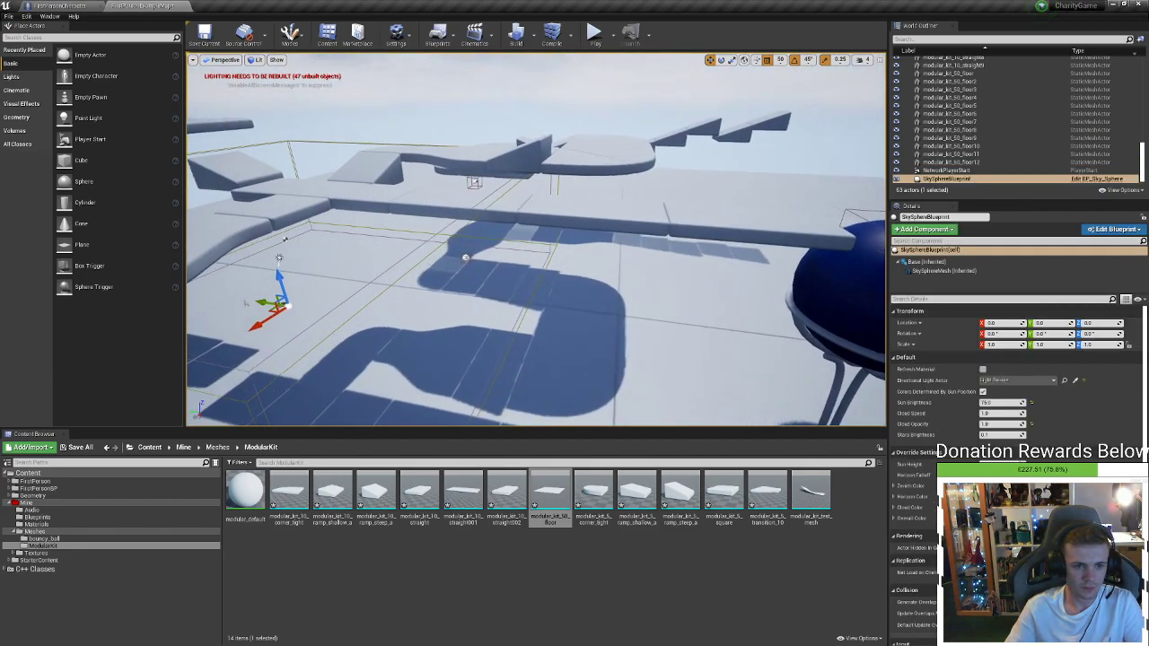
{"action": "right_click_drag", "start_coordinate": [554, 215], "coordinate": [580, 221]}
{"action": "left_click", "coordinate": [554, 215]}
Filter the level's actors by "mod" and select the range from modular_kit_50_floor to modular_kit_50_floor12
{"action": "left_click", "coordinate": [953, 40]}
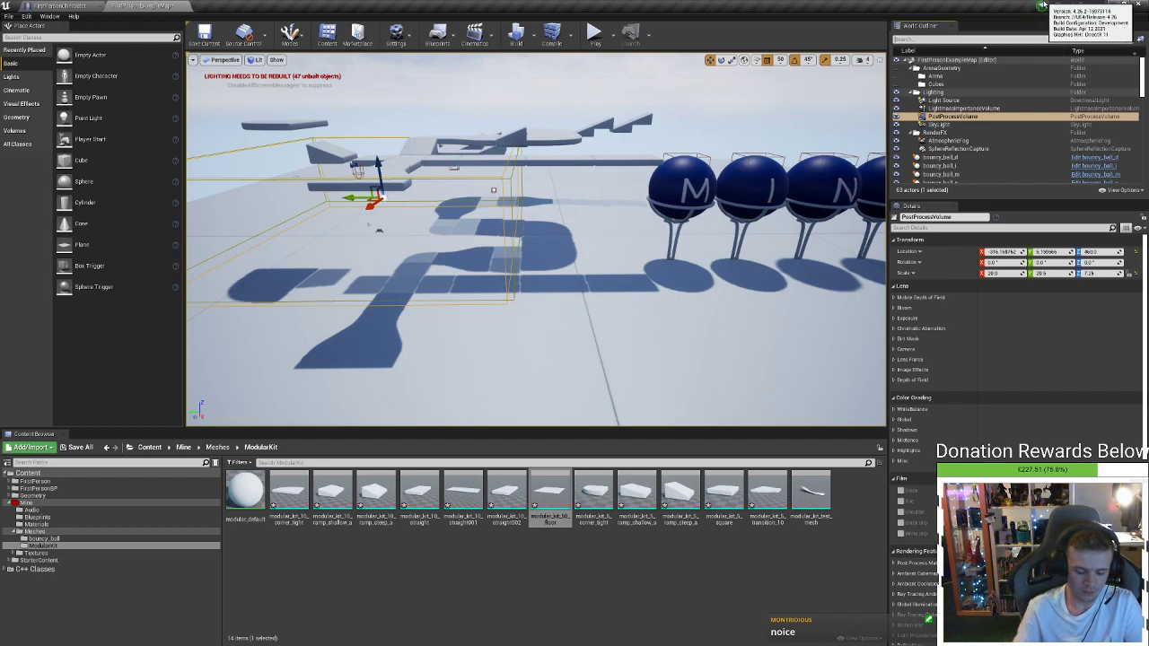
{"action": "type", "text": "mod"}
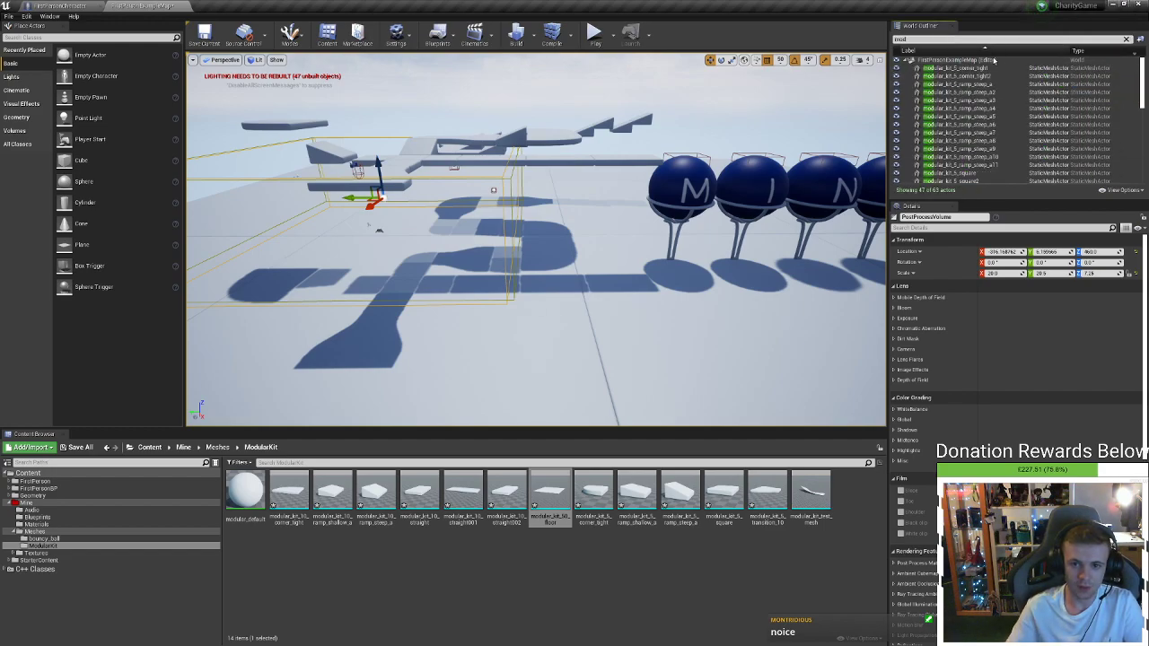
{"action": "left_click", "coordinate": [987, 69]}
{"action": "scroll", "coordinate": [991, 126], "scroll_direction": "down", "scroll_amount": 5}
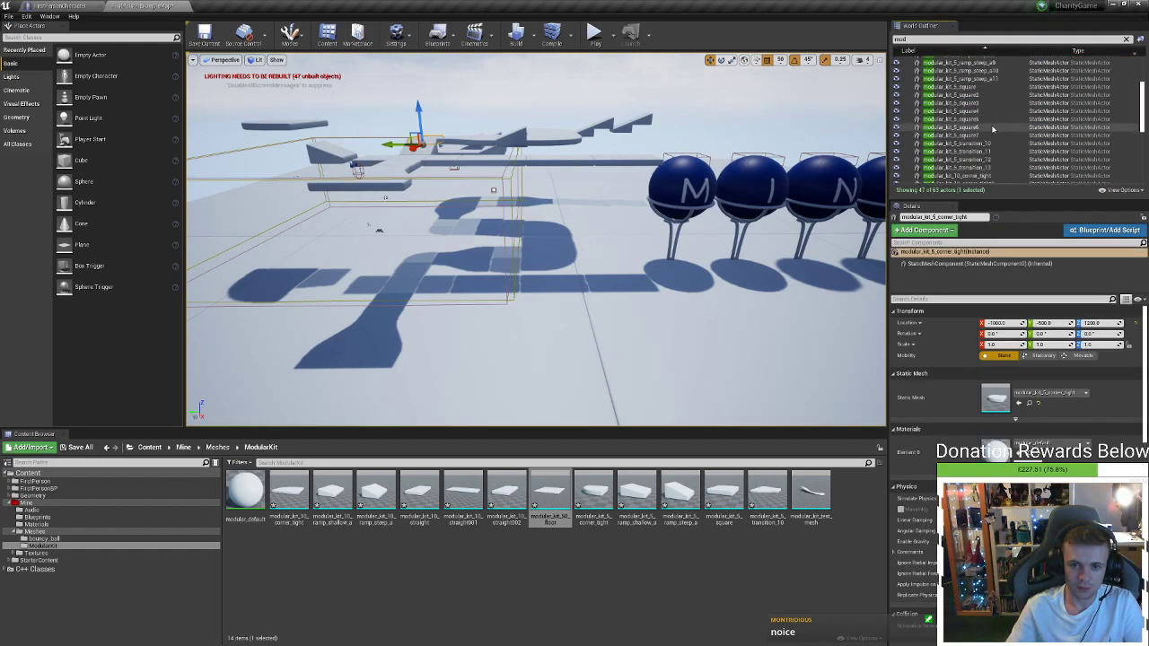
{"action": "scroll", "coordinate": [992, 133], "scroll_direction": "down", "scroll_amount": 2}
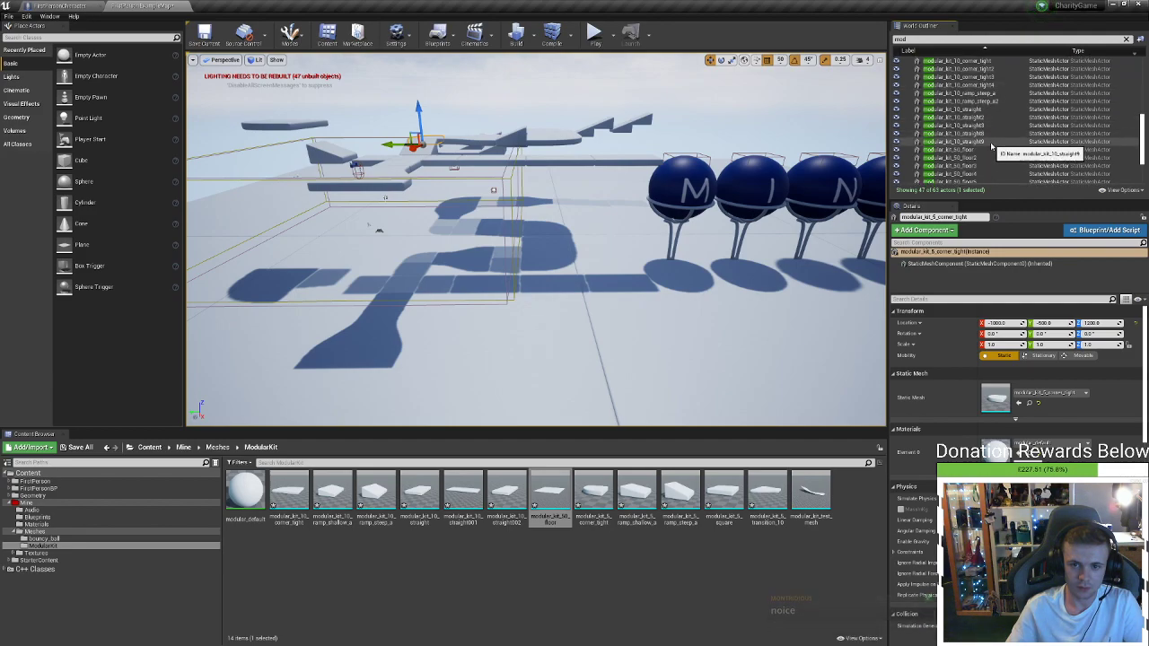
{"action": "scroll", "coordinate": [990, 151], "scroll_direction": "down", "scroll_amount": 3}
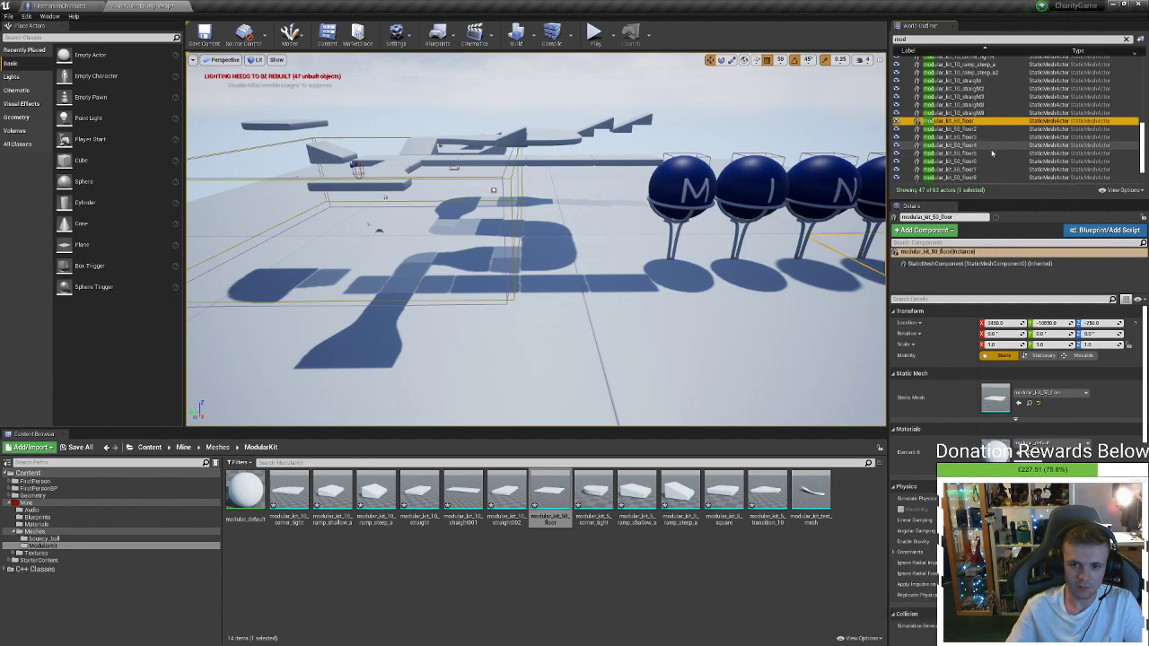
{"action": "left_click", "coordinate": [979, 176], "text": "shift"}
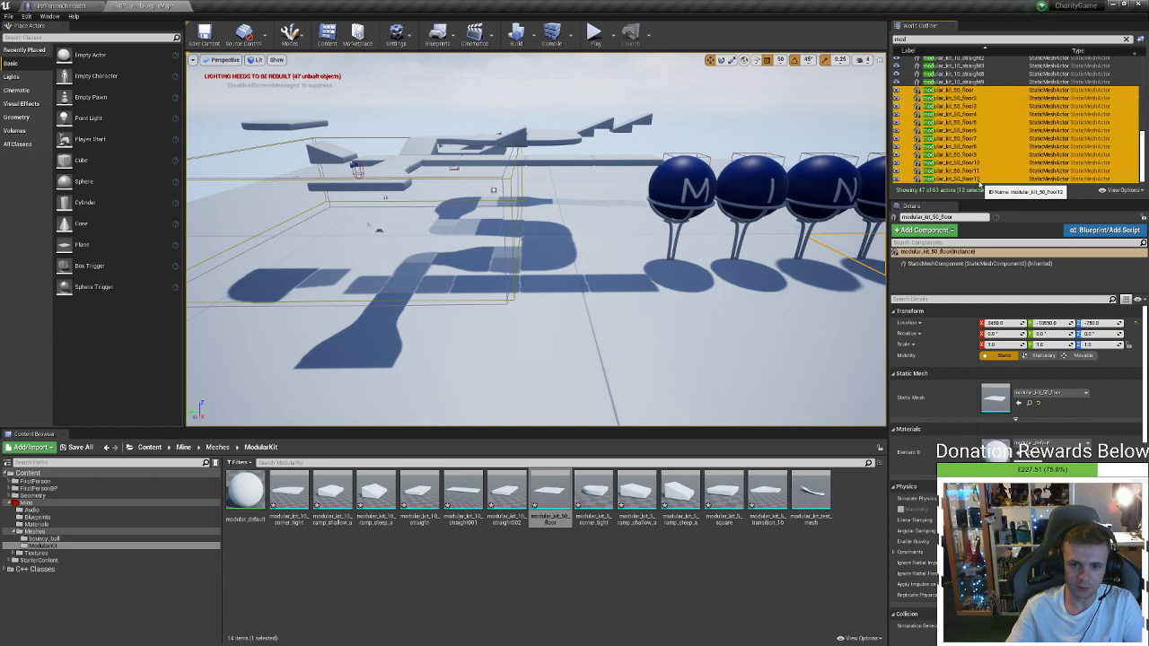
Group the twelve selected floor actors and reselect them to check the group
{"action": "right_click", "coordinate": [978, 119]}
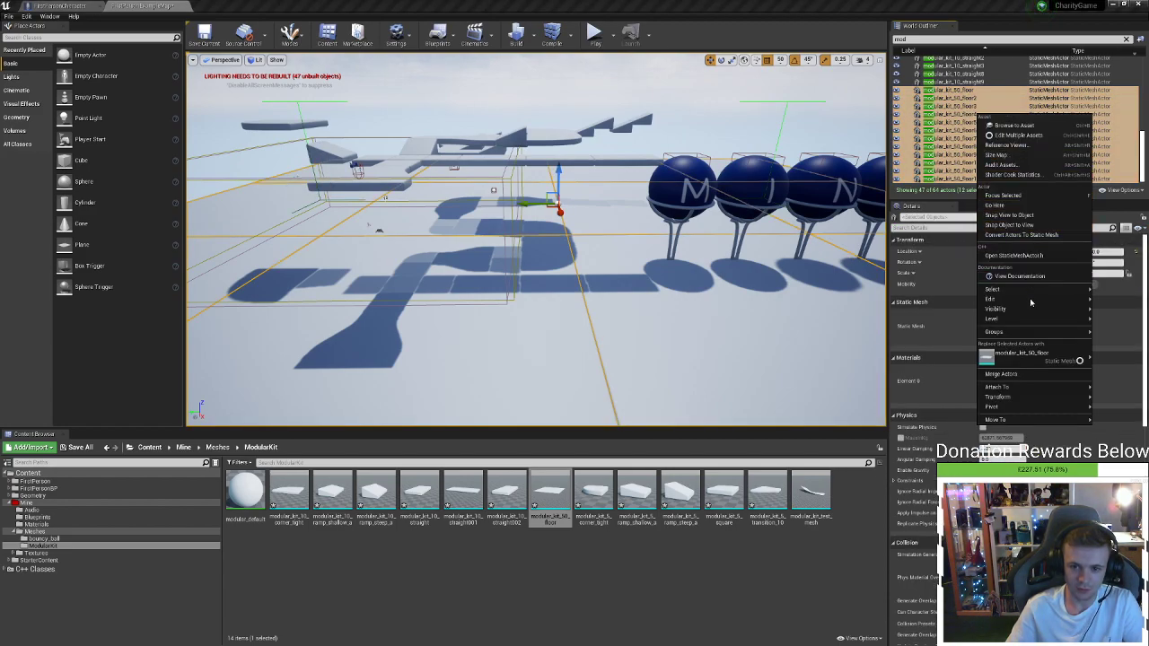
{"action": "mouse_move", "coordinate": [1030, 320]}
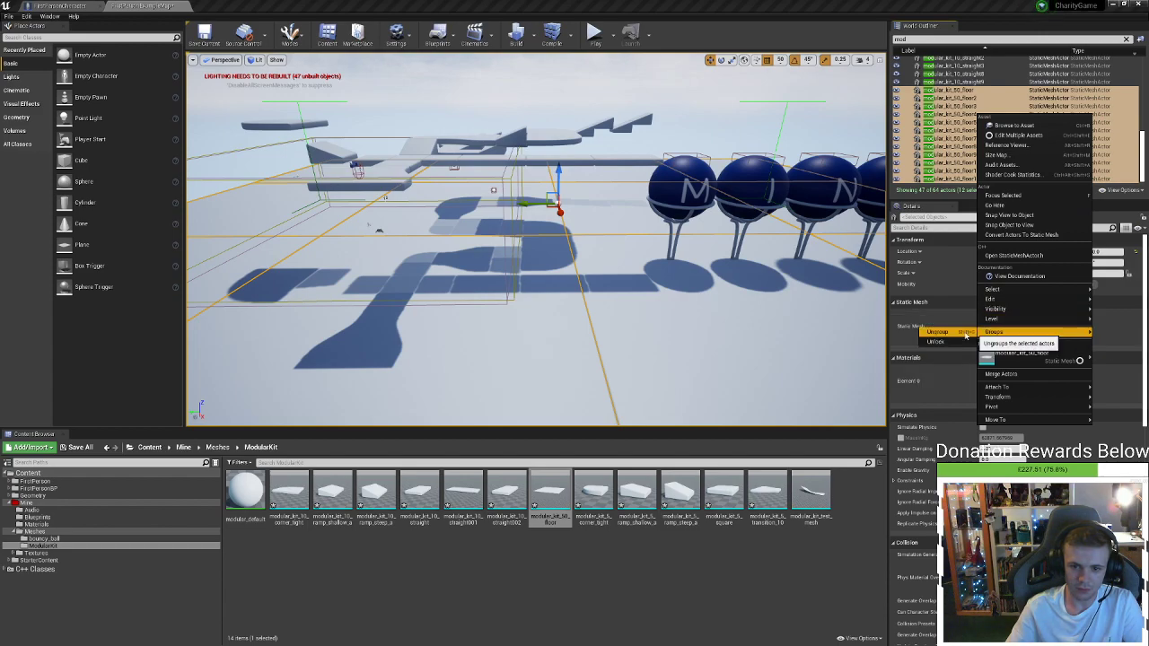
{"action": "left_click", "coordinate": [959, 99]}
{"action": "left_click", "coordinate": [1059, 82]}
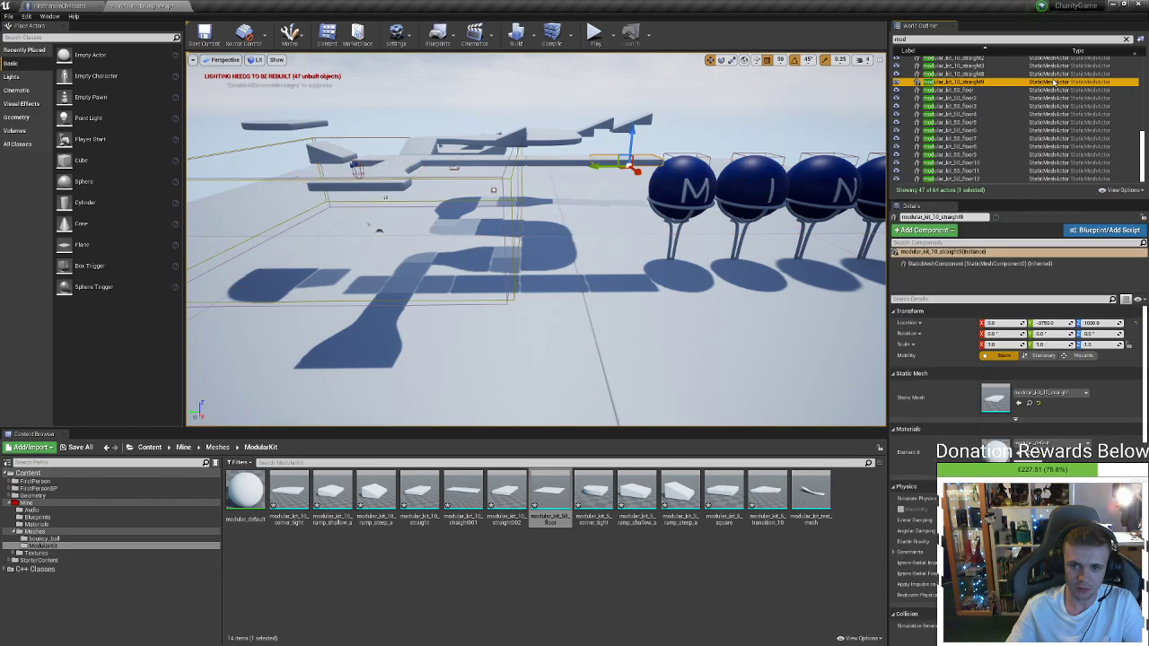
{"action": "left_click", "coordinate": [1030, 90]}
{"action": "left_click", "coordinate": [1032, 179], "text": "shift"}
{"action": "scroll", "coordinate": [1087, 73], "scroll_direction": "up", "scroll_amount": 1}
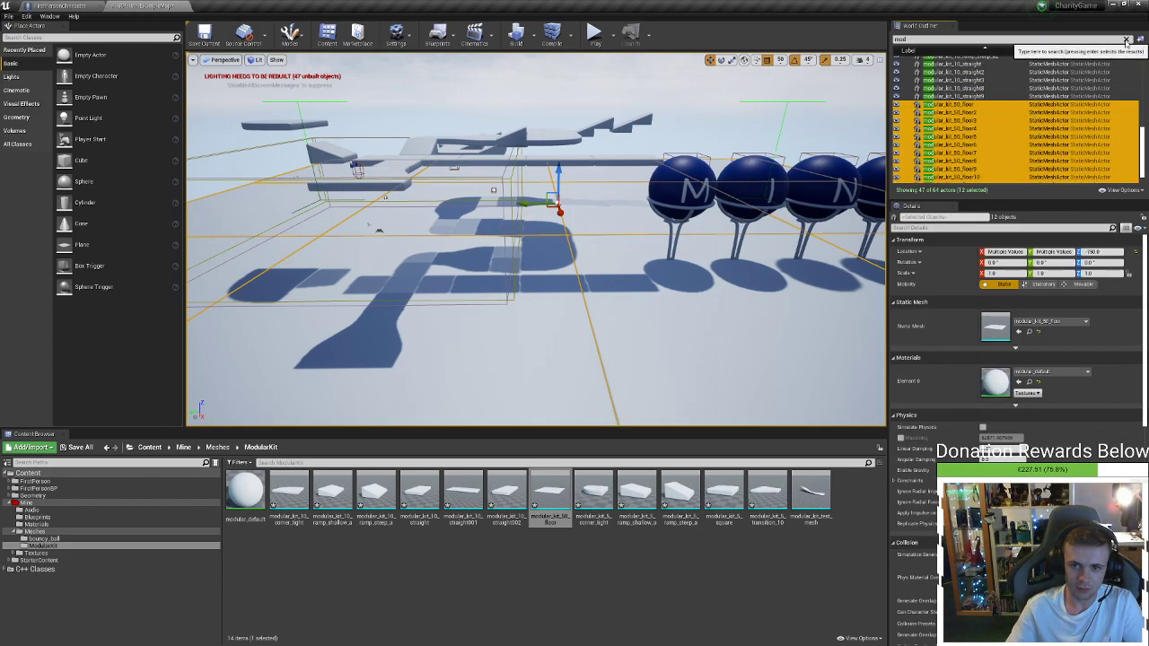
Select every modular course piece from modular_kit_10_straight9 up to modular_kit_5_corner_tight, excluding the floor, and lower them together along Z towards the floor
{"action": "left_click", "coordinate": [1000, 99]}
{"action": "scroll", "coordinate": [991, 90], "scroll_direction": "up", "scroll_amount": 10}
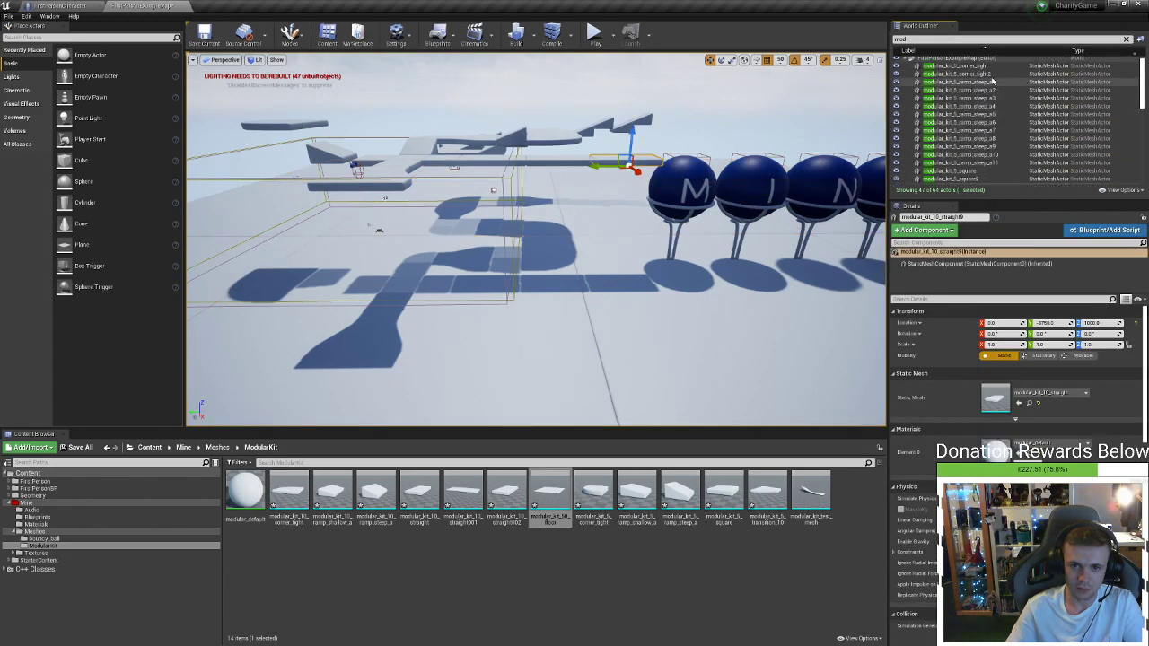
{"action": "left_click", "coordinate": [986, 68], "text": "shift"}
{"action": "right_click_drag", "start_coordinate": [779, 154], "coordinate": [718, 171]}
{"action": "left_click_drag", "start_coordinate": [512, 180], "coordinate": [533, 287]}
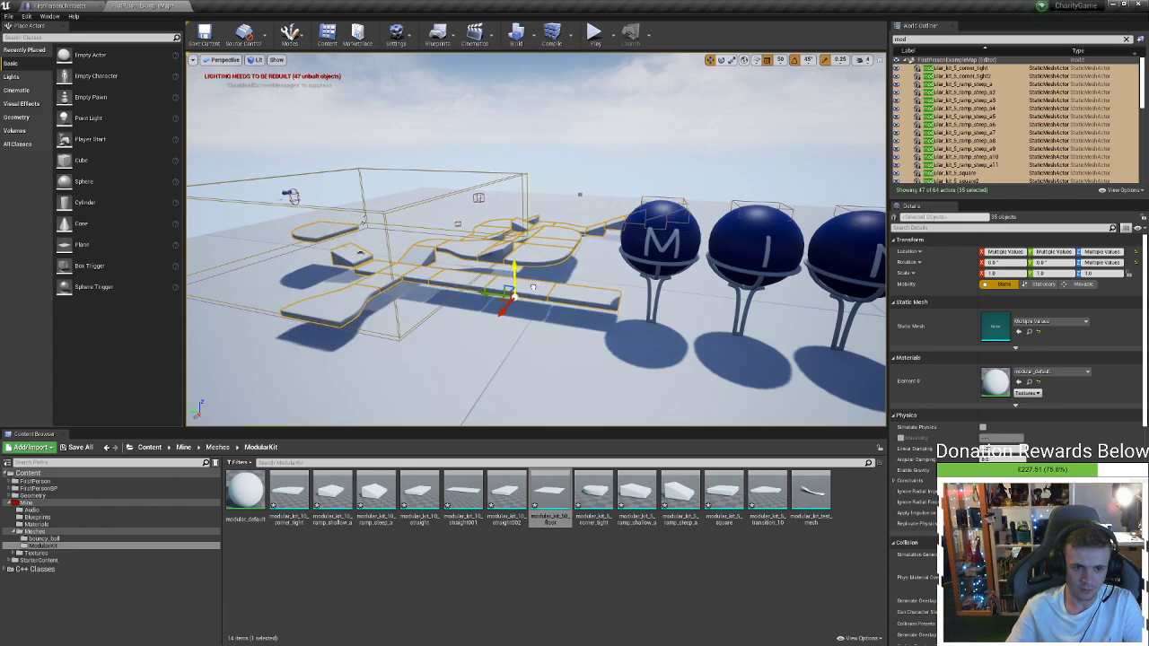
{"action": "key", "text": "w"}
{"action": "right_click_drag", "start_coordinate": [532, 287], "coordinate": [602, 252]}
{"action": "key", "text": "s"}
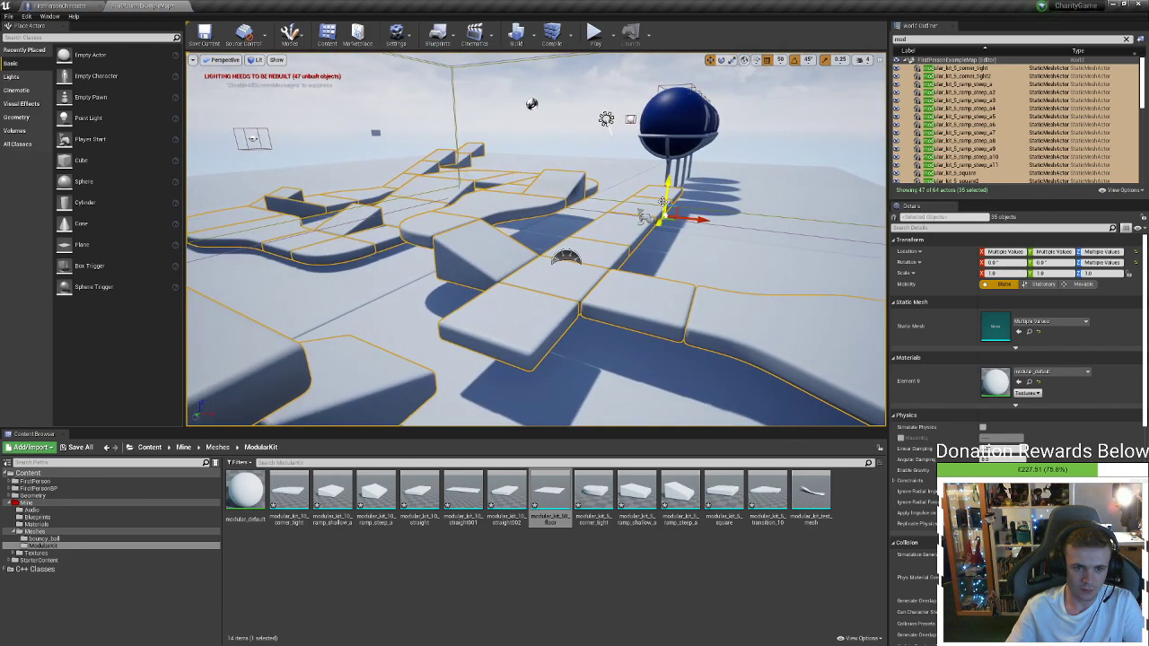
Raise the selected course pieces along Z so the end walkway sits at the lower half of the MIND balls
{"action": "left_click_drag", "start_coordinate": [669, 200], "coordinate": [663, 163]}
{"action": "key", "text": "d"}
{"action": "right_click_drag", "start_coordinate": [663, 162], "coordinate": [547, 166]}
{"action": "right_click_drag", "start_coordinate": [651, 196], "coordinate": [517, 198]}
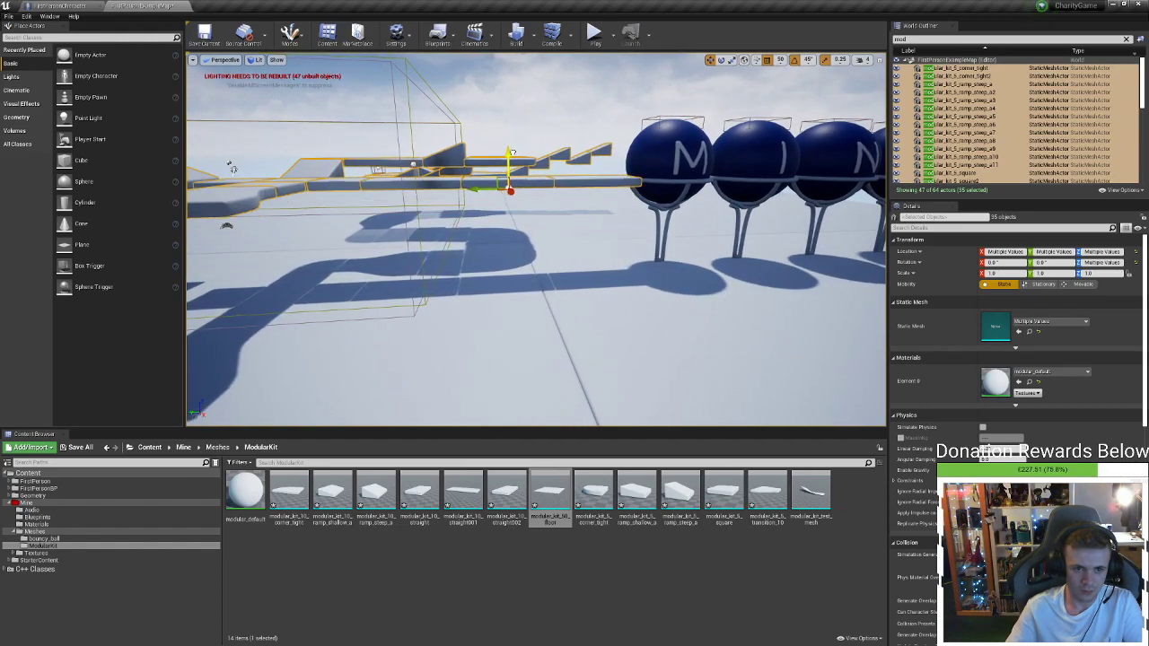
{"action": "right_click_drag", "start_coordinate": [513, 152], "coordinate": [611, 202]}
{"action": "key", "text": "w"}
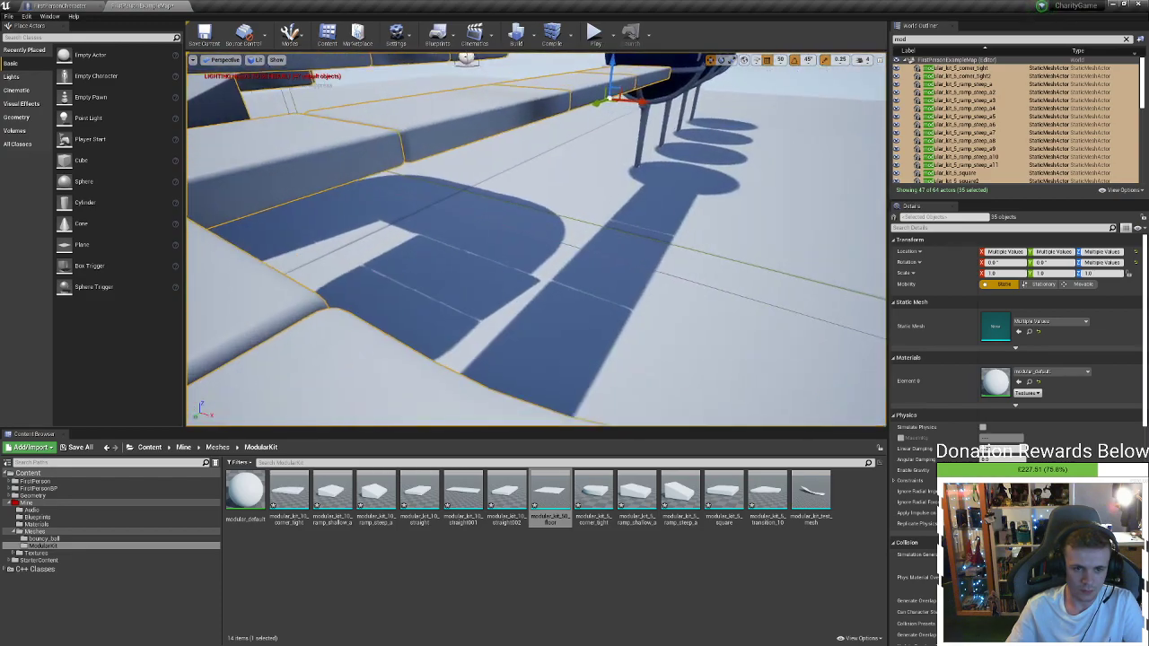
{"action": "right_click_drag", "start_coordinate": [514, 176], "coordinate": [589, 151]}
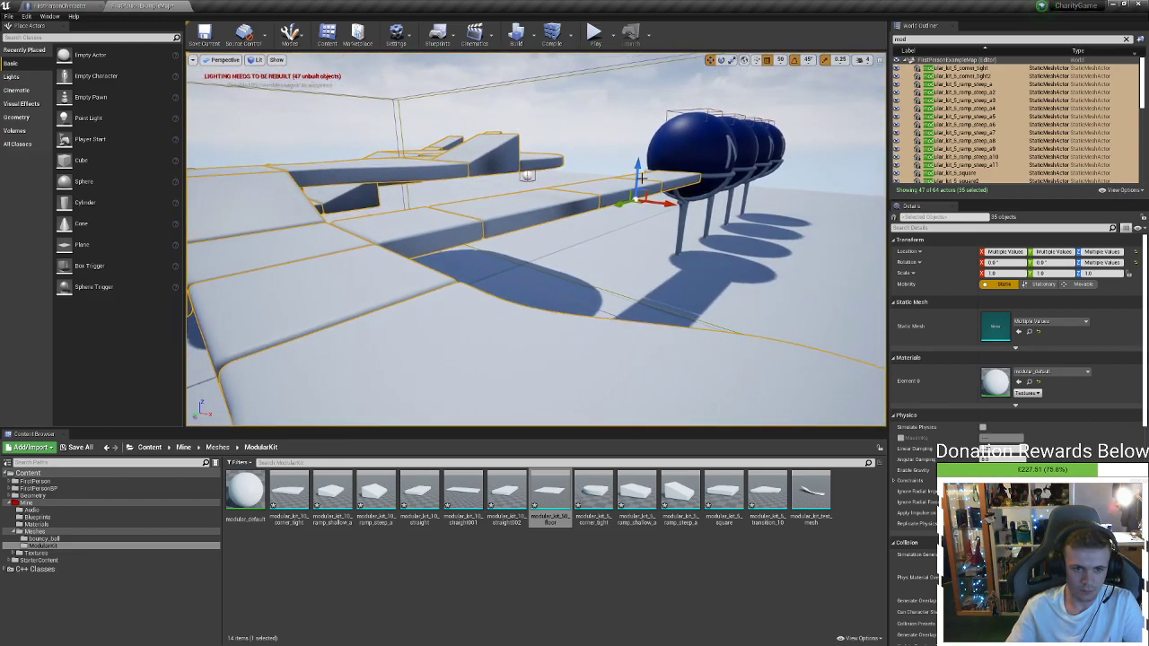
Lower the selected course pieces along Z so the end walkway sits at the top of the MIND balls' legs
{"action": "left_click_drag", "start_coordinate": [639, 178], "coordinate": [638, 218]}
{"action": "mouse_move", "coordinate": [638, 218]}
{"action": "right_mouse_down"}
{"action": "mouse_move", "coordinate": [638, 305]}
{"action": "mouse_move", "coordinate": [638, 193]}
{"action": "mouse_move", "coordinate": [619, 296]}
{"action": "mouse_move", "coordinate": [632, 206]}
{"action": "right_mouse_up"}
{"action": "key", "text": "w"}
{"action": "key", "text": "s"}
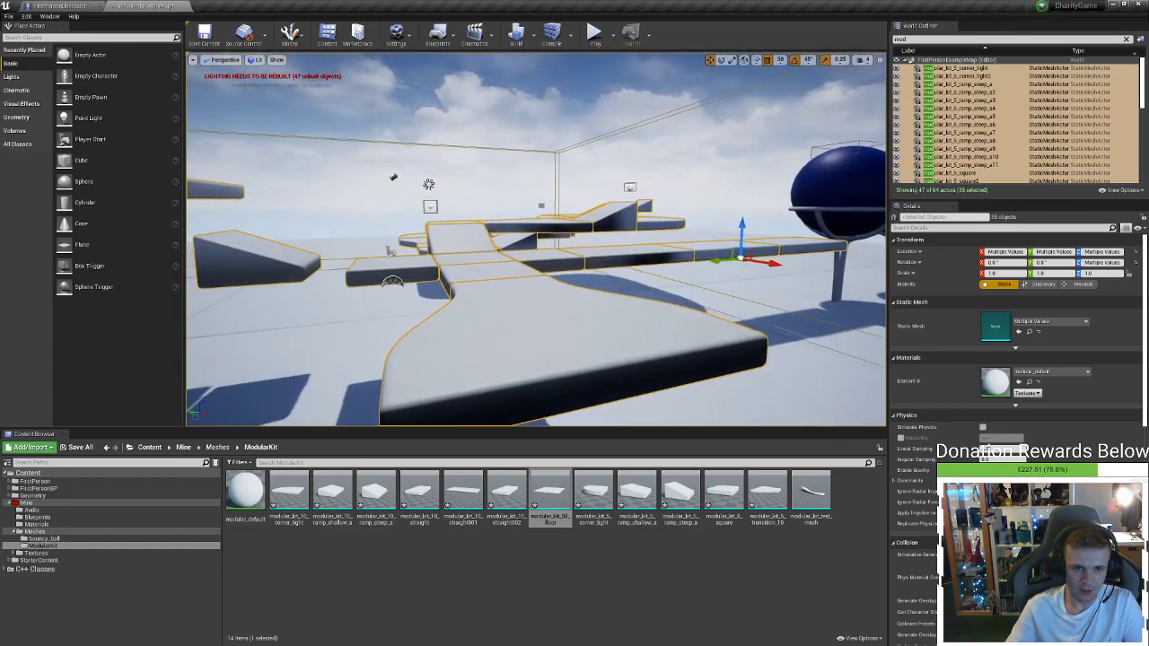
{"action": "right_click_drag", "start_coordinate": [639, 167], "coordinate": [635, 178]}
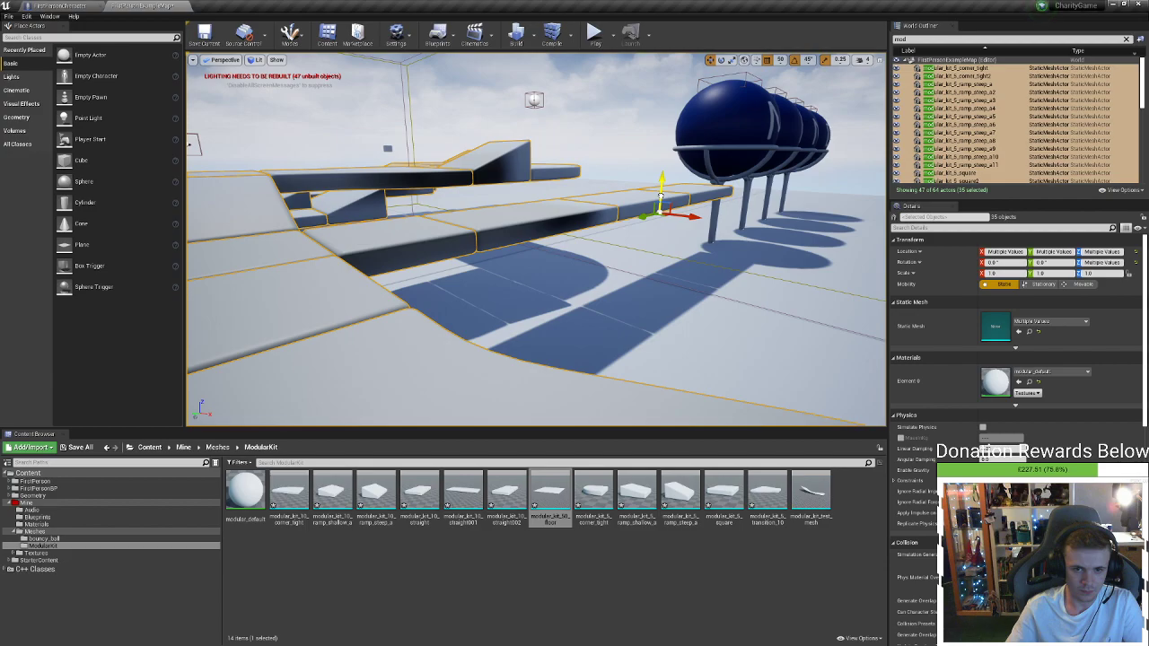
{"action": "right_click_drag", "start_coordinate": [659, 196], "coordinate": [503, 222]}
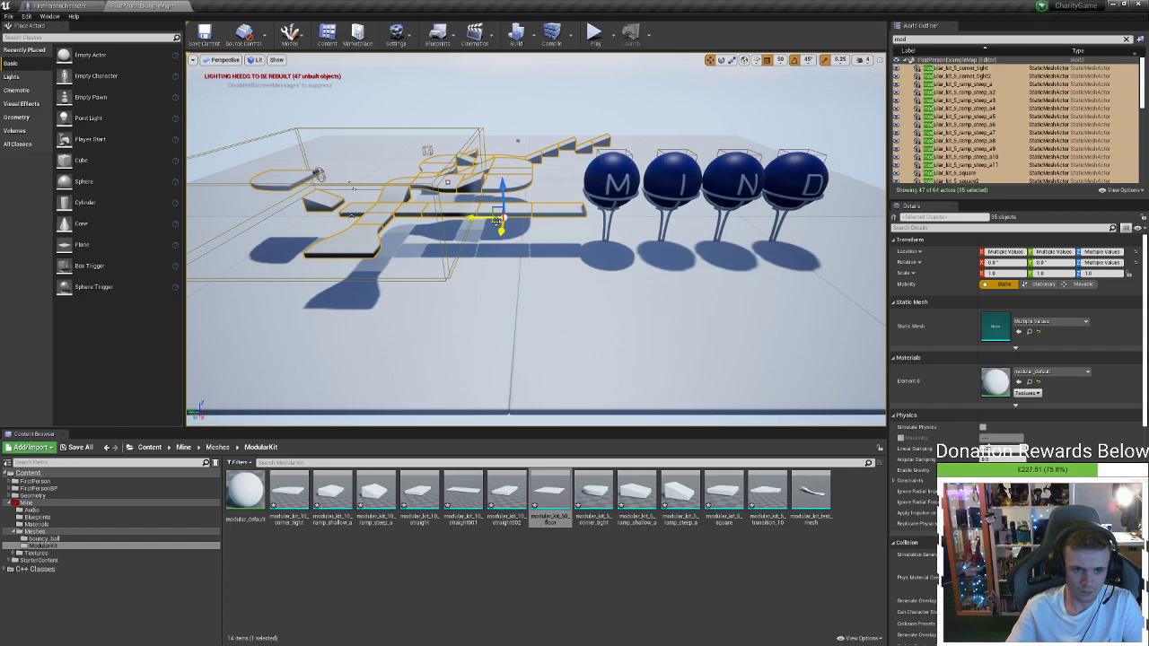
Select the four MIND balls and move them together along X, away from the end walkway, to the far side of the course
{"action": "left_click", "coordinate": [611, 192]}
{"action": "left_click", "coordinate": [668, 194], "text": "ctrl"}
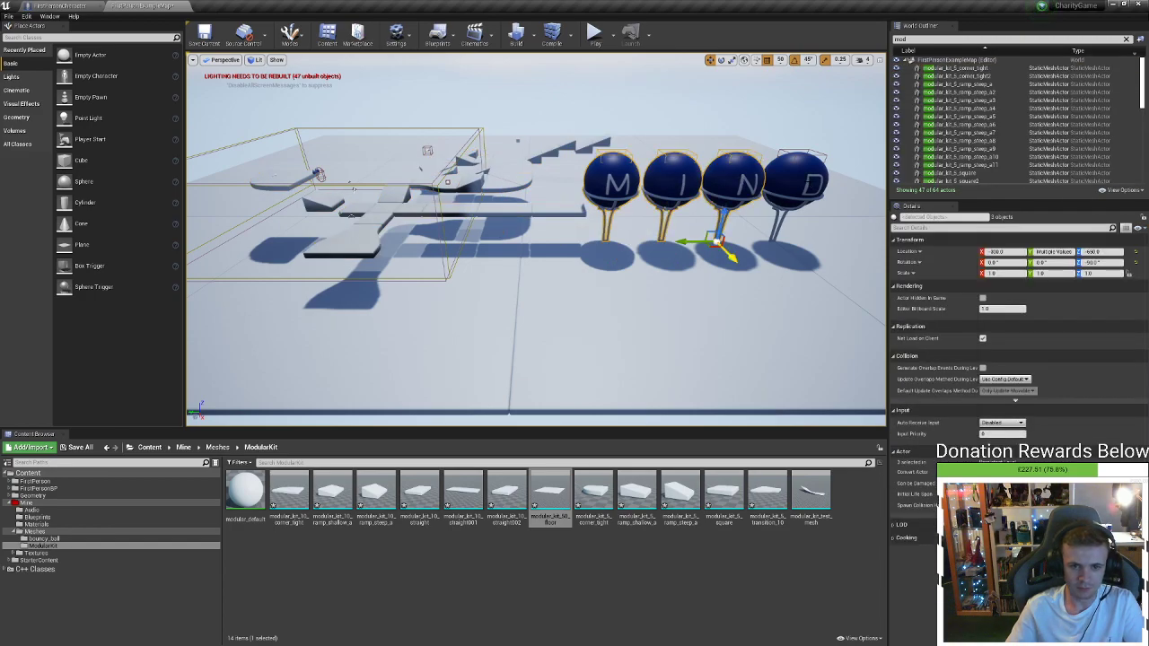
{"action": "left_click_drag", "start_coordinate": [770, 244], "coordinate": [582, 193]}
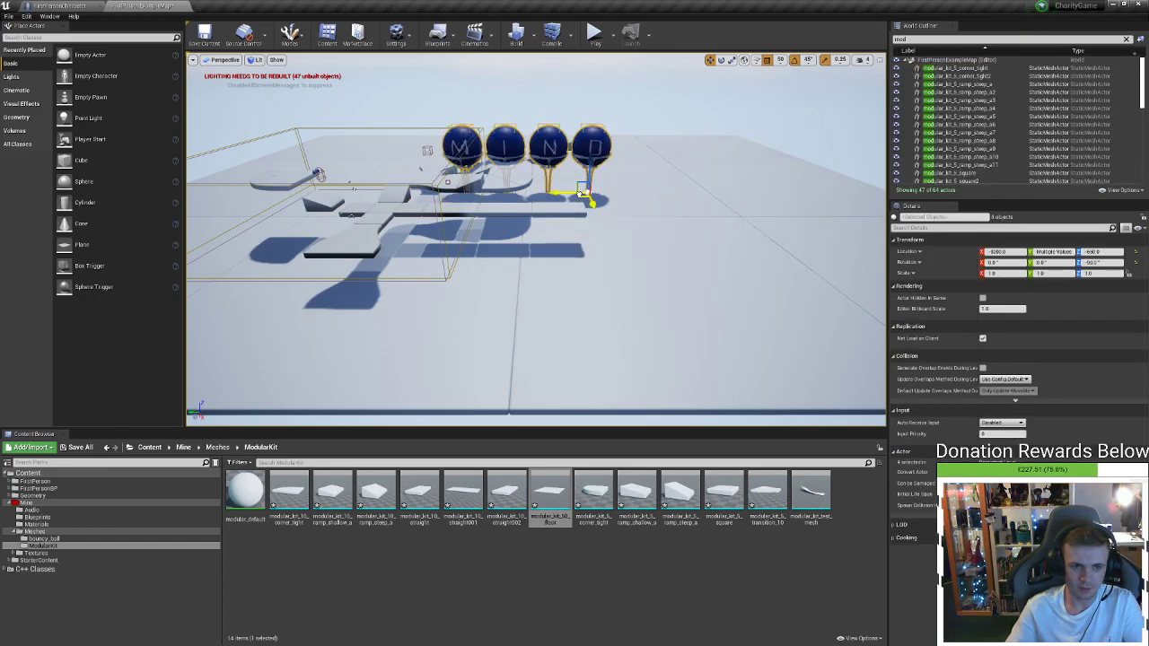
{"action": "right_click_drag", "start_coordinate": [414, 179], "coordinate": [386, 269]}
{"action": "right_click_drag", "start_coordinate": [531, 211], "coordinate": [522, 230]}
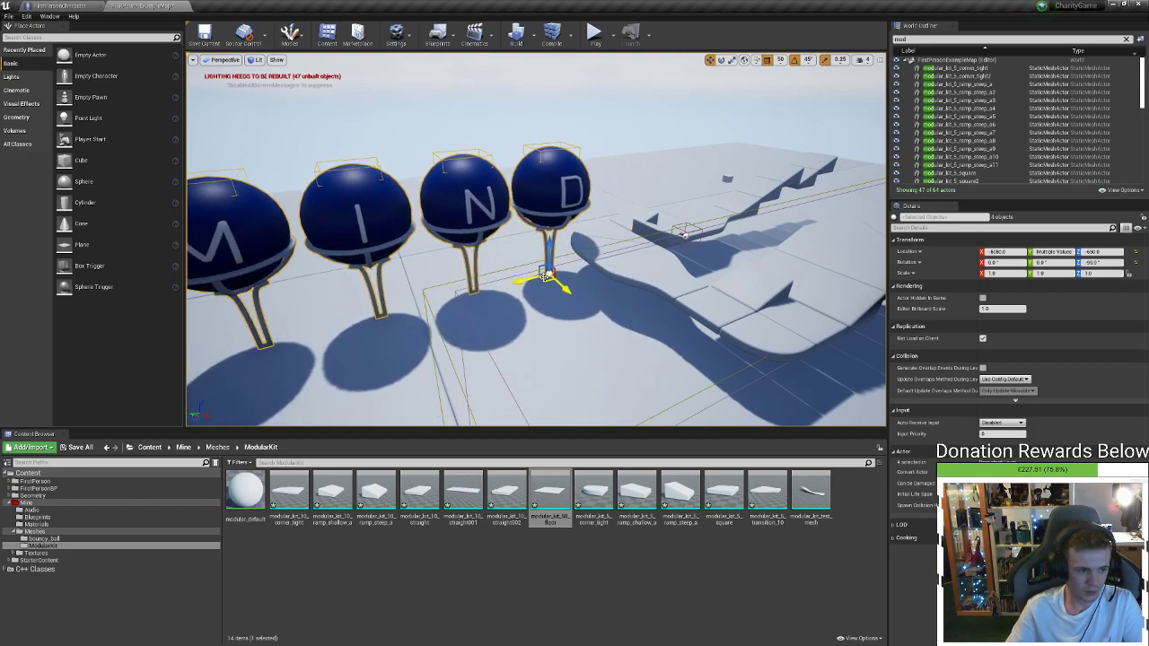
{"action": "right_click_drag", "start_coordinate": [544, 276], "coordinate": [542, 274]}
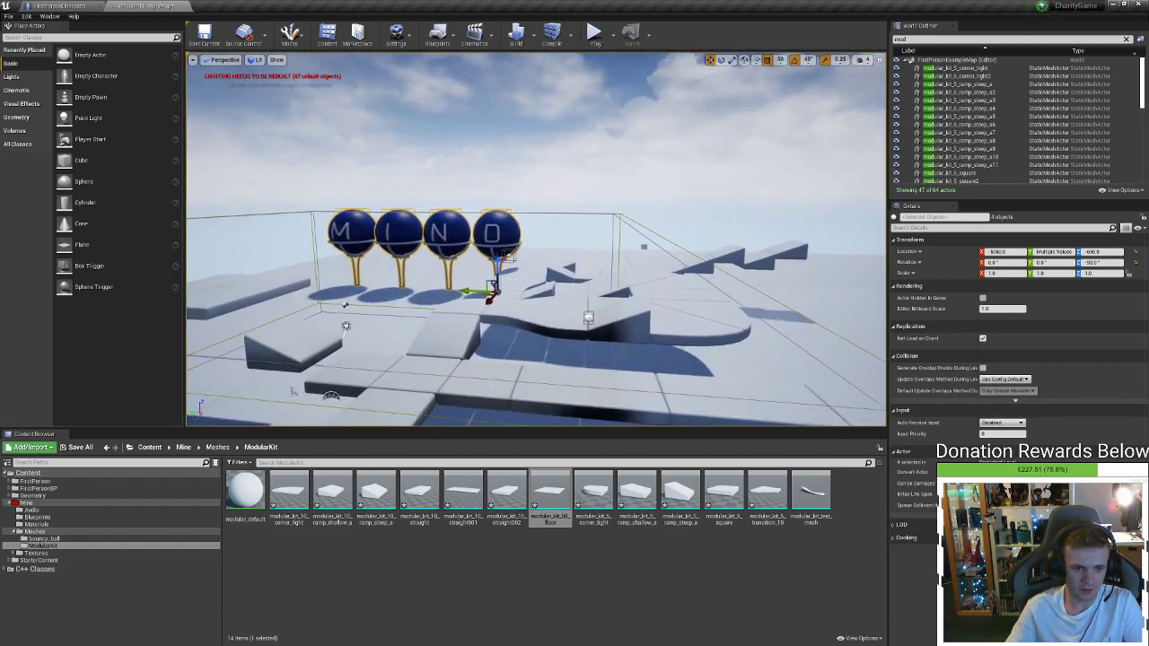
{"action": "right_click_drag", "start_coordinate": [345, 326], "coordinate": [487, 188]}
Play-test the level by running the first-person character along the course and past the MIND balls, and end the session
{"action": "left_click", "coordinate": [501, 165]}
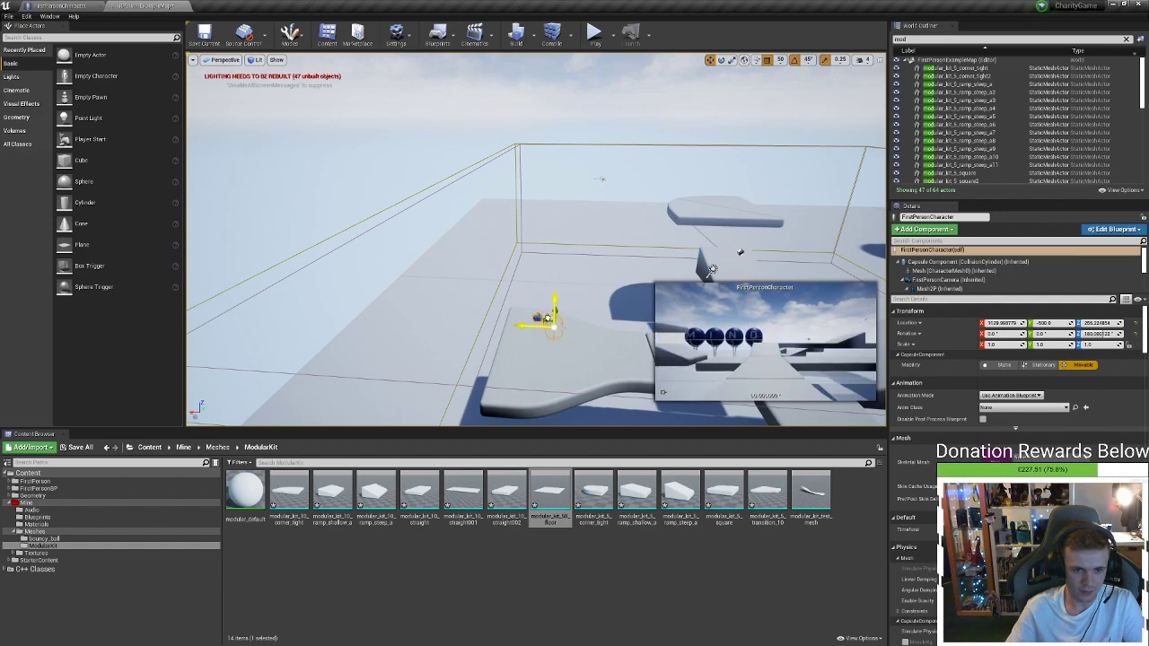
{"action": "left_click", "coordinate": [594, 34]}
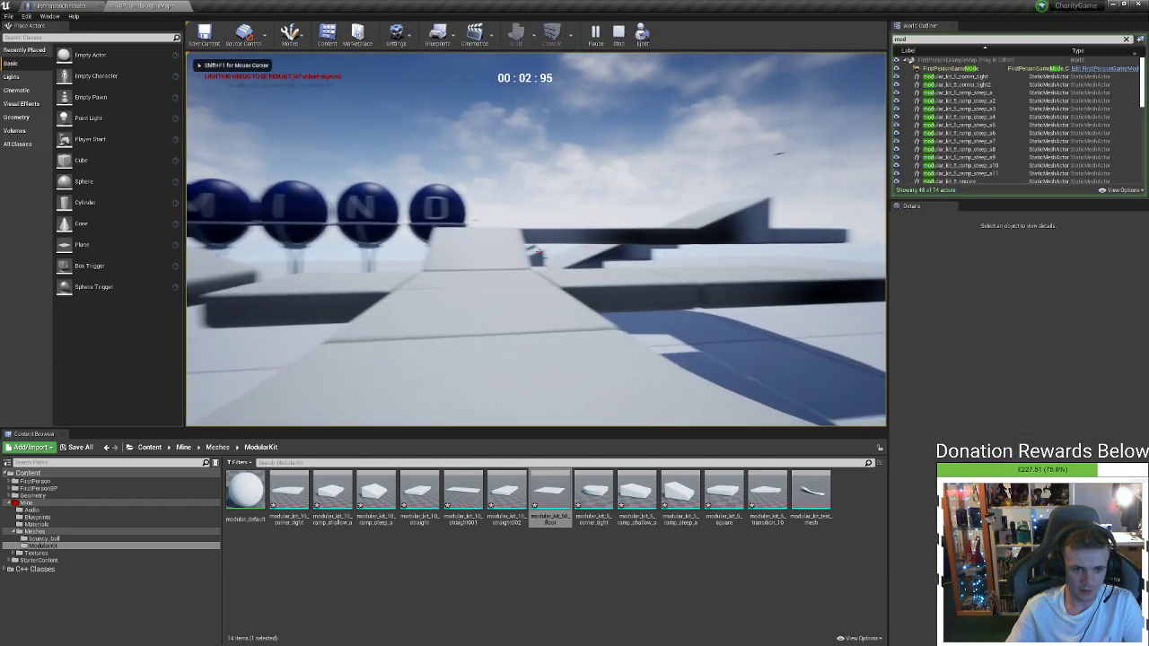
{"action": "key", "text": "w"}
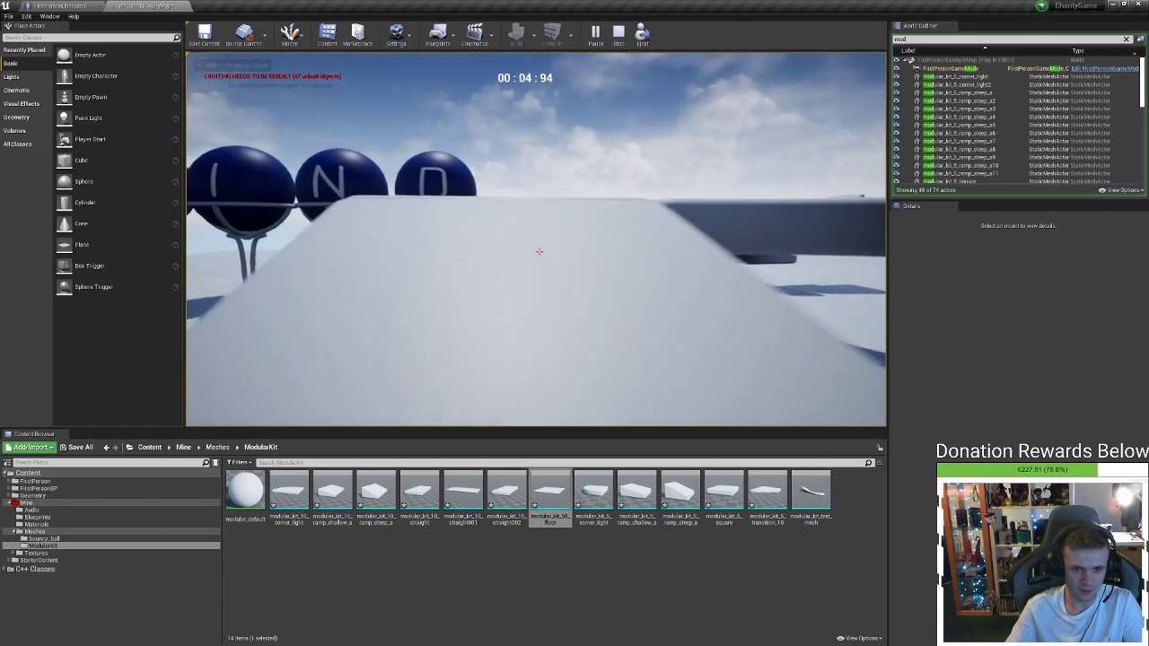
{"action": "key", "text": "w"}
{"action": "key", "text": "w"}
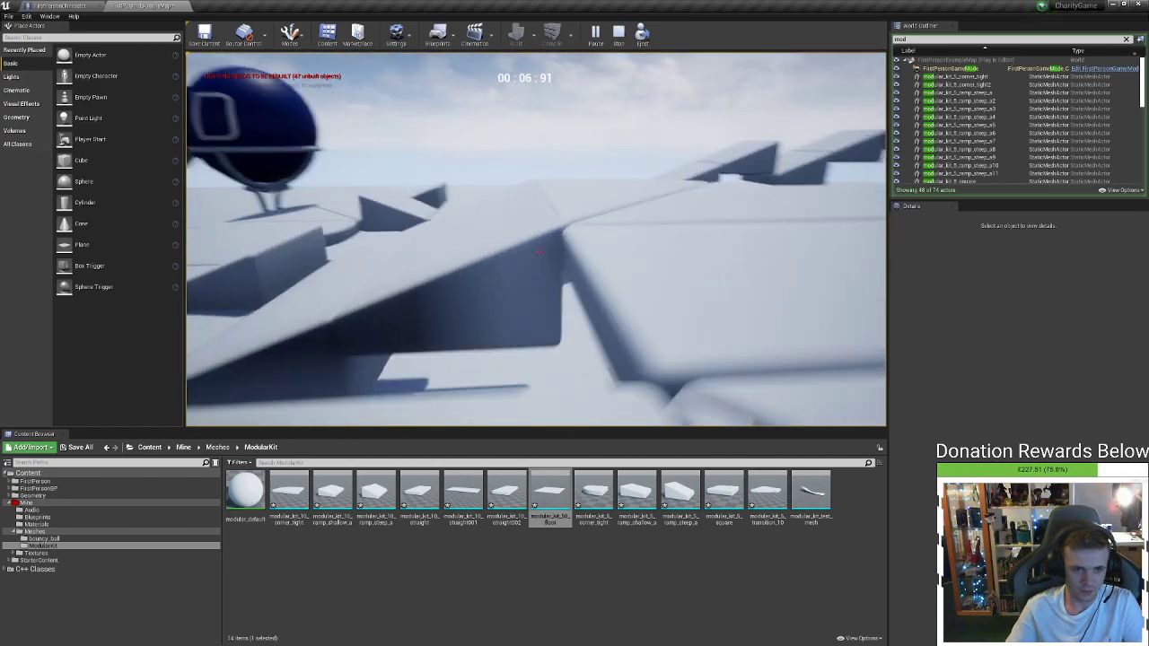
{"action": "key", "text": "w"}
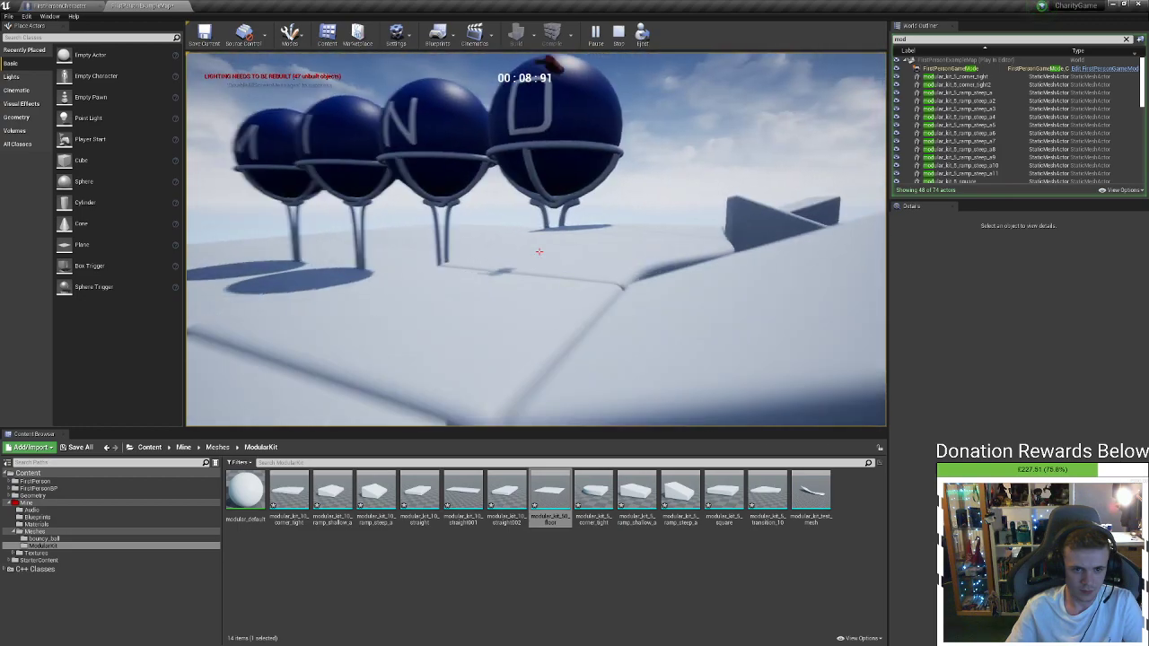
{"action": "key", "text": "w"}
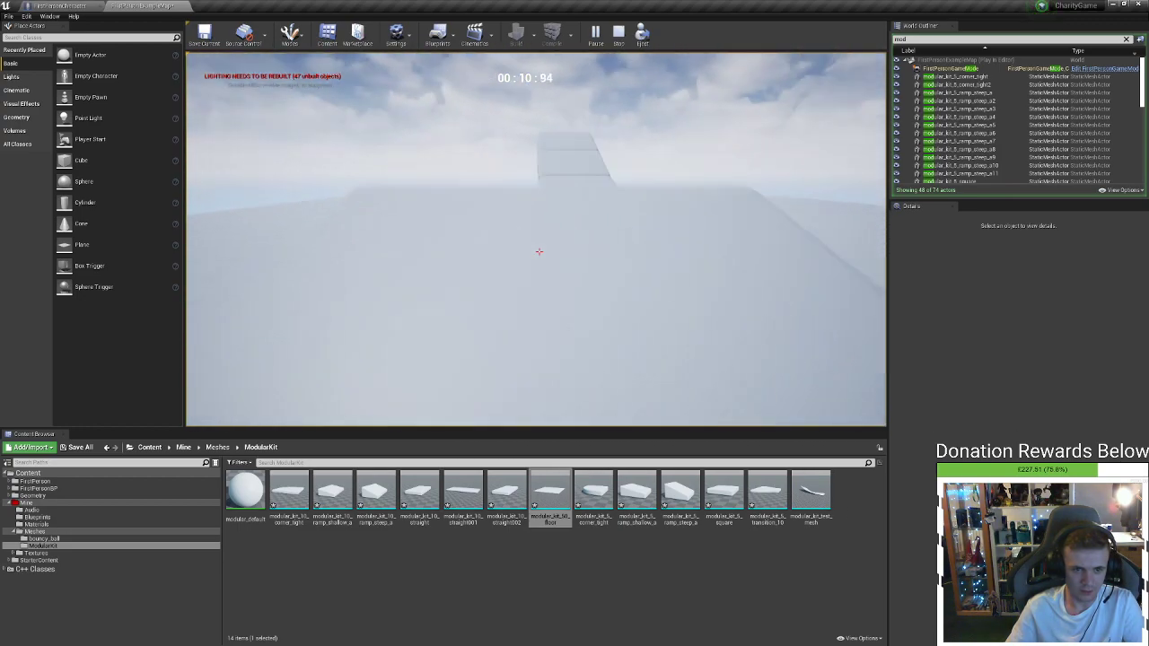
{"action": "key", "text": "w"}
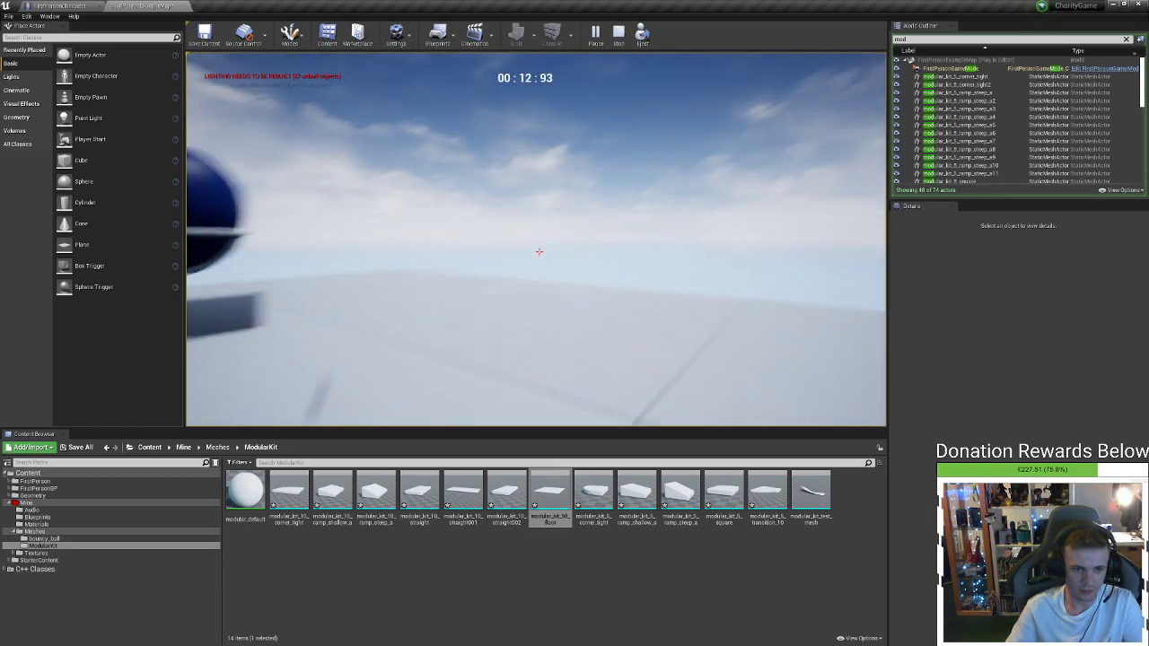
{"action": "key", "text": "Escape"}
Examine where the course's tight corner piece meets the MIND balls, selecting the corner and the four balls
{"action": "right_click_drag", "start_coordinate": [535, 240], "coordinate": [454, 138]}
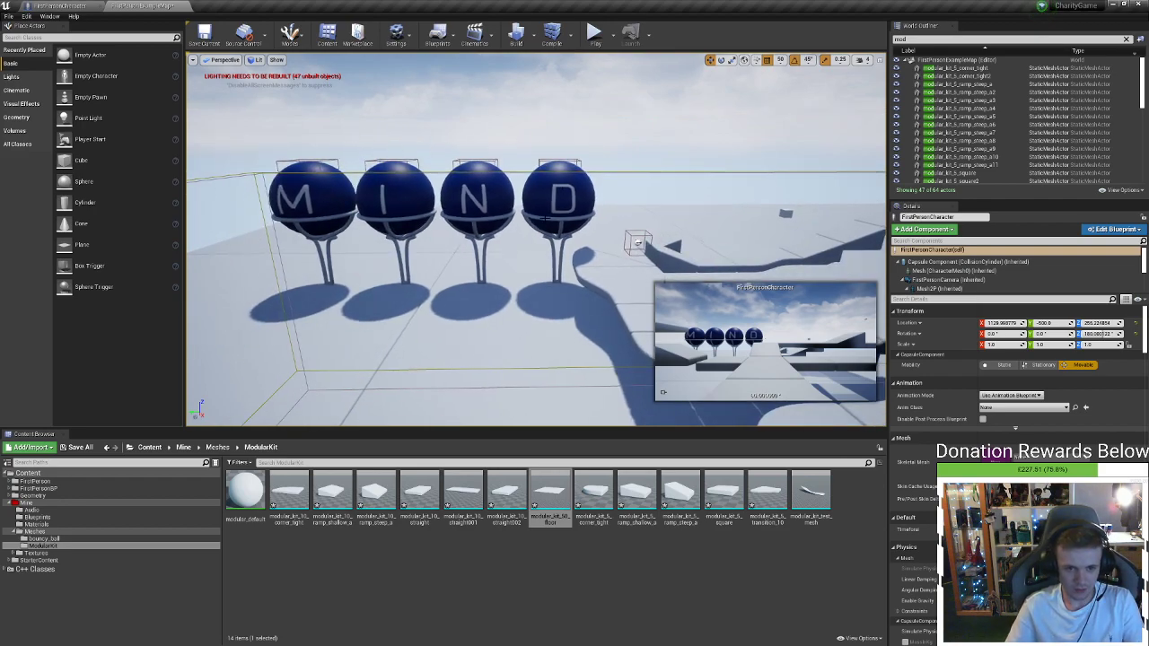
{"action": "right_click_drag", "start_coordinate": [505, 287], "coordinate": [541, 331]}
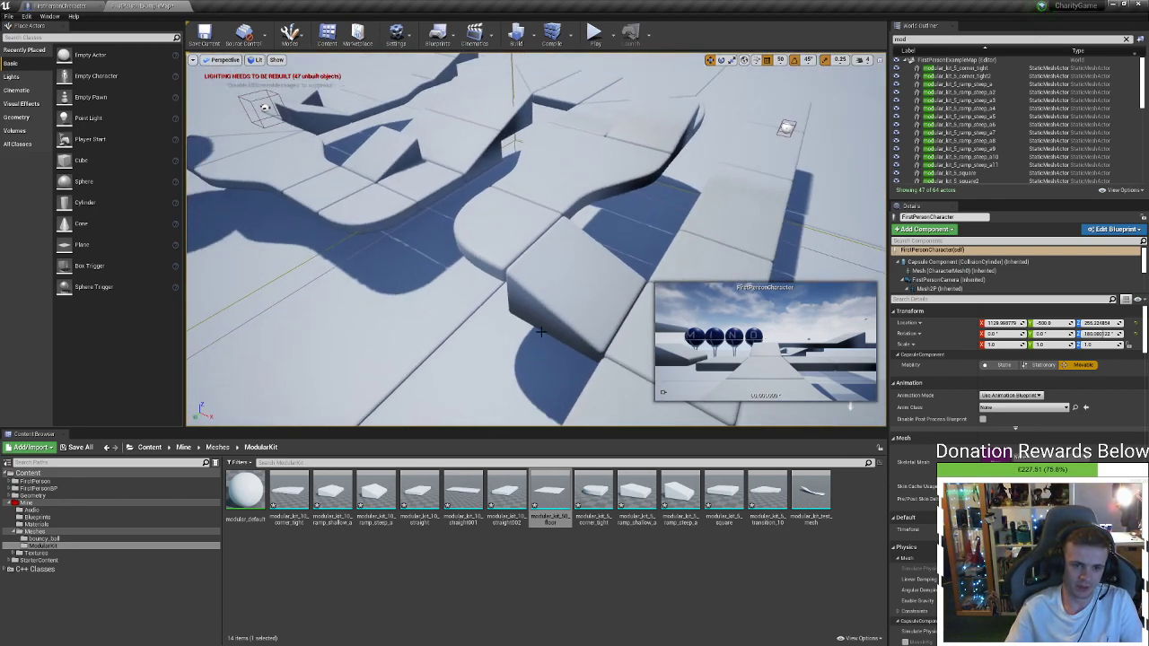
{"action": "left_click", "coordinate": [536, 231]}
{"action": "right_click_drag", "start_coordinate": [537, 231], "coordinate": [476, 241]}
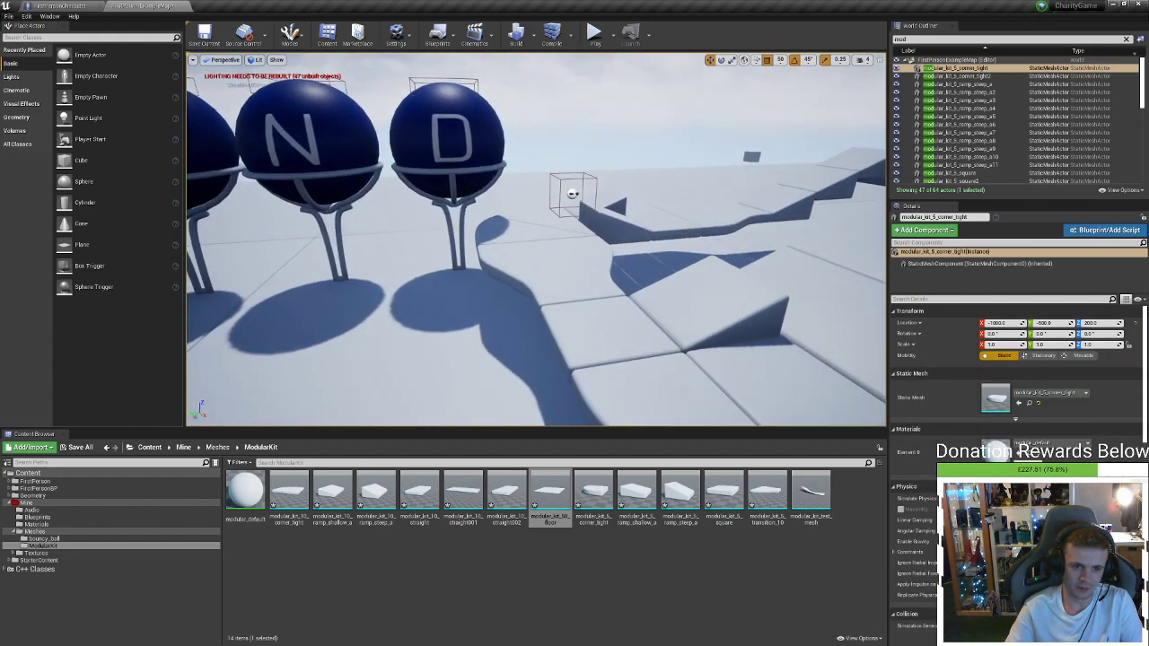
{"action": "left_click", "coordinate": [531, 182]}
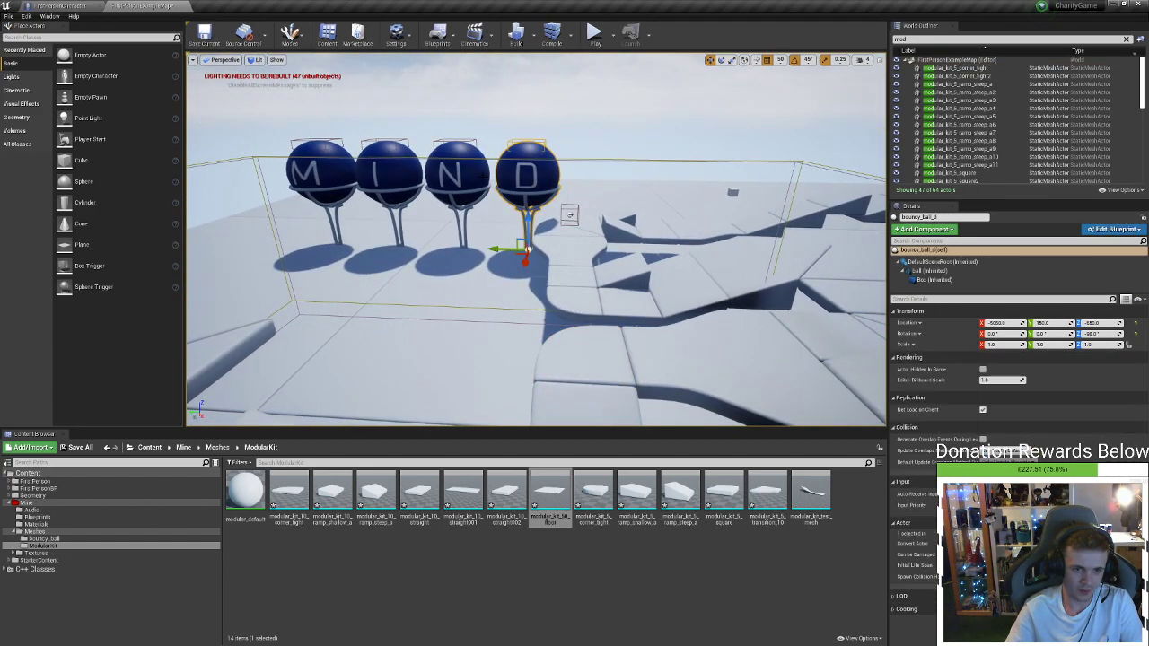
{"action": "left_click", "coordinate": [458, 184], "text": "ctrl"}
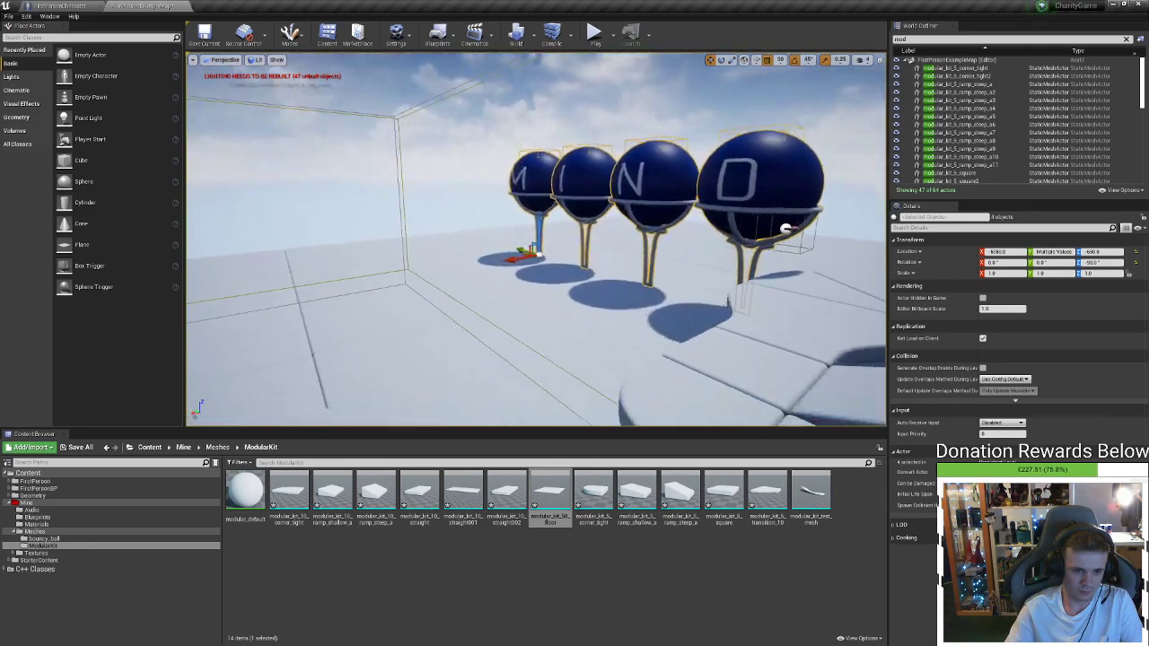
{"action": "right_click_drag", "start_coordinate": [535, 239], "coordinate": [862, 215]}
{"action": "right_click_drag", "start_coordinate": [664, 221], "coordinate": [623, 224]}
Switch to 3ds Max and examine the 10_straight001 and 10_straight002 pieces on and beside the floor
{"action": "key", "text": "alt+Tab"}
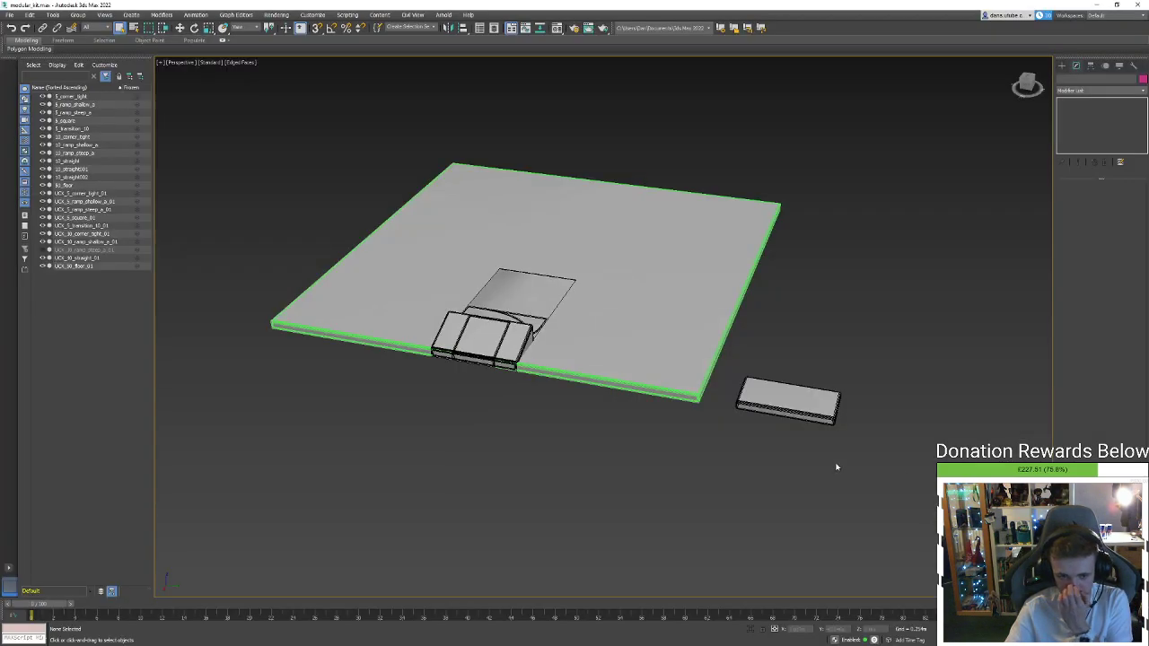
{"action": "left_click", "coordinate": [762, 389]}
{"action": "middle_click_drag", "start_coordinate": [586, 359], "coordinate": [761, 400], "text": "alt"}
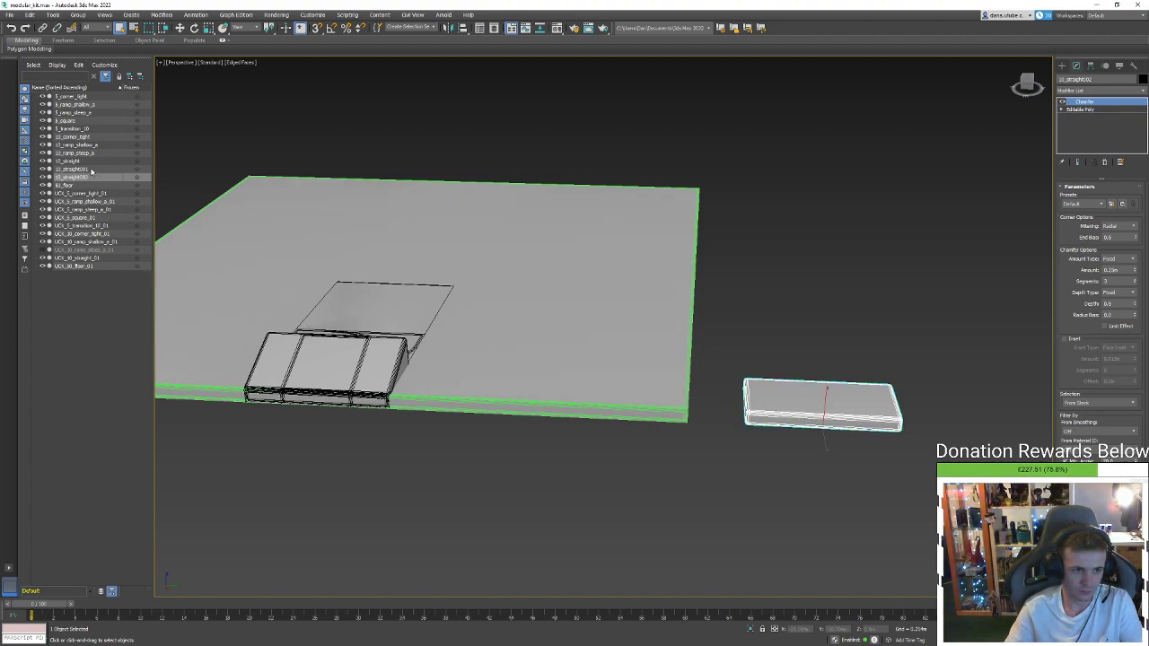
{"action": "left_click", "coordinate": [91, 171], "text": "ctrl"}
{"action": "mouse_move", "coordinate": [418, 324]}
{"action": "middle_mouse_down", "text": "alt"}
{"action": "mouse_move", "coordinate": [395, 318]}
{"action": "mouse_move", "coordinate": [406, 330]}
{"action": "middle_mouse_up", "text": "alt"}
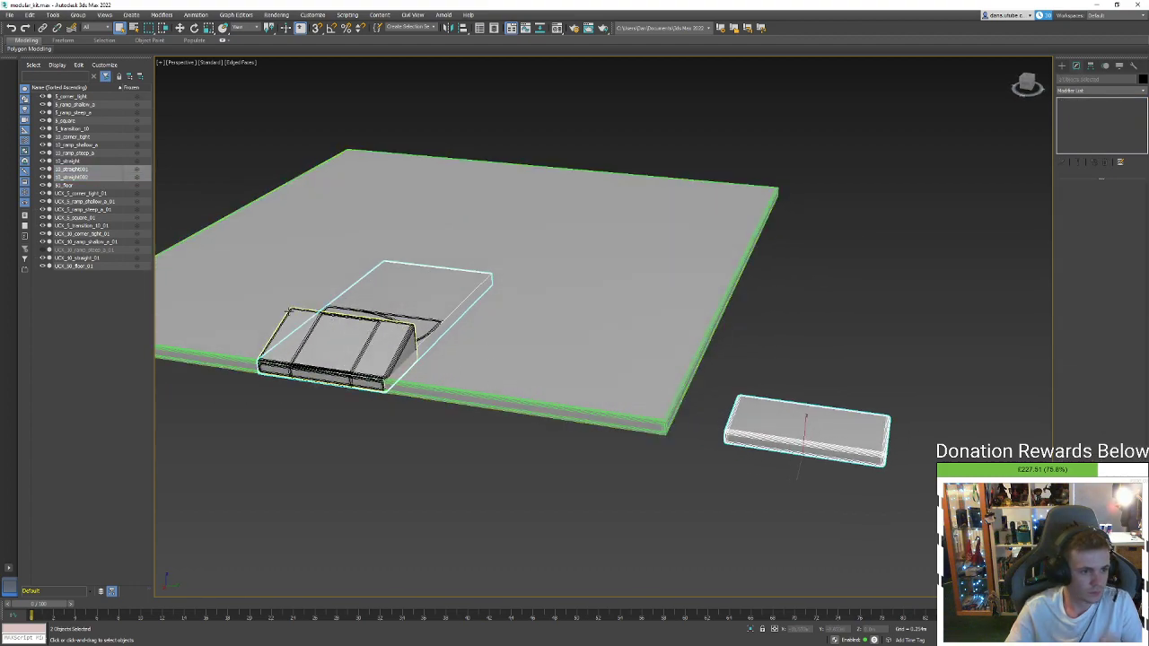
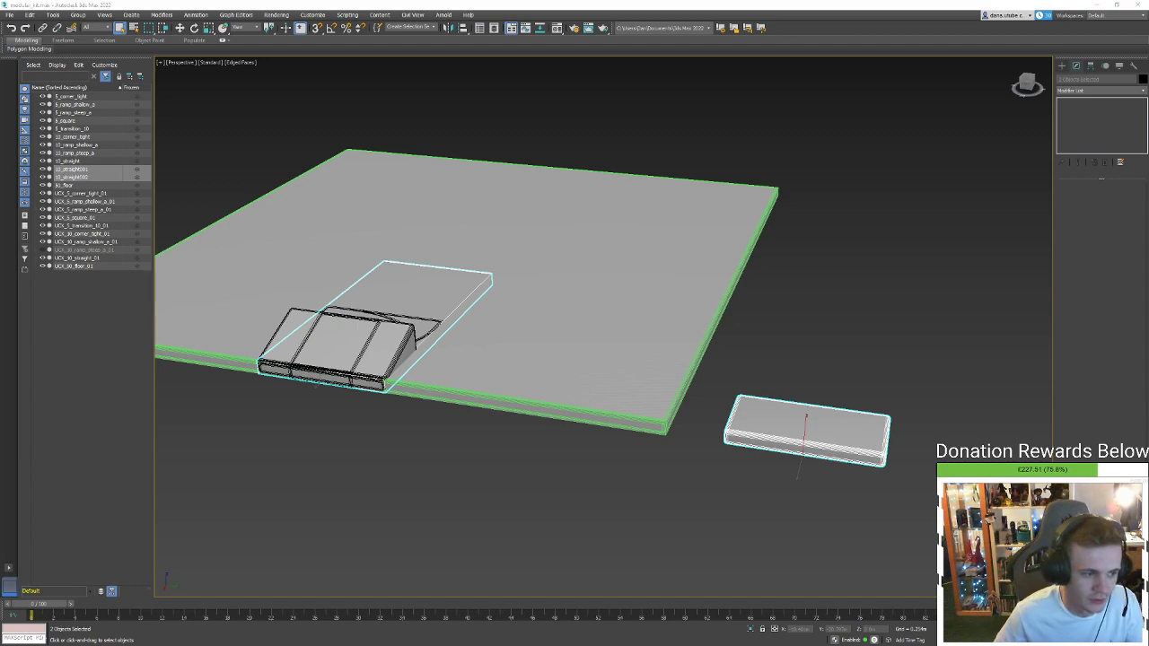
{"action": "left_click_drag", "start_coordinate": [299, 335], "coordinate": [341, 331]}
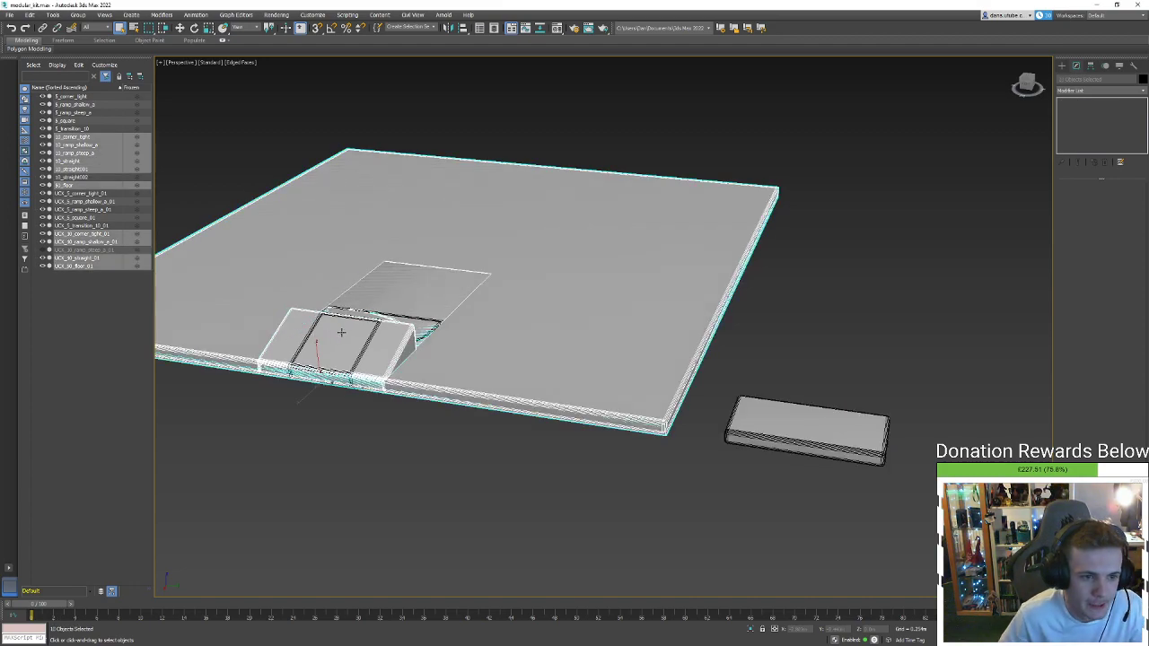
{"action": "scroll", "coordinate": [325, 322], "scroll_direction": "down", "scroll_amount": 2}
{"action": "middle_click_drag", "start_coordinate": [320, 323], "coordinate": [422, 379], "text": "alt"}
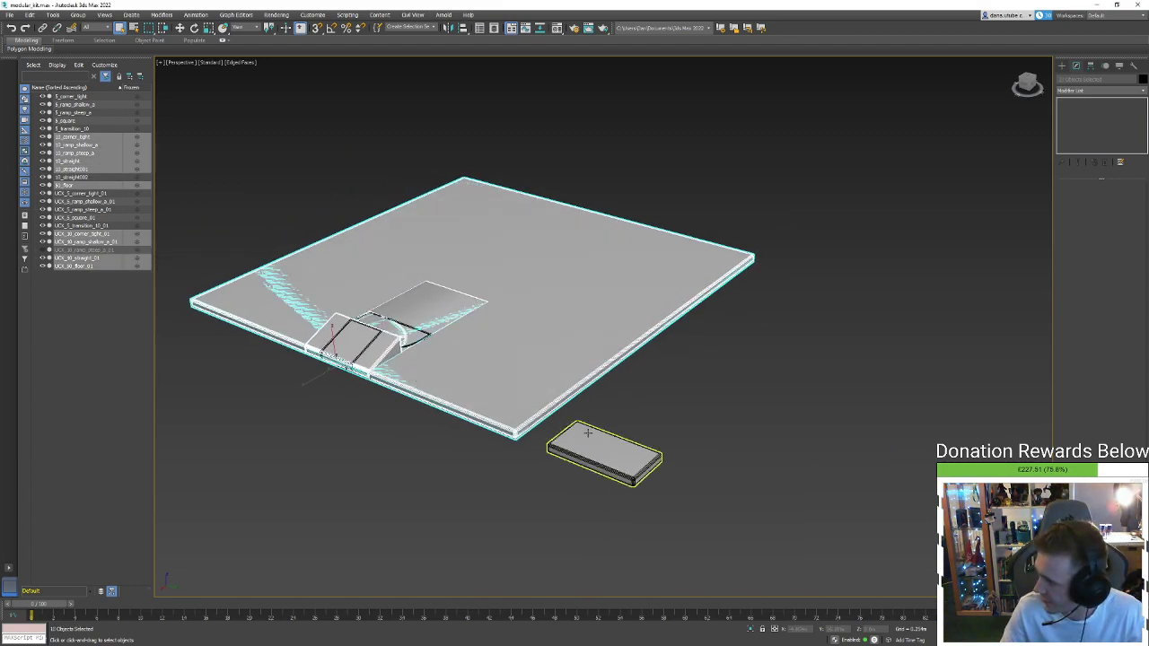
Clone 10_straight002 along its length as one independent copy placed beside the original
{"action": "left_click", "coordinate": [630, 466]}
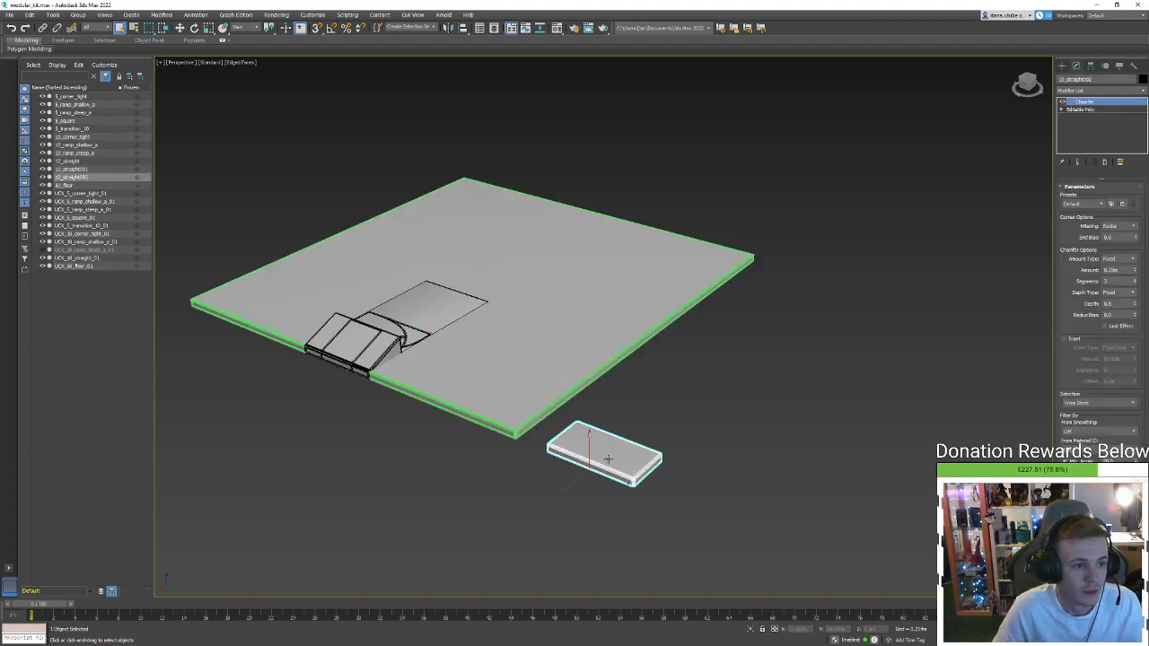
{"action": "key", "text": "w"}
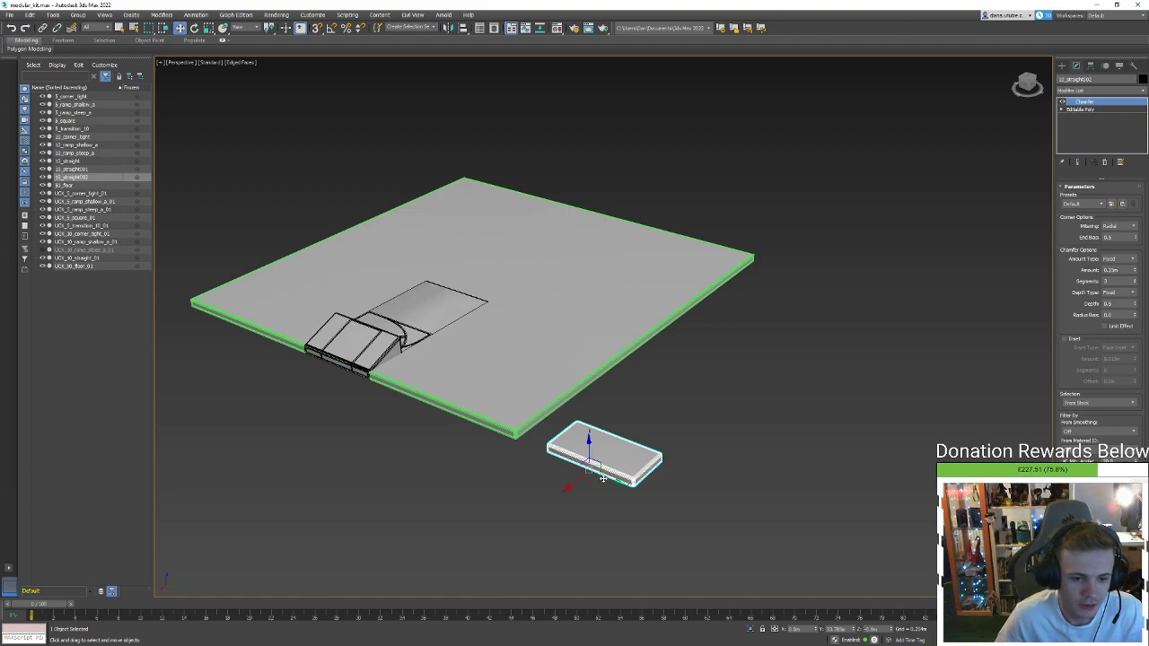
{"action": "left_click_drag", "start_coordinate": [604, 463], "coordinate": [705, 523], "text": "shift"}
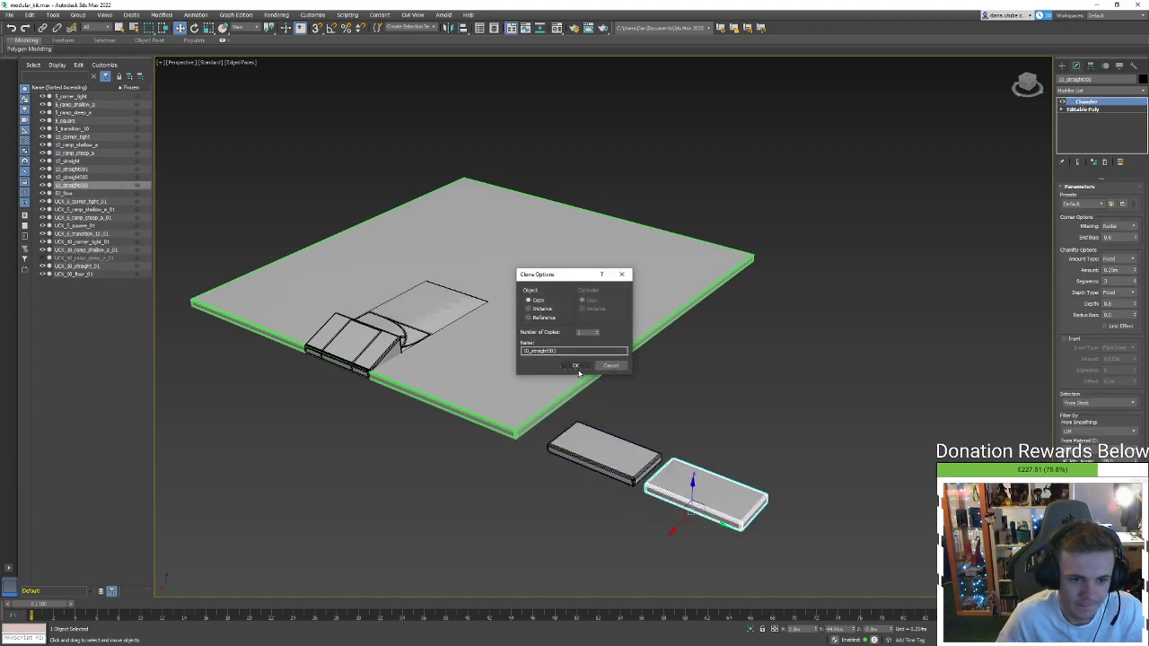
{"action": "left_click", "coordinate": [579, 364]}
Raise the top polygon of the copied straight piece along Z to make the block about twice as thick
{"action": "left_click", "coordinate": [1080, 110]}
{"action": "middle_click_drag", "start_coordinate": [755, 547], "coordinate": [752, 483], "text": "alt"}
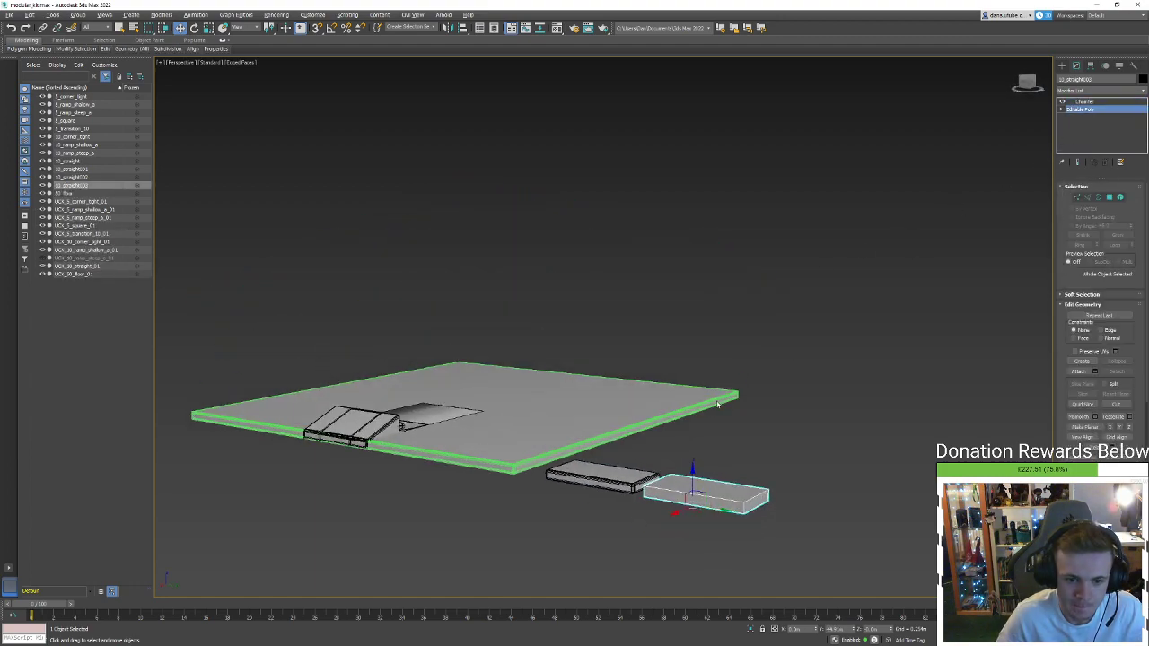
{"action": "scroll", "coordinate": [751, 484], "scroll_direction": "up", "scroll_amount": 5}
{"action": "key", "text": "4"}
{"action": "left_click", "coordinate": [714, 513]}
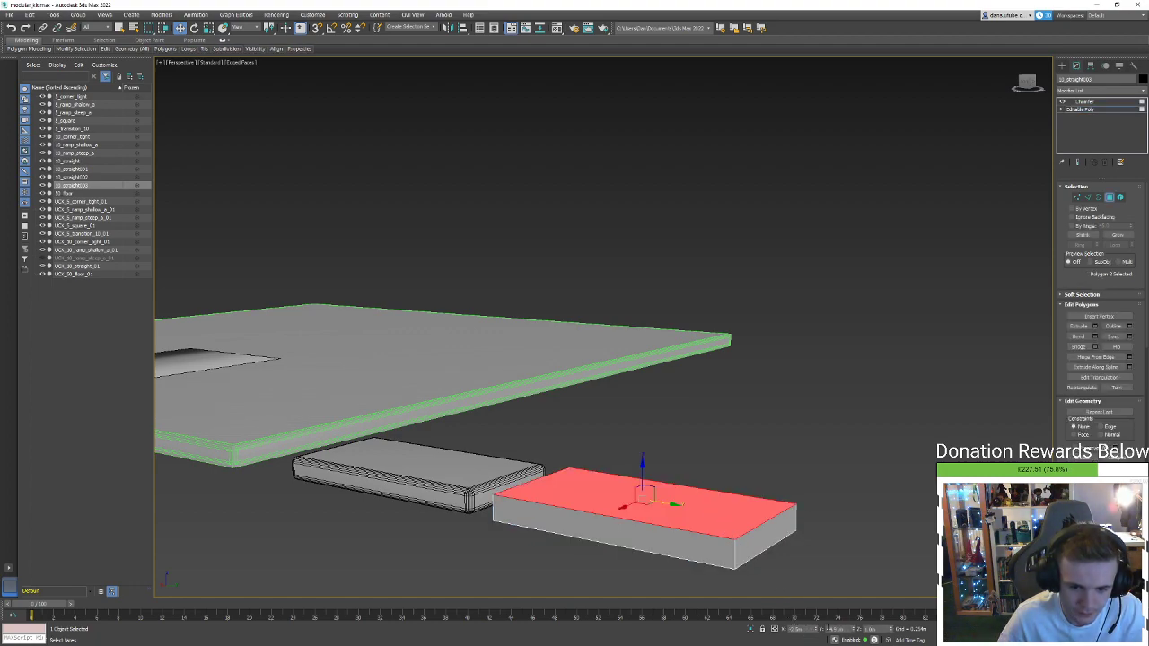
{"action": "double_click", "coordinate": [869, 629]}
{"action": "type", "text": "0.25"}
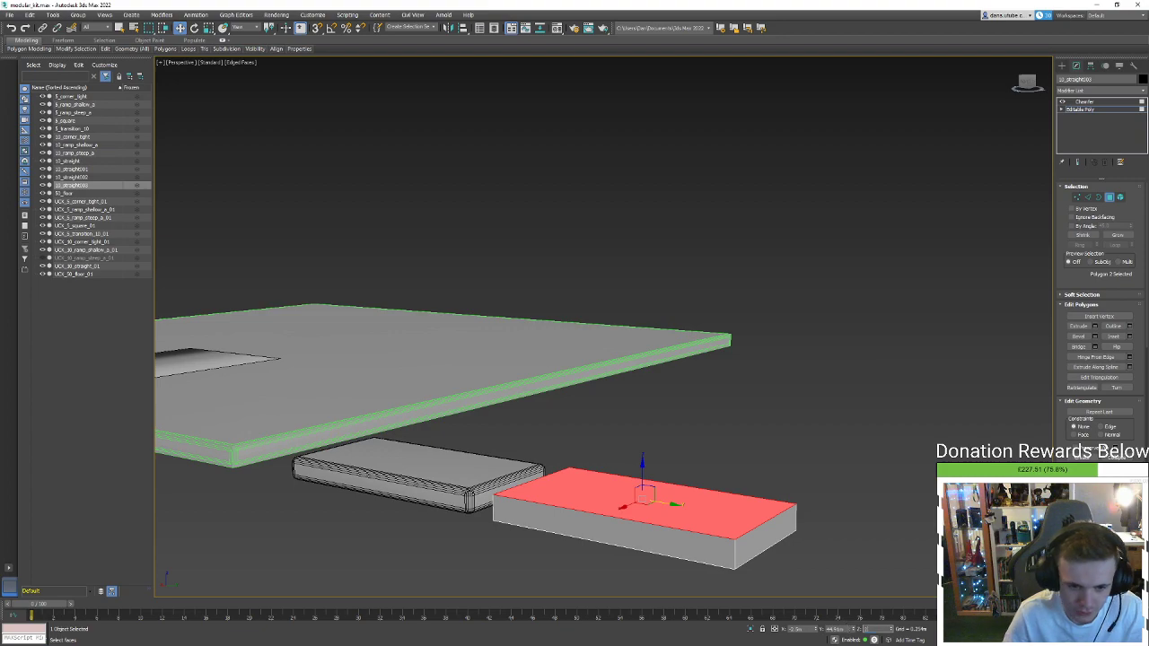
{"action": "key", "text": "Return"}
{"action": "middle_click_drag", "start_coordinate": [907, 607], "coordinate": [868, 486], "text": "alt"}
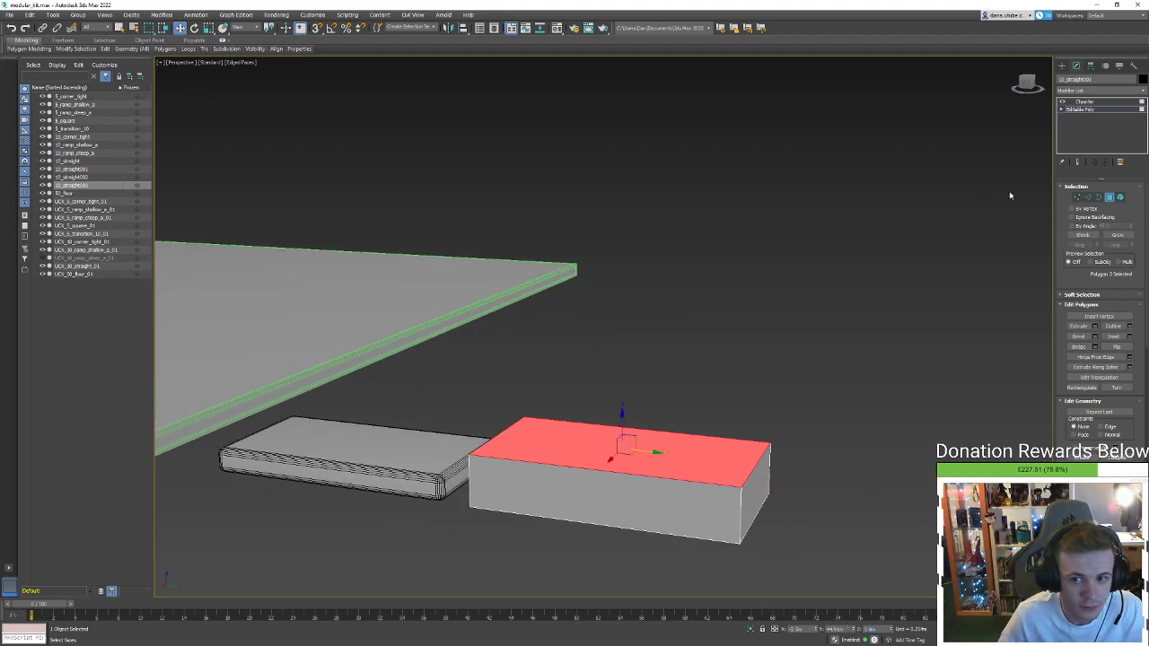
{"action": "left_click", "coordinate": [1110, 198]}
{"action": "left_click", "coordinate": [920, 425]}
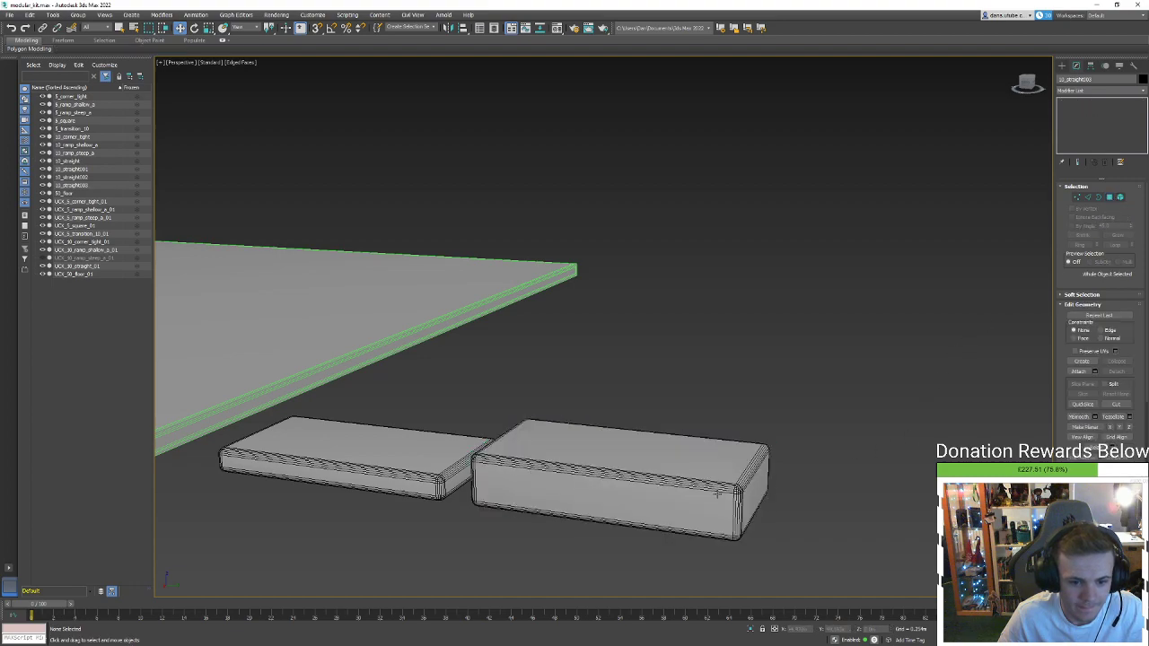
Rename the thickened copy of the straight piece as block_2x10
{"action": "left_click", "coordinate": [718, 467]}
{"action": "double_click", "coordinate": [1077, 79]}
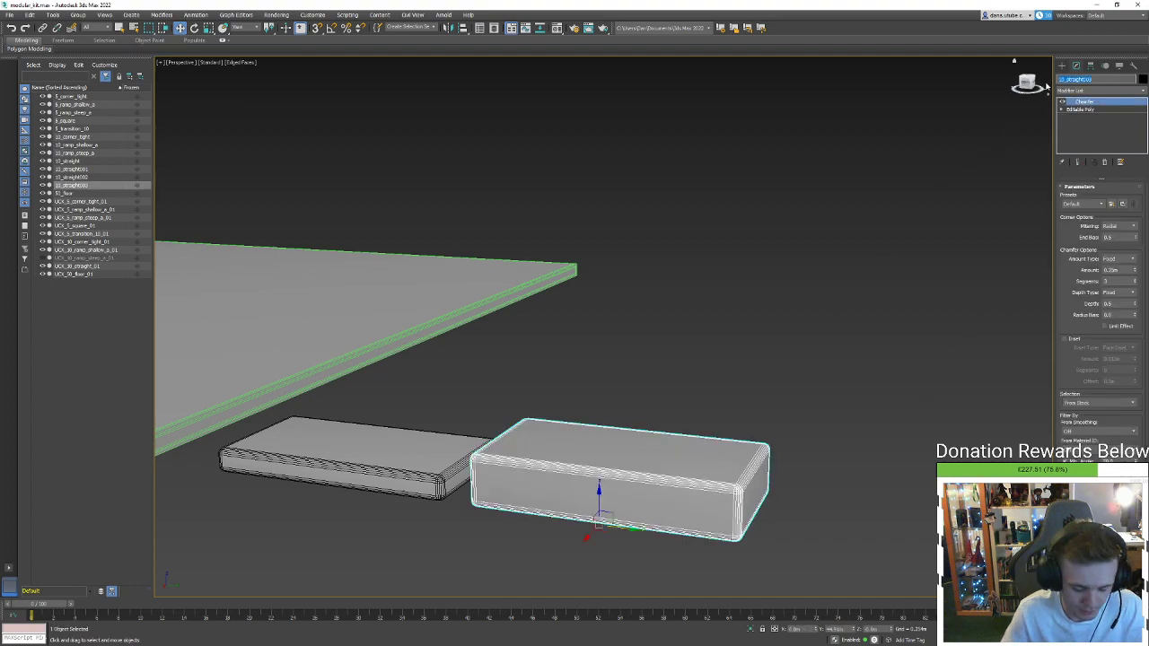
{"action": "type", "text": "bloc"}
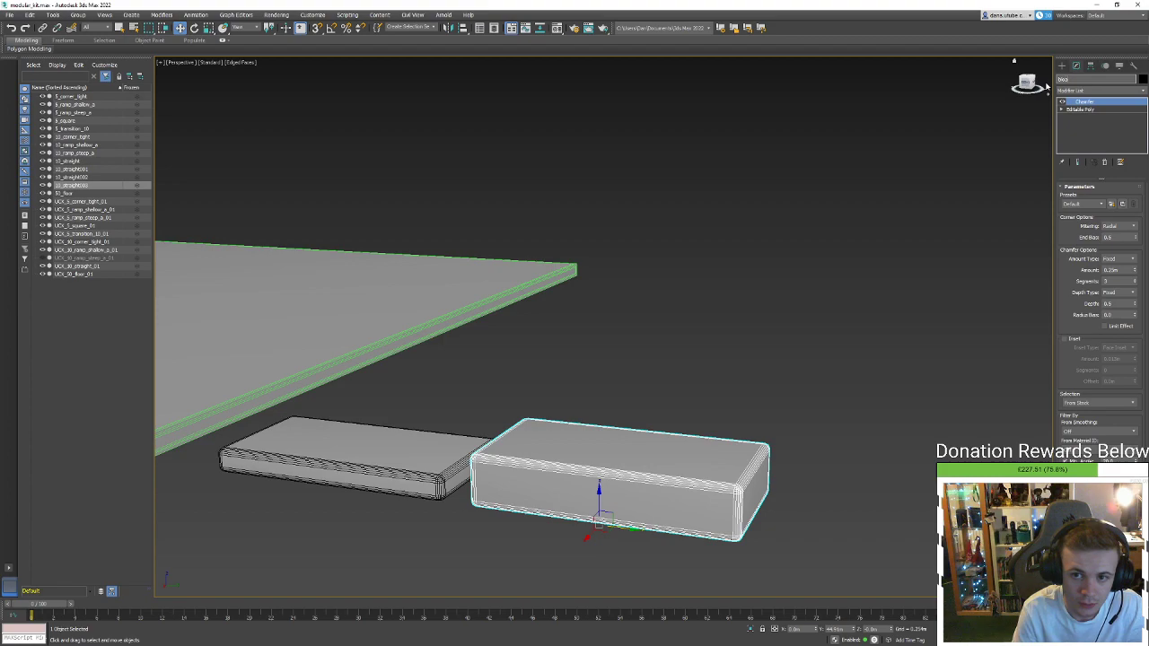
{"action": "type", "text": "k"}
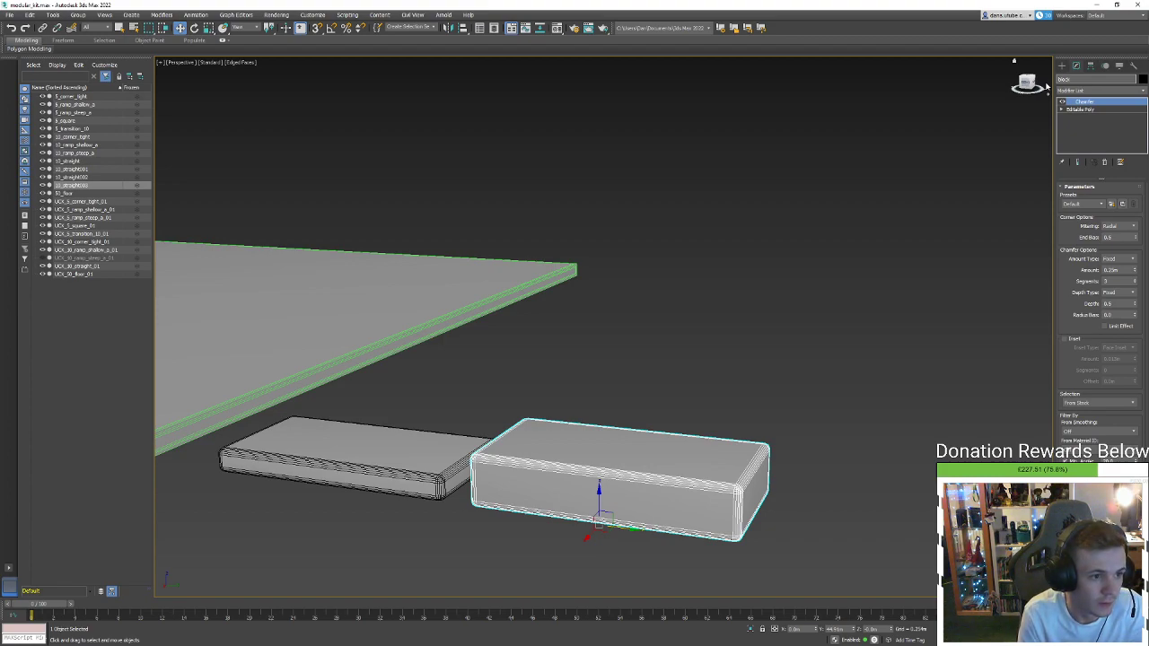
{"action": "key", "text": "BackSpace"}
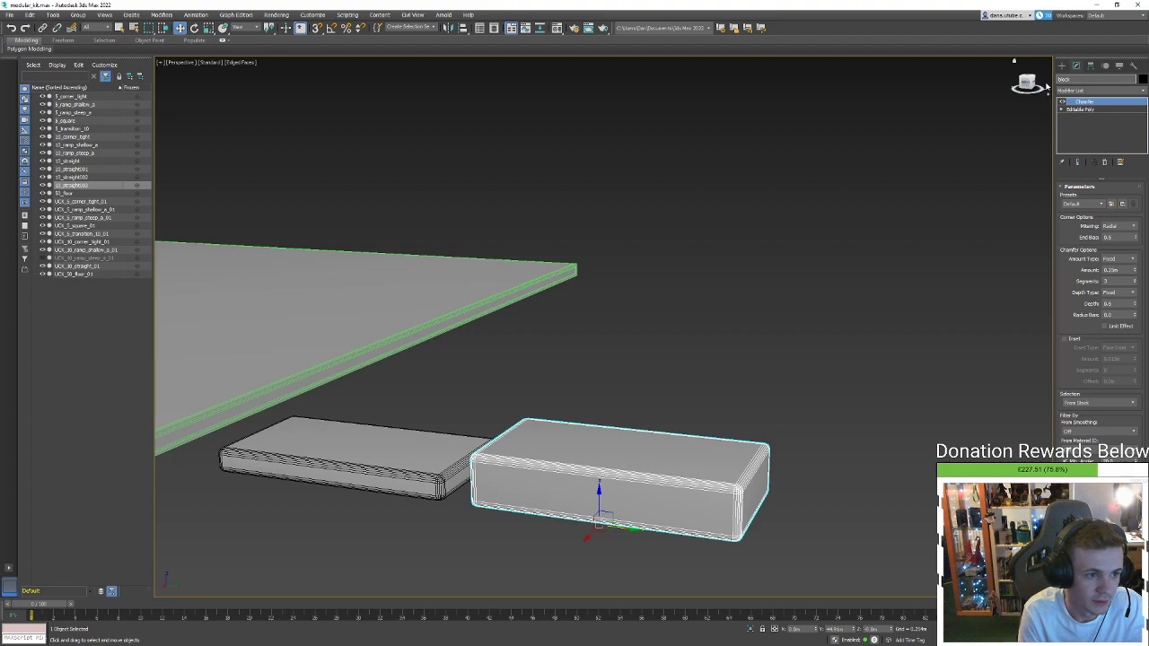
{"action": "type", "text": "block"}
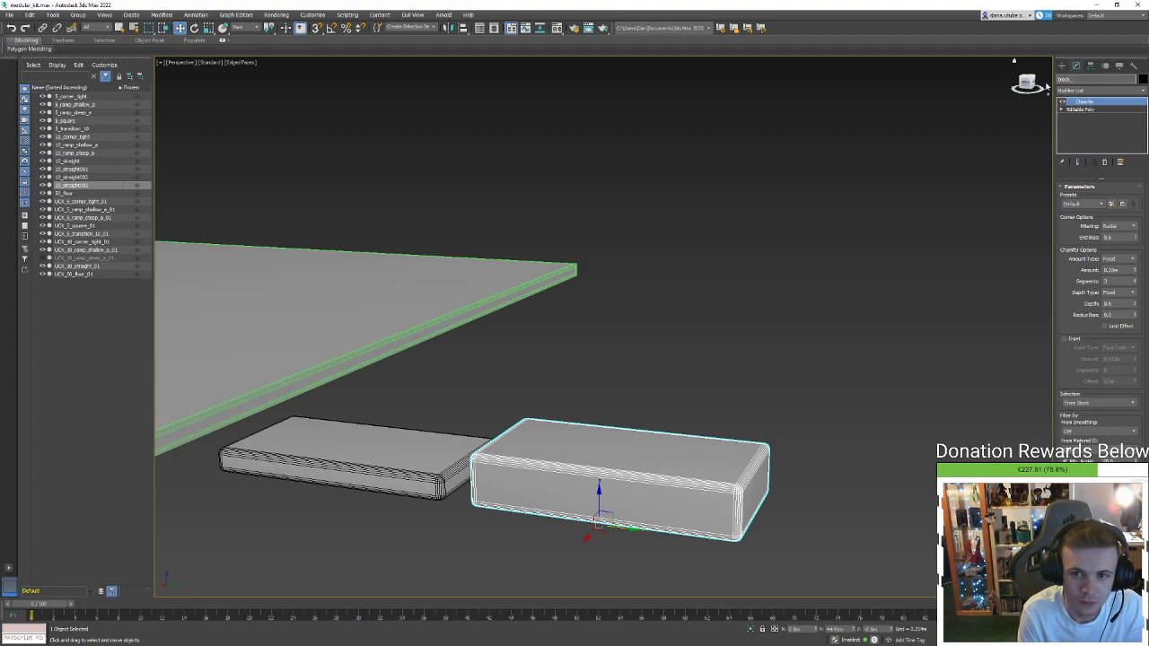
{"action": "type", "text": "_2x10"}
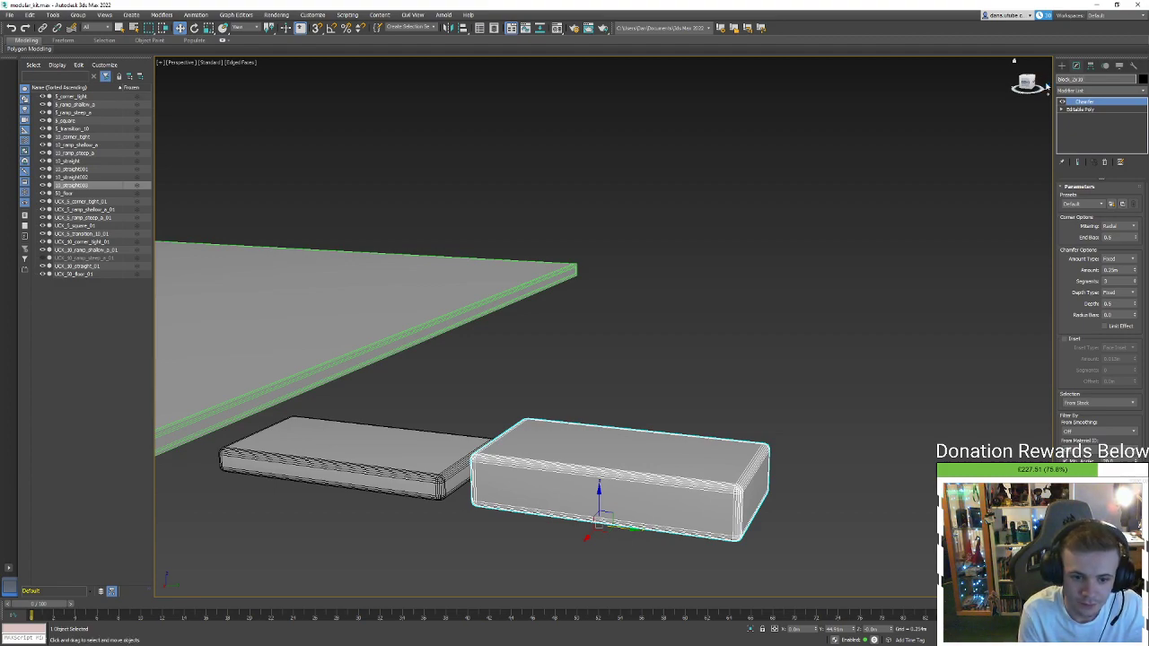
{"action": "key", "text": "BackSpace"}
{"action": "key", "text": "BackSpace"}
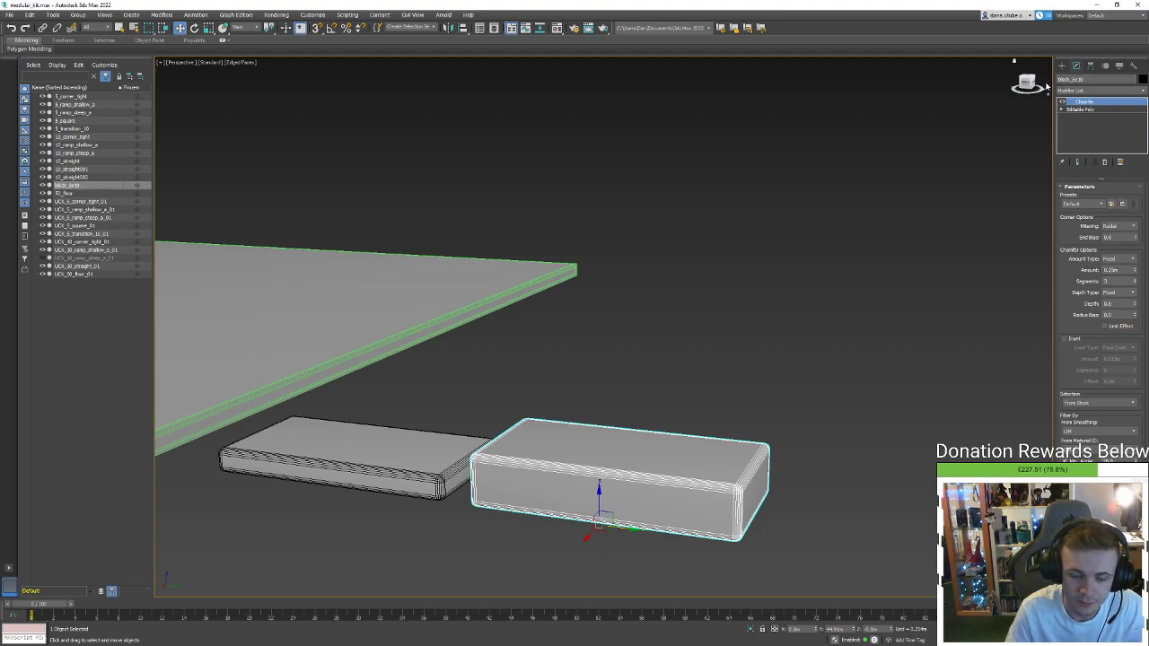
Clone the thick block along X as one independent copy beside the original
{"action": "middle_click_drag", "start_coordinate": [167, 171], "coordinate": [418, 470], "text": "alt"}
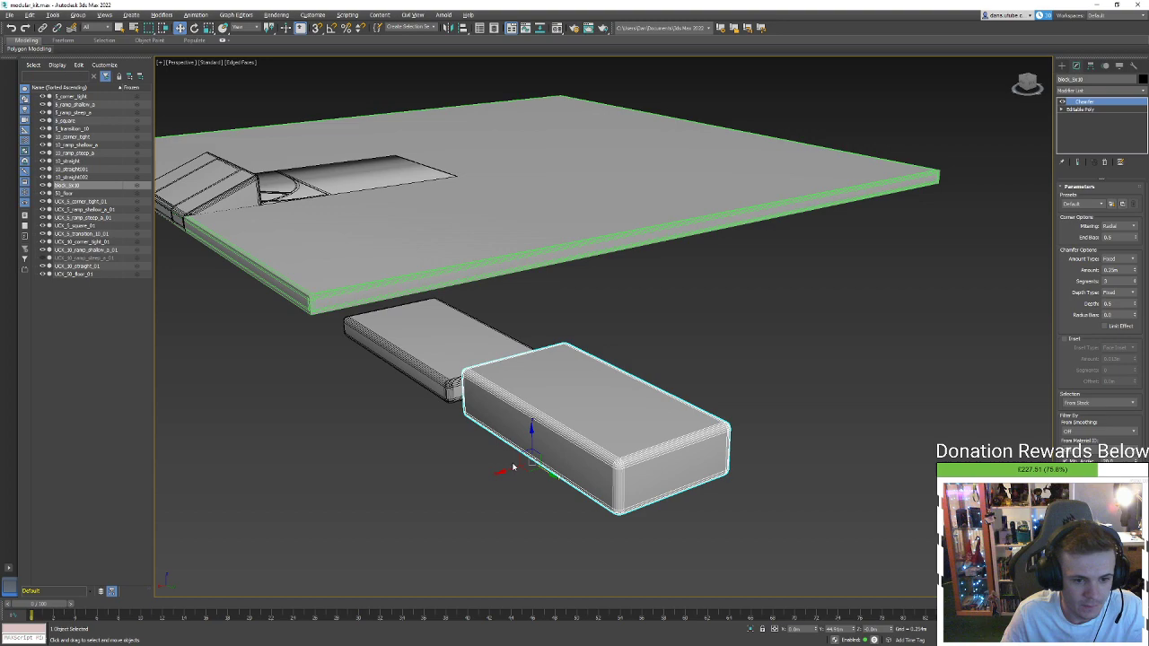
{"action": "left_click_drag", "start_coordinate": [513, 468], "coordinate": [682, 397], "text": "shift"}
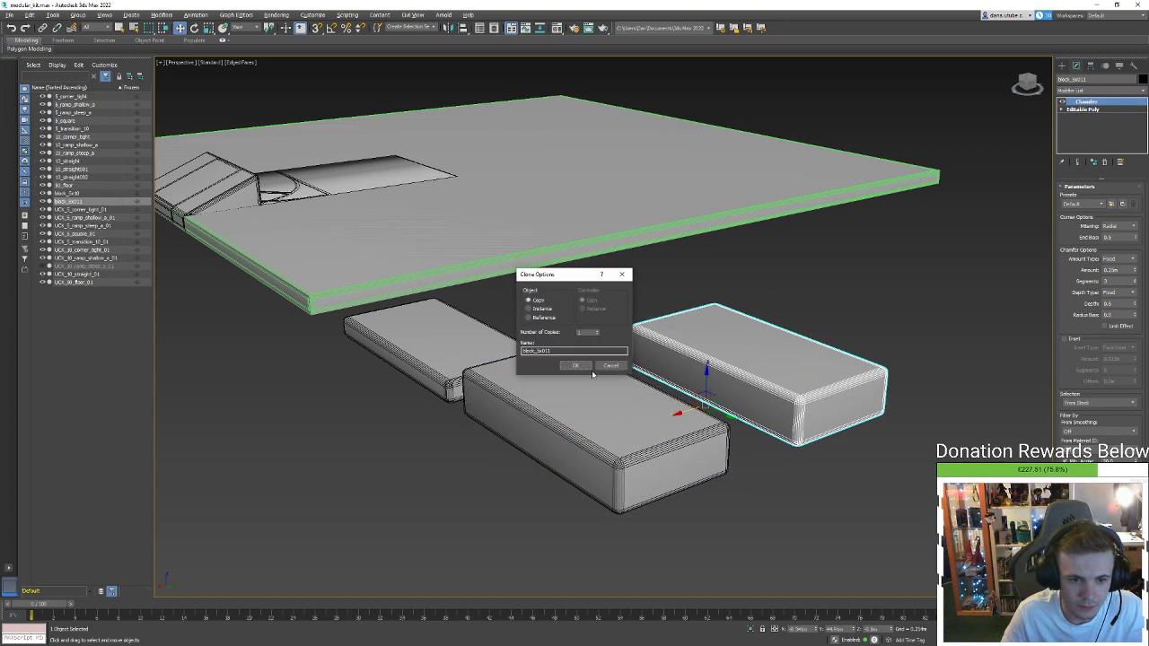
{"action": "key", "text": "Return"}
Rename the original thick block as block_2x5x10 and delete its copy
{"action": "left_click", "coordinate": [696, 455]}
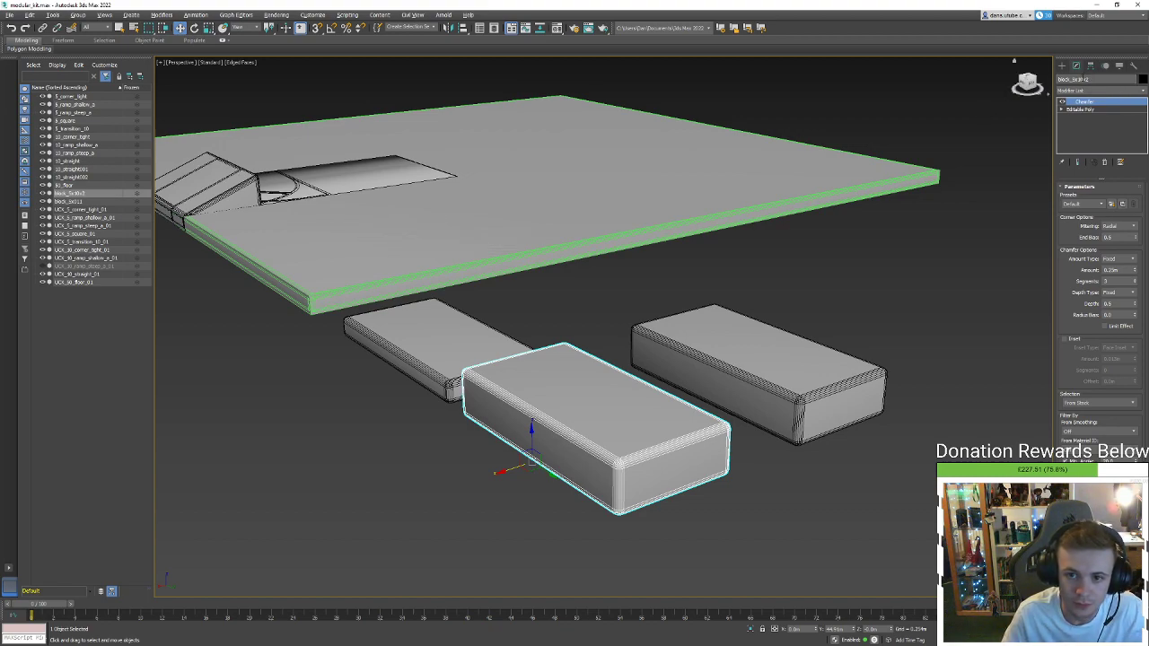
{"action": "left_click", "coordinate": [1072, 79]}
{"action": "type", "text": "2x6x10"}
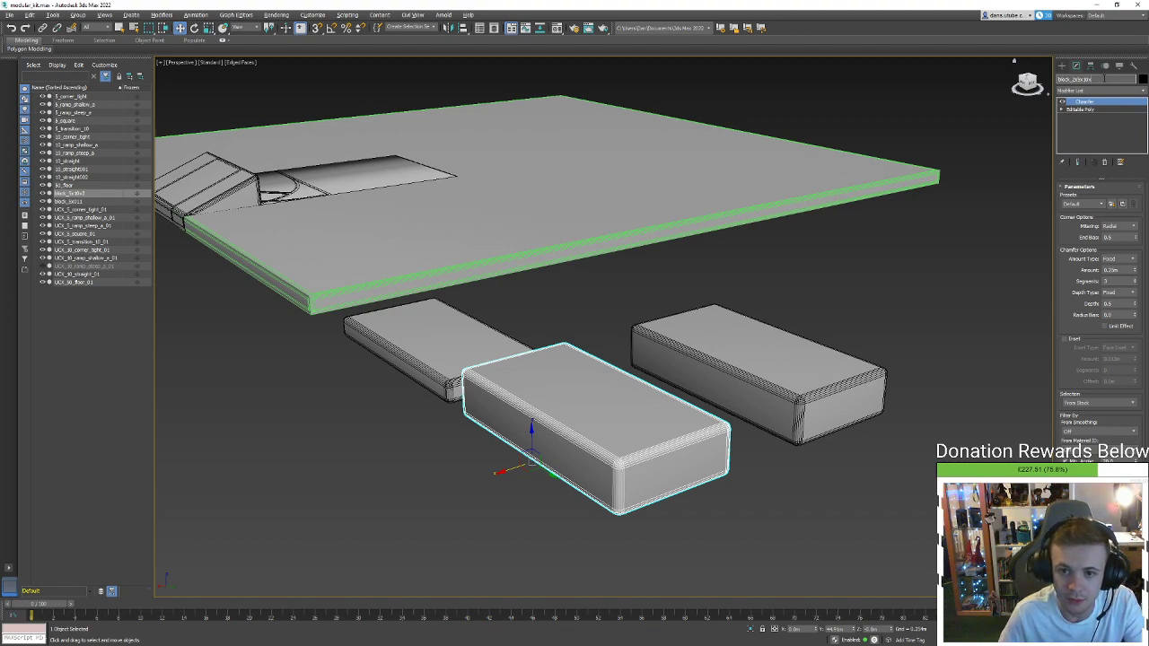
{"action": "left_click", "coordinate": [961, 272]}
{"action": "left_click", "coordinate": [831, 378]}
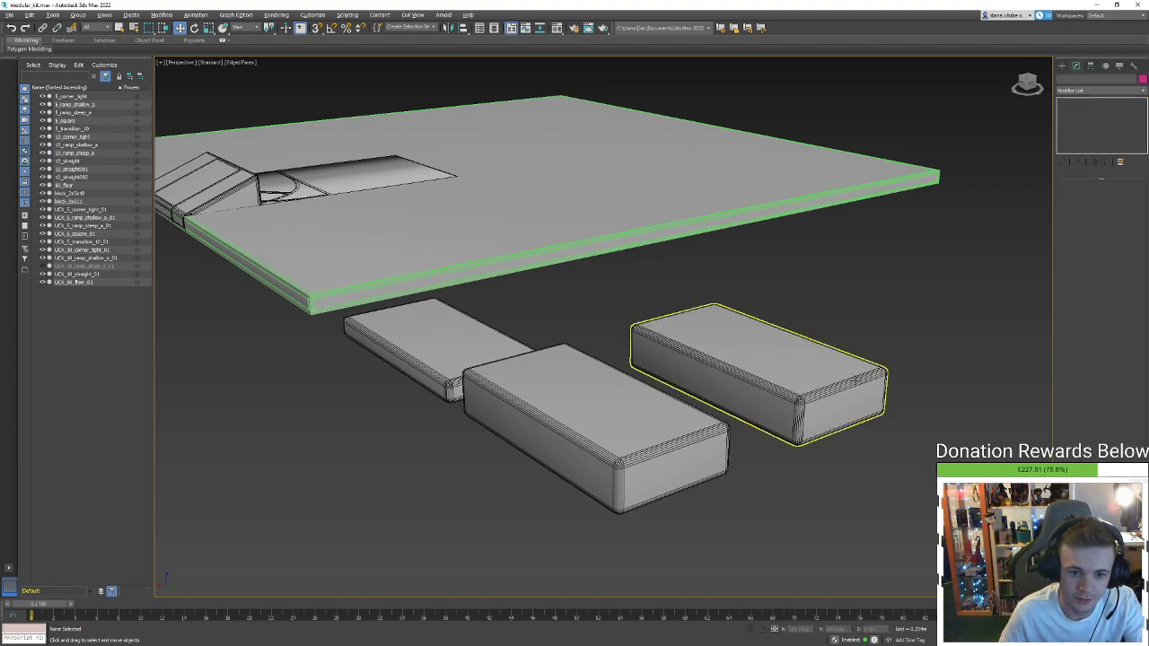
{"action": "key", "text": "Delete"}
Clone block_2x5x10 along X as one independent copy beside the original
{"action": "left_click", "coordinate": [686, 454]}
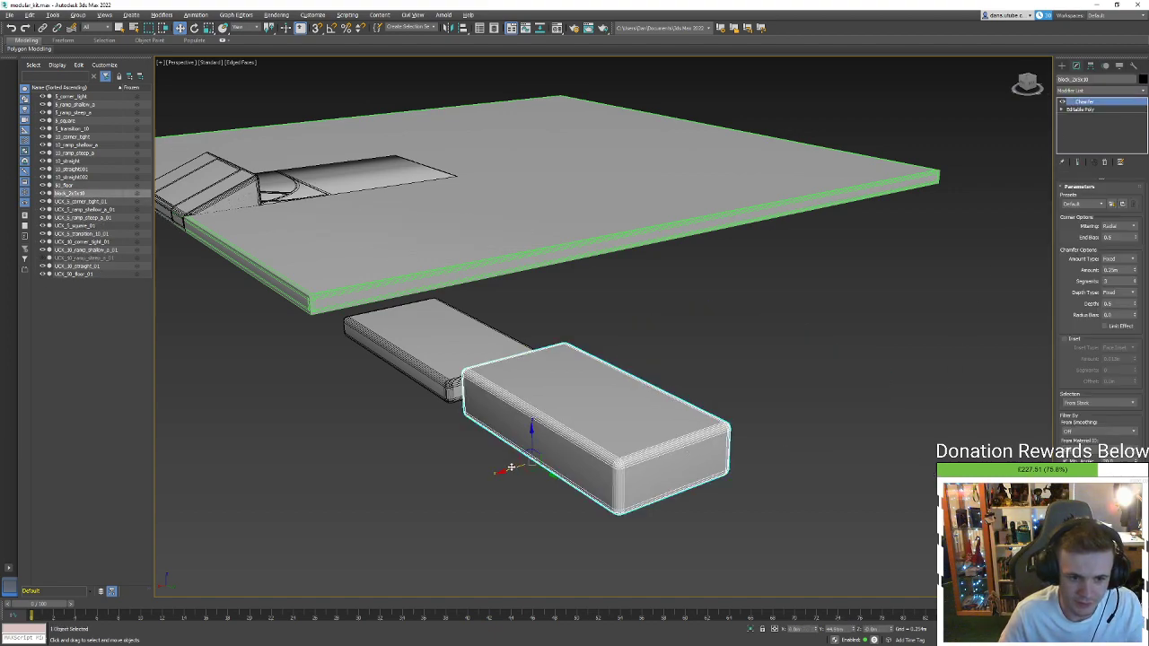
{"action": "left_click_drag", "start_coordinate": [516, 468], "coordinate": [657, 406], "text": "shift"}
{"action": "left_click", "coordinate": [572, 364]}
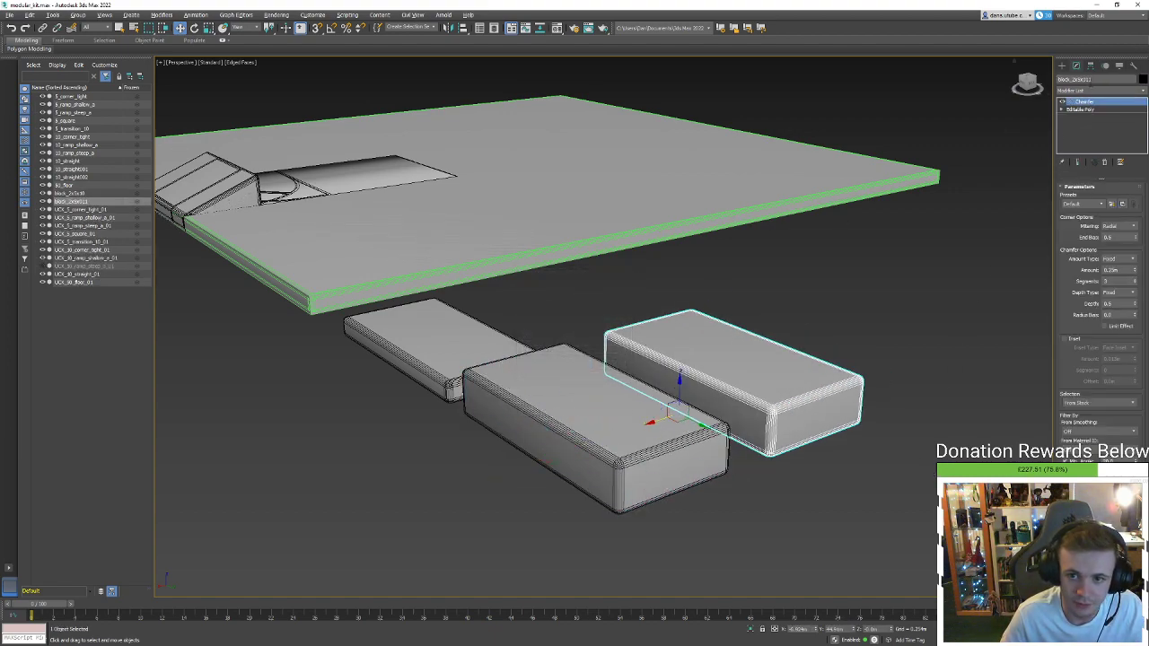
Raise the copied block's top polygon by setting its Z position to 3 m in the Editable Poly
{"action": "left_click", "coordinate": [1080, 109]}
{"action": "key", "text": "4"}
{"action": "left_click", "coordinate": [789, 377]}
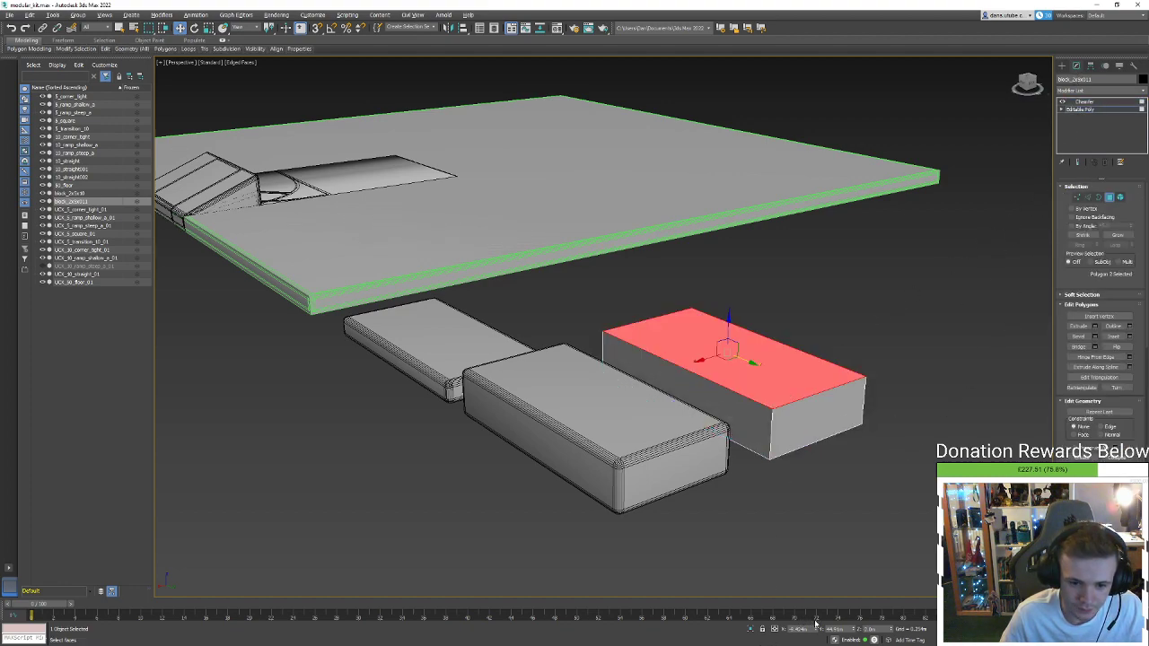
{"action": "key", "text": "1"}
{"action": "key", "text": "4"}
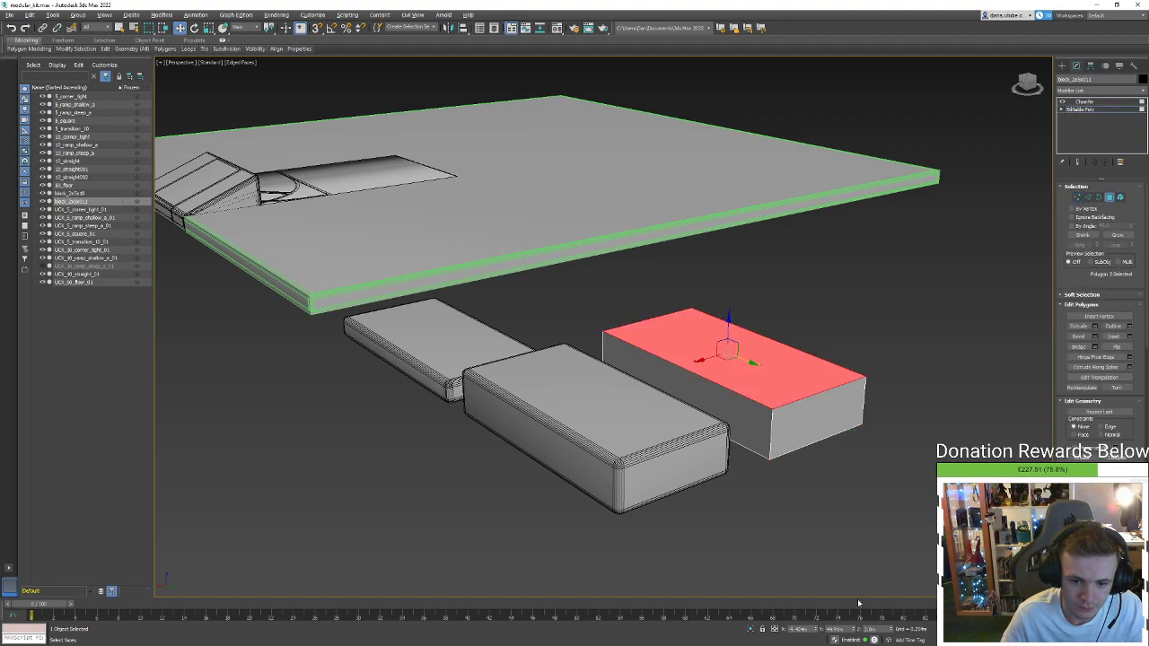
{"action": "type", "text": "3"}
{"action": "key", "text": "Return"}
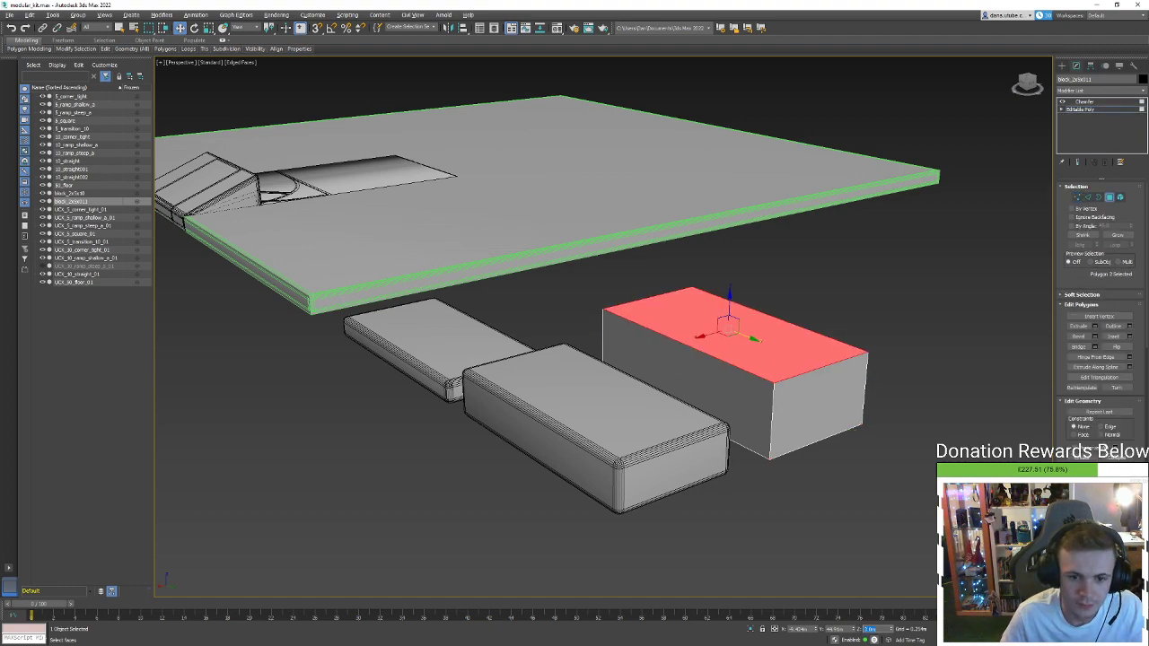
{"action": "left_click", "coordinate": [1109, 197]}
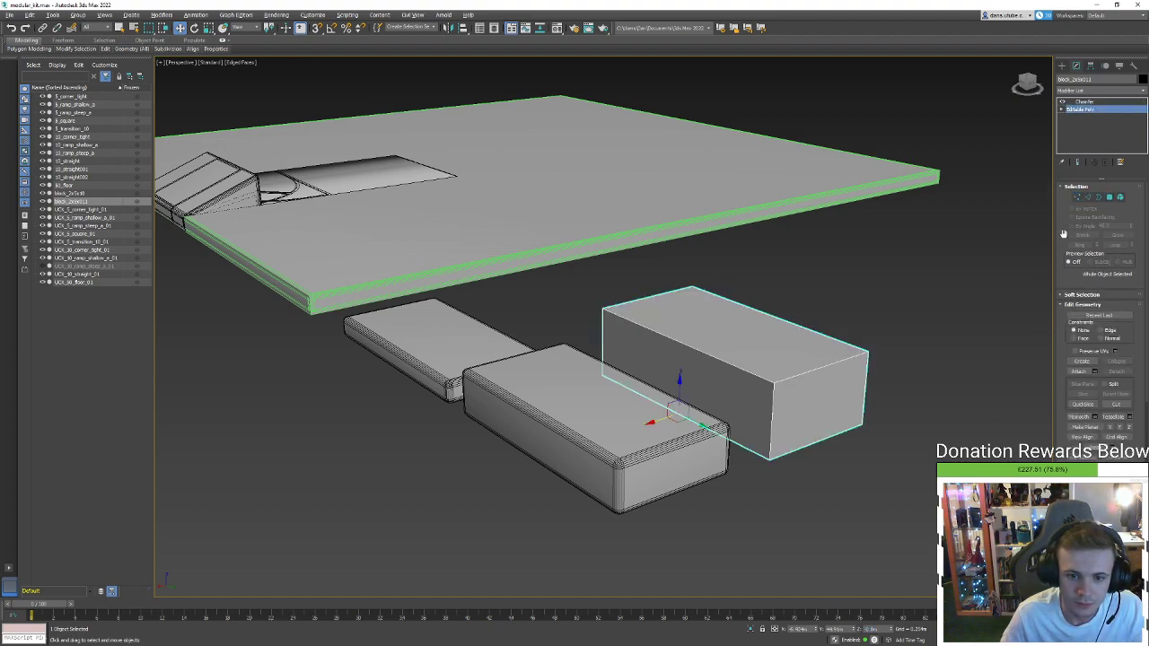
{"action": "left_click", "coordinate": [966, 361]}
Rename the taller copied block as block_3x5x10
{"action": "left_click", "coordinate": [822, 394]}
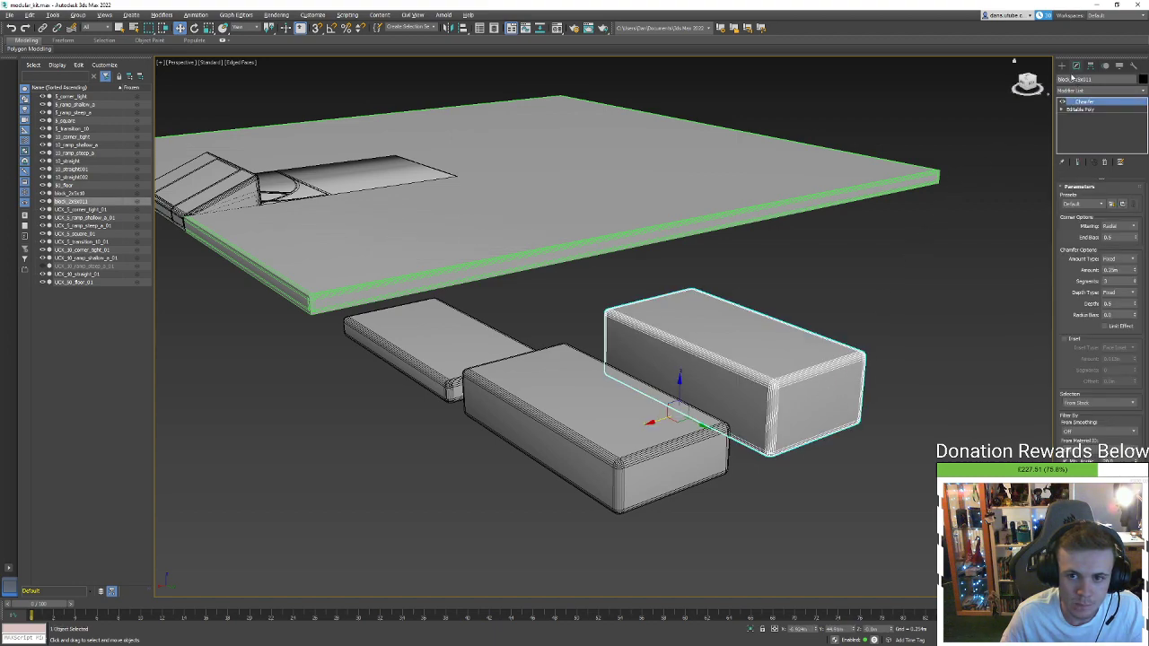
{"action": "left_click", "coordinate": [1074, 79]}
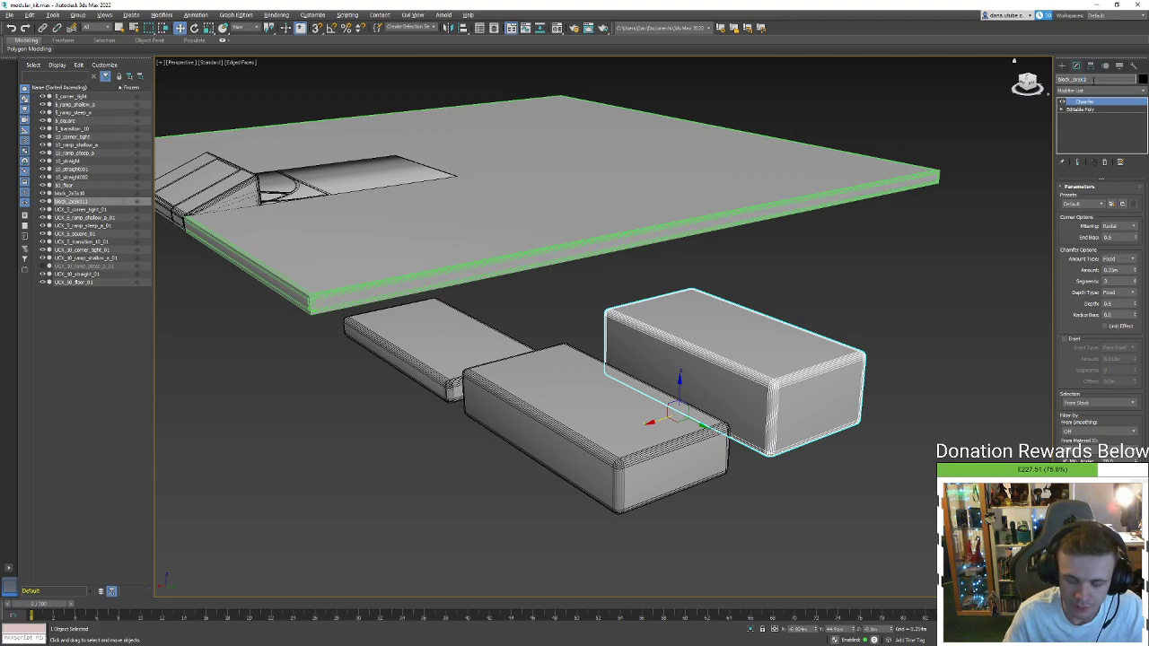
{"action": "left_click", "coordinate": [801, 543]}
Clone block_3x5x10 along X as one independent copy on its outer side
{"action": "left_click", "coordinate": [620, 418]}
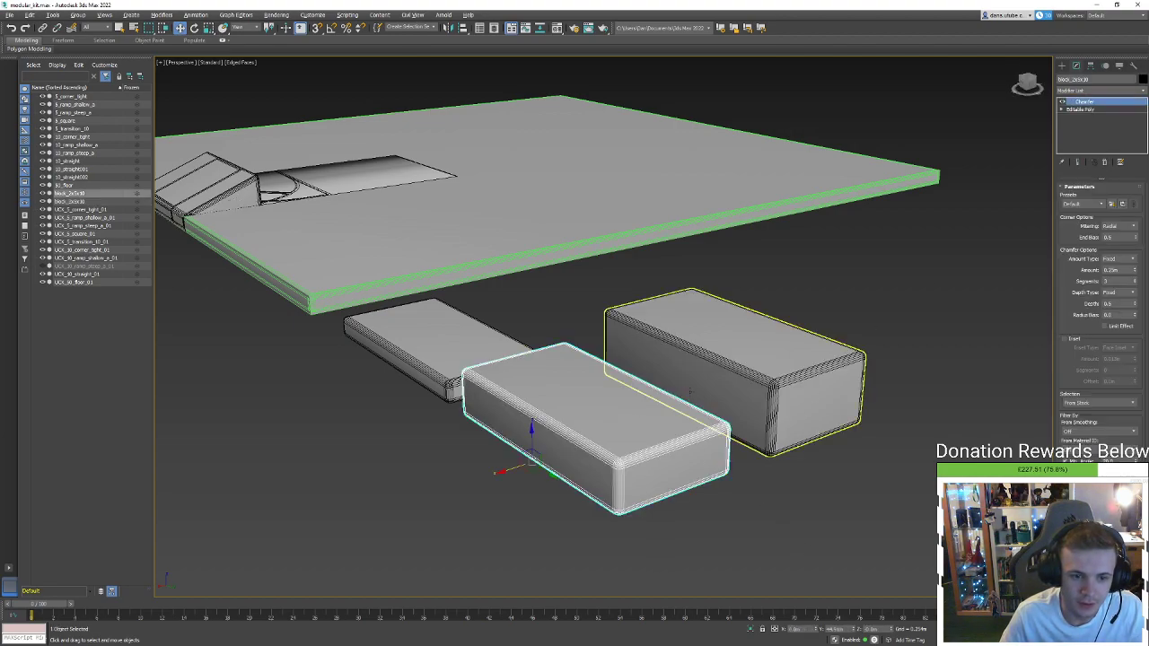
{"action": "left_click", "coordinate": [754, 386]}
{"action": "left_click", "coordinate": [700, 417]}
{"action": "left_click", "coordinate": [763, 384]}
{"action": "middle_click_drag", "start_coordinate": [791, 386], "coordinate": [547, 453], "text": "alt"}
{"action": "left_click_drag", "start_coordinate": [538, 455], "coordinate": [671, 415], "text": "shift"}
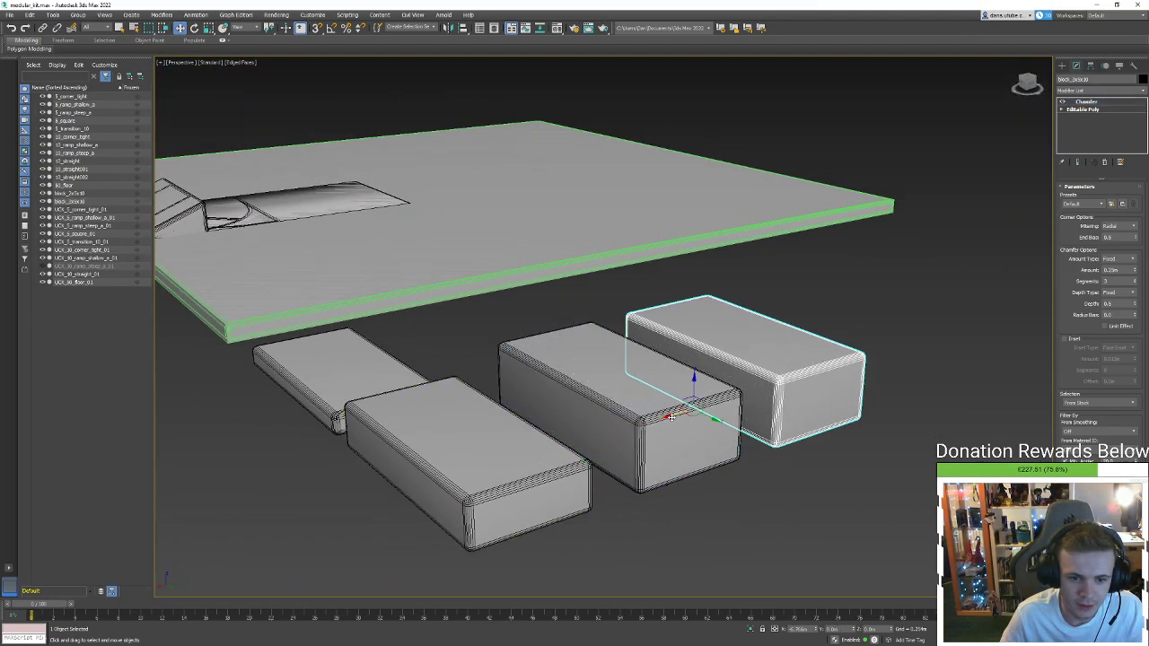
{"action": "left_click", "coordinate": [574, 366]}
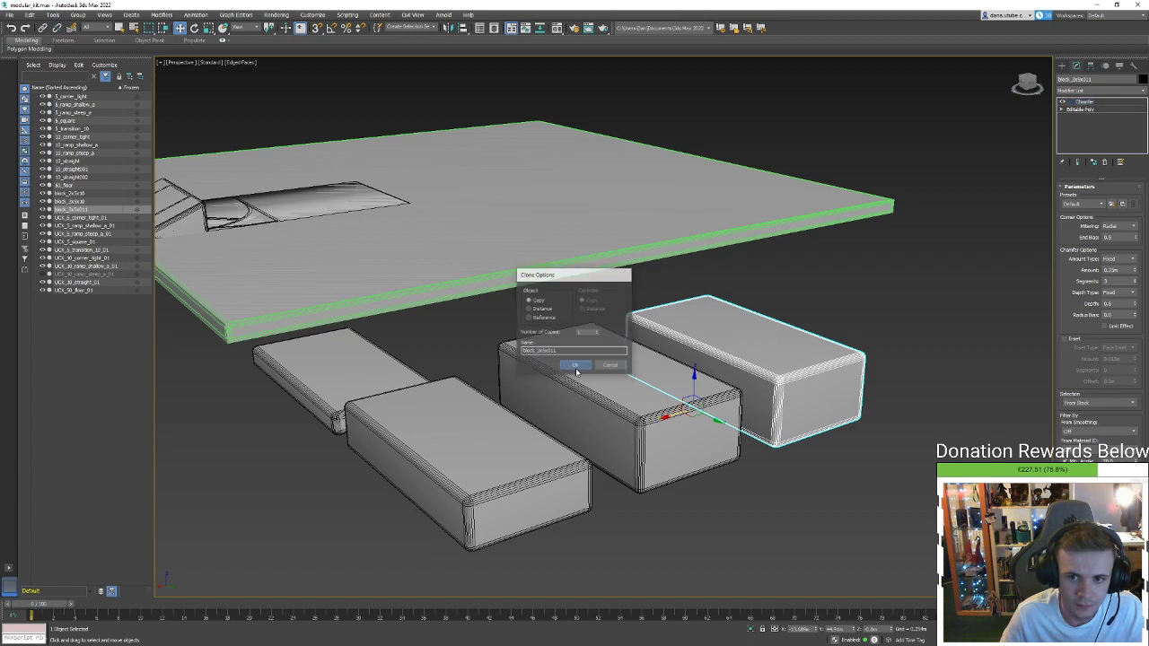
Select the long outer side polygon of the new copy in its Editable Poly and enable offset coordinate entry
{"action": "mouse_move", "coordinate": [918, 333]}
{"action": "middle_mouse_down", "text": "alt"}
{"action": "mouse_move", "coordinate": [927, 318]}
{"action": "mouse_move", "coordinate": [802, 385]}
{"action": "middle_mouse_up", "text": "alt"}
{"action": "left_click", "coordinate": [842, 362]}
{"action": "left_click", "coordinate": [781, 357]}
{"action": "left_click", "coordinate": [1079, 109]}
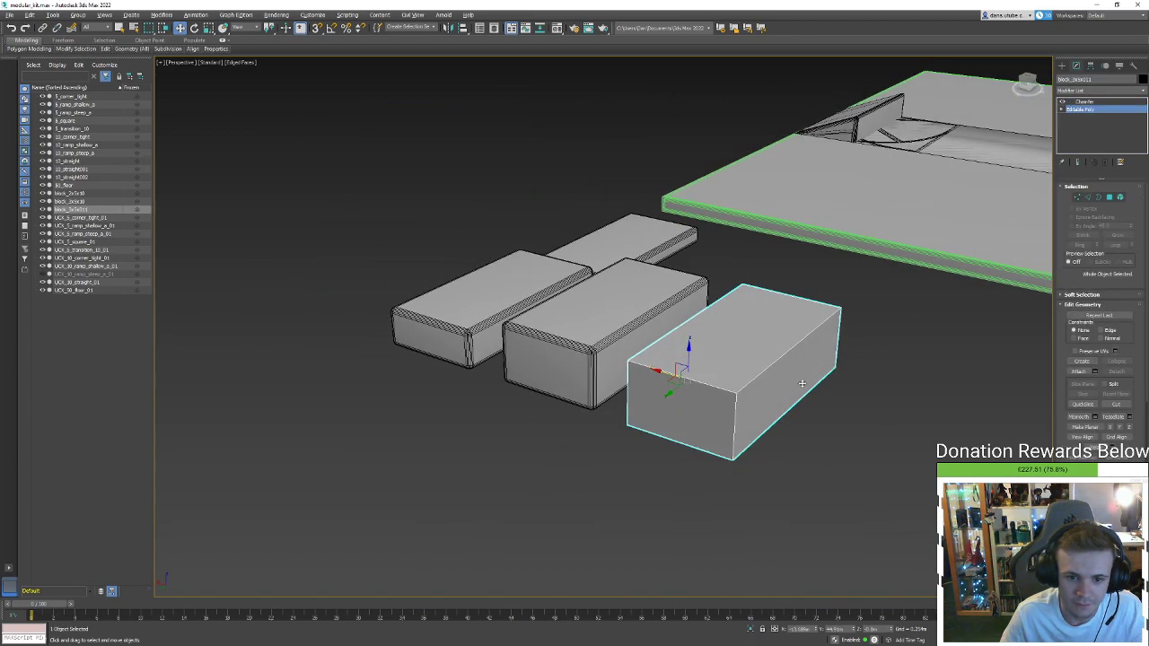
{"action": "key", "text": "4"}
{"action": "left_click", "coordinate": [810, 388]}
{"action": "scroll", "coordinate": [1102, 314], "scroll_direction": "down", "scroll_amount": 3}
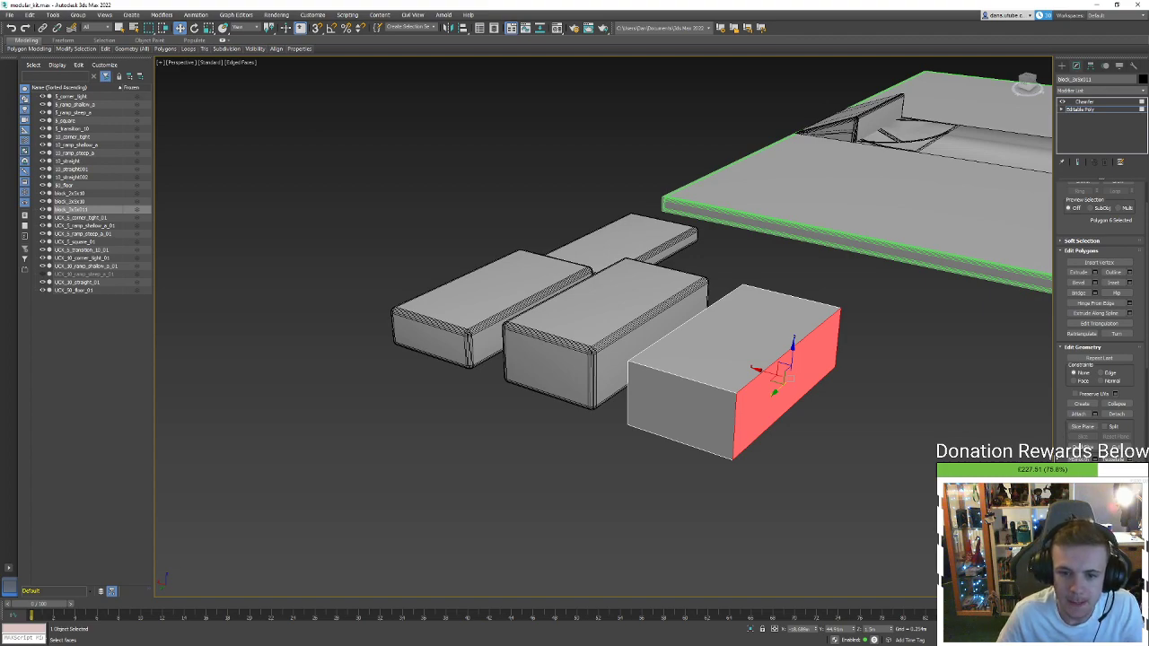
{"action": "scroll", "coordinate": [1099, 314], "scroll_direction": "down", "scroll_amount": 5}
{"action": "scroll", "coordinate": [1100, 315], "scroll_direction": "up", "scroll_amount": 4}
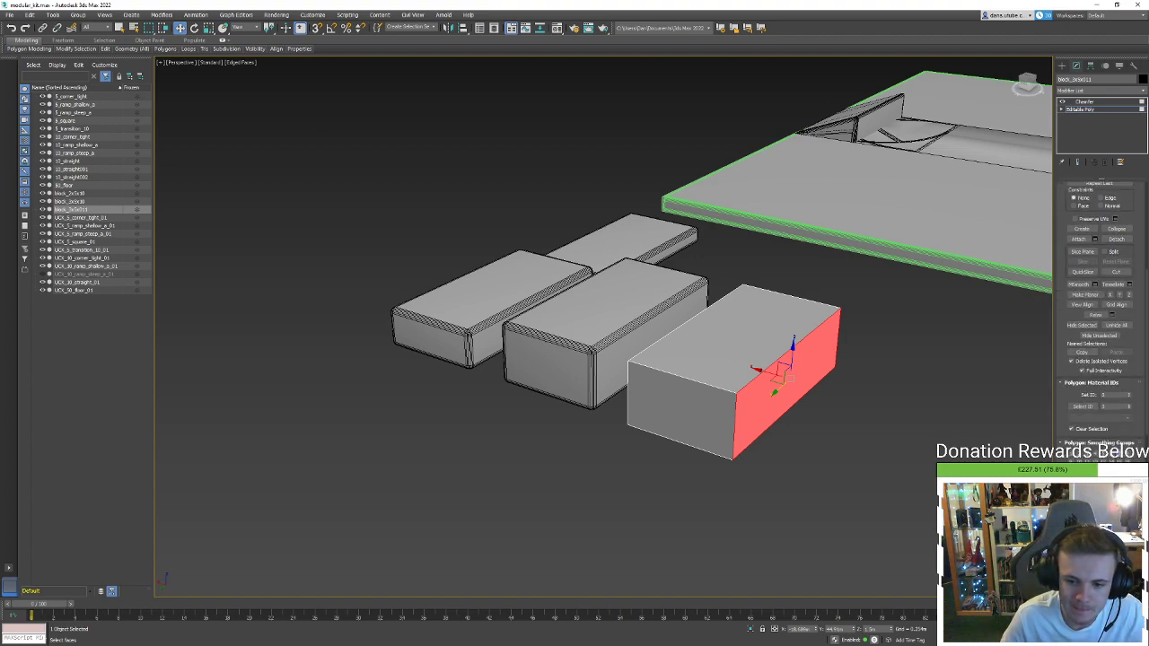
{"action": "scroll", "coordinate": [1099, 315], "scroll_direction": "down", "scroll_amount": 3}
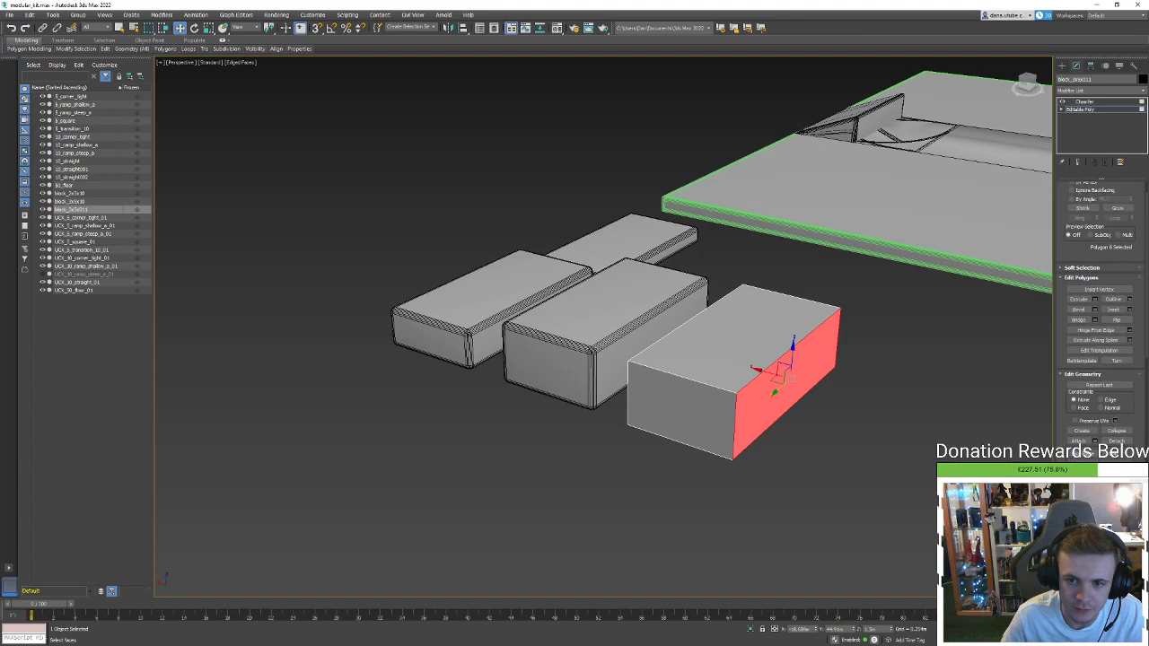
{"action": "middle_click_drag", "start_coordinate": [853, 600], "coordinate": [846, 541], "text": "alt"}
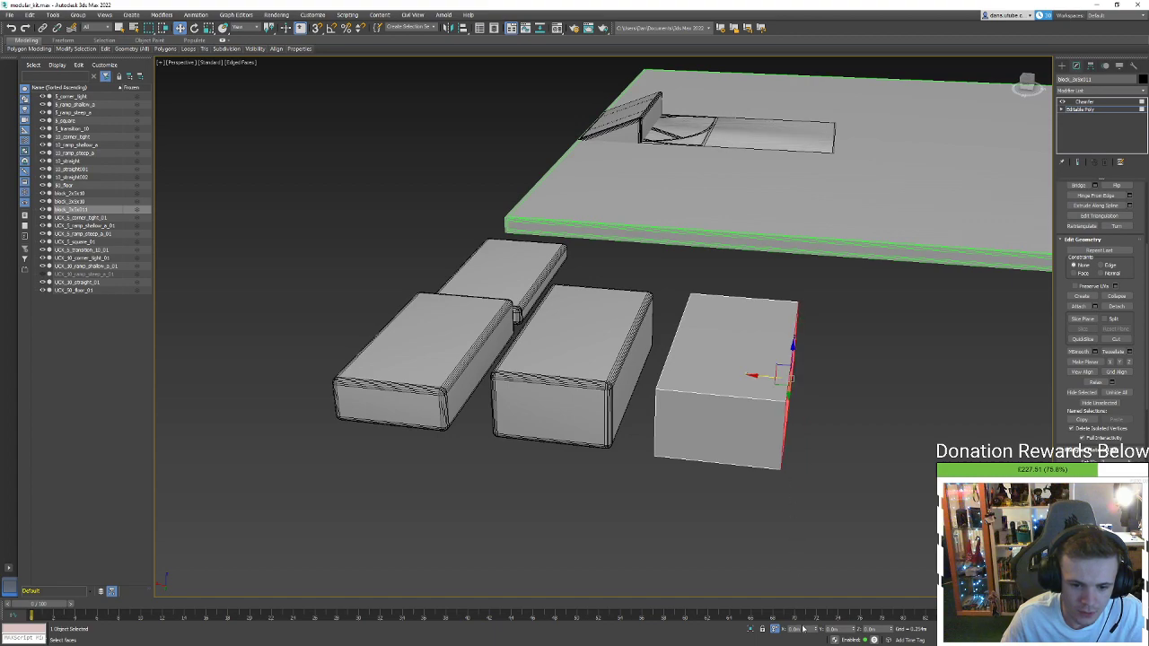
Offset the selected side polygon outward along X to make the block about twice as wide, and leave polygon editing
{"action": "key", "text": "Return"}
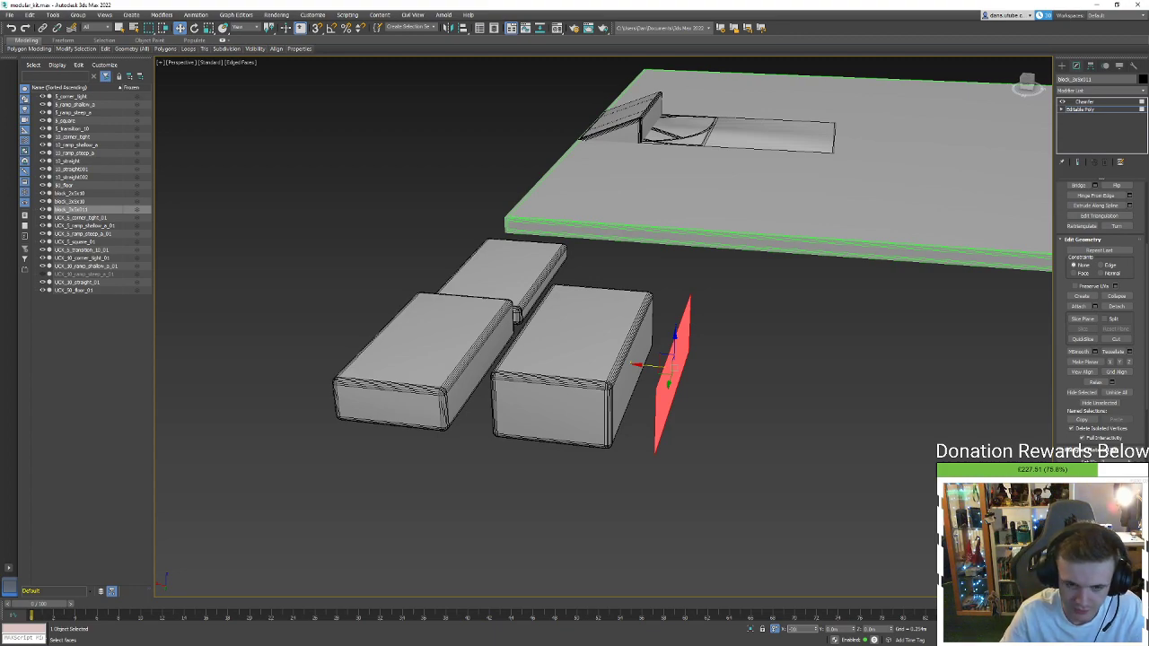
{"action": "key", "text": "ctrl+y"}
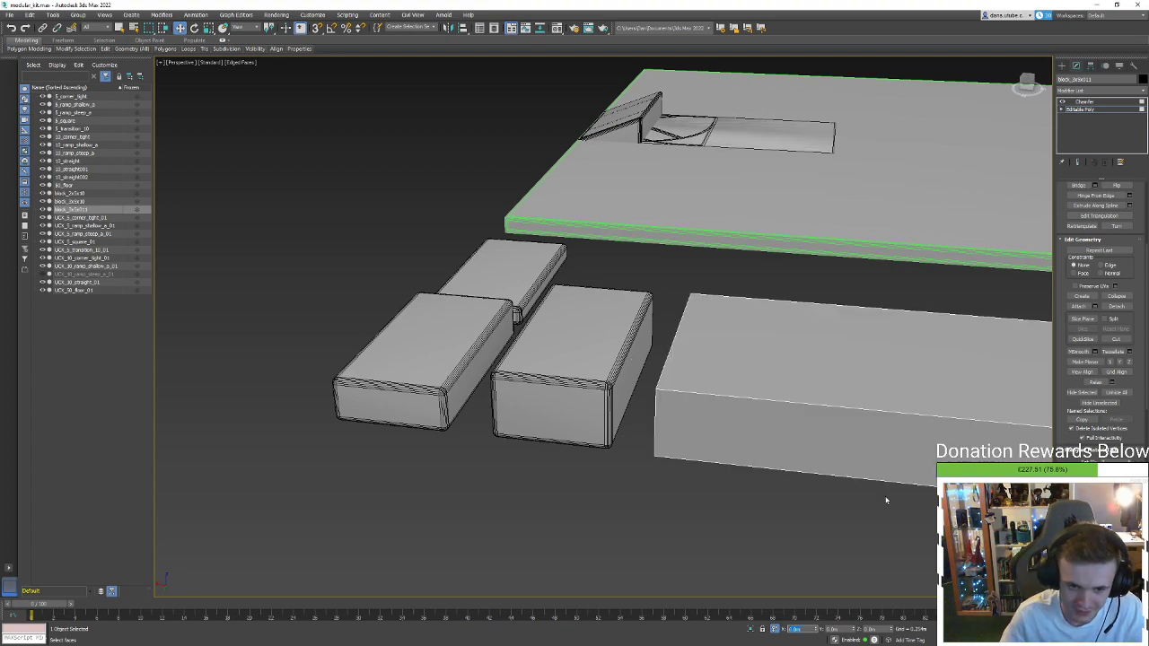
{"action": "scroll", "coordinate": [774, 410], "scroll_direction": "down", "scroll_amount": 4}
{"action": "key", "text": "ctrl+z"}
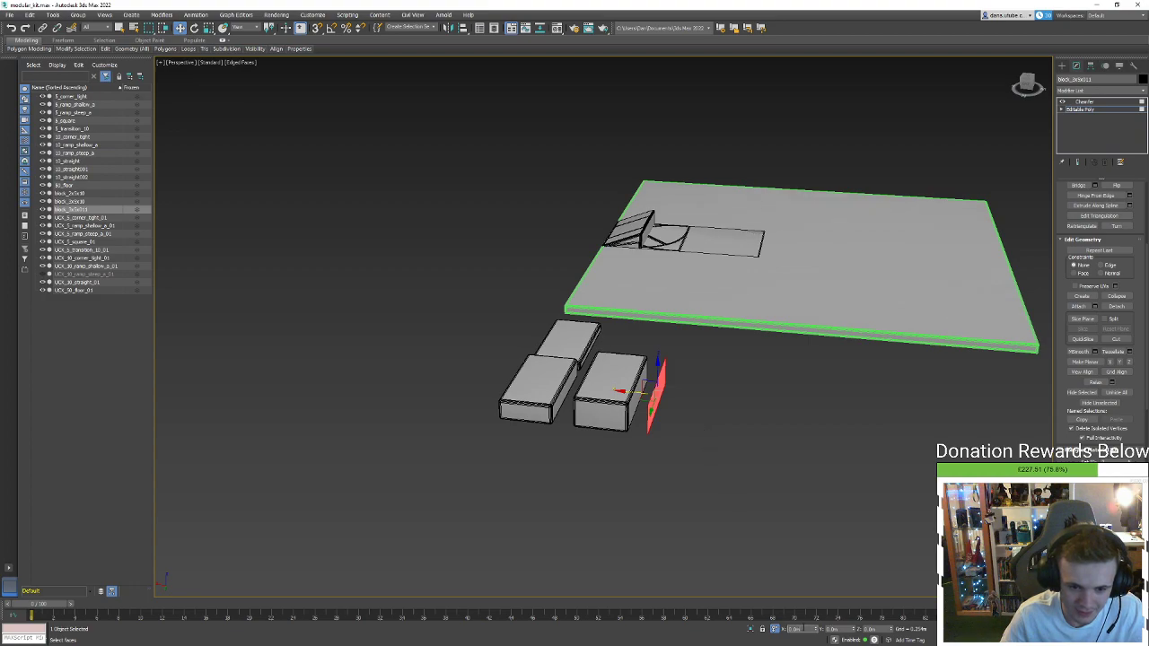
{"action": "key", "text": "ctrl+y"}
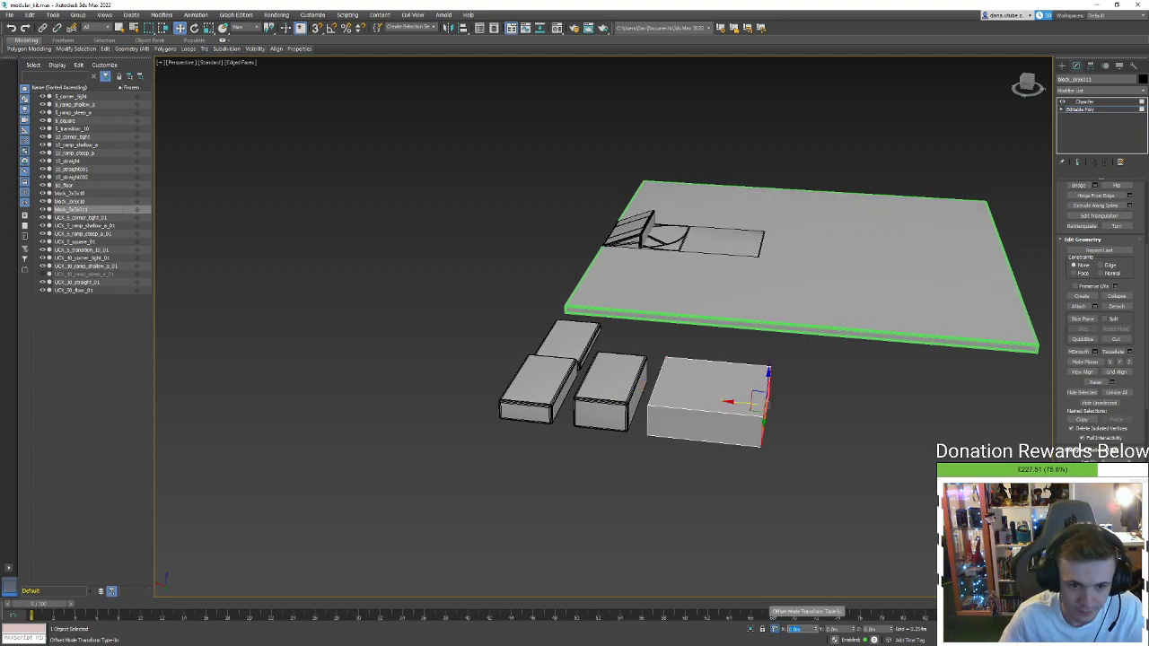
{"action": "middle_click_drag", "start_coordinate": [682, 530], "coordinate": [766, 503], "text": "alt"}
{"action": "scroll", "coordinate": [1064, 267], "scroll_direction": "up", "scroll_amount": 4}
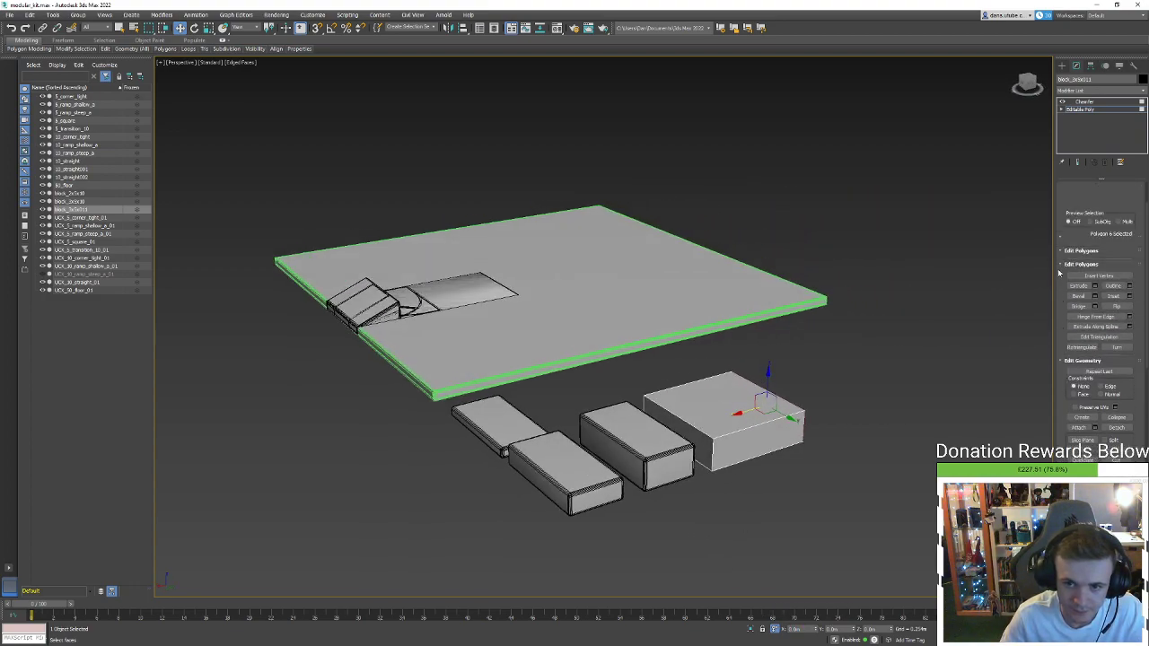
{"action": "left_click", "coordinate": [1109, 197]}
{"action": "left_click", "coordinate": [923, 438]}
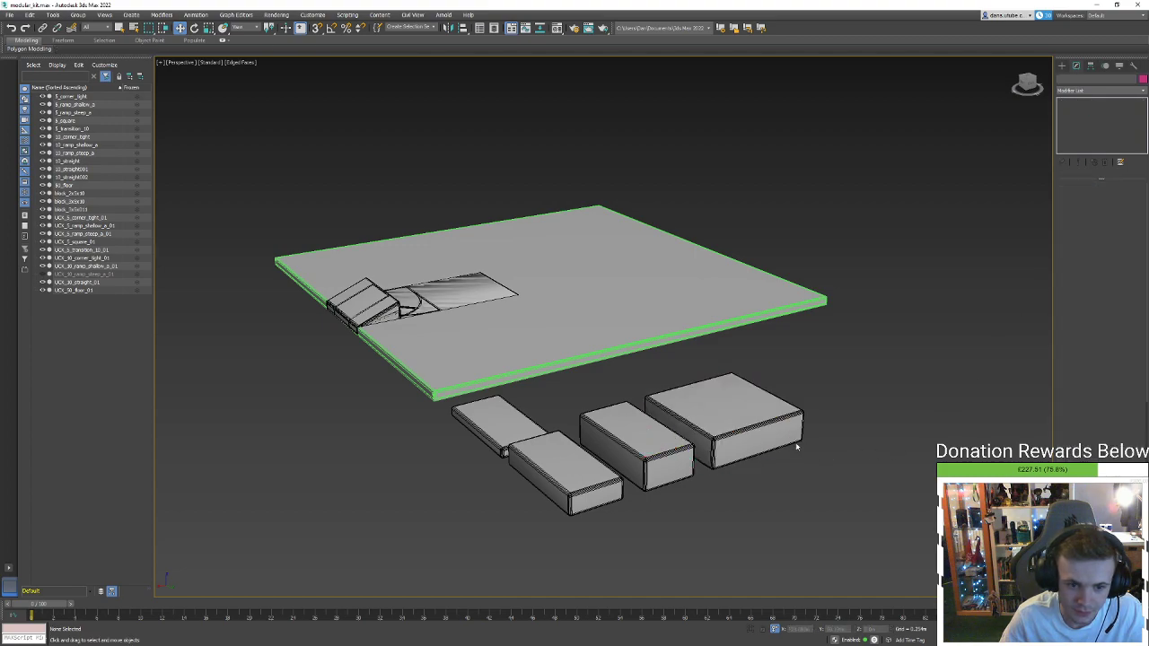
Compare the sizes of the new wide block and the narrower block pieces from different angles
{"action": "left_click", "coordinate": [758, 440]}
{"action": "middle_click_drag", "start_coordinate": [759, 439], "coordinate": [719, 497], "text": "alt"}
{"action": "left_click", "coordinate": [719, 497]}
{"action": "left_click", "coordinate": [723, 449]}
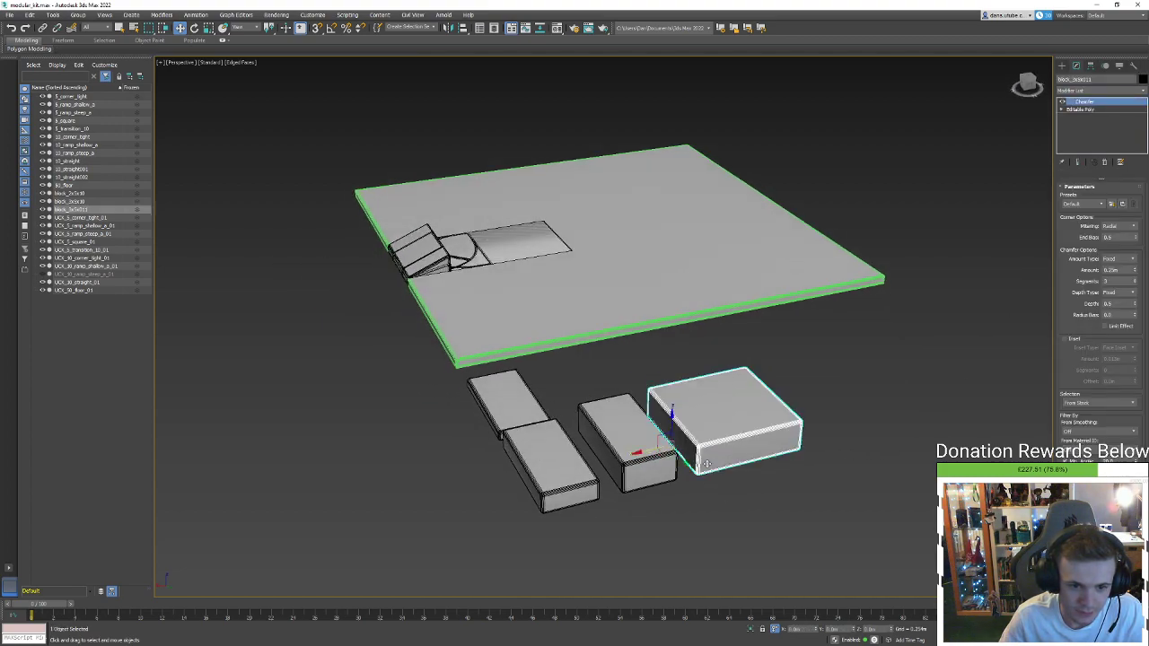
{"action": "left_click", "coordinate": [628, 461]}
{"action": "left_click", "coordinate": [544, 475]}
{"action": "left_click", "coordinate": [628, 462]}
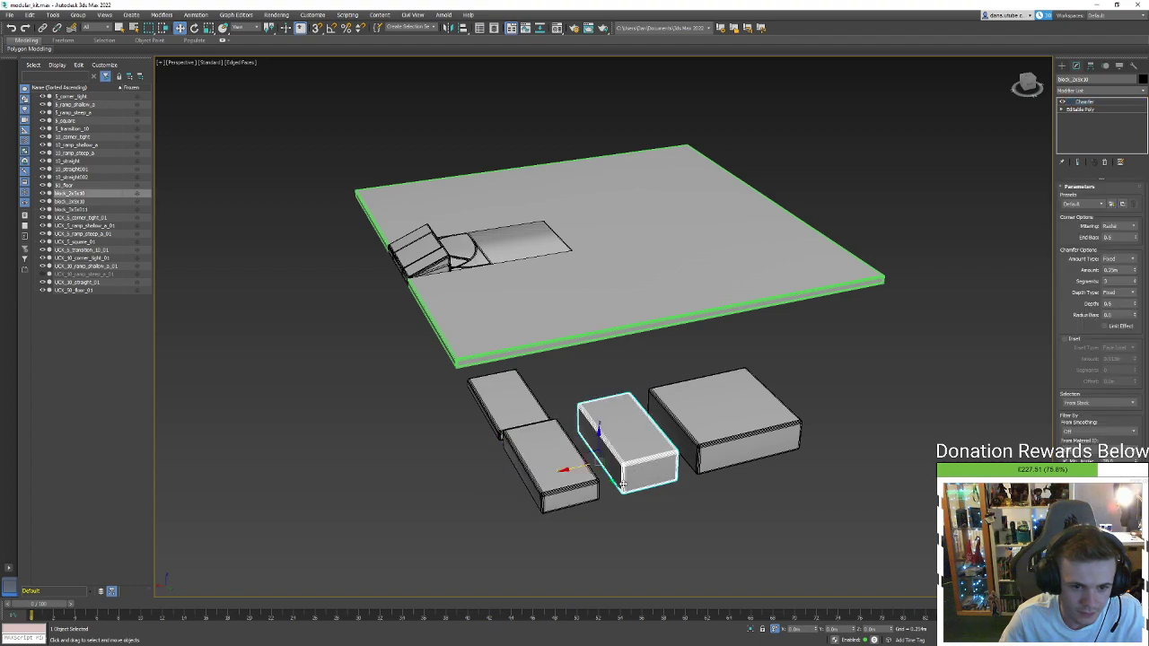
{"action": "left_click", "coordinate": [691, 450]}
{"action": "middle_click_drag", "start_coordinate": [695, 455], "coordinate": [626, 483], "text": "alt"}
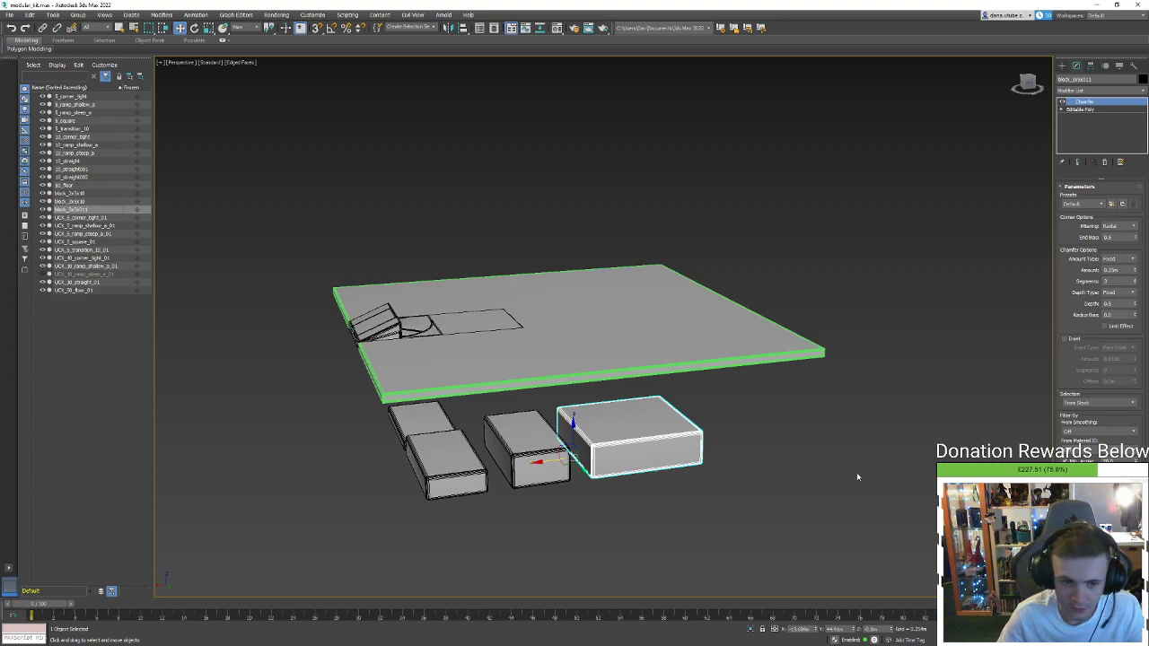
Move block_3x5x10 and the wide block along X so they sit close beside the lower block
{"action": "left_click", "coordinate": [656, 482]}
{"action": "left_click", "coordinate": [646, 445]}
{"action": "left_click", "coordinate": [552, 446]}
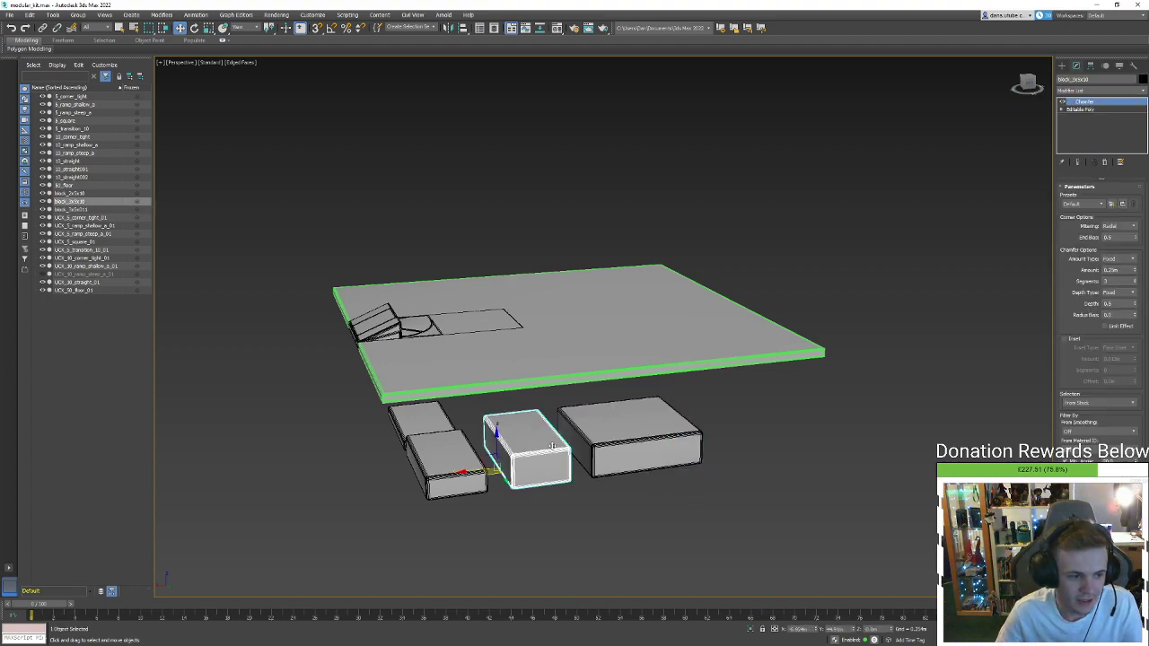
{"action": "left_click", "coordinate": [474, 498]}
{"action": "left_click", "coordinate": [510, 453]}
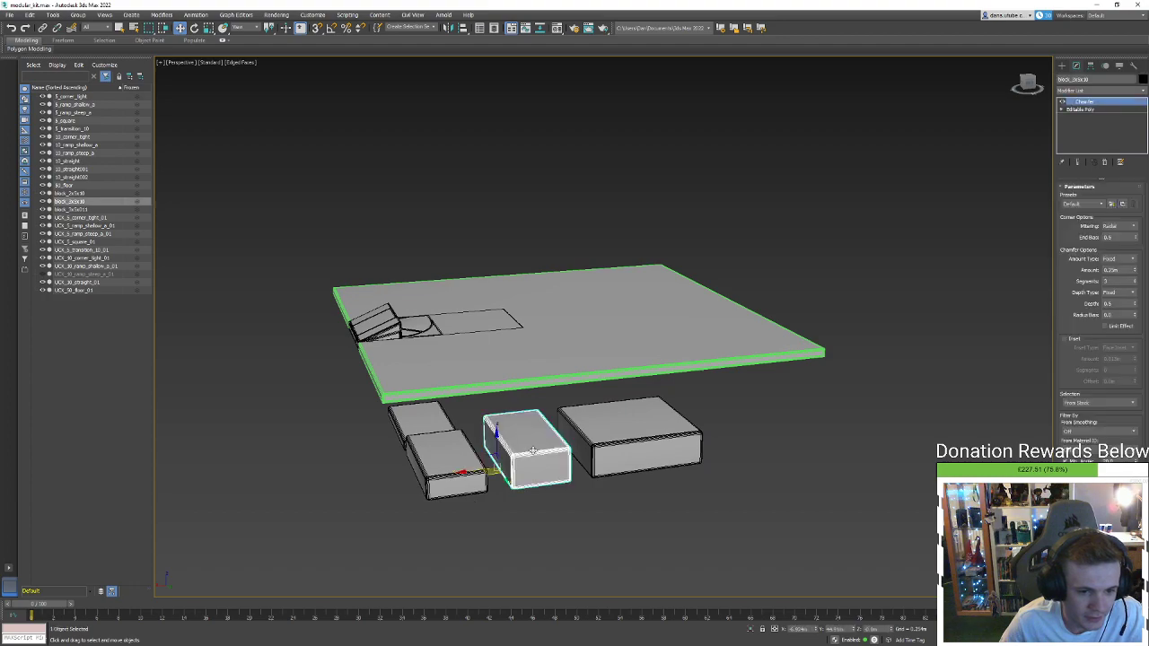
{"action": "left_click", "coordinate": [471, 467]}
{"action": "left_click", "coordinate": [511, 451]}
{"action": "left_click_drag", "start_coordinate": [473, 470], "coordinate": [456, 471]}
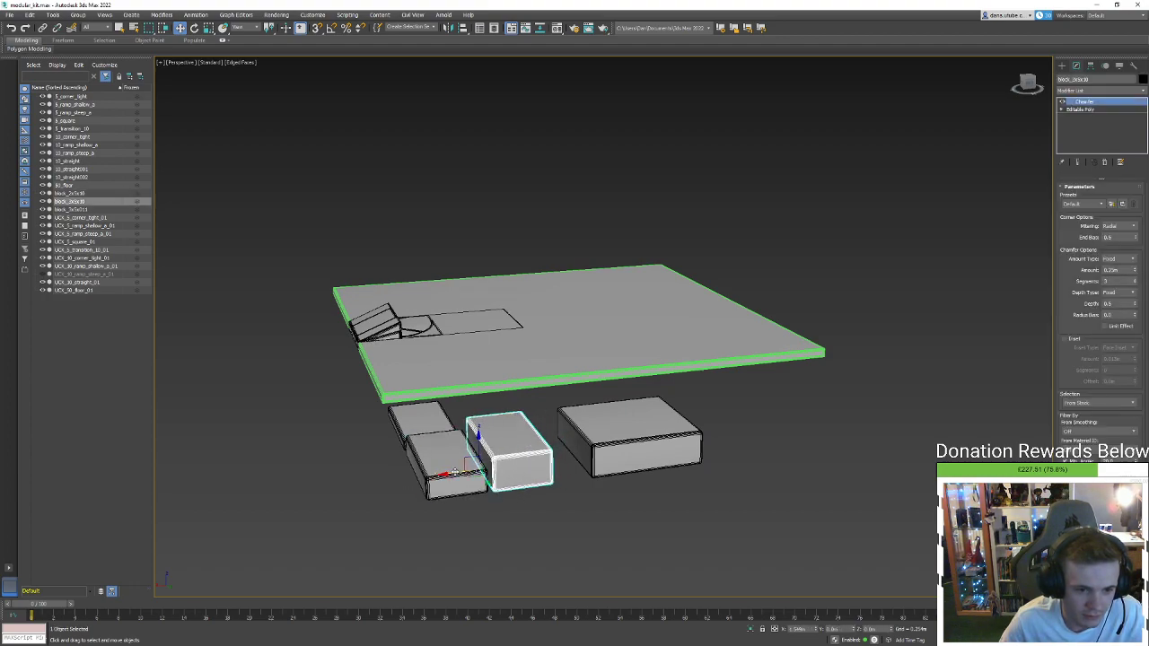
{"action": "left_click", "coordinate": [628, 440]}
{"action": "left_click", "coordinate": [534, 457]}
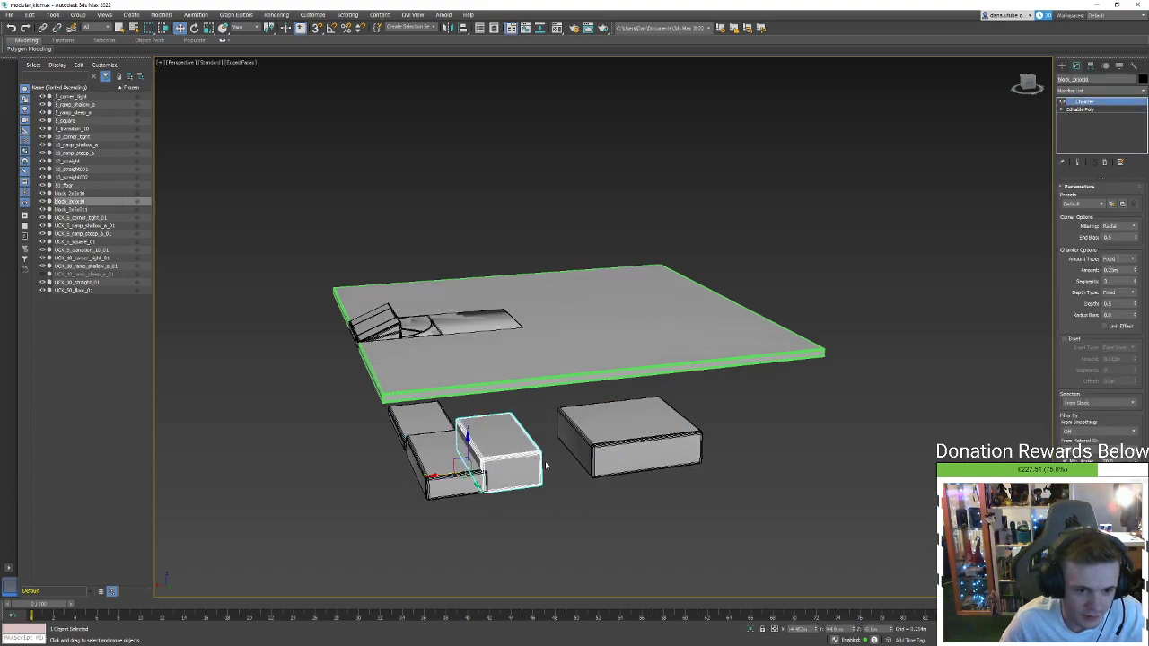
{"action": "left_click", "coordinate": [595, 459]}
{"action": "left_click_drag", "start_coordinate": [552, 460], "coordinate": [518, 462]}
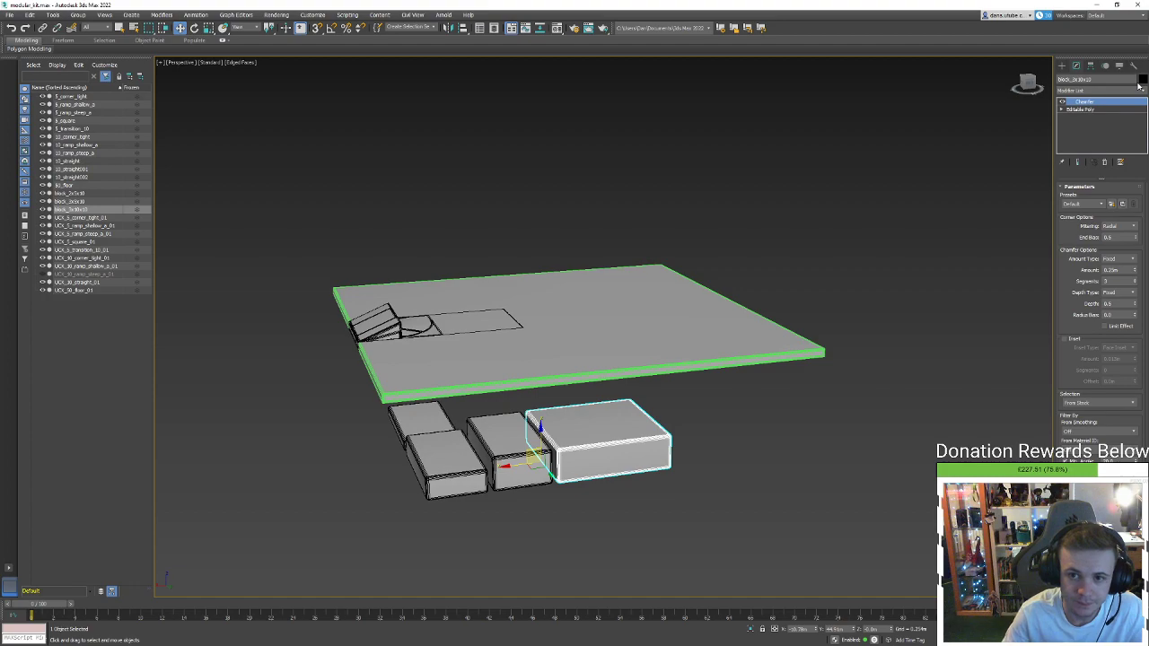
Zero the X and Y positions of block_3x10x10 and block_3x5x10, and the Y position of block_2x5x10
{"action": "right_click", "coordinate": [817, 629]}
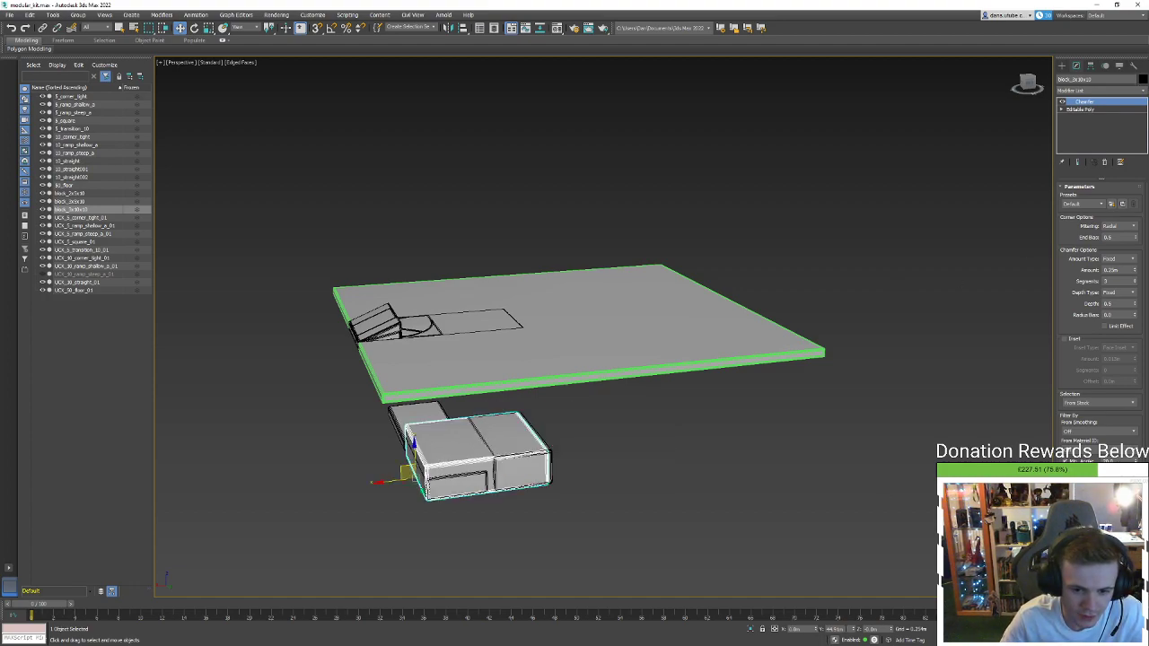
{"action": "right_click", "coordinate": [852, 630]}
{"action": "left_click", "coordinate": [520, 453]}
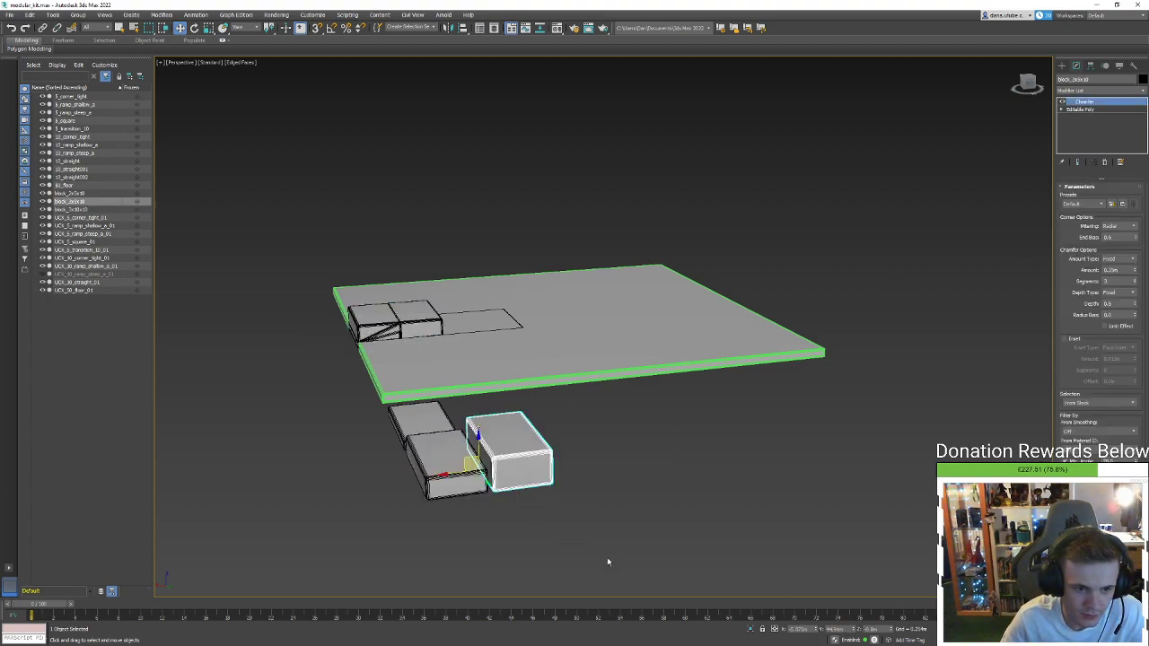
{"action": "right_click", "coordinate": [816, 629]}
{"action": "right_click", "coordinate": [853, 632]}
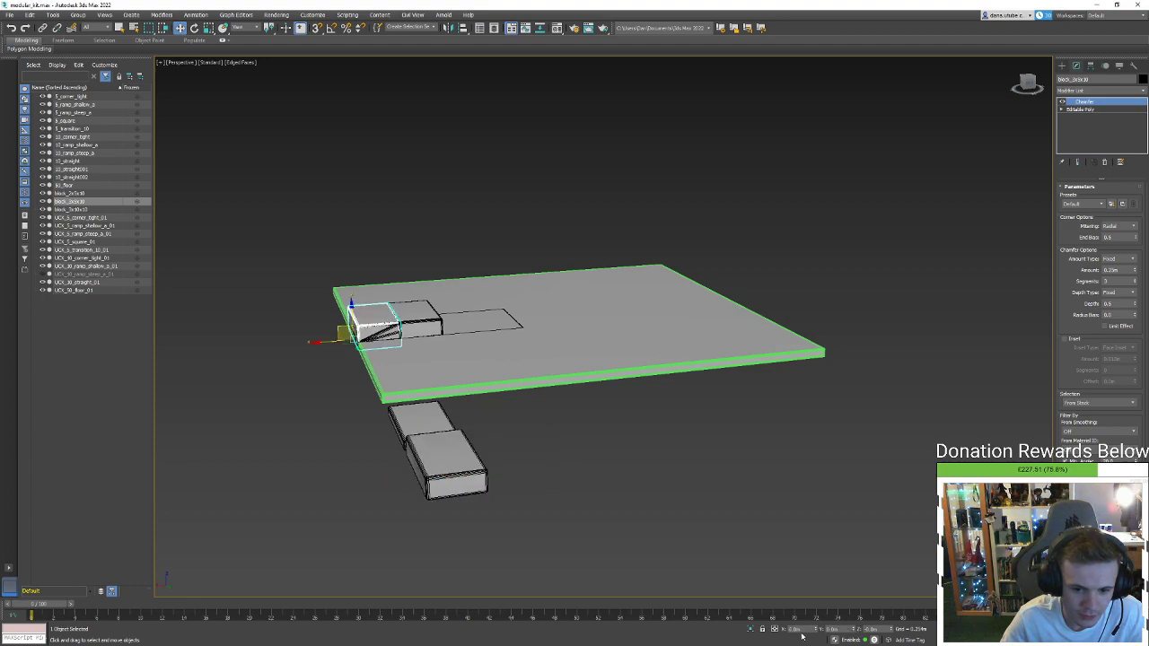
{"action": "left_click", "coordinate": [440, 471]}
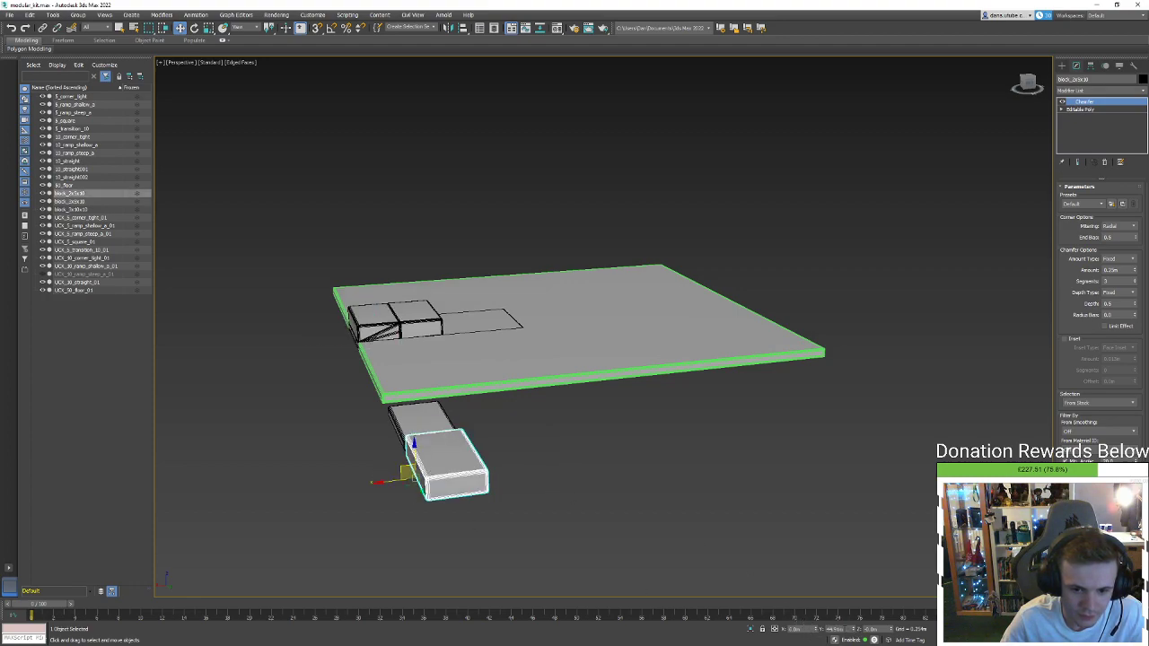
{"action": "right_click", "coordinate": [854, 632]}
Delete the two spare straight pieces, 10_straight002 and 10_straight001
{"action": "left_click", "coordinate": [412, 435]}
{"action": "middle_click_drag", "start_coordinate": [412, 435], "coordinate": [433, 437], "text": "alt"}
{"action": "middle_click_drag", "start_coordinate": [432, 437], "coordinate": [478, 450]}
{"action": "key", "text": "Delete"}
{"action": "left_click", "coordinate": [84, 169]}
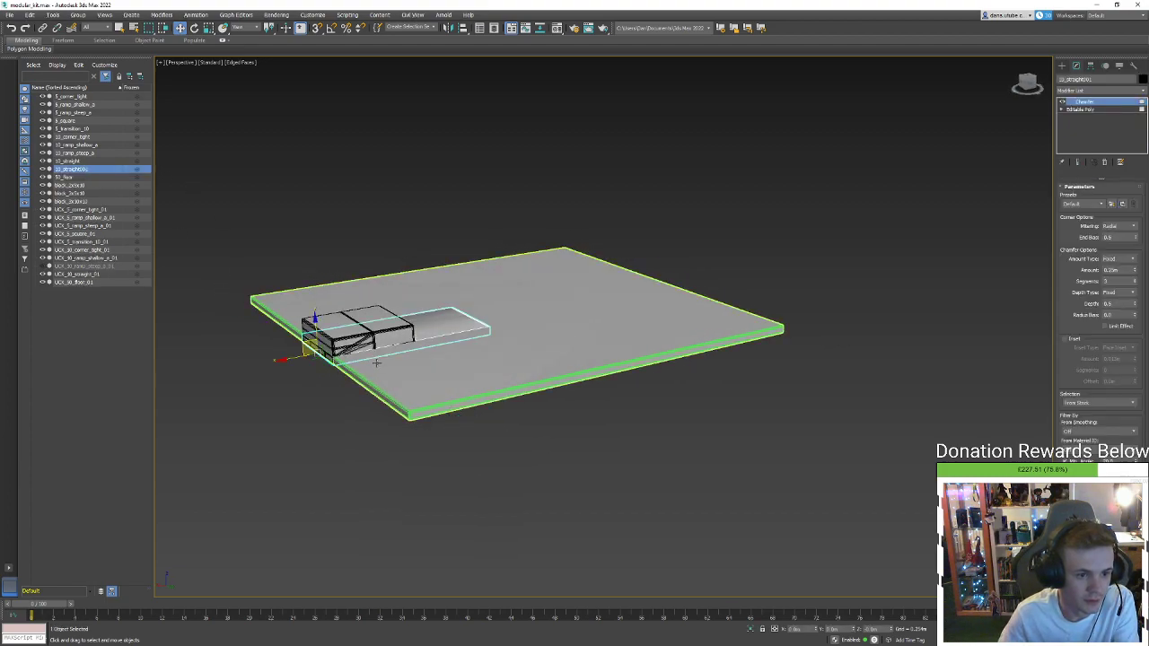
{"action": "middle_click_drag", "start_coordinate": [374, 364], "coordinate": [412, 384]}
{"action": "key", "text": "Delete"}
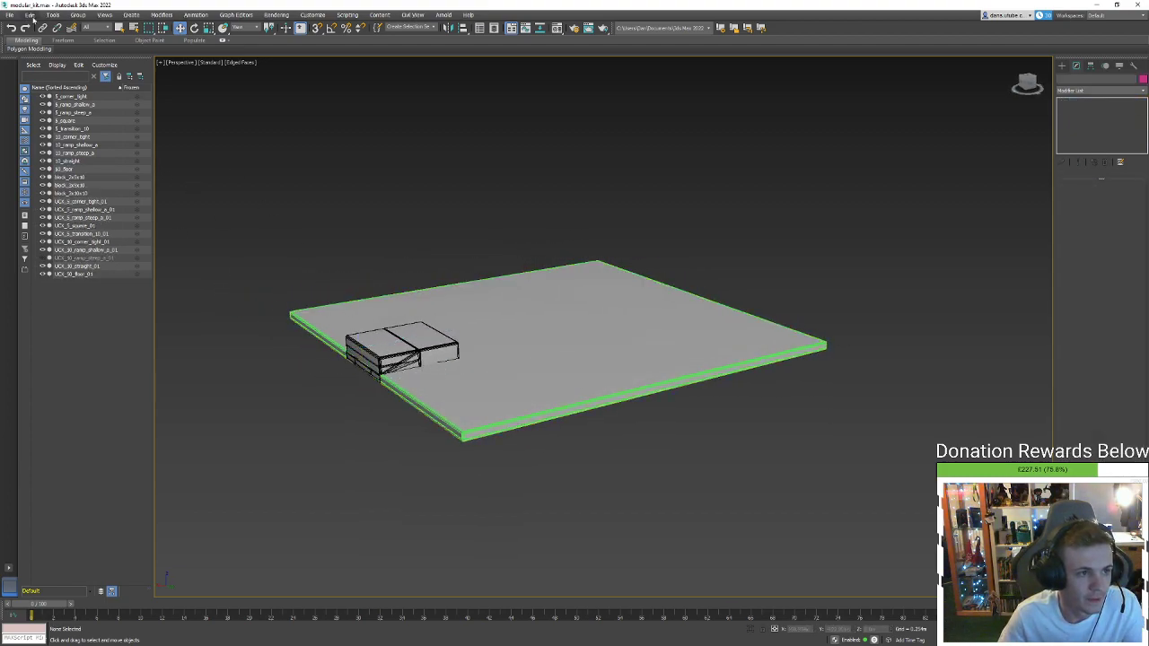
Export the scene as FBX over the existing modular_kit.fbx in the Modular_kit folder
{"action": "left_click", "coordinate": [12, 18]}
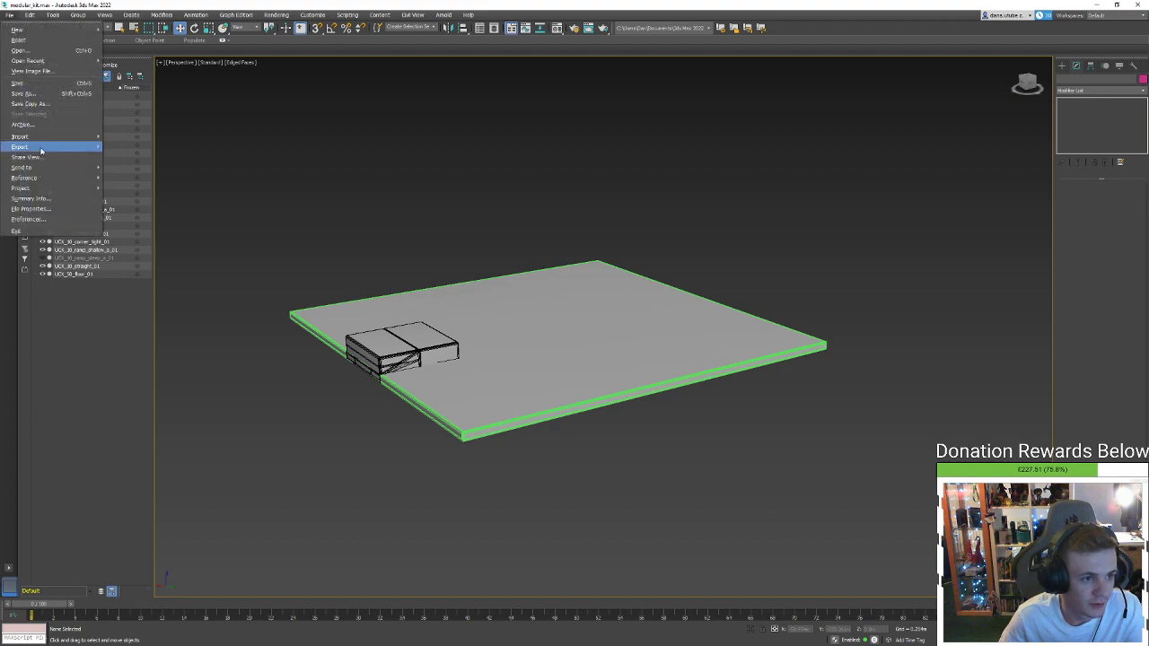
{"action": "mouse_move", "coordinate": [114, 148]}
{"action": "left_click", "coordinate": [151, 147]}
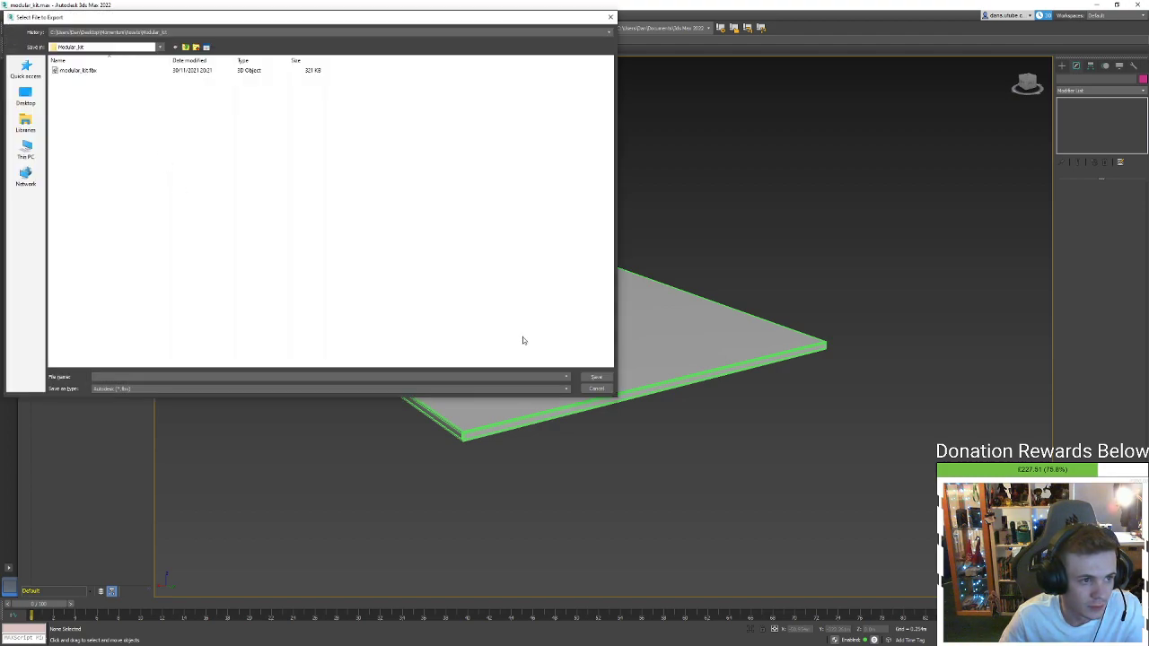
{"action": "left_click", "coordinate": [76, 70]}
{"action": "left_click", "coordinate": [595, 377]}
{"action": "left_click", "coordinate": [624, 344]}
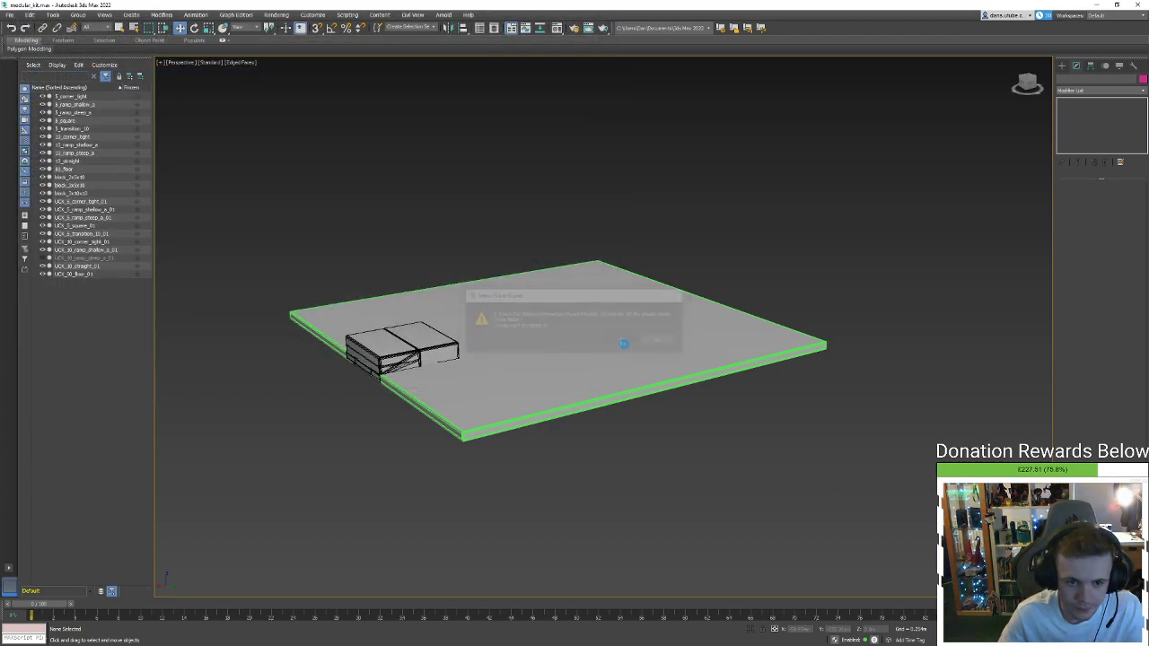
{"action": "left_click", "coordinate": [633, 445]}
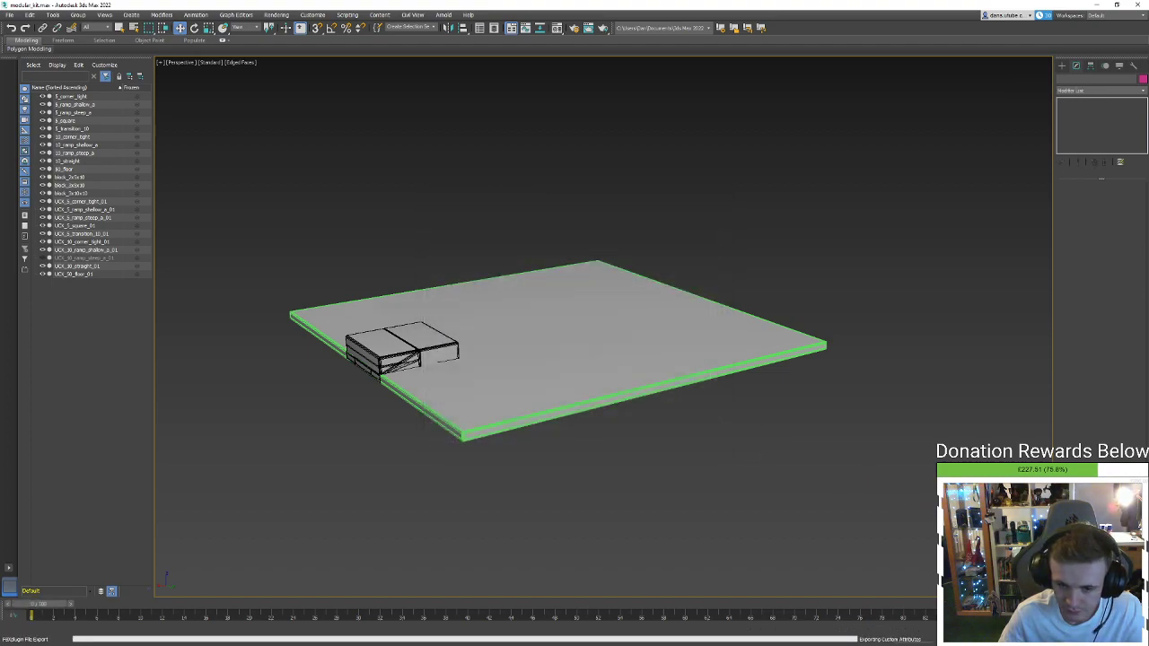
Switch to Unreal Editor and import modular_kit.fbx into the ModularKit folder with the current FBX options
{"action": "key", "text": "alt+Tab"}
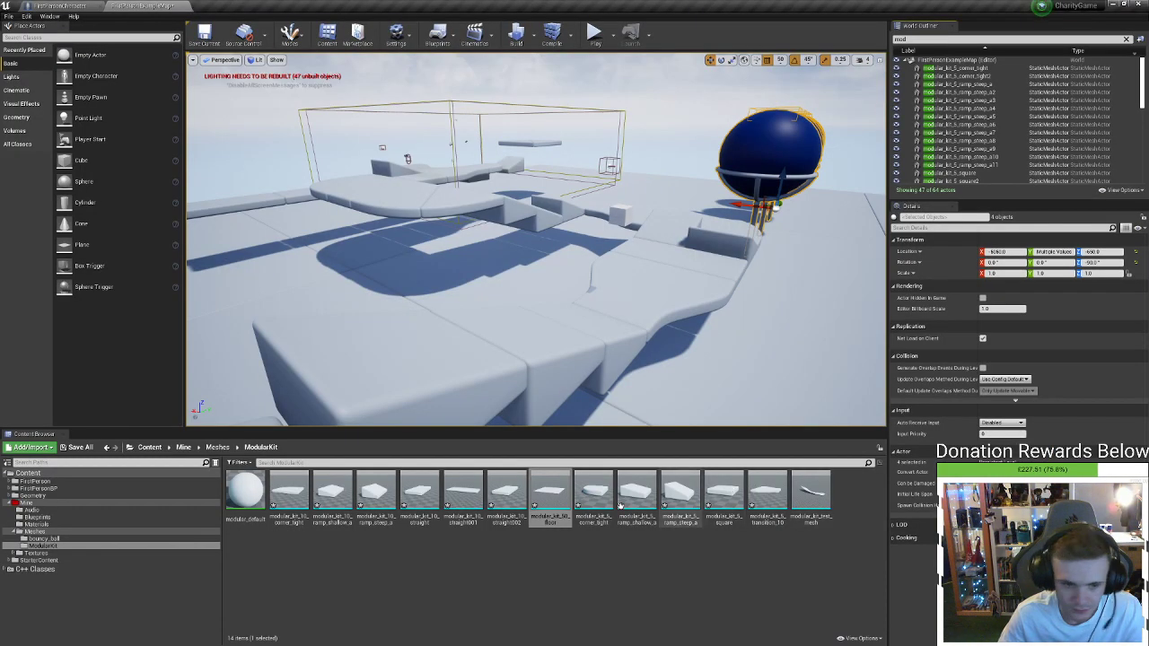
{"action": "left_click", "coordinate": [30, 447]}
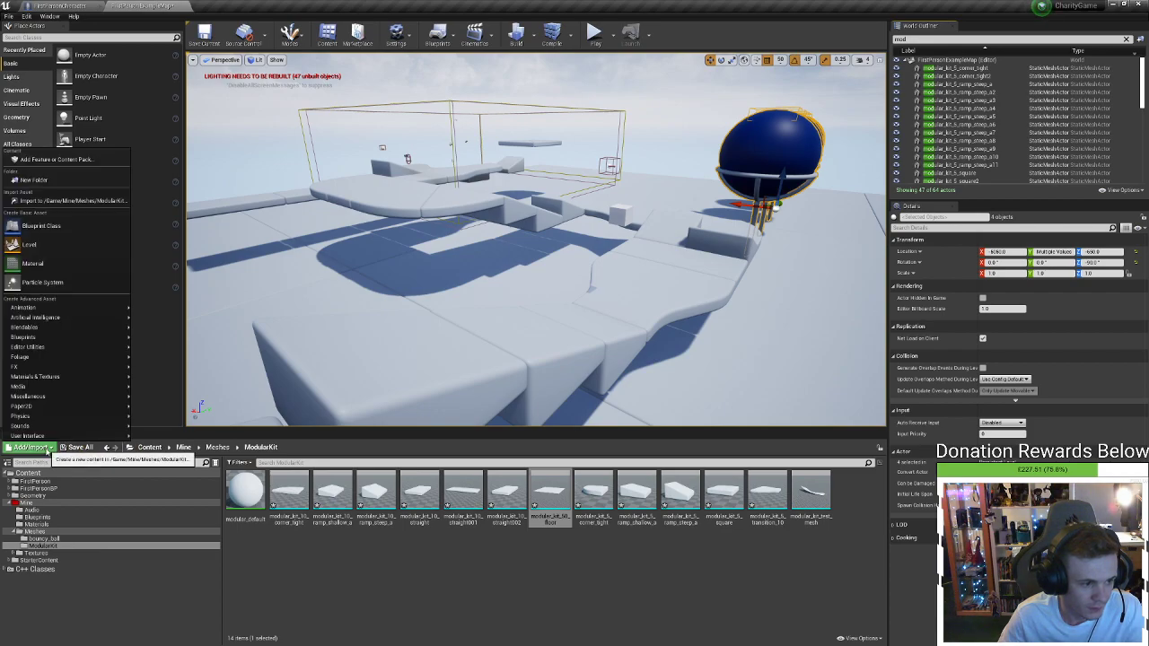
{"action": "left_click", "coordinate": [91, 201]}
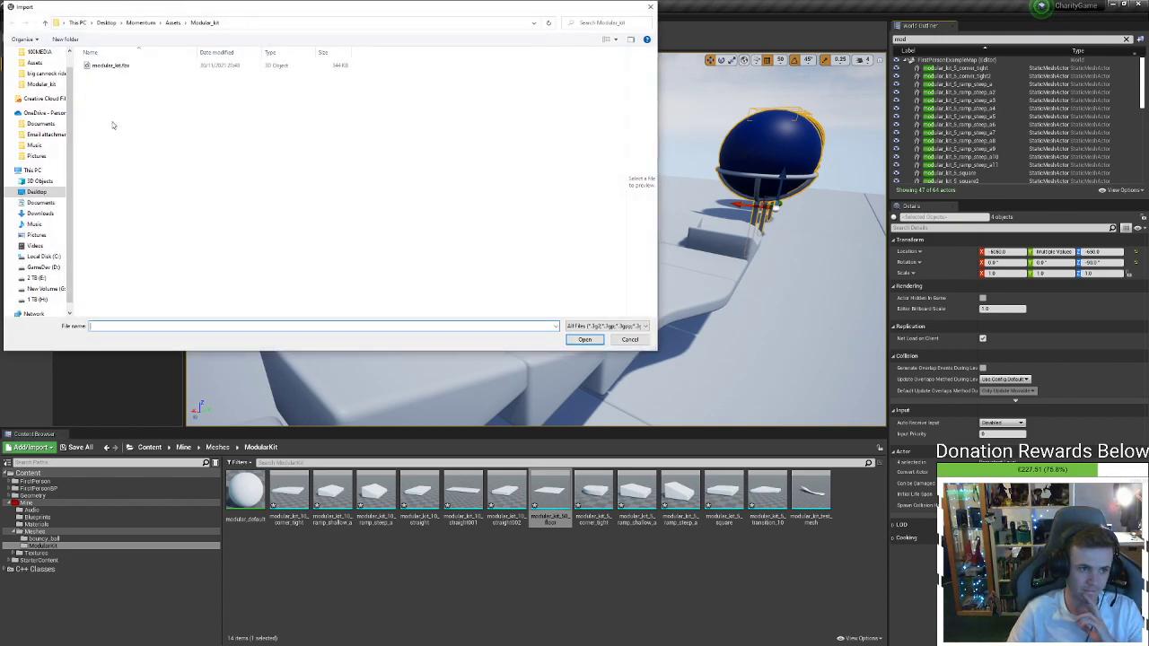
{"action": "left_click", "coordinate": [123, 68]}
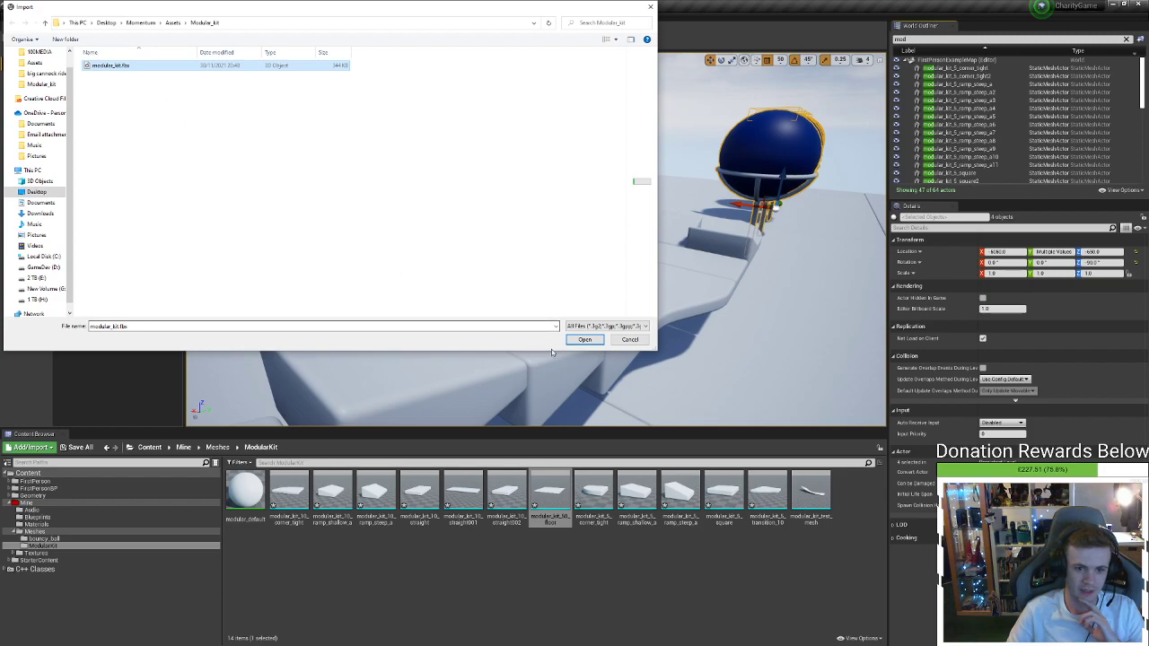
{"action": "left_click", "coordinate": [584, 339]}
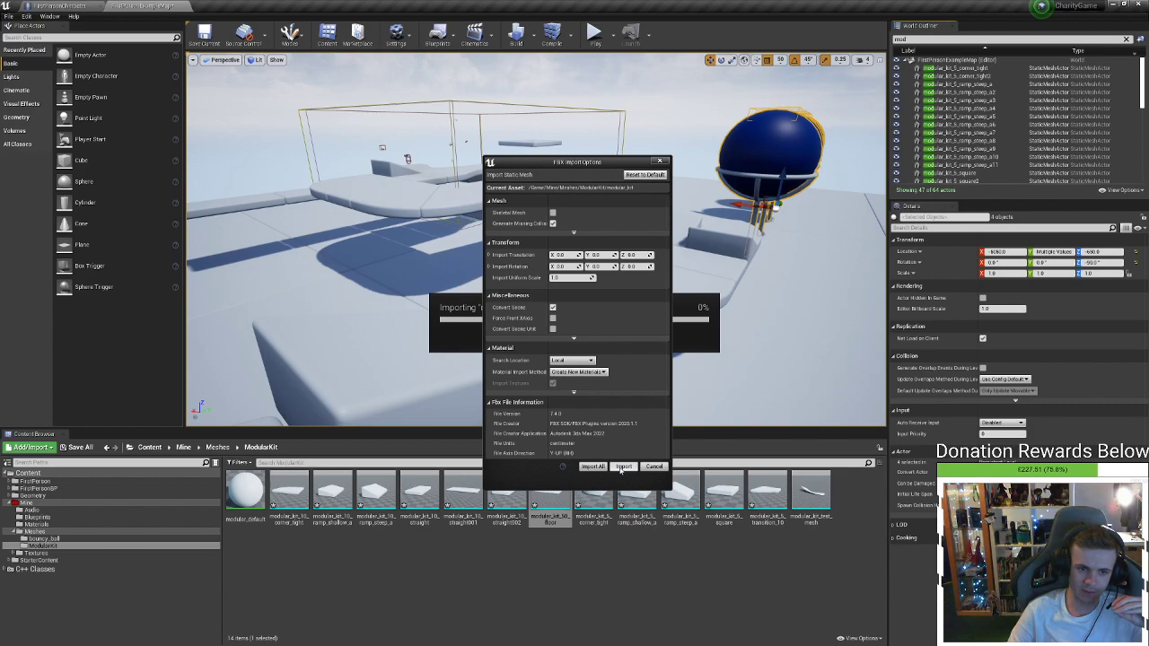
{"action": "left_click", "coordinate": [622, 467]}
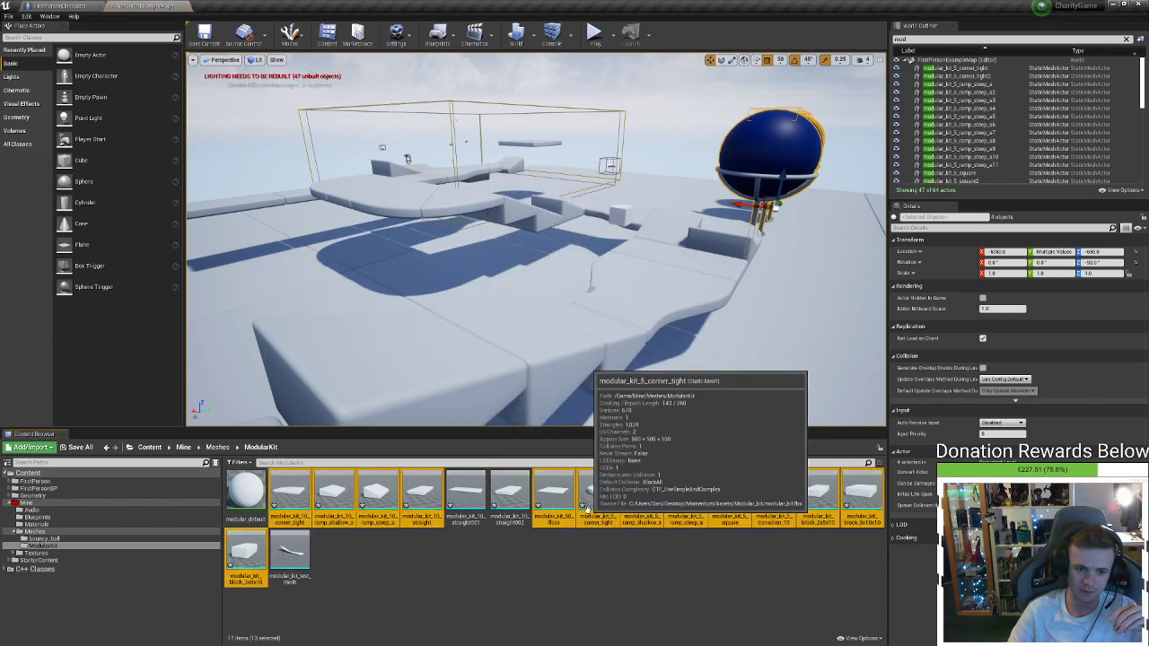
{"action": "left_click", "coordinate": [543, 579]}
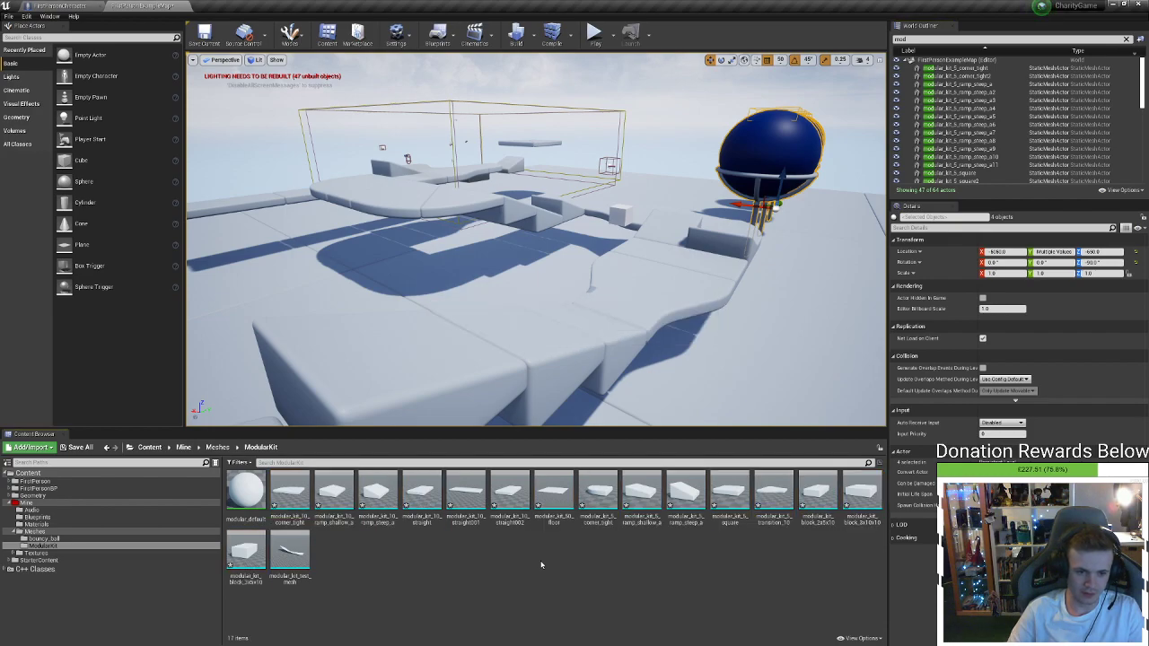
{"action": "left_click_drag", "start_coordinate": [465, 496], "coordinate": [658, 303]}
{"action": "right_click_drag", "start_coordinate": [654, 305], "coordinate": [657, 328]}
{"action": "key", "text": "Delete"}
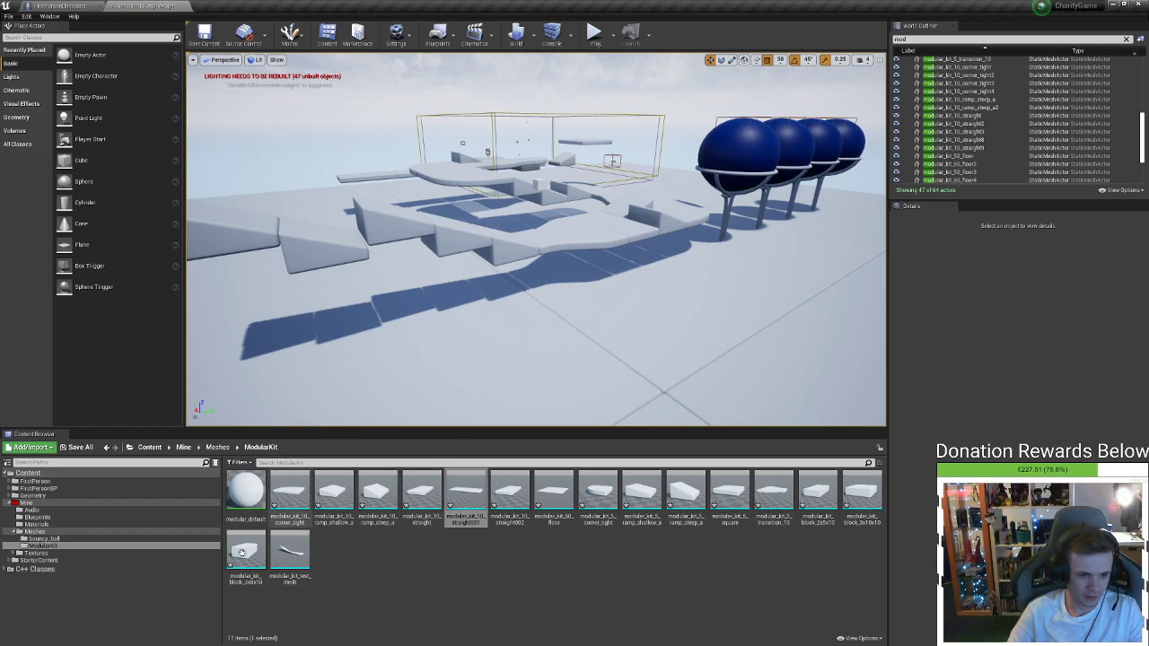
Try modular_kit_block_3x5x10 in the level, moving it along X to 0, and remove it
{"action": "left_click_drag", "start_coordinate": [246, 549], "coordinate": [491, 355]}
{"action": "right_click_drag", "start_coordinate": [492, 356], "coordinate": [491, 355]}
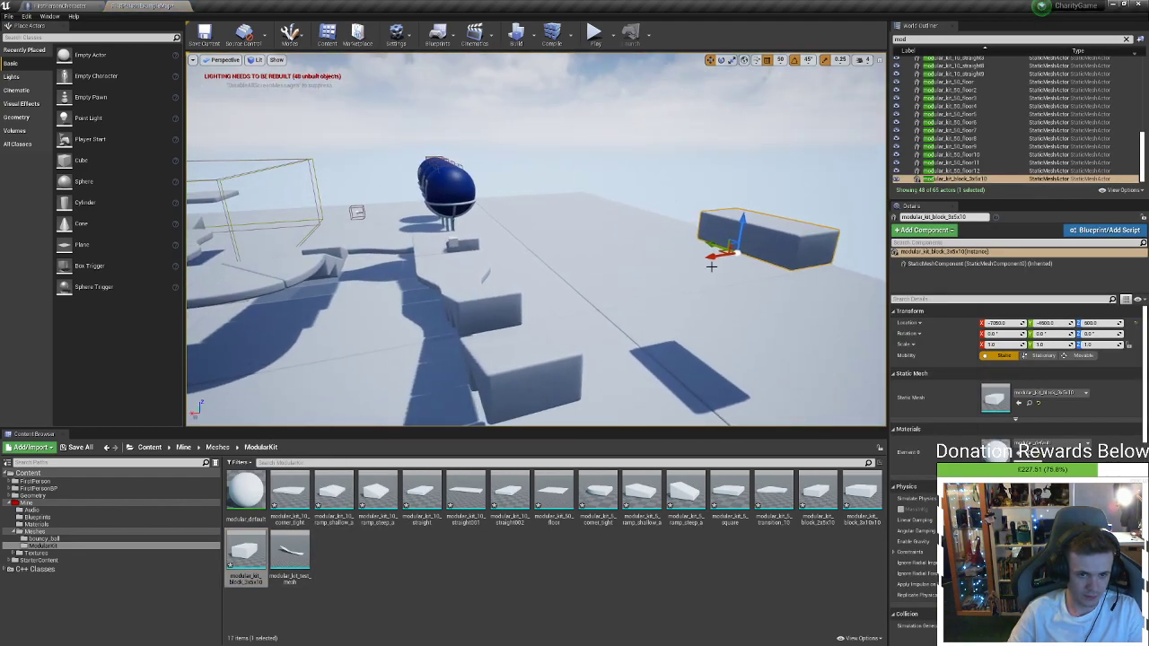
{"action": "left_click_drag", "start_coordinate": [711, 260], "coordinate": [190, 329]}
{"action": "right_click_drag", "start_coordinate": [190, 328], "coordinate": [190, 328]}
{"action": "right_click_drag", "start_coordinate": [249, 185], "coordinate": [469, 206]}
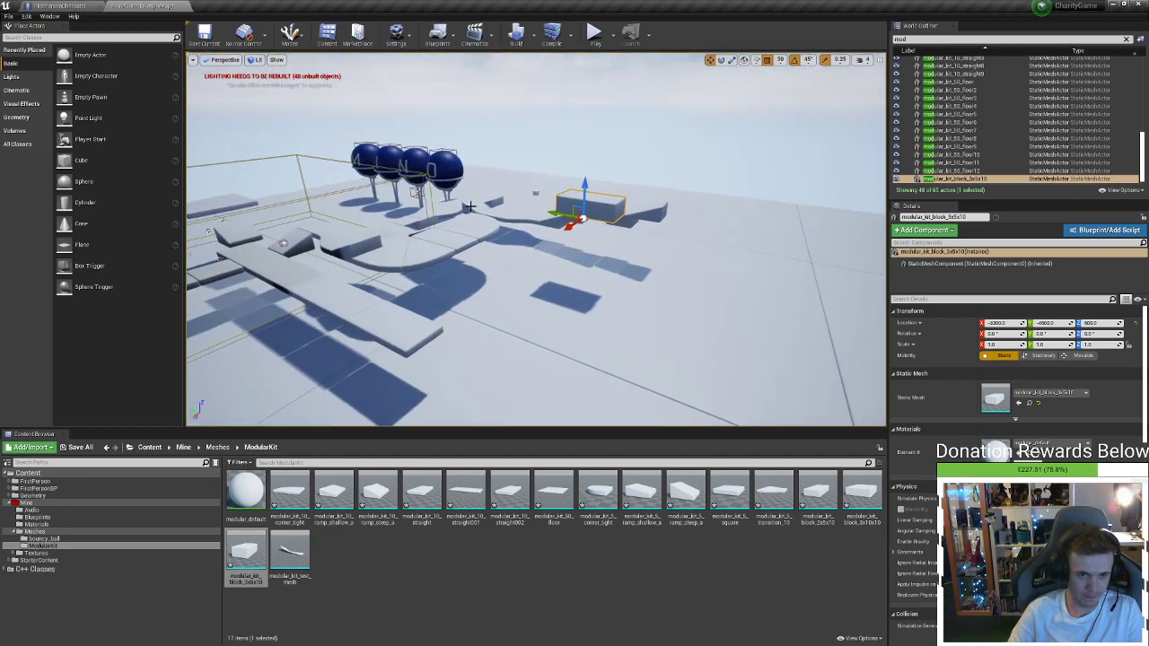
{"action": "left_click_drag", "start_coordinate": [573, 230], "coordinate": [395, 328]}
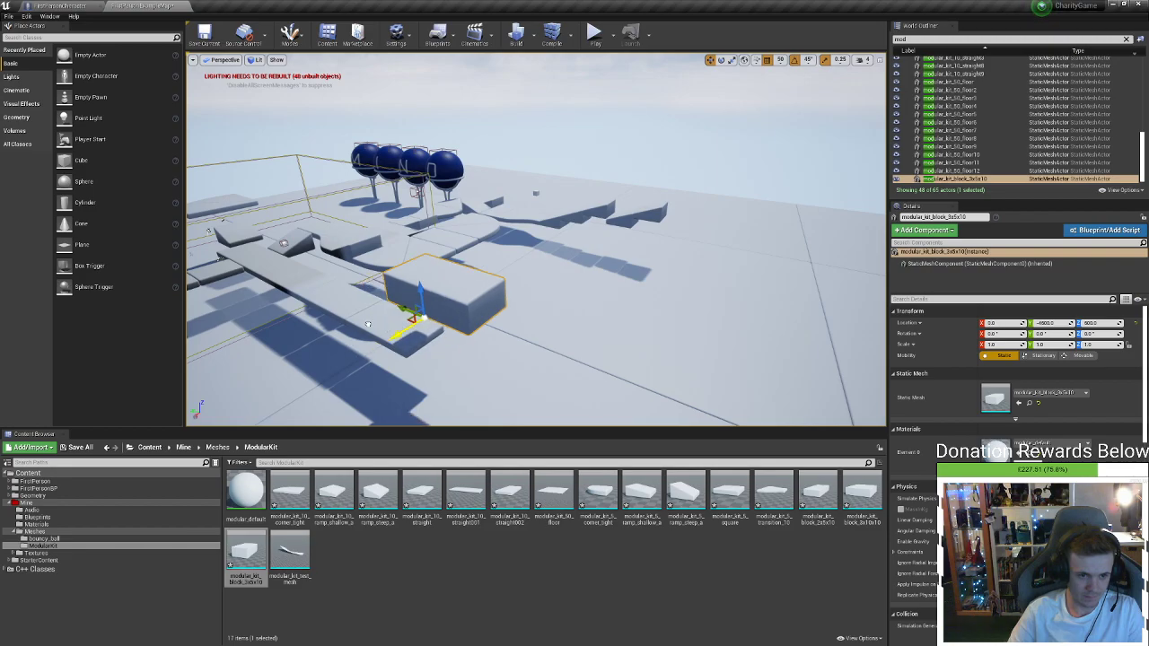
{"action": "right_click_drag", "start_coordinate": [395, 329], "coordinate": [260, 328]}
{"action": "right_click_drag", "start_coordinate": [583, 260], "coordinate": [473, 261]}
{"action": "key", "text": "Delete"}
Duplicate the rounded corner piece modular_kit_10_corner_tight2 straight down to Z -150 and scale the copy taller beneath the platform
{"action": "left_click", "coordinate": [581, 292]}
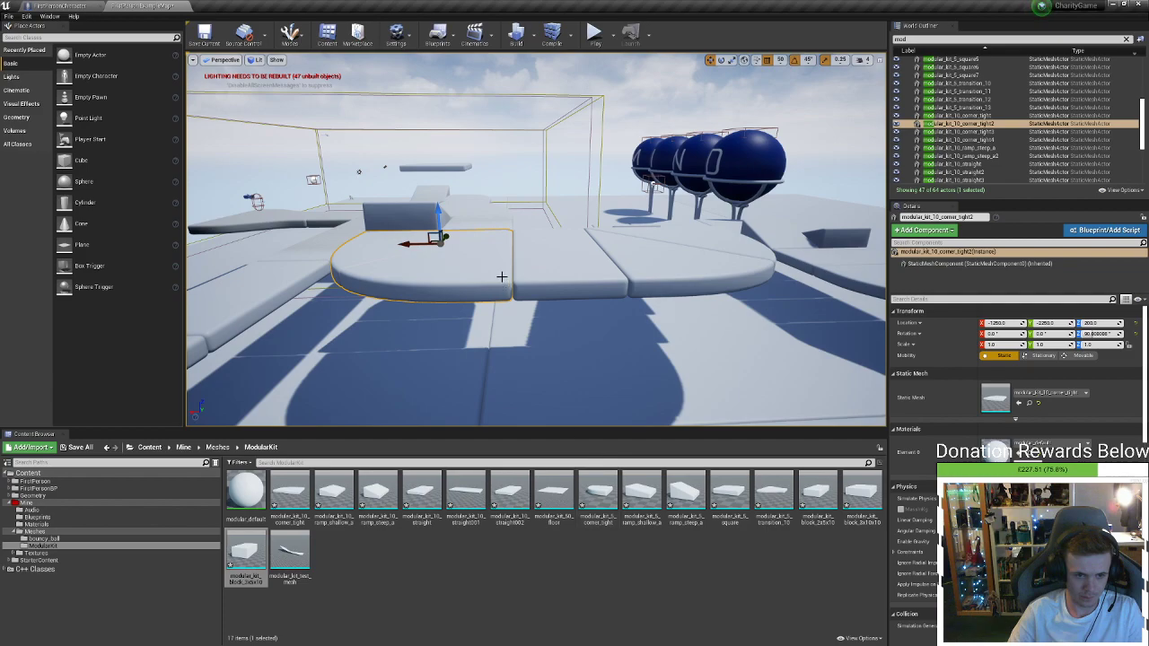
{"action": "mouse_move", "coordinate": [435, 217]}
{"action": "left_mouse_down", "text": "alt"}
{"action": "mouse_move", "coordinate": [439, 268]}
{"action": "mouse_move", "coordinate": [443, 224]}
{"action": "left_mouse_up", "text": "alt"}
{"action": "key", "text": "ctrl+r"}
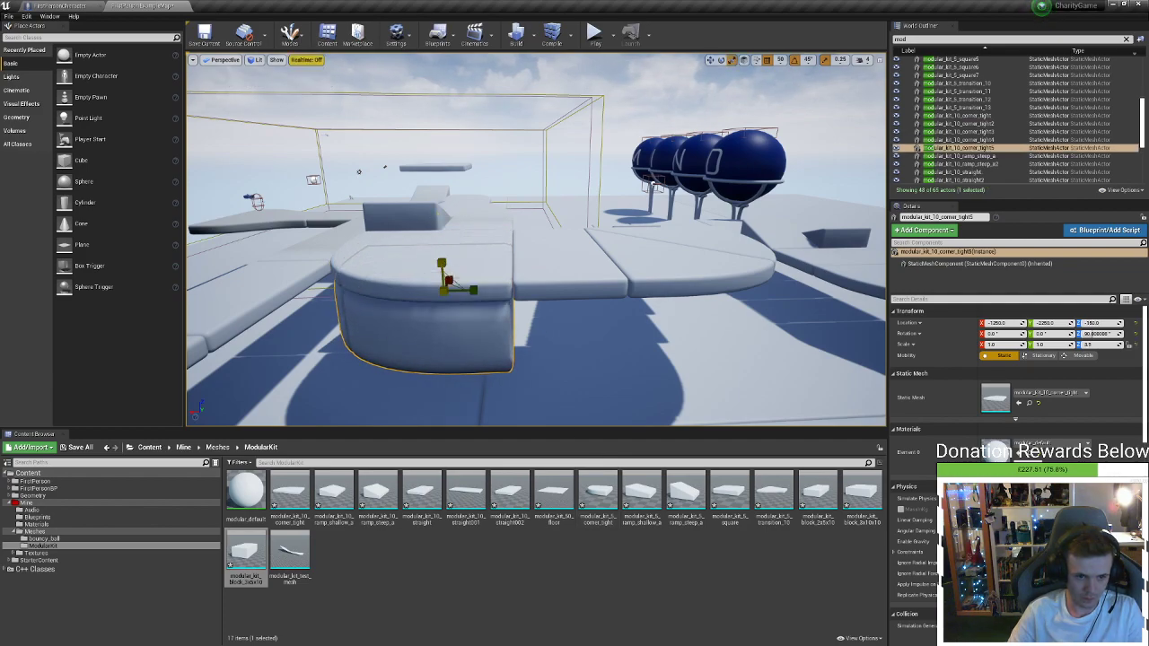
{"action": "right_click_drag", "start_coordinate": [454, 302], "coordinate": [444, 269]}
{"action": "key", "text": "s"}
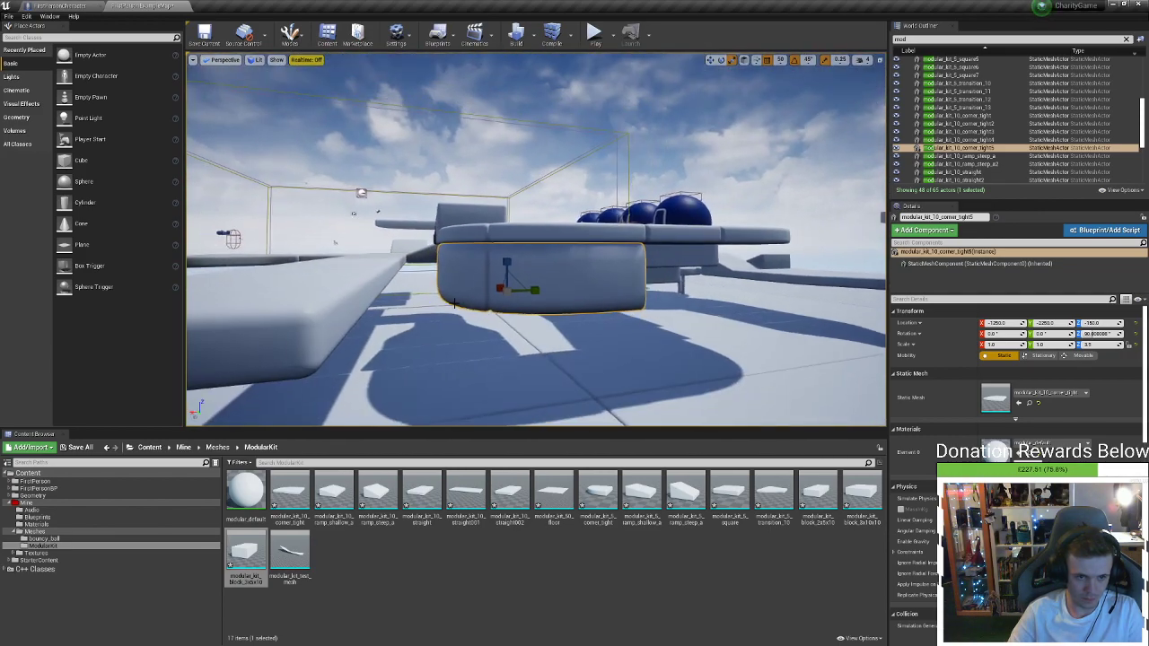
Try lowering the corner copy and stretching it further to fill the space down to the floor, and undo it
{"action": "key", "text": "w"}
{"action": "mouse_move", "coordinate": [506, 272]}
{"action": "left_mouse_down"}
{"action": "mouse_move", "coordinate": [507, 345]}
{"action": "mouse_move", "coordinate": [506, 283]}
{"action": "left_mouse_up"}
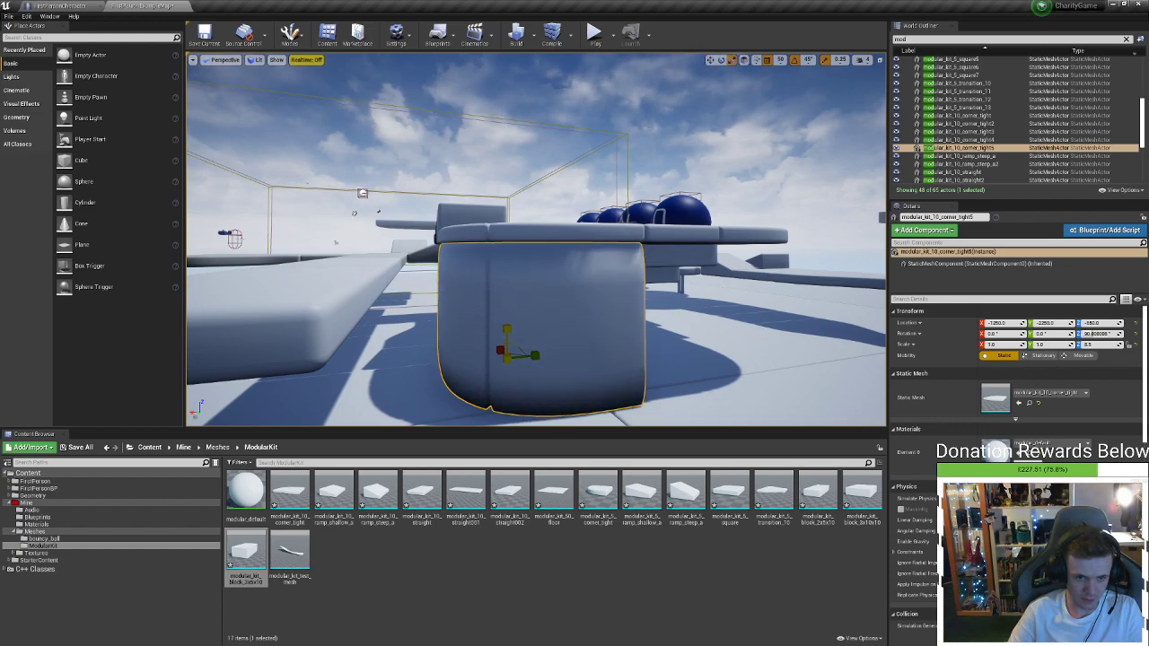
{"action": "key", "text": "d"}
{"action": "right_click_drag", "start_coordinate": [527, 315], "coordinate": [553, 323]}
{"action": "key", "text": "ctrl+z"}
{"action": "key", "text": "ctrl+z"}
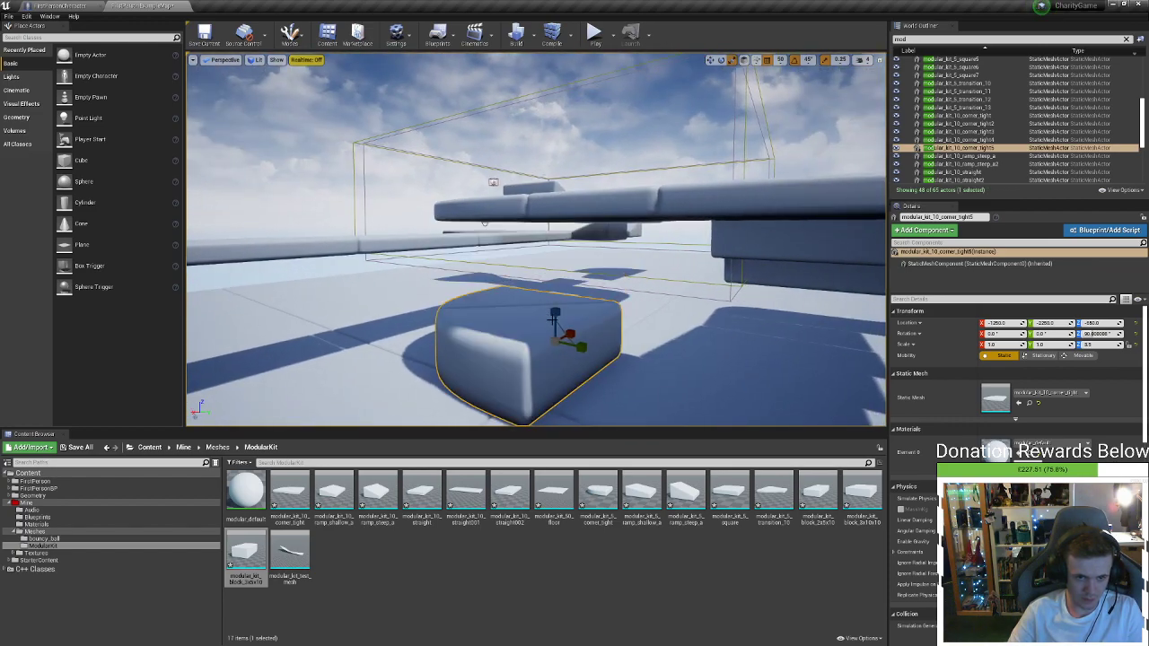
{"action": "key", "text": "ctrl+z"}
Set the rounded corner copy's Z scale to 2.5 and raise it to Z -50, directly against the platform's underside
{"action": "left_click_drag", "start_coordinate": [554, 248], "coordinate": [555, 238]}
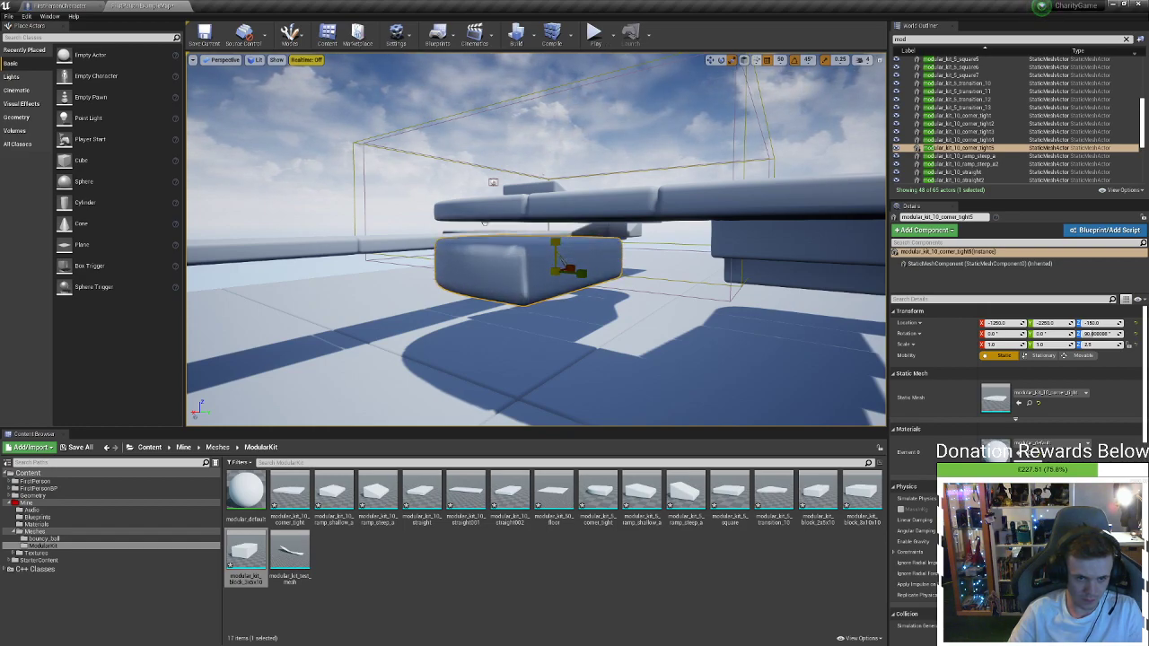
{"action": "key", "text": "d"}
{"action": "mouse_move", "coordinate": [520, 239]}
{"action": "right_mouse_down"}
{"action": "mouse_move", "coordinate": [574, 239]}
{"action": "mouse_move", "coordinate": [520, 238]}
{"action": "right_mouse_up"}
{"action": "key", "text": "s"}
{"action": "key", "text": "w"}
{"action": "left_click_drag", "start_coordinate": [482, 225], "coordinate": [482, 206]}
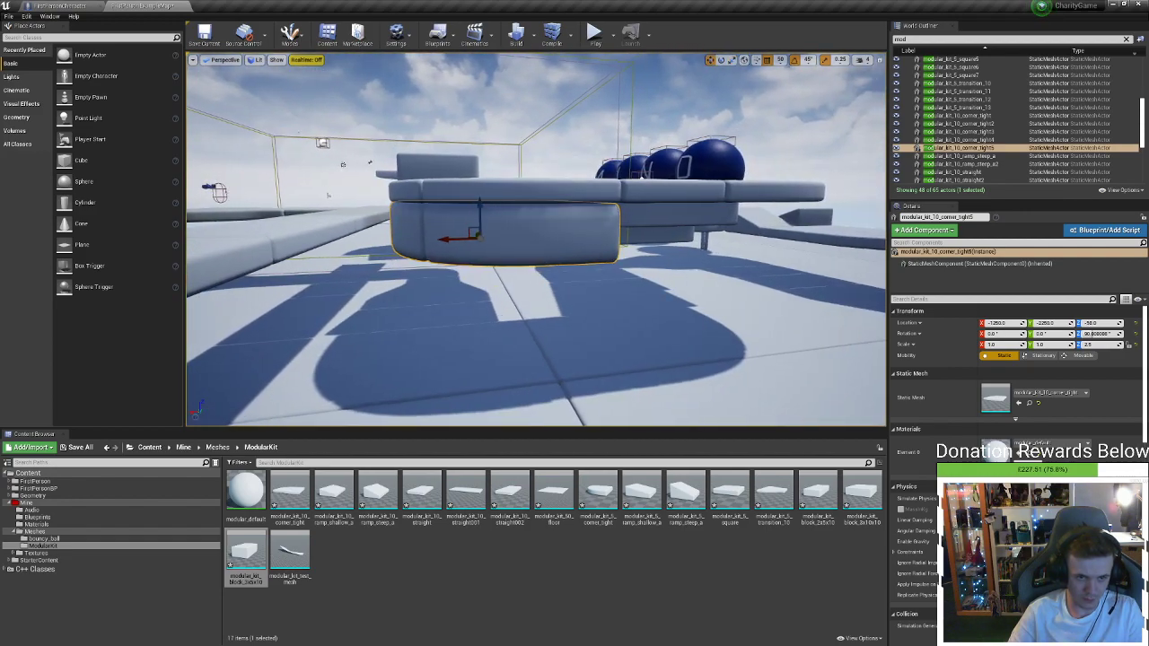
Duplicate the scaled corner block straight down three times to form a four-block stack reaching the floor
{"action": "right_click_drag", "start_coordinate": [472, 210], "coordinate": [493, 216]}
{"action": "key", "text": "s"}
{"action": "left_click_drag", "start_coordinate": [471, 209], "coordinate": [473, 285], "text": "alt"}
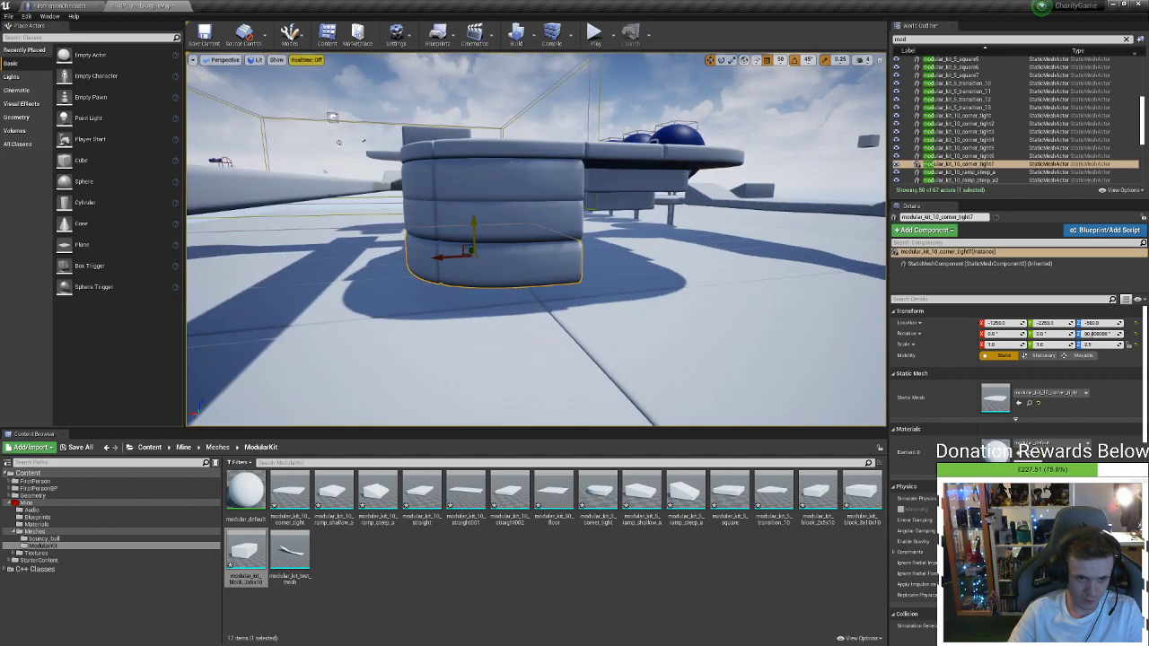
{"action": "left_click_drag", "start_coordinate": [472, 244], "coordinate": [471, 242], "text": "alt+shift"}
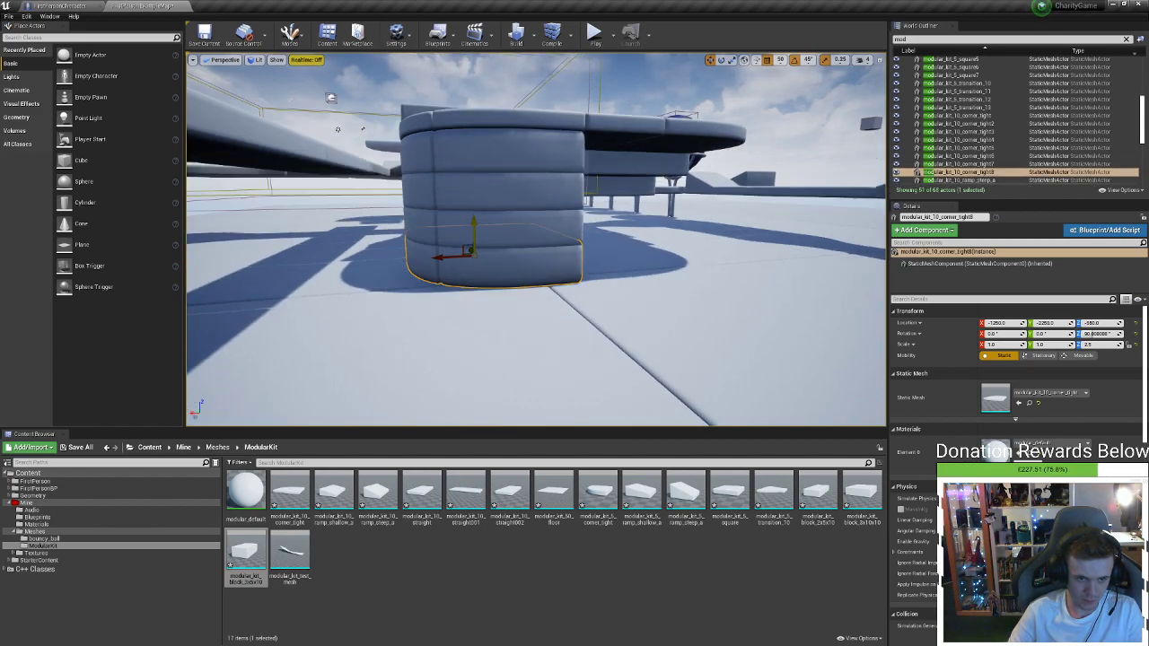
{"action": "right_click_drag", "start_coordinate": [472, 242], "coordinate": [471, 296]}
{"action": "right_click_drag", "start_coordinate": [457, 225], "coordinate": [458, 228]}
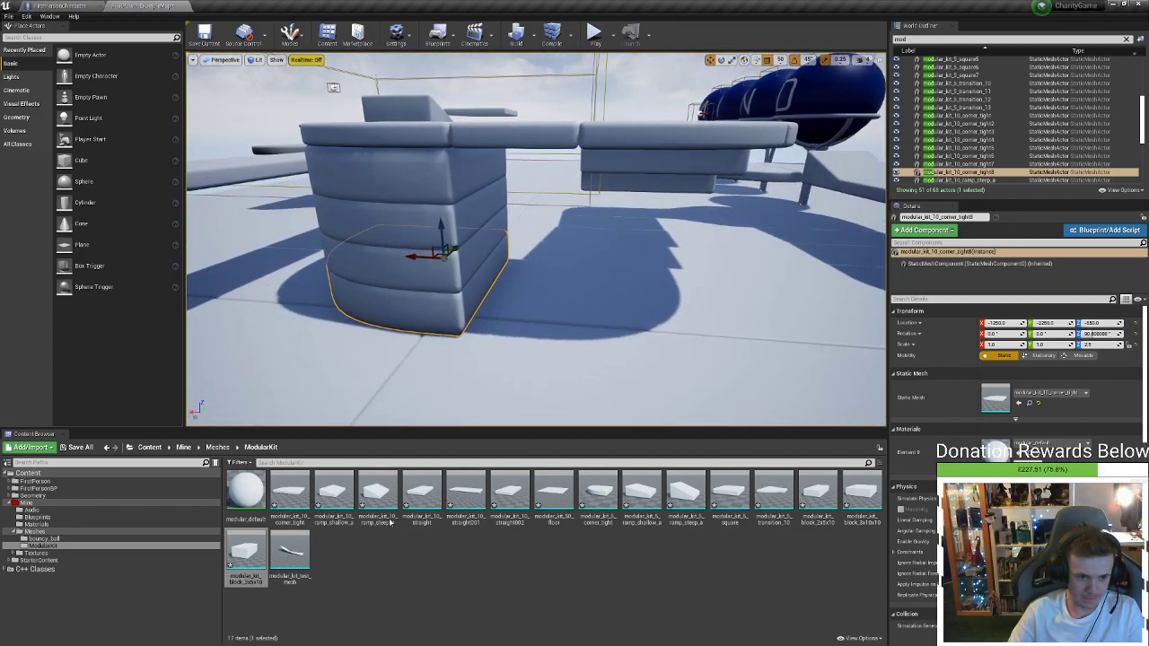
Try modular_kit_block_3x10x10 beside the corner stack, beneath the straight platform piece, and remove it
{"action": "left_click", "coordinate": [294, 560]}
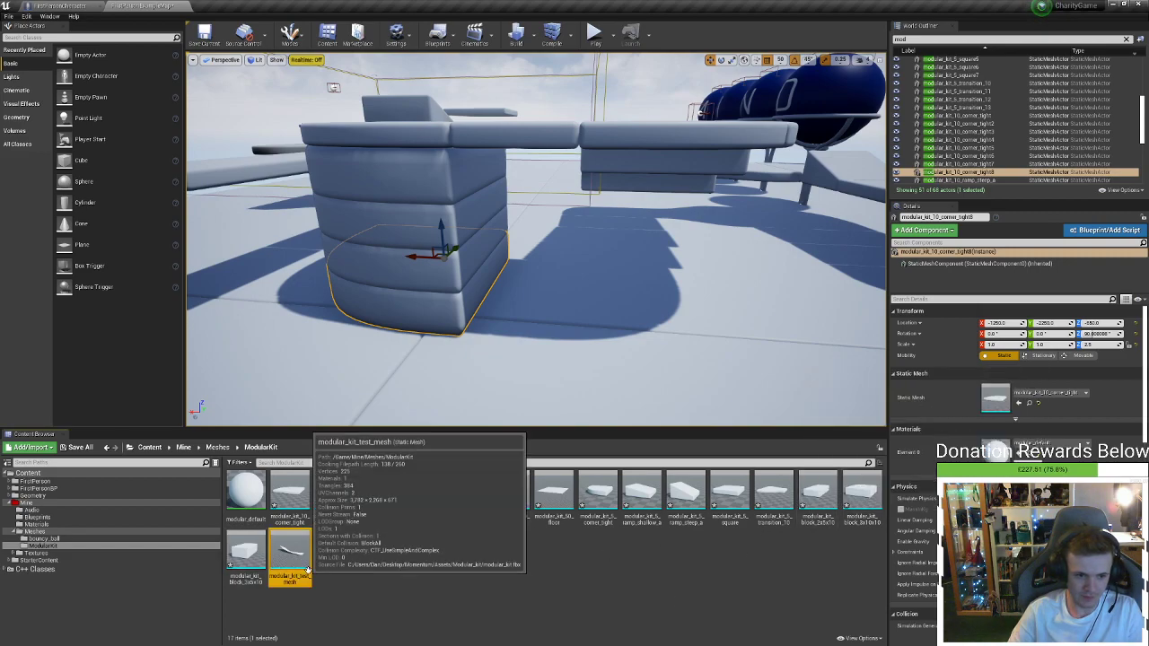
{"action": "left_click", "coordinate": [497, 562]}
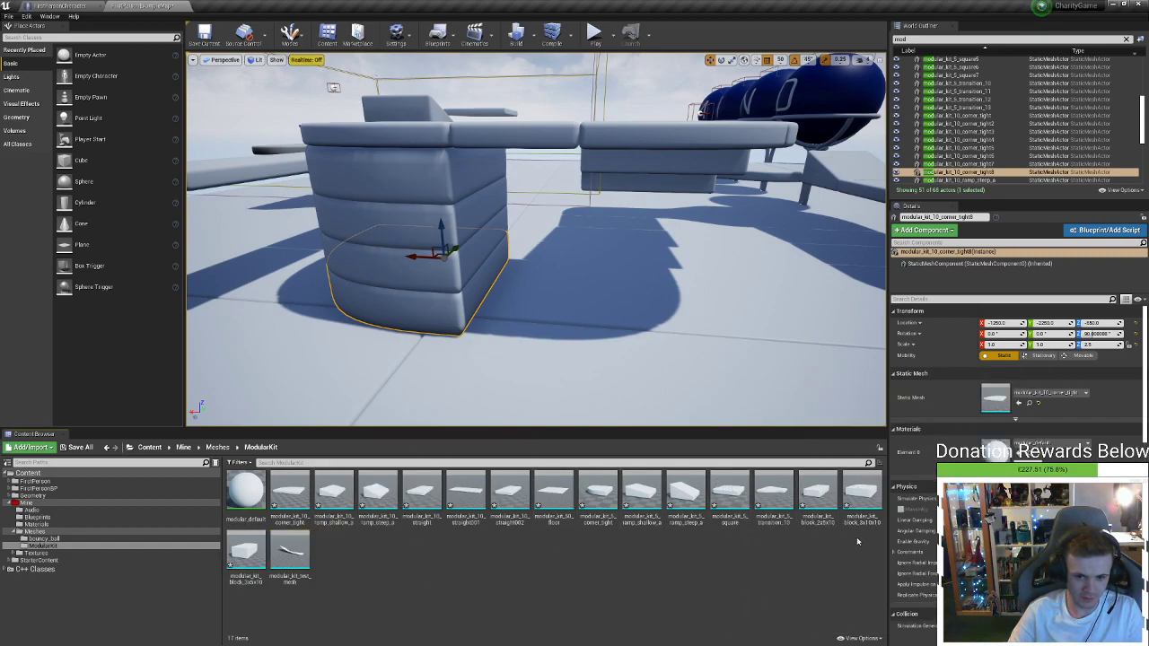
{"action": "left_click_drag", "start_coordinate": [860, 495], "coordinate": [521, 304]}
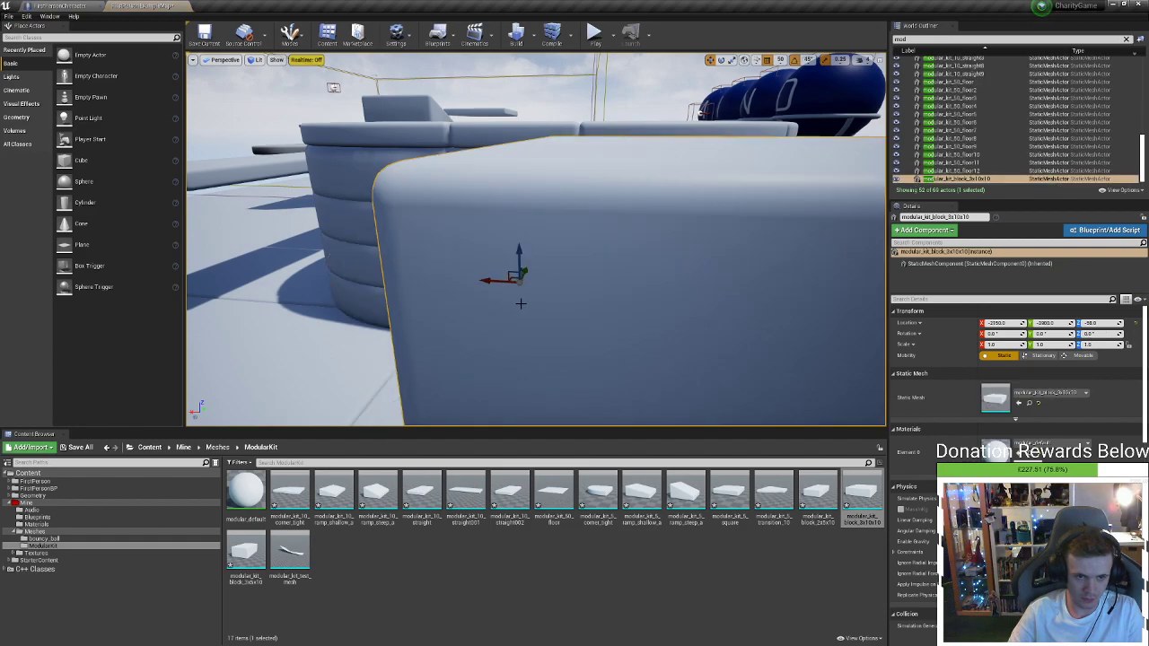
{"action": "key", "text": "s"}
{"action": "right_click_drag", "start_coordinate": [521, 303], "coordinate": [562, 236]}
{"action": "left_click_drag", "start_coordinate": [556, 238], "coordinate": [438, 179]}
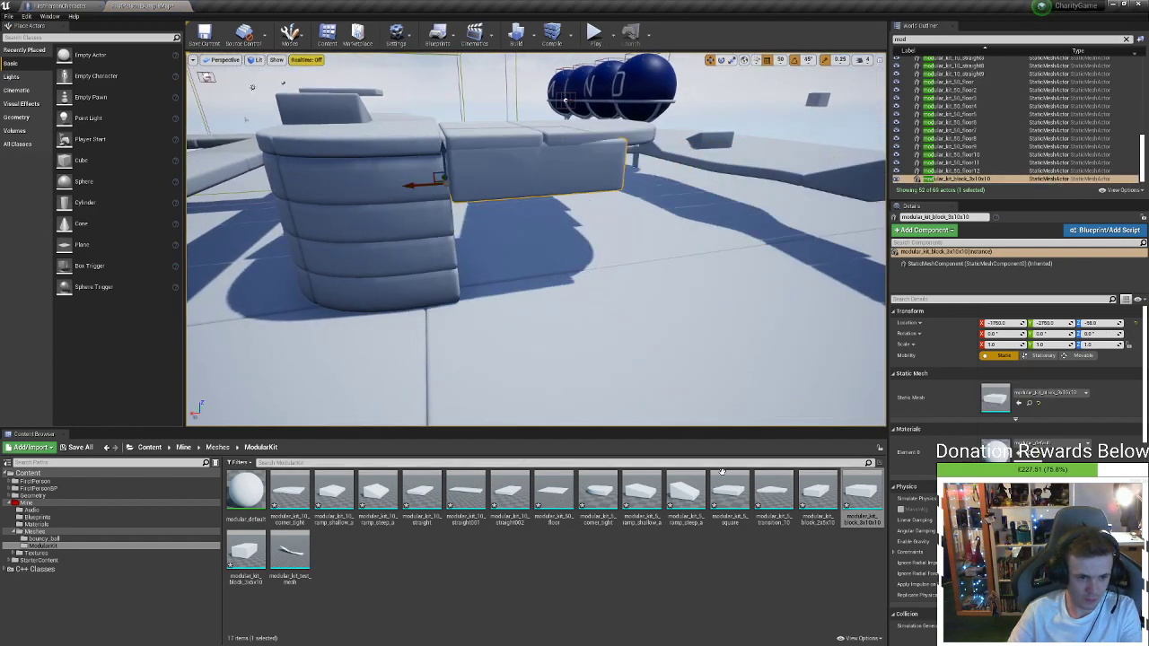
{"action": "key", "text": "Delete"}
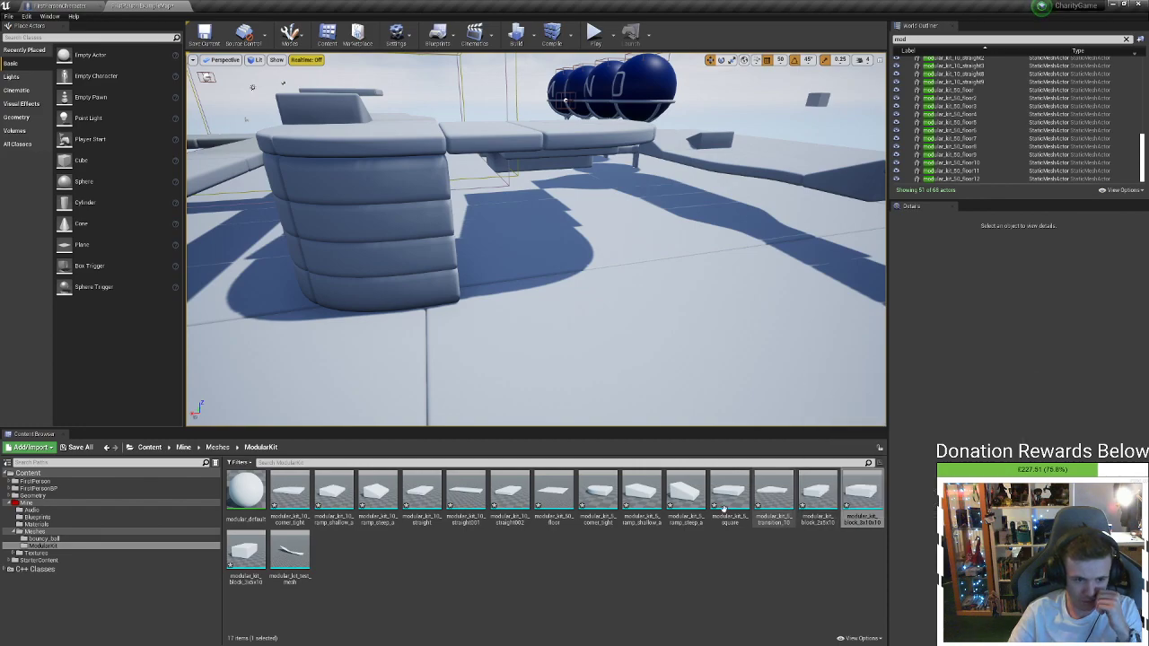
Try modular_kit_block_3x5x10 in the level, moving it beside the corner stack near the straight platform piece
{"action": "left_click_drag", "start_coordinate": [246, 551], "coordinate": [442, 135]}
{"action": "right_click_drag", "start_coordinate": [443, 138], "coordinate": [622, 201]}
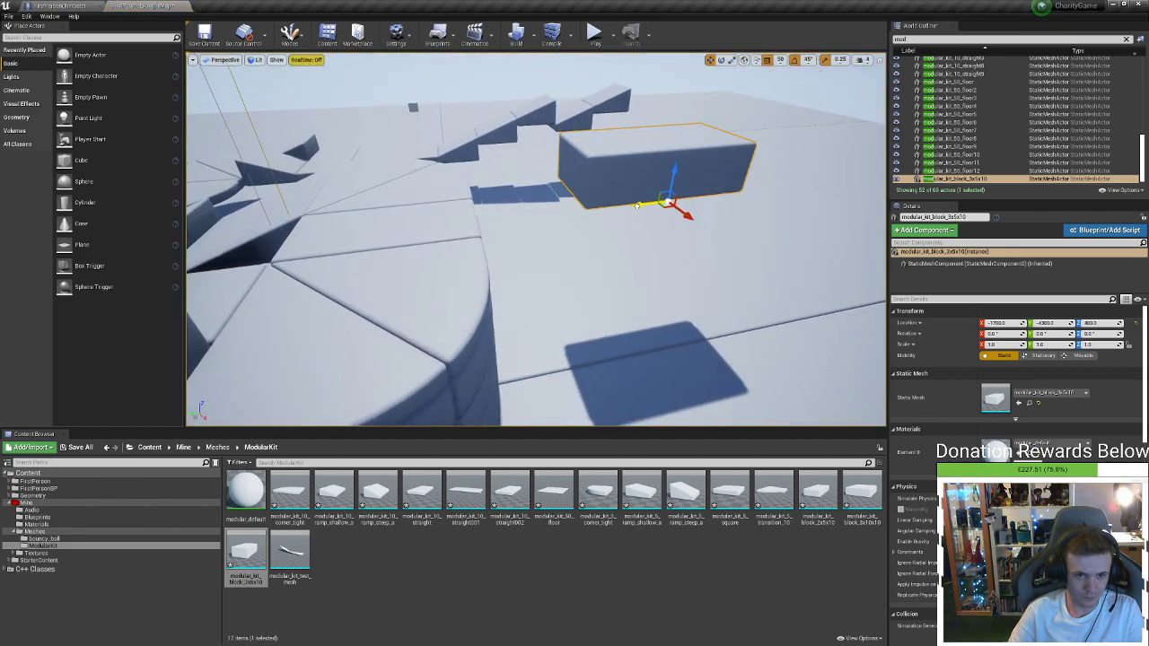
{"action": "left_click_drag", "start_coordinate": [636, 205], "coordinate": [357, 305]}
{"action": "right_click_drag", "start_coordinate": [357, 304], "coordinate": [201, 268]}
{"action": "left_click_drag", "start_coordinate": [637, 155], "coordinate": [631, 165], "text": "alt"}
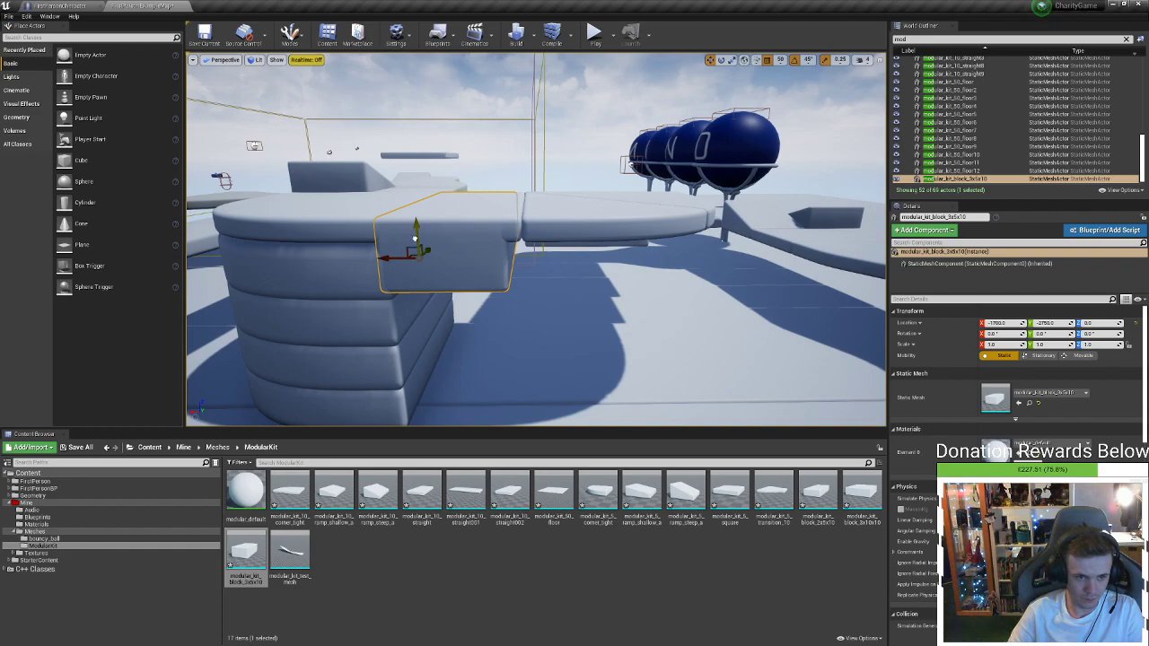
Try stacking three modular_kit_block_3x5x10 blocks beneath the straight platform piece by duplicating the block downward
{"action": "left_click_drag", "start_coordinate": [415, 238], "coordinate": [430, 310]}
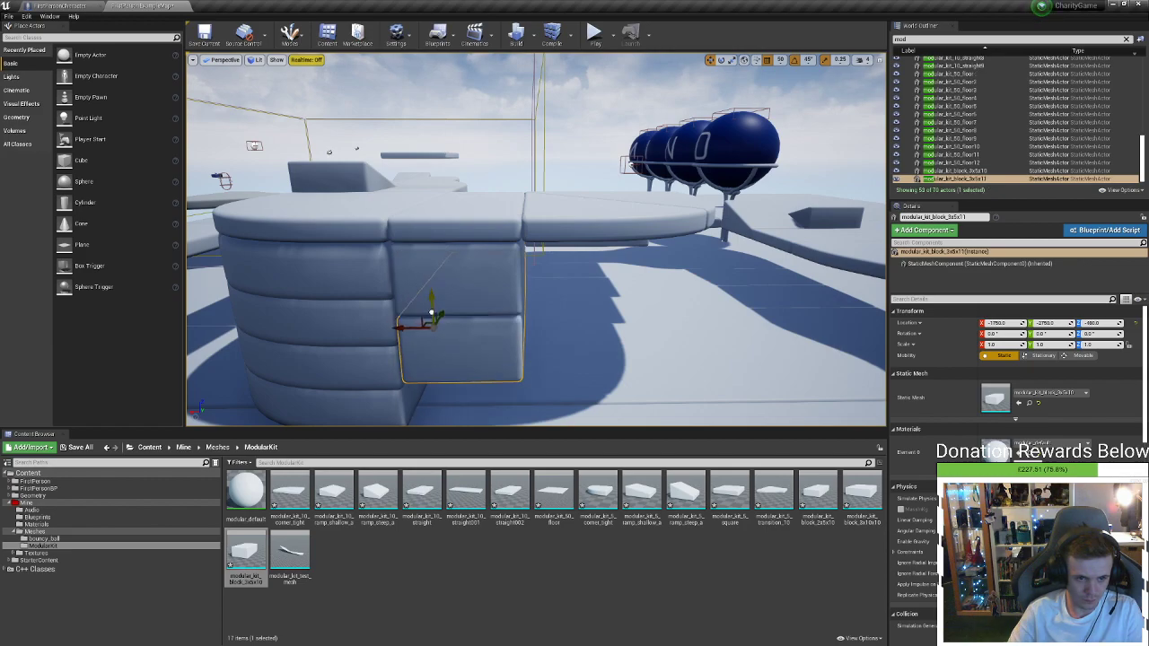
{"action": "key", "text": "s"}
{"action": "right_click_drag", "start_coordinate": [430, 312], "coordinate": [413, 364]}
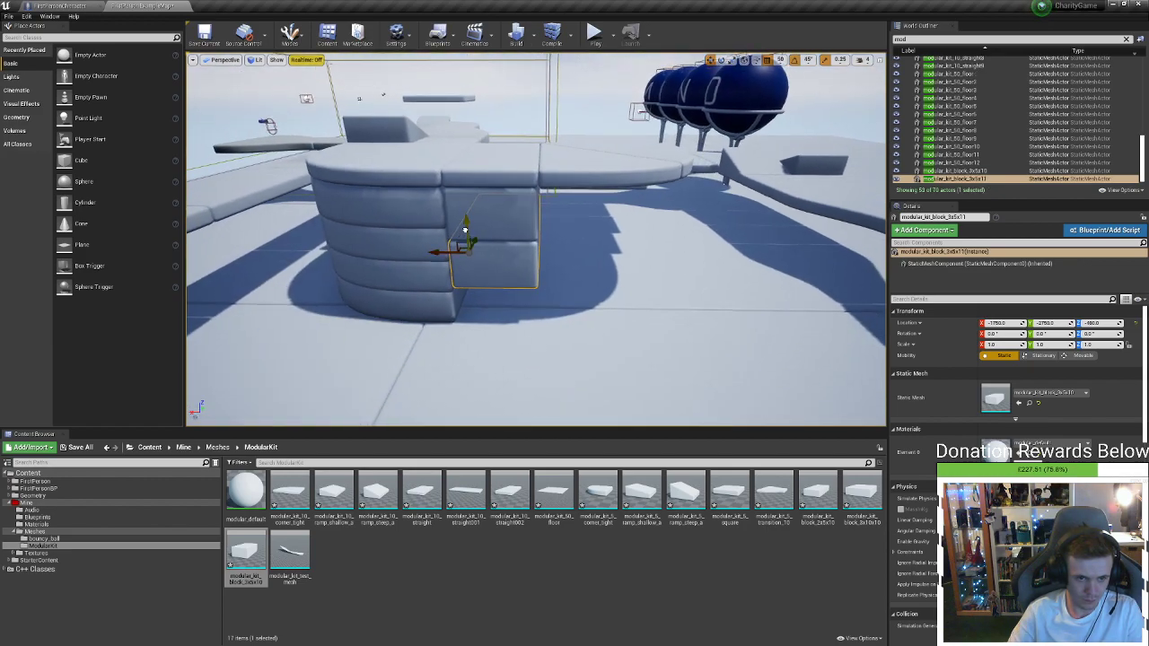
{"action": "left_click_drag", "start_coordinate": [465, 231], "coordinate": [466, 267], "text": "alt"}
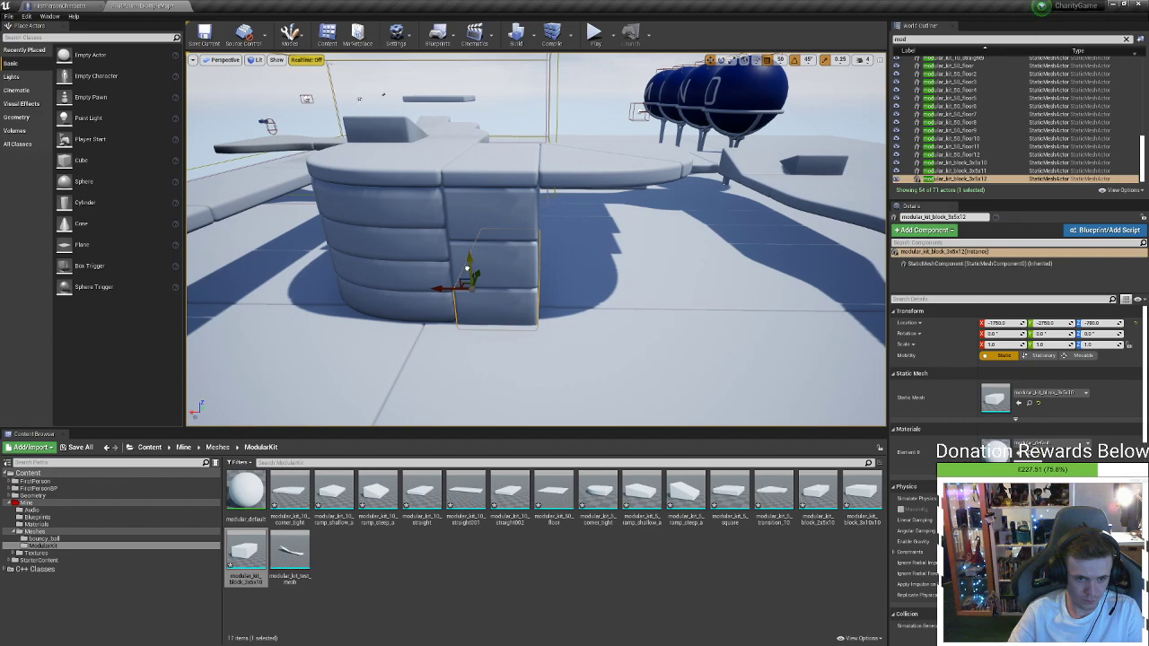
{"action": "right_click_drag", "start_coordinate": [467, 269], "coordinate": [467, 229]}
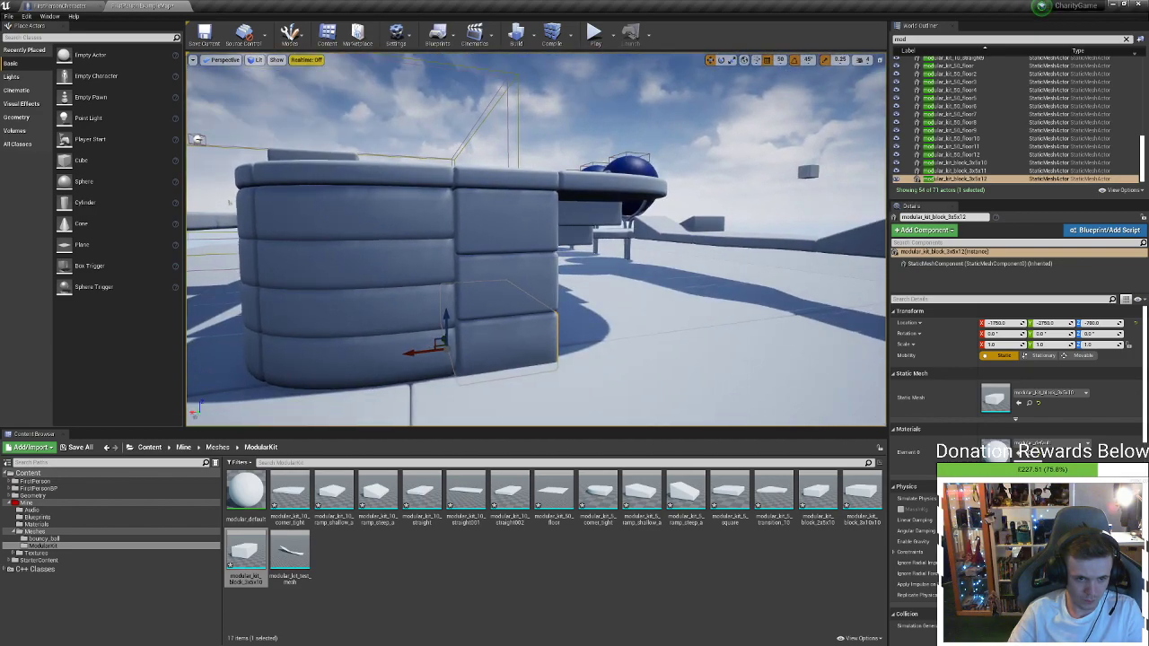
Delete the three modular_kit_block_3x5x10 blocks beside the corner stack
{"action": "right_click_drag", "start_coordinate": [422, 273], "coordinate": [439, 269]}
{"action": "key", "text": "Delete"}
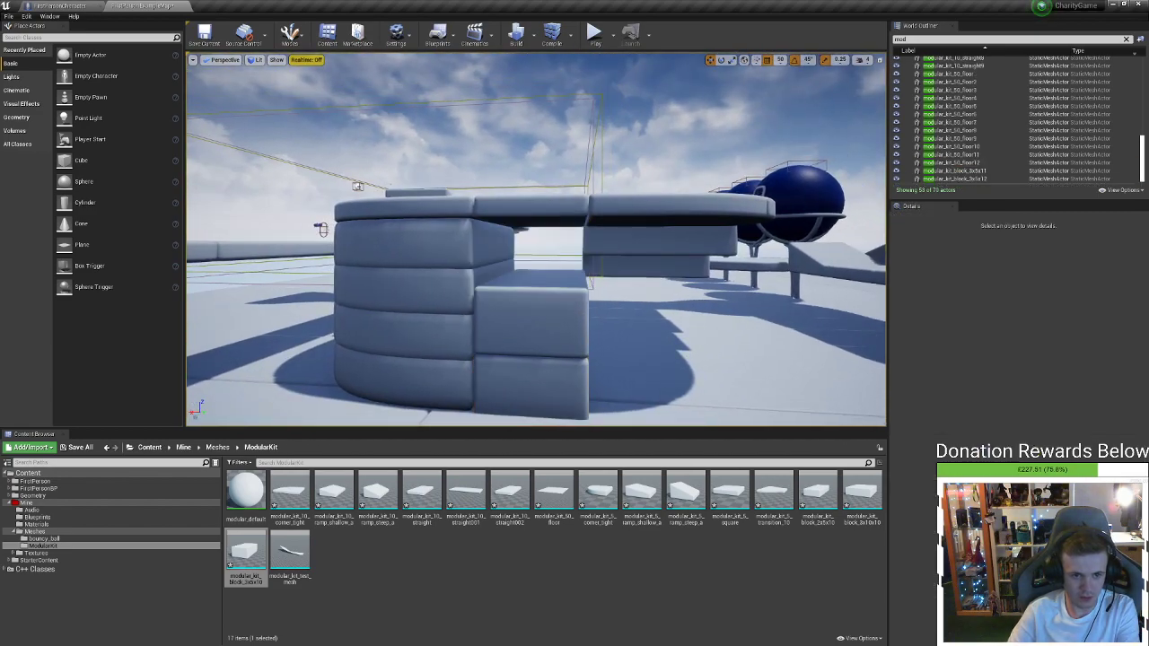
{"action": "left_click", "coordinate": [506, 352]}
{"action": "key", "text": "Delete"}
{"action": "left_click", "coordinate": [507, 363]}
{"action": "key", "text": "Delete"}
Duplicate all four blocks of the corner stack and rotate and move the copies beneath the opposite rounded corner
{"action": "left_click", "coordinate": [471, 256]}
{"action": "left_click", "coordinate": [472, 297], "text": "ctrl"}
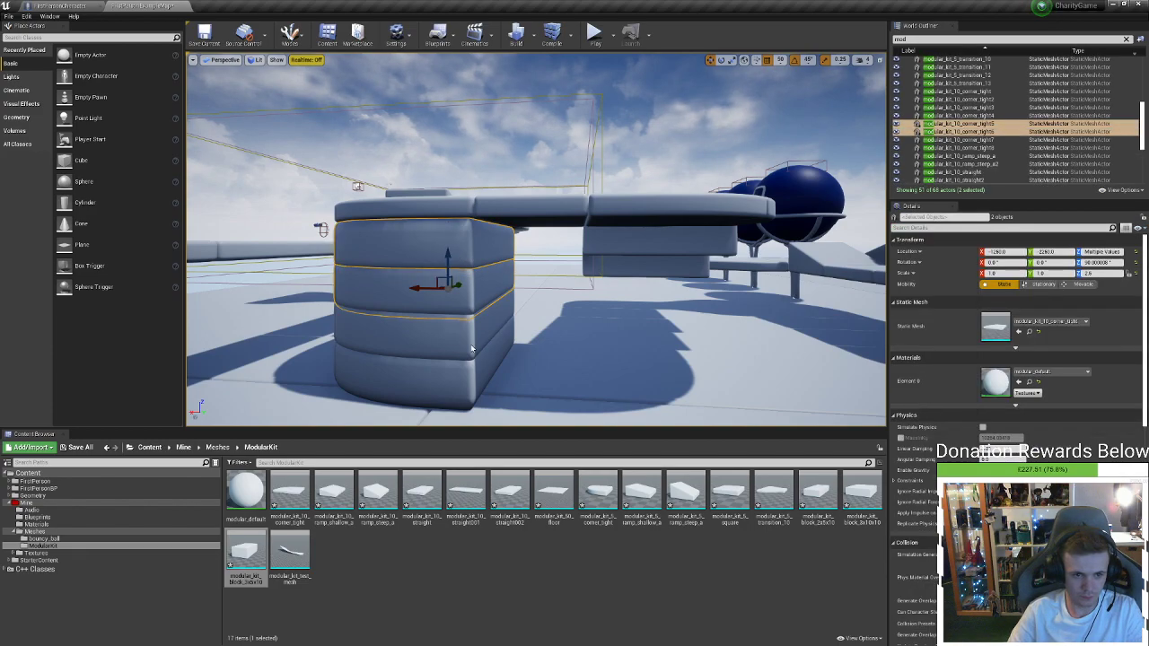
{"action": "left_click", "coordinate": [461, 388], "text": "ctrl"}
{"action": "left_click", "coordinate": [459, 350], "text": "ctrl"}
{"action": "right_click_drag", "start_coordinate": [458, 350], "coordinate": [439, 308]}
{"action": "left_click_drag", "start_coordinate": [449, 218], "coordinate": [569, 267], "text": "alt"}
{"action": "key", "text": "e"}
{"action": "key", "text": "w"}
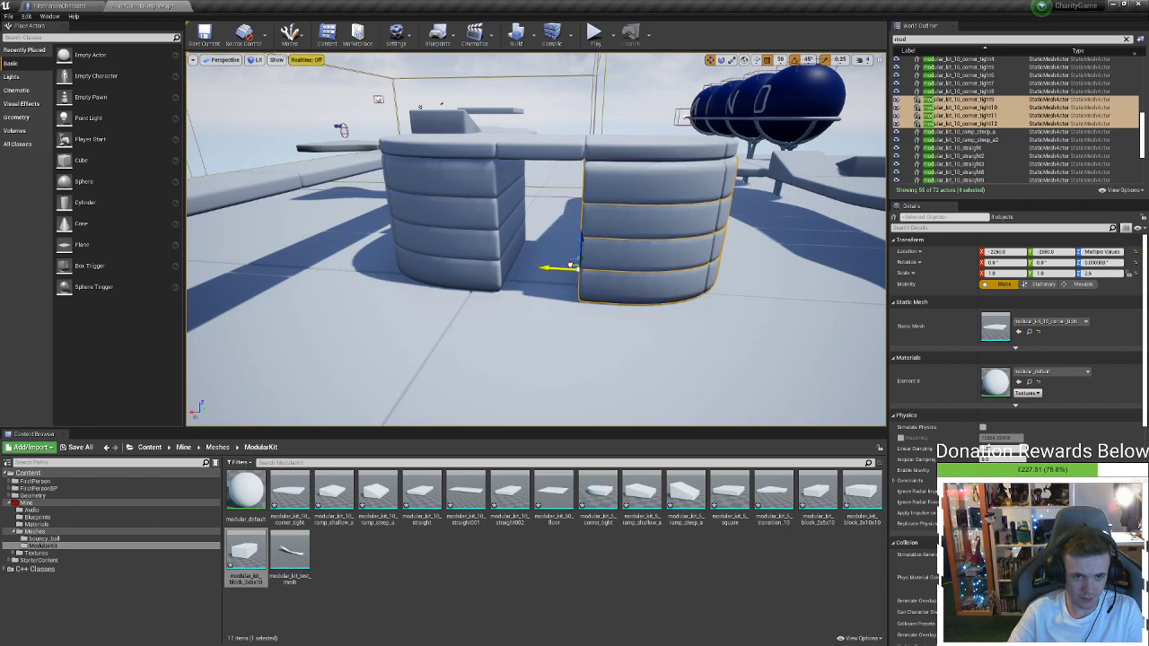
Duplicate the straight platform piece between the corners down to Z -50 and set the copy's Z scale to 2.5
{"action": "left_click", "coordinate": [557, 158]}
{"action": "right_click_drag", "start_coordinate": [556, 158], "coordinate": [584, 134]}
{"action": "right_click_drag", "start_coordinate": [337, 162], "coordinate": [520, 149]}
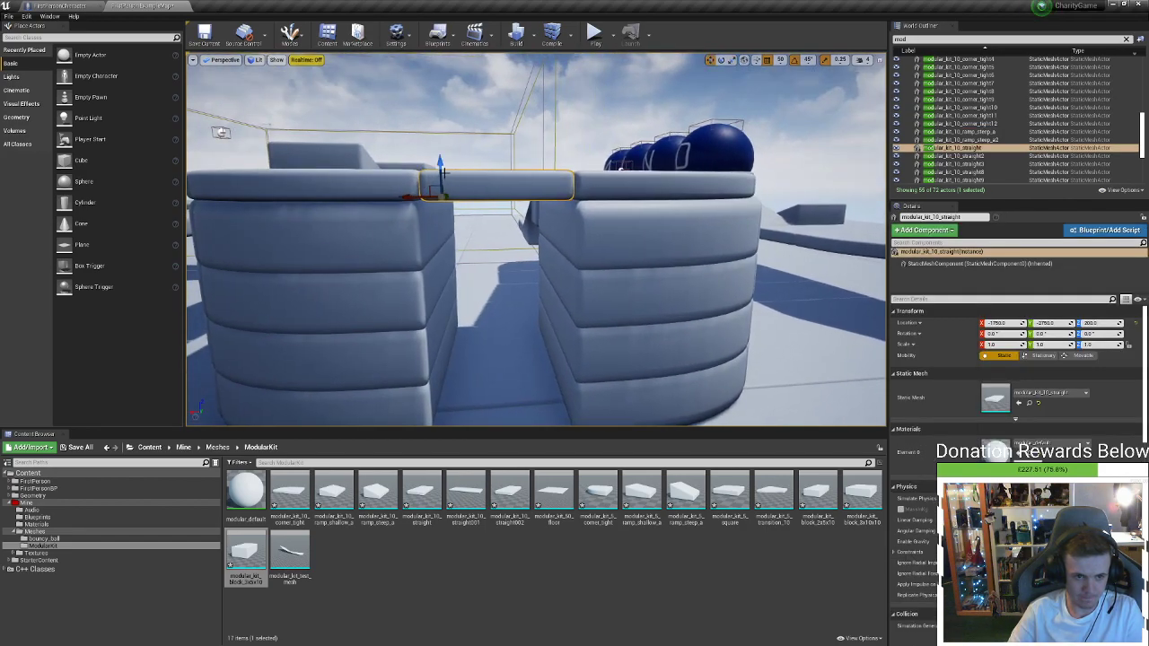
{"action": "left_click_drag", "start_coordinate": [440, 171], "coordinate": [443, 206], "text": "alt"}
{"action": "key", "text": "r"}
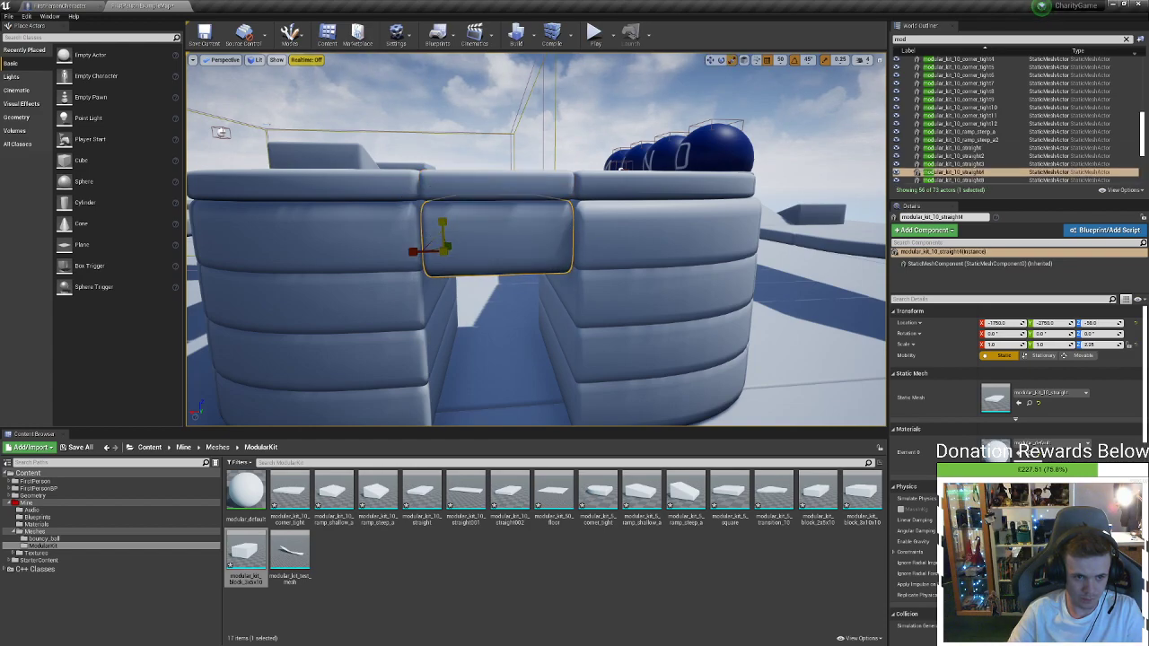
{"action": "mouse_move", "coordinate": [495, 230]}
{"action": "right_mouse_down"}
{"action": "mouse_move", "coordinate": [525, 231]}
{"action": "mouse_move", "coordinate": [494, 230]}
{"action": "right_mouse_up"}
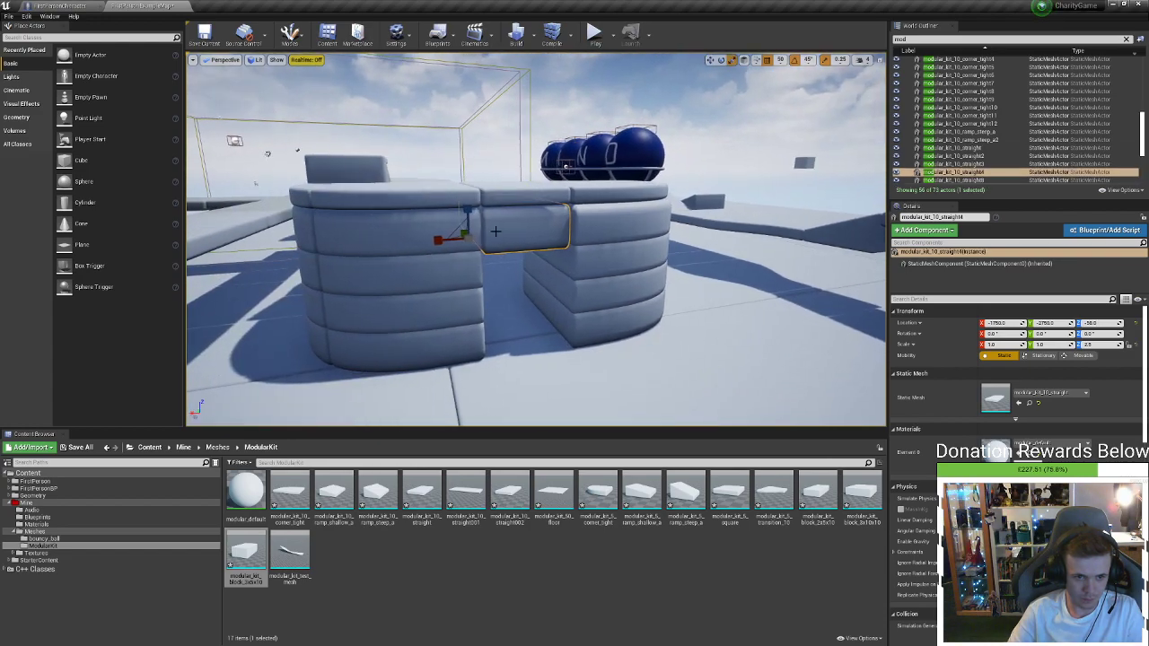
Duplicate the scaled straight block downward until four rows fill the gap between the corner stacks to the floor
{"action": "key", "text": "w"}
{"action": "left_click_drag", "start_coordinate": [466, 212], "coordinate": [465, 246], "text": "alt"}
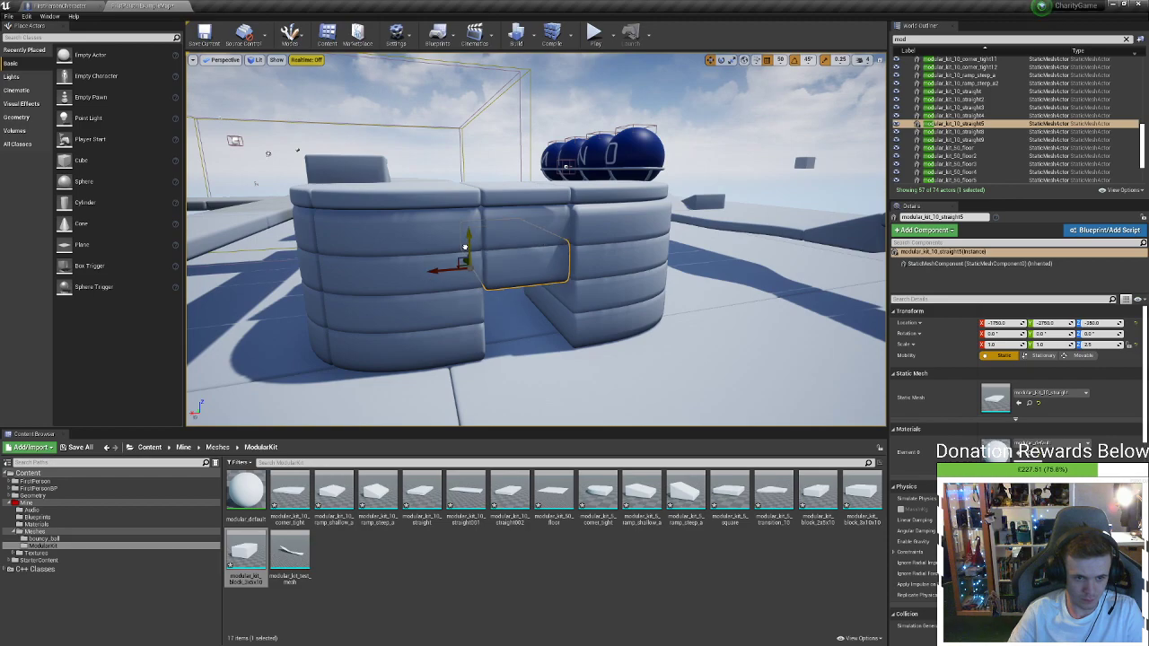
{"action": "left_click", "coordinate": [484, 229], "text": "ctrl"}
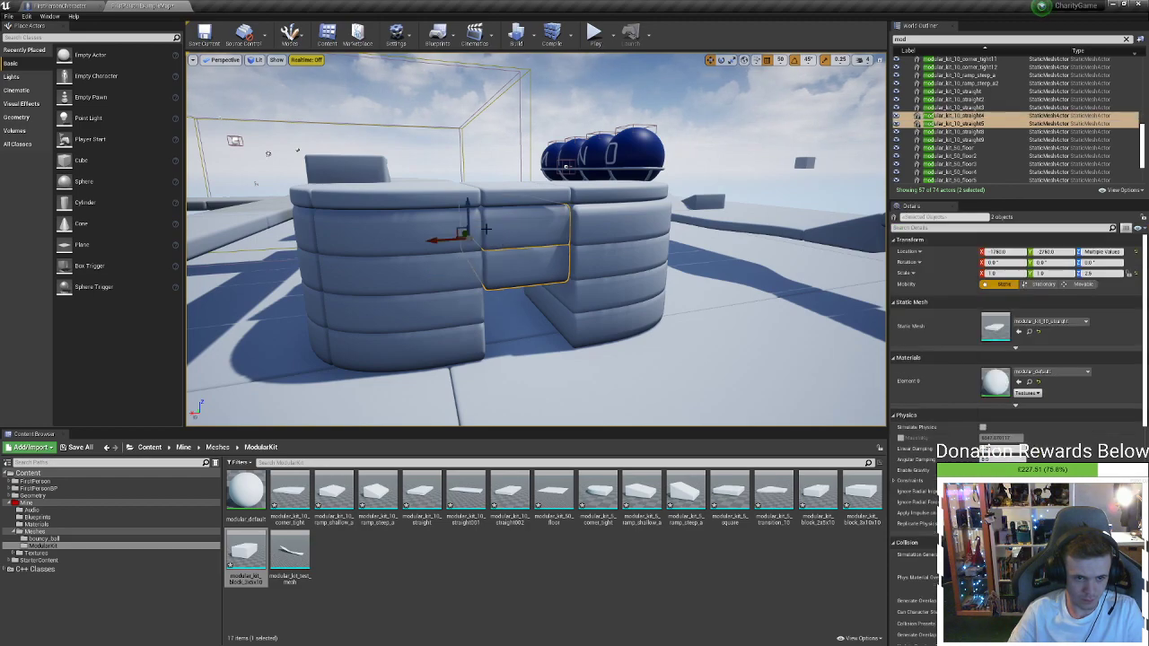
{"action": "left_click_drag", "start_coordinate": [466, 222], "coordinate": [470, 319], "text": "alt"}
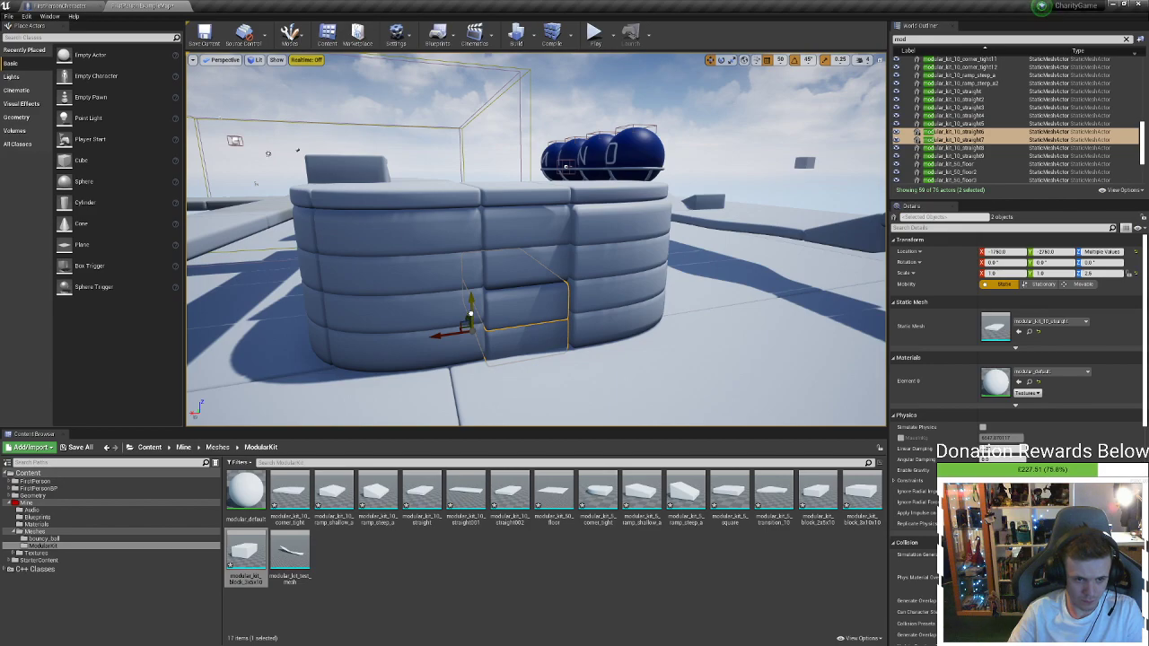
{"action": "left_click_drag", "start_coordinate": [470, 314], "coordinate": [470, 309]}
{"action": "key", "text": "w"}
{"action": "right_click_drag", "start_coordinate": [508, 310], "coordinate": [520, 285]}
{"action": "right_click_drag", "start_coordinate": [453, 297], "coordinate": [521, 314]}
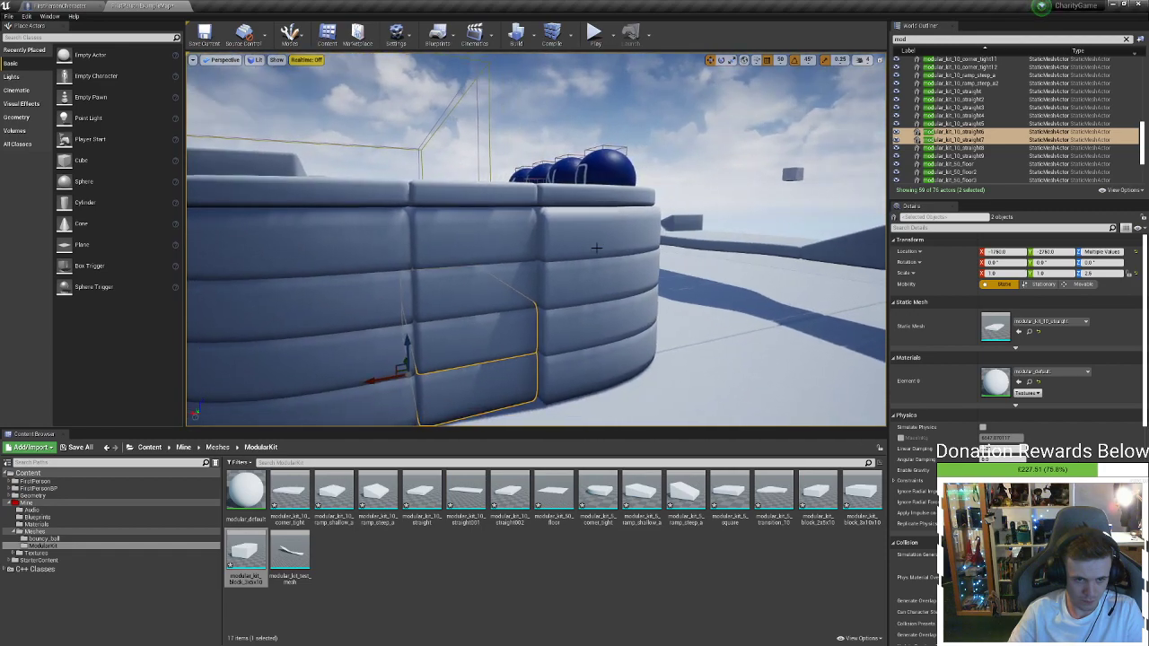
Move the four blocks of the second corner stack along Y to -2750 so they line up with the straight stack
{"action": "left_click", "coordinate": [586, 328]}
{"action": "left_click", "coordinate": [574, 334], "text": "ctrl"}
{"action": "left_click", "coordinate": [553, 350], "text": "ctrl"}
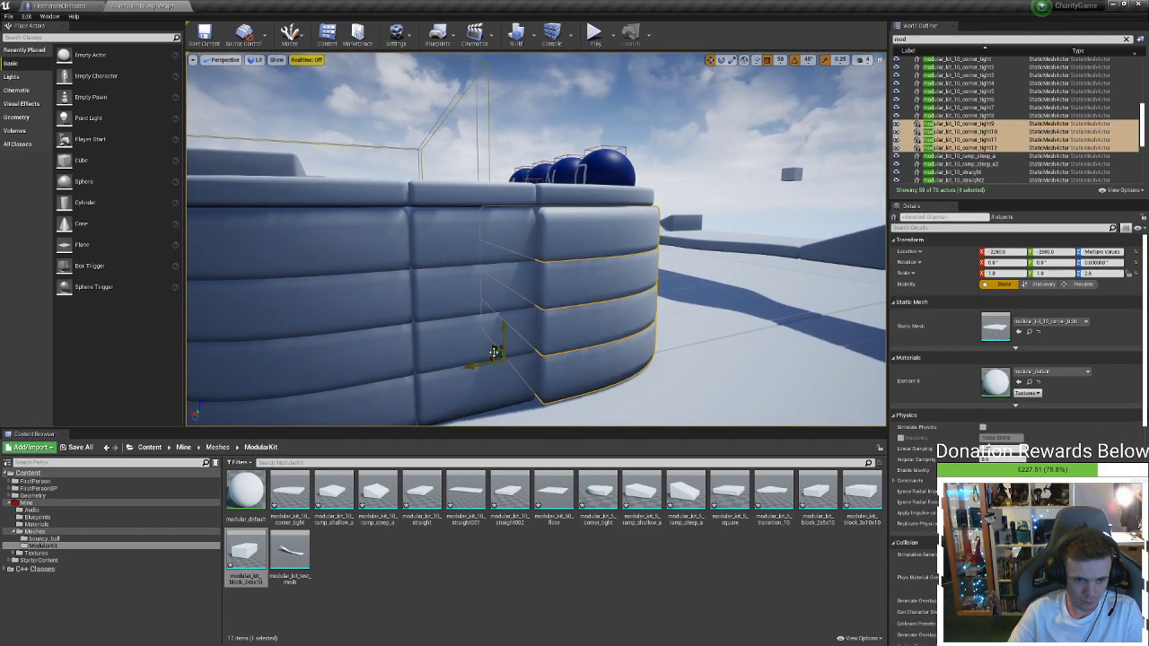
{"action": "key", "text": "w"}
{"action": "right_click_drag", "start_coordinate": [496, 352], "coordinate": [628, 217]}
{"action": "key", "text": "a"}
{"action": "right_click_drag", "start_coordinate": [469, 219], "coordinate": [469, 226]}
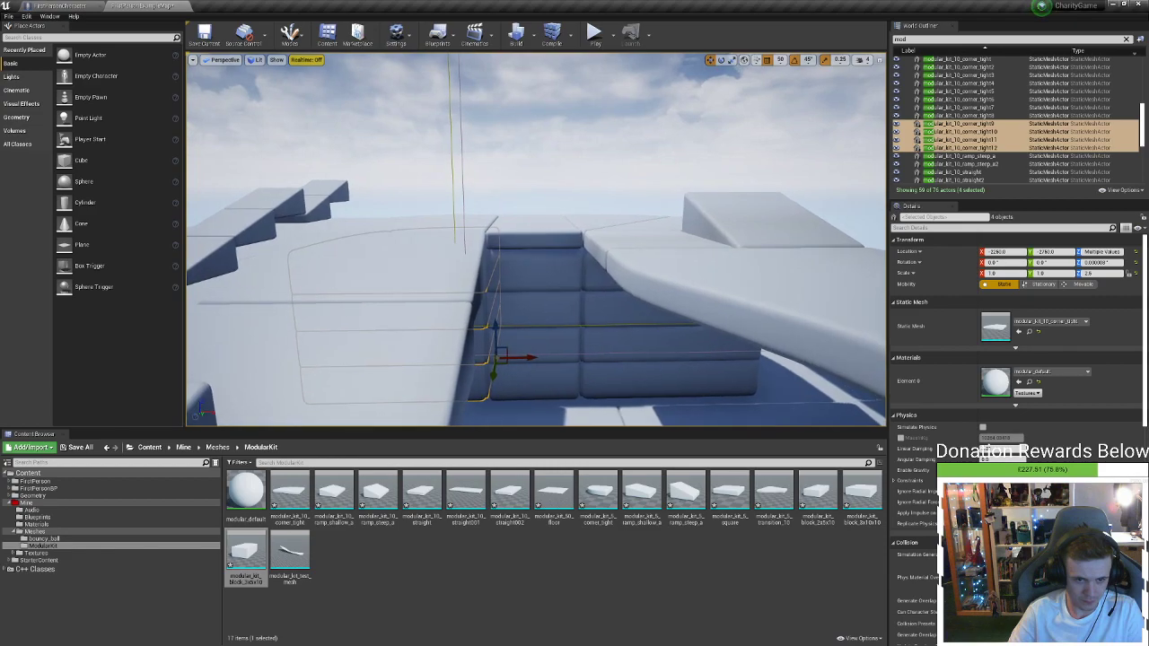
{"action": "left_click", "coordinate": [539, 302]}
{"action": "left_click", "coordinate": [539, 350], "text": "ctrl"}
{"action": "key", "text": "s"}
{"action": "right_click_drag", "start_coordinate": [542, 349], "coordinate": [550, 285]}
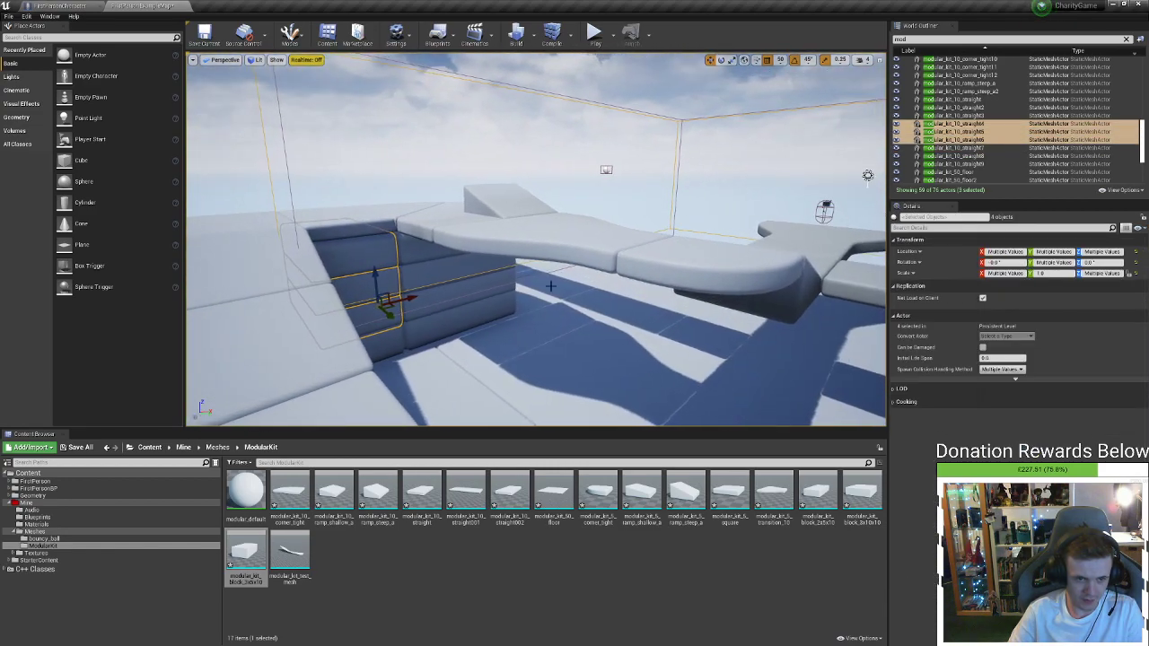
Duplicate the platform's square, transition and tight corner pieces straight down to Z 0
{"action": "left_click", "coordinate": [437, 221]}
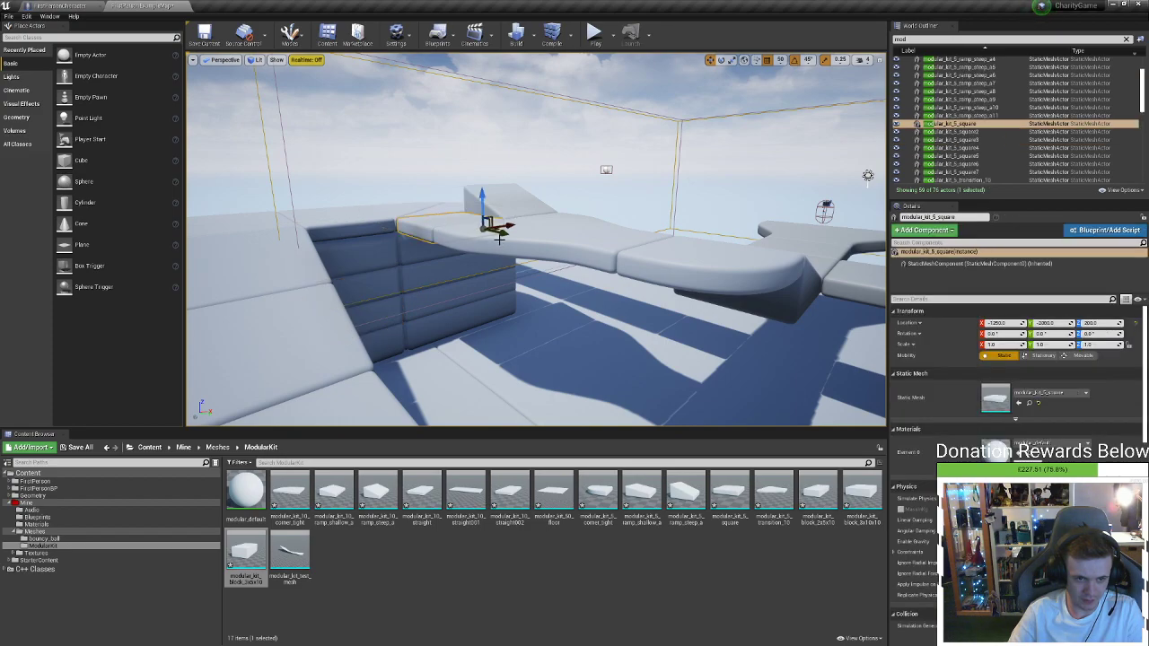
{"action": "left_click", "coordinate": [656, 262], "text": "ctrl"}
{"action": "left_click", "coordinate": [691, 258], "text": "ctrl"}
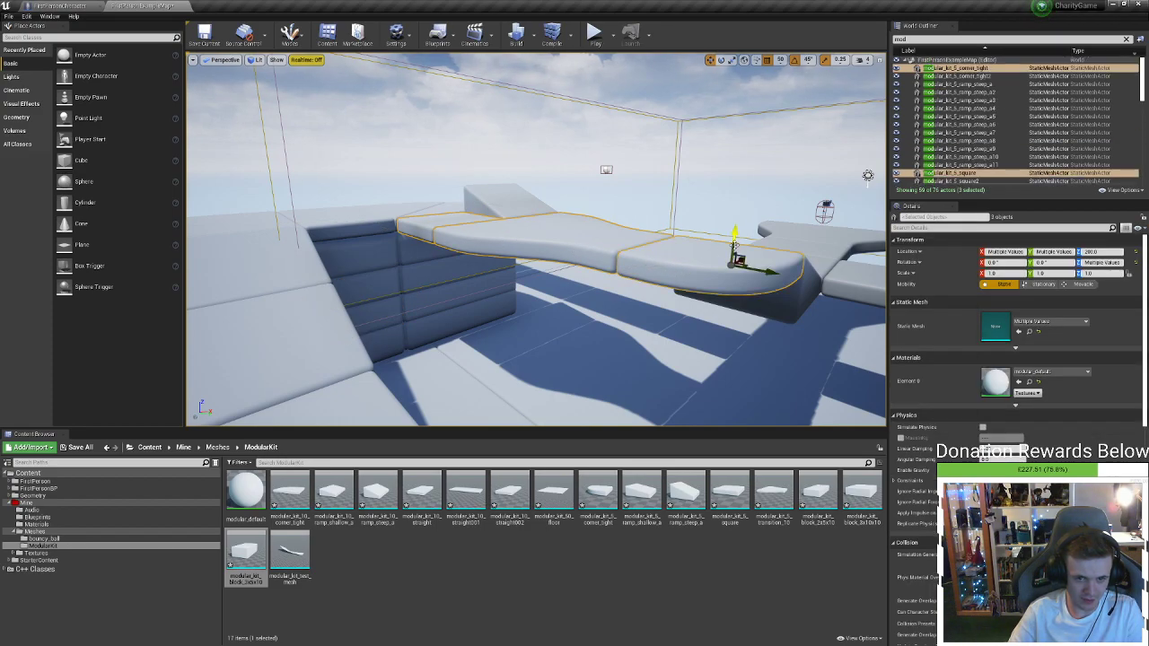
{"action": "left_click_drag", "start_coordinate": [734, 241], "coordinate": [571, 247], "text": "alt"}
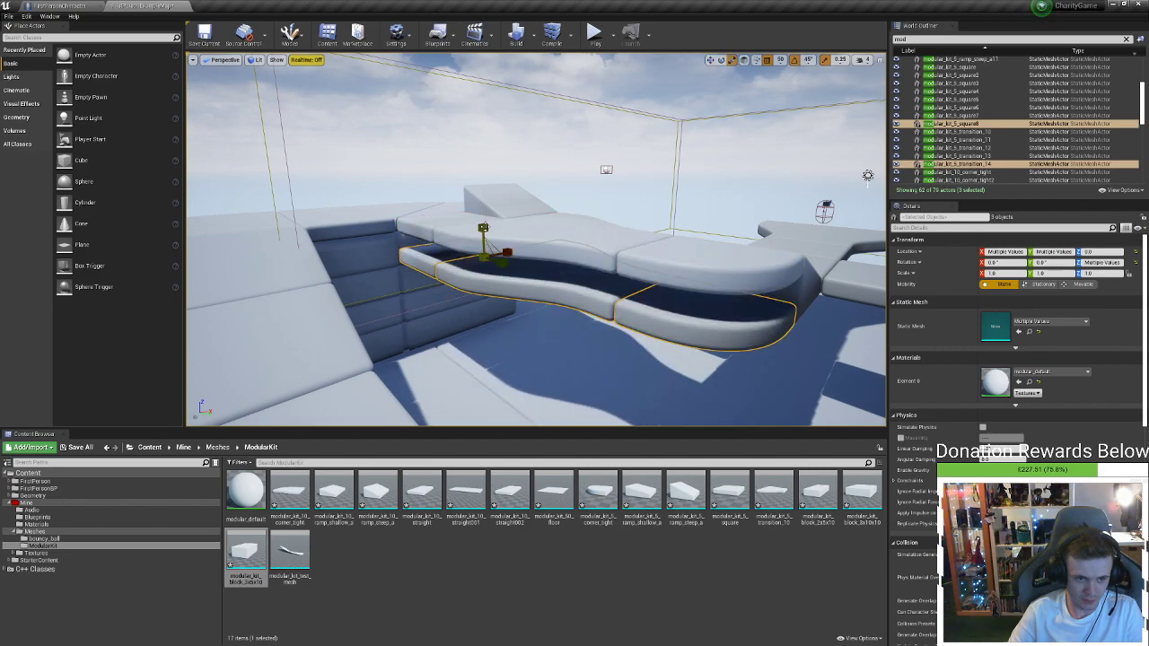
Set the three copied pieces' Z scale to 2.0 and duplicate them down to Z -200 as a second row
{"action": "left_click_drag", "start_coordinate": [483, 227], "coordinate": [482, 193]}
{"action": "right_click_drag", "start_coordinate": [483, 227], "coordinate": [453, 274]}
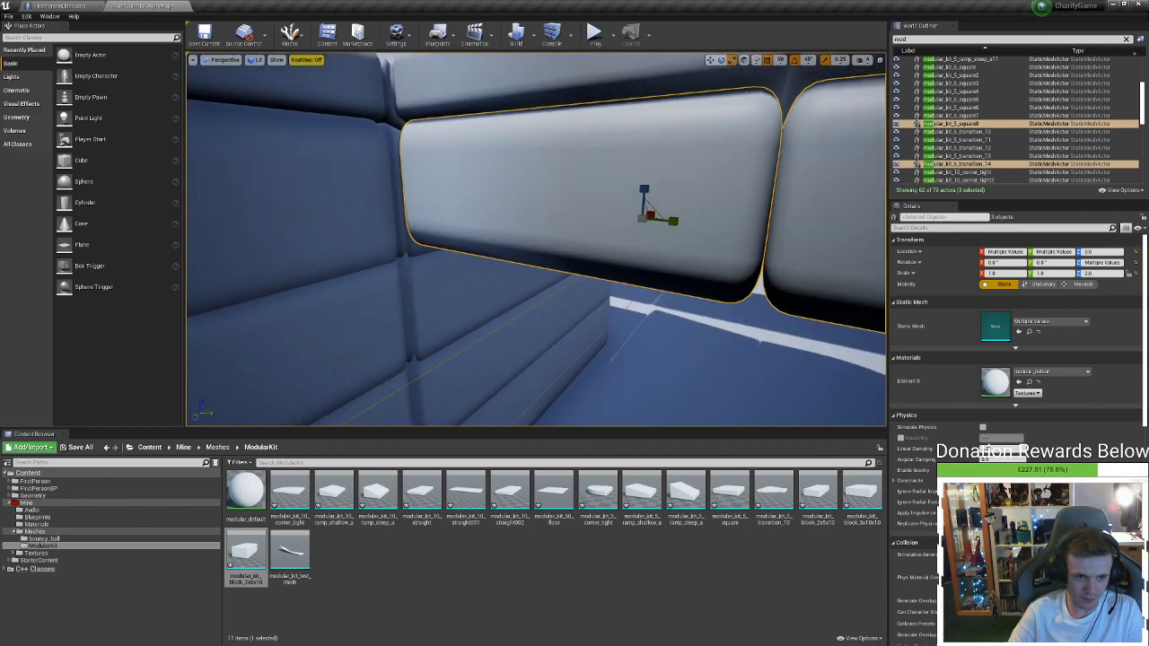
{"action": "right_click_drag", "start_coordinate": [520, 233], "coordinate": [519, 185]}
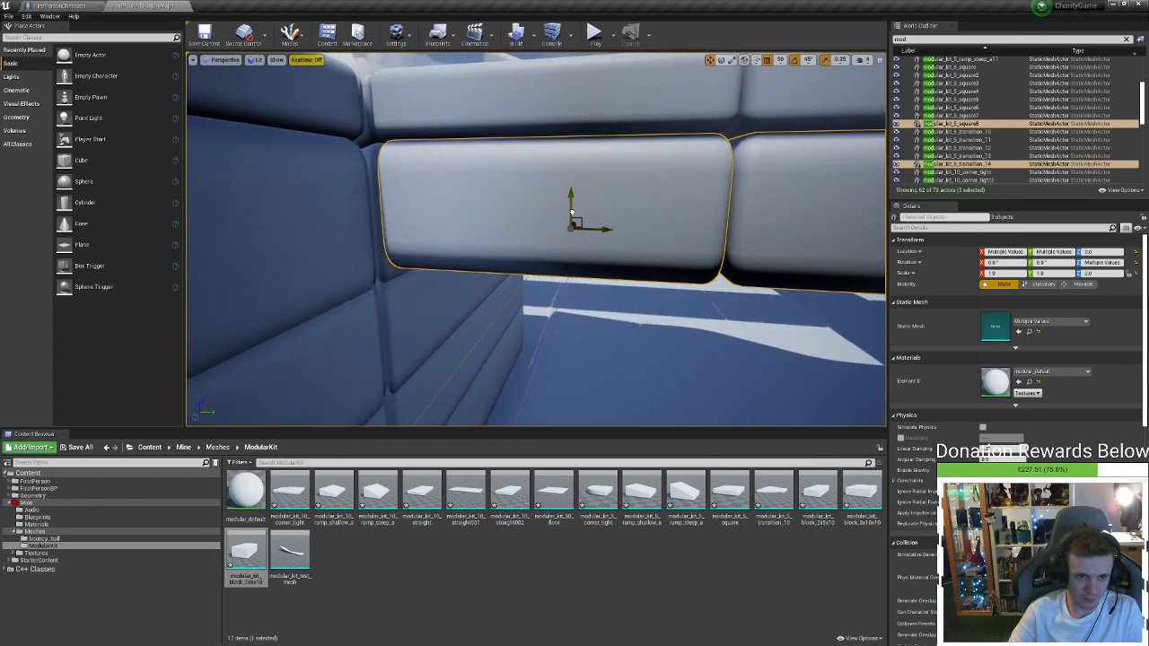
{"action": "left_click_drag", "start_coordinate": [570, 199], "coordinate": [553, 271], "text": "alt"}
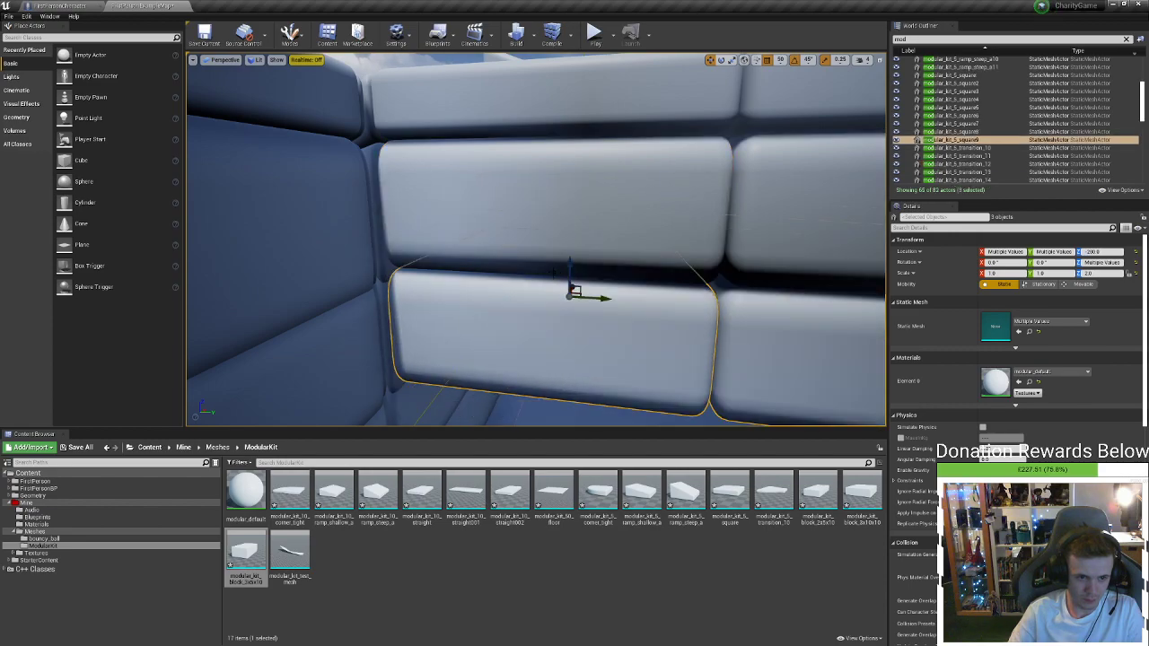
Undo the second row and increase the three first-row pieces' Z scale to 2.25
{"action": "key", "text": "ctrl+z"}
{"action": "mouse_move", "coordinate": [570, 199]}
{"action": "left_mouse_down"}
{"action": "mouse_move", "coordinate": [569, 219]}
{"action": "mouse_move", "coordinate": [569, 192]}
{"action": "left_mouse_up"}
{"action": "mouse_move", "coordinate": [569, 192]}
{"action": "right_mouse_down"}
{"action": "mouse_move", "coordinate": [412, 192]}
{"action": "mouse_move", "coordinate": [530, 235]}
{"action": "mouse_move", "coordinate": [577, 200]}
{"action": "right_mouse_up"}
{"action": "key", "text": "s"}
{"action": "key", "text": "w"}
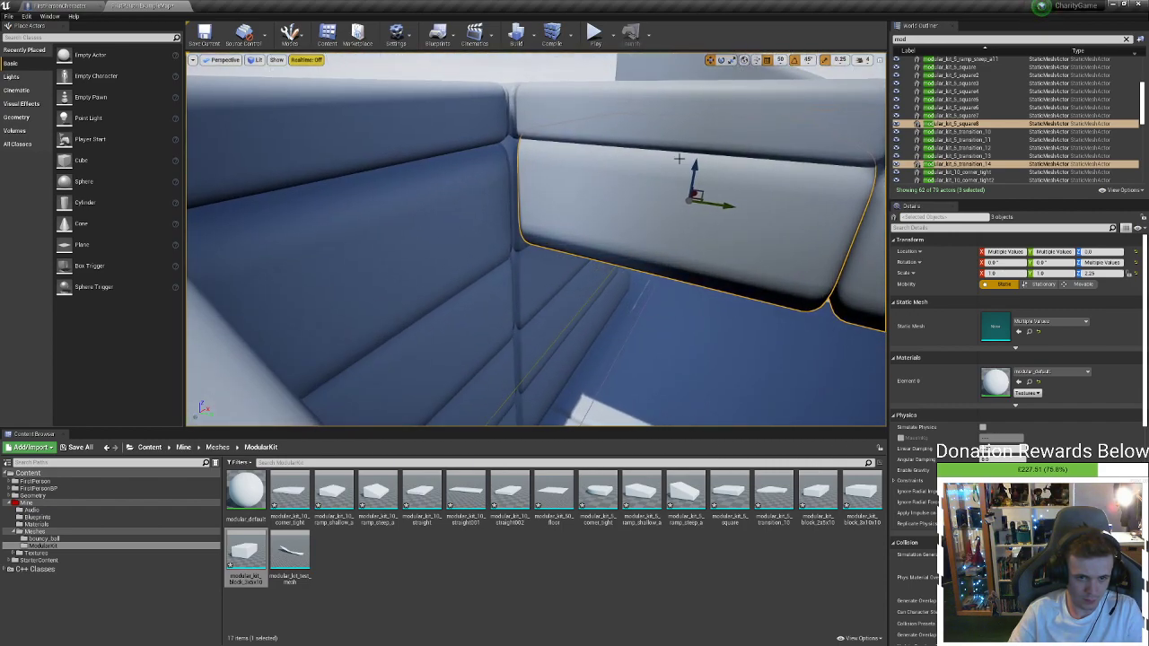
Try a second row of the three pieces duplicated down to Z -200, and undo it together with the first row
{"action": "left_click_drag", "start_coordinate": [694, 172], "coordinate": [665, 251], "text": "alt"}
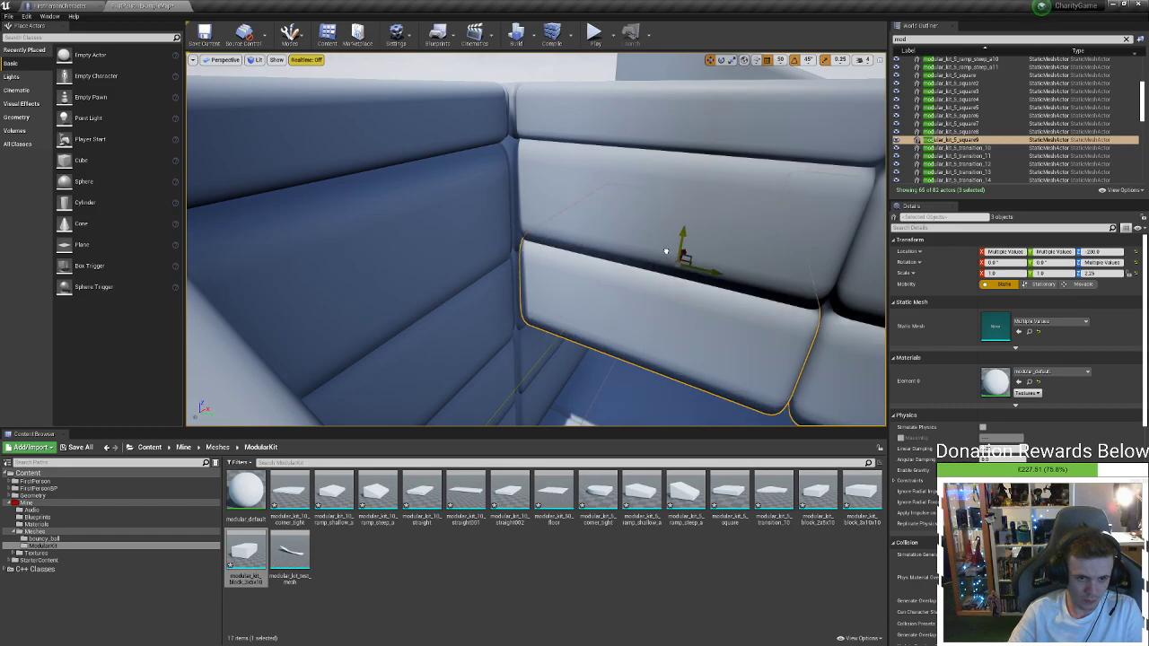
{"action": "right_click_drag", "start_coordinate": [665, 251], "coordinate": [659, 255]}
{"action": "key", "text": "ctrl+z"}
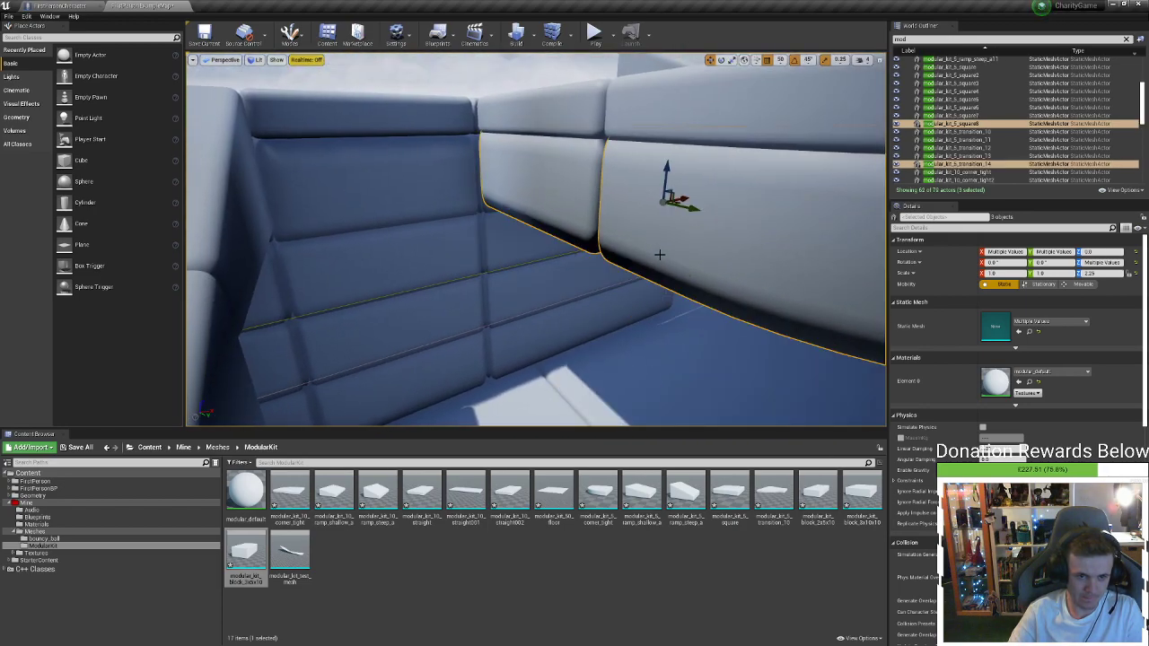
{"action": "key", "text": "ctrl+z"}
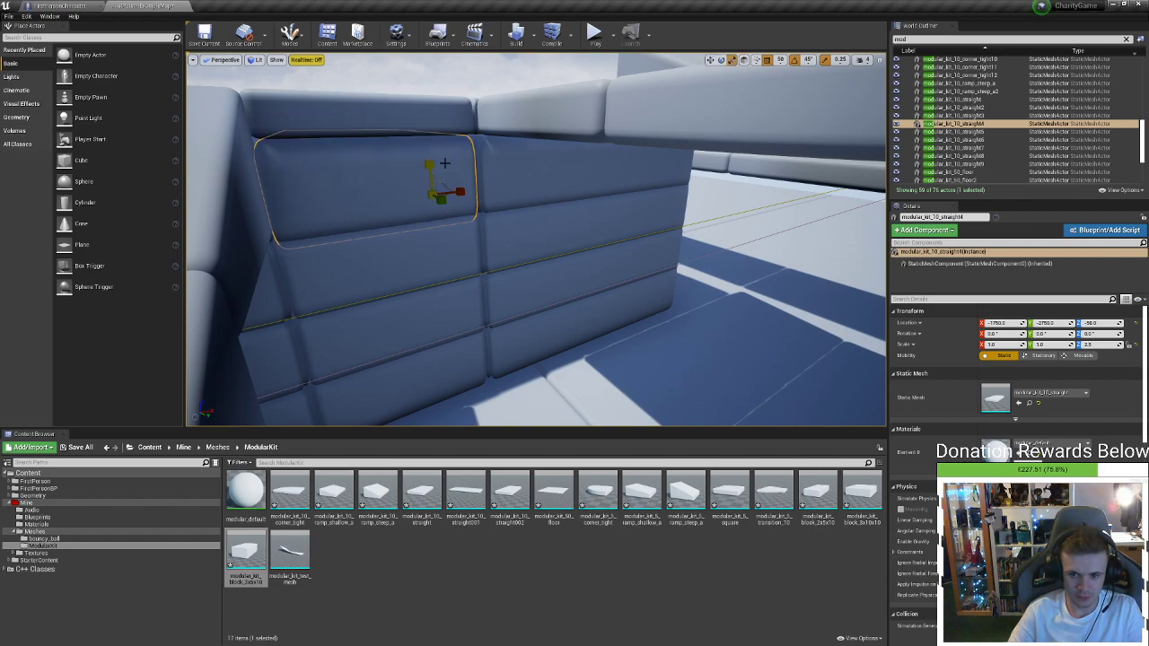
Duplicate the platform's square, transition and tight corner pieces straight down to Z 50
{"action": "right_click_drag", "start_coordinate": [546, 143], "coordinate": [617, 145]}
{"action": "left_click", "coordinate": [556, 143]}
{"action": "left_click", "coordinate": [678, 154], "text": "ctrl"}
{"action": "right_click_drag", "start_coordinate": [772, 163], "coordinate": [753, 180]}
{"action": "left_click", "coordinate": [742, 189], "text": "ctrl"}
{"action": "left_click_drag", "start_coordinate": [742, 189], "coordinate": [741, 205], "text": "alt"}
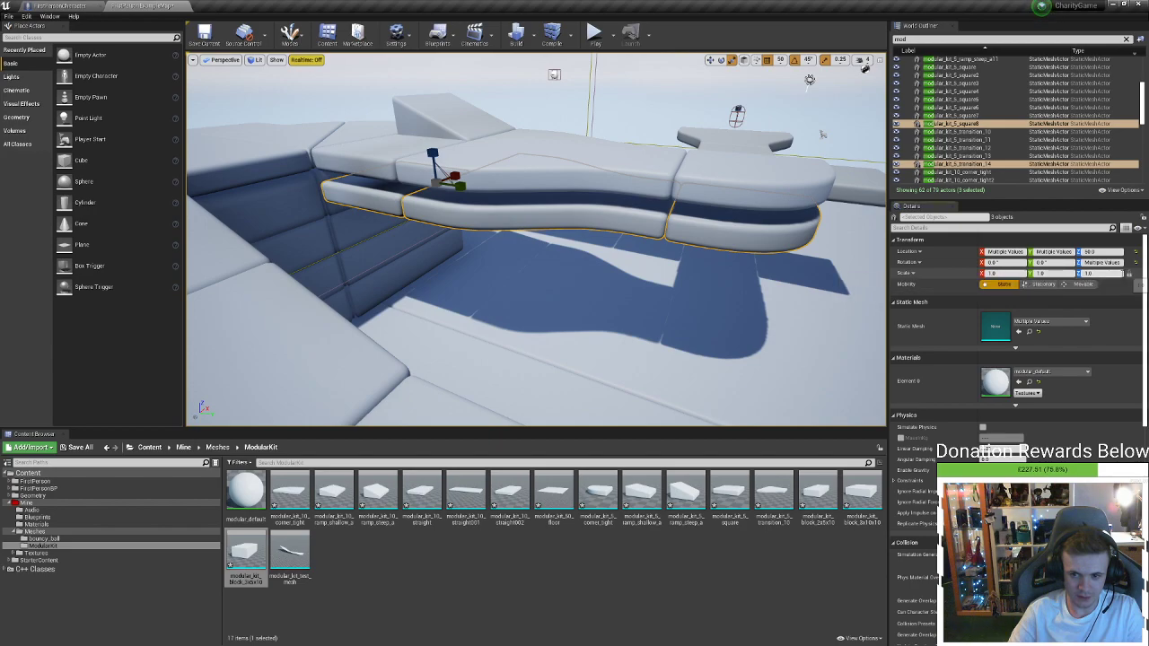
Set the Z scale of the three copied platform pieces to 2.0
{"action": "left_click", "coordinate": [1112, 273]}
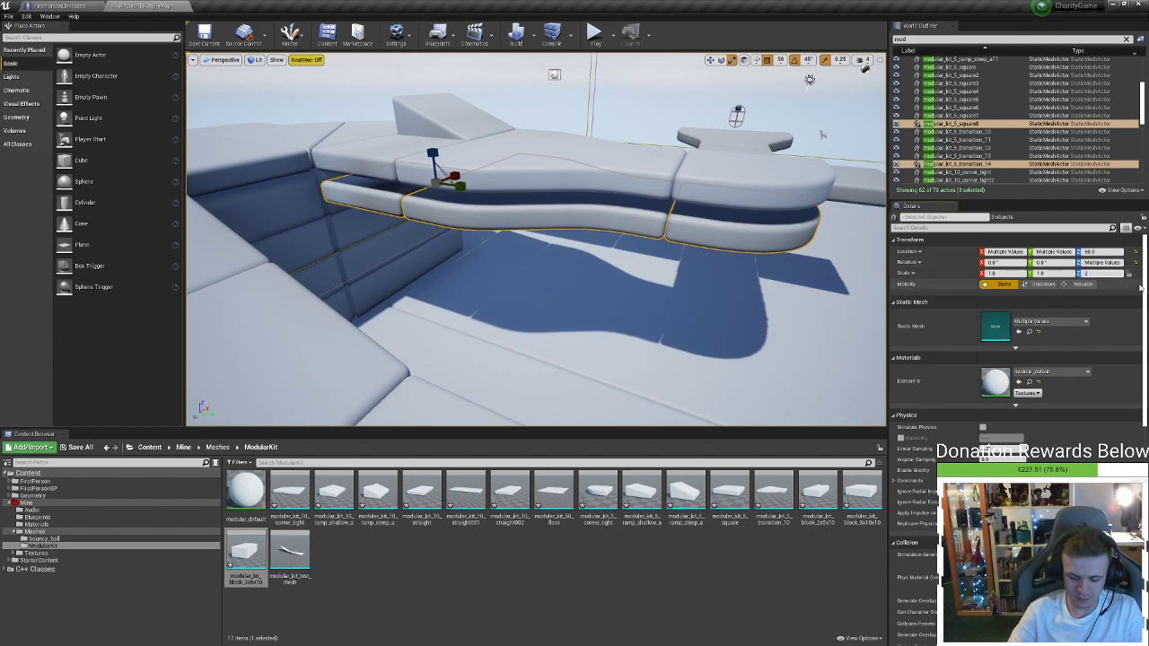
{"action": "type", "text": "2"}
{"action": "key", "text": "Return"}
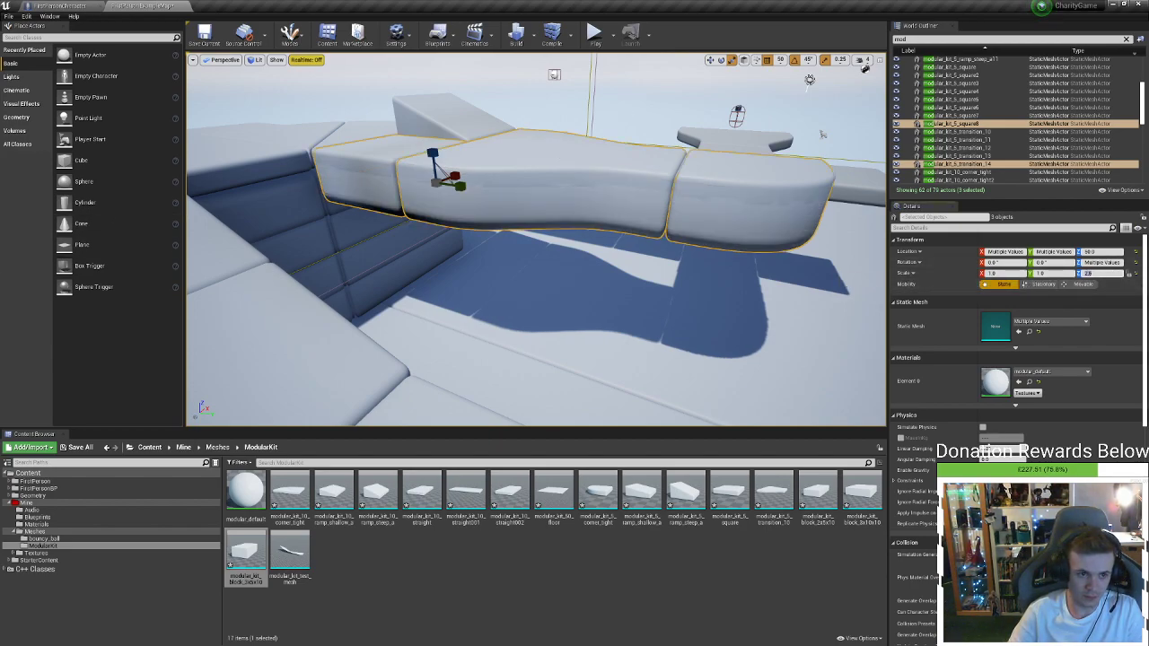
Select the scaled square and transition pieces beneath the platform together
{"action": "right_click", "coordinate": [334, 260]}
{"action": "left_click", "coordinate": [431, 199]}
{"action": "left_click", "coordinate": [389, 192], "text": "ctrl"}
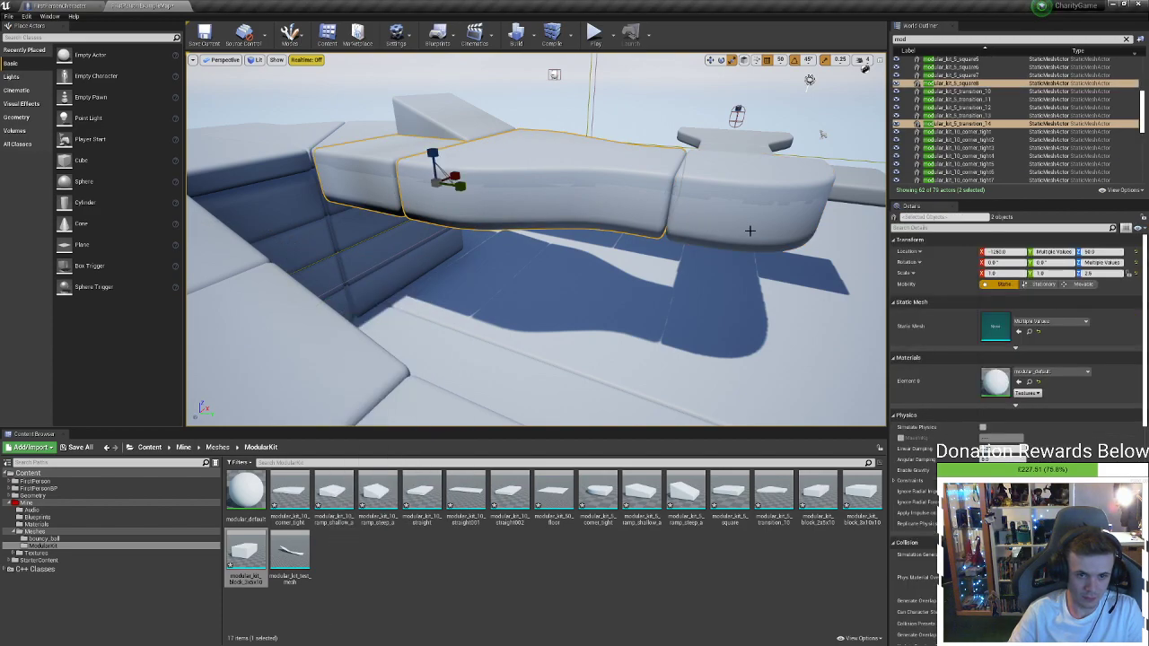
Add the rounded corner piece to the selected wall pieces and lower all three to Z -50, beneath the top row
{"action": "left_click", "coordinate": [748, 229], "text": "ctrl"}
{"action": "left_click_drag", "start_coordinate": [744, 182], "coordinate": [745, 199]}
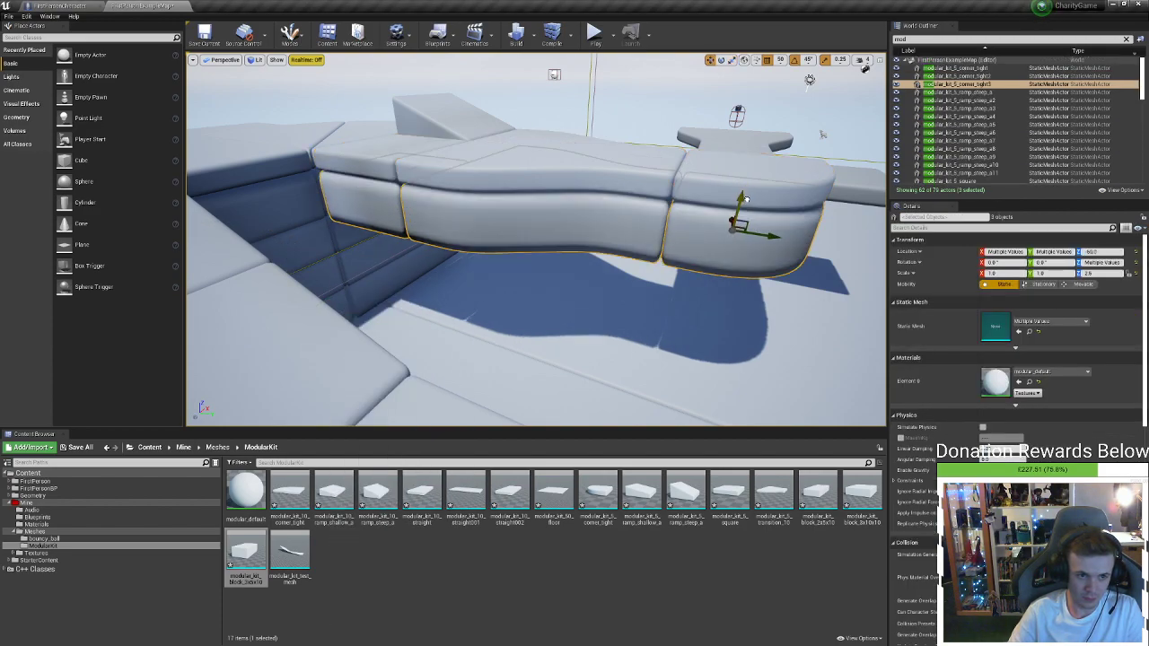
{"action": "right_click_drag", "start_coordinate": [633, 222], "coordinate": [547, 222]}
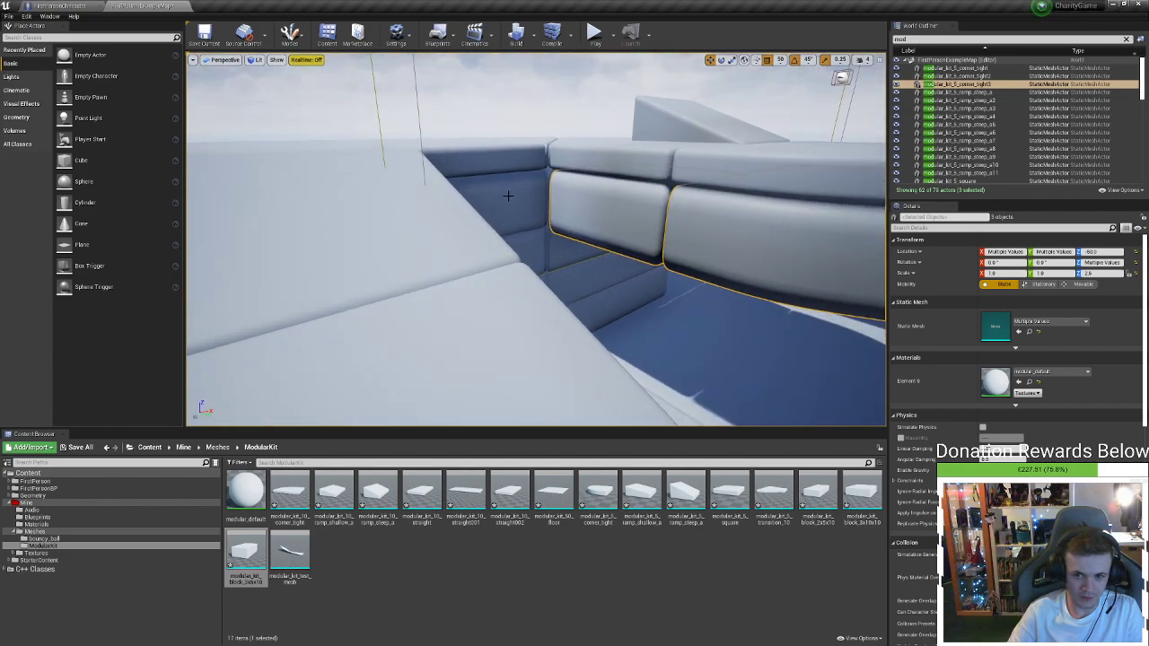
{"action": "left_click", "coordinate": [538, 207]}
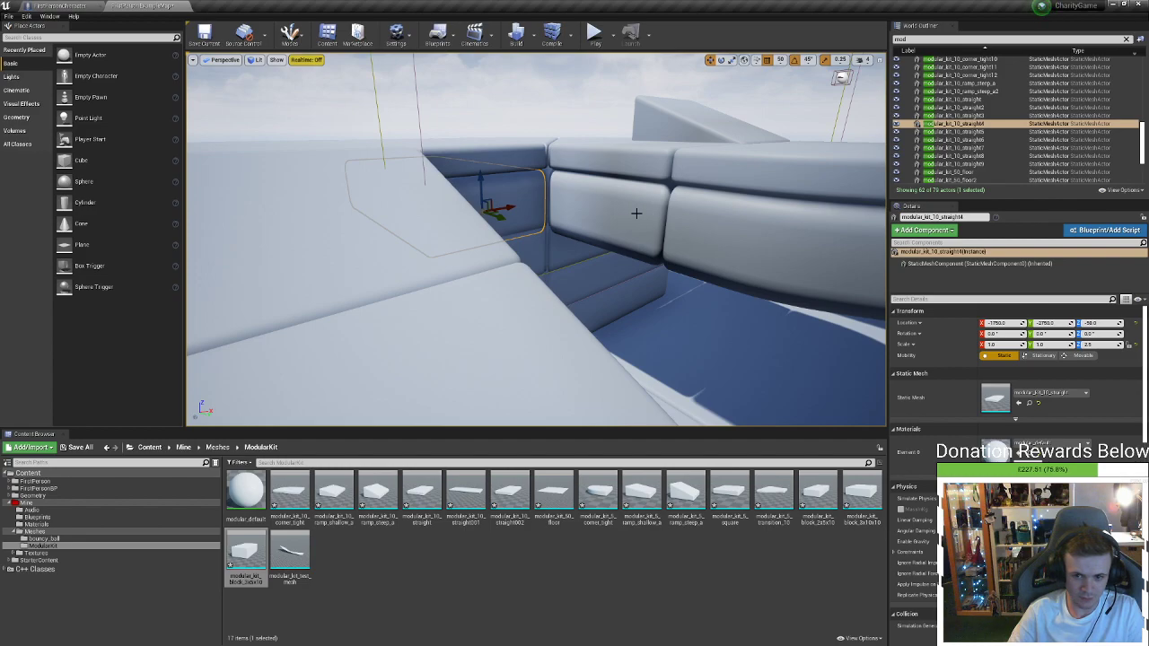
Duplicate the curved row of square, transition and corner pieces downward three times to extend the wall to the floor
{"action": "left_click", "coordinate": [636, 213]}
{"action": "right_click_drag", "start_coordinate": [636, 213], "coordinate": [634, 250]}
{"action": "left_click", "coordinate": [690, 232], "text": "ctrl"}
{"action": "left_click", "coordinate": [745, 250], "text": "ctrl"}
{"action": "left_click_drag", "start_coordinate": [634, 251], "coordinate": [628, 213], "text": "alt"}
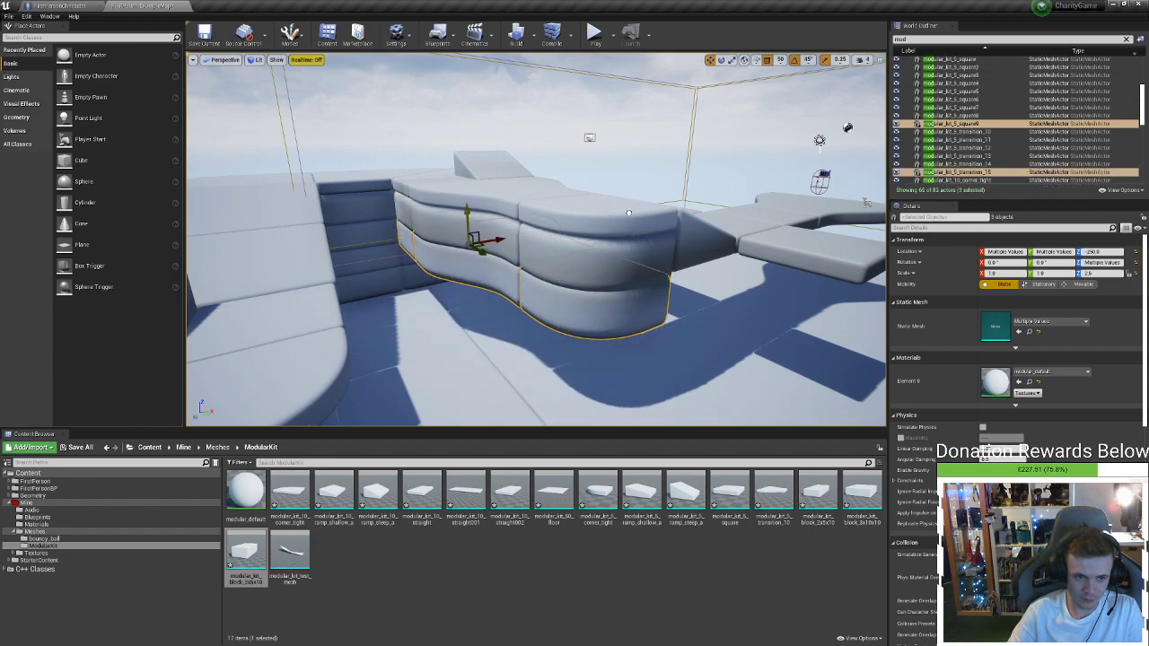
{"action": "right_click_drag", "start_coordinate": [459, 266], "coordinate": [458, 267]}
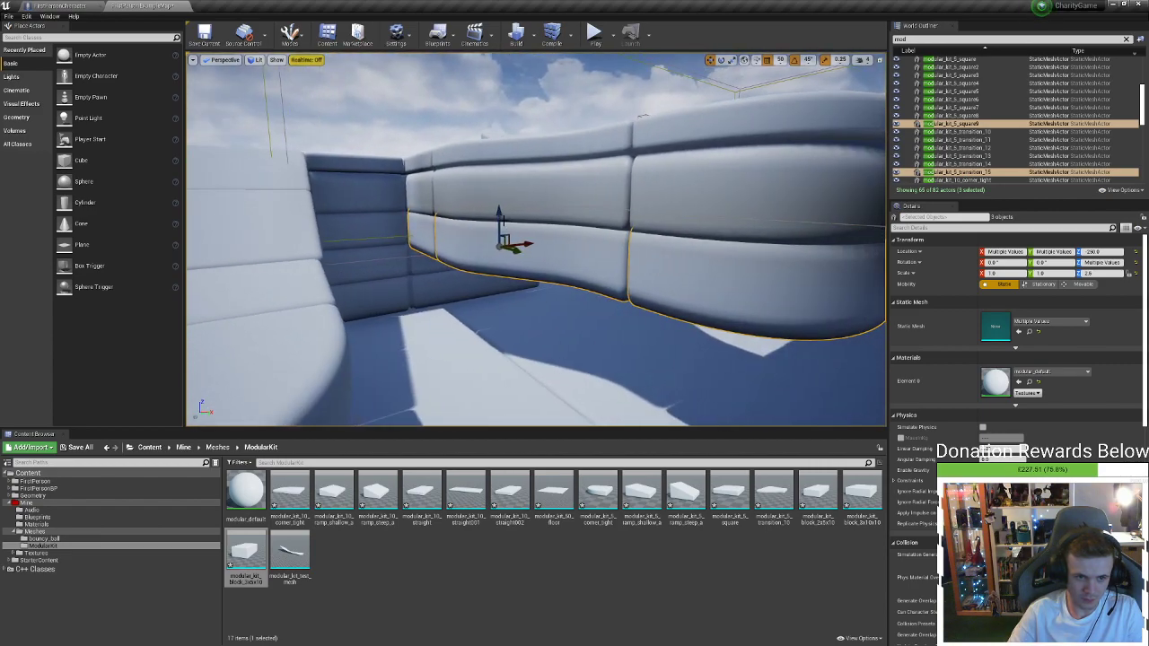
{"action": "left_click_drag", "start_coordinate": [503, 220], "coordinate": [503, 283], "text": "alt"}
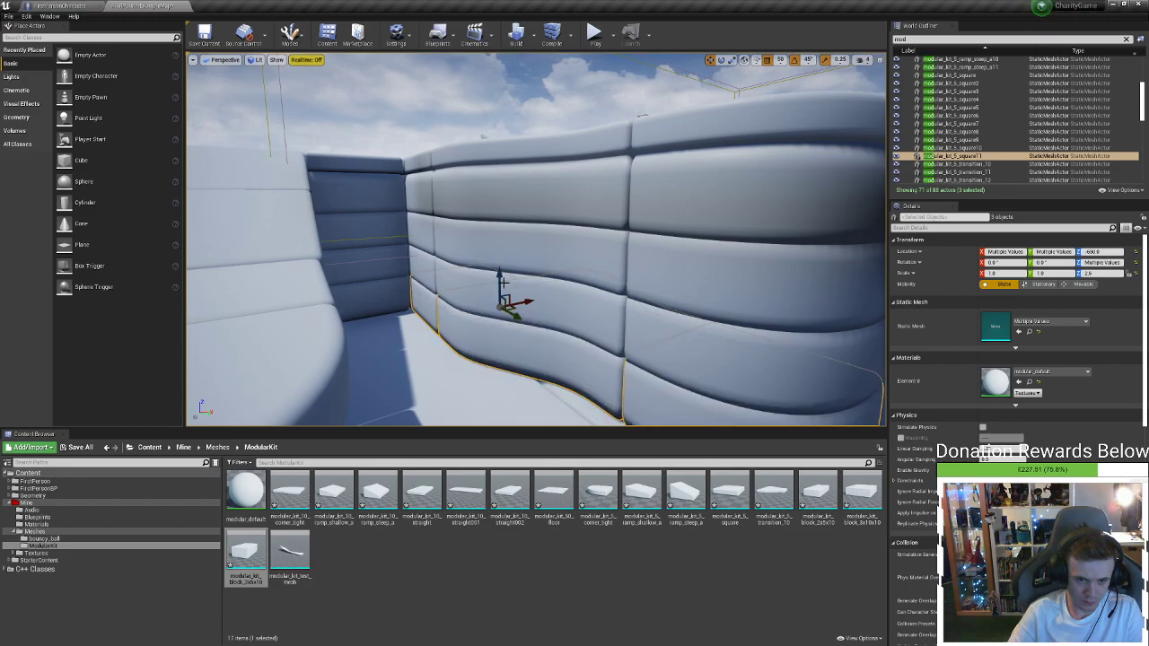
Duplicate the four stacked square blocks at the inner end of the curved wall to its opposite side at X -750
{"action": "right_click_drag", "start_coordinate": [503, 283], "coordinate": [367, 242]}
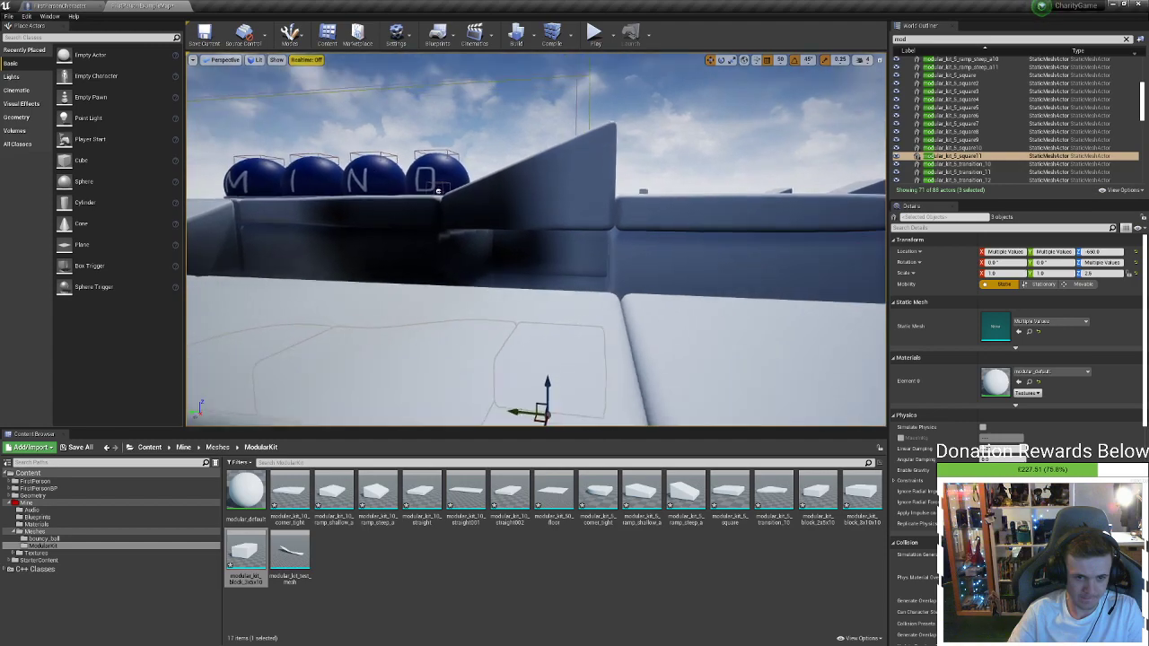
{"action": "left_click_drag", "start_coordinate": [437, 191], "coordinate": [504, 283], "text": "alt"}
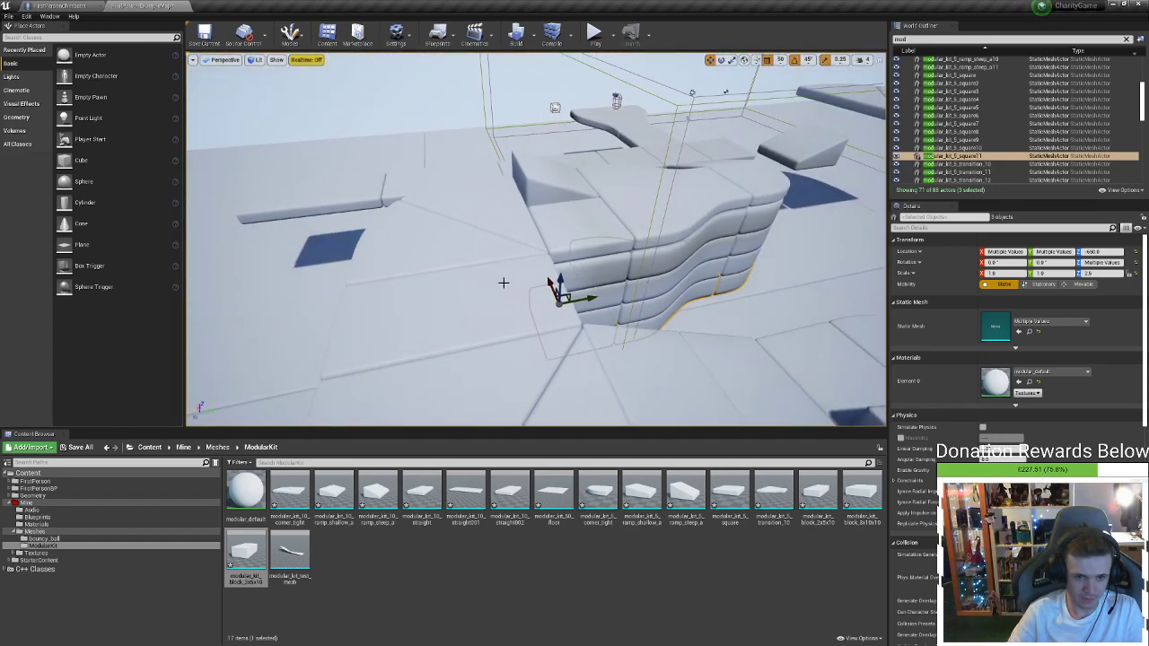
{"action": "mouse_move", "coordinate": [503, 283]}
{"action": "right_mouse_down"}
{"action": "mouse_move", "coordinate": [467, 305]}
{"action": "mouse_move", "coordinate": [503, 305]}
{"action": "right_mouse_up"}
{"action": "left_click", "coordinate": [529, 274]}
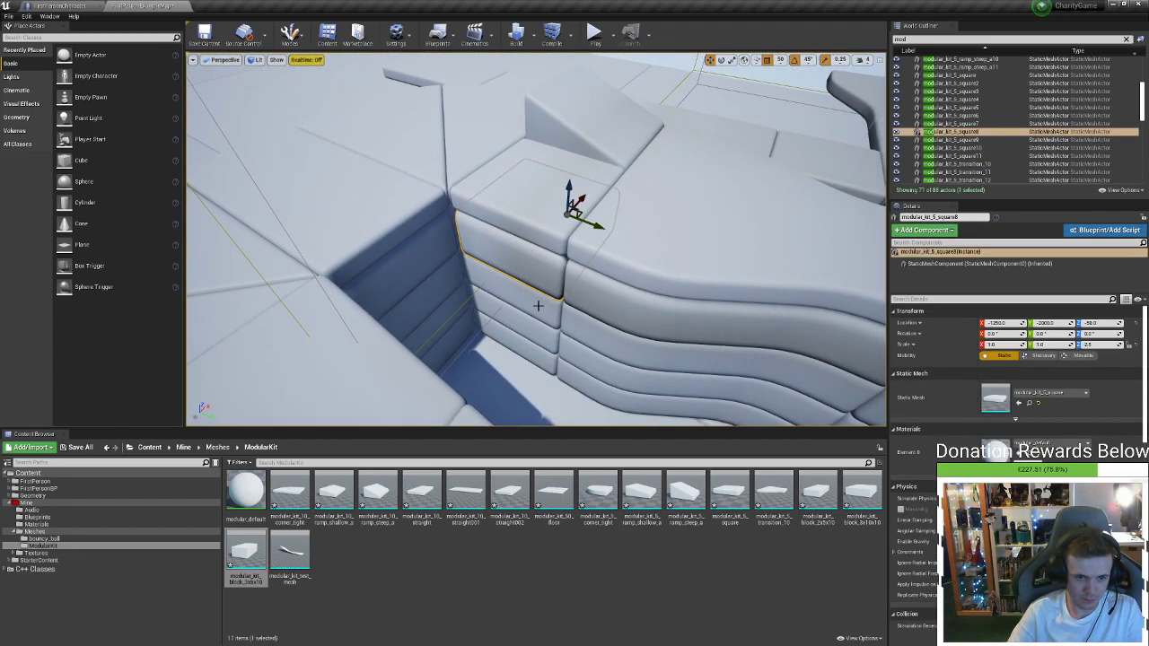
{"action": "left_click", "coordinate": [537, 306], "text": "ctrl"}
{"action": "left_click", "coordinate": [526, 329], "text": "ctrl"}
{"action": "left_click", "coordinate": [524, 355], "text": "ctrl"}
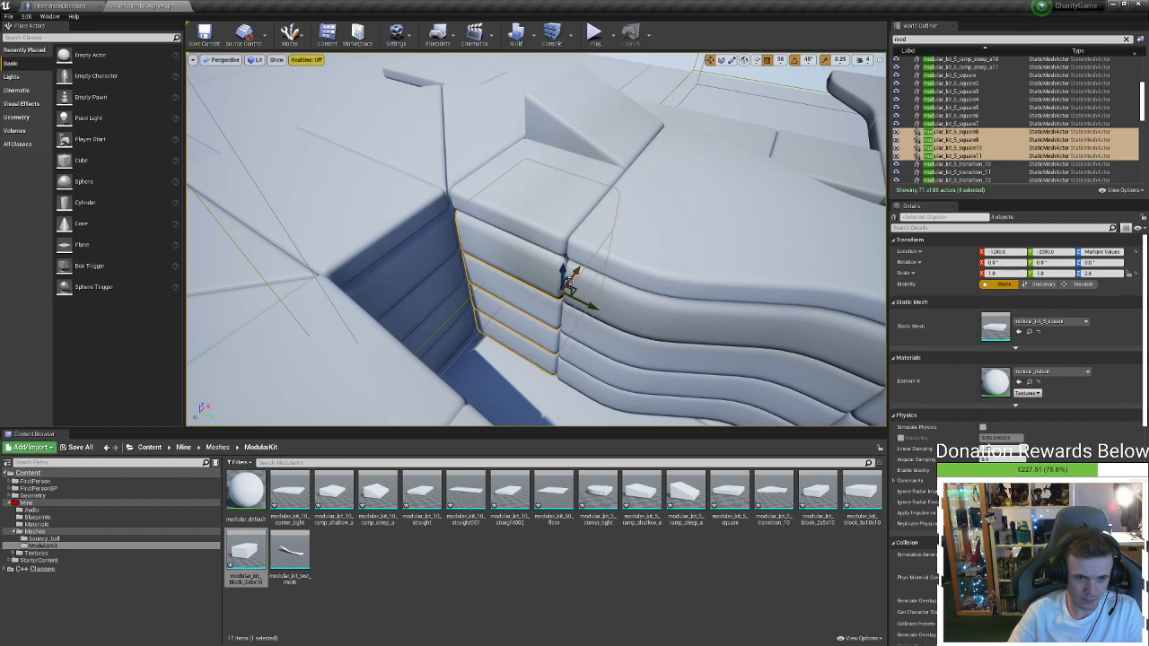
{"action": "left_click_drag", "start_coordinate": [571, 278], "coordinate": [632, 205], "text": "alt"}
Duplicate the four-block stack again and align it under the steep ramp beside the rounded wall end, at X -500, Y -500
{"action": "right_click_drag", "start_coordinate": [632, 205], "coordinate": [449, 237]}
{"action": "right_click_drag", "start_coordinate": [652, 326], "coordinate": [682, 283]}
{"action": "right_click_drag", "start_coordinate": [575, 269], "coordinate": [729, 286]}
{"action": "left_click_drag", "start_coordinate": [725, 266], "coordinate": [546, 333], "text": "alt"}
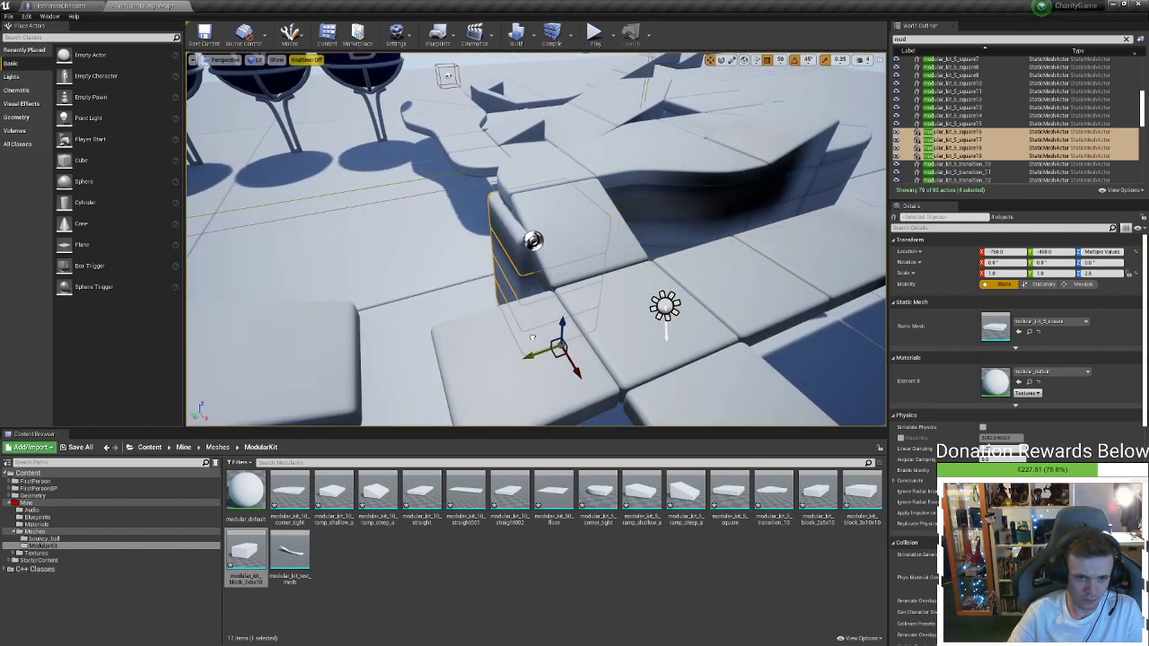
{"action": "right_click_drag", "start_coordinate": [541, 339], "coordinate": [623, 320]}
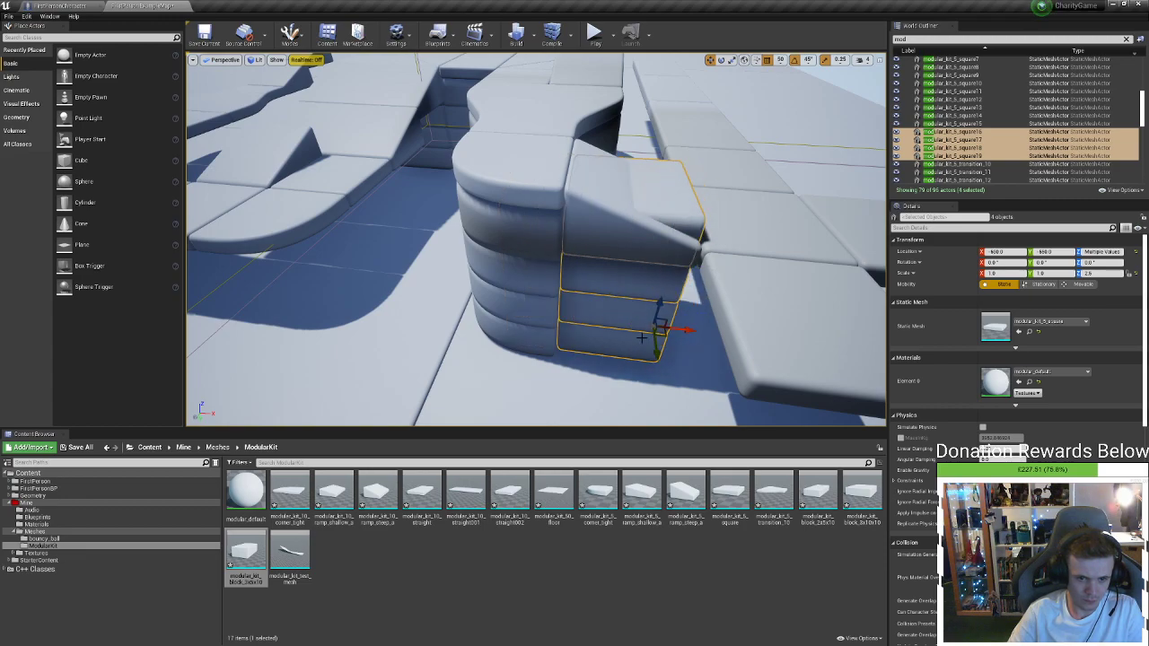
{"action": "left_click_drag", "start_coordinate": [657, 344], "coordinate": [658, 351]}
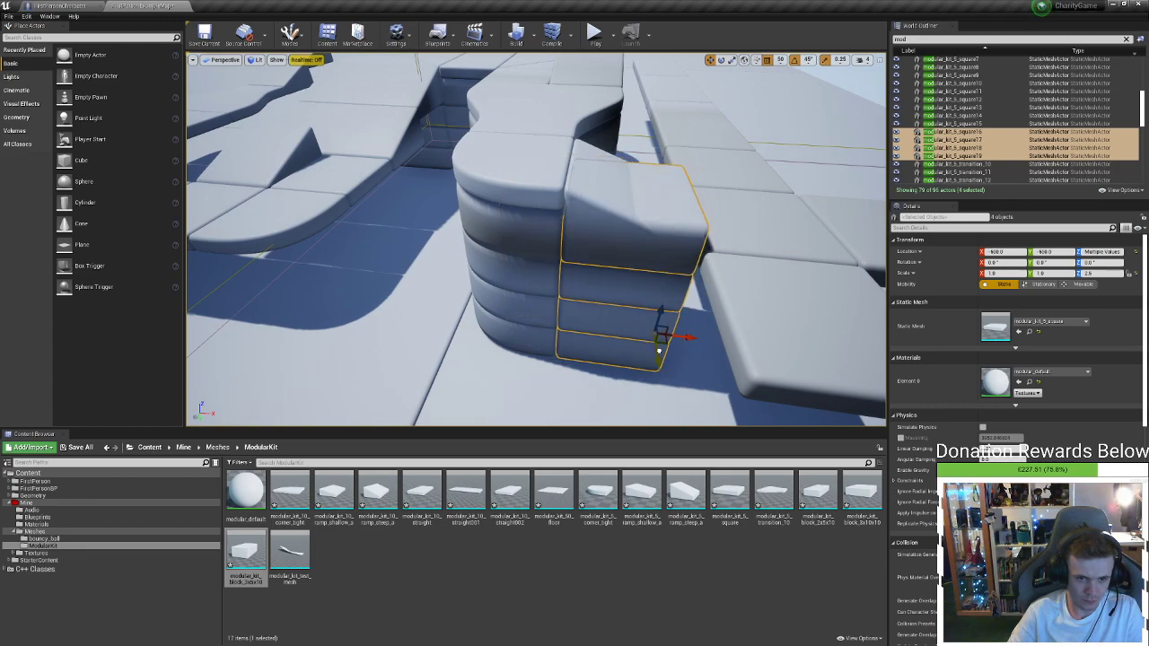
Delete the topmost block of the duplicated stack, which overlaps the steep ramp
{"action": "left_click", "coordinate": [679, 189]}
{"action": "key", "text": "Delete"}
{"action": "left_click", "coordinate": [661, 213]}
{"action": "right_click_drag", "start_coordinate": [661, 213], "coordinate": [661, 170]}
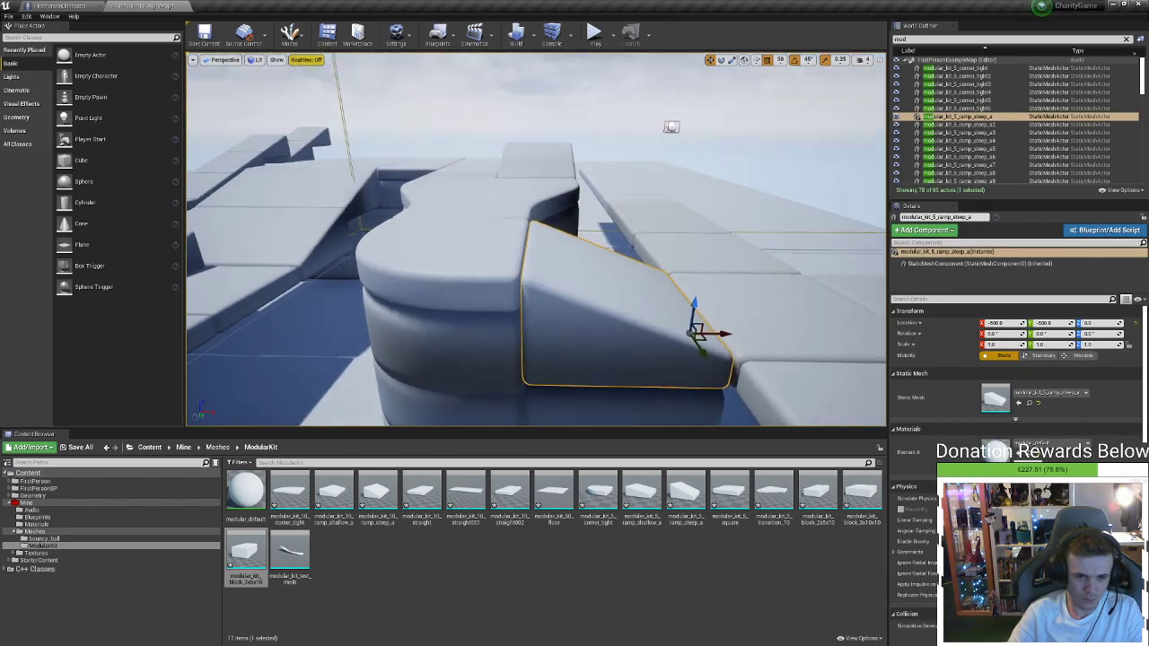
Set the Z scale of the uppermost remaining block directly beneath the steep ramp to 2.75
{"action": "right_click_drag", "start_coordinate": [661, 264], "coordinate": [627, 278]}
{"action": "left_click", "coordinate": [645, 285]}
{"action": "key", "text": "s"}
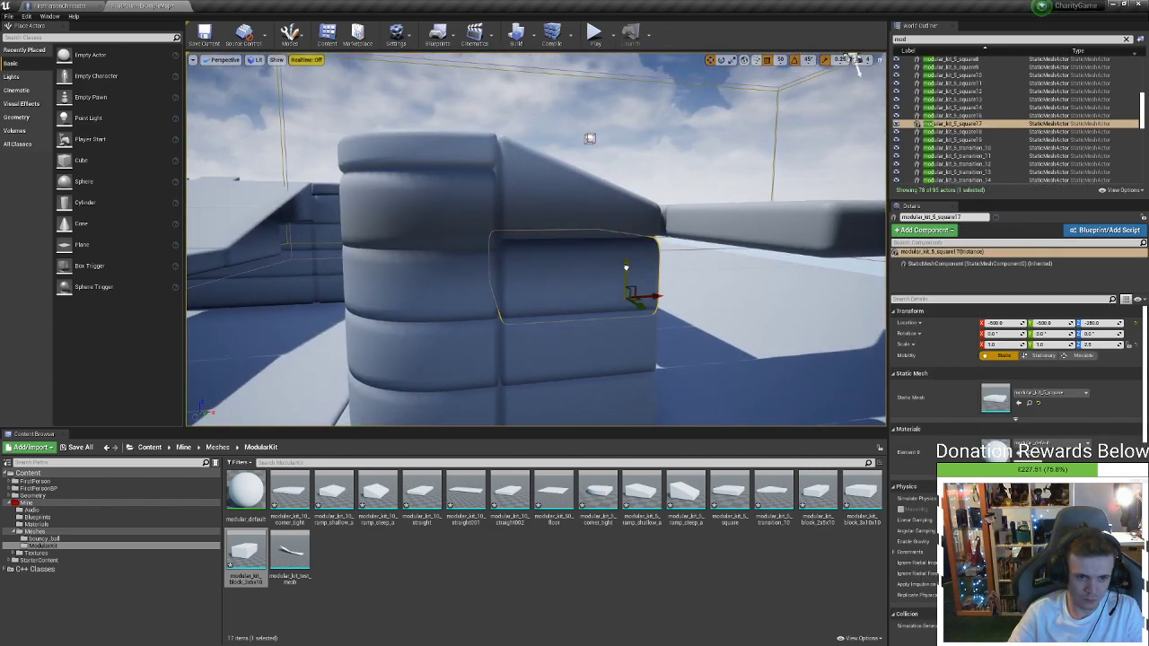
{"action": "left_click", "coordinate": [623, 213]}
{"action": "right_click_drag", "start_coordinate": [623, 213], "coordinate": [755, 235]}
{"action": "key", "text": "s"}
{"action": "key", "text": "w"}
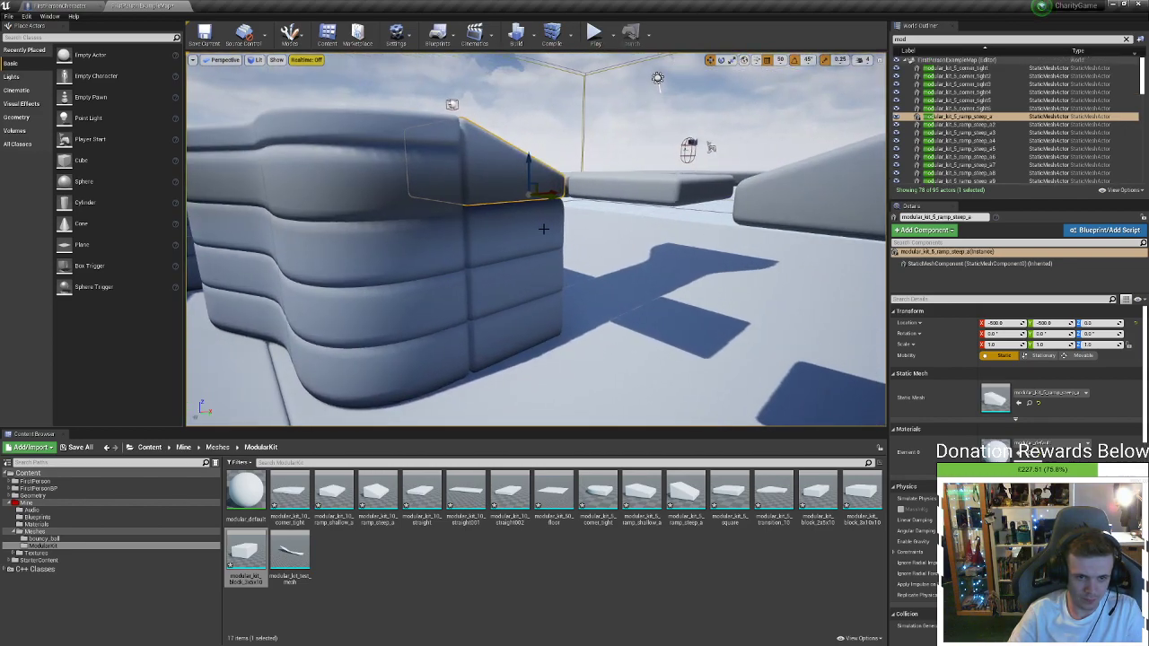
{"action": "left_click", "coordinate": [546, 249]}
{"action": "left_click", "coordinate": [535, 289], "text": "shift"}
{"action": "left_click", "coordinate": [529, 315], "text": "shift"}
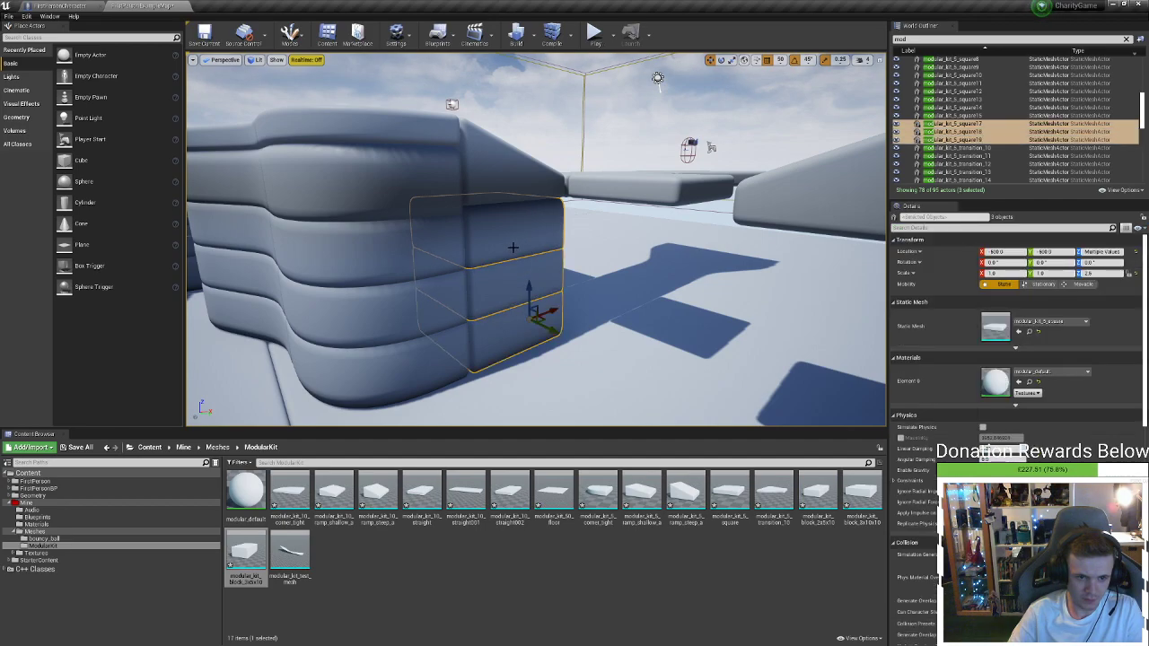
{"action": "left_click", "coordinate": [513, 247]}
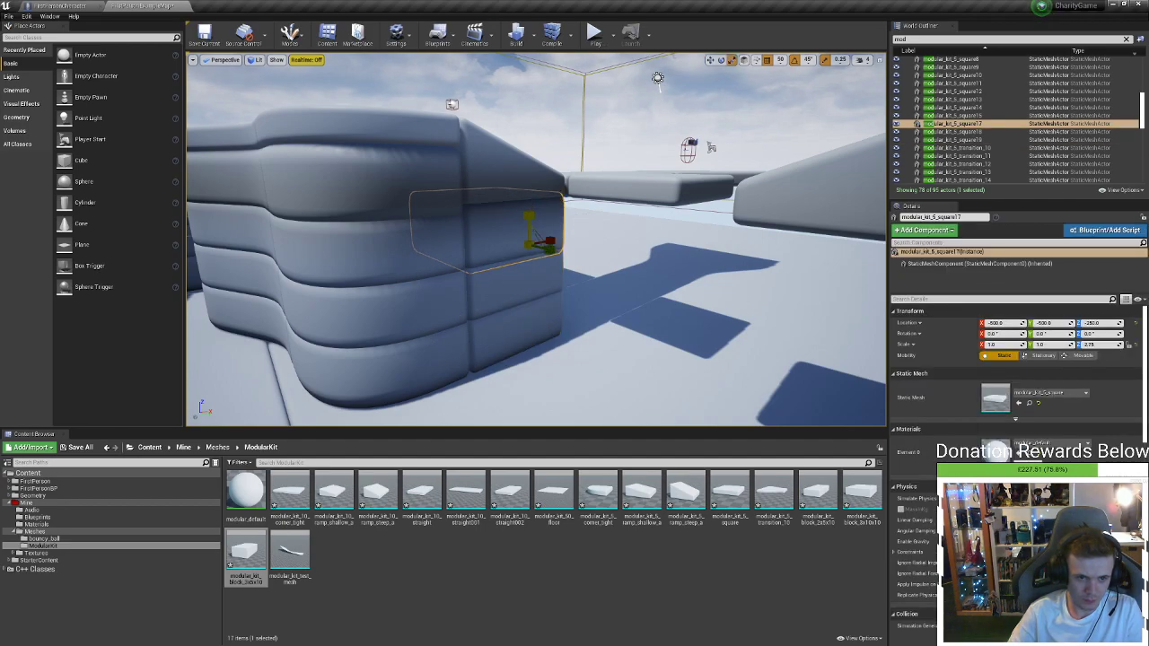
Duplicate the three stacked blocks under the steep ramp to beneath the nearby floating square platform at X 0, Y 0
{"action": "left_click", "coordinate": [520, 322], "text": "ctrl"}
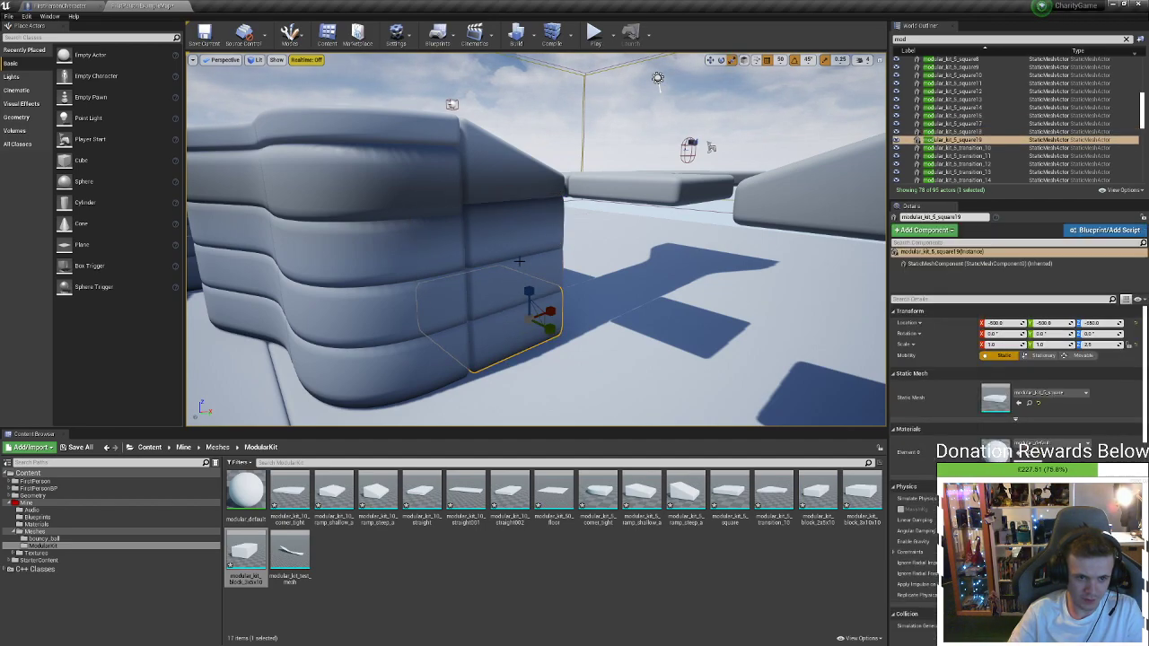
{"action": "left_click", "coordinate": [521, 288], "text": "ctrl"}
{"action": "left_click", "coordinate": [520, 333], "text": "ctrl"}
{"action": "right_click_drag", "start_coordinate": [520, 332], "coordinate": [530, 294]}
{"action": "key", "text": "w"}
{"action": "key", "text": "s"}
{"action": "left_click", "coordinate": [537, 271], "text": "ctrl"}
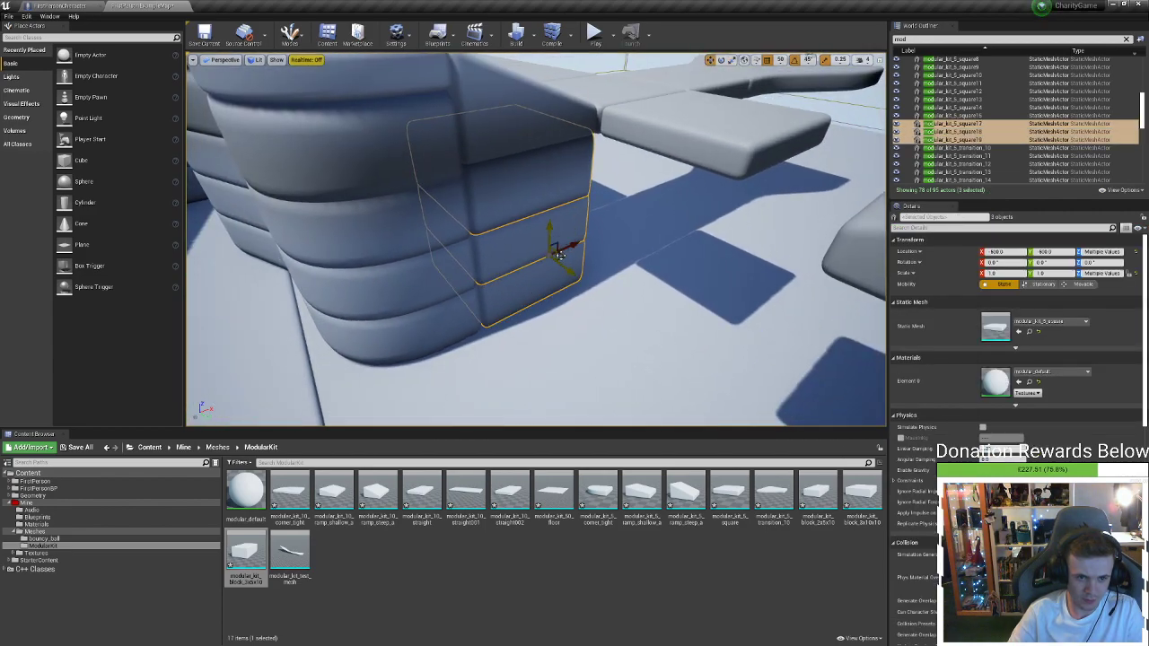
{"action": "left_click_drag", "start_coordinate": [565, 257], "coordinate": [714, 270], "text": "alt"}
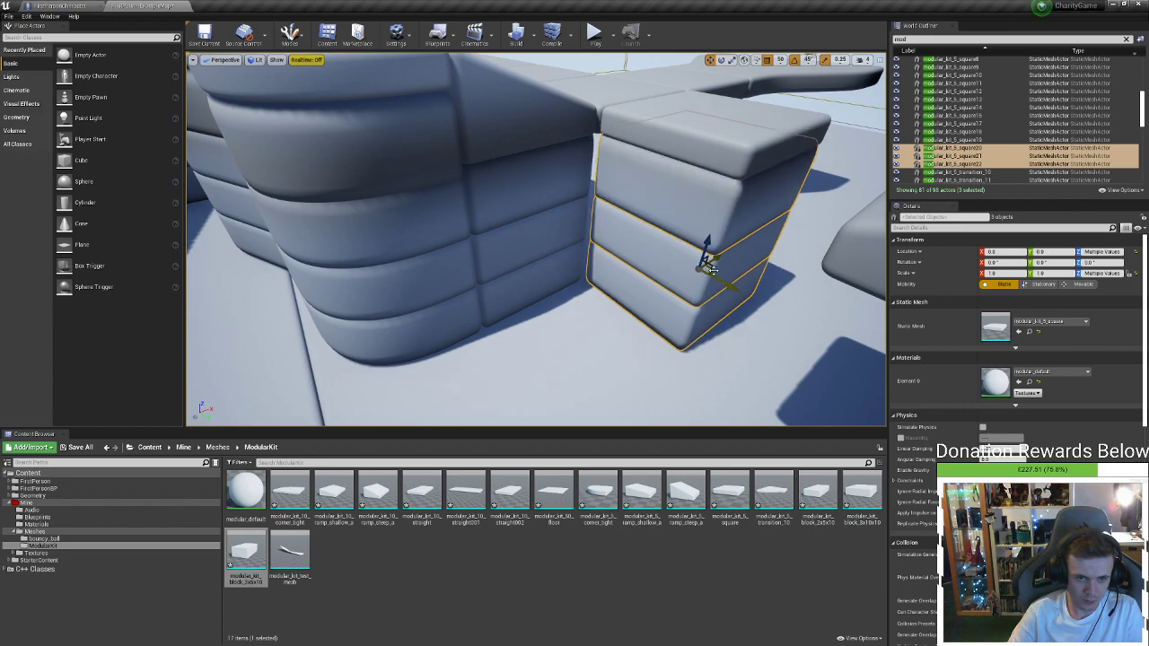
Duplicate the three-block stack again to beneath the neighbouring square platform at X 500
{"action": "key", "text": "d"}
{"action": "mouse_move", "coordinate": [722, 281]}
{"action": "right_mouse_down"}
{"action": "mouse_move", "coordinate": [691, 269]}
{"action": "mouse_move", "coordinate": [628, 314]}
{"action": "mouse_move", "coordinate": [720, 279]}
{"action": "right_mouse_up"}
{"action": "key", "text": "s"}
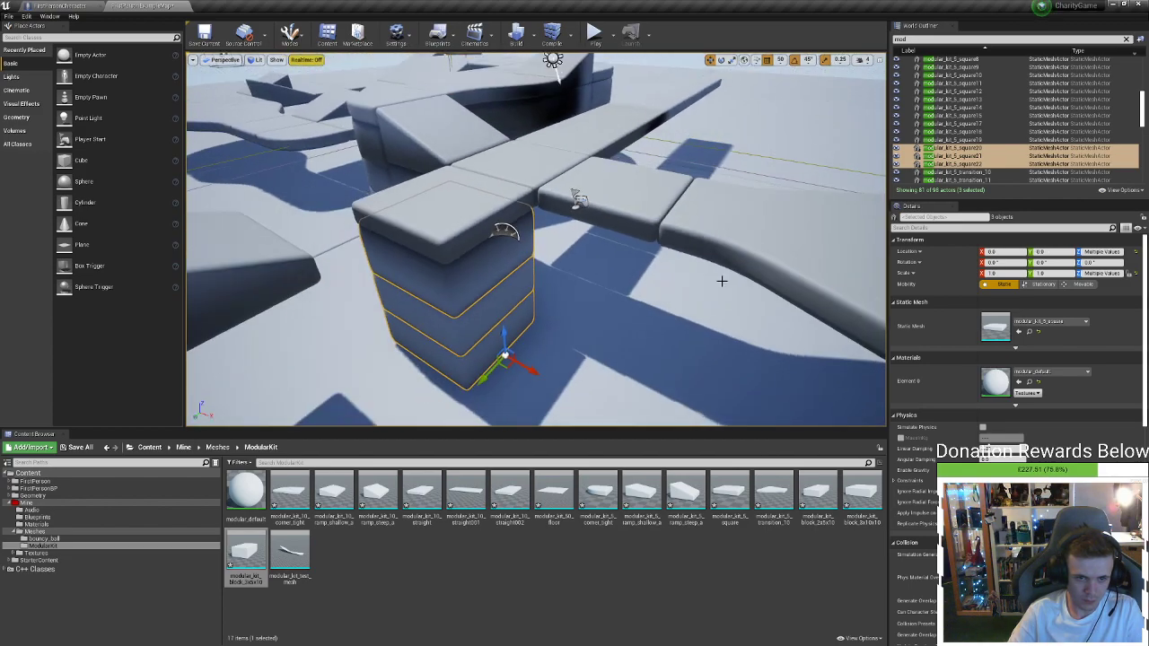
{"action": "left_click_drag", "start_coordinate": [504, 362], "coordinate": [647, 338], "text": "alt"}
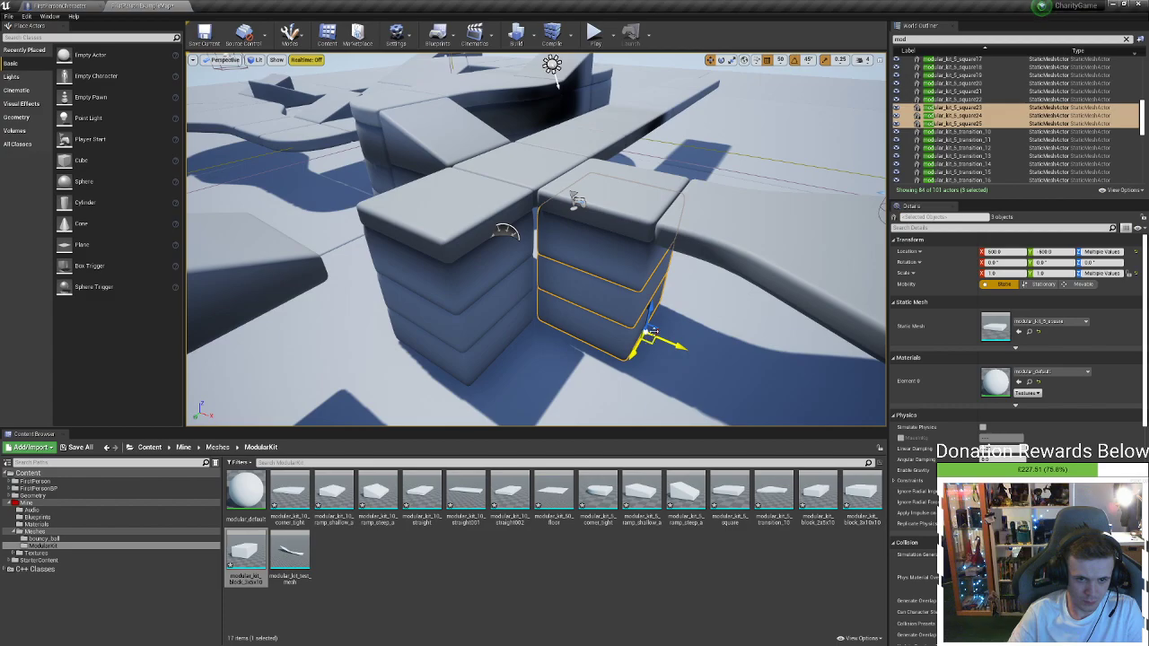
Build the level to refresh the dark shading in the trench, and save all changes
{"action": "key", "text": "f"}
{"action": "key", "text": "s"}
{"action": "right_click_drag", "start_coordinate": [536, 239], "coordinate": [507, 237]}
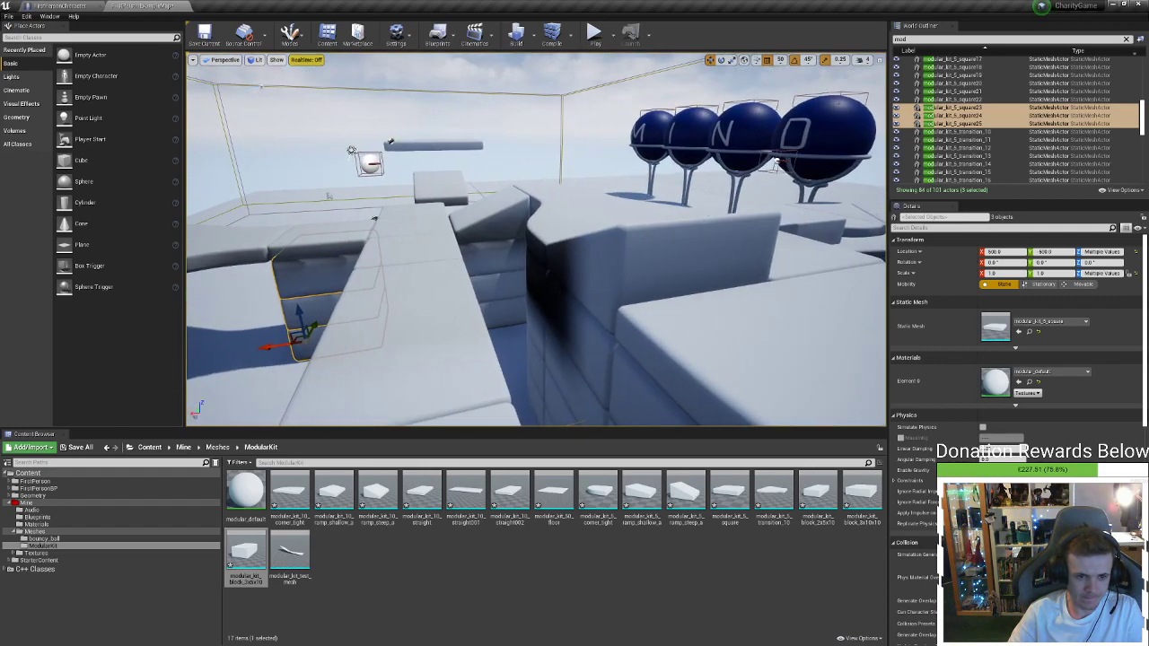
{"action": "left_click", "coordinate": [579, 319]}
{"action": "right_click_drag", "start_coordinate": [579, 318], "coordinate": [642, 318]}
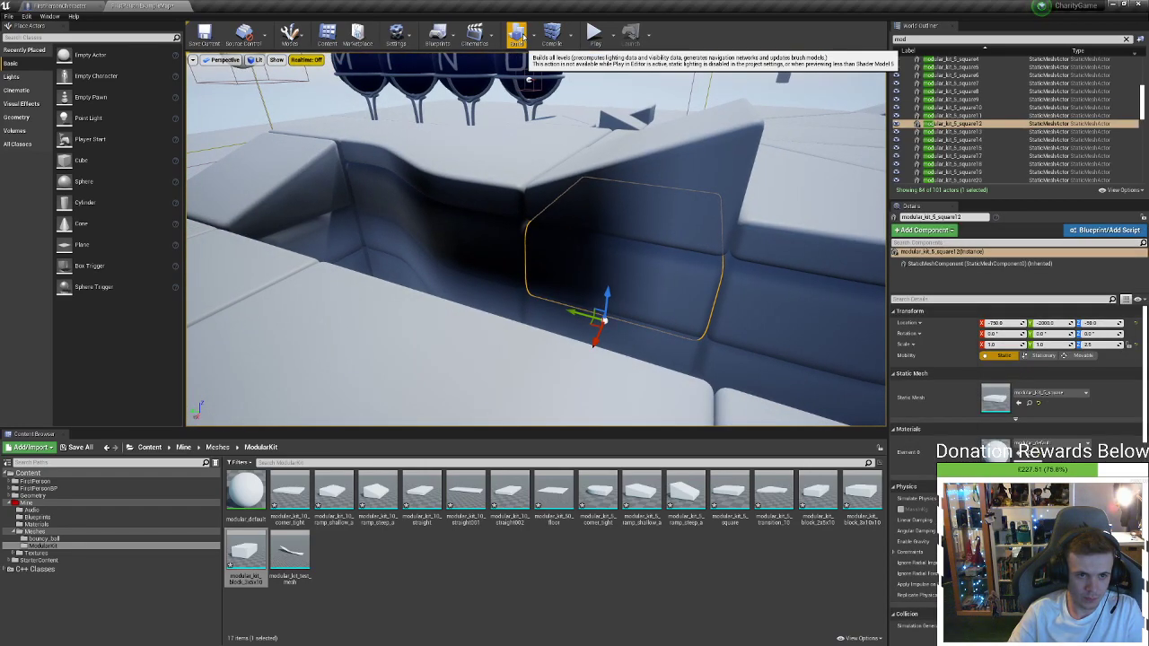
{"action": "left_click", "coordinate": [518, 34]}
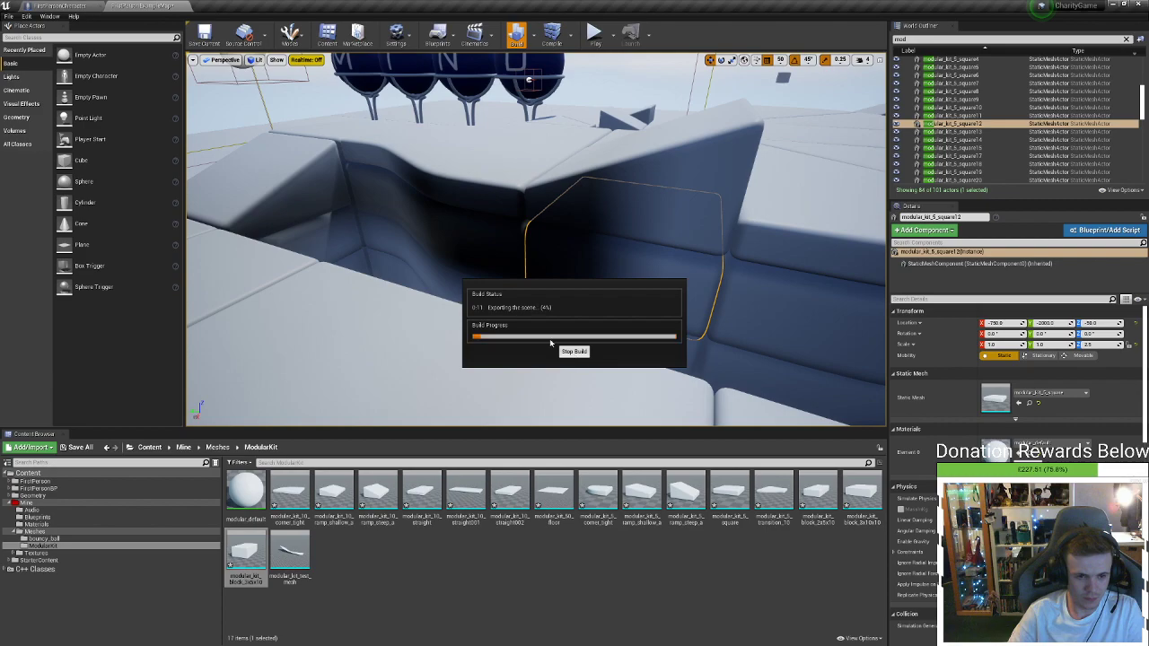
{"action": "left_click", "coordinate": [550, 342]}
{"action": "left_click", "coordinate": [8, 16]}
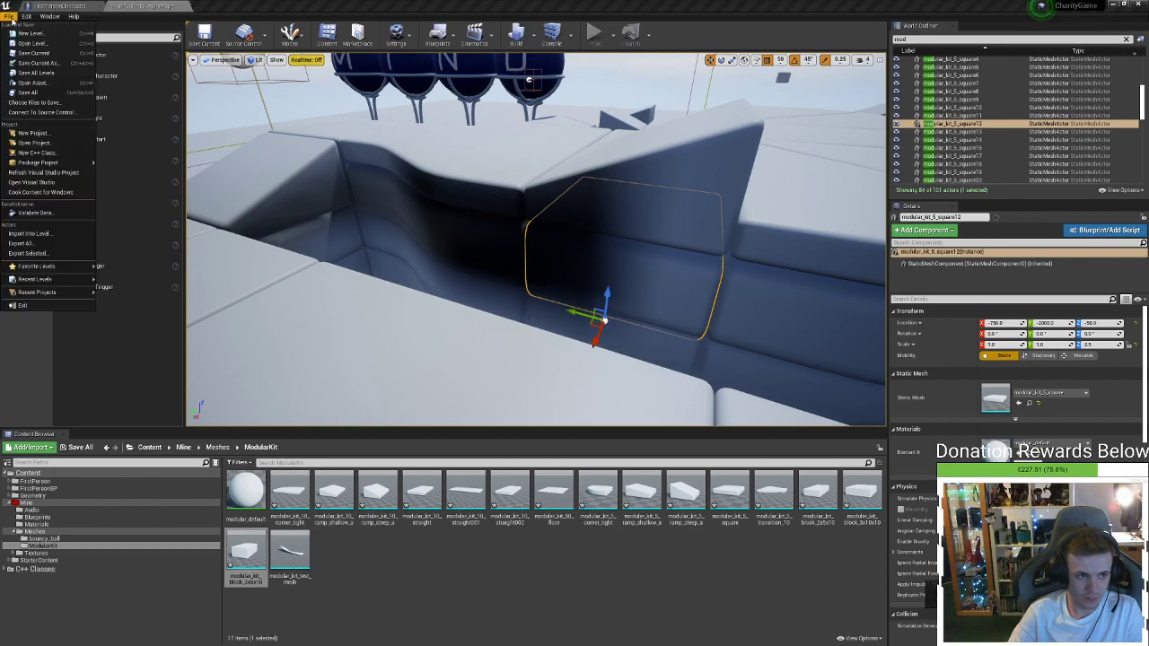
{"action": "left_click", "coordinate": [29, 93]}
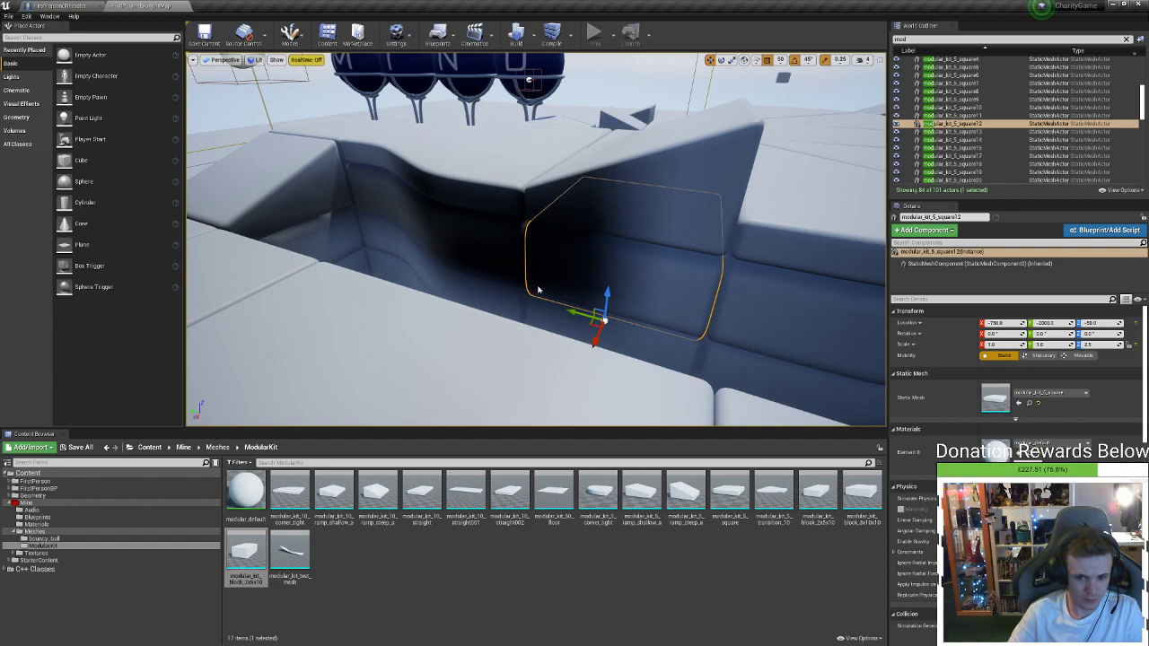
Set the mobility of the top curved transition piece with the broken shadows to Movable
{"action": "right_click_drag", "start_coordinate": [499, 209], "coordinate": [548, 262]}
{"action": "left_click", "coordinate": [502, 218]}
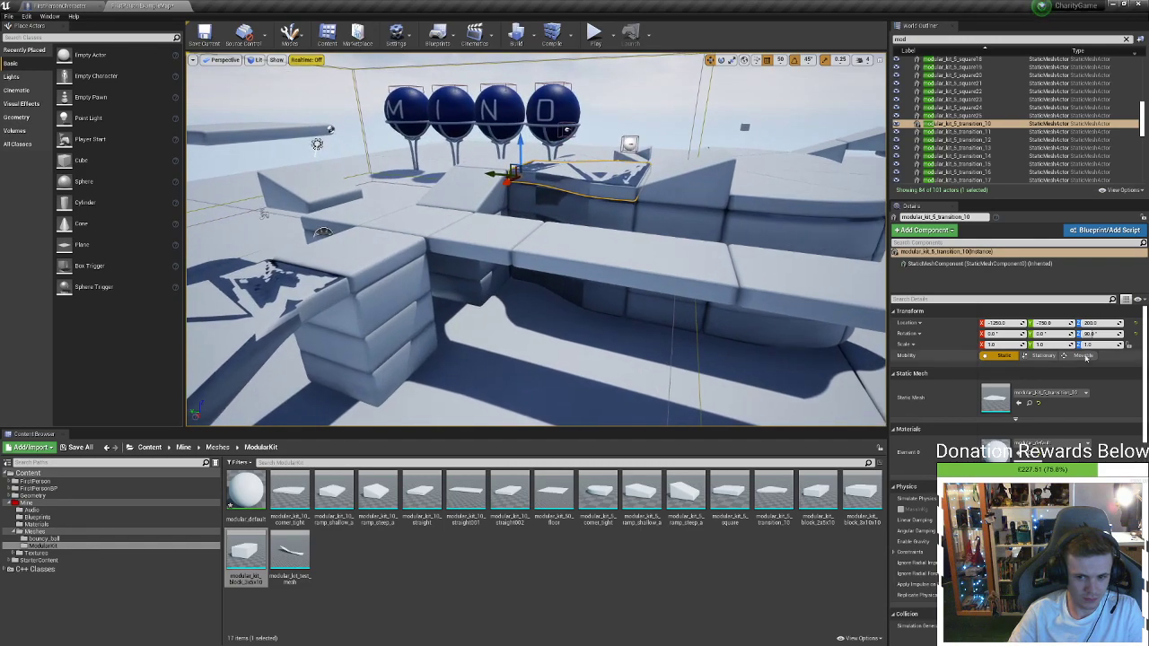
{"action": "left_click", "coordinate": [1083, 355]}
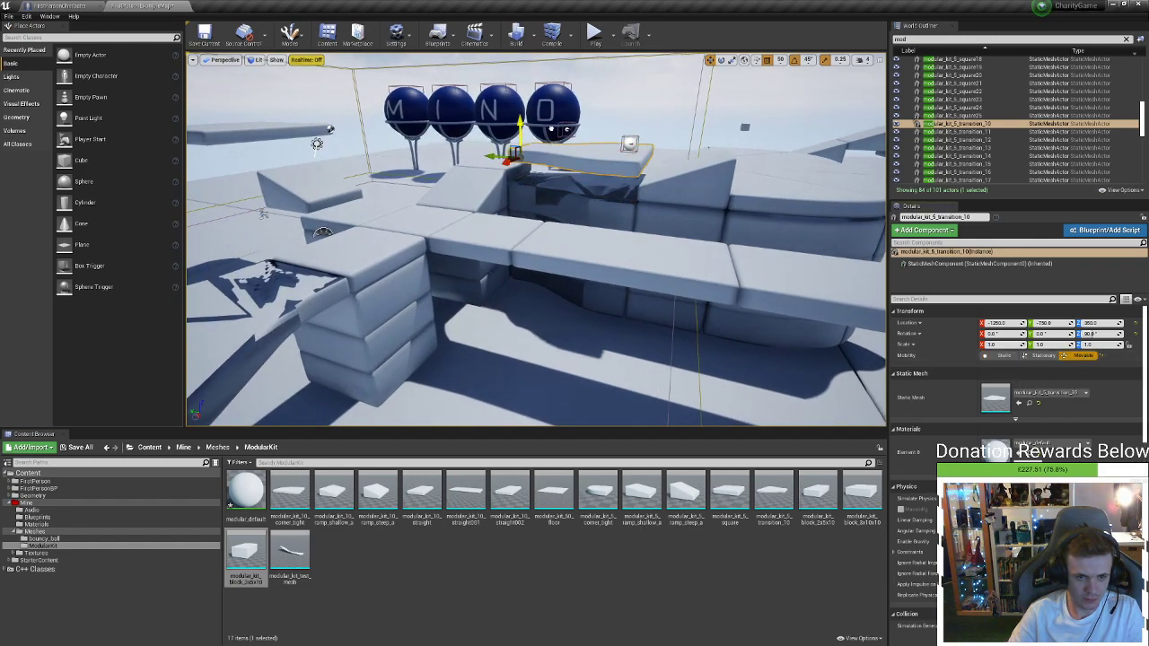
Add the four transition pieces stacked beneath the top one to the selection and set the mobility of all five to Movable
{"action": "key", "text": "f"}
{"action": "key", "text": "w"}
{"action": "mouse_move", "coordinate": [618, 187]}
{"action": "right_mouse_down"}
{"action": "mouse_move", "coordinate": [619, 296]}
{"action": "mouse_move", "coordinate": [619, 187]}
{"action": "right_mouse_up"}
{"action": "key", "text": "s"}
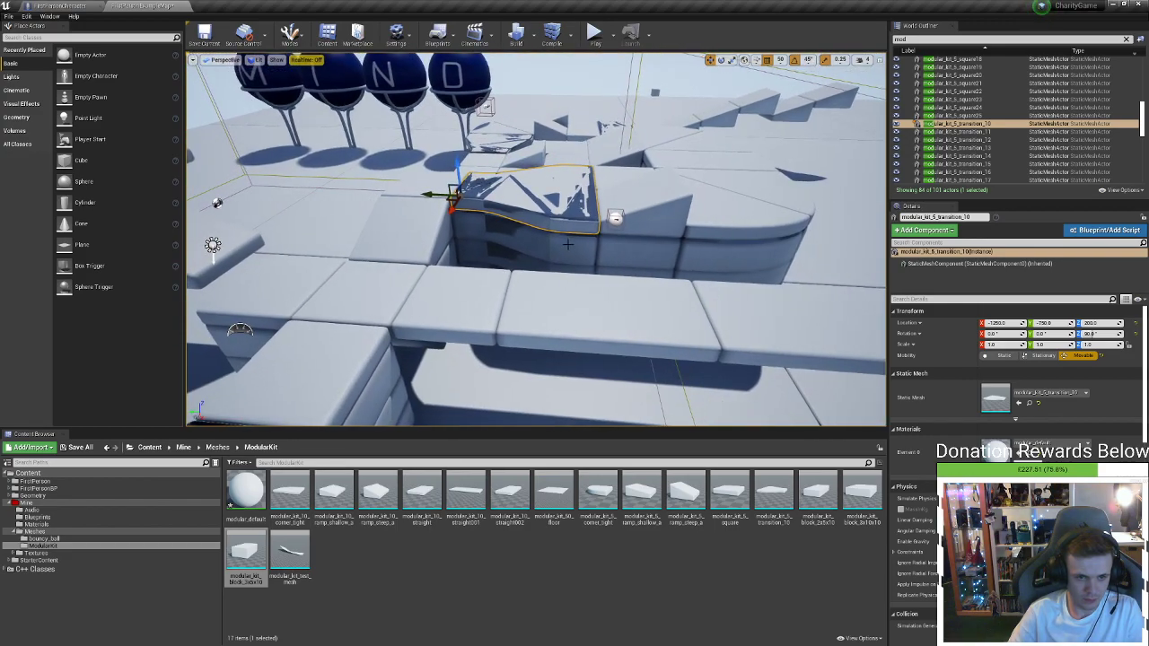
{"action": "left_click", "coordinate": [567, 244], "text": "ctrl"}
{"action": "left_click", "coordinate": [553, 262], "text": "ctrl"}
{"action": "key", "text": "w"}
{"action": "mouse_move", "coordinate": [489, 307]}
{"action": "right_mouse_down"}
{"action": "mouse_move", "coordinate": [488, 237]}
{"action": "mouse_move", "coordinate": [488, 306]}
{"action": "right_mouse_up"}
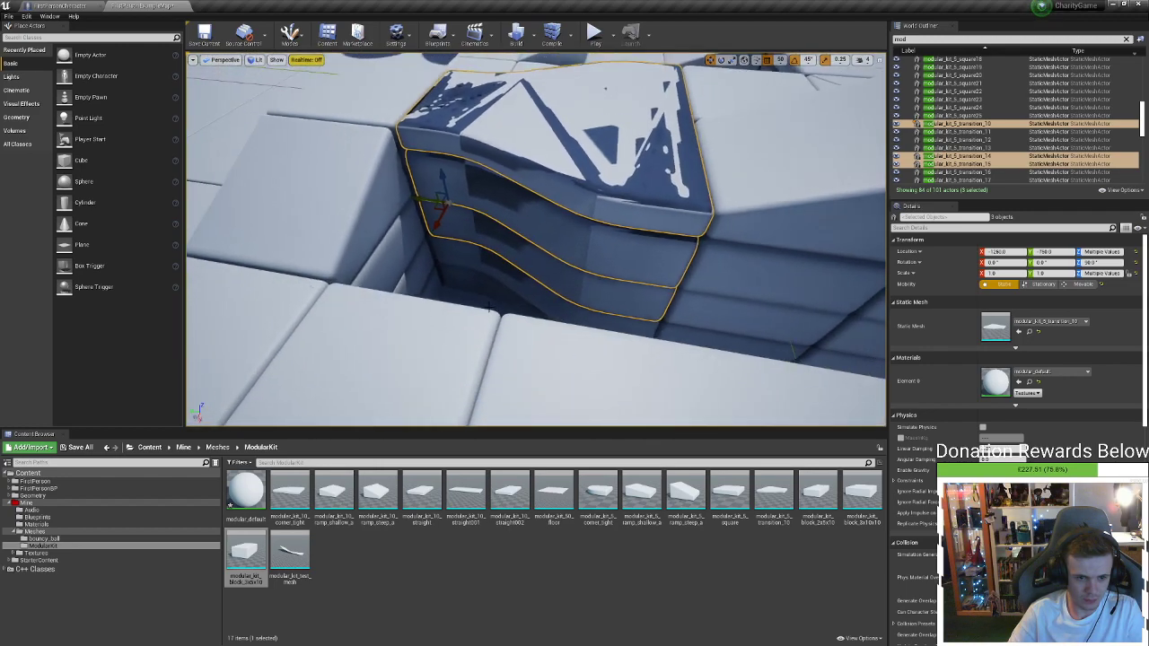
{"action": "left_click", "coordinate": [492, 263], "text": "ctrl"}
{"action": "left_click", "coordinate": [1069, 285]}
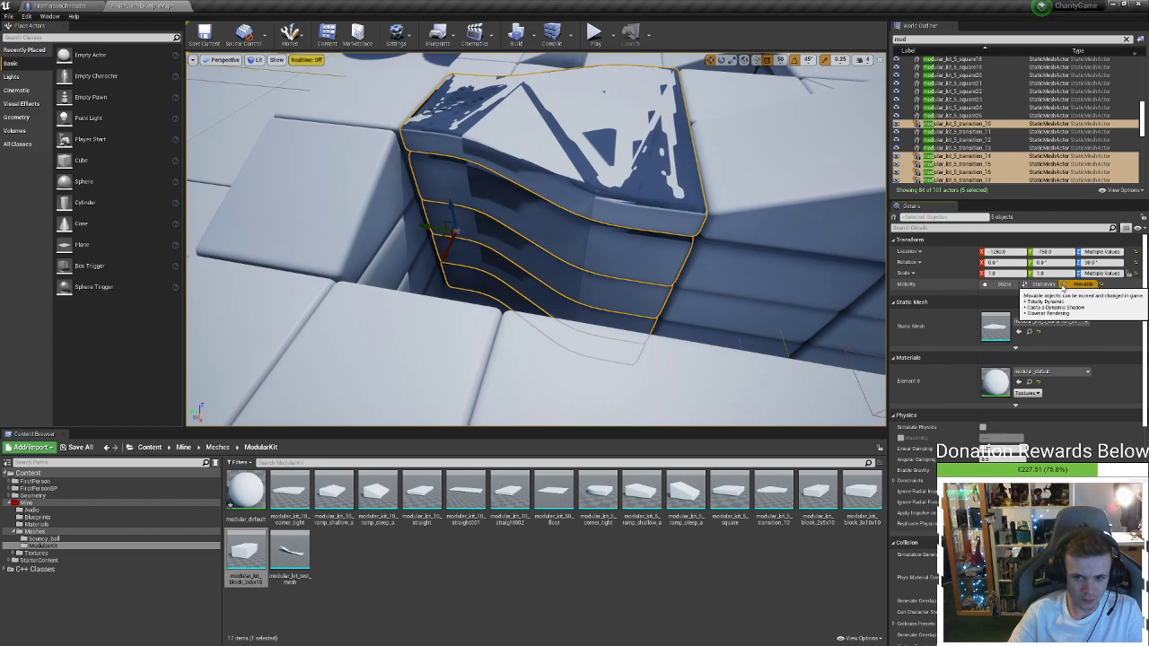
{"action": "left_click", "coordinate": [1002, 285]}
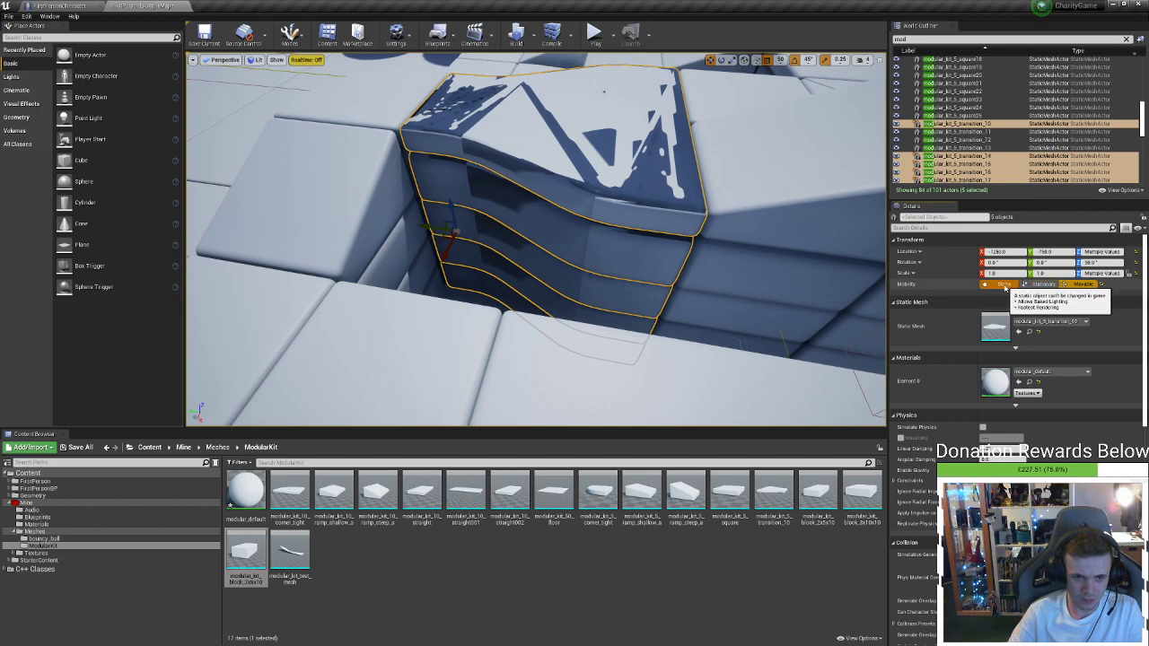
{"action": "key", "text": "ctrl+z"}
Rebuild the level with the curved transition pieces set to Movable
{"action": "right_click_drag", "start_coordinate": [297, 168], "coordinate": [297, 88]}
{"action": "key", "text": "s"}
{"action": "left_click", "coordinate": [517, 40]}
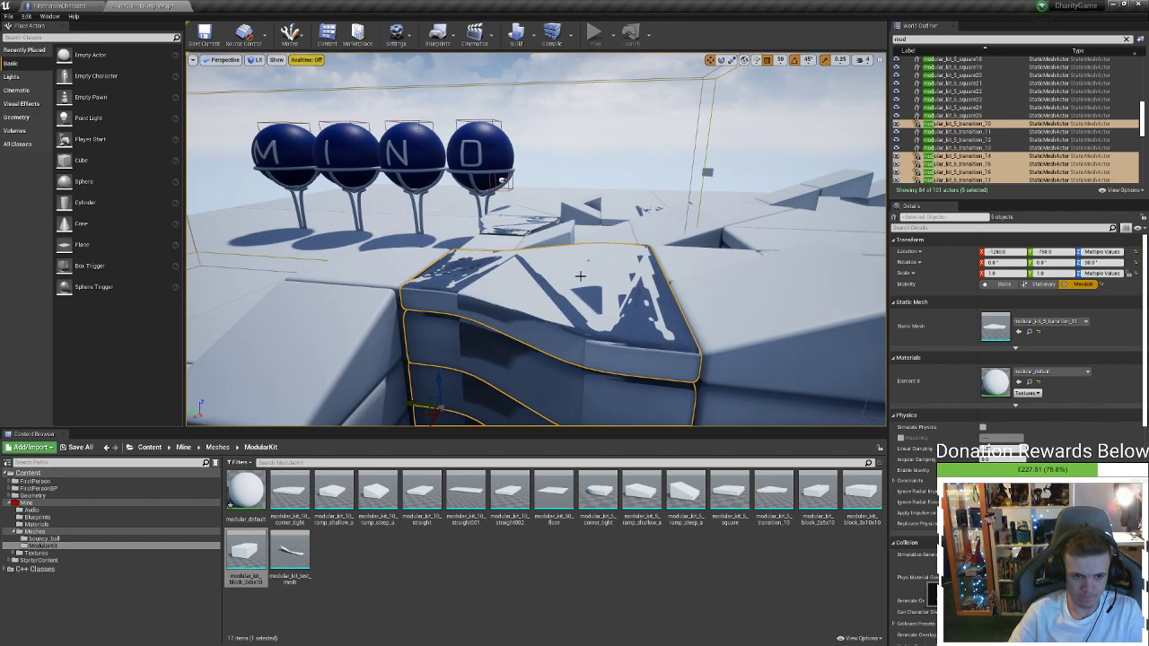
Examine the rebuilt curved transition pieces and the surrounding walls for remaining shadow artifacts
{"action": "right_click_drag", "start_coordinate": [568, 319], "coordinate": [573, 348]}
{"action": "right_click_drag", "start_coordinate": [636, 115], "coordinate": [675, 147]}
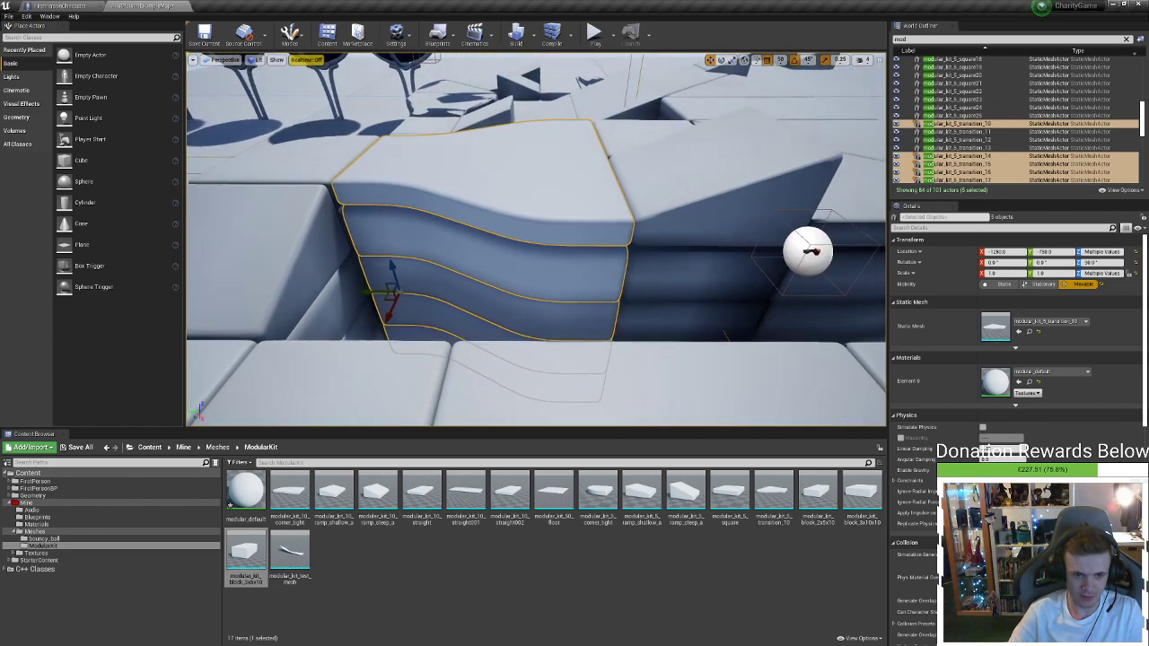
{"action": "scroll", "coordinate": [581, 160], "scroll_direction": "down", "scroll_amount": 6}
{"action": "left_click", "coordinate": [581, 160]}
{"action": "key", "text": "w"}
{"action": "right_click_drag", "start_coordinate": [582, 160], "coordinate": [467, 134]}
{"action": "key", "text": "s"}
{"action": "right_click_drag", "start_coordinate": [272, 155], "coordinate": [357, 183]}
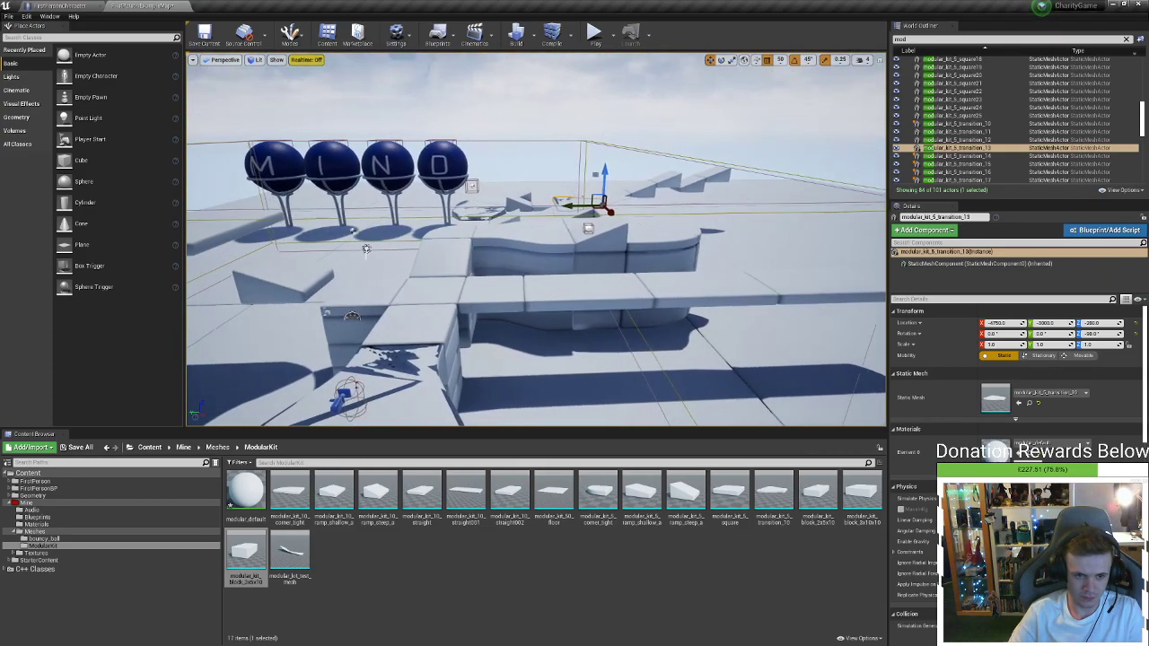
{"action": "right_click_drag", "start_coordinate": [357, 183], "coordinate": [386, 189]}
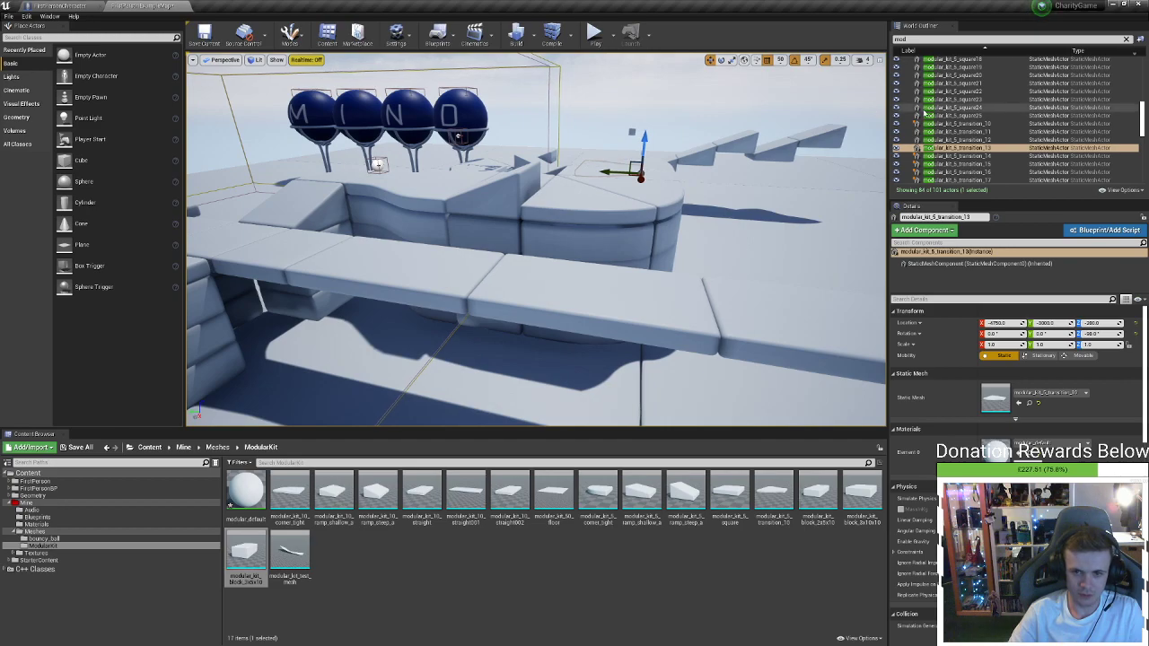
Set the mobility of all modular kit pieces in the level to Movable and rebuild the level
{"action": "scroll", "coordinate": [963, 148], "scroll_direction": "up", "scroll_amount": 5}
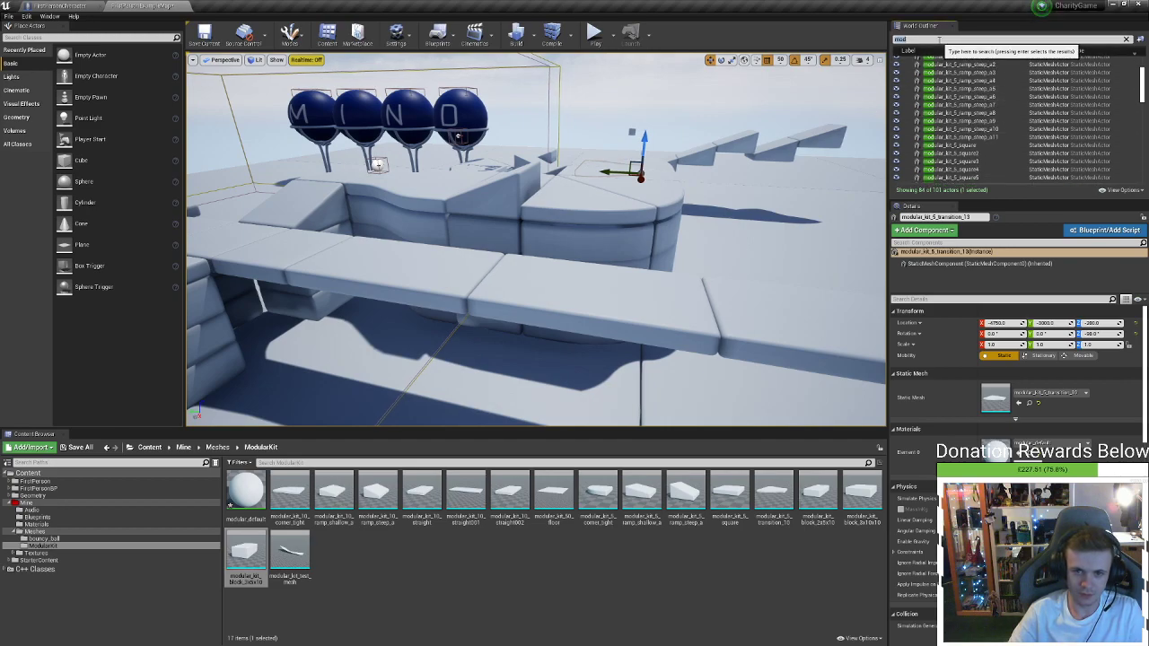
{"action": "left_click", "coordinate": [972, 73]}
{"action": "key", "text": "ctrl+a"}
{"action": "scroll", "coordinate": [981, 149], "scroll_direction": "down", "scroll_amount": 2}
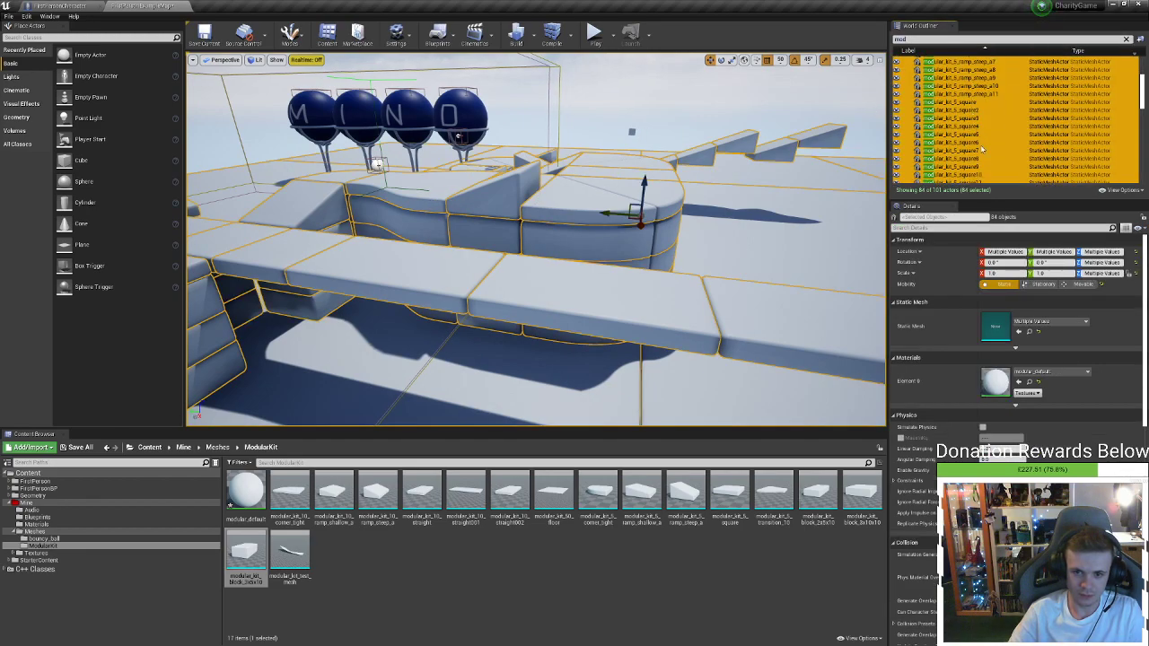
{"action": "key", "text": "f"}
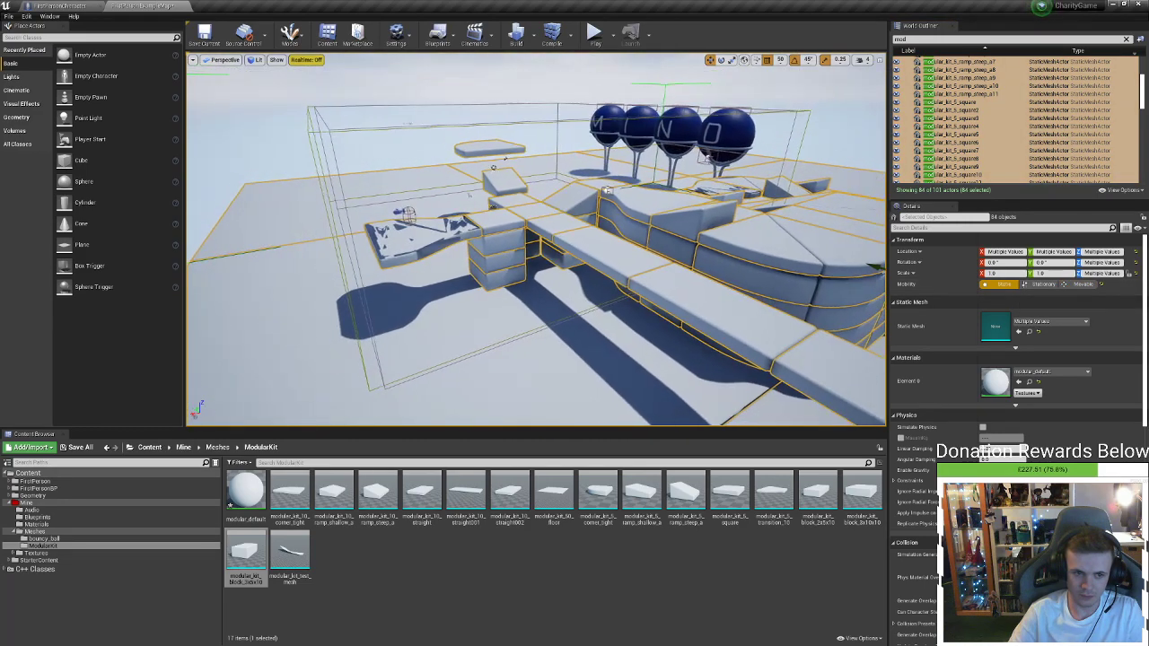
{"action": "left_click", "coordinate": [1083, 284]}
{"action": "right_click_drag", "start_coordinate": [798, 285], "coordinate": [798, 284]}
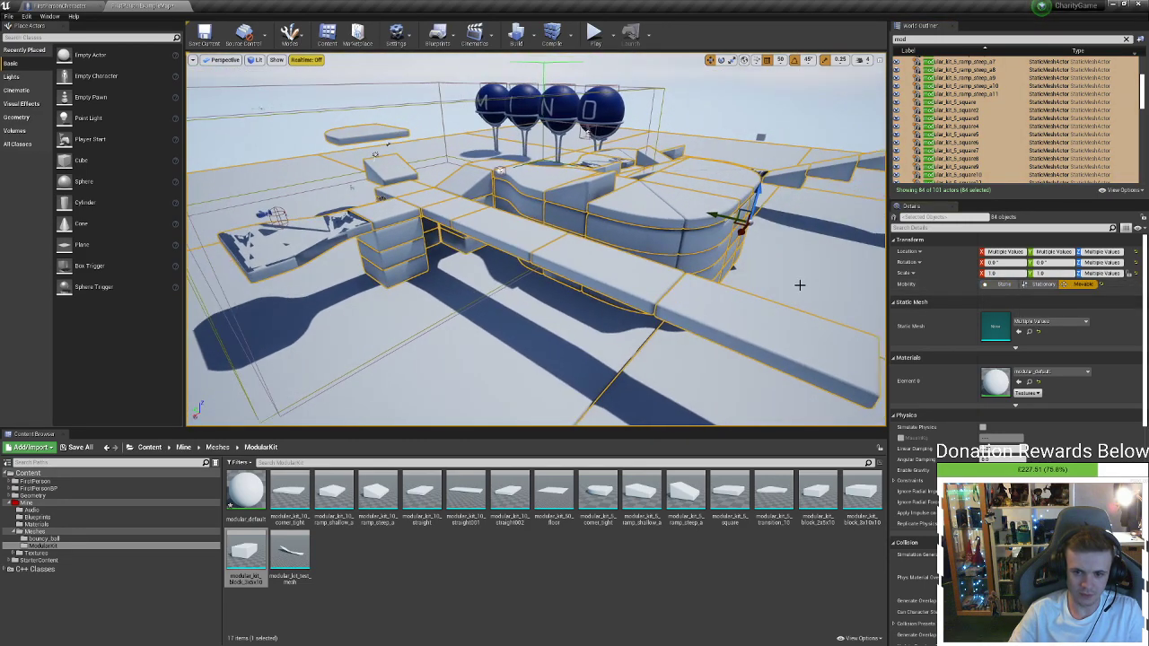
{"action": "left_click", "coordinate": [759, 124]}
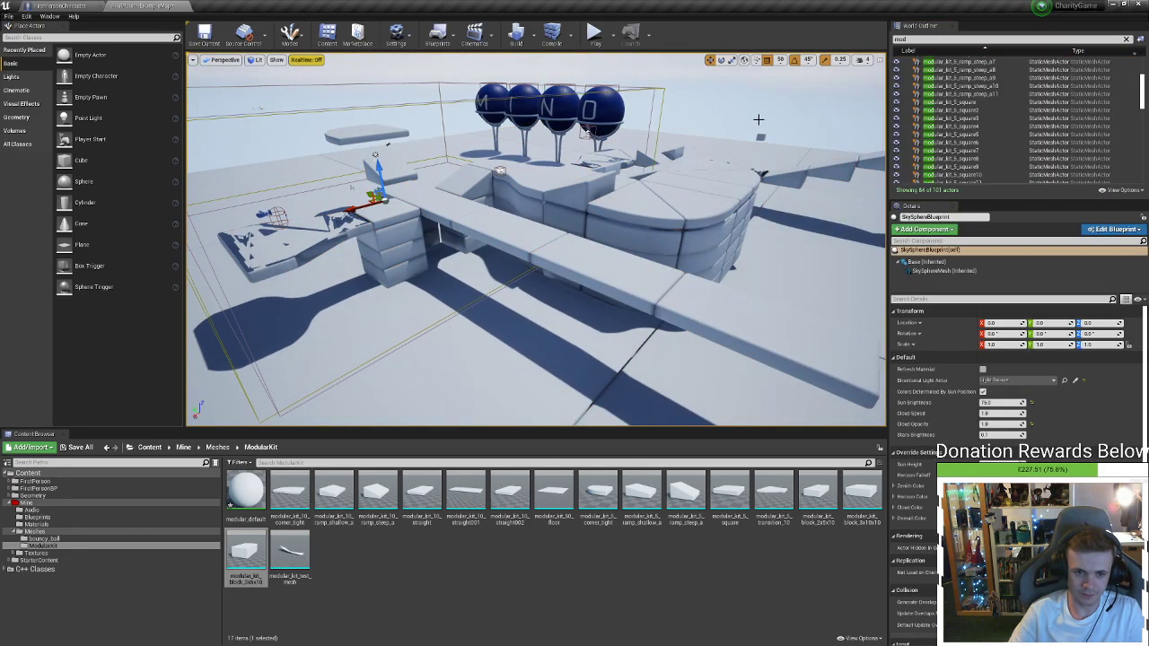
{"action": "left_click", "coordinate": [515, 36]}
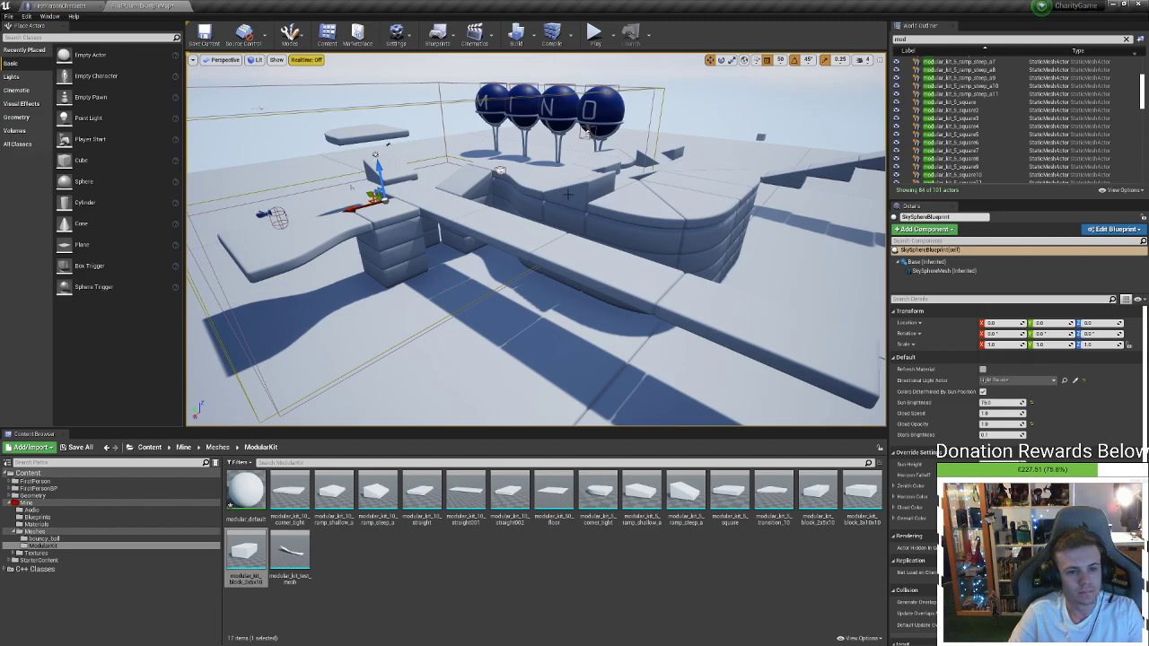
Inspect the shadows on the walkway, support blocks and trench walls after the rebuild
{"action": "right_click_drag", "start_coordinate": [567, 164], "coordinate": [664, 153]}
{"action": "key", "text": "w"}
{"action": "key", "text": "w"}
{"action": "key", "text": "s"}
{"action": "key", "text": "w"}
{"action": "key", "text": "s"}
{"action": "right_click_drag", "start_coordinate": [732, 178], "coordinate": [710, 151]}
{"action": "key", "text": "d"}
{"action": "key", "text": "w"}
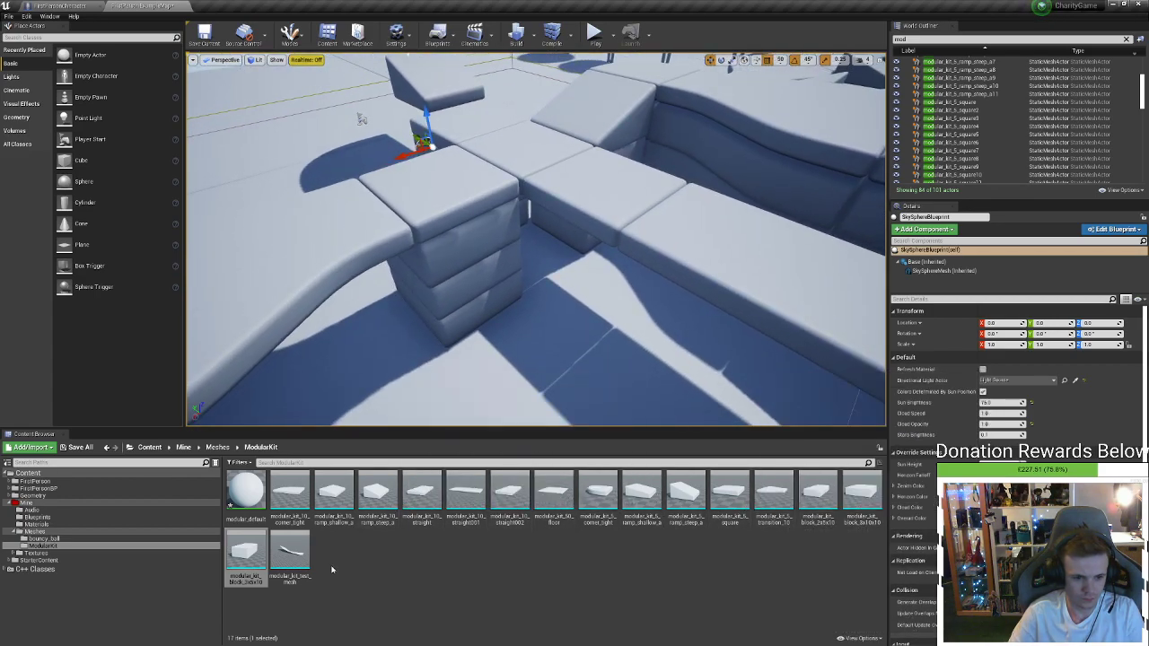
Place a modular_kit_5_corner_tight piece rotated -180° in the inner corner between the platform and the long walkway
{"action": "left_click", "coordinate": [289, 494]}
{"action": "left_click", "coordinate": [461, 410]}
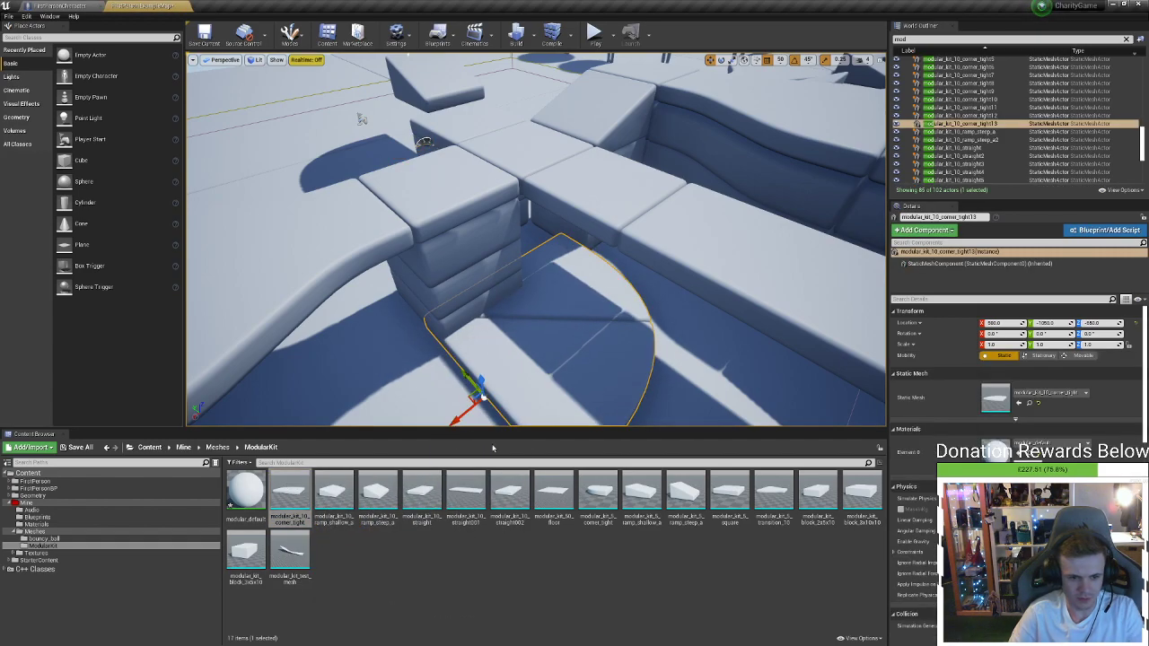
{"action": "left_click_drag", "start_coordinate": [598, 494], "coordinate": [500, 262]}
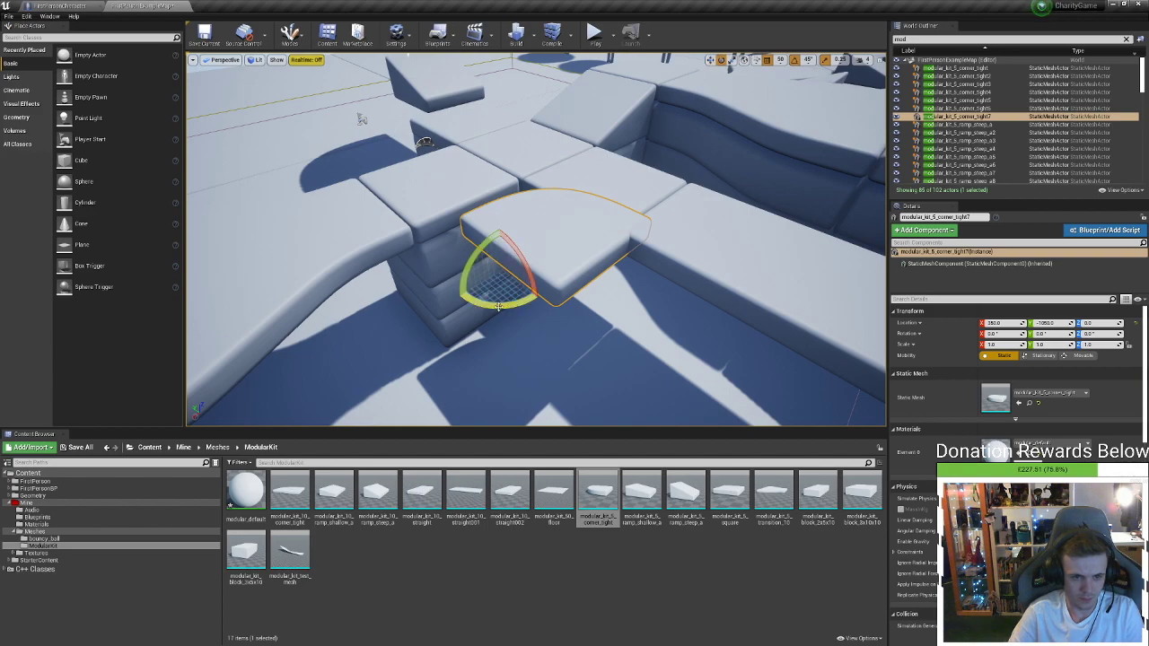
{"action": "left_click_drag", "start_coordinate": [499, 306], "coordinate": [574, 292]}
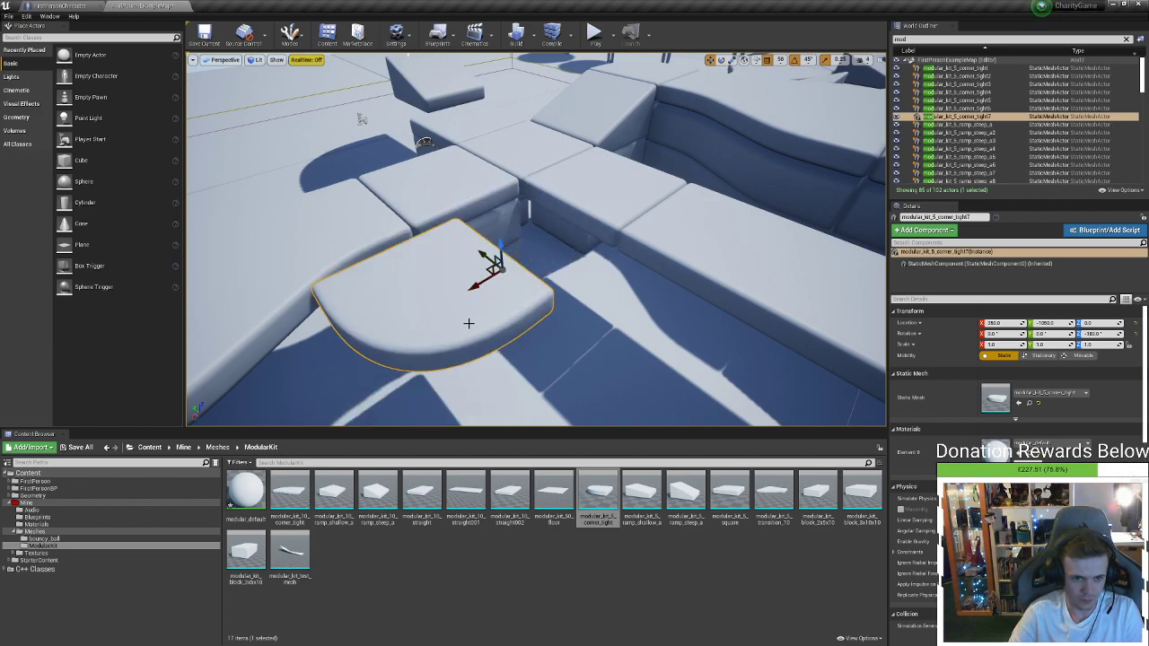
{"action": "left_click_drag", "start_coordinate": [486, 266], "coordinate": [550, 214]}
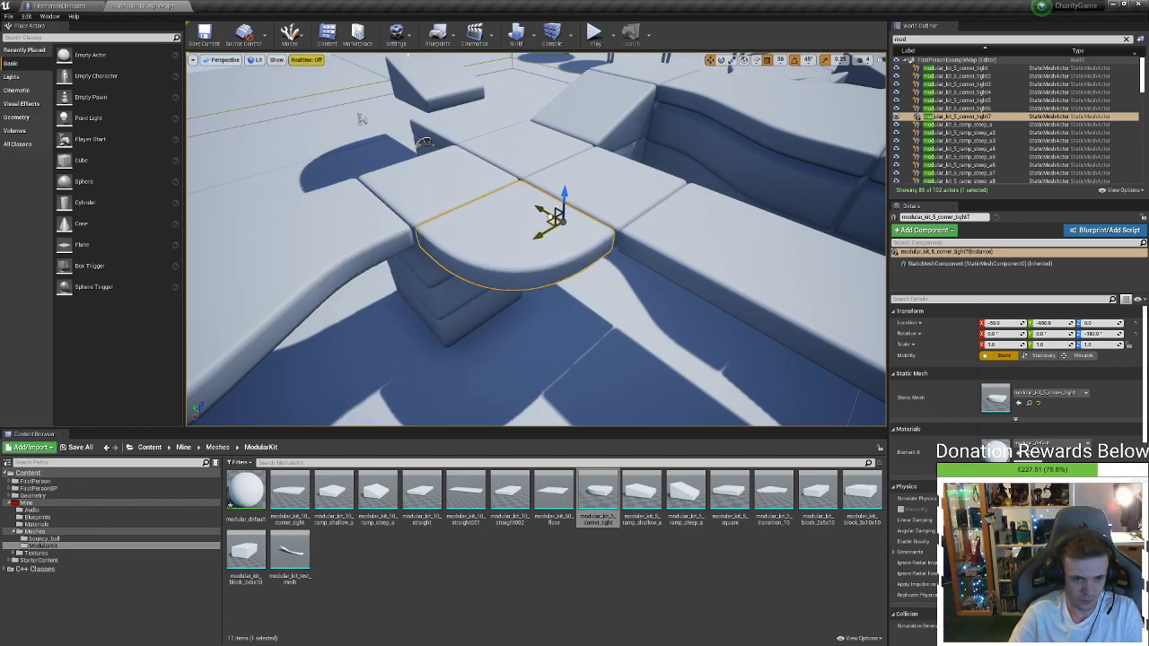
{"action": "right_click_drag", "start_coordinate": [554, 222], "coordinate": [535, 201]}
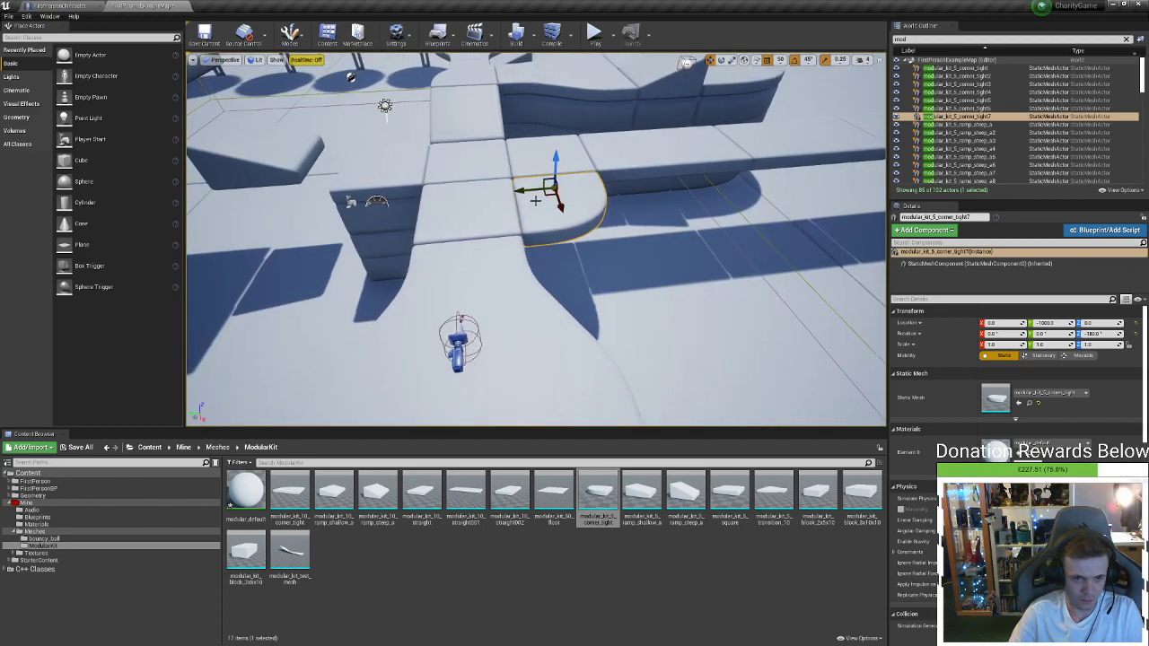
Duplicate the tight corner piece into the neighbouring inner corner on the opposite side of the platform
{"action": "left_click_drag", "start_coordinate": [550, 187], "coordinate": [410, 235], "text": "alt"}
{"action": "right_click_drag", "start_coordinate": [413, 241], "coordinate": [807, 225]}
{"action": "mouse_move", "coordinate": [506, 185]}
{"action": "right_mouse_down"}
{"action": "mouse_move", "coordinate": [480, 179]}
{"action": "mouse_move", "coordinate": [506, 185]}
{"action": "right_mouse_up"}
Duplicate the steep ramp beside the curved wall twice, rotated -180°, to form a continuous slope descending from the platform
{"action": "left_click", "coordinate": [506, 185]}
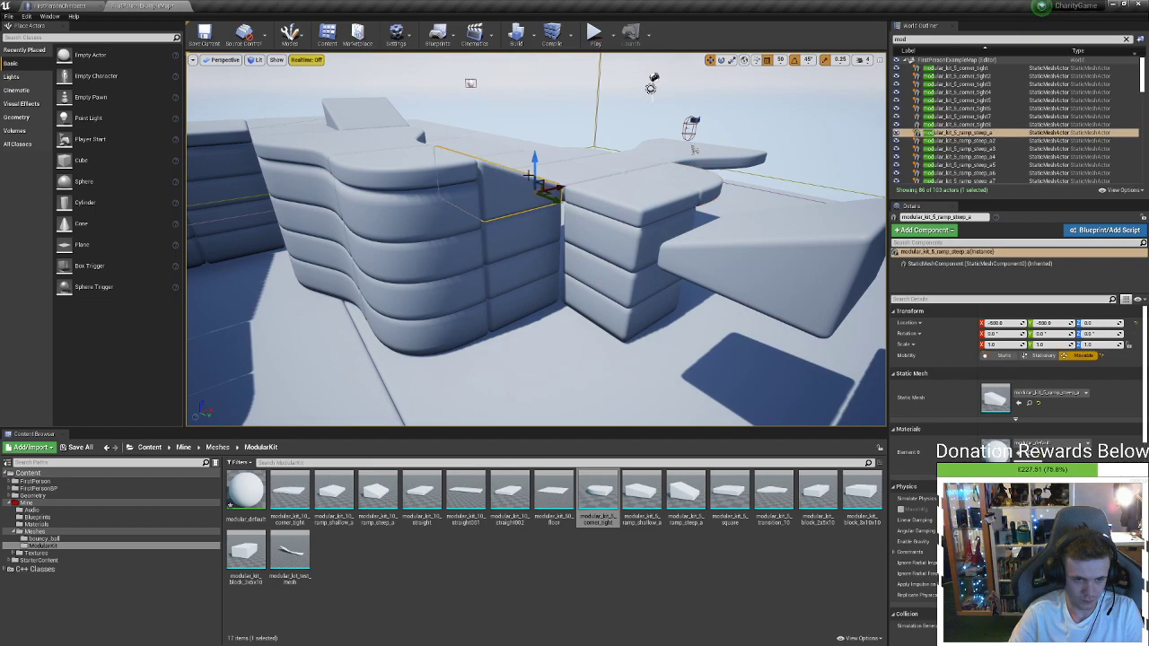
{"action": "left_click_drag", "start_coordinate": [536, 177], "coordinate": [532, 224], "text": "alt"}
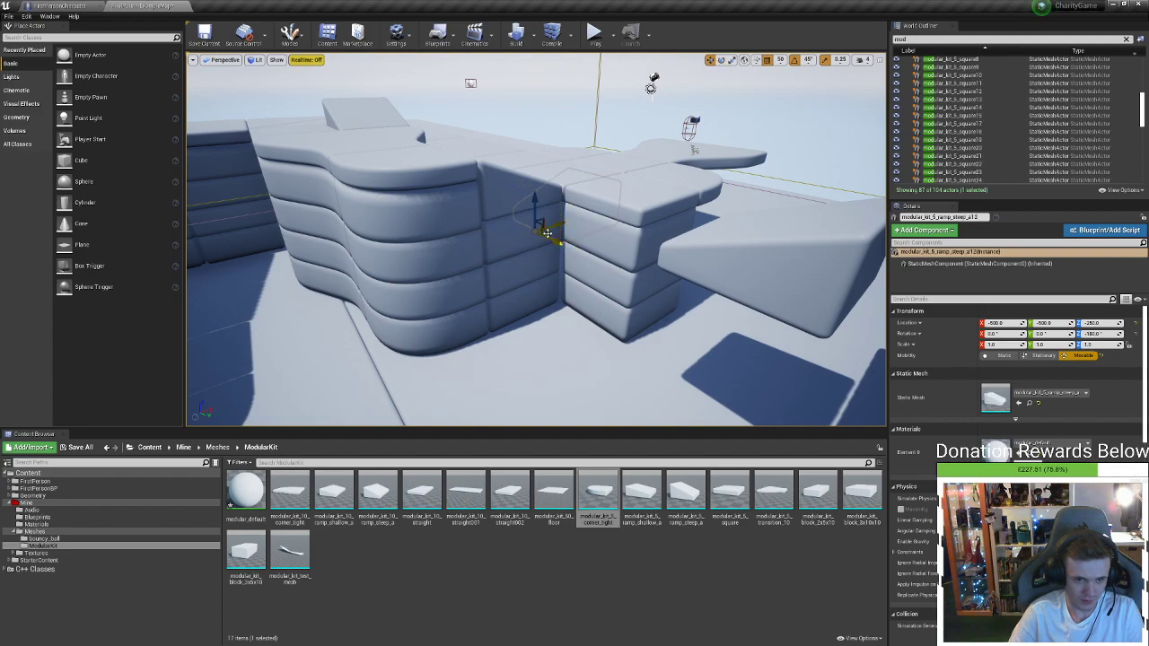
{"action": "left_click_drag", "start_coordinate": [542, 260], "coordinate": [542, 309]}
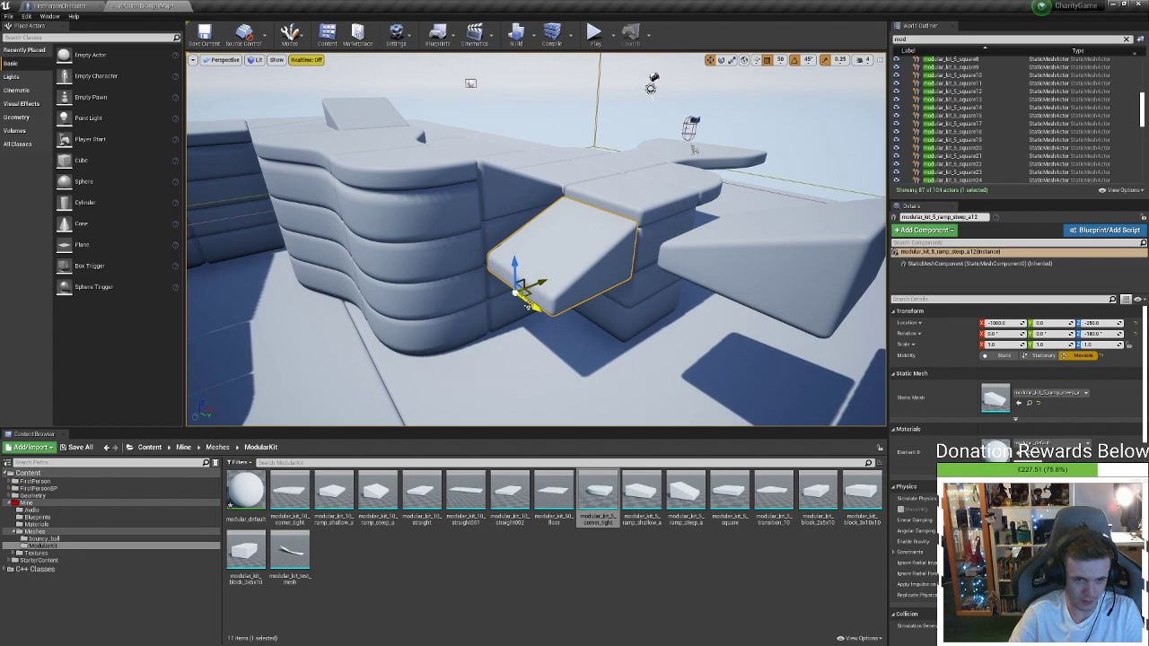
{"action": "left_click_drag", "start_coordinate": [512, 265], "coordinate": [421, 356]}
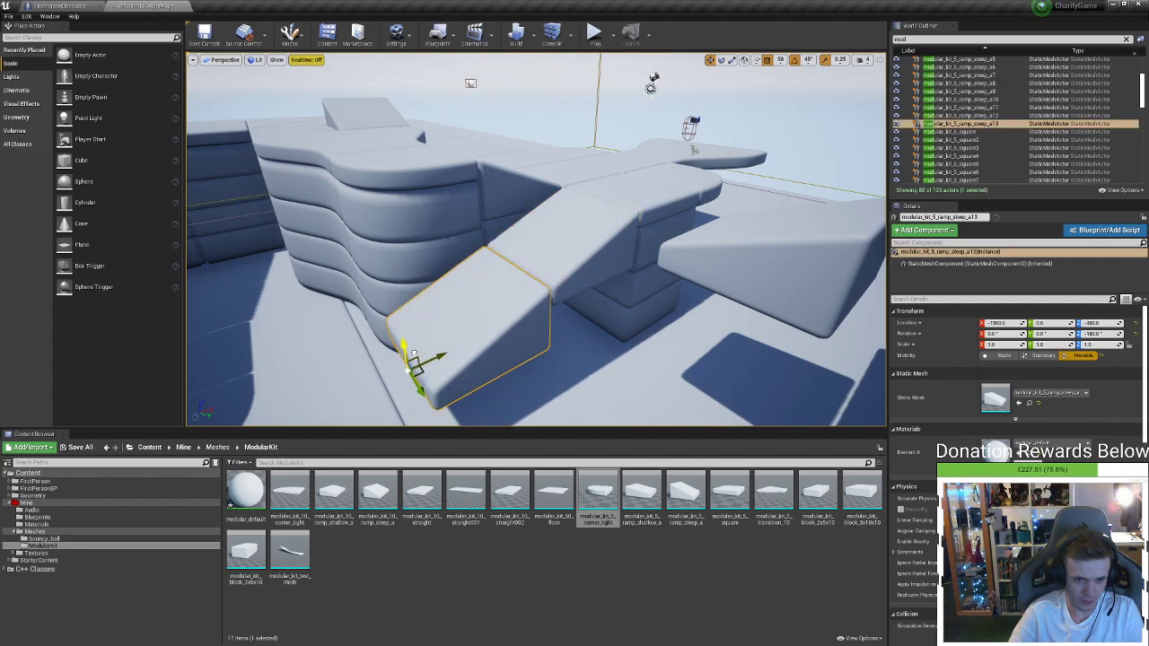
{"action": "right_click_drag", "start_coordinate": [422, 356], "coordinate": [489, 332]}
{"action": "right_click_drag", "start_coordinate": [620, 321], "coordinate": [428, 364]}
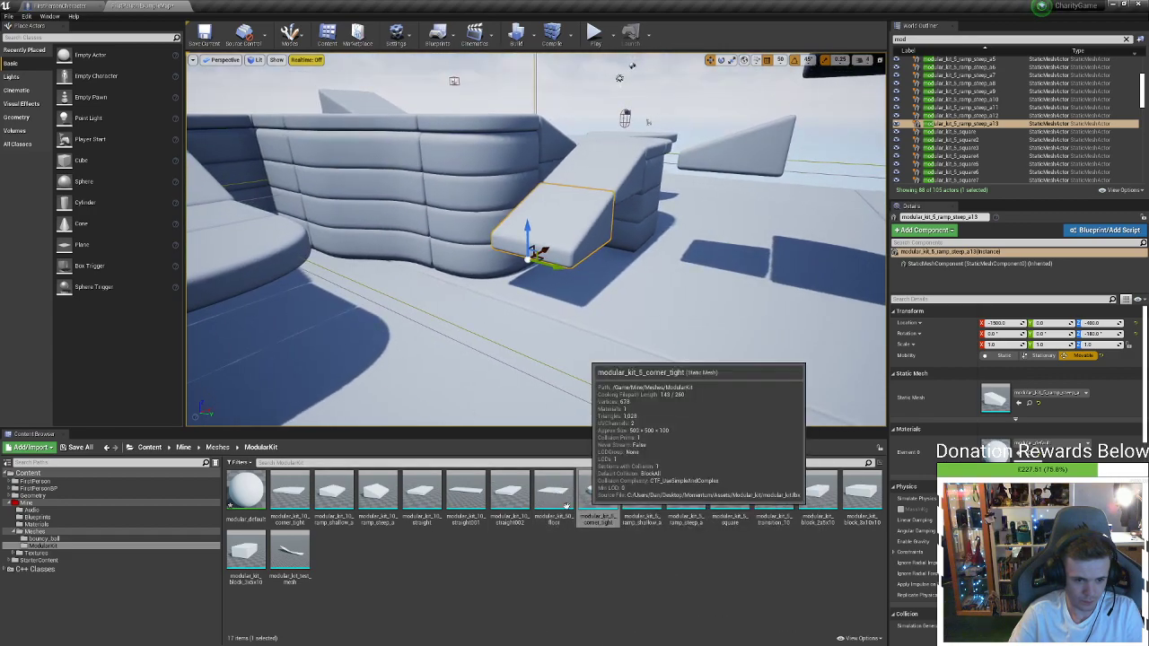
{"action": "left_click_drag", "start_coordinate": [289, 493], "coordinate": [533, 234]}
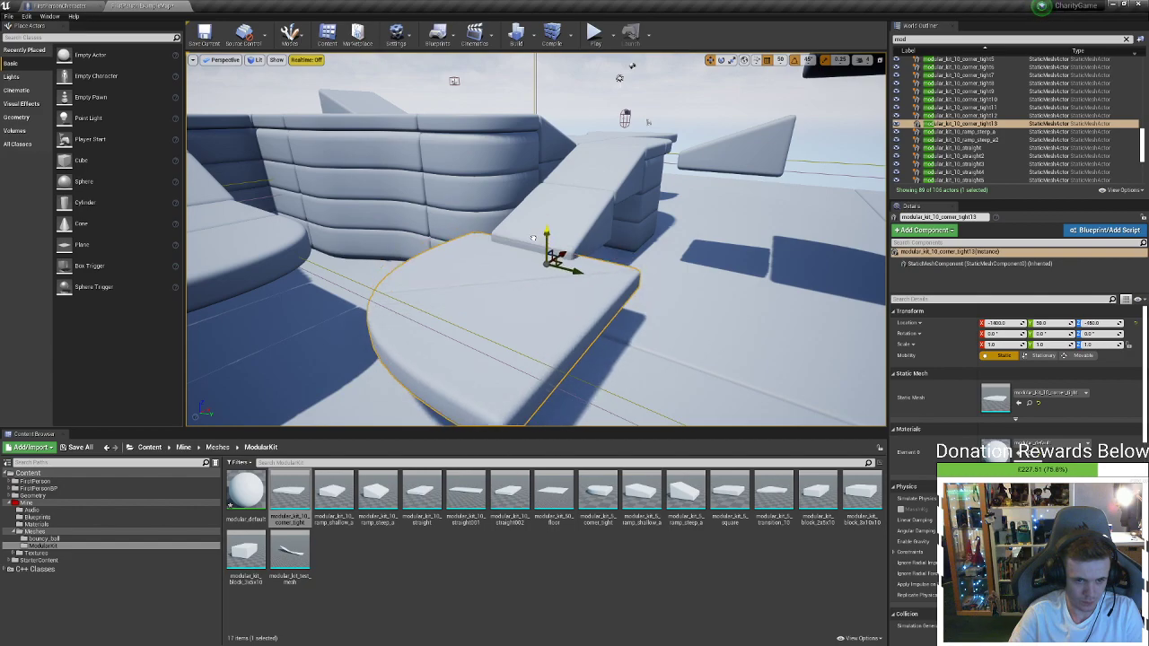
{"action": "left_click_drag", "start_coordinate": [558, 255], "coordinate": [604, 276]}
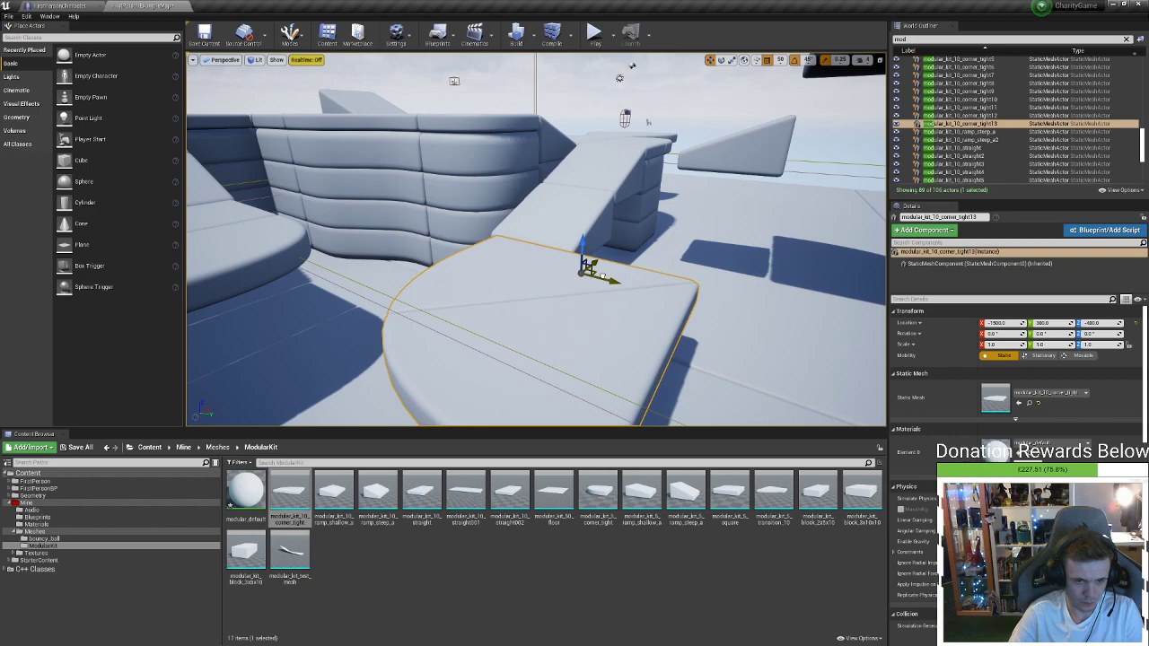
{"action": "right_click_drag", "start_coordinate": [601, 275], "coordinate": [564, 282]}
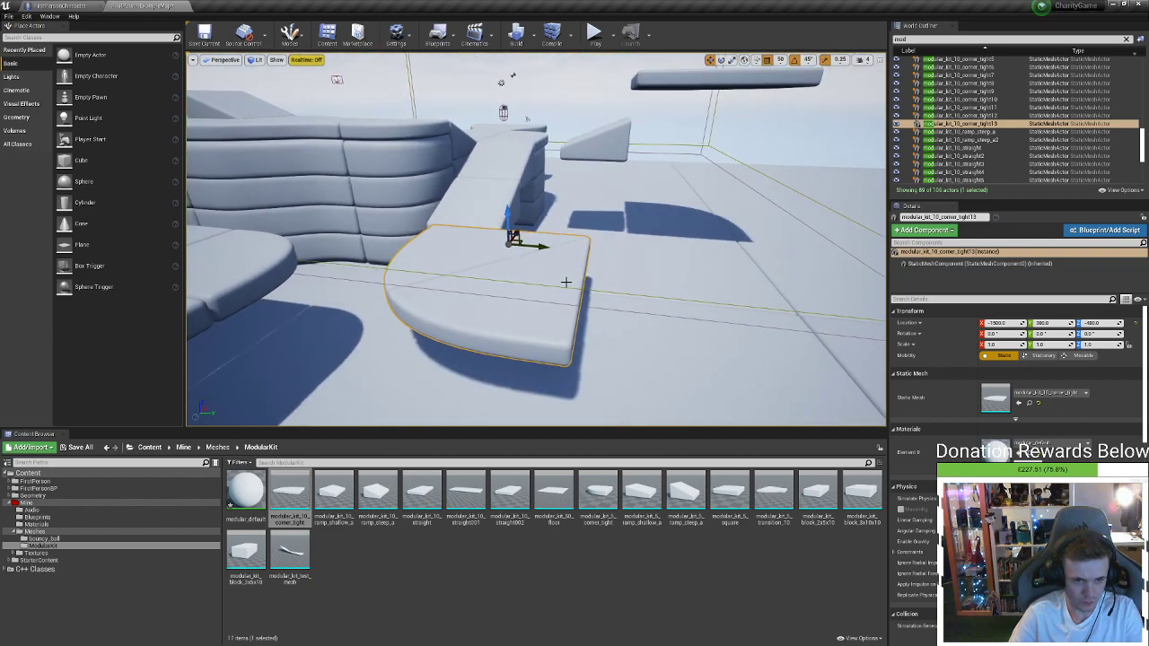
{"action": "key", "text": "Delete"}
Place a modular_kit_5_corner_tight piece near the foot of the new ramp and rotate it 90° about Z
{"action": "mouse_move", "coordinate": [575, 359]}
{"action": "right_mouse_down"}
{"action": "mouse_move", "coordinate": [574, 332]}
{"action": "mouse_move", "coordinate": [569, 343]}
{"action": "right_mouse_up"}
{"action": "key", "text": "w"}
{"action": "left_click_drag", "start_coordinate": [598, 493], "coordinate": [423, 323]}
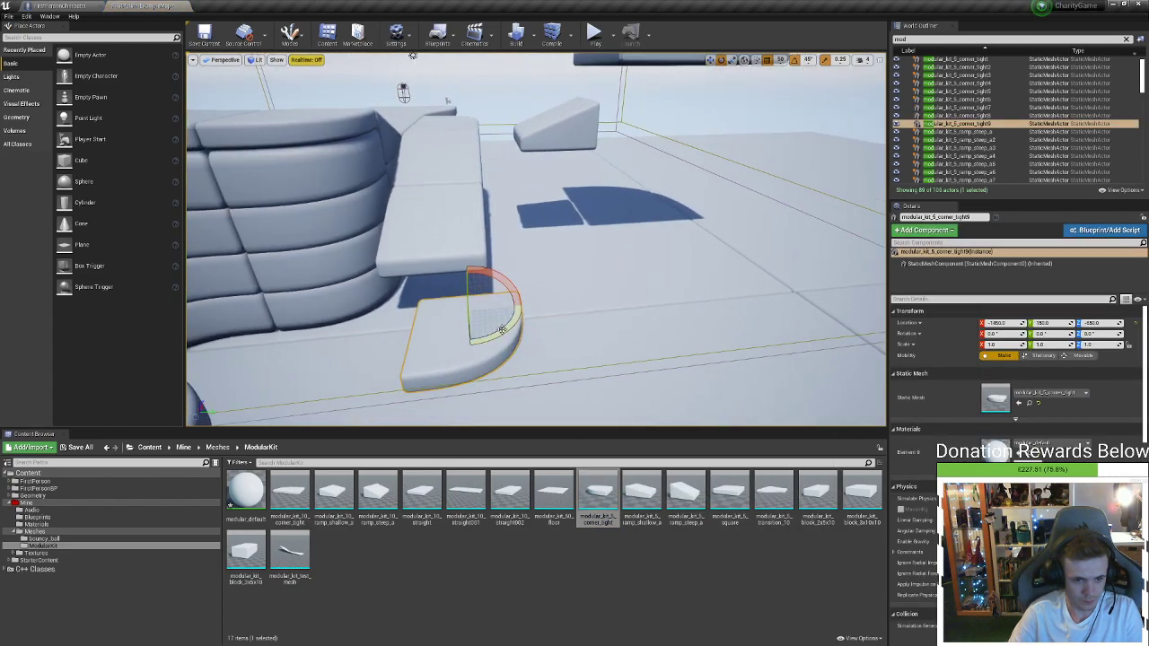
{"action": "left_click_drag", "start_coordinate": [503, 330], "coordinate": [530, 307]}
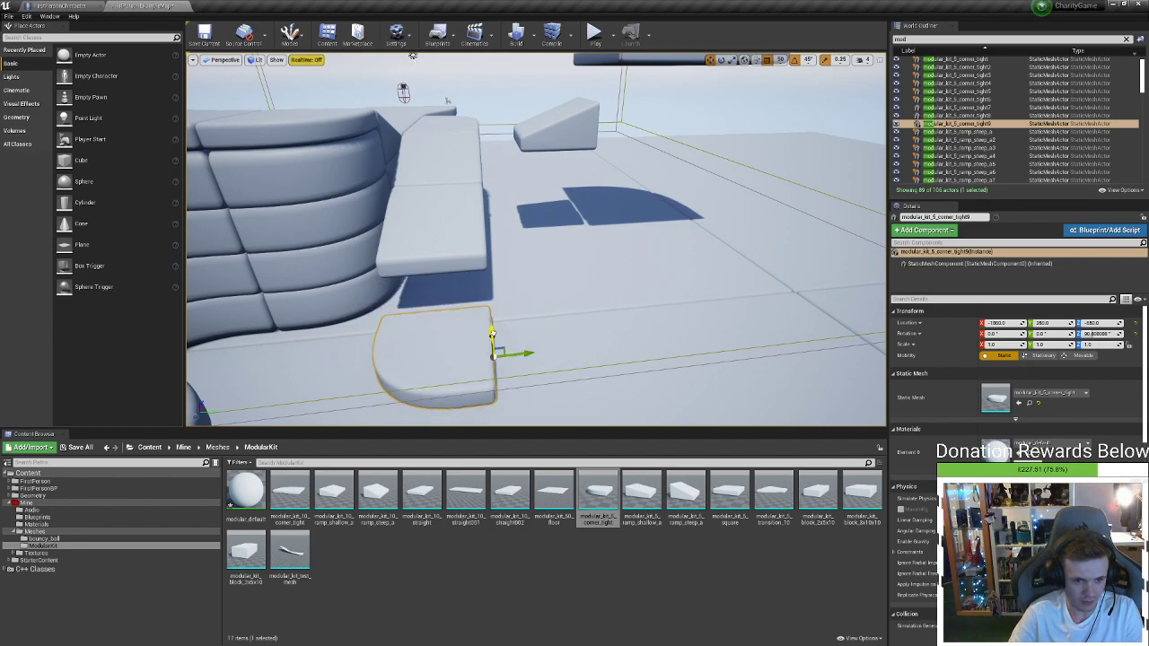
{"action": "left_click_drag", "start_coordinate": [492, 334], "coordinate": [487, 264]}
Align the tight corner piece flush with the lower end of the ramp, at X -1750 and Y 250
{"action": "right_click_drag", "start_coordinate": [488, 264], "coordinate": [539, 269]}
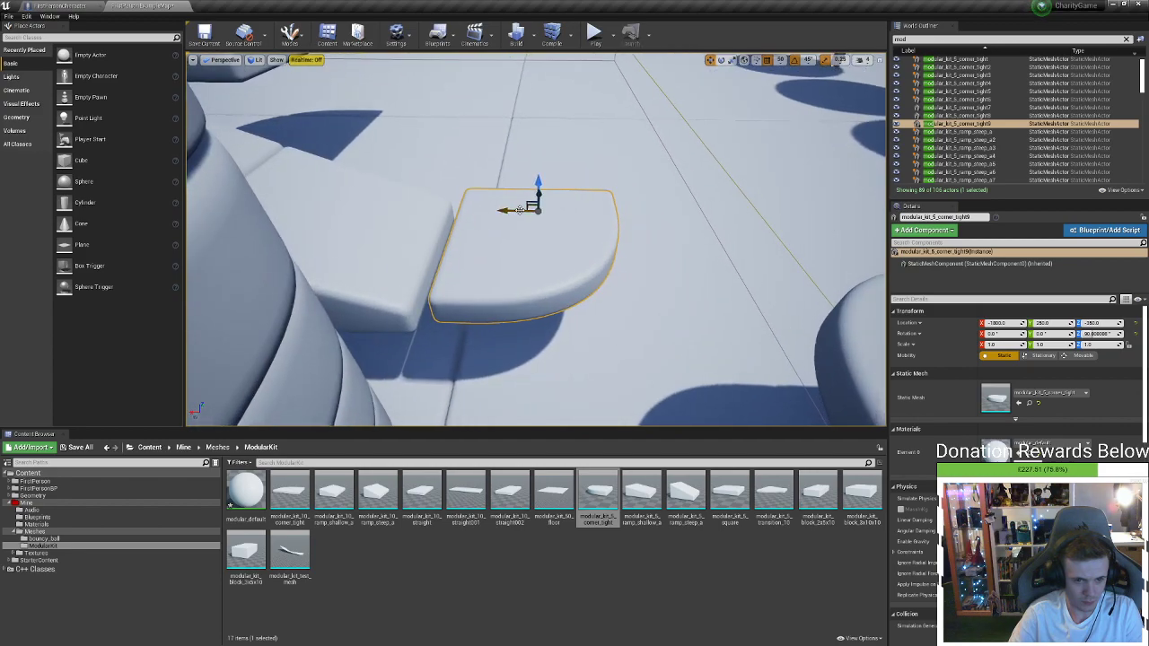
{"action": "left_click_drag", "start_coordinate": [530, 206], "coordinate": [512, 212]}
{"action": "right_click_drag", "start_coordinate": [512, 213], "coordinate": [260, 175]}
{"action": "left_click_drag", "start_coordinate": [496, 262], "coordinate": [496, 273]}
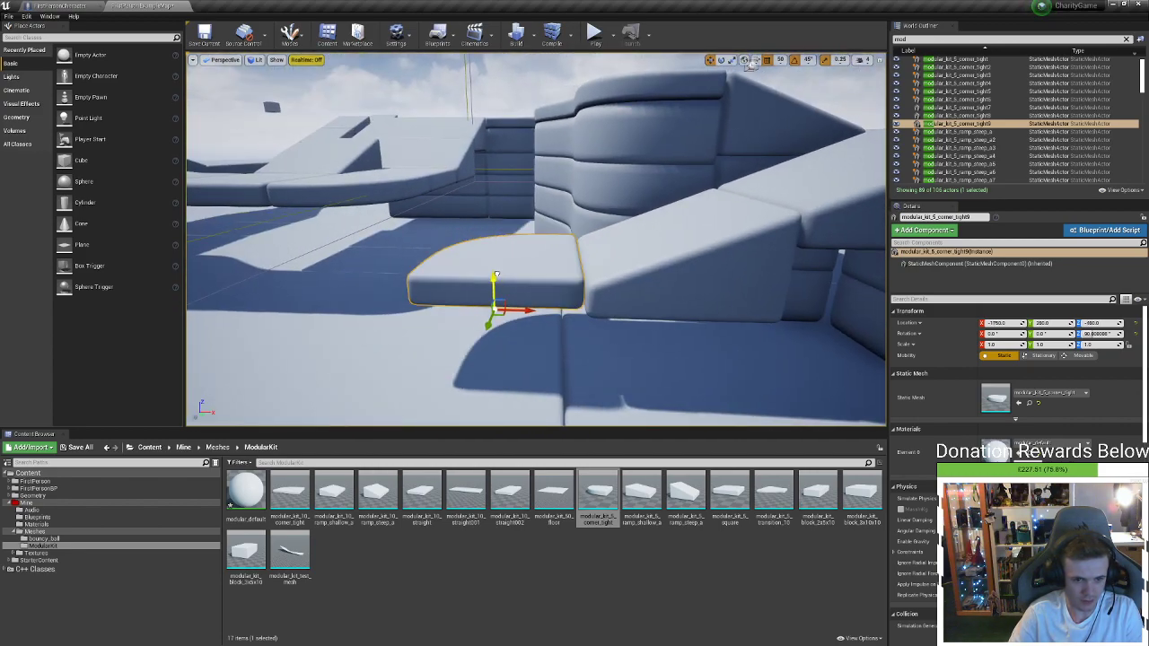
{"action": "left_click_drag", "start_coordinate": [490, 322], "coordinate": [486, 332]}
{"action": "right_click_drag", "start_coordinate": [485, 333], "coordinate": [682, 287]}
{"action": "right_click_drag", "start_coordinate": [449, 278], "coordinate": [510, 356]}
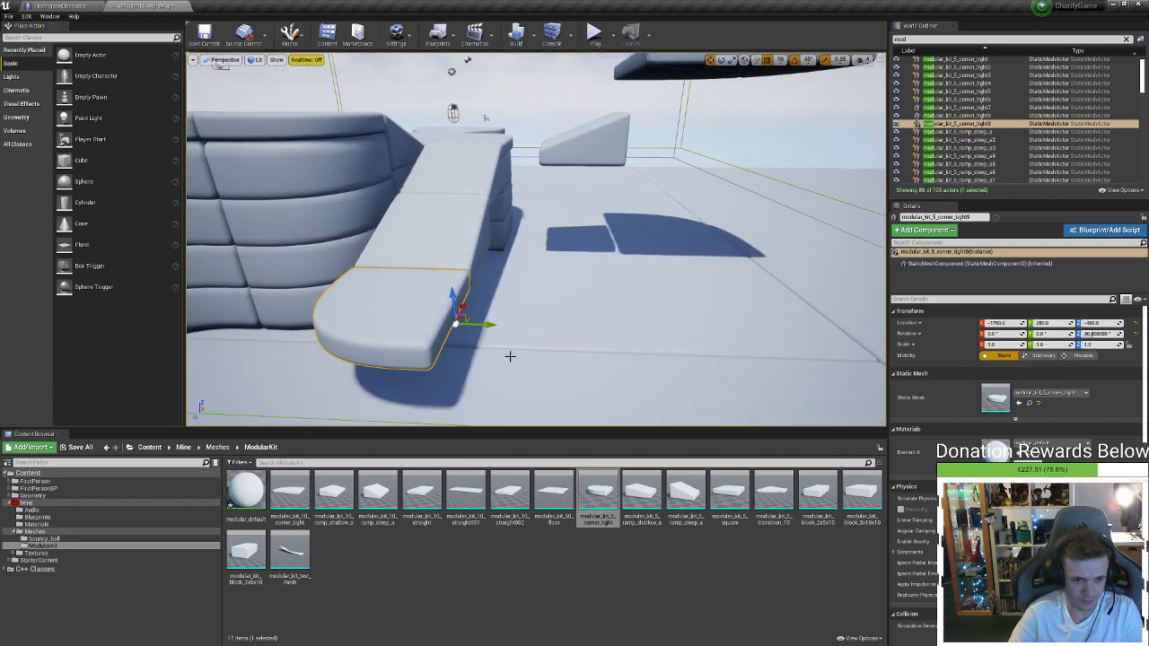
Duplicate the tight corner piece at the ramp's foot, rotate the copy to 360° and place it beside the original
{"action": "left_click_drag", "start_coordinate": [469, 326], "coordinate": [641, 410], "text": "alt"}
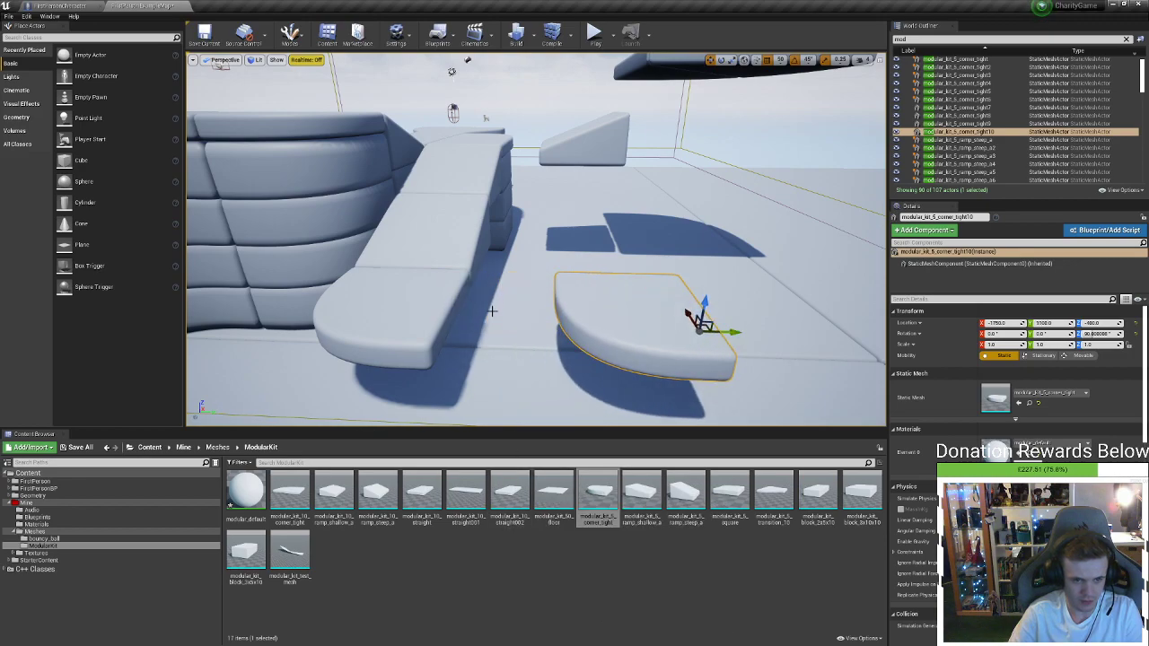
{"action": "right_click_drag", "start_coordinate": [541, 288], "coordinate": [606, 310]}
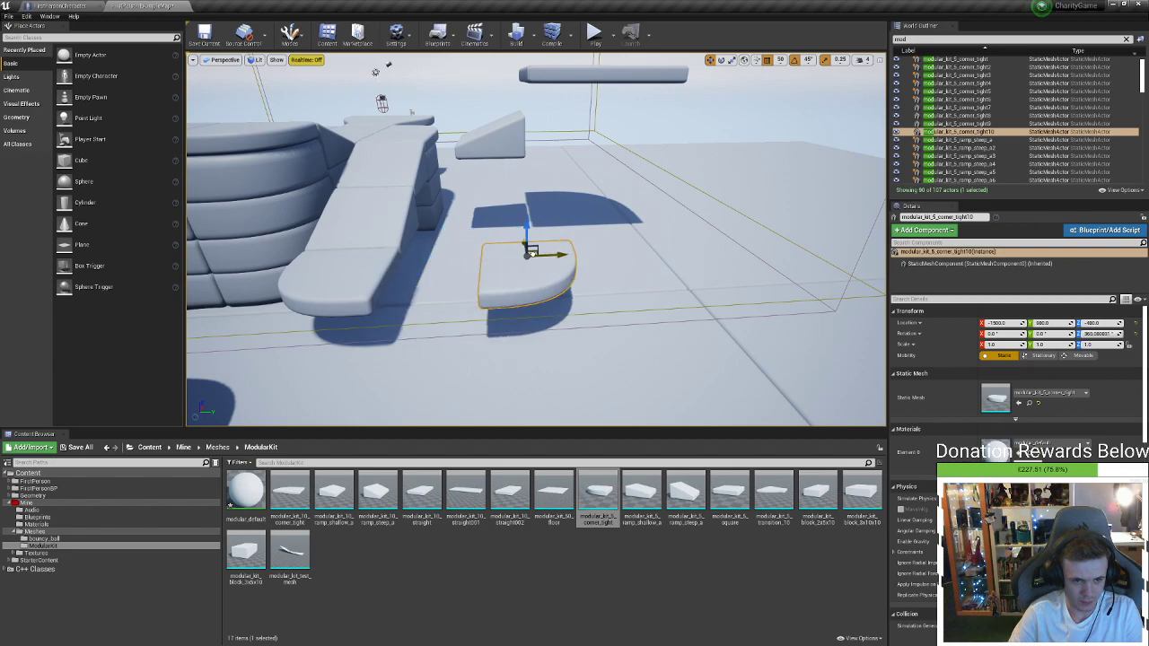
{"action": "left_click_drag", "start_coordinate": [567, 330], "coordinate": [429, 285]}
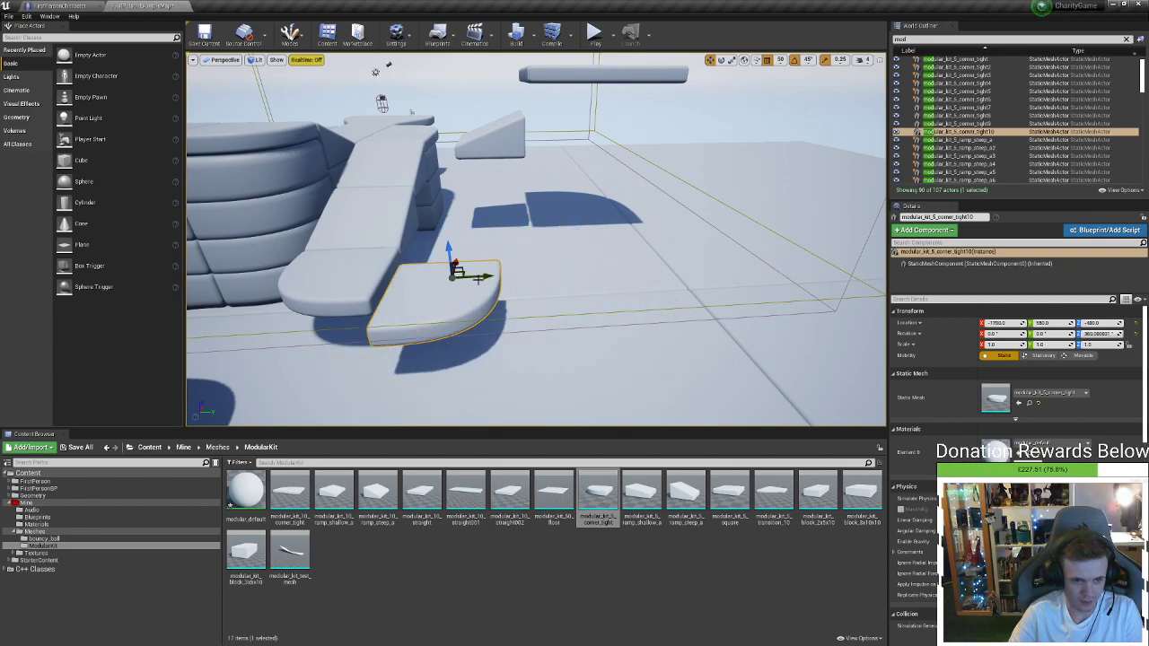
{"action": "right_click_drag", "start_coordinate": [478, 280], "coordinate": [601, 253]}
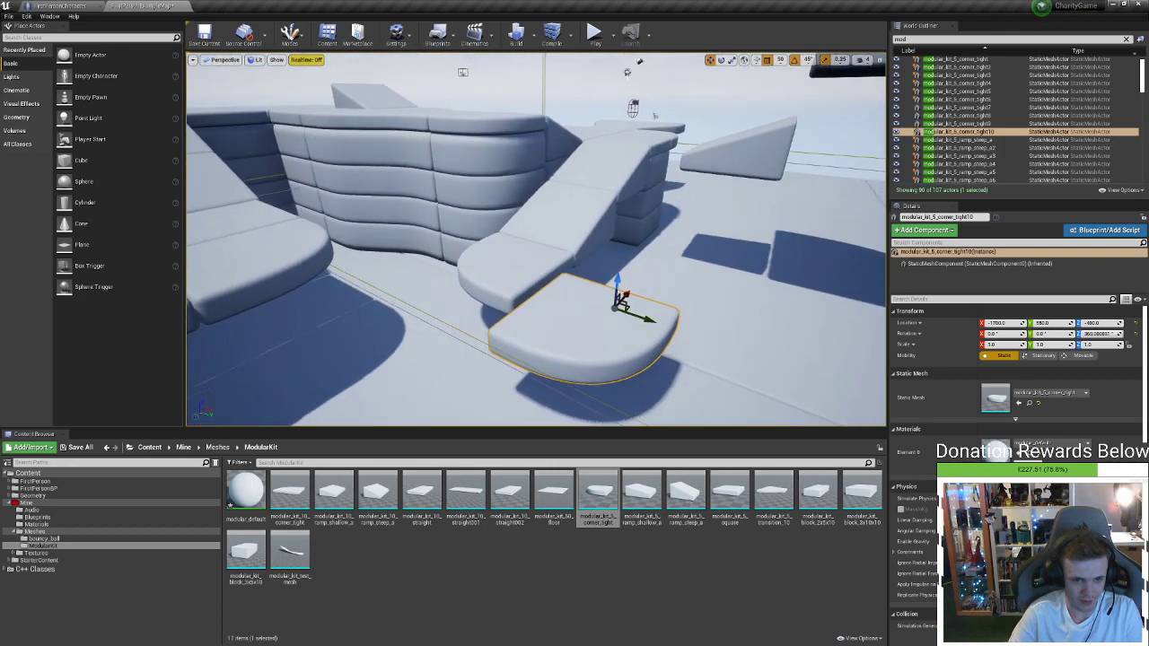
Duplicate the two stacked support squares under the descending ramp to X -500, and copy the lower one on to X -1000
{"action": "right_click_drag", "start_coordinate": [386, 284], "coordinate": [323, 273]}
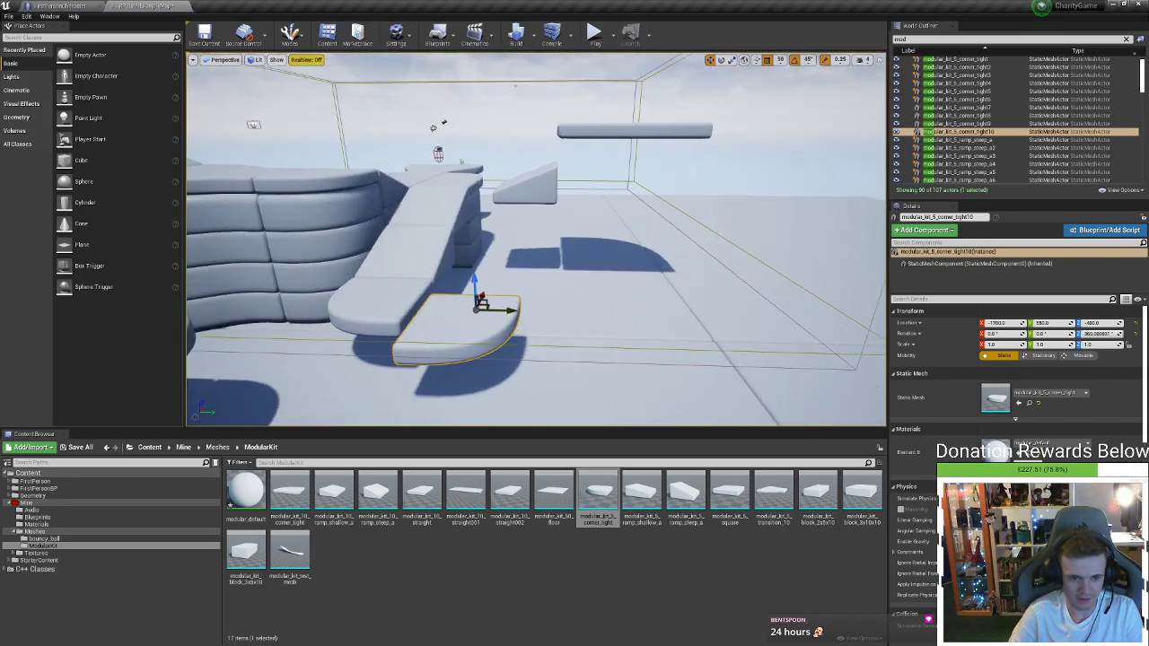
{"action": "right_click_drag", "start_coordinate": [440, 280], "coordinate": [476, 280]}
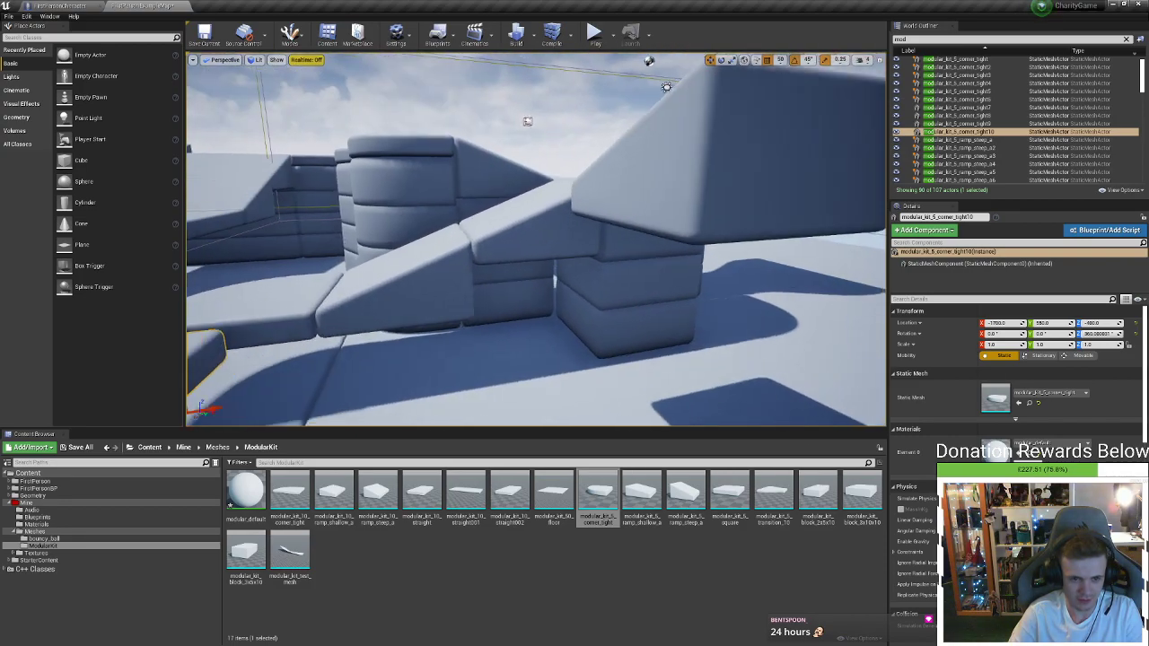
{"action": "left_click", "coordinate": [600, 288]}
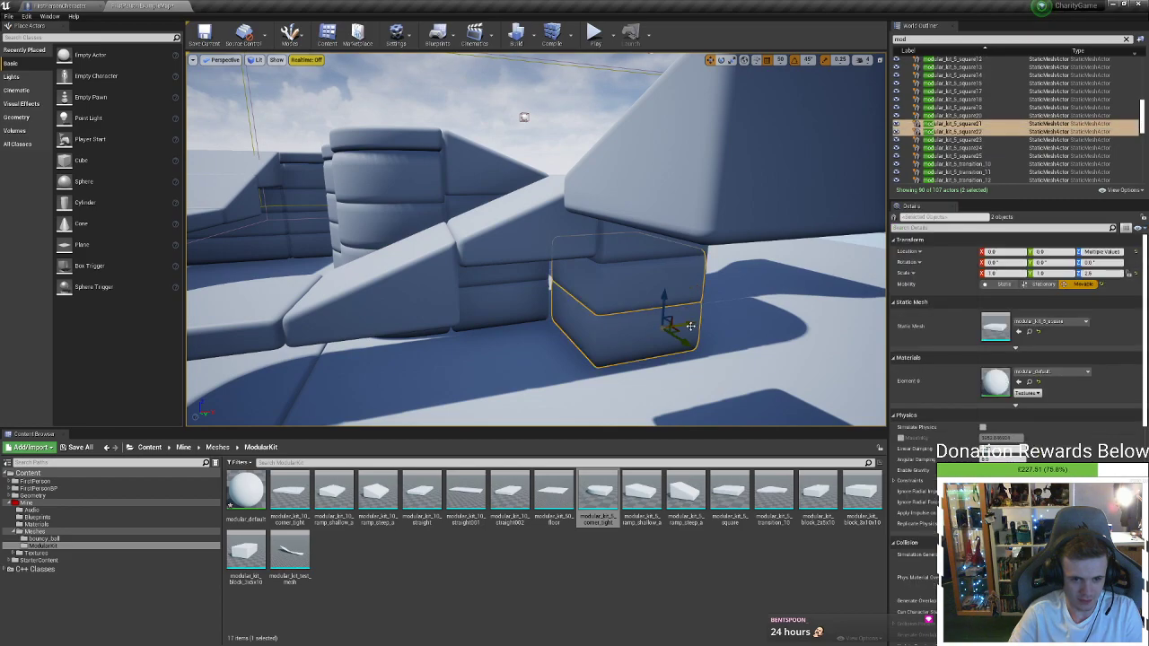
{"action": "left_click_drag", "start_coordinate": [689, 325], "coordinate": [612, 331], "text": "alt"}
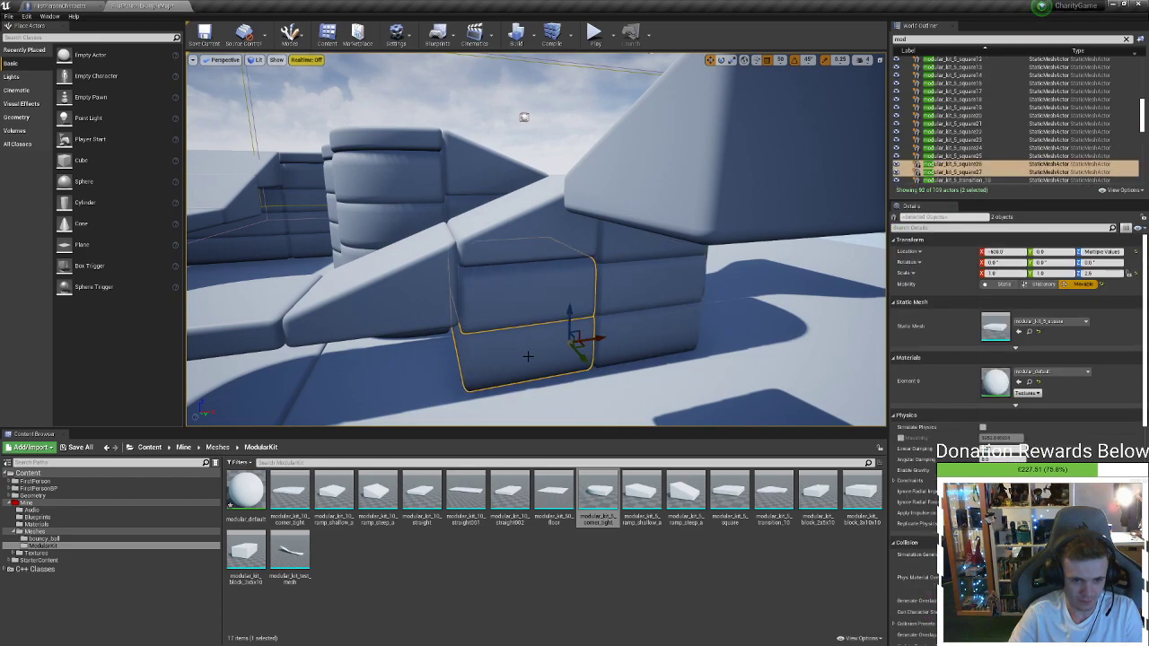
{"action": "left_click", "coordinate": [565, 348]}
{"action": "left_click_drag", "start_coordinate": [590, 341], "coordinate": [465, 353], "text": "alt"}
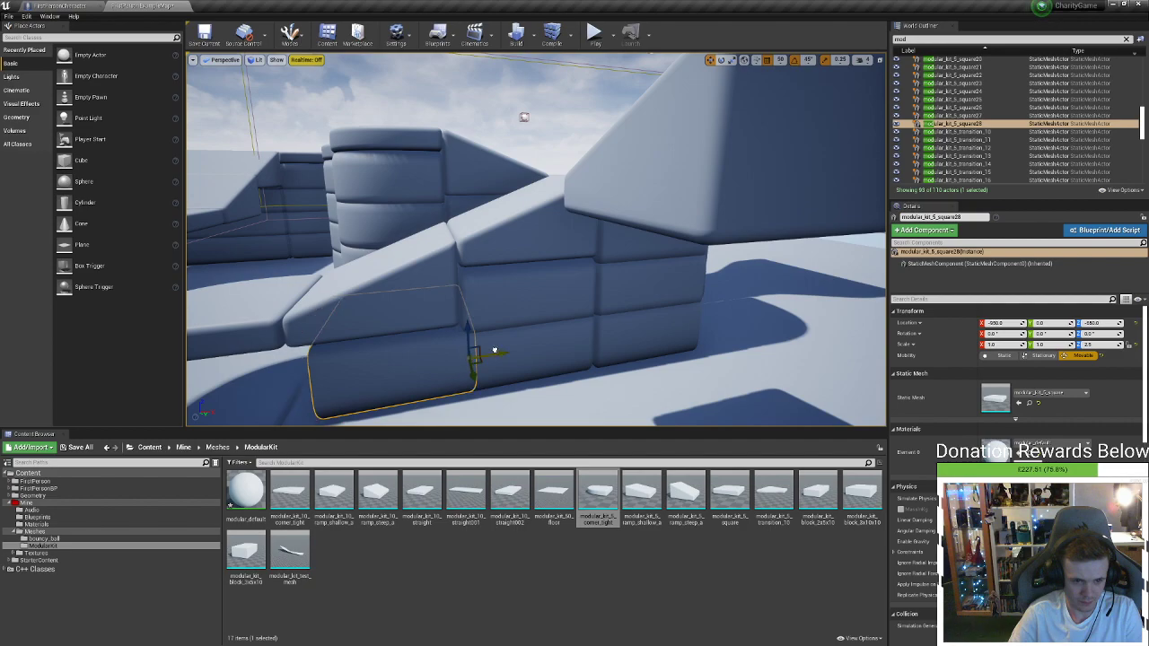
{"action": "right_click_drag", "start_coordinate": [488, 350], "coordinate": [422, 350]}
{"action": "right_click_drag", "start_coordinate": [785, 79], "coordinate": [812, 83]}
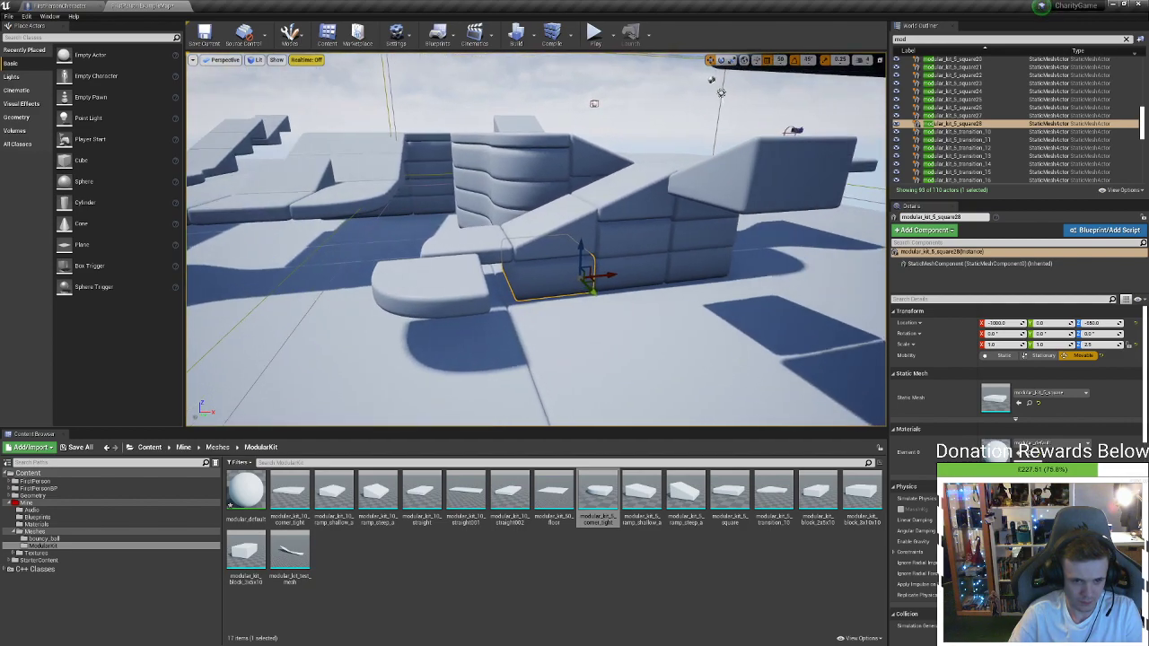
Delete the outer of the two tight corner pieces at the foot of the descending ramp
{"action": "key", "text": "shift+e"}
{"action": "left_click", "coordinate": [697, 235]}
{"action": "right_click_drag", "start_coordinate": [696, 235], "coordinate": [831, 256]}
{"action": "right_click_drag", "start_coordinate": [677, 265], "coordinate": [658, 240]}
{"action": "left_click", "coordinate": [426, 274]}
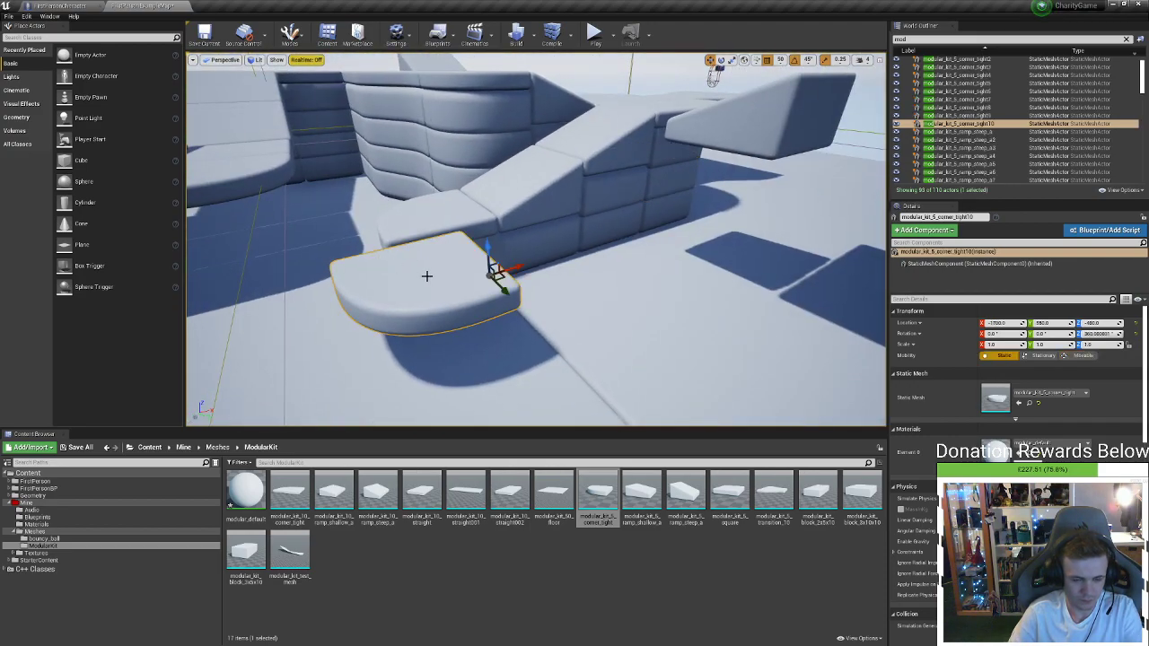
{"action": "key", "text": "Delete"}
{"action": "key", "text": "ctrl+z"}
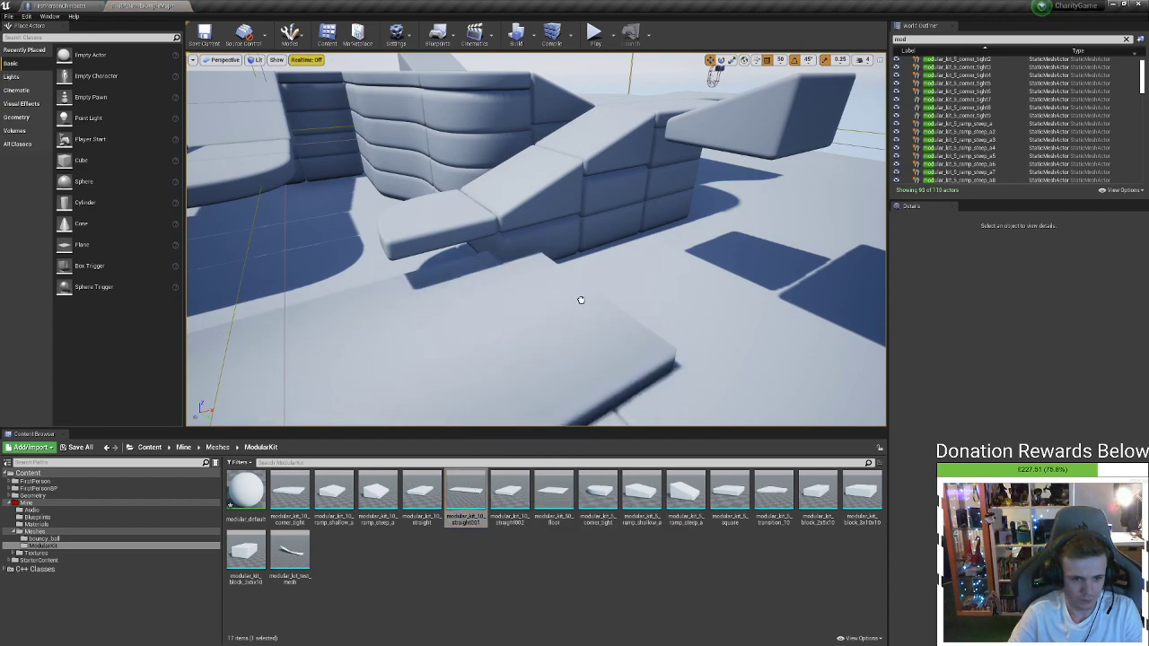
{"action": "right_click_drag", "start_coordinate": [536, 269], "coordinate": [598, 394]}
{"action": "key", "text": "Delete"}
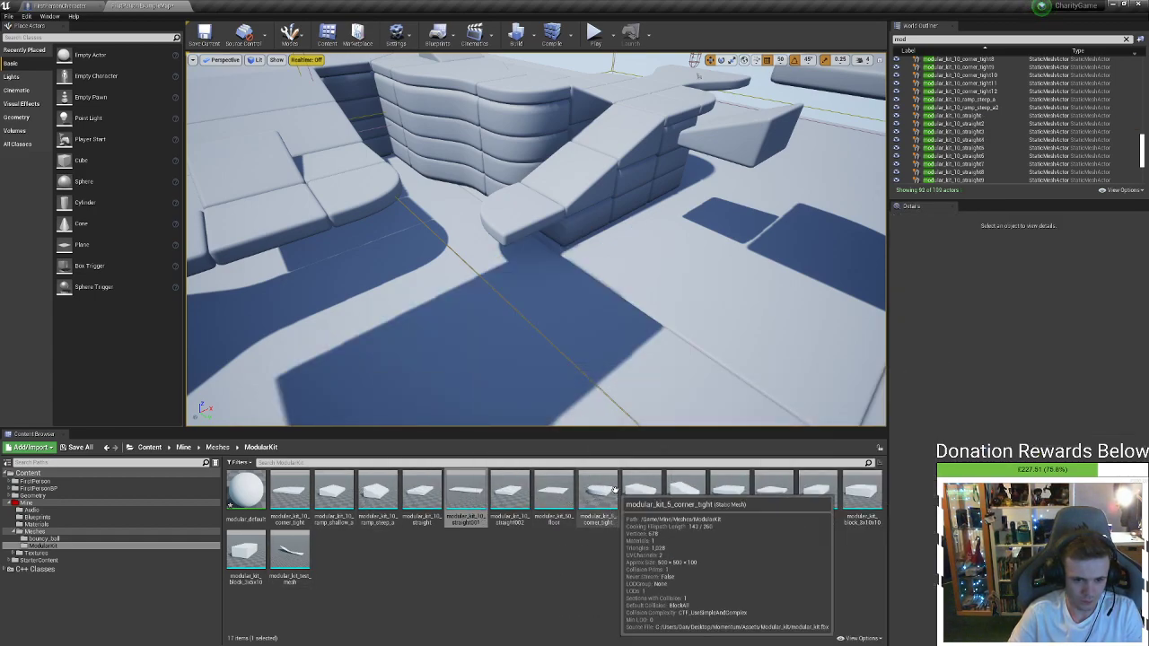
Place a modular_kit_10_straight piece against the corner at the ramp's foot at Y 750 and duplicate it to Y 1750
{"action": "left_click_drag", "start_coordinate": [422, 494], "coordinate": [638, 260]}
{"action": "right_click_drag", "start_coordinate": [638, 260], "coordinate": [663, 179]}
{"action": "left_click_drag", "start_coordinate": [663, 176], "coordinate": [622, 201]}
{"action": "right_click_drag", "start_coordinate": [652, 227], "coordinate": [529, 254]}
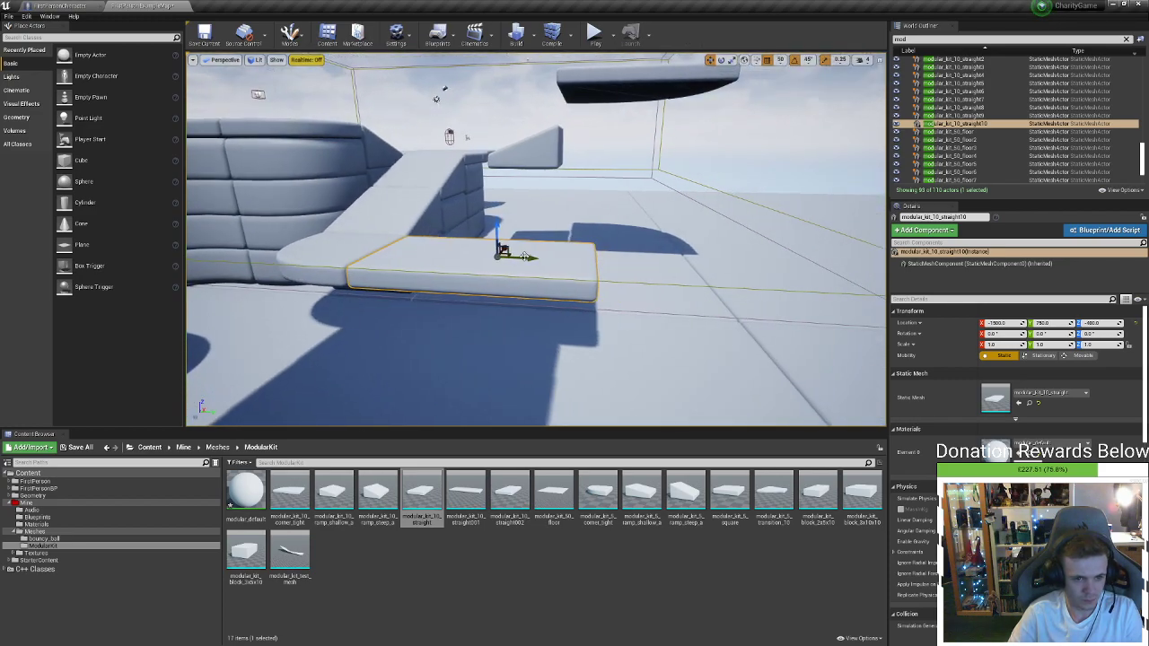
{"action": "left_click_drag", "start_coordinate": [524, 256], "coordinate": [746, 279], "text": "alt"}
{"action": "key", "text": "f"}
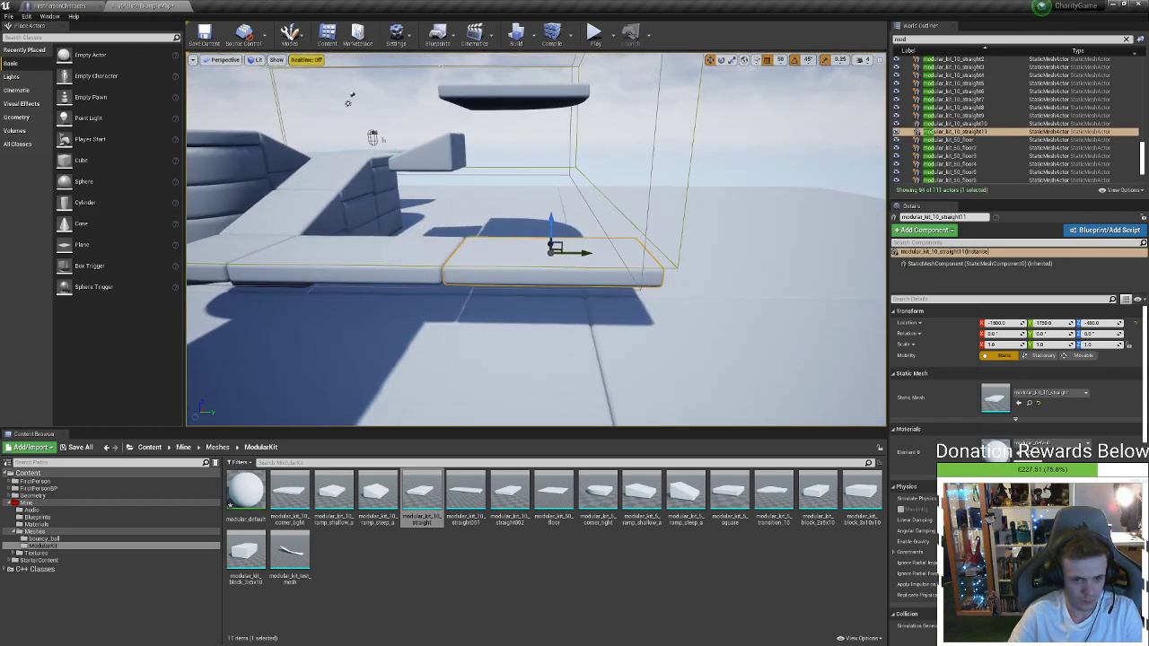
Duplicate the tight corner to the far end of the straight path at X -1500, Y 2500, rotated to 0°
{"action": "right_click_drag", "start_coordinate": [539, 254], "coordinate": [316, 227]}
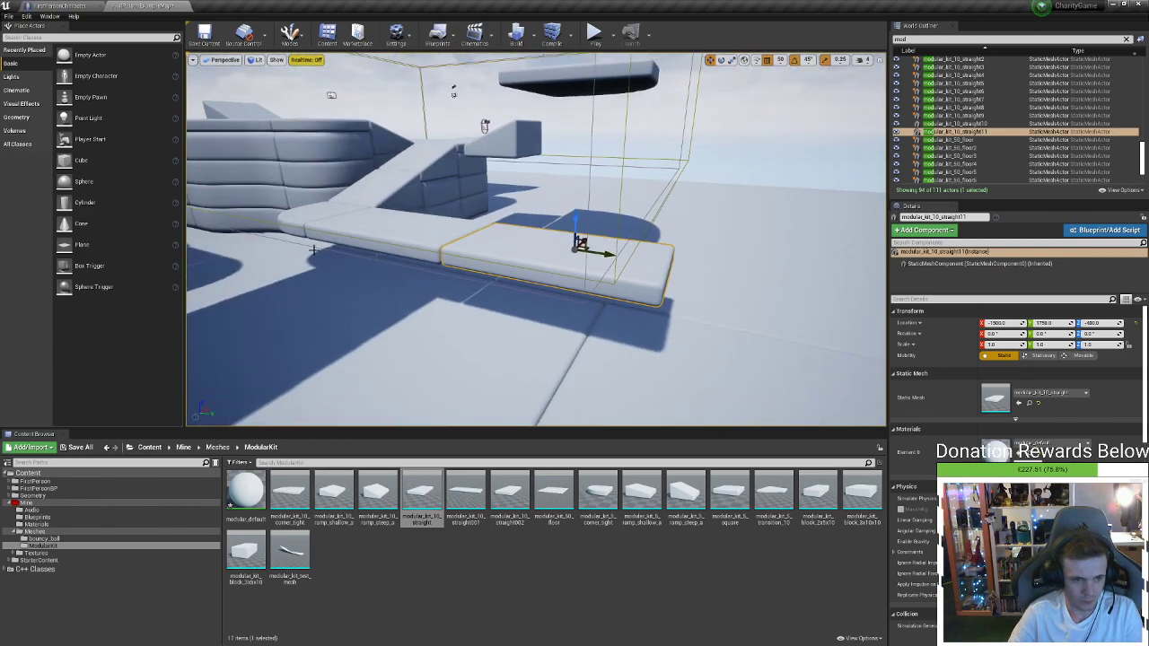
{"action": "left_click", "coordinate": [316, 227]}
{"action": "left_click_drag", "start_coordinate": [359, 229], "coordinate": [758, 281], "text": "alt"}
{"action": "right_click_drag", "start_coordinate": [751, 308], "coordinate": [590, 343]}
{"action": "key", "text": "w"}
{"action": "left_click_drag", "start_coordinate": [566, 377], "coordinate": [642, 368]}
{"action": "right_click_drag", "start_coordinate": [643, 368], "coordinate": [736, 261]}
{"action": "right_click_drag", "start_coordinate": [538, 395], "coordinate": [635, 399]}
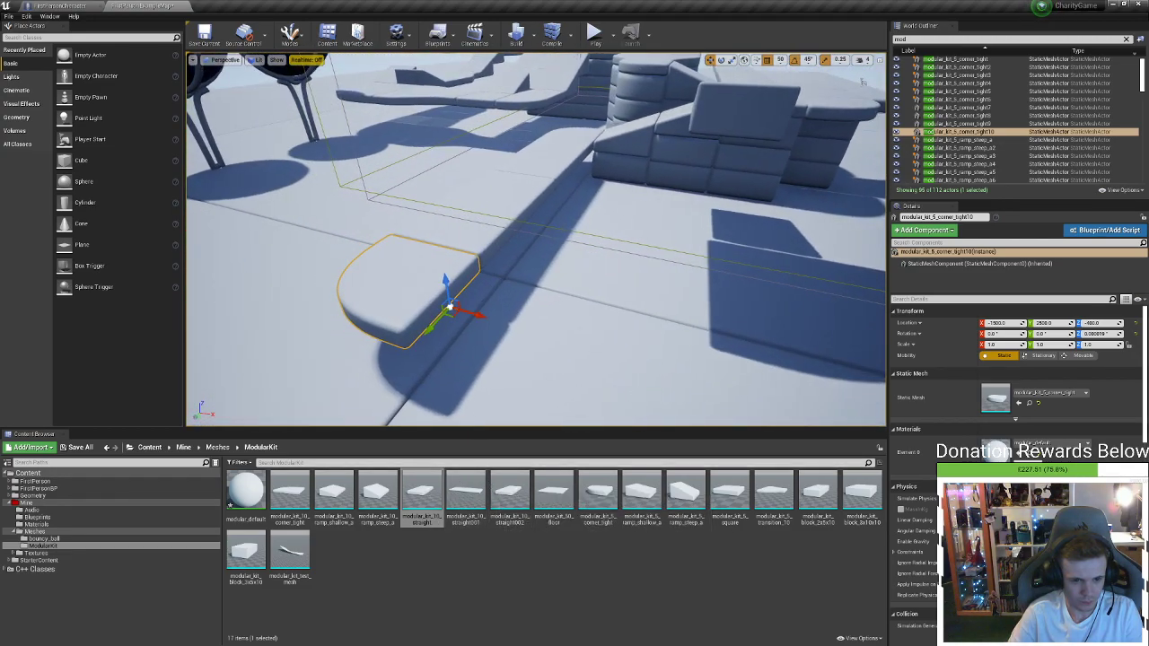
Place a modular_kit_10_straight piece rotated -90° beside the far corner at Y 2250 and duplicate it to X 0
{"action": "left_click_drag", "start_coordinate": [422, 496], "coordinate": [595, 303]}
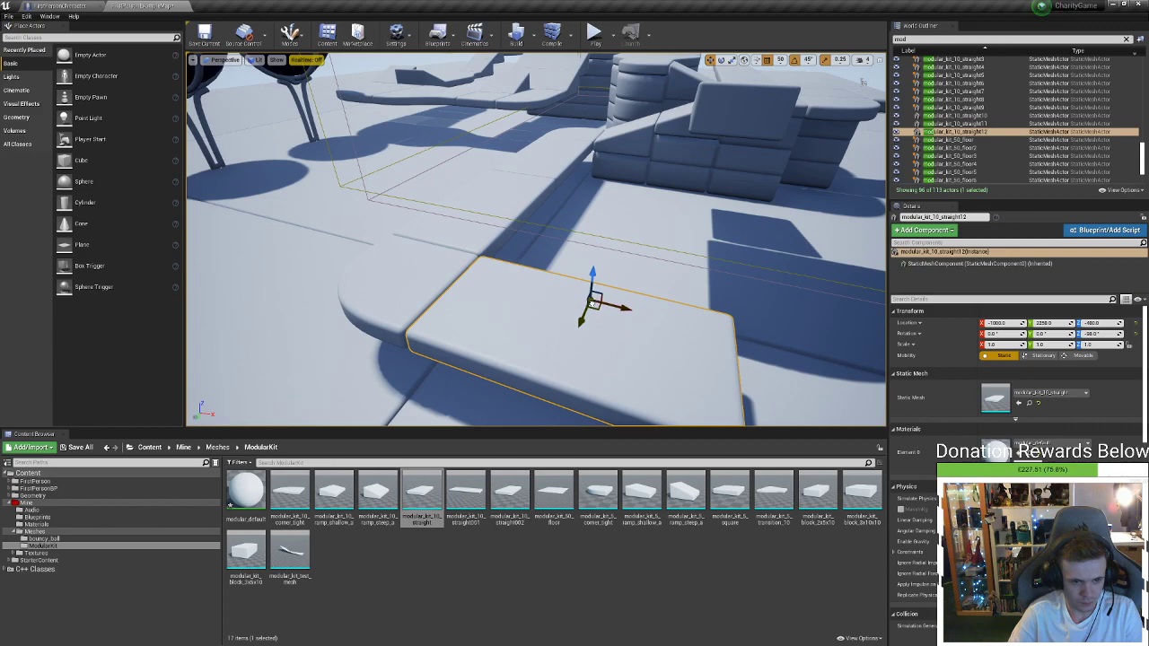
{"action": "right_click_drag", "start_coordinate": [590, 302], "coordinate": [673, 235]}
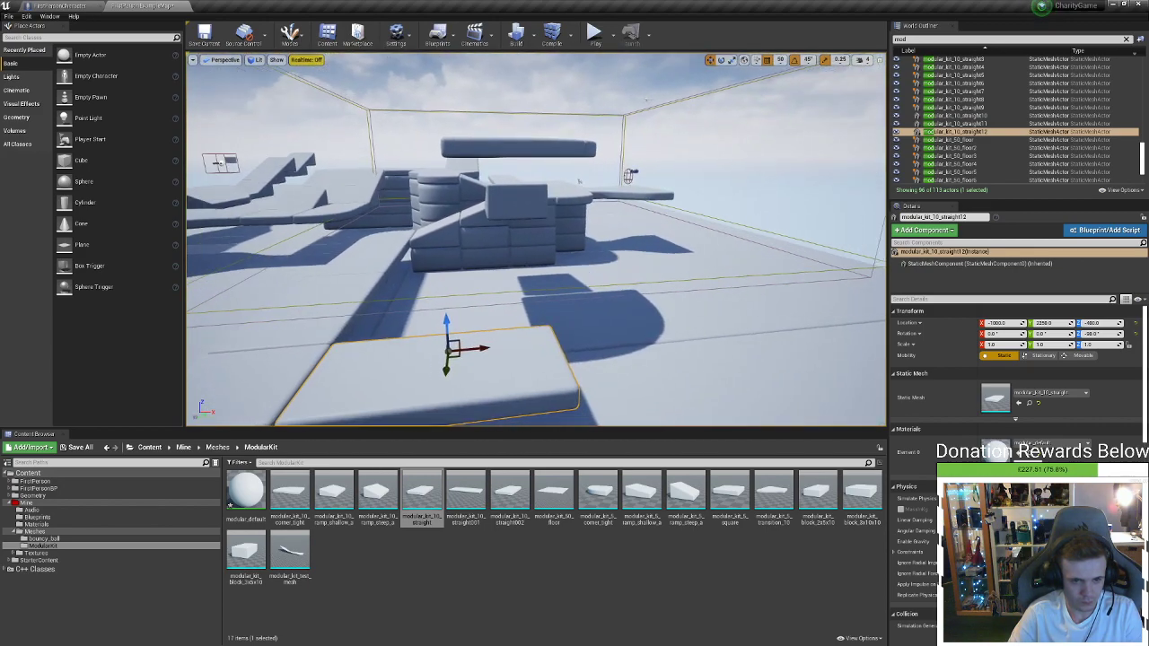
{"action": "right_click_drag", "start_coordinate": [552, 260], "coordinate": [494, 293]}
{"action": "left_click_drag", "start_coordinate": [443, 327], "coordinate": [633, 344], "text": "alt"}
{"action": "right_click_drag", "start_coordinate": [632, 344], "coordinate": [353, 251]}
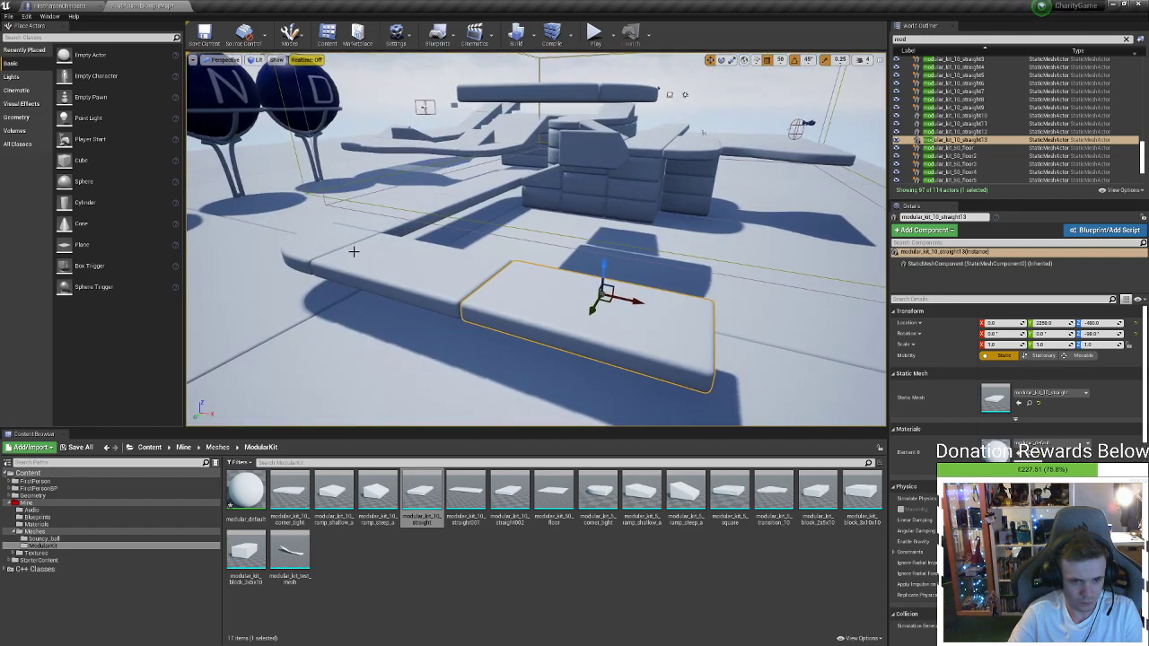
Duplicate the far corner piece, rotate the copy to -90° and fit it to the path's open end at X 750, Y 2250
{"action": "left_click", "coordinate": [364, 260]}
{"action": "left_click_drag", "start_coordinate": [365, 260], "coordinate": [839, 350], "text": "alt"}
{"action": "left_click_drag", "start_coordinate": [812, 405], "coordinate": [781, 413]}
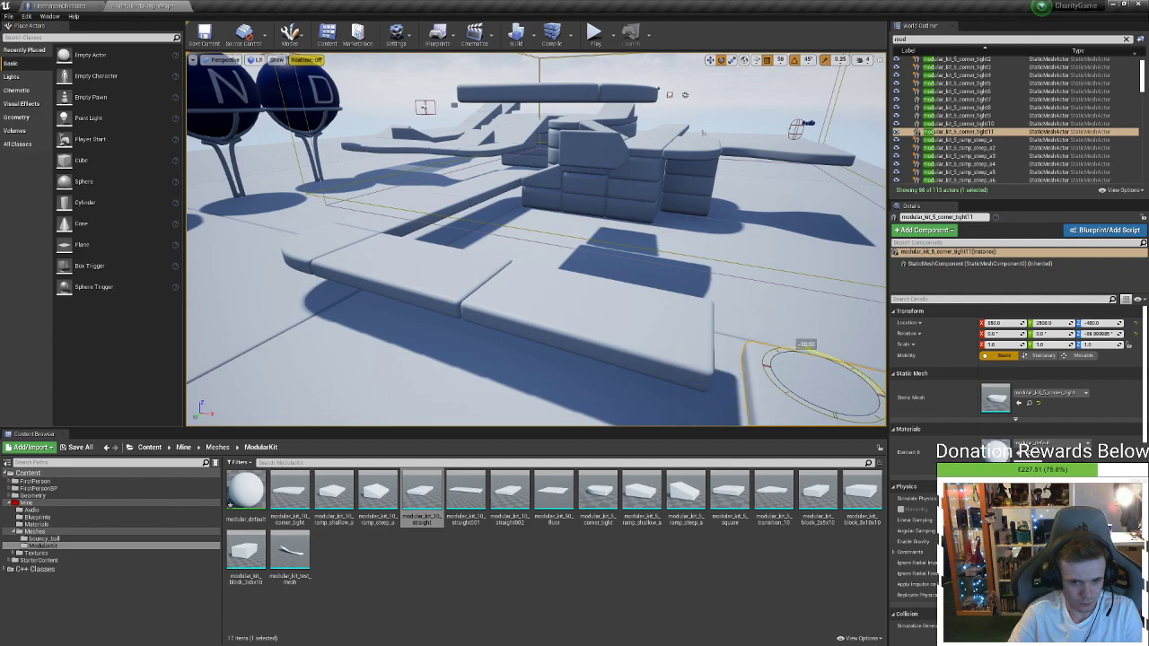
{"action": "right_click_drag", "start_coordinate": [762, 382], "coordinate": [821, 399]}
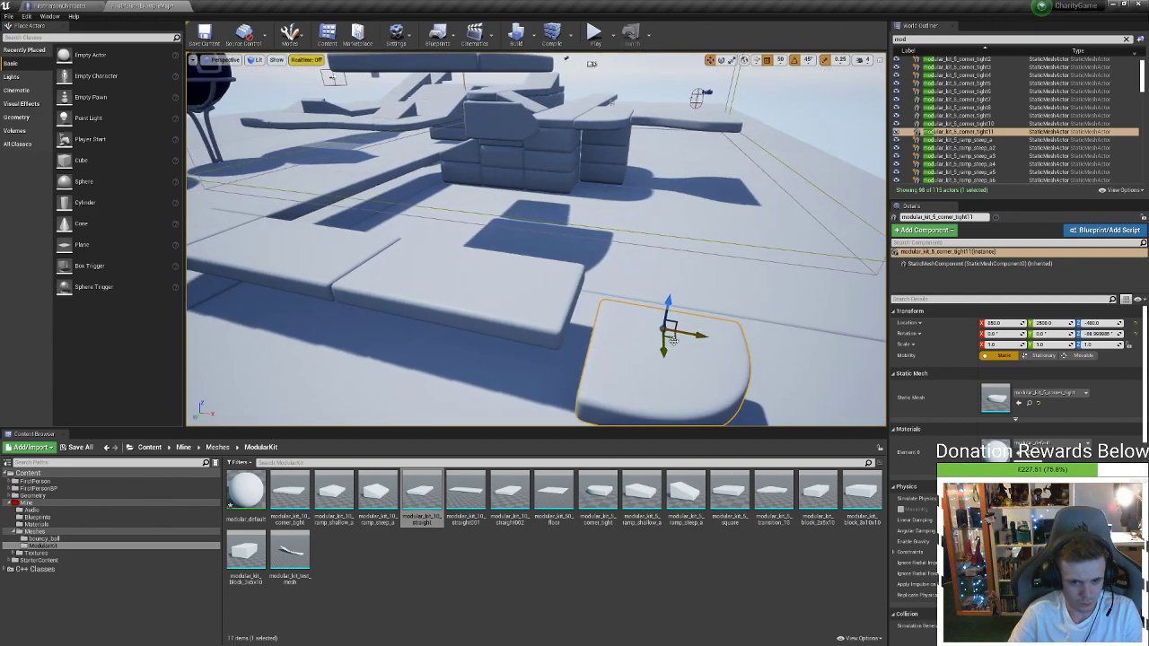
{"action": "left_click_drag", "start_coordinate": [673, 339], "coordinate": [646, 294]}
{"action": "right_click_drag", "start_coordinate": [645, 296], "coordinate": [712, 285]}
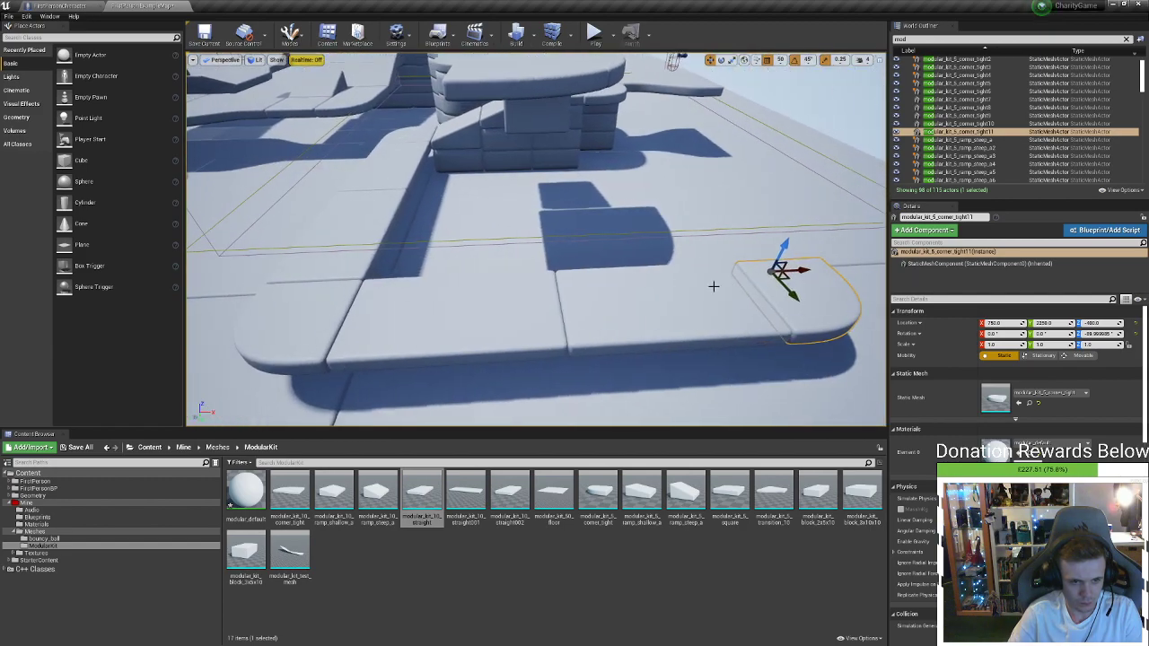
Duplicate the tight corner twice onto the path's inner edge, one copy rotated -180° at X -1500, Y 2000 and the other rotated -270°
{"action": "left_click_drag", "start_coordinate": [795, 274], "coordinate": [669, 260], "text": "alt"}
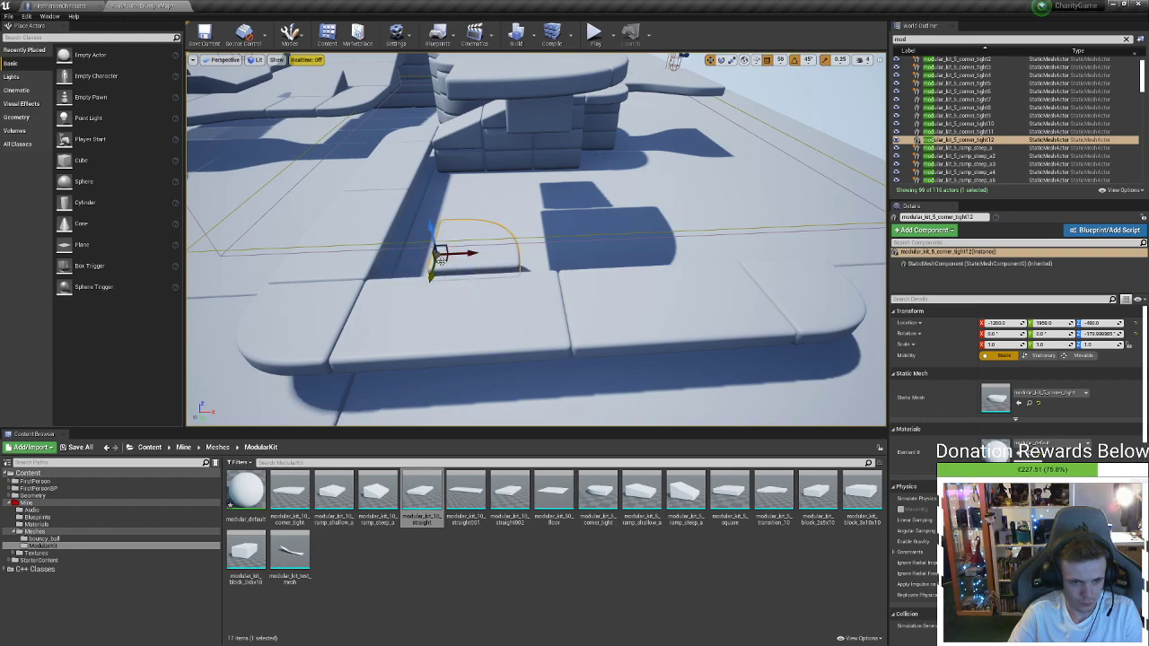
{"action": "mouse_move", "coordinate": [382, 270]}
{"action": "right_mouse_down"}
{"action": "mouse_move", "coordinate": [350, 278]}
{"action": "mouse_move", "coordinate": [398, 284]}
{"action": "right_mouse_up"}
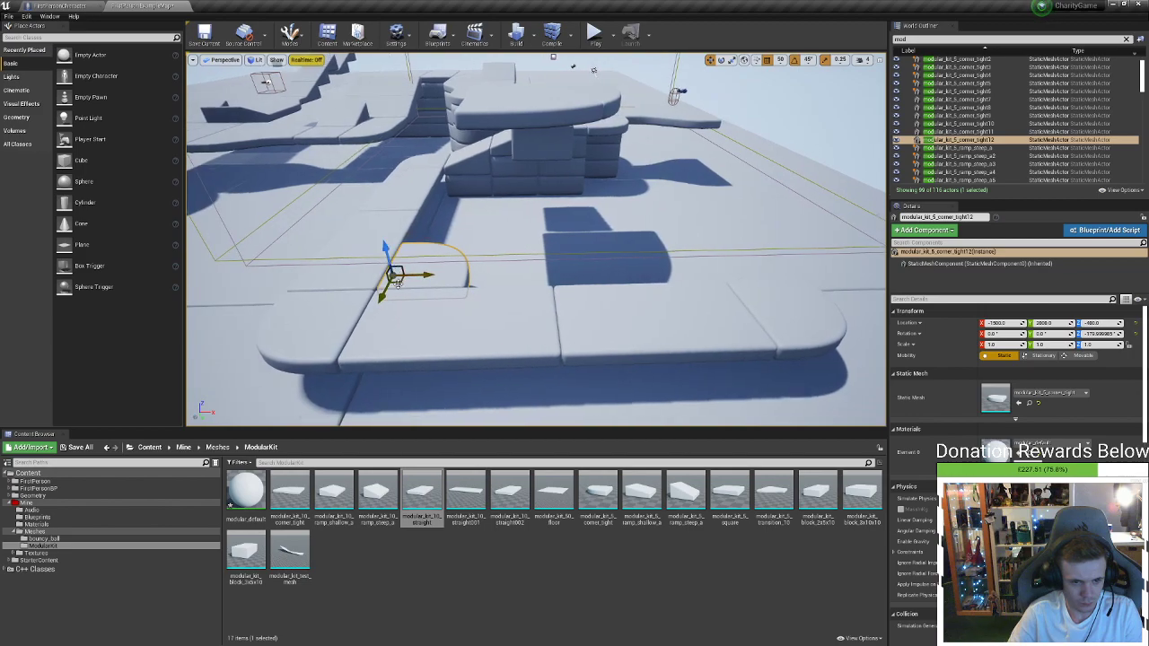
{"action": "left_click_drag", "start_coordinate": [398, 284], "coordinate": [423, 285], "text": "alt"}
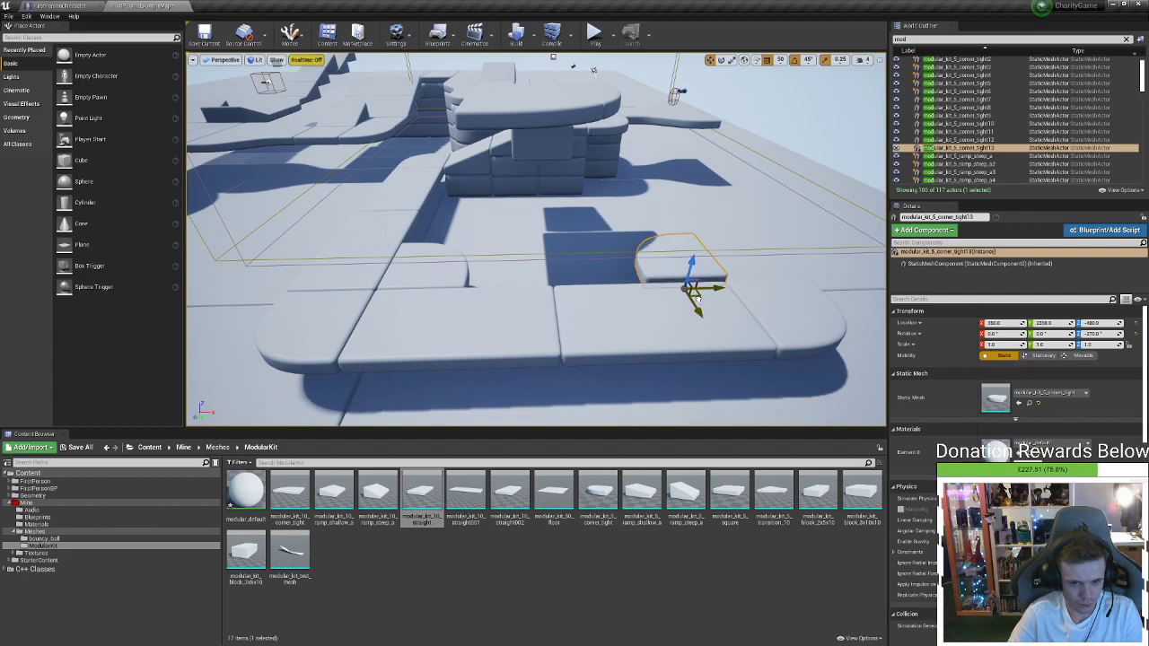
Inspect the extended lower path, the platform and its steep side ramp from around the level
{"action": "key", "text": "d"}
{"action": "right_click_drag", "start_coordinate": [694, 310], "coordinate": [488, 243]}
{"action": "key", "text": "a"}
{"action": "key", "text": "d"}
{"action": "key", "text": "s"}
{"action": "key", "text": "a"}
{"action": "left_click", "coordinate": [532, 188]}
{"action": "key", "text": "w"}
{"action": "right_click_drag", "start_coordinate": [532, 188], "coordinate": [466, 151]}
{"action": "key", "text": "s"}
{"action": "key", "text": "w"}
{"action": "right_click_drag", "start_coordinate": [577, 182], "coordinate": [567, 237]}
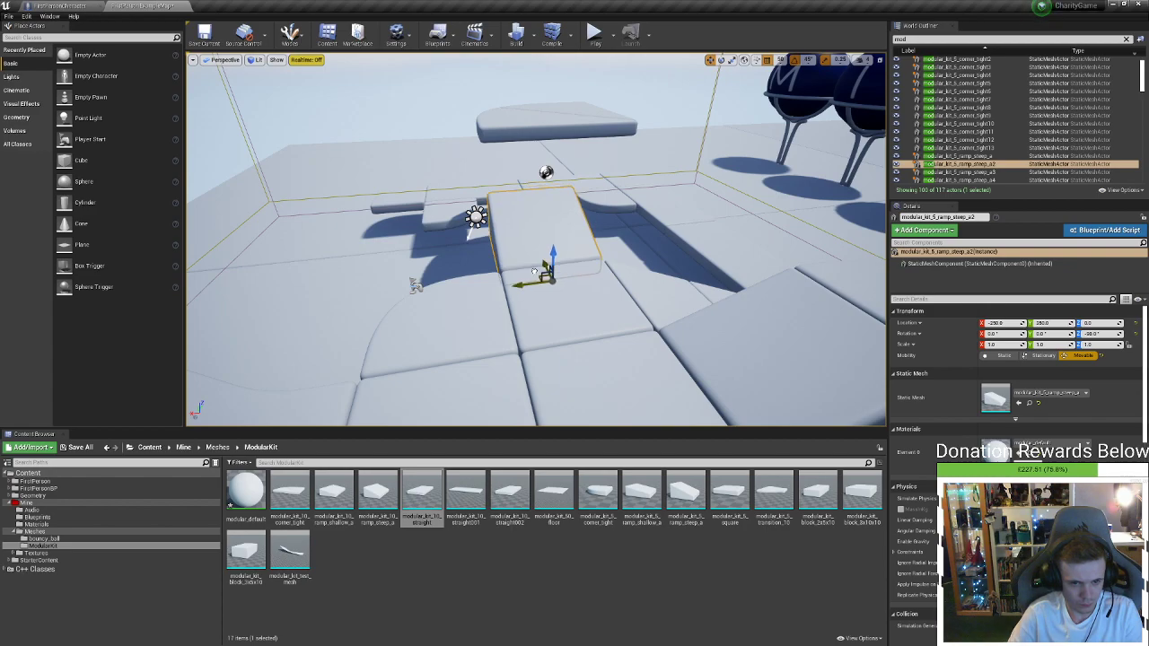
{"action": "right_click_drag", "start_coordinate": [494, 330], "coordinate": [607, 330]}
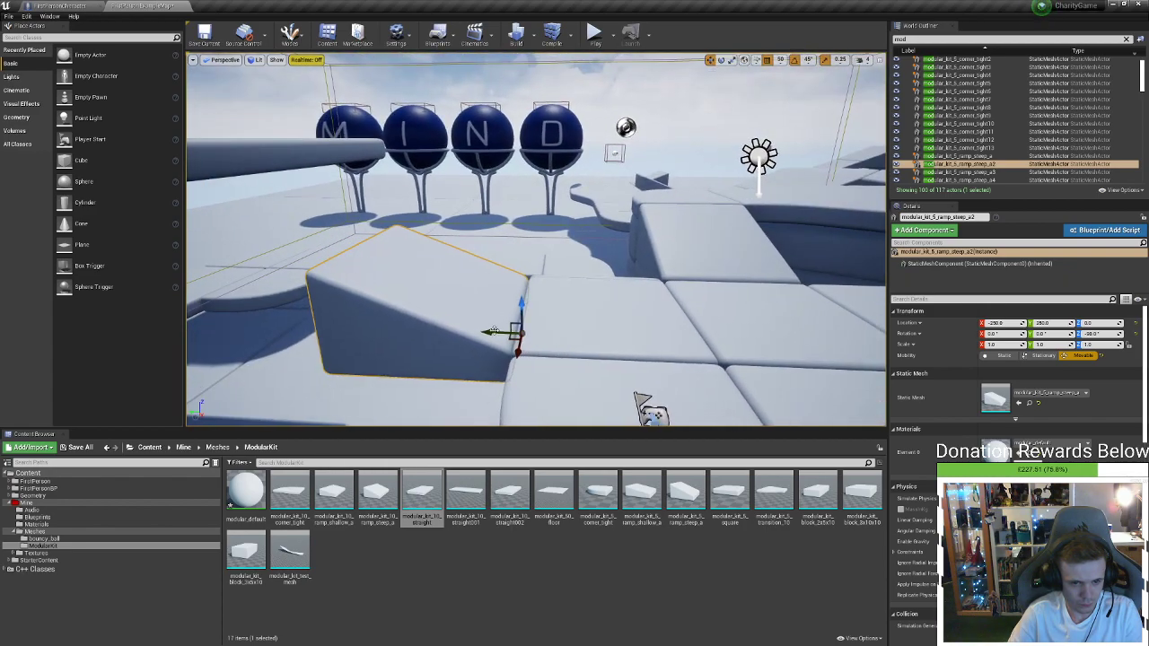
{"action": "key", "text": "s"}
{"action": "mouse_move", "coordinate": [492, 333]}
{"action": "right_mouse_down"}
{"action": "mouse_move", "coordinate": [538, 359]}
{"action": "mouse_move", "coordinate": [538, 332]}
{"action": "mouse_move", "coordinate": [503, 327]}
{"action": "right_mouse_up"}
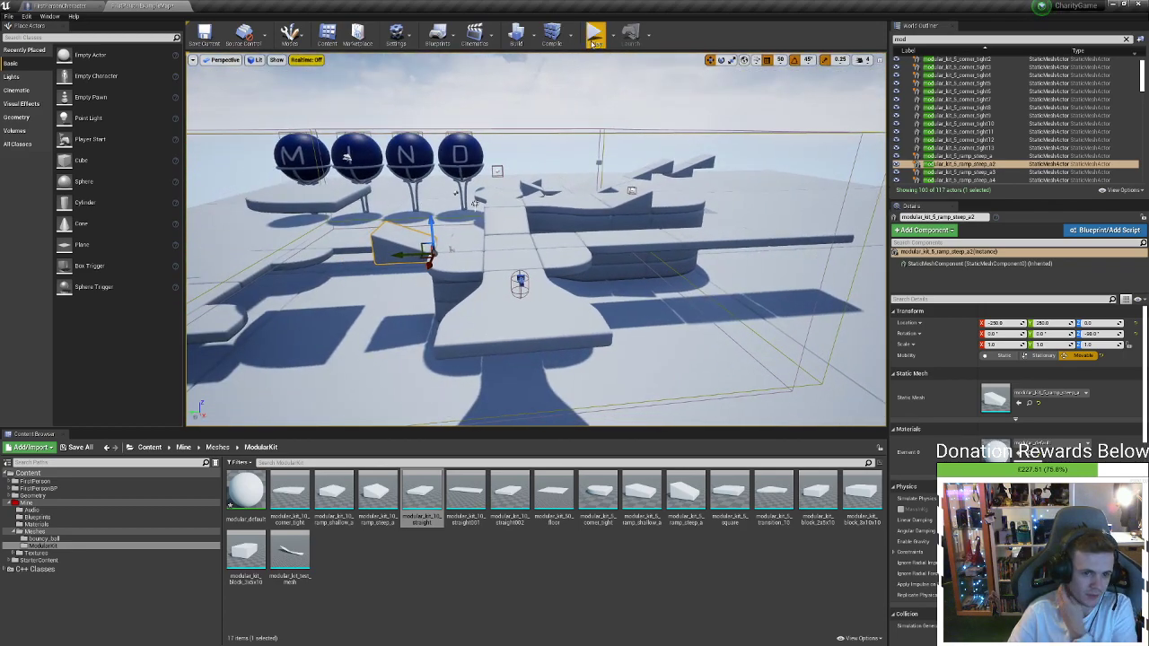
Play-test the level by running across the starting platform and over its ramps, and end the session
{"action": "left_click", "coordinate": [593, 34]}
{"action": "key", "text": "w"}
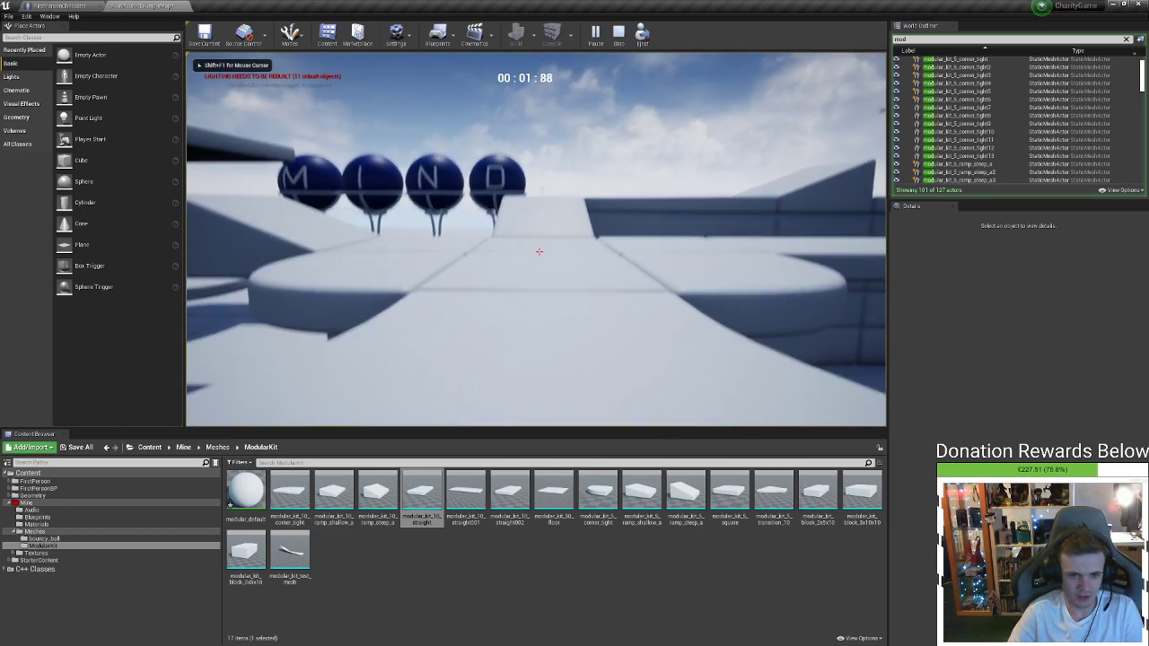
{"action": "key", "text": "w"}
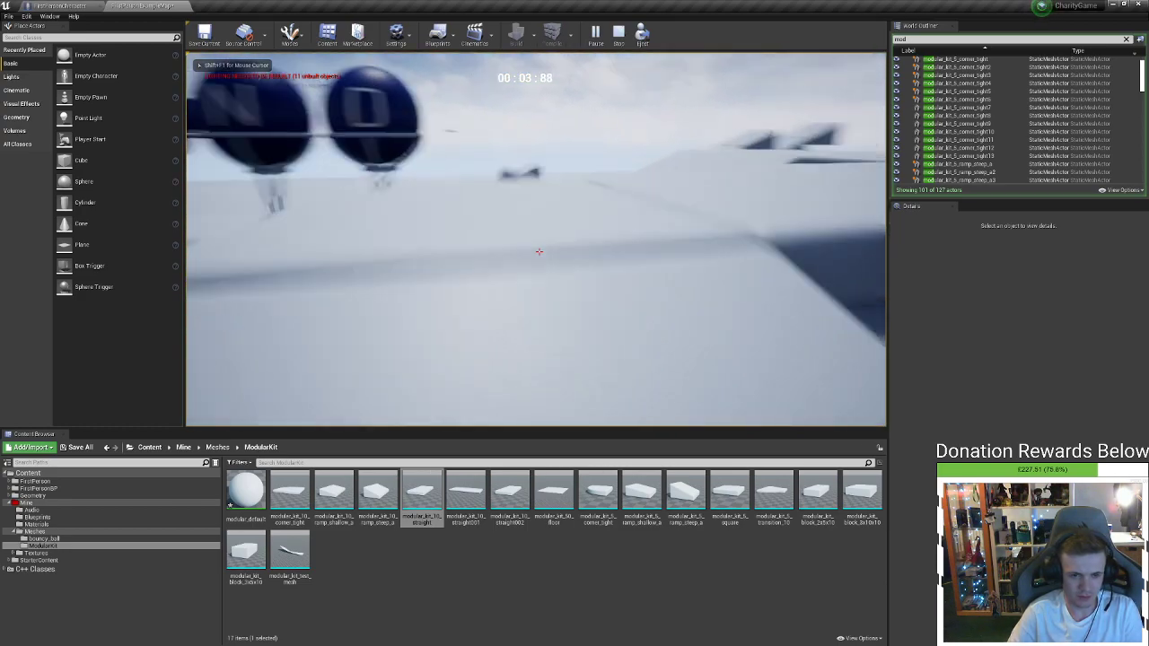
{"action": "key", "text": "w"}
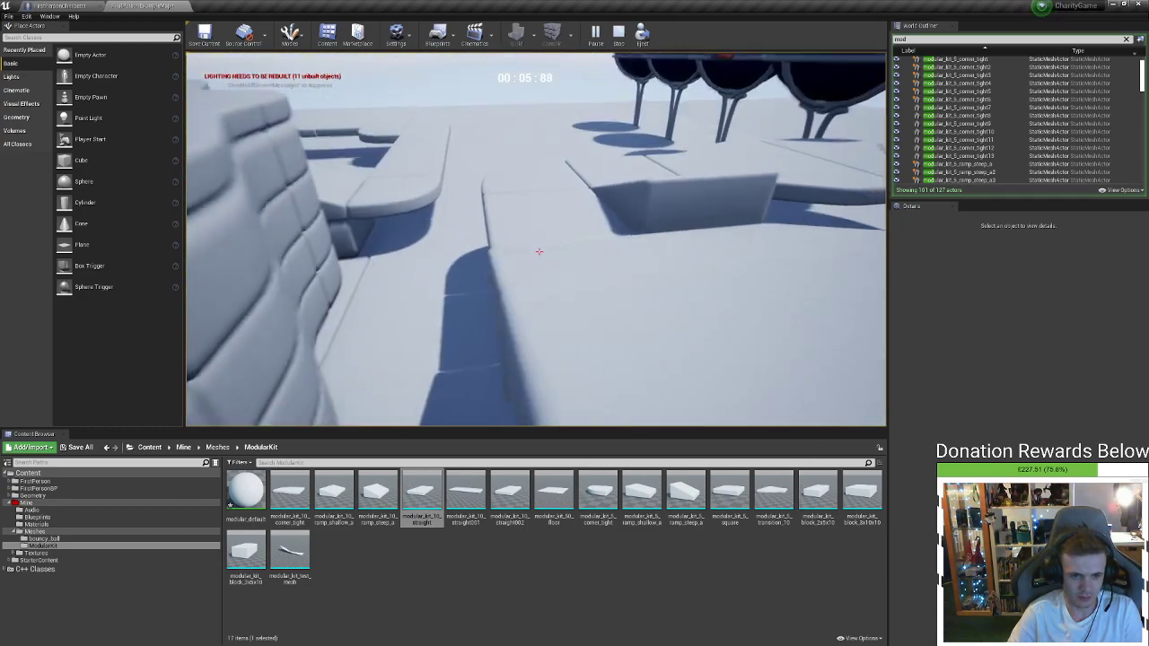
{"action": "key", "text": "w"}
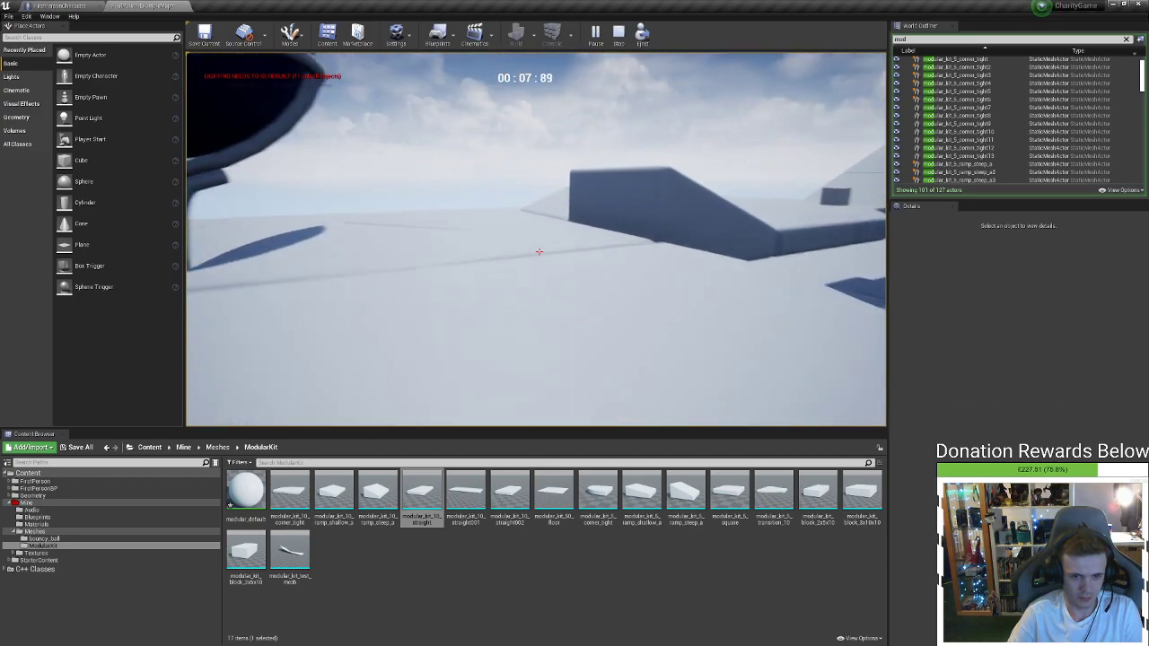
{"action": "key", "text": "w"}
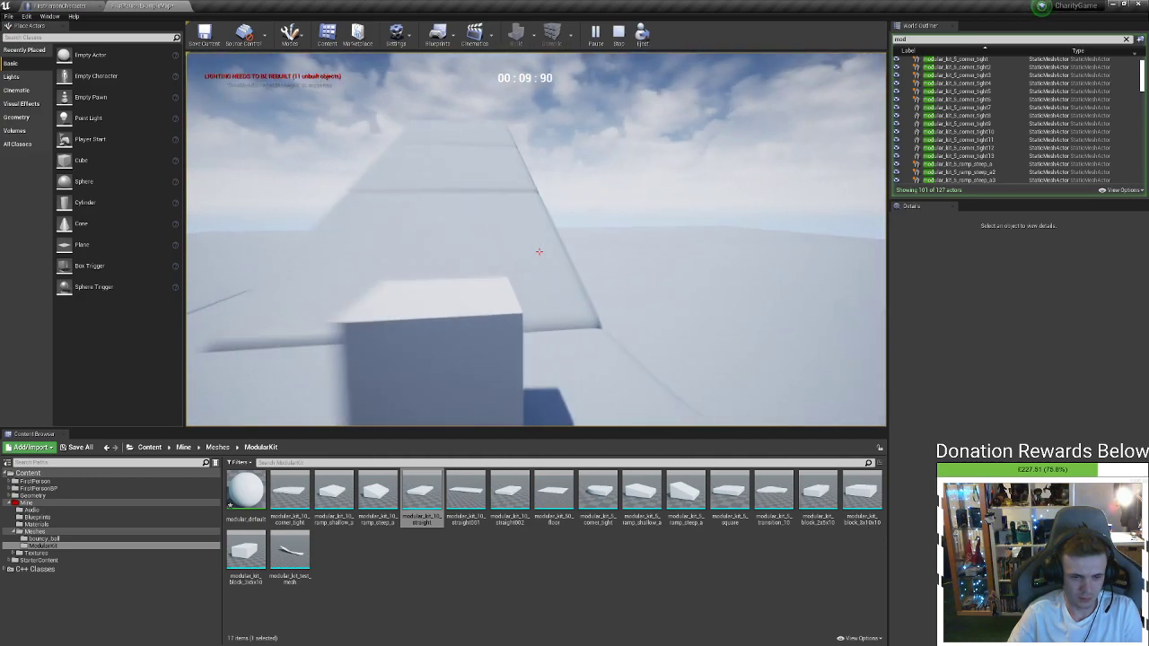
{"action": "key", "text": "Escape"}
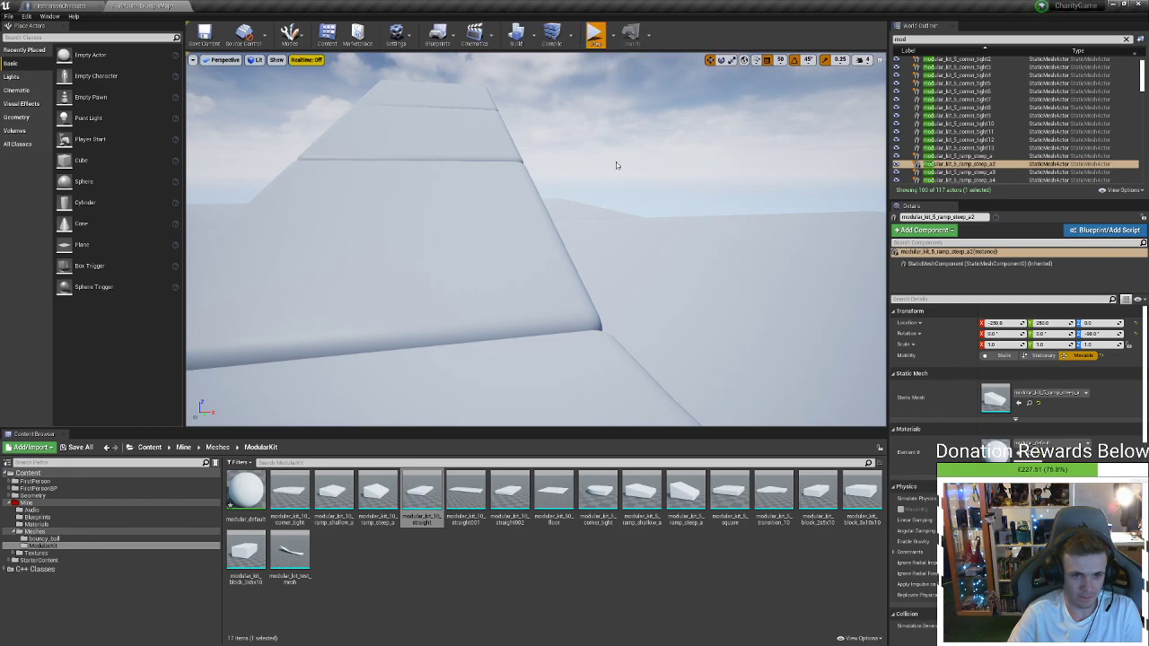
Play-test the level again from the platform down to the floor, stop it and review the layout from above
{"action": "key", "text": "alt+p"}
{"action": "key", "text": "w"}
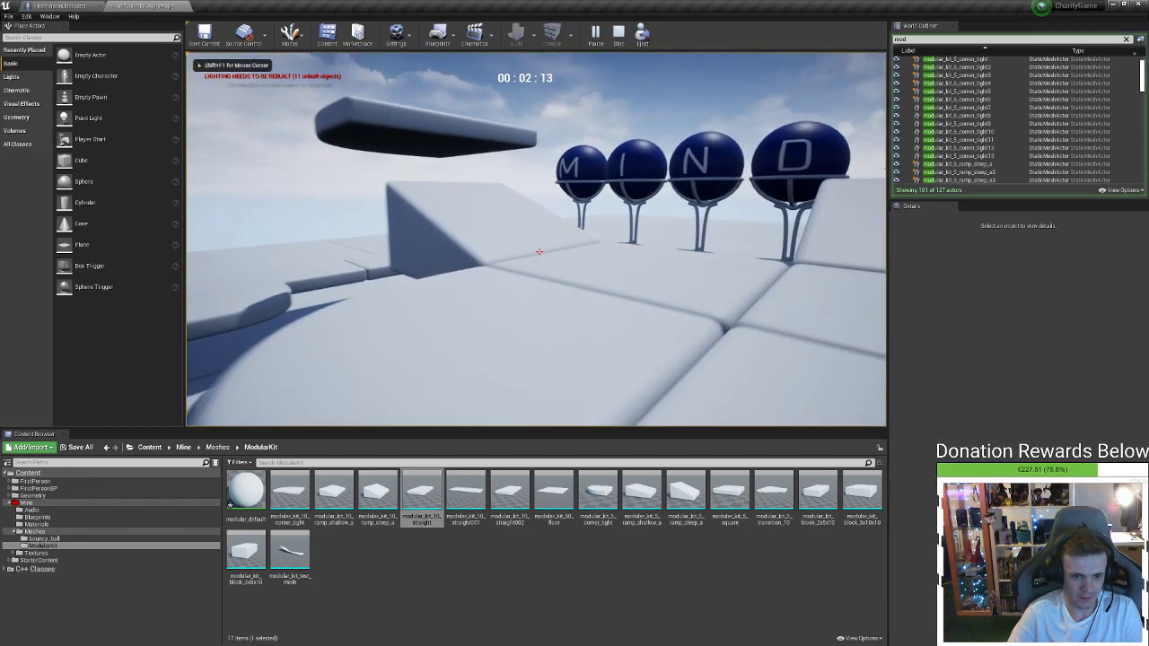
{"action": "key", "text": "w"}
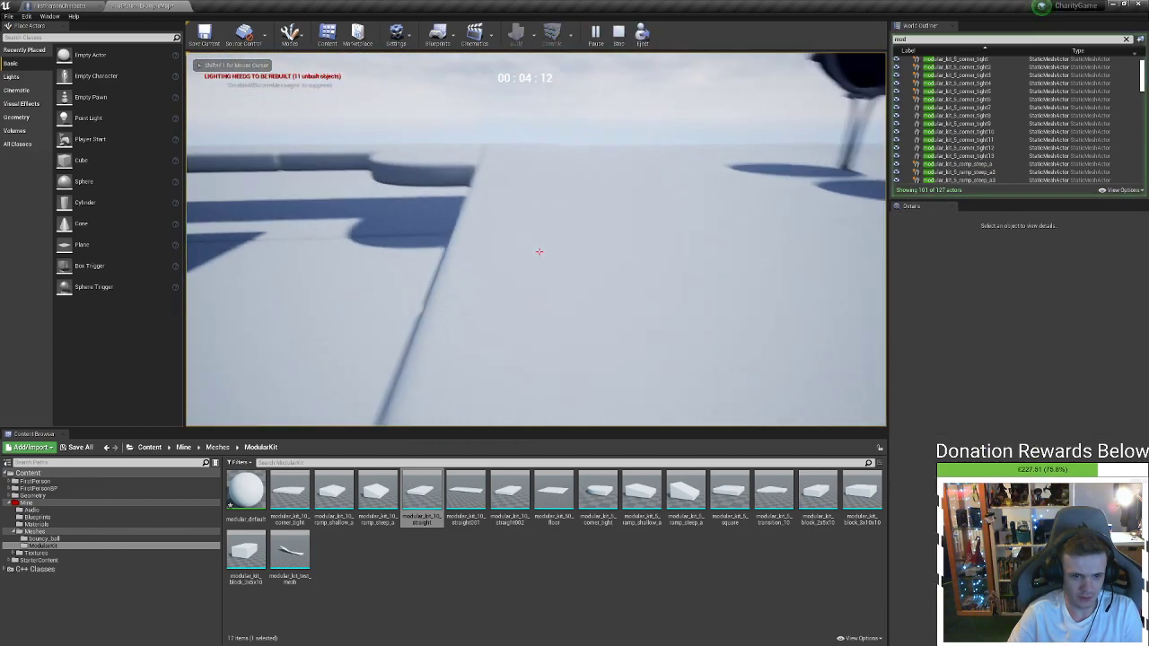
{"action": "key", "text": "w"}
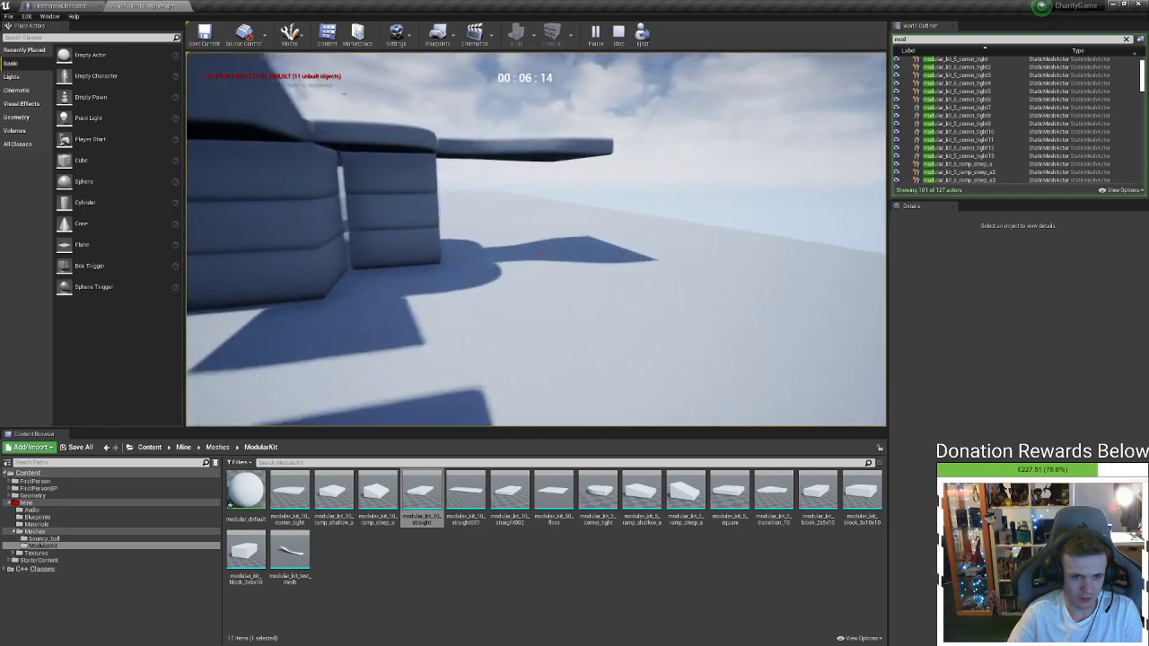
{"action": "key", "text": "Escape"}
{"action": "key", "text": "w"}
{"action": "right_click_drag", "start_coordinate": [536, 238], "coordinate": [536, 184]}
{"action": "key", "text": "s"}
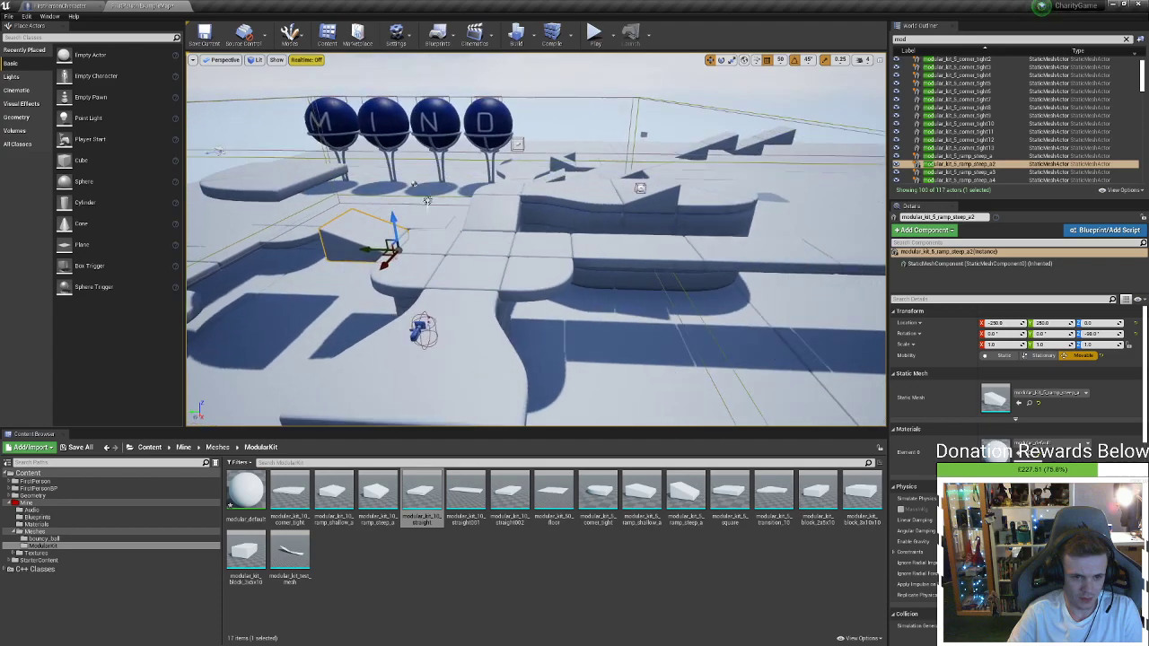
{"action": "key", "text": "w"}
{"action": "mouse_move", "coordinate": [625, 186]}
{"action": "right_mouse_down"}
{"action": "mouse_move", "coordinate": [655, 186]}
{"action": "mouse_move", "coordinate": [628, 126]}
{"action": "mouse_move", "coordinate": [682, 144]}
{"action": "mouse_move", "coordinate": [718, 260]}
{"action": "mouse_move", "coordinate": [682, 198]}
{"action": "mouse_move", "coordinate": [619, 157]}
{"action": "mouse_move", "coordinate": [574, 152]}
{"action": "mouse_move", "coordinate": [682, 216]}
{"action": "mouse_move", "coordinate": [691, 201]}
{"action": "mouse_move", "coordinate": [610, 184]}
{"action": "right_mouse_up"}
{"action": "key", "text": "s"}
{"action": "key", "text": "s"}
{"action": "right_click_drag", "start_coordinate": [741, 251], "coordinate": [734, 248]}
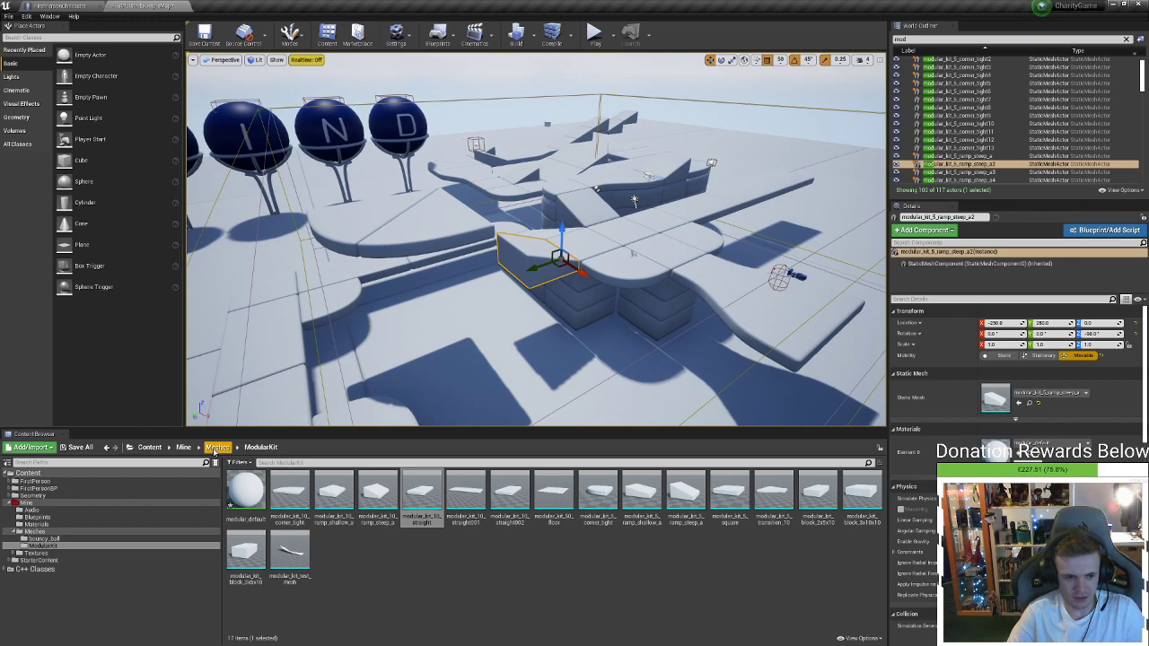
Create a new material in the Mine/Materials folder
{"action": "left_click", "coordinate": [183, 447]}
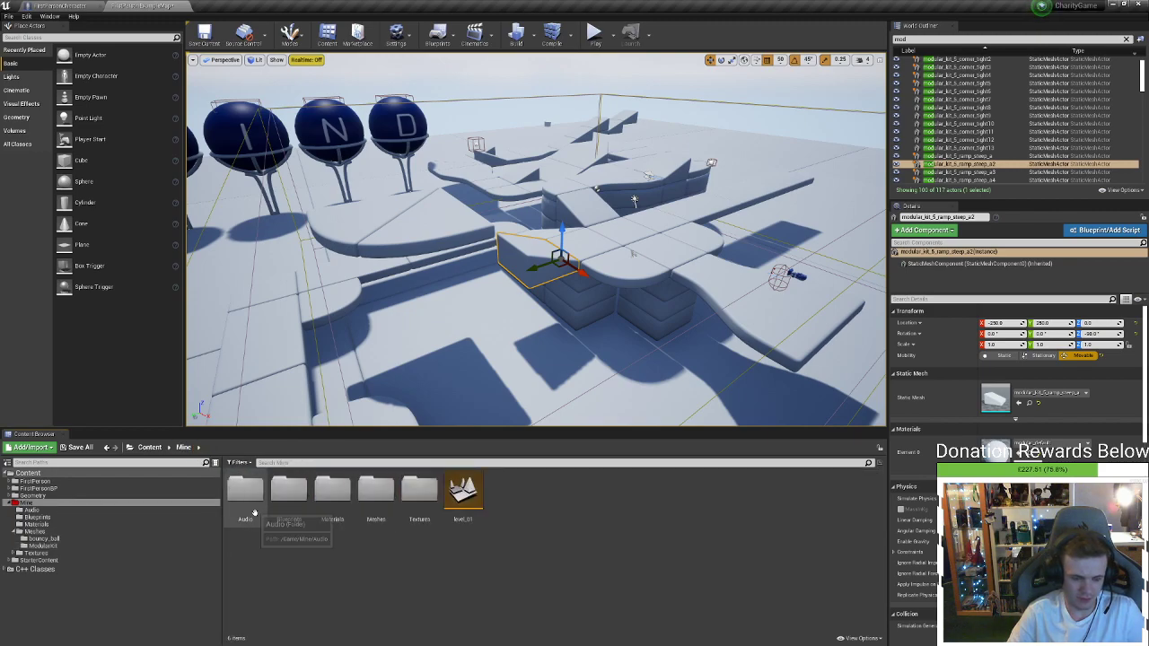
{"action": "double_click", "coordinate": [332, 492]}
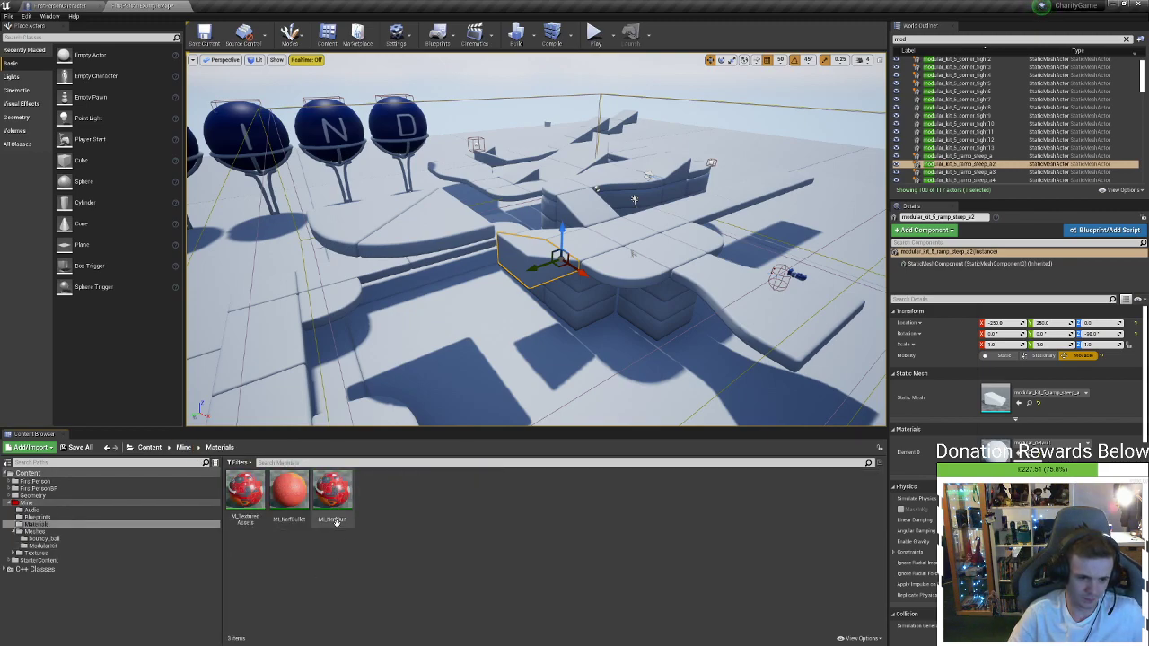
{"action": "right_click", "coordinate": [389, 504]}
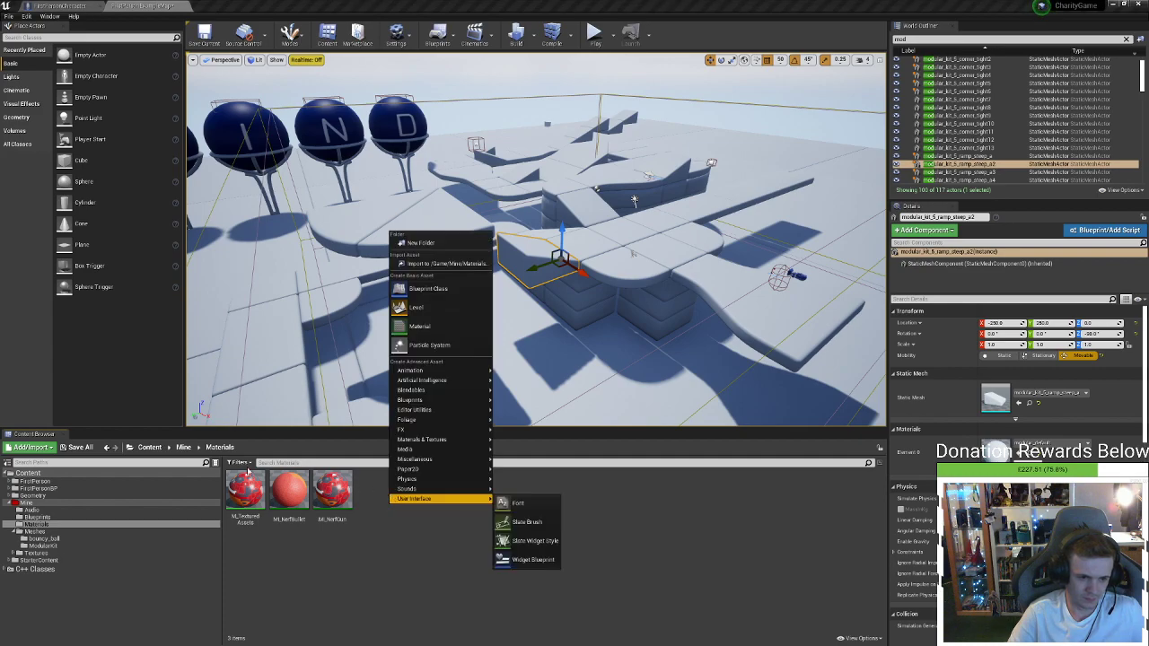
{"action": "left_click", "coordinate": [183, 447]}
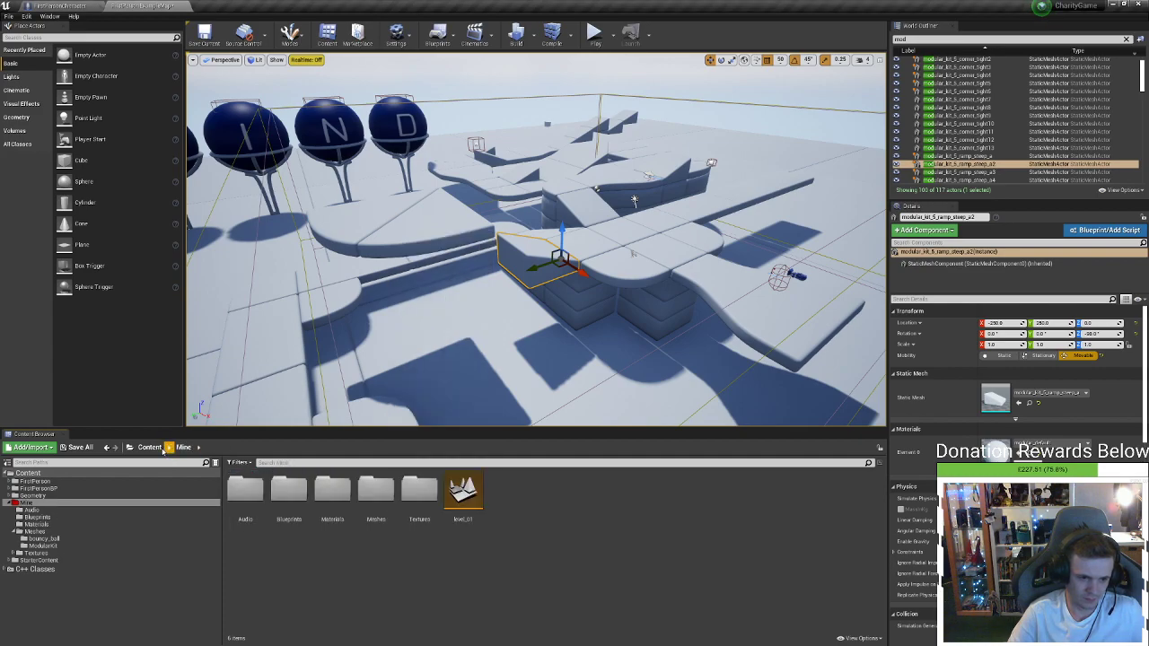
{"action": "double_click", "coordinate": [332, 491]}
{"action": "right_click", "coordinate": [449, 523]}
{"action": "left_click", "coordinate": [476, 345]}
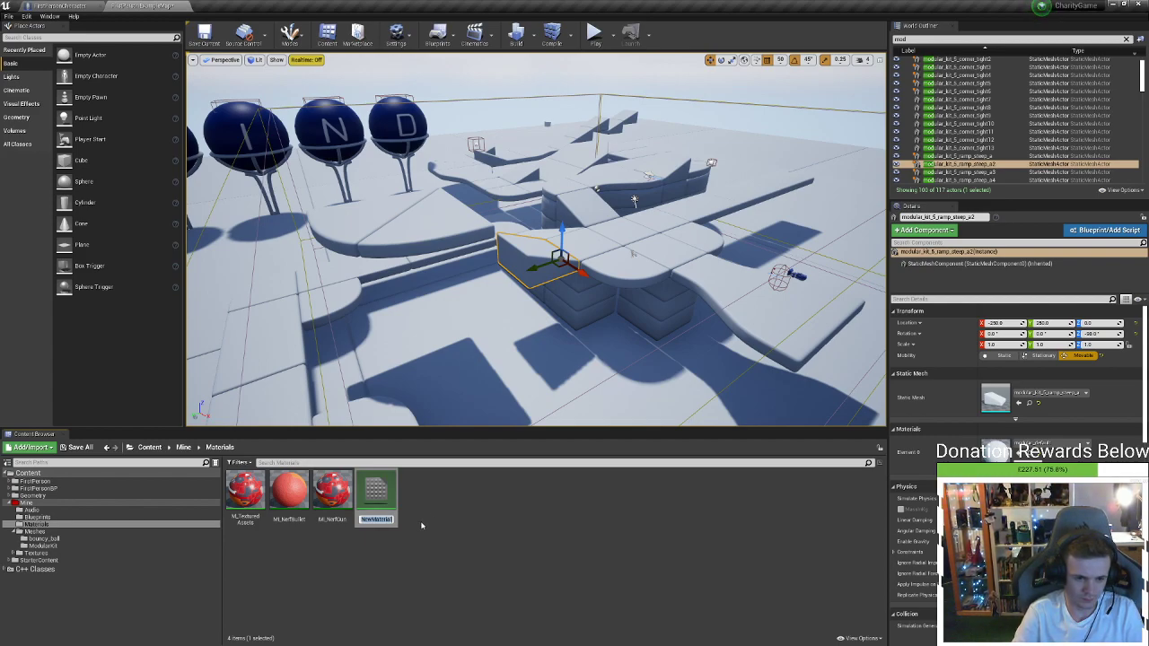
Name the new material kit_material
{"action": "type", "text": "M"}
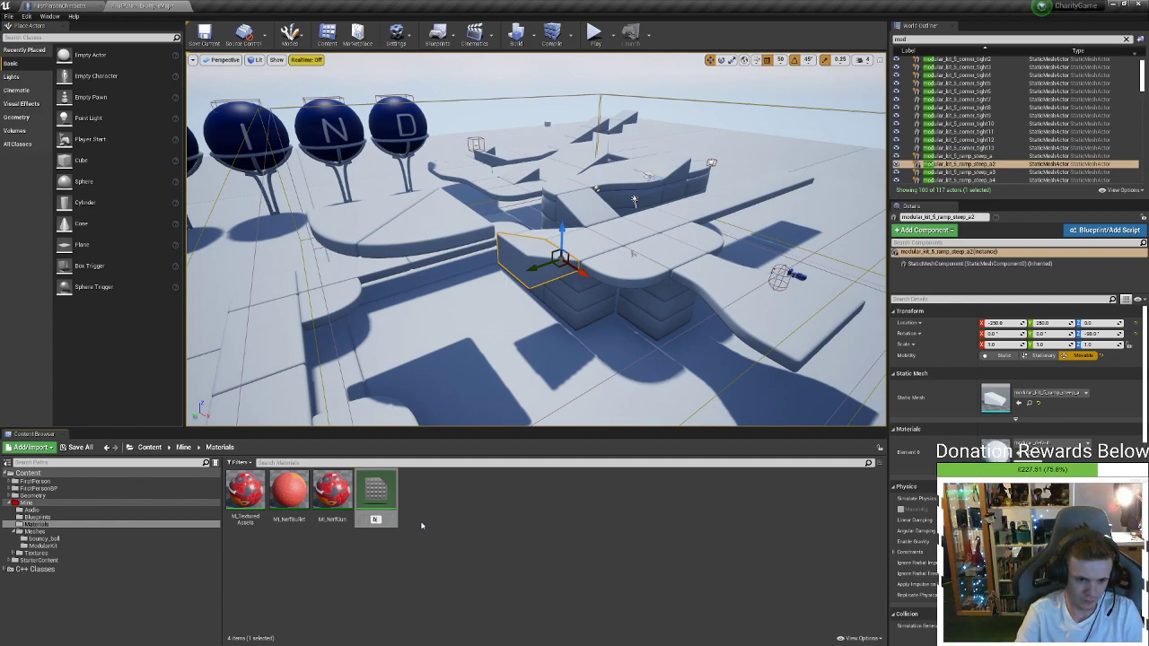
{"action": "key", "text": "BackSpace"}
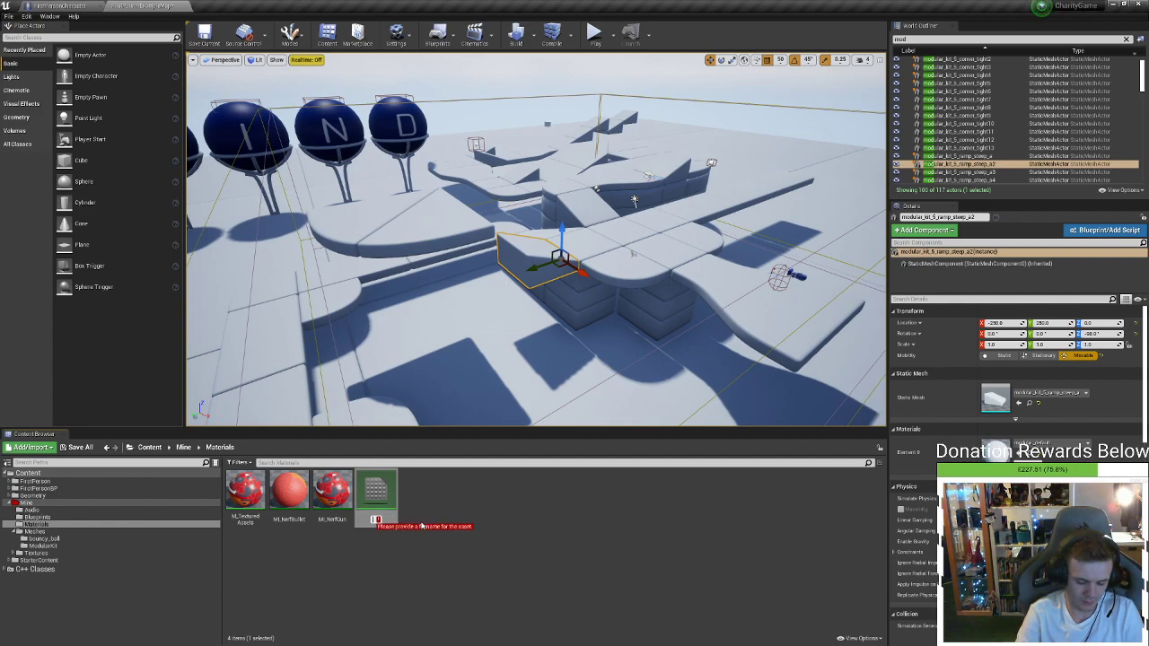
{"action": "type", "text": "M"}
{"action": "key", "text": "BackSpace"}
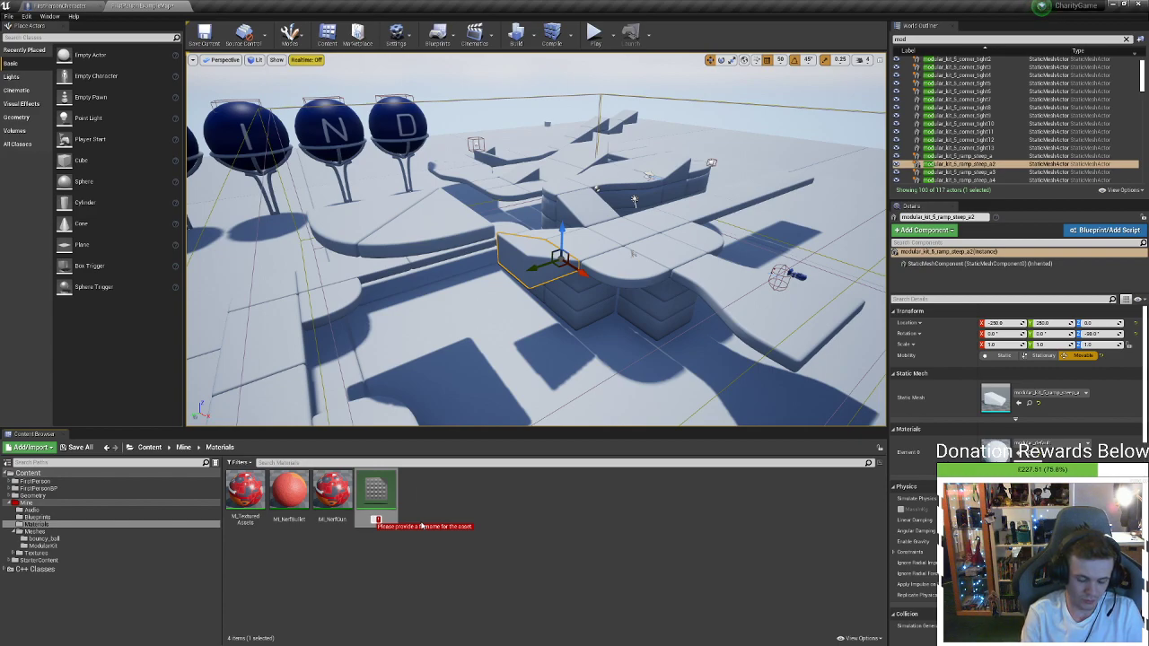
{"action": "type", "text": "Kit"}
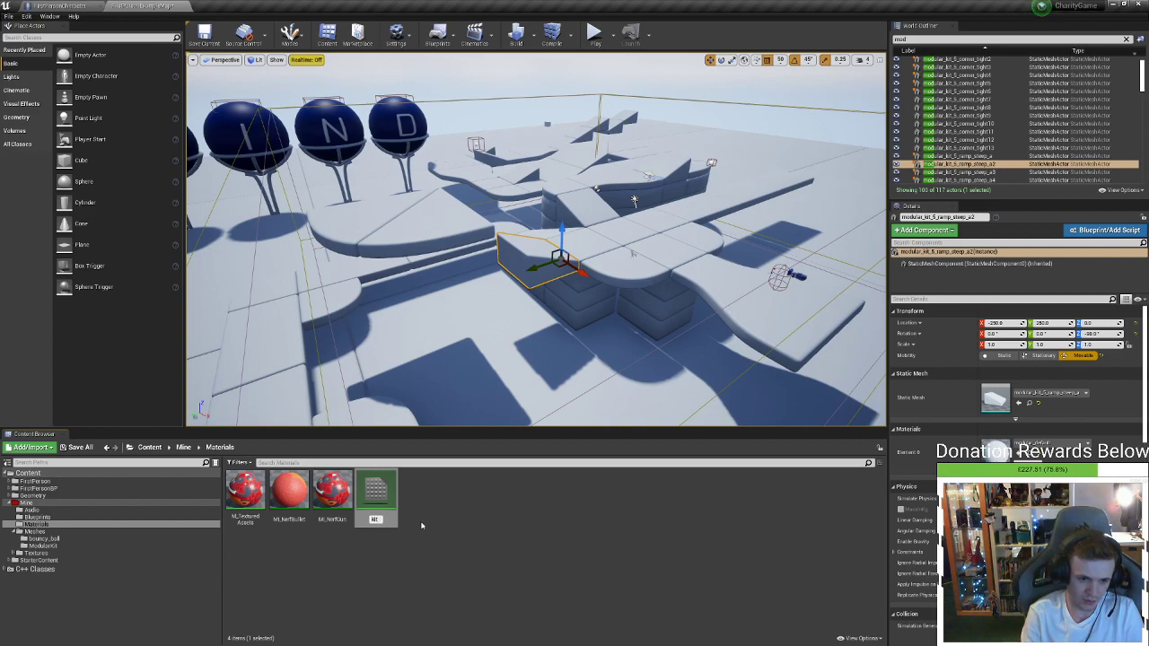
{"action": "type", "text": "_material"}
{"action": "key", "text": "Return"}
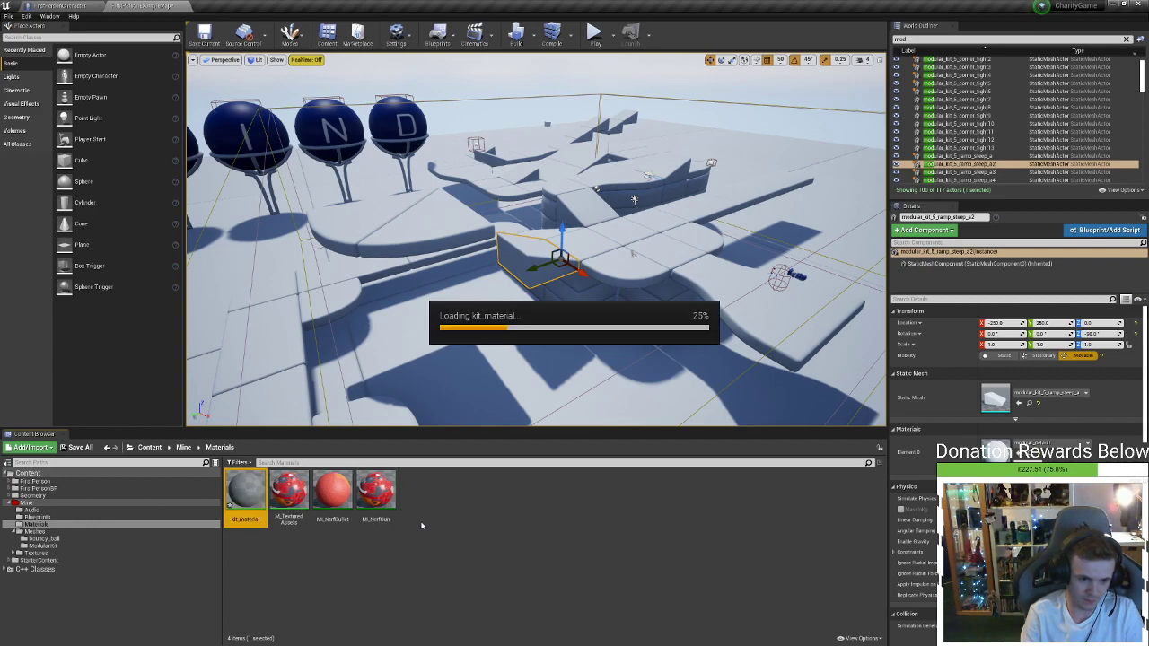
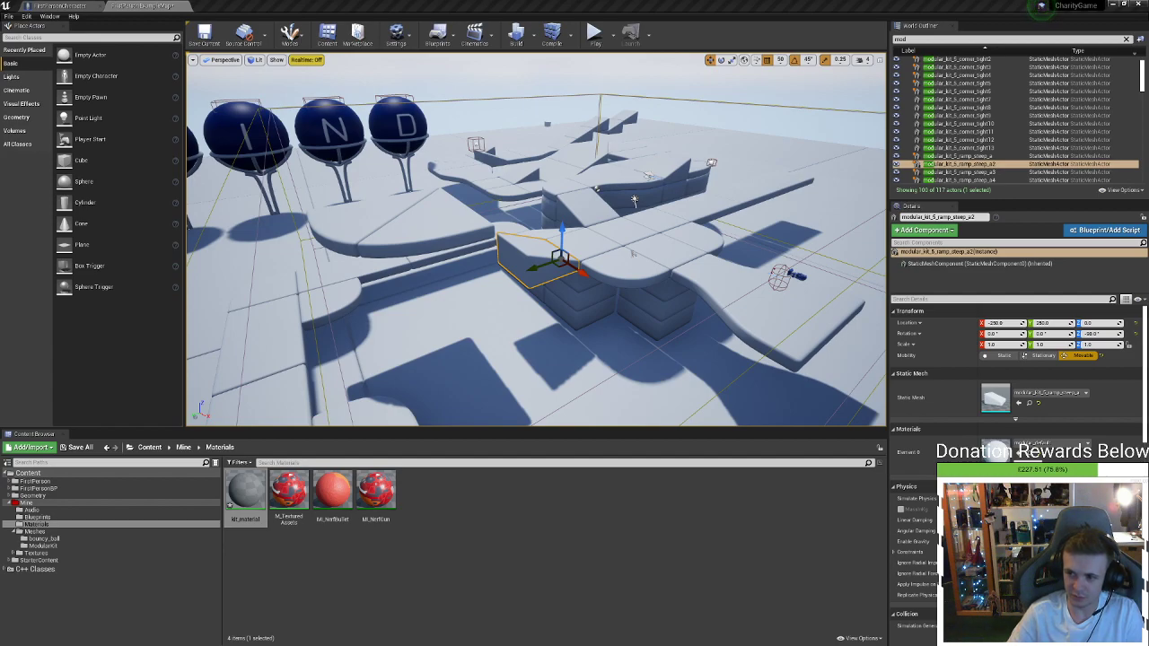
Apply kit_material to one of the path pieces in front of the MIND spheres
{"action": "left_click", "coordinate": [252, 489]}
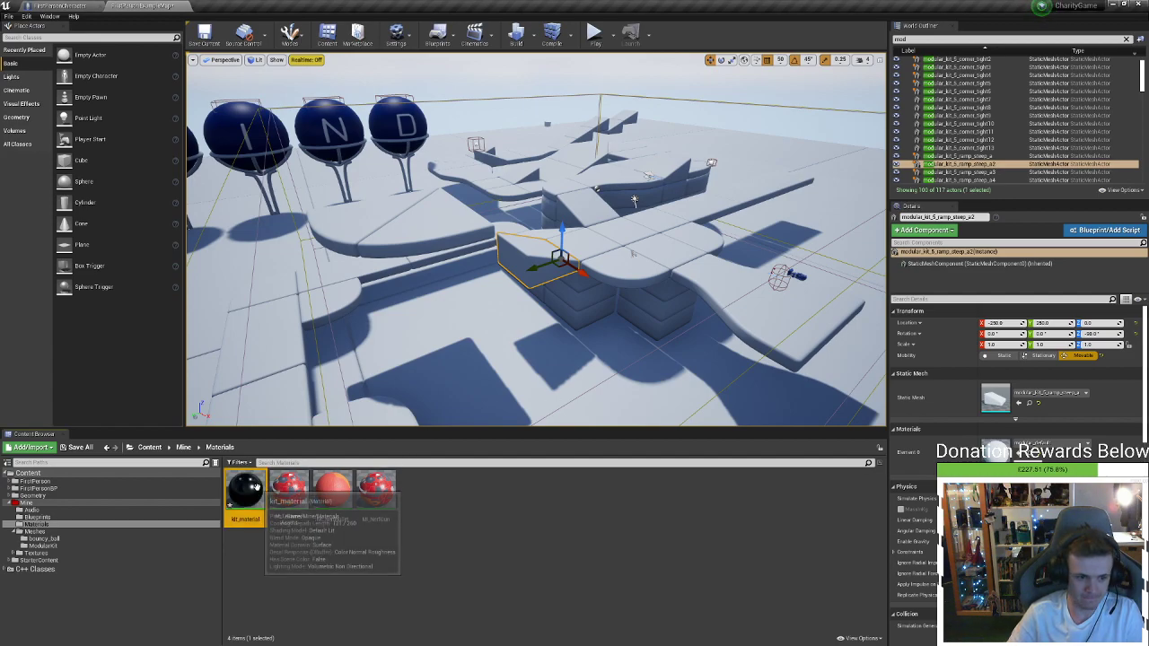
{"action": "left_click_drag", "start_coordinate": [256, 487], "coordinate": [402, 241]}
{"action": "right_click_drag", "start_coordinate": [402, 241], "coordinate": [673, 224]}
{"action": "key", "text": "w"}
{"action": "key", "text": "w"}
{"action": "key", "text": "w"}
{"action": "key", "text": "s"}
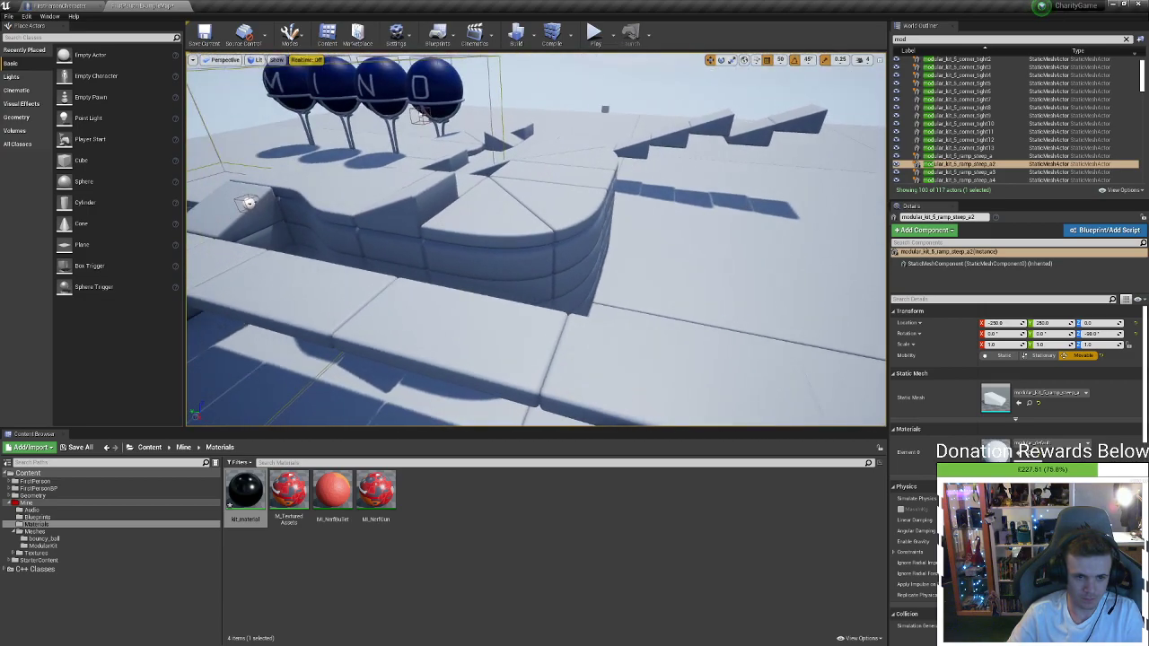
{"action": "right_click_drag", "start_coordinate": [476, 368], "coordinate": [548, 412]}
{"action": "key", "text": "w"}
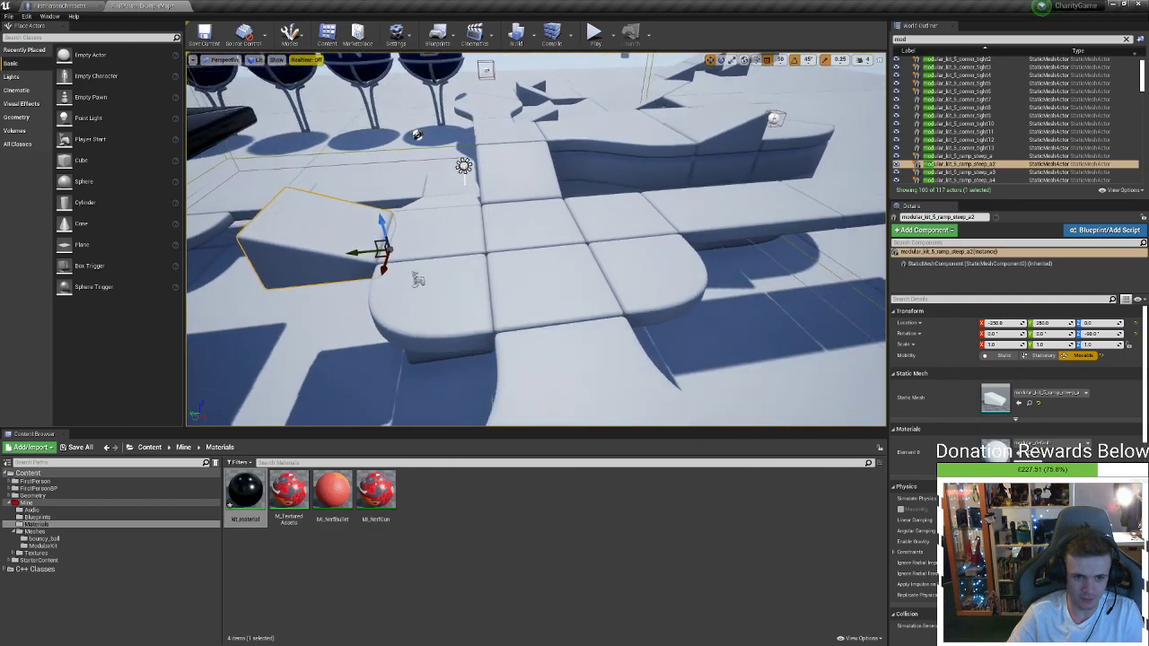
{"action": "right_click_drag", "start_coordinate": [475, 391], "coordinate": [472, 392]}
Create a material instance of kit_material named red
{"action": "right_click", "coordinate": [249, 492]}
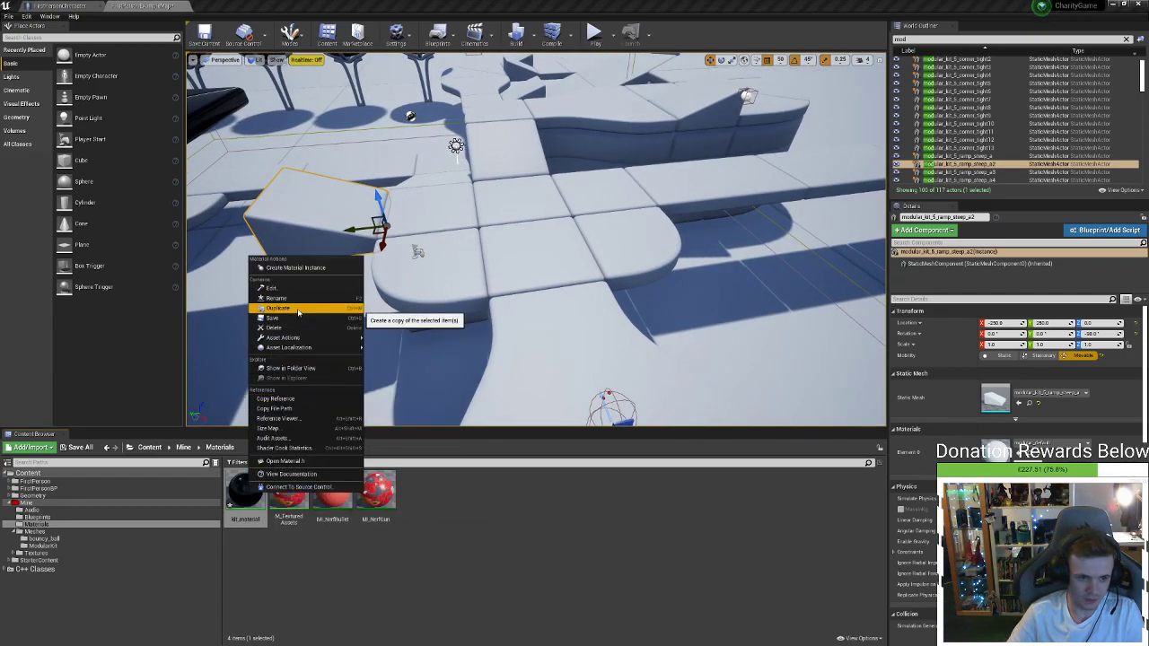
{"action": "left_click", "coordinate": [297, 267]}
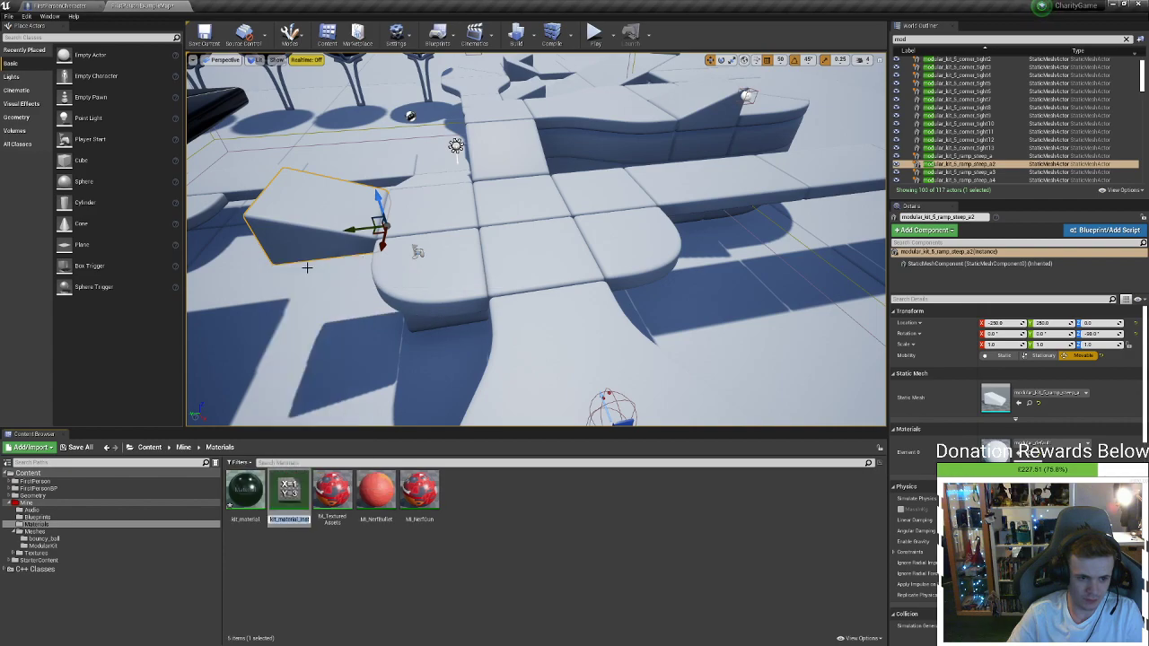
{"action": "type", "text": "red"}
{"action": "key", "text": "Return"}
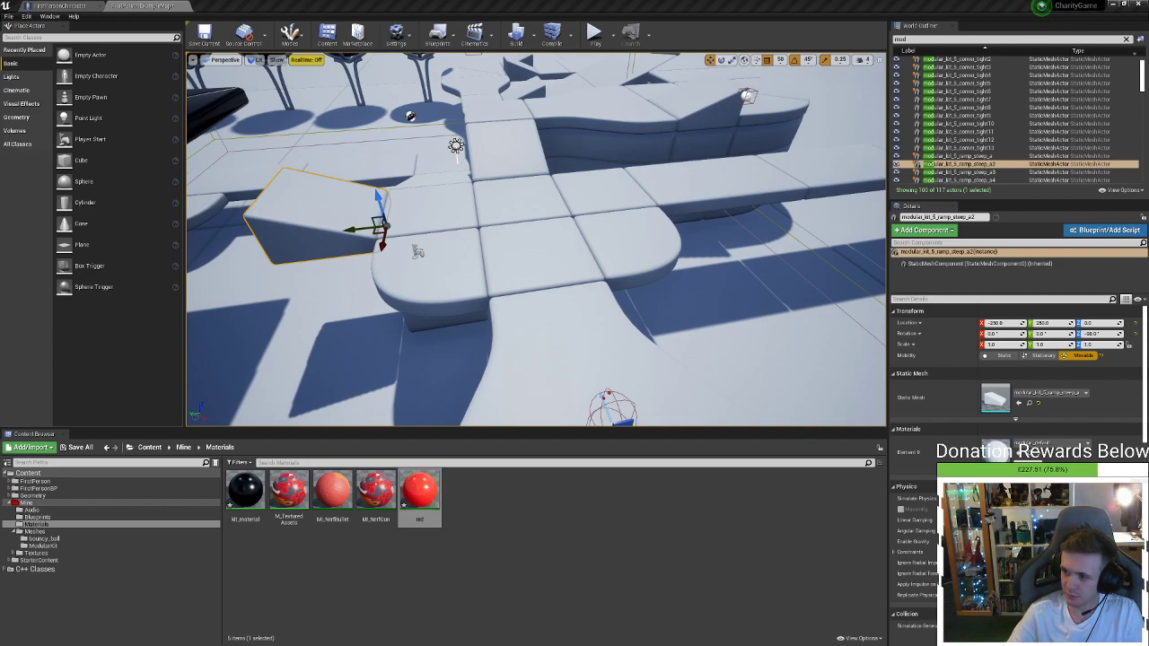
Apply the red material to a platform square and to the ramp and first top pieces of the raised section
{"action": "left_click_drag", "start_coordinate": [416, 489], "coordinate": [530, 276]}
{"action": "right_click_drag", "start_coordinate": [529, 277], "coordinate": [502, 296]}
{"action": "mouse_move", "coordinate": [535, 334]}
{"action": "right_mouse_down"}
{"action": "mouse_move", "coordinate": [502, 334]}
{"action": "mouse_move", "coordinate": [539, 296]}
{"action": "mouse_move", "coordinate": [538, 368]}
{"action": "mouse_move", "coordinate": [539, 336]}
{"action": "right_mouse_up"}
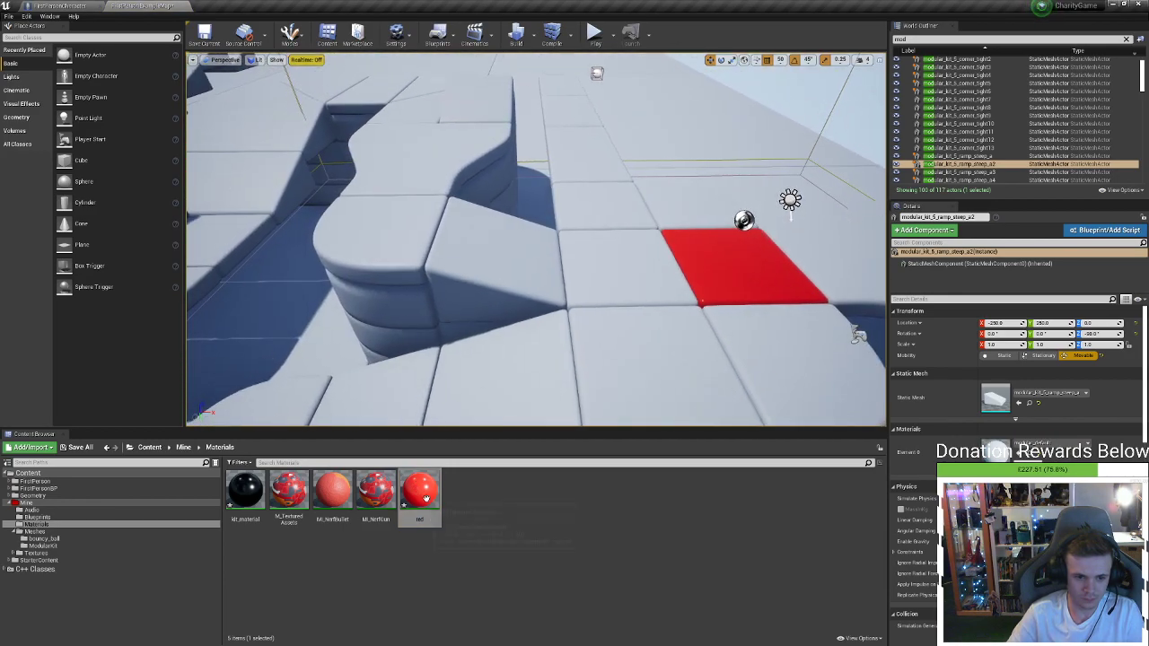
{"action": "left_click_drag", "start_coordinate": [419, 489], "coordinate": [457, 274]}
{"action": "left_click_drag", "start_coordinate": [426, 492], "coordinate": [414, 264]}
{"action": "mouse_move", "coordinate": [436, 293]}
{"action": "right_mouse_down"}
{"action": "mouse_move", "coordinate": [436, 197]}
{"action": "mouse_move", "coordinate": [437, 293]}
{"action": "right_mouse_up"}
{"action": "left_click_drag", "start_coordinate": [425, 487], "coordinate": [577, 269]}
{"action": "mouse_move", "coordinate": [578, 269]}
{"action": "right_mouse_down"}
{"action": "mouse_move", "coordinate": [530, 270]}
{"action": "mouse_move", "coordinate": [596, 269]}
{"action": "right_mouse_up"}
{"action": "left_click_drag", "start_coordinate": [426, 482], "coordinate": [553, 265]}
{"action": "right_click_drag", "start_coordinate": [553, 265], "coordinate": [556, 265]}
Apply the red material to the raised section's remaining rounded top pieces and the ramp pieces descending from it
{"action": "left_click_drag", "start_coordinate": [428, 479], "coordinate": [522, 323]}
{"action": "right_click_drag", "start_coordinate": [522, 323], "coordinate": [421, 314]}
{"action": "left_click_drag", "start_coordinate": [426, 498], "coordinate": [552, 307]}
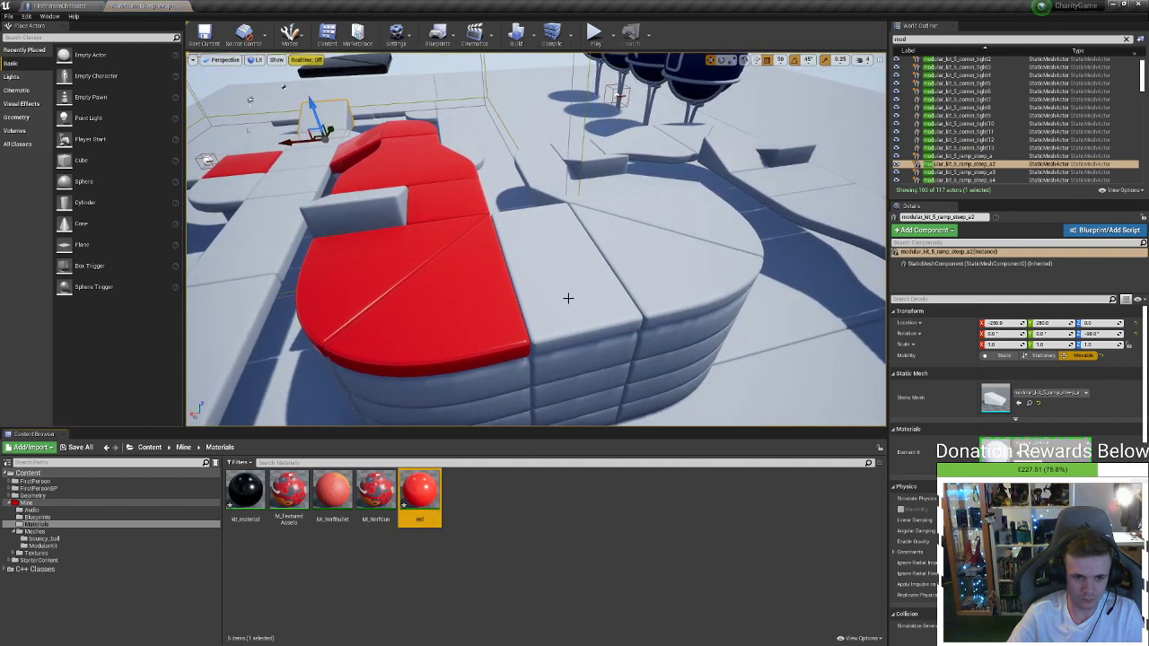
{"action": "right_click_drag", "start_coordinate": [567, 297], "coordinate": [538, 296]}
{"action": "left_click_drag", "start_coordinate": [438, 479], "coordinate": [646, 215]}
{"action": "right_click_drag", "start_coordinate": [646, 216], "coordinate": [623, 261]}
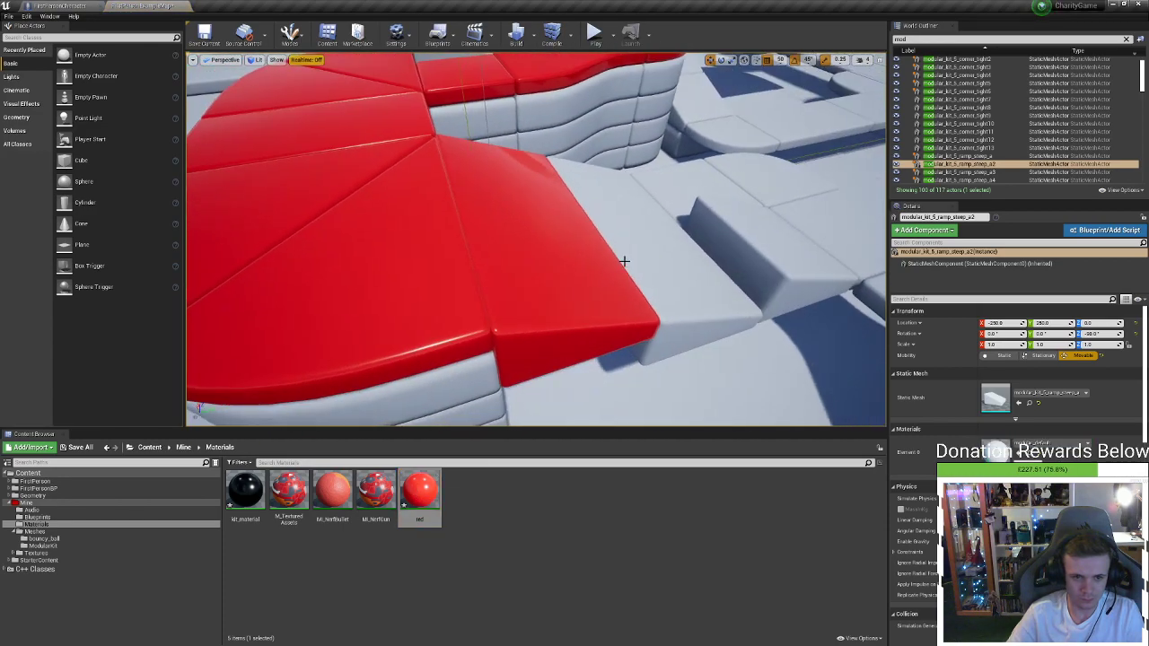
{"action": "left_click_drag", "start_coordinate": [416, 492], "coordinate": [664, 233]}
{"action": "mouse_move", "coordinate": [664, 233]}
{"action": "right_mouse_down"}
{"action": "mouse_move", "coordinate": [628, 206]}
{"action": "mouse_move", "coordinate": [664, 255]}
{"action": "right_mouse_up"}
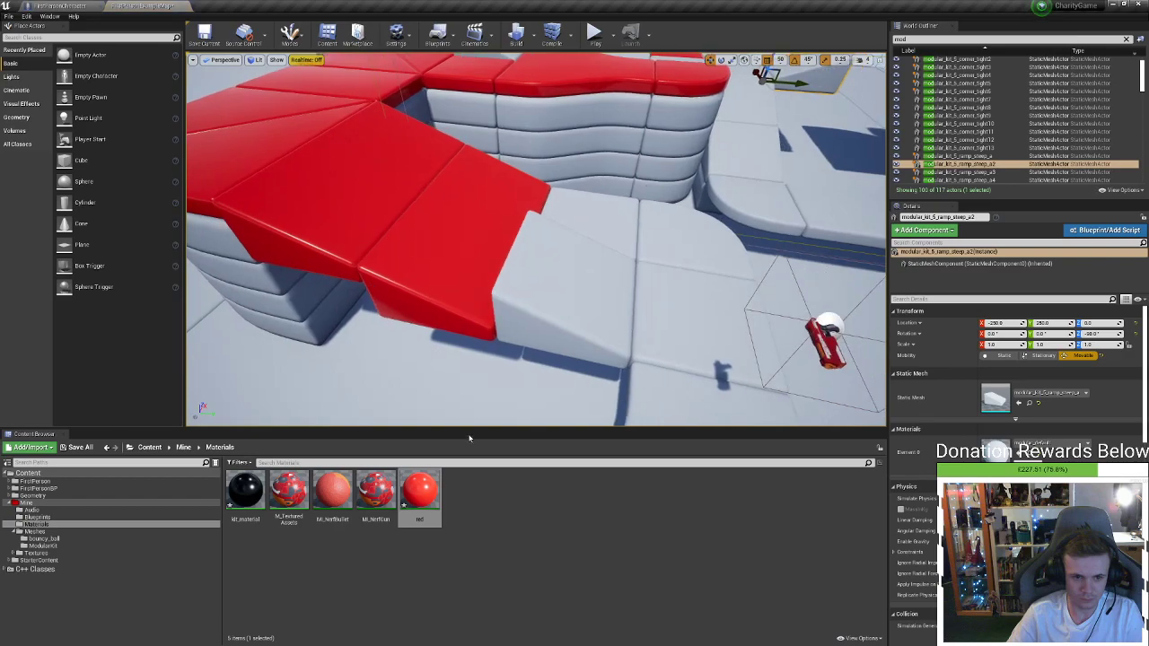
Apply the red material to the lower path's corner, straight, transition and curve pieces near the MIND spheres
{"action": "mouse_move", "coordinate": [419, 492]}
{"action": "left_mouse_down"}
{"action": "mouse_move", "coordinate": [431, 502]}
{"action": "mouse_move", "coordinate": [628, 236]}
{"action": "mouse_move", "coordinate": [619, 228]}
{"action": "mouse_move", "coordinate": [656, 307]}
{"action": "mouse_move", "coordinate": [656, 239]}
{"action": "mouse_move", "coordinate": [686, 247]}
{"action": "mouse_move", "coordinate": [699, 320]}
{"action": "left_mouse_up"}
{"action": "right_click_drag", "start_coordinate": [700, 320], "coordinate": [790, 372]}
{"action": "left_click_drag", "start_coordinate": [419, 492], "coordinate": [591, 272]}
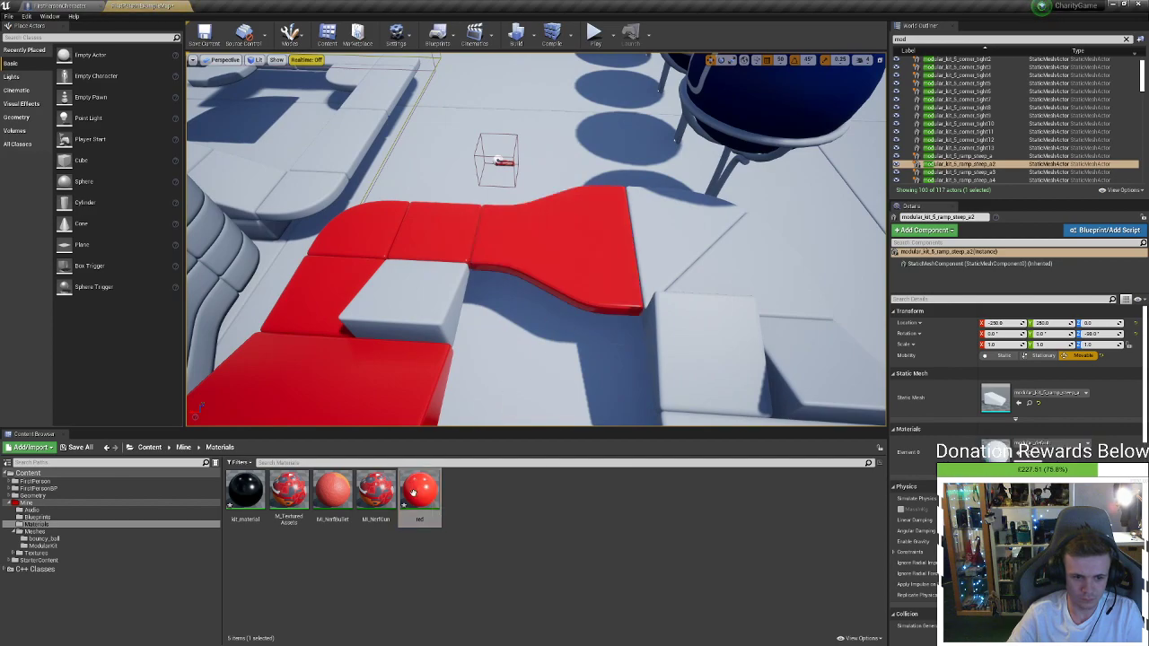
{"action": "left_click_drag", "start_coordinate": [415, 492], "coordinate": [709, 244]}
{"action": "right_click_drag", "start_coordinate": [709, 244], "coordinate": [817, 269]}
{"action": "left_click_drag", "start_coordinate": [419, 492], "coordinate": [629, 301]}
{"action": "mouse_move", "coordinate": [628, 300]}
{"action": "right_mouse_down"}
{"action": "mouse_move", "coordinate": [691, 300]}
{"action": "mouse_move", "coordinate": [642, 299]}
{"action": "right_mouse_up"}
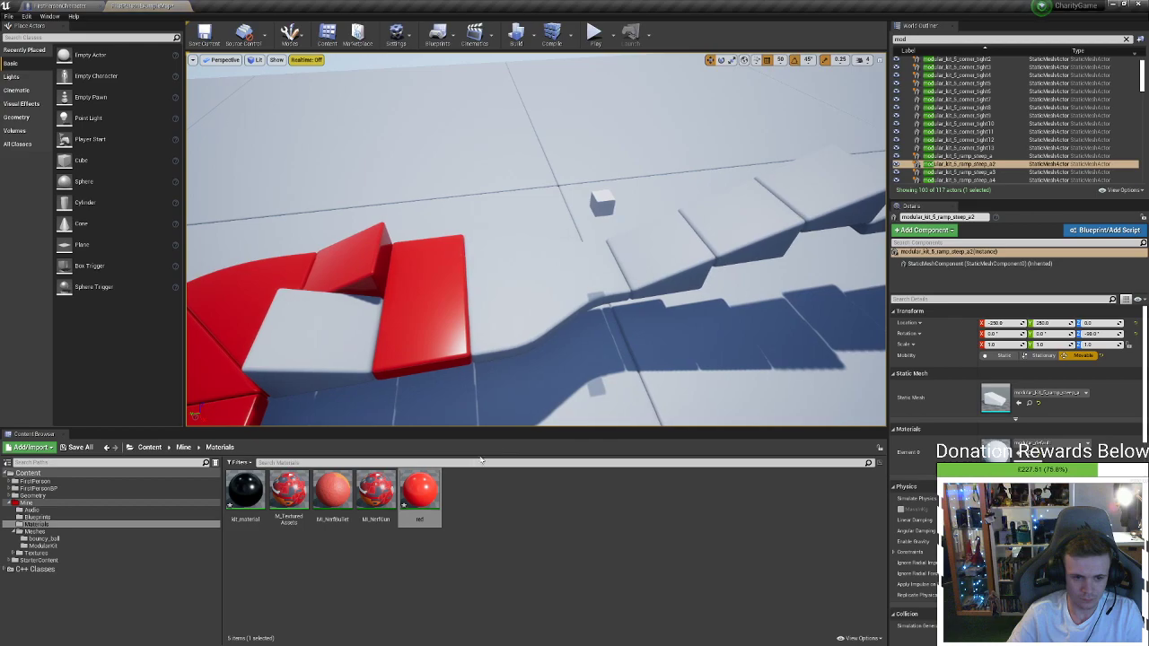
Apply the red material to the widening piece and the first ascending ramps at the end of the path
{"action": "mouse_move", "coordinate": [419, 492]}
{"action": "left_mouse_down"}
{"action": "mouse_move", "coordinate": [509, 271]}
{"action": "mouse_move", "coordinate": [574, 270]}
{"action": "mouse_move", "coordinate": [658, 232]}
{"action": "mouse_move", "coordinate": [633, 331]}
{"action": "mouse_move", "coordinate": [736, 235]}
{"action": "left_mouse_up"}
{"action": "right_click_drag", "start_coordinate": [736, 235], "coordinate": [808, 162]}
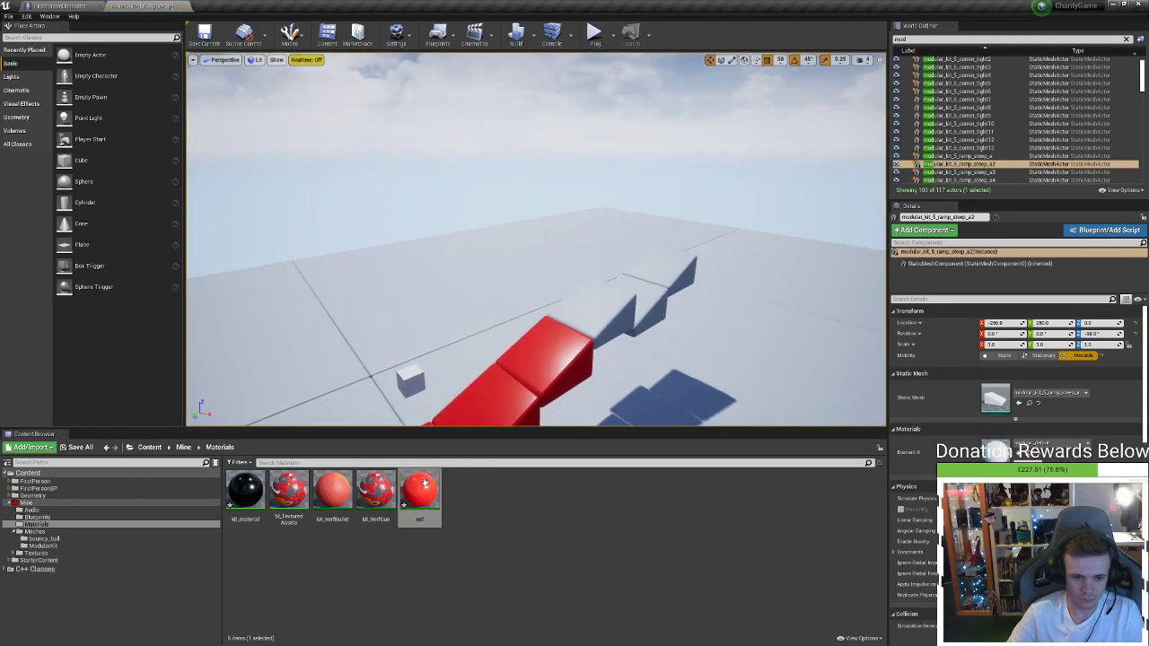
{"action": "left_click_drag", "start_coordinate": [421, 482], "coordinate": [610, 312]}
{"action": "right_click_drag", "start_coordinate": [523, 376], "coordinate": [395, 422]}
{"action": "right_click_drag", "start_coordinate": [630, 305], "coordinate": [631, 305]}
Rename the red material instance as red_bright
{"action": "right_click", "coordinate": [423, 493]}
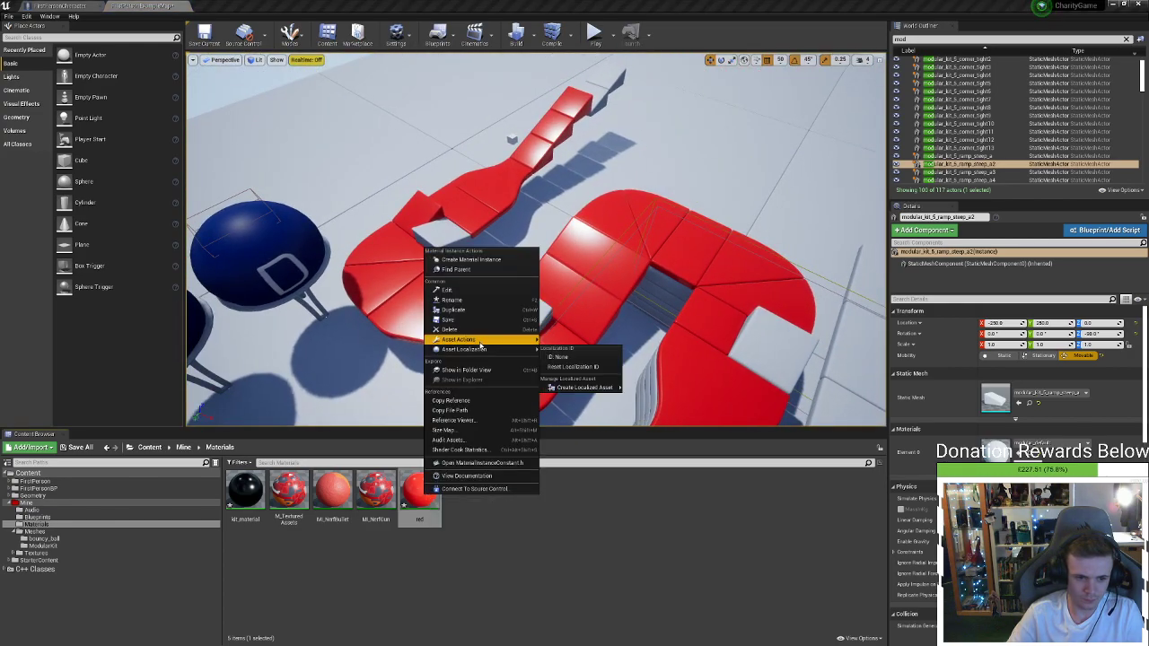
{"action": "left_click", "coordinate": [447, 301]}
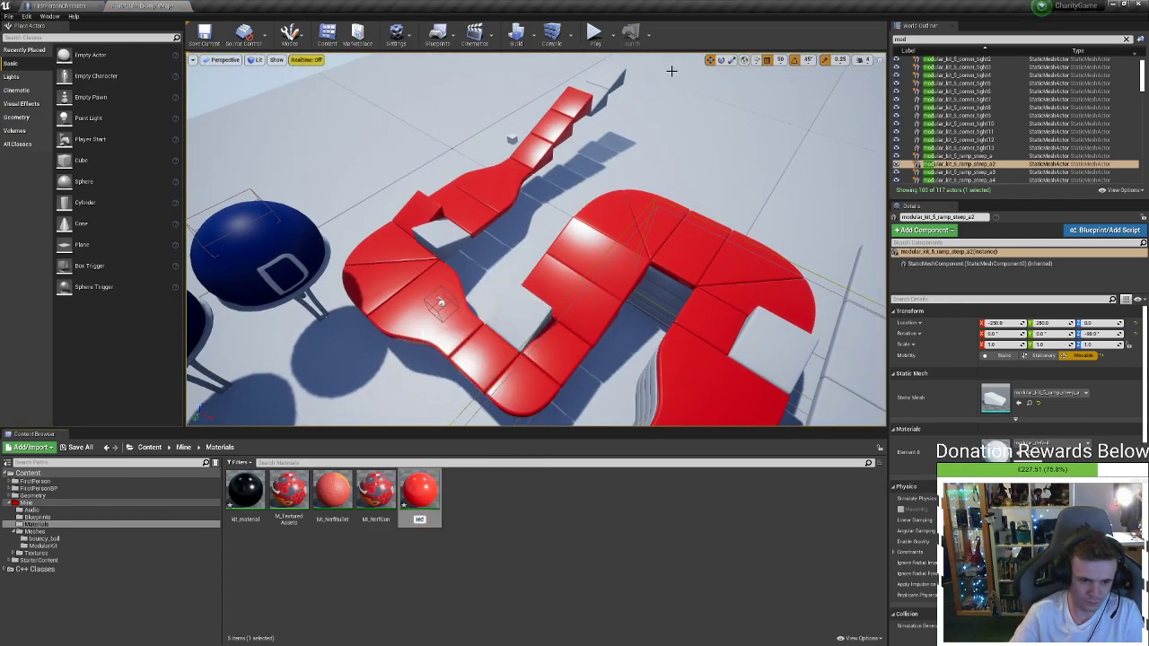
{"action": "type", "text": "red_bright"}
{"action": "key", "text": "Return"}
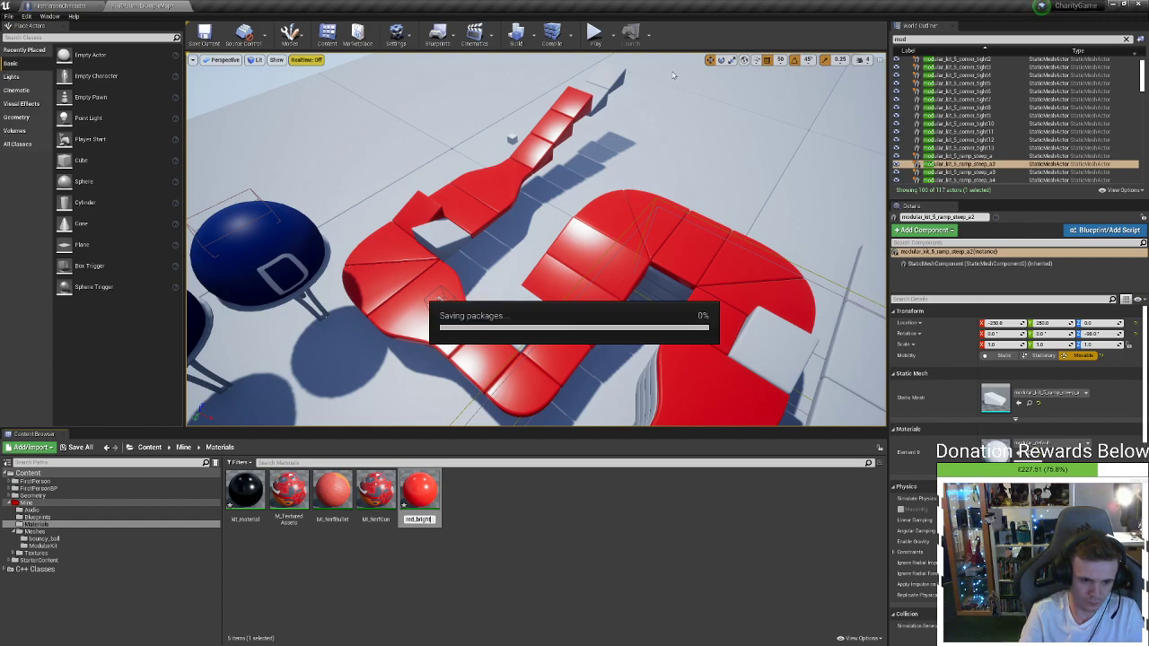
Create a second material instance of kit_material named red_dark
{"action": "right_click", "coordinate": [423, 493]}
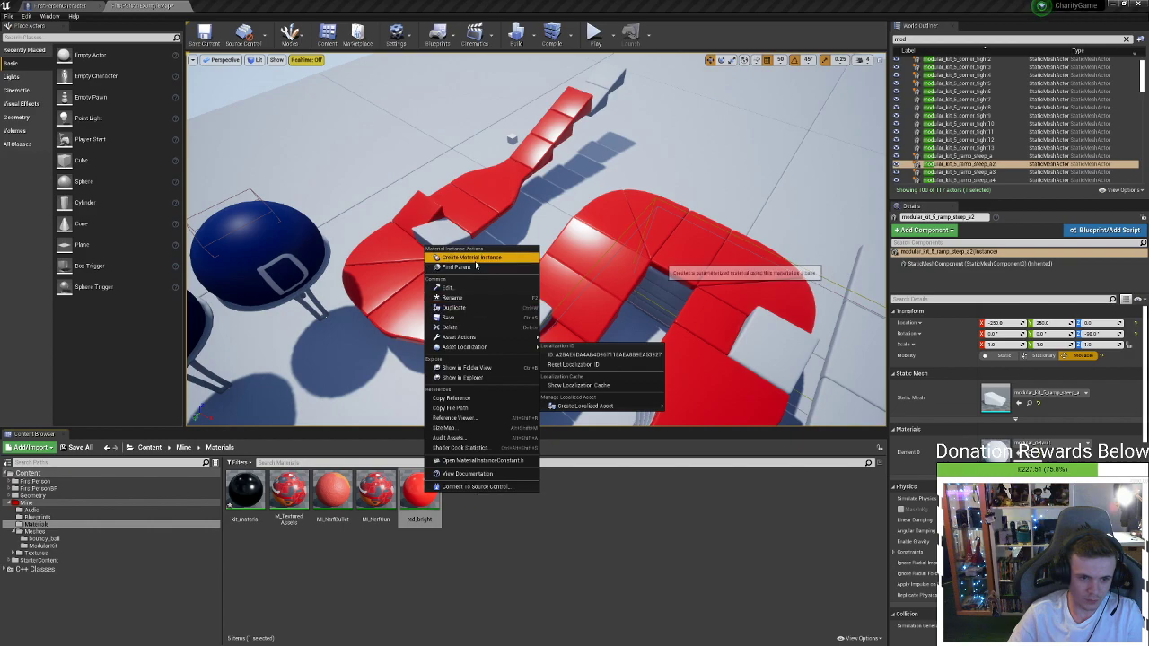
{"action": "left_click", "coordinate": [428, 545]}
{"action": "right_click", "coordinate": [252, 495]}
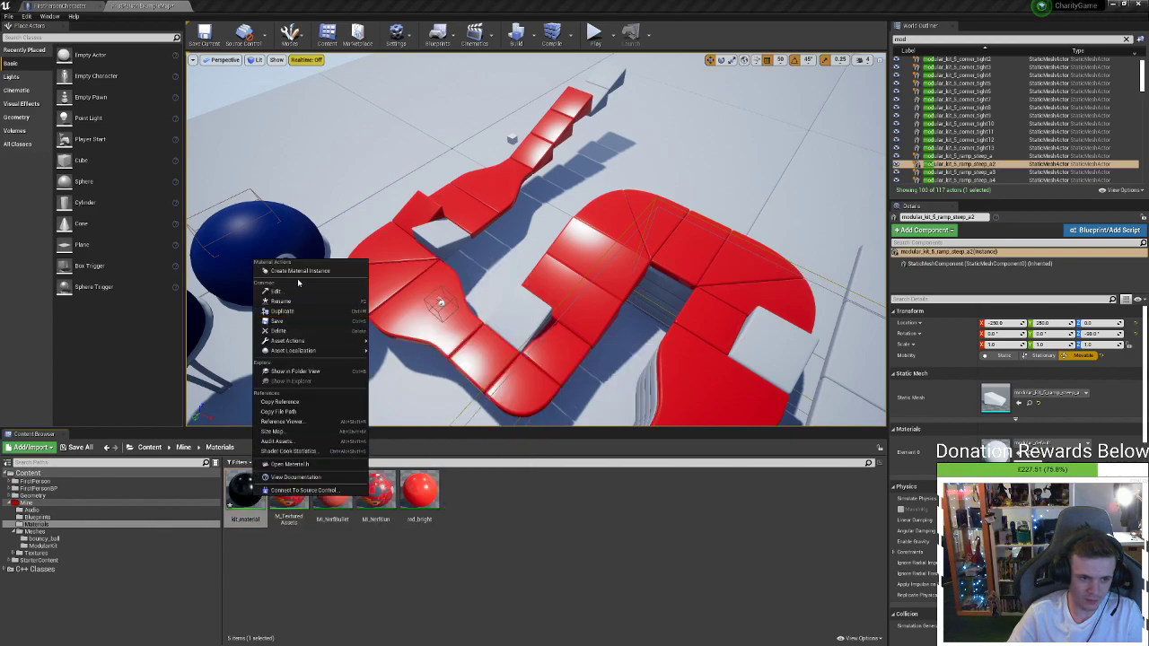
{"action": "left_click", "coordinate": [298, 270]}
{"action": "type", "text": "red"}
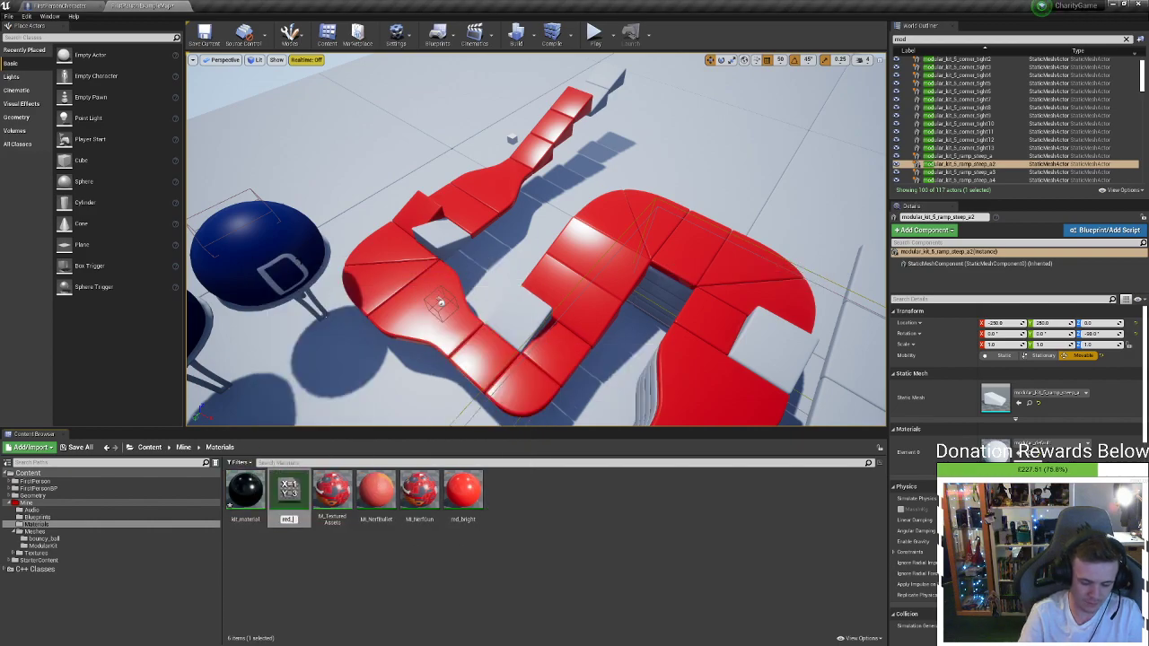
{"action": "type", "text": "_dark"}
{"action": "key", "text": "Return"}
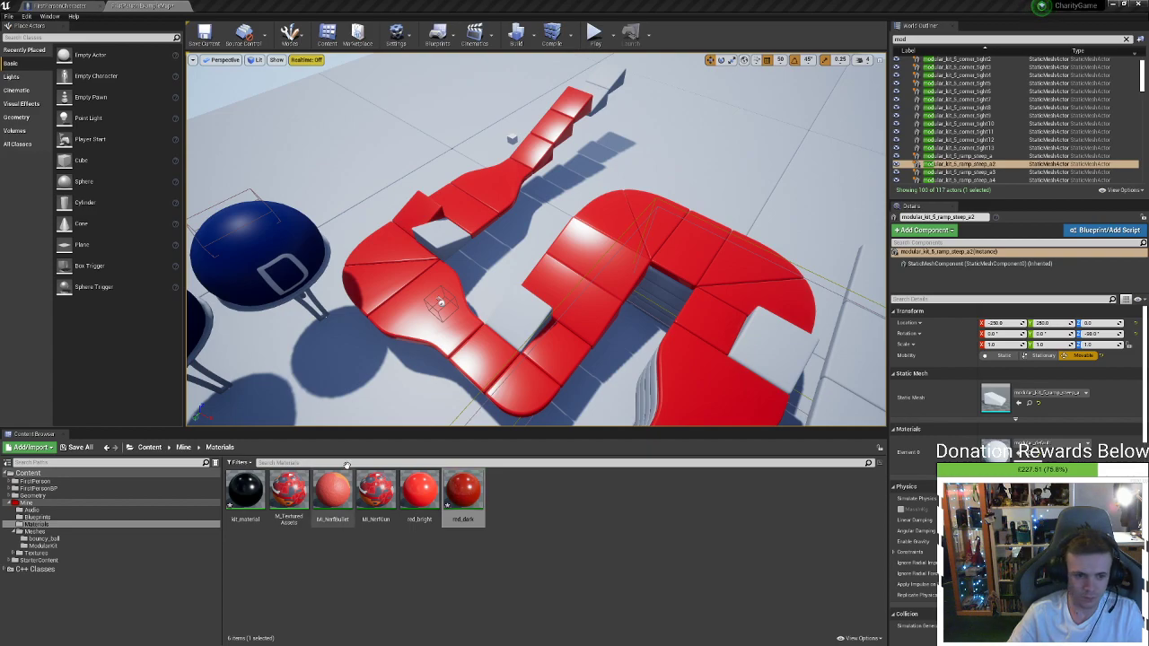
Apply red_dark to the uncoloured steep side ramps along the red path
{"action": "left_click_drag", "start_coordinate": [477, 500], "coordinate": [546, 343]}
{"action": "scroll", "coordinate": [546, 342], "scroll_direction": "up", "scroll_amount": 4}
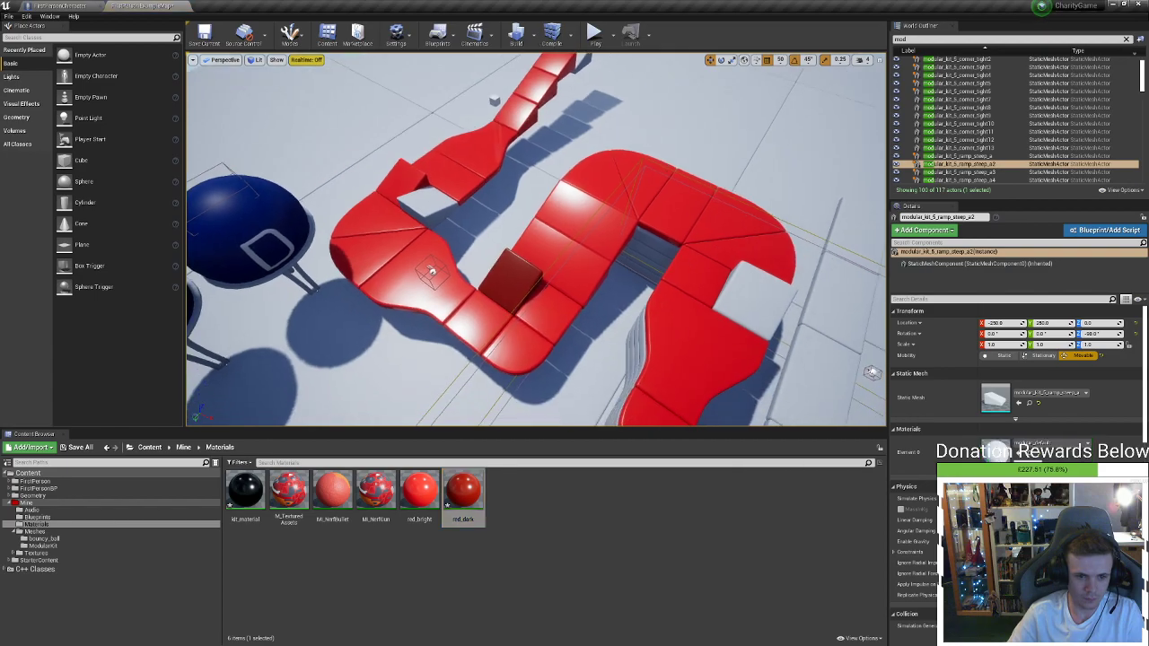
{"action": "right_click_drag", "start_coordinate": [546, 343], "coordinate": [510, 281]}
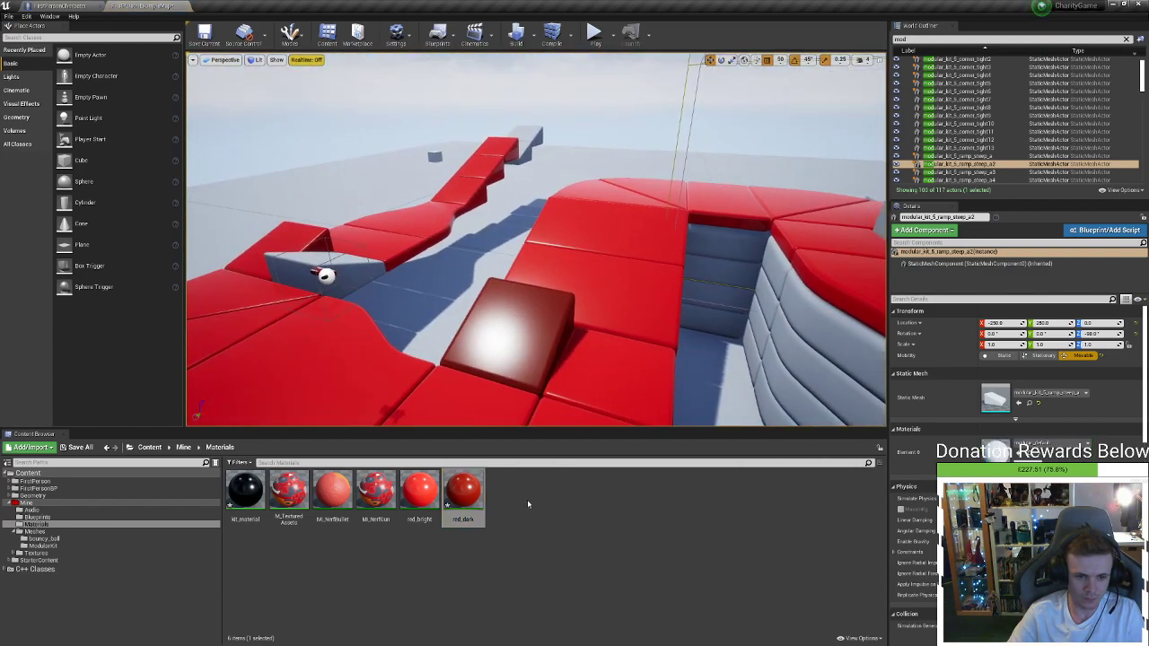
{"action": "left_click_drag", "start_coordinate": [468, 495], "coordinate": [355, 273]}
{"action": "right_click_drag", "start_coordinate": [386, 280], "coordinate": [448, 296]}
{"action": "right_click_drag", "start_coordinate": [756, 195], "coordinate": [769, 198]}
{"action": "left_click_drag", "start_coordinate": [463, 491], "coordinate": [638, 209]}
{"action": "right_click_drag", "start_coordinate": [639, 208], "coordinate": [639, 179]}
{"action": "right_click_drag", "start_coordinate": [516, 230], "coordinate": [547, 235]}
{"action": "left_click", "coordinate": [419, 492]}
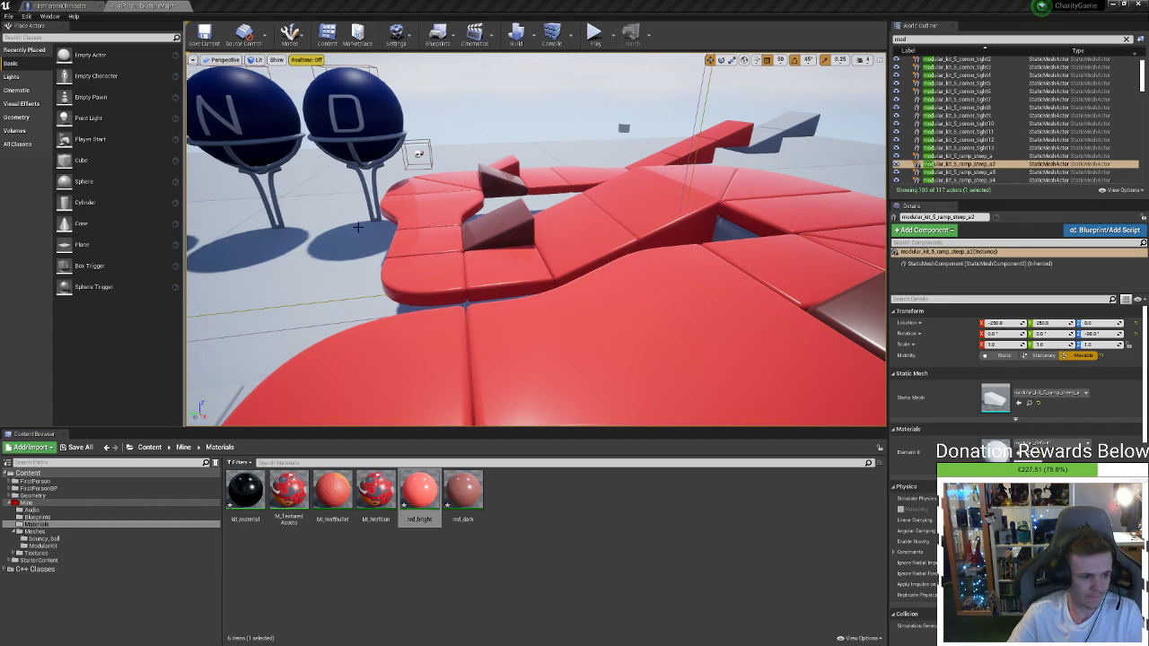
Open the kit_material asset in the Materials folder for editing
{"action": "key", "text": "s"}
{"action": "right_click_drag", "start_coordinate": [358, 227], "coordinate": [359, 186]}
{"action": "key", "text": "w"}
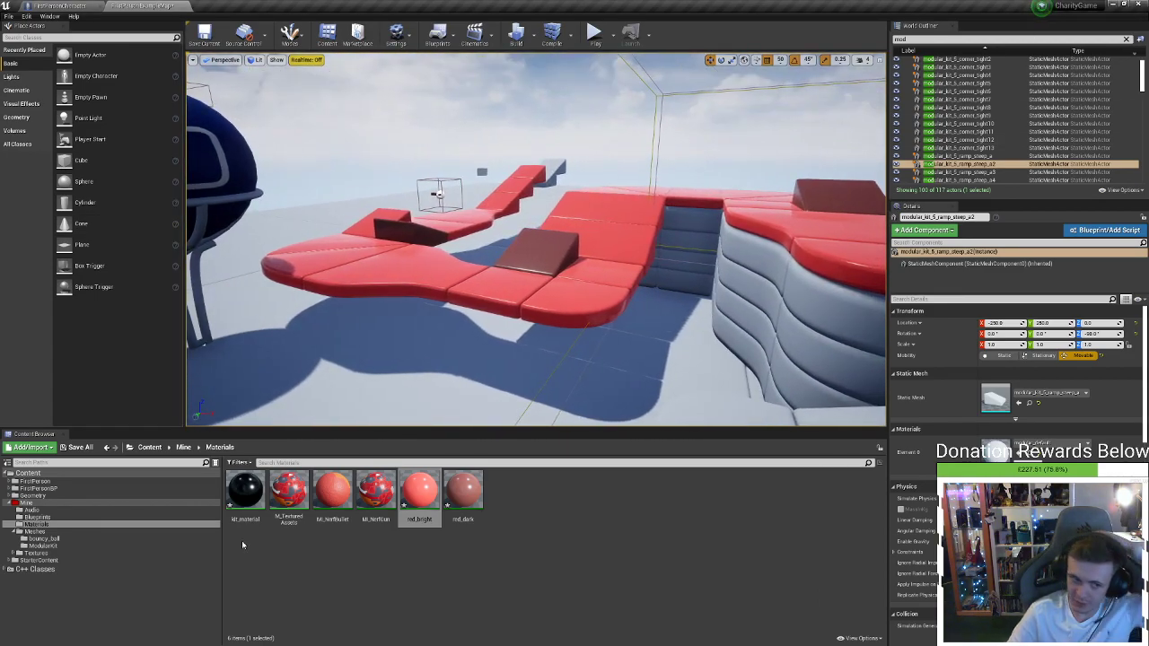
{"action": "left_click", "coordinate": [244, 491]}
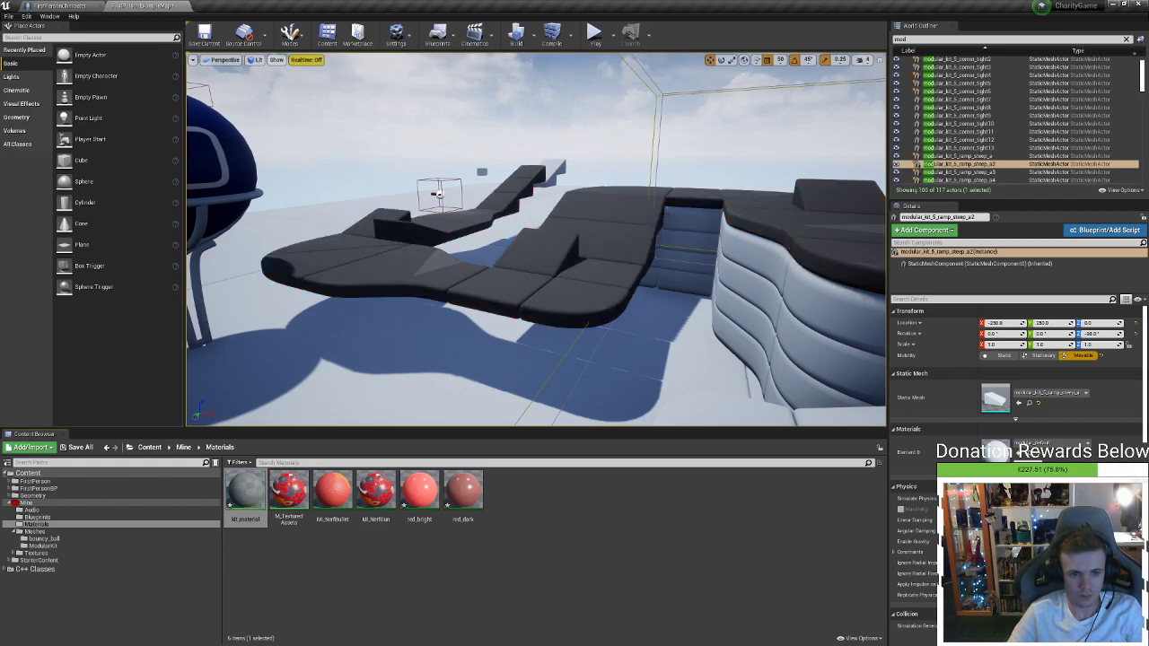
Examine the kit_material surface on the path pieces and side ramps from several angles
{"action": "left_click_drag", "start_coordinate": [440, 334], "coordinate": [429, 269]}
{"action": "mouse_move", "coordinate": [439, 333]}
{"action": "right_mouse_down"}
{"action": "mouse_move", "coordinate": [440, 395]}
{"action": "mouse_move", "coordinate": [438, 334]}
{"action": "right_mouse_up"}
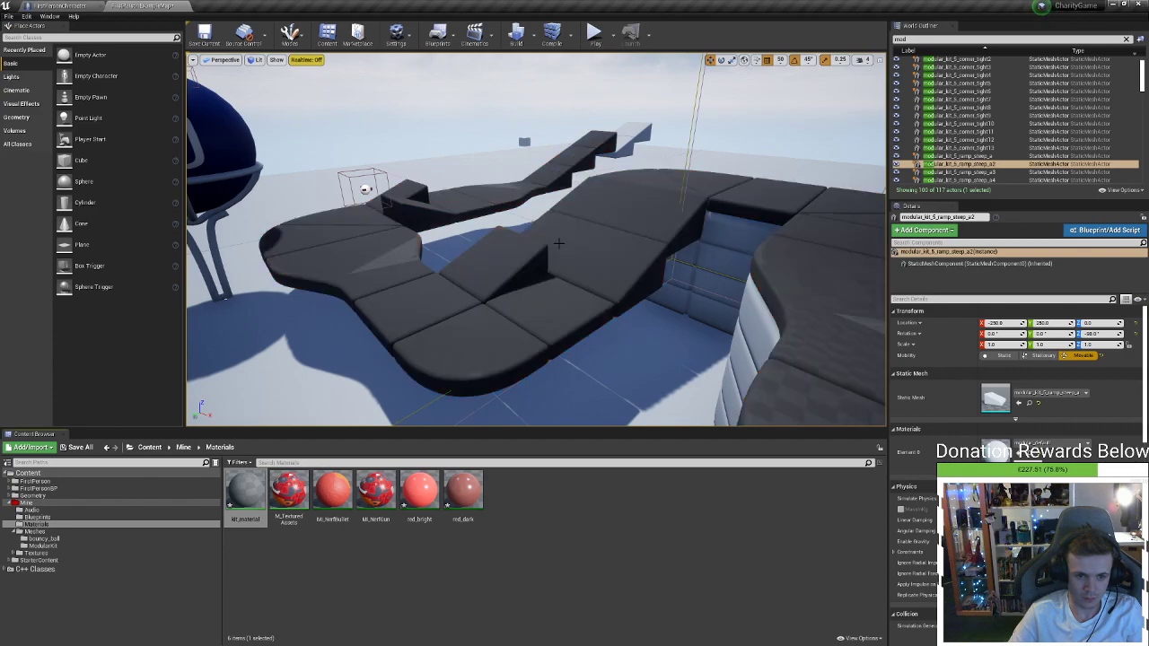
{"action": "right_click_drag", "start_coordinate": [558, 243], "coordinate": [543, 202]}
{"action": "key", "text": "w"}
{"action": "key", "text": "w"}
{"action": "key", "text": "s"}
{"action": "key", "text": "w"}
{"action": "key", "text": "w"}
{"action": "key", "text": "w"}
{"action": "key", "text": "s"}
{"action": "right_click_drag", "start_coordinate": [521, 249], "coordinate": [517, 250]}
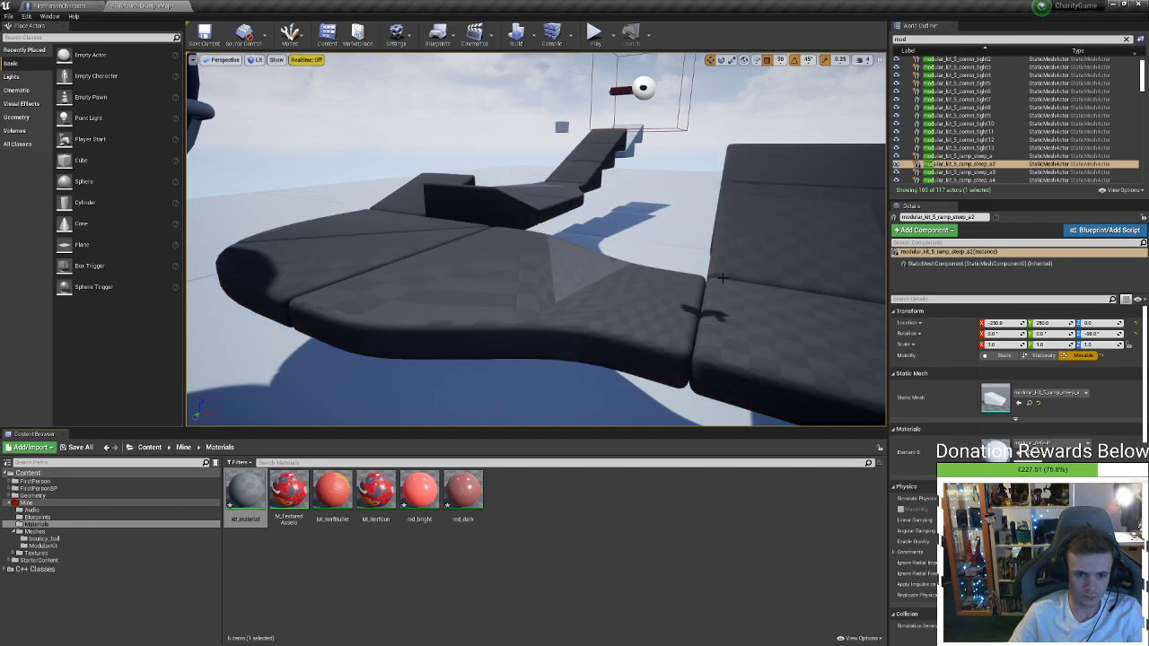
{"action": "key", "text": "s"}
{"action": "right_click_drag", "start_coordinate": [723, 278], "coordinate": [777, 253]}
{"action": "key", "text": "d"}
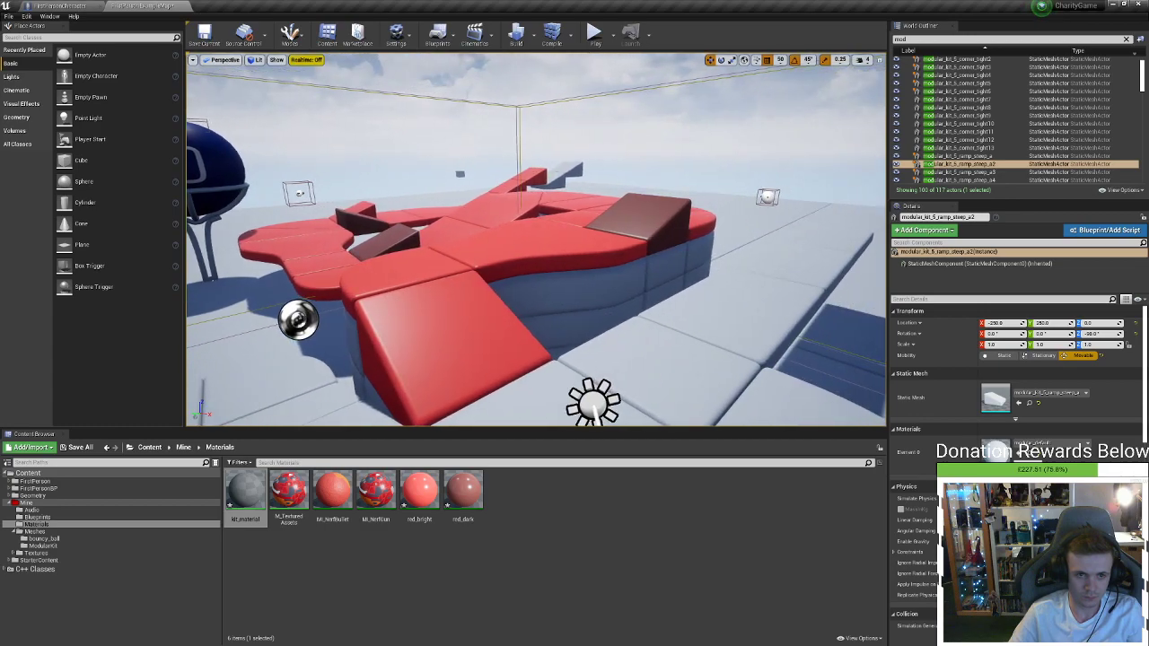
Play-test the level by running up the red entry ramp and along the raised path past the dark side ramps
{"action": "left_click", "coordinate": [592, 36]}
{"action": "key", "text": "w"}
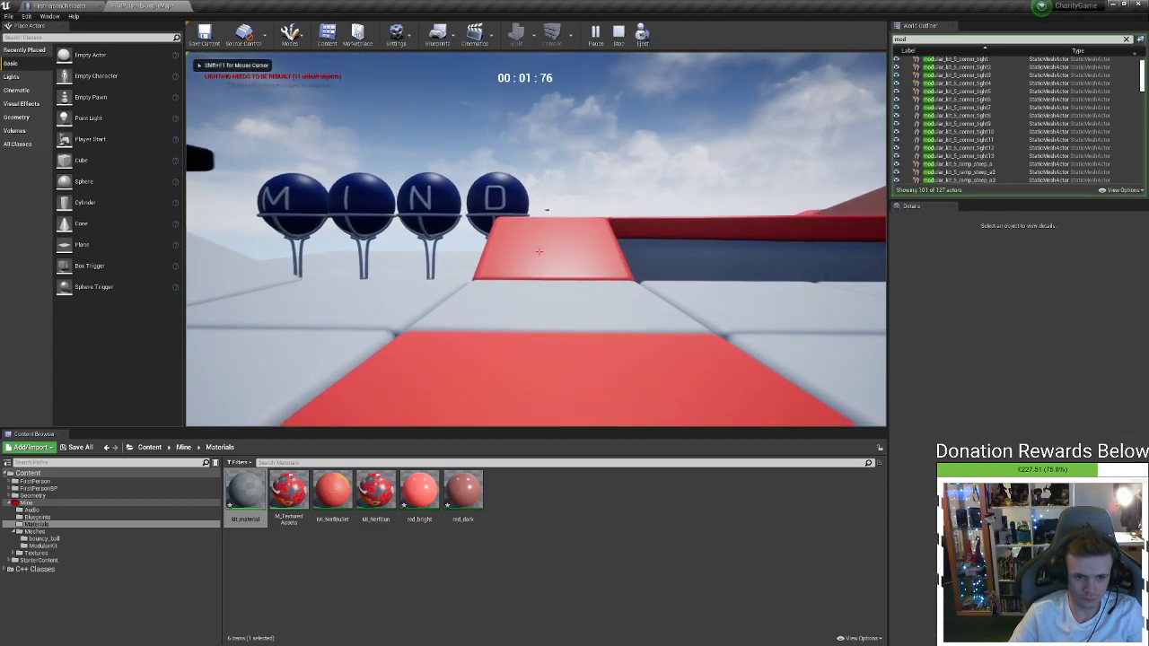
{"action": "key", "text": "w"}
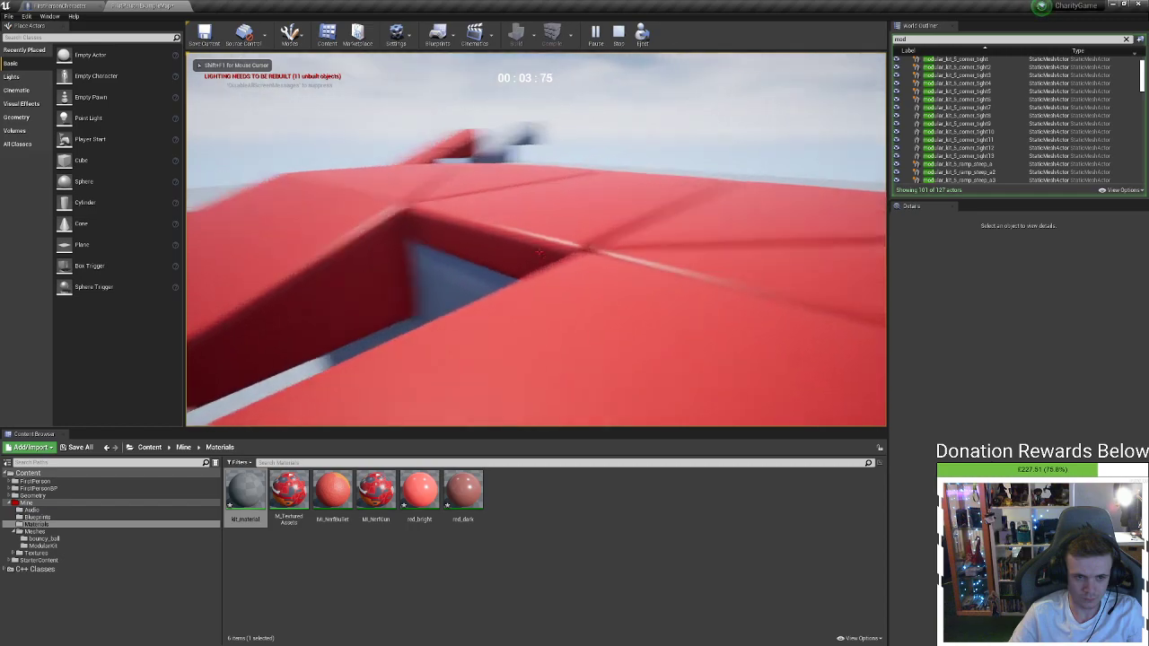
{"action": "key", "text": "w"}
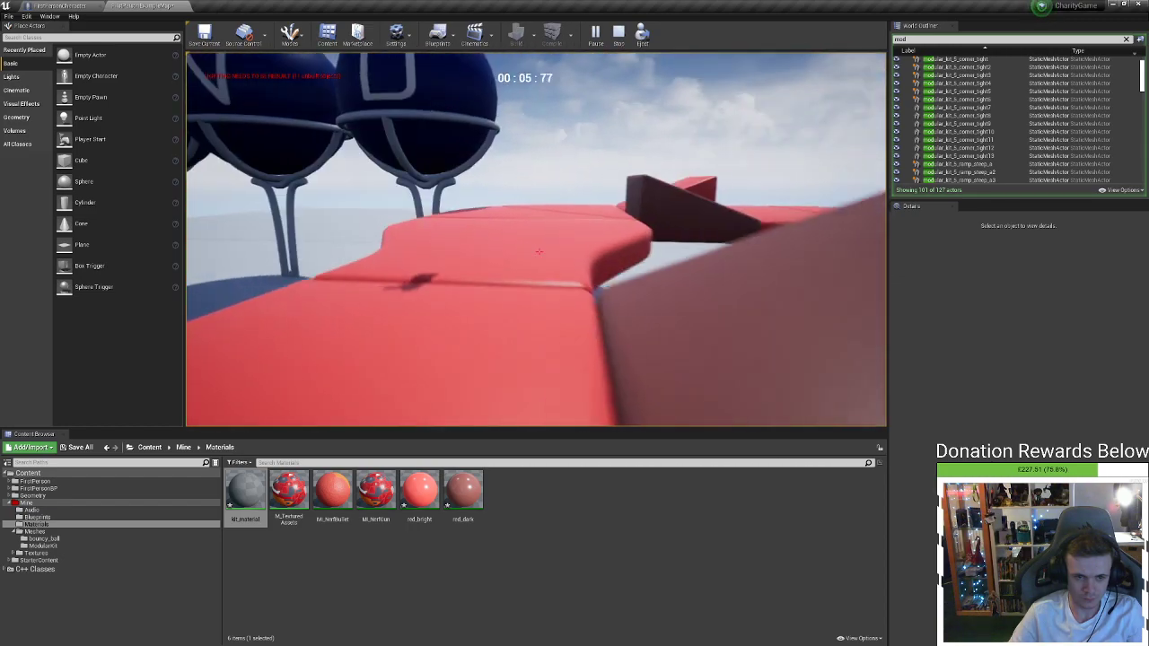
{"action": "key", "text": "w"}
{"action": "key", "text": "Escape"}
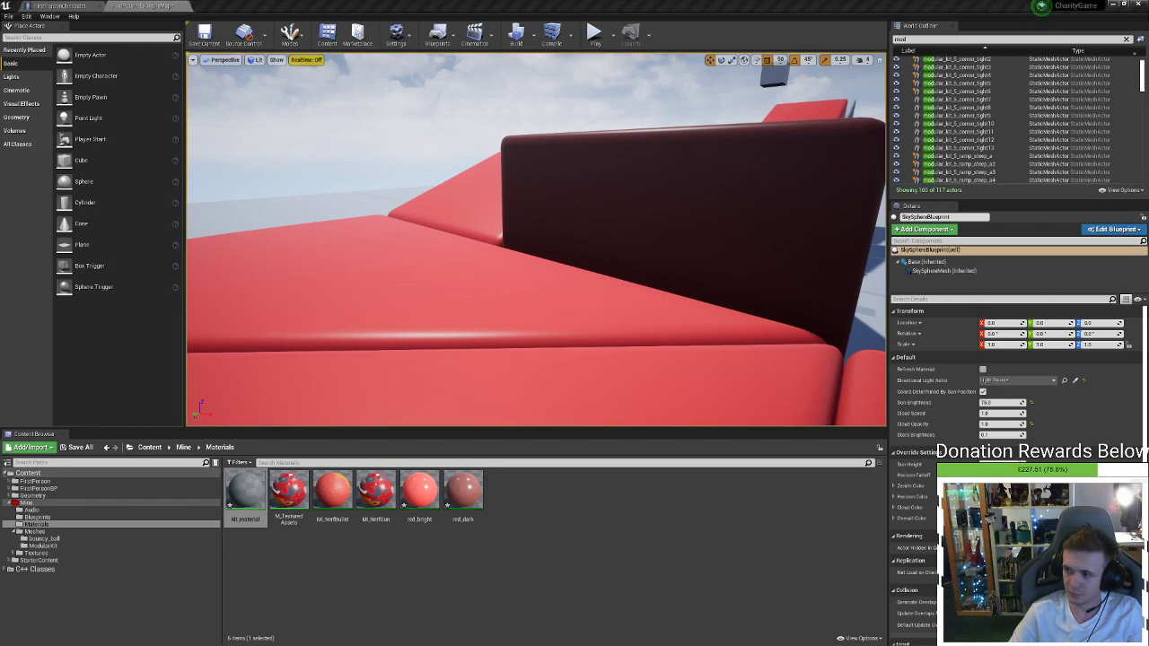
Duplicate the red_dark material instance as blue_dark
{"action": "right_click_drag", "start_coordinate": [536, 239], "coordinate": [754, 187]}
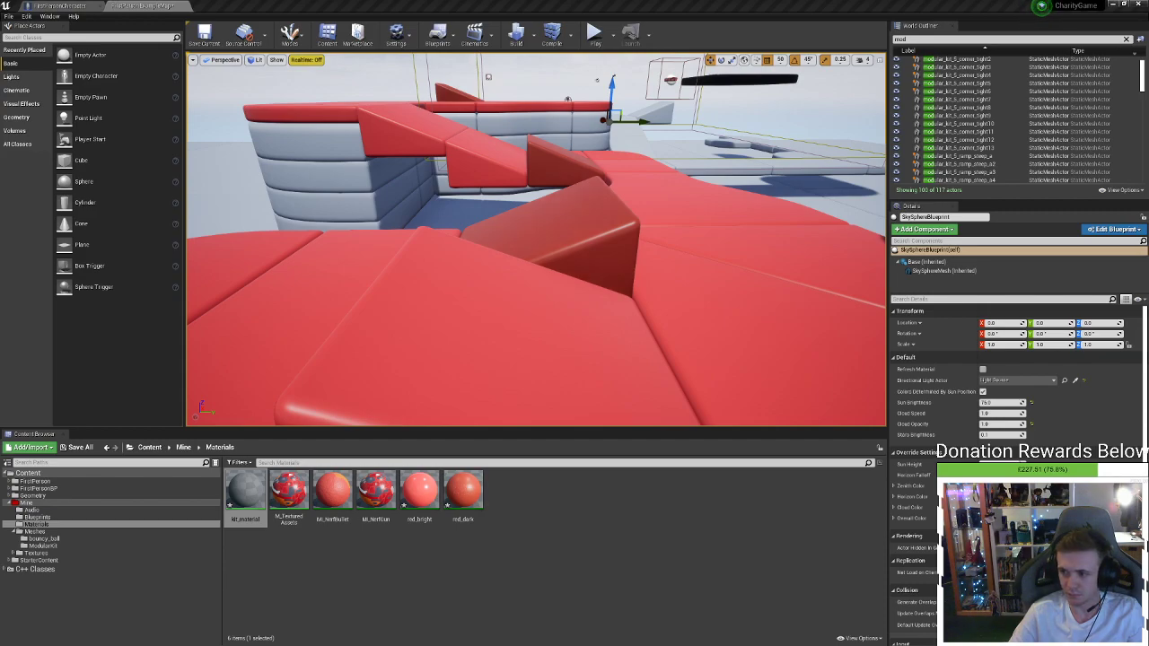
{"action": "right_click_drag", "start_coordinate": [449, 275], "coordinate": [269, 279]}
{"action": "key", "text": "s"}
{"action": "key", "text": "d"}
{"action": "right_click_drag", "start_coordinate": [462, 215], "coordinate": [486, 221]}
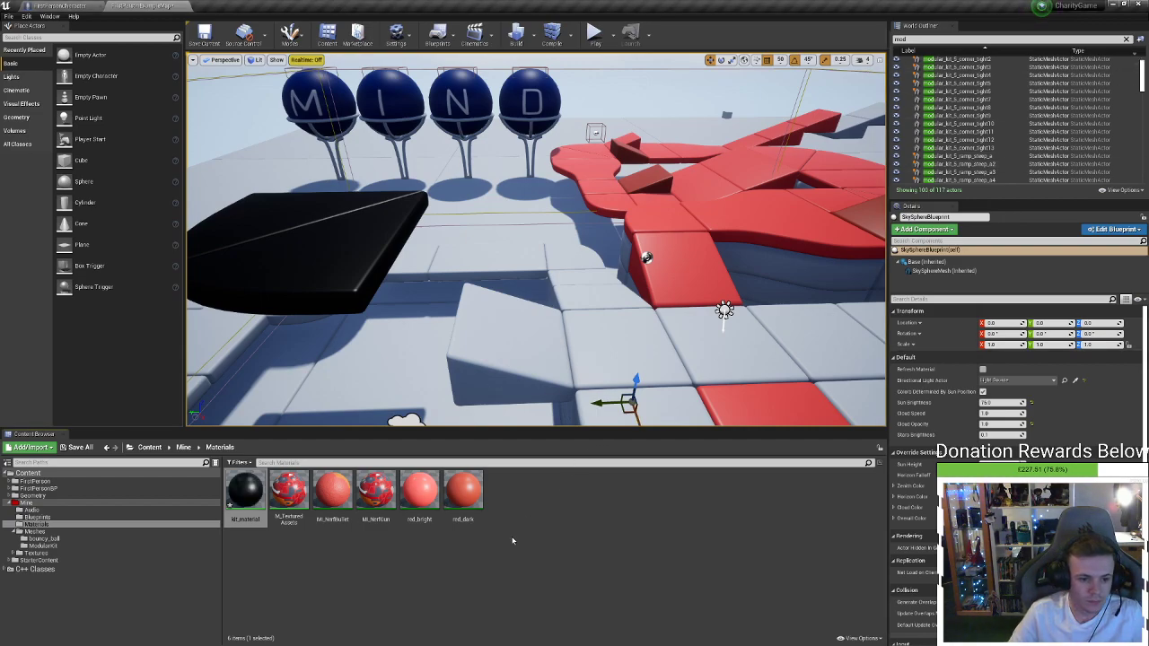
{"action": "right_click", "coordinate": [463, 501]}
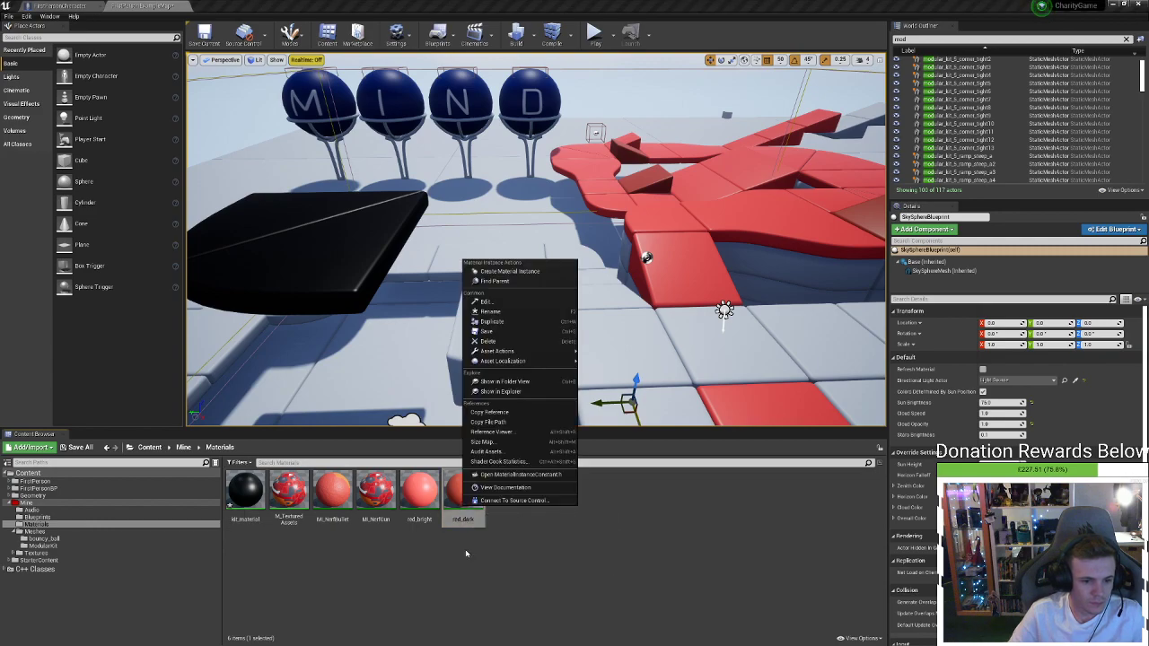
{"action": "left_click", "coordinate": [491, 322]}
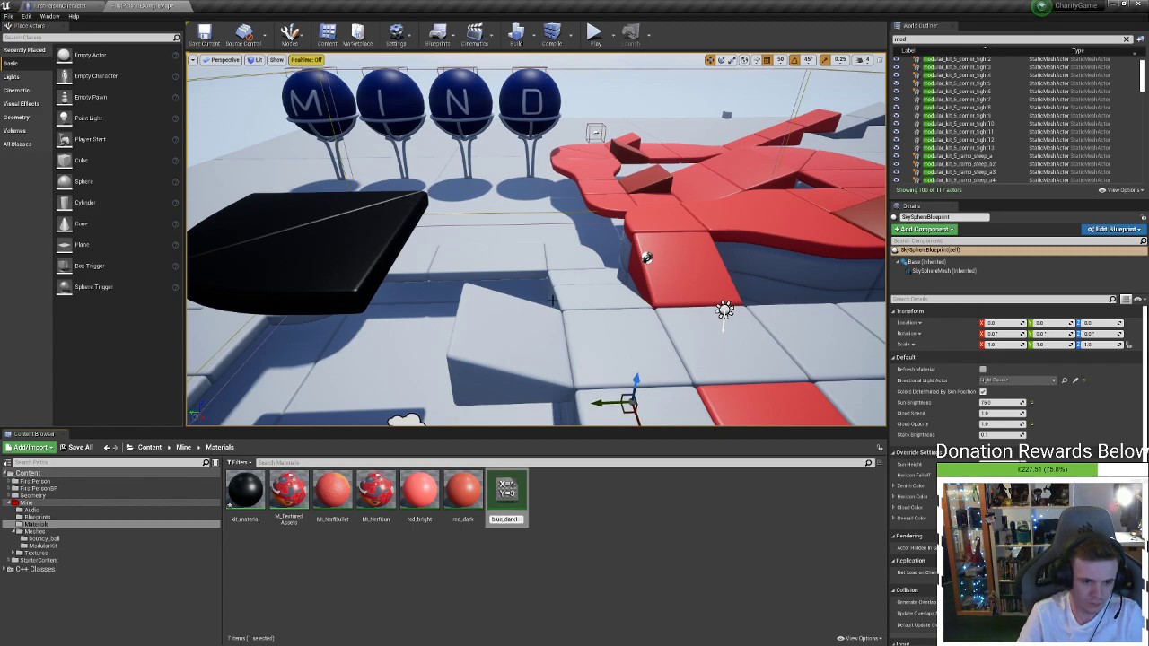
{"action": "key", "text": "Return"}
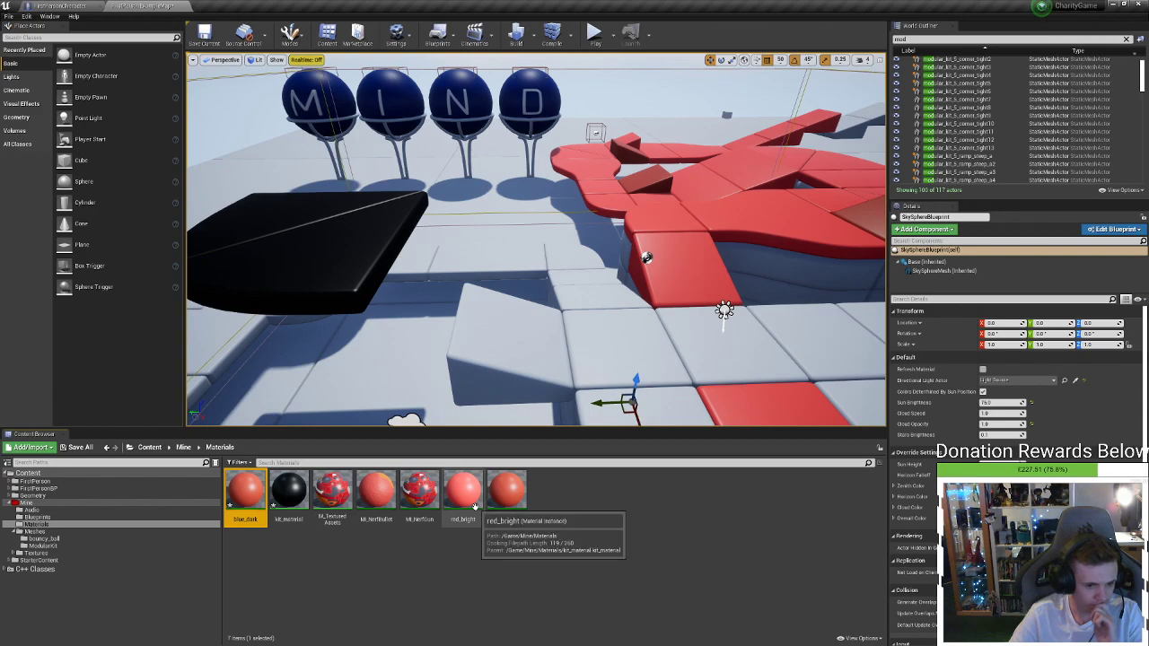
Duplicate the red_bright material instance as blue_bright
{"action": "right_click", "coordinate": [478, 513]}
{"action": "left_click", "coordinate": [523, 328]}
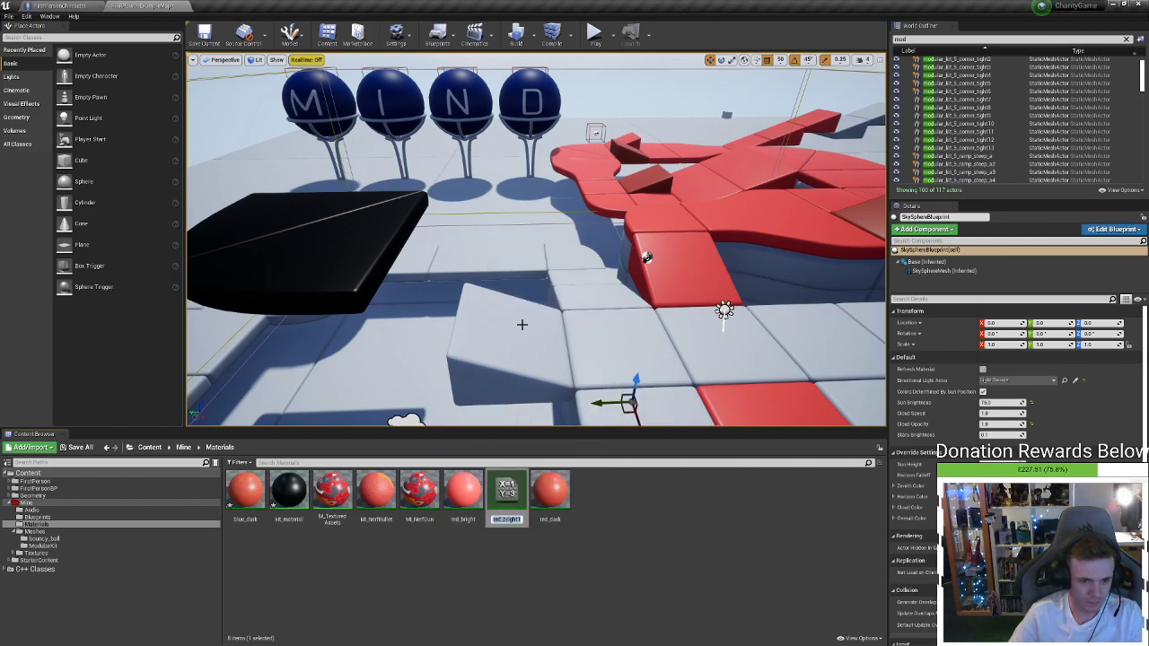
{"action": "type", "text": "b"}
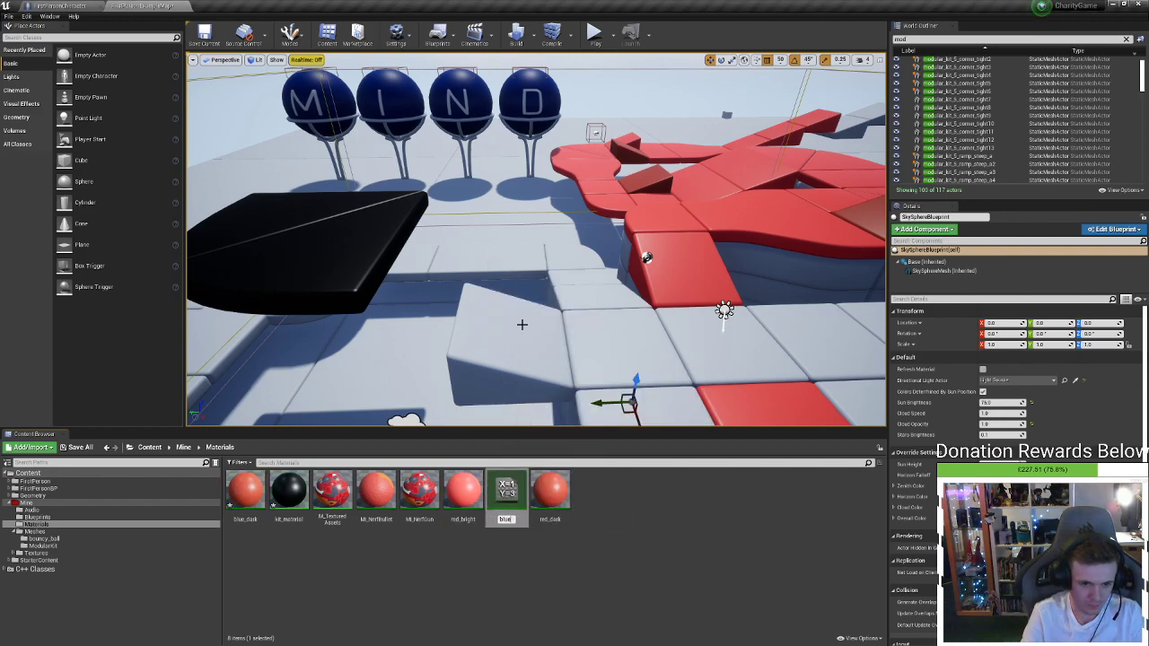
{"action": "type", "text": "lue_bright"}
{"action": "key", "text": "Return"}
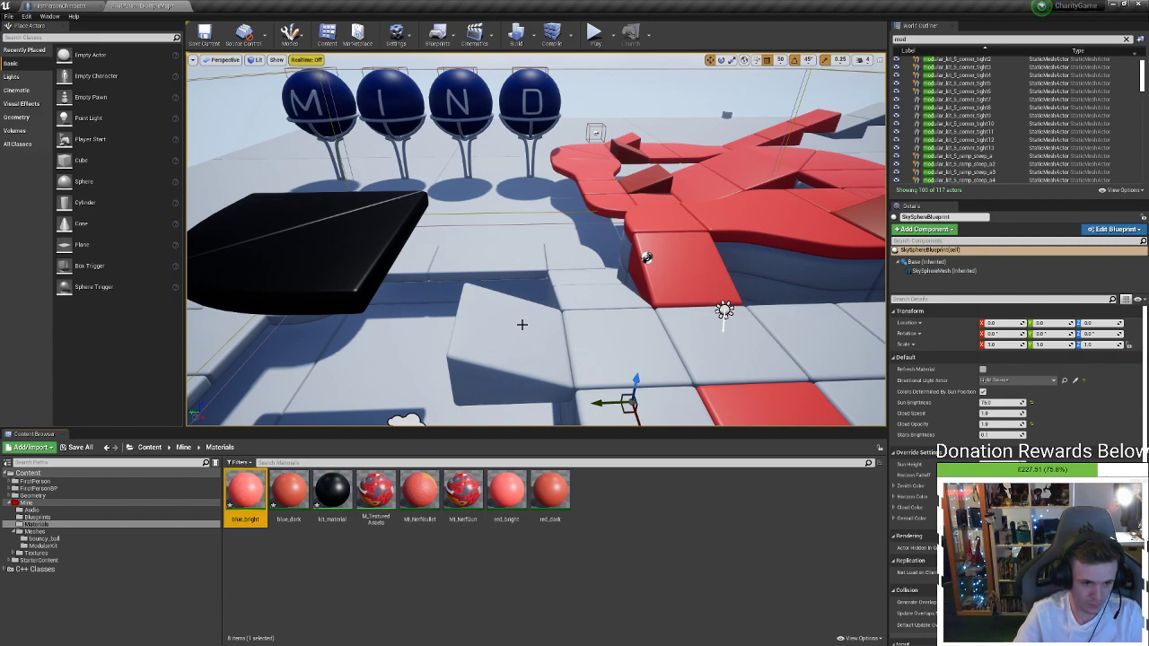
{"action": "double_click", "coordinate": [245, 489]}
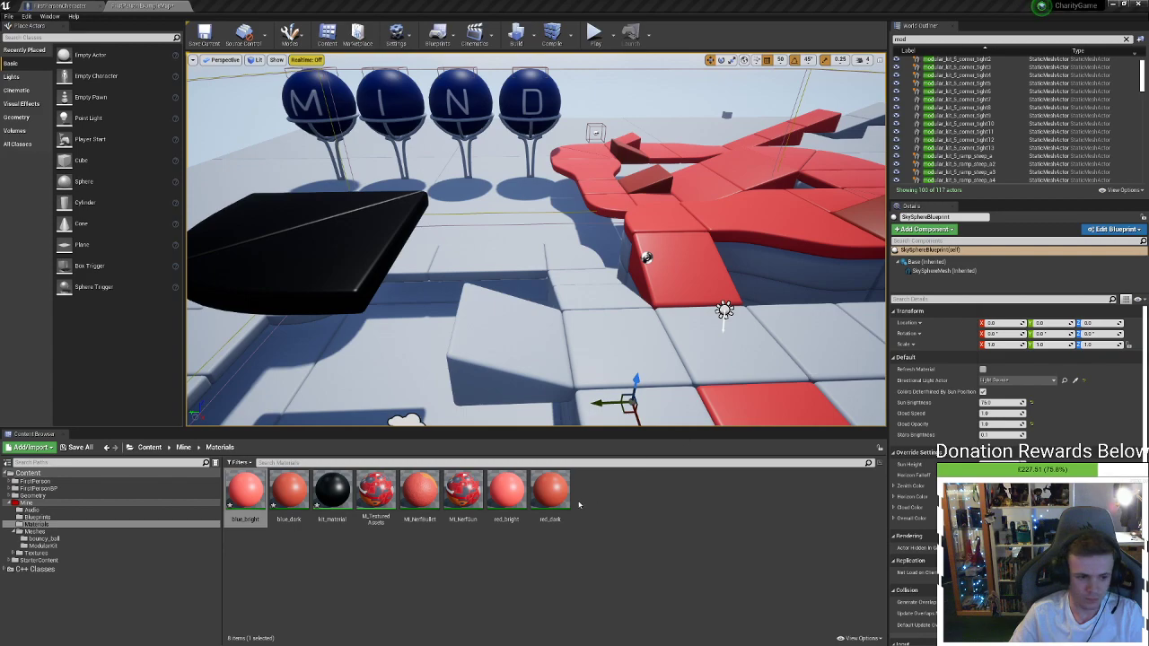
Duplicate blue_bright as green_bright and blue_dark as green_dark
{"action": "right_click", "coordinate": [251, 499]}
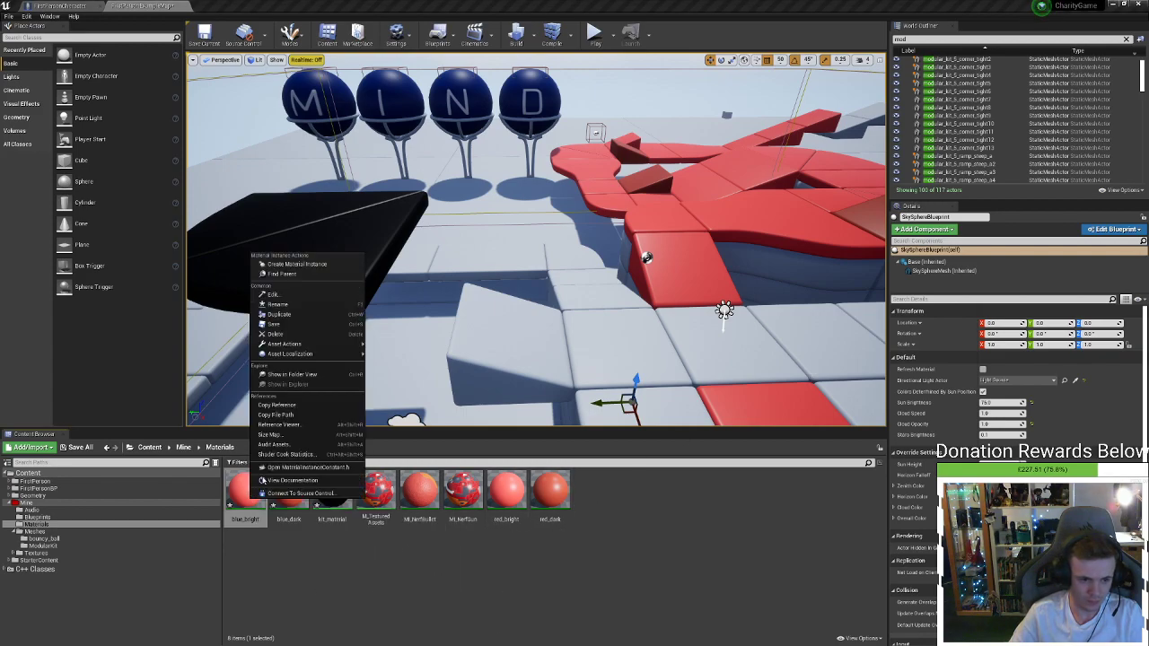
{"action": "left_click", "coordinate": [278, 314]}
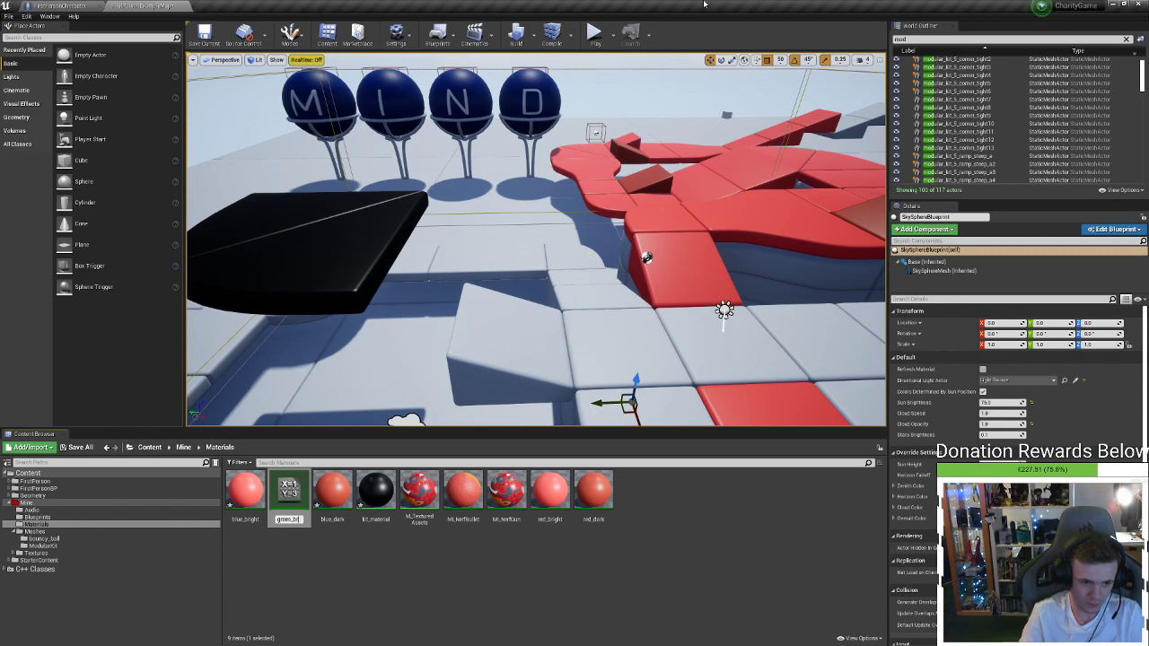
{"action": "type", "text": "green_bright"}
{"action": "key", "text": "Return"}
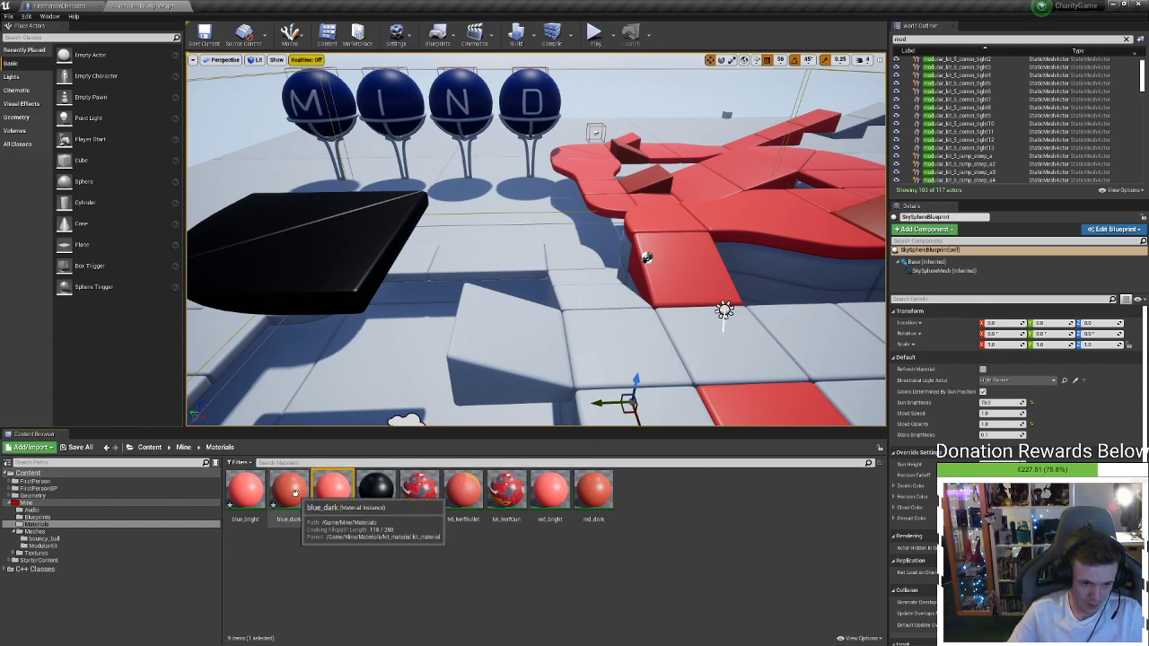
{"action": "right_click", "coordinate": [294, 492]}
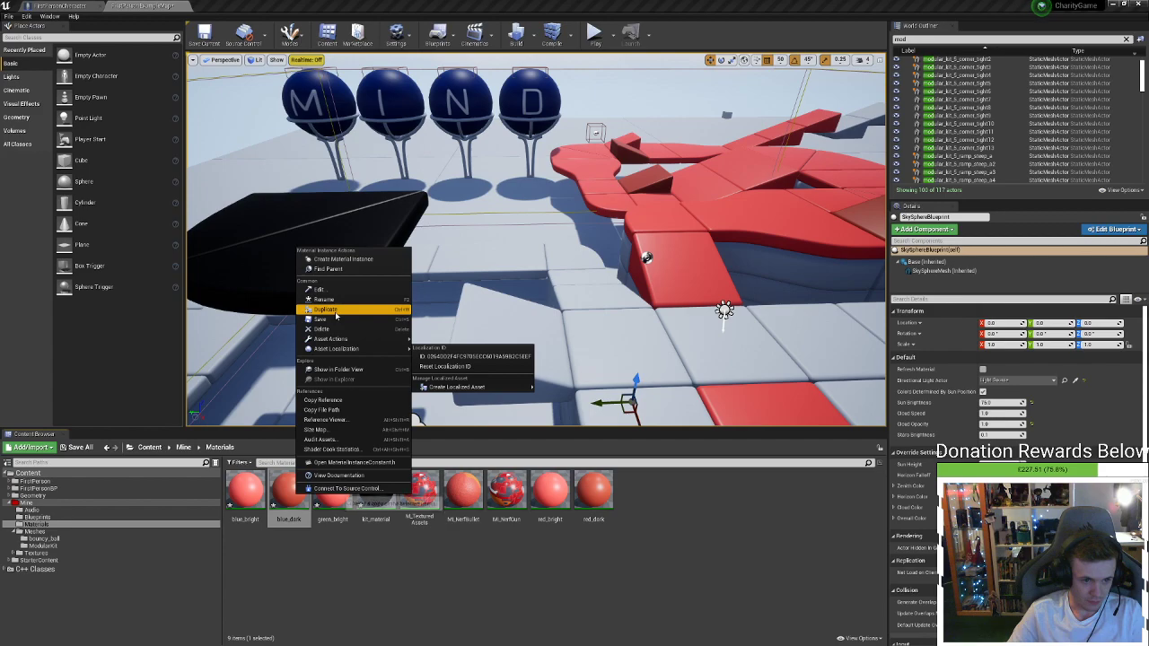
{"action": "left_click", "coordinate": [323, 309]}
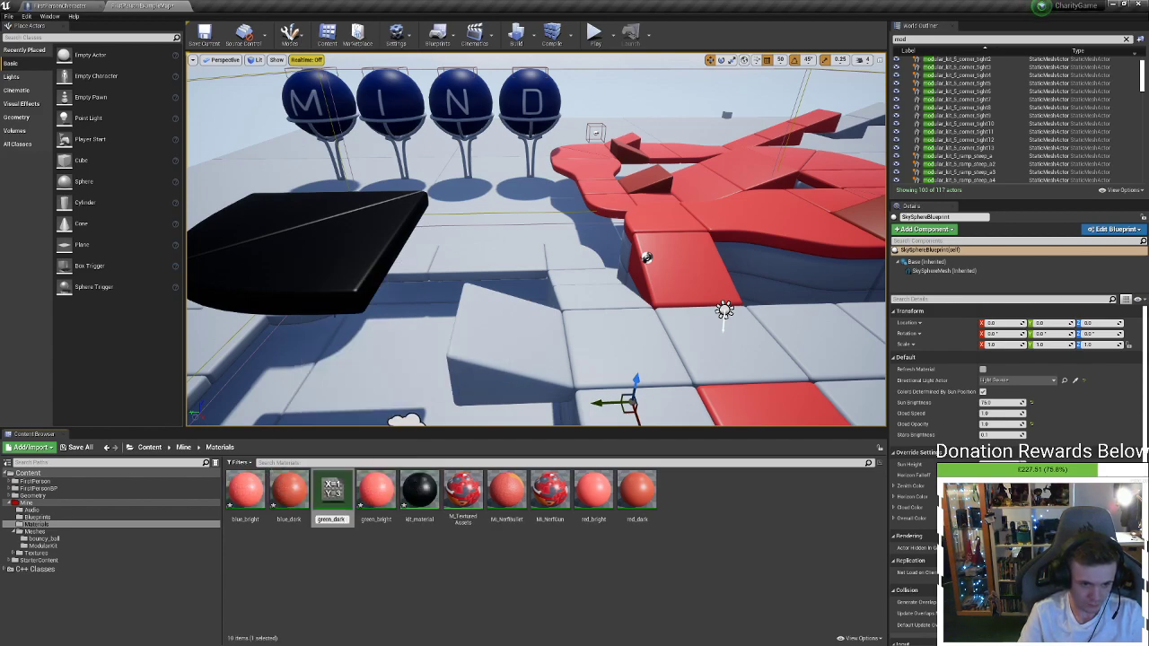
{"action": "key", "text": "Return"}
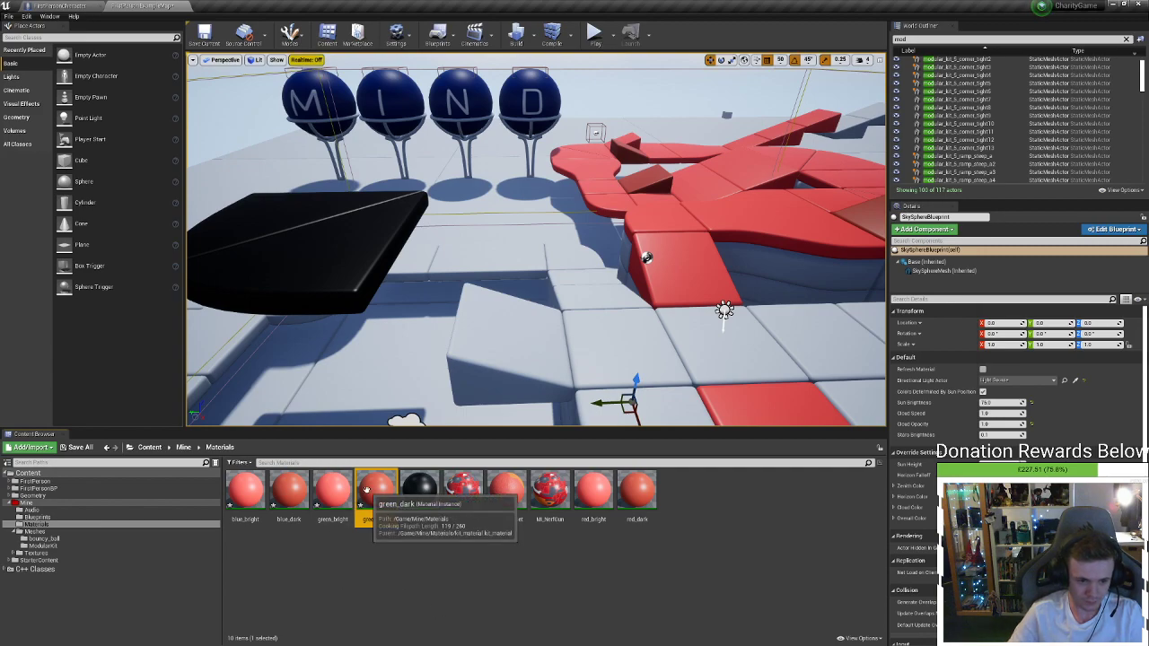
Apply green_bright to the uncoloured low path pieces and corners beside the red entry ramp
{"action": "right_click_drag", "start_coordinate": [449, 269], "coordinate": [502, 296]}
{"action": "key", "text": "w"}
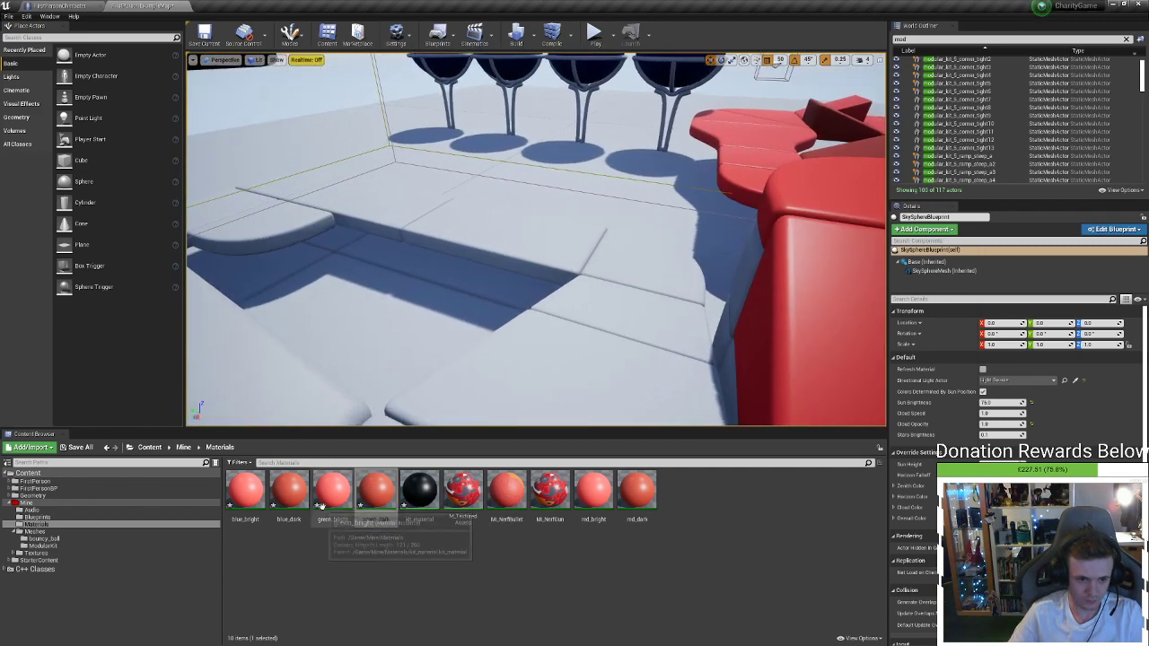
{"action": "left_click_drag", "start_coordinate": [332, 489], "coordinate": [646, 269]}
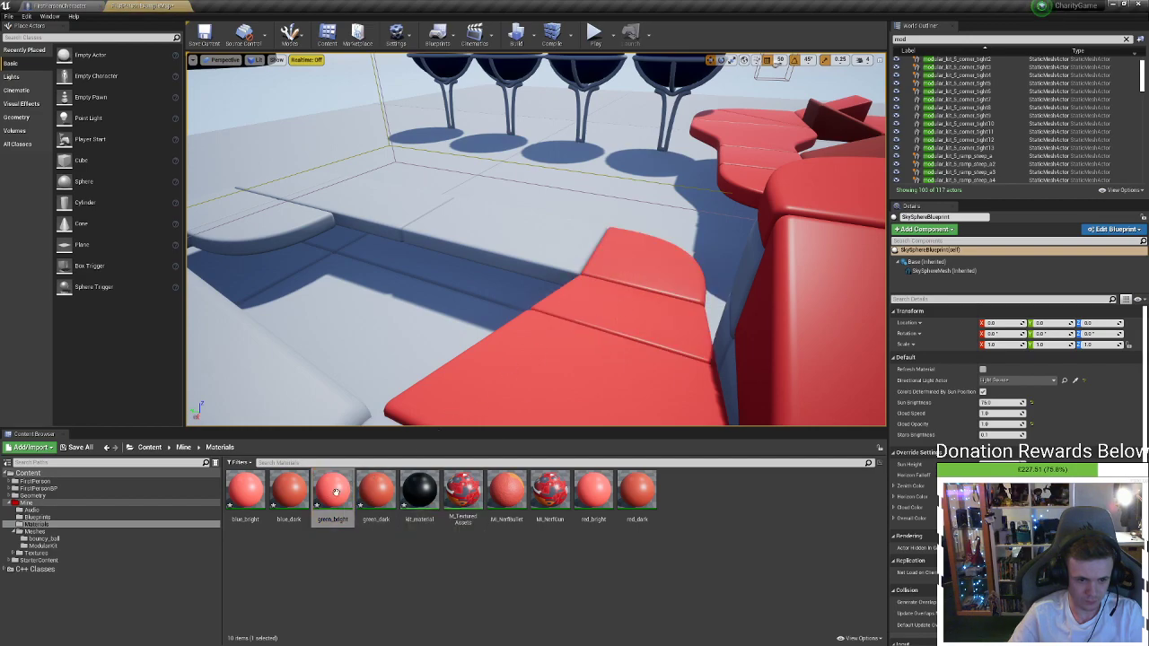
{"action": "left_click_drag", "start_coordinate": [335, 492], "coordinate": [518, 246]}
{"action": "right_click_drag", "start_coordinate": [518, 246], "coordinate": [505, 279]}
{"action": "key", "text": "w"}
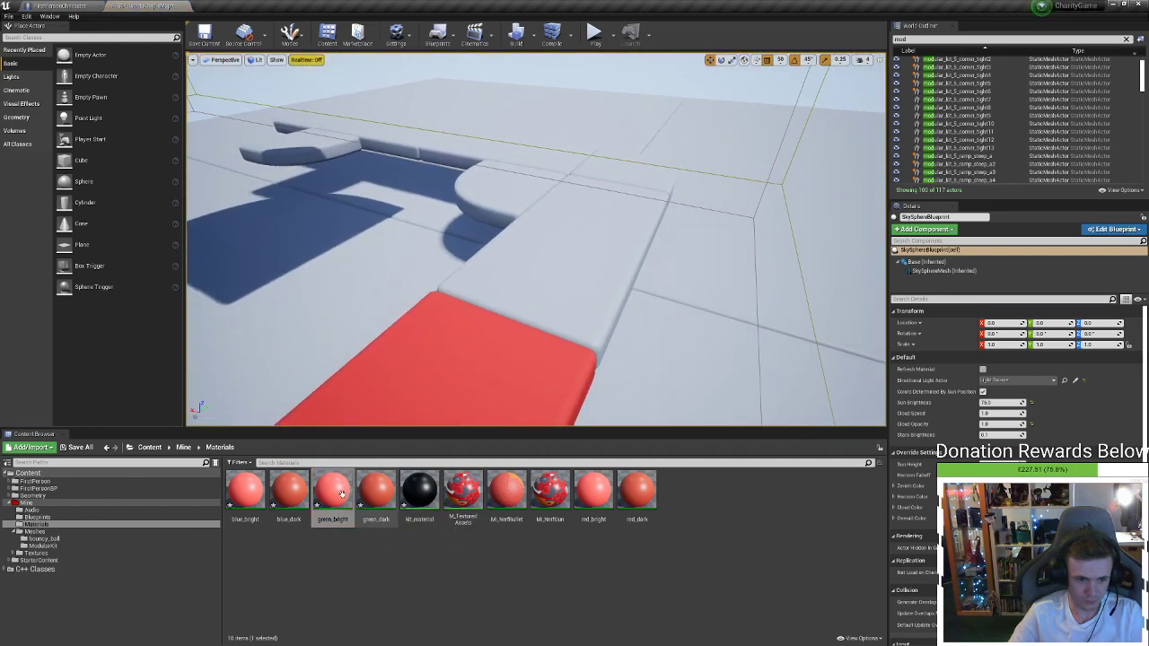
{"action": "left_click_drag", "start_coordinate": [332, 489], "coordinate": [517, 204]}
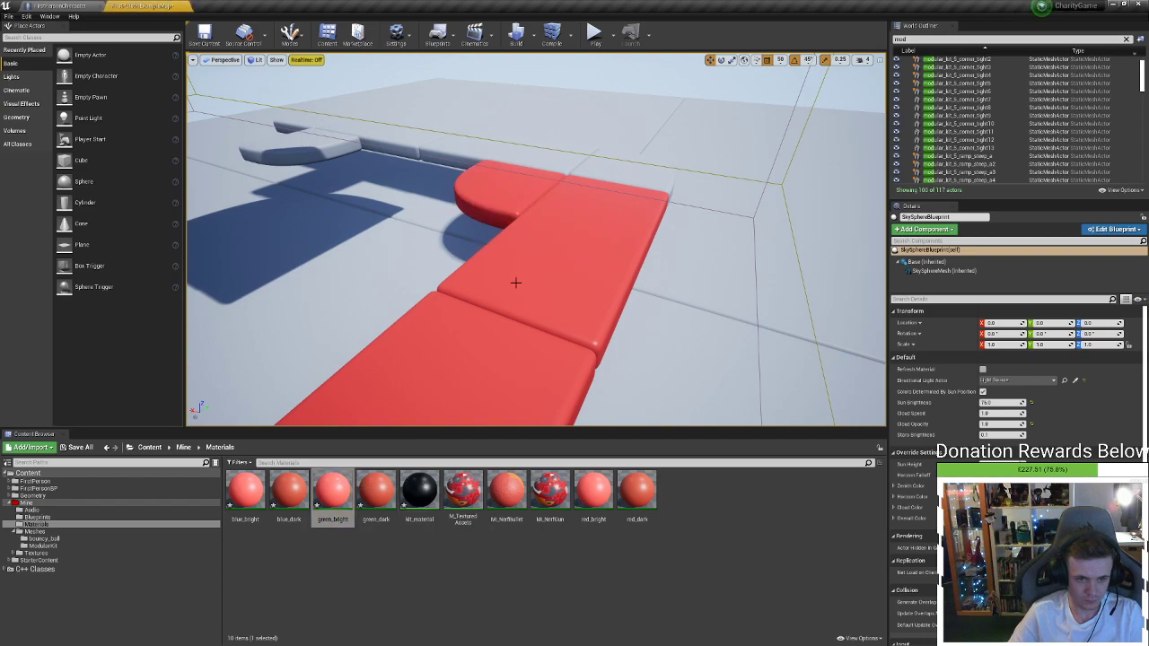
{"action": "left_click_drag", "start_coordinate": [339, 487], "coordinate": [610, 168]}
{"action": "right_click_drag", "start_coordinate": [610, 168], "coordinate": [472, 328]}
{"action": "key", "text": "w"}
{"action": "left_click_drag", "start_coordinate": [332, 489], "coordinate": [649, 174]}
{"action": "left_click_drag", "start_coordinate": [332, 489], "coordinate": [707, 135]}
Apply red_dark to the stacked tight-corner wall pieces beneath the raised red path
{"action": "right_click_drag", "start_coordinate": [707, 134], "coordinate": [682, 98]}
{"action": "key", "text": "s"}
{"action": "right_click_drag", "start_coordinate": [493, 108], "coordinate": [484, 116]}
{"action": "left_click_drag", "start_coordinate": [638, 492], "coordinate": [572, 263]}
{"action": "left_click", "coordinate": [566, 250]}
{"action": "left_click", "coordinate": [544, 274], "text": "ctrl"}
{"action": "left_click", "coordinate": [525, 297], "text": "ctrl"}
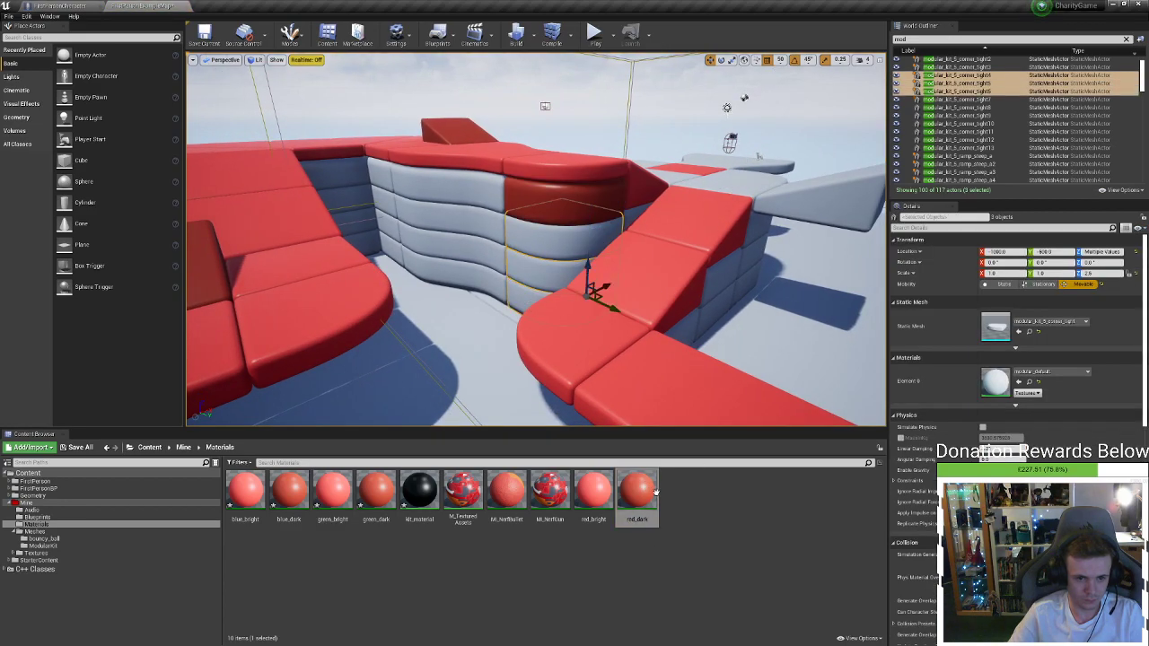
{"action": "left_click_drag", "start_coordinate": [645, 492], "coordinate": [568, 261]}
{"action": "left_click_drag", "start_coordinate": [619, 486], "coordinate": [542, 302]}
{"action": "left_click_drag", "start_coordinate": [645, 493], "coordinate": [944, 87]}
{"action": "left_click", "coordinate": [508, 298]}
Apply red_dark to the adjoining wall pieces and the end wall of the recess under the red path
{"action": "key", "text": "w"}
{"action": "right_click_drag", "start_coordinate": [508, 298], "coordinate": [471, 278]}
{"action": "left_click_drag", "start_coordinate": [641, 476], "coordinate": [539, 208]}
{"action": "right_click_drag", "start_coordinate": [577, 290], "coordinate": [489, 282]}
{"action": "key", "text": "w"}
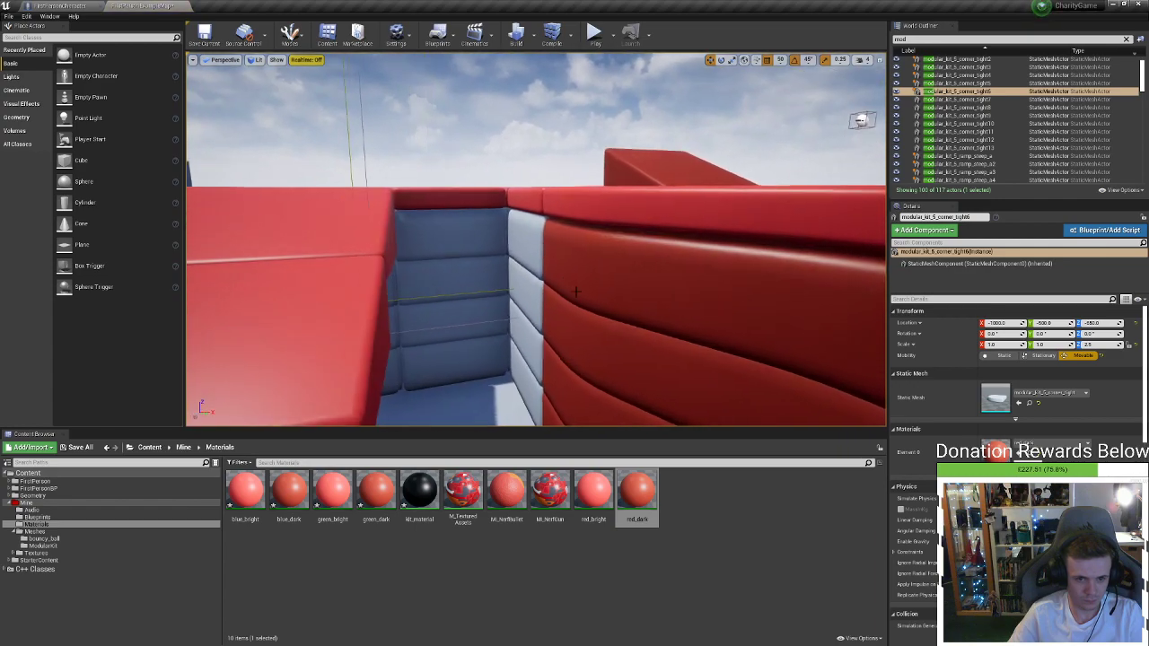
{"action": "left_click_drag", "start_coordinate": [637, 492], "coordinate": [482, 369]}
{"action": "left_click_drag", "start_coordinate": [632, 491], "coordinate": [498, 267]}
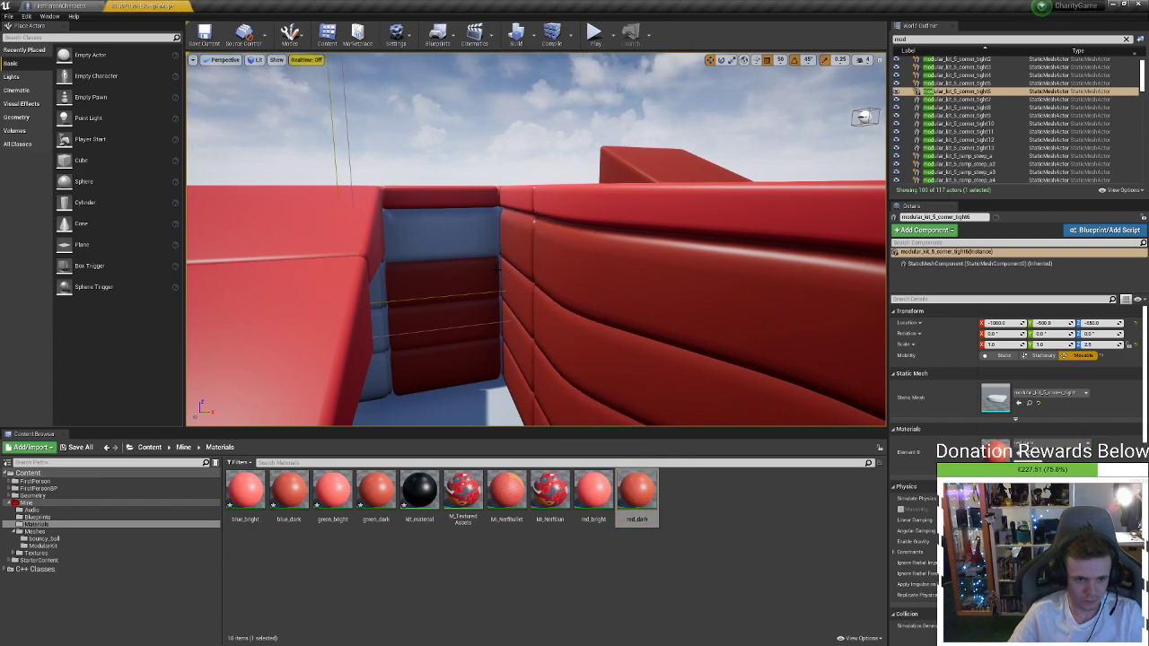
{"action": "left_click_drag", "start_coordinate": [636, 485], "coordinate": [461, 240]}
Apply red_dark to the uncoloured wall pieces in the narrow gap beneath the raised red path
{"action": "right_click_drag", "start_coordinate": [461, 241], "coordinate": [332, 323]}
{"action": "right_click_drag", "start_coordinate": [426, 301], "coordinate": [422, 301]}
{"action": "left_click_drag", "start_coordinate": [637, 487], "coordinate": [536, 325]}
{"action": "left_click_drag", "start_coordinate": [630, 485], "coordinate": [568, 297]}
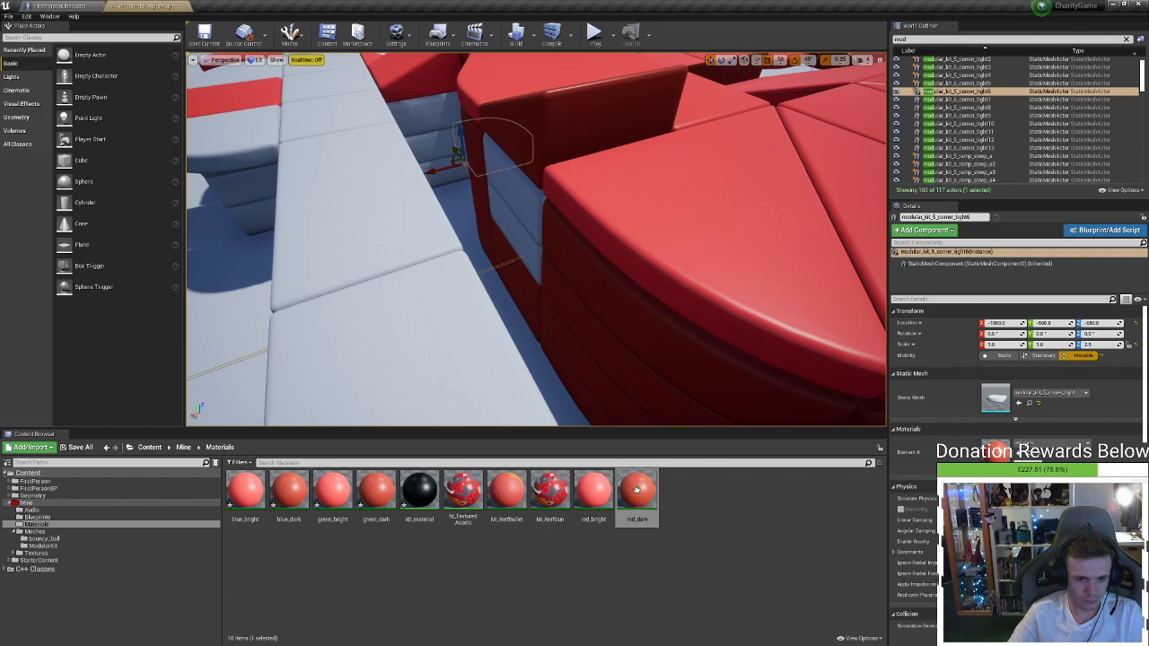
{"action": "left_click_drag", "start_coordinate": [636, 489], "coordinate": [526, 257]}
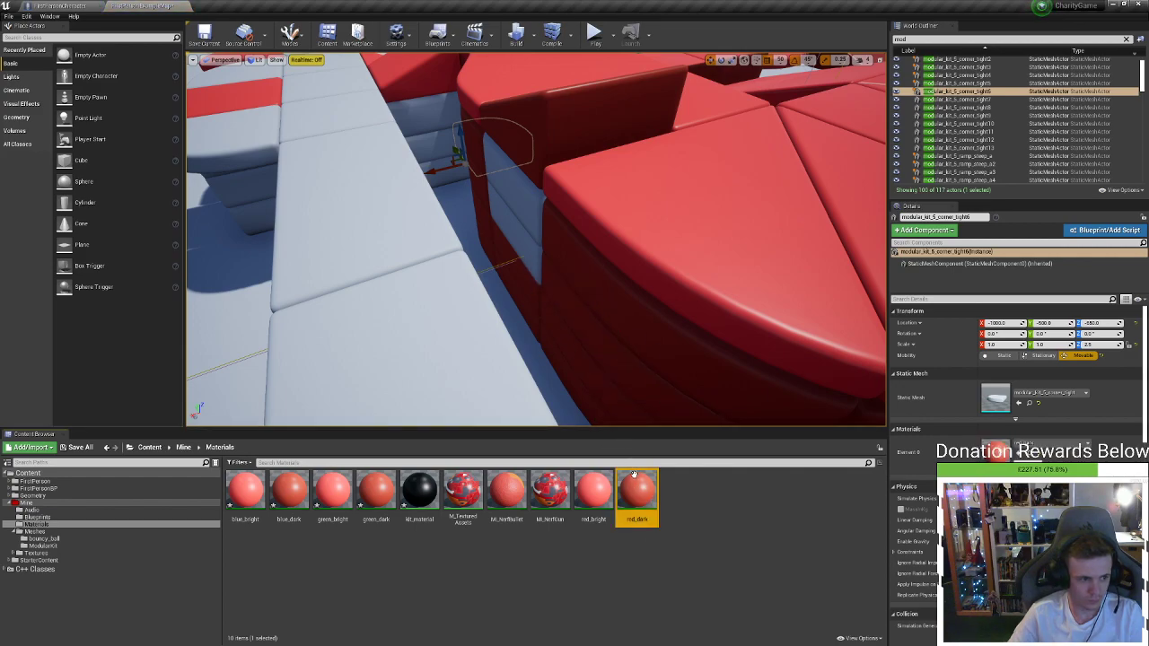
{"action": "left_click_drag", "start_coordinate": [633, 475], "coordinate": [516, 184]}
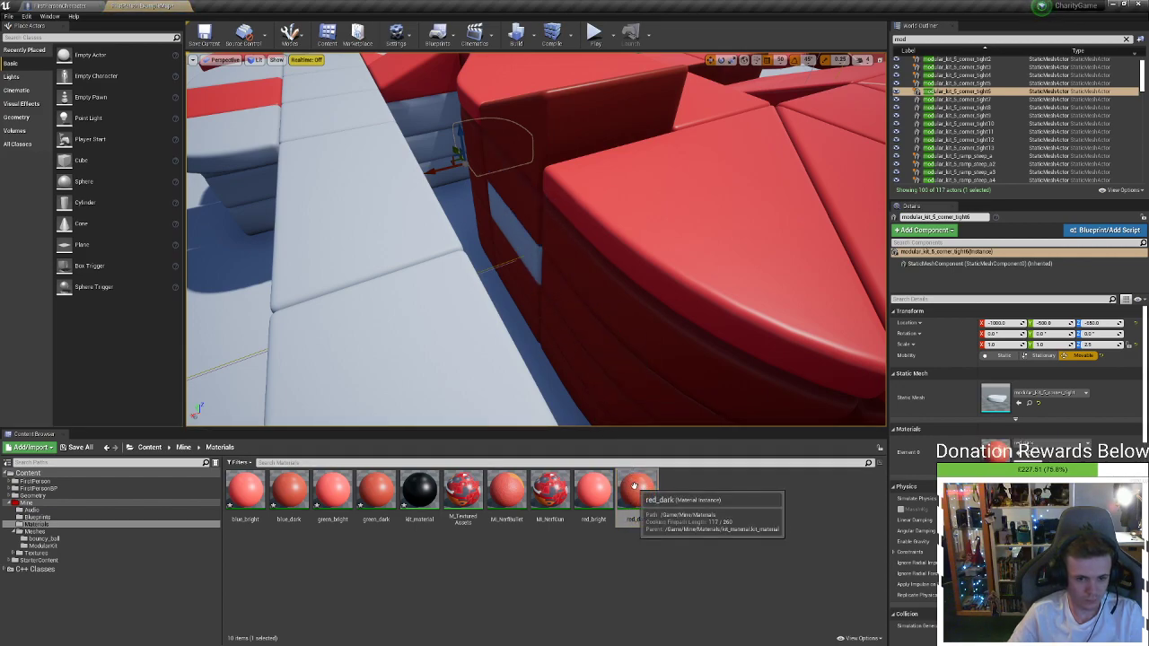
{"action": "left_click_drag", "start_coordinate": [634, 485], "coordinate": [521, 229]}
Apply red_dark to the uncoloured stacked corner walls wrapping around the rounded end of the raised red path
{"action": "key", "text": "s"}
{"action": "right_click_drag", "start_coordinate": [521, 229], "coordinate": [555, 350]}
{"action": "key", "text": "d"}
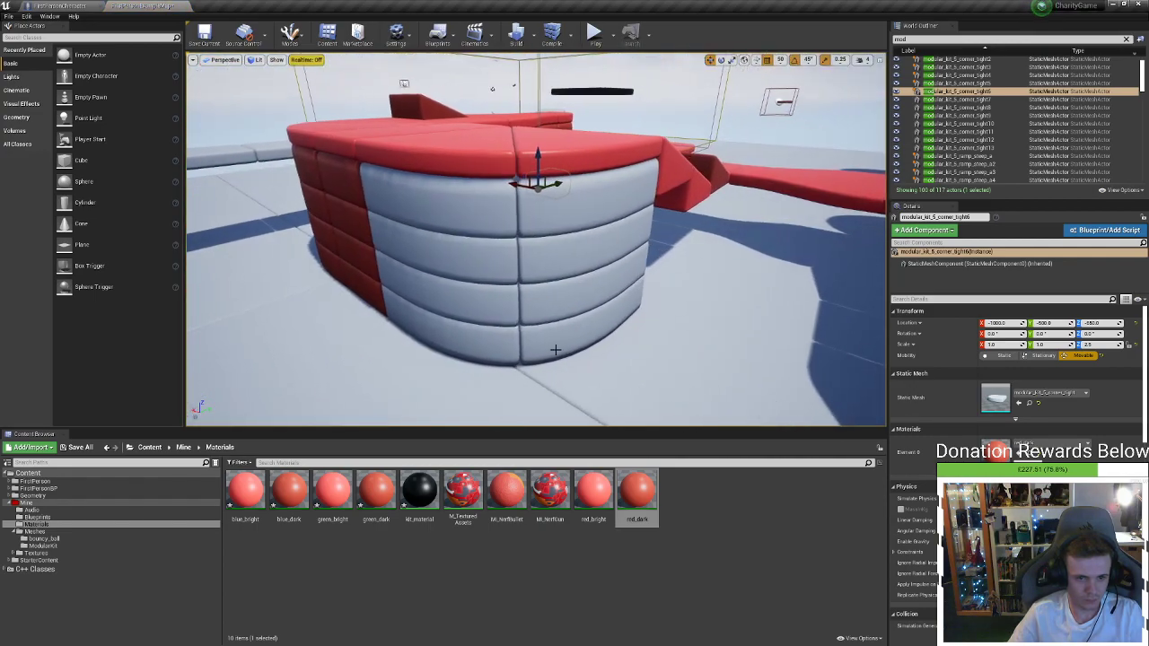
{"action": "left_click_drag", "start_coordinate": [634, 487], "coordinate": [553, 224]}
{"action": "right_click_drag", "start_coordinate": [554, 223], "coordinate": [503, 148]}
{"action": "key", "text": "s"}
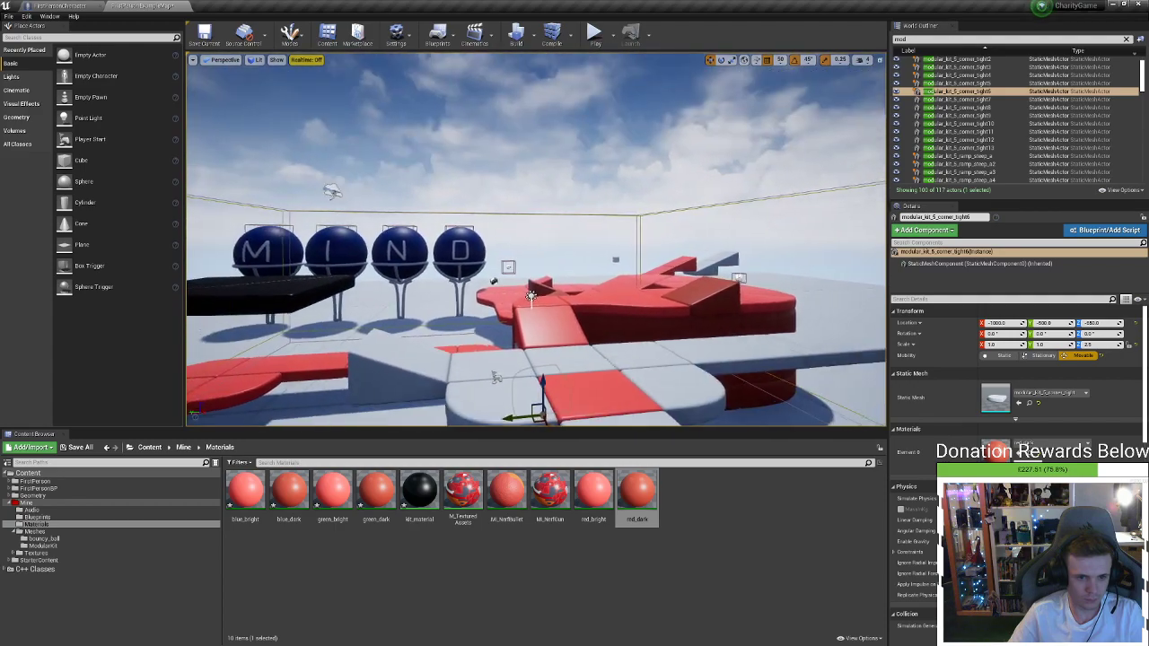
Apply red_dark to the remaining uncoloured wall patch under the red path beside the low route's ramp
{"action": "right_click_drag", "start_coordinate": [496, 377], "coordinate": [430, 382]}
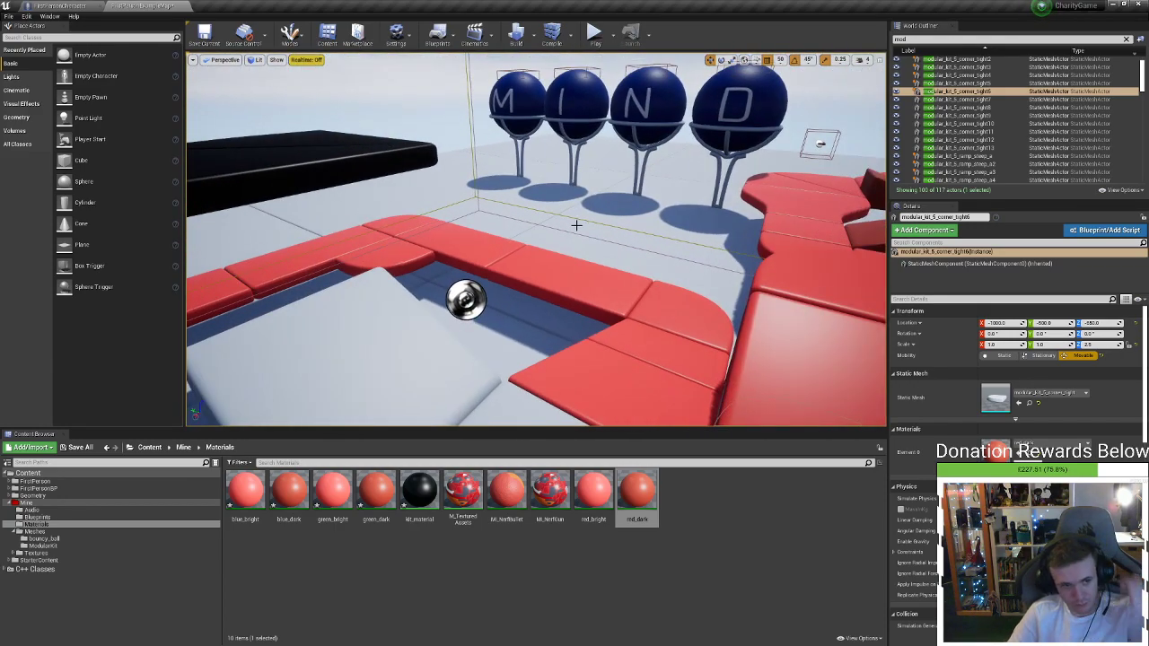
{"action": "right_click_drag", "start_coordinate": [653, 316], "coordinate": [292, 252]}
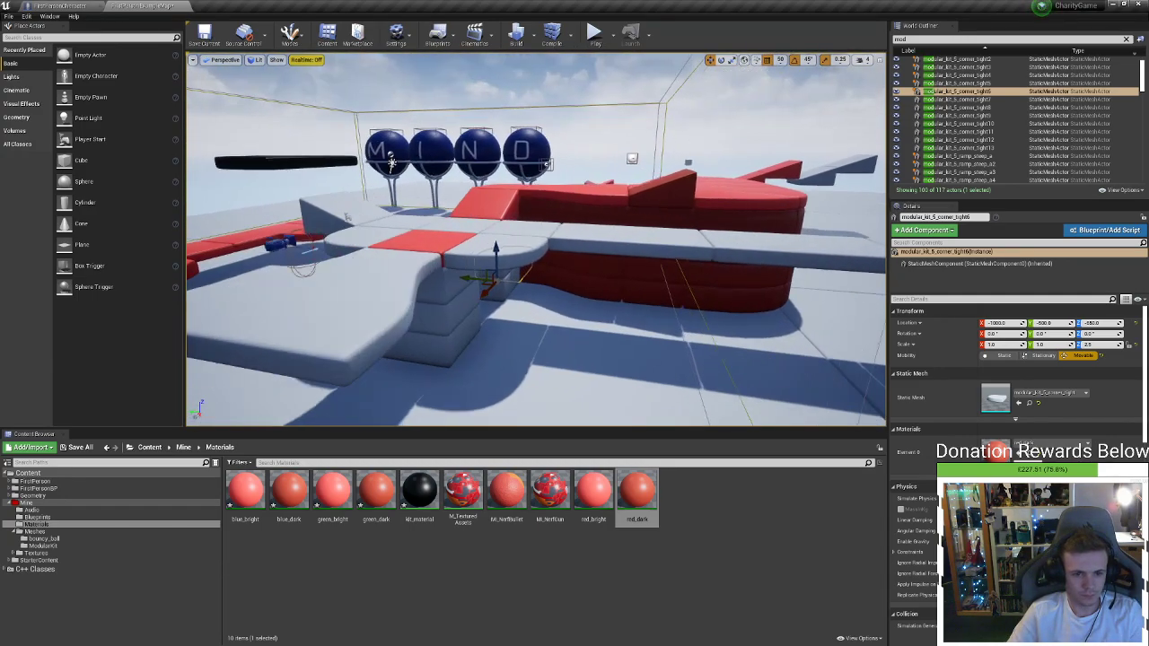
{"action": "right_click_drag", "start_coordinate": [536, 269], "coordinate": [736, 278]}
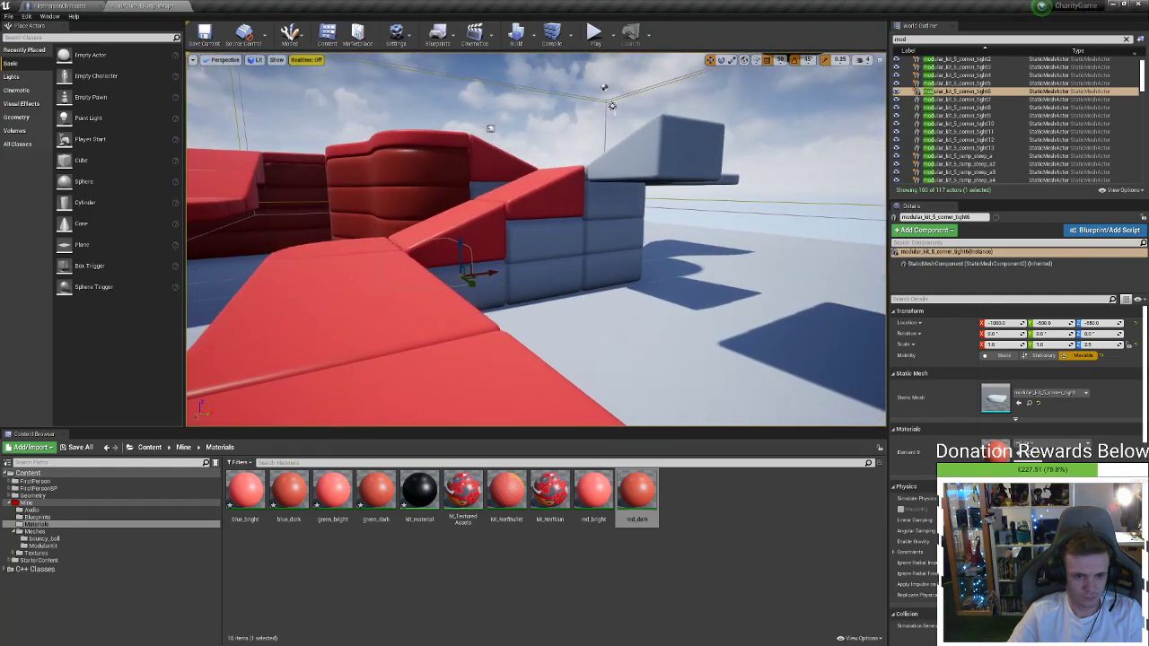
{"action": "right_click_drag", "start_coordinate": [536, 238], "coordinate": [628, 332]}
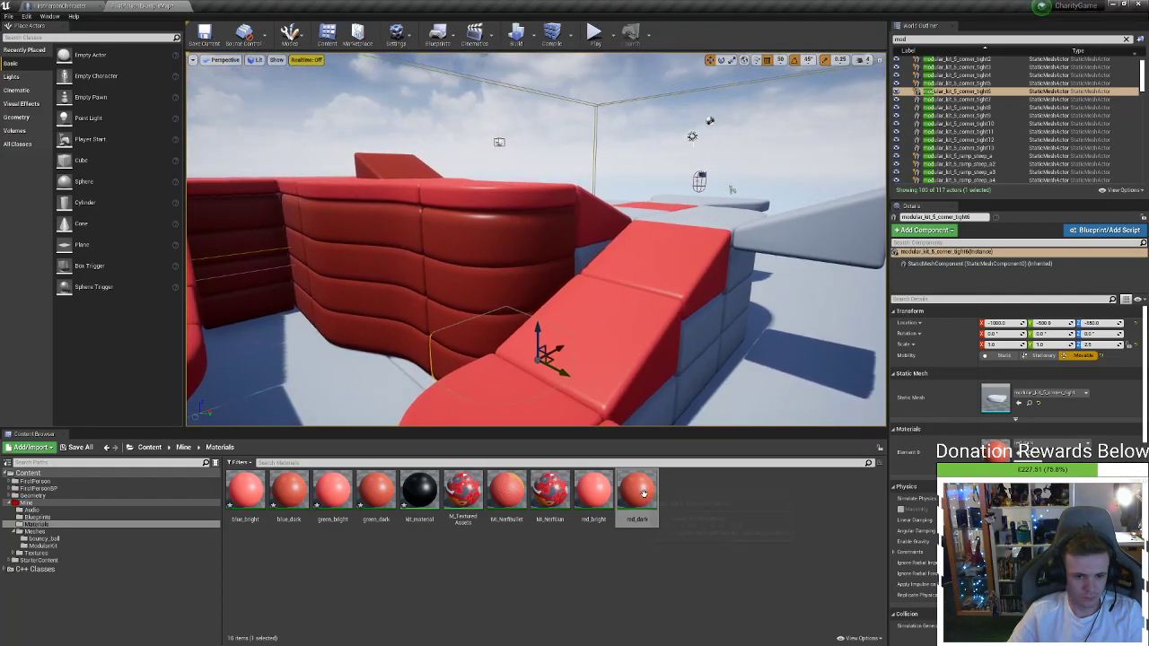
{"action": "left_click_drag", "start_coordinate": [582, 259], "coordinate": [585, 256]}
{"action": "right_click_drag", "start_coordinate": [585, 256], "coordinate": [426, 278]}
{"action": "right_click_drag", "start_coordinate": [507, 260], "coordinate": [502, 262]}
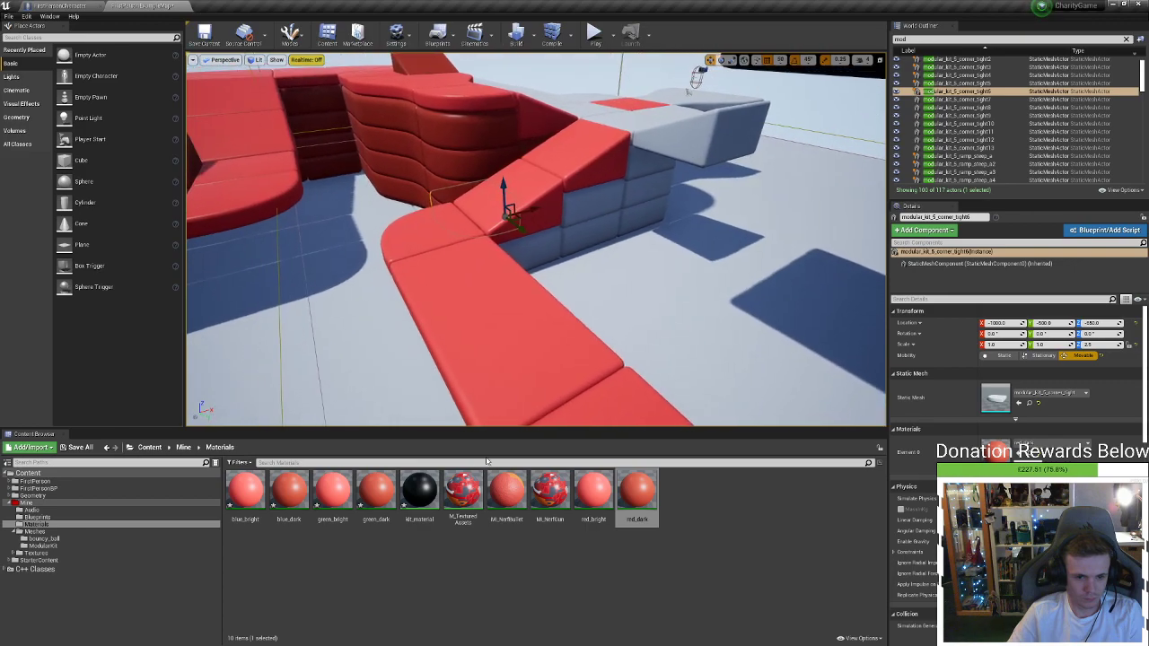
Recolour green_bright to bright green and green_dark to dark green, and apply green_dark to the blocks beneath the low route's ramp
{"action": "left_click", "coordinate": [341, 486]}
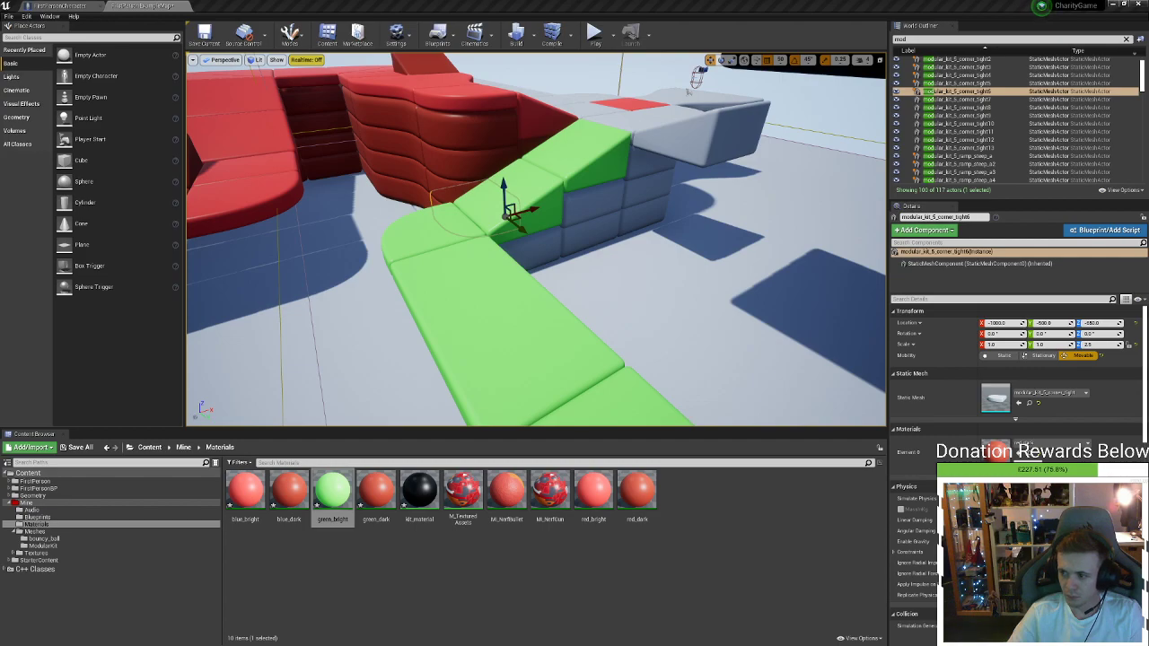
{"action": "left_click", "coordinate": [375, 493]}
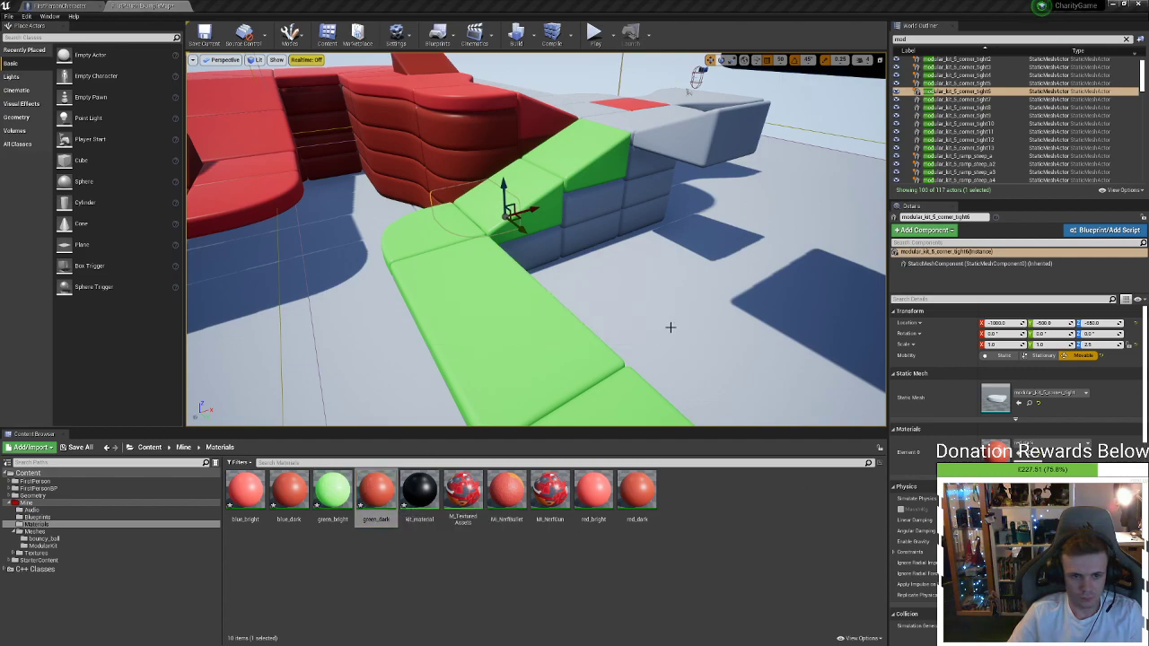
{"action": "right_click_drag", "start_coordinate": [670, 328], "coordinate": [574, 328]}
{"action": "left_click_drag", "start_coordinate": [387, 485], "coordinate": [427, 244]}
{"action": "left_click_drag", "start_coordinate": [367, 507], "coordinate": [567, 236]}
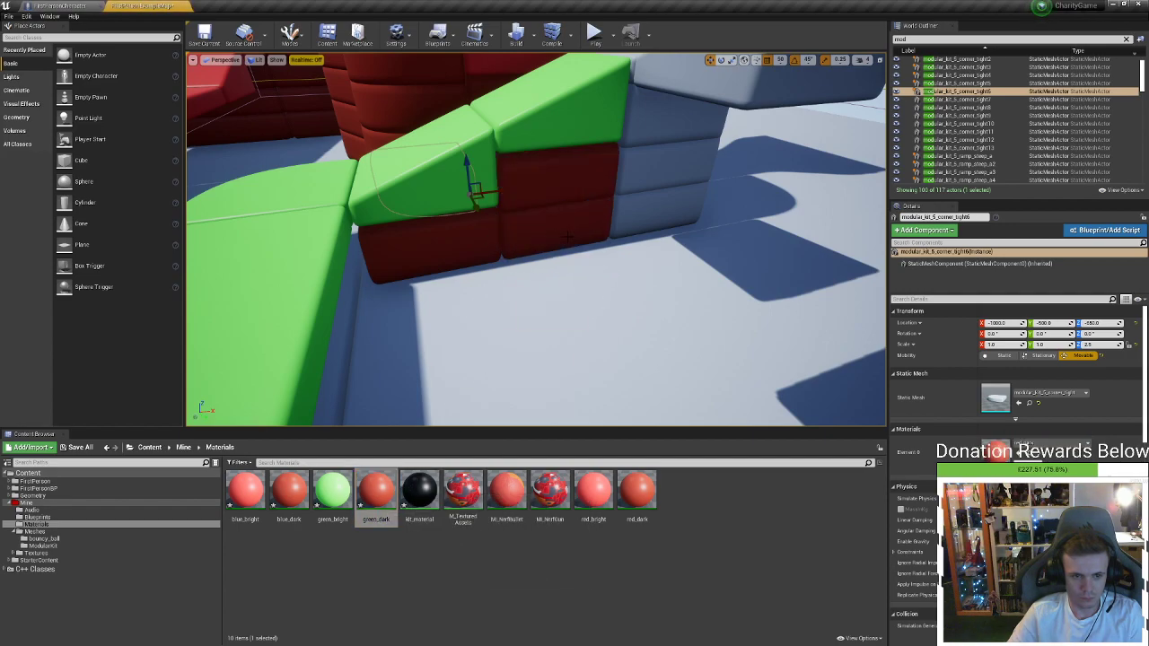
{"action": "left_click", "coordinate": [369, 501]}
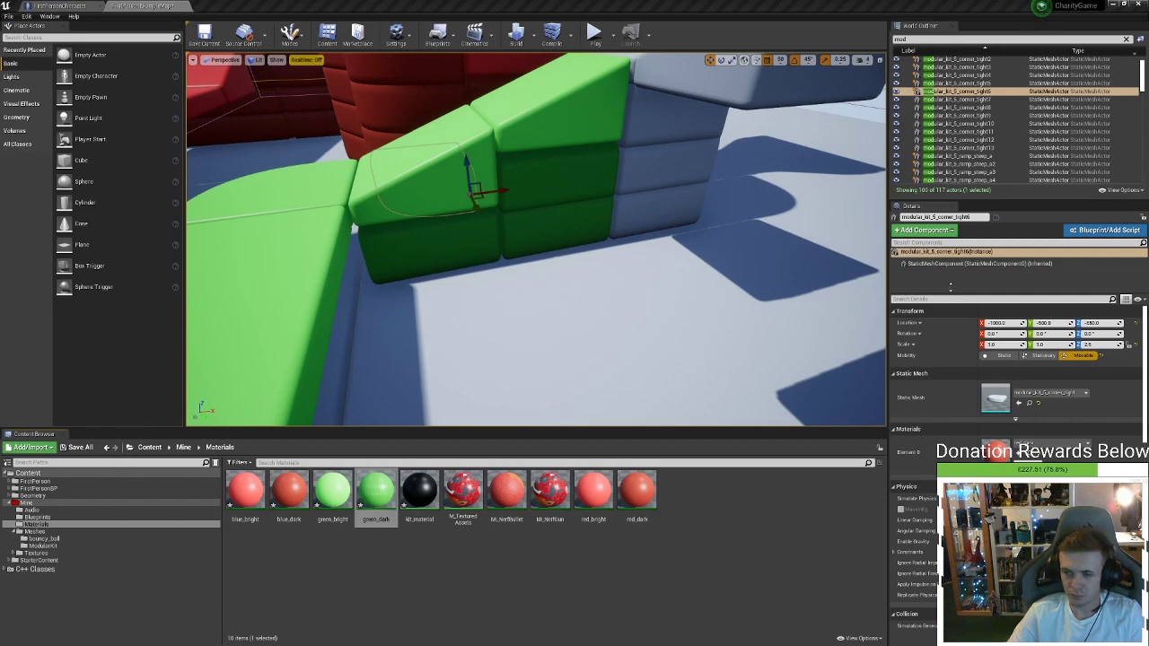
Change green_bright's colour to a slightly darker green
{"action": "right_click_drag", "start_coordinate": [628, 251], "coordinate": [359, 242]}
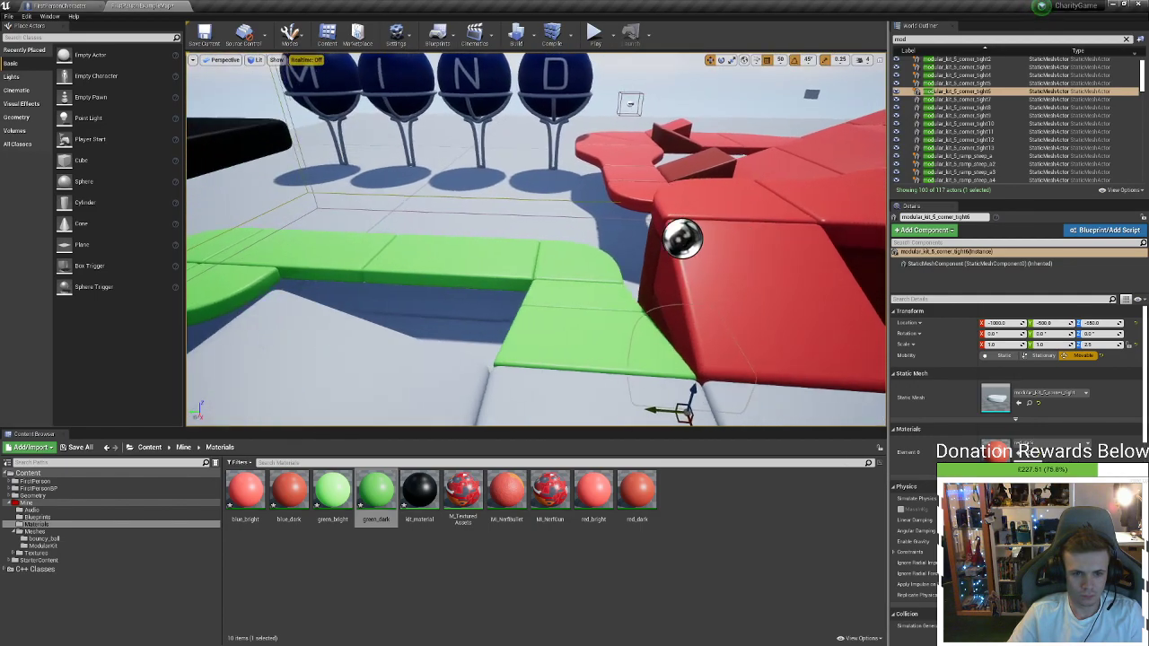
{"action": "right_click_drag", "start_coordinate": [610, 359], "coordinate": [610, 400]}
{"action": "left_click", "coordinate": [327, 506]}
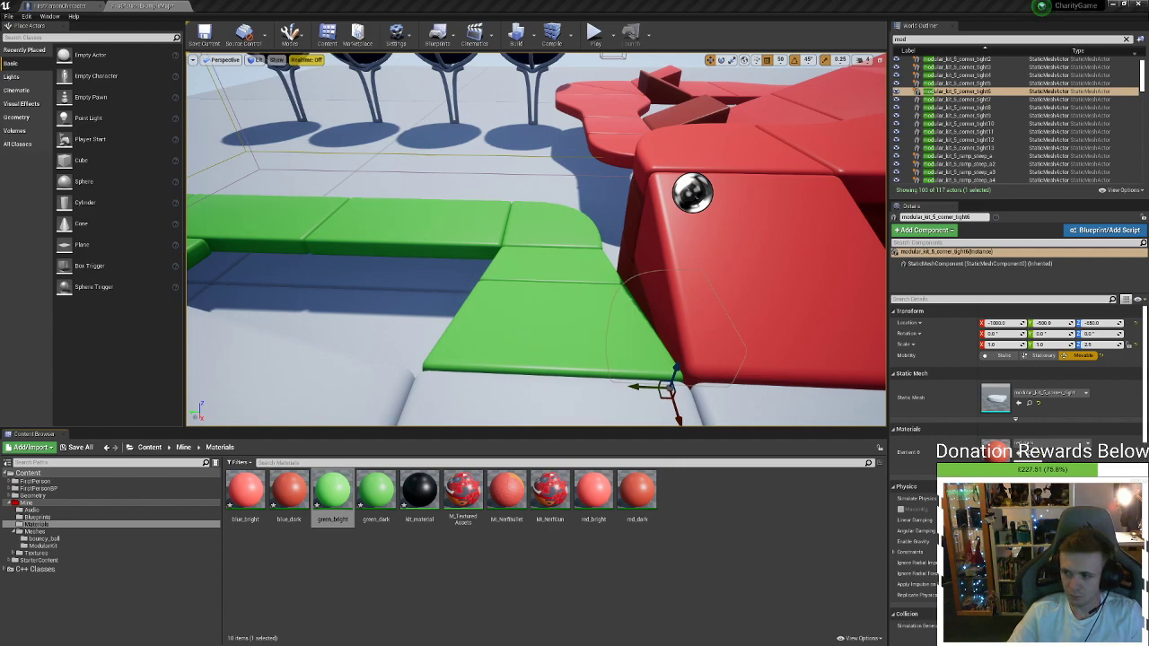
Delete the uncoloured ramp beside the pale platform and the black corner piece floating above the green path
{"action": "right_click_drag", "start_coordinate": [536, 239], "coordinate": [592, 267]}
{"action": "key", "text": "s"}
{"action": "key", "text": "d"}
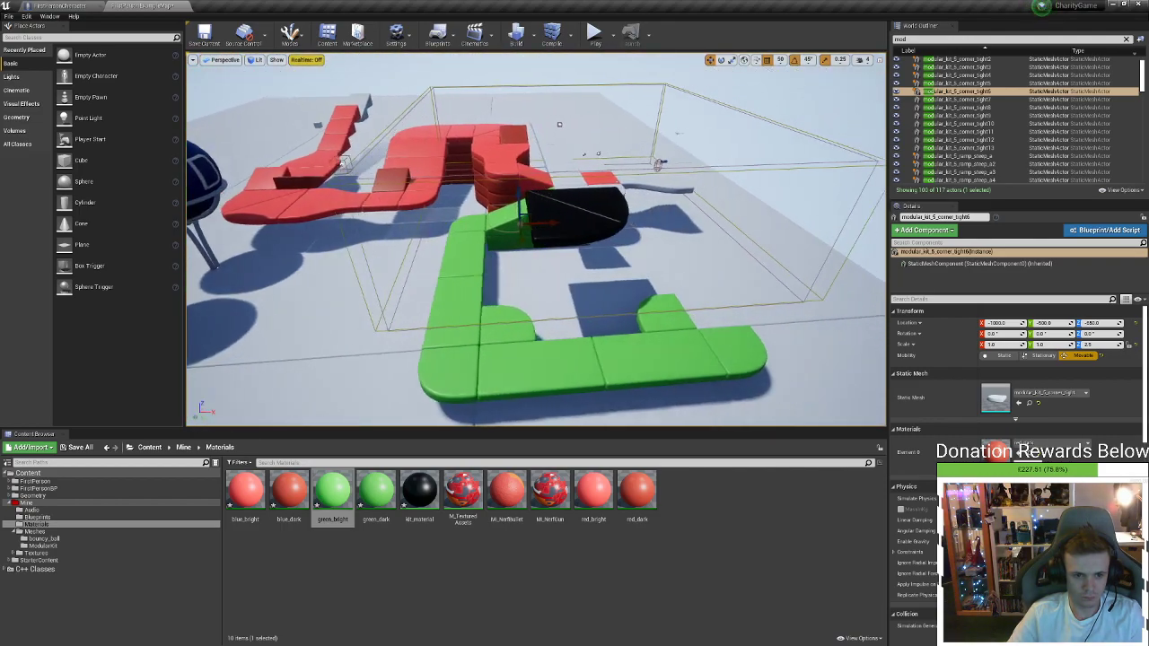
{"action": "right_click_drag", "start_coordinate": [435, 244], "coordinate": [418, 244]}
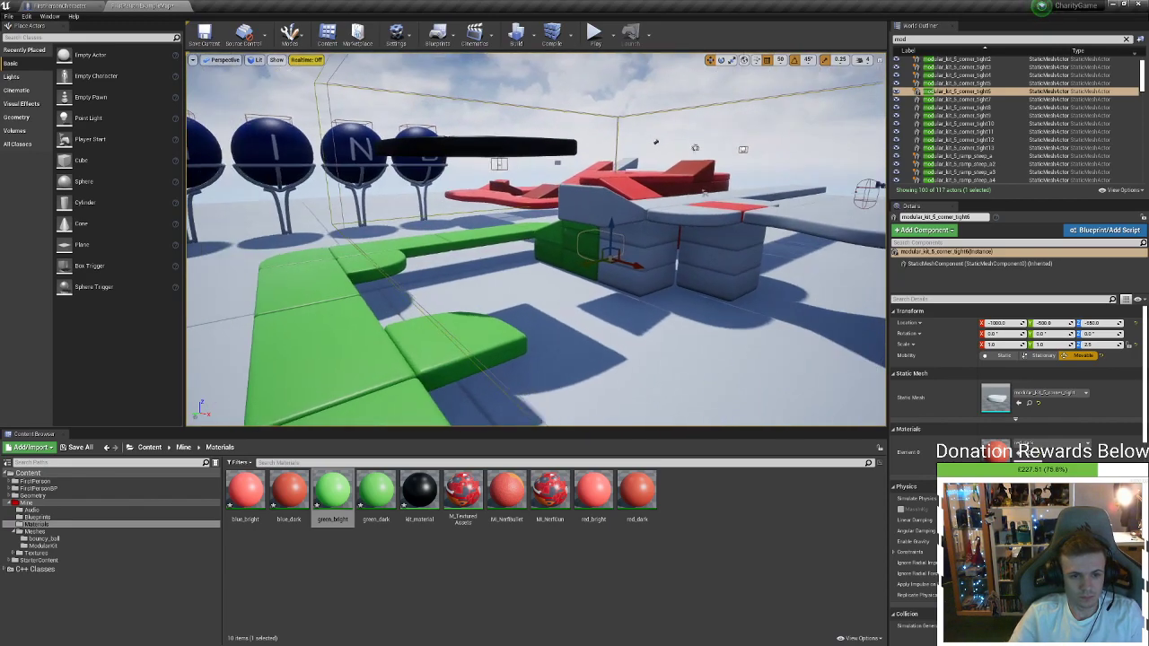
{"action": "right_click_drag", "start_coordinate": [535, 239], "coordinate": [556, 278]}
{"action": "right_click_drag", "start_coordinate": [452, 225], "coordinate": [574, 141]}
{"action": "left_click", "coordinate": [446, 211]}
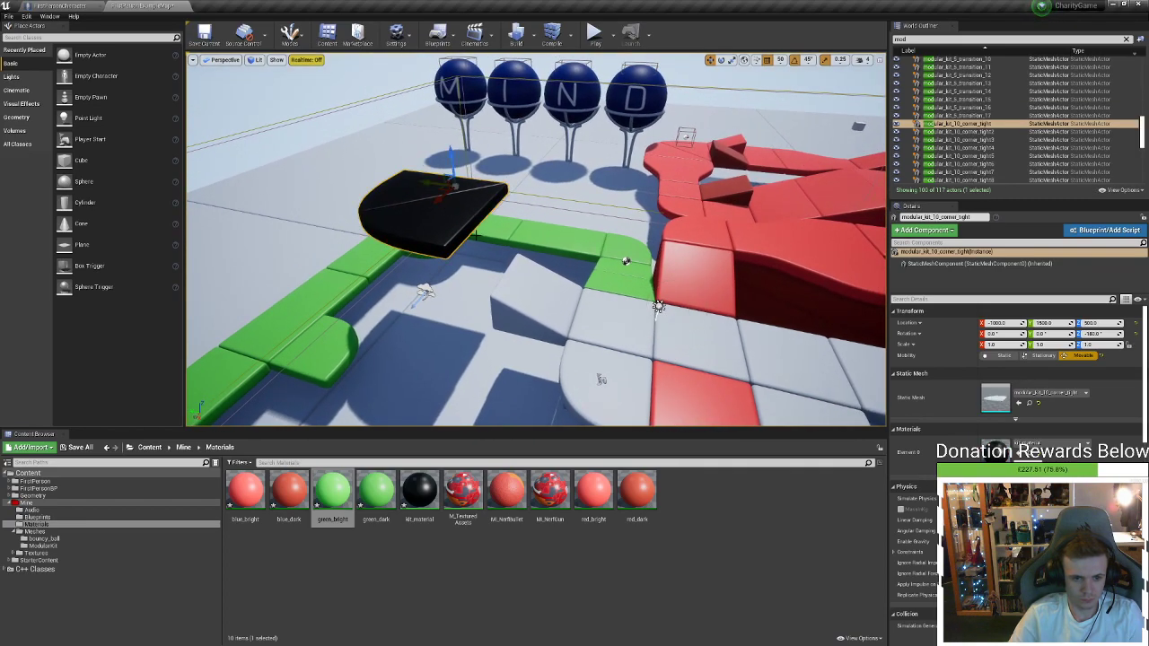
{"action": "key", "text": "End"}
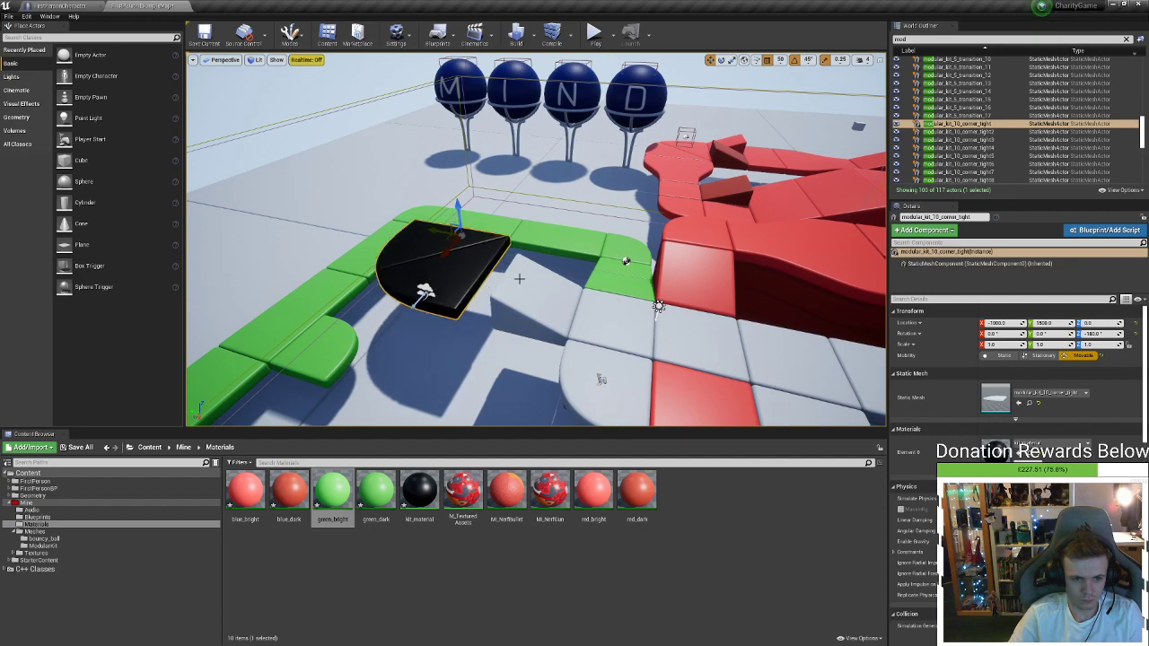
{"action": "left_click", "coordinate": [519, 278]}
{"action": "key", "text": "Delete"}
{"action": "left_click", "coordinate": [464, 271]}
{"action": "key", "text": "Delete"}
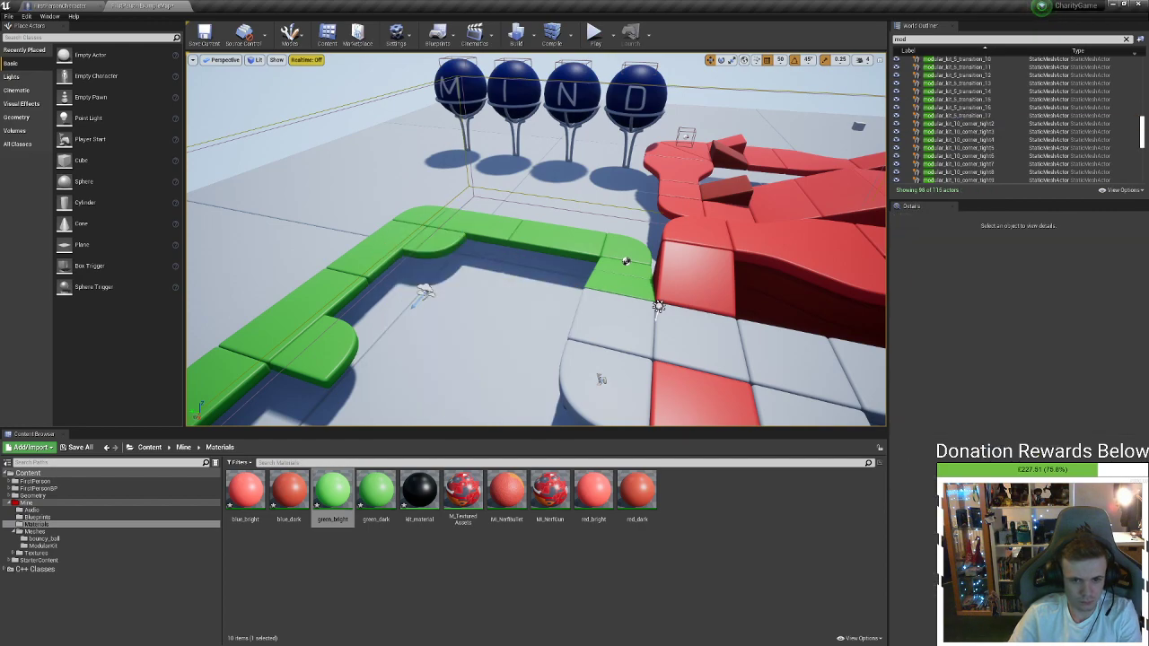
Duplicate the raised red transition piece and place the copy against the pale platform's edge at location -250, 250, 0
{"action": "left_click", "coordinate": [738, 226]}
{"action": "right_click_drag", "start_coordinate": [738, 226], "coordinate": [859, 286]}
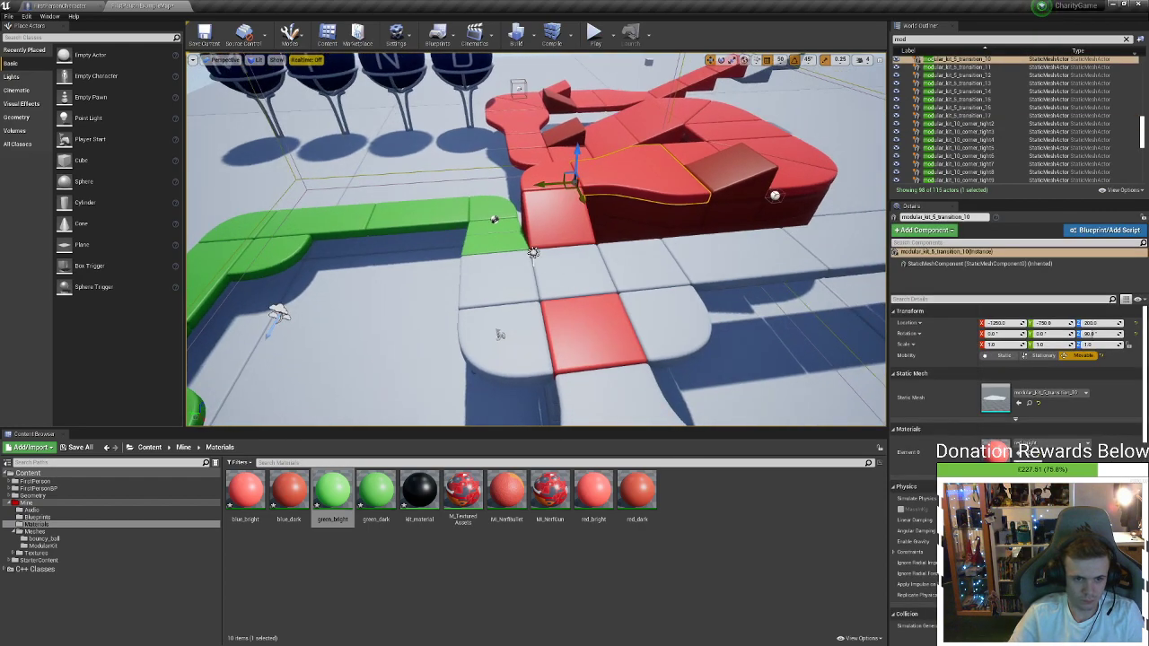
{"action": "left_click_drag", "start_coordinate": [556, 194], "coordinate": [306, 284], "text": "alt"}
{"action": "left_click_drag", "start_coordinate": [371, 272], "coordinate": [359, 229]}
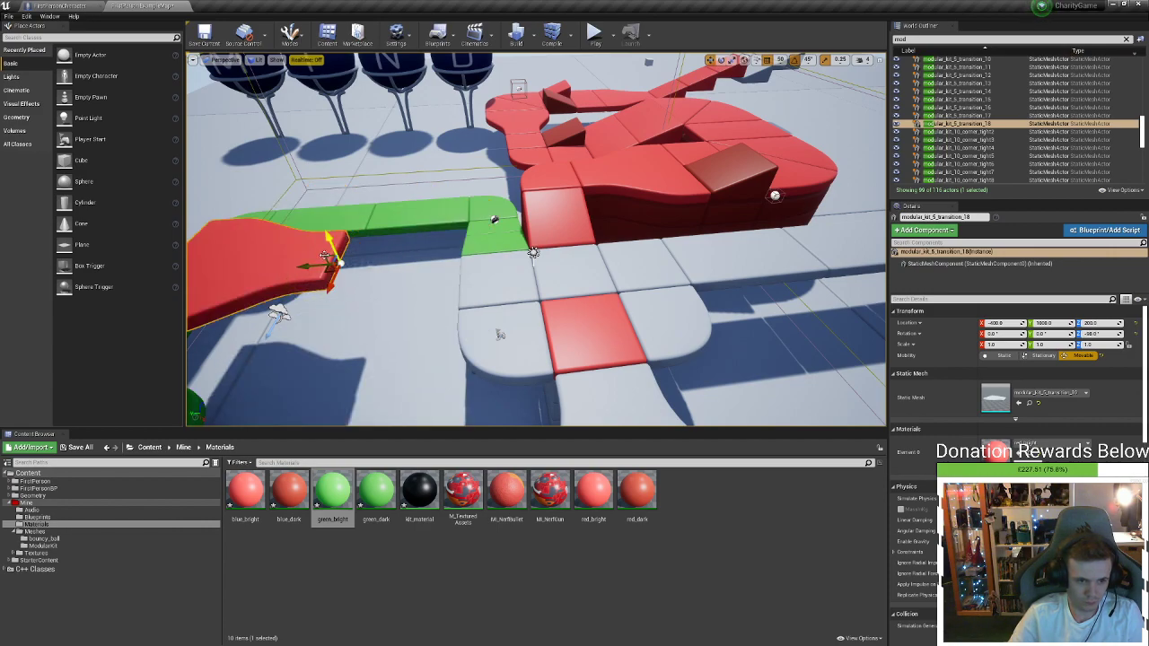
{"action": "left_click_drag", "start_coordinate": [330, 261], "coordinate": [458, 285]}
{"action": "mouse_move", "coordinate": [487, 269]}
{"action": "right_mouse_down"}
{"action": "mouse_move", "coordinate": [466, 287]}
{"action": "mouse_move", "coordinate": [453, 278]}
{"action": "mouse_move", "coordinate": [486, 269]}
{"action": "right_mouse_up"}
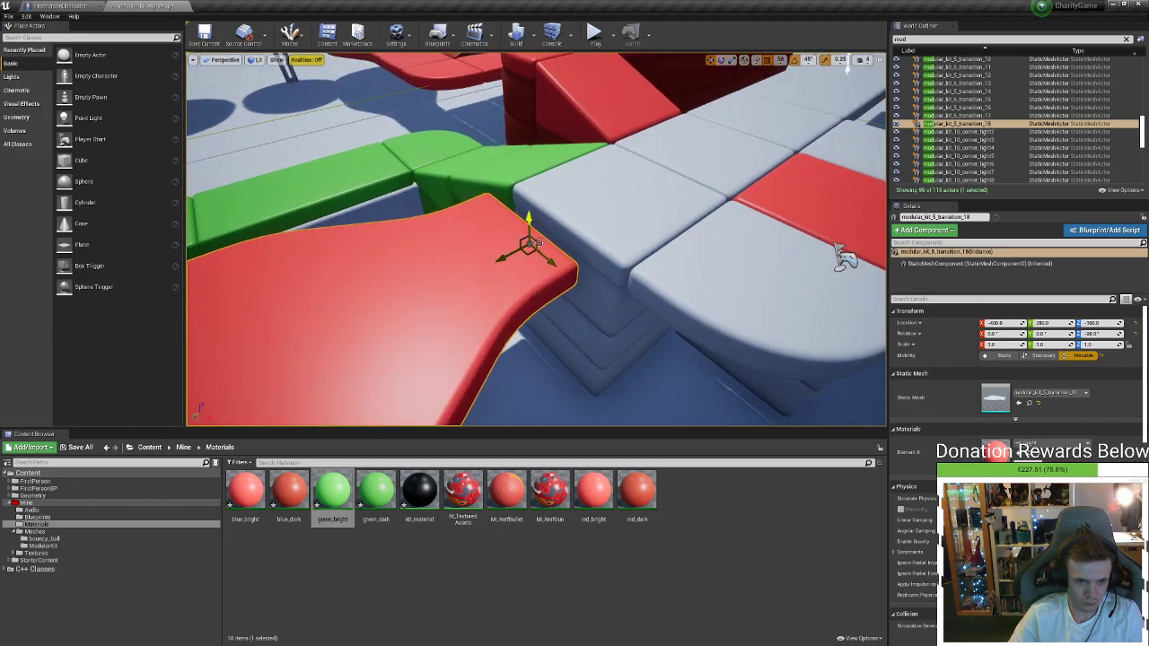
{"action": "left_click_drag", "start_coordinate": [538, 244], "coordinate": [569, 246]}
{"action": "right_click_drag", "start_coordinate": [568, 246], "coordinate": [682, 296]}
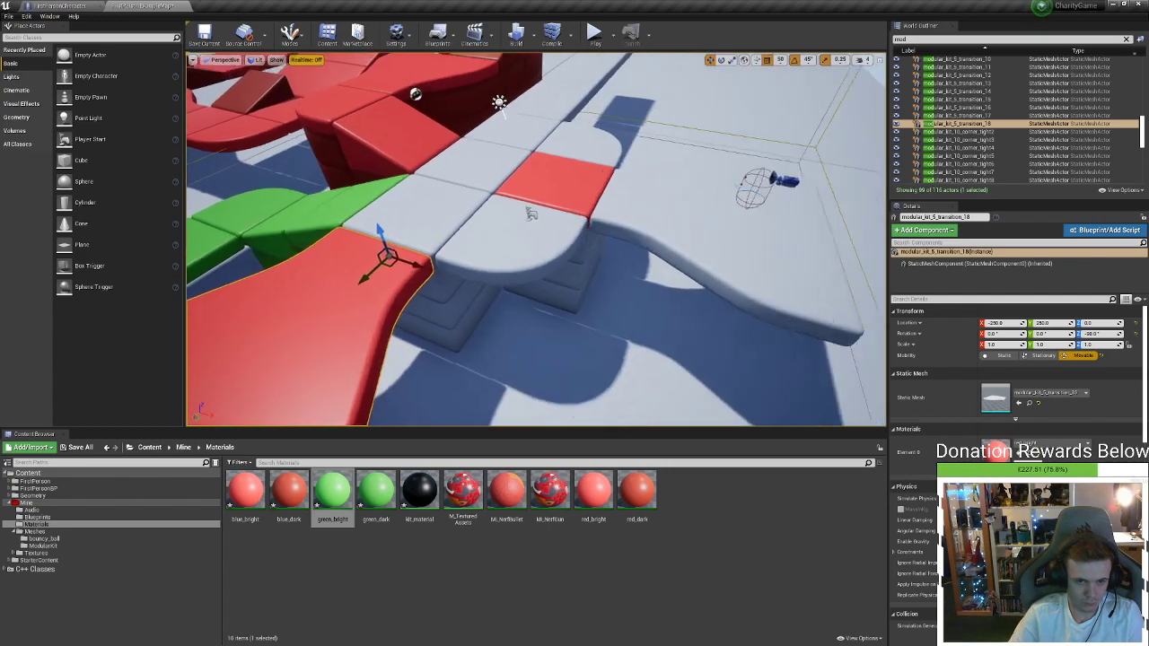
Duplicate the new transition piece, rotate the copy 180 degrees, and raise it across the gap above the far green path
{"action": "right_click_drag", "start_coordinate": [473, 269], "coordinate": [544, 372]}
{"action": "left_click_drag", "start_coordinate": [531, 313], "coordinate": [503, 173], "text": "alt"}
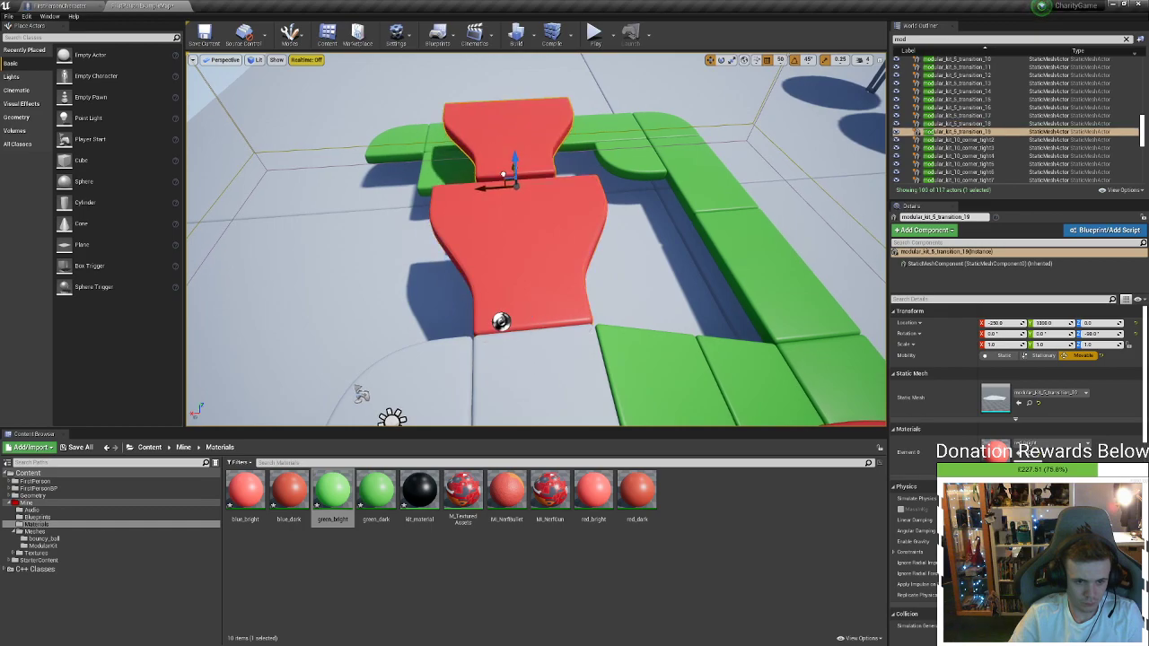
{"action": "mouse_move", "coordinate": [500, 216]}
{"action": "left_mouse_down"}
{"action": "mouse_move", "coordinate": [524, 235]}
{"action": "mouse_move", "coordinate": [520, 216]}
{"action": "left_mouse_up"}
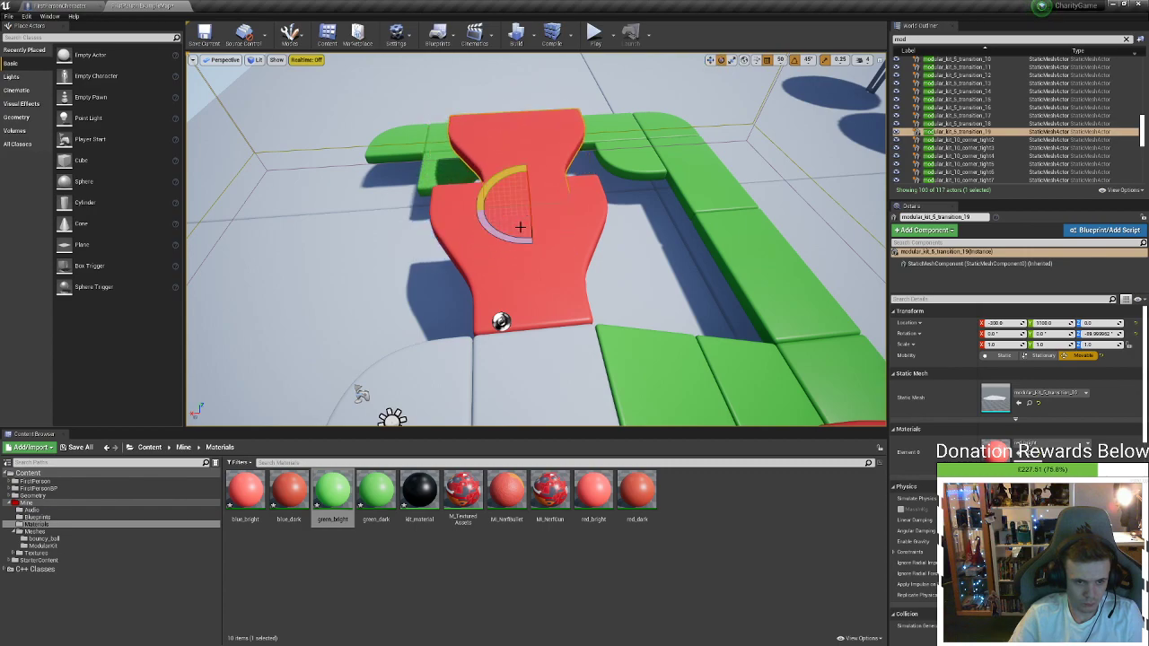
{"action": "left_click_drag", "start_coordinate": [498, 235], "coordinate": [581, 206]}
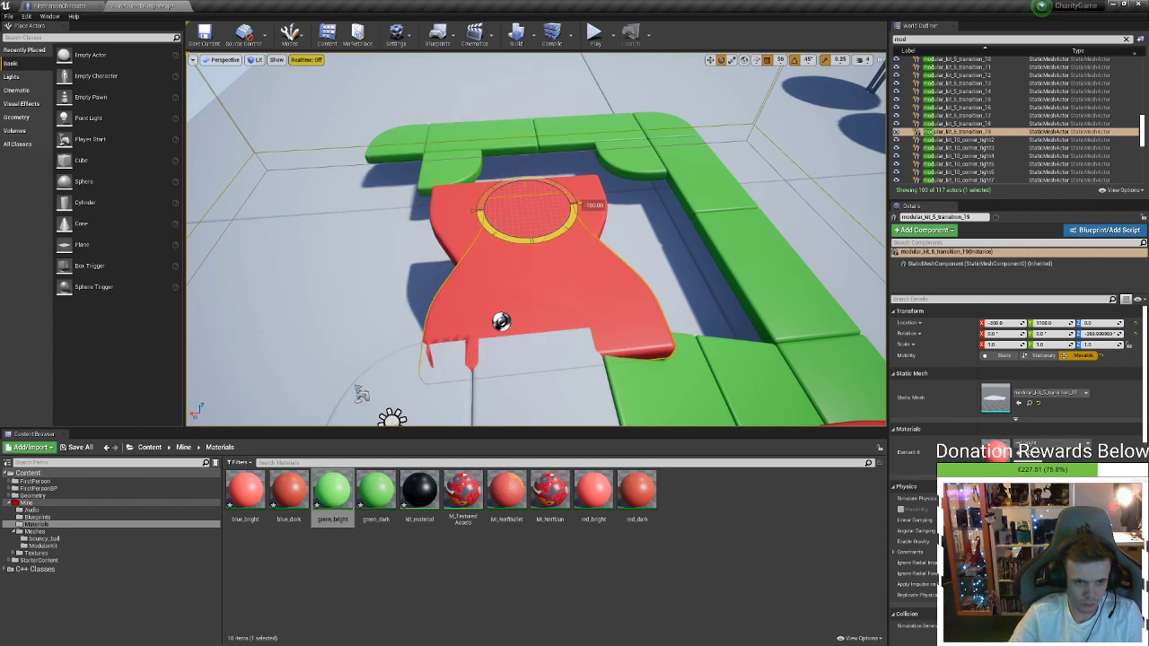
{"action": "right_click_drag", "start_coordinate": [517, 203], "coordinate": [610, 184]}
{"action": "left_click_drag", "start_coordinate": [431, 178], "coordinate": [189, 137]}
{"action": "right_click_drag", "start_coordinate": [503, 186], "coordinate": [436, 197]}
{"action": "right_click_drag", "start_coordinate": [216, 184], "coordinate": [252, 158]}
{"action": "left_click_drag", "start_coordinate": [605, 203], "coordinate": [691, 185]}
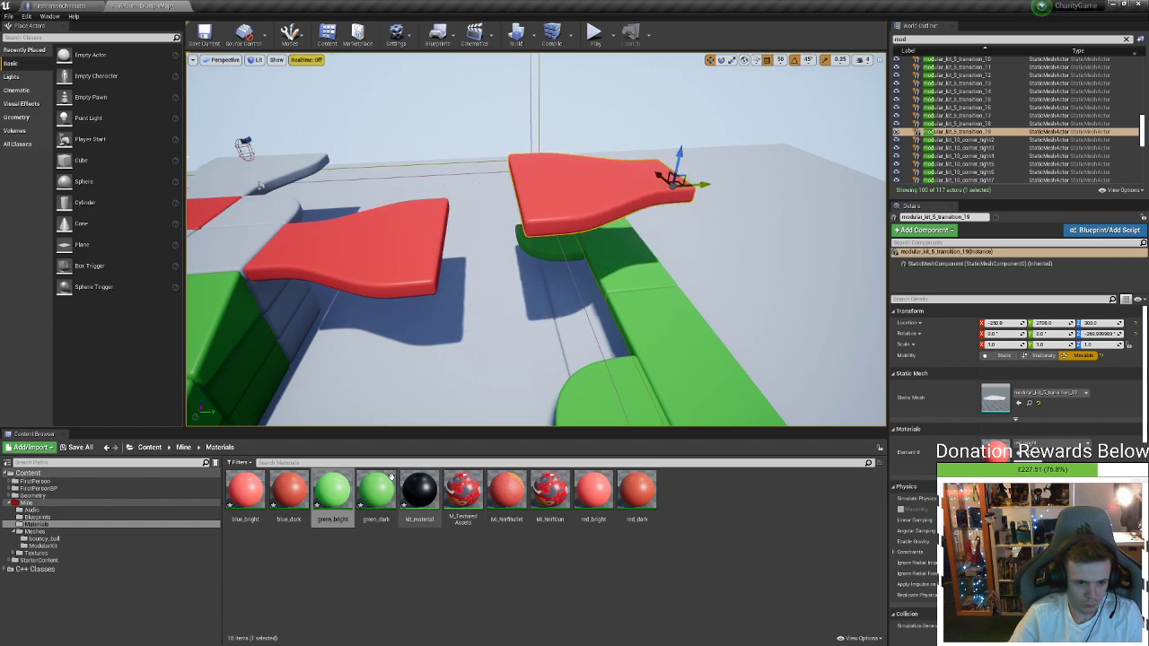
Apply blue_bright from the Materials folder to the raised, rotated transition piece across the gap
{"action": "left_click", "coordinate": [183, 446]}
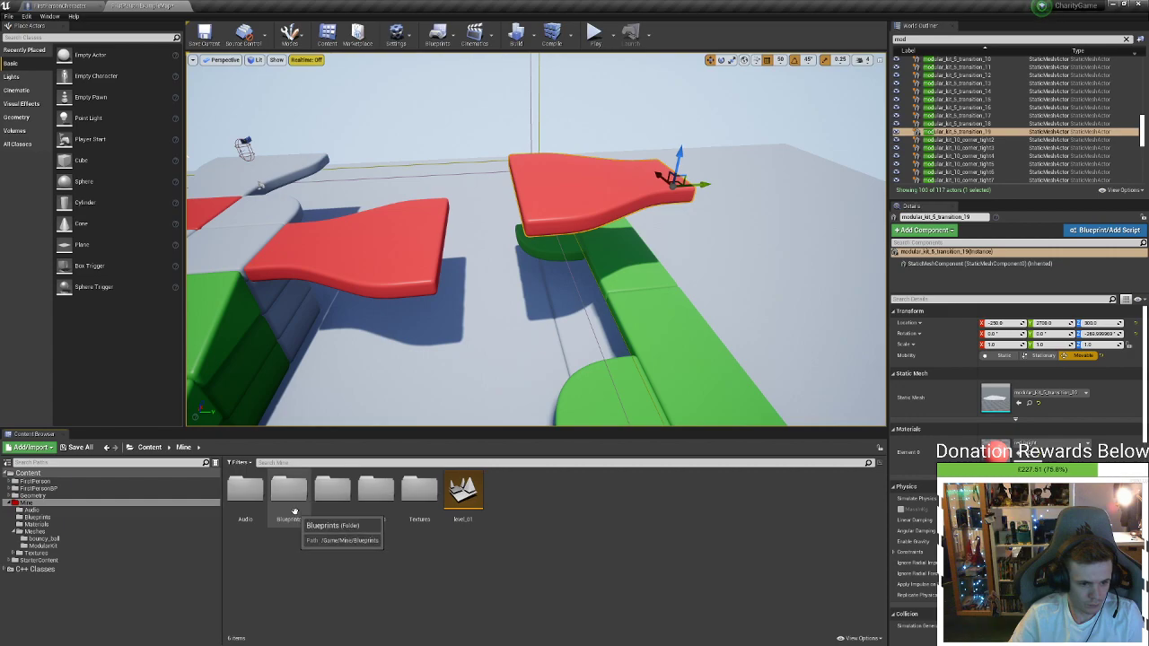
{"action": "left_click", "coordinate": [339, 504]}
{"action": "double_click", "coordinate": [339, 504]}
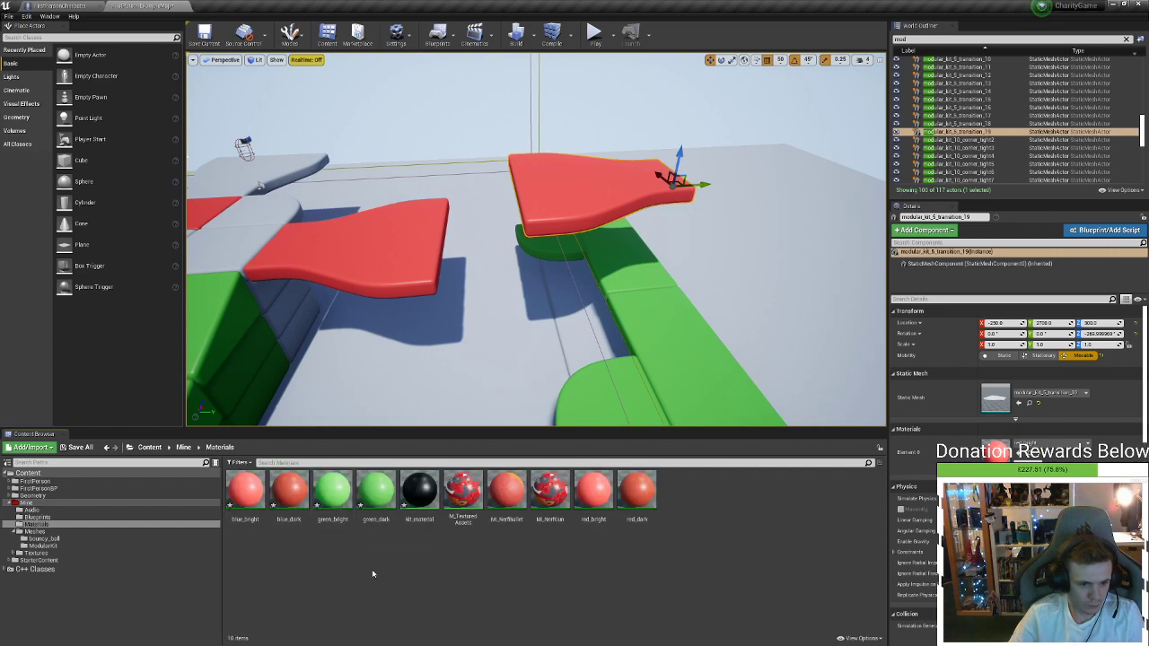
{"action": "left_click", "coordinate": [245, 490]}
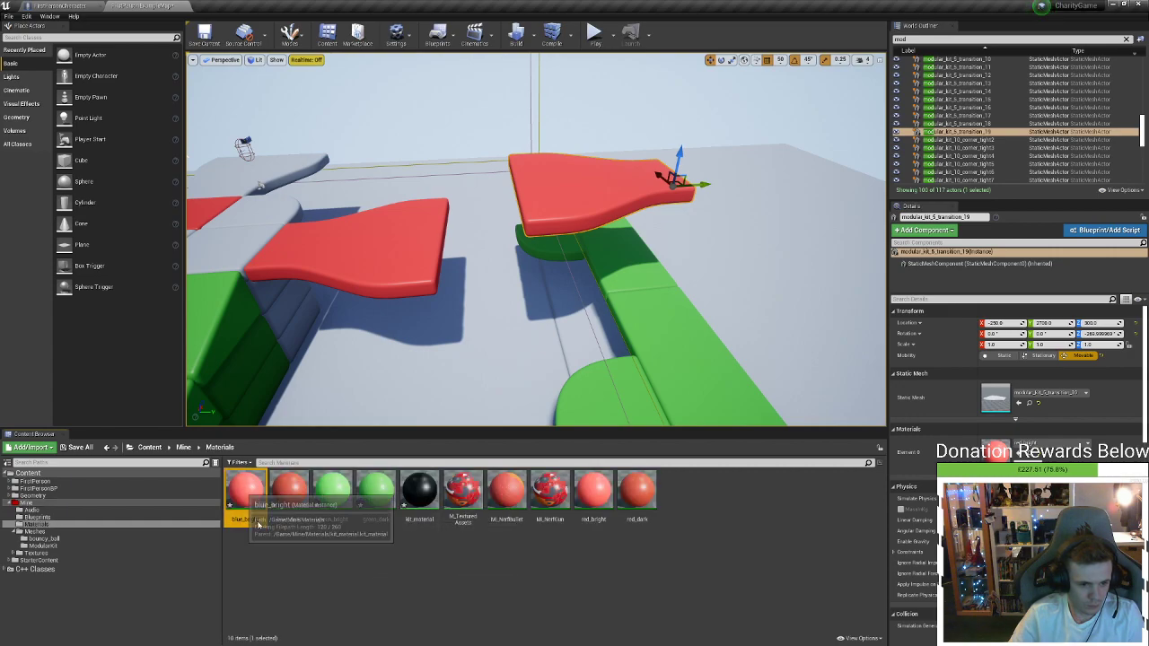
{"action": "left_click_drag", "start_coordinate": [248, 495], "coordinate": [548, 186]}
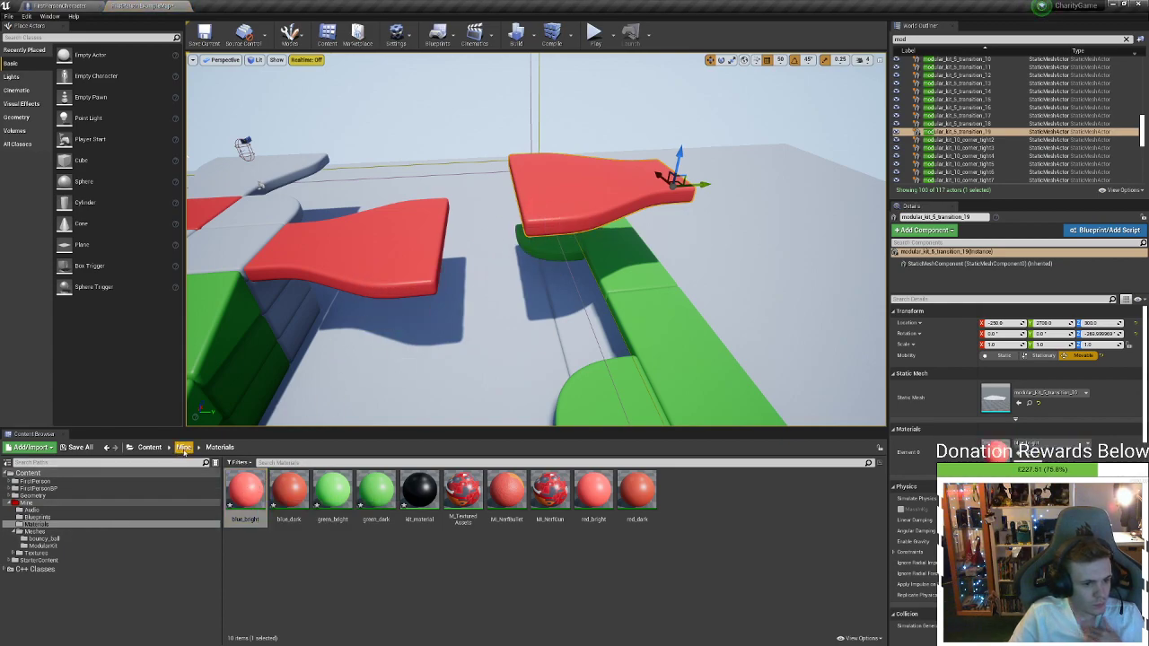
Open the ModularKit folder inside the Mine project folder's Meshes folder
{"action": "left_click", "coordinate": [183, 448]}
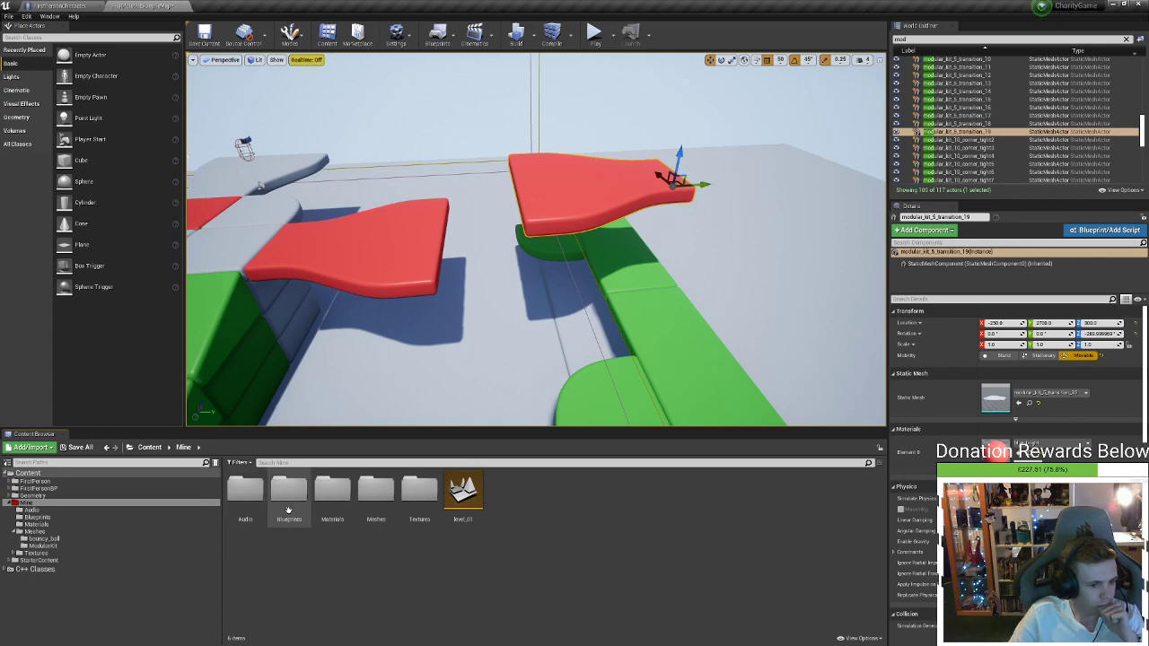
{"action": "double_click", "coordinate": [375, 492]}
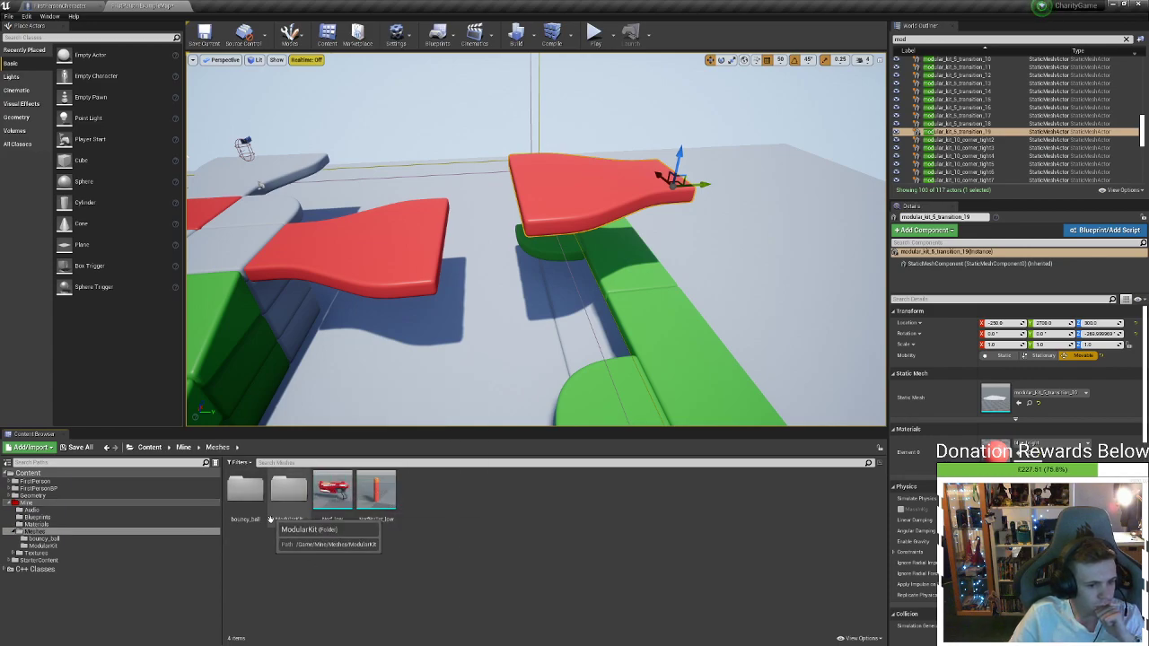
{"action": "left_click", "coordinate": [292, 502]}
{"action": "double_click", "coordinate": [289, 492]}
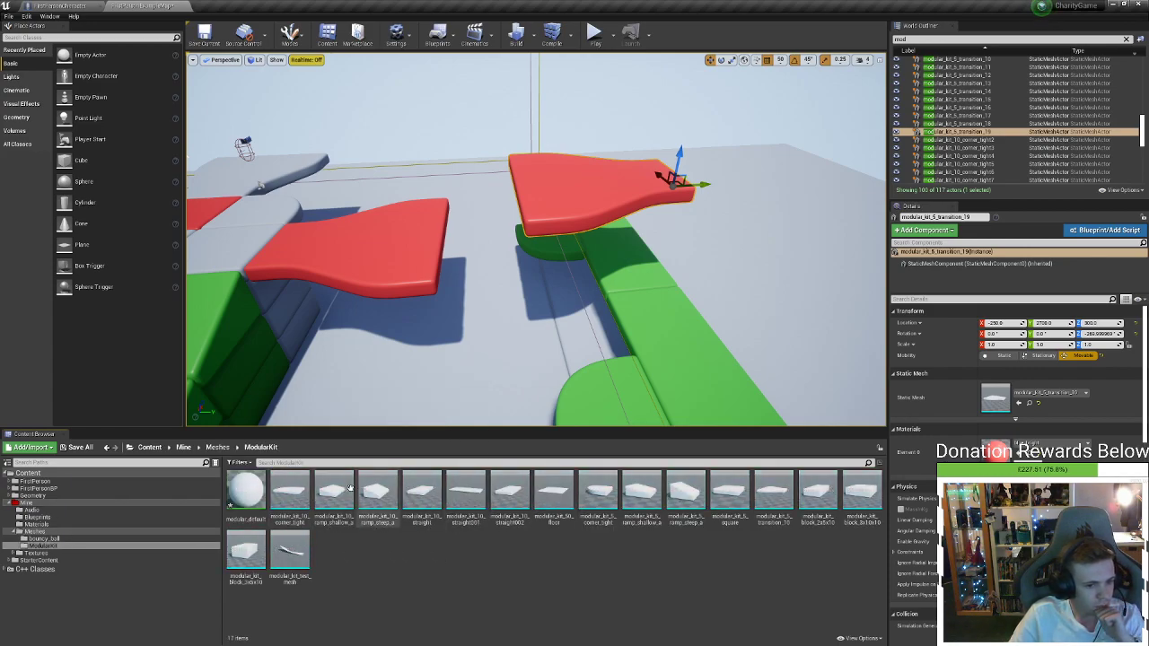
{"action": "left_click_drag", "start_coordinate": [351, 487], "coordinate": [344, 249]}
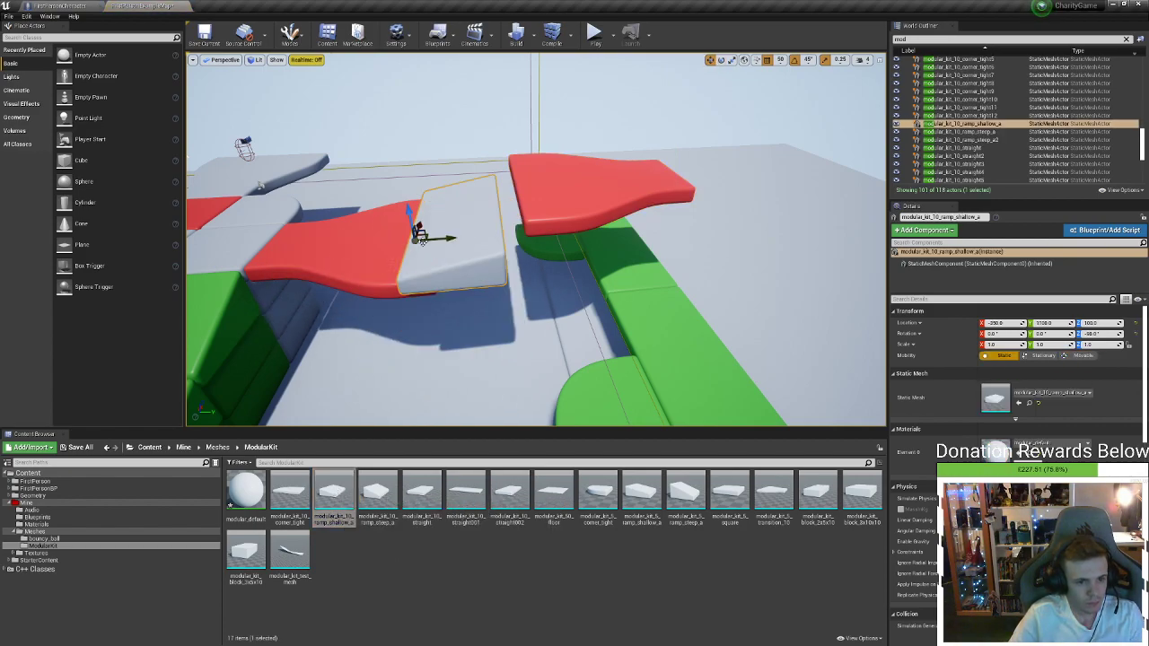
{"action": "key", "text": "f"}
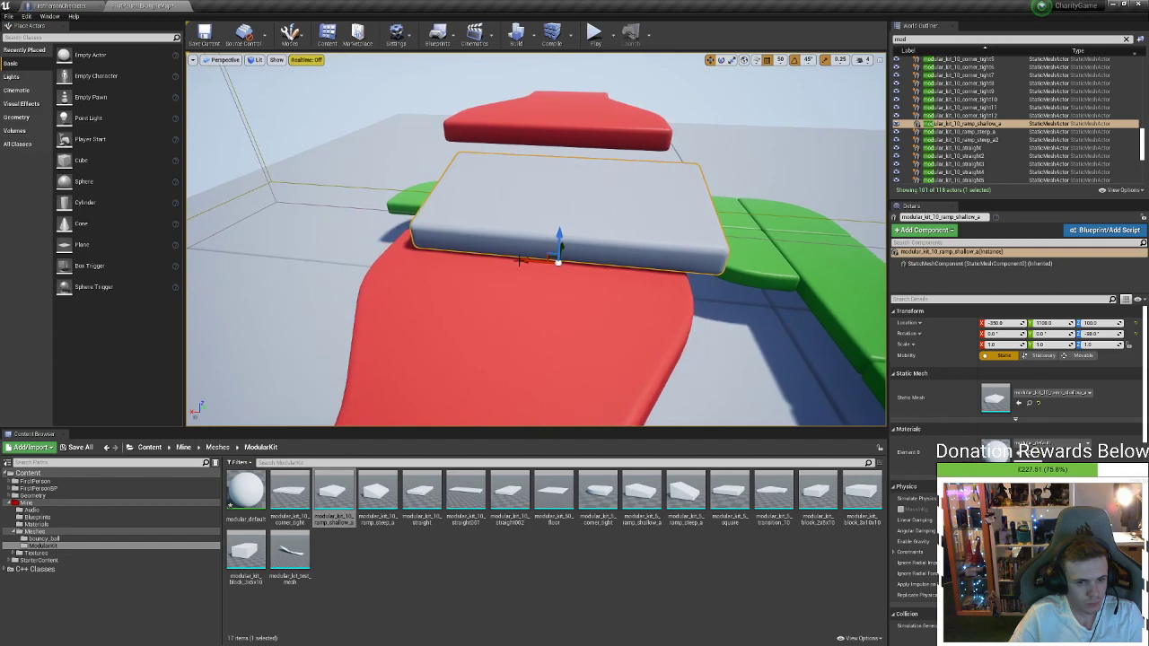
{"action": "left_click_drag", "start_coordinate": [534, 262], "coordinate": [504, 259]}
{"action": "right_click_drag", "start_coordinate": [392, 194], "coordinate": [270, 184]}
{"action": "right_click_drag", "start_coordinate": [517, 226], "coordinate": [449, 193]}
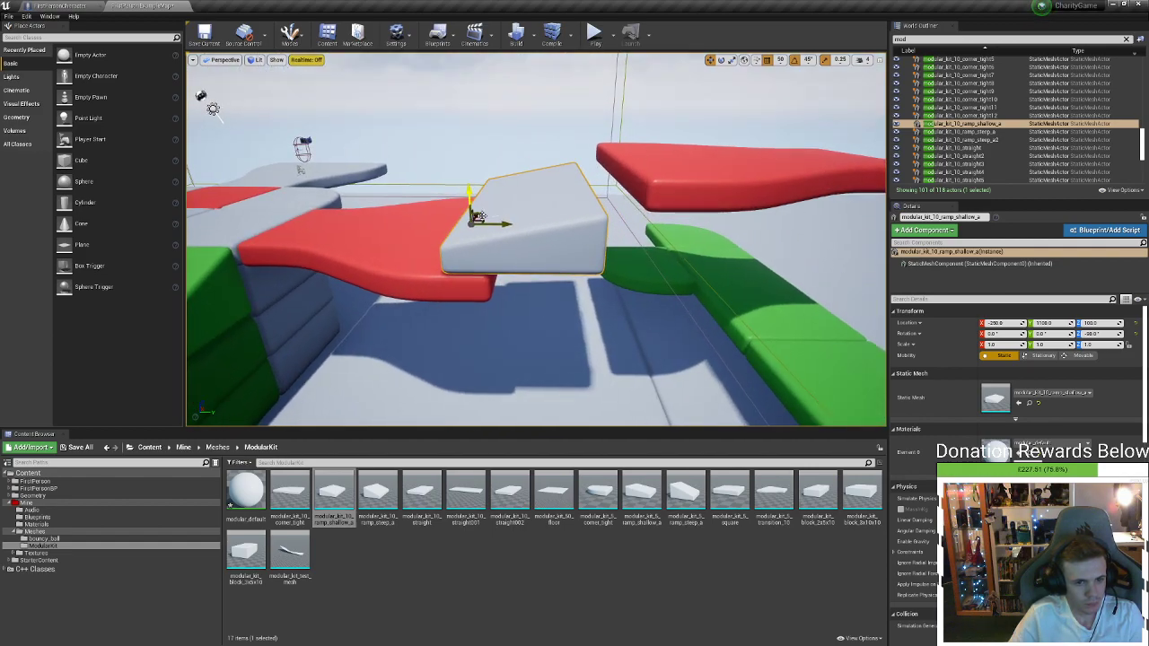
{"action": "key", "text": "Delete"}
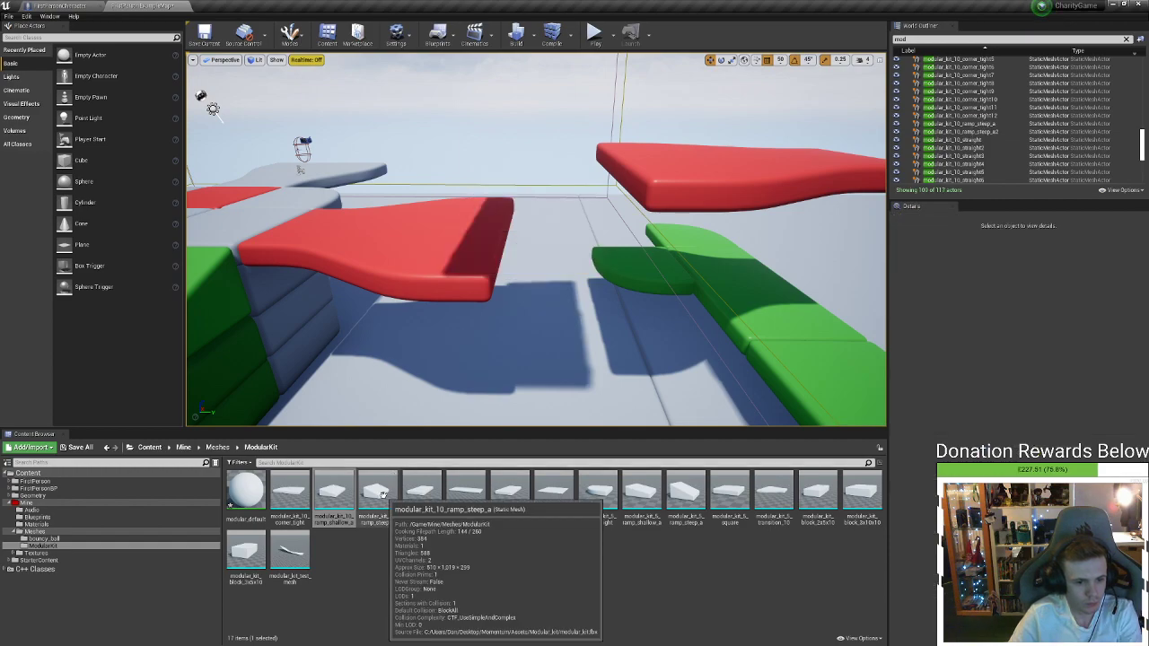
Place modular_kit_10_ramp_steep_a in the gap between the two red transition pieces, fitting its low edge to the nearer piece and its top to the far one
{"action": "left_click_drag", "start_coordinate": [377, 494], "coordinate": [516, 236]}
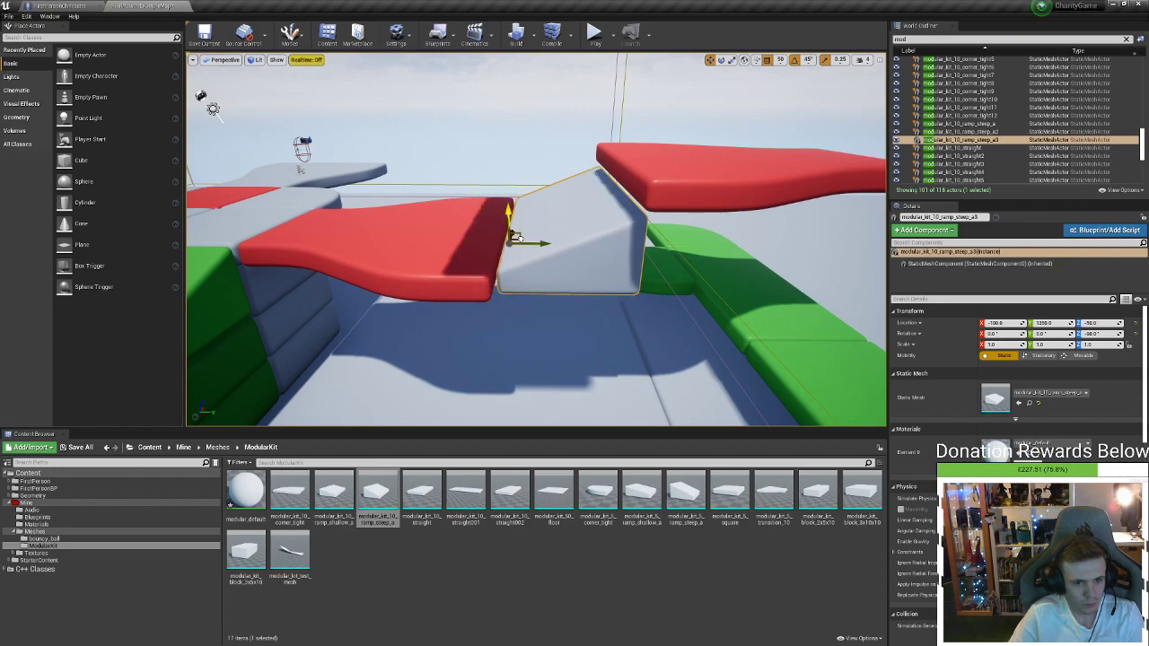
{"action": "right_click_drag", "start_coordinate": [516, 236], "coordinate": [479, 226]}
{"action": "left_click_drag", "start_coordinate": [471, 222], "coordinate": [485, 199]}
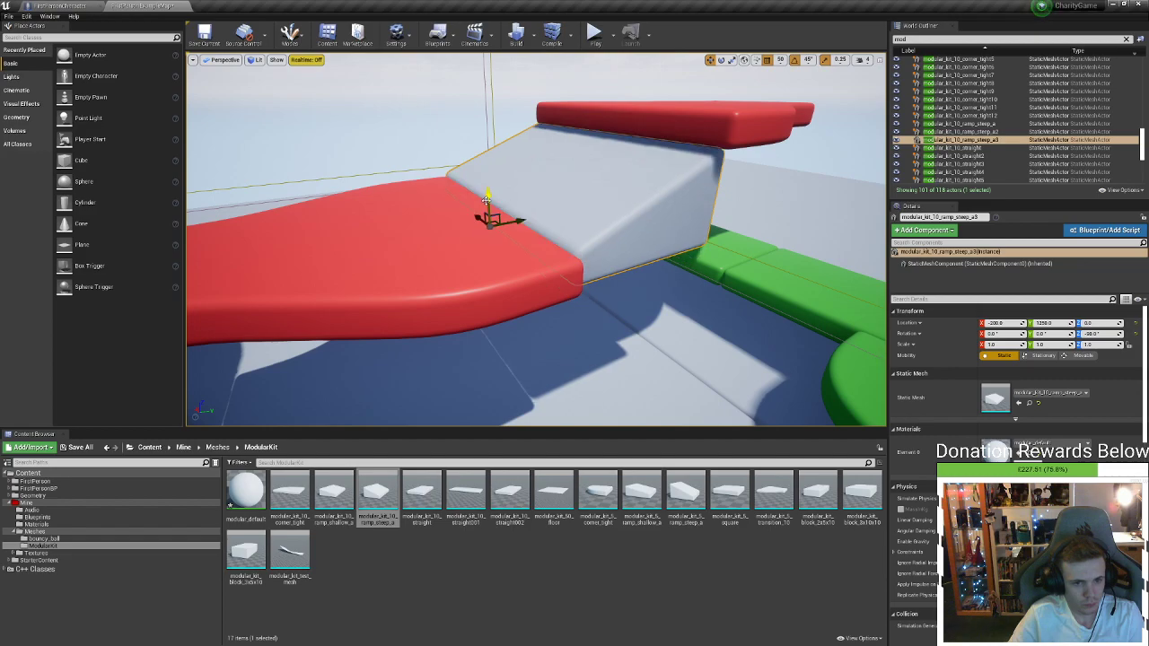
{"action": "right_click_drag", "start_coordinate": [486, 200], "coordinate": [549, 194]}
{"action": "left_click", "coordinate": [399, 175]}
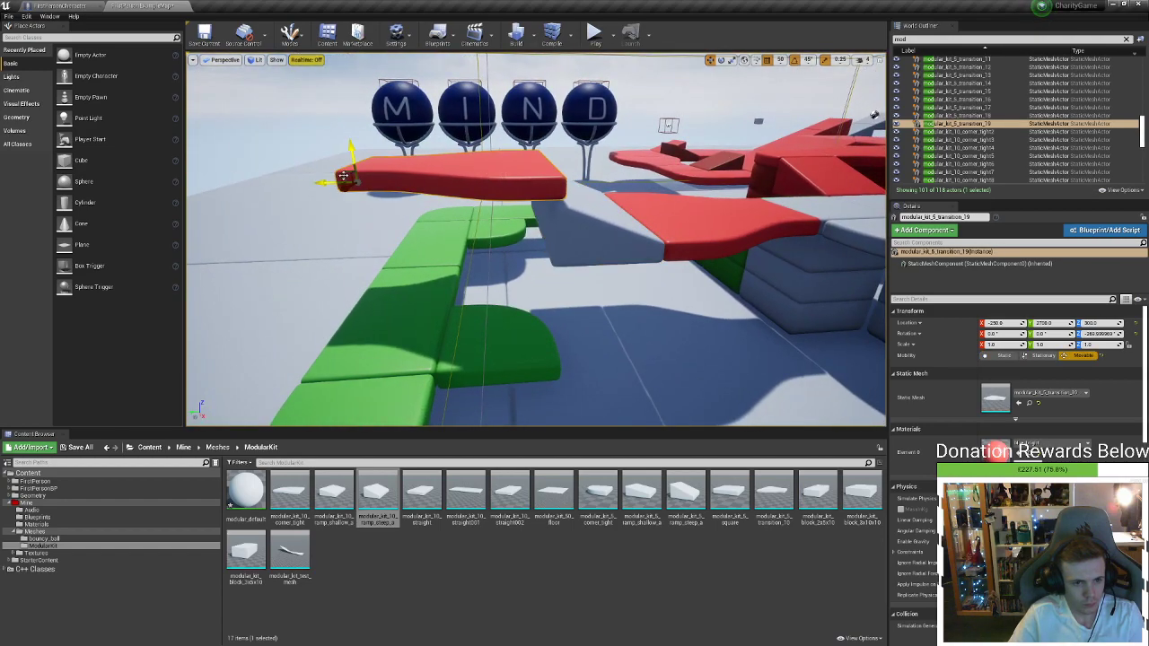
{"action": "key", "text": "d"}
{"action": "right_click_drag", "start_coordinate": [345, 202], "coordinate": [337, 202]}
Play-test the level by running from the start platform to the green path, and end the session
{"action": "left_click", "coordinate": [595, 36]}
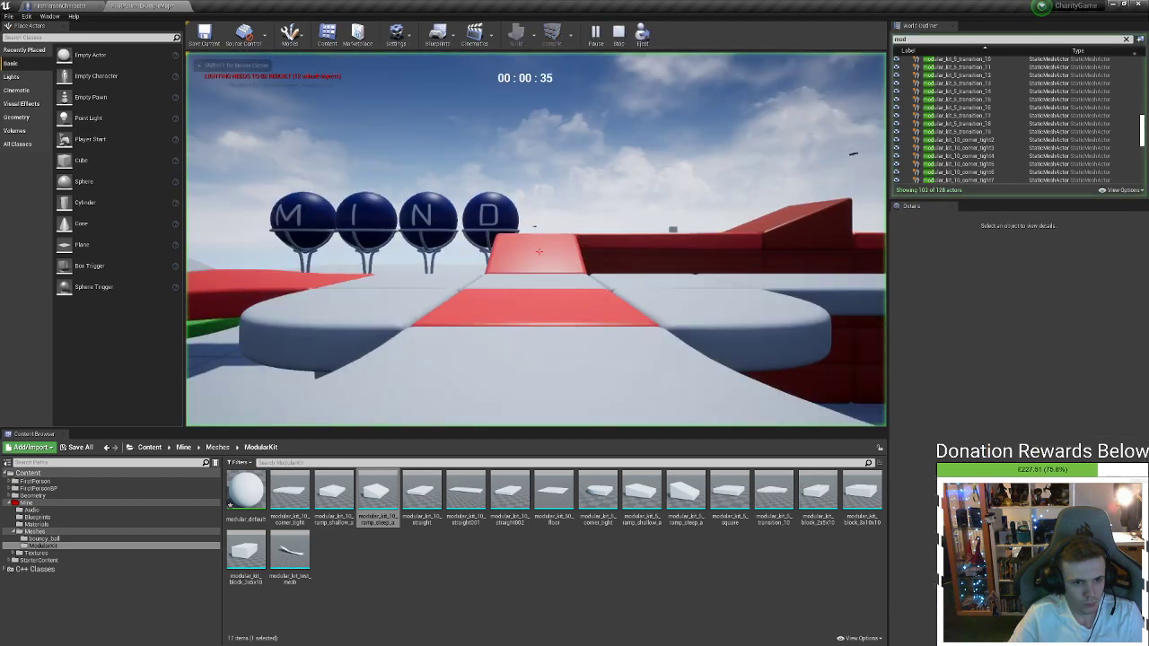
{"action": "key", "text": "w"}
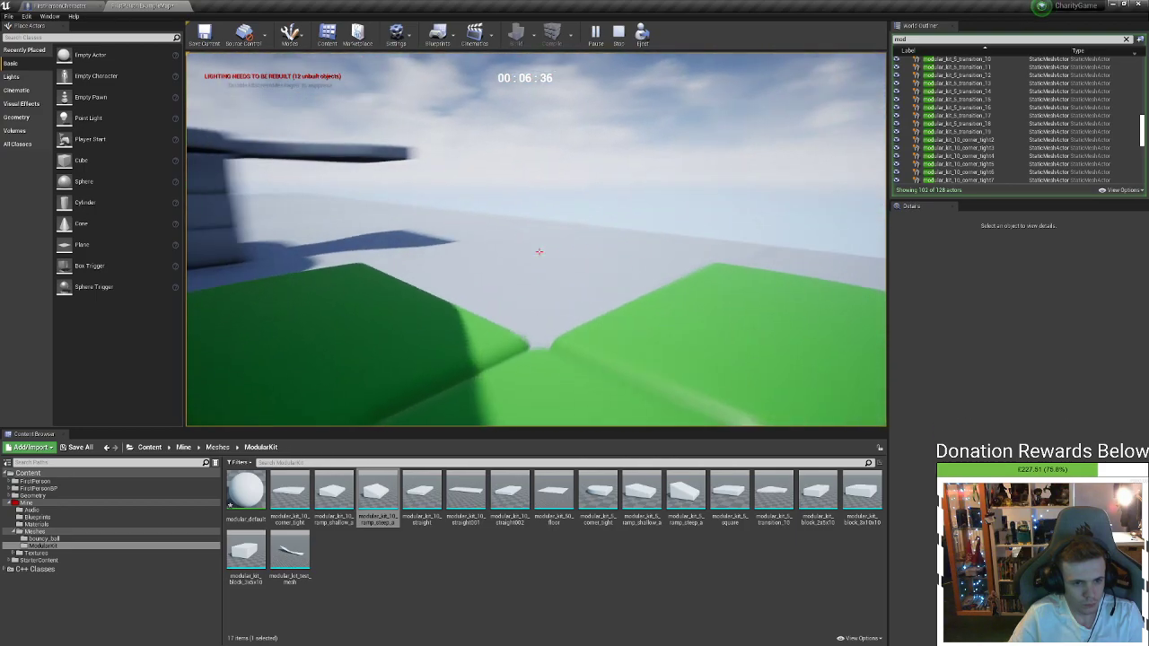
{"action": "key", "text": "Escape"}
Select the FirstPersonCharacter on the start platform and open its blueprint in the viewport
{"action": "mouse_move", "coordinate": [418, 219]}
{"action": "right_mouse_down"}
{"action": "mouse_move", "coordinate": [341, 251]}
{"action": "mouse_move", "coordinate": [418, 202]}
{"action": "mouse_move", "coordinate": [404, 219]}
{"action": "mouse_move", "coordinate": [418, 219]}
{"action": "right_mouse_up"}
{"action": "key", "text": "w"}
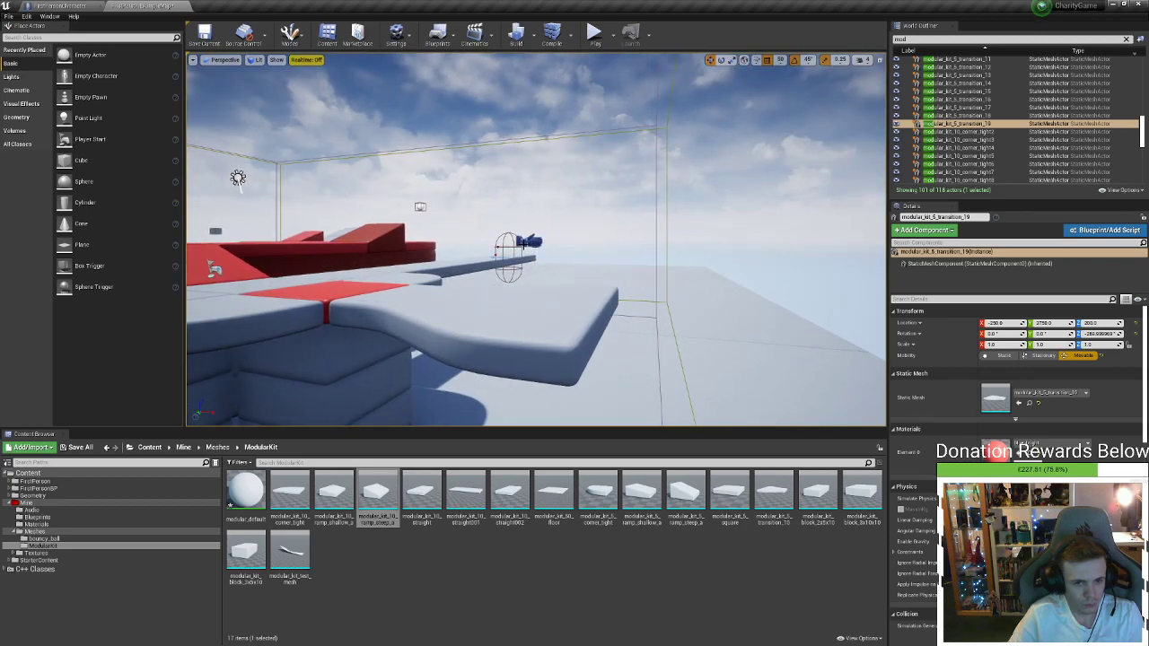
{"action": "left_click", "coordinate": [523, 243]}
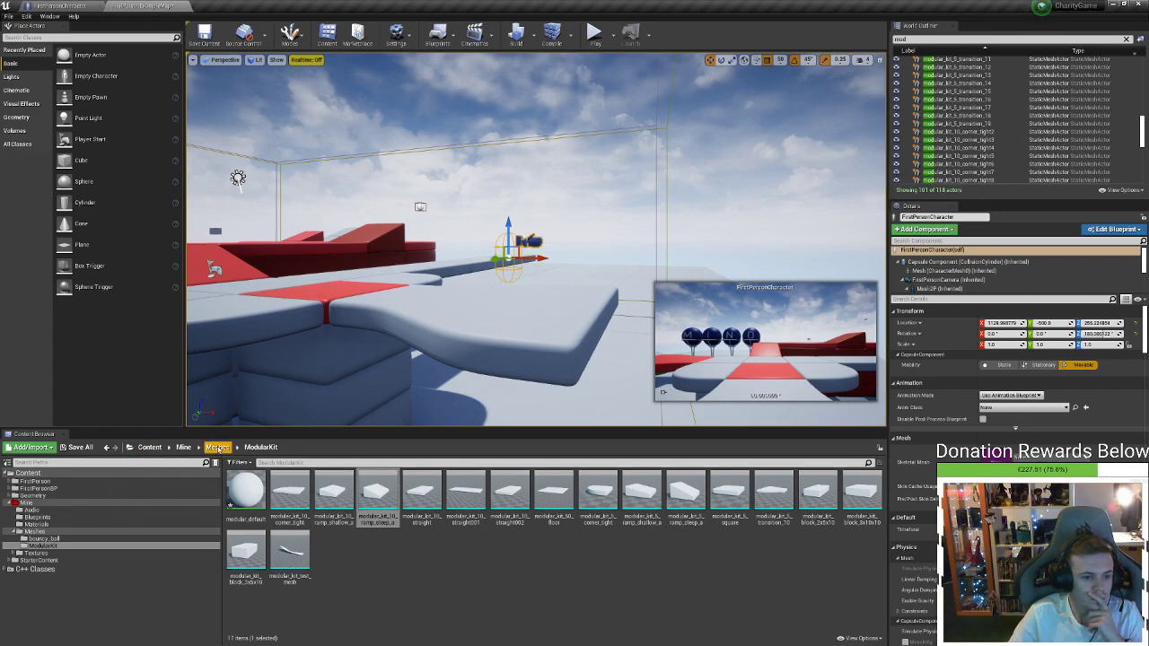
{"action": "left_click", "coordinate": [184, 447]}
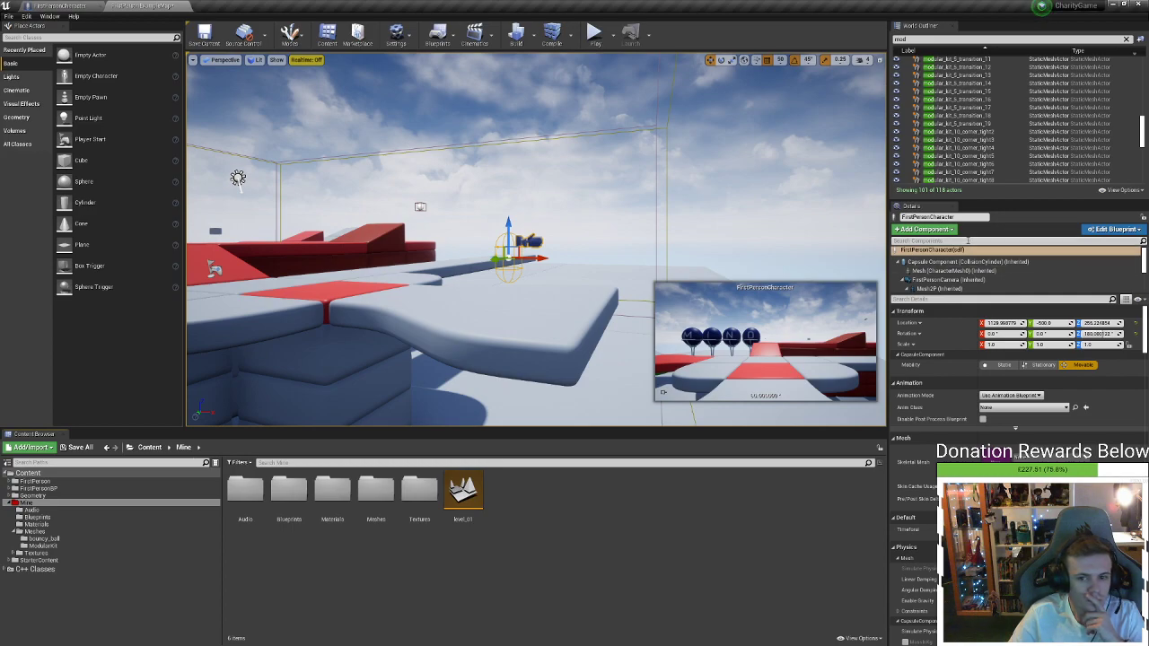
{"action": "left_click", "coordinate": [1090, 231]}
{"action": "left_click", "coordinate": [1076, 248]}
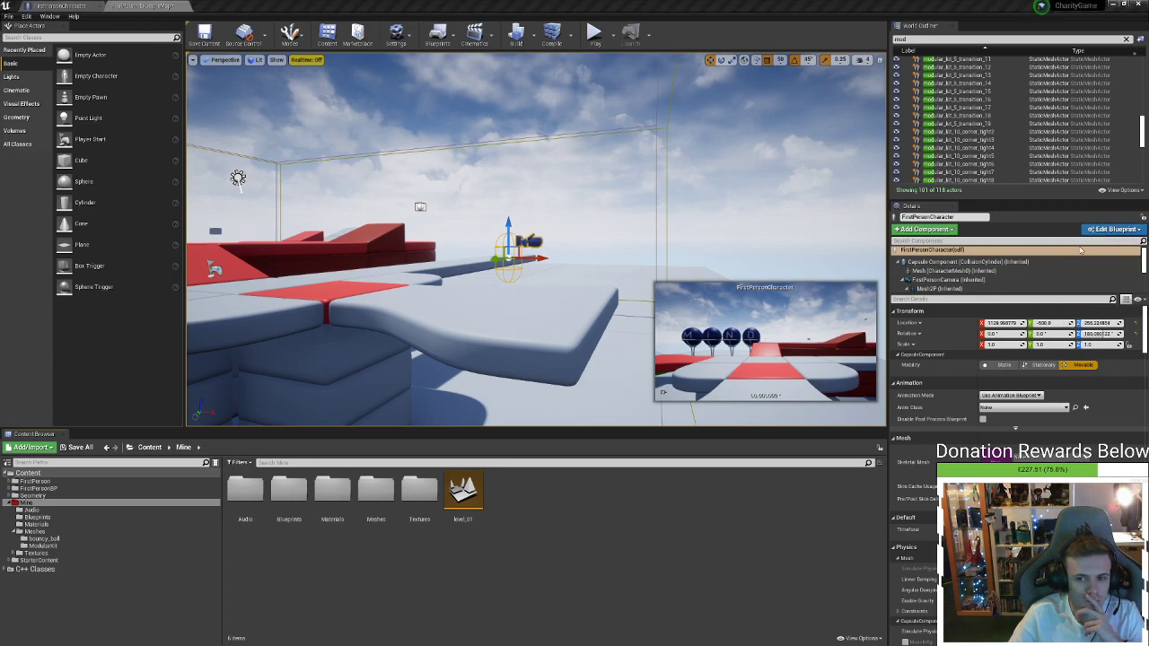
{"action": "left_click", "coordinate": [199, 56]}
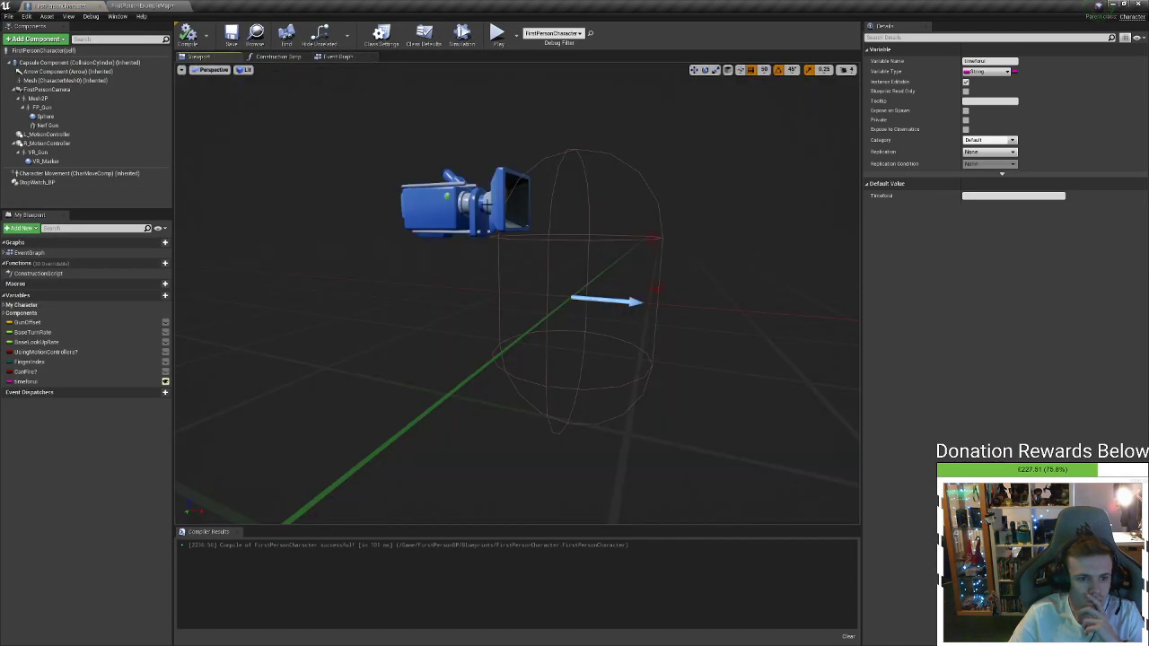
Raise the FirstPersonCamera component slightly above its current height and return to the level
{"action": "left_click", "coordinate": [485, 203]}
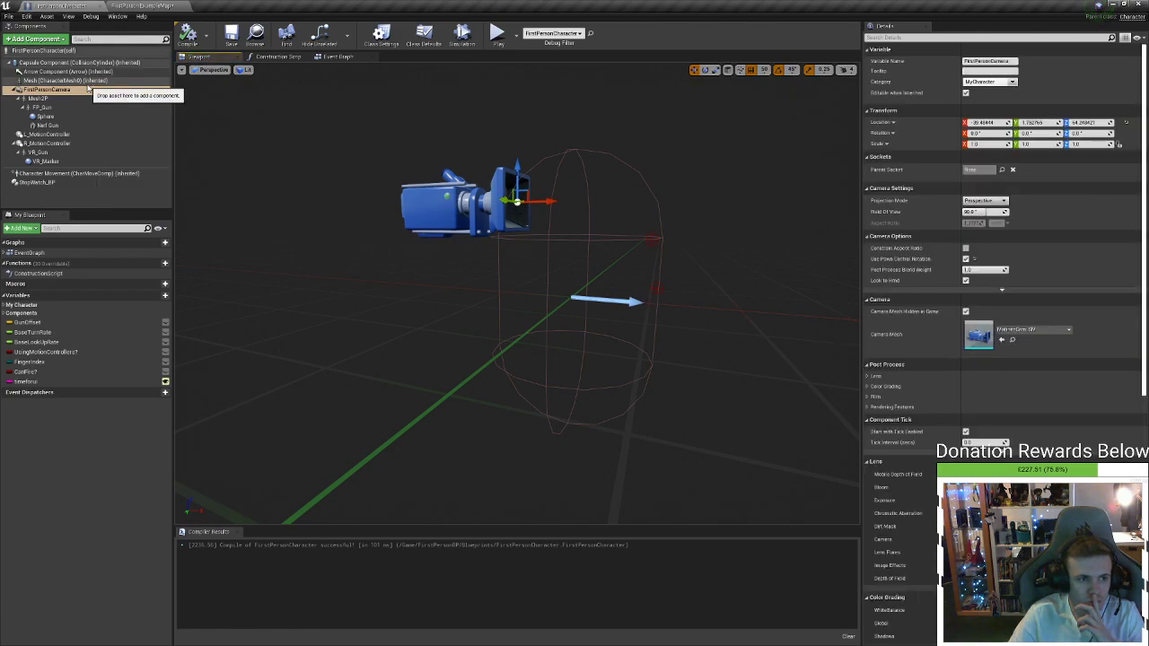
{"action": "left_click", "coordinate": [54, 89]}
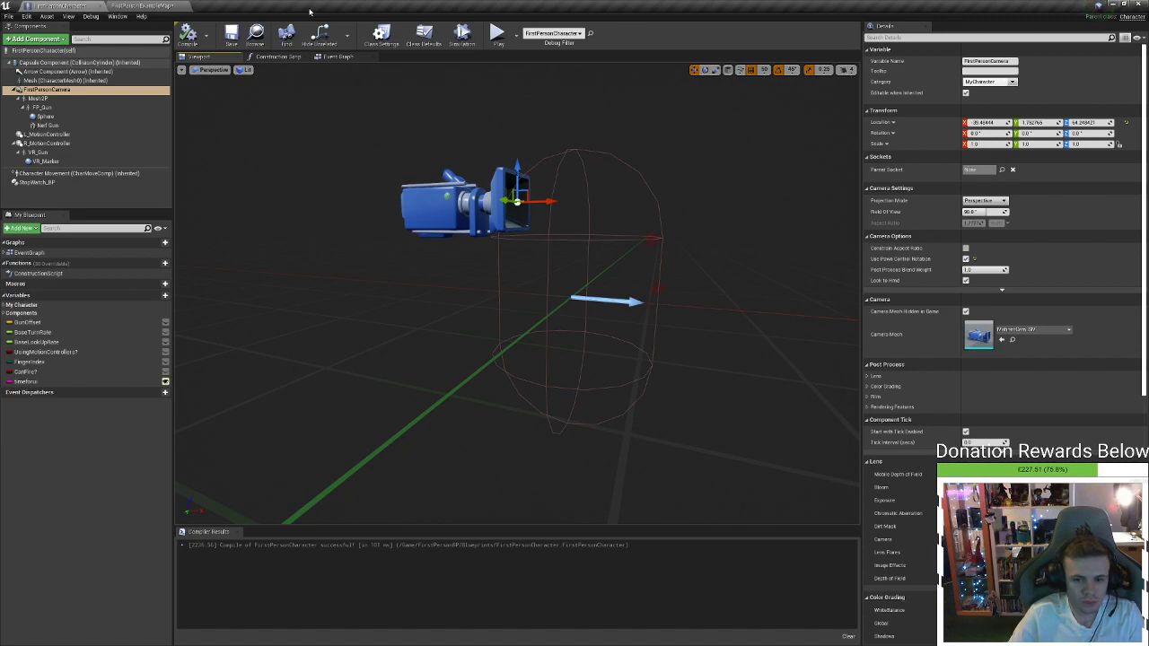
{"action": "left_click_drag", "start_coordinate": [310, 10], "coordinate": [269, 0]}
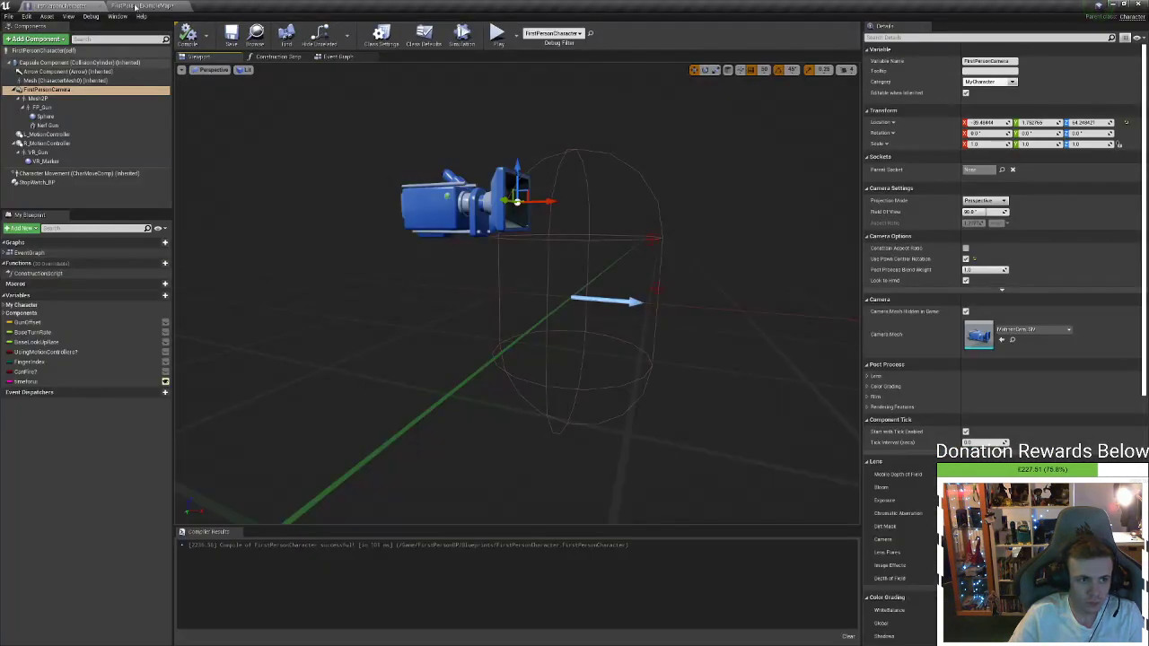
{"action": "key", "text": "alt+Tab"}
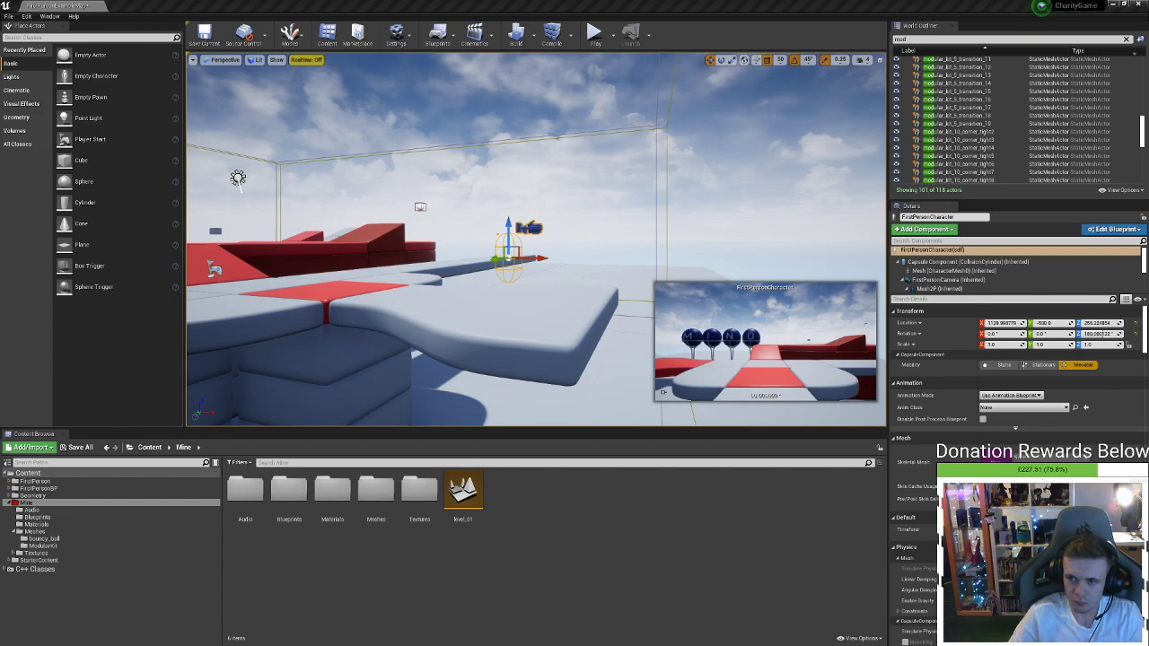
Play-test the level with the raised camera and inspect the far end of the green path
{"action": "left_click", "coordinate": [594, 33]}
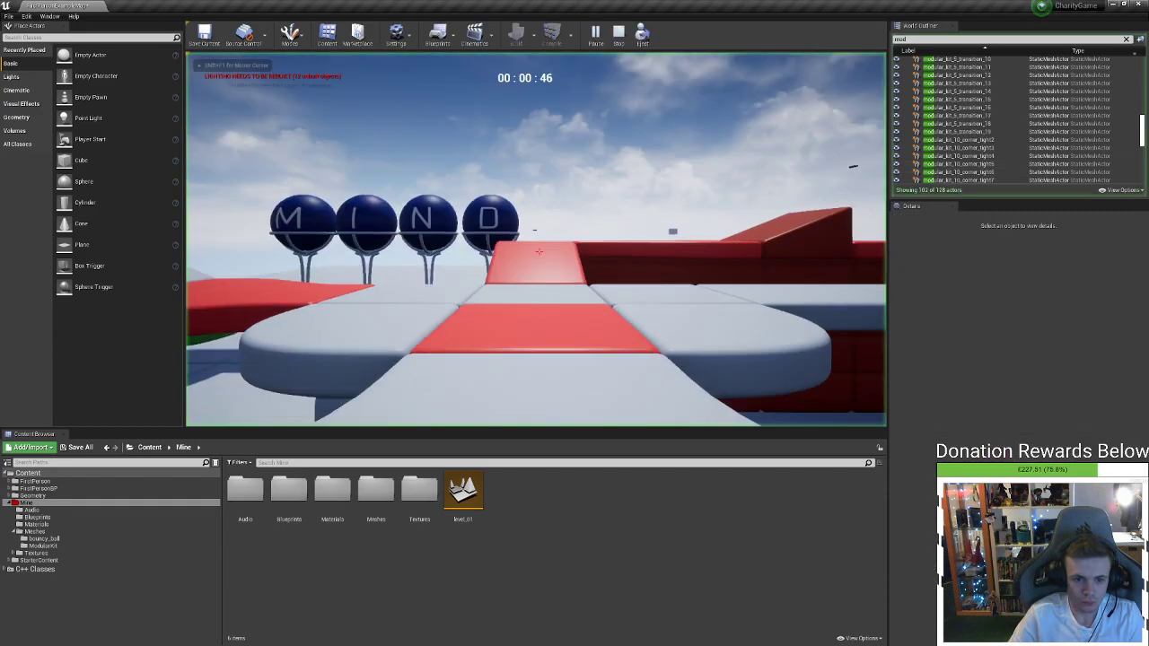
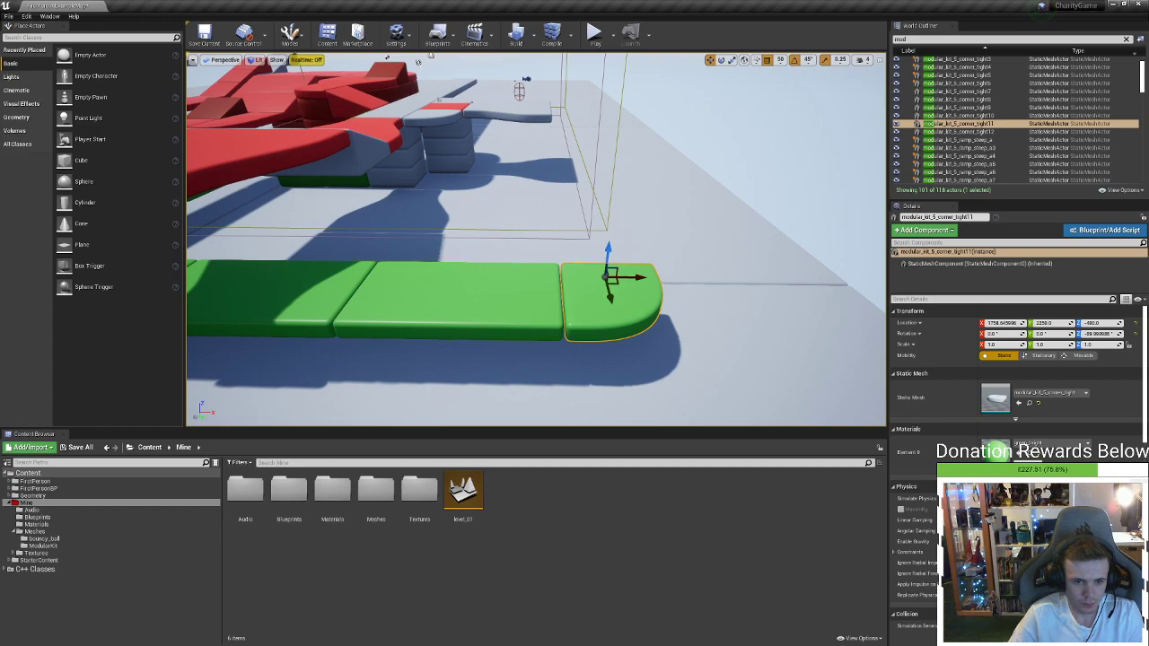
{"action": "key", "text": "a"}
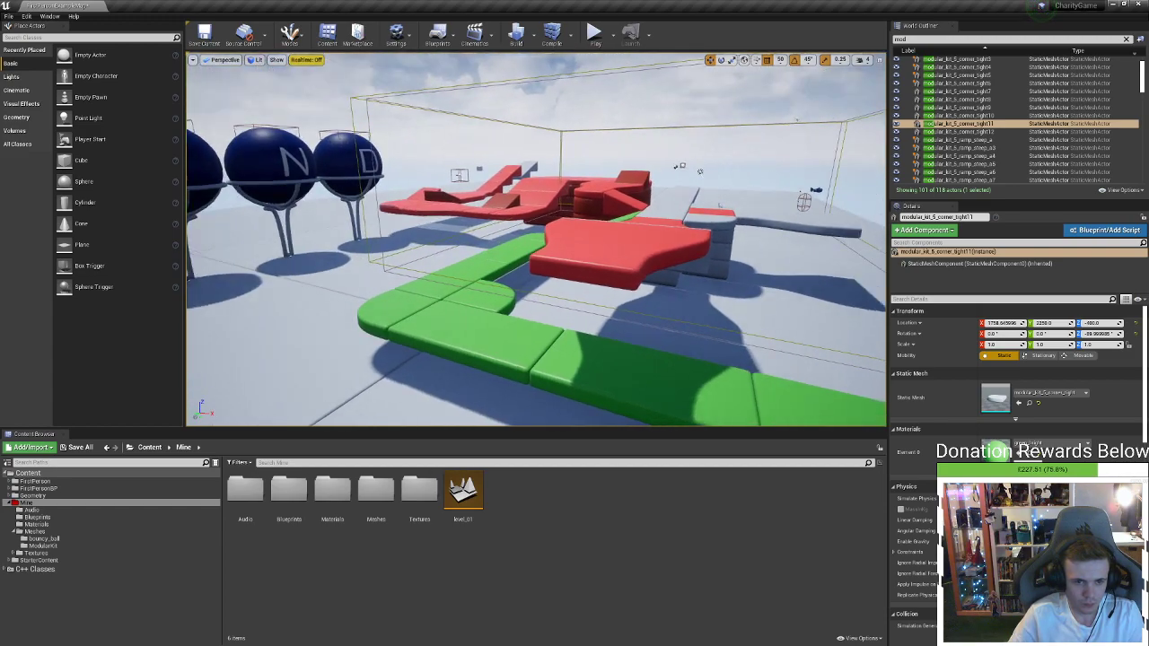
{"action": "key", "text": "d"}
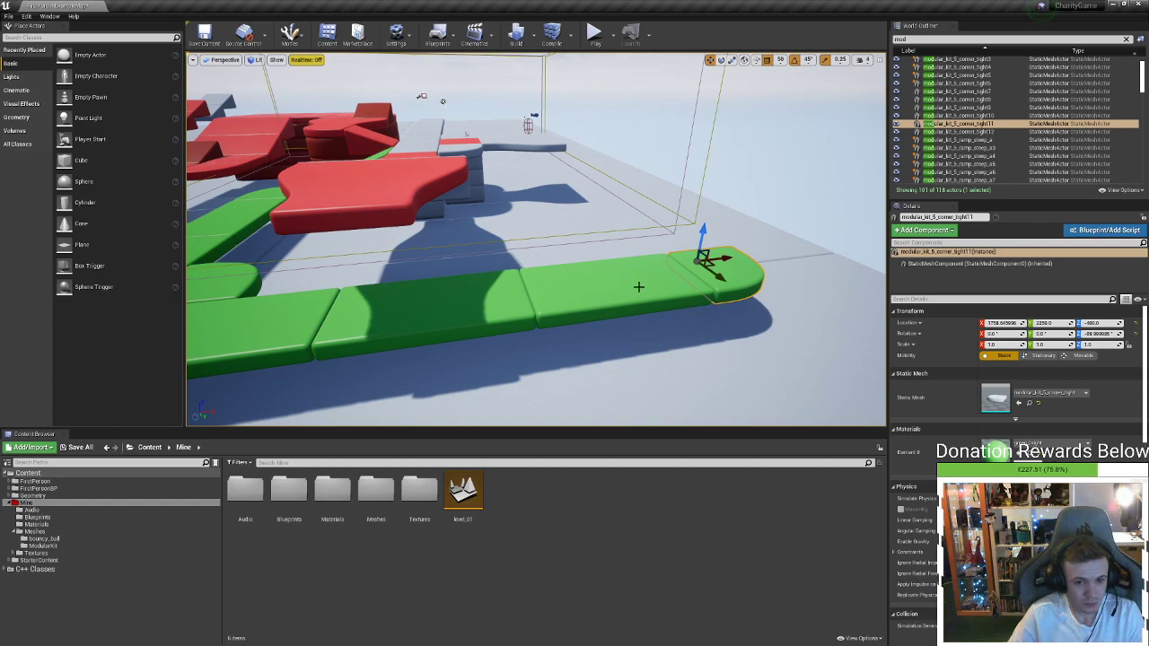
Place modular_kit_10_corner_tight from the ModularKit folder at the green path's far end, rotate it 180 degrees and slide it over the small end piece
{"action": "double_click", "coordinate": [332, 492]}
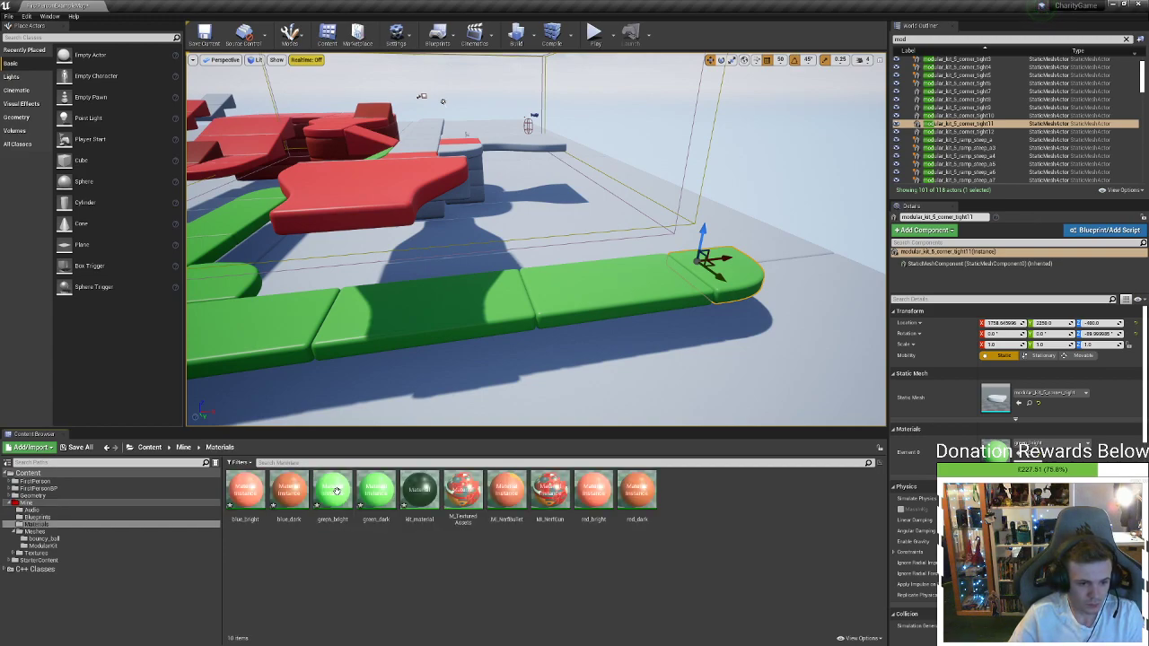
{"action": "left_click", "coordinate": [183, 447]}
{"action": "double_click", "coordinate": [375, 492]}
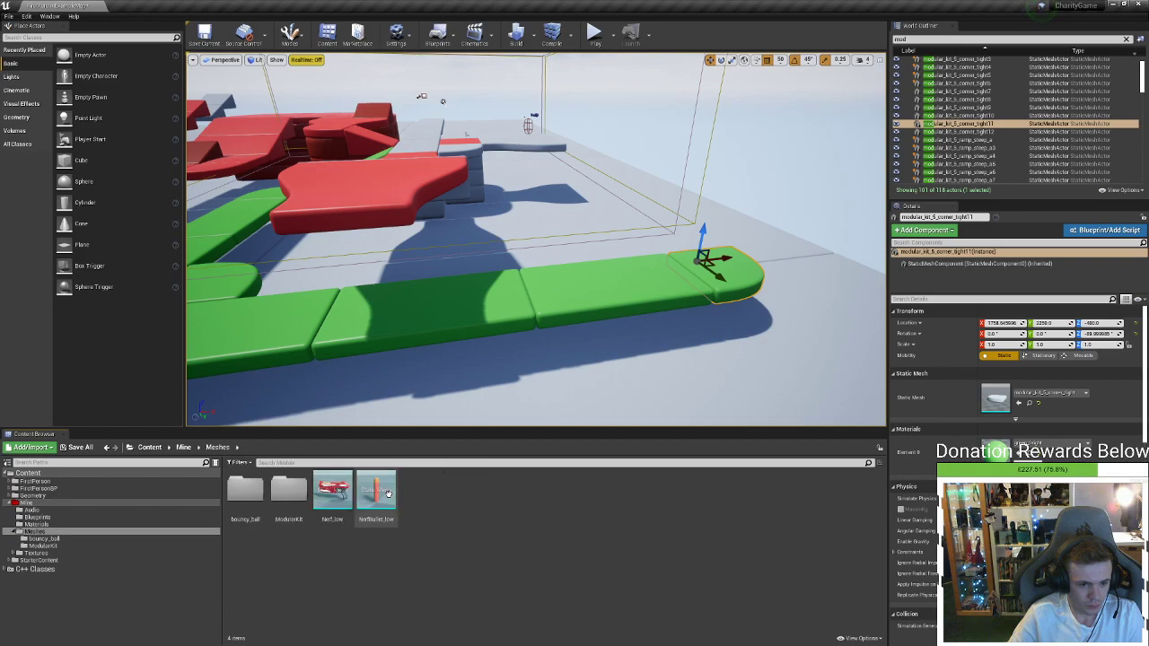
{"action": "double_click", "coordinate": [273, 496]}
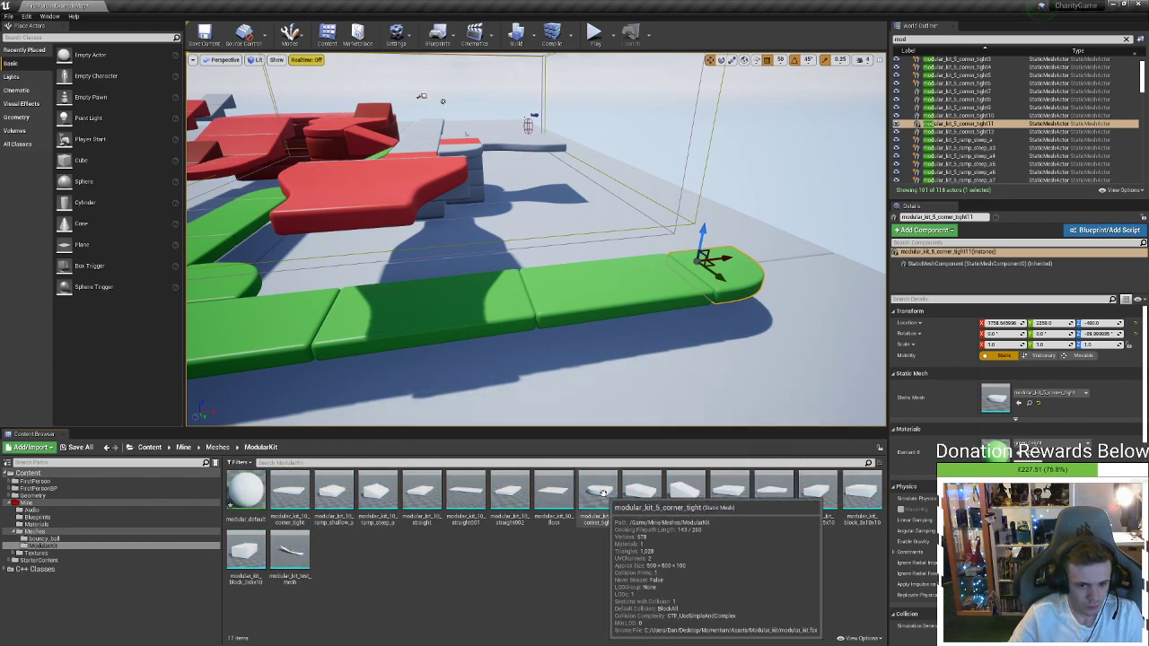
{"action": "left_click_drag", "start_coordinate": [602, 495], "coordinate": [675, 281]}
{"action": "key", "text": "Delete"}
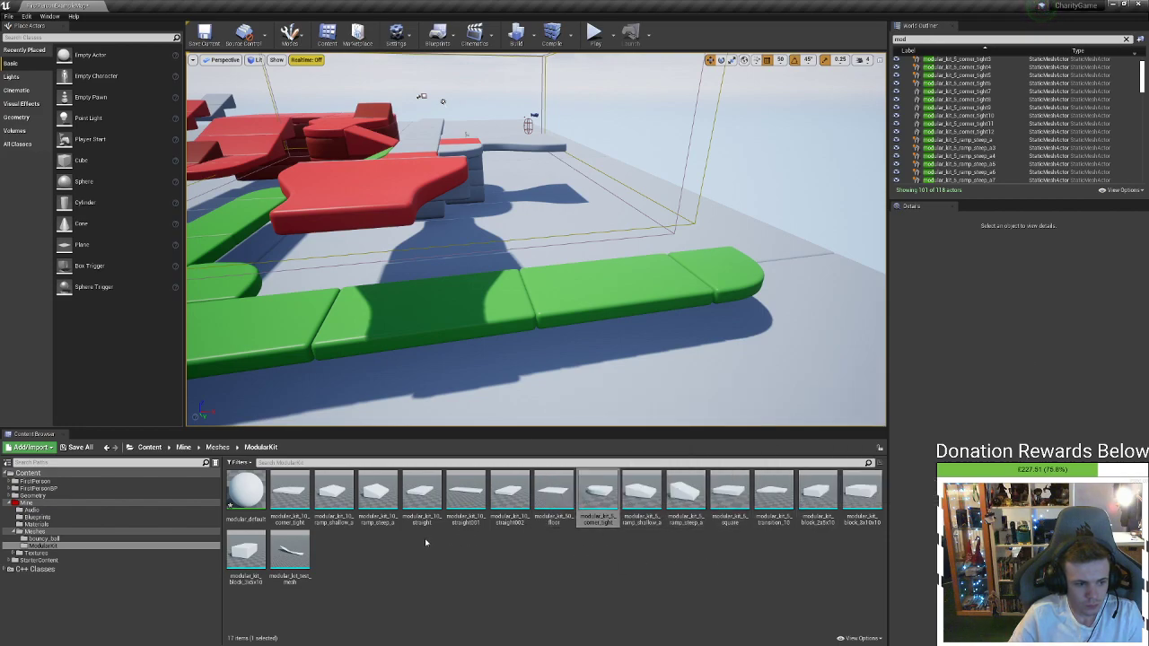
{"action": "left_click_drag", "start_coordinate": [289, 494], "coordinate": [610, 273]}
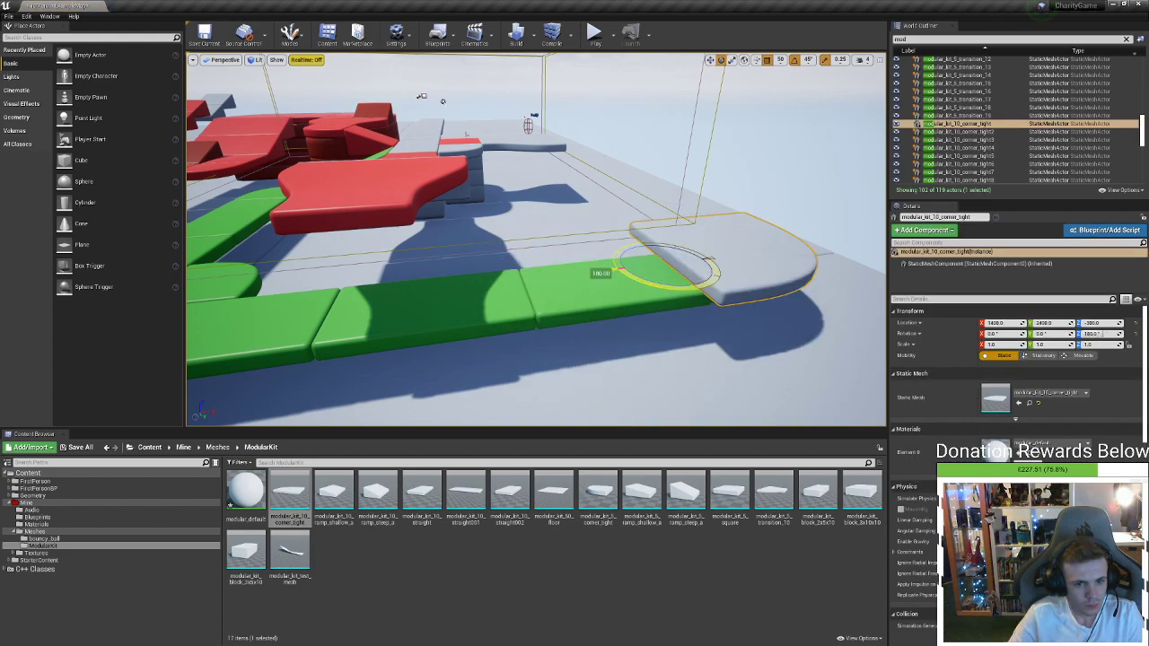
{"action": "right_click_drag", "start_coordinate": [718, 279], "coordinate": [753, 279]}
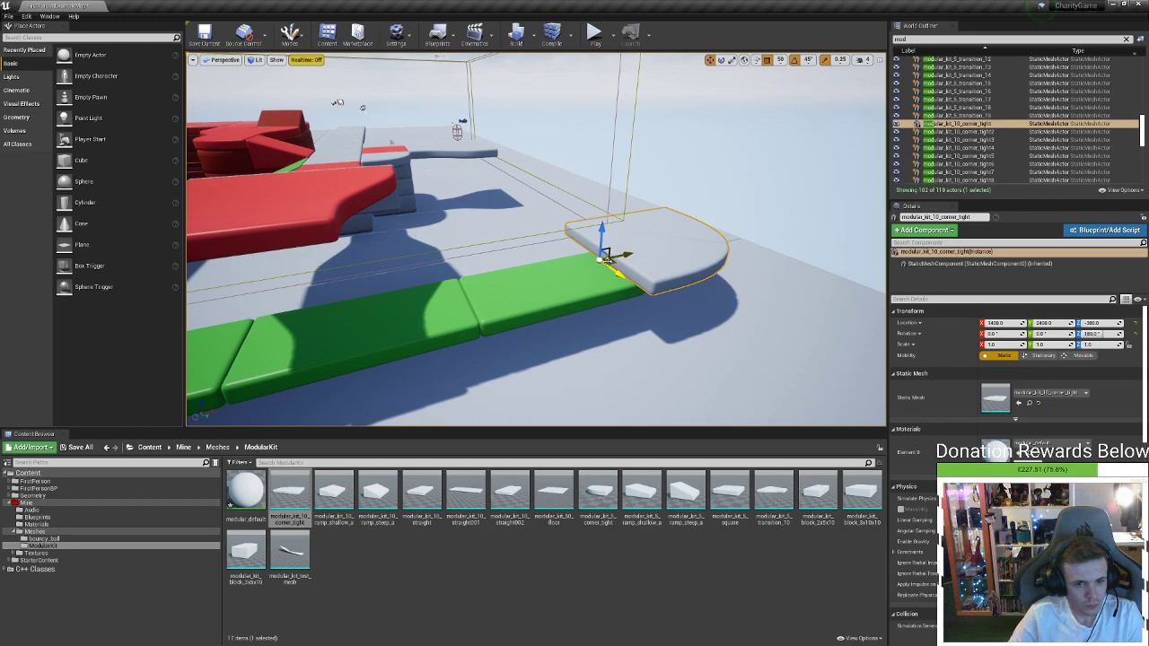
{"action": "left_click_drag", "start_coordinate": [611, 259], "coordinate": [559, 252]}
Replace the last straight piece of the green path with a modular_kit_5_square piece
{"action": "left_click", "coordinate": [541, 287]}
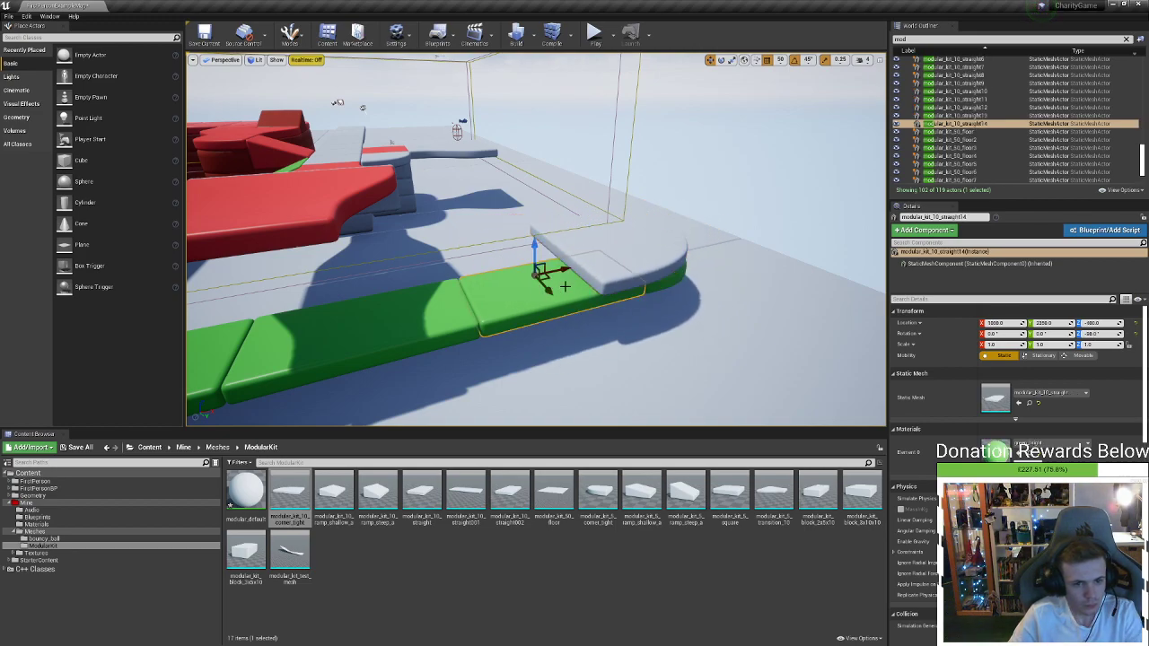
{"action": "key", "text": "Delete"}
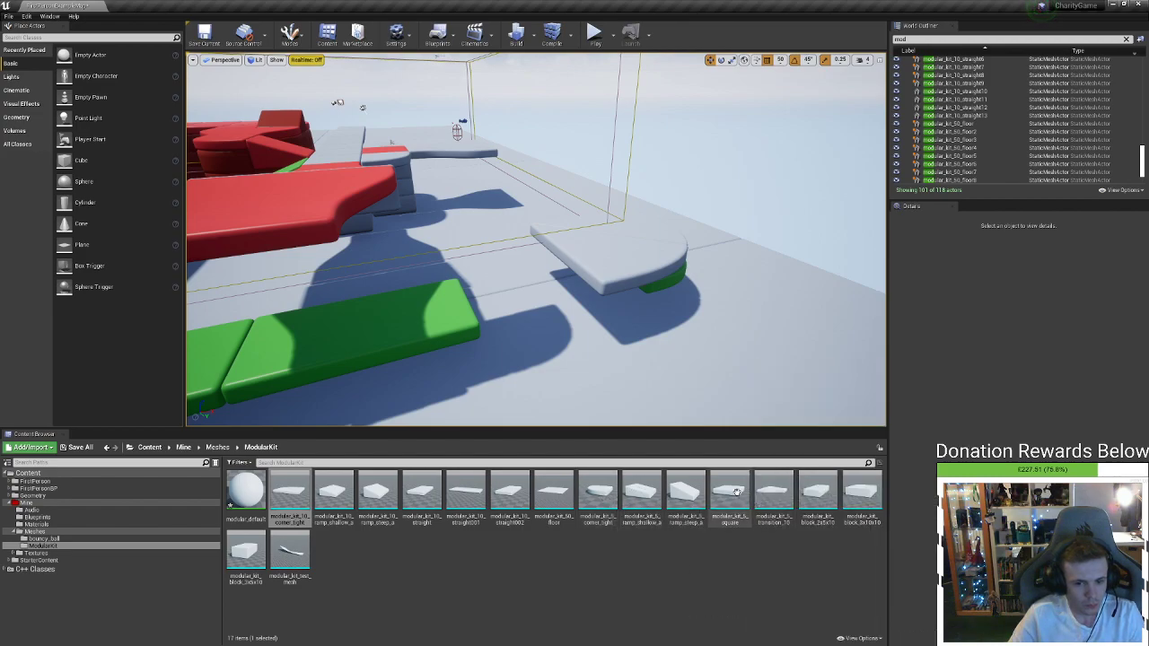
{"action": "left_click_drag", "start_coordinate": [730, 489], "coordinate": [558, 286]}
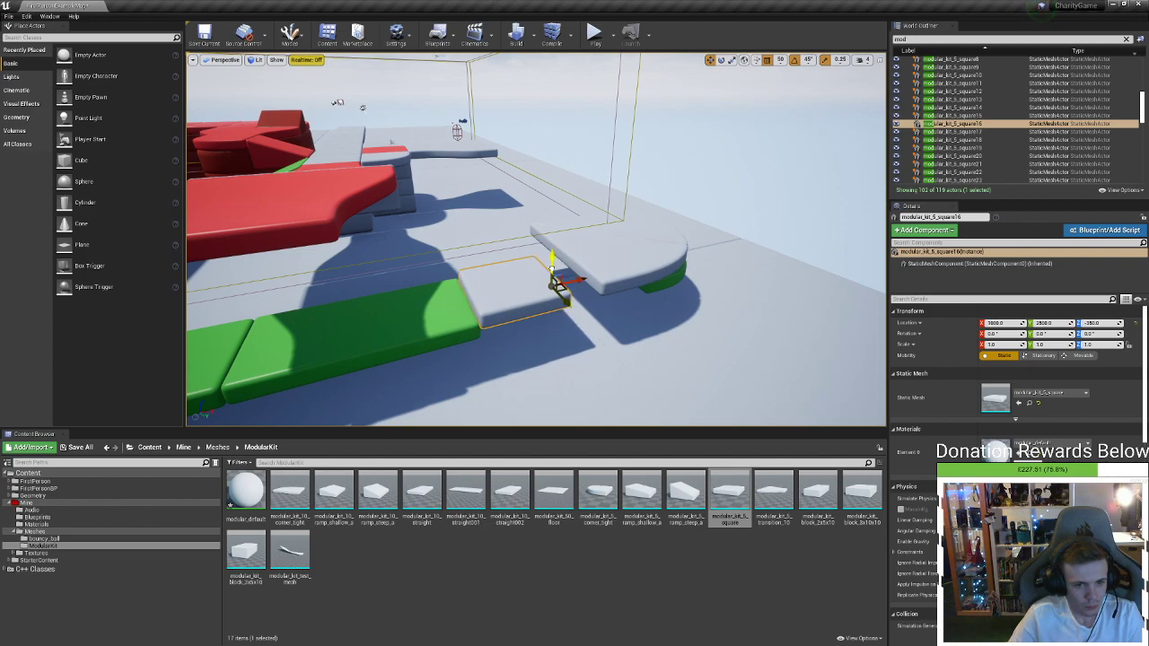
Slide the large grey corner against the end square, then rotate the small green corner and move it to the inside of the bend
{"action": "left_click", "coordinate": [593, 264]}
{"action": "left_click_drag", "start_coordinate": [568, 260], "coordinate": [550, 274]}
{"action": "right_click_drag", "start_coordinate": [548, 277], "coordinate": [607, 315]}
{"action": "left_click", "coordinate": [648, 322]}
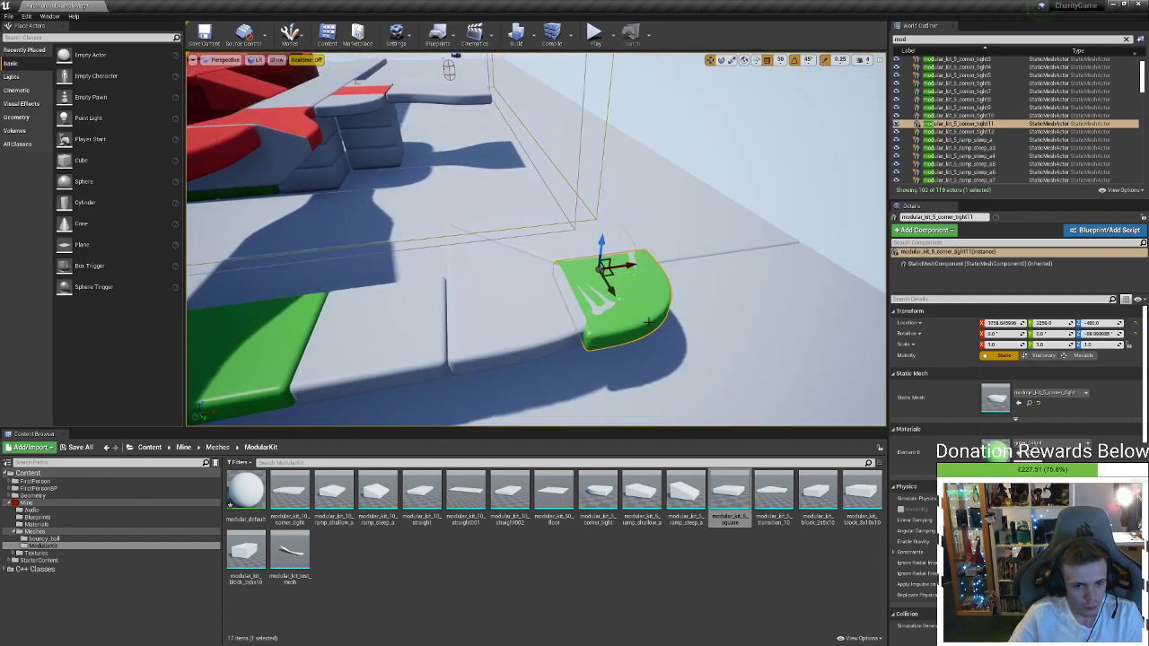
{"action": "left_click_drag", "start_coordinate": [574, 298], "coordinate": [551, 253]}
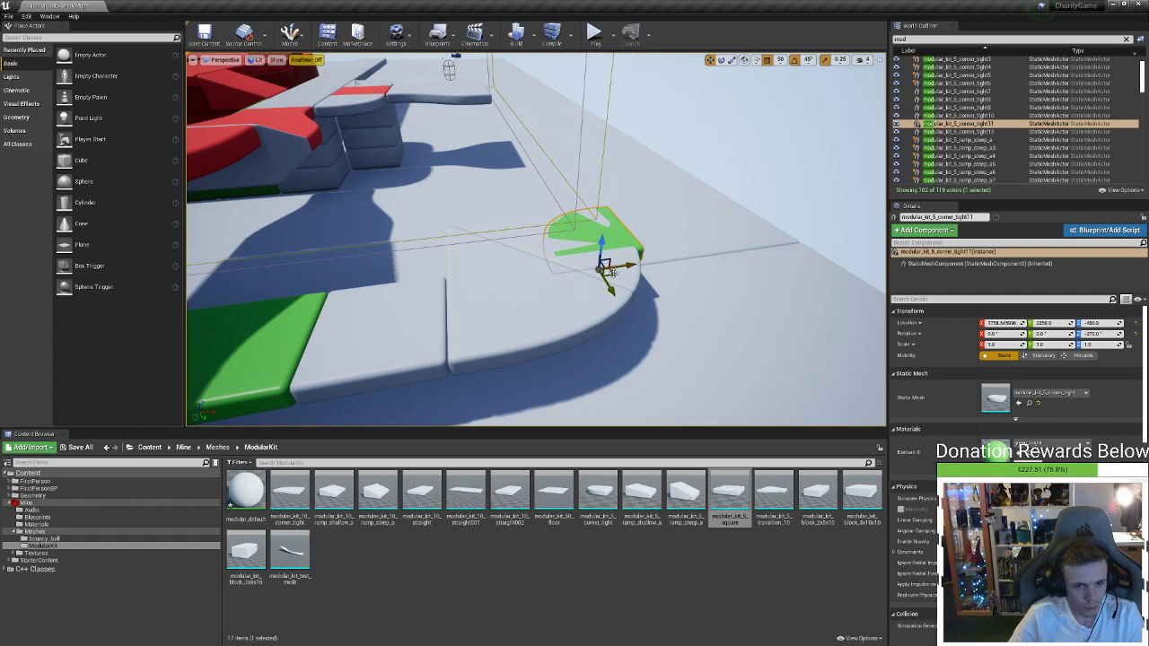
{"action": "left_click_drag", "start_coordinate": [613, 273], "coordinate": [443, 284]}
Duplicate the large grey corner, rotate the copy 180 degrees and move it to the first corner's far end
{"action": "right_click_drag", "start_coordinate": [399, 303], "coordinate": [619, 256]}
{"action": "left_click", "coordinate": [566, 270]}
{"action": "key", "text": "e"}
{"action": "left_click_drag", "start_coordinate": [509, 286], "coordinate": [404, 287], "text": "alt"}
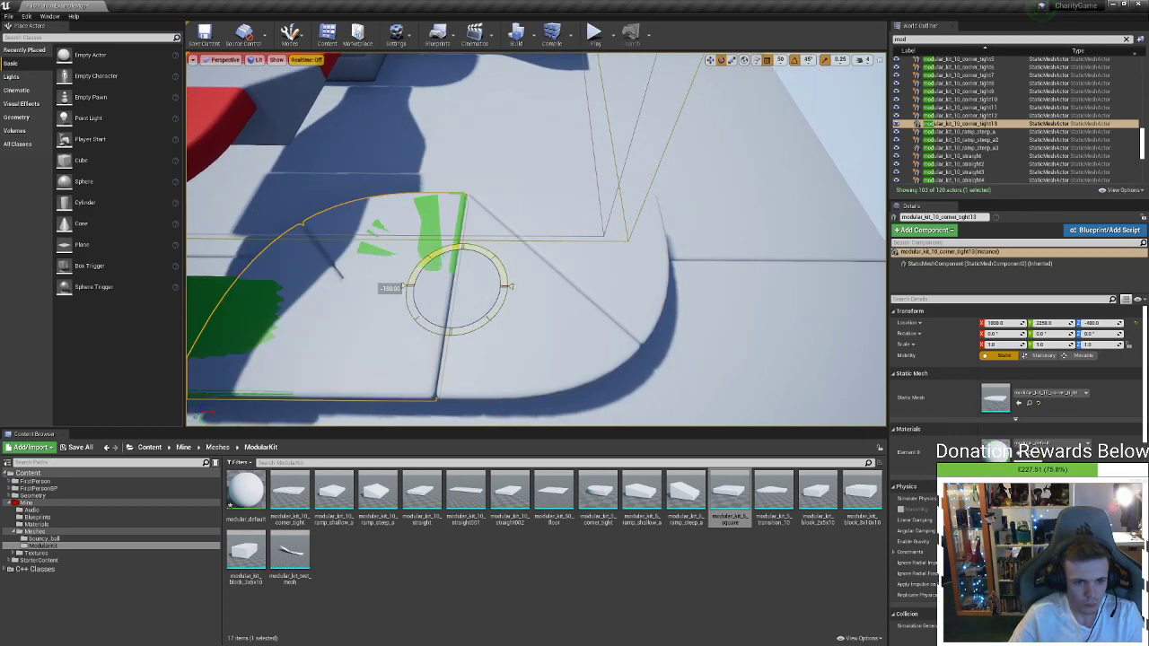
{"action": "key", "text": "w"}
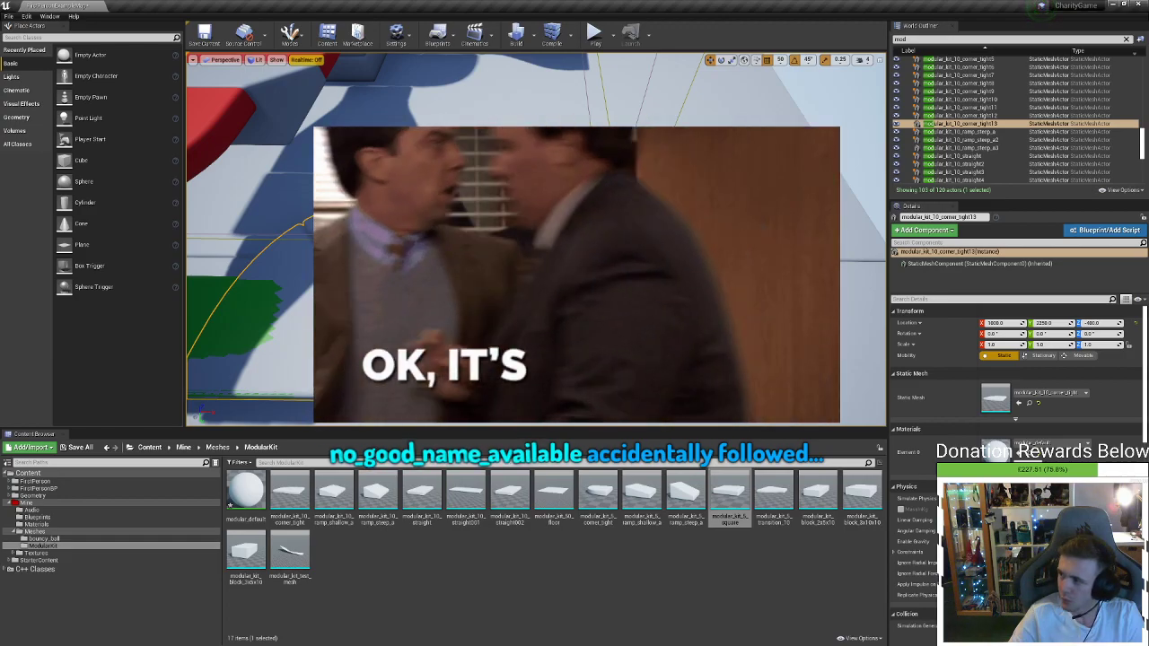
{"action": "left_click_drag", "start_coordinate": [403, 287], "coordinate": [633, 146]}
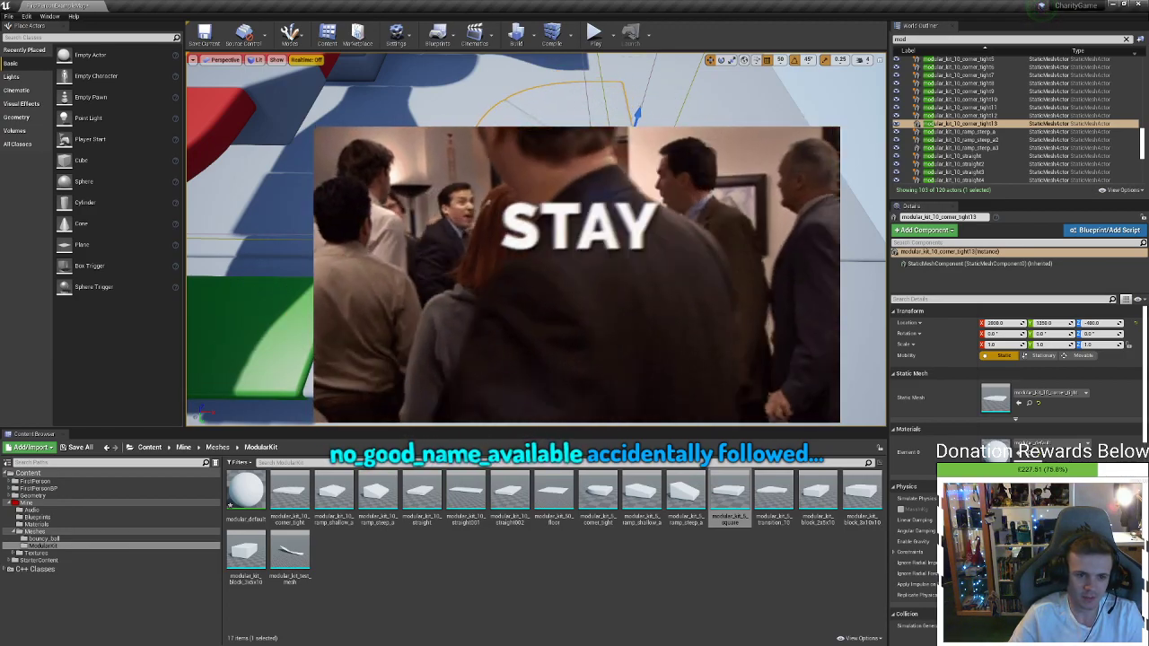
Place a copy of the small green corner beyond the second large corner, and a copy of the grey square beside it
{"action": "left_click", "coordinate": [403, 238]}
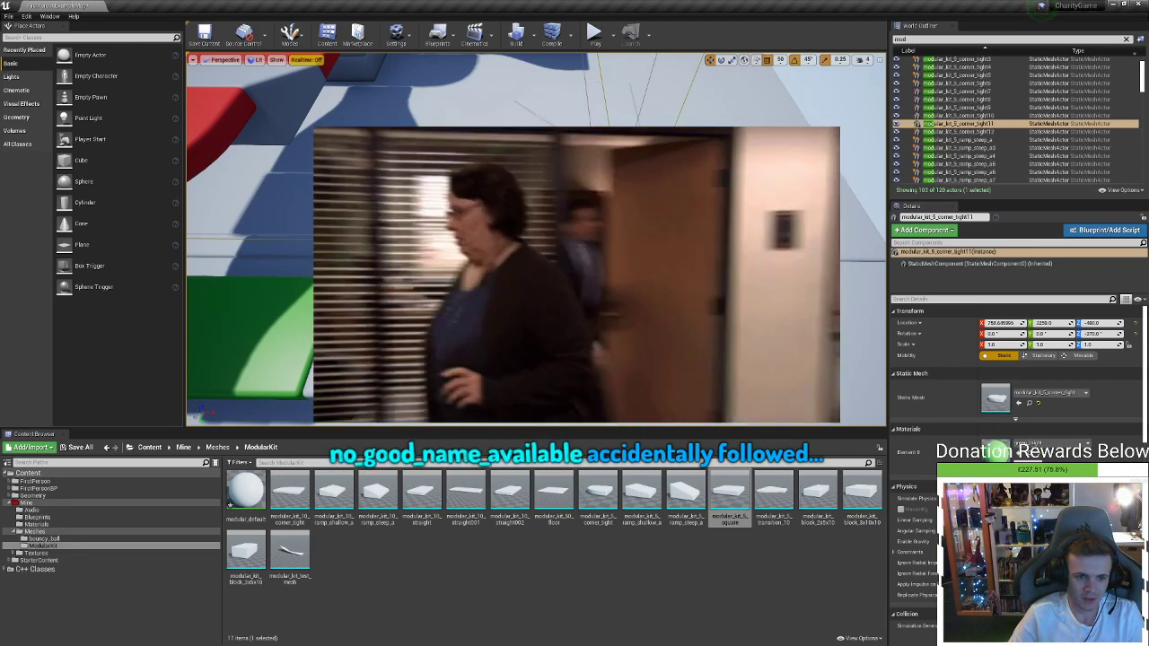
{"action": "left_click_drag", "start_coordinate": [409, 280], "coordinate": [691, 167], "text": "alt"}
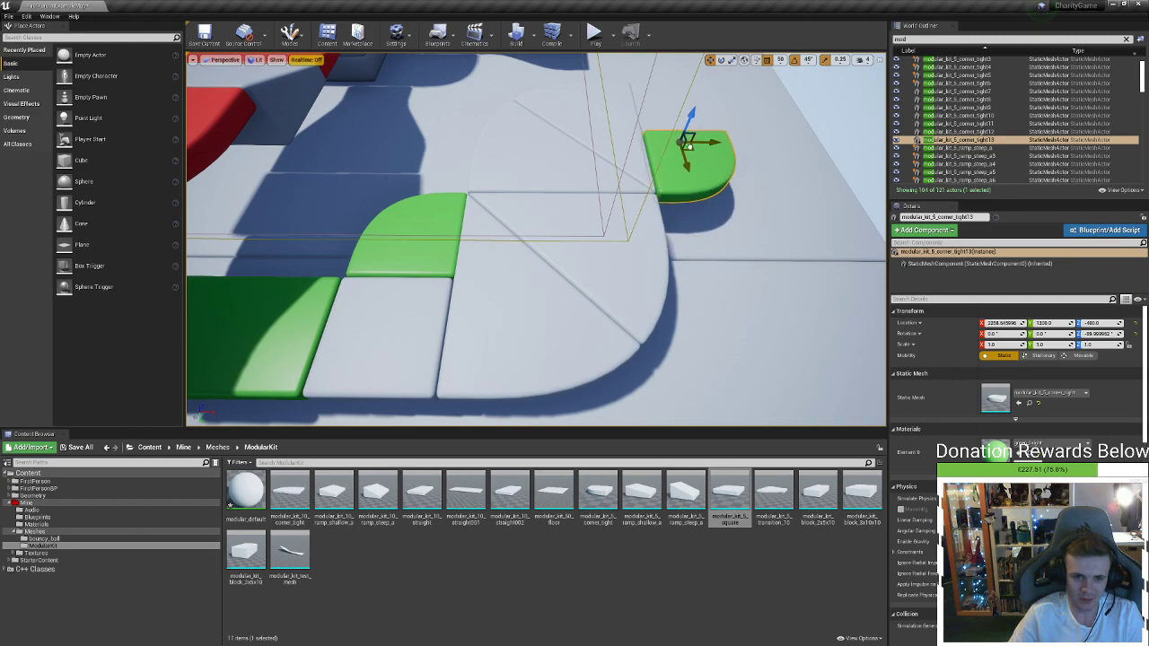
{"action": "right_click_drag", "start_coordinate": [689, 145], "coordinate": [554, 188]}
{"action": "key", "text": "d"}
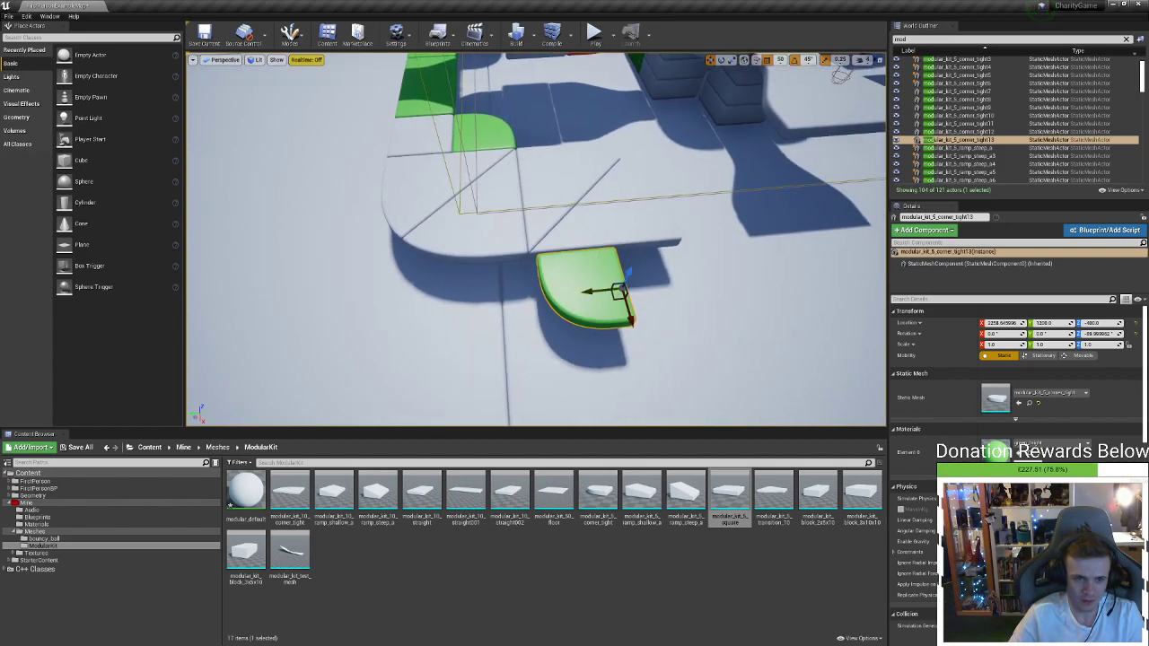
{"action": "left_click", "coordinate": [406, 125]}
{"action": "left_click_drag", "start_coordinate": [429, 178], "coordinate": [698, 342], "text": "alt"}
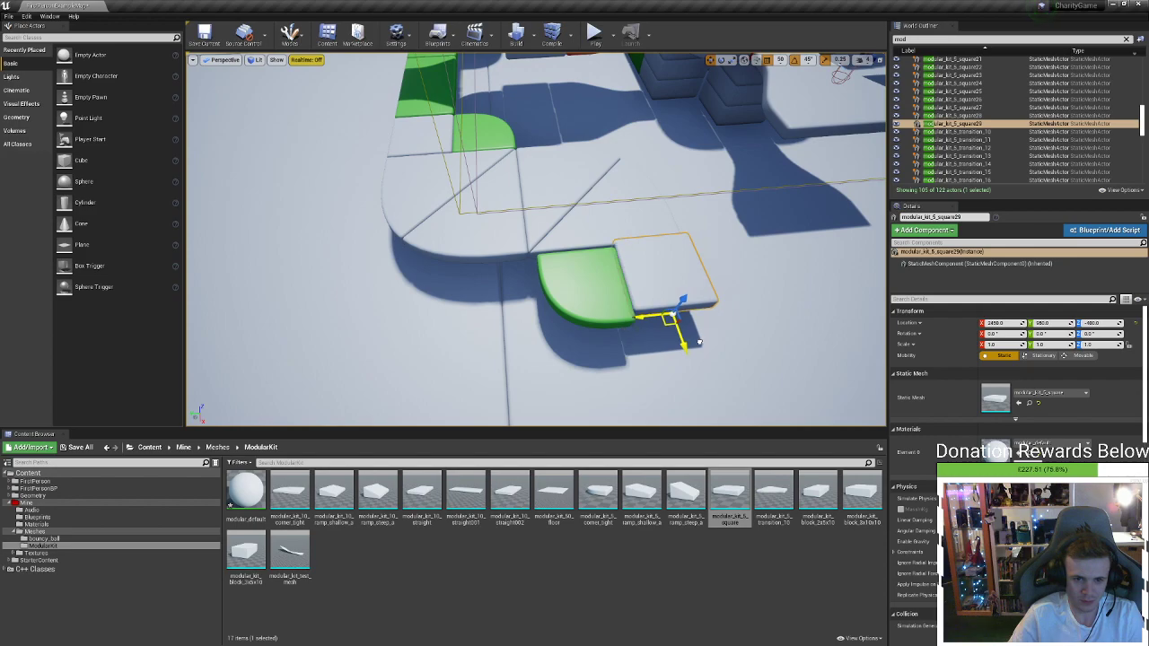
{"action": "key", "text": "w"}
{"action": "right_click_drag", "start_coordinate": [698, 341], "coordinate": [626, 326]}
{"action": "left_click", "coordinate": [516, 318], "text": "ctrl"}
{"action": "left_click", "coordinate": [548, 313]}
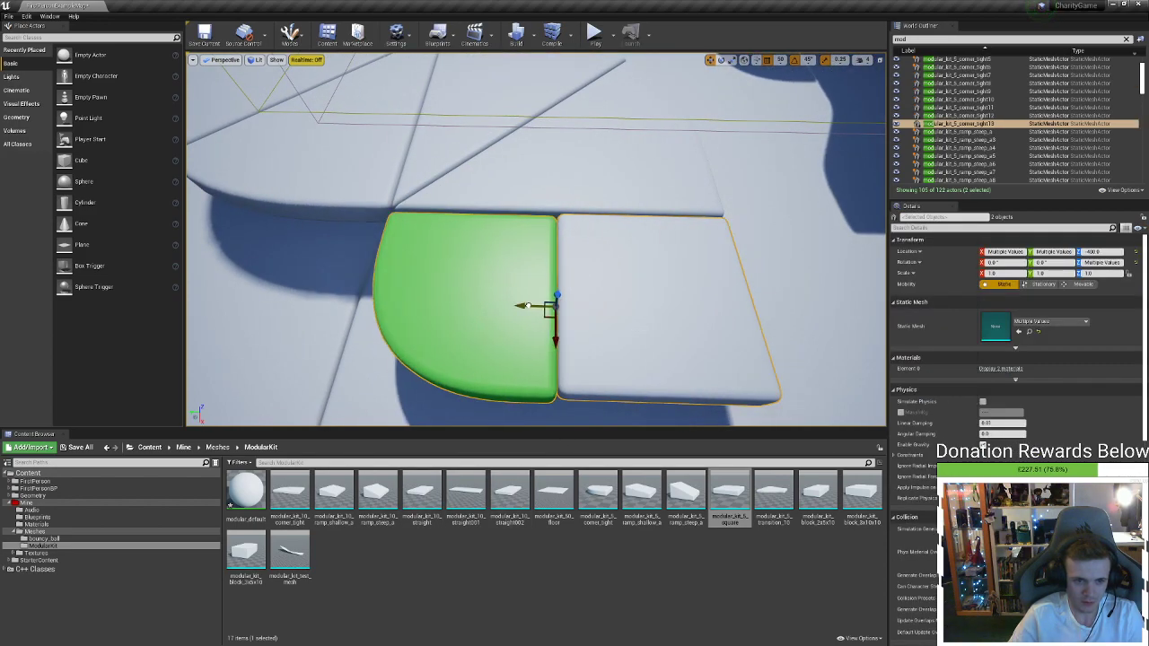
{"action": "scroll", "coordinate": [539, 307], "scroll_direction": "down", "scroll_amount": 4}
{"action": "left_click_drag", "start_coordinate": [515, 289], "coordinate": [664, 388], "text": "alt"}
{"action": "scroll", "coordinate": [666, 392], "scroll_direction": "down", "scroll_amount": 3}
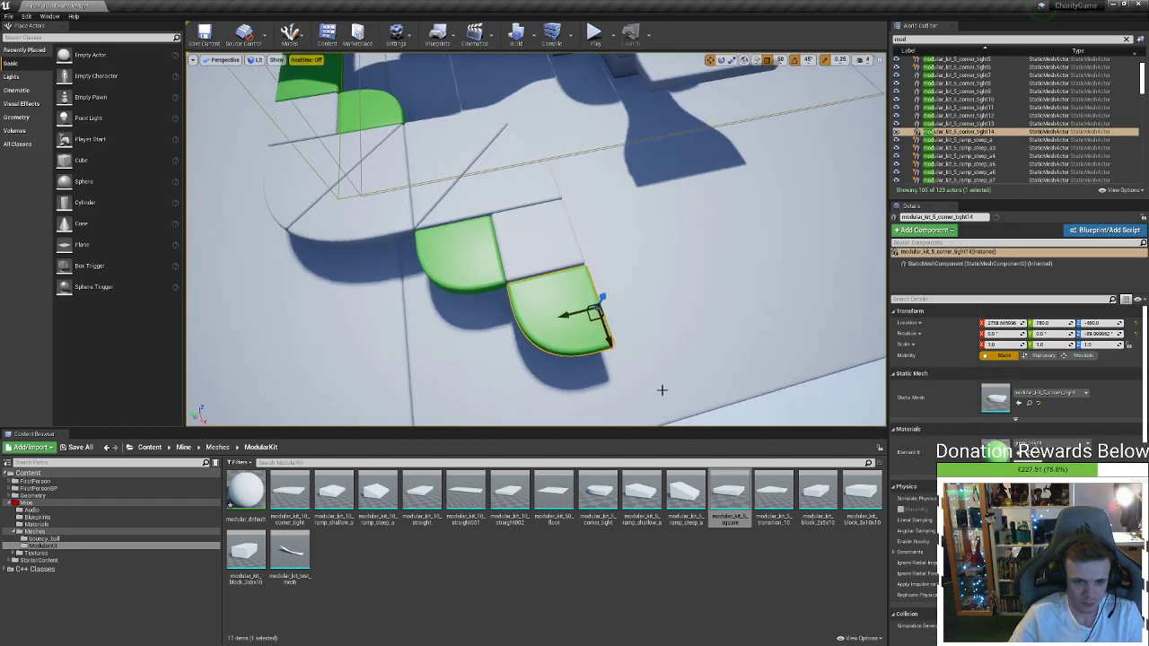
{"action": "key", "text": "e"}
{"action": "right_click_drag", "start_coordinate": [564, 355], "coordinate": [640, 347]}
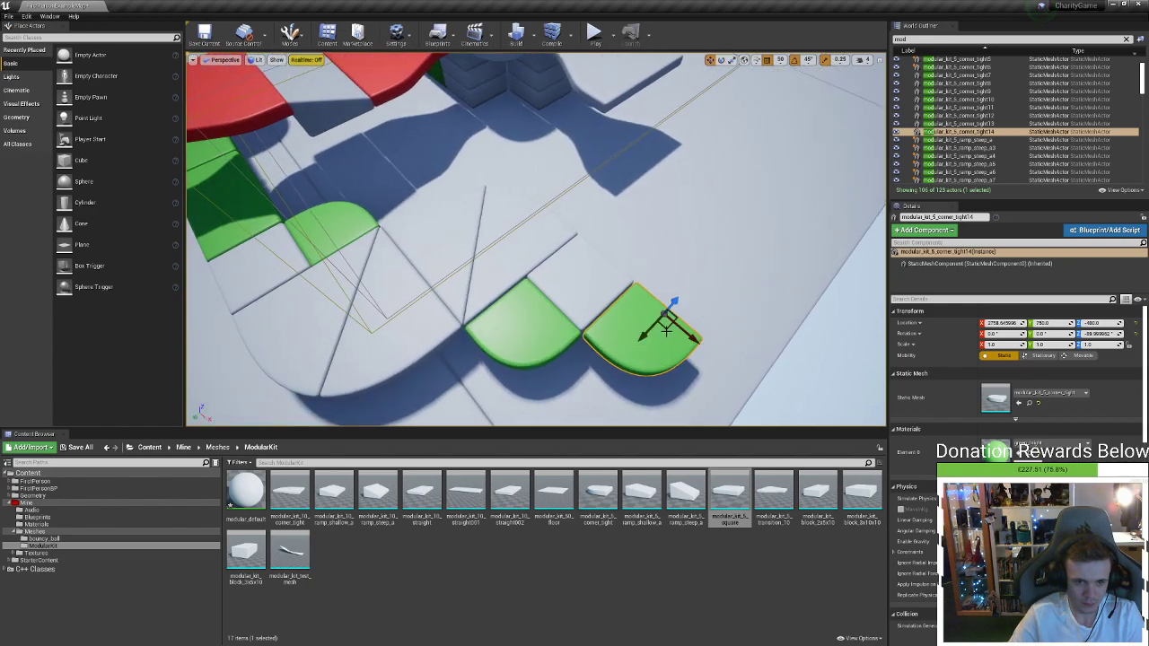
{"action": "key", "text": "Delete"}
{"action": "right_click_drag", "start_coordinate": [635, 302], "coordinate": [636, 269]}
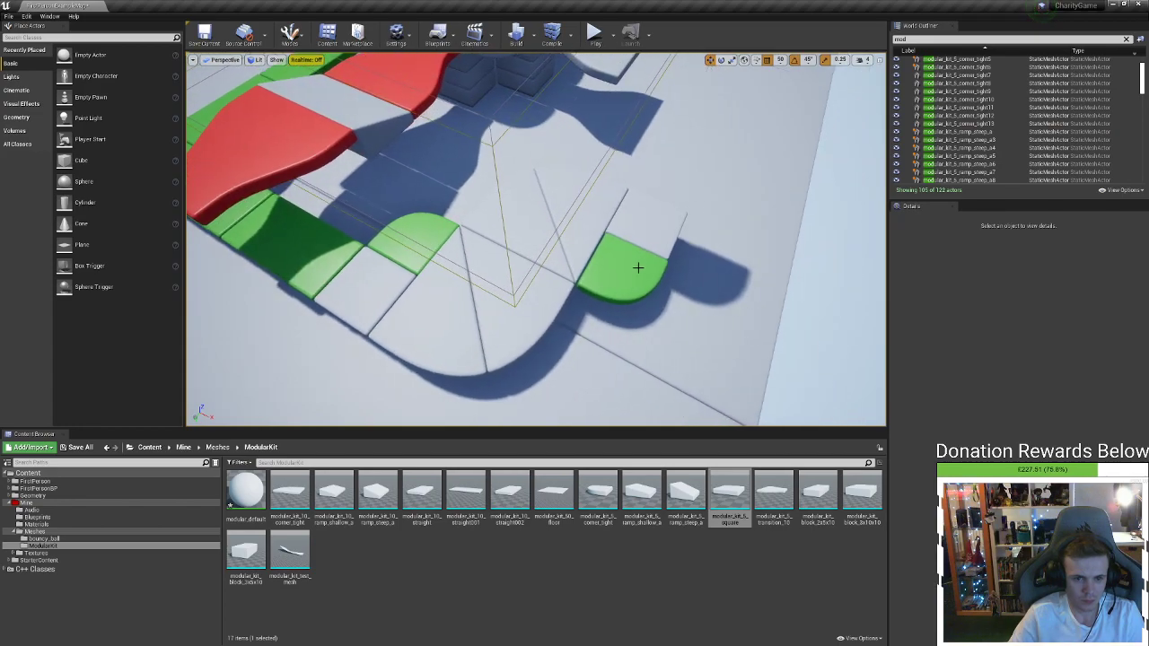
{"action": "left_click", "coordinate": [659, 216]}
{"action": "right_click_drag", "start_coordinate": [658, 216], "coordinate": [750, 185]}
{"action": "right_click_drag", "start_coordinate": [601, 239], "coordinate": [588, 244]}
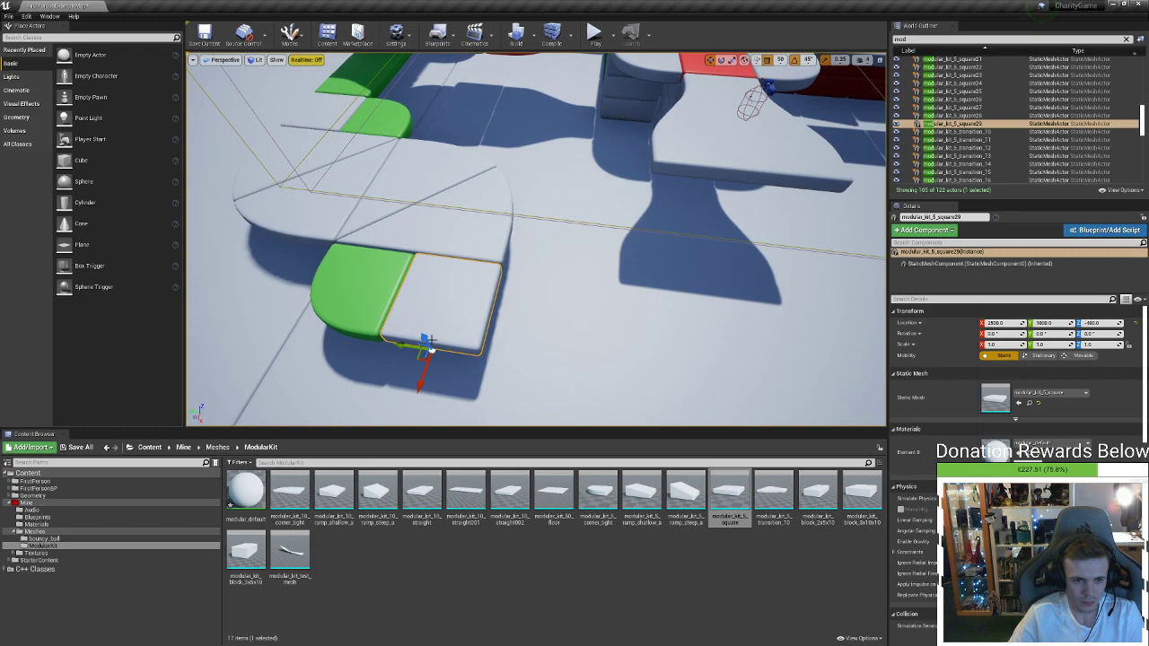
{"action": "left_click_drag", "start_coordinate": [400, 346], "coordinate": [510, 350], "text": "alt"}
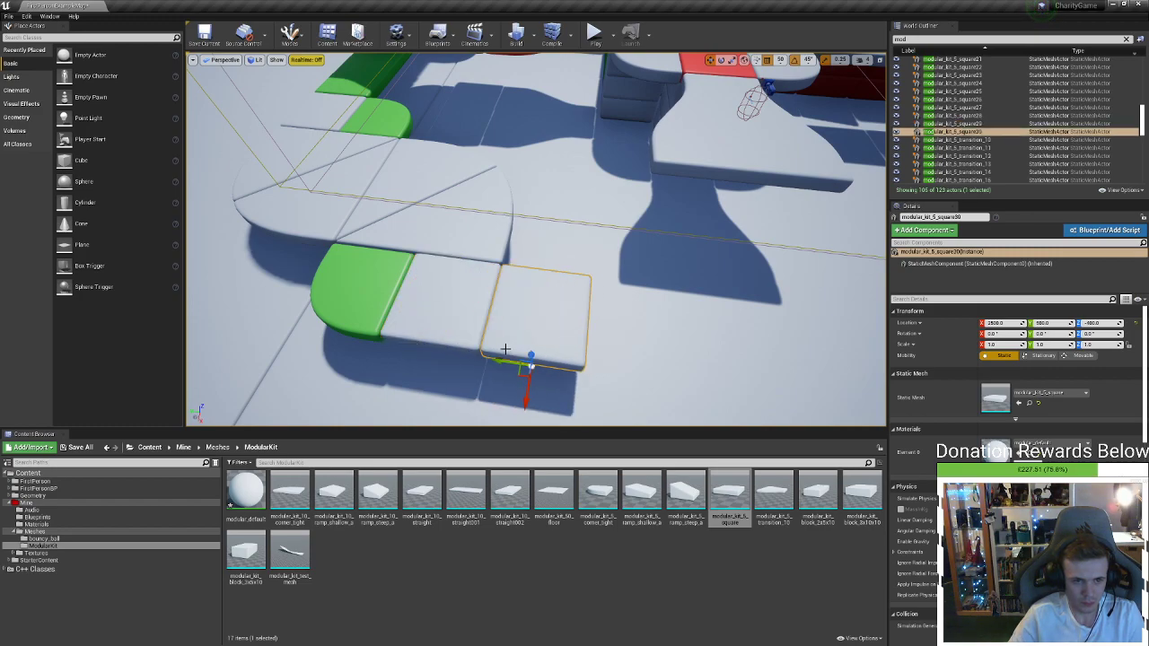
{"action": "key", "text": "Delete"}
Duplicate the long green straight piece, turn the copy 90 degrees and attach it to the new grey square at X 2500, Y 250
{"action": "left_click", "coordinate": [365, 86]}
{"action": "right_click_drag", "start_coordinate": [368, 191], "coordinate": [367, 157]}
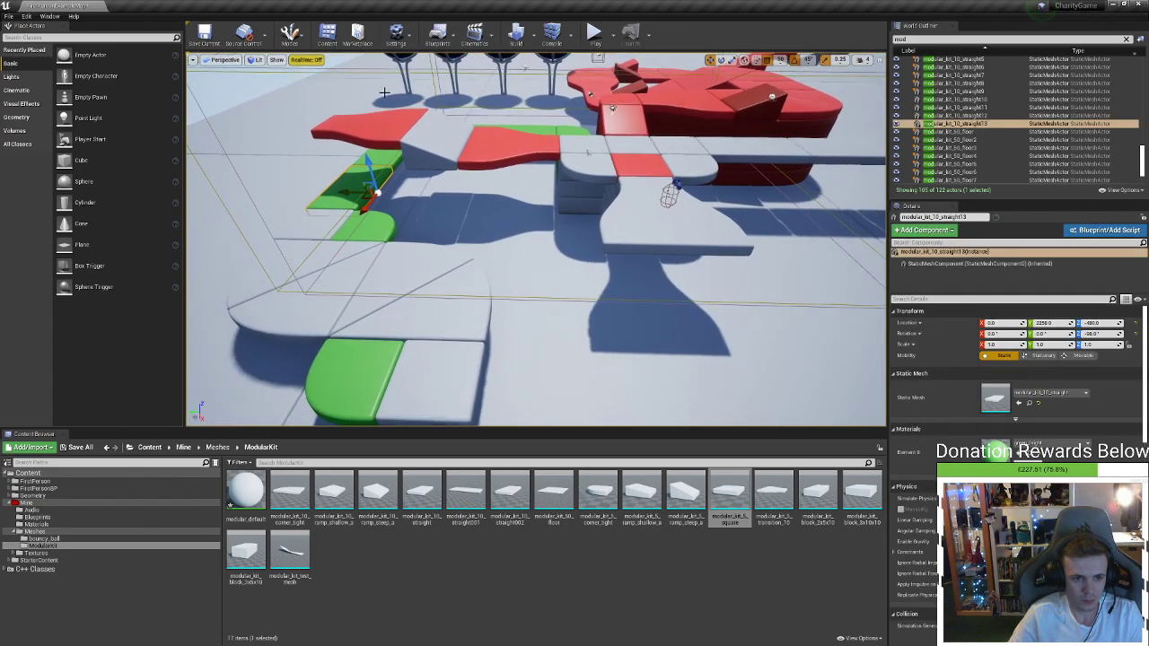
{"action": "left_click_drag", "start_coordinate": [358, 195], "coordinate": [562, 419], "text": "alt"}
{"action": "right_click_drag", "start_coordinate": [562, 419], "coordinate": [401, 292]}
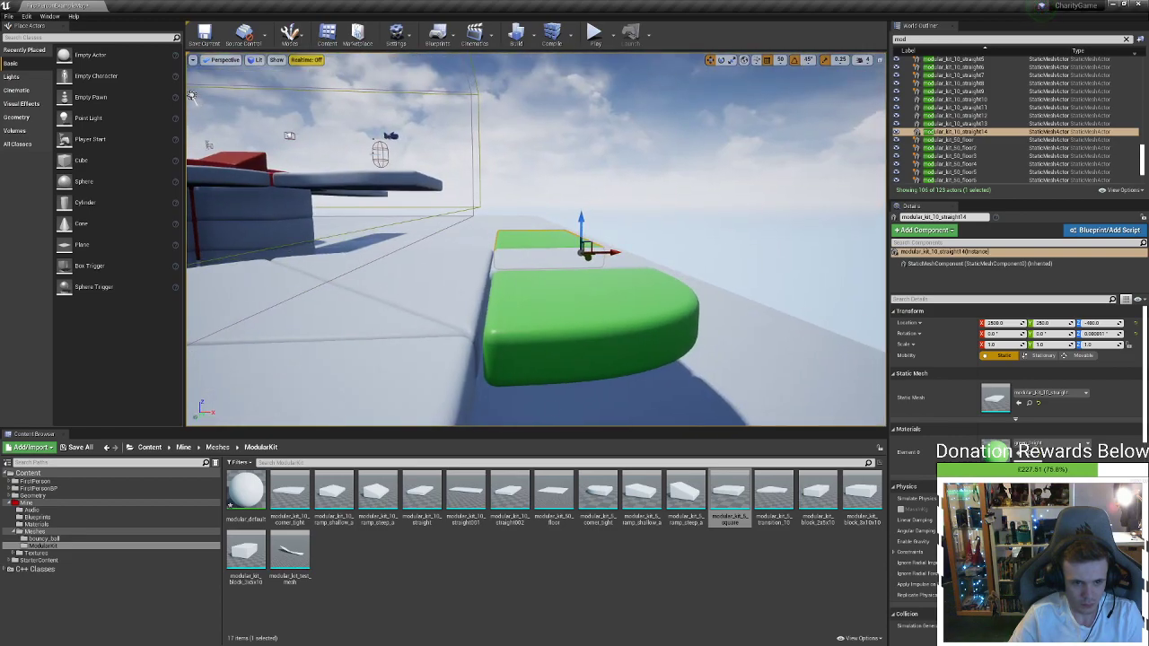
Replace the small green corner beside the new grey square with a modular_kit_5_corner_tight piece rotated to continue the bend
{"action": "left_click", "coordinate": [581, 298]}
{"action": "mouse_move", "coordinate": [599, 301]}
{"action": "left_mouse_down"}
{"action": "mouse_move", "coordinate": [584, 302]}
{"action": "mouse_move", "coordinate": [605, 302]}
{"action": "left_mouse_up"}
{"action": "right_click_drag", "start_coordinate": [605, 301], "coordinate": [403, 279]}
{"action": "left_click", "coordinate": [578, 313]}
{"action": "right_click_drag", "start_coordinate": [512, 305], "coordinate": [590, 300]}
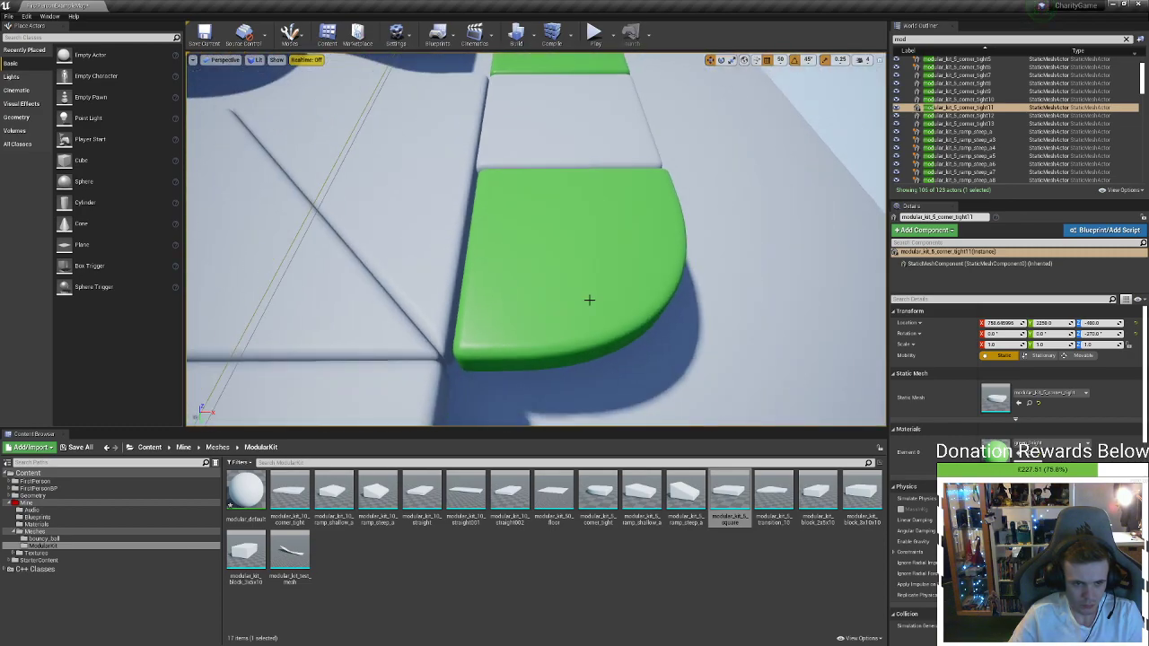
{"action": "left_click", "coordinate": [620, 261]}
{"action": "right_click_drag", "start_coordinate": [620, 261], "coordinate": [585, 224]}
{"action": "key", "text": "Delete"}
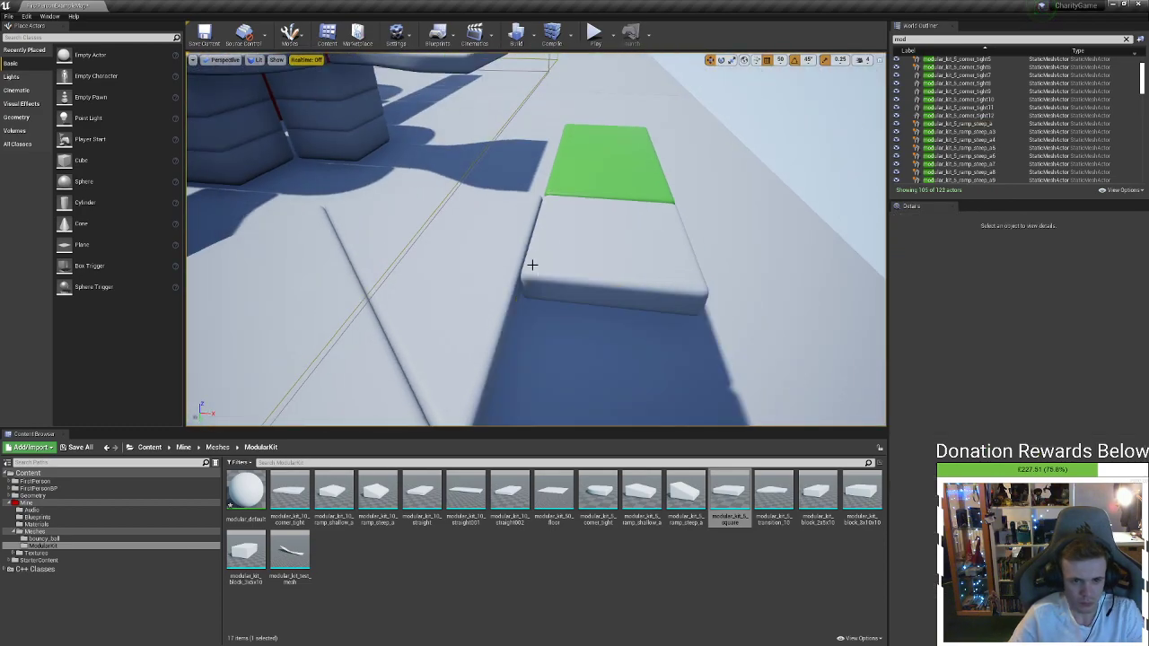
{"action": "left_click", "coordinate": [571, 255]}
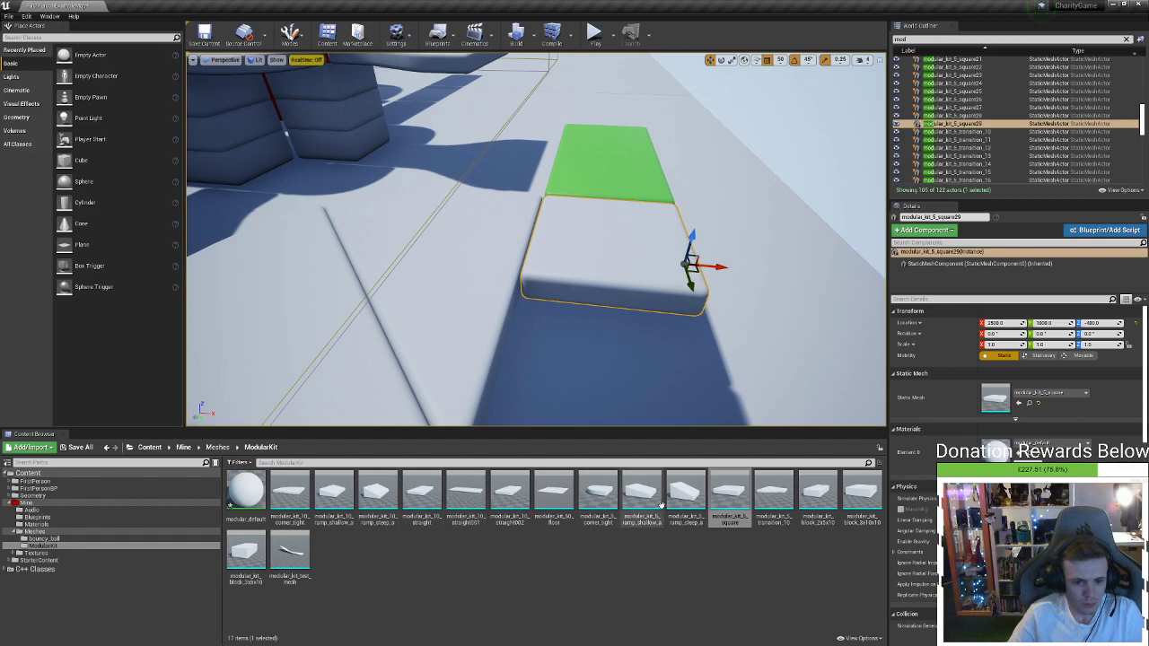
{"action": "left_click_drag", "start_coordinate": [626, 371], "coordinate": [620, 384]}
{"action": "right_click_drag", "start_coordinate": [620, 384], "coordinate": [609, 352]}
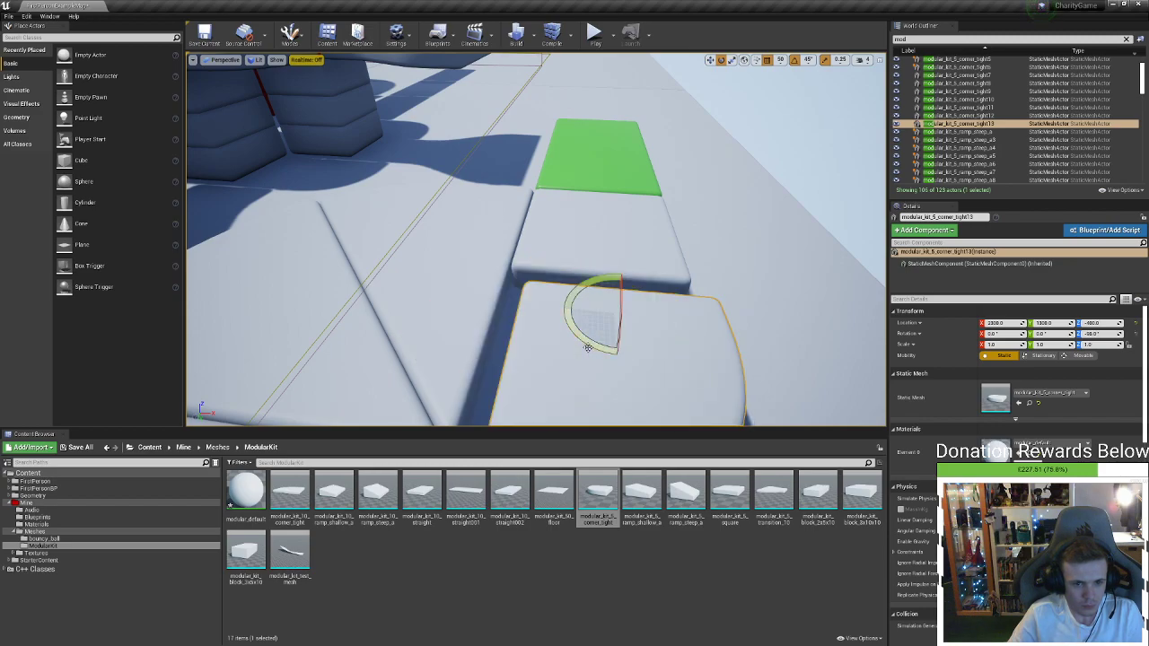
{"action": "right_click_drag", "start_coordinate": [595, 307], "coordinate": [572, 357]}
{"action": "left_click", "coordinate": [640, 141]}
{"action": "right_click_drag", "start_coordinate": [641, 142], "coordinate": [556, 98]}
{"action": "mouse_move", "coordinate": [526, 260]}
{"action": "right_mouse_down"}
{"action": "mouse_move", "coordinate": [516, 234]}
{"action": "mouse_move", "coordinate": [522, 274]}
{"action": "mouse_move", "coordinate": [531, 206]}
{"action": "mouse_move", "coordinate": [453, 215]}
{"action": "mouse_move", "coordinate": [453, 252]}
{"action": "mouse_move", "coordinate": [449, 229]}
{"action": "mouse_move", "coordinate": [439, 235]}
{"action": "mouse_move", "coordinate": [512, 266]}
{"action": "mouse_move", "coordinate": [417, 241]}
{"action": "mouse_move", "coordinate": [527, 256]}
{"action": "right_mouse_up"}
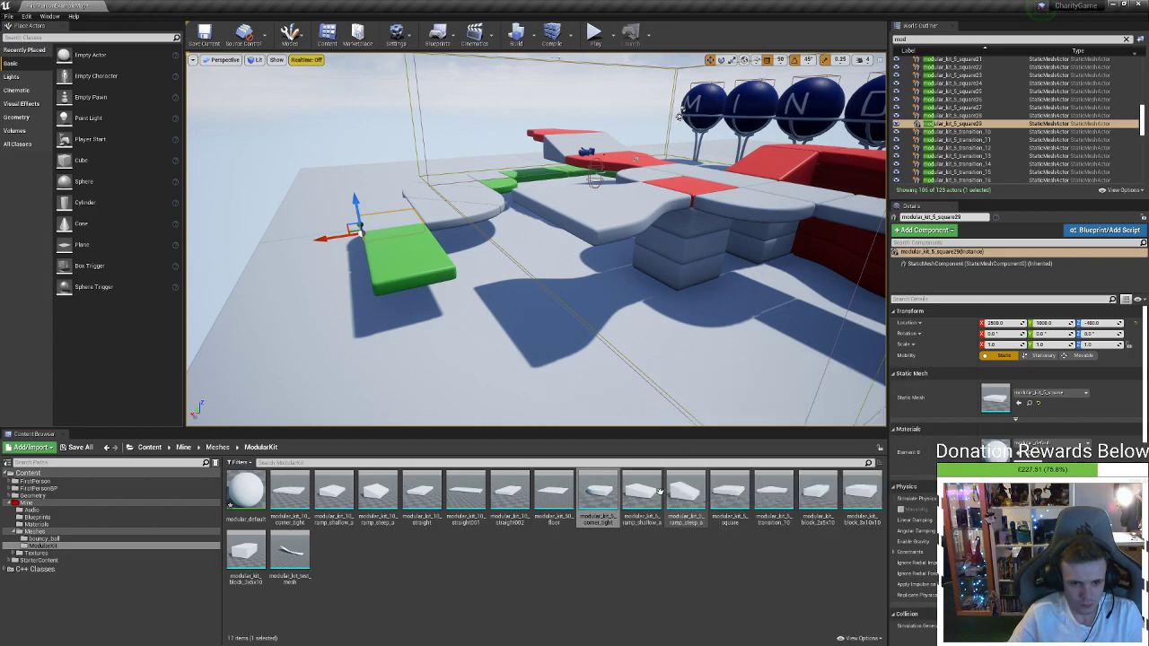
{"action": "left_click_drag", "start_coordinate": [696, 495], "coordinate": [571, 355]}
{"action": "key", "text": "ctrl+z"}
{"action": "left_click_drag", "start_coordinate": [642, 494], "coordinate": [572, 208]}
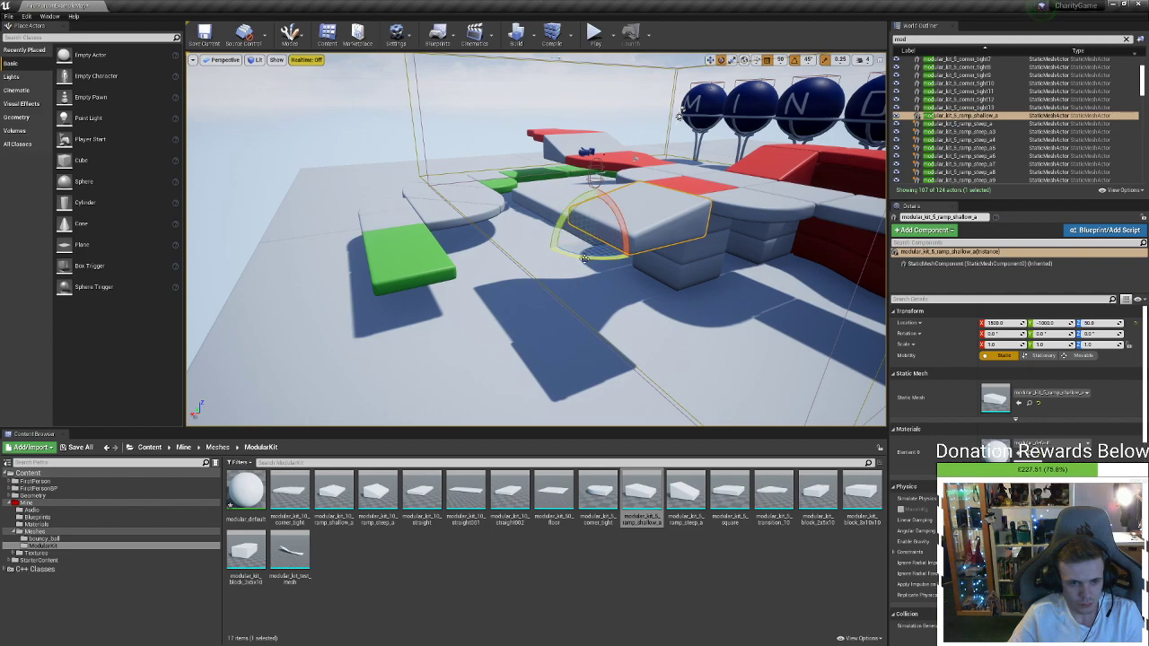
{"action": "left_click_drag", "start_coordinate": [584, 258], "coordinate": [637, 260]}
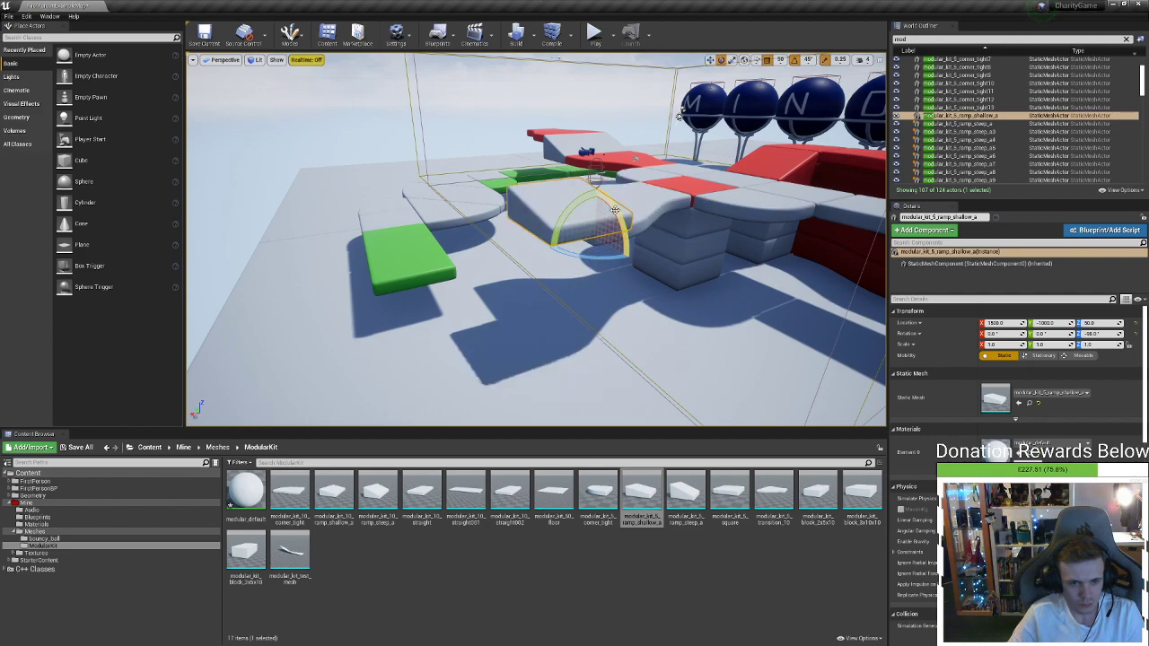
{"action": "left_click_drag", "start_coordinate": [613, 209], "coordinate": [583, 251]}
{"action": "right_click_drag", "start_coordinate": [663, 317], "coordinate": [754, 269]}
{"action": "key", "text": "Delete"}
{"action": "right_click_drag", "start_coordinate": [699, 311], "coordinate": [767, 305]}
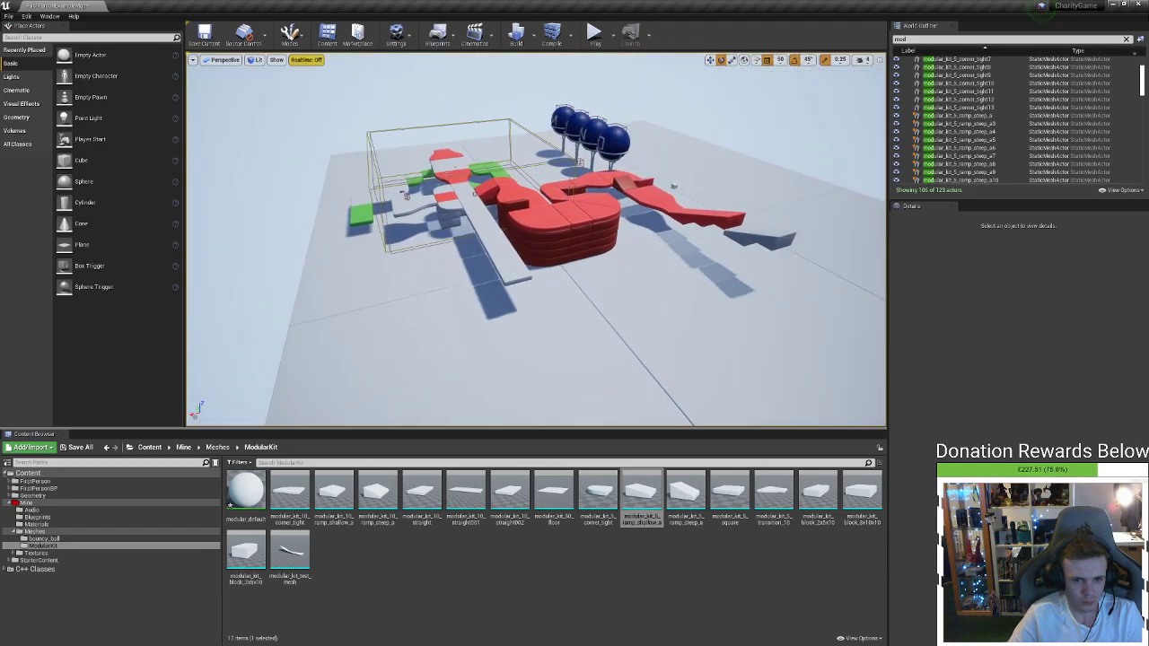
Play-test the level along the green path and through the new grey bends, then return to editing
{"action": "left_click", "coordinate": [570, 221]}
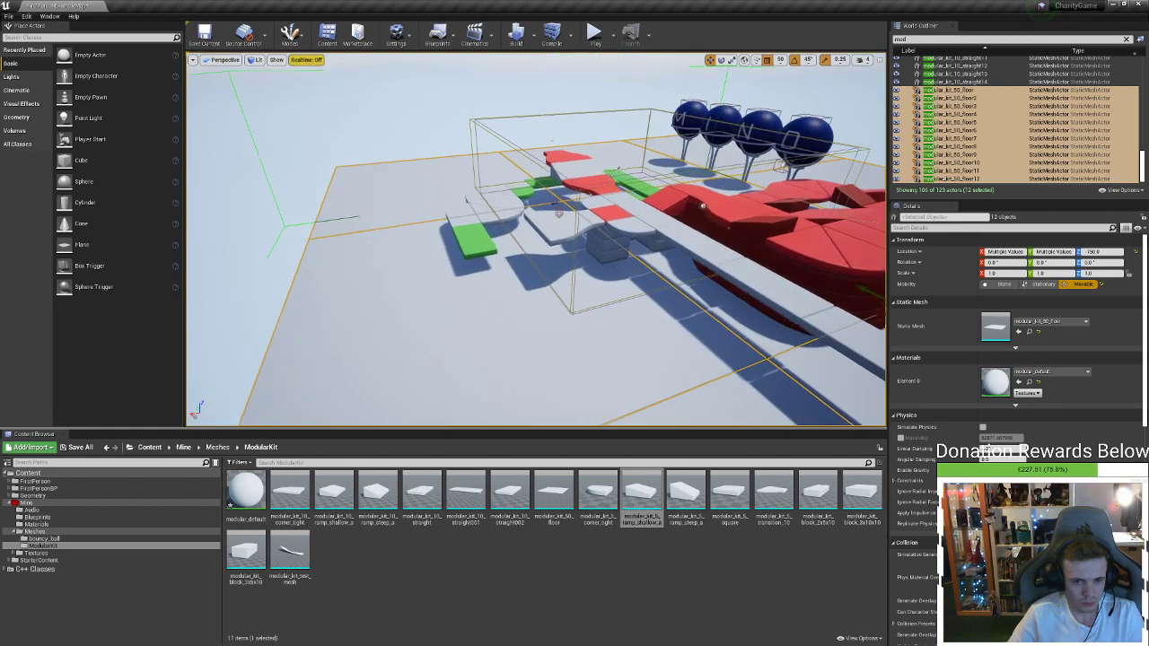
{"action": "right_click_drag", "start_coordinate": [535, 239], "coordinate": [485, 279]}
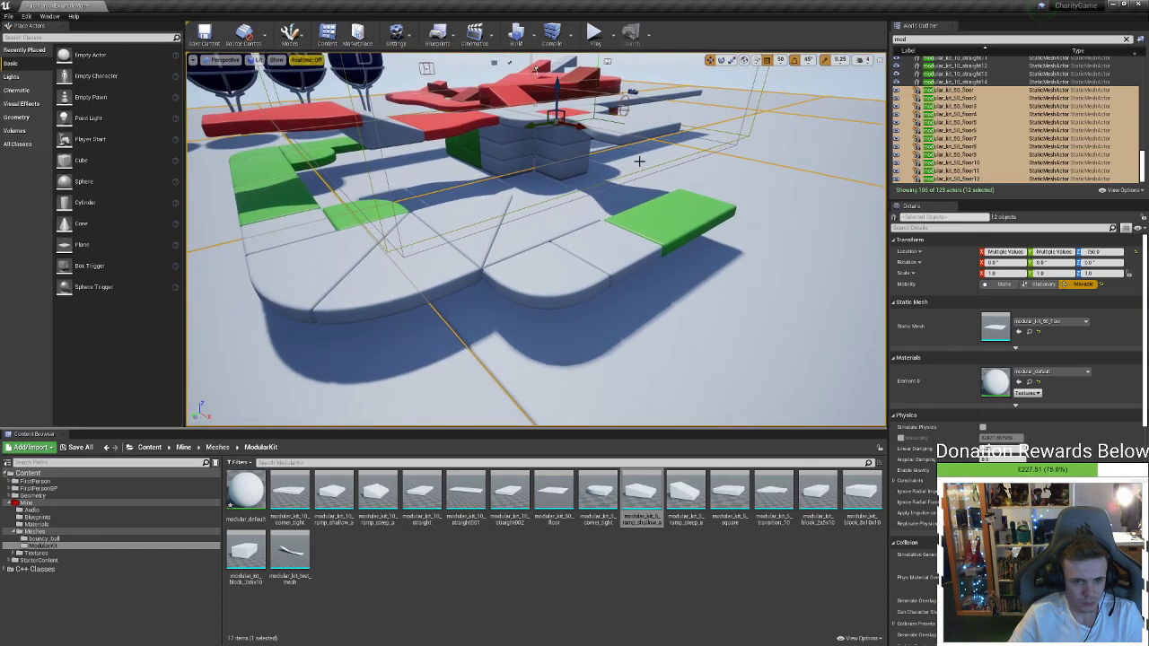
{"action": "left_click", "coordinate": [789, 90]}
{"action": "right_click_drag", "start_coordinate": [764, 143], "coordinate": [713, 37]}
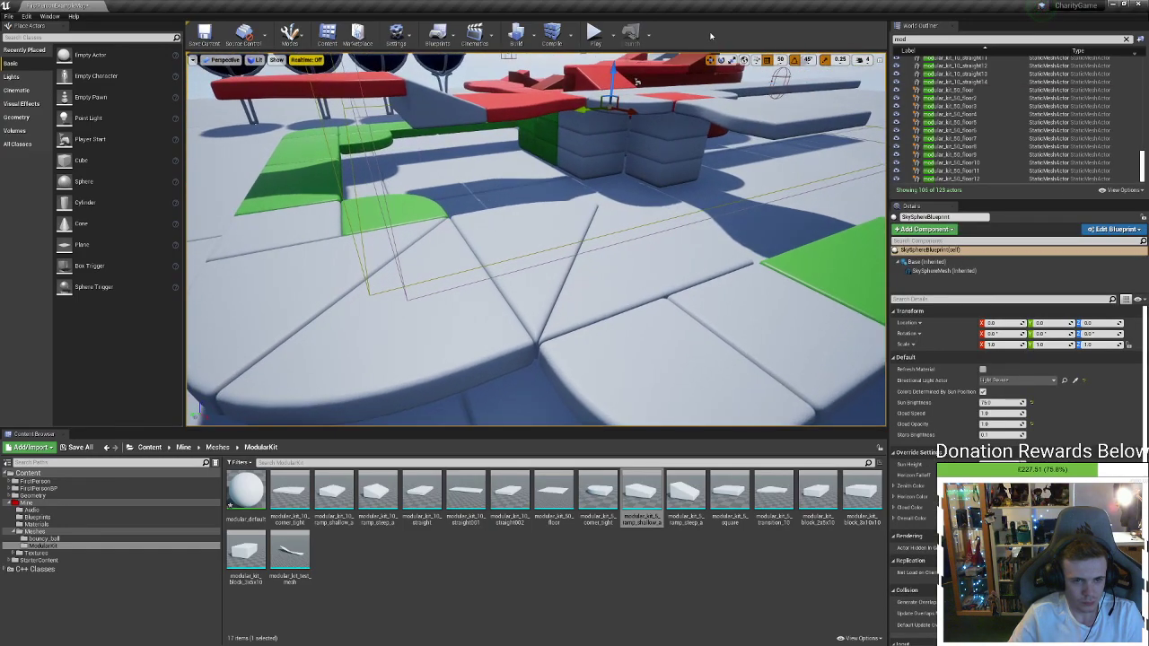
{"action": "left_click", "coordinate": [596, 38]}
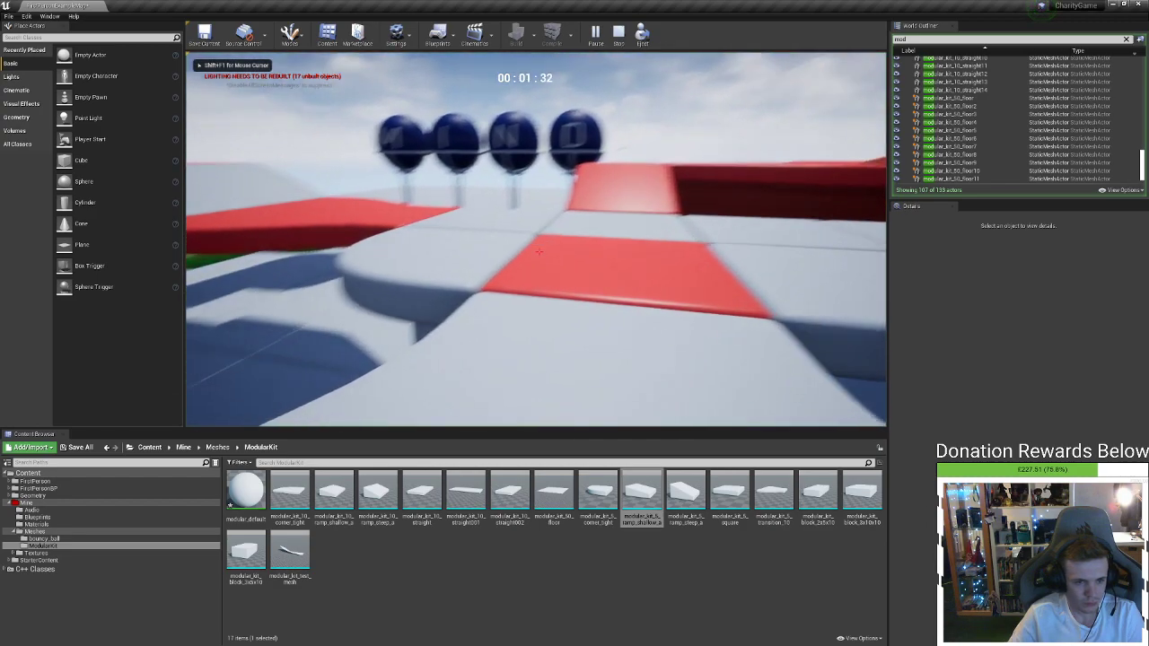
{"action": "key", "text": "w"}
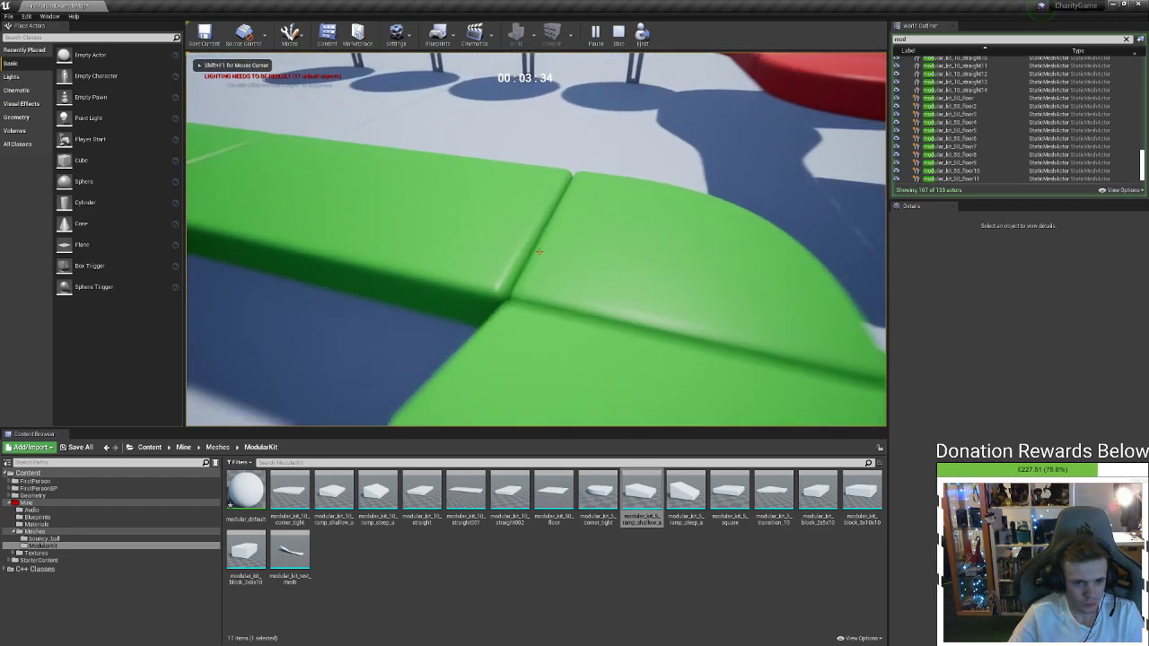
{"action": "key", "text": "w"}
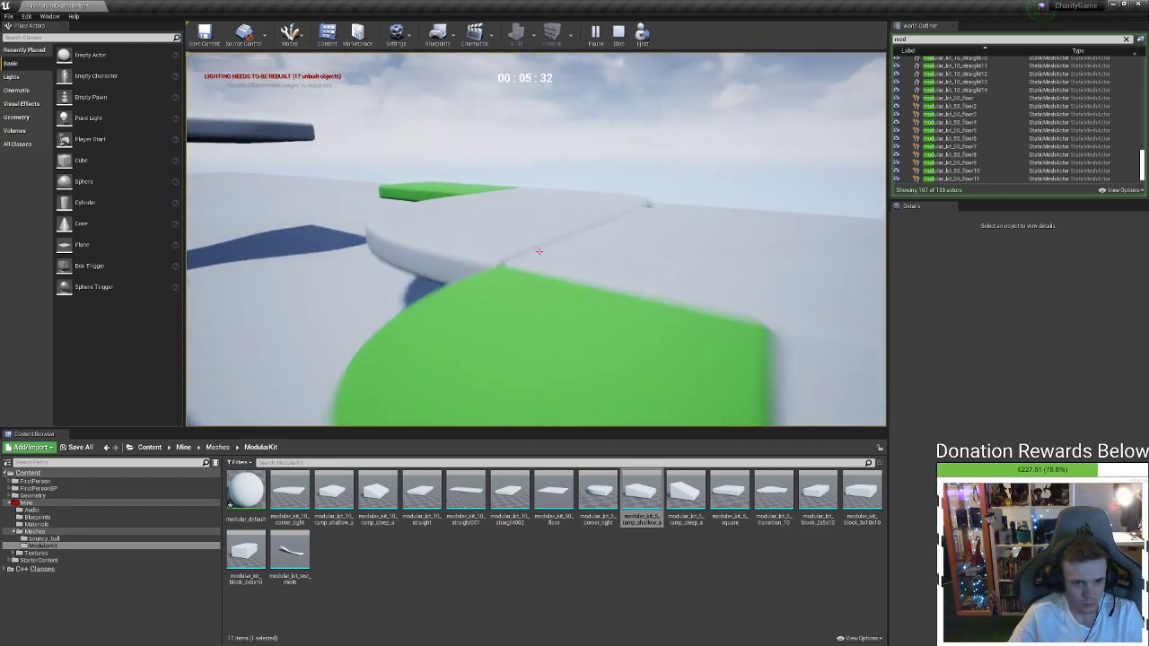
{"action": "key", "text": "w"}
{"action": "key", "text": "Escape"}
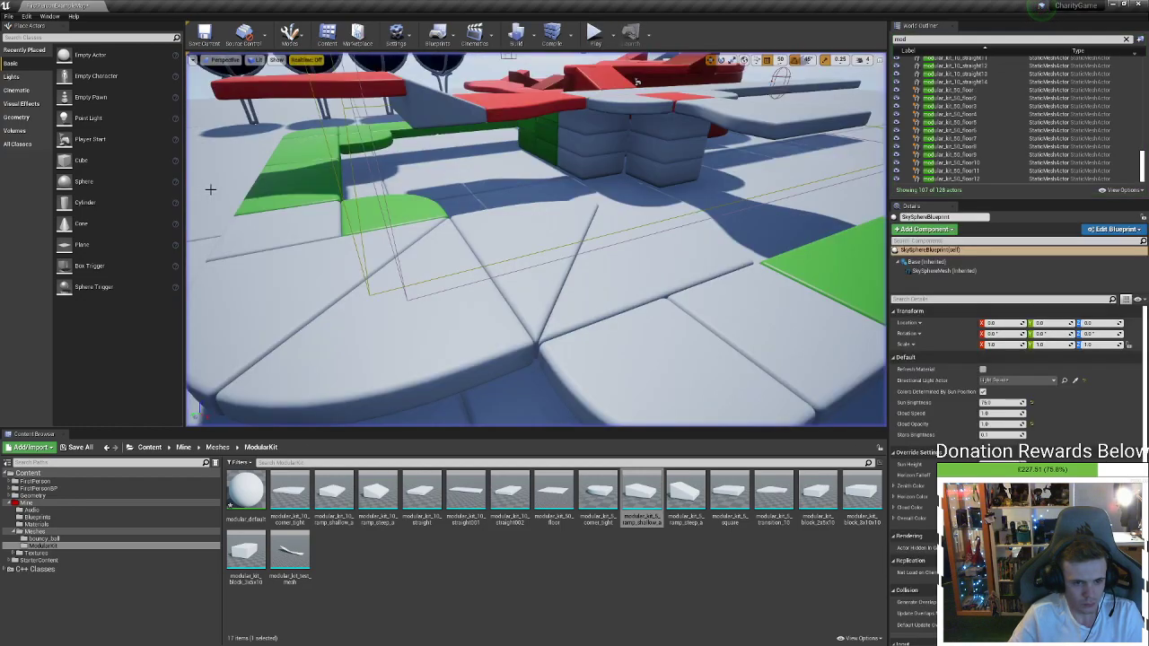
Duplicate the end green straight piece and place the copy directly after it at X 2500, Y -750 to lengthen the path
{"action": "key", "text": "s"}
{"action": "mouse_move", "coordinate": [432, 239]}
{"action": "right_mouse_down"}
{"action": "mouse_move", "coordinate": [359, 279]}
{"action": "mouse_move", "coordinate": [314, 270]}
{"action": "mouse_move", "coordinate": [432, 239]}
{"action": "right_mouse_up"}
{"action": "left_click", "coordinate": [433, 239]}
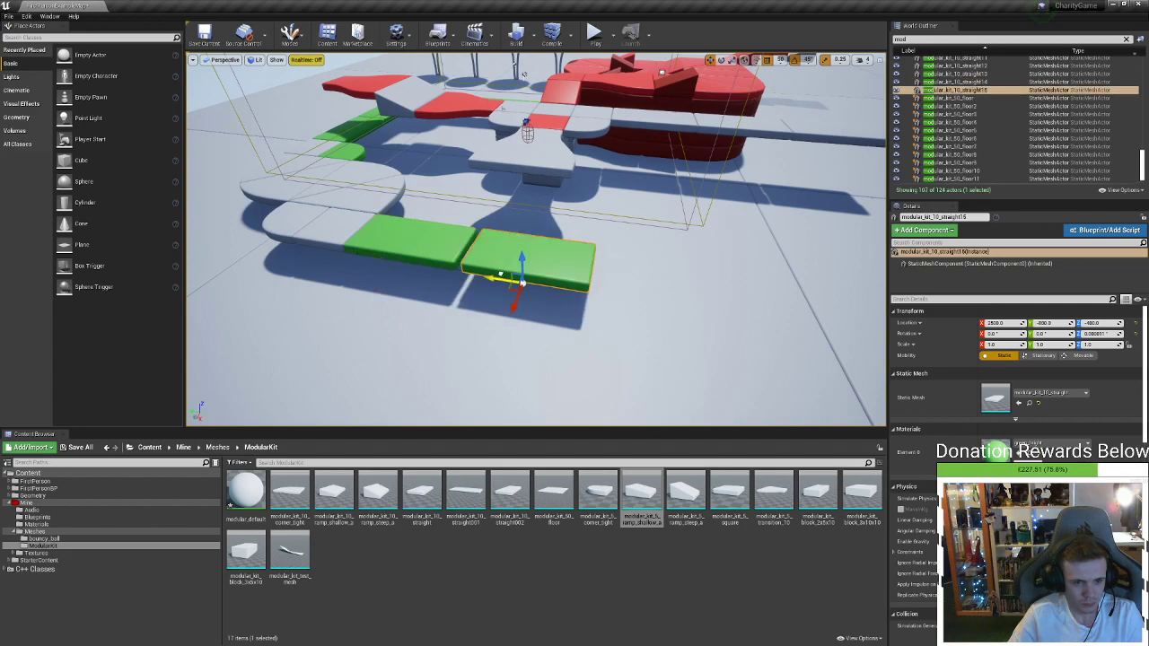
{"action": "mouse_move", "coordinate": [508, 280]}
{"action": "left_mouse_down"}
{"action": "mouse_move", "coordinate": [593, 285]}
{"action": "mouse_move", "coordinate": [492, 290]}
{"action": "left_mouse_up"}
{"action": "key", "text": "d"}
{"action": "right_click_drag", "start_coordinate": [522, 285], "coordinate": [513, 323]}
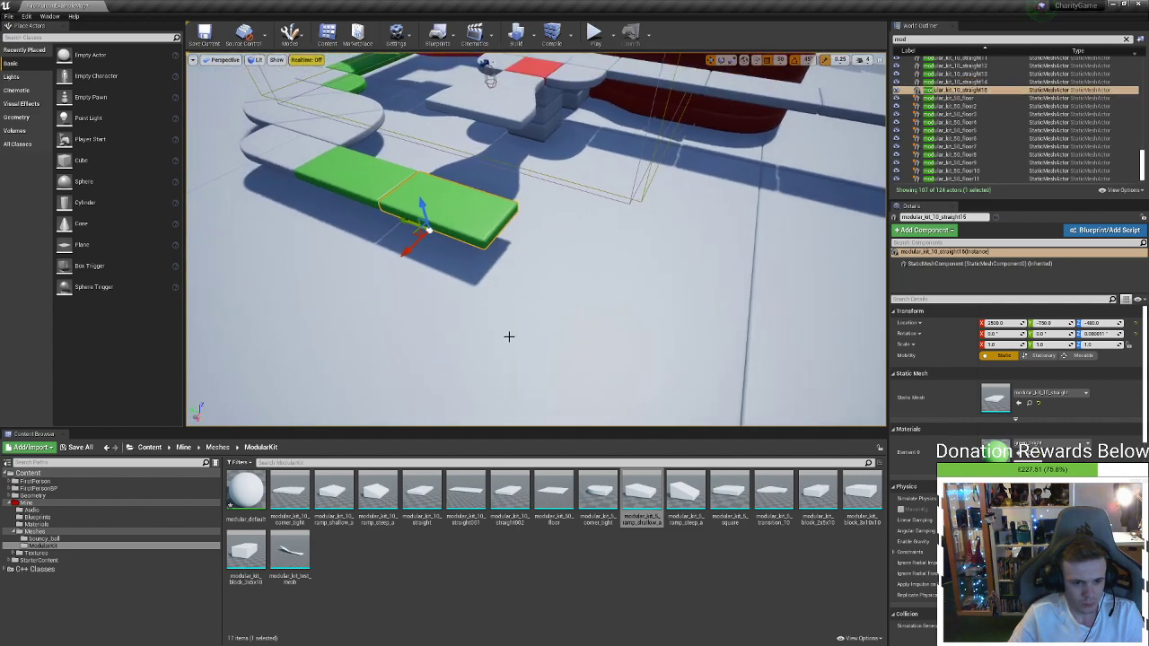
Attach a modular_kit_5_corner_tight piece to the green path's end at X 2000, Y -1500 and duplicate it rotated to form a pair
{"action": "left_click_drag", "start_coordinate": [598, 494], "coordinate": [555, 310]}
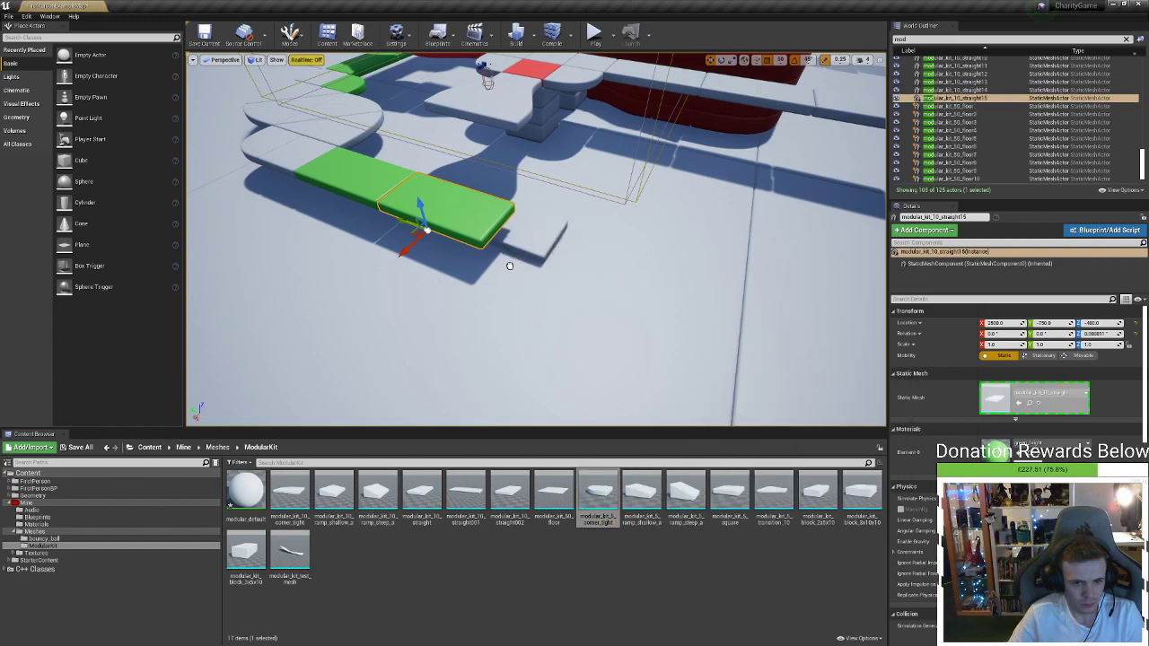
{"action": "left_click_drag", "start_coordinate": [512, 276], "coordinate": [511, 277]}
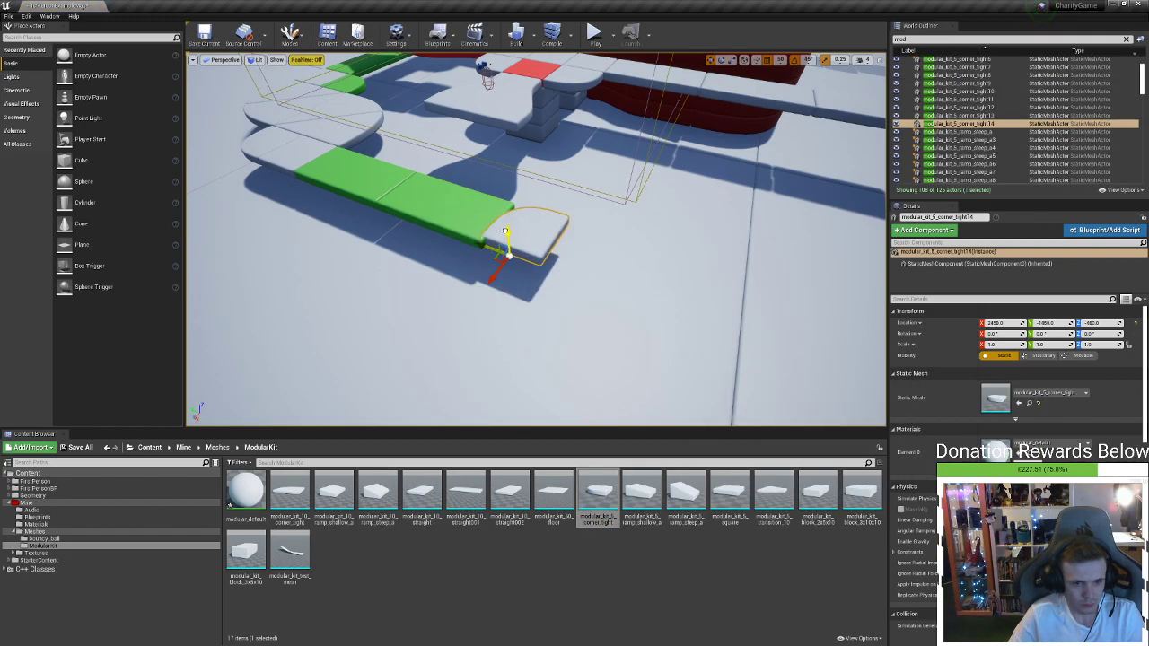
{"action": "left_click_drag", "start_coordinate": [482, 289], "coordinate": [533, 211]}
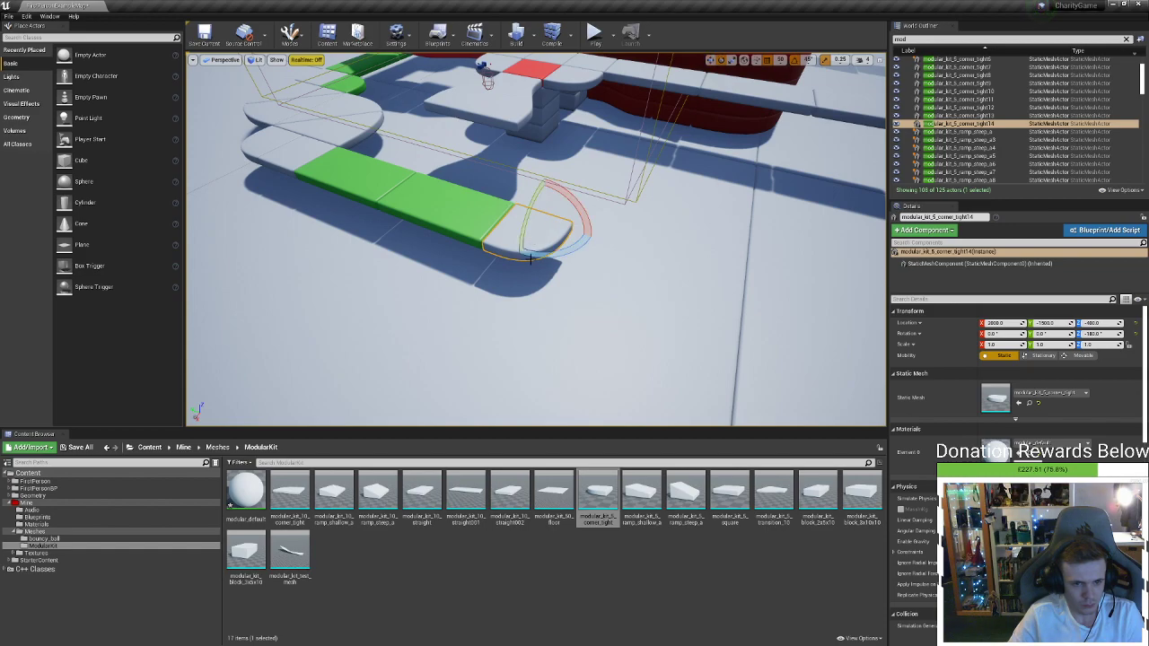
{"action": "left_click_drag", "start_coordinate": [516, 255], "coordinate": [592, 240], "text": "alt"}
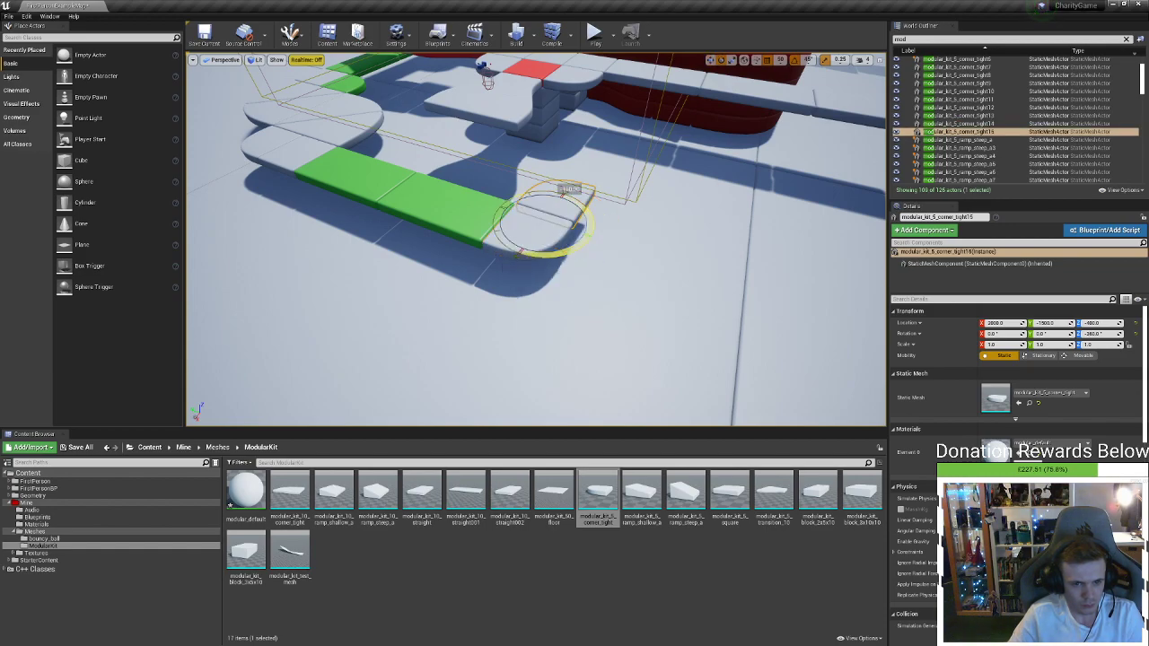
{"action": "key", "text": "f"}
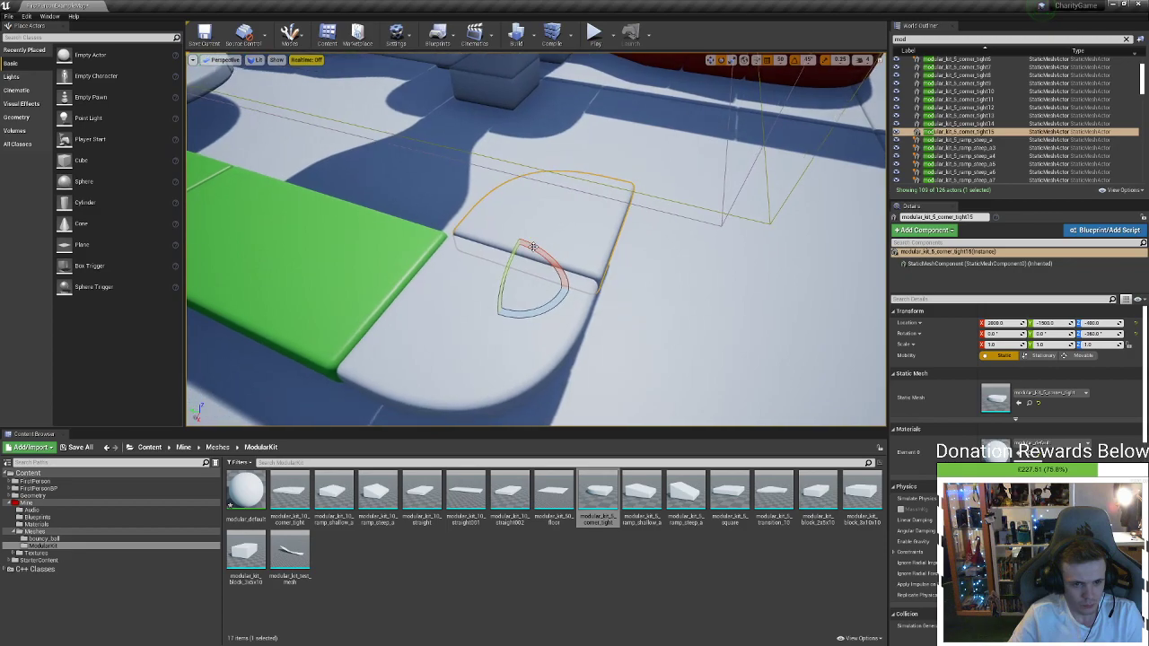
Select both grey corners and duplicate the pair repeatedly in diagonal steps to continue the winding path towards X 0, Y -3500
{"action": "left_click", "coordinate": [491, 319], "text": "ctrl"}
{"action": "left_click_drag", "start_coordinate": [505, 280], "coordinate": [676, 224], "text": "alt"}
{"action": "mouse_move", "coordinate": [651, 232]}
{"action": "right_mouse_down"}
{"action": "mouse_move", "coordinate": [664, 229]}
{"action": "mouse_move", "coordinate": [652, 233]}
{"action": "right_mouse_up"}
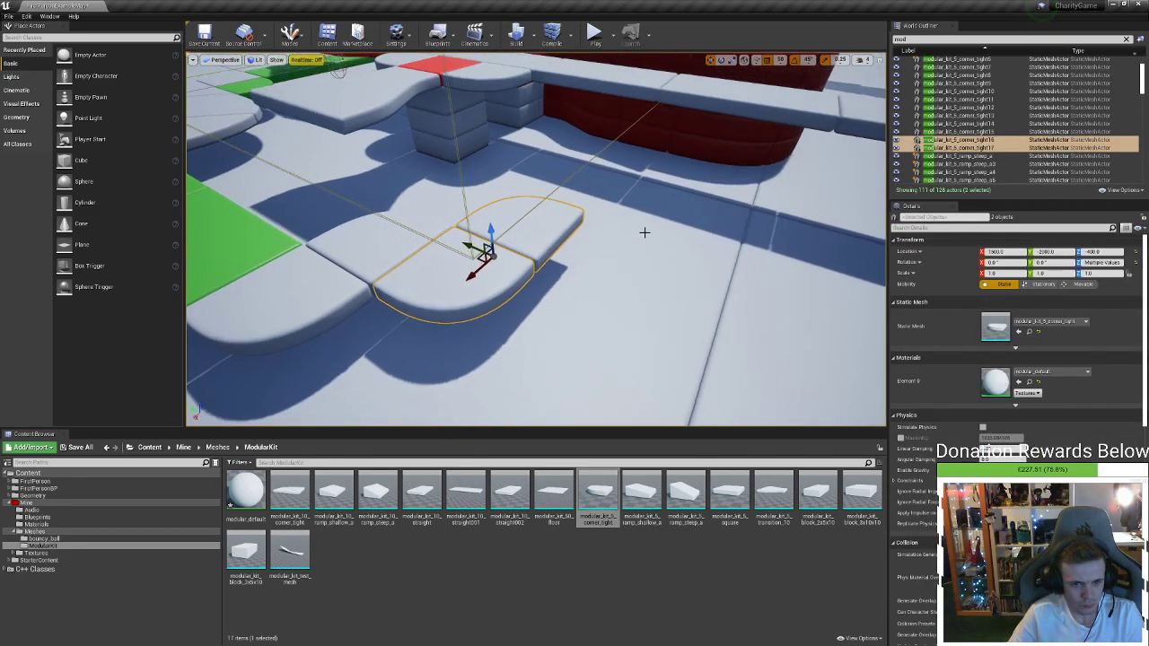
{"action": "left_click_drag", "start_coordinate": [476, 257], "coordinate": [612, 235], "text": "alt"}
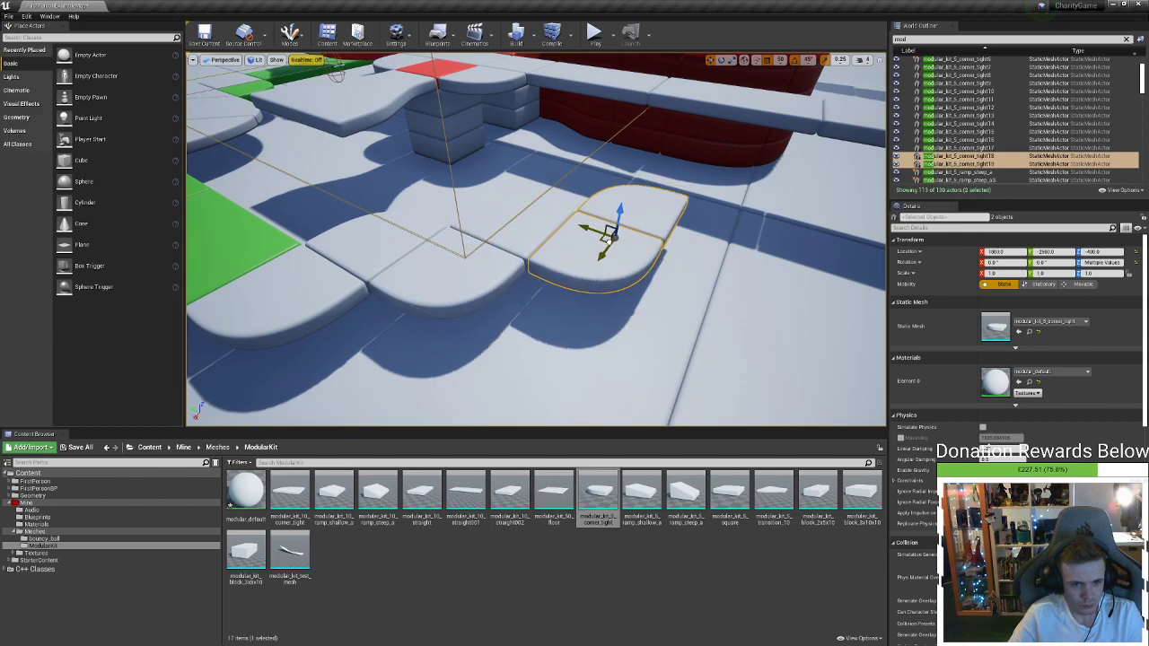
{"action": "right_click_drag", "start_coordinate": [609, 242], "coordinate": [405, 243]}
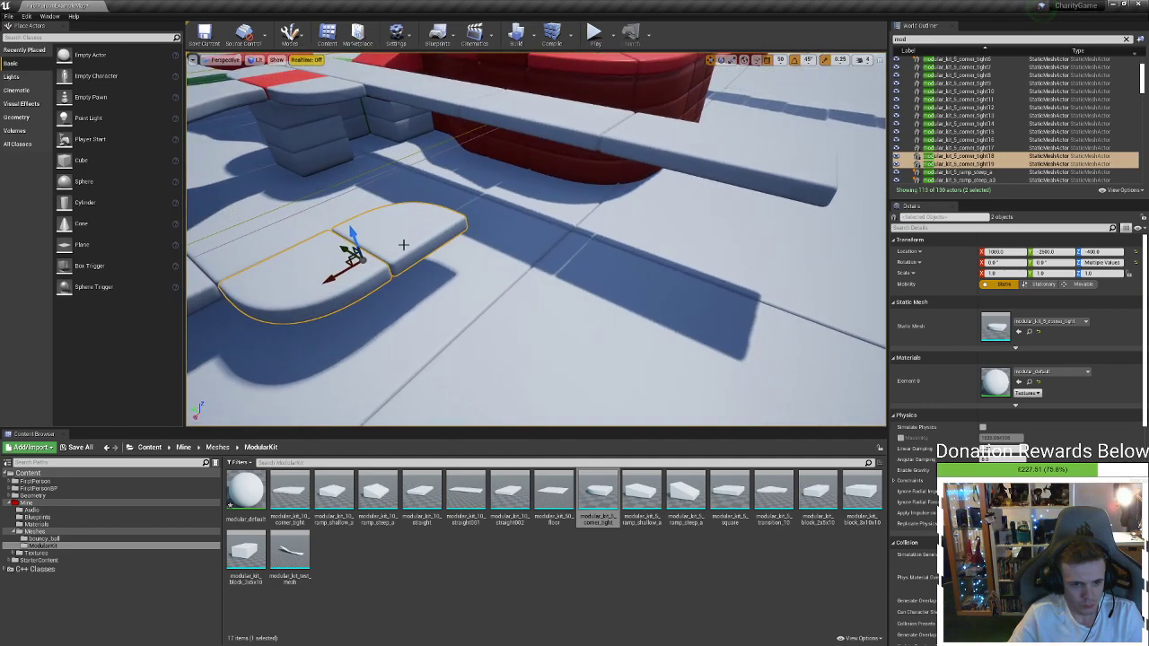
{"action": "left_click_drag", "start_coordinate": [349, 260], "coordinate": [617, 226], "text": "alt"}
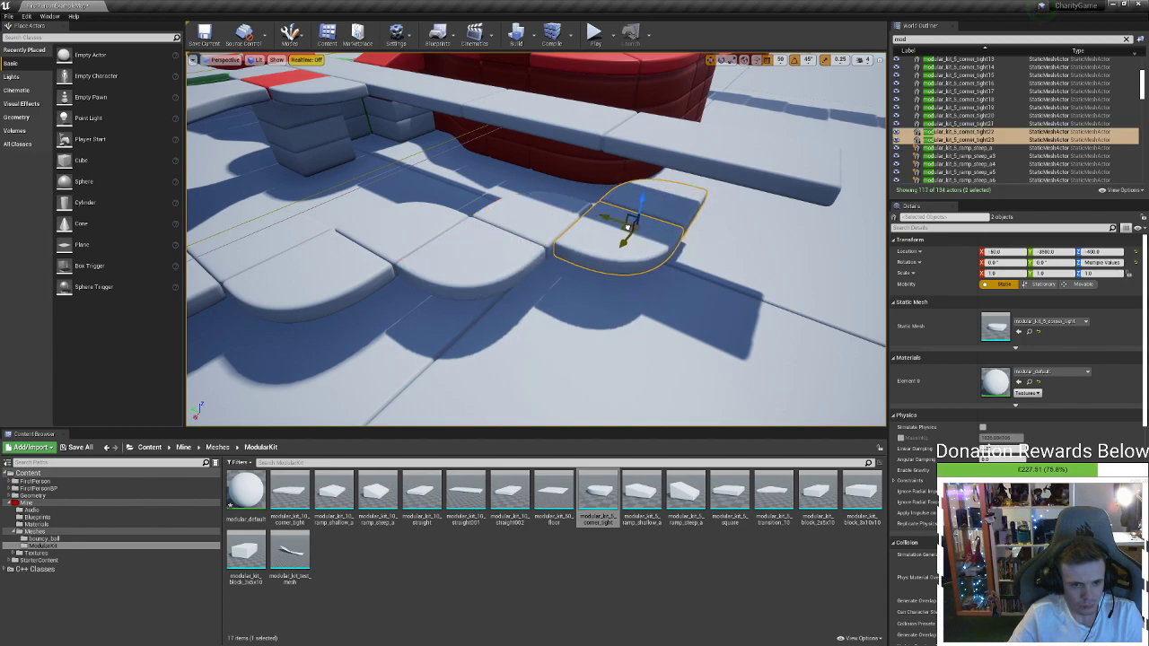
Delete the outermost corner from the last duplicated pair of the winding grey path
{"action": "right_click_drag", "start_coordinate": [624, 233], "coordinate": [357, 144]}
{"action": "left_click", "coordinate": [511, 217]}
{"action": "key", "text": "Delete"}
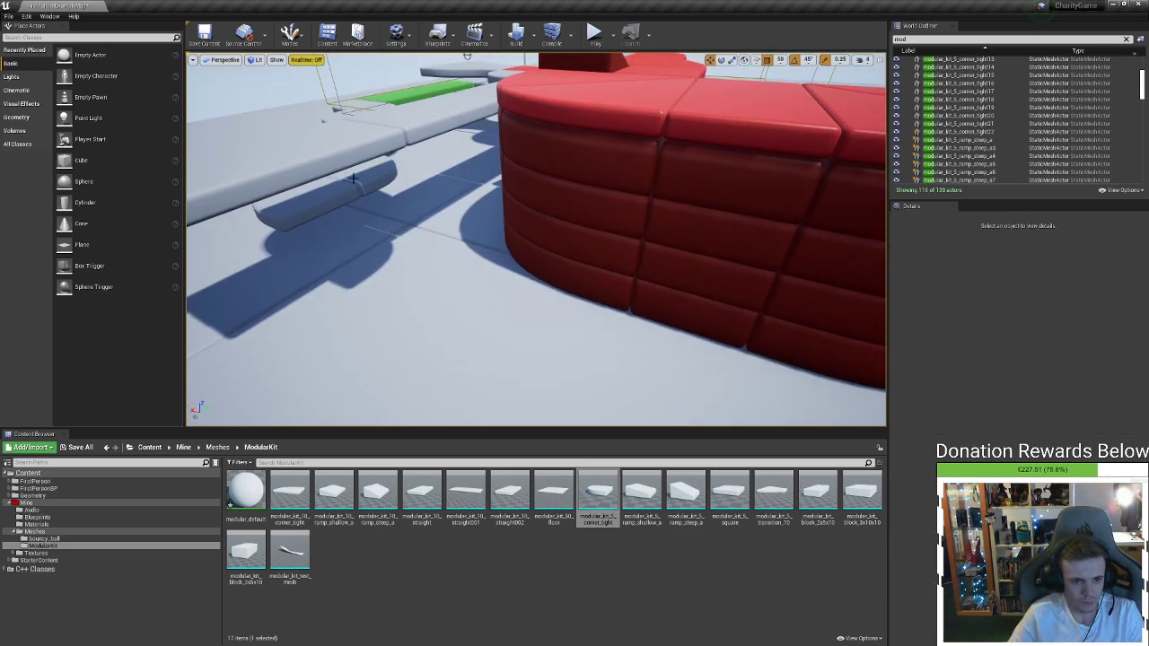
{"action": "left_click_drag", "start_coordinate": [686, 494], "coordinate": [356, 254]}
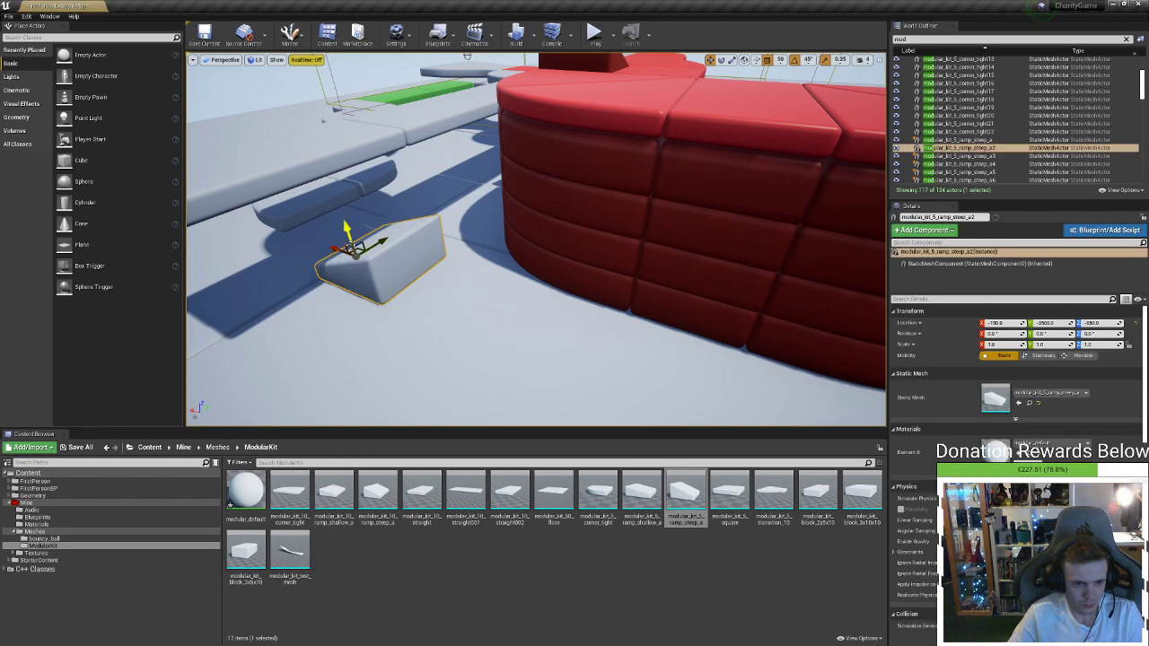
{"action": "key", "text": "Delete"}
{"action": "left_click", "coordinate": [359, 194]}
{"action": "right_click_drag", "start_coordinate": [359, 194], "coordinate": [422, 103]}
{"action": "right_click_drag", "start_coordinate": [526, 211], "coordinate": [584, 251]}
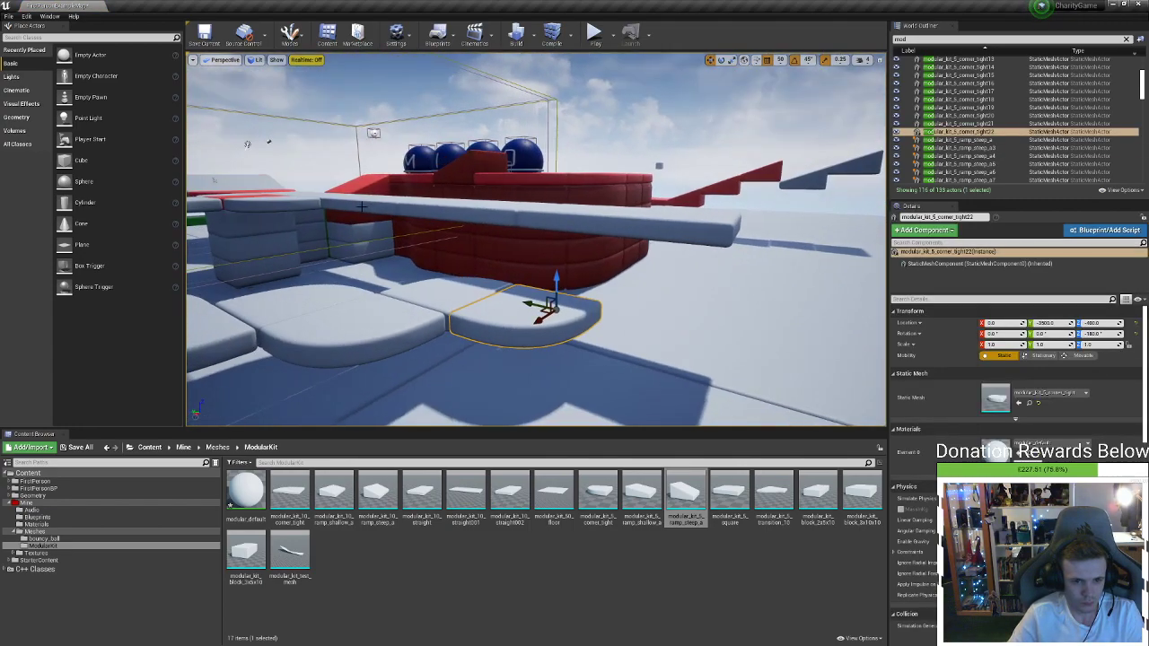
Delete the end grey straight piece of the raised walkway that overhangs the new winding path
{"action": "left_click", "coordinate": [526, 212]}
{"action": "right_click_drag", "start_coordinate": [526, 211], "coordinate": [509, 264]}
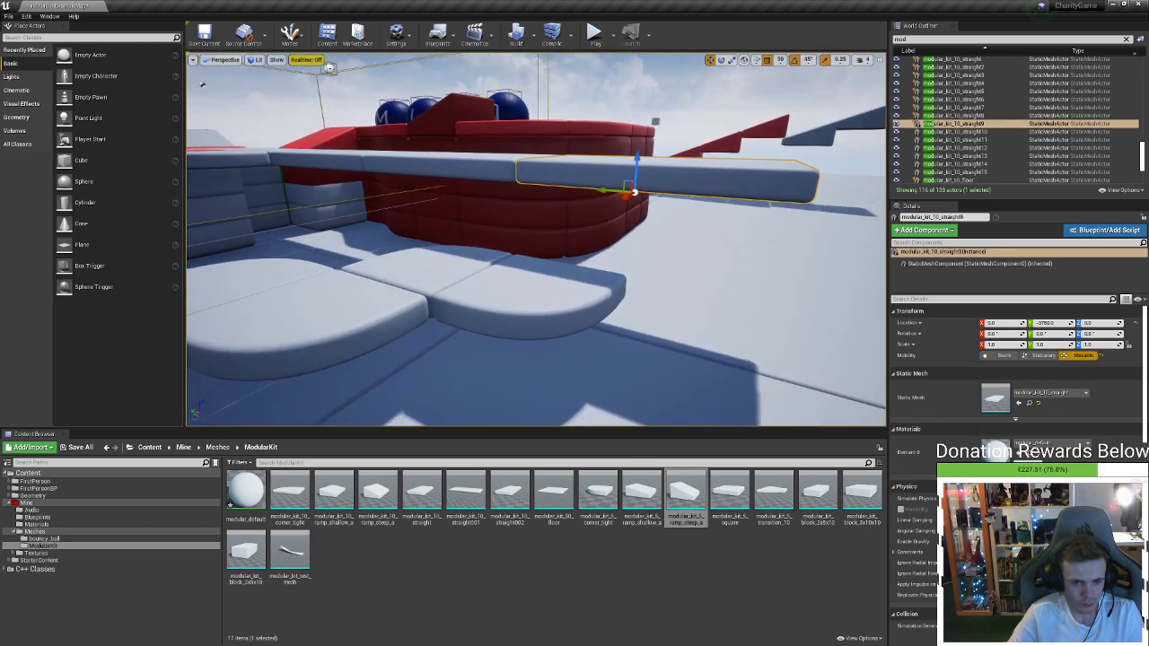
{"action": "key", "text": "Delete"}
{"action": "left_click", "coordinate": [557, 337]}
{"action": "right_click_drag", "start_coordinate": [556, 337], "coordinate": [551, 389]}
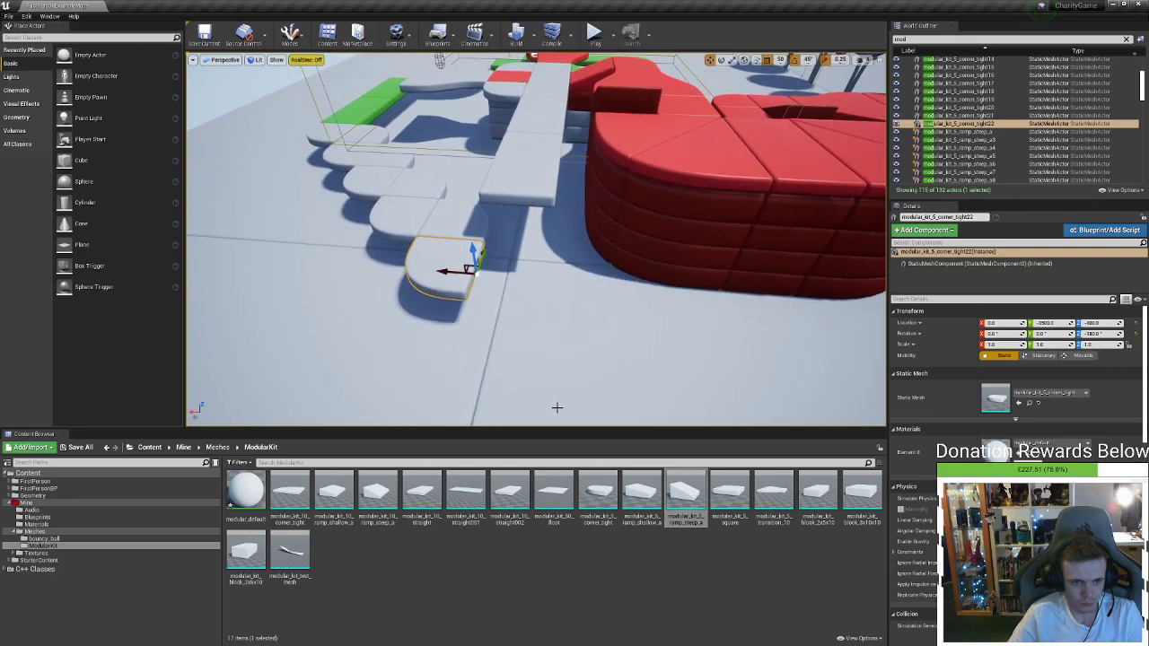
{"action": "left_click_drag", "start_coordinate": [453, 498], "coordinate": [524, 357]}
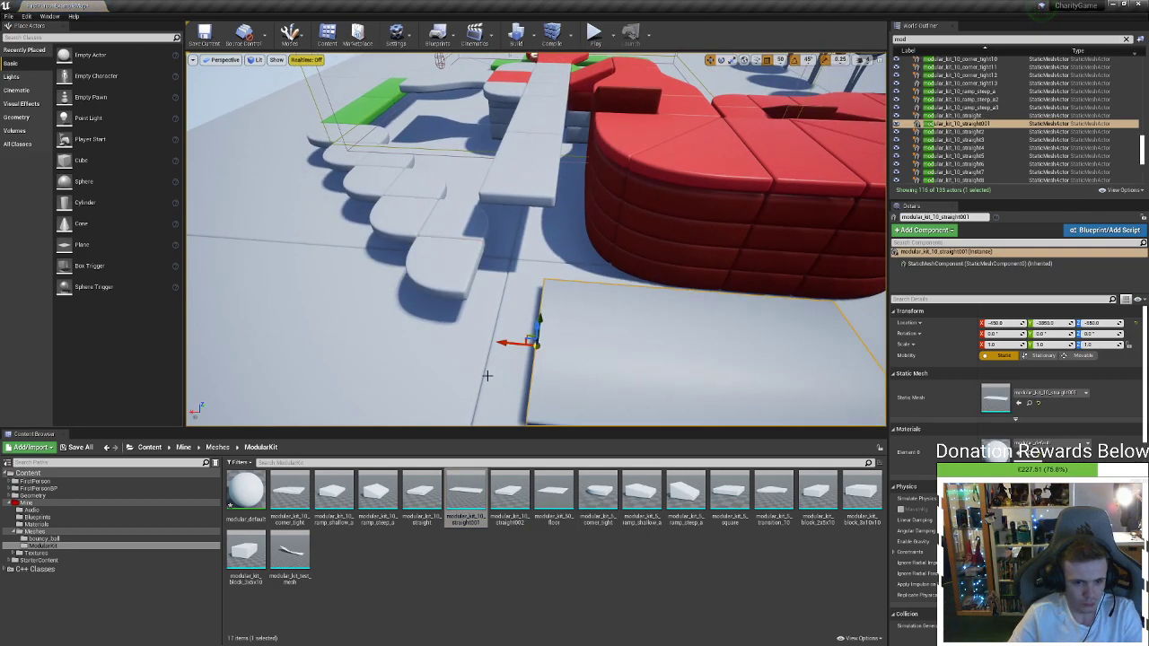
{"action": "key", "text": "Delete"}
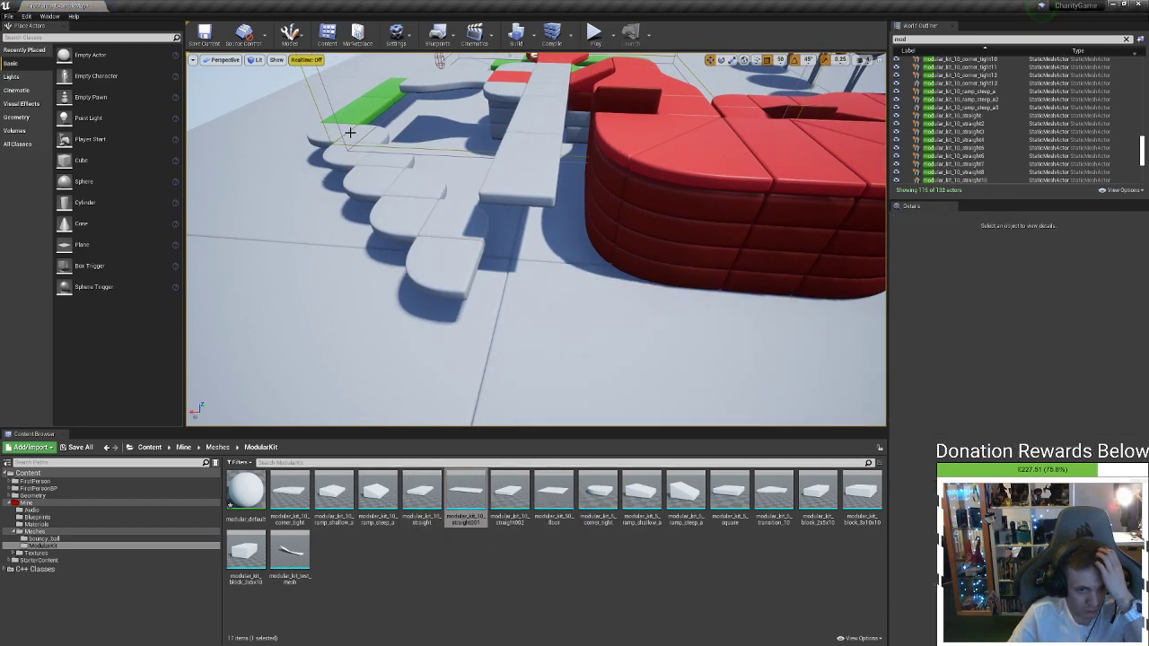
Duplicate the two green straight pieces and attach one copy, turned 90 degrees, to the last grey corner at X -500, Y -3250
{"action": "left_click", "coordinate": [377, 92]}
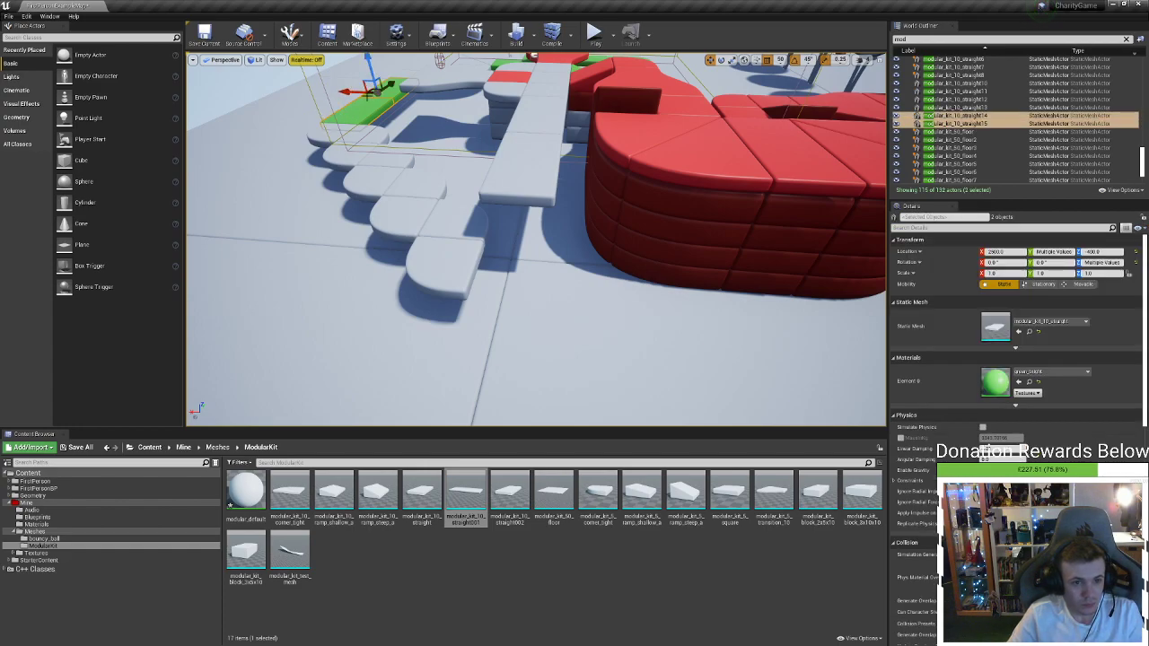
{"action": "left_click_drag", "start_coordinate": [377, 91], "coordinate": [484, 298], "text": "alt"}
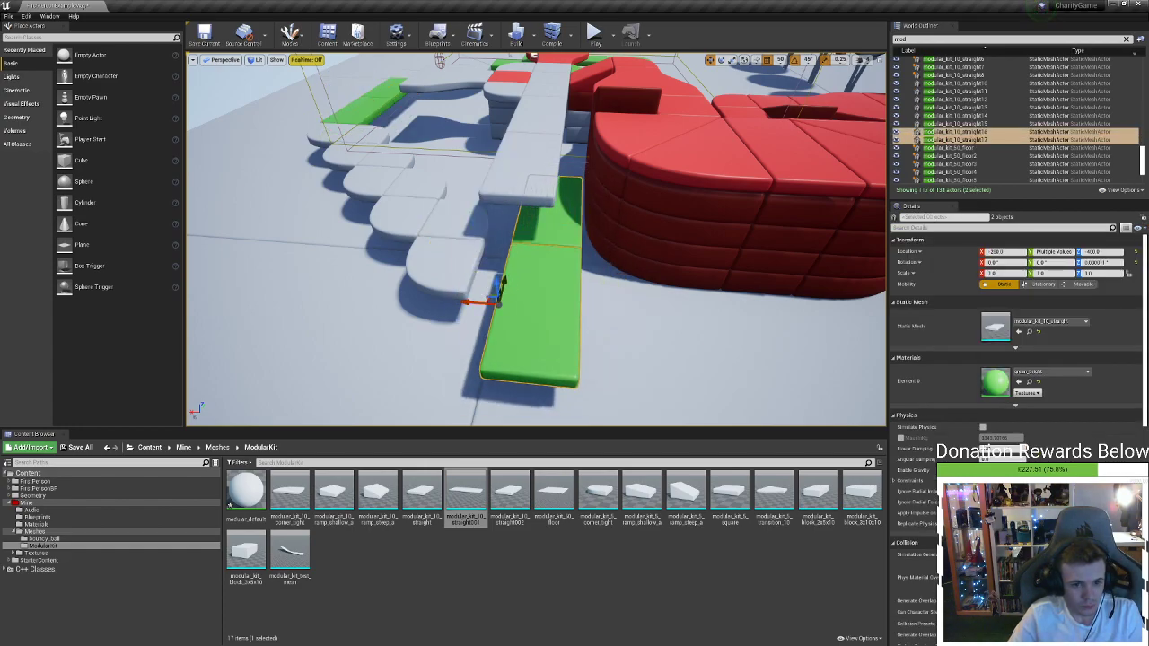
{"action": "left_click", "coordinate": [508, 325]}
{"action": "left_click_drag", "start_coordinate": [512, 343], "coordinate": [577, 236]}
{"action": "key", "text": "ctrl+z"}
{"action": "left_click_drag", "start_coordinate": [521, 297], "coordinate": [401, 212], "text": "alt"}
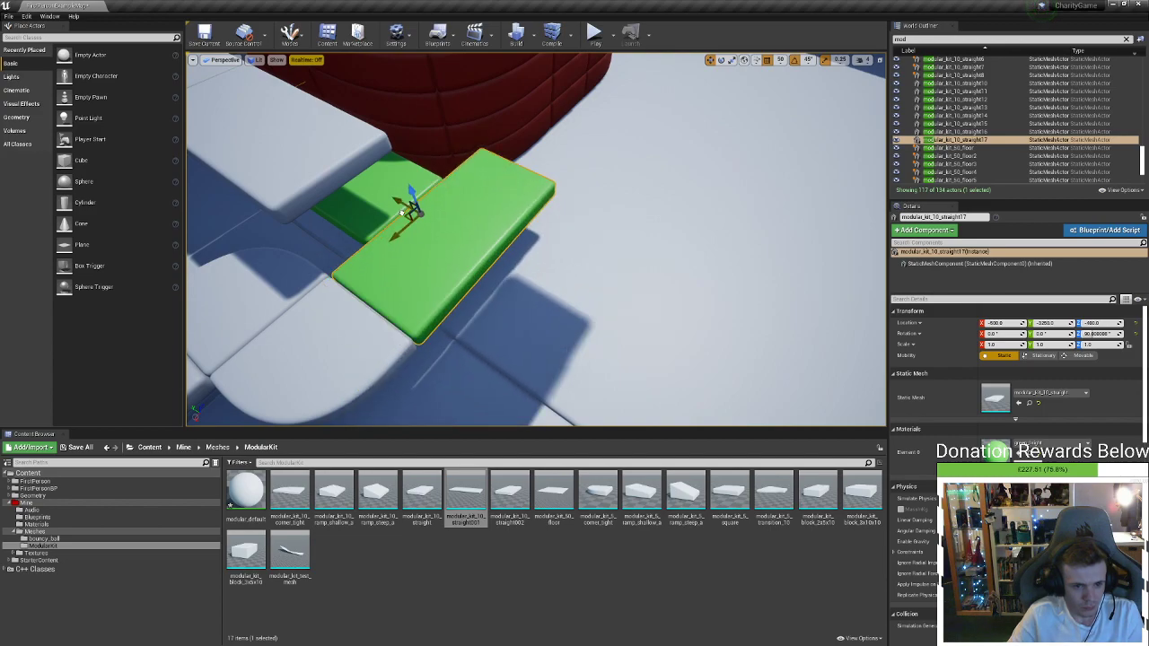
Turn the other green straight copy 90 degrees and move it to X -2750, Y -3750, leaving a gap in the path
{"action": "left_click", "coordinate": [388, 204]}
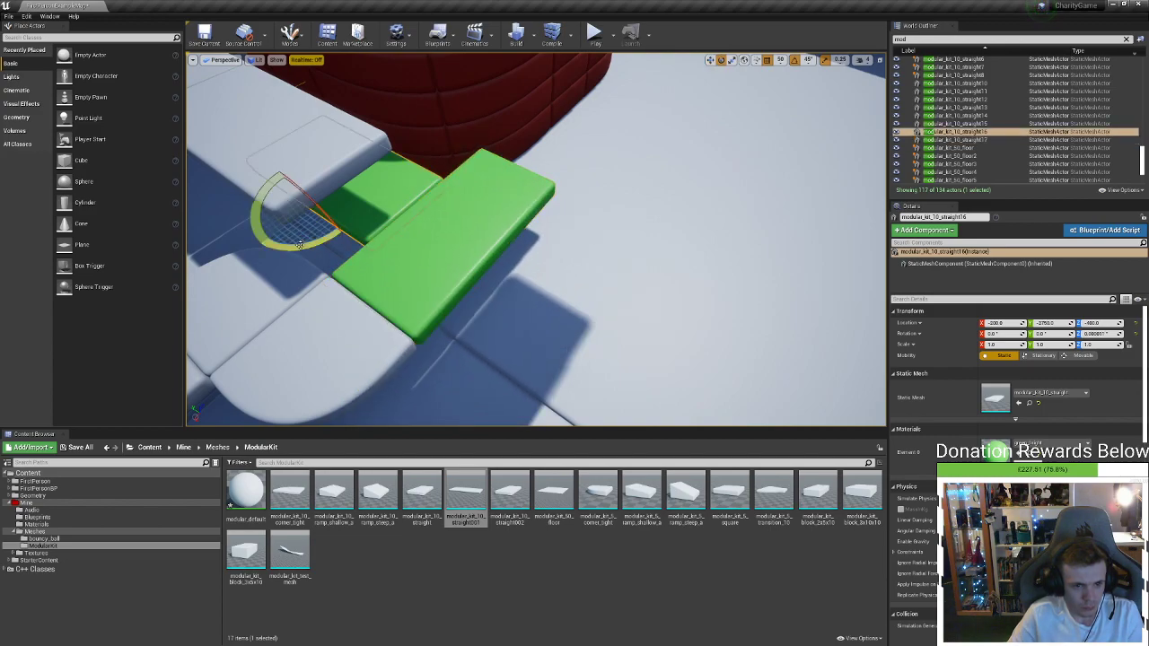
{"action": "left_click_drag", "start_coordinate": [300, 244], "coordinate": [354, 242]}
{"action": "right_click_drag", "start_coordinate": [291, 209], "coordinate": [435, 228]}
{"action": "left_click_drag", "start_coordinate": [449, 235], "coordinate": [718, 106]}
{"action": "right_click_drag", "start_coordinate": [718, 106], "coordinate": [773, 73]}
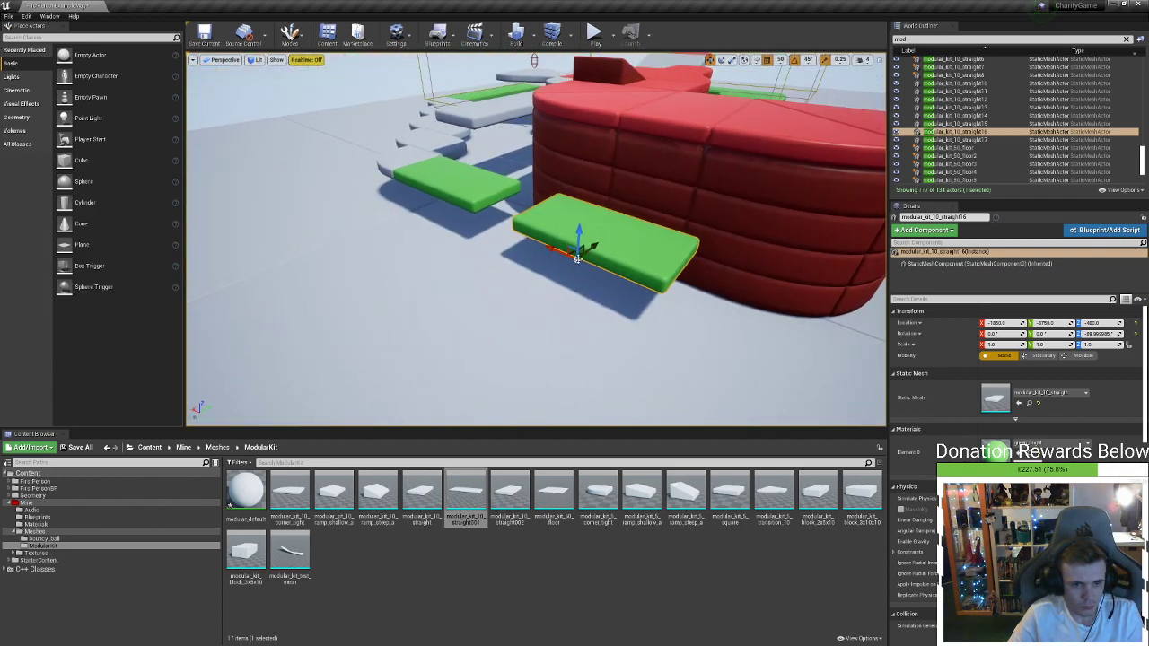
{"action": "right_click_drag", "start_coordinate": [732, 289], "coordinate": [660, 279]}
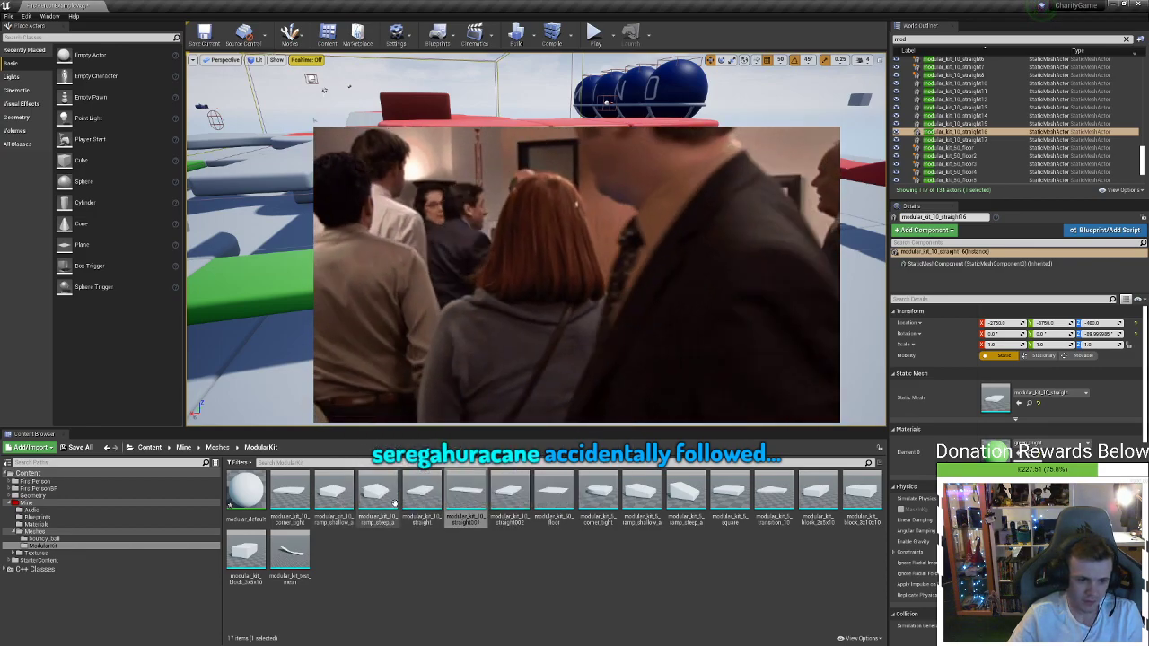
Place a modular_kit_5_ramp_steep piece at the end of the attached green straight at X -1000, Y -3500
{"action": "left_click_drag", "start_coordinate": [682, 496], "coordinate": [575, 323]}
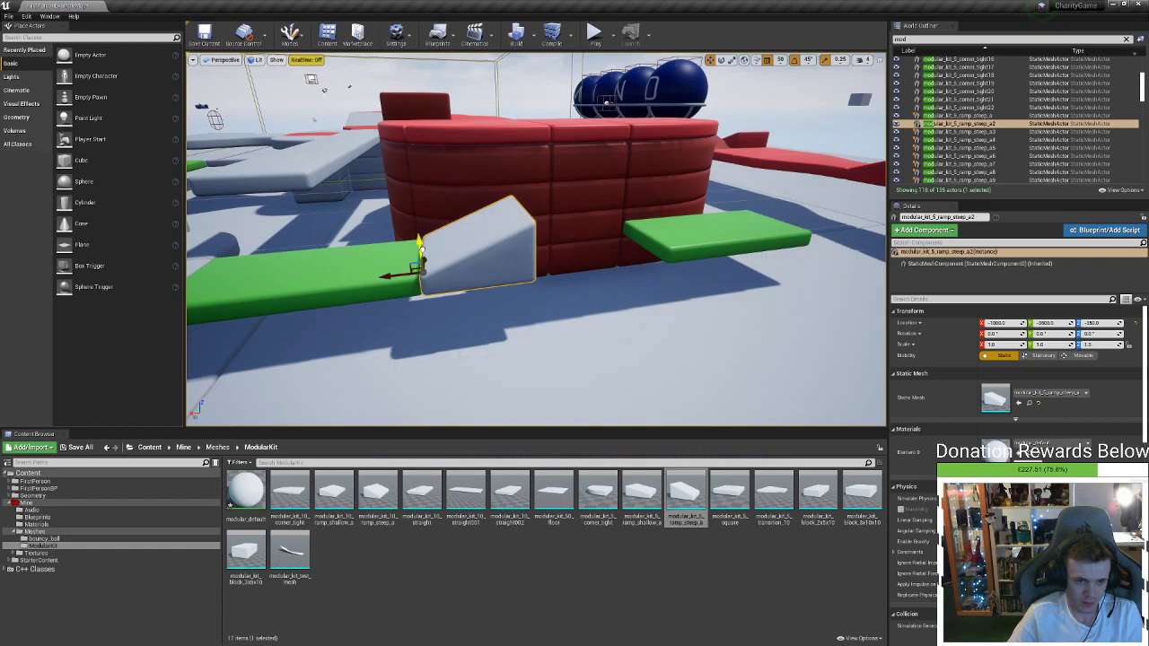
{"action": "key", "text": "f"}
{"action": "key", "text": "a"}
{"action": "right_click_drag", "start_coordinate": [423, 305], "coordinate": [539, 305]}
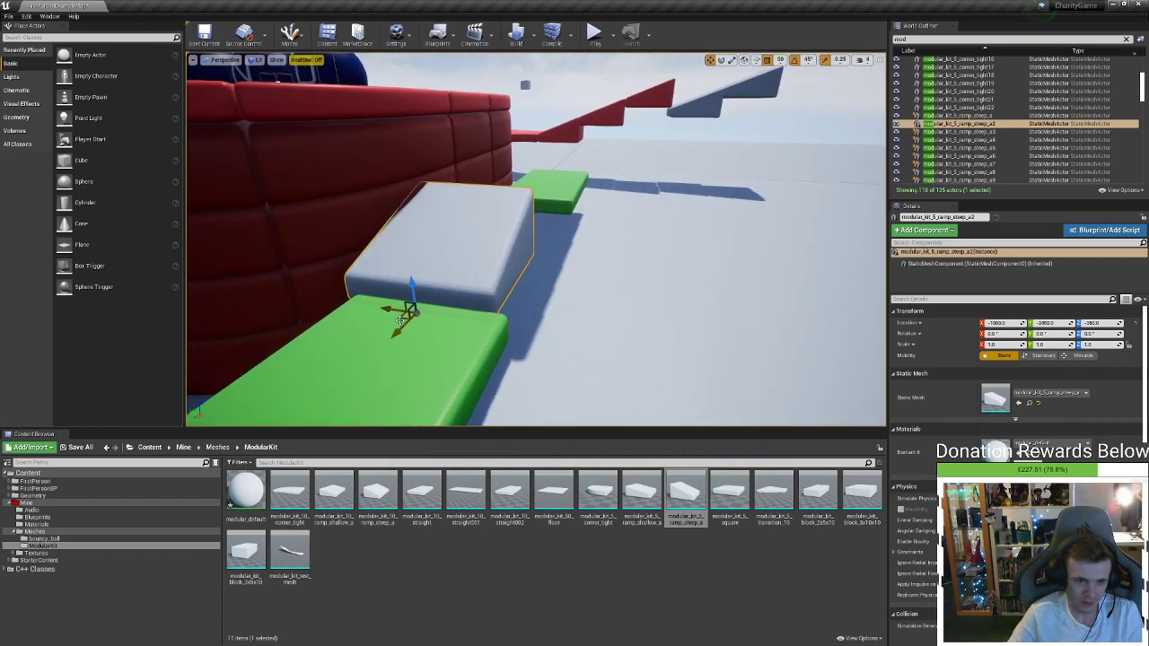
{"action": "right_click_drag", "start_coordinate": [430, 307], "coordinate": [223, 427]}
{"action": "key", "text": "w"}
{"action": "key", "text": "s"}
{"action": "key", "text": "s"}
{"action": "key", "text": "d"}
{"action": "key", "text": "a"}
{"action": "key", "text": "w"}
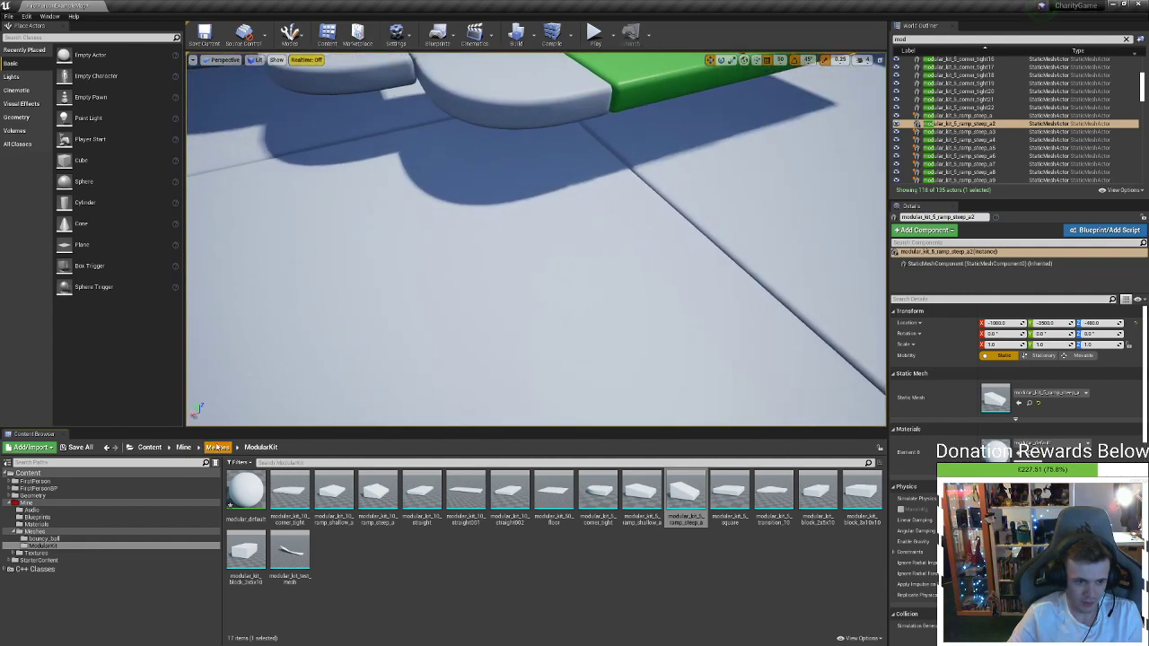
{"action": "left_click", "coordinate": [217, 447]}
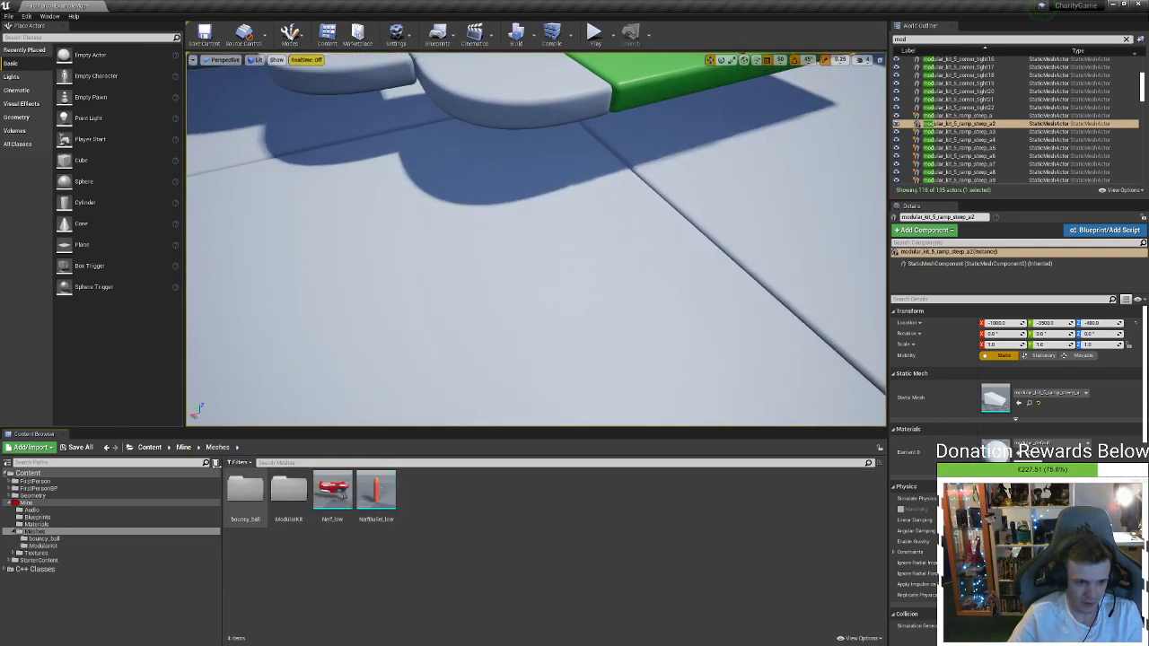
Play-test the level along the green path and the winding grey corners towards the new ramp, and return to editing
{"action": "left_click", "coordinate": [590, 35]}
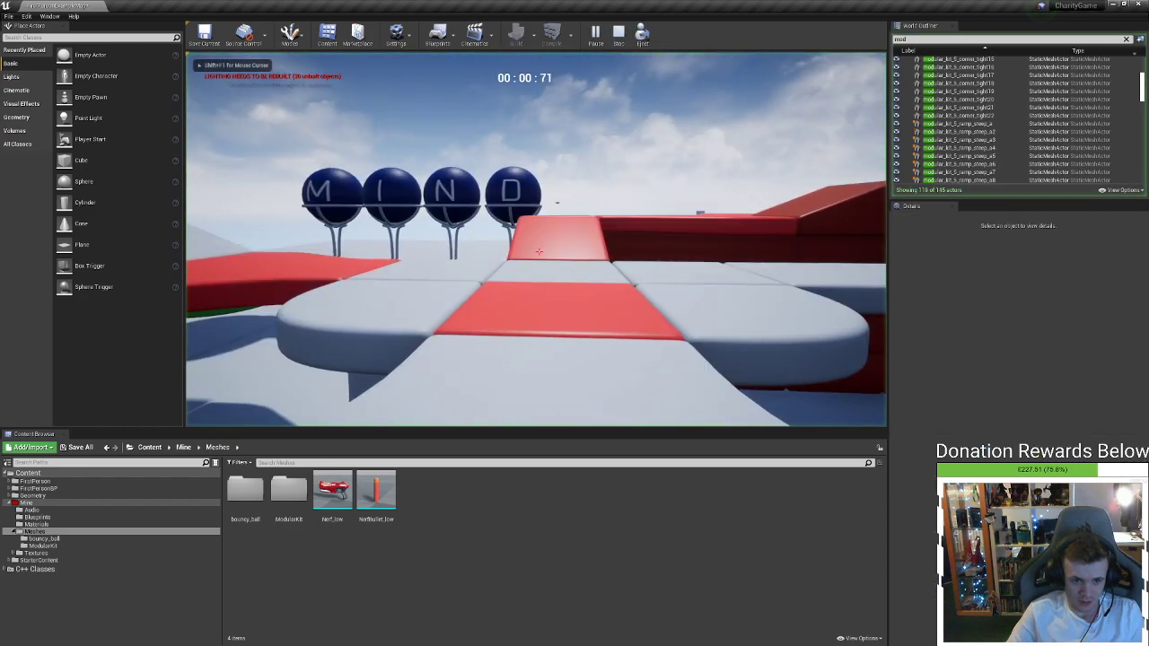
{"action": "key", "text": "w"}
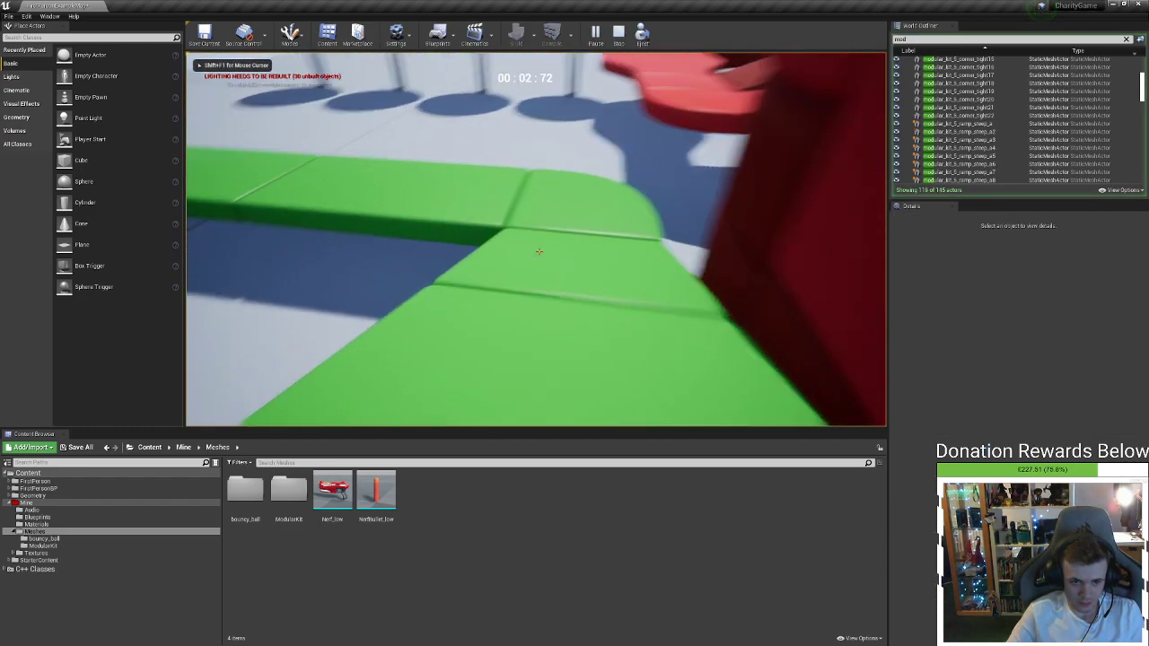
{"action": "key", "text": "w"}
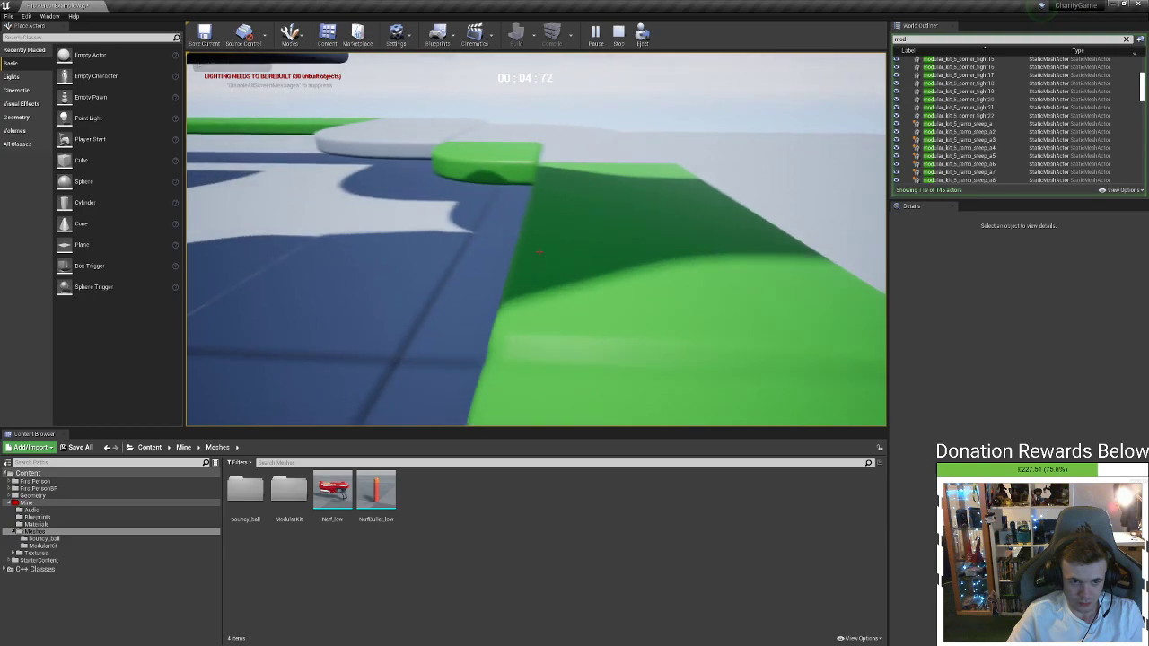
{"action": "key", "text": "w"}
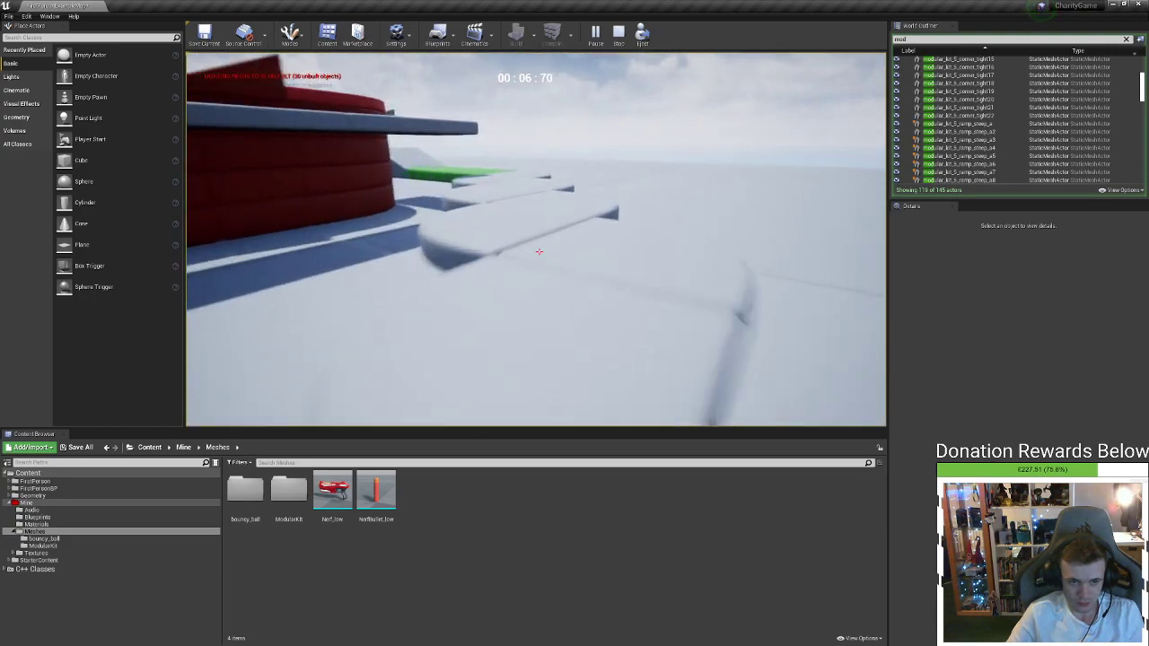
{"action": "key", "text": "w"}
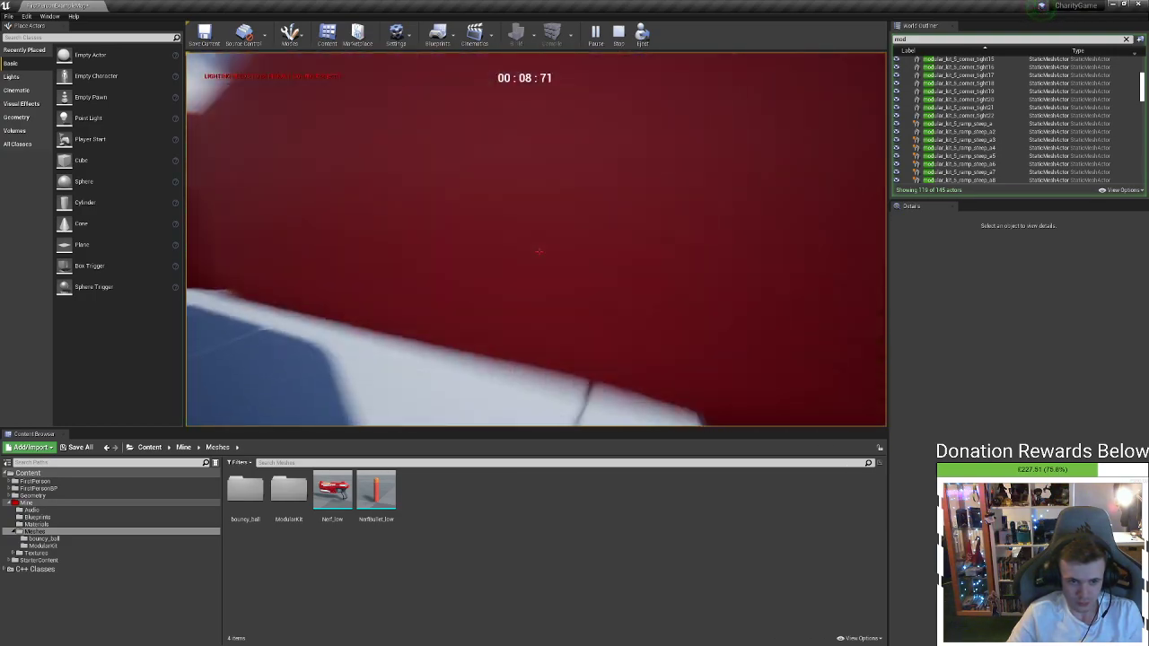
{"action": "key", "text": "w"}
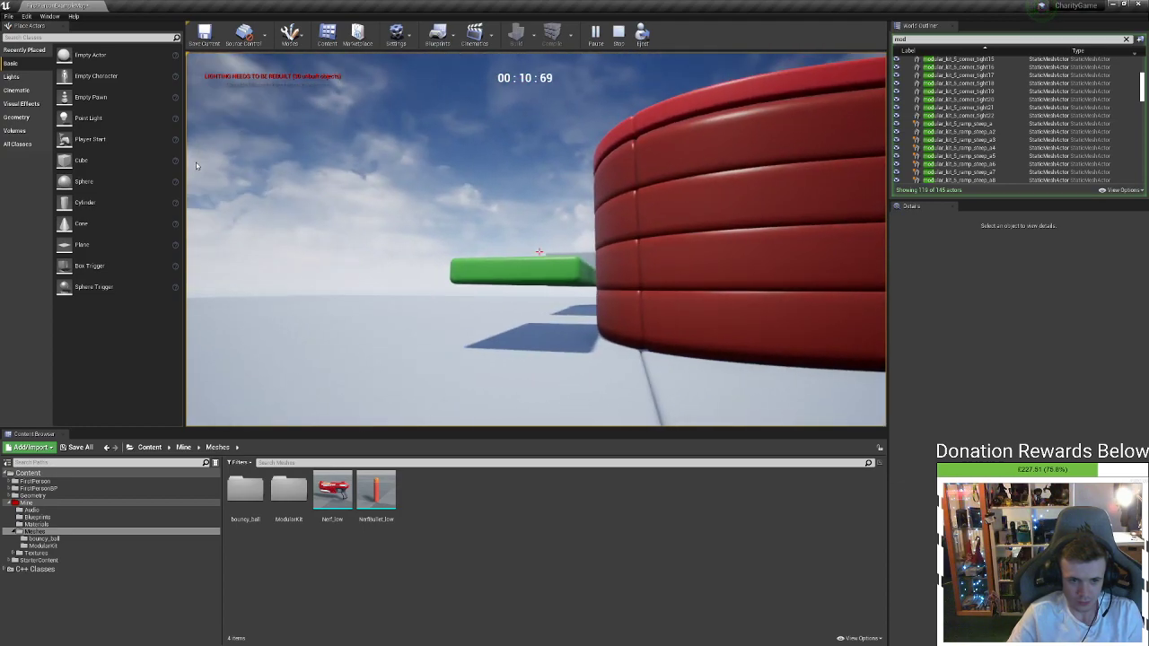
{"action": "key", "text": "Escape"}
Duplicate the green straight before the ramp and place the copy beyond the separated green piece at X -3750, Y -3250
{"action": "right_click_drag", "start_coordinate": [522, 201], "coordinate": [521, 201]}
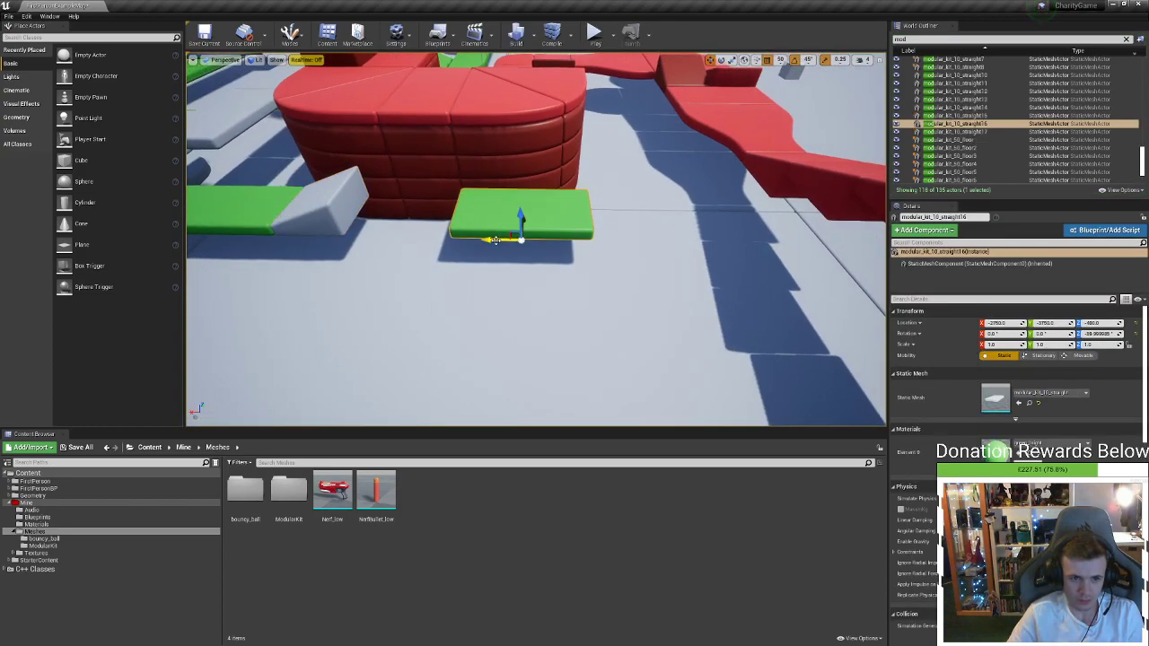
{"action": "right_click_drag", "start_coordinate": [348, 232], "coordinate": [370, 199]}
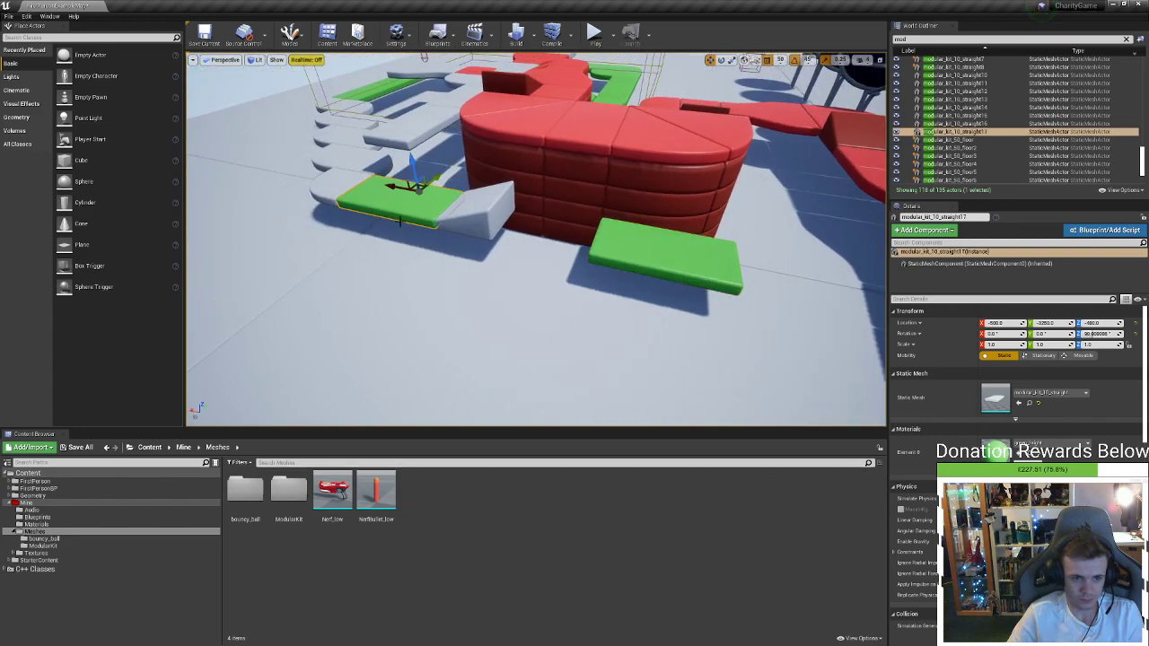
{"action": "left_click_drag", "start_coordinate": [391, 189], "coordinate": [779, 286], "text": "alt"}
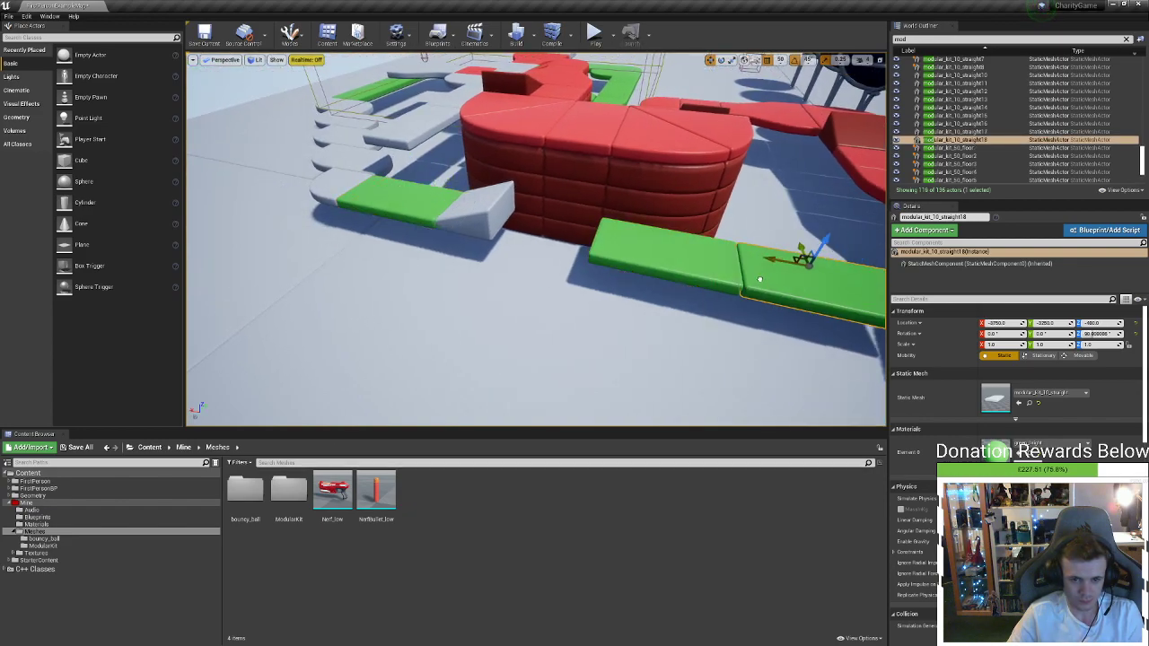
Place a modular_kit_10_corner_tight piece from the ModularKit folder on the floor beside the two separated green straights
{"action": "left_click", "coordinate": [714, 265]}
{"action": "right_click_drag", "start_coordinate": [715, 265], "coordinate": [687, 304]}
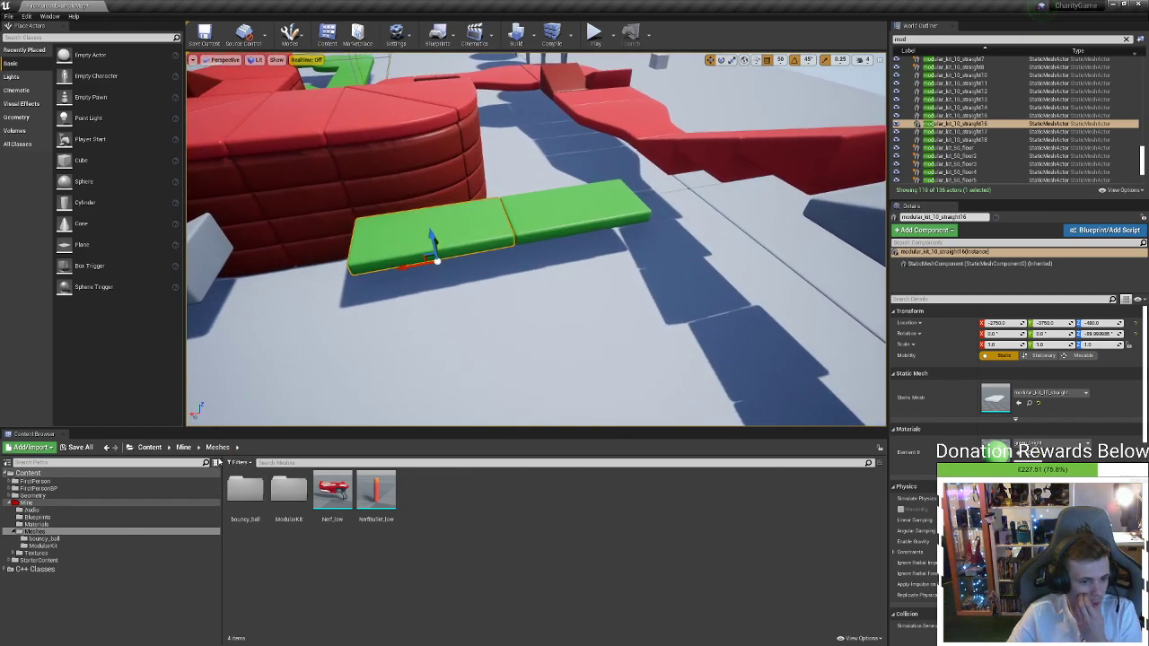
{"action": "double_click", "coordinate": [288, 489]}
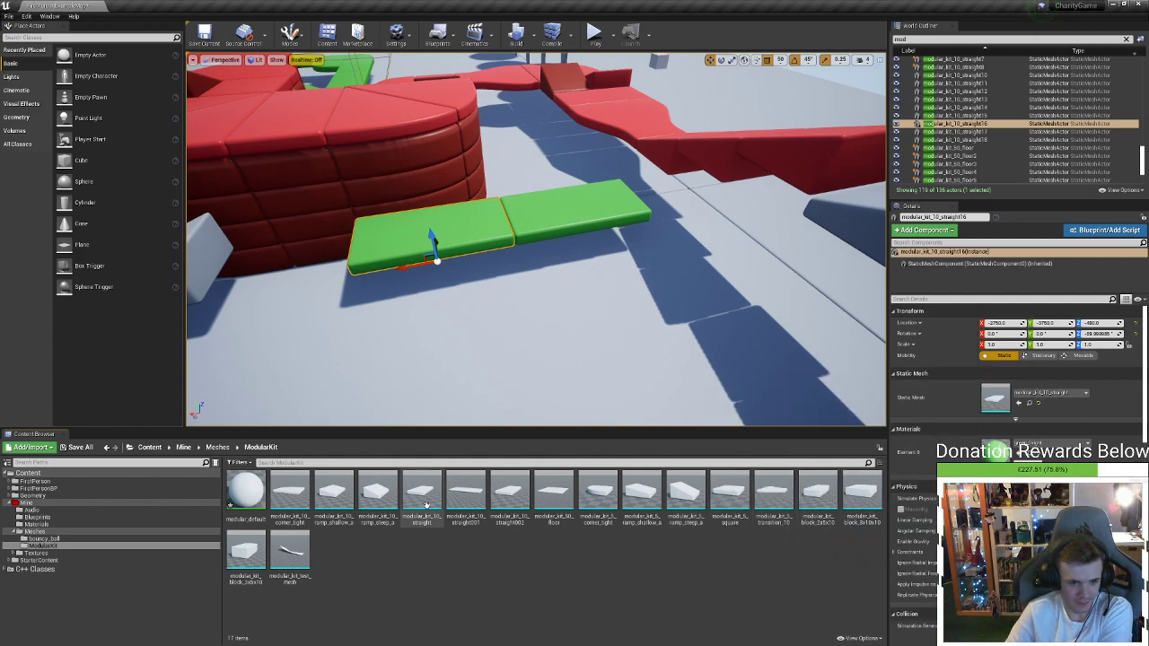
{"action": "left_click_drag", "start_coordinate": [288, 489], "coordinate": [607, 323]}
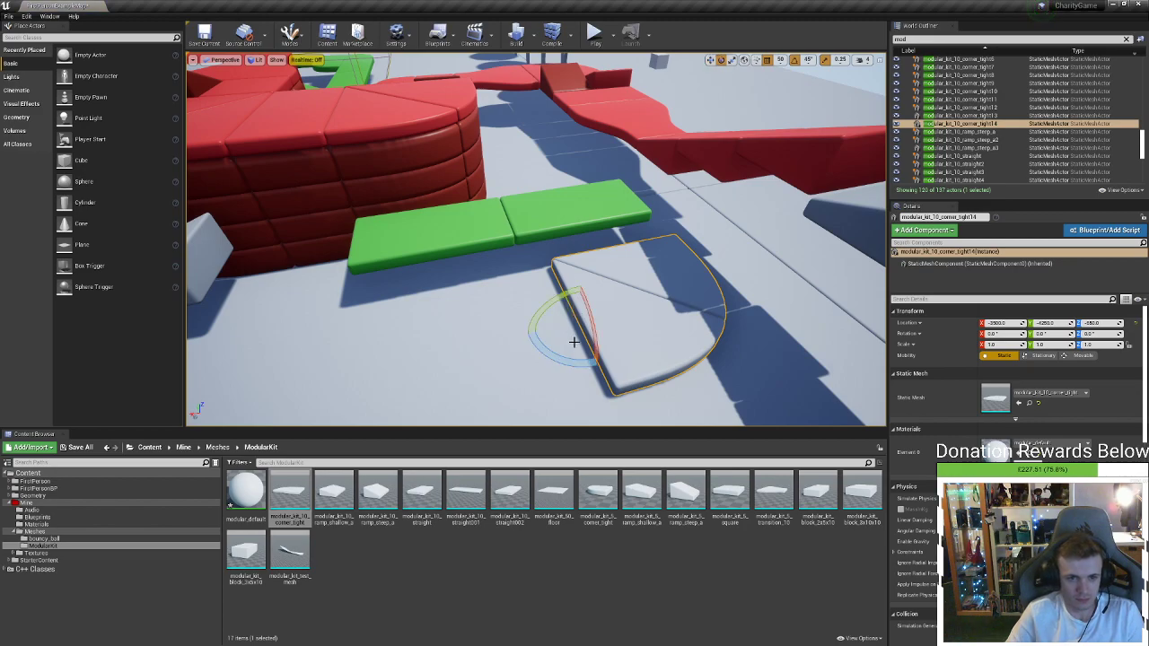
{"action": "left_click_drag", "start_coordinate": [557, 363], "coordinate": [529, 334]}
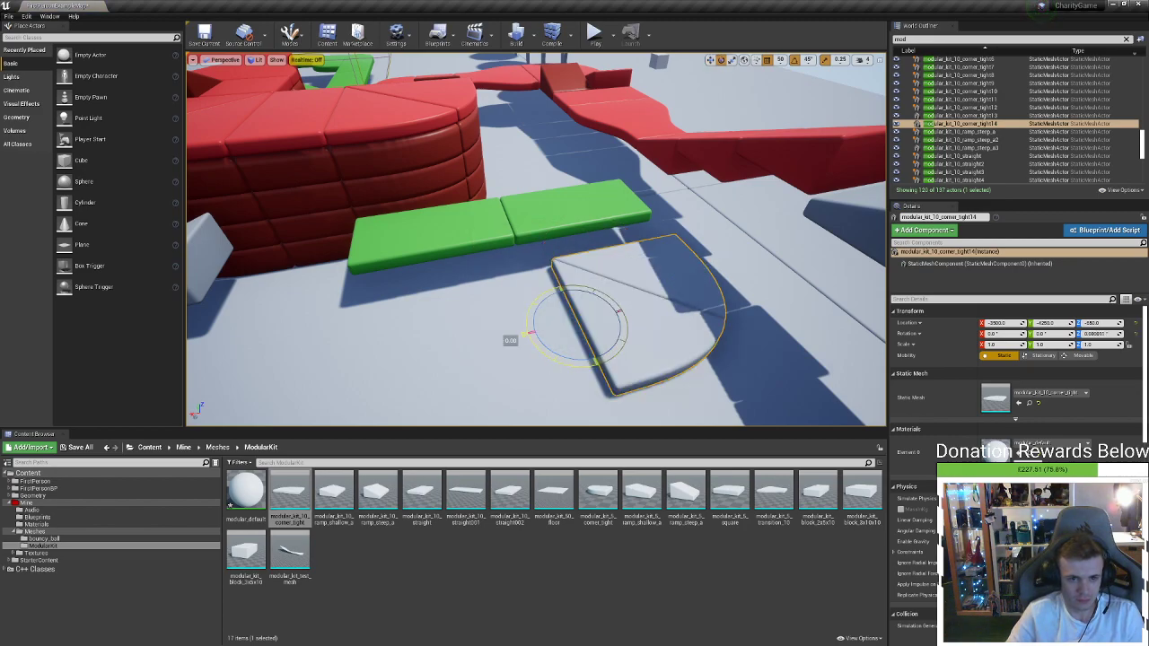
Rotate the new corner to -90 degrees against the end of the nearer separated green straight, and delete the outer green straight
{"action": "key", "text": "w"}
{"action": "mouse_move", "coordinate": [580, 352]}
{"action": "right_mouse_down"}
{"action": "mouse_move", "coordinate": [580, 269]}
{"action": "mouse_move", "coordinate": [561, 264]}
{"action": "mouse_move", "coordinate": [580, 351]}
{"action": "right_mouse_up"}
{"action": "key", "text": "e"}
{"action": "left_click_drag", "start_coordinate": [507, 398], "coordinate": [544, 399]}
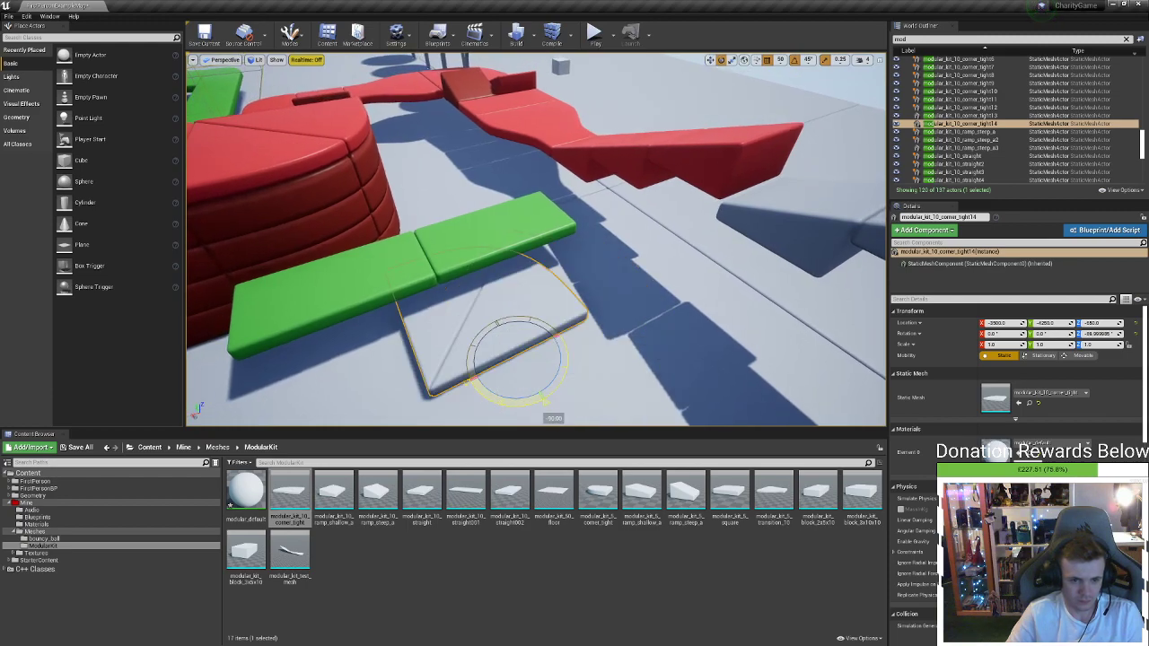
{"action": "left_click_drag", "start_coordinate": [514, 340], "coordinate": [549, 310]}
{"action": "left_click", "coordinate": [531, 215]}
{"action": "key", "text": "Delete"}
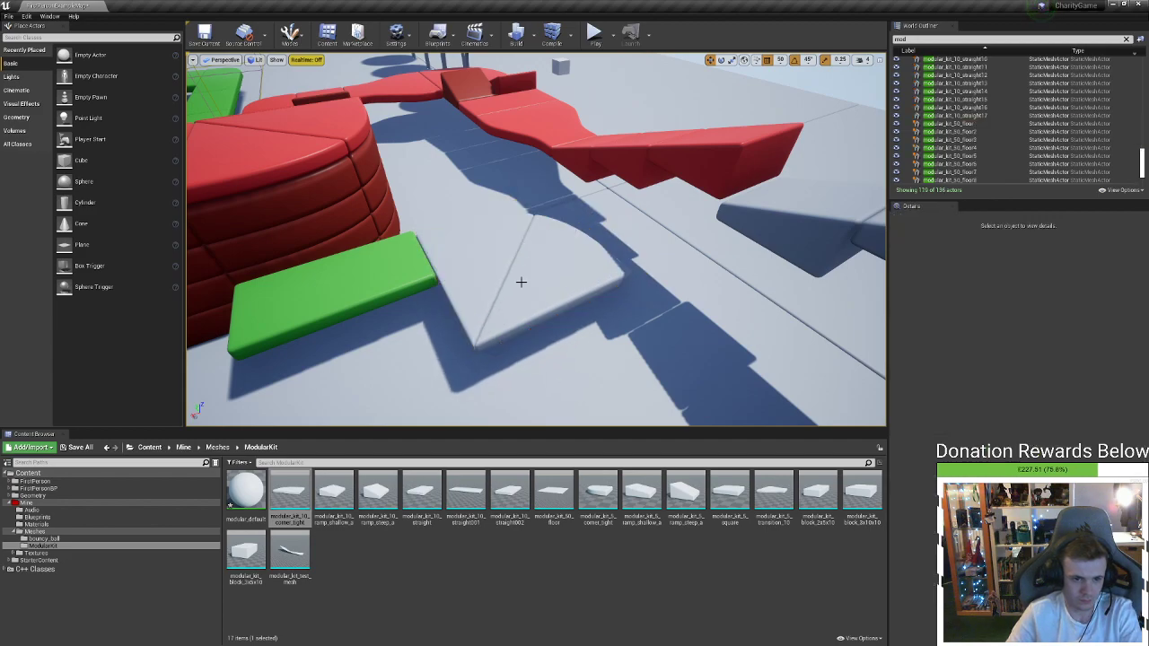
{"action": "left_click", "coordinate": [491, 287]}
{"action": "key", "text": "f"}
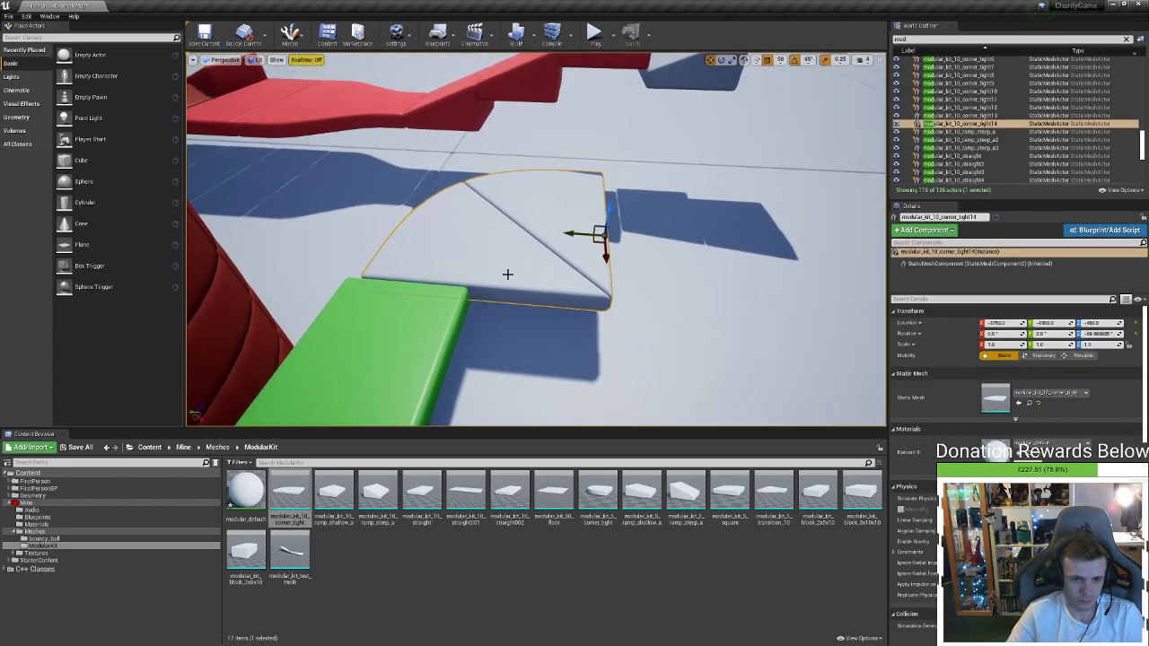
Duplicate the modular_kit_5_corner_tight piece before the attached green straight and place the copy against the large corner at X -3250, Y -4000
{"action": "right_click_drag", "start_coordinate": [570, 231], "coordinate": [368, 208]}
{"action": "key", "text": "s"}
{"action": "left_click_drag", "start_coordinate": [726, 241], "coordinate": [437, 403], "text": "alt"}
{"action": "right_click_drag", "start_coordinate": [393, 361], "coordinate": [278, 292]}
{"action": "key", "text": "s"}
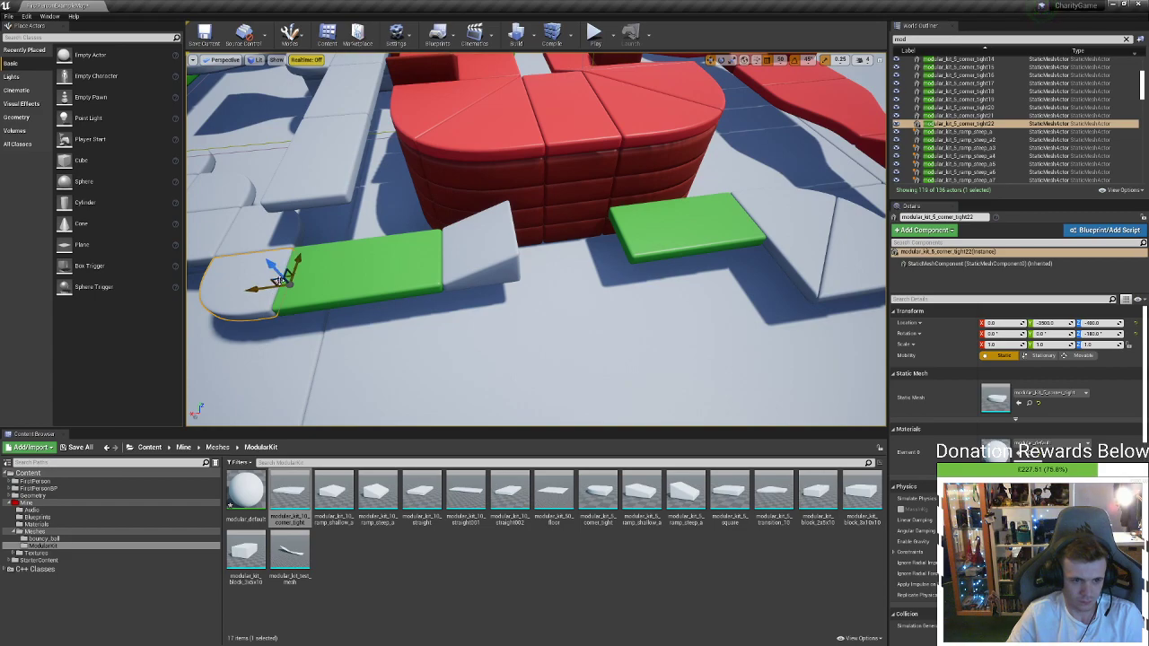
{"action": "left_click_drag", "start_coordinate": [523, 335], "coordinate": [777, 269]}
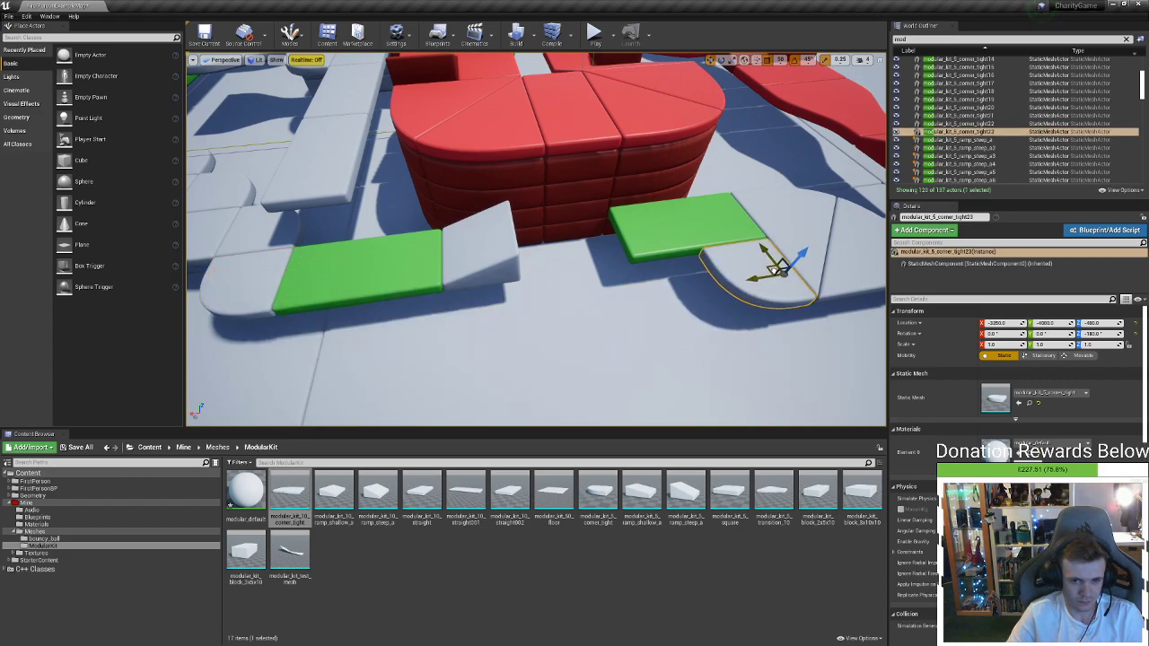
{"action": "key", "text": "s"}
{"action": "right_click_drag", "start_coordinate": [774, 270], "coordinate": [843, 269]}
Delete the remaining separated green straight next to the landing corners
{"action": "left_click_drag", "start_coordinate": [664, 283], "coordinate": [651, 284], "text": "alt"}
{"action": "left_click", "coordinate": [567, 200]}
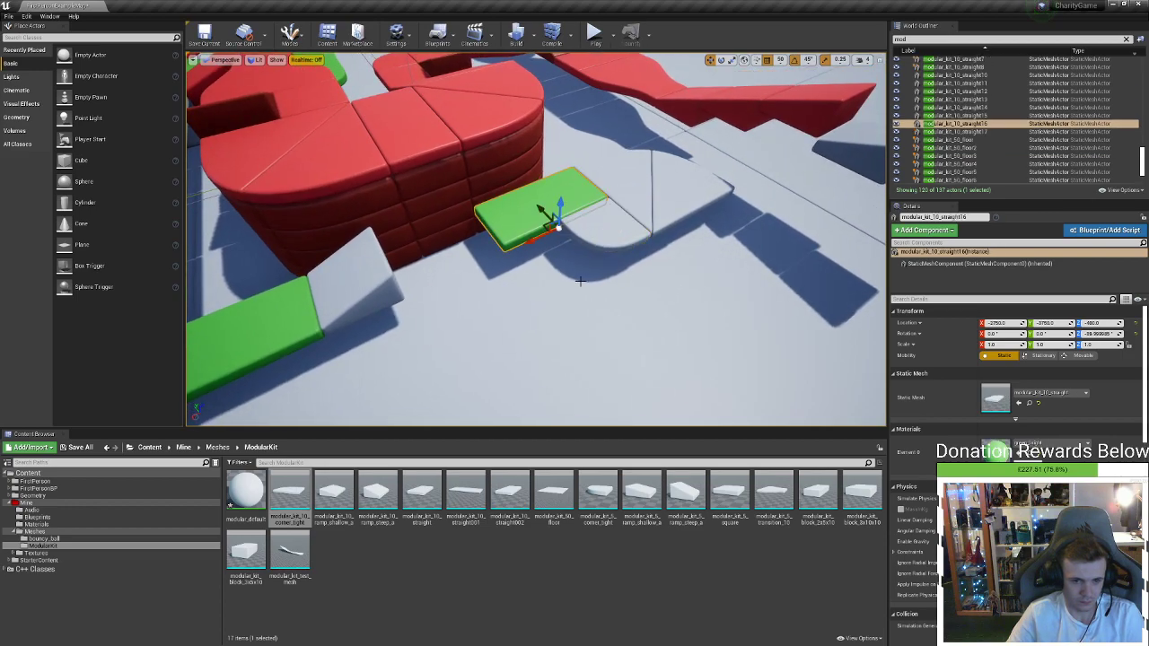
{"action": "key", "text": "Delete"}
Duplicate a modular_kit_5_square from the grey path and place the copy beside the small landing corner at X -2750, Y -3500
{"action": "right_click_drag", "start_coordinate": [407, 308], "coordinate": [269, 278]}
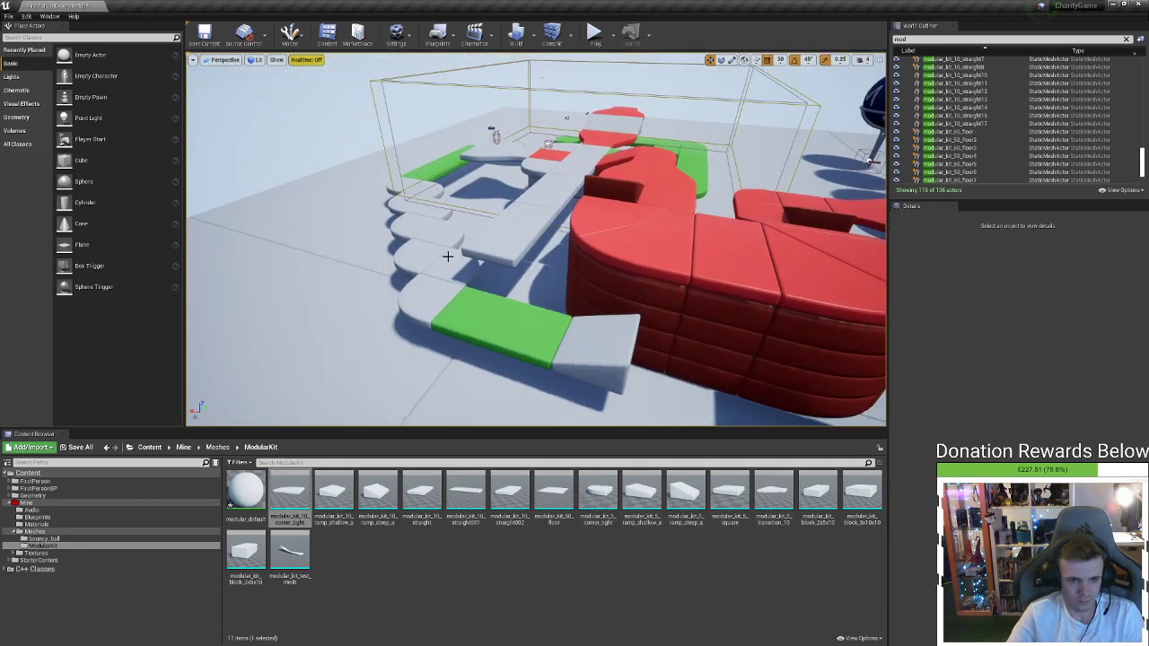
{"action": "right_click_drag", "start_coordinate": [464, 150], "coordinate": [548, 141]}
{"action": "key", "text": "a"}
{"action": "left_click", "coordinate": [471, 182]}
{"action": "left_click", "coordinate": [466, 176]}
{"action": "left_click_drag", "start_coordinate": [466, 176], "coordinate": [498, 176], "text": "alt"}
{"action": "left_click_drag", "start_coordinate": [512, 253], "coordinate": [821, 344]}
{"action": "right_click_drag", "start_coordinate": [821, 344], "coordinate": [880, 344]}
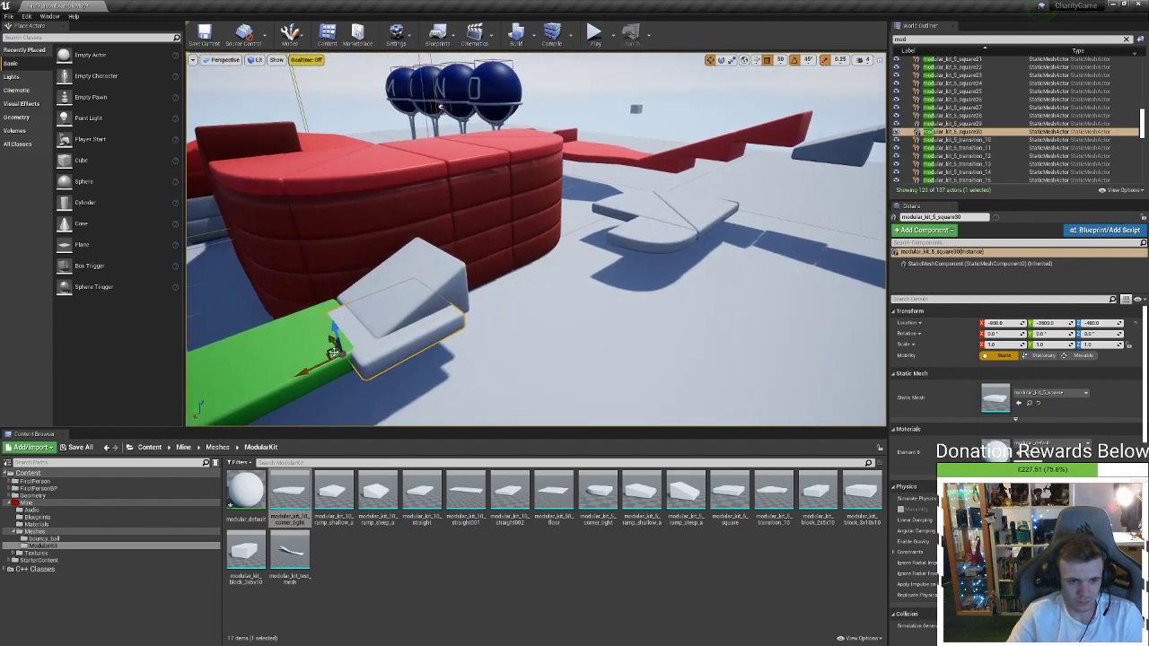
{"action": "left_click_drag", "start_coordinate": [334, 352], "coordinate": [575, 235]}
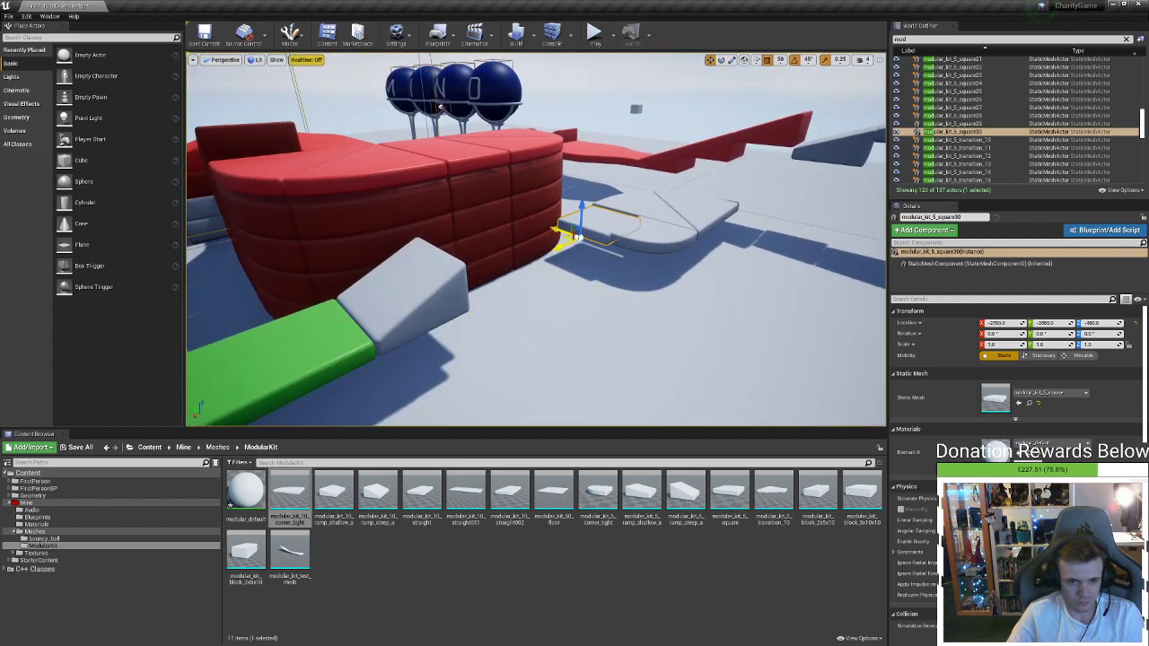
{"action": "right_click_drag", "start_coordinate": [628, 213], "coordinate": [570, 242]}
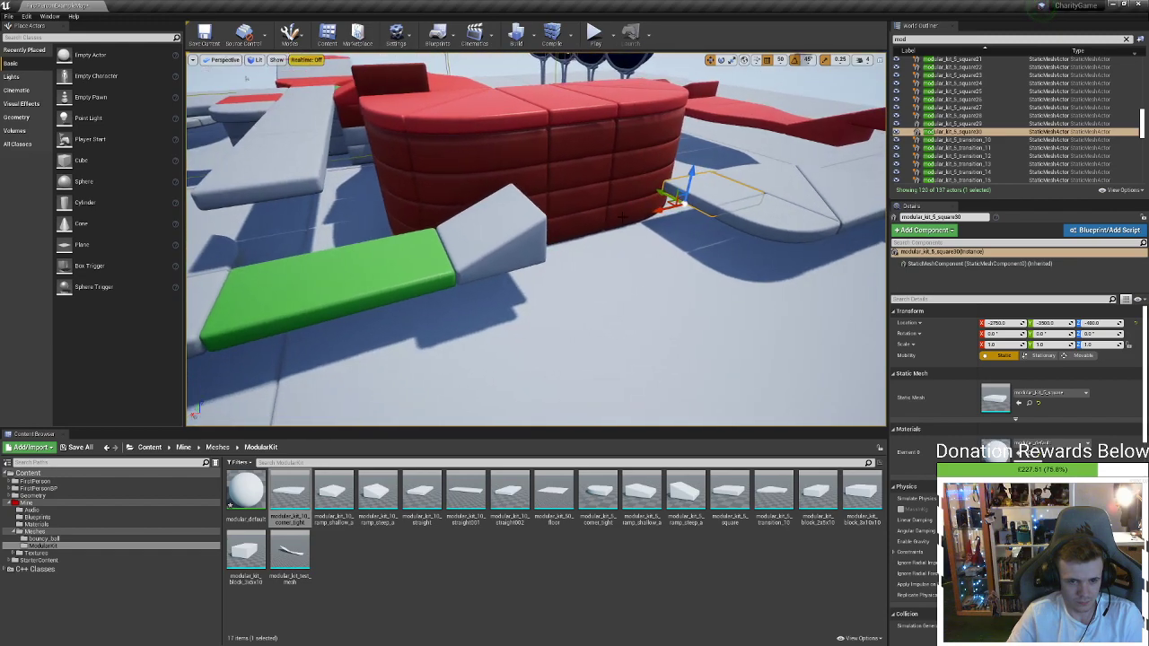
Try a copy of the green straight as the landing piece at X -2750, Y -3250, and undo the latest placements
{"action": "left_click", "coordinate": [418, 278]}
{"action": "left_click_drag", "start_coordinate": [319, 267], "coordinate": [644, 188], "text": "alt"}
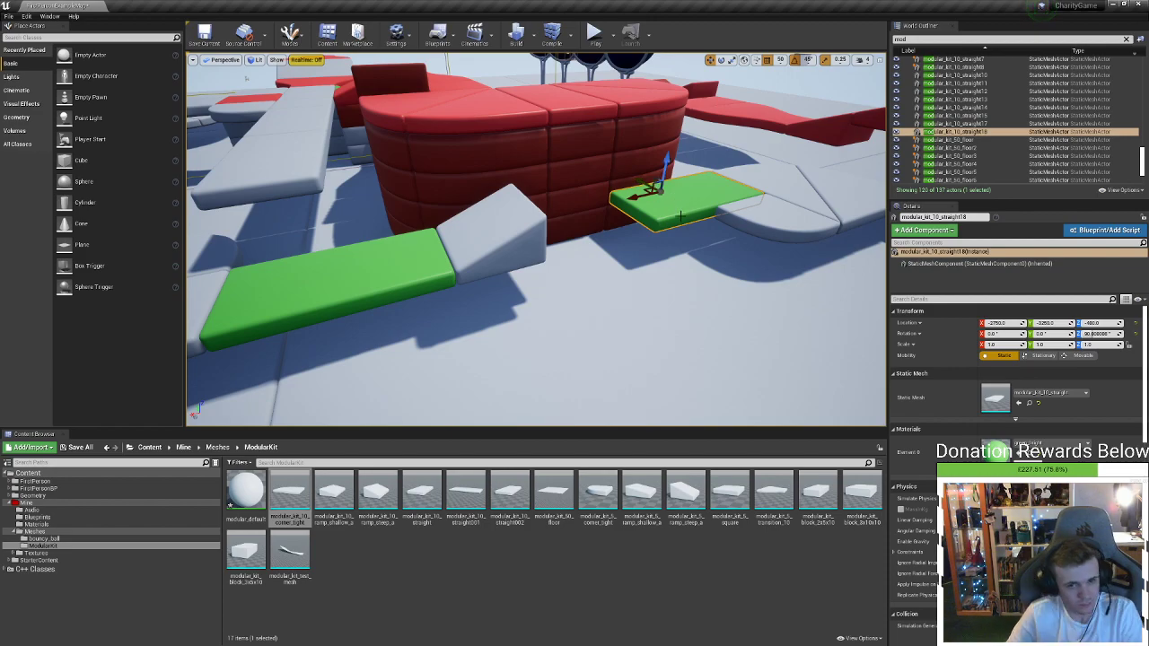
{"action": "key", "text": "ctrl+z"}
{"action": "key", "text": "f"}
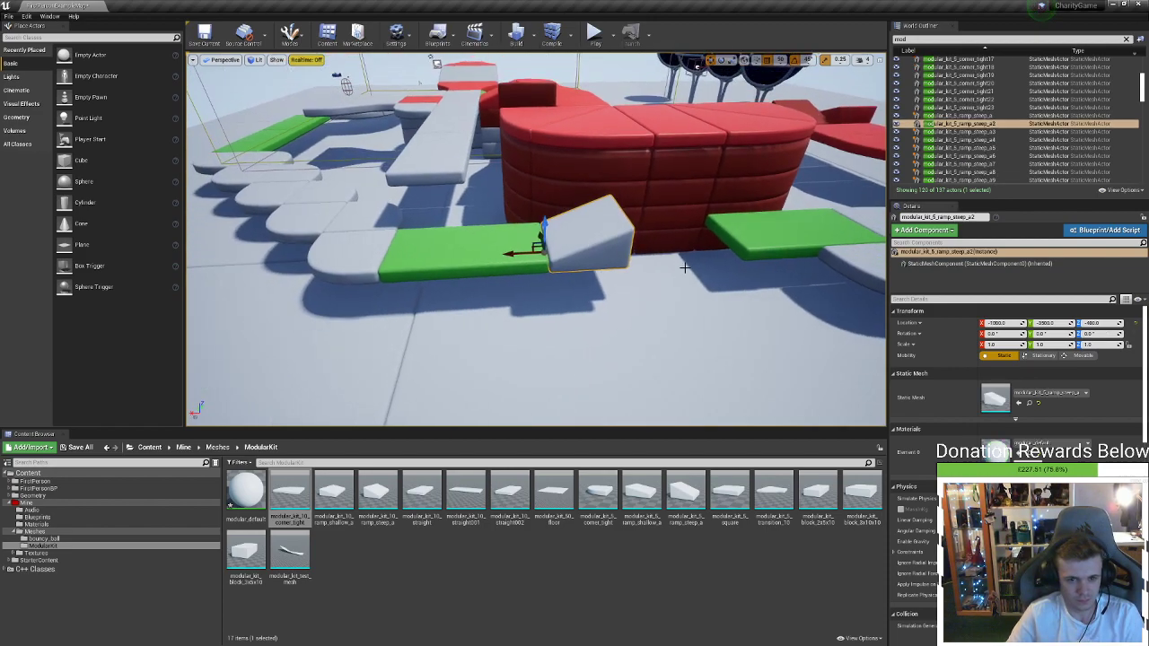
{"action": "key", "text": "Escape"}
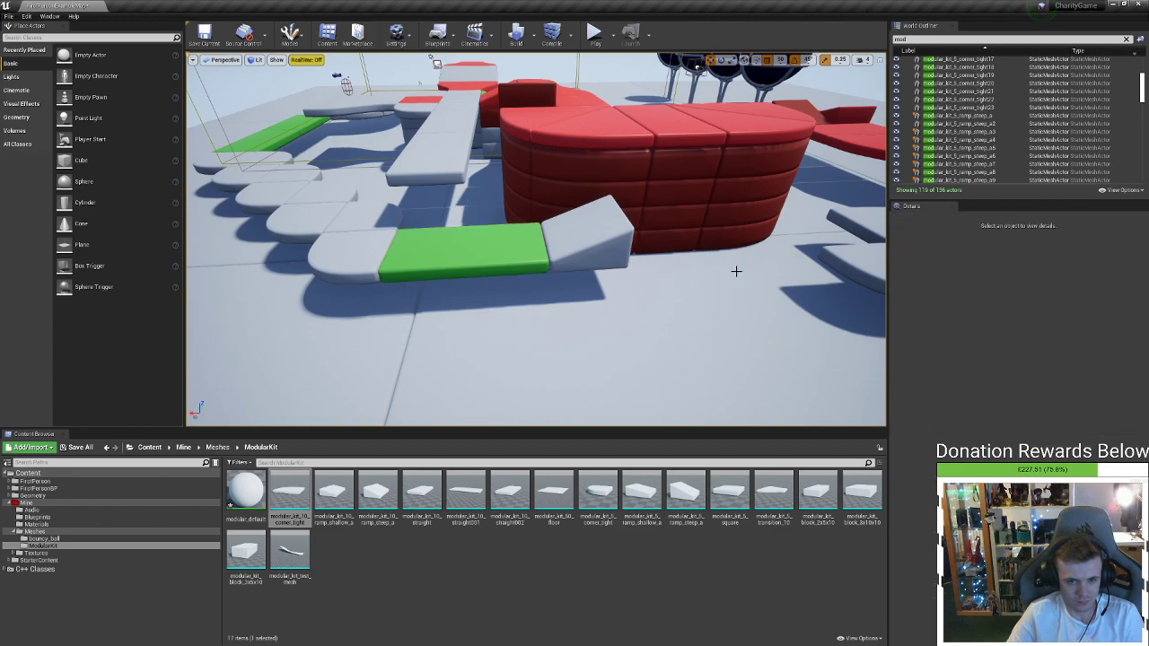
Copy the grey modular_kit_5_square next to the far green straight to the landing area at X -2750, Y -3500
{"action": "right_click_drag", "start_coordinate": [359, 132], "coordinate": [412, 148]}
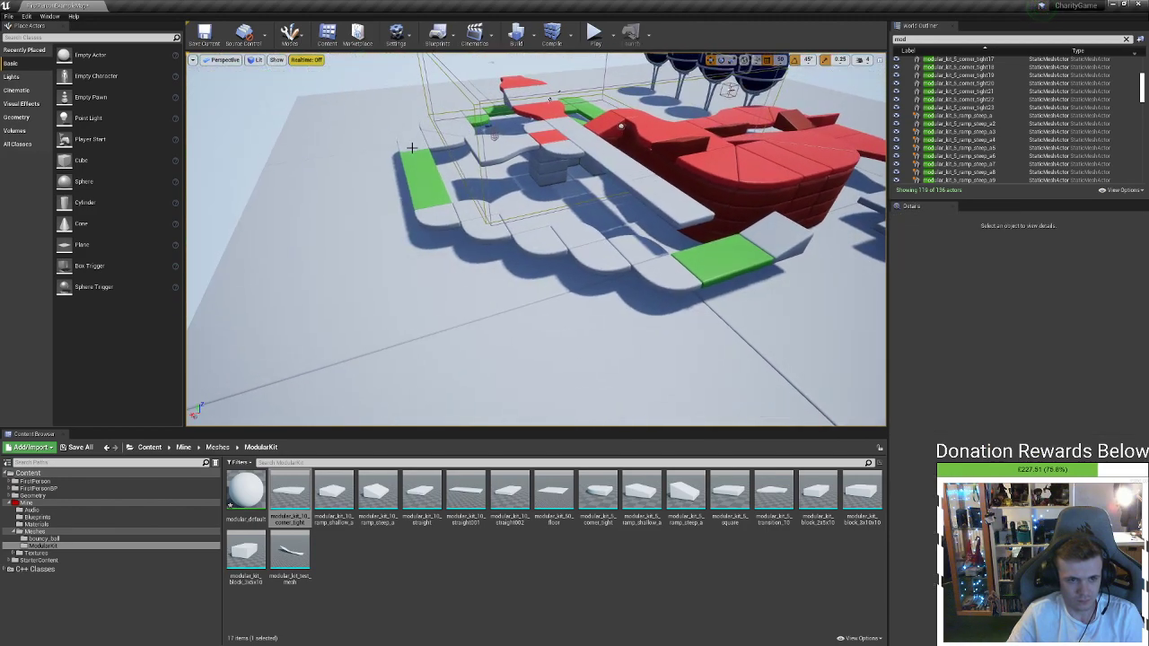
{"action": "left_click", "coordinate": [413, 149]}
{"action": "left_click_drag", "start_coordinate": [390, 149], "coordinate": [745, 219], "text": "alt"}
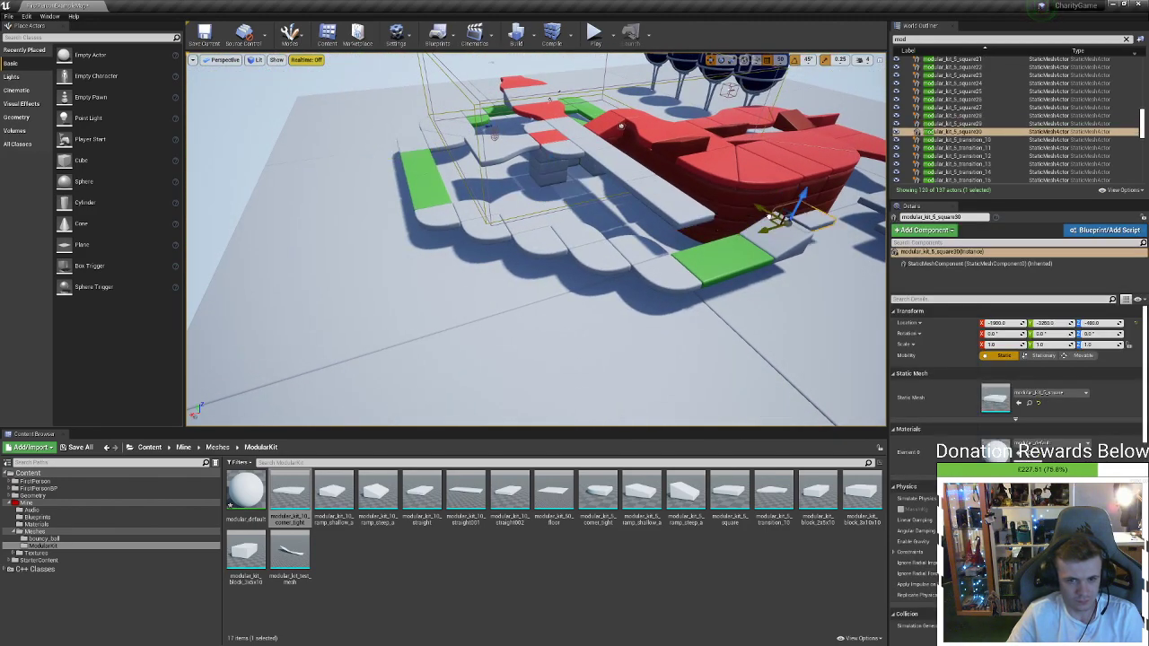
{"action": "right_click_drag", "start_coordinate": [833, 214], "coordinate": [839, 106]}
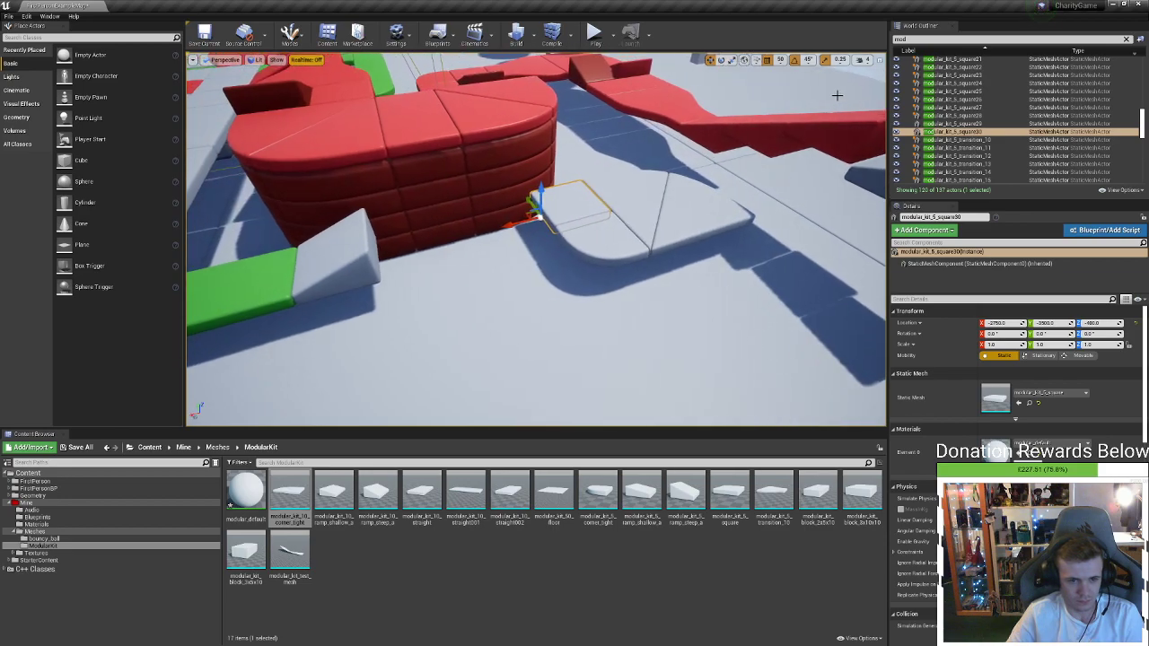
Play-test the route along the green path and steep ramp towards the new landing pieces, and return to editing
{"action": "left_click", "coordinate": [594, 36]}
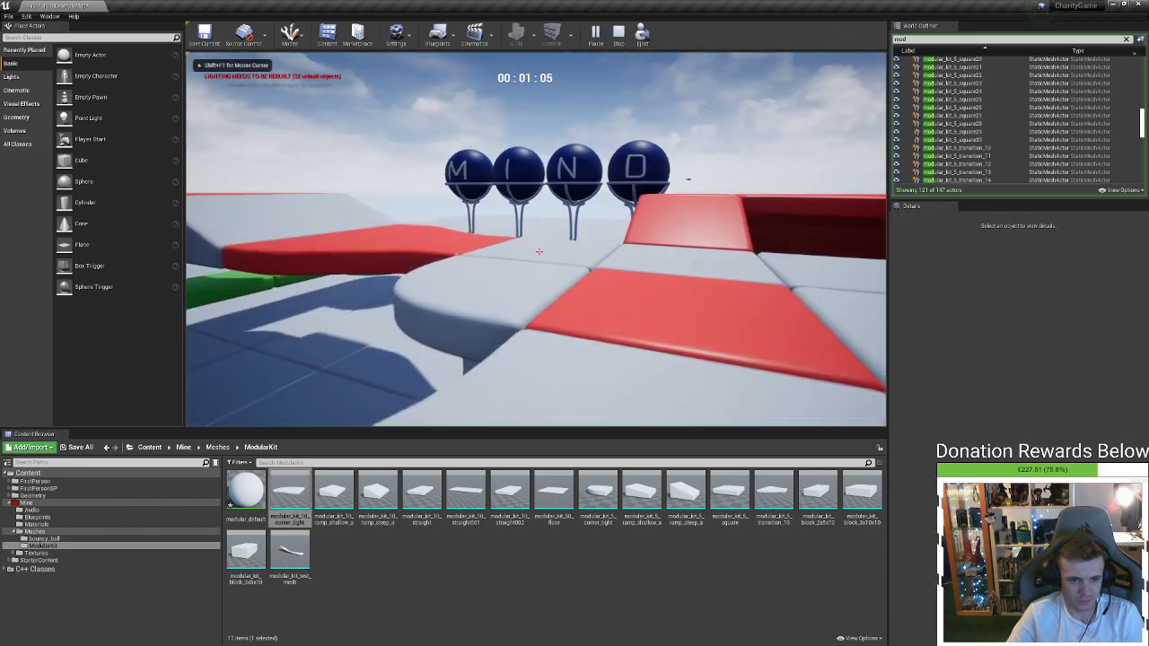
{"action": "key", "text": "w"}
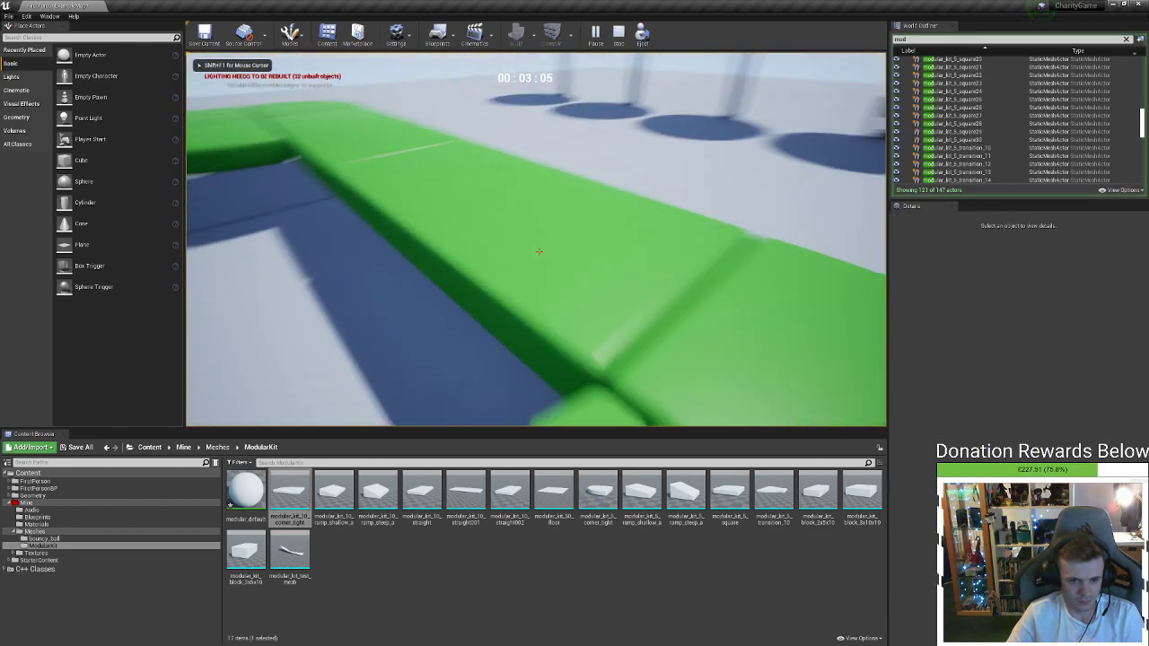
{"action": "key", "text": "w"}
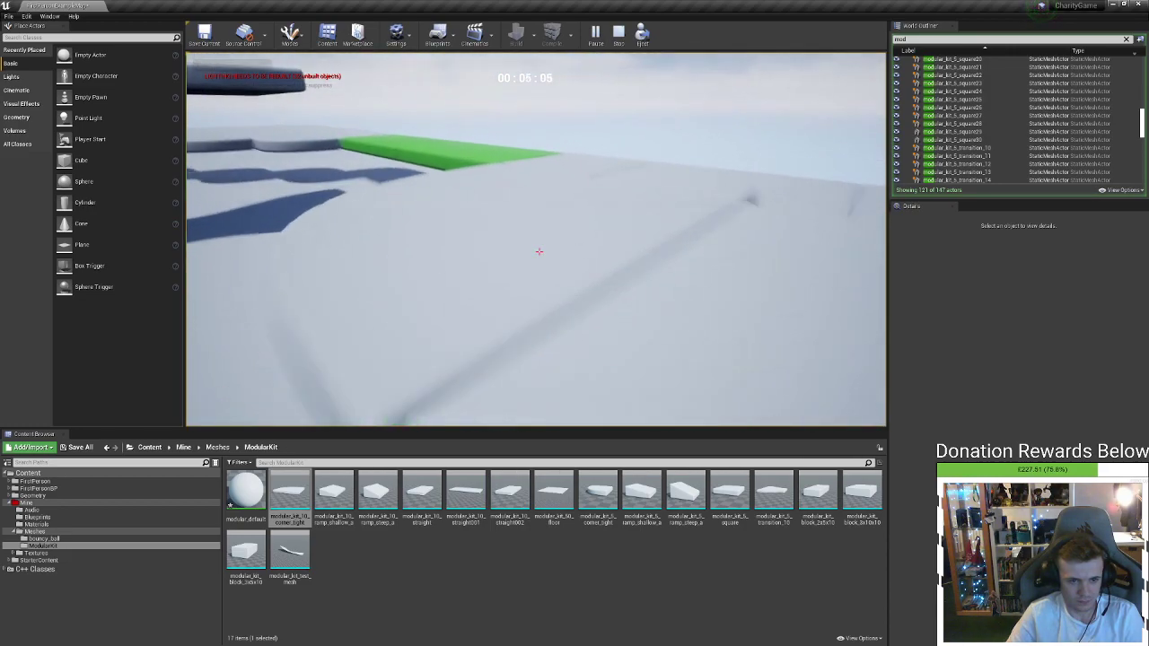
{"action": "key", "text": "w"}
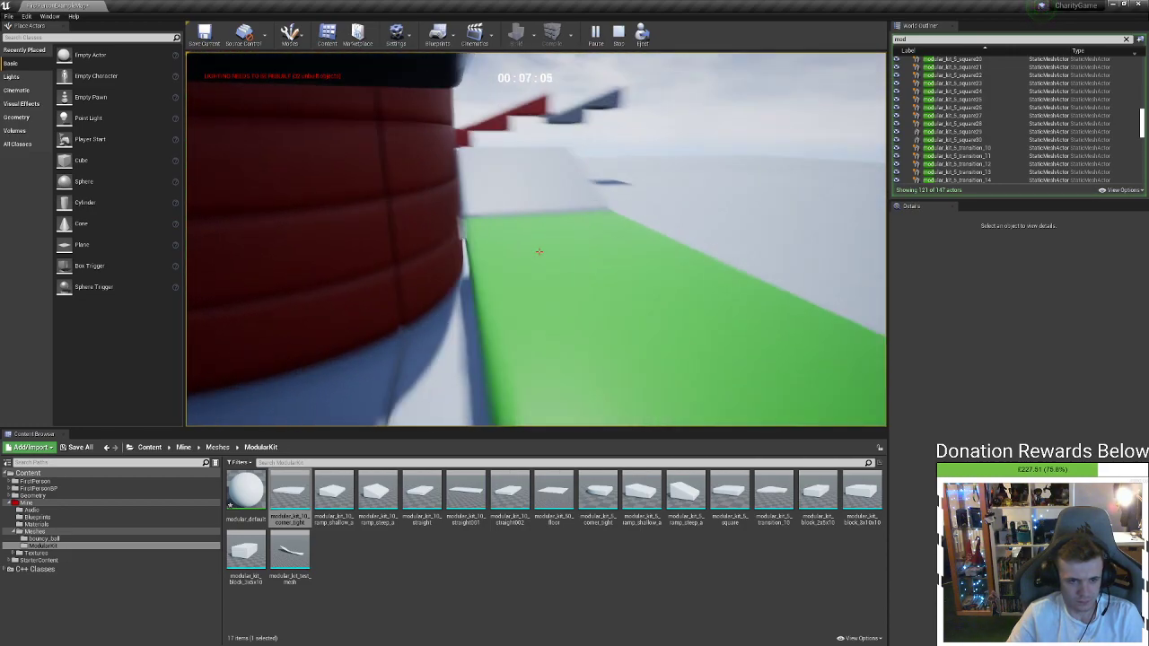
{"action": "key", "text": "w"}
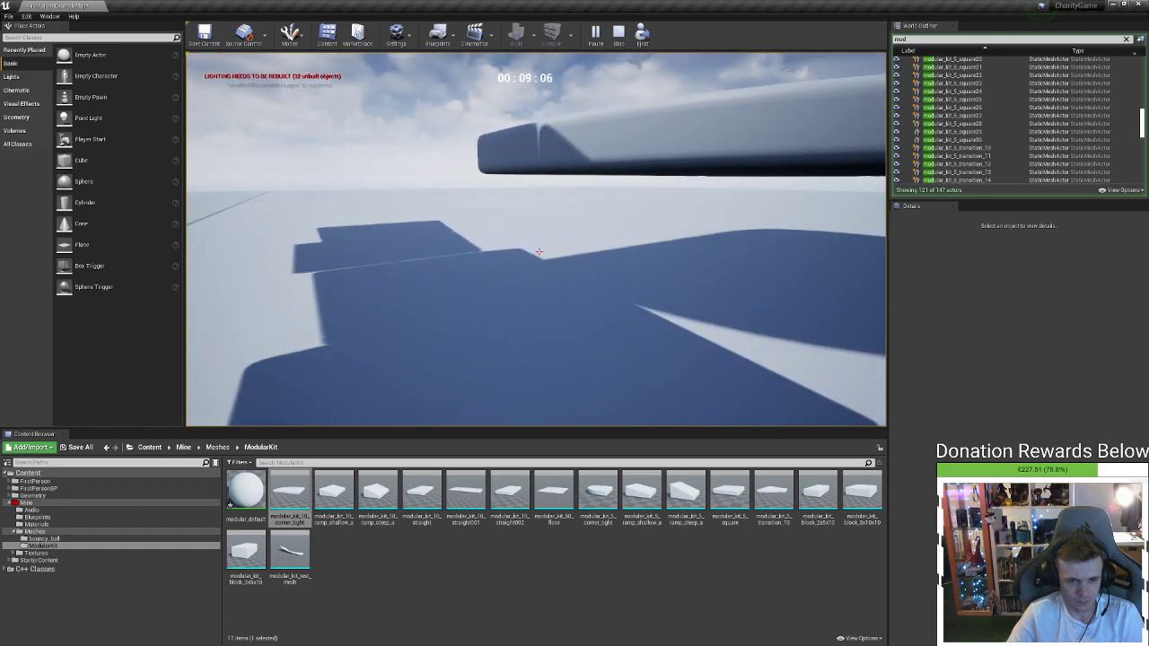
{"action": "key", "text": "Escape"}
{"action": "mouse_move", "coordinate": [598, 199]}
{"action": "right_mouse_down"}
{"action": "mouse_move", "coordinate": [682, 206]}
{"action": "mouse_move", "coordinate": [763, 193]}
{"action": "mouse_move", "coordinate": [790, 296]}
{"action": "mouse_move", "coordinate": [844, 224]}
{"action": "mouse_move", "coordinate": [753, 233]}
{"action": "mouse_move", "coordinate": [825, 242]}
{"action": "mouse_move", "coordinate": [673, 235]}
{"action": "mouse_move", "coordinate": [673, 207]}
{"action": "mouse_move", "coordinate": [587, 188]}
{"action": "right_mouse_up"}
{"action": "left_click", "coordinate": [470, 198]}
{"action": "mouse_move", "coordinate": [470, 197]}
{"action": "right_mouse_down"}
{"action": "mouse_move", "coordinate": [475, 180]}
{"action": "mouse_move", "coordinate": [469, 186]}
{"action": "right_mouse_up"}
{"action": "right_click_drag", "start_coordinate": [537, 240], "coordinate": [458, 192]}
{"action": "right_click_drag", "start_coordinate": [318, 359], "coordinate": [317, 359]}
{"action": "right_click_drag", "start_coordinate": [309, 407], "coordinate": [309, 407]}
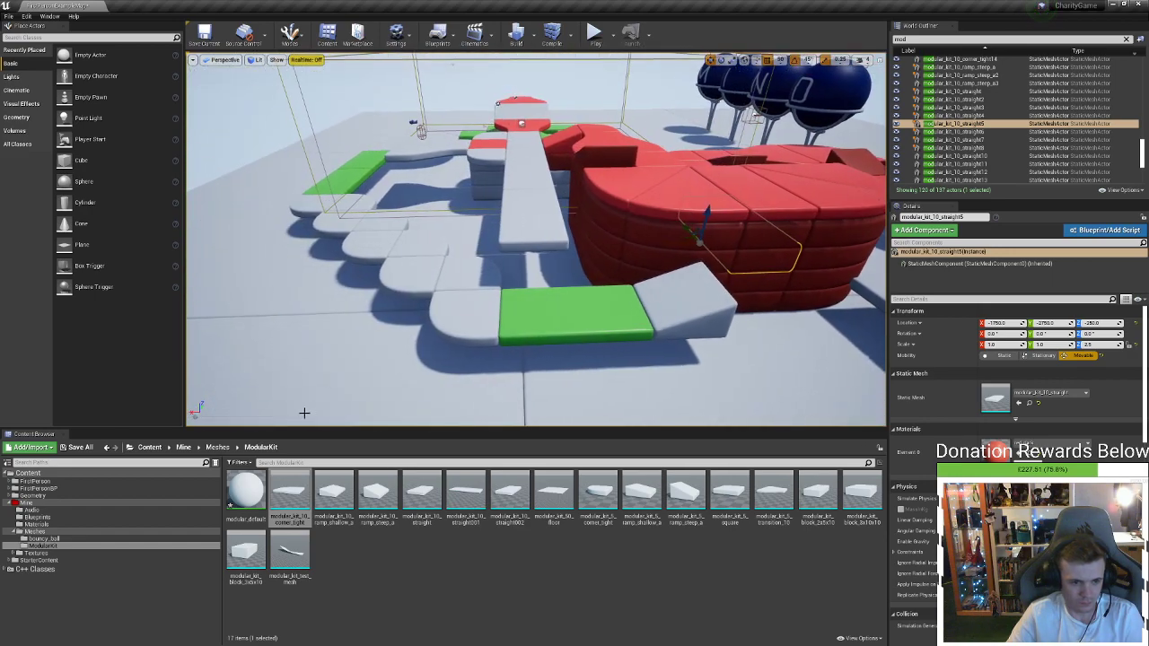
Open the Mine project's Materials folder and save all modified levels and assets
{"action": "left_click", "coordinate": [183, 447]}
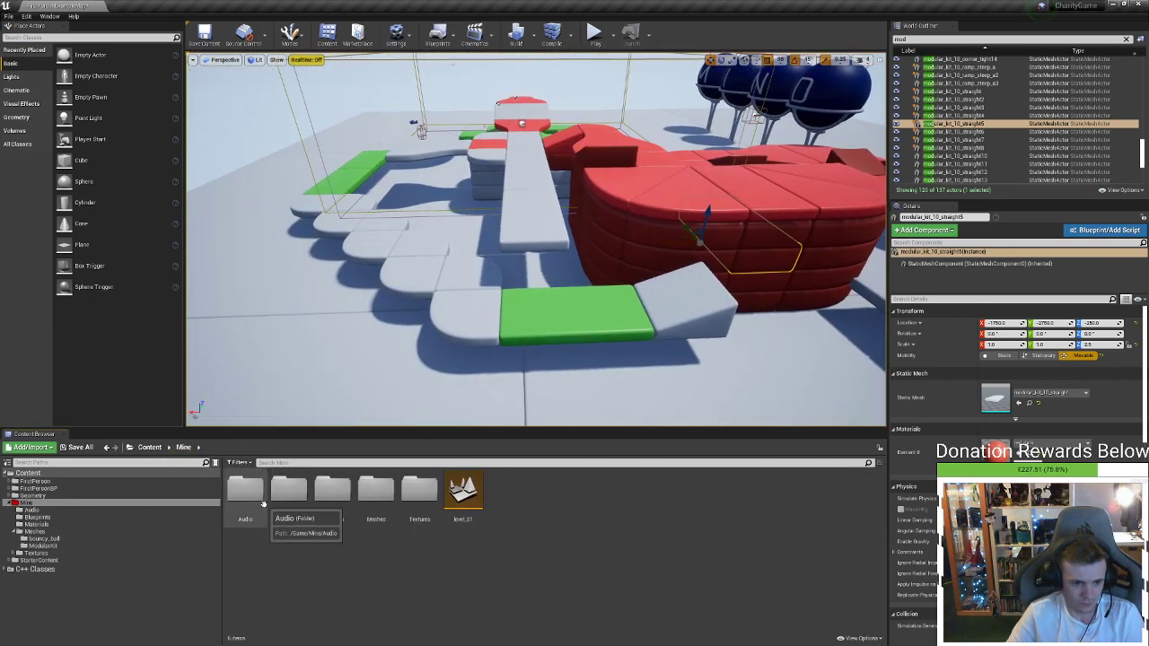
{"action": "double_click", "coordinate": [367, 492]}
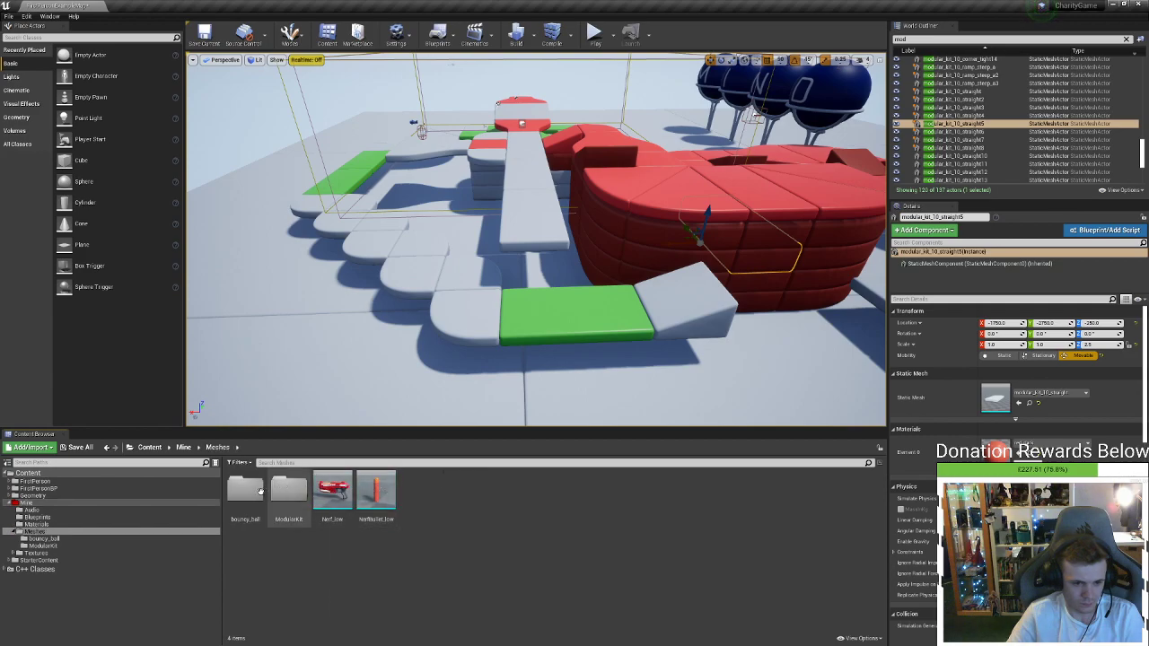
{"action": "left_click", "coordinate": [146, 447]}
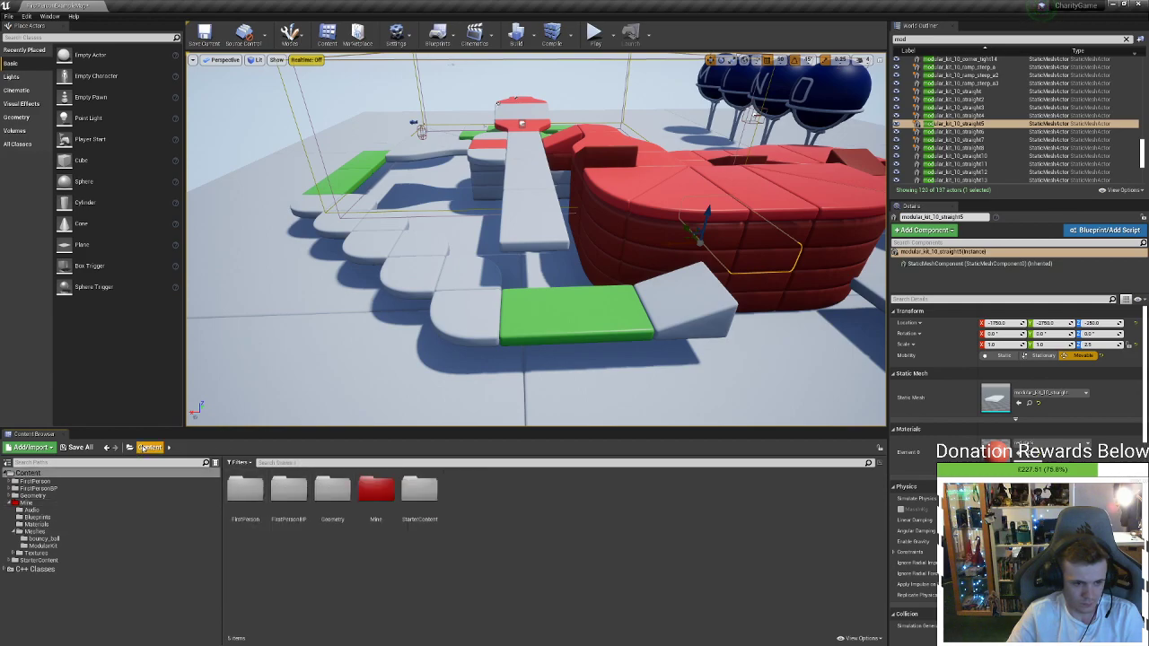
{"action": "double_click", "coordinate": [385, 491]}
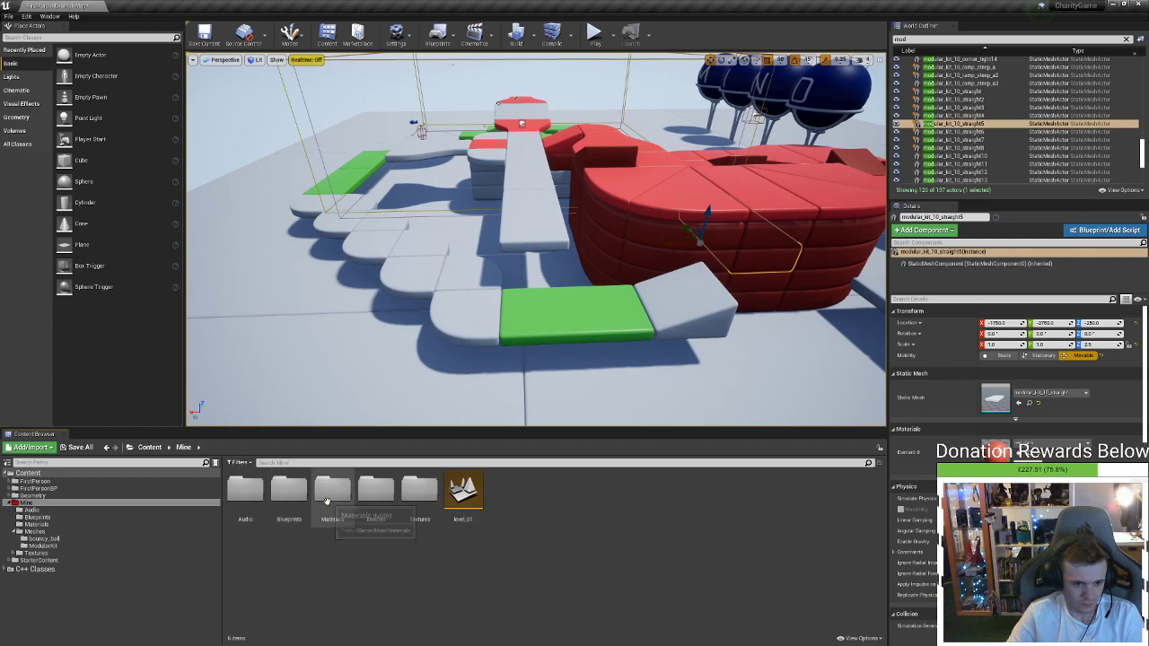
{"action": "double_click", "coordinate": [330, 493]}
{"action": "left_click", "coordinate": [9, 16]}
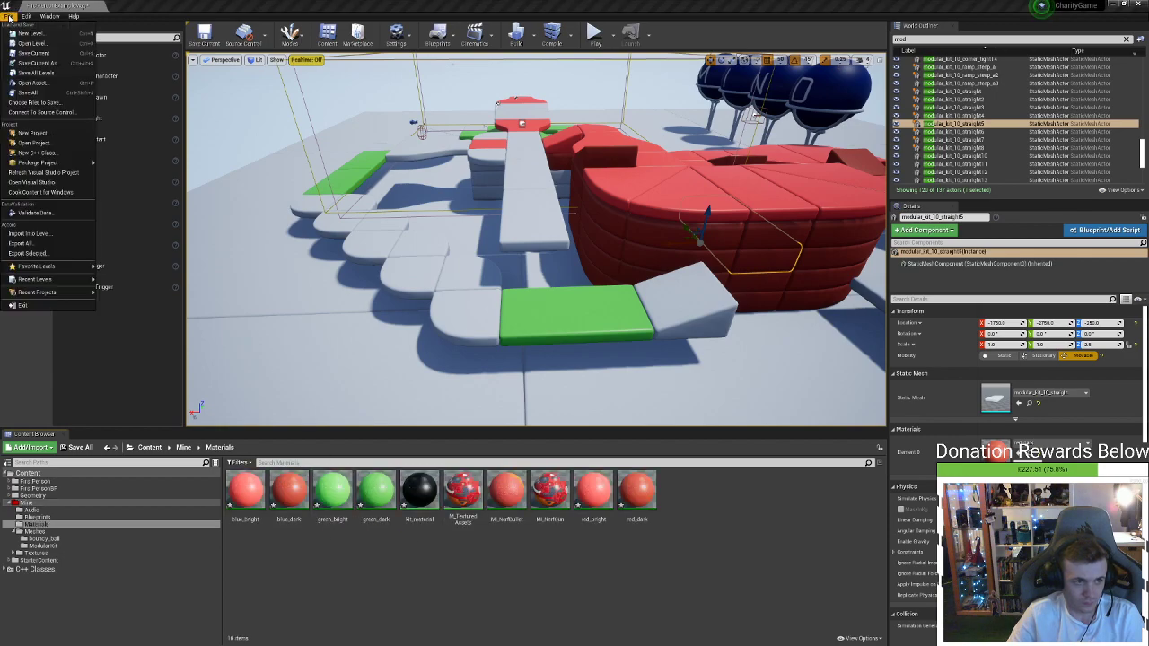
{"action": "left_click", "coordinate": [28, 92]}
Apply the green_bright material to the winding row of grey corner pieces between the two green straights
{"action": "right_click_drag", "start_coordinate": [413, 359], "coordinate": [404, 404]}
{"action": "right_click_drag", "start_coordinate": [309, 421], "coordinate": [324, 394]}
{"action": "left_click_drag", "start_coordinate": [332, 491], "coordinate": [375, 316]}
{"action": "left_click_drag", "start_coordinate": [335, 487], "coordinate": [518, 296]}
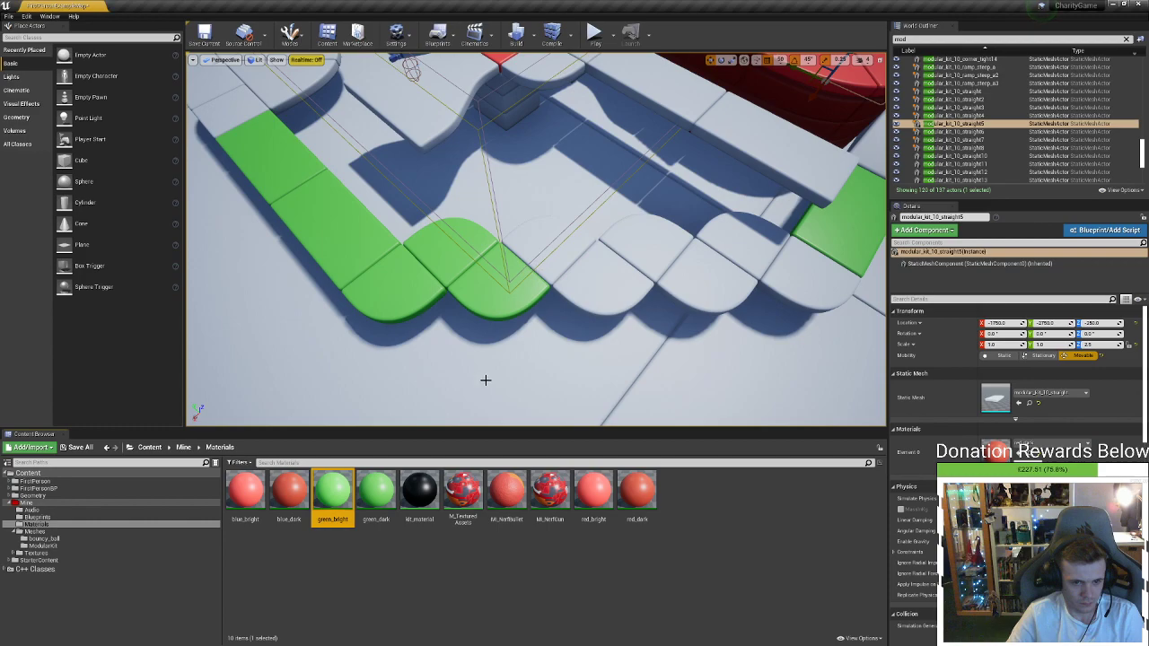
{"action": "left_click_drag", "start_coordinate": [350, 498], "coordinate": [546, 266]}
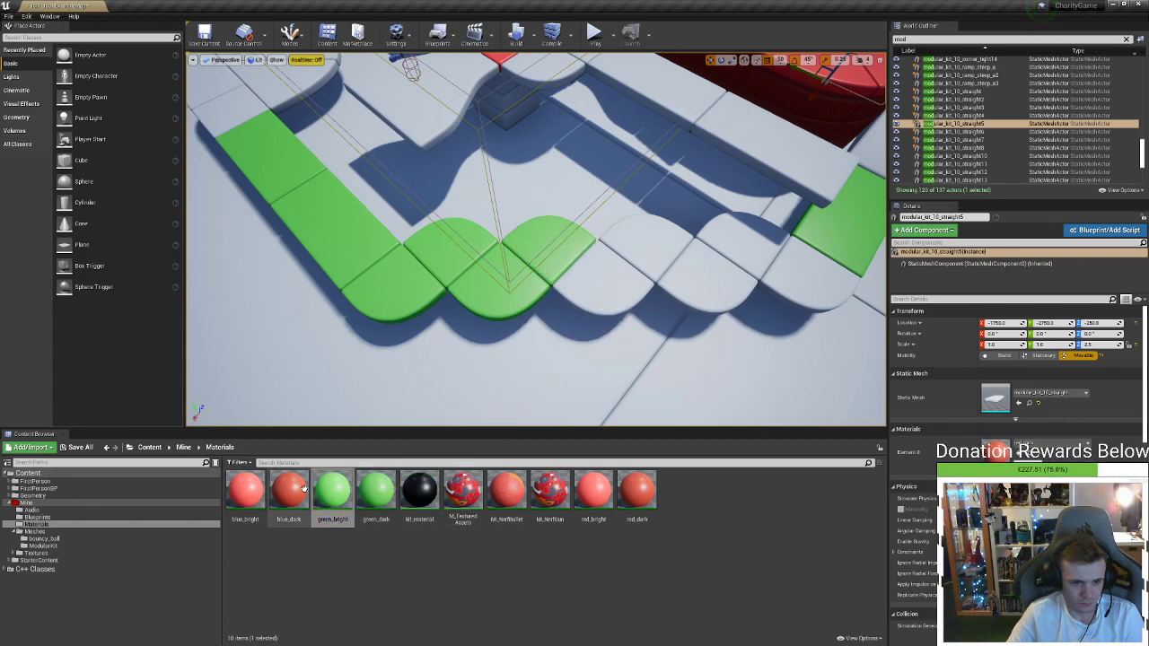
{"action": "left_click_drag", "start_coordinate": [470, 374], "coordinate": [655, 260]}
{"action": "left_click_drag", "start_coordinate": [327, 489], "coordinate": [696, 296]}
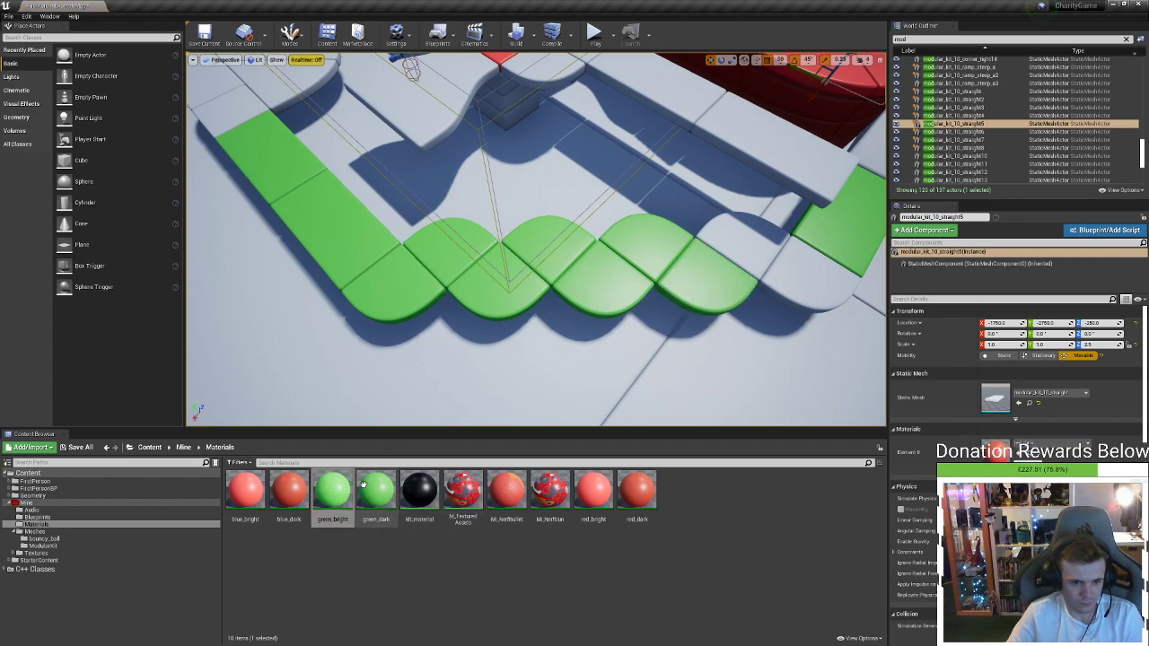
{"action": "left_click_drag", "start_coordinate": [514, 366], "coordinate": [712, 286]}
{"action": "left_click_drag", "start_coordinate": [323, 503], "coordinate": [795, 265]}
{"action": "right_click_drag", "start_coordinate": [795, 264], "coordinate": [858, 169]}
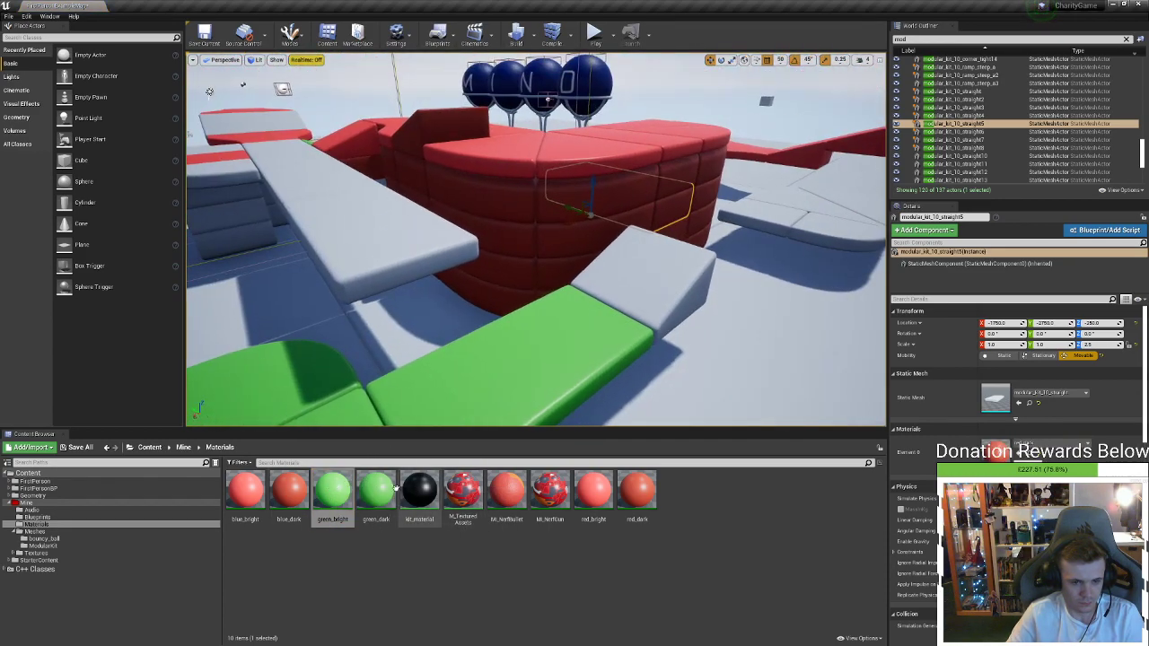
Apply the green_bright material to the grey steep ramp at the path's end and the grey landing pieces beyond it
{"action": "left_click_drag", "start_coordinate": [339, 491], "coordinate": [669, 267]}
{"action": "right_click_drag", "start_coordinate": [670, 267], "coordinate": [789, 220]}
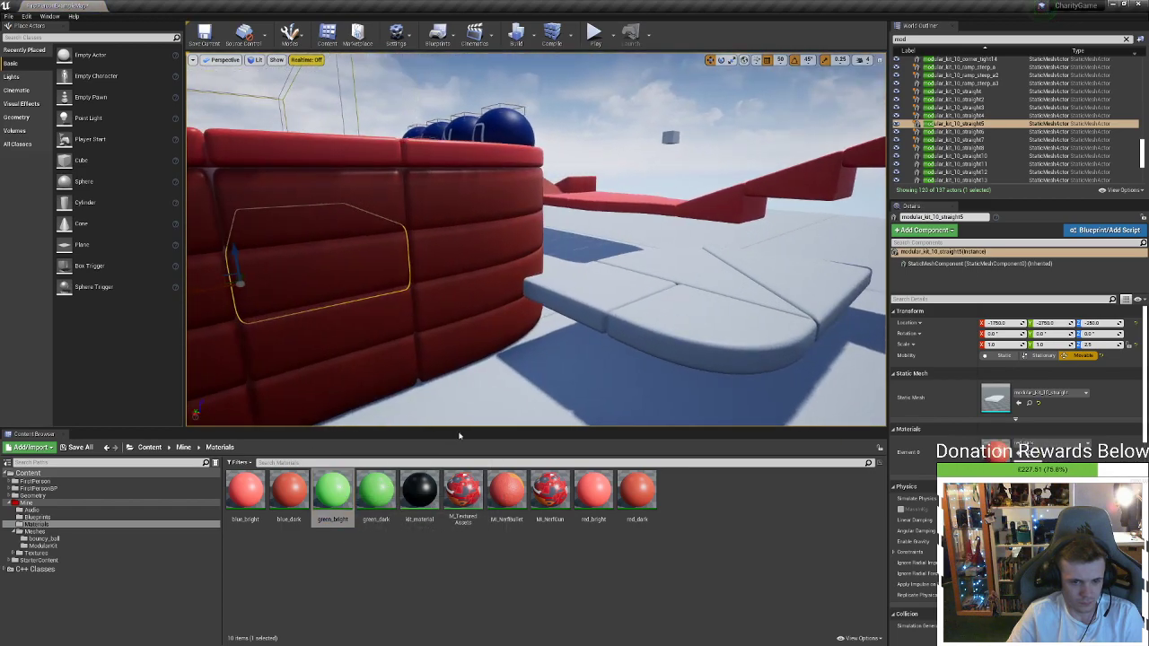
{"action": "left_click_drag", "start_coordinate": [341, 488], "coordinate": [648, 305]}
{"action": "left_click_drag", "start_coordinate": [423, 415], "coordinate": [653, 302]}
{"action": "mouse_move", "coordinate": [652, 303]}
{"action": "right_mouse_down"}
{"action": "mouse_move", "coordinate": [574, 302]}
{"action": "mouse_move", "coordinate": [565, 314]}
{"action": "mouse_move", "coordinate": [511, 305]}
{"action": "mouse_move", "coordinate": [529, 332]}
{"action": "mouse_move", "coordinate": [639, 301]}
{"action": "right_mouse_up"}
{"action": "key", "text": "w"}
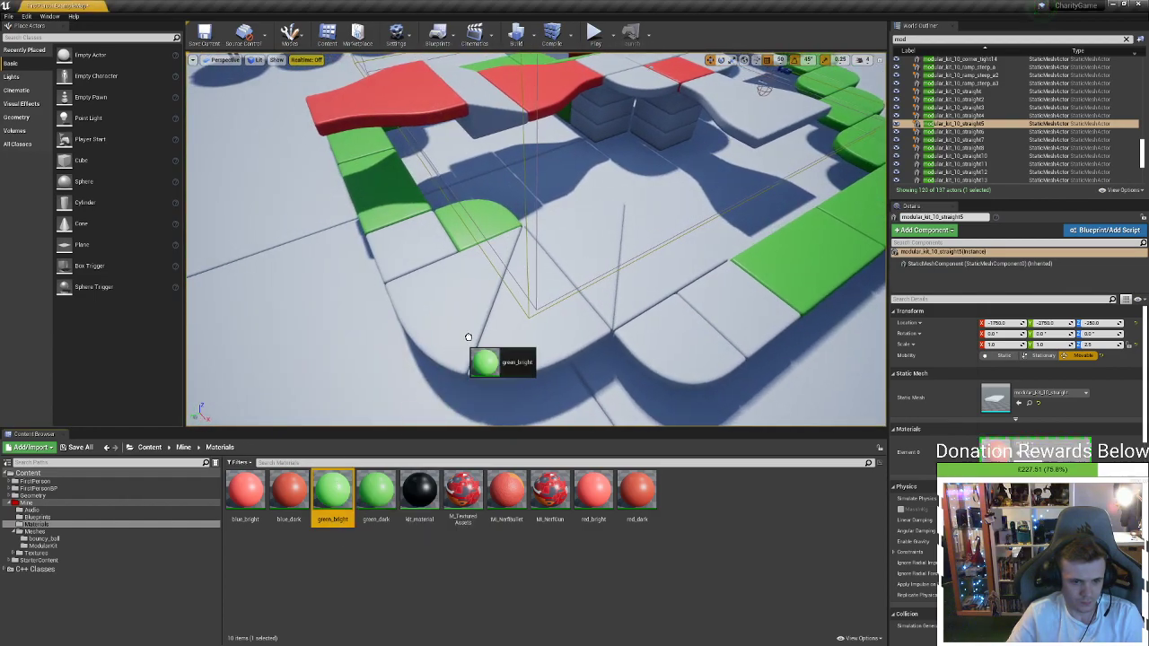
Apply the green_bright material to the remaining grey corner and square pieces around the path's rounded bend
{"action": "left_click_drag", "start_coordinate": [462, 340], "coordinate": [463, 341]}
{"action": "left_click_drag", "start_coordinate": [362, 315], "coordinate": [404, 244]}
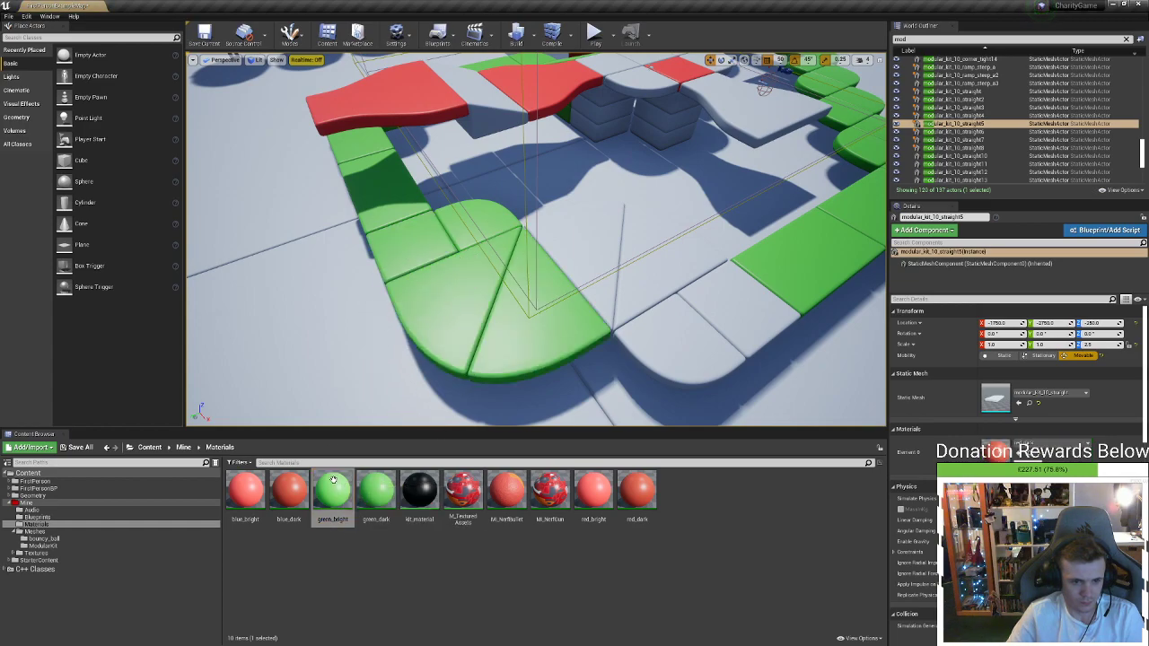
{"action": "left_click_drag", "start_coordinate": [569, 252], "coordinate": [575, 256]}
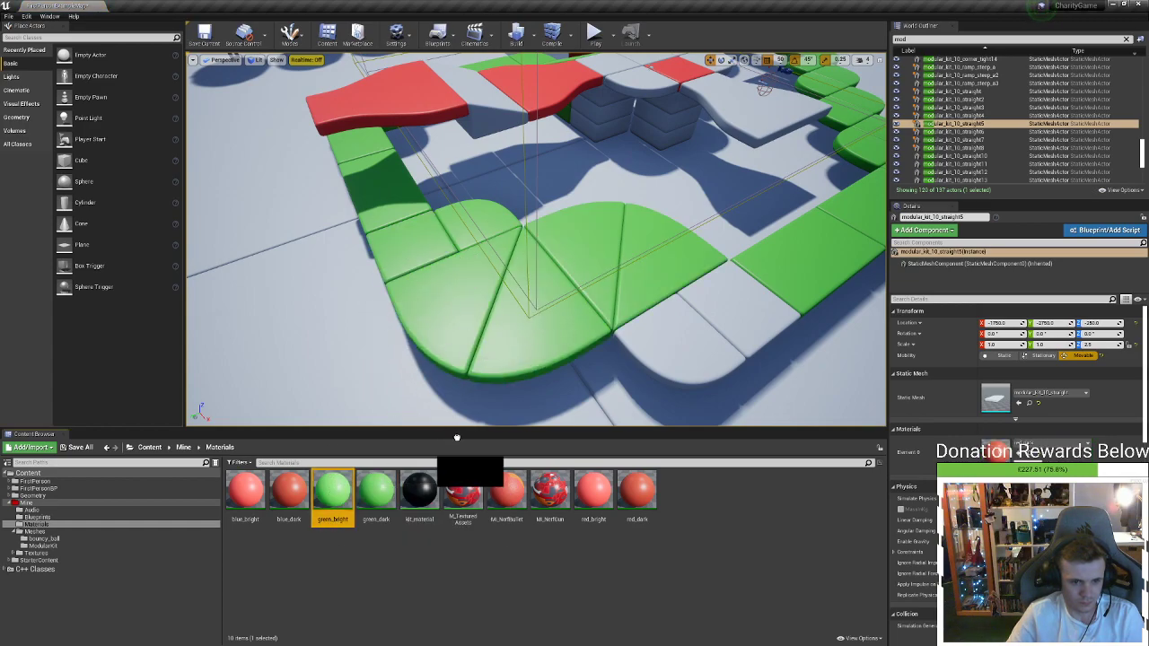
{"action": "left_click_drag", "start_coordinate": [729, 298], "coordinate": [728, 300]}
{"action": "left_click_drag", "start_coordinate": [585, 373], "coordinate": [682, 351]}
{"action": "right_click_drag", "start_coordinate": [682, 351], "coordinate": [789, 351]}
Apply the blue_bright material to the grey ramp between the two transition pieces and change the material's colour to blue
{"action": "right_click_drag", "start_coordinate": [535, 239], "coordinate": [496, 275]}
{"action": "right_click_drag", "start_coordinate": [485, 346], "coordinate": [482, 346]}
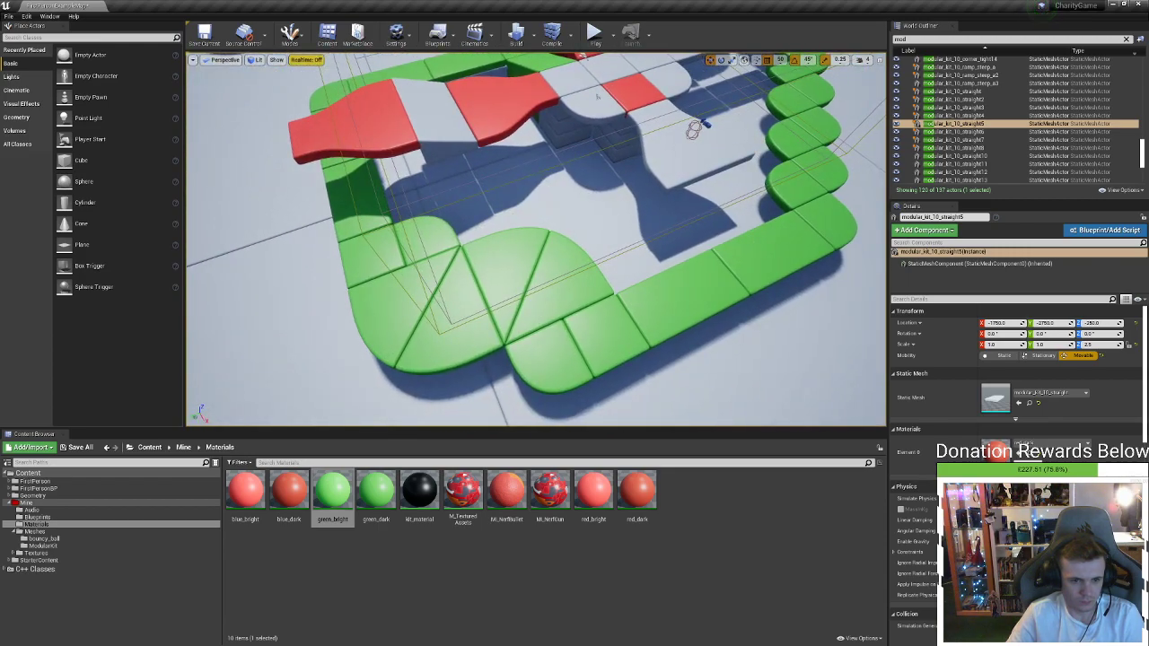
{"action": "right_click_drag", "start_coordinate": [482, 345], "coordinate": [487, 313]}
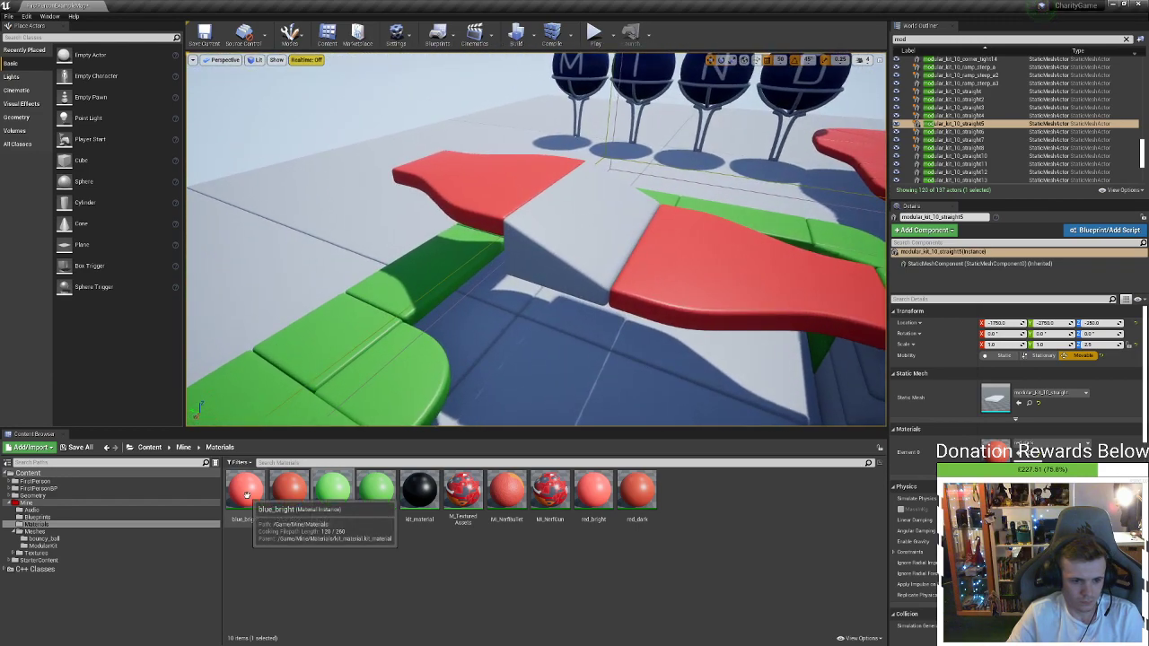
{"action": "left_click_drag", "start_coordinate": [247, 494], "coordinate": [557, 252]}
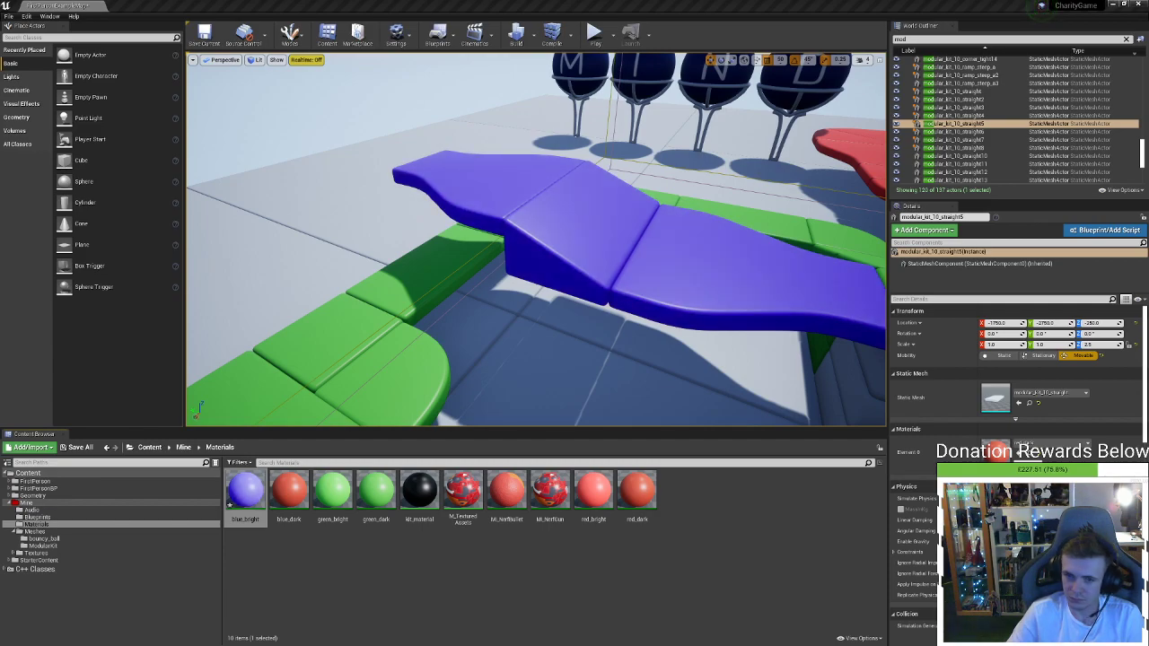
Apply the red_bright material to the grey square between the two red pieces at the central junction
{"action": "right_click_drag", "start_coordinate": [535, 239], "coordinate": [536, 278]}
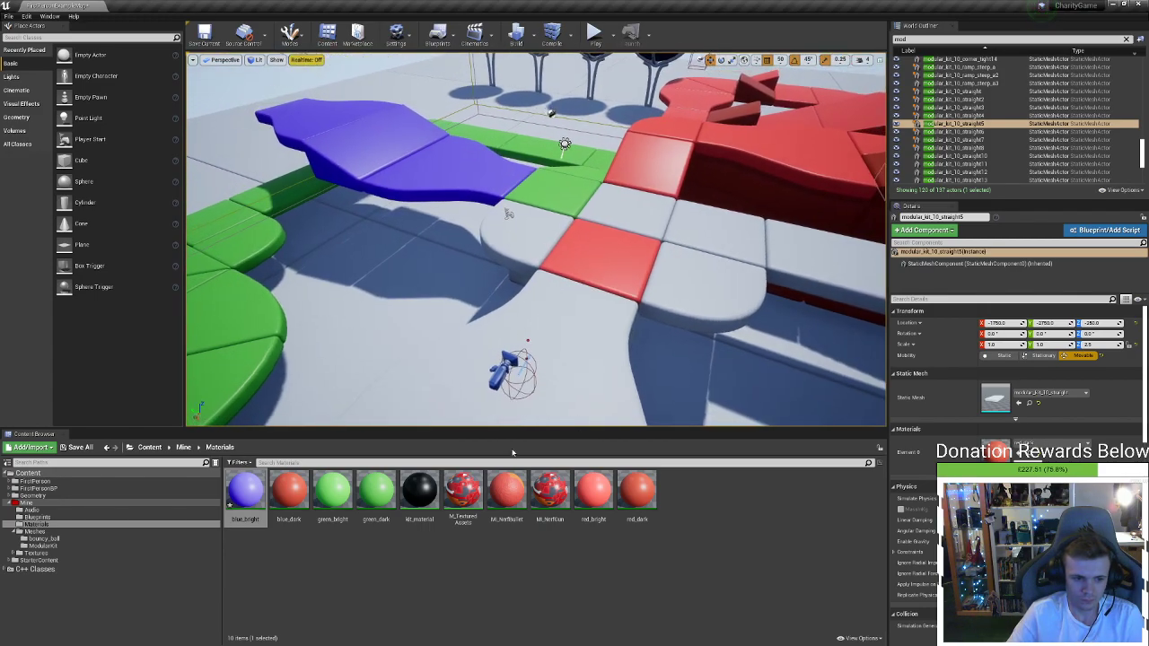
{"action": "right_click_drag", "start_coordinate": [628, 303], "coordinate": [716, 277]}
{"action": "key", "text": "w"}
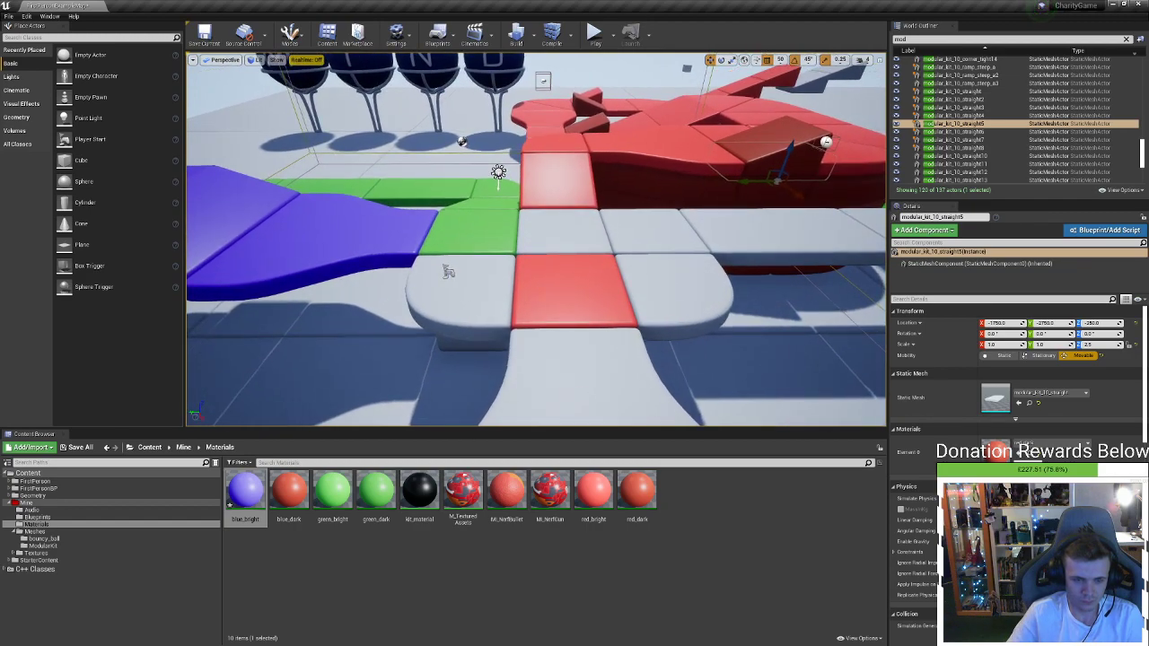
{"action": "right_click_drag", "start_coordinate": [590, 288], "coordinate": [585, 288]}
{"action": "left_click_drag", "start_coordinate": [592, 487], "coordinate": [567, 229]}
{"action": "mouse_move", "coordinate": [567, 229]}
{"action": "right_mouse_down"}
{"action": "mouse_move", "coordinate": [599, 224]}
{"action": "mouse_move", "coordinate": [555, 229]}
{"action": "mouse_move", "coordinate": [577, 235]}
{"action": "right_mouse_up"}
{"action": "key", "text": "s"}
{"action": "key", "text": "w"}
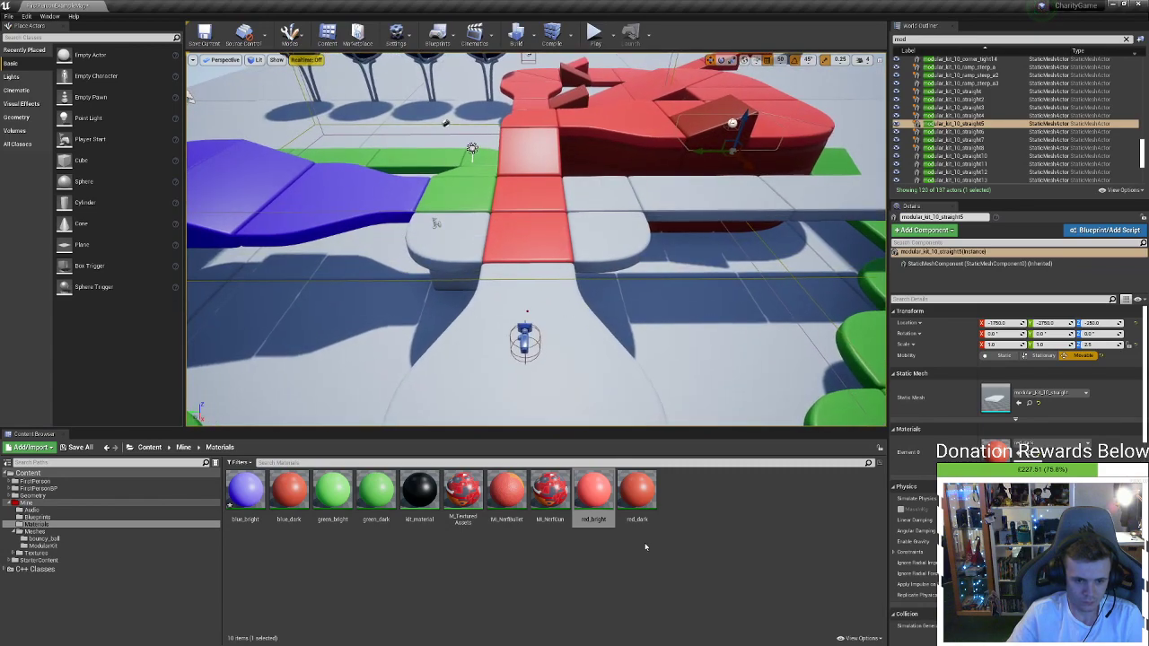
Duplicate the red_bright material as neutral_bright and change its colour to grey
{"action": "right_click", "coordinate": [600, 500]}
{"action": "mouse_move", "coordinate": [681, 329]}
{"action": "left_click", "coordinate": [757, 327]}
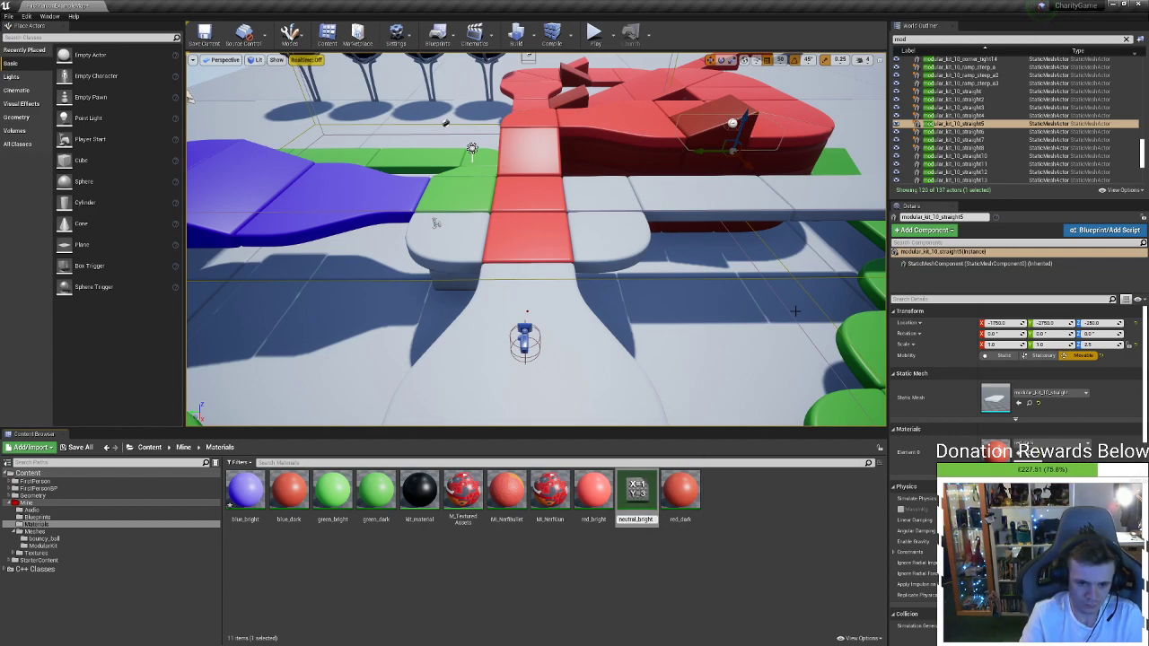
{"action": "key", "text": "Return"}
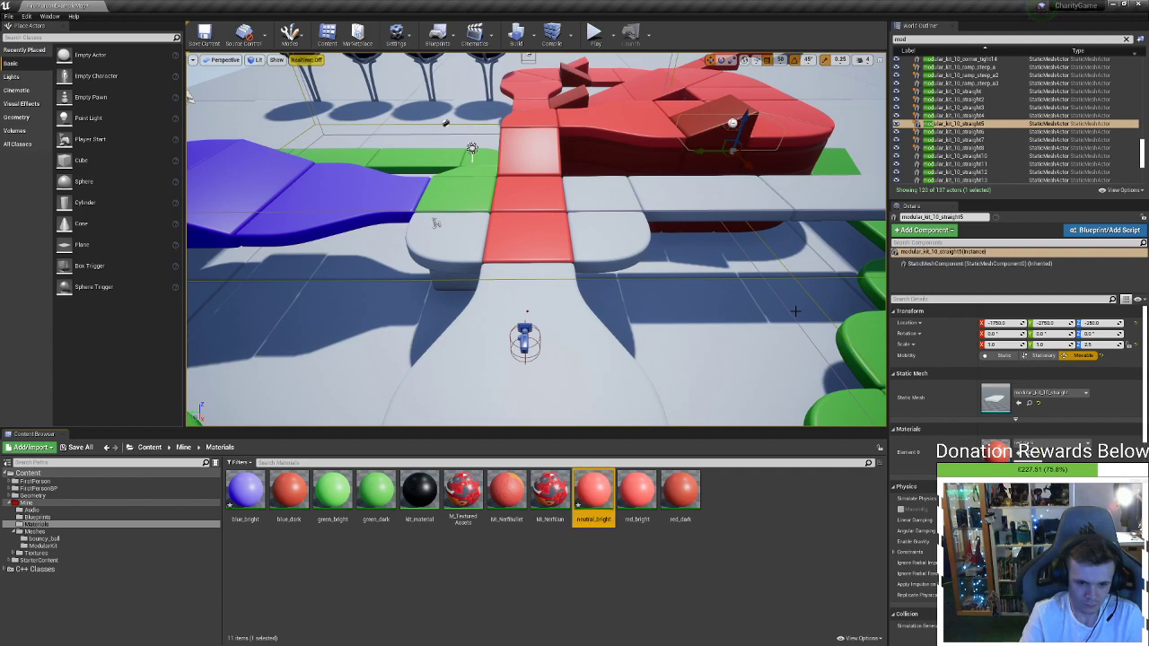
{"action": "key", "text": "Return"}
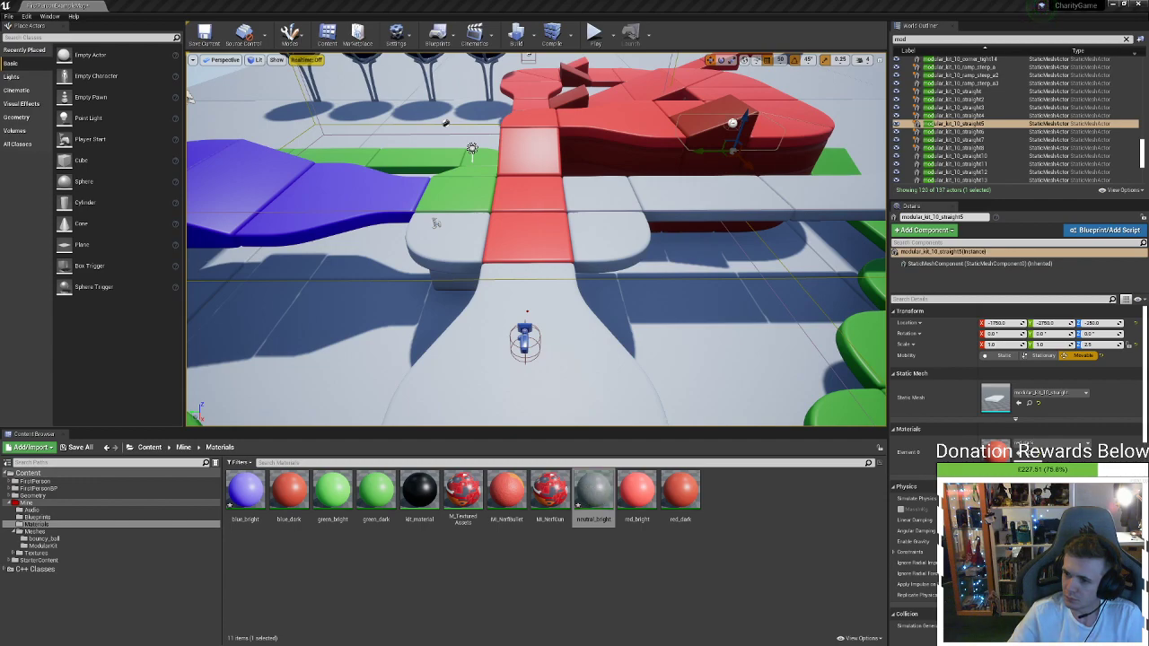
Apply the neutral_bright material to the start platform's wide transition, the square behind it and the rounded corners on both sides
{"action": "left_click_drag", "start_coordinate": [616, 487], "coordinate": [568, 344]}
{"action": "left_click_drag", "start_coordinate": [586, 493], "coordinate": [481, 234]}
{"action": "left_click_drag", "start_coordinate": [573, 306], "coordinate": [573, 309]}
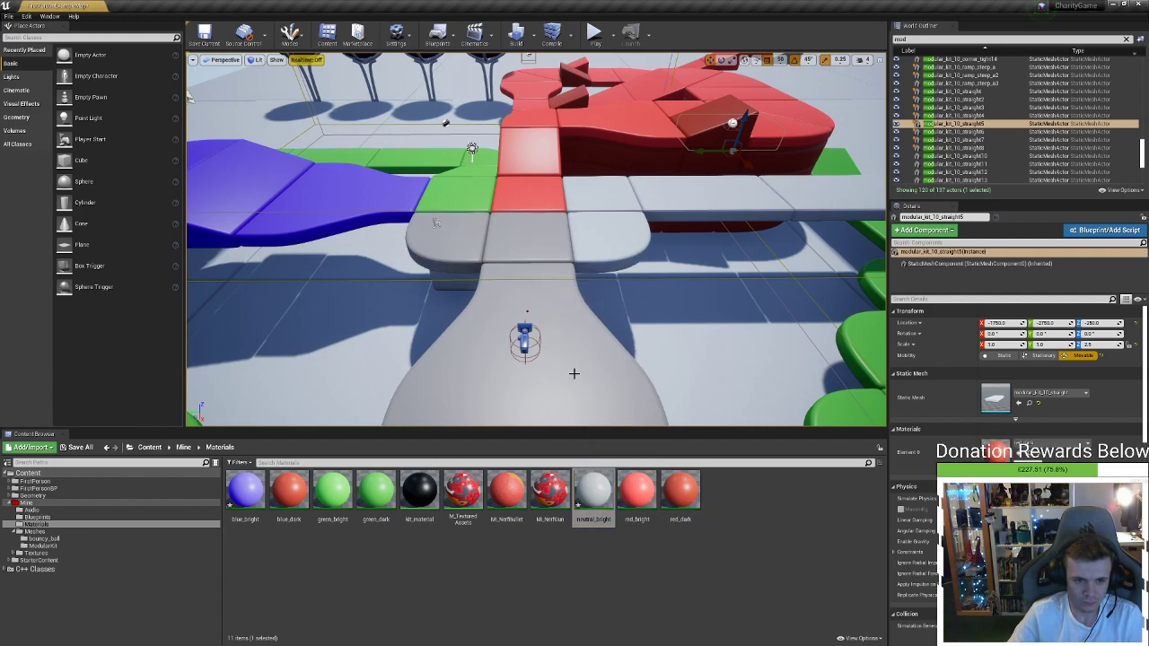
{"action": "left_click_drag", "start_coordinate": [593, 492], "coordinate": [607, 242]}
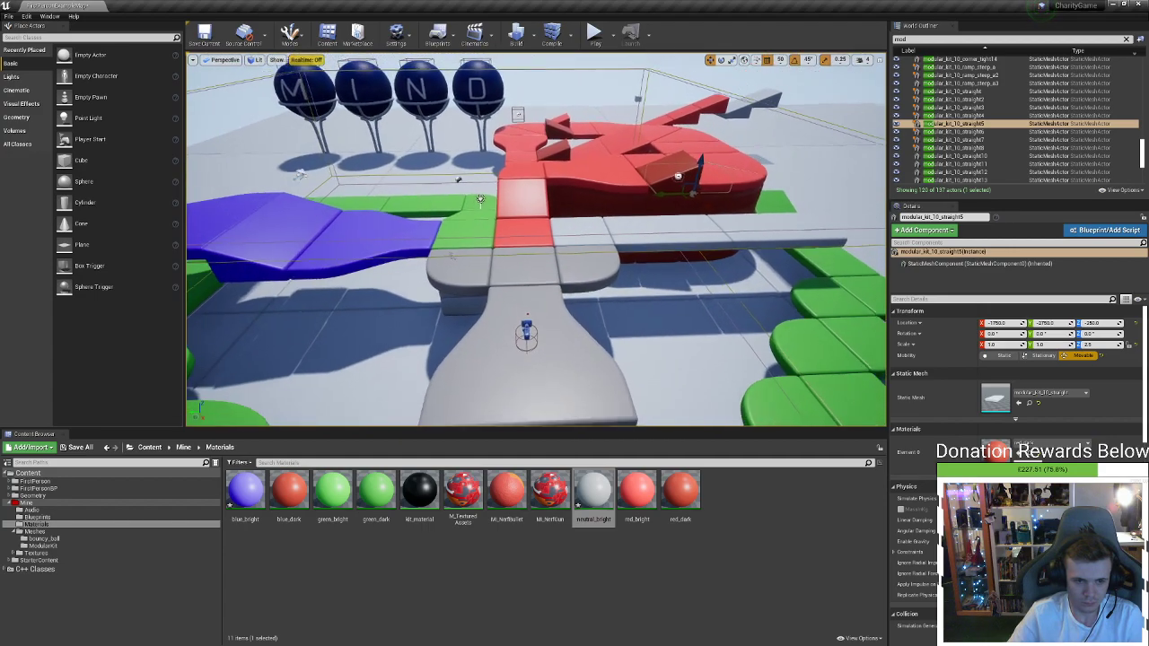
Look over the coloured routes from several sides, from the grey start platform round to the blue ramp
{"action": "right_click_drag", "start_coordinate": [606, 242], "coordinate": [736, 229]}
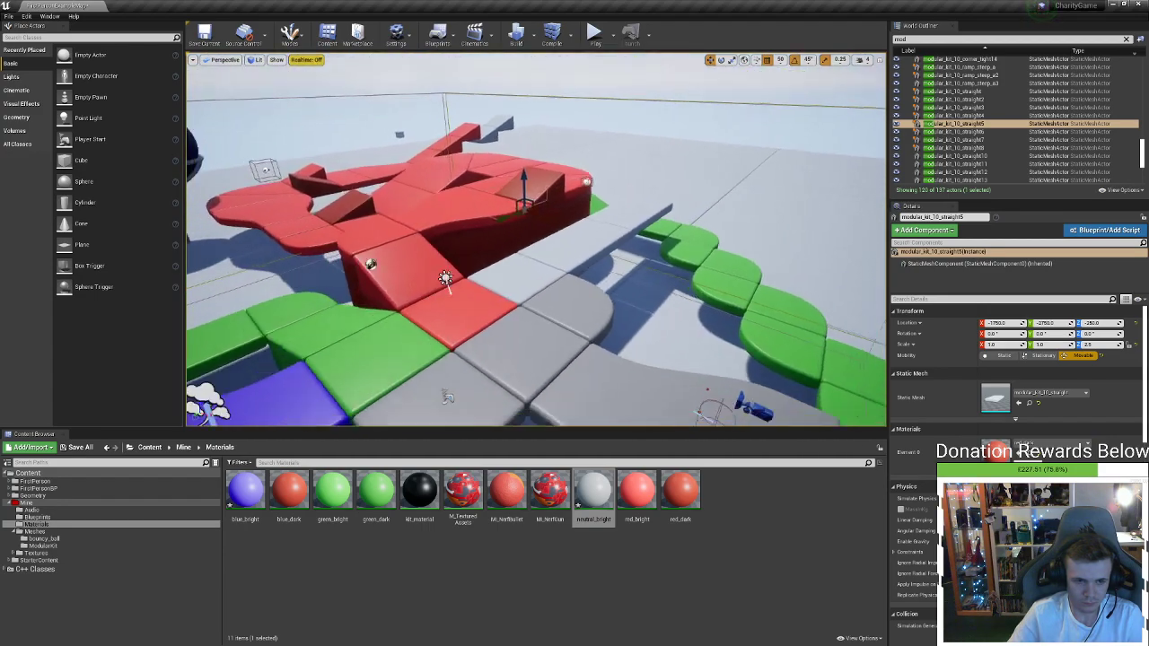
{"action": "right_click_drag", "start_coordinate": [607, 242], "coordinate": [502, 267]}
{"action": "left_click_drag", "start_coordinate": [480, 189], "coordinate": [377, 196], "text": "alt"}
{"action": "right_click_drag", "start_coordinate": [536, 242], "coordinate": [507, 232]}
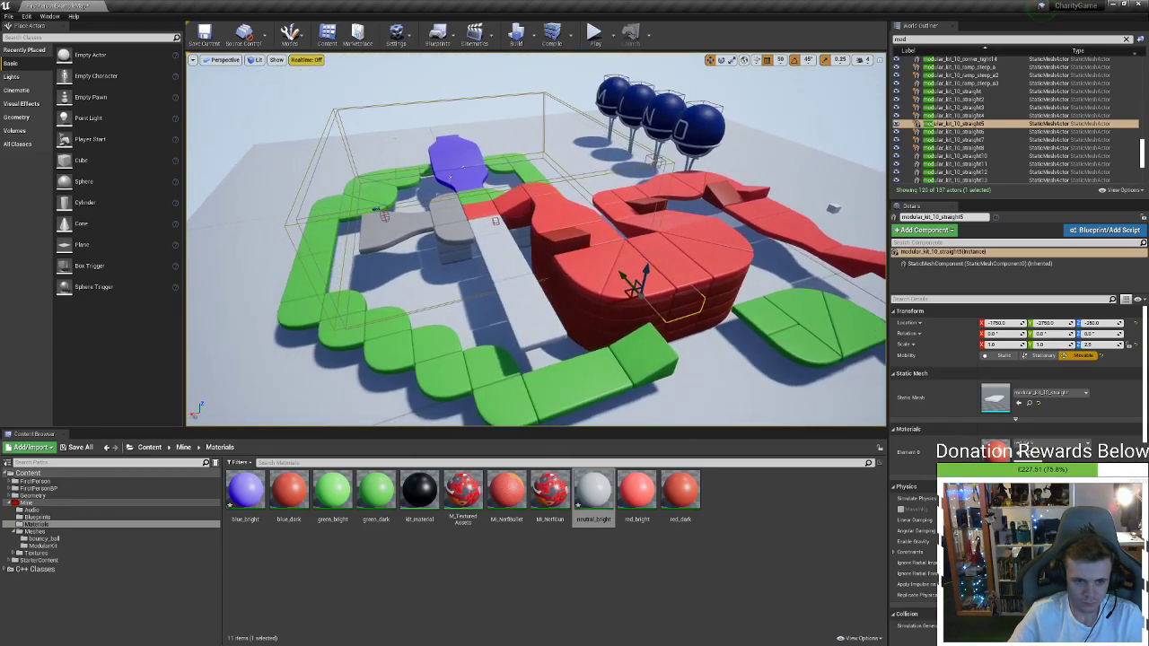
{"action": "left_click_drag", "start_coordinate": [417, 201], "coordinate": [346, 231], "text": "alt"}
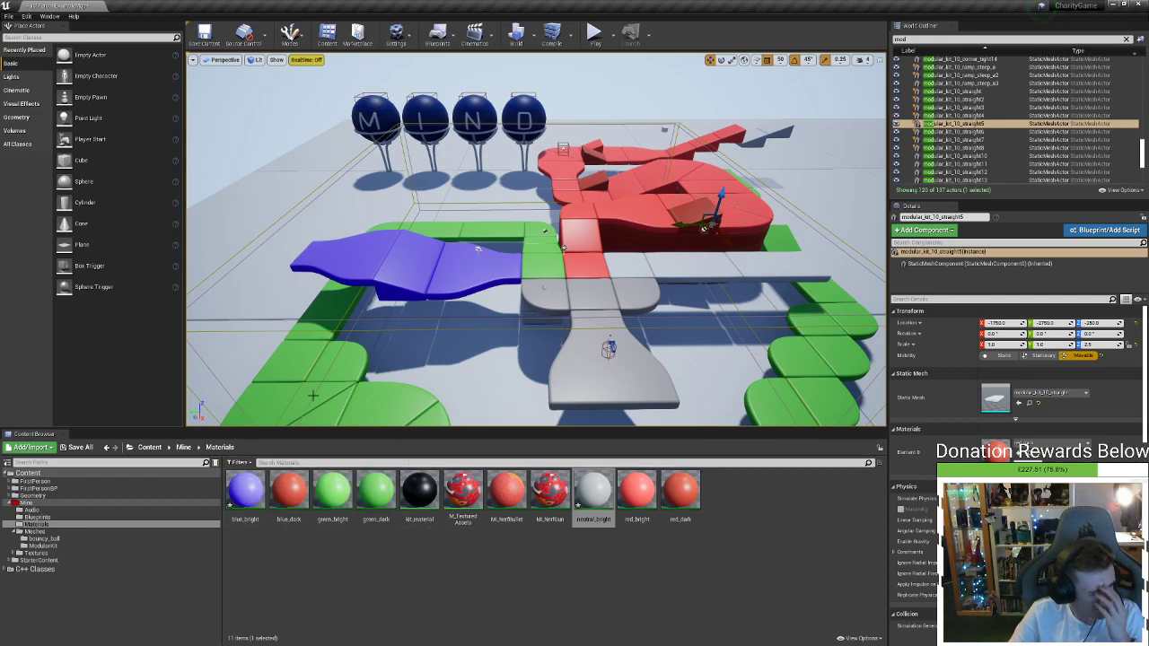
{"action": "right_click_drag", "start_coordinate": [500, 325], "coordinate": [559, 381]}
{"action": "key", "text": "w"}
{"action": "key", "text": "w"}
{"action": "key", "text": "w"}
{"action": "key", "text": "s"}
{"action": "right_click_drag", "start_coordinate": [628, 176], "coordinate": [583, 246]}
{"action": "key", "text": "w"}
{"action": "key", "text": "s"}
{"action": "key", "text": "w"}
{"action": "key", "text": "s"}
{"action": "key", "text": "d"}
{"action": "key", "text": "w"}
{"action": "key", "text": "d"}
{"action": "right_click_drag", "start_coordinate": [505, 328], "coordinate": [538, 394]}
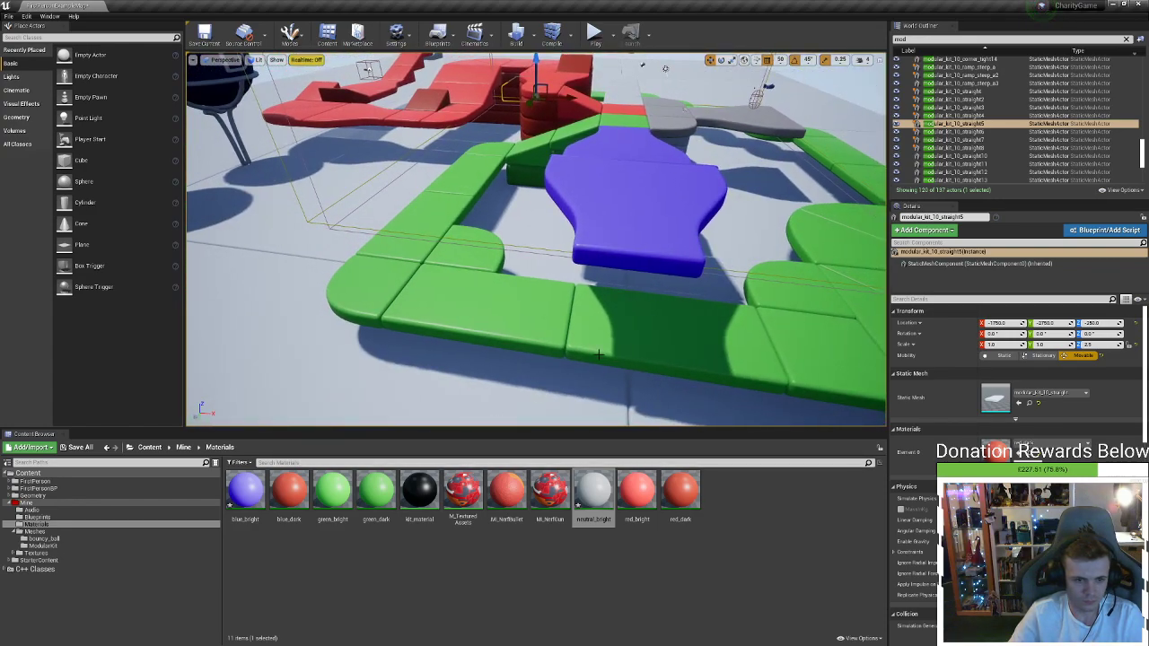
Select the outer blue transition piece and open the ModularKit folder inside the Mine project's Meshes folder
{"action": "left_click", "coordinate": [617, 188]}
{"action": "left_click_drag", "start_coordinate": [618, 188], "coordinate": [449, 341], "text": "alt"}
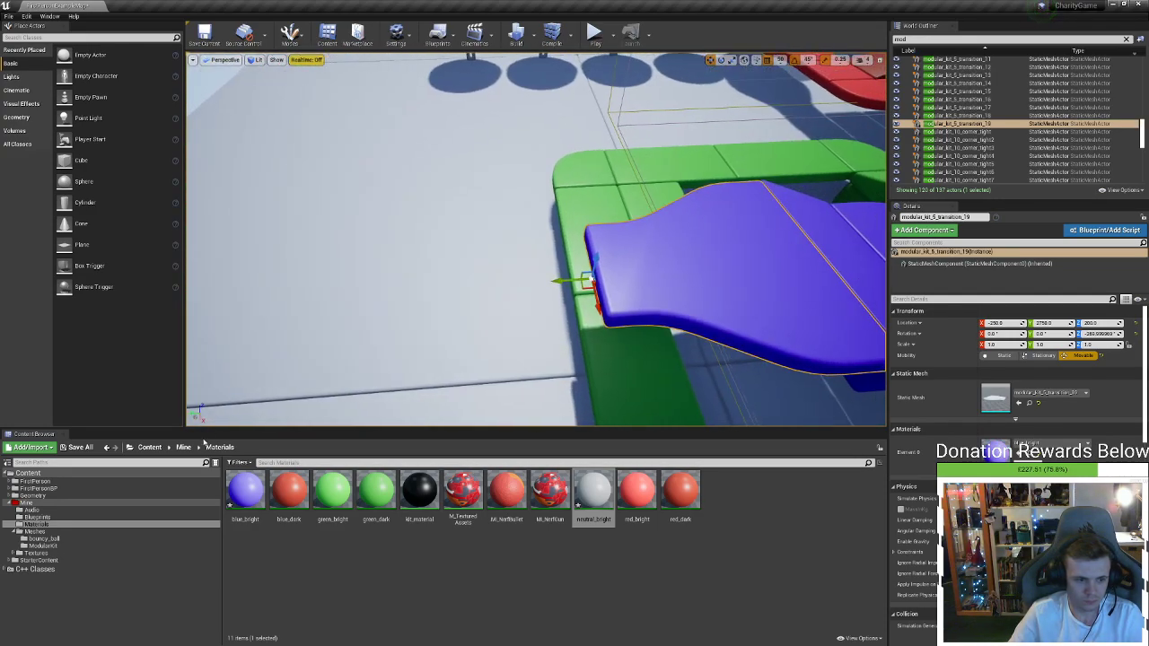
{"action": "right_click_drag", "start_coordinate": [503, 357], "coordinate": [510, 365]}
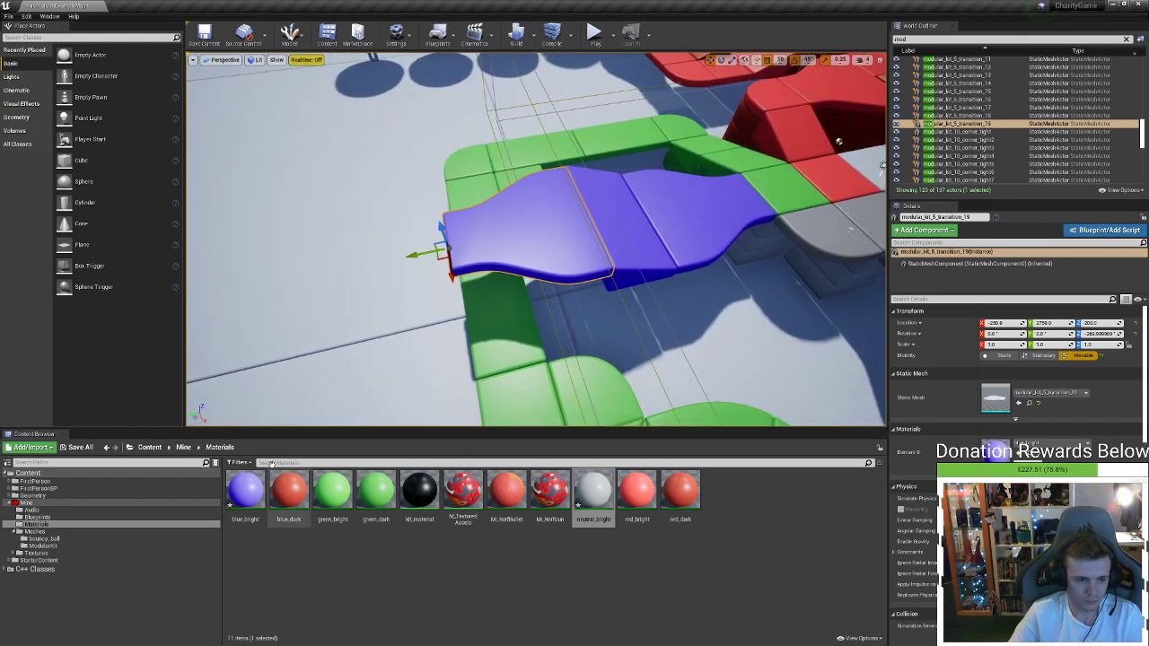
{"action": "left_click", "coordinate": [183, 447]}
{"action": "double_click", "coordinate": [333, 489]}
{"action": "left_click", "coordinate": [183, 446]}
{"action": "double_click", "coordinate": [377, 489]}
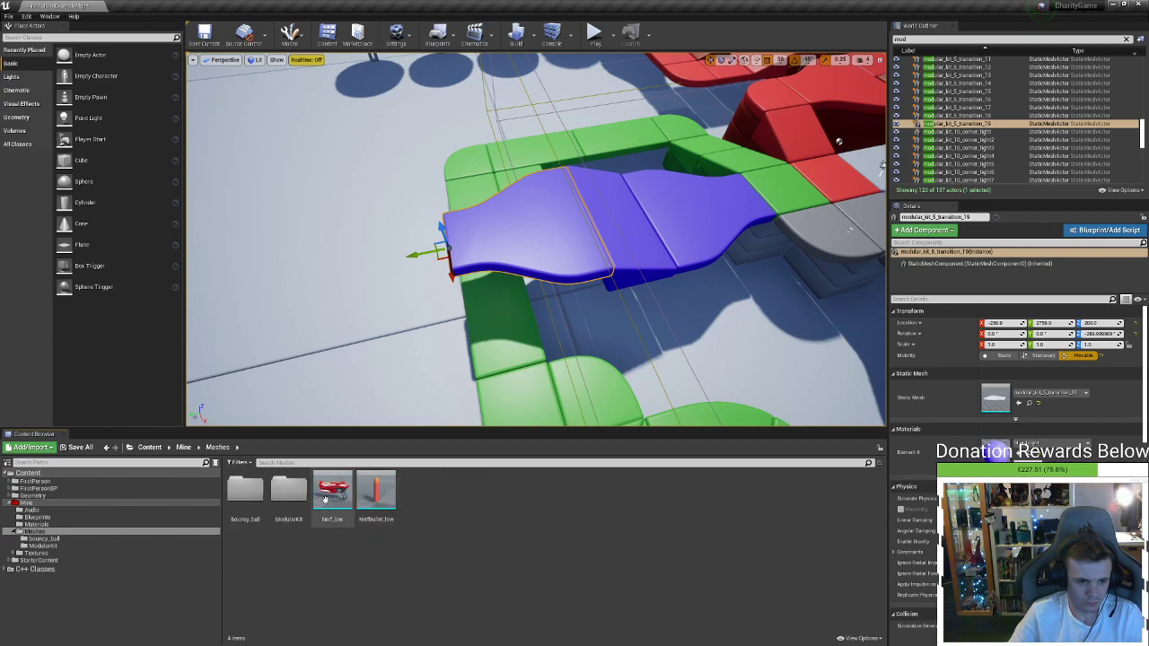
{"action": "double_click", "coordinate": [288, 489]}
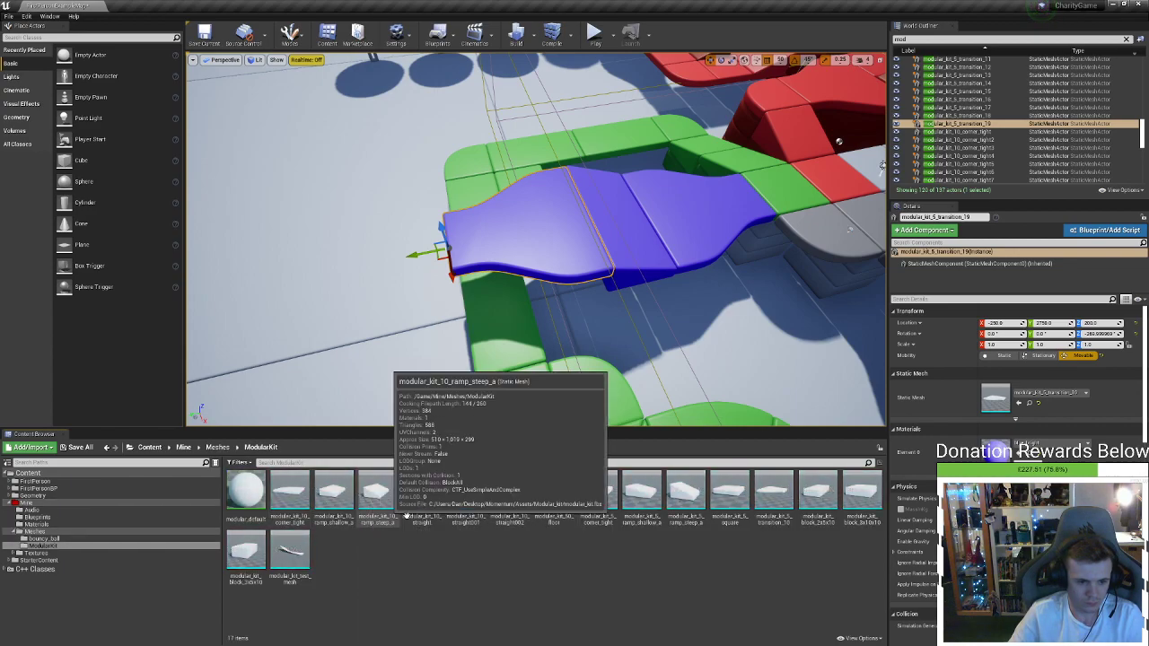
Place a modular_kit_10_straight beyond the outer blue transition at Y 3250, Z 200, and rotate it 90° about the vertical axis
{"action": "left_click_drag", "start_coordinate": [436, 501], "coordinate": [361, 310]}
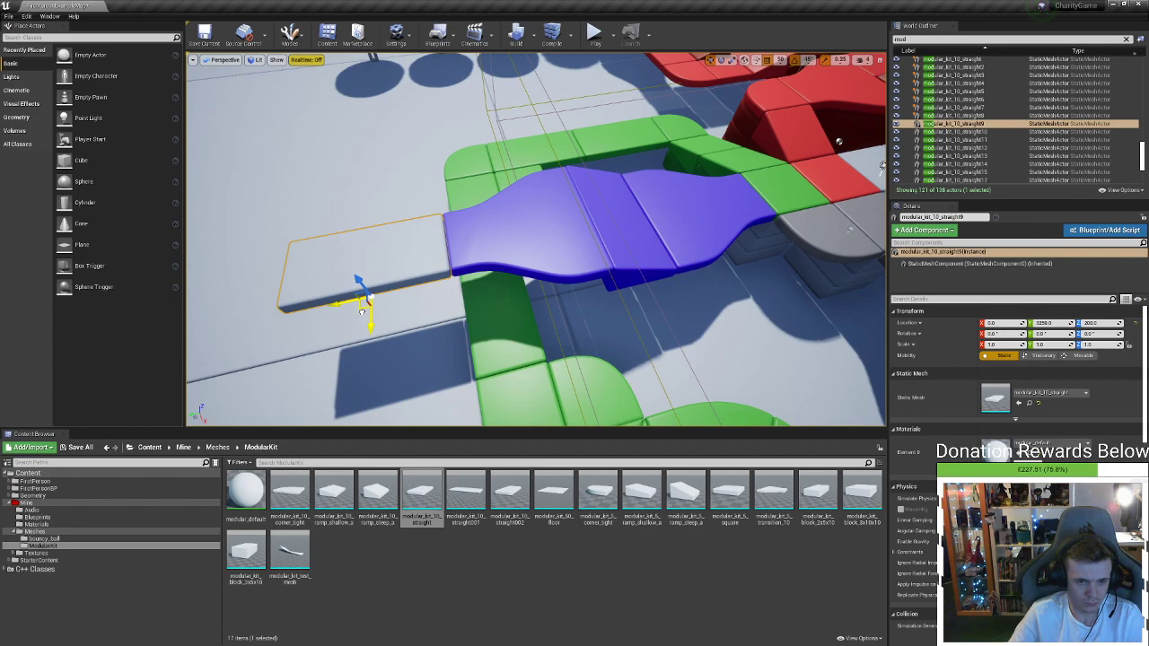
{"action": "right_click_drag", "start_coordinate": [397, 324], "coordinate": [489, 359]}
{"action": "right_click_drag", "start_coordinate": [786, 176], "coordinate": [763, 159]}
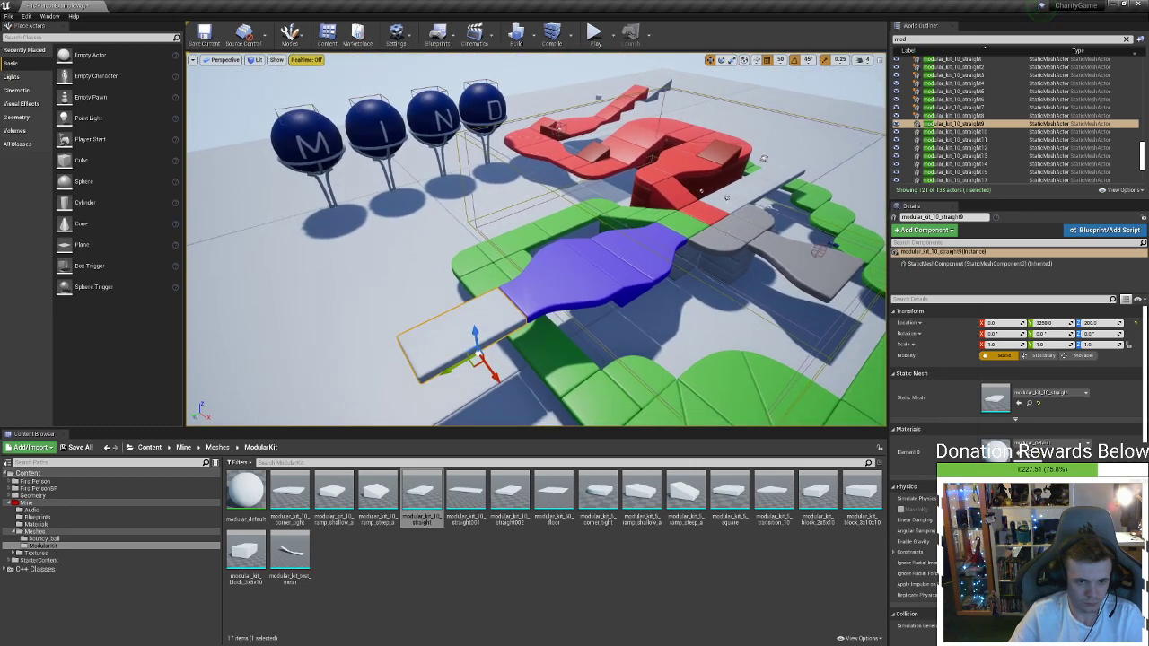
{"action": "left_click_drag", "start_coordinate": [462, 383], "coordinate": [412, 393]}
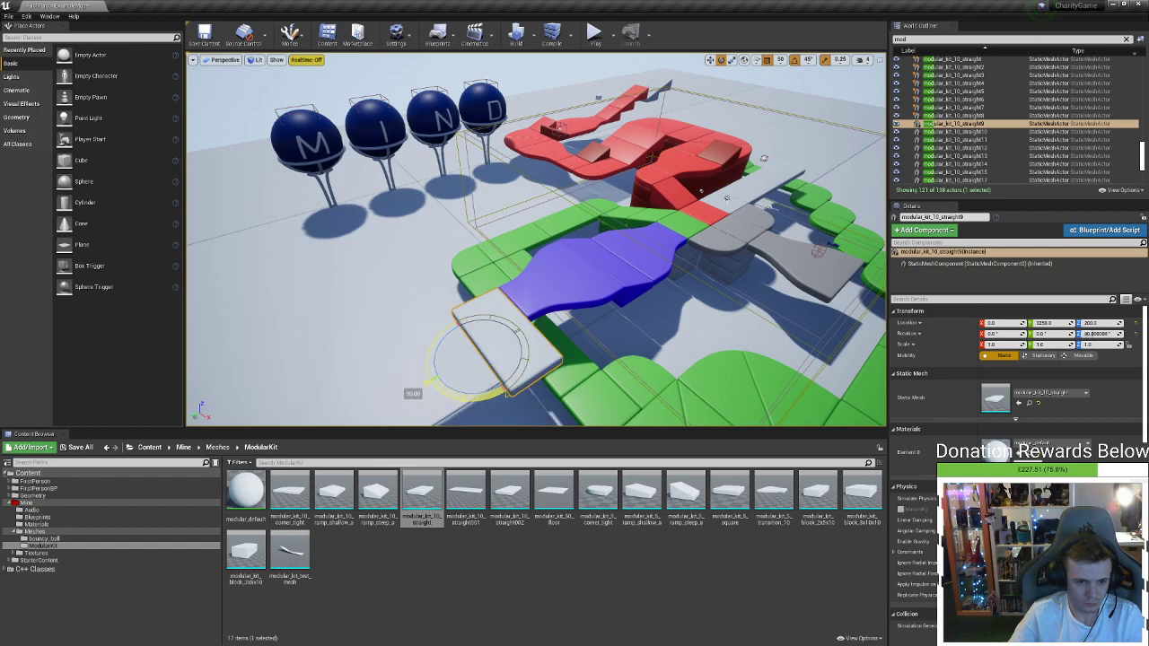
{"action": "left_click_drag", "start_coordinate": [473, 368], "coordinate": [443, 328]}
{"action": "right_click_drag", "start_coordinate": [444, 329], "coordinate": [428, 295]}
{"action": "left_click_drag", "start_coordinate": [368, 253], "coordinate": [367, 205]}
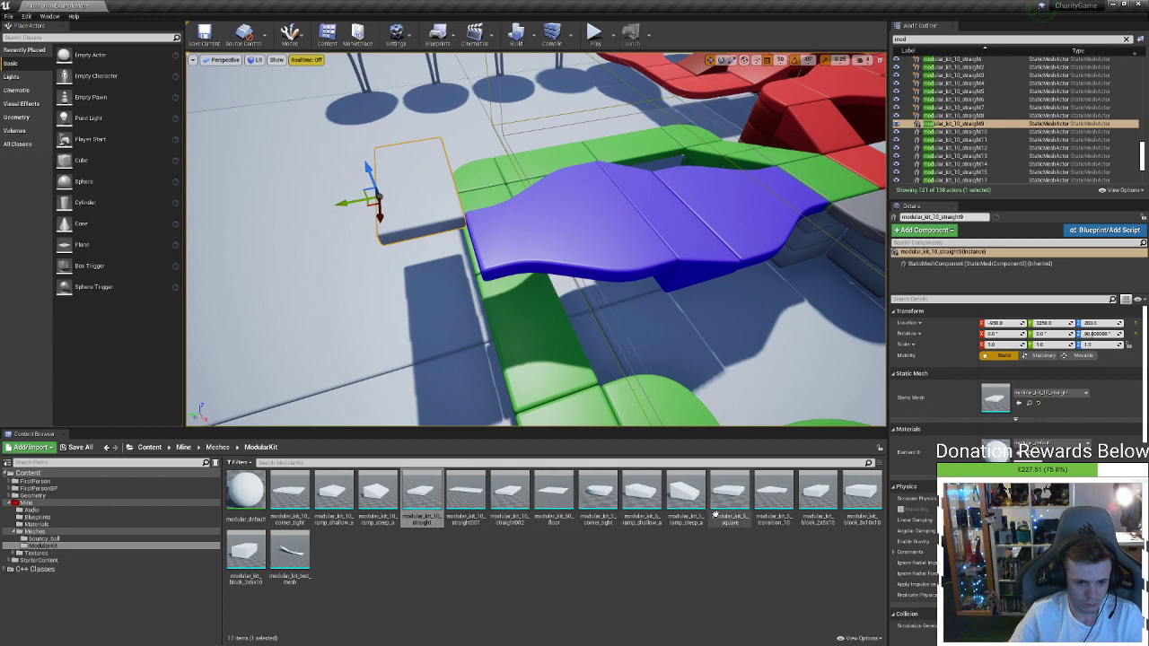
Place a modular_kit_5_corner_tight, rotated -90°, against the outer end of the blue transition at Y 2750, Z 200
{"action": "left_click_drag", "start_coordinate": [595, 509], "coordinate": [435, 287]}
{"action": "left_click_drag", "start_coordinate": [428, 352], "coordinate": [464, 250]}
{"action": "key", "text": "w"}
{"action": "scroll", "coordinate": [464, 249], "scroll_direction": "up", "scroll_amount": 5}
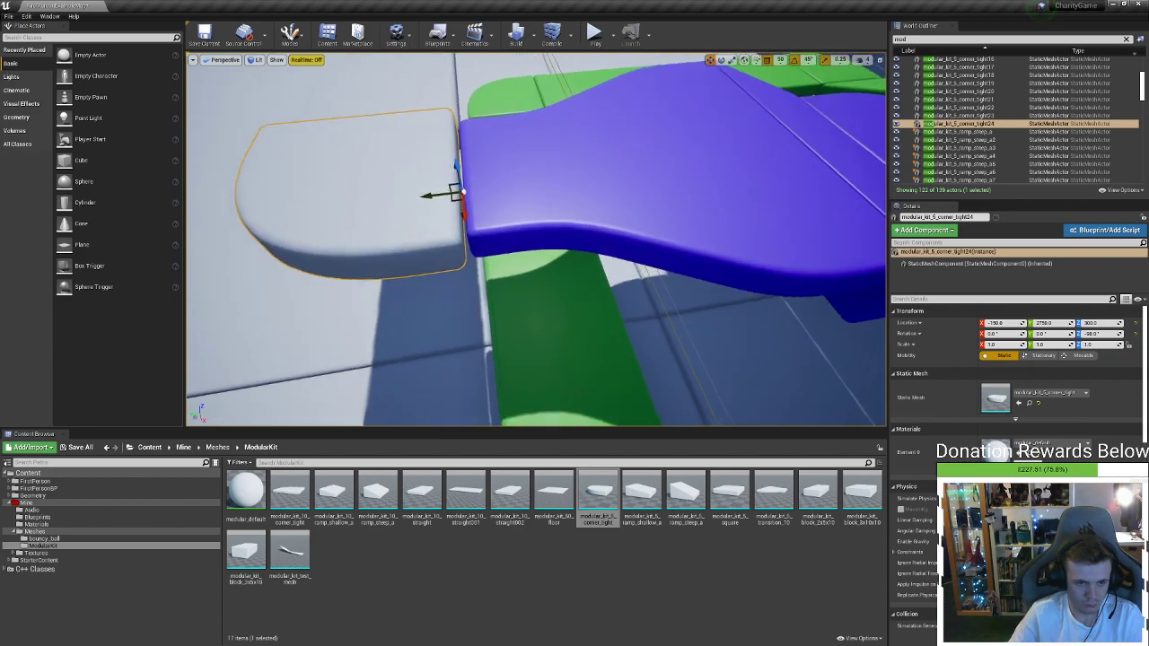
{"action": "mouse_move", "coordinate": [442, 190]}
{"action": "left_mouse_down"}
{"action": "mouse_move", "coordinate": [446, 166]}
{"action": "mouse_move", "coordinate": [454, 186]}
{"action": "left_mouse_up"}
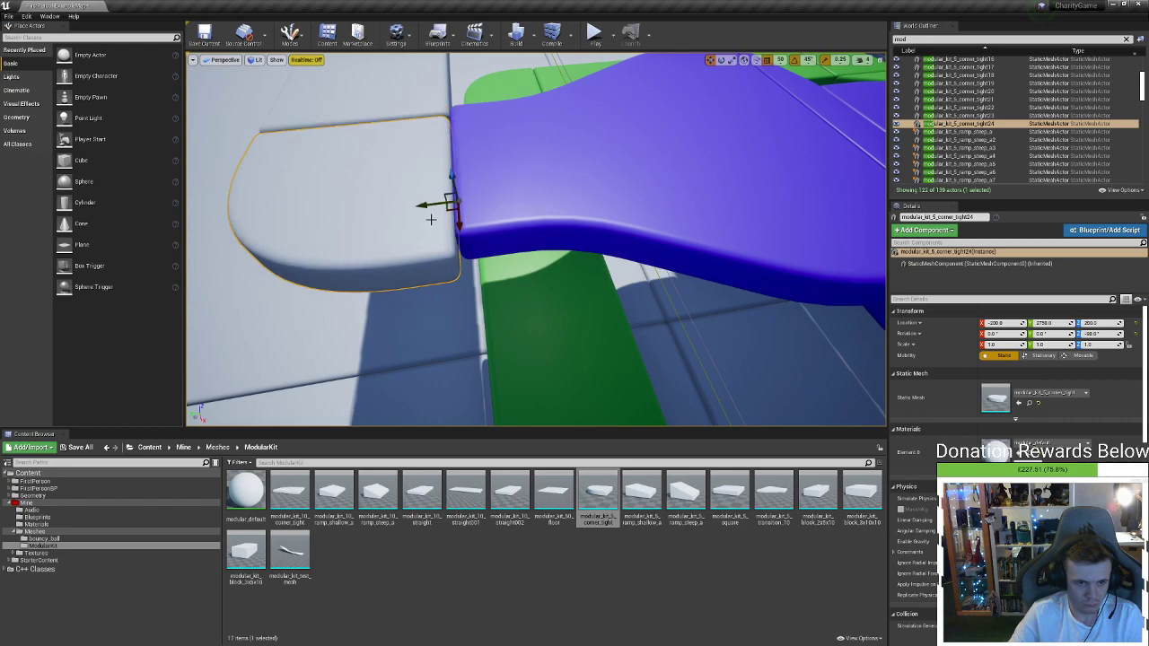
Move the grey straight along the X axis so that it continues from the side of the new rounded corner
{"action": "left_click", "coordinate": [432, 113], "text": "ctrl"}
{"action": "left_click_drag", "start_coordinate": [309, 92], "coordinate": [306, 72]}
{"action": "right_click_drag", "start_coordinate": [306, 72], "coordinate": [601, 74]}
{"action": "key", "text": "s"}
{"action": "mouse_move", "coordinate": [337, 121]}
{"action": "right_mouse_down"}
{"action": "mouse_move", "coordinate": [399, 121]}
{"action": "mouse_move", "coordinate": [337, 122]}
{"action": "right_mouse_up"}
{"action": "key", "text": "s"}
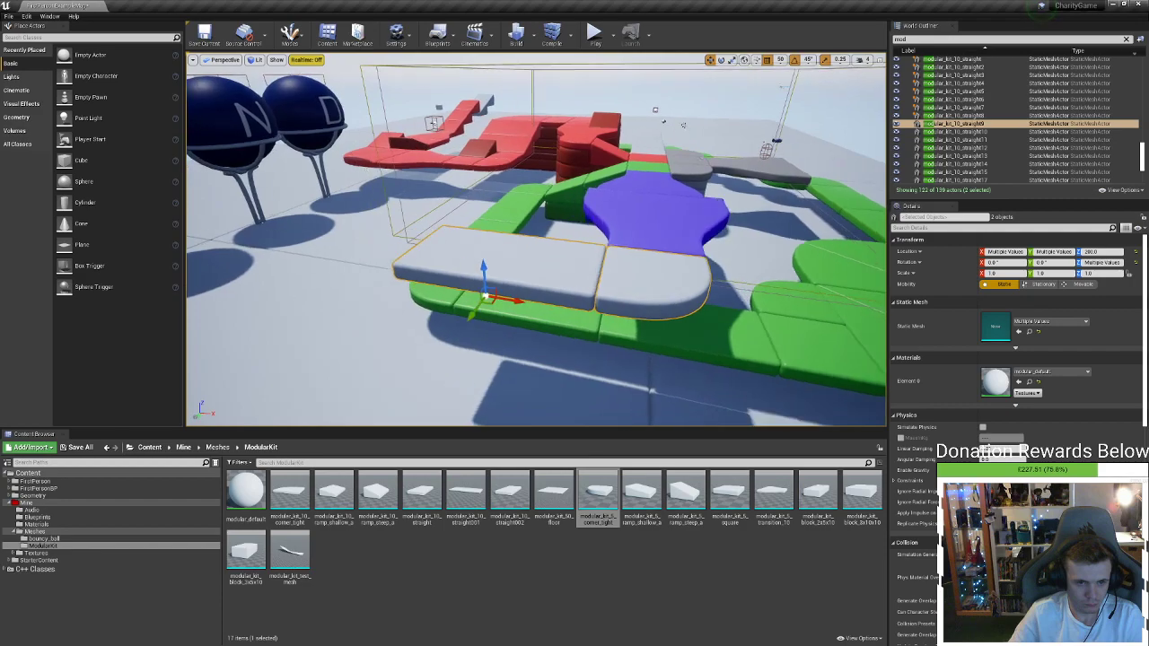
{"action": "left_click", "coordinate": [646, 255], "text": "ctrl"}
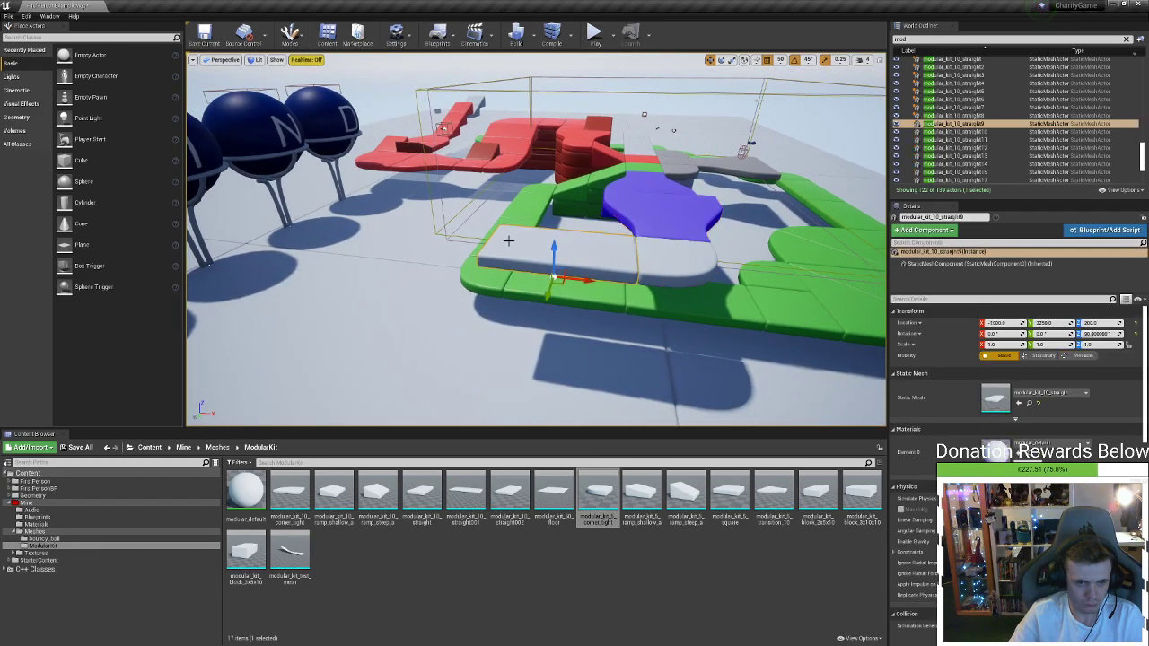
Play-test the view from the grey start platform towards the blue ramp, and return to editing
{"action": "right_click_drag", "start_coordinate": [534, 55], "coordinate": [700, 55]}
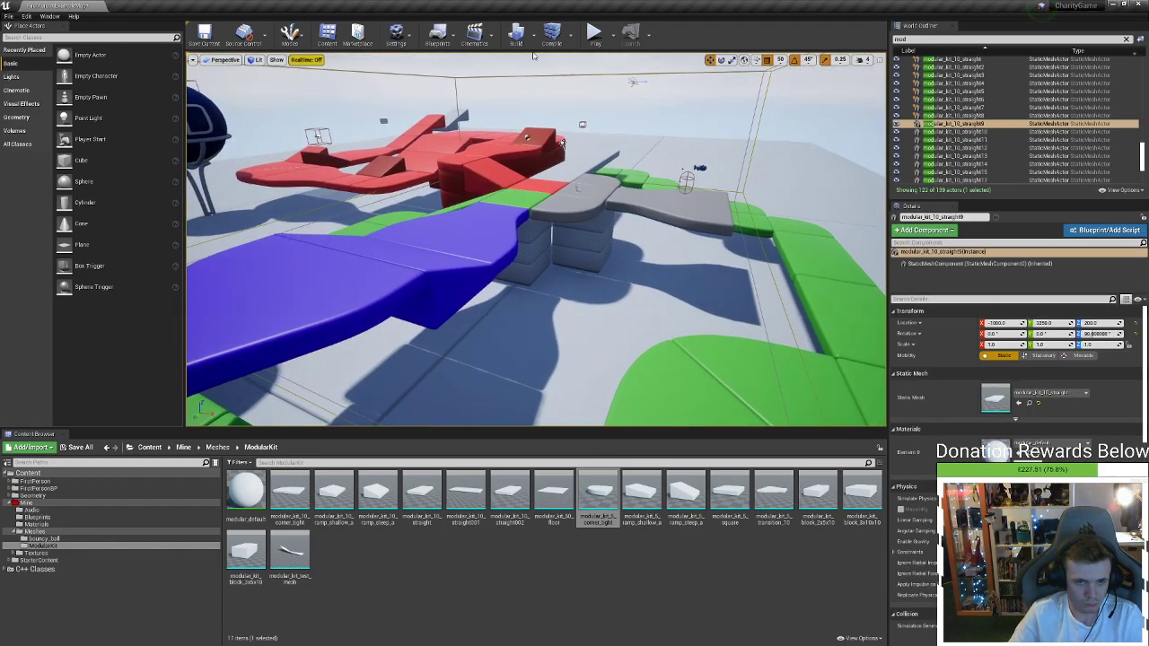
{"action": "left_click", "coordinate": [589, 45]}
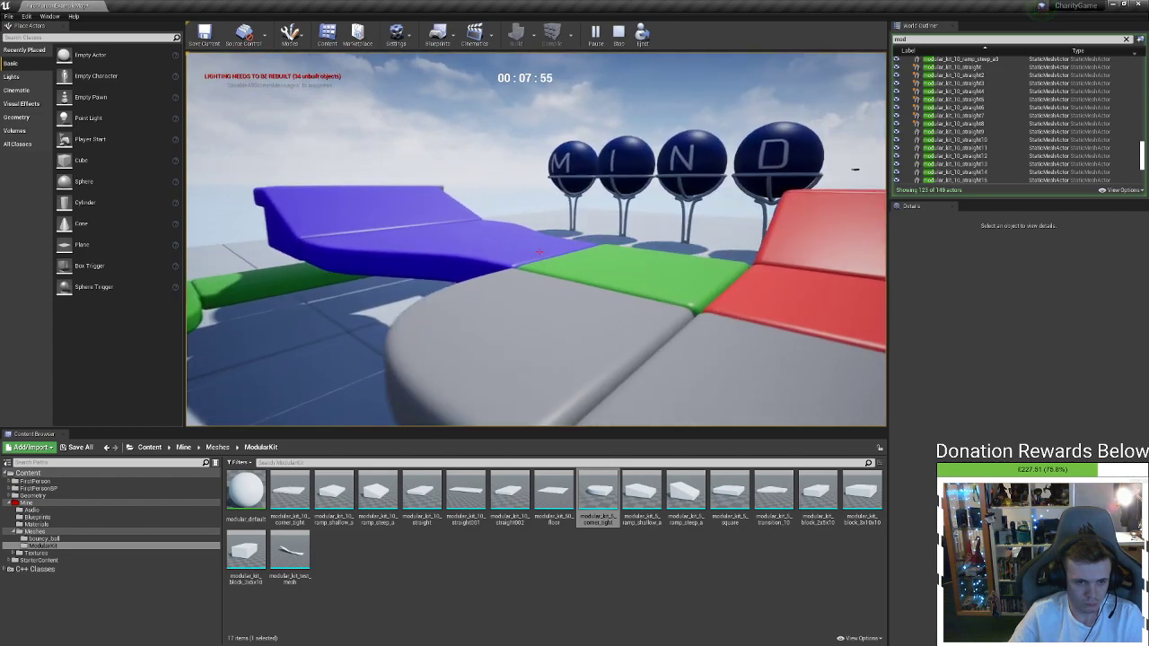
{"action": "key", "text": "Escape"}
Try rotating a duplicate of the grey corner and straight beyond the blue ramp, and delete the copies
{"action": "key", "text": "w"}
{"action": "mouse_move", "coordinate": [503, 200]}
{"action": "right_mouse_down"}
{"action": "mouse_move", "coordinate": [503, 162]}
{"action": "mouse_move", "coordinate": [557, 162]}
{"action": "mouse_move", "coordinate": [557, 200]}
{"action": "mouse_move", "coordinate": [506, 162]}
{"action": "mouse_move", "coordinate": [538, 134]}
{"action": "mouse_move", "coordinate": [505, 197]}
{"action": "right_mouse_up"}
{"action": "key", "text": "s"}
{"action": "left_click", "coordinate": [620, 288], "text": "ctrl"}
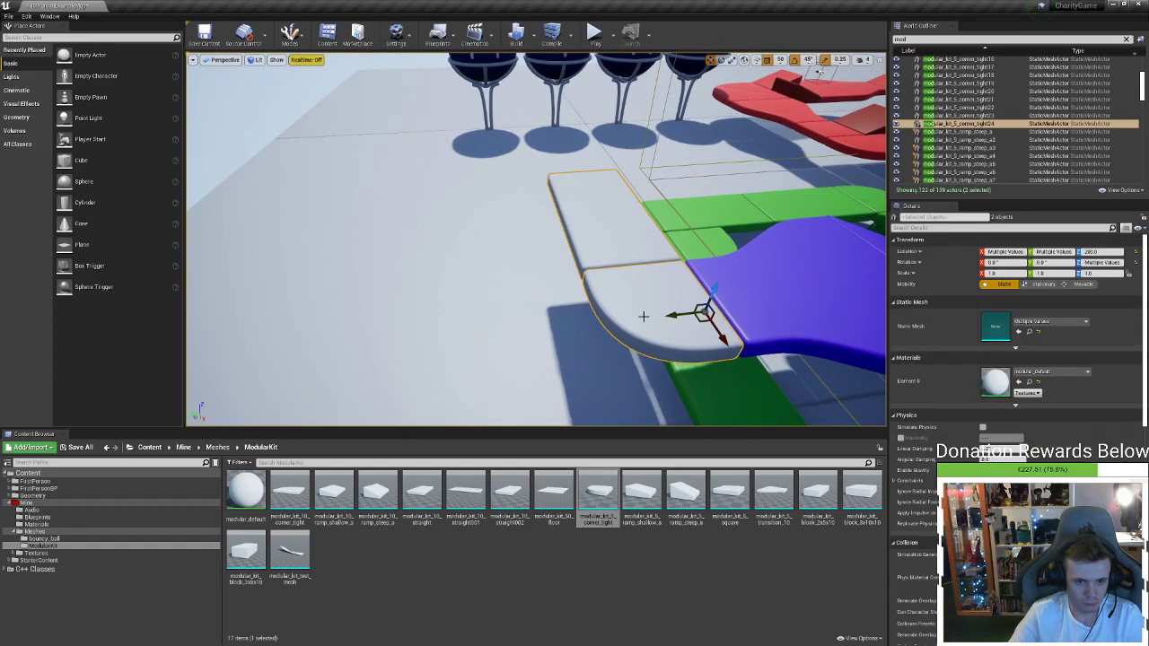
{"action": "key", "text": "e"}
{"action": "left_click_drag", "start_coordinate": [700, 345], "coordinate": [641, 320], "text": "alt"}
{"action": "key", "text": "w"}
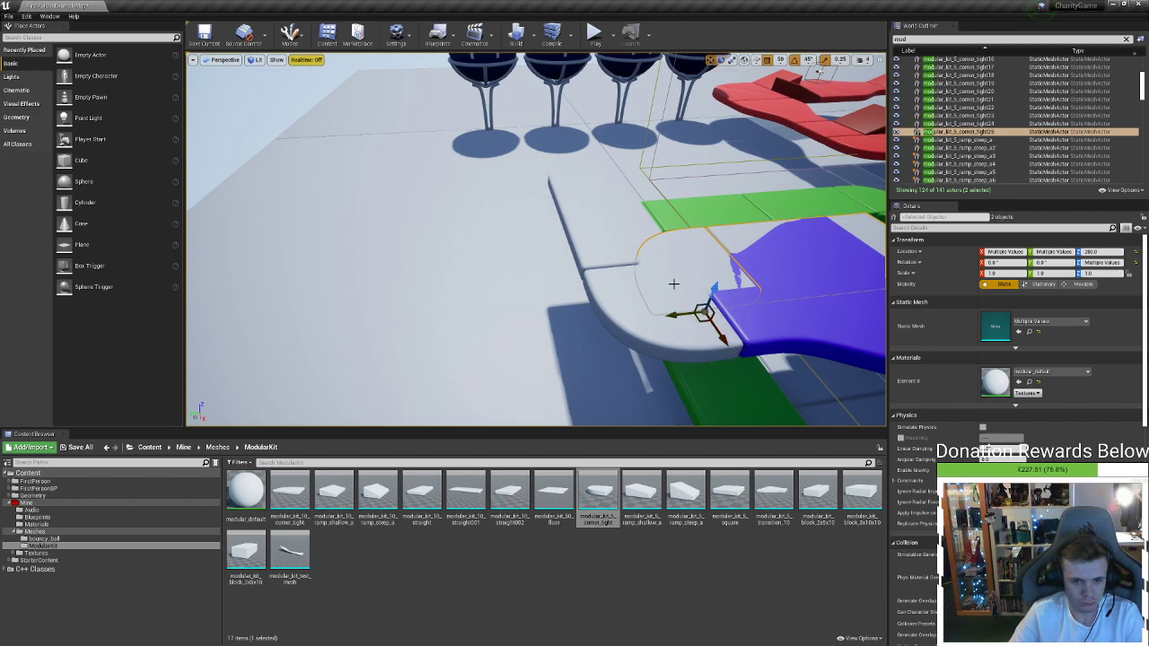
{"action": "key", "text": "Delete"}
Select only the grey rounded corner at the outer end of the blue transition
{"action": "left_click", "coordinate": [673, 325]}
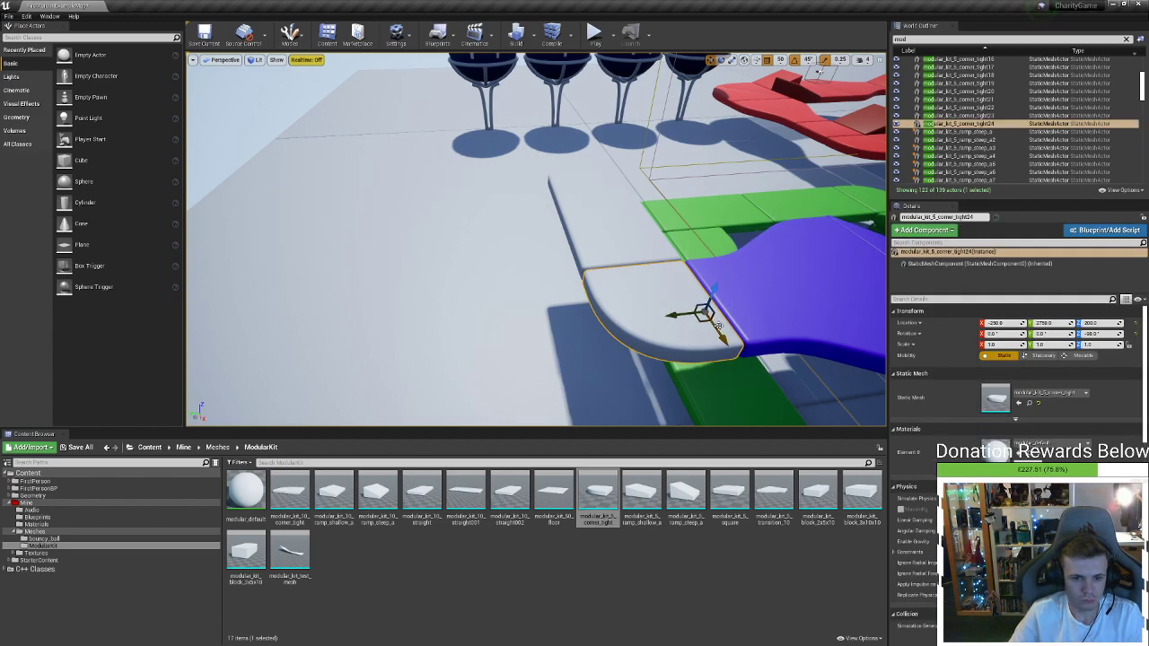
Duplicate the tight corner and place the copy, turned 90°, at the opposite end of the grey straight
{"action": "left_click_drag", "start_coordinate": [710, 329], "coordinate": [542, 180], "text": "alt"}
{"action": "key", "text": "w"}
{"action": "right_click_drag", "start_coordinate": [599, 202], "coordinate": [626, 217]}
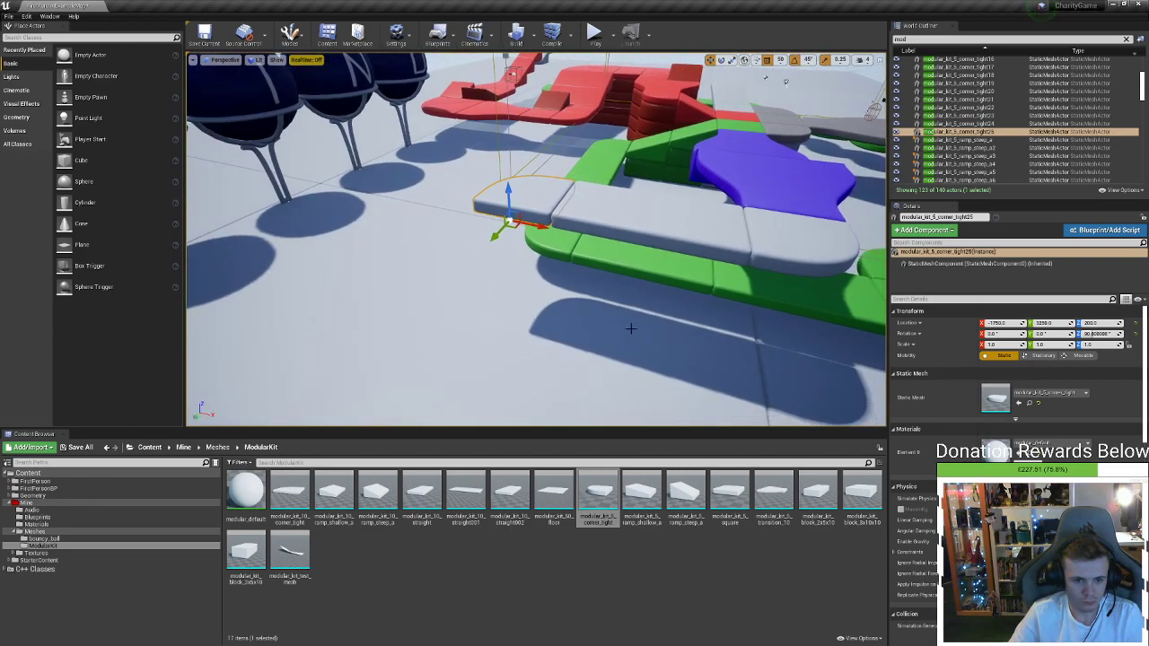
Add a modular_kit_5_ramp_steep_a against the new corner and duplicate it to form a two-piece climb
{"action": "left_click_drag", "start_coordinate": [666, 494], "coordinate": [482, 212]}
{"action": "left_click_drag", "start_coordinate": [530, 290], "coordinate": [523, 227]}
{"action": "right_click_drag", "start_coordinate": [519, 244], "coordinate": [412, 244]}
{"action": "left_click_drag", "start_coordinate": [496, 304], "coordinate": [502, 271]}
{"action": "right_click_drag", "start_coordinate": [625, 251], "coordinate": [574, 238]}
{"action": "left_click_drag", "start_coordinate": [633, 258], "coordinate": [543, 240], "text": "alt"}
{"action": "right_click_drag", "start_coordinate": [543, 240], "coordinate": [586, 234]}
Select both steep ramps and duplicate them farther along to continue the climb
{"action": "left_click", "coordinate": [594, 232], "text": "ctrl"}
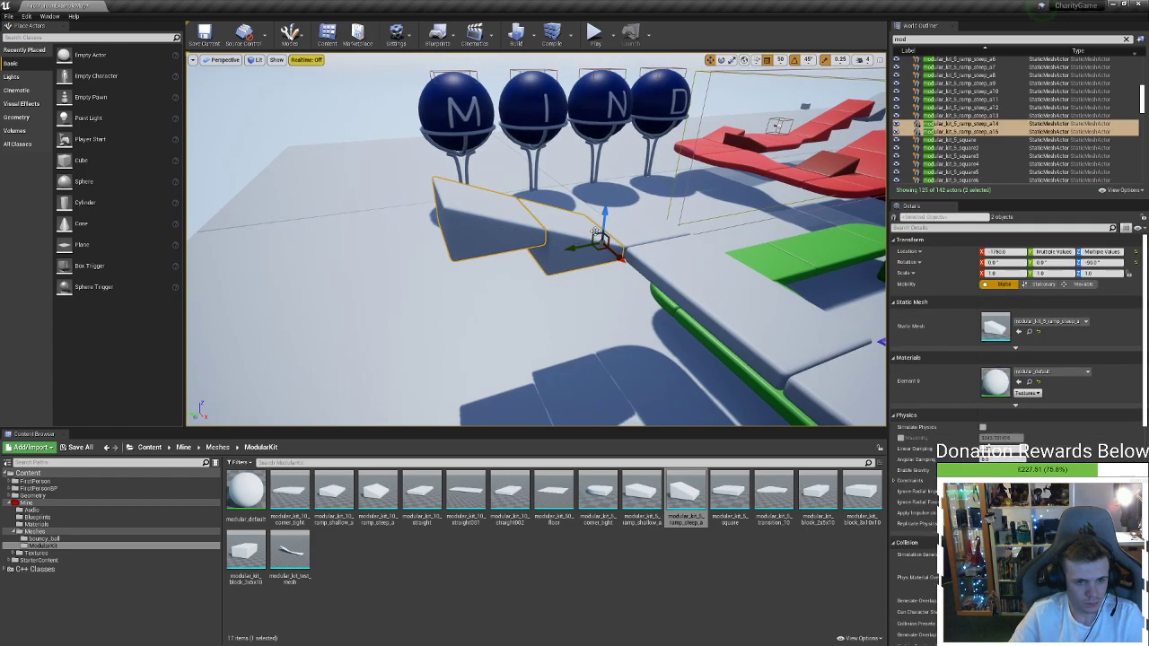
{"action": "left_click_drag", "start_coordinate": [593, 235], "coordinate": [283, 166], "text": "alt"}
{"action": "right_click_drag", "start_coordinate": [325, 181], "coordinate": [404, 189]}
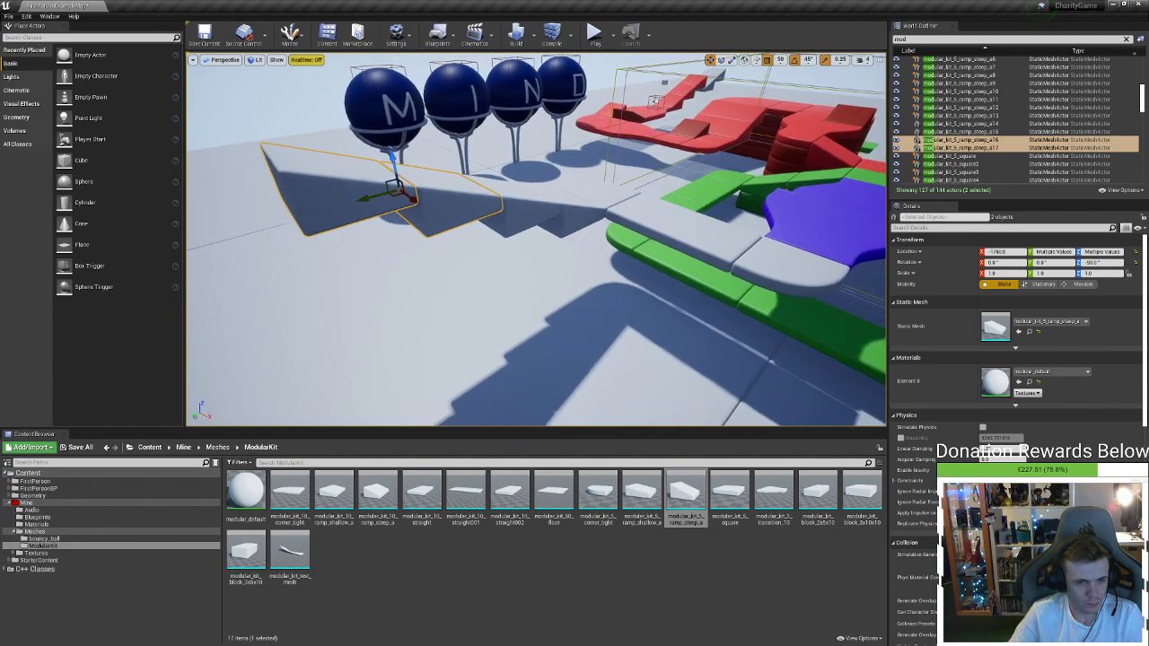
Turn the last steep ramp to -180° and reposition it beyond the top of the climb, alongside the other ramps
{"action": "left_click", "coordinate": [379, 188]}
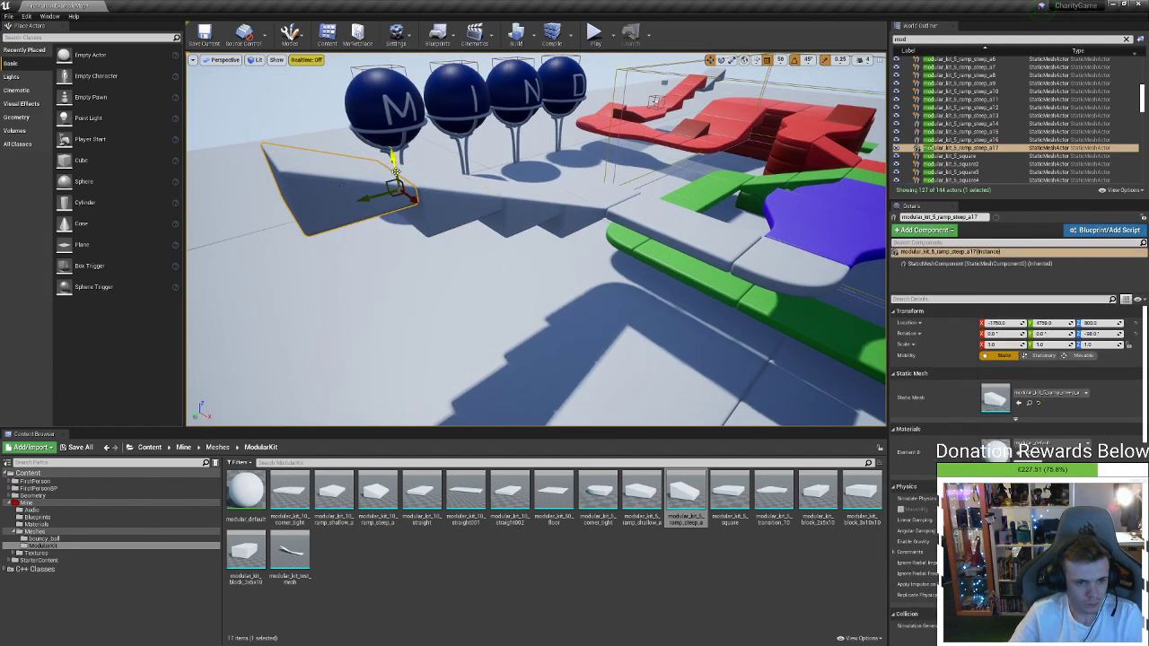
{"action": "left_click_drag", "start_coordinate": [422, 206], "coordinate": [401, 228]}
{"action": "key", "text": "w"}
{"action": "right_click_drag", "start_coordinate": [401, 229], "coordinate": [511, 229]}
{"action": "left_click_drag", "start_coordinate": [504, 272], "coordinate": [313, 346]}
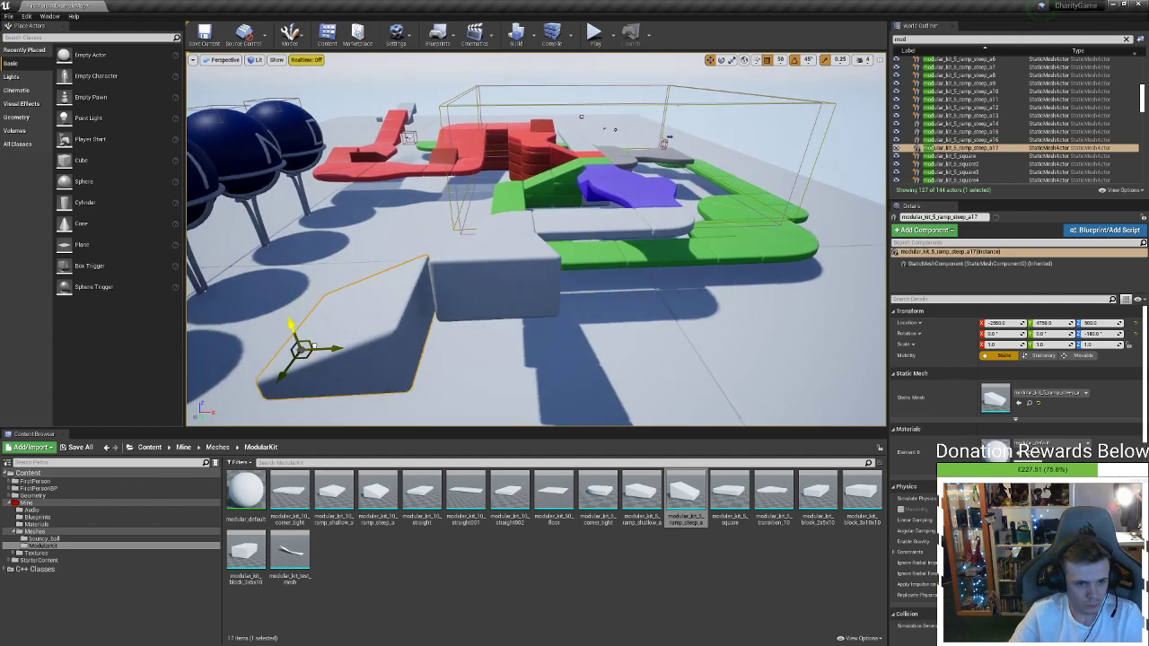
{"action": "key", "text": "f"}
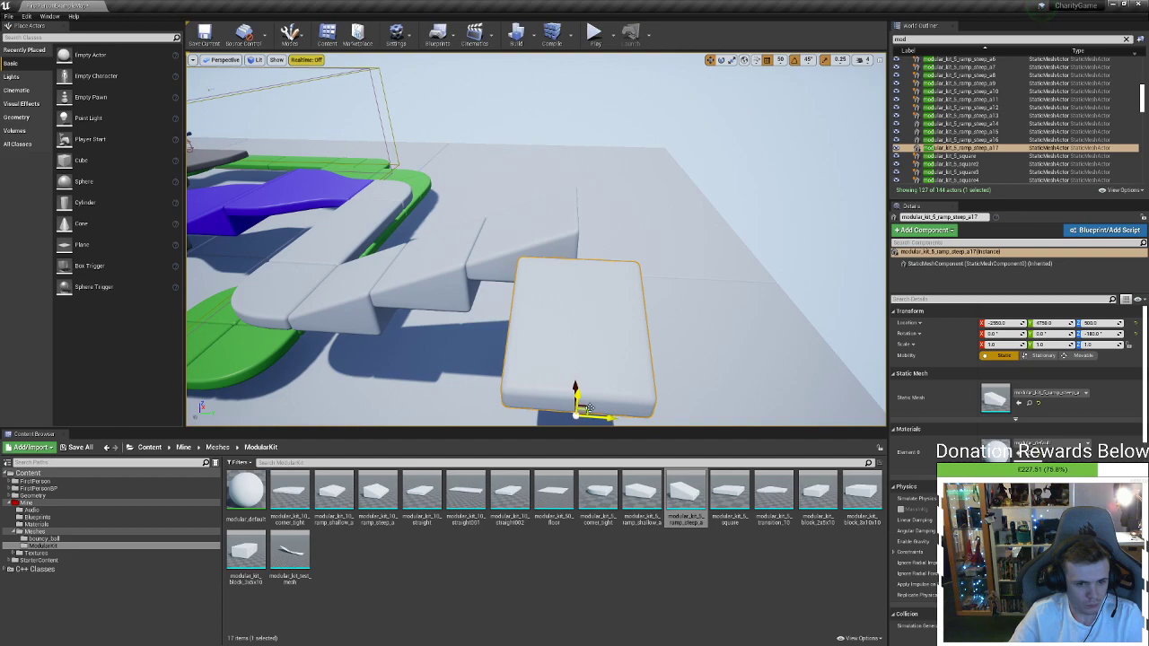
{"action": "left_click_drag", "start_coordinate": [585, 405], "coordinate": [646, 363]}
{"action": "right_click_drag", "start_coordinate": [646, 362], "coordinate": [538, 363]}
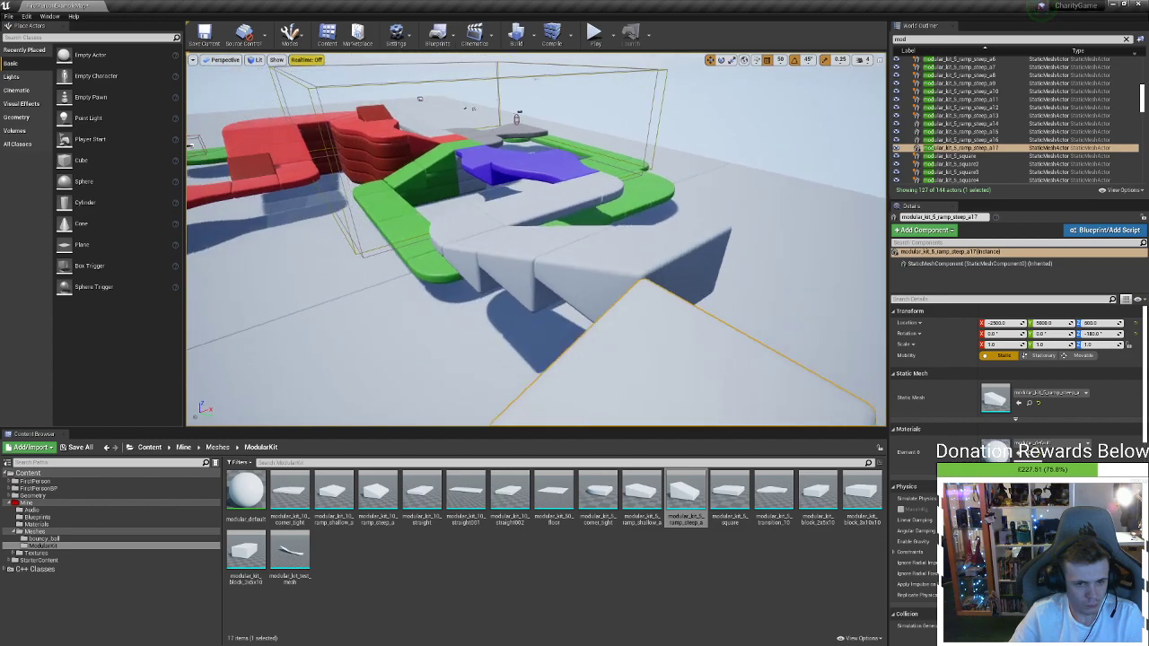
Duplicate the tight corner at the foot of the ramps and fit the copy, turned -90°, at the top of the climb
{"action": "key", "text": "f"}
{"action": "right_click_drag", "start_coordinate": [646, 200], "coordinate": [565, 202]}
{"action": "left_click", "coordinate": [644, 202]}
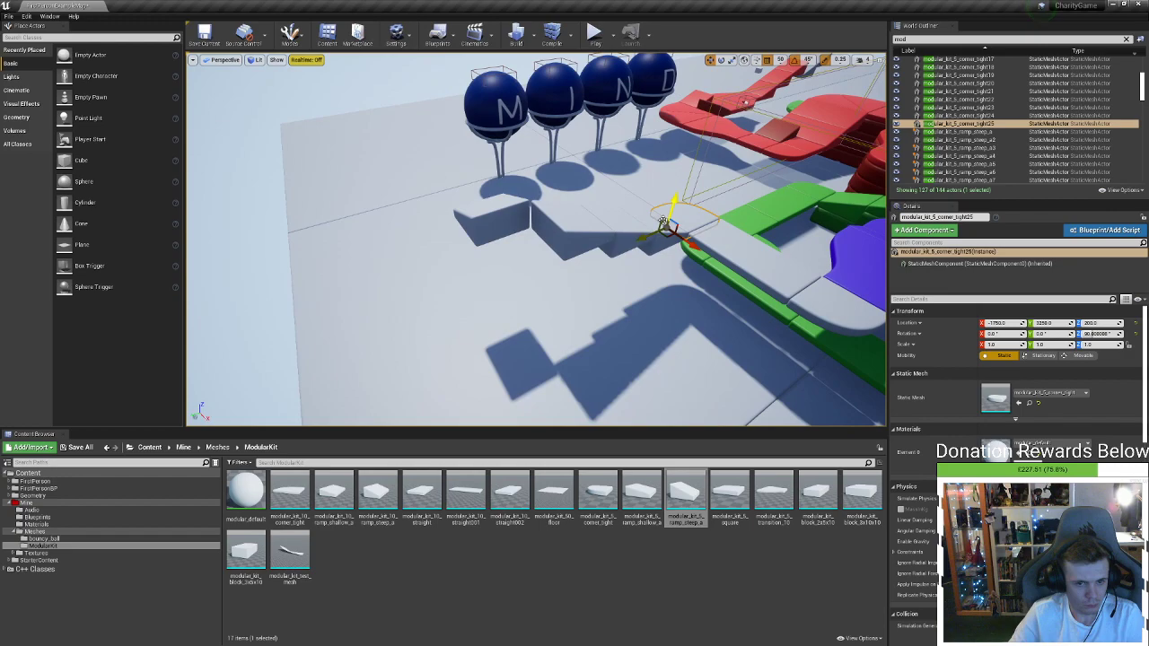
{"action": "left_click_drag", "start_coordinate": [658, 223], "coordinate": [458, 242], "text": "alt"}
{"action": "left_click_drag", "start_coordinate": [486, 280], "coordinate": [536, 232]}
{"action": "right_click_drag", "start_coordinate": [543, 231], "coordinate": [646, 193]}
{"action": "right_click_drag", "start_coordinate": [502, 206], "coordinate": [546, 241]}
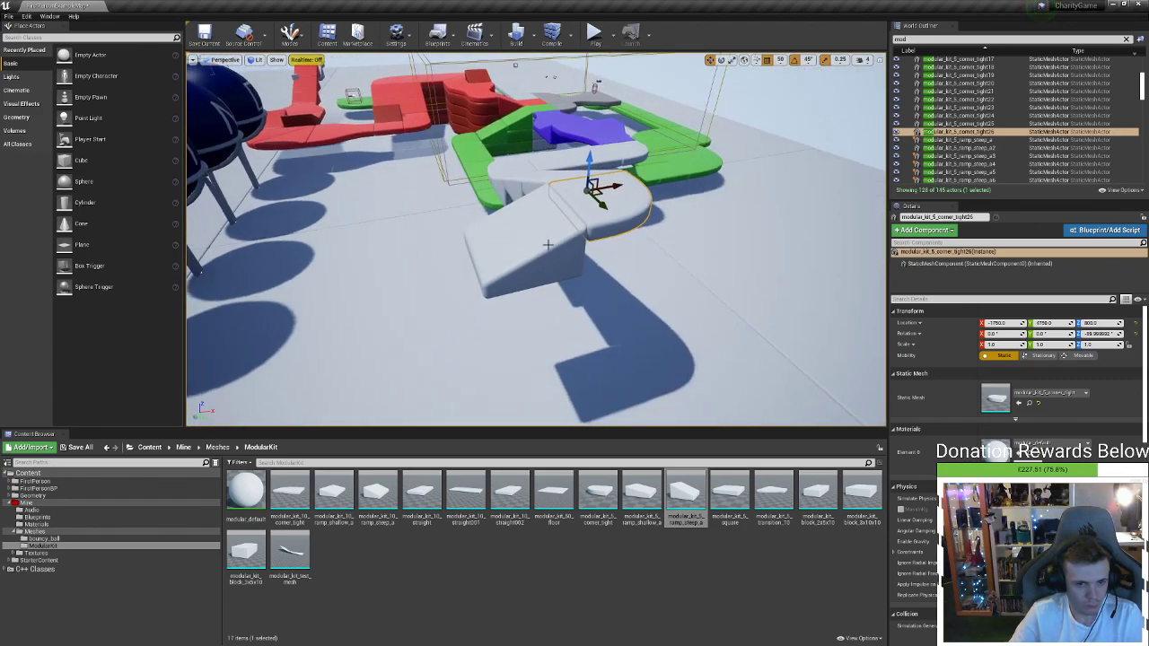
Duplicate the ramp beside the upper corner and turn the copy 180° so the two low ends meet
{"action": "left_click", "coordinate": [530, 272]}
{"action": "mouse_move", "coordinate": [489, 261]}
{"action": "left_mouse_down", "text": "alt"}
{"action": "mouse_move", "coordinate": [368, 316]}
{"action": "mouse_move", "coordinate": [404, 269]}
{"action": "mouse_move", "coordinate": [391, 312]}
{"action": "mouse_move", "coordinate": [487, 236]}
{"action": "mouse_move", "coordinate": [469, 257]}
{"action": "mouse_move", "coordinate": [482, 270]}
{"action": "left_mouse_up", "text": "alt"}
{"action": "key", "text": "e"}
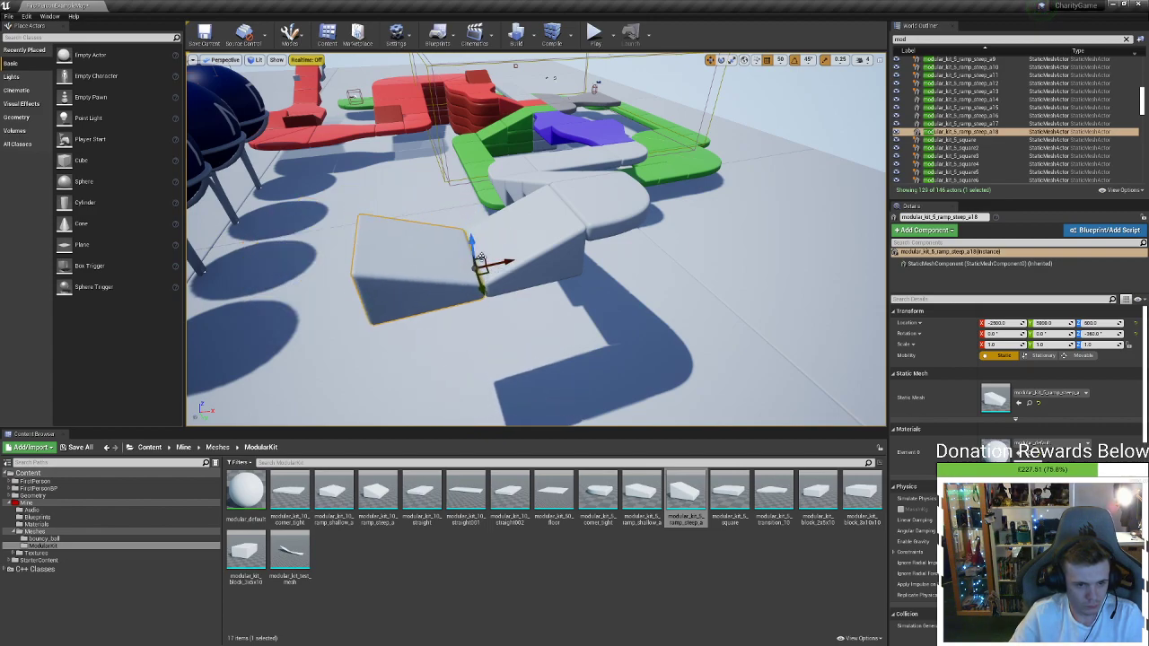
Select the two mirrored ramps and duplicate the pair twice to extend the zigzag row towards the MIND balls
{"action": "left_click", "coordinate": [503, 273], "text": "ctrl"}
{"action": "left_click_drag", "start_coordinate": [497, 263], "coordinate": [271, 312], "text": "alt"}
{"action": "key", "text": "f"}
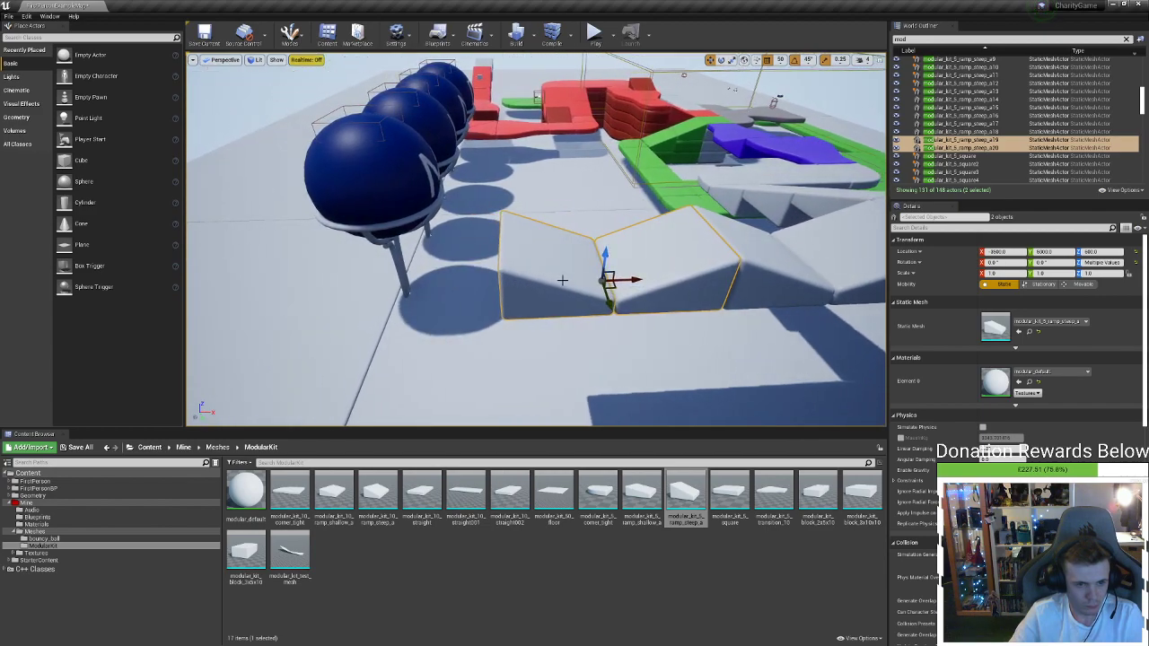
{"action": "left_click_drag", "start_coordinate": [627, 279], "coordinate": [412, 290], "text": "alt"}
{"action": "key", "text": "f"}
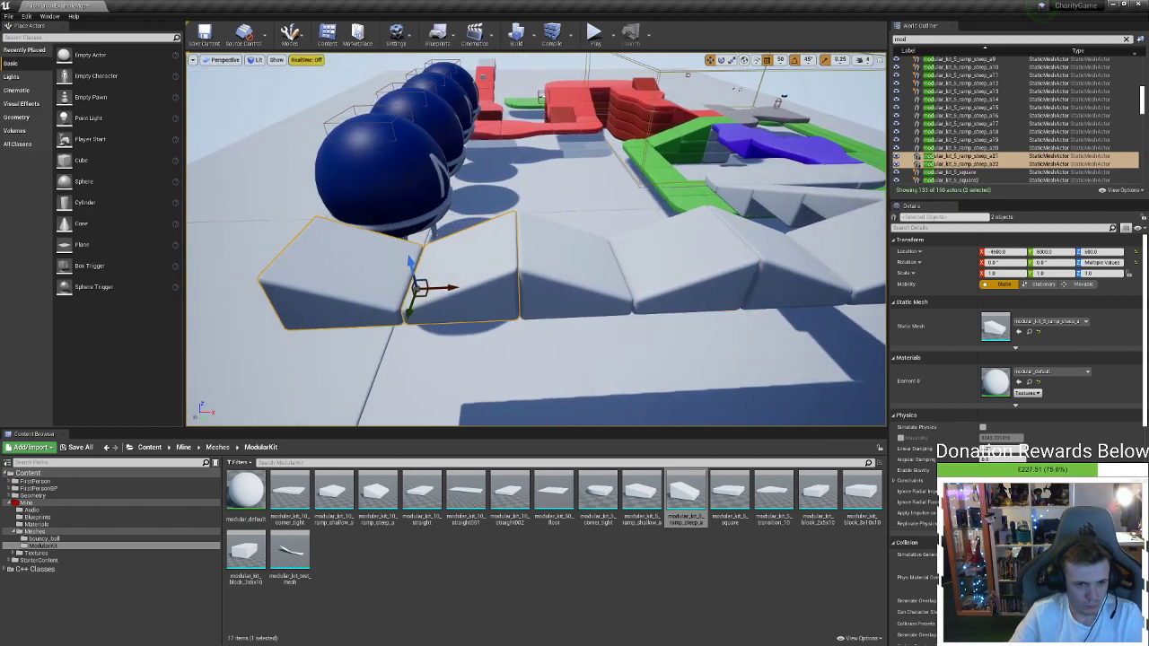
Duplicate the upper tight corner and place the copy at the far end of the zigzag ramp row, turned to 0°
{"action": "key", "text": "d"}
{"action": "right_click_drag", "start_coordinate": [519, 303], "coordinate": [567, 318]}
{"action": "key", "text": "d"}
{"action": "key", "text": "s"}
{"action": "key", "text": "w"}
{"action": "key", "text": "a"}
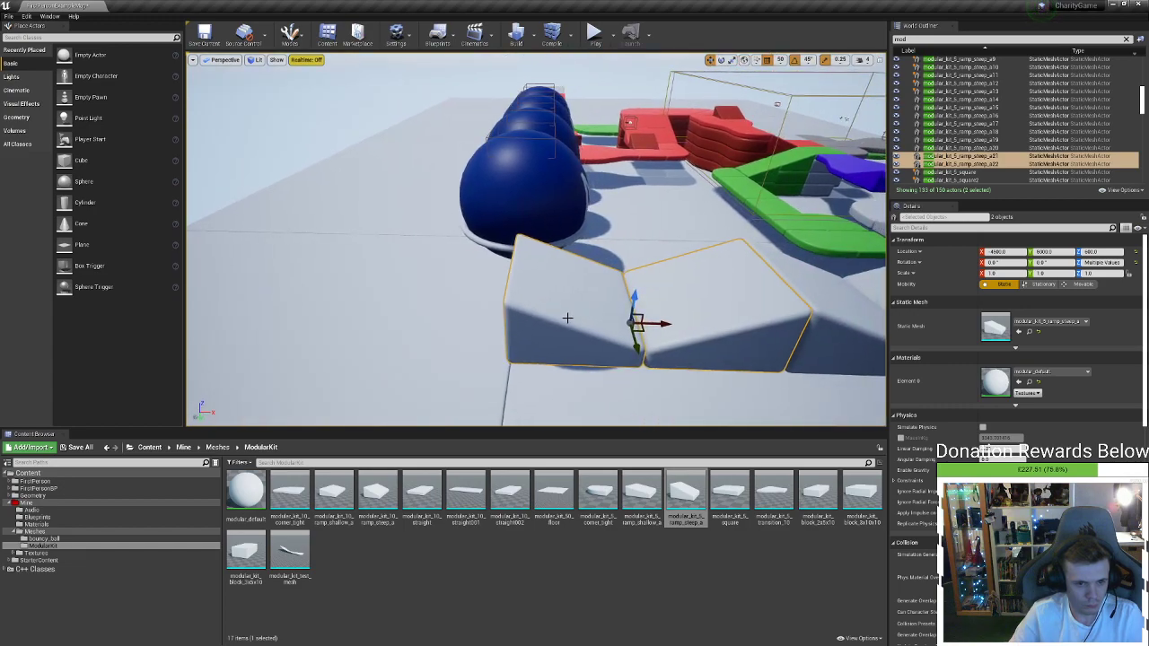
{"action": "left_click", "coordinate": [573, 323]}
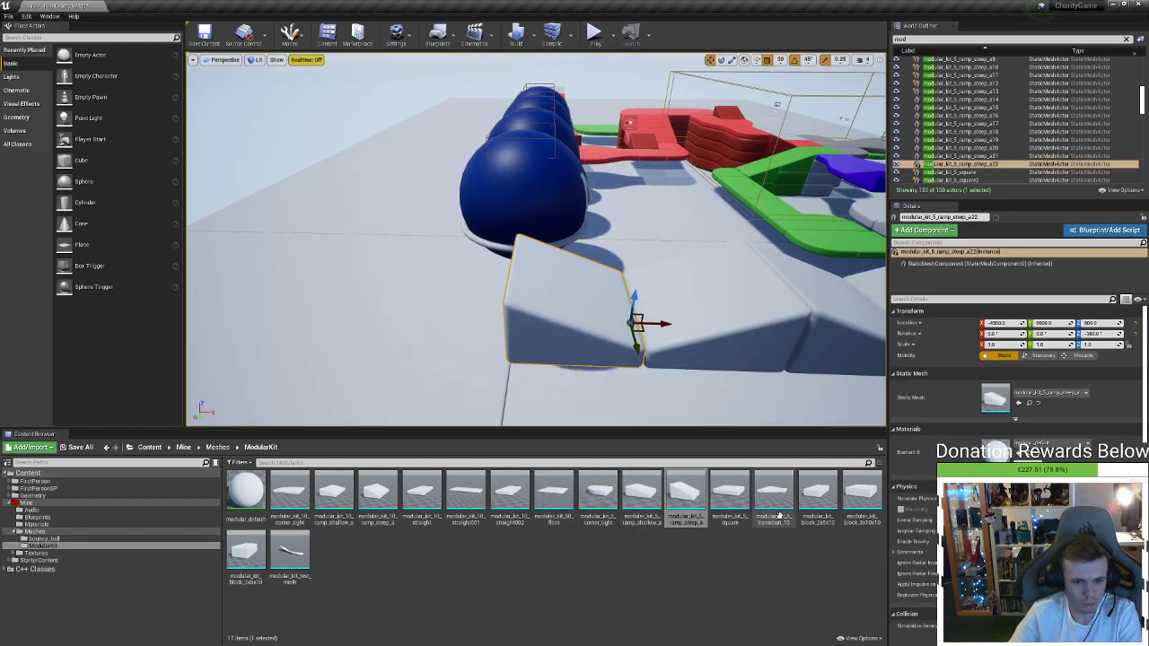
{"action": "right_click_drag", "start_coordinate": [556, 359], "coordinate": [593, 386]}
{"action": "left_click", "coordinate": [789, 158]}
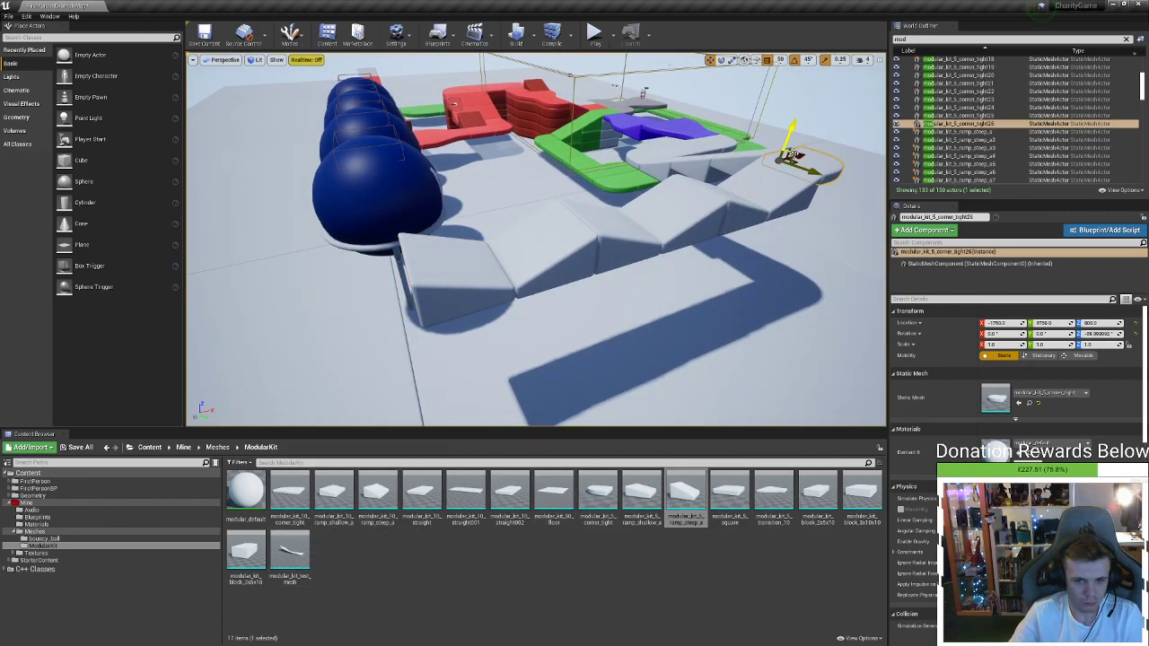
{"action": "left_click_drag", "start_coordinate": [797, 157], "coordinate": [416, 256], "text": "alt"}
{"action": "right_click_drag", "start_coordinate": [416, 256], "coordinate": [575, 233]}
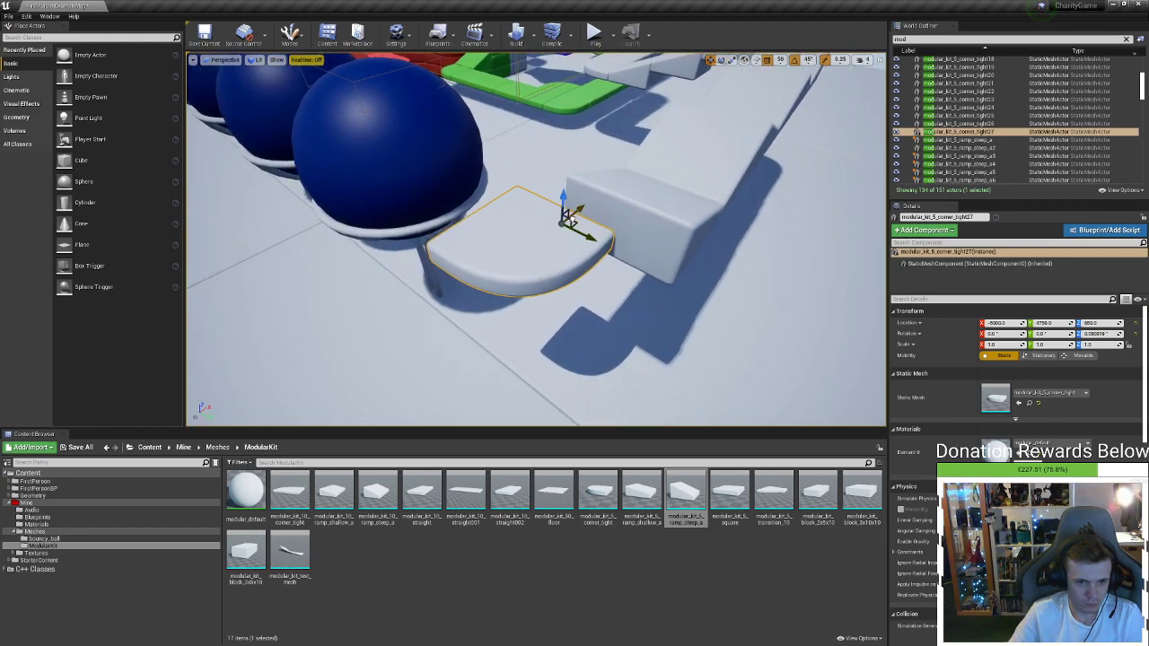
{"action": "left_click_drag", "start_coordinate": [568, 218], "coordinate": [639, 208]}
{"action": "right_click_drag", "start_coordinate": [582, 193], "coordinate": [560, 166]}
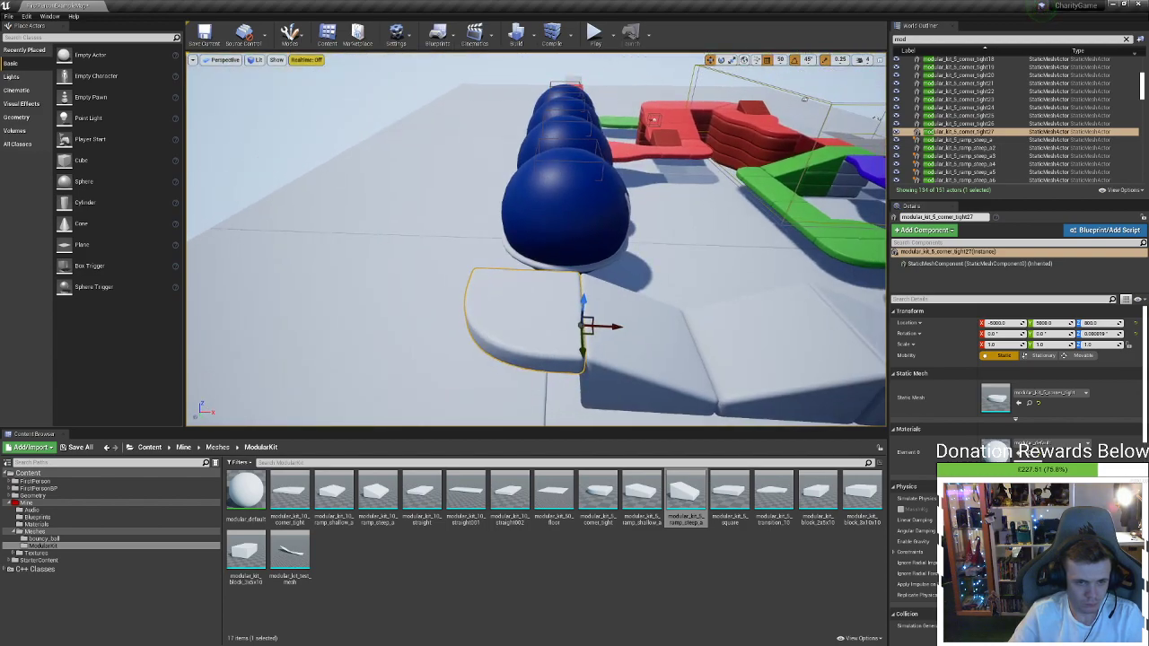
Select all four MIND balls and move them back to about X -5200, clear of the end corner
{"action": "left_click", "coordinate": [560, 166]}
{"action": "left_click", "coordinate": [560, 119], "text": "ctrl"}
{"action": "left_click", "coordinate": [555, 99], "text": "ctrl"}
{"action": "left_click", "coordinate": [561, 90], "text": "ctrl"}
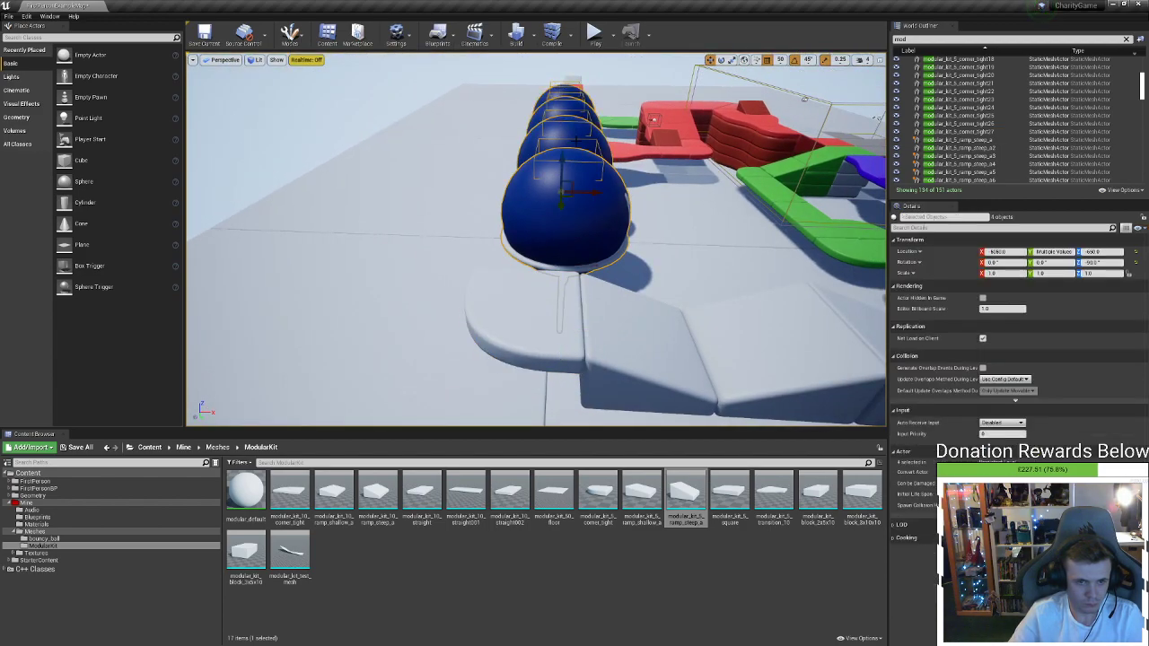
{"action": "left_click_drag", "start_coordinate": [567, 195], "coordinate": [555, 217]}
{"action": "key", "text": "a"}
{"action": "right_click_drag", "start_coordinate": [552, 255], "coordinate": [744, 260]}
{"action": "key", "text": "s"}
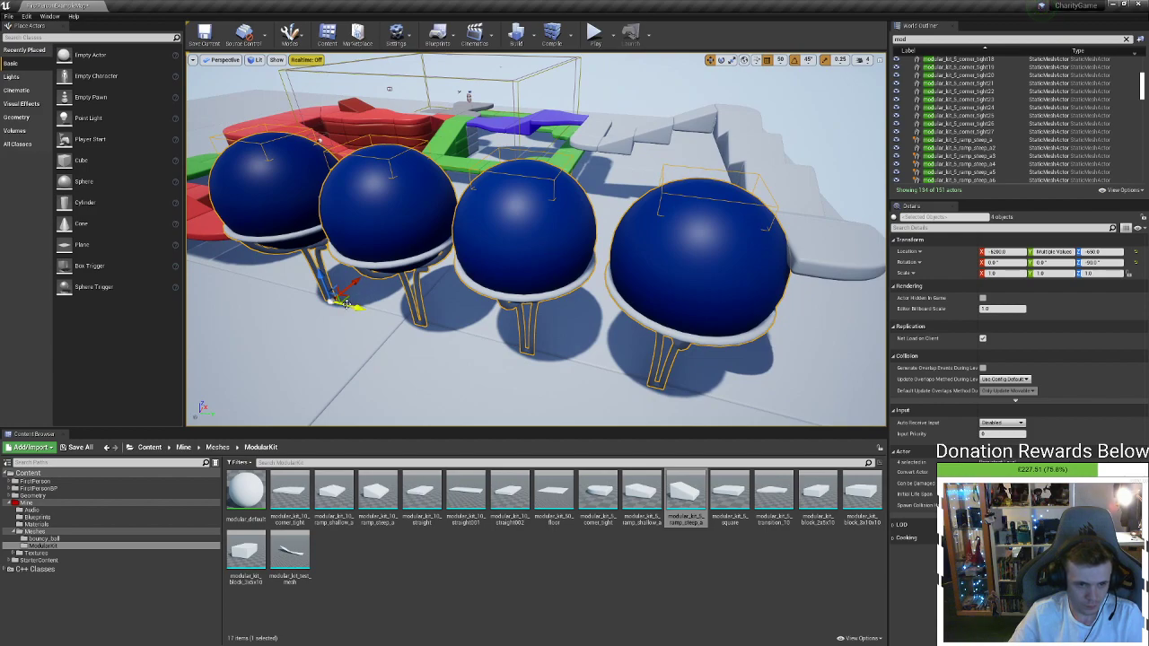
Adjust the height of the four MIND balls and shift them sideways along their row
{"action": "left_click_drag", "start_coordinate": [320, 275], "coordinate": [333, 303]}
{"action": "key", "text": "w"}
{"action": "key", "text": "d"}
{"action": "right_click_drag", "start_coordinate": [332, 302], "coordinate": [404, 323]}
{"action": "key", "text": "s"}
{"action": "key", "text": "d"}
{"action": "key", "text": "w"}
{"action": "key", "text": "s"}
{"action": "left_click_drag", "start_coordinate": [625, 335], "coordinate": [636, 332]}
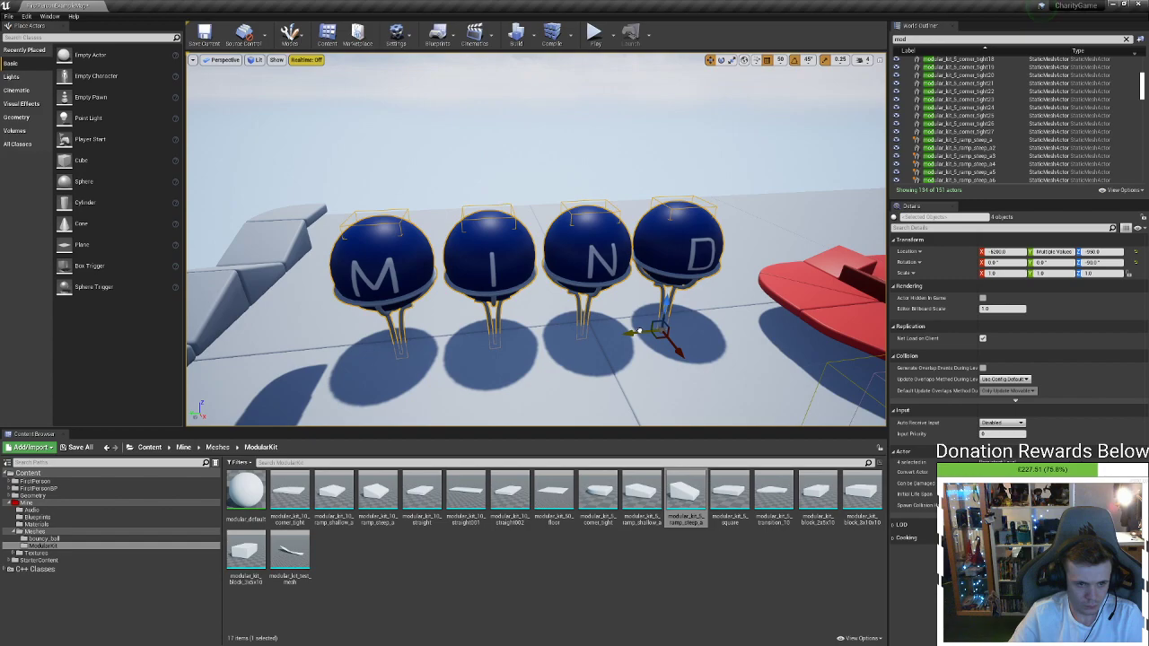
Play the level to check how the MIND balls look from the player start, and stop the preview
{"action": "left_click", "coordinate": [594, 34]}
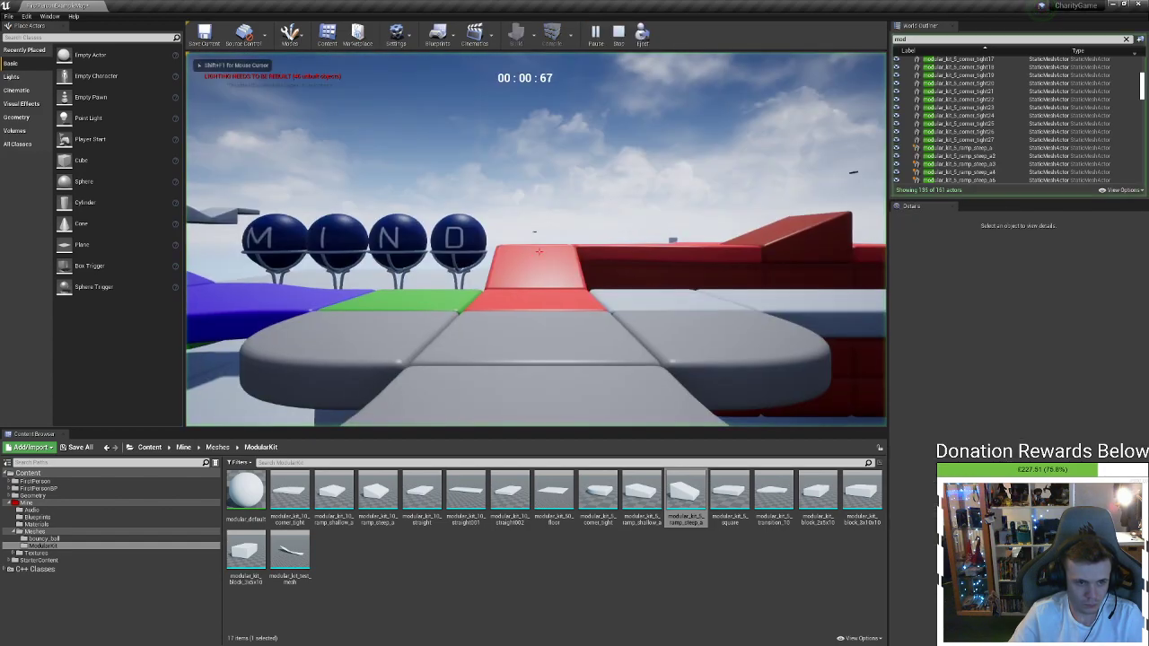
{"action": "key", "text": "w"}
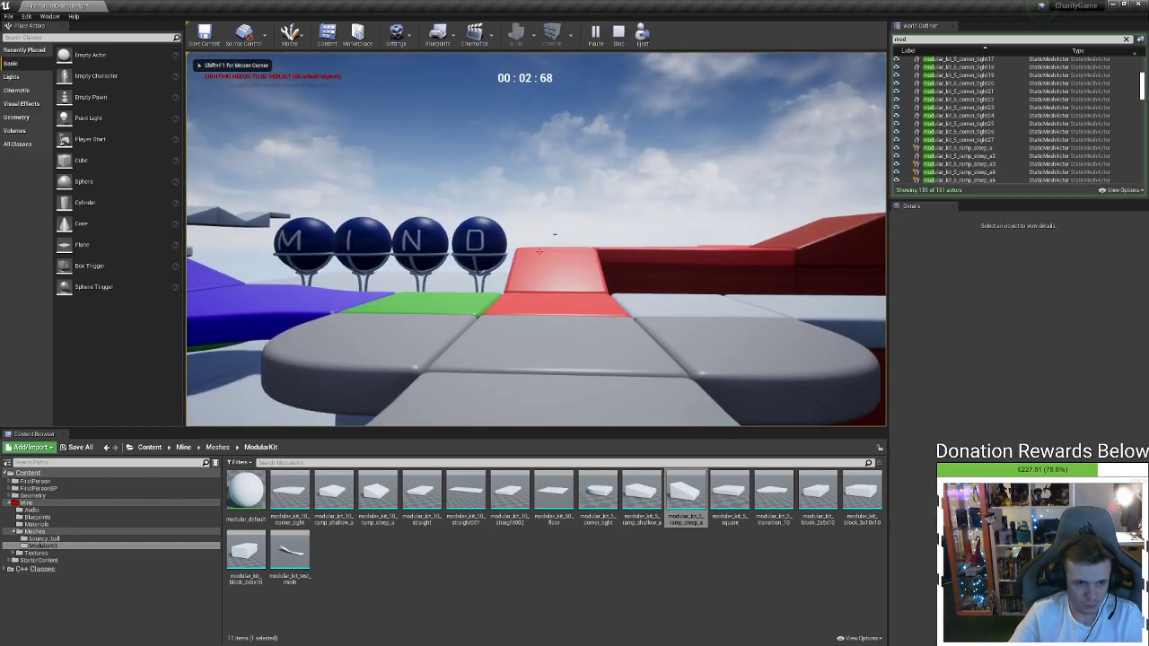
{"action": "key", "text": "Escape"}
Nudge the four MIND balls slightly sideways along their row towards the red track
{"action": "mouse_move", "coordinate": [438, 231]}
{"action": "right_mouse_down"}
{"action": "mouse_move", "coordinate": [422, 193]}
{"action": "mouse_move", "coordinate": [404, 202]}
{"action": "mouse_move", "coordinate": [394, 269]}
{"action": "mouse_move", "coordinate": [438, 231]}
{"action": "right_mouse_up"}
{"action": "key", "text": "w"}
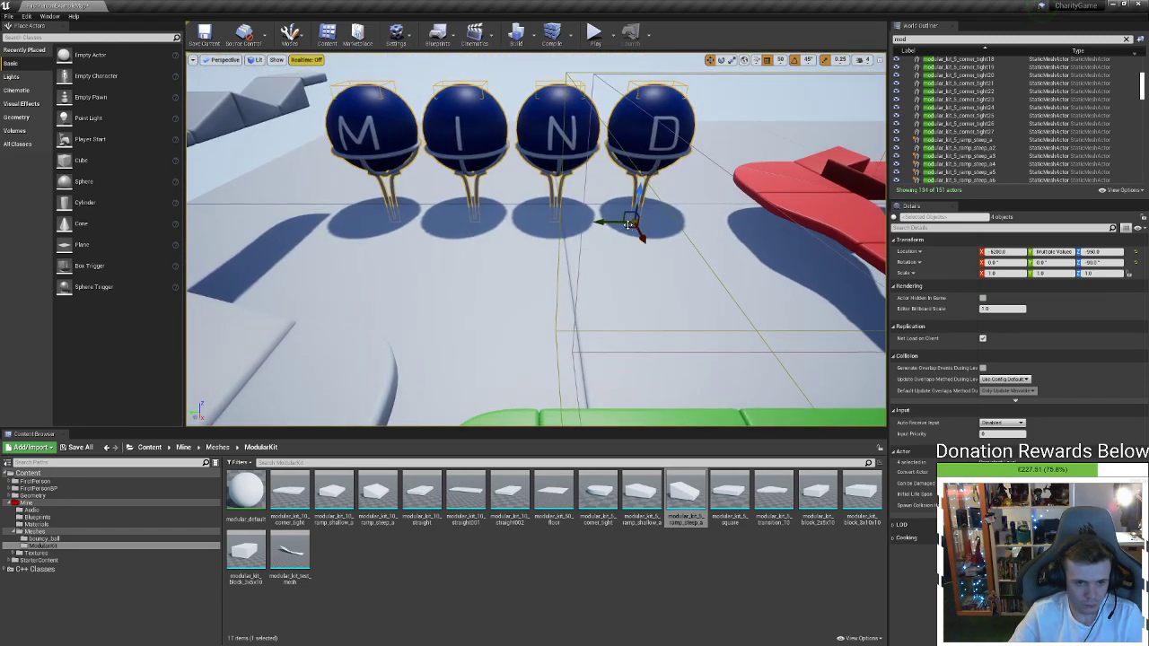
{"action": "left_click_drag", "start_coordinate": [619, 222], "coordinate": [624, 222]}
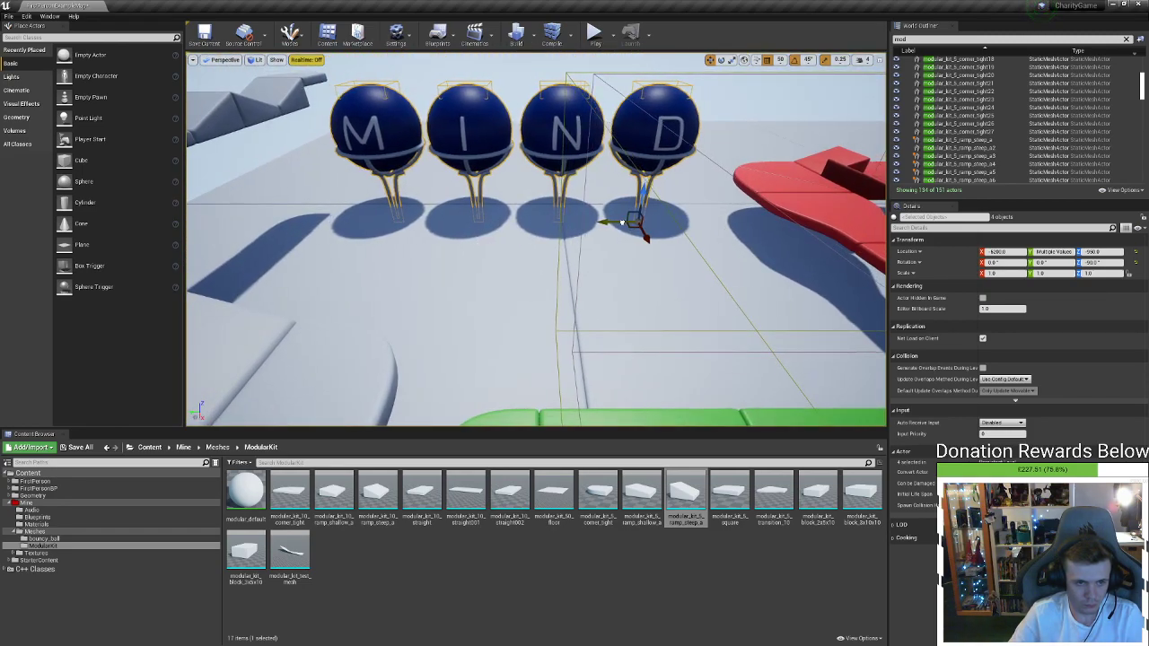
Add a modular_kit_5_transition_10, turn it to -90° and move it next to the corner beyond the M ball
{"action": "right_click_drag", "start_coordinate": [622, 222], "coordinate": [463, 99]}
{"action": "left_click", "coordinate": [464, 100]}
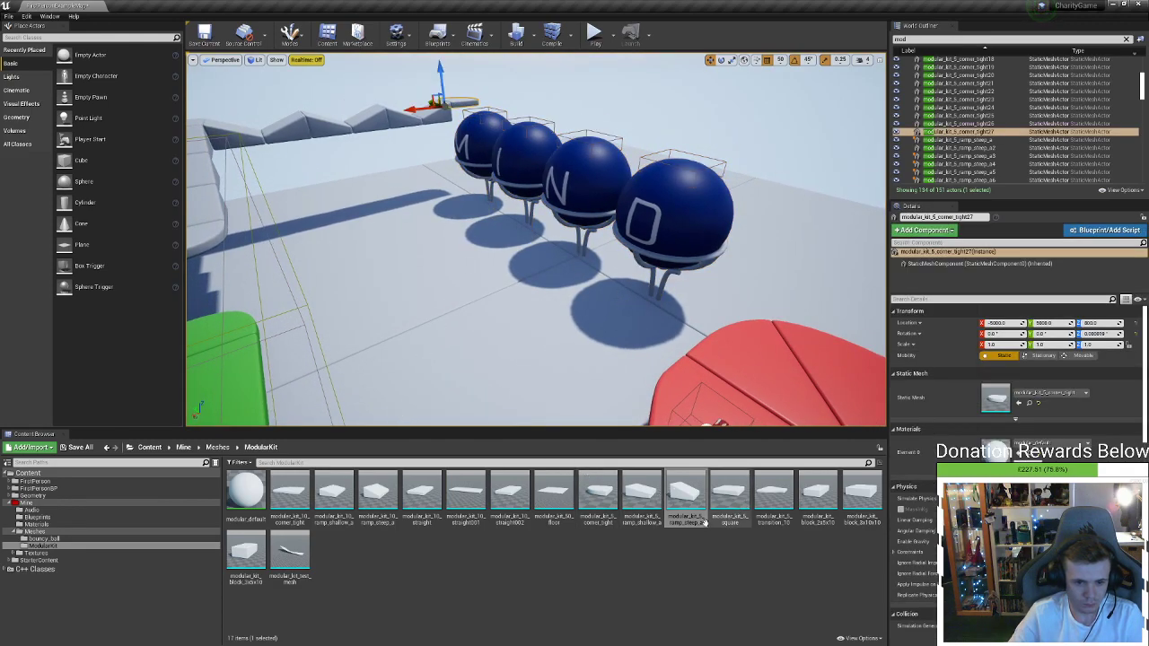
{"action": "left_click_drag", "start_coordinate": [772, 492], "coordinate": [693, 364]}
{"action": "key", "text": "e"}
{"action": "left_click_drag", "start_coordinate": [690, 405], "coordinate": [751, 406]}
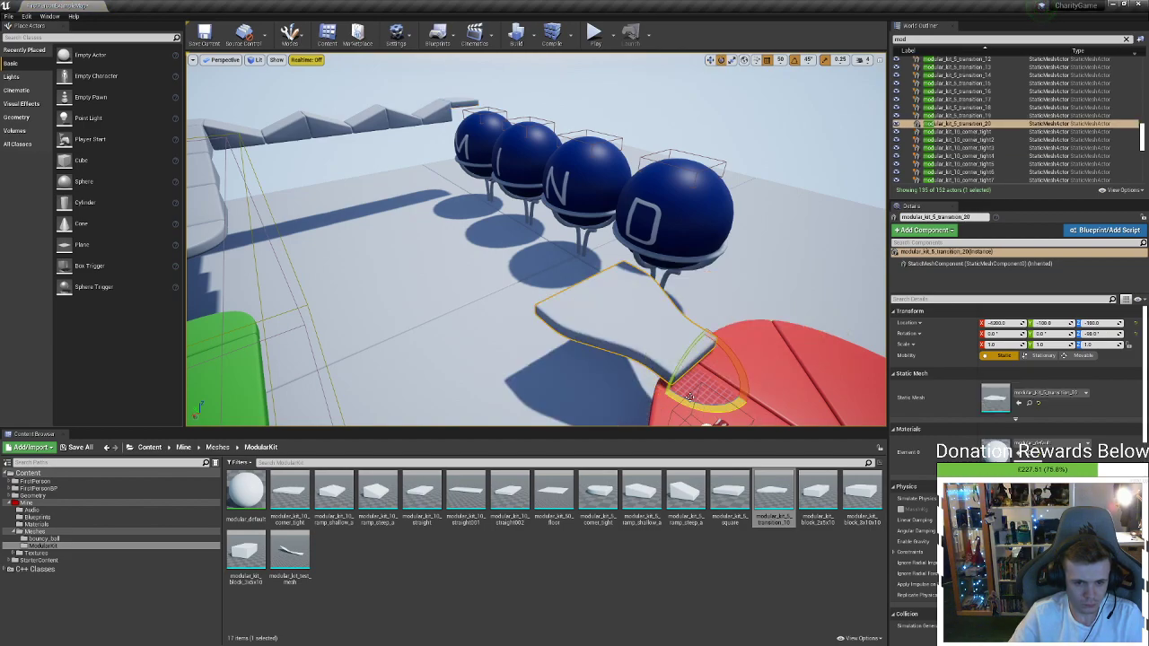
{"action": "key", "text": "w"}
{"action": "left_click_drag", "start_coordinate": [682, 365], "coordinate": [508, 99]}
{"action": "right_click_drag", "start_coordinate": [508, 100], "coordinate": [657, 192]}
{"action": "key", "text": "s"}
{"action": "left_click_drag", "start_coordinate": [692, 186], "coordinate": [391, 232]}
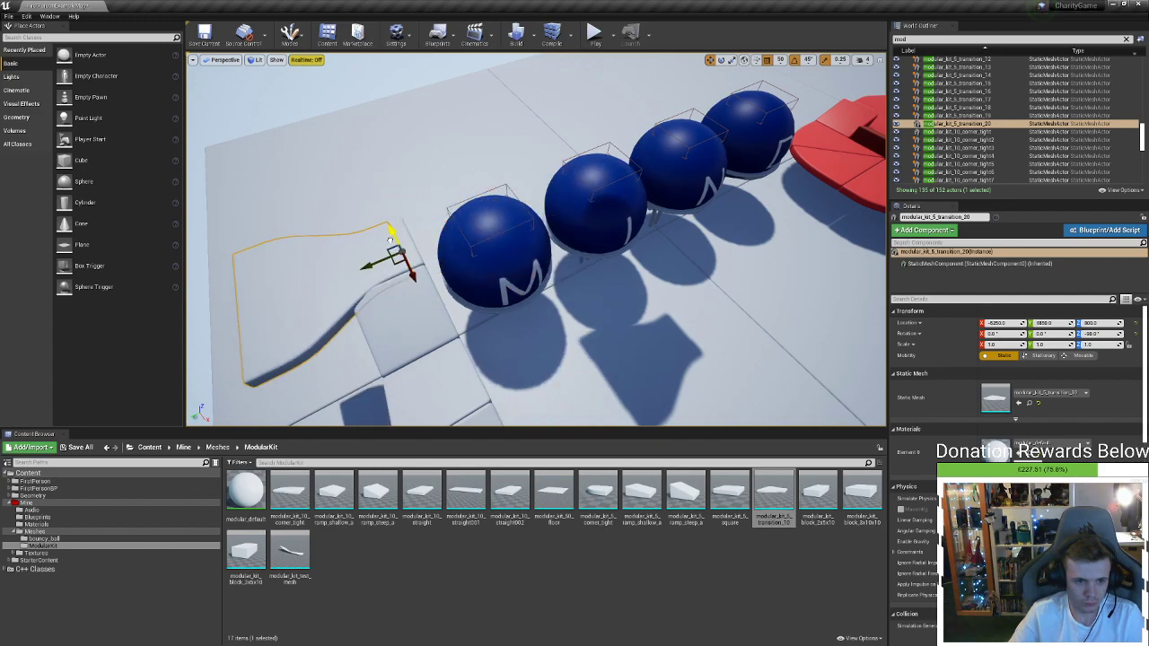
Move the transition piece to the opposite end of the ball row, above the red track, and lower it to Z 700
{"action": "key", "text": "w"}
{"action": "key", "text": "a"}
{"action": "right_click_drag", "start_coordinate": [389, 240], "coordinate": [771, 251]}
{"action": "right_click_drag", "start_coordinate": [502, 235], "coordinate": [508, 238]}
{"action": "left_click_drag", "start_coordinate": [577, 234], "coordinate": [199, 185]}
{"action": "key", "text": "s"}
{"action": "right_click_drag", "start_coordinate": [199, 185], "coordinate": [178, 171]}
{"action": "key", "text": "a"}
{"action": "left_click_drag", "start_coordinate": [628, 259], "coordinate": [216, 248]}
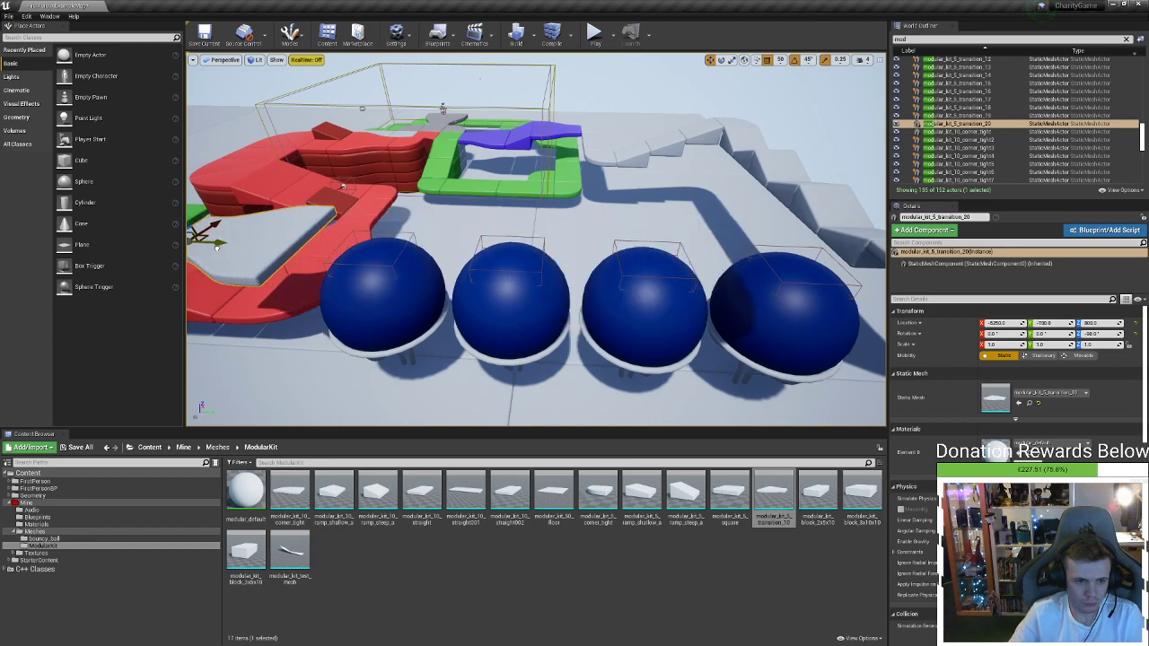
{"action": "right_click_drag", "start_coordinate": [216, 248], "coordinate": [341, 314]}
{"action": "key", "text": "w"}
{"action": "key", "text": "s"}
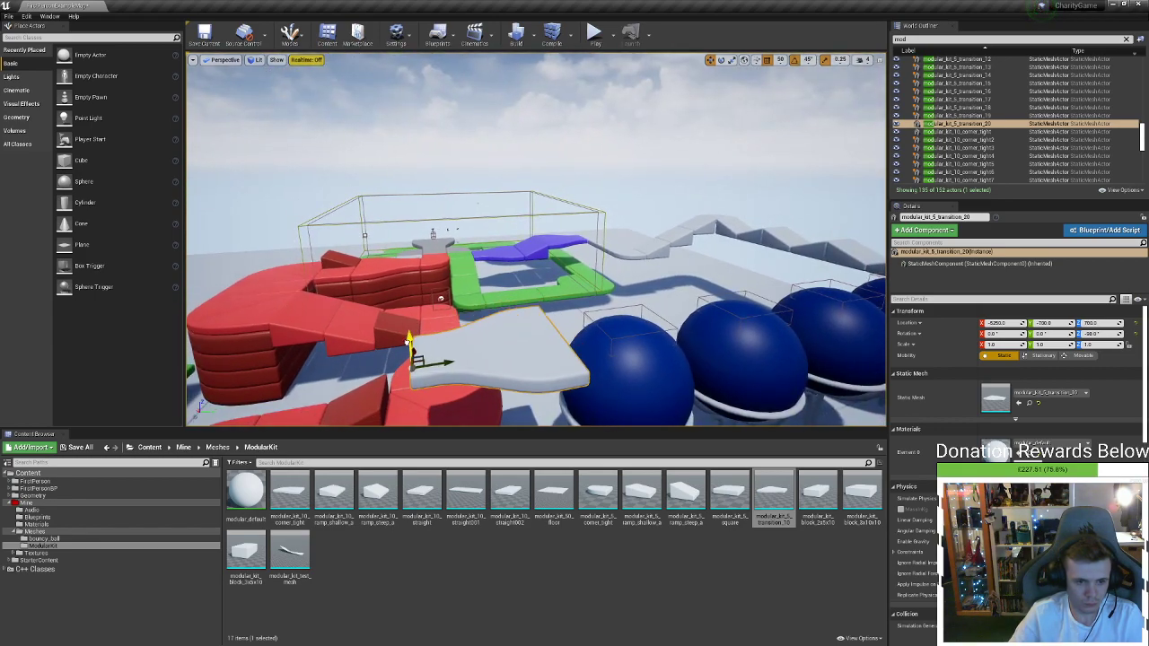
Examine the transition piece's position relative to the red track, the MIND balls and the end of the ramp row
{"action": "key", "text": "w"}
{"action": "right_click_drag", "start_coordinate": [408, 342], "coordinate": [424, 366]}
{"action": "key", "text": "s"}
{"action": "key", "text": "a"}
{"action": "key", "text": "w"}
{"action": "key", "text": "a"}
{"action": "key", "text": "s"}
{"action": "key", "text": "s"}
{"action": "key", "text": "s"}
{"action": "key", "text": "w"}
{"action": "key", "text": "a"}
{"action": "key", "text": "s"}
{"action": "key", "text": "a"}
{"action": "right_click_drag", "start_coordinate": [445, 295], "coordinate": [485, 262]}
{"action": "right_click_drag", "start_coordinate": [648, 275], "coordinate": [682, 215]}
Duplicate the corner at the end of the ramp row and place the copy beside the transition piece at Z 700
{"action": "left_click", "coordinate": [794, 195]}
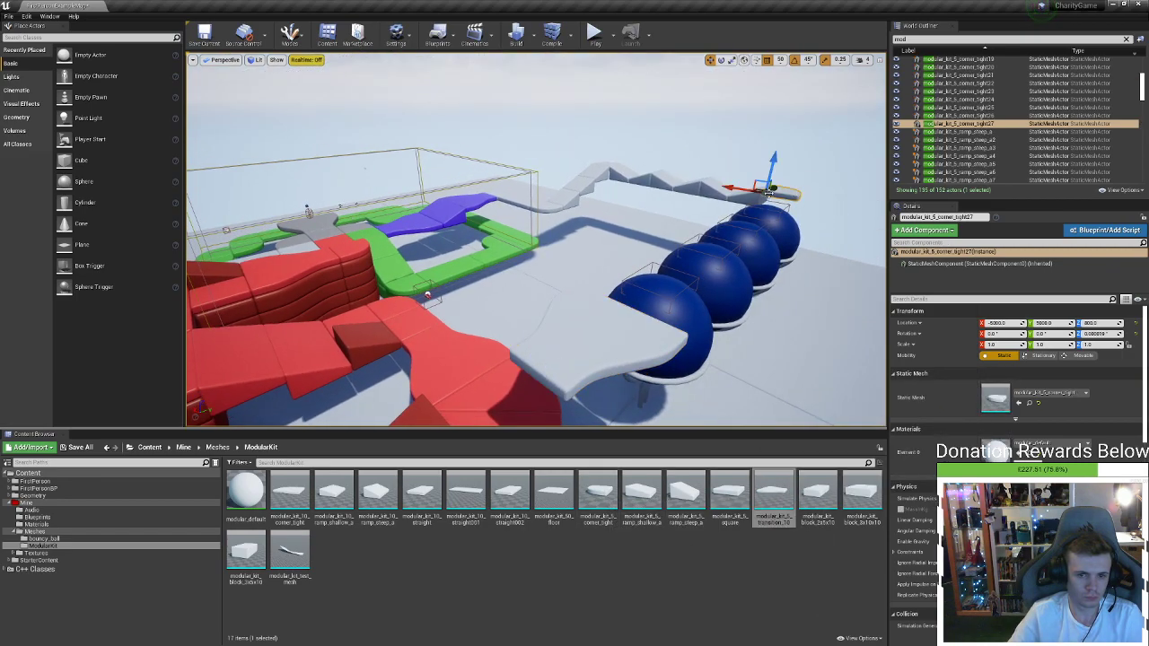
{"action": "right_click_drag", "start_coordinate": [777, 186], "coordinate": [813, 209]}
{"action": "left_click_drag", "start_coordinate": [804, 205], "coordinate": [405, 288], "text": "alt"}
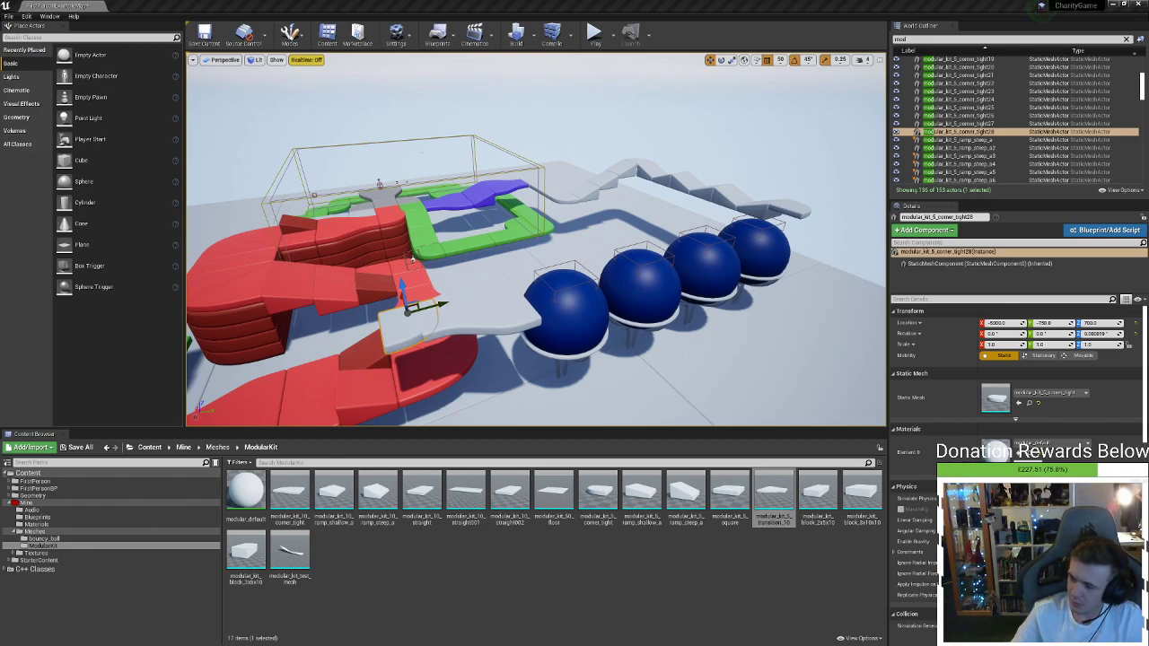
{"action": "right_click_drag", "start_coordinate": [433, 220], "coordinate": [323, 246]}
{"action": "right_click_drag", "start_coordinate": [536, 251], "coordinate": [619, 292]}
Rotate the copied corner to 90° and align it with the narrow end of the transition piece
{"action": "key", "text": "e"}
{"action": "mouse_move", "coordinate": [568, 306]}
{"action": "left_mouse_down"}
{"action": "mouse_move", "coordinate": [573, 262]}
{"action": "mouse_move", "coordinate": [583, 291]}
{"action": "left_mouse_up"}
{"action": "key", "text": "w"}
{"action": "right_click_drag", "start_coordinate": [561, 266], "coordinate": [708, 247]}
{"action": "left_click_drag", "start_coordinate": [544, 203], "coordinate": [582, 190]}
{"action": "right_click_drag", "start_coordinate": [583, 190], "coordinate": [575, 143]}
{"action": "key", "text": "f"}
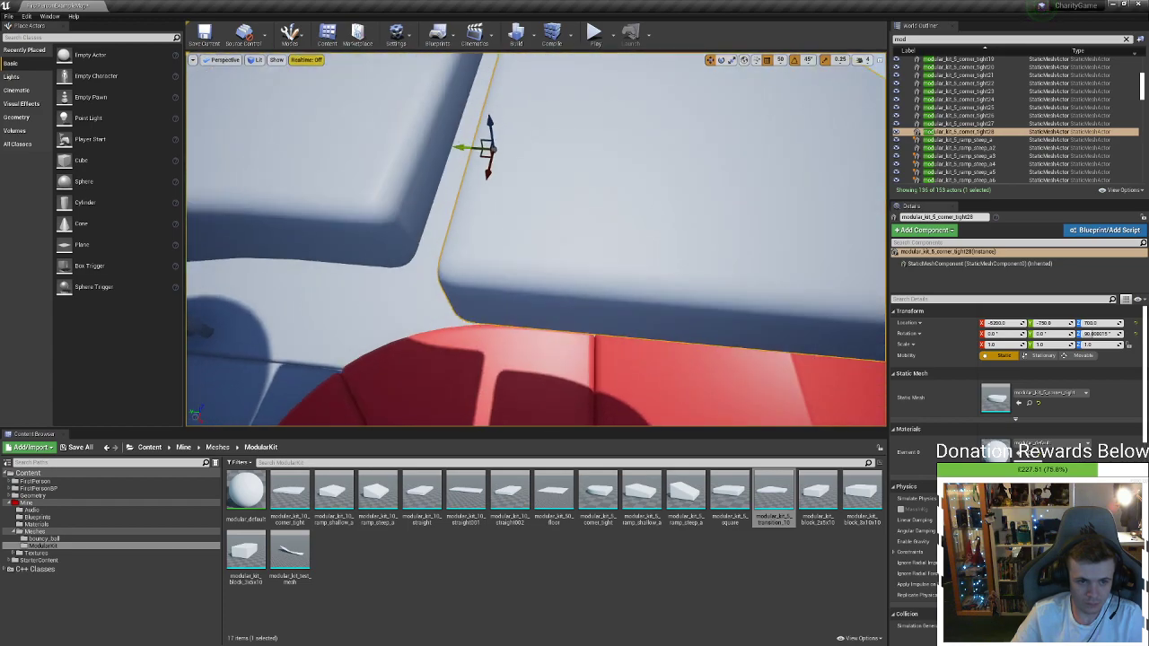
{"action": "mouse_move", "coordinate": [487, 230]}
{"action": "left_mouse_down"}
{"action": "mouse_move", "coordinate": [488, 215]}
{"action": "mouse_move", "coordinate": [475, 217]}
{"action": "left_mouse_up"}
Duplicate the tight corner and place the copy above the red track, apart from the transition piece
{"action": "right_click_drag", "start_coordinate": [476, 217], "coordinate": [377, 211]}
{"action": "left_click_drag", "start_coordinate": [532, 185], "coordinate": [432, 289], "text": "alt"}
{"action": "right_click_drag", "start_coordinate": [562, 193], "coordinate": [485, 166]}
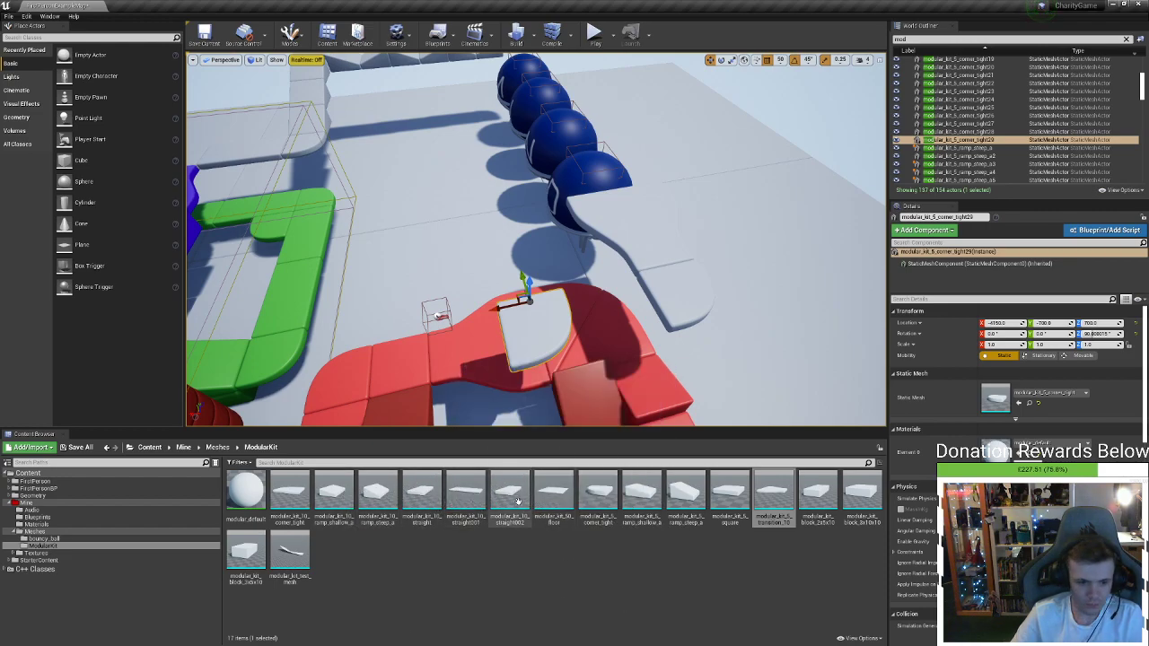
{"action": "left_click_drag", "start_coordinate": [510, 495], "coordinate": [611, 374]}
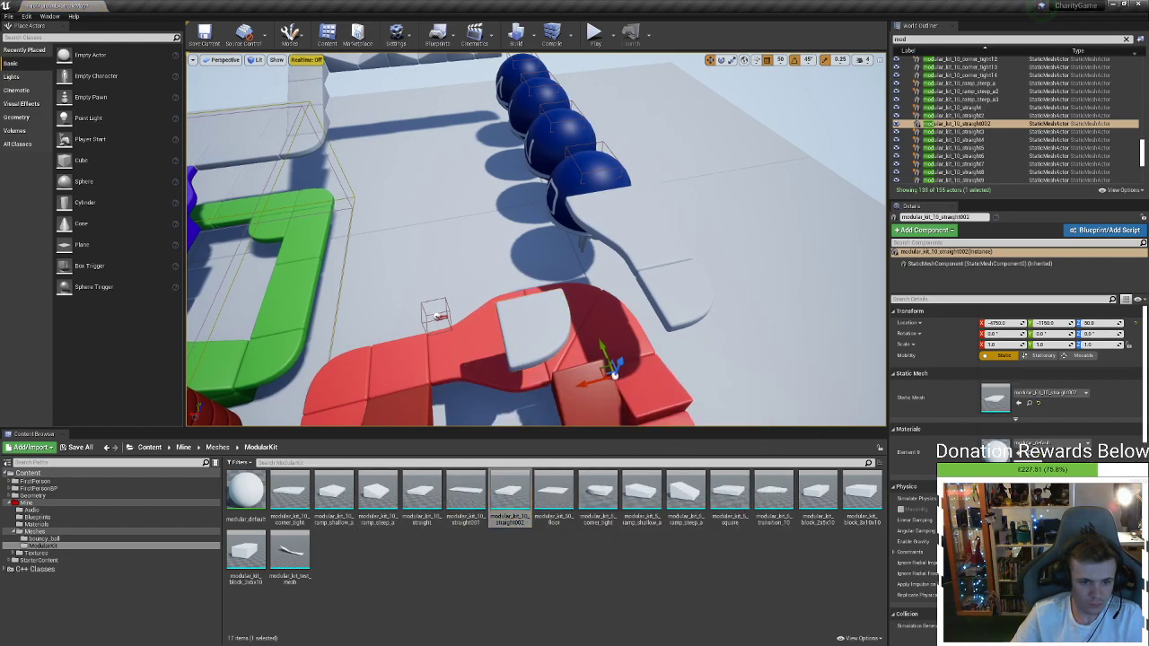
{"action": "right_click_drag", "start_coordinate": [611, 373], "coordinate": [599, 347]}
{"action": "left_click_drag", "start_coordinate": [584, 314], "coordinate": [687, 134]}
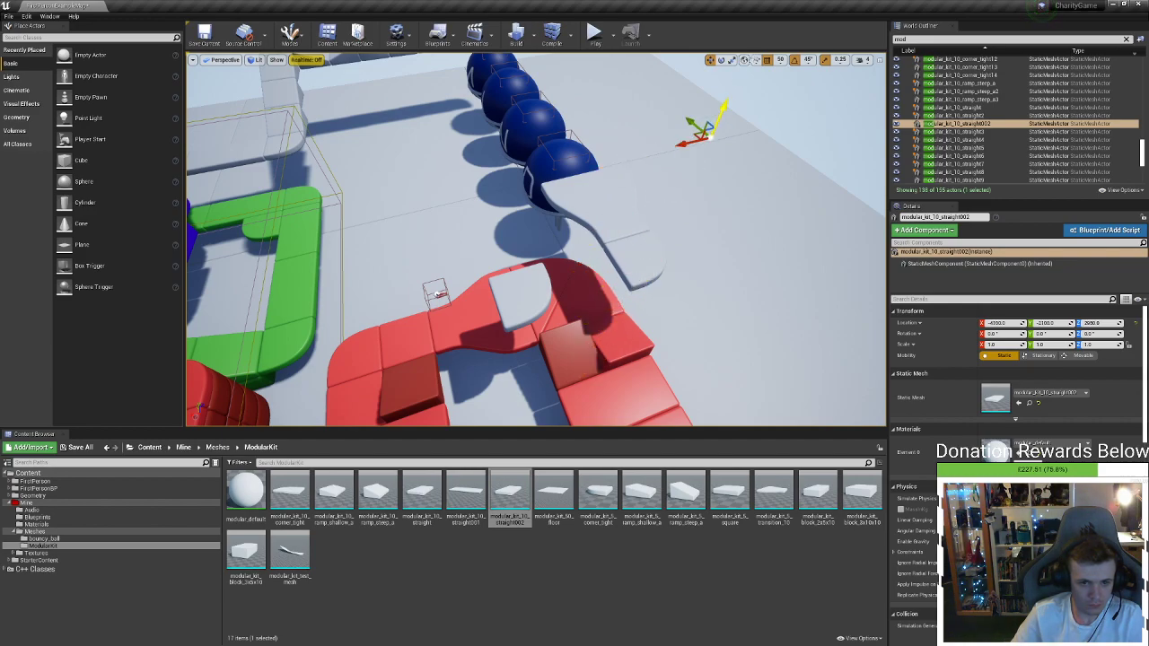
{"action": "key", "text": "Delete"}
Duplicate the straight piece near the purple section and place the copy between the two tight corners above the red track
{"action": "right_click_drag", "start_coordinate": [500, 185], "coordinate": [460, 140]}
{"action": "left_click", "coordinate": [344, 206]}
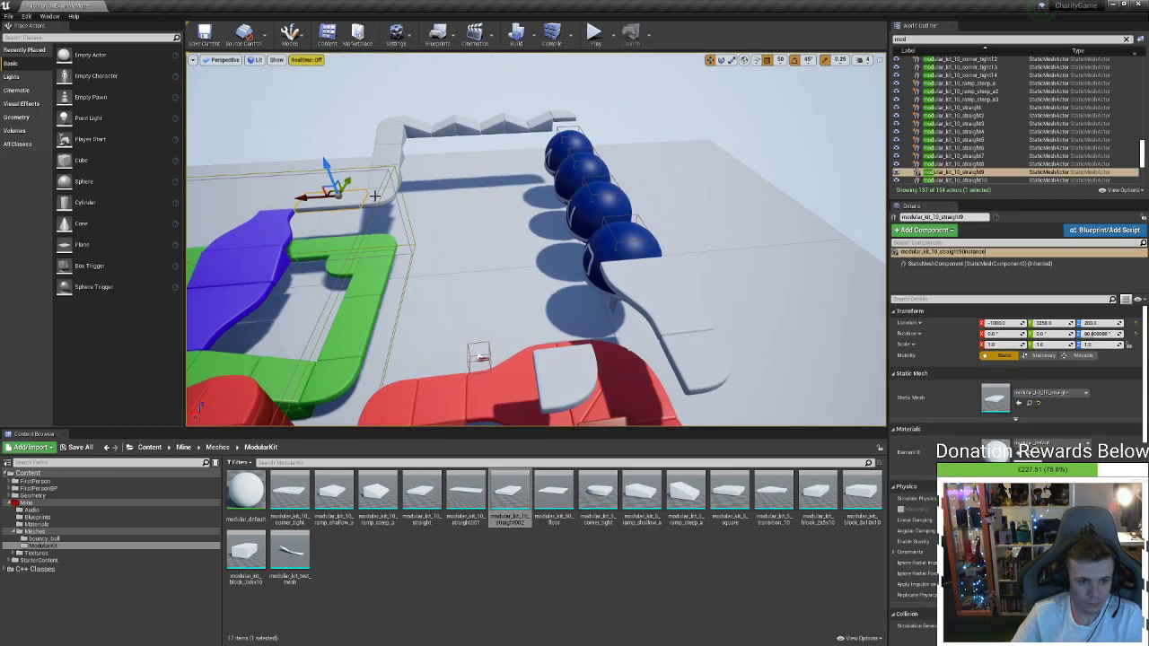
{"action": "right_click_drag", "start_coordinate": [331, 193], "coordinate": [319, 210]}
{"action": "left_click_drag", "start_coordinate": [323, 208], "coordinate": [631, 282], "text": "alt"}
{"action": "right_click_drag", "start_coordinate": [631, 282], "coordinate": [507, 270]}
{"action": "left_click_drag", "start_coordinate": [434, 226], "coordinate": [447, 193]}
Rotate the tight corner above the red track to 180° and align it with the end of the straight piece at Z 700
{"action": "left_click", "coordinate": [329, 195]}
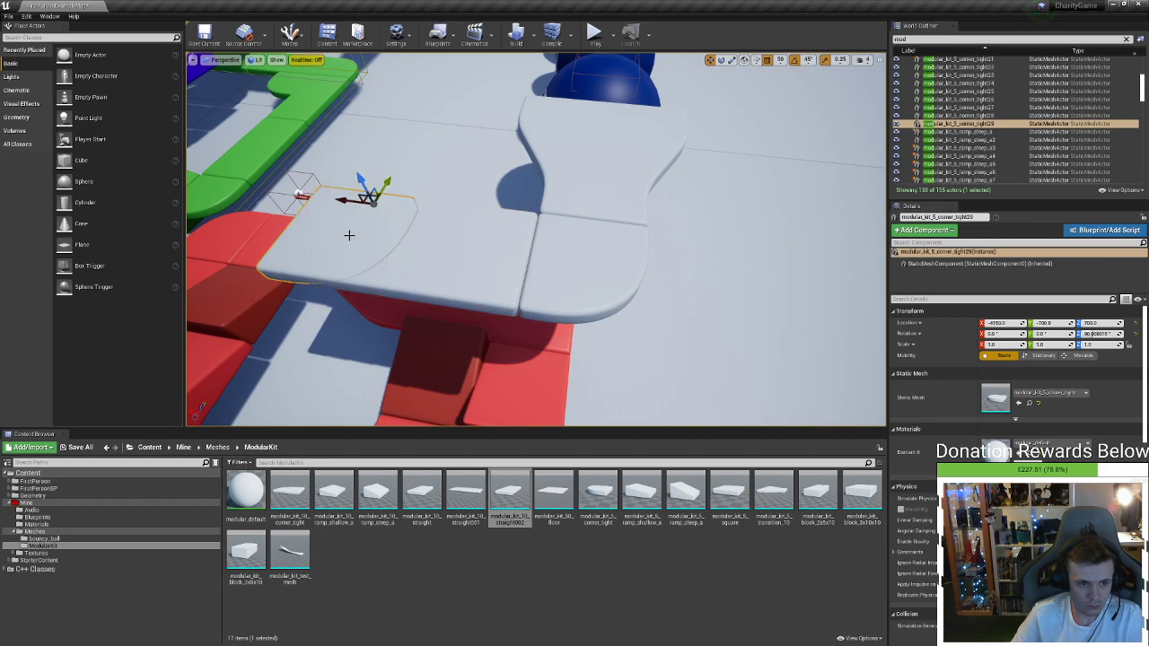
{"action": "key", "text": "e"}
{"action": "mouse_move", "coordinate": [377, 215]}
{"action": "left_mouse_down"}
{"action": "mouse_move", "coordinate": [363, 225]}
{"action": "mouse_move", "coordinate": [395, 228]}
{"action": "left_mouse_up"}
{"action": "key", "text": "w"}
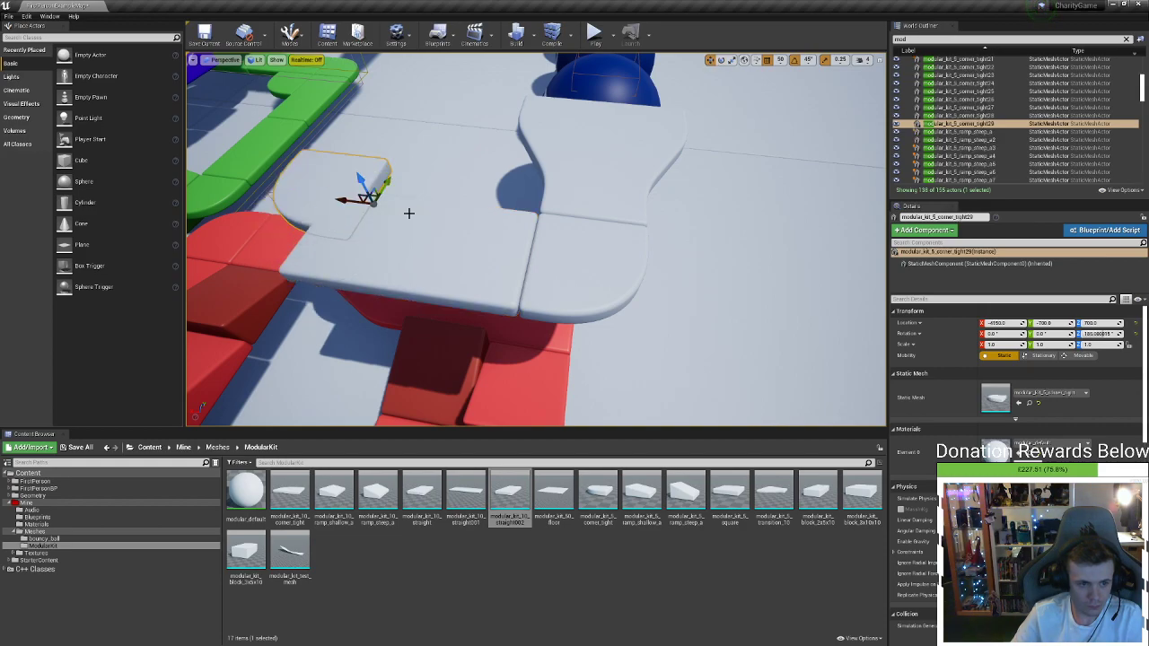
{"action": "left_click_drag", "start_coordinate": [371, 198], "coordinate": [309, 230]}
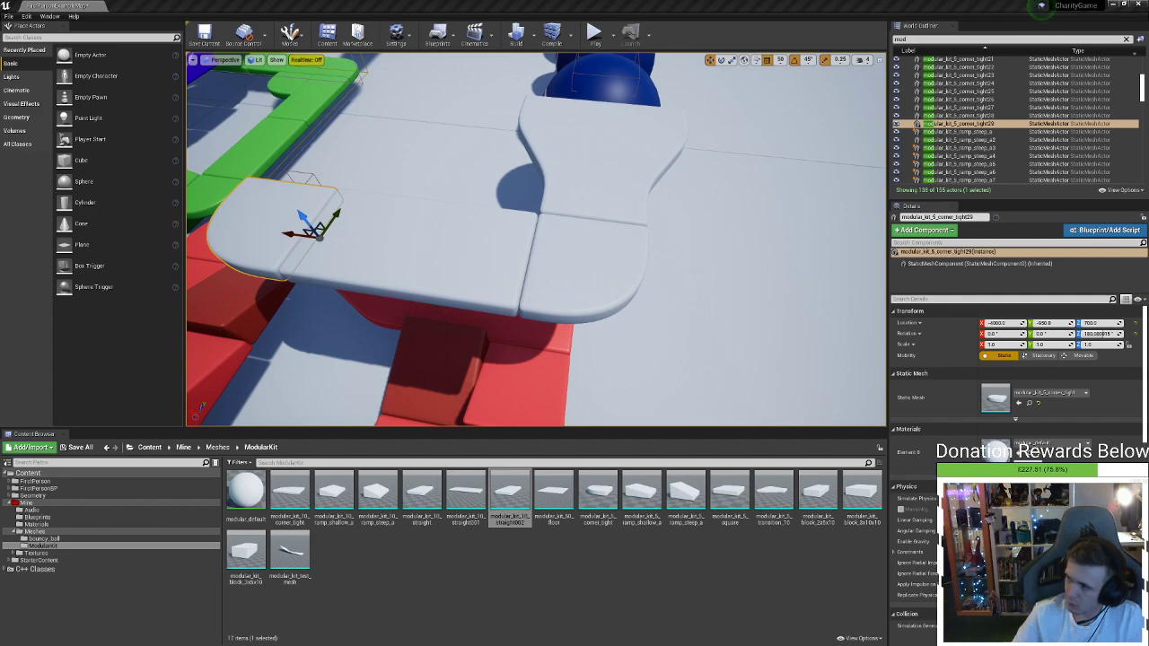
Duplicate the straight piece, rotate the copy to 0° and attach it to the rotated corner above the red track at Z 700
{"action": "right_click_drag", "start_coordinate": [494, 239], "coordinate": [495, 242]}
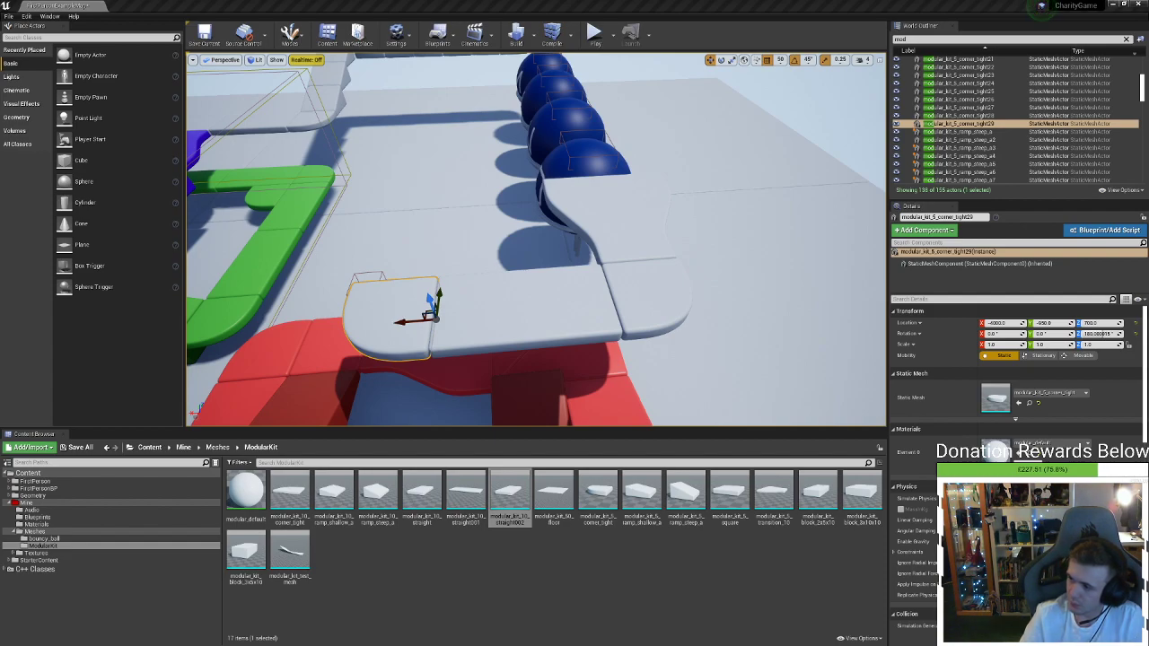
{"action": "right_click_drag", "start_coordinate": [459, 322], "coordinate": [634, 318]}
{"action": "left_click", "coordinate": [734, 253]}
{"action": "key", "text": "e"}
{"action": "right_click_drag", "start_coordinate": [686, 271], "coordinate": [763, 278]}
{"action": "left_click_drag", "start_coordinate": [736, 254], "coordinate": [671, 348], "text": "alt"}
{"action": "key", "text": "w"}
{"action": "right_click_drag", "start_coordinate": [656, 318], "coordinate": [648, 334]}
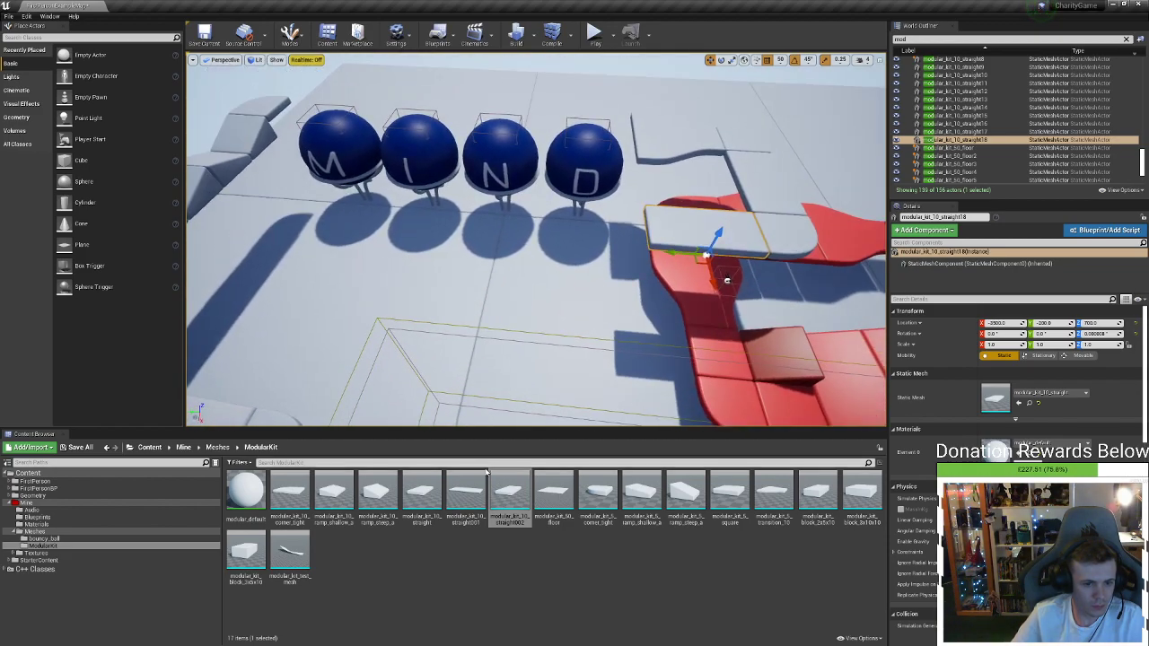
Add a modular_kit_5_transition_10 piece, rotate it to 90° and place it in front of the MIND balls at Z -200
{"action": "left_click_drag", "start_coordinate": [776, 492], "coordinate": [457, 368]}
{"action": "key", "text": "e"}
{"action": "key", "text": "w"}
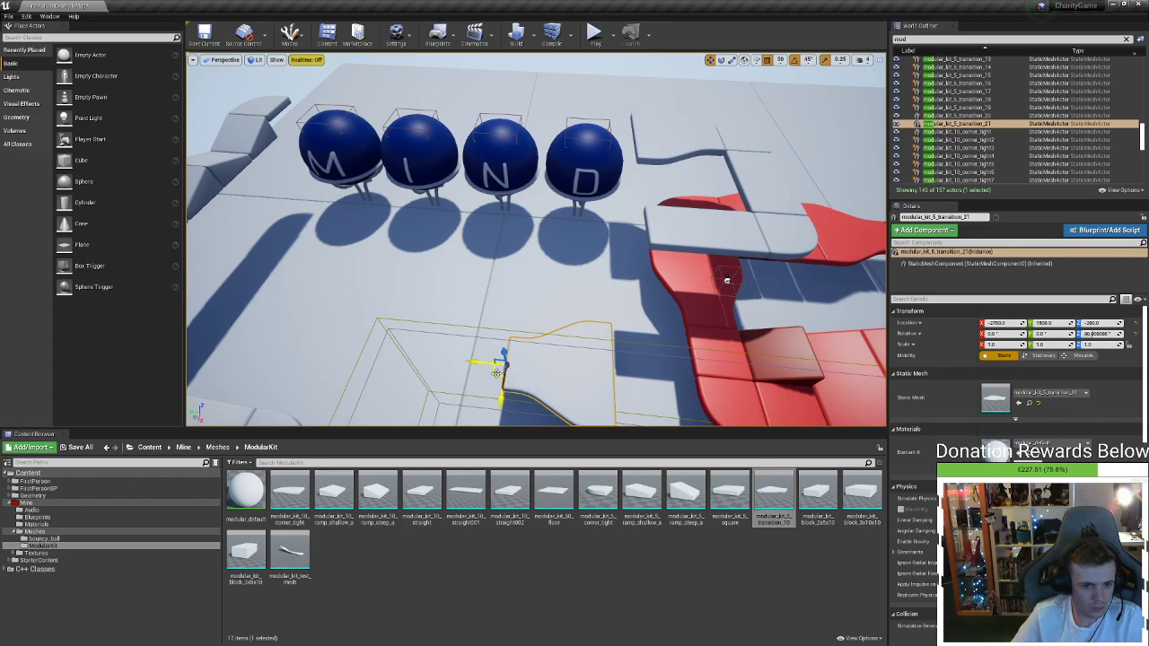
{"action": "left_click_drag", "start_coordinate": [500, 362], "coordinate": [656, 207]}
{"action": "right_click_drag", "start_coordinate": [656, 207], "coordinate": [807, 219]}
{"action": "left_click_drag", "start_coordinate": [585, 218], "coordinate": [673, 257]}
{"action": "left_click_drag", "start_coordinate": [537, 223], "coordinate": [287, 348]}
{"action": "mouse_move", "coordinate": [286, 347]}
{"action": "right_mouse_down"}
{"action": "mouse_move", "coordinate": [193, 331]}
{"action": "mouse_move", "coordinate": [152, 339]}
{"action": "mouse_move", "coordinate": [242, 332]}
{"action": "mouse_move", "coordinate": [269, 355]}
{"action": "right_mouse_up"}
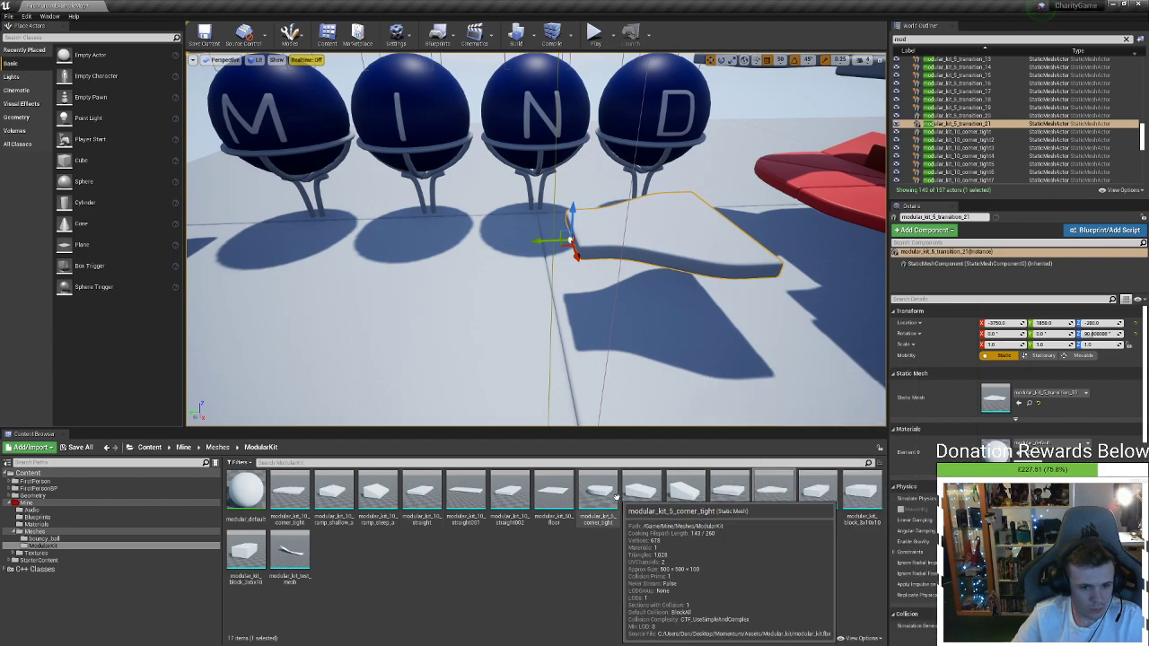
Duplicate a large green corner and place the copy, rotated to 270°, beyond the narrow end of the new transition piece
{"action": "right_click_drag", "start_coordinate": [508, 392], "coordinate": [538, 400]}
{"action": "right_click_drag", "start_coordinate": [512, 280], "coordinate": [477, 320]}
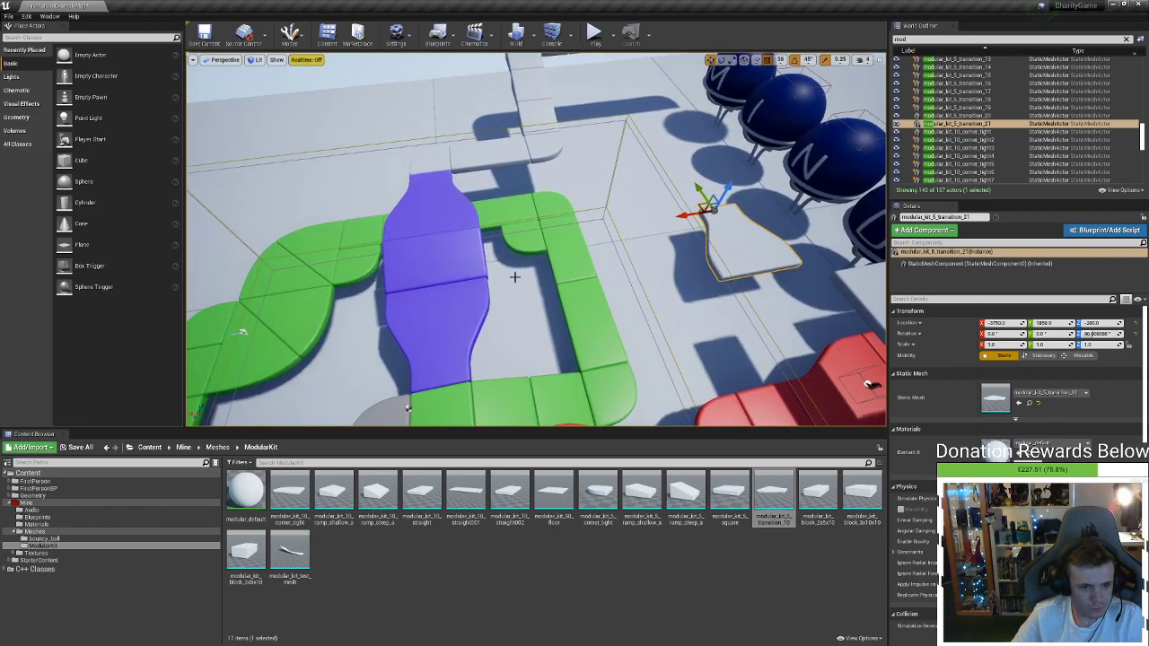
{"action": "left_click", "coordinate": [312, 243]}
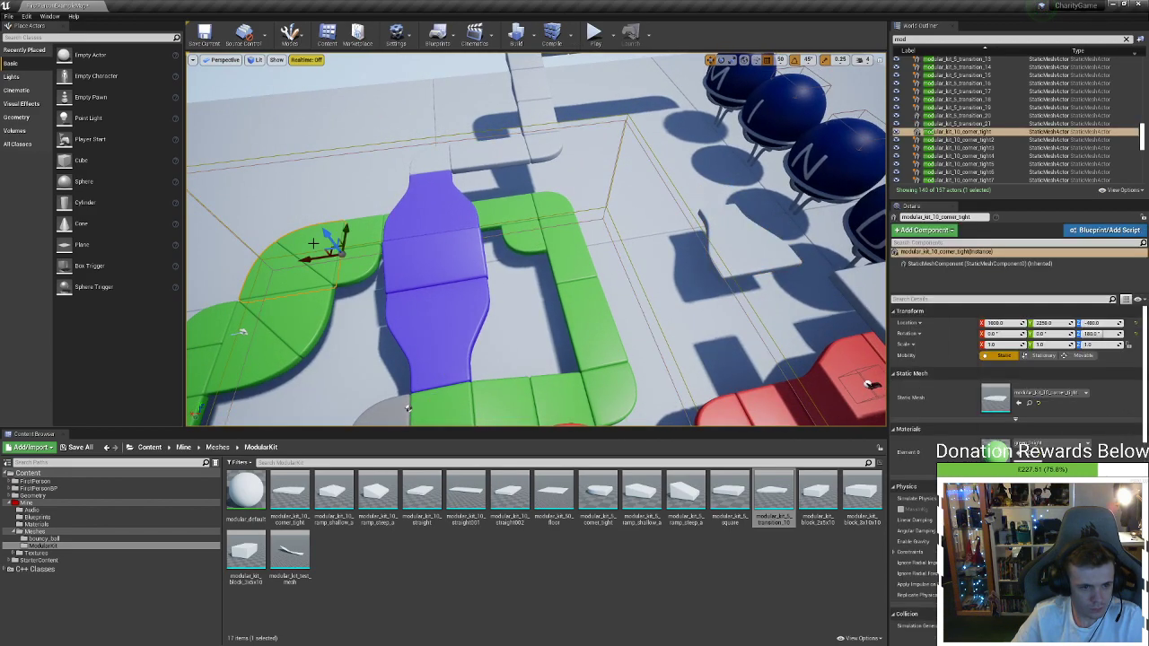
{"action": "left_click_drag", "start_coordinate": [333, 250], "coordinate": [662, 170], "text": "alt"}
{"action": "key", "text": "w"}
{"action": "right_click_drag", "start_coordinate": [672, 169], "coordinate": [713, 184]}
{"action": "key", "text": "e"}
{"action": "left_click_drag", "start_coordinate": [474, 178], "coordinate": [579, 183]}
{"action": "key", "text": "w"}
{"action": "key", "text": "ctrl+z"}
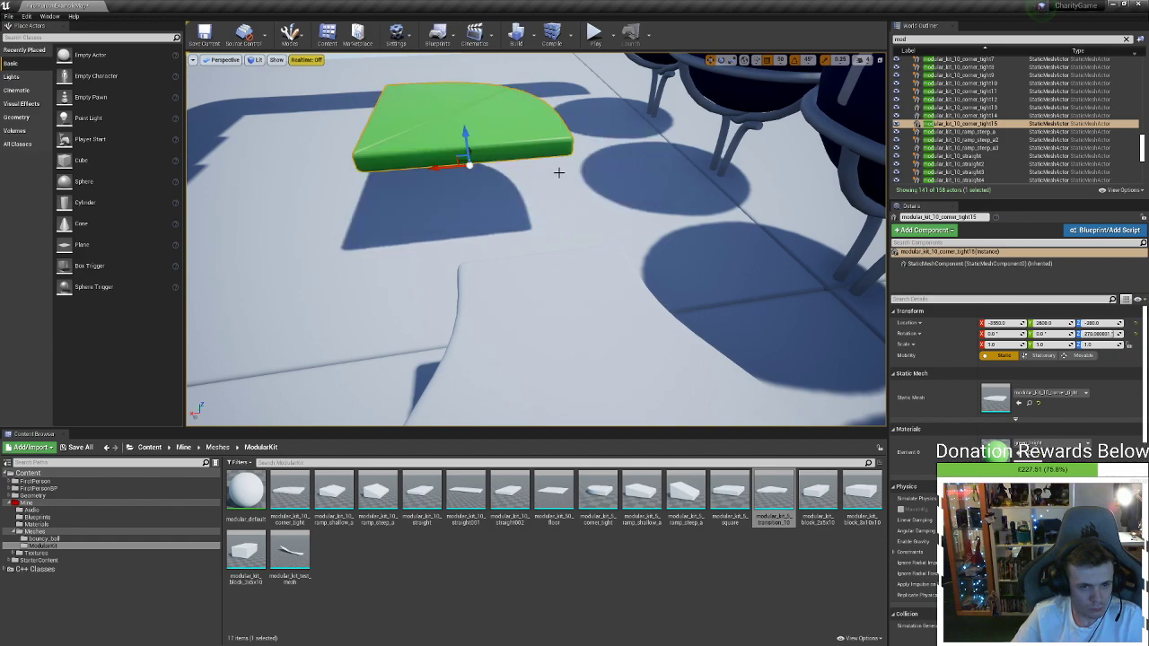
Duplicate the green corner, rotate the copy to 180° to form a half circle, and shift both pieces toward the MIND balls
{"action": "key", "text": "e"}
{"action": "left_click_drag", "start_coordinate": [446, 168], "coordinate": [368, 130], "text": "alt"}
{"action": "key", "text": "w"}
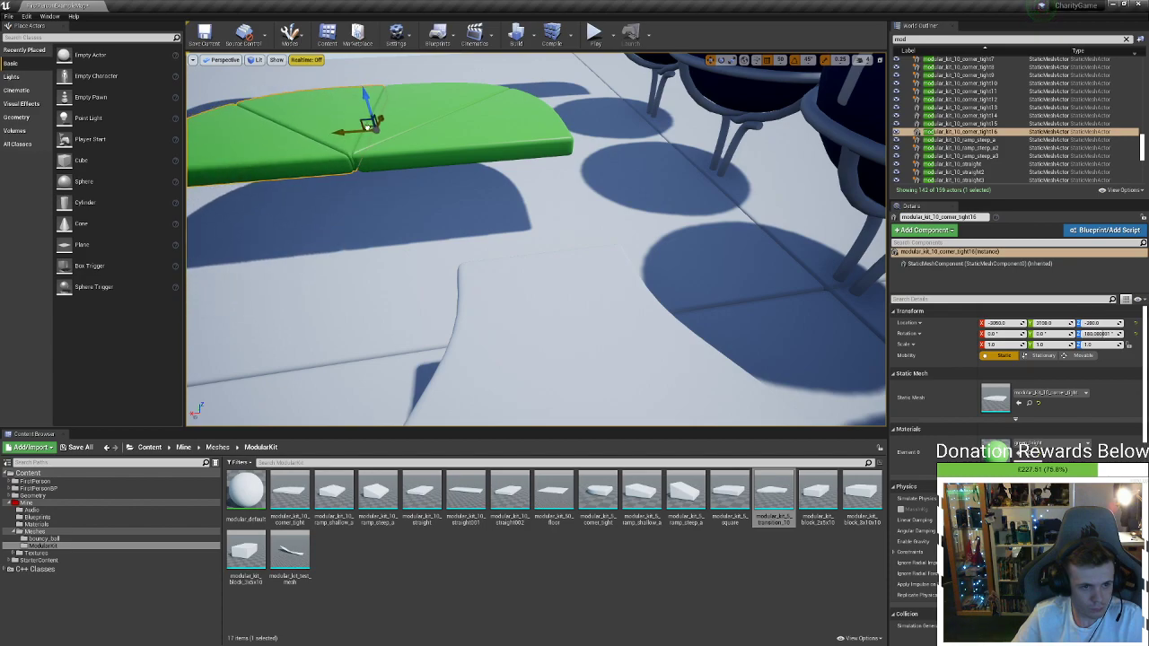
{"action": "left_click", "coordinate": [399, 139], "text": "ctrl"}
{"action": "left_click_drag", "start_coordinate": [462, 162], "coordinate": [550, 158]}
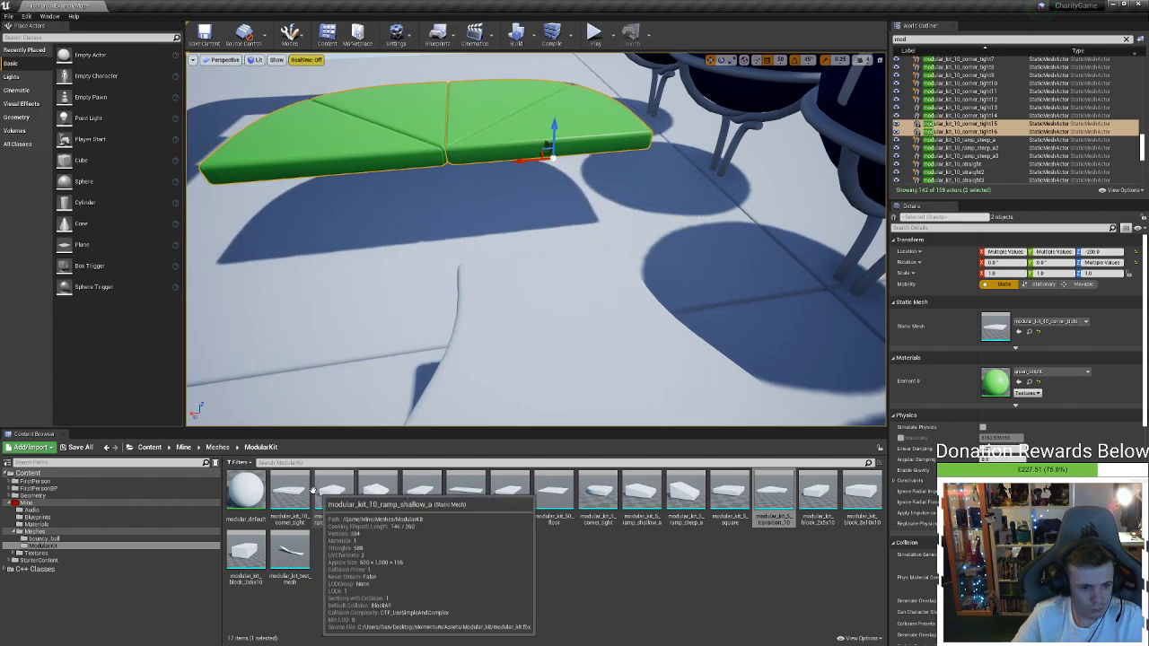
Duplicate the white tight corner and place the copy beside the narrow end of the transition piece at Z -200
{"action": "right_click_drag", "start_coordinate": [580, 368], "coordinate": [579, 369]}
{"action": "left_click", "coordinate": [704, 254]}
{"action": "left_click_drag", "start_coordinate": [693, 240], "coordinate": [424, 268], "text": "alt"}
{"action": "key", "text": "f"}
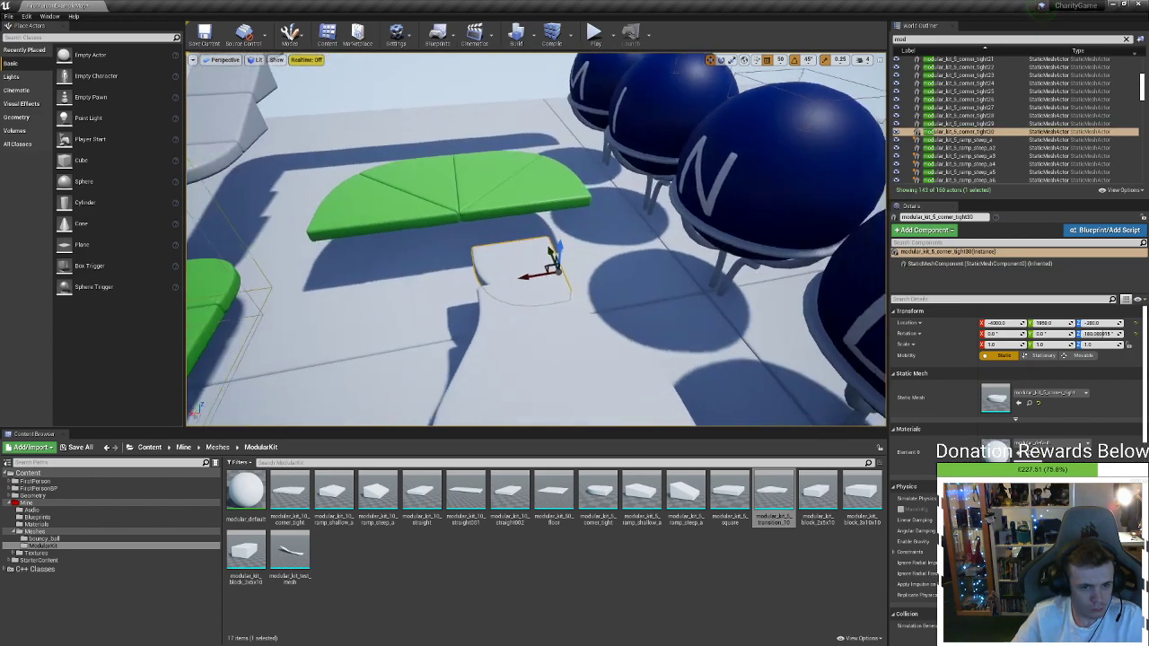
{"action": "left_click_drag", "start_coordinate": [528, 305], "coordinate": [388, 315]}
{"action": "mouse_move", "coordinate": [404, 306]}
{"action": "right_mouse_down"}
{"action": "mouse_move", "coordinate": [404, 334]}
{"action": "mouse_move", "coordinate": [404, 305]}
{"action": "right_mouse_up"}
{"action": "key", "text": "s"}
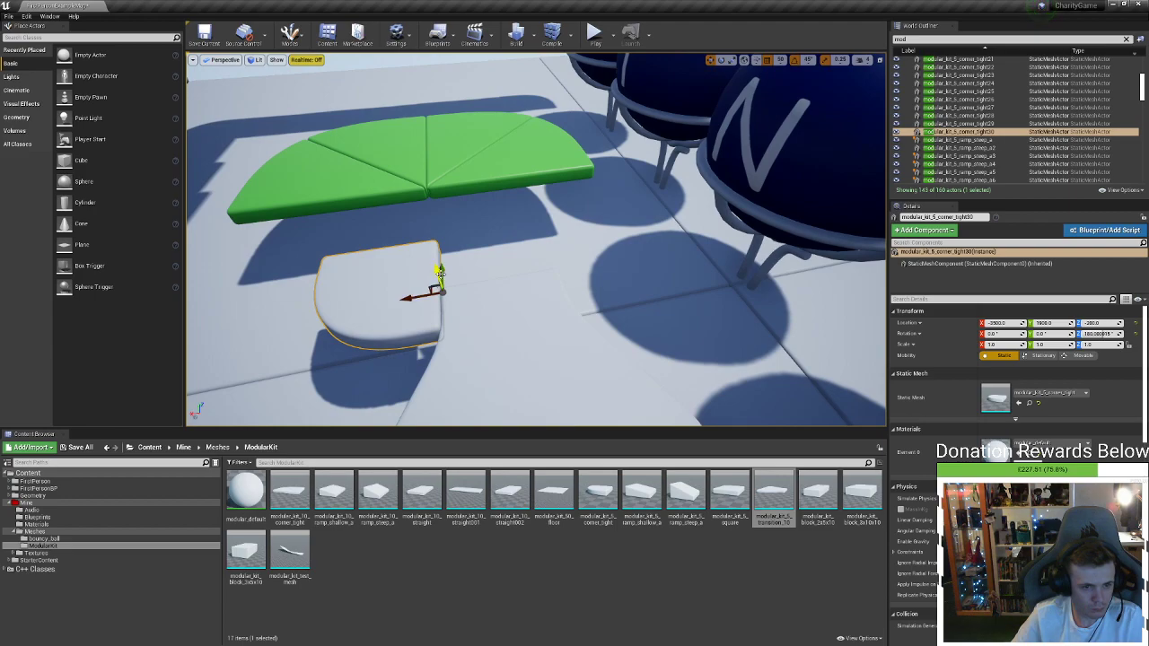
{"action": "left_click_drag", "start_coordinate": [441, 268], "coordinate": [435, 232]}
Duplicate the tight corner and place a rotated copy on the opposite side of the transition piece's narrow end
{"action": "right_click_drag", "start_coordinate": [435, 231], "coordinate": [462, 153]}
{"action": "right_click_drag", "start_coordinate": [536, 239], "coordinate": [646, 314]}
{"action": "right_click_drag", "start_coordinate": [552, 262], "coordinate": [467, 249]}
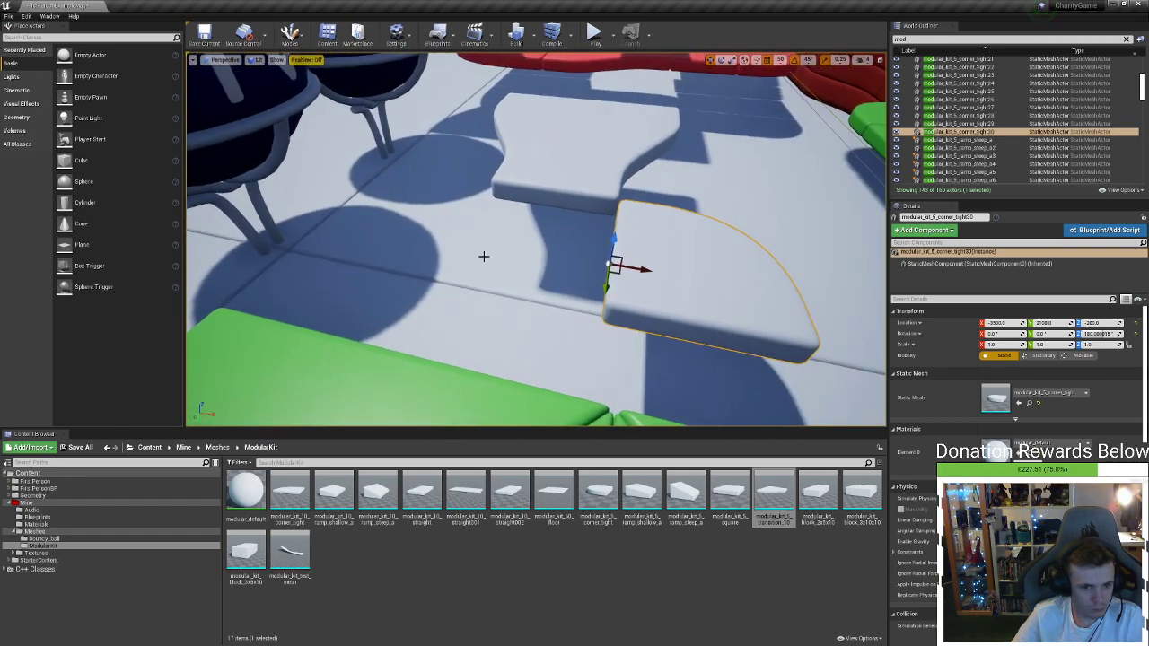
{"action": "left_click_drag", "start_coordinate": [616, 265], "coordinate": [374, 269], "text": "alt"}
Delete the two large green corners in front of the MIND balls
{"action": "key", "text": "s"}
{"action": "right_click_drag", "start_coordinate": [491, 352], "coordinate": [492, 364]}
{"action": "left_click", "coordinate": [492, 363]}
{"action": "left_click", "coordinate": [574, 372], "text": "ctrl"}
{"action": "key", "text": "f"}
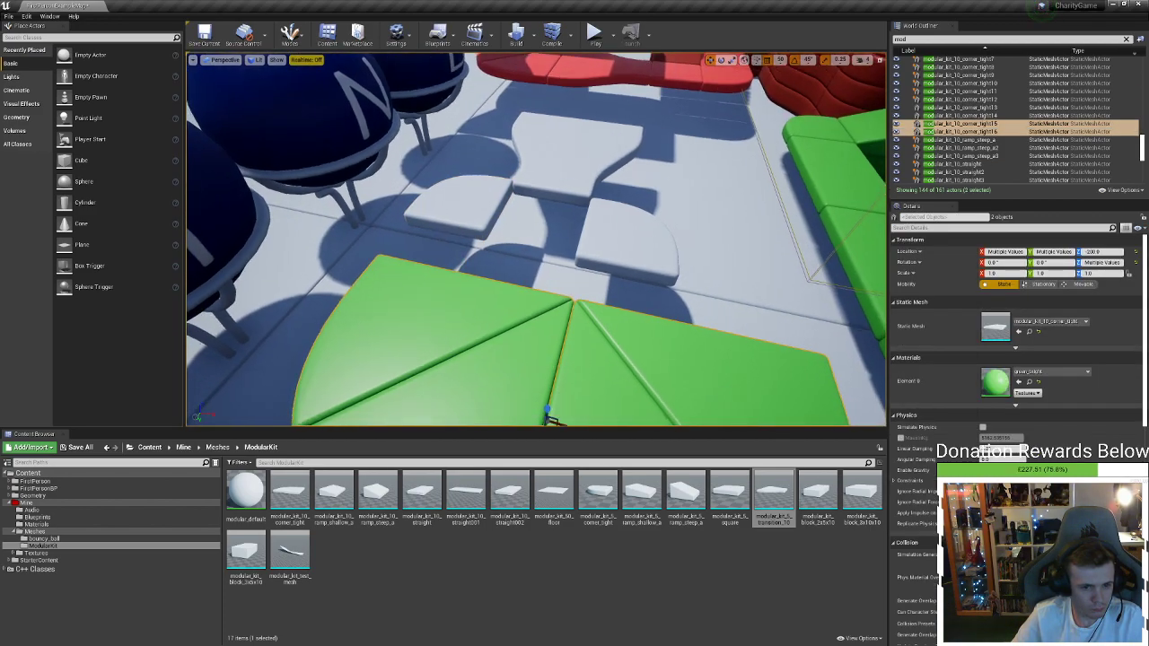
{"action": "left_click_drag", "start_coordinate": [542, 334], "coordinate": [523, 313]}
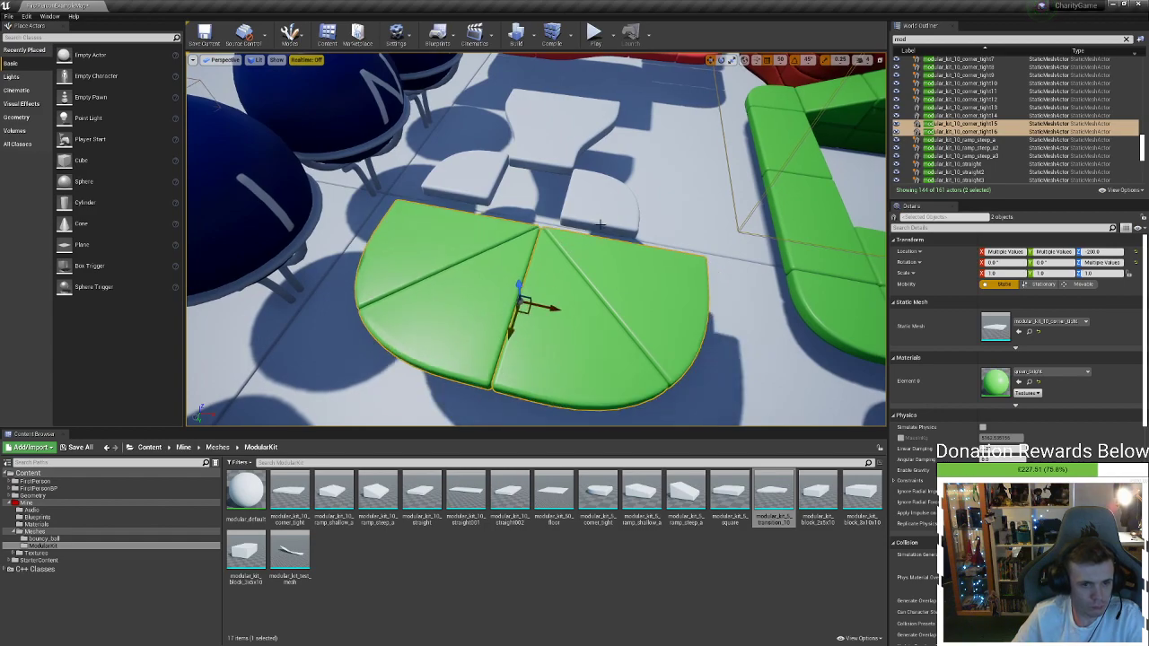
{"action": "key", "text": "Delete"}
Move the two white tight corners together along the MIND ball row, away from the transition piece
{"action": "left_click", "coordinate": [593, 198]}
{"action": "left_click", "coordinate": [498, 172], "text": "ctrl"}
{"action": "key", "text": "f"}
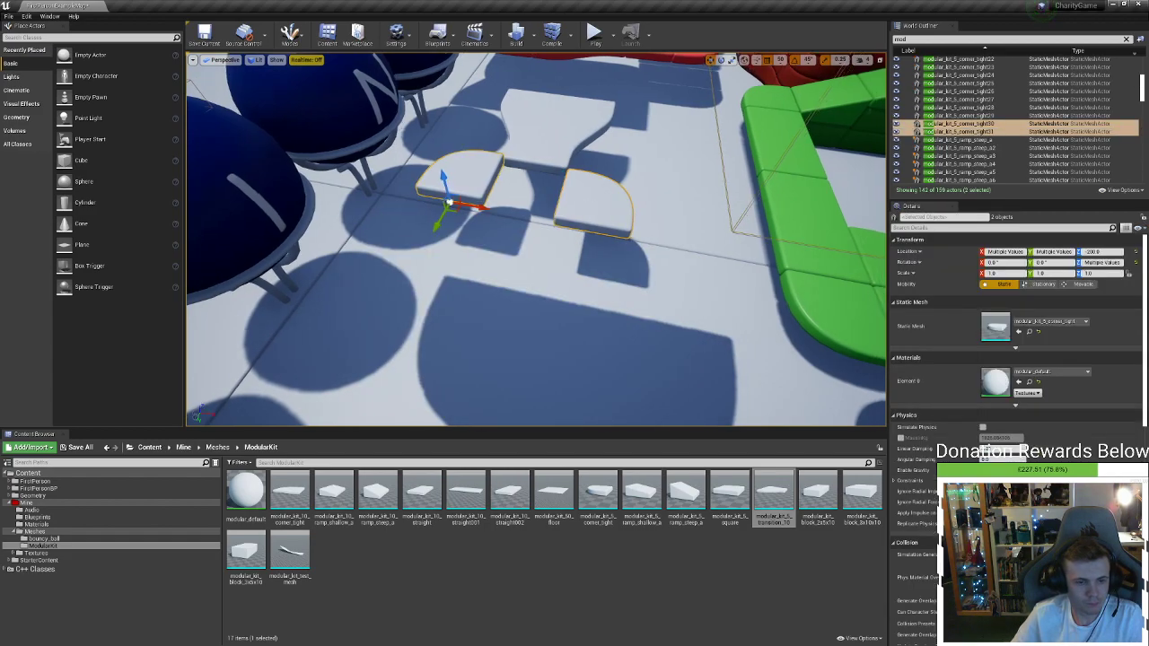
{"action": "left_click_drag", "start_coordinate": [461, 159], "coordinate": [330, 159]}
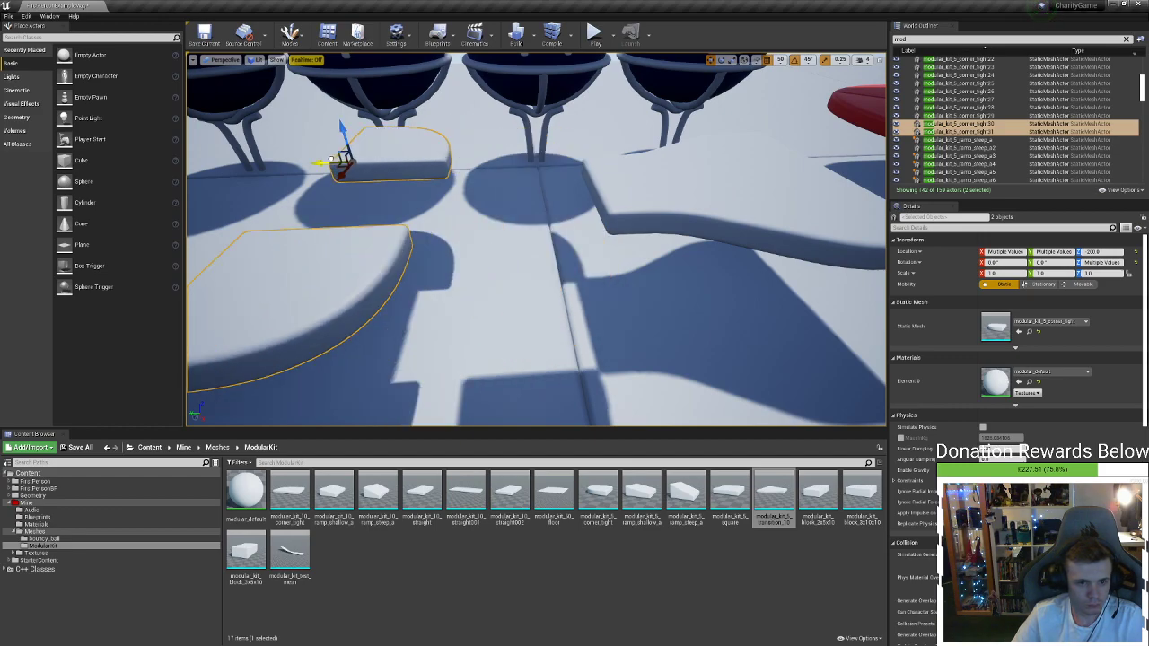
Duplicate the straight piece above the red track and place the copy at the narrow end of the lower transition at Z -200
{"action": "left_click", "coordinate": [345, 278]}
{"action": "mouse_move", "coordinate": [491, 330]}
{"action": "right_mouse_down"}
{"action": "mouse_move", "coordinate": [453, 327]}
{"action": "mouse_move", "coordinate": [502, 207]}
{"action": "mouse_move", "coordinate": [490, 331]}
{"action": "right_mouse_up"}
{"action": "right_click_drag", "start_coordinate": [615, 283], "coordinate": [534, 341]}
{"action": "left_click_drag", "start_coordinate": [625, 278], "coordinate": [422, 422], "text": "alt"}
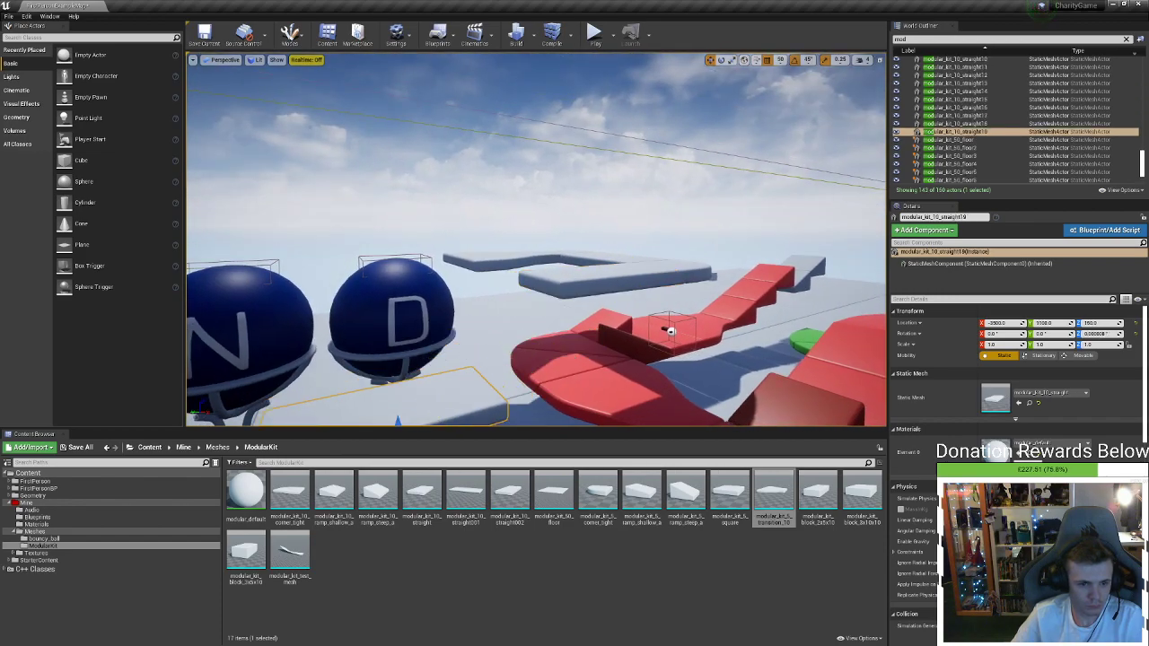
{"action": "right_click_drag", "start_coordinate": [469, 377], "coordinate": [495, 362]}
{"action": "left_click_drag", "start_coordinate": [702, 258], "coordinate": [532, 254]}
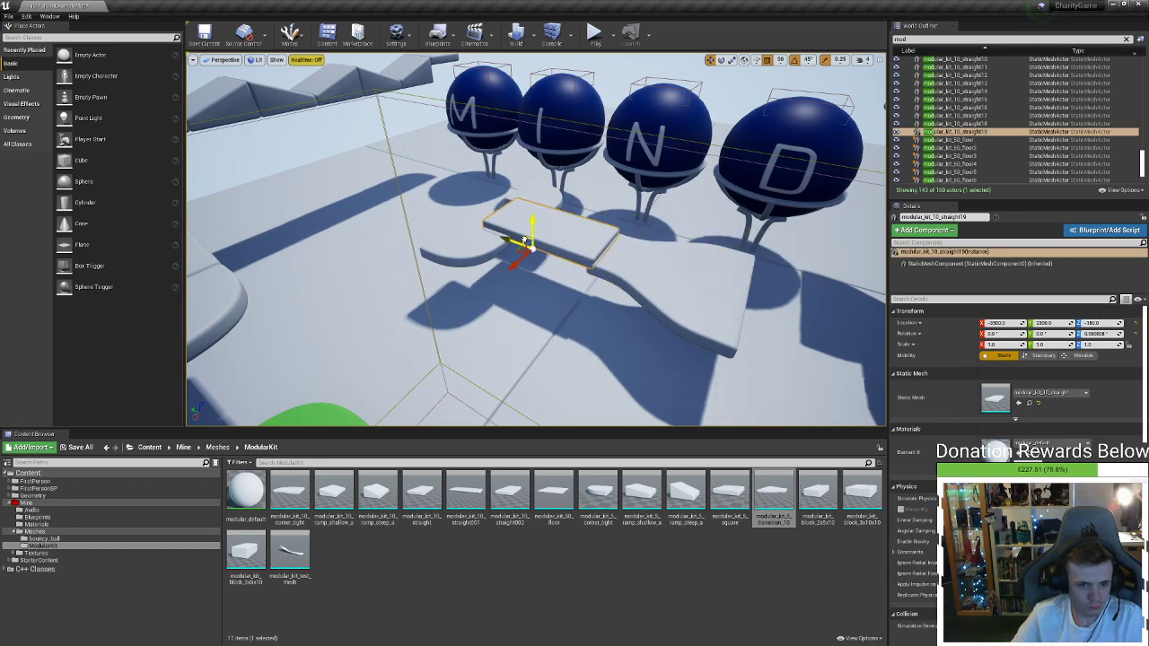
{"action": "mouse_move", "coordinate": [521, 243]}
{"action": "right_mouse_down"}
{"action": "mouse_move", "coordinate": [560, 261]}
{"action": "mouse_move", "coordinate": [619, 261]}
{"action": "mouse_move", "coordinate": [536, 239]}
{"action": "right_mouse_up"}
{"action": "key", "text": "w"}
{"action": "key", "text": "a"}
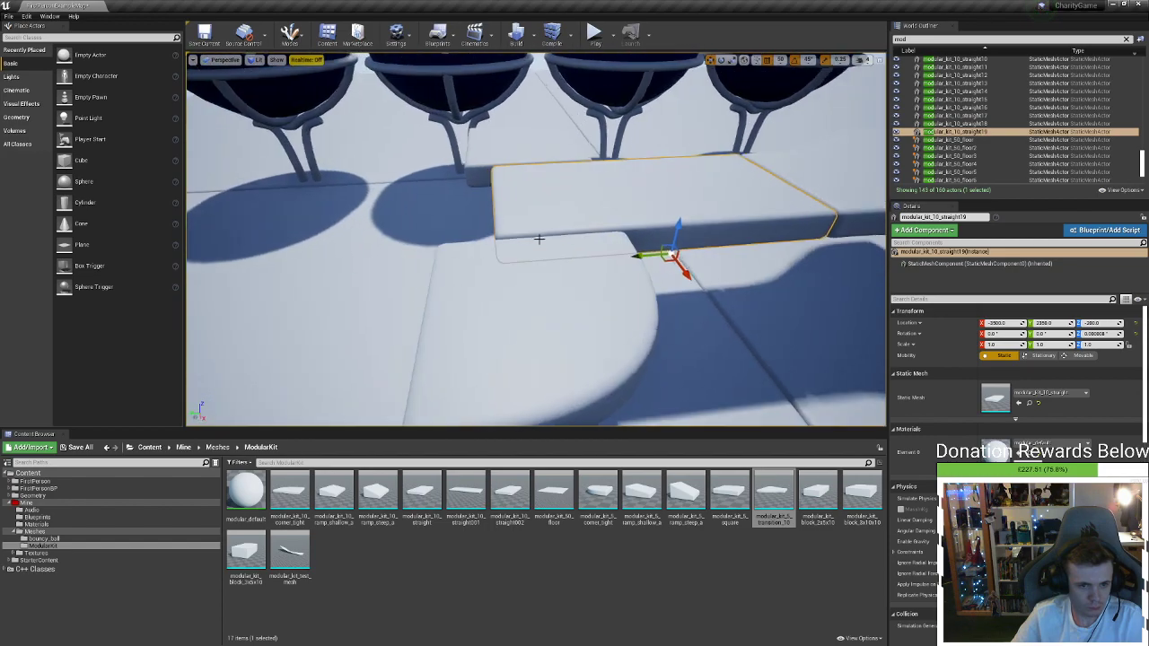
Duplicate the two tight corners and position the copy nearest the MIND balls at 0° rotation and Z -200
{"action": "left_click", "coordinate": [615, 267]}
{"action": "left_click", "coordinate": [554, 158], "text": "ctrl"}
{"action": "left_click_drag", "start_coordinate": [453, 166], "coordinate": [314, 192]}
{"action": "left_click", "coordinate": [354, 174]}
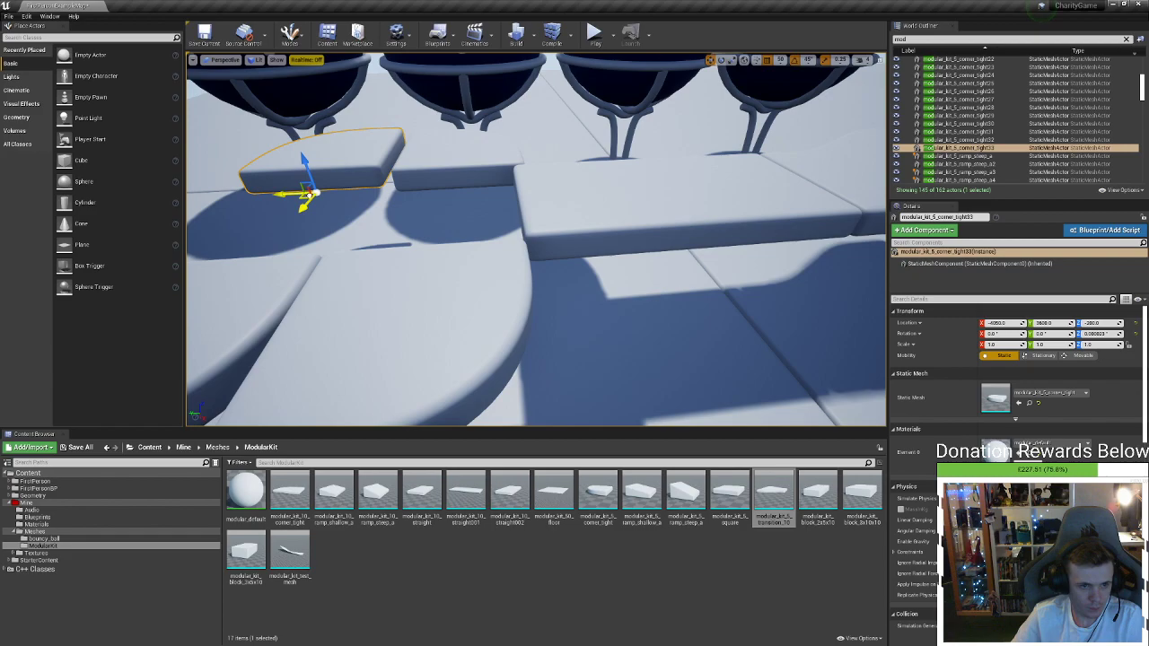
Rotate the other copied corner to 270° and join it to the neighbouring tight corner to form a rounded edge
{"action": "left_click", "coordinate": [282, 285]}
{"action": "right_click_drag", "start_coordinate": [281, 284], "coordinate": [338, 285]}
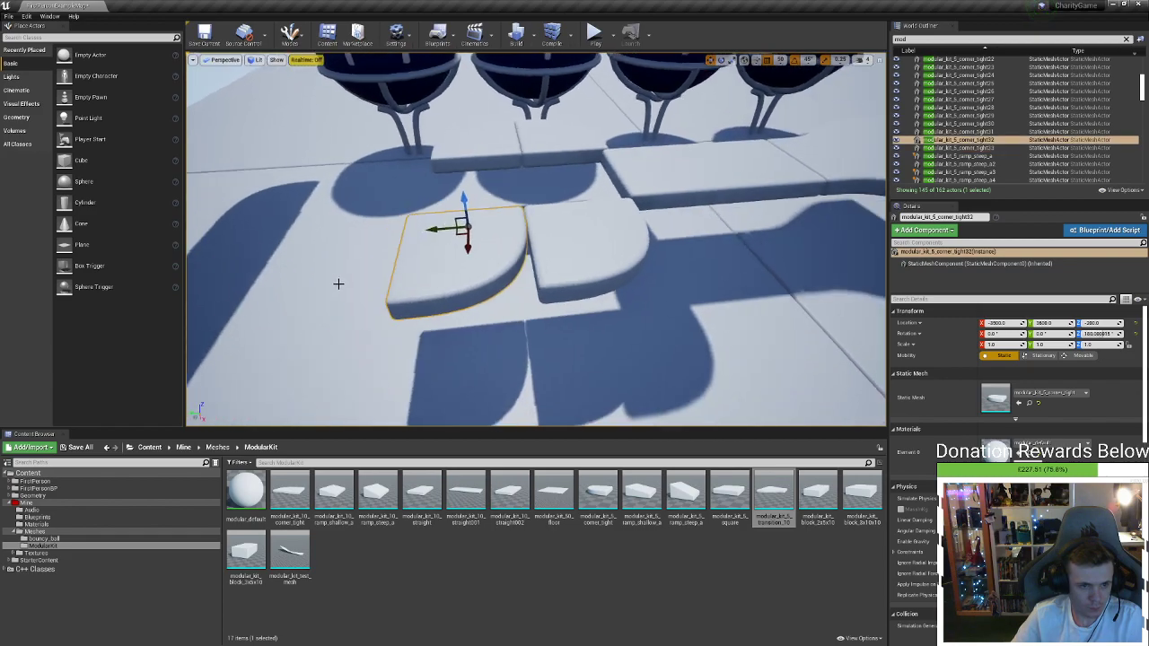
{"action": "key", "text": "e"}
{"action": "left_click_drag", "start_coordinate": [499, 247], "coordinate": [540, 260]}
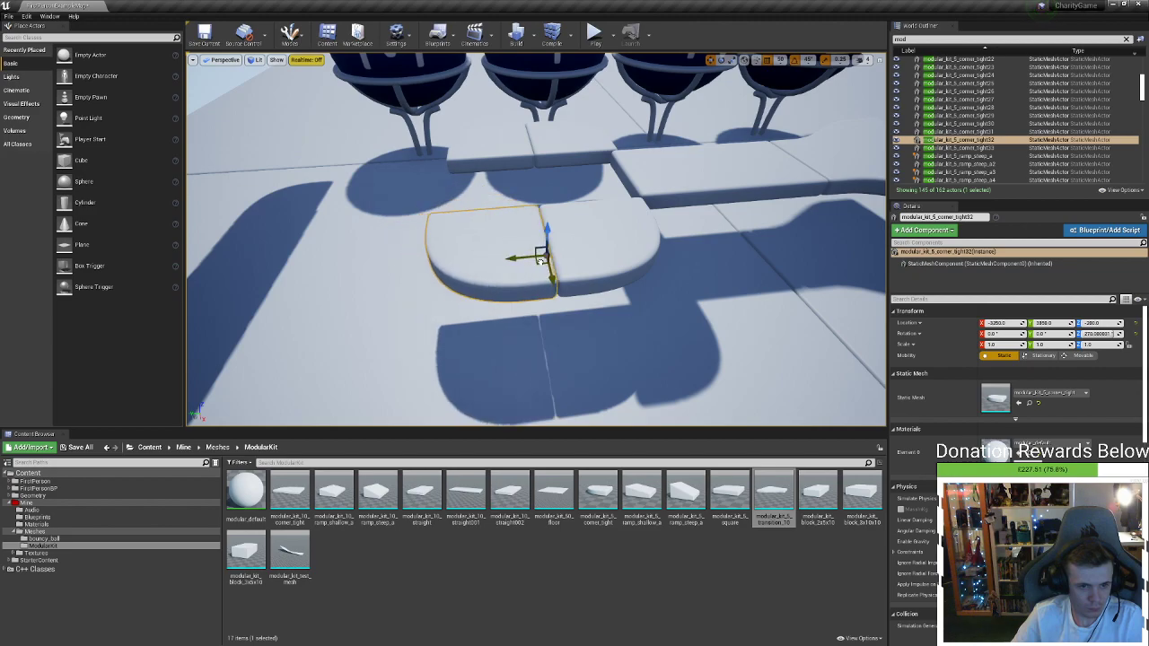
Duplicate a red square from the track to Z -200, then copy it again to fill the space between the corner pairs
{"action": "mouse_move", "coordinate": [540, 260]}
{"action": "right_mouse_down"}
{"action": "mouse_move", "coordinate": [574, 314]}
{"action": "mouse_move", "coordinate": [536, 262]}
{"action": "mouse_move", "coordinate": [561, 262]}
{"action": "right_mouse_up"}
{"action": "key", "text": "s"}
{"action": "right_click_drag", "start_coordinate": [493, 224], "coordinate": [489, 224]}
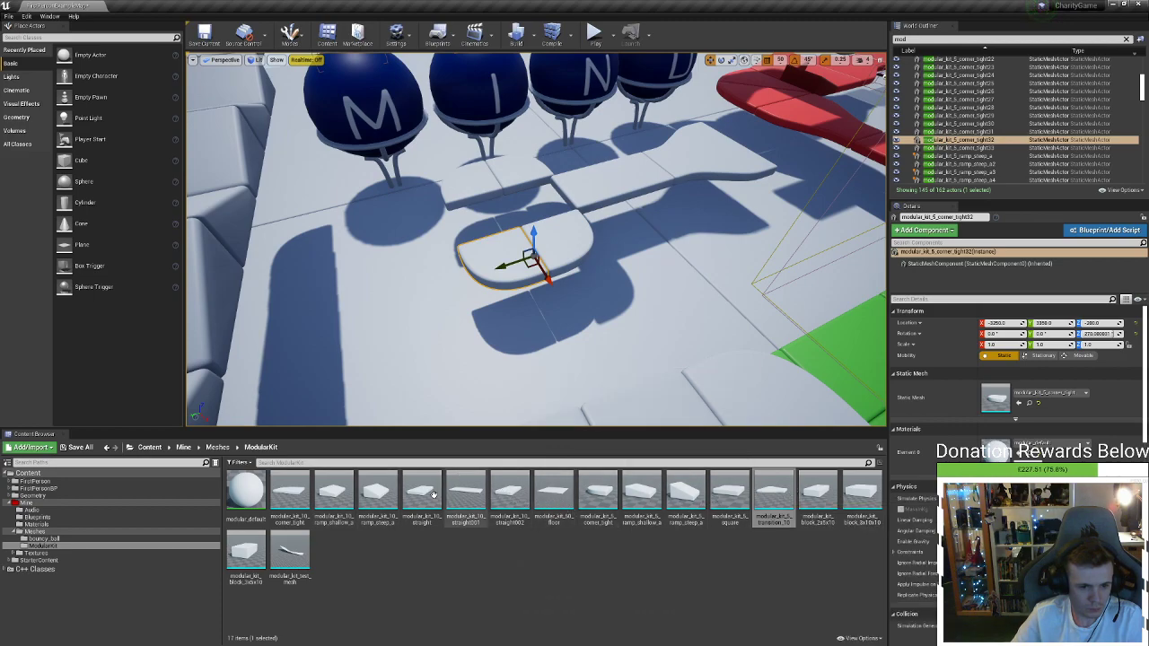
{"action": "right_click_drag", "start_coordinate": [409, 414], "coordinate": [570, 330]}
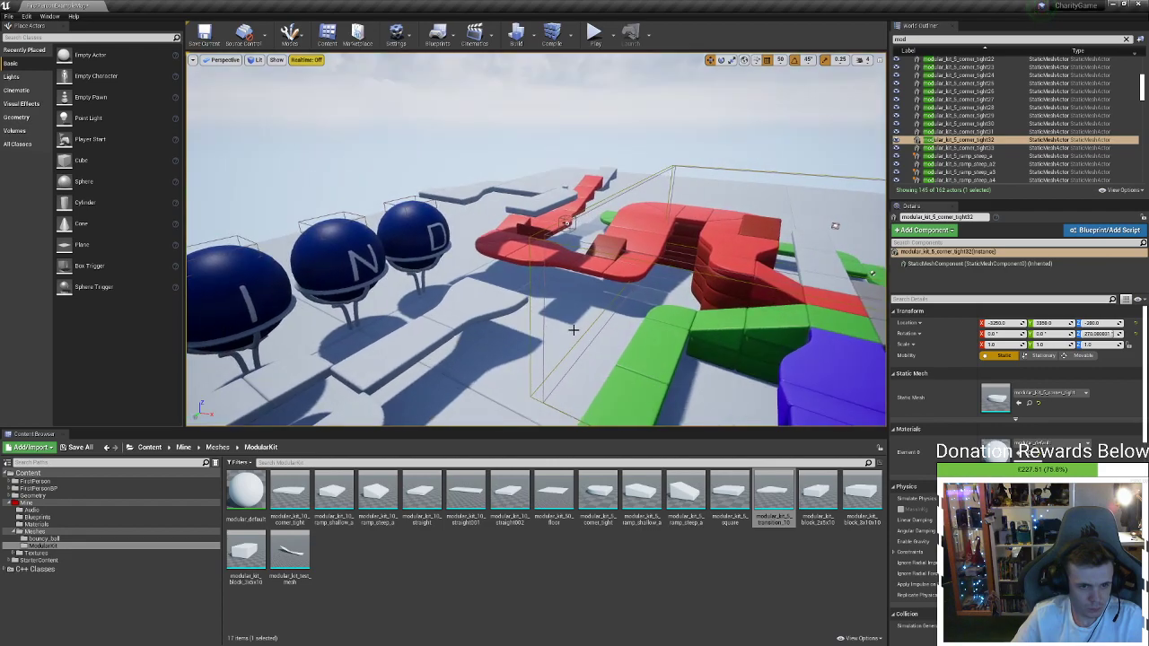
{"action": "left_click", "coordinate": [607, 269]}
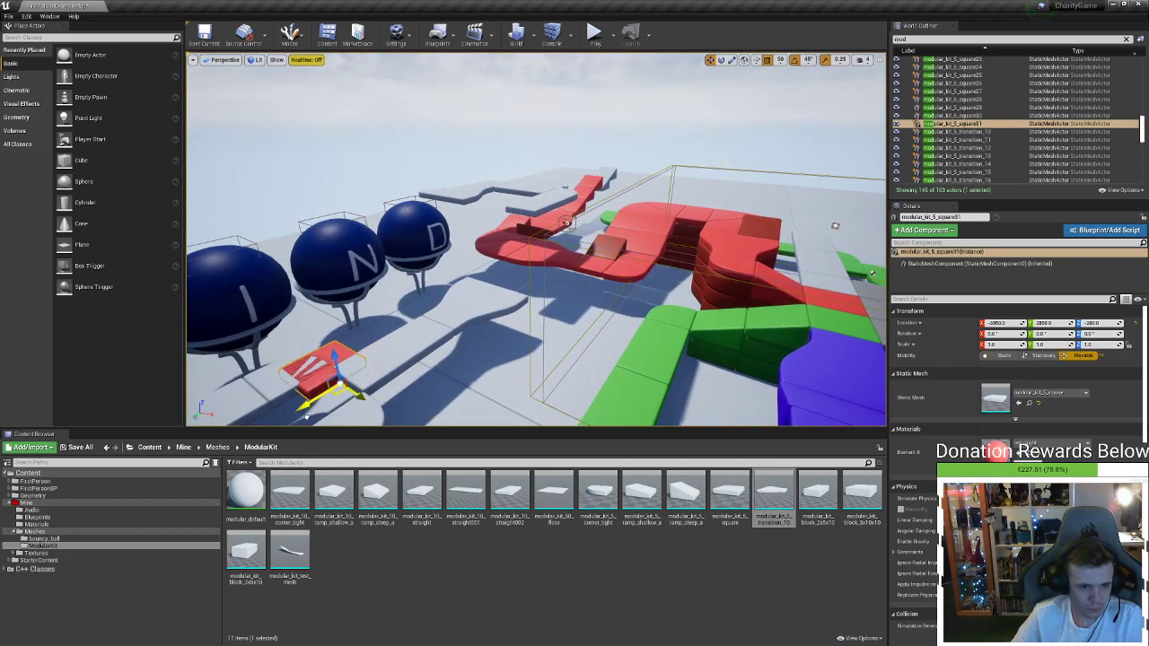
{"action": "key", "text": "f"}
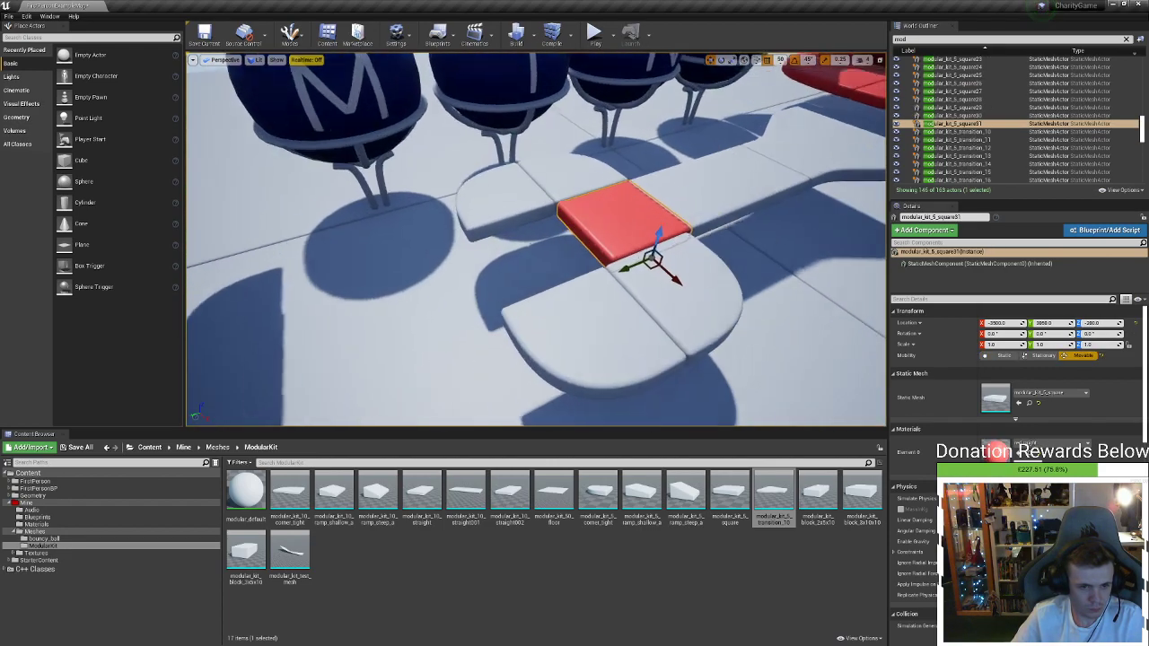
{"action": "left_click_drag", "start_coordinate": [697, 271], "coordinate": [518, 342]}
{"action": "right_click_drag", "start_coordinate": [599, 277], "coordinate": [718, 277]}
{"action": "left_click_drag", "start_coordinate": [291, 260], "coordinate": [444, 240], "text": "alt"}
Replace the two tight corners nearest the MIND balls with a rotated copy of the opposite corner pair, aligned with the red squares
{"action": "left_click", "coordinate": [436, 118]}
{"action": "left_click", "coordinate": [377, 120], "text": "ctrl"}
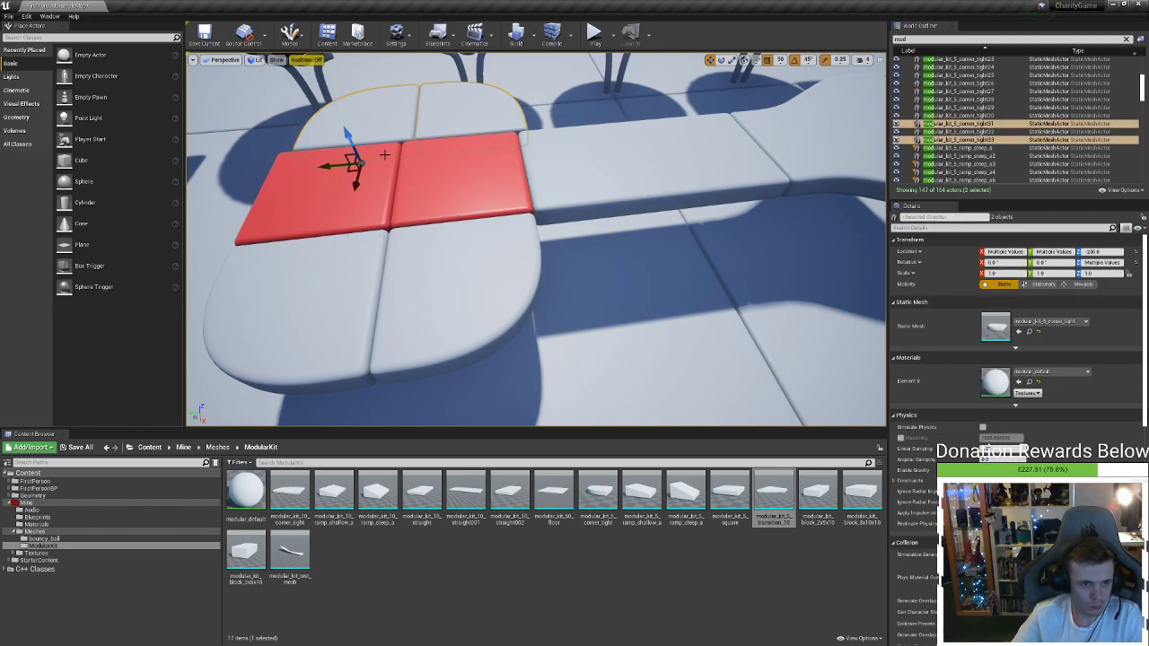
{"action": "key", "text": "Delete"}
{"action": "left_click", "coordinate": [416, 258]}
{"action": "left_click", "coordinate": [356, 261], "text": "ctrl"}
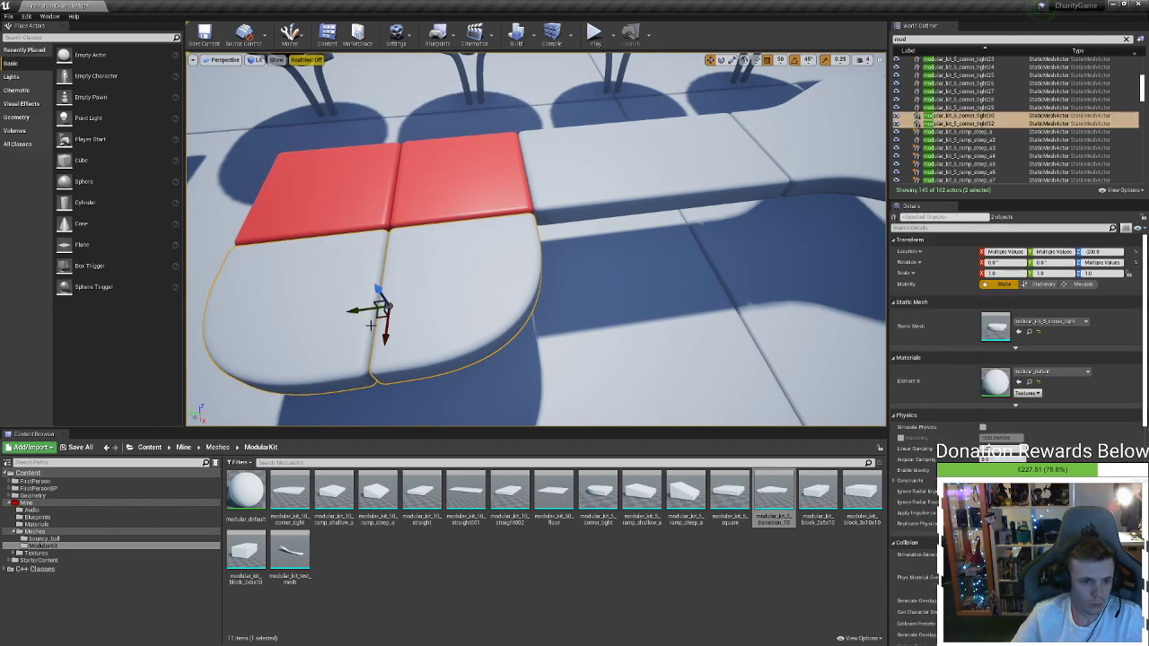
{"action": "left_click_drag", "start_coordinate": [380, 375], "coordinate": [395, 260], "text": "alt"}
{"action": "left_click_drag", "start_coordinate": [382, 332], "coordinate": [378, 141]}
Move all corners and red squares of the rounded platform together away from the straight path to open a gap
{"action": "right_click_drag", "start_coordinate": [379, 141], "coordinate": [377, 193]}
{"action": "key", "text": "s"}
{"action": "key", "text": "d"}
{"action": "left_click", "coordinate": [459, 179], "text": "ctrl"}
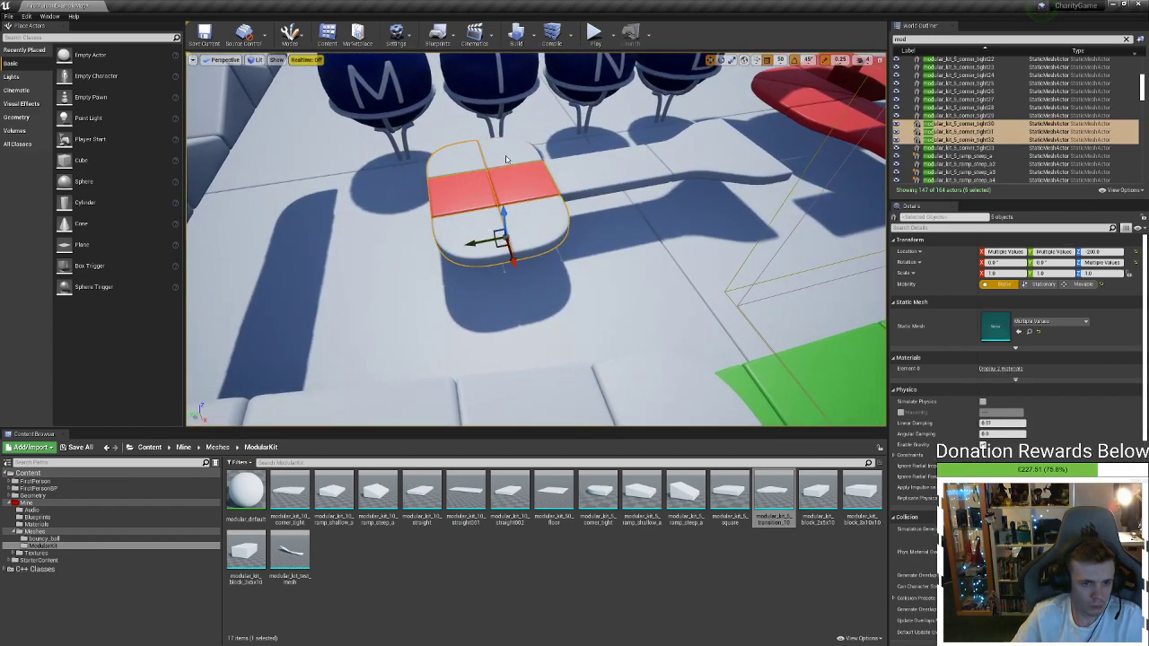
{"action": "left_click_drag", "start_coordinate": [455, 163], "coordinate": [381, 178]}
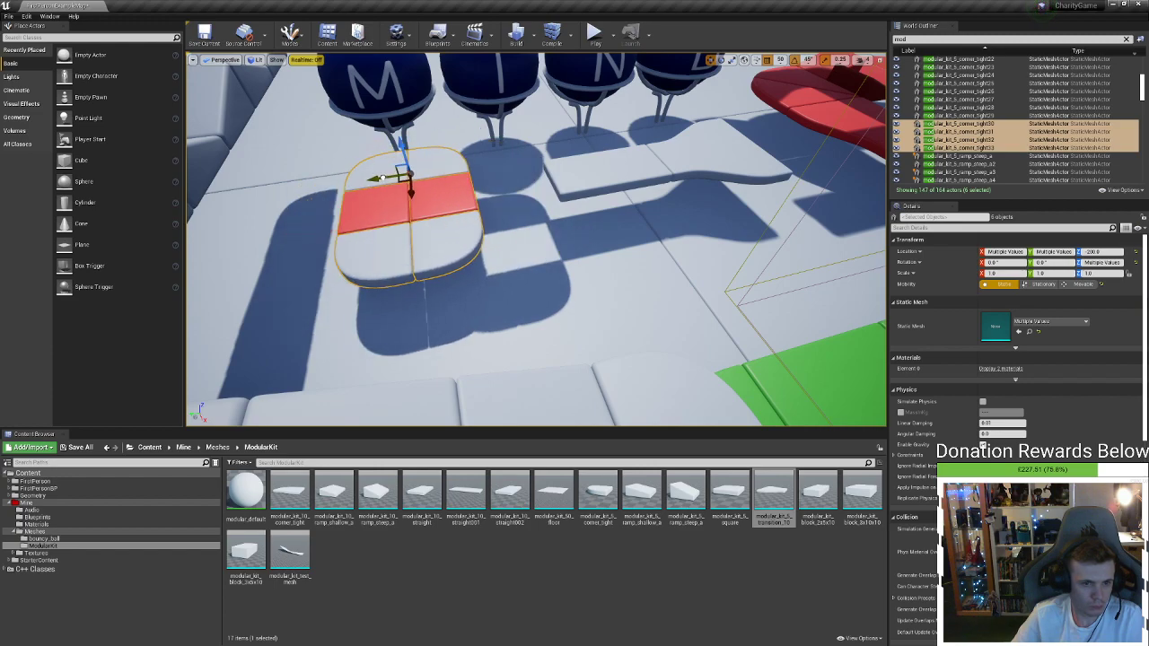
Try to extend the path with a duplicate of the straight piece, shifting the rounded platform farther away to make room
{"action": "left_click", "coordinate": [592, 180]}
{"action": "left_click_drag", "start_coordinate": [598, 195], "coordinate": [466, 216], "text": "alt"}
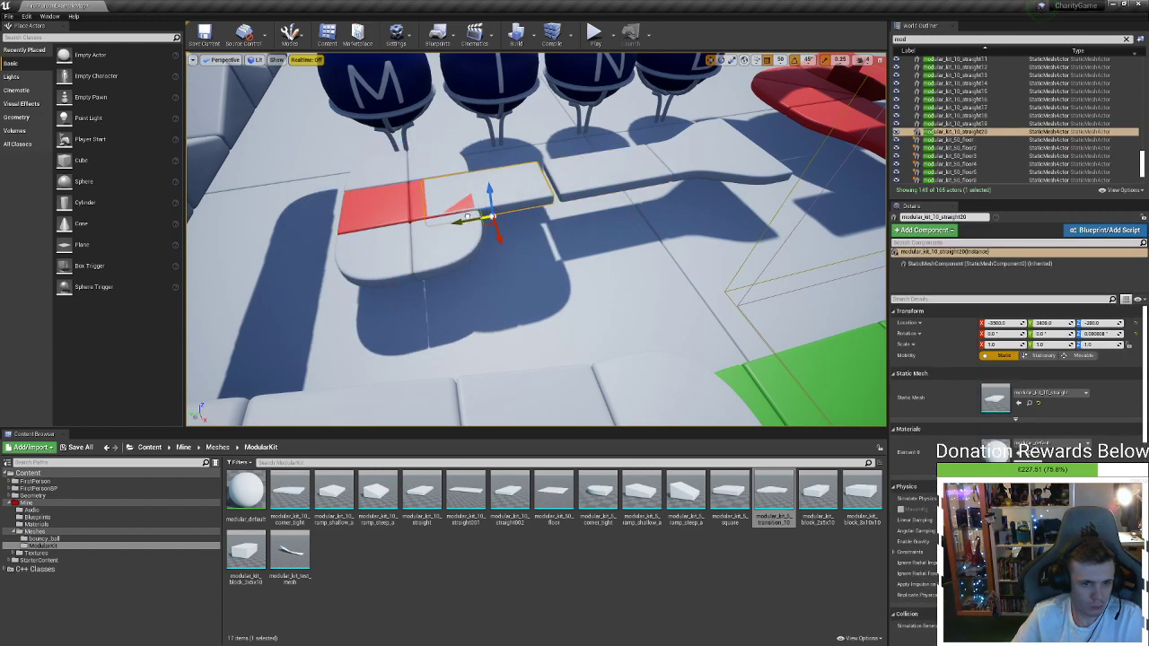
{"action": "left_click", "coordinate": [425, 203]}
{"action": "left_click", "coordinate": [441, 242], "text": "ctrl"}
{"action": "left_click", "coordinate": [395, 169], "text": "ctrl"}
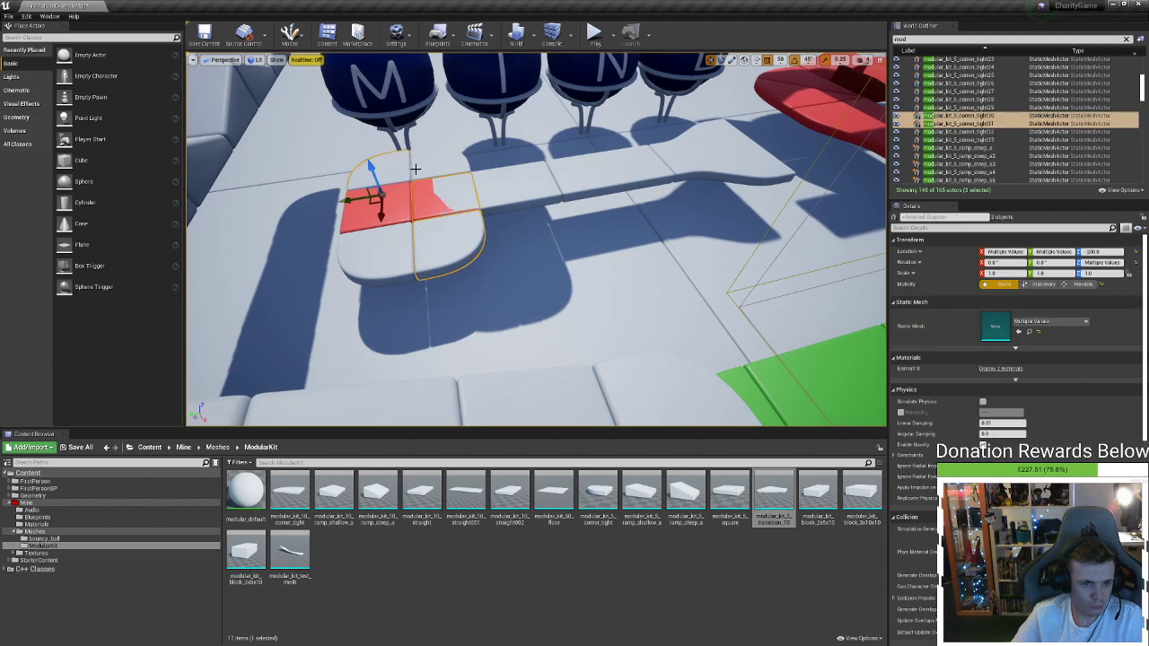
{"action": "left_click", "coordinate": [400, 249], "text": "ctrl"}
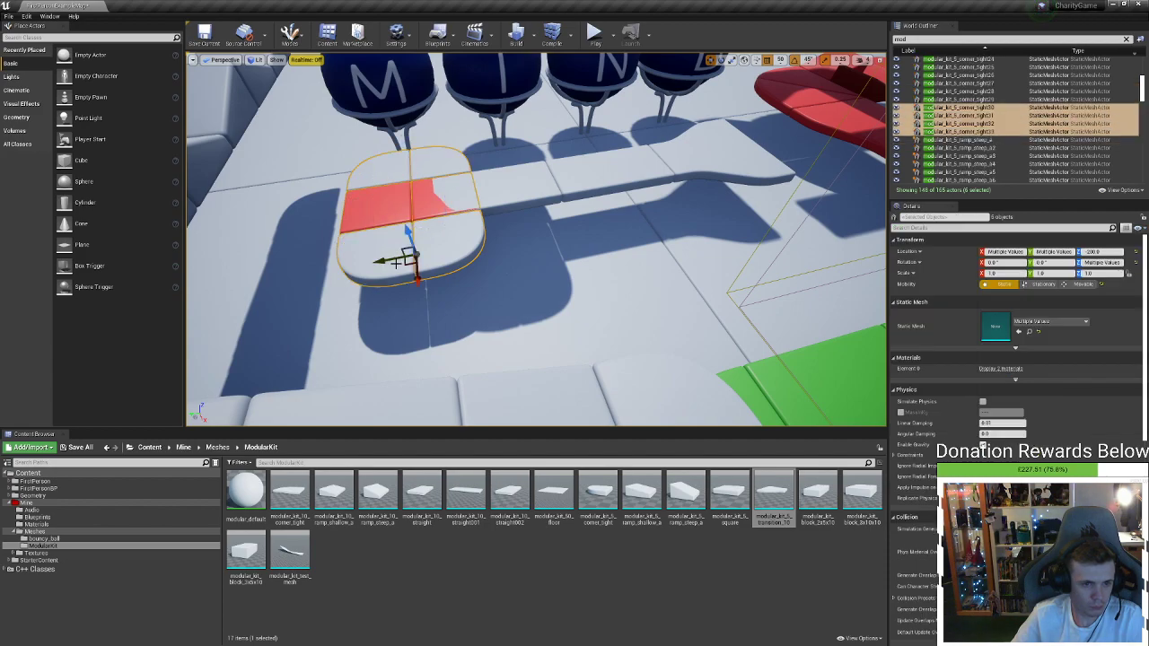
{"action": "left_click_drag", "start_coordinate": [391, 258], "coordinate": [337, 269]}
{"action": "right_click_drag", "start_coordinate": [337, 269], "coordinate": [407, 217]}
{"action": "left_click", "coordinate": [487, 226]}
{"action": "key", "text": "Delete"}
Duplicate the red square facing the path outward, then move the rounded platform and the new square together toward the straight piece
{"action": "left_click", "coordinate": [423, 252]}
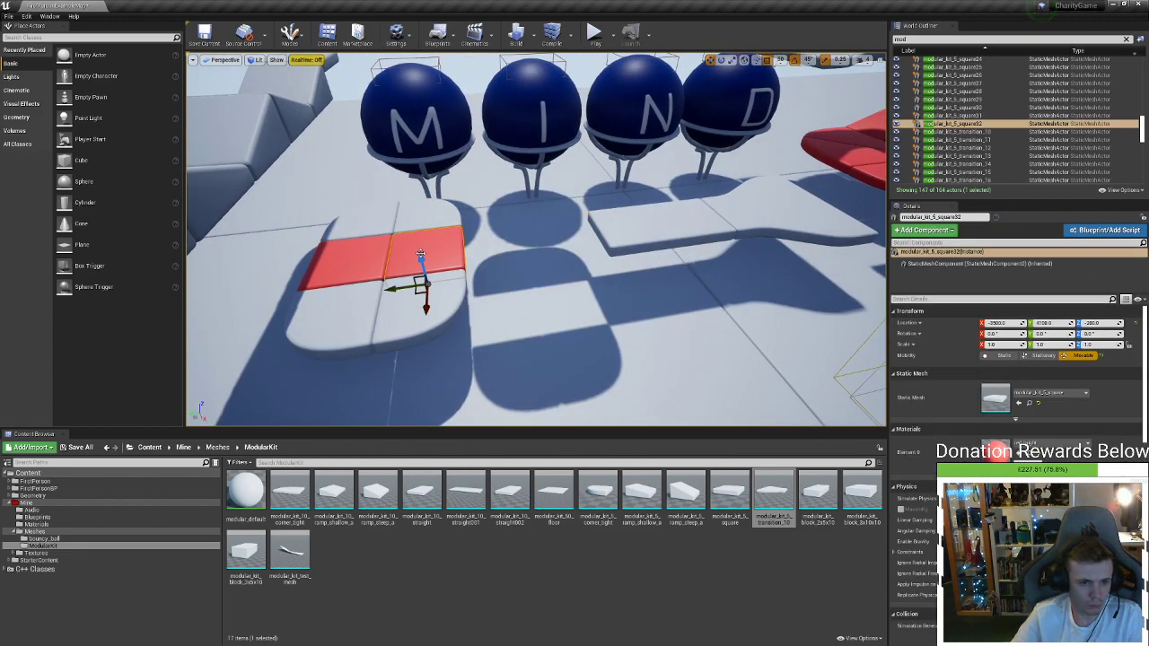
{"action": "left_click_drag", "start_coordinate": [401, 290], "coordinate": [482, 269], "text": "alt"}
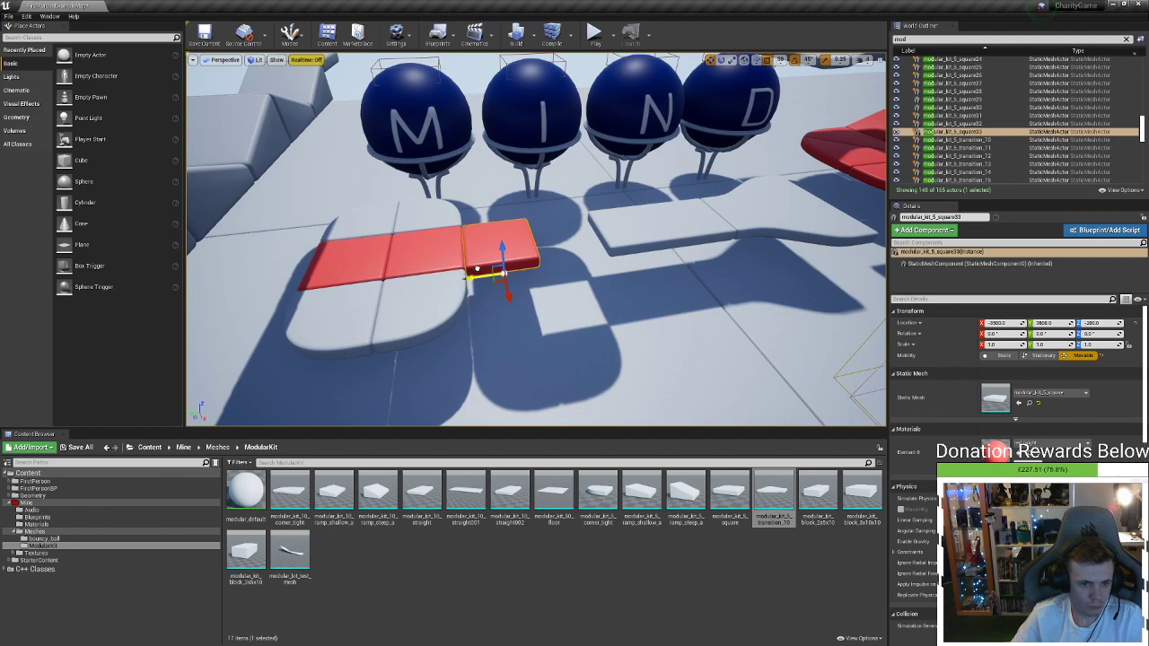
{"action": "left_click", "coordinate": [429, 222], "text": "ctrl"}
{"action": "left_click", "coordinate": [420, 253], "text": "ctrl"}
{"action": "left_click", "coordinate": [414, 314], "text": "ctrl"}
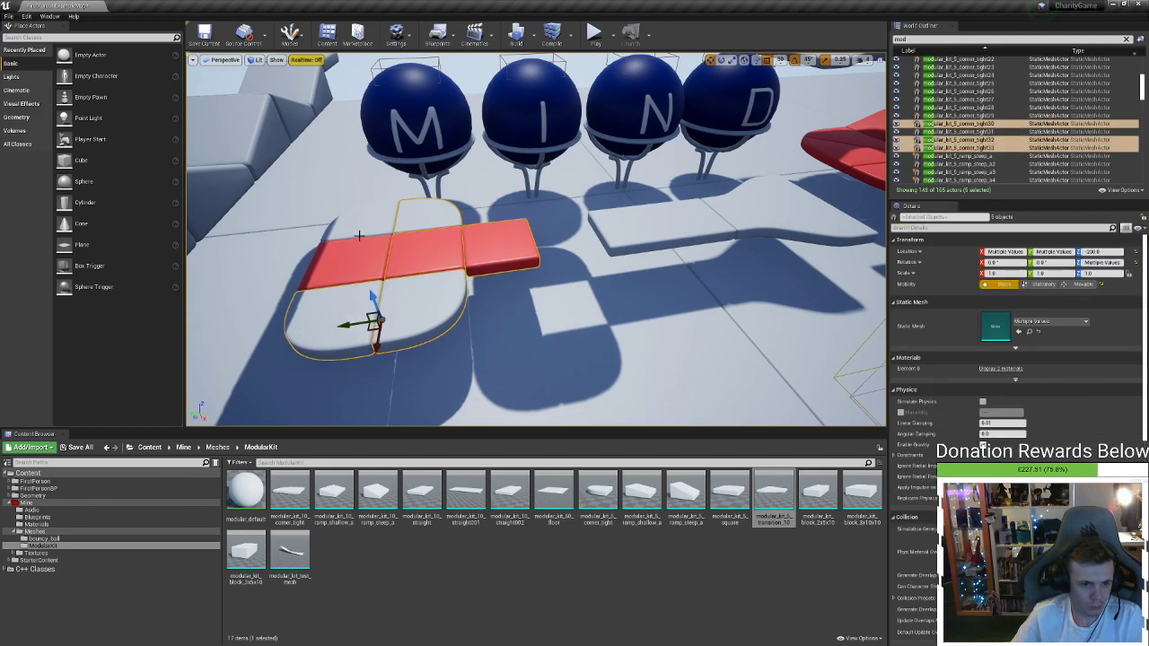
{"action": "left_click", "coordinate": [356, 267], "text": "ctrl"}
{"action": "left_click_drag", "start_coordinate": [313, 303], "coordinate": [383, 290]}
Swap the straight piece and the new red square so the straight adjoins the platform and the square follows it
{"action": "key", "text": "s"}
{"action": "right_click_drag", "start_coordinate": [383, 290], "coordinate": [467, 292]}
{"action": "key", "text": "w"}
{"action": "key", "text": "a"}
{"action": "key", "text": "s"}
{"action": "left_click", "coordinate": [517, 268]}
{"action": "key", "text": "s"}
{"action": "right_click_drag", "start_coordinate": [559, 298], "coordinate": [551, 293]}
{"action": "left_click", "coordinate": [539, 300]}
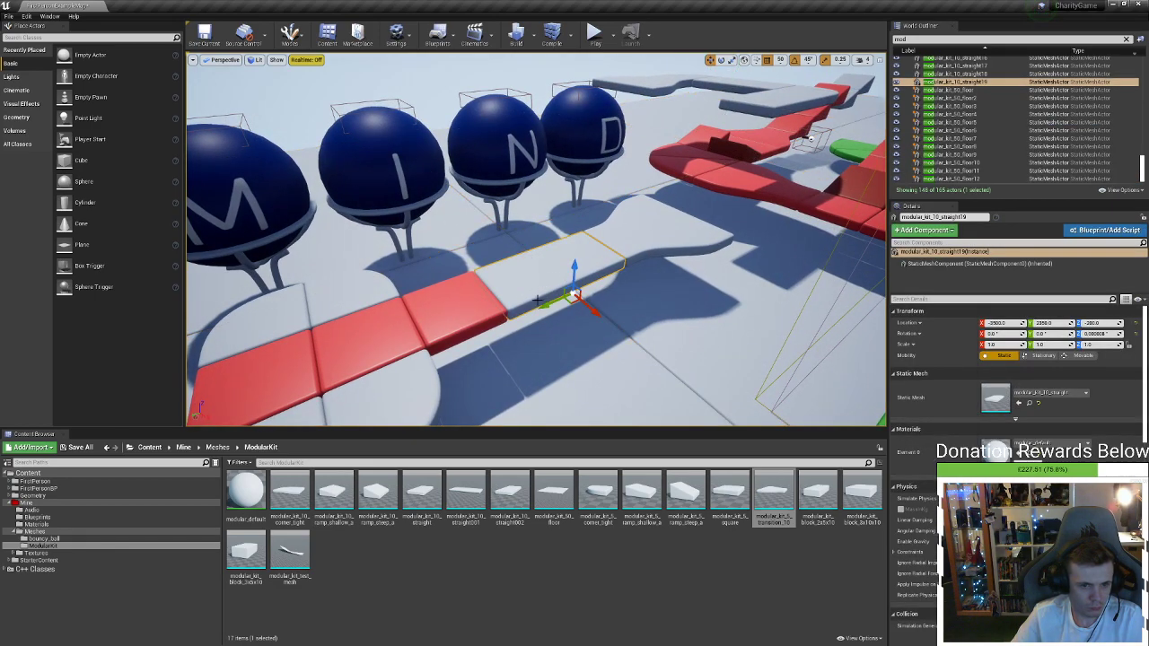
{"action": "left_click", "coordinate": [441, 353]}
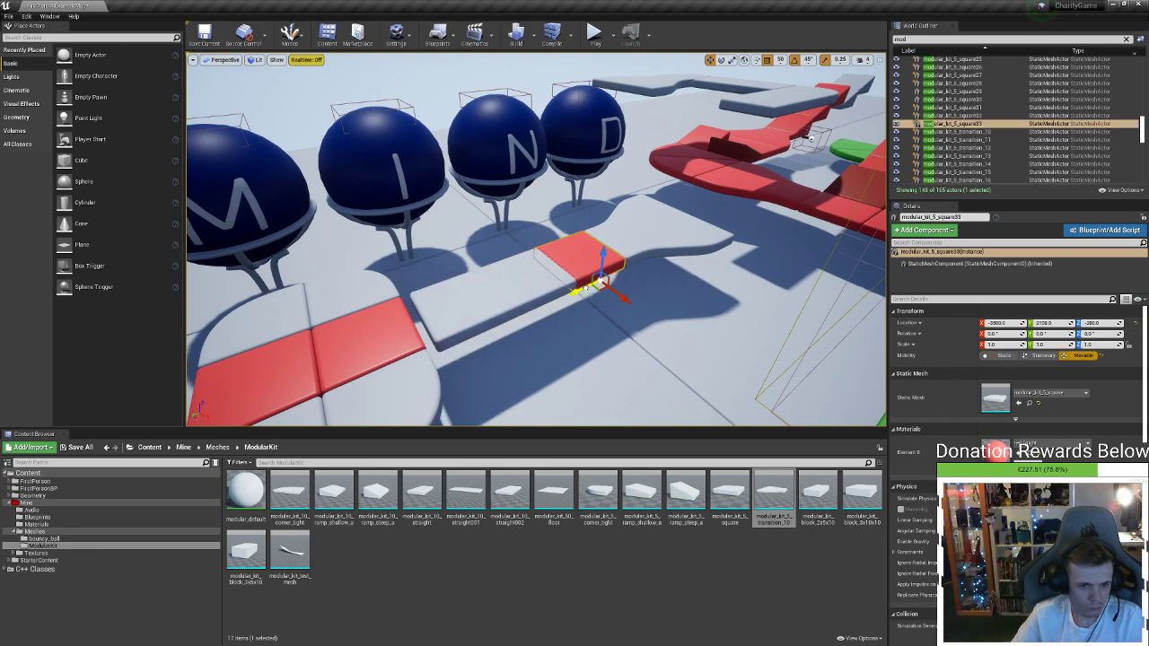
Save all changes to the level and its assets
{"action": "right_click_drag", "start_coordinate": [499, 328], "coordinate": [391, 349]}
{"action": "key", "text": "d"}
{"action": "key", "text": "w"}
{"action": "key", "text": "w"}
{"action": "right_click_drag", "start_coordinate": [569, 234], "coordinate": [482, 93]}
{"action": "key", "text": "a"}
{"action": "left_click", "coordinate": [610, 25]}
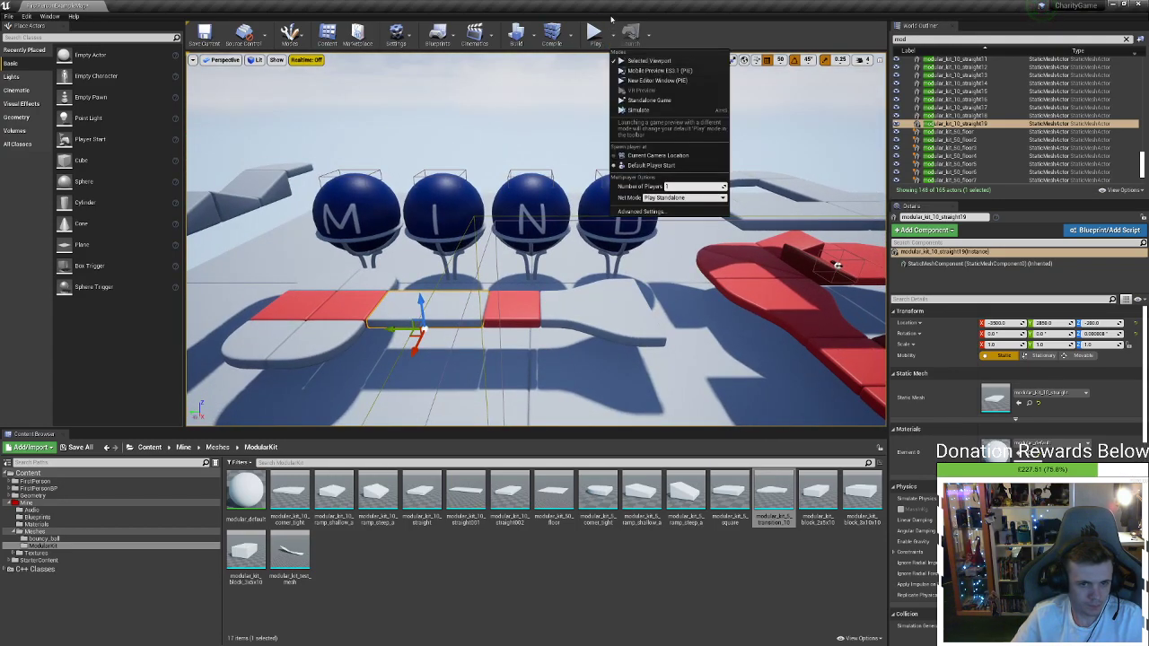
{"action": "left_click", "coordinate": [8, 16]}
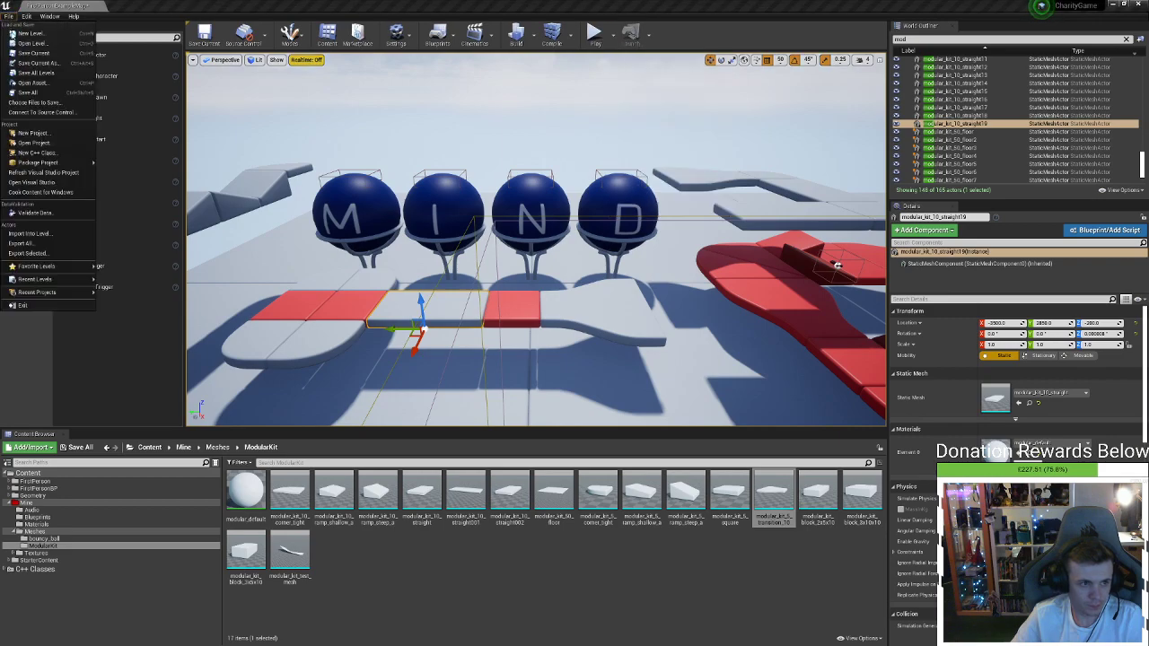
{"action": "left_click", "coordinate": [36, 93]}
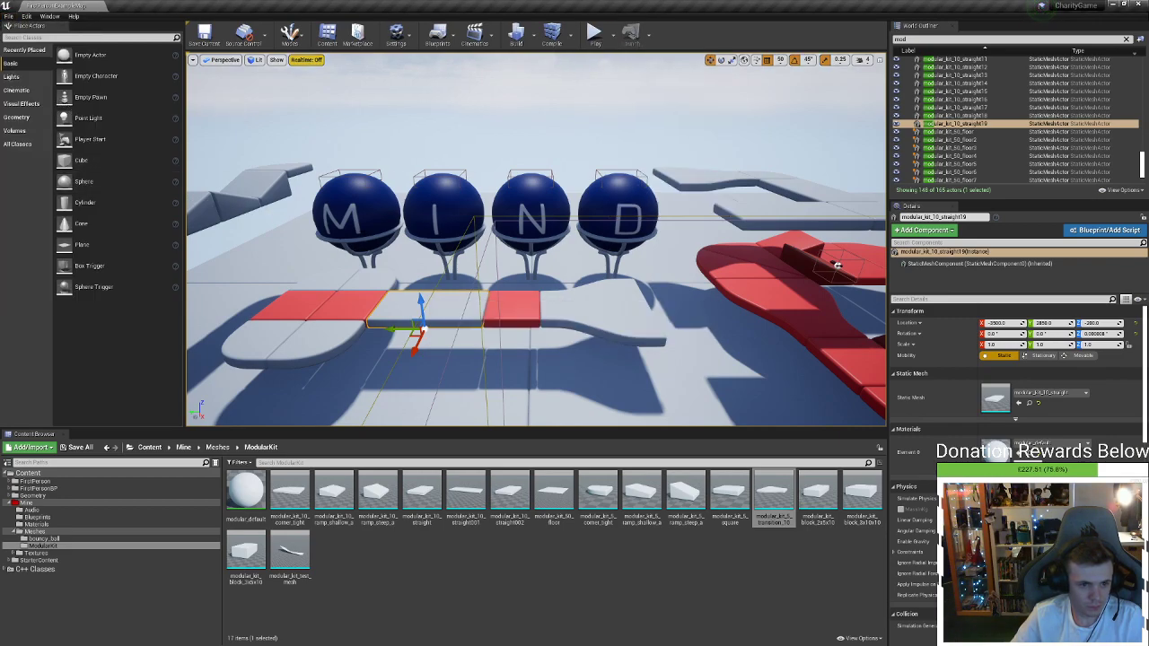
Apply the blue_bright material from the Mine/Materials folder to the grey corners, straight and first ramps continuing the blue track
{"action": "key", "text": "s"}
{"action": "right_click_drag", "start_coordinate": [535, 242], "coordinate": [532, 287]}
{"action": "left_click", "coordinate": [532, 288], "text": "ctrl"}
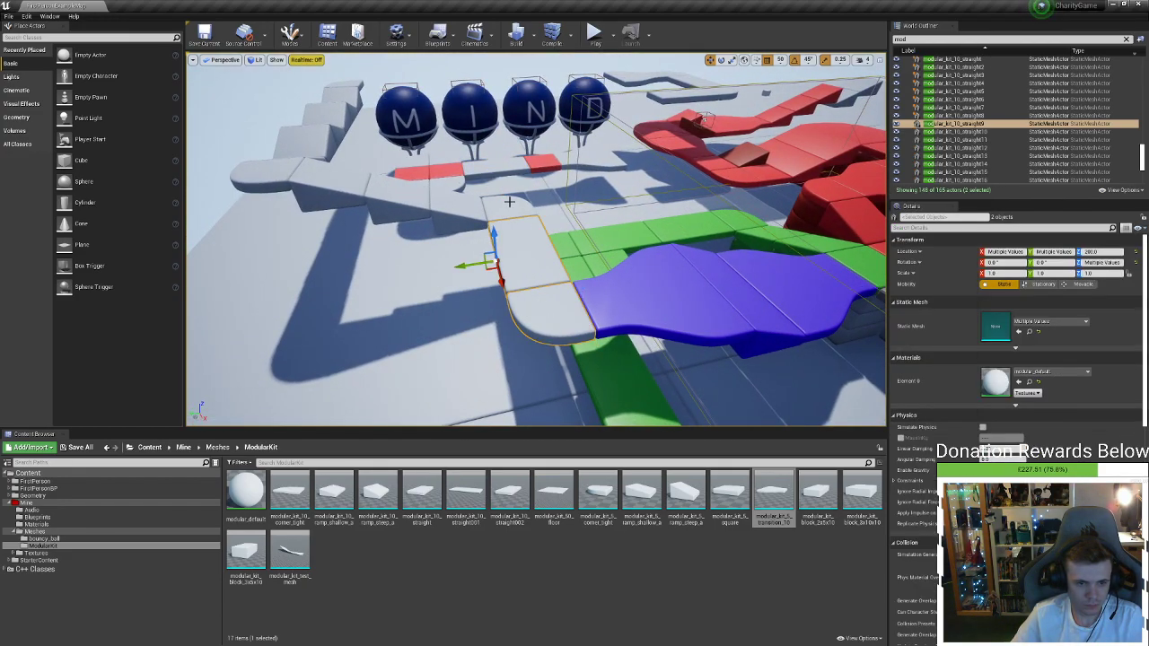
{"action": "left_click", "coordinate": [529, 308]}
{"action": "left_click", "coordinate": [184, 447]}
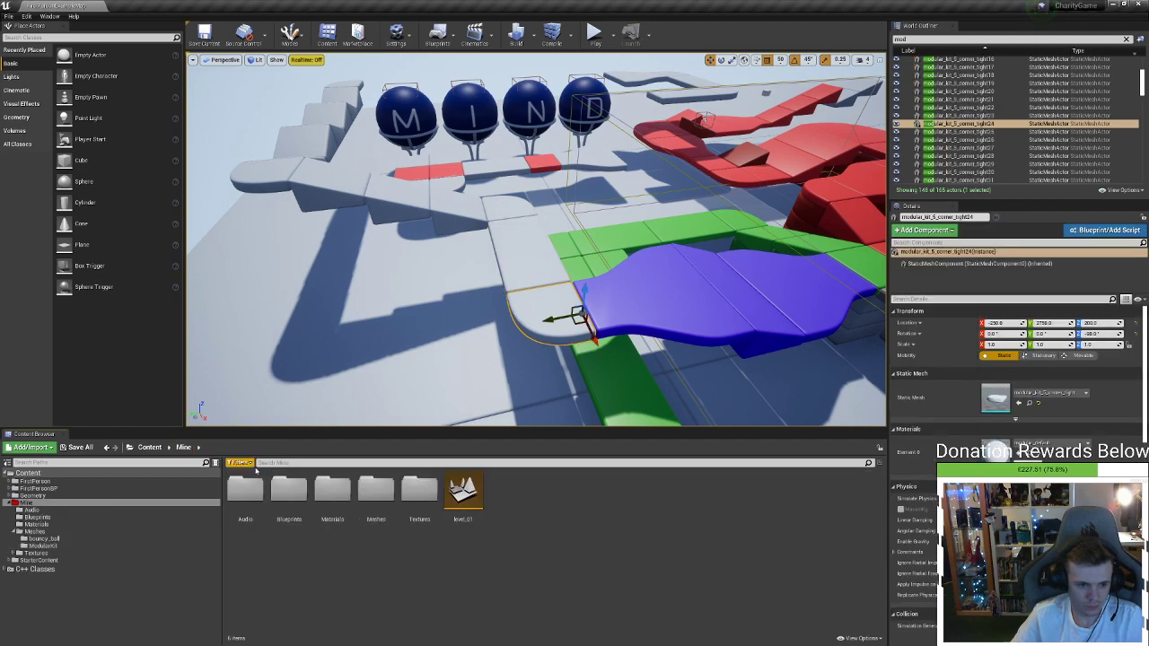
{"action": "double_click", "coordinate": [327, 490]}
{"action": "left_click_drag", "start_coordinate": [236, 492], "coordinate": [469, 204]}
{"action": "left_click_drag", "start_coordinate": [248, 484], "coordinate": [389, 192]}
{"action": "left_click_drag", "start_coordinate": [245, 485], "coordinate": [309, 207]}
Apply blue_bright to the remaining grey ramps beyond the blue corner near the M ball
{"action": "right_click_drag", "start_coordinate": [310, 206], "coordinate": [574, 224]}
{"action": "key", "text": "a"}
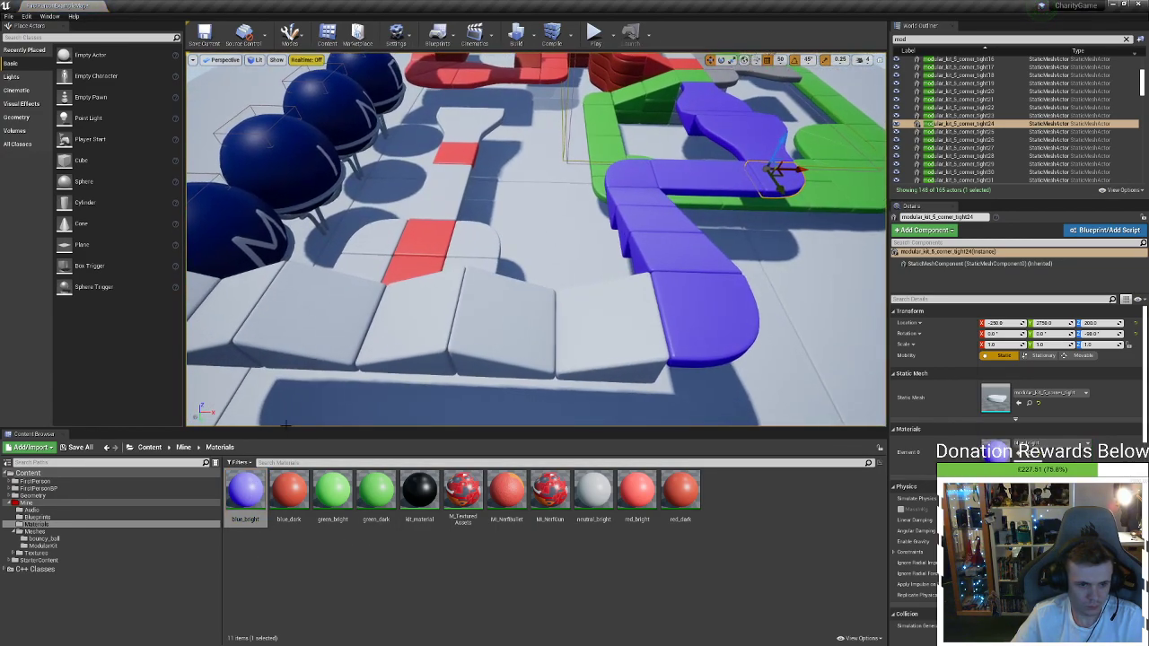
{"action": "left_click_drag", "start_coordinate": [253, 474], "coordinate": [477, 371]}
{"action": "left_click_drag", "start_coordinate": [244, 500], "coordinate": [394, 355]}
Apply blue_bright to the grey transition, corner and straight pieces of the upper path above the red track
{"action": "right_click_drag", "start_coordinate": [394, 356], "coordinate": [296, 332]}
{"action": "left_click_drag", "start_coordinate": [245, 491], "coordinate": [361, 223]}
{"action": "right_click_drag", "start_coordinate": [361, 223], "coordinate": [399, 179]}
{"action": "right_click_drag", "start_coordinate": [457, 225], "coordinate": [475, 225]}
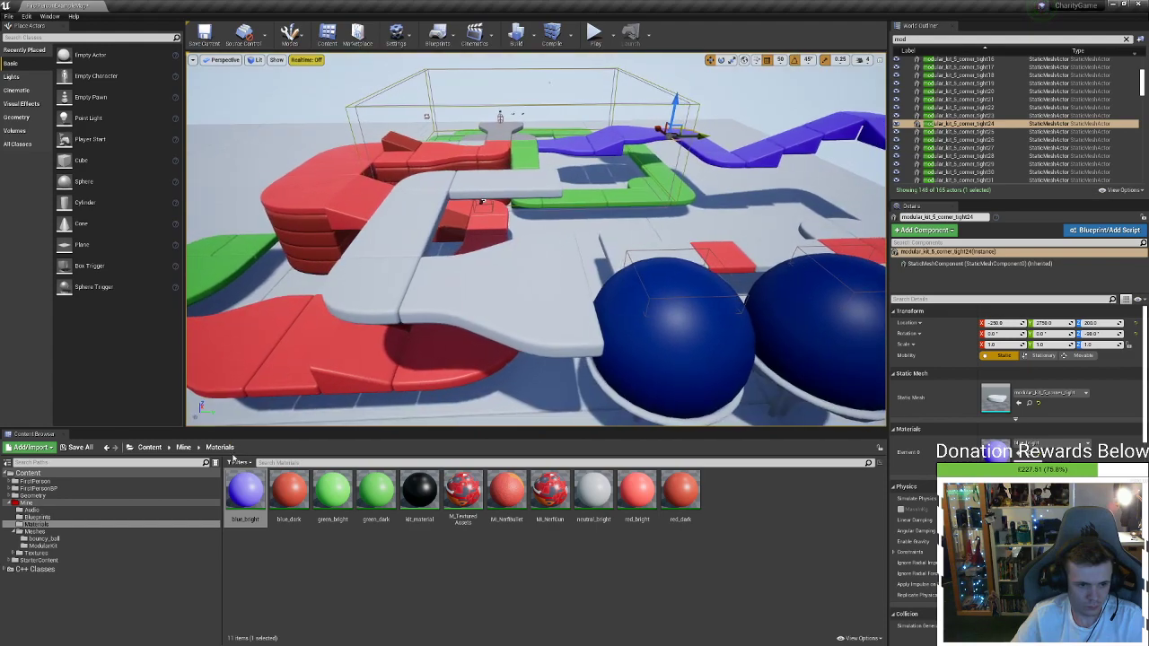
{"action": "left_click_drag", "start_coordinate": [245, 492], "coordinate": [381, 230]}
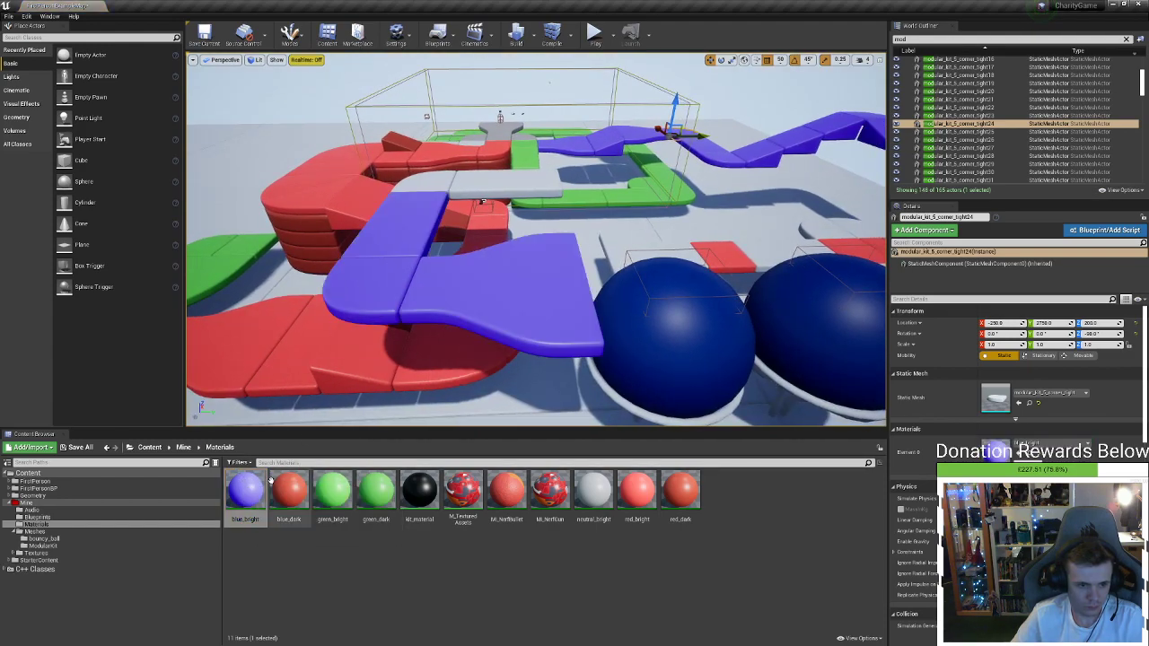
{"action": "left_click_drag", "start_coordinate": [240, 495], "coordinate": [476, 188]}
Apply blue_bright to the straight, red square and flared transition piece of the lower path beside the MIND balls
{"action": "right_click_drag", "start_coordinate": [476, 188], "coordinate": [443, 254]}
{"action": "left_click_drag", "start_coordinate": [435, 297], "coordinate": [436, 299]}
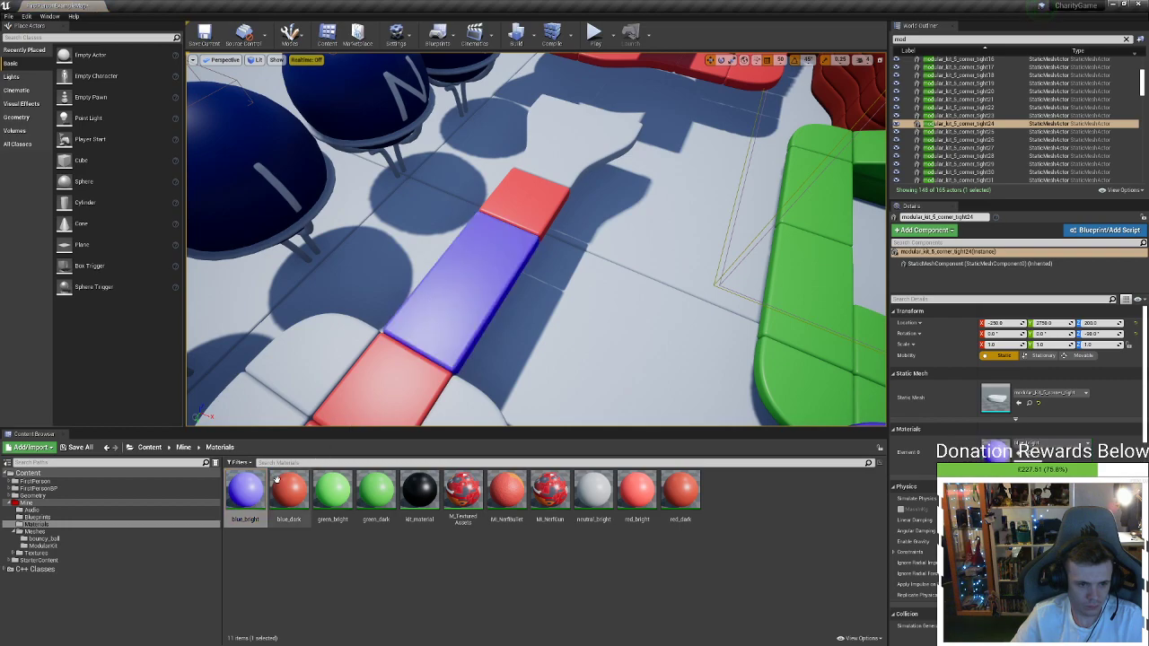
{"action": "left_click_drag", "start_coordinate": [576, 151], "coordinate": [577, 153]}
{"action": "left_click_drag", "start_coordinate": [243, 491], "coordinate": [534, 183]}
{"action": "right_click_drag", "start_coordinate": [534, 183], "coordinate": [440, 188]}
Apply blue_bright to the corners and red squares of the rounded platform beside the MIND balls
{"action": "left_click_drag", "start_coordinate": [373, 347], "coordinate": [373, 348]}
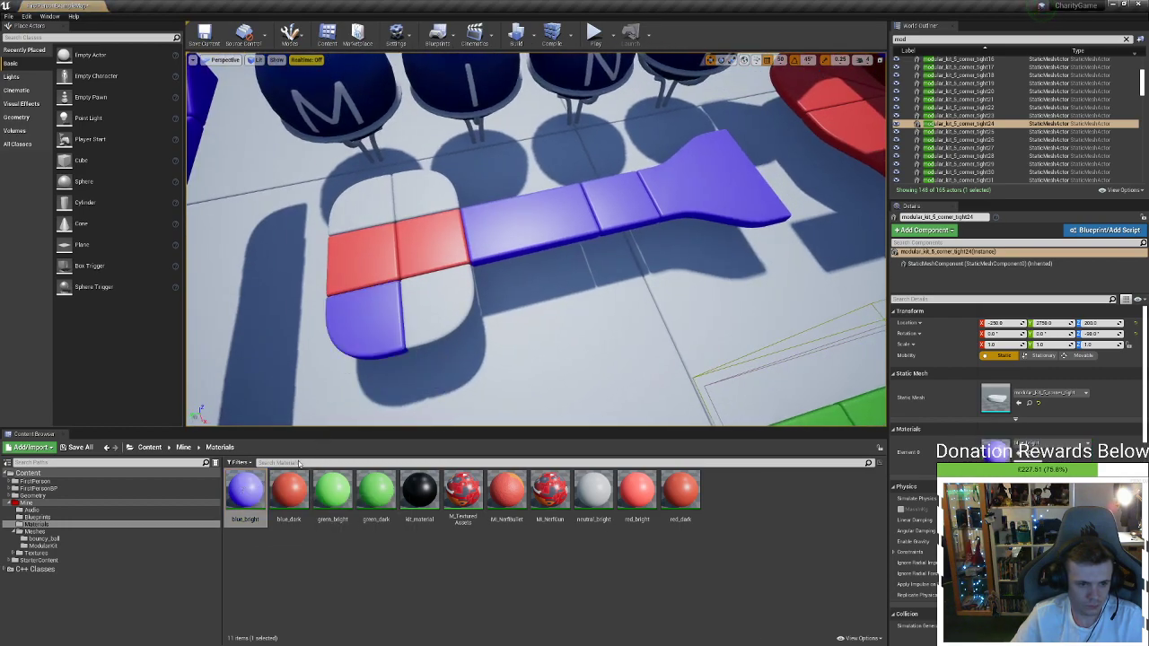
{"action": "left_click_drag", "start_coordinate": [384, 269], "coordinate": [384, 270]}
{"action": "left_click_drag", "start_coordinate": [245, 491], "coordinate": [420, 266]}
{"action": "left_click_drag", "start_coordinate": [251, 482], "coordinate": [416, 325]}
{"action": "left_click_drag", "start_coordinate": [349, 214], "coordinate": [362, 195]}
{"action": "left_click_drag", "start_coordinate": [245, 491], "coordinate": [419, 184]}
Examine the coloured course from several sides, including the red track and the uncoloured ramps at its end
{"action": "right_click_drag", "start_coordinate": [418, 183], "coordinate": [466, 136]}
{"action": "key", "text": "s"}
{"action": "key", "text": "w"}
{"action": "key", "text": "w"}
{"action": "key", "text": "d"}
{"action": "key", "text": "d"}
{"action": "key", "text": "a"}
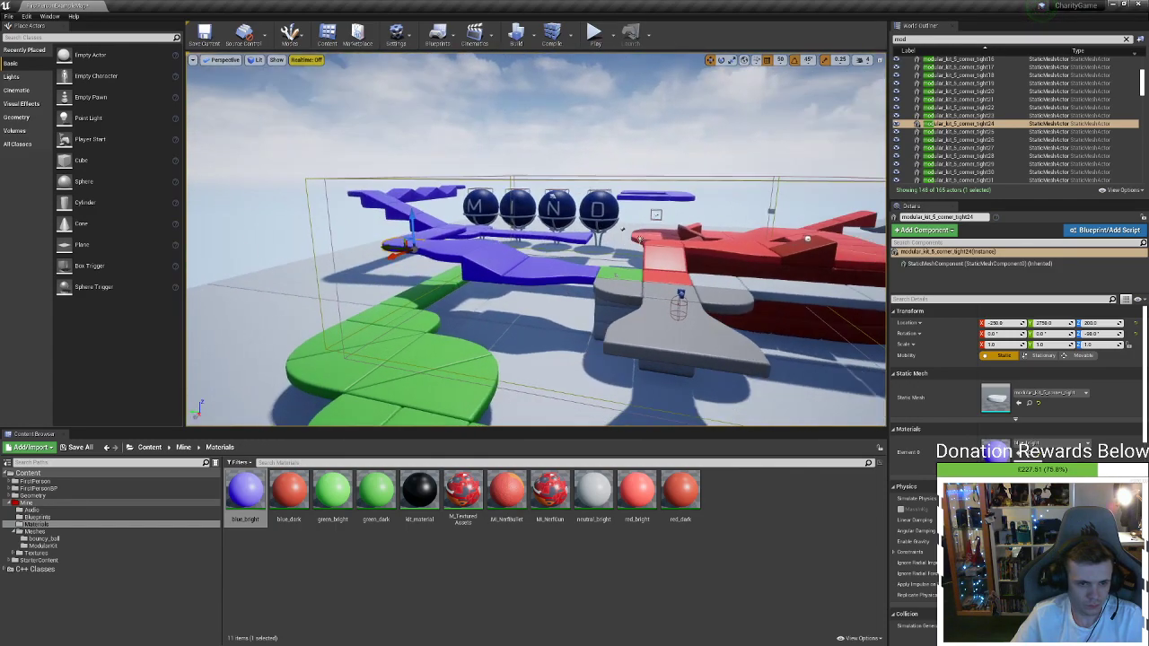
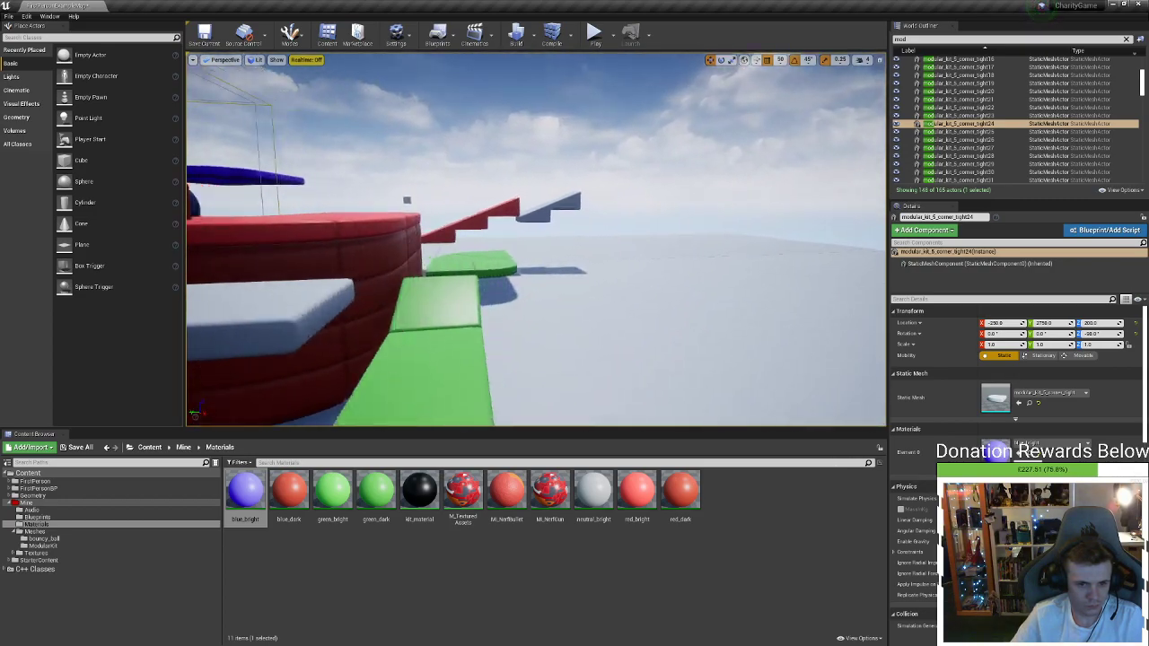
{"action": "right_click_drag", "start_coordinate": [535, 242], "coordinate": [368, 238]}
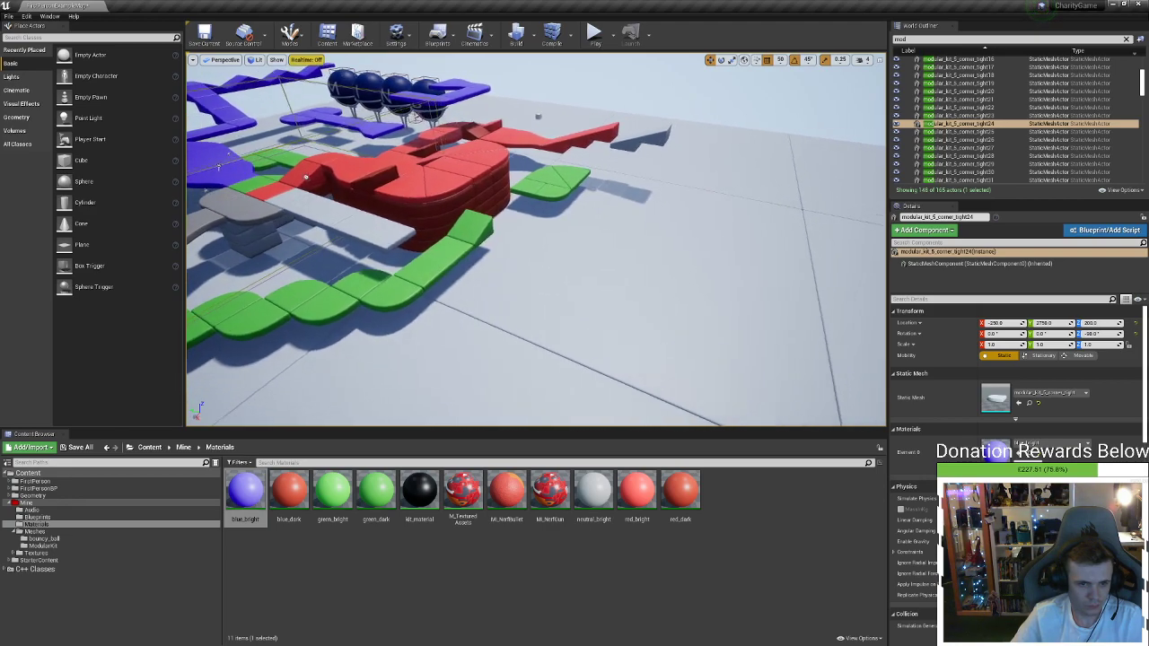
{"action": "right_click_drag", "start_coordinate": [536, 242], "coordinate": [557, 180]}
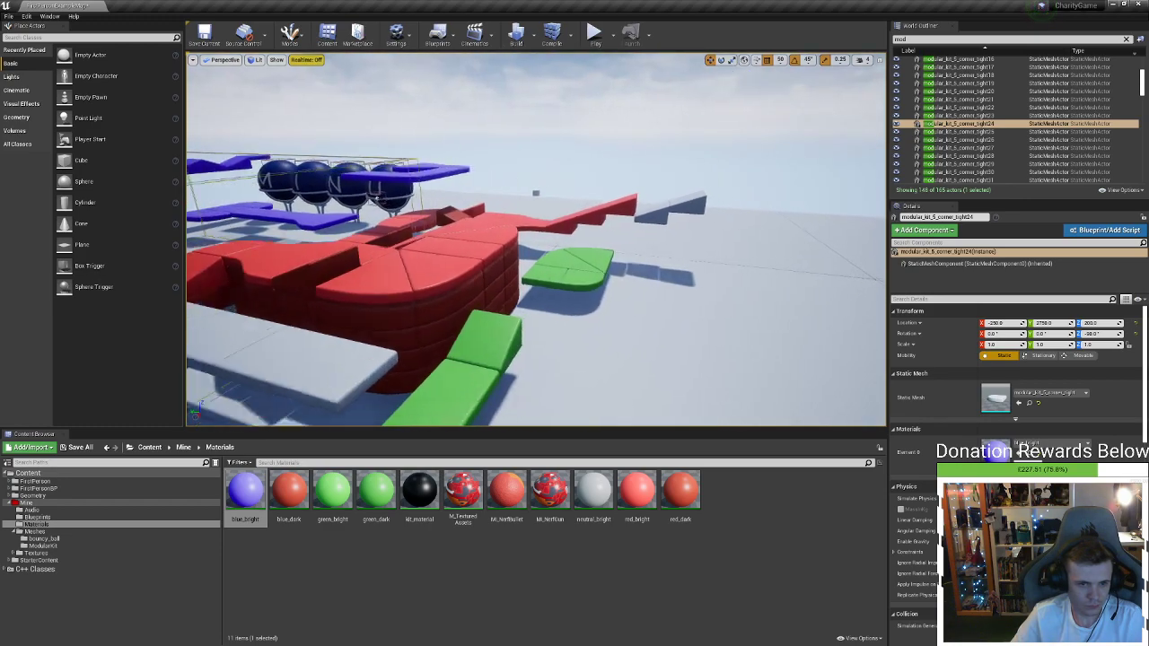
{"action": "key", "text": "s"}
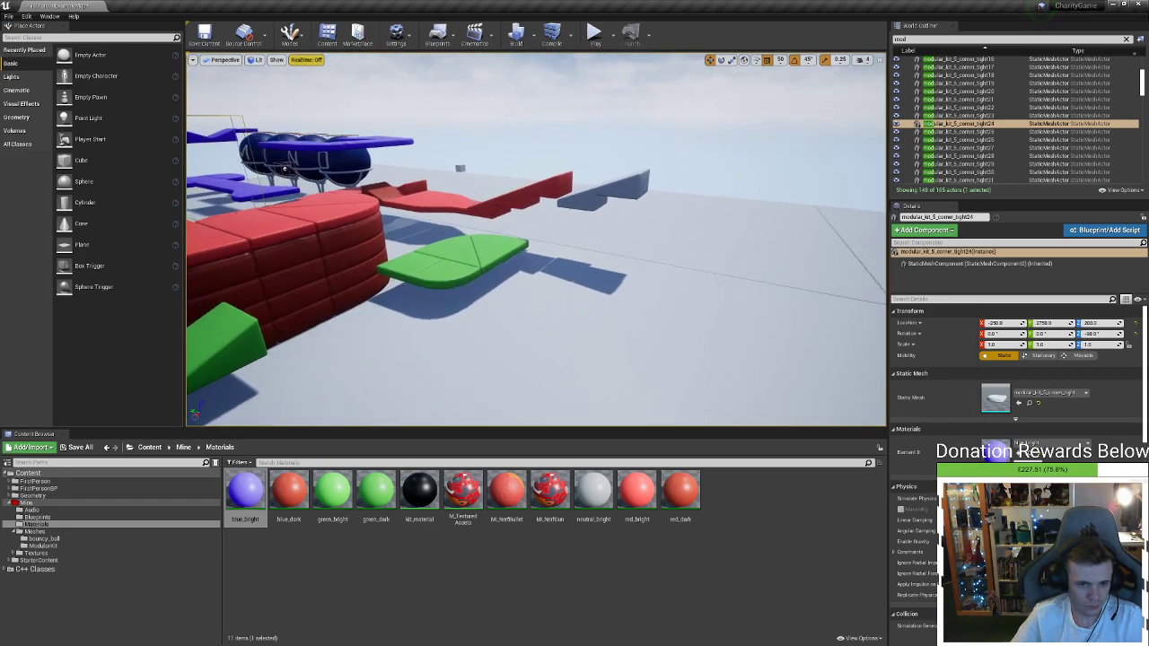
{"action": "key", "text": "w"}
{"action": "right_click_drag", "start_coordinate": [536, 239], "coordinate": [467, 332]}
{"action": "key", "text": "s"}
{"action": "key", "text": "s"}
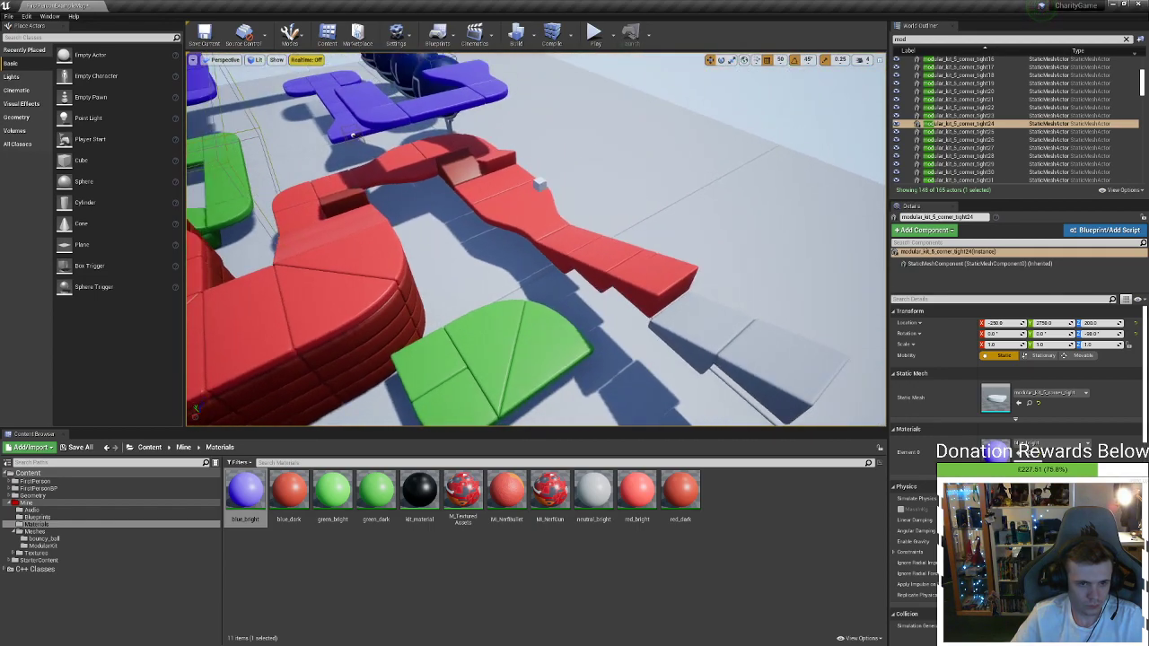
{"action": "right_click_drag", "start_coordinate": [444, 227], "coordinate": [556, 227]}
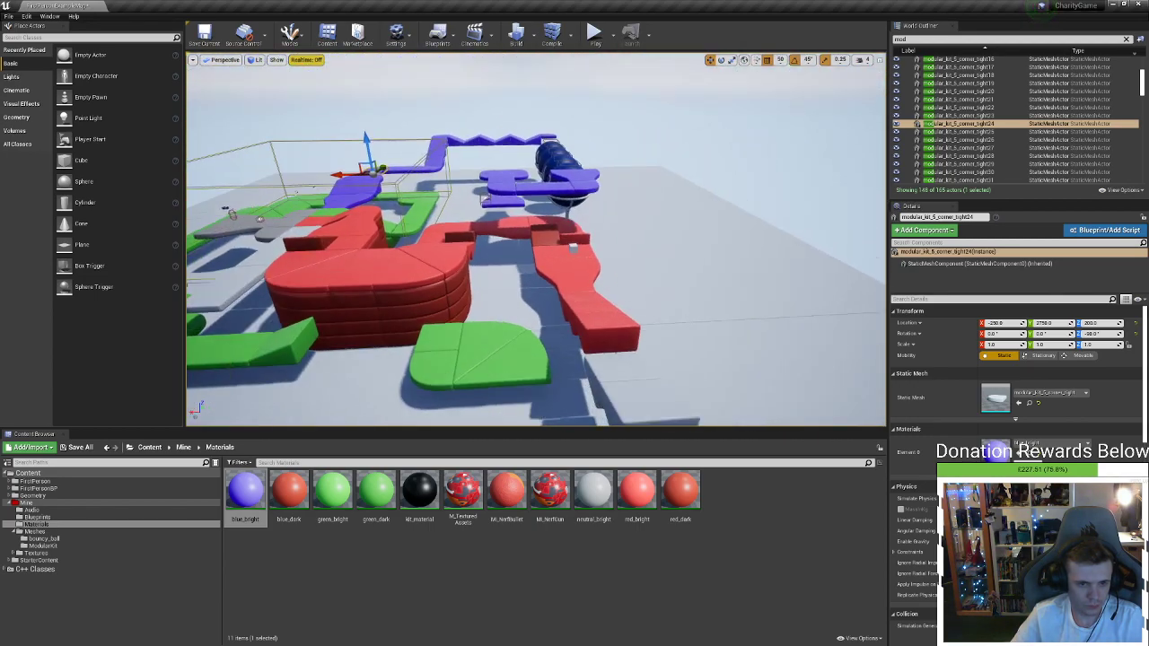
{"action": "key", "text": "w"}
Duplicate a red tight corner from the track and place the copy beside the free end of the grey ramps
{"action": "left_click", "coordinate": [445, 227]}
{"action": "left_click", "coordinate": [446, 226]}
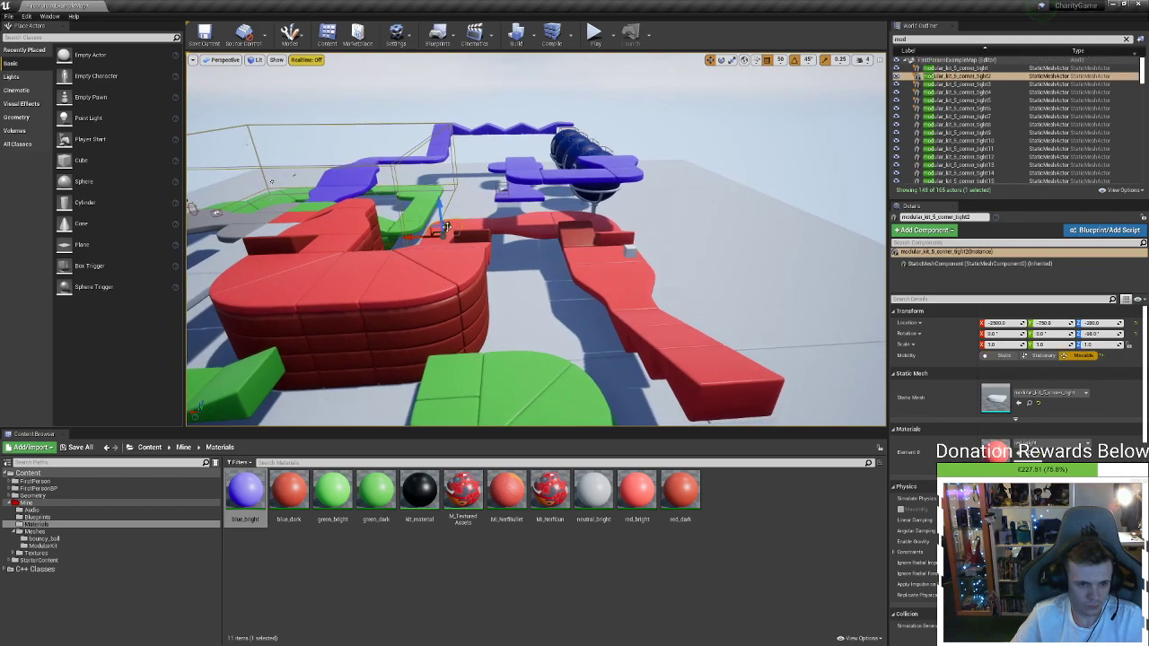
{"action": "key", "text": "alt+p"}
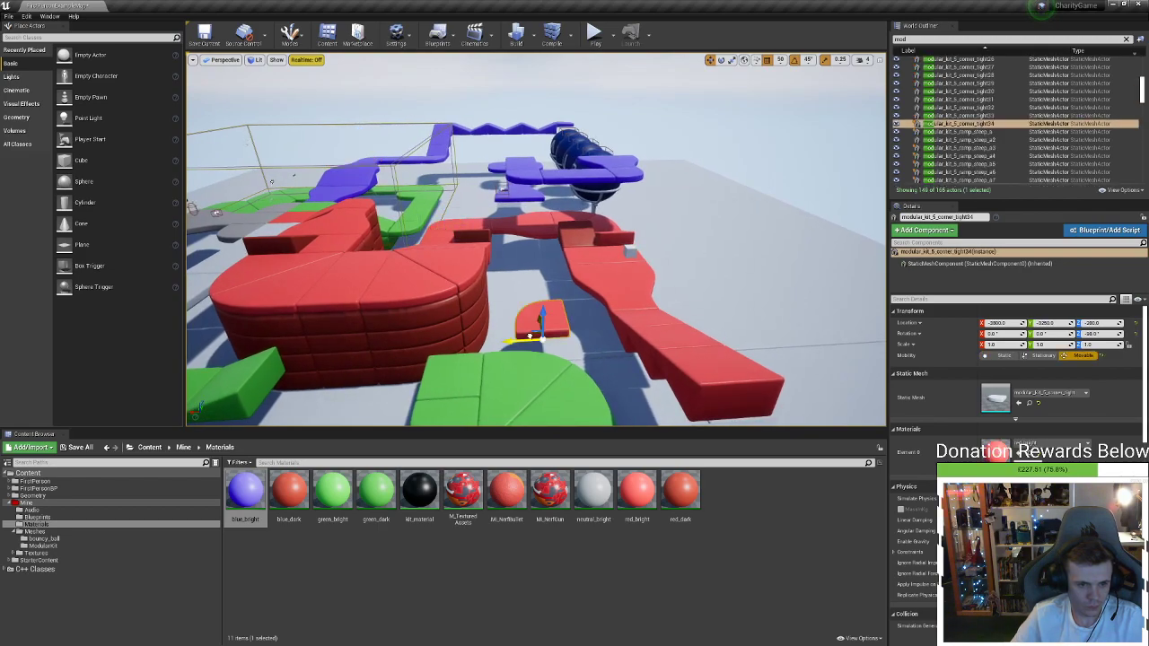
{"action": "right_click_drag", "start_coordinate": [390, 170], "coordinate": [498, 185]}
{"action": "key", "text": "s"}
{"action": "key", "text": "Escape"}
{"action": "right_click_drag", "start_coordinate": [383, 186], "coordinate": [378, 190]}
{"action": "key", "text": "s"}
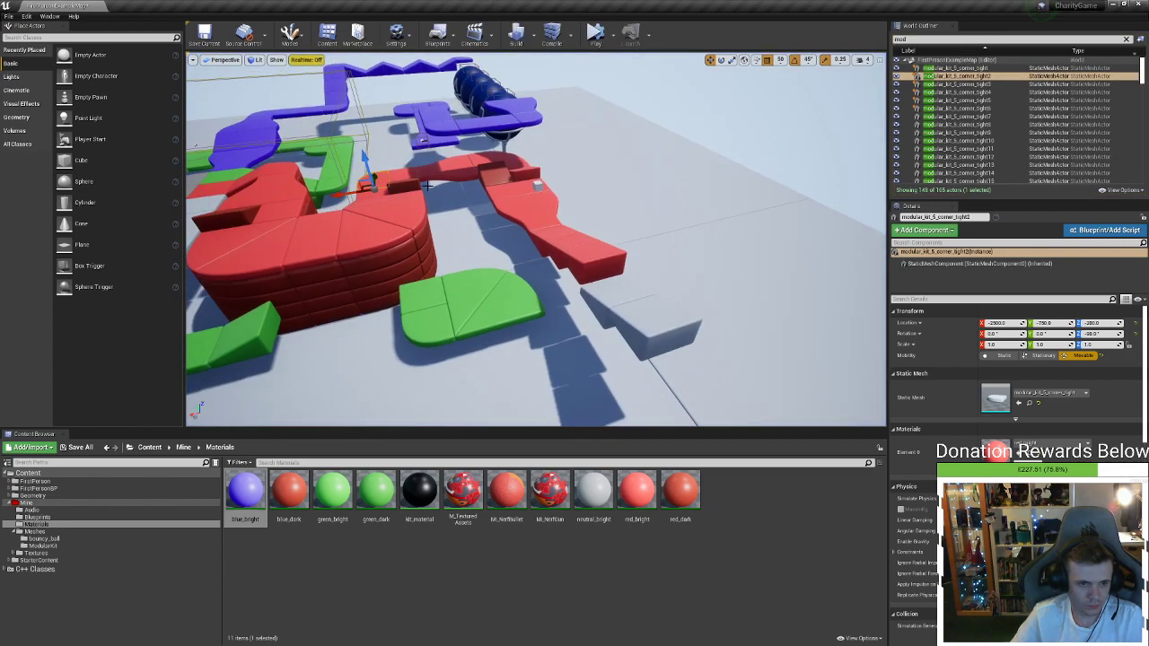
{"action": "left_click_drag", "start_coordinate": [368, 186], "coordinate": [677, 353], "text": "alt"}
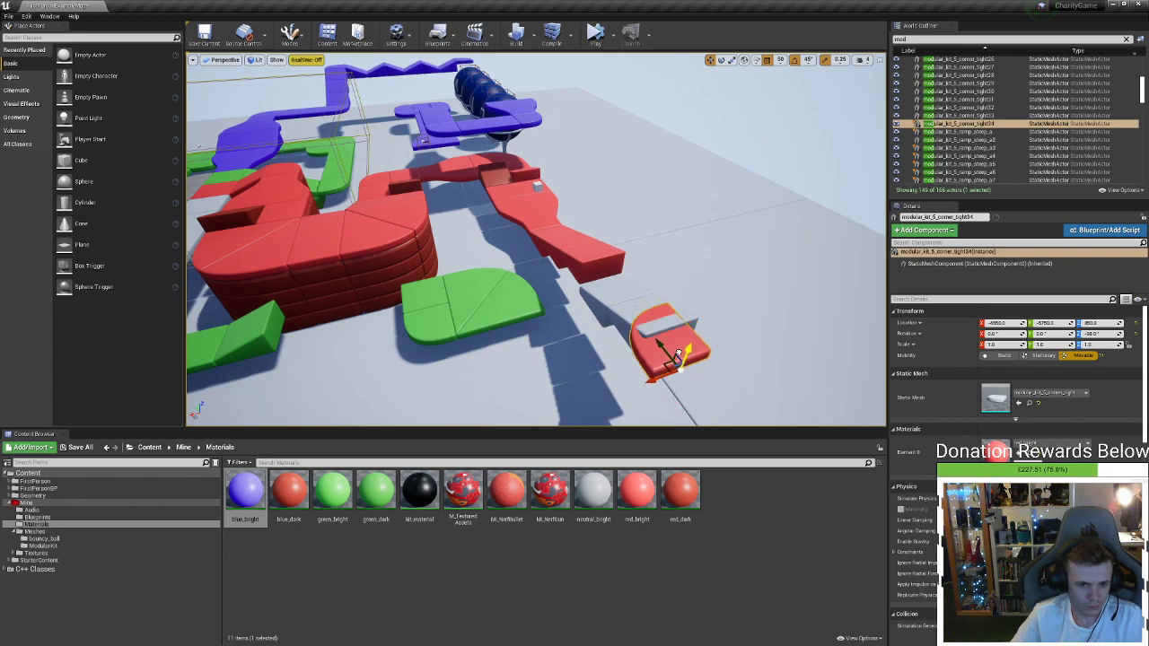
Rotate the copied red corner to -270° and raise it against the end of the last grey ramp
{"action": "key", "text": "e"}
{"action": "left_click_drag", "start_coordinate": [682, 409], "coordinate": [662, 334]}
{"action": "key", "text": "w"}
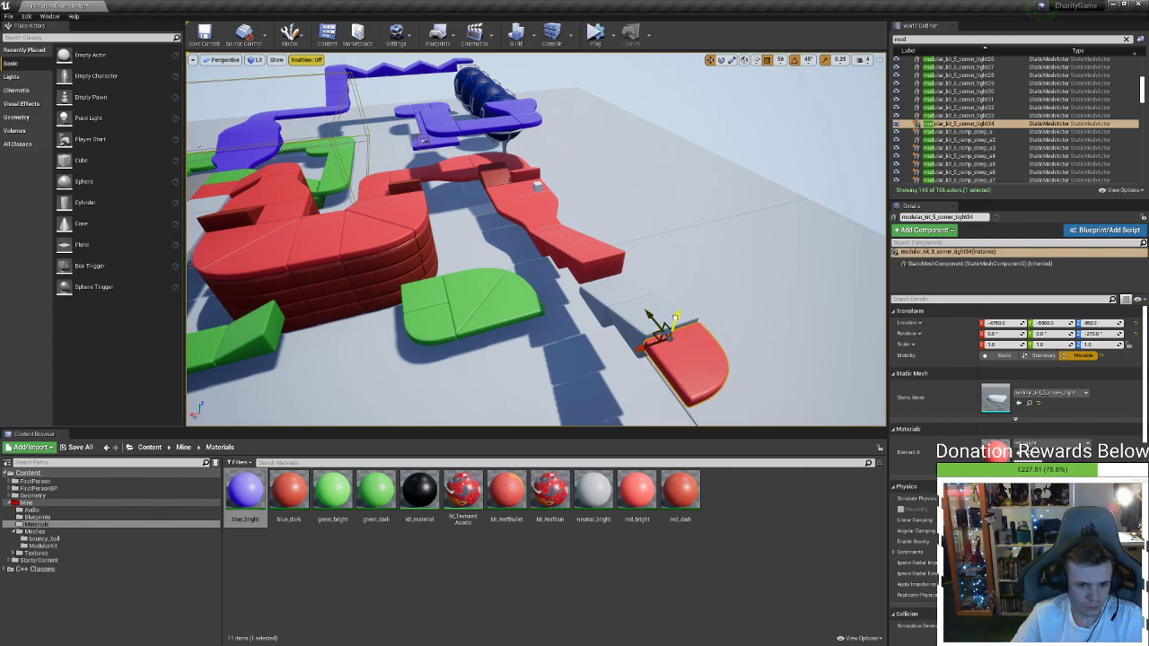
{"action": "left_click_drag", "start_coordinate": [718, 304], "coordinate": [748, 281]}
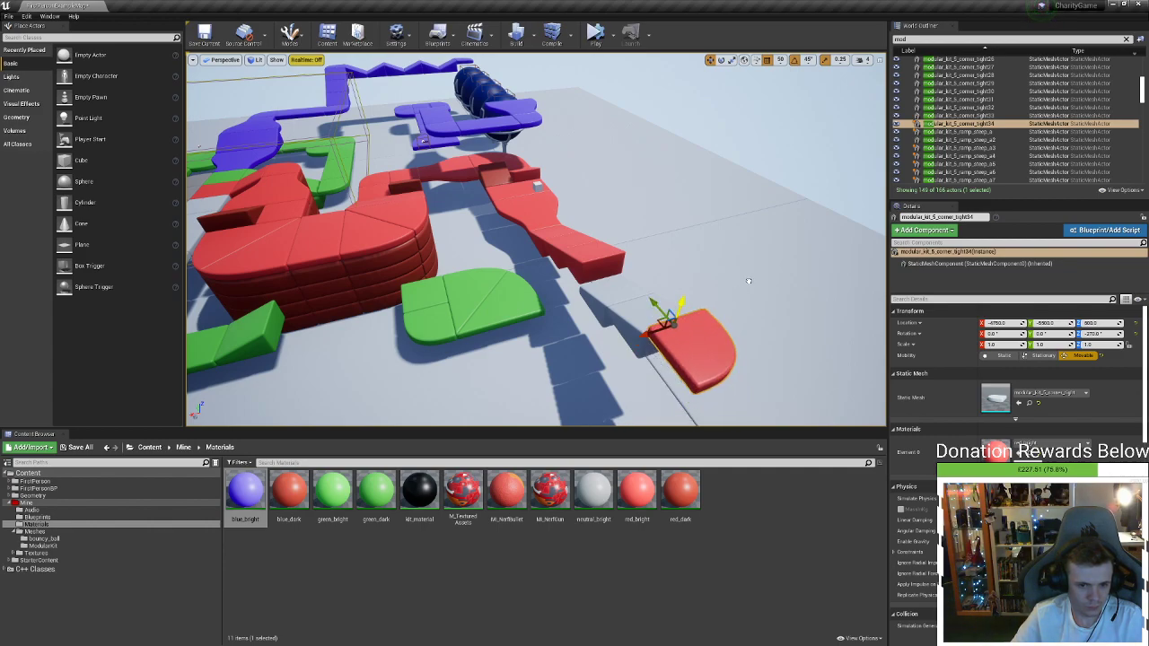
{"action": "key", "text": "f"}
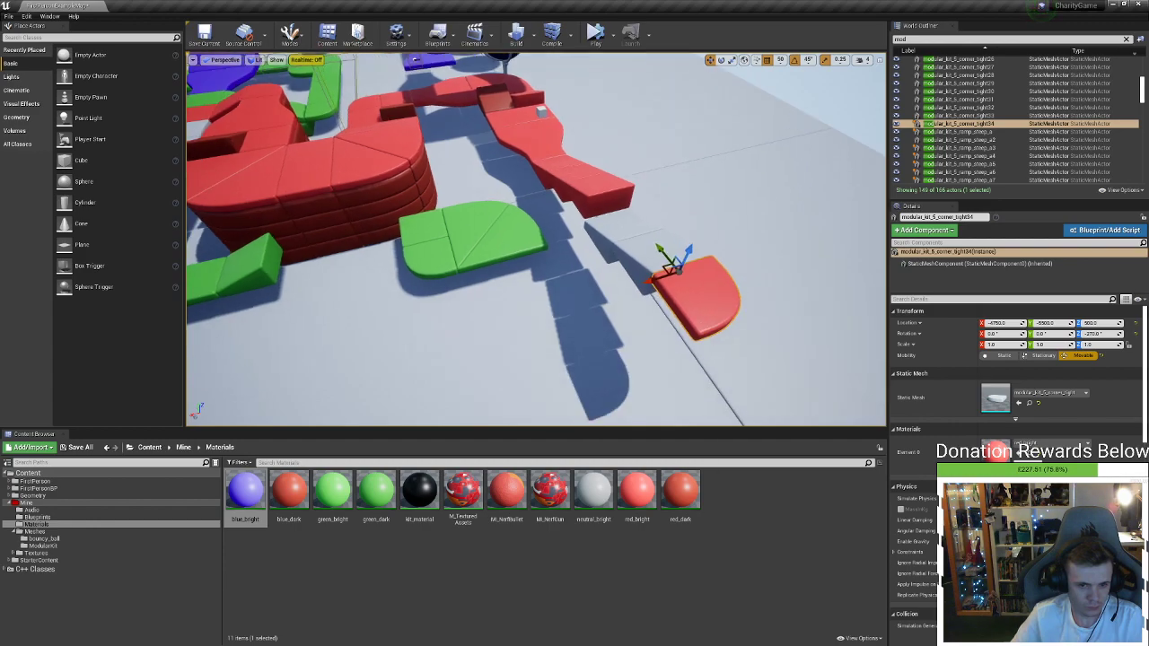
{"action": "key", "text": "w"}
{"action": "right_click_drag", "start_coordinate": [535, 242], "coordinate": [635, 328]}
{"action": "key", "text": "s"}
{"action": "key", "text": "w"}
{"action": "key", "text": "s"}
{"action": "key", "text": "w"}
{"action": "key", "text": "s"}
{"action": "key", "text": "w"}
{"action": "key", "text": "d"}
{"action": "left_click_drag", "start_coordinate": [503, 229], "coordinate": [415, 199], "text": "alt"}
{"action": "right_click_drag", "start_coordinate": [411, 225], "coordinate": [336, 176]}
{"action": "key", "text": "d"}
{"action": "key", "text": "s"}
{"action": "key", "text": "Delete"}
Duplicate the last grey steep ramp and rotate the copy to 0° so it faces a new direction
{"action": "left_click", "coordinate": [668, 264]}
{"action": "left_click", "coordinate": [632, 274], "text": "ctrl"}
{"action": "left_click", "coordinate": [694, 289], "text": "ctrl"}
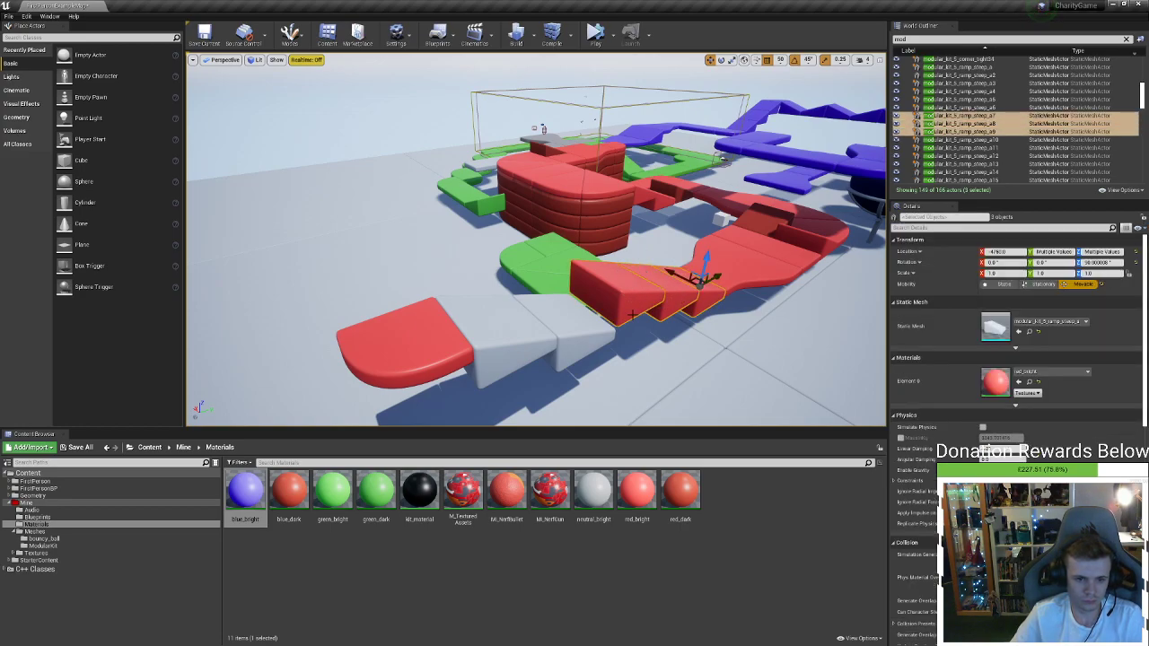
{"action": "left_click", "coordinate": [505, 311]}
{"action": "left_click", "coordinate": [550, 309], "text": "ctrl"}
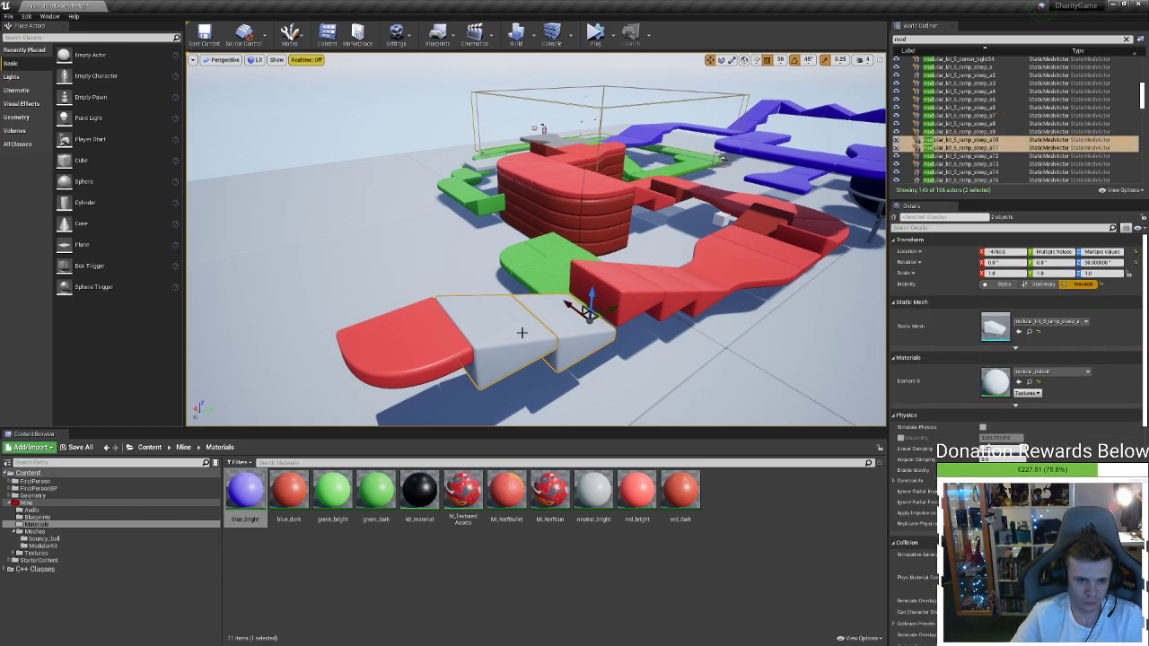
{"action": "left_click", "coordinate": [529, 333]}
{"action": "key", "text": "e"}
{"action": "left_click_drag", "start_coordinate": [523, 355], "coordinate": [472, 358], "text": "alt"}
{"action": "key", "text": "w"}
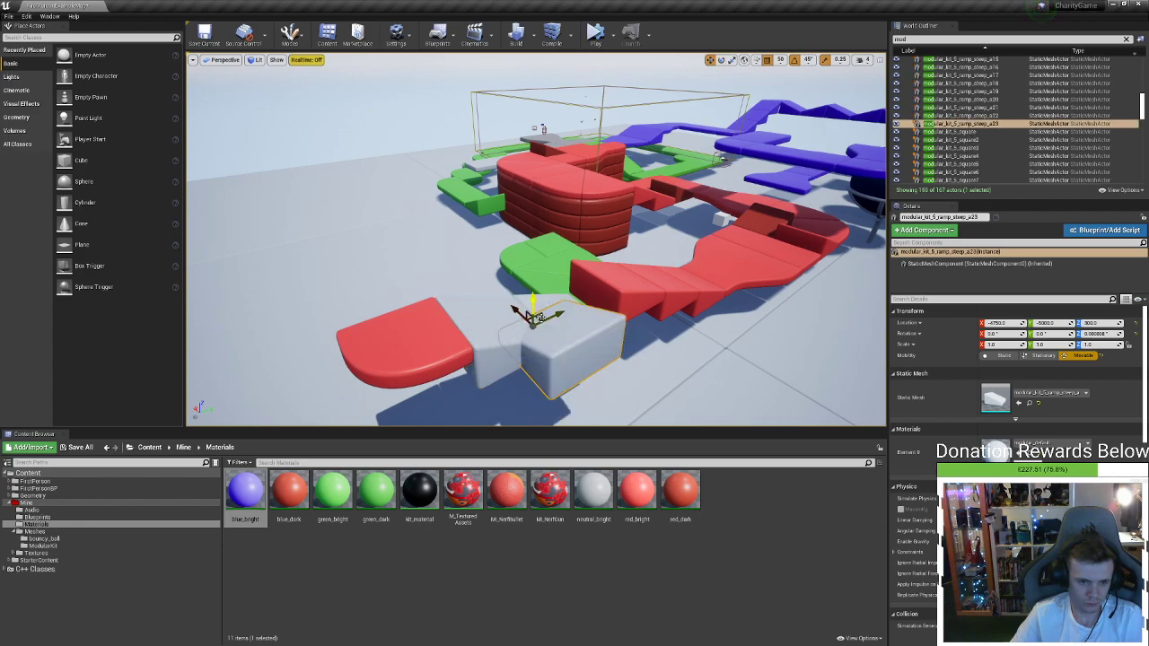
Place the rotated ramp against the free side of the red corner and duplicate it once more to continue the descent
{"action": "left_click_drag", "start_coordinate": [535, 319], "coordinate": [387, 305]}
{"action": "right_click_drag", "start_coordinate": [379, 296], "coordinate": [392, 297]}
{"action": "left_click_drag", "start_coordinate": [580, 269], "coordinate": [477, 266]}
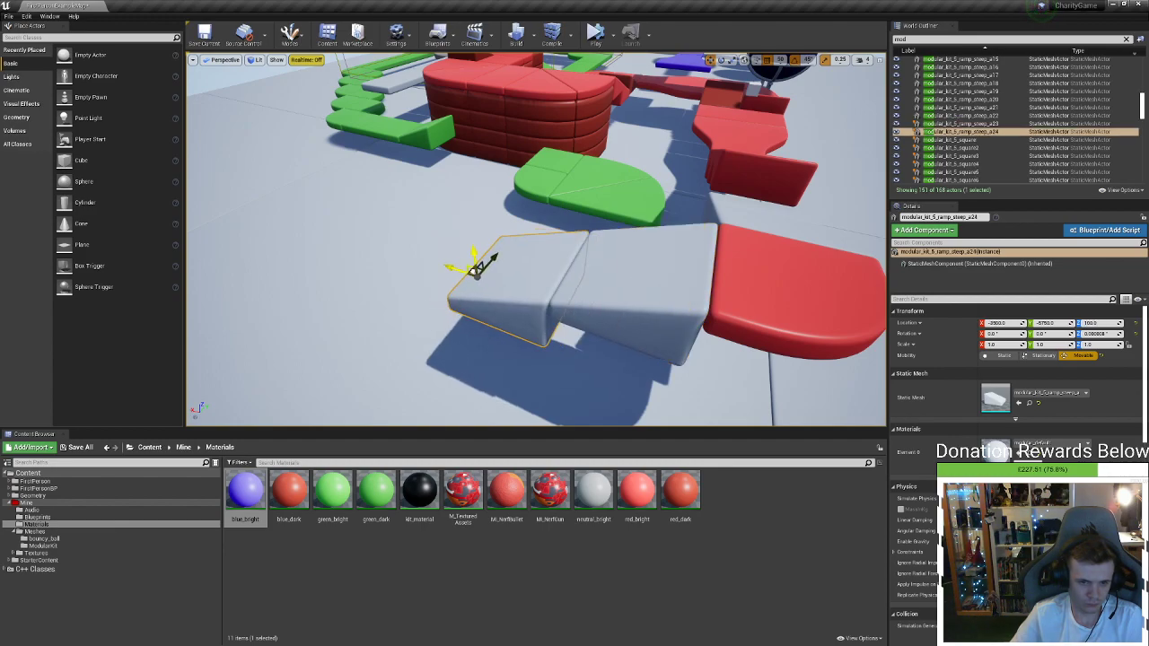
{"action": "key", "text": "f"}
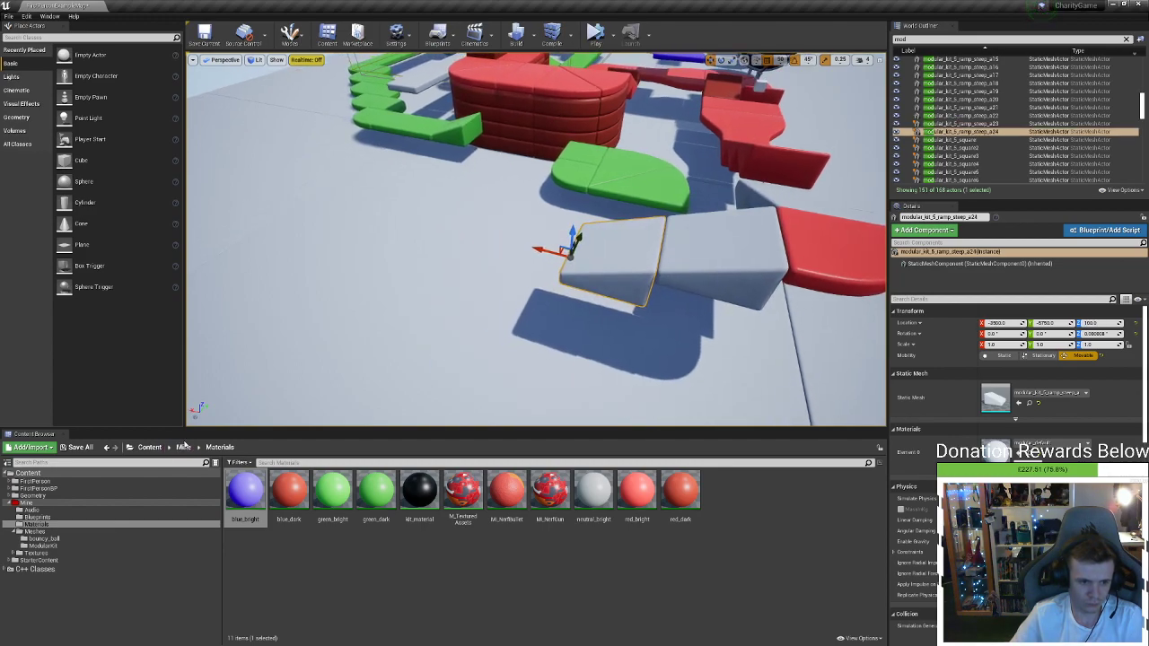
Place a modular_kit_5_ramp_shallow_a mesh from the ModularKit folder at the lower end of the grey ramps
{"action": "left_click", "coordinate": [182, 447]}
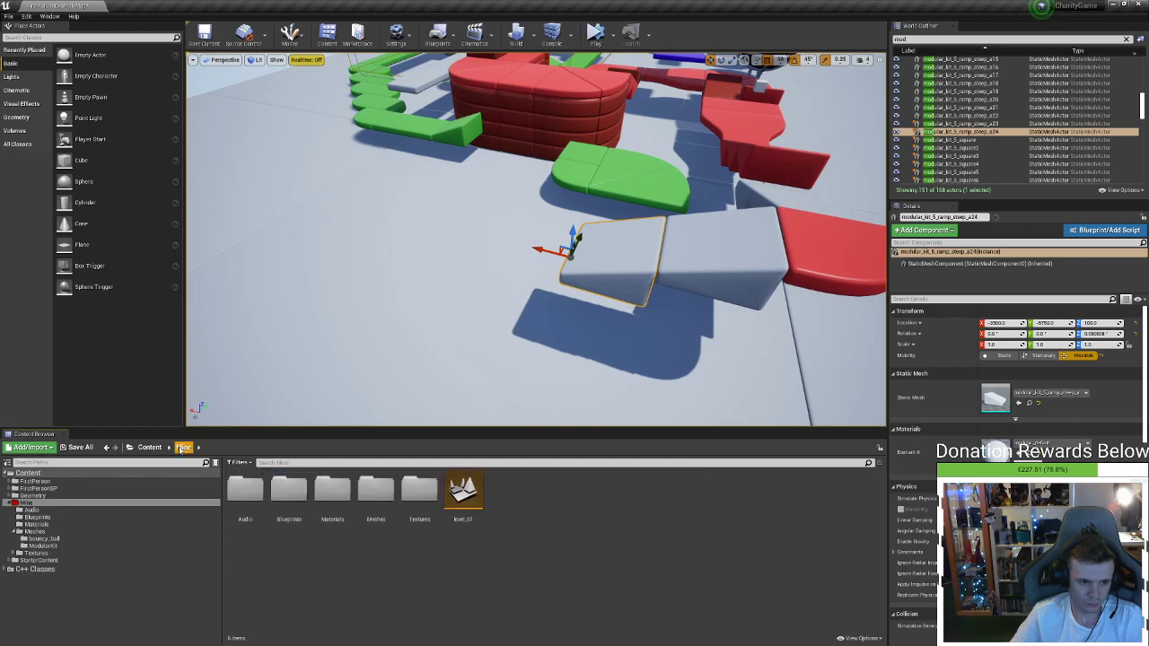
{"action": "double_click", "coordinate": [375, 492]}
{"action": "double_click", "coordinate": [272, 496]}
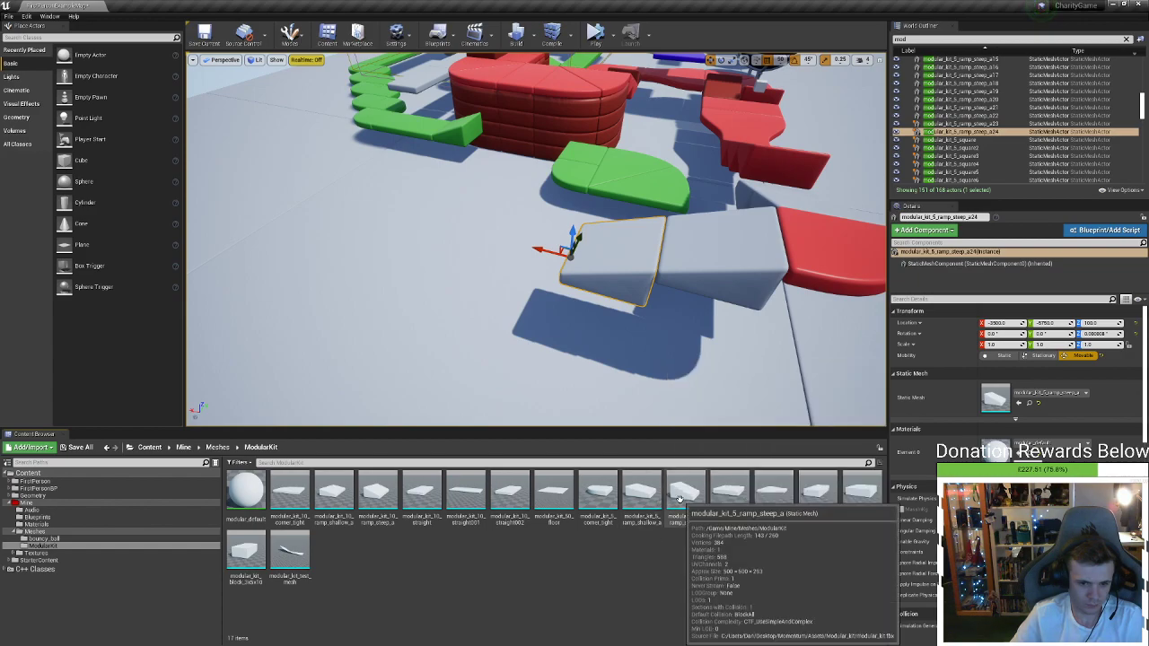
{"action": "left_click_drag", "start_coordinate": [640, 495], "coordinate": [626, 237]}
Move the last steep ramp outward and fit the shallow ramp at Z 250 between the two steep ramps, lowering the end ramp to match
{"action": "left_click", "coordinate": [582, 254]}
{"action": "left_click_drag", "start_coordinate": [549, 251], "coordinate": [473, 234]}
{"action": "left_click", "coordinate": [645, 290]}
{"action": "left_click_drag", "start_coordinate": [600, 266], "coordinate": [581, 221]}
{"action": "right_click_drag", "start_coordinate": [581, 221], "coordinate": [727, 63]}
{"action": "right_click_drag", "start_coordinate": [597, 184], "coordinate": [498, 267]}
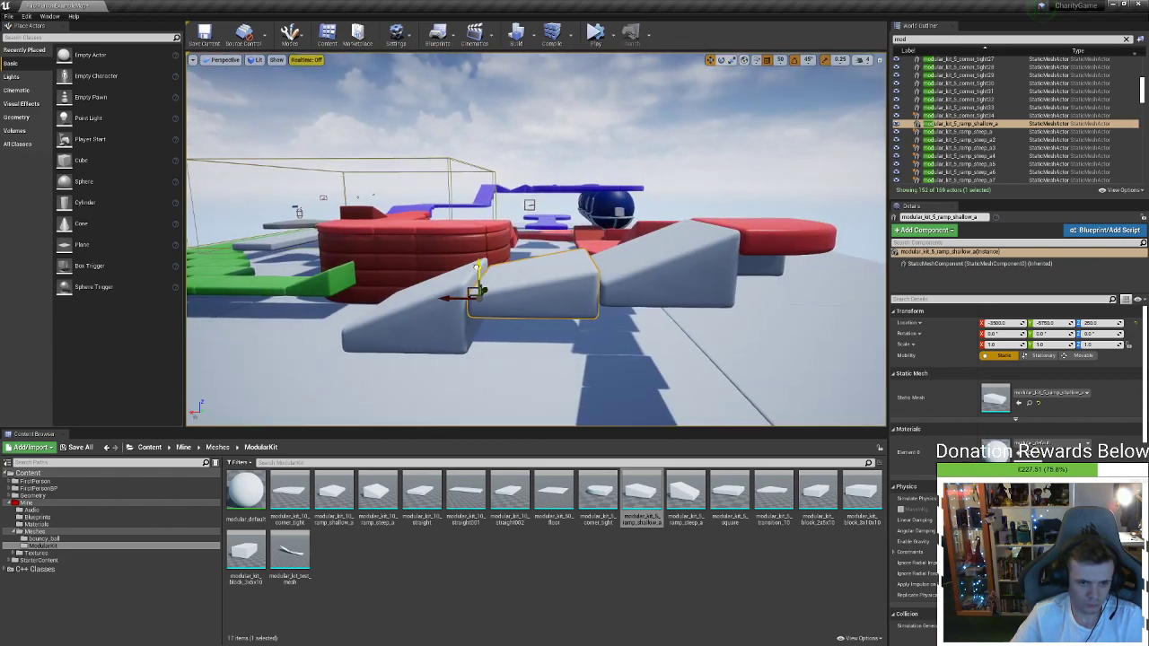
{"action": "left_click_drag", "start_coordinate": [478, 267], "coordinate": [478, 278]}
{"action": "left_click", "coordinate": [428, 301]}
{"action": "left_click_drag", "start_coordinate": [381, 306], "coordinate": [380, 317]}
Duplicate the shallow and steep ramp pair and place the copies as the next descending section
{"action": "left_click", "coordinate": [564, 295], "text": "ctrl"}
{"action": "right_click_drag", "start_coordinate": [564, 295], "coordinate": [503, 355]}
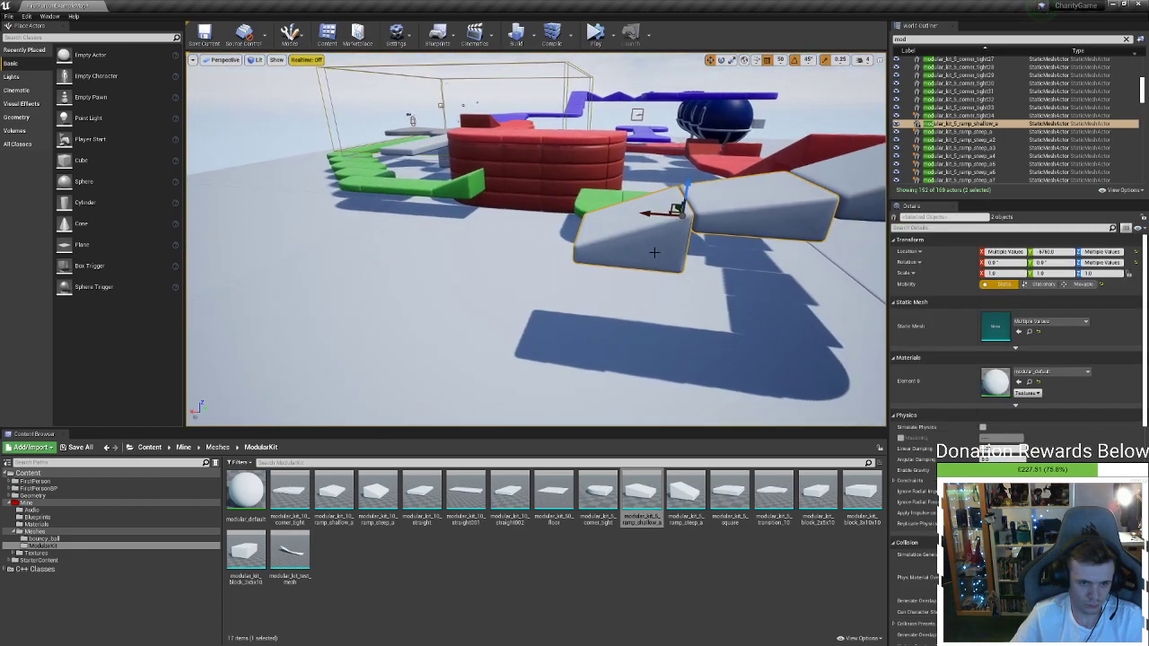
{"action": "left_click_drag", "start_coordinate": [668, 206], "coordinate": [485, 245], "text": "alt"}
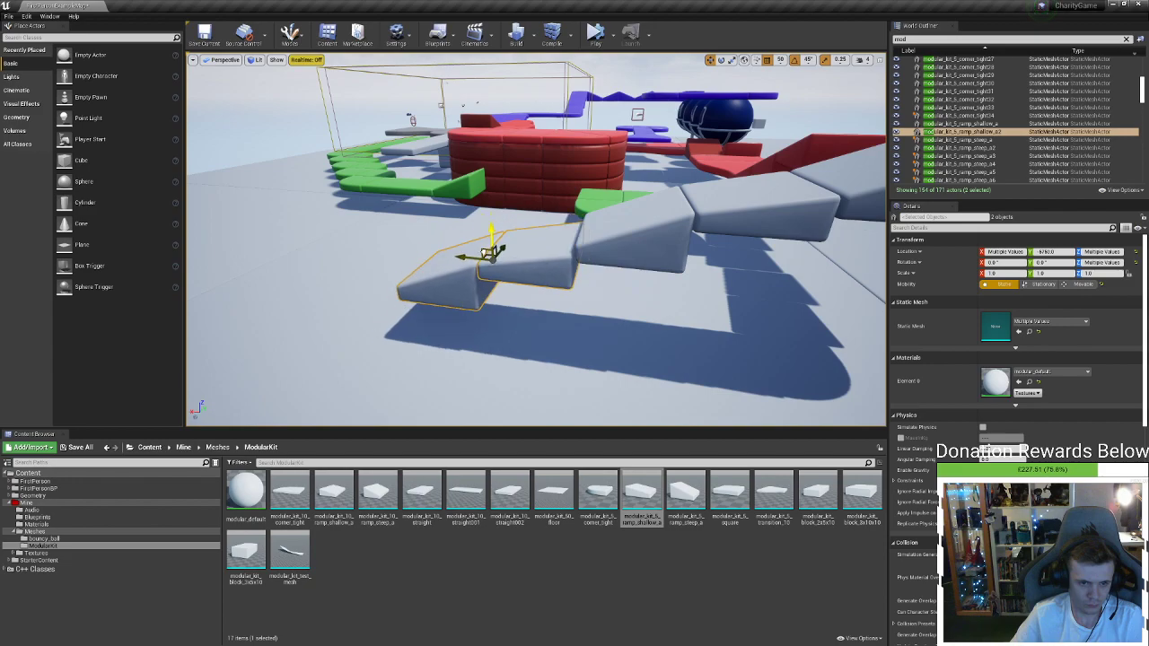
Add a modular_kit_5_transition_10 mesh at Z -300, leaving a gap beyond the lowest ramp
{"action": "right_click_drag", "start_coordinate": [480, 248], "coordinate": [518, 285]}
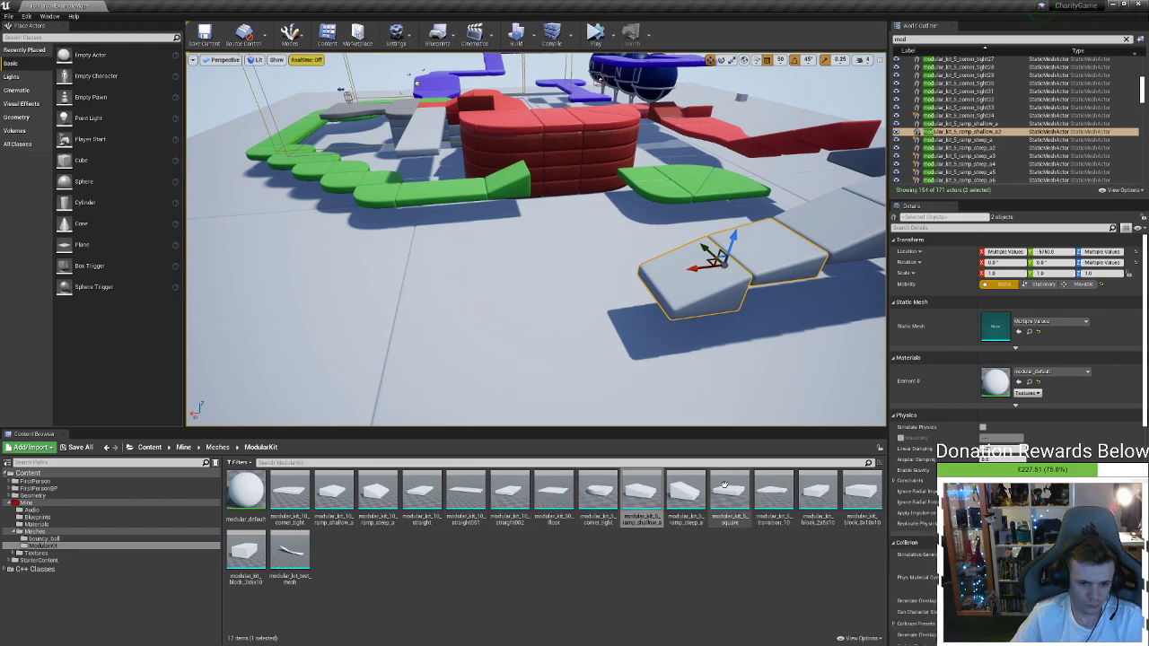
{"action": "left_click_drag", "start_coordinate": [773, 495], "coordinate": [537, 302]}
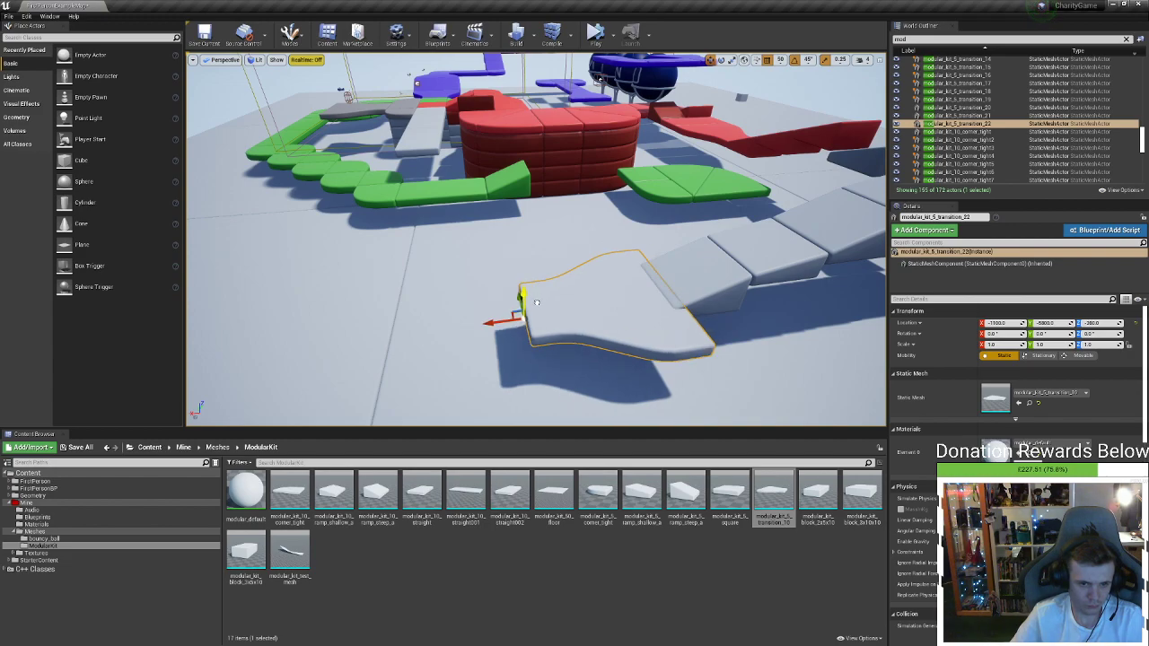
{"action": "left_click_drag", "start_coordinate": [499, 323], "coordinate": [413, 315]}
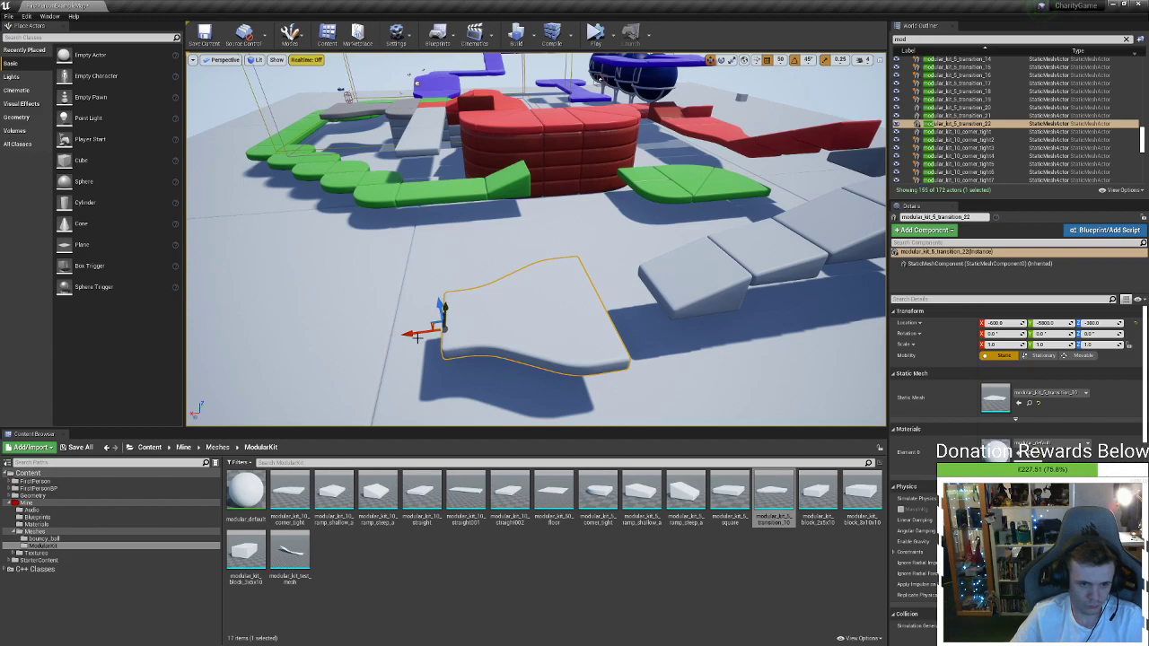
{"action": "left_click_drag", "start_coordinate": [419, 332], "coordinate": [393, 334]}
{"action": "right_click_drag", "start_coordinate": [489, 385], "coordinate": [519, 328]}
{"action": "mouse_move", "coordinate": [592, 326]}
{"action": "right_mouse_down"}
{"action": "mouse_move", "coordinate": [591, 270]}
{"action": "mouse_move", "coordinate": [619, 255]}
{"action": "mouse_move", "coordinate": [617, 234]}
{"action": "mouse_move", "coordinate": [592, 306]}
{"action": "right_mouse_up"}
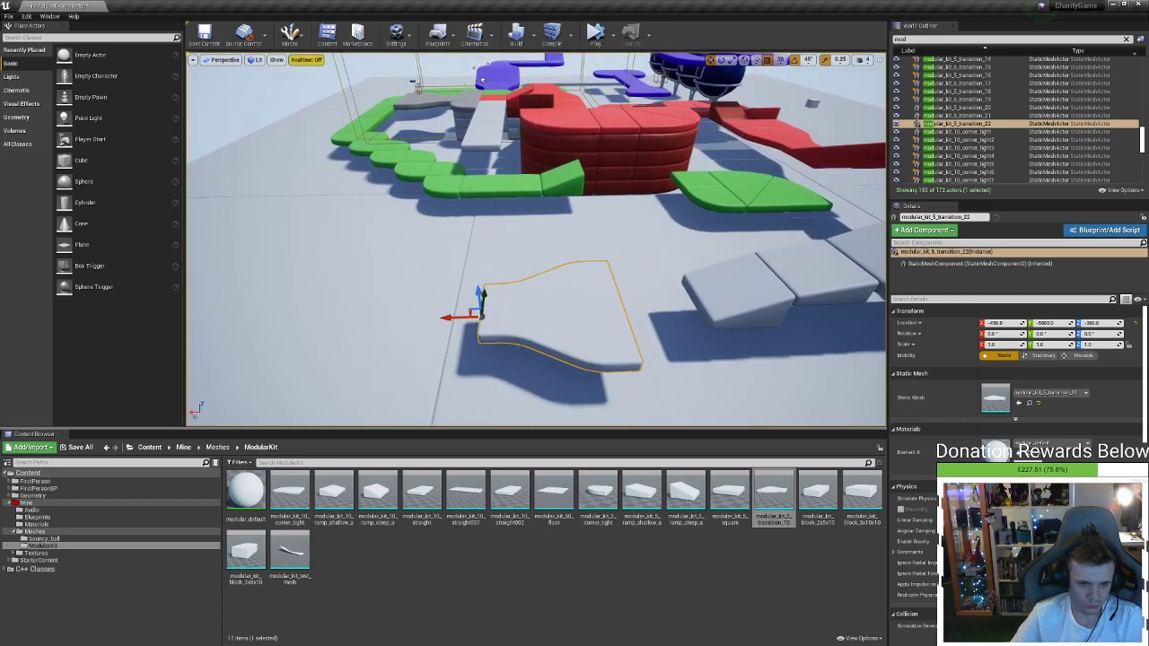
Duplicate the last ramp pair, rotate the copies to -180° and align them with the narrow end of the transition piece
{"action": "left_click", "coordinate": [727, 314]}
{"action": "left_click_drag", "start_coordinate": [744, 284], "coordinate": [454, 292], "text": "alt"}
{"action": "key", "text": "e"}
{"action": "right_click_drag", "start_coordinate": [409, 299], "coordinate": [332, 372]}
{"action": "right_click_drag", "start_coordinate": [463, 232], "coordinate": [477, 232]}
{"action": "key", "text": "w"}
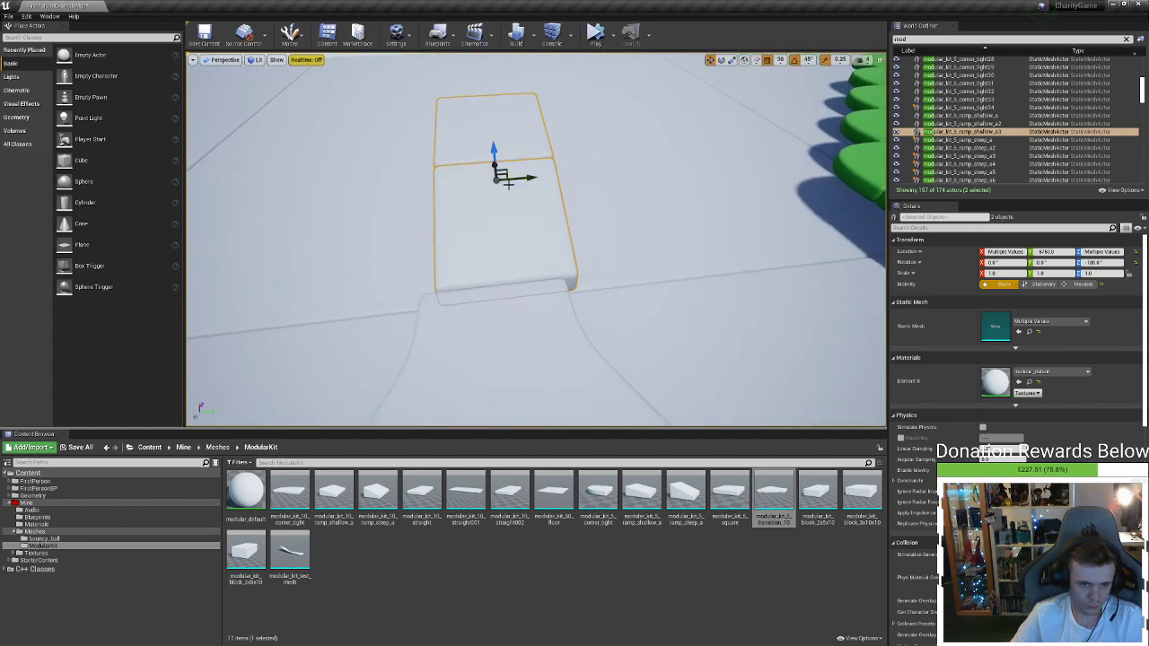
{"action": "left_click_drag", "start_coordinate": [507, 181], "coordinate": [493, 181]}
Add a second modular_kit_5_transition_10 mesh past the ascending ramps, rotate it to -90° and raise it to Z 150
{"action": "right_click_drag", "start_coordinate": [493, 181], "coordinate": [350, 89]}
{"action": "right_click_drag", "start_coordinate": [467, 198], "coordinate": [521, 187]}
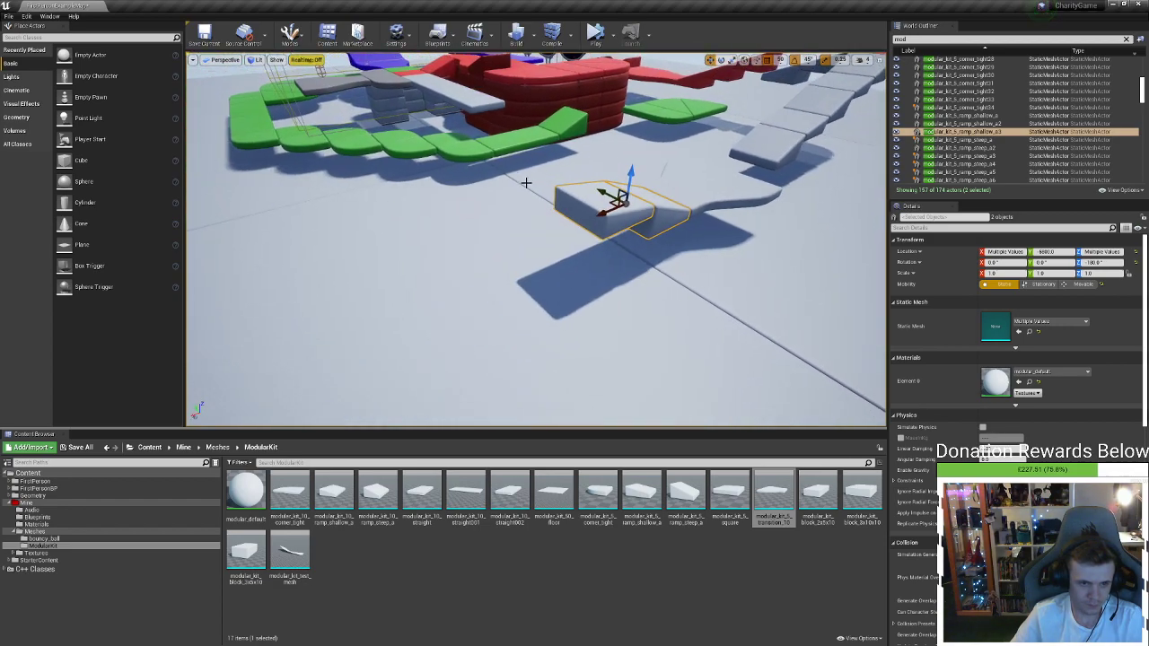
{"action": "right_click_drag", "start_coordinate": [675, 271], "coordinate": [632, 276]}
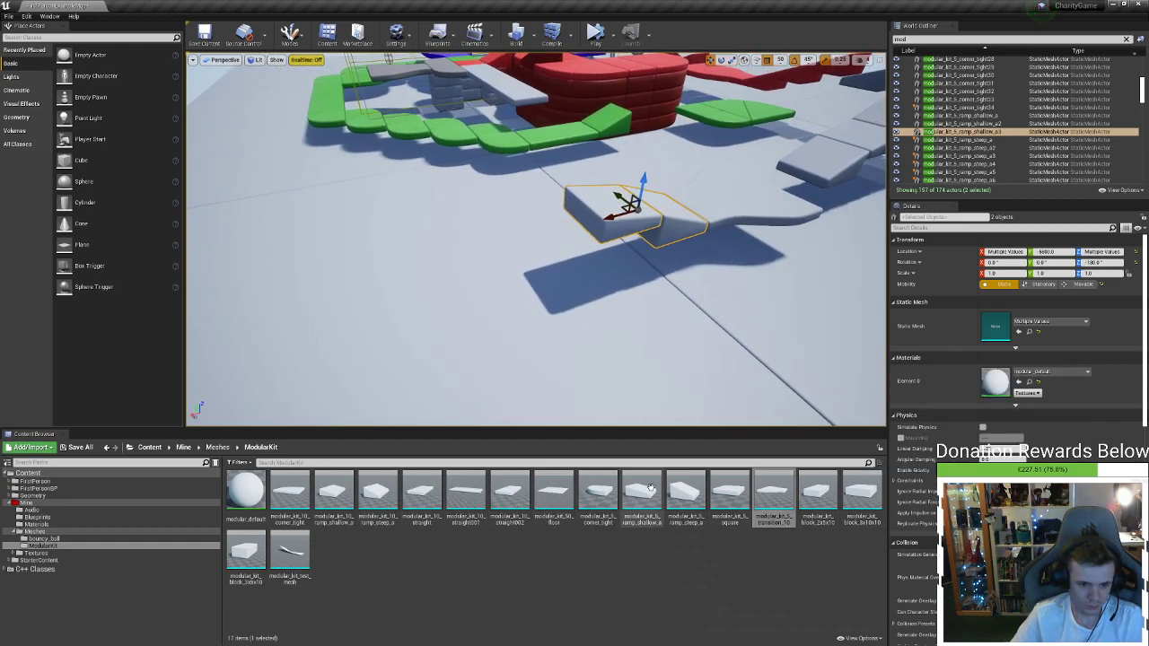
{"action": "left_click_drag", "start_coordinate": [783, 496], "coordinate": [536, 184]}
{"action": "left_click_drag", "start_coordinate": [454, 235], "coordinate": [551, 258]}
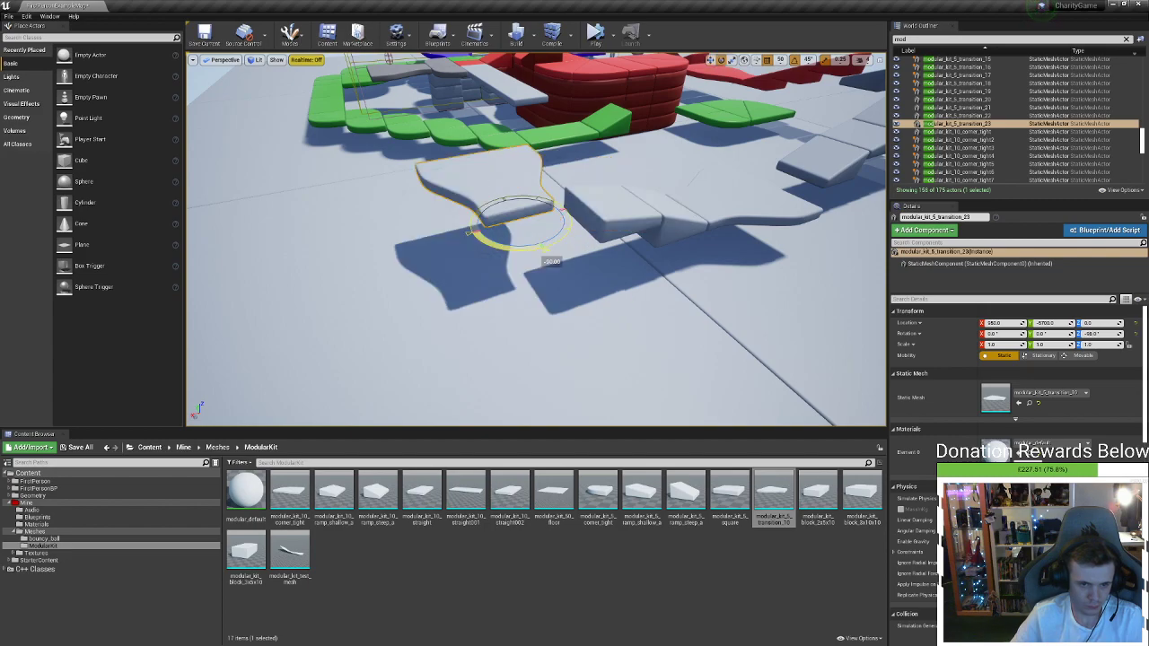
{"action": "left_click_drag", "start_coordinate": [509, 207], "coordinate": [530, 187]}
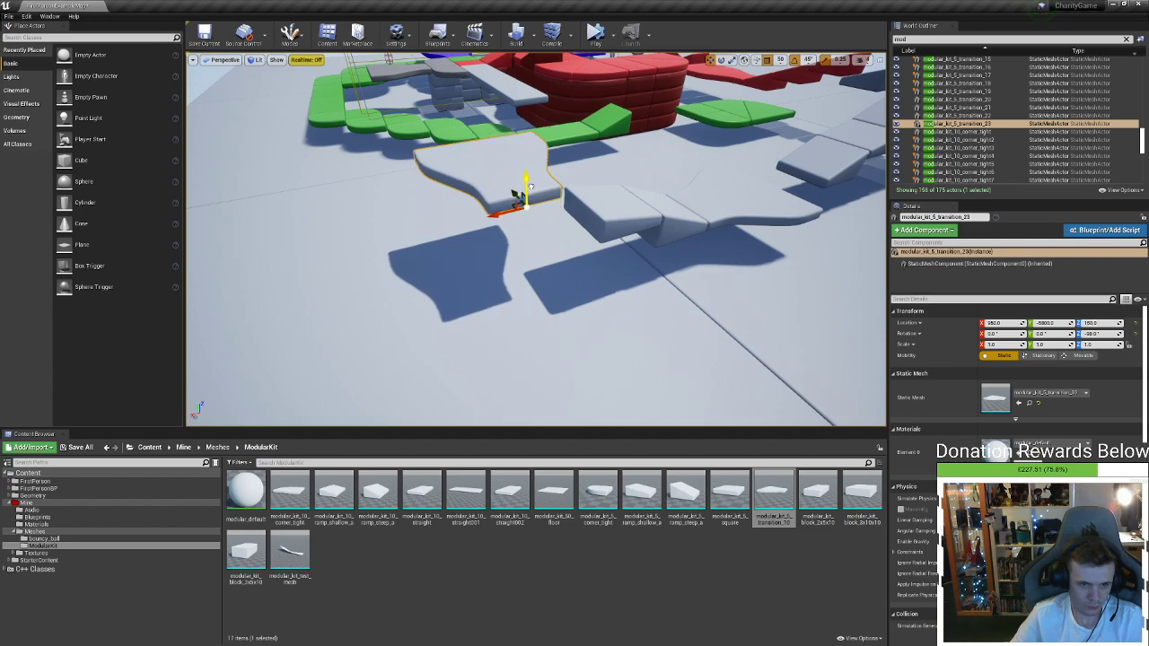
Lower the second transition piece to Z 0 and position it beside the top end of the ascending ramps
{"action": "key", "text": "w"}
{"action": "right_click_drag", "start_coordinate": [530, 186], "coordinate": [420, 177]}
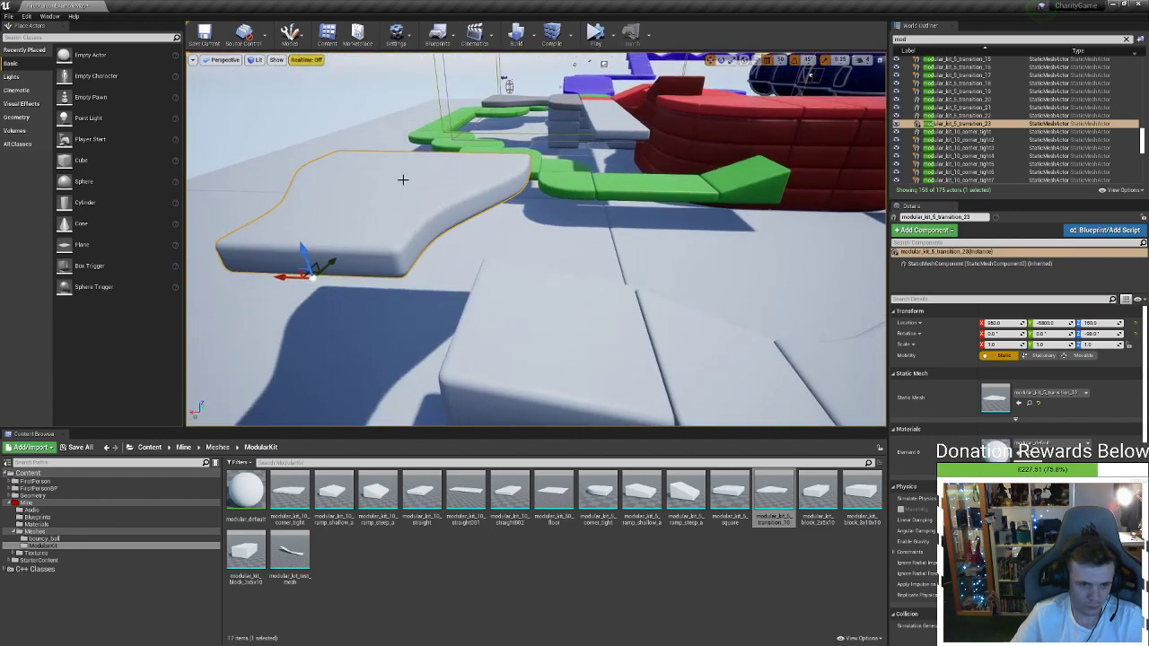
{"action": "left_click_drag", "start_coordinate": [311, 266], "coordinate": [384, 282]}
{"action": "key", "text": "f"}
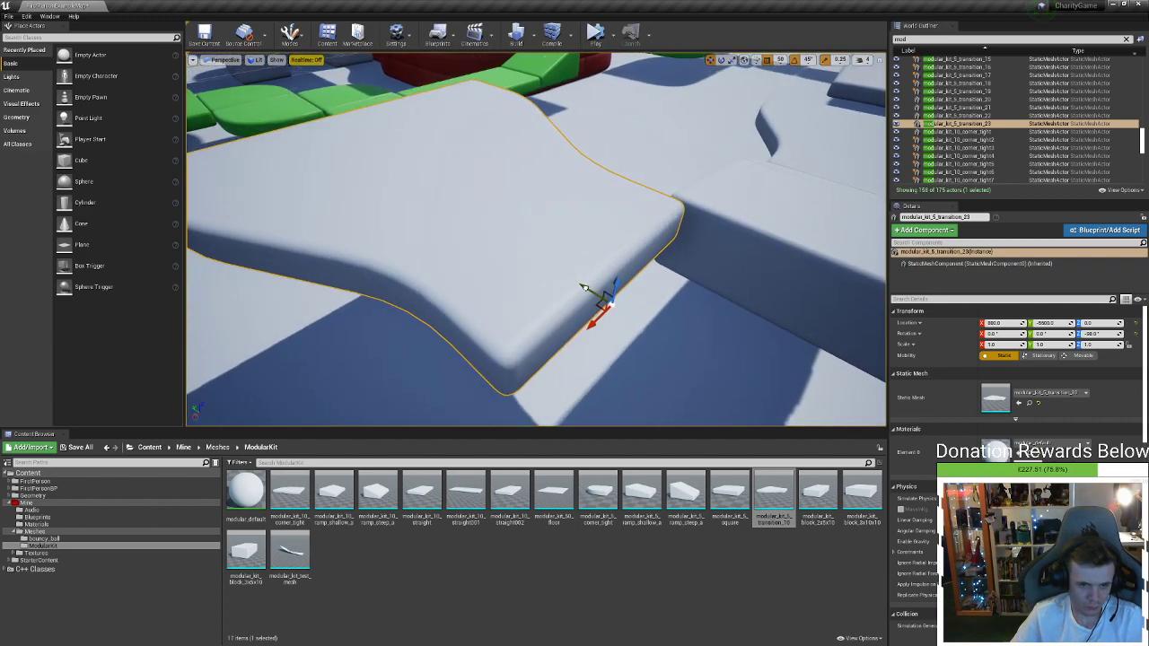
{"action": "left_click_drag", "start_coordinate": [587, 289], "coordinate": [573, 281]}
Duplicate green tight corners from the nearby platform and fit two of them to the wide end of the second transition piece
{"action": "key", "text": "s"}
{"action": "right_click_drag", "start_coordinate": [573, 282], "coordinate": [489, 417]}
{"action": "key", "text": "s"}
{"action": "left_click", "coordinate": [613, 274]}
{"action": "key", "text": "w"}
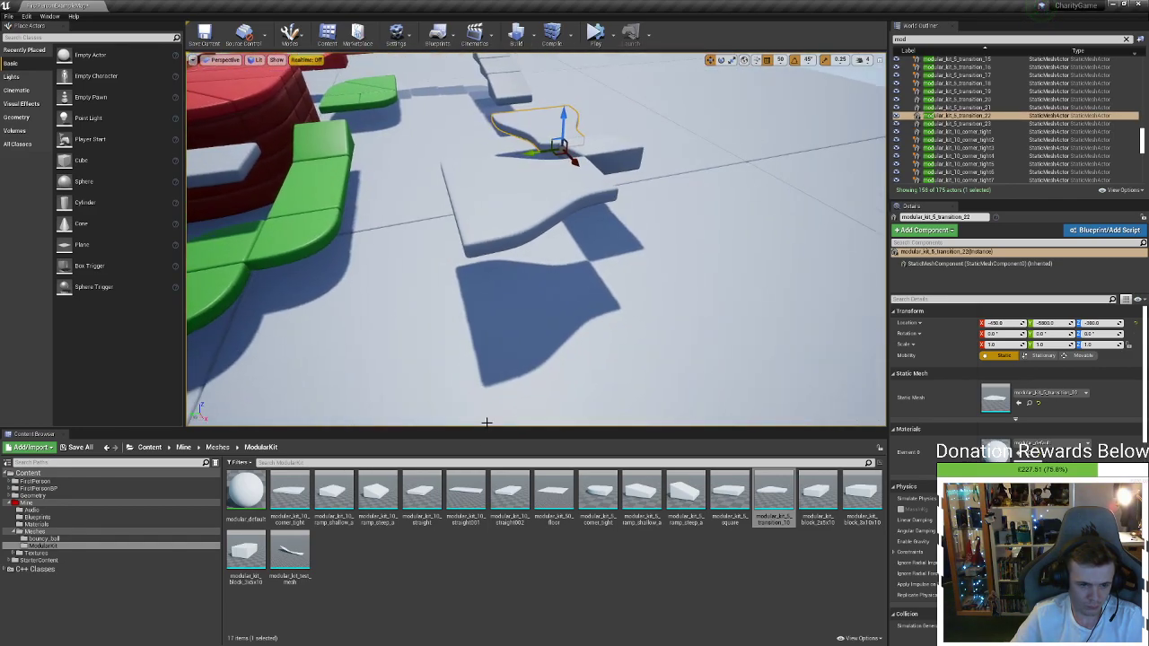
{"action": "right_click_drag", "start_coordinate": [629, 245], "coordinate": [576, 147]}
{"action": "key", "text": "w"}
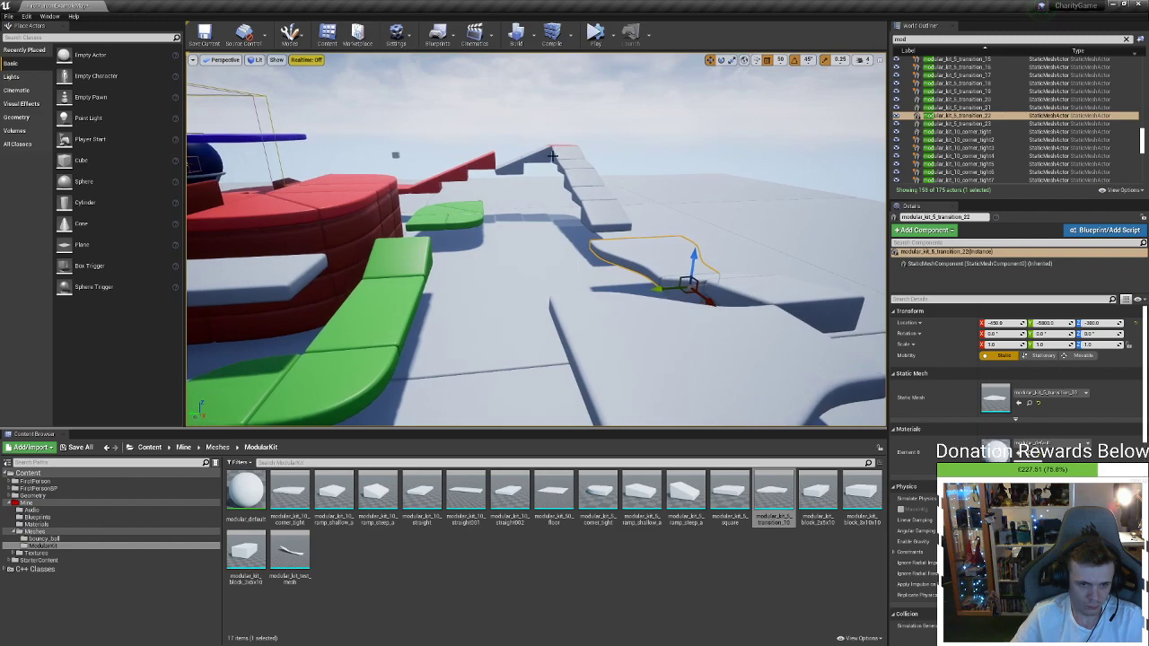
{"action": "left_click", "coordinate": [442, 216]}
{"action": "left_click_drag", "start_coordinate": [442, 216], "coordinate": [411, 178], "text": "alt"}
{"action": "left_click_drag", "start_coordinate": [391, 166], "coordinate": [572, 236], "text": "alt"}
{"action": "left_click_drag", "start_coordinate": [579, 287], "coordinate": [526, 278]}
{"action": "right_click_drag", "start_coordinate": [526, 278], "coordinate": [552, 286]}
Duplicate a green corner, rotate the copy to about -180° and fit it to the transition piece's narrow end
{"action": "left_click", "coordinate": [369, 197]}
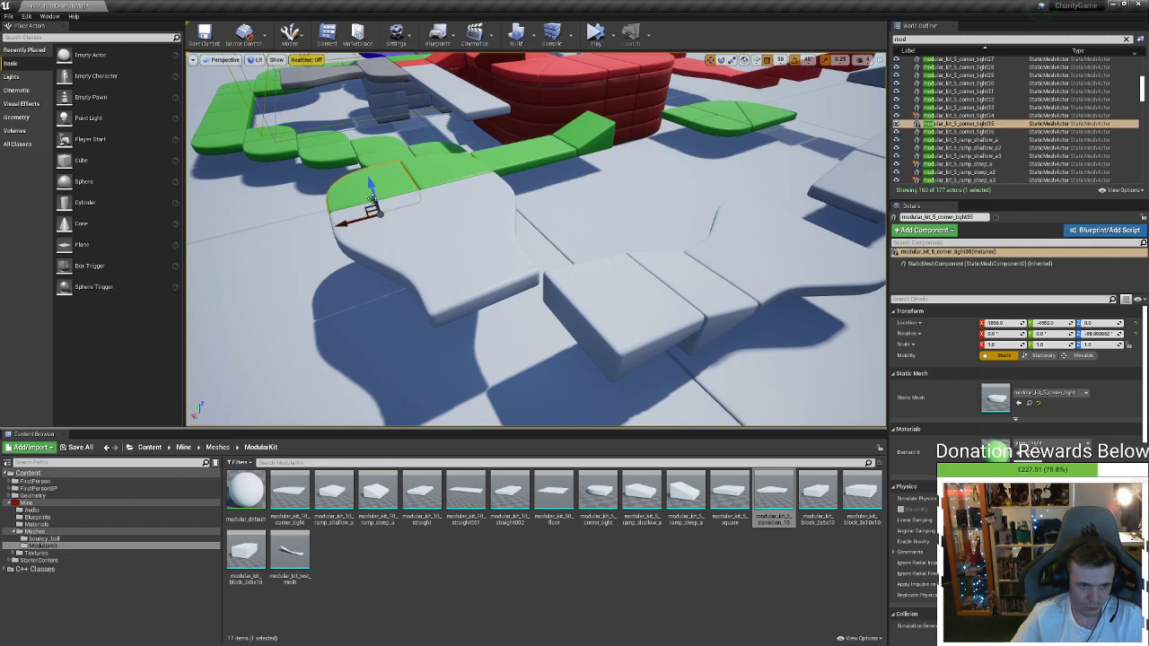
{"action": "left_click_drag", "start_coordinate": [372, 211], "coordinate": [489, 406], "text": "alt"}
{"action": "key", "text": "w"}
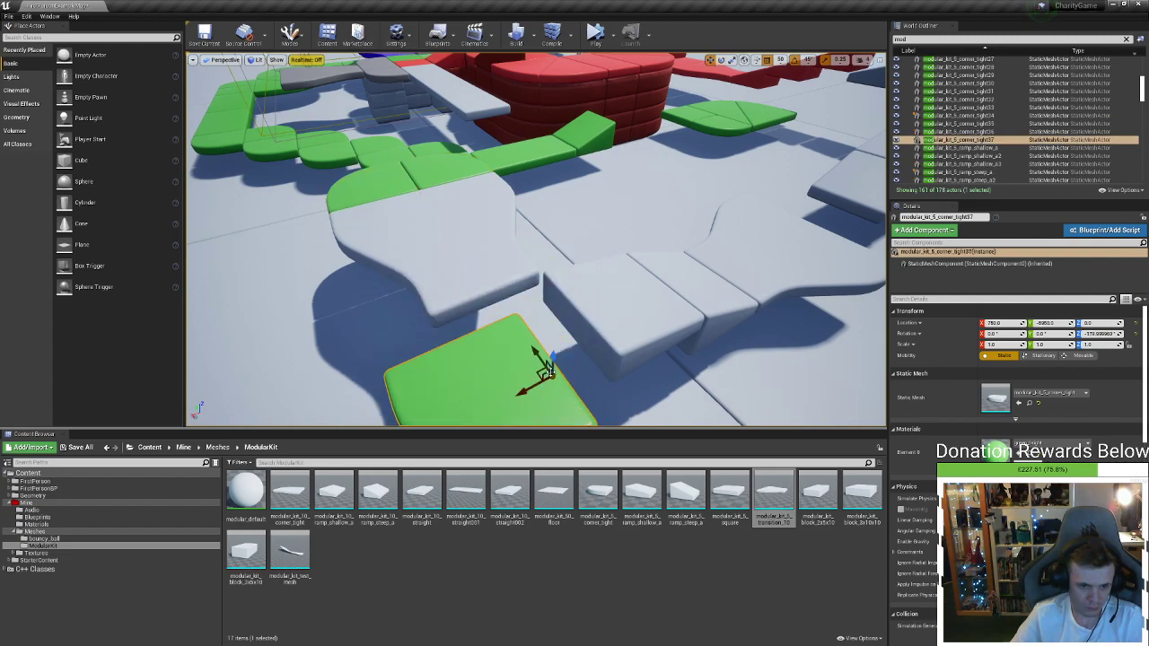
{"action": "left_click_drag", "start_coordinate": [537, 371], "coordinate": [560, 315]}
Select the transition piece with its three green corners and move the whole platform away from the ramps
{"action": "right_click_drag", "start_coordinate": [566, 316], "coordinate": [633, 341]}
{"action": "left_click", "coordinate": [511, 249], "text": "ctrl"}
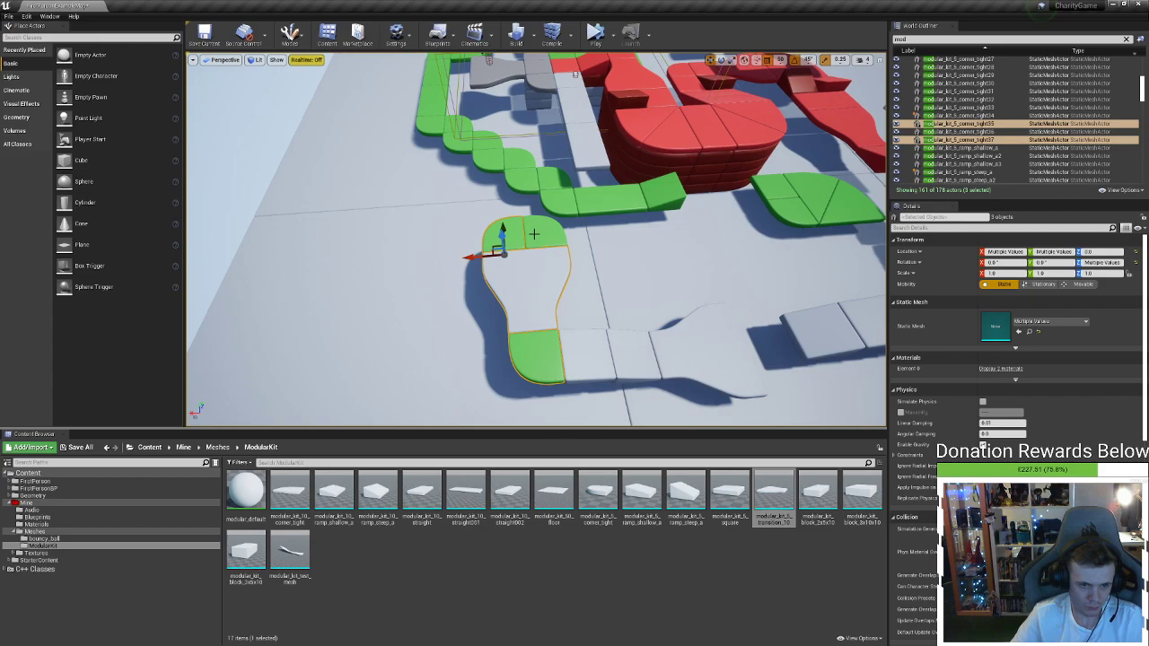
{"action": "left_click_drag", "start_coordinate": [507, 238], "coordinate": [432, 234]}
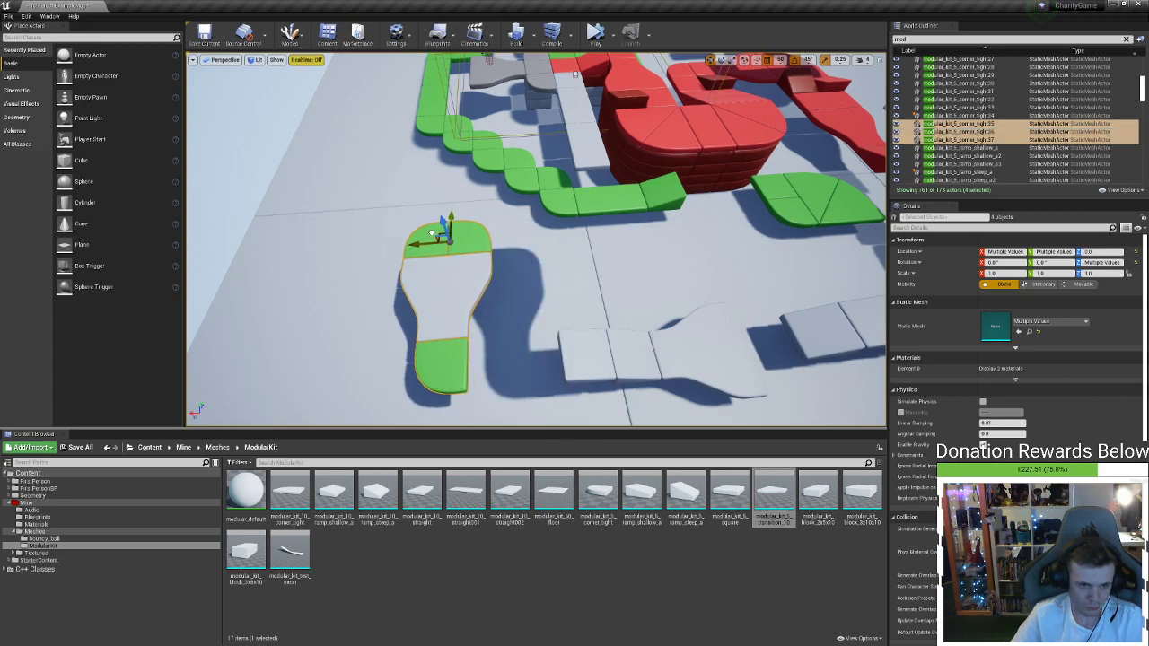
Duplicate the ascending ramp pair and place the copies at its upper end, extending the climb towards the green-cornered platform
{"action": "left_click", "coordinate": [588, 347]}
{"action": "right_click_drag", "start_coordinate": [587, 347], "coordinate": [511, 364]}
{"action": "left_click", "coordinate": [643, 369], "text": "ctrl"}
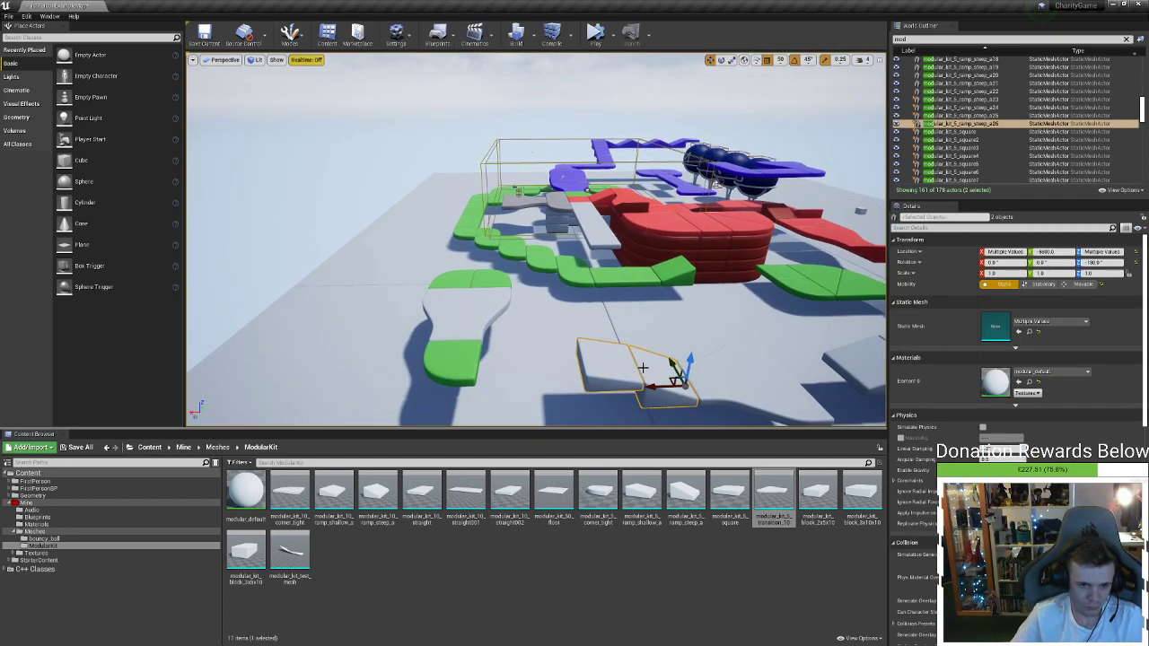
{"action": "right_click_drag", "start_coordinate": [679, 375], "coordinate": [548, 332]}
{"action": "left_click_drag", "start_coordinate": [538, 331], "coordinate": [411, 305], "text": "alt"}
{"action": "right_click_drag", "start_coordinate": [415, 305], "coordinate": [368, 332]}
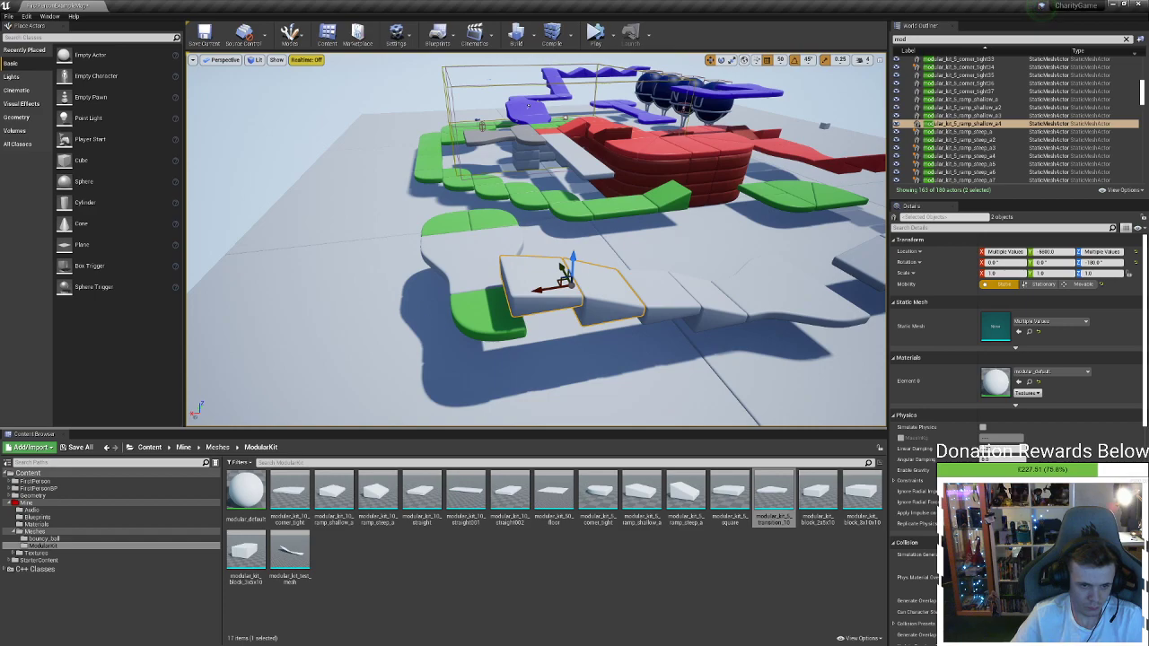
Move the green-cornered platform outward and raise it to Z 300 so its narrow corner meets the last ramp
{"action": "left_click", "coordinate": [476, 255]}
{"action": "left_click", "coordinate": [476, 224]}
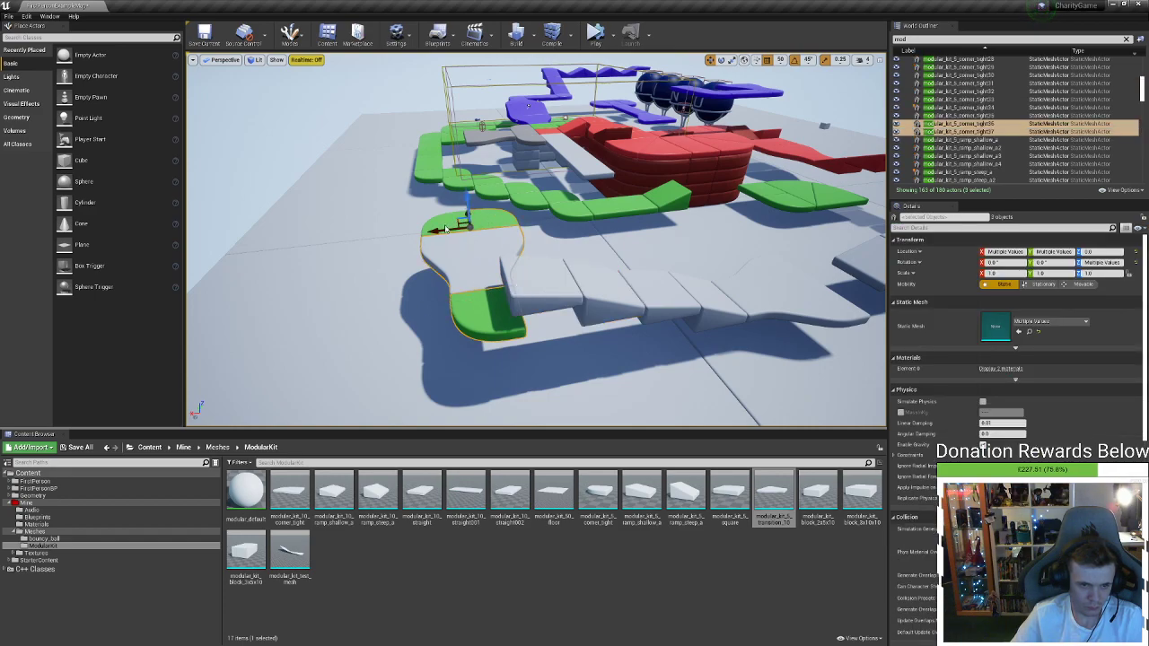
{"action": "left_click_drag", "start_coordinate": [465, 217], "coordinate": [401, 220]}
{"action": "right_click_drag", "start_coordinate": [401, 220], "coordinate": [583, 202]}
{"action": "key", "text": "w"}
{"action": "key", "text": "w"}
{"action": "key", "text": "s"}
{"action": "right_click_drag", "start_coordinate": [271, 117], "coordinate": [401, 155]}
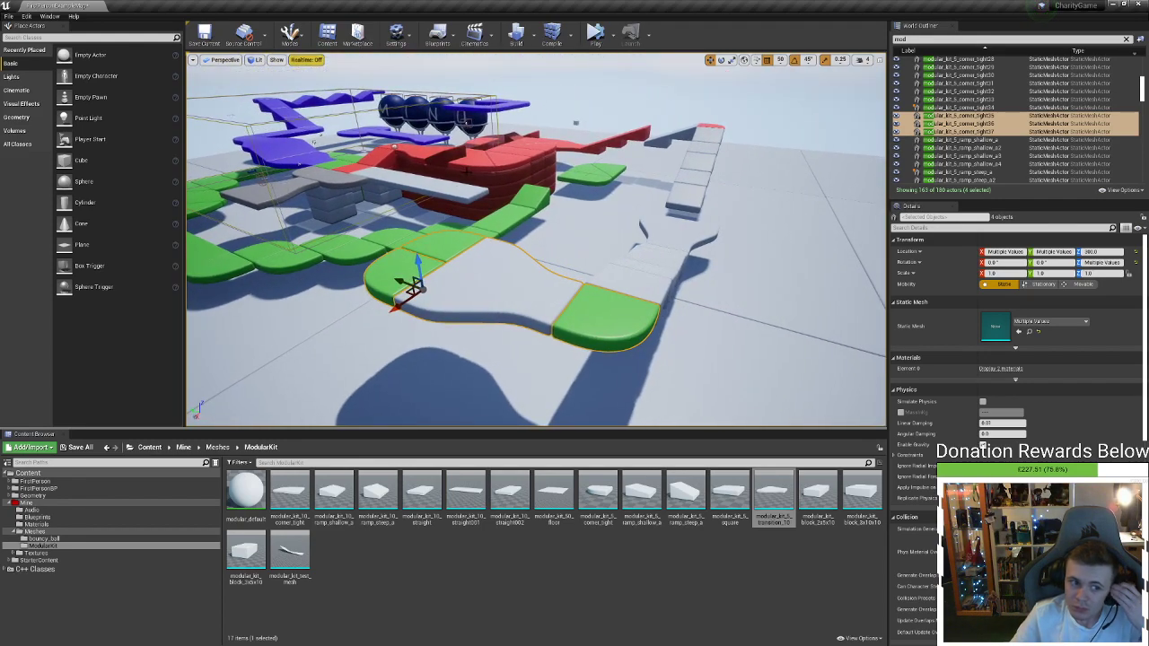
Duplicate the transition piece with its two wide-end green corners and place the copy above the blue path beside the MIND balls
{"action": "right_click_drag", "start_coordinate": [573, 202], "coordinate": [485, 215]}
{"action": "left_click", "coordinate": [469, 224]}
{"action": "left_click", "coordinate": [440, 205], "text": "ctrl"}
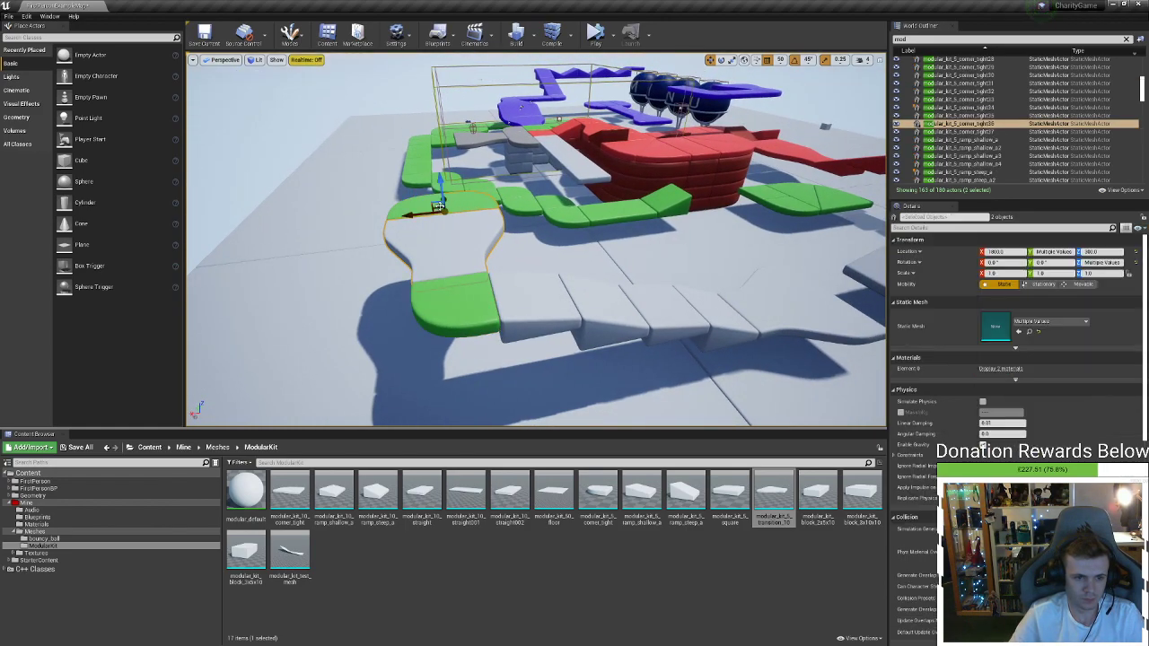
{"action": "left_click", "coordinate": [414, 205], "text": "ctrl"}
{"action": "mouse_move", "coordinate": [415, 205]}
{"action": "right_mouse_down"}
{"action": "mouse_move", "coordinate": [422, 170]}
{"action": "mouse_move", "coordinate": [441, 152]}
{"action": "mouse_move", "coordinate": [224, 179]}
{"action": "mouse_move", "coordinate": [429, 218]}
{"action": "right_mouse_up"}
{"action": "left_click_drag", "start_coordinate": [369, 179], "coordinate": [785, 100], "text": "alt"}
{"action": "right_click_drag", "start_coordinate": [785, 101], "coordinate": [857, 117]}
{"action": "key", "text": "w"}
{"action": "mouse_move", "coordinate": [601, 193]}
{"action": "right_mouse_down"}
{"action": "mouse_move", "coordinate": [646, 193]}
{"action": "mouse_move", "coordinate": [619, 189]}
{"action": "mouse_move", "coordinate": [591, 206]}
{"action": "right_mouse_up"}
{"action": "key", "text": "w"}
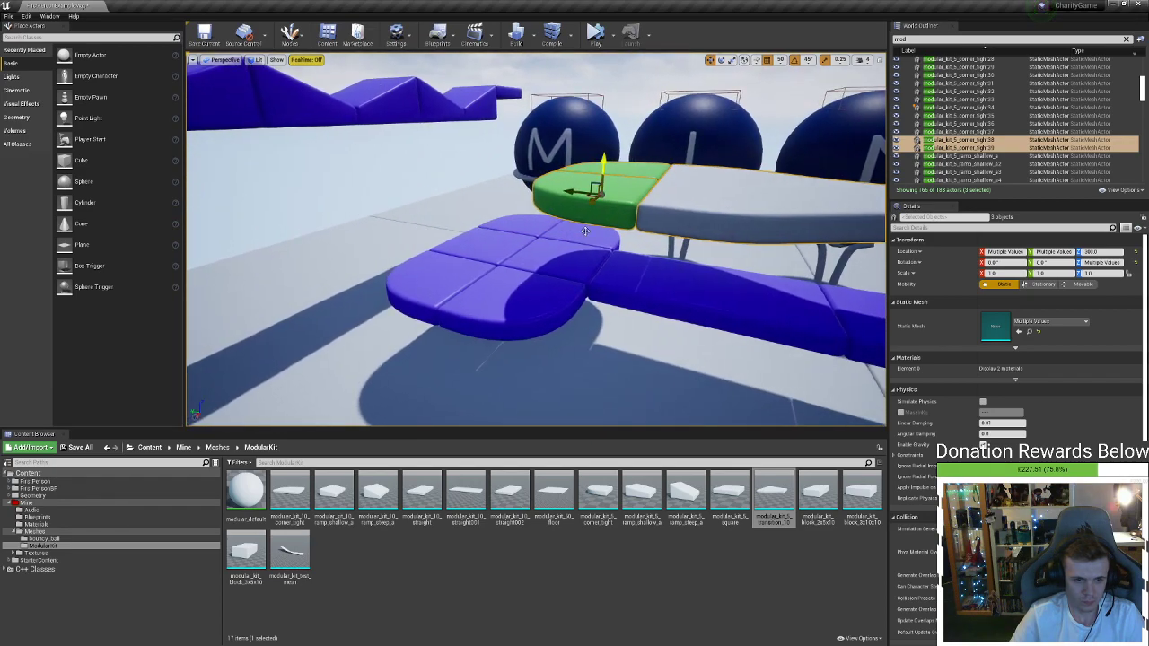
Delete all the squares and corners of the rounded blue platform beside the MIND balls
{"action": "left_click", "coordinate": [542, 292]}
{"action": "left_click", "coordinate": [568, 241], "text": "ctrl"}
{"action": "left_click", "coordinate": [567, 240], "text": "ctrl"}
{"action": "left_click", "coordinate": [557, 228], "text": "ctrl"}
{"action": "left_click", "coordinate": [557, 228], "text": "ctrl"}
{"action": "left_click", "coordinate": [558, 255], "text": "ctrl"}
{"action": "left_click", "coordinate": [490, 258], "text": "ctrl"}
{"action": "left_click", "coordinate": [449, 286], "text": "ctrl"}
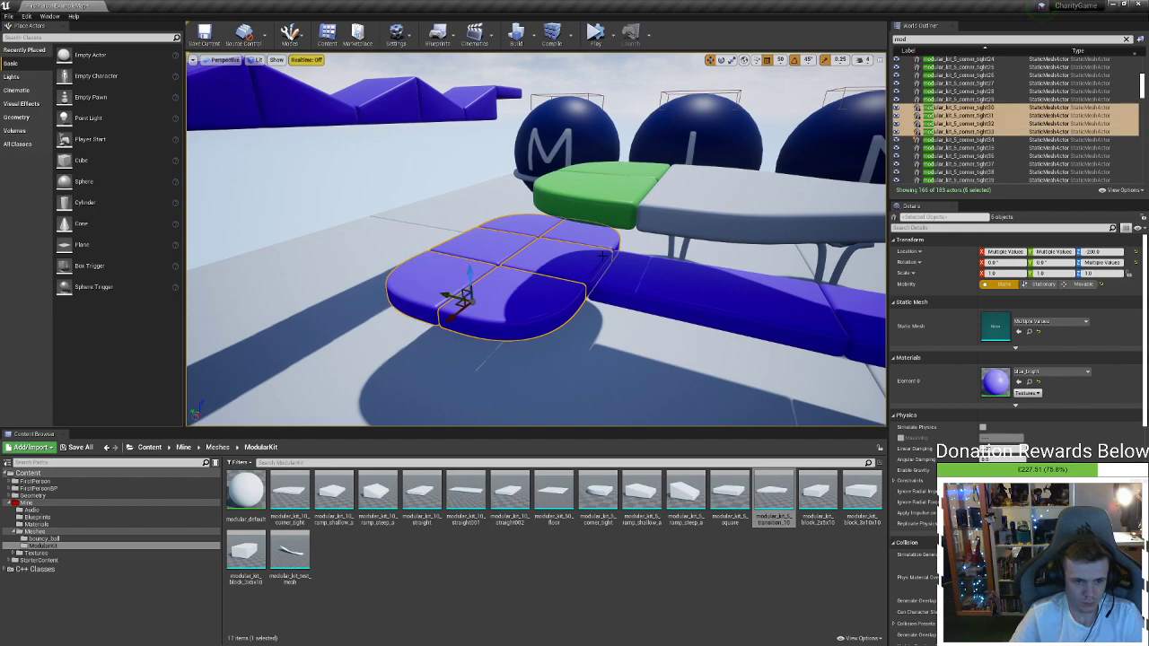
{"action": "key", "text": "Delete"}
Move the transition piece and its two green corners down to Z -200 so they join the outer end of the blue path
{"action": "left_click", "coordinate": [662, 212]}
{"action": "left_click", "coordinate": [628, 194], "text": "ctrl"}
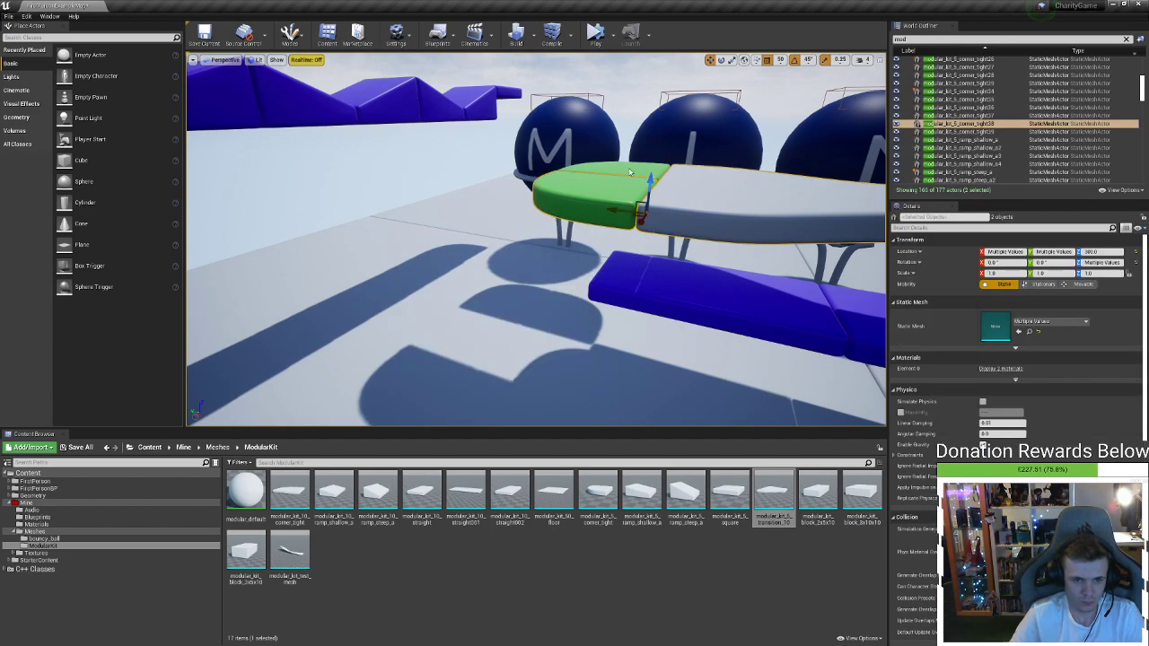
{"action": "left_click", "coordinate": [654, 175], "text": "ctrl"}
{"action": "left_click_drag", "start_coordinate": [604, 168], "coordinate": [406, 253]}
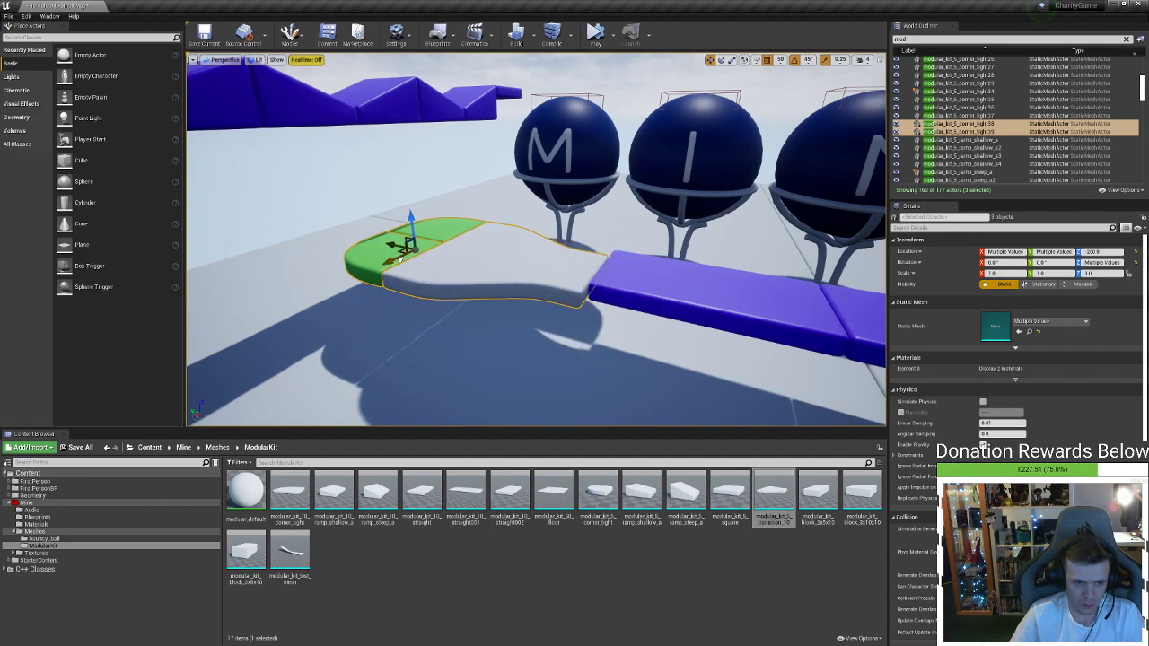
{"action": "key", "text": "s"}
{"action": "mouse_move", "coordinate": [630, 253]}
{"action": "right_mouse_down"}
{"action": "mouse_move", "coordinate": [682, 274]}
{"action": "mouse_move", "coordinate": [619, 252]}
{"action": "mouse_move", "coordinate": [631, 253]}
{"action": "right_mouse_up"}
Delete one blue straight from the path beside the MIND balls and shift the remaining straight, transition and green corners to close the gap
{"action": "left_click", "coordinate": [631, 253]}
{"action": "key", "text": "Delete"}
{"action": "left_click", "coordinate": [565, 255]}
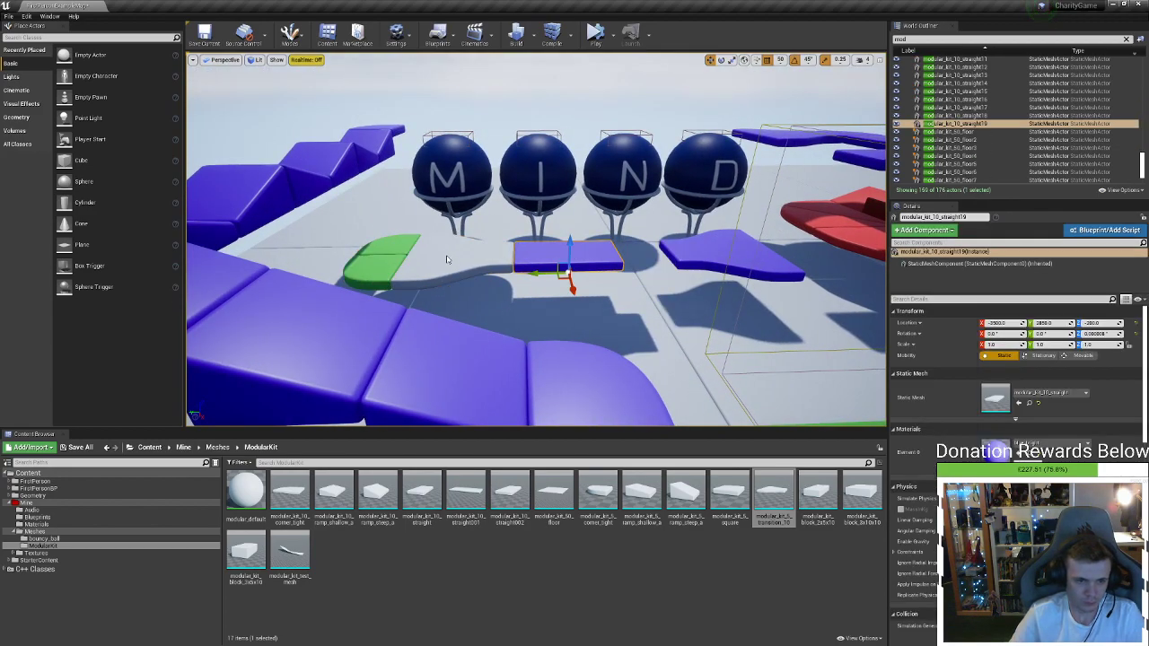
{"action": "left_click", "coordinate": [403, 255], "text": "ctrl"}
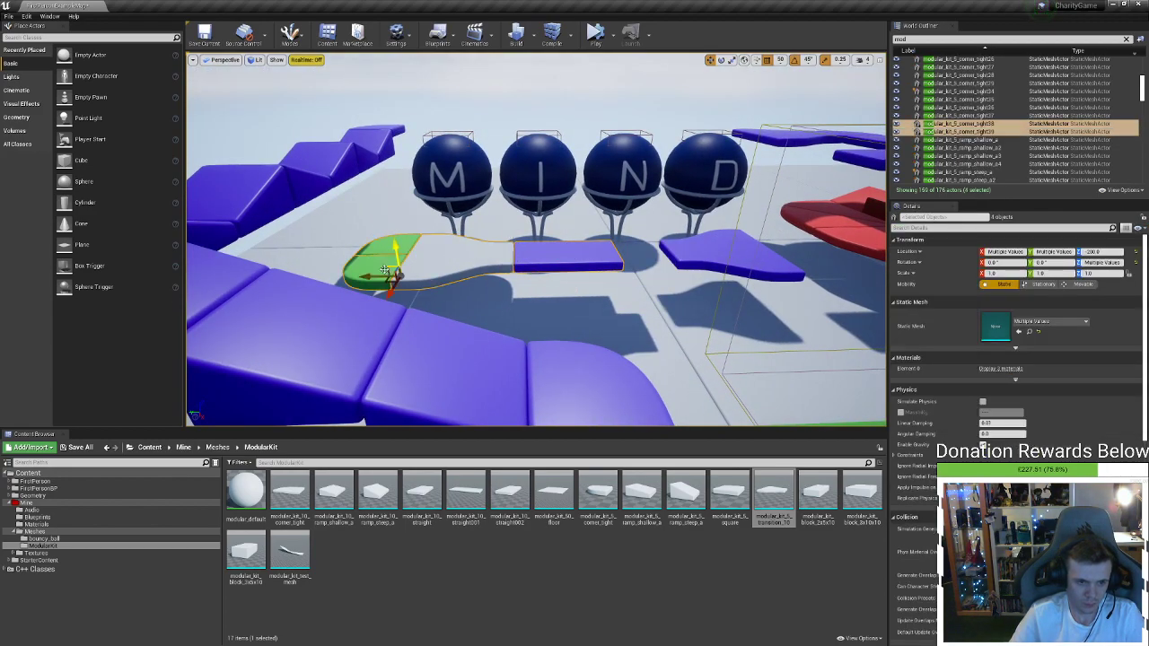
{"action": "left_click_drag", "start_coordinate": [379, 277], "coordinate": [439, 275]}
Duplicate the raised platform's transition piece with its two wide-end green corners and place the copy beside the winding green path
{"action": "mouse_move", "coordinate": [439, 274]}
{"action": "right_mouse_down"}
{"action": "mouse_move", "coordinate": [385, 269]}
{"action": "mouse_move", "coordinate": [570, 274]}
{"action": "mouse_move", "coordinate": [582, 290]}
{"action": "mouse_move", "coordinate": [385, 221]}
{"action": "mouse_move", "coordinate": [447, 270]}
{"action": "right_mouse_up"}
{"action": "key", "text": "w"}
{"action": "key", "text": "a"}
{"action": "key", "text": "q"}
{"action": "key", "text": "s"}
{"action": "key", "text": "s"}
{"action": "key", "text": "w"}
{"action": "left_click", "coordinate": [504, 277]}
{"action": "left_click", "coordinate": [445, 280], "text": "ctrl"}
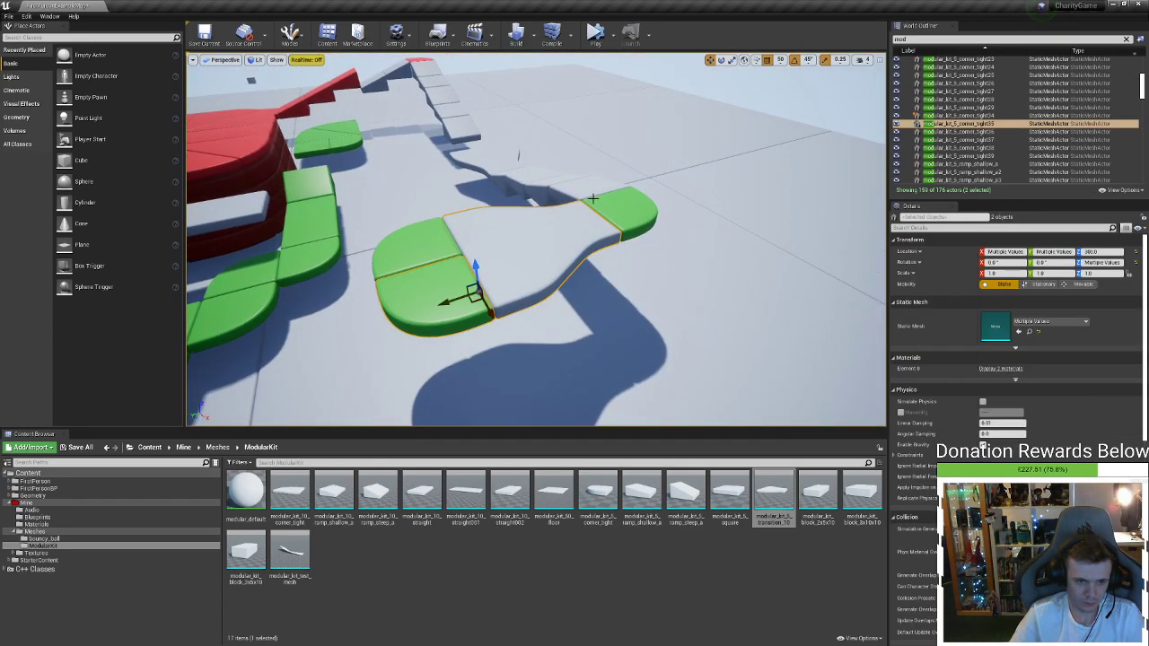
{"action": "left_click", "coordinate": [415, 250], "text": "ctrl"}
{"action": "right_click_drag", "start_coordinate": [440, 268], "coordinate": [562, 257]}
{"action": "left_click_drag", "start_coordinate": [588, 272], "coordinate": [296, 362], "text": "alt"}
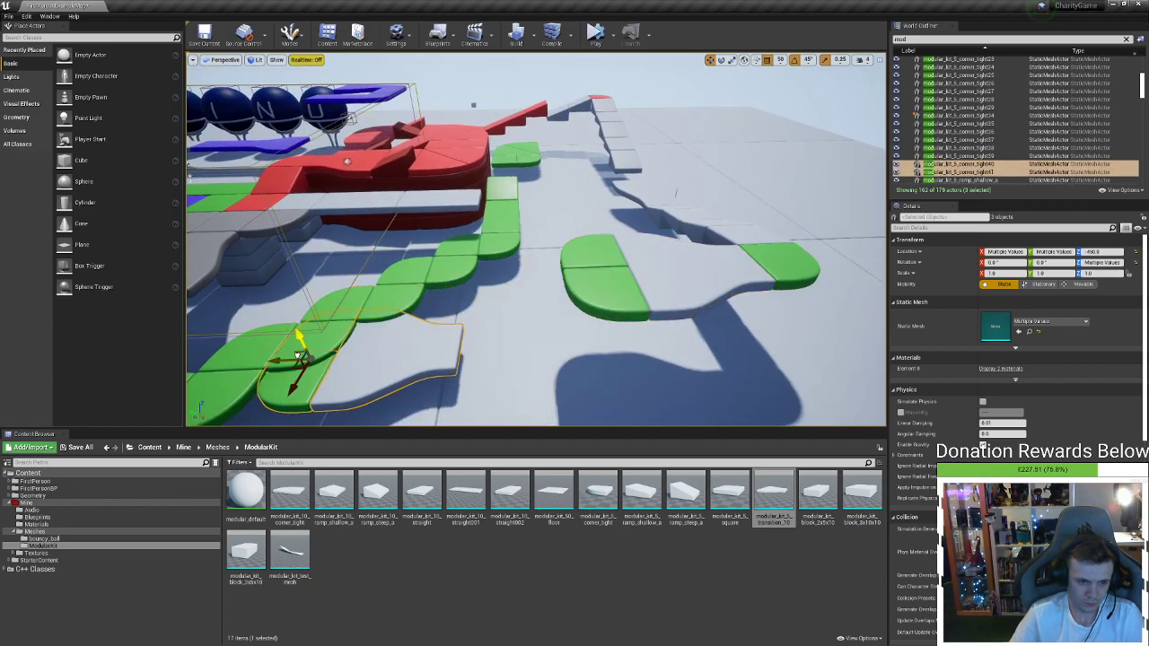
{"action": "mouse_move", "coordinate": [298, 354]}
{"action": "left_mouse_down"}
{"action": "mouse_move", "coordinate": [319, 340]}
{"action": "mouse_move", "coordinate": [469, 326]}
{"action": "mouse_move", "coordinate": [304, 337]}
{"action": "mouse_move", "coordinate": [296, 357]}
{"action": "left_mouse_up"}
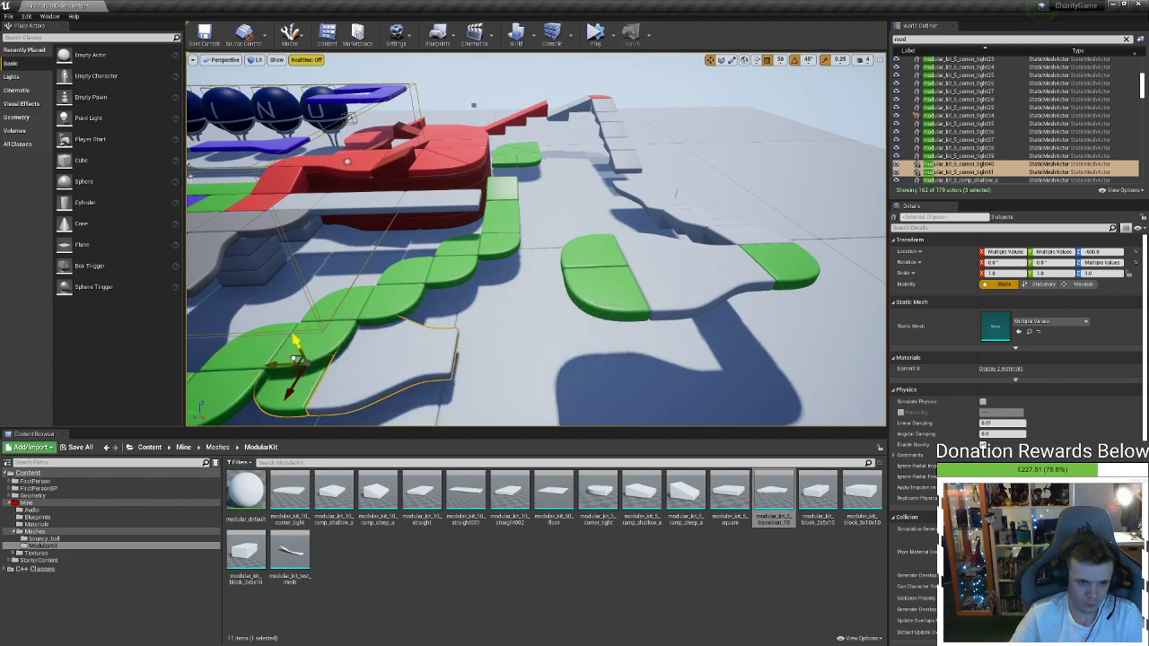
Rotate the transition copy 180° at Z -400 and move it outward, away from the winding green path
{"action": "right_click_drag", "start_coordinate": [283, 351], "coordinate": [251, 354]}
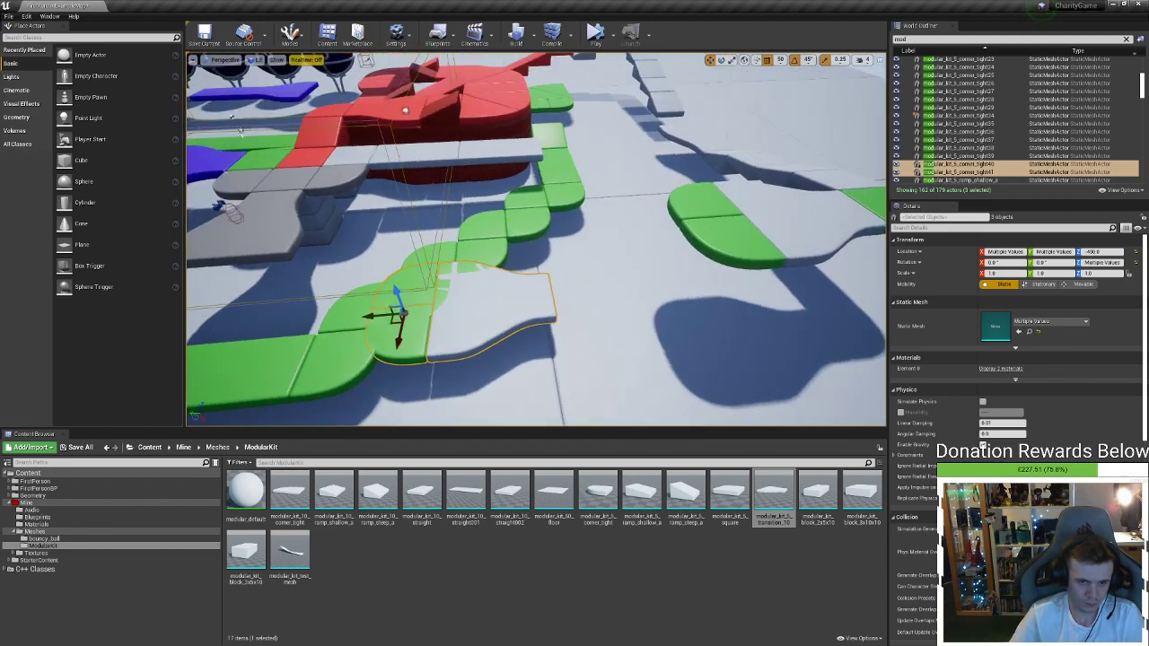
{"action": "right_click_drag", "start_coordinate": [323, 341], "coordinate": [365, 373]}
{"action": "left_click_drag", "start_coordinate": [333, 356], "coordinate": [386, 341]}
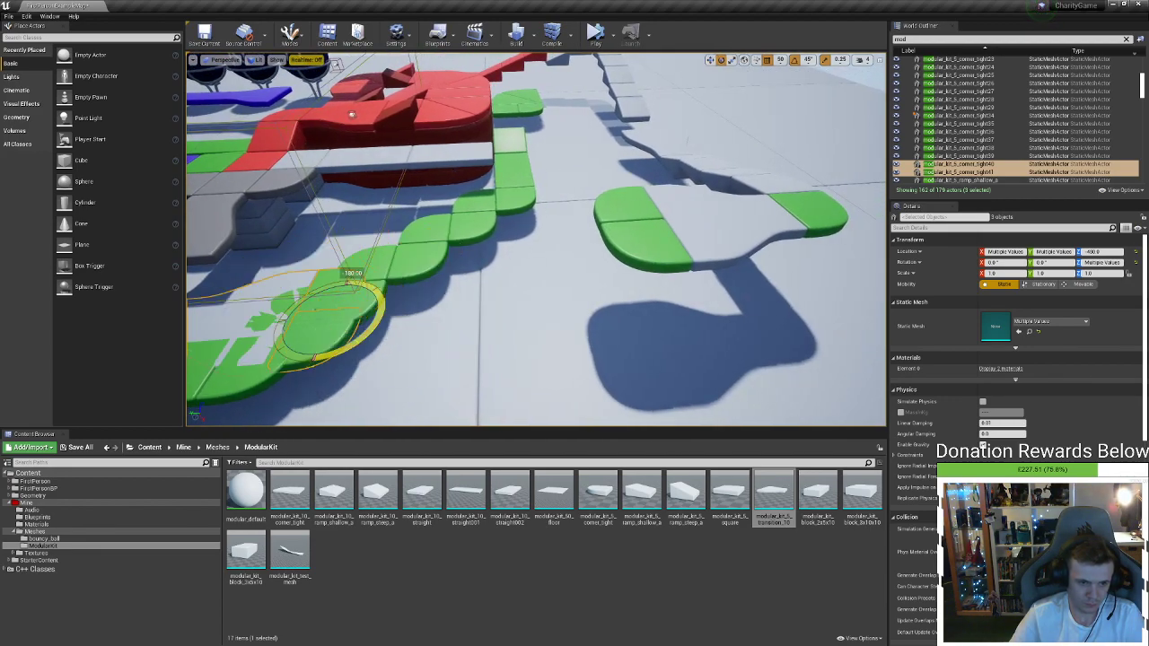
{"action": "left_click_drag", "start_coordinate": [319, 325], "coordinate": [758, 319]}
Try extending the small green platform beside the red block with a rotated duplicate of its large corner
{"action": "right_click_drag", "start_coordinate": [761, 318], "coordinate": [393, 267]}
{"action": "left_click", "coordinate": [302, 294]}
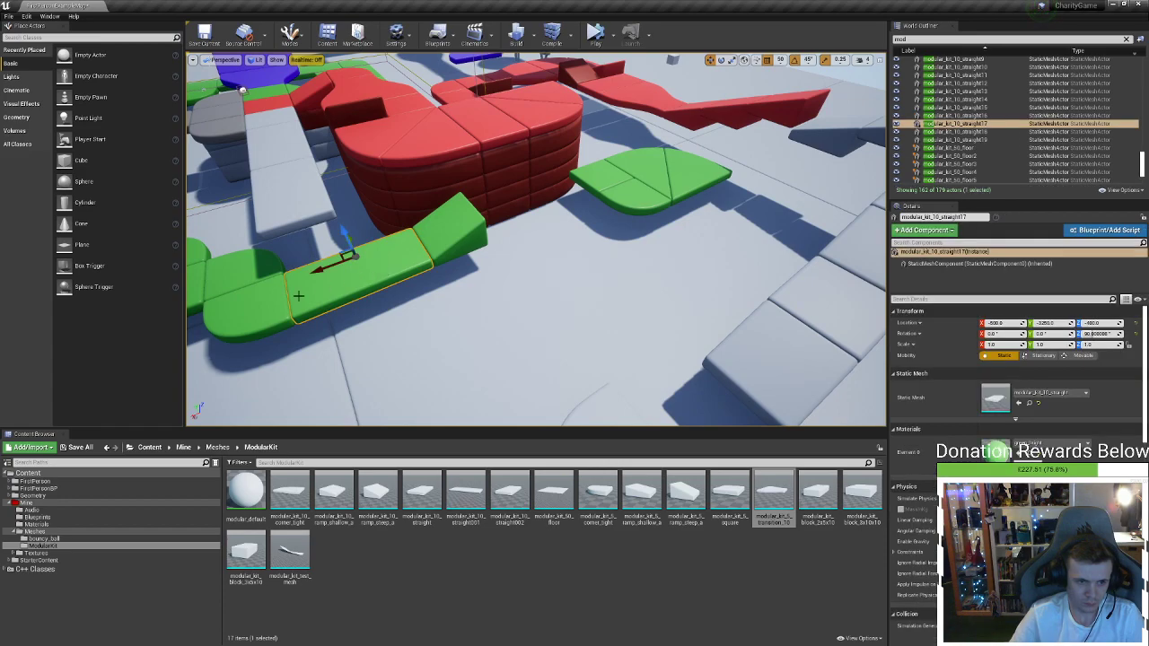
{"action": "left_click", "coordinate": [251, 312], "text": "ctrl"}
{"action": "left_click", "coordinate": [699, 190]}
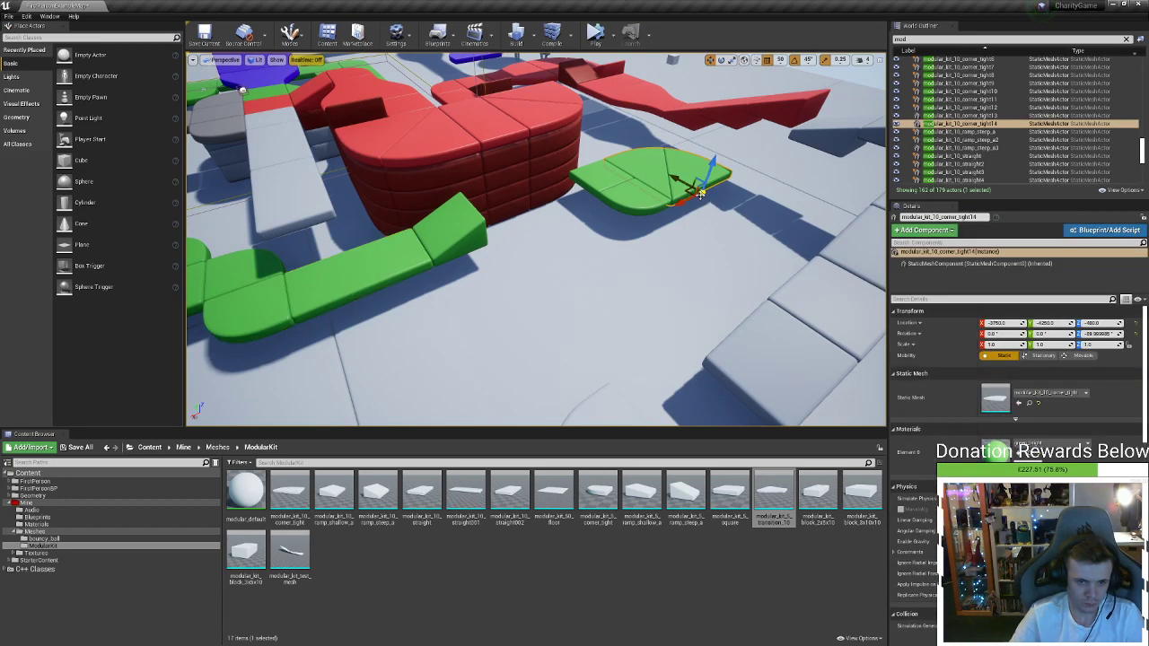
{"action": "left_click", "coordinate": [653, 203]}
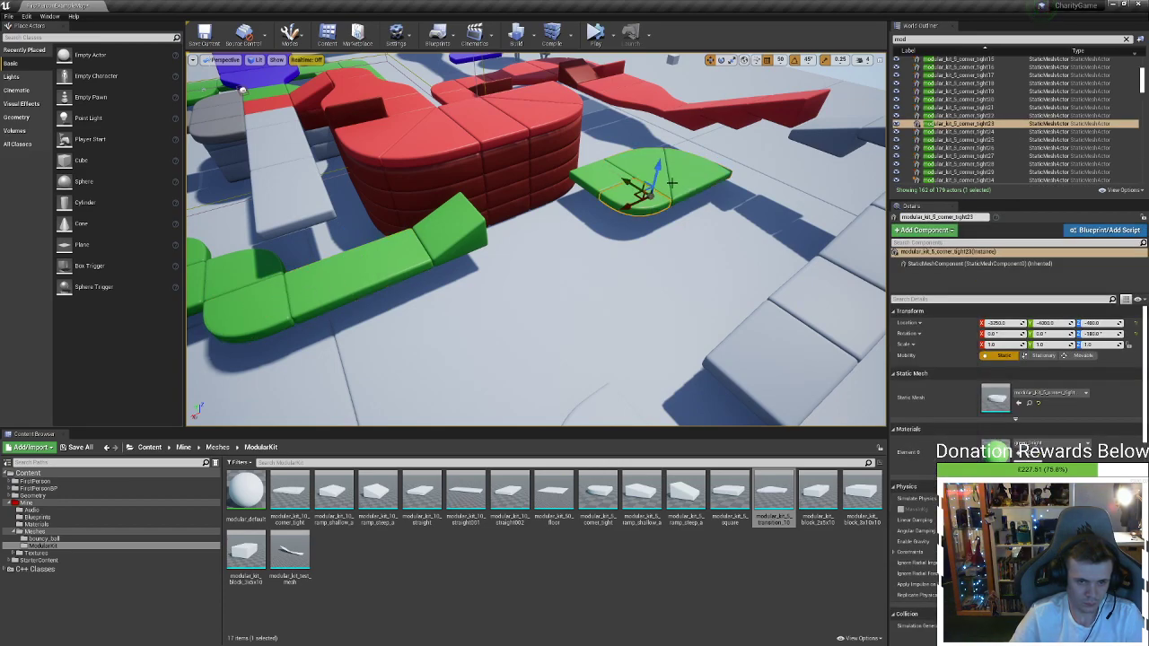
{"action": "left_click", "coordinate": [661, 201]}
{"action": "left_click_drag", "start_coordinate": [681, 185], "coordinate": [772, 236], "text": "alt"}
{"action": "key", "text": "e"}
{"action": "left_click_drag", "start_coordinate": [824, 267], "coordinate": [723, 240]}
{"action": "key", "text": "w"}
{"action": "right_click_drag", "start_coordinate": [727, 235], "coordinate": [790, 251]}
{"action": "mouse_move", "coordinate": [660, 206]}
{"action": "left_mouse_down"}
{"action": "mouse_move", "coordinate": [642, 203]}
{"action": "mouse_move", "coordinate": [664, 205]}
{"action": "left_mouse_up"}
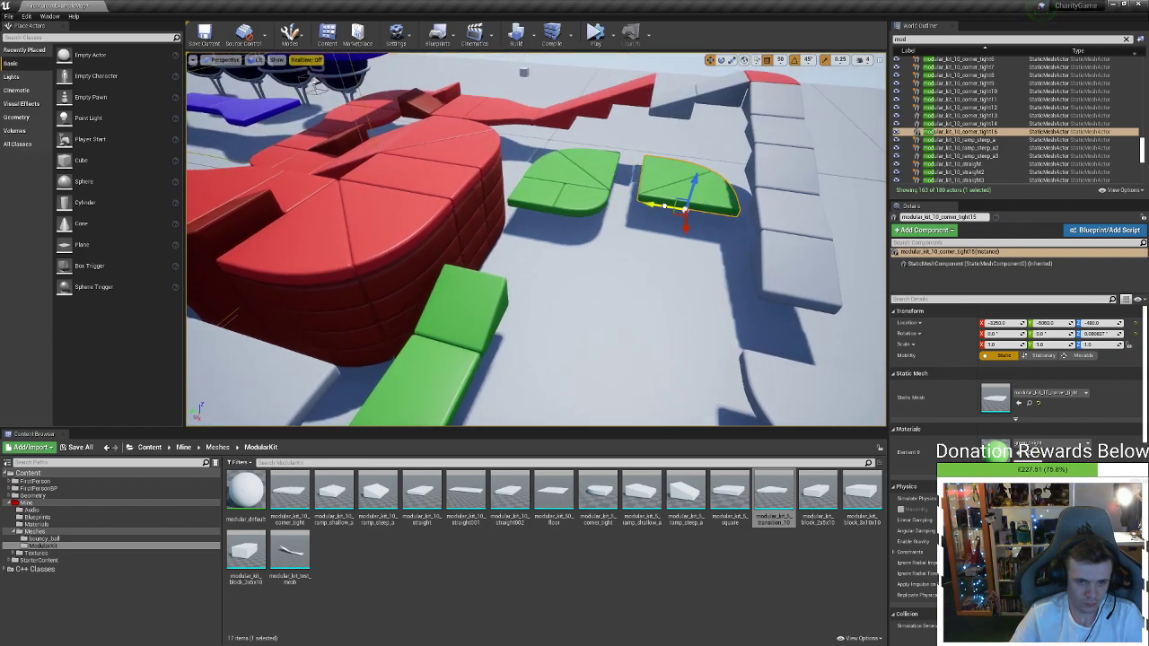
Duplicate a green straight and fit the copy against the large corner of the small green platform
{"action": "left_click", "coordinate": [391, 203]}
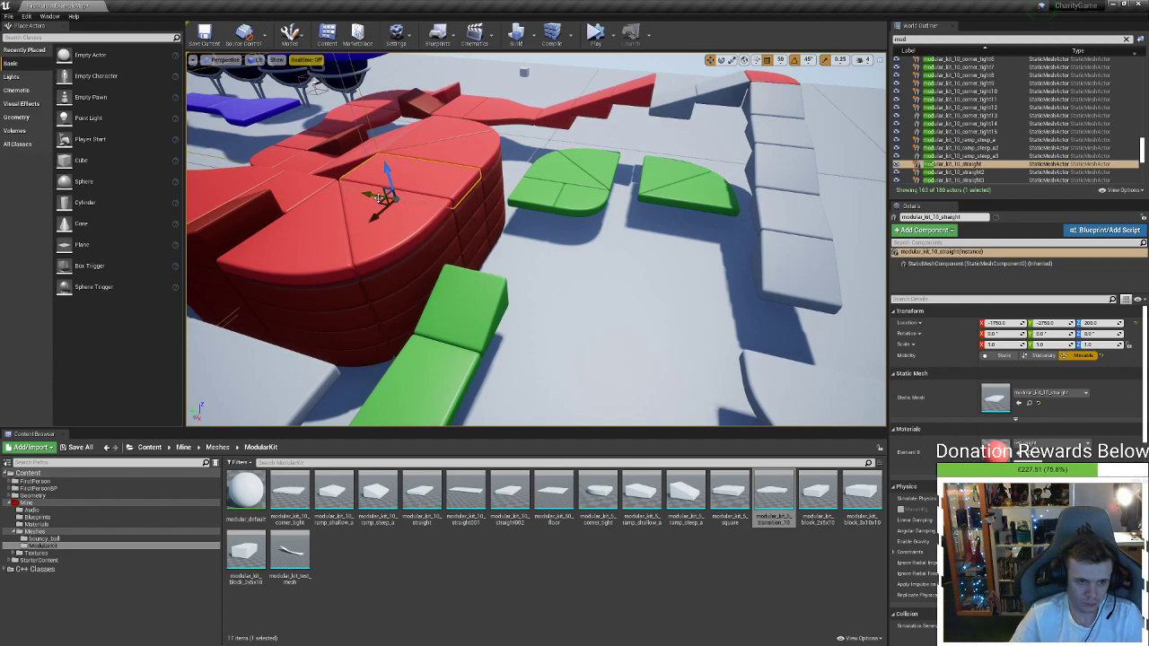
{"action": "right_click_drag", "start_coordinate": [378, 198], "coordinate": [381, 294]}
{"action": "left_click", "coordinate": [434, 295]}
{"action": "left_click_drag", "start_coordinate": [384, 257], "coordinate": [662, 68], "text": "alt"}
{"action": "right_click_drag", "start_coordinate": [656, 136], "coordinate": [656, 59]}
{"action": "left_click_drag", "start_coordinate": [636, 197], "coordinate": [601, 170]}
Remove the duplicated large green corner from the outer end of the new straight
{"action": "left_click", "coordinate": [658, 179]}
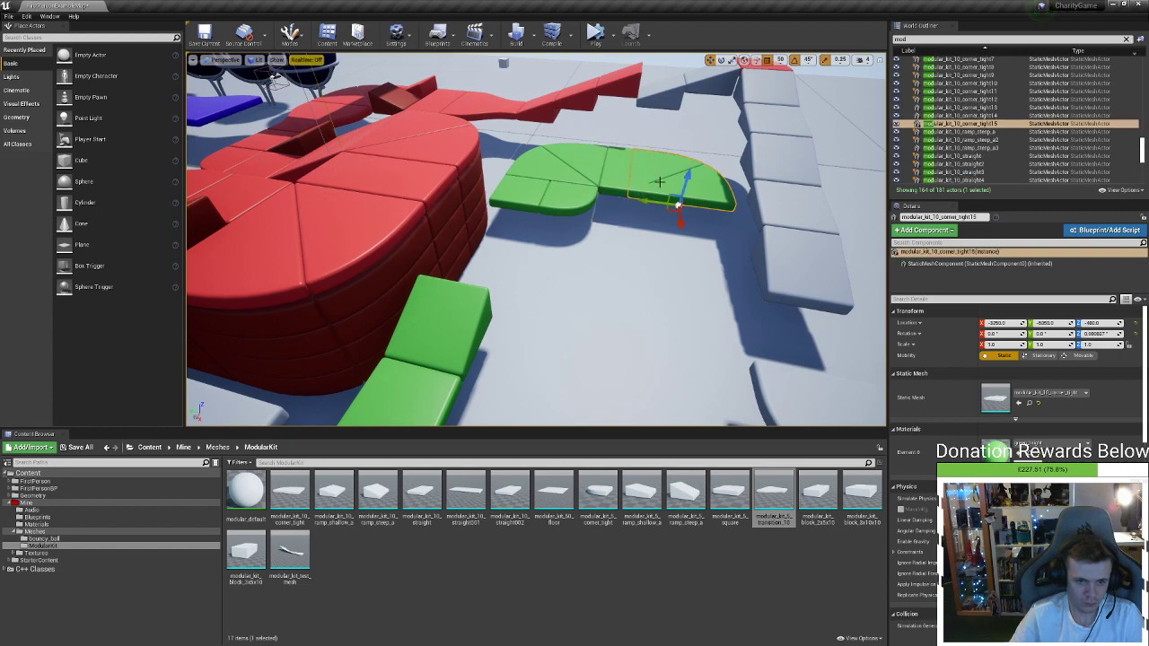
{"action": "right_click_drag", "start_coordinate": [681, 202], "coordinate": [754, 148]}
{"action": "key", "text": "w"}
{"action": "right_click_drag", "start_coordinate": [655, 244], "coordinate": [610, 186]}
{"action": "left_click", "coordinate": [542, 224]}
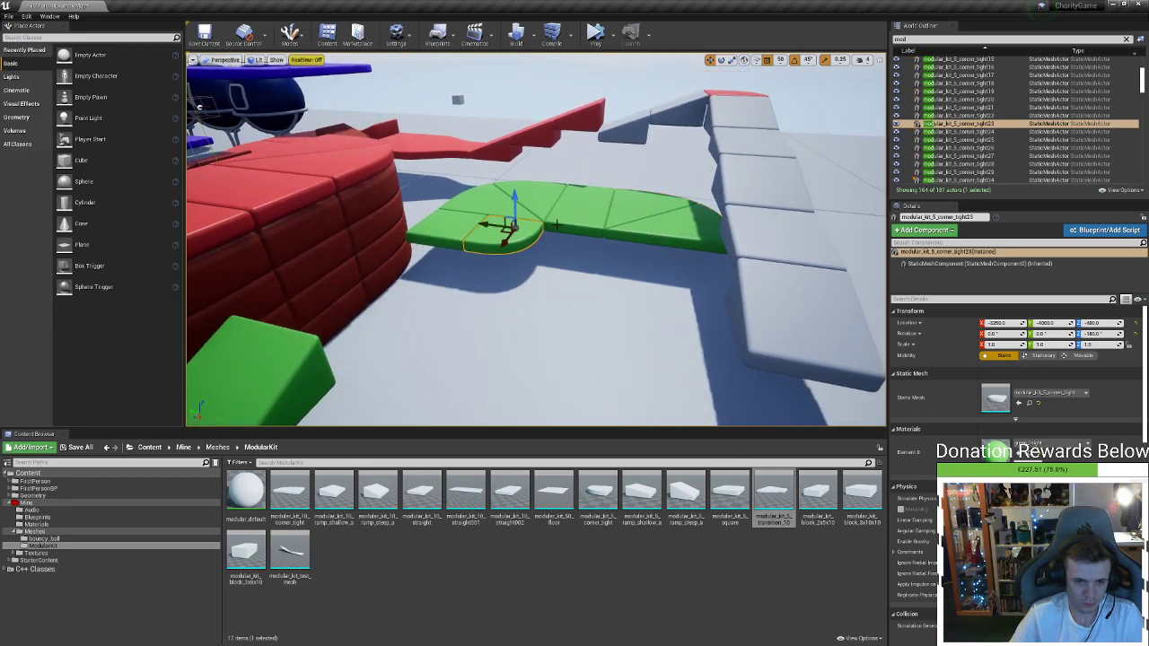
{"action": "key", "text": "ctrl+z"}
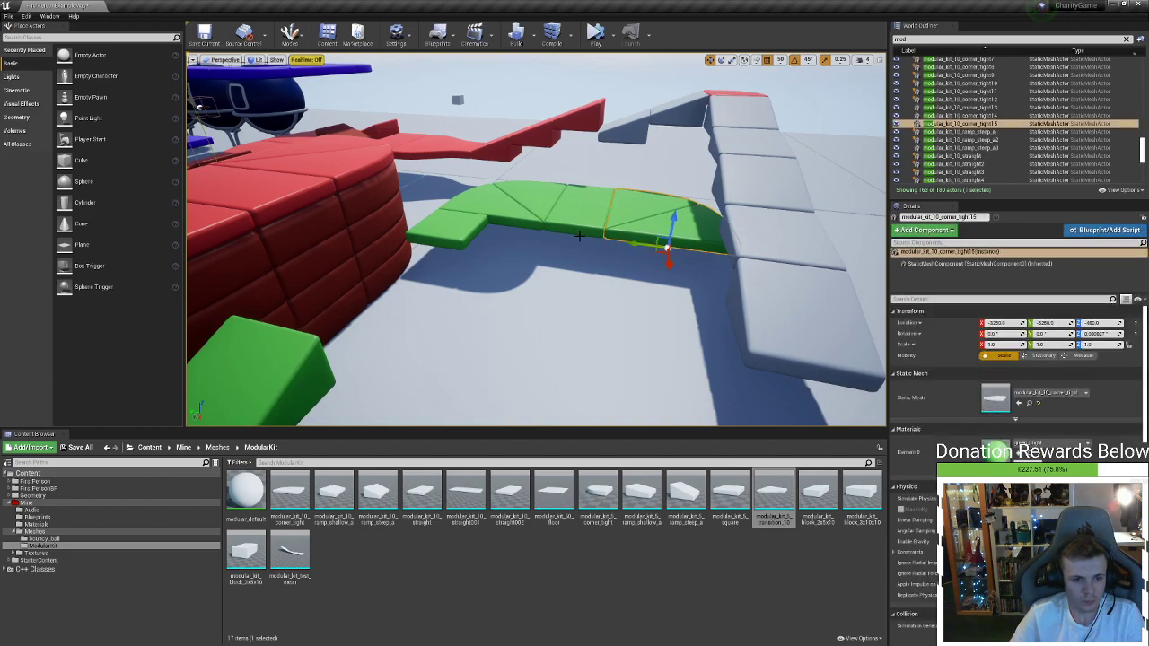
{"action": "key", "text": "Escape"}
{"action": "key", "text": "ctrl+y"}
{"action": "key", "text": "ctrl+z"}
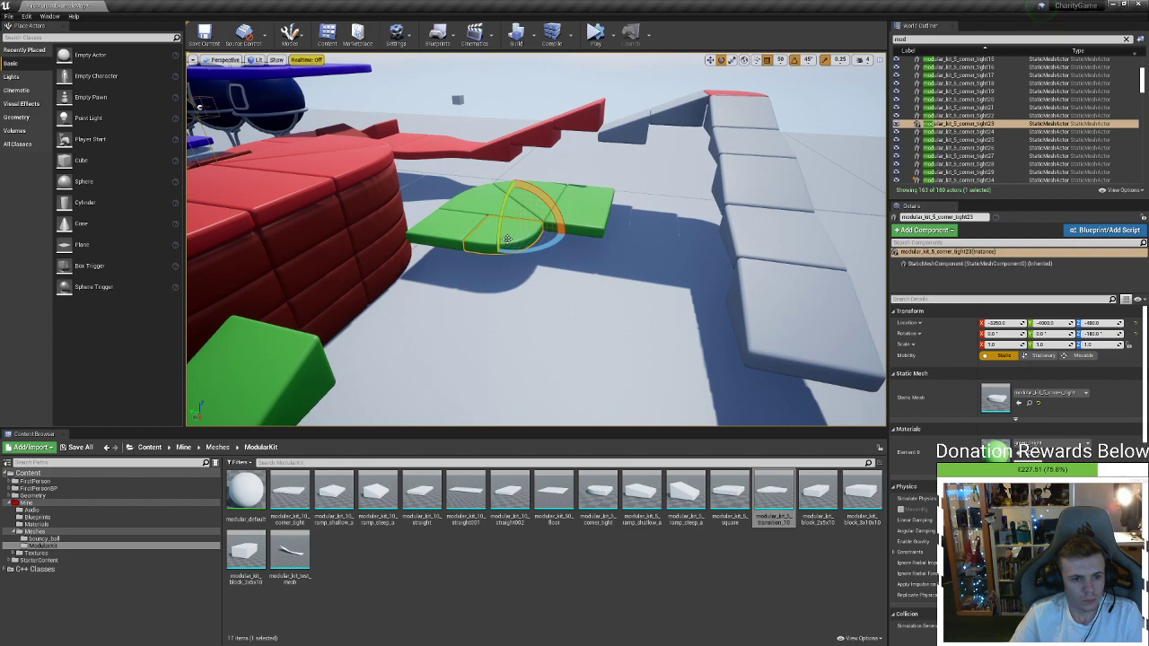
Duplicate the small green corner twice, placing the rotated copies at the outer side and inner end of the new straight
{"action": "left_click_drag", "start_coordinate": [507, 248], "coordinate": [612, 205], "text": "alt"}
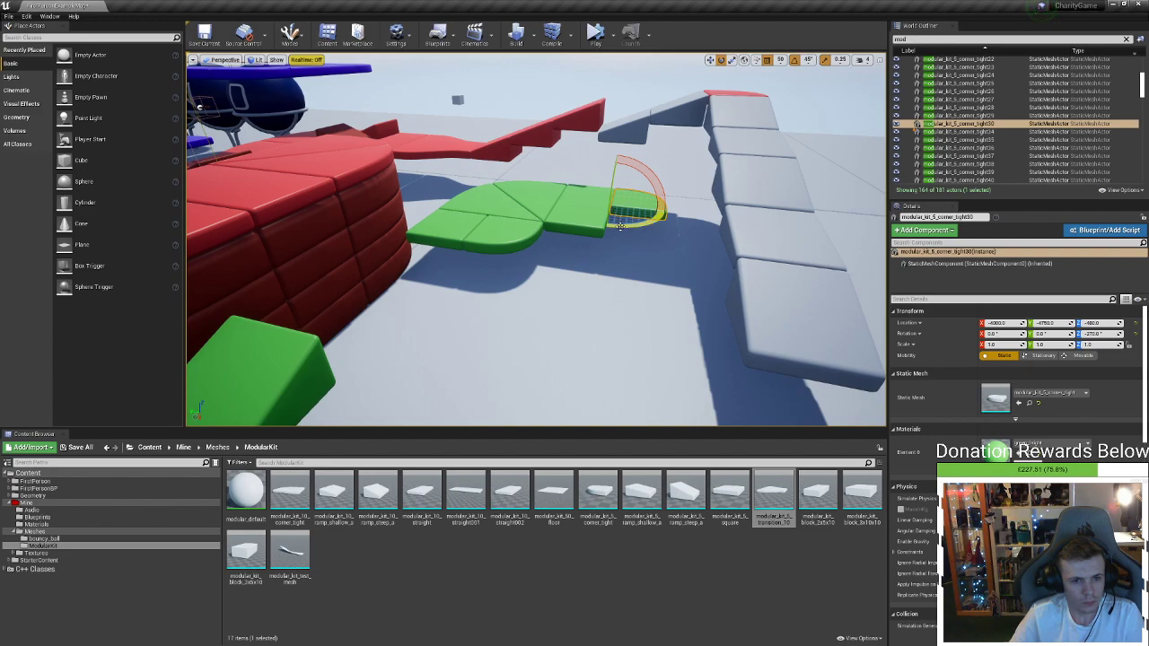
{"action": "left_click_drag", "start_coordinate": [605, 229], "coordinate": [607, 226], "text": "alt"}
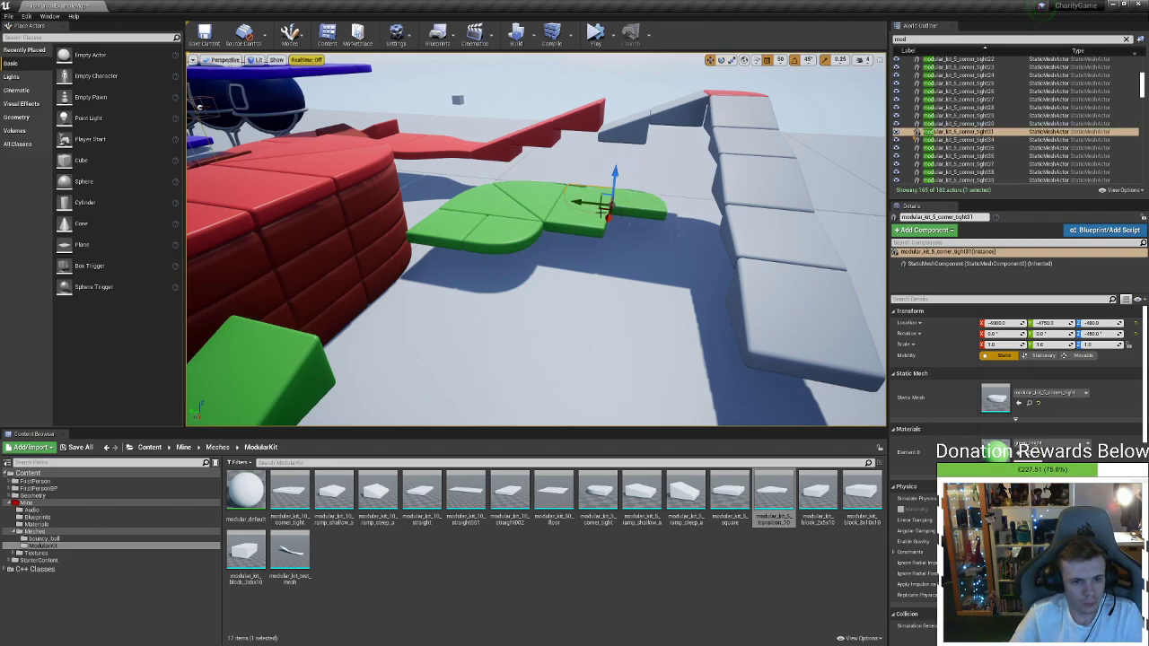
{"action": "left_click_drag", "start_coordinate": [607, 216], "coordinate": [588, 269]}
{"action": "right_click_drag", "start_coordinate": [588, 268], "coordinate": [572, 244]}
{"action": "key", "text": "w"}
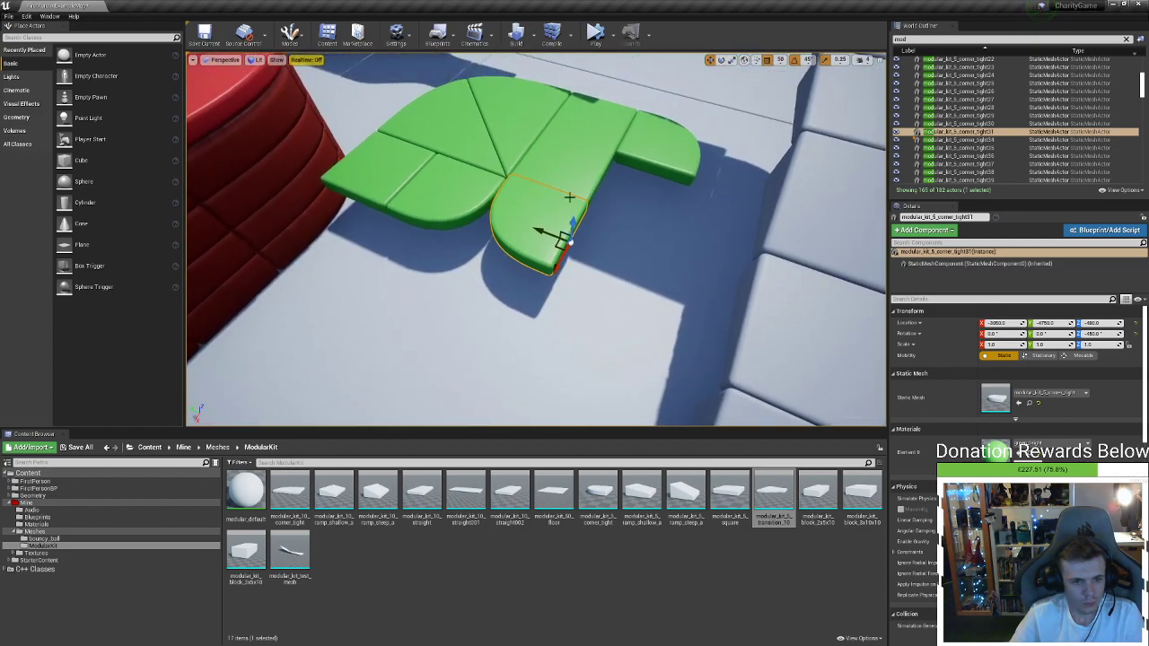
Duplicate the new green straight and place the copy lengthwise along the outer side, following the outermost small corner
{"action": "left_click", "coordinate": [568, 177]}
{"action": "left_click_drag", "start_coordinate": [532, 144], "coordinate": [558, 273], "text": "alt"}
{"action": "left_click", "coordinate": [539, 232]}
{"action": "right_click_drag", "start_coordinate": [558, 269], "coordinate": [459, 258]}
{"action": "right_click_drag", "start_coordinate": [567, 276], "coordinate": [567, 235]}
{"action": "key", "text": "s"}
{"action": "key", "text": "w"}
{"action": "key", "text": "s"}
{"action": "left_click", "coordinate": [590, 304]}
{"action": "right_click_drag", "start_coordinate": [590, 304], "coordinate": [411, 255]}
{"action": "key", "text": "d"}
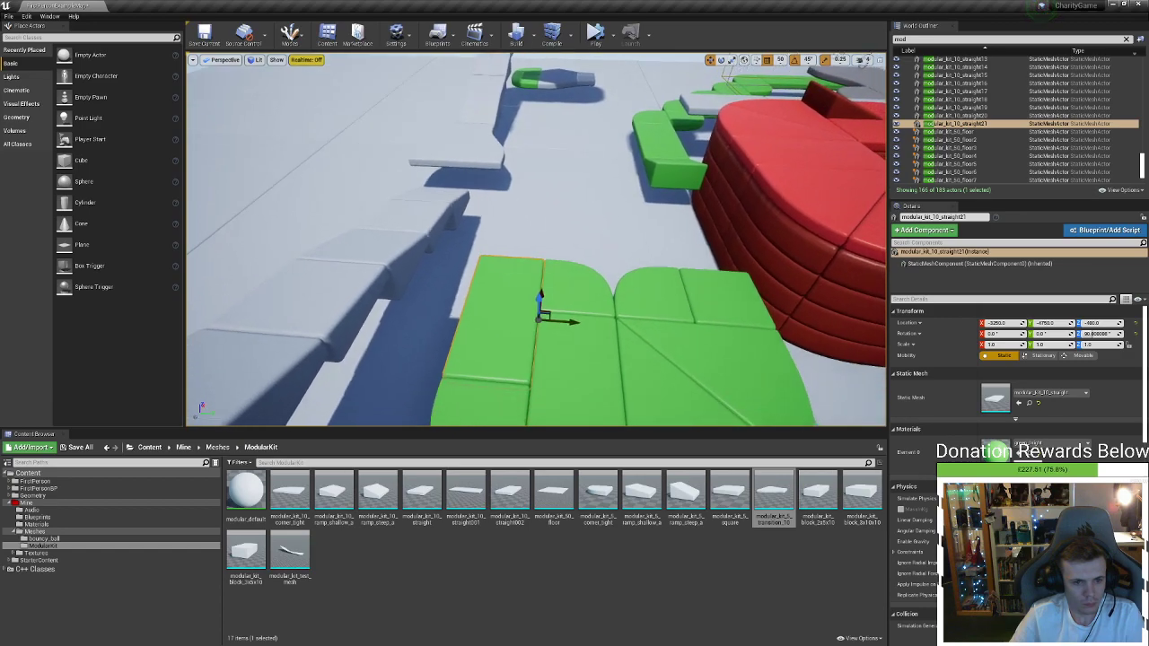
Duplicate the inner small corner with a rotation and place the copy on the free end of the outer straight
{"action": "left_click", "coordinate": [594, 310]}
{"action": "left_click_drag", "start_coordinate": [565, 324], "coordinate": [537, 330], "text": "alt"}
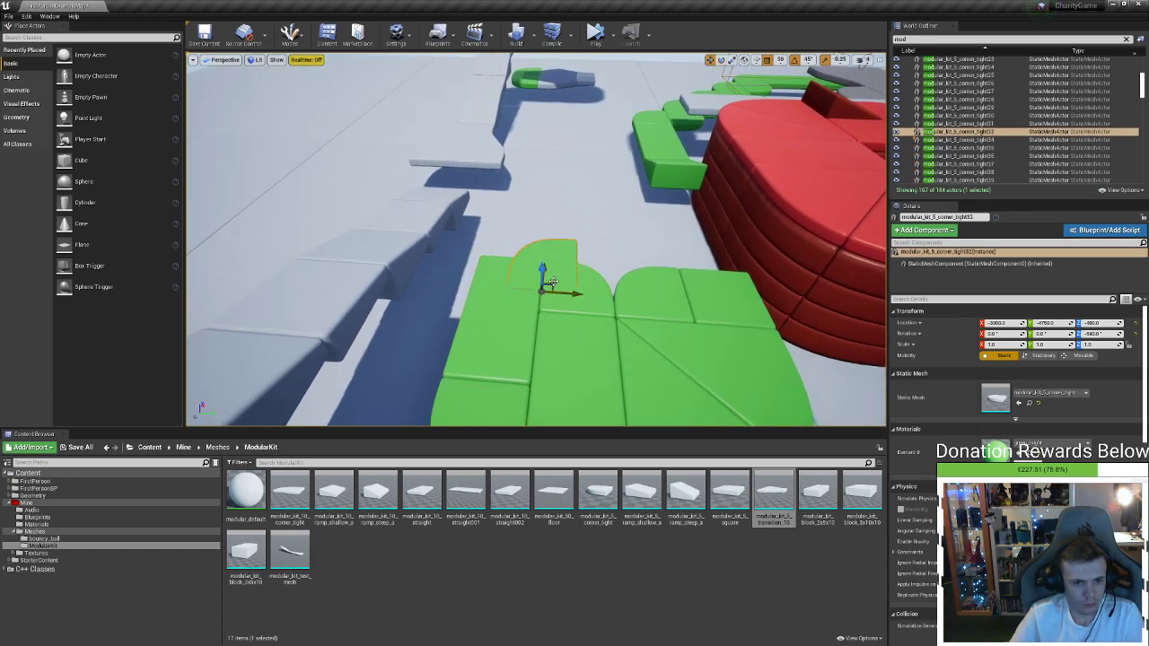
{"action": "left_click_drag", "start_coordinate": [549, 287], "coordinate": [530, 240]}
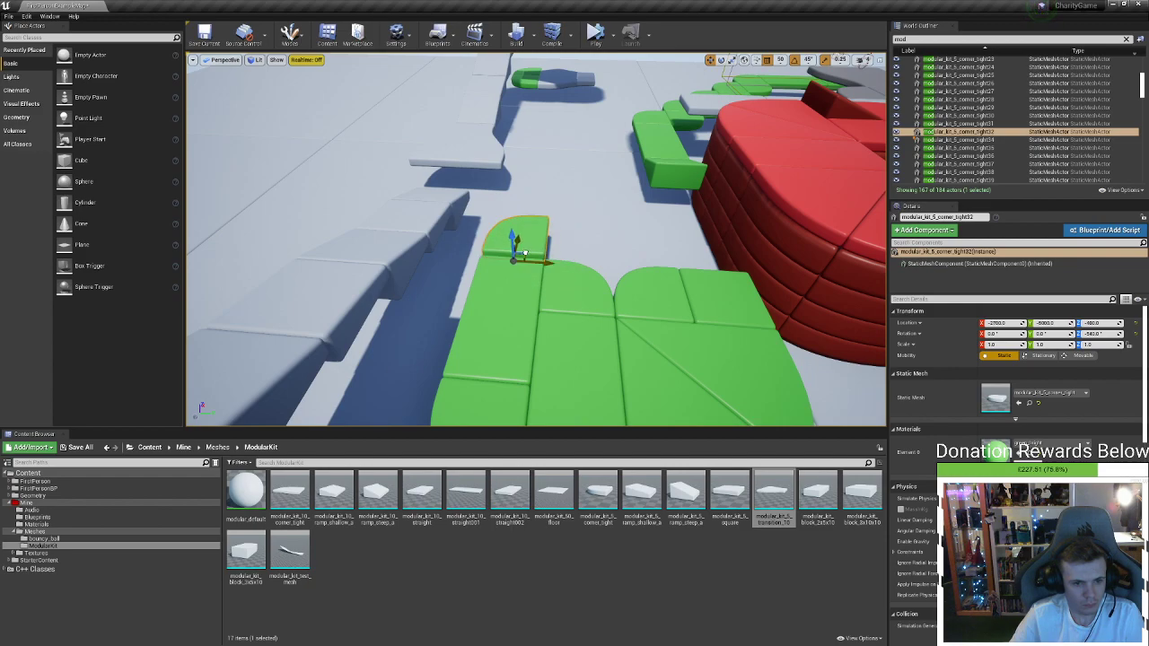
Duplicate the inner small corner again, rotate the copy and set it beside the end corner to turn the path
{"action": "left_click", "coordinate": [536, 291]}
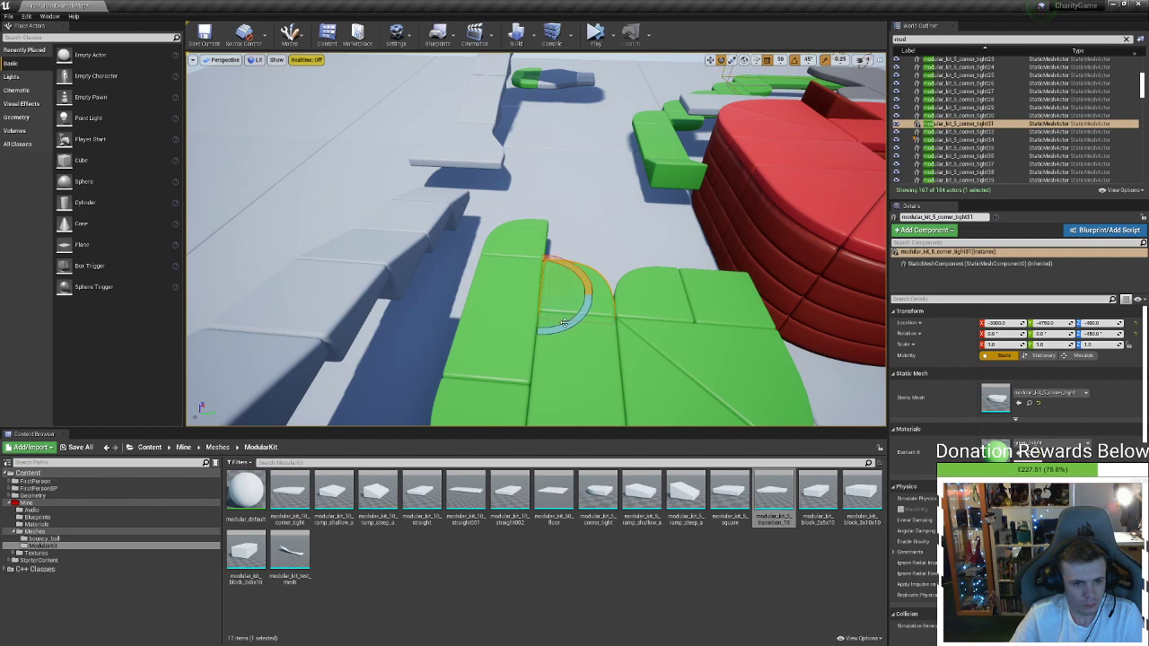
{"action": "left_click_drag", "start_coordinate": [570, 325], "coordinate": [539, 330], "text": "alt"}
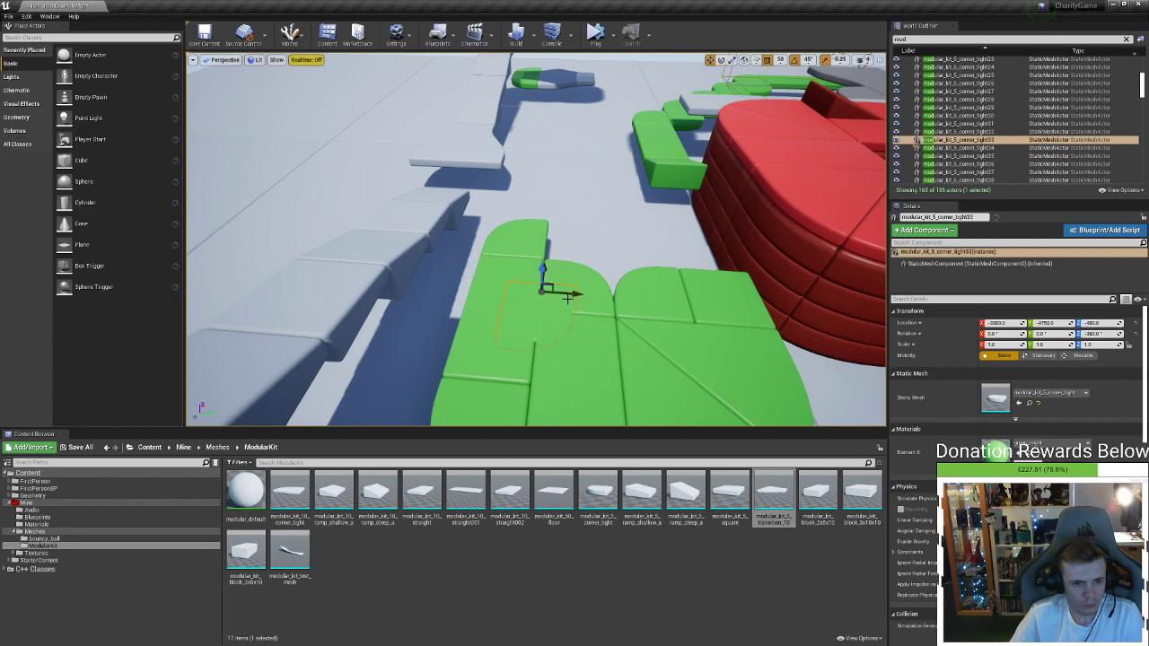
{"action": "right_click_drag", "start_coordinate": [552, 283], "coordinate": [502, 284]}
{"action": "key", "text": "d"}
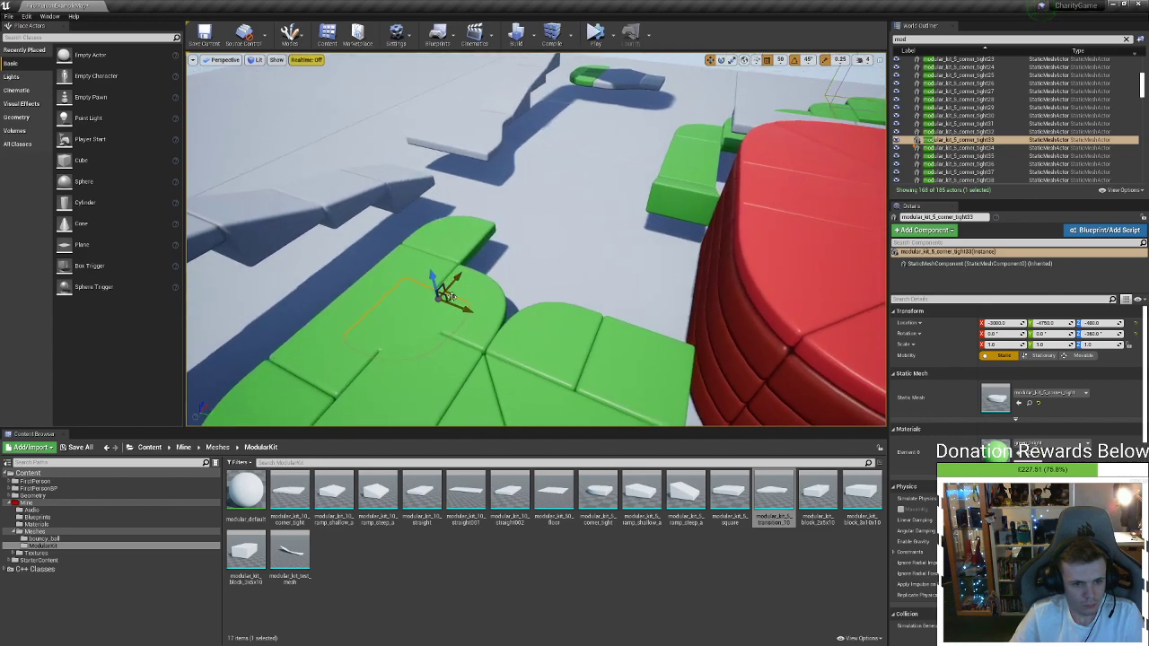
{"action": "left_click_drag", "start_coordinate": [449, 297], "coordinate": [536, 240]}
{"action": "right_click_drag", "start_coordinate": [537, 239], "coordinate": [594, 246]}
{"action": "key", "text": "a"}
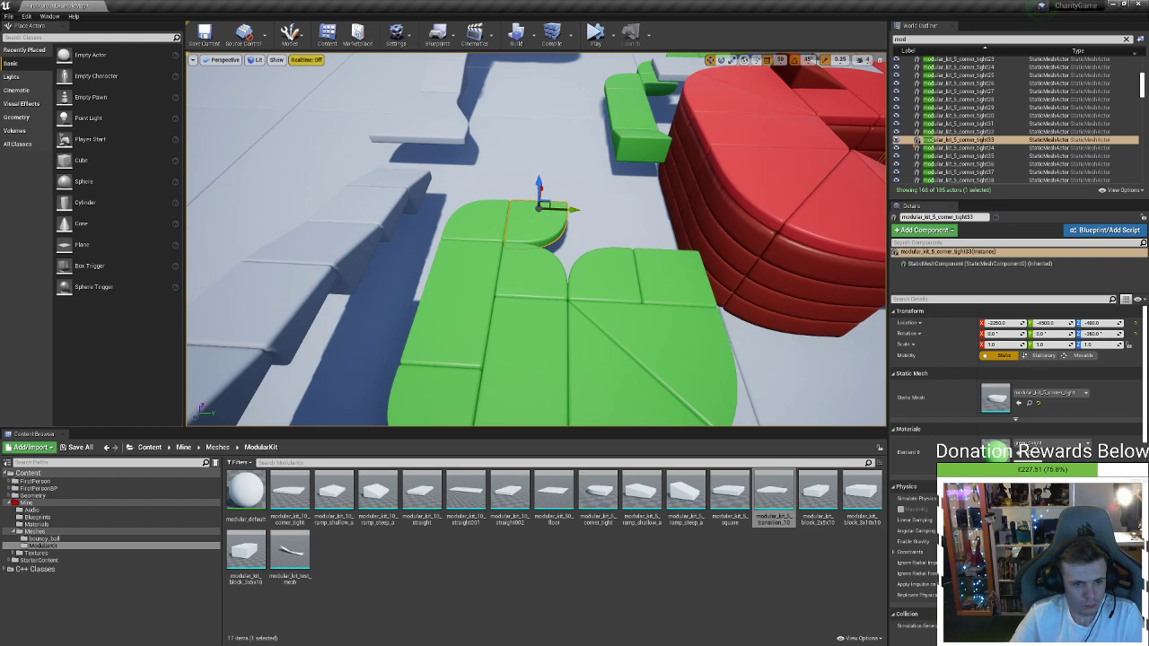
Delete the two small green corners facing each other inside the U-shaped bend
{"action": "left_click", "coordinate": [547, 268]}
{"action": "left_click_drag", "start_coordinate": [547, 268], "coordinate": [520, 269], "text": "alt"}
{"action": "left_click", "coordinate": [597, 255]}
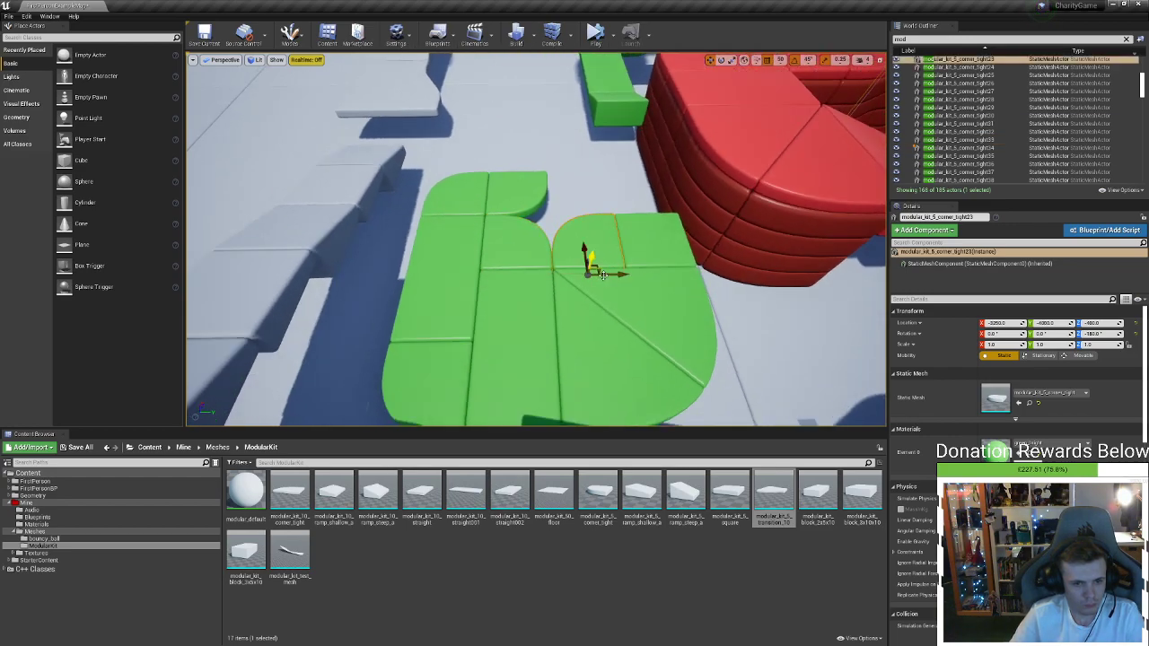
{"action": "key", "text": "Delete"}
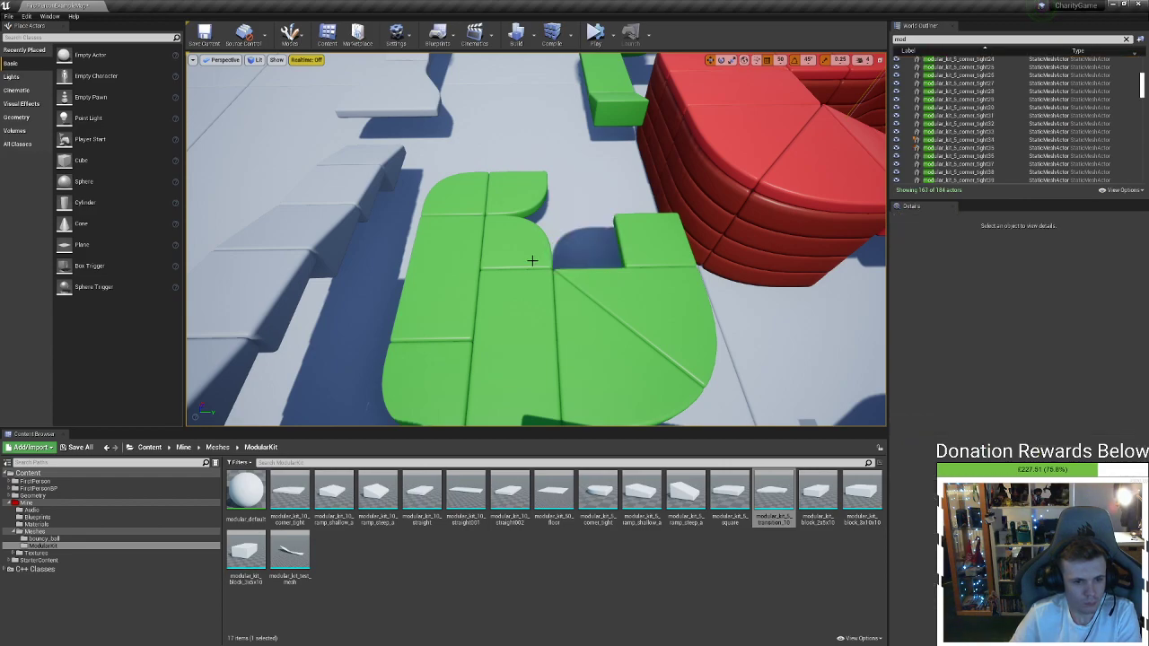
{"action": "left_click", "coordinate": [532, 261]}
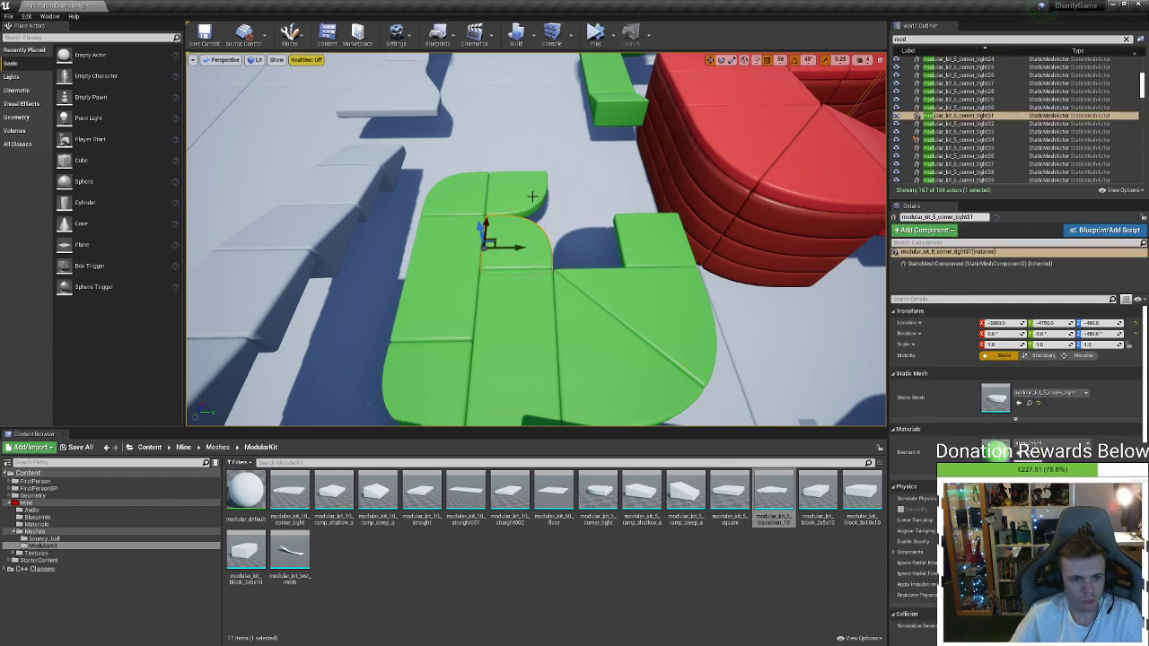
{"action": "key", "text": "Delete"}
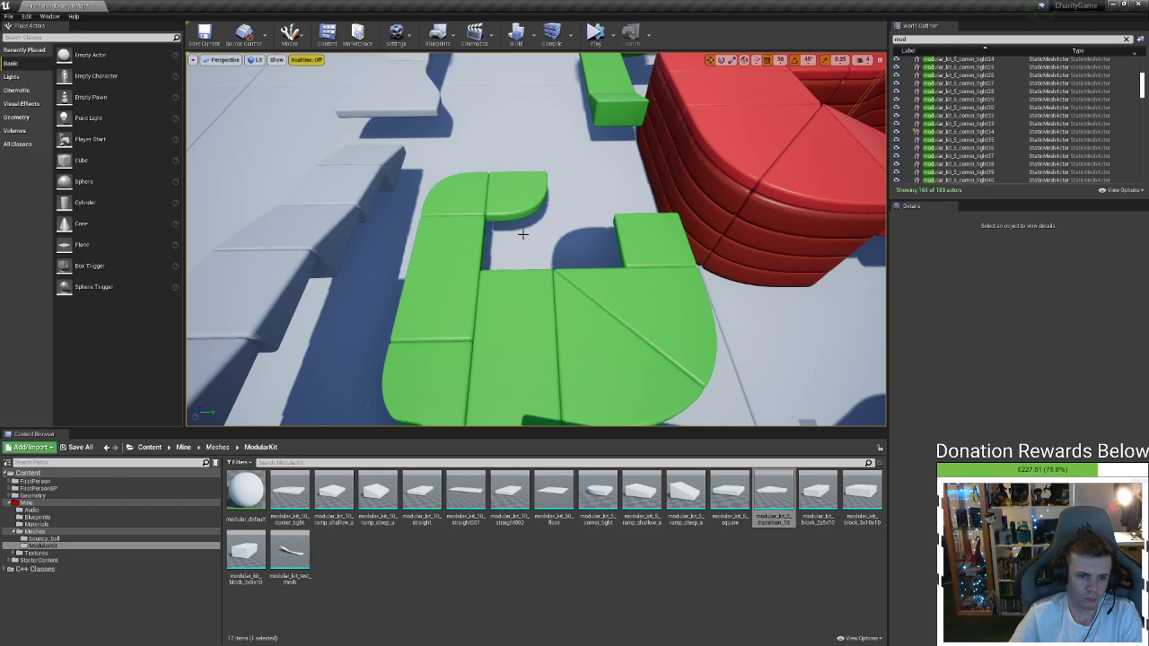
Duplicate the outer green straight four times in a row from the last corner towards the transition piece
{"action": "right_click_drag", "start_coordinate": [510, 208], "coordinate": [508, 236]}
{"action": "left_click", "coordinate": [567, 334]}
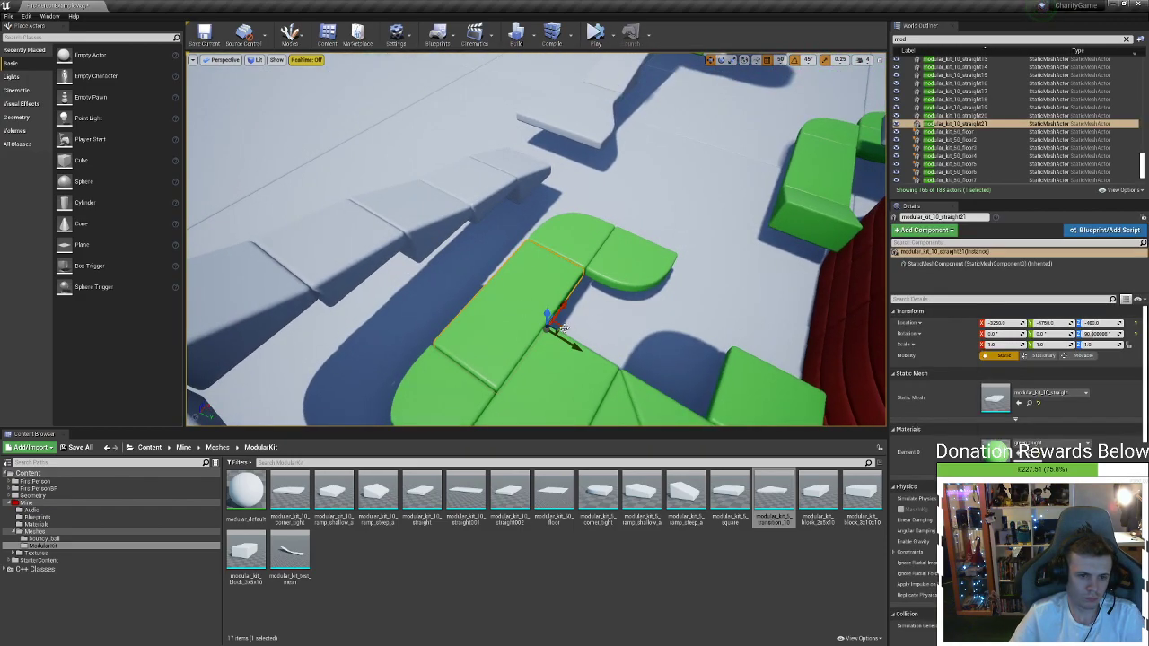
{"action": "left_click_drag", "start_coordinate": [562, 328], "coordinate": [712, 219], "text": "alt"}
{"action": "right_click_drag", "start_coordinate": [707, 220], "coordinate": [708, 219]}
{"action": "left_click_drag", "start_coordinate": [341, 272], "coordinate": [699, 248], "text": "alt"}
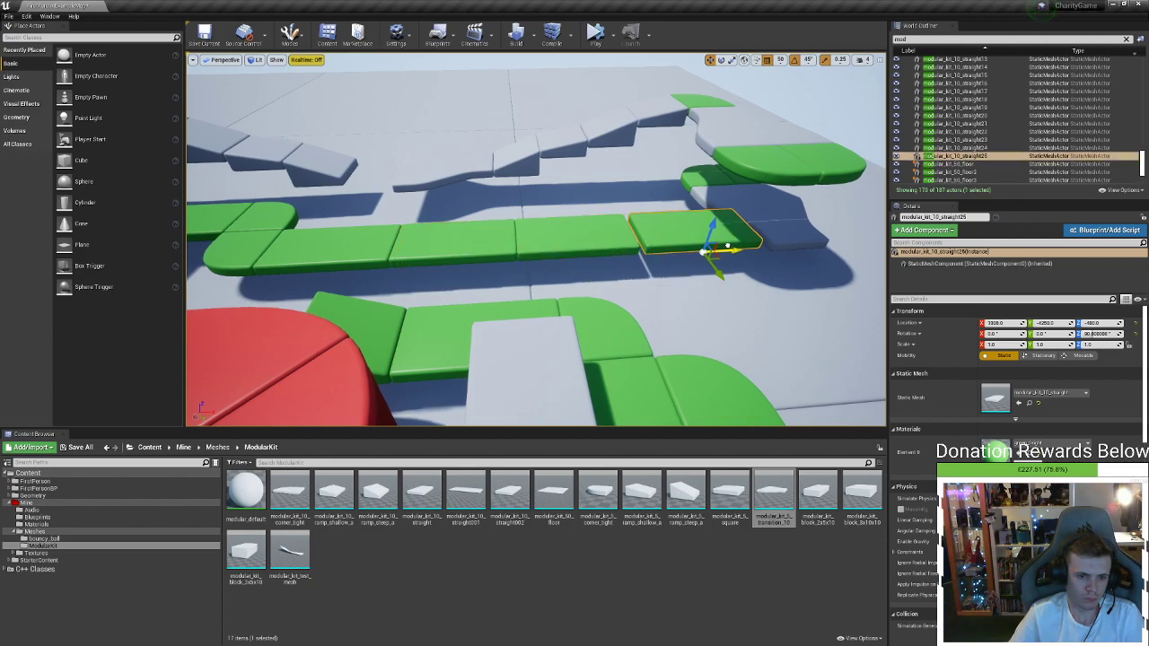
Select the two green end corners and the grey transition on the lower track together and rotate the group towards the track
{"action": "key", "text": "w"}
{"action": "key", "text": "d"}
{"action": "right_click_drag", "start_coordinate": [699, 249], "coordinate": [193, 256]}
{"action": "key", "text": "s"}
{"action": "key", "text": "d"}
{"action": "right_click_drag", "start_coordinate": [449, 257], "coordinate": [657, 240]}
{"action": "left_click", "coordinate": [657, 242]}
{"action": "left_click", "coordinate": [664, 264], "text": "ctrl"}
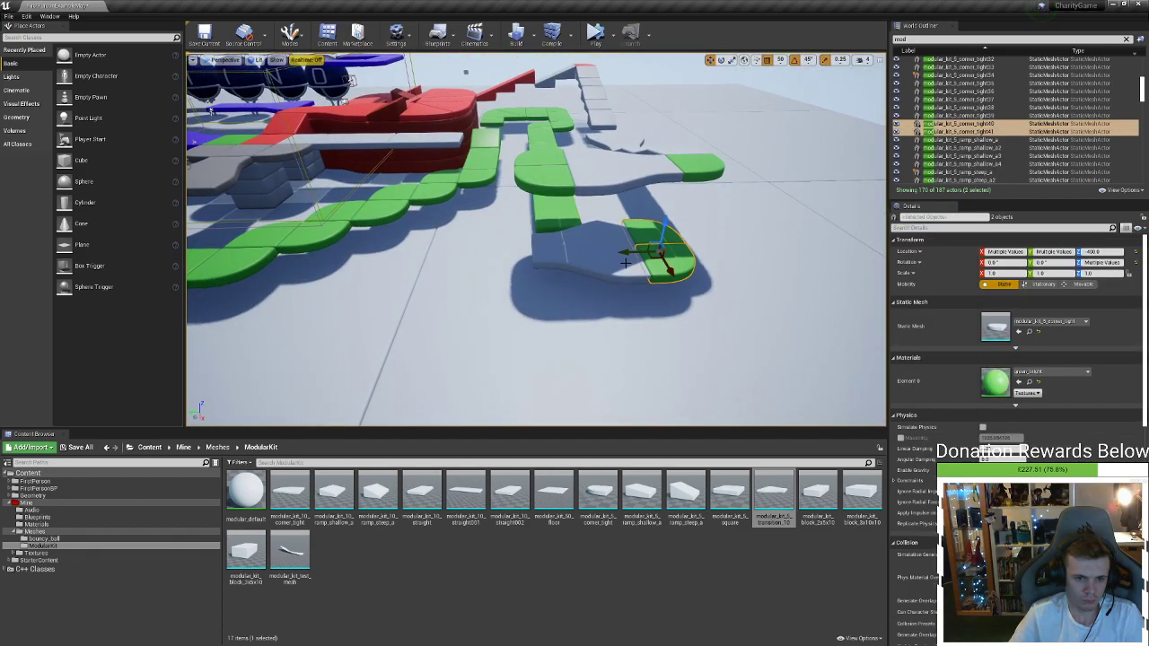
{"action": "left_click", "coordinate": [599, 263], "text": "ctrl"}
{"action": "key", "text": "d"}
{"action": "right_click_drag", "start_coordinate": [599, 264], "coordinate": [576, 276]}
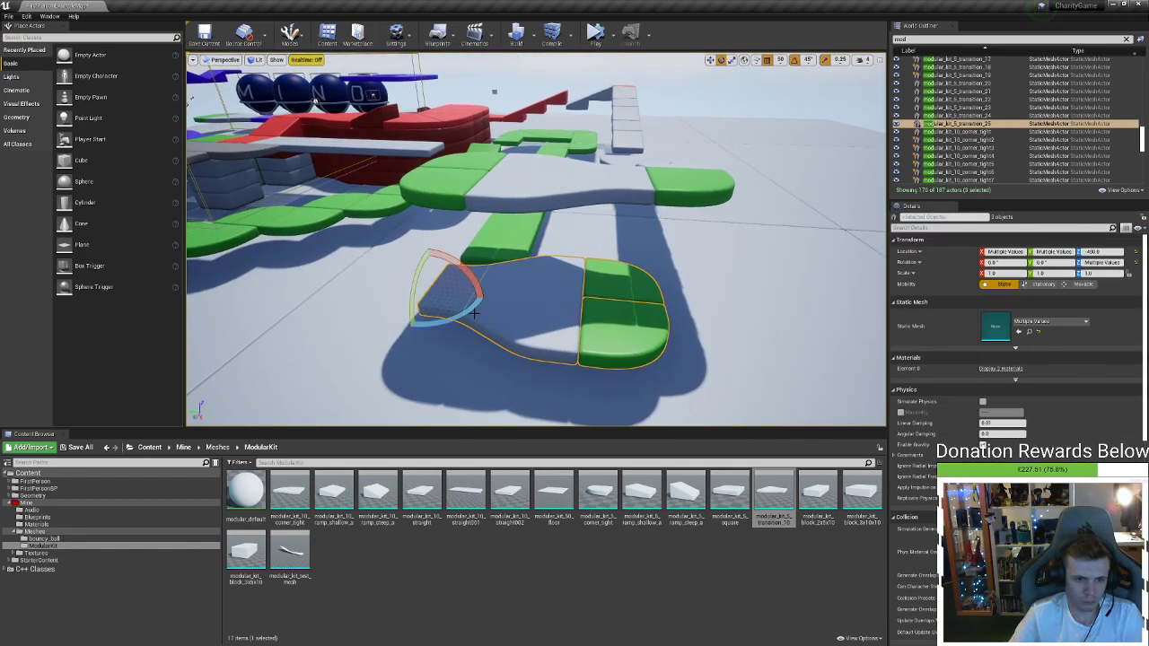
{"action": "left_click_drag", "start_coordinate": [488, 306], "coordinate": [485, 300]}
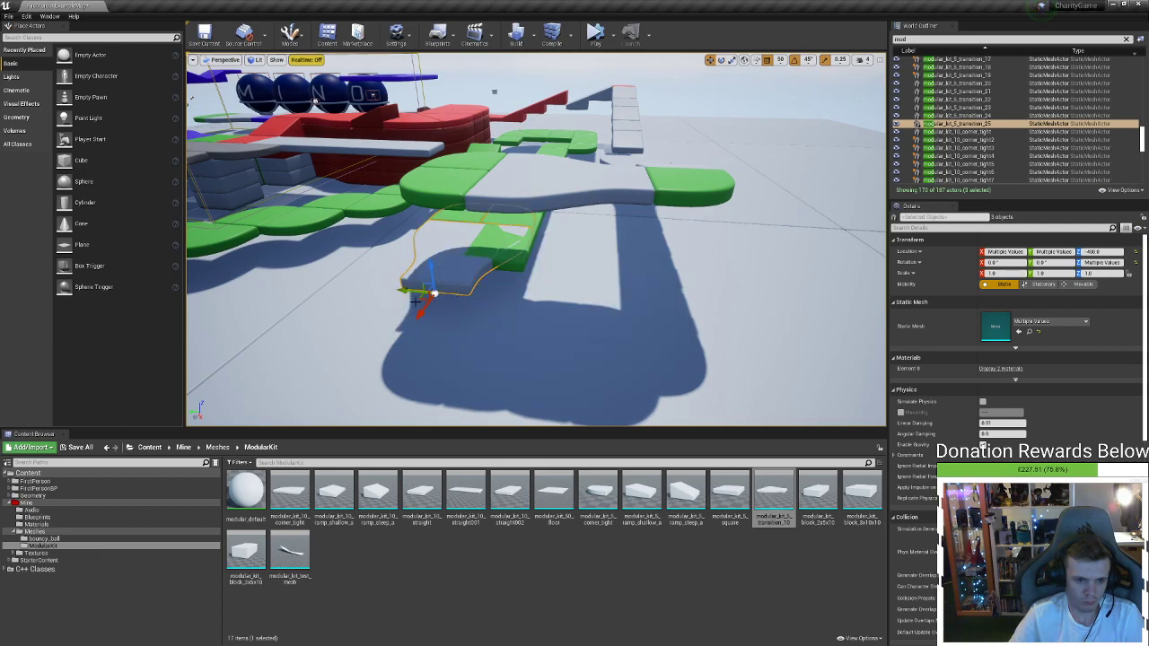
Move the selected transition and corners clear of the upper platform and rotate the group by -90 degrees
{"action": "key", "text": "w"}
{"action": "right_click_drag", "start_coordinate": [576, 271], "coordinate": [623, 269]}
{"action": "key", "text": "s"}
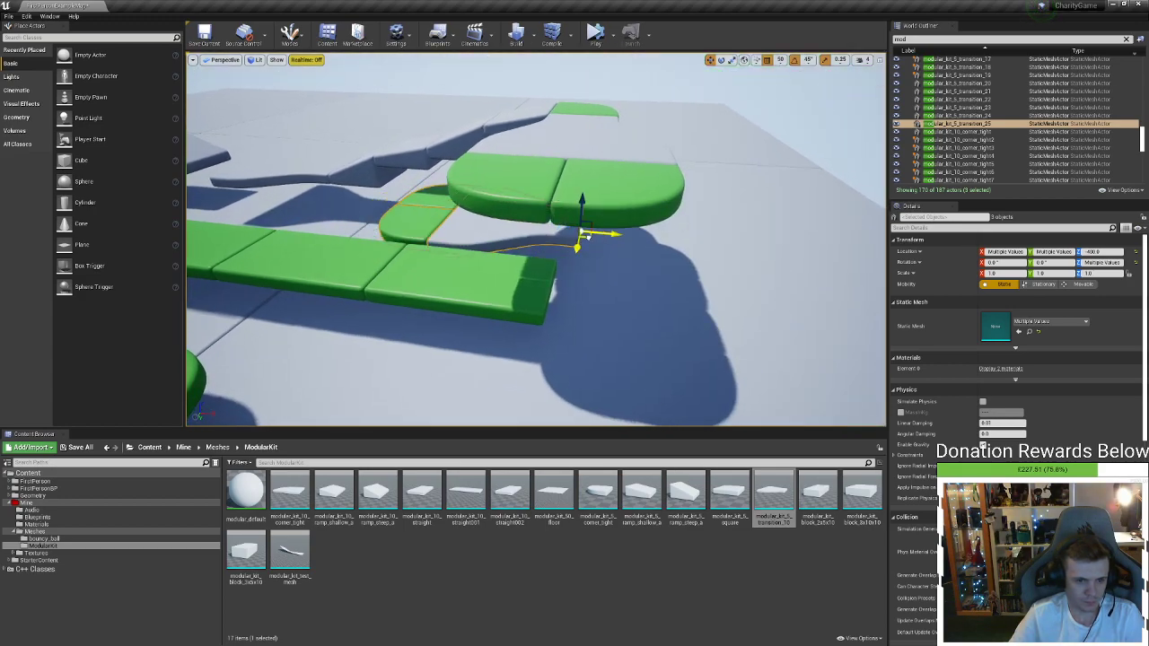
{"action": "right_click_drag", "start_coordinate": [606, 233], "coordinate": [422, 235]}
{"action": "key", "text": "d"}
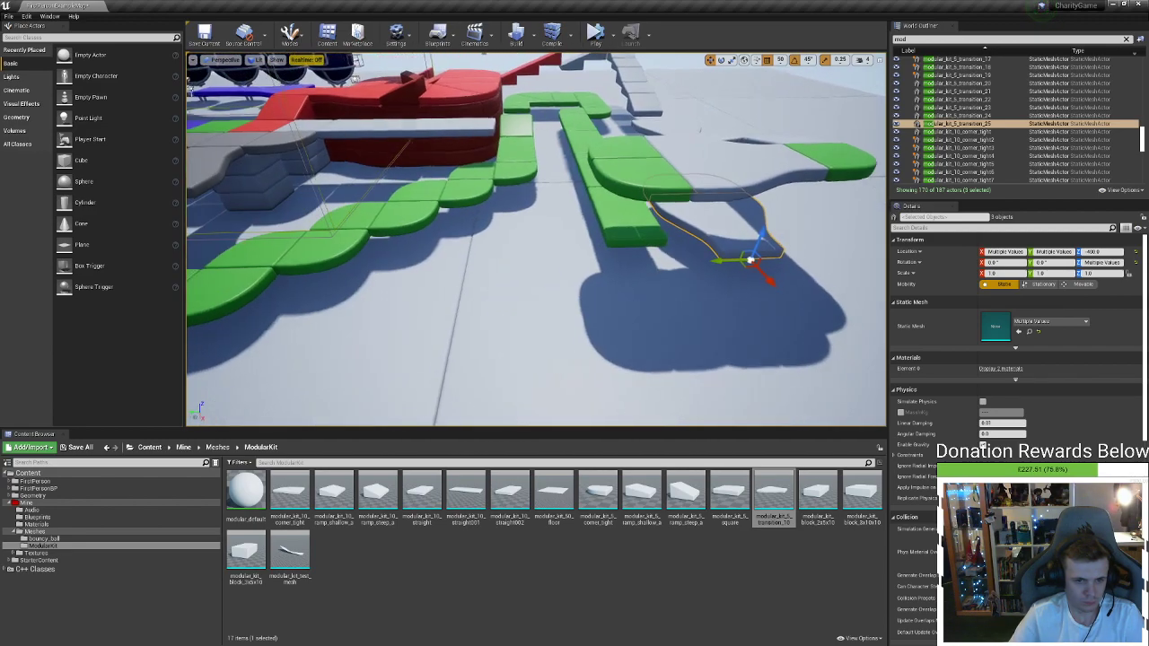
{"action": "right_click_drag", "start_coordinate": [538, 262], "coordinate": [605, 235]}
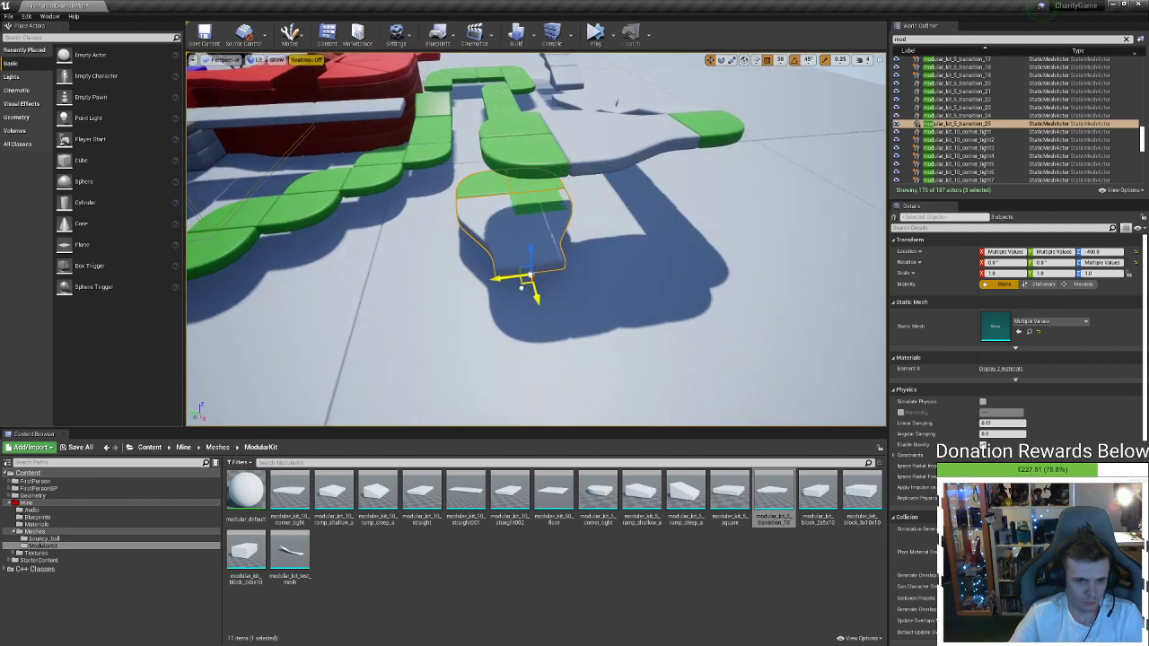
{"action": "left_click_drag", "start_coordinate": [462, 354], "coordinate": [449, 356]}
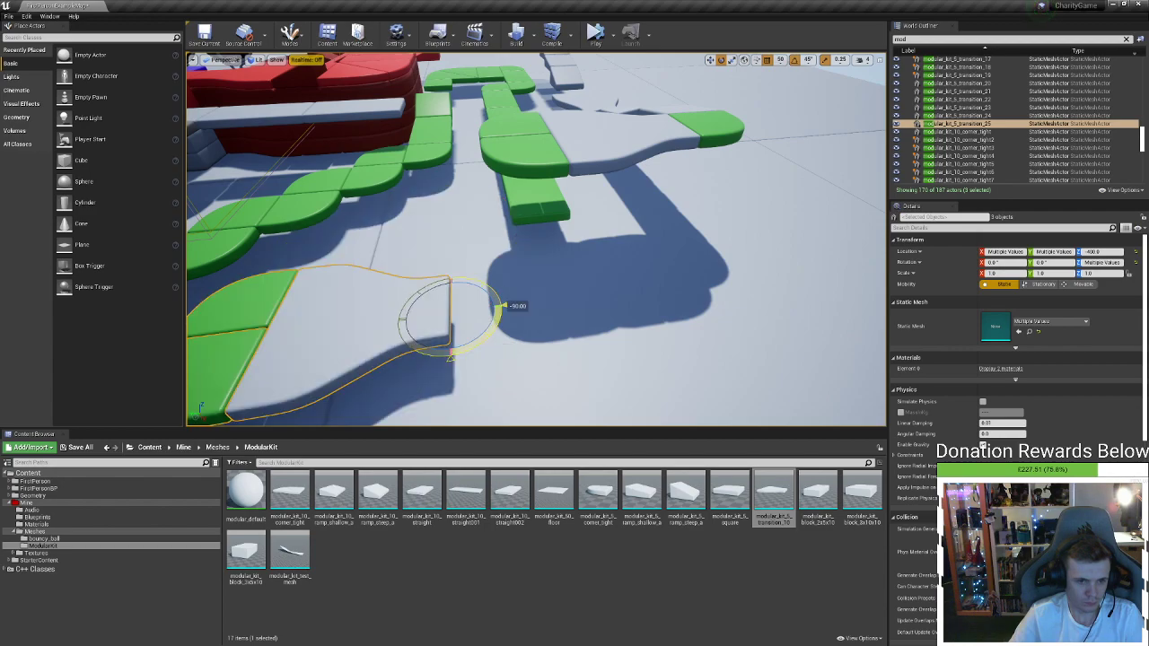
Move the transition and corner group alongside the free end of the long green straight, leaving room for a corner between them
{"action": "key", "text": "d"}
{"action": "right_click_drag", "start_coordinate": [443, 311], "coordinate": [341, 311]}
{"action": "key", "text": "w"}
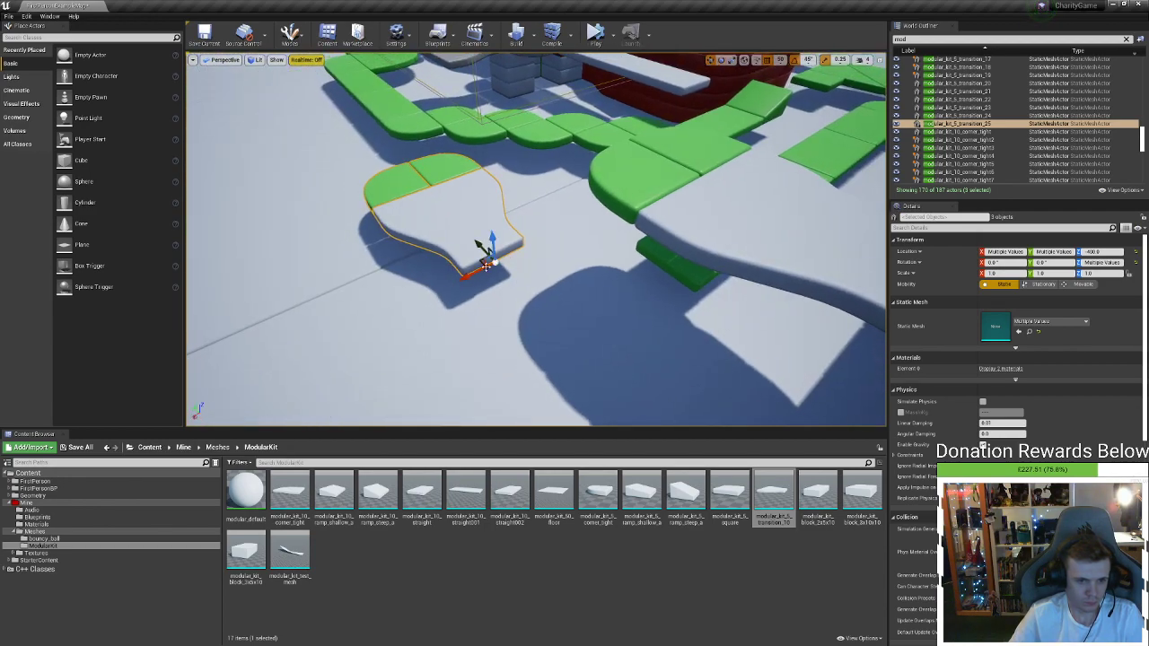
{"action": "left_click_drag", "start_coordinate": [480, 259], "coordinate": [558, 233]}
{"action": "key", "text": "a"}
{"action": "right_click_drag", "start_coordinate": [558, 234], "coordinate": [691, 215]}
{"action": "right_click_drag", "start_coordinate": [482, 256], "coordinate": [482, 256]}
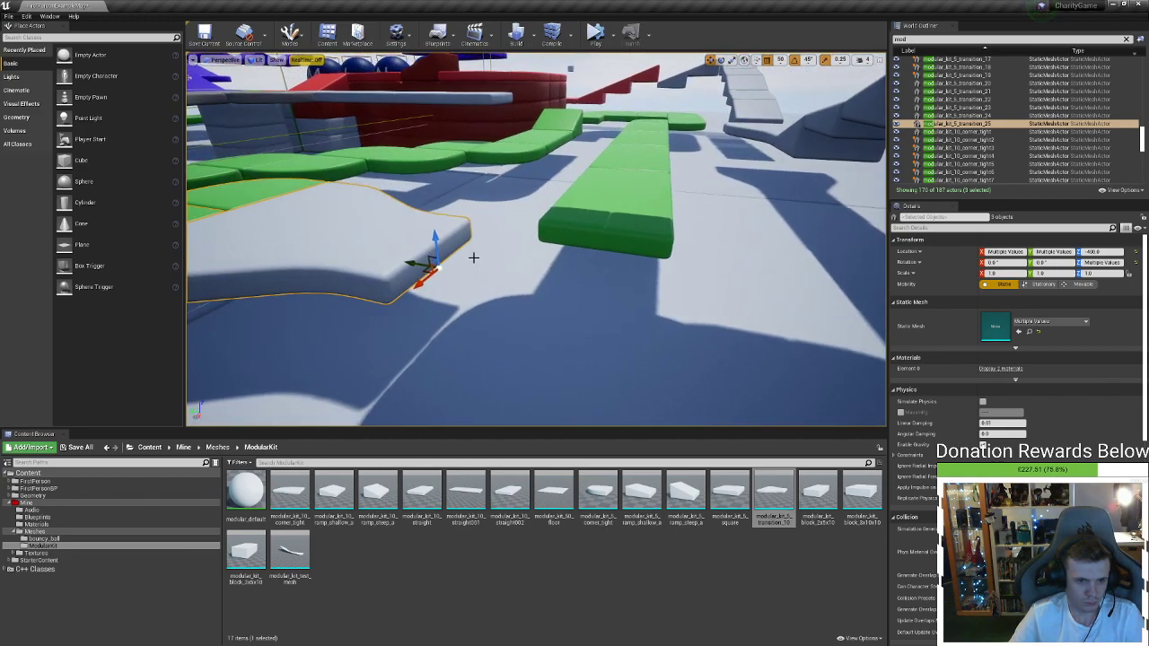
{"action": "left_click_drag", "start_coordinate": [422, 266], "coordinate": [498, 272]}
{"action": "right_click_drag", "start_coordinate": [502, 267], "coordinate": [413, 267]}
{"action": "key", "text": "d"}
{"action": "left_click_drag", "start_coordinate": [530, 332], "coordinate": [528, 298]}
{"action": "mouse_move", "coordinate": [538, 296]}
{"action": "right_mouse_down"}
{"action": "mouse_move", "coordinate": [629, 314]}
{"action": "mouse_move", "coordinate": [700, 251]}
{"action": "mouse_move", "coordinate": [754, 332]}
{"action": "mouse_move", "coordinate": [825, 359]}
{"action": "mouse_move", "coordinate": [552, 280]}
{"action": "right_mouse_up"}
Duplicate a small green corner from the U-shaped bend and fit the copy between the last green straight and the grey transition
{"action": "left_click", "coordinate": [377, 124]}
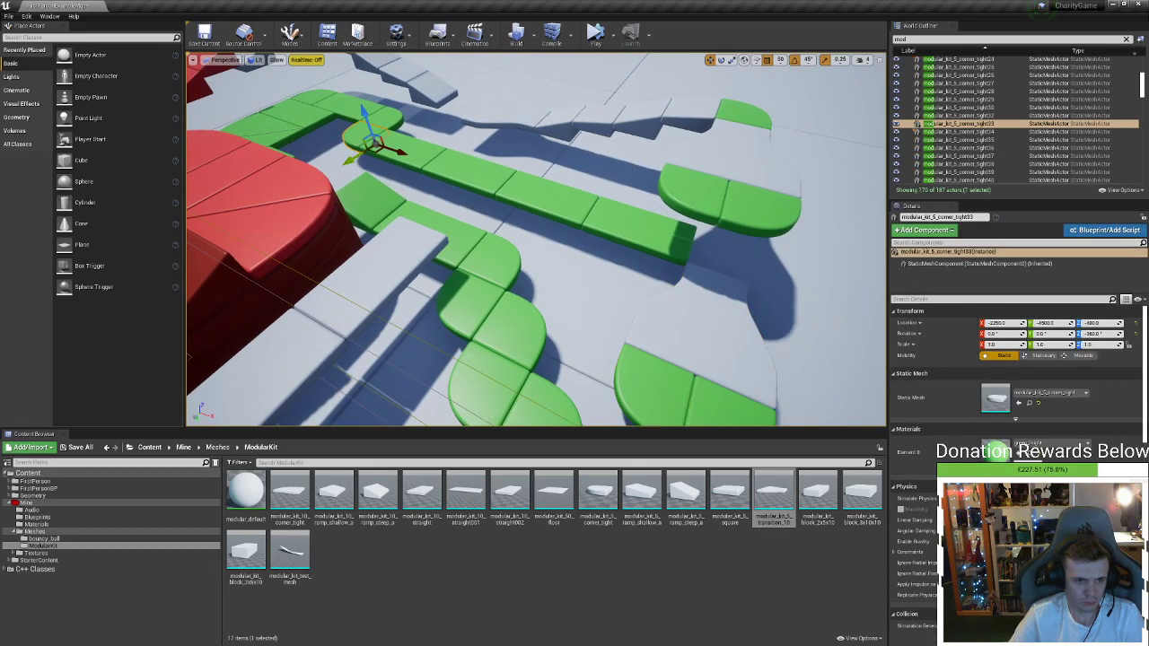
{"action": "left_click", "coordinate": [306, 113]}
{"action": "left_click_drag", "start_coordinate": [303, 113], "coordinate": [709, 300], "text": "alt"}
{"action": "key", "text": "w"}
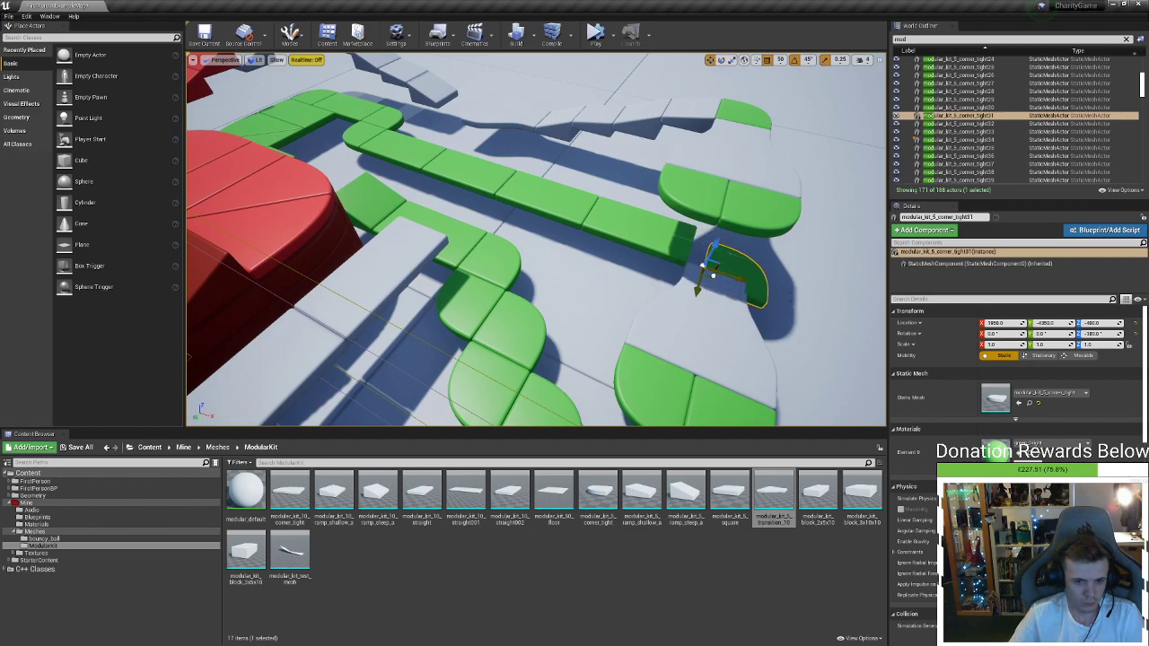
{"action": "right_click_drag", "start_coordinate": [695, 261], "coordinate": [596, 269]}
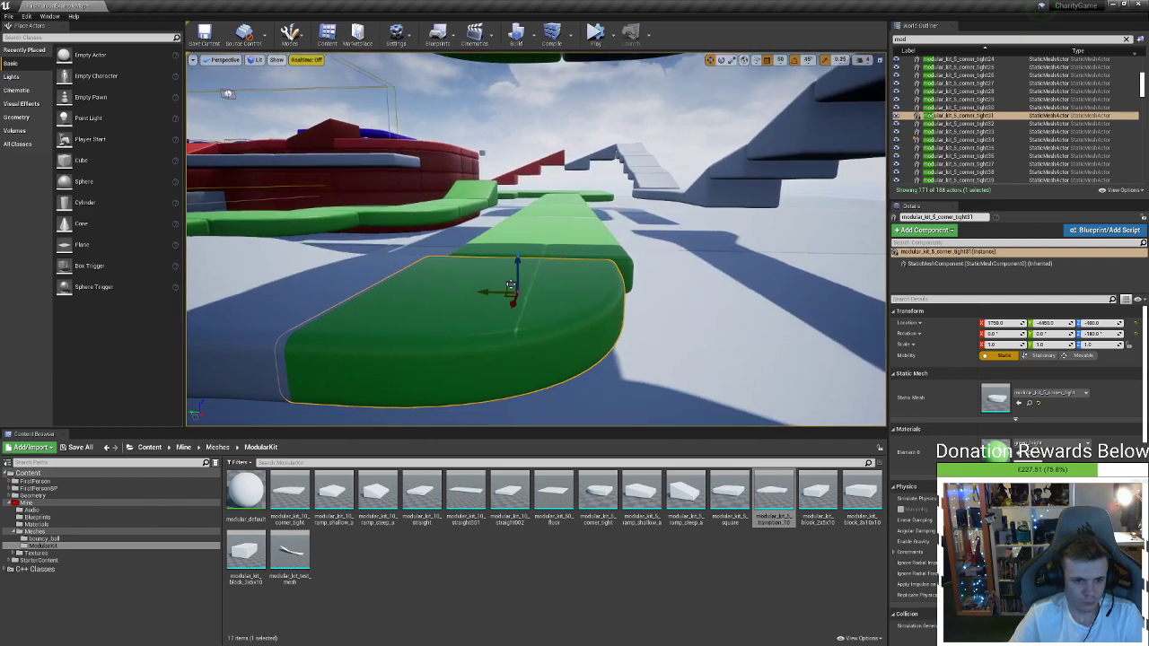
{"action": "left_click_drag", "start_coordinate": [500, 292], "coordinate": [516, 293]}
{"action": "right_click_drag", "start_coordinate": [515, 292], "coordinate": [565, 341]}
{"action": "left_click_drag", "start_coordinate": [492, 346], "coordinate": [492, 352], "text": "alt"}
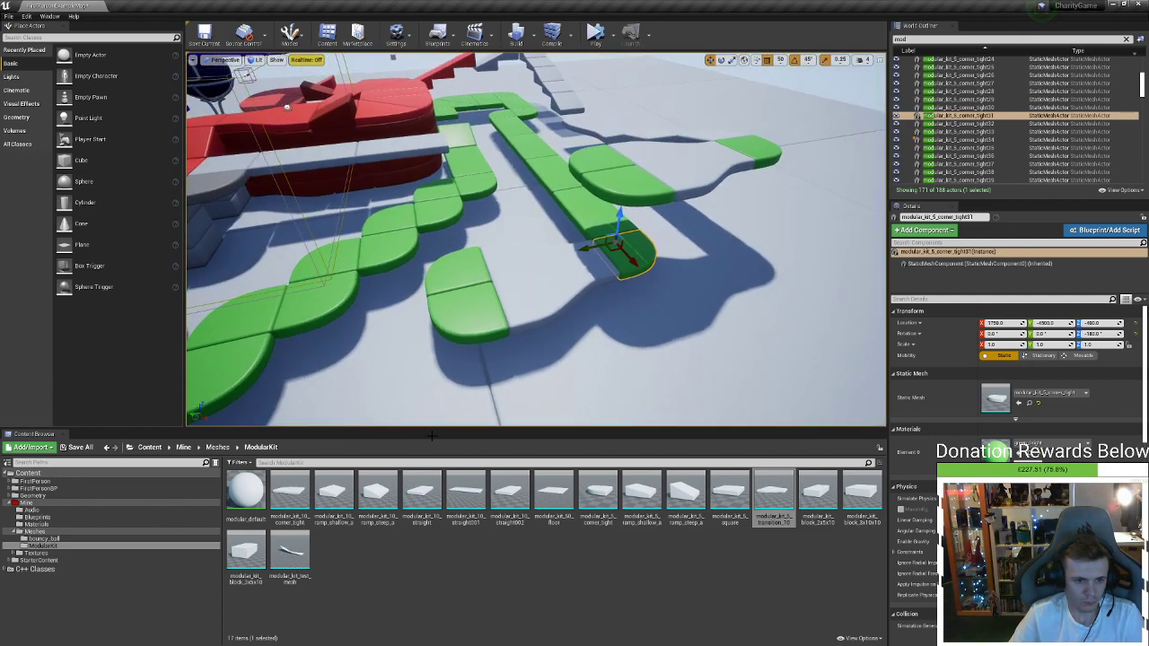
Save all levels and assets, and apply the green_bright material from the Materials folder to the lower grey transition
{"action": "left_click", "coordinate": [217, 447]}
{"action": "left_click", "coordinate": [184, 447]}
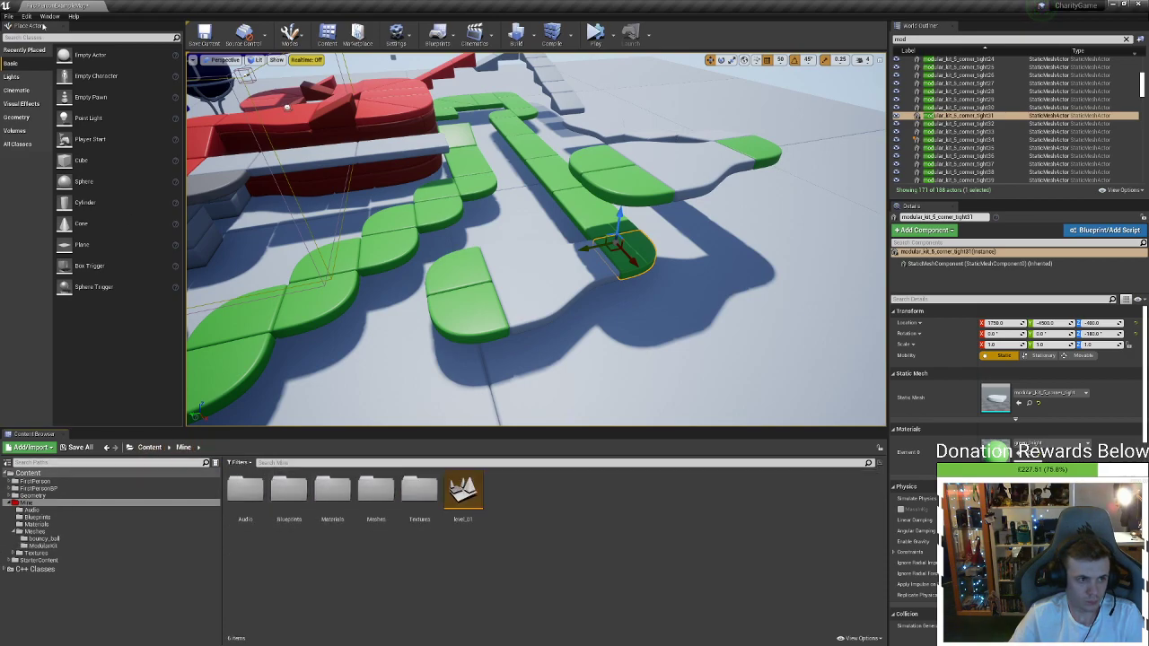
{"action": "left_click", "coordinate": [9, 17]}
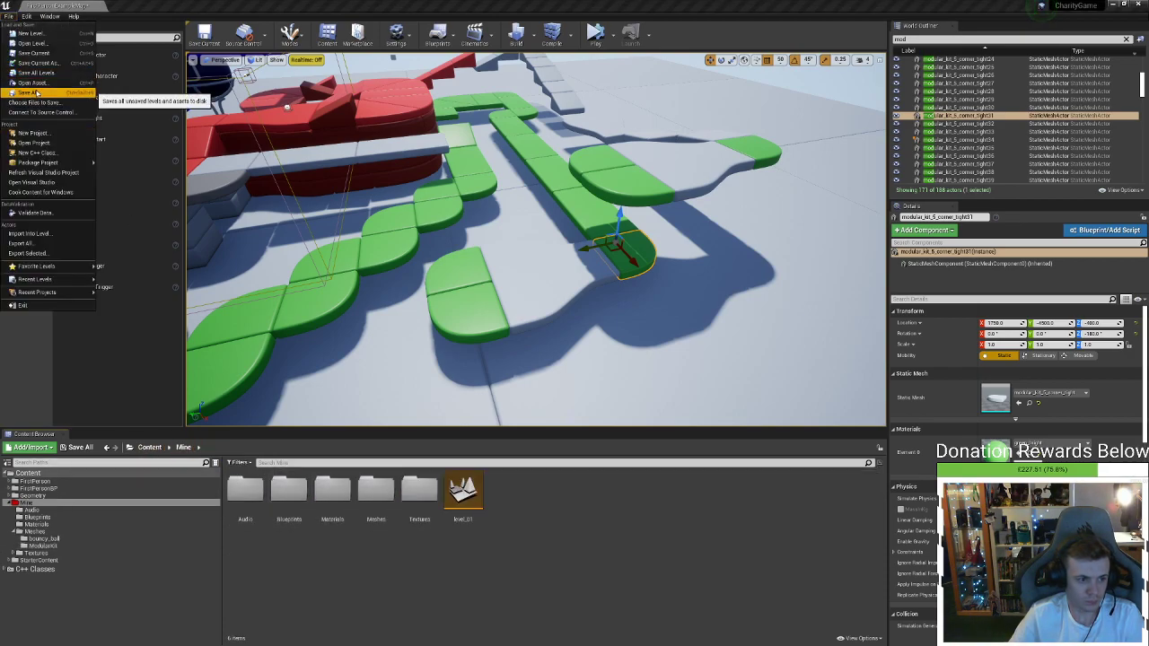
{"action": "left_click", "coordinate": [36, 93]}
{"action": "double_click", "coordinate": [338, 499]}
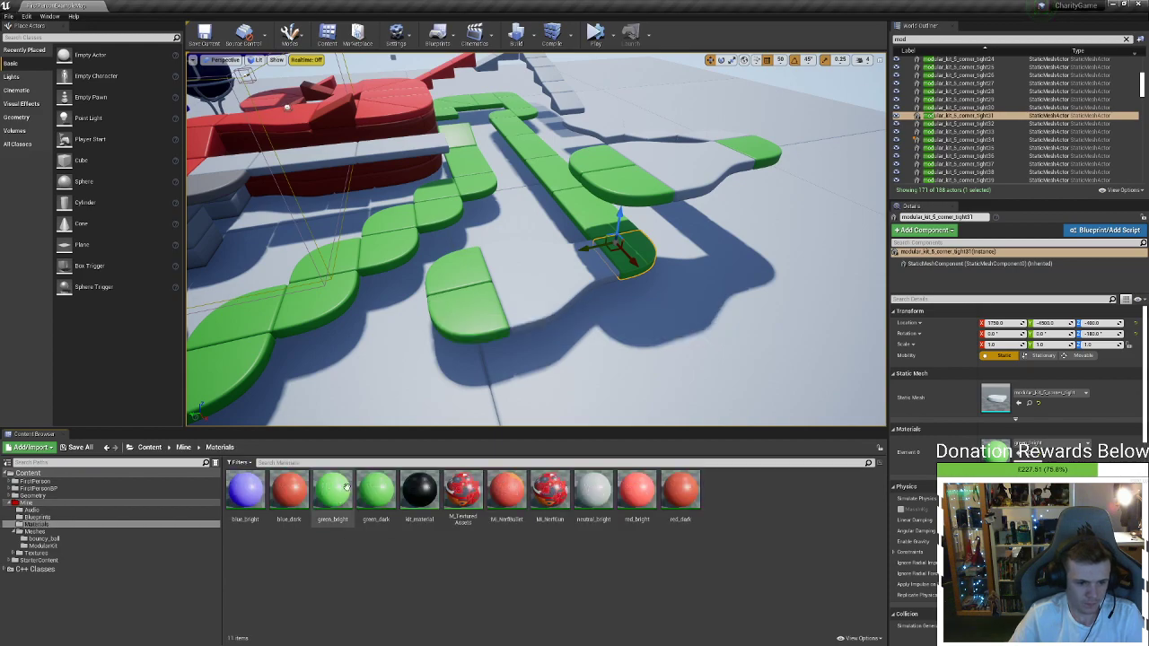
{"action": "left_click_drag", "start_coordinate": [334, 495], "coordinate": [556, 287]}
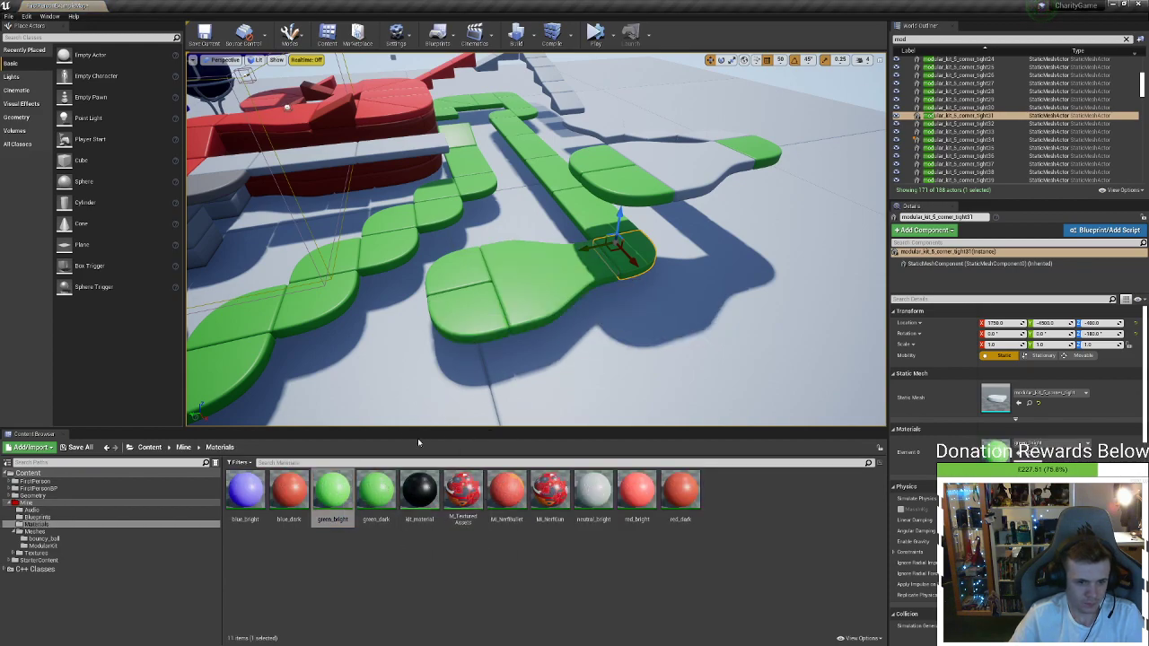
Apply the red_bright material to the upper platform's transition and corners and to the first pieces of the adjoining ramp track
{"action": "mouse_move", "coordinate": [494, 312]}
{"action": "right_mouse_down"}
{"action": "mouse_move", "coordinate": [432, 242]}
{"action": "mouse_move", "coordinate": [494, 323]}
{"action": "mouse_move", "coordinate": [475, 312]}
{"action": "right_mouse_up"}
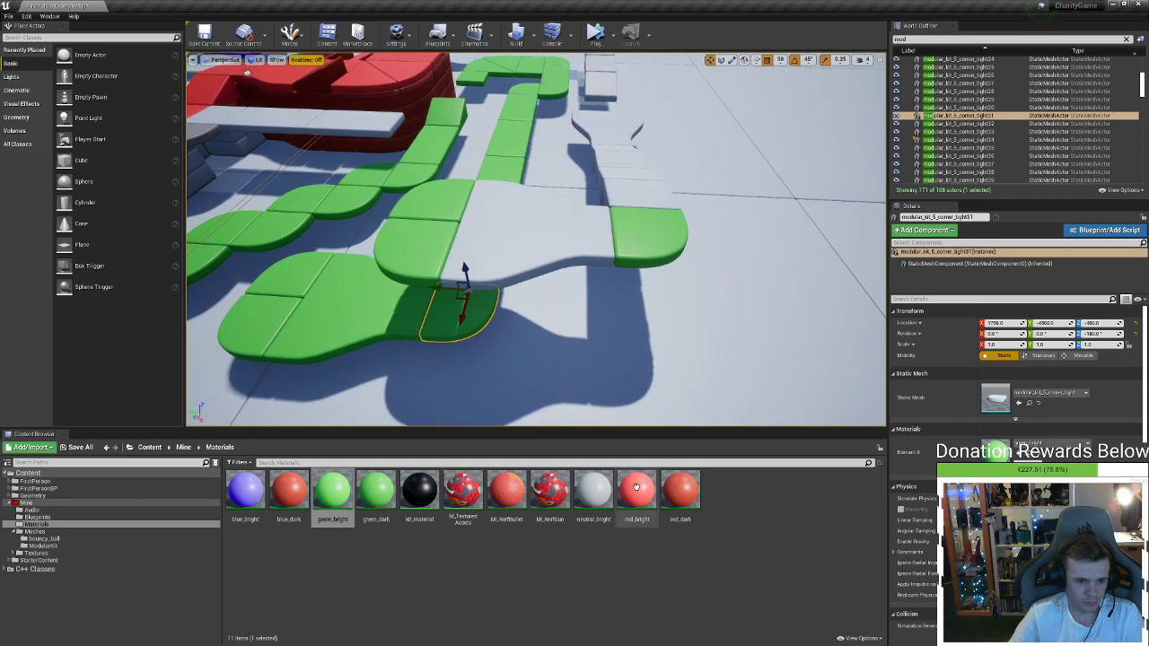
{"action": "left_click_drag", "start_coordinate": [643, 493], "coordinate": [496, 250]}
{"action": "left_click_drag", "start_coordinate": [644, 492], "coordinate": [439, 212]}
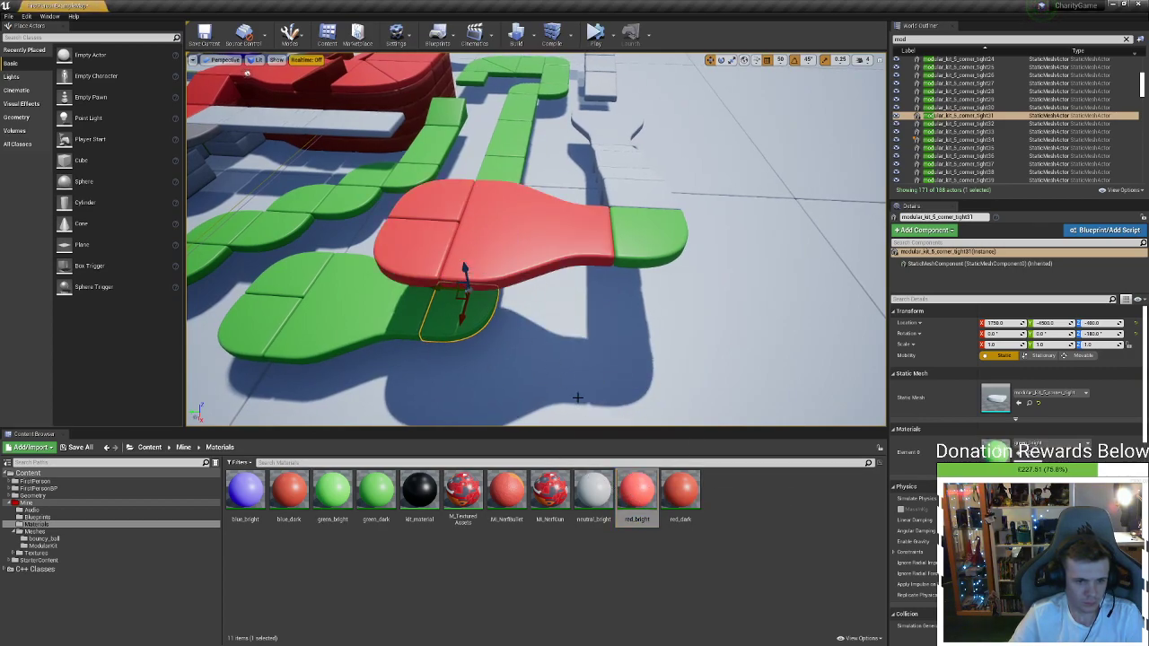
{"action": "left_click_drag", "start_coordinate": [650, 505], "coordinate": [638, 202]}
{"action": "right_click_drag", "start_coordinate": [638, 202], "coordinate": [576, 422]}
{"action": "left_click_drag", "start_coordinate": [636, 493], "coordinate": [484, 278]}
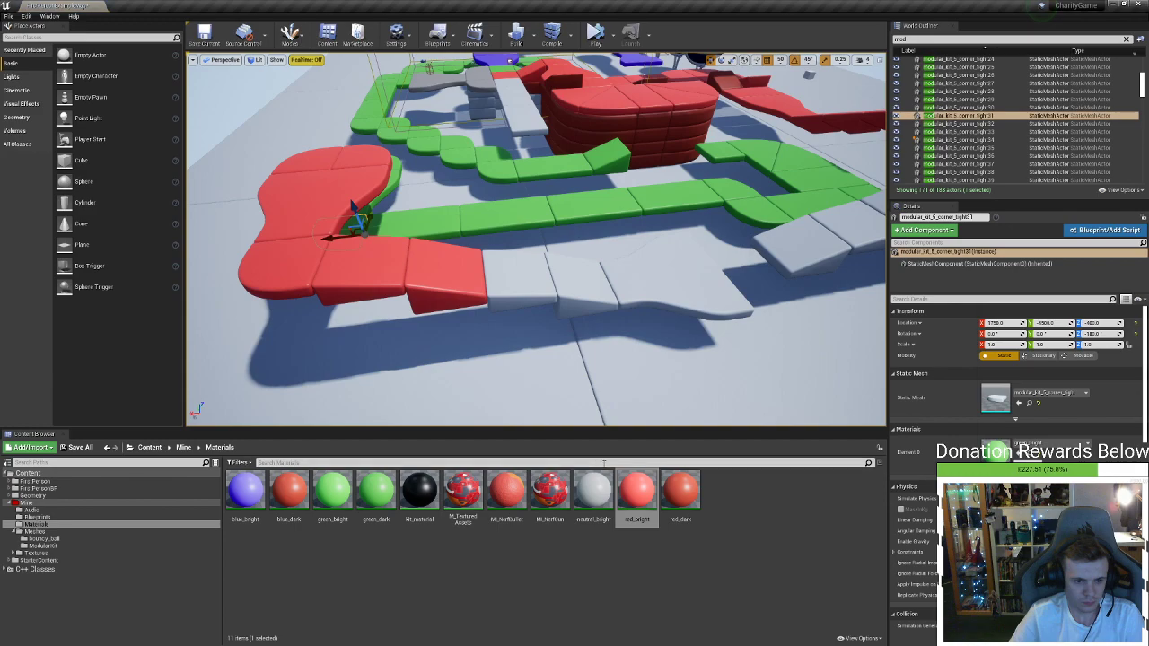
Continue applying red_bright to the grey ramps and the transition that follow along the upper track
{"action": "left_click_drag", "start_coordinate": [566, 331], "coordinate": [525, 286]}
{"action": "left_click_drag", "start_coordinate": [636, 492], "coordinate": [663, 292]}
{"action": "right_click_drag", "start_coordinate": [663, 296], "coordinate": [655, 357]}
{"action": "left_click_drag", "start_coordinate": [636, 492], "coordinate": [592, 285]}
{"action": "left_click_drag", "start_coordinate": [641, 390], "coordinate": [669, 258]}
{"action": "right_click_drag", "start_coordinate": [670, 259], "coordinate": [673, 224]}
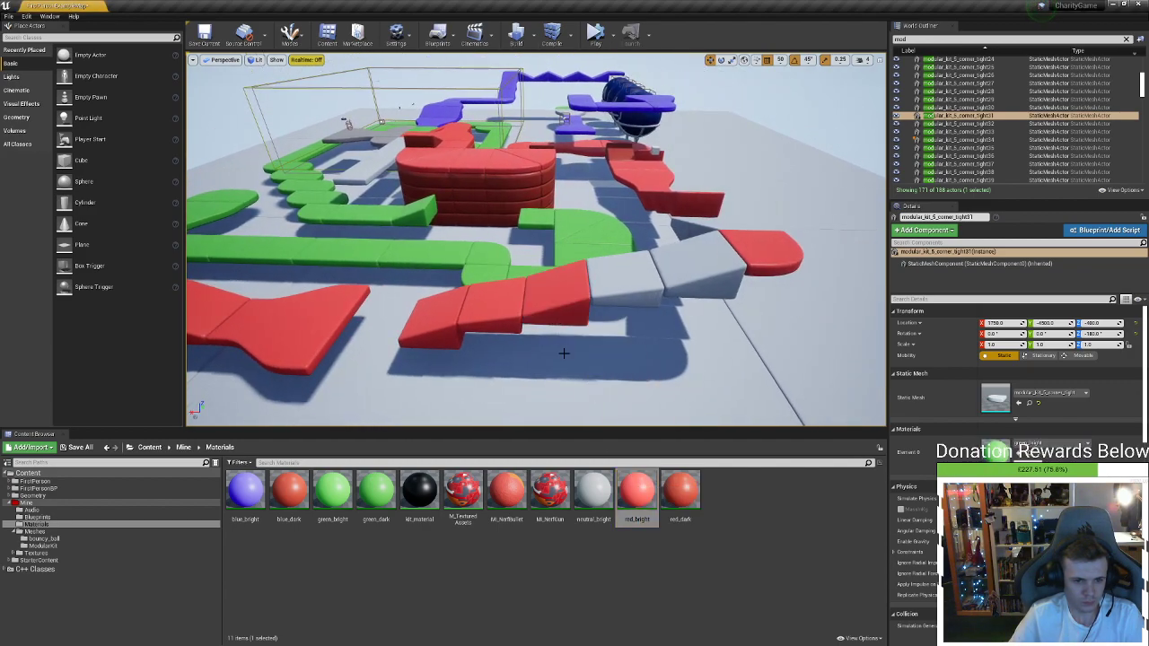
Apply red_bright to the grey ramps remaining before the red corner at the far end of the upper track
{"action": "left_click_drag", "start_coordinate": [633, 489], "coordinate": [707, 268]}
{"action": "right_click_drag", "start_coordinate": [707, 268], "coordinate": [628, 270]}
{"action": "left_click_drag", "start_coordinate": [635, 483], "coordinate": [602, 314]}
{"action": "left_click_drag", "start_coordinate": [629, 475], "coordinate": [579, 303]}
{"action": "key", "text": "d"}
{"action": "right_click_drag", "start_coordinate": [579, 303], "coordinate": [673, 258]}
Recolour the last grey pieces of the upper track red so they match the rest of the path
{"action": "right_click_drag", "start_coordinate": [574, 349], "coordinate": [467, 358]}
{"action": "left_click_drag", "start_coordinate": [681, 489], "coordinate": [401, 274]}
{"action": "right_click_drag", "start_coordinate": [401, 274], "coordinate": [337, 269]}
{"action": "key", "text": "d"}
{"action": "right_click_drag", "start_coordinate": [458, 274], "coordinate": [520, 392]}
{"action": "left_click_drag", "start_coordinate": [626, 501], "coordinate": [467, 220]}
{"action": "right_click_drag", "start_coordinate": [466, 220], "coordinate": [319, 179]}
{"action": "key", "text": "d"}
{"action": "key", "text": "w"}
{"action": "key", "text": "d"}
{"action": "key", "text": "w"}
{"action": "key", "text": "w"}
{"action": "key", "text": "d"}
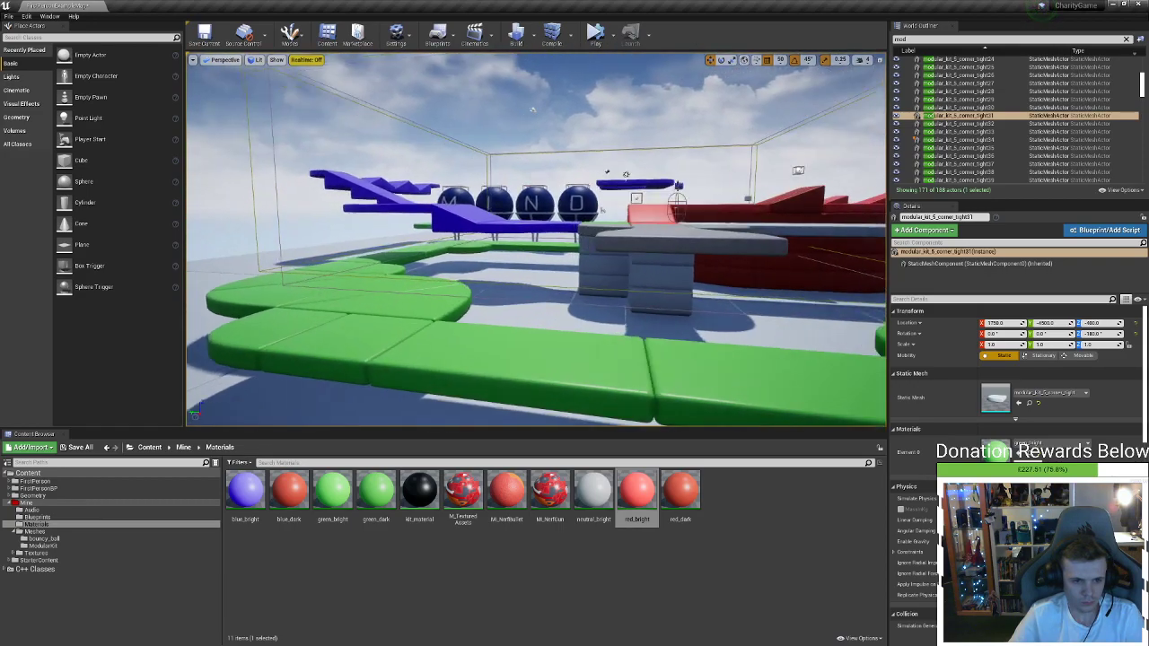
{"action": "right_click_drag", "start_coordinate": [659, 251], "coordinate": [668, 253]}
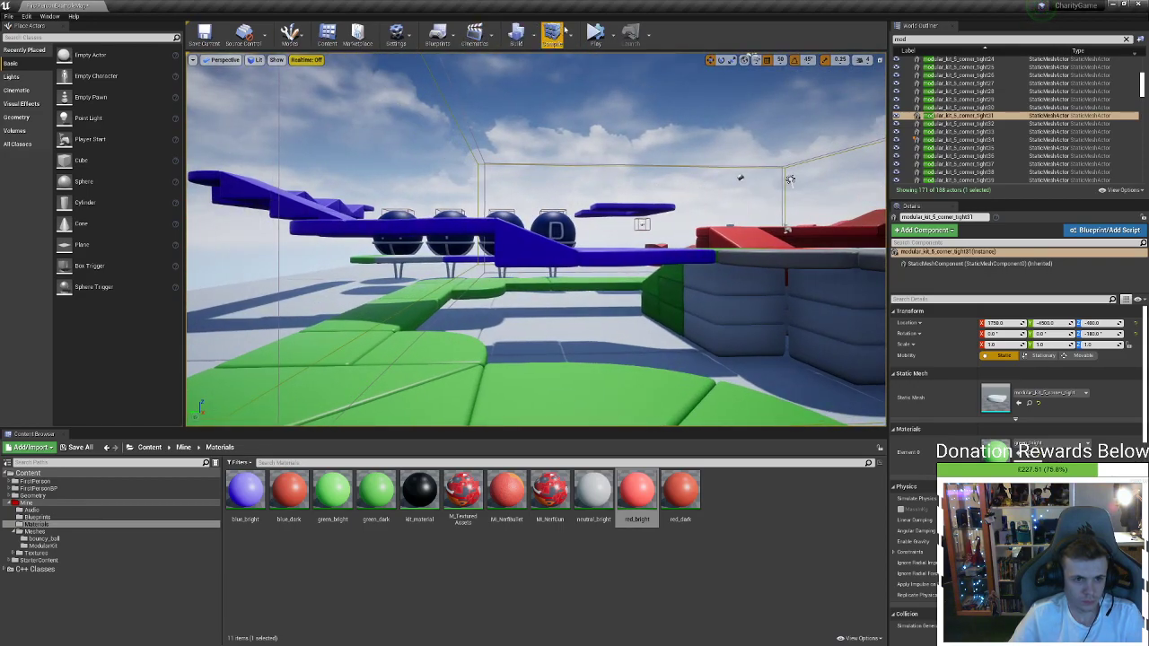
Playtest the level from the start platform, running along the green track, and stop the session
{"action": "left_click", "coordinate": [614, 36]}
{"action": "left_click", "coordinate": [642, 62]}
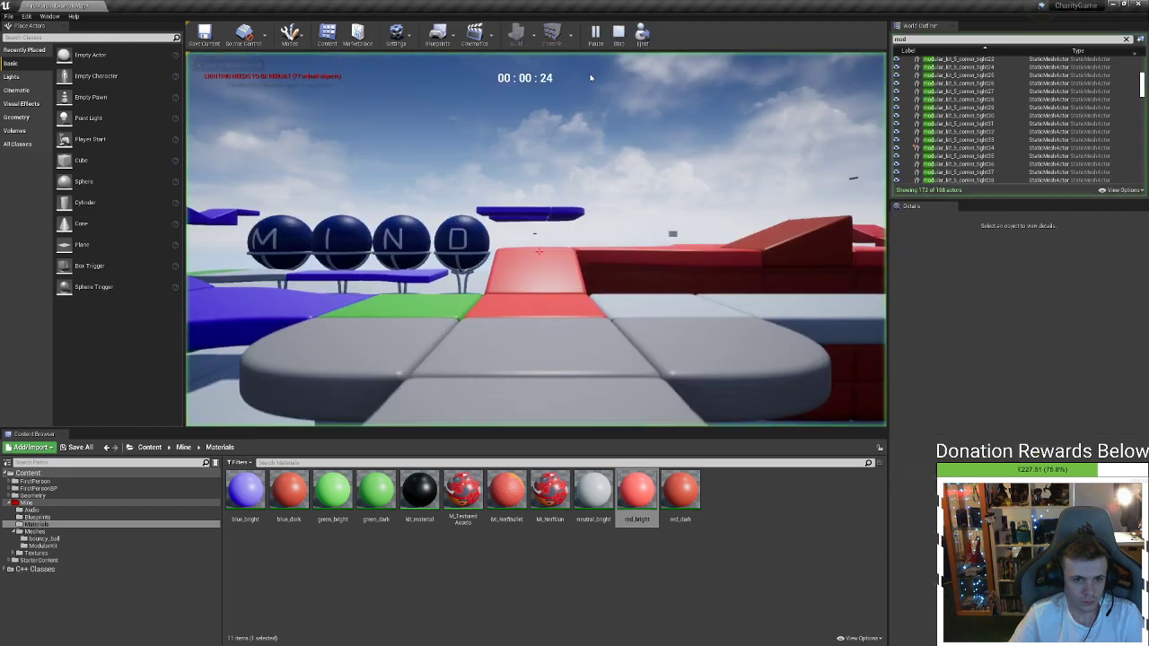
{"action": "left_click", "coordinate": [481, 144]}
{"action": "key", "text": "w"}
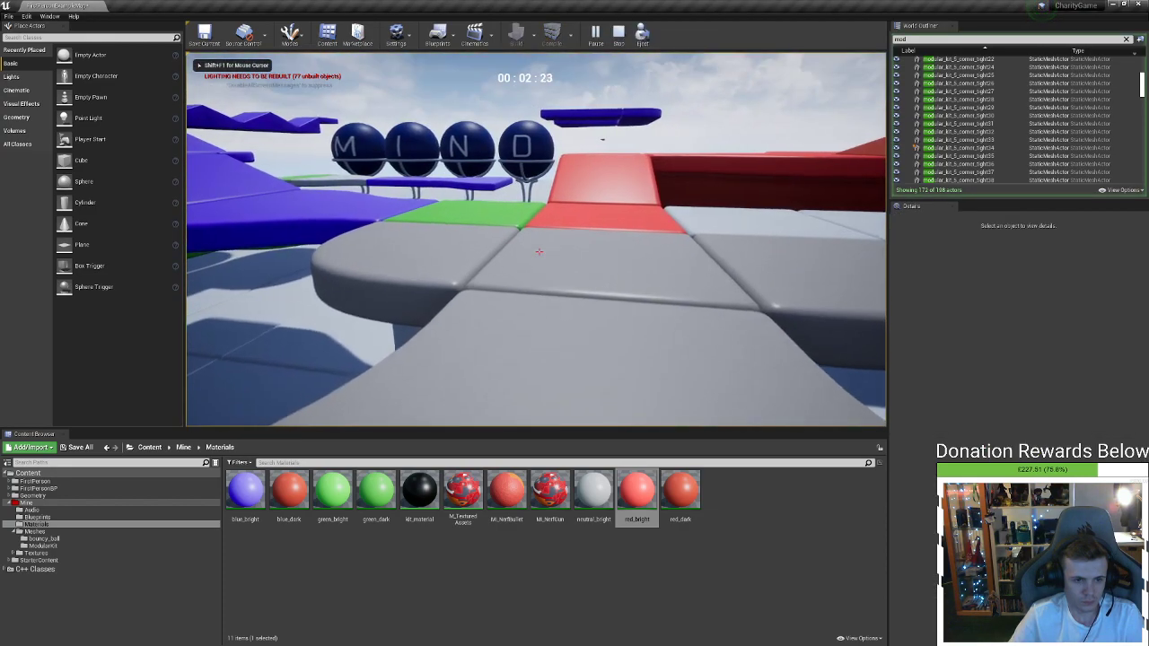
{"action": "key", "text": "w"}
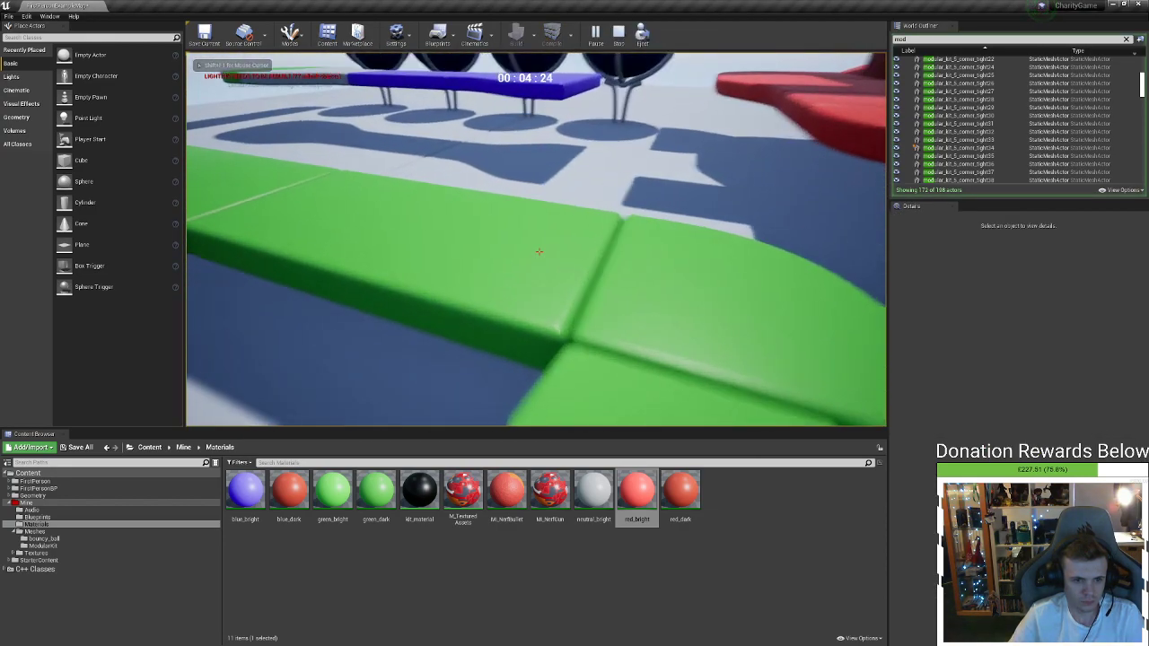
{"action": "key", "text": "w"}
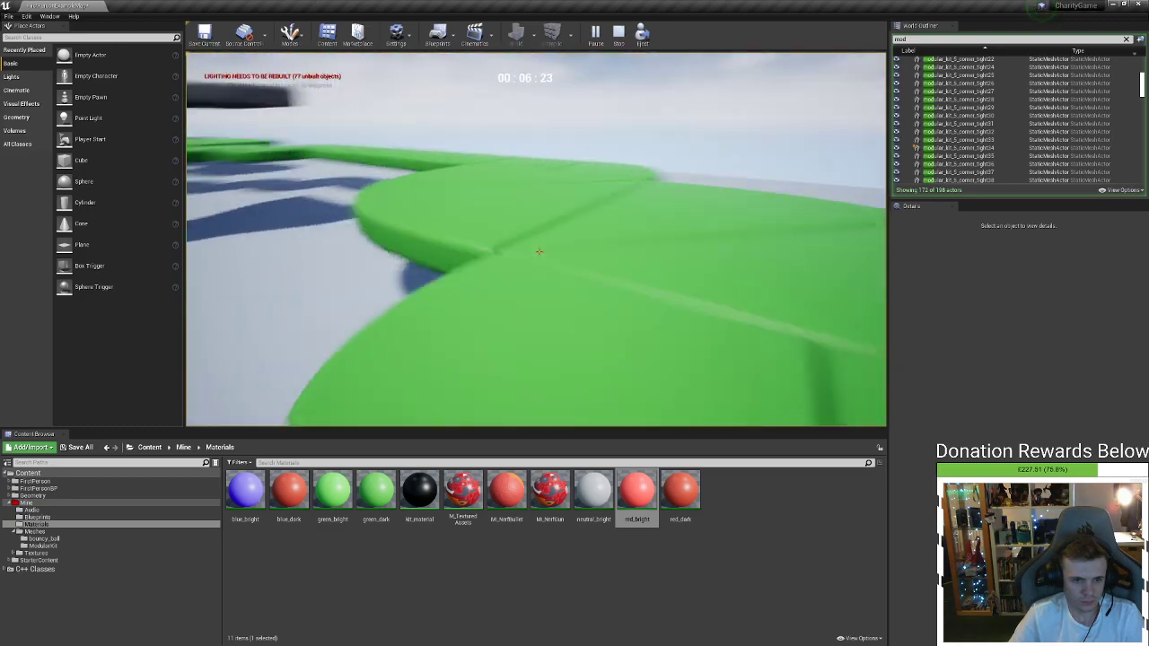
{"action": "key", "text": "w"}
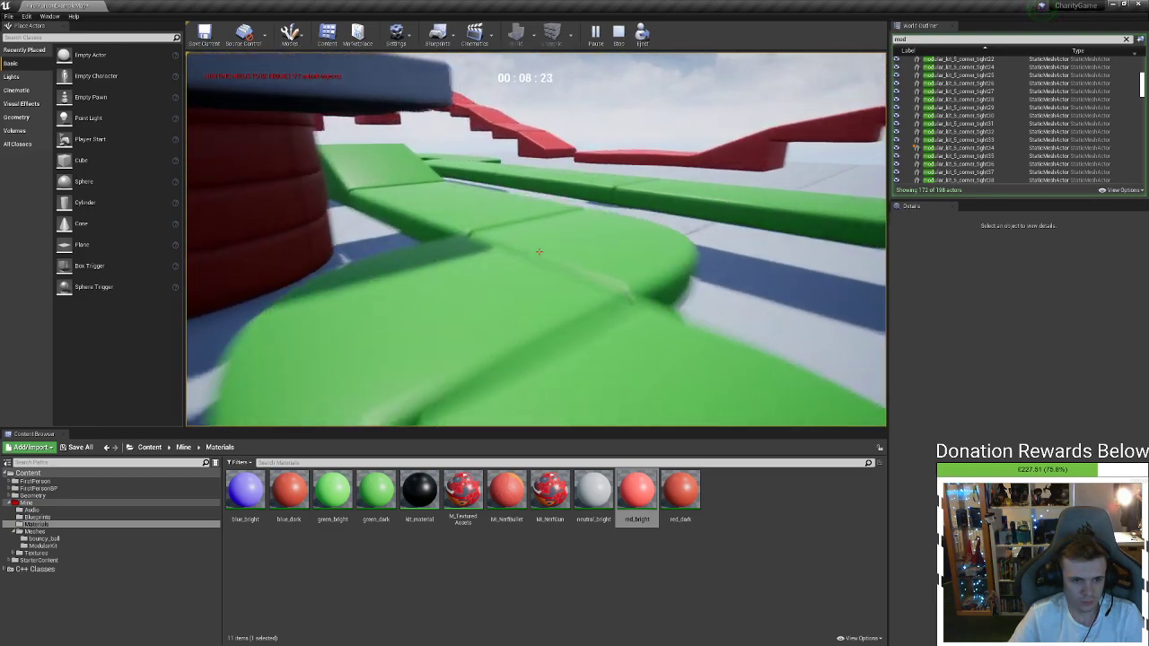
{"action": "key", "text": "w"}
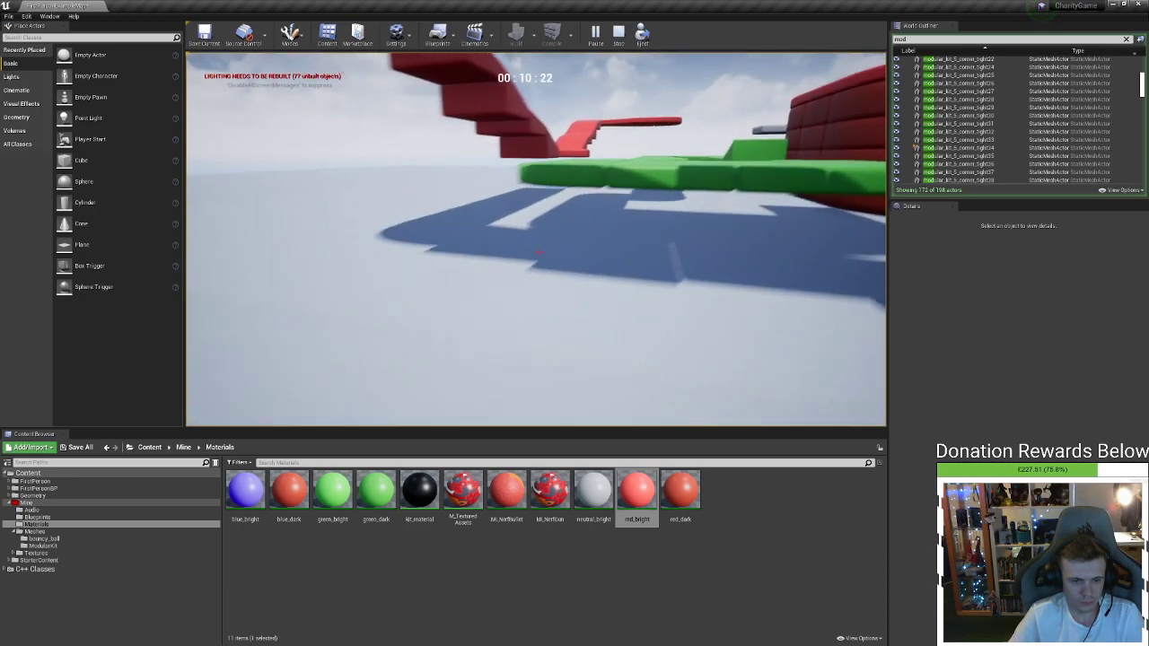
{"action": "key", "text": "Escape"}
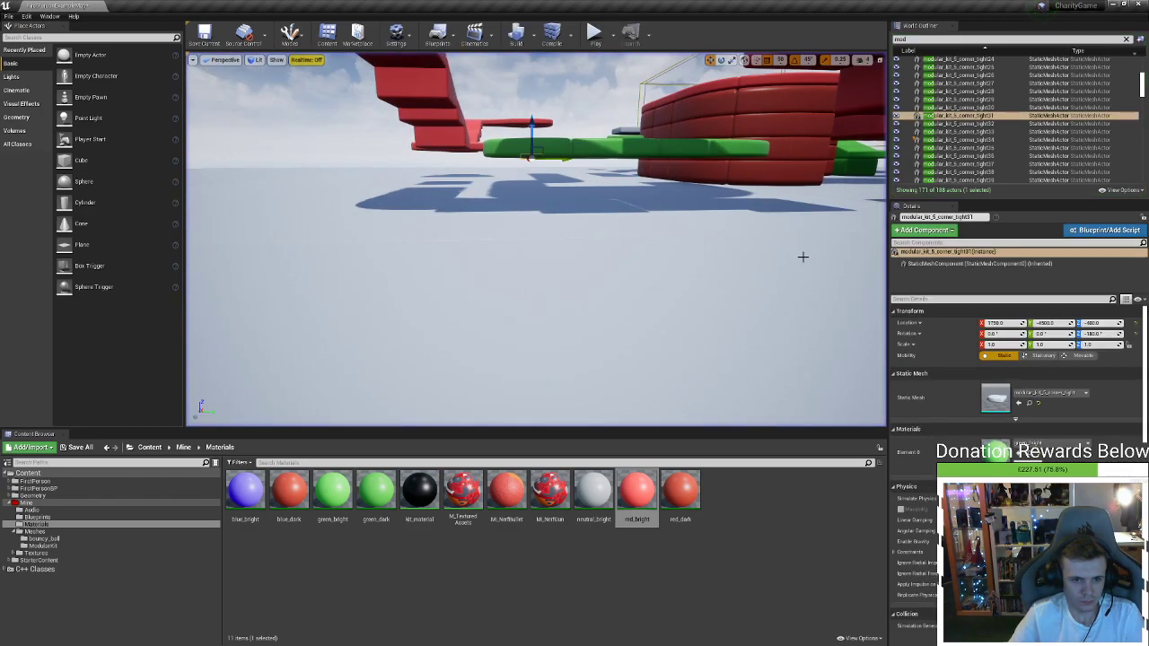
Playtest the green track twice more from the start platform, ending each run
{"action": "left_click", "coordinate": [595, 34]}
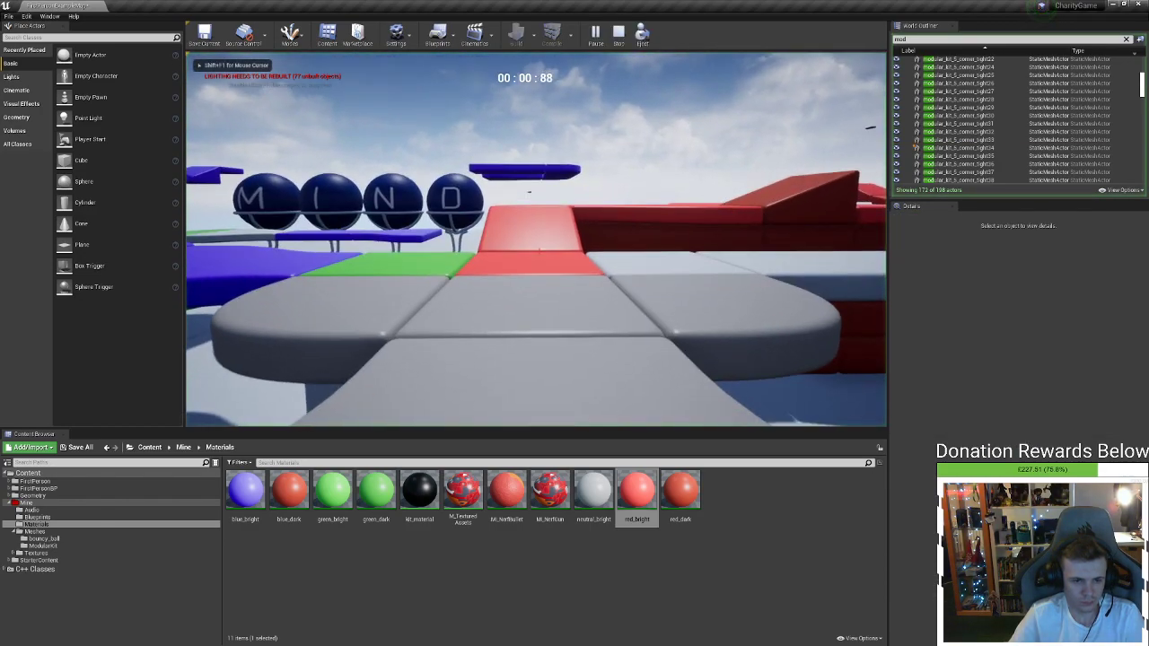
{"action": "key", "text": "w"}
{"action": "key", "text": "w"}
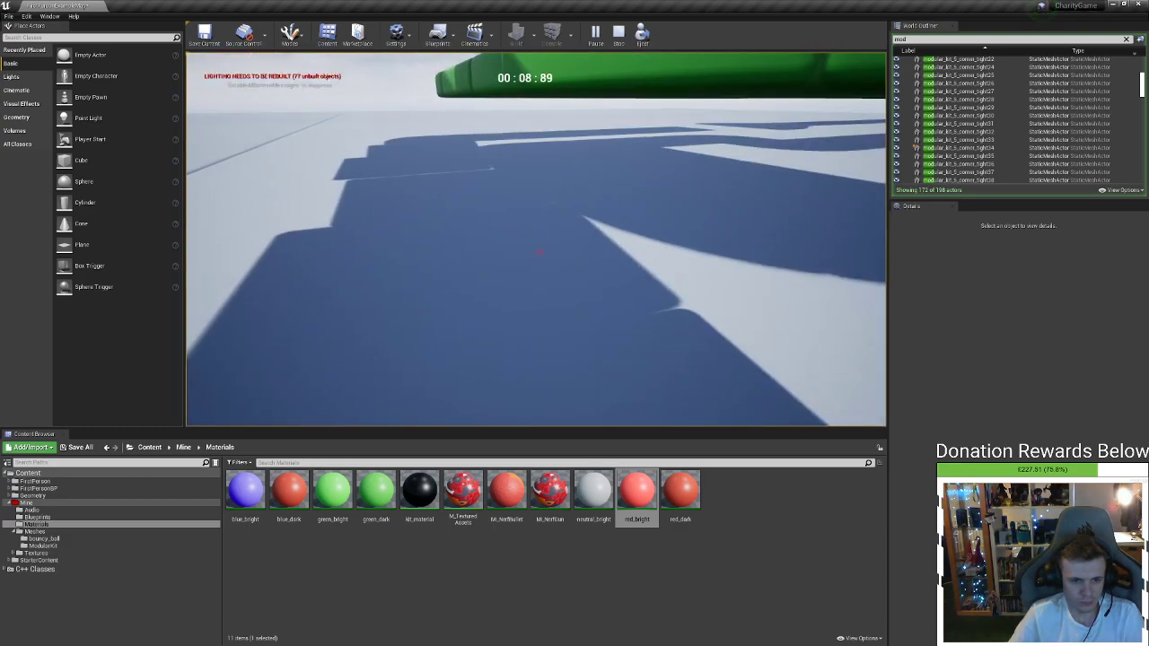
{"action": "key", "text": "Escape"}
{"action": "right_click_drag", "start_coordinate": [535, 240], "coordinate": [520, 160]}
{"action": "left_click", "coordinate": [594, 34]}
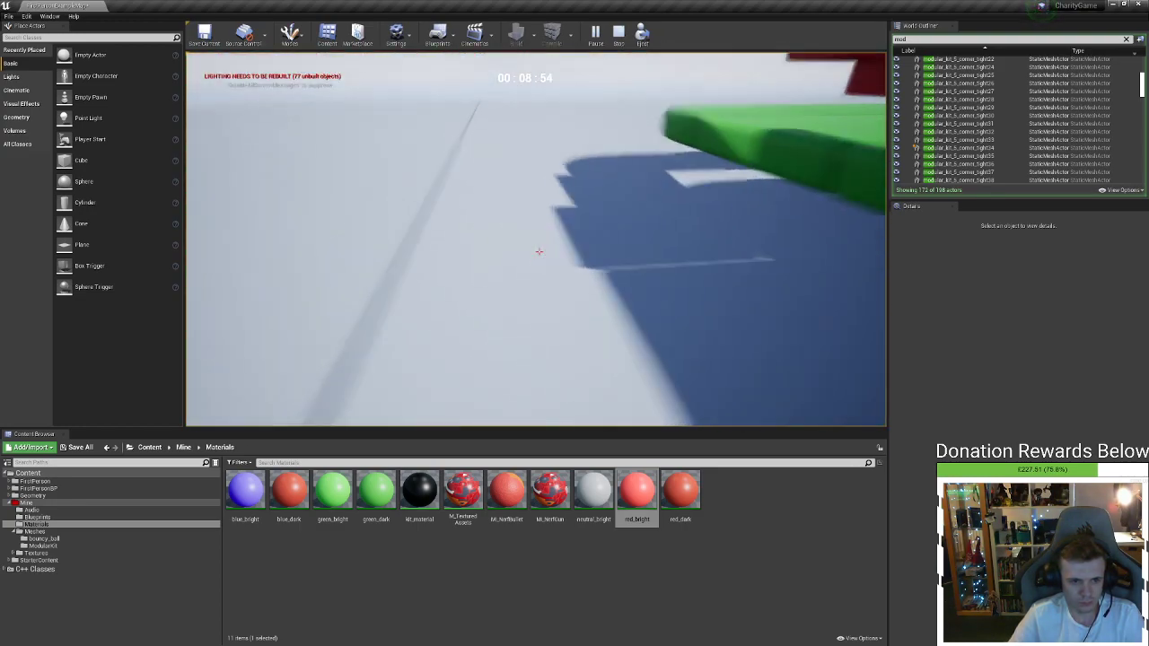
{"action": "key", "text": "Escape"}
Place the modular_kit_10_ramp_steep_a mesh from the ModularKit folder at the outer edge of the green track's turn
{"action": "mouse_move", "coordinate": [469, 360]}
{"action": "right_mouse_down"}
{"action": "mouse_move", "coordinate": [469, 413]}
{"action": "mouse_move", "coordinate": [469, 377]}
{"action": "mouse_move", "coordinate": [449, 359]}
{"action": "mouse_move", "coordinate": [468, 360]}
{"action": "right_mouse_up"}
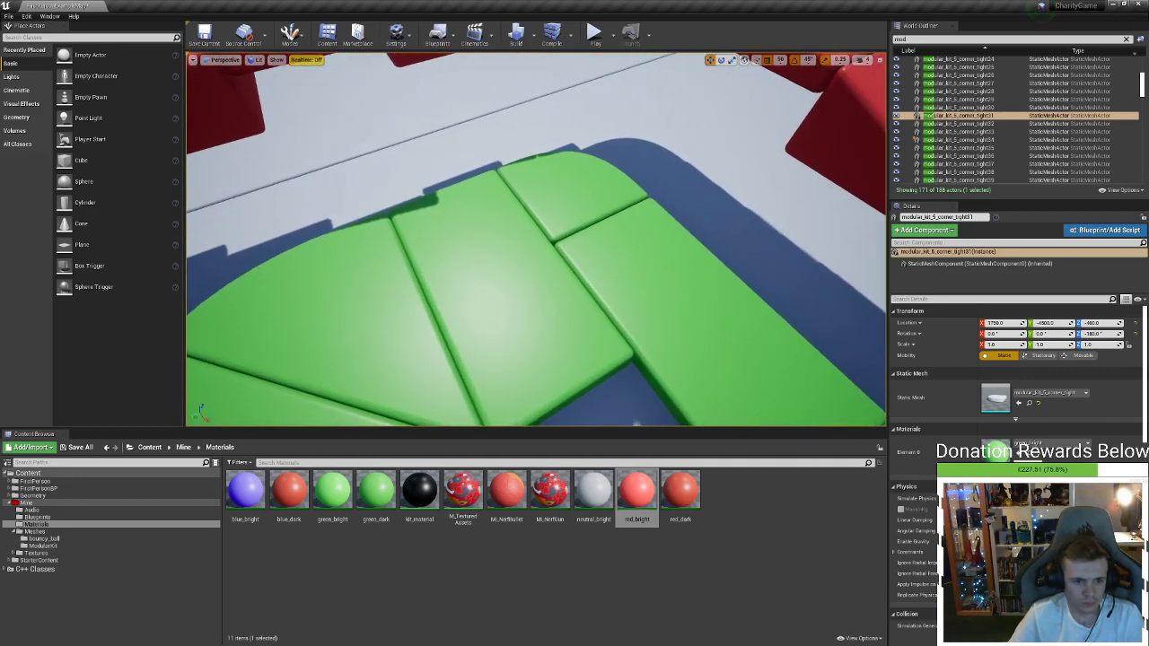
{"action": "left_click", "coordinate": [516, 333]}
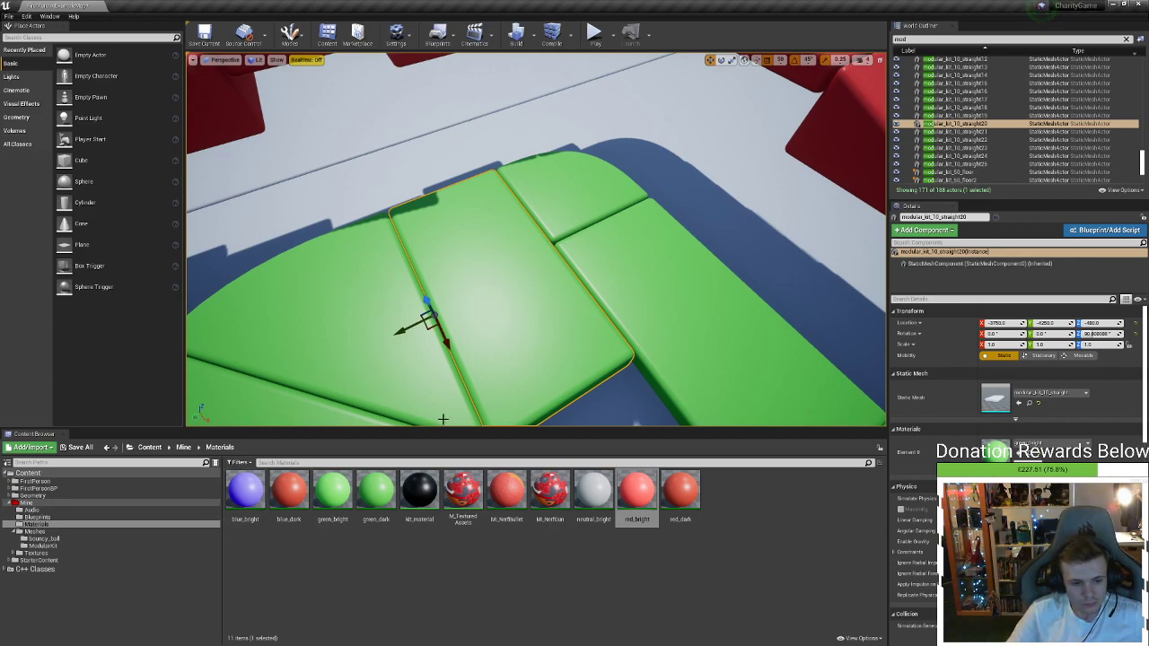
{"action": "left_click", "coordinate": [183, 447]}
{"action": "left_click", "coordinate": [149, 447]}
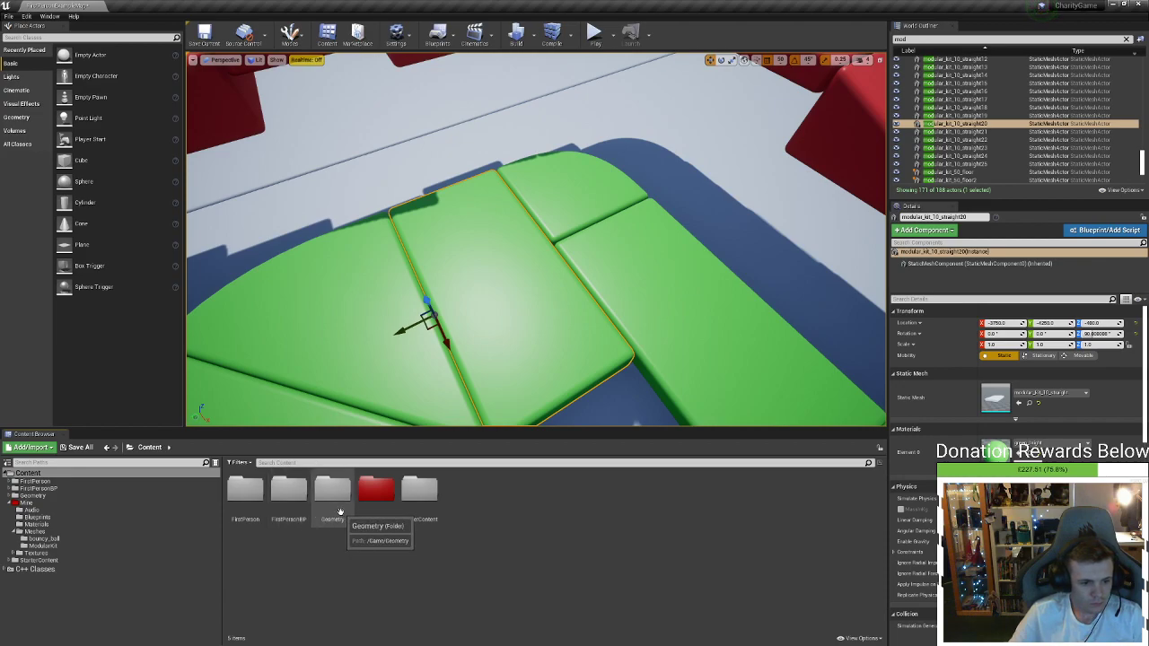
{"action": "double_click", "coordinate": [375, 489]}
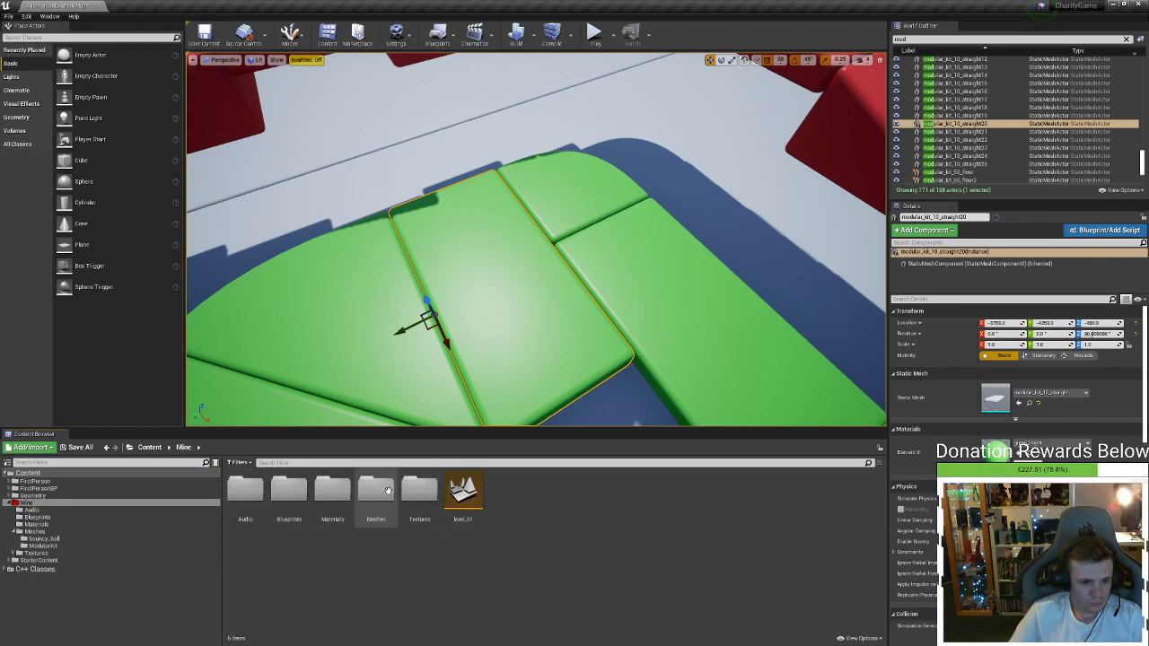
{"action": "double_click", "coordinate": [289, 489]}
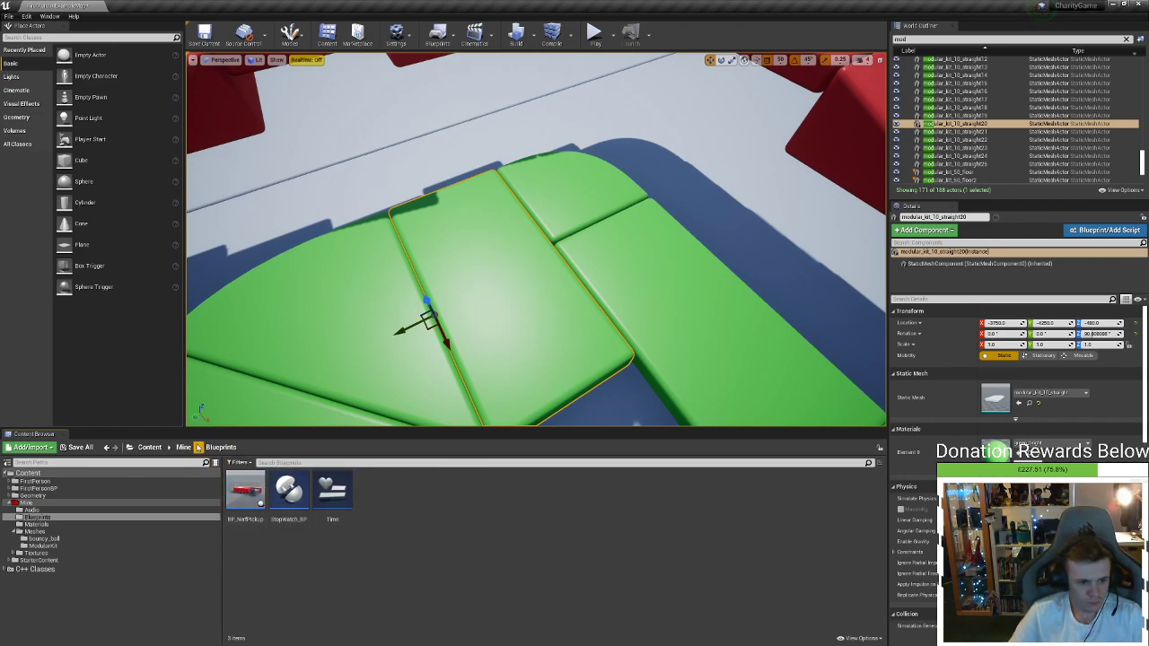
{"action": "left_click", "coordinate": [184, 447]}
{"action": "double_click", "coordinate": [375, 491]}
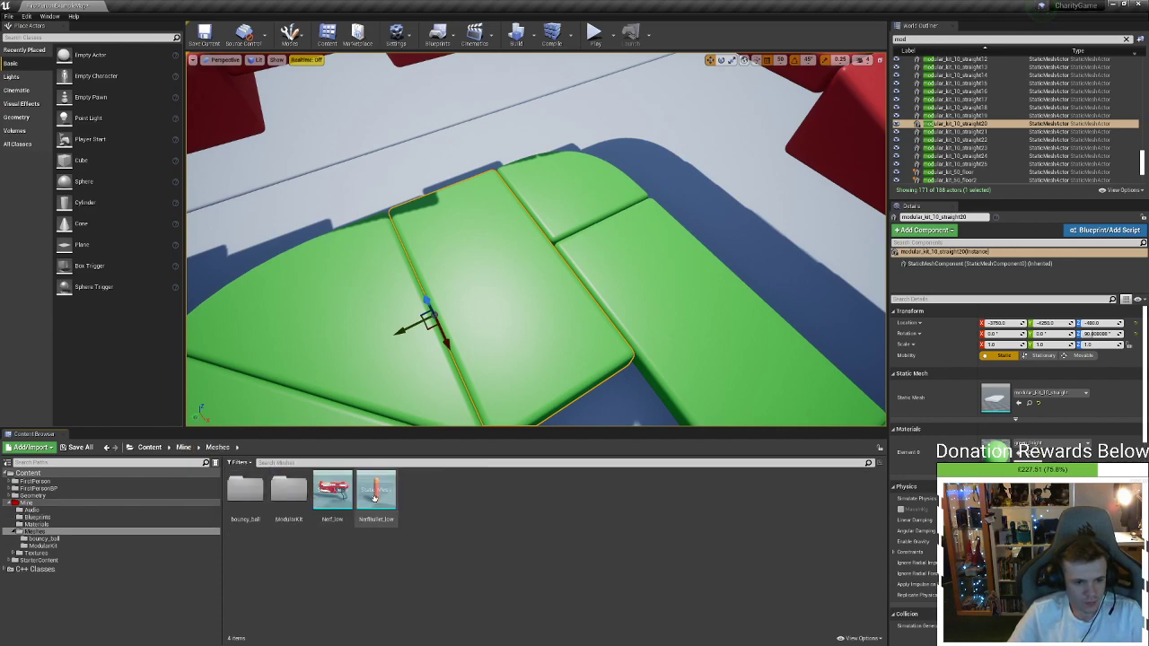
{"action": "double_click", "coordinate": [289, 491]}
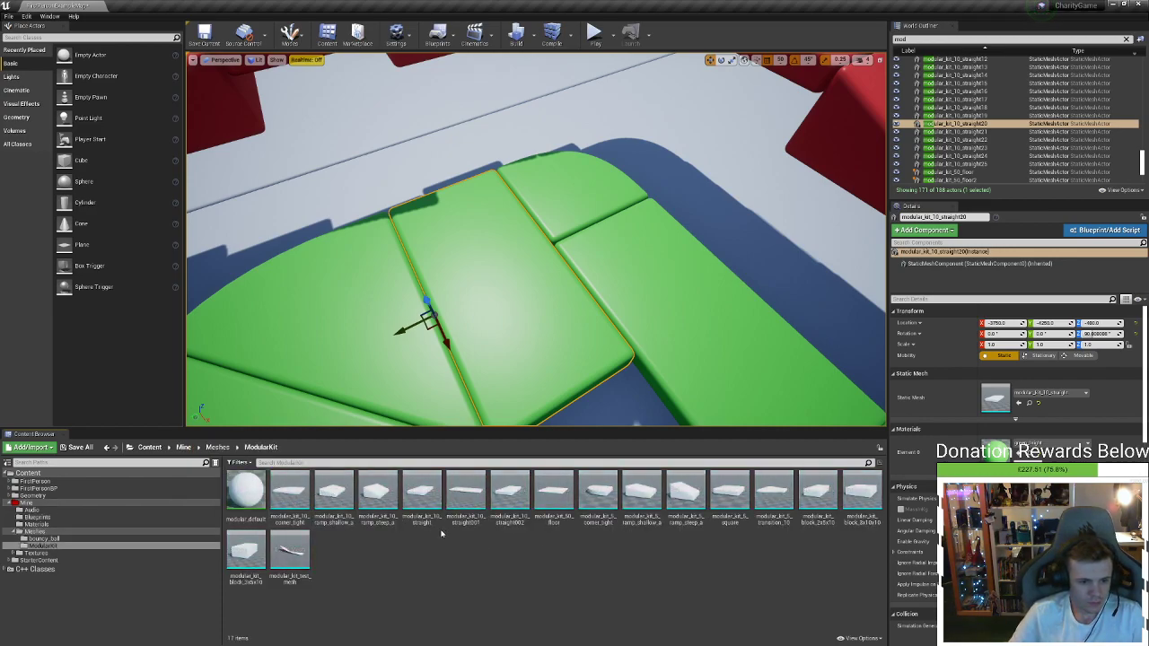
{"action": "left_click_drag", "start_coordinate": [377, 492], "coordinate": [473, 137]}
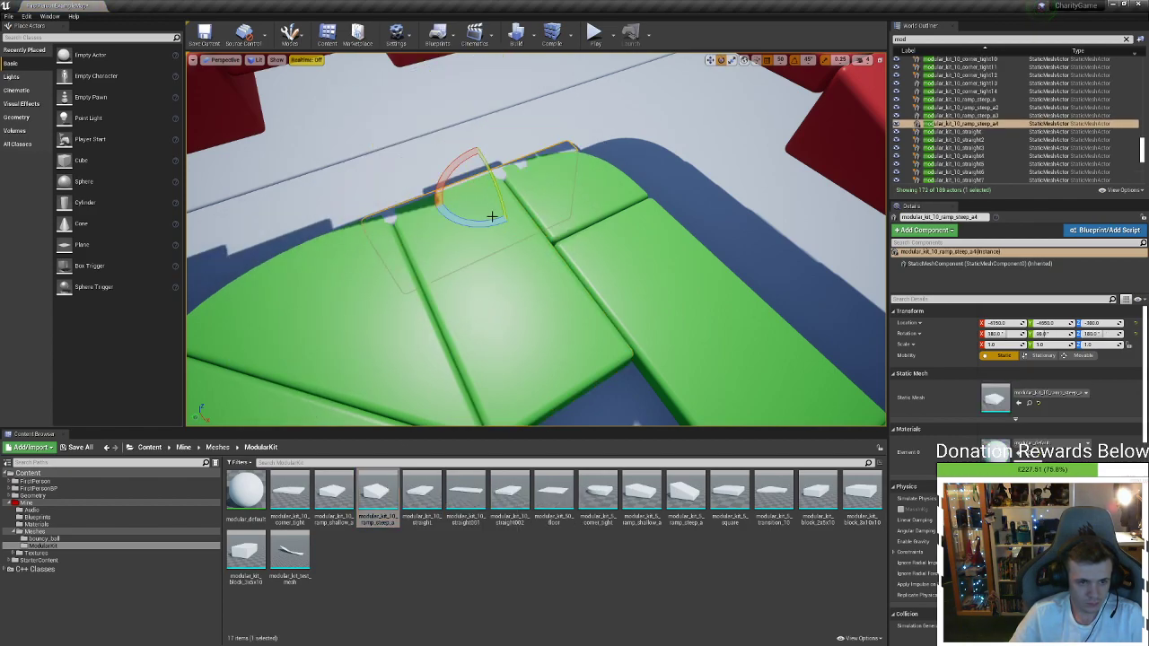
Rotate the new steep ramp upright as a wall and shift it outward to the edge of the green turn
{"action": "left_click_drag", "start_coordinate": [511, 229], "coordinate": [459, 61]}
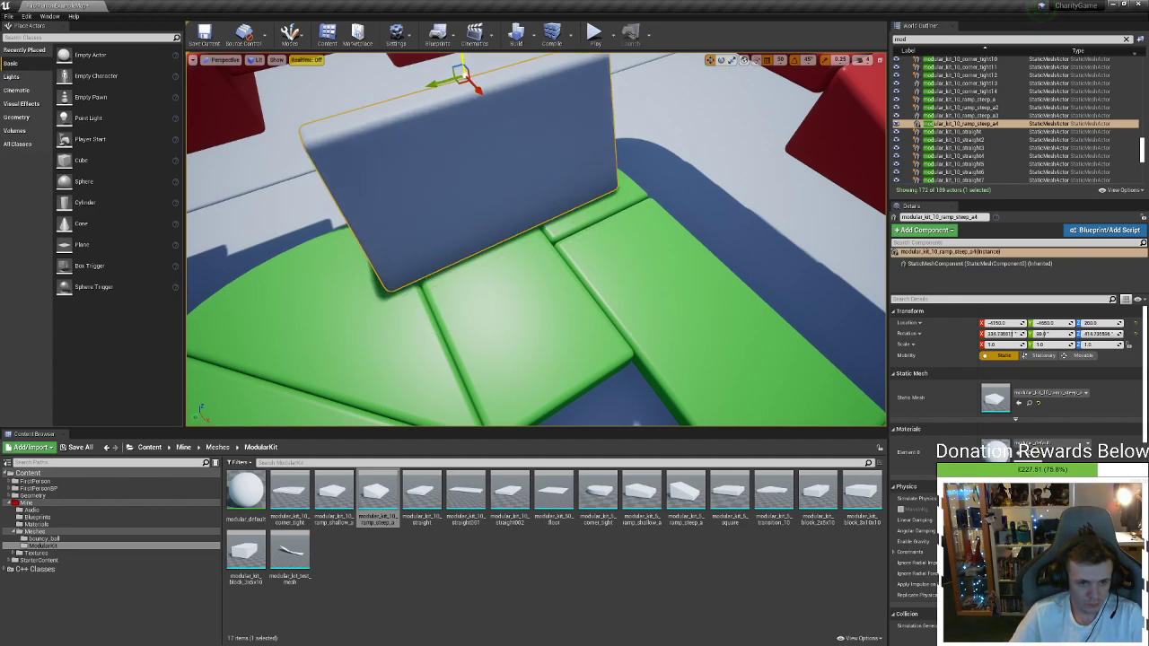
{"action": "key", "text": "f"}
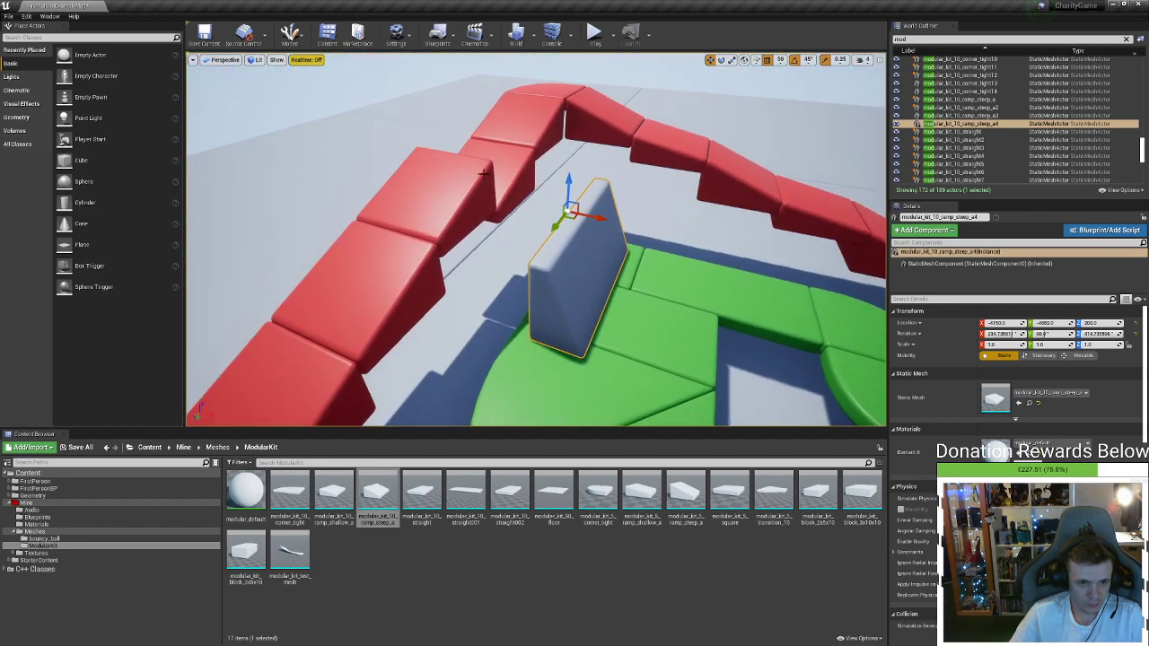
{"action": "left_click_drag", "start_coordinate": [572, 219], "coordinate": [541, 225]}
{"action": "mouse_move", "coordinate": [541, 225]}
{"action": "right_mouse_down"}
{"action": "mouse_move", "coordinate": [592, 269]}
{"action": "mouse_move", "coordinate": [552, 228]}
{"action": "right_mouse_up"}
{"action": "mouse_move", "coordinate": [502, 128]}
{"action": "left_mouse_down"}
{"action": "mouse_move", "coordinate": [483, 128]}
{"action": "mouse_move", "coordinate": [503, 127]}
{"action": "left_mouse_up"}
{"action": "right_click_drag", "start_coordinate": [502, 127], "coordinate": [610, 131]}
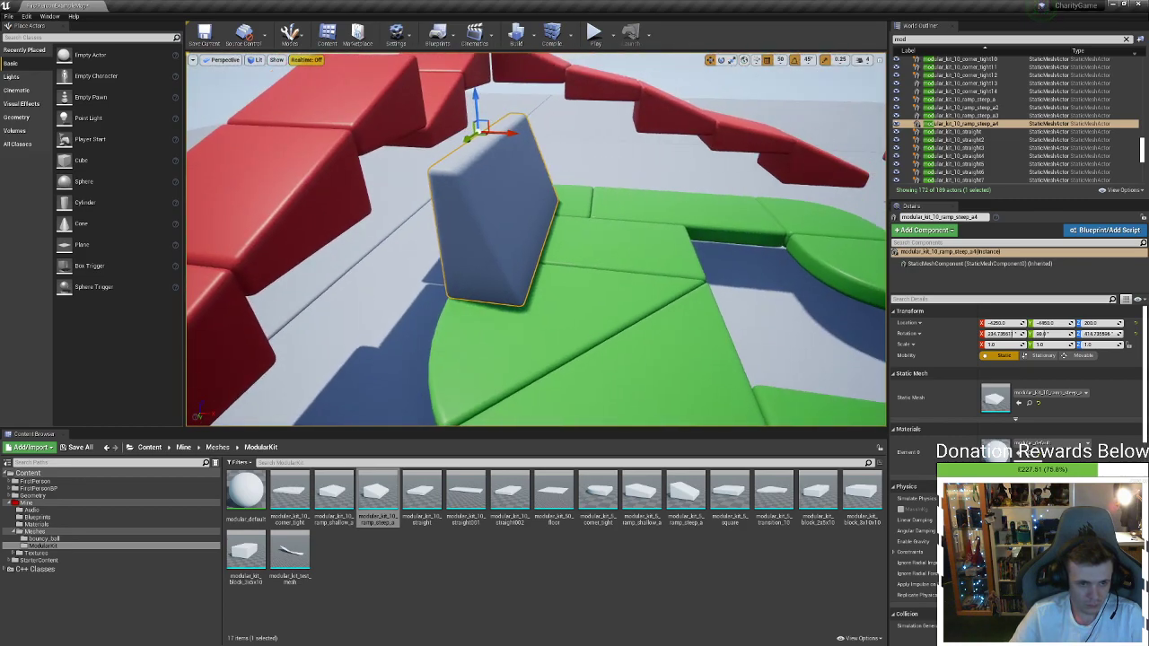
{"action": "left_click_drag", "start_coordinate": [505, 133], "coordinate": [413, 119]}
{"action": "mouse_move", "coordinate": [412, 119]}
{"action": "right_mouse_down"}
{"action": "mouse_move", "coordinate": [341, 112]}
{"action": "mouse_move", "coordinate": [332, 71]}
{"action": "mouse_move", "coordinate": [358, 85]}
{"action": "mouse_move", "coordinate": [395, 143]}
{"action": "mouse_move", "coordinate": [393, 109]}
{"action": "right_mouse_up"}
{"action": "left_click_drag", "start_coordinate": [595, 157], "coordinate": [605, 117], "text": "alt"}
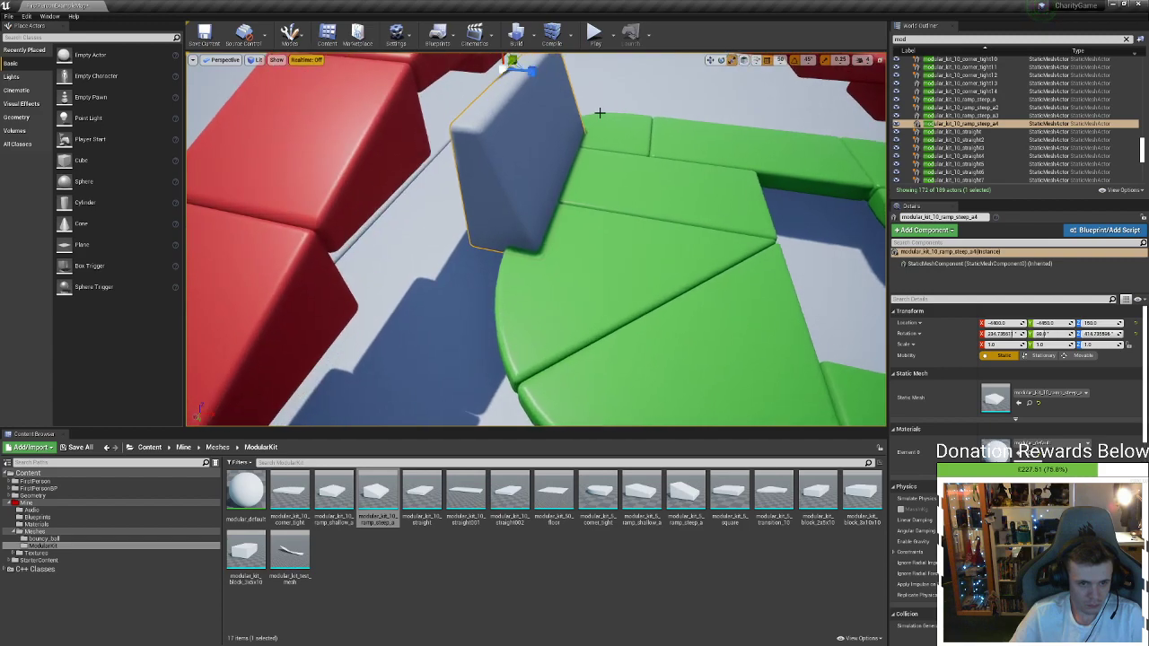
Scale the upright ramp to 0.5 on Z and reposition it along the outer edge of the green turn
{"action": "left_click_drag", "start_coordinate": [530, 71], "coordinate": [523, 71]}
{"action": "right_click_drag", "start_coordinate": [530, 105], "coordinate": [530, 63]}
{"action": "left_click_drag", "start_coordinate": [522, 115], "coordinate": [574, 137]}
{"action": "right_click_drag", "start_coordinate": [579, 141], "coordinate": [589, 117]}
{"action": "left_click_drag", "start_coordinate": [601, 66], "coordinate": [569, 67]}
{"action": "mouse_move", "coordinate": [568, 67]}
{"action": "right_mouse_down"}
{"action": "mouse_move", "coordinate": [655, 68]}
{"action": "mouse_move", "coordinate": [564, 83]}
{"action": "right_mouse_up"}
{"action": "right_click_drag", "start_coordinate": [530, 177], "coordinate": [589, 154]}
{"action": "left_click_drag", "start_coordinate": [447, 115], "coordinate": [461, 111]}
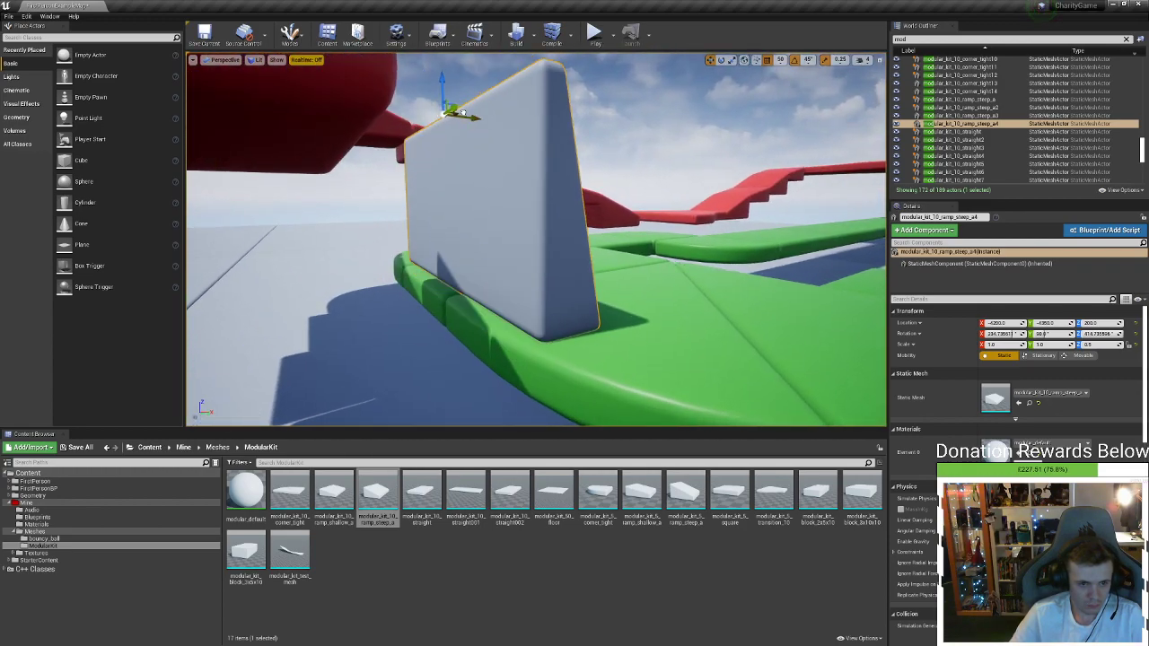
{"action": "right_click_drag", "start_coordinate": [465, 111], "coordinate": [530, 54]}
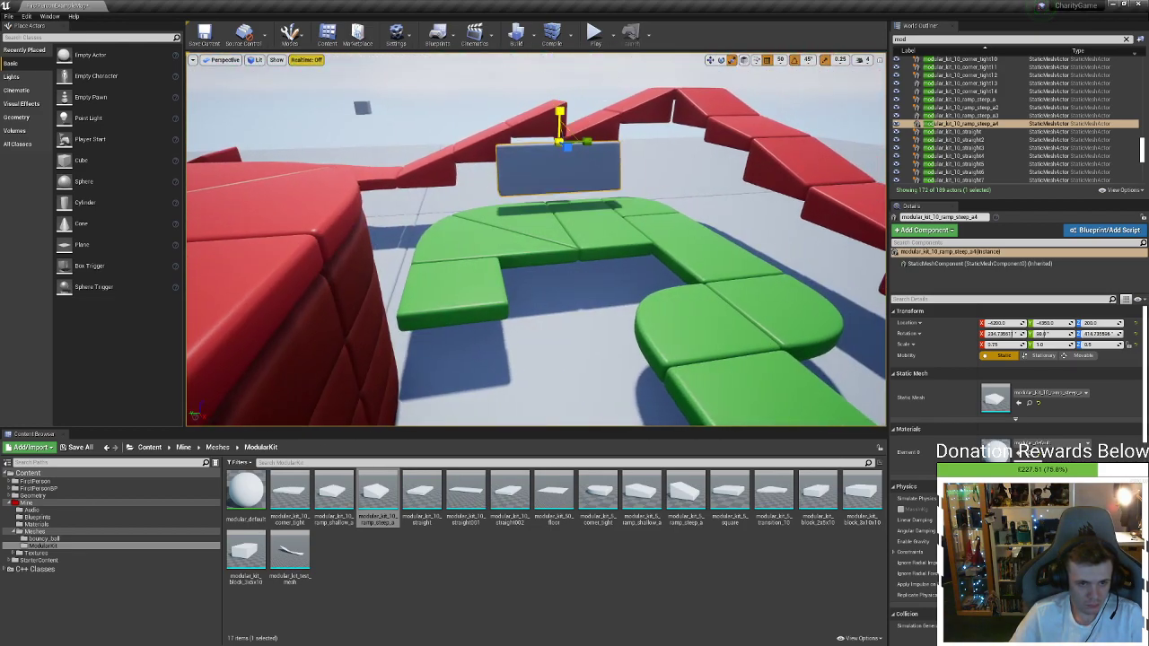
Scale the wall piece to 0.75 on X and lower it until it sits on the green track
{"action": "left_click_drag", "start_coordinate": [558, 133], "coordinate": [561, 158]}
{"action": "right_click_drag", "start_coordinate": [561, 158], "coordinate": [530, 157]}
{"action": "scroll", "coordinate": [560, 111], "scroll_direction": "down", "scroll_amount": 3}
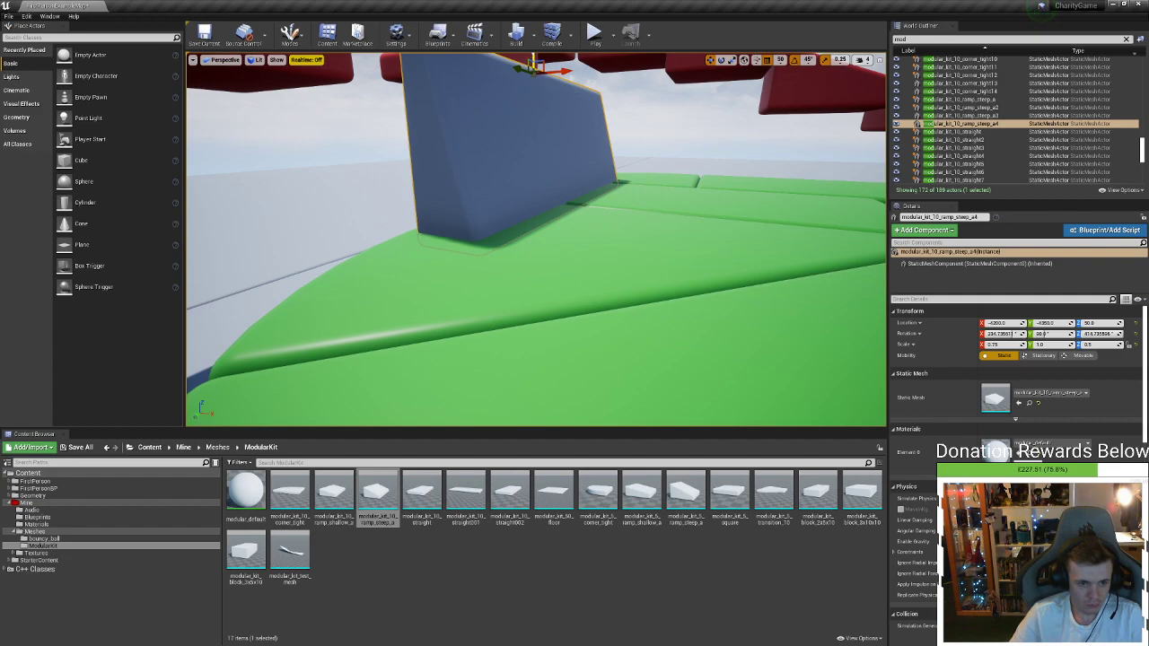
{"action": "left_click_drag", "start_coordinate": [533, 63], "coordinate": [533, 50]}
{"action": "right_click_drag", "start_coordinate": [606, 63], "coordinate": [606, 63]}
{"action": "left_click_drag", "start_coordinate": [598, 90], "coordinate": [613, 103]}
{"action": "right_click_drag", "start_coordinate": [612, 102], "coordinate": [612, 102]}
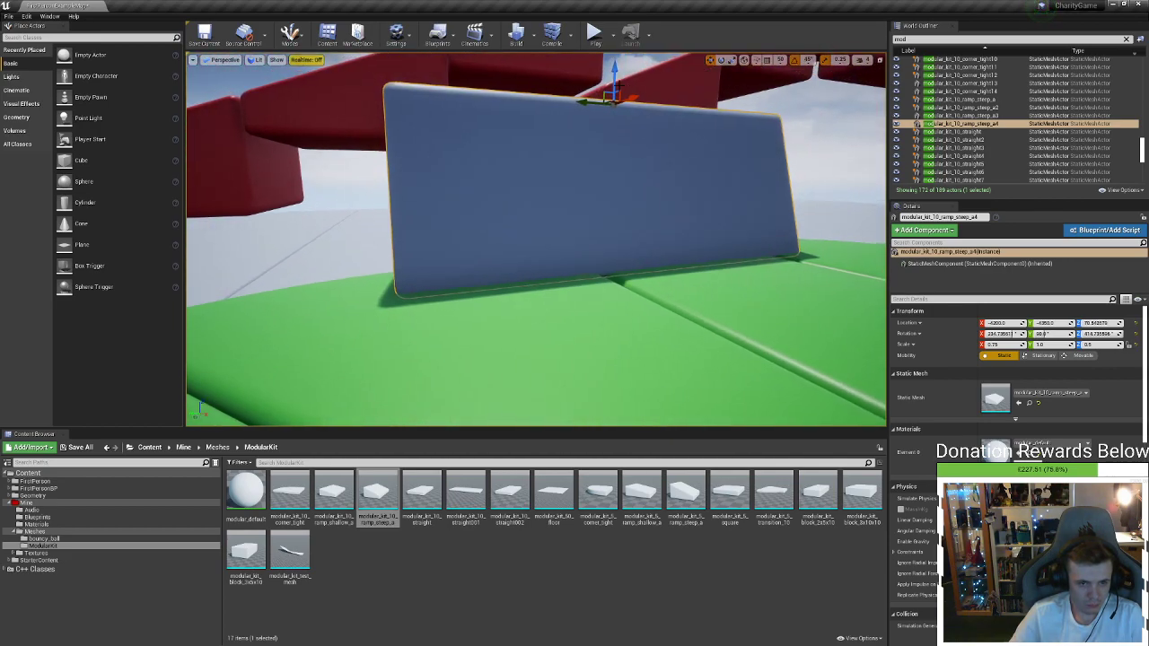
{"action": "left_click_drag", "start_coordinate": [619, 83], "coordinate": [629, 83]}
{"action": "right_click_drag", "start_coordinate": [615, 199], "coordinate": [616, 199]}
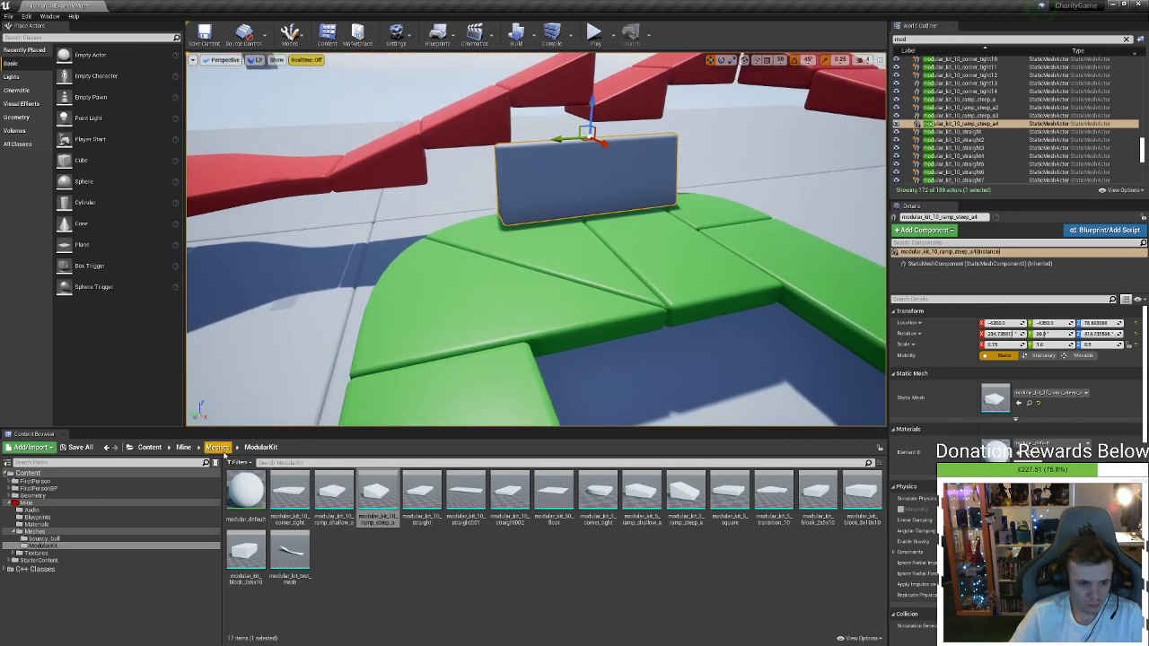
Apply the green_dark material to the wall piece on the green turn
{"action": "left_click", "coordinate": [183, 447]}
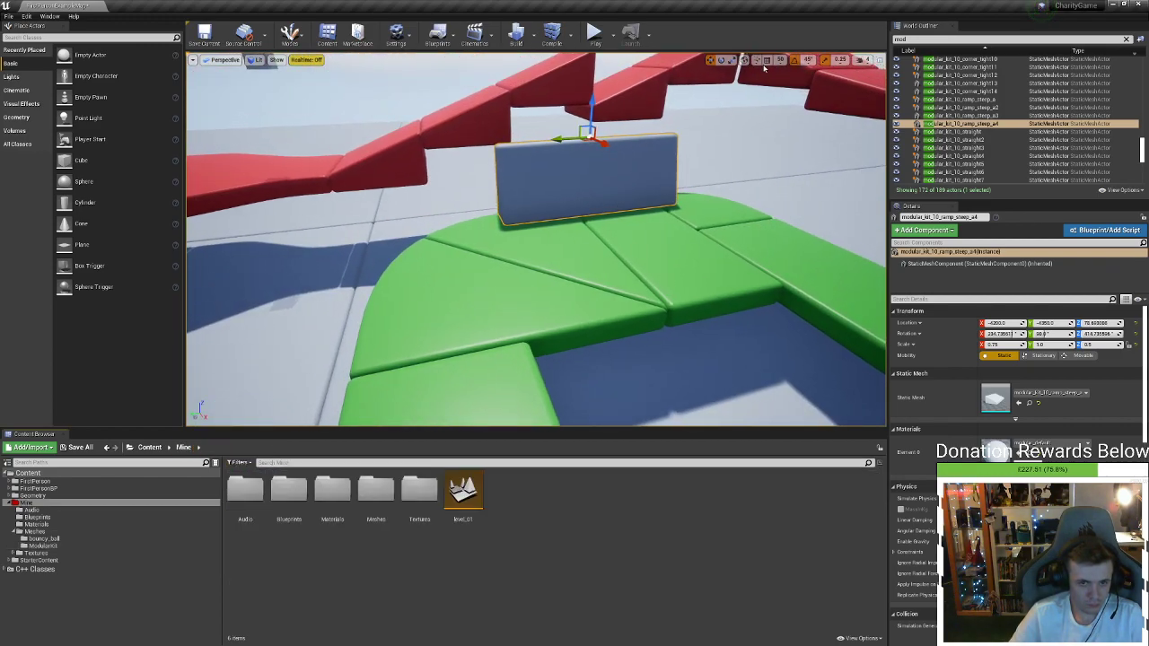
{"action": "double_click", "coordinate": [332, 489]}
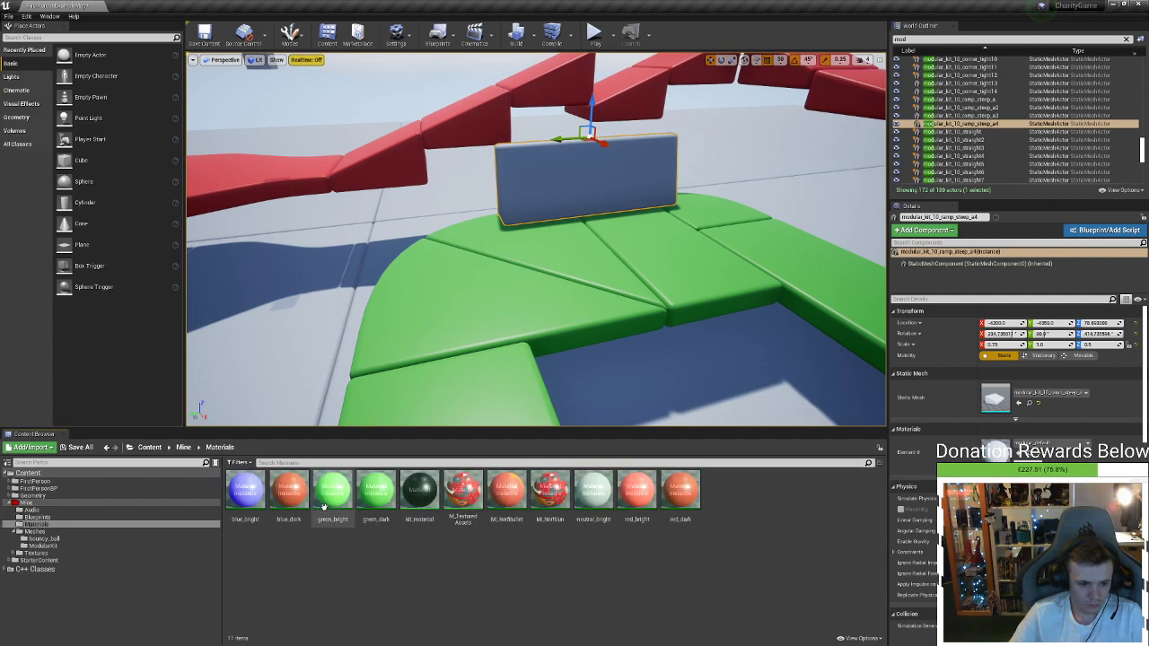
{"action": "left_click_drag", "start_coordinate": [375, 489], "coordinate": [627, 192]}
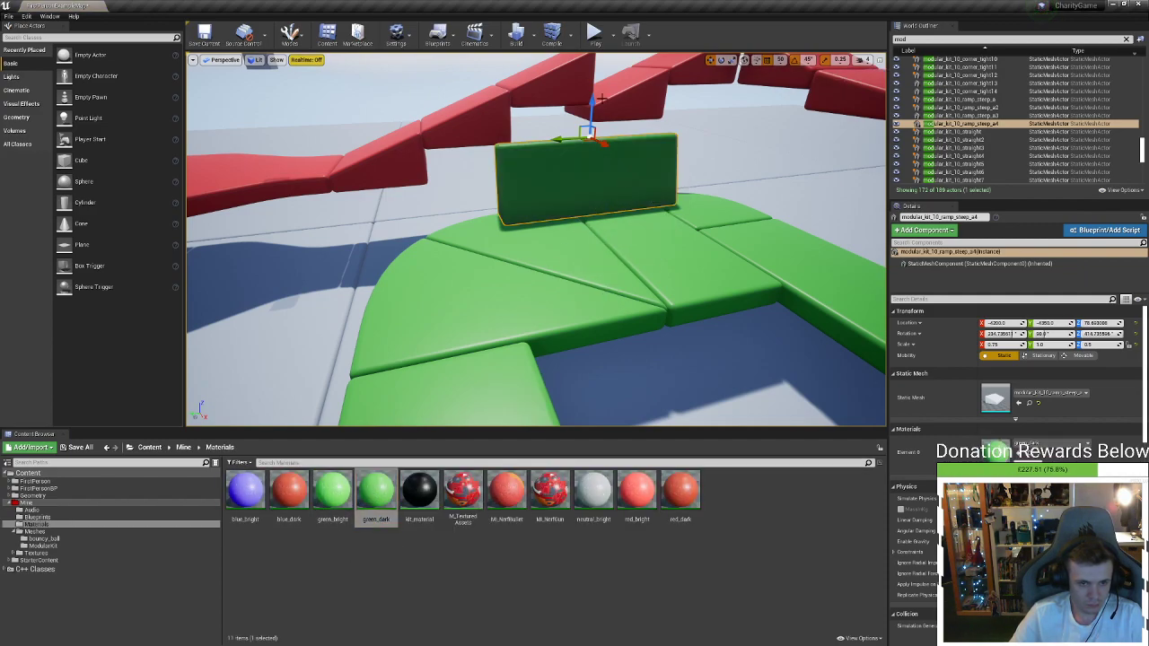
Playtest the green track from the start platform past the new wall, and end the run
{"action": "left_click", "coordinate": [595, 34]}
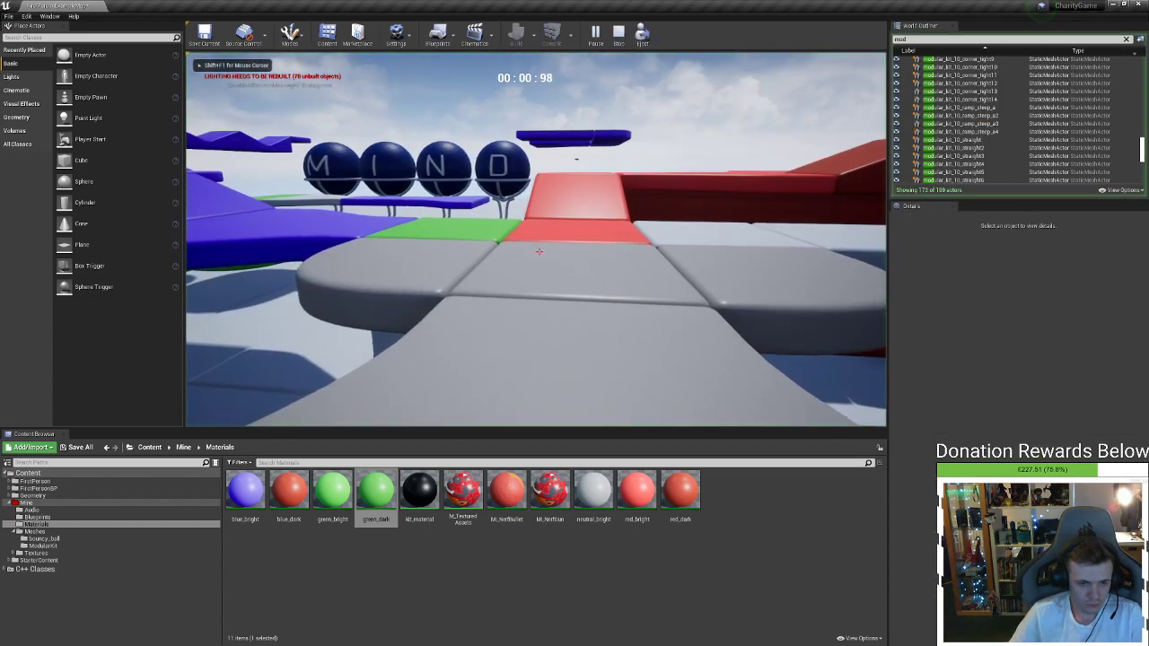
{"action": "key", "text": "w"}
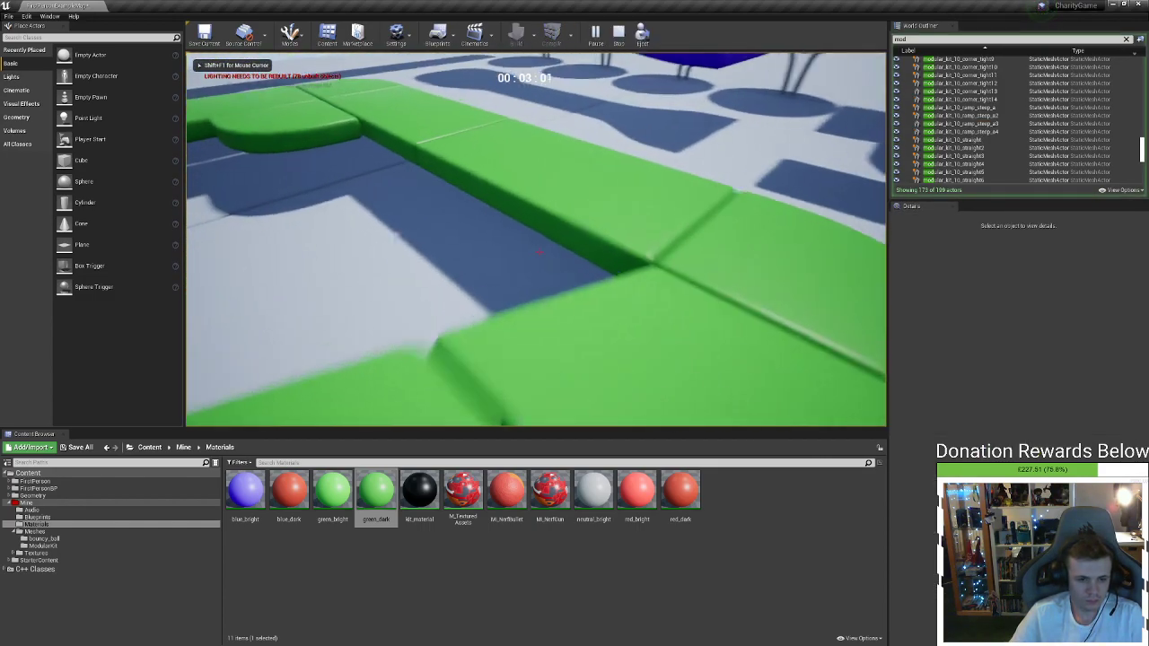
{"action": "key", "text": "w"}
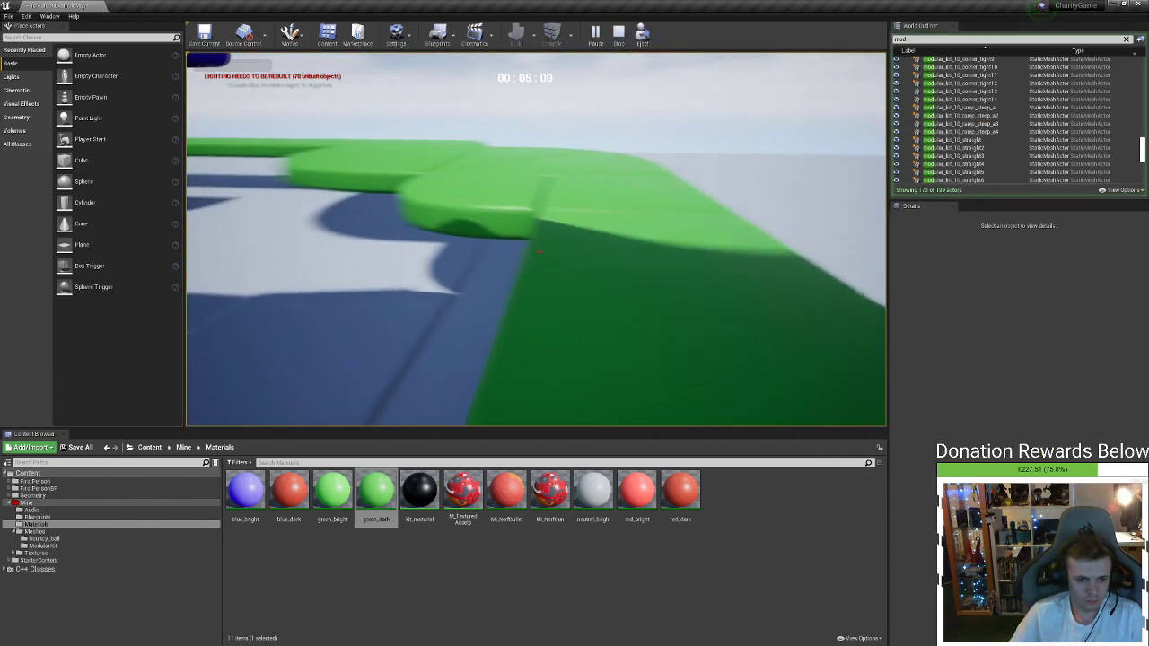
{"action": "key", "text": "w"}
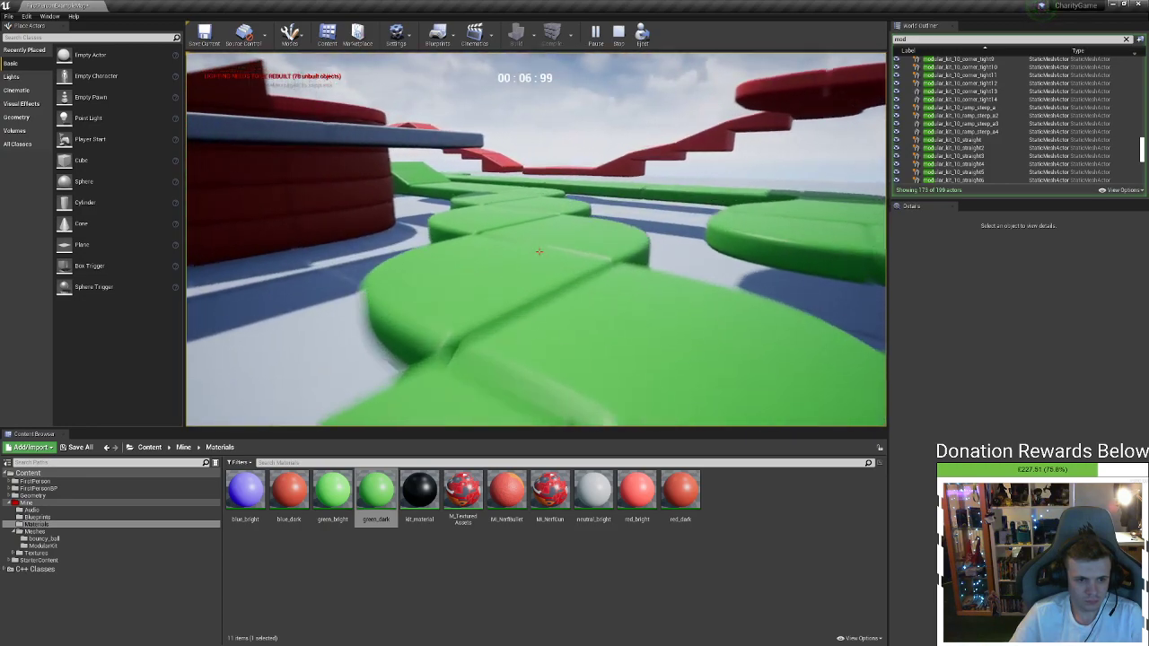
{"action": "key", "text": "w"}
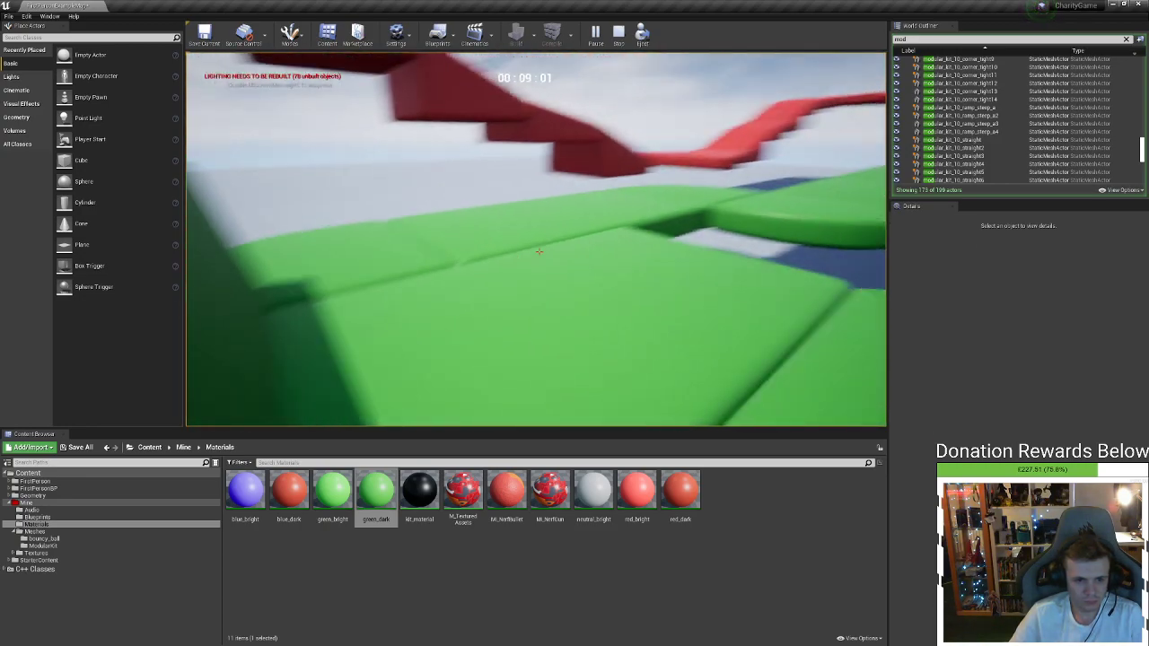
{"action": "key", "text": "w"}
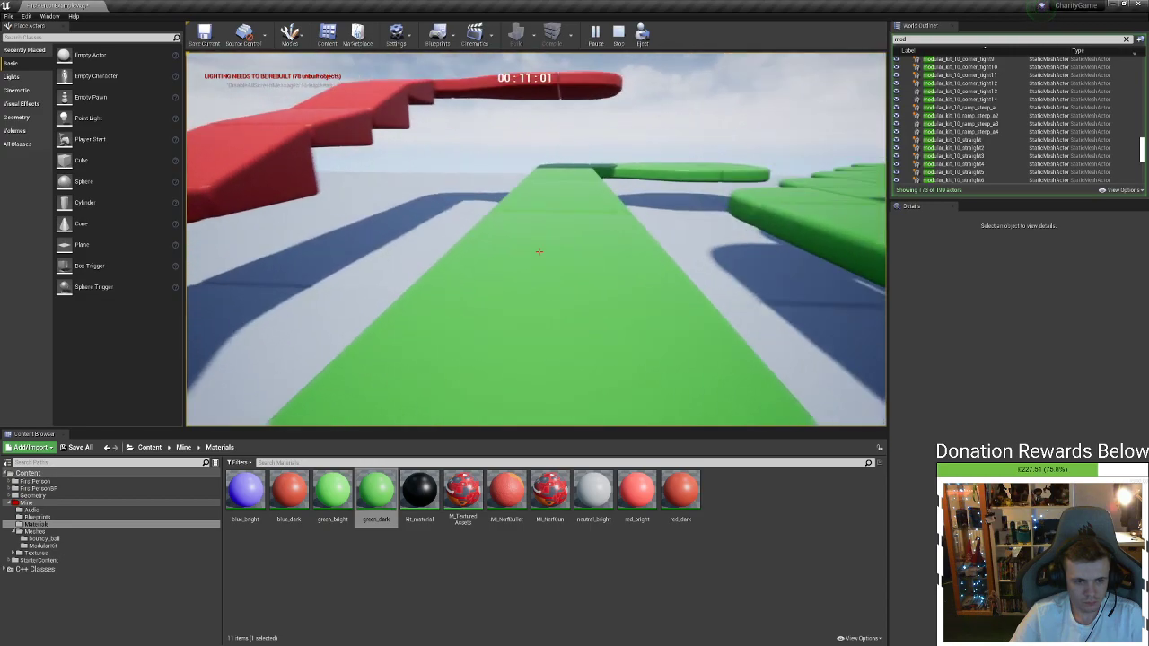
{"action": "key", "text": "w"}
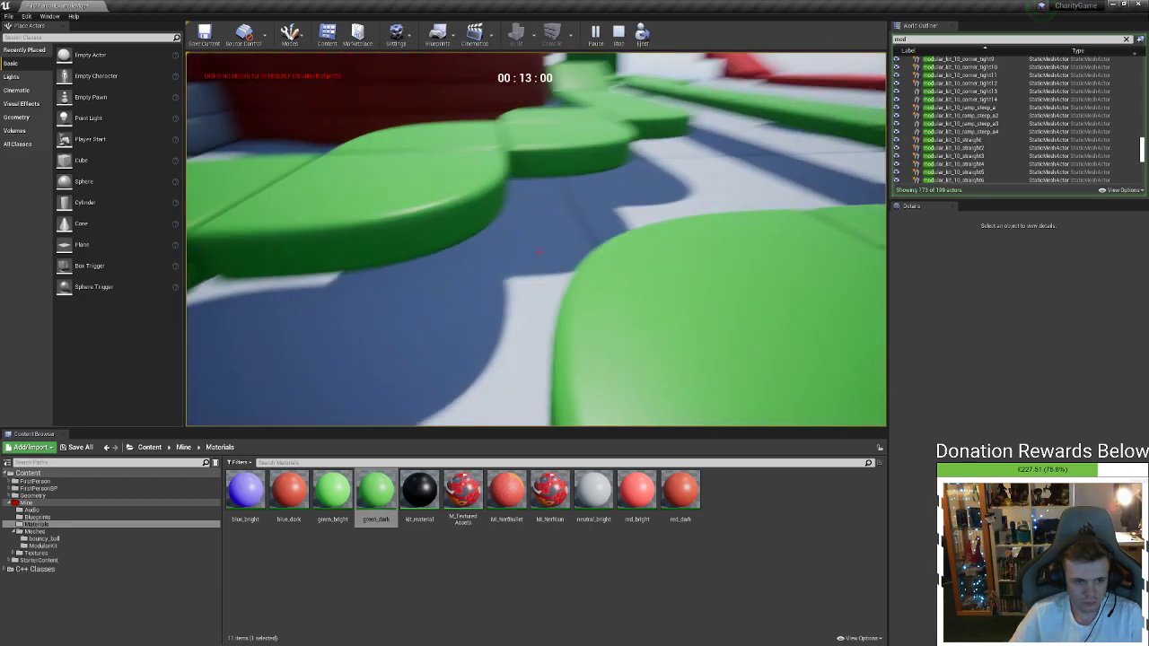
{"action": "key", "text": "Escape"}
Examine the green wall from several sides and review the layout of all the coloured tracks
{"action": "key", "text": "w"}
{"action": "right_click_drag", "start_coordinate": [682, 203], "coordinate": [583, 246]}
{"action": "key", "text": "w"}
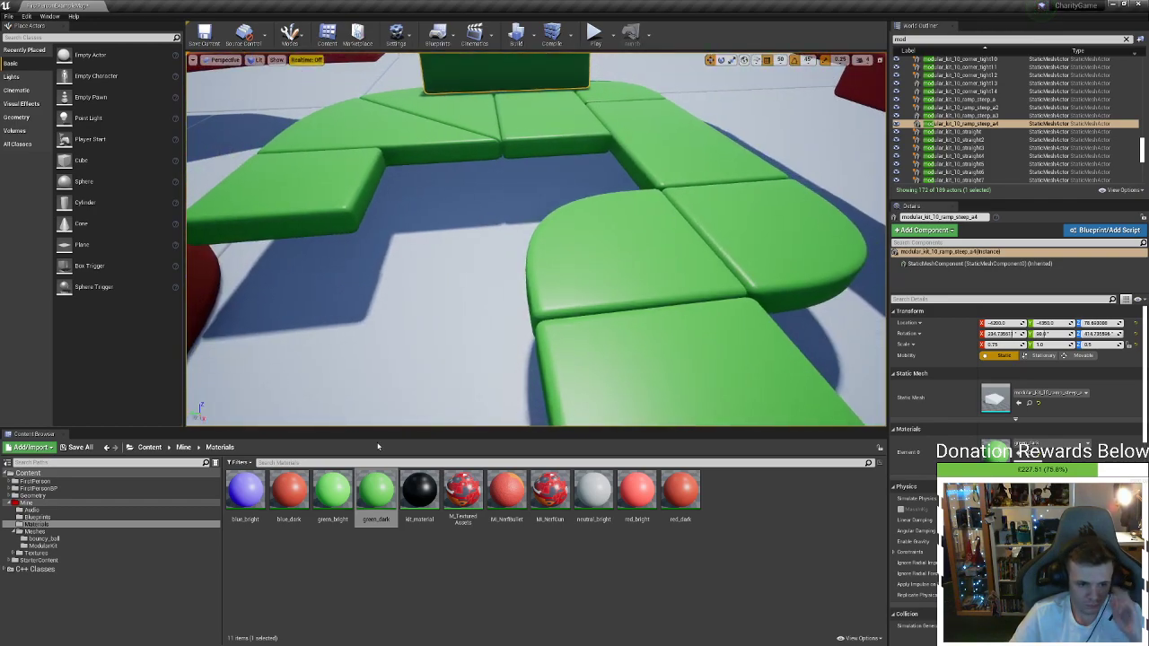
{"action": "left_click", "coordinate": [379, 491]}
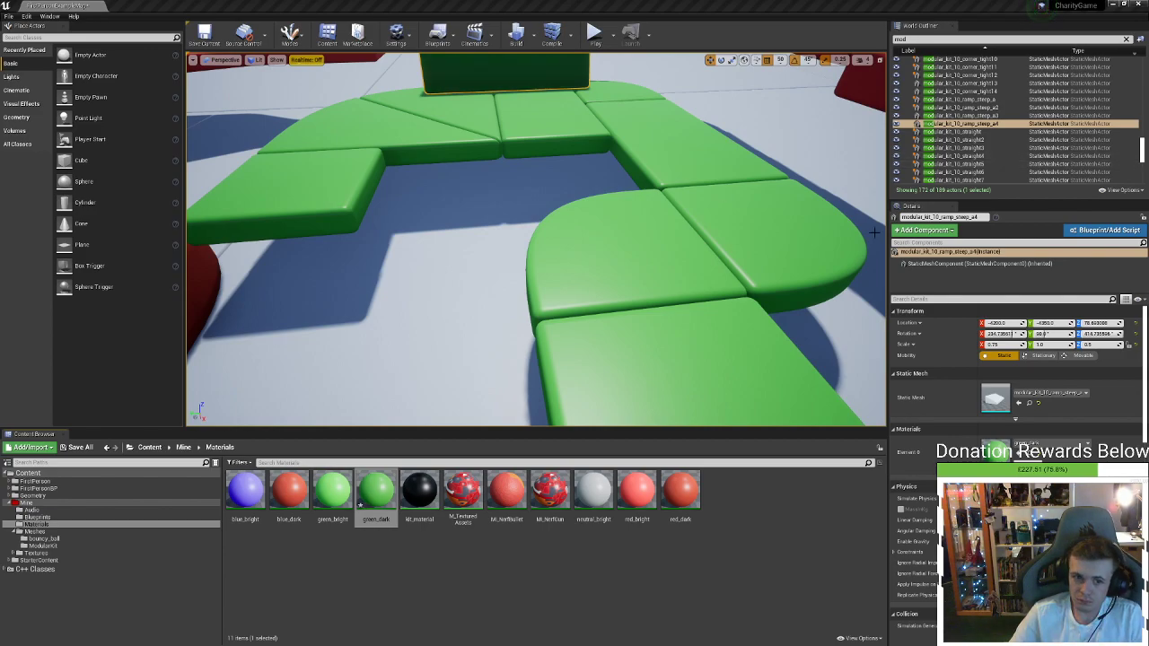
{"action": "right_click_drag", "start_coordinate": [535, 239], "coordinate": [612, 228]}
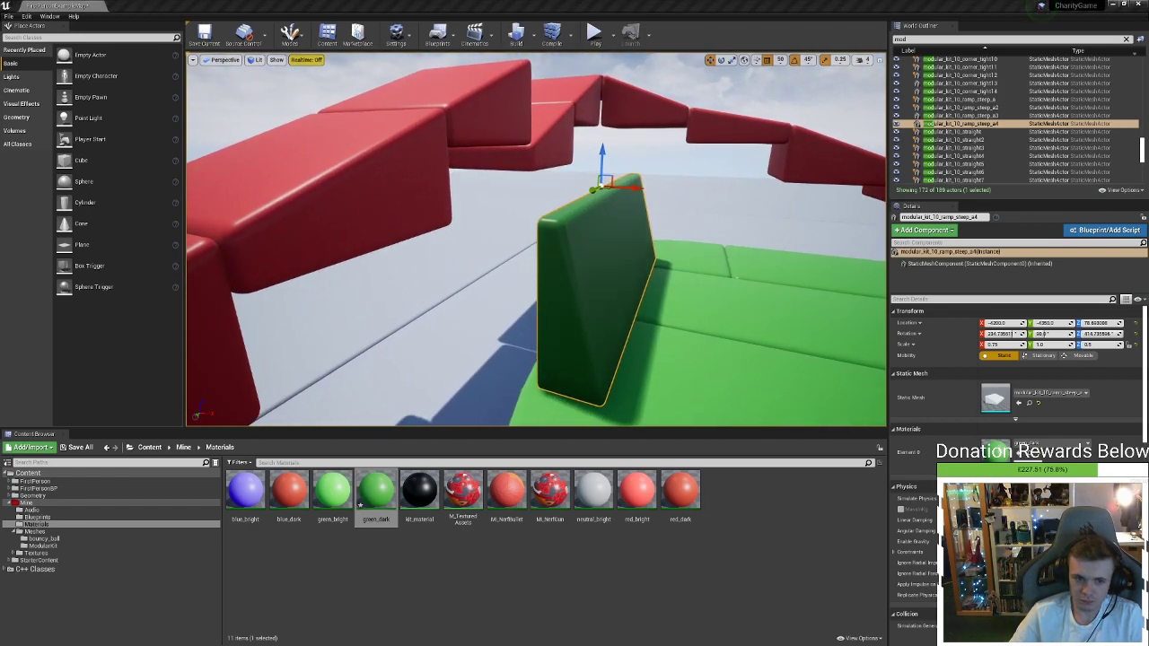
{"action": "right_click_drag", "start_coordinate": [537, 239], "coordinate": [537, 240]}
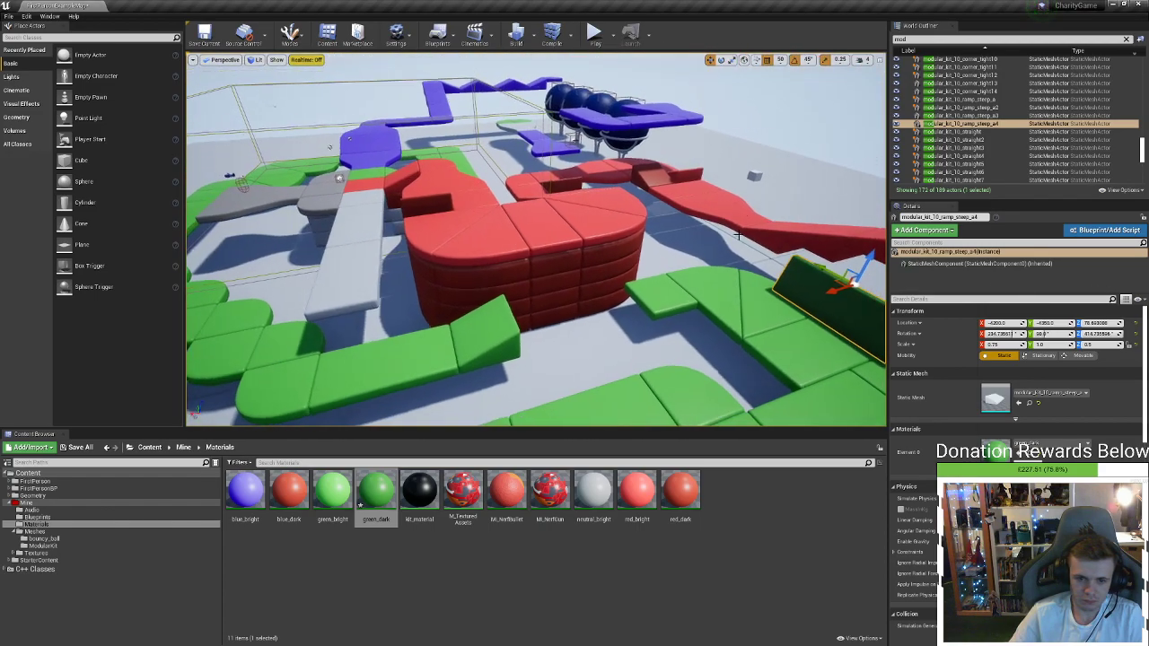
{"action": "left_click", "coordinate": [738, 237]}
{"action": "right_click_drag", "start_coordinate": [784, 147], "coordinate": [793, 133]}
{"action": "left_click", "coordinate": [793, 133]}
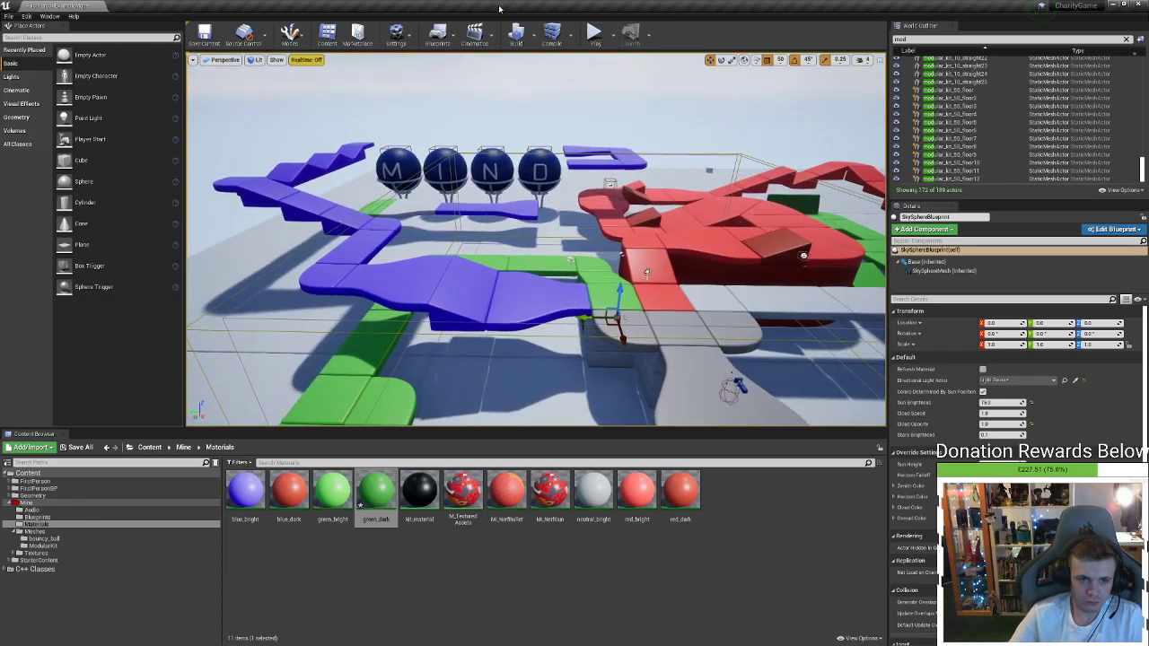
{"action": "right_click_drag", "start_coordinate": [647, 349], "coordinate": [646, 349]}
{"action": "right_click_drag", "start_coordinate": [380, 305], "coordinate": [372, 232]}
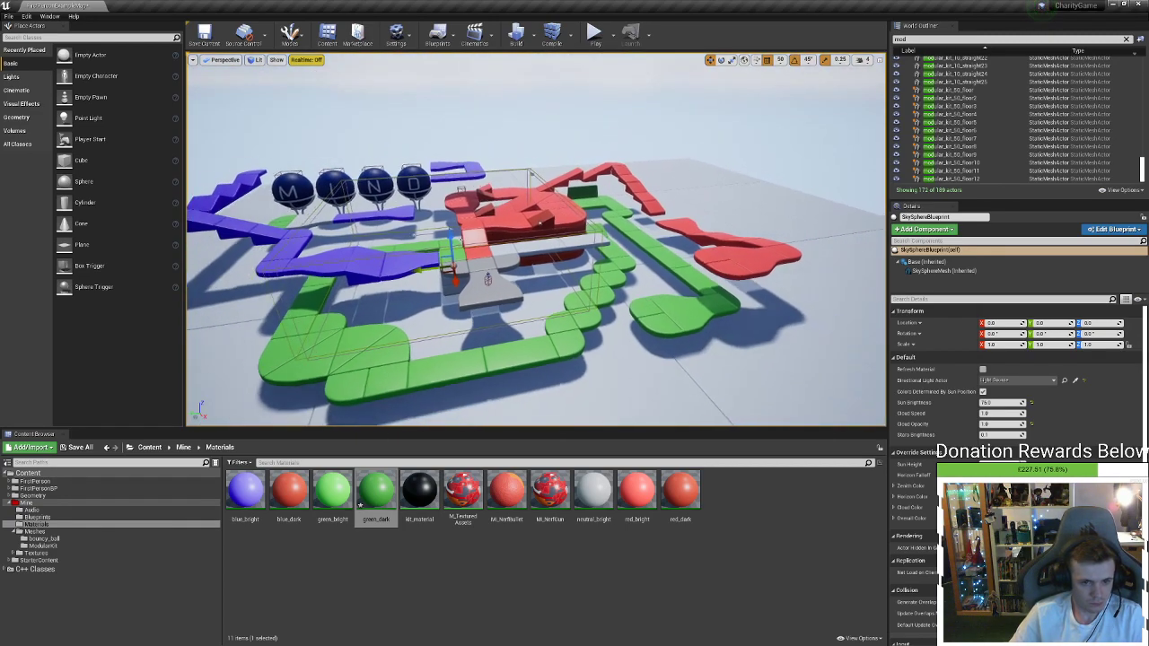
Try extending the end of the white walkway with a copied straight piece and a copied red transition piece
{"action": "right_click_drag", "start_coordinate": [536, 238], "coordinate": [605, 327]}
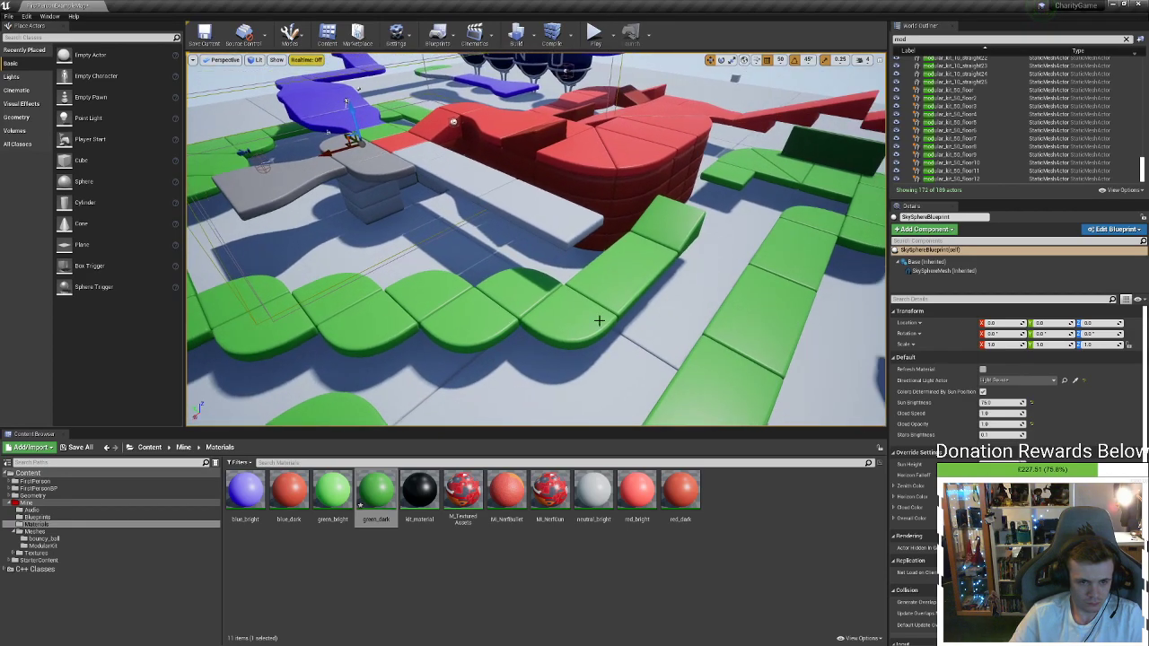
{"action": "left_click", "coordinate": [530, 224]}
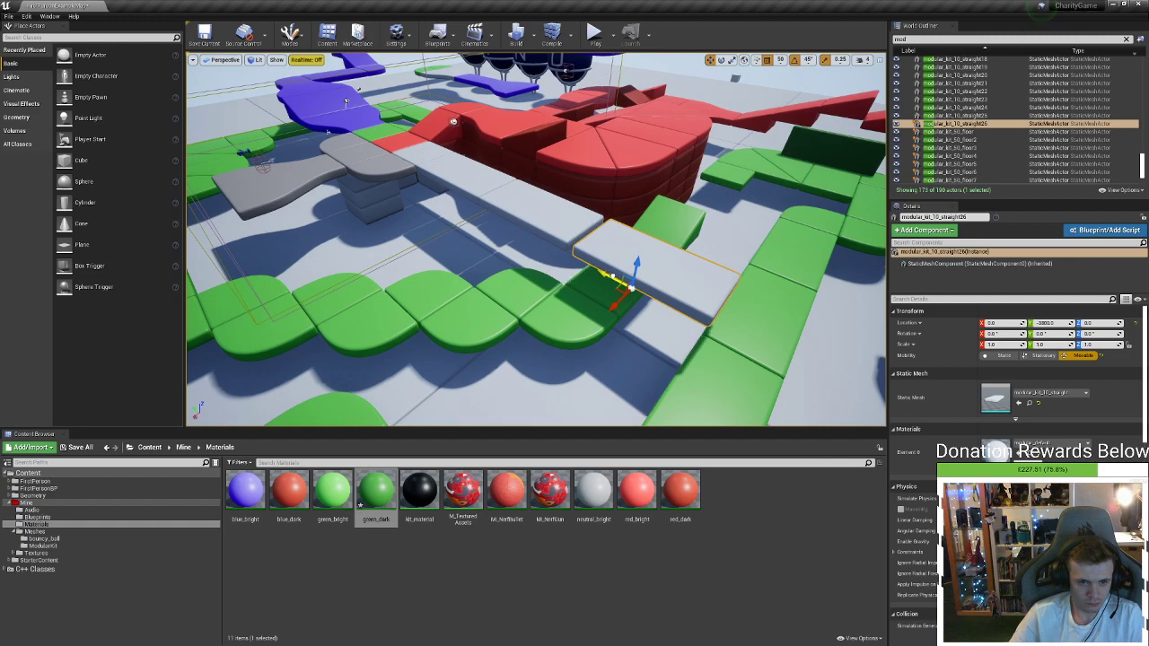
{"action": "right_click_drag", "start_coordinate": [602, 274], "coordinate": [723, 269]}
{"action": "right_click_drag", "start_coordinate": [538, 227], "coordinate": [606, 274]}
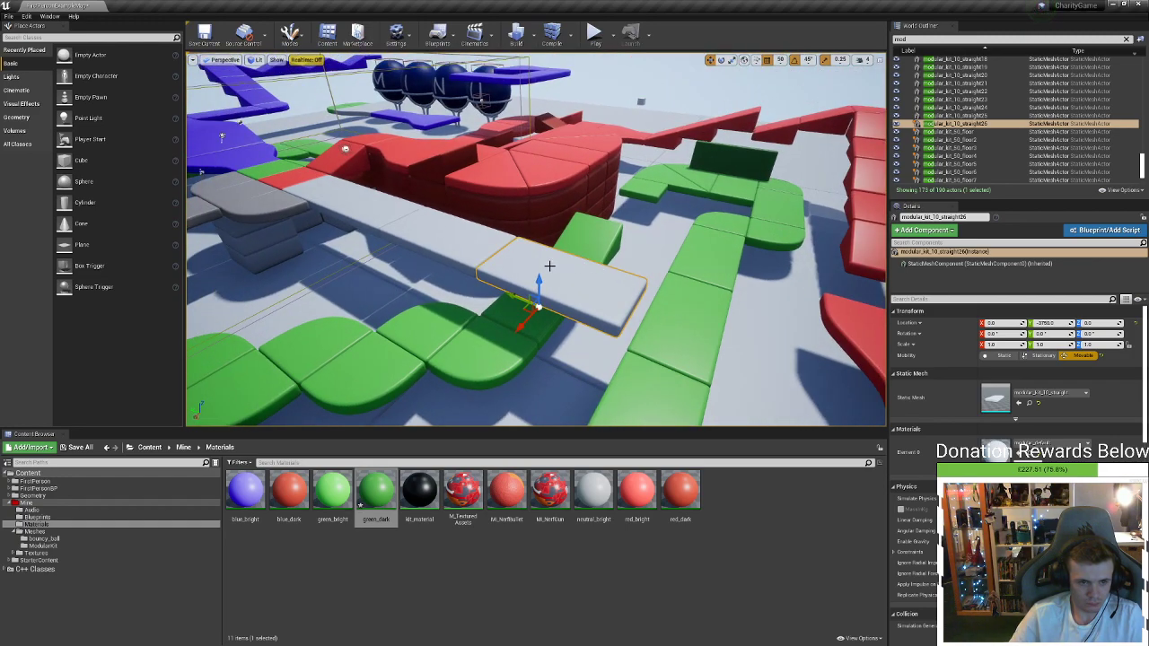
{"action": "left_click", "coordinate": [399, 160]}
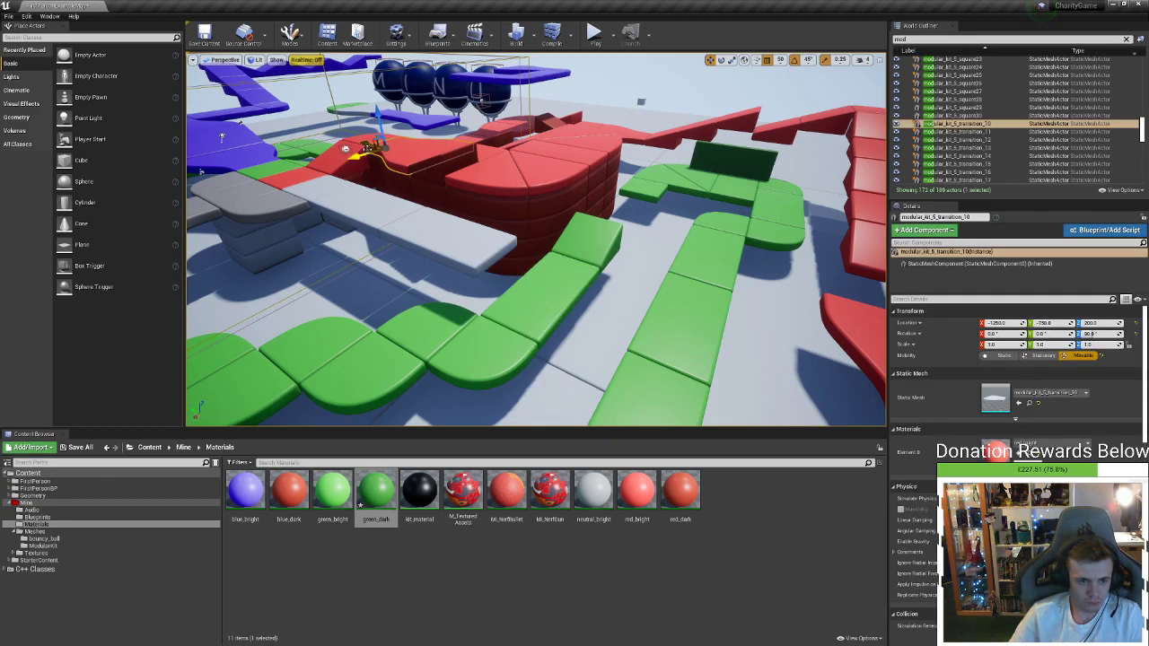
{"action": "left_click_drag", "start_coordinate": [366, 148], "coordinate": [451, 253], "text": "alt"}
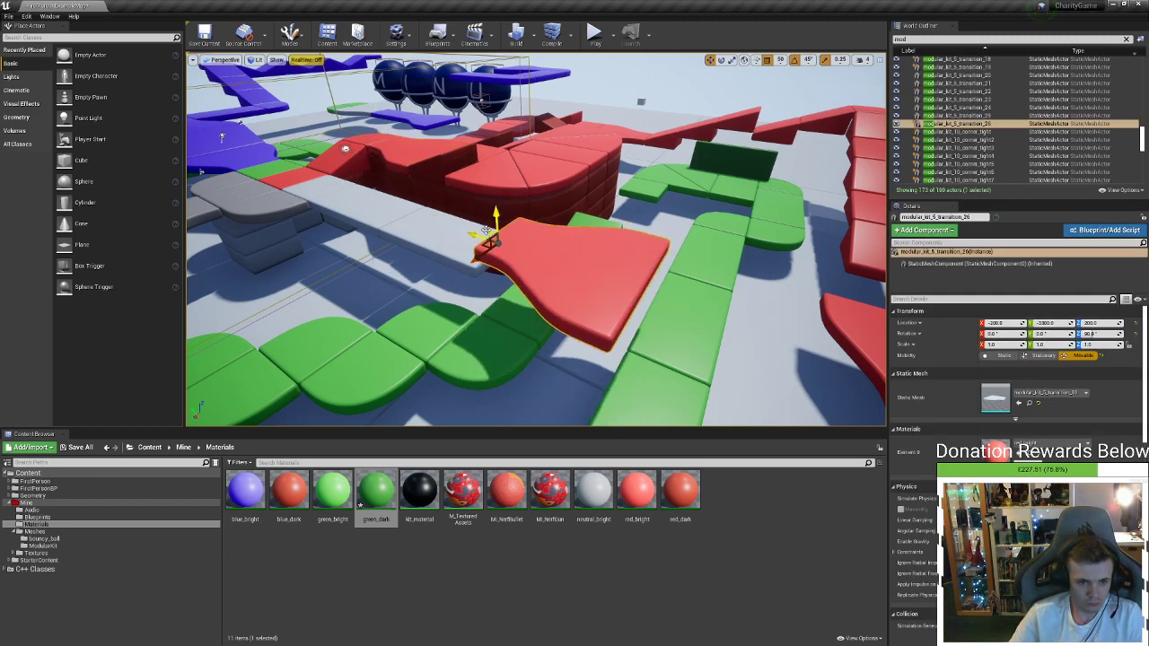
{"action": "mouse_move", "coordinate": [490, 253]}
{"action": "right_mouse_down"}
{"action": "mouse_move", "coordinate": [529, 305]}
{"action": "mouse_move", "coordinate": [561, 305]}
{"action": "mouse_move", "coordinate": [543, 296]}
{"action": "mouse_move", "coordinate": [503, 395]}
{"action": "mouse_move", "coordinate": [491, 254]}
{"action": "right_mouse_up"}
{"action": "left_click_drag", "start_coordinate": [632, 255], "coordinate": [631, 246]}
{"action": "left_click", "coordinate": [569, 277]}
{"action": "key", "text": "Delete"}
Delete the end straight piece of the white walkway and continue the path with three rising copies of the red steep ramp
{"action": "left_click", "coordinate": [656, 274]}
{"action": "key", "text": "Delete"}
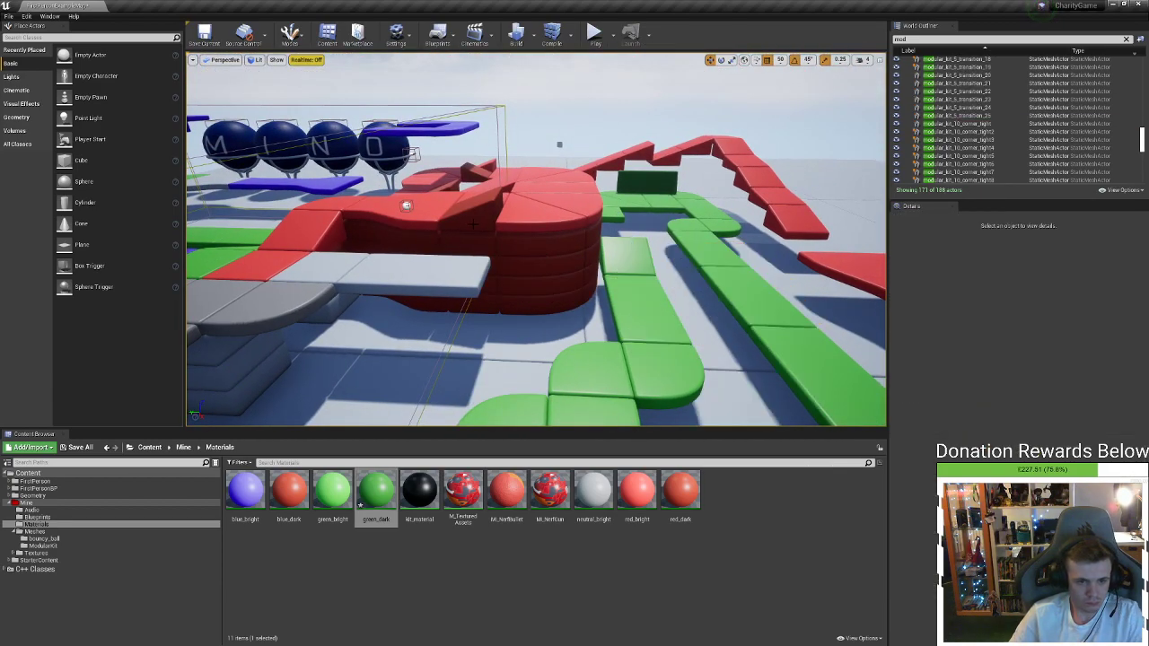
{"action": "left_click", "coordinate": [469, 206]}
{"action": "right_click_drag", "start_coordinate": [469, 206], "coordinate": [469, 225]}
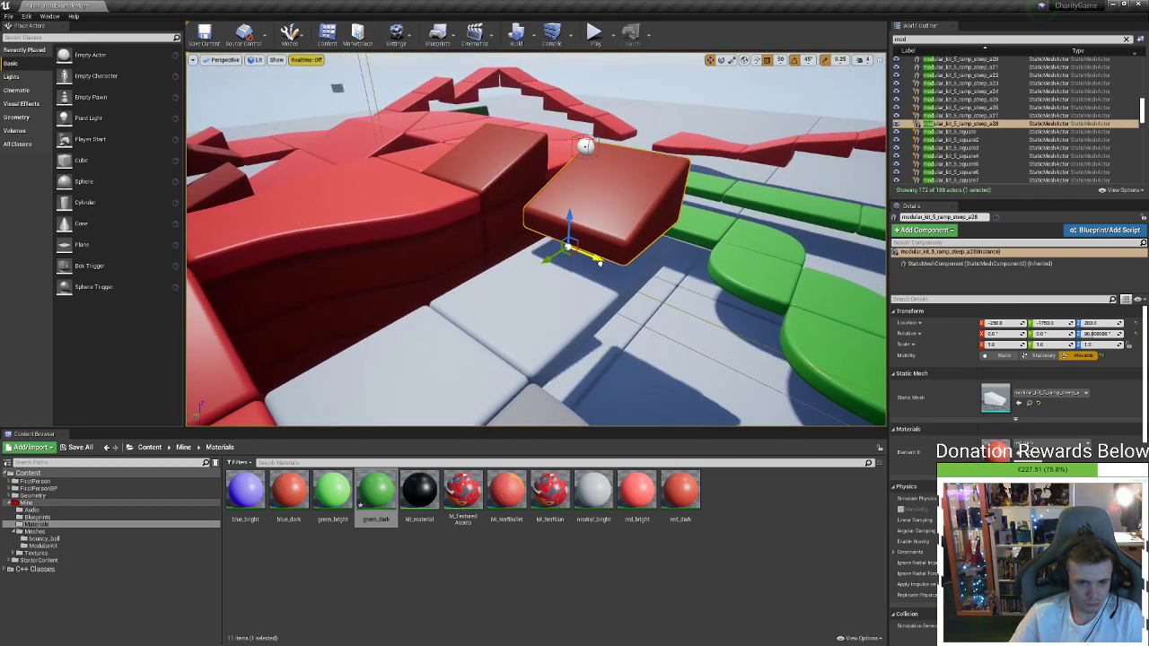
{"action": "right_click_drag", "start_coordinate": [569, 271], "coordinate": [569, 271]}
{"action": "left_click_drag", "start_coordinate": [375, 314], "coordinate": [575, 258]}
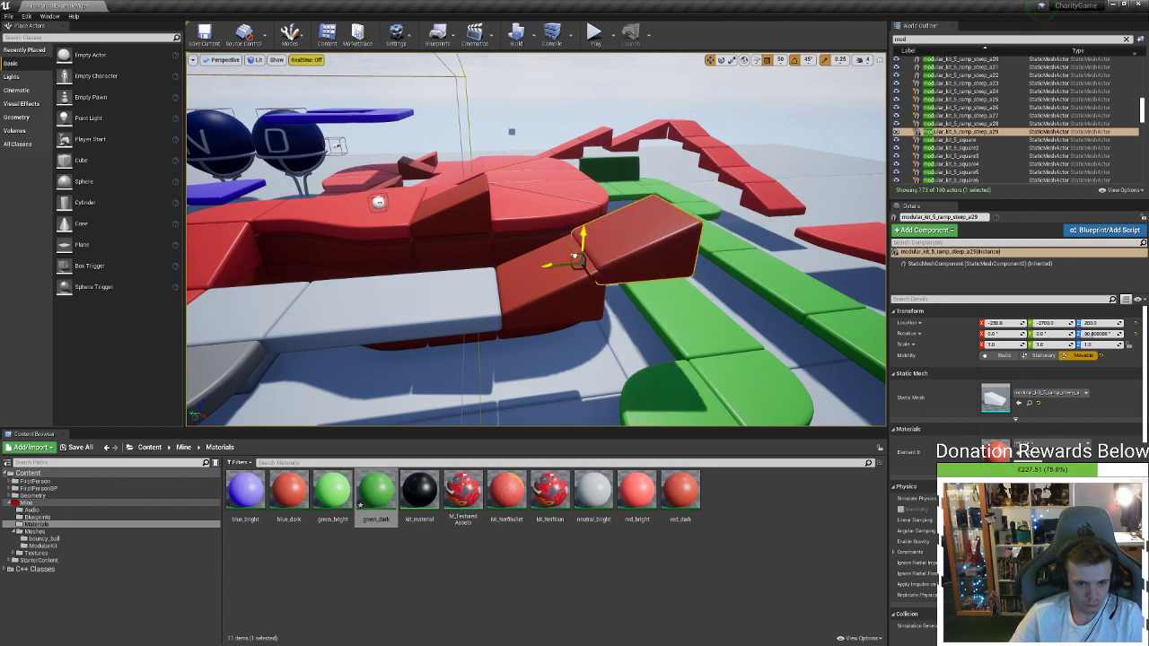
{"action": "right_click_drag", "start_coordinate": [587, 258], "coordinate": [608, 272]}
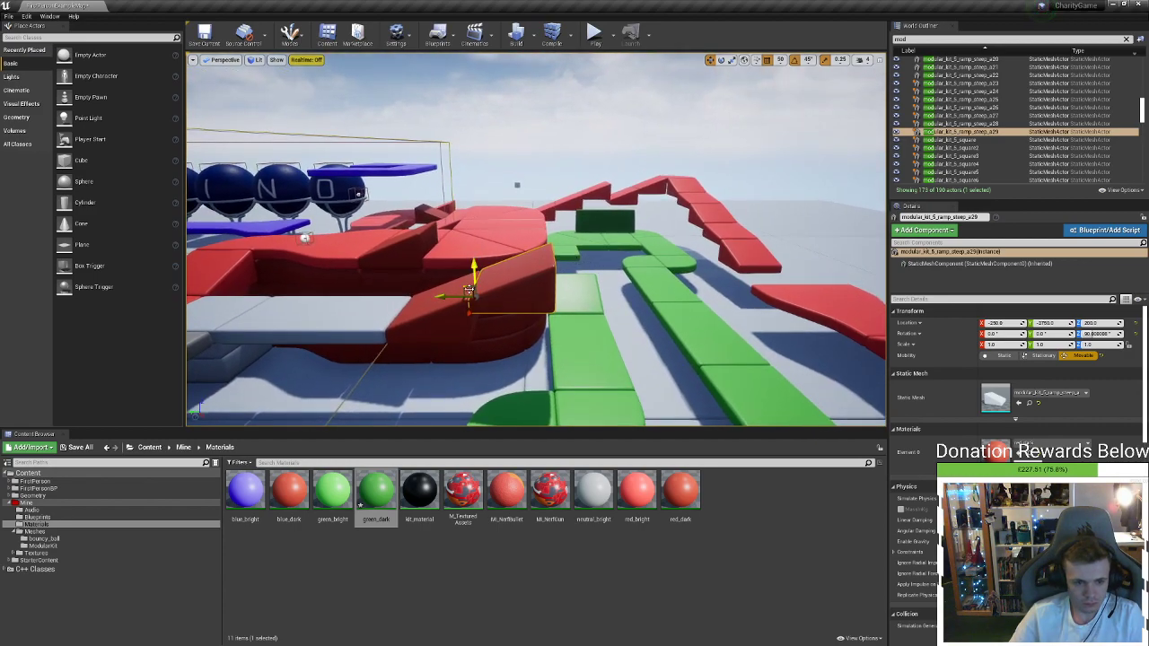
{"action": "left_click_drag", "start_coordinate": [467, 290], "coordinate": [549, 267], "text": "alt"}
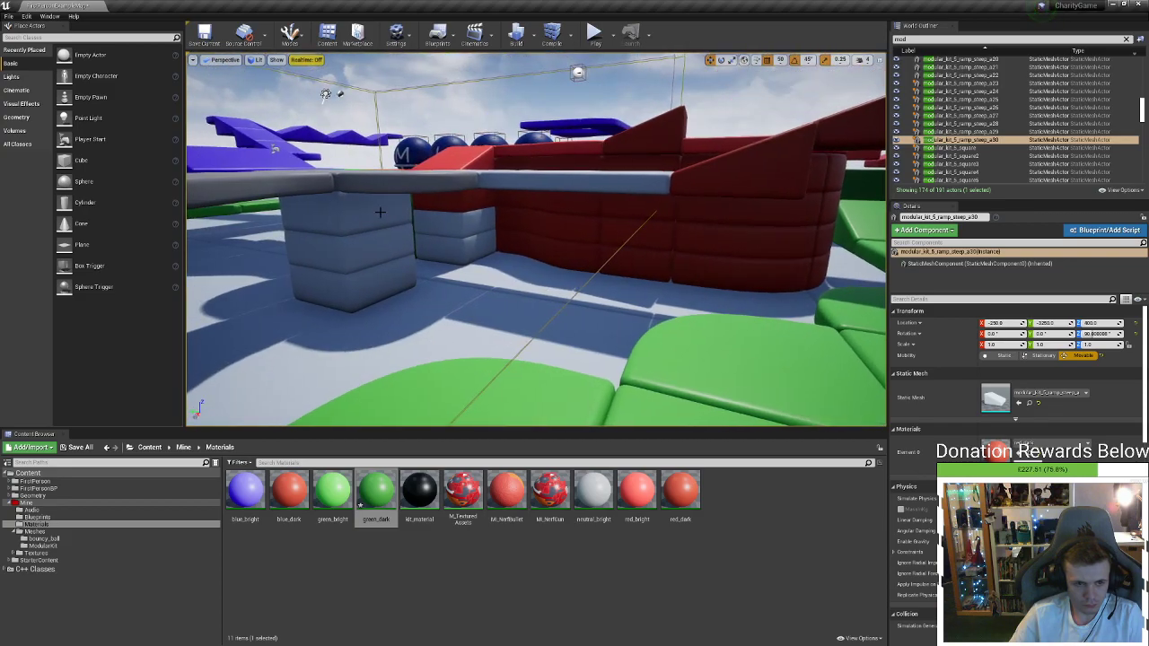
Try a copy of the white three-block support pillar beneath the white walkway
{"action": "left_click", "coordinate": [380, 212]}
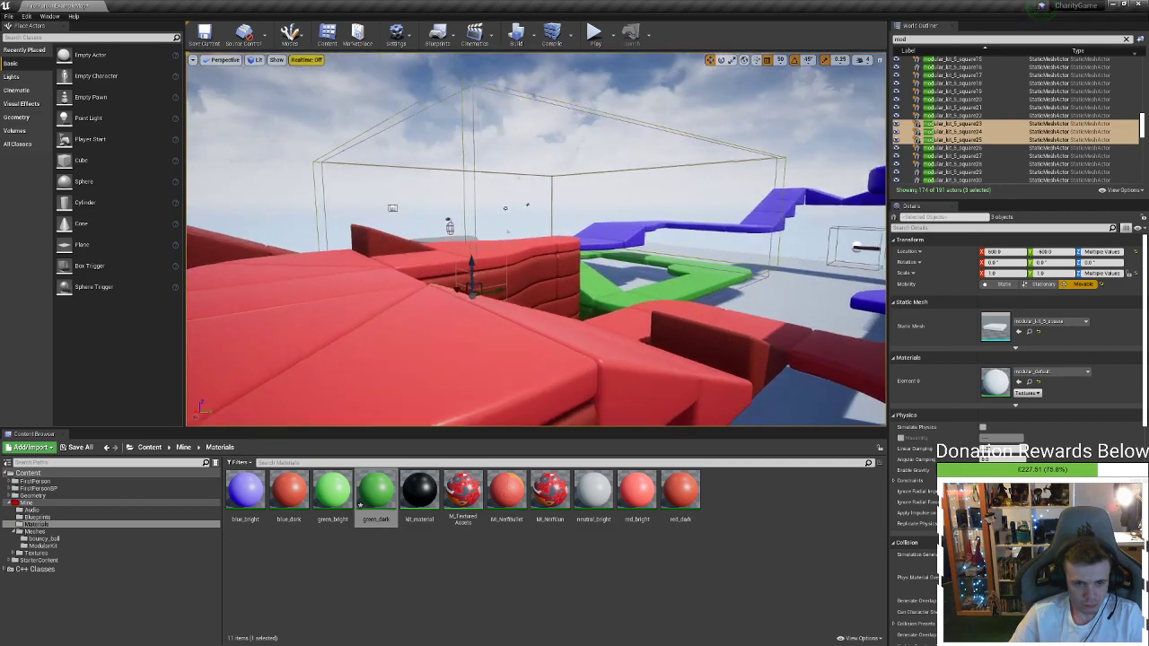
{"action": "right_click_drag", "start_coordinate": [536, 238], "coordinate": [511, 224]}
{"action": "right_click_drag", "start_coordinate": [686, 119], "coordinate": [368, 287]}
{"action": "left_click_drag", "start_coordinate": [308, 308], "coordinate": [449, 263], "text": "alt"}
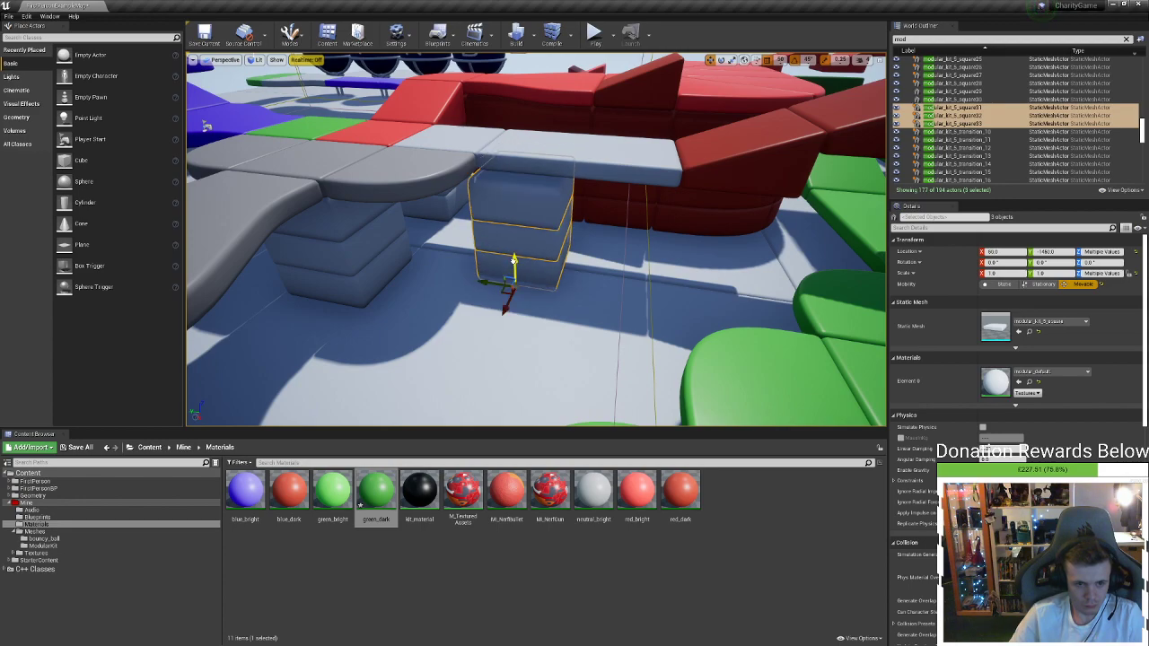
{"action": "mouse_move", "coordinate": [507, 277]}
{"action": "right_mouse_down"}
{"action": "mouse_move", "coordinate": [507, 184]}
{"action": "mouse_move", "coordinate": [507, 277]}
{"action": "right_mouse_up"}
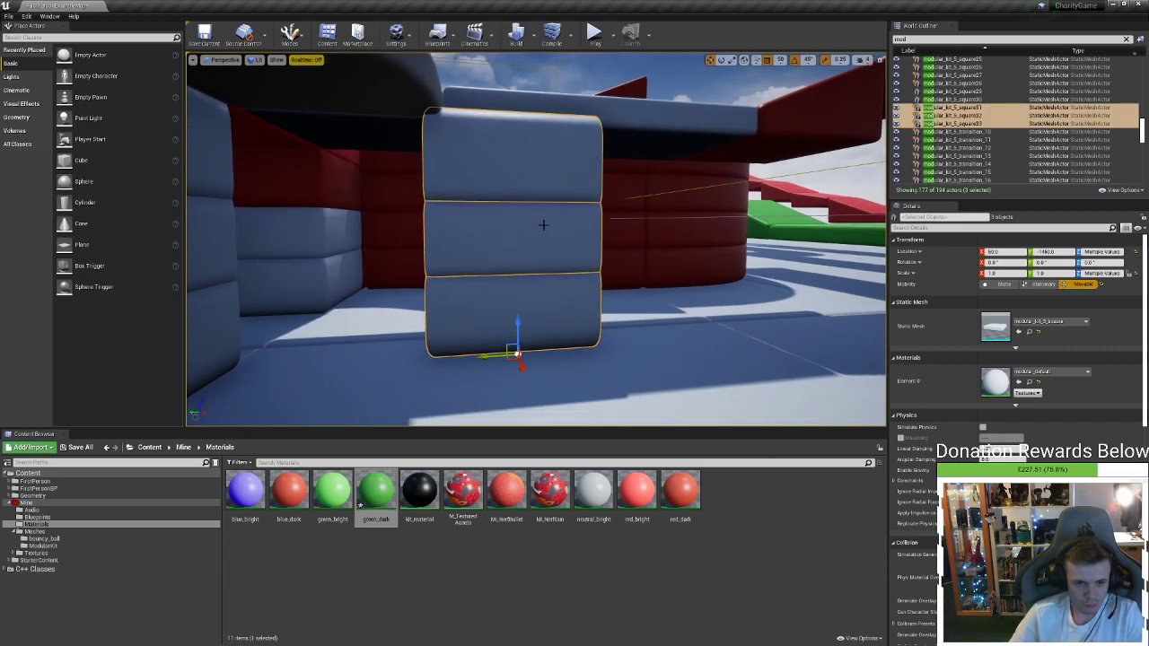
{"action": "key", "text": "Delete"}
Copy a stack of three dark red wall blocks forward to X 50, beneath the end of the white walkway
{"action": "left_click", "coordinate": [587, 227]}
{"action": "right_click_drag", "start_coordinate": [587, 227], "coordinate": [538, 294]}
{"action": "left_click", "coordinate": [587, 227], "text": "ctrl"}
{"action": "left_click", "coordinate": [584, 289], "text": "ctrl"}
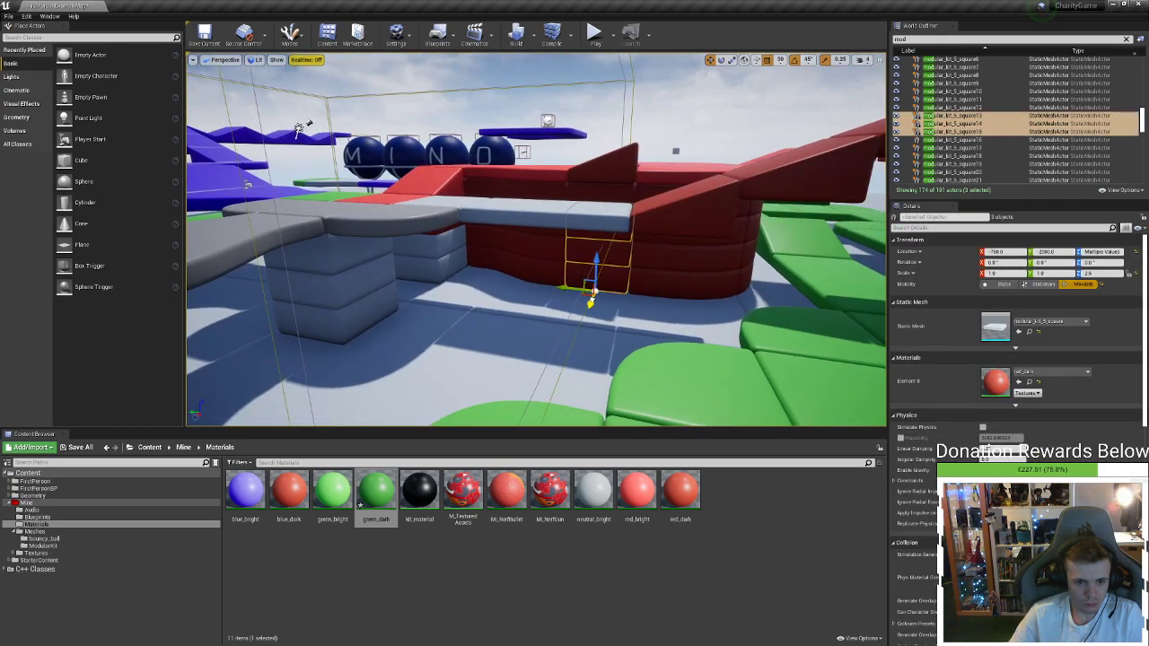
{"action": "left_click_drag", "start_coordinate": [589, 291], "coordinate": [571, 345], "text": "alt"}
{"action": "right_click_drag", "start_coordinate": [544, 290], "coordinate": [543, 350]}
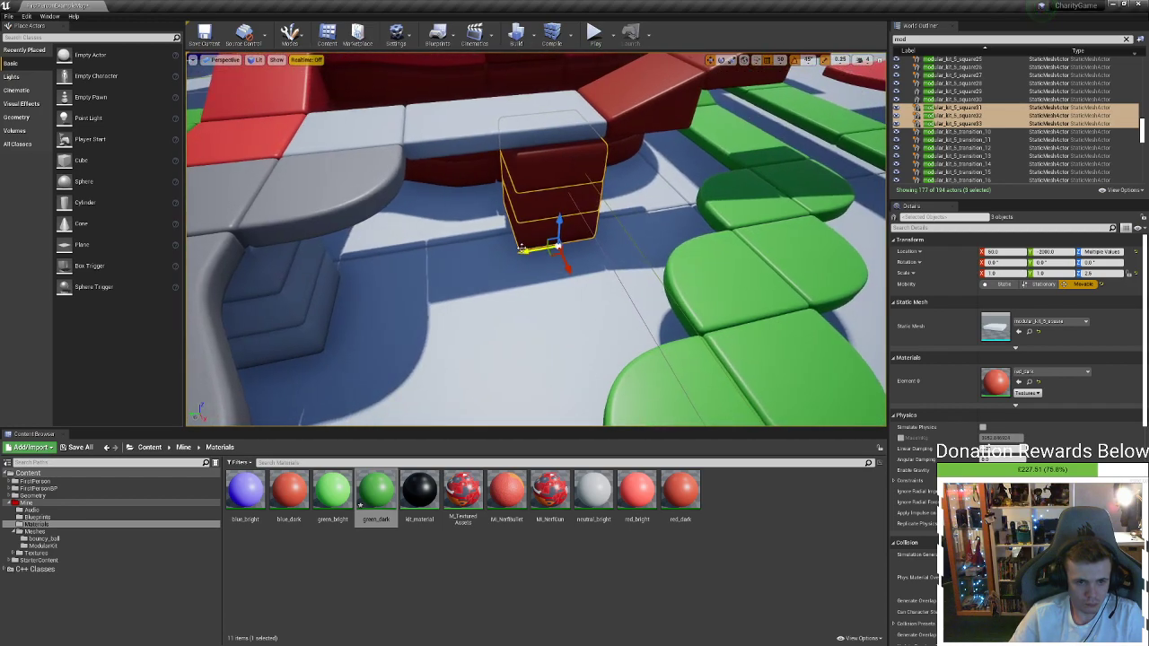
Extend the red support wall with three more copies of the stack, at Y -1500, -2500 and -3000
{"action": "left_click_drag", "start_coordinate": [525, 249], "coordinate": [439, 254], "text": "alt"}
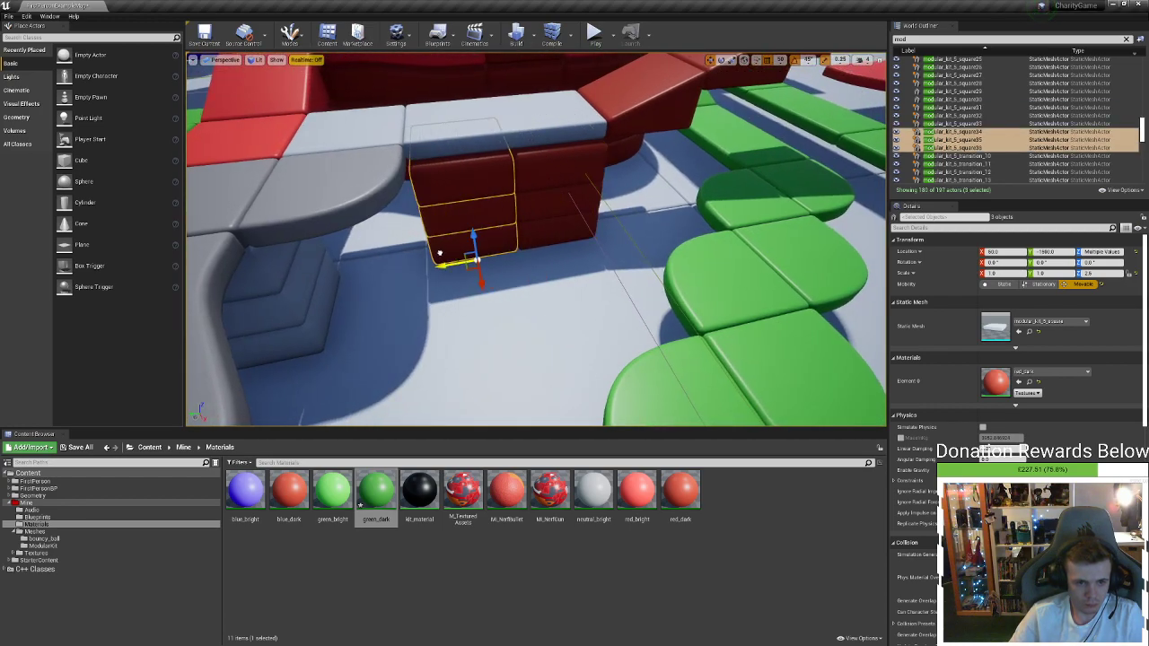
{"action": "right_click_drag", "start_coordinate": [443, 252], "coordinate": [516, 188]}
{"action": "left_click_drag", "start_coordinate": [375, 290], "coordinate": [492, 280], "text": "alt"}
{"action": "right_click_drag", "start_coordinate": [515, 279], "coordinate": [436, 295]}
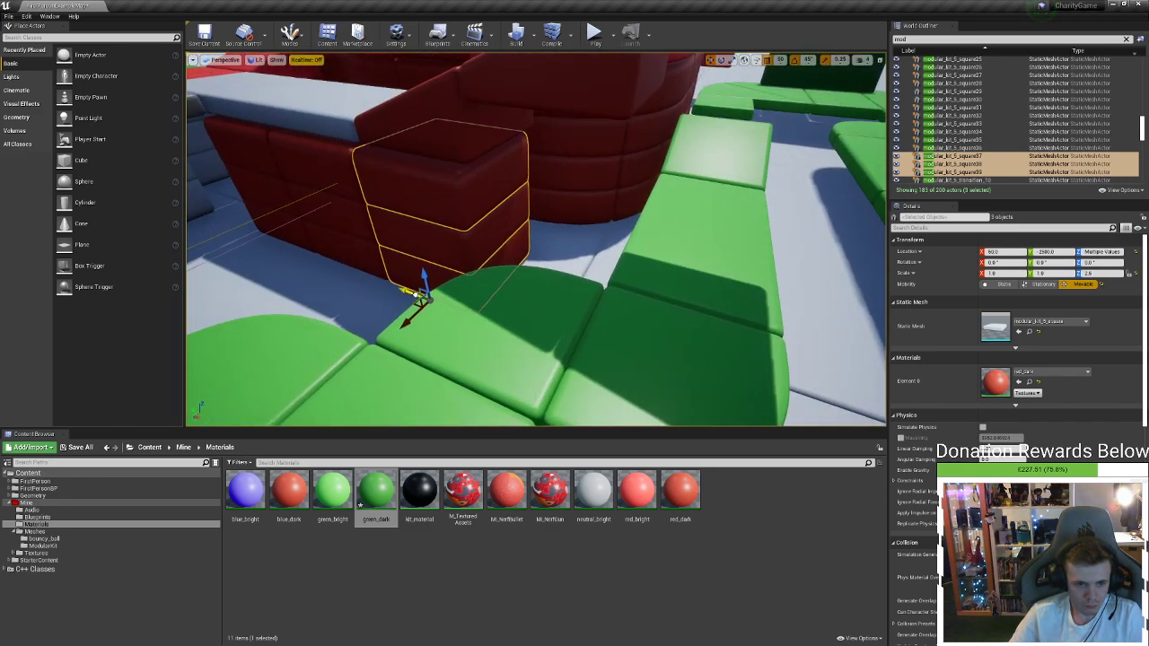
{"action": "left_click_drag", "start_coordinate": [408, 292], "coordinate": [518, 331], "text": "alt"}
{"action": "right_click_drag", "start_coordinate": [519, 331], "coordinate": [507, 287]}
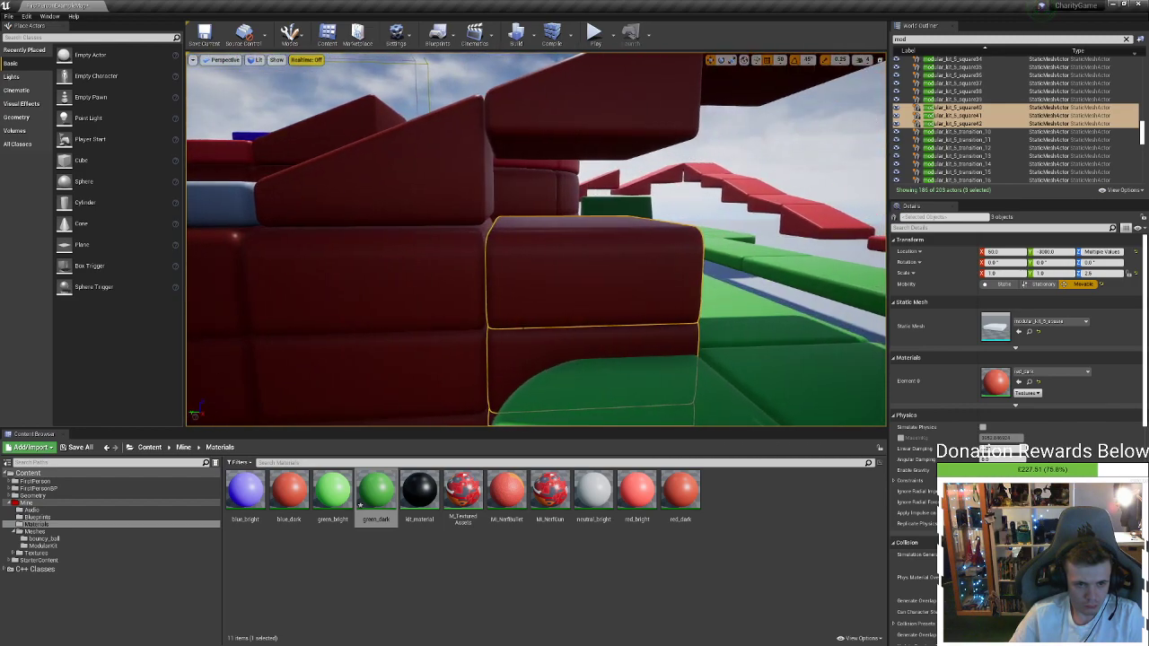
Copy the top block of the end stack upward to Z -50 to fill the space beneath the second ramp
{"action": "left_click", "coordinate": [556, 266]}
{"action": "left_click_drag", "start_coordinate": [592, 307], "coordinate": [586, 219], "text": "alt"}
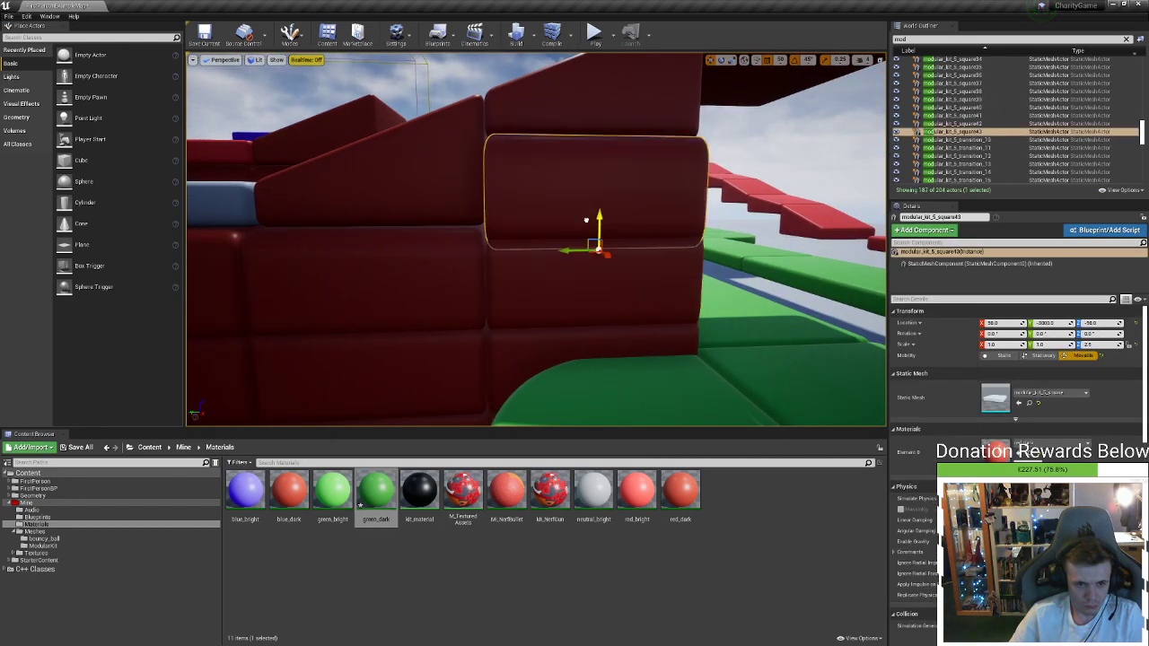
{"action": "left_click", "coordinate": [696, 310]}
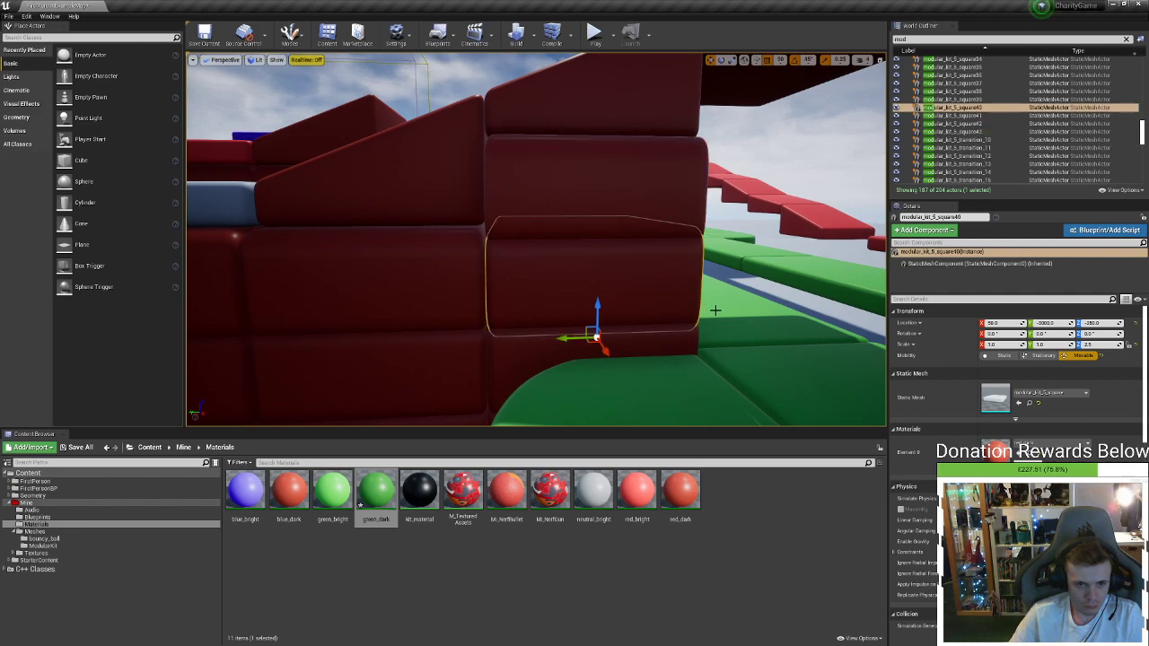
{"action": "left_click", "coordinate": [742, 237]}
{"action": "right_click_drag", "start_coordinate": [742, 238], "coordinate": [538, 269]}
Select all the new red support wall blocks and move them together to X 0
{"action": "left_click", "coordinate": [597, 199]}
{"action": "right_click_drag", "start_coordinate": [597, 199], "coordinate": [664, 199]}
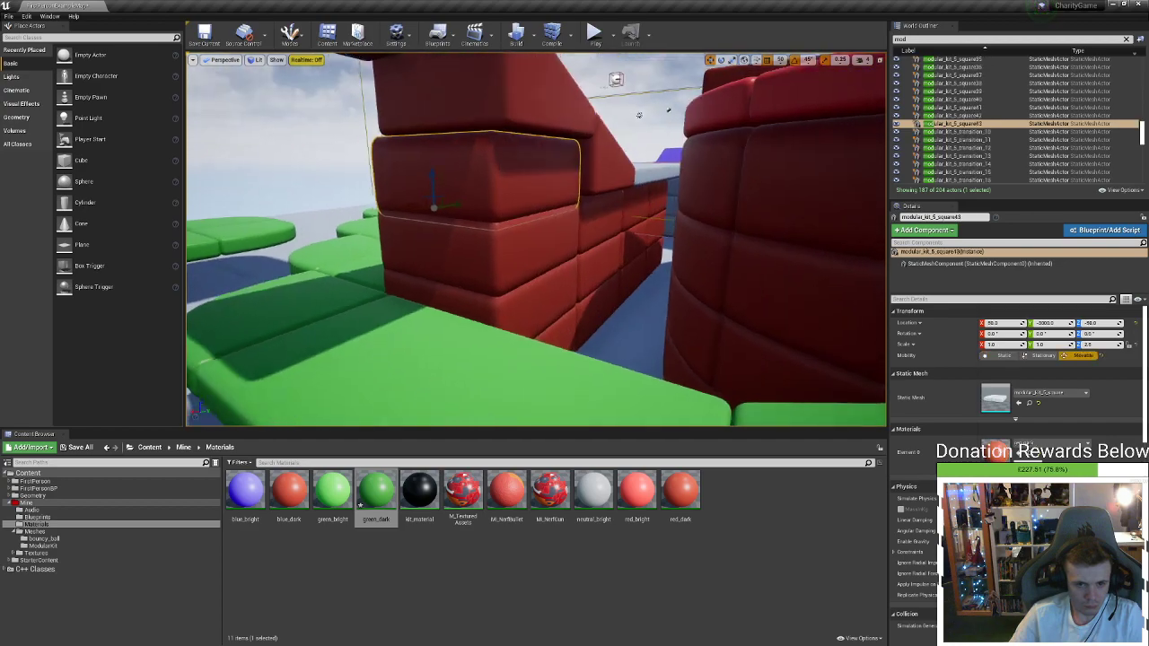
{"action": "right_click_drag", "start_coordinate": [588, 222], "coordinate": [605, 222]}
{"action": "left_click", "coordinate": [588, 224], "text": "ctrl"}
{"action": "left_click", "coordinate": [590, 258], "text": "ctrl"}
{"action": "left_click", "coordinate": [541, 267], "text": "ctrl"}
{"action": "left_click", "coordinate": [544, 313], "text": "ctrl"}
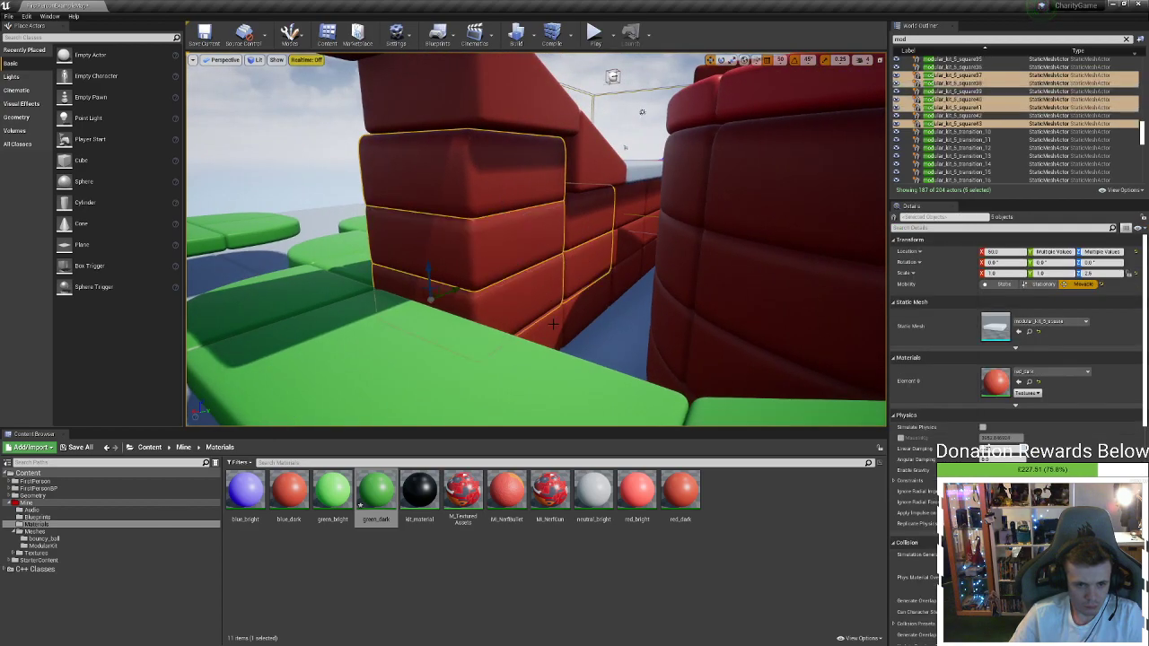
{"action": "left_click", "coordinate": [590, 310], "text": "ctrl"}
{"action": "left_click", "coordinate": [594, 306], "text": "ctrl"}
{"action": "left_click", "coordinate": [624, 281], "text": "ctrl"}
{"action": "left_click", "coordinate": [623, 251], "text": "ctrl"}
{"action": "left_click", "coordinate": [632, 208], "text": "ctrl"}
{"action": "left_click", "coordinate": [651, 228], "text": "ctrl"}
{"action": "key", "text": "w"}
{"action": "right_click_drag", "start_coordinate": [651, 228], "coordinate": [673, 228]}
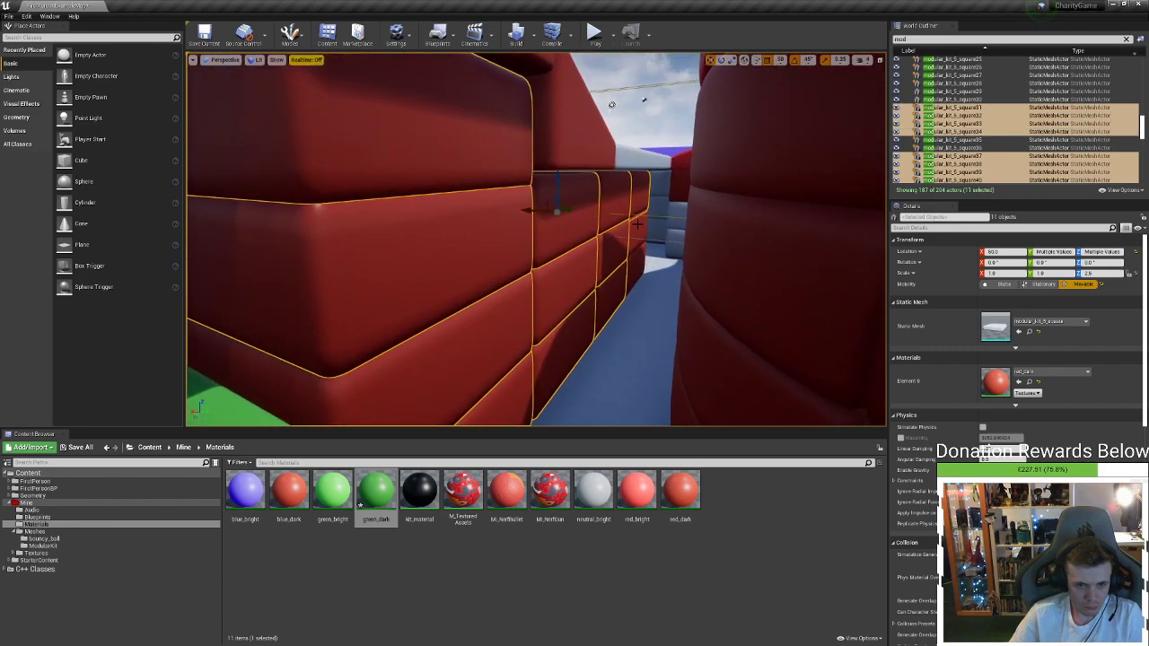
{"action": "left_click", "coordinate": [551, 241], "text": "ctrl"}
{"action": "left_click", "coordinate": [549, 291], "text": "ctrl"}
{"action": "left_click_drag", "start_coordinate": [542, 272], "coordinate": [549, 275]}
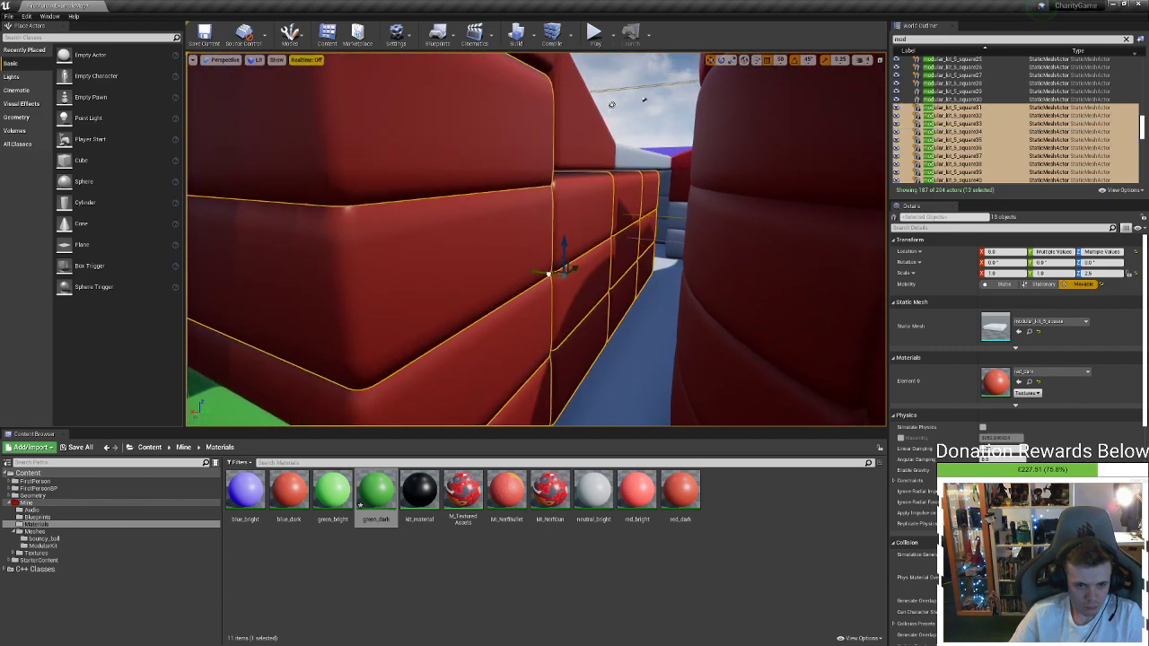
Try a copy of the upper wall block beneath the overhanging third ramp
{"action": "key", "text": "s"}
{"action": "right_click_drag", "start_coordinate": [549, 274], "coordinate": [614, 275]}
{"action": "key", "text": "s"}
{"action": "right_click_drag", "start_coordinate": [516, 257], "coordinate": [467, 222]}
{"action": "left_click", "coordinate": [453, 212]}
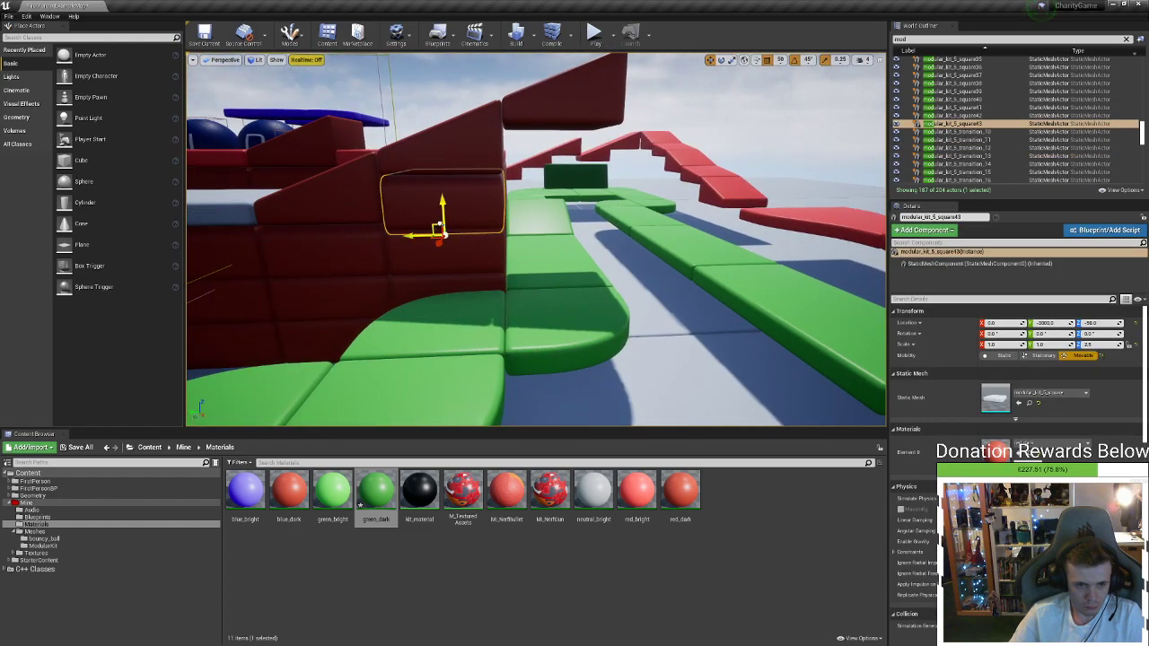
{"action": "left_click_drag", "start_coordinate": [439, 236], "coordinate": [557, 180], "text": "alt"}
{"action": "left_click", "coordinate": [702, 176]}
{"action": "left_click", "coordinate": [565, 160]}
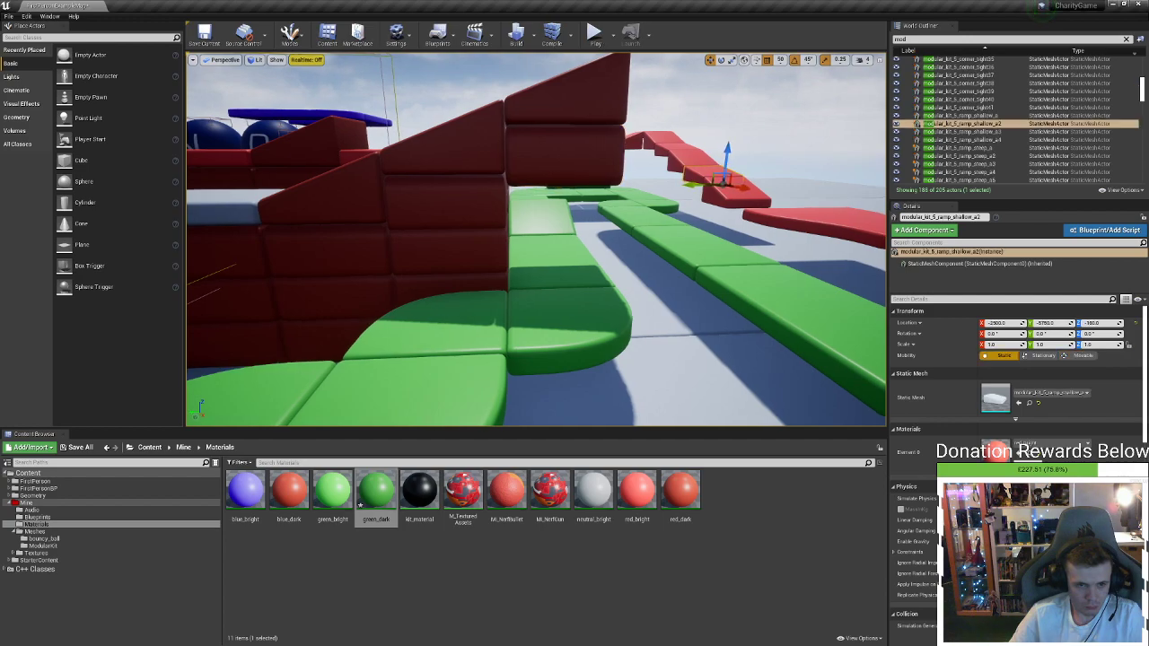
{"action": "key", "text": "Delete"}
{"action": "right_click_drag", "start_coordinate": [566, 159], "coordinate": [593, 179]}
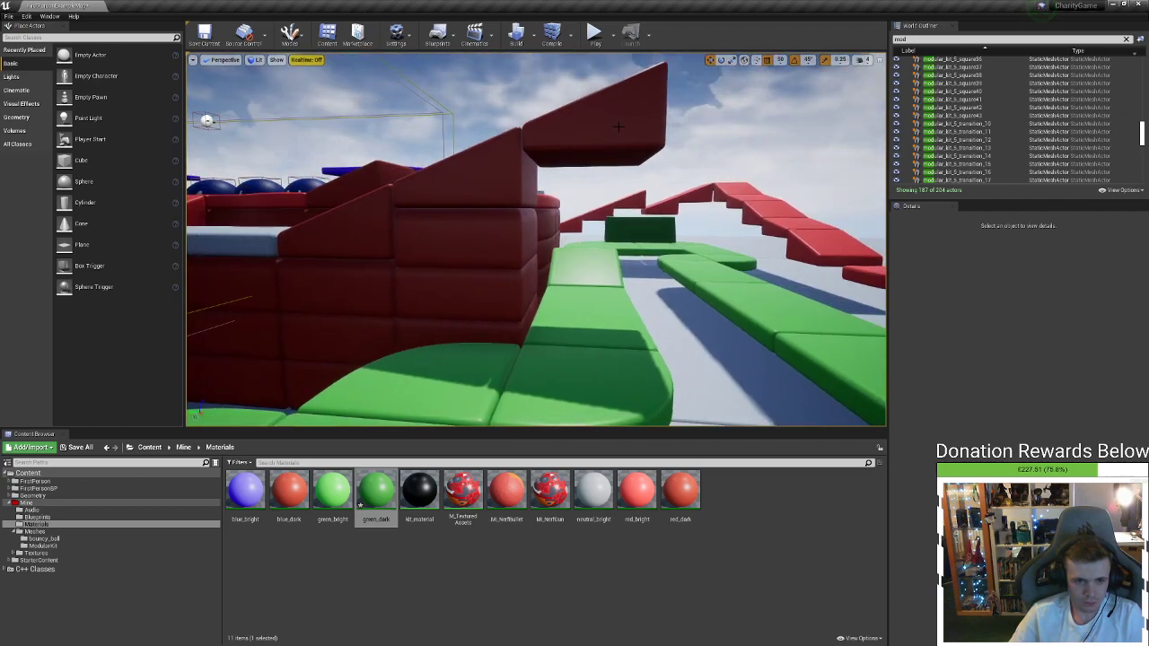
Add an upside-down copy of the top red ramp directly beneath it and scale the copy to 0.5 on Z
{"action": "left_click", "coordinate": [571, 188]}
{"action": "left_click_drag", "start_coordinate": [571, 188], "coordinate": [650, 155], "text": "alt"}
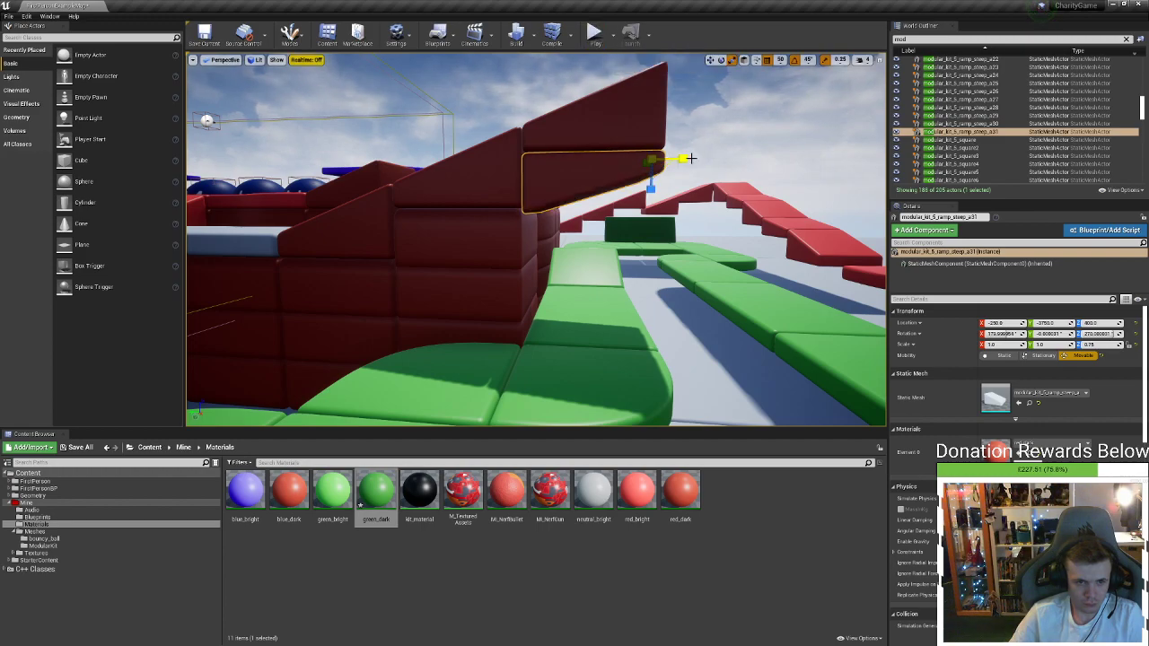
{"action": "left_click", "coordinate": [714, 135]}
{"action": "left_click", "coordinate": [549, 186]}
{"action": "right_click_drag", "start_coordinate": [549, 186], "coordinate": [550, 162]}
{"action": "key", "text": "w"}
{"action": "key", "text": "w"}
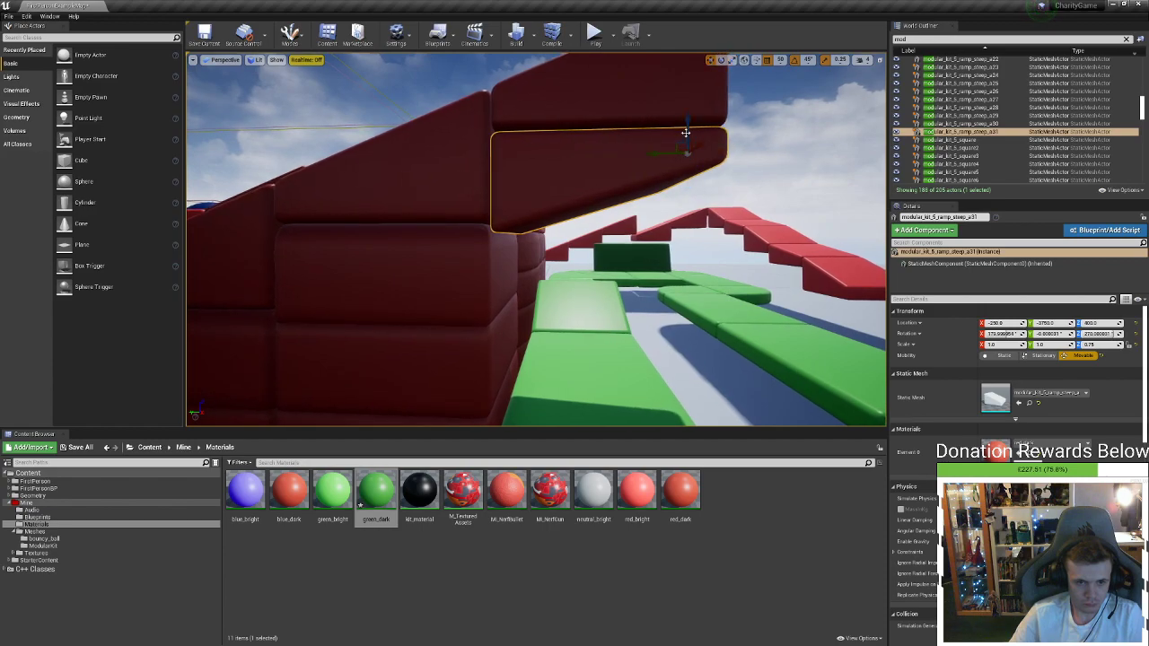
{"action": "key", "text": "r"}
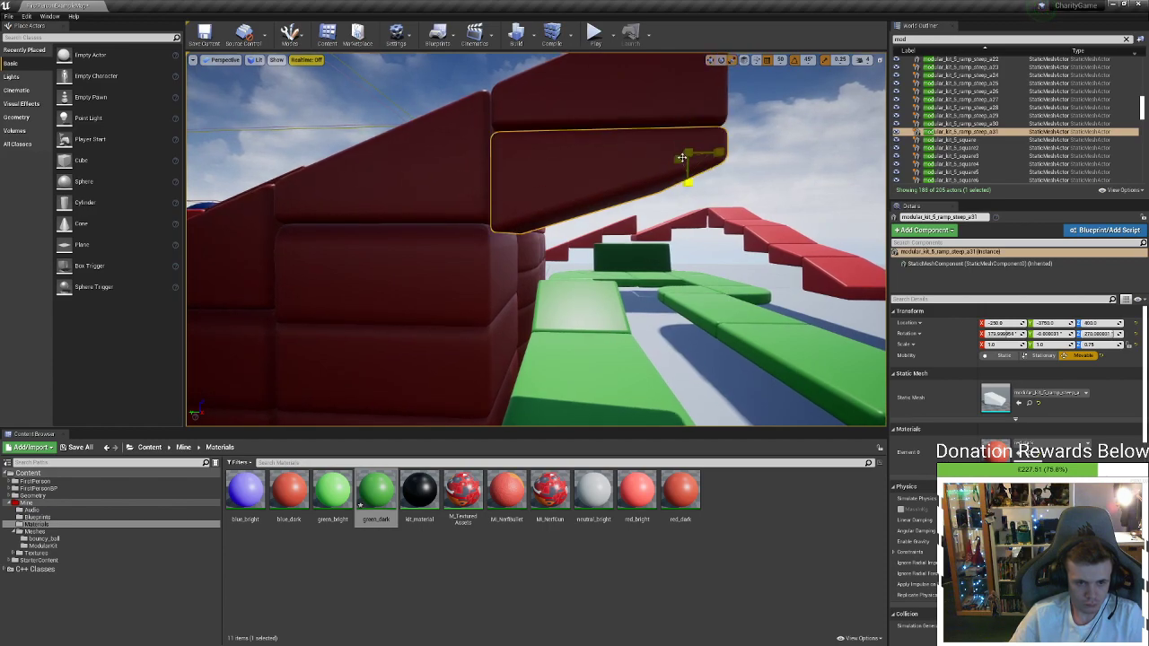
{"action": "left_click_drag", "start_coordinate": [685, 180], "coordinate": [686, 193]}
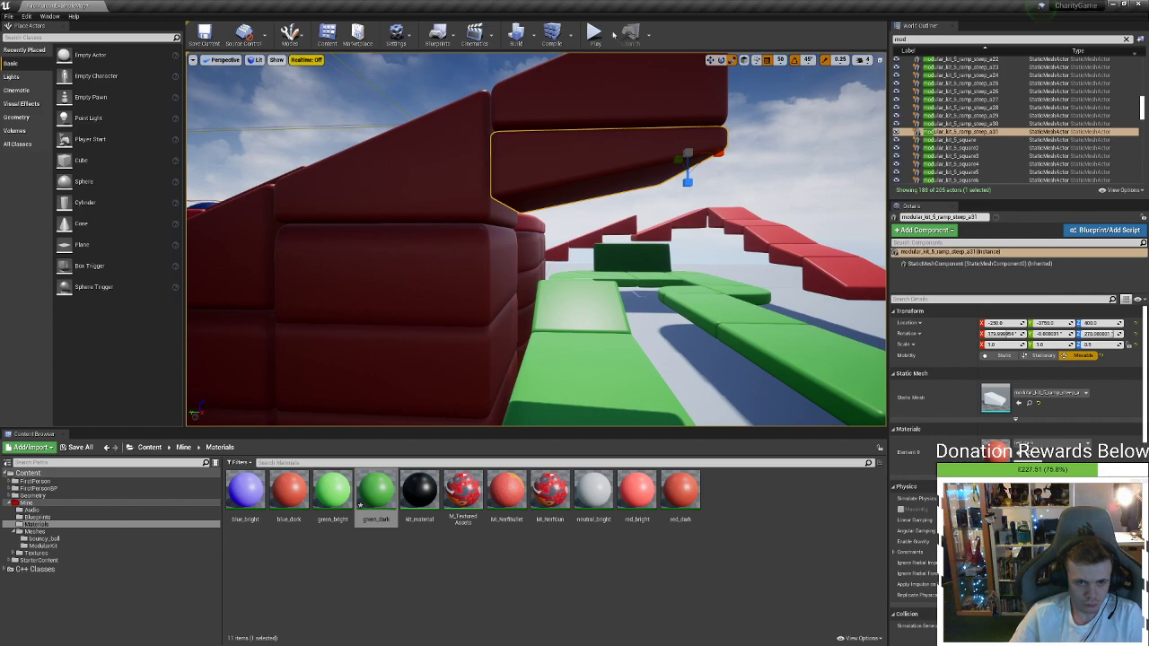
Playtest the level from the start platform, running the green track past the stacked red ramps and their support wall
{"action": "left_click", "coordinate": [715, 243]}
{"action": "right_click_drag", "start_coordinate": [715, 243], "coordinate": [790, 292]}
{"action": "right_click_drag", "start_coordinate": [607, 114], "coordinate": [607, 126]}
{"action": "key", "text": "s"}
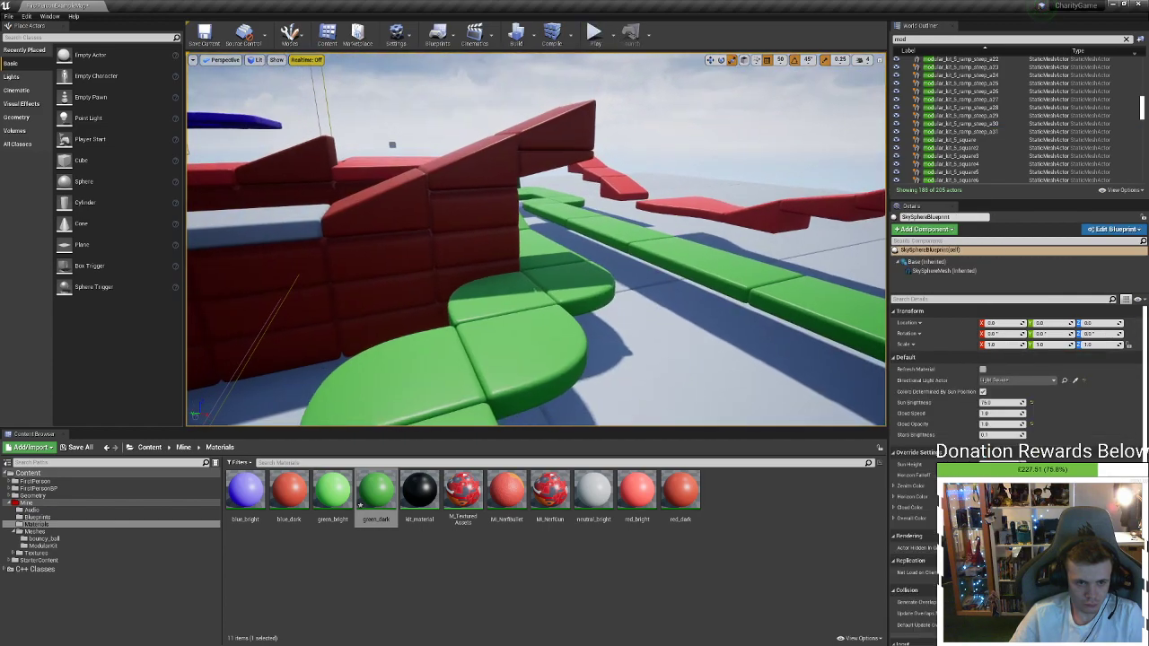
{"action": "left_click", "coordinate": [596, 41]}
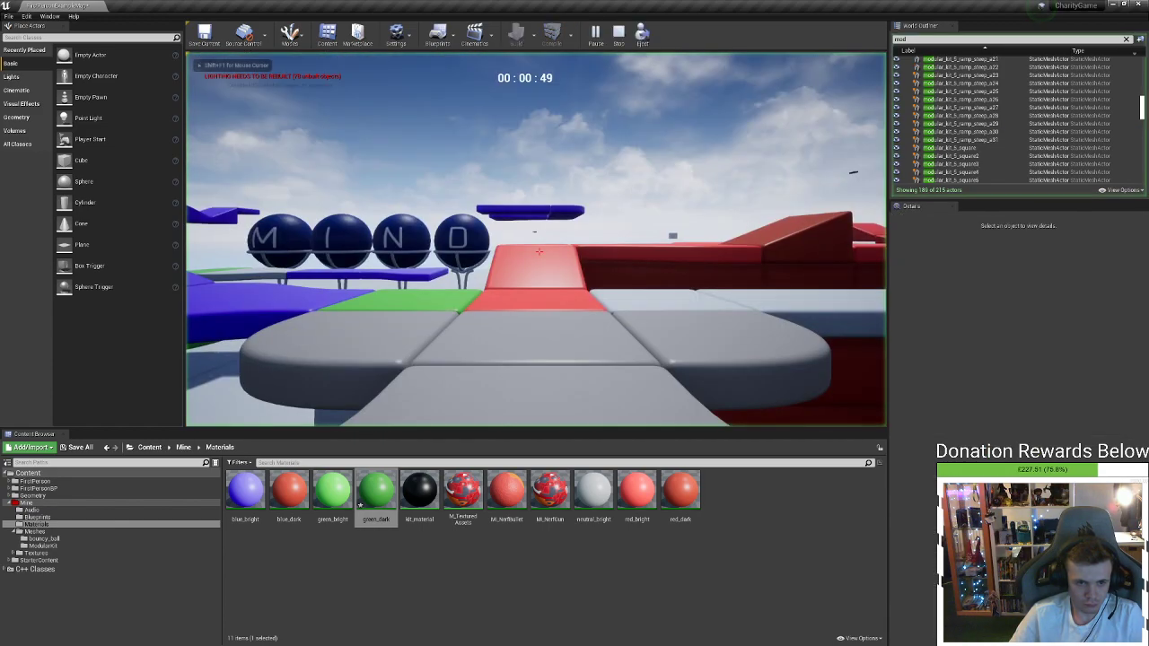
{"action": "key", "text": "w"}
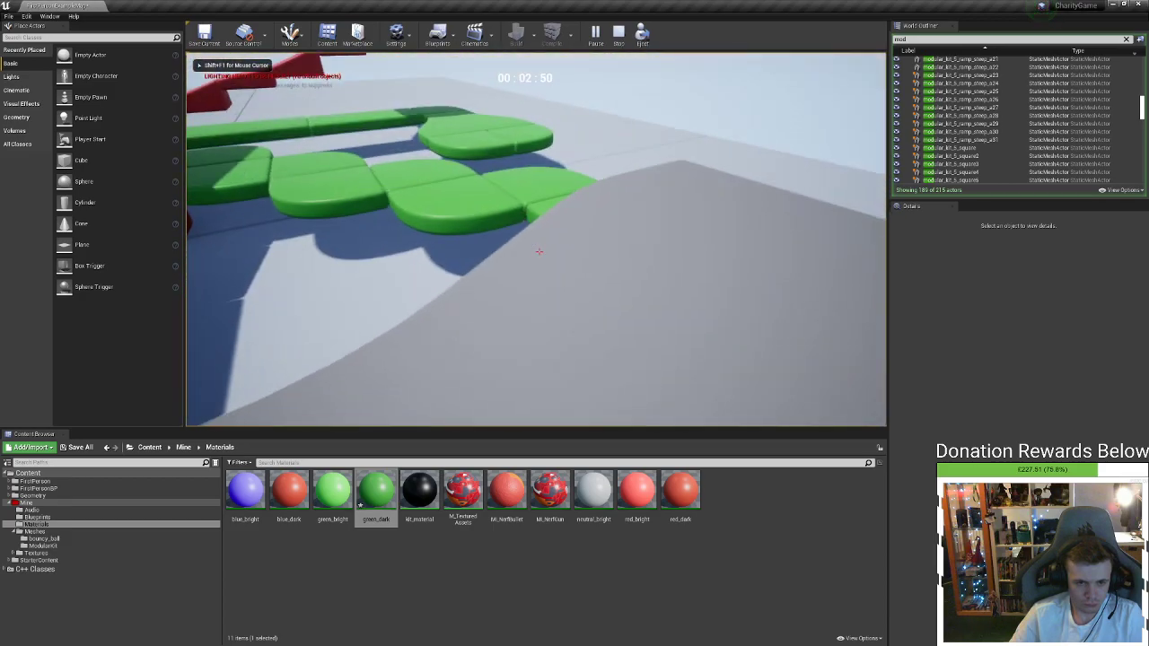
{"action": "key", "text": "w"}
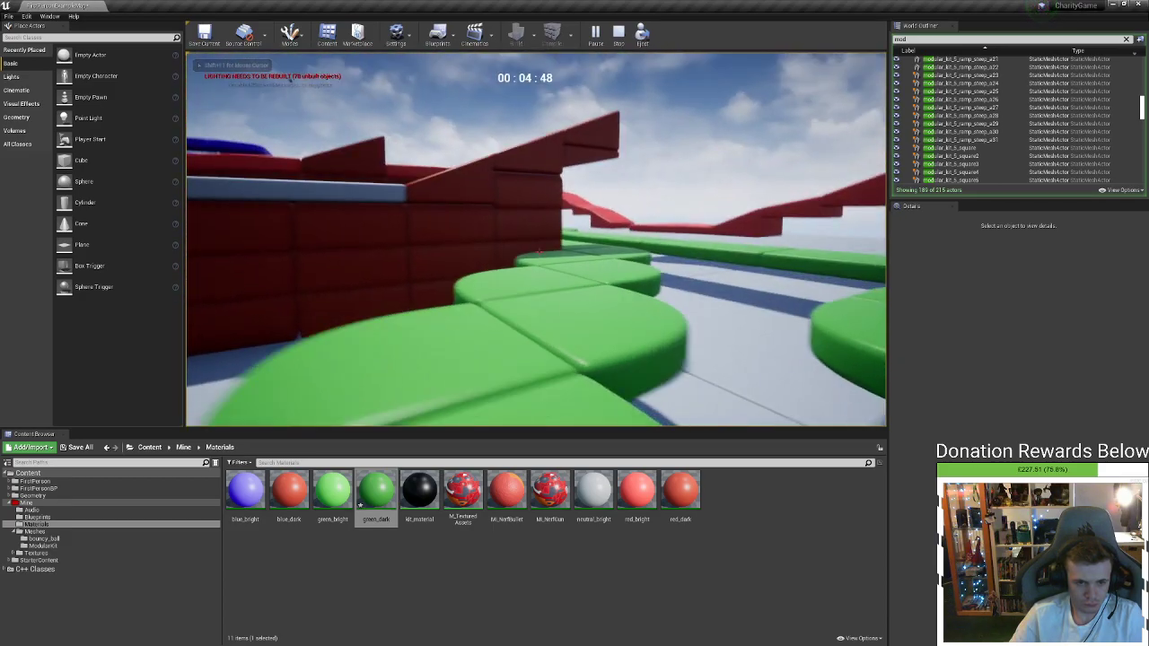
{"action": "key", "text": "w"}
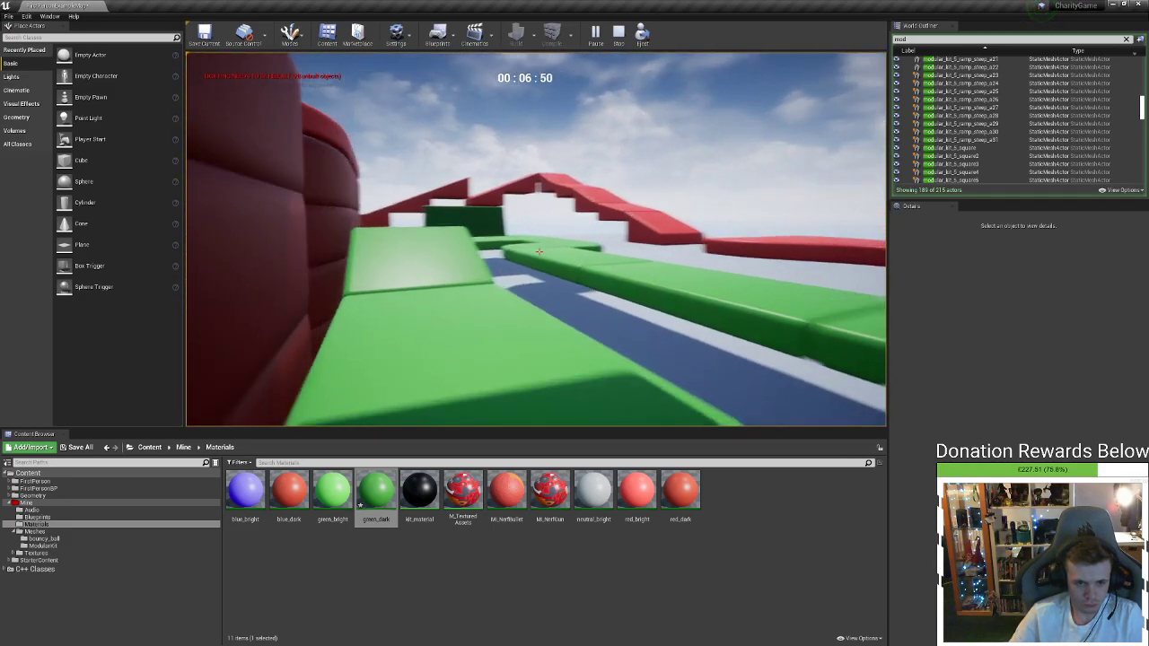
{"action": "key", "text": "w"}
{"action": "key", "text": "Escape"}
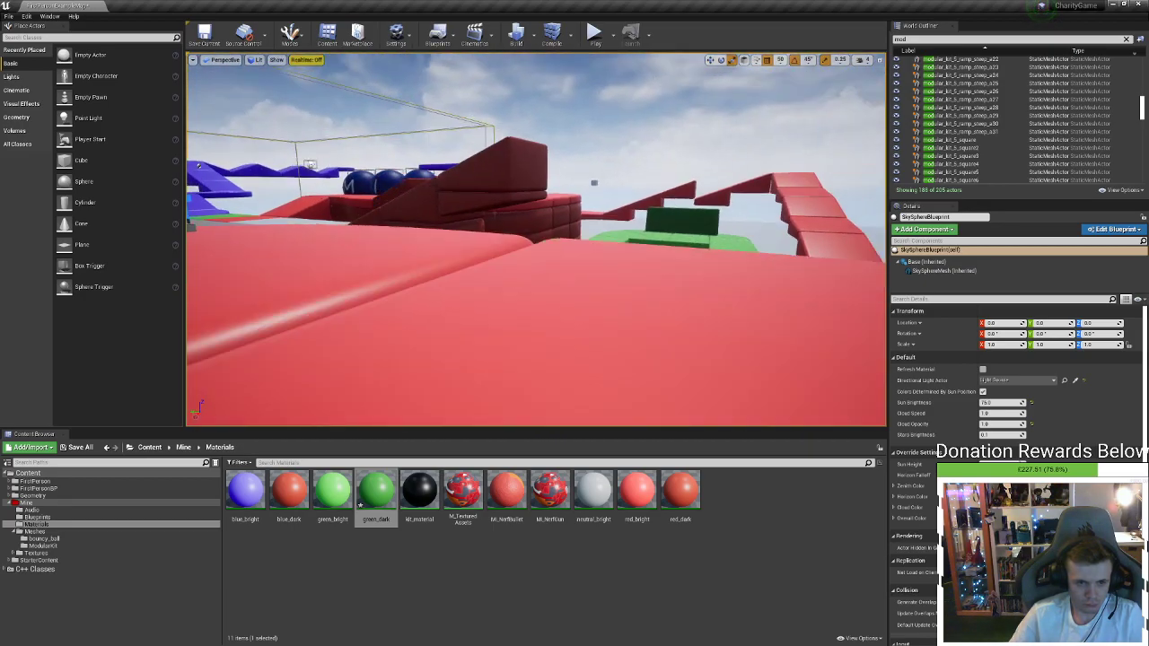
Duplicate the green_bright material and name the copy yellow_bright
{"action": "key", "text": "s"}
{"action": "right_click_drag", "start_coordinate": [351, 220], "coordinate": [351, 220]}
{"action": "key", "text": "s"}
{"action": "key", "text": "a"}
{"action": "right_click_drag", "start_coordinate": [498, 239], "coordinate": [480, 239]}
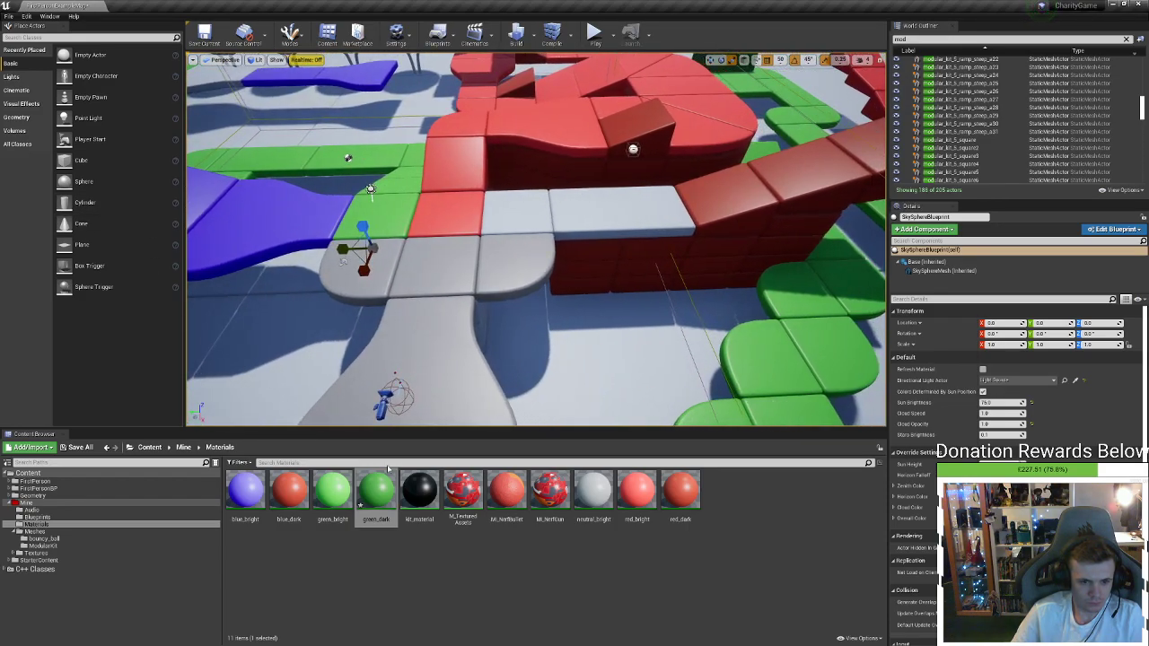
{"action": "left_click", "coordinate": [396, 570]}
{"action": "mouse_move", "coordinate": [557, 321]}
{"action": "right_mouse_down"}
{"action": "mouse_move", "coordinate": [557, 296]}
{"action": "mouse_move", "coordinate": [556, 321]}
{"action": "right_mouse_up"}
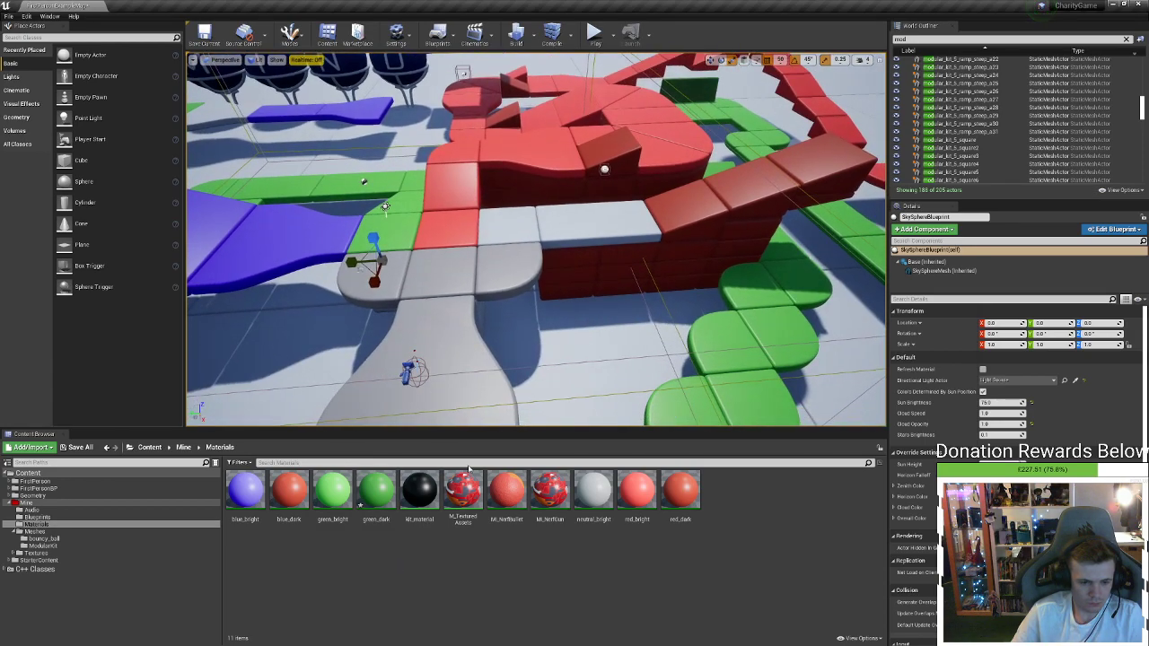
{"action": "left_click", "coordinate": [376, 493]}
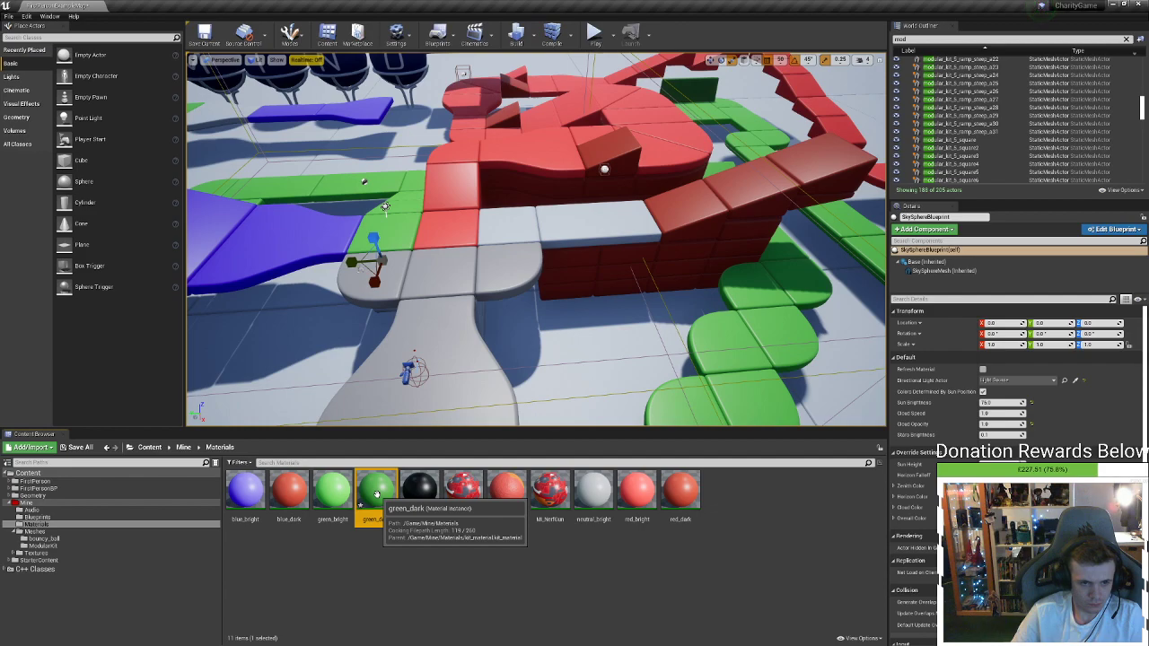
{"action": "left_click", "coordinate": [346, 498]}
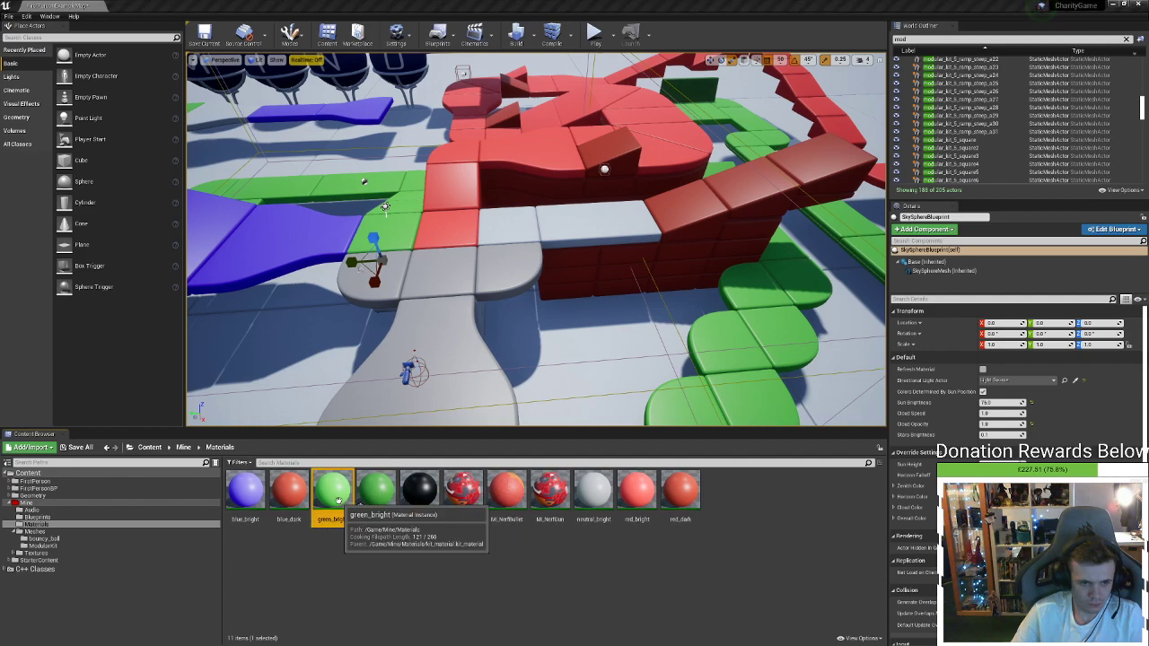
{"action": "right_click", "coordinate": [352, 495]}
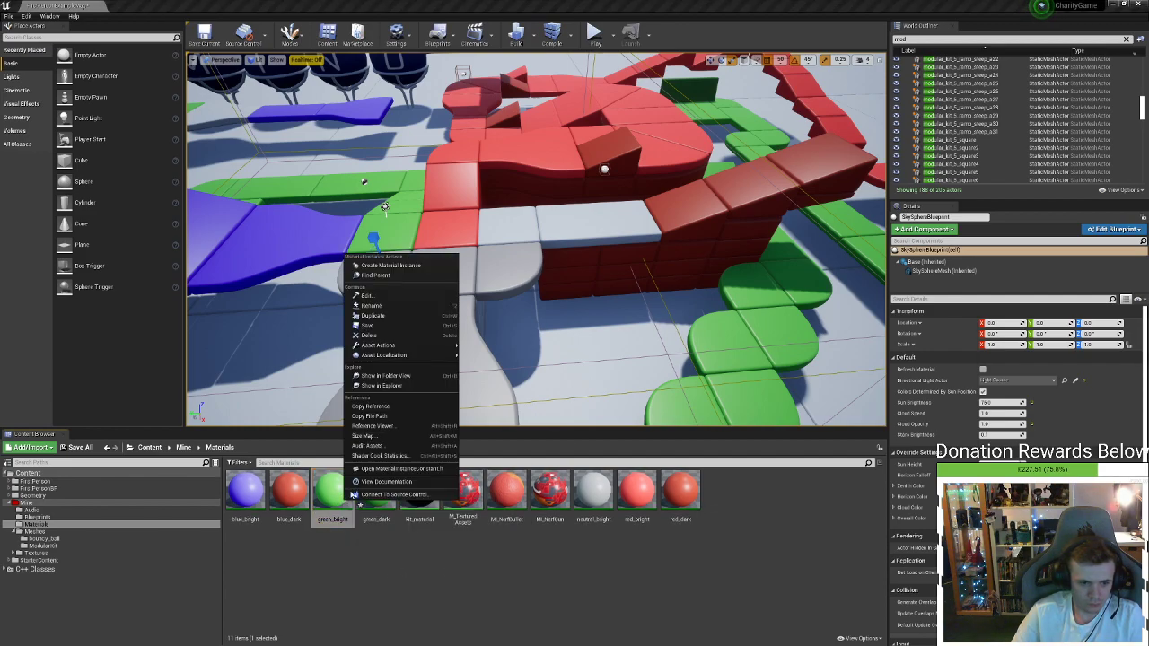
{"action": "left_click", "coordinate": [382, 318]}
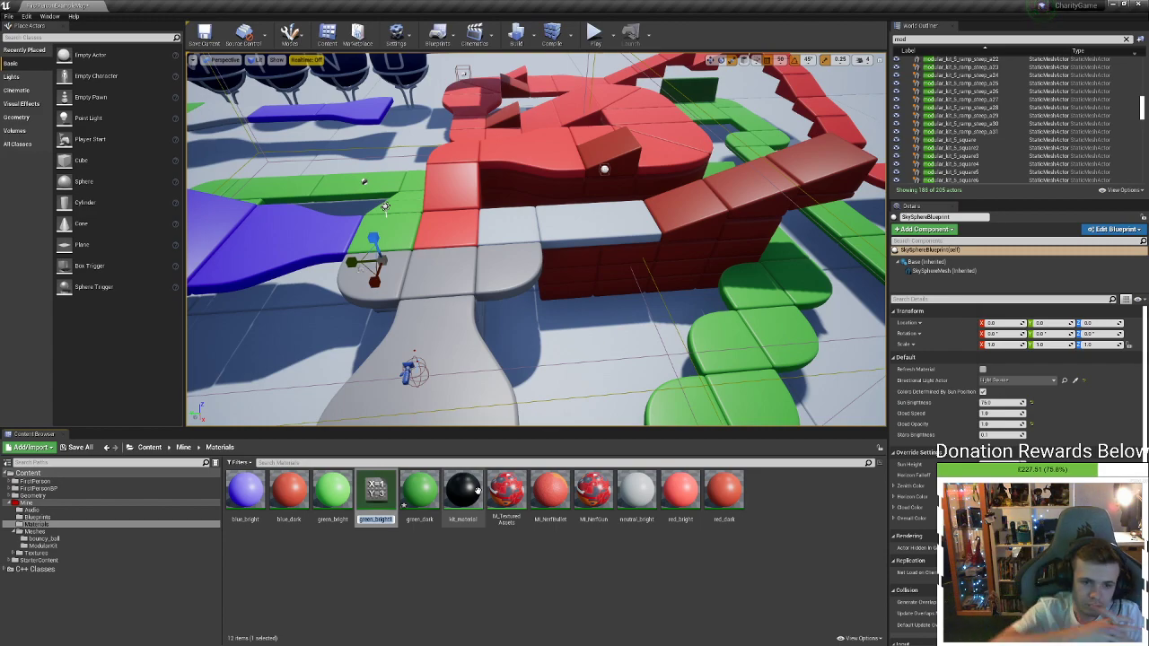
{"action": "type", "text": "yellow"}
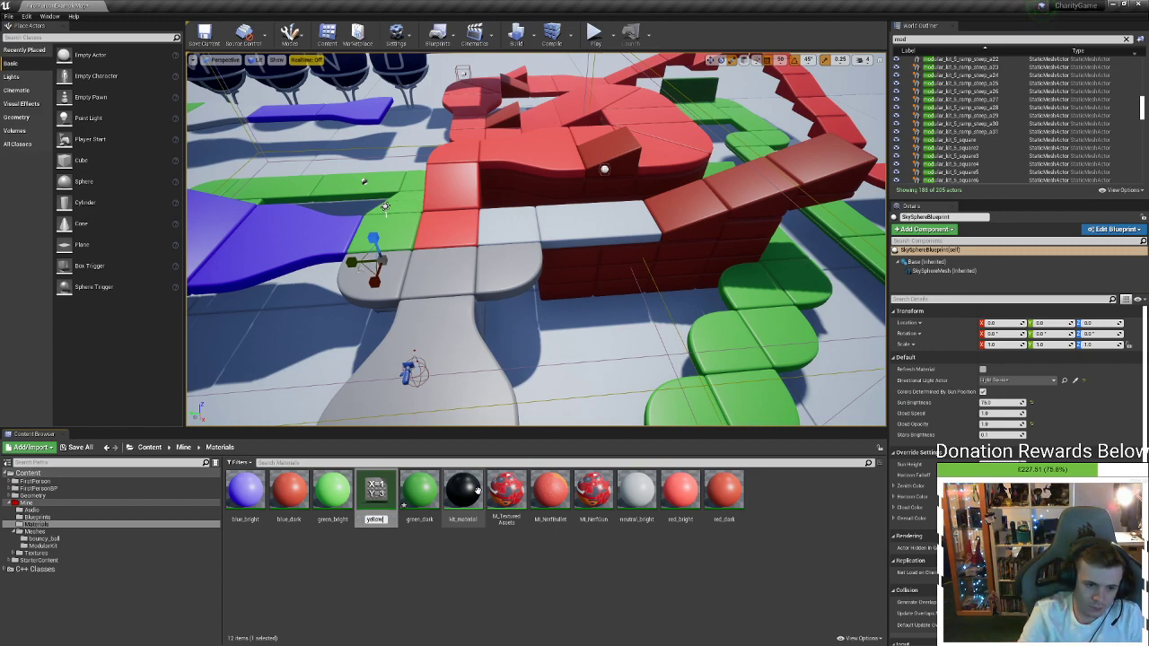
{"action": "type", "text": "_bright"}
{"action": "key", "text": "Return"}
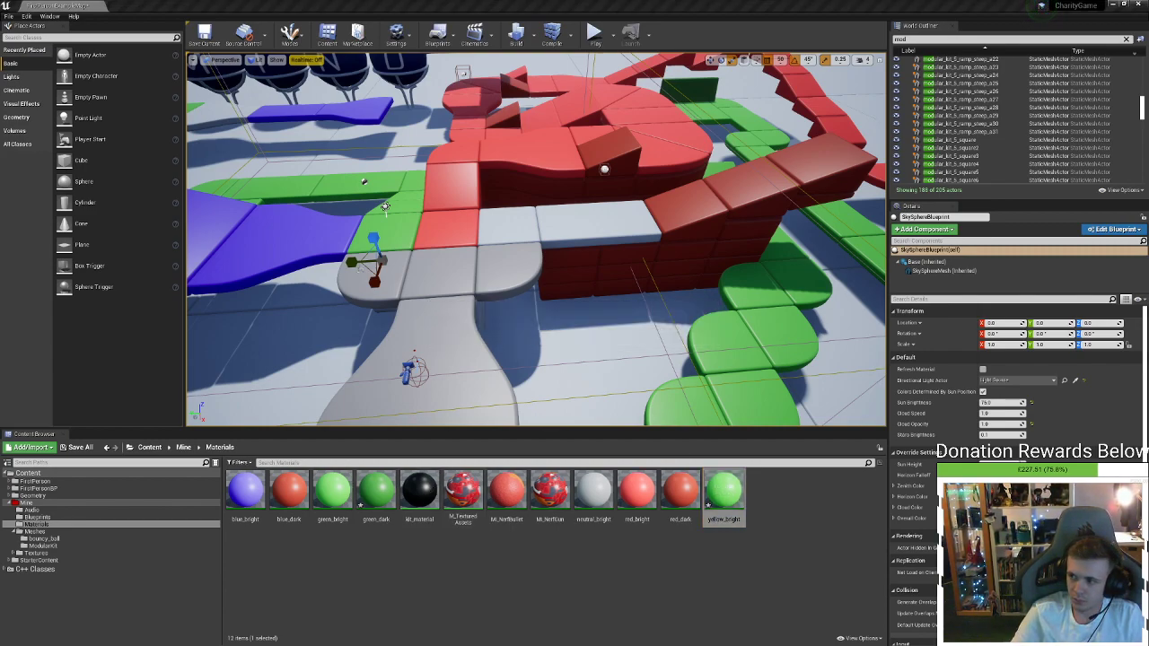
Apply the yellow_bright material to the pale path tiles and the ramps that follow them, and recolour the material purple
{"action": "left_click_drag", "start_coordinate": [724, 491], "coordinate": [527, 229]}
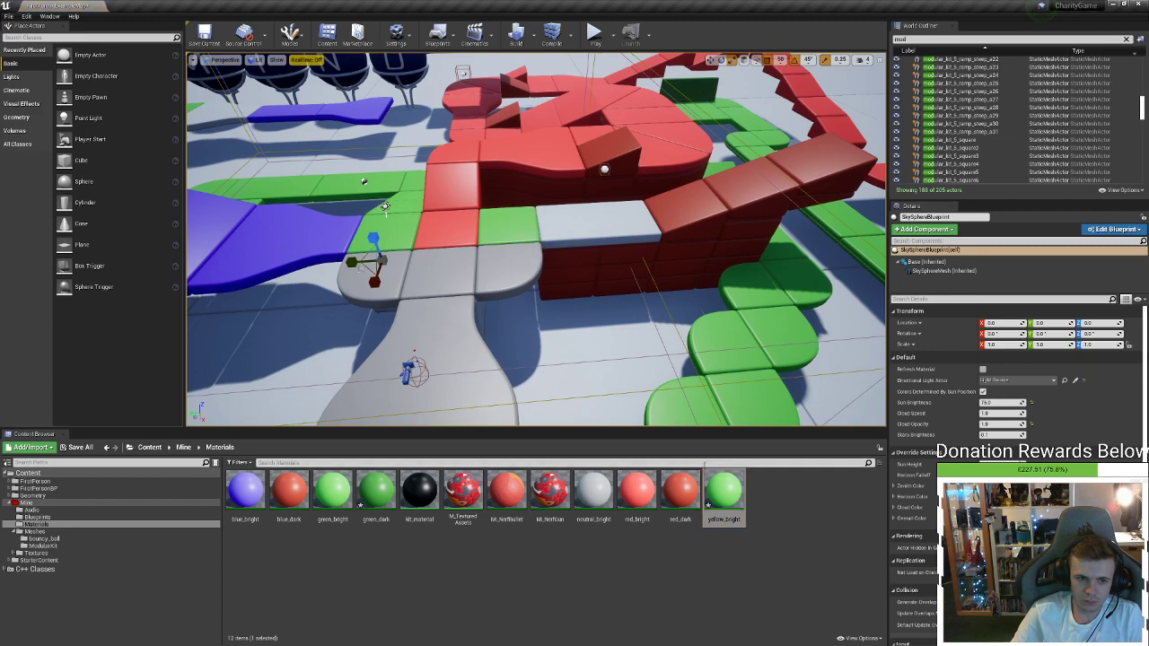
{"action": "left_click_drag", "start_coordinate": [734, 493], "coordinate": [830, 179]}
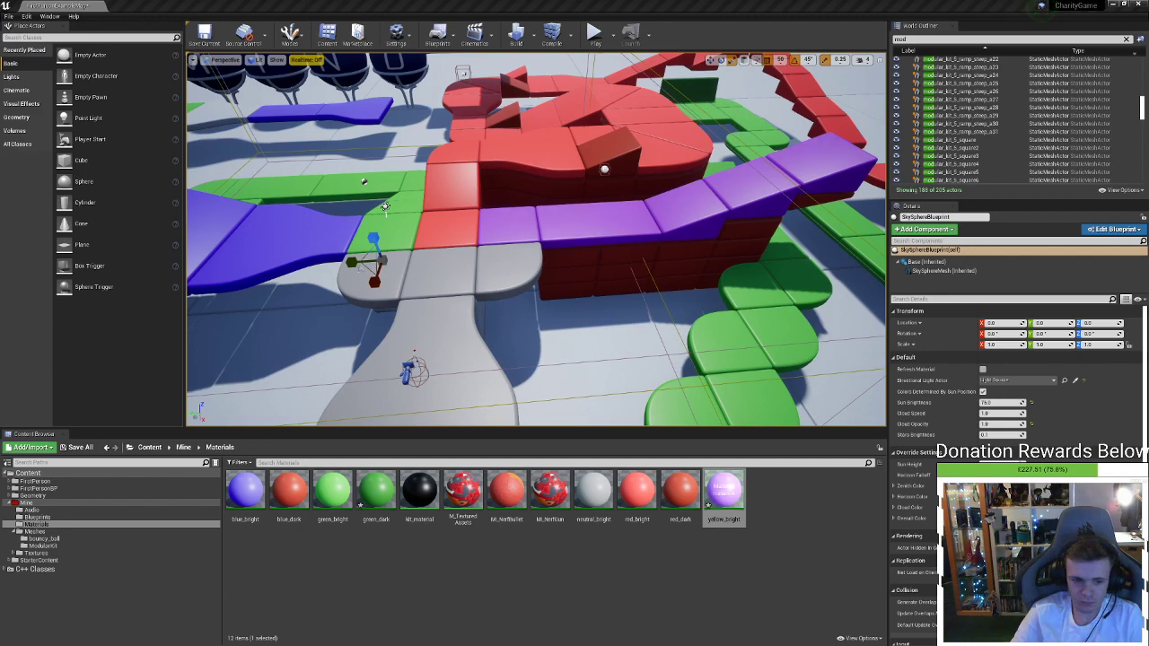
Rename the yellow_bright material to purple_bright
{"action": "right_click", "coordinate": [736, 493]}
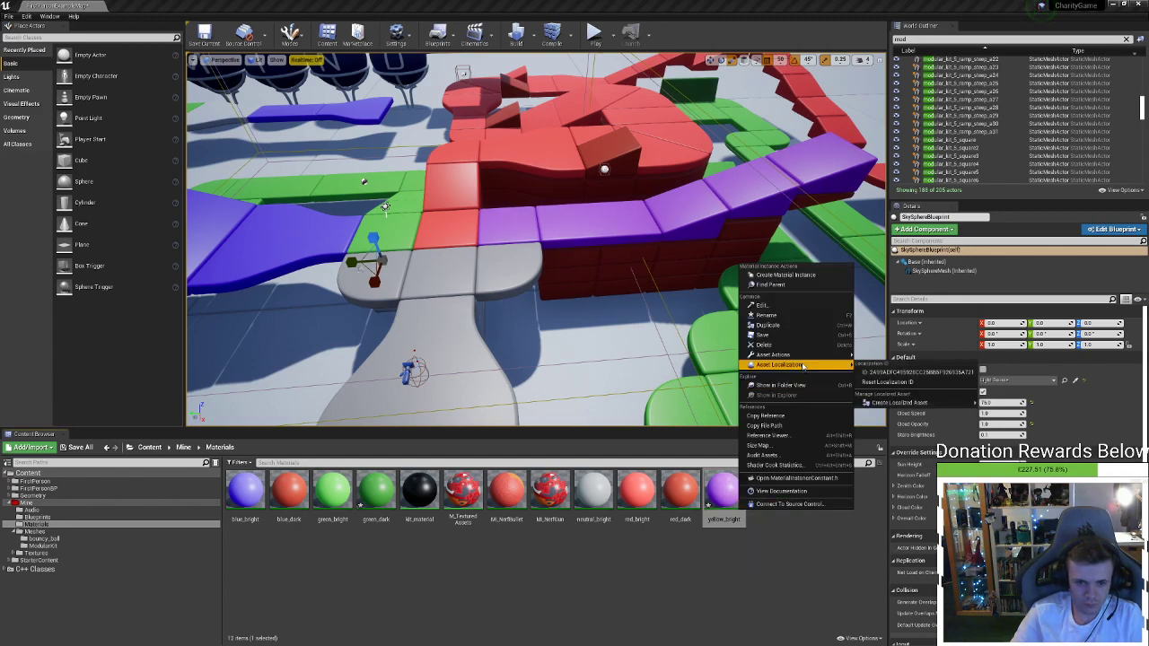
{"action": "left_click", "coordinate": [786, 316]}
{"action": "left_click_drag", "start_coordinate": [724, 518], "coordinate": [687, 513]}
{"action": "type", "text": "pur"}
{"action": "type", "text": "rple"}
{"action": "key", "text": "Return"}
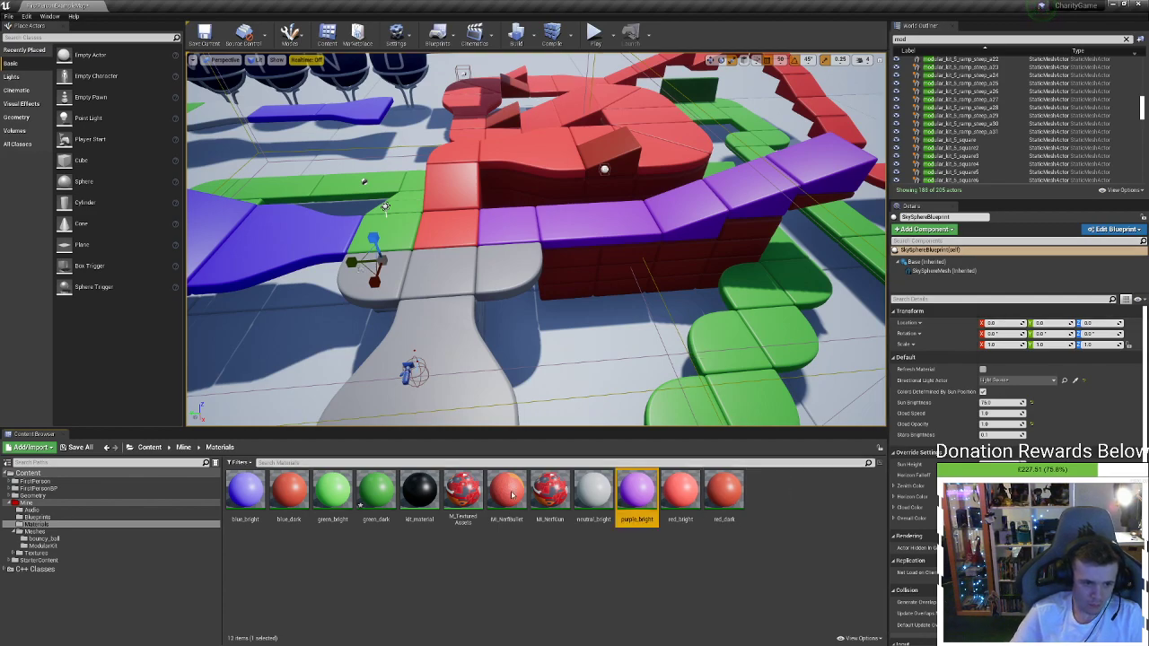
Recolour the blue_bright material to a light sky blue and save all the project's changes
{"action": "left_click", "coordinate": [245, 492]}
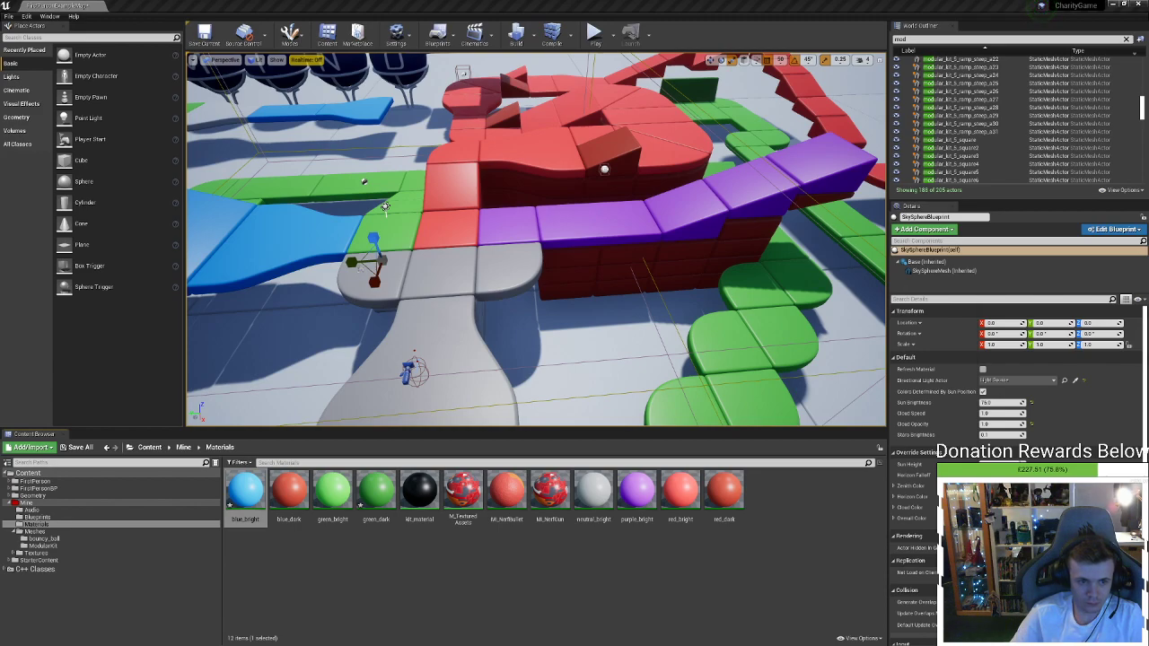
{"action": "mouse_move", "coordinate": [540, 168]}
{"action": "right_mouse_down"}
{"action": "mouse_move", "coordinate": [431, 108]}
{"action": "mouse_move", "coordinate": [561, 162]}
{"action": "mouse_move", "coordinate": [535, 168]}
{"action": "right_mouse_up"}
{"action": "key", "text": "s"}
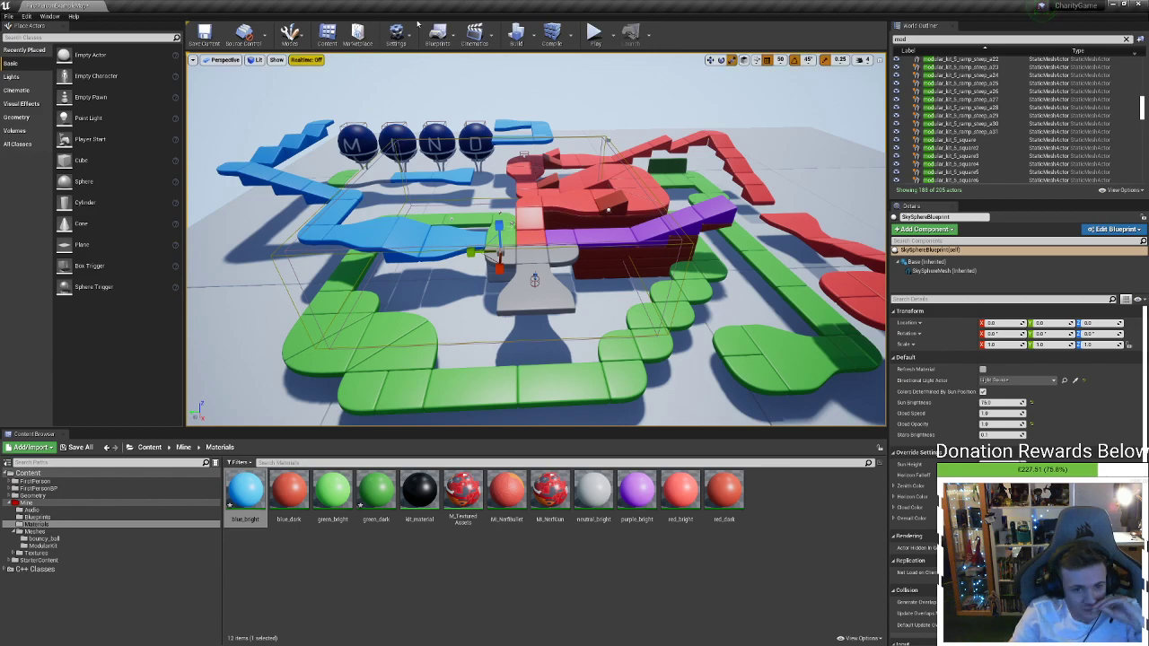
{"action": "left_click", "coordinate": [8, 16]}
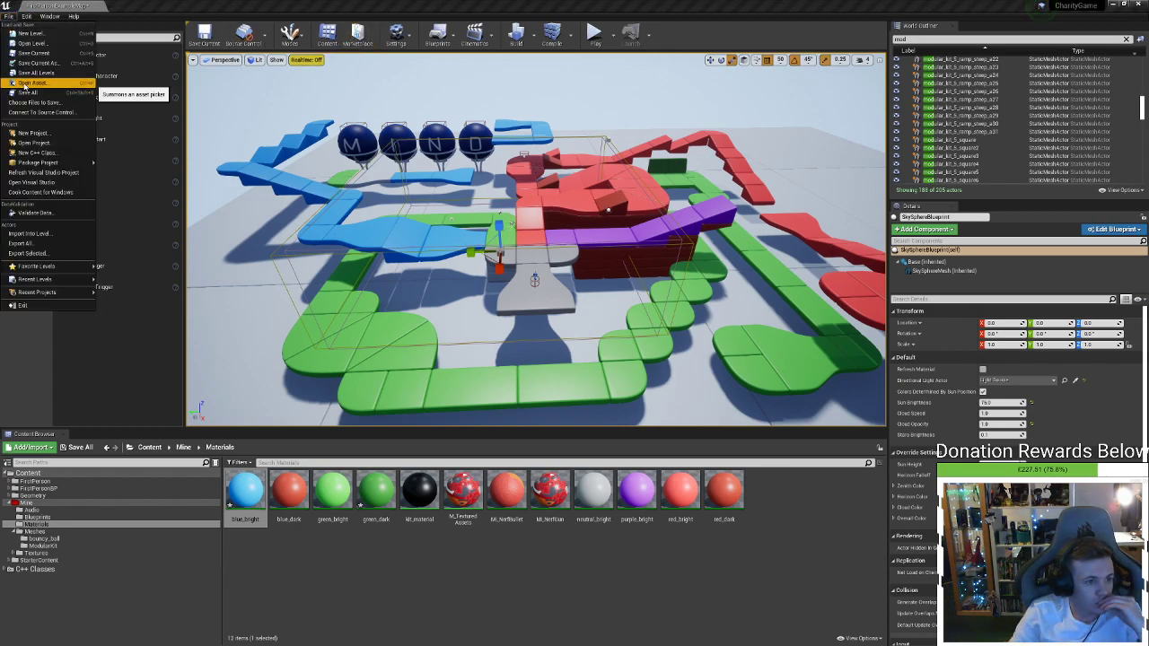
{"action": "left_click", "coordinate": [28, 93]}
Try moving the grey transition piece attached to the start platform and undo the move
{"action": "right_click_drag", "start_coordinate": [535, 240], "coordinate": [403, 269]}
{"action": "key", "text": "w"}
{"action": "right_click_drag", "start_coordinate": [321, 296], "coordinate": [367, 304]}
{"action": "right_click_drag", "start_coordinate": [228, 260], "coordinate": [663, 368]}
{"action": "left_click", "coordinate": [599, 250]}
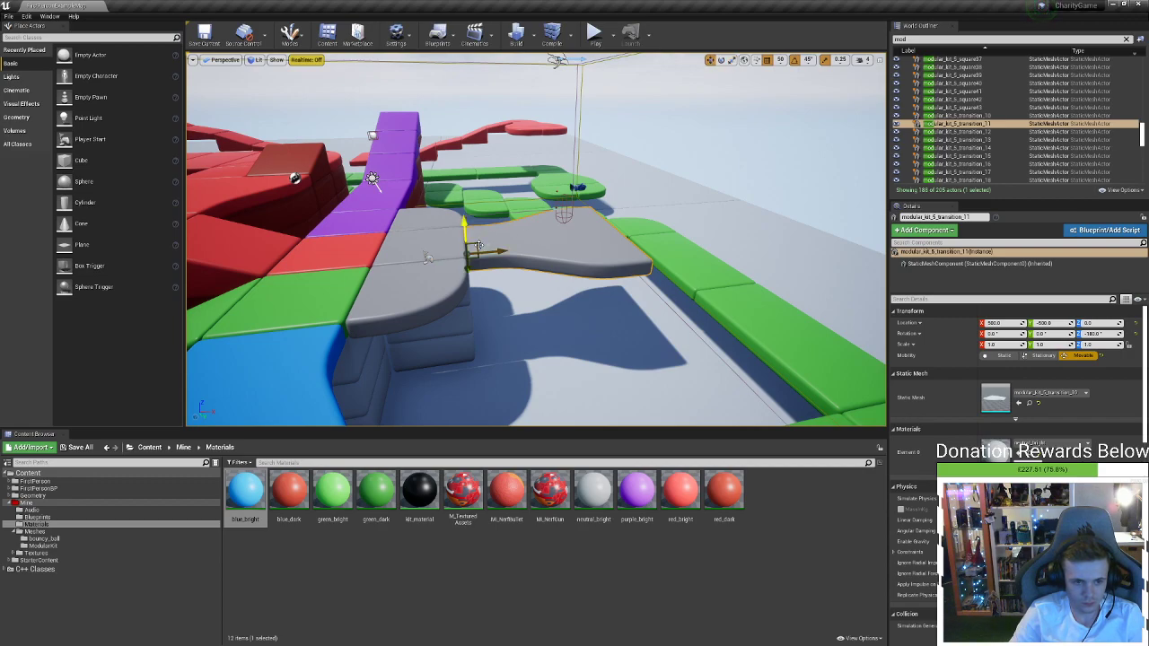
{"action": "left_click_drag", "start_coordinate": [477, 245], "coordinate": [521, 235]}
{"action": "key", "text": "ctrl+z"}
{"action": "left_click", "coordinate": [443, 239]}
Duplicate the purple_bright material as purple_dark and give it a darker purple colour
{"action": "right_click_drag", "start_coordinate": [444, 240], "coordinate": [377, 198]}
{"action": "key", "text": "s"}
{"action": "left_click", "coordinate": [636, 492]}
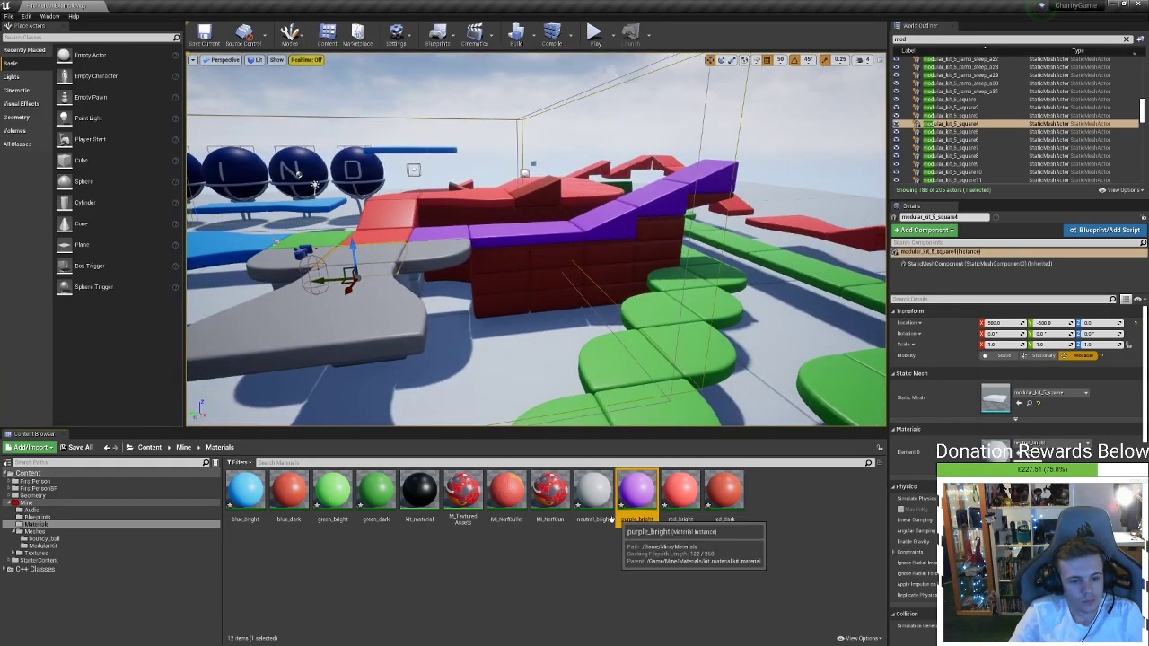
{"action": "right_click", "coordinate": [615, 502]}
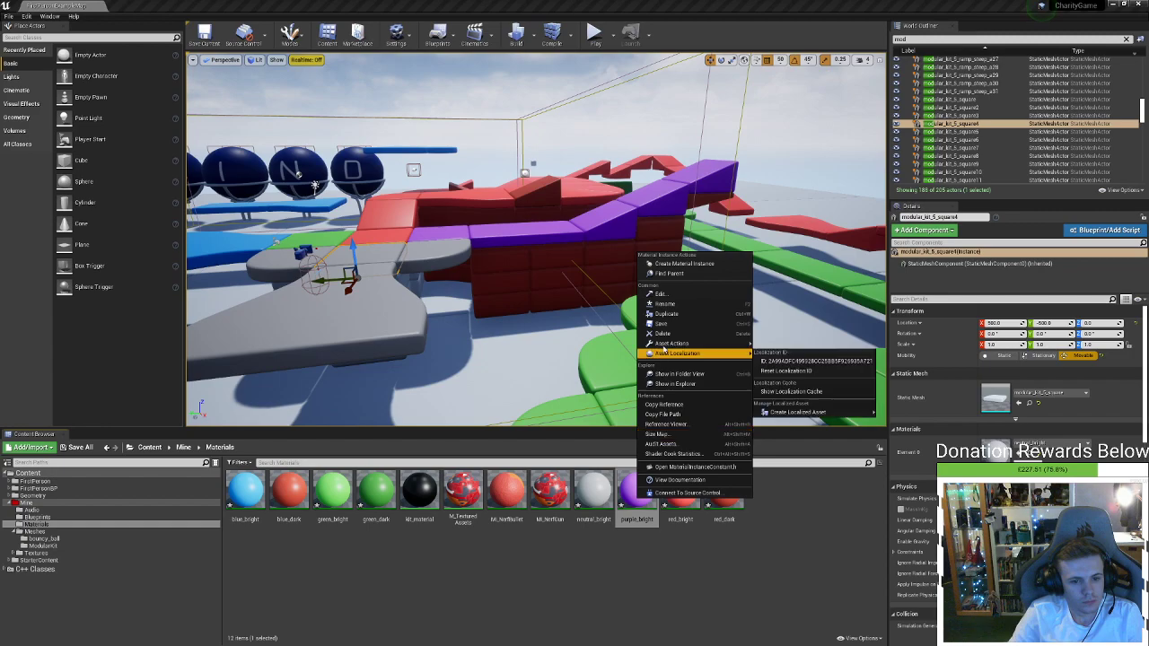
{"action": "left_click", "coordinate": [681, 306]}
{"action": "key", "text": "Right"}
{"action": "key", "text": "BackSpace"}
{"action": "key", "text": "BackSpace"}
{"action": "type", "text": "dark"}
{"action": "key", "text": "Return"}
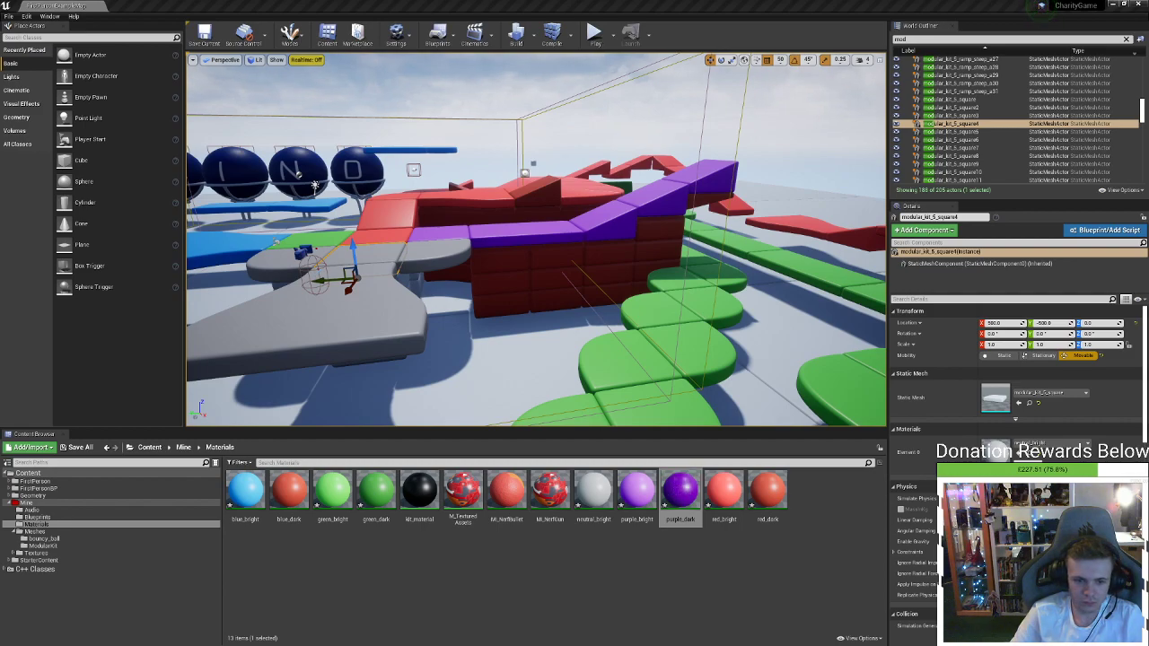
Apply the purple_dark material to the red support wall blocks beneath the purple path and ramps
{"action": "left_click_drag", "start_coordinate": [679, 492], "coordinate": [589, 270]}
{"action": "right_click_drag", "start_coordinate": [588, 269], "coordinate": [628, 287]}
{"action": "key", "text": "w"}
{"action": "left_click_drag", "start_coordinate": [675, 492], "coordinate": [487, 304]}
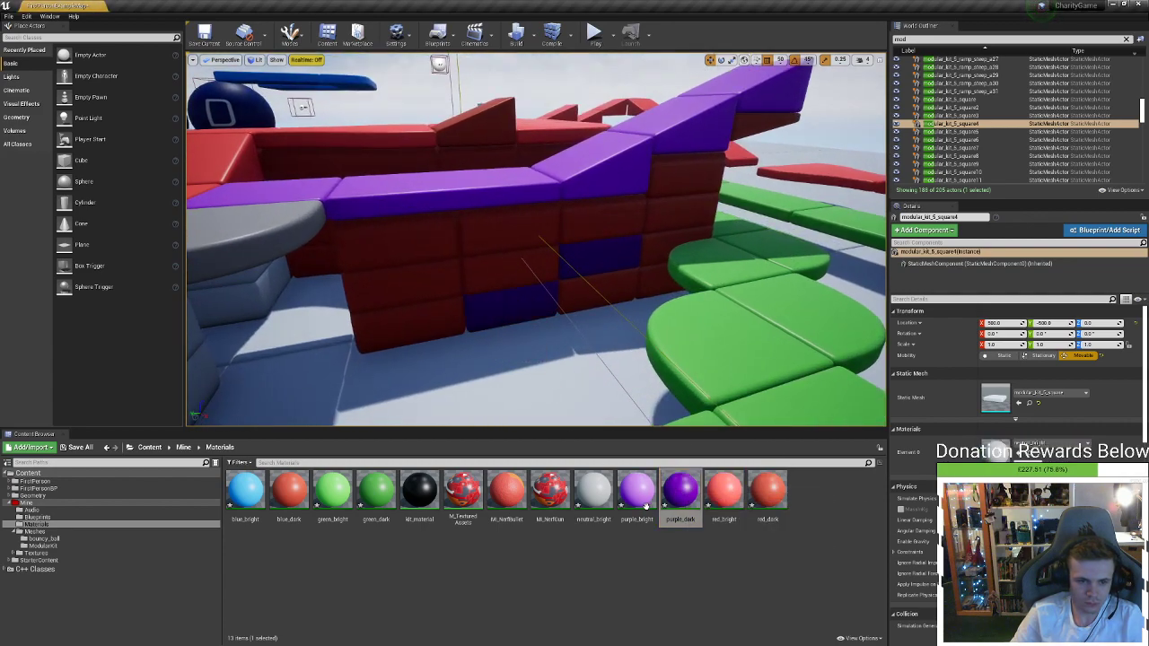
{"action": "left_click_drag", "start_coordinate": [680, 489], "coordinate": [421, 336]}
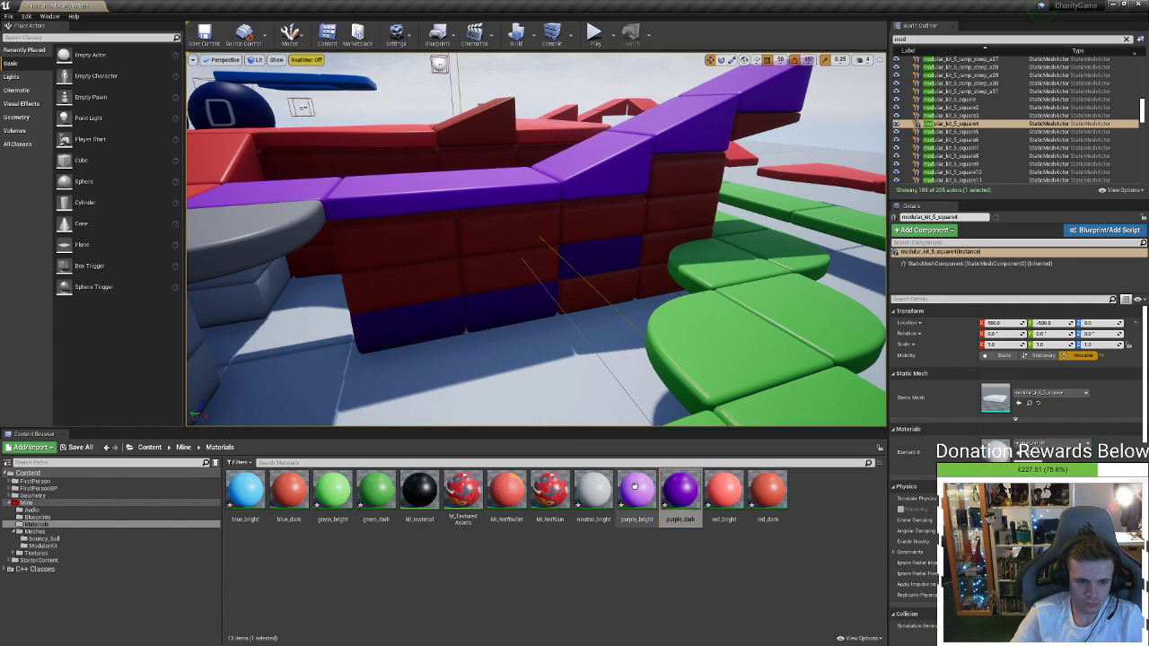
{"action": "left_click_drag", "start_coordinate": [679, 489], "coordinate": [618, 290]}
{"action": "left_click_drag", "start_coordinate": [679, 489], "coordinate": [665, 246]}
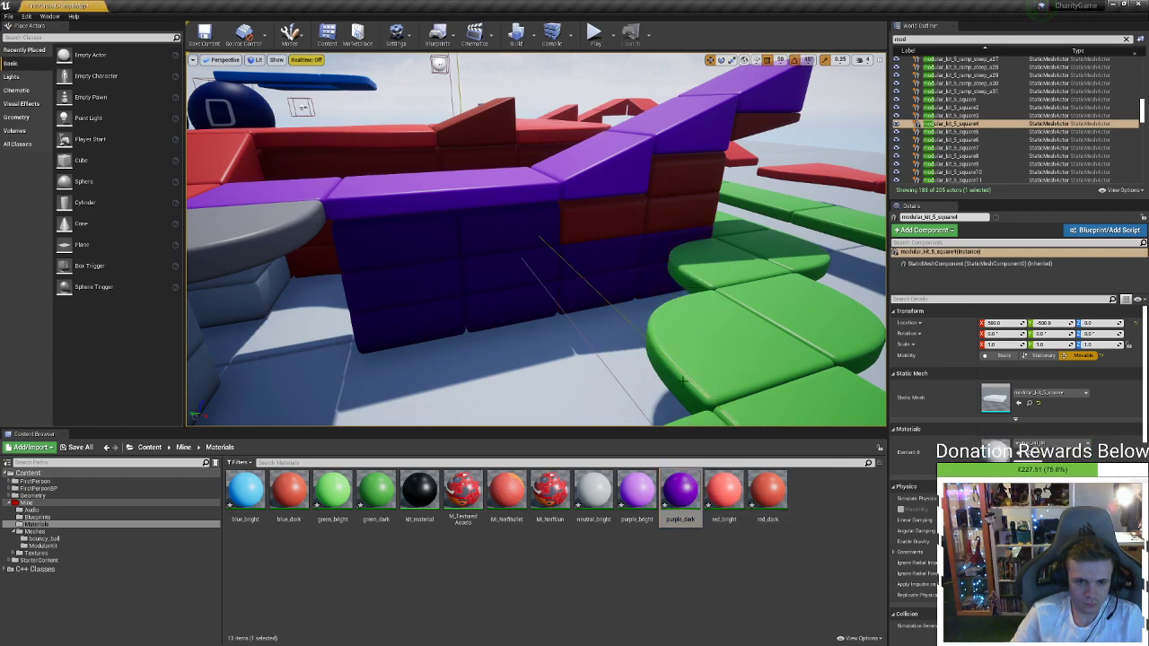
{"action": "left_click_drag", "start_coordinate": [679, 489], "coordinate": [601, 218]}
{"action": "mouse_move", "coordinate": [601, 218]}
{"action": "right_mouse_down"}
{"action": "mouse_move", "coordinate": [574, 117]}
{"action": "mouse_move", "coordinate": [601, 218]}
{"action": "right_mouse_up"}
{"action": "left_click_drag", "start_coordinate": [675, 495], "coordinate": [543, 251]}
Examine the recoloured purple section and the surrounding tracks from several angles around the start platform
{"action": "right_click_drag", "start_coordinate": [544, 251], "coordinate": [544, 337]}
{"action": "mouse_move", "coordinate": [480, 108]}
{"action": "right_mouse_down"}
{"action": "mouse_move", "coordinate": [504, 111]}
{"action": "mouse_move", "coordinate": [483, 112]}
{"action": "right_mouse_up"}
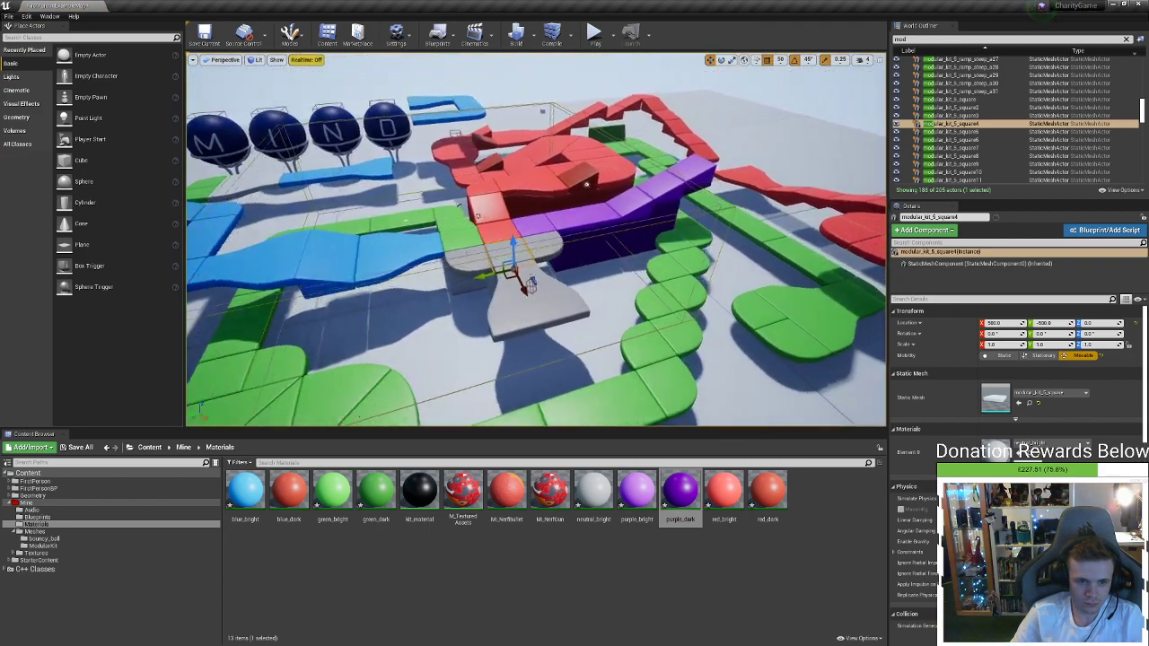
{"action": "right_click_drag", "start_coordinate": [453, 216], "coordinate": [453, 247]}
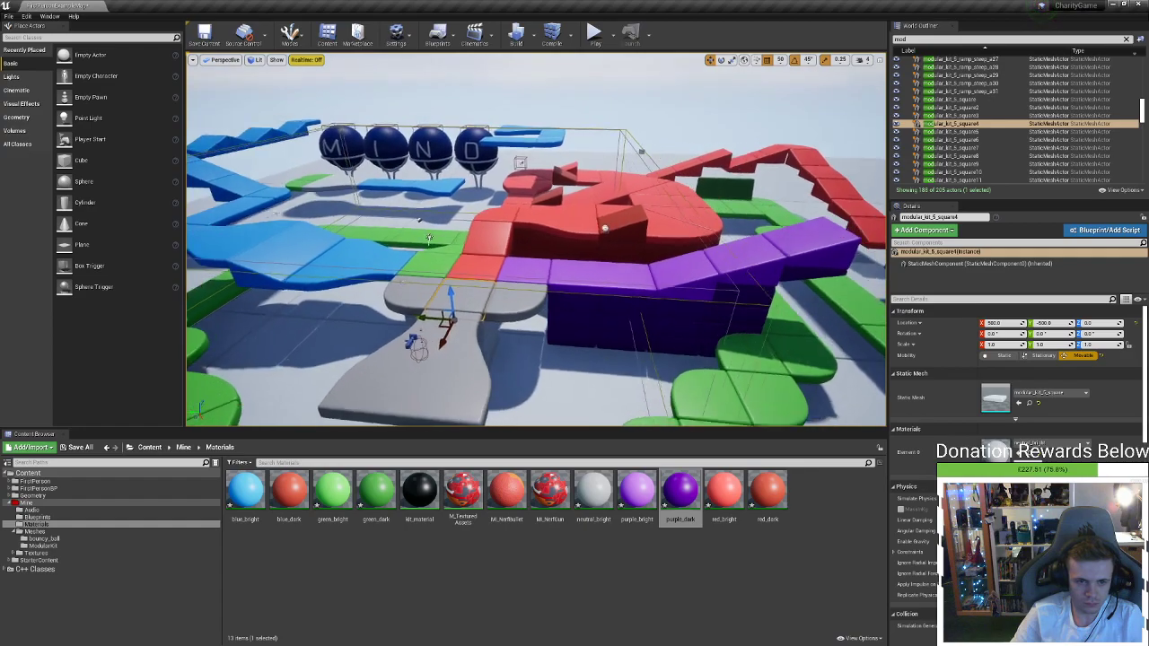
{"action": "right_click_drag", "start_coordinate": [434, 199], "coordinate": [490, 254]}
{"action": "right_click_drag", "start_coordinate": [529, 184], "coordinate": [620, 208]}
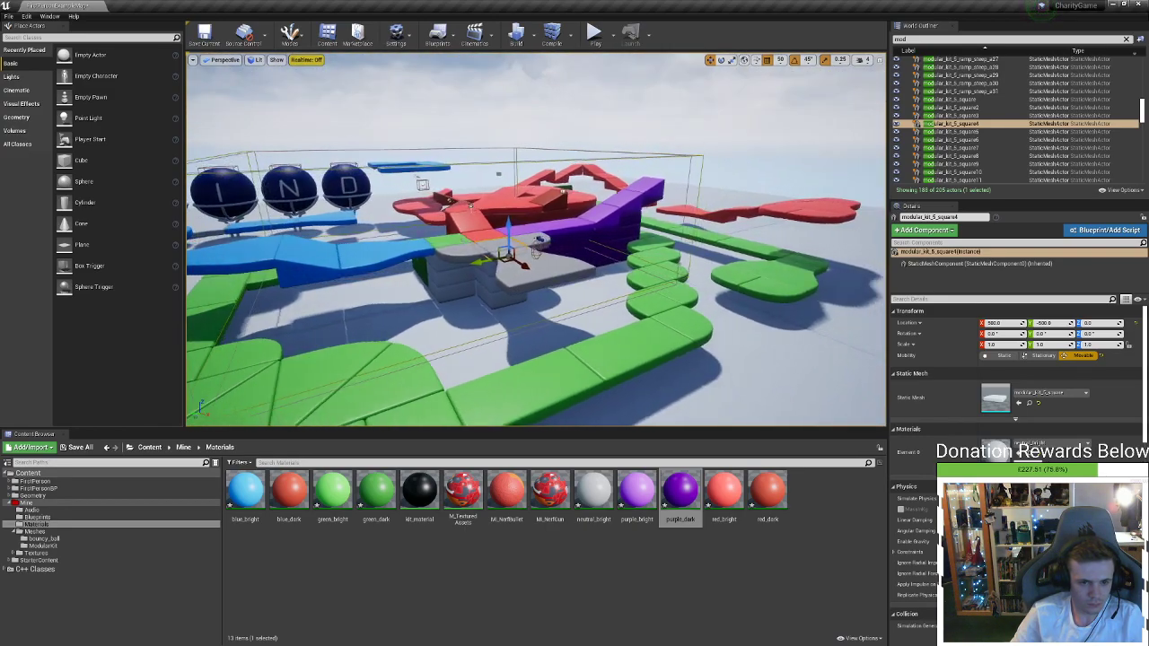
{"action": "right_click_drag", "start_coordinate": [536, 239], "coordinate": [430, 239]}
{"action": "right_click_drag", "start_coordinate": [615, 181], "coordinate": [551, 262]}
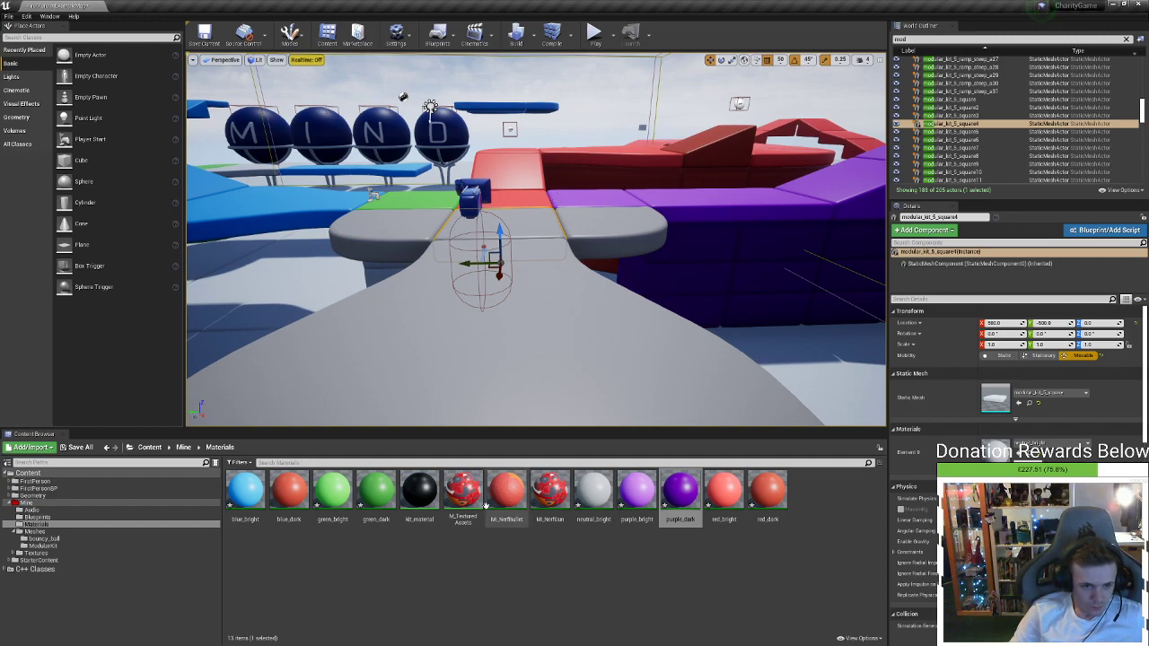
Open the top-level Content folder and inspect where the purple ramps end relative to the neighbouring green and red tracks
{"action": "left_click", "coordinate": [150, 448]}
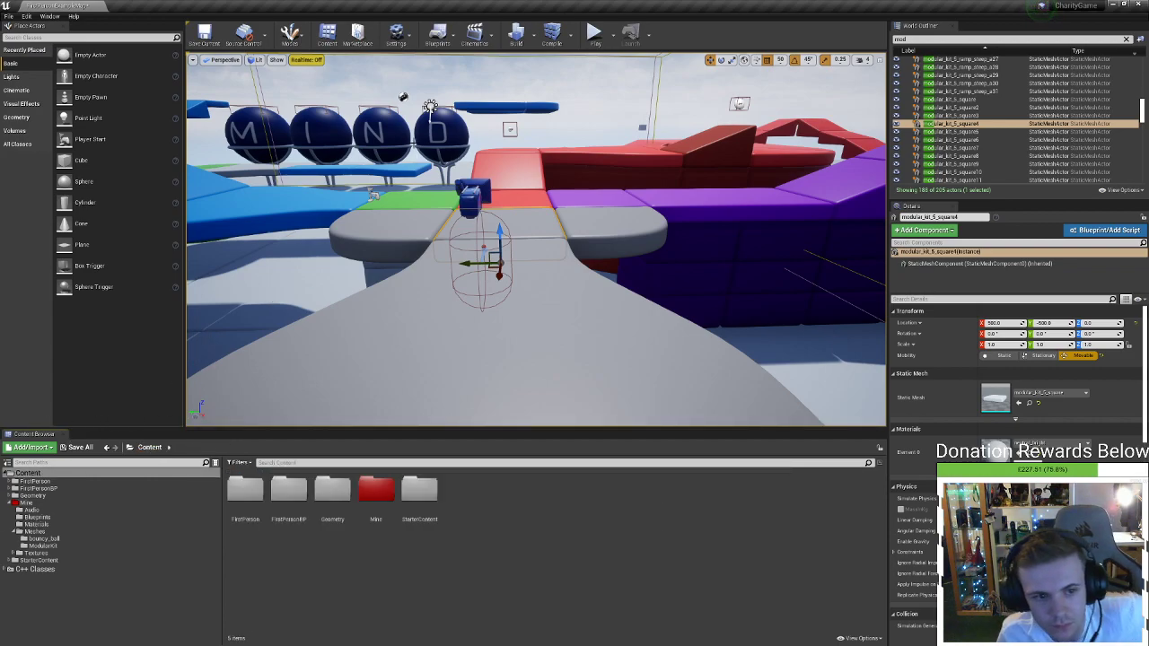
{"action": "right_click_drag", "start_coordinate": [575, 269], "coordinate": [538, 296]}
{"action": "key", "text": "w"}
{"action": "right_click_drag", "start_coordinate": [628, 261], "coordinate": [267, 175]}
{"action": "right_click_drag", "start_coordinate": [643, 296], "coordinate": [643, 296]}
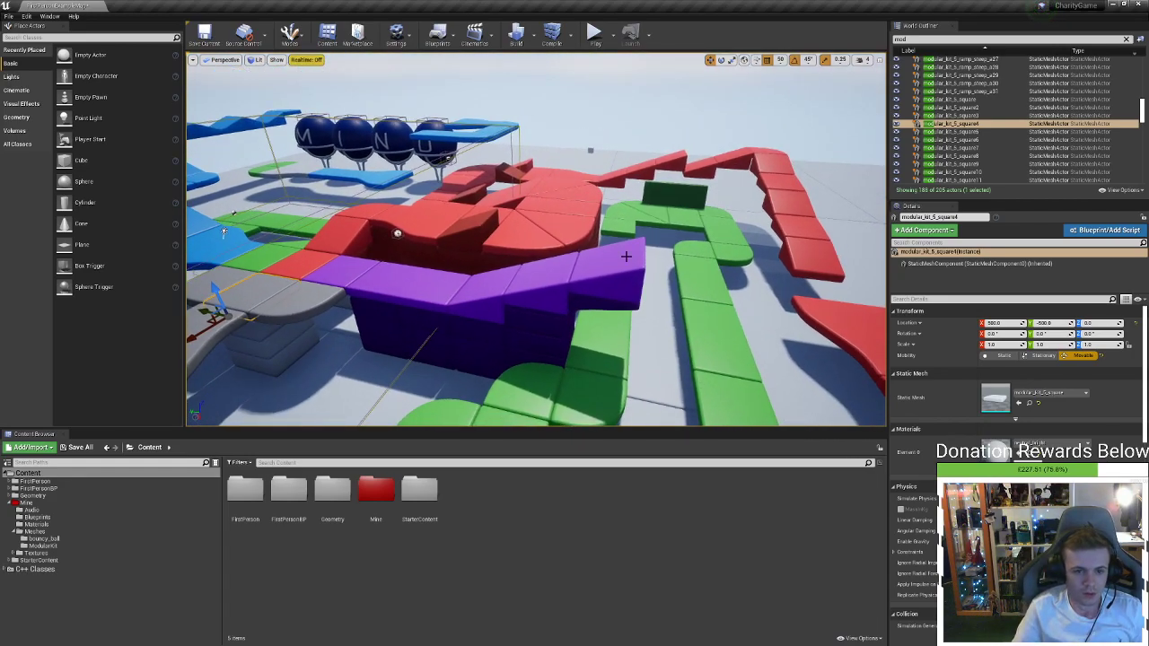
{"action": "right_click_drag", "start_coordinate": [397, 233], "coordinate": [344, 274]}
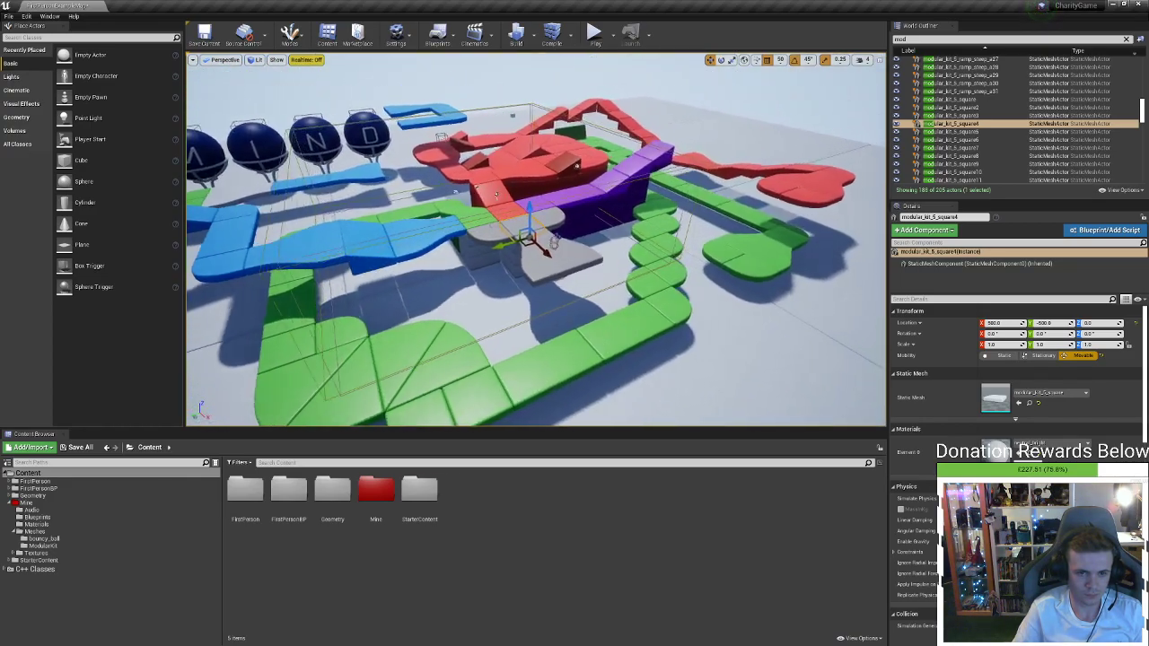
Examine the start platform, the blue, green, red and purple paths branching from it, and the purple ramps from several angles
{"action": "right_click_drag", "start_coordinate": [535, 239], "coordinate": [328, 222]}
{"action": "mouse_move", "coordinate": [408, 194]}
{"action": "right_mouse_down"}
{"action": "mouse_move", "coordinate": [475, 200]}
{"action": "mouse_move", "coordinate": [408, 177]}
{"action": "right_mouse_up"}
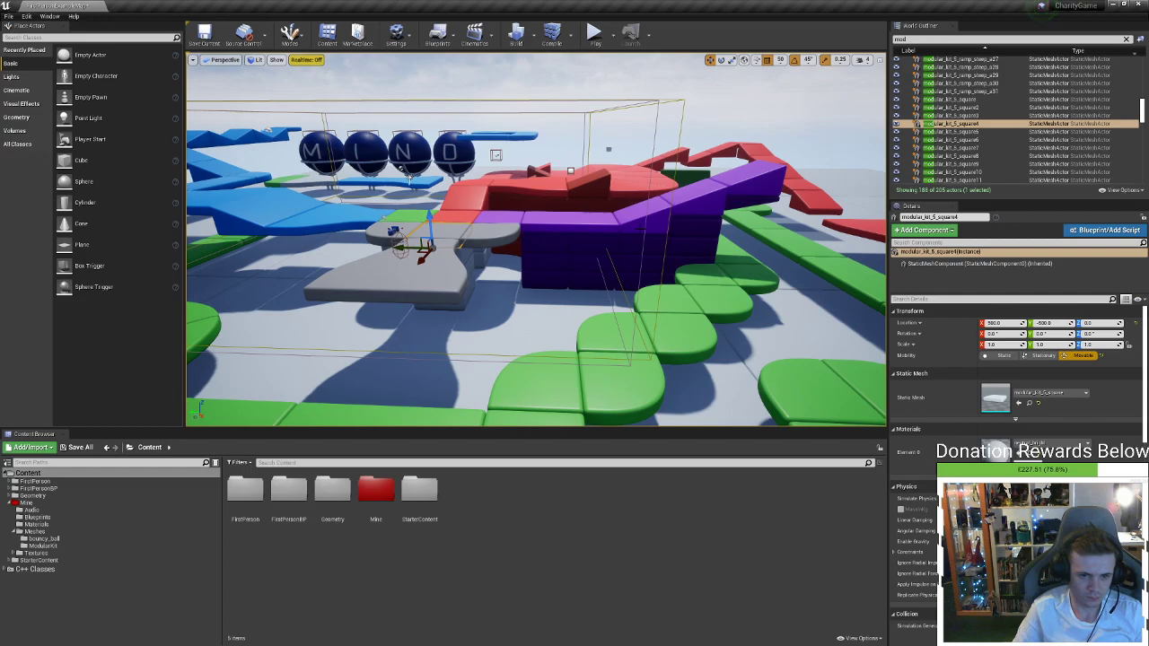
{"action": "right_click_drag", "start_coordinate": [640, 228], "coordinate": [655, 314]}
{"action": "key", "text": "a"}
{"action": "key", "text": "w"}
{"action": "key", "text": "w"}
{"action": "key", "text": "s"}
{"action": "key", "text": "s"}
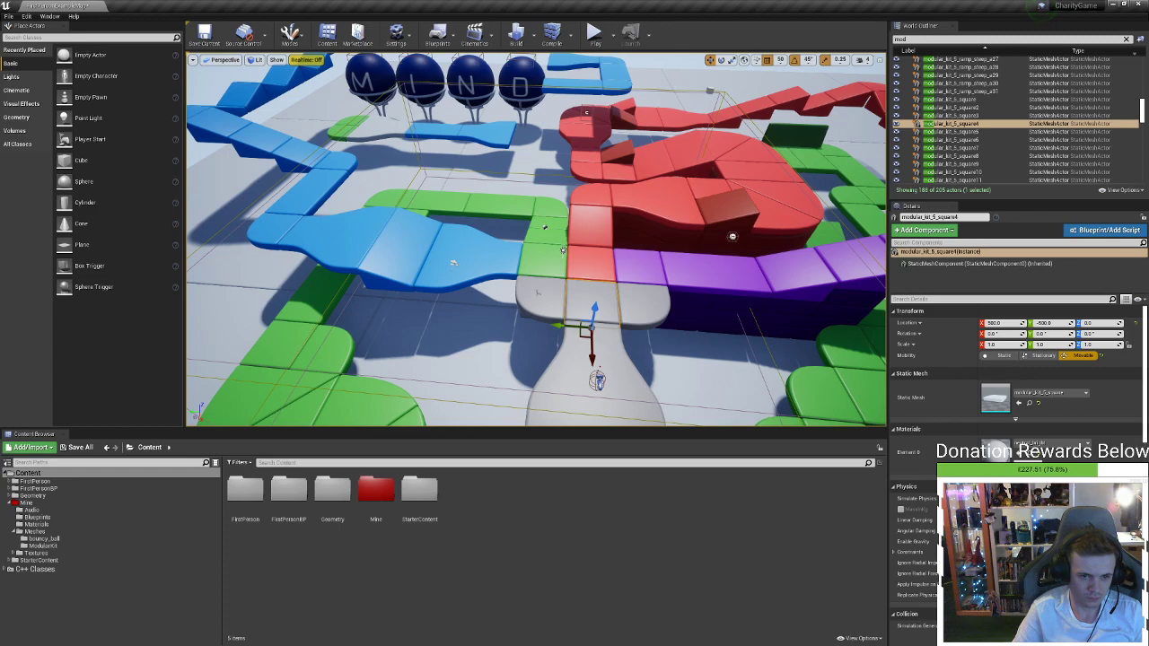
{"action": "right_click_drag", "start_coordinate": [655, 314], "coordinate": [676, 318]}
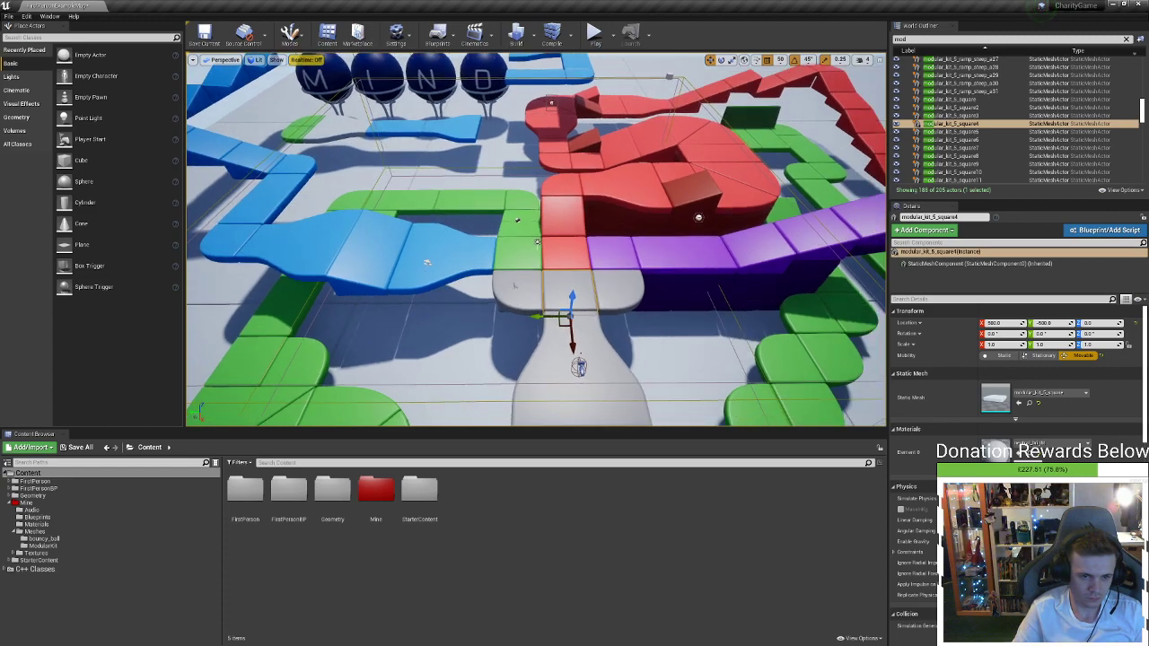
{"action": "right_click_drag", "start_coordinate": [677, 319], "coordinate": [611, 368]}
{"action": "right_click_drag", "start_coordinate": [535, 239], "coordinate": [585, 243]}
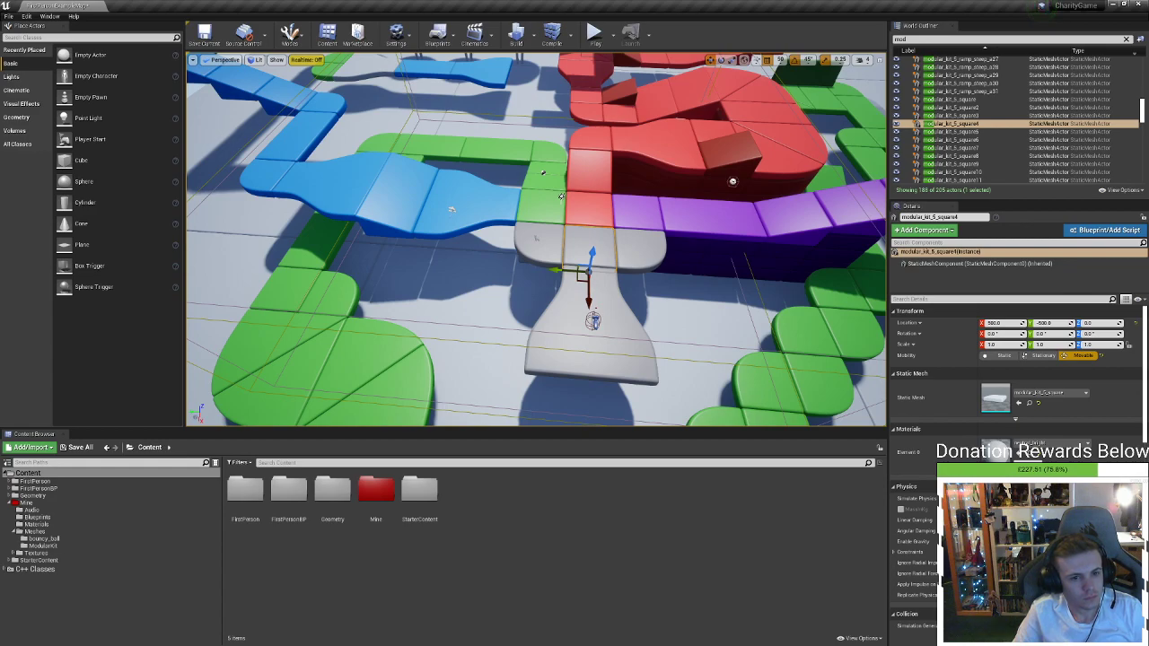
{"action": "mouse_move", "coordinate": [642, 229]}
{"action": "right_mouse_down"}
{"action": "mouse_move", "coordinate": [642, 218]}
{"action": "mouse_move", "coordinate": [643, 236]}
{"action": "right_mouse_up"}
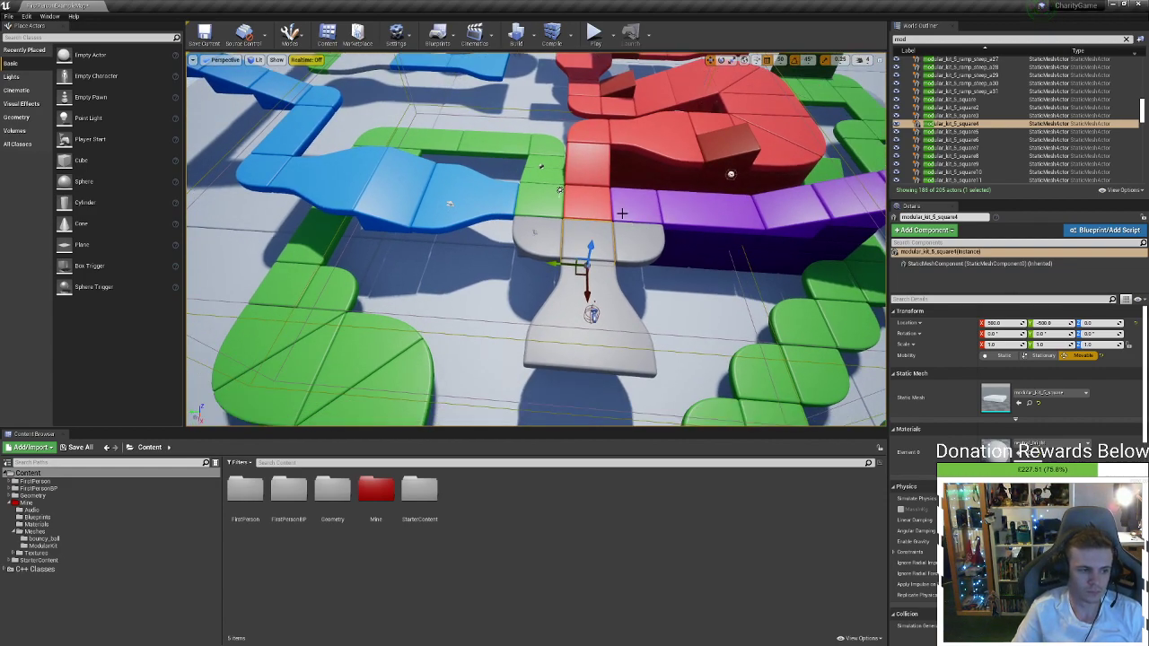
{"action": "right_click_drag", "start_coordinate": [608, 263], "coordinate": [608, 263]}
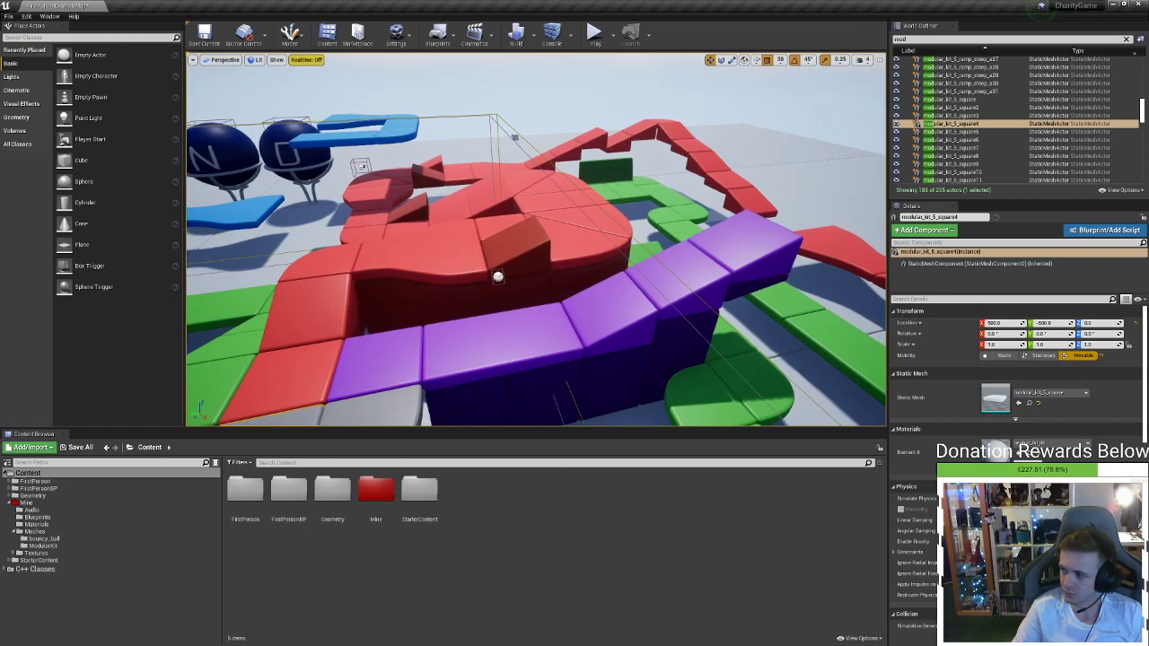
Save all levels and assets in the project
{"action": "left_click", "coordinate": [8, 16]}
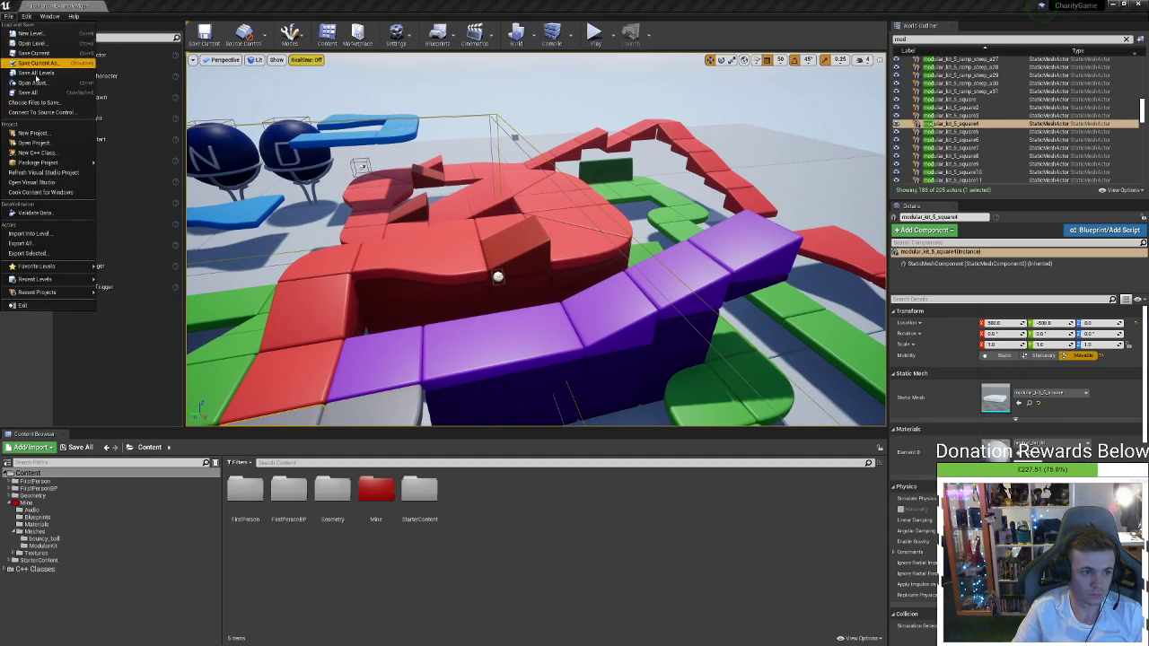
{"action": "left_click", "coordinate": [45, 95]}
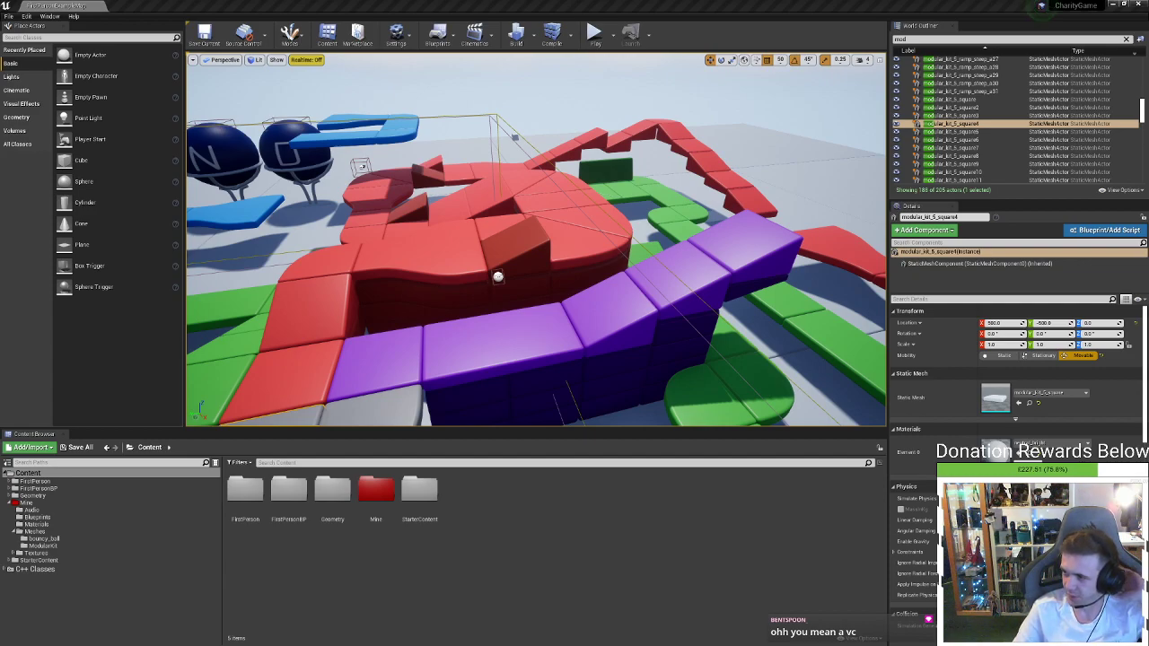
Capture an overview image of the entire obstacle course with the Snipping Tool
{"action": "right_click_drag", "start_coordinate": [723, 309], "coordinate": [711, 334]}
{"action": "key", "text": "s"}
{"action": "key", "text": "s"}
{"action": "key", "text": "s"}
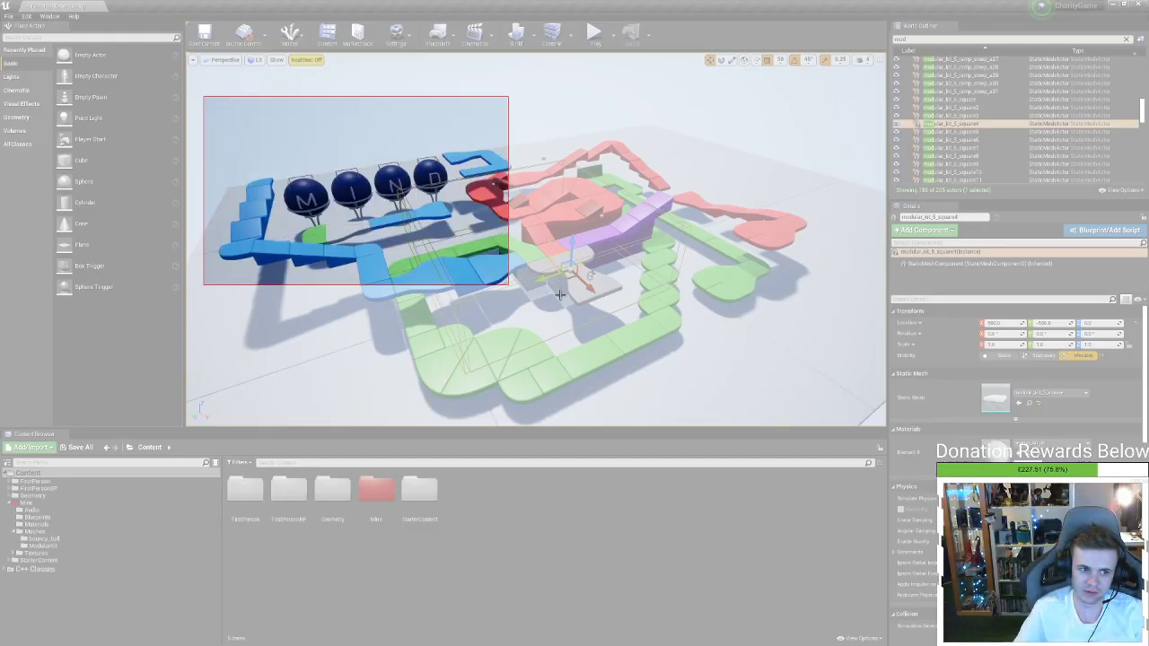
{"action": "left_click_drag", "start_coordinate": [559, 294], "coordinate": [831, 426]}
{"action": "right_click", "coordinate": [751, 323]}
{"action": "left_click", "coordinate": [769, 337]}
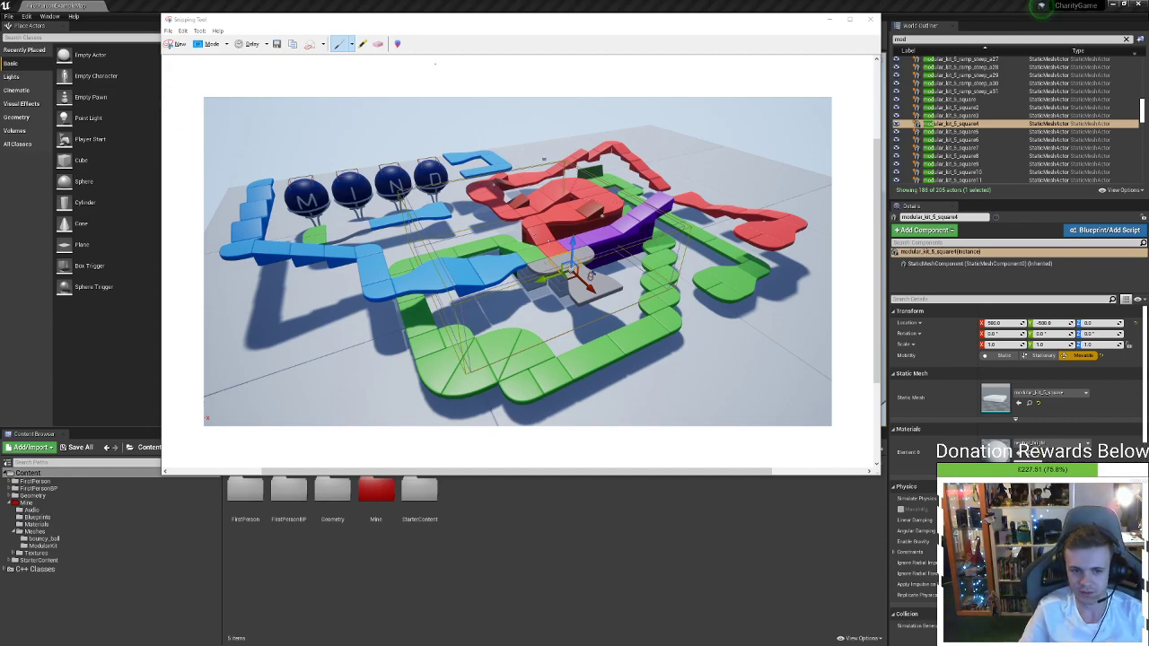
{"action": "left_click_drag", "start_coordinate": [483, 25], "coordinate": [531, 85]}
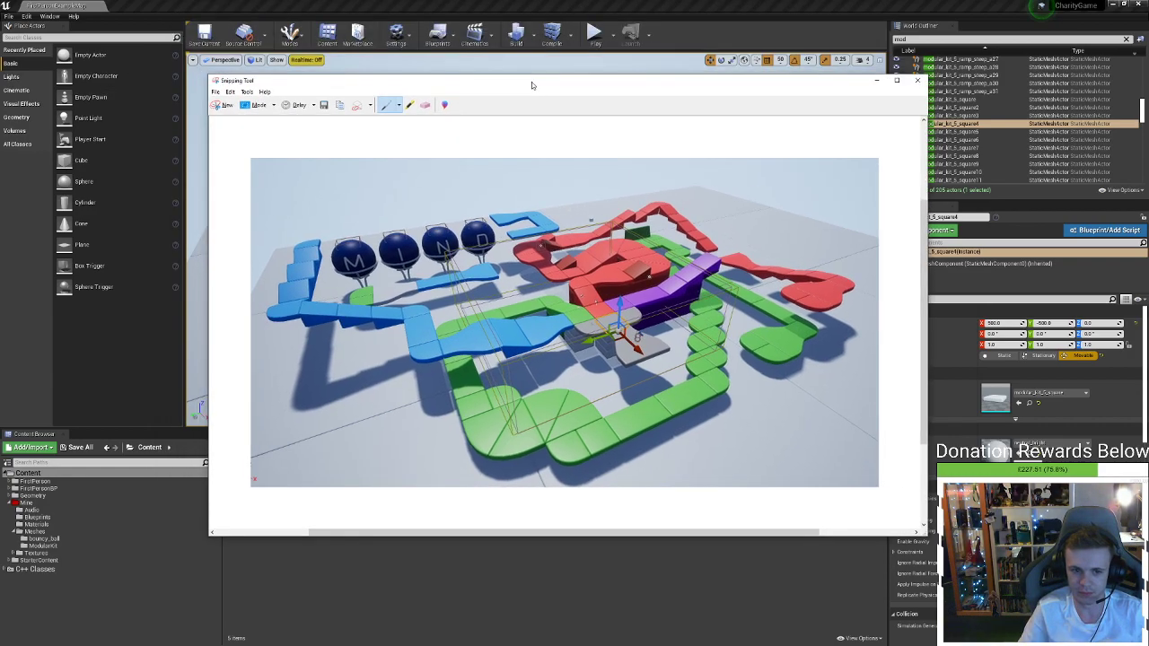
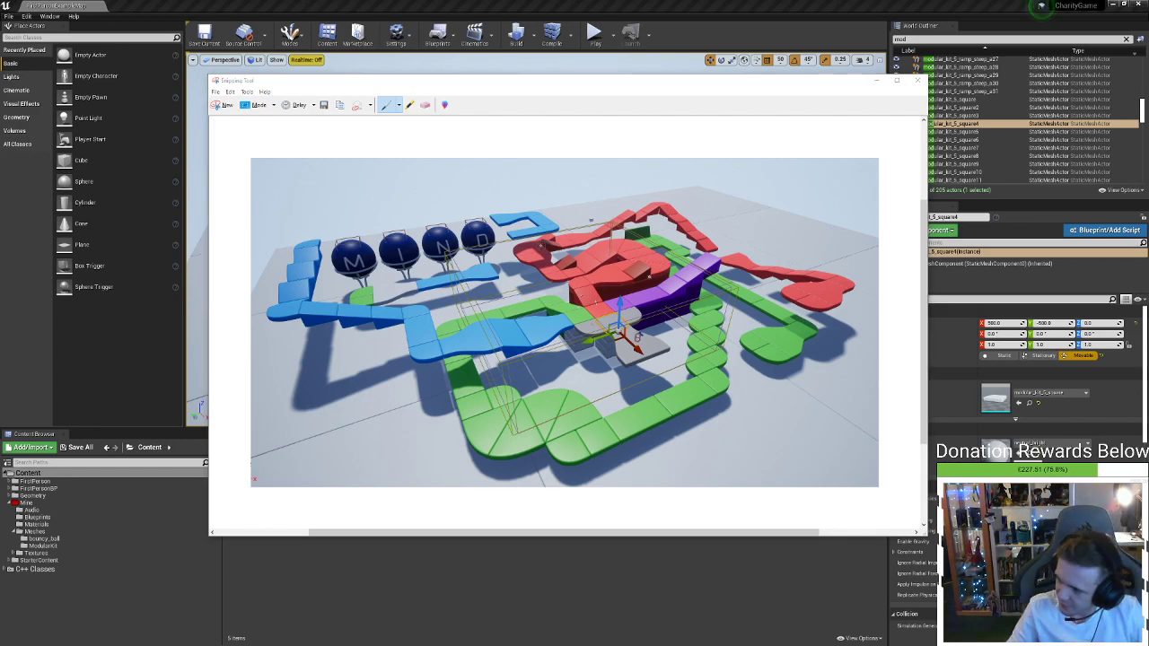
{"action": "left_click_drag", "start_coordinate": [699, 6], "coordinate": [661, 48]}
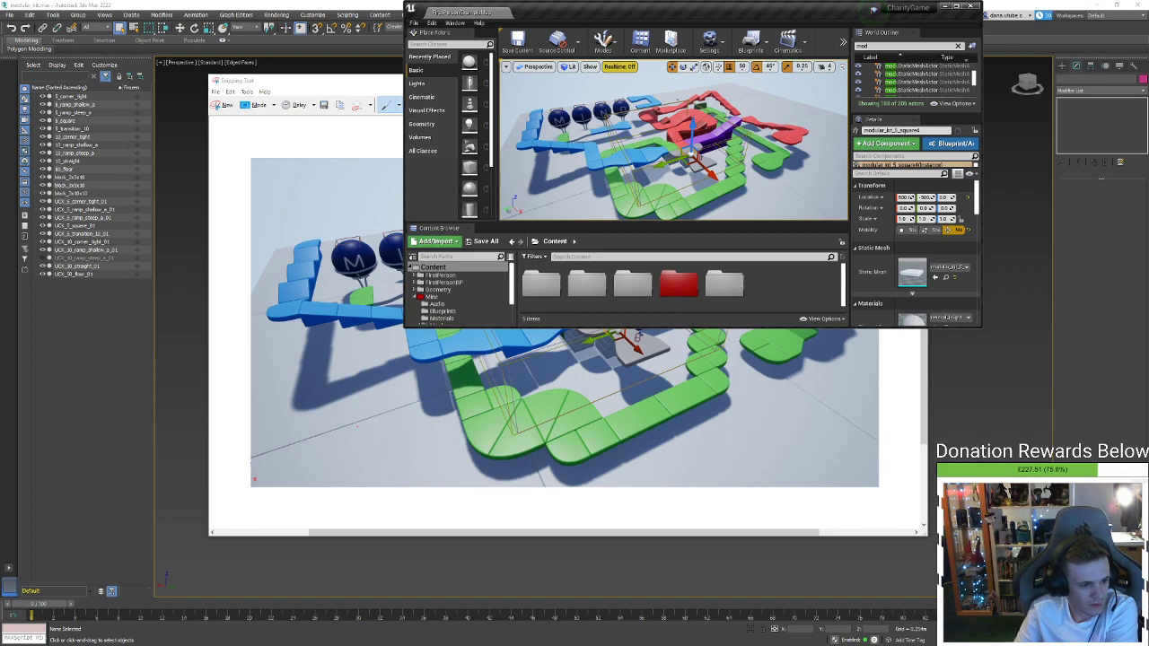
{"action": "left_click", "coordinate": [359, 16]}
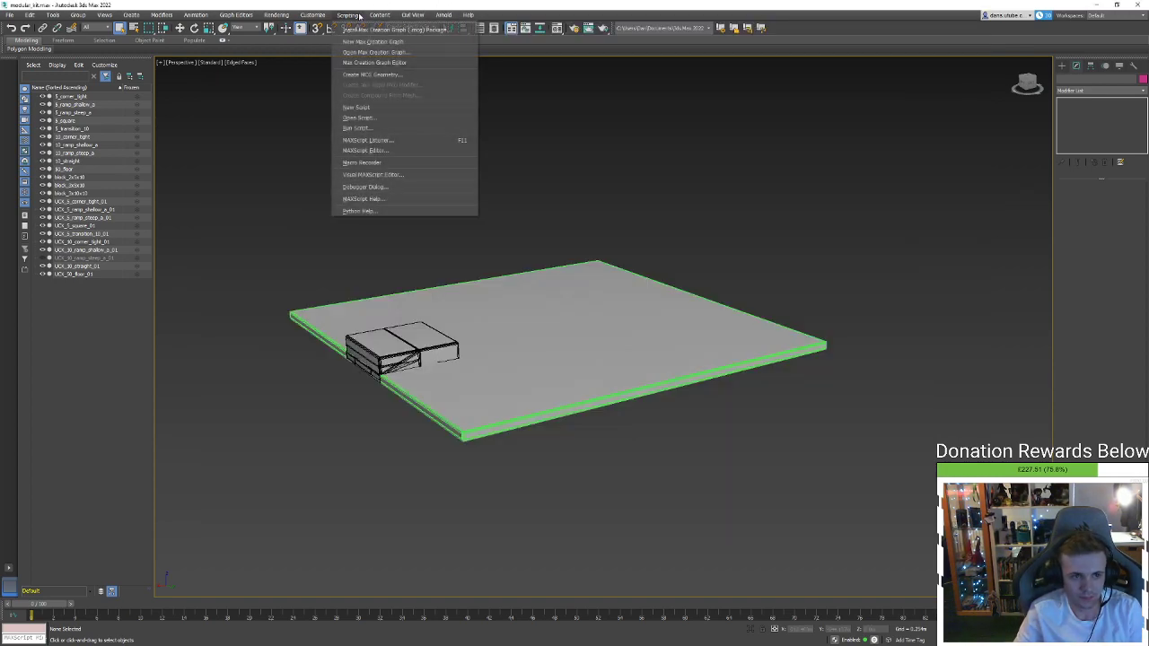
{"action": "left_click", "coordinate": [371, 6]}
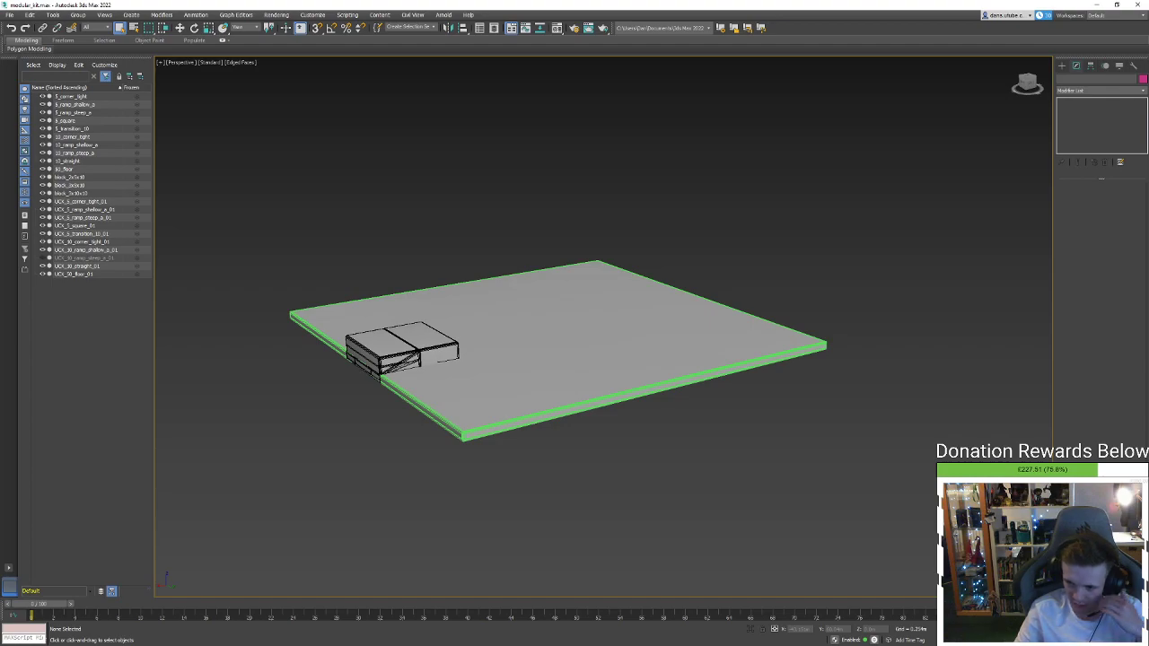
{"action": "key", "text": "alt+Tab"}
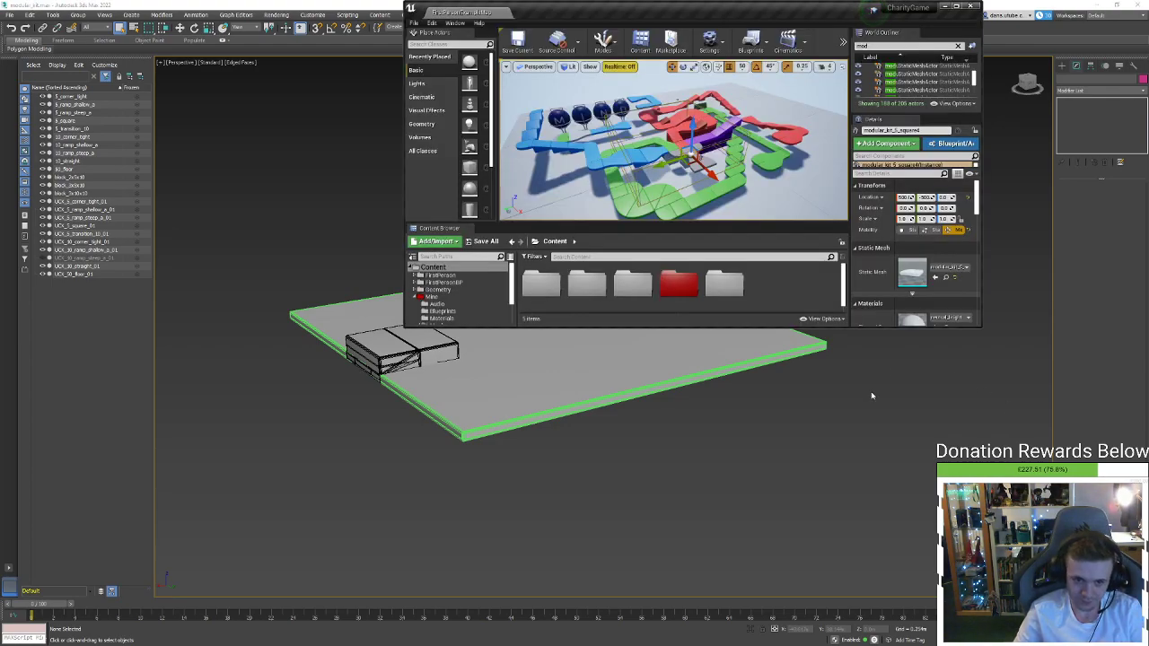
{"action": "left_click_drag", "start_coordinate": [795, 21], "coordinate": [755, 1]}
Examine the purple path, its dark support blocks and the open space beyond its last ramp
{"action": "right_click_drag", "start_coordinate": [748, 267], "coordinate": [792, 303]}
{"action": "key", "text": "w"}
{"action": "left_click", "coordinate": [592, 301]}
{"action": "right_click_drag", "start_coordinate": [592, 300], "coordinate": [548, 314]}
{"action": "key", "text": "w"}
{"action": "key", "text": "s"}
{"action": "left_click", "coordinate": [507, 289]}
{"action": "key", "text": "a"}
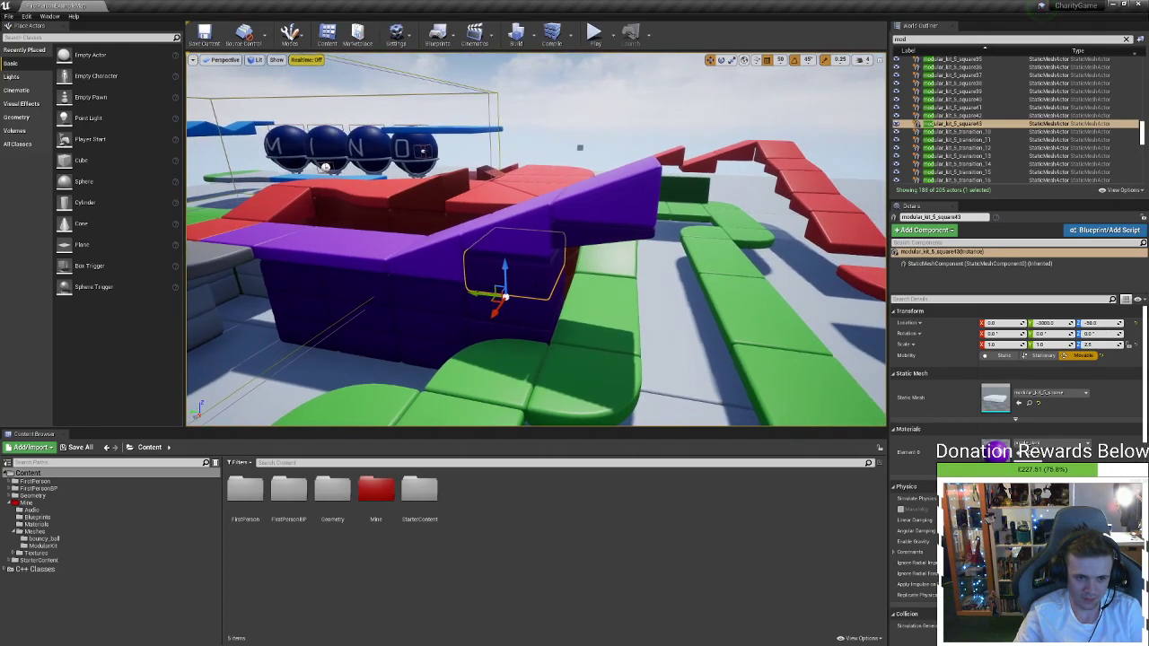
{"action": "left_click", "coordinate": [378, 243]}
{"action": "right_click_drag", "start_coordinate": [406, 259], "coordinate": [373, 283]}
{"action": "key", "text": "s"}
{"action": "right_click_drag", "start_coordinate": [371, 147], "coordinate": [438, 225]}
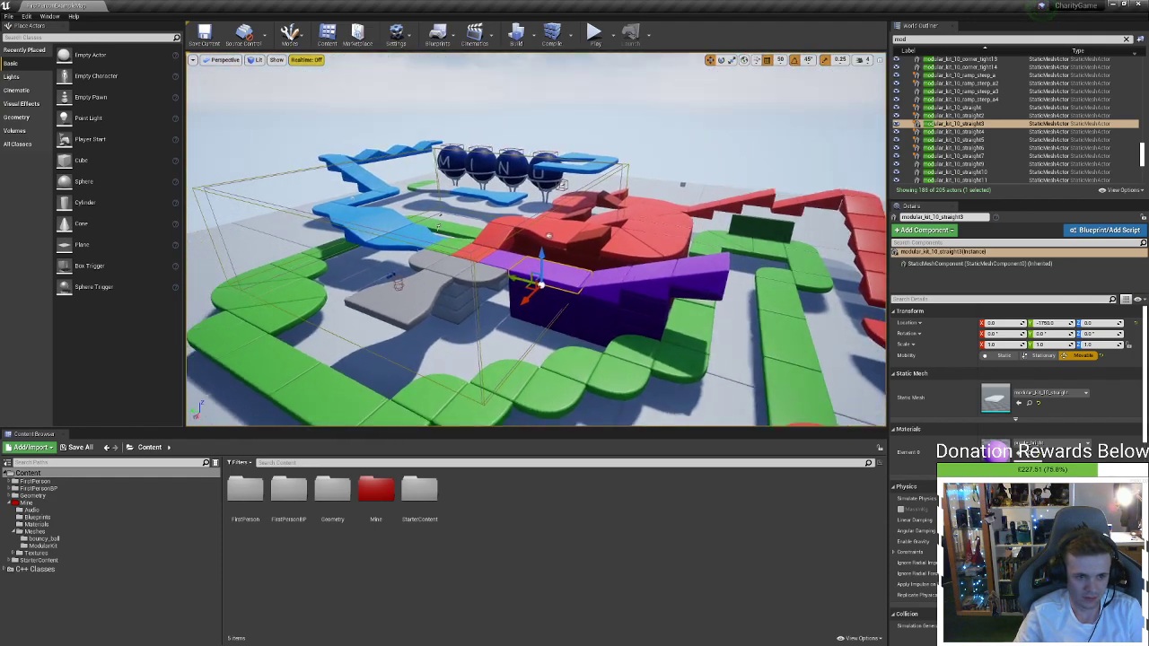
{"action": "left_click", "coordinate": [328, 207]}
{"action": "right_click_drag", "start_coordinate": [329, 201], "coordinate": [352, 216]}
{"action": "key", "text": "a"}
{"action": "right_click_drag", "start_coordinate": [422, 213], "coordinate": [435, 206]}
{"action": "left_click_drag", "start_coordinate": [218, 201], "coordinate": [770, 212], "text": "alt"}
{"action": "key", "text": "e"}
{"action": "right_click_drag", "start_coordinate": [770, 211], "coordinate": [772, 235]}
{"action": "key", "text": "Delete"}
Duplicate a red transition piece into the gap beyond the purple ramps and rotate the copy 90 degrees
{"action": "left_click", "coordinate": [674, 341]}
{"action": "key", "text": "w"}
{"action": "left_click_drag", "start_coordinate": [727, 334], "coordinate": [584, 230], "text": "alt"}
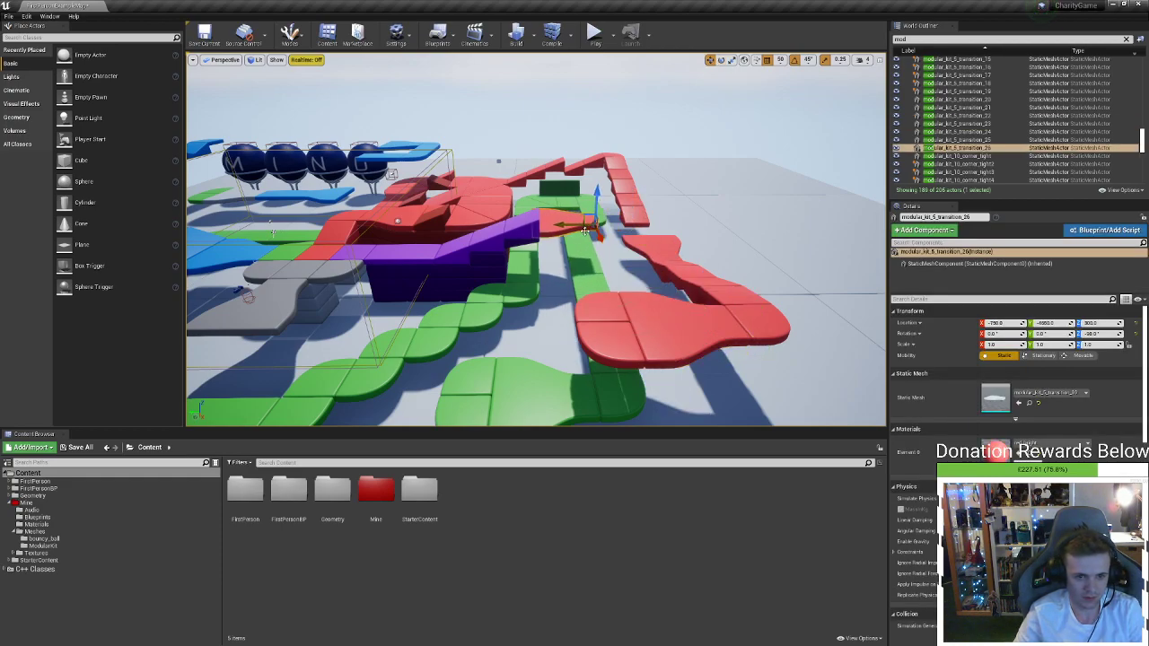
{"action": "key", "text": "e"}
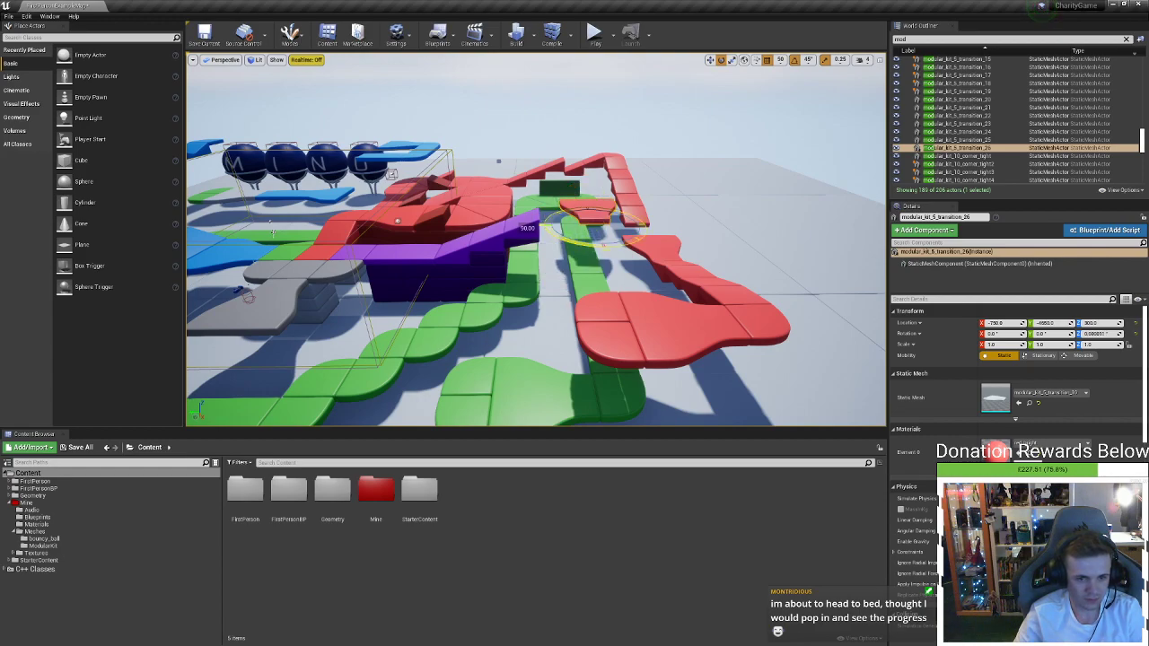
{"action": "mouse_move", "coordinate": [528, 93]}
{"action": "right_mouse_down"}
{"action": "mouse_move", "coordinate": [422, 112]}
{"action": "mouse_move", "coordinate": [527, 93]}
{"action": "right_mouse_up"}
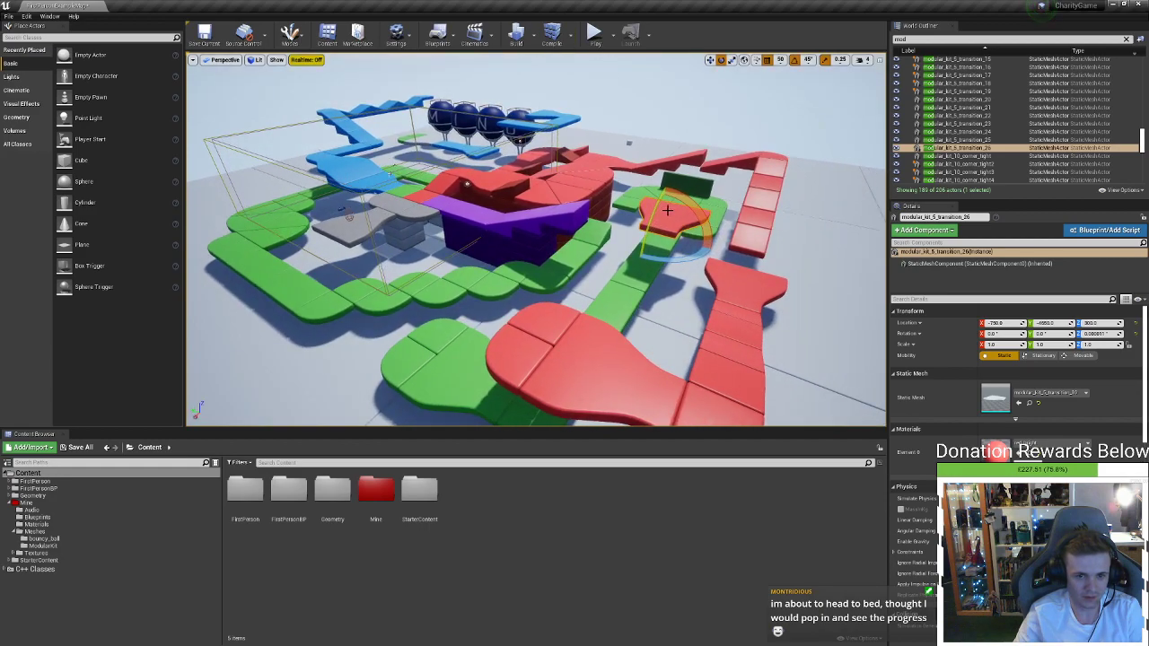
Playtest the green path from the start platform as far as the dark green wall, and stop the session
{"action": "left_click", "coordinate": [594, 34]}
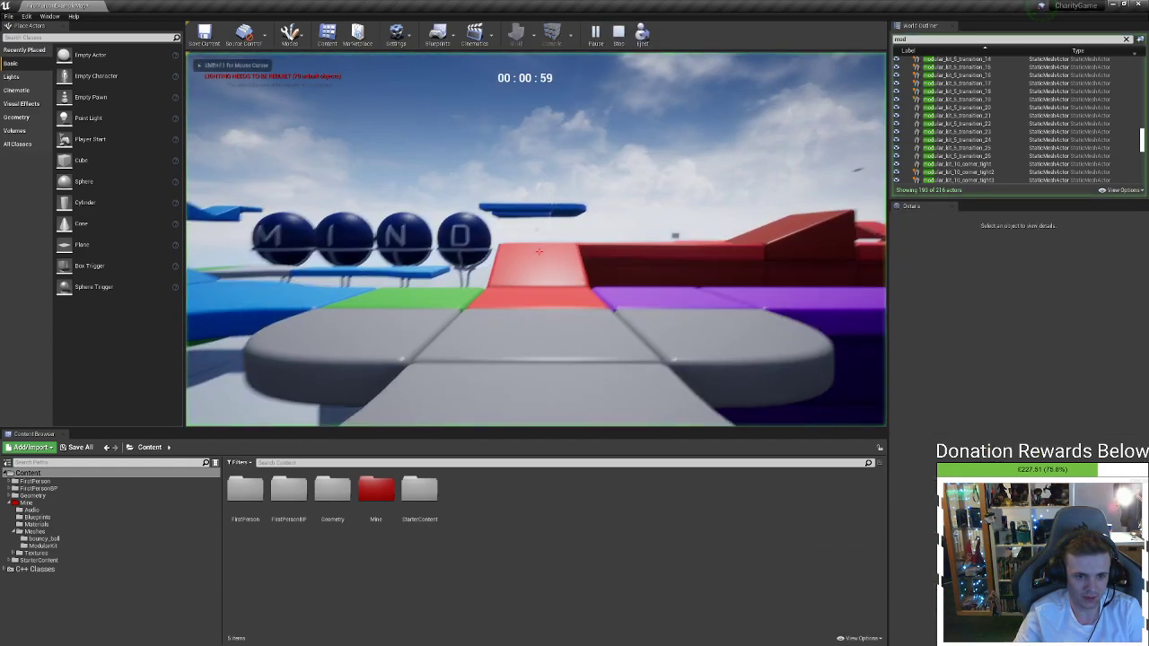
{"action": "key", "text": "w"}
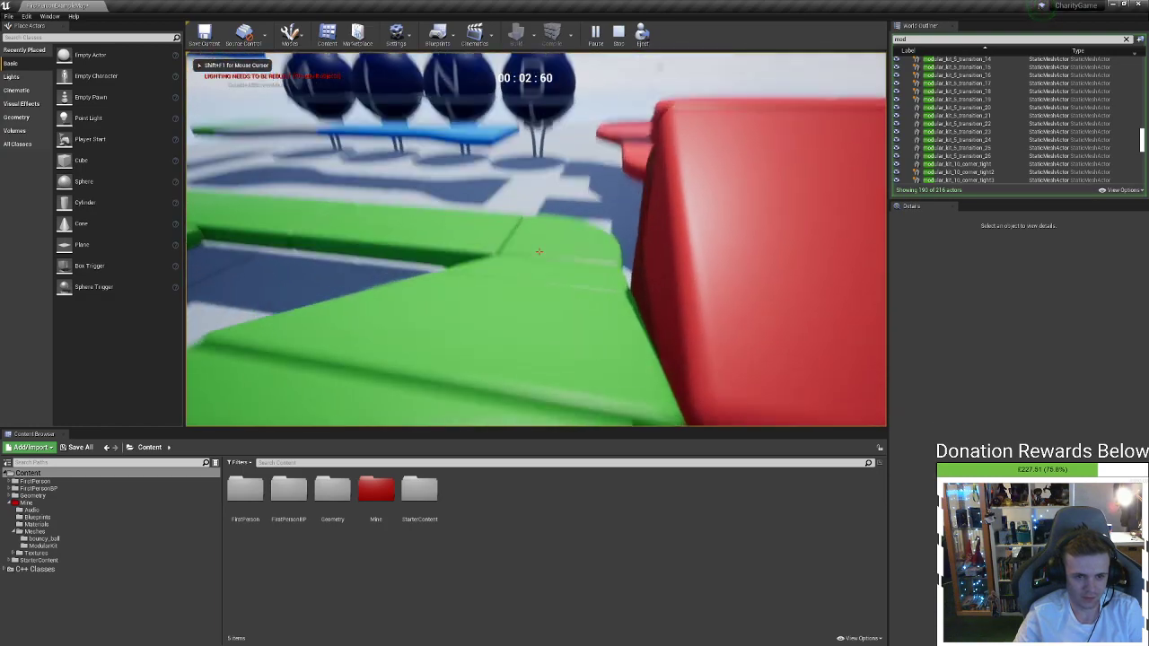
{"action": "key", "text": "w"}
{"action": "key", "text": "w"}
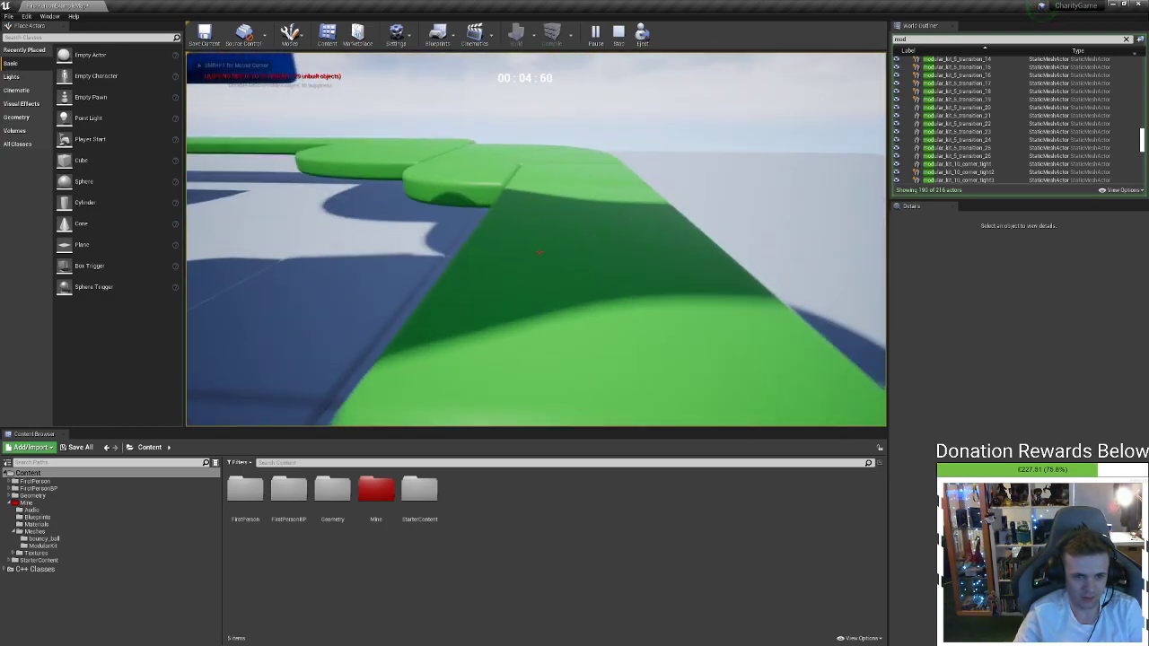
{"action": "key", "text": "w"}
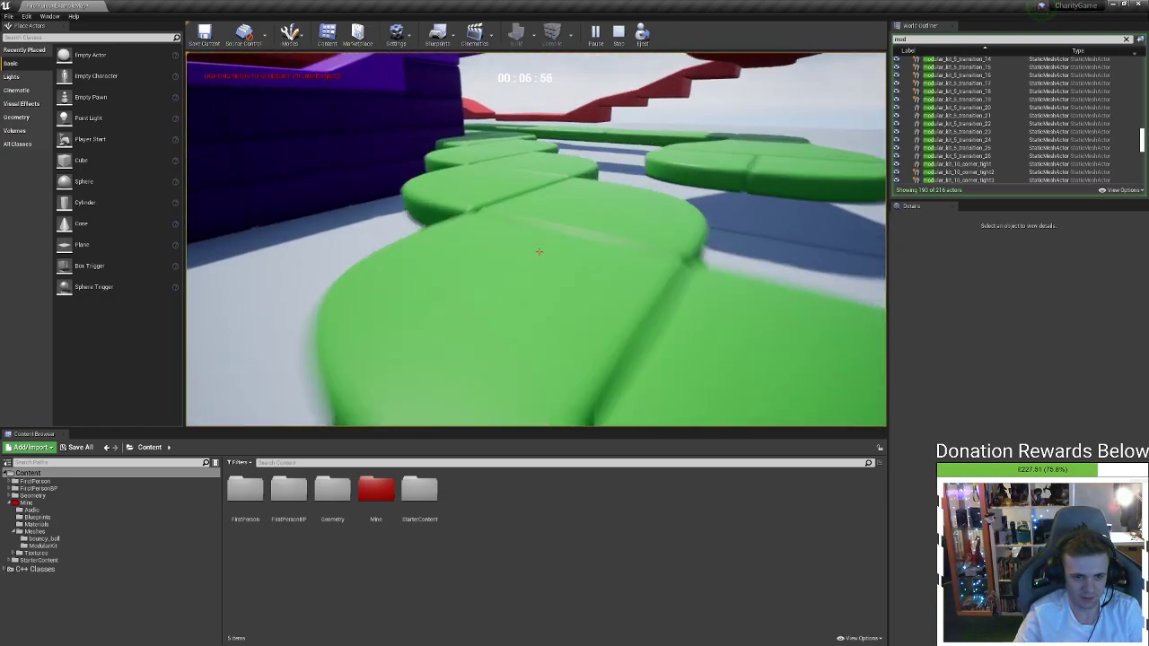
{"action": "key", "text": "w"}
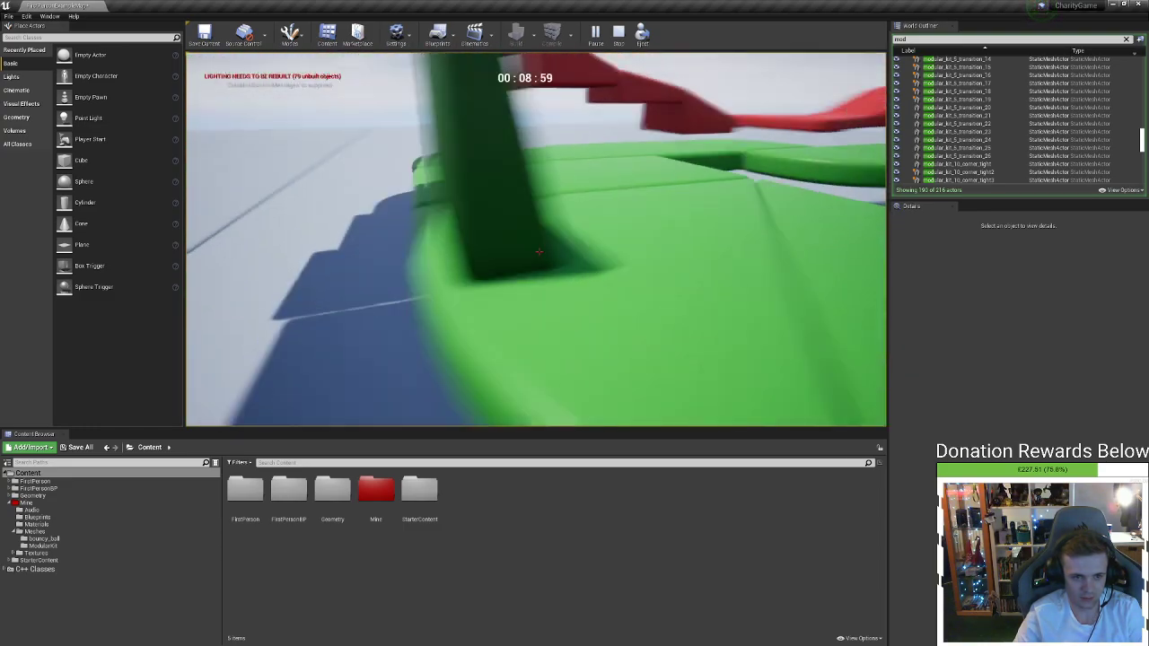
{"action": "key", "text": "Escape"}
Playtest the green path again, running past the dark green wall to its wide end platform, and stop the session
{"action": "left_click", "coordinate": [593, 33]}
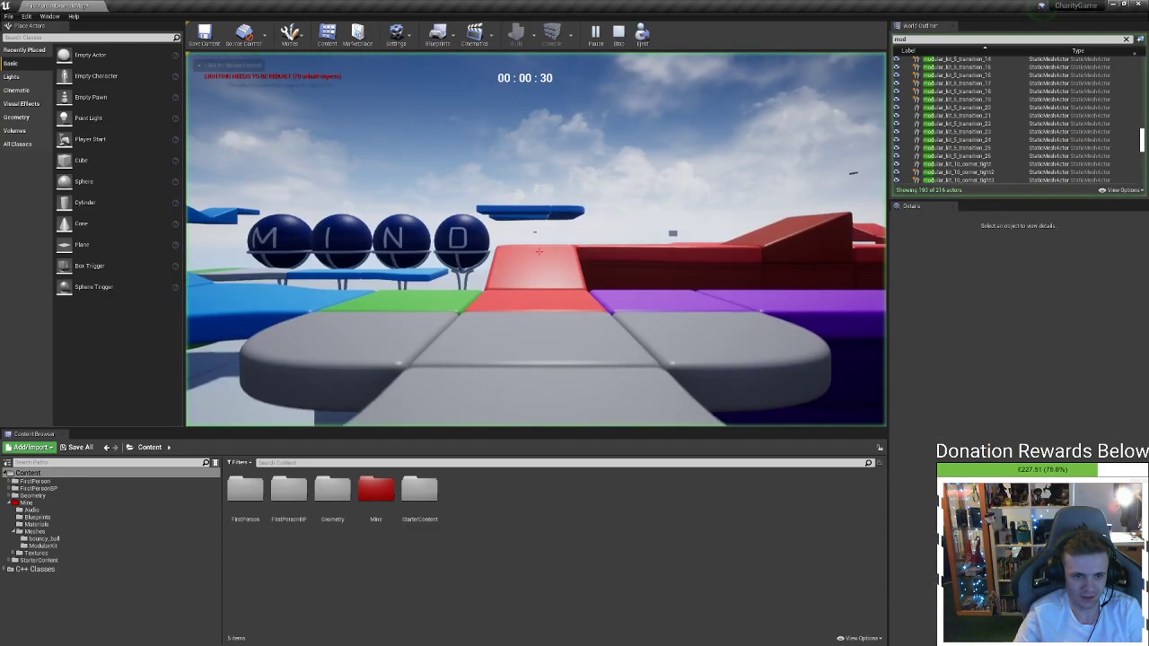
{"action": "key", "text": "w"}
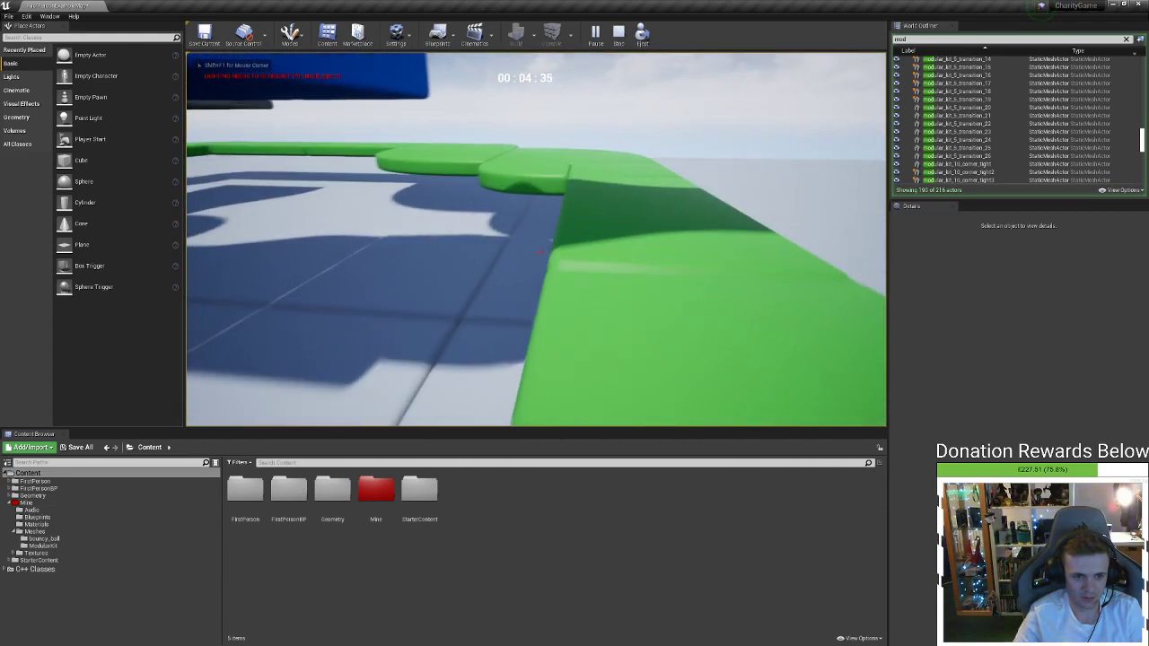
{"action": "key", "text": "w"}
{"action": "key", "text": "w"}
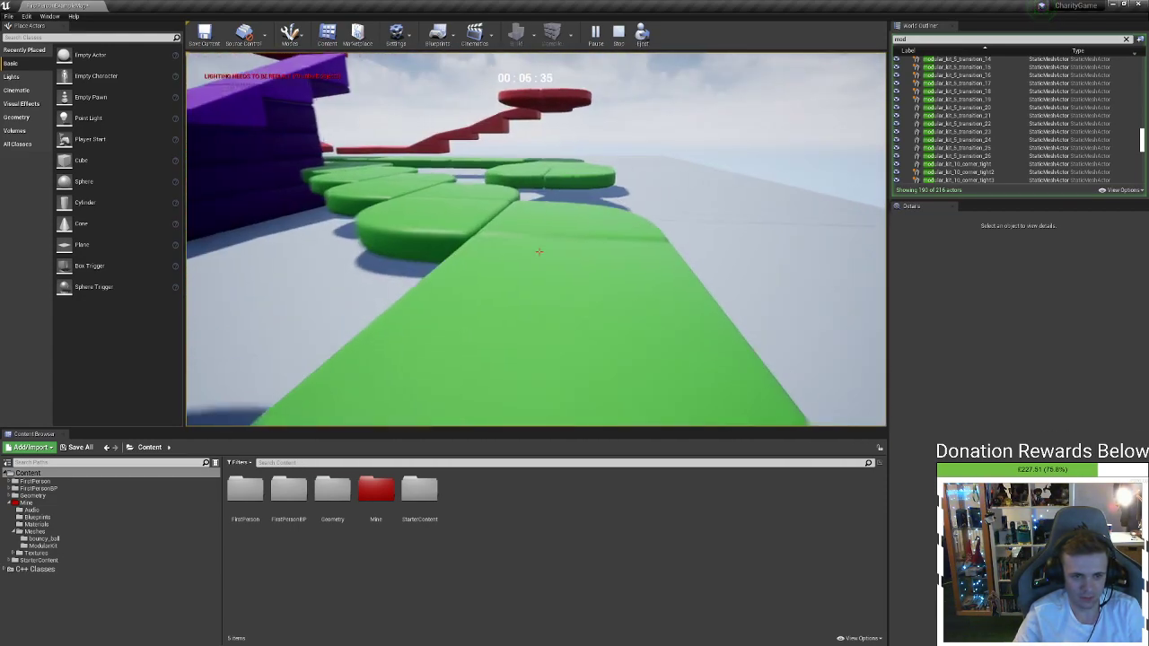
{"action": "key", "text": "w"}
{"action": "key", "text": "w"}
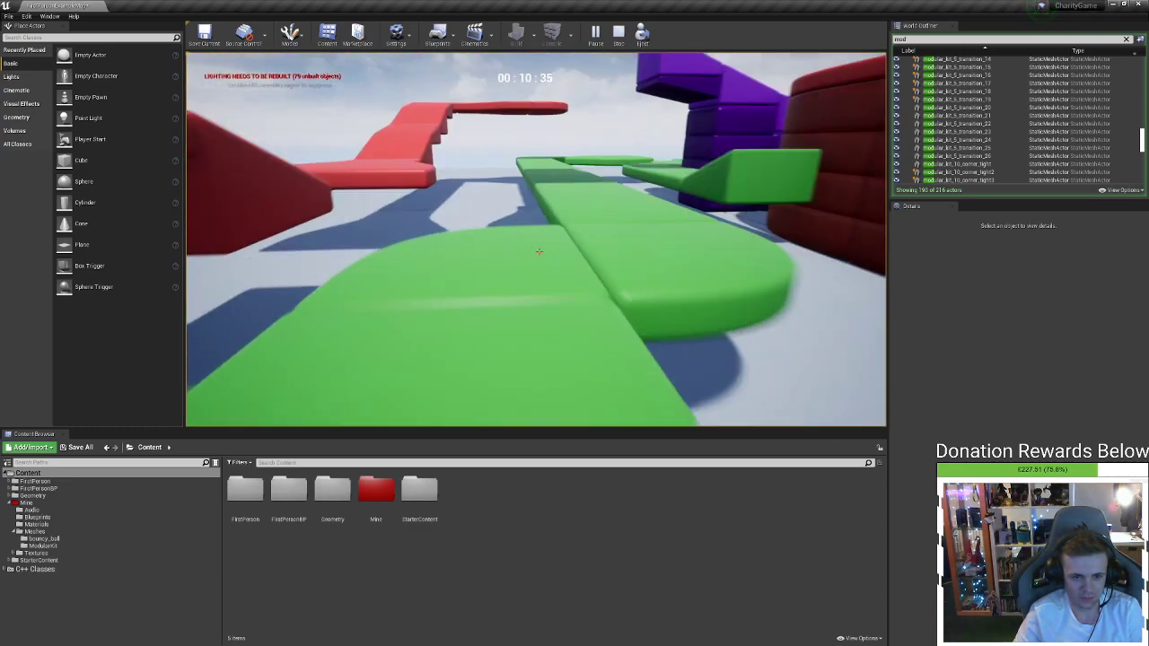
{"action": "key", "text": "w"}
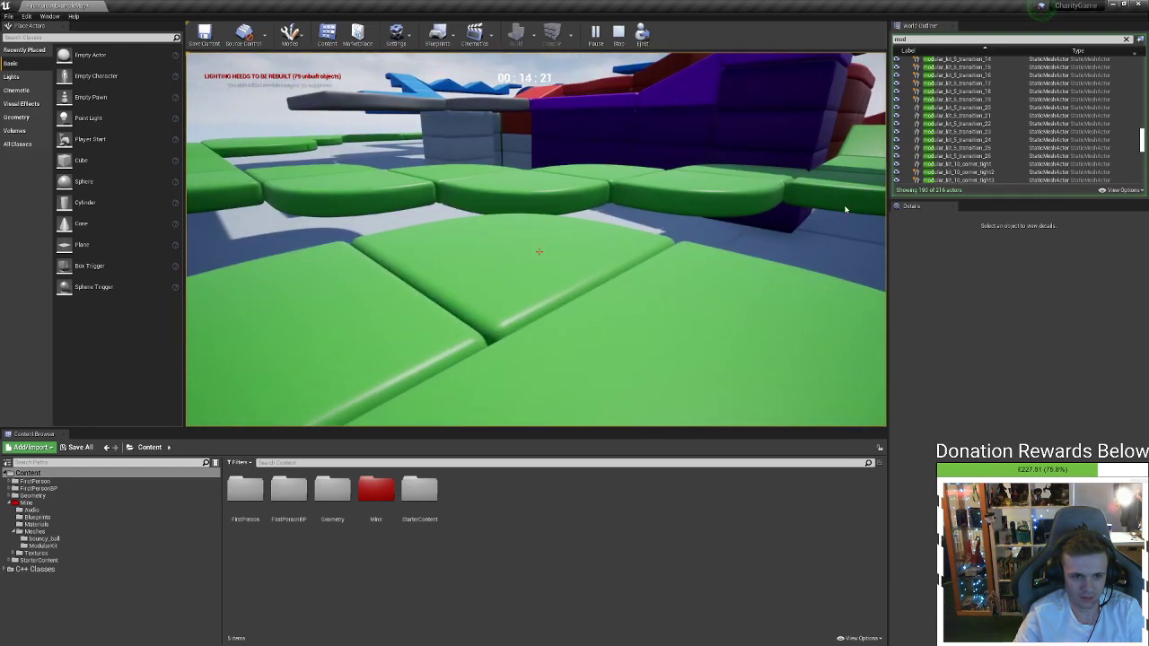
{"action": "key", "text": "Escape"}
Playtest the red path from the start platform through its successive ramps, and stop the session
{"action": "left_click", "coordinate": [594, 35]}
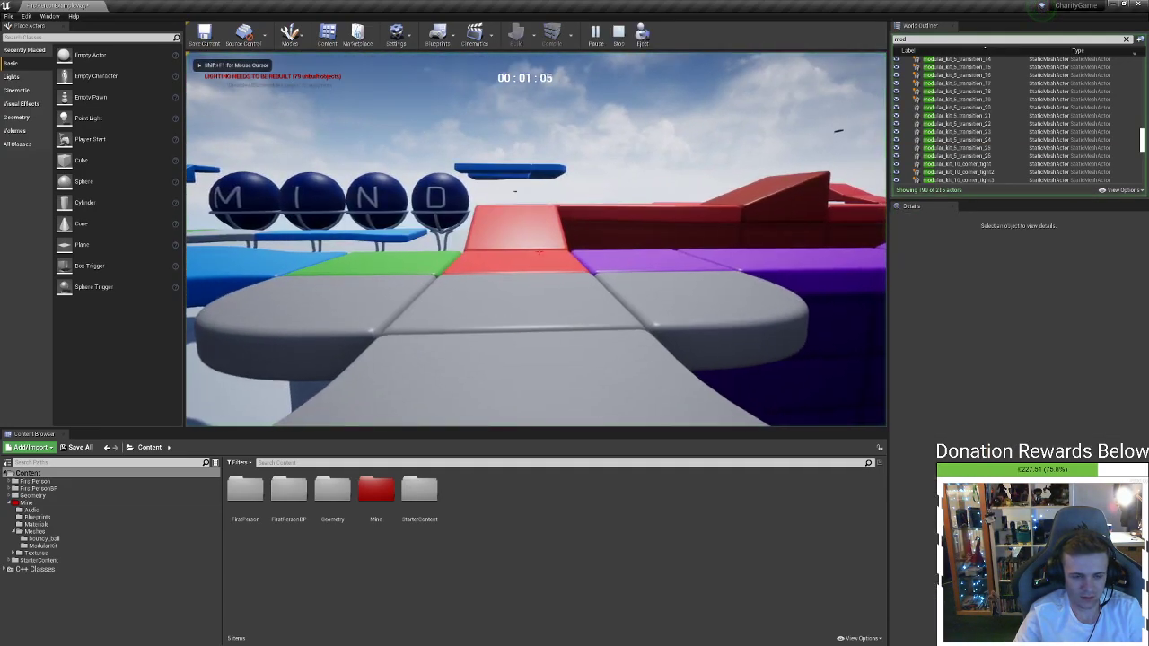
{"action": "key", "text": "w"}
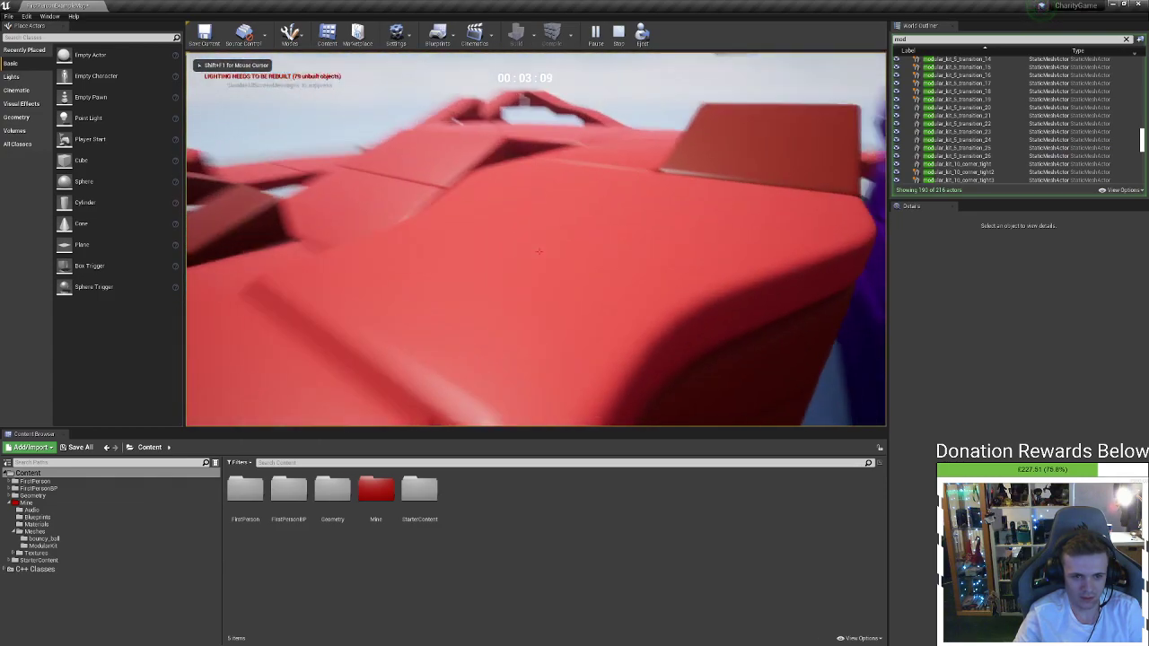
{"action": "key", "text": "w"}
{"action": "key", "text": "w"}
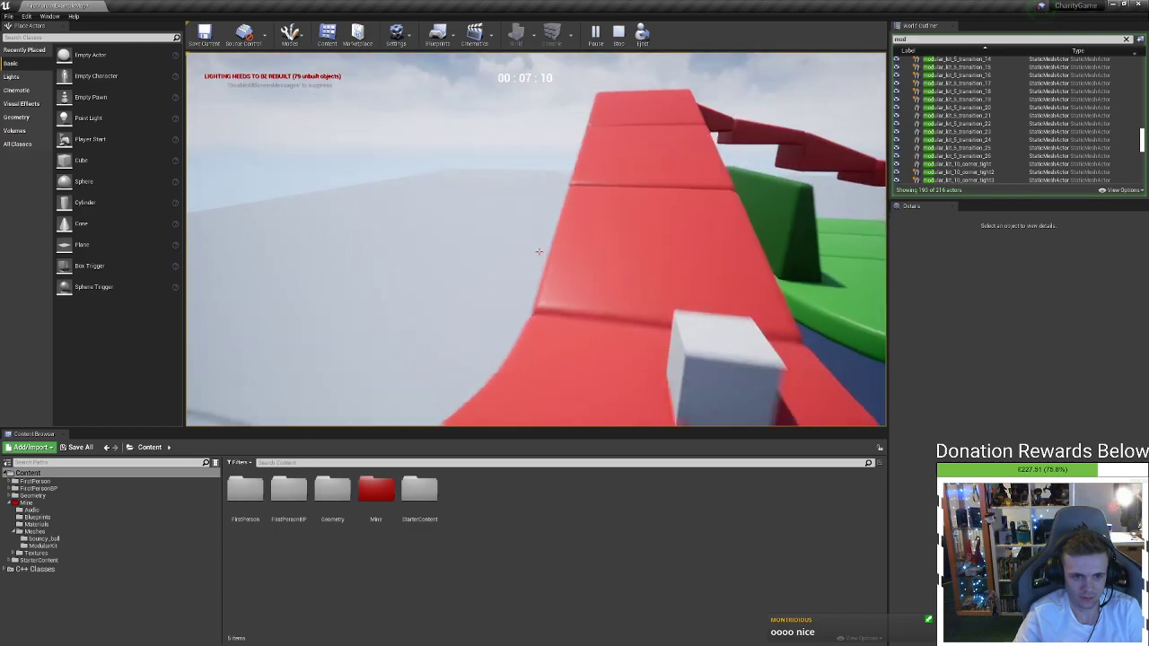
{"action": "key", "text": "w"}
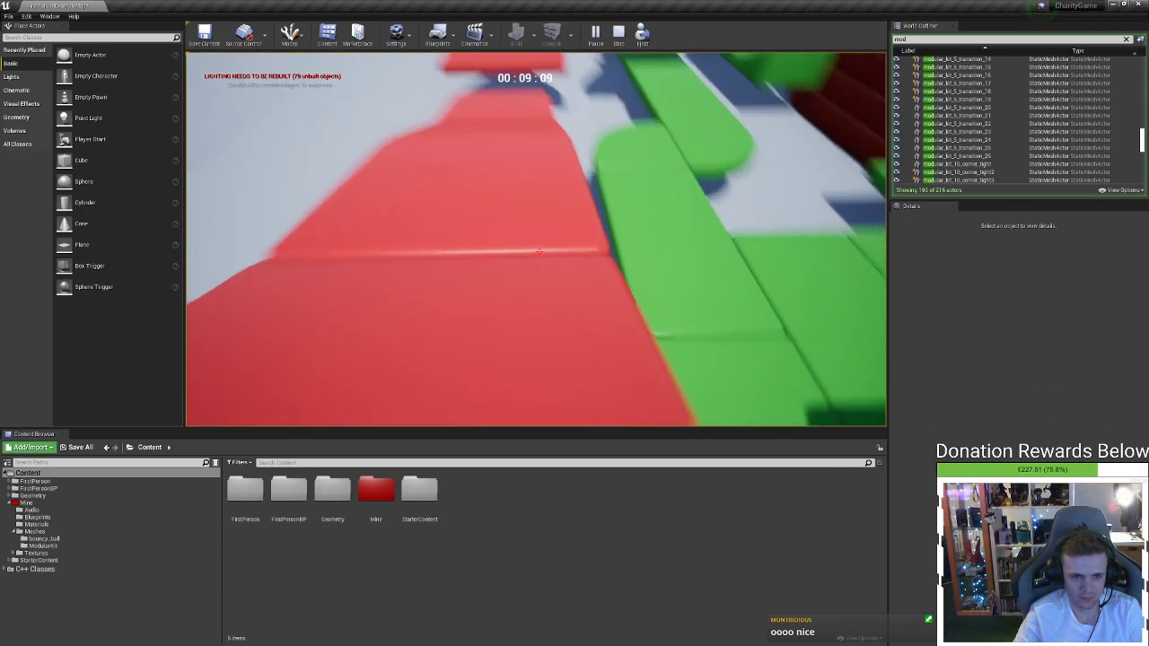
{"action": "key", "text": "w"}
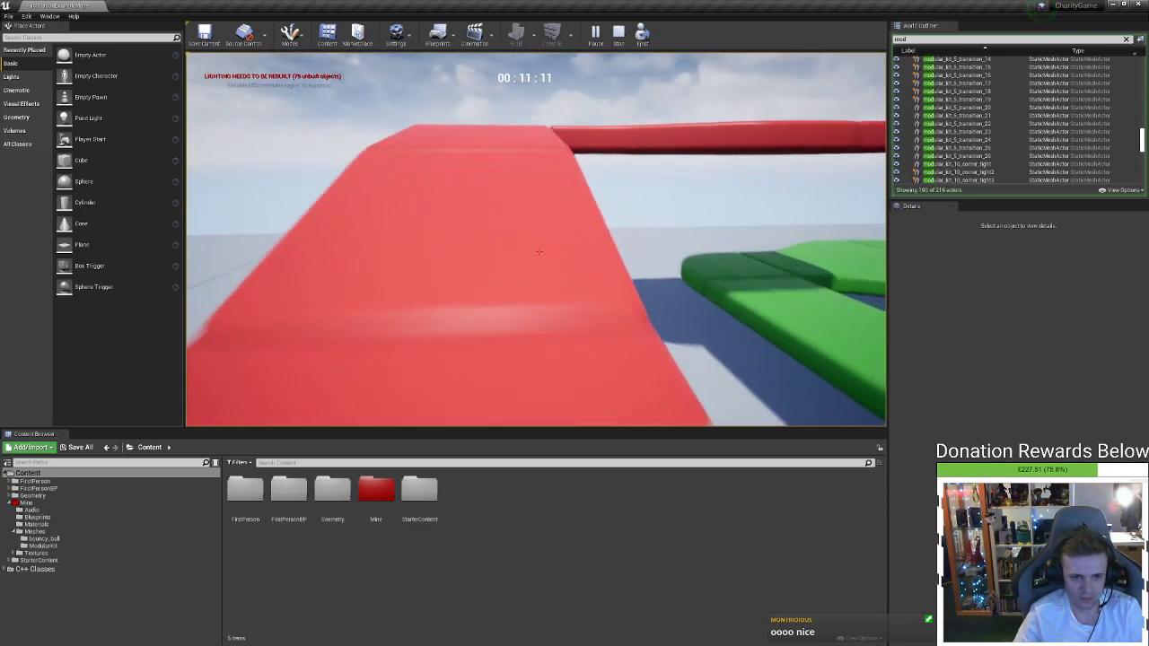
{"action": "key", "text": "w"}
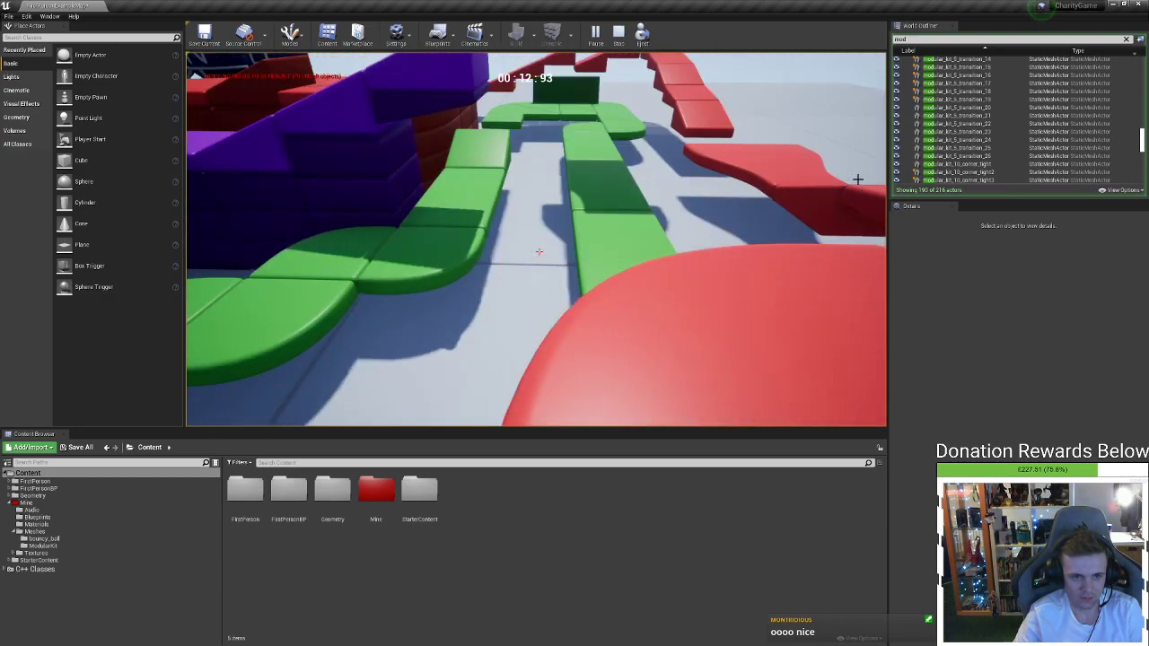
{"action": "key", "text": "Escape"}
Playtest the blue path from the start platform up its ramps to the stretch beside the dark blue balls, and stop the session
{"action": "left_click", "coordinate": [594, 36]}
{"action": "left_click", "coordinate": [563, 177]}
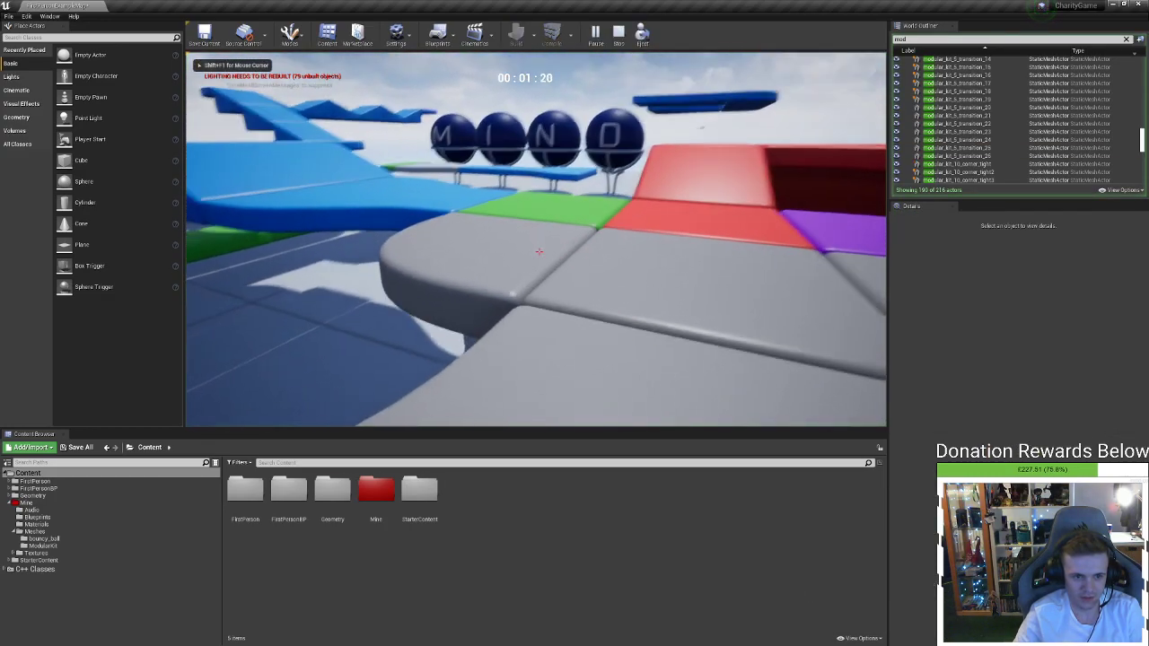
{"action": "key", "text": "w"}
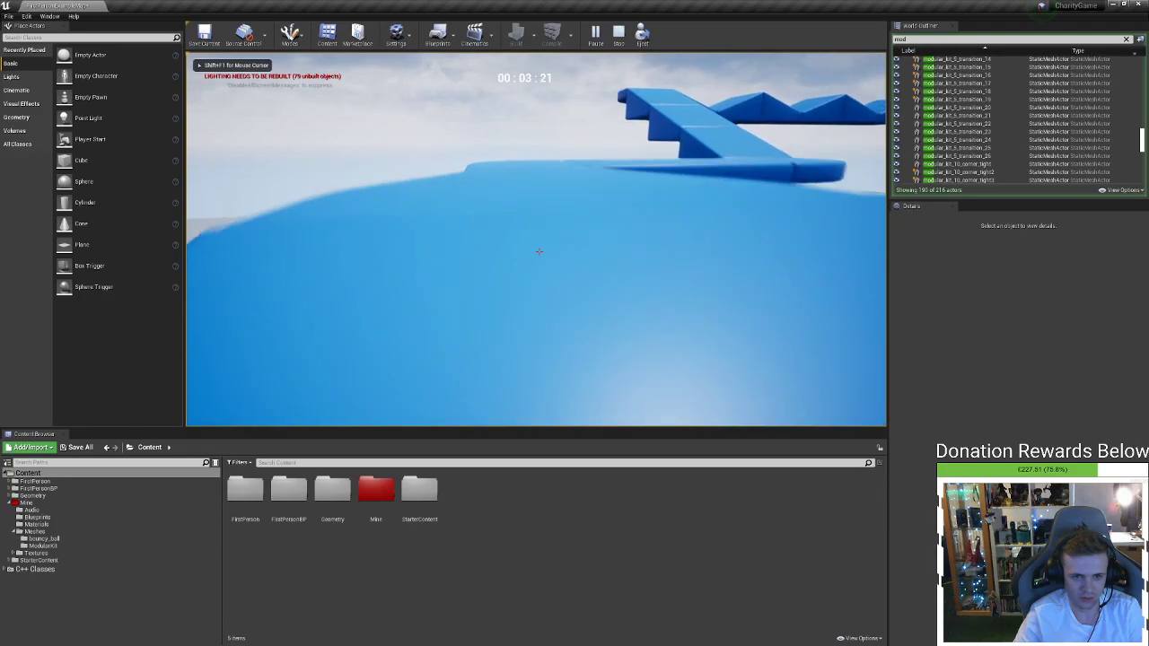
{"action": "key", "text": "w"}
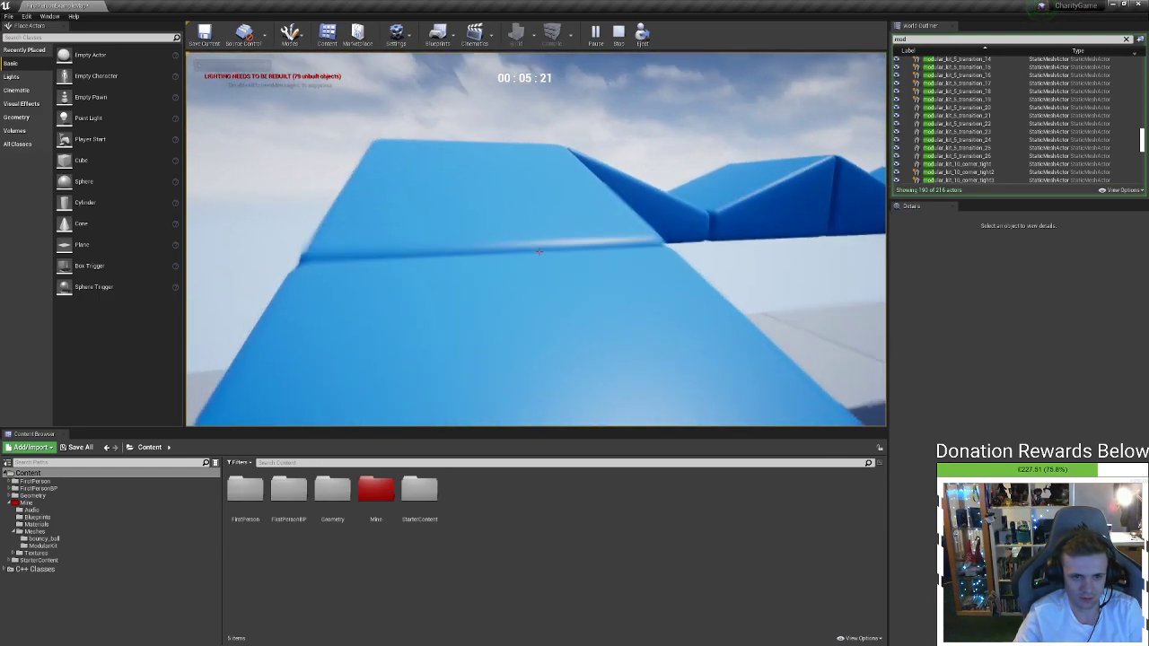
{"action": "key", "text": "w"}
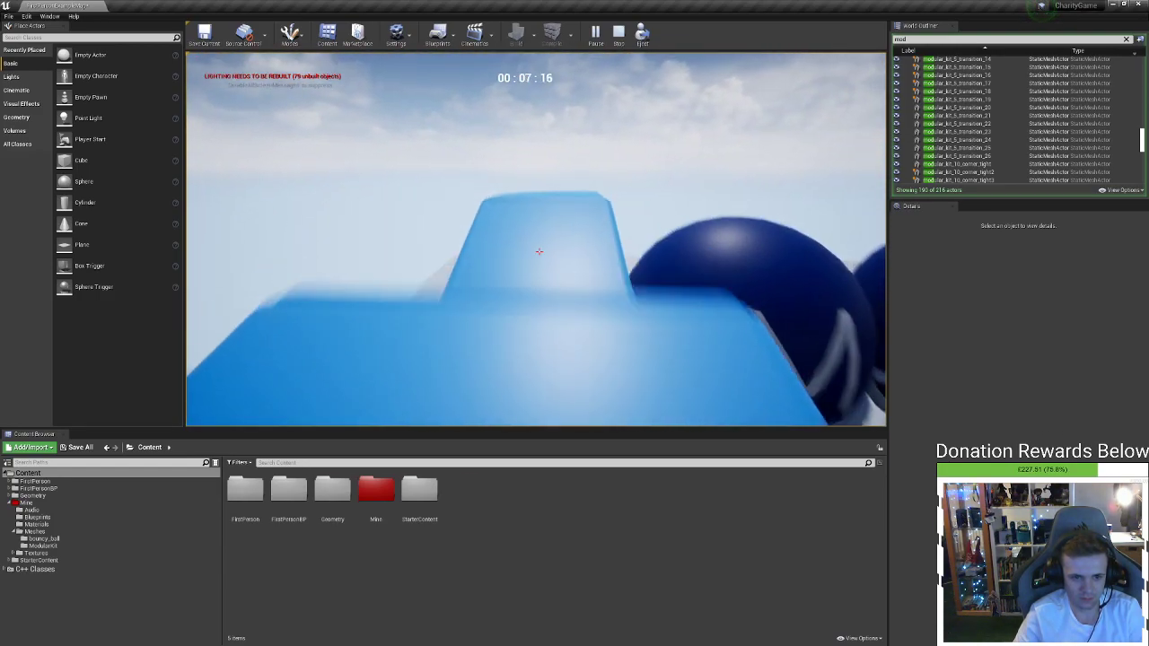
{"action": "key", "text": "w"}
{"action": "key", "text": "Escape"}
Survey the whole course from above and delete the lone red transition piece floating beyond the purple ramps
{"action": "left_click", "coordinate": [719, 241]}
{"action": "right_click_drag", "start_coordinate": [536, 240], "coordinate": [341, 239]}
{"action": "key", "text": "w"}
{"action": "right_click_drag", "start_coordinate": [536, 240], "coordinate": [323, 305]}
{"action": "key", "text": "w"}
{"action": "key", "text": "s"}
{"action": "key", "text": "d"}
{"action": "right_click_drag", "start_coordinate": [463, 246], "coordinate": [484, 197]}
{"action": "key", "text": "w"}
{"action": "key", "text": "d"}
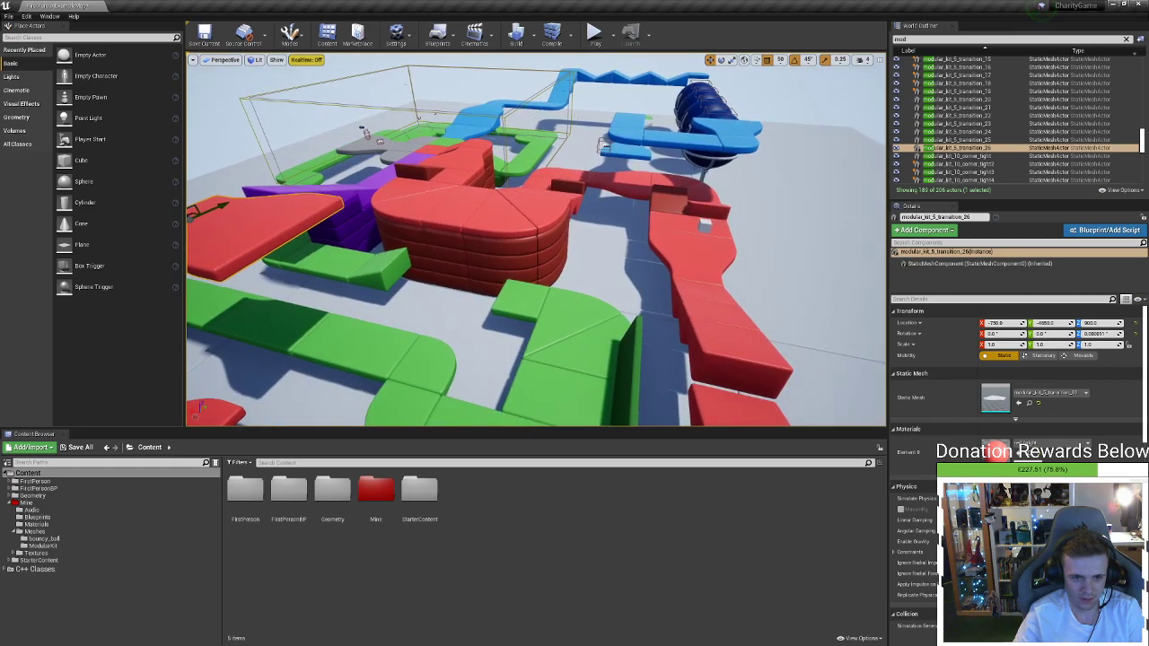
{"action": "key", "text": "s"}
{"action": "key", "text": "s"}
{"action": "right_click_drag", "start_coordinate": [536, 238], "coordinate": [467, 242]}
{"action": "key", "text": "a"}
{"action": "key", "text": "w"}
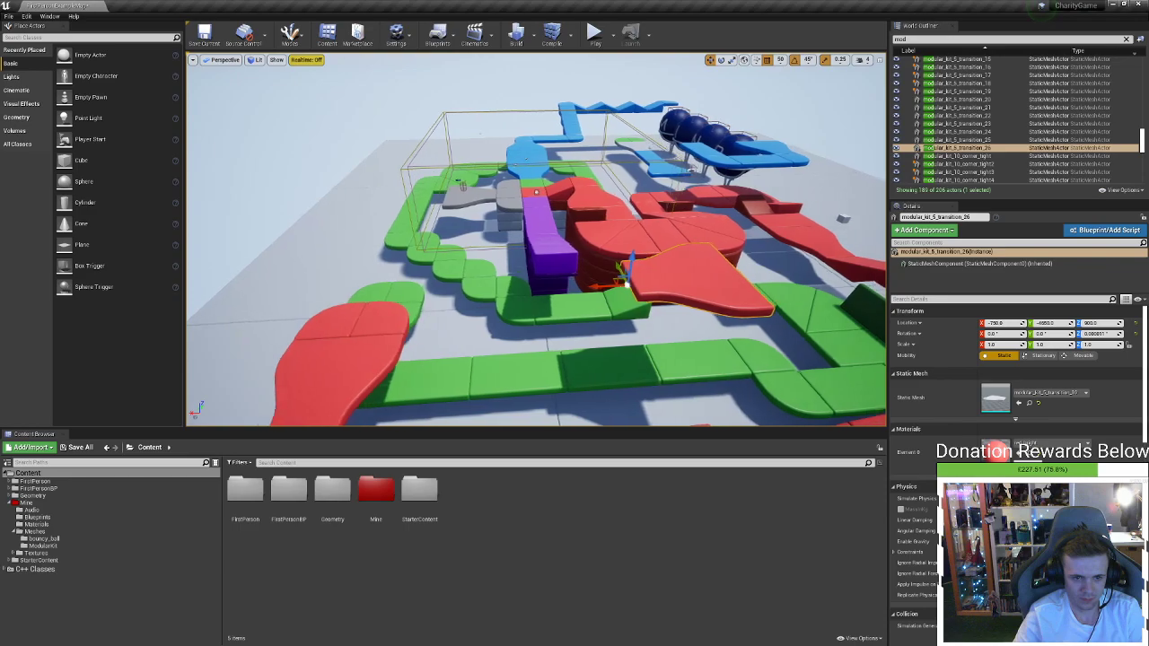
{"action": "right_click_drag", "start_coordinate": [454, 194], "coordinate": [462, 195]}
{"action": "right_click_drag", "start_coordinate": [536, 238], "coordinate": [558, 209]}
{"action": "key", "text": "d"}
{"action": "key", "text": "w"}
{"action": "right_click_drag", "start_coordinate": [699, 231], "coordinate": [626, 254]}
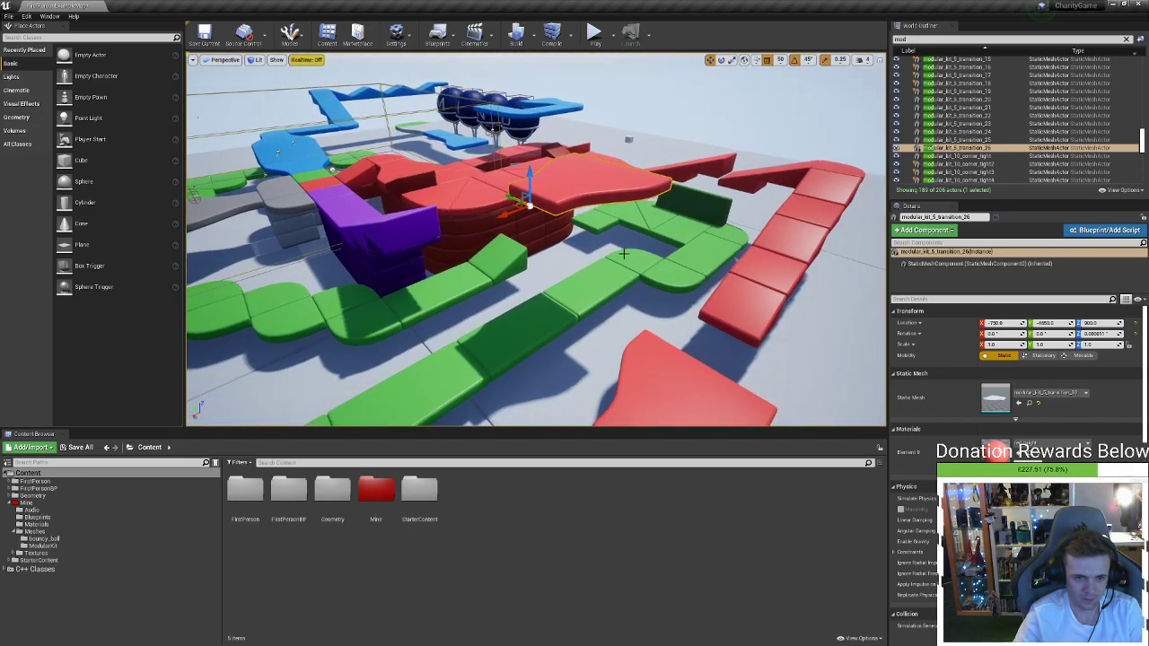
{"action": "key", "text": "Delete"}
Duplicate a long purple straight from the path's start and place the copy raised alongside the purple ramps
{"action": "left_click", "coordinate": [404, 226]}
{"action": "right_click_drag", "start_coordinate": [404, 227], "coordinate": [404, 261]}
{"action": "right_click_drag", "start_coordinate": [199, 79], "coordinate": [190, 224]}
{"action": "mouse_move", "coordinate": [536, 238]}
{"action": "right_mouse_down"}
{"action": "mouse_move", "coordinate": [610, 235]}
{"action": "mouse_move", "coordinate": [395, 232]}
{"action": "mouse_move", "coordinate": [520, 242]}
{"action": "right_mouse_up"}
{"action": "right_click_drag", "start_coordinate": [341, 224], "coordinate": [386, 225]}
{"action": "left_click", "coordinate": [481, 236]}
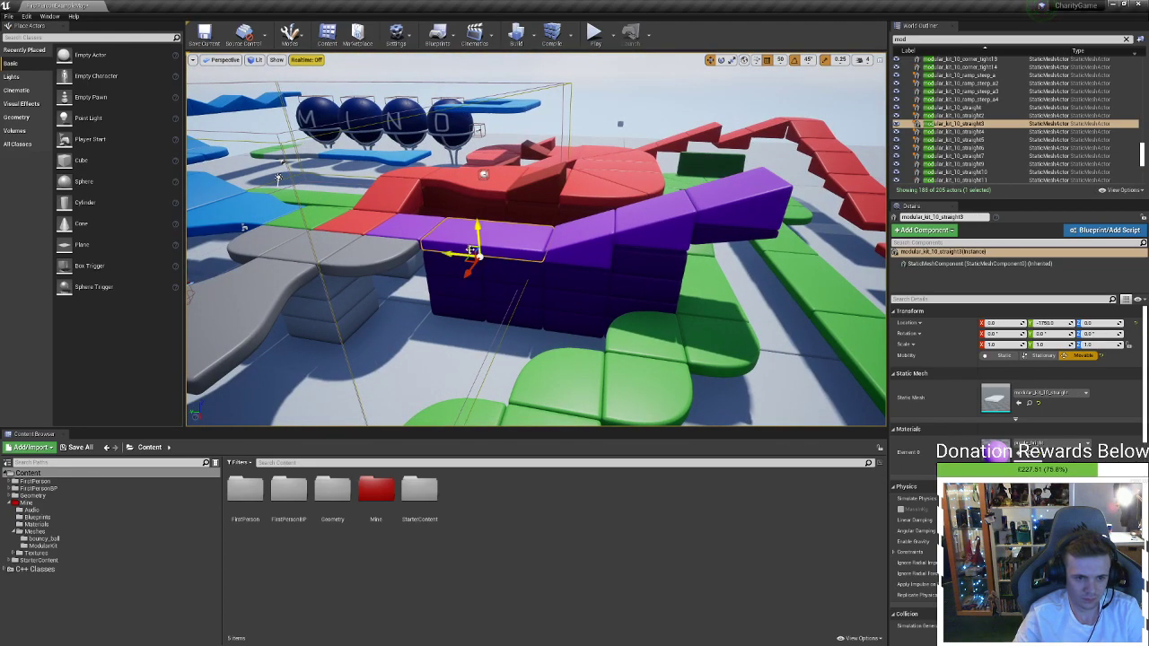
{"action": "left_click", "coordinate": [686, 224]}
{"action": "mouse_move", "coordinate": [716, 221]}
{"action": "right_mouse_down"}
{"action": "mouse_move", "coordinate": [539, 215]}
{"action": "mouse_move", "coordinate": [716, 222]}
{"action": "right_mouse_up"}
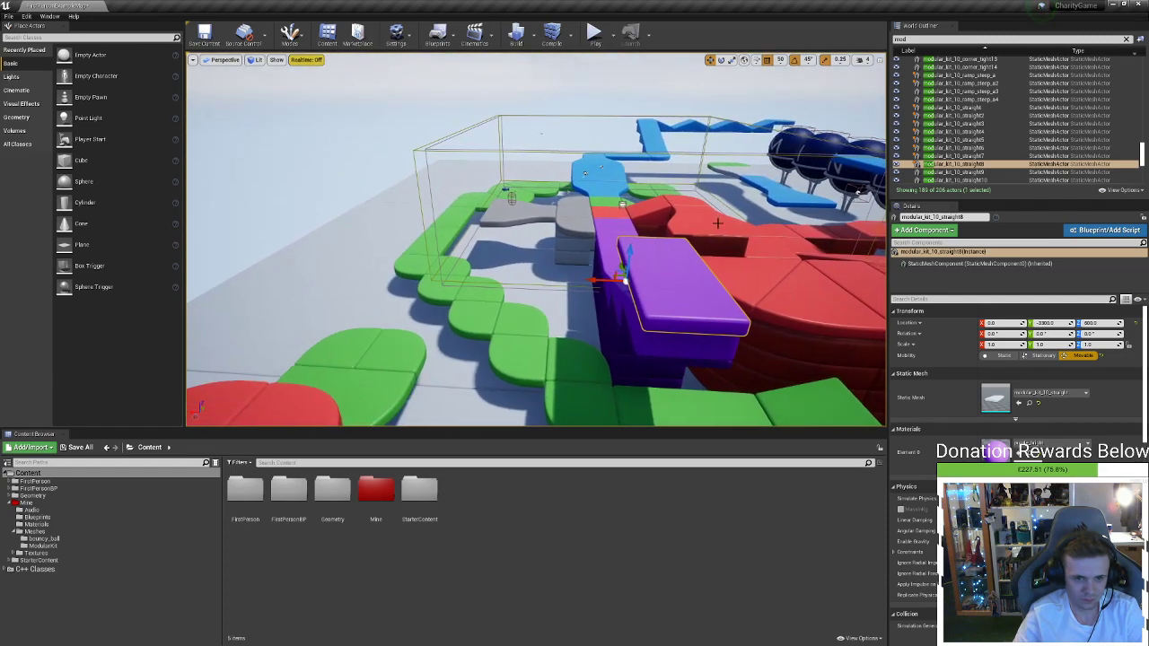
{"action": "left_click_drag", "start_coordinate": [515, 271], "coordinate": [599, 282]}
{"action": "left_click_drag", "start_coordinate": [479, 222], "coordinate": [471, 217]}
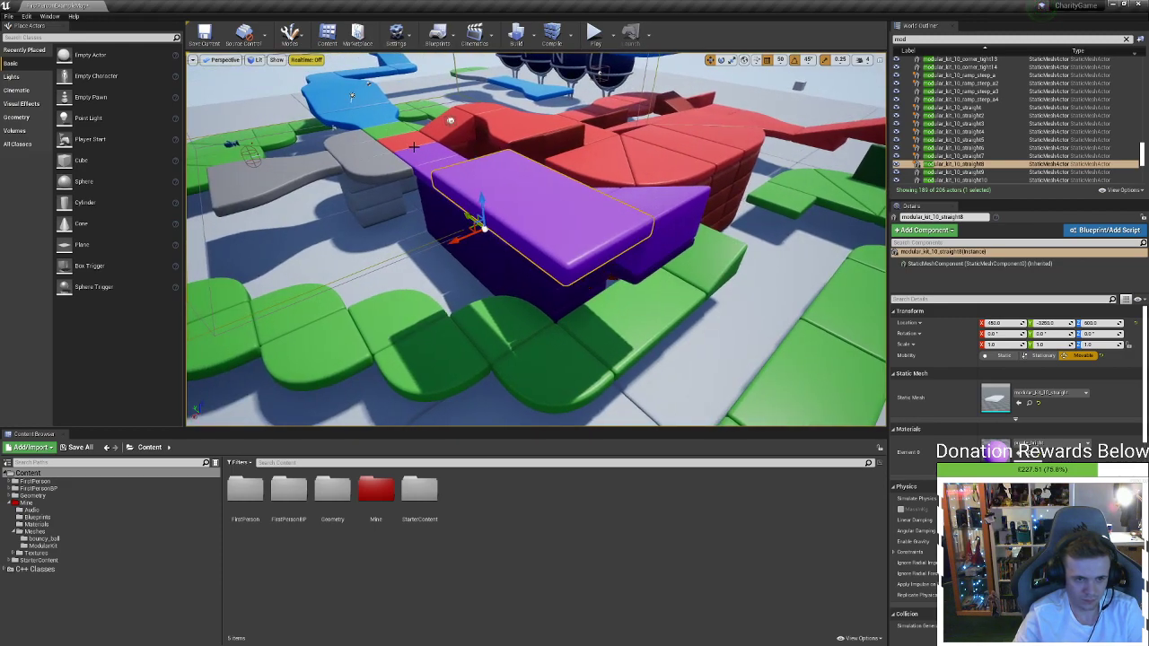
Duplicate the short purple straight to just beyond the raised ramp's end, and shift the long purple straight outward beside it
{"action": "left_click", "coordinate": [397, 160]}
{"action": "left_click_drag", "start_coordinate": [396, 154], "coordinate": [679, 229], "text": "alt"}
{"action": "right_click_drag", "start_coordinate": [682, 227], "coordinate": [750, 246]}
{"action": "right_click_drag", "start_coordinate": [536, 147], "coordinate": [491, 166]}
{"action": "left_click", "coordinate": [475, 210]}
{"action": "left_click_drag", "start_coordinate": [398, 192], "coordinate": [324, 201]}
{"action": "left_click", "coordinate": [510, 259]}
{"action": "left_click_drag", "start_coordinate": [503, 261], "coordinate": [390, 263]}
Duplicate a tight red corner from the far red path onto the end of the raised purple ramp
{"action": "right_click_drag", "start_coordinate": [453, 249], "coordinate": [547, 215]}
{"action": "right_click", "coordinate": [521, 216]}
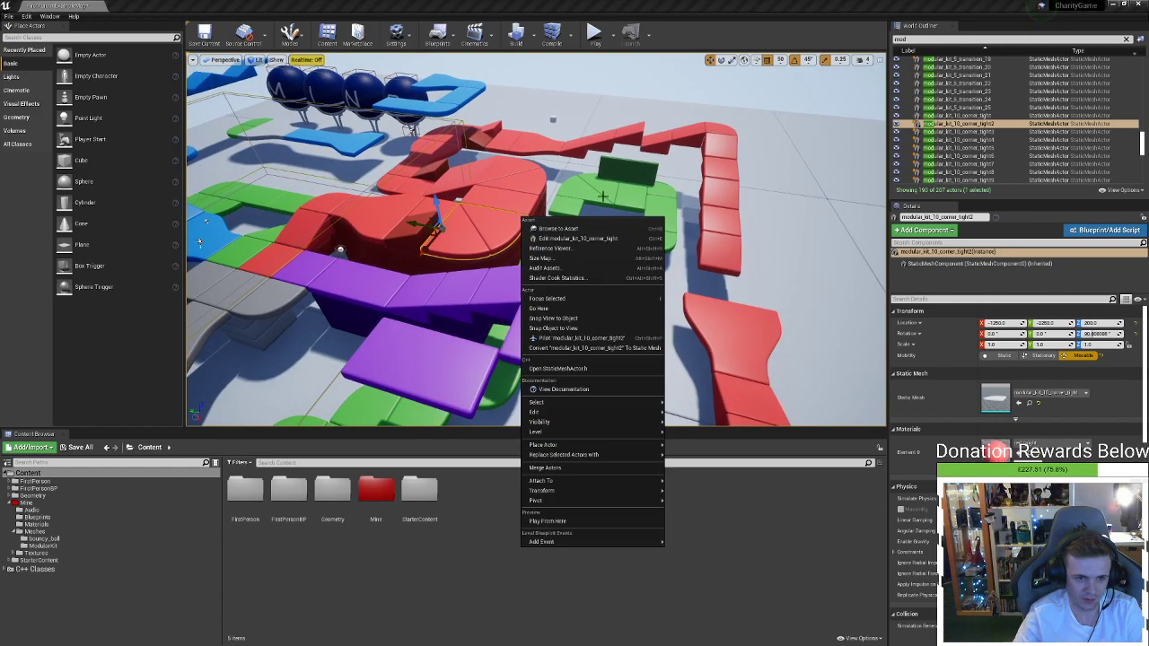
{"action": "left_click", "coordinate": [723, 136]}
{"action": "left_click_drag", "start_coordinate": [698, 135], "coordinate": [496, 321], "text": "alt"}
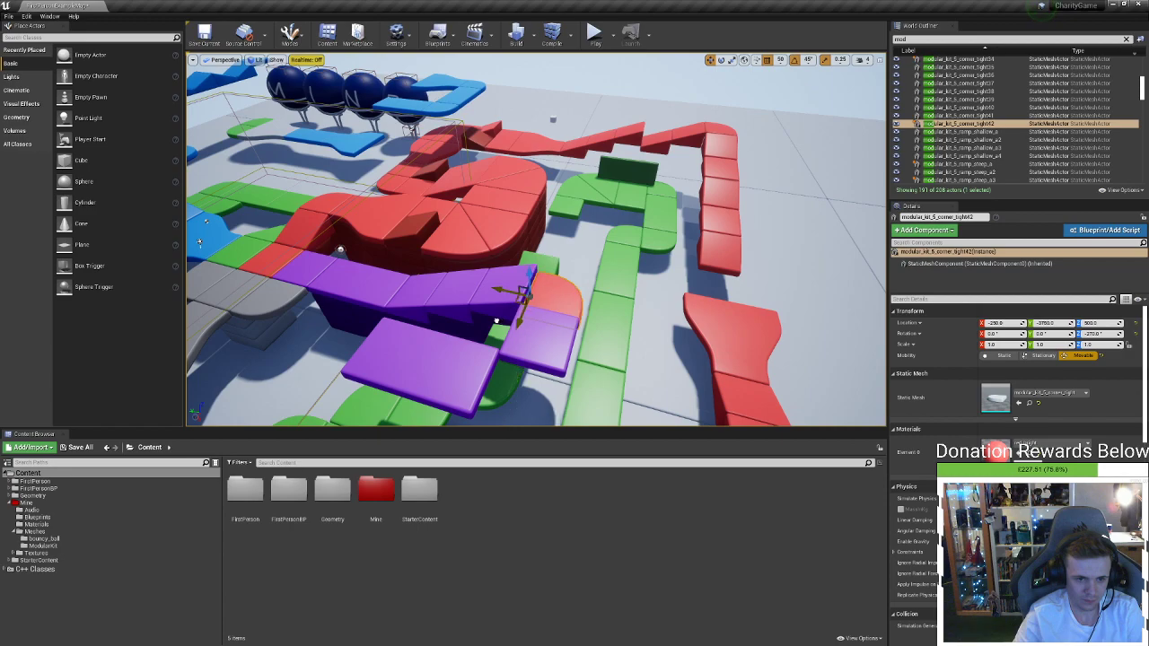
Duplicate the corner to the other end of the short purple straight and rotate it 90 degrees to form a U-turn
{"action": "left_click_drag", "start_coordinate": [530, 285], "coordinate": [492, 405]}
{"action": "key", "text": "End"}
{"action": "key", "text": "ctrl+z"}
{"action": "key", "text": "e"}
{"action": "key", "text": "w"}
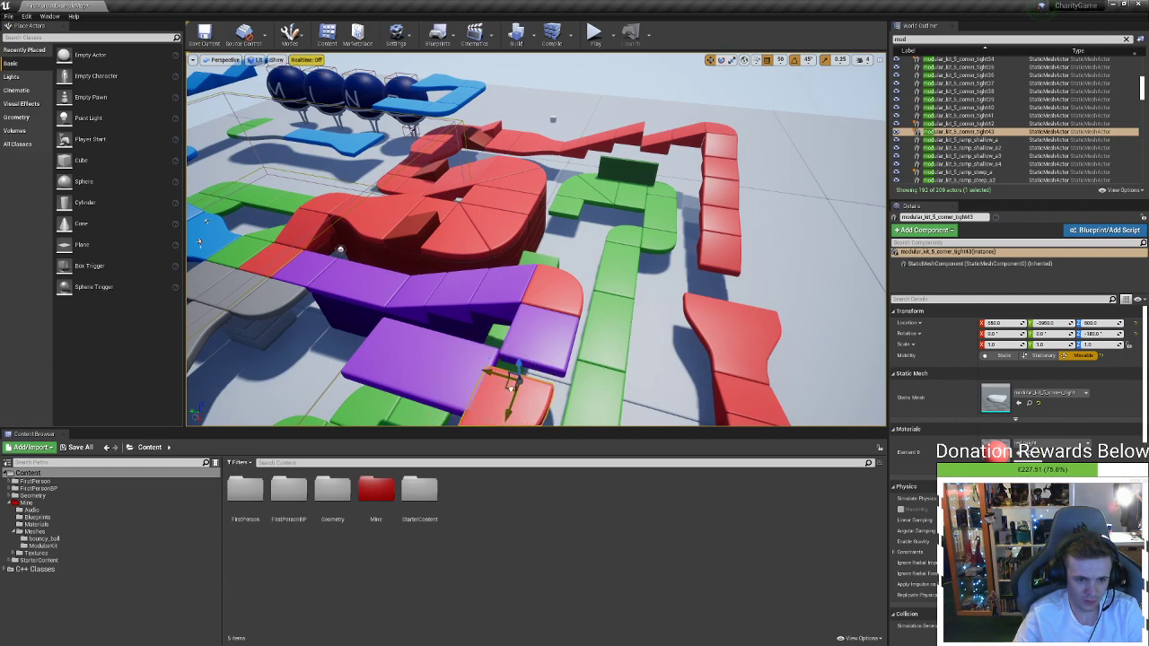
Line the long purple straight up with the second corner and duplicate it three times back towards the start platform
{"action": "left_click", "coordinate": [454, 393]}
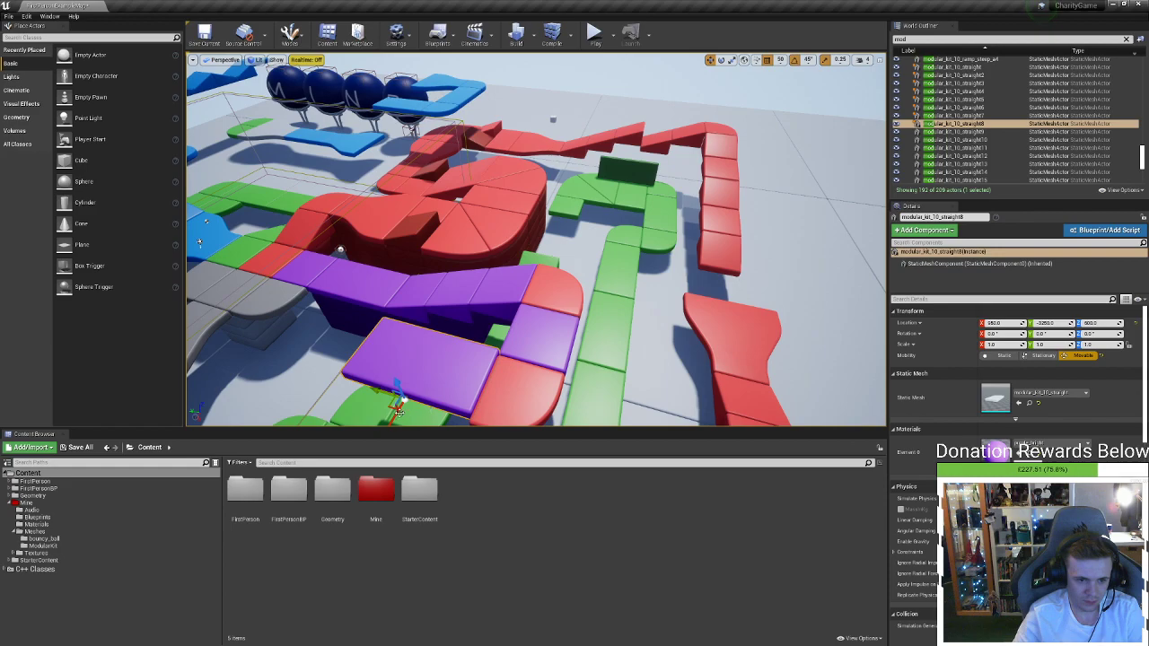
{"action": "left_click_drag", "start_coordinate": [396, 414], "coordinate": [390, 424]}
{"action": "right_click_drag", "start_coordinate": [467, 316], "coordinate": [548, 359]}
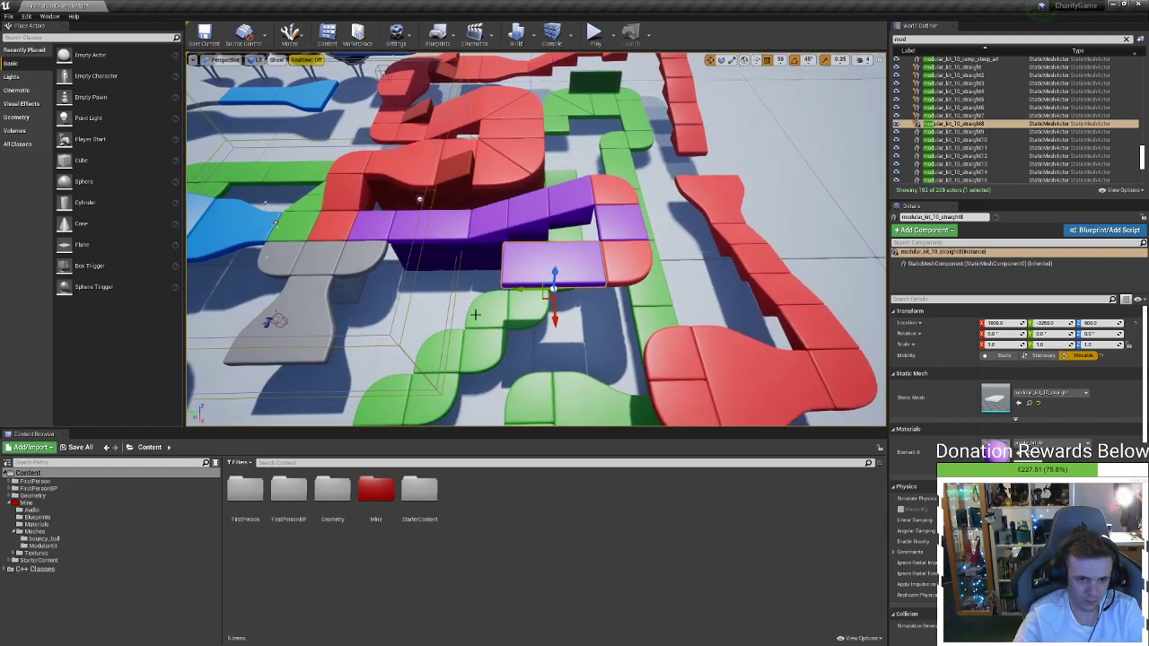
{"action": "left_click_drag", "start_coordinate": [532, 285], "coordinate": [421, 283], "text": "alt"}
{"action": "right_click_drag", "start_coordinate": [434, 277], "coordinate": [412, 286]}
{"action": "key", "text": "w"}
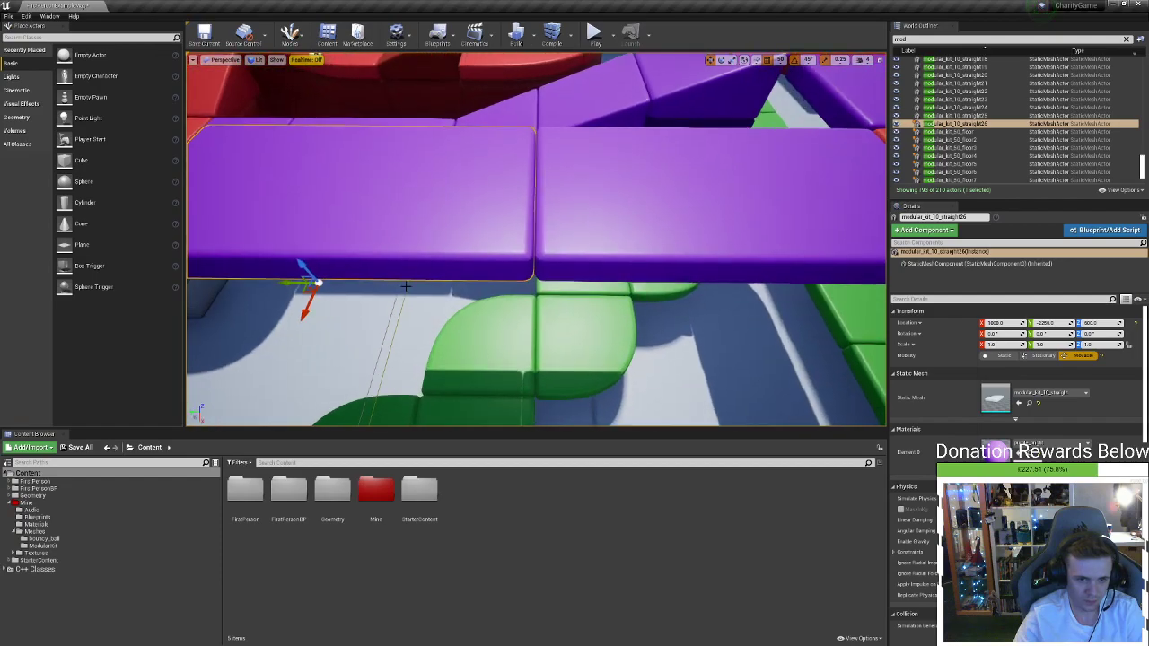
{"action": "left_click_drag", "start_coordinate": [309, 283], "coordinate": [305, 284], "text": "alt+shift"}
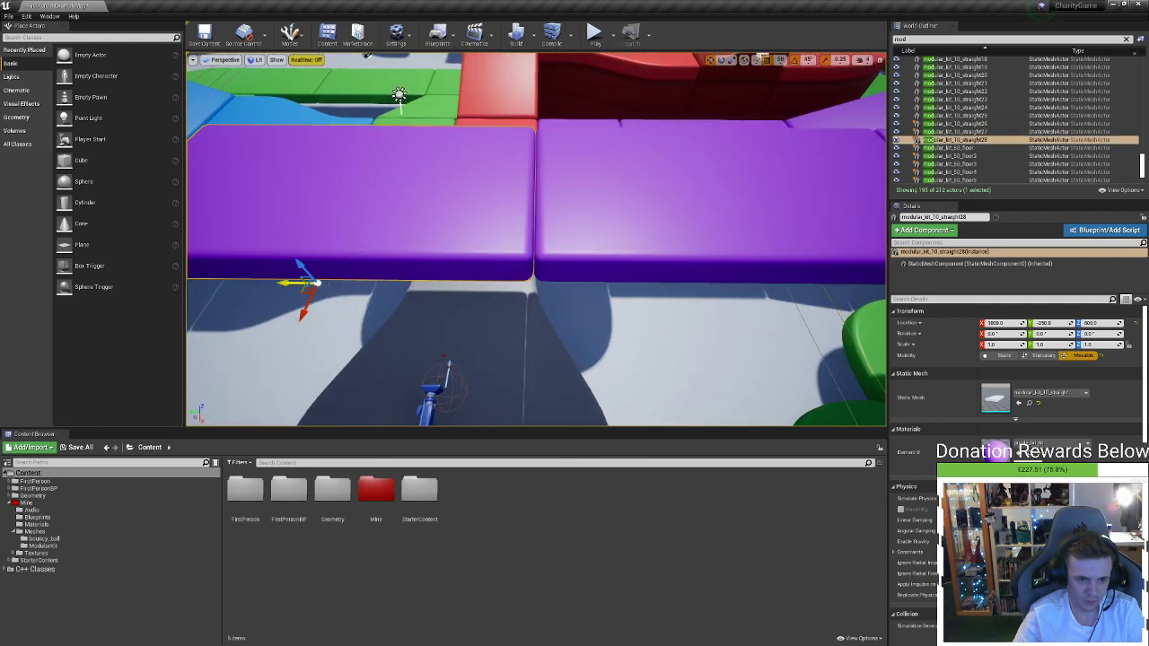
Examine the raised purple walkway from several angles, checking where it passes over the start platform
{"action": "right_click_drag", "start_coordinate": [305, 283], "coordinate": [269, 341]}
{"action": "right_click_drag", "start_coordinate": [536, 238], "coordinate": [296, 175]}
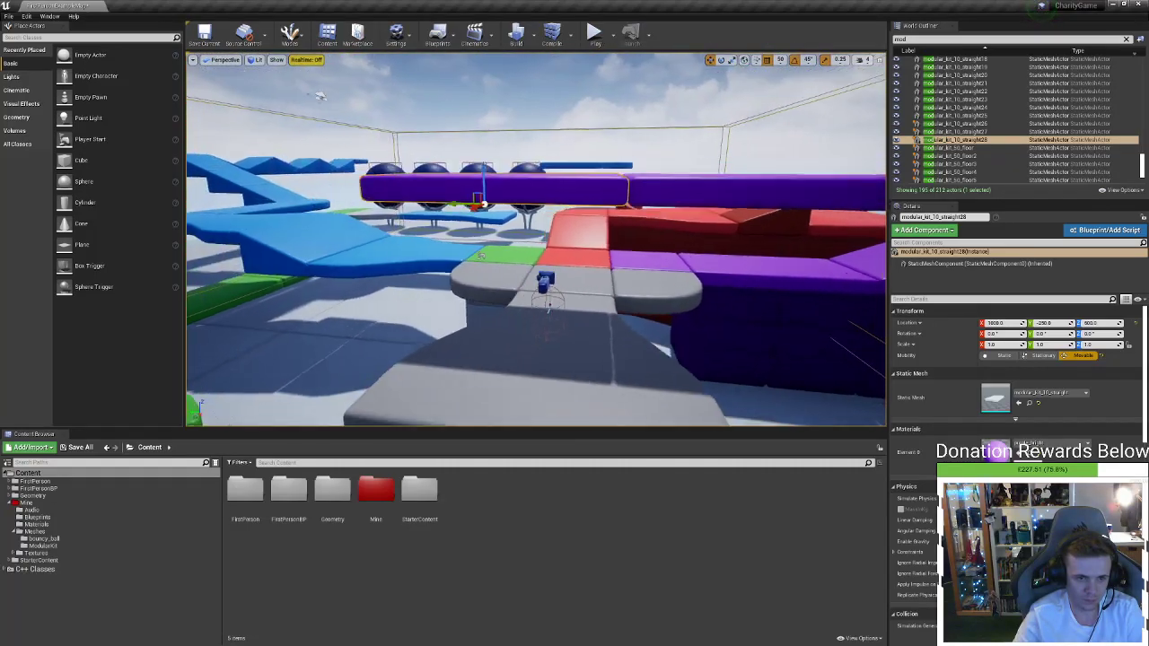
{"action": "right_click_drag", "start_coordinate": [431, 269], "coordinate": [467, 247]}
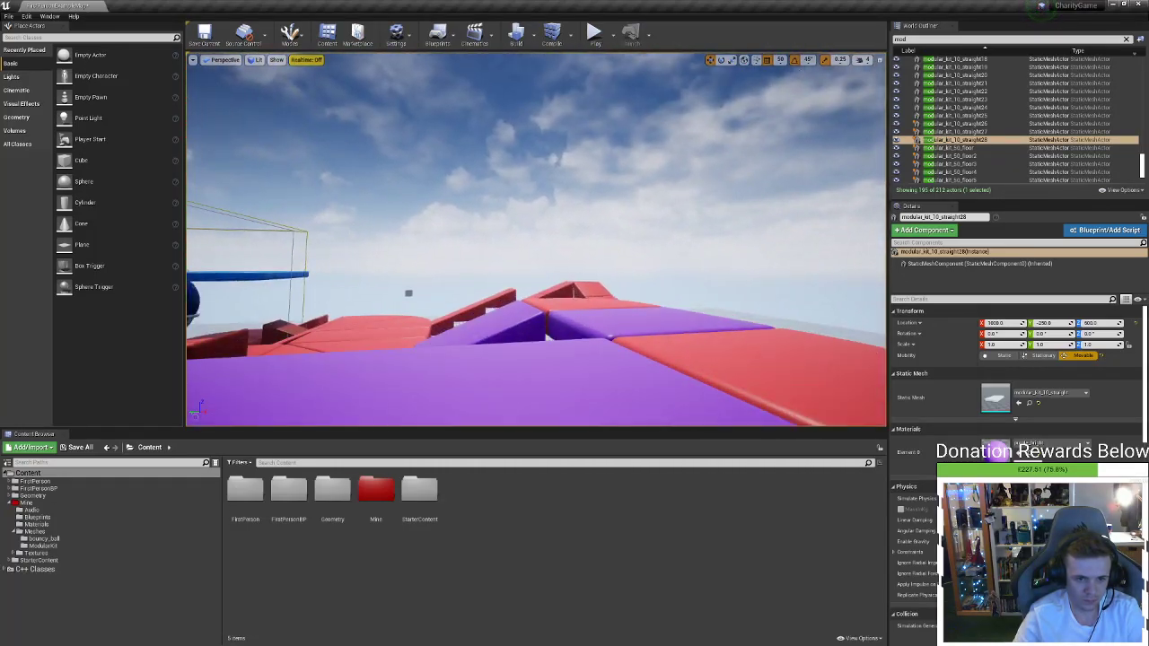
{"action": "right_click_drag", "start_coordinate": [535, 238], "coordinate": [413, 251]}
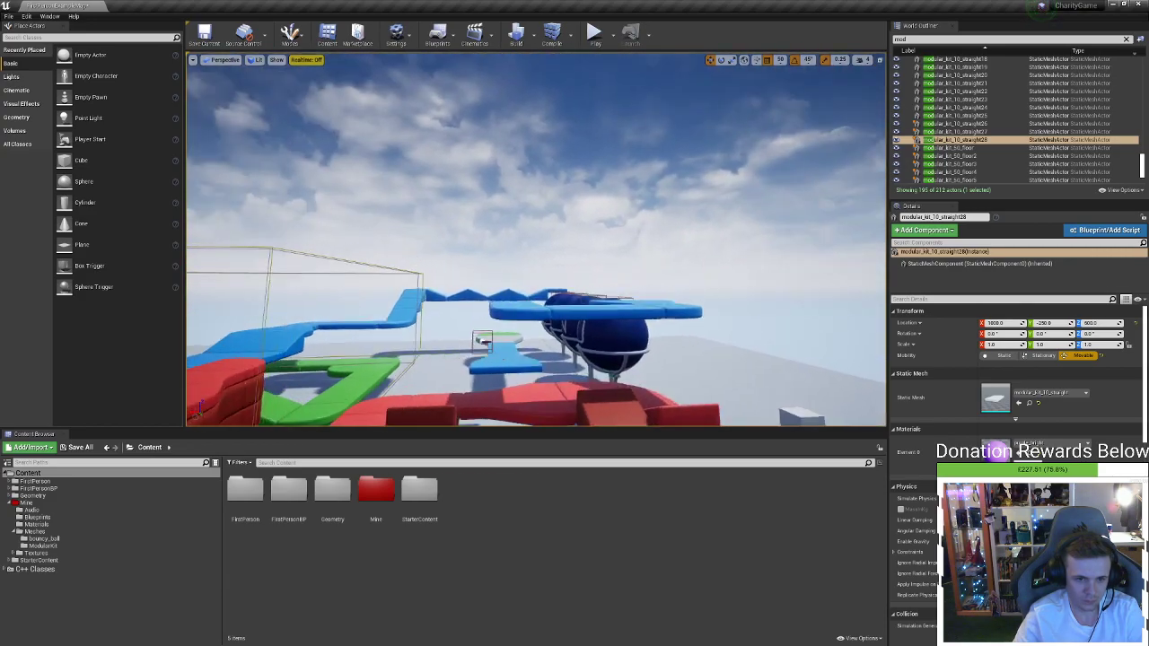
{"action": "right_click_drag", "start_coordinate": [536, 238], "coordinate": [511, 269]}
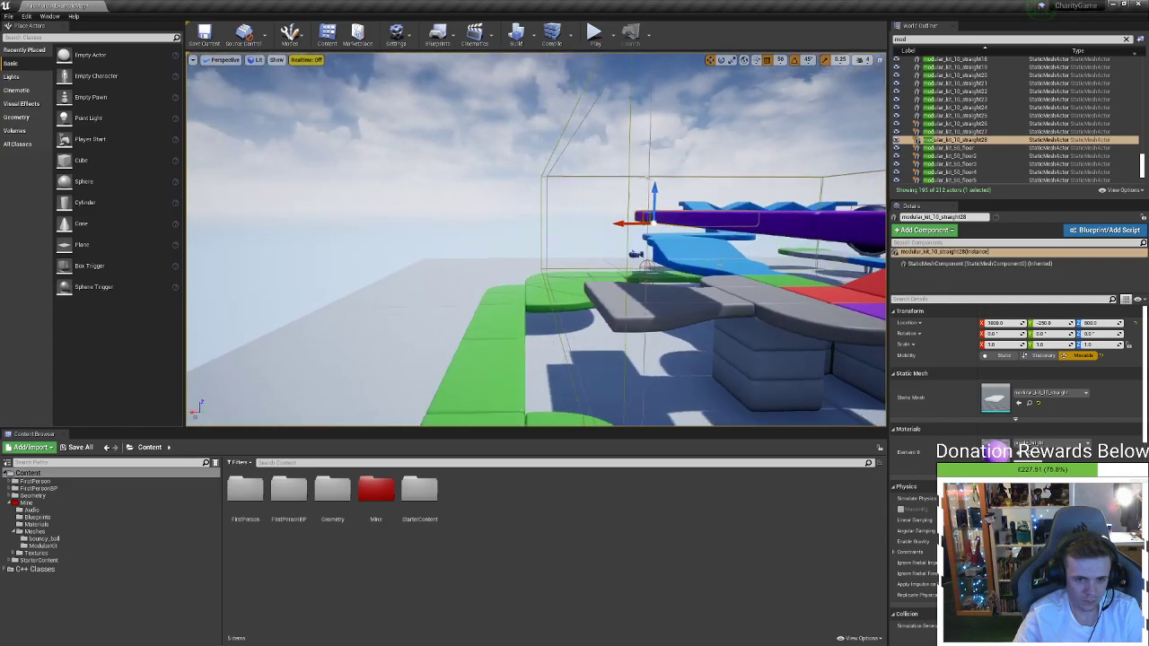
{"action": "right_click_drag", "start_coordinate": [535, 239], "coordinate": [682, 239]}
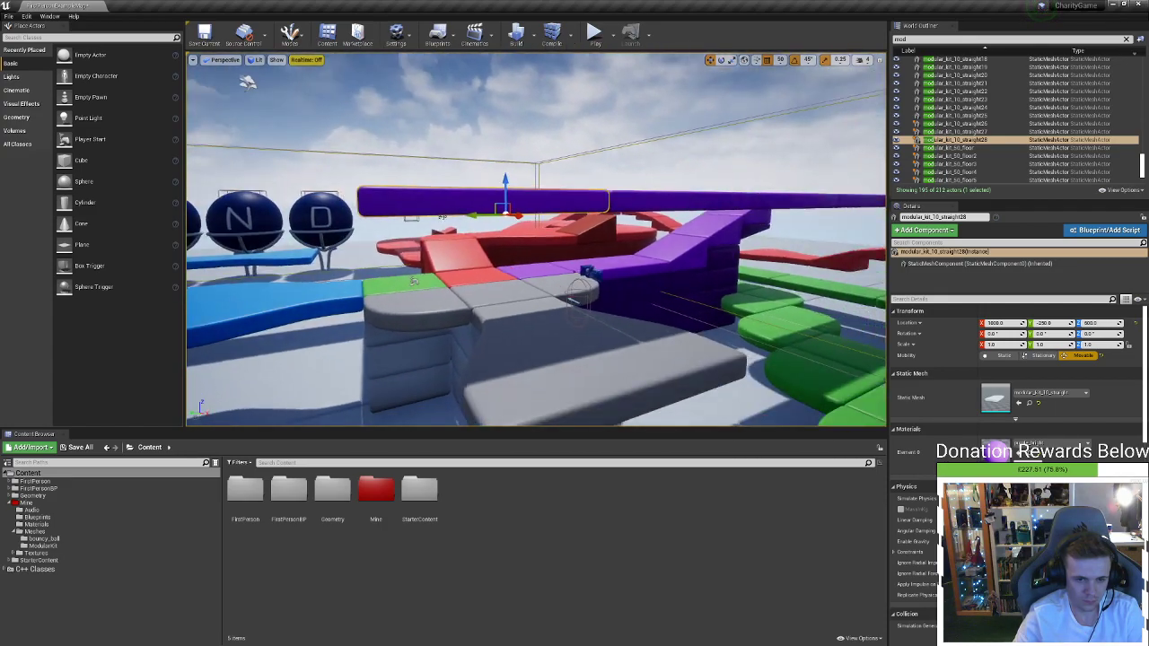
{"action": "scroll", "coordinate": [441, 216], "scroll_direction": "down", "scroll_amount": 2}
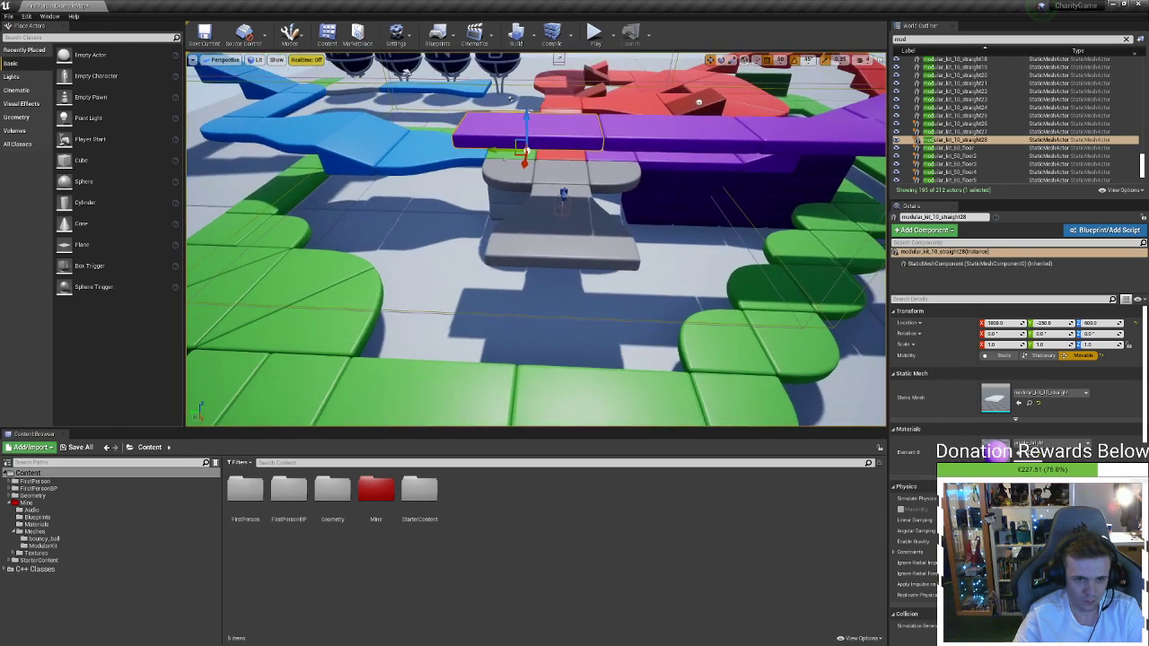
{"action": "right_click_drag", "start_coordinate": [547, 155], "coordinate": [549, 150]}
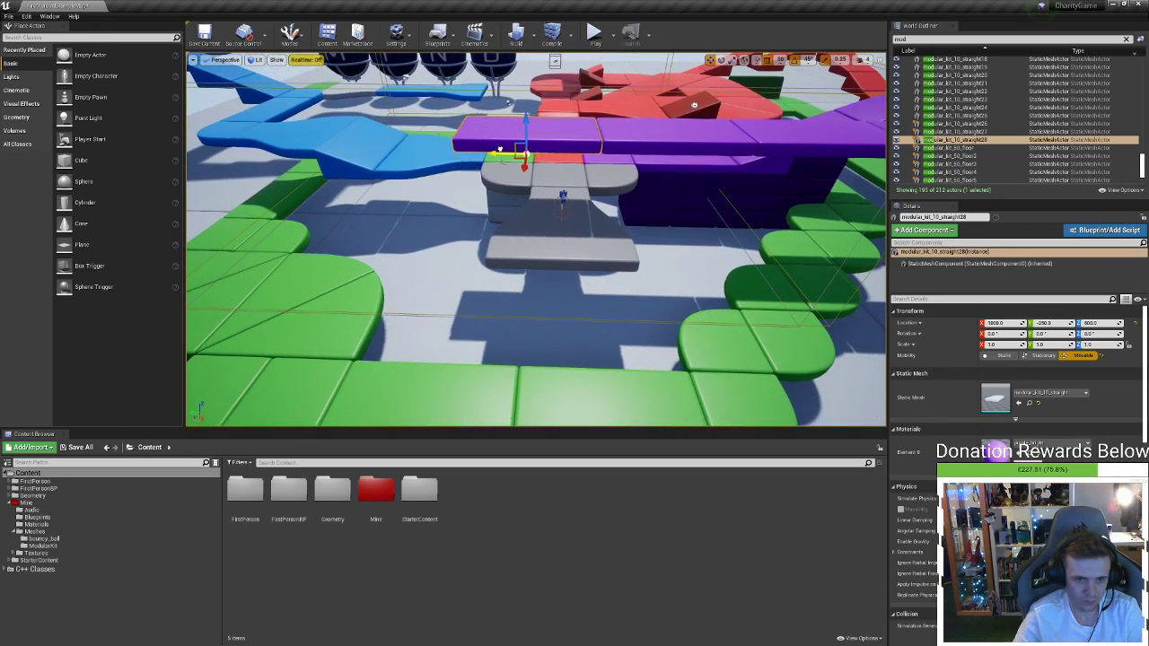
Extend the raised walkway past the start platform with two more purple straights, deleting the one directly above the platform
{"action": "left_click_drag", "start_coordinate": [494, 154], "coordinate": [348, 153], "text": "alt"}
{"action": "left_click", "coordinate": [561, 131]}
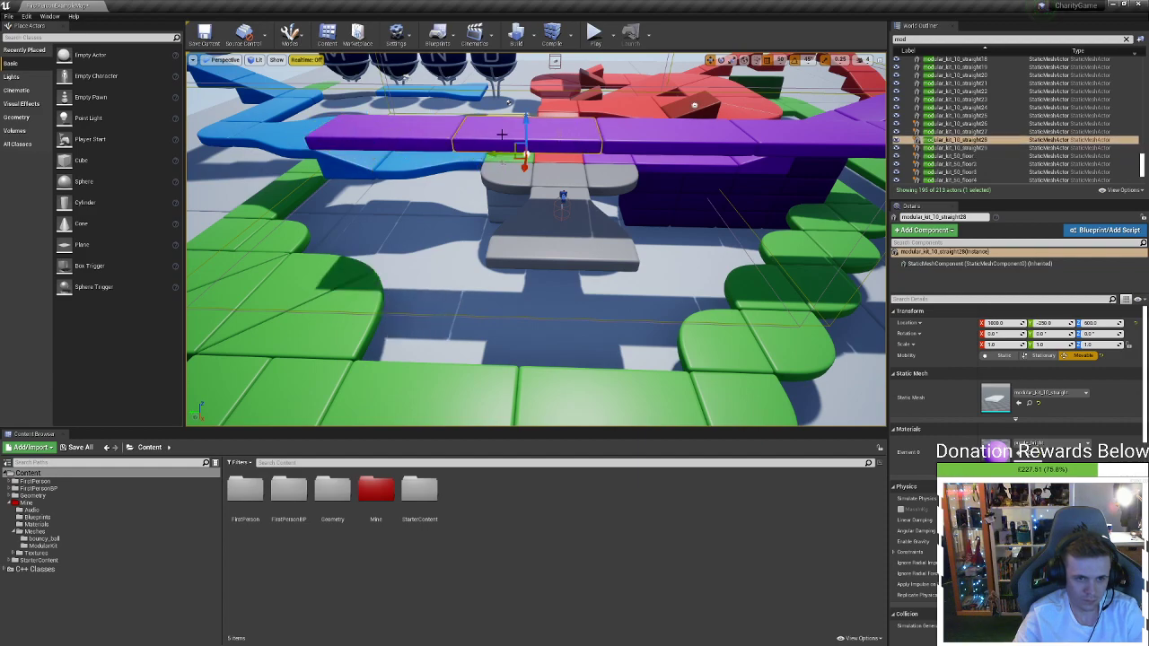
{"action": "key", "text": "Delete"}
{"action": "right_click_drag", "start_coordinate": [561, 131], "coordinate": [502, 135]}
{"action": "left_click", "coordinate": [582, 173]}
{"action": "left_click_drag", "start_coordinate": [613, 180], "coordinate": [456, 185], "text": "alt"}
Select both red corners and the short purple straight of the U-turn and move them together further out from the ramps
{"action": "right_click_drag", "start_coordinate": [456, 185], "coordinate": [557, 144]}
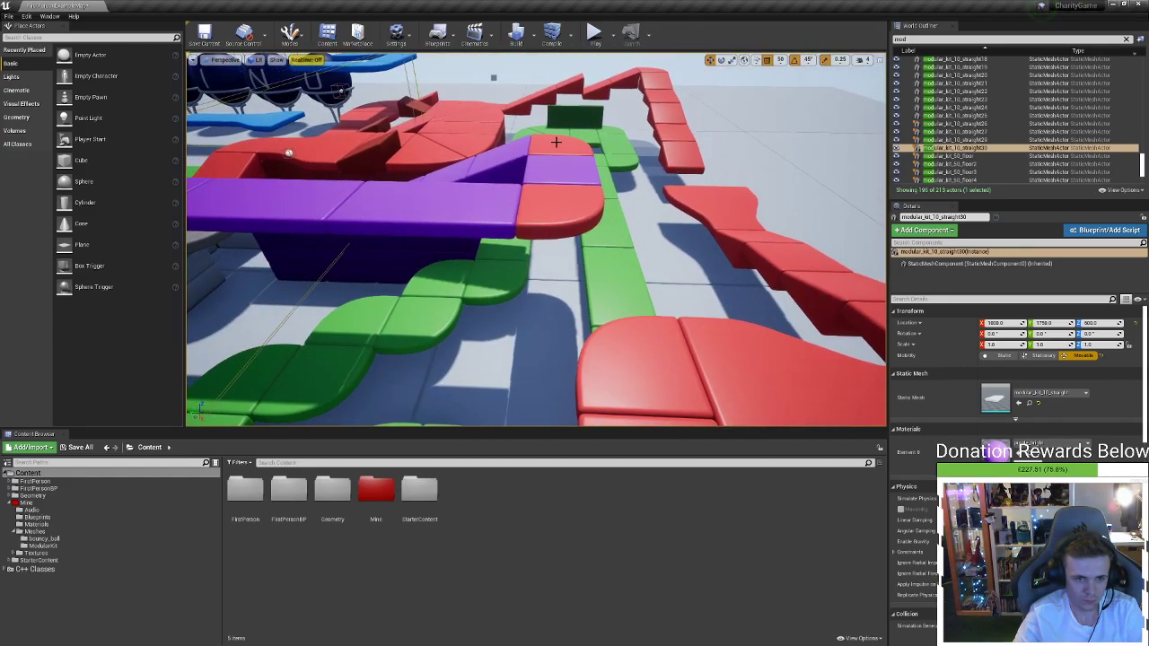
{"action": "left_click", "coordinate": [557, 145]}
{"action": "left_click", "coordinate": [561, 169], "text": "ctrl"}
{"action": "left_click", "coordinate": [536, 205], "text": "ctrl"}
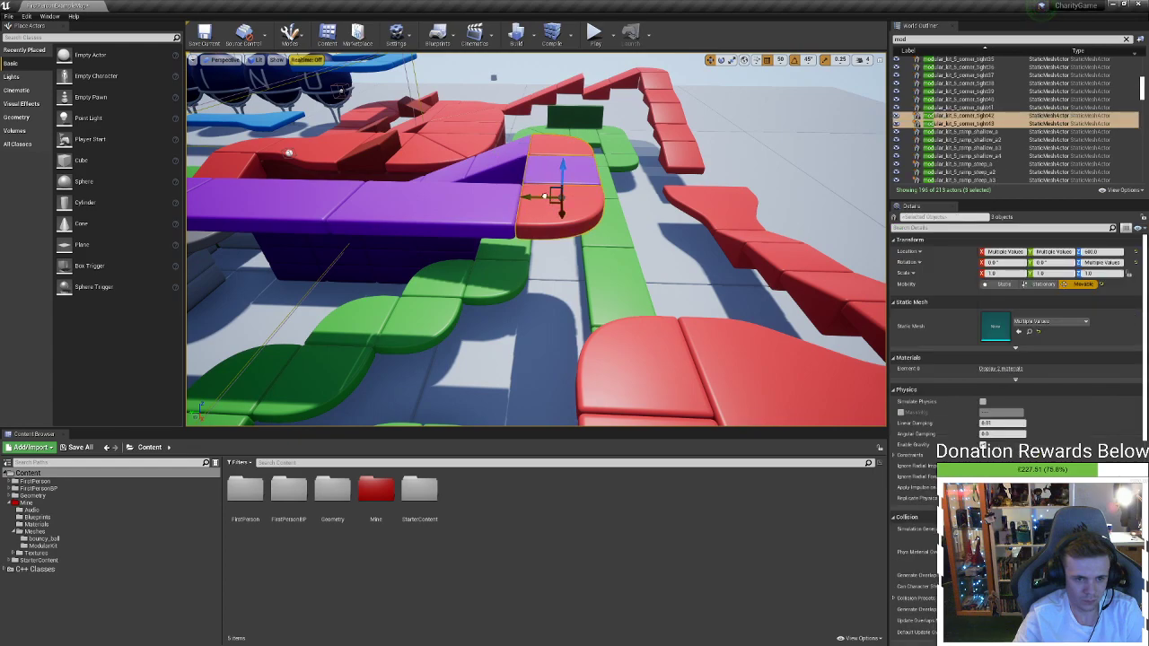
{"action": "left_click_drag", "start_coordinate": [544, 195], "coordinate": [618, 207]}
Duplicate long purple straights into the gaps on both sides of the shifted U-turn
{"action": "left_click_drag", "start_coordinate": [401, 237], "coordinate": [573, 230], "text": "alt"}
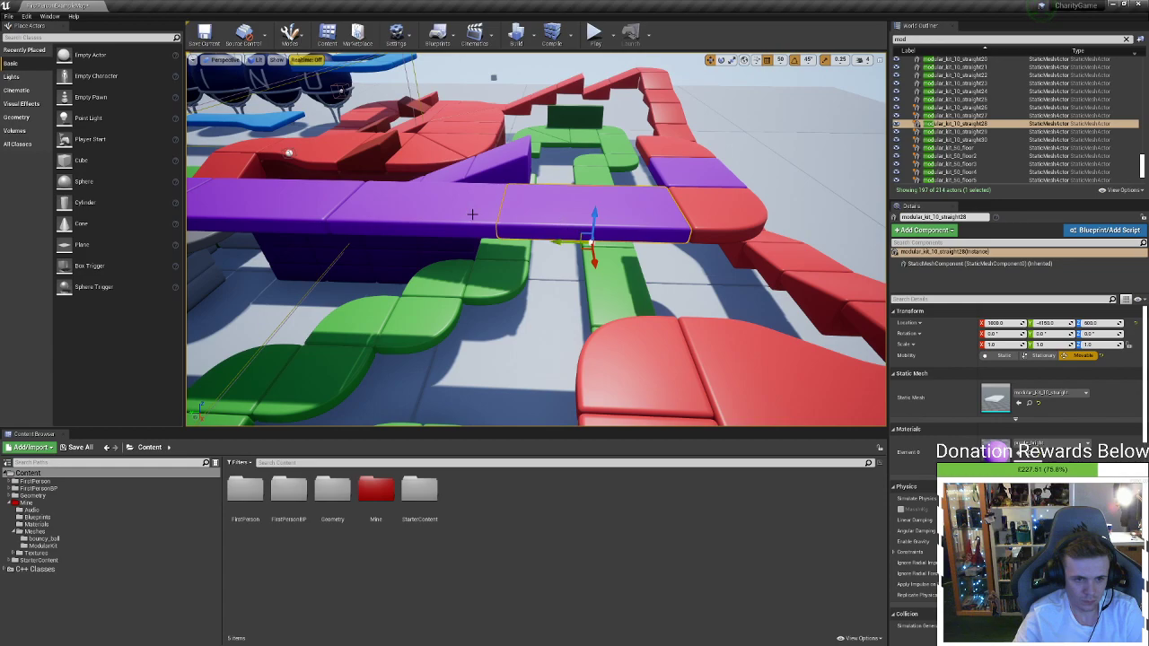
{"action": "left_click_drag", "start_coordinate": [594, 259], "coordinate": [581, 171], "text": "alt"}
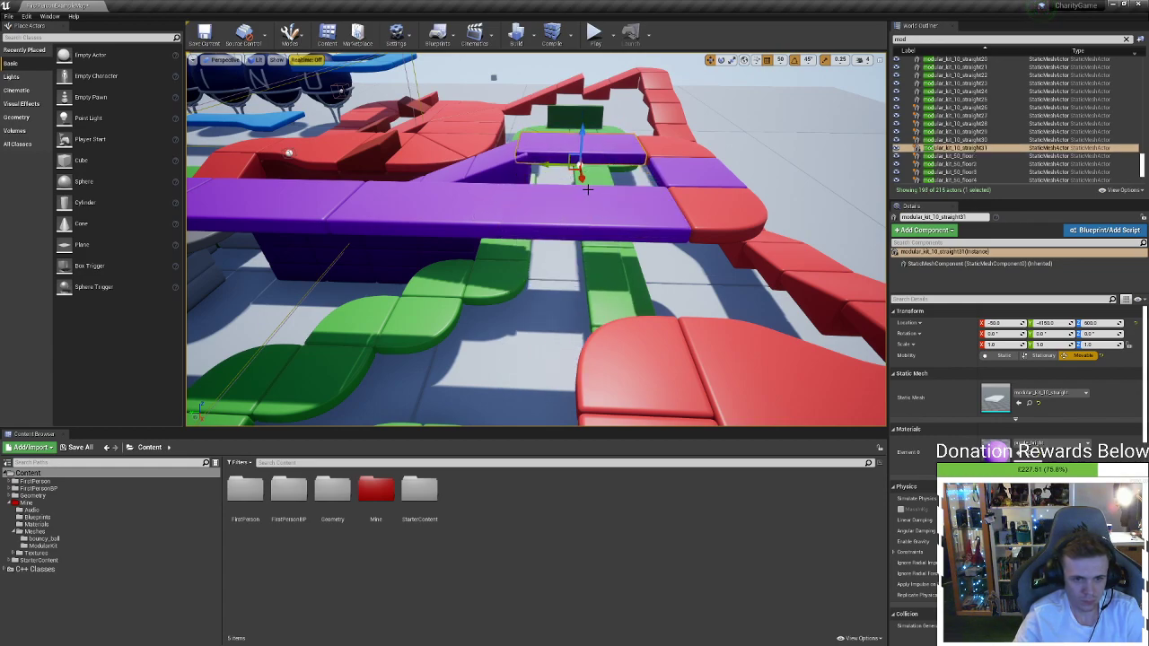
Undo the last duplicates and slide the three long purple straights of the raised walkway along to meet the U-turn
{"action": "key", "text": "ctrl+z"}
{"action": "key", "text": "ctrl+z"}
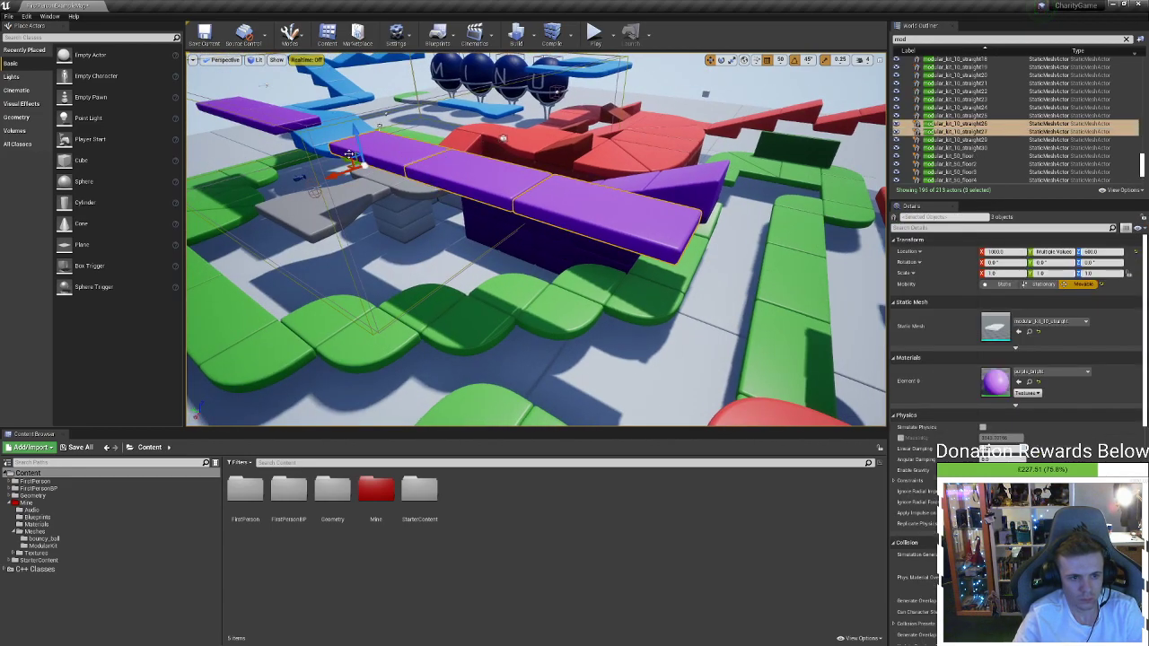
{"action": "left_click_drag", "start_coordinate": [349, 155], "coordinate": [425, 178]}
{"action": "right_click_drag", "start_coordinate": [426, 178], "coordinate": [509, 196]}
{"action": "left_click_drag", "start_coordinate": [341, 165], "coordinate": [328, 167]}
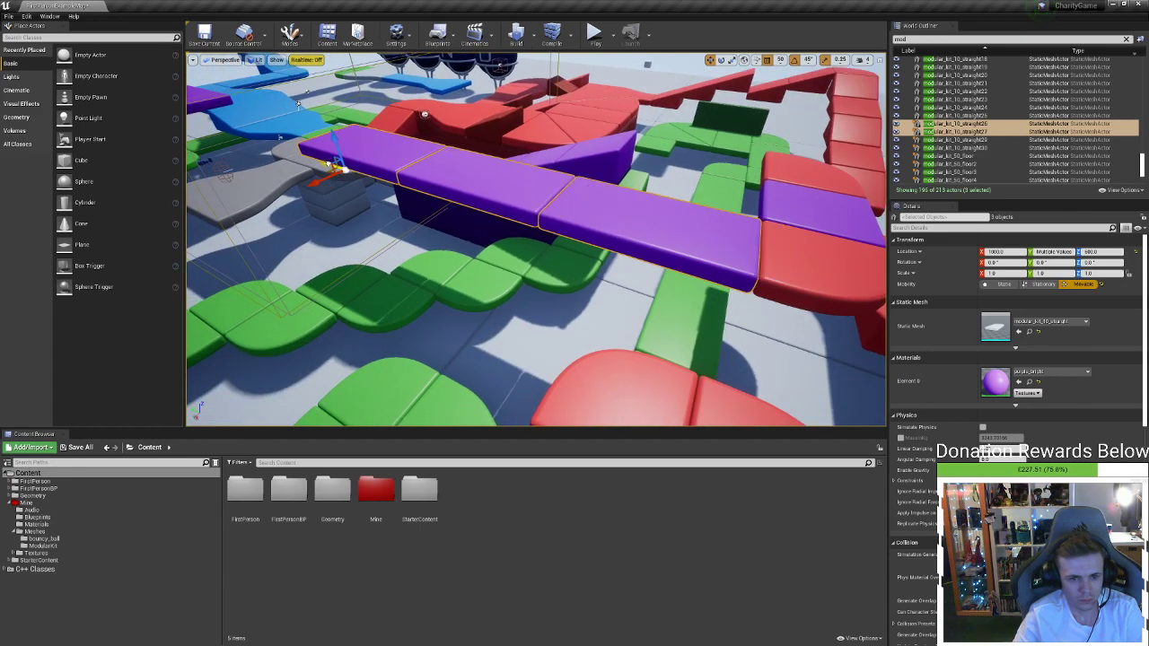
Duplicate the walkway's end straight into the gap between the purple ramp and the far corner of the U-turn
{"action": "left_click", "coordinate": [671, 262]}
{"action": "mouse_move", "coordinate": [674, 285]}
{"action": "right_mouse_down"}
{"action": "mouse_move", "coordinate": [646, 269]}
{"action": "mouse_move", "coordinate": [674, 287]}
{"action": "right_mouse_up"}
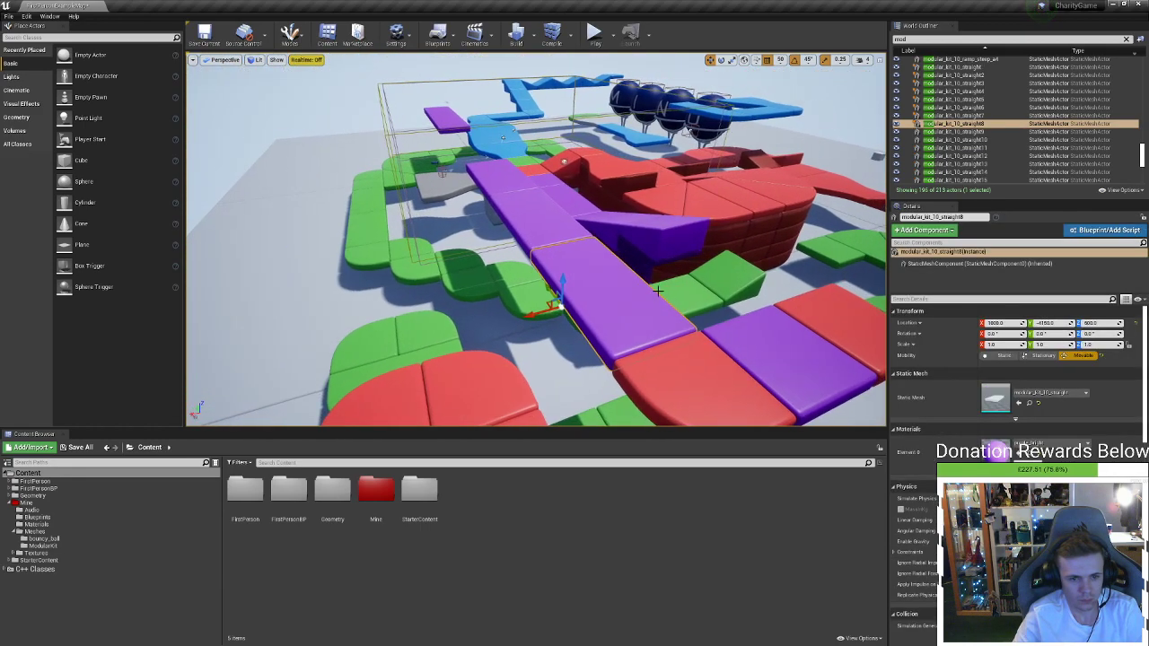
{"action": "left_click_drag", "start_coordinate": [537, 312], "coordinate": [692, 265], "text": "alt"}
{"action": "right_click_drag", "start_coordinate": [692, 265], "coordinate": [745, 242]}
{"action": "right_click_drag", "start_coordinate": [334, 191], "coordinate": [335, 191]}
Select both red corners and the short purple straight of the U-turn and shift them together slightly further out
{"action": "left_click", "coordinate": [743, 203]}
{"action": "left_click", "coordinate": [721, 204]}
{"action": "right_click_drag", "start_coordinate": [715, 244], "coordinate": [715, 244]}
{"action": "left_click", "coordinate": [701, 278], "text": "ctrl"}
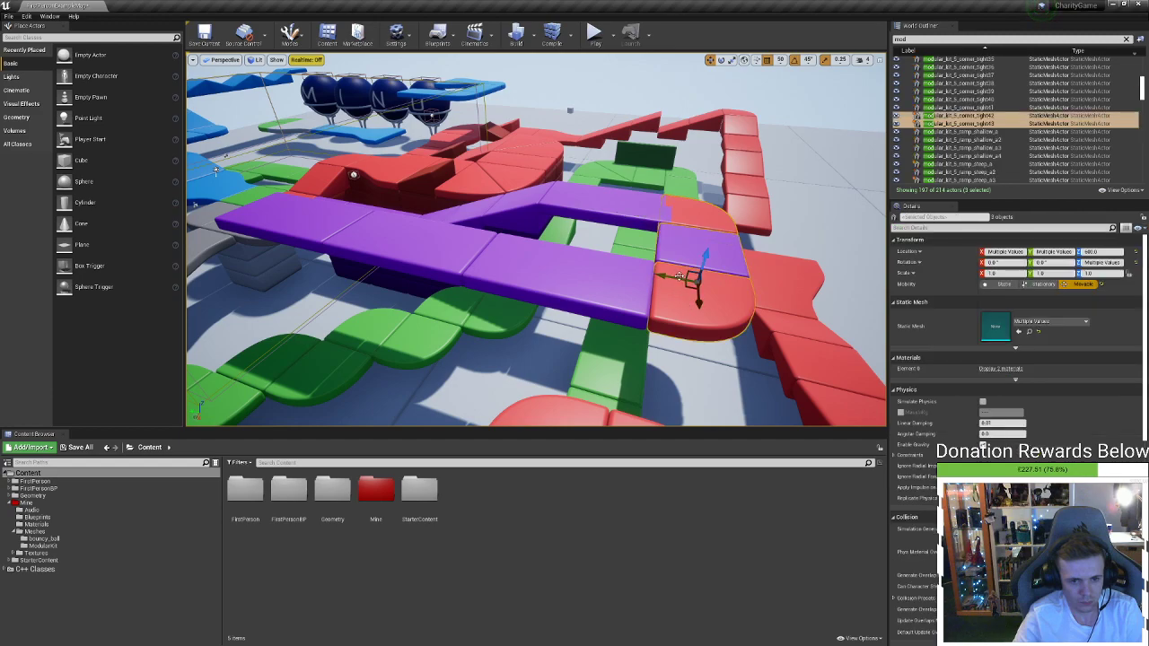
Select the three long purple straights on the near side and slide them together against the shifted U-turn
{"action": "left_click", "coordinate": [639, 279]}
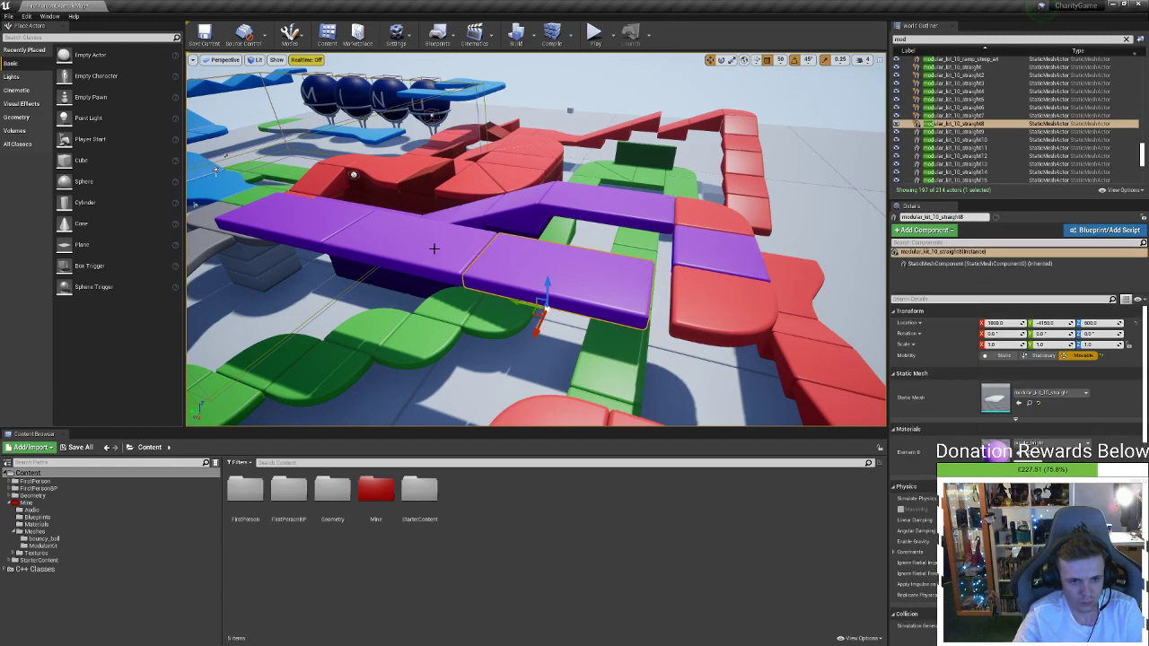
{"action": "left_click", "coordinate": [433, 249], "text": "ctrl"}
{"action": "left_click", "coordinate": [311, 216], "text": "ctrl"}
{"action": "left_click_drag", "start_coordinate": [245, 235], "coordinate": [258, 239]}
{"action": "right_click_drag", "start_coordinate": [257, 239], "coordinate": [204, 240]}
{"action": "right_click_drag", "start_coordinate": [529, 159], "coordinate": [604, 156]}
{"action": "left_click", "coordinate": [294, 210]}
{"action": "right_click_drag", "start_coordinate": [534, 204], "coordinate": [530, 160]}
{"action": "right_click_drag", "start_coordinate": [745, 197], "coordinate": [768, 213]}
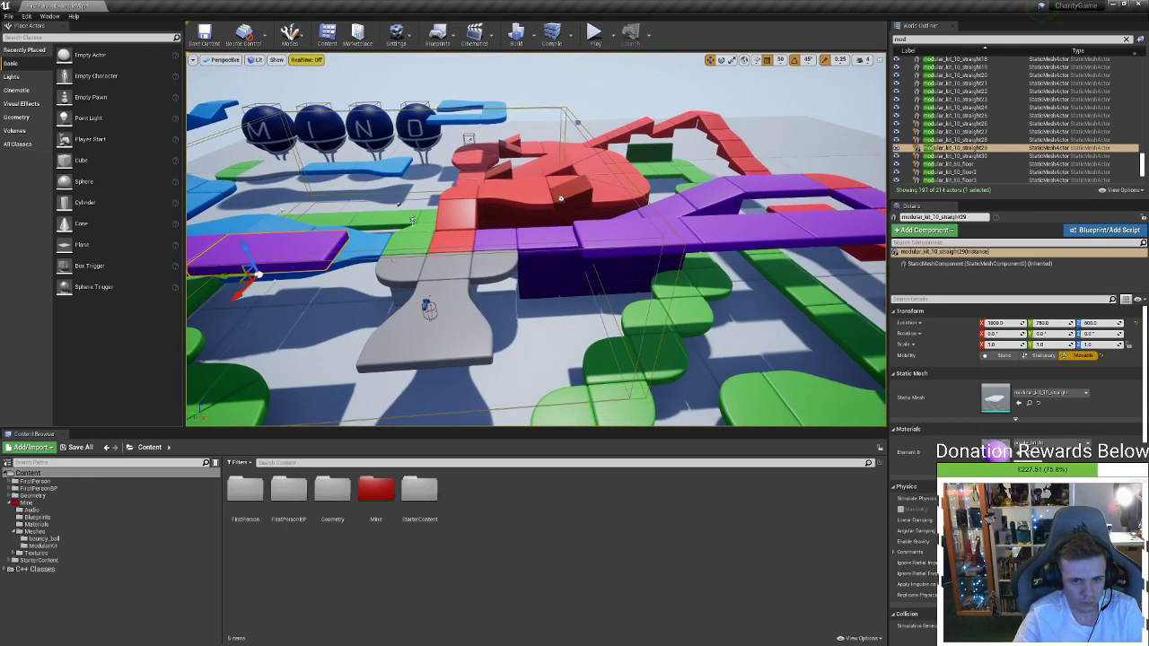
Duplicate the steep purple ramp leading up to the U-turn and place the copy beside the raised walkway
{"action": "left_click", "coordinate": [720, 212]}
{"action": "left_click_drag", "start_coordinate": [697, 220], "coordinate": [711, 257], "text": "alt"}
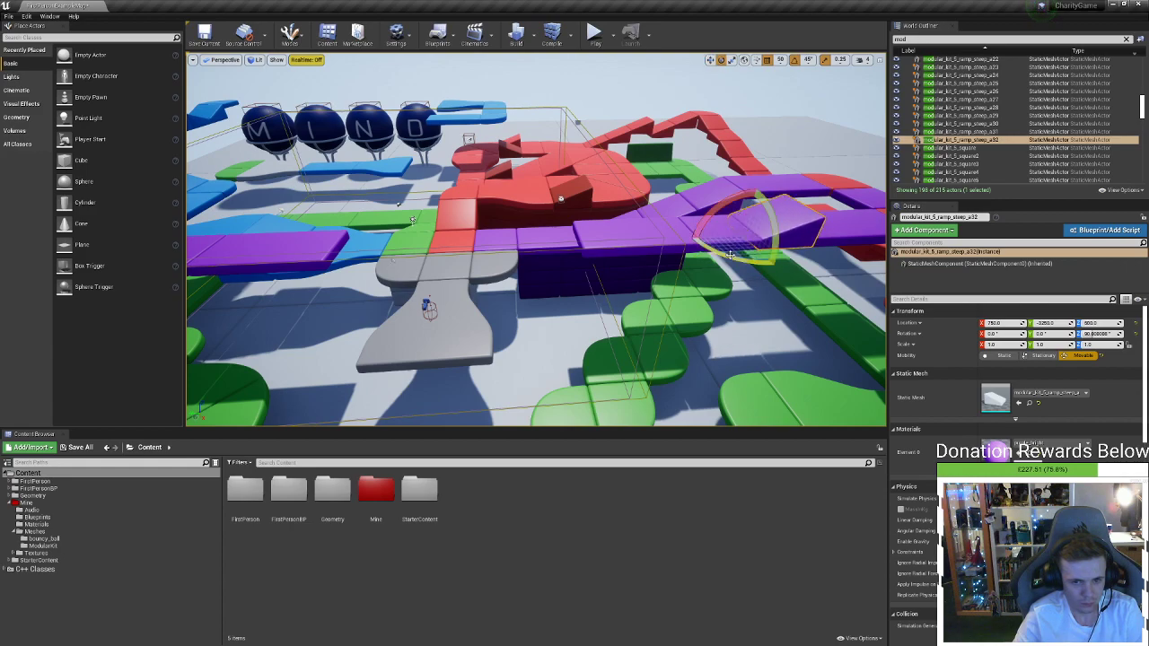
Rotate the selected steep purple ramp to -90° about Z and move it to the open end of the purple track
{"action": "left_click_drag", "start_coordinate": [730, 255], "coordinate": [777, 262]}
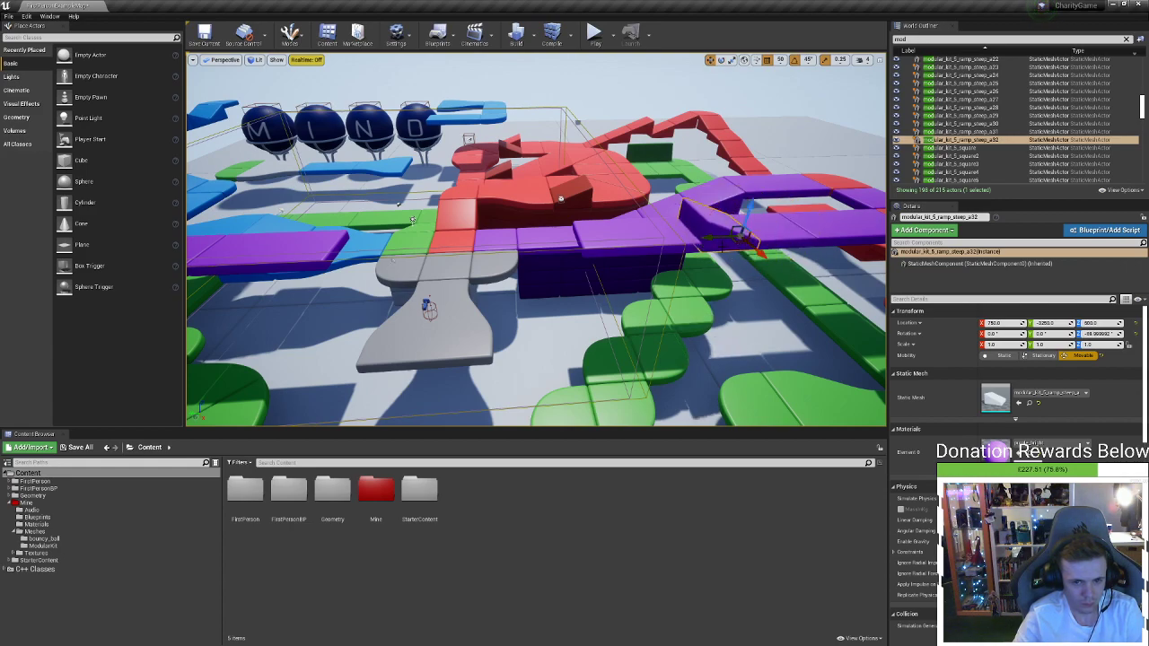
{"action": "left_click_drag", "start_coordinate": [718, 237], "coordinate": [552, 261]}
Duplicate the two straight purple pieces across the gap and place the copies at their far end to lengthen the landing track
{"action": "right_click_drag", "start_coordinate": [552, 261], "coordinate": [266, 274]}
{"action": "left_click", "coordinate": [556, 252], "text": "ctrl"}
{"action": "left_click", "coordinate": [632, 252], "text": "ctrl"}
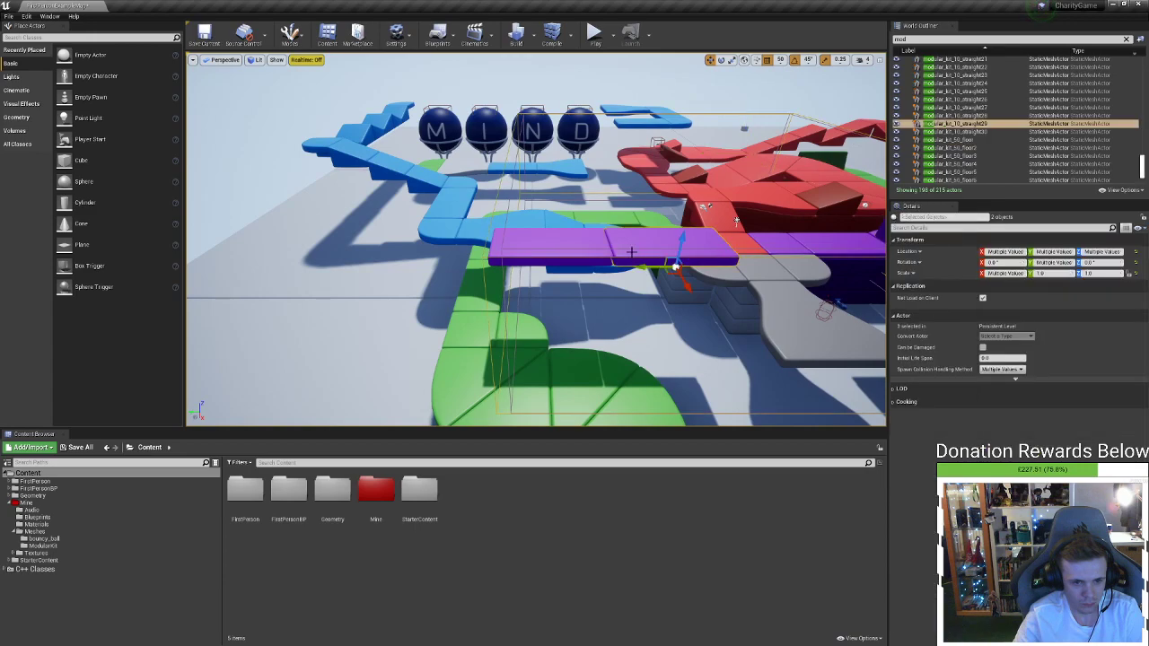
{"action": "left_click", "coordinate": [593, 241]}
{"action": "left_click", "coordinate": [618, 236], "text": "ctrl"}
{"action": "right_click_drag", "start_coordinate": [619, 236], "coordinate": [642, 244]}
{"action": "left_click_drag", "start_coordinate": [709, 257], "coordinate": [463, 259], "text": "alt"}
{"action": "right_click_drag", "start_coordinate": [463, 260], "coordinate": [544, 78]}
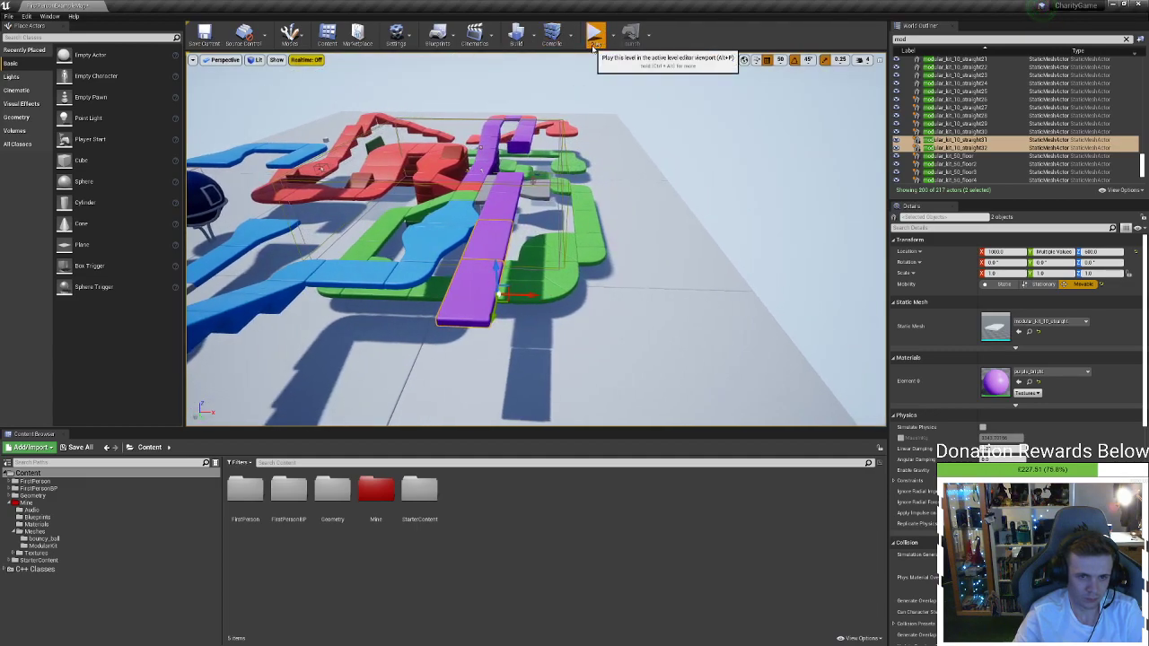
Play-test the purple route, running up the track and along the extended landing section
{"action": "left_click", "coordinate": [594, 38]}
{"action": "key", "text": "w"}
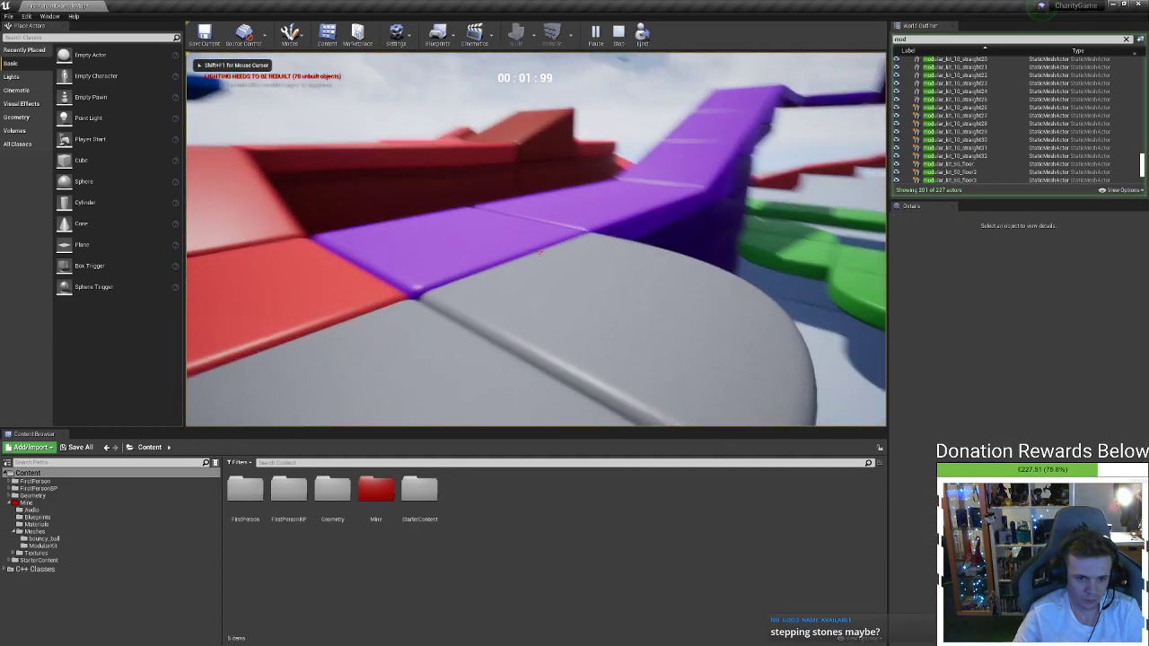
{"action": "key", "text": "w"}
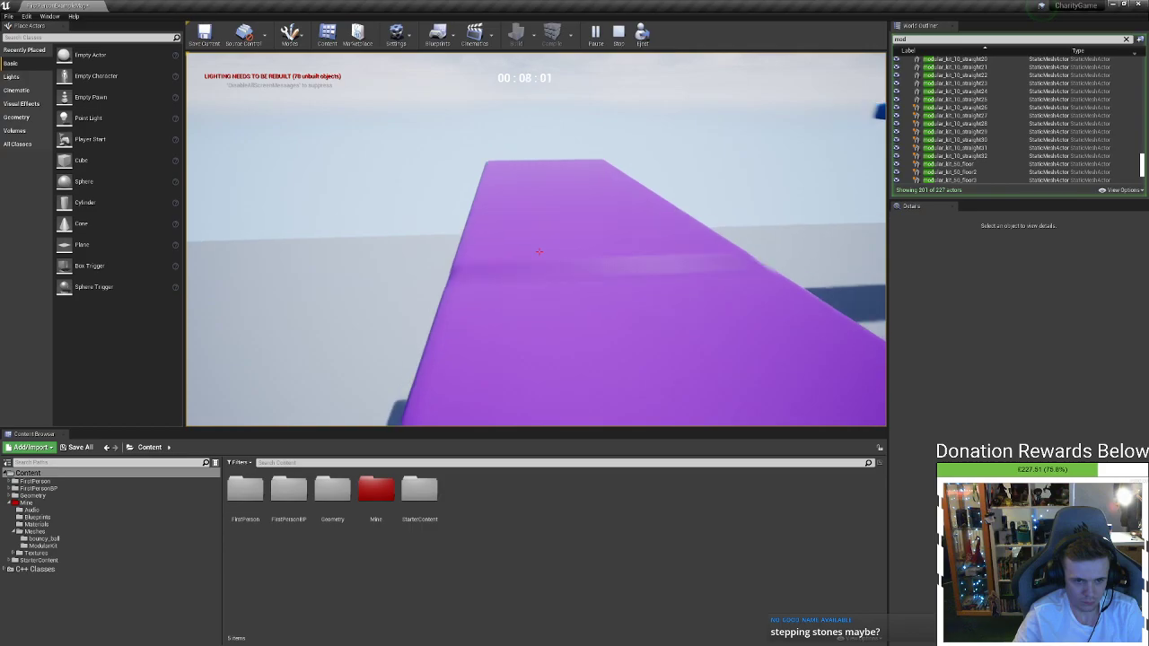
{"action": "key", "text": "w"}
{"action": "key", "text": "Escape"}
Select all twelve floor tiles under the course and scale them to 0.75 in X and Y
{"action": "key", "text": "f"}
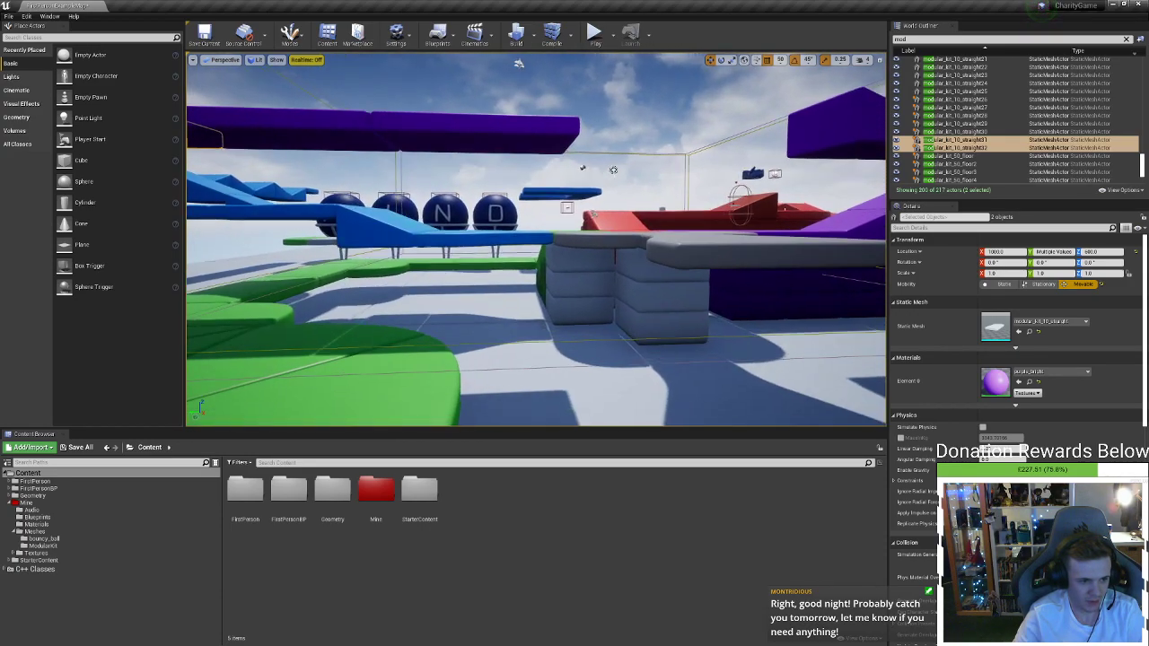
{"action": "key", "text": "s"}
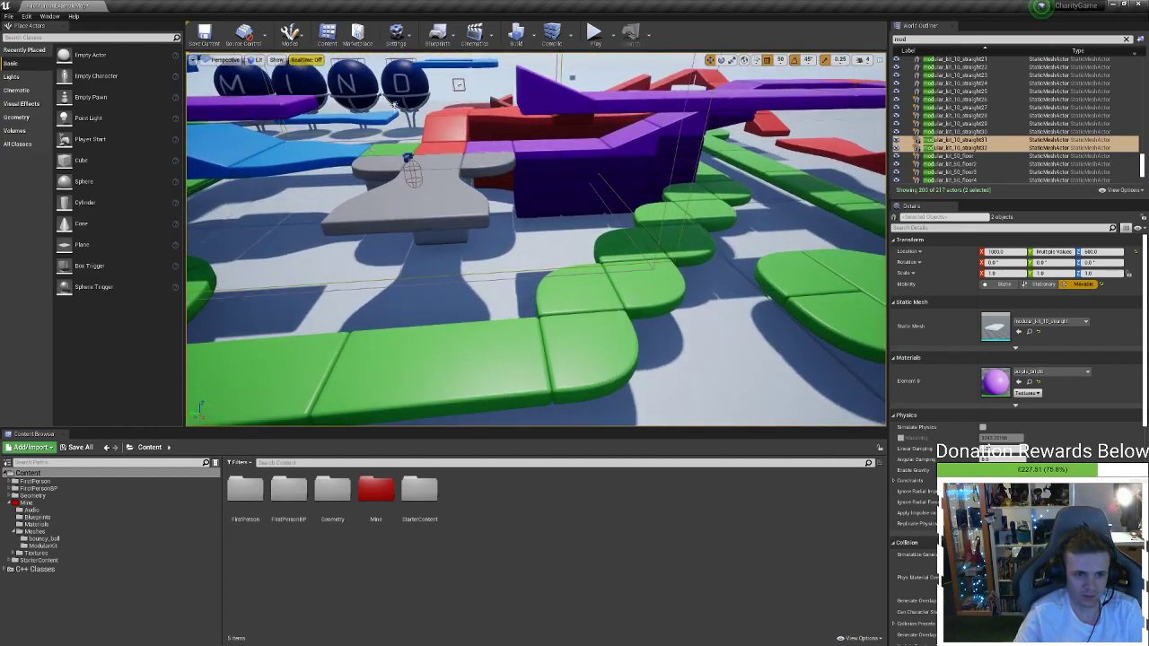
{"action": "right_click_drag", "start_coordinate": [536, 239], "coordinate": [588, 377]}
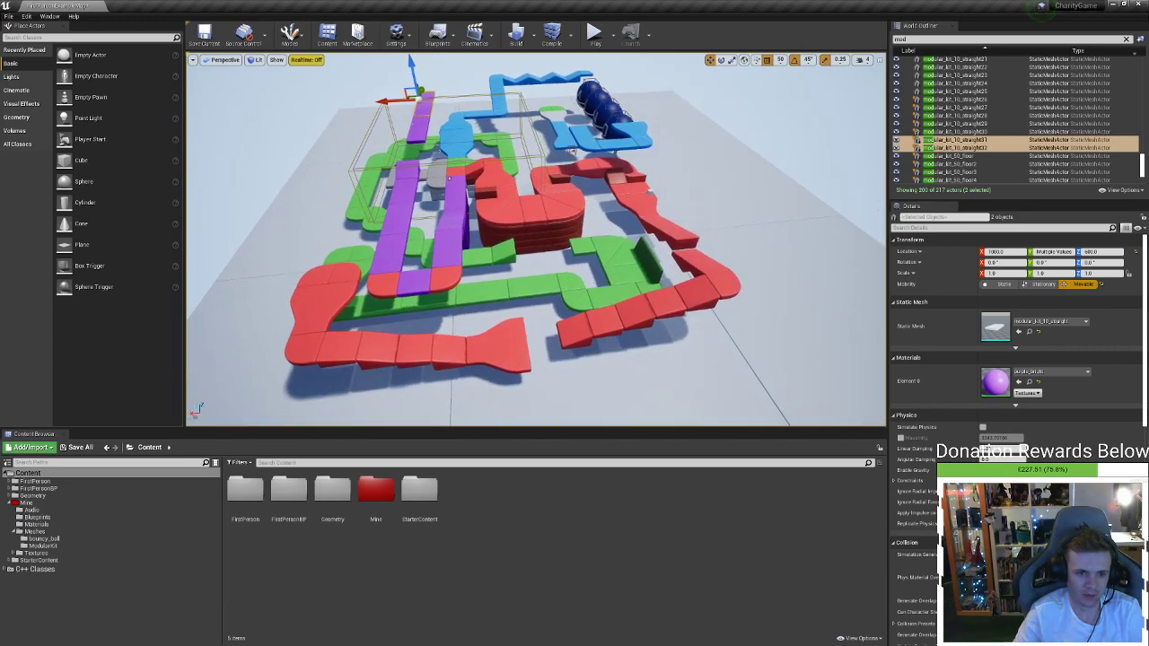
{"action": "right_click_drag", "start_coordinate": [588, 377], "coordinate": [731, 355]}
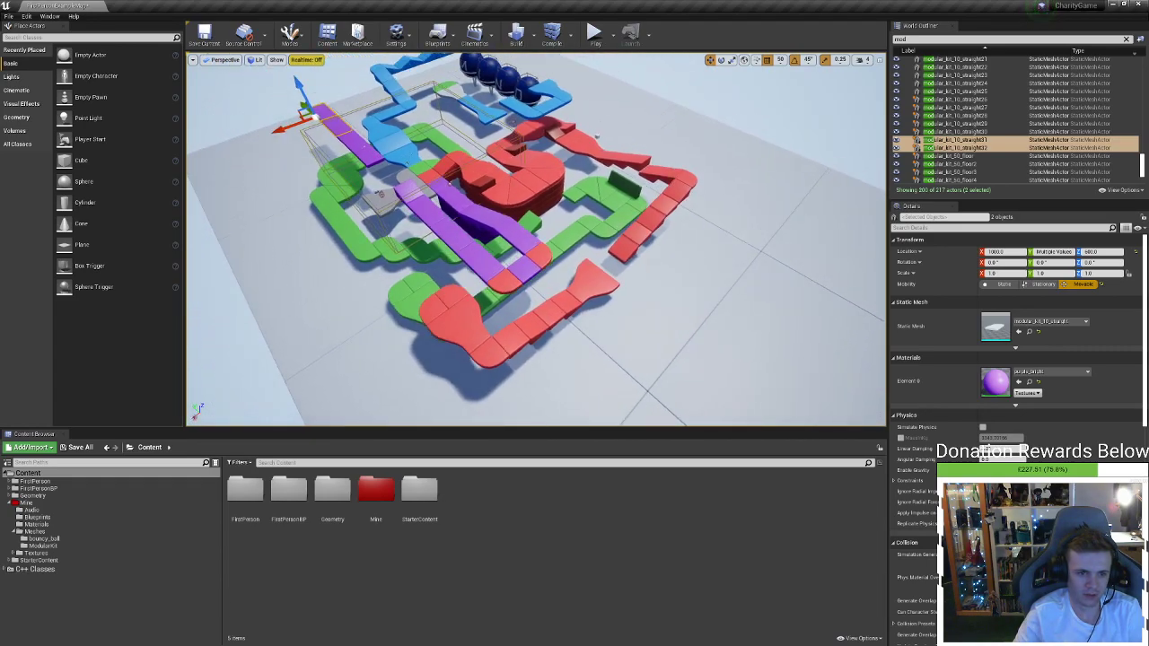
{"action": "left_click", "coordinate": [417, 266]}
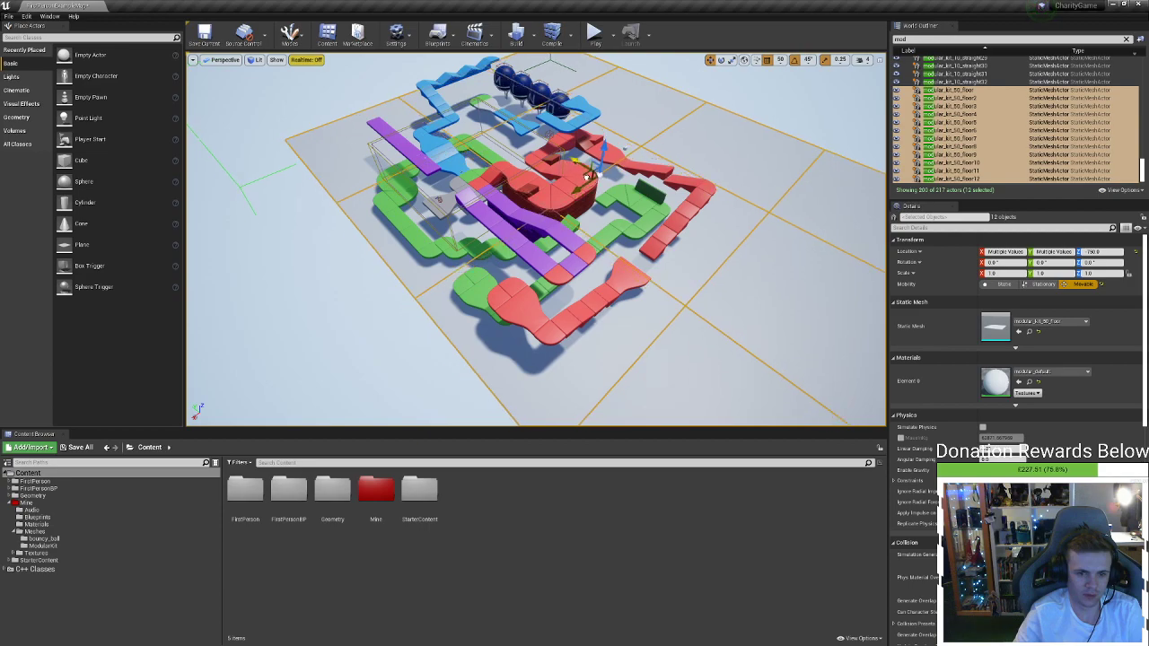
{"action": "left_click_drag", "start_coordinate": [585, 174], "coordinate": [610, 203]}
{"action": "right_click_drag", "start_coordinate": [610, 202], "coordinate": [385, 184]}
{"action": "key", "text": "d"}
{"action": "key", "text": "d"}
{"action": "key", "text": "d"}
{"action": "right_click_drag", "start_coordinate": [603, 232], "coordinate": [586, 204]}
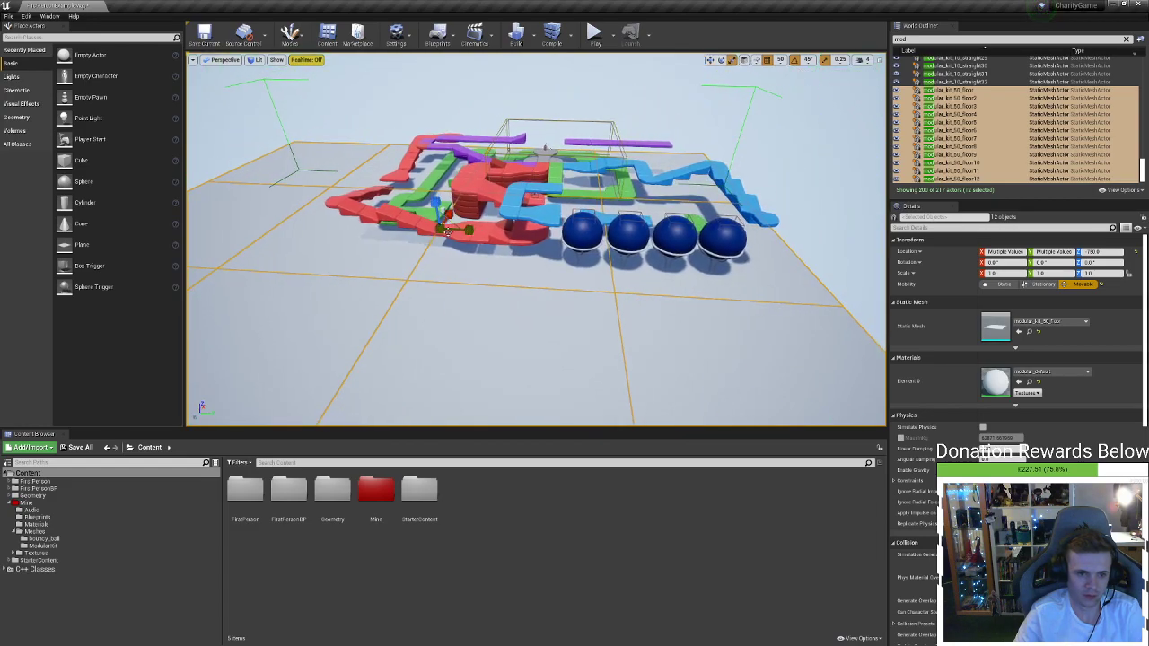
{"action": "mouse_move", "coordinate": [439, 229]}
{"action": "left_mouse_down"}
{"action": "mouse_move", "coordinate": [404, 236]}
{"action": "mouse_move", "coordinate": [460, 230]}
{"action": "mouse_move", "coordinate": [446, 228]}
{"action": "left_mouse_up"}
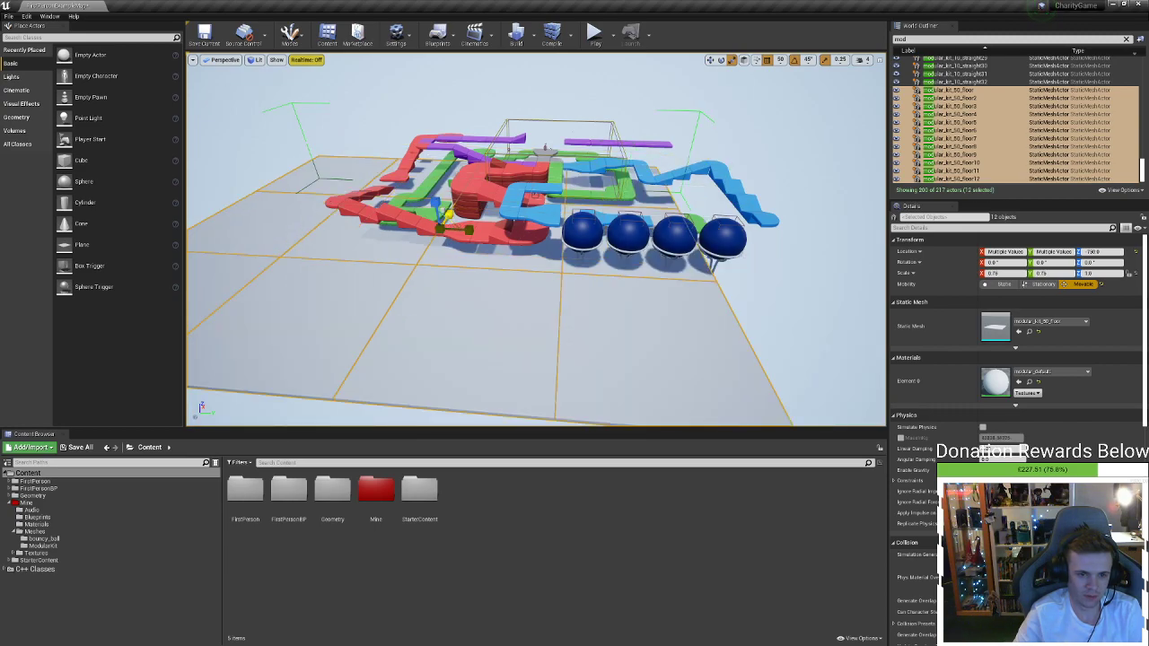
Move the twelve scaled floor tiles so that they sit centred beneath the whole course
{"action": "right_click_drag", "start_coordinate": [446, 228], "coordinate": [190, 310]}
{"action": "key", "text": "w"}
{"action": "key", "text": "s"}
{"action": "key", "text": "d"}
{"action": "key", "text": "s"}
{"action": "key", "text": "s"}
{"action": "right_click_drag", "start_coordinate": [611, 232], "coordinate": [600, 231]}
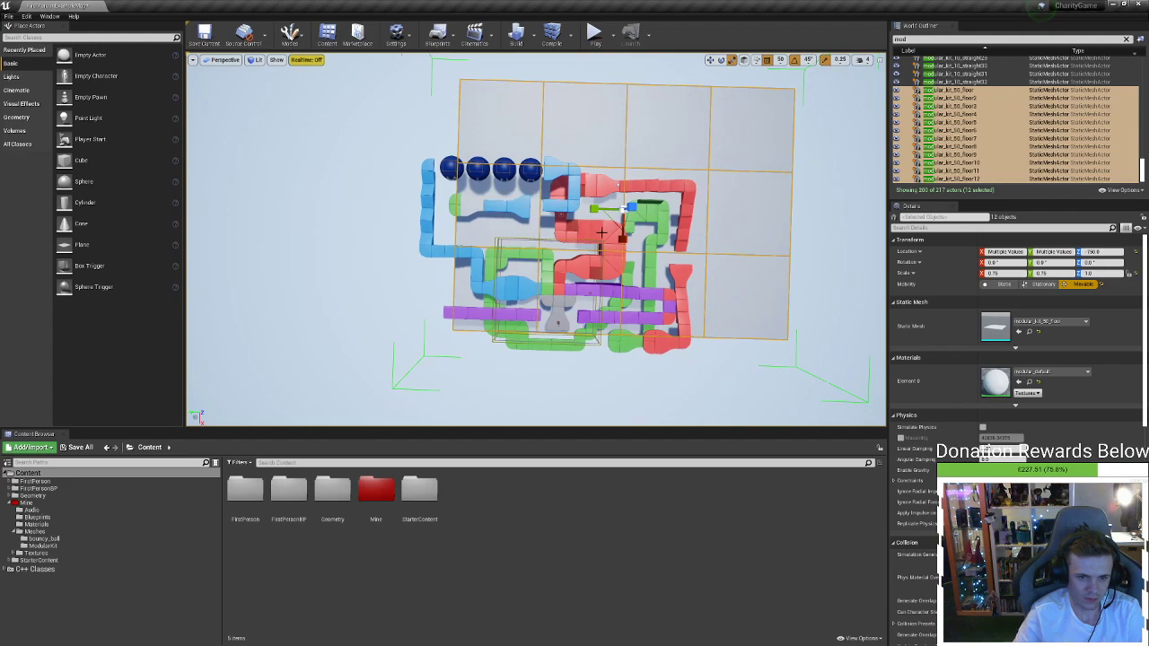
{"action": "left_click_drag", "start_coordinate": [612, 215], "coordinate": [552, 257]}
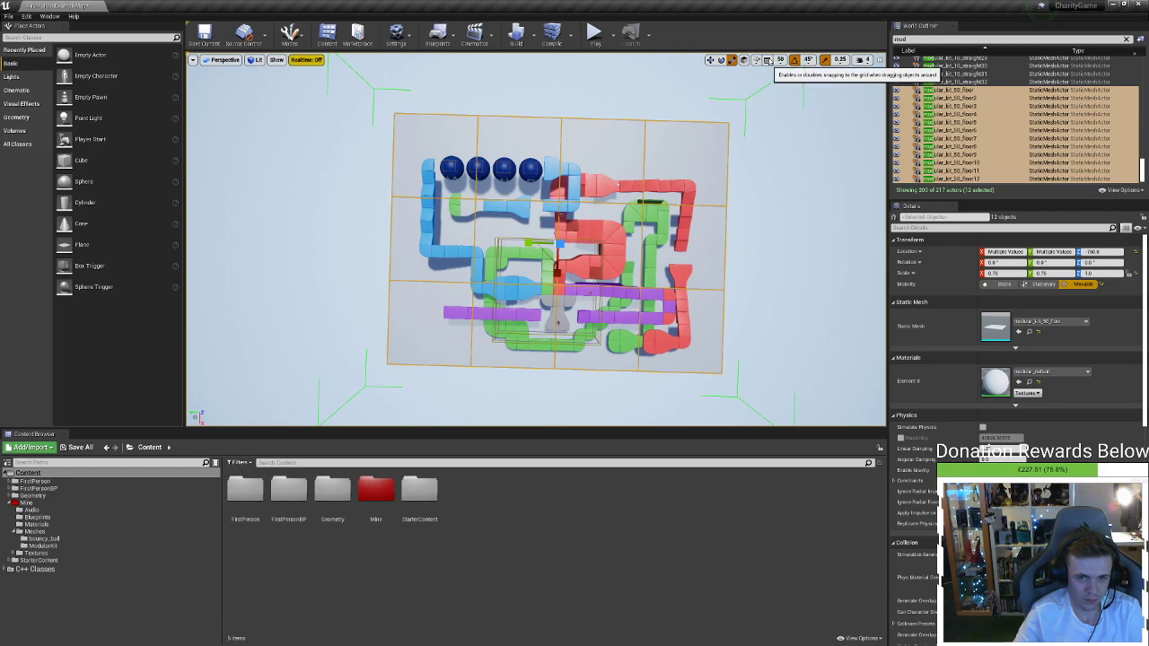
Reselect the floor tiles, shrink them without scale snapping to about 0.67 in X and Y, and realign them beneath the course
{"action": "left_click", "coordinate": [545, 254]}
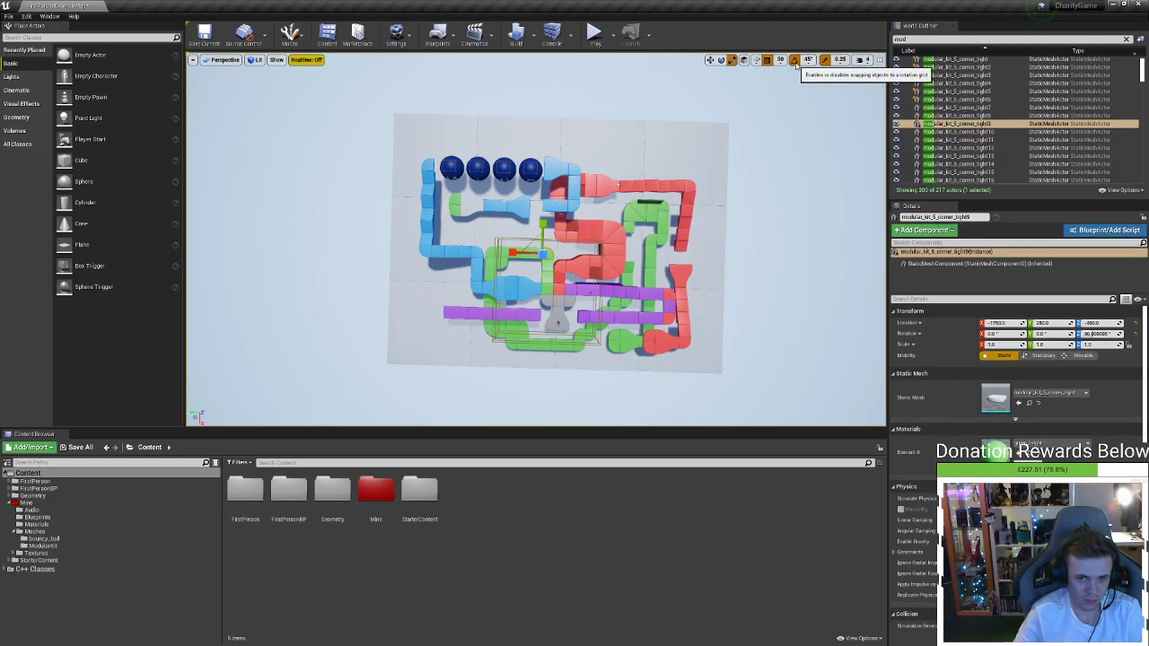
{"action": "key", "text": "ctrl+z"}
{"action": "mouse_move", "coordinate": [545, 258]}
{"action": "left_mouse_down"}
{"action": "mouse_move", "coordinate": [560, 243]}
{"action": "mouse_move", "coordinate": [545, 270]}
{"action": "left_mouse_up"}
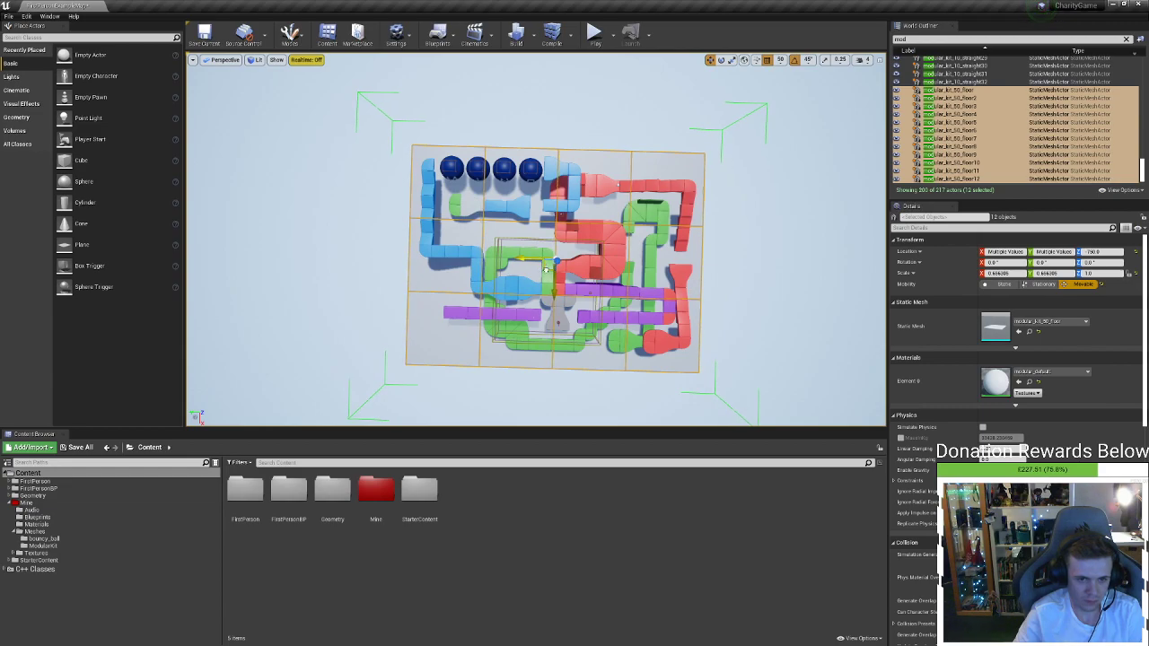
{"action": "right_click", "coordinate": [546, 267]}
{"action": "right_click_drag", "start_coordinate": [542, 267], "coordinate": [588, 242]}
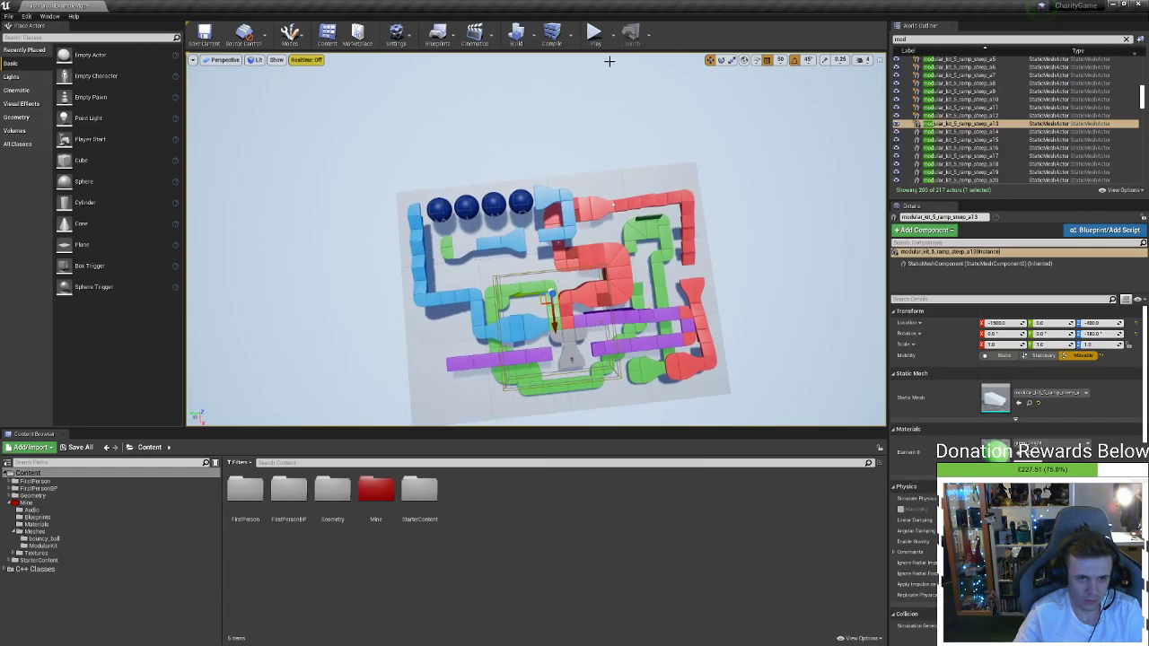
Play-test the level along the blue route above the resized floor
{"action": "left_click", "coordinate": [594, 34]}
{"action": "key", "text": "w"}
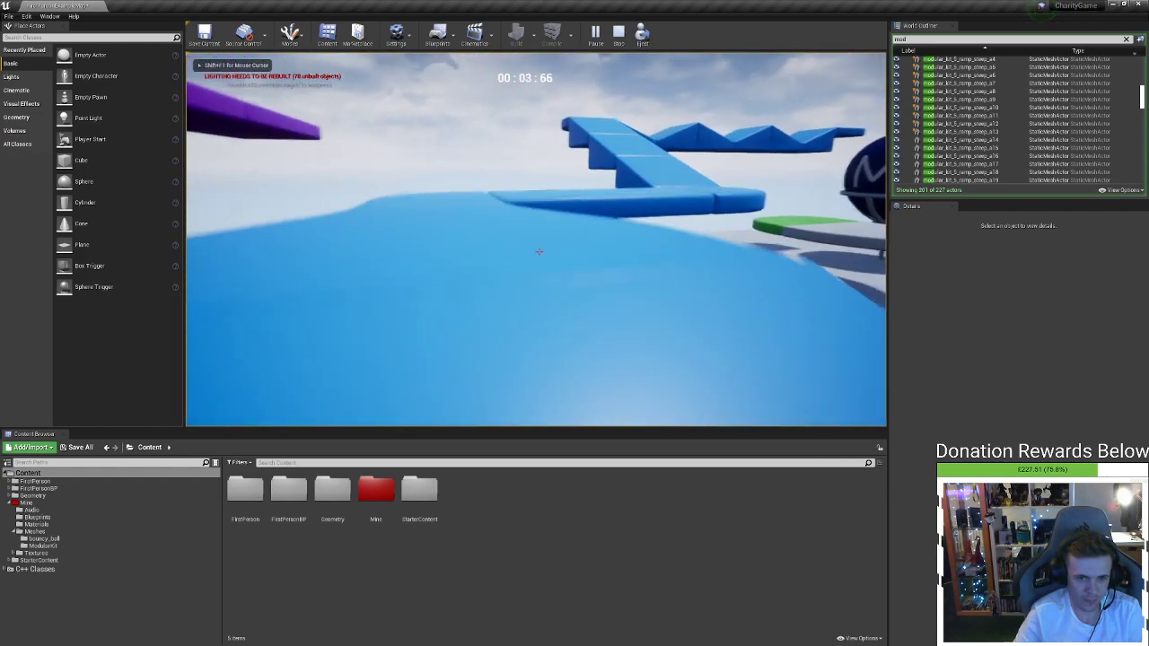
{"action": "key", "text": "w"}
{"action": "key", "text": "Escape"}
Examine the course layout around the purple, red and green track sections
{"action": "right_click_drag", "start_coordinate": [536, 239], "coordinate": [467, 126]}
{"action": "key", "text": "s"}
{"action": "key", "text": "w"}
{"action": "key", "text": "d"}
{"action": "right_click_drag", "start_coordinate": [536, 239], "coordinate": [620, 206]}
{"action": "key", "text": "w"}
{"action": "right_click_drag", "start_coordinate": [535, 238], "coordinate": [529, 172]}
{"action": "right_click_drag", "start_coordinate": [659, 202], "coordinate": [639, 199]}
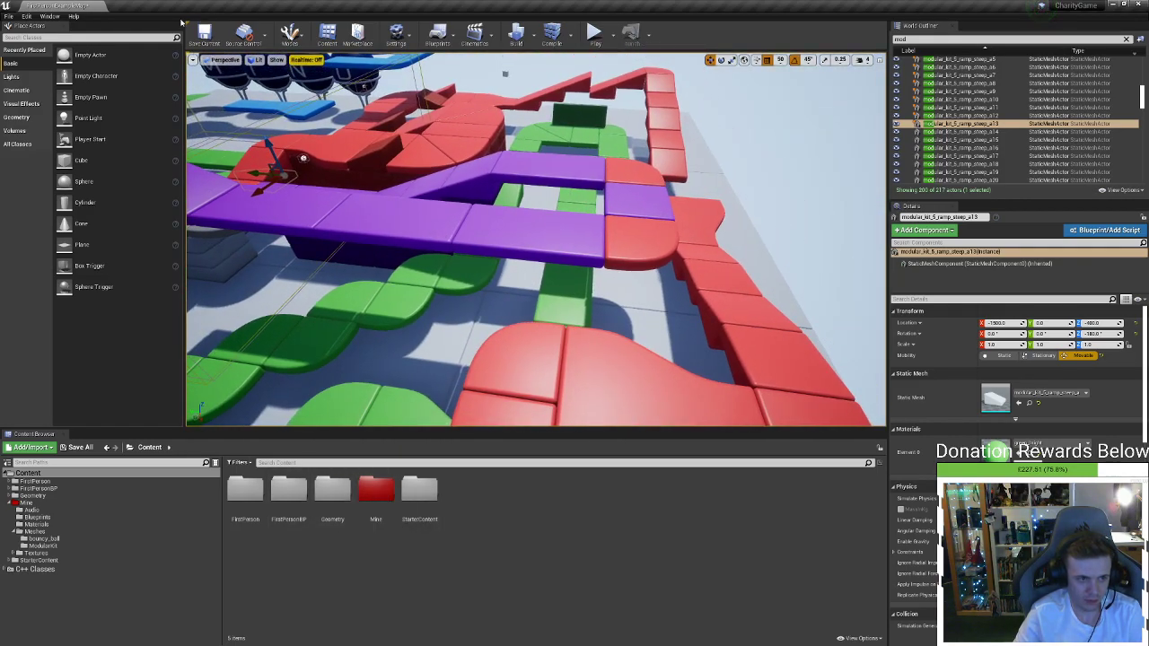
Save all modified assets and the current level
{"action": "left_click", "coordinate": [8, 16]}
{"action": "left_click", "coordinate": [30, 92]}
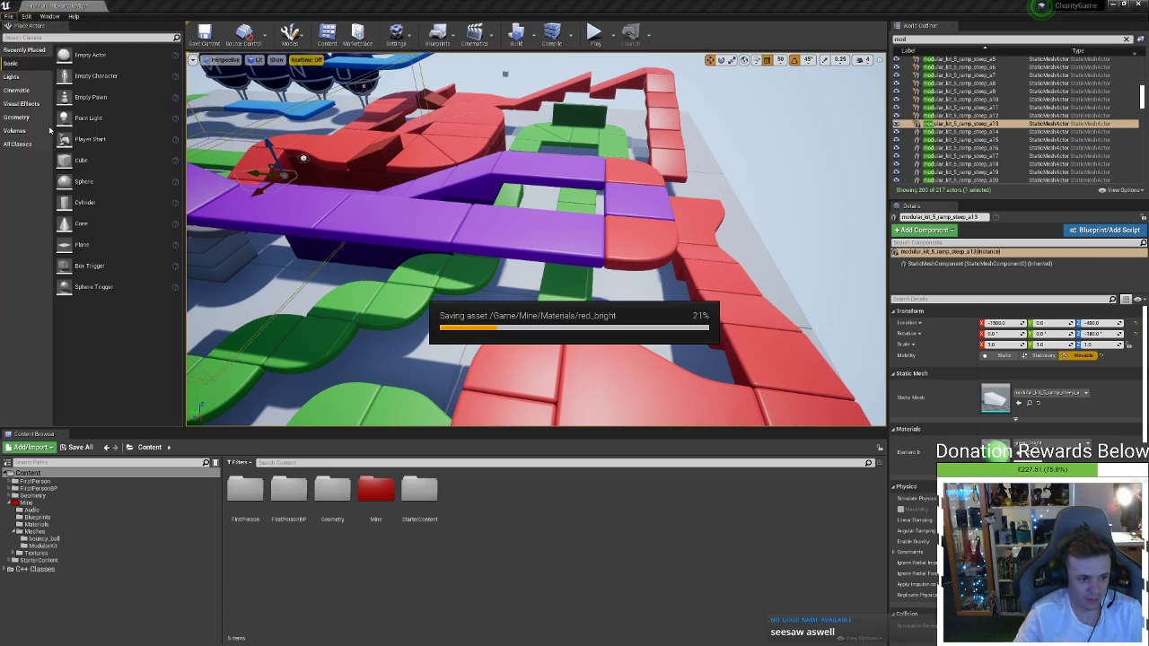
{"action": "right_click_drag", "start_coordinate": [536, 239], "coordinate": [413, 238]}
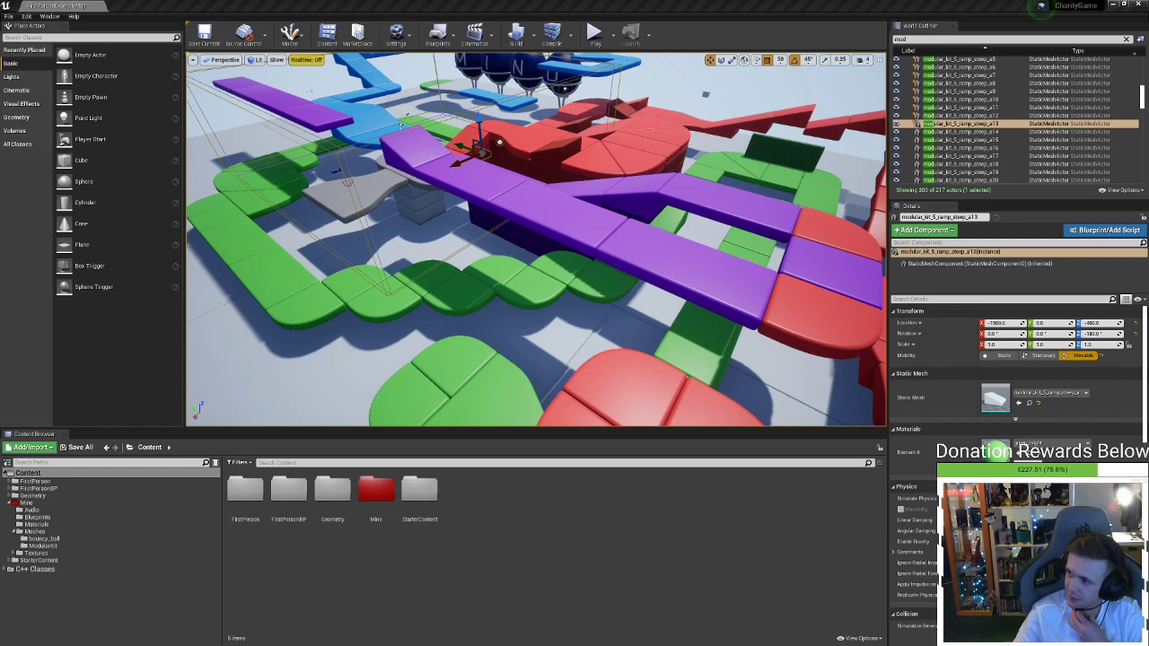
Switch to Discord and post "See saw", "stepping stone" and "big balls" as separate messages in the momentum-ideas channel
{"action": "left_click_drag", "start_coordinate": [1147, 7], "coordinate": [763, 0]}
{"action": "left_click", "coordinate": [354, 634]}
{"action": "type", "text": "See saw"}
{"action": "key", "text": "Return"}
{"action": "type", "text": "I"}
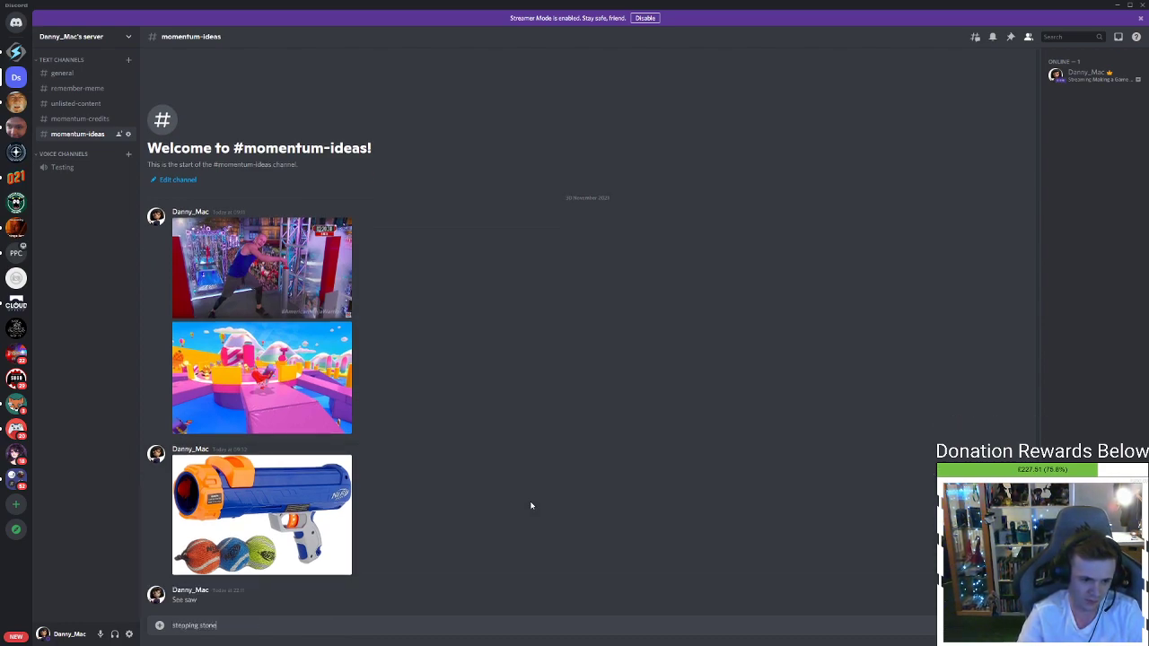
{"action": "key", "text": "Return"}
{"action": "type", "text": "big ball"}
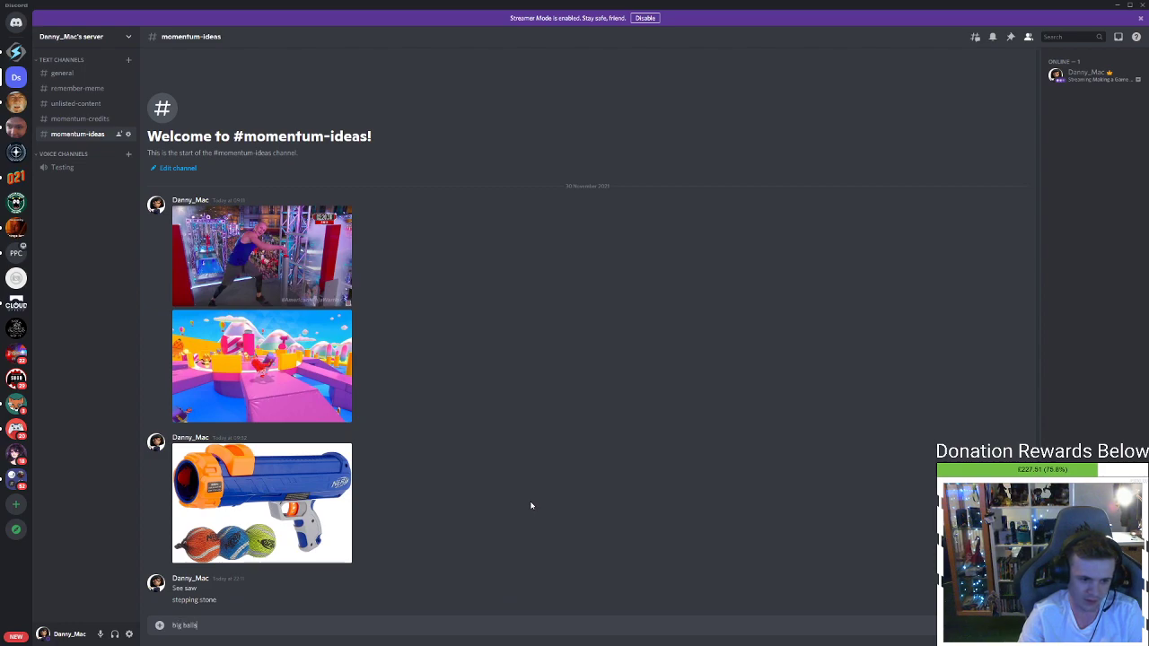
{"action": "type", "text": "s"}
{"action": "key", "text": "Return"}
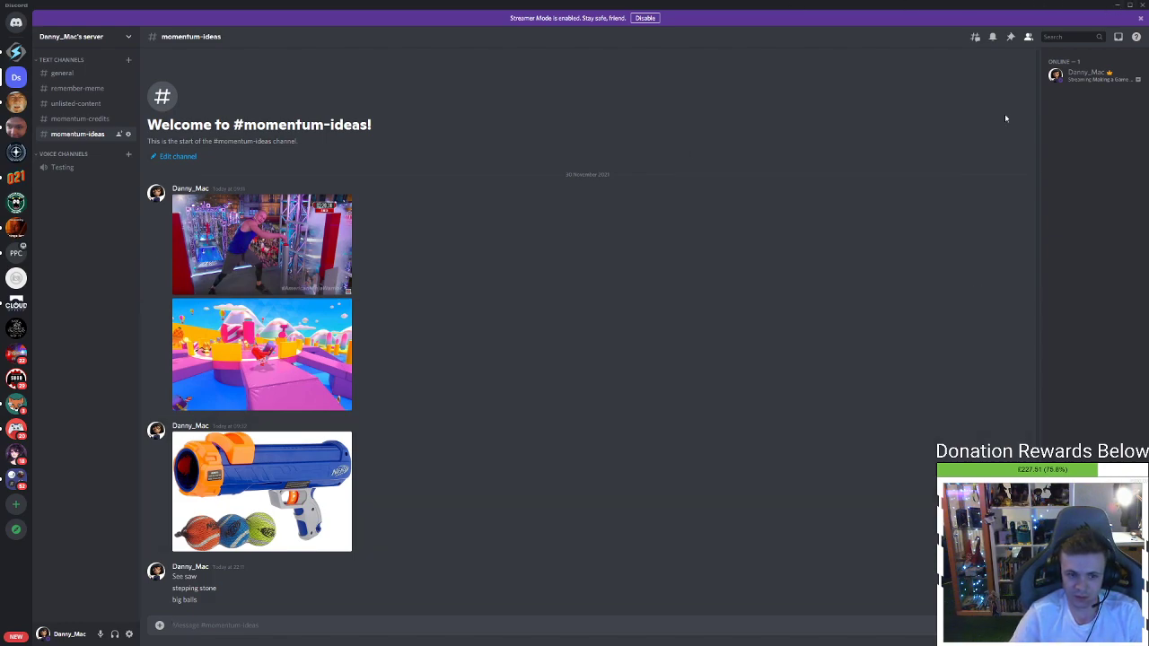
{"action": "type", "text": "but"}
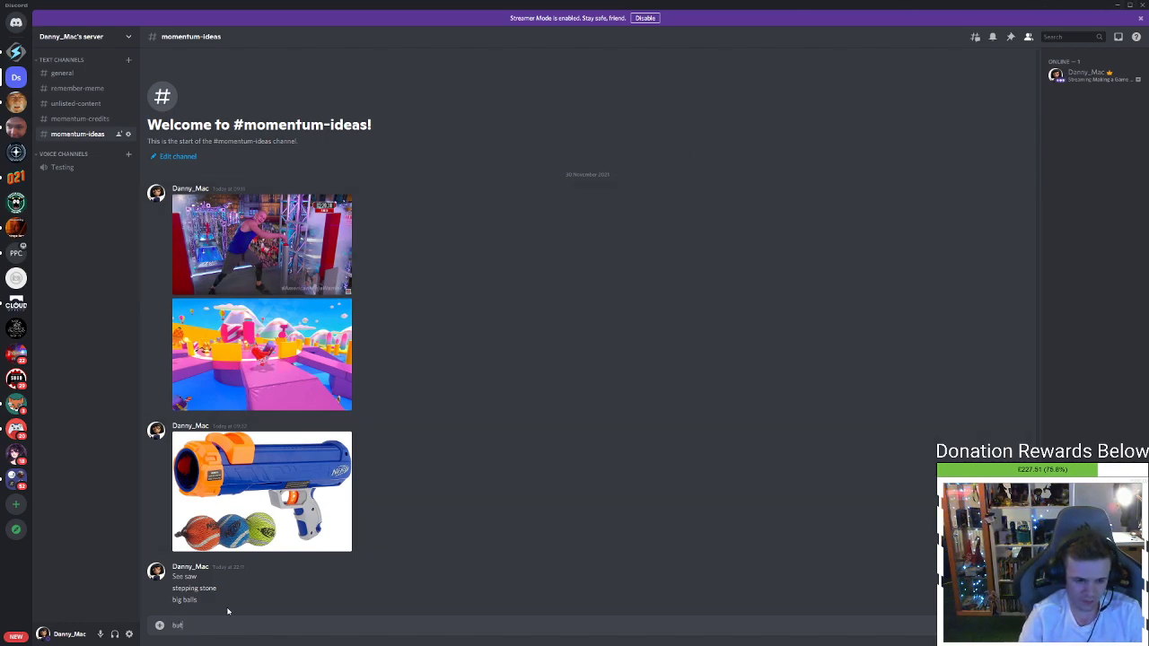
{"action": "key", "text": "BackSpace"}
{"action": "key", "text": "BackSpace"}
{"action": "key", "text": "BackSpace"}
{"action": "key", "text": "BackSpace"}
{"action": "key", "text": "BackSpace"}
{"action": "key", "text": "BackSpace"}
{"action": "key", "text": "BackSpace"}
{"action": "key", "text": "BackSpace"}
{"action": "key", "text": "BackSpace"}
Post the ideas "shoot to bring up wall" and "spinny boi" as separate messages in the momentum-ideas channel
{"action": "type", "text": "shoot to h"}
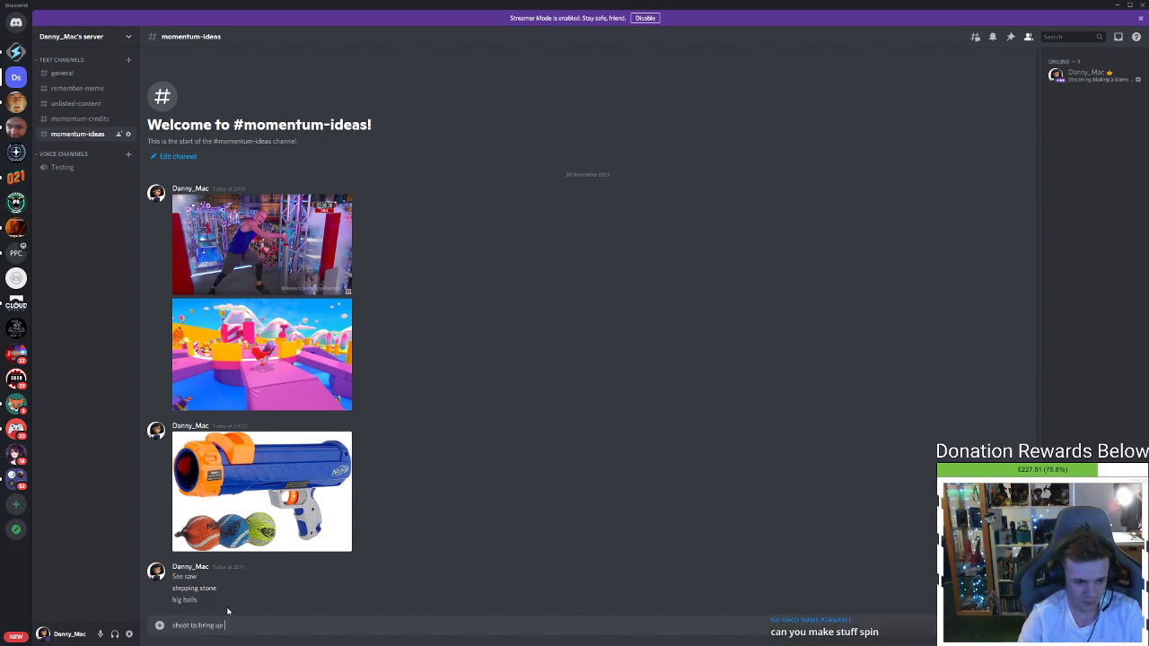
{"action": "type", "text": "ring up wall"}
{"action": "key", "text": "Return"}
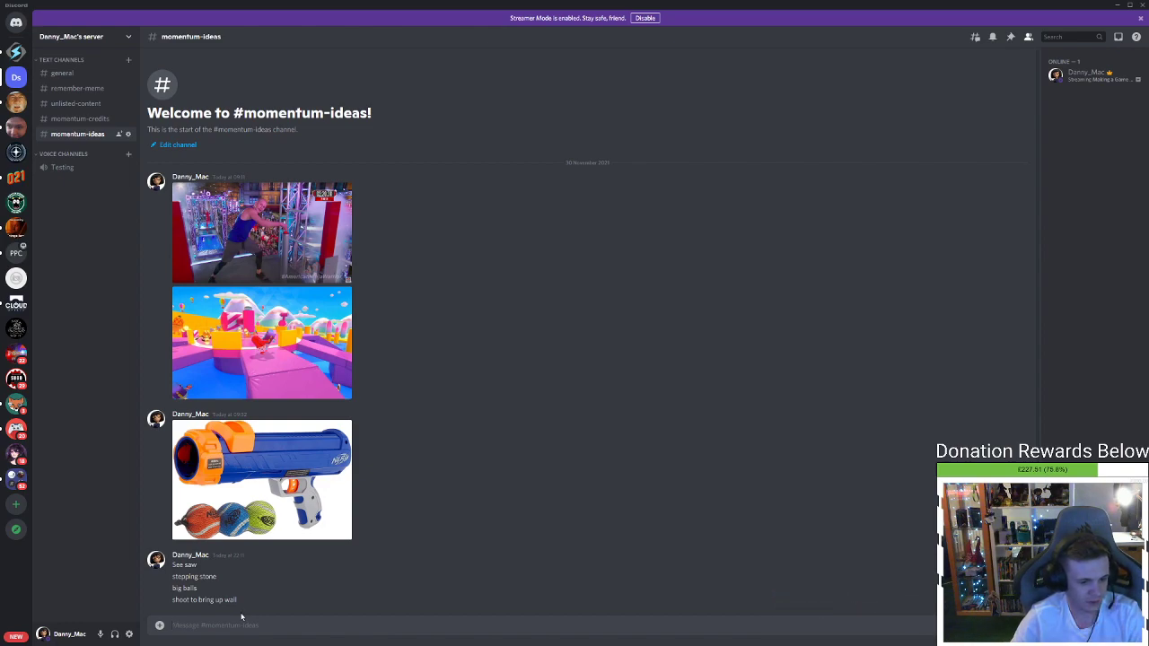
{"action": "type", "text": "spinny boi"}
{"action": "key", "text": "Return"}
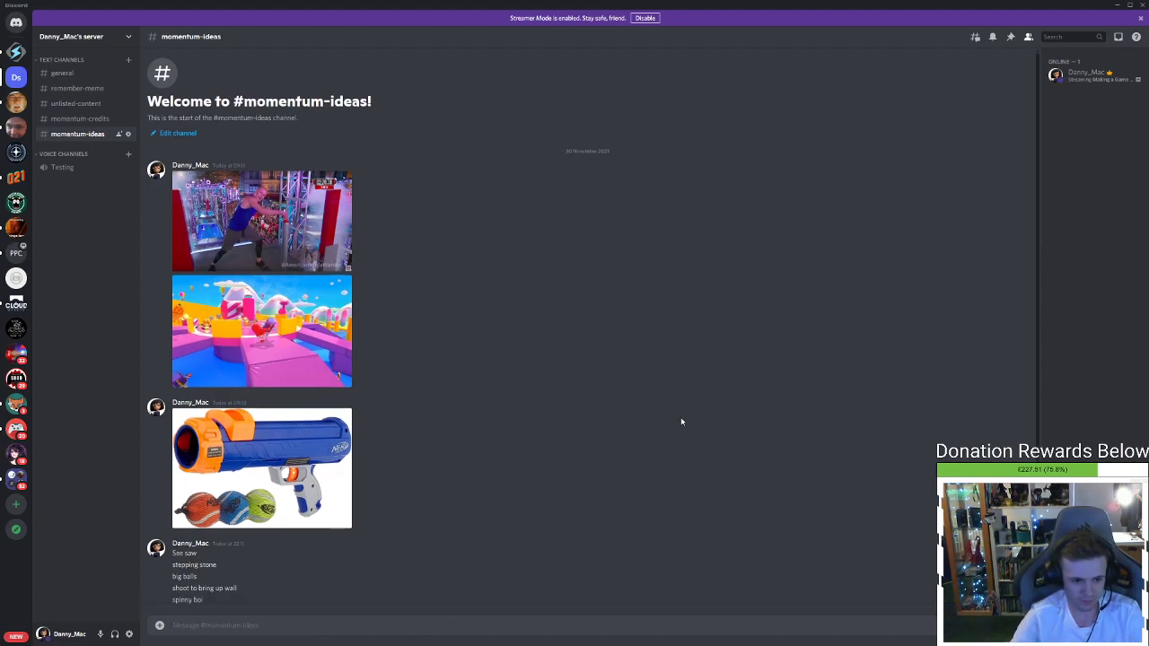
Switch back to Unreal Editor and search the existing Blueprint classes for "ch"
{"action": "left_click", "coordinate": [1116, 5]}
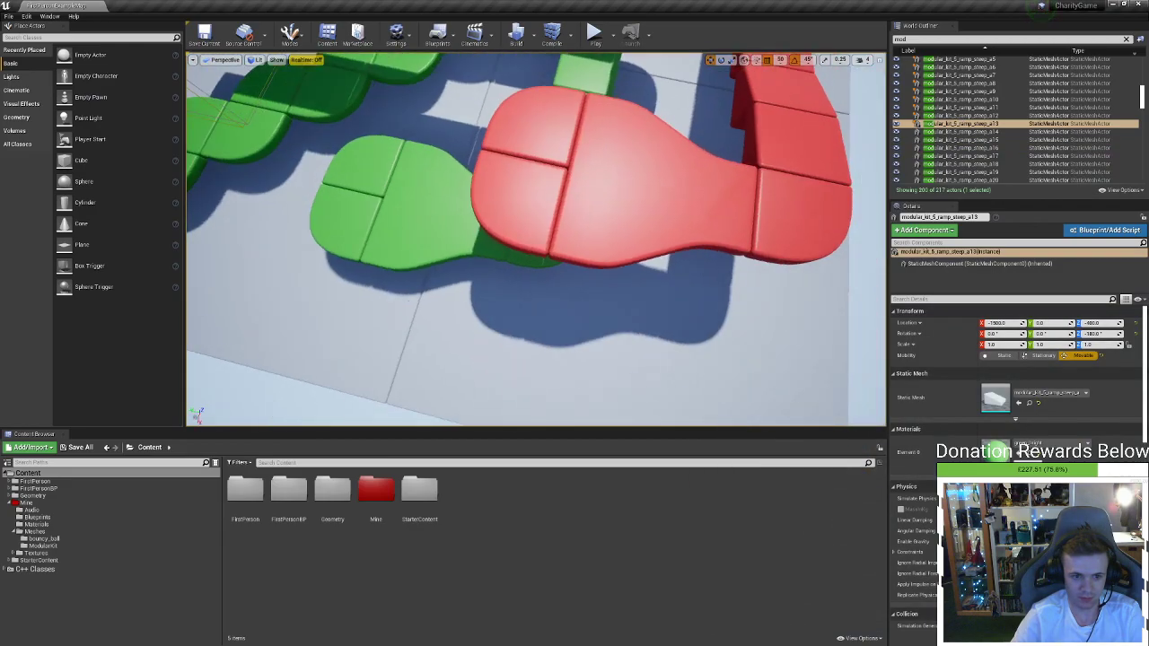
{"action": "right_click_drag", "start_coordinate": [601, 247], "coordinate": [507, 108]}
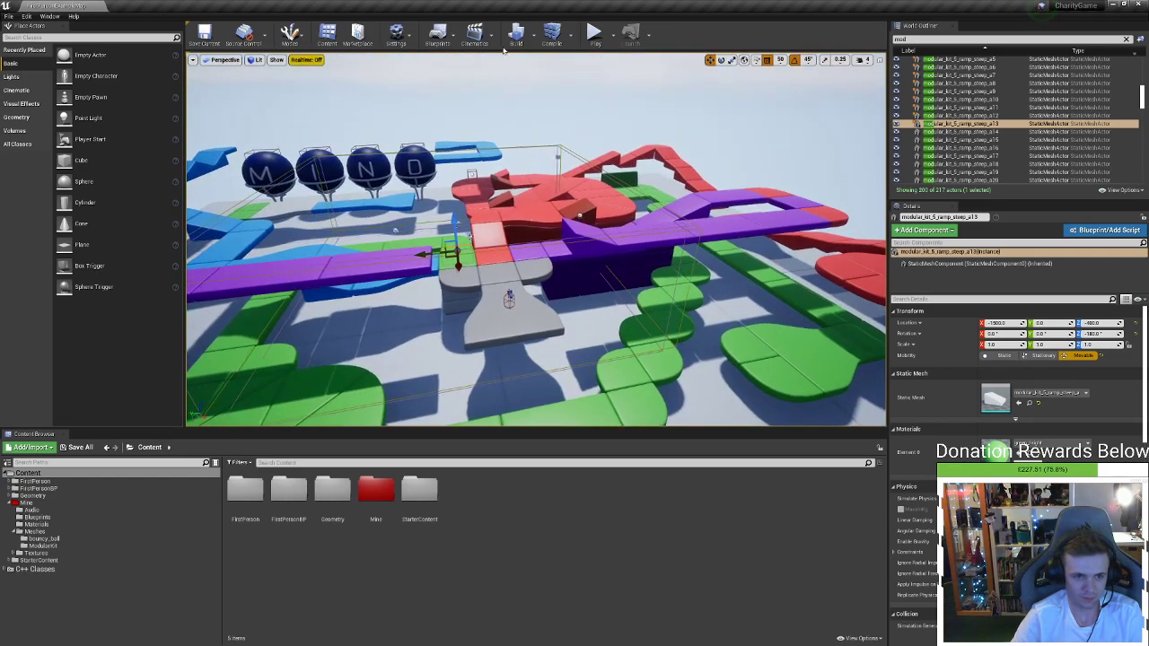
{"action": "left_click", "coordinate": [438, 36]}
{"action": "mouse_move", "coordinate": [533, 81]}
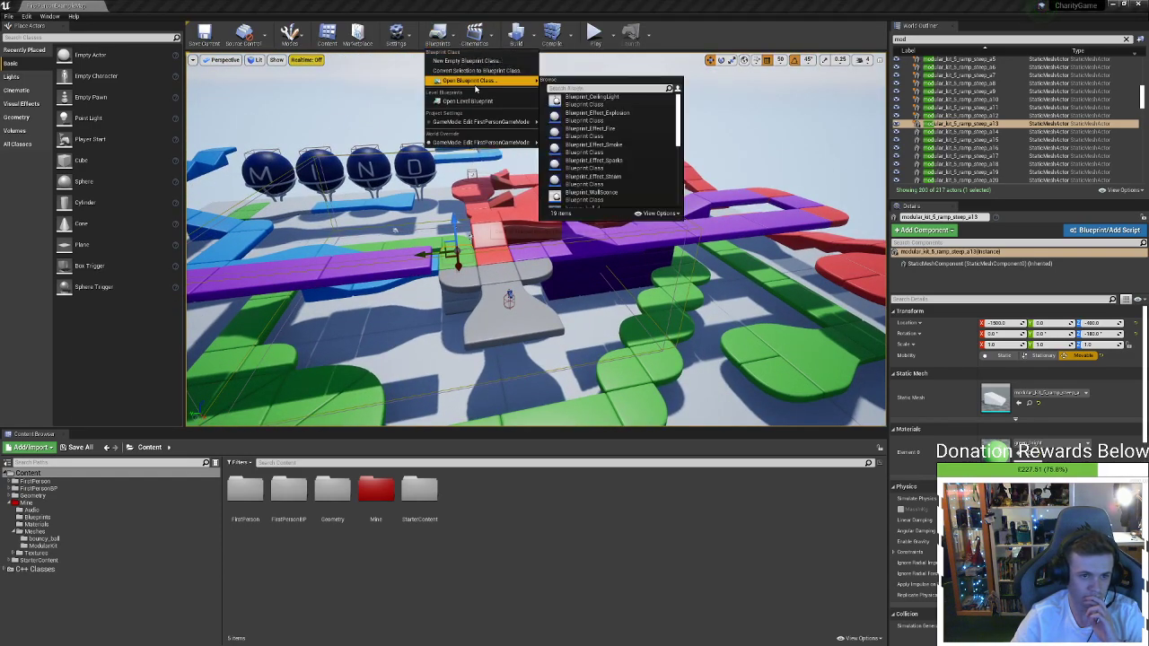
{"action": "type", "text": "charit"}
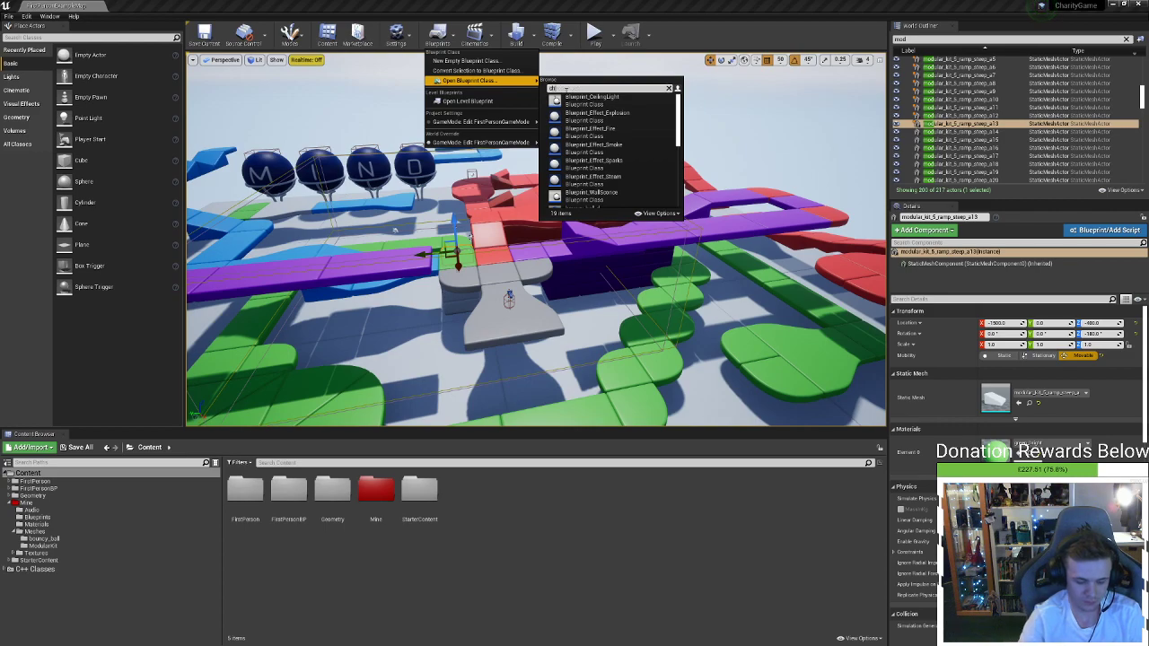
{"action": "left_click", "coordinate": [569, 97]}
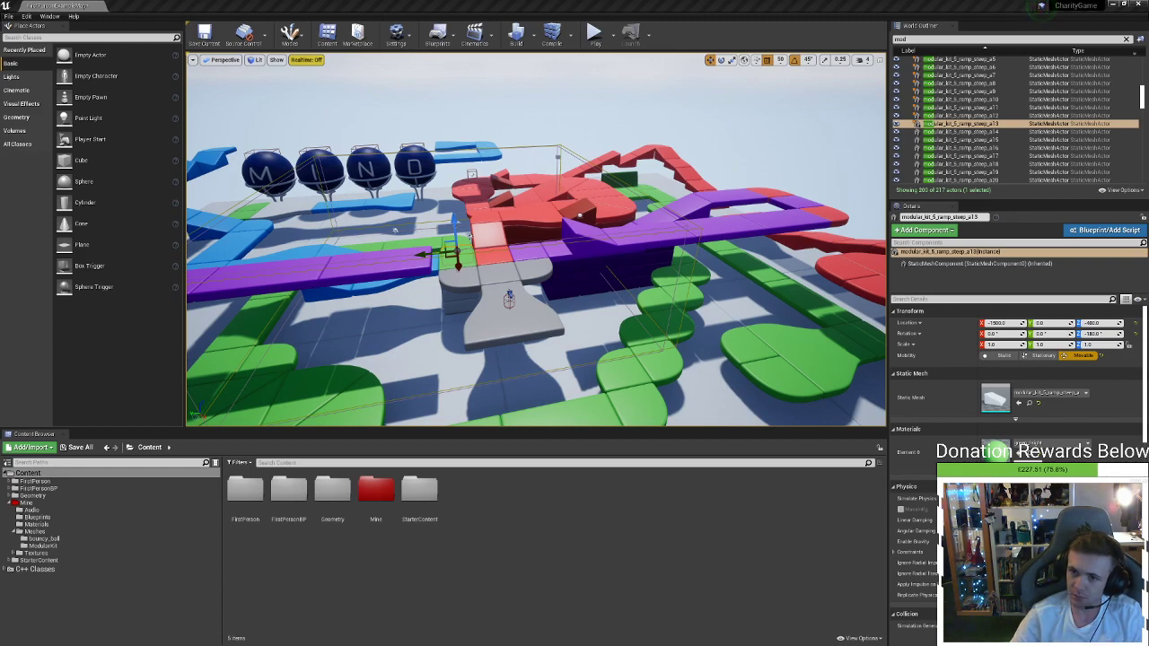
Play-test the opening stretch of the green route, end the run and look over the course from above
{"action": "left_click", "coordinate": [594, 34]}
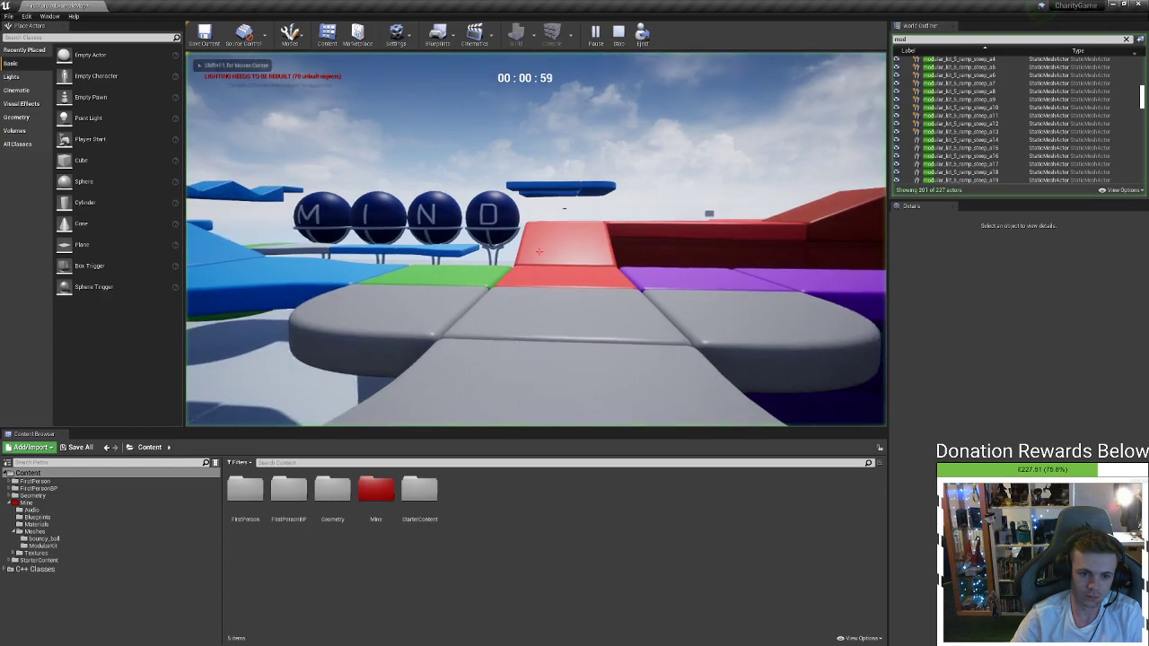
{"action": "key", "text": "w"}
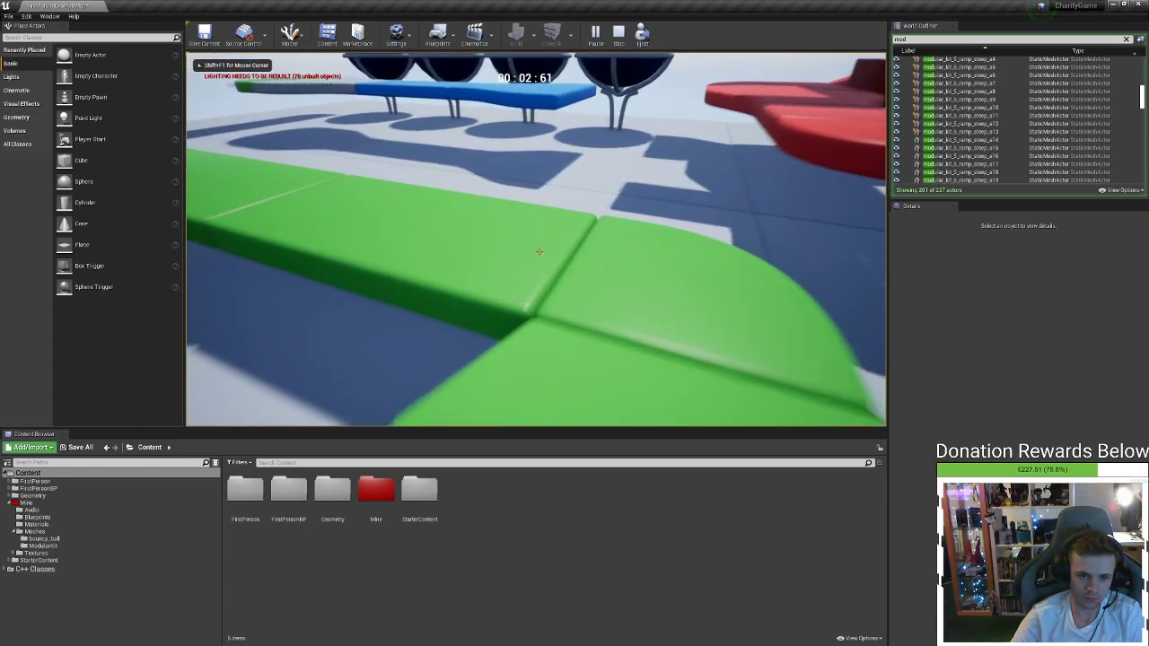
{"action": "key", "text": "w"}
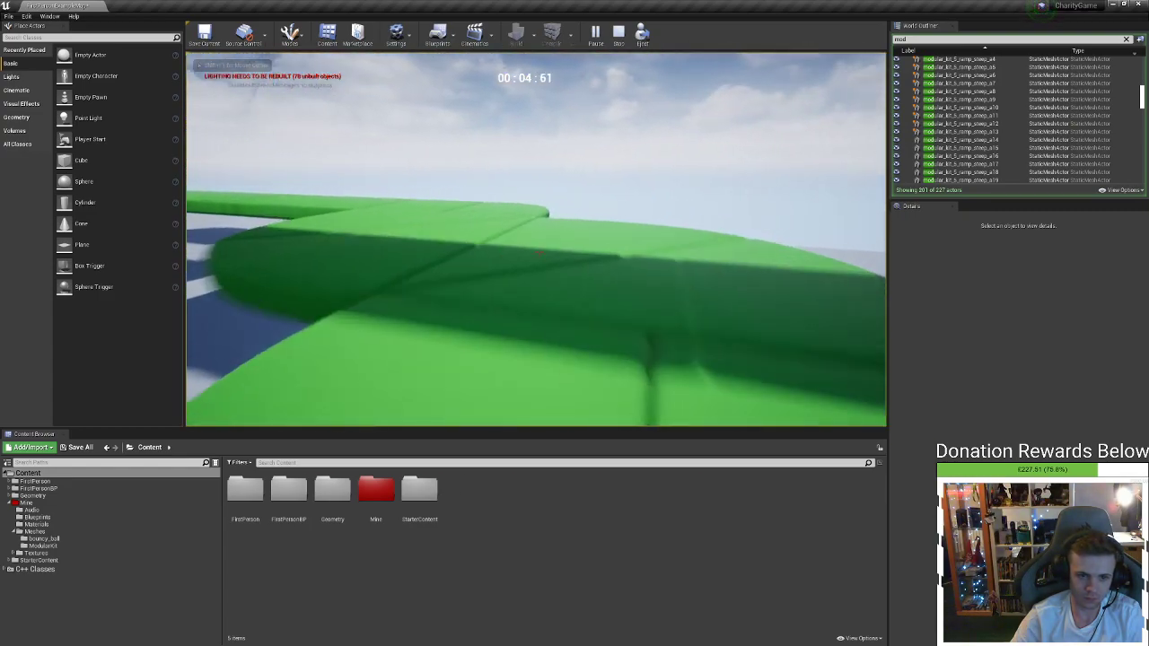
{"action": "key", "text": "w"}
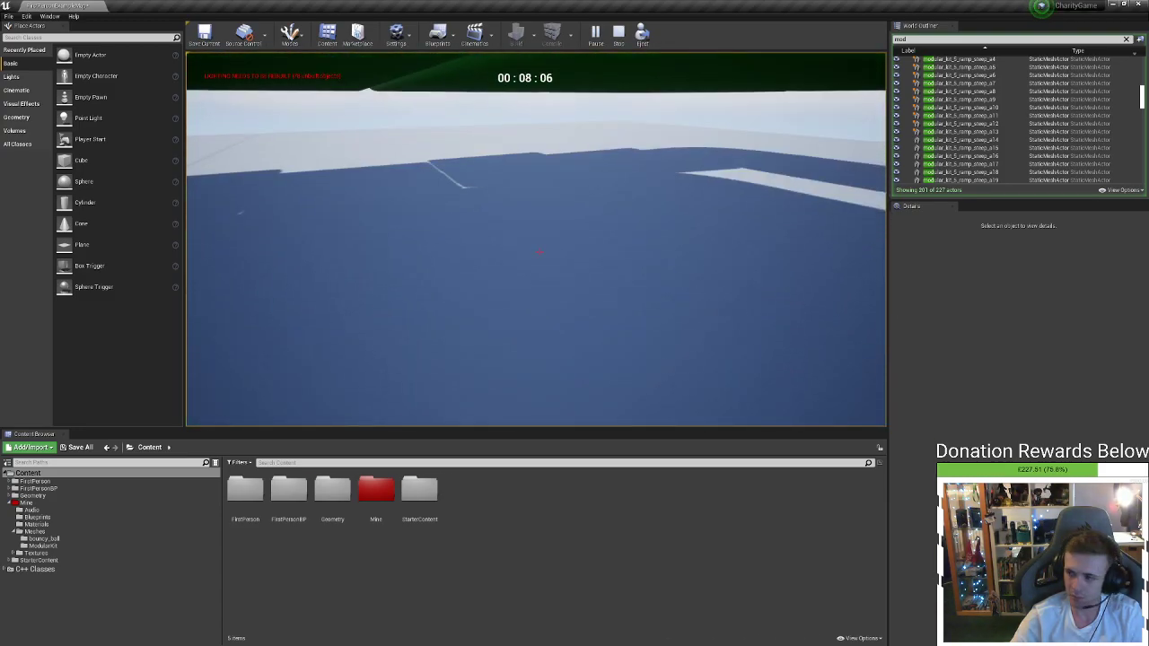
{"action": "key", "text": "Escape"}
{"action": "right_click_drag", "start_coordinate": [664, 192], "coordinate": [664, 191]}
{"action": "key", "text": "s"}
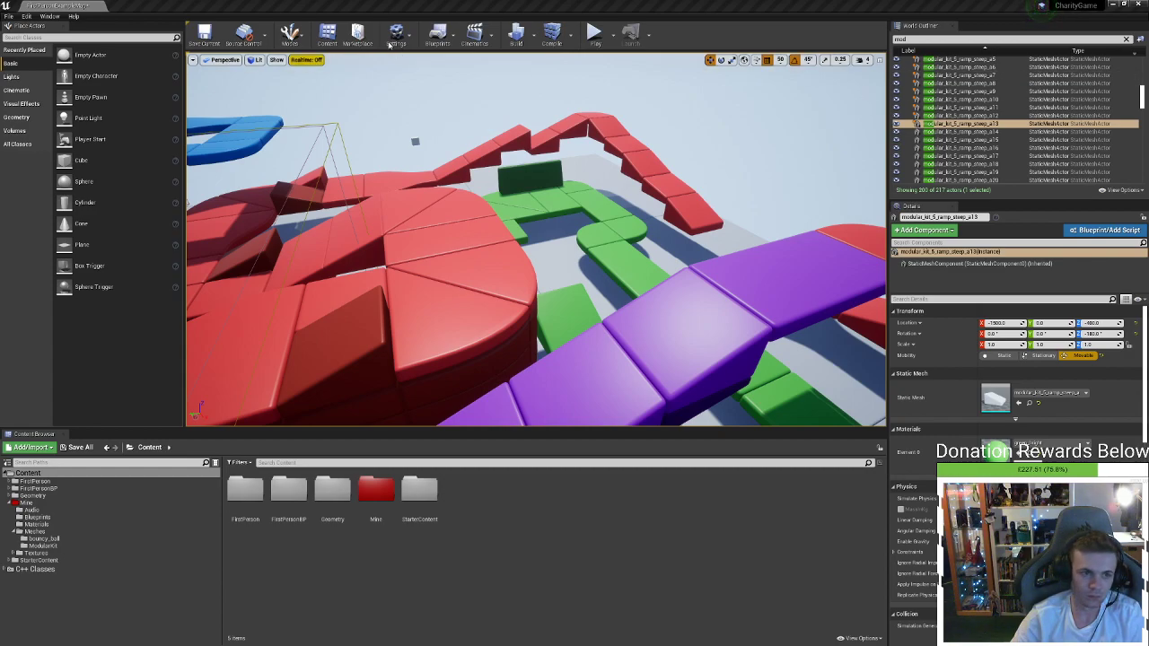
Play-test the green route again from the start, continuing past the upright green wall, and stop the run
{"action": "left_click", "coordinate": [595, 36]}
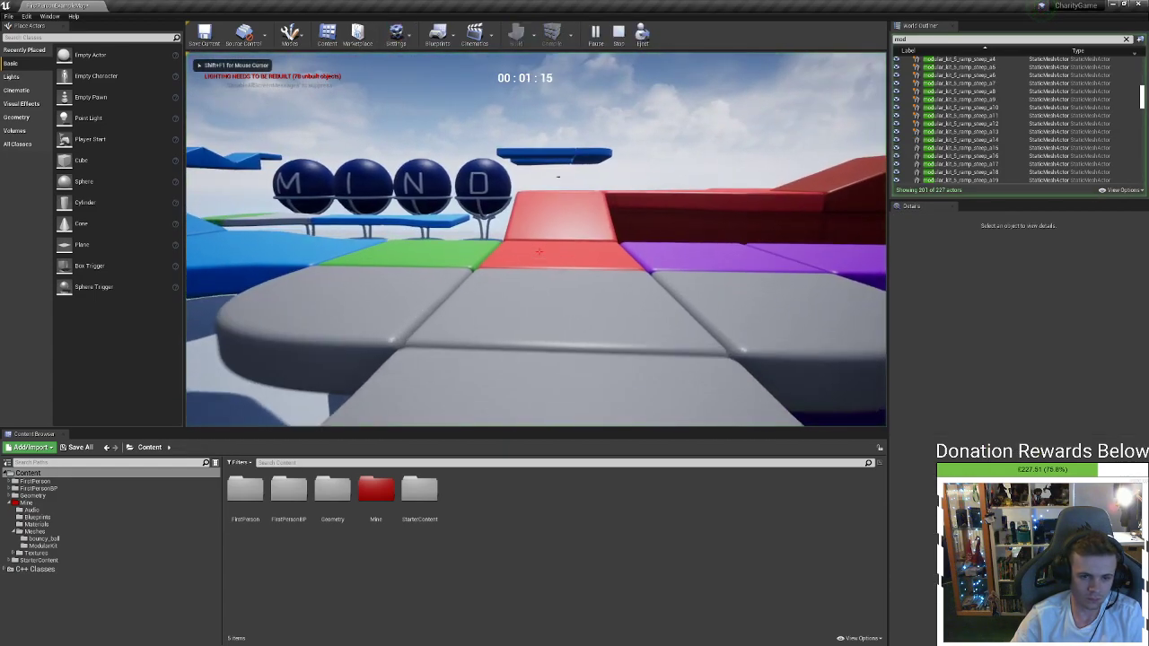
{"action": "key", "text": "w"}
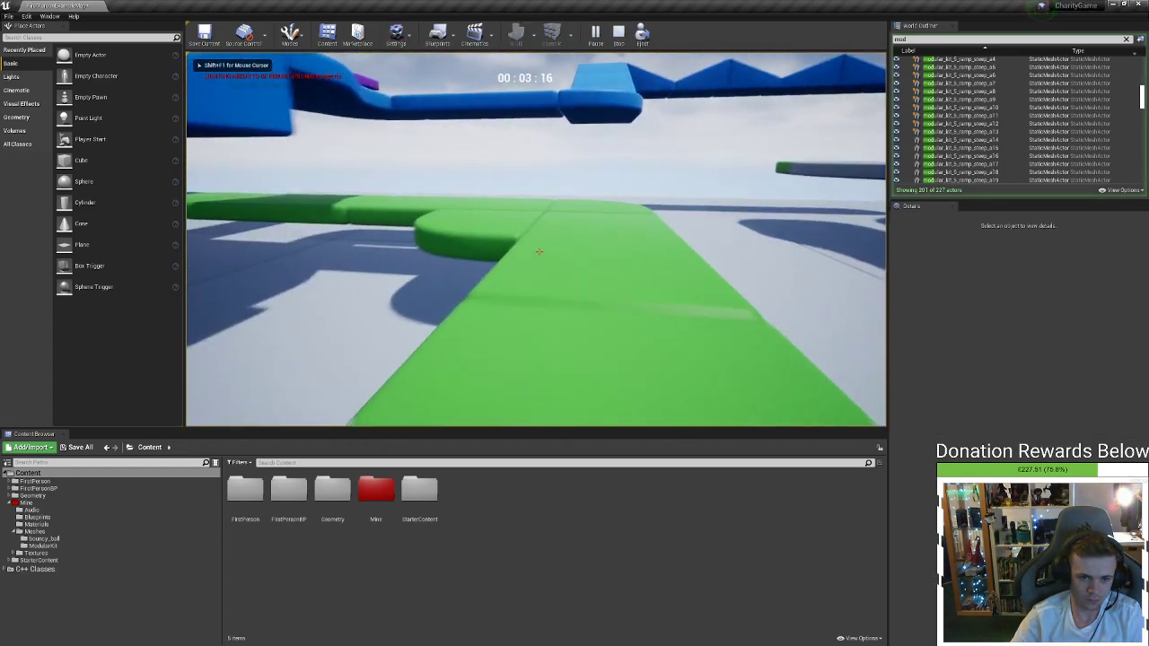
{"action": "key", "text": "w"}
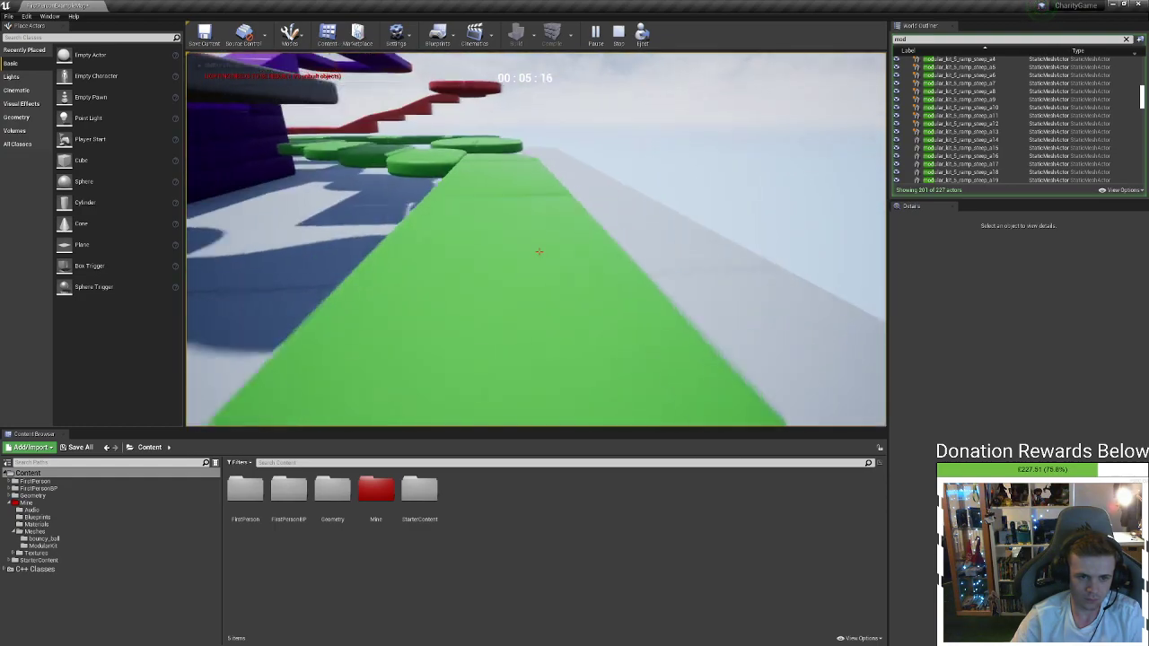
{"action": "key", "text": "w"}
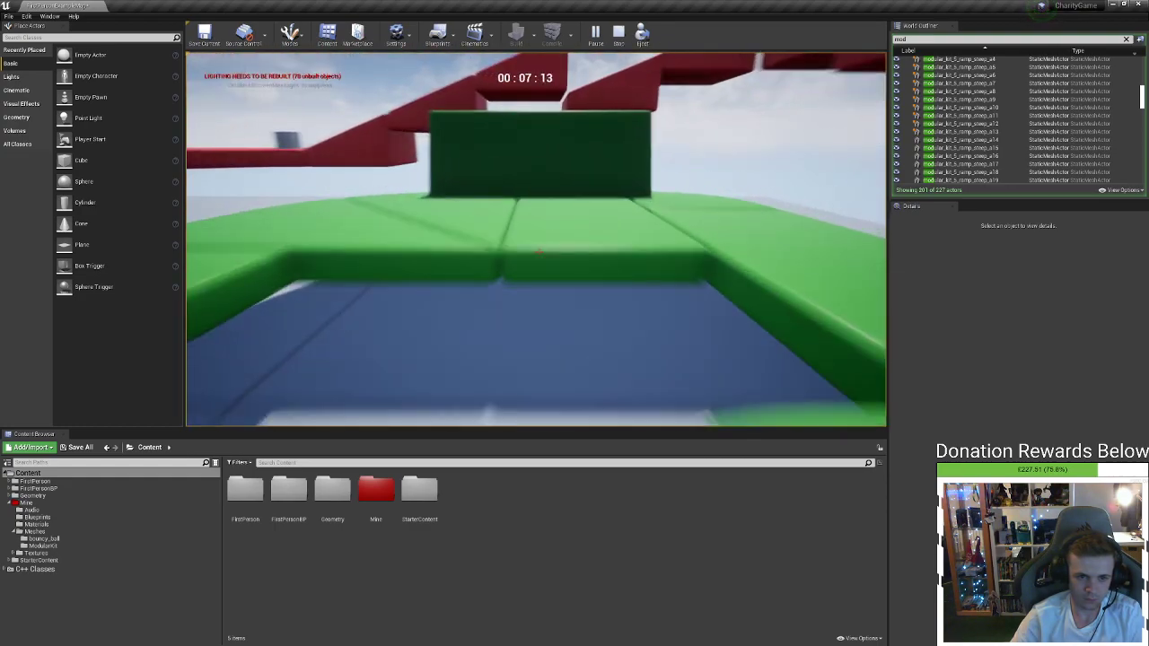
{"action": "key", "text": "w"}
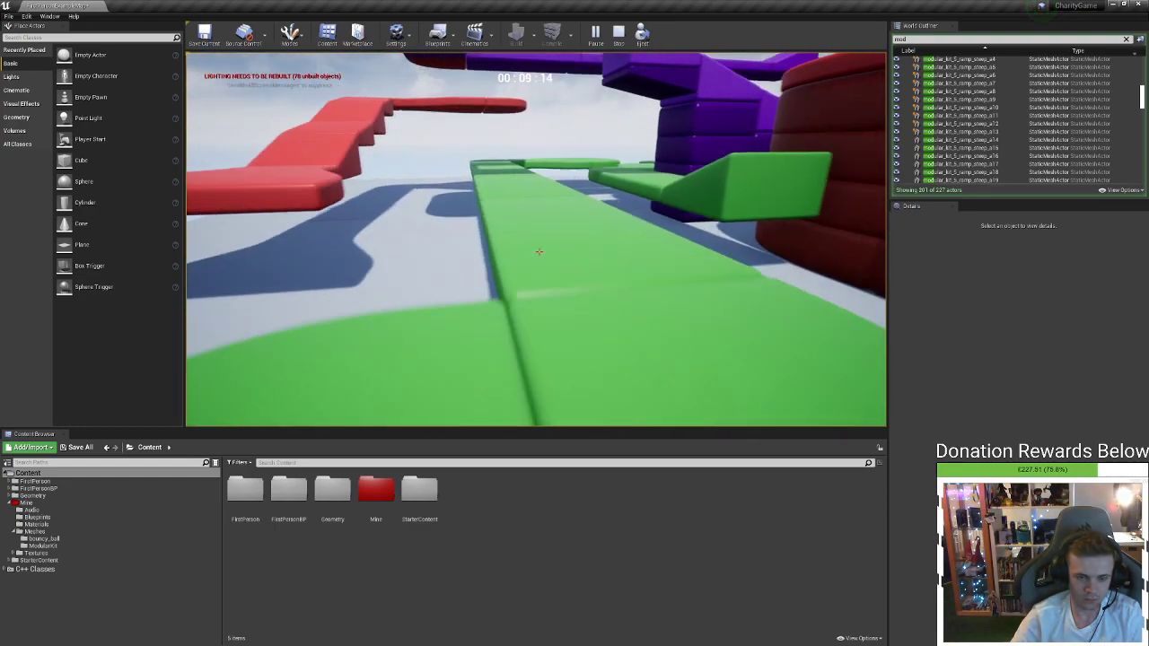
{"action": "key", "text": "Escape"}
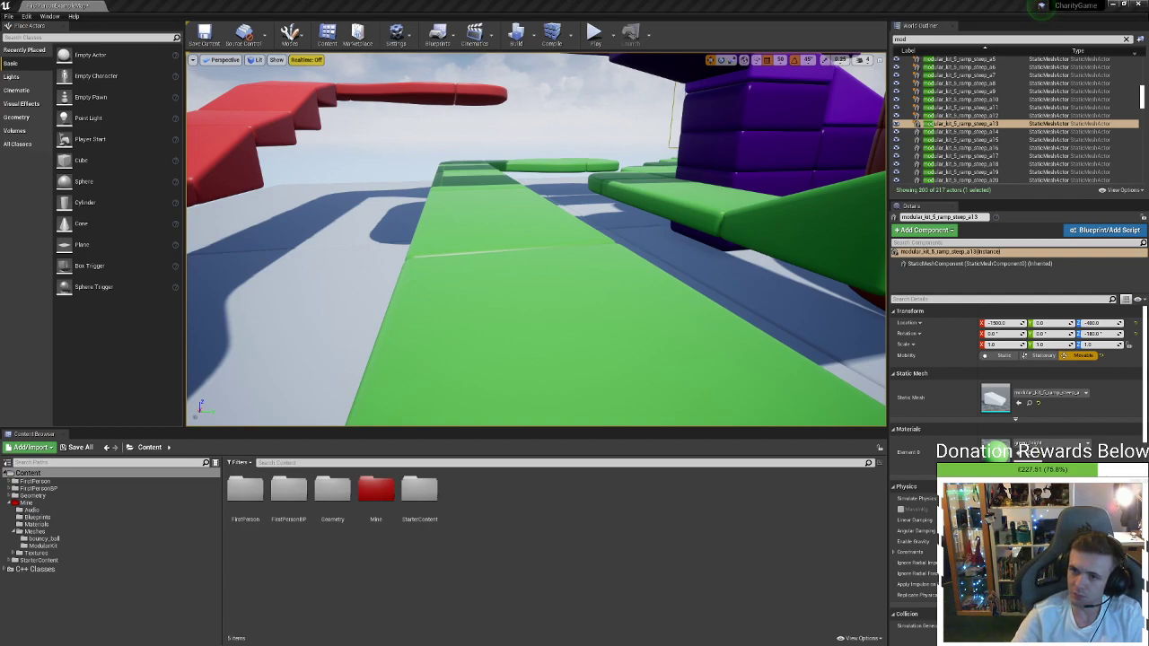
Run a third play-test of the green route up to the gap before the green wall, and end it
{"action": "left_click", "coordinate": [593, 32]}
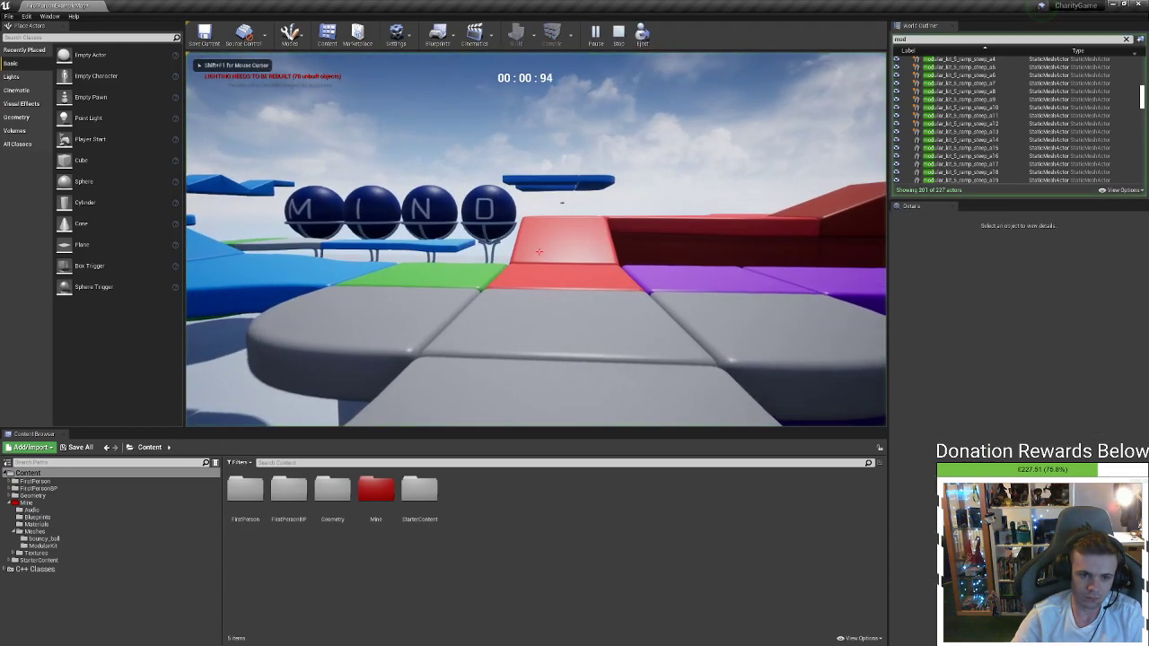
{"action": "key", "text": "w"}
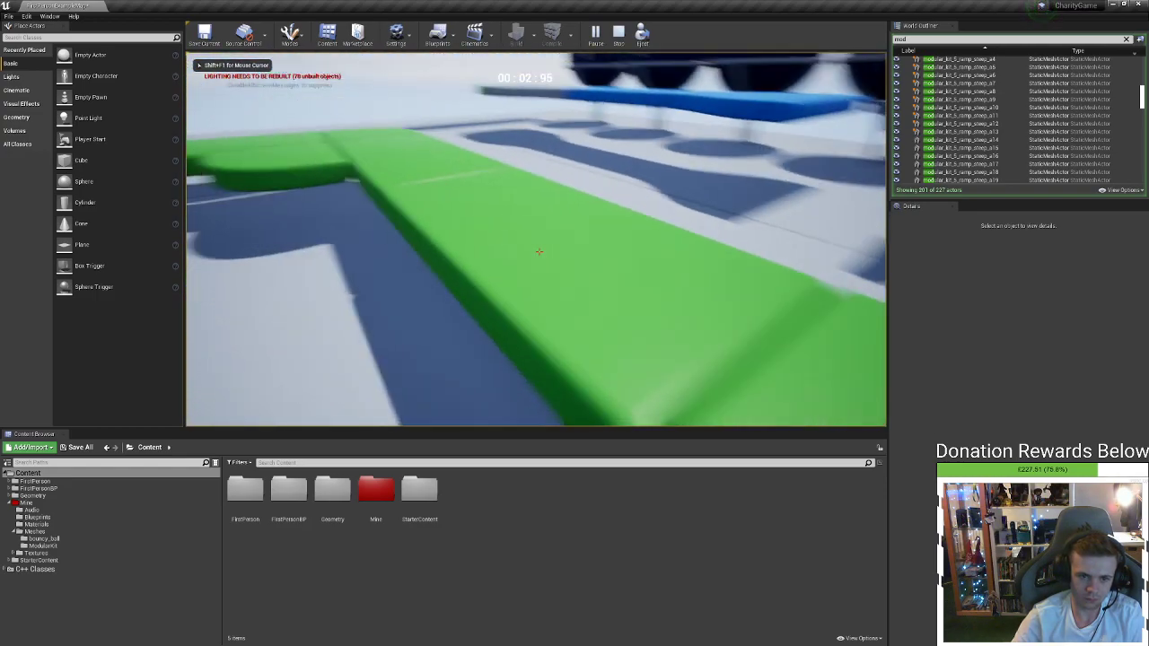
{"action": "key", "text": "w"}
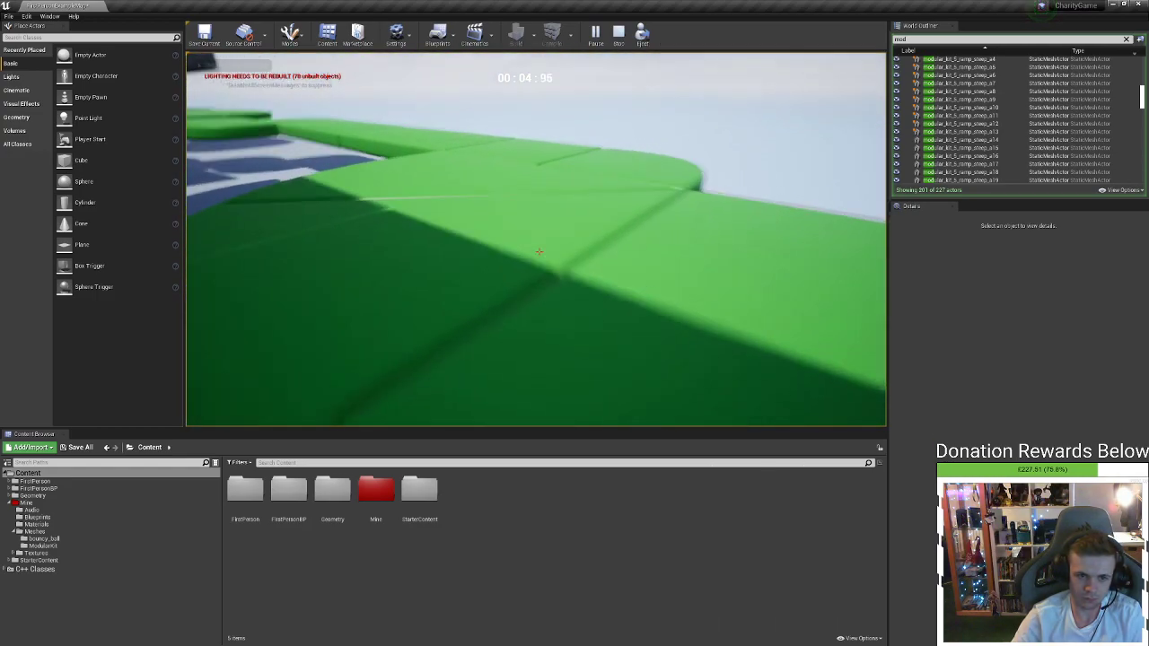
{"action": "key", "text": "w"}
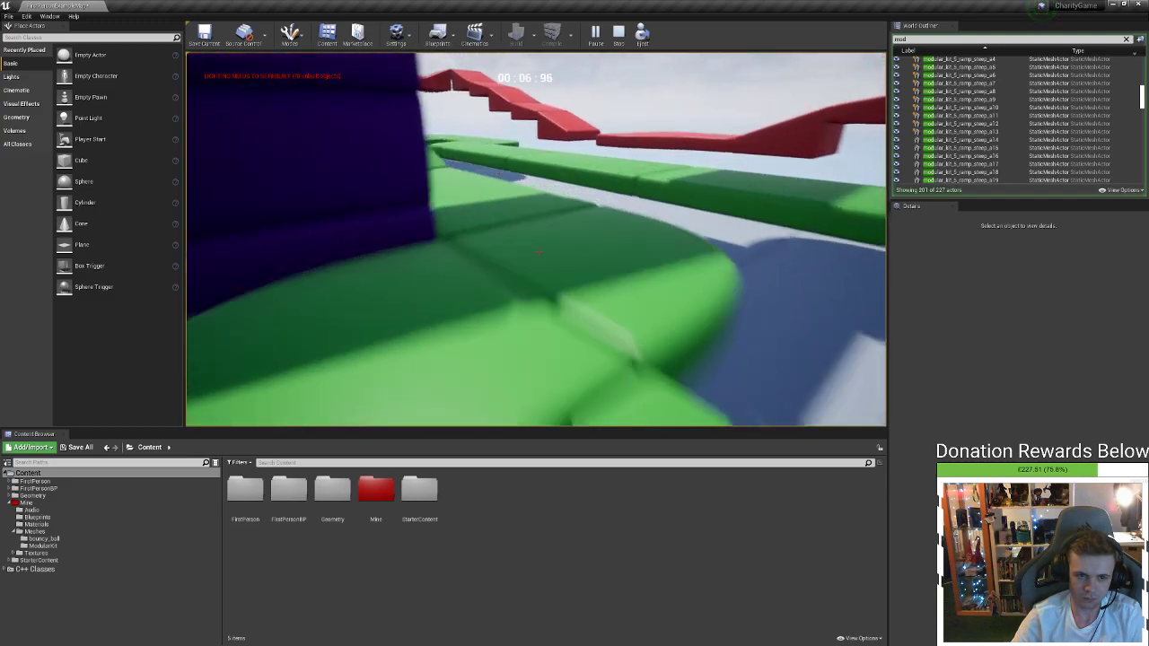
{"action": "key", "text": "w"}
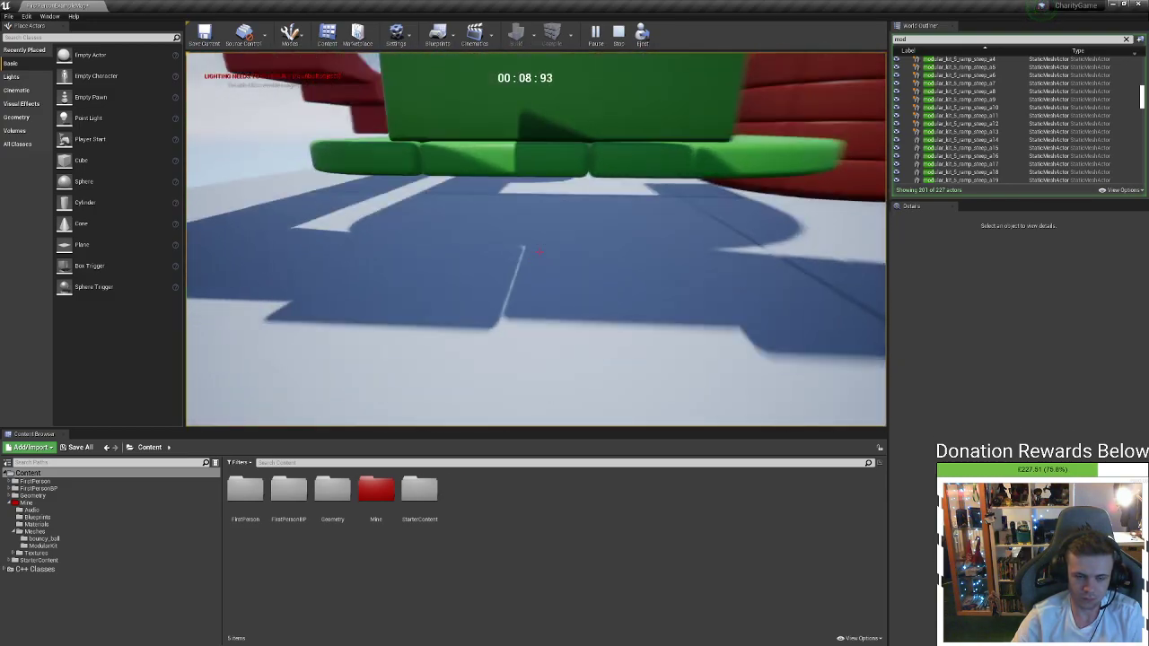
{"action": "key", "text": "Escape"}
Open the Materials folder inside Mine and apply the purple_bright material to a piece of the course
{"action": "key", "text": "w"}
{"action": "right_click_drag", "start_coordinate": [684, 249], "coordinate": [718, 269]}
{"action": "key", "text": "w"}
{"action": "right_click_drag", "start_coordinate": [536, 239], "coordinate": [601, 279]}
{"action": "key", "text": "s"}
{"action": "key", "text": "w"}
{"action": "key", "text": "w"}
{"action": "key", "text": "s"}
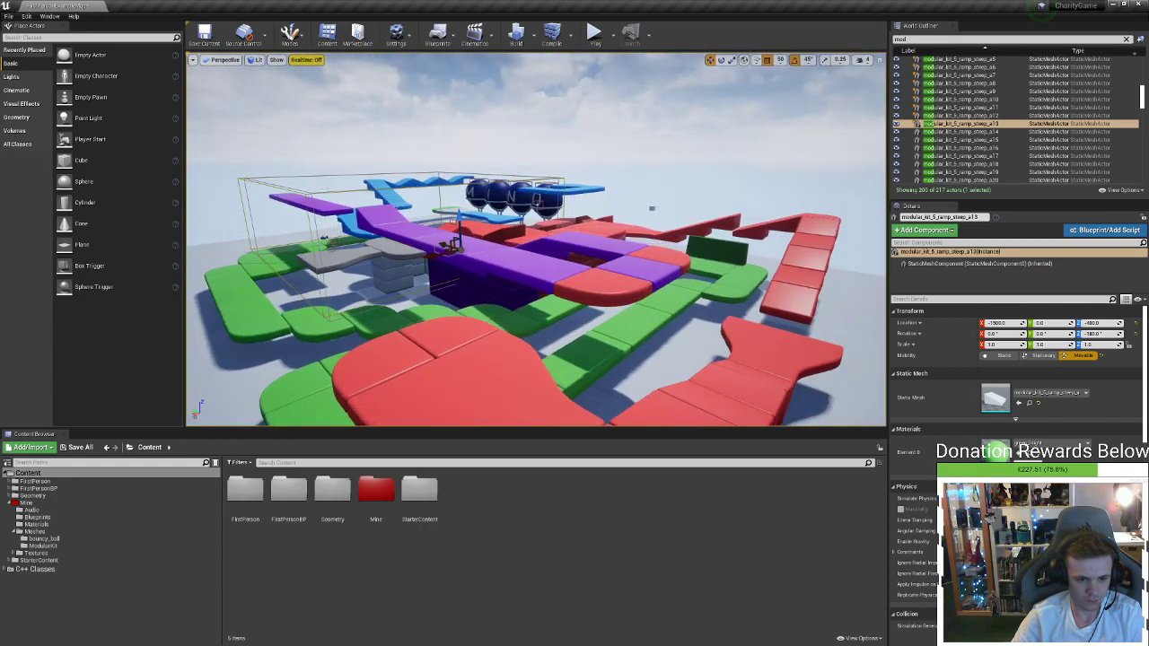
{"action": "double_click", "coordinate": [375, 490]}
{"action": "left_click", "coordinate": [341, 504]}
{"action": "double_click", "coordinate": [341, 504]}
{"action": "left_click", "coordinate": [666, 503]}
{"action": "left_click_drag", "start_coordinate": [637, 490], "coordinate": [694, 200]}
Duplicate the straight end piece of the purple walkway, rotate it 90° about X, and stand it upright against the walkway's end
{"action": "right_click_drag", "start_coordinate": [695, 200], "coordinate": [653, 285]}
{"action": "key", "text": "w"}
{"action": "key", "text": "s"}
{"action": "key", "text": "w"}
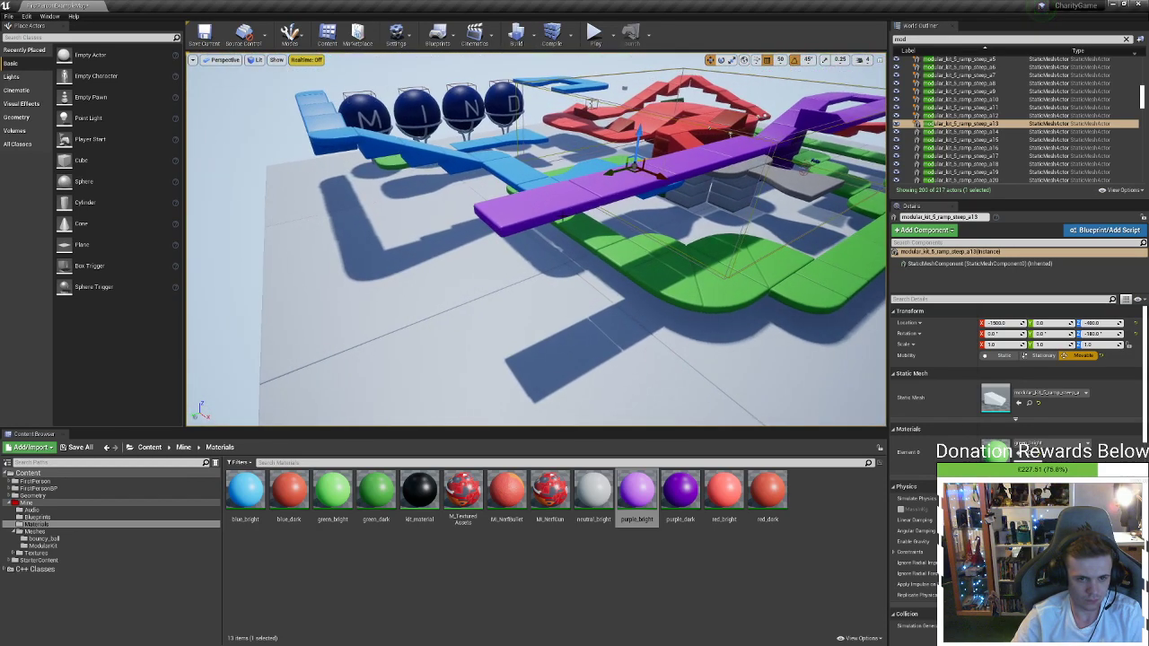
{"action": "left_click", "coordinate": [561, 218]}
{"action": "key", "text": "w"}
{"action": "right_click_drag", "start_coordinate": [563, 216], "coordinate": [508, 212]}
{"action": "key", "text": "s"}
{"action": "key", "text": "e"}
{"action": "left_click_drag", "start_coordinate": [491, 193], "coordinate": [446, 307], "text": "alt"}
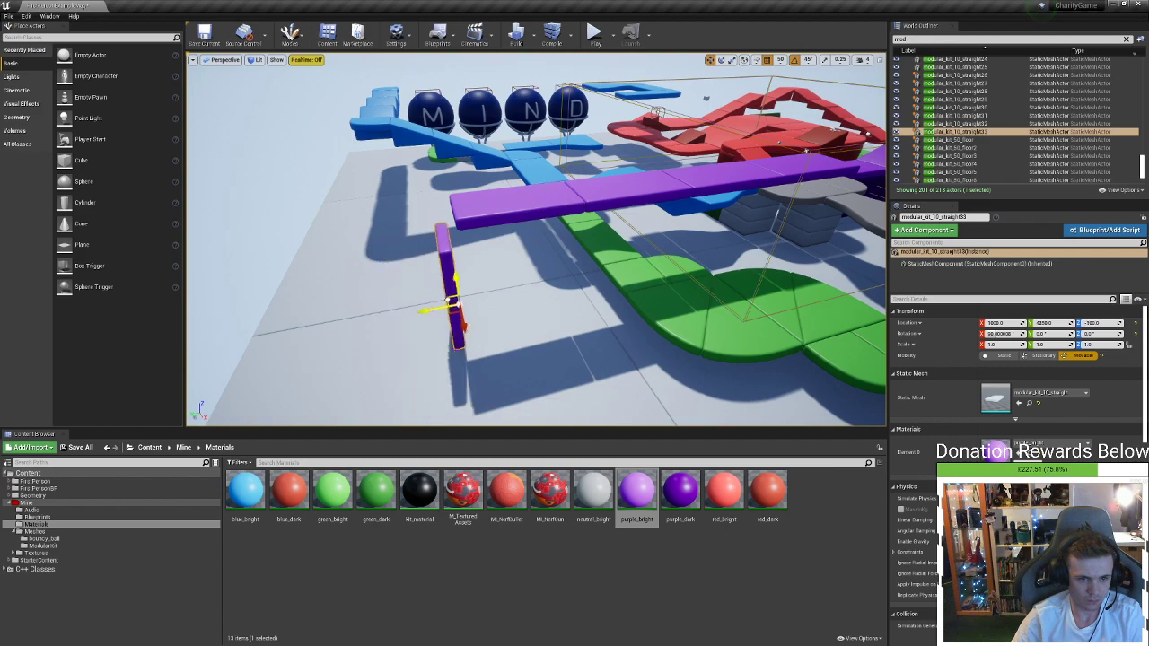
{"action": "right_click_drag", "start_coordinate": [453, 274], "coordinate": [422, 220]}
{"action": "key", "text": "w"}
{"action": "key", "text": "s"}
{"action": "key", "text": "d"}
{"action": "right_click_drag", "start_coordinate": [494, 237], "coordinate": [427, 244]}
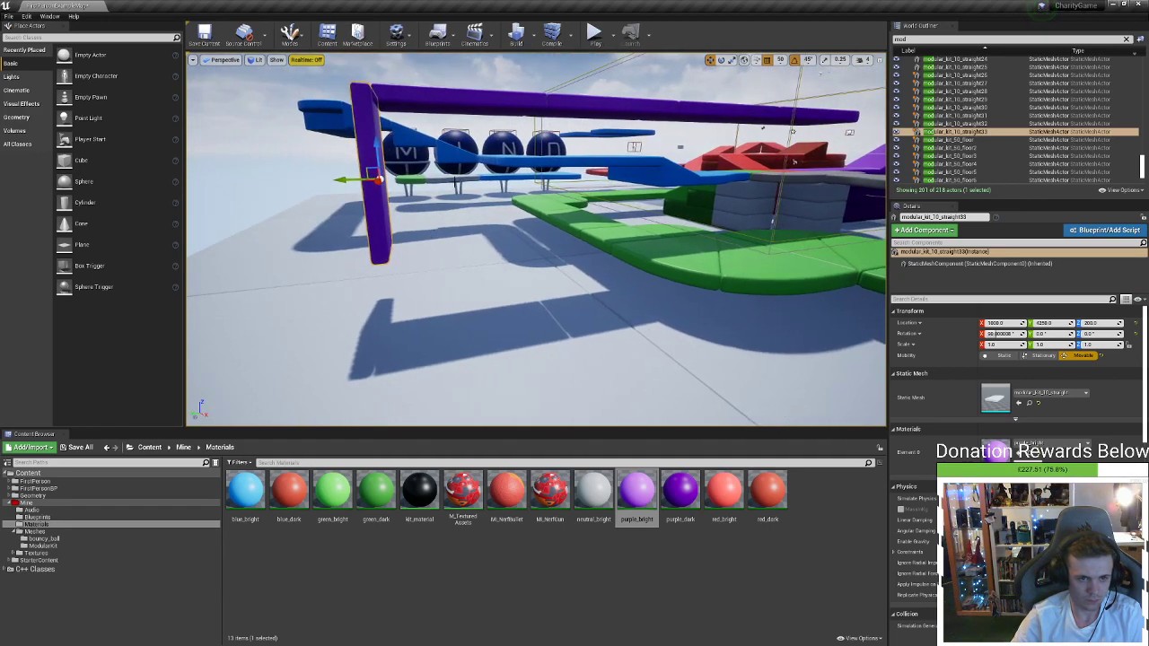
Continue the purple route outward from the foot of the upright piece with two flat straight duplicates at 0° X rotation
{"action": "right_click_drag", "start_coordinate": [527, 103], "coordinate": [530, 152]}
{"action": "key", "text": "e"}
{"action": "left_click_drag", "start_coordinate": [500, 172], "coordinate": [583, 202], "text": "alt"}
{"action": "left_click_drag", "start_coordinate": [508, 174], "coordinate": [458, 247], "text": "alt"}
{"action": "key", "text": "w"}
{"action": "mouse_move", "coordinate": [458, 247]}
{"action": "right_mouse_down"}
{"action": "mouse_move", "coordinate": [421, 247]}
{"action": "mouse_move", "coordinate": [454, 250]}
{"action": "right_mouse_up"}
{"action": "left_click_drag", "start_coordinate": [455, 251], "coordinate": [323, 252], "text": "alt"}
{"action": "mouse_move", "coordinate": [458, 250]}
{"action": "right_mouse_down"}
{"action": "mouse_move", "coordinate": [485, 239]}
{"action": "mouse_move", "coordinate": [460, 250]}
{"action": "right_mouse_up"}
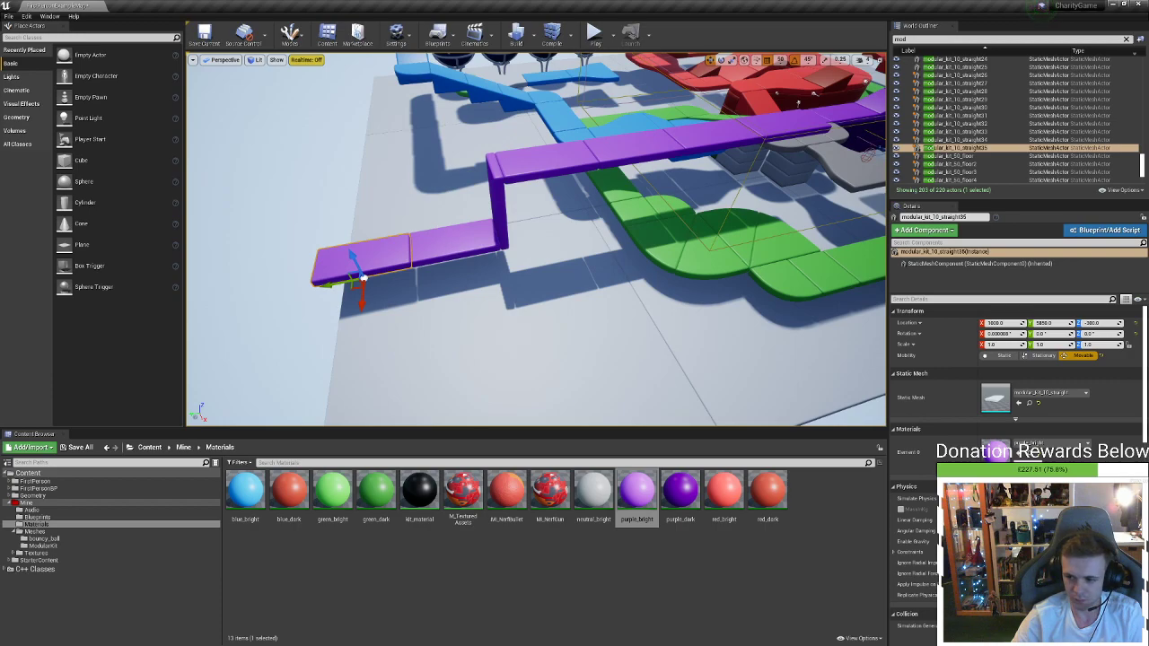
Switch to the modular kit scene in 3ds Max and bring up the object creation tools
{"action": "key", "text": "alt+Tab"}
{"action": "middle_click_drag", "start_coordinate": [600, 361], "coordinate": [696, 414], "text": "alt"}
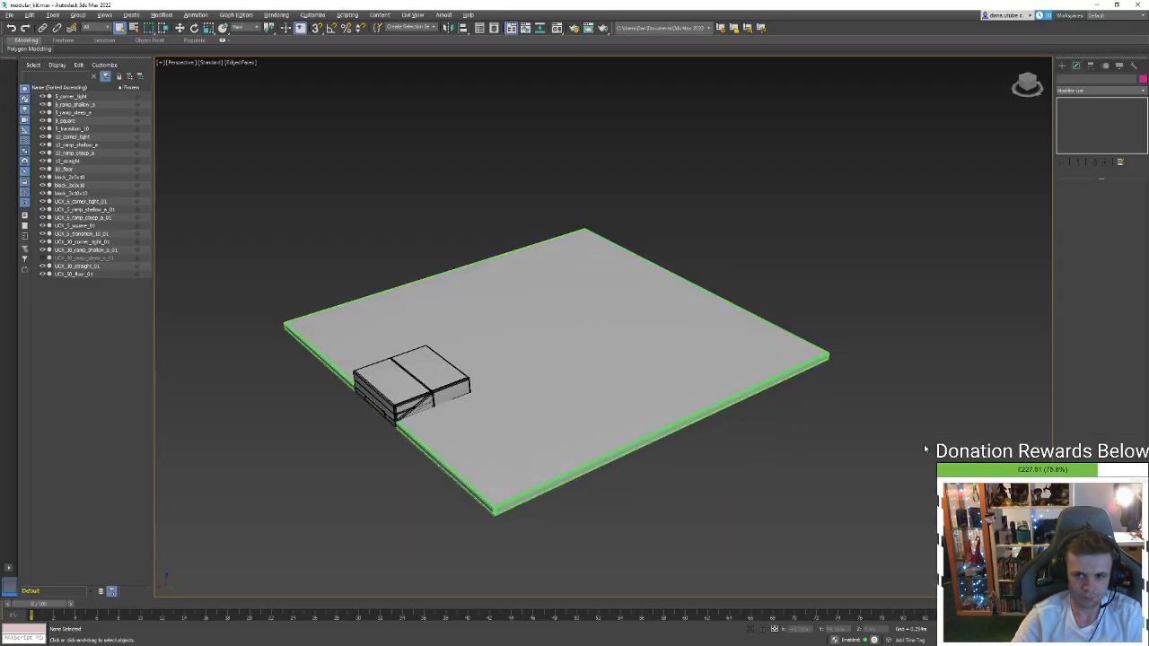
{"action": "left_click", "coordinate": [1062, 65]}
{"action": "left_click", "coordinate": [1076, 126]}
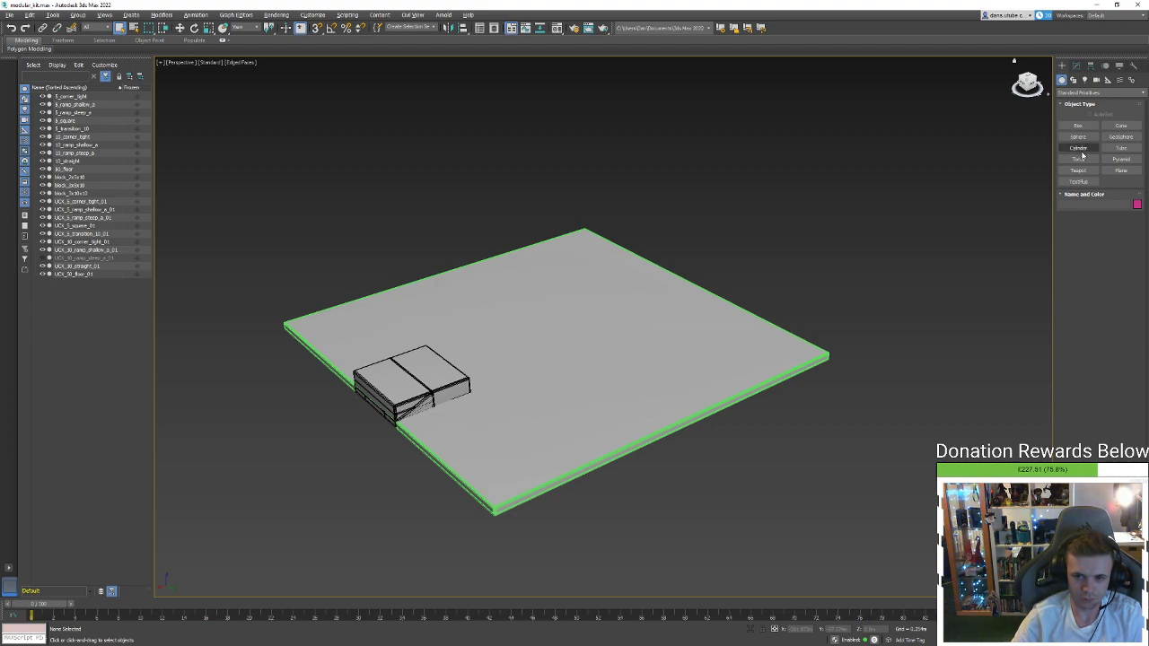
{"action": "left_click", "coordinate": [1081, 150]}
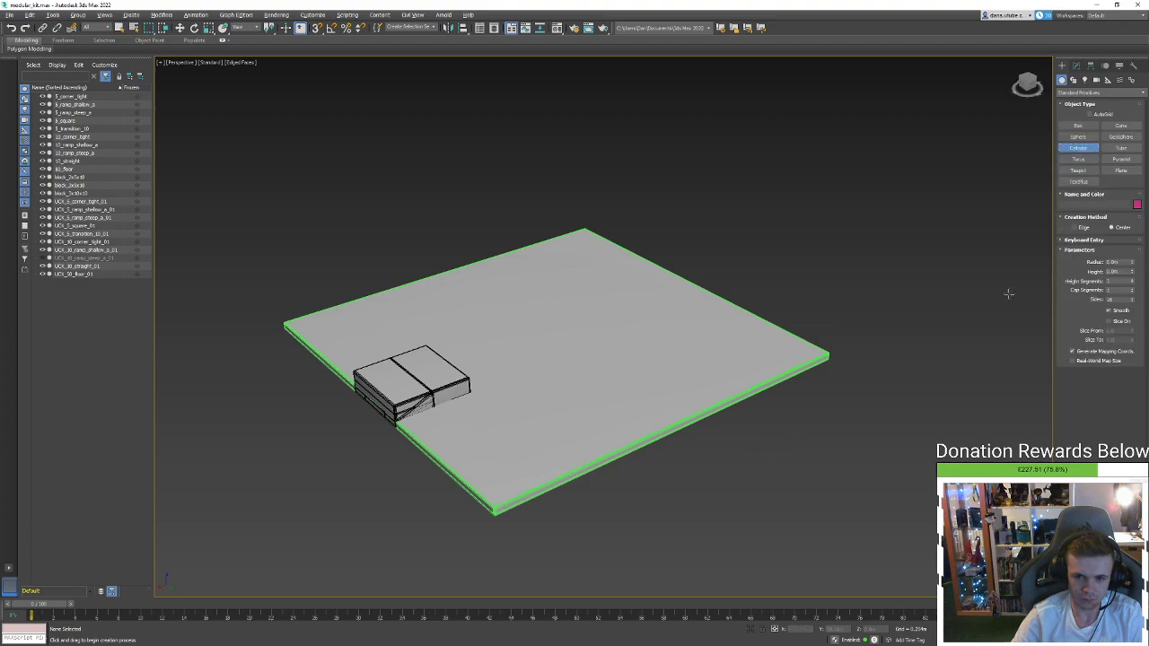
{"action": "left_click", "coordinate": [1072, 80]}
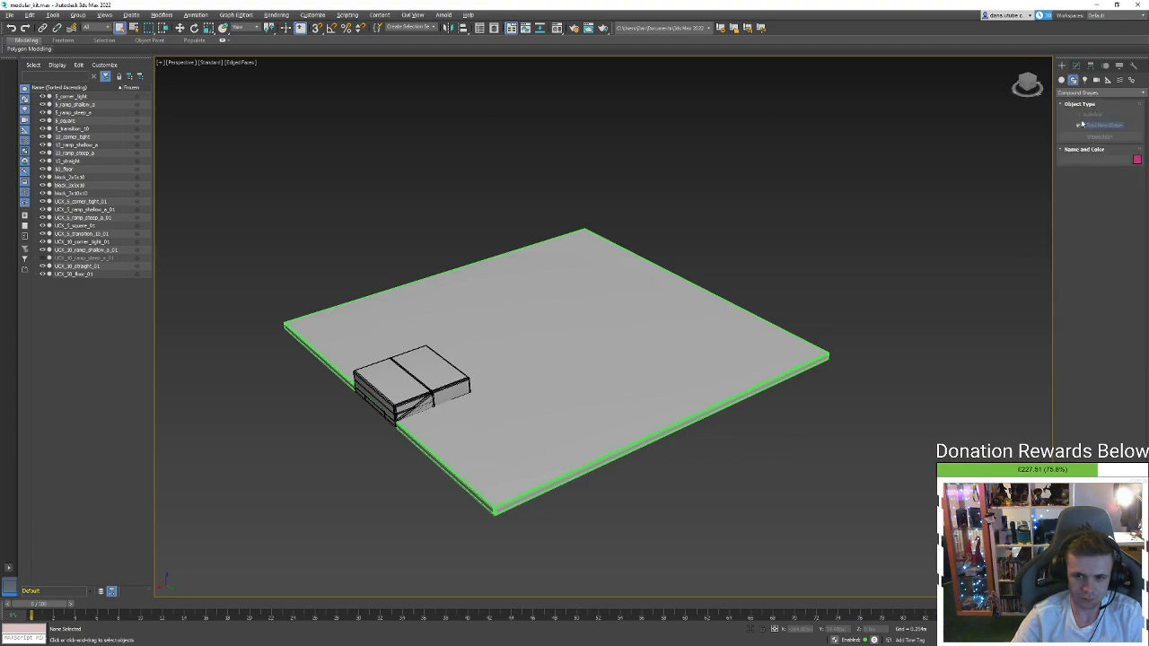
{"action": "left_click", "coordinate": [1107, 80]}
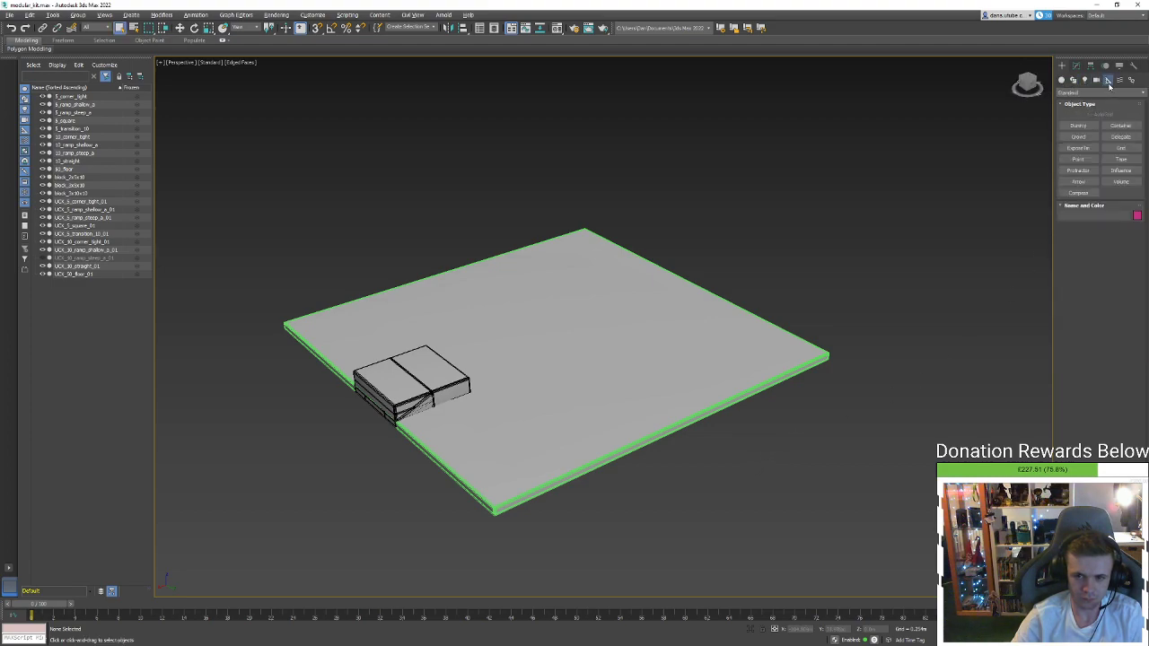
Draw a rising Helix spline of about one turn beside the large floor slab
{"action": "left_click", "coordinate": [1072, 80]}
{"action": "left_click", "coordinate": [1083, 91]}
{"action": "left_click", "coordinate": [1082, 103]}
{"action": "left_click", "coordinate": [1119, 182]}
{"action": "left_click_drag", "start_coordinate": [792, 428], "coordinate": [793, 472]}
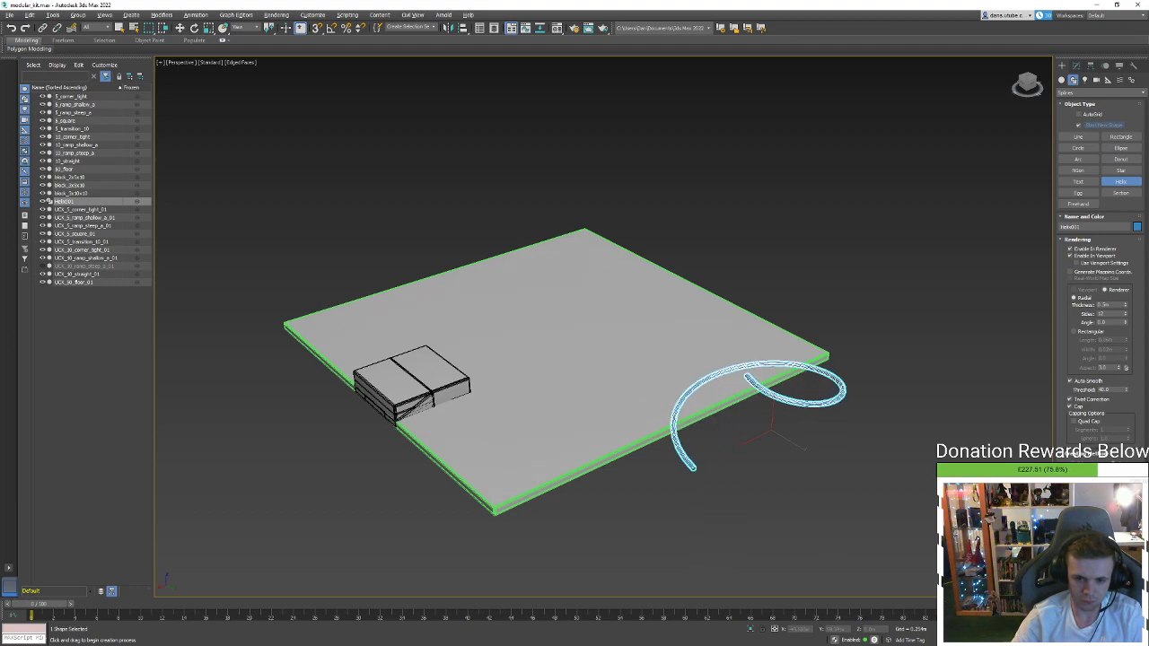
{"action": "middle_click_drag", "start_coordinate": [893, 414], "coordinate": [841, 411], "text": "alt"}
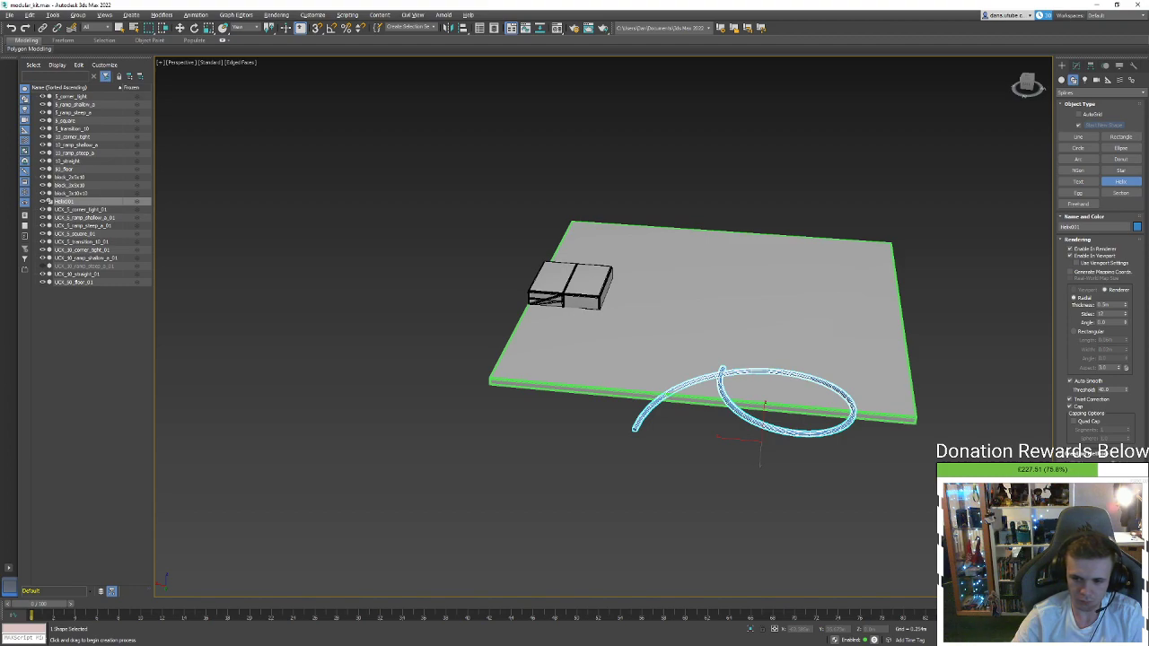
{"action": "key", "text": "Return"}
{"action": "middle_click_drag", "start_coordinate": [871, 437], "coordinate": [906, 432], "text": "alt"}
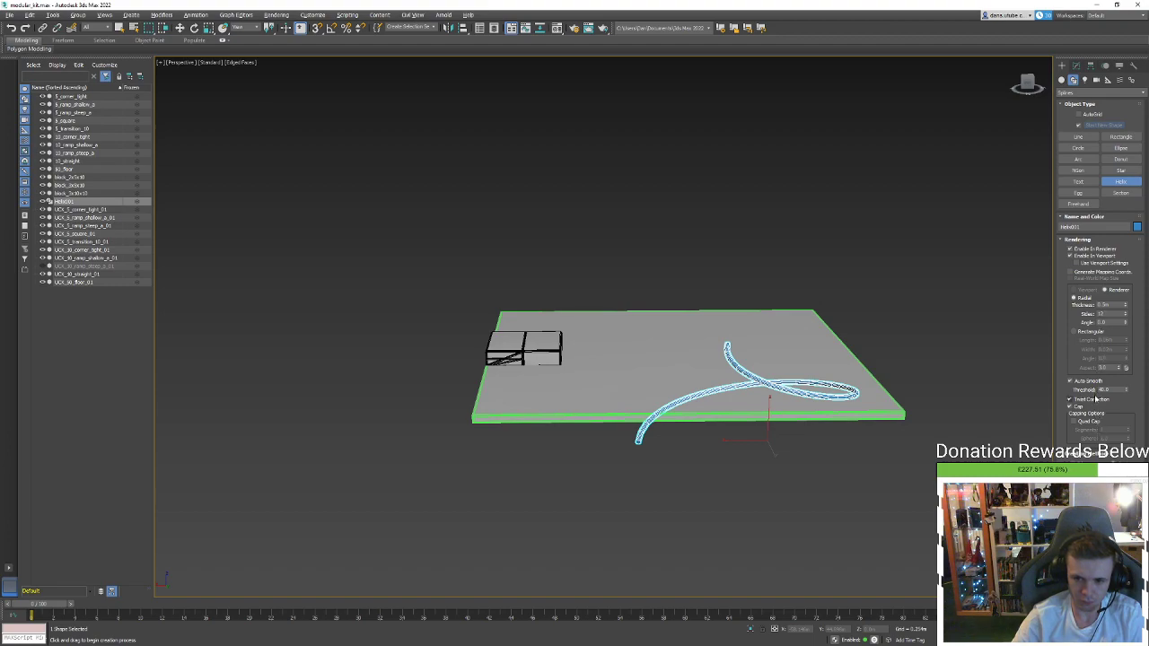
Give the helix a rectangular rendered cross-section 5.0 m wide and 1.0 m long
{"action": "left_click", "coordinate": [1092, 332]}
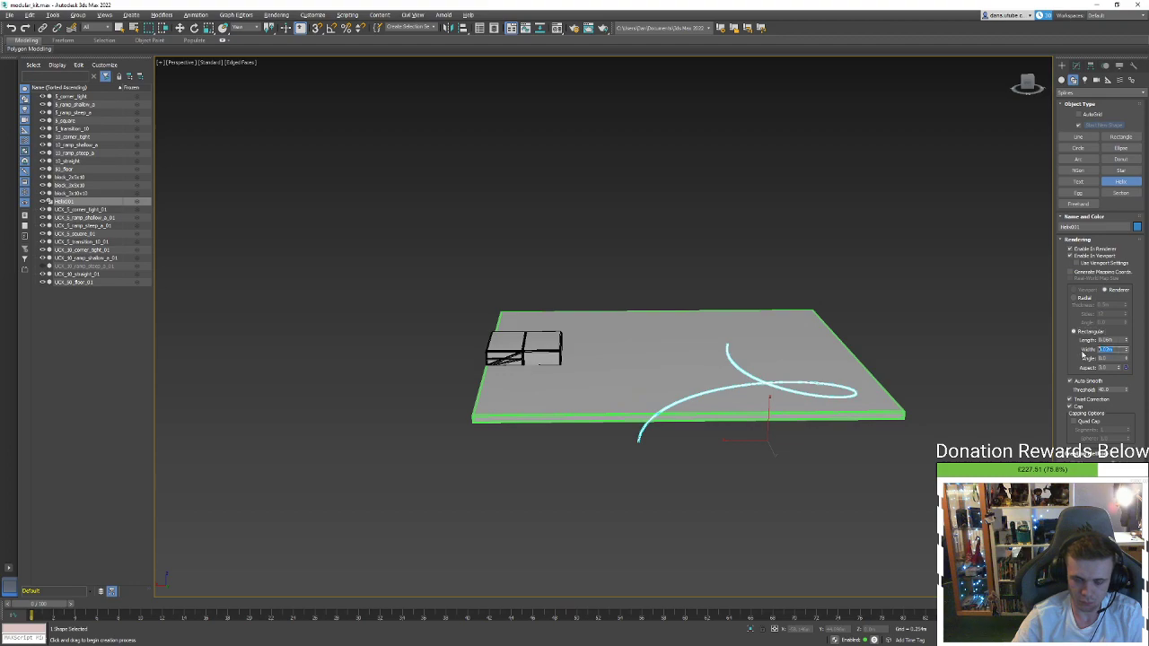
{"action": "key", "text": "Return"}
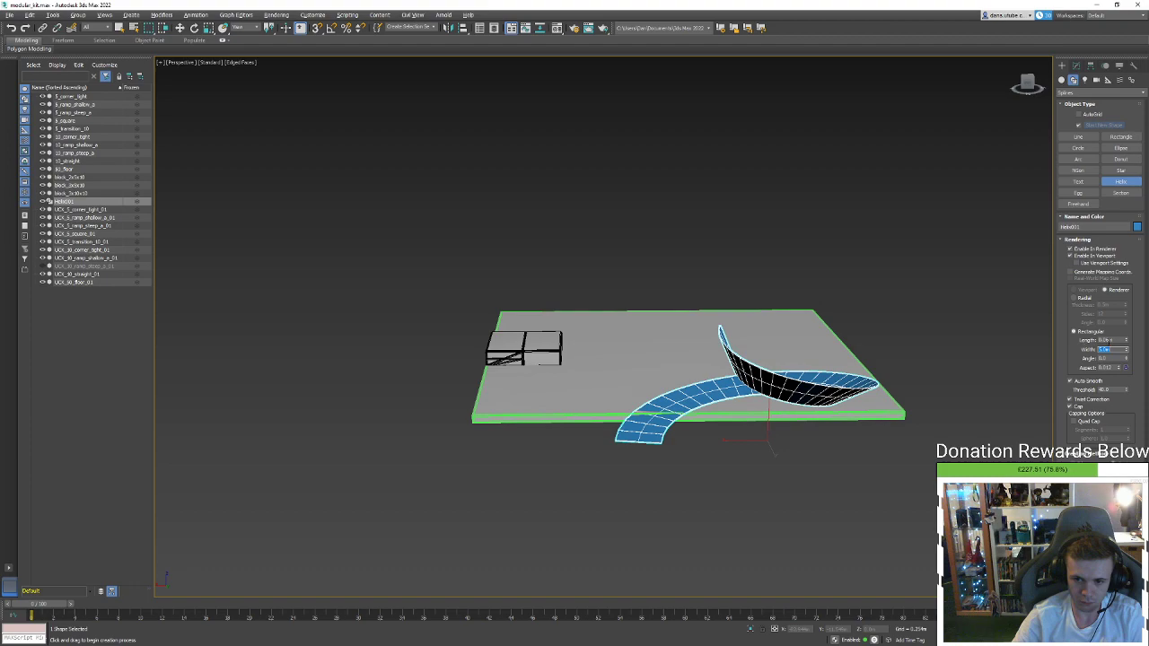
{"action": "type", "text": "1"}
{"action": "key", "text": "Return"}
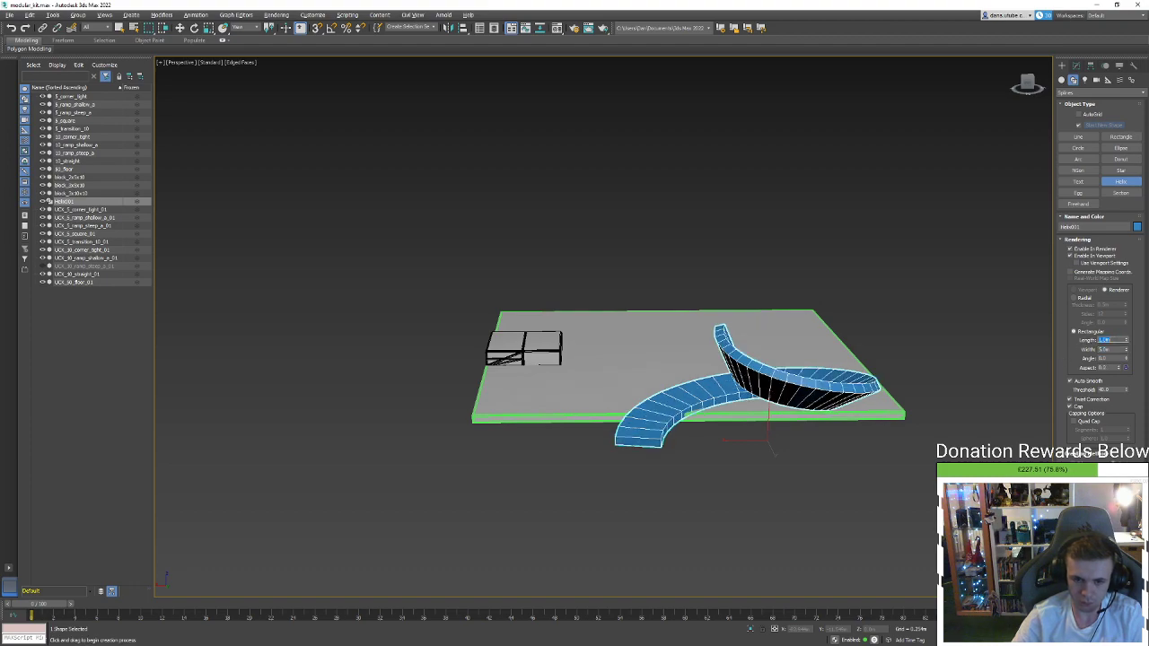
{"action": "middle_click_drag", "start_coordinate": [868, 361], "coordinate": [831, 386], "text": "alt"}
{"action": "scroll", "coordinate": [832, 386], "scroll_direction": "up", "scroll_amount": 3}
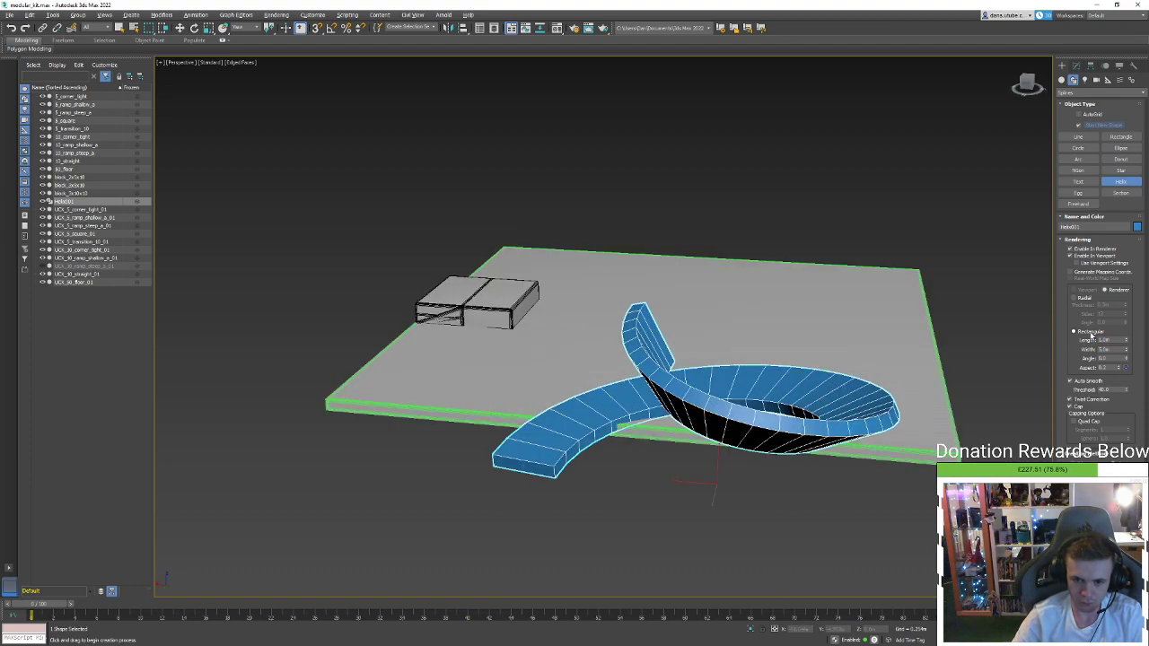
Thin the helix's rectangular cross-section and rotate its angle until the strip lies flat like a track surface
{"action": "left_click_drag", "start_coordinate": [1126, 360], "coordinate": [1073, 456]}
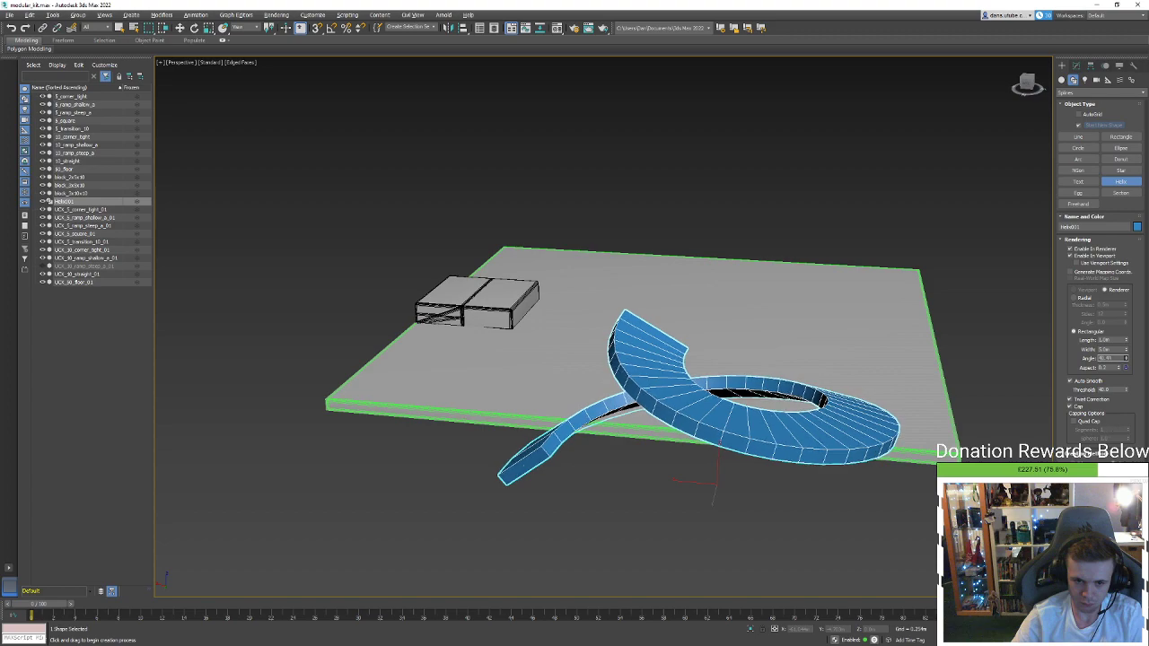
{"action": "left_click_drag", "start_coordinate": [1111, 108], "coordinate": [1097, 255]}
{"action": "left_click_drag", "start_coordinate": [1117, 370], "coordinate": [1130, 393]}
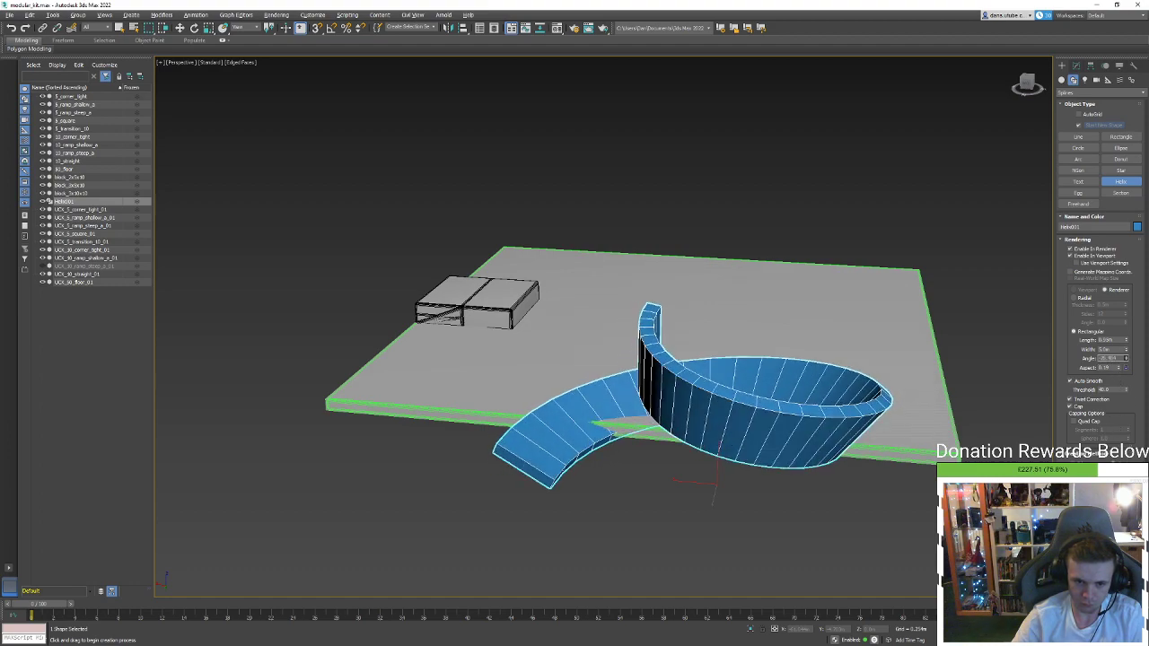
{"action": "left_click_drag", "start_coordinate": [1125, 358], "coordinate": [1031, 270]}
{"action": "middle_click_drag", "start_coordinate": [1031, 270], "coordinate": [738, 309], "text": "alt"}
{"action": "left_click", "coordinate": [1105, 358]}
{"action": "left_click_drag", "start_coordinate": [1125, 363], "coordinate": [1125, 354]}
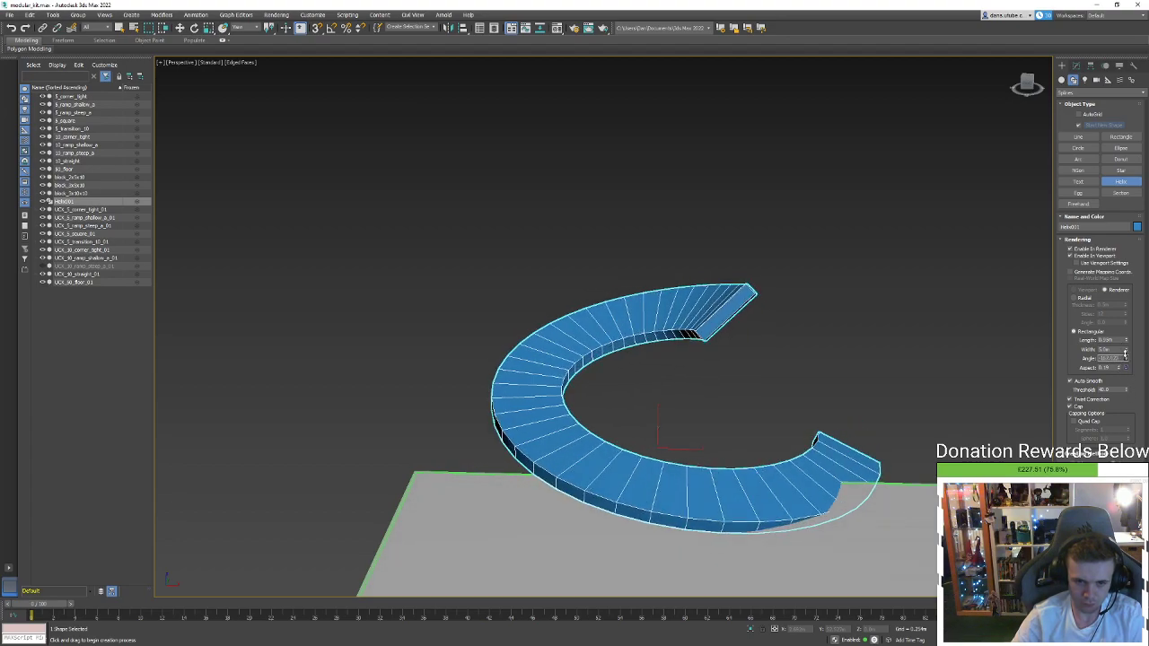
{"action": "middle_click_drag", "start_coordinate": [650, 334], "coordinate": [708, 351], "text": "alt"}
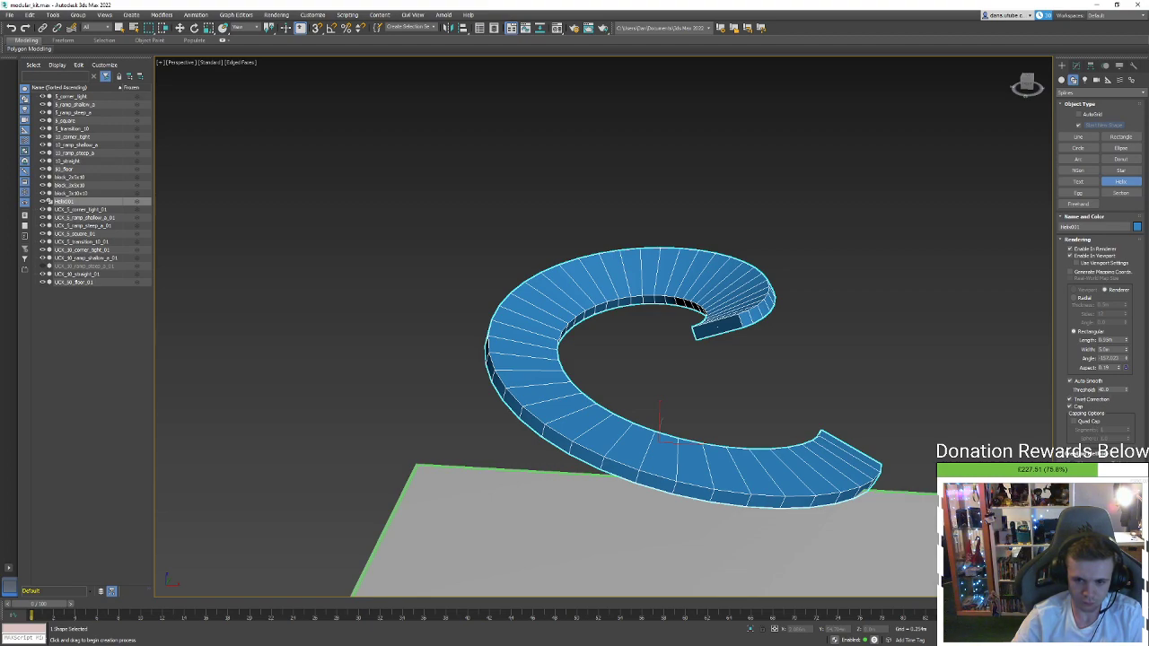
Turn off the helix's end caps and try a radial cross-section before restoring the rectangular one
{"action": "left_click", "coordinate": [1077, 407]}
{"action": "left_click", "coordinate": [1076, 408]}
{"action": "left_click", "coordinate": [1079, 406]}
{"action": "middle_click_drag", "start_coordinate": [888, 384], "coordinate": [925, 376], "text": "alt"}
{"action": "middle_click_drag", "start_coordinate": [854, 345], "coordinate": [1014, 298], "text": "alt"}
{"action": "left_click", "coordinate": [1074, 298]}
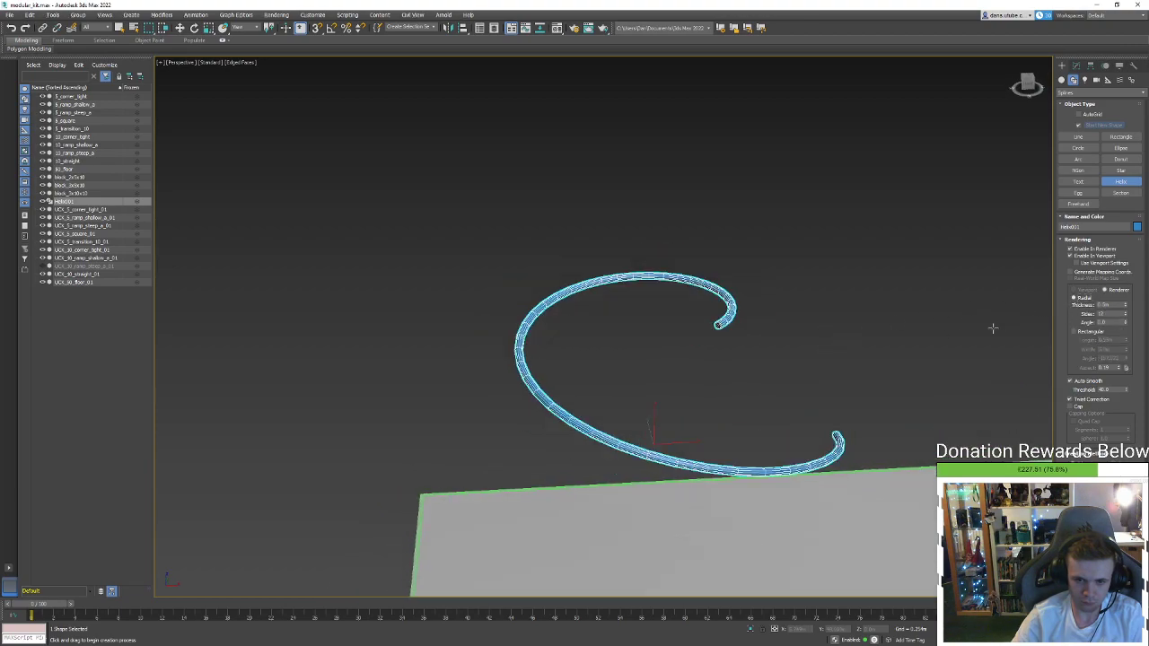
{"action": "scroll", "coordinate": [869, 448], "scroll_direction": "up", "scroll_amount": 3}
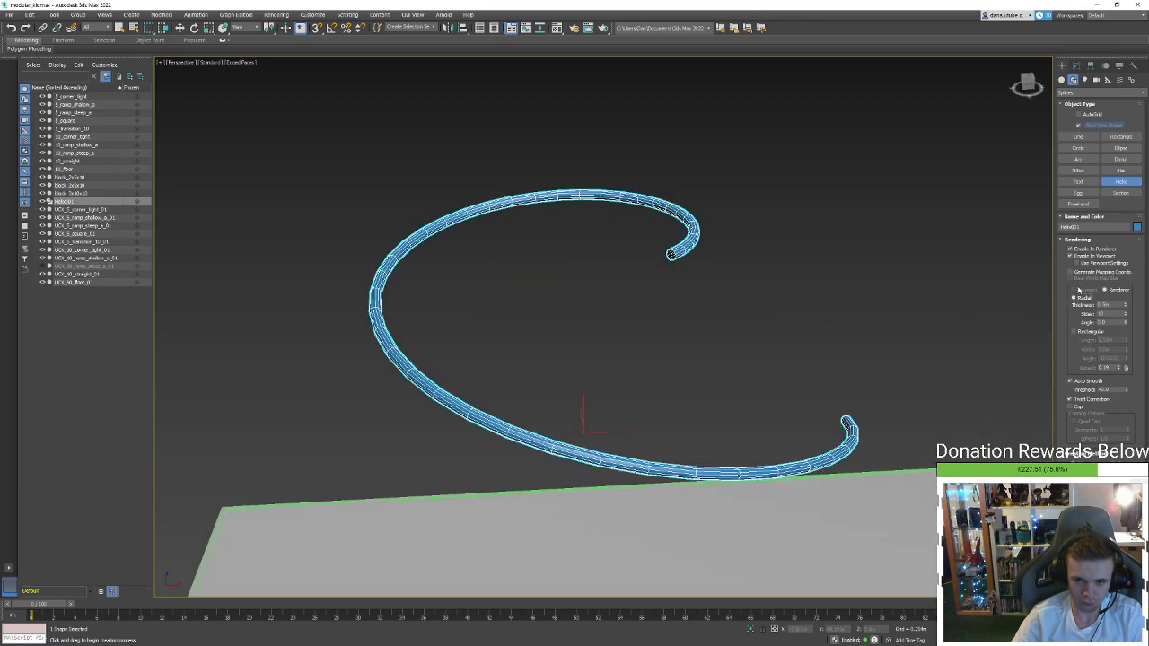
{"action": "left_click", "coordinate": [1073, 331]}
{"action": "middle_click_drag", "start_coordinate": [906, 349], "coordinate": [754, 357], "text": "alt"}
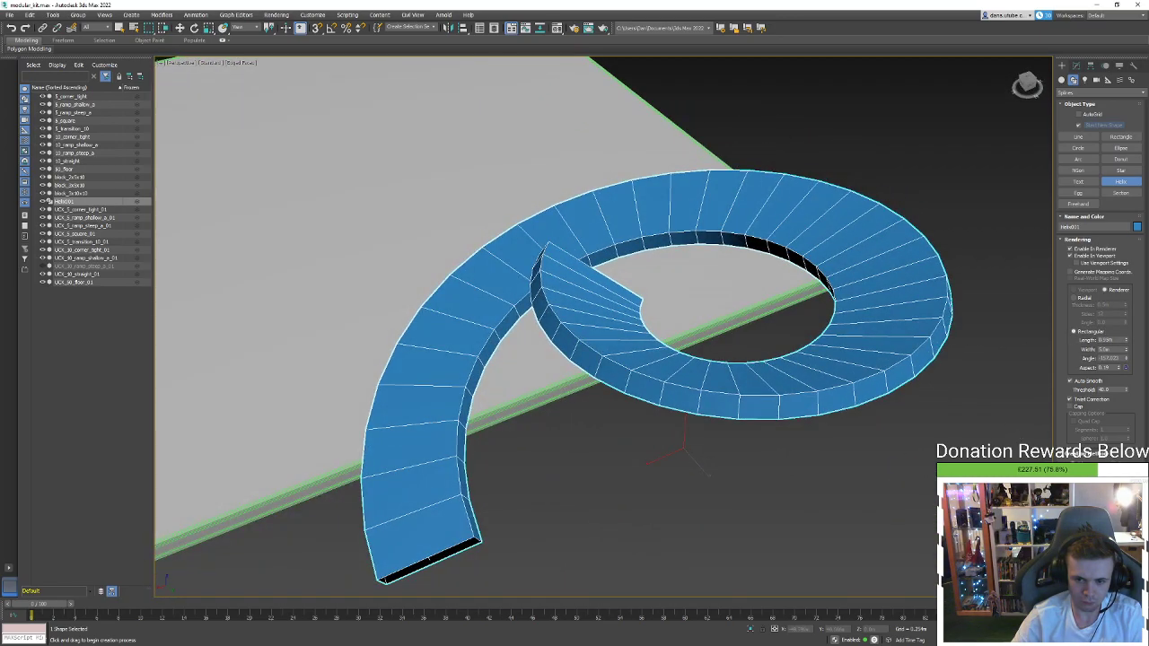
{"action": "scroll", "coordinate": [796, 357], "scroll_direction": "down", "scroll_amount": 5}
{"action": "middle_click_drag", "start_coordinate": [795, 358], "coordinate": [751, 339], "text": "alt"}
{"action": "scroll", "coordinate": [792, 347], "scroll_direction": "up", "scroll_amount": 4}
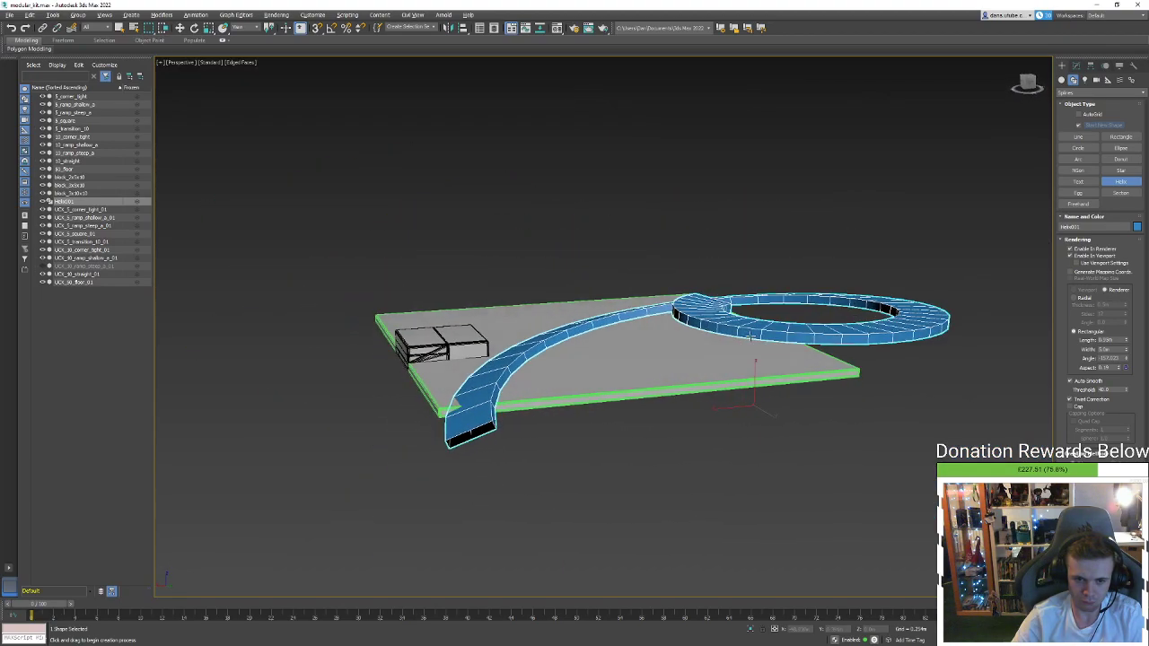
Adjust the helix's shape parameters, and delete the helix from the scene
{"action": "mouse_move", "coordinate": [1092, 485]}
{"action": "left_mouse_down"}
{"action": "mouse_move", "coordinate": [1092, 530]}
{"action": "mouse_move", "coordinate": [1092, 406]}
{"action": "mouse_move", "coordinate": [1092, 467]}
{"action": "left_mouse_up"}
{"action": "left_click_drag", "start_coordinate": [1118, 508], "coordinate": [1118, 484]}
{"action": "right_click", "coordinate": [911, 417]}
{"action": "middle_click_drag", "start_coordinate": [826, 280], "coordinate": [855, 314], "text": "alt"}
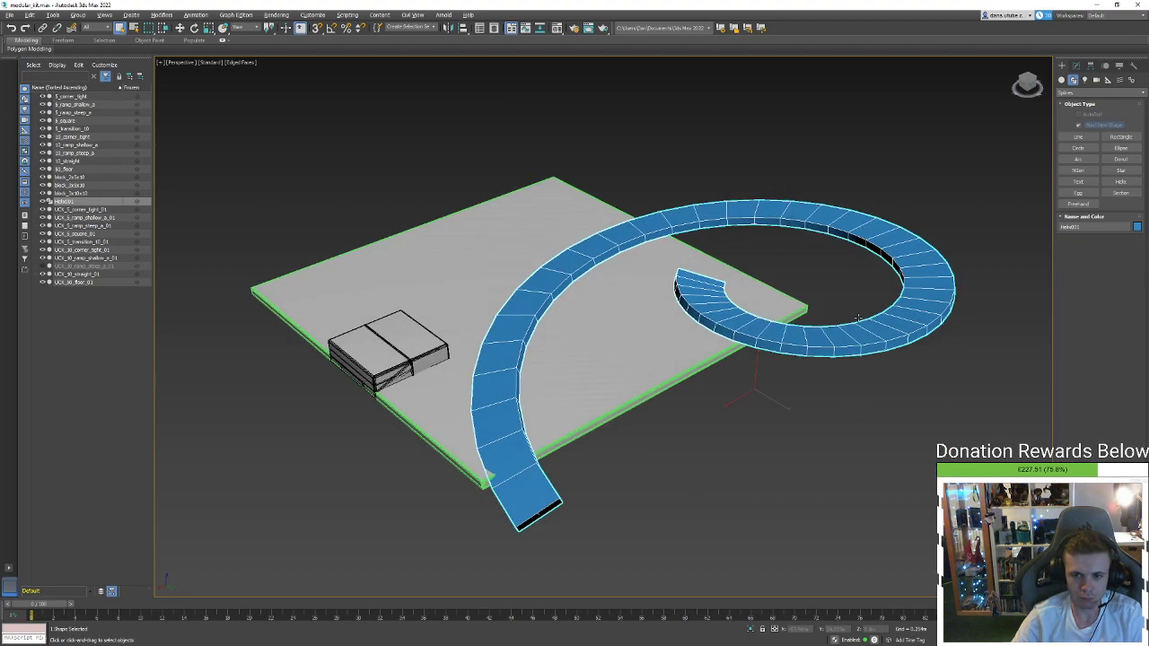
{"action": "key", "text": "Delete"}
{"action": "left_click", "coordinate": [1069, 149]}
{"action": "left_click", "coordinate": [1075, 148]}
{"action": "left_click_drag", "start_coordinate": [804, 409], "coordinate": [835, 395]}
{"action": "right_click", "coordinate": [879, 386]}
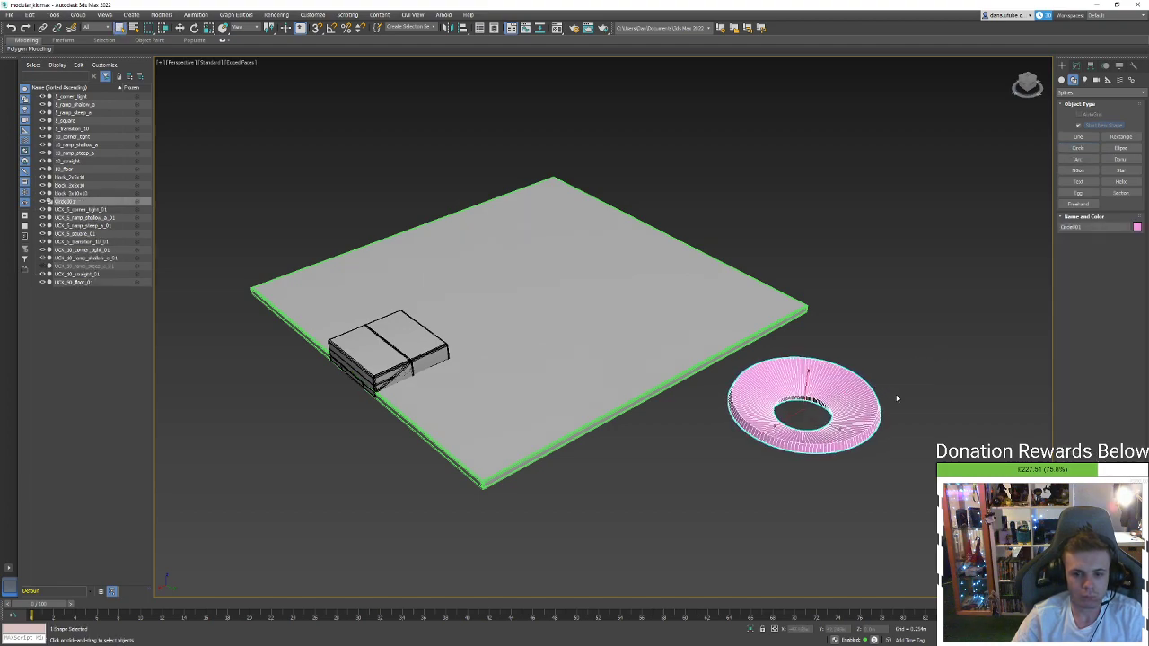
{"action": "key", "text": "ctrl+z"}
{"action": "left_click", "coordinate": [1061, 80]}
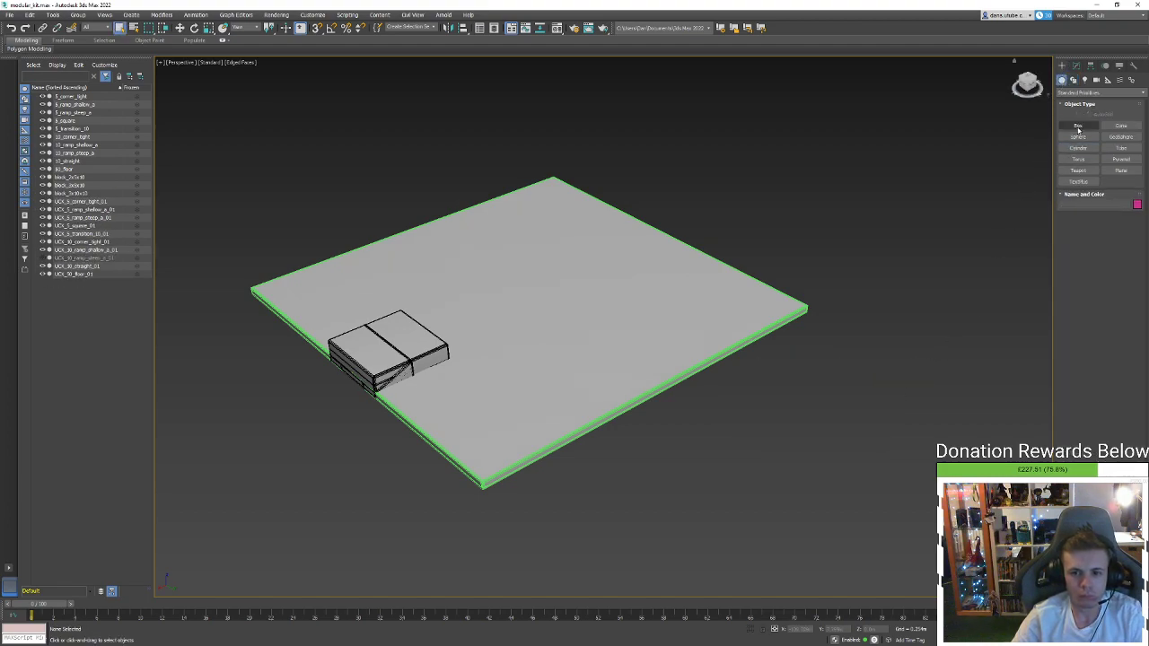
{"action": "left_click", "coordinate": [1077, 147]}
{"action": "left_click_drag", "start_coordinate": [680, 454], "coordinate": [718, 480]}
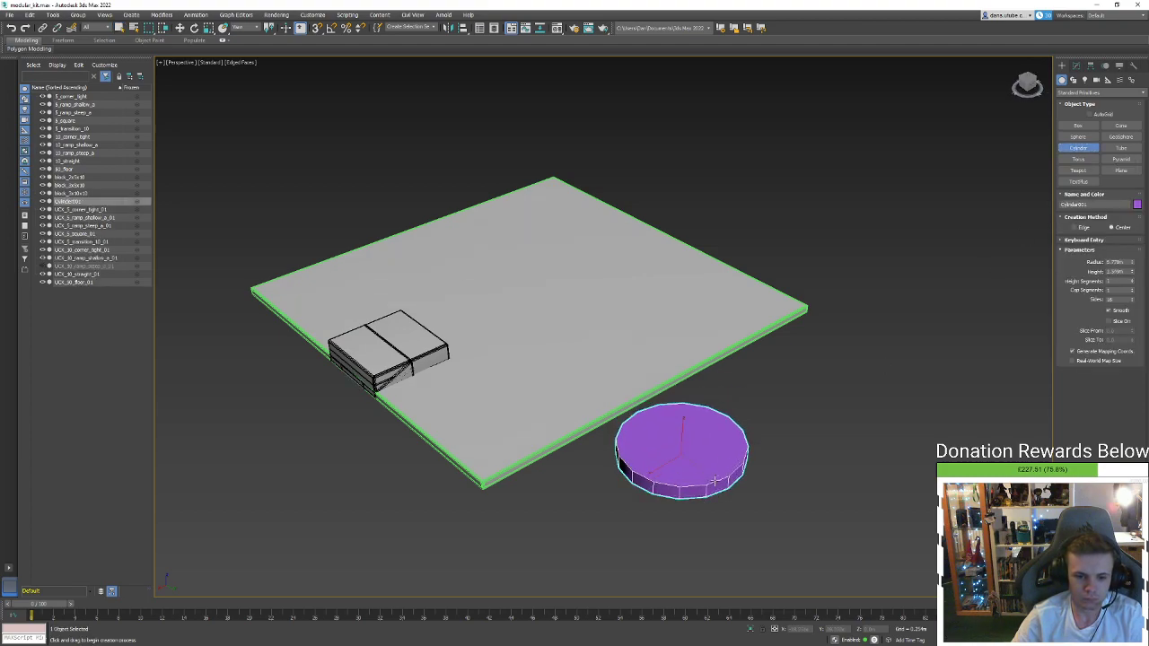
{"action": "right_click", "coordinate": [714, 482]}
{"action": "scroll", "coordinate": [699, 422], "scroll_direction": "down", "scroll_amount": 6}
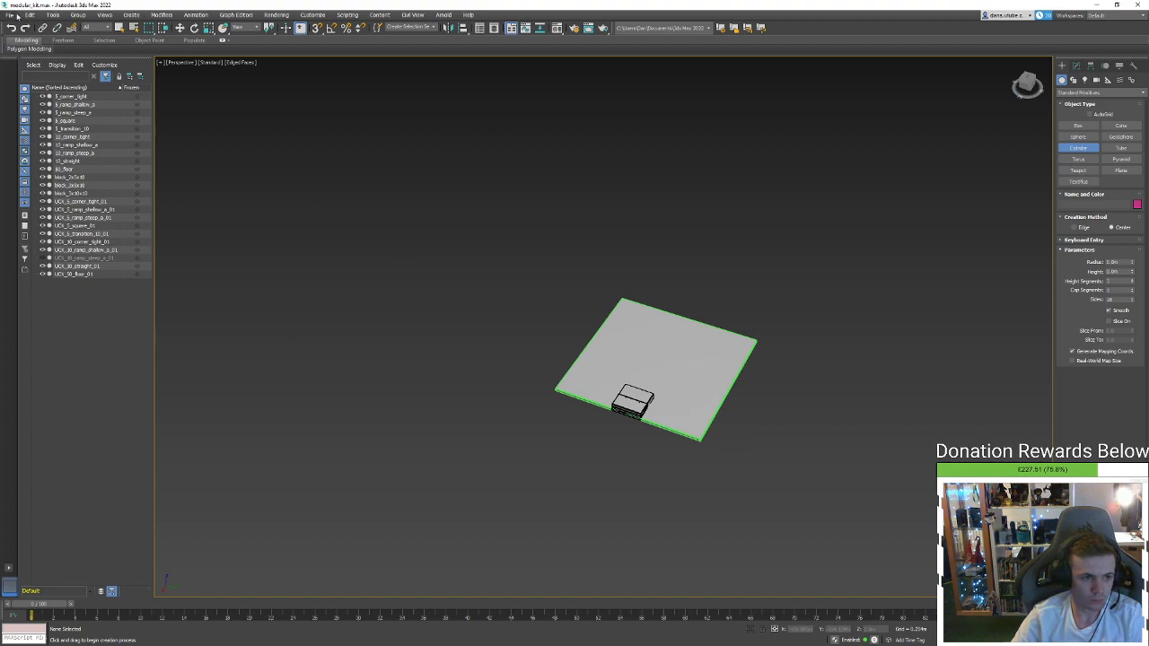
Merge all objects from lofting.max in the Downloads folder into the modular kit scene
{"action": "left_click", "coordinate": [17, 16]}
{"action": "mouse_move", "coordinate": [30, 137]}
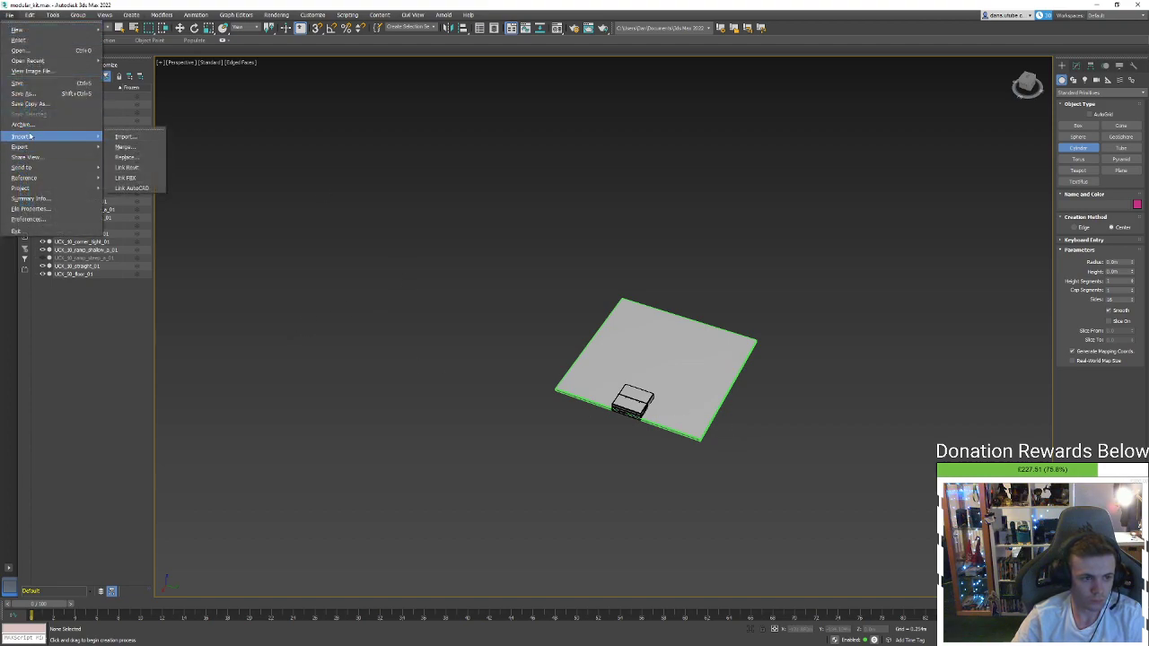
{"action": "mouse_move", "coordinate": [40, 62]}
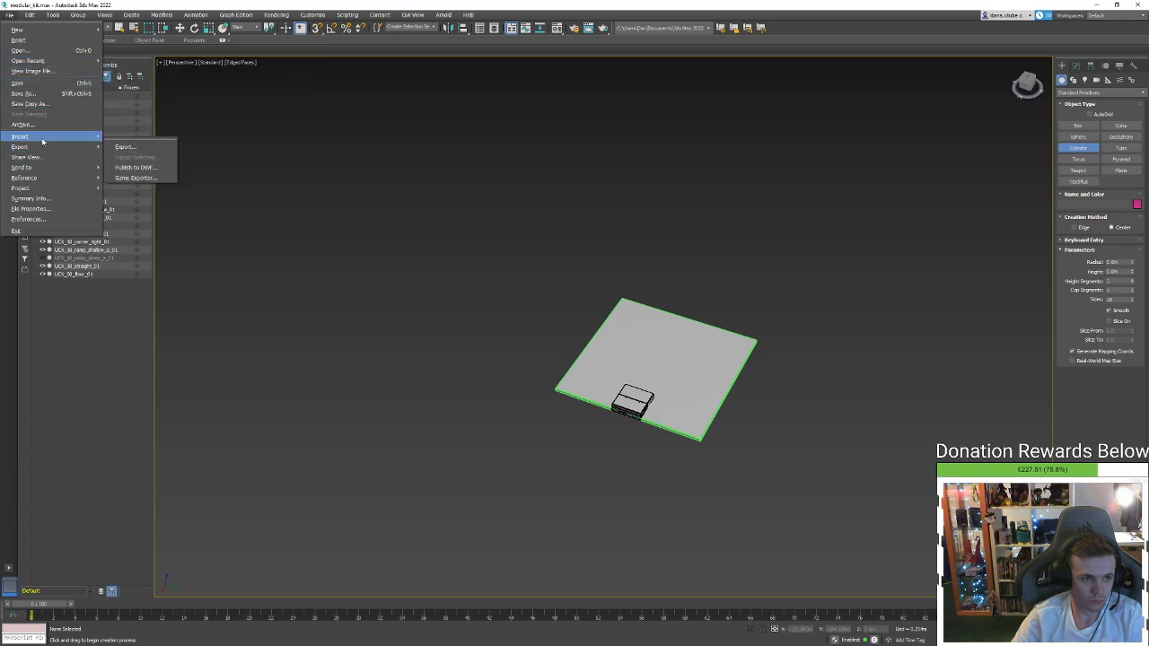
{"action": "left_click", "coordinate": [126, 147]}
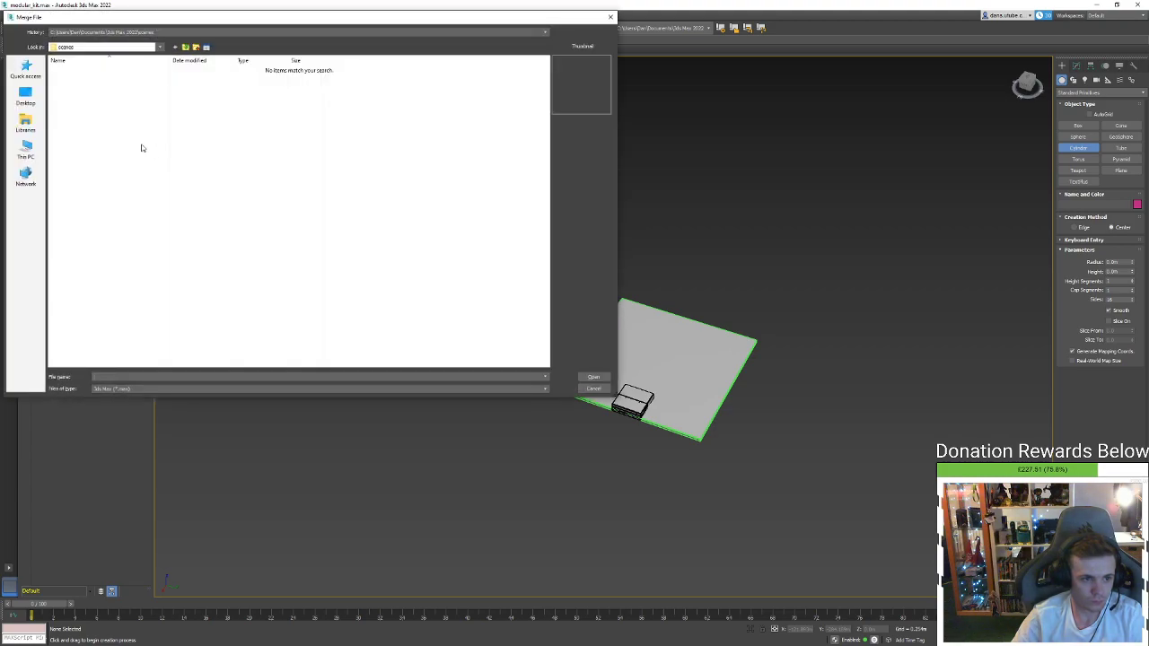
{"action": "left_click", "coordinate": [25, 148]}
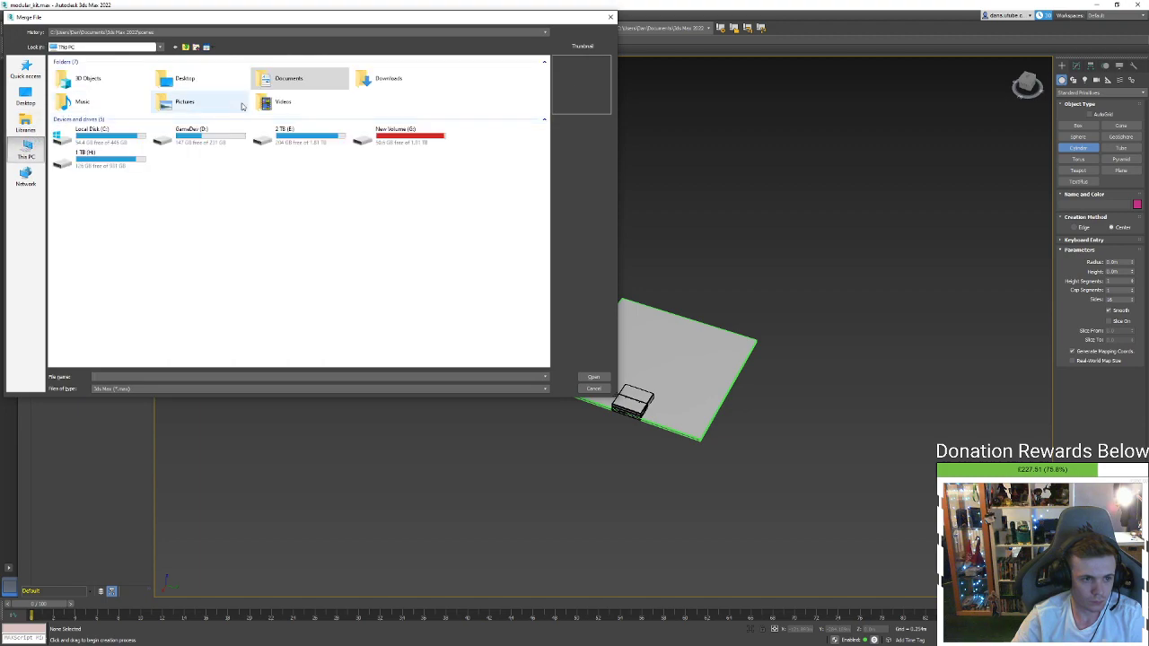
{"action": "double_click", "coordinate": [384, 83]}
{"action": "double_click", "coordinate": [213, 153]}
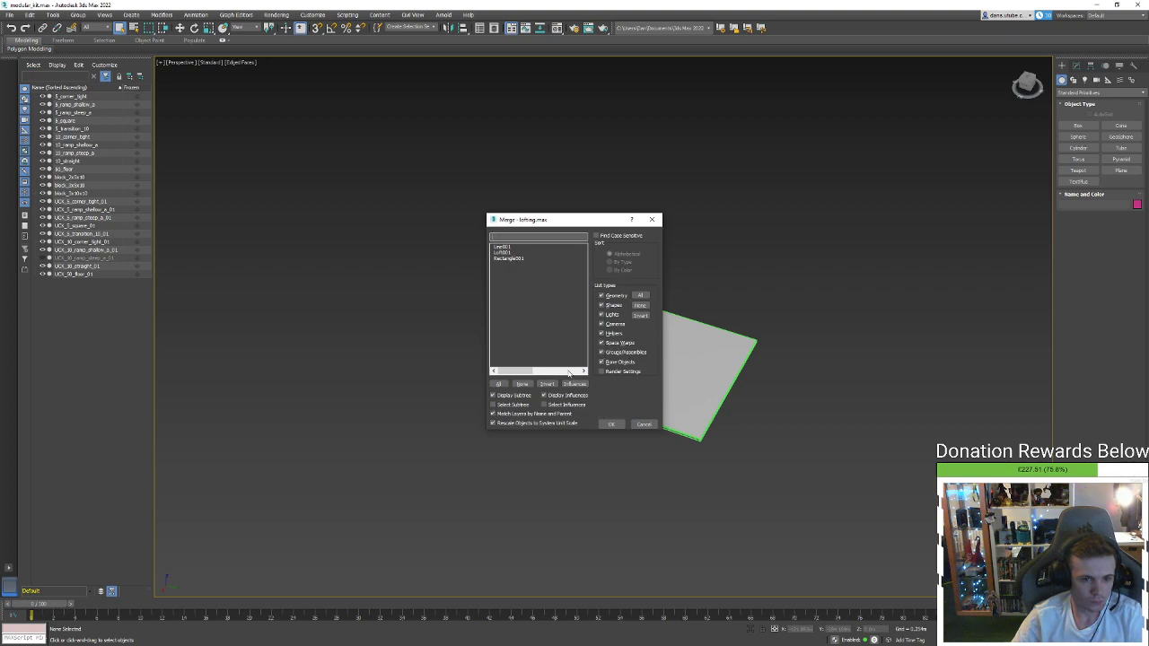
{"action": "left_click", "coordinate": [498, 383]}
{"action": "left_click", "coordinate": [618, 426]}
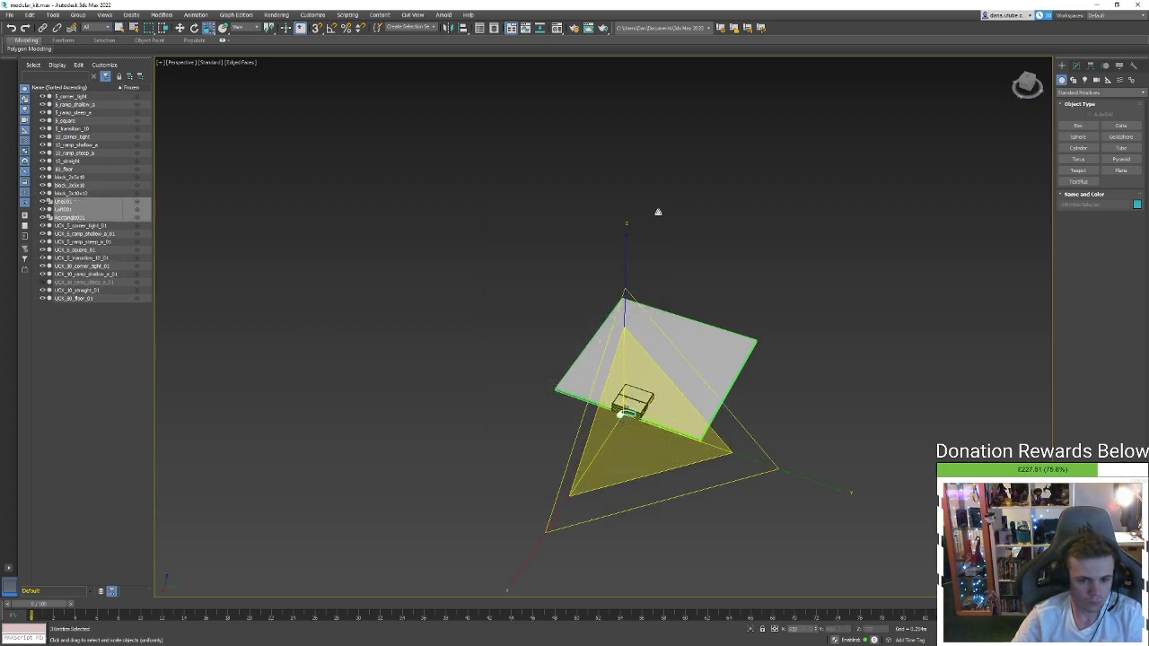
Scale up the merged loft and its splines uniformly and raise them above the floor slab
{"action": "left_click", "coordinate": [639, 431]}
{"action": "key", "text": "ctrl+z"}
{"action": "left_click_drag", "start_coordinate": [626, 419], "coordinate": [619, 72]}
{"action": "key", "text": "w"}
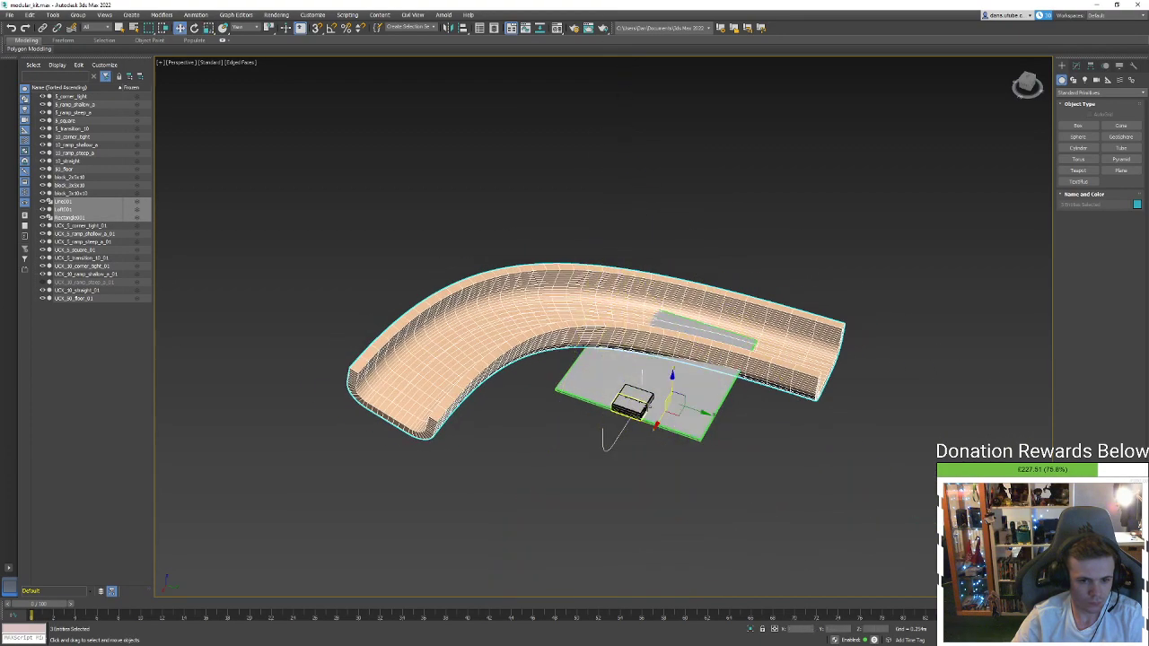
{"action": "left_click_drag", "start_coordinate": [648, 369], "coordinate": [654, 269]}
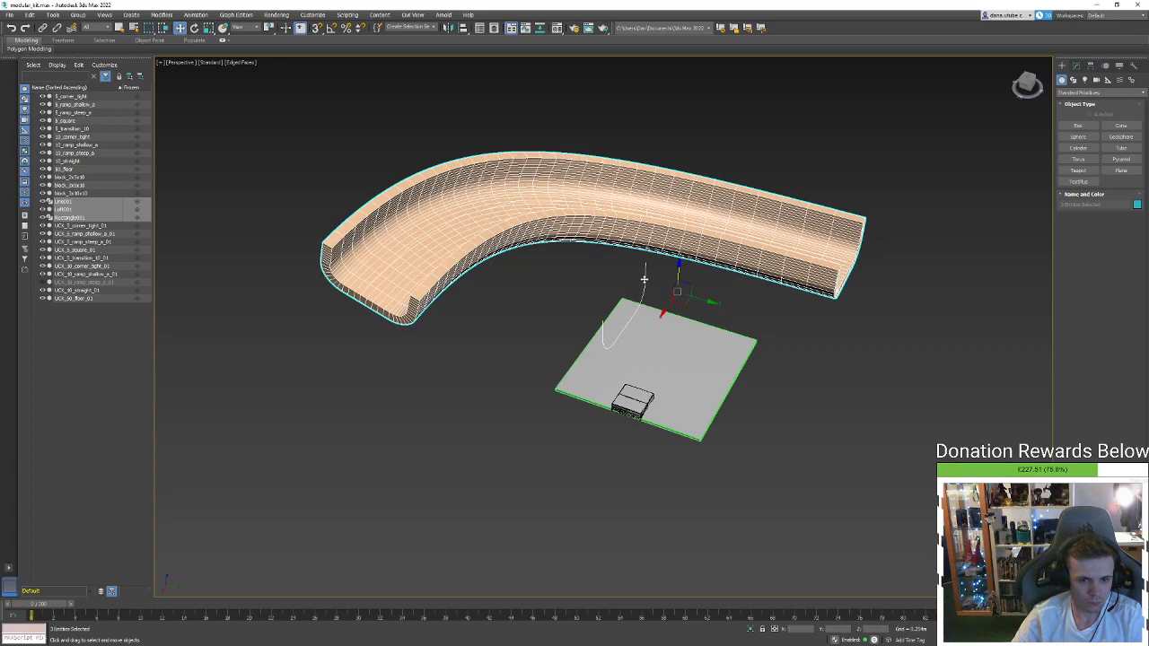
Examine the merged U-shaped profile spline and the path line that drive the lofted track
{"action": "left_click", "coordinate": [644, 279]}
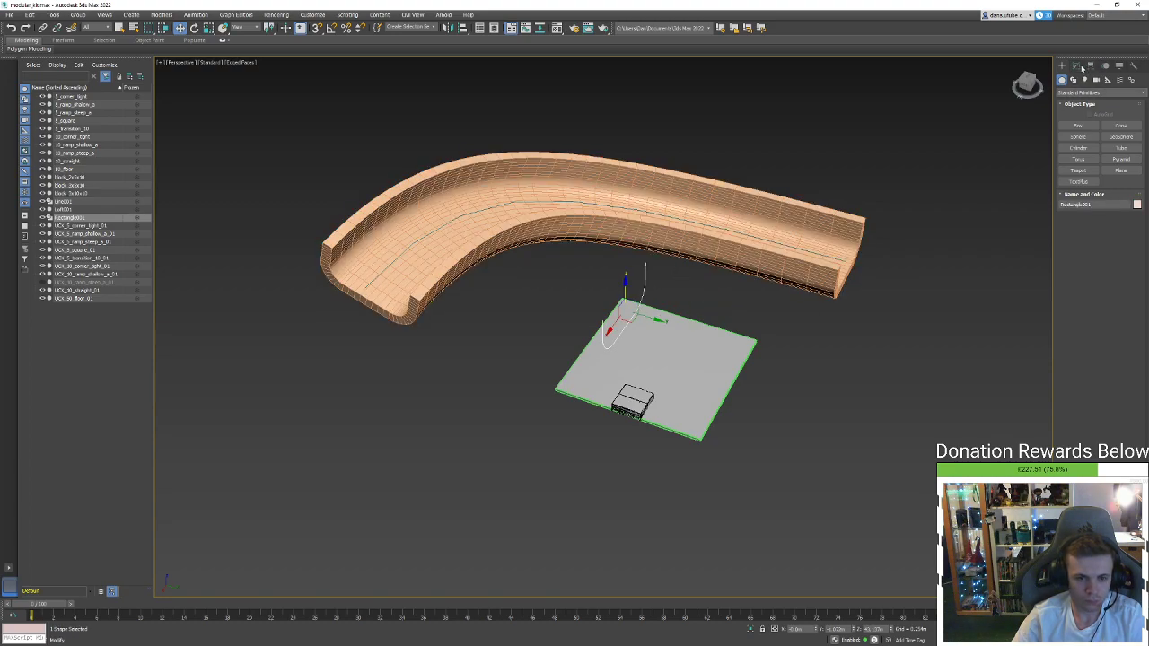
{"action": "left_click", "coordinate": [1077, 66]}
{"action": "middle_click_drag", "start_coordinate": [749, 345], "coordinate": [659, 313], "text": "alt"}
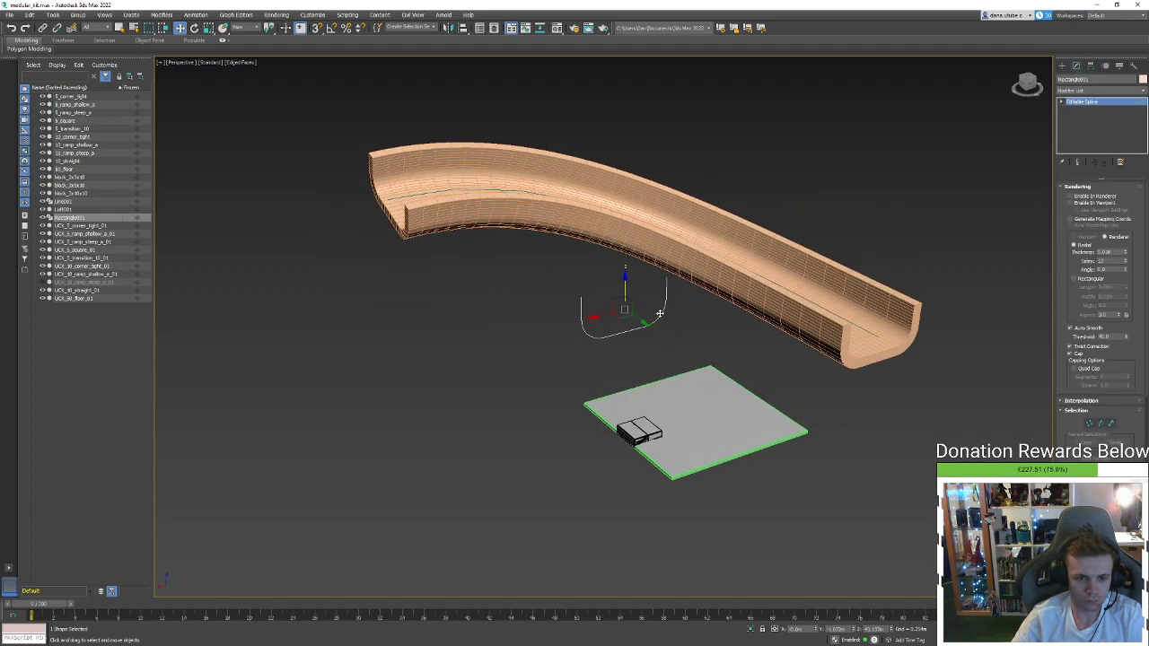
{"action": "scroll", "coordinate": [673, 316], "scroll_direction": "up", "scroll_amount": 3}
{"action": "scroll", "coordinate": [680, 318], "scroll_direction": "down", "scroll_amount": 5}
{"action": "left_click", "coordinate": [789, 289]}
{"action": "mouse_move", "coordinate": [790, 289]}
{"action": "middle_mouse_down", "text": "alt"}
{"action": "mouse_move", "coordinate": [750, 285]}
{"action": "mouse_move", "coordinate": [773, 303]}
{"action": "middle_mouse_up", "text": "alt"}
{"action": "left_click", "coordinate": [759, 301]}
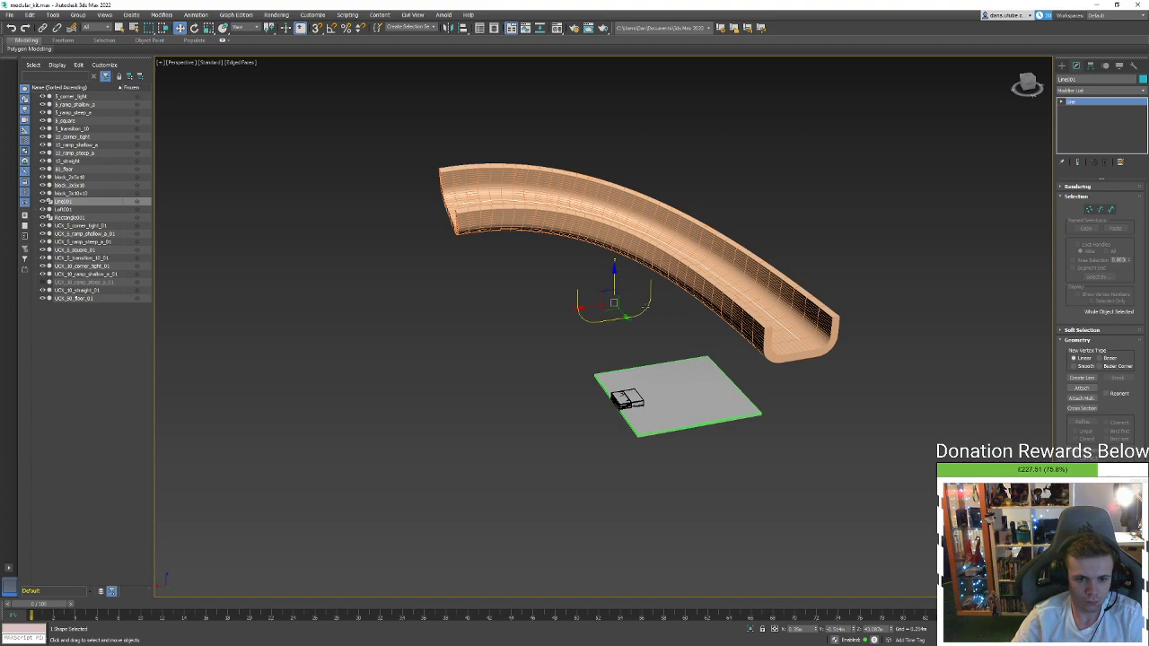
Compare the lofted track's Loft and Shell levels and fine-tune the Shell's outer amount
{"action": "left_click", "coordinate": [715, 290]}
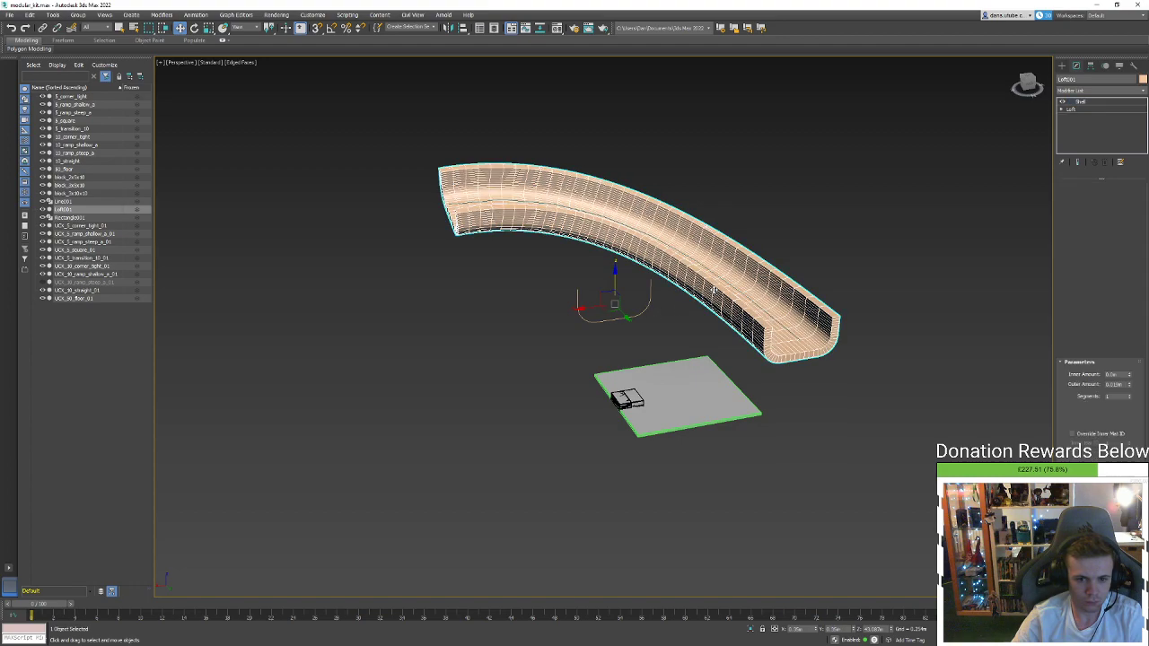
{"action": "left_click", "coordinate": [1074, 110]}
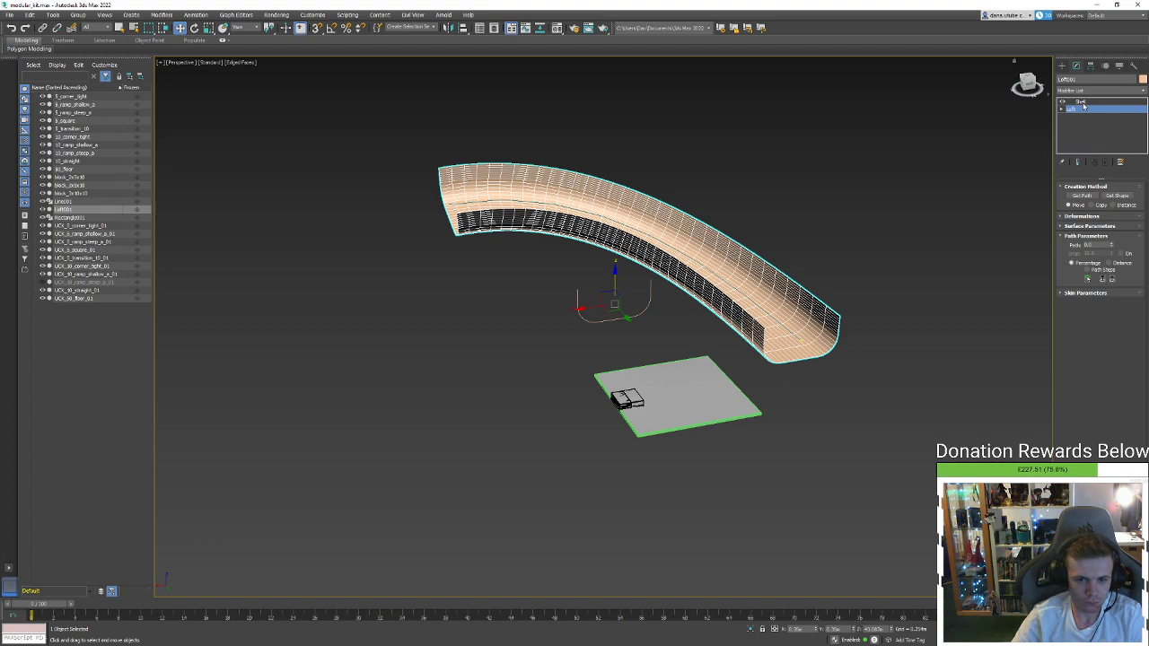
{"action": "left_click", "coordinate": [1080, 102]}
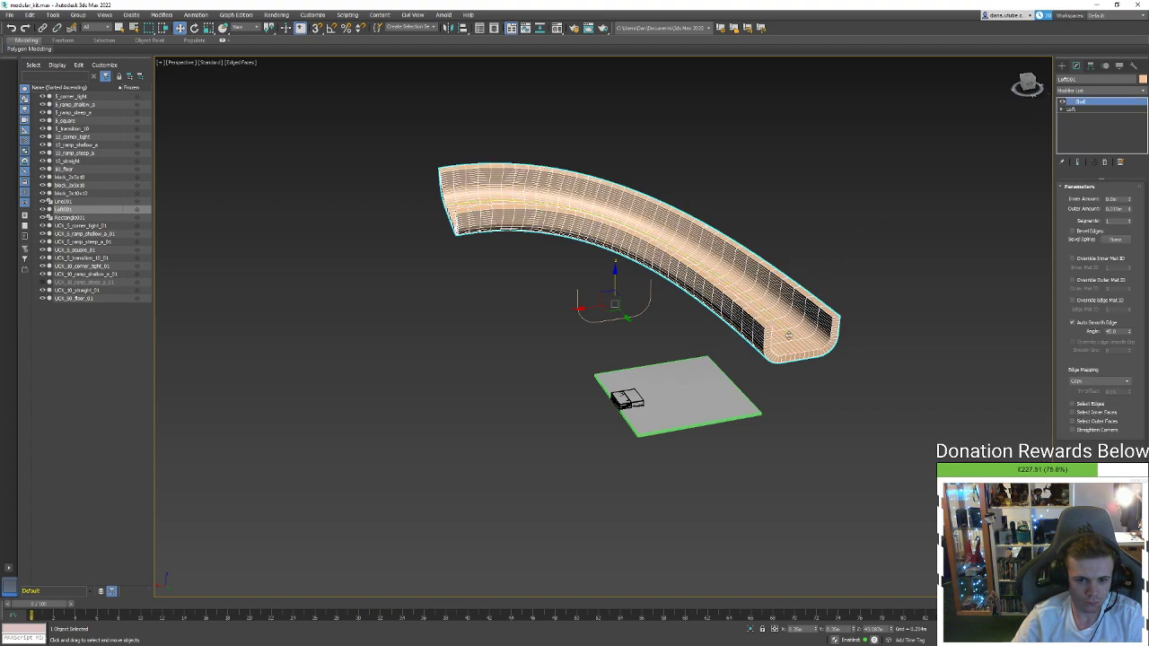
{"action": "scroll", "coordinate": [773, 305], "scroll_direction": "up", "scroll_amount": 2}
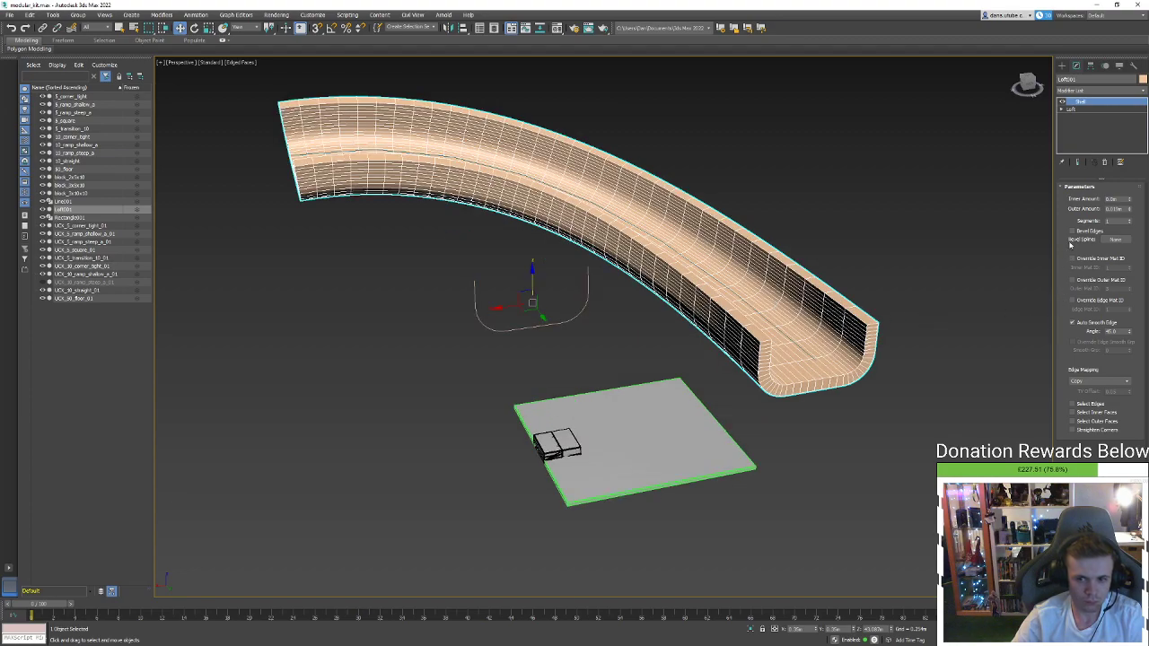
{"action": "mouse_move", "coordinate": [1129, 210]}
{"action": "left_mouse_down"}
{"action": "mouse_move", "coordinate": [1131, 239]}
{"action": "mouse_move", "coordinate": [1120, 212]}
{"action": "left_mouse_up"}
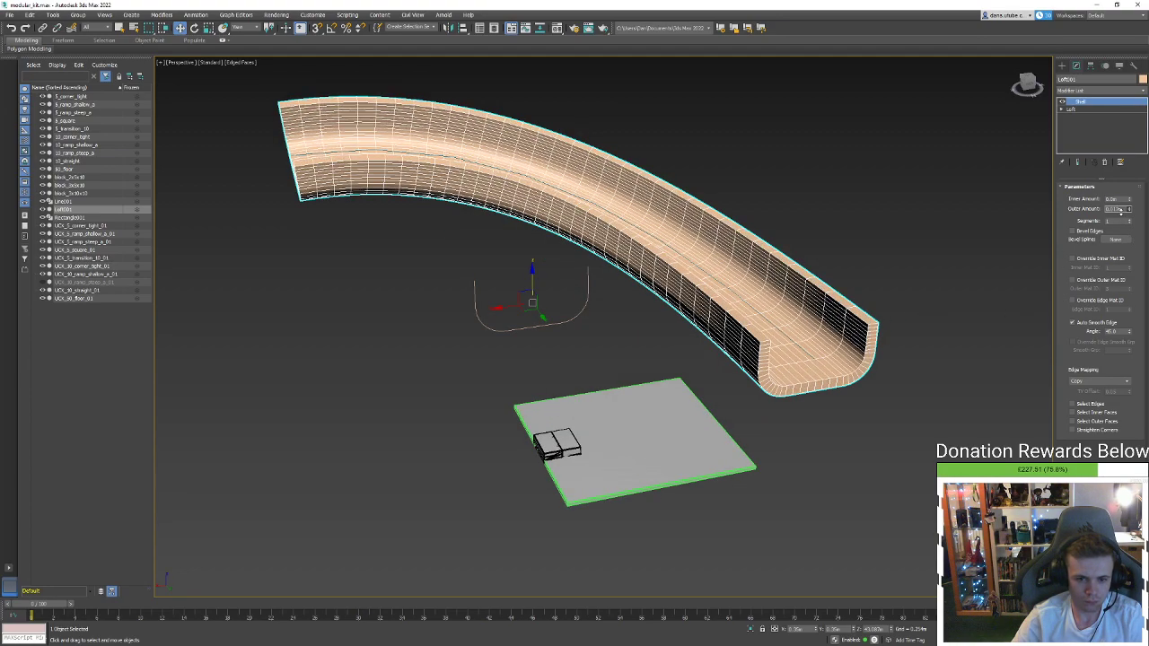
Open the U-shaped profile spline for vertex editing and select the vertices on one of its sides
{"action": "left_click", "coordinate": [550, 321]}
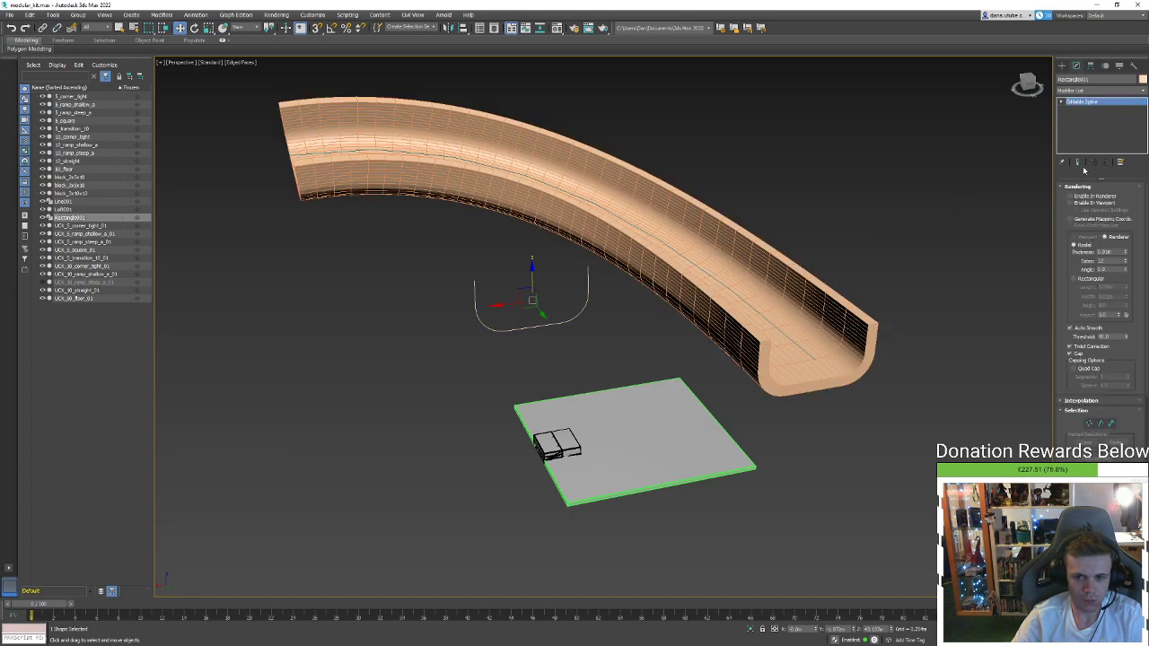
{"action": "key", "text": "1"}
{"action": "left_click", "coordinate": [561, 323]}
{"action": "left_click", "coordinate": [589, 269]}
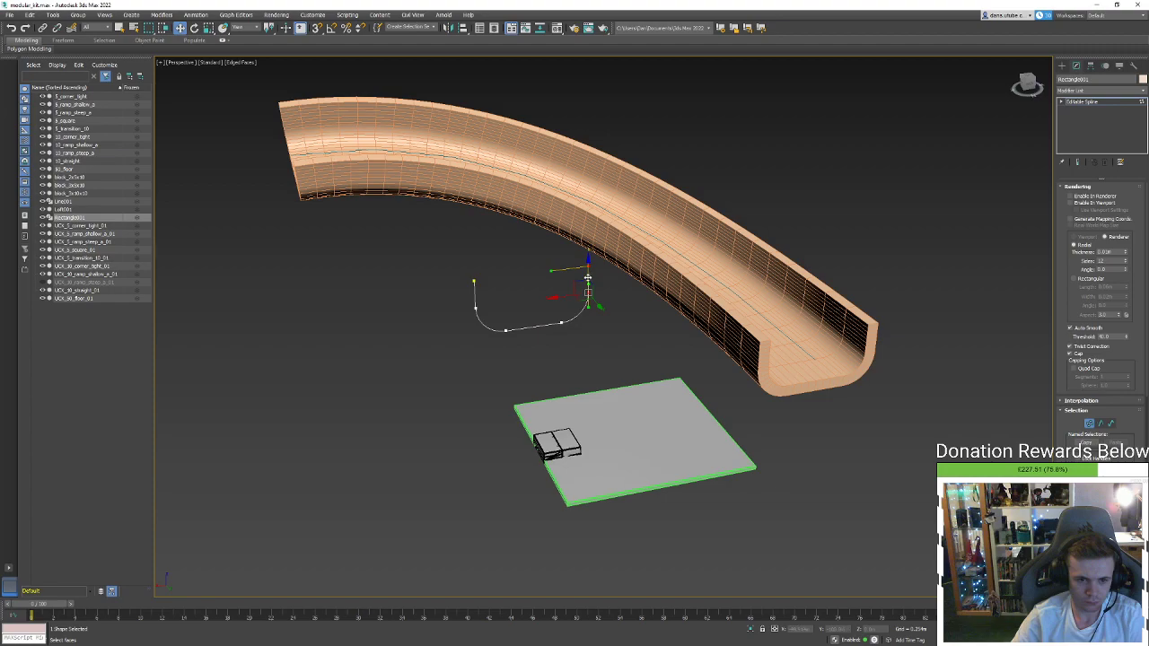
Try reshaping one side of the U profile by moving its vertices downward, and undo the change
{"action": "left_click_drag", "start_coordinate": [584, 283], "coordinate": [610, 342]}
{"action": "middle_click_drag", "start_coordinate": [610, 342], "coordinate": [574, 314], "text": "alt"}
{"action": "left_click_drag", "start_coordinate": [583, 317], "coordinate": [595, 273]}
{"action": "key", "text": "ctrl+z"}
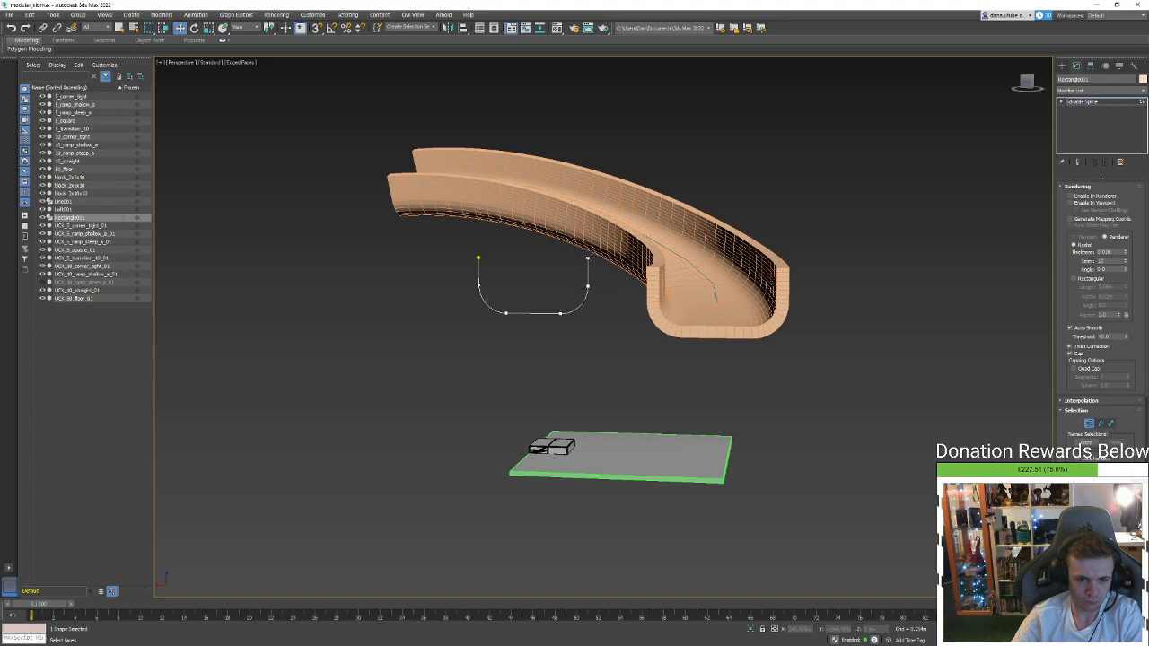
Delete the upper end vertex on one side of the profile and move the remaining end down and outward into a downward curl
{"action": "key", "text": "Delete"}
{"action": "left_click_drag", "start_coordinate": [589, 290], "coordinate": [618, 342]}
{"action": "scroll", "coordinate": [623, 345], "scroll_direction": "up", "scroll_amount": 3}
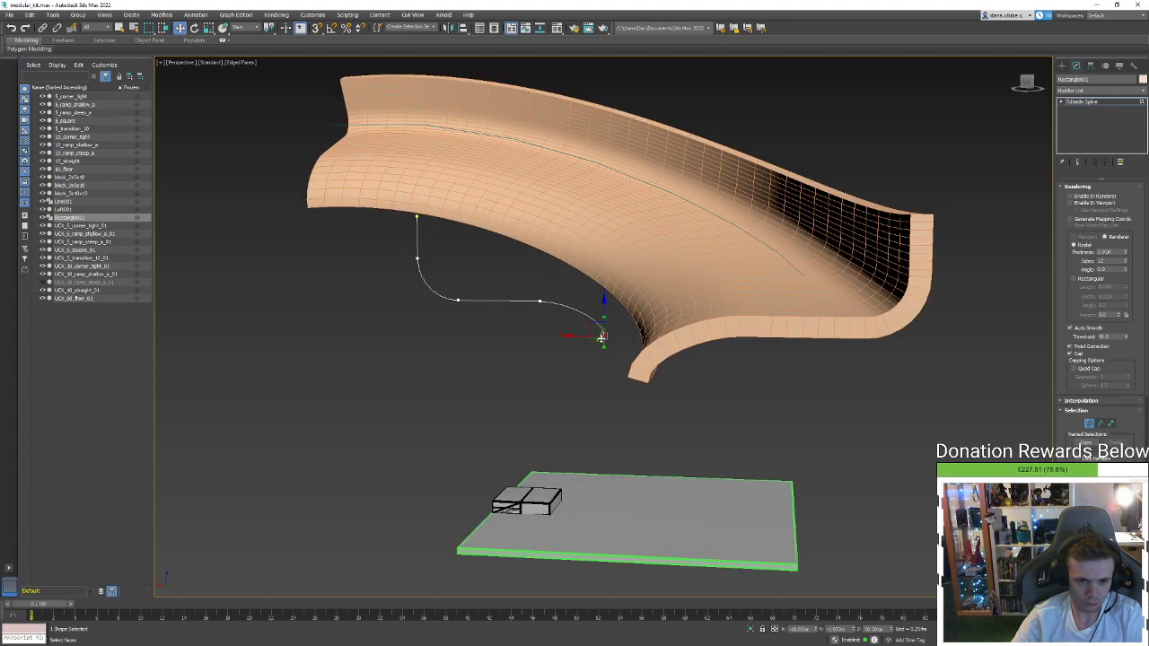
{"action": "mouse_move", "coordinate": [600, 331]}
{"action": "left_mouse_down"}
{"action": "mouse_move", "coordinate": [600, 309]}
{"action": "mouse_move", "coordinate": [585, 316]}
{"action": "left_mouse_up"}
Delete the upper end vertex on the profile's opposite side to lower the track's remaining wall
{"action": "left_click", "coordinate": [401, 219]}
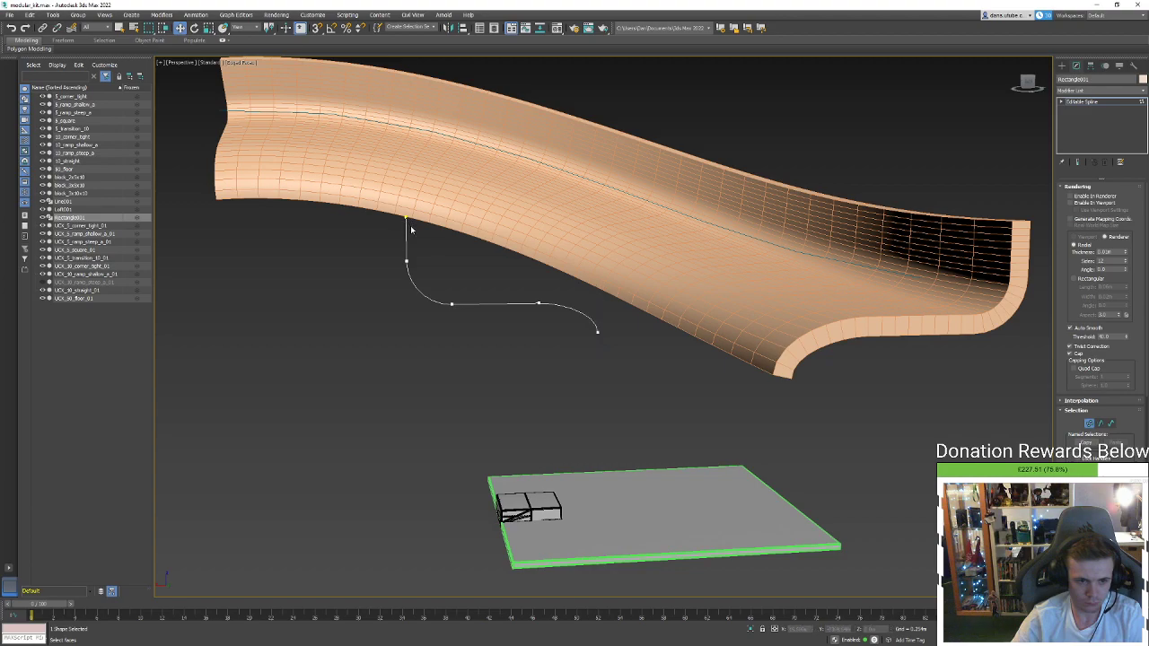
{"action": "left_click", "coordinate": [405, 218]}
{"action": "key", "text": "Delete"}
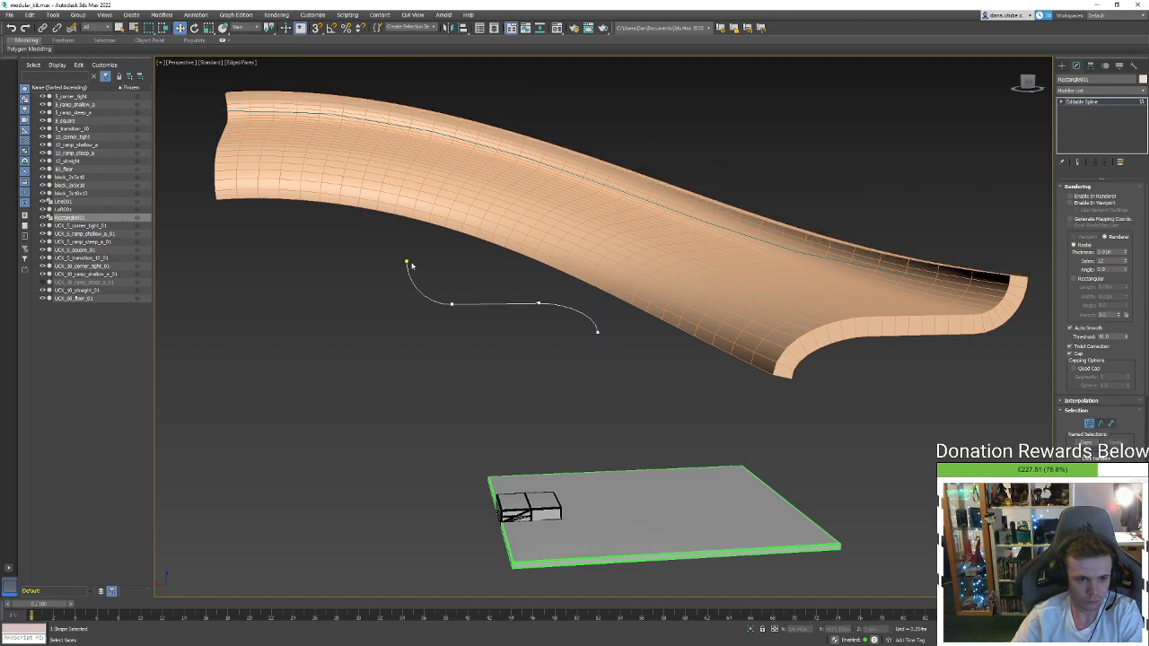
Move the profile's raised end vertex up and outward to widen the track's remaining wall
{"action": "left_click", "coordinate": [408, 261]}
{"action": "left_click_drag", "start_coordinate": [391, 248], "coordinate": [346, 219]}
{"action": "middle_click_drag", "start_coordinate": [346, 219], "coordinate": [397, 222], "text": "alt"}
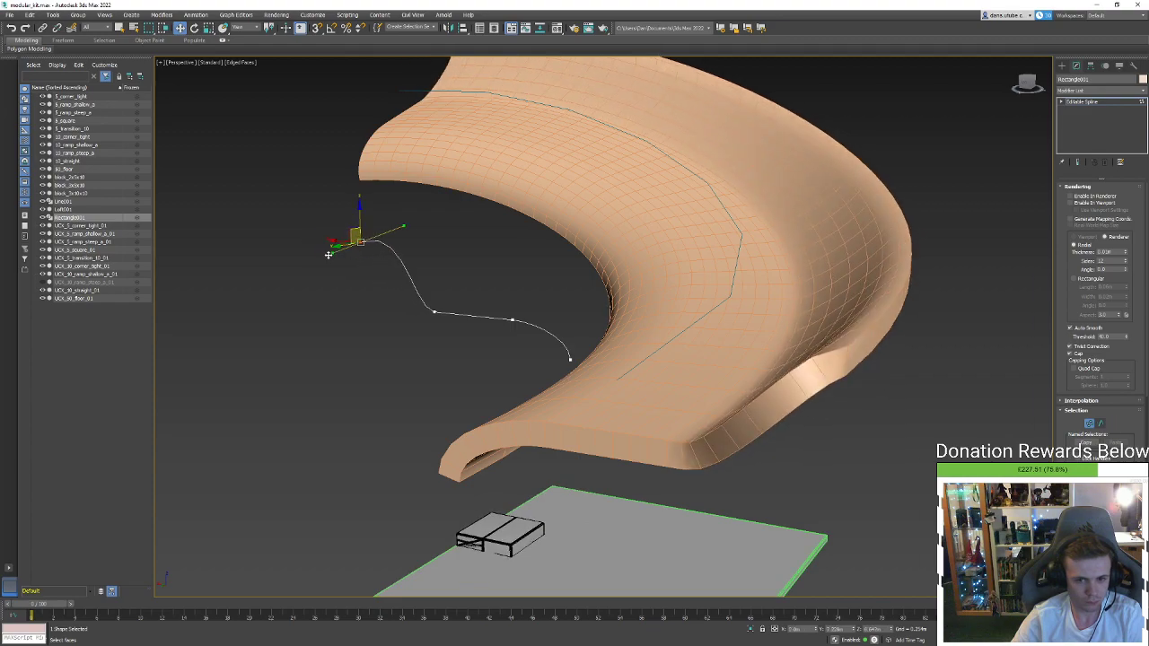
{"action": "middle_click_drag", "start_coordinate": [412, 250], "coordinate": [524, 273], "text": "alt"}
{"action": "scroll", "coordinate": [667, 252], "scroll_direction": "down", "scroll_amount": 2}
{"action": "scroll", "coordinate": [489, 277], "scroll_direction": "up", "scroll_amount": 3}
Set the profile vertex at the foot of the raised wall to Smooth
{"action": "left_click", "coordinate": [489, 277]}
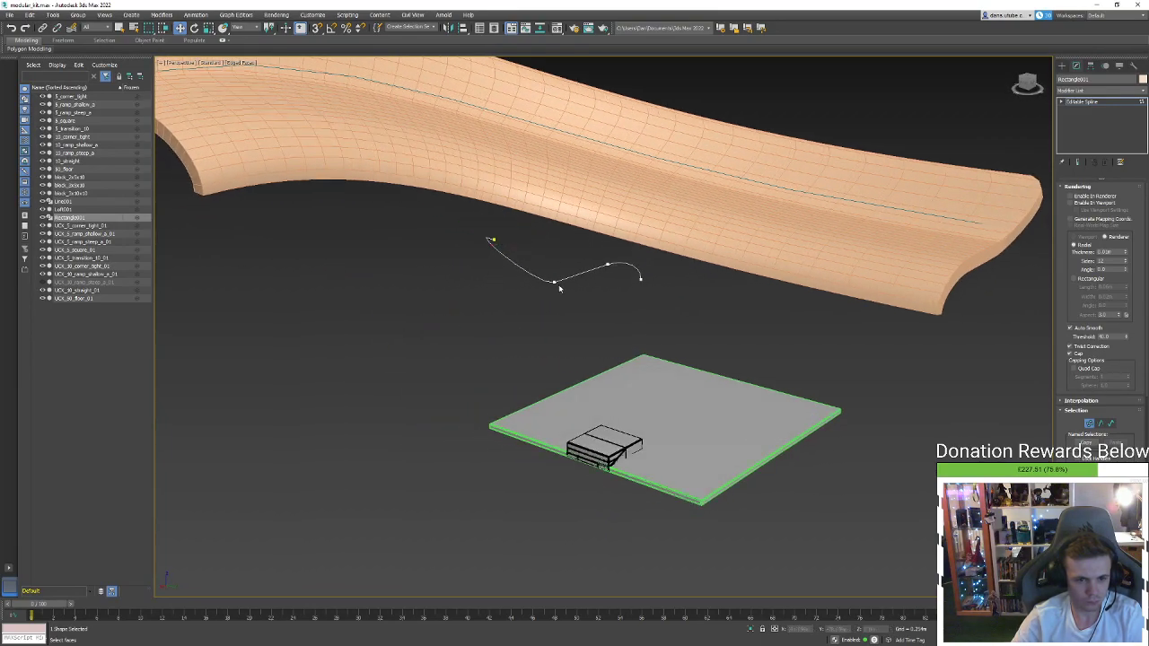
{"action": "left_click", "coordinate": [554, 282]}
{"action": "right_click", "coordinate": [554, 279]}
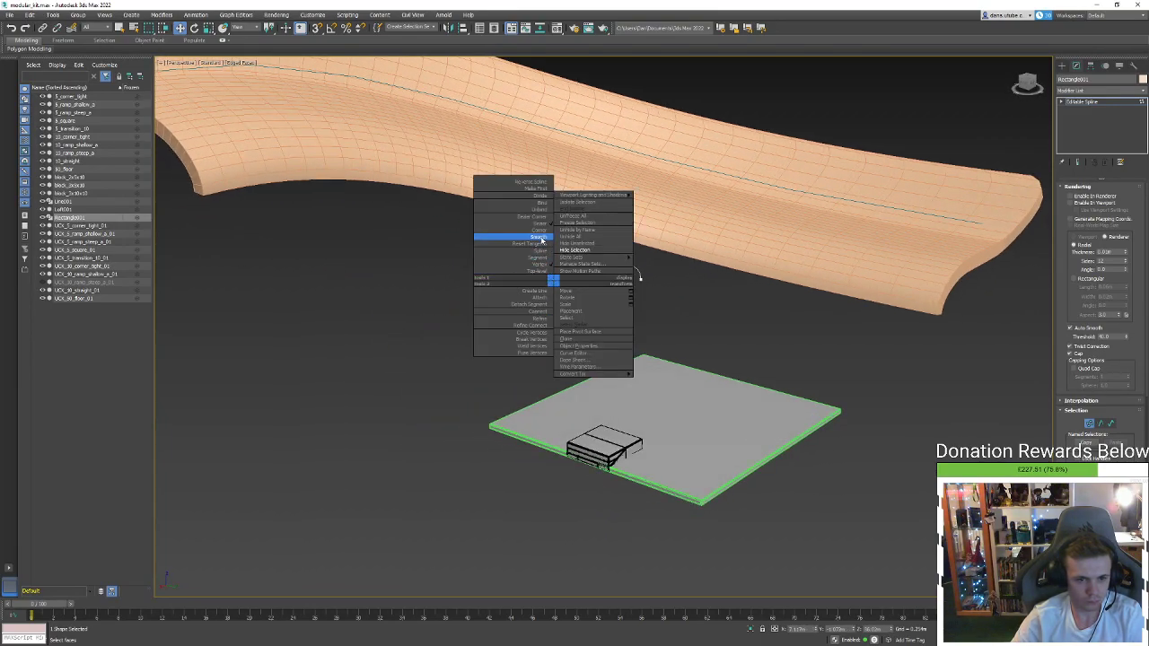
{"action": "left_click", "coordinate": [541, 241]}
{"action": "middle_click_drag", "start_coordinate": [541, 241], "coordinate": [638, 271], "text": "alt"}
Adjust the vertex where the floor meets the downward curl and reshape the curl with its end vertex's tangent handle
{"action": "left_click_drag", "start_coordinate": [618, 283], "coordinate": [617, 285]}
{"action": "middle_click_drag", "start_coordinate": [631, 282], "coordinate": [607, 254], "text": "alt"}
{"action": "left_click_drag", "start_coordinate": [606, 254], "coordinate": [597, 282]}
{"action": "right_click", "coordinate": [597, 281]}
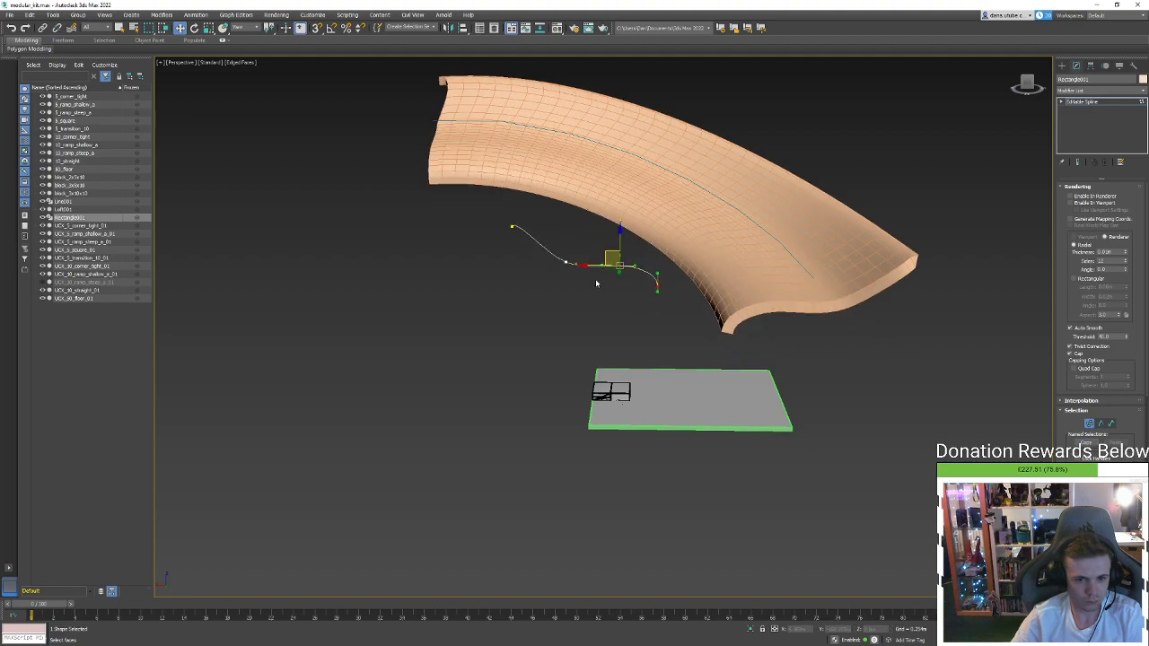
{"action": "scroll", "coordinate": [596, 283], "scroll_direction": "up", "scroll_amount": 2}
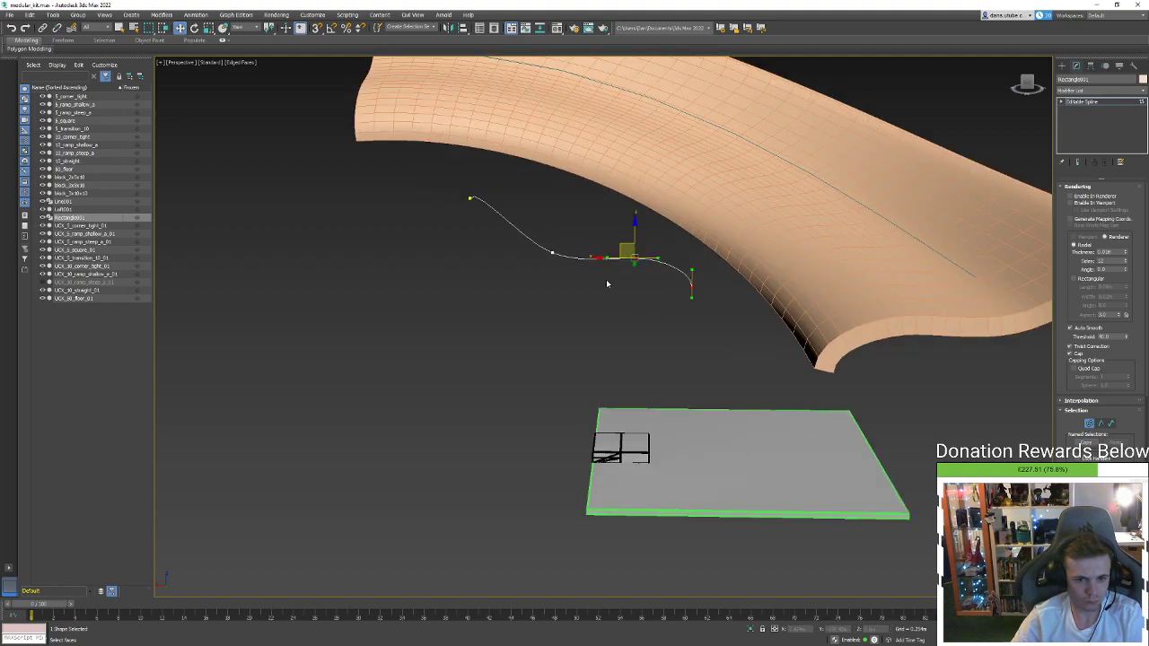
{"action": "left_click", "coordinate": [692, 286]}
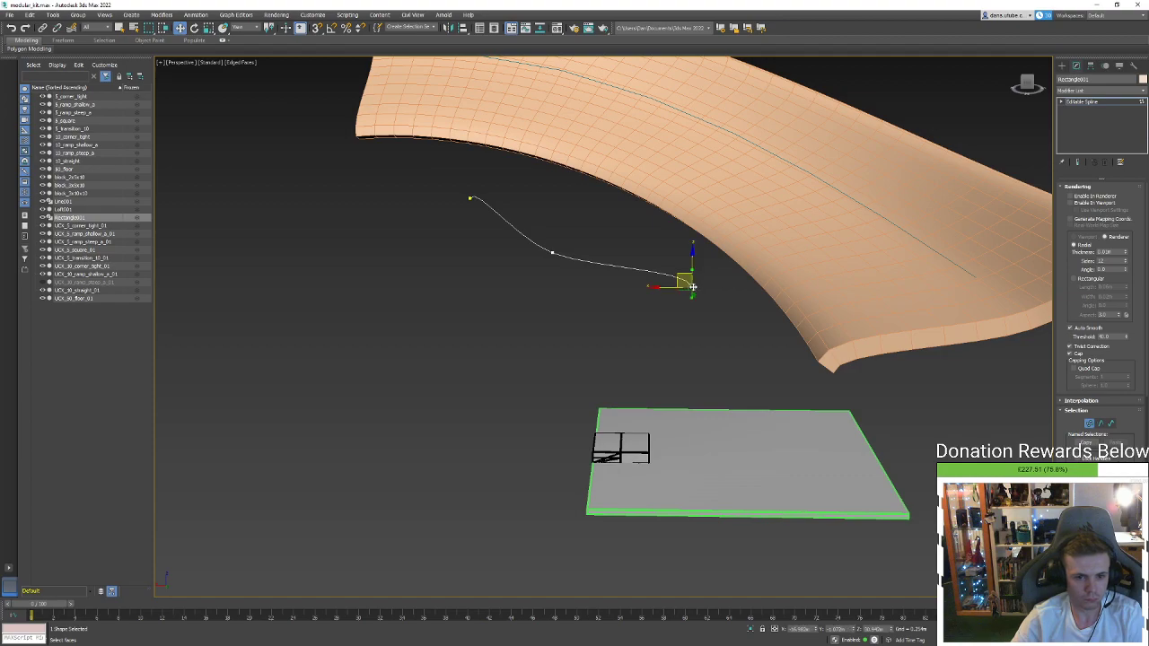
{"action": "left_click_drag", "start_coordinate": [691, 271], "coordinate": [679, 245]}
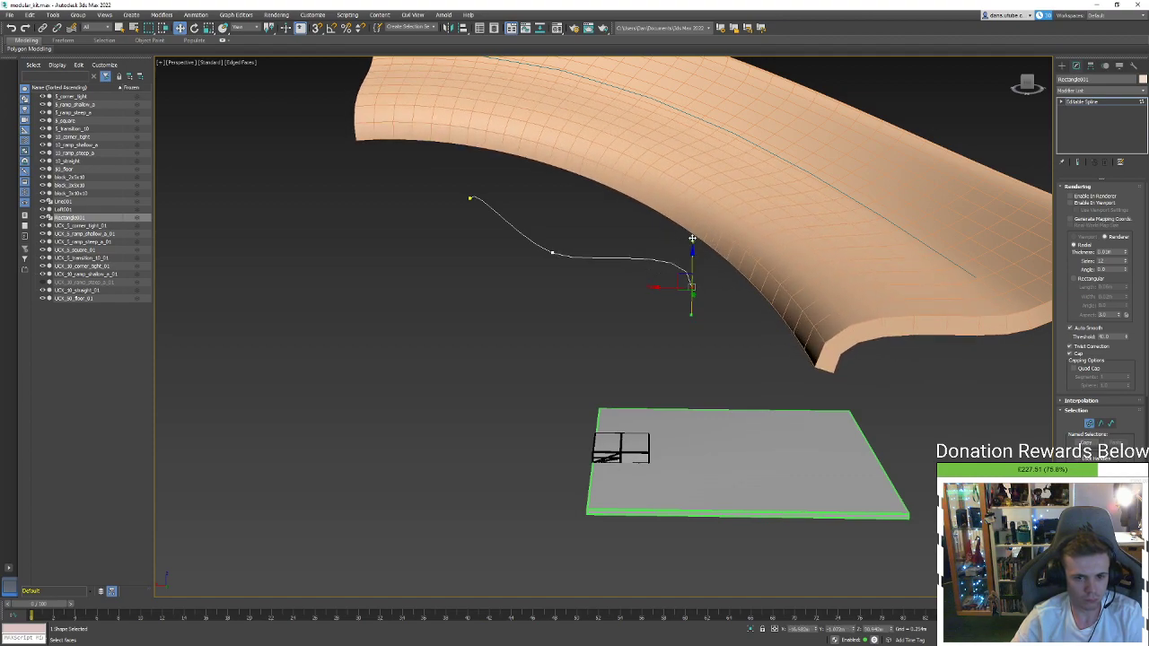
Set the raised wall's end vertex to Smooth and reposition it to form an even upward curve
{"action": "middle_click_drag", "start_coordinate": [690, 243], "coordinate": [555, 238], "text": "alt"}
{"action": "left_click", "coordinate": [485, 206]}
{"action": "left_click", "coordinate": [487, 201]}
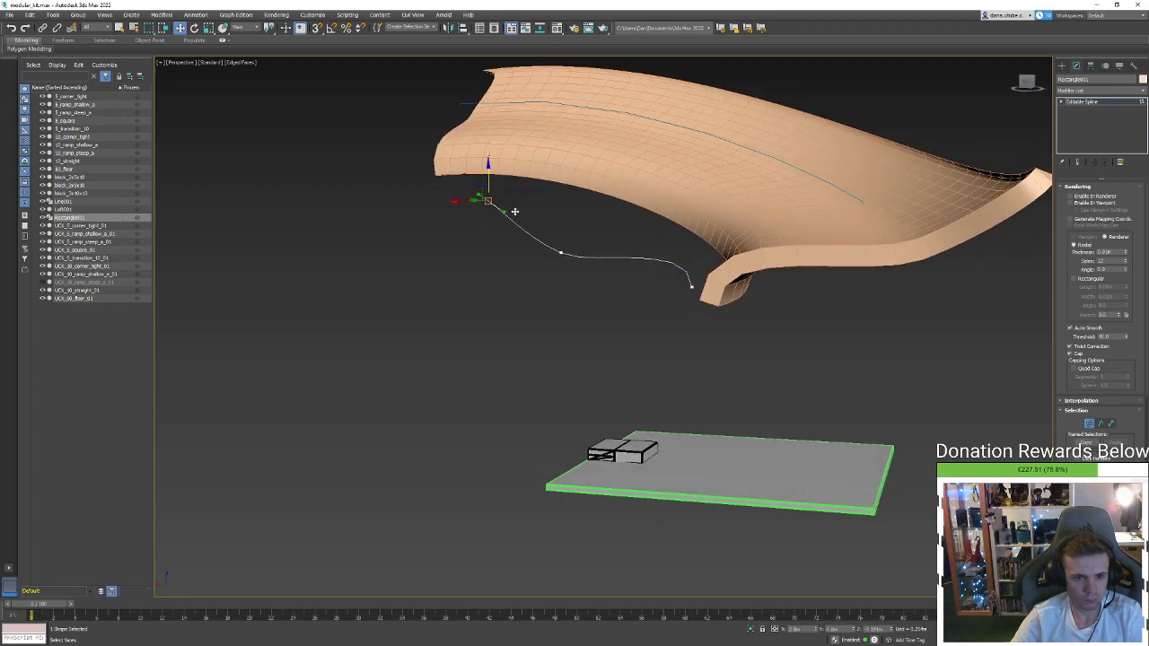
{"action": "mouse_move", "coordinate": [526, 185]}
{"action": "middle_mouse_down", "text": "alt"}
{"action": "mouse_move", "coordinate": [505, 185]}
{"action": "mouse_move", "coordinate": [522, 193]}
{"action": "middle_mouse_up", "text": "alt"}
{"action": "mouse_move", "coordinate": [479, 190]}
{"action": "left_mouse_down"}
{"action": "mouse_move", "coordinate": [505, 181]}
{"action": "mouse_move", "coordinate": [476, 188]}
{"action": "mouse_move", "coordinate": [463, 170]}
{"action": "mouse_move", "coordinate": [484, 184]}
{"action": "left_mouse_up"}
{"action": "right_click", "coordinate": [494, 196]}
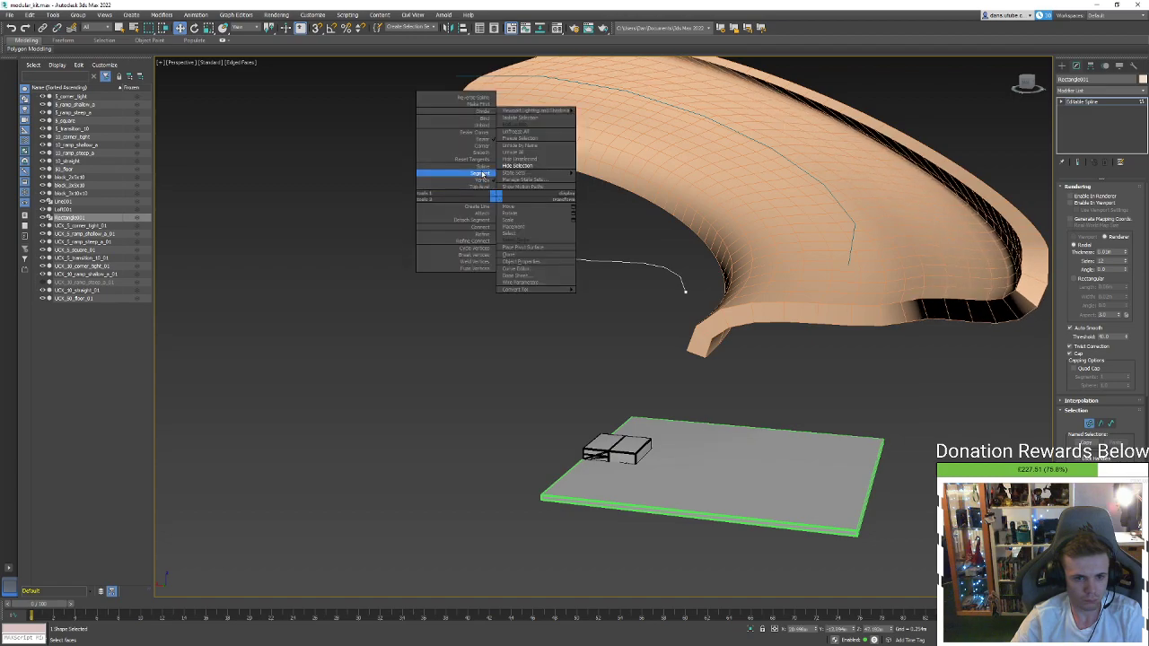
{"action": "left_click", "coordinate": [483, 153]}
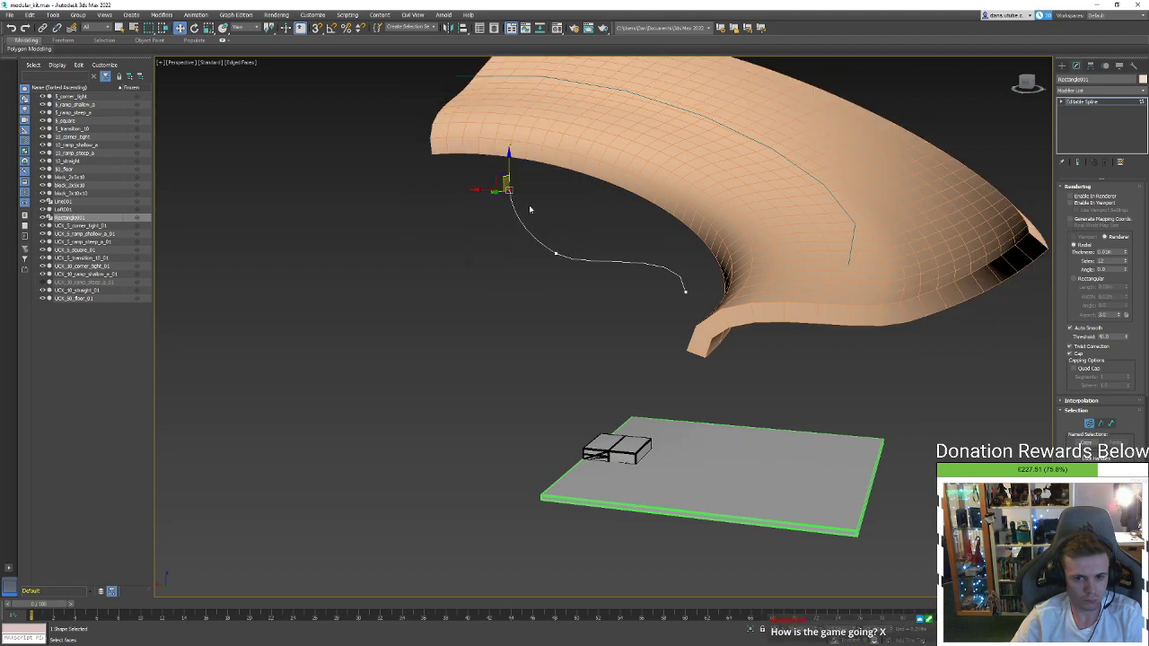
{"action": "mouse_move", "coordinate": [493, 184]}
{"action": "left_mouse_down"}
{"action": "mouse_move", "coordinate": [492, 196]}
{"action": "mouse_move", "coordinate": [525, 203]}
{"action": "mouse_move", "coordinate": [518, 173]}
{"action": "mouse_move", "coordinate": [506, 179]}
{"action": "left_mouse_up"}
Use vertex snapping to bring the profile's raised end vertex into the same plane as the curl's end, and fine-tune its position
{"action": "middle_click_drag", "start_coordinate": [506, 179], "coordinate": [613, 285], "text": "alt"}
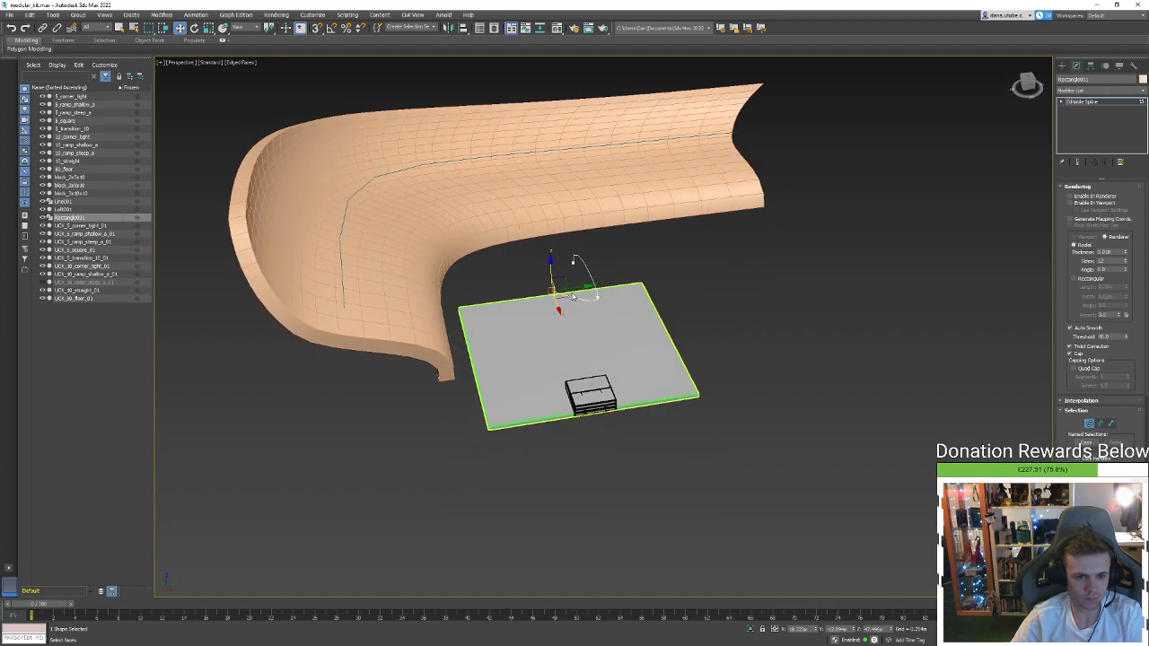
{"action": "key", "text": "s"}
{"action": "left_click_drag", "start_coordinate": [613, 286], "coordinate": [574, 263]}
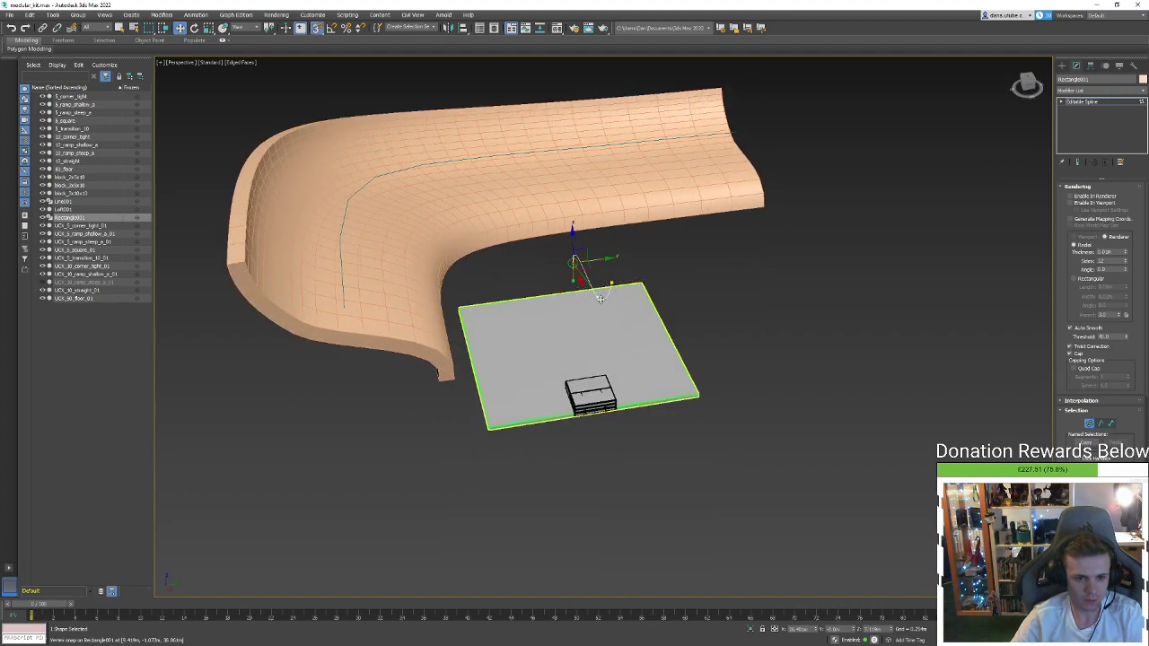
{"action": "middle_click_drag", "start_coordinate": [601, 300], "coordinate": [500, 269], "text": "alt"}
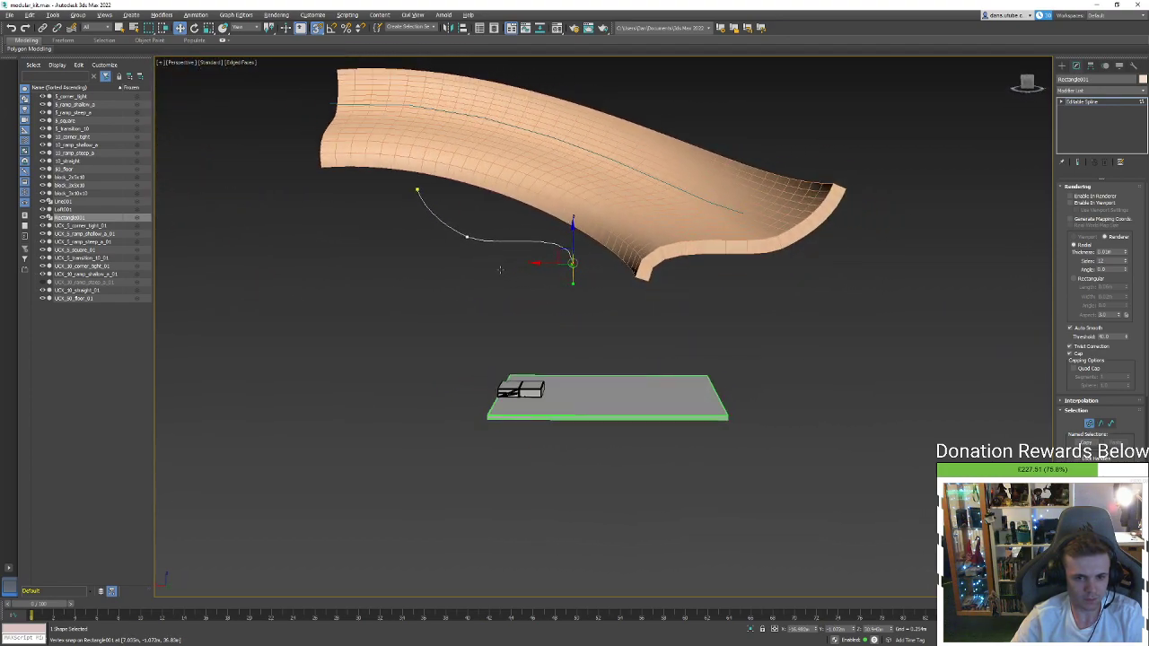
{"action": "left_click", "coordinate": [418, 192]}
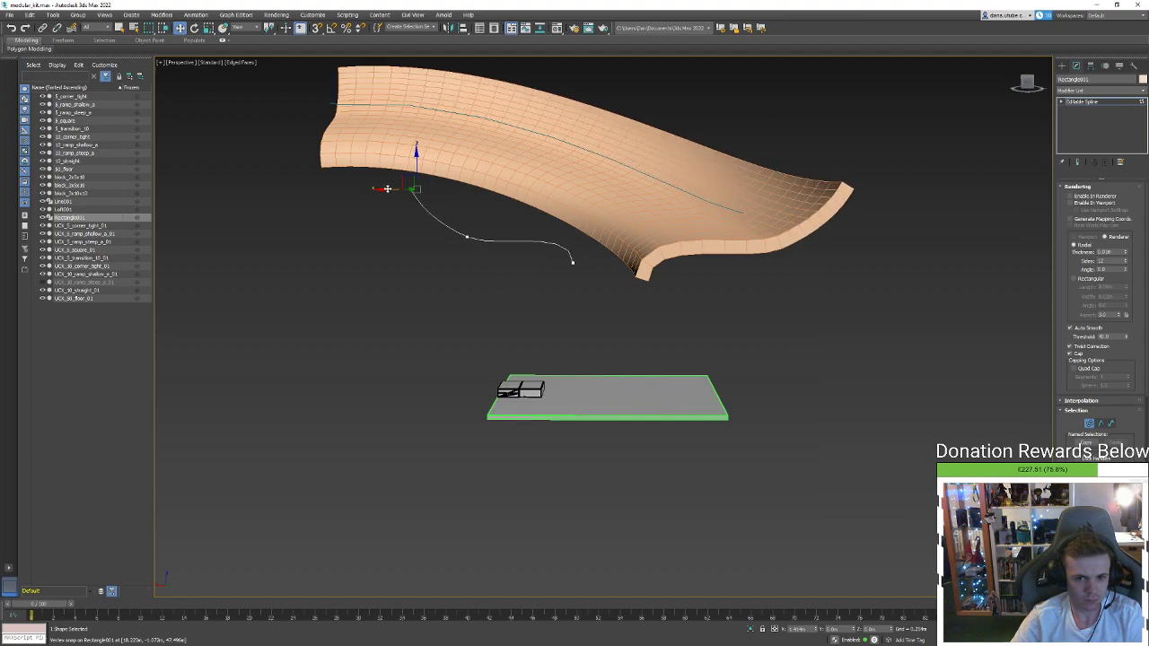
{"action": "middle_click_drag", "start_coordinate": [399, 187], "coordinate": [464, 163], "text": "alt"}
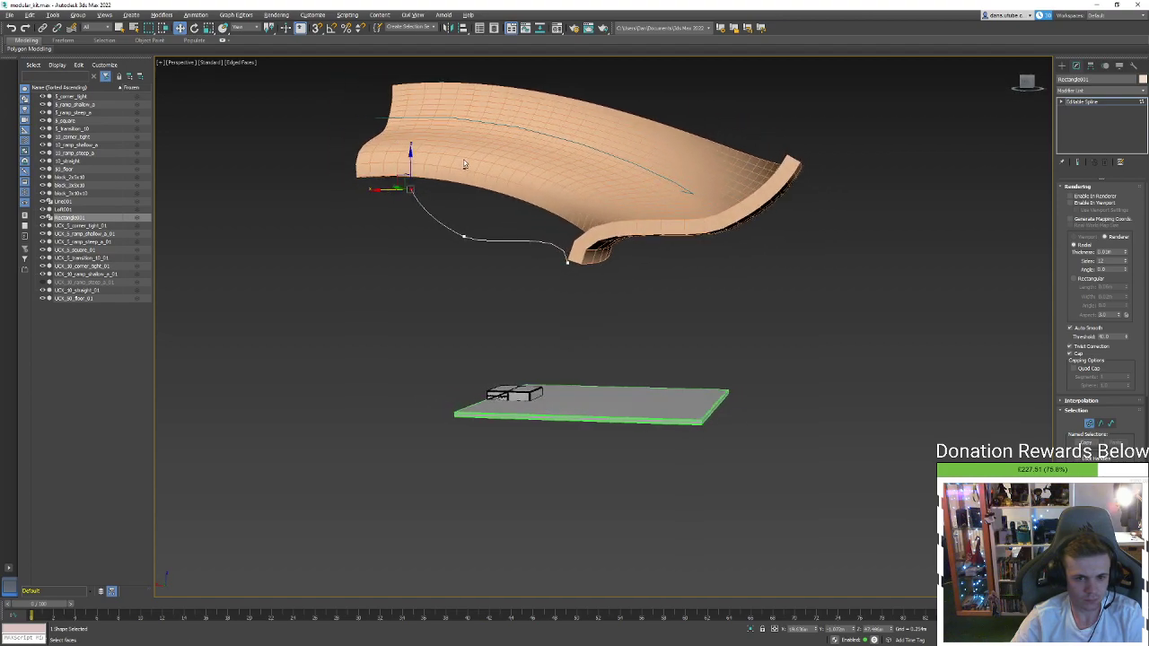
Fine-tune the wall's foot vertex and the curl's end vertex, finish vertex editing and deselect the profile
{"action": "left_click", "coordinate": [464, 237]}
{"action": "middle_click_drag", "start_coordinate": [448, 222], "coordinate": [454, 230], "text": "alt"}
{"action": "left_click", "coordinate": [443, 224]}
{"action": "left_click", "coordinate": [464, 236]}
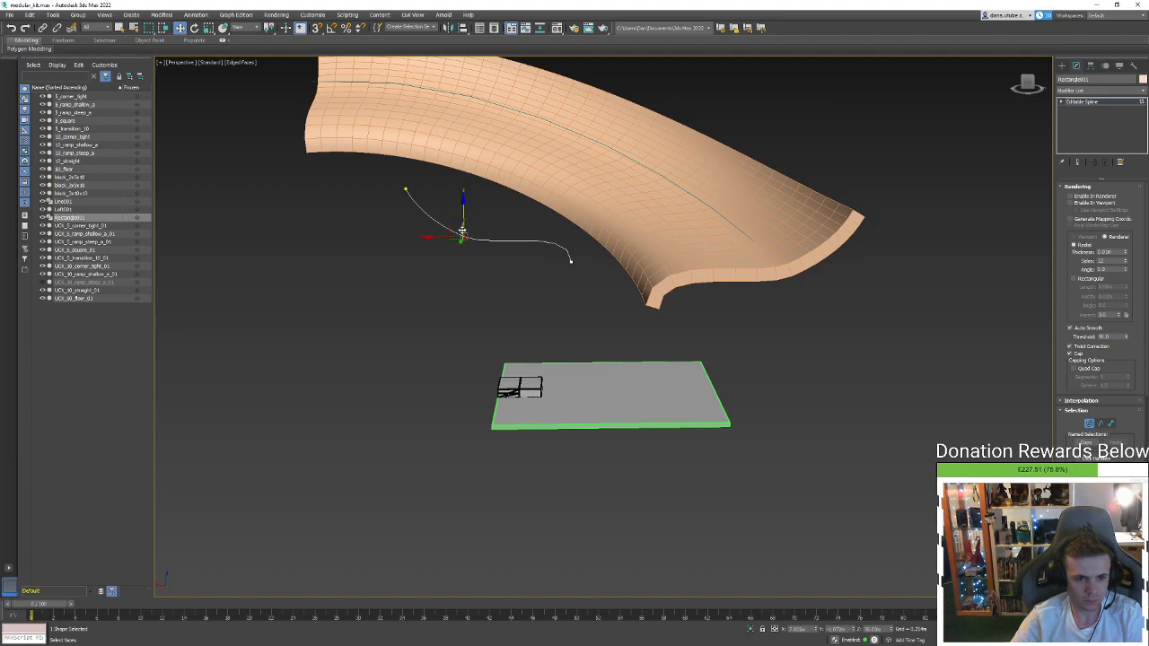
{"action": "left_click_drag", "start_coordinate": [463, 220], "coordinate": [459, 225]}
{"action": "left_click", "coordinate": [547, 233]}
{"action": "left_click", "coordinate": [571, 261]}
{"action": "mouse_move", "coordinate": [563, 252]}
{"action": "left_mouse_down"}
{"action": "mouse_move", "coordinate": [540, 270]}
{"action": "mouse_move", "coordinate": [559, 258]}
{"action": "left_mouse_up"}
{"action": "middle_click_drag", "start_coordinate": [661, 225], "coordinate": [689, 223], "text": "alt"}
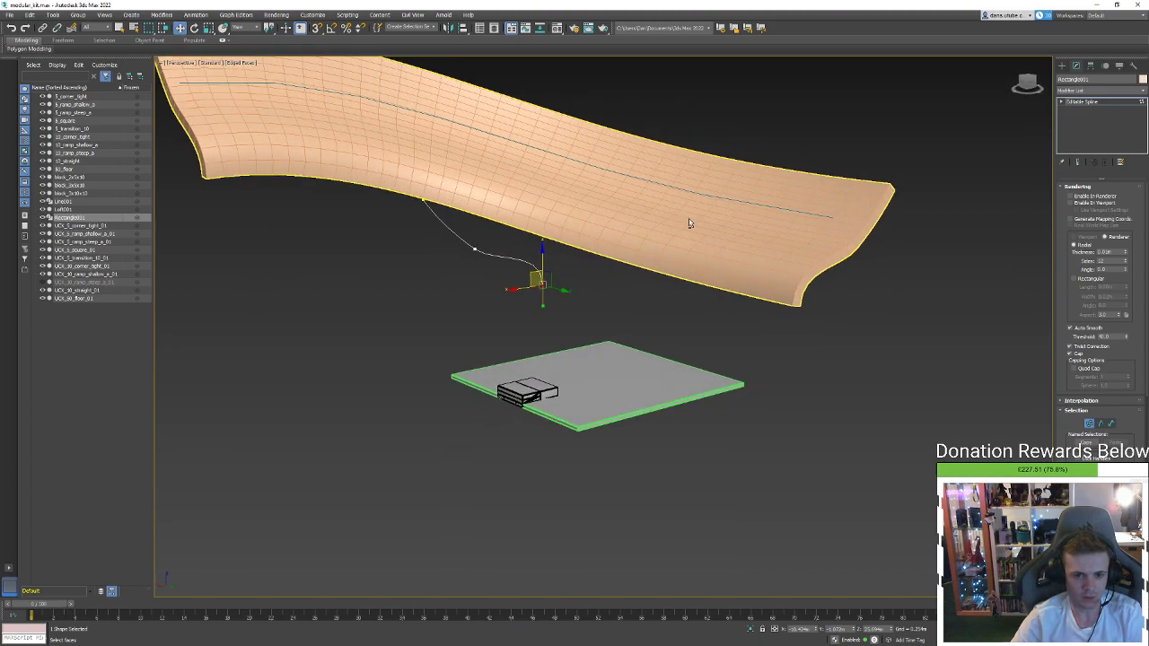
{"action": "left_click", "coordinate": [1089, 422]}
{"action": "left_click", "coordinate": [918, 428]}
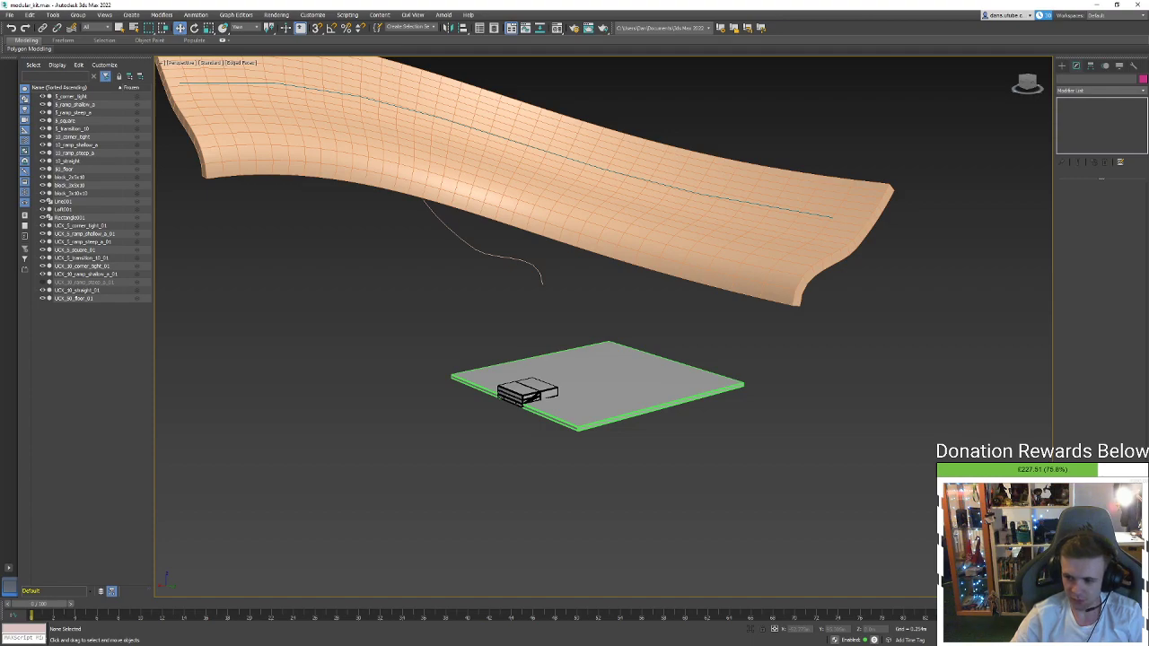
Switch to Unreal Editor and play-test the course over its green pieces
{"action": "key", "text": "alt+Tab"}
{"action": "right_click_drag", "start_coordinate": [672, 359], "coordinate": [449, 296]}
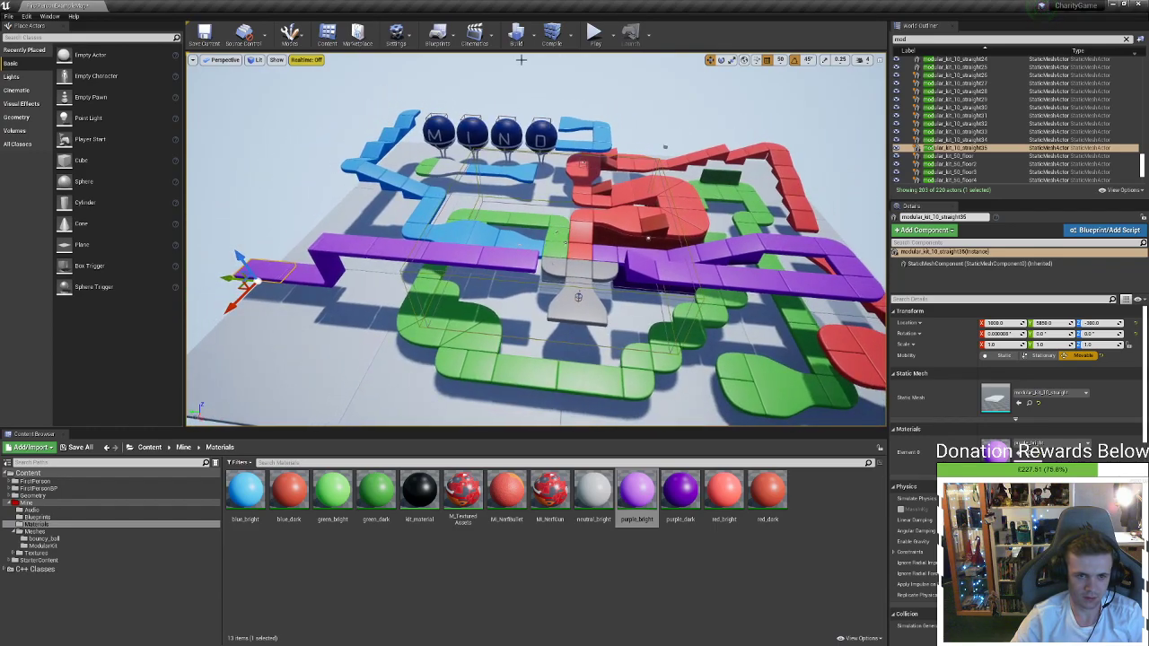
{"action": "left_click", "coordinate": [594, 36]}
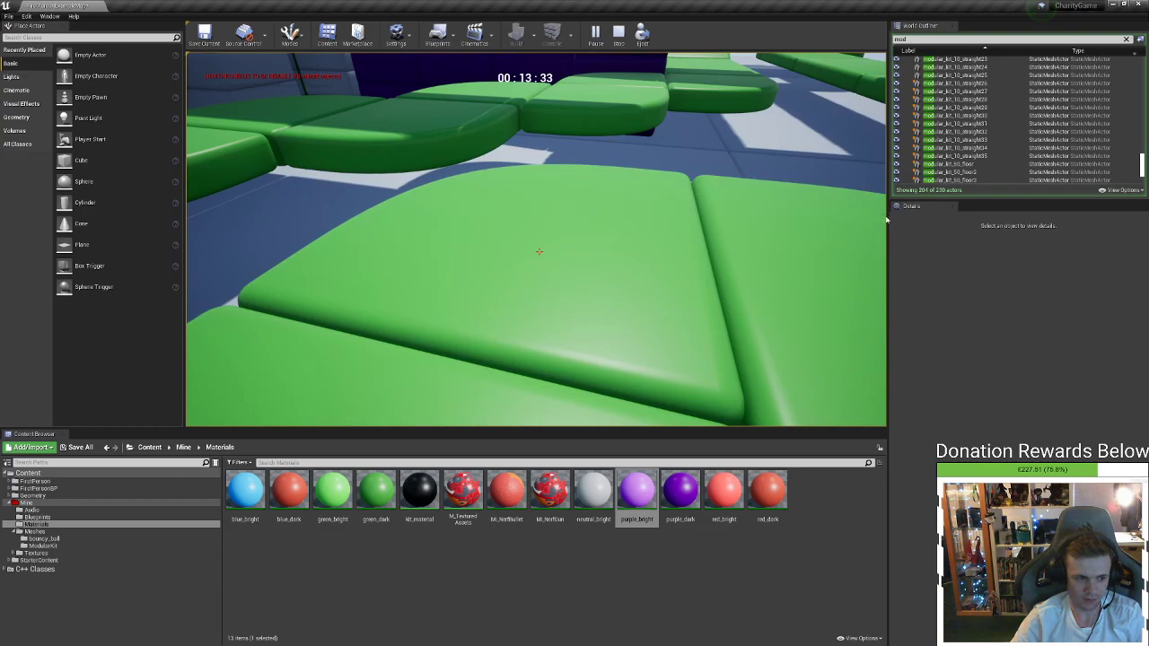
{"action": "key", "text": "Escape"}
Play-test the red route in repeated runs, stopping the game after each one
{"action": "left_click", "coordinate": [595, 34]}
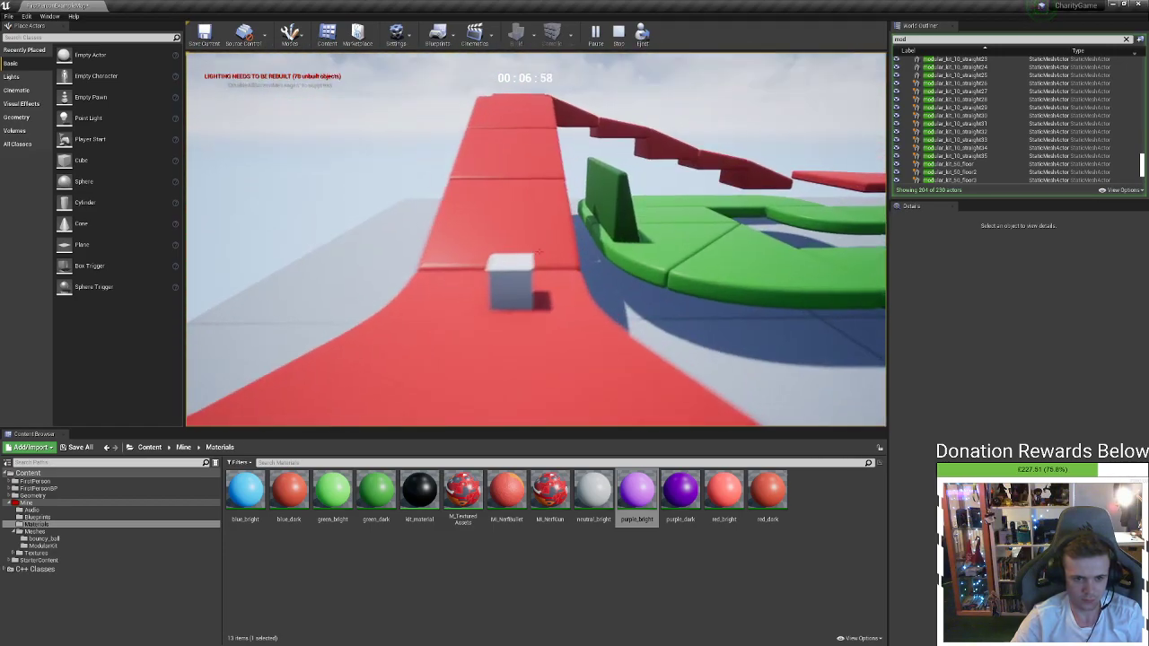
{"action": "key", "text": "Escape"}
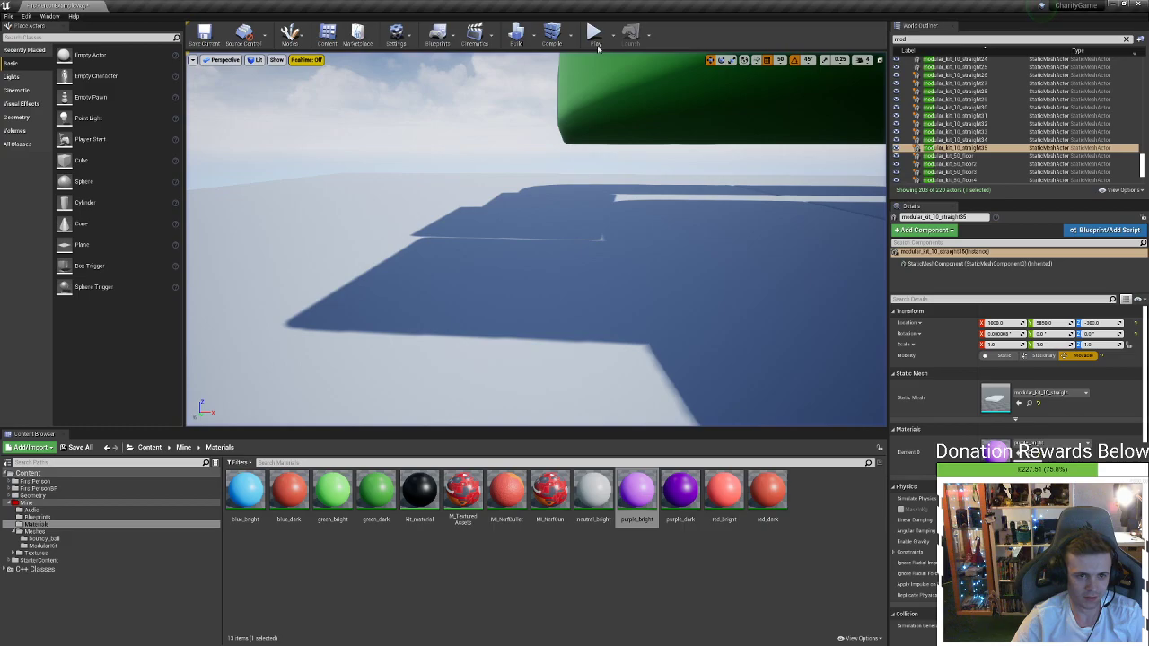
{"action": "left_click", "coordinate": [595, 37]}
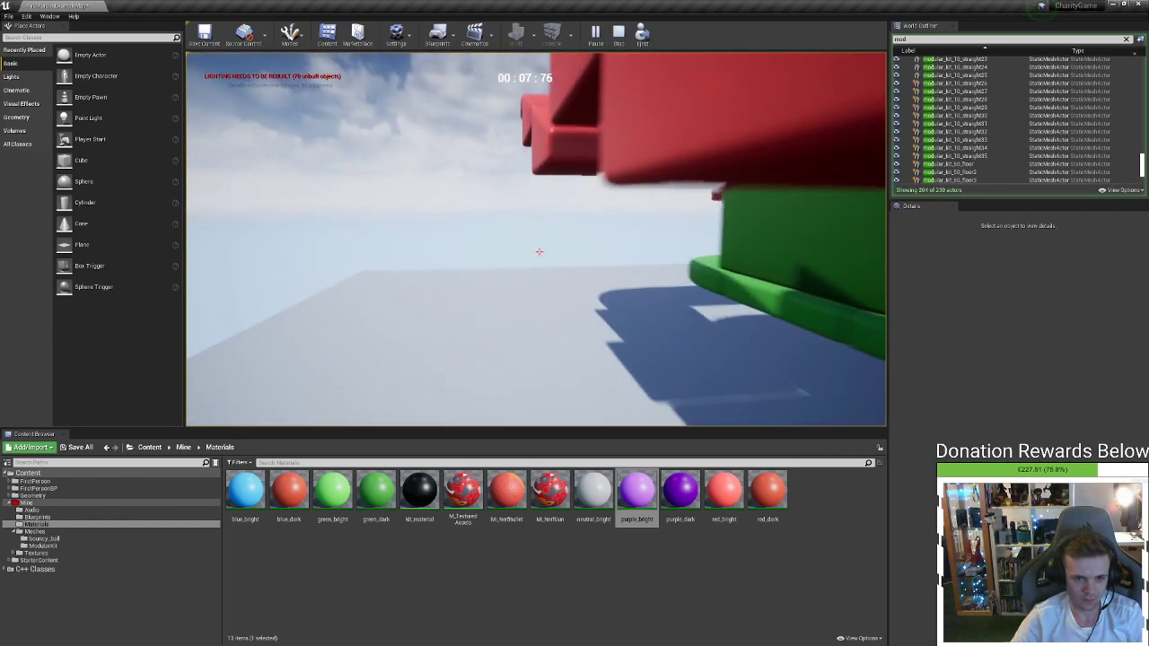
{"action": "key", "text": "Escape"}
{"action": "left_click", "coordinate": [595, 36]}
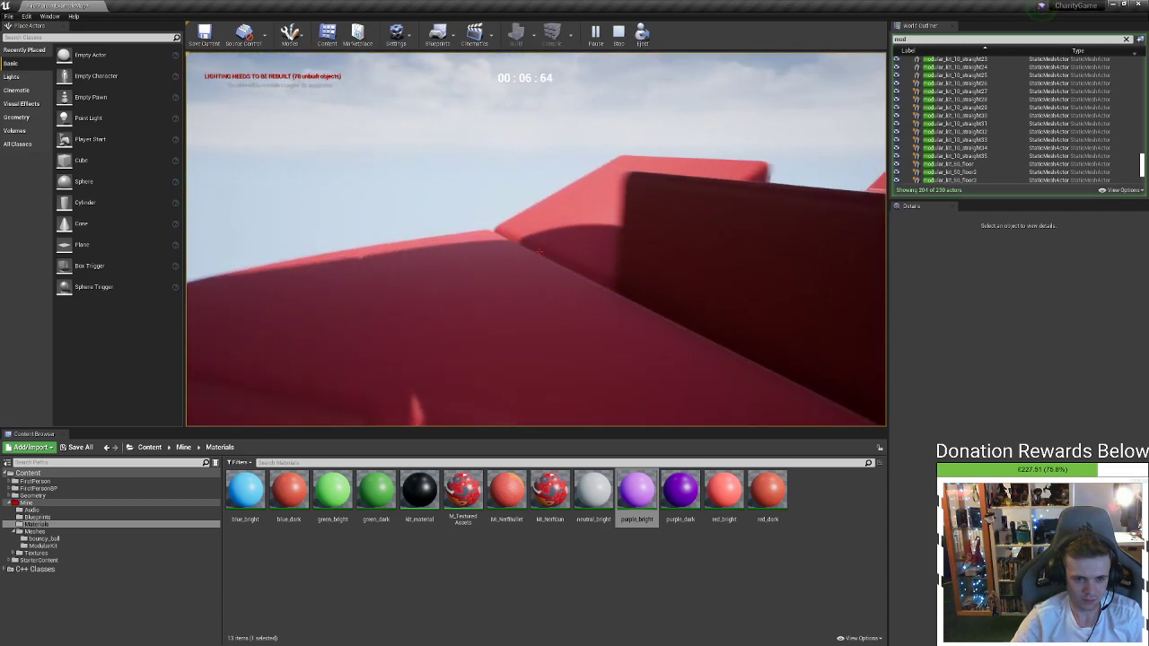
{"action": "key", "text": "w"}
{"action": "key", "text": "d"}
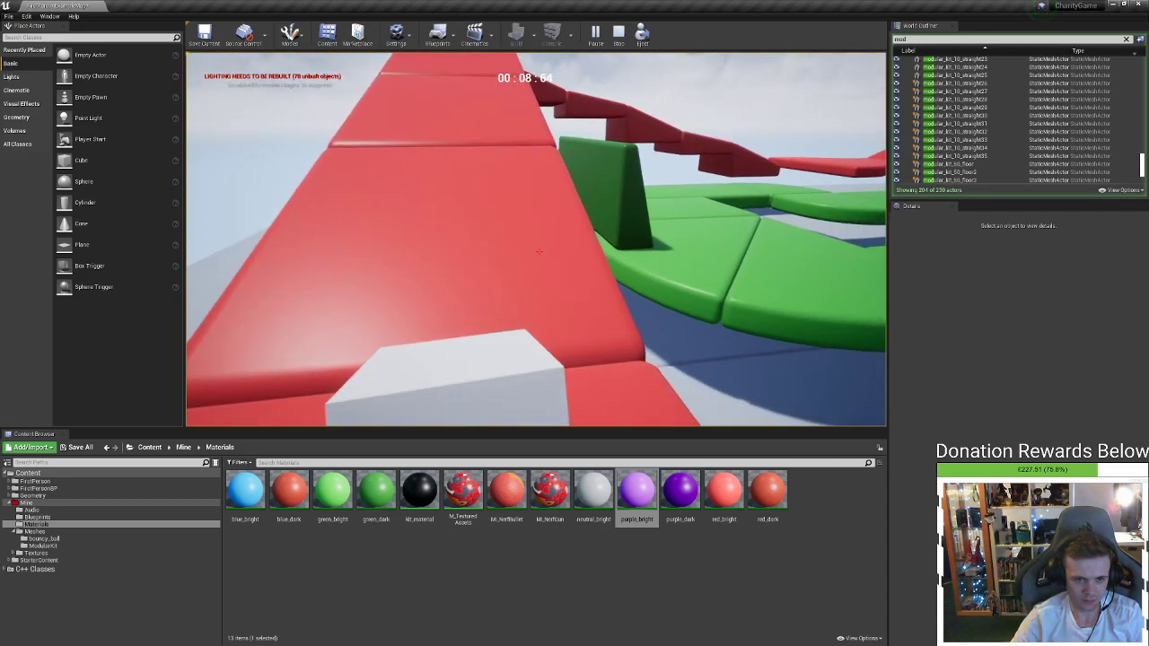
{"action": "key", "text": "Escape"}
View the course around the grey start platform and play-test the purple route from there
{"action": "key", "text": "w"}
{"action": "mouse_move", "coordinate": [722, 299]}
{"action": "right_mouse_down"}
{"action": "mouse_move", "coordinate": [628, 300]}
{"action": "mouse_move", "coordinate": [762, 299]}
{"action": "mouse_move", "coordinate": [721, 300]}
{"action": "right_mouse_up"}
{"action": "key", "text": "s"}
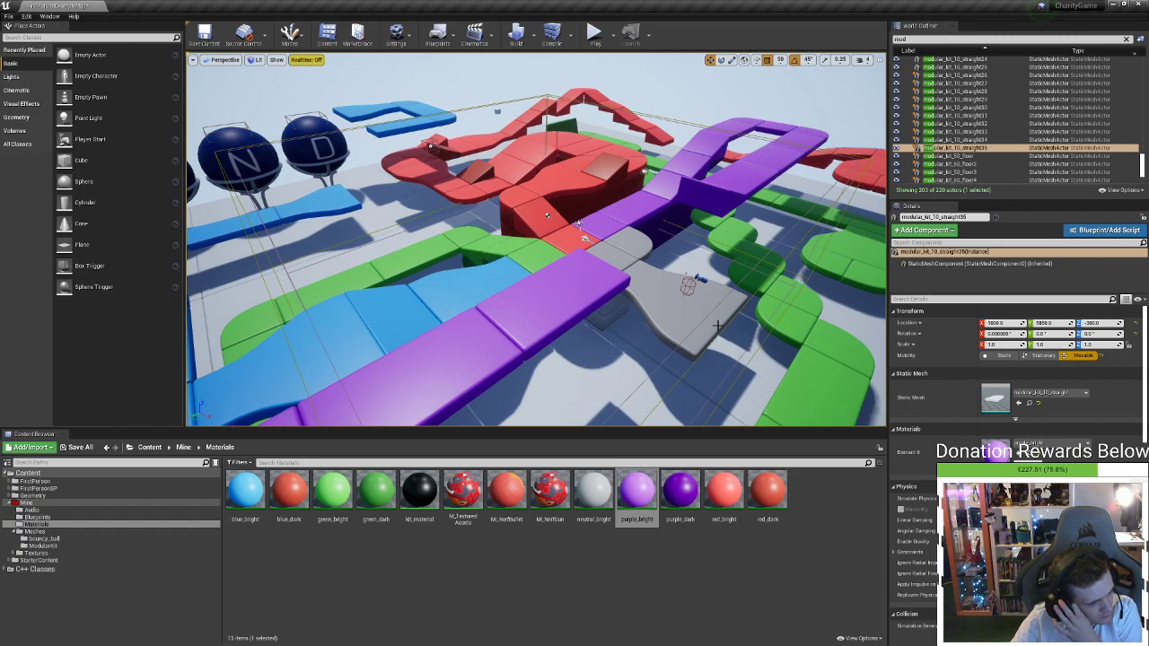
{"action": "right_click_drag", "start_coordinate": [689, 342], "coordinate": [718, 339]}
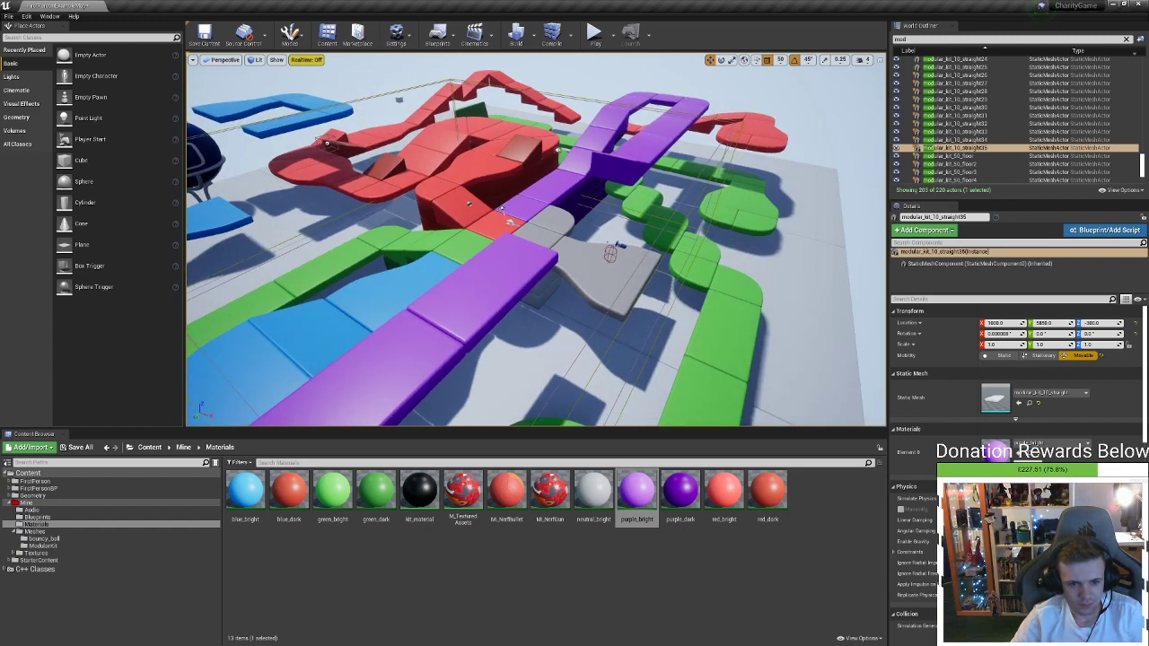
{"action": "right_click_drag", "start_coordinate": [718, 339], "coordinate": [729, 335]}
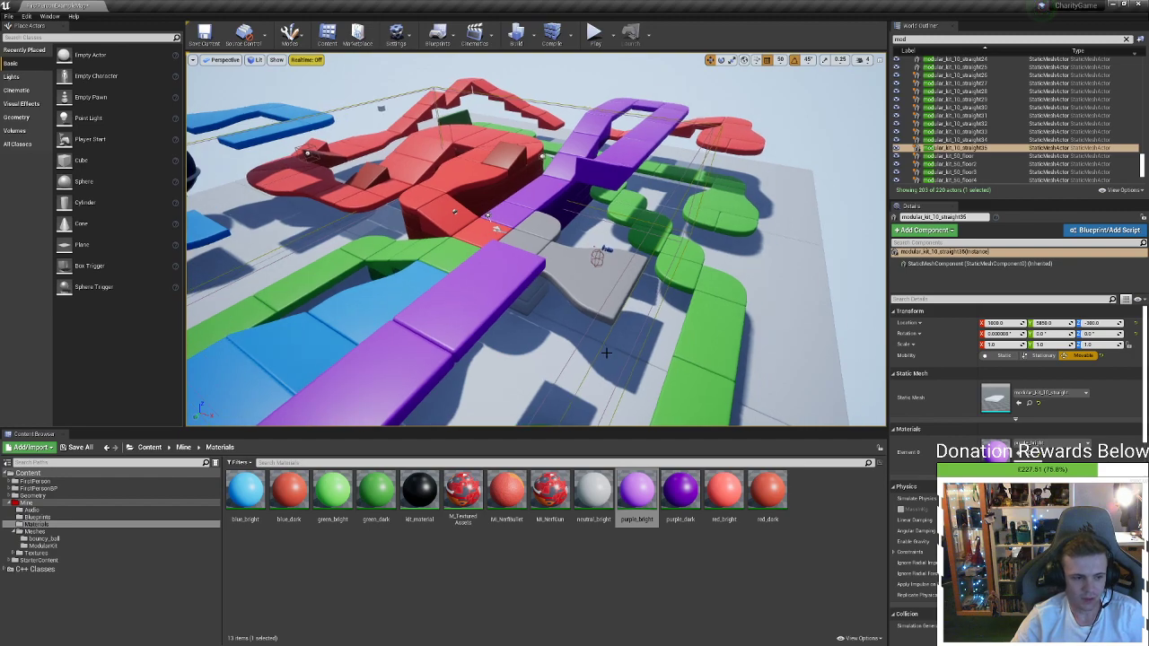
{"action": "left_click", "coordinate": [595, 33]}
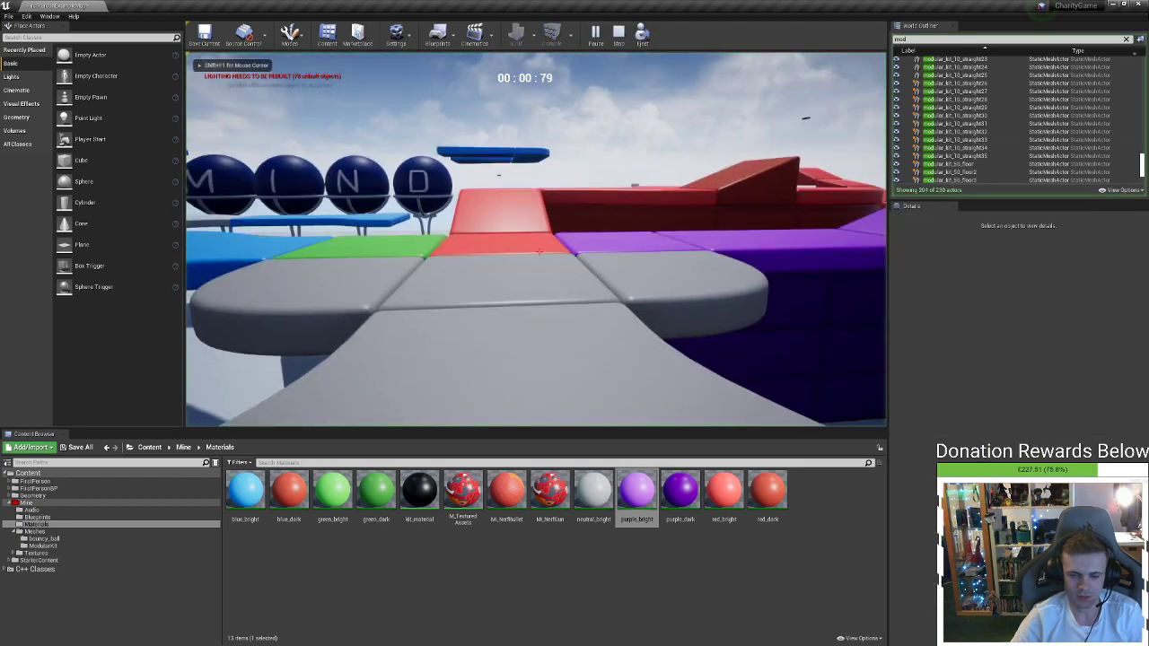
{"action": "key", "text": "w"}
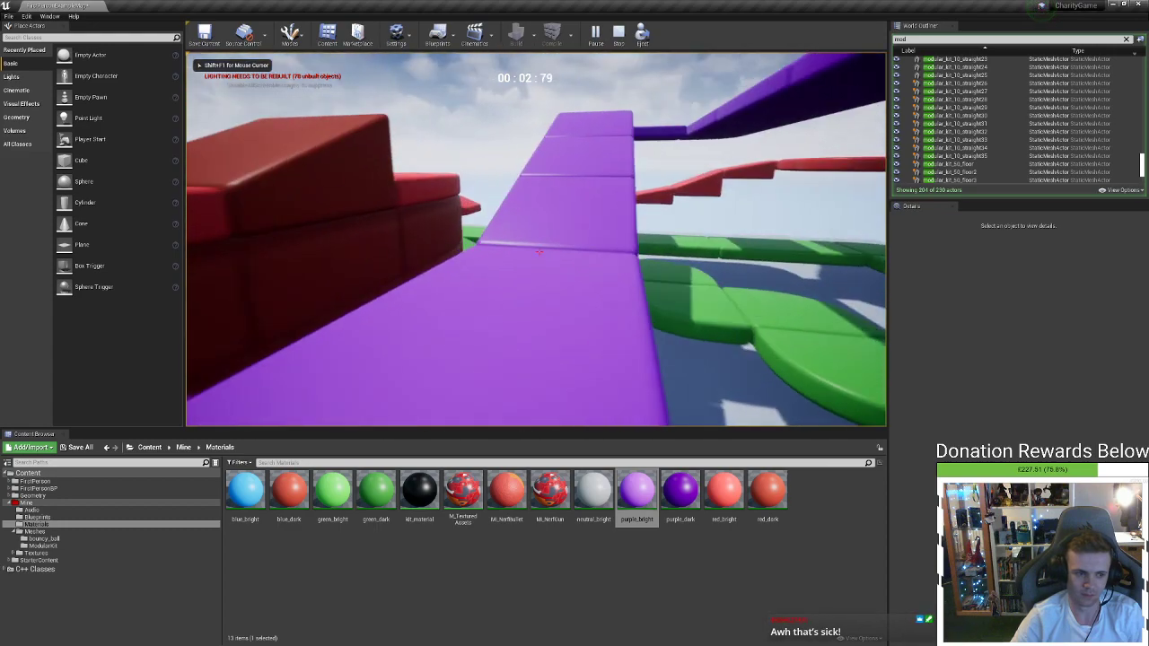
{"action": "key", "text": "w"}
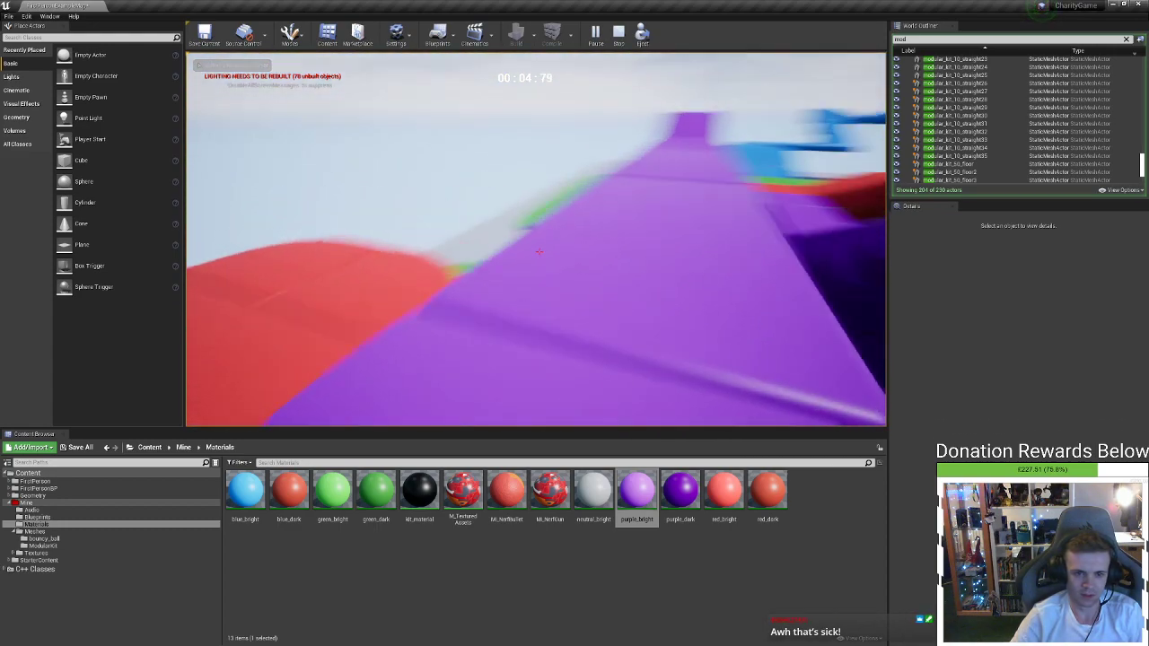
{"action": "key", "text": "w"}
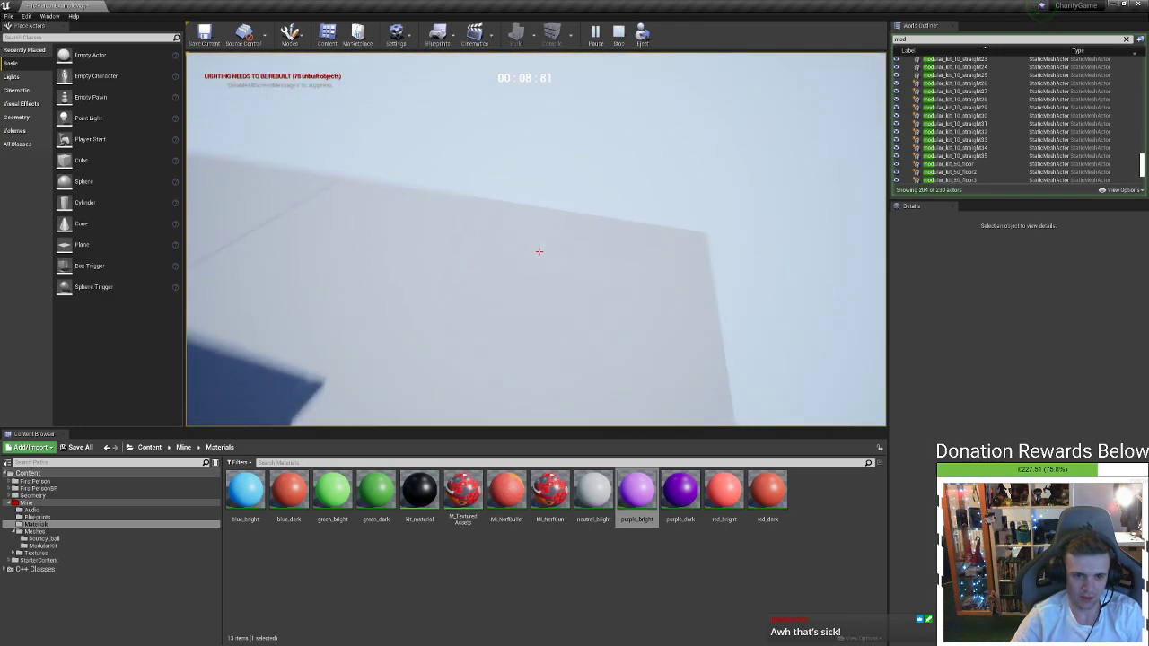
{"action": "key", "text": "Escape"}
Examine the purple track's lower far end and the open floor around it
{"action": "right_click_drag", "start_coordinate": [523, 207], "coordinate": [314, 234]}
{"action": "key", "text": "s"}
{"action": "right_click_drag", "start_coordinate": [581, 181], "coordinate": [580, 181]}
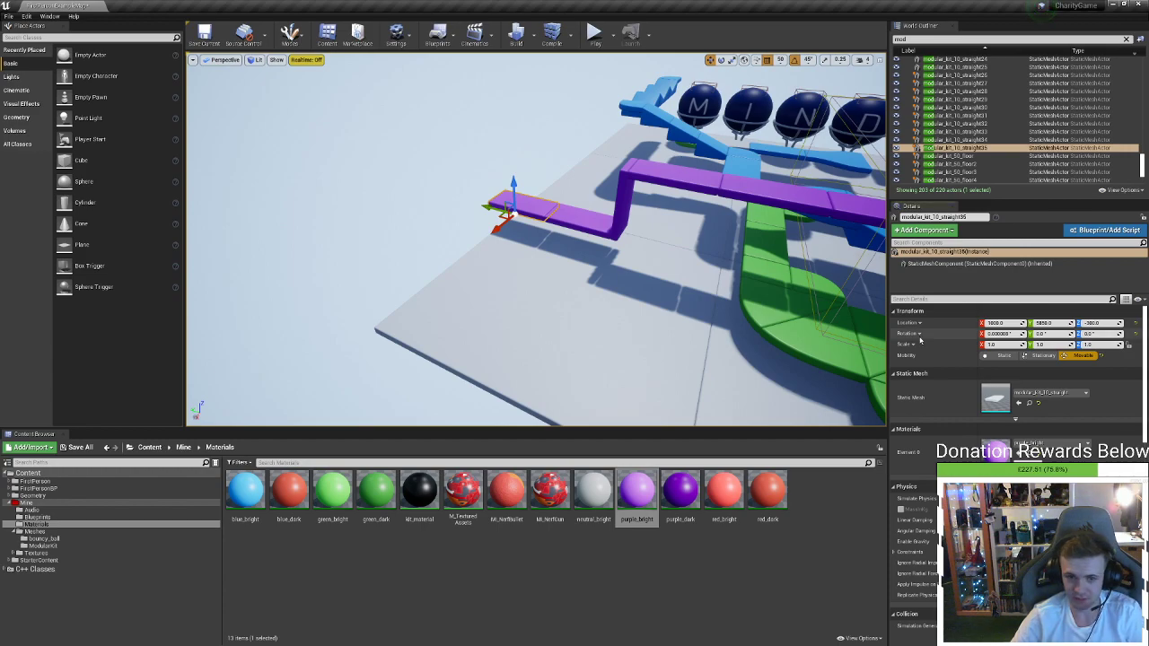
{"action": "right_click_drag", "start_coordinate": [628, 269], "coordinate": [660, 180]}
{"action": "right_click_drag", "start_coordinate": [575, 269], "coordinate": [574, 193]}
{"action": "right_click_drag", "start_coordinate": [584, 294], "coordinate": [584, 294]}
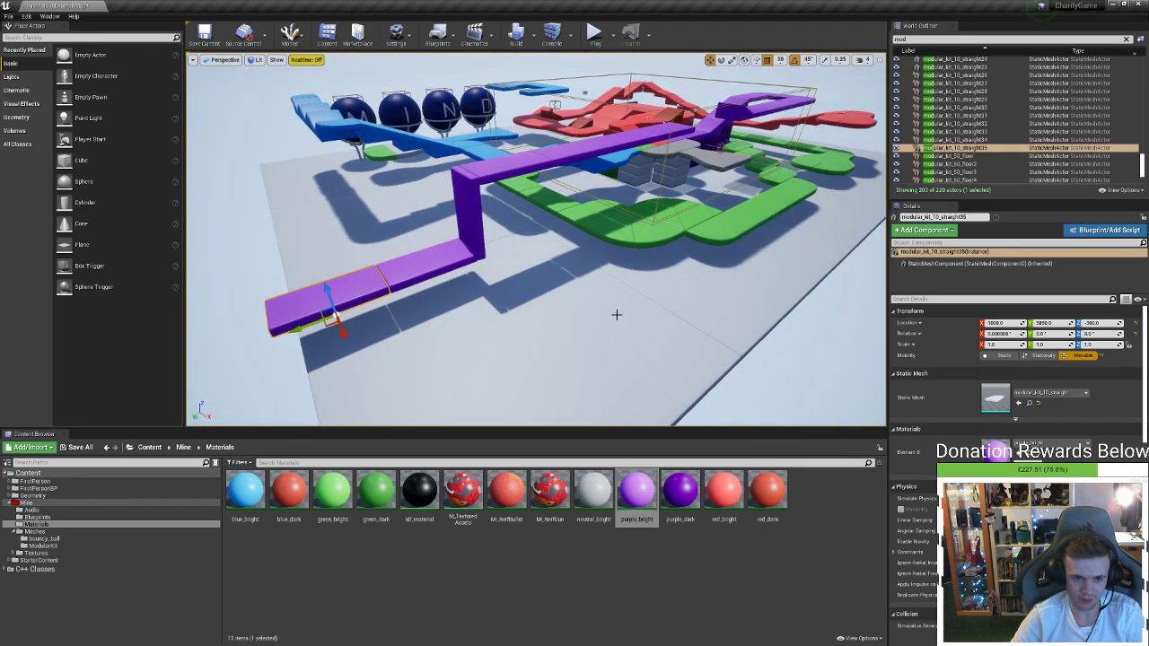
Switch to 3ds Max and select the path line running along the lofted track
{"action": "key", "text": "alt+Tab"}
{"action": "left_click", "coordinate": [682, 233]}
{"action": "middle_click_drag", "start_coordinate": [682, 233], "coordinate": [703, 306], "text": "alt"}
{"action": "scroll", "coordinate": [665, 267], "scroll_direction": "down", "scroll_amount": 2}
{"action": "left_click", "coordinate": [683, 231]}
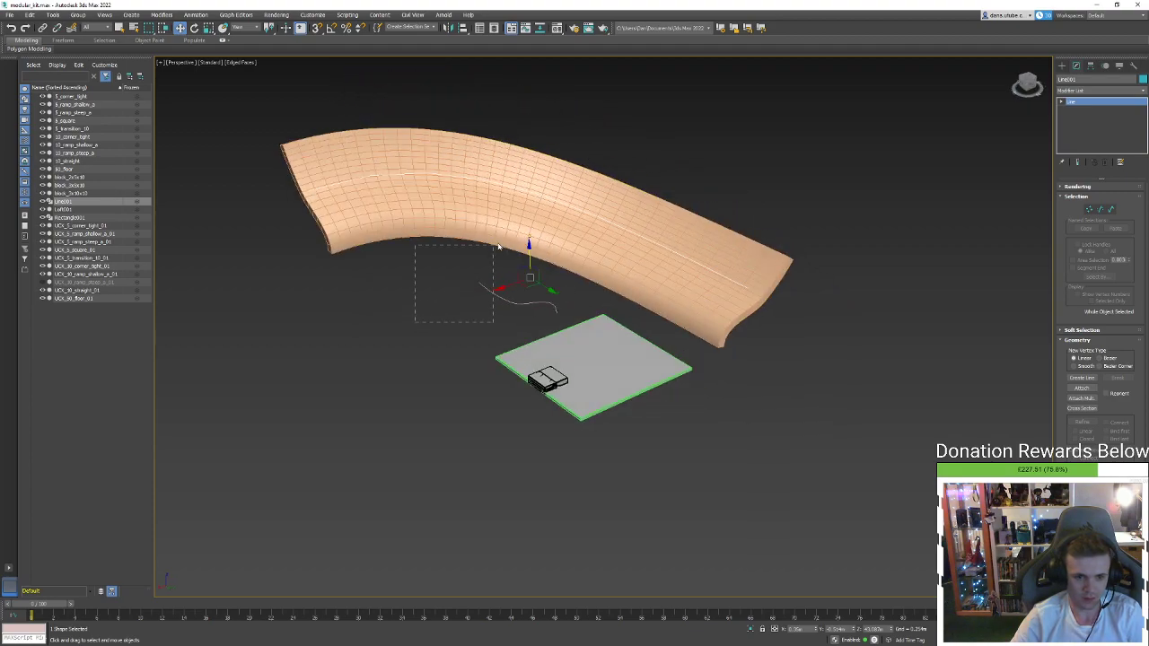
Select the 10_straight piece and clone it as an independent copy raised above the kit pieces
{"action": "left_click_drag", "start_coordinate": [492, 250], "coordinate": [567, 149]}
{"action": "scroll", "coordinate": [535, 375], "scroll_direction": "up", "scroll_amount": 4}
{"action": "left_click", "coordinate": [564, 384]}
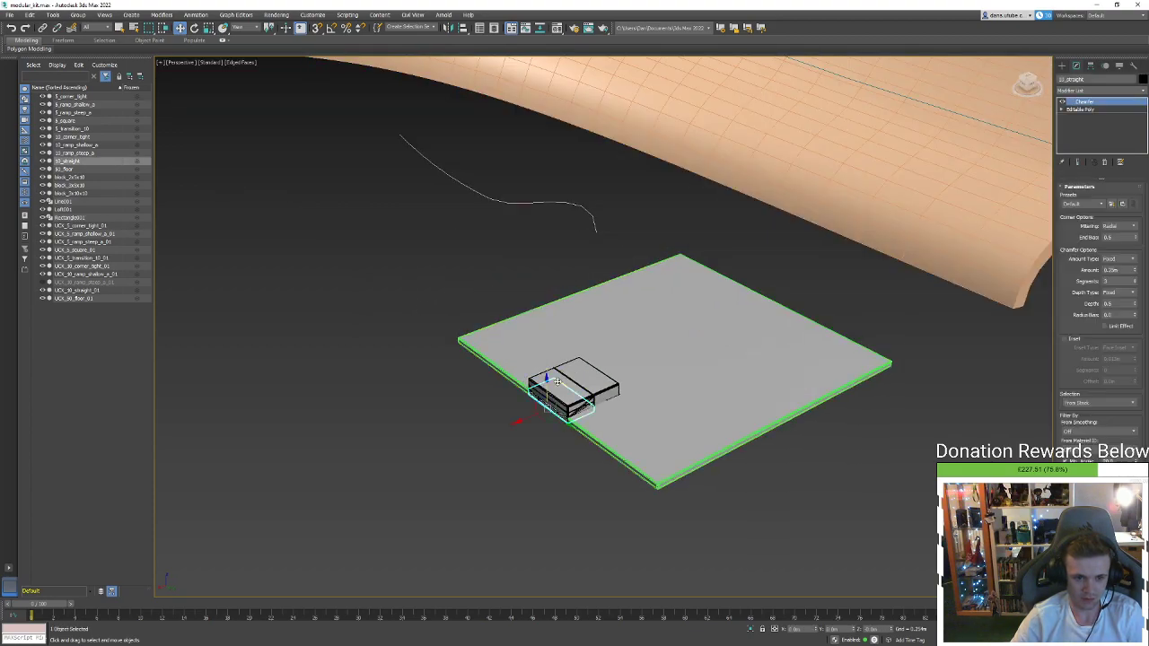
{"action": "scroll", "coordinate": [572, 388], "scroll_direction": "up", "scroll_amount": 2}
{"action": "left_click", "coordinate": [572, 388]}
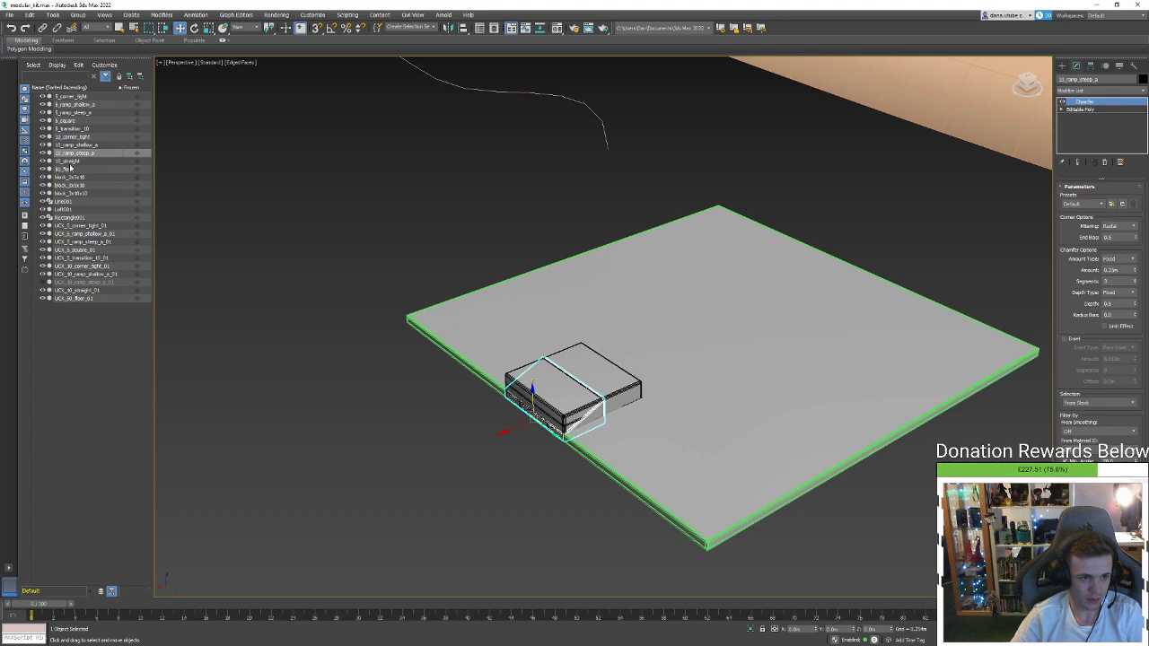
{"action": "left_click", "coordinate": [72, 122]}
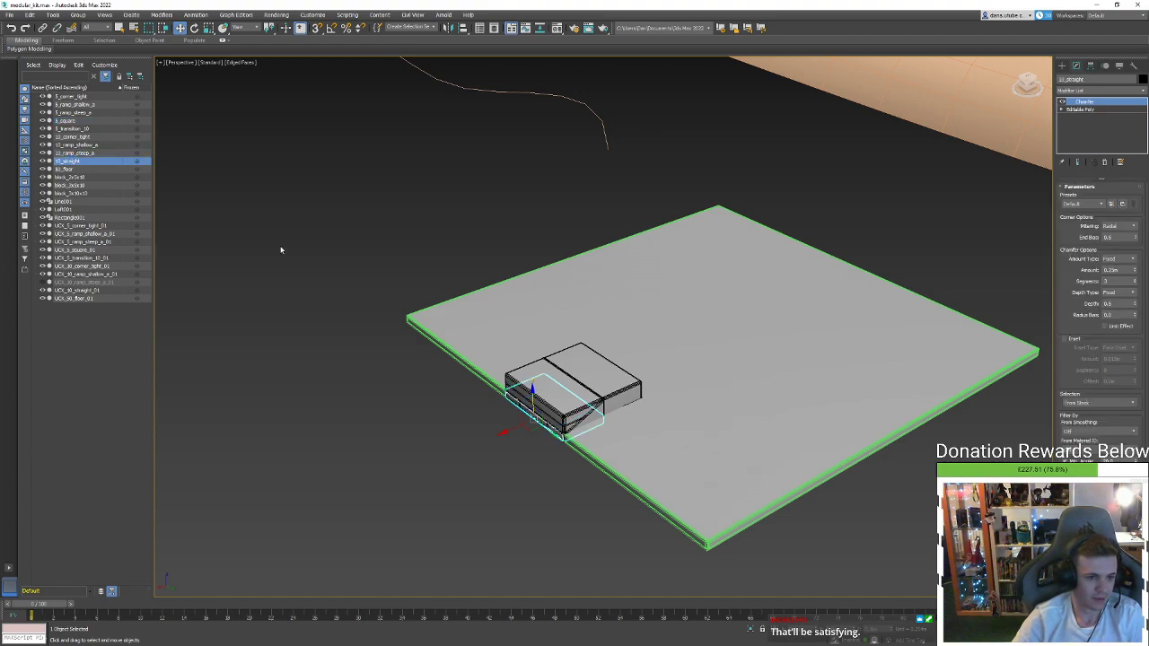
{"action": "left_click_drag", "start_coordinate": [533, 395], "coordinate": [542, 245], "text": "shift"}
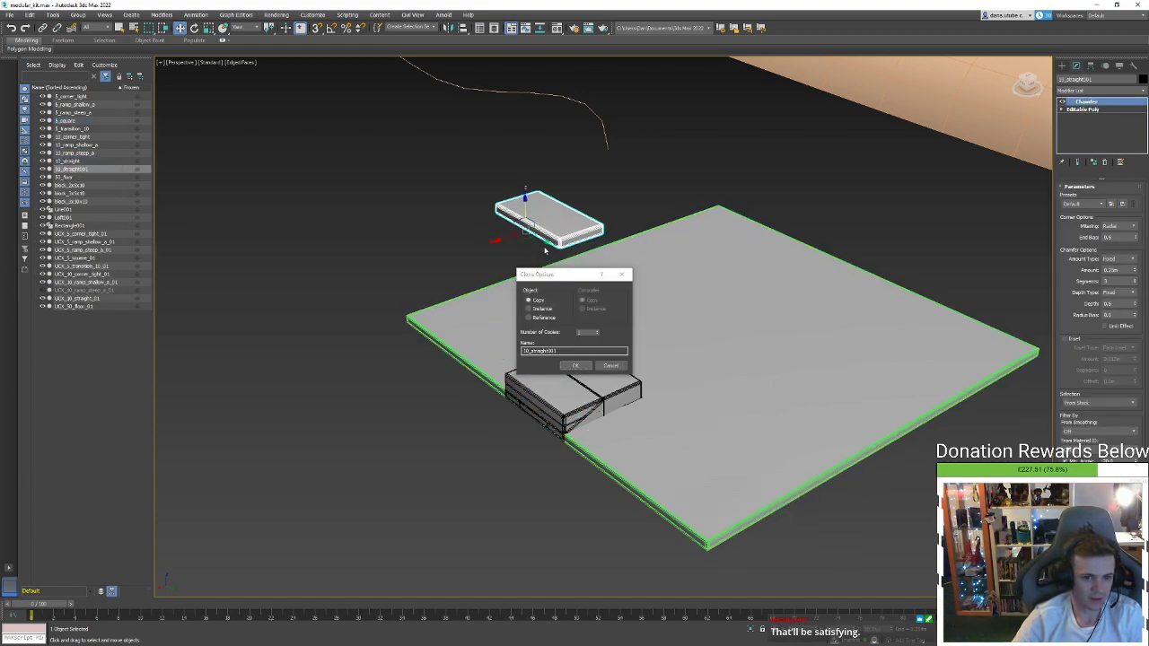
{"action": "left_click", "coordinate": [575, 365]}
{"action": "scroll", "coordinate": [579, 378], "scroll_direction": "down", "scroll_amount": 5}
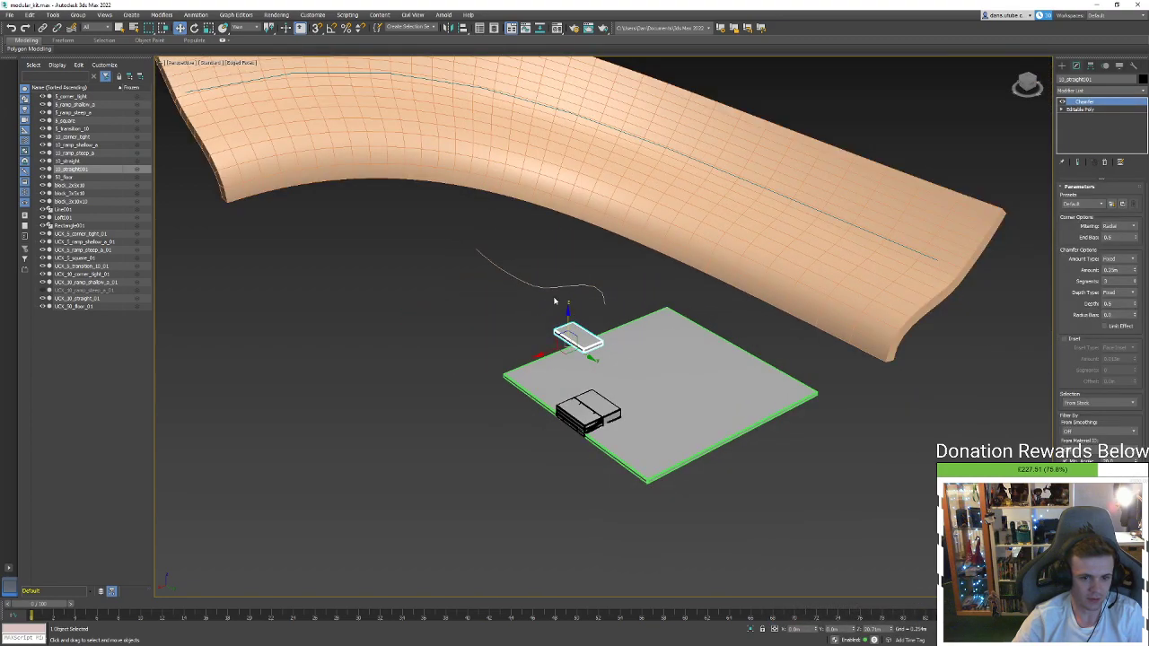
Select the loft together with its path line and profile shapes and scale them down uniformly to roughly the kit's size
{"action": "left_click", "coordinate": [539, 153]}
{"action": "scroll", "coordinate": [393, 258], "scroll_direction": "down", "scroll_amount": 3}
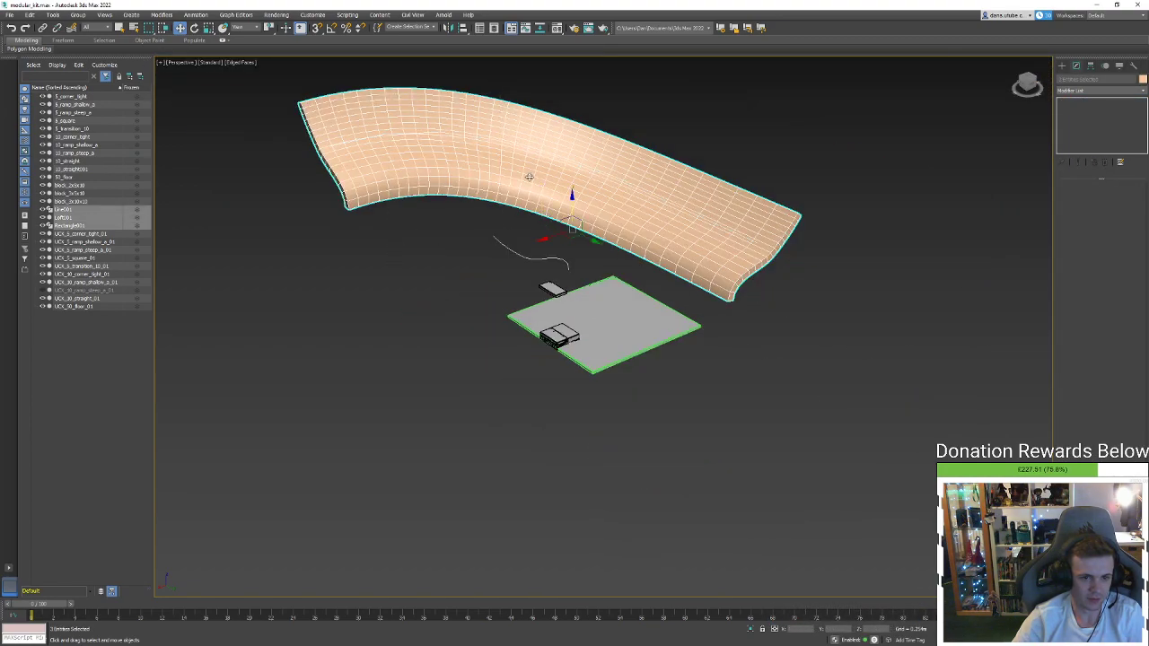
{"action": "left_click_drag", "start_coordinate": [556, 222], "coordinate": [545, 381]}
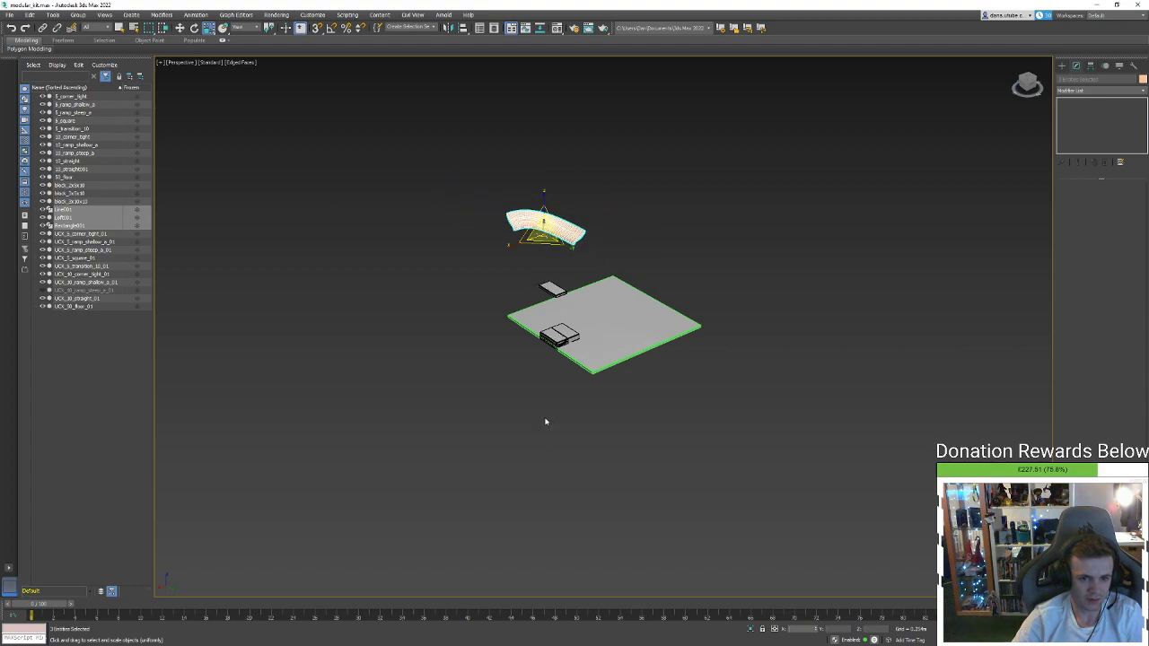
{"action": "scroll", "coordinate": [549, 220], "scroll_direction": "up", "scroll_amount": 5}
{"action": "middle_click_drag", "start_coordinate": [548, 211], "coordinate": [569, 223], "text": "alt"}
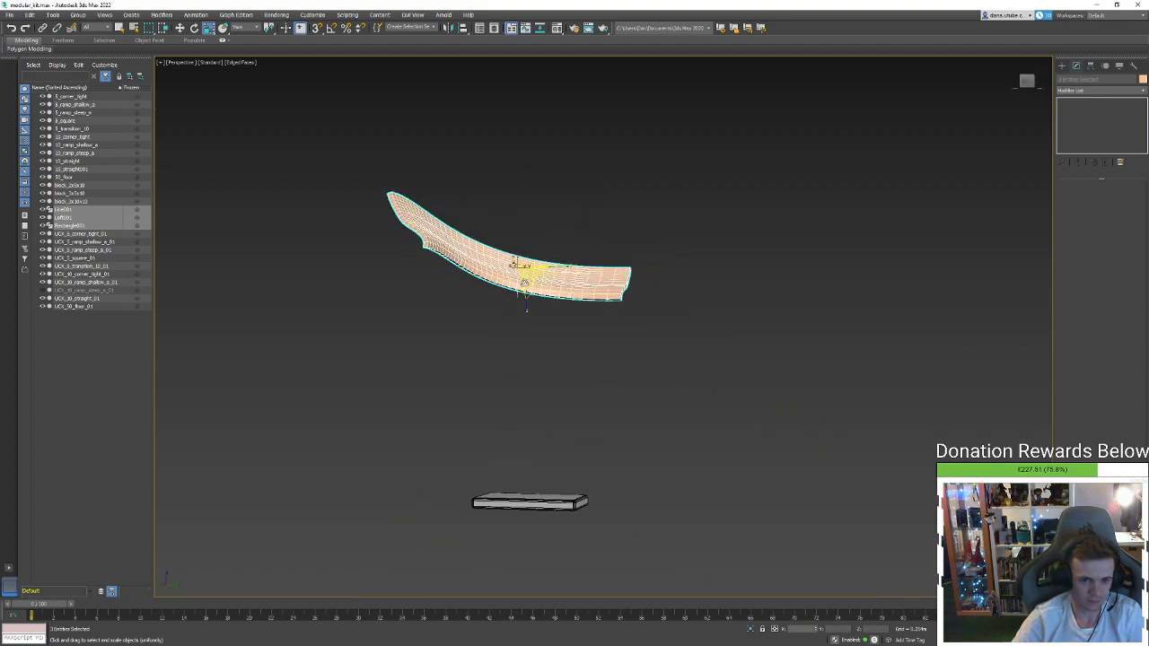
Lower the scaled loft and its shapes to the copied straight piece and shift them toward its end
{"action": "left_click_drag", "start_coordinate": [525, 280], "coordinate": [528, 285]}
{"action": "left_click_drag", "start_coordinate": [534, 243], "coordinate": [534, 481]}
{"action": "middle_click_drag", "start_coordinate": [534, 481], "coordinate": [484, 529], "text": "alt"}
{"action": "scroll", "coordinate": [531, 481], "scroll_direction": "up", "scroll_amount": 2}
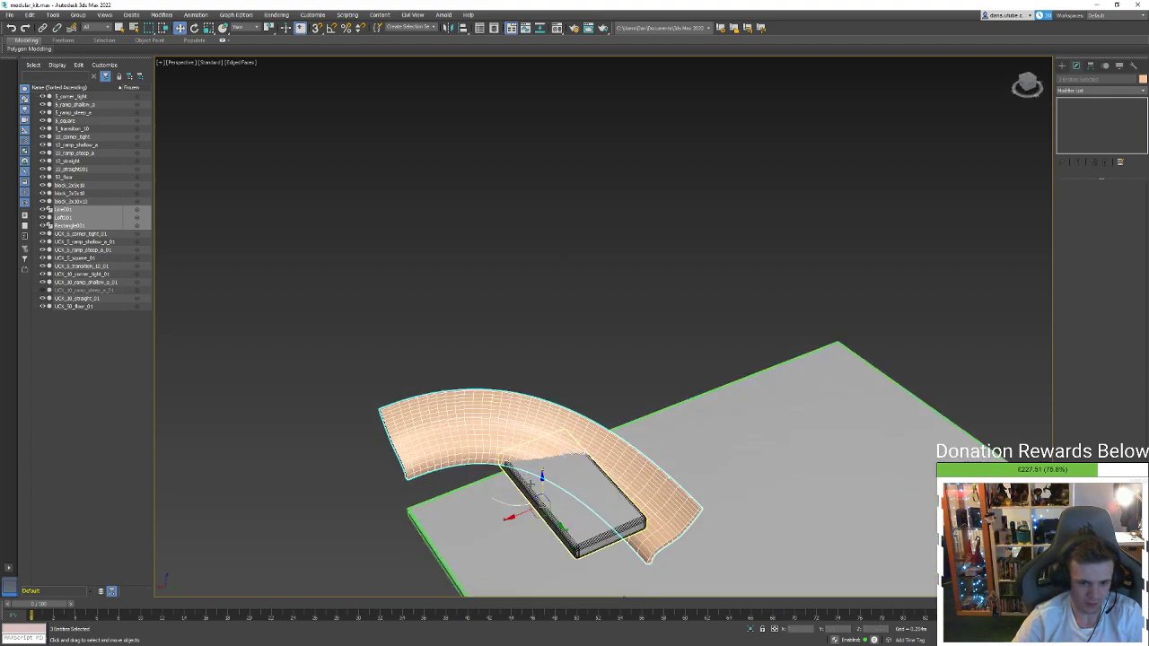
{"action": "left_click_drag", "start_coordinate": [536, 514], "coordinate": [417, 457]}
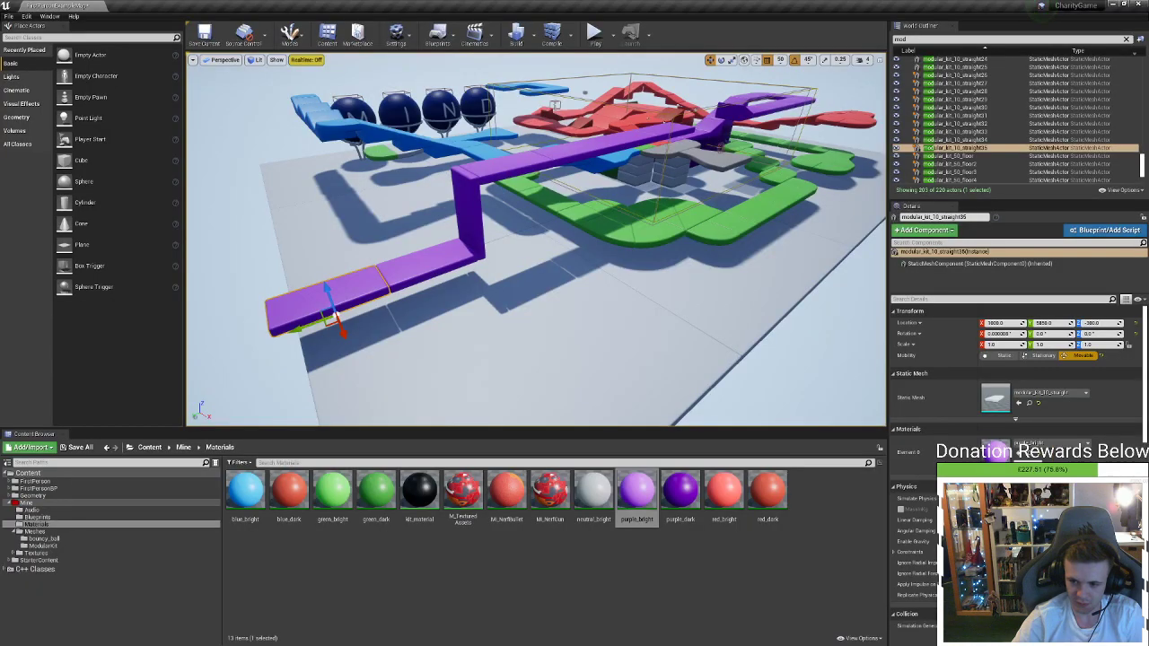
Switch to Unreal Editor and examine the purple track's end piece and the space around it
{"action": "key", "text": "f"}
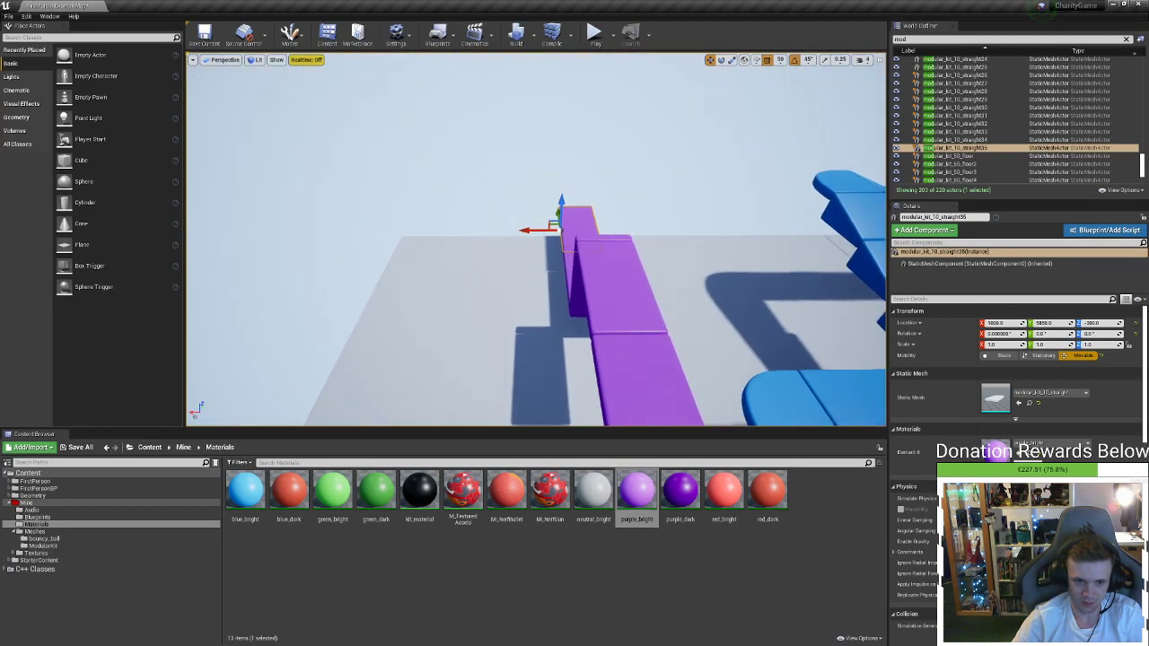
{"action": "right_click_drag", "start_coordinate": [535, 239], "coordinate": [725, 260]}
{"action": "right_click_drag", "start_coordinate": [619, 243], "coordinate": [605, 237]}
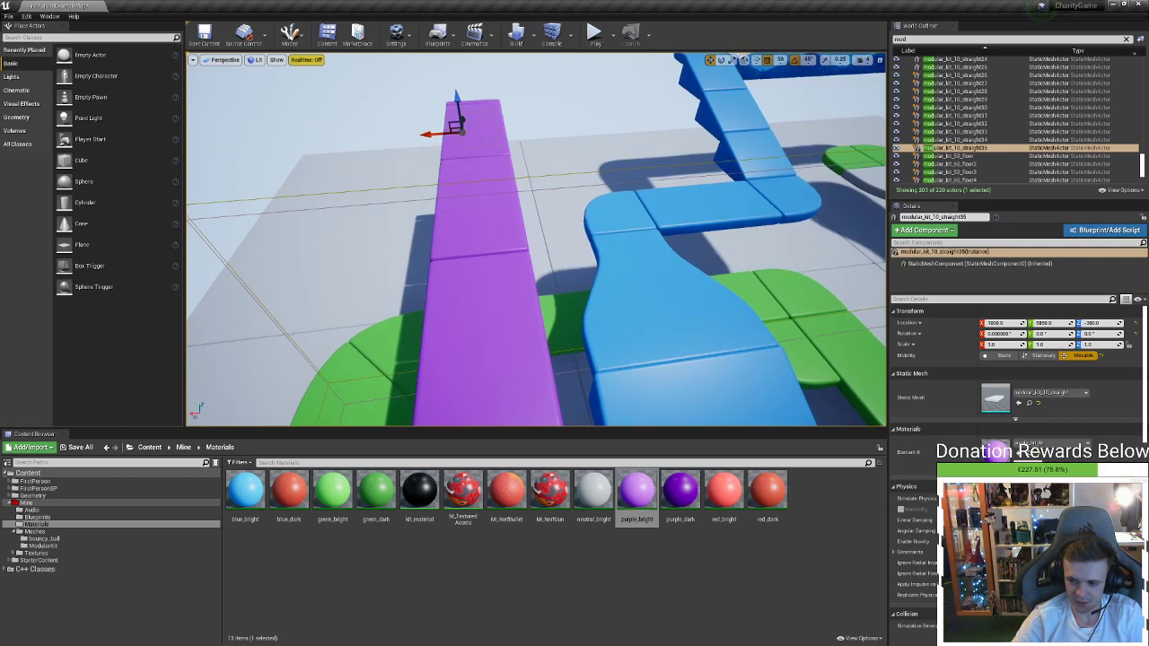
Switch back to 3ds Max and uniformly enlarge the loft and its shapes relative to the straight piece
{"action": "key", "text": "alt+Tab"}
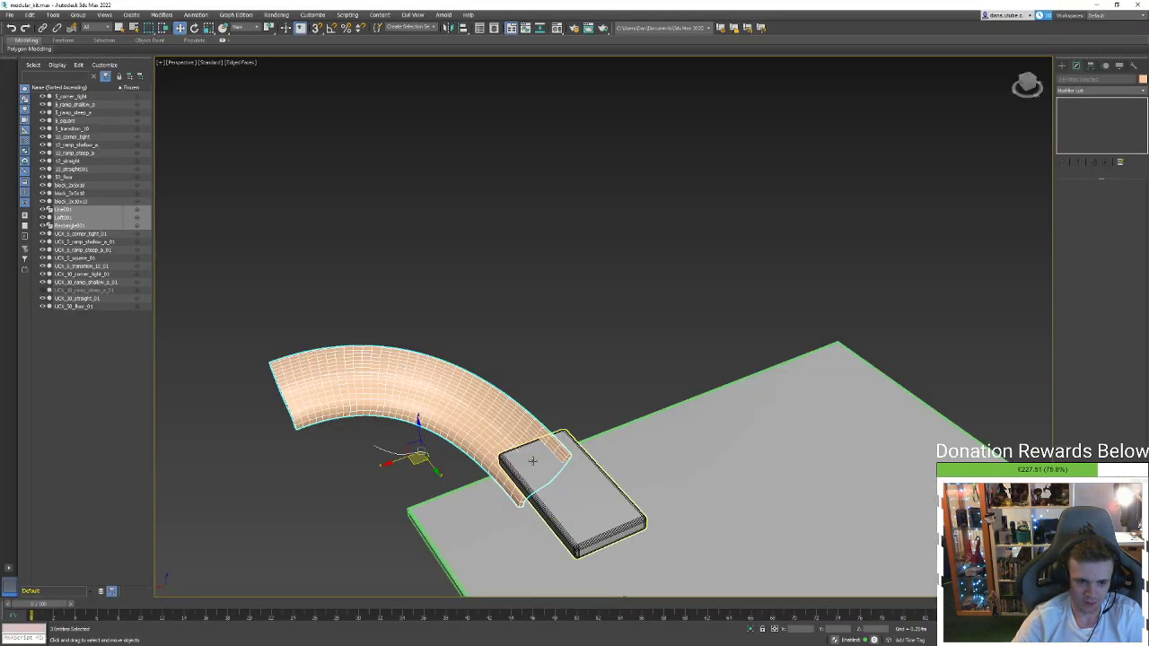
{"action": "left_click", "coordinate": [532, 459]}
{"action": "left_click", "coordinate": [481, 423]}
{"action": "left_click_drag", "start_coordinate": [436, 305], "coordinate": [402, 406]}
{"action": "key", "text": "r"}
{"action": "key", "text": "w"}
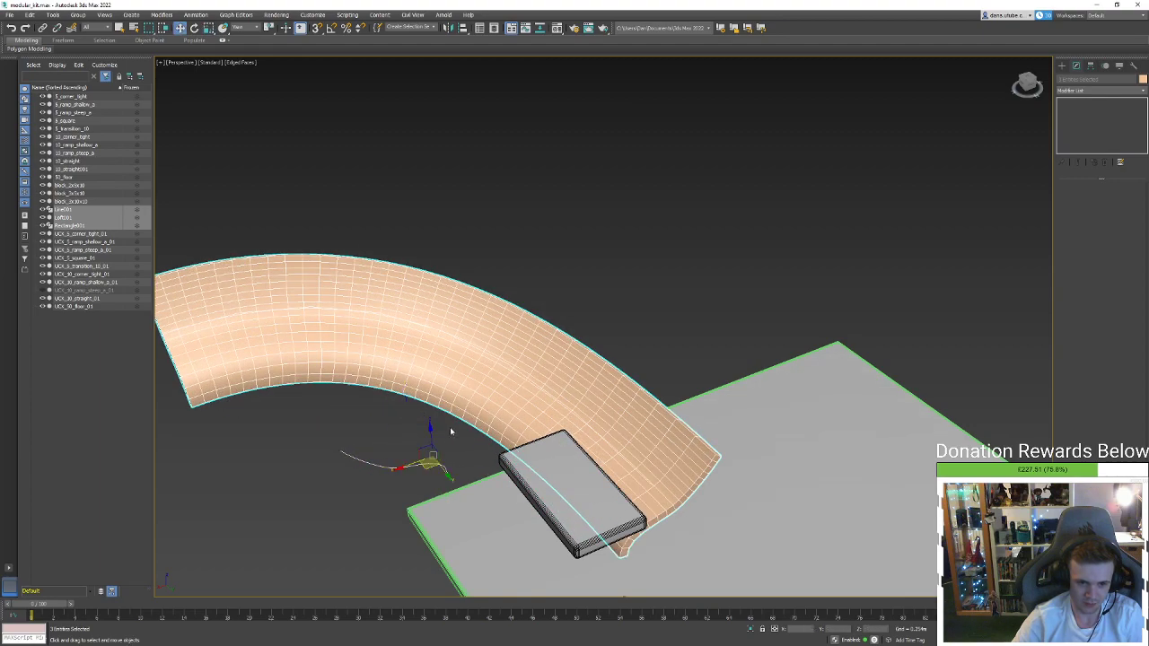
Move the enlarged loft and its shapes beside the straight piece, leaving a small gap at the loft's end
{"action": "middle_click_drag", "start_coordinate": [441, 461], "coordinate": [429, 411], "text": "alt"}
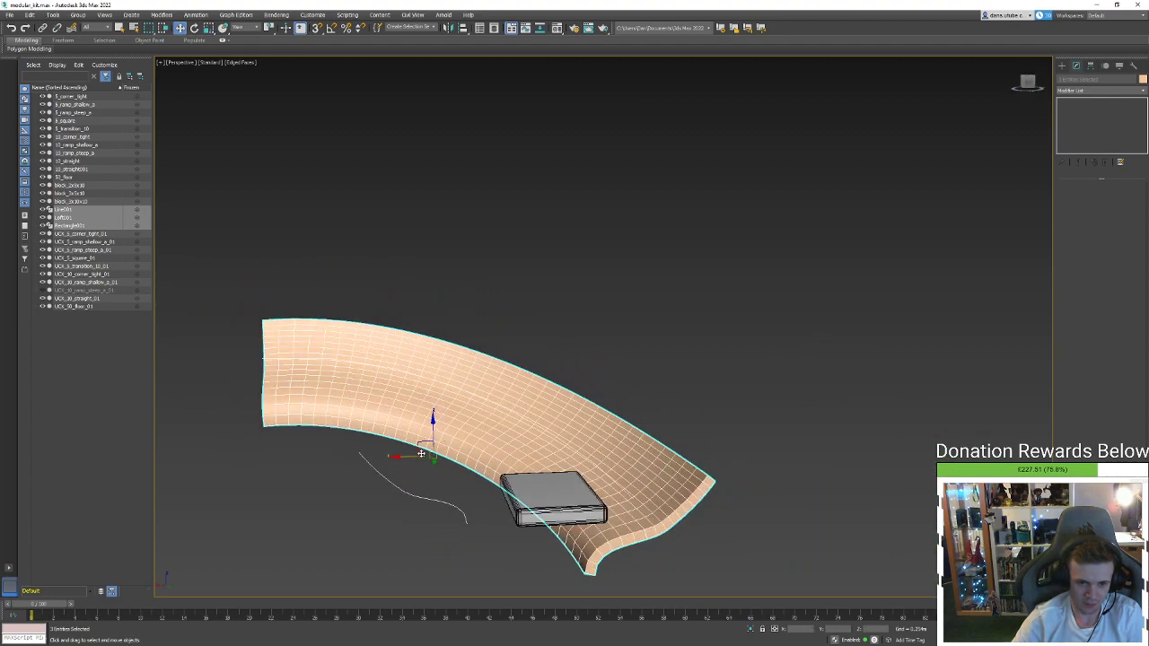
{"action": "left_click_drag", "start_coordinate": [421, 437], "coordinate": [364, 377]}
{"action": "middle_click_drag", "start_coordinate": [364, 378], "coordinate": [408, 404]}
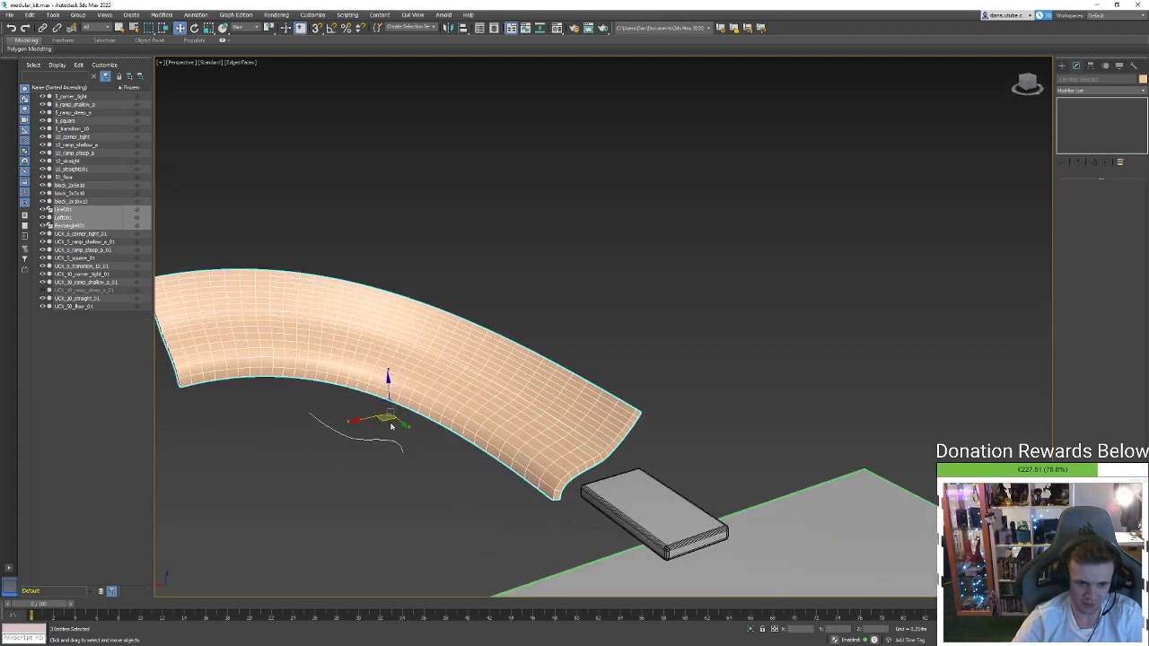
{"action": "left_click_drag", "start_coordinate": [401, 423], "coordinate": [425, 446]}
{"action": "middle_click_drag", "start_coordinate": [426, 446], "coordinate": [496, 364], "text": "alt"}
{"action": "middle_click_drag", "start_coordinate": [530, 322], "coordinate": [543, 358], "text": "alt"}
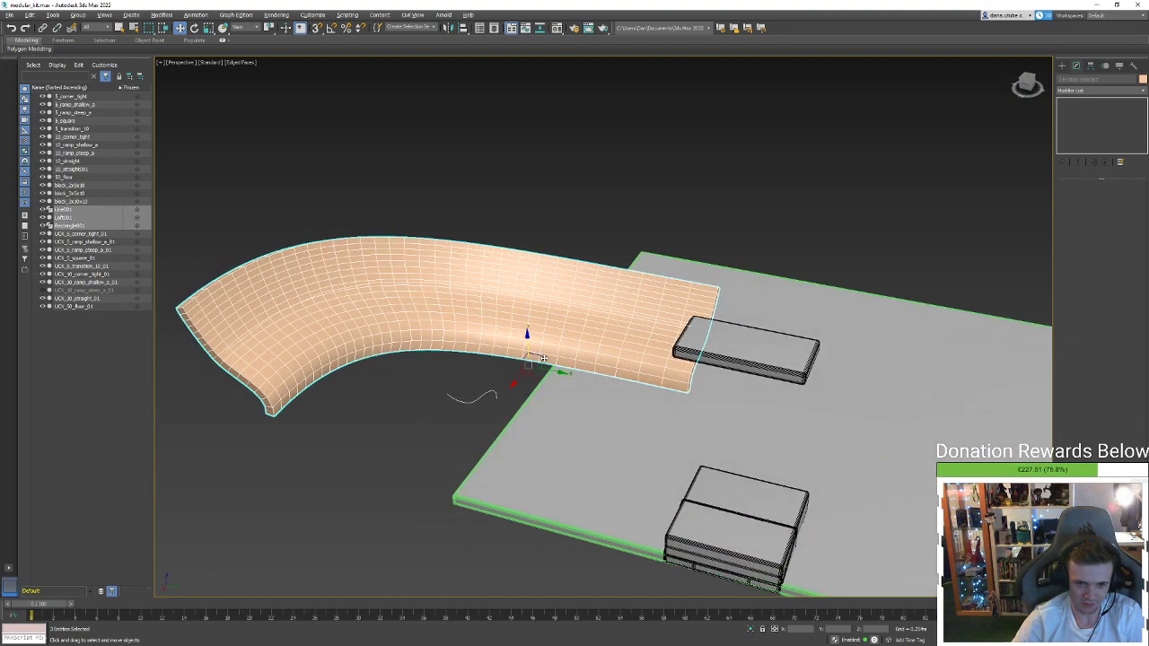
{"action": "left_click_drag", "start_coordinate": [499, 378], "coordinate": [481, 351]}
Select the loft's path line and adjust its far-end vertex at vertex level, rotating its tangent to bend the track around
{"action": "left_click", "coordinate": [490, 408]}
{"action": "left_click", "coordinate": [440, 314]}
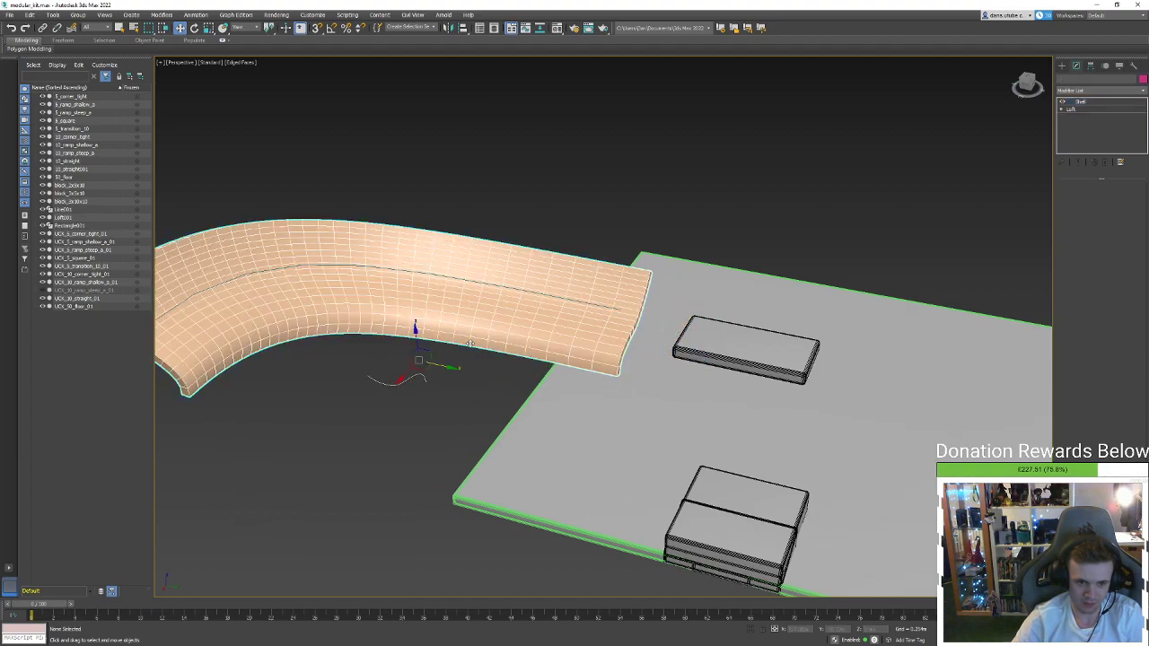
{"action": "left_click", "coordinate": [334, 268]}
{"action": "middle_click_drag", "start_coordinate": [335, 269], "coordinate": [479, 257], "text": "alt"}
{"action": "key", "text": "1"}
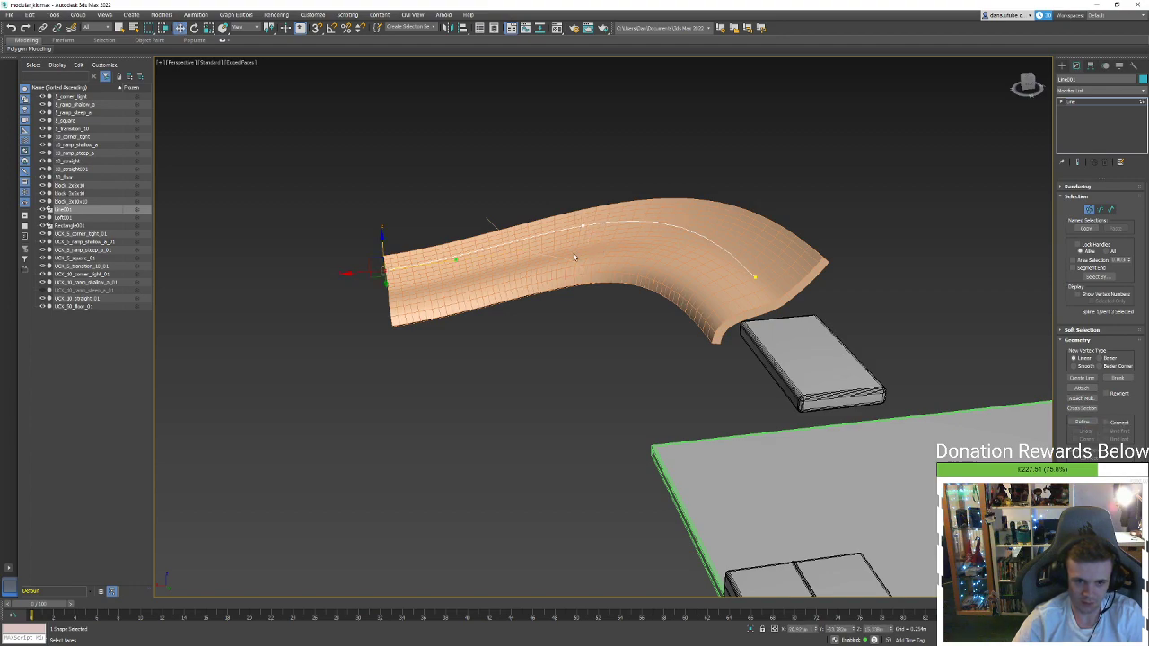
{"action": "middle_click_drag", "start_coordinate": [366, 286], "coordinate": [326, 368], "text": "alt"}
{"action": "left_click_drag", "start_coordinate": [311, 387], "coordinate": [383, 386]}
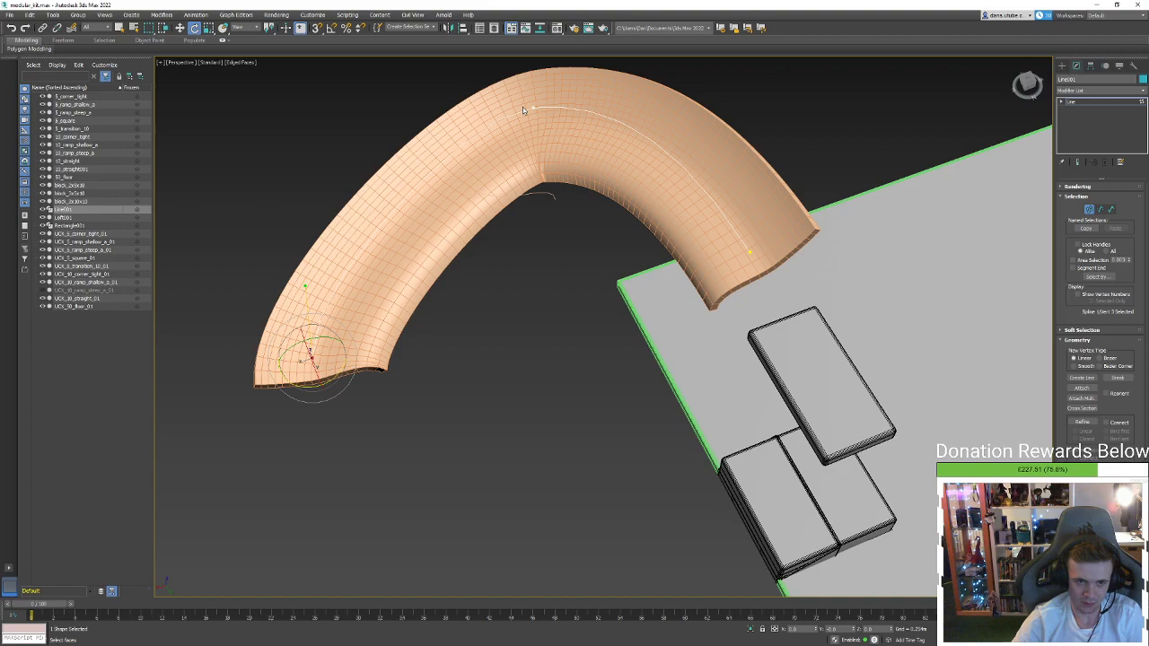
Set the path's middle vertex to Smooth and move it outward to round off the bend
{"action": "right_click", "coordinate": [530, 107]}
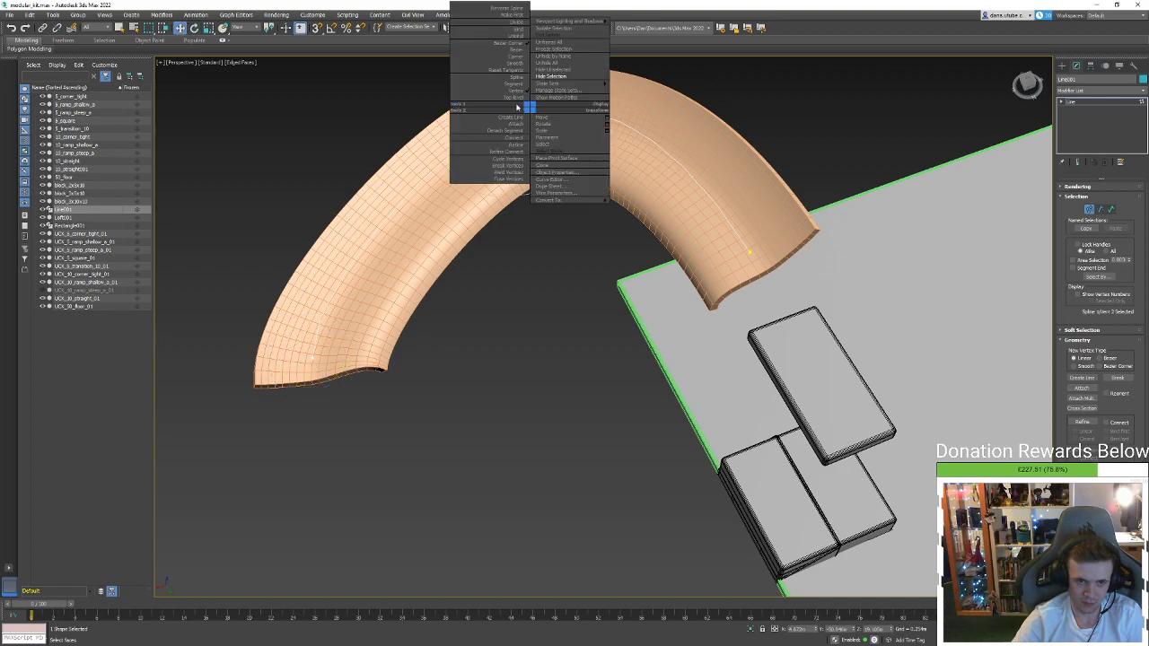
{"action": "left_click", "coordinate": [510, 62]}
{"action": "left_click_drag", "start_coordinate": [530, 122], "coordinate": [468, 133]}
{"action": "middle_click_drag", "start_coordinate": [467, 133], "coordinate": [556, 187], "text": "alt"}
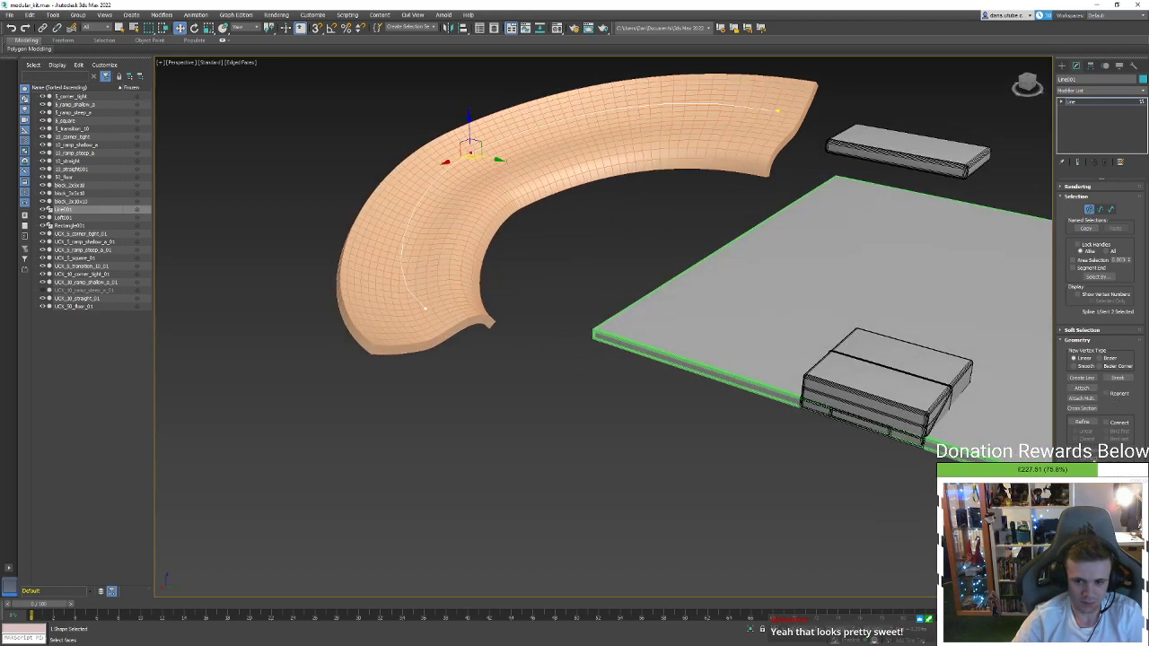
Extend the path with another segment from its far end and set the vertex at the new bend to Smooth
{"action": "left_click", "coordinate": [403, 278]}
{"action": "middle_click_drag", "start_coordinate": [435, 311], "coordinate": [430, 325], "text": "alt"}
{"action": "left_click_drag", "start_coordinate": [429, 324], "coordinate": [623, 438]}
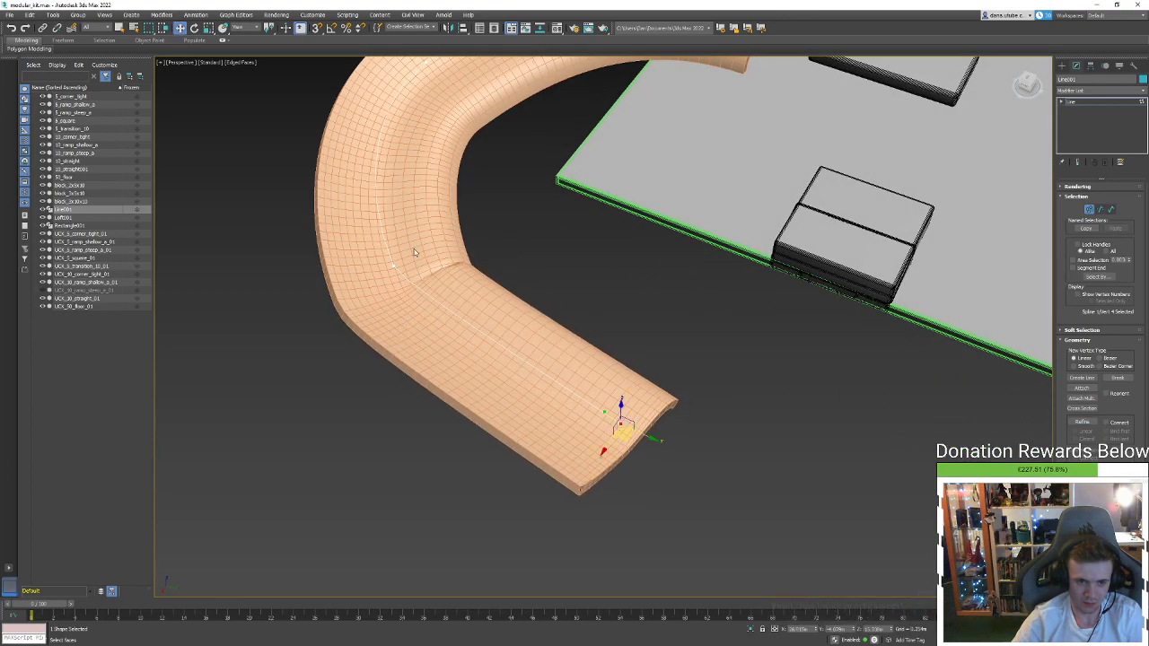
{"action": "right_click", "coordinate": [387, 256]}
{"action": "left_click", "coordinate": [373, 206]}
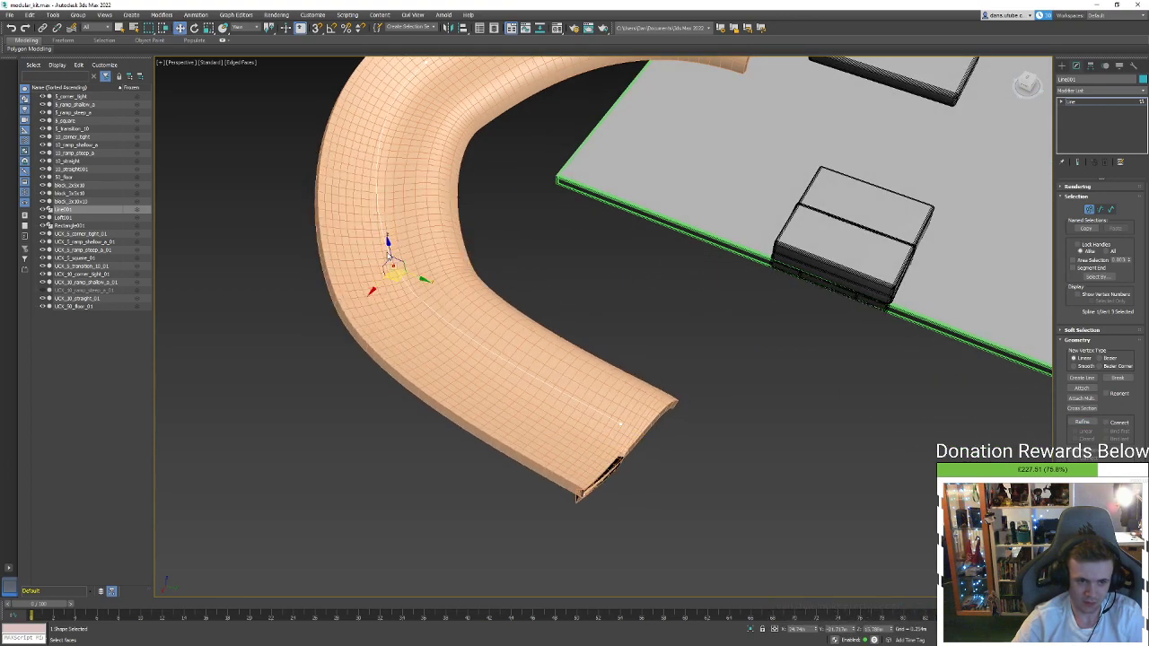
Reposition the path's last two vertices to curl the track back toward the floor piece, with a lowered, Smooth end vertex
{"action": "left_click_drag", "start_coordinate": [404, 277], "coordinate": [362, 284]}
{"action": "left_click_drag", "start_coordinate": [627, 440], "coordinate": [707, 203]}
{"action": "right_click", "coordinate": [659, 282]}
{"action": "left_click", "coordinate": [642, 234]}
{"action": "middle_click_drag", "start_coordinate": [707, 202], "coordinate": [712, 170], "text": "alt"}
{"action": "left_click_drag", "start_coordinate": [694, 166], "coordinate": [696, 234]}
{"action": "middle_click_drag", "start_coordinate": [710, 228], "coordinate": [700, 243], "text": "alt"}
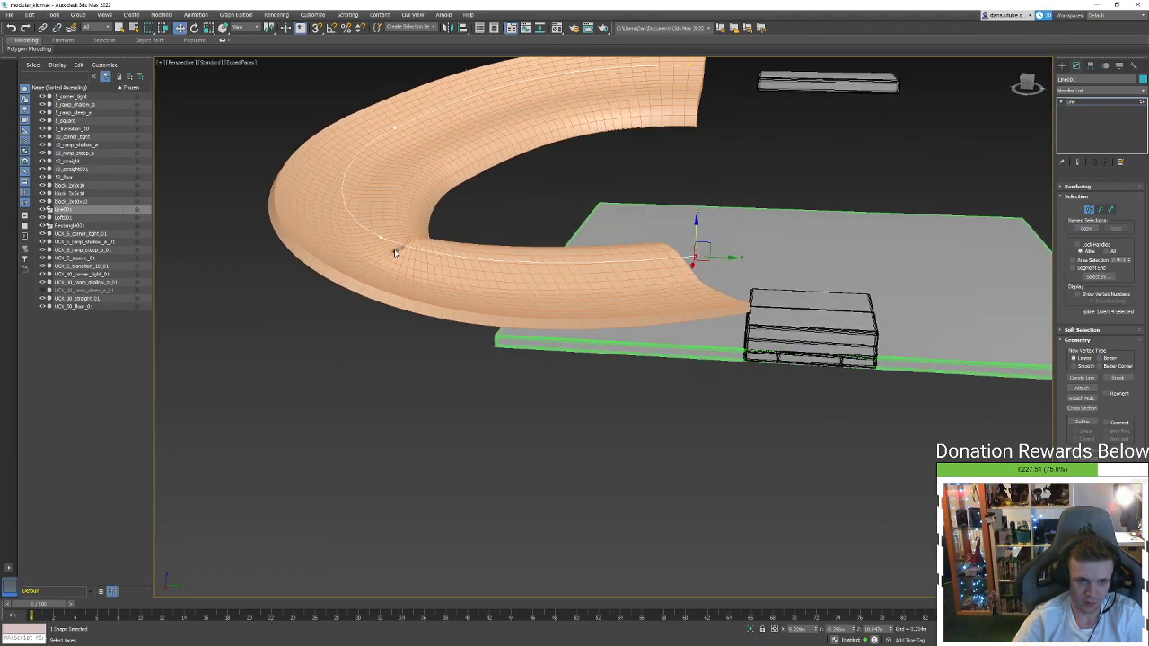
Reposition the path's third vertex to adjust the height and shape of the track's second bend
{"action": "left_click_drag", "start_coordinate": [385, 243], "coordinate": [447, 327]}
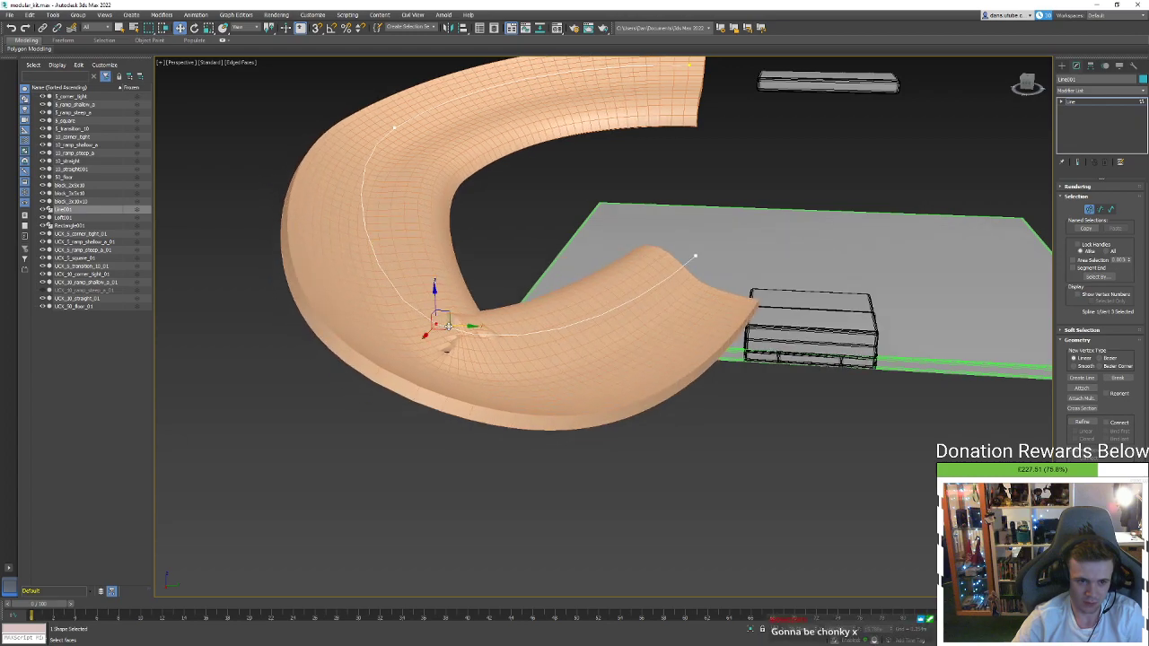
{"action": "middle_click_drag", "start_coordinate": [503, 325], "coordinate": [595, 292], "text": "alt"}
{"action": "key", "text": "w"}
{"action": "mouse_move", "coordinate": [596, 292]}
{"action": "left_mouse_down"}
{"action": "mouse_move", "coordinate": [551, 282]}
{"action": "mouse_move", "coordinate": [584, 287]}
{"action": "left_mouse_up"}
{"action": "middle_click_drag", "start_coordinate": [584, 287], "coordinate": [682, 365], "text": "alt"}
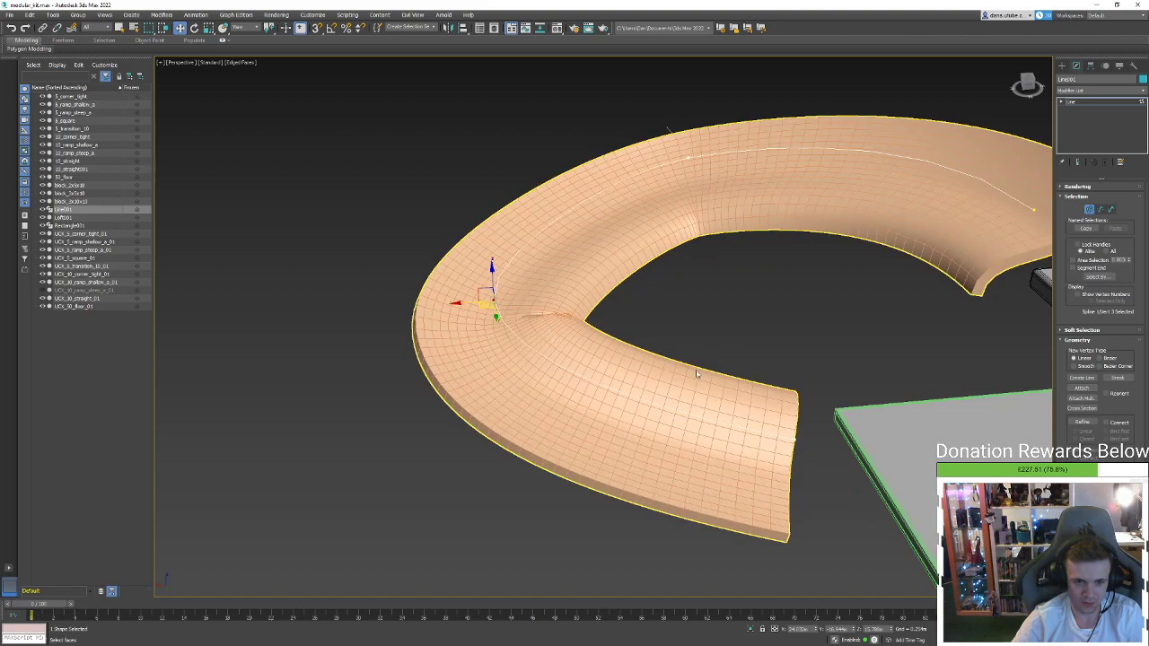
{"action": "middle_click_drag", "start_coordinate": [791, 441], "coordinate": [771, 392], "text": "alt"}
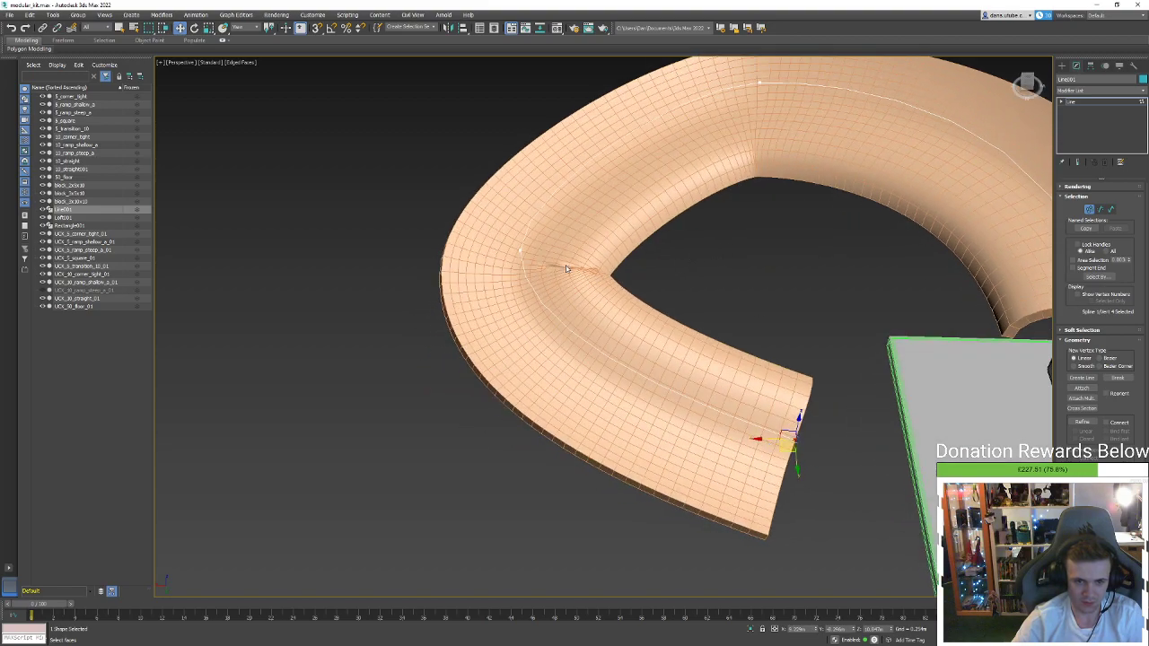
Reset the third path vertex through Corner to Smooth and move it inward to form a rounder second bend
{"action": "right_click", "coordinate": [517, 249]}
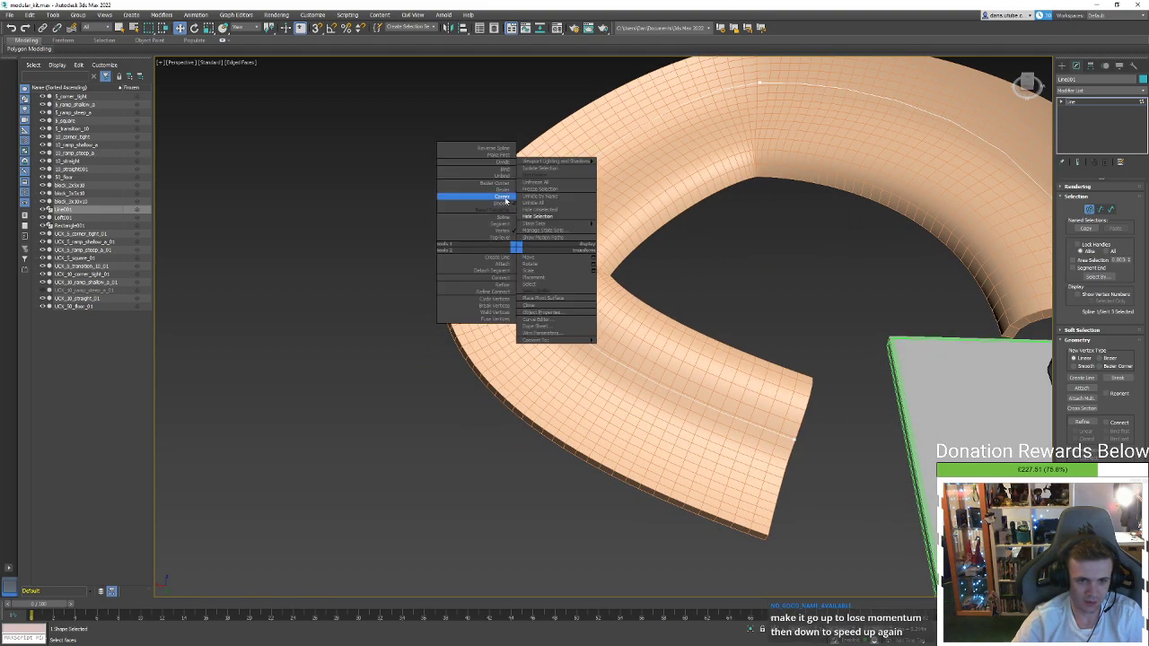
{"action": "left_click", "coordinate": [504, 196]}
{"action": "right_click", "coordinate": [520, 247]}
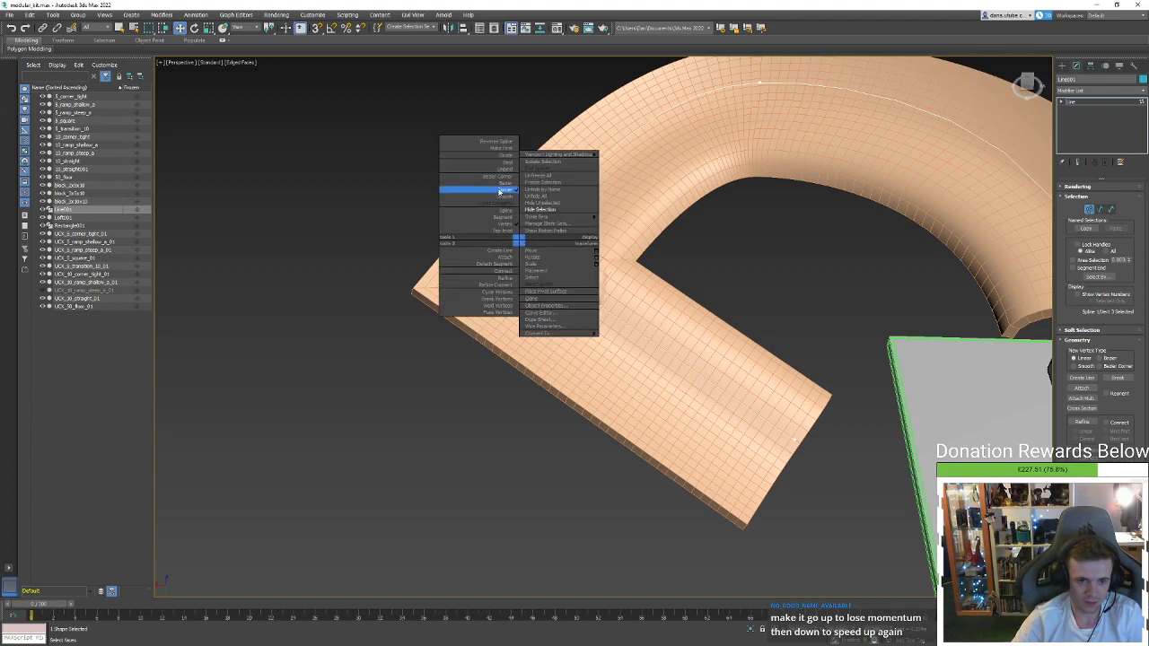
{"action": "left_click", "coordinate": [499, 197]}
{"action": "left_click_drag", "start_coordinate": [506, 253], "coordinate": [619, 271]}
{"action": "left_click_drag", "start_coordinate": [625, 275], "coordinate": [596, 265]}
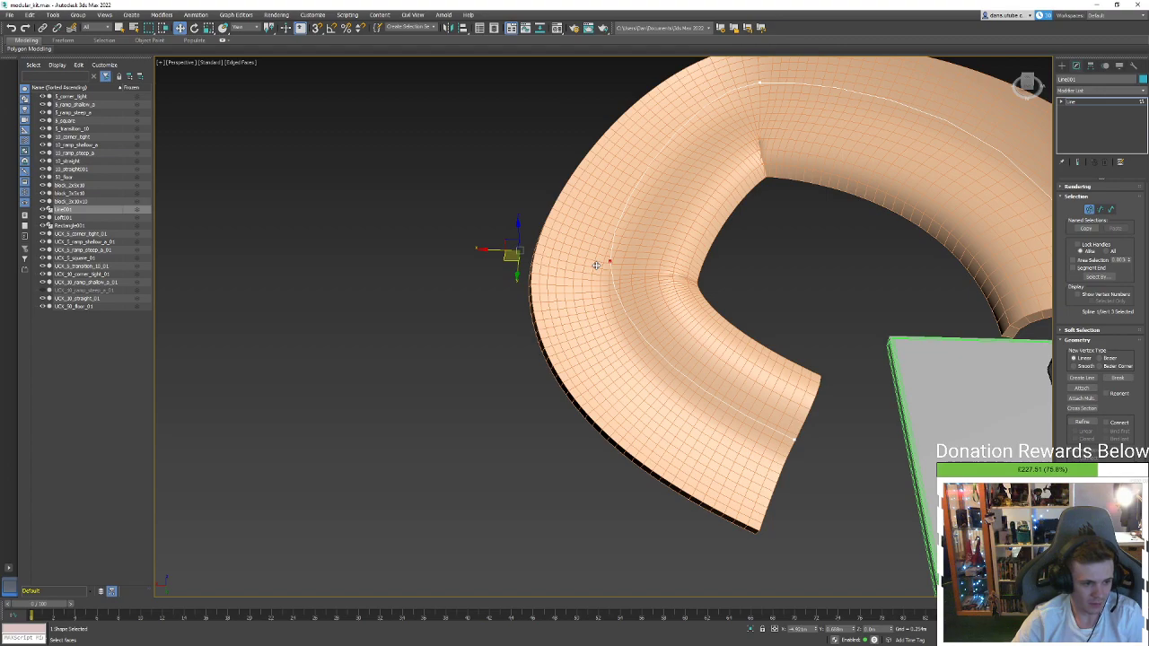
{"action": "left_click_drag", "start_coordinate": [596, 264], "coordinate": [587, 265]}
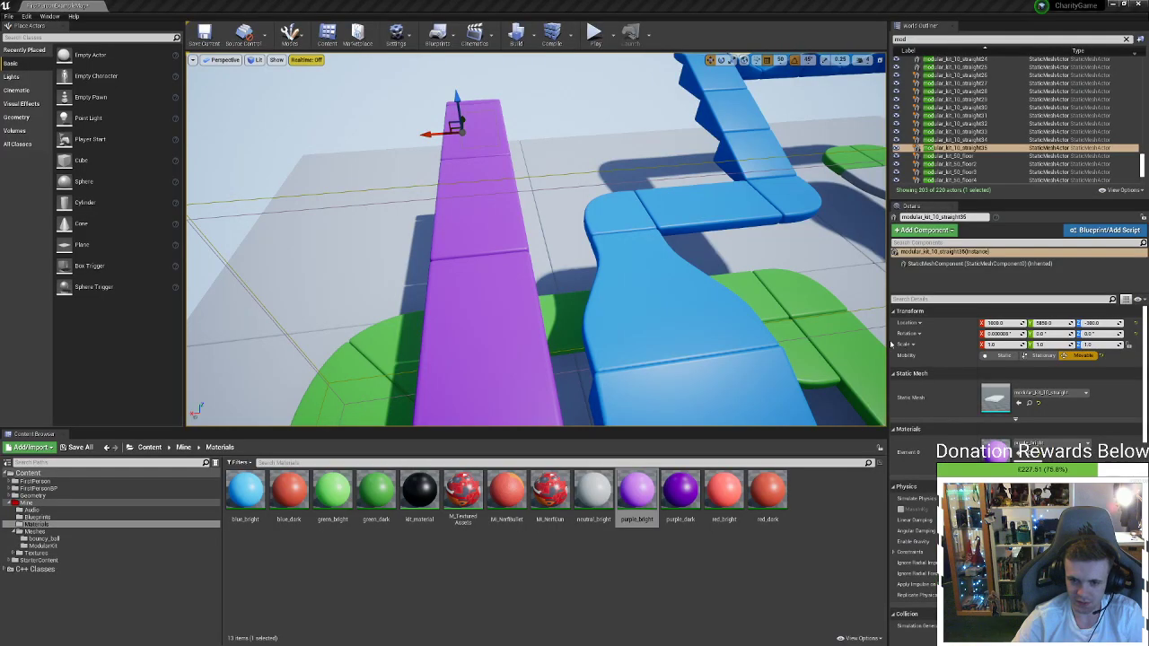
Play-test the purple route along its raised straights to the far end, and view the end piece from the side
{"action": "right_click_drag", "start_coordinate": [538, 242], "coordinate": [665, 282]}
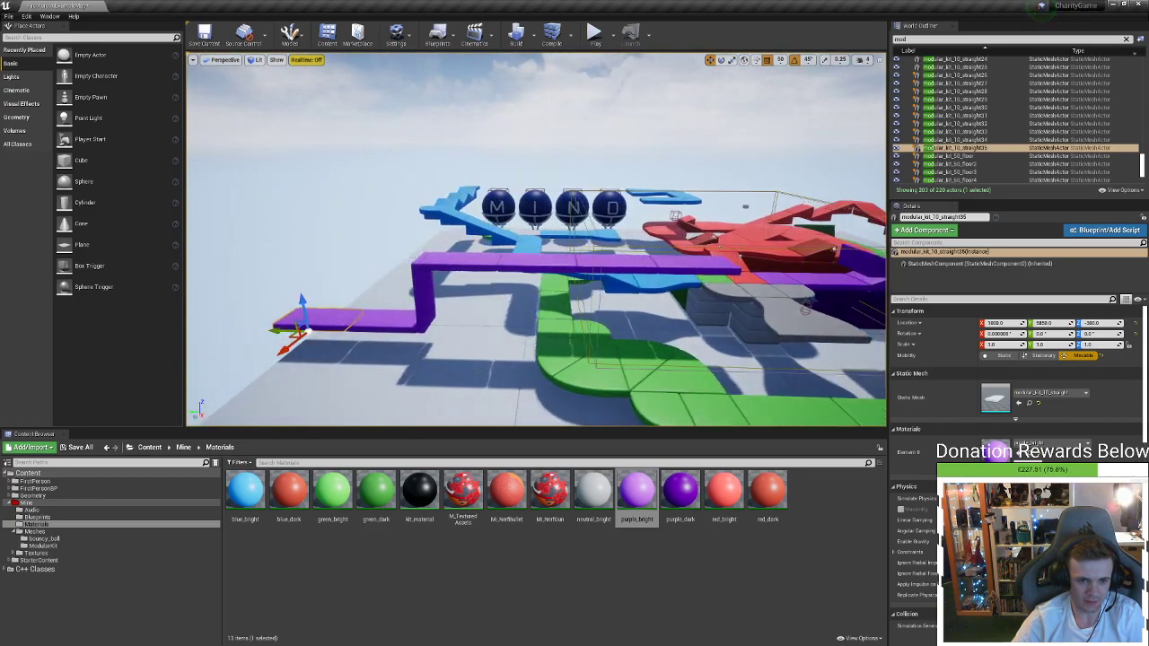
{"action": "right_click_drag", "start_coordinate": [536, 238], "coordinate": [790, 239]}
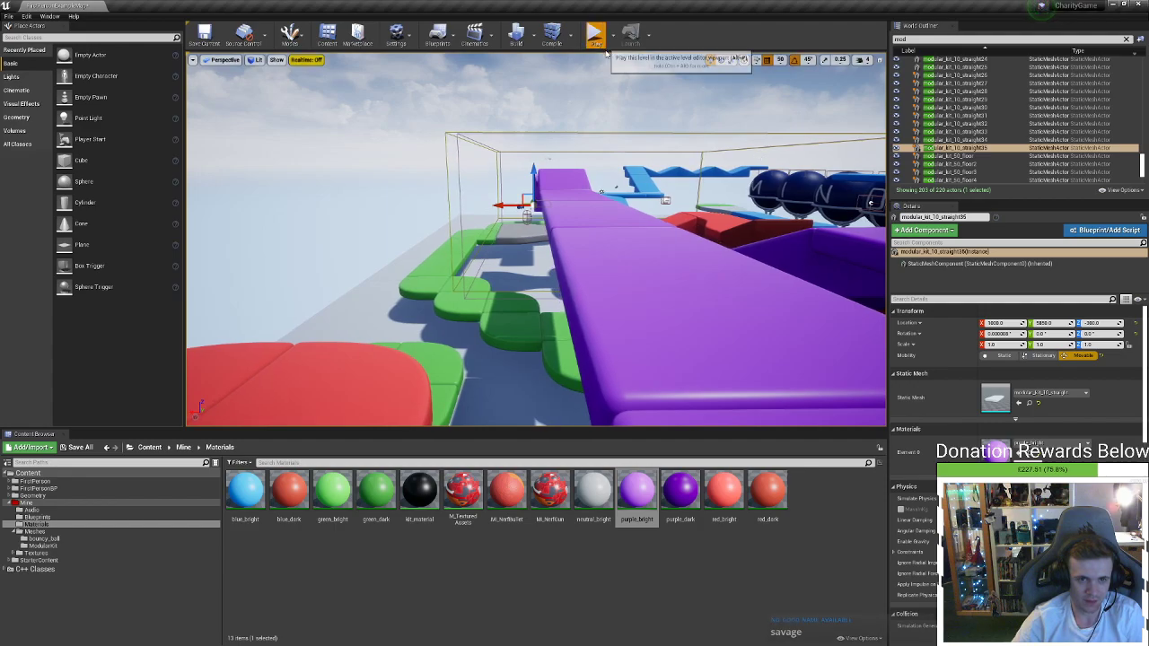
{"action": "left_click", "coordinate": [598, 41]}
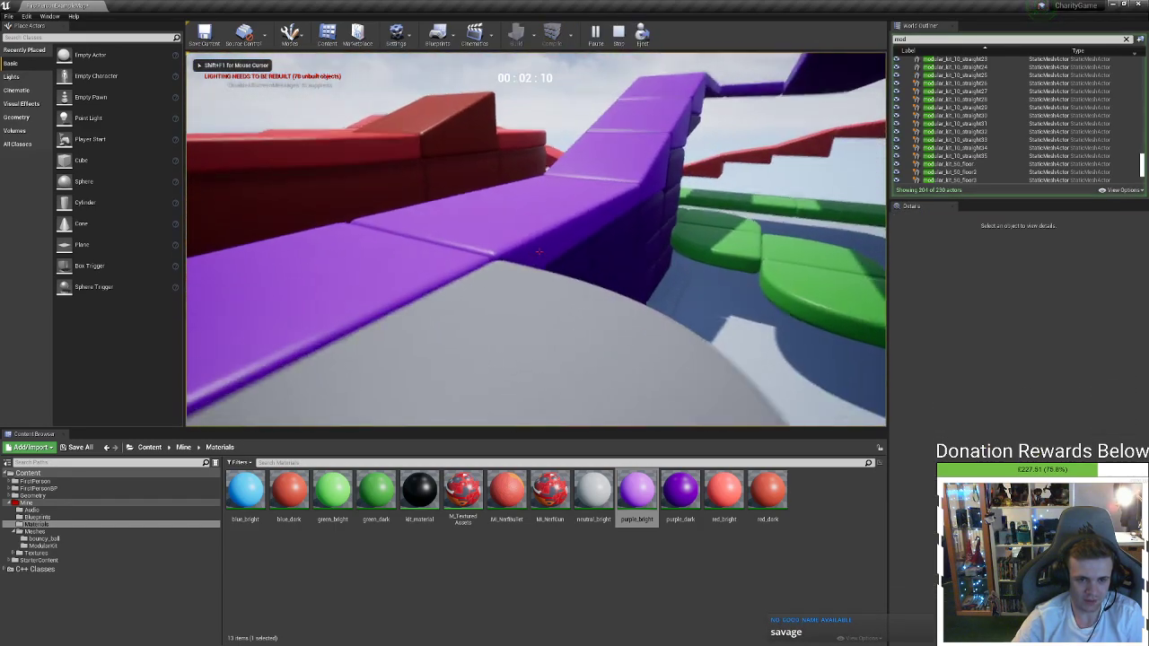
{"action": "key", "text": "w"}
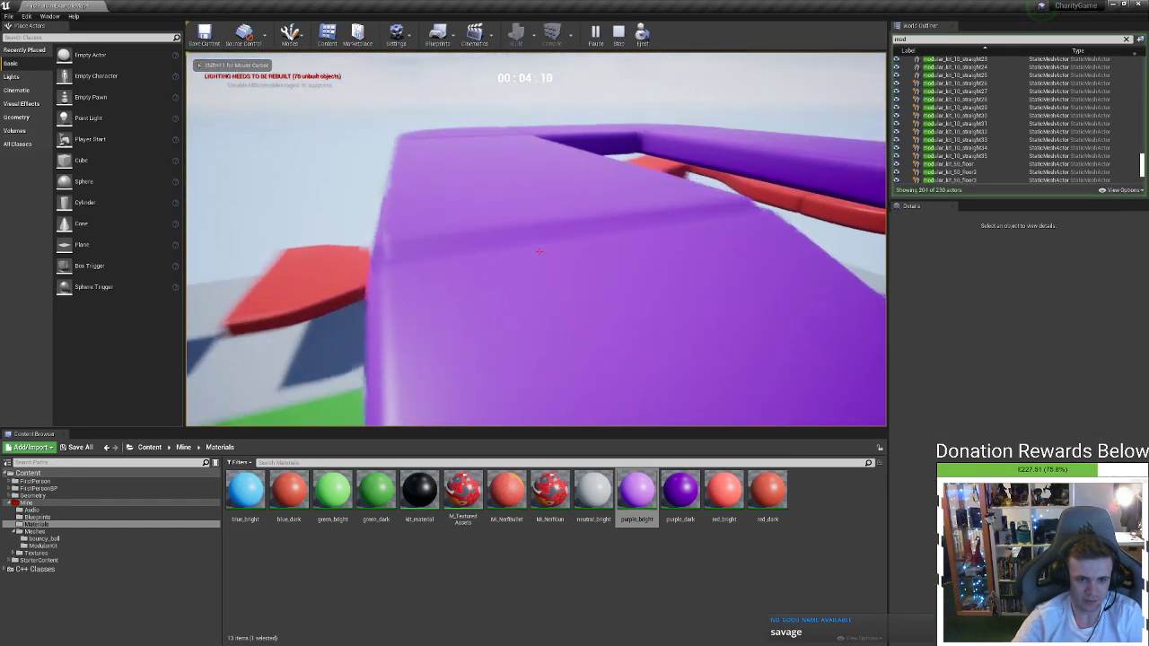
{"action": "key", "text": "w"}
{"action": "key", "text": "space"}
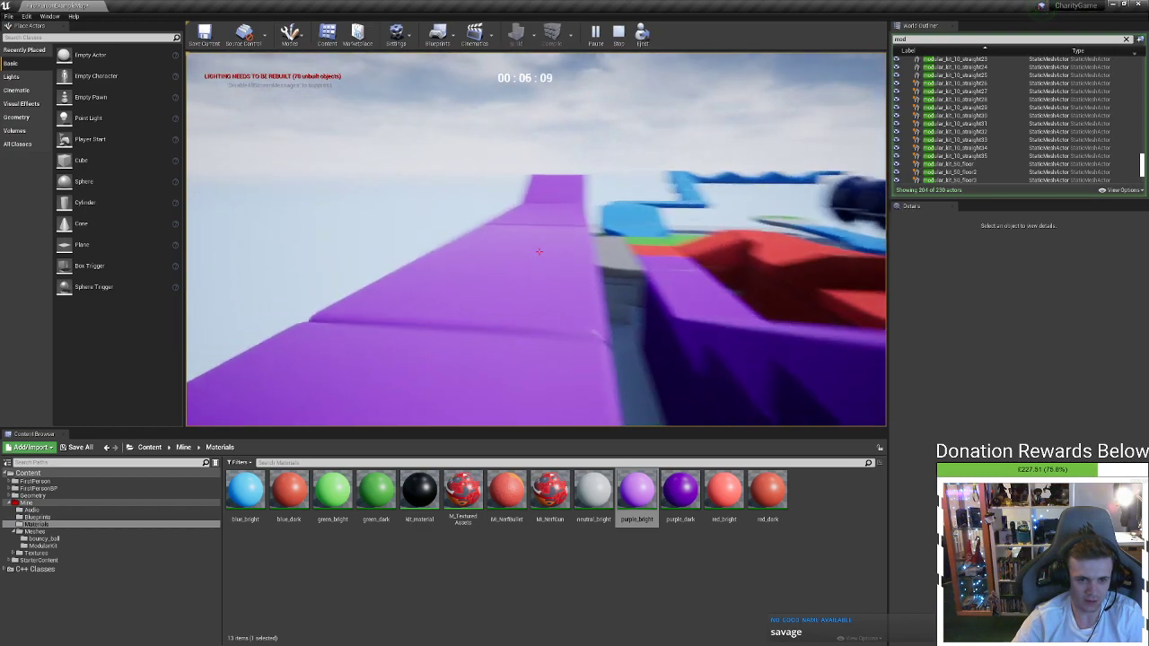
{"action": "key", "text": "w"}
{"action": "key", "text": "space"}
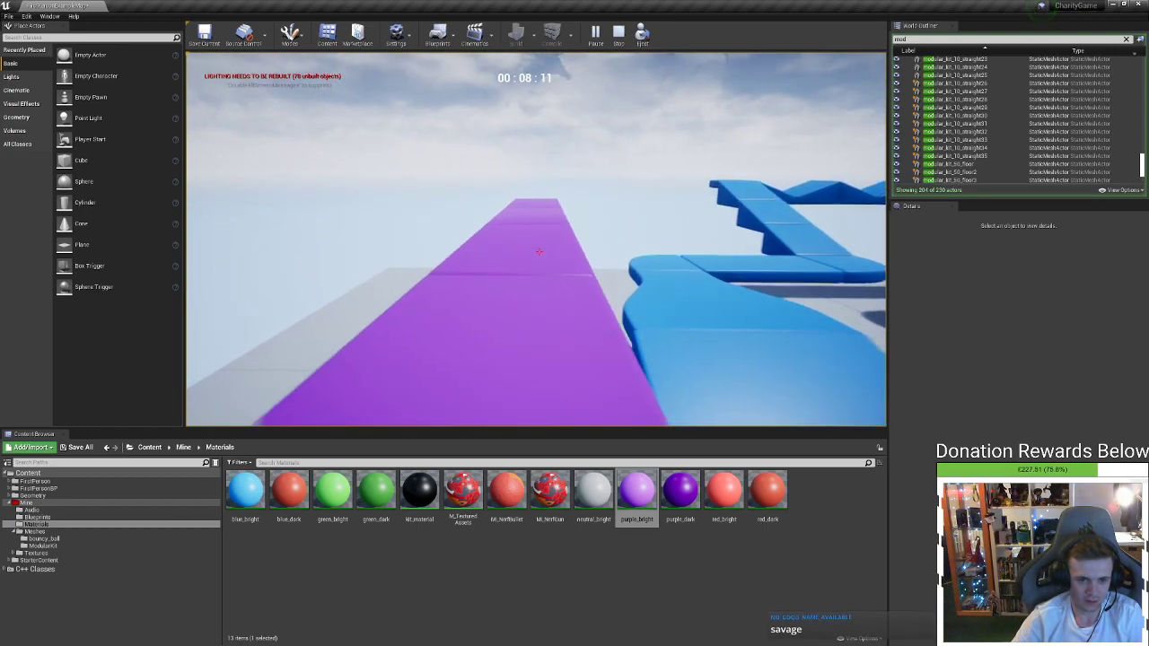
{"action": "key", "text": "w"}
{"action": "key", "text": "Escape"}
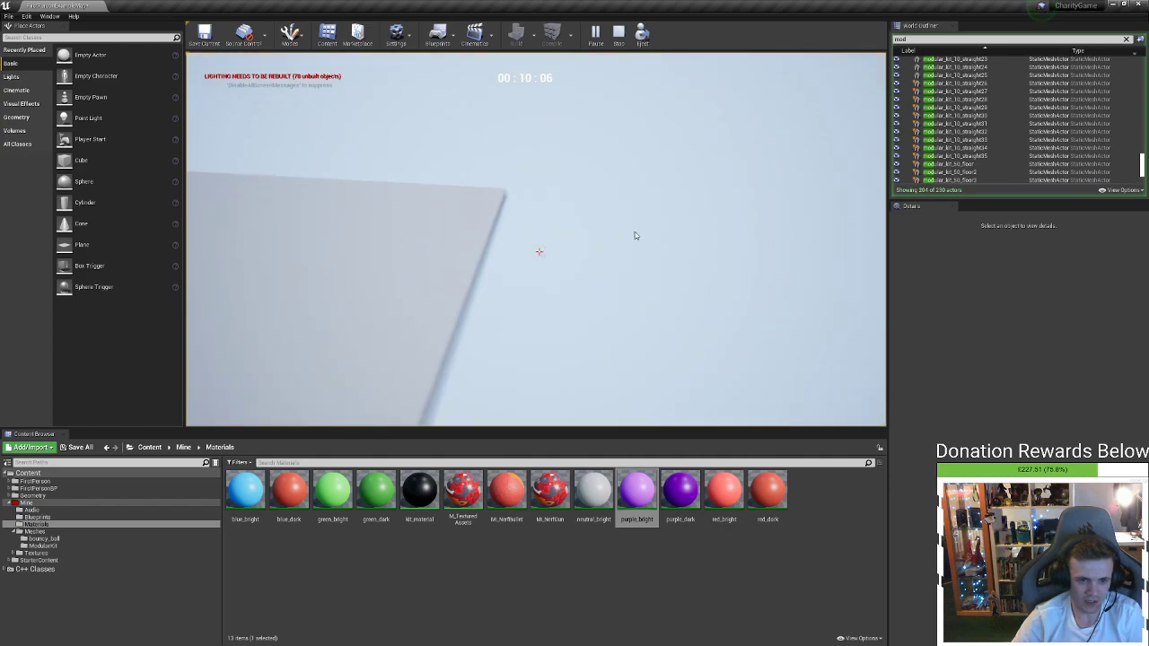
{"action": "key", "text": "s"}
{"action": "right_click_drag", "start_coordinate": [634, 233], "coordinate": [457, 244]}
{"action": "key", "text": "d"}
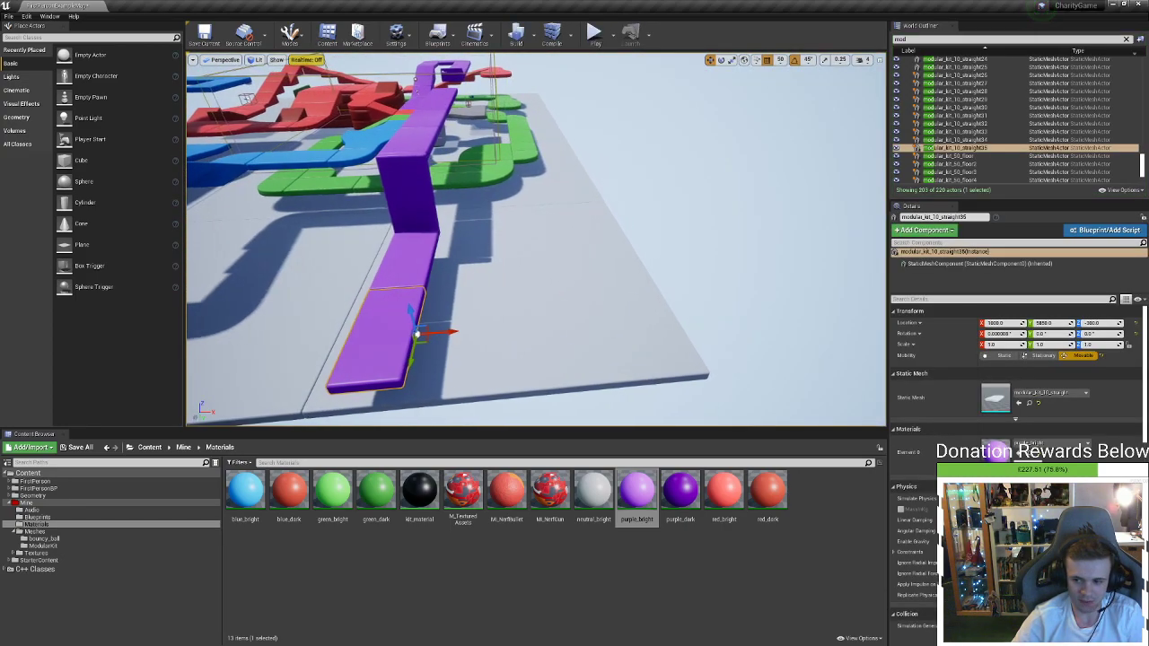
Switch to 3ds Max, move the path's second vertex inward and upward, and shift the second and third vertices slightly outward
{"action": "key", "text": "alt+Tab"}
{"action": "scroll", "coordinate": [762, 291], "scroll_direction": "down", "scroll_amount": 4}
{"action": "middle_click_drag", "start_coordinate": [762, 291], "coordinate": [807, 310], "text": "alt"}
{"action": "scroll", "coordinate": [610, 238], "scroll_direction": "up", "scroll_amount": 4}
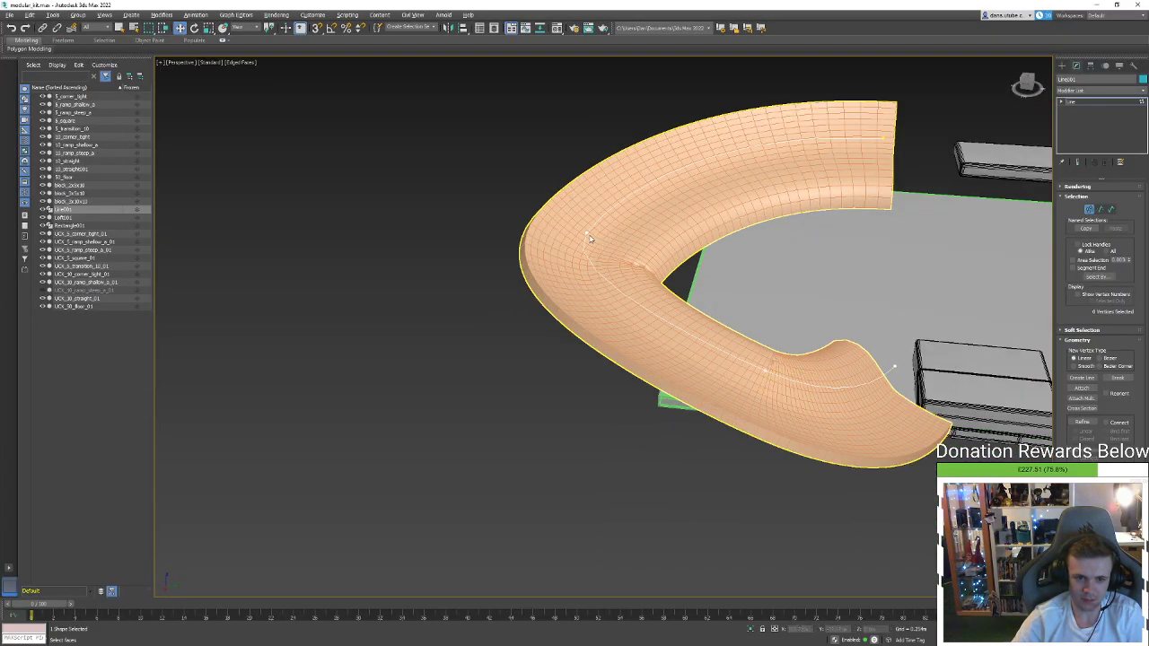
{"action": "middle_click_drag", "start_coordinate": [597, 249], "coordinate": [574, 249], "text": "alt"}
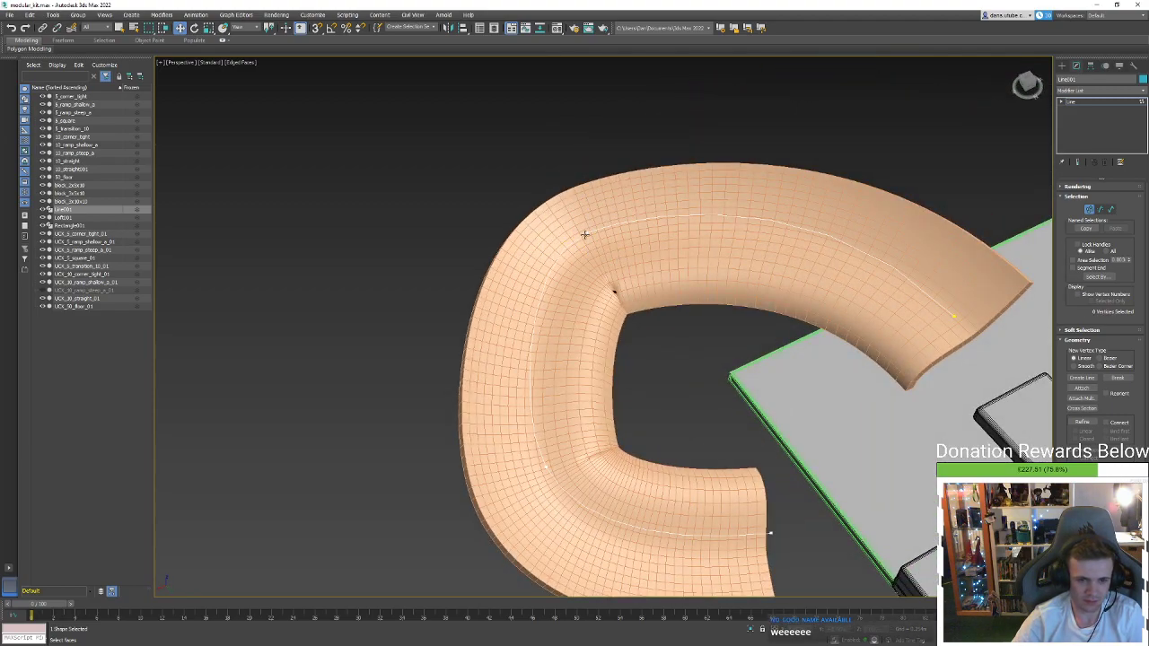
{"action": "left_click_drag", "start_coordinate": [585, 247], "coordinate": [674, 275]}
{"action": "middle_click_drag", "start_coordinate": [675, 275], "coordinate": [737, 258], "text": "alt"}
{"action": "left_click_drag", "start_coordinate": [673, 249], "coordinate": [678, 158]}
{"action": "middle_click_drag", "start_coordinate": [679, 164], "coordinate": [655, 210], "text": "alt"}
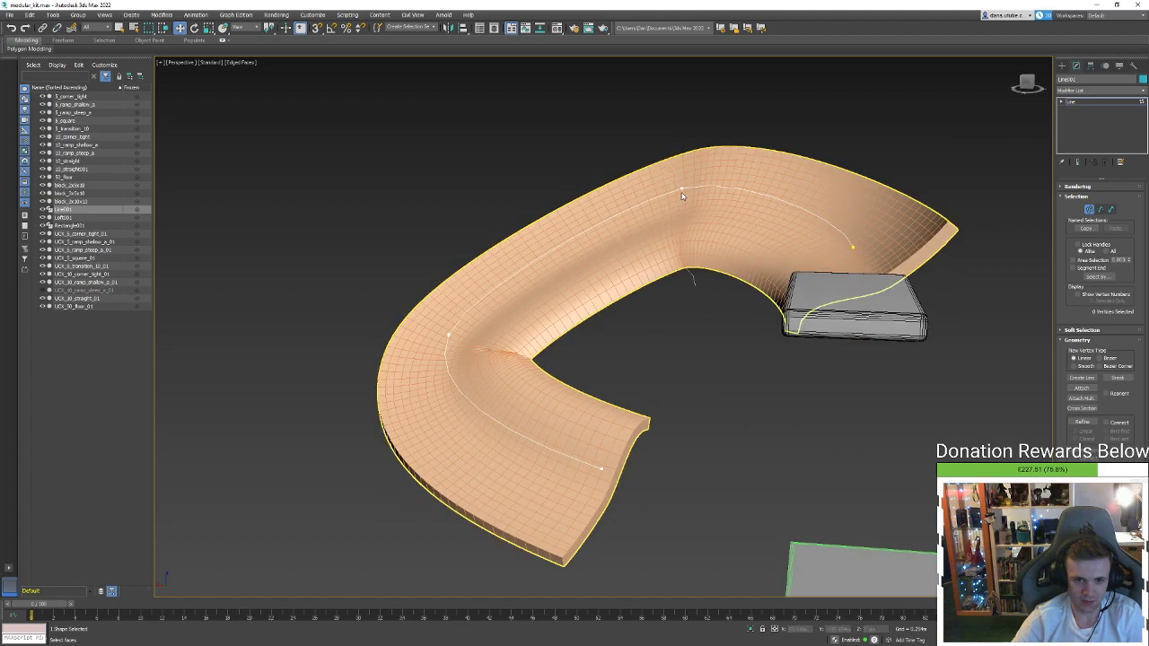
{"action": "left_click_drag", "start_coordinate": [672, 176], "coordinate": [640, 179]}
{"action": "mouse_move", "coordinate": [432, 338]}
{"action": "left_mouse_down"}
{"action": "mouse_move", "coordinate": [392, 336]}
{"action": "mouse_move", "coordinate": [417, 337]}
{"action": "left_mouse_up"}
Raise the path's last two vertices to flatten the track's lower end, and shift the end vertex toward the floor piece
{"action": "middle_click_drag", "start_coordinate": [574, 469], "coordinate": [493, 446], "text": "alt"}
{"action": "left_click_drag", "start_coordinate": [460, 438], "coordinate": [444, 363]}
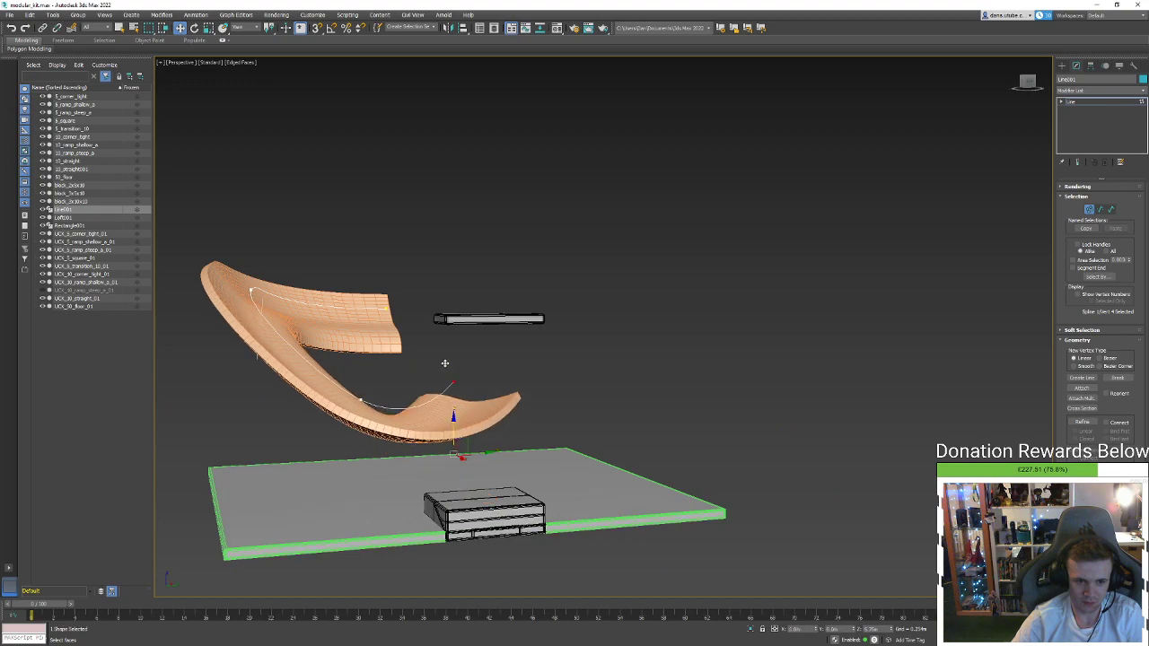
{"action": "left_click_drag", "start_coordinate": [367, 391], "coordinate": [362, 350]}
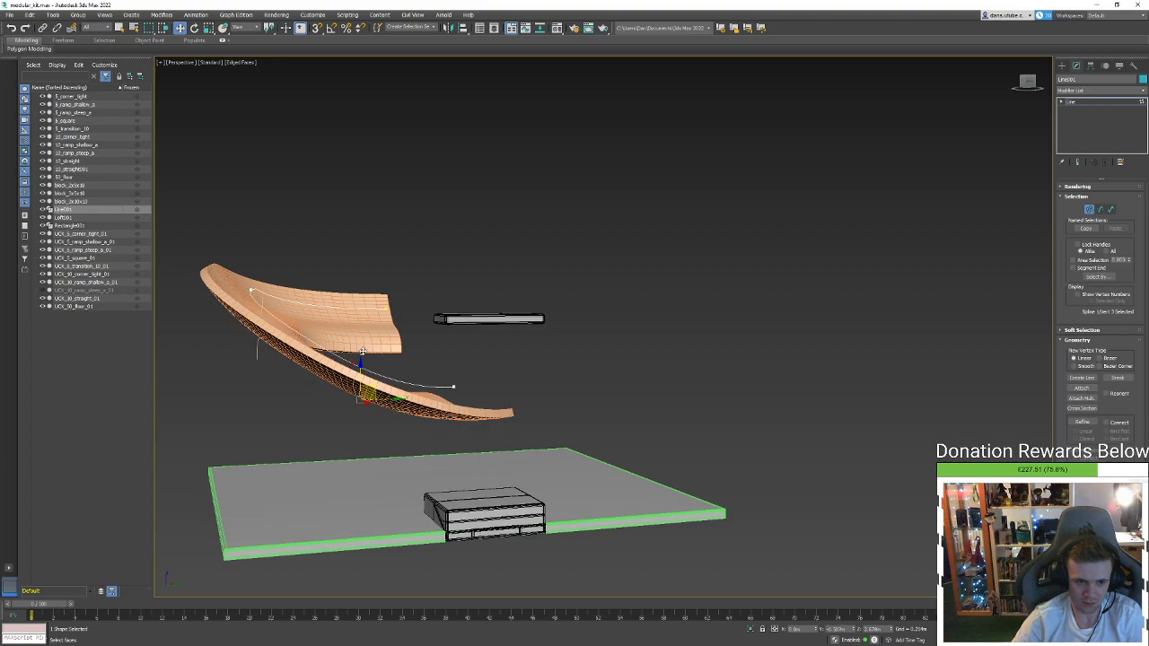
{"action": "middle_click_drag", "start_coordinate": [363, 348], "coordinate": [476, 359], "text": "alt"}
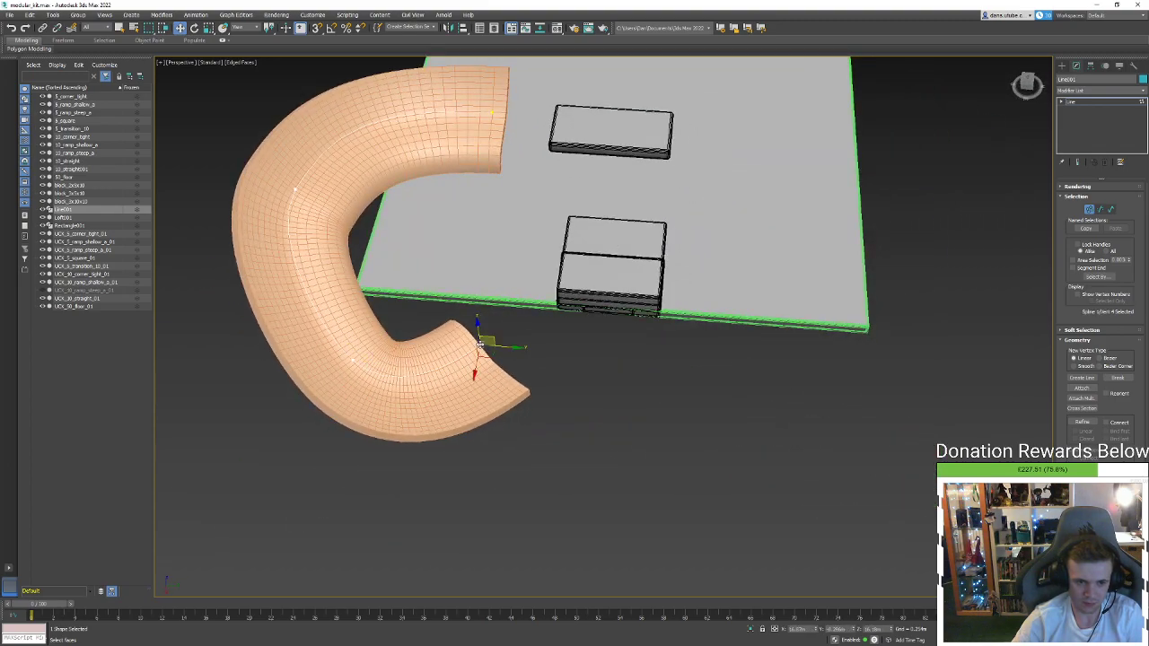
{"action": "left_click_drag", "start_coordinate": [489, 357], "coordinate": [503, 314]}
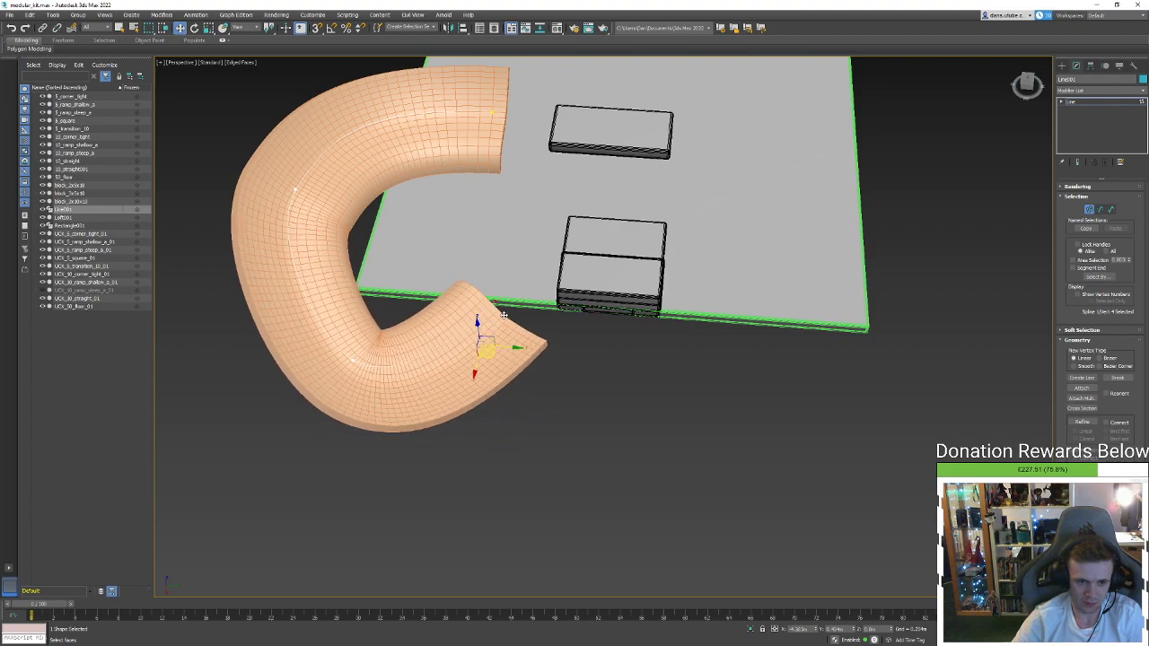
Set the path's third vertex to Bezier and adjust its tangent handles to round the second bend
{"action": "right_click", "coordinate": [354, 358]}
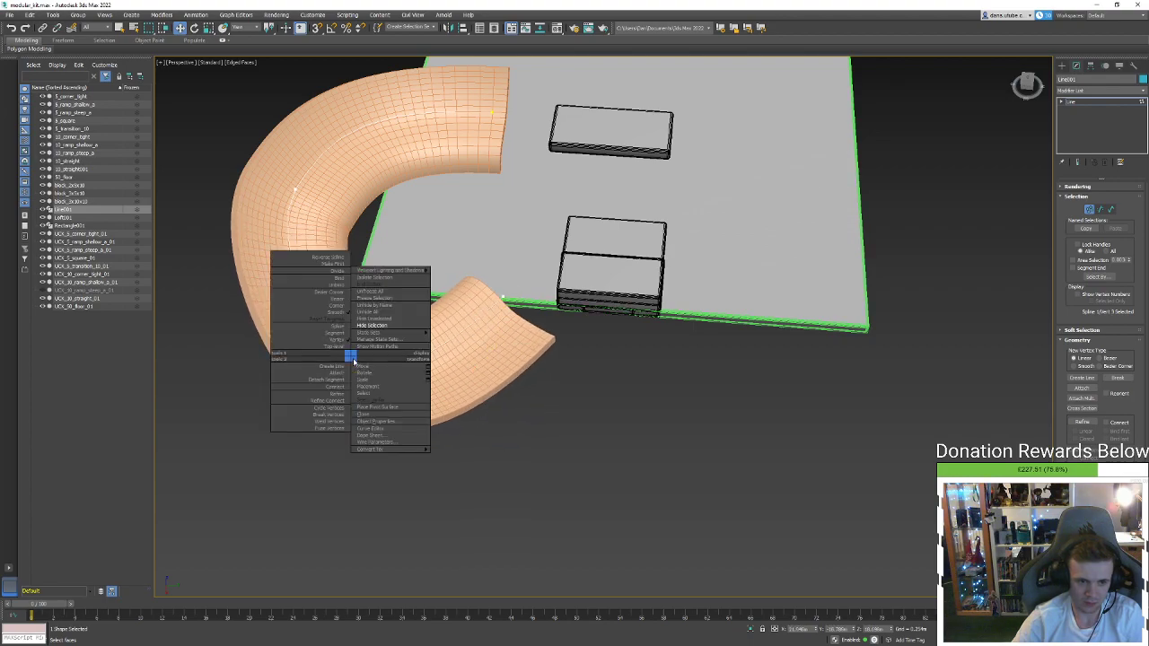
{"action": "left_click", "coordinate": [338, 306]}
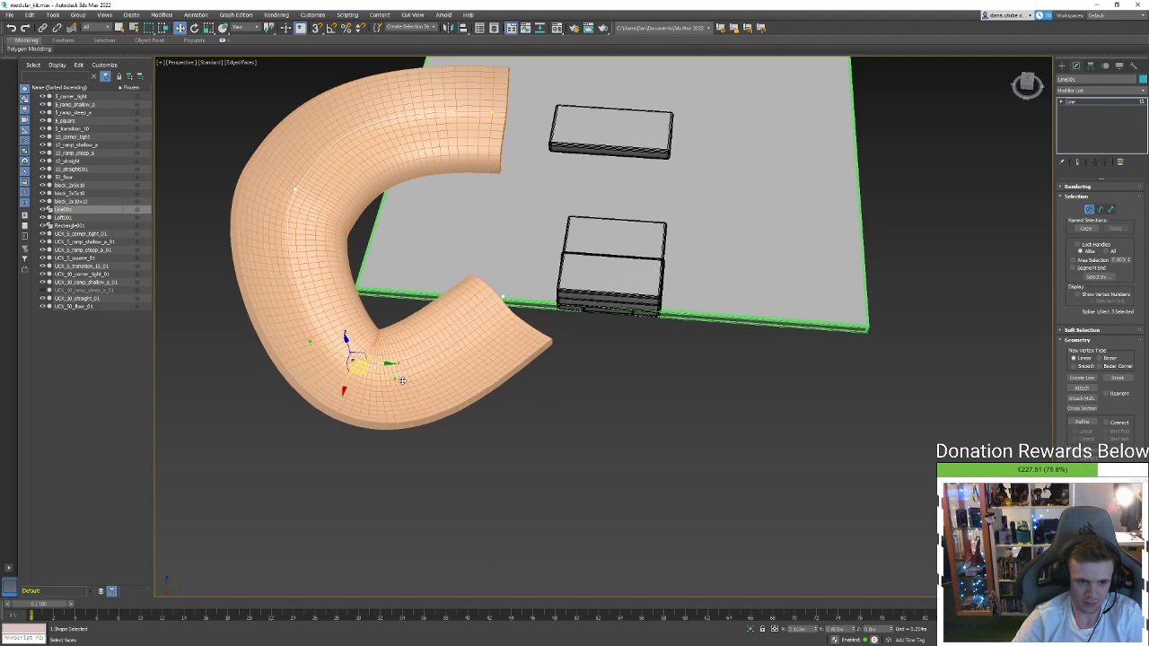
{"action": "middle_click_drag", "start_coordinate": [398, 380], "coordinate": [475, 326], "text": "alt"}
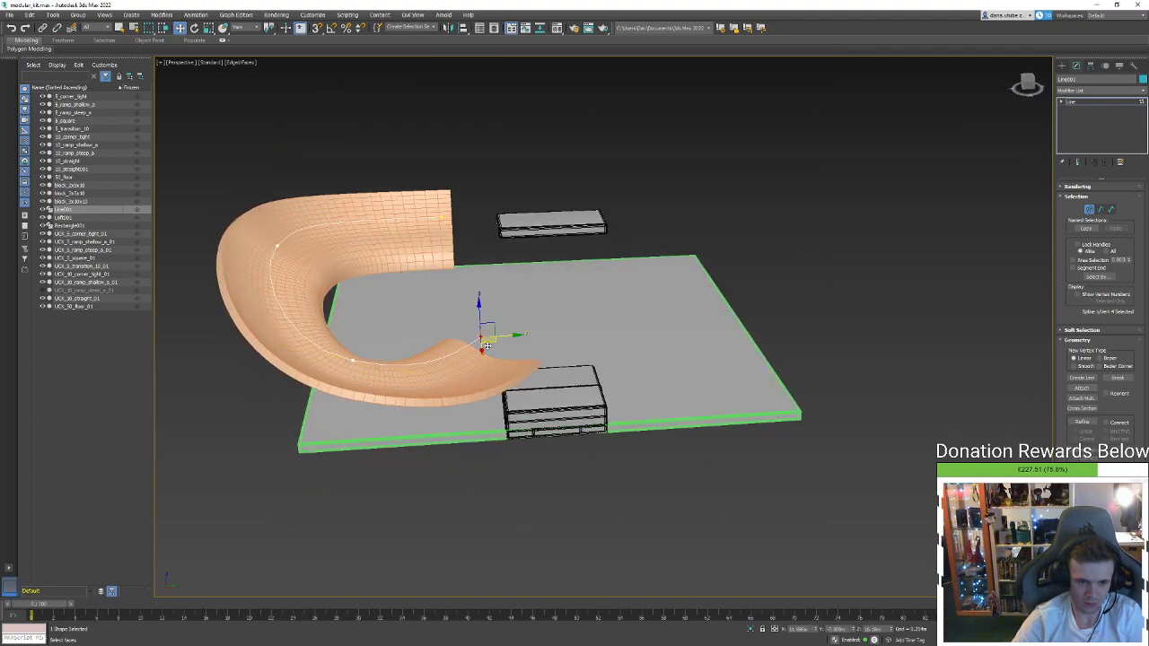
{"action": "middle_click_drag", "start_coordinate": [456, 334], "coordinate": [430, 334], "text": "alt"}
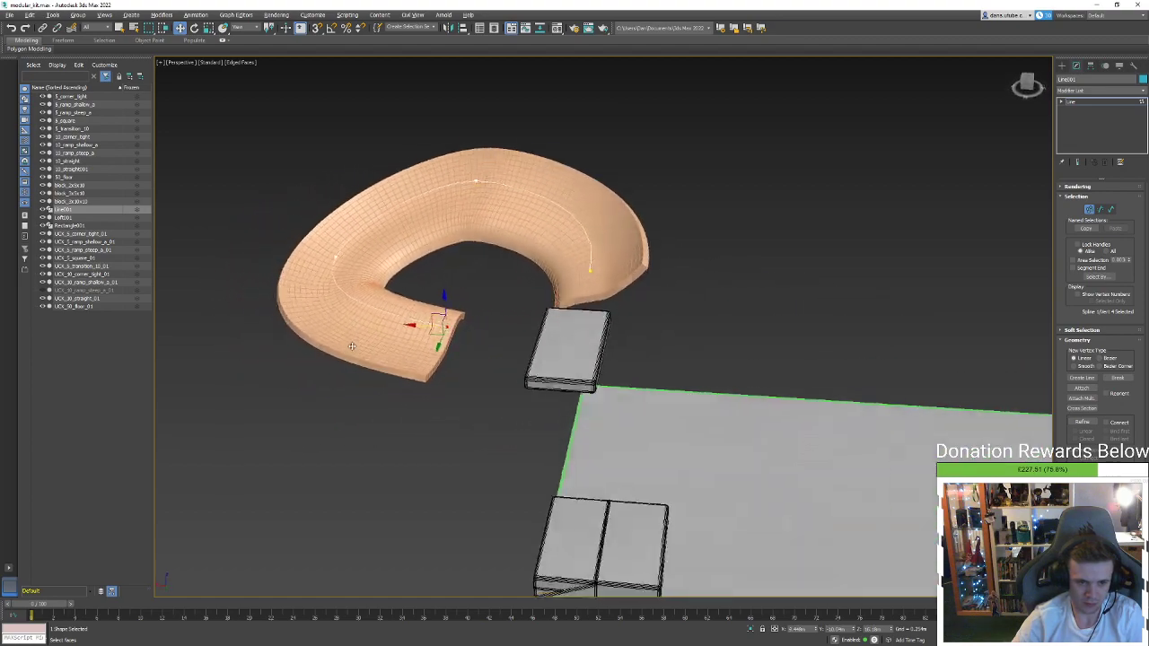
{"action": "scroll", "coordinate": [411, 336], "scroll_direction": "up", "scroll_amount": 5}
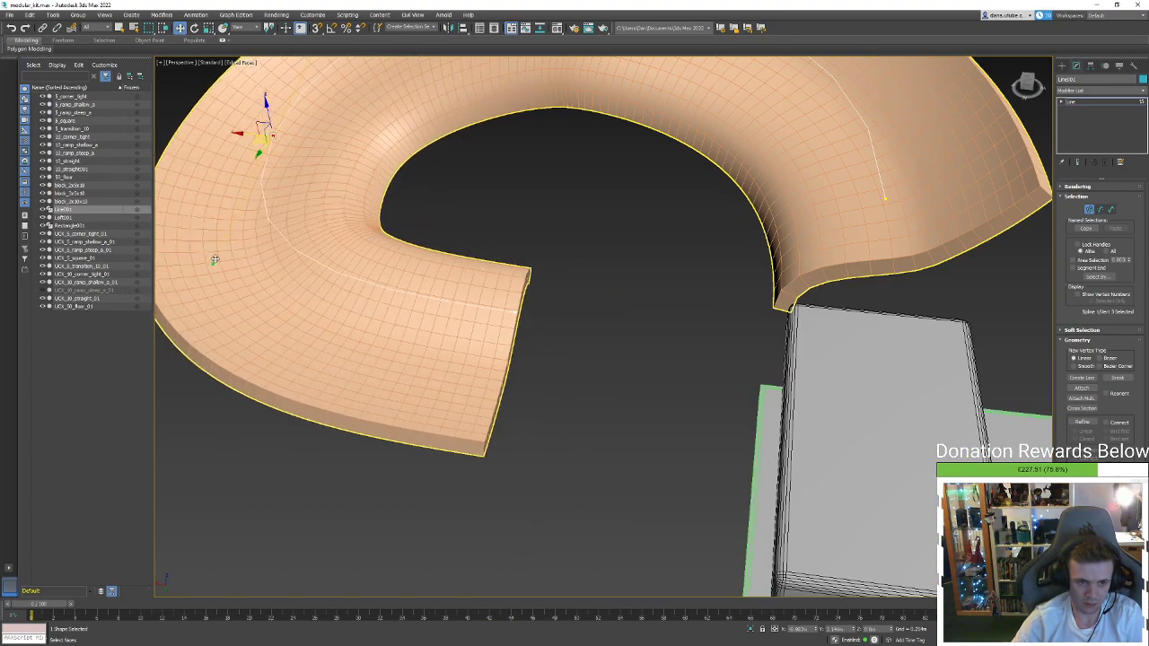
{"action": "middle_click_drag", "start_coordinate": [223, 246], "coordinate": [381, 332], "text": "alt"}
Adjust the path's start vertex and lower the last two vertices together to drop the track's lower end
{"action": "middle_click_drag", "start_coordinate": [382, 292], "coordinate": [387, 282], "text": "alt"}
{"action": "mouse_move", "coordinate": [382, 275]}
{"action": "left_mouse_down"}
{"action": "mouse_move", "coordinate": [382, 257]}
{"action": "mouse_move", "coordinate": [382, 281]}
{"action": "left_mouse_up"}
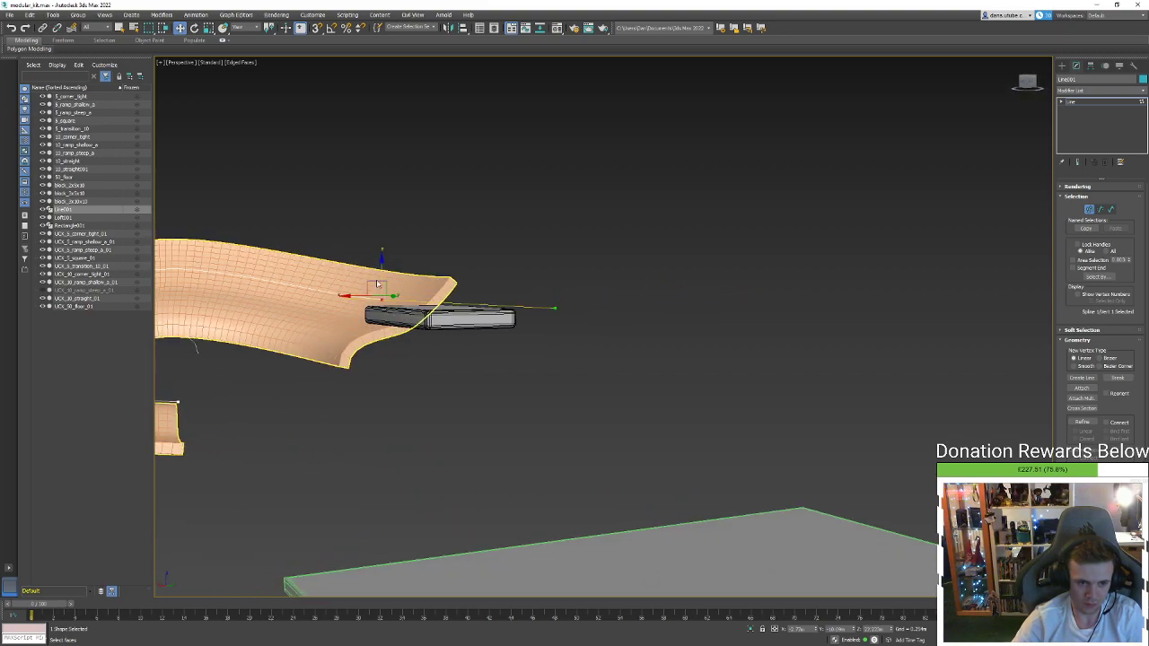
{"action": "middle_click_drag", "start_coordinate": [290, 318], "coordinate": [494, 315]}
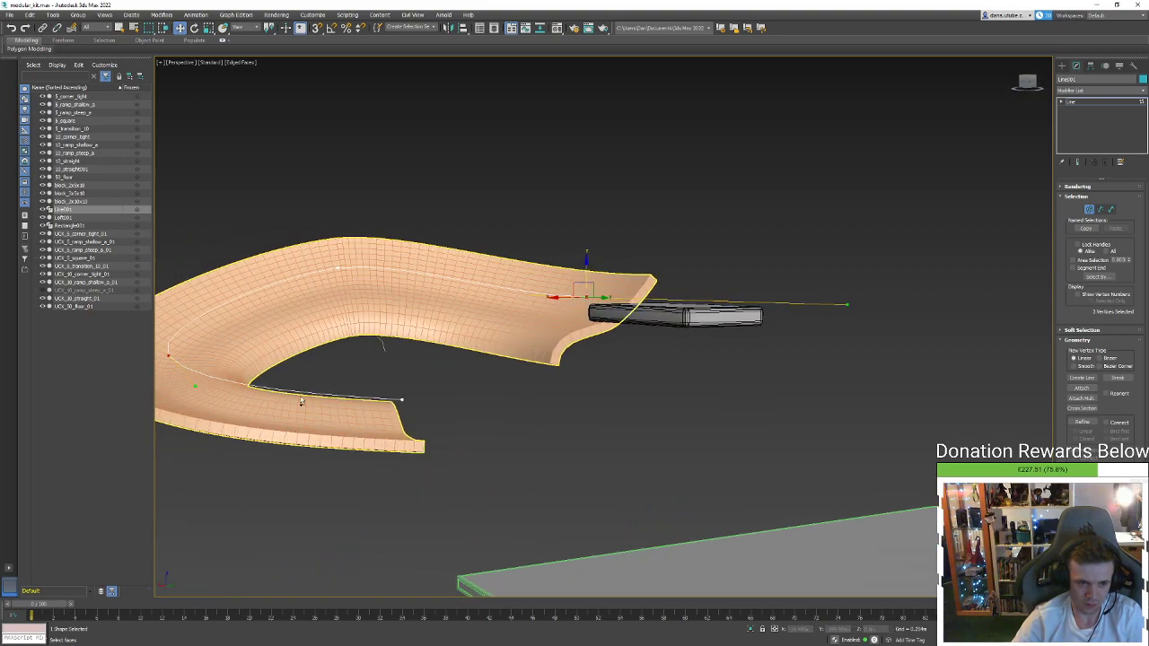
{"action": "left_click_drag", "start_coordinate": [402, 383], "coordinate": [402, 414]}
{"action": "key", "text": "ctrl+z"}
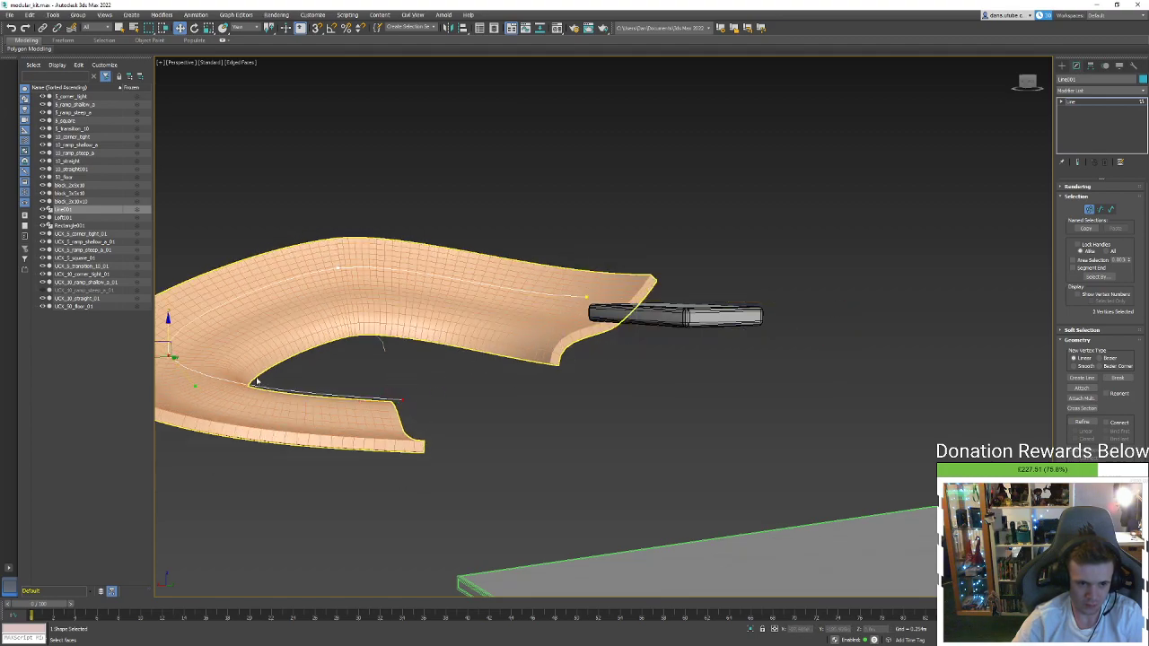
{"action": "left_click_drag", "start_coordinate": [170, 330], "coordinate": [184, 359]}
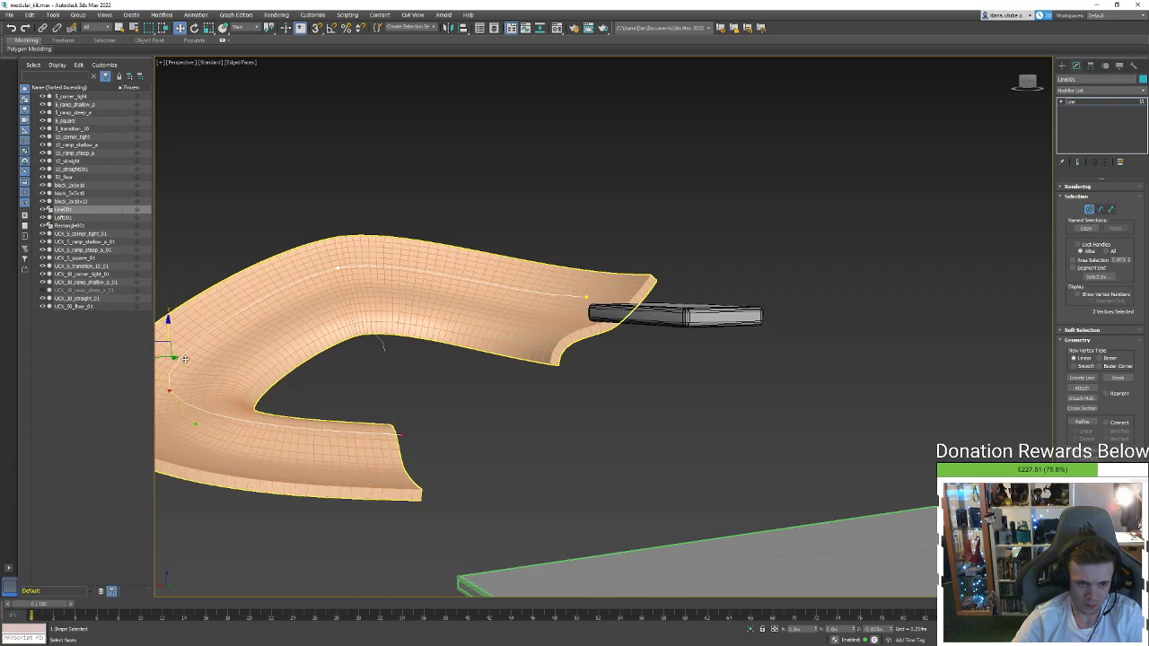
Try to reshape the first bend by changing the second vertex to Bezier Corner and raising one tangent handle
{"action": "right_click", "coordinate": [338, 265]}
{"action": "left_click", "coordinate": [320, 207]}
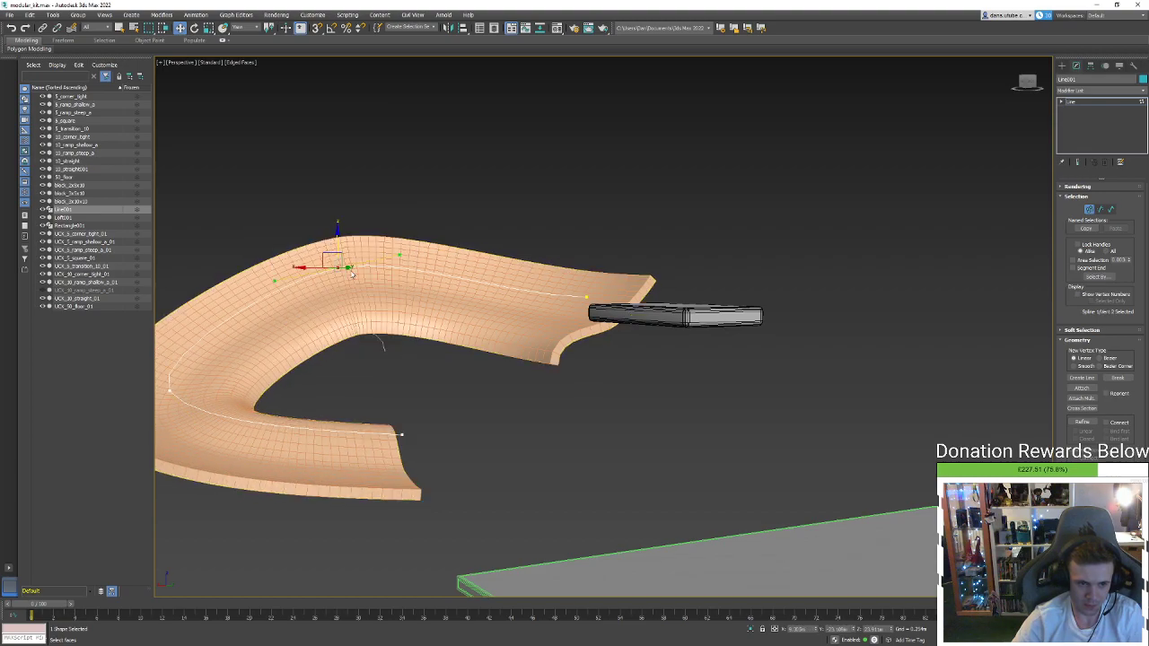
{"action": "left_click_drag", "start_coordinate": [407, 259], "coordinate": [431, 265]}
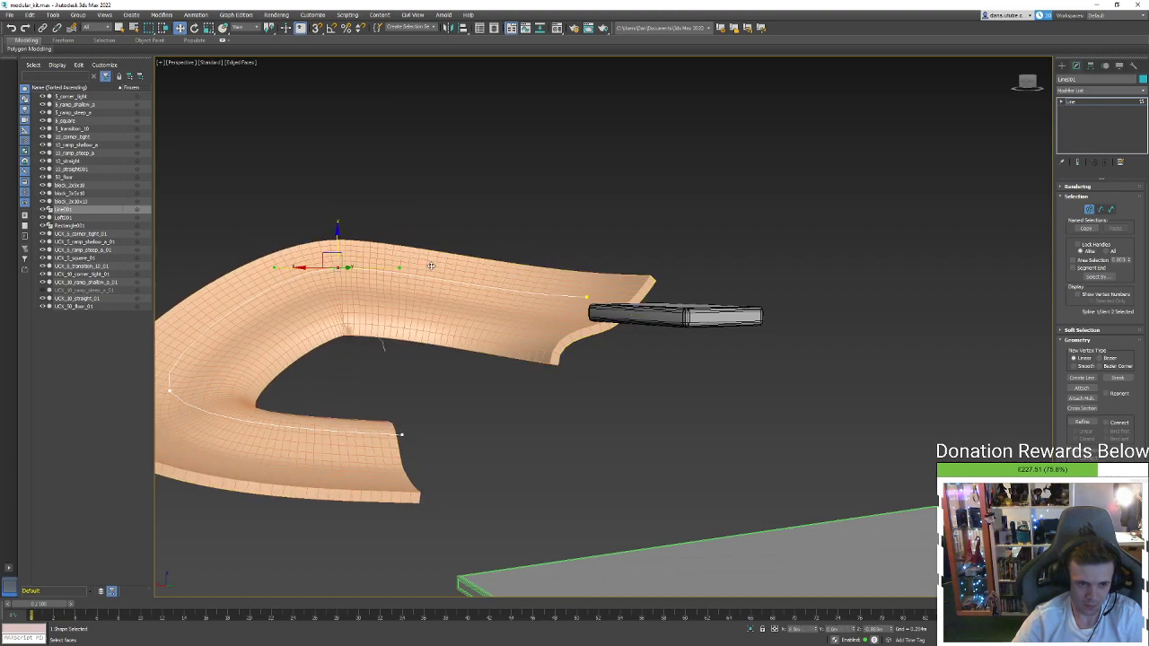
{"action": "right_click", "coordinate": [345, 280]}
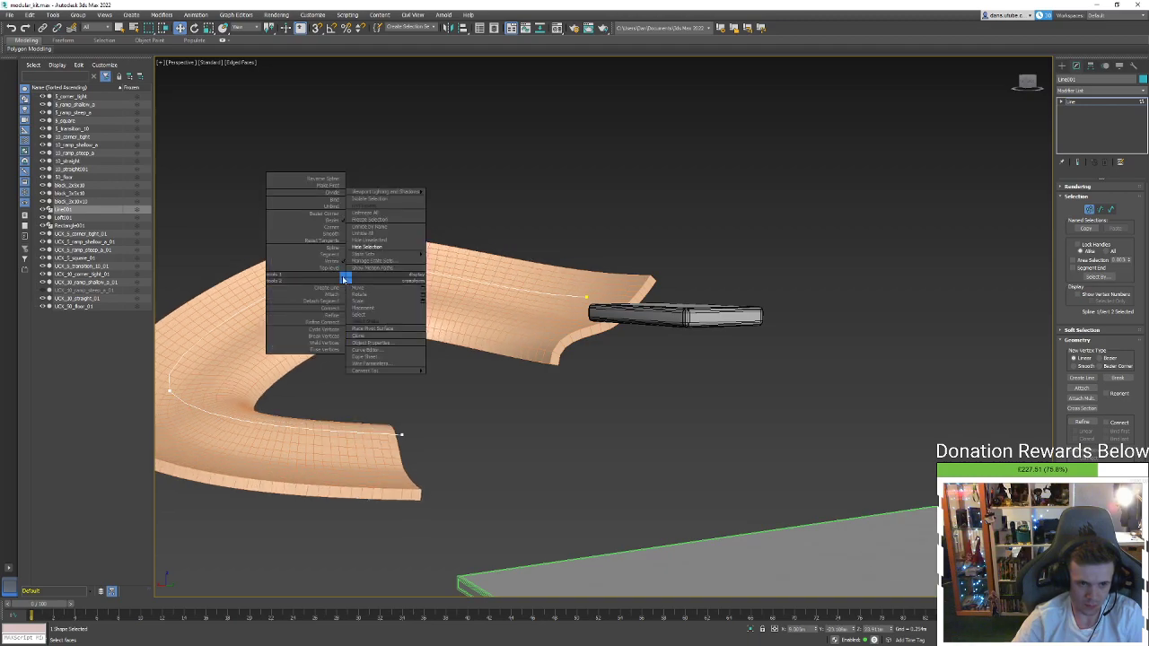
{"action": "left_click", "coordinate": [333, 216]}
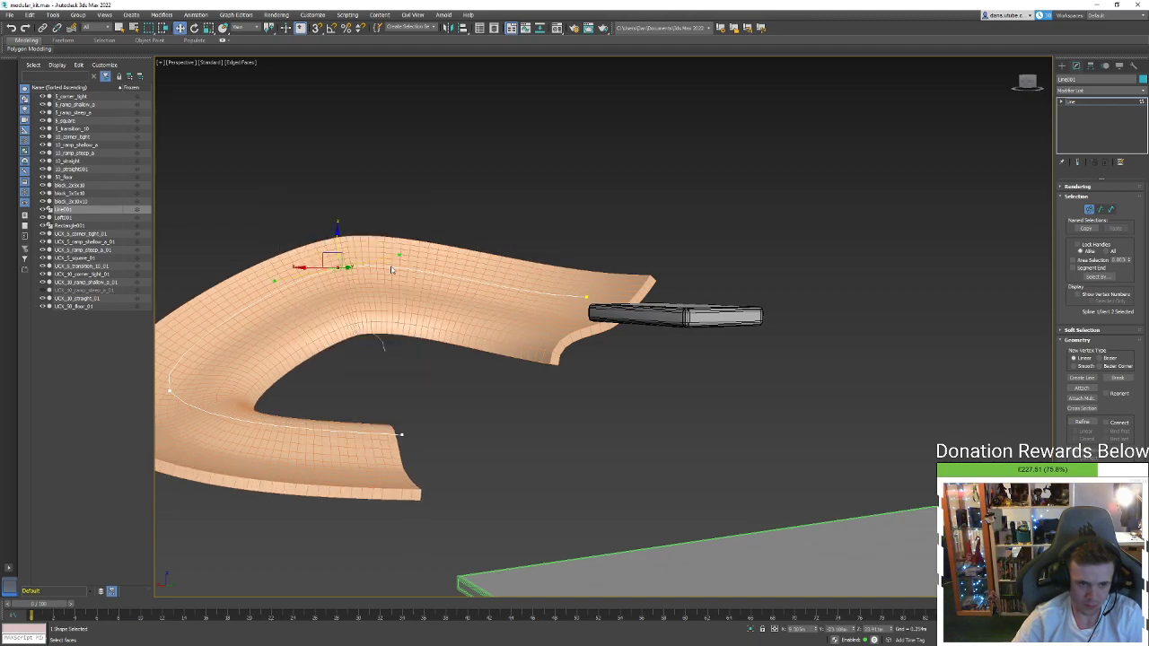
{"action": "left_click_drag", "start_coordinate": [403, 253], "coordinate": [437, 245]}
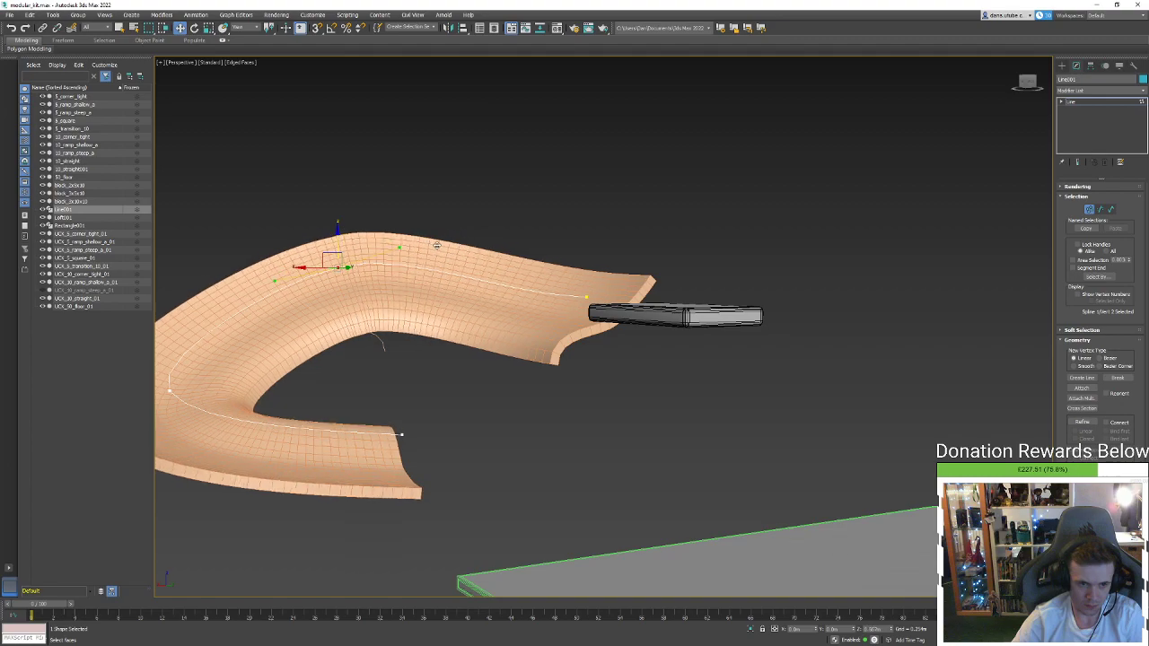
Move the path's second vertex outward, set it to Smooth, and lower it to even out the first bend
{"action": "middle_click_drag", "start_coordinate": [437, 250], "coordinate": [368, 303], "text": "alt"}
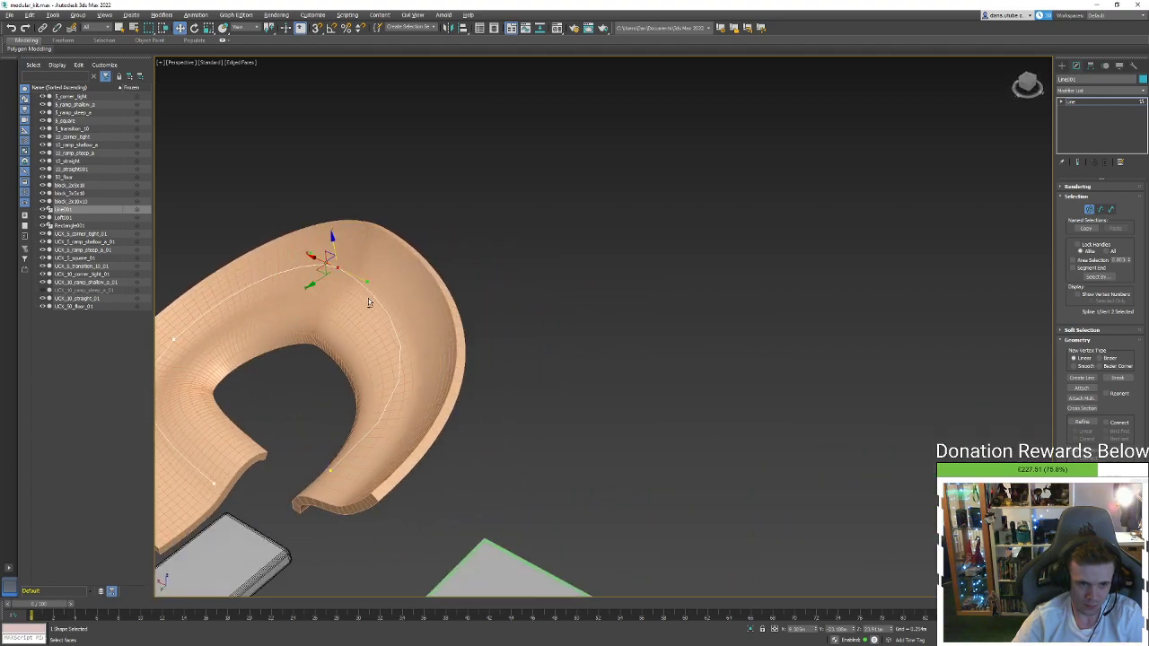
{"action": "left_click_drag", "start_coordinate": [318, 267], "coordinate": [349, 265]}
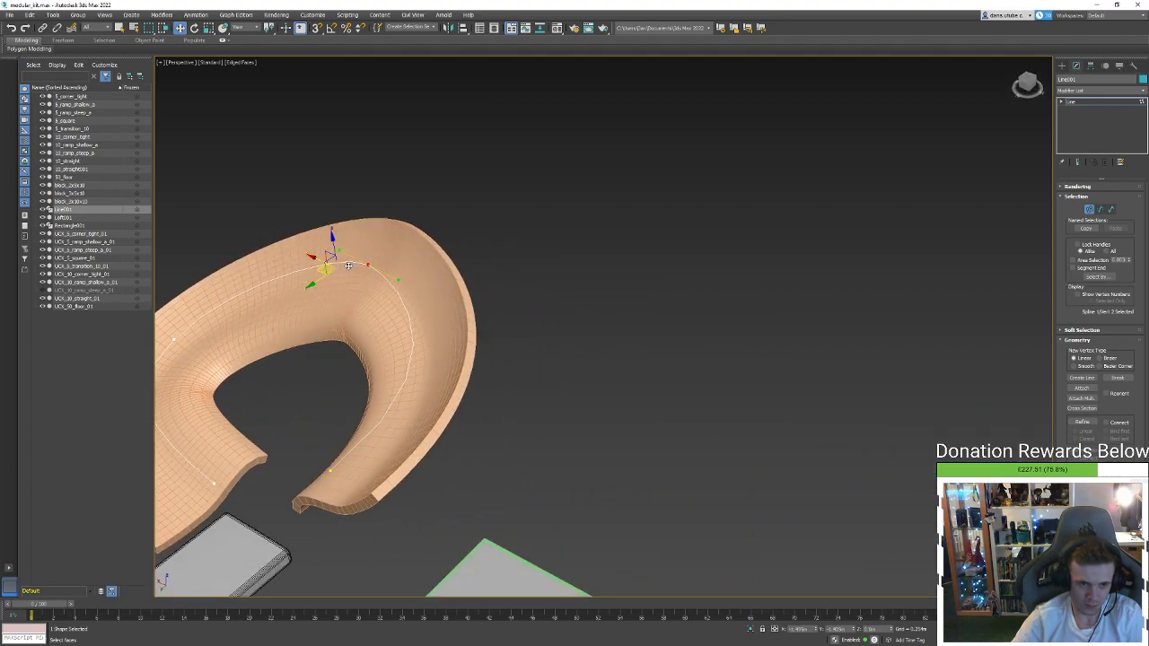
{"action": "right_click", "coordinate": [359, 272]}
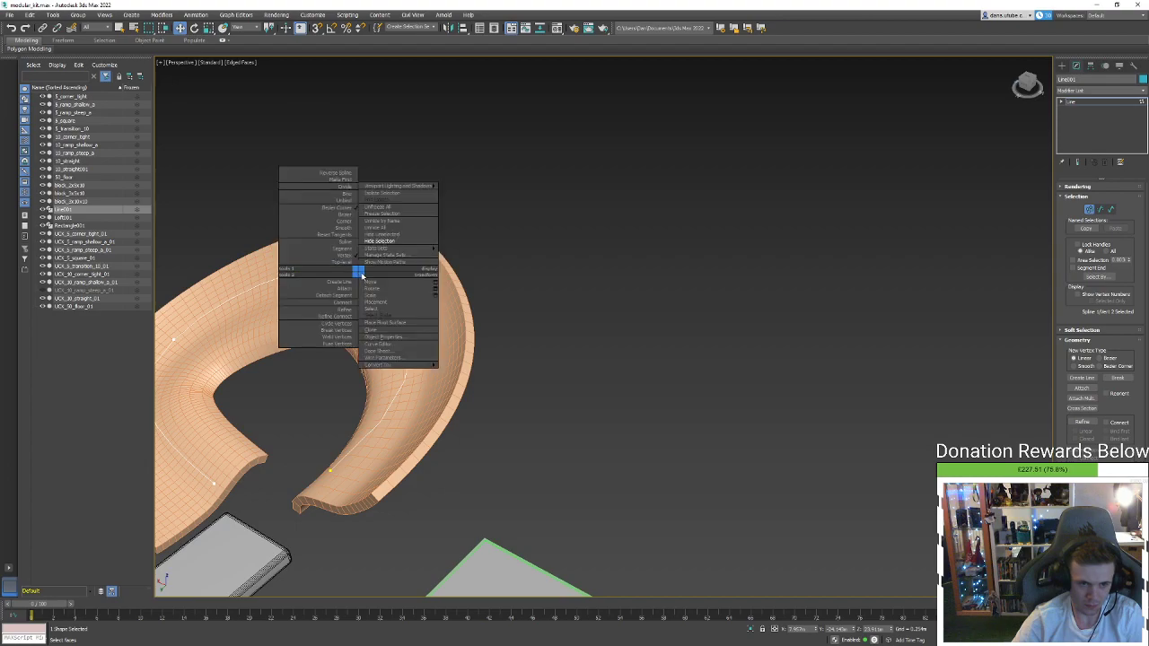
{"action": "left_click", "coordinate": [344, 229]}
{"action": "middle_click_drag", "start_coordinate": [346, 268], "coordinate": [383, 240], "text": "alt"}
{"action": "left_click_drag", "start_coordinate": [368, 242], "coordinate": [367, 264]}
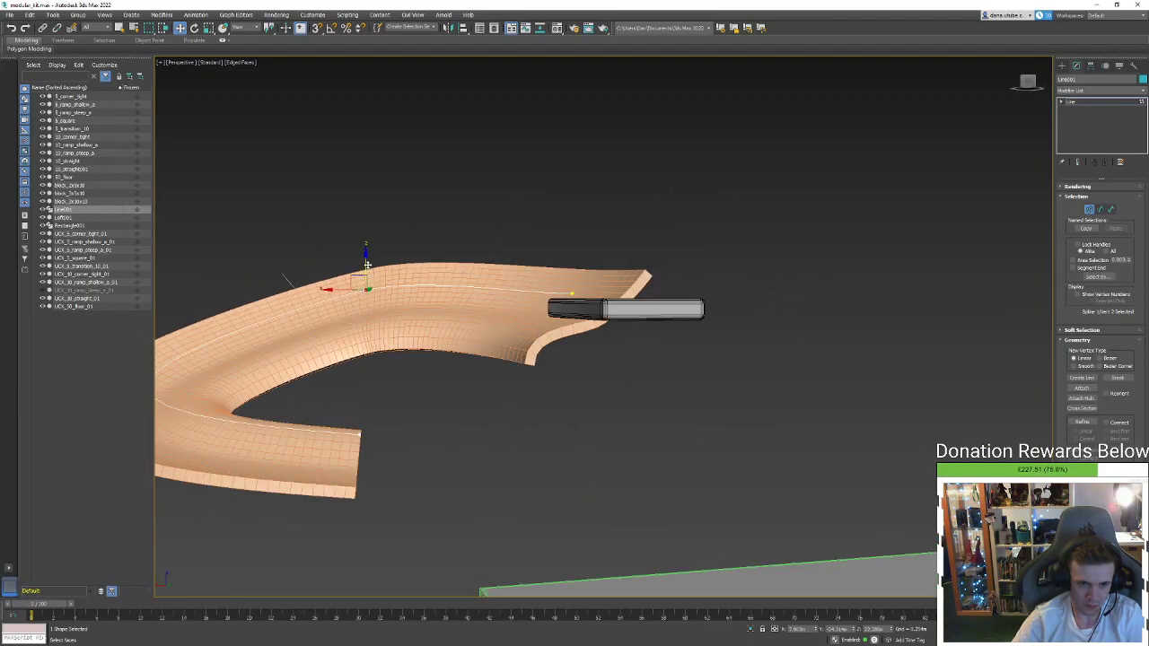
Shift the path's last two vertices together along Y to widen the second bend and extend the track's lower end
{"action": "middle_click_drag", "start_coordinate": [367, 265], "coordinate": [484, 474], "text": "alt"}
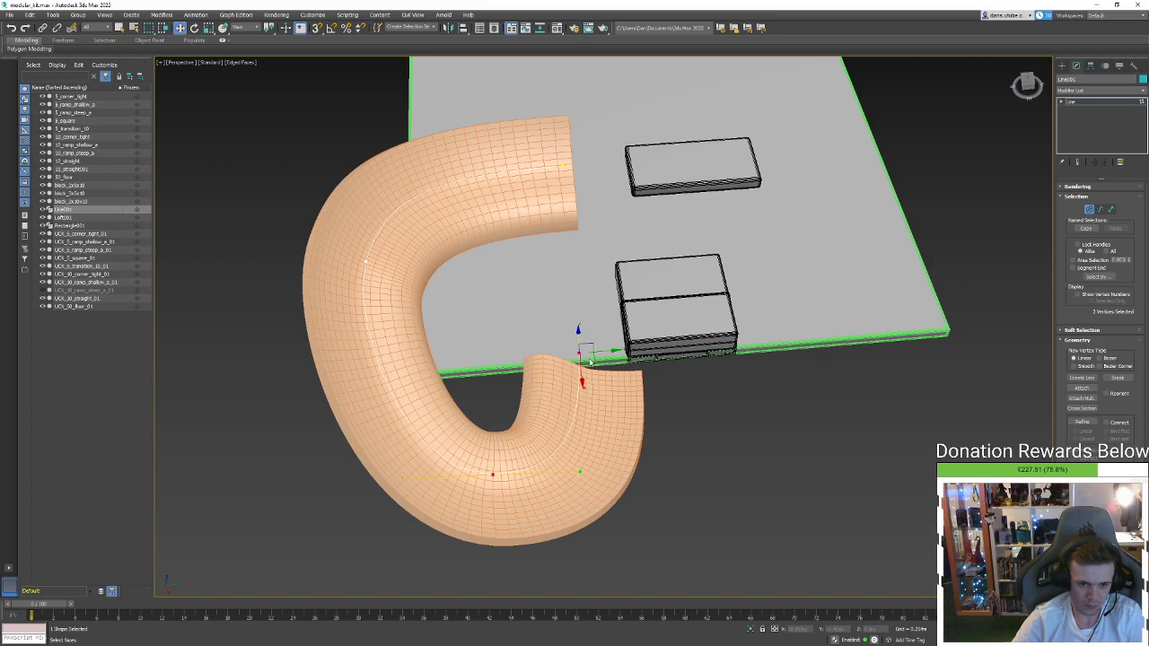
{"action": "left_click_drag", "start_coordinate": [598, 355], "coordinate": [638, 350]}
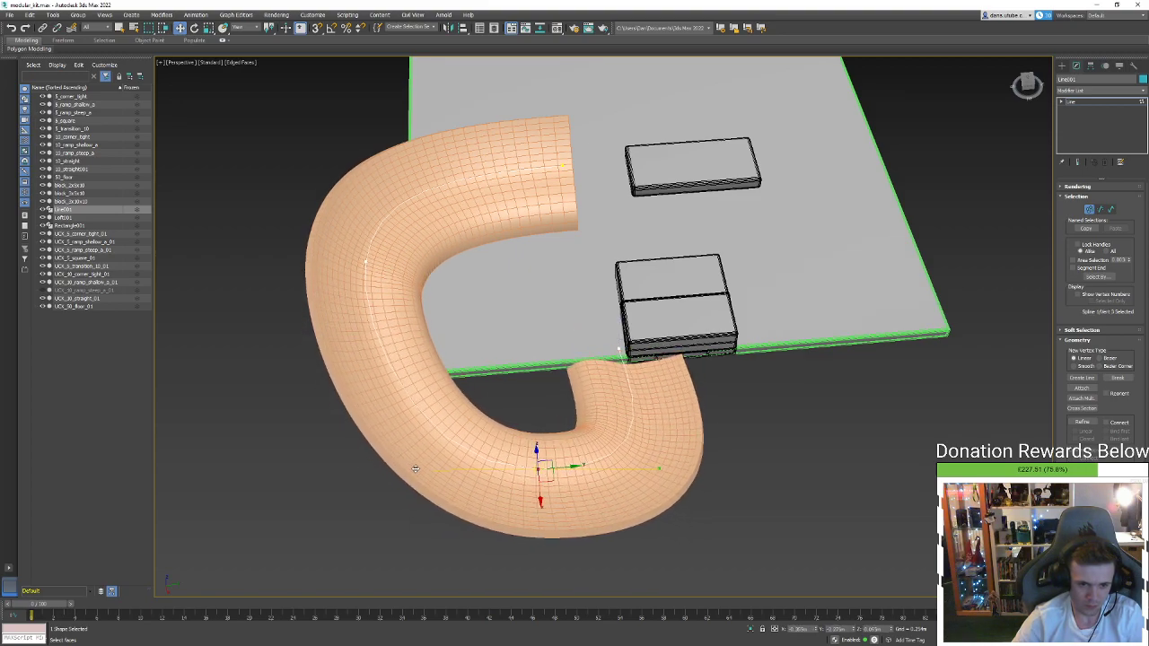
{"action": "mouse_move", "coordinate": [447, 469]}
{"action": "middle_mouse_down", "text": "alt"}
{"action": "mouse_move", "coordinate": [440, 398]}
{"action": "mouse_move", "coordinate": [346, 376]}
{"action": "mouse_move", "coordinate": [302, 383]}
{"action": "mouse_move", "coordinate": [554, 366]}
{"action": "middle_mouse_up", "text": "alt"}
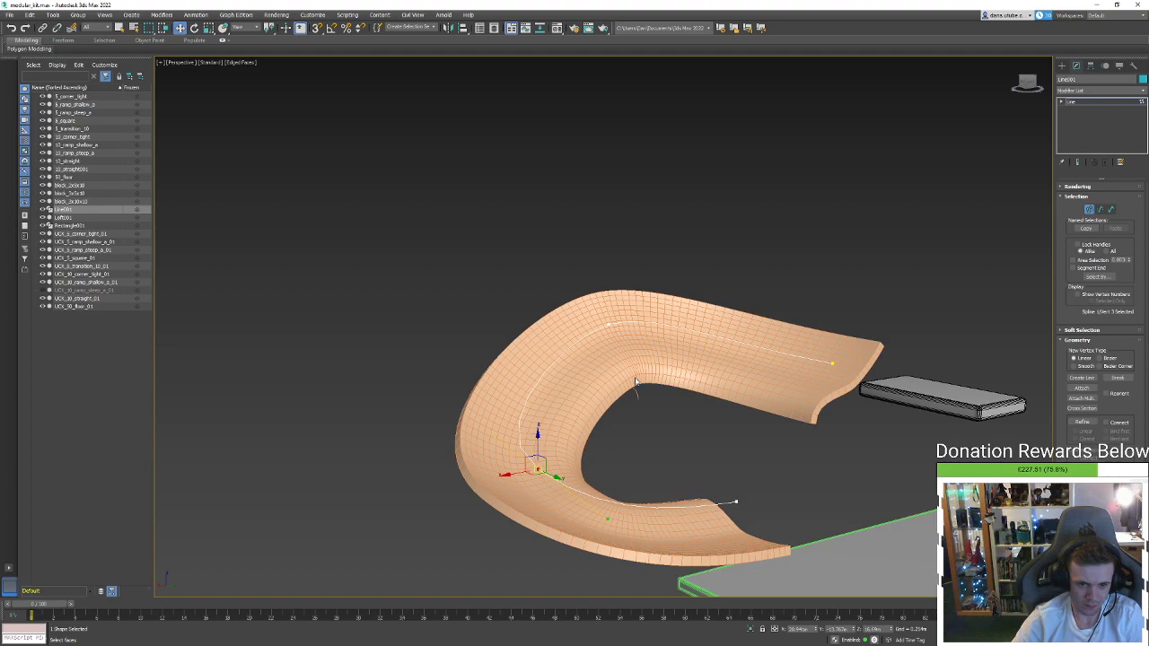
Raise the path's start vertex and its tangent handle so the track's upper end curves upward toward the straight piece
{"action": "key", "text": "F4"}
{"action": "mouse_move", "coordinate": [673, 397]}
{"action": "middle_mouse_down", "text": "alt"}
{"action": "mouse_move", "coordinate": [702, 298]}
{"action": "mouse_move", "coordinate": [698, 262]}
{"action": "mouse_move", "coordinate": [705, 296]}
{"action": "middle_mouse_up", "text": "alt"}
{"action": "key", "text": "F4"}
{"action": "middle_click_drag", "start_coordinate": [894, 318], "coordinate": [874, 351], "text": "alt"}
{"action": "left_click_drag", "start_coordinate": [926, 335], "coordinate": [916, 244]}
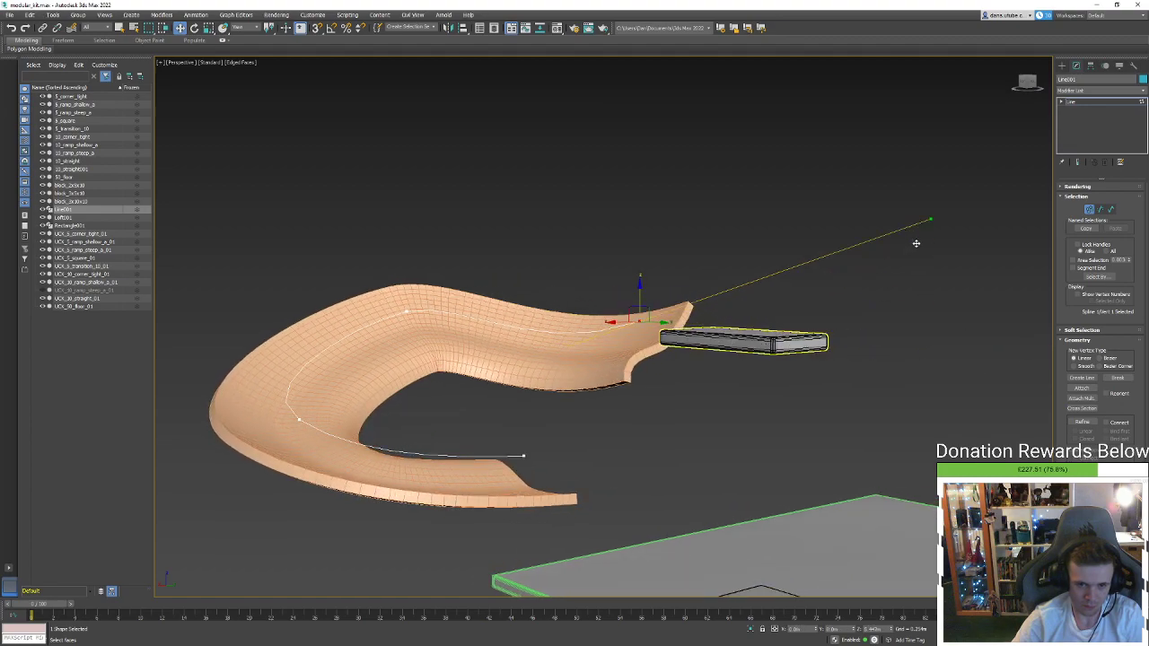
{"action": "left_click_drag", "start_coordinate": [643, 303], "coordinate": [641, 293]}
Lower the path's second vertex slightly, set it to Bezier, and lengthen its tangent handle to smooth the first bend
{"action": "mouse_move", "coordinate": [426, 312]}
{"action": "middle_mouse_down", "text": "alt"}
{"action": "mouse_move", "coordinate": [395, 339]}
{"action": "mouse_move", "coordinate": [386, 302]}
{"action": "mouse_move", "coordinate": [407, 302]}
{"action": "middle_mouse_up", "text": "alt"}
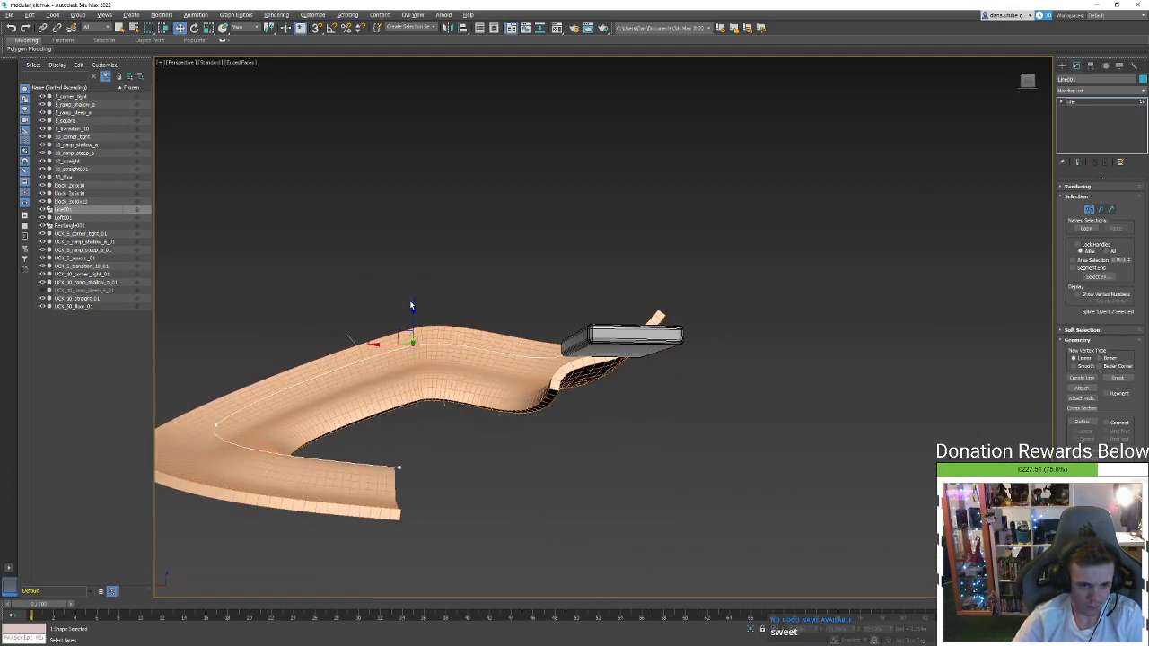
{"action": "mouse_move", "coordinate": [413, 318]}
{"action": "left_mouse_down"}
{"action": "mouse_move", "coordinate": [412, 347]}
{"action": "mouse_move", "coordinate": [411, 299]}
{"action": "mouse_move", "coordinate": [412, 321]}
{"action": "left_mouse_up"}
{"action": "middle_click_drag", "start_coordinate": [425, 331], "coordinate": [453, 384], "text": "alt"}
{"action": "right_click", "coordinate": [412, 342]}
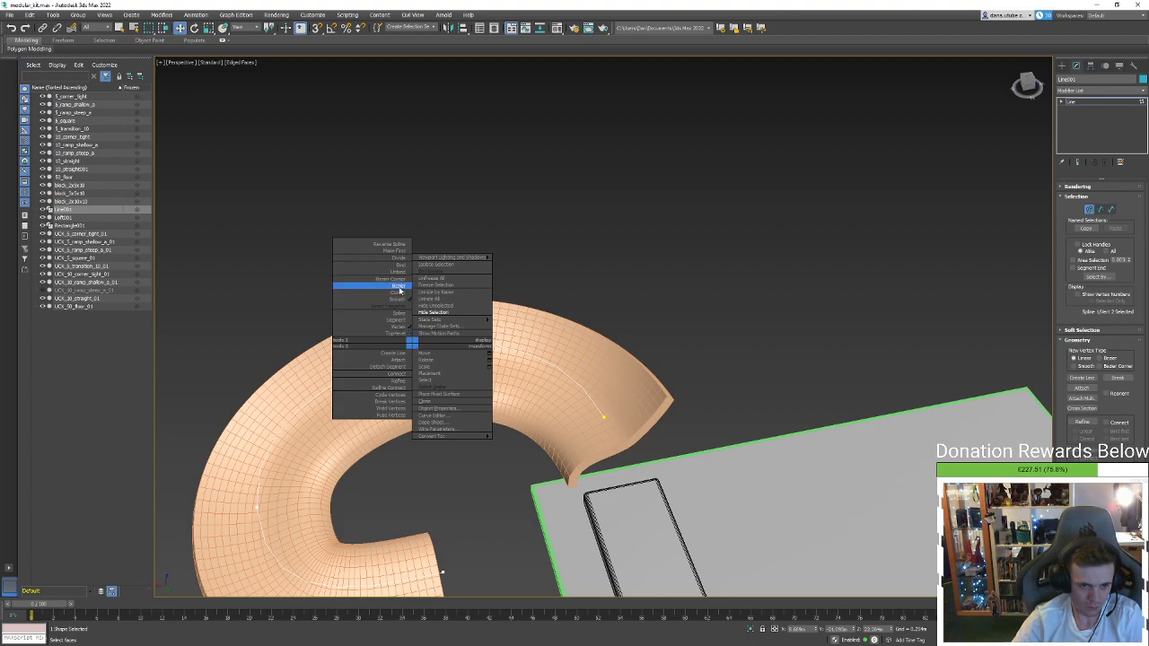
{"action": "left_click", "coordinate": [398, 287]}
{"action": "left_click_drag", "start_coordinate": [468, 333], "coordinate": [504, 334]}
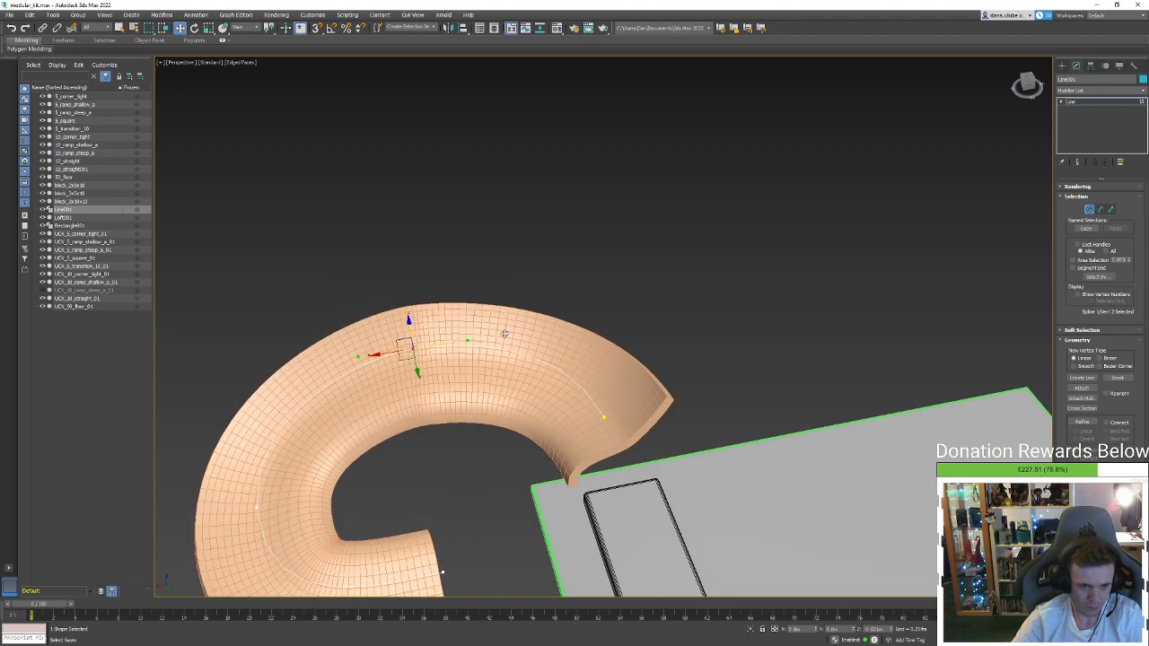
{"action": "middle_click_drag", "start_coordinate": [504, 332], "coordinate": [571, 348], "text": "alt"}
{"action": "middle_click_drag", "start_coordinate": [507, 350], "coordinate": [411, 341], "text": "alt"}
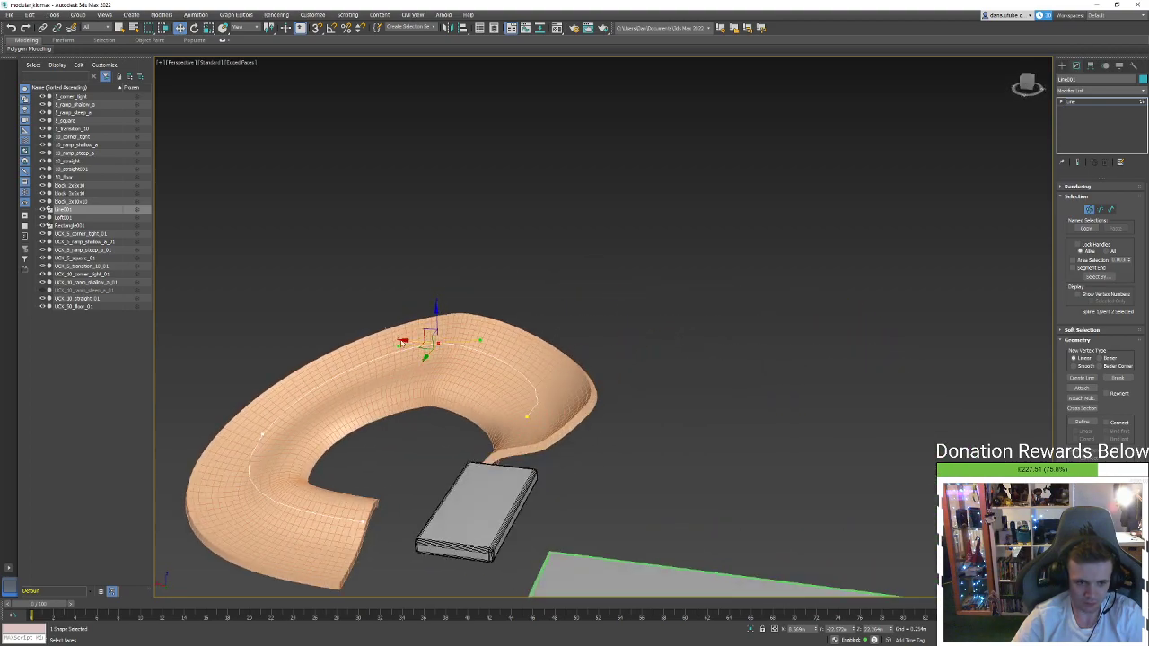
Adjust the middle and inner-edge vertices of the cross-section profile Rectangle001 to reshape the track's inner lip
{"action": "left_click", "coordinate": [1087, 211]}
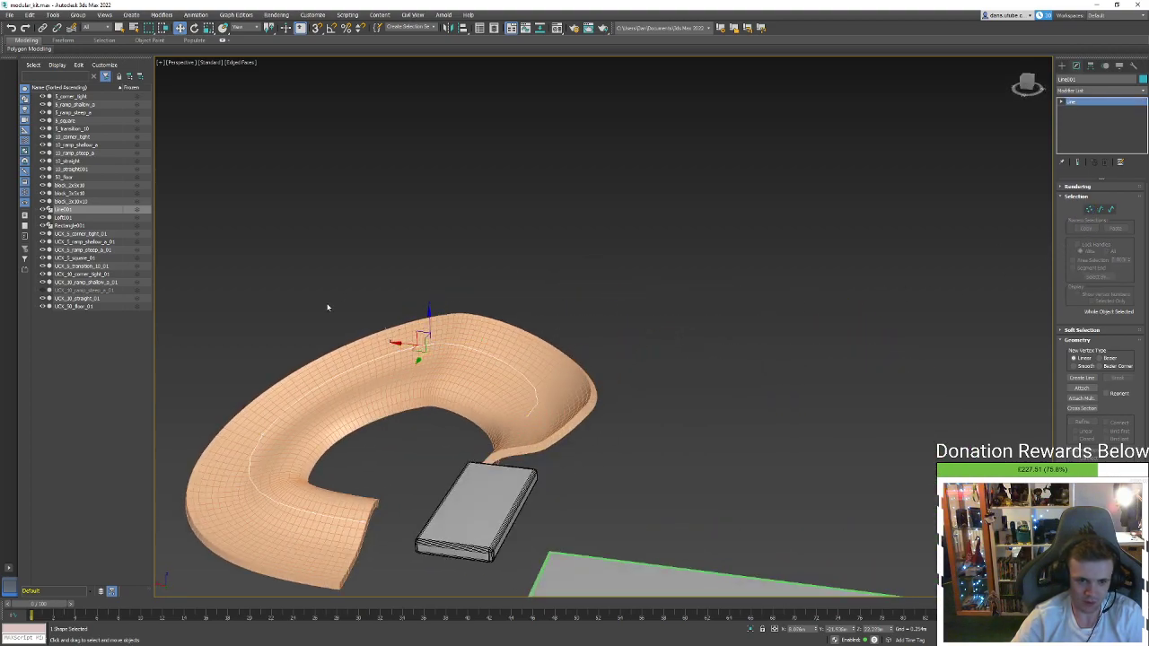
{"action": "left_click", "coordinate": [391, 335]}
{"action": "middle_click_drag", "start_coordinate": [391, 335], "coordinate": [412, 344], "text": "alt"}
{"action": "key", "text": "1"}
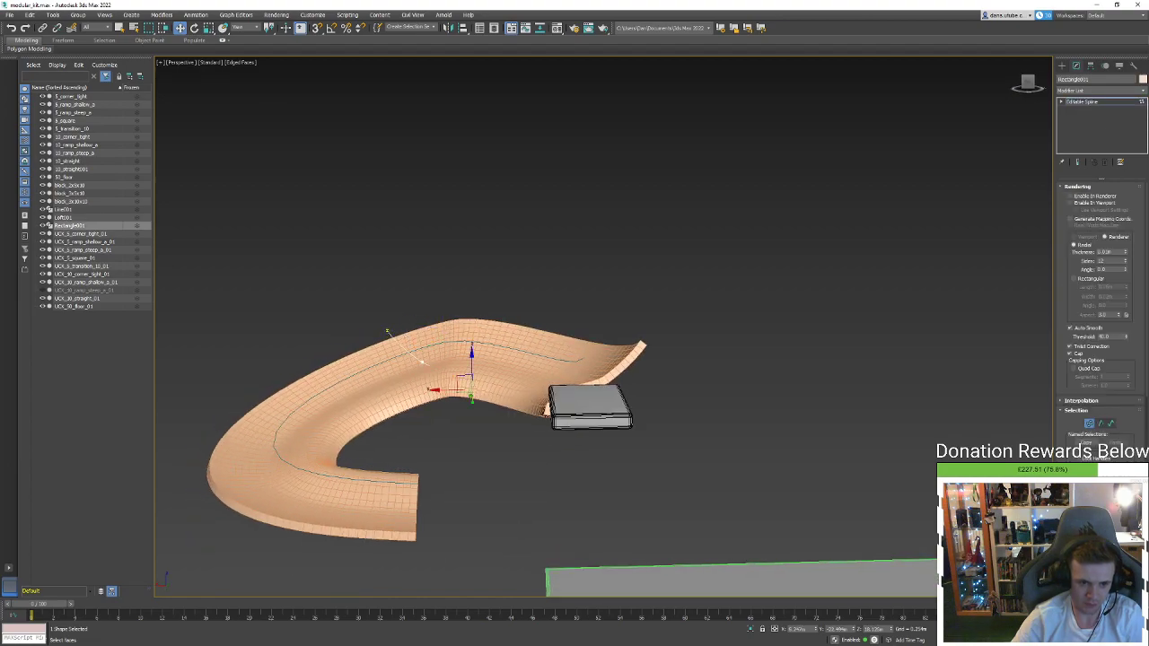
{"action": "left_click_drag", "start_coordinate": [423, 342], "coordinate": [416, 354]}
{"action": "middle_click_drag", "start_coordinate": [416, 354], "coordinate": [456, 377], "text": "alt"}
{"action": "key", "text": "F3"}
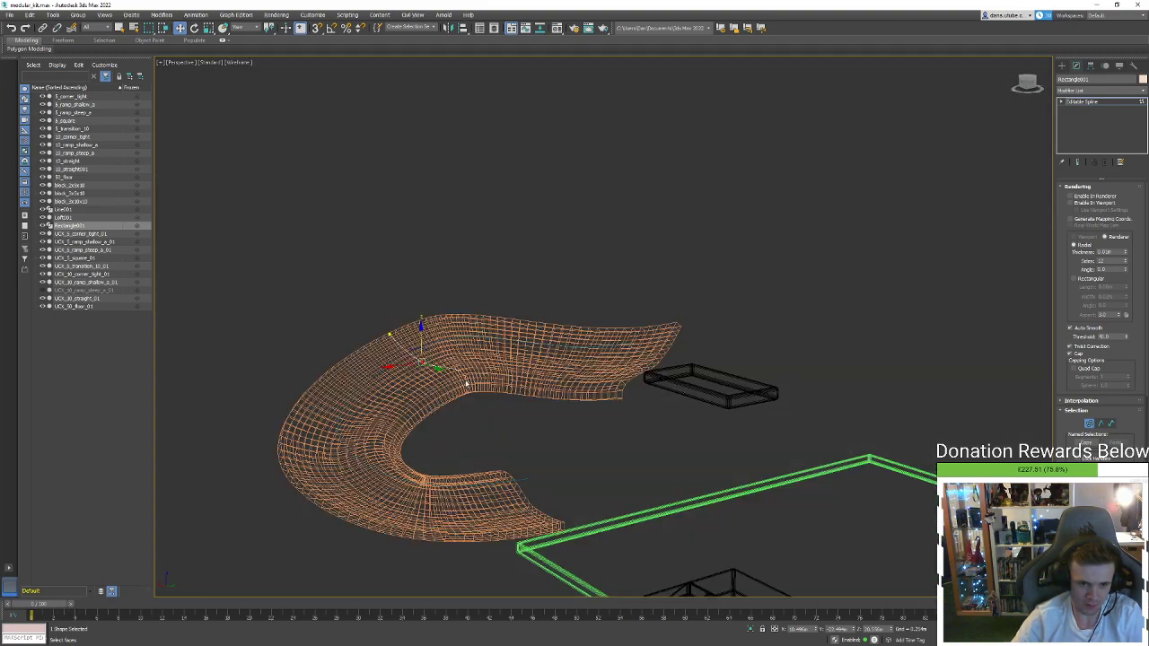
{"action": "scroll", "coordinate": [466, 378], "scroll_direction": "up", "scroll_amount": 5}
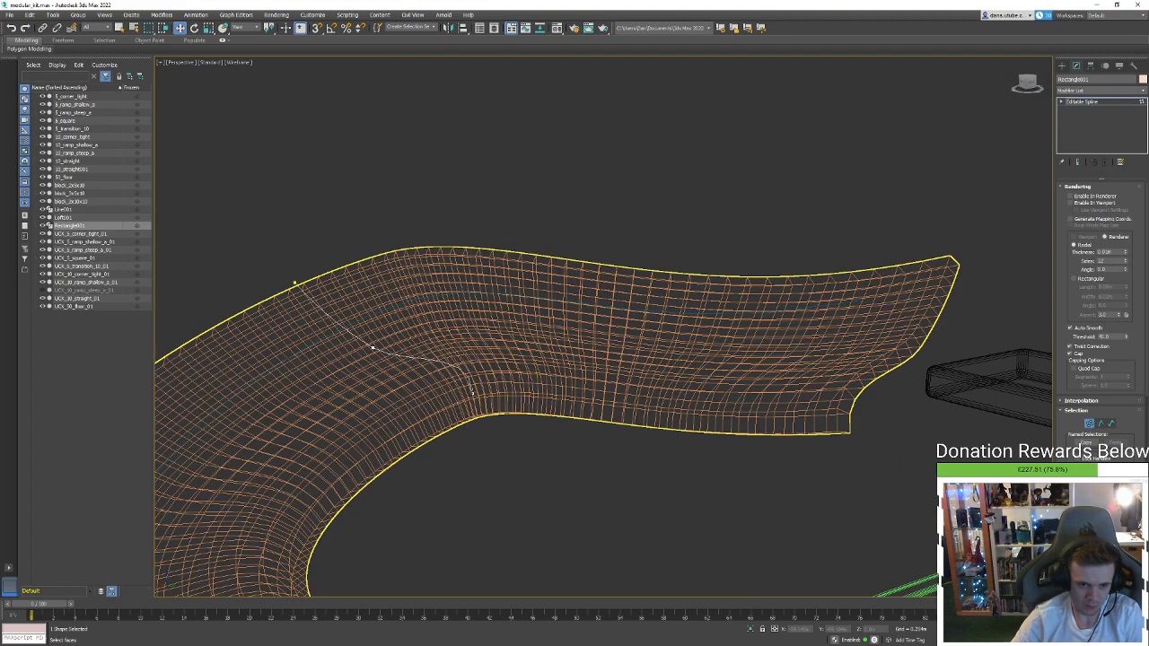
{"action": "key", "text": "F3"}
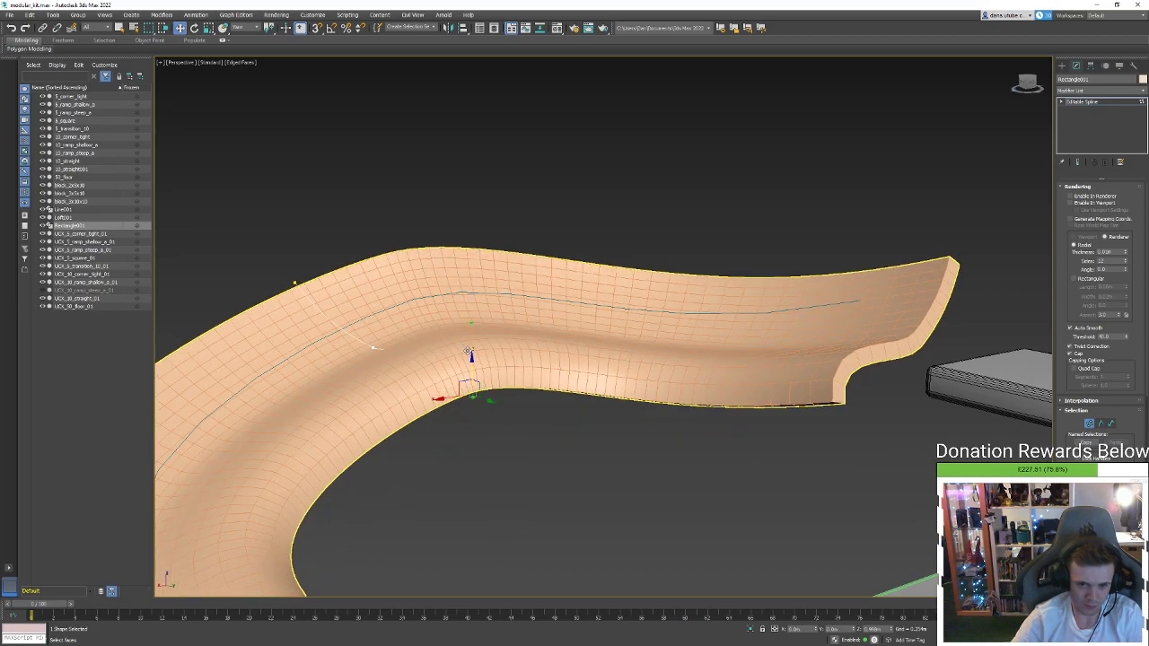
{"action": "middle_click_drag", "start_coordinate": [469, 359], "coordinate": [574, 381], "text": "alt"}
{"action": "scroll", "coordinate": [552, 355], "scroll_direction": "down", "scroll_amount": 3}
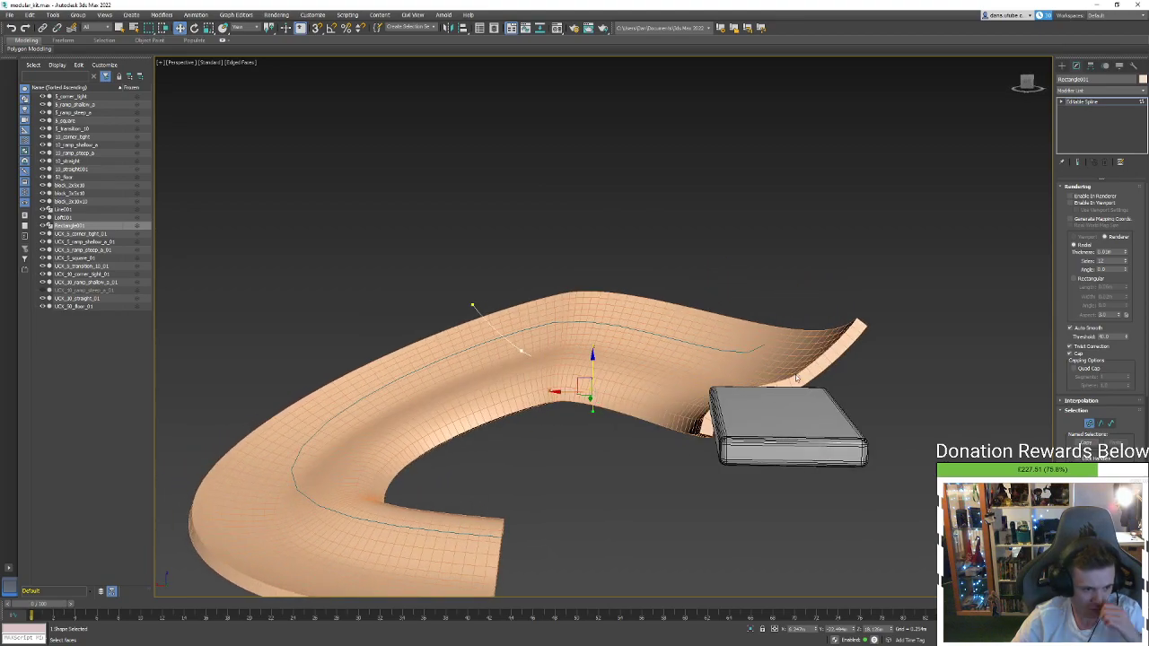
{"action": "left_click", "coordinate": [1089, 422]}
Move the straight piece into the track's upper end to compare their thickness
{"action": "scroll", "coordinate": [818, 398], "scroll_direction": "down", "scroll_amount": 3}
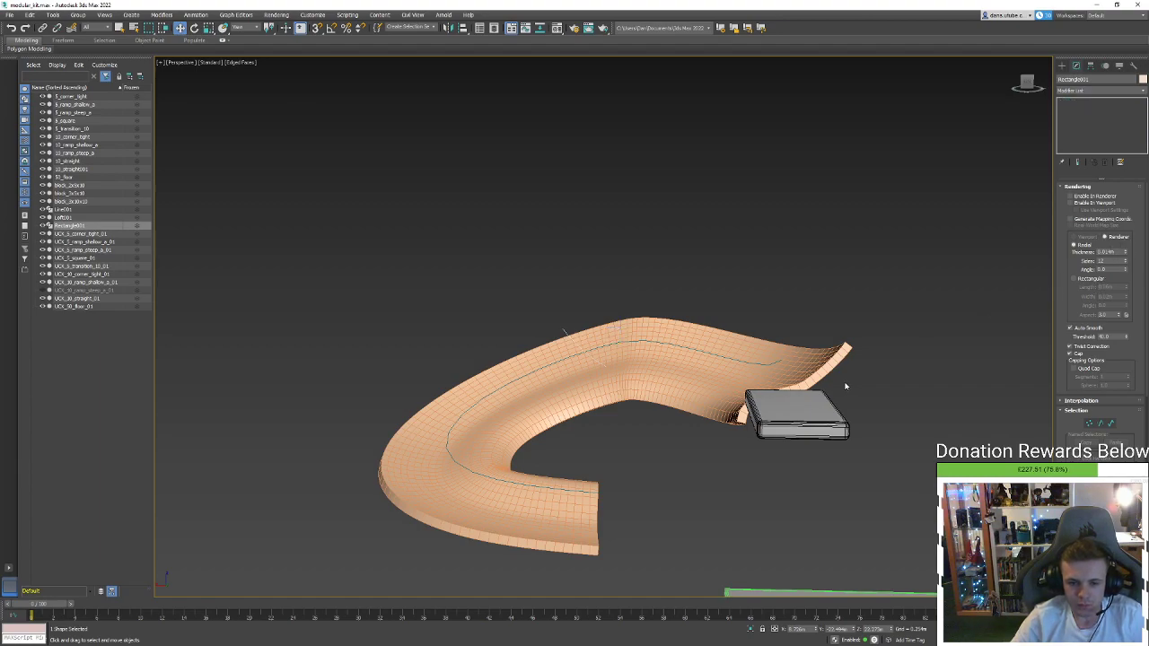
{"action": "left_click", "coordinate": [733, 369]}
{"action": "middle_click_drag", "start_coordinate": [718, 384], "coordinate": [836, 413], "text": "alt"}
{"action": "left_click", "coordinate": [829, 364]}
{"action": "middle_click_drag", "start_coordinate": [829, 363], "coordinate": [803, 408], "text": "alt"}
{"action": "left_click_drag", "start_coordinate": [824, 387], "coordinate": [759, 353]}
{"action": "middle_click_drag", "start_coordinate": [759, 353], "coordinate": [823, 303], "text": "alt"}
Increase the outer amount of the lofted track's Shell modifier to thicken it to suit the straight piece
{"action": "scroll", "coordinate": [824, 303], "scroll_direction": "up", "scroll_amount": 3}
{"action": "left_click", "coordinate": [824, 303]}
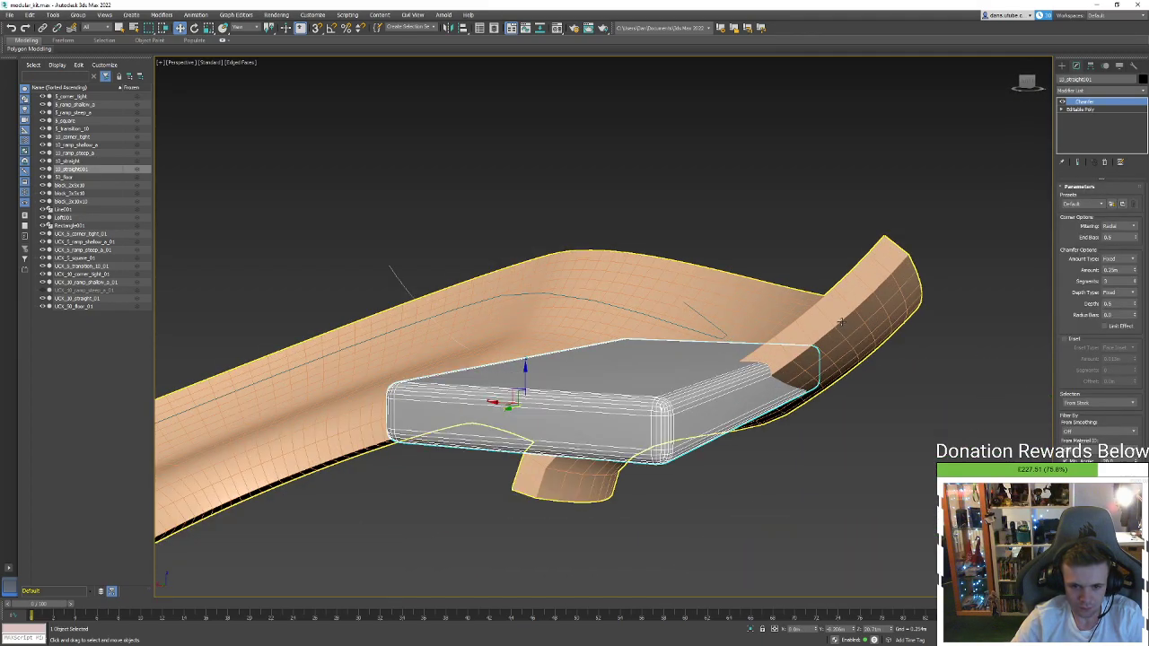
{"action": "scroll", "coordinate": [1016, 289], "scroll_direction": "up", "scroll_amount": 2}
{"action": "left_click_drag", "start_coordinate": [1130, 209], "coordinate": [1121, 189]}
{"action": "middle_click_drag", "start_coordinate": [753, 235], "coordinate": [1034, 169], "text": "alt"}
{"action": "scroll", "coordinate": [856, 249], "scroll_direction": "down", "scroll_amount": 3}
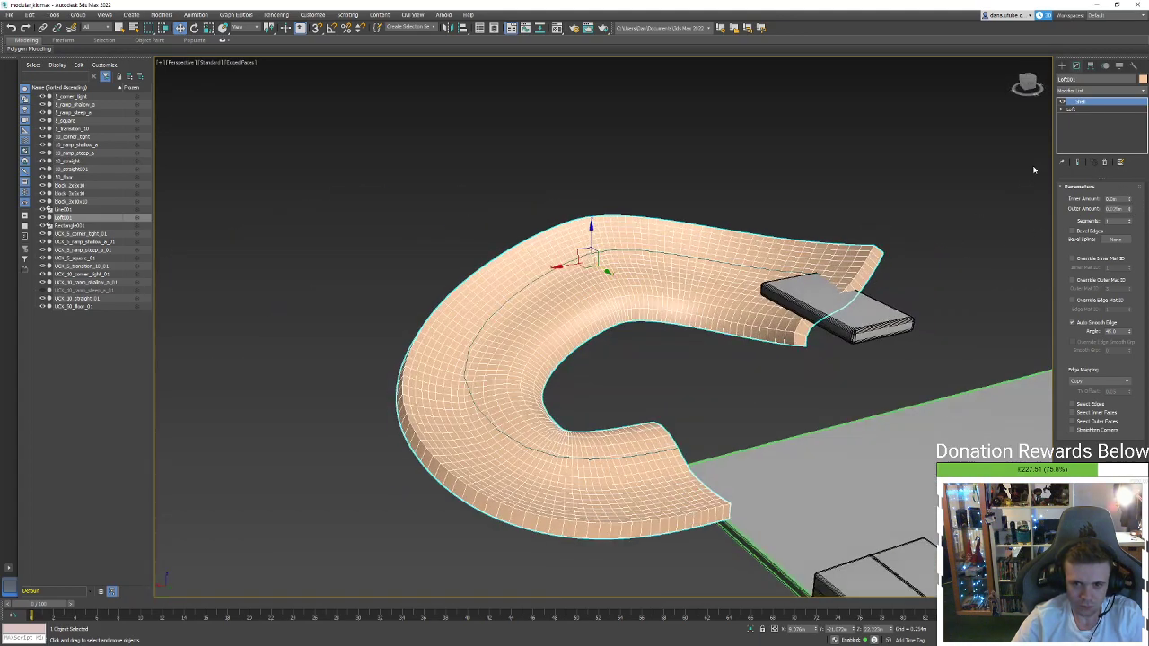
Clone the lofted track as a copy, convert the copy to Editable Poly, and isolate it
{"action": "left_click", "coordinate": [1081, 91]}
{"action": "left_click", "coordinate": [1081, 91]}
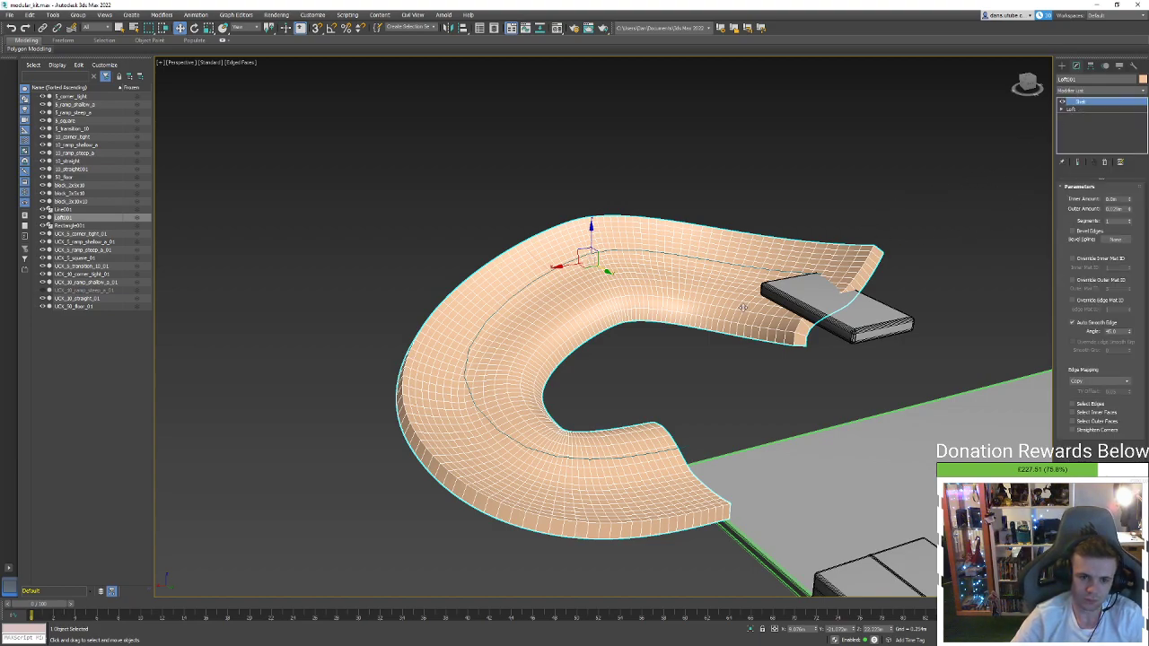
{"action": "key", "text": "ctrl+v"}
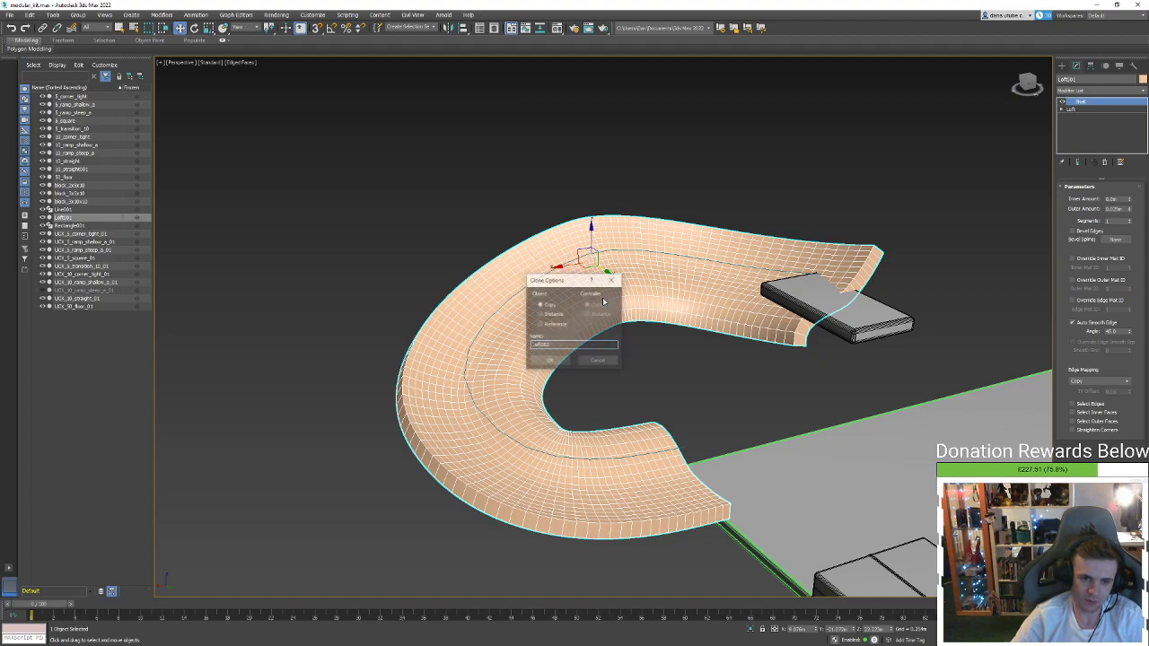
{"action": "left_click", "coordinate": [549, 360]}
{"action": "right_click", "coordinate": [594, 325]}
{"action": "left_click", "coordinate": [692, 417]}
{"action": "left_click", "coordinate": [751, 628]}
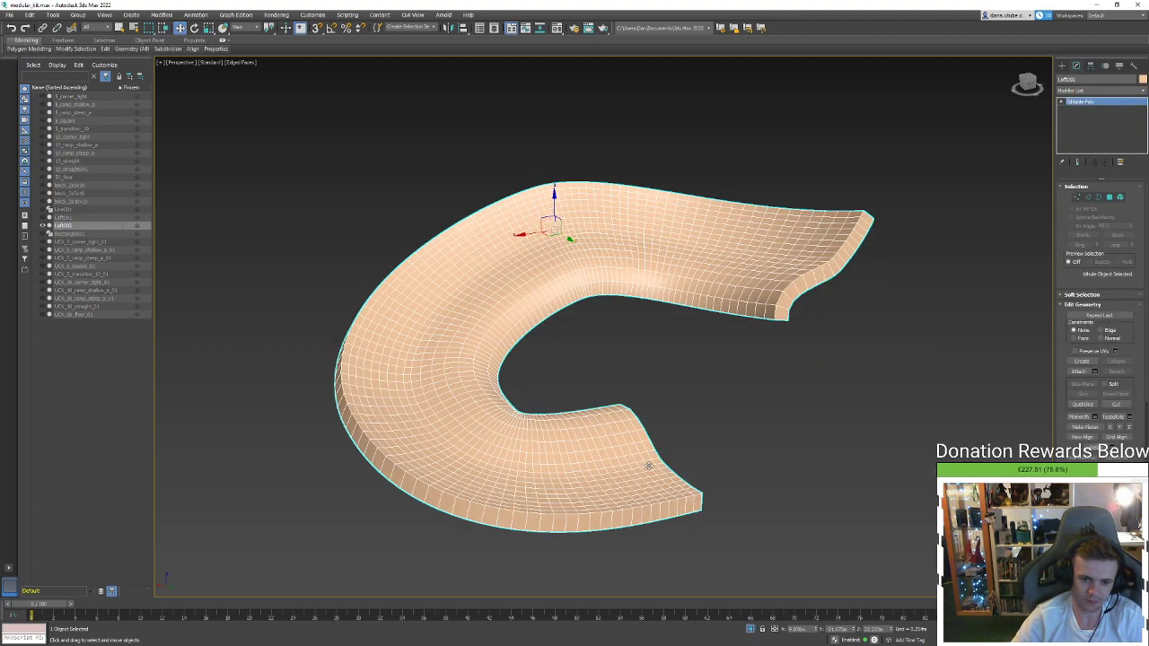
Select one cross-section edge loop near the copied track's upper end and show the full modeling ribbon
{"action": "middle_click_drag", "start_coordinate": [648, 467], "coordinate": [654, 453], "text": "alt"}
{"action": "scroll", "coordinate": [796, 310], "scroll_direction": "up", "scroll_amount": 3}
{"action": "key", "text": "2"}
{"action": "double_click", "coordinate": [819, 311]}
{"action": "left_click", "coordinate": [810, 314]}
{"action": "double_click", "coordinate": [820, 307]}
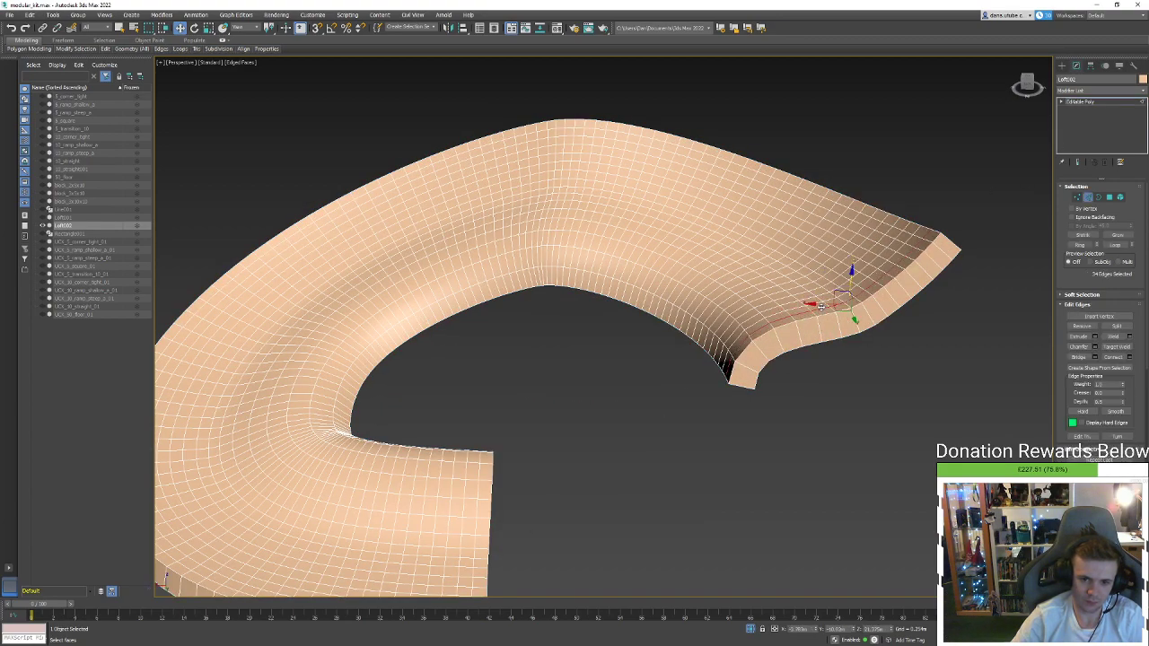
{"action": "left_click", "coordinate": [224, 41]}
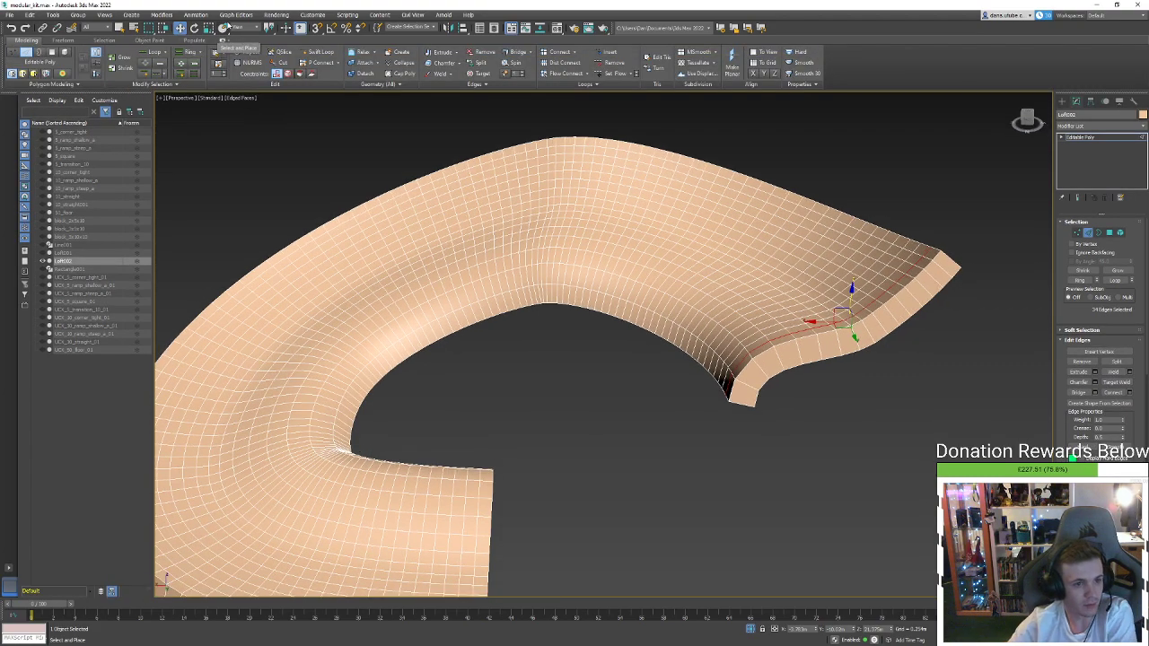
Try to select alternating cross-section edge loops along the whole track by expanding the edge selection with a dot ring
{"action": "left_click", "coordinate": [193, 74]}
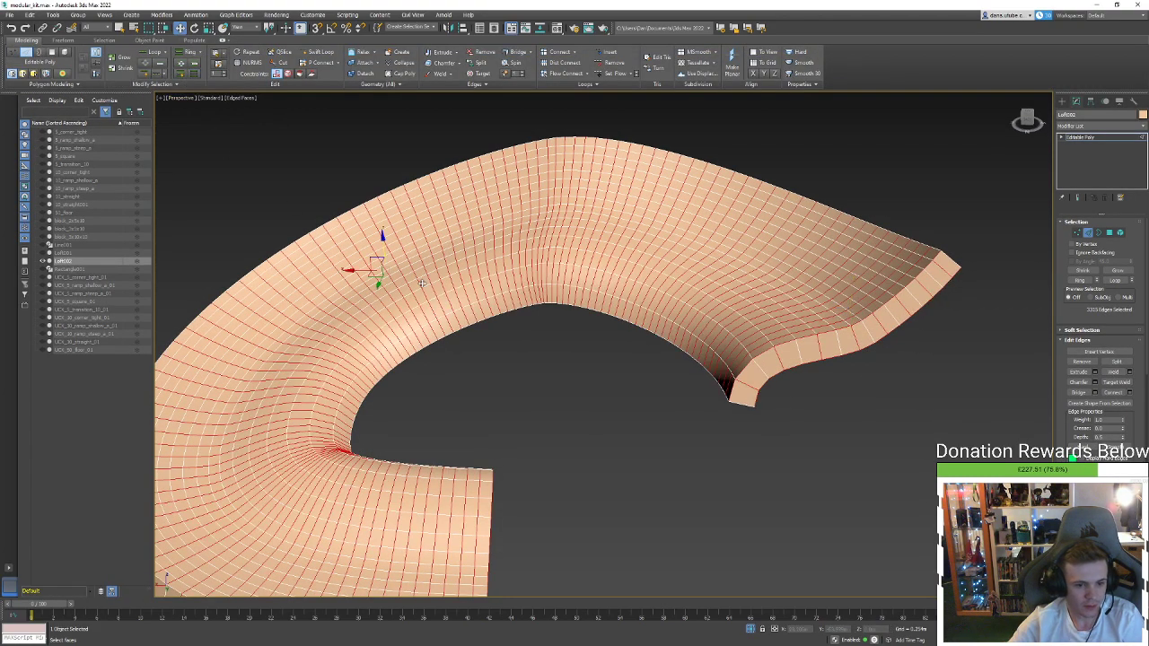
{"action": "left_click", "coordinate": [802, 334]}
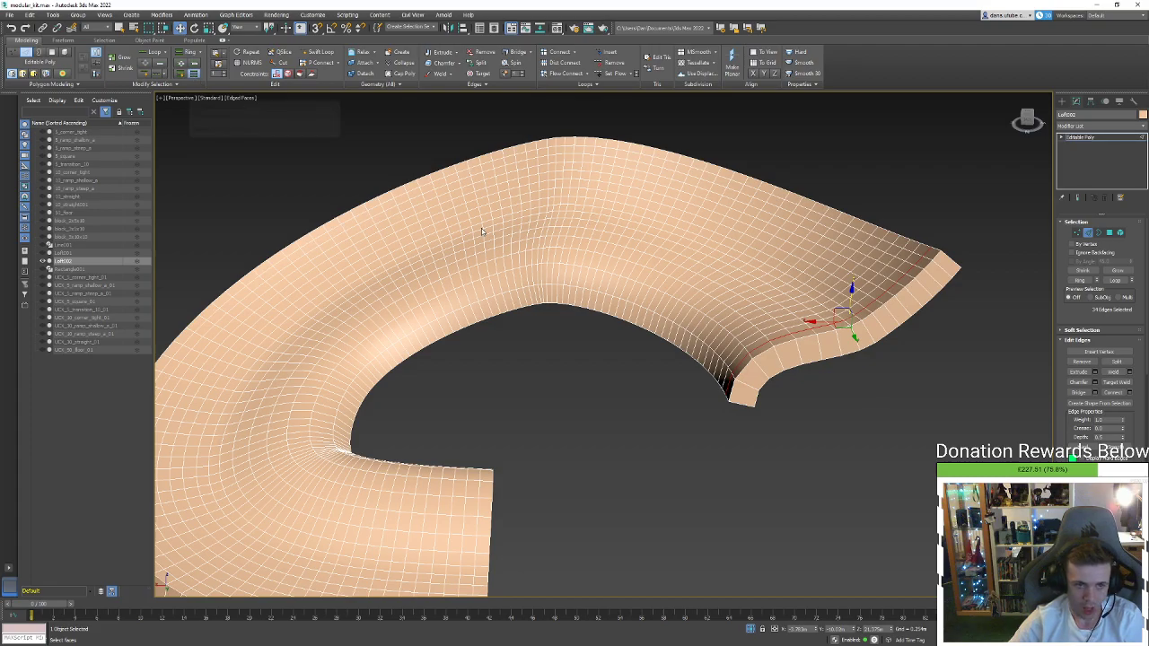
{"action": "key", "text": "alt+r"}
{"action": "middle_click_drag", "start_coordinate": [482, 232], "coordinate": [567, 227], "text": "alt"}
{"action": "middle_click_drag", "start_coordinate": [717, 258], "coordinate": [702, 252], "text": "alt"}
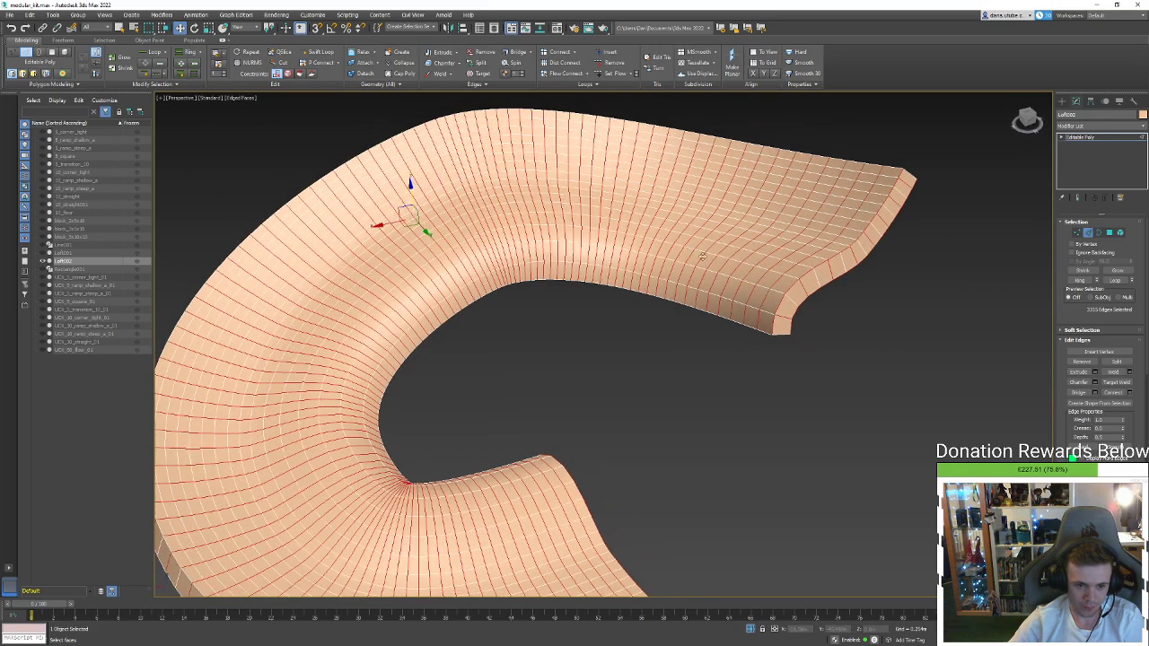
{"action": "middle_click_drag", "start_coordinate": [793, 323], "coordinate": [783, 342], "text": "alt"}
Select all the end-cap polygons on the track's upper end
{"action": "scroll", "coordinate": [784, 342], "scroll_direction": "up", "scroll_amount": 2}
{"action": "key", "text": "4"}
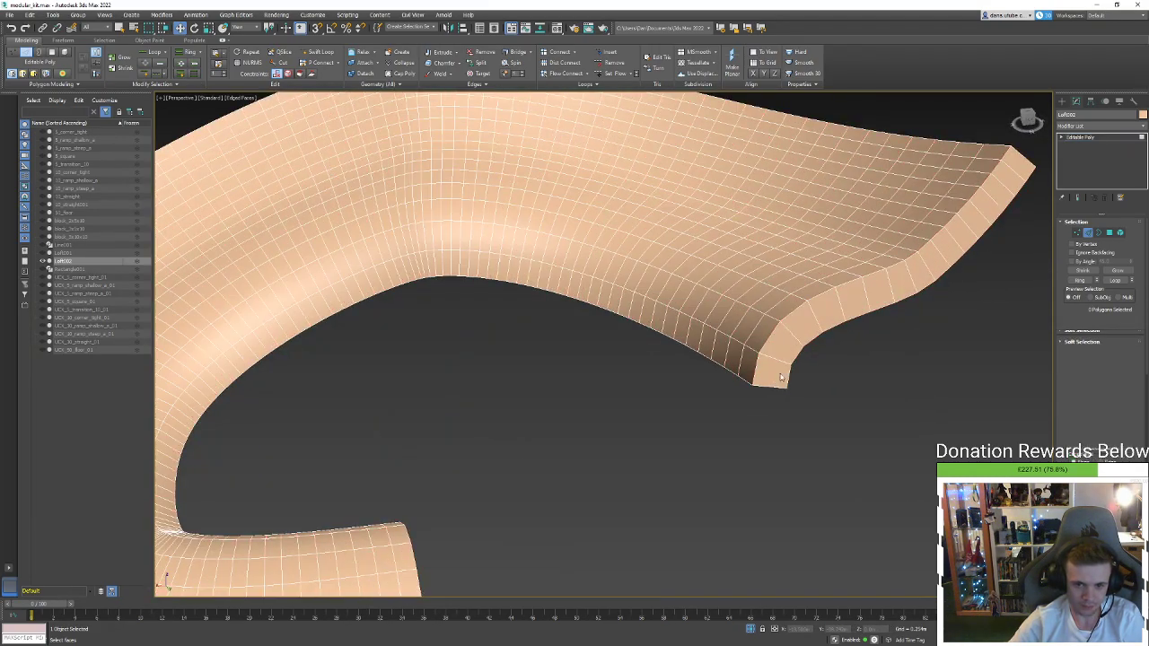
{"action": "left_click", "coordinate": [781, 374]}
{"action": "left_click", "coordinate": [783, 353], "text": "ctrl"}
{"action": "left_click", "coordinate": [823, 322], "text": "ctrl"}
{"action": "left_click", "coordinate": [798, 324], "text": "ctrl"}
{"action": "left_click", "coordinate": [849, 302], "text": "ctrl"}
{"action": "left_click", "coordinate": [876, 287], "text": "ctrl"}
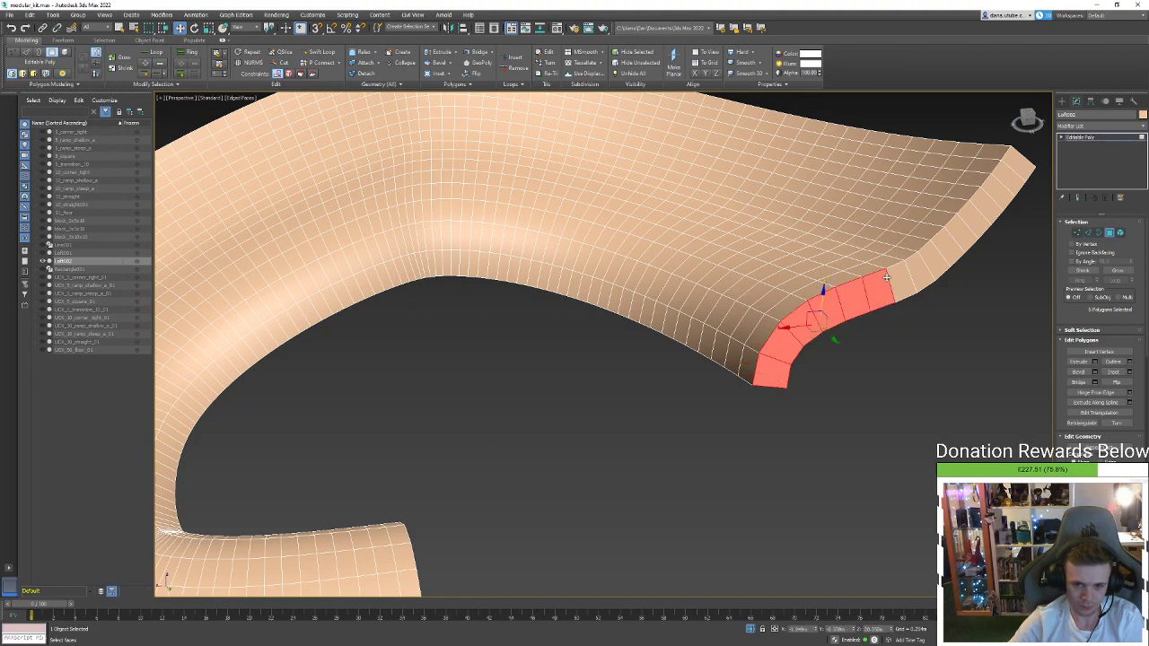
{"action": "left_click", "coordinate": [900, 273], "text": "ctrl"}
{"action": "left_click_drag", "start_coordinate": [927, 253], "coordinate": [1014, 163], "text": "ctrl"}
{"action": "left_click", "coordinate": [994, 192], "text": "ctrl"}
{"action": "left_click", "coordinate": [974, 216], "text": "ctrl"}
{"action": "scroll", "coordinate": [782, 314], "scroll_direction": "down", "scroll_amount": 4}
{"action": "middle_click_drag", "start_coordinate": [782, 314], "coordinate": [630, 374], "text": "alt"}
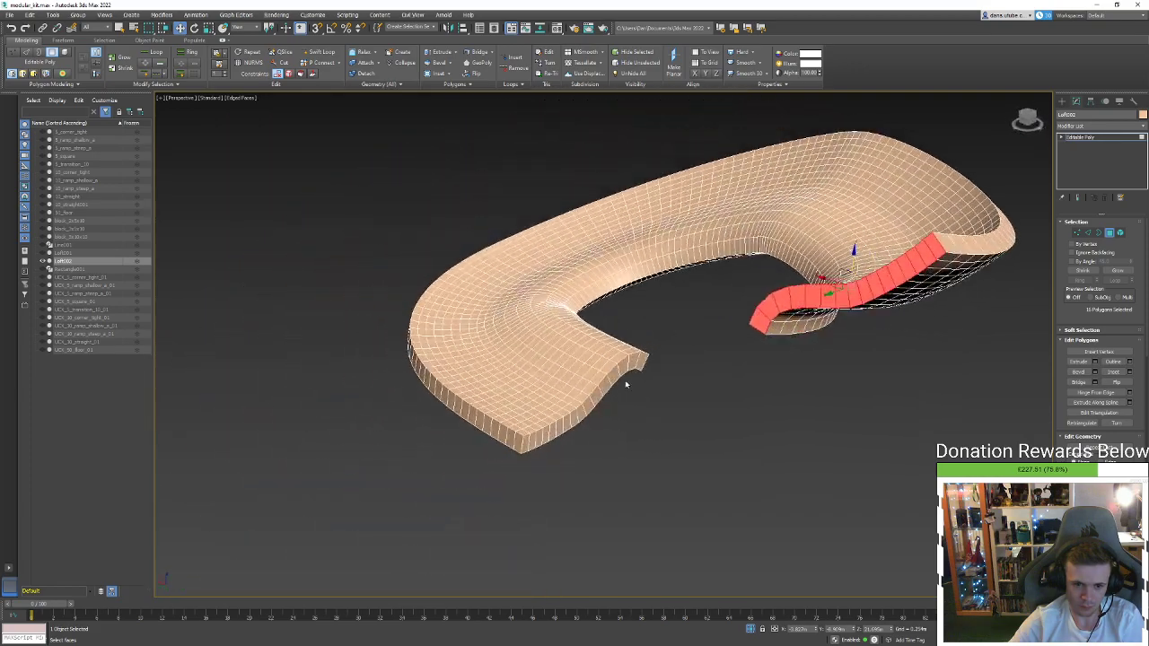
Add all the end-cap polygons on the track's lower end to the selection and delete both end caps
{"action": "scroll", "coordinate": [632, 375], "scroll_direction": "up", "scroll_amount": 5}
{"action": "left_click_drag", "start_coordinate": [672, 330], "coordinate": [656, 314], "text": "ctrl"}
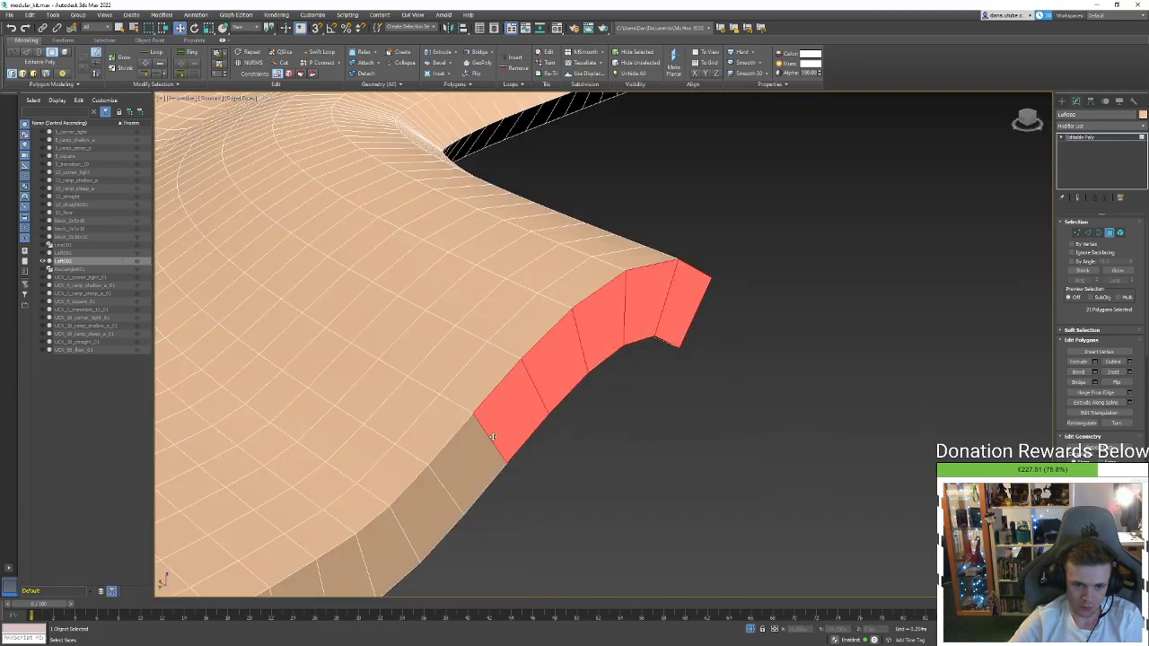
{"action": "left_click", "coordinate": [466, 463], "text": "ctrl"}
{"action": "scroll", "coordinate": [434, 503], "scroll_direction": "down", "scroll_amount": 4}
{"action": "middle_click_drag", "start_coordinate": [436, 499], "coordinate": [486, 448]}
{"action": "left_click", "coordinate": [465, 472], "text": "ctrl"}
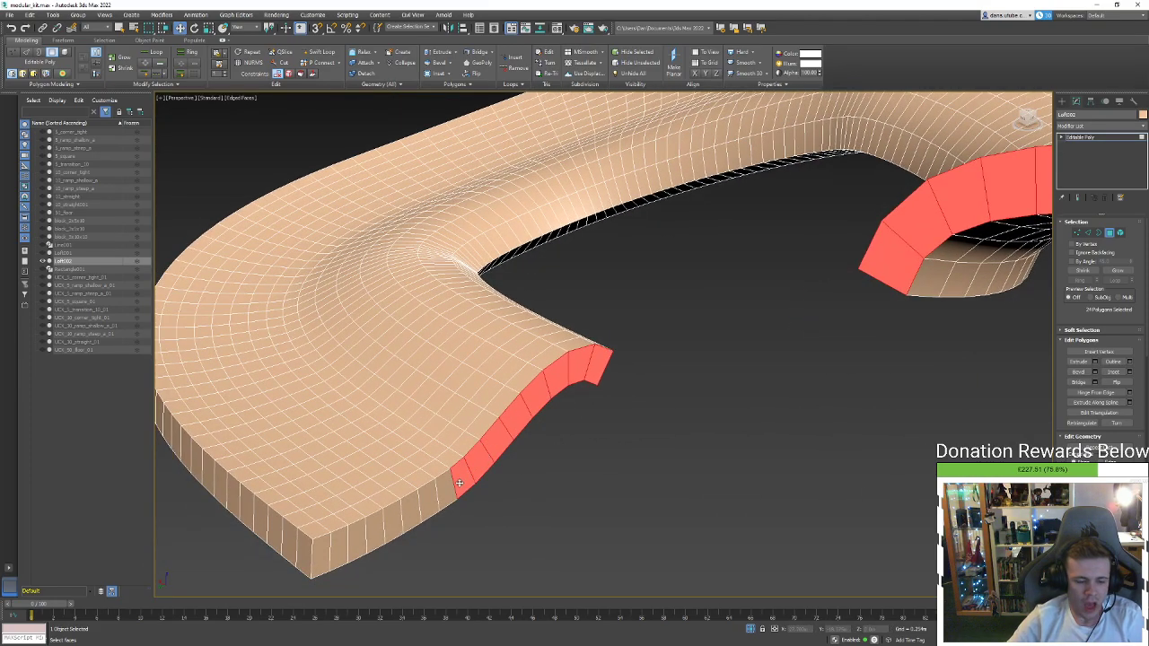
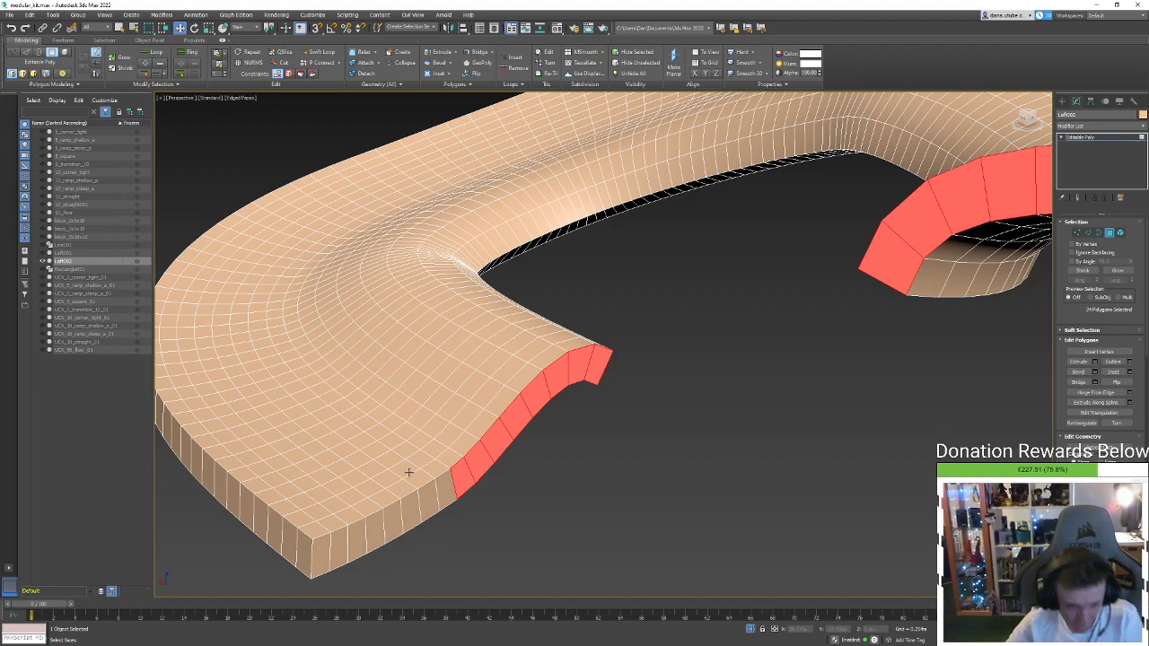
{"action": "left_click", "coordinate": [343, 541], "text": "ctrl"}
{"action": "left_click", "coordinate": [375, 531], "text": "ctrl"}
{"action": "left_click", "coordinate": [411, 511], "text": "ctrl"}
{"action": "left_click", "coordinate": [429, 502], "text": "ctrl"}
{"action": "left_click", "coordinate": [443, 493], "text": "ctrl"}
{"action": "scroll", "coordinate": [460, 456], "scroll_direction": "down", "scroll_amount": 2}
{"action": "key", "text": "Delete"}
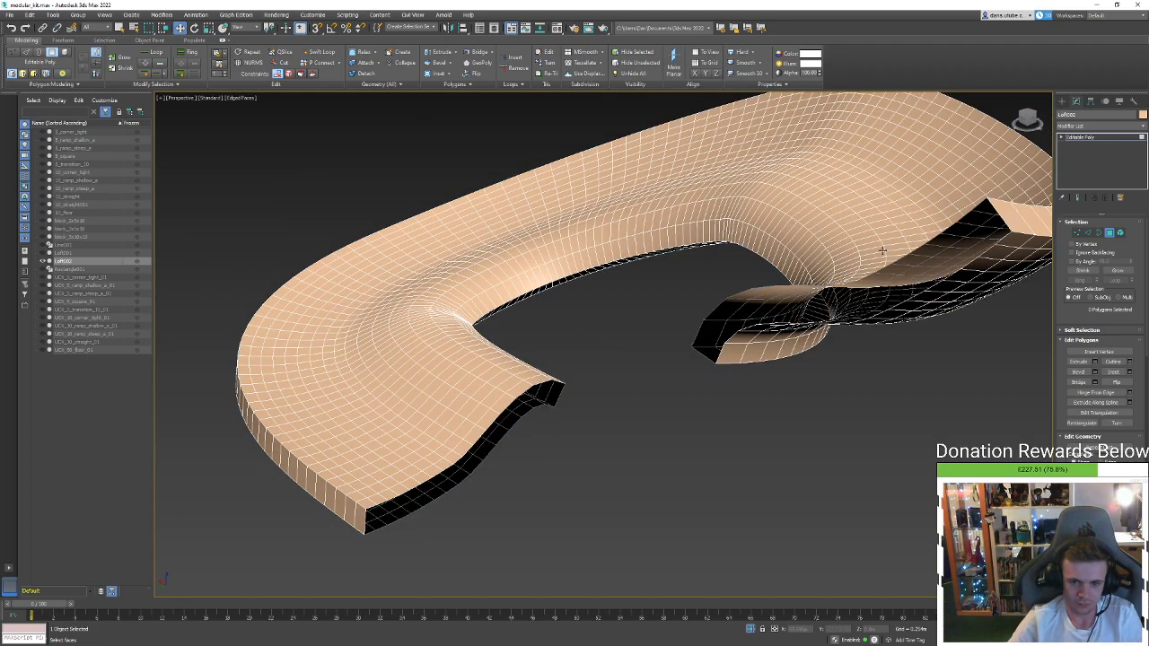
Return to edge editing and expand the cross-section loop selection to alternating loops along the whole open-ended track
{"action": "key", "text": "2"}
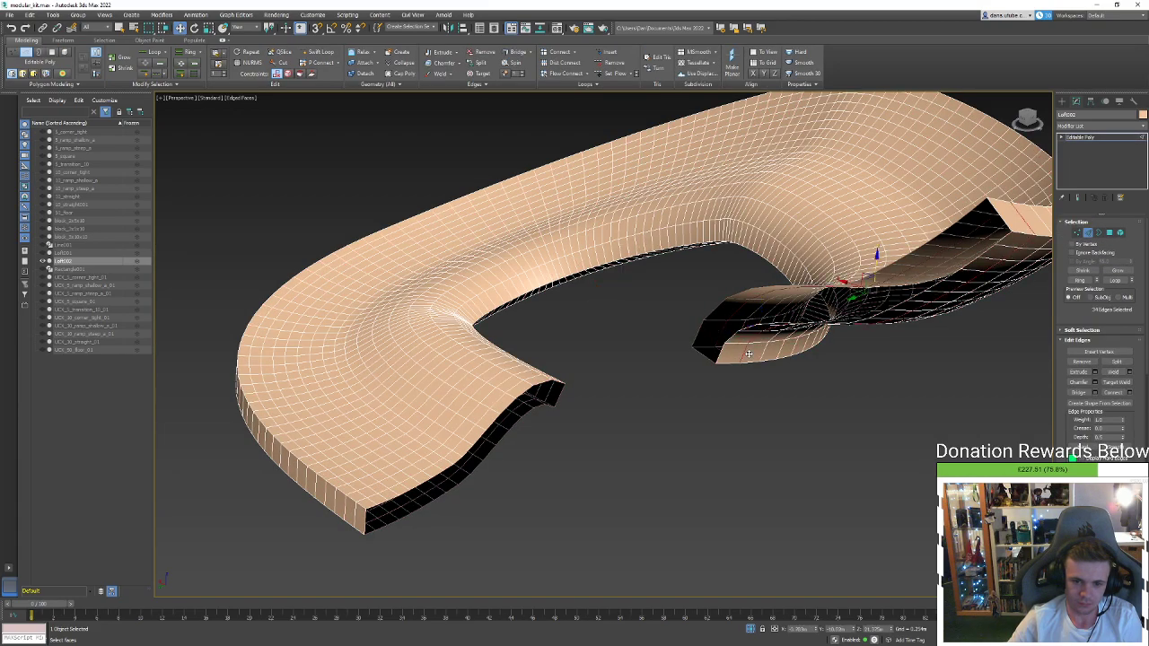
{"action": "middle_click_drag", "start_coordinate": [326, 163], "coordinate": [340, 164], "text": "alt"}
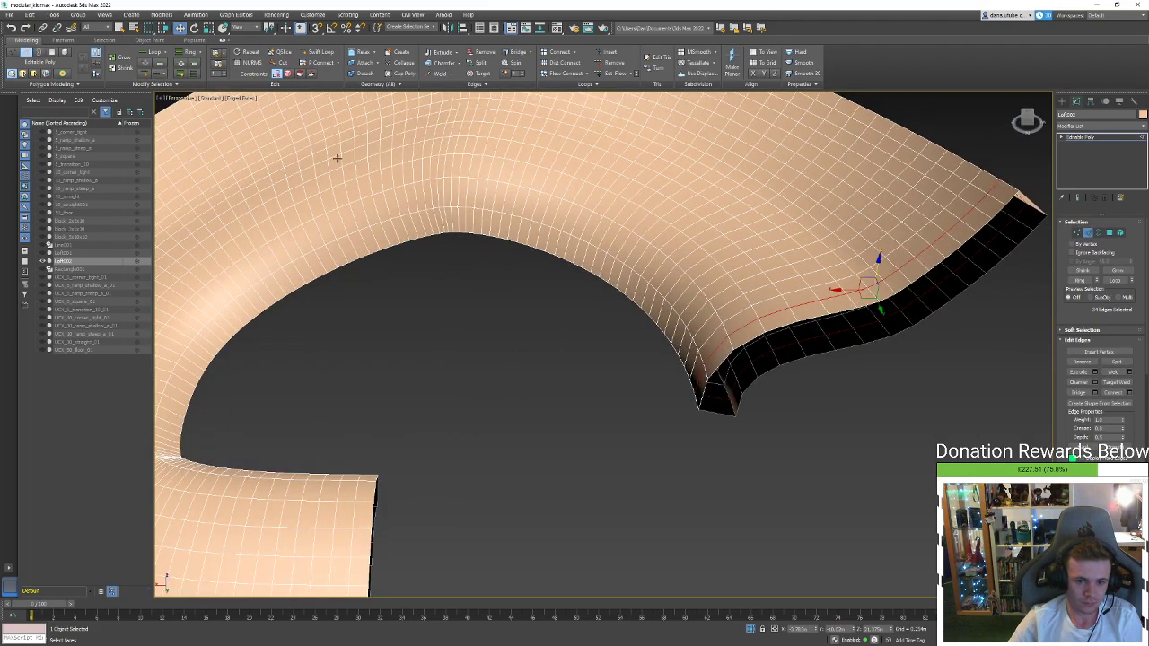
{"action": "left_click", "coordinate": [192, 74]}
{"action": "scroll", "coordinate": [404, 207], "scroll_direction": "down", "scroll_amount": 4}
{"action": "middle_click_drag", "start_coordinate": [404, 207], "coordinate": [453, 217]}
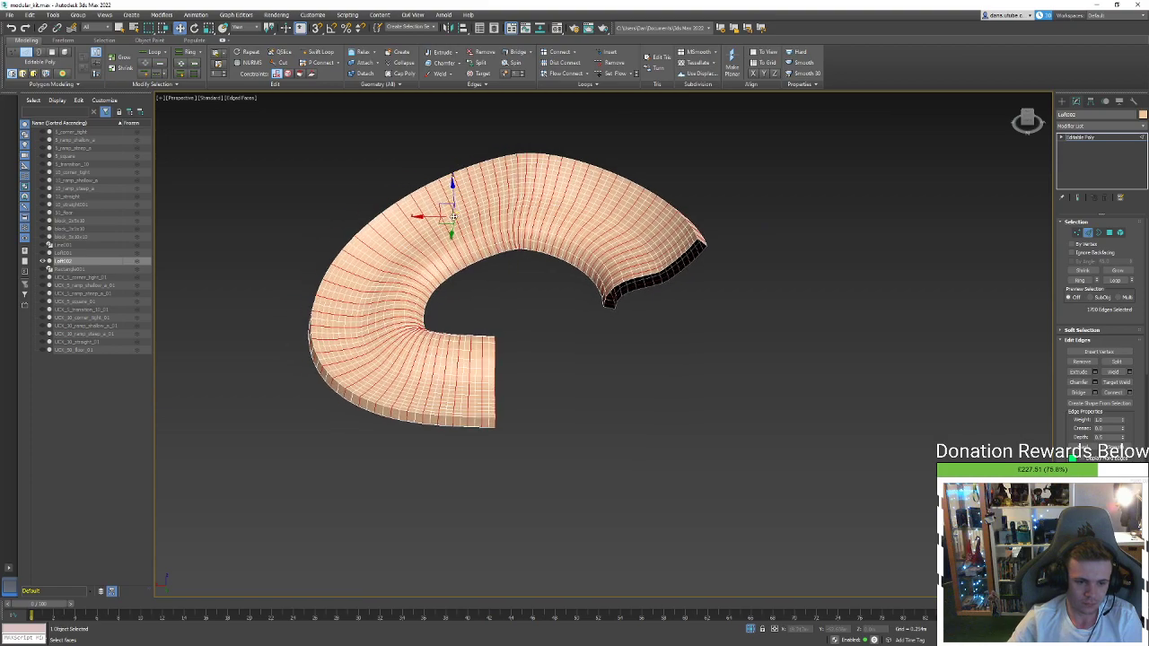
Remove the selected alternating cross-section loops and select one remaining loop near the track's upper end
{"action": "key", "text": "ctrl+z"}
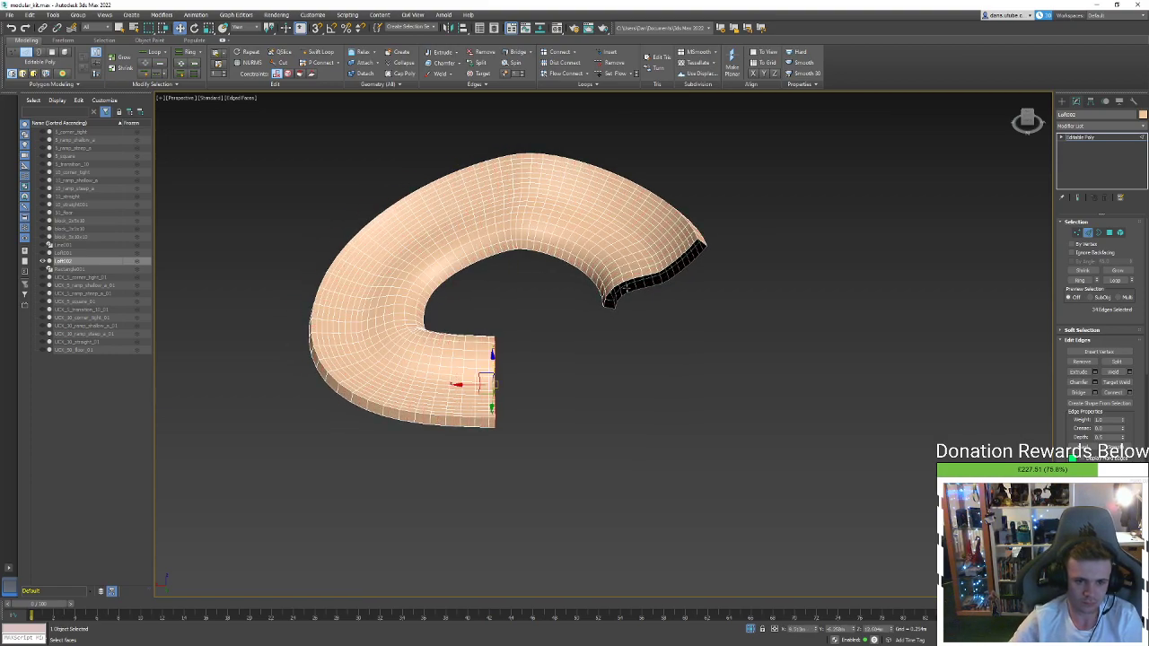
{"action": "scroll", "coordinate": [631, 262], "scroll_direction": "up", "scroll_amount": 4}
{"action": "double_click", "coordinate": [632, 251]}
{"action": "middle_click_drag", "start_coordinate": [433, 254], "coordinate": [511, 228]}
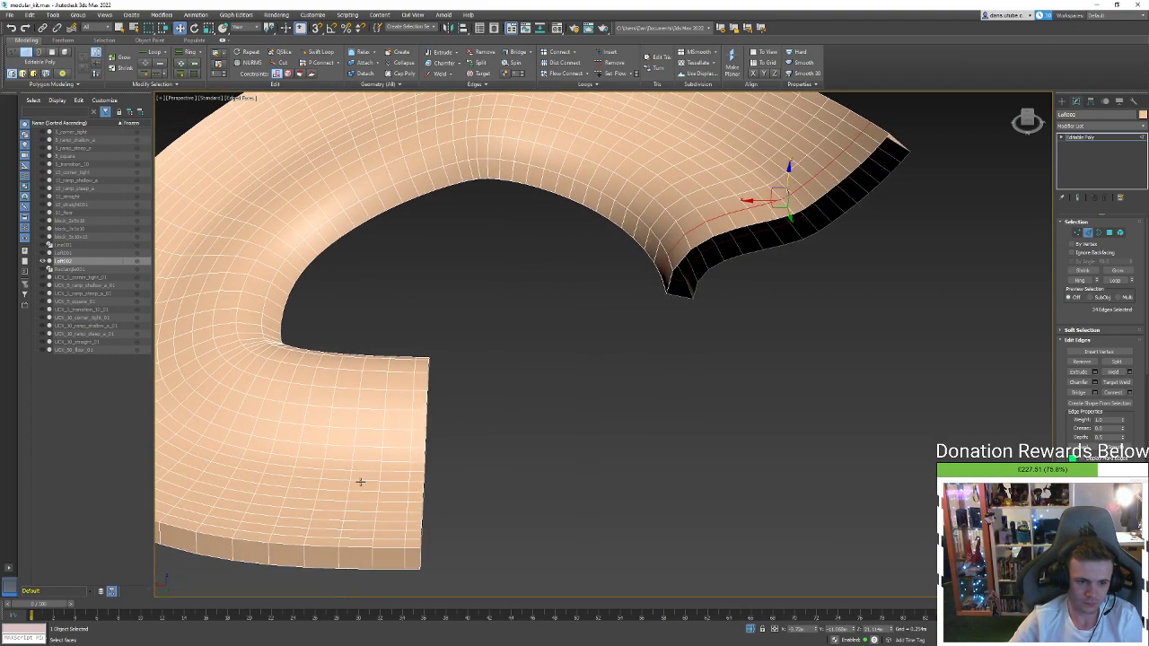
Try to remove lengthwise loops by expanding the selection from a loop beside the outer rim
{"action": "double_click", "coordinate": [384, 540]}
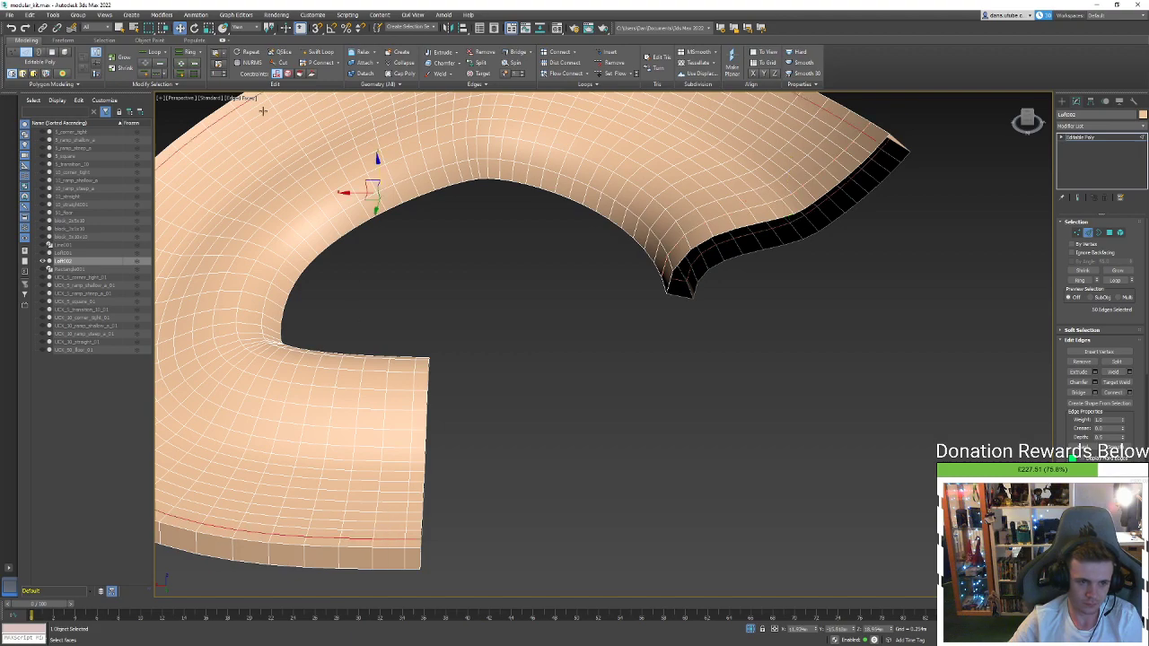
{"action": "left_click", "coordinate": [197, 75]}
{"action": "middle_click_drag", "start_coordinate": [336, 245], "coordinate": [377, 290]}
{"action": "key", "text": "ctrl+BackSpace"}
{"action": "key", "text": "ctrl+z"}
Select alternating lengthwise edge loops on the outer part of the track and remove them with their vertices
{"action": "middle_click_drag", "start_coordinate": [303, 315], "coordinate": [400, 269]}
{"action": "double_click", "coordinate": [224, 368]}
{"action": "double_click", "coordinate": [262, 363], "text": "ctrl"}
{"action": "double_click", "coordinate": [288, 359], "text": "ctrl"}
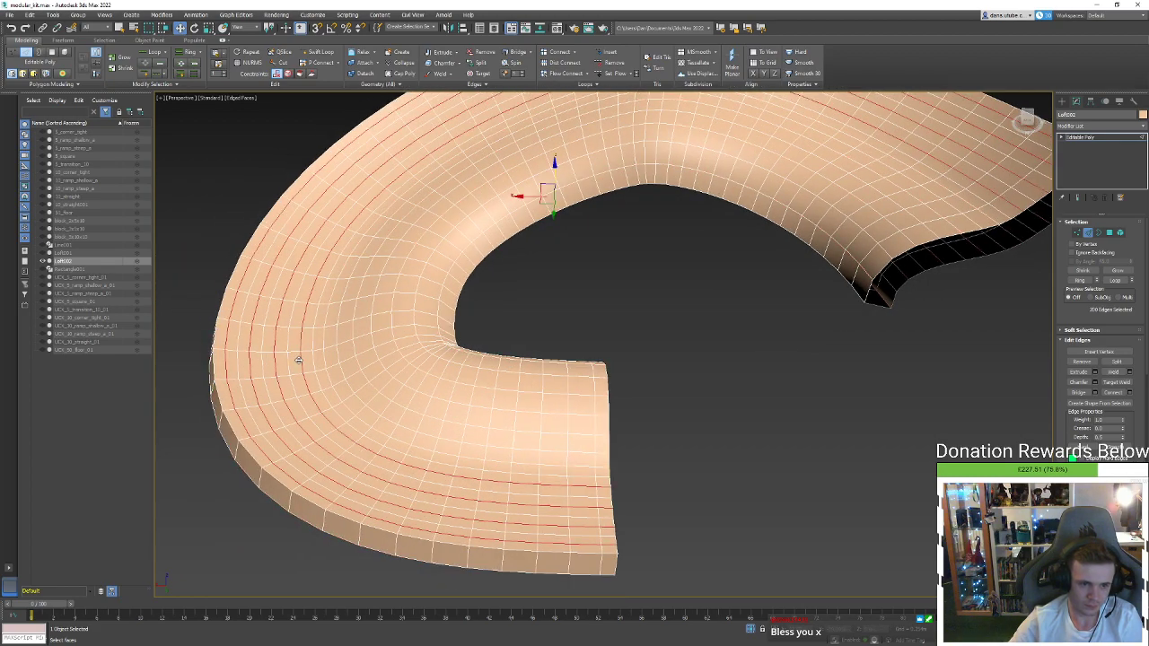
{"action": "key", "text": "ctrl+BackSpace"}
{"action": "scroll", "coordinate": [506, 583], "scroll_direction": "down", "scroll_amount": 5}
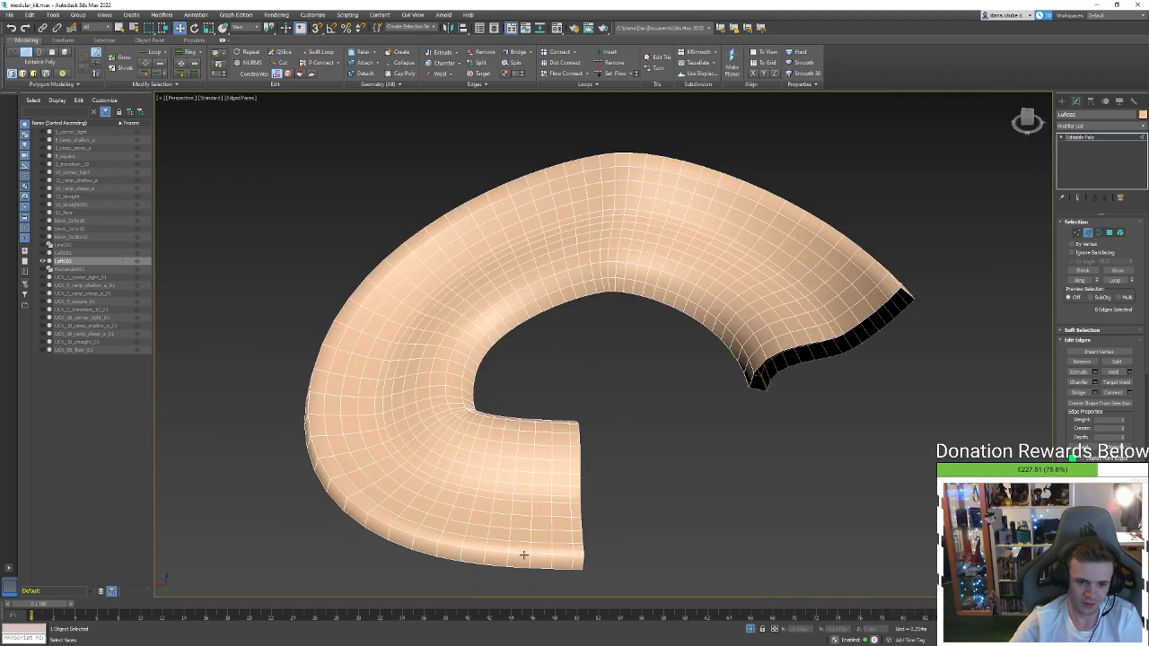
{"action": "key", "text": "4"}
{"action": "left_click", "coordinate": [529, 537]}
{"action": "left_click", "coordinate": [522, 540], "text": "shift"}
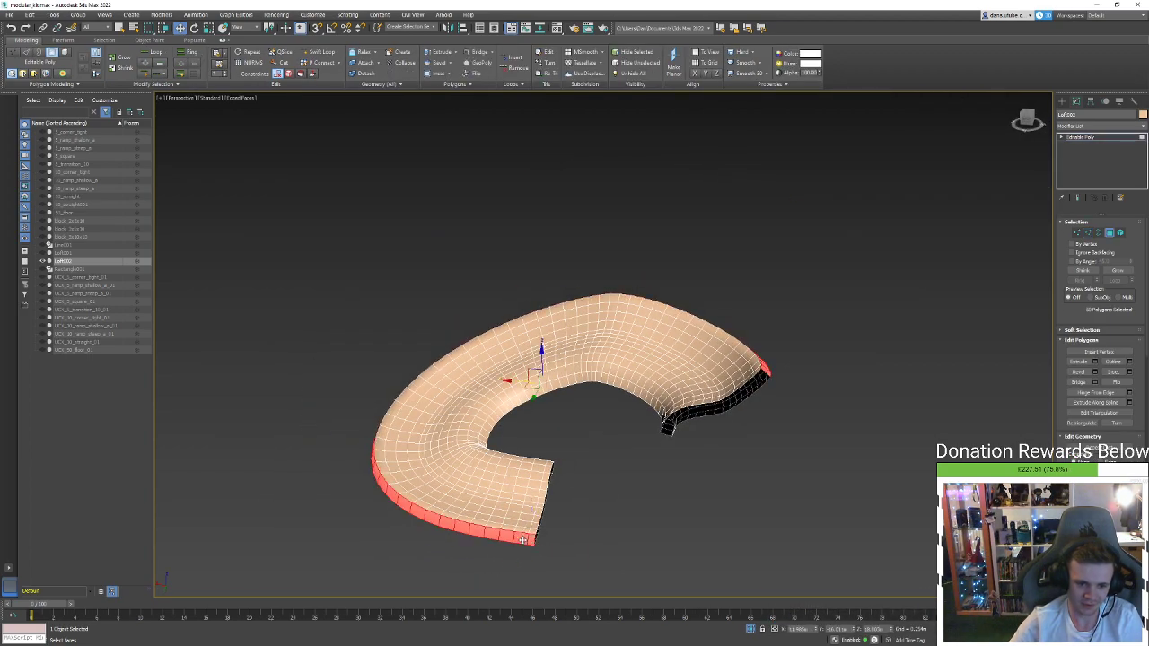
{"action": "left_click", "coordinate": [1108, 233]}
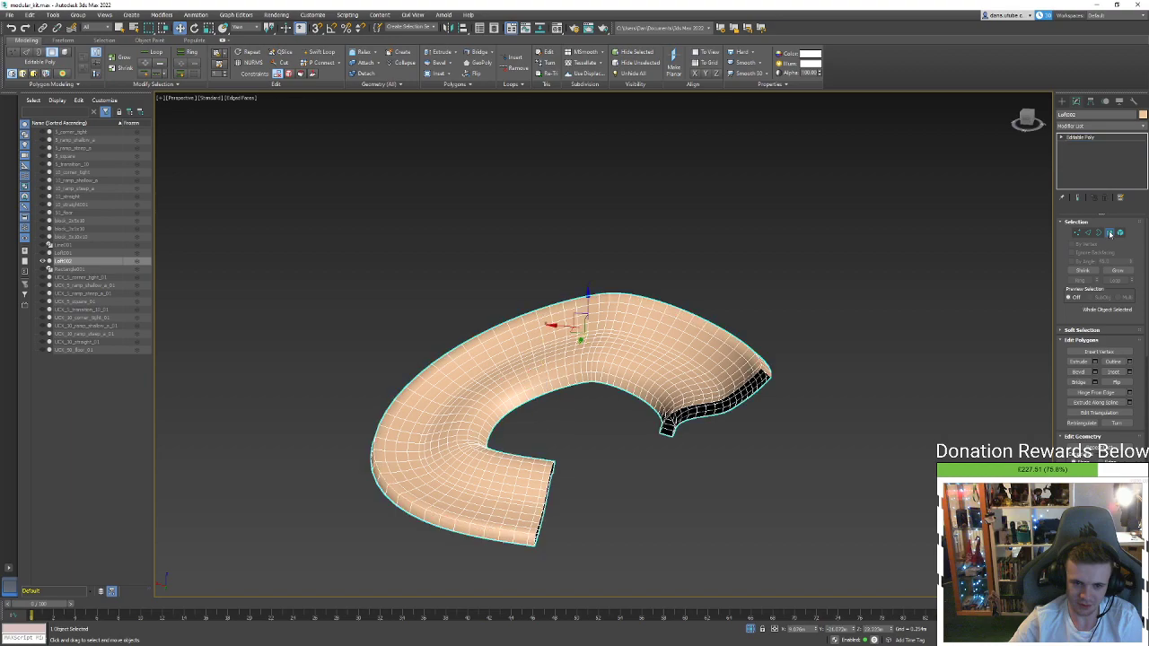
{"action": "left_click", "coordinate": [1109, 234]}
{"action": "left_click", "coordinate": [1109, 234]}
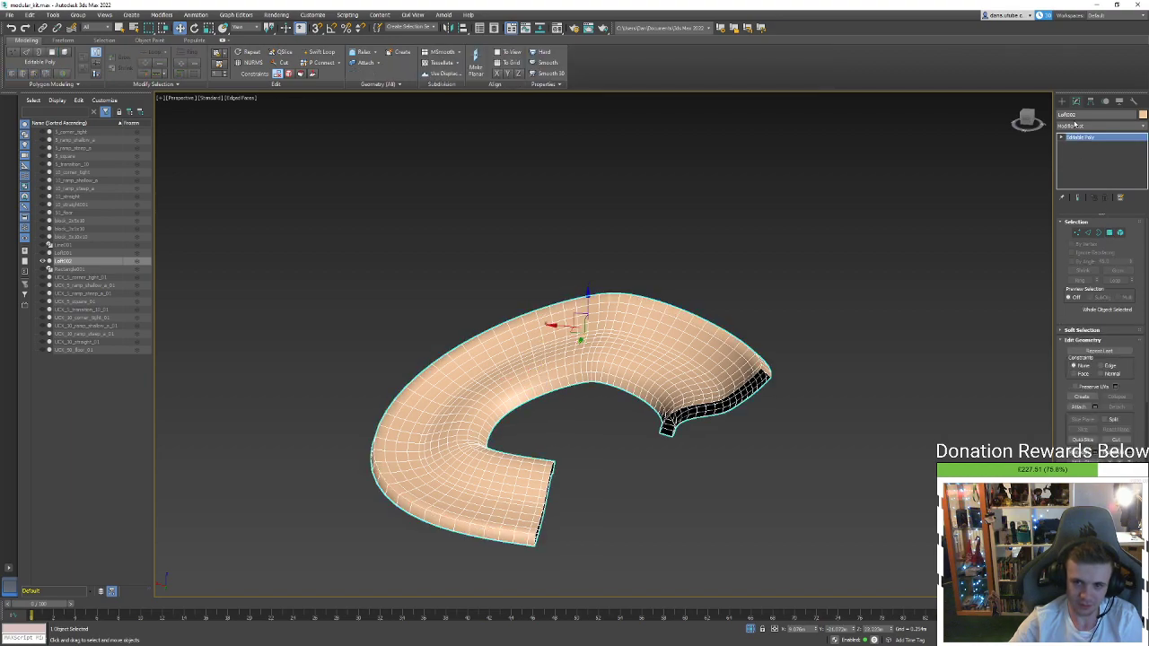
Add a Chamfer modifier to the whole track and reduce its amount
{"action": "left_click", "coordinate": [1072, 125]}
{"action": "left_click", "coordinate": [1073, 134]}
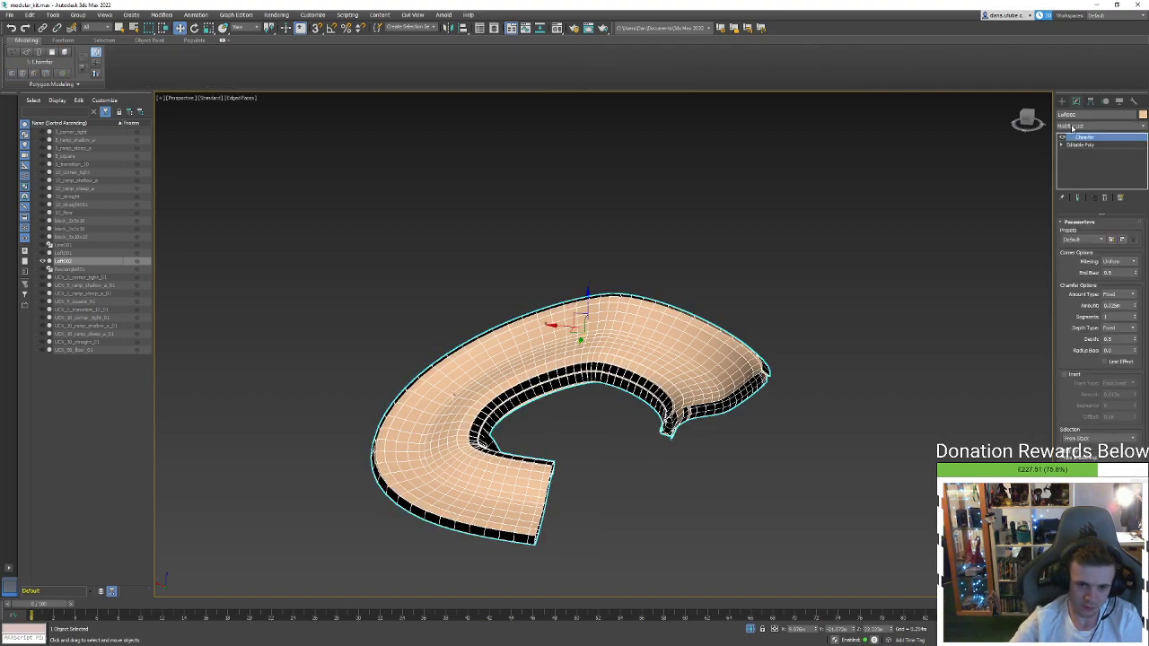
{"action": "scroll", "coordinate": [683, 443], "scroll_direction": "up", "scroll_amount": 5}
{"action": "left_click_drag", "start_coordinate": [1133, 307], "coordinate": [1134, 317]}
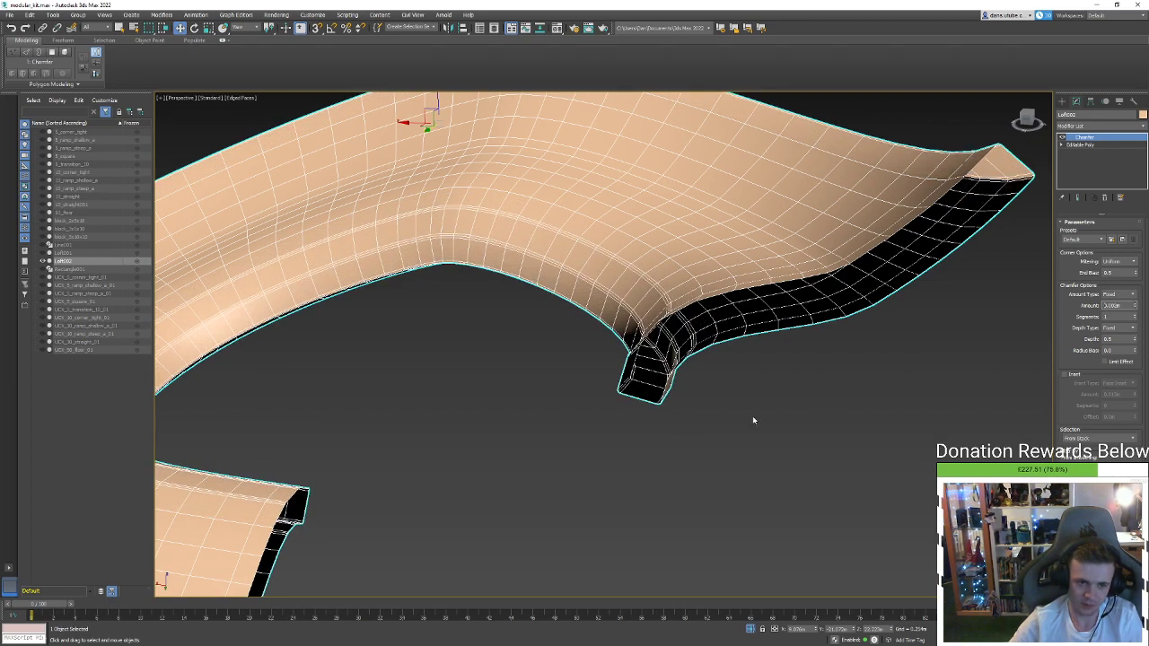
Examine the chamfered track's shading and edge flow with edged faces off and on
{"action": "scroll", "coordinate": [758, 419], "scroll_direction": "down", "scroll_amount": 5}
{"action": "left_click", "coordinate": [791, 438]}
{"action": "key", "text": "F4"}
{"action": "left_click", "coordinate": [758, 324]}
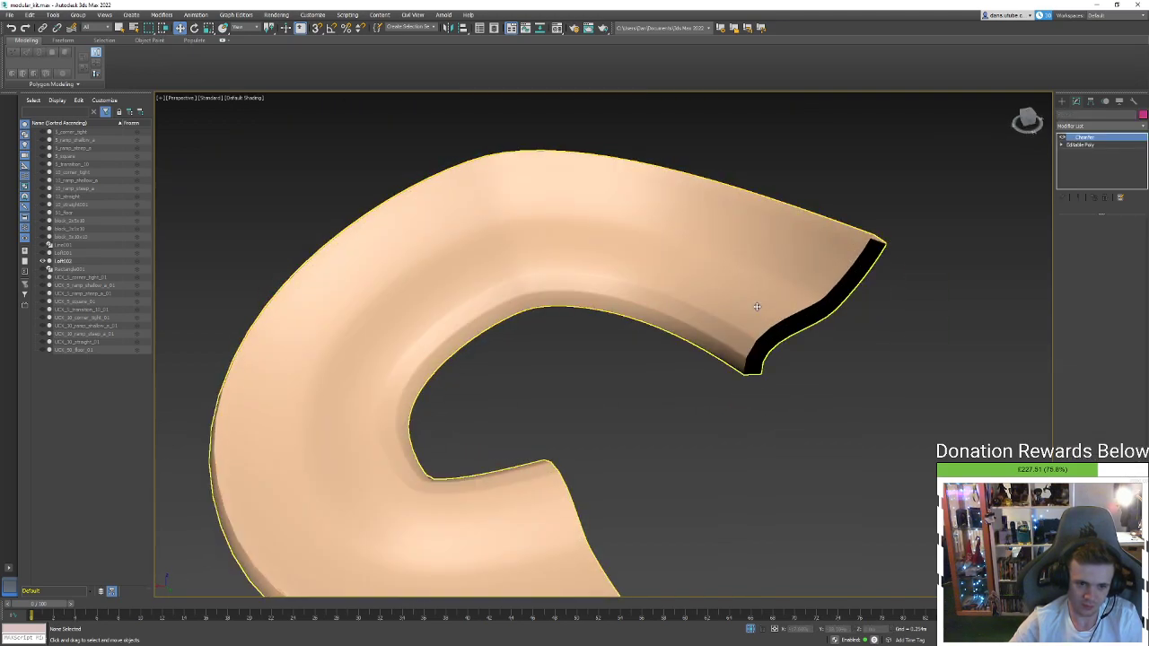
{"action": "middle_click_drag", "start_coordinate": [941, 267], "coordinate": [901, 295], "text": "alt"}
{"action": "scroll", "coordinate": [896, 321], "scroll_direction": "down", "scroll_amount": 3}
{"action": "key", "text": "F4"}
{"action": "scroll", "coordinate": [625, 410], "scroll_direction": "up", "scroll_amount": 4}
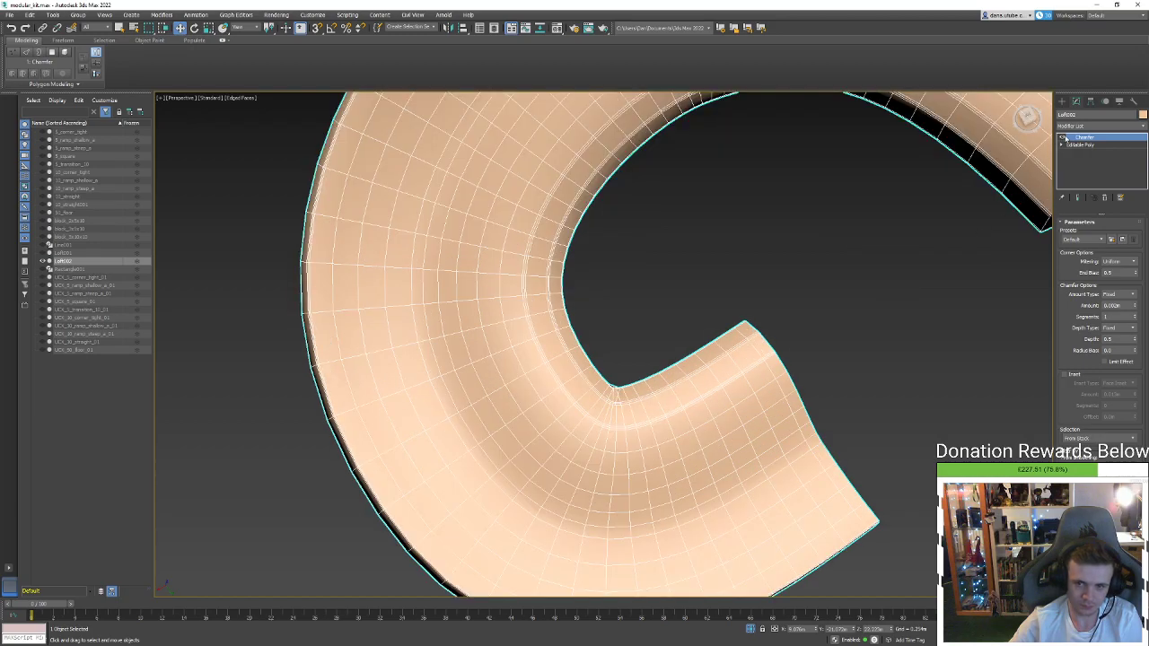
Turn off the Chamfer modifier's effect and examine the pinched geometry at the track's tight inner corner
{"action": "left_click", "coordinate": [1063, 137]}
{"action": "scroll", "coordinate": [635, 377], "scroll_direction": "up", "scroll_amount": 4}
{"action": "scroll", "coordinate": [583, 420], "scroll_direction": "down", "scroll_amount": 4}
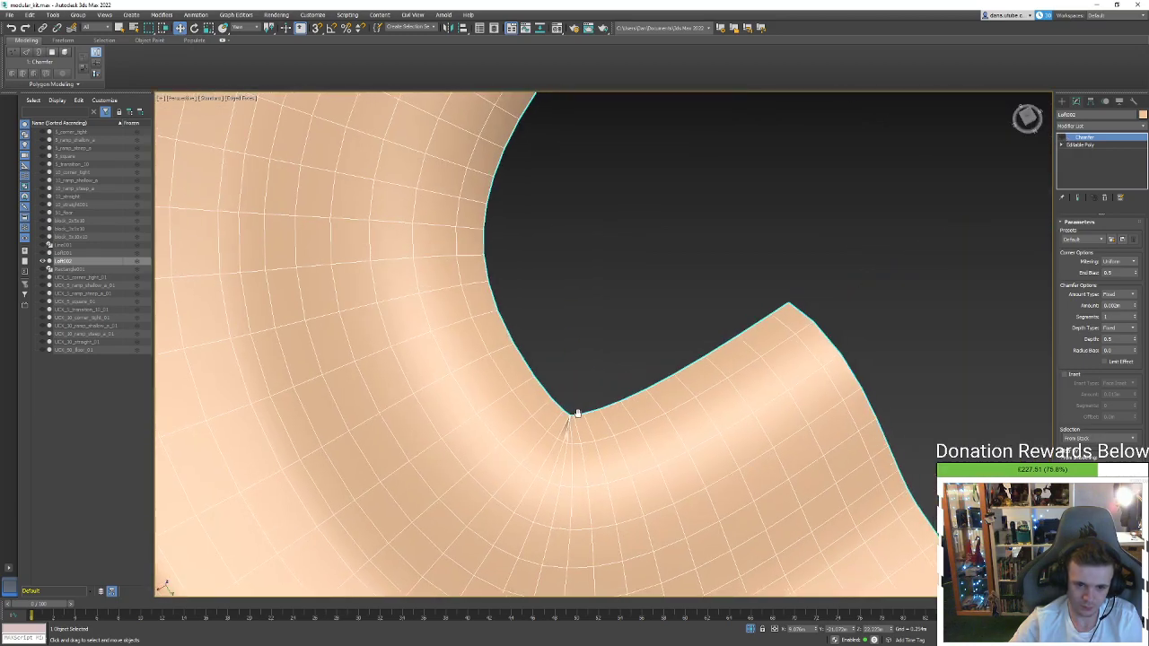
{"action": "scroll", "coordinate": [784, 344], "scroll_direction": "down", "scroll_amount": 2}
{"action": "scroll", "coordinate": [640, 361], "scroll_direction": "up", "scroll_amount": 3}
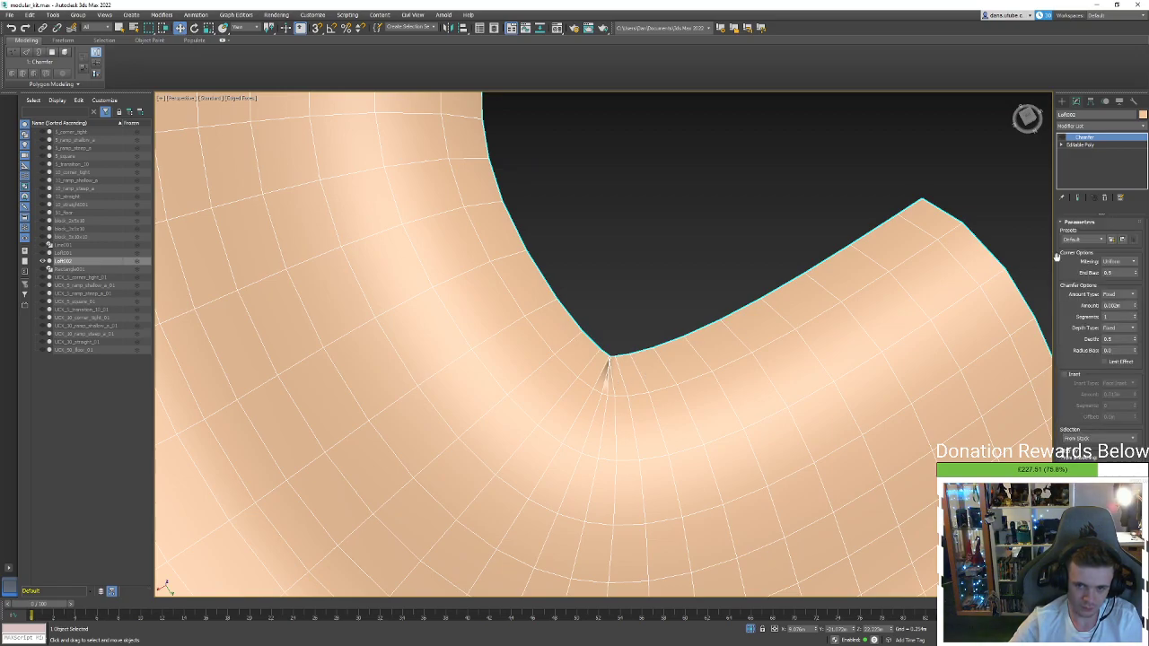
Try to fix the pinched inner corner by removing an adjacent cross-section loop and shifting a neighbouring edge
{"action": "left_click", "coordinate": [1081, 144]}
{"action": "middle_click_drag", "start_coordinate": [607, 367], "coordinate": [520, 368], "text": "alt"}
{"action": "left_click", "coordinate": [523, 453]}
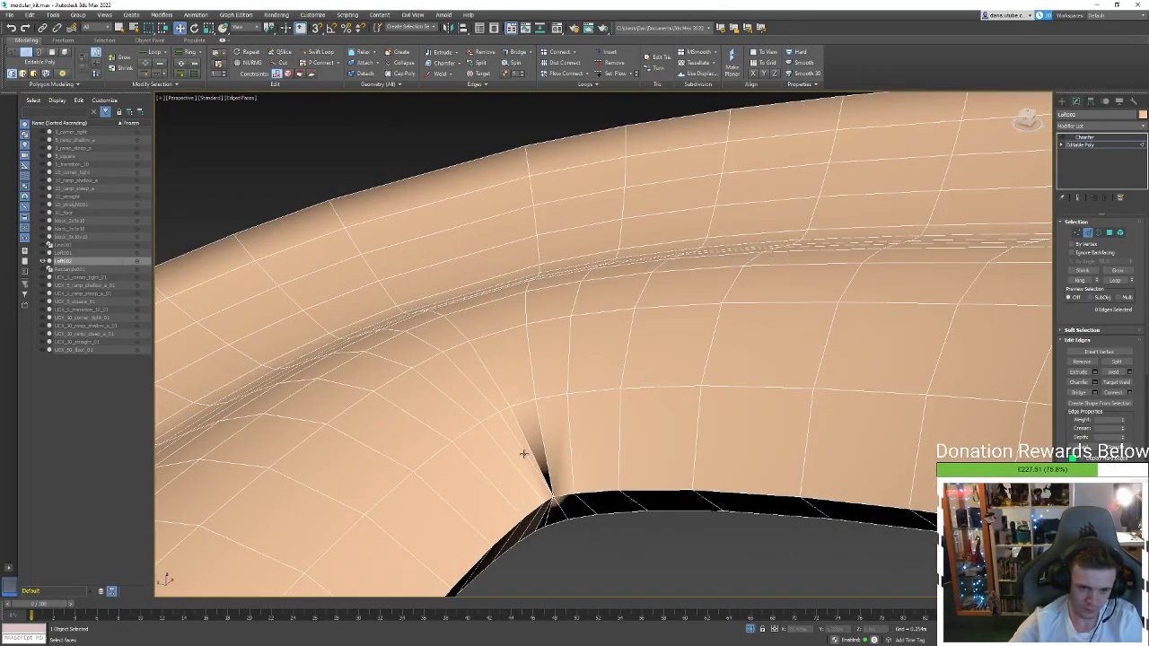
{"action": "double_click", "coordinate": [521, 440]}
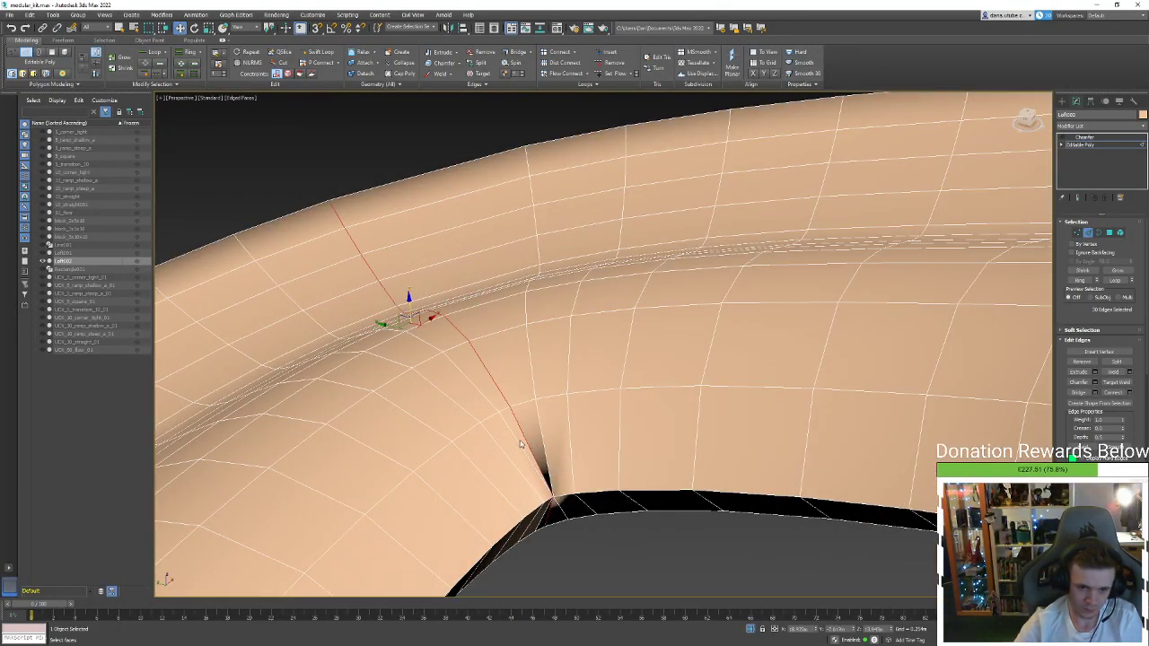
{"action": "key", "text": "ctrl+BackSpace"}
{"action": "left_click", "coordinate": [515, 445]}
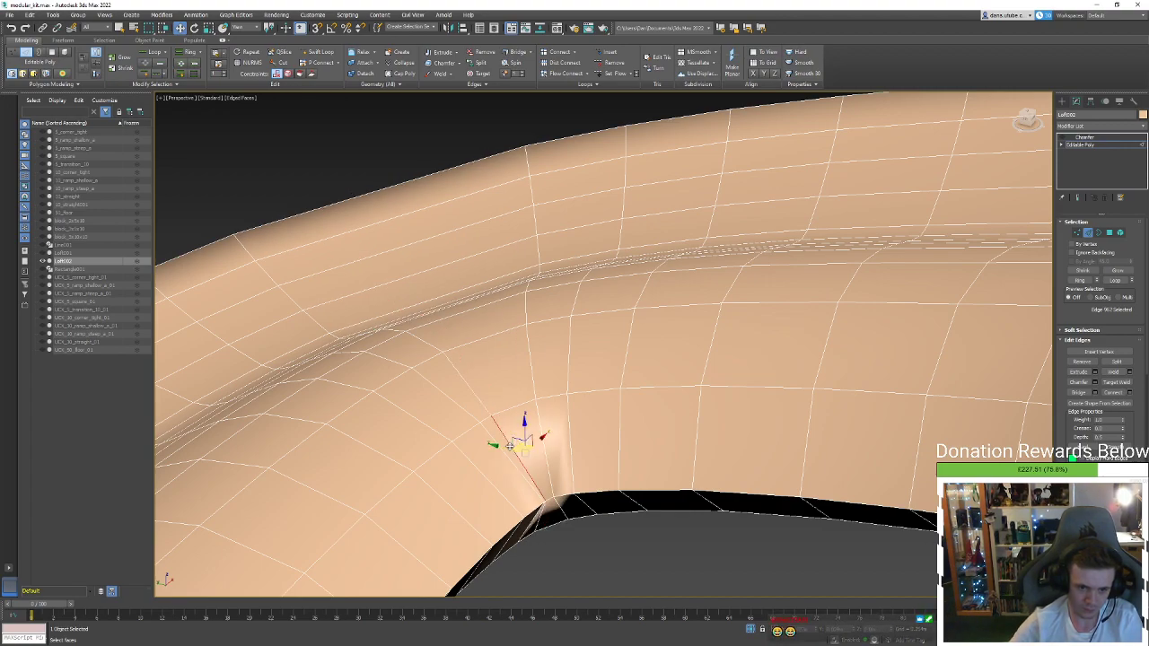
{"action": "left_click", "coordinate": [499, 450]}
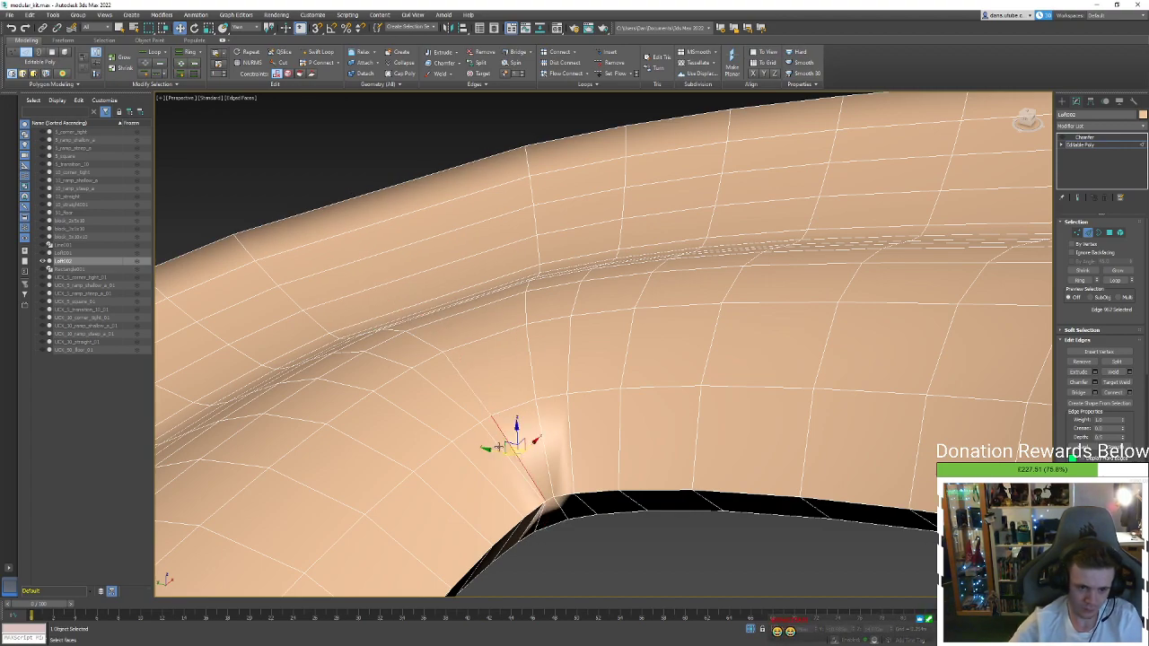
{"action": "left_click_drag", "start_coordinate": [508, 446], "coordinate": [519, 440]}
Undo the accidental camera creation and the edge edits at the pinched inner corner
{"action": "key", "text": "1"}
{"action": "key", "text": "F3"}
{"action": "key", "text": "F3"}
{"action": "key", "text": "2"}
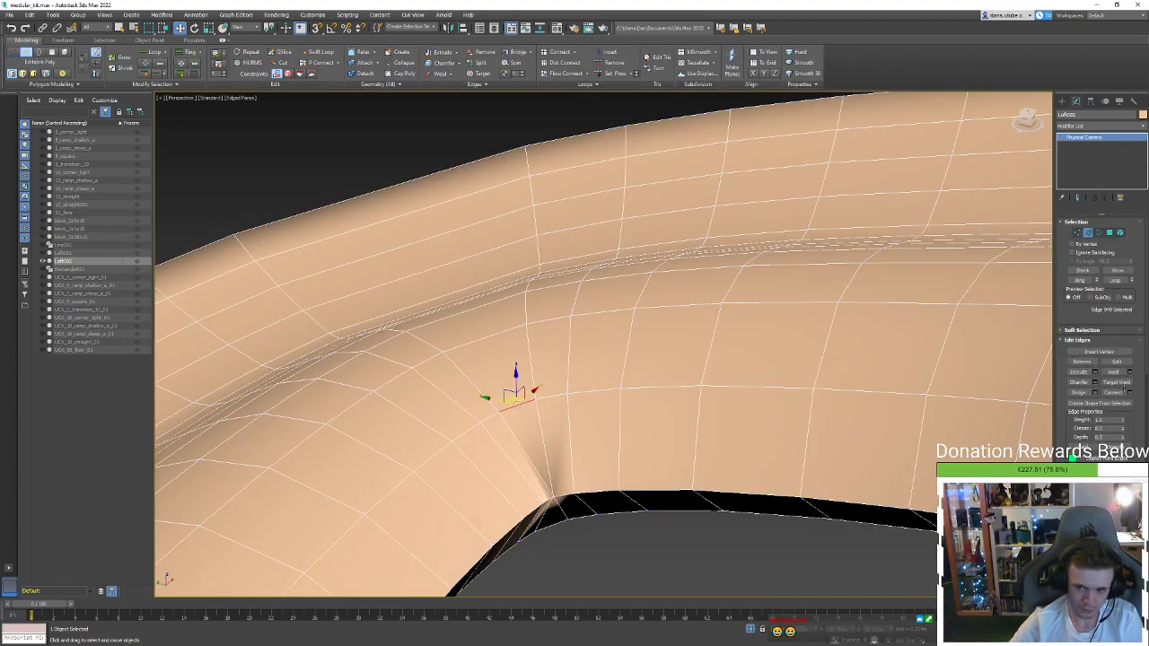
{"action": "key", "text": "ctrl+c"}
{"action": "key", "text": "ctrl+z"}
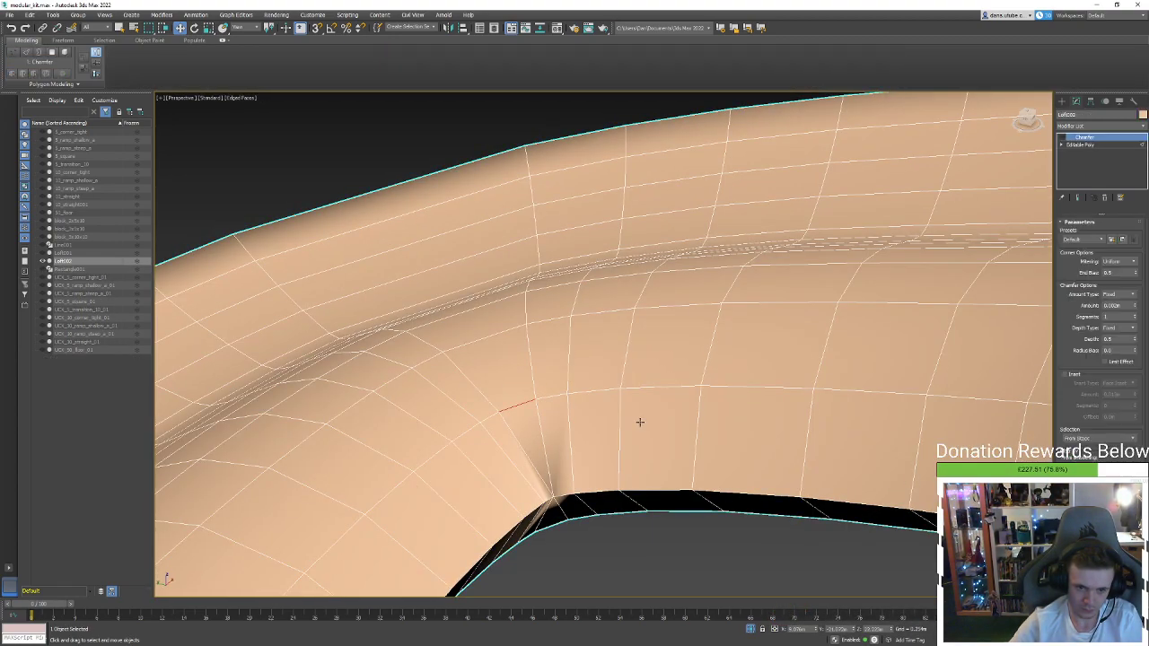
Examine the tight inner corner up close and the whole track's smooth shading without edged faces
{"action": "scroll", "coordinate": [530, 409], "scroll_direction": "down", "scroll_amount": 6}
{"action": "middle_click_drag", "start_coordinate": [534, 405], "coordinate": [679, 338], "text": "alt"}
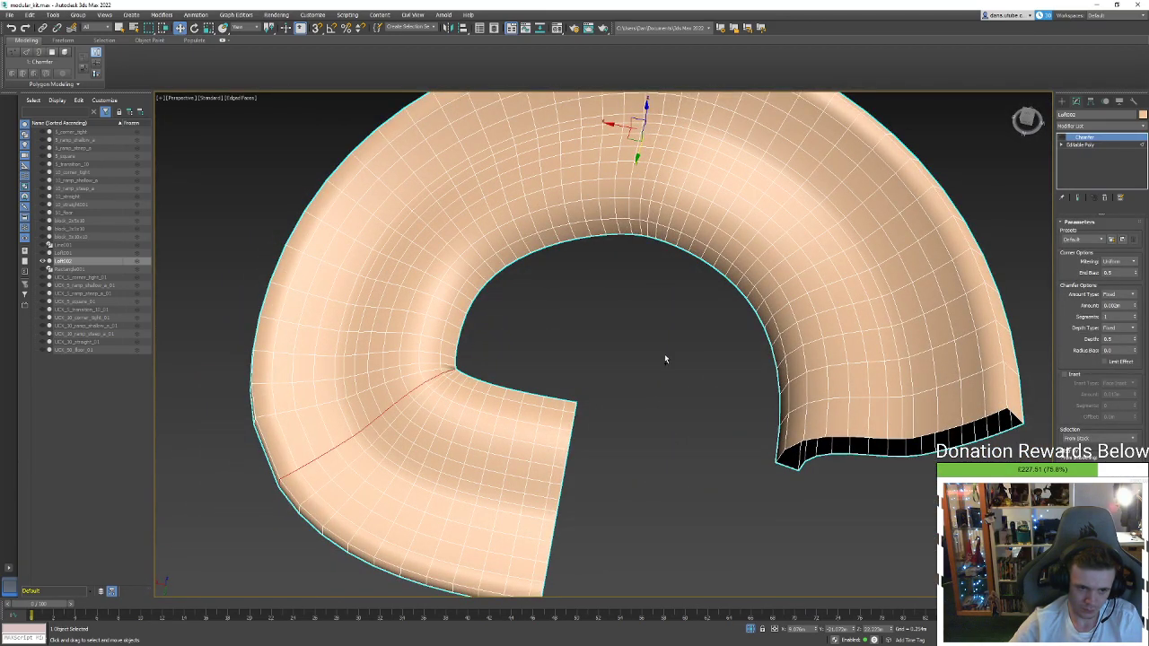
{"action": "scroll", "coordinate": [455, 370], "scroll_direction": "up", "scroll_amount": 4}
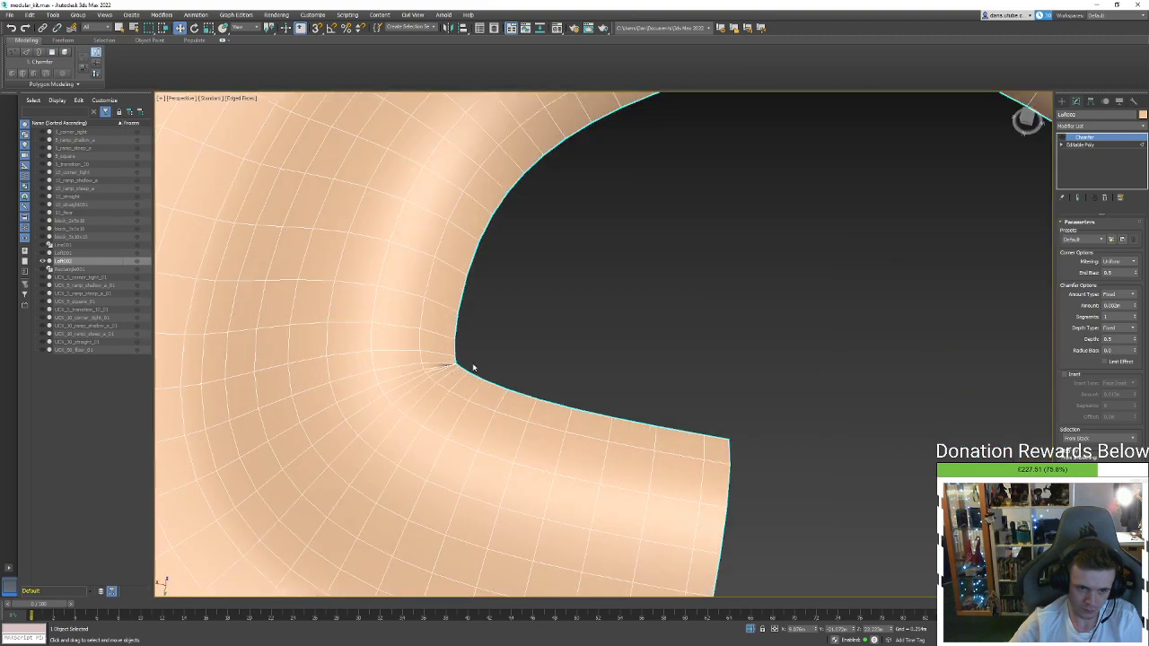
{"action": "left_click", "coordinate": [487, 359]}
{"action": "scroll", "coordinate": [486, 358], "scroll_direction": "down", "scroll_amount": 5}
{"action": "key", "text": "F4"}
{"action": "scroll", "coordinate": [485, 359], "scroll_direction": "down", "scroll_amount": 3}
{"action": "middle_click_drag", "start_coordinate": [486, 359], "coordinate": [571, 278], "text": "alt"}
{"action": "left_click", "coordinate": [618, 208]}
{"action": "middle_click_drag", "start_coordinate": [617, 208], "coordinate": [567, 277], "text": "alt"}
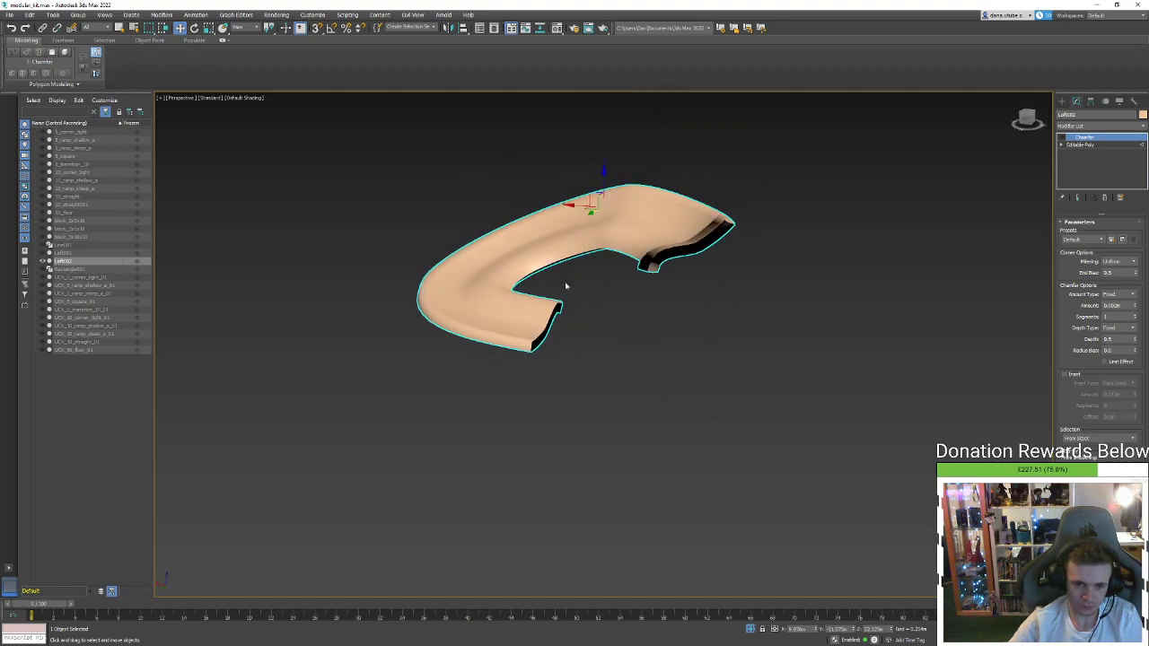
Cap the open borders at the track's upper and lower ends in the base Editable Poly
{"action": "scroll", "coordinate": [623, 311], "scroll_direction": "up", "scroll_amount": 5}
{"action": "key", "text": "F4"}
{"action": "mouse_move", "coordinate": [565, 341]}
{"action": "middle_mouse_down", "text": "alt"}
{"action": "mouse_move", "coordinate": [795, 277]}
{"action": "mouse_move", "coordinate": [1030, 152]}
{"action": "middle_mouse_up", "text": "alt"}
{"action": "left_click", "coordinate": [1082, 145]}
{"action": "key", "text": "3"}
{"action": "key", "text": "c"}
{"action": "left_click", "coordinate": [591, 338]}
{"action": "left_click", "coordinate": [1113, 361]}
{"action": "left_click", "coordinate": [522, 419]}
{"action": "left_click", "coordinate": [1116, 362]}
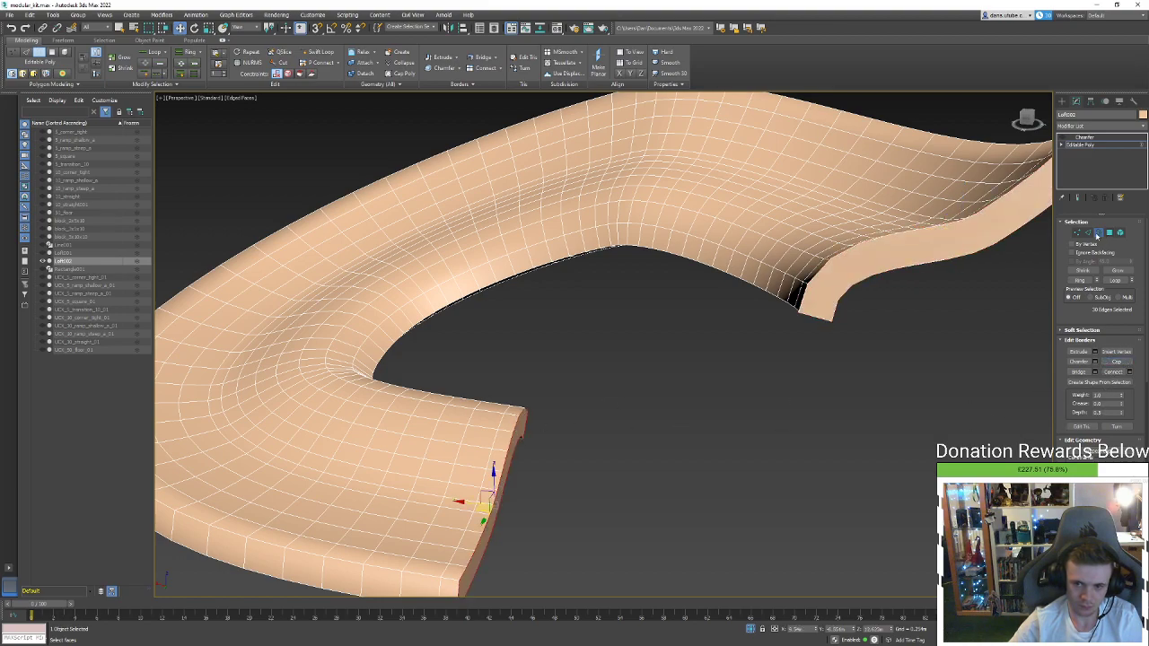
Leave border editing and delete the Chamfer modifier from the track's stack
{"action": "left_click", "coordinate": [1096, 233]}
{"action": "right_click", "coordinate": [1082, 138]}
{"action": "left_click", "coordinate": [1079, 151]}
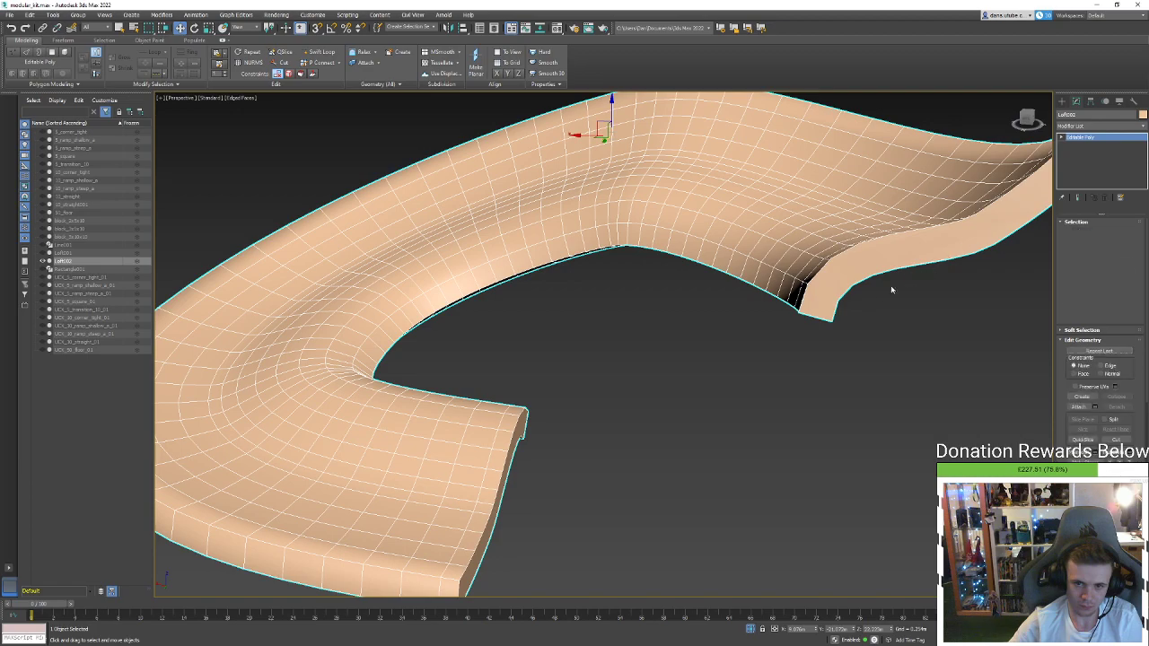
Select both end-cap polygons and convert the selection to their surrounding edges
{"action": "key", "text": "4"}
{"action": "left_click", "coordinate": [821, 298]}
{"action": "left_click", "coordinate": [516, 437], "text": "ctrl"}
{"action": "left_click", "coordinate": [1087, 234], "text": "ctrl"}
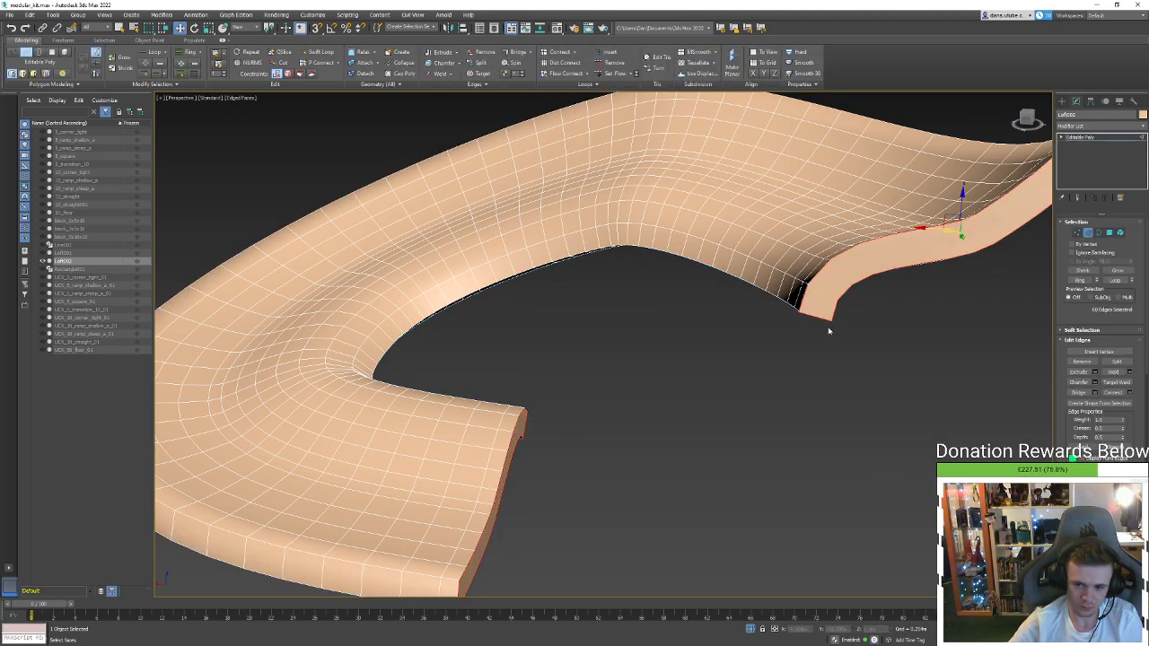
Chamfer the selected end-cap edges with a small amount and adjust the connecting segments
{"action": "middle_click_drag", "start_coordinate": [862, 349], "coordinate": [810, 277], "text": "alt"}
{"action": "scroll", "coordinate": [797, 273], "scroll_direction": "up", "scroll_amount": 2}
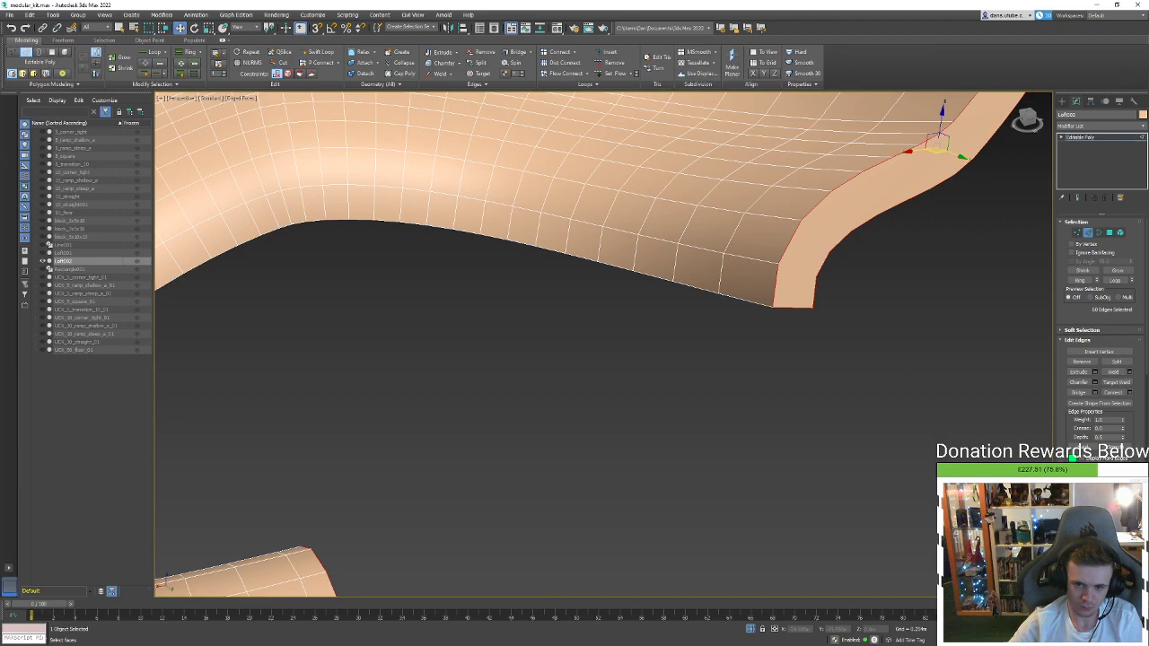
{"action": "left_click", "coordinate": [1072, 382], "text": "shift"}
{"action": "mouse_move", "coordinate": [611, 364]}
{"action": "left_mouse_down"}
{"action": "mouse_move", "coordinate": [613, 338]}
{"action": "mouse_move", "coordinate": [623, 360]}
{"action": "left_mouse_up"}
{"action": "middle_click_drag", "start_coordinate": [728, 324], "coordinate": [615, 419], "text": "alt"}
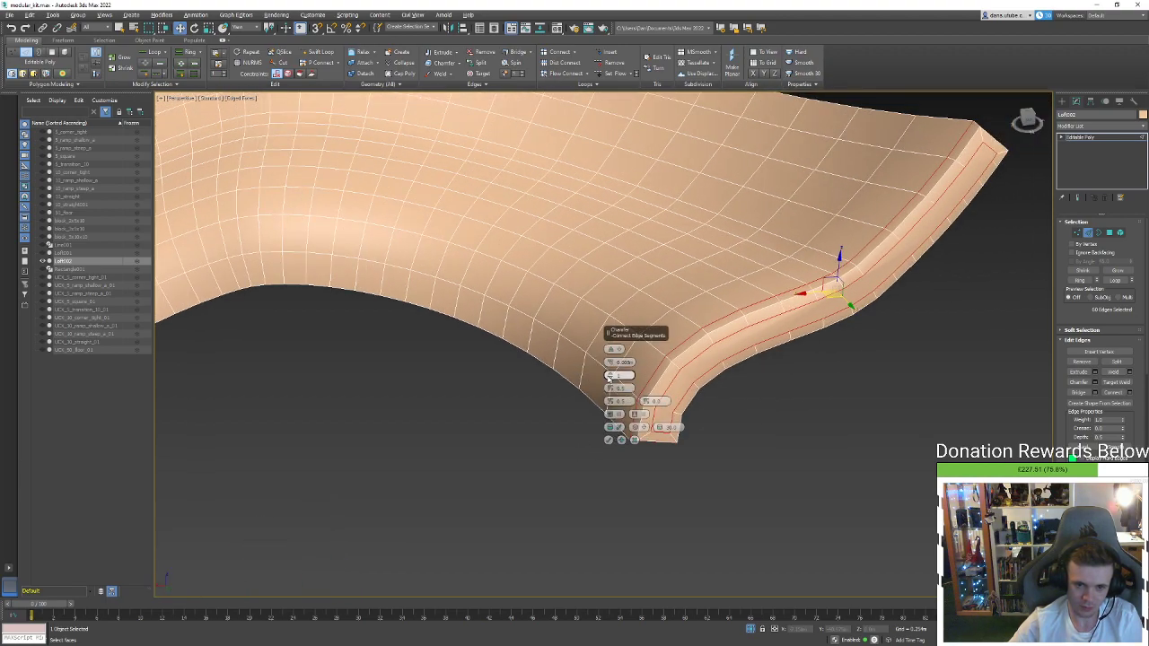
{"action": "left_click", "coordinate": [612, 376]}
Include the outer rim's edges in the chamfer and check its shading with edged faces off and on
{"action": "scroll", "coordinate": [717, 327], "scroll_direction": "up", "scroll_amount": 2}
{"action": "scroll", "coordinate": [717, 327], "scroll_direction": "down", "scroll_amount": 2}
{"action": "key", "text": "F4"}
{"action": "middle_click_drag", "start_coordinate": [717, 327], "coordinate": [787, 256]}
{"action": "scroll", "coordinate": [735, 321], "scroll_direction": "down", "scroll_amount": 2}
{"action": "middle_click_drag", "start_coordinate": [703, 346], "coordinate": [763, 198]}
{"action": "key", "text": "F4"}
{"action": "scroll", "coordinate": [484, 438], "scroll_direction": "down", "scroll_amount": 6}
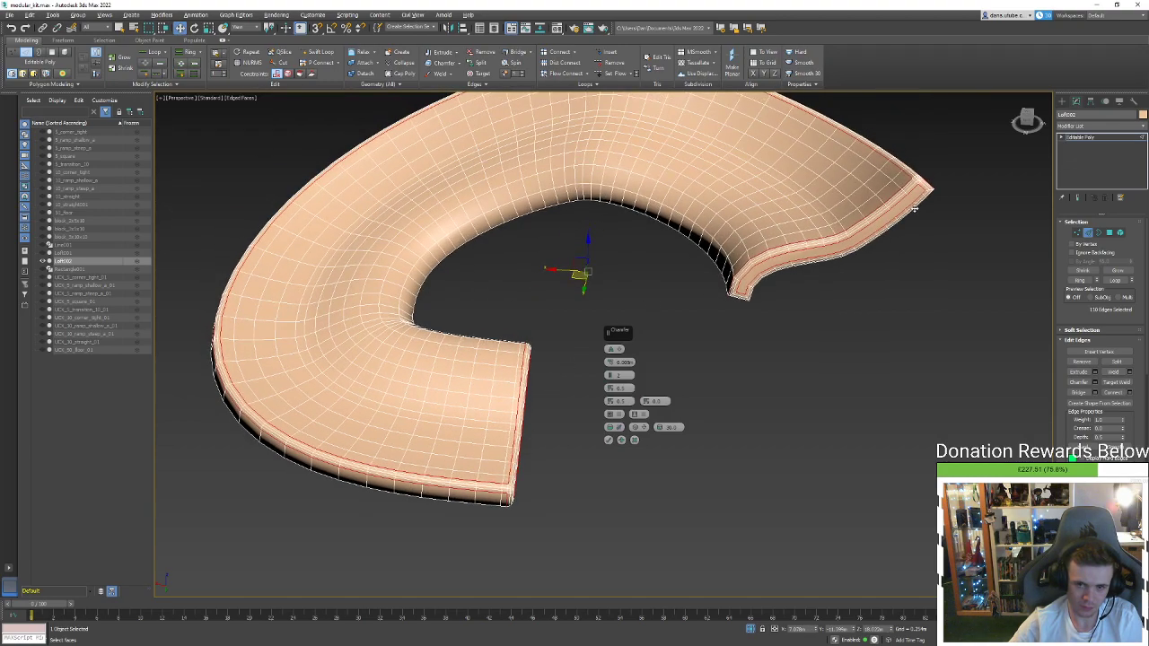
Check the chamfered inner tip, accept the chamfer on the end-cap and rim edges, and leave edge editing
{"action": "scroll", "coordinate": [734, 276], "scroll_direction": "up", "scroll_amount": 5}
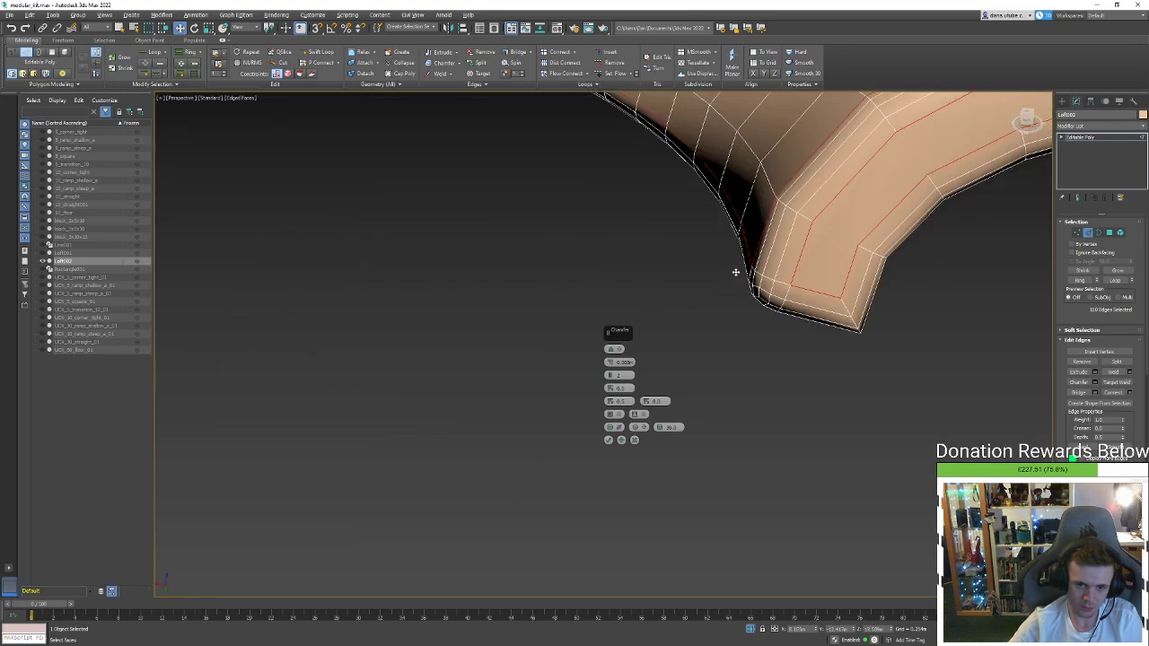
{"action": "scroll", "coordinate": [729, 280], "scroll_direction": "down", "scroll_amount": 5}
{"action": "key", "text": "F4"}
{"action": "mouse_move", "coordinate": [745, 282]}
{"action": "middle_mouse_down", "text": "alt"}
{"action": "mouse_move", "coordinate": [640, 310]}
{"action": "mouse_move", "coordinate": [682, 316]}
{"action": "middle_mouse_up", "text": "alt"}
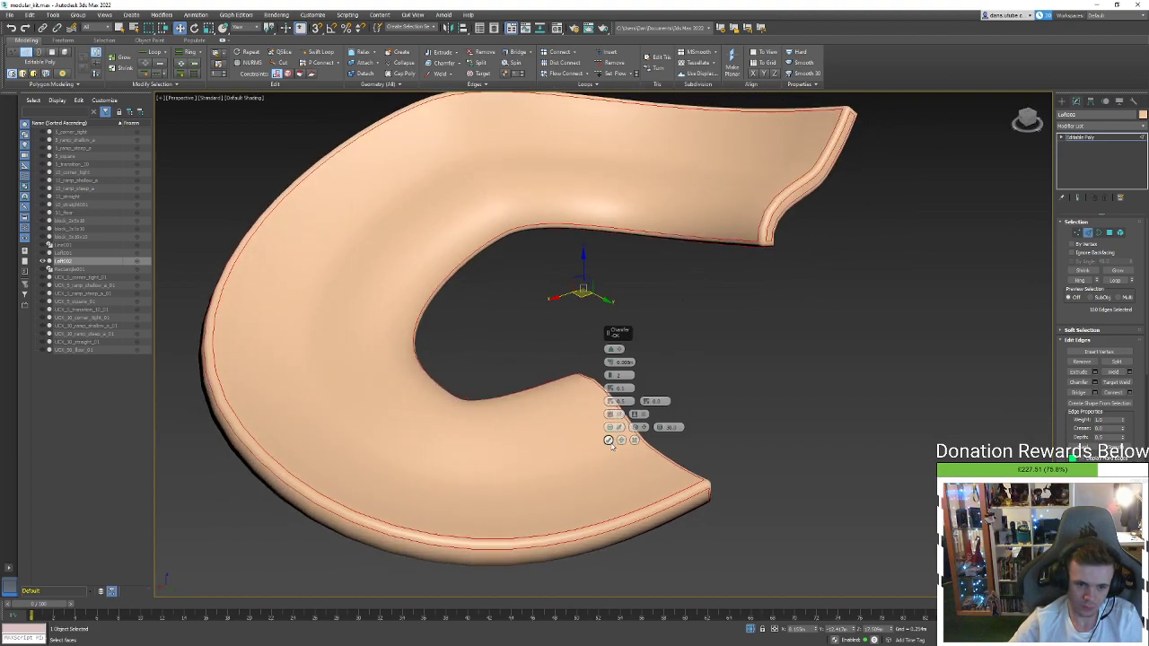
{"action": "left_click", "coordinate": [609, 440]}
{"action": "left_click", "coordinate": [769, 386]}
{"action": "left_click", "coordinate": [1096, 235]}
Assign the modular_default material to the track
{"action": "middle_click_drag", "start_coordinate": [713, 197], "coordinate": [628, 270], "text": "alt"}
{"action": "key", "text": "m"}
{"action": "left_click", "coordinate": [827, 268]}
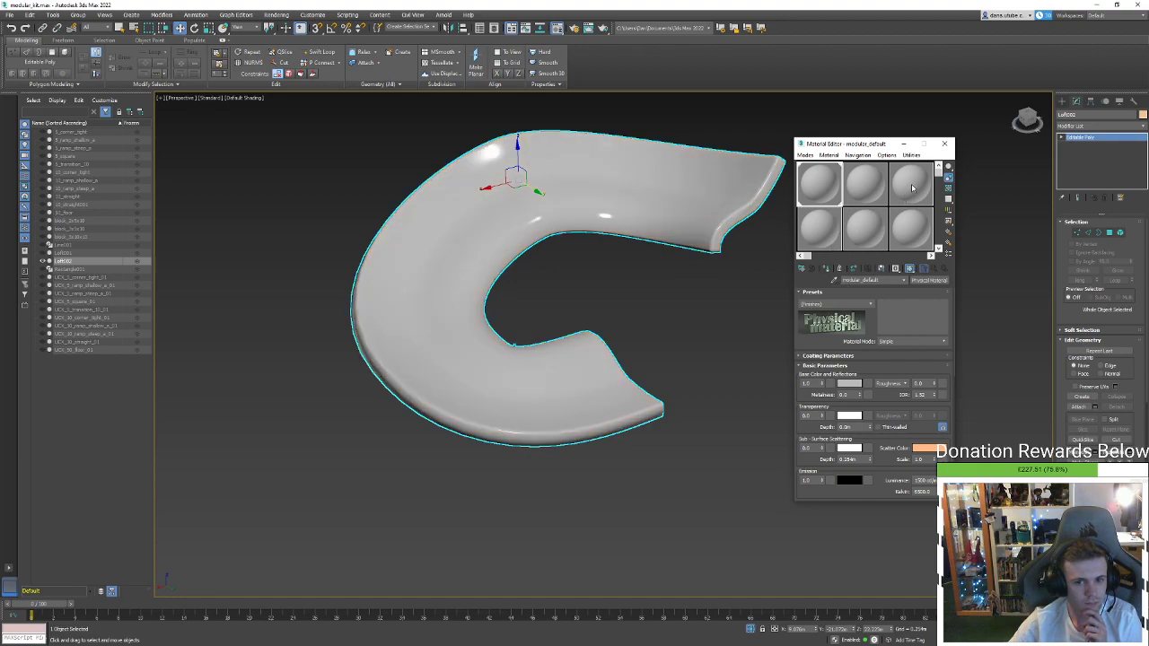
{"action": "left_click", "coordinate": [944, 144]}
Inspect the track with edged faces on and save the scene as spiral.max in the Assets folder
{"action": "mouse_move", "coordinate": [782, 248]}
{"action": "middle_mouse_down", "text": "alt"}
{"action": "mouse_move", "coordinate": [1005, 221]}
{"action": "mouse_move", "coordinate": [972, 205]}
{"action": "mouse_move", "coordinate": [897, 220]}
{"action": "mouse_move", "coordinate": [841, 212]}
{"action": "mouse_move", "coordinate": [917, 193]}
{"action": "mouse_move", "coordinate": [864, 218]}
{"action": "mouse_move", "coordinate": [825, 289]}
{"action": "mouse_move", "coordinate": [931, 305]}
{"action": "middle_mouse_up", "text": "alt"}
{"action": "key", "text": "F4"}
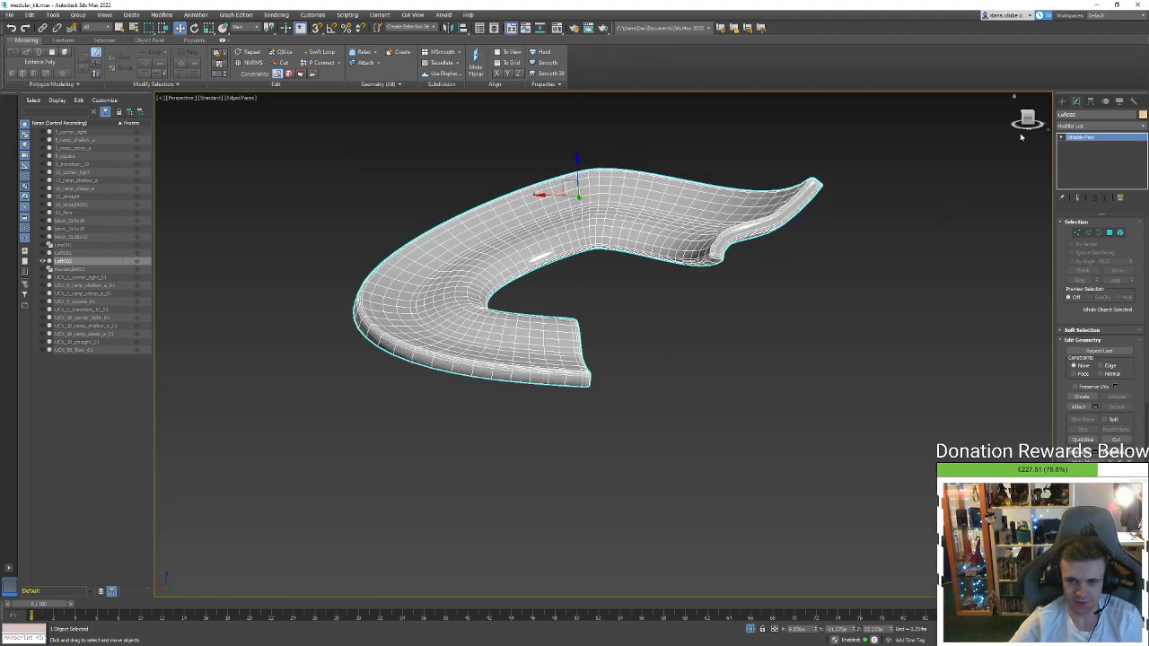
{"action": "middle_click_drag", "start_coordinate": [699, 349], "coordinate": [845, 166], "text": "alt"}
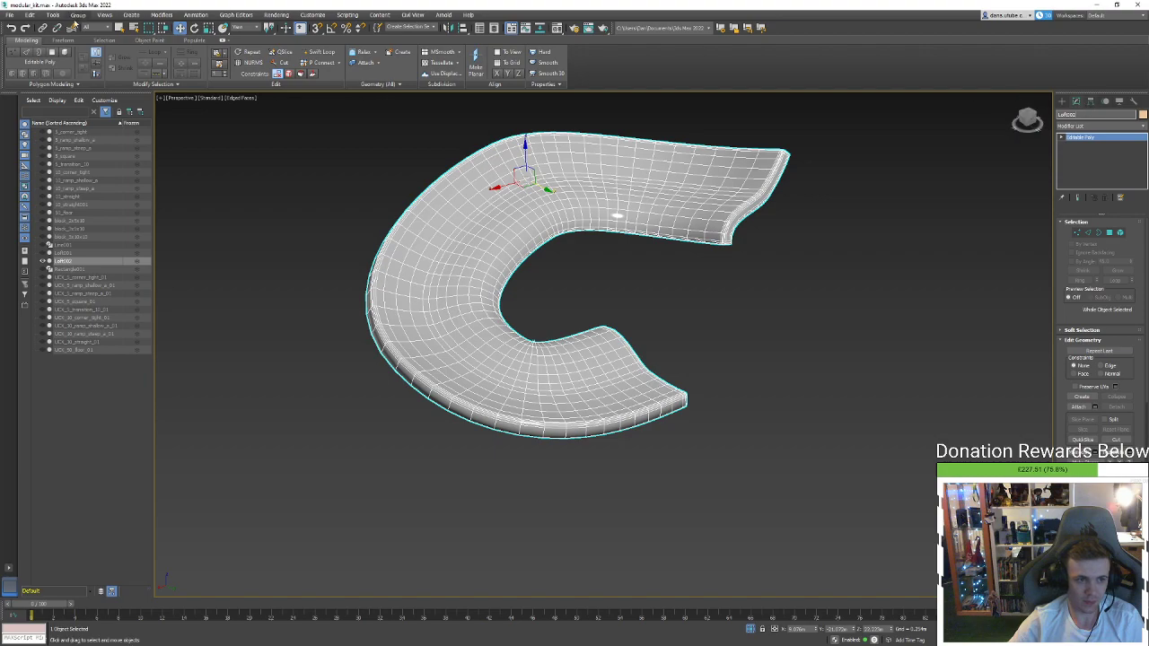
{"action": "left_click", "coordinate": [10, 17]}
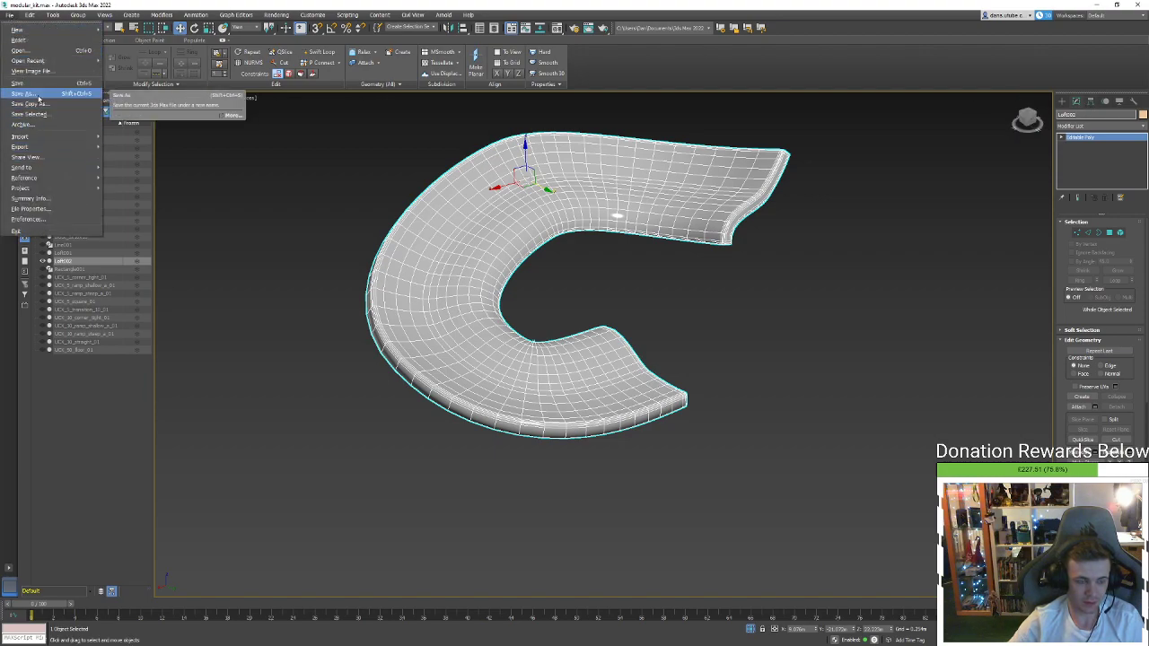
{"action": "left_click", "coordinate": [37, 95]}
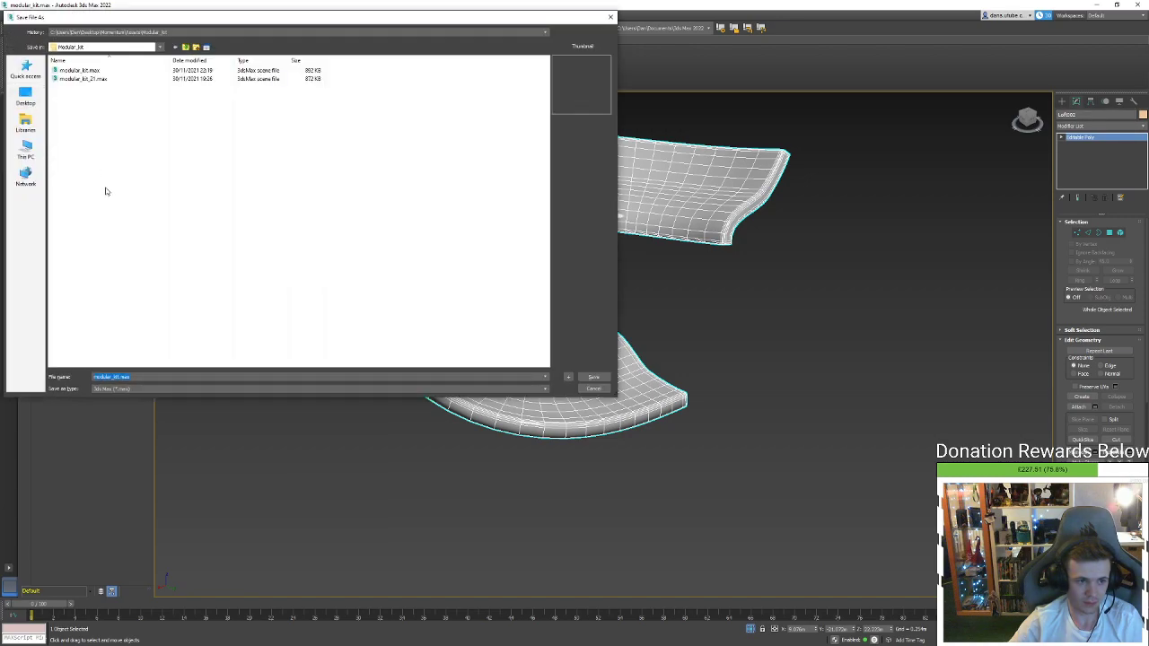
{"action": "left_click", "coordinate": [185, 46]}
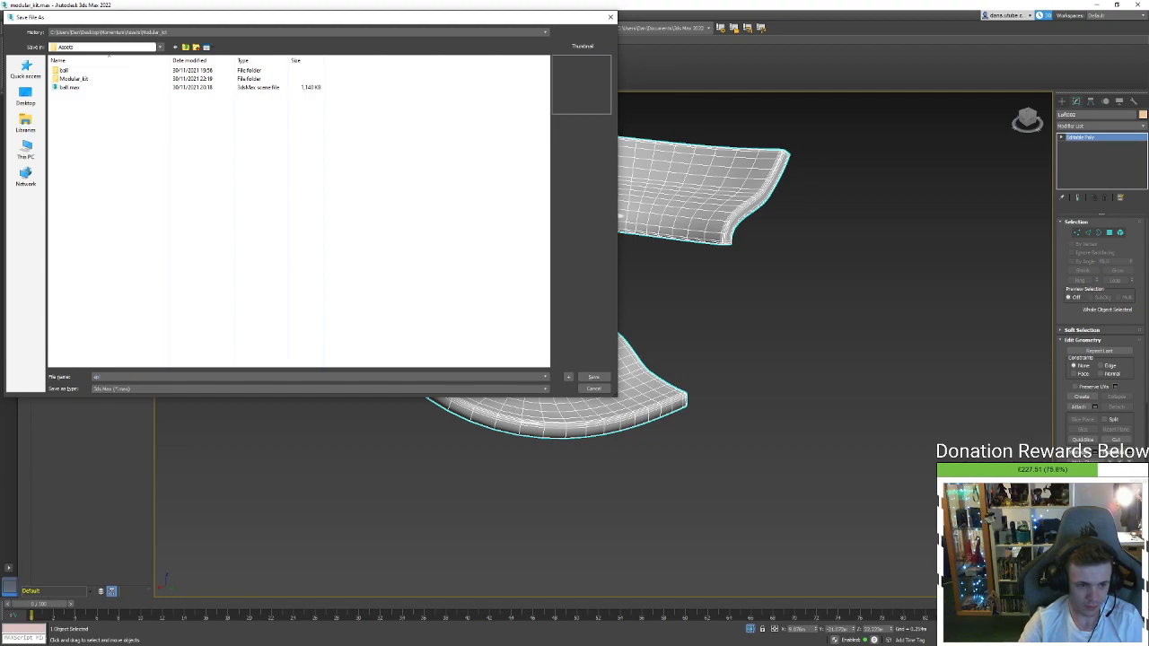
{"action": "key", "text": "Return"}
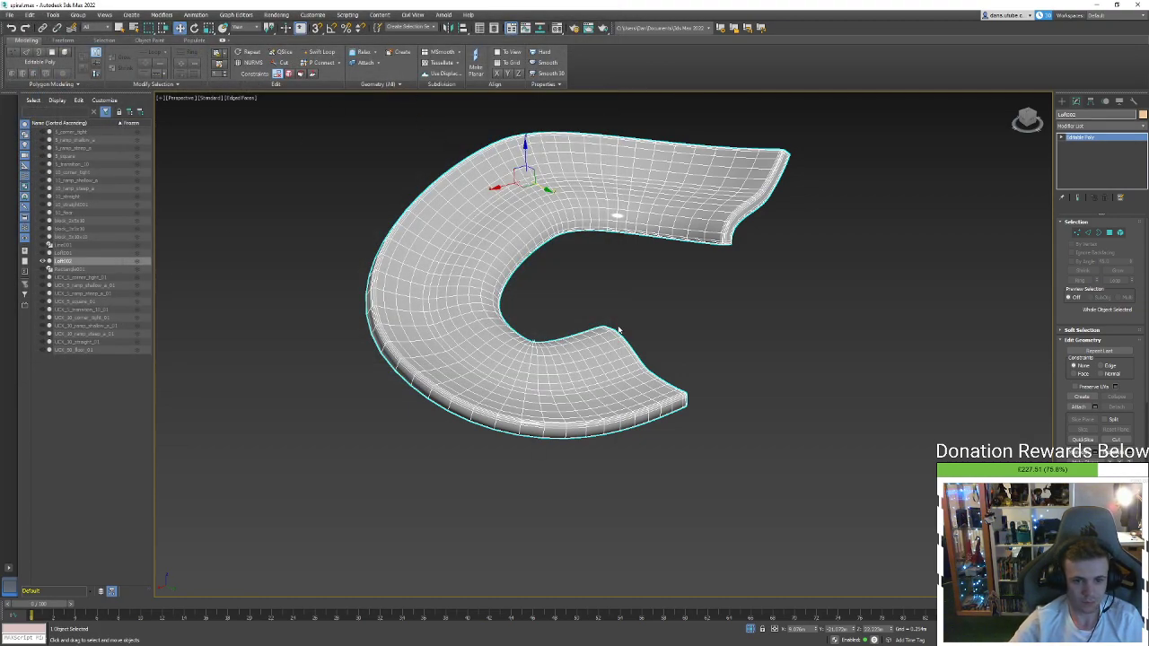
Unhide all objects and delete everything in the scene except the finished curved track
{"action": "scroll", "coordinate": [538, 314], "scroll_direction": "down", "scroll_amount": 3}
{"action": "right_click", "coordinate": [655, 345]}
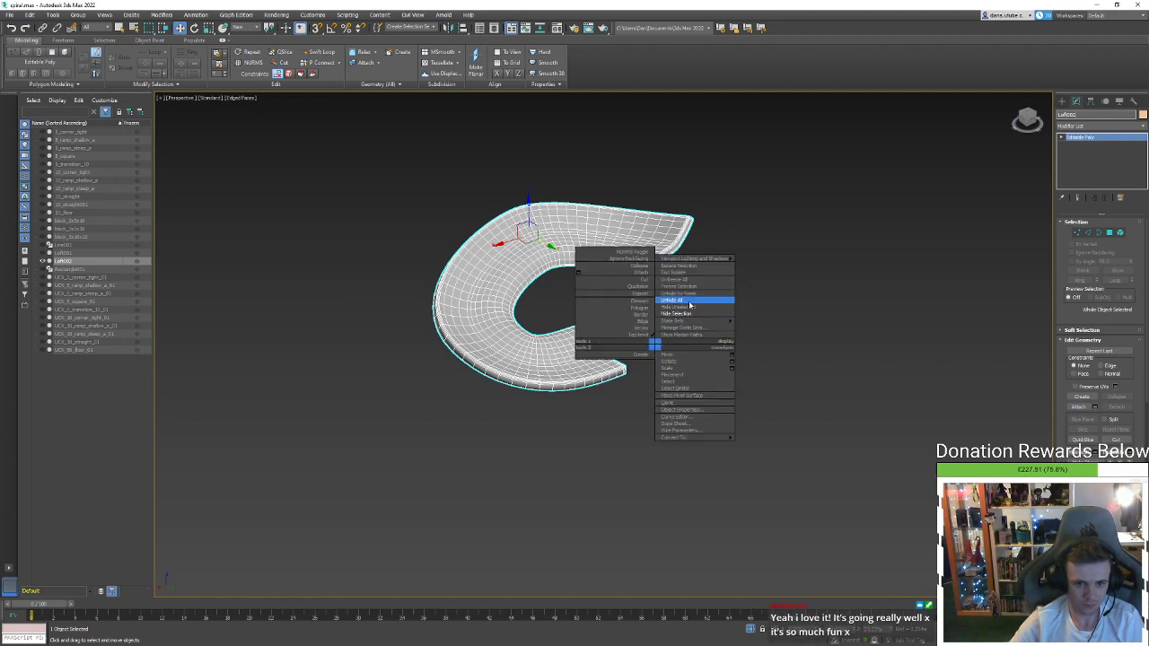
{"action": "left_click", "coordinate": [673, 300]}
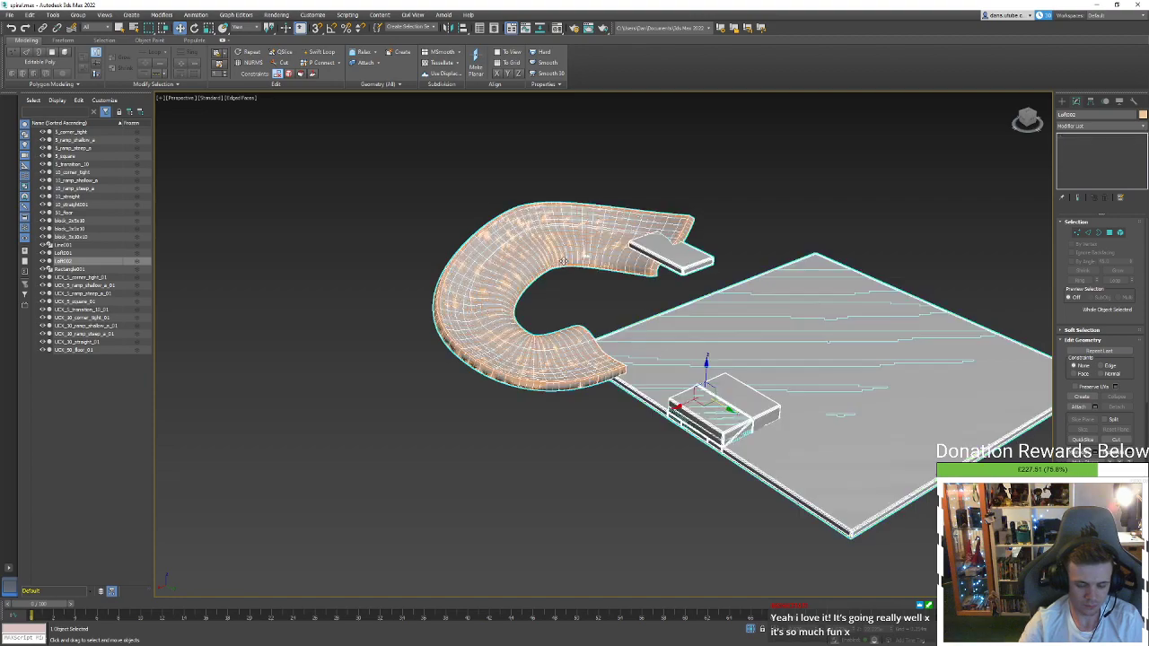
{"action": "key", "text": "alt+q"}
{"action": "left_click", "coordinate": [611, 252]}
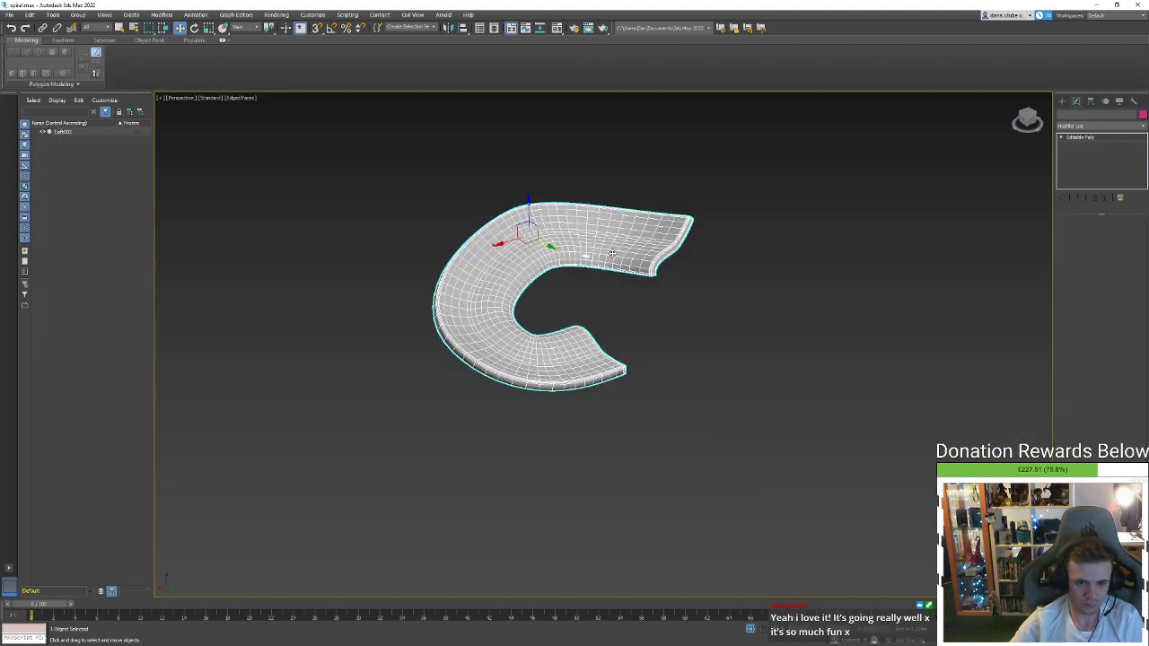
Centre the curved track's pivot on the object
{"action": "left_click", "coordinate": [1090, 101]}
{"action": "left_click", "coordinate": [1100, 163]}
{"action": "left_click", "coordinate": [1100, 210]}
{"action": "left_click", "coordinate": [1110, 165]}
{"action": "key", "text": "r"}
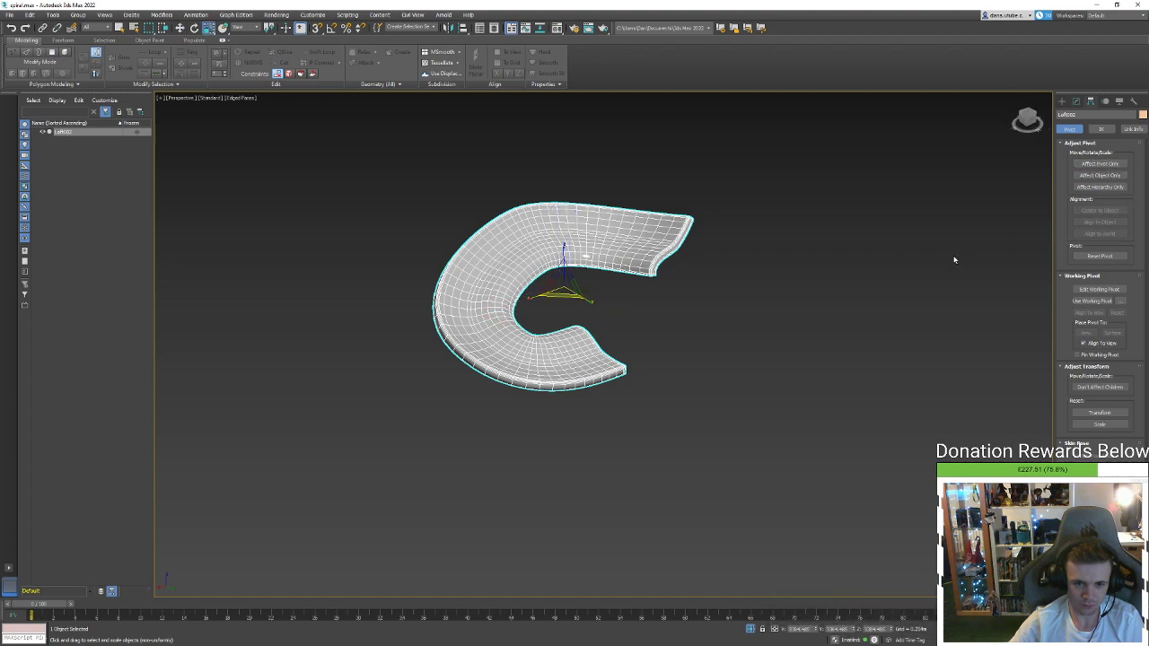
Apply Reset XForm to the track and convert it back to Editable Poly
{"action": "left_click", "coordinate": [1135, 100]}
{"action": "left_click", "coordinate": [1099, 210]}
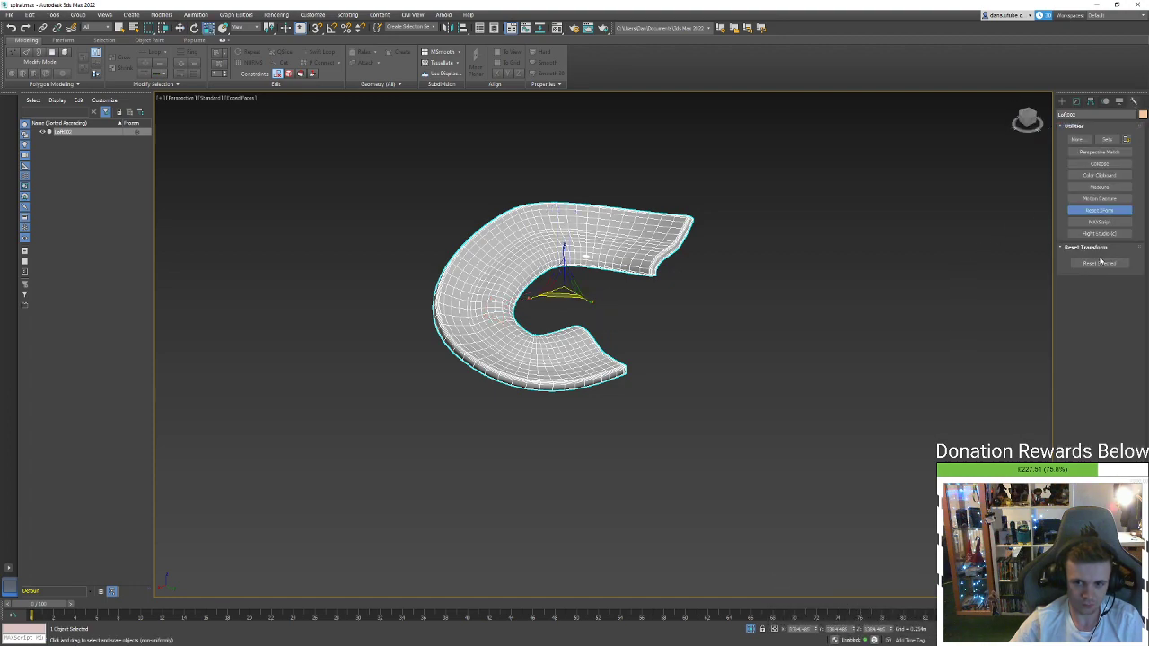
{"action": "left_click", "coordinate": [1099, 263]}
{"action": "right_click", "coordinate": [752, 333]}
{"action": "left_click", "coordinate": [857, 439]}
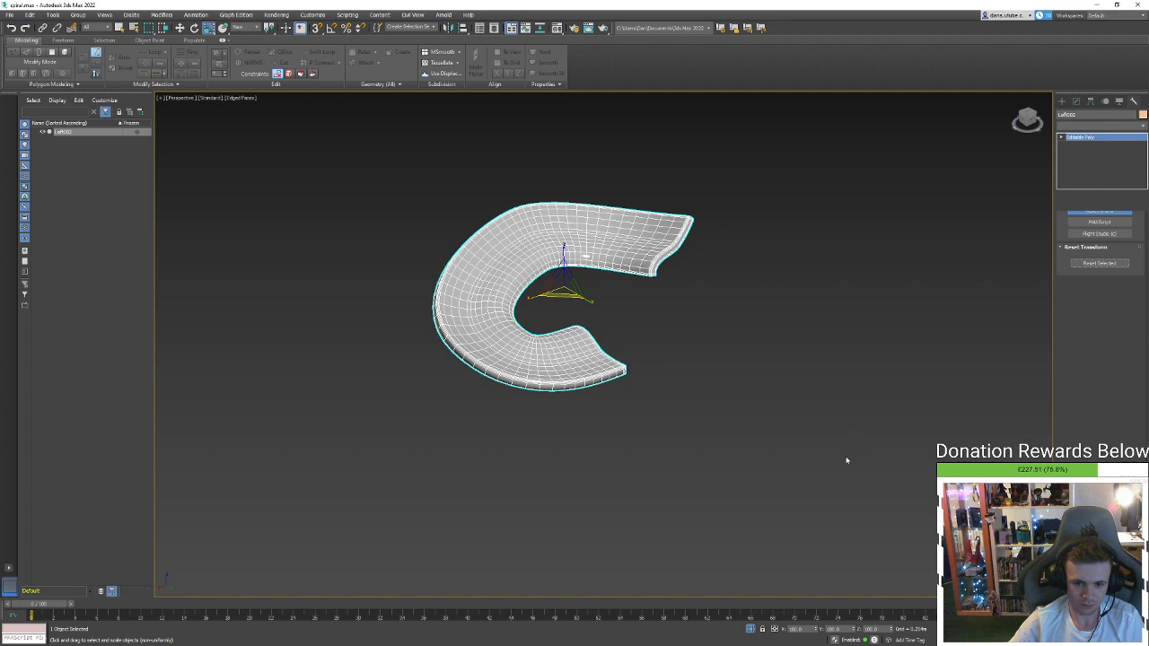
Move the track to the world origin by resetting its X, Y and Z positions to 0
{"action": "key", "text": "w"}
{"action": "right_click", "coordinate": [815, 629]}
{"action": "right_click", "coordinate": [844, 629]}
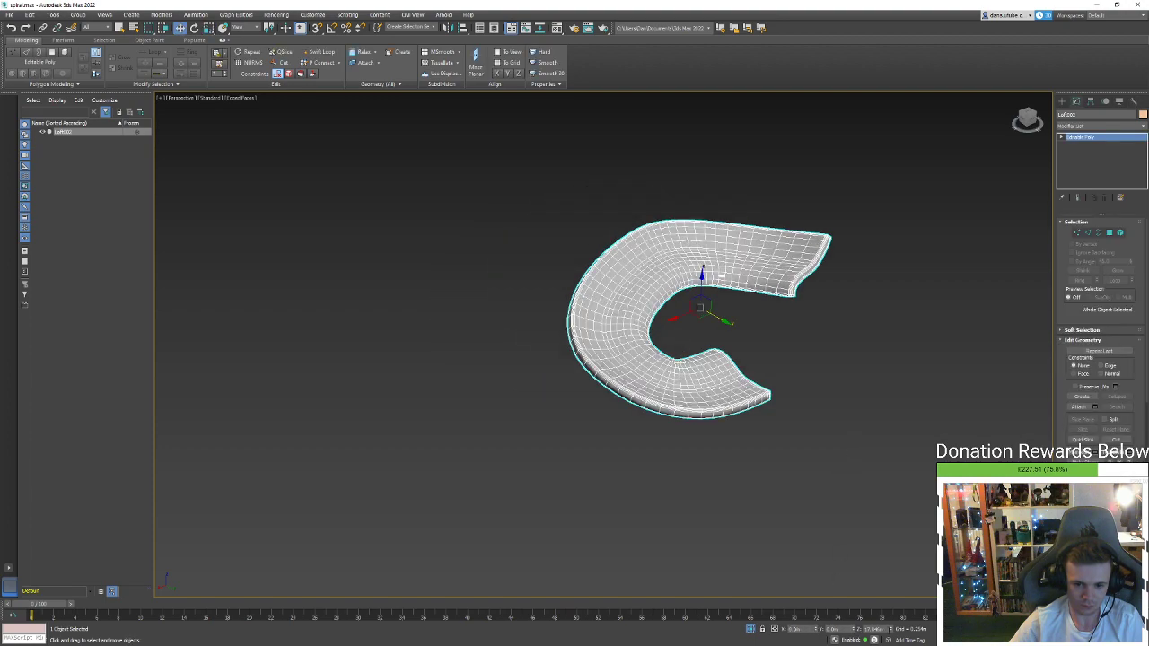
{"action": "right_click", "coordinate": [875, 629]}
{"action": "middle_click_drag", "start_coordinate": [768, 464], "coordinate": [754, 456], "text": "alt"}
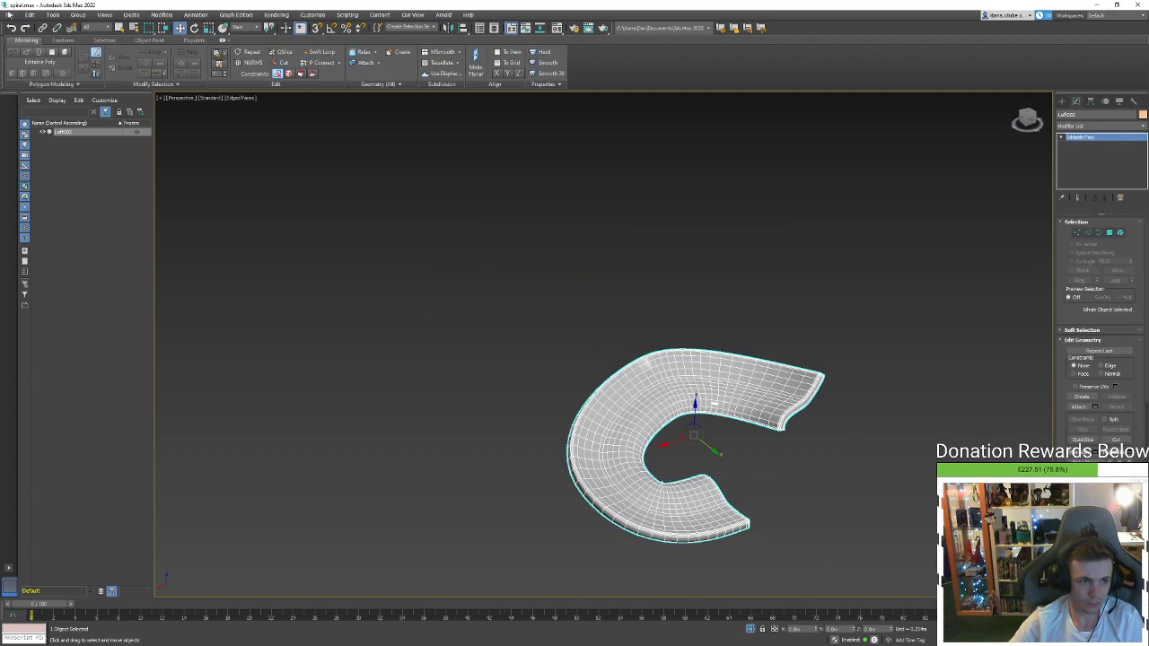
Export the track as an FBX file named spiral in the Assets folder
{"action": "left_click", "coordinate": [9, 14]}
{"action": "left_click", "coordinate": [125, 157]}
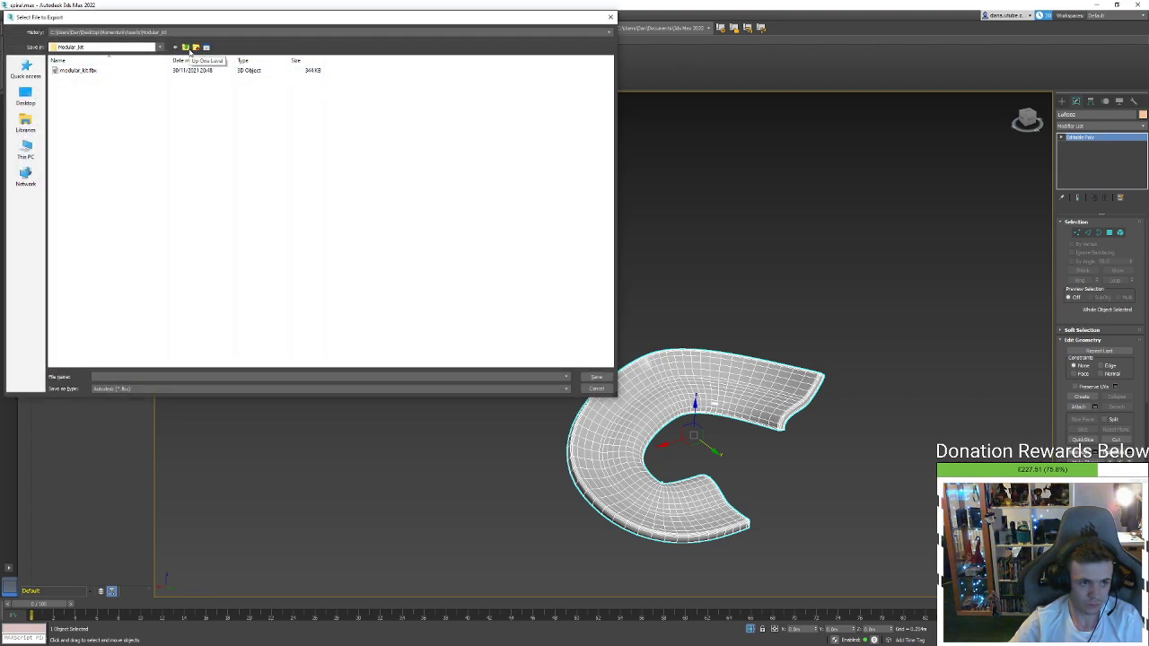
{"action": "left_click", "coordinate": [185, 48]}
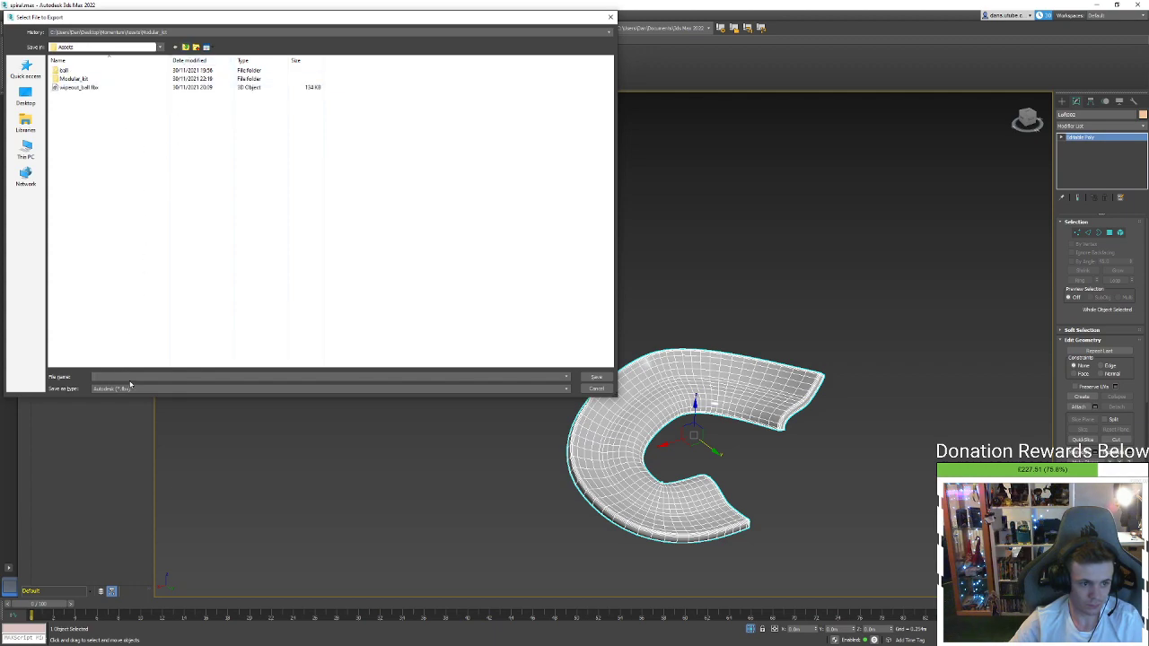
{"action": "type", "text": "spiral"}
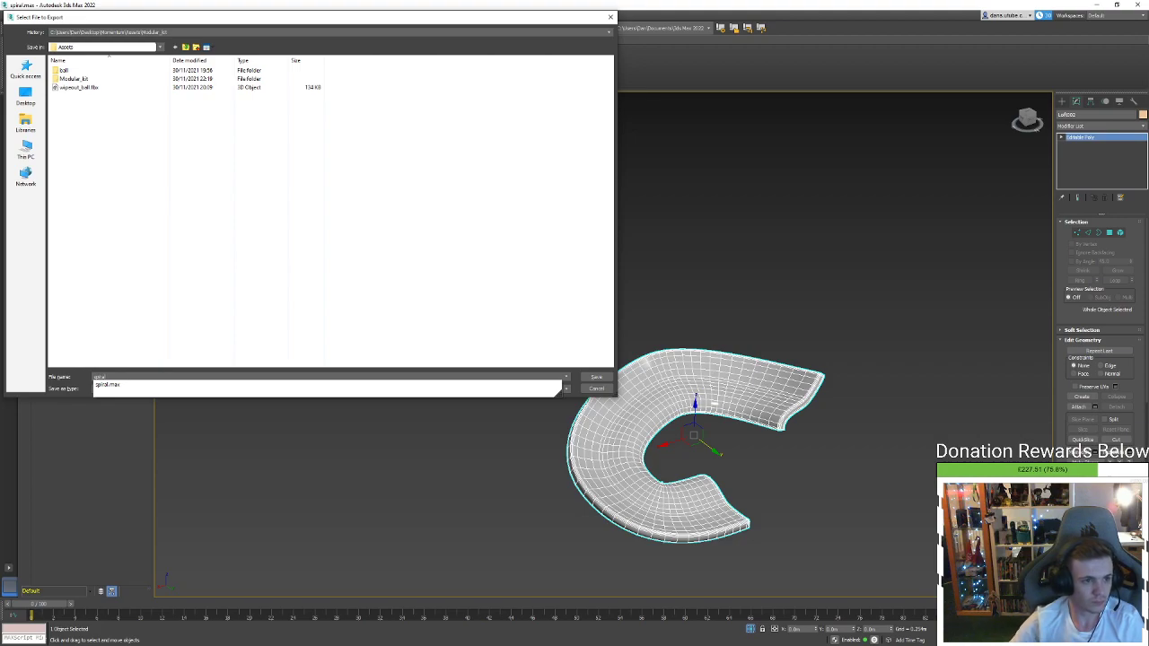
{"action": "left_click", "coordinate": [277, 163]}
{"action": "left_click", "coordinate": [596, 378]}
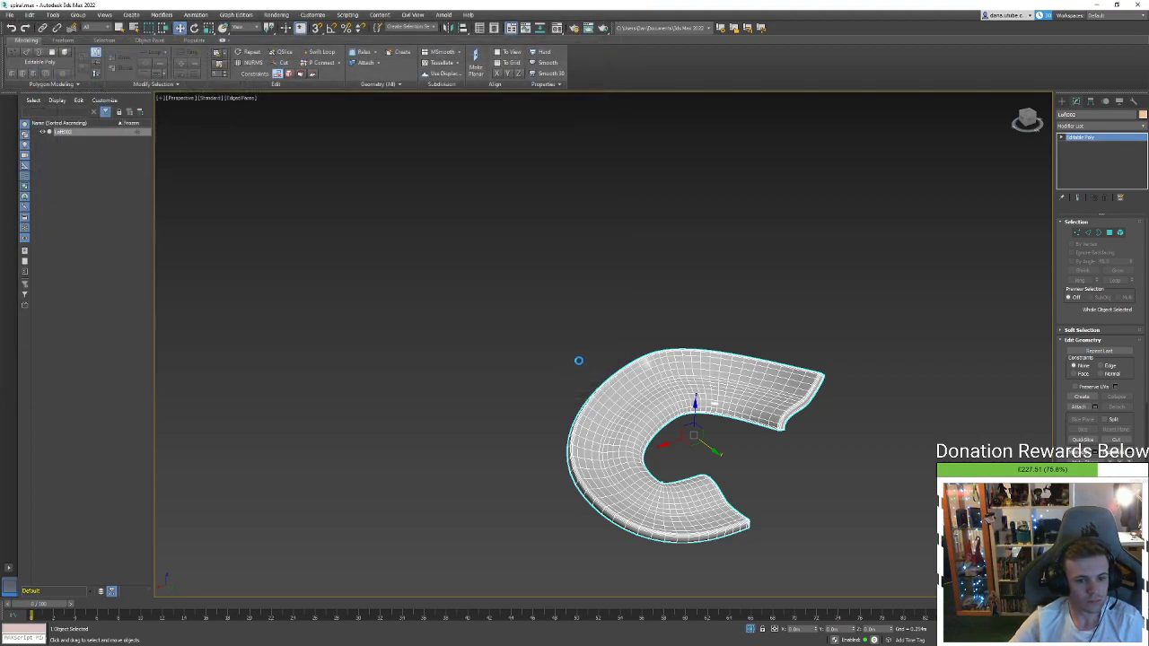
{"action": "left_click", "coordinate": [640, 454]}
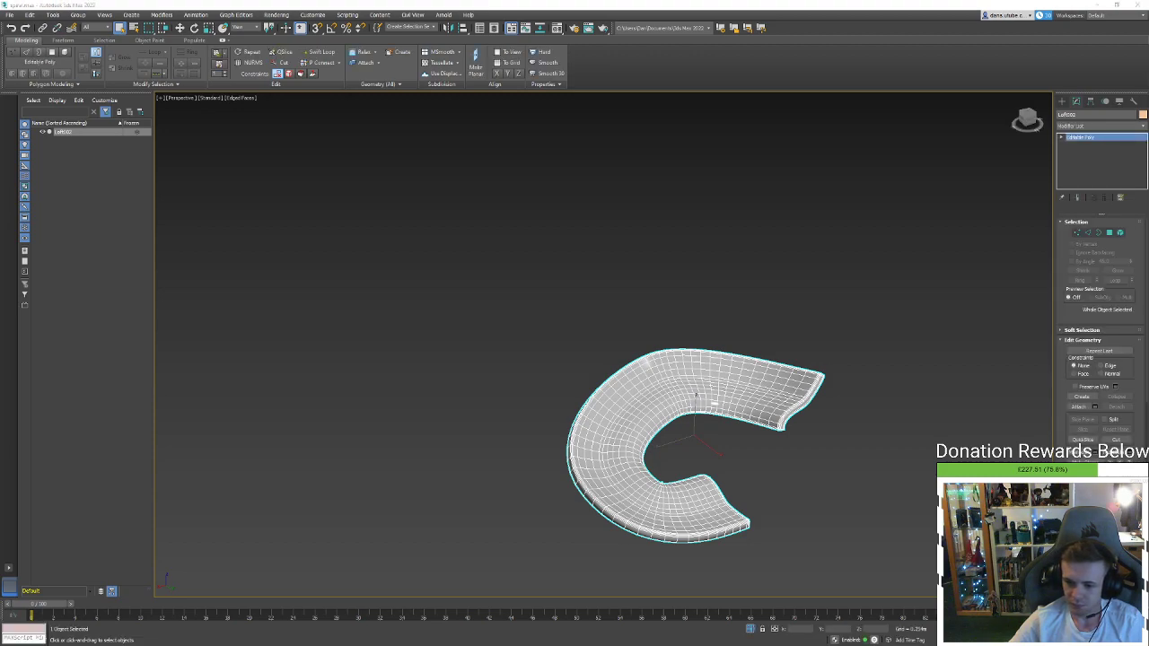
Switch to Unreal Editor and open the Mine > Meshes content folder
{"action": "key", "text": "alt+Tab"}
{"action": "left_click", "coordinate": [198, 448]}
{"action": "left_click", "coordinate": [180, 449]}
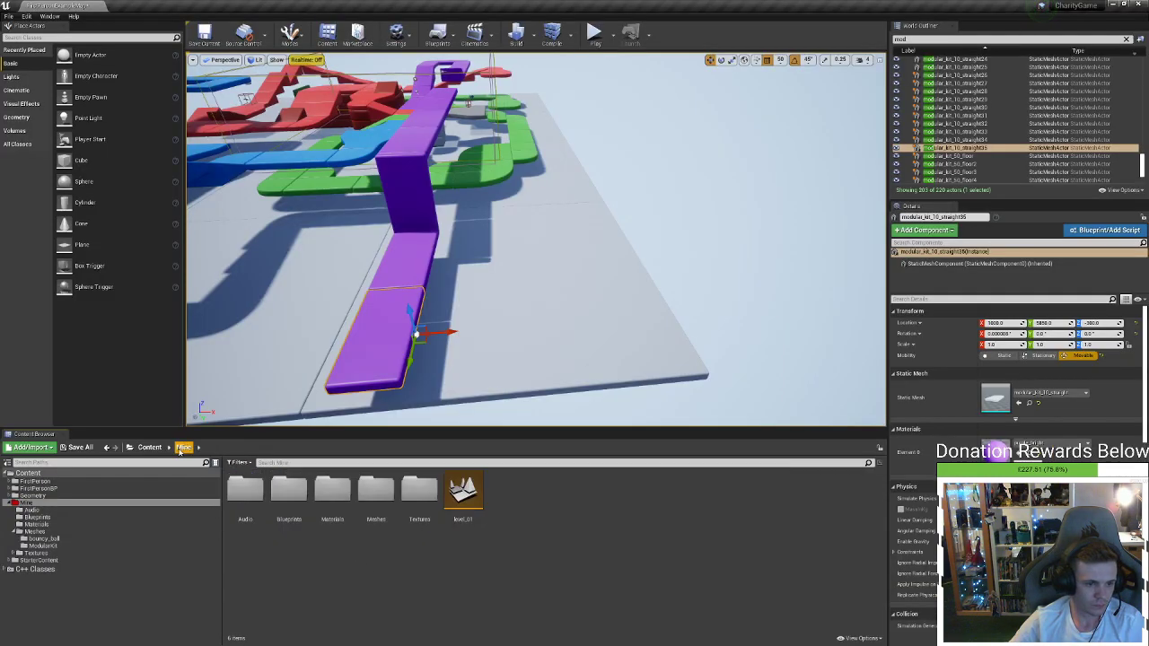
{"action": "double_click", "coordinate": [375, 491]}
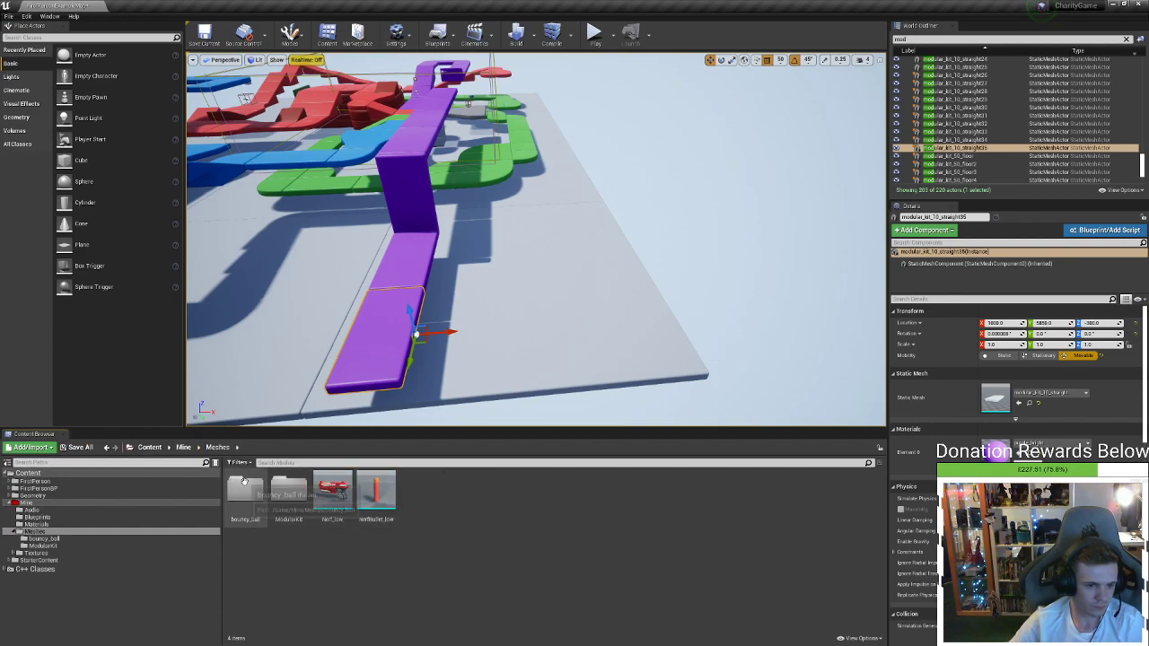
{"action": "double_click", "coordinate": [288, 491]}
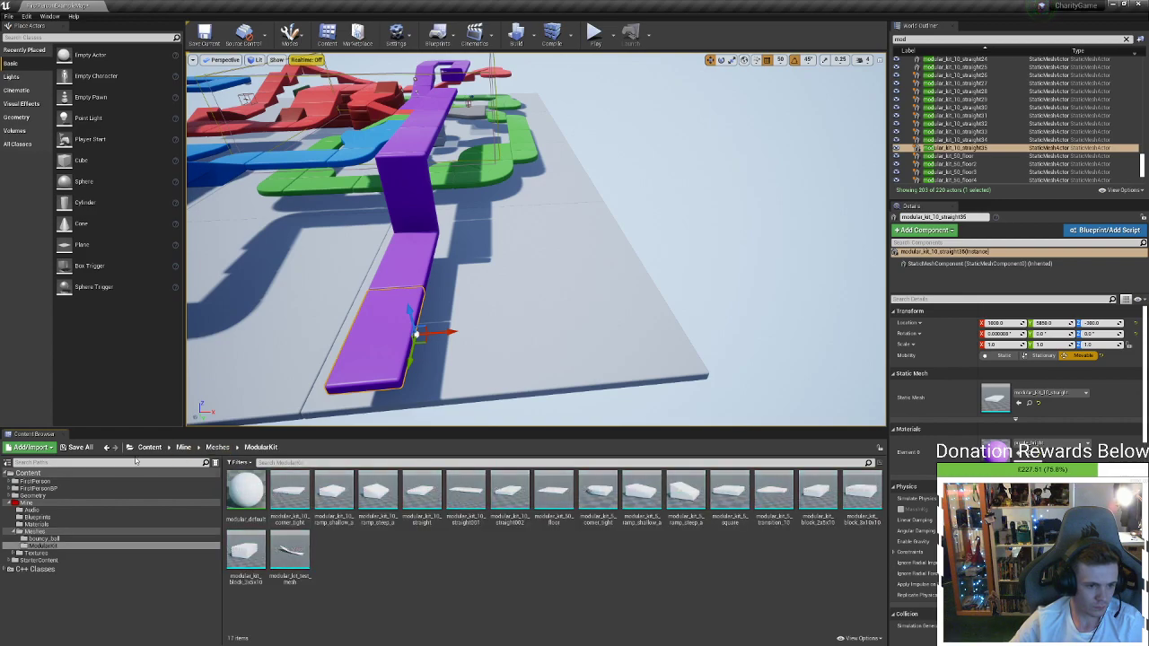
{"action": "left_click", "coordinate": [51, 448]}
{"action": "mouse_move", "coordinate": [63, 436]}
{"action": "left_click", "coordinate": [217, 448]}
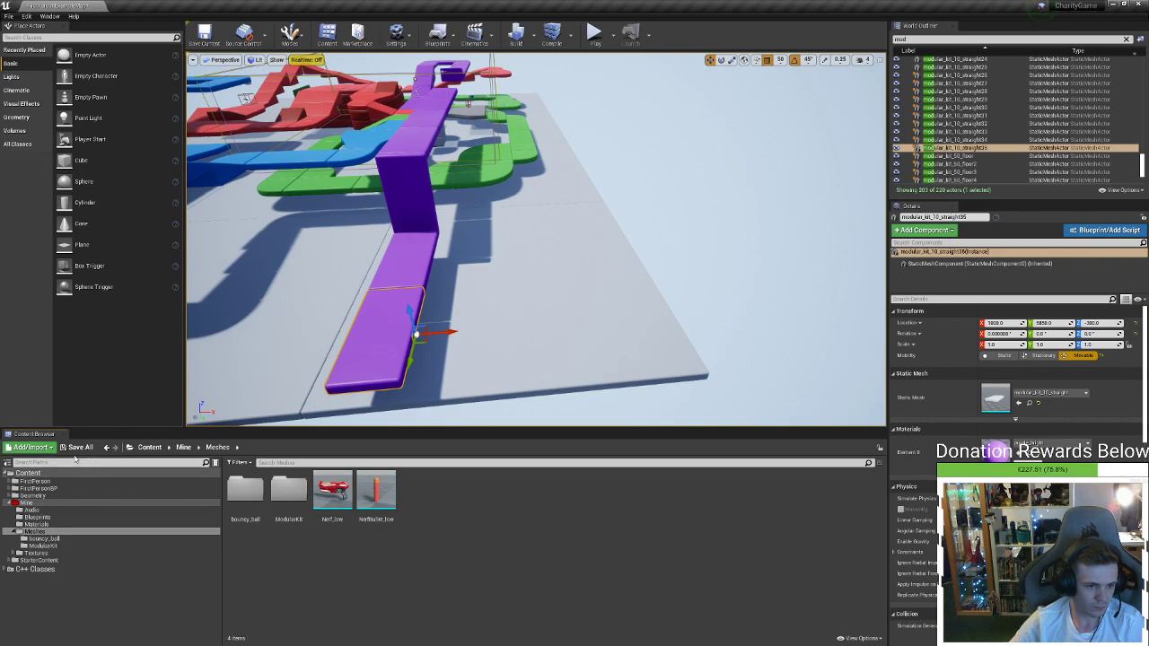
Create a folder named spiral inside Meshes and open it
{"action": "right_click", "coordinate": [365, 546]}
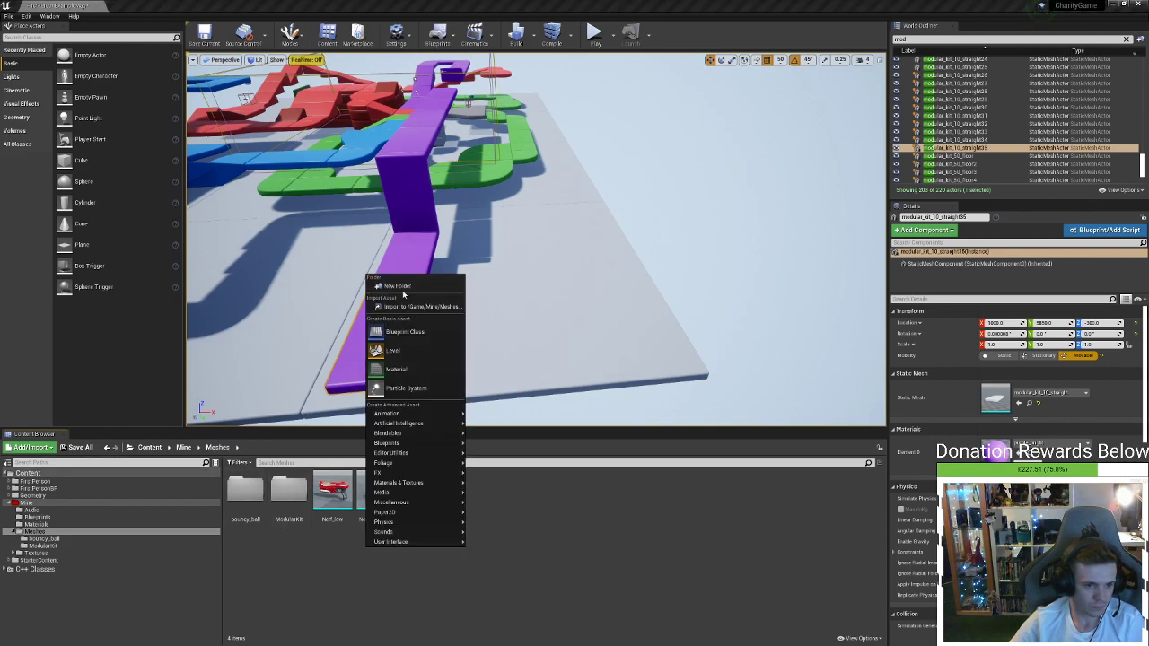
{"action": "left_click", "coordinate": [396, 286]}
{"action": "double_click", "coordinate": [332, 491]}
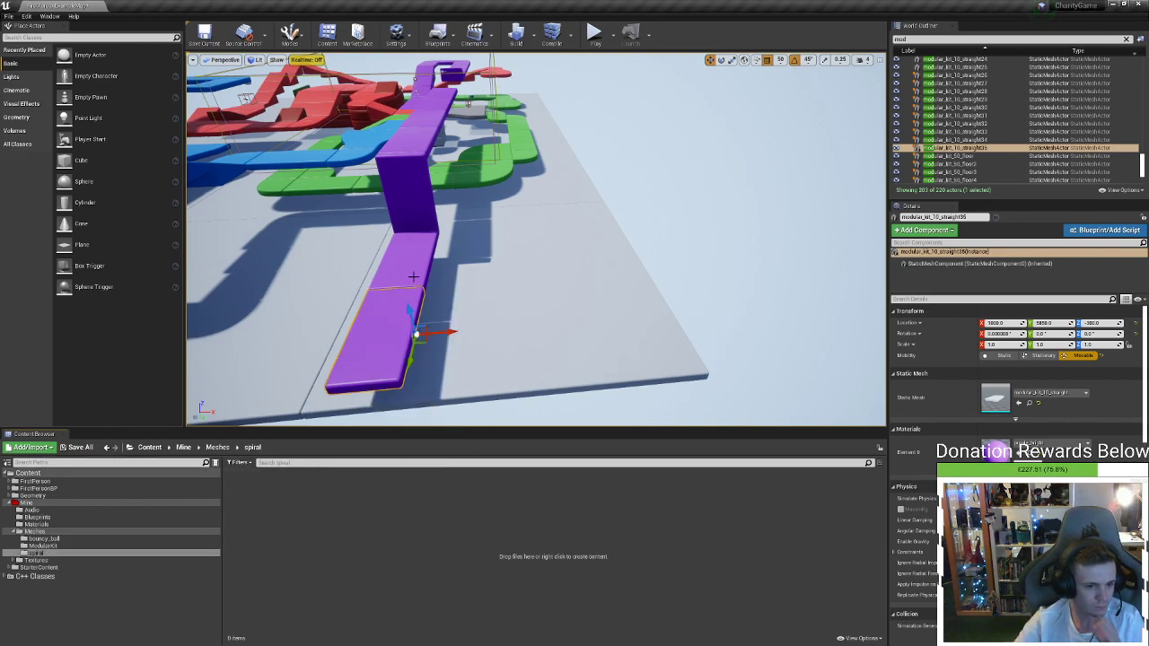
Import spiral.fbx from the Assets directory into the spiral folder as a static mesh
{"action": "left_click", "coordinate": [31, 447]}
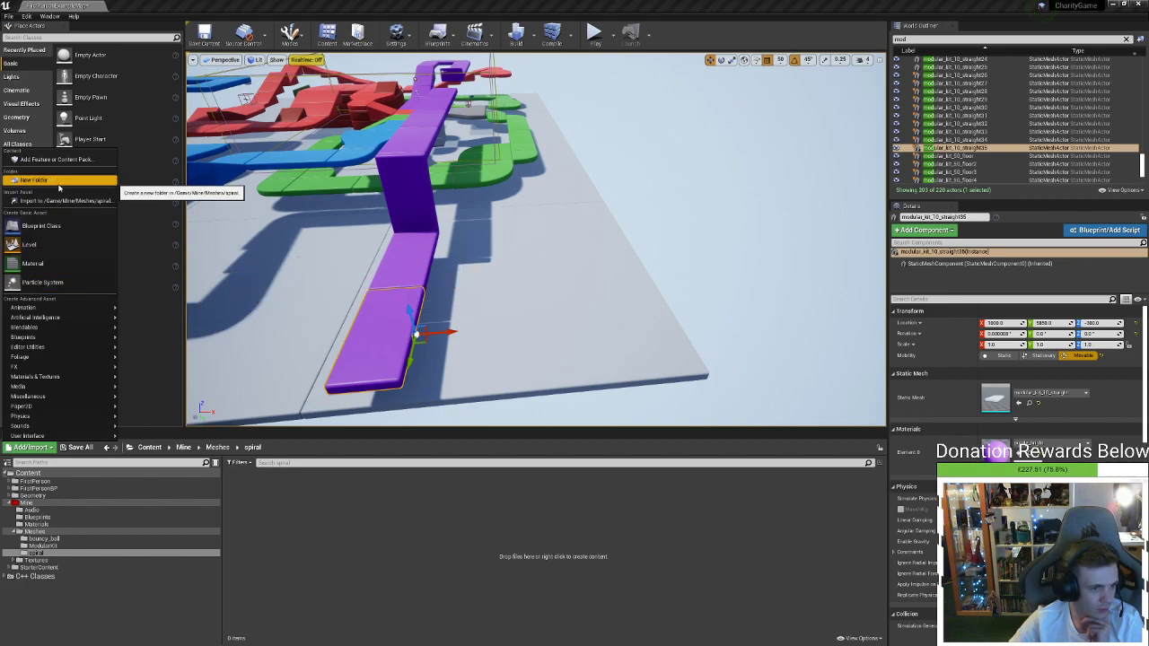
{"action": "left_click", "coordinate": [59, 200]}
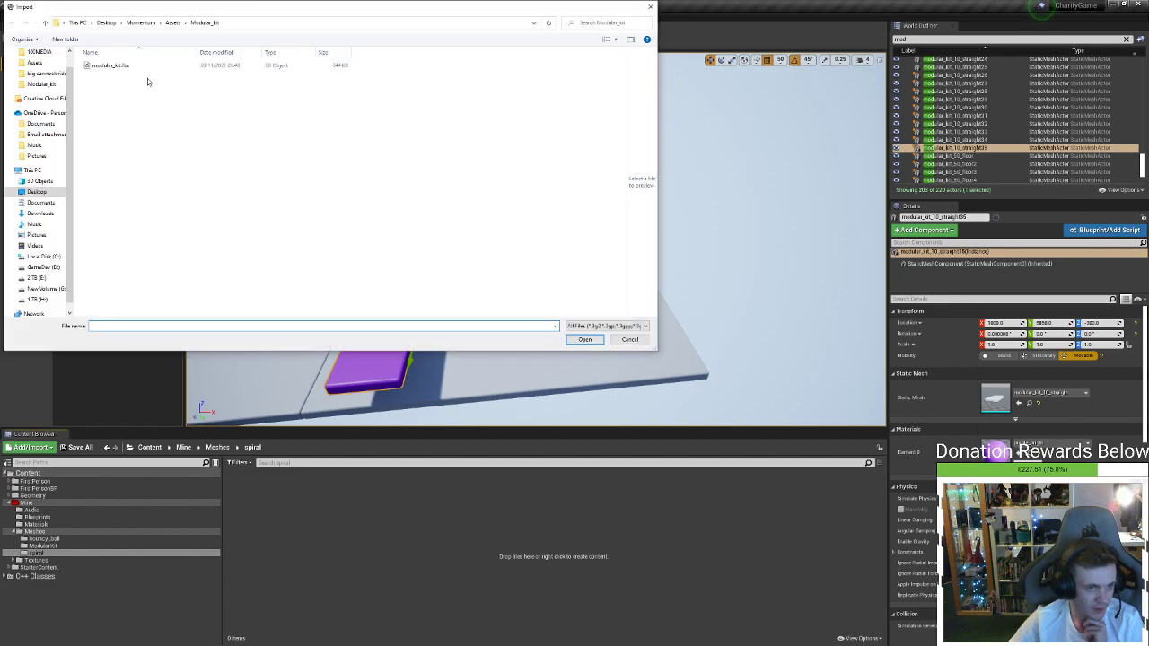
{"action": "left_click", "coordinate": [173, 22]}
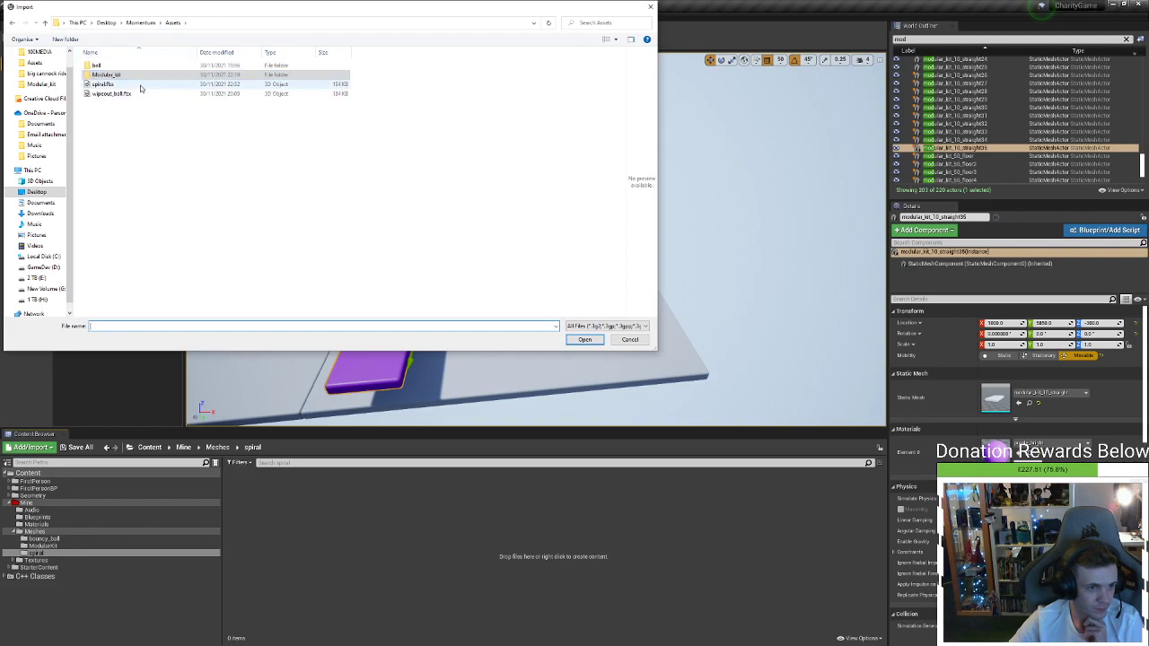
{"action": "double_click", "coordinate": [108, 75]}
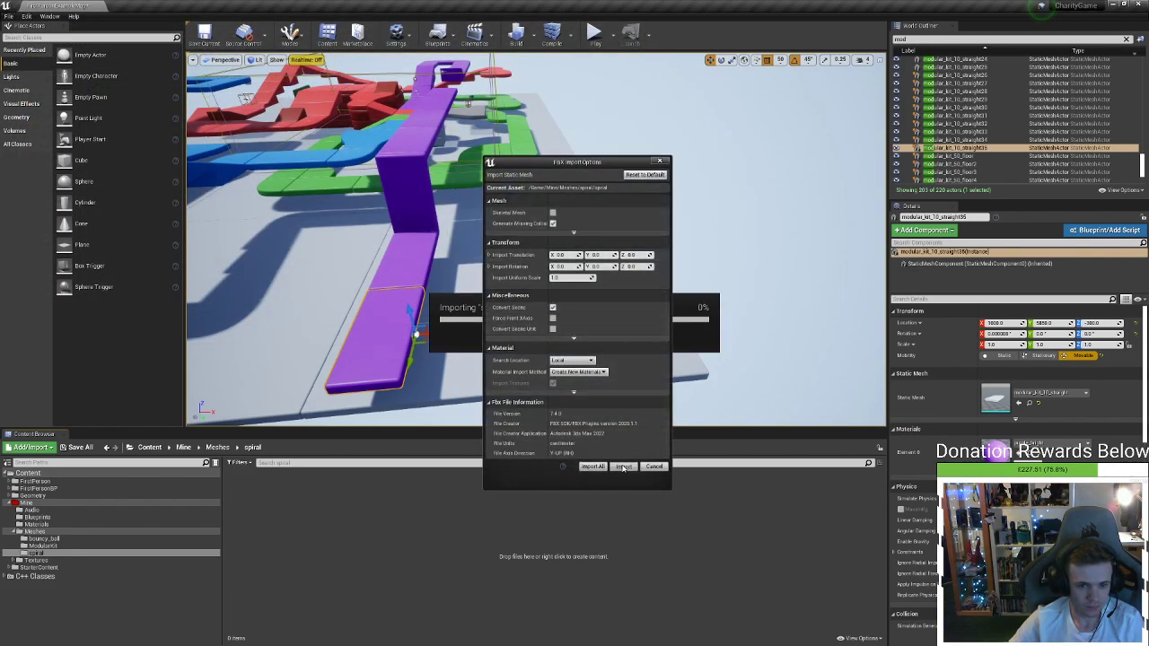
{"action": "left_click", "coordinate": [624, 466]}
Place the spiral mesh in the level beside the end of the purple track at about 1750, 5000, 200
{"action": "left_click_drag", "start_coordinate": [298, 485], "coordinate": [499, 214]}
{"action": "right_click_drag", "start_coordinate": [500, 214], "coordinate": [566, 170]}
{"action": "right_click_drag", "start_coordinate": [559, 226], "coordinate": [519, 235]}
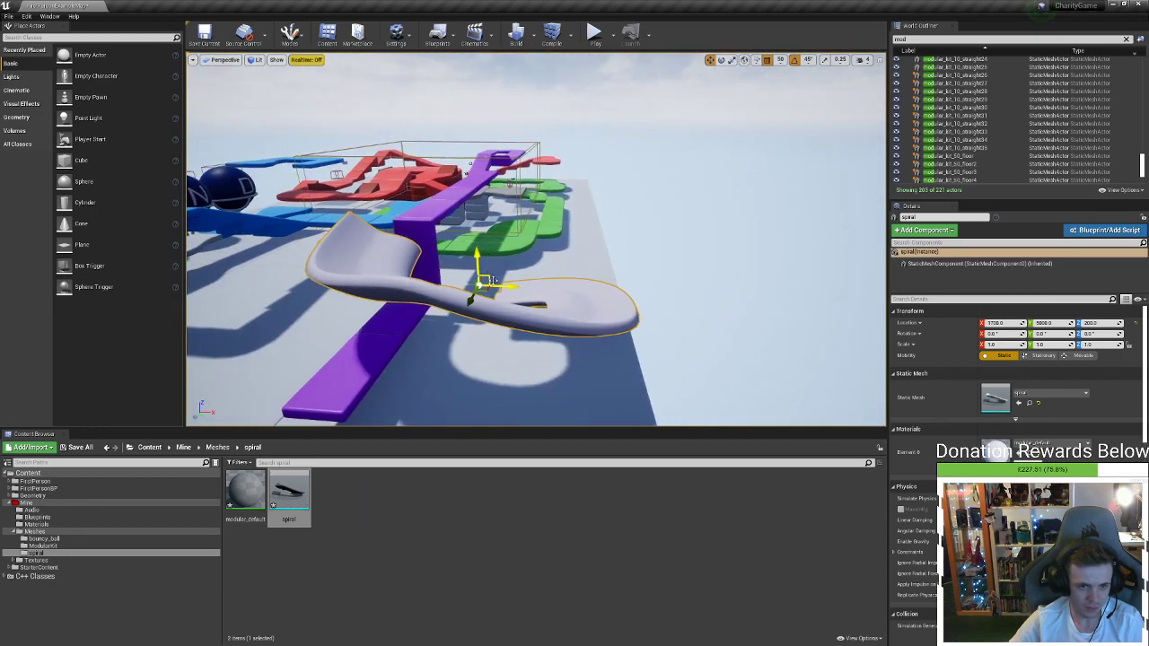
Delete the two low purple straights and the upright purple piece at the track's end
{"action": "right_click_drag", "start_coordinate": [506, 287], "coordinate": [456, 274]}
{"action": "left_click", "coordinate": [415, 340]}
{"action": "left_click", "coordinate": [359, 349], "text": "ctrl"}
{"action": "left_click", "coordinate": [269, 355], "text": "ctrl"}
{"action": "left_click", "coordinate": [404, 339], "text": "ctrl"}
{"action": "left_click", "coordinate": [444, 296], "text": "ctrl"}
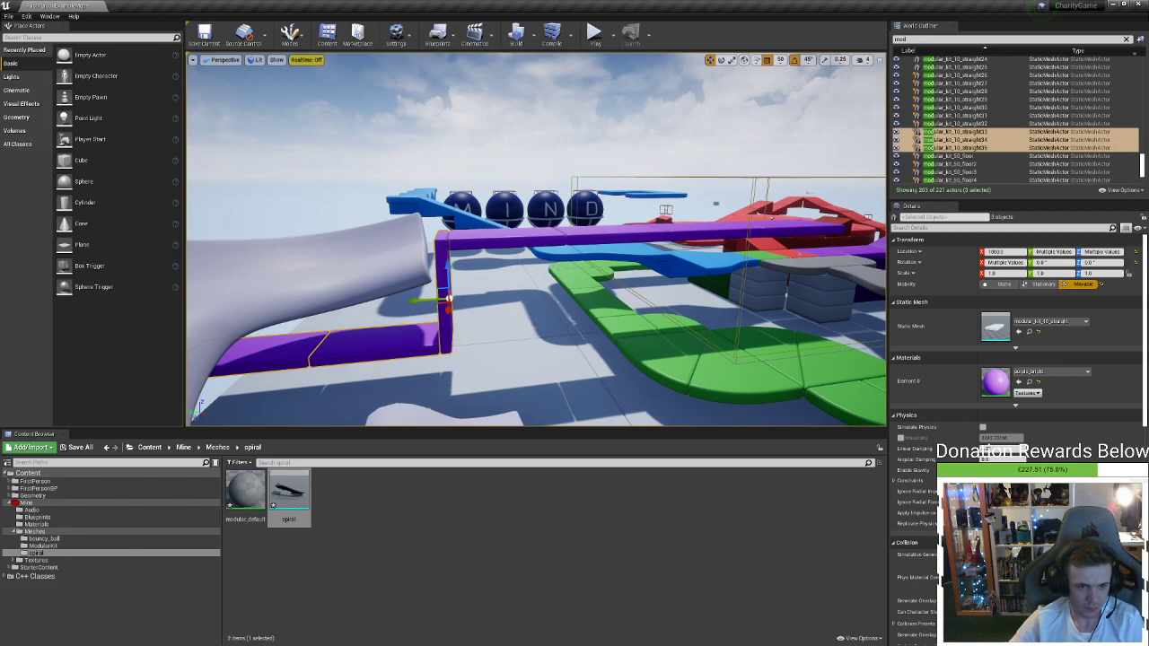
{"action": "right_click_drag", "start_coordinate": [444, 296], "coordinate": [422, 296]}
{"action": "key", "text": "Delete"}
Rotate the spiral mesh slightly about its vertical axis with rotation snapping off
{"action": "left_click", "coordinate": [395, 225]}
{"action": "right_click_drag", "start_coordinate": [395, 225], "coordinate": [251, 260]}
{"action": "key", "text": "s"}
{"action": "key", "text": "d"}
{"action": "key", "text": "d"}
{"action": "key", "text": "w"}
{"action": "key", "text": "e"}
{"action": "right_click_drag", "start_coordinate": [352, 238], "coordinate": [440, 242]}
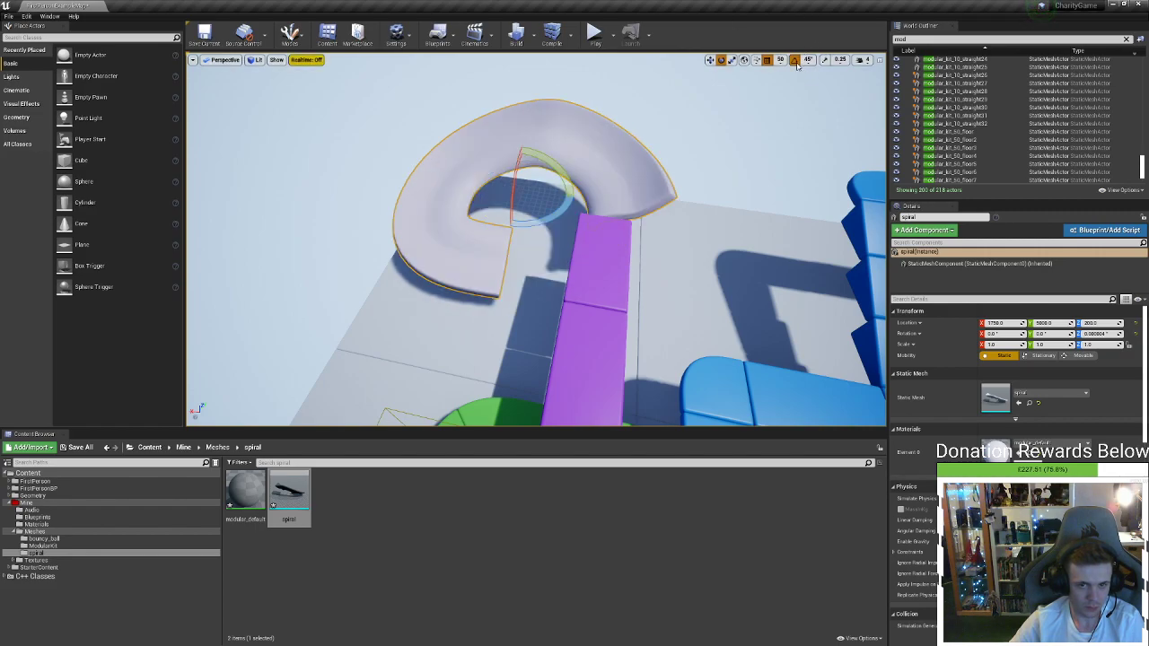
{"action": "left_click_drag", "start_coordinate": [539, 223], "coordinate": [475, 188]}
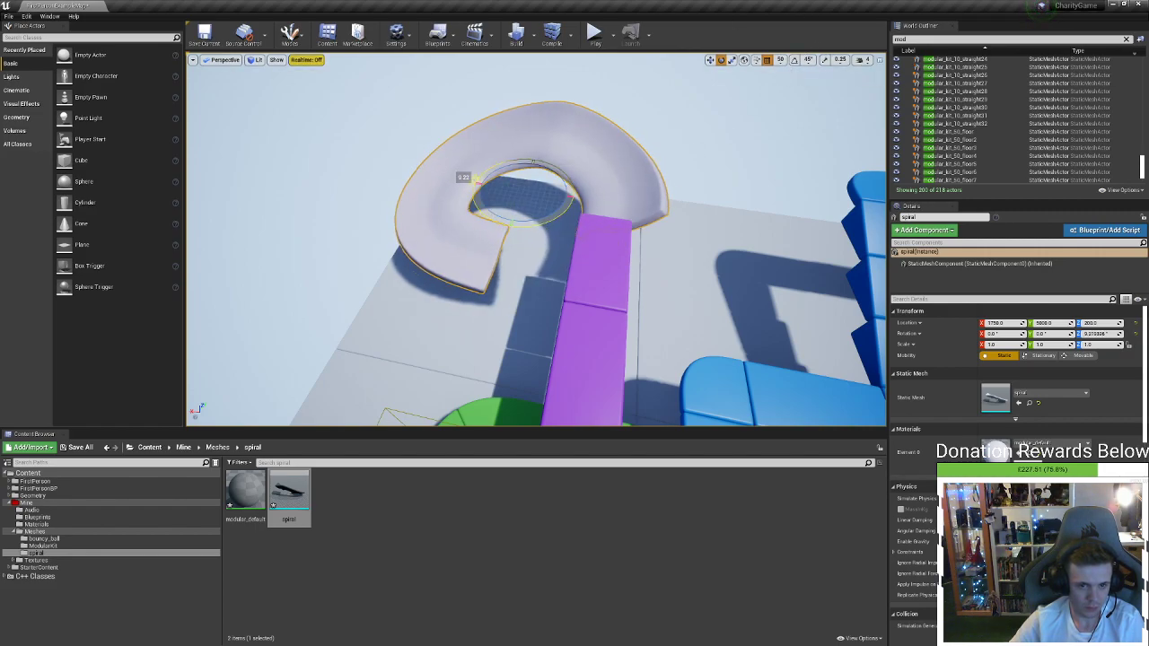
Duplicate the purple tight corner at the far bend and place the copy over the purple return track near its other end
{"action": "right_click_drag", "start_coordinate": [536, 239], "coordinate": [718, 256]}
{"action": "right_click_drag", "start_coordinate": [579, 253], "coordinate": [571, 250]}
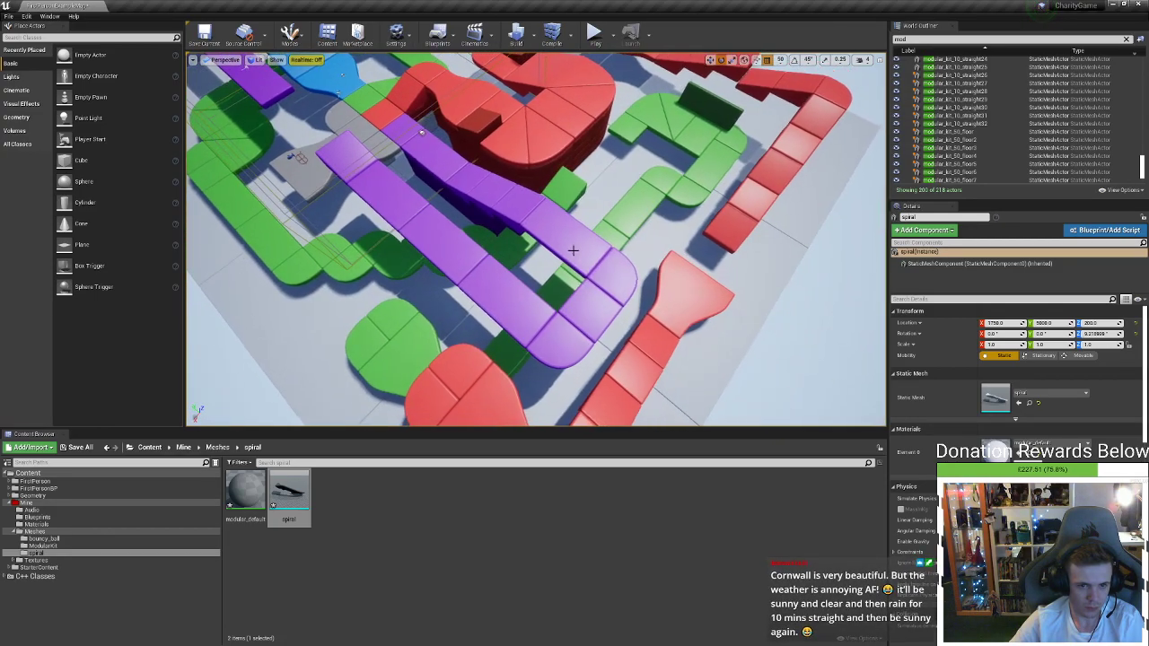
{"action": "left_click", "coordinate": [585, 337]}
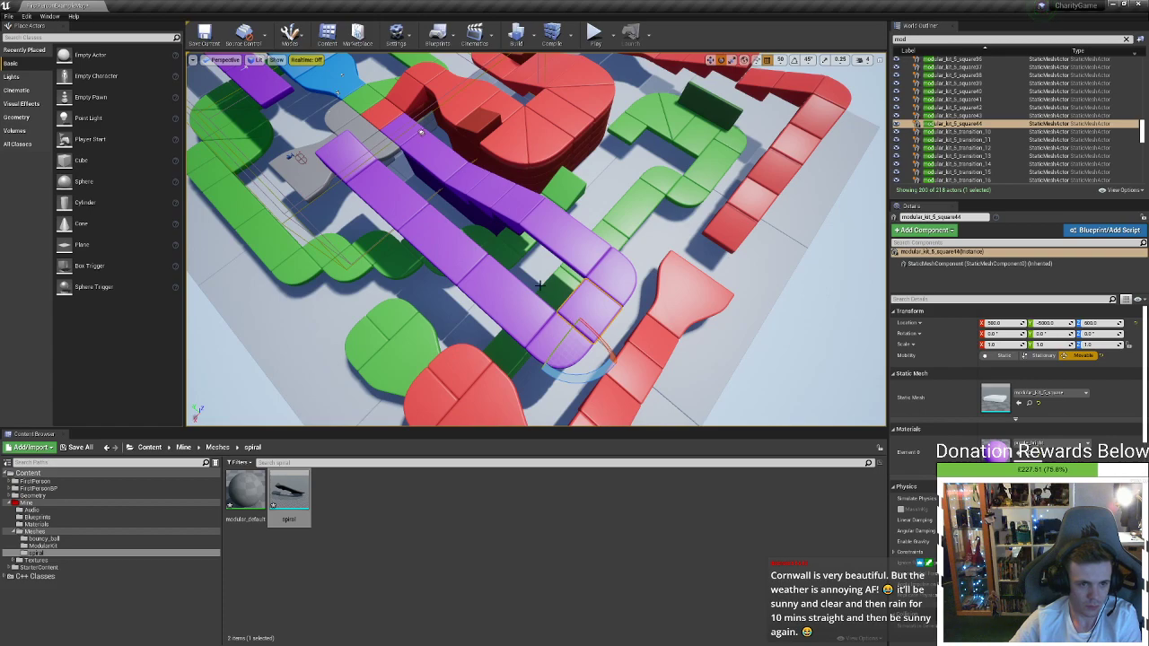
{"action": "right_click_drag", "start_coordinate": [537, 308], "coordinate": [498, 274]}
{"action": "right_click_drag", "start_coordinate": [536, 230], "coordinate": [538, 323]}
{"action": "left_click", "coordinate": [540, 341]}
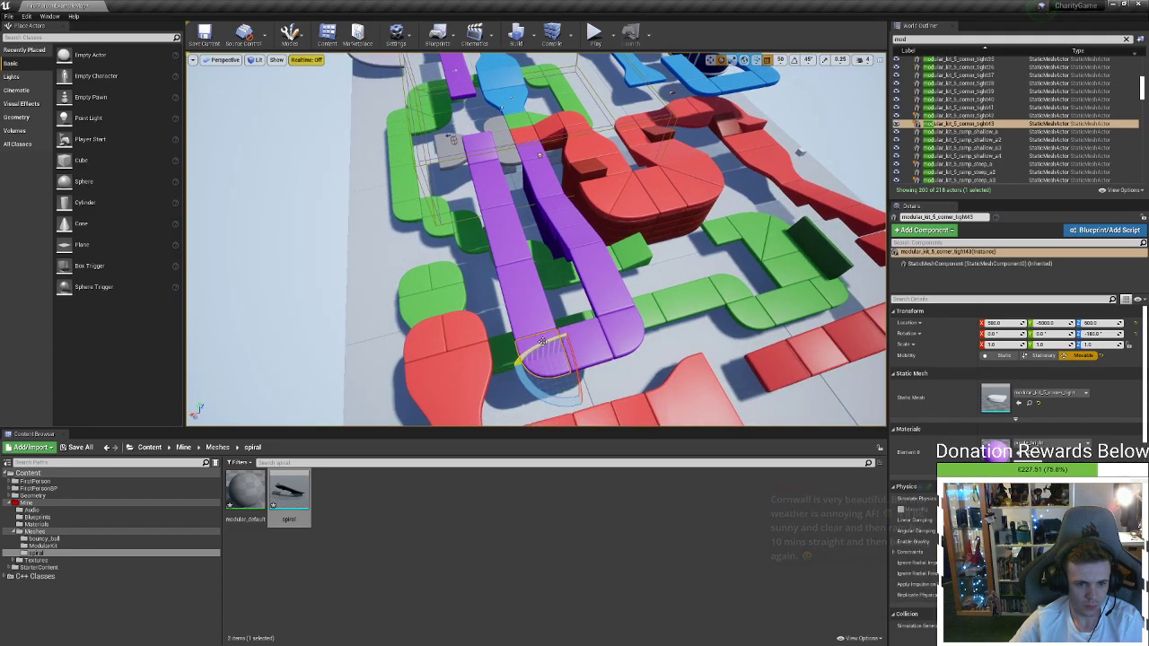
{"action": "key", "text": "w"}
{"action": "left_click_drag", "start_coordinate": [556, 335], "coordinate": [504, 234], "text": "alt"}
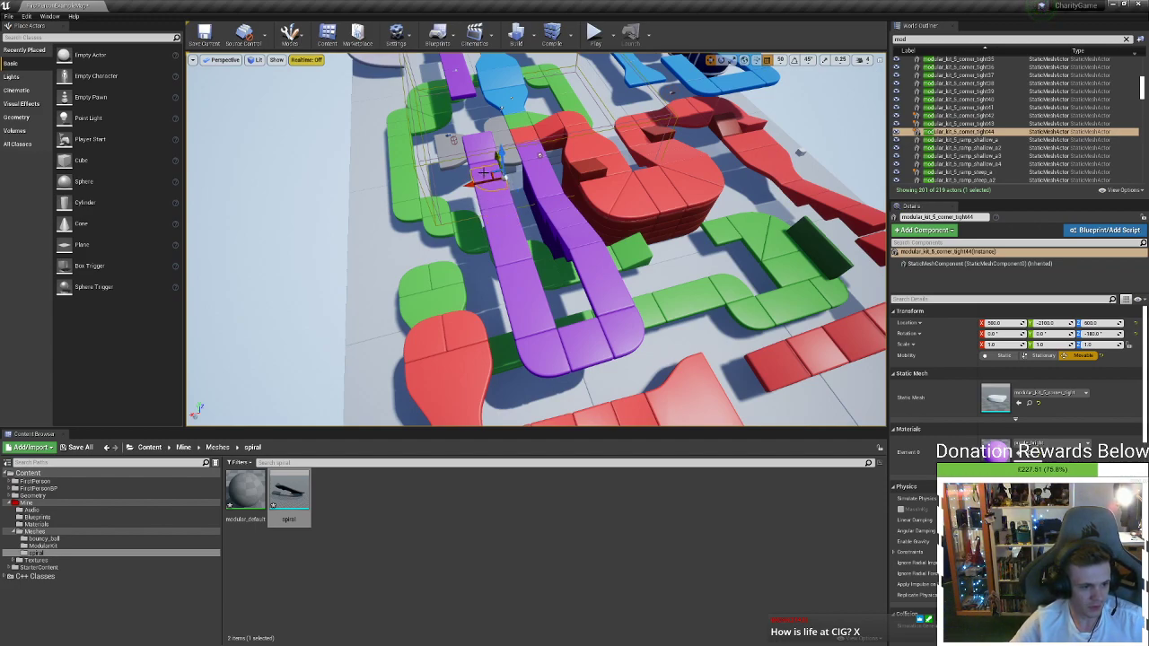
Enable 45° rotation snapping and rotate the duplicated corner 90° about its vertical axis
{"action": "right_click_drag", "start_coordinate": [484, 172], "coordinate": [511, 168]}
{"action": "key", "text": "s"}
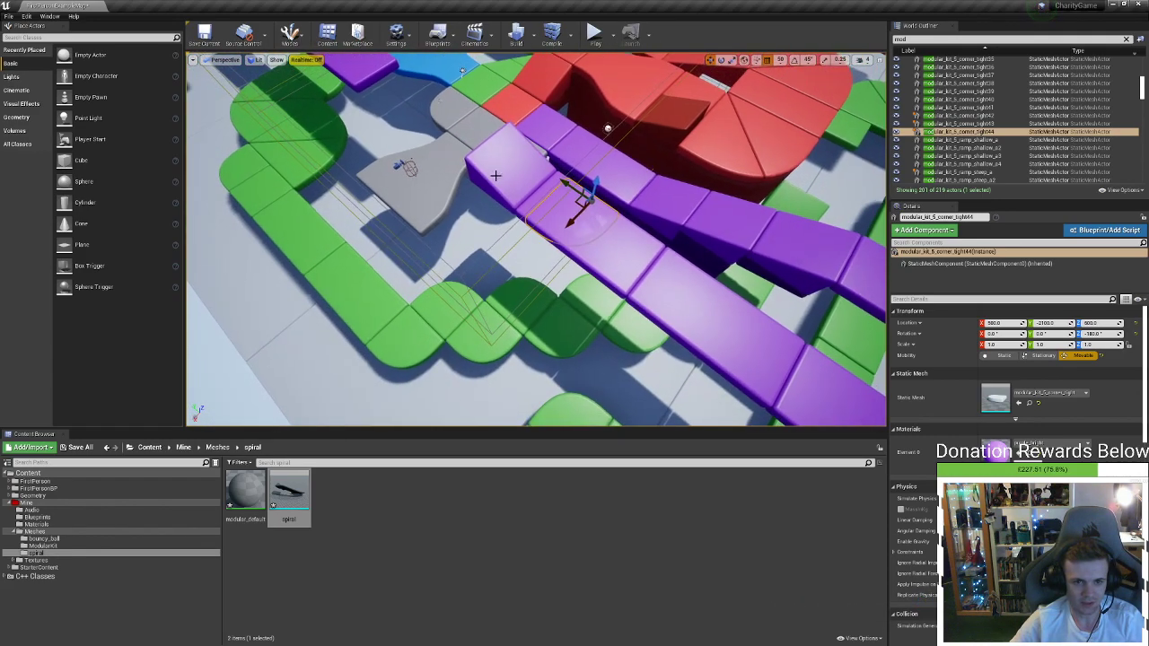
{"action": "key", "text": "e"}
{"action": "left_click_drag", "start_coordinate": [590, 237], "coordinate": [538, 179]}
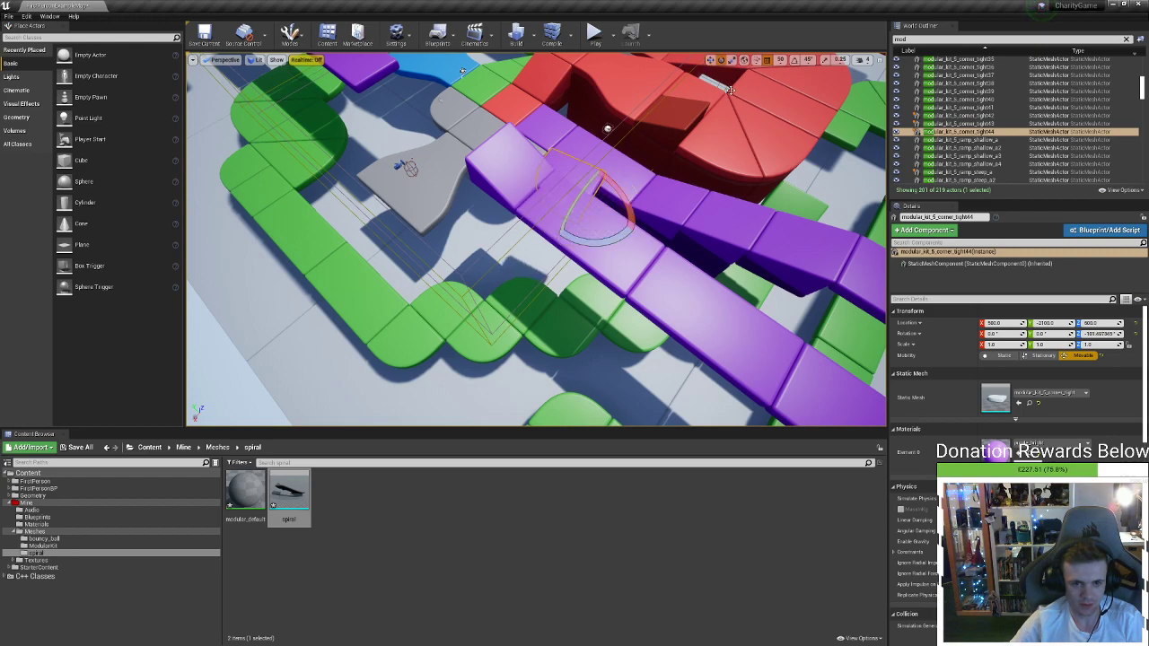
{"action": "key", "text": "ctrl+z"}
{"action": "left_click", "coordinate": [794, 62]}
{"action": "left_click_drag", "start_coordinate": [594, 241], "coordinate": [540, 184]}
{"action": "key", "text": "w"}
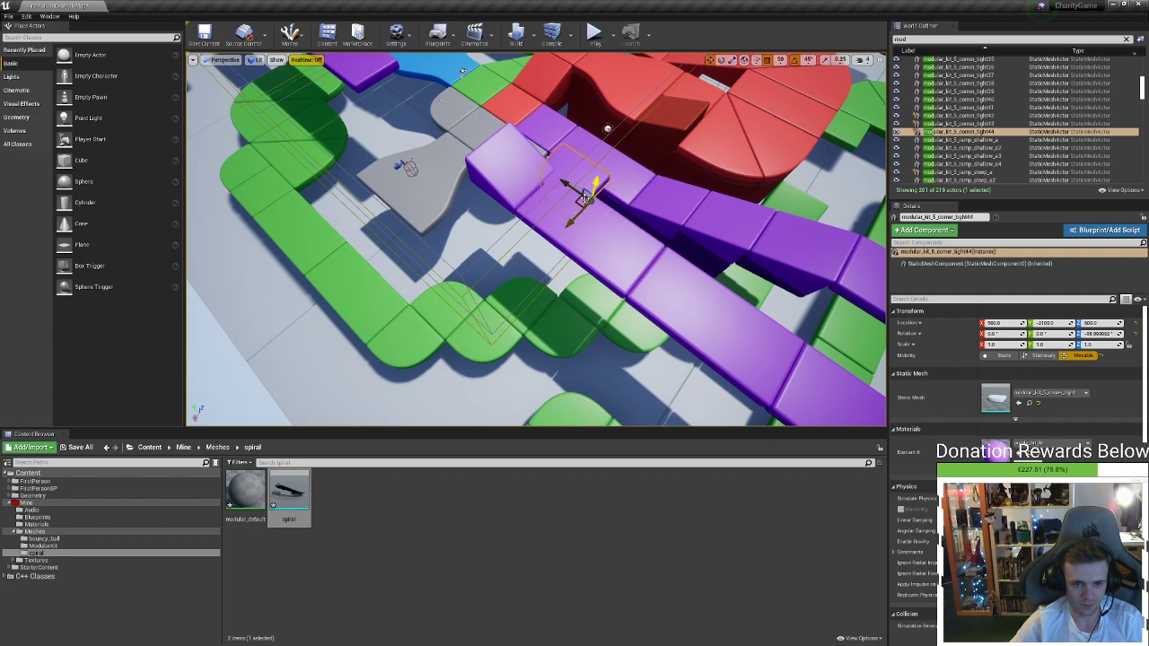
Delete the purple straight overlapping the rotated corner and move the corner against the end of the remaining straight
{"action": "key", "text": "Delete"}
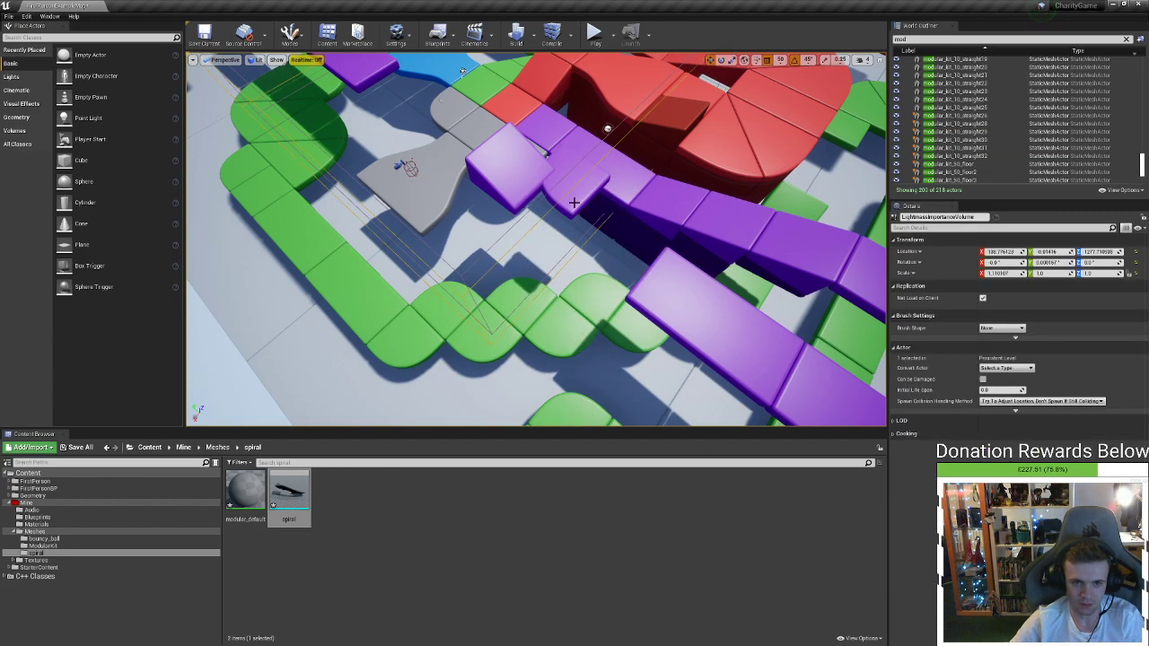
{"action": "left_click", "coordinate": [584, 199]}
{"action": "left_click_drag", "start_coordinate": [583, 199], "coordinate": [626, 274]}
Duplicate the other far-bend tight corner and place it beside the rotated corner to form a U-turn
{"action": "right_click_drag", "start_coordinate": [536, 238], "coordinate": [395, 233]}
{"action": "left_click", "coordinate": [582, 391]}
{"action": "left_click", "coordinate": [704, 340]}
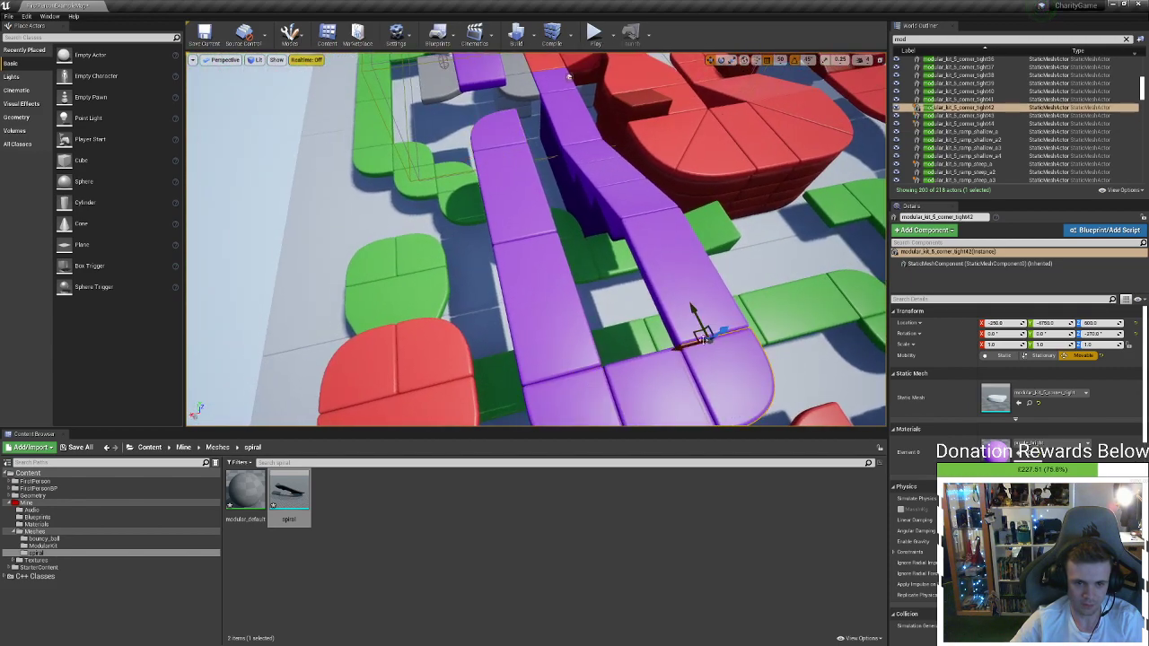
{"action": "left_click_drag", "start_coordinate": [696, 335], "coordinate": [527, 107], "text": "alt"}
{"action": "right_click_drag", "start_coordinate": [529, 112], "coordinate": [503, 63]}
{"action": "key", "text": "w"}
{"action": "left_click", "coordinate": [499, 161]}
{"action": "key", "text": "a"}
{"action": "right_click_drag", "start_coordinate": [499, 162], "coordinate": [597, 177]}
{"action": "key", "text": "s"}
{"action": "right_click_drag", "start_coordinate": [439, 167], "coordinate": [404, 168]}
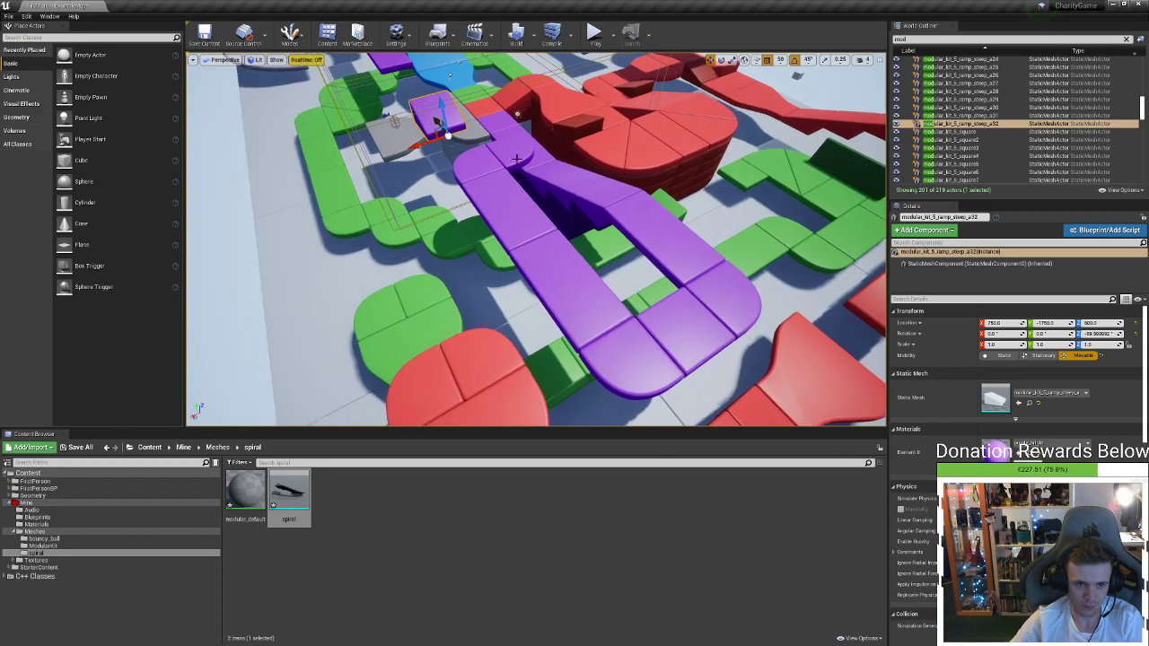
Delete the purple straight before the U-turn and move both corner pieces back to meet the shortened track
{"action": "left_click", "coordinate": [491, 193]}
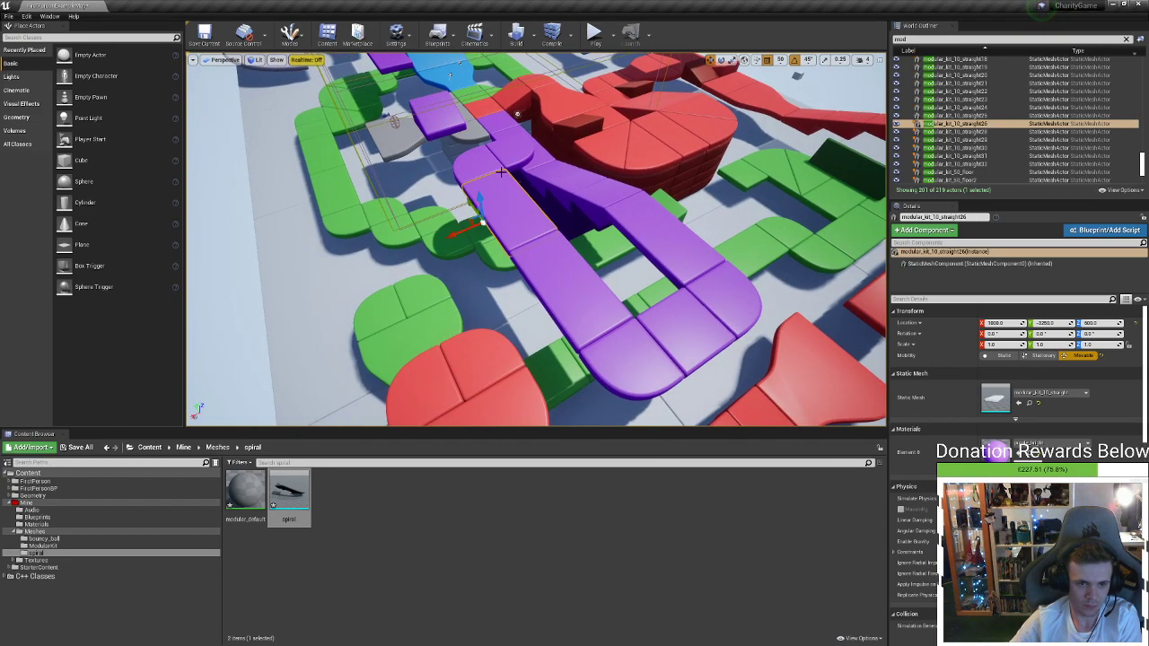
{"action": "key", "text": "Delete"}
{"action": "left_click", "coordinate": [485, 164]}
{"action": "left_click", "coordinate": [508, 147], "text": "ctrl"}
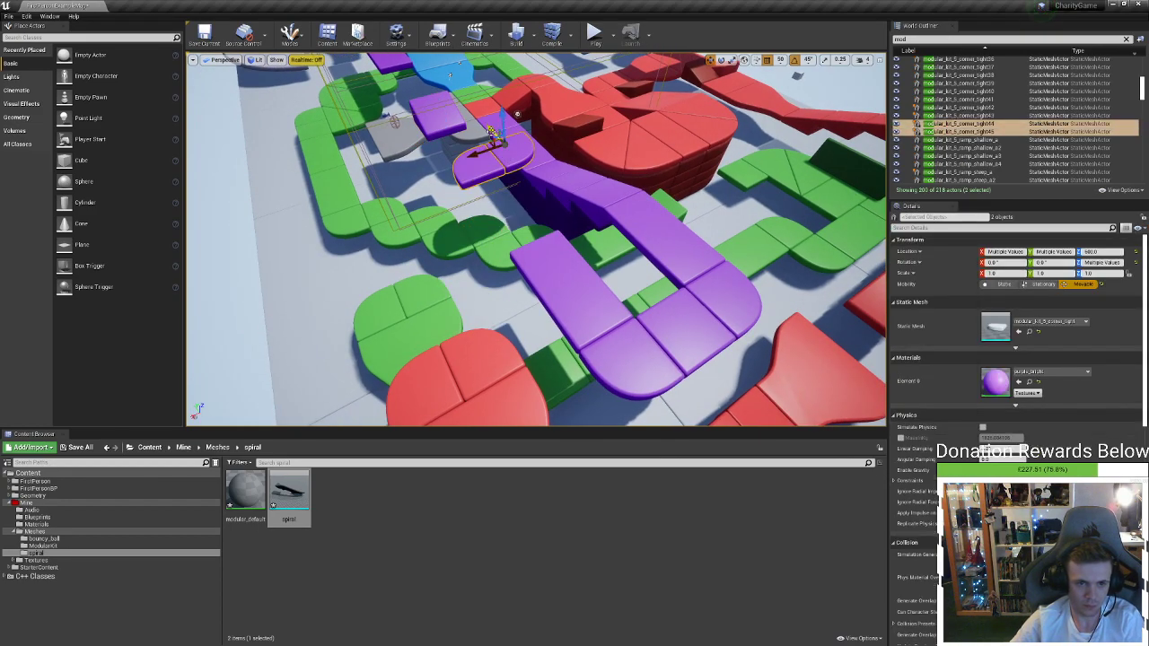
{"action": "left_click_drag", "start_coordinate": [491, 131], "coordinate": [538, 180]}
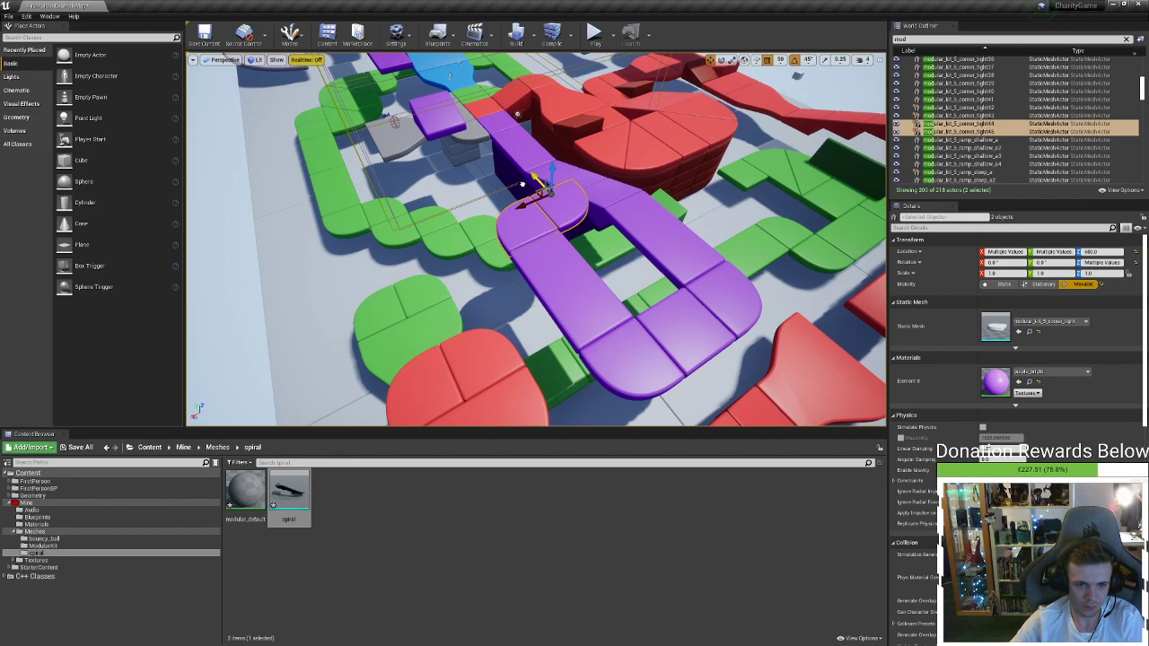
{"action": "key", "text": "w"}
{"action": "right_click_drag", "start_coordinate": [522, 184], "coordinate": [512, 144]}
{"action": "key", "text": "s"}
{"action": "mouse_move", "coordinate": [494, 239]}
{"action": "right_mouse_down"}
{"action": "mouse_move", "coordinate": [467, 234]}
{"action": "mouse_move", "coordinate": [481, 221]}
{"action": "right_mouse_up"}
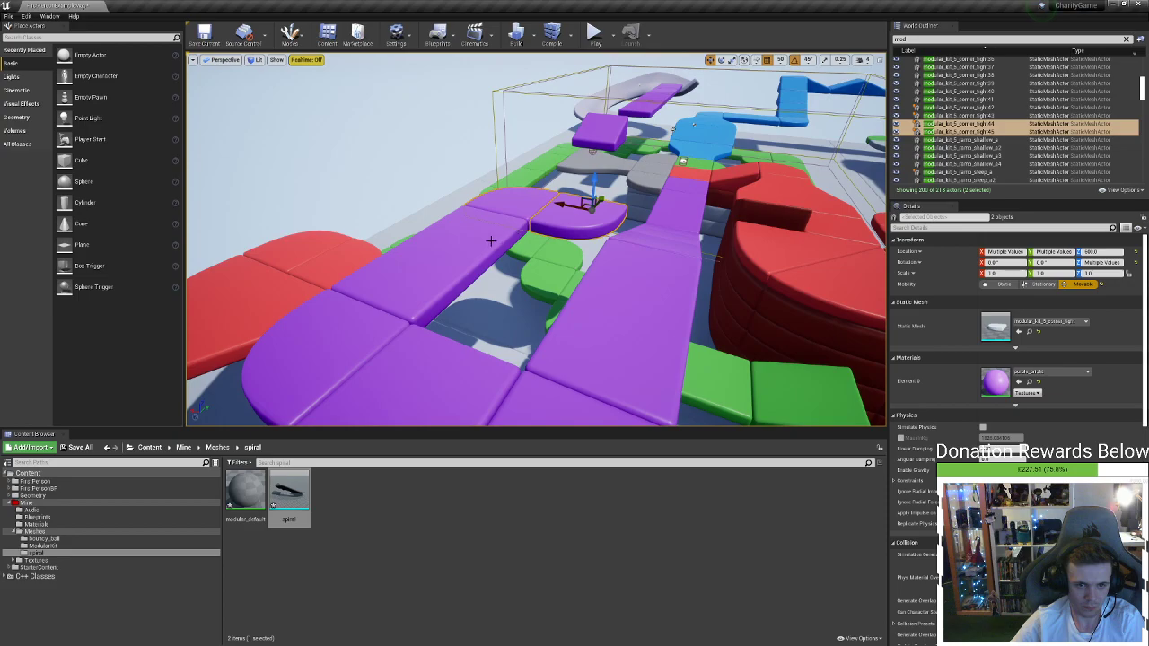
Duplicate a purple straight and place it after the U-turn, running towards the steep ramp
{"action": "left_click", "coordinate": [456, 269]}
{"action": "key", "text": "w"}
{"action": "right_click_drag", "start_coordinate": [455, 269], "coordinate": [305, 287]}
{"action": "key", "text": "d"}
{"action": "key", "text": "s"}
{"action": "right_click_drag", "start_coordinate": [873, 381], "coordinate": [729, 372]}
{"action": "left_click_drag", "start_coordinate": [556, 230], "coordinate": [615, 244]}
{"action": "key", "text": "a"}
{"action": "right_click_drag", "start_coordinate": [608, 241], "coordinate": [736, 215]}
Move the purple steep ramp to X 250 and fill the gap before it with a duplicated purple track piece
{"action": "left_click", "coordinate": [565, 194]}
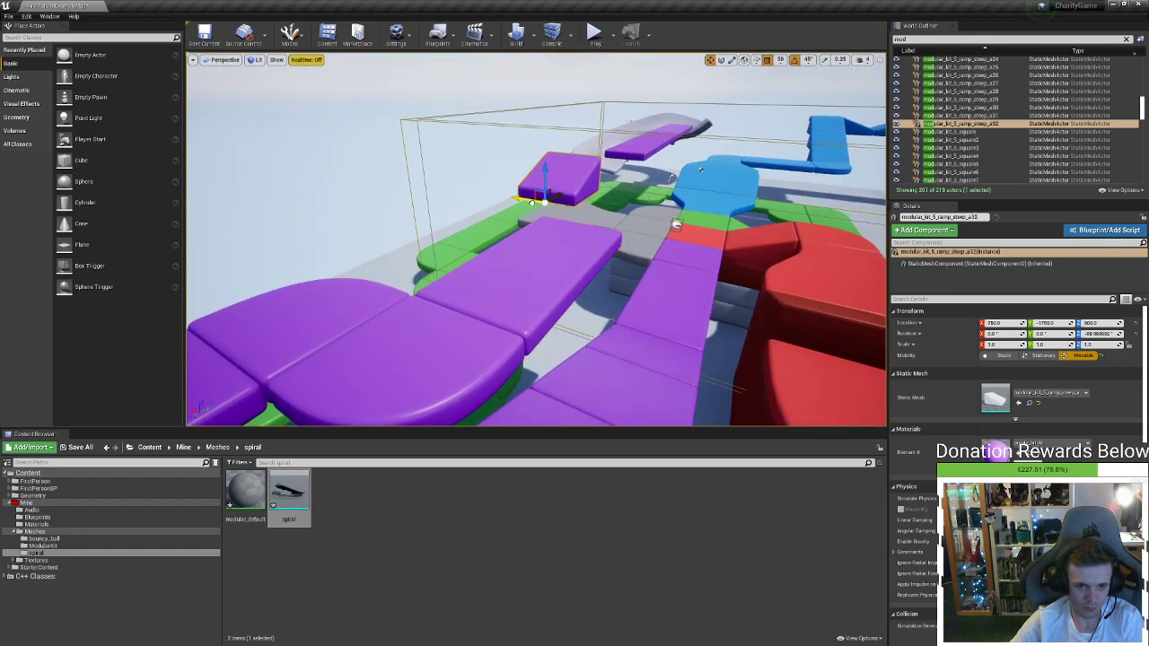
{"action": "right_click_drag", "start_coordinate": [603, 206], "coordinate": [656, 202]}
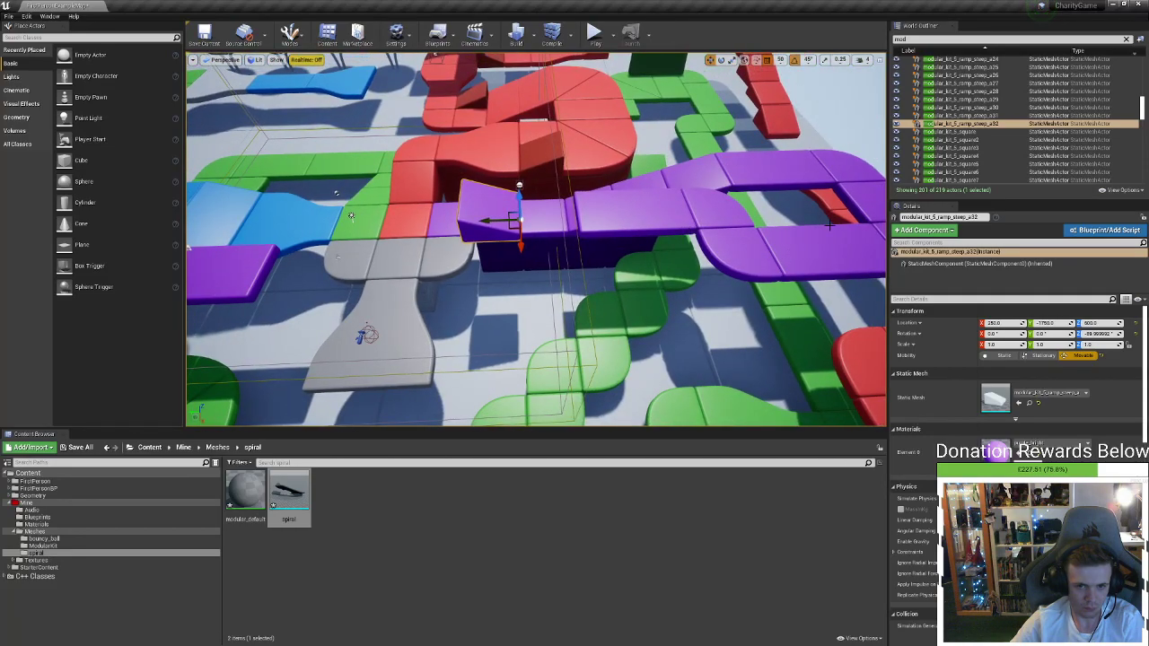
{"action": "left_click", "coordinate": [860, 195]}
{"action": "left_click_drag", "start_coordinate": [869, 228], "coordinate": [524, 255], "text": "alt"}
Select the four raised purple straights beyond the ramp and move them sideways to X 500
{"action": "right_click_drag", "start_coordinate": [525, 255], "coordinate": [462, 186]}
{"action": "left_click", "coordinate": [462, 187]}
{"action": "left_click", "coordinate": [403, 162], "text": "ctrl"}
{"action": "left_click", "coordinate": [291, 139], "text": "ctrl"}
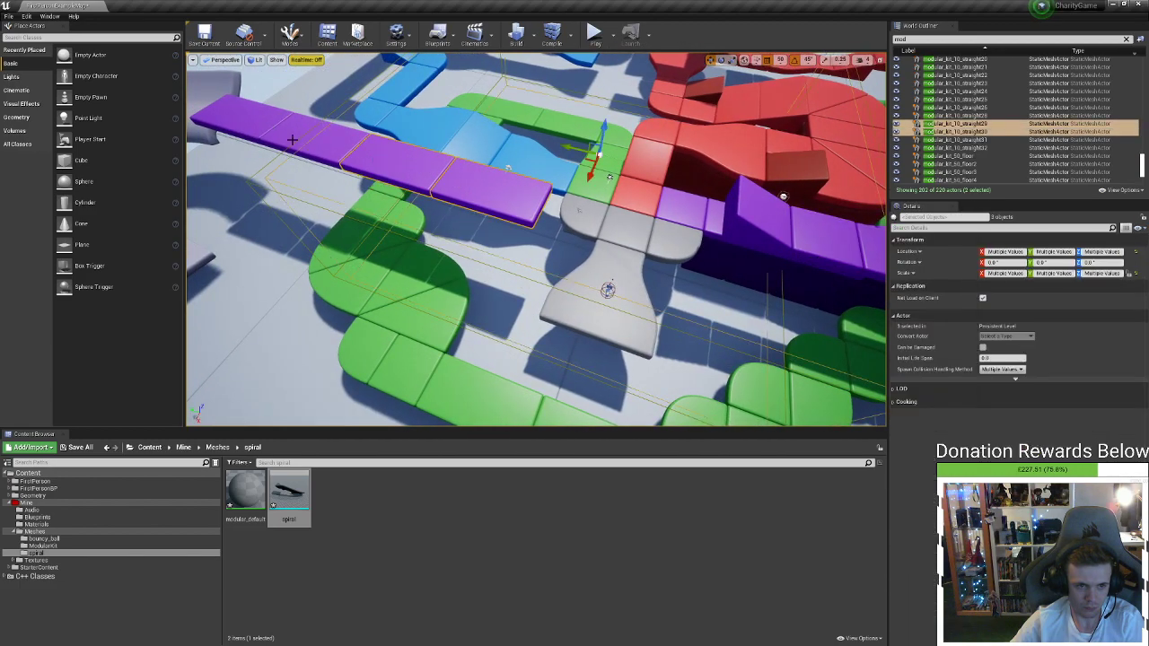
{"action": "left_click", "coordinate": [389, 166]}
{"action": "left_click", "coordinate": [285, 135]}
{"action": "left_click", "coordinate": [284, 135], "text": "ctrl"}
{"action": "left_click", "coordinate": [411, 173], "text": "ctrl"}
{"action": "left_click", "coordinate": [470, 192], "text": "ctrl"}
{"action": "mouse_move", "coordinate": [480, 206]}
{"action": "right_mouse_down"}
{"action": "mouse_move", "coordinate": [458, 205]}
{"action": "mouse_move", "coordinate": [479, 206]}
{"action": "right_mouse_up"}
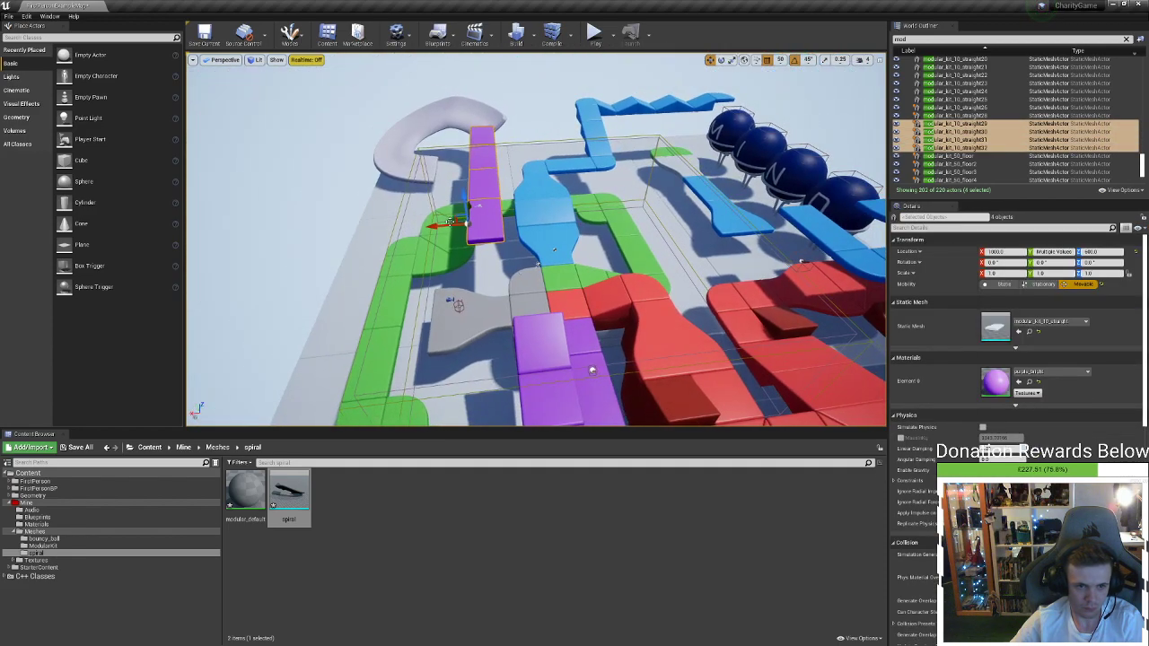
{"action": "left_click_drag", "start_coordinate": [446, 226], "coordinate": [485, 225]}
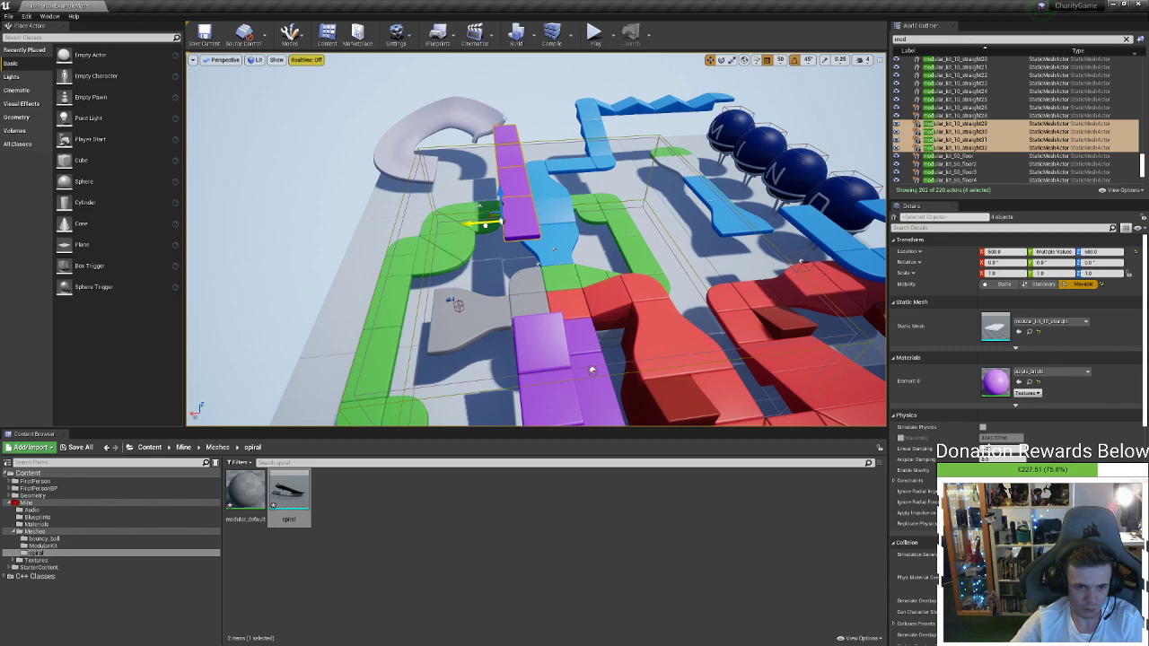
Shift the spiral mesh sideways towards the moved purple straights
{"action": "key", "text": "w"}
{"action": "right_click_drag", "start_coordinate": [484, 224], "coordinate": [446, 193]}
{"action": "left_click", "coordinate": [446, 193]}
{"action": "key", "text": "s"}
{"action": "left_click_drag", "start_coordinate": [446, 193], "coordinate": [478, 192]}
Delete the last raised purple straight next to the spiral's upper end
{"action": "key", "text": "w"}
{"action": "mouse_move", "coordinate": [477, 192]}
{"action": "right_mouse_down"}
{"action": "mouse_move", "coordinate": [538, 192]}
{"action": "mouse_move", "coordinate": [629, 153]}
{"action": "mouse_move", "coordinate": [682, 188]}
{"action": "mouse_move", "coordinate": [461, 181]}
{"action": "right_mouse_up"}
{"action": "key", "text": "a"}
{"action": "key", "text": "s"}
{"action": "key", "text": "d"}
{"action": "left_click", "coordinate": [460, 181]}
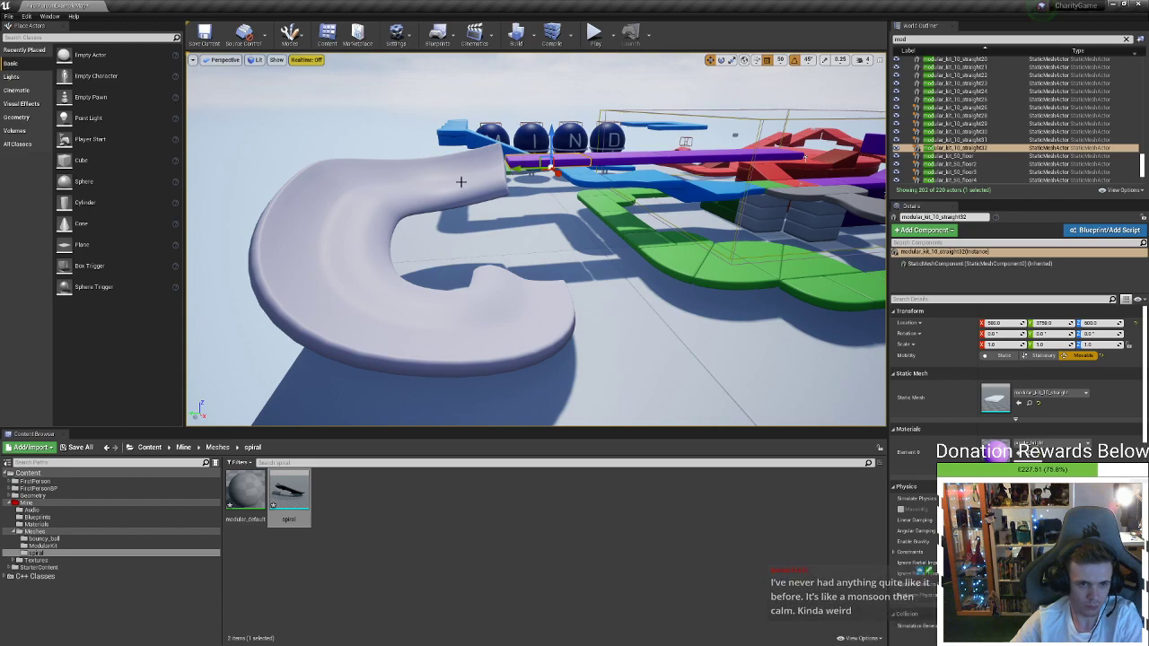
{"action": "key", "text": "Delete"}
Move the spiral mesh closer to the shortened purple straights, at about 1350, 4550, 200
{"action": "left_click", "coordinate": [433, 220]}
{"action": "left_click_drag", "start_coordinate": [420, 229], "coordinate": [469, 231]}
{"action": "mouse_move", "coordinate": [469, 231]}
{"action": "right_mouse_down"}
{"action": "mouse_move", "coordinate": [503, 231]}
{"action": "mouse_move", "coordinate": [462, 225]}
{"action": "right_mouse_up"}
{"action": "key", "text": "a"}
{"action": "key", "text": "s"}
Try purple_dark on the spiral mesh and replace it with the purple_bright material from the Materials folder
{"action": "left_click", "coordinate": [188, 448]}
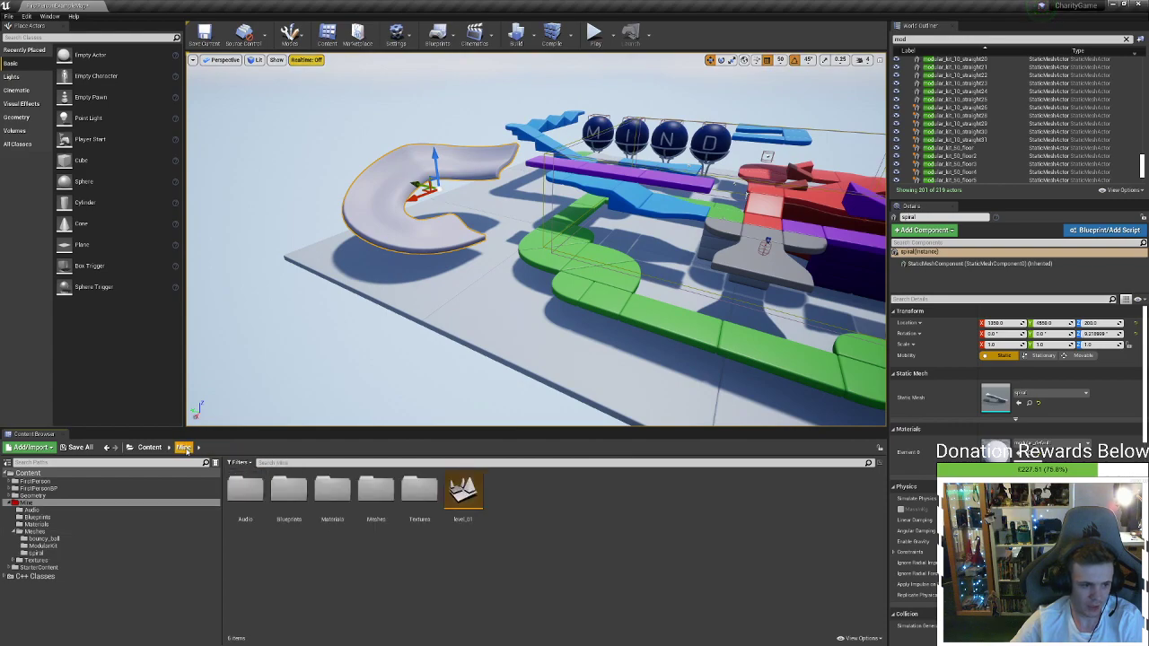
{"action": "double_click", "coordinate": [320, 511]}
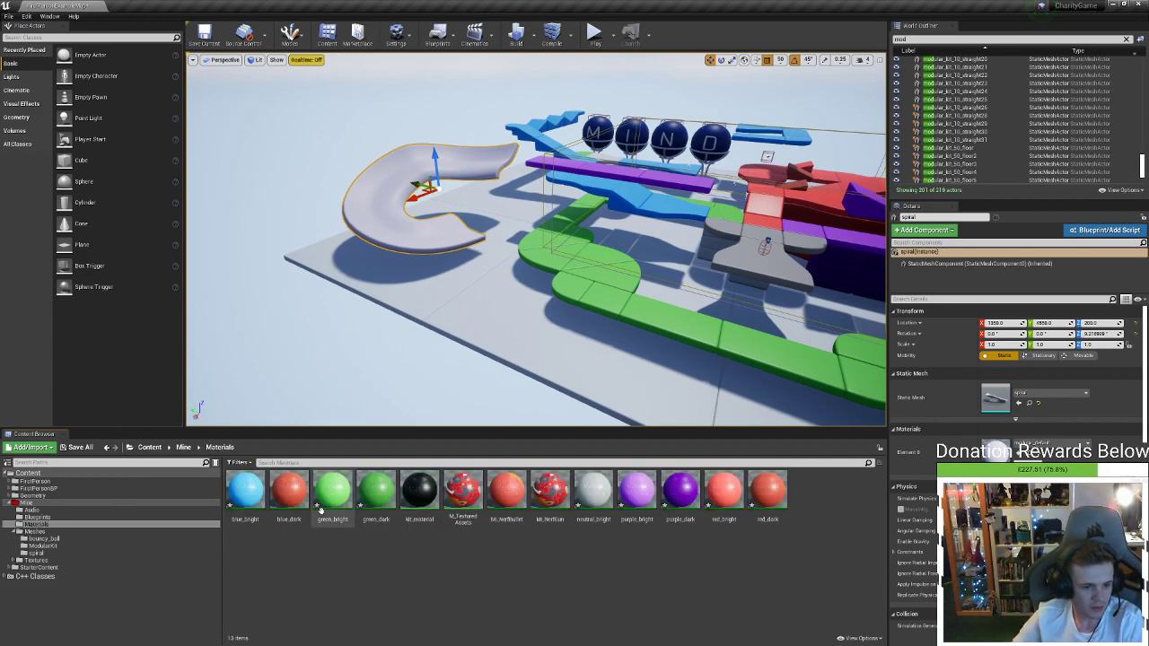
{"action": "left_click_drag", "start_coordinate": [679, 492], "coordinate": [396, 225]}
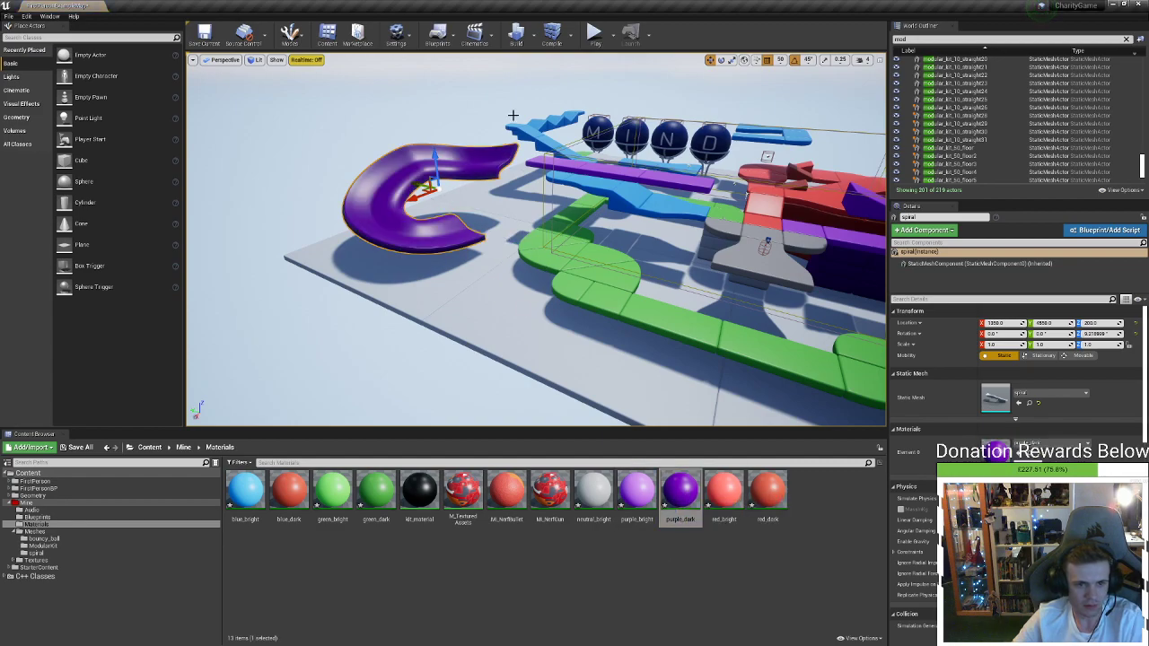
{"action": "left_click_drag", "start_coordinate": [636, 492], "coordinate": [413, 228]}
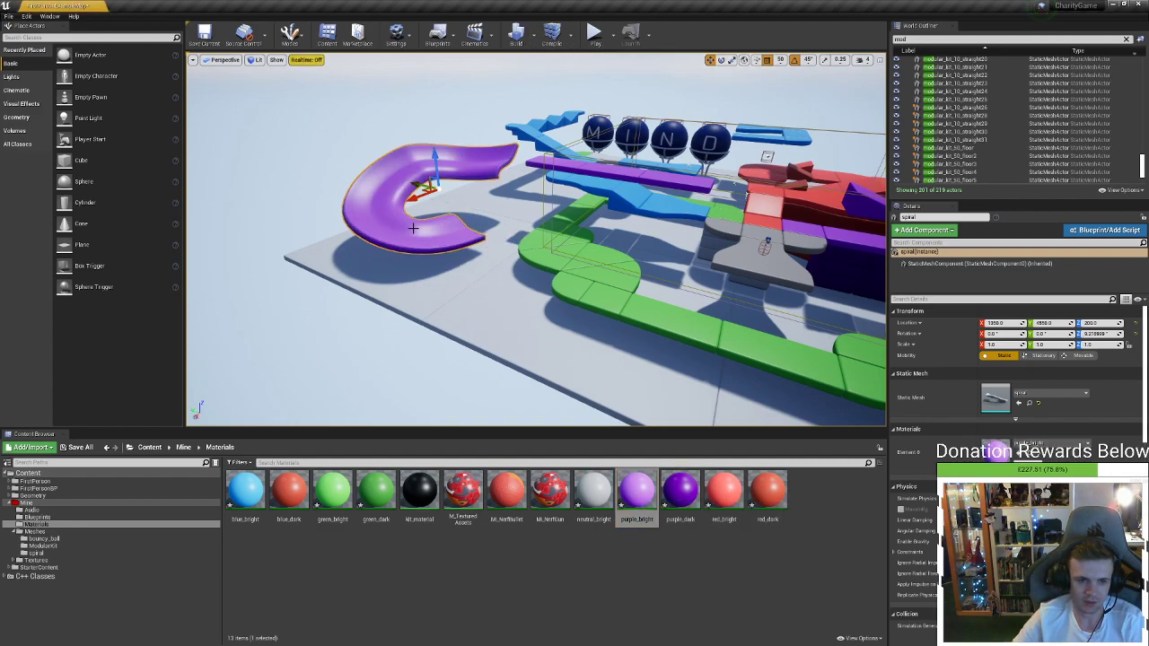
Play-test the purple route from the start over the ramp jump to the spiral, and stop the session
{"action": "left_click", "coordinate": [594, 34]}
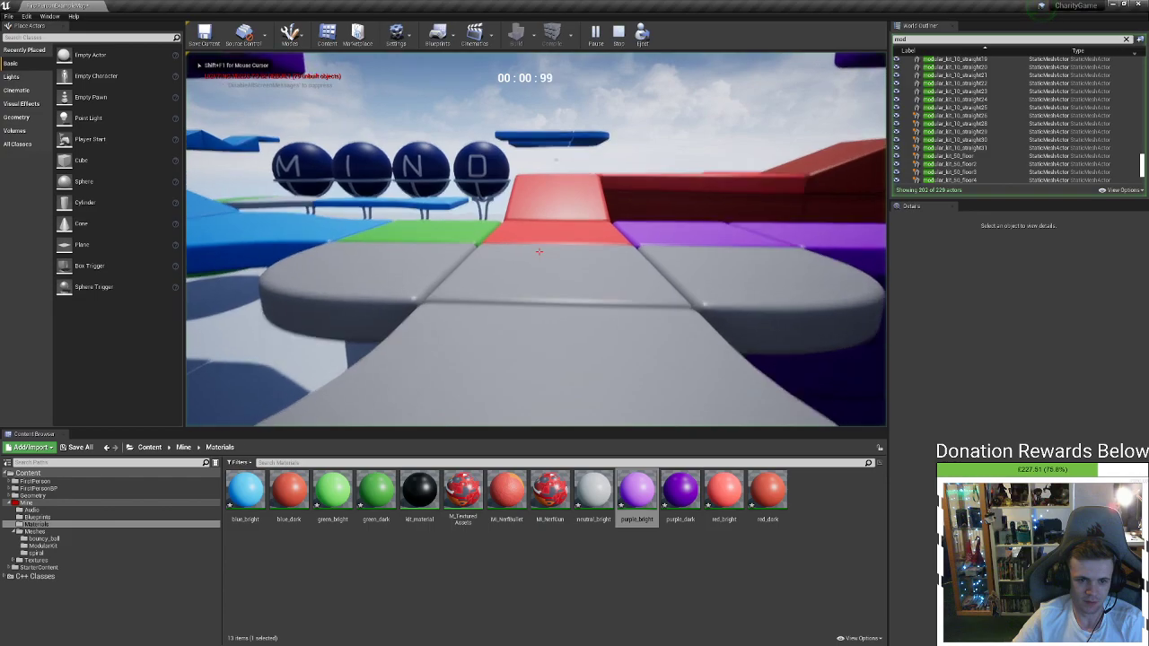
{"action": "key", "text": "w"}
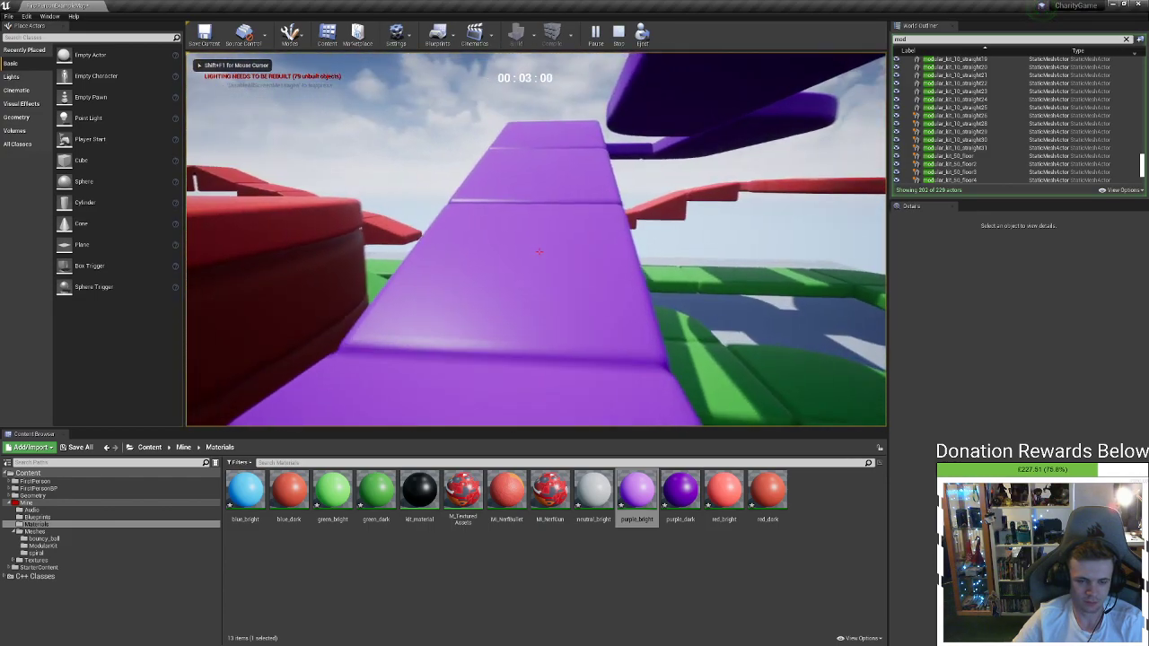
{"action": "key", "text": "w"}
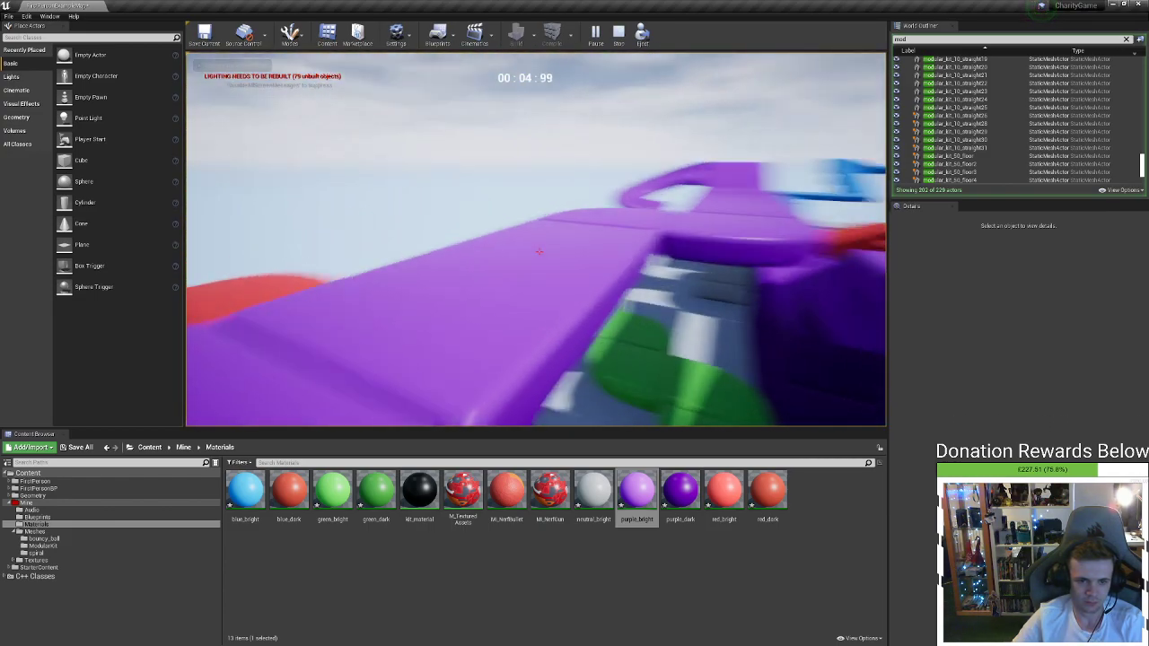
{"action": "key", "text": "w"}
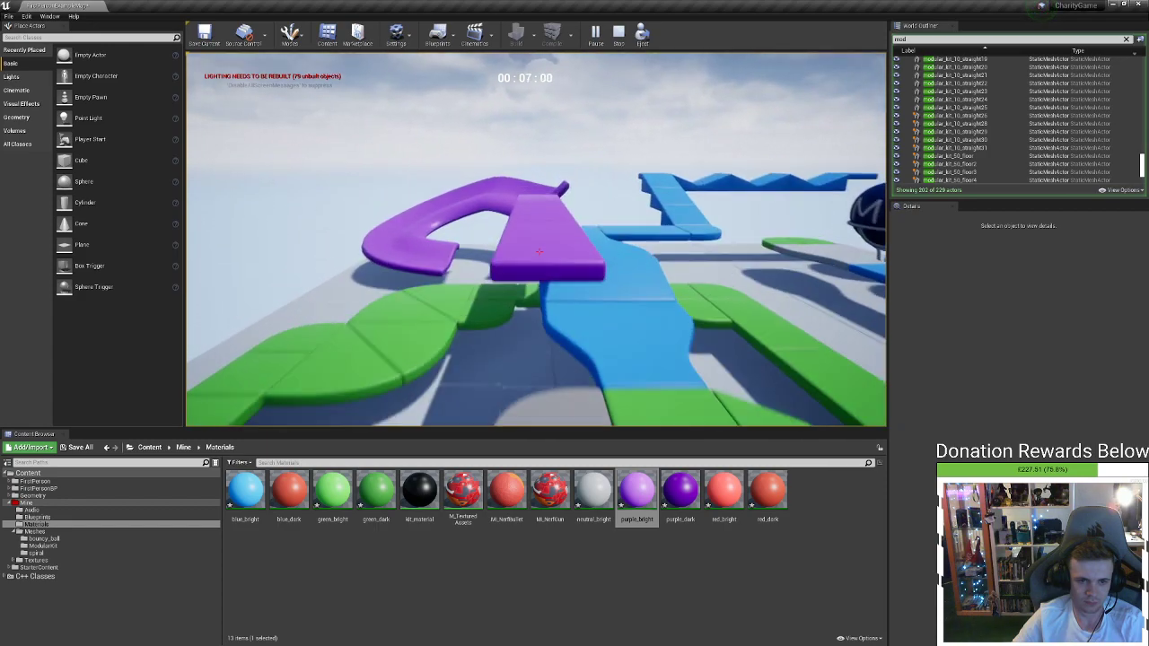
{"action": "key", "text": "w"}
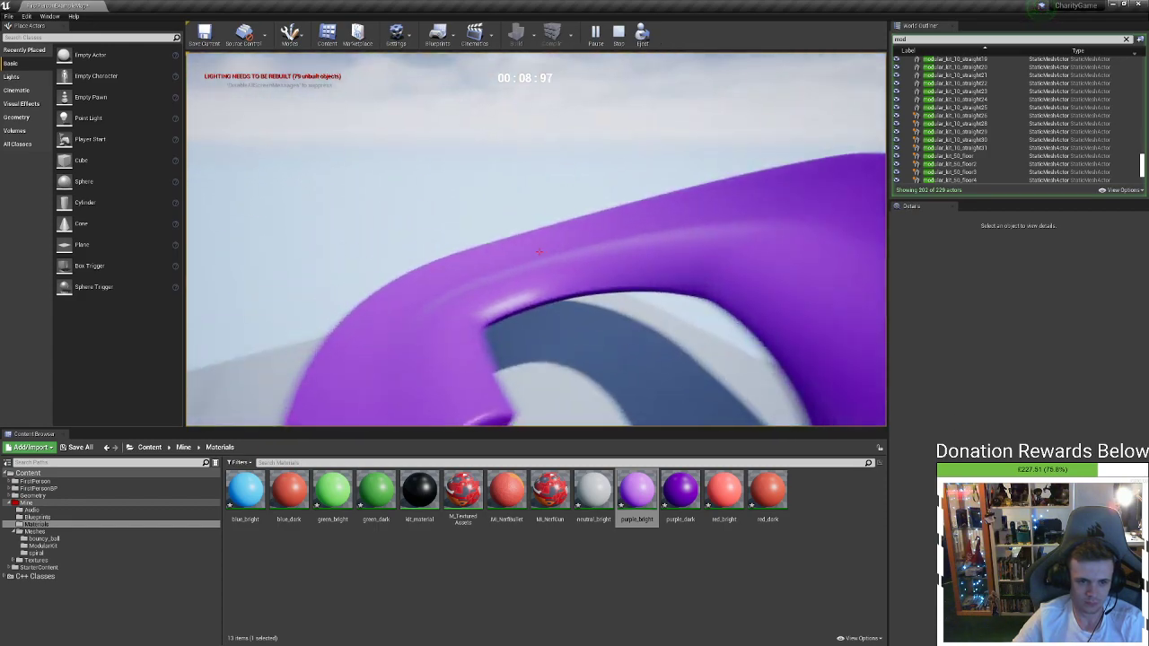
{"action": "key", "text": "Escape"}
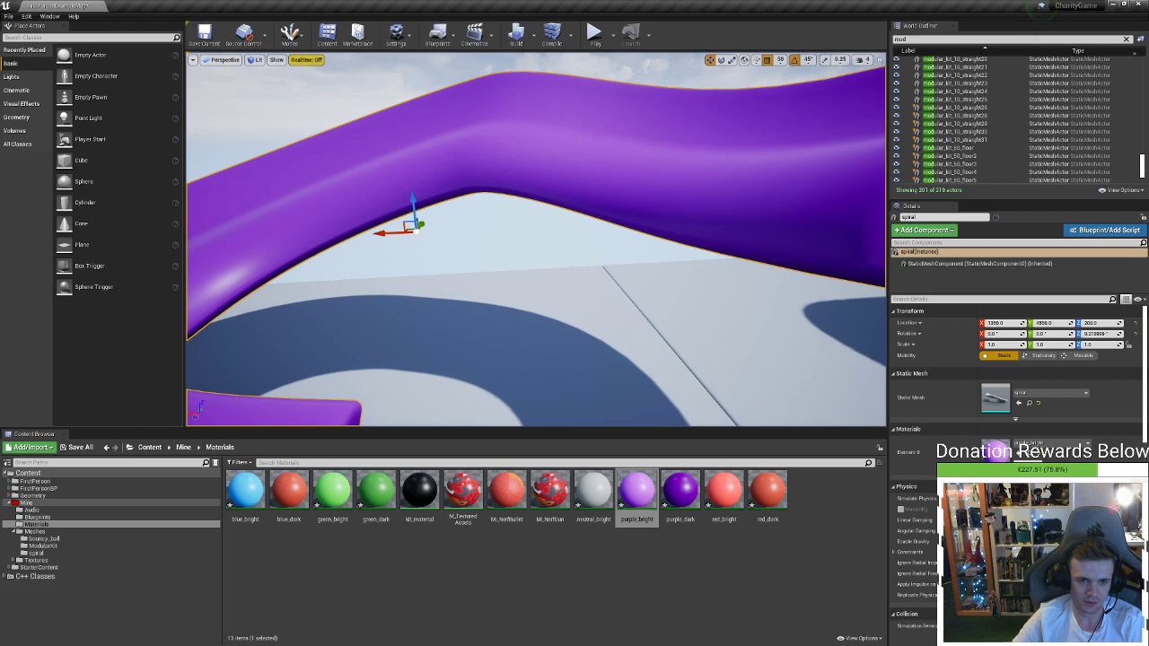
Frame the spiral in the level and open its mesh asset from the Meshes/spiral folder
{"action": "key", "text": "f"}
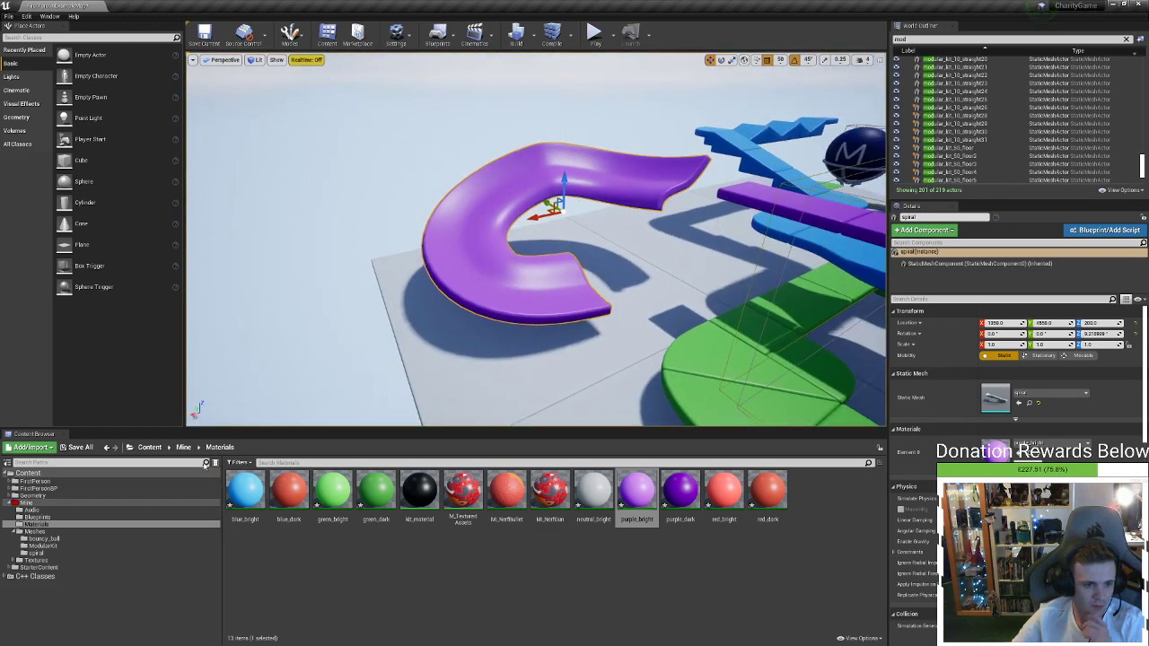
{"action": "left_click", "coordinate": [183, 446]}
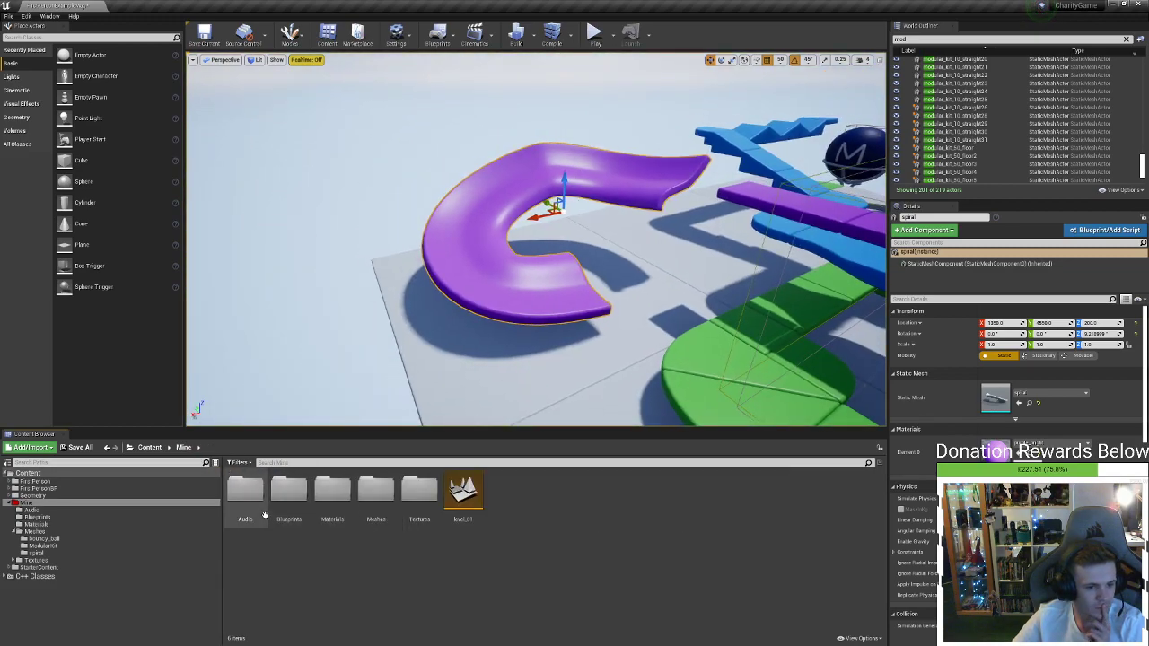
{"action": "double_click", "coordinate": [377, 491]}
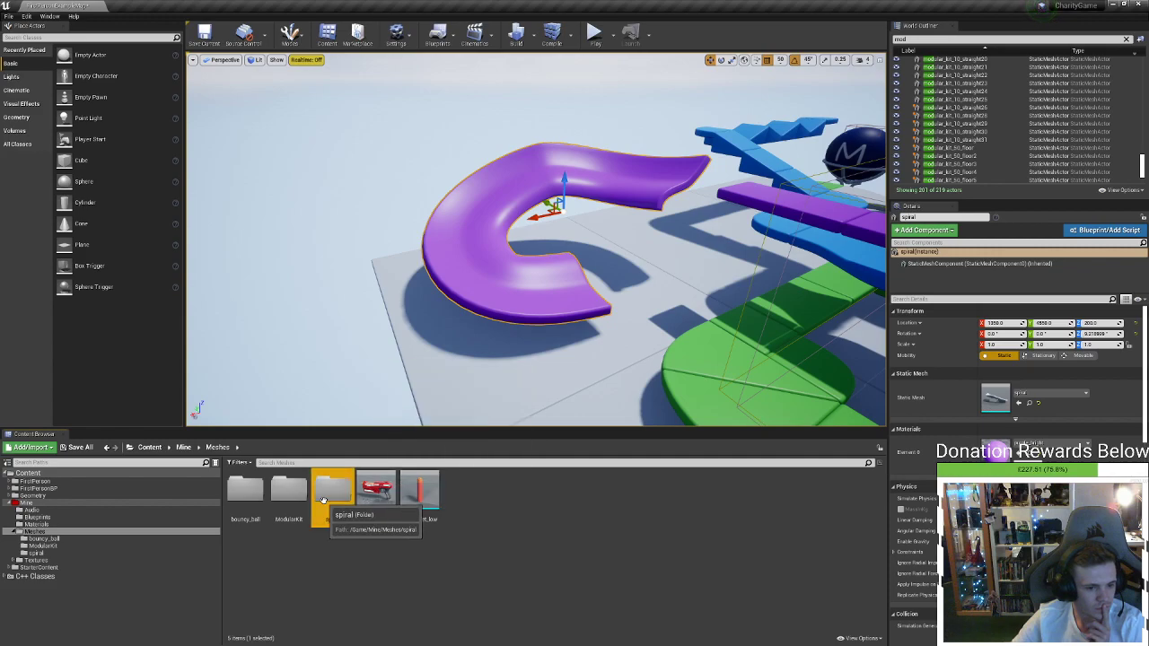
{"action": "double_click", "coordinate": [330, 492]}
{"action": "left_click", "coordinate": [289, 489]}
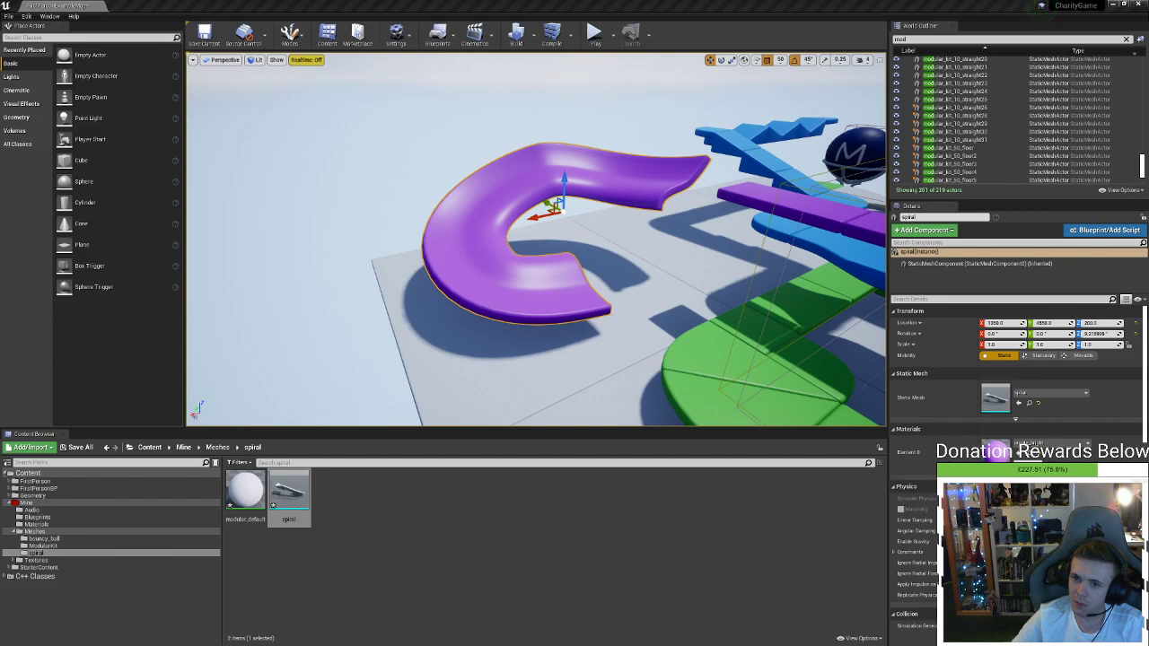
{"action": "left_click", "coordinate": [686, 5]}
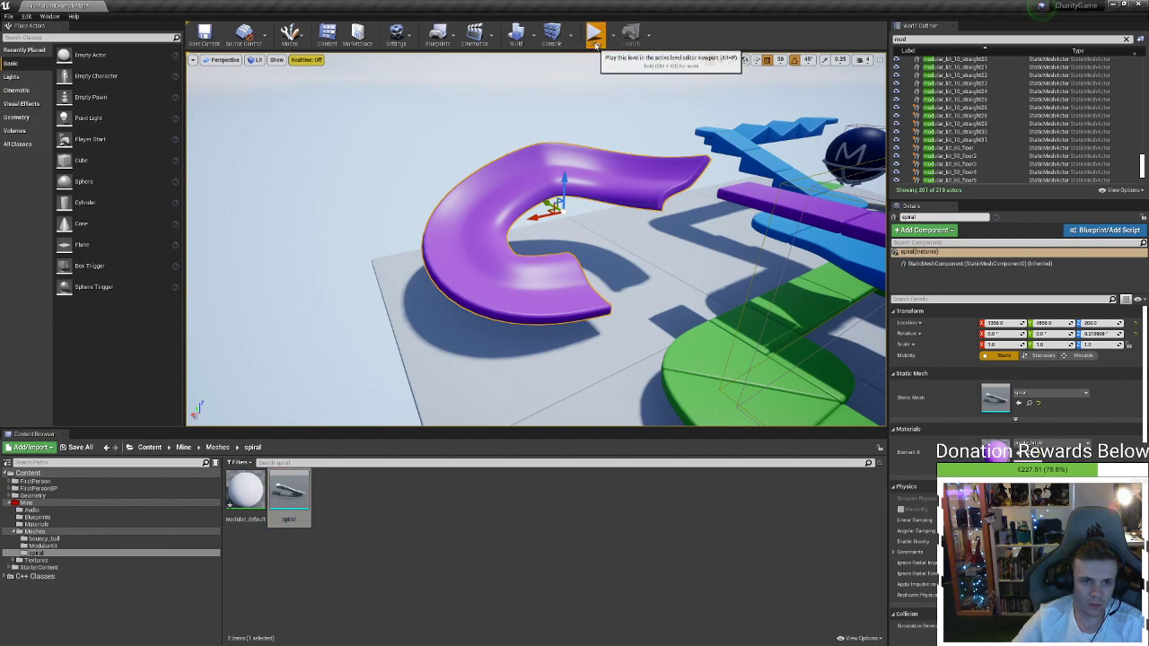
Play-test the purple route from the start across the jump to the spiral, and stop the session
{"action": "left_click", "coordinate": [593, 34]}
{"action": "key", "text": "w"}
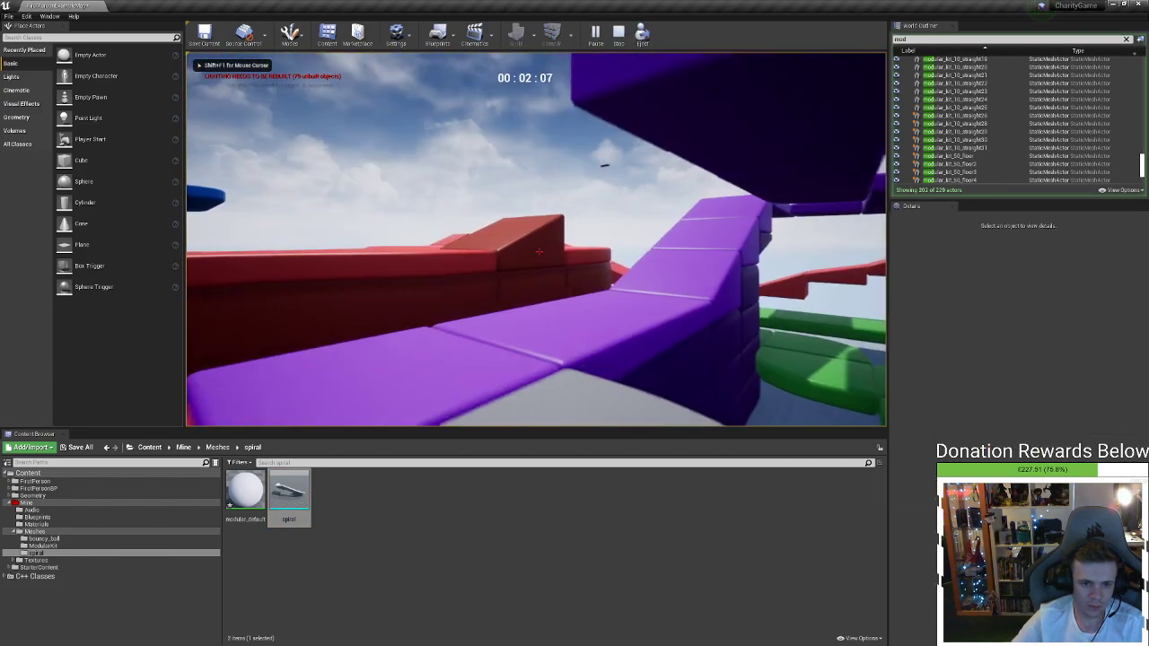
{"action": "key", "text": "w"}
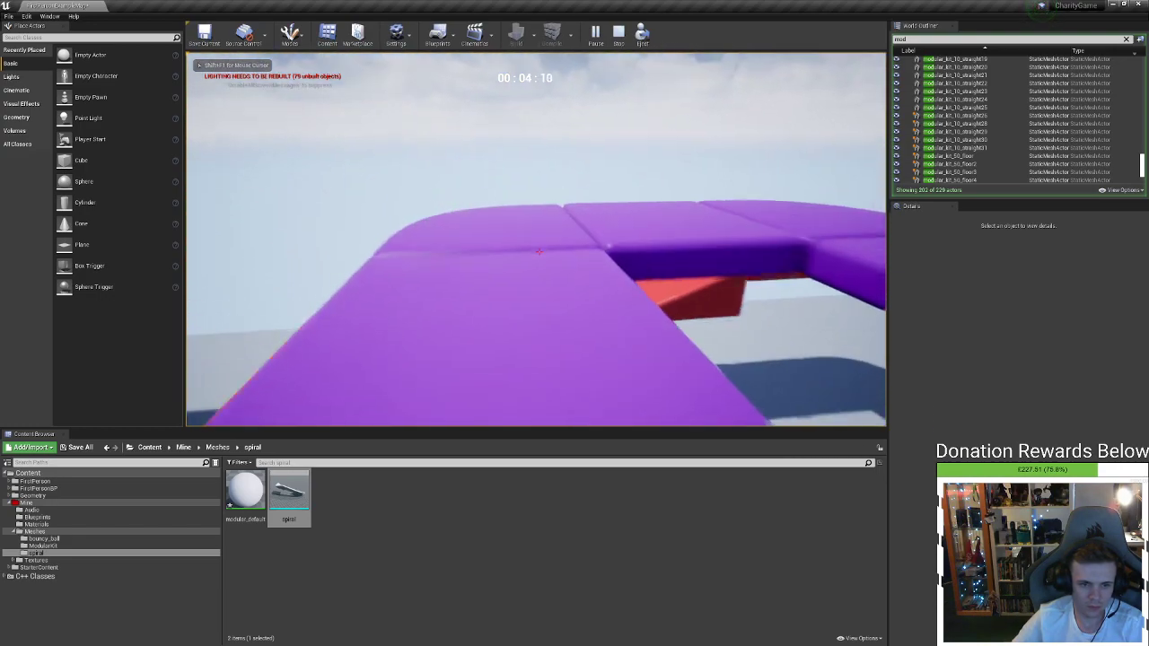
{"action": "key", "text": "w"}
{"action": "key", "text": "space"}
{"action": "key", "text": "w"}
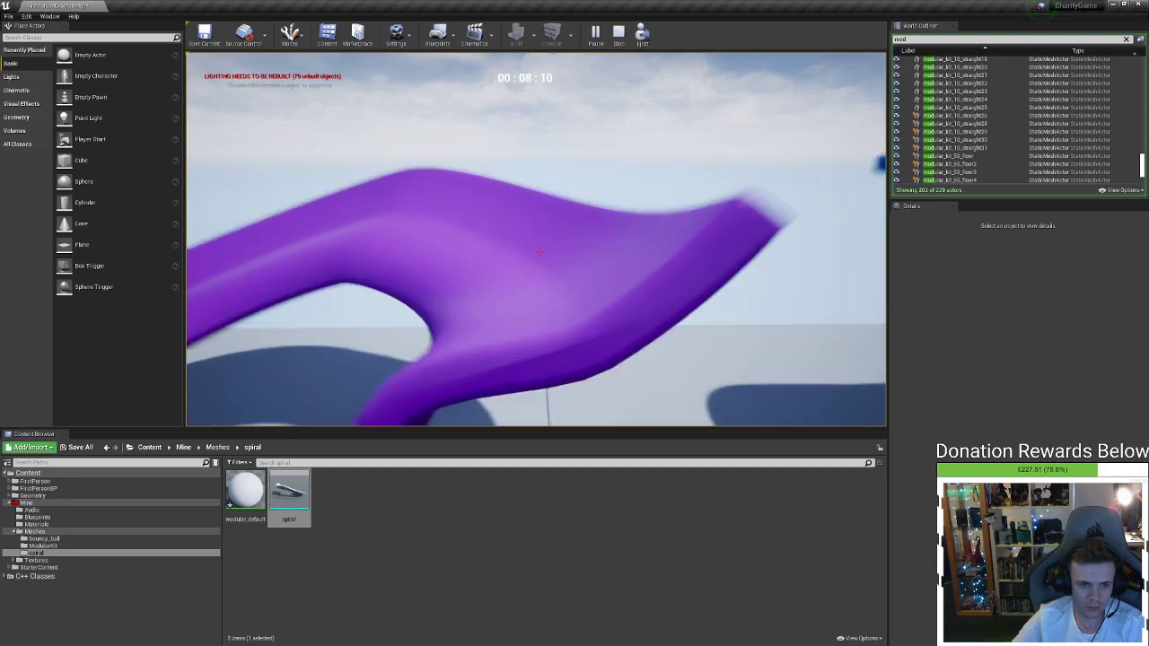
{"action": "key", "text": "Escape"}
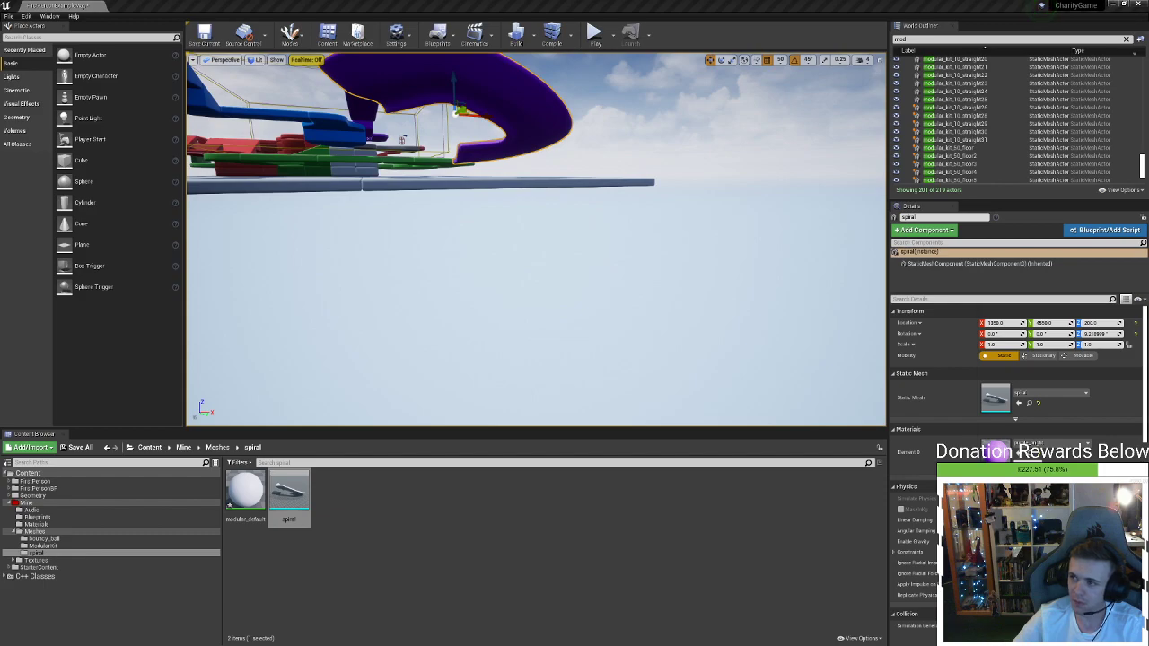
Inspect the spiral mesh asset's bounds and collision display, and open its Auto Convex Collision tool
{"action": "left_click_drag", "start_coordinate": [1147, 126], "coordinate": [429, 8]}
{"action": "left_click", "coordinate": [302, 35]}
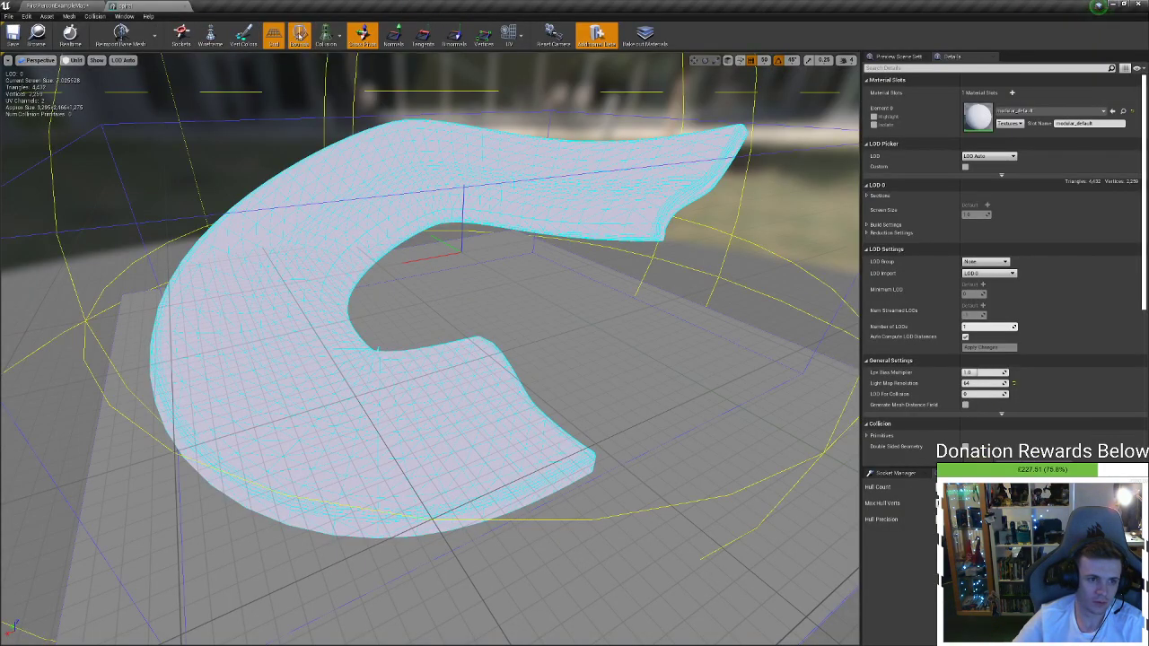
{"action": "left_click", "coordinate": [303, 35]}
{"action": "left_click", "coordinate": [331, 35]}
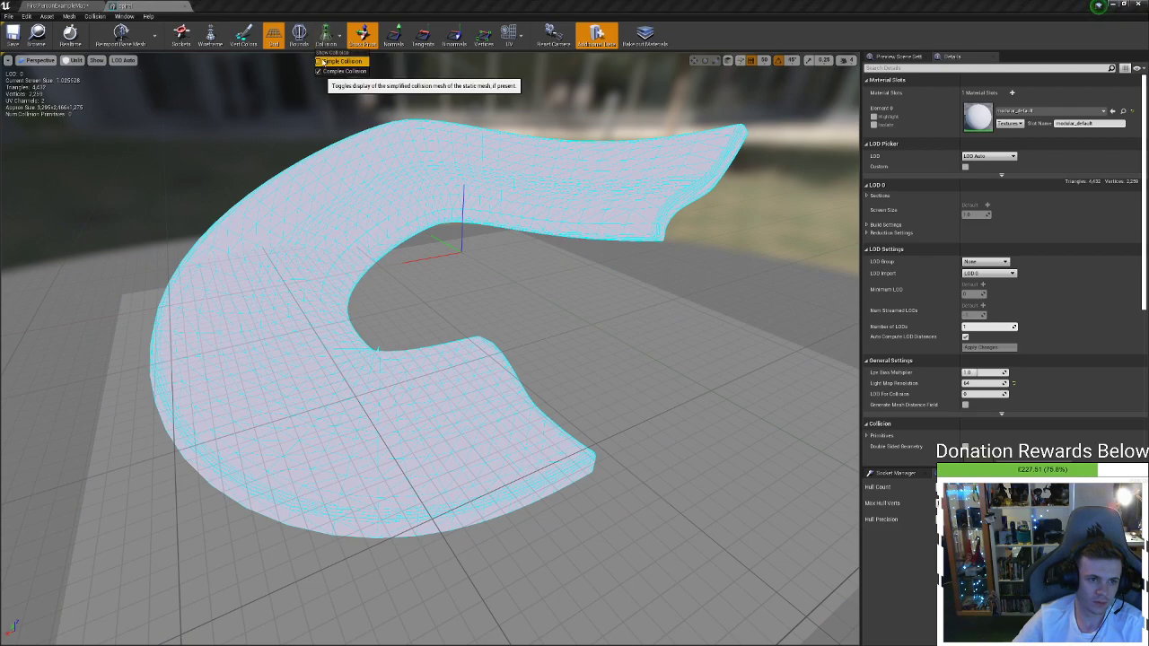
{"action": "right_click_drag", "start_coordinate": [430, 323], "coordinate": [449, 350]}
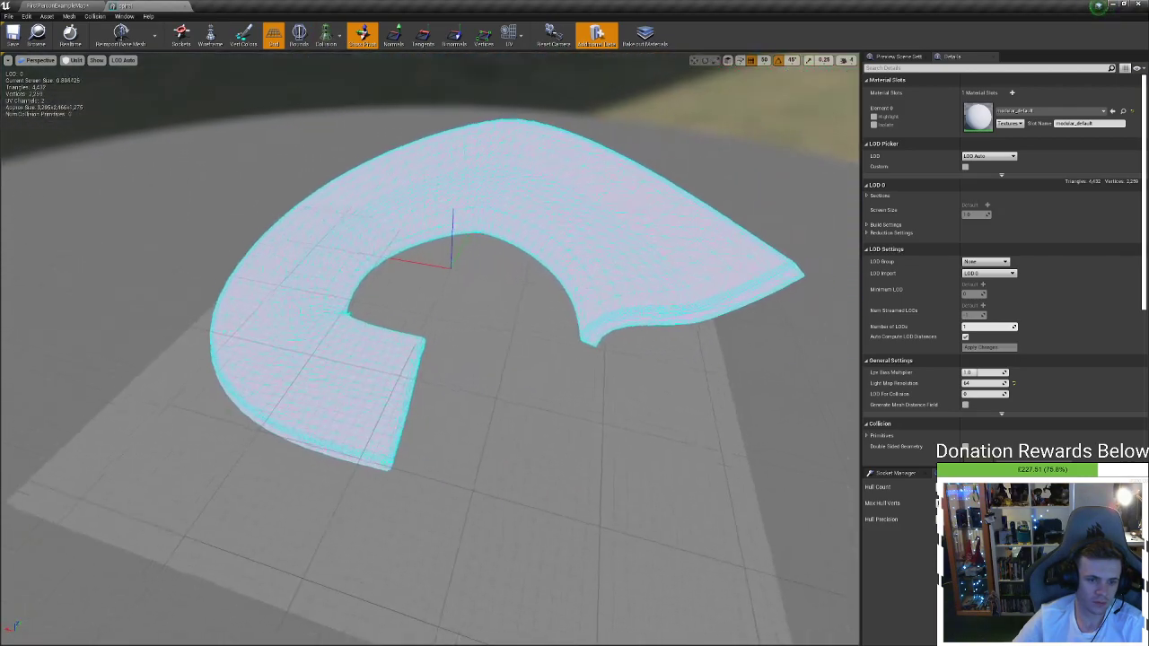
{"action": "left_click_drag", "start_coordinate": [592, 323], "coordinate": [421, 176]}
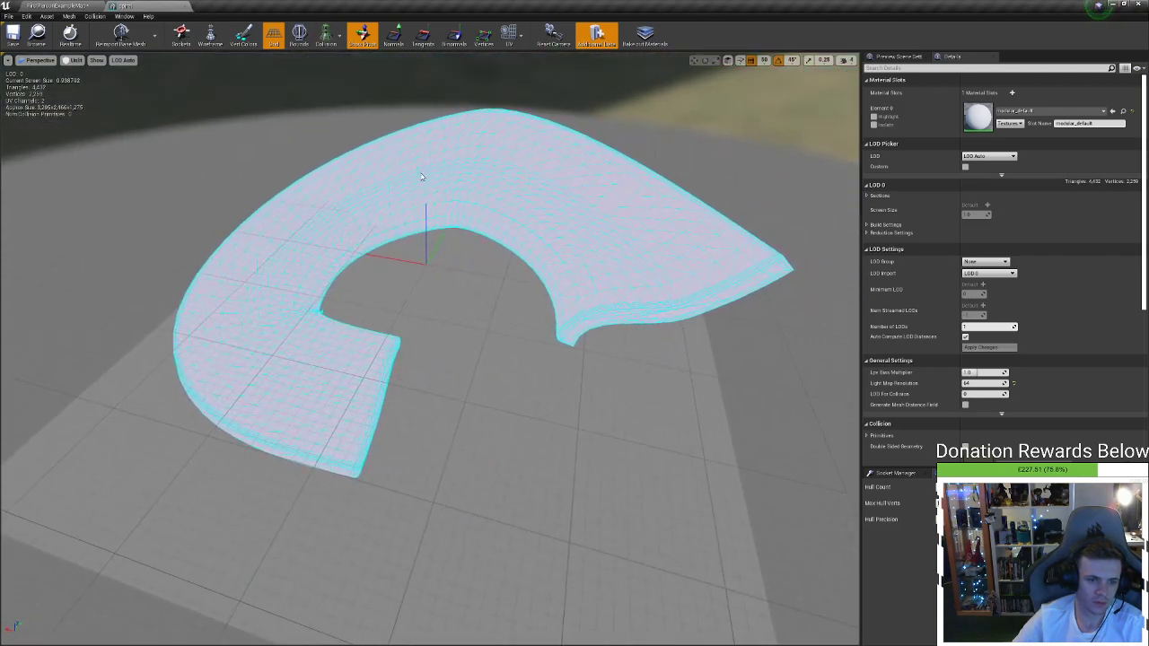
{"action": "left_click", "coordinate": [95, 17]}
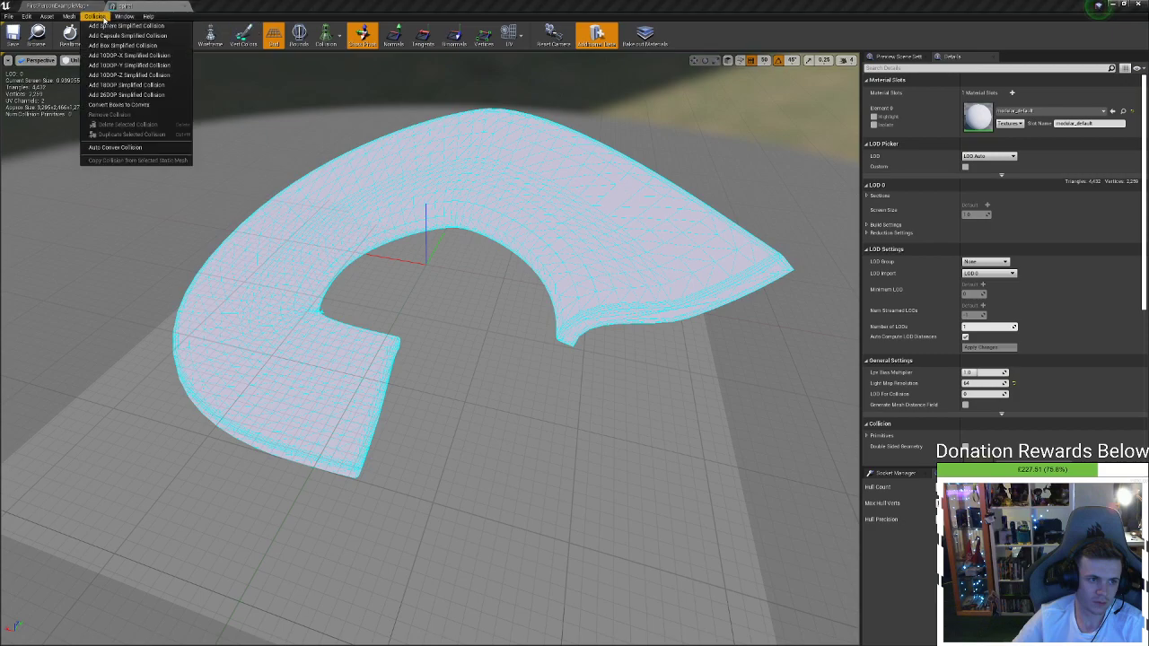
{"action": "left_click", "coordinate": [130, 147]}
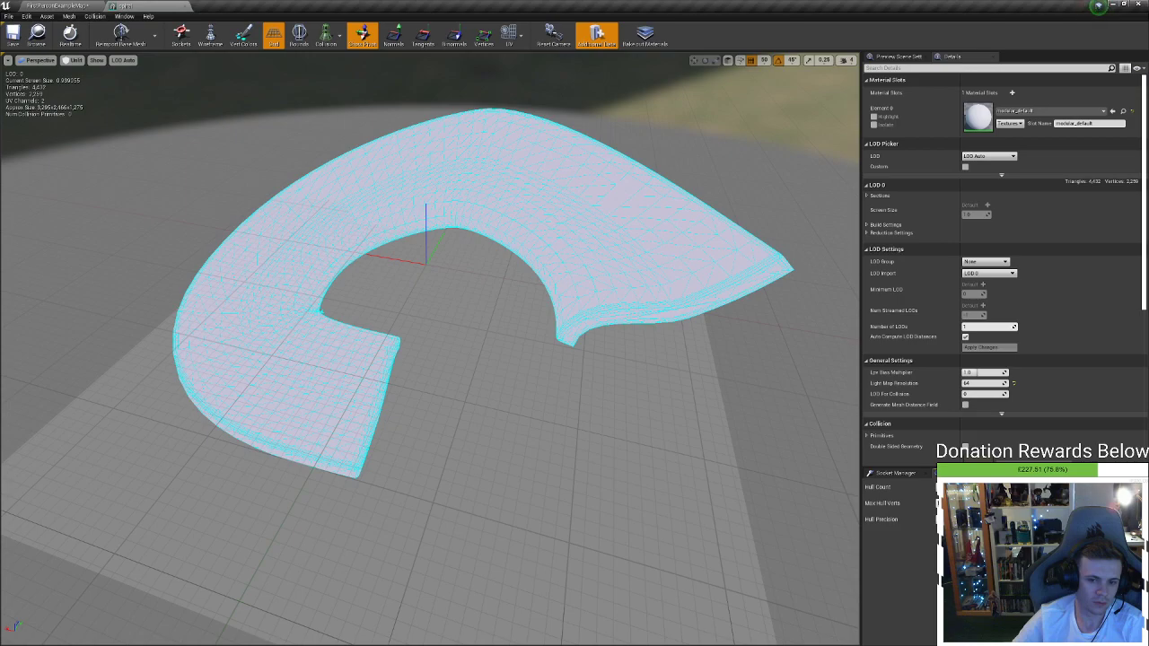
Return to the level, play-test the first stretch of the purple route, and stop the session
{"action": "left_click", "coordinate": [65, 7]}
{"action": "left_click", "coordinate": [593, 36]}
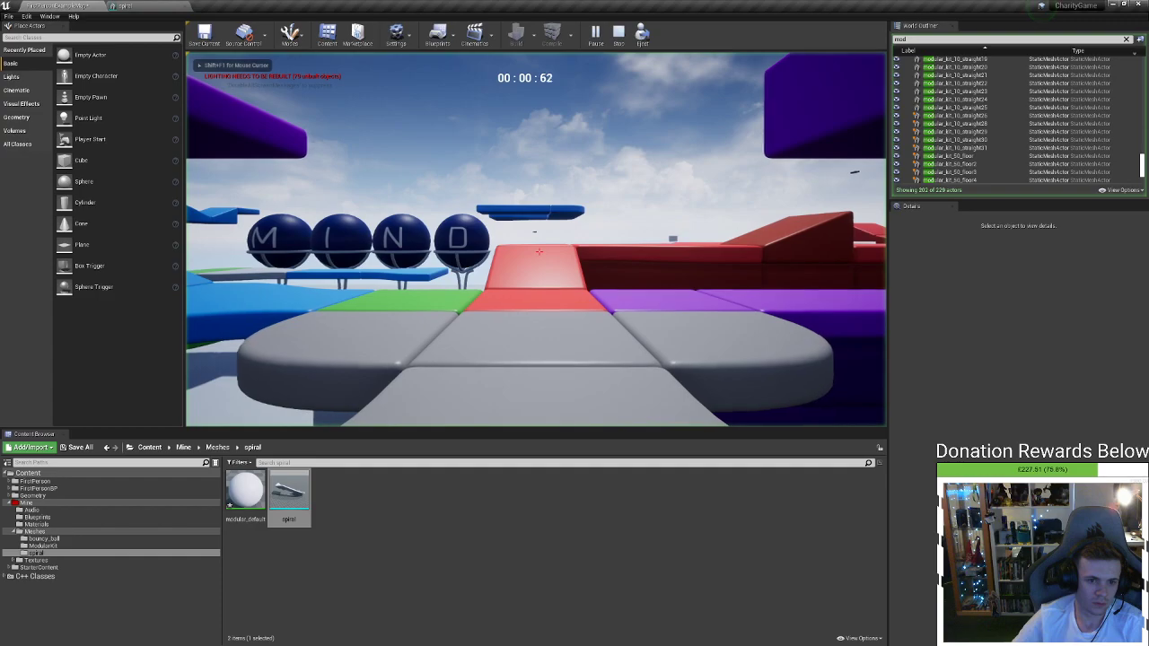
{"action": "key", "text": "w"}
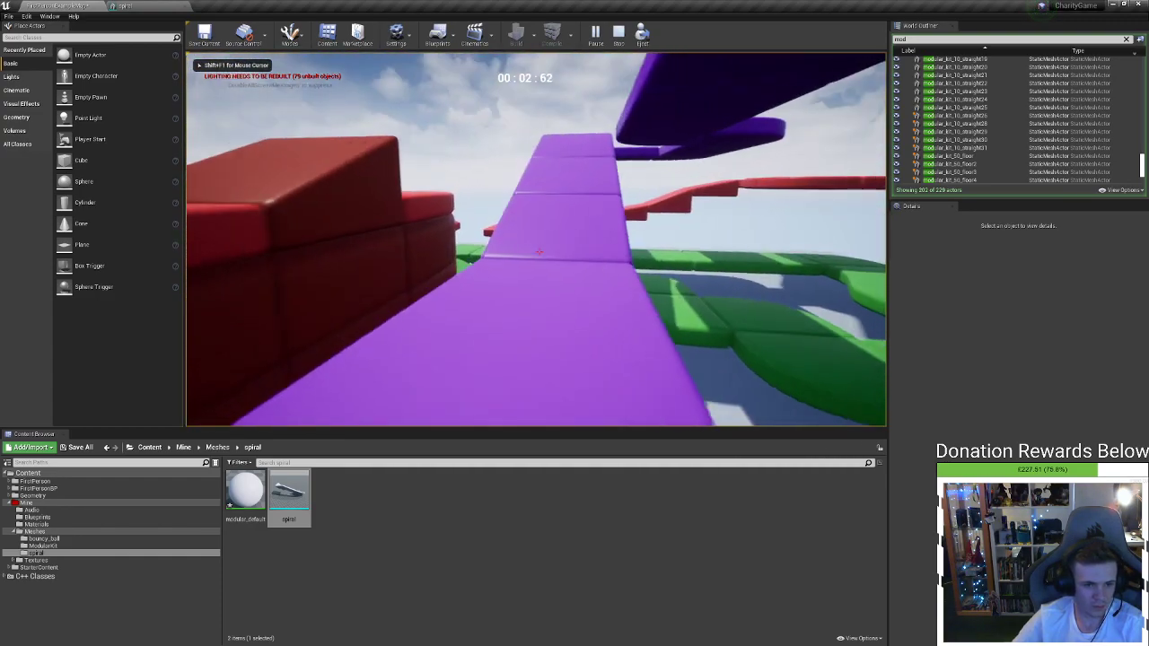
{"action": "key", "text": "w"}
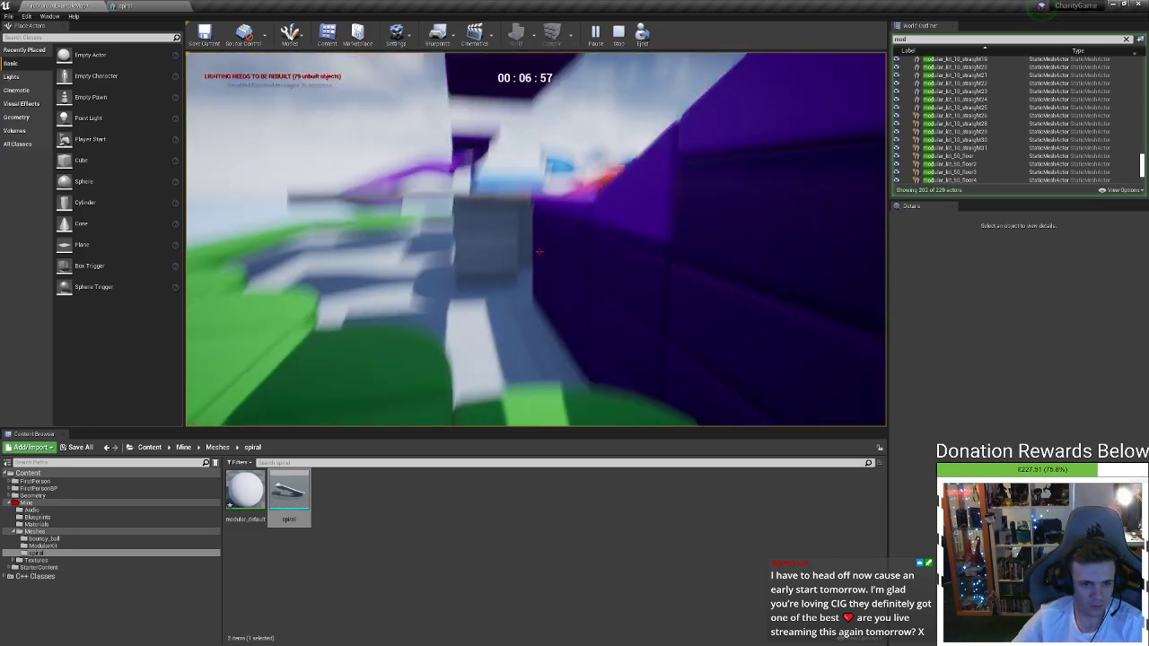
{"action": "key", "text": "Escape"}
Run the purple route again from the start up to the jump onto the spiral, and stop the session
{"action": "left_click", "coordinate": [595, 34]}
{"action": "key", "text": "w"}
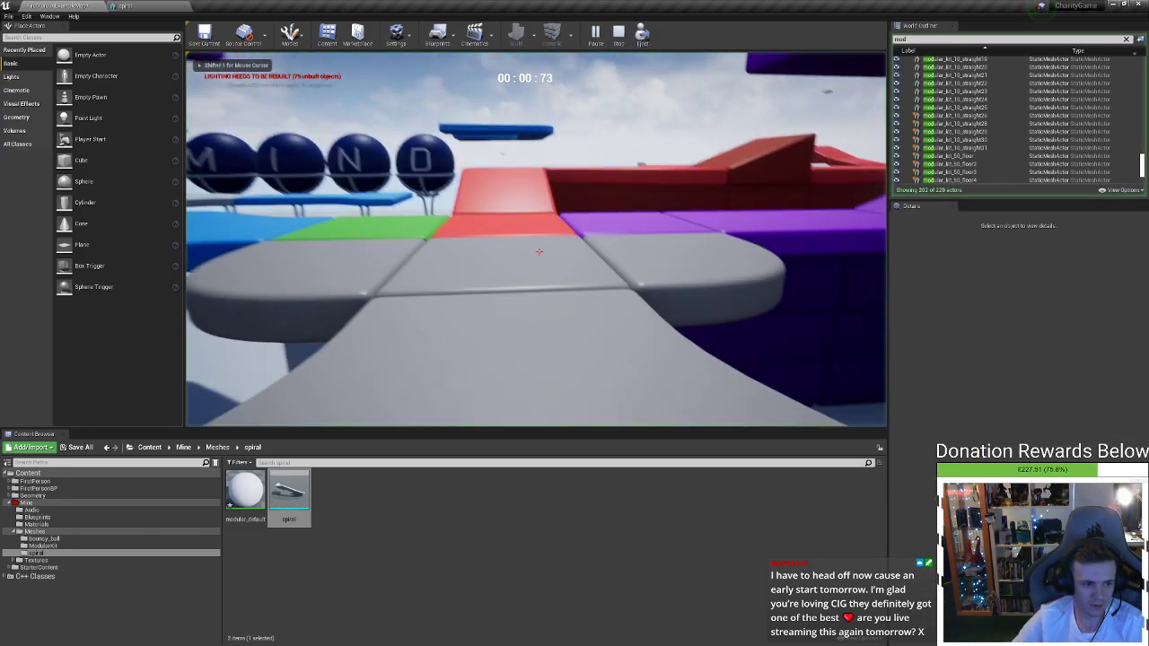
{"action": "key", "text": "w"}
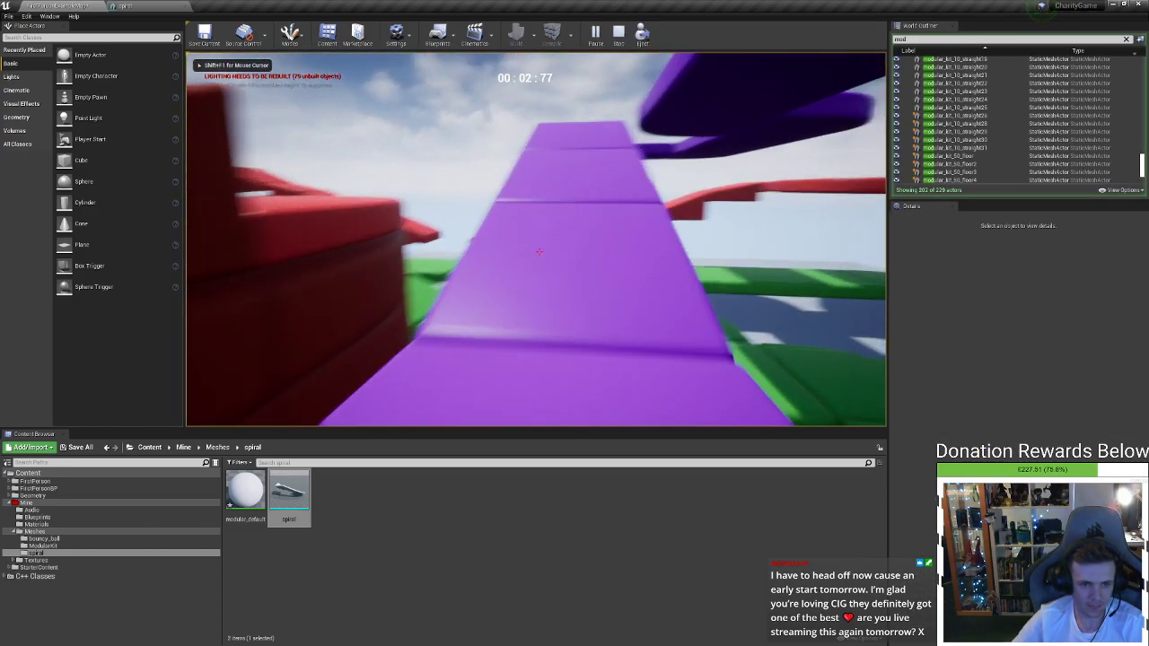
{"action": "key", "text": "w"}
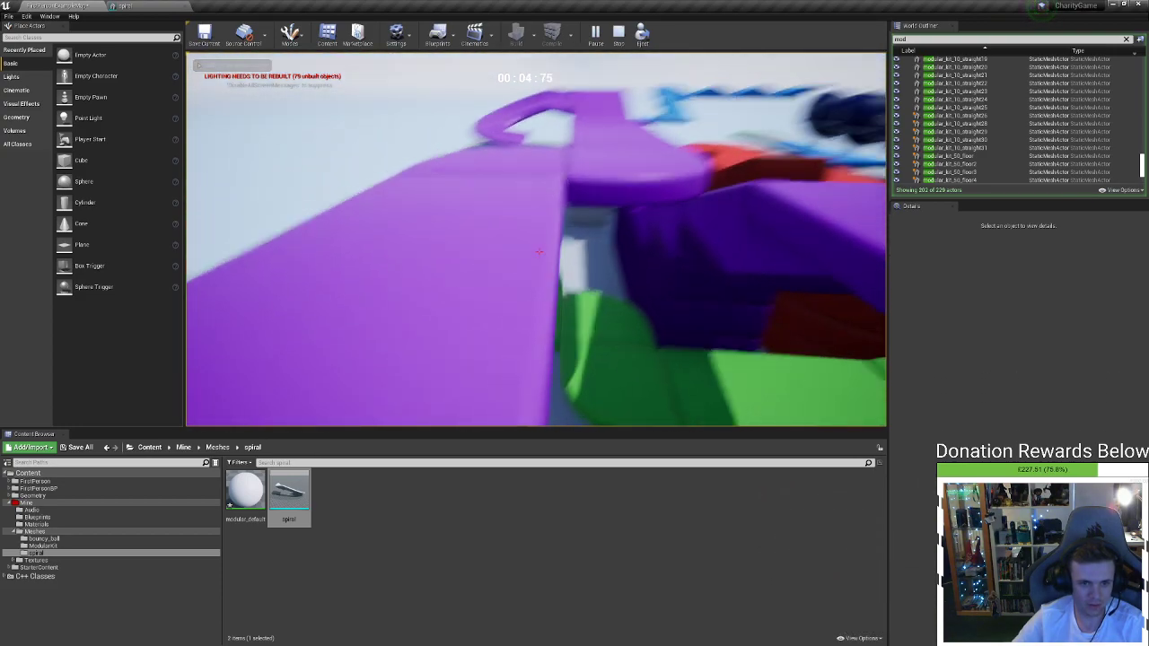
{"action": "key", "text": "w"}
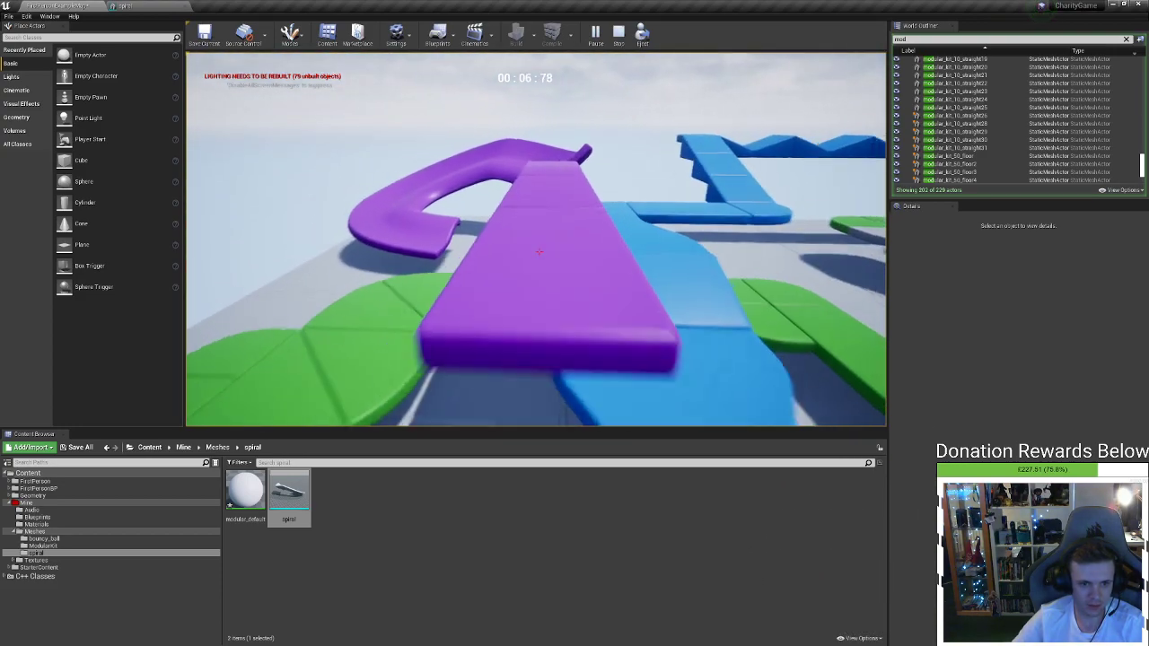
{"action": "key", "text": "w"}
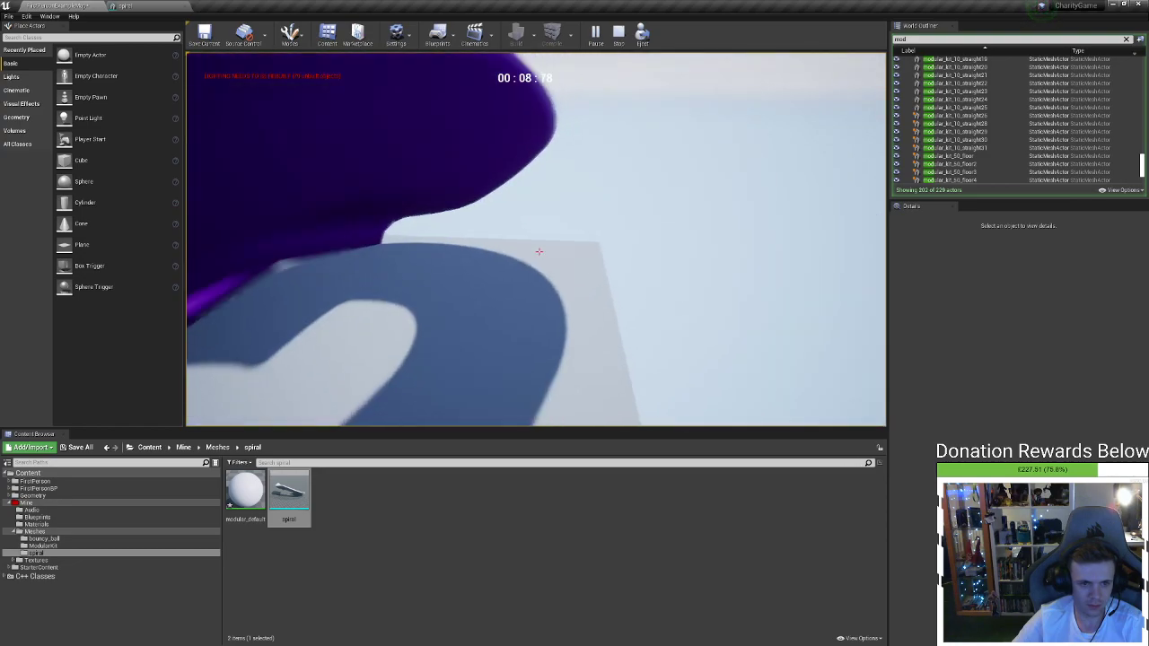
{"action": "key", "text": "Escape"}
Examine the spiral and its alignment with the purple straights from several sides, and reselect the spiral mesh
{"action": "key", "text": "w"}
{"action": "right_click_drag", "start_coordinate": [552, 267], "coordinate": [512, 287]}
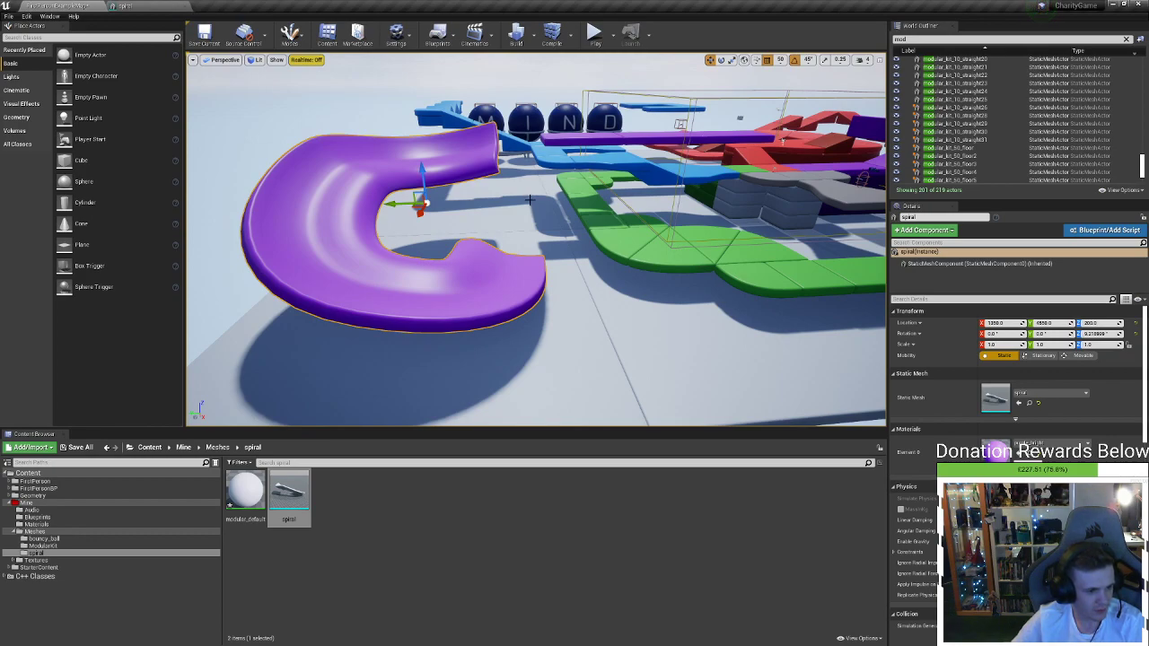
{"action": "right_click_drag", "start_coordinate": [569, 255], "coordinate": [404, 229]}
{"action": "key", "text": "w"}
{"action": "key", "text": "d"}
{"action": "key", "text": "a"}
{"action": "right_click_drag", "start_coordinate": [536, 239], "coordinate": [611, 193]}
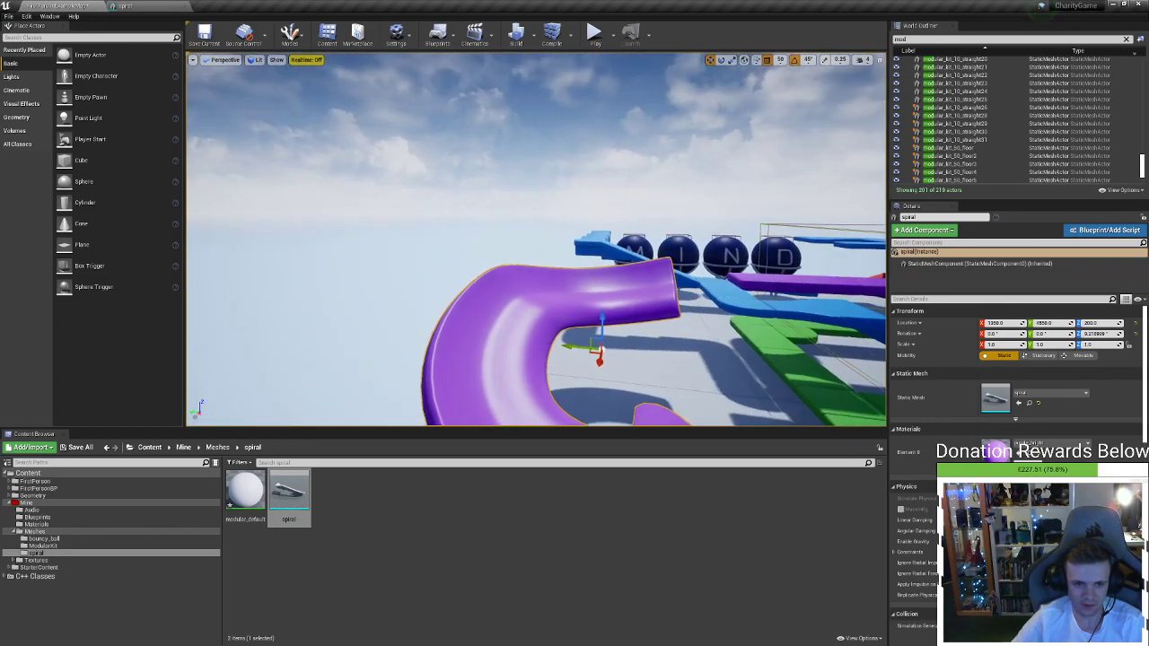
{"action": "right_click_drag", "start_coordinate": [536, 238], "coordinate": [279, 224]}
{"action": "right_click_drag", "start_coordinate": [792, 126], "coordinate": [802, 221]}
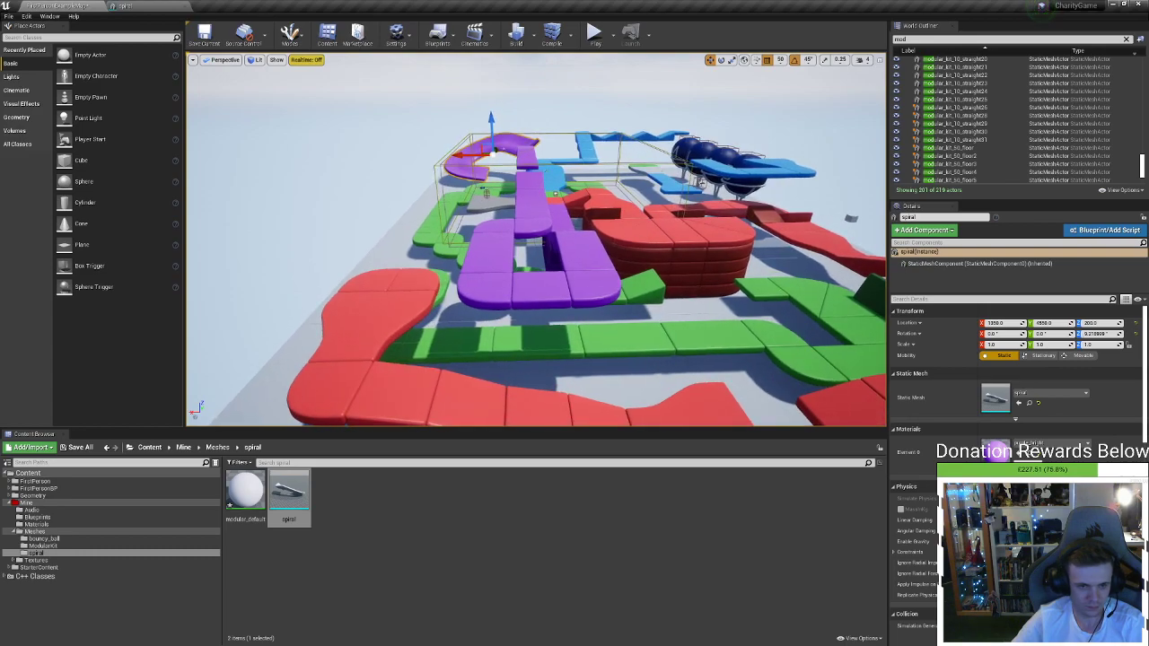
{"action": "right_click_drag", "start_coordinate": [575, 187], "coordinate": [533, 239]}
{"action": "right_click_drag", "start_coordinate": [694, 204], "coordinate": [539, 268]}
{"action": "right_click_drag", "start_coordinate": [673, 299], "coordinate": [576, 108]}
{"action": "left_click", "coordinate": [577, 107]}
{"action": "mouse_move", "coordinate": [536, 239]}
{"action": "right_mouse_down"}
{"action": "mouse_move", "coordinate": [529, 251]}
{"action": "mouse_move", "coordinate": [547, 265]}
{"action": "mouse_move", "coordinate": [538, 251]}
{"action": "right_mouse_up"}
{"action": "right_click_drag", "start_coordinate": [570, 122], "coordinate": [498, 255]}
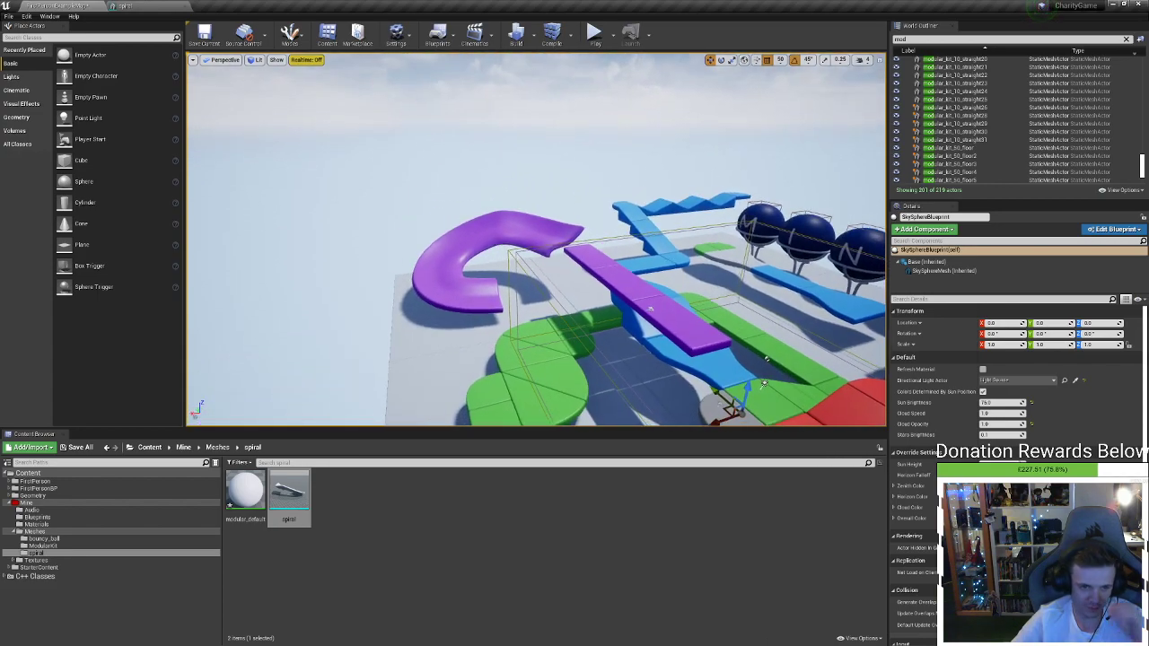
{"action": "left_click", "coordinate": [498, 255]}
Compare the simple and complex collision displays of the spiral mesh asset, leaving only complex collision shown
{"action": "mouse_move", "coordinate": [281, 500]}
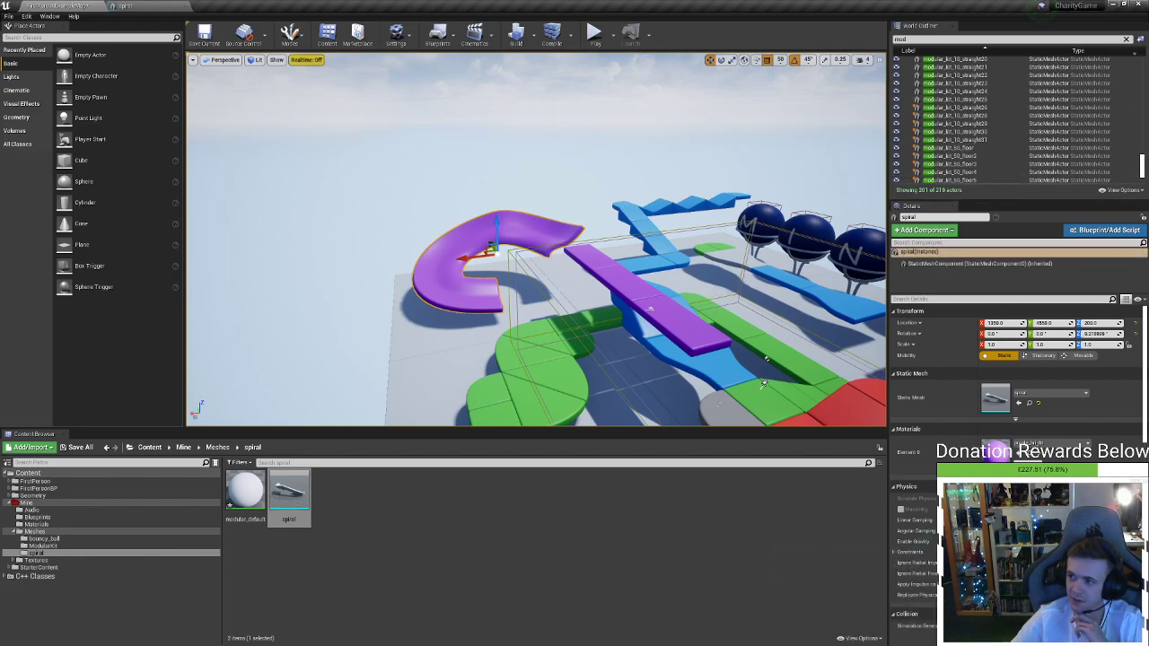
{"action": "left_click_drag", "start_coordinate": [1147, 41], "coordinate": [1148, 9]}
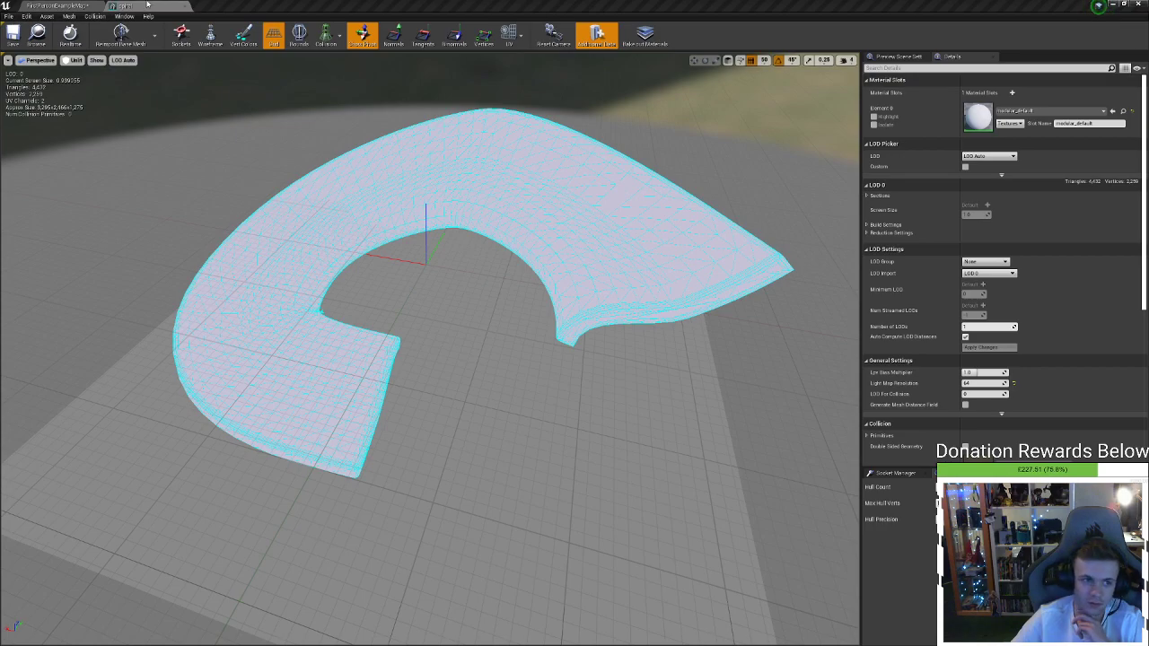
{"action": "left_click", "coordinate": [318, 37]}
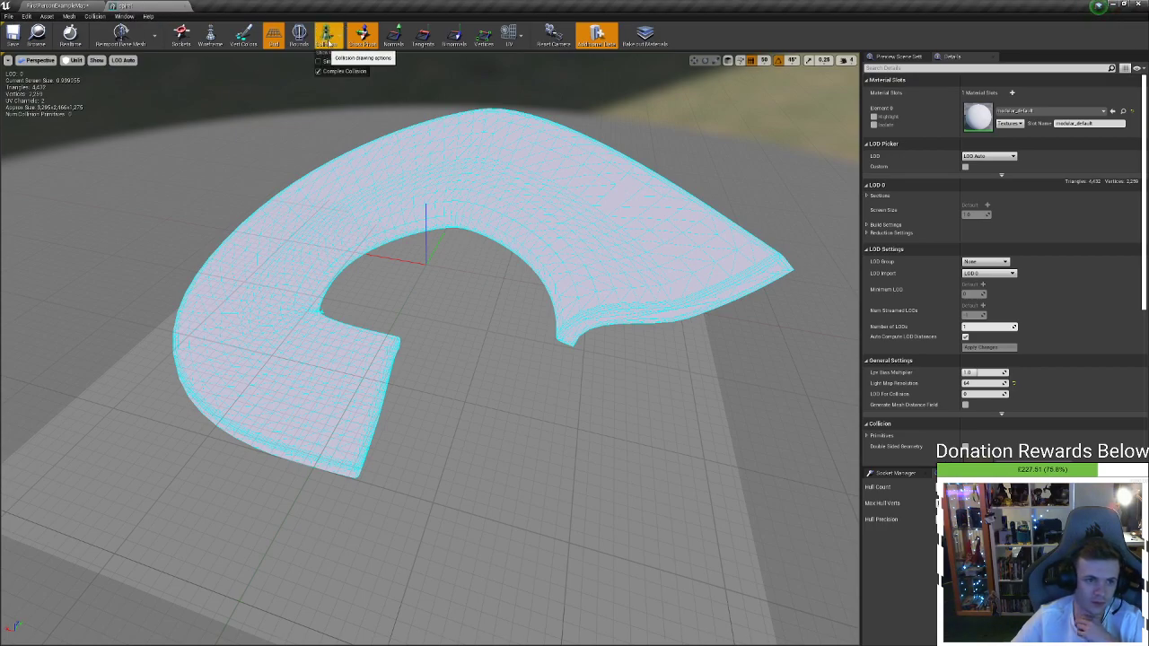
{"action": "left_click", "coordinate": [332, 72]}
{"action": "left_click", "coordinate": [330, 72]}
{"action": "left_click", "coordinate": [95, 16]}
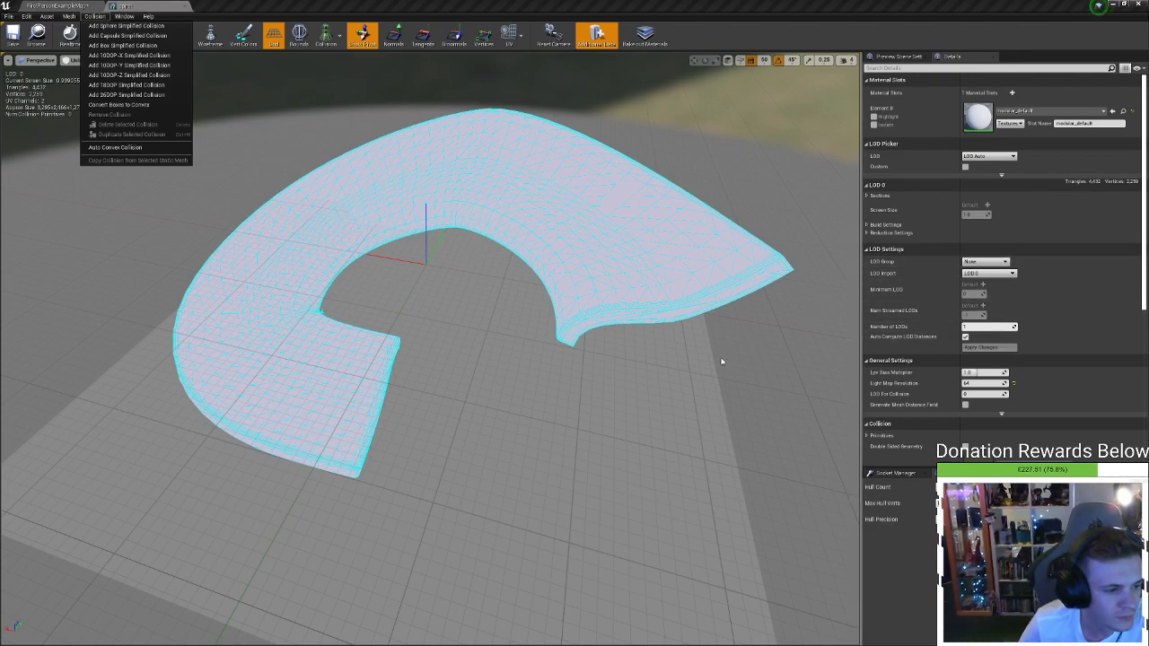
{"action": "left_click", "coordinate": [366, 5]}
{"action": "left_click", "coordinate": [333, 37]}
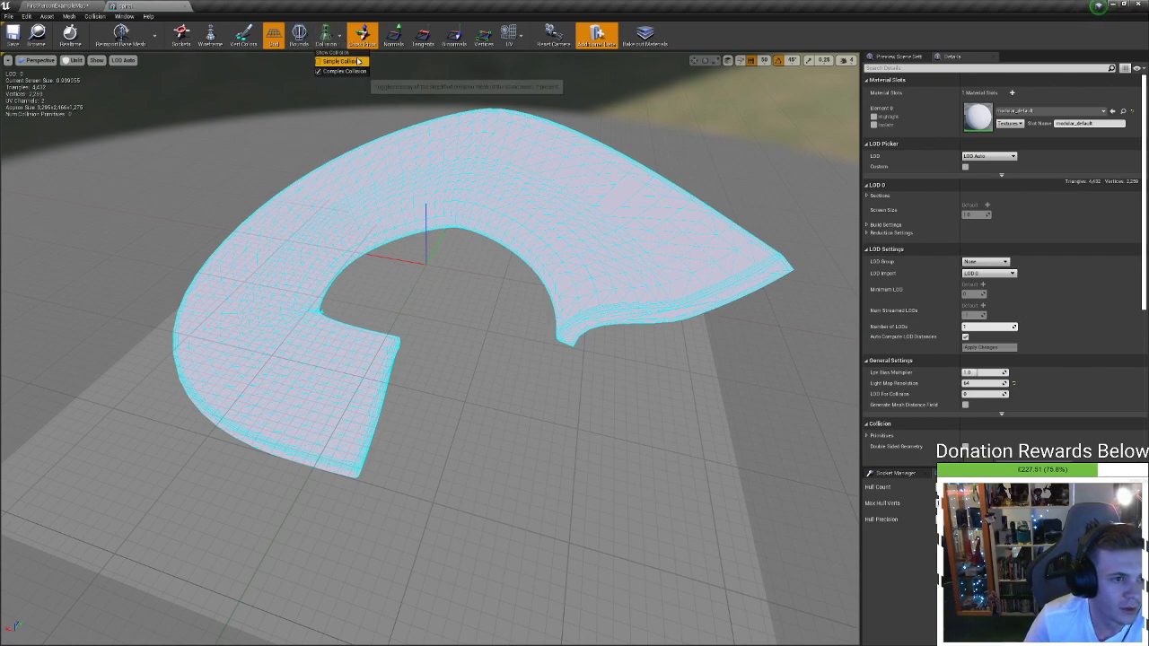
{"action": "left_click", "coordinate": [336, 60]}
{"action": "left_click", "coordinate": [326, 38]}
{"action": "left_click", "coordinate": [321, 71]}
{"action": "left_click", "coordinate": [325, 39]}
{"action": "left_click", "coordinate": [325, 63]}
{"action": "left_click", "coordinate": [326, 39]}
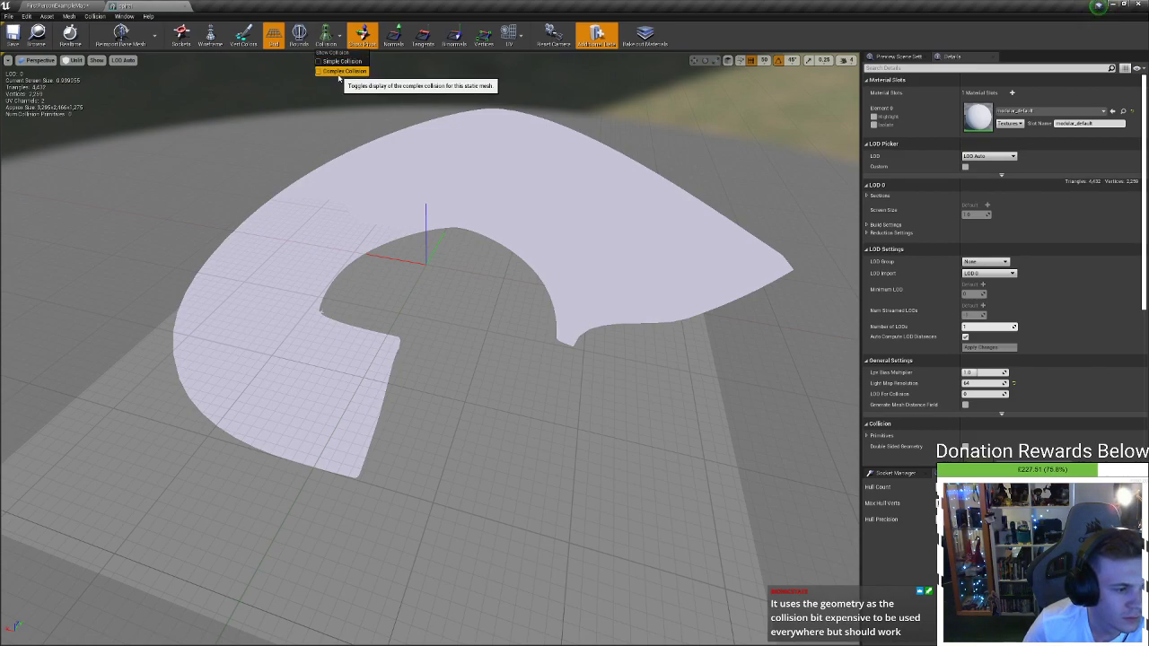
{"action": "left_click", "coordinate": [338, 72]}
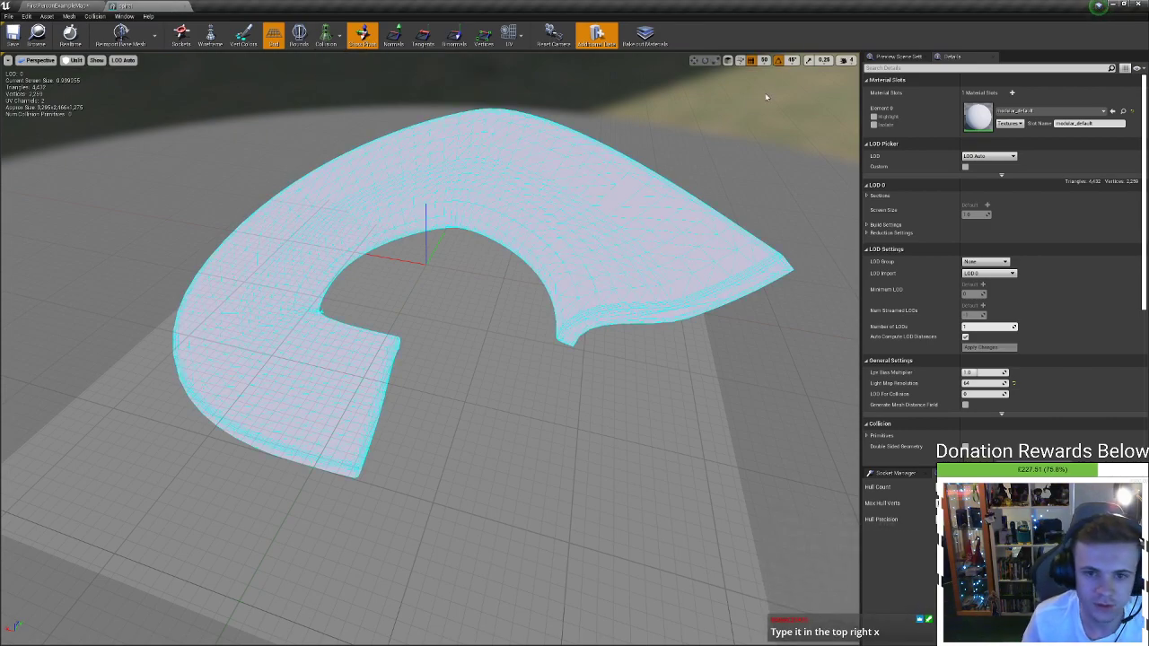
{"action": "left_click", "coordinate": [884, 67]}
{"action": "type", "text": "cl"}
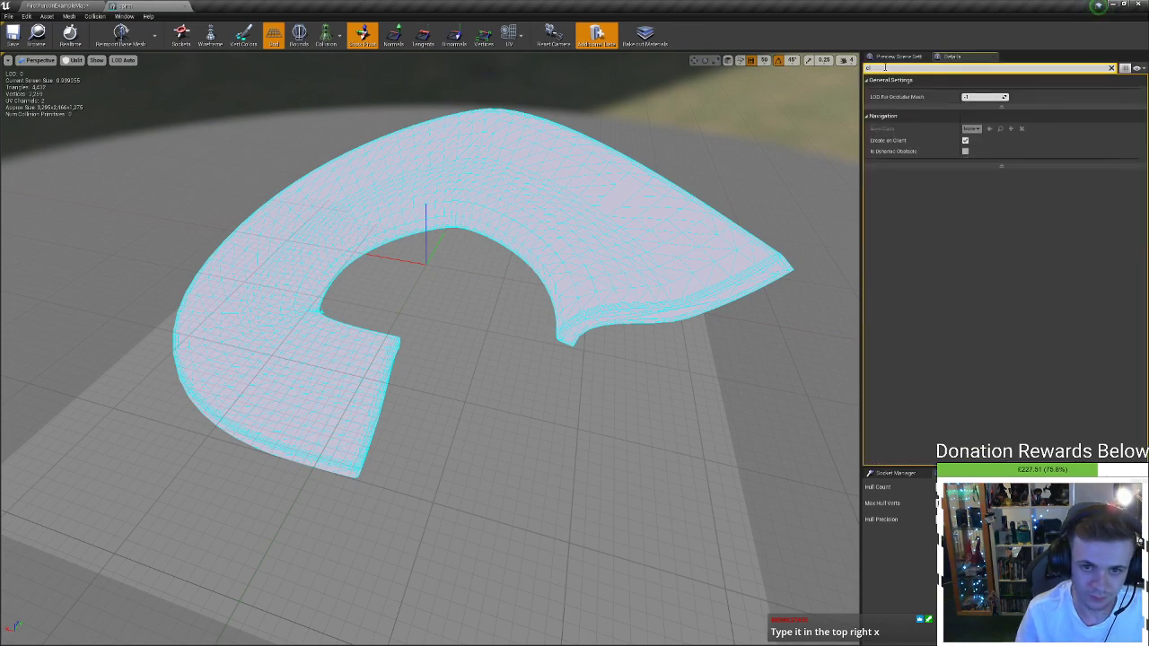
{"action": "key", "text": "BackSpace"}
{"action": "key", "text": "BackSpace"}
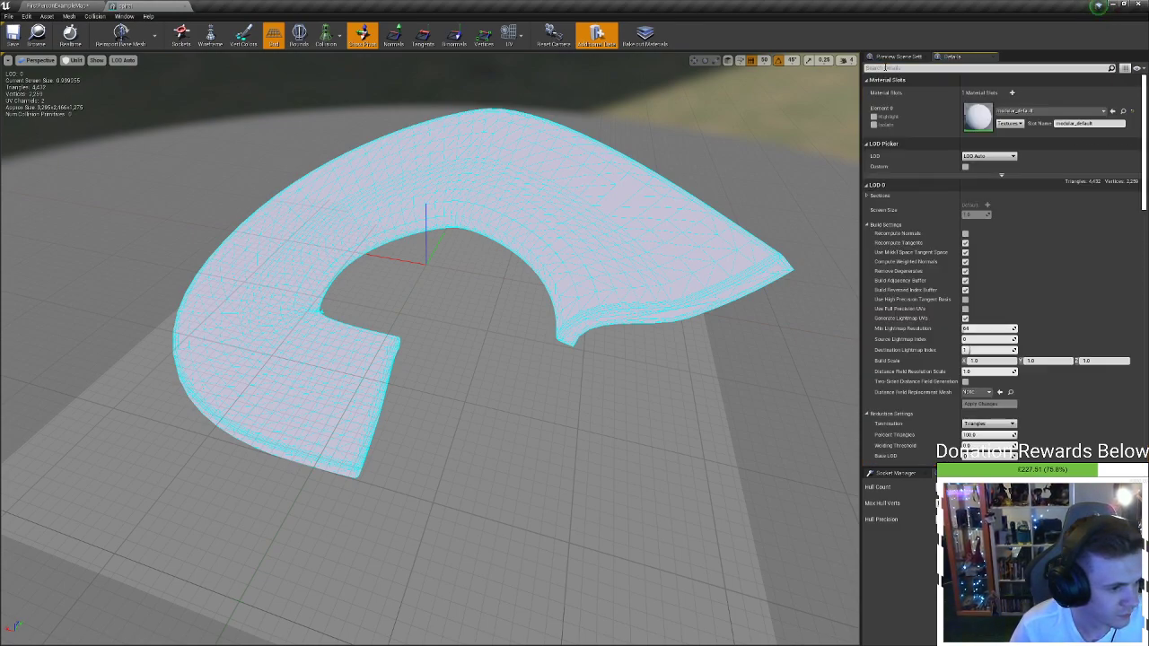
{"action": "left_click", "coordinate": [885, 67]}
{"action": "type", "text": "mesh"}
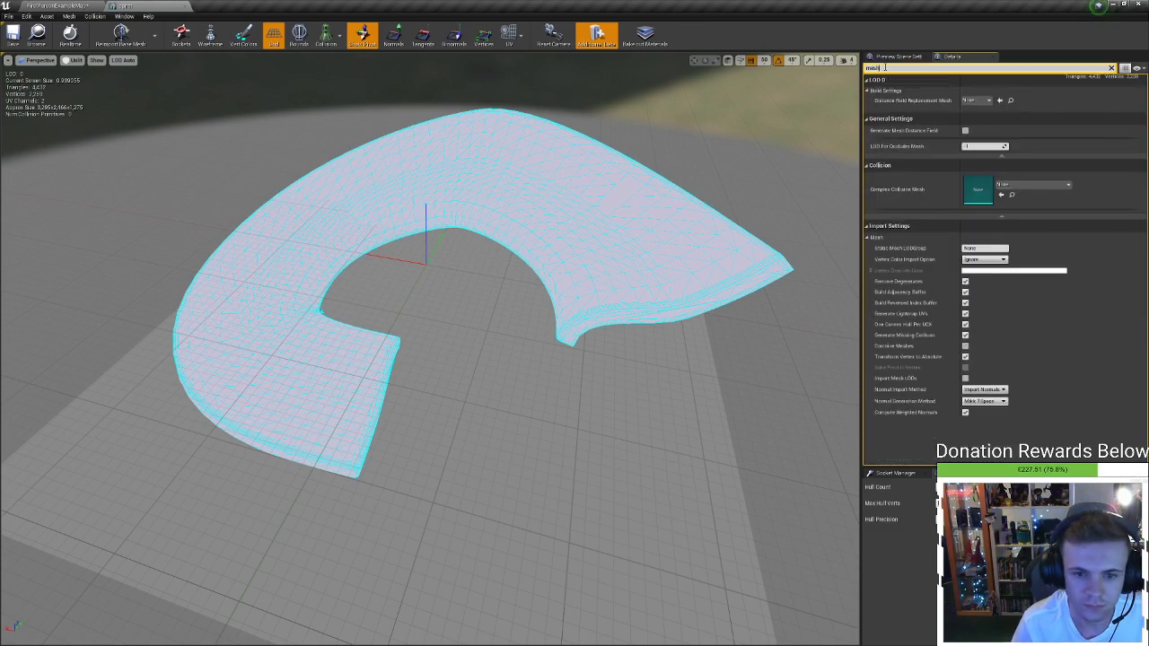
{"action": "key", "text": "BackSpace"}
{"action": "key", "text": "BackSpace"}
{"action": "key", "text": "BackSpace"}
{"action": "key", "text": "BackSpace"}
Filter the spiral mesh's details by "compl" and set Collision Complexity to Use Simple Collision As Complex
{"action": "type", "text": "compl"}
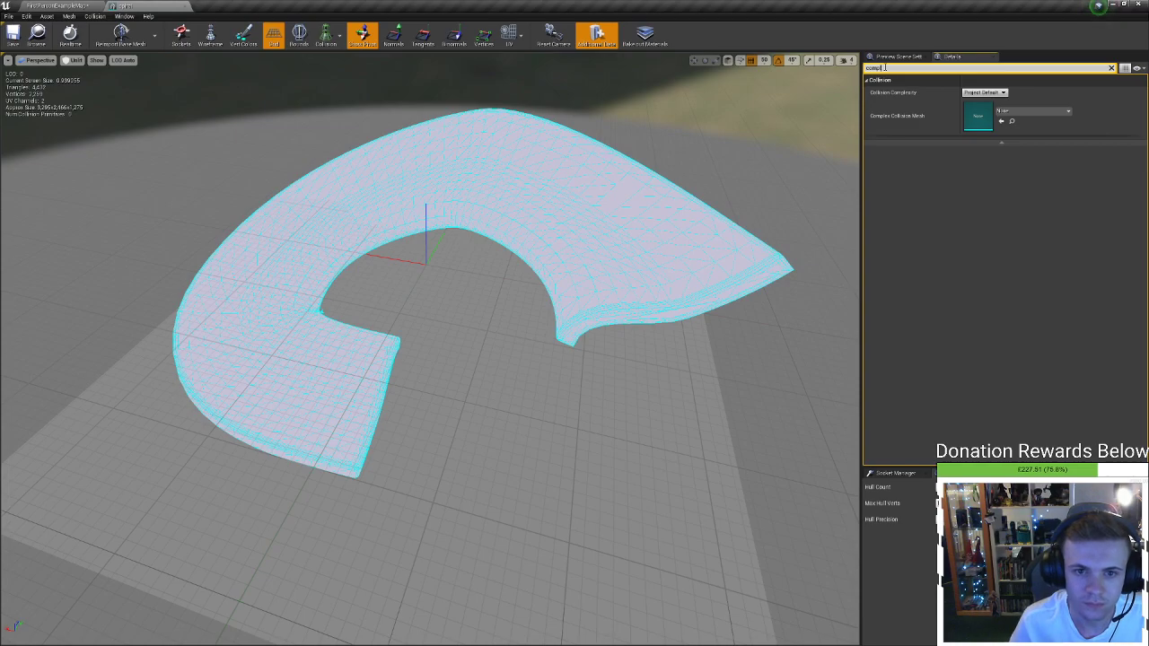
{"action": "left_click", "coordinate": [987, 93]}
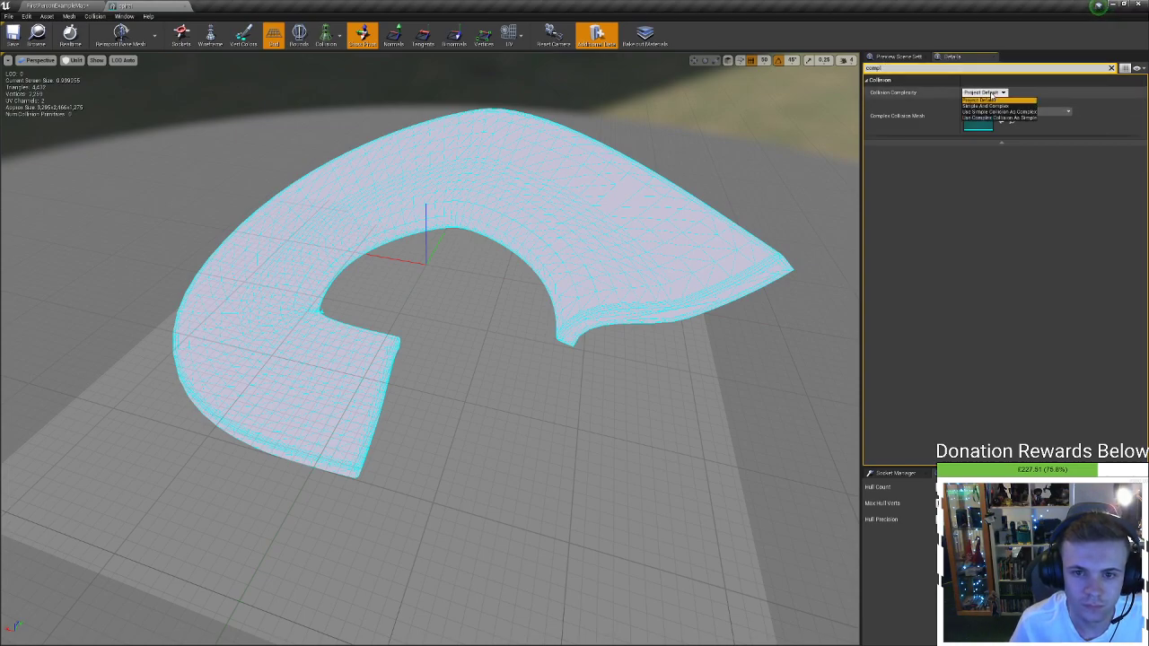
{"action": "left_click", "coordinate": [992, 113]}
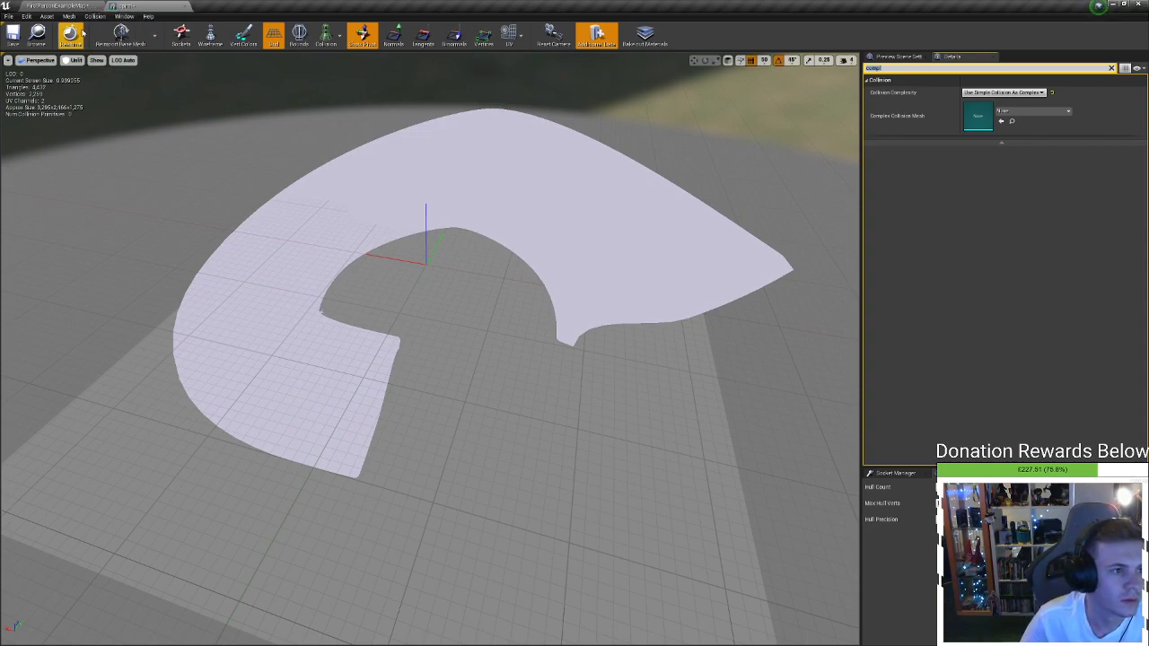
Return to the level and play-test the purple route towards the spiral with the changed collision setting
{"action": "left_click", "coordinate": [56, 6]}
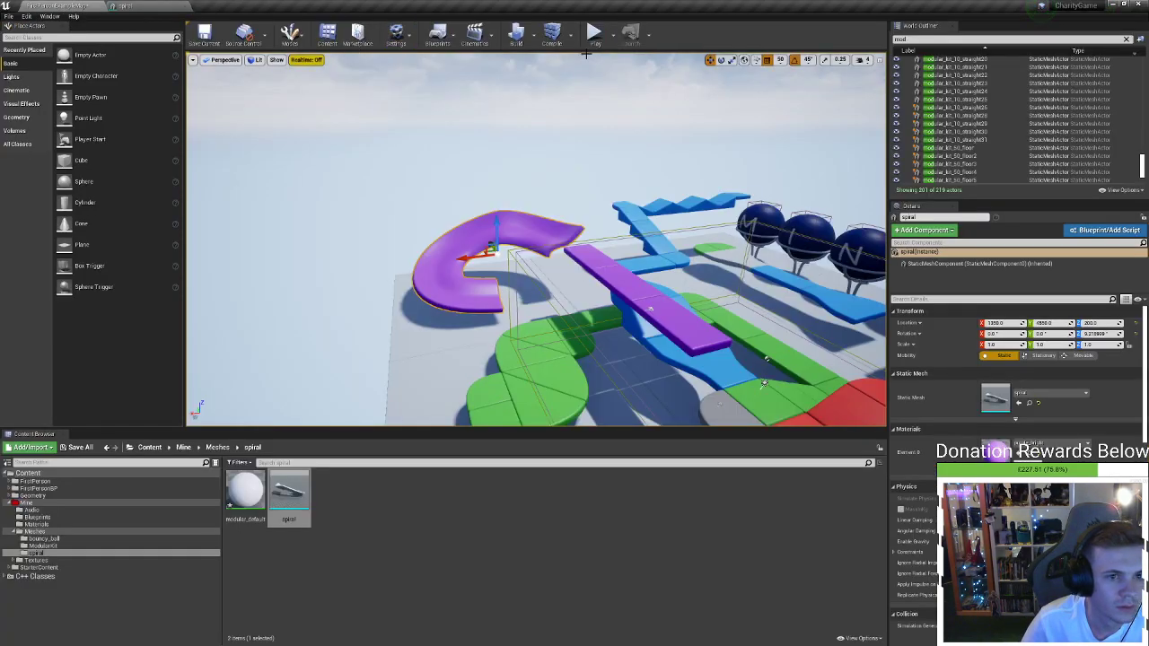
{"action": "left_click", "coordinate": [595, 36]}
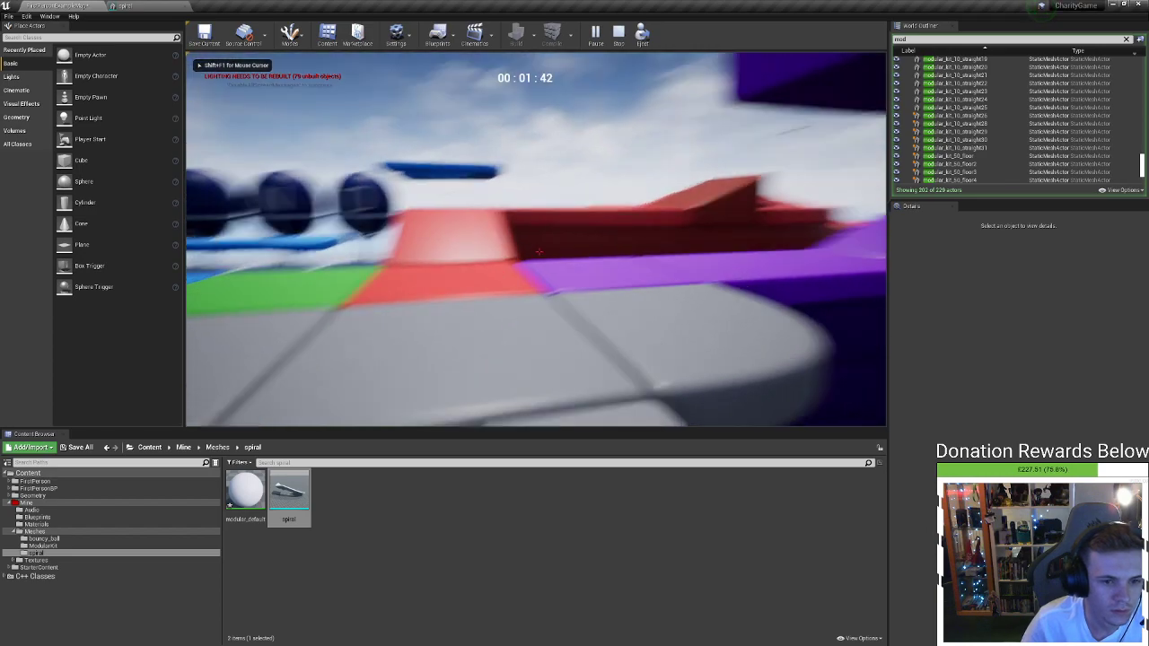
{"action": "key", "text": "w"}
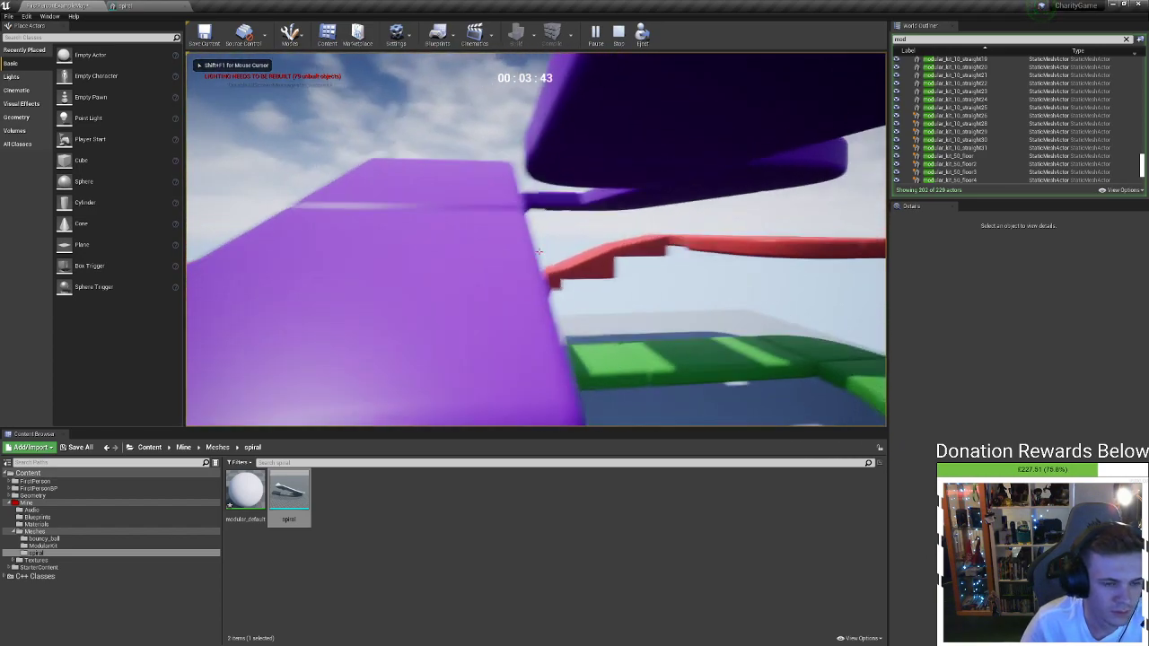
{"action": "key", "text": "w"}
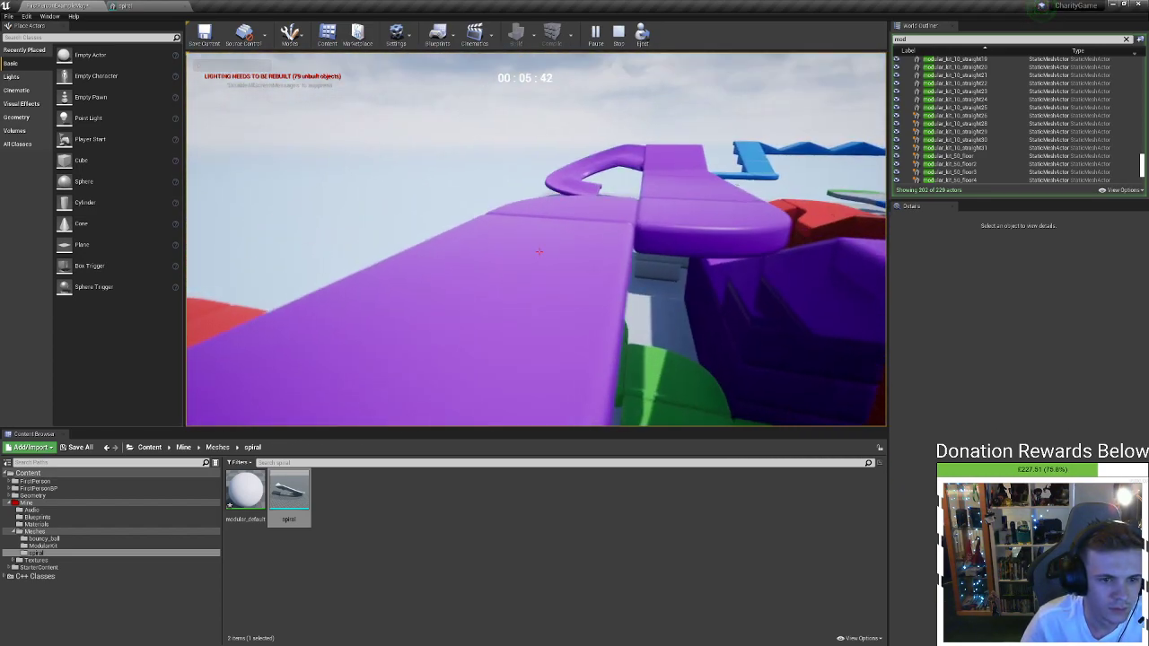
Play-test the purple track by running along it, jumping onto the spiral slide, and ending play
{"action": "key", "text": "w"}
{"action": "key", "text": "space"}
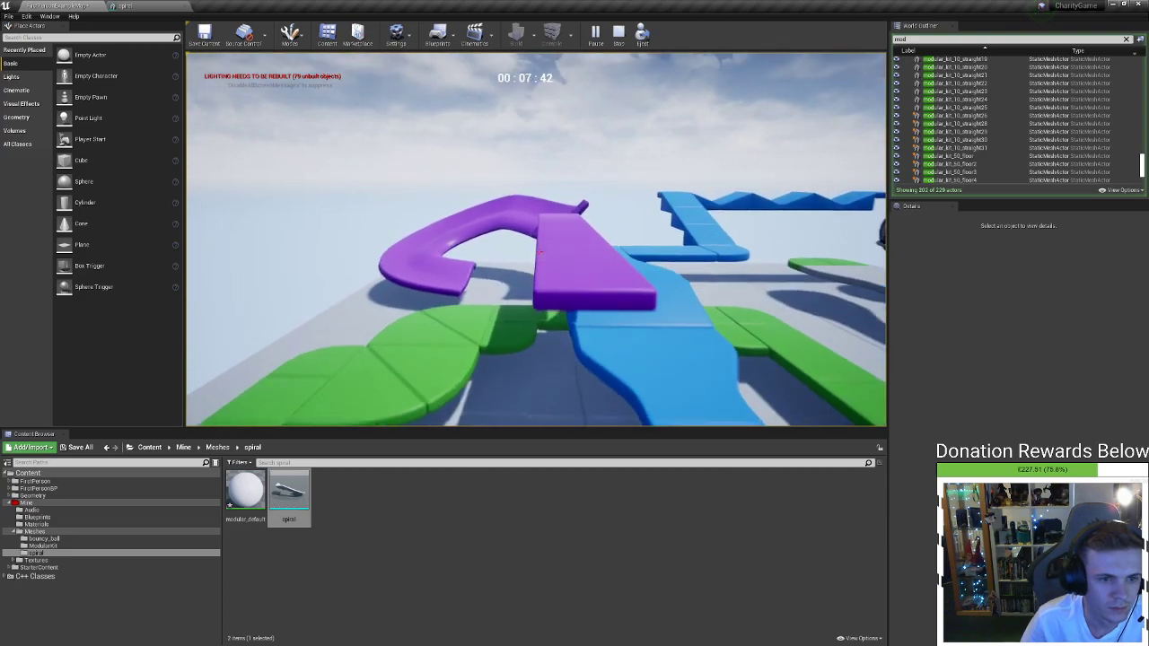
{"action": "key", "text": "w"}
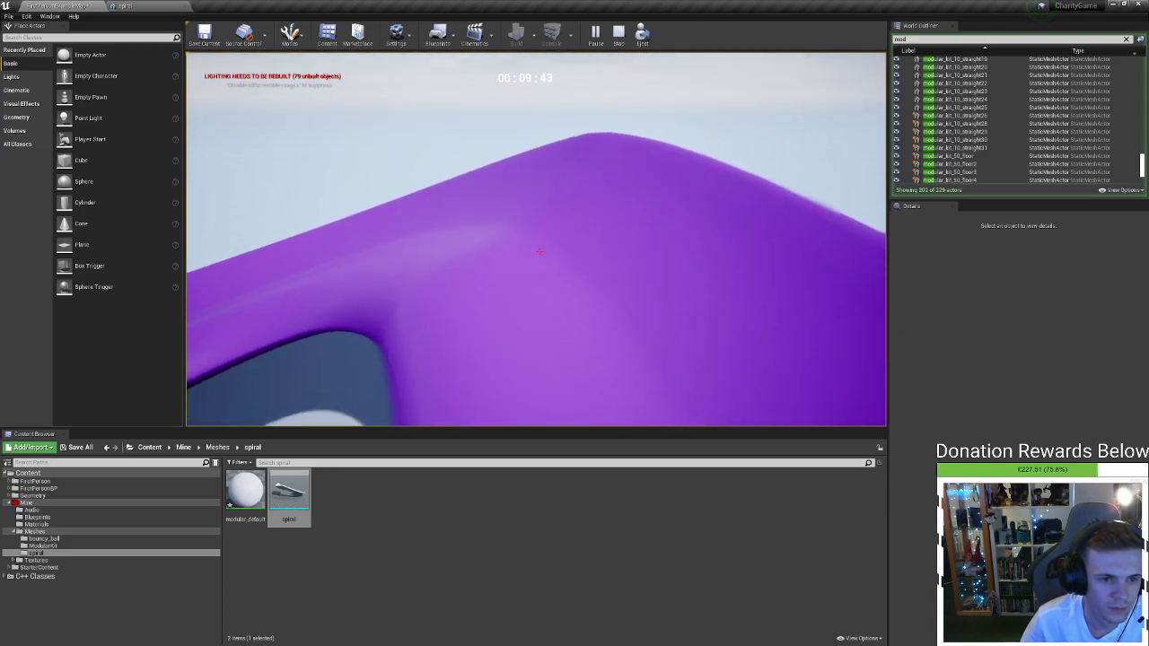
{"action": "key", "text": "Escape"}
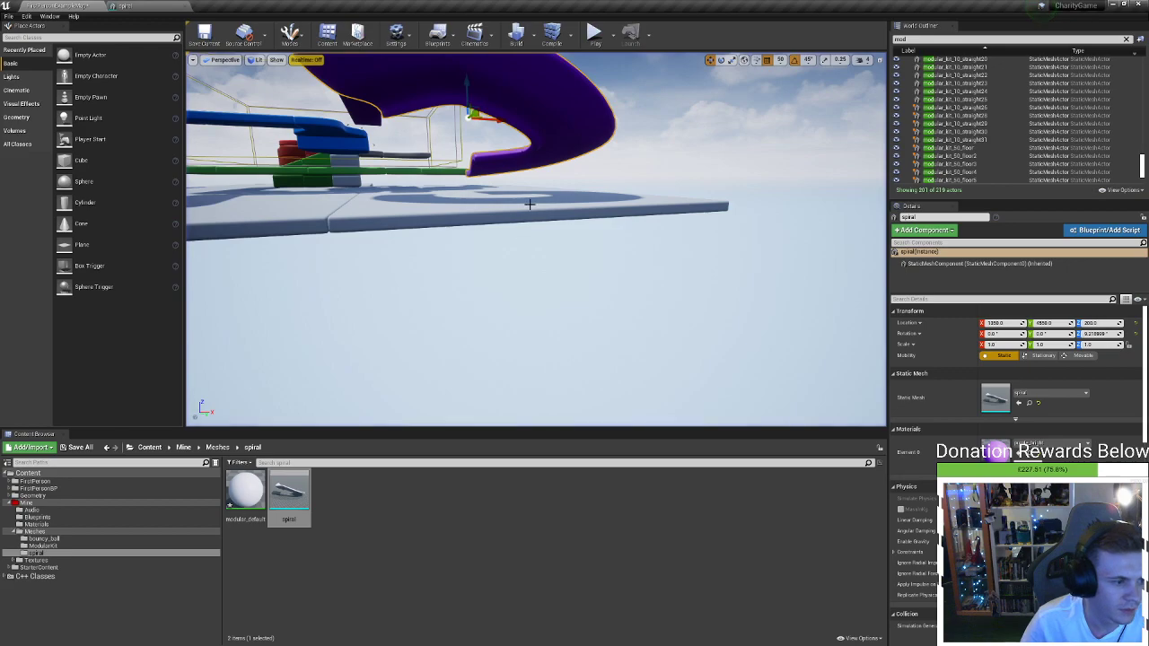
{"action": "right_click_drag", "start_coordinate": [525, 207], "coordinate": [526, 143]}
{"action": "right_click_drag", "start_coordinate": [563, 219], "coordinate": [646, 256]}
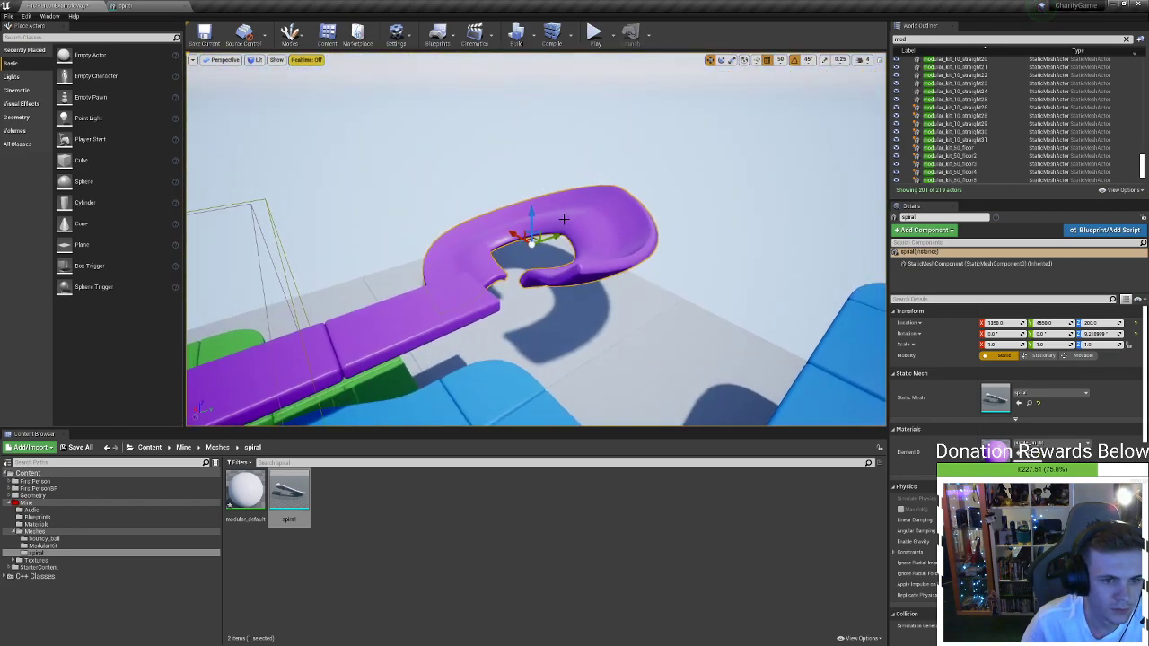
{"action": "left_click", "coordinate": [439, 36]}
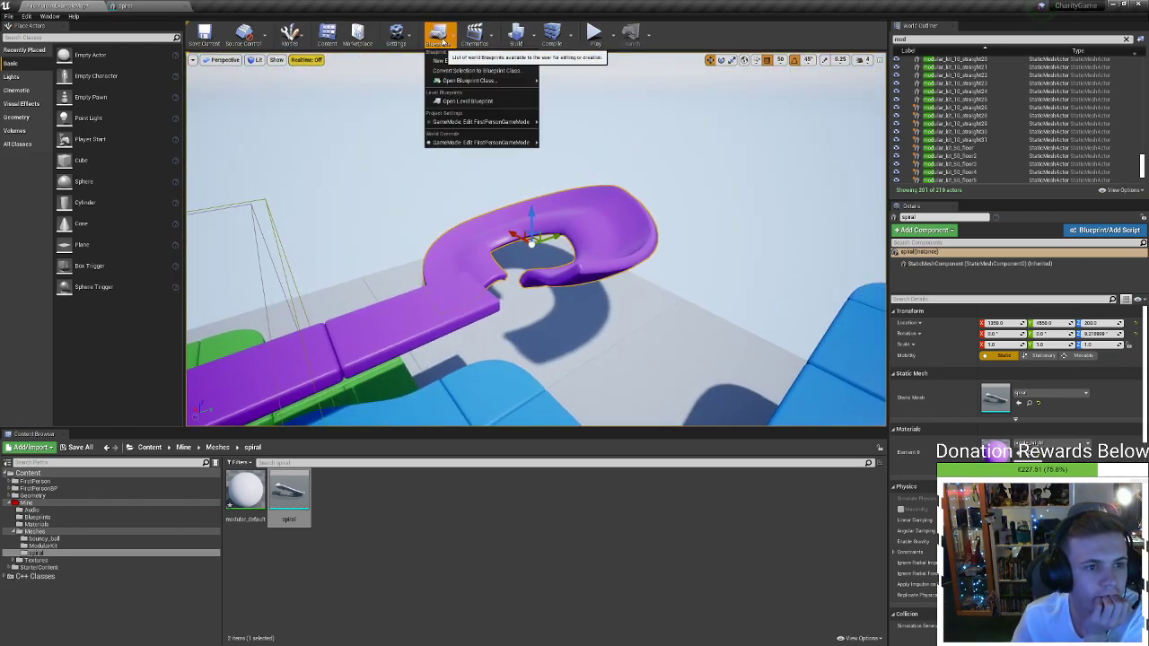
{"action": "mouse_move", "coordinate": [467, 80]}
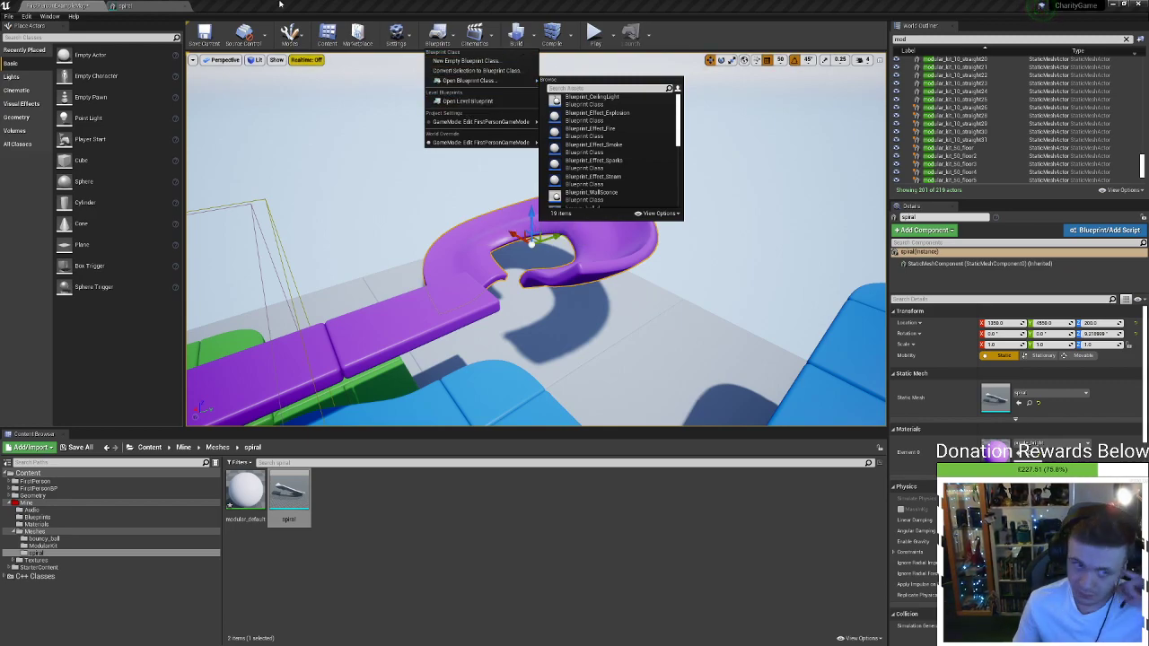
In the spiral mesh's collision settings, assign spiral as Complex Collision Mesh and set Collision Complexity to Use Complex Collision As Simple
{"action": "left_click", "coordinate": [114, 6]}
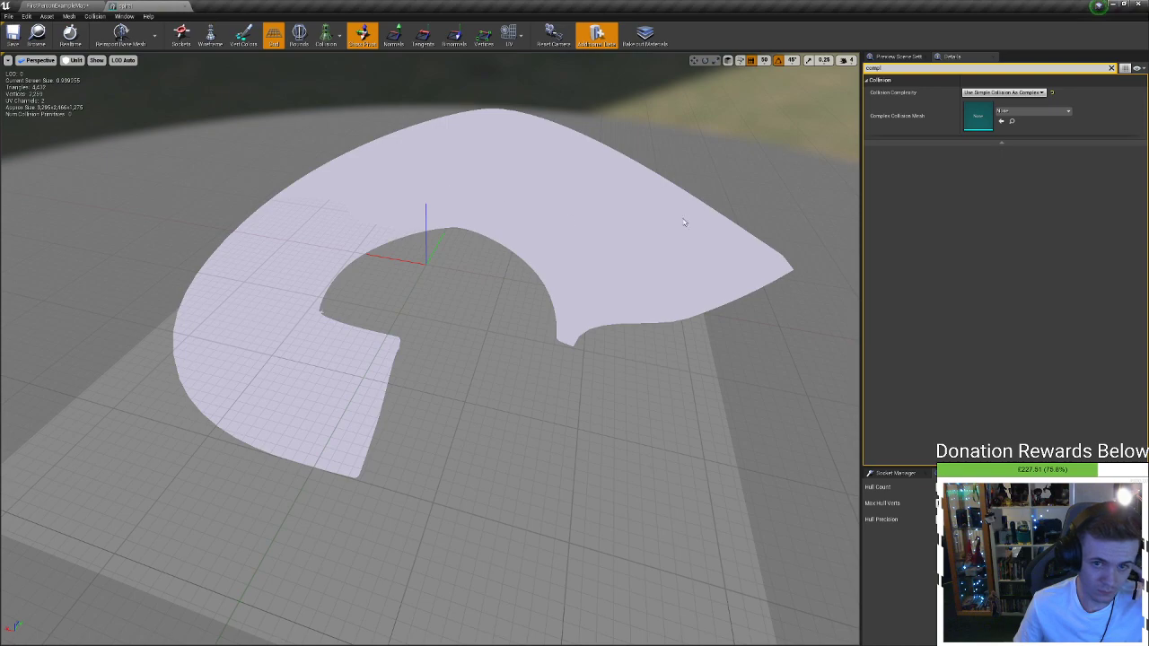
{"action": "left_click", "coordinate": [1018, 110]}
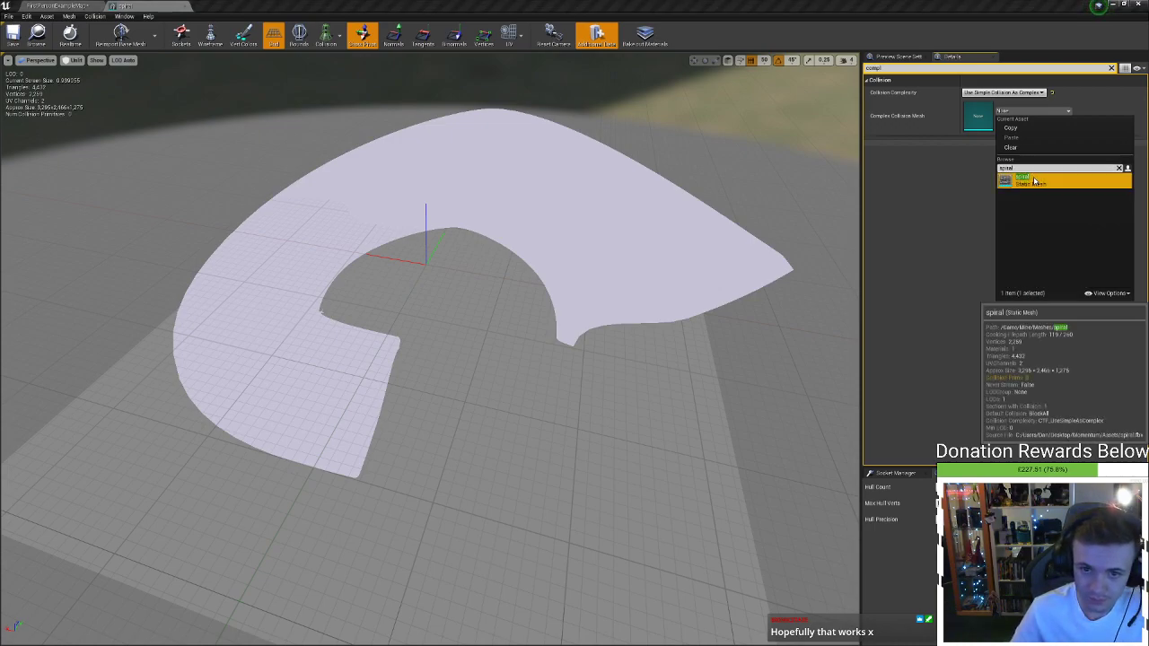
{"action": "left_click", "coordinate": [1031, 179]}
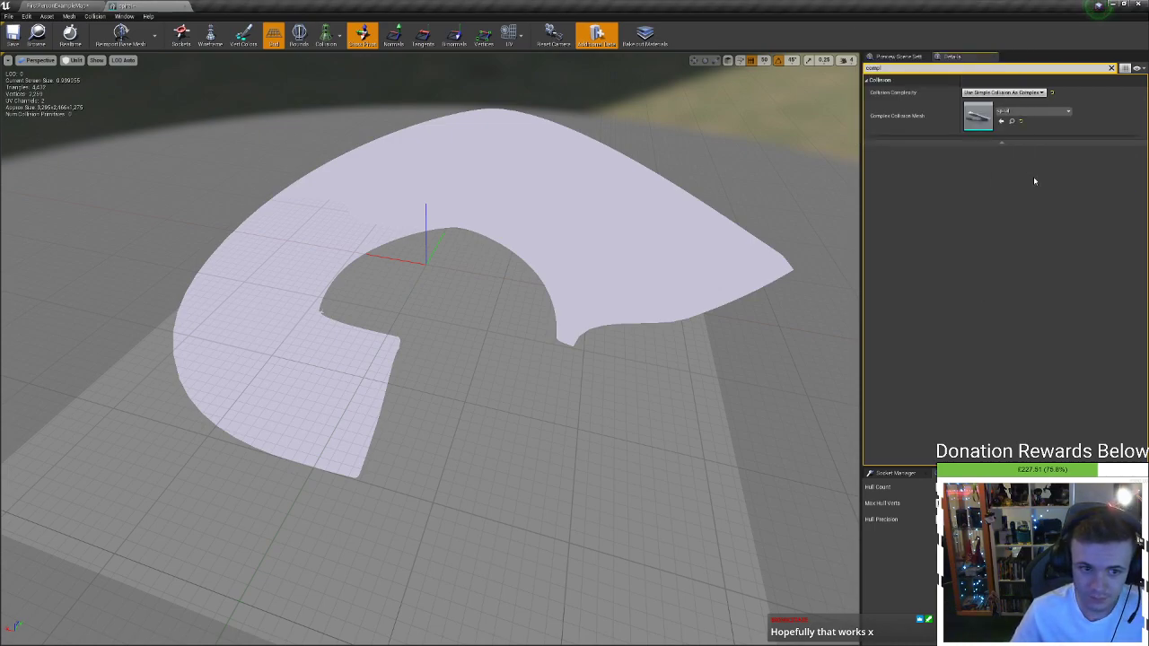
{"action": "left_click", "coordinate": [1024, 92]}
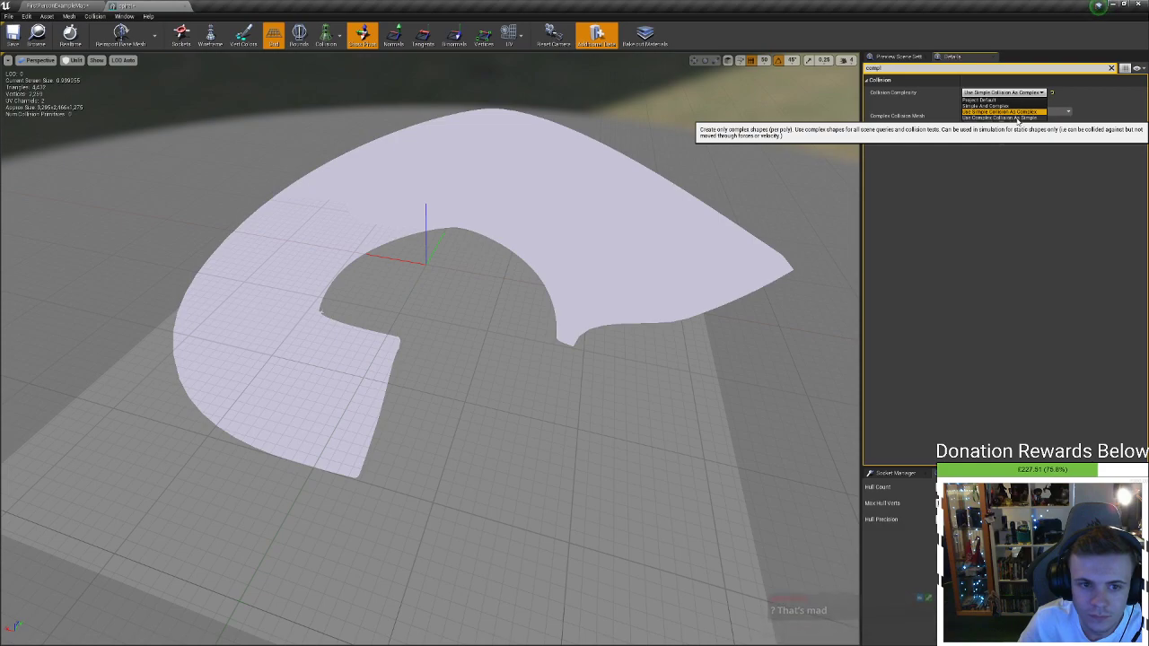
{"action": "left_click", "coordinate": [1018, 119]}
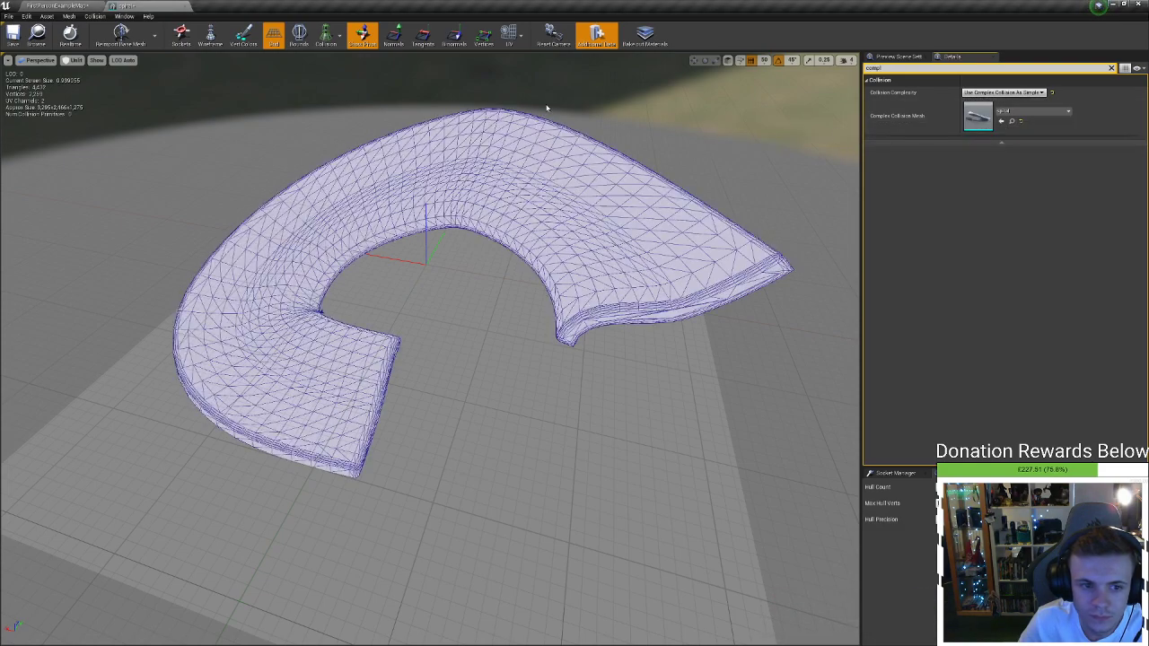
Return to the level and play-test the spiral's collision by running the purple track and riding the slide to the floor
{"action": "left_click", "coordinate": [54, 6]}
{"action": "left_click", "coordinate": [595, 32]}
{"action": "key", "text": "w"}
{"action": "key", "text": "w"}
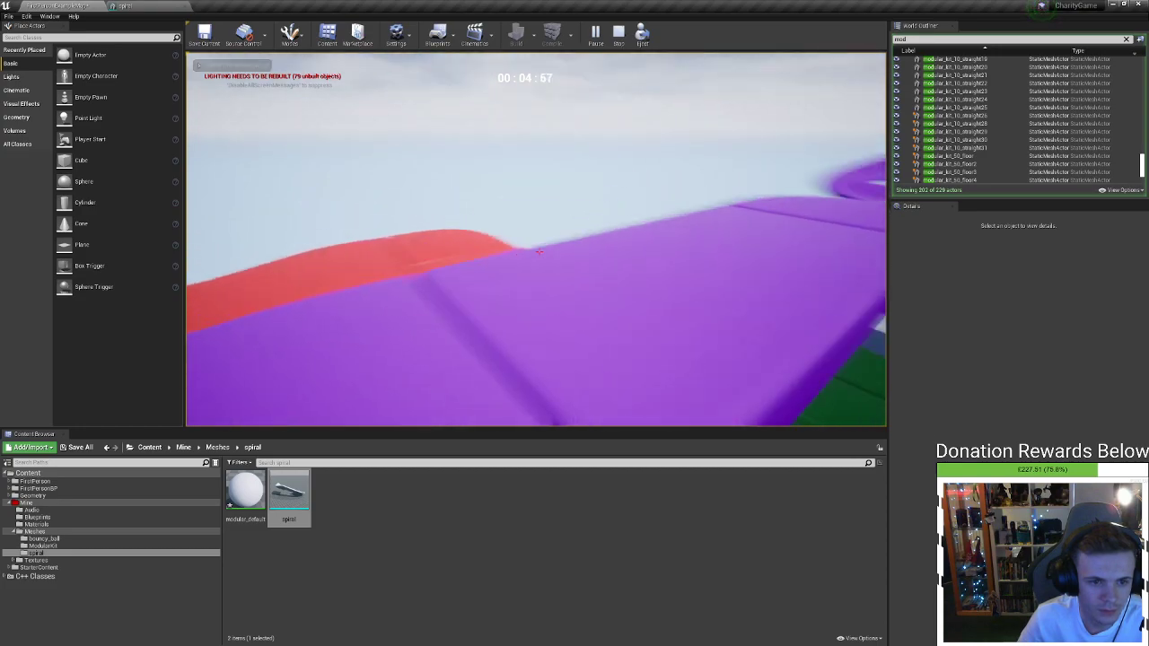
{"action": "key", "text": "w"}
{"action": "key", "text": "space"}
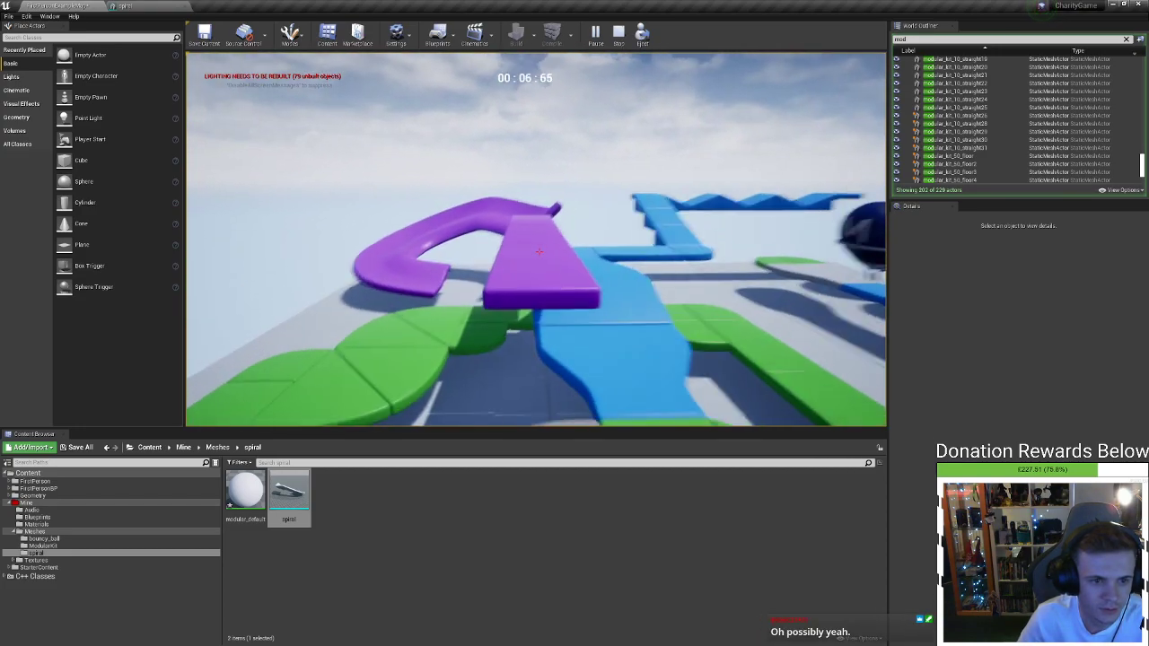
{"action": "key", "text": "w"}
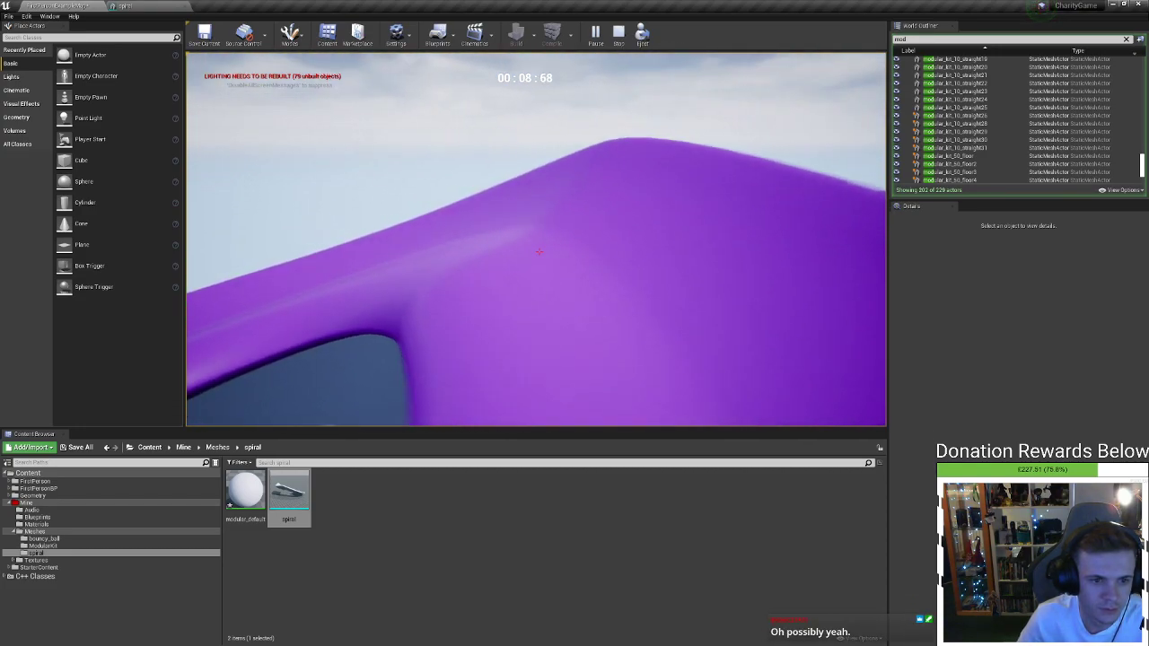
{"action": "key", "text": "w"}
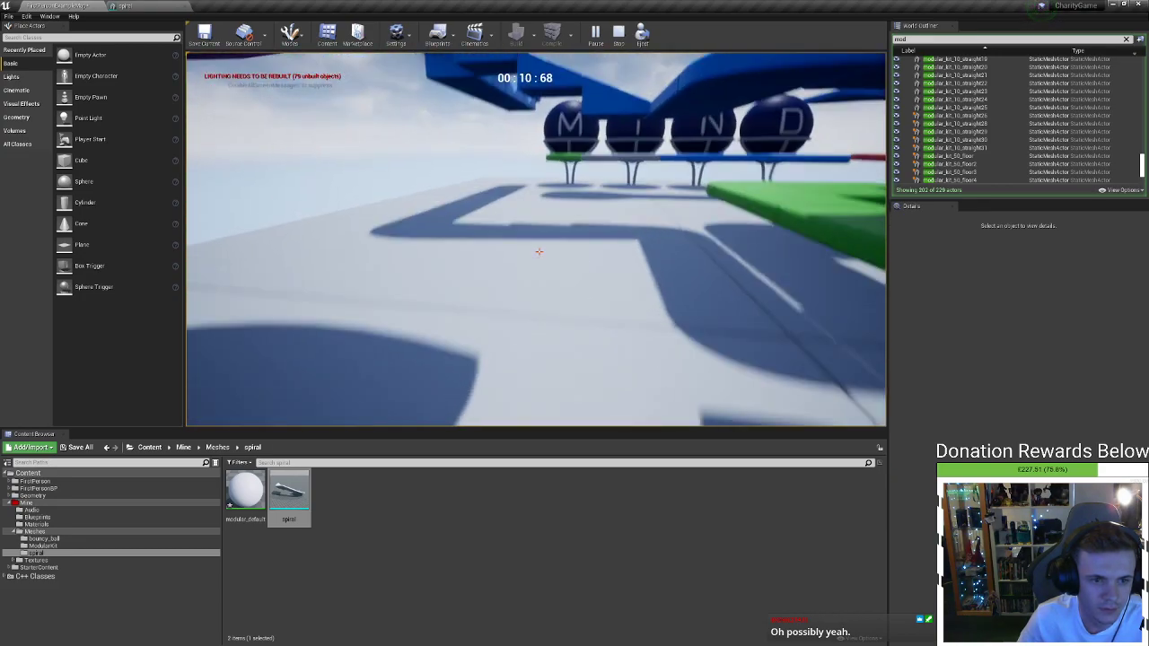
{"action": "key", "text": "w"}
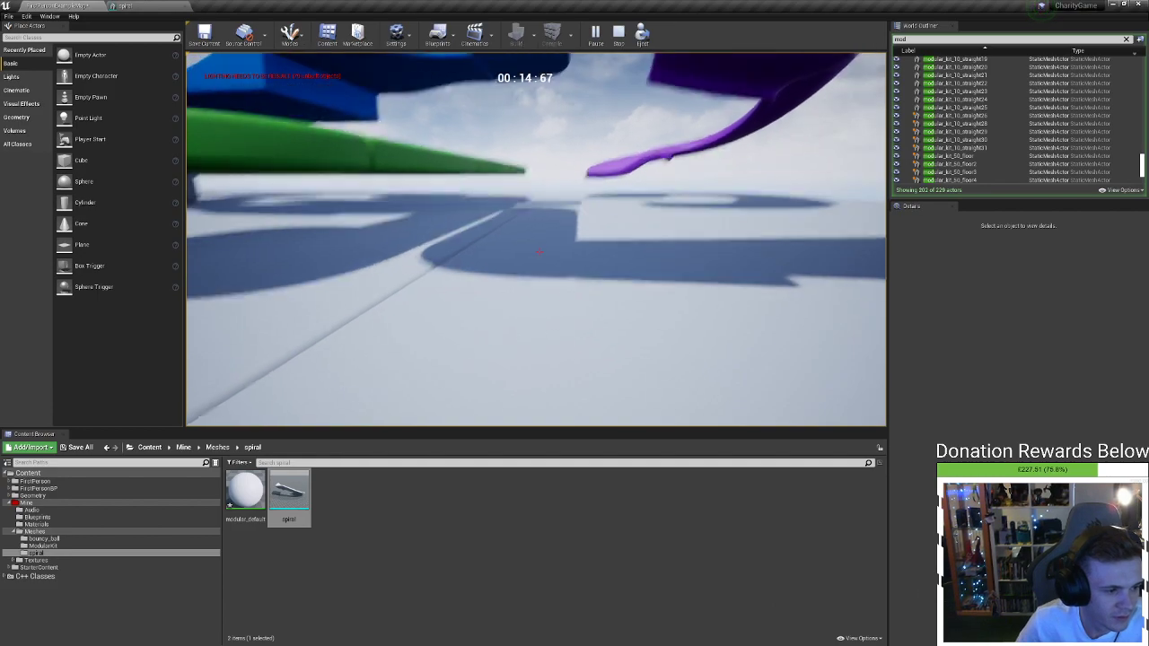
{"action": "key", "text": "Escape"}
Repeat the play-test along the purple track towards the spiral and end it
{"action": "key", "text": "alt+p"}
{"action": "key", "text": "w"}
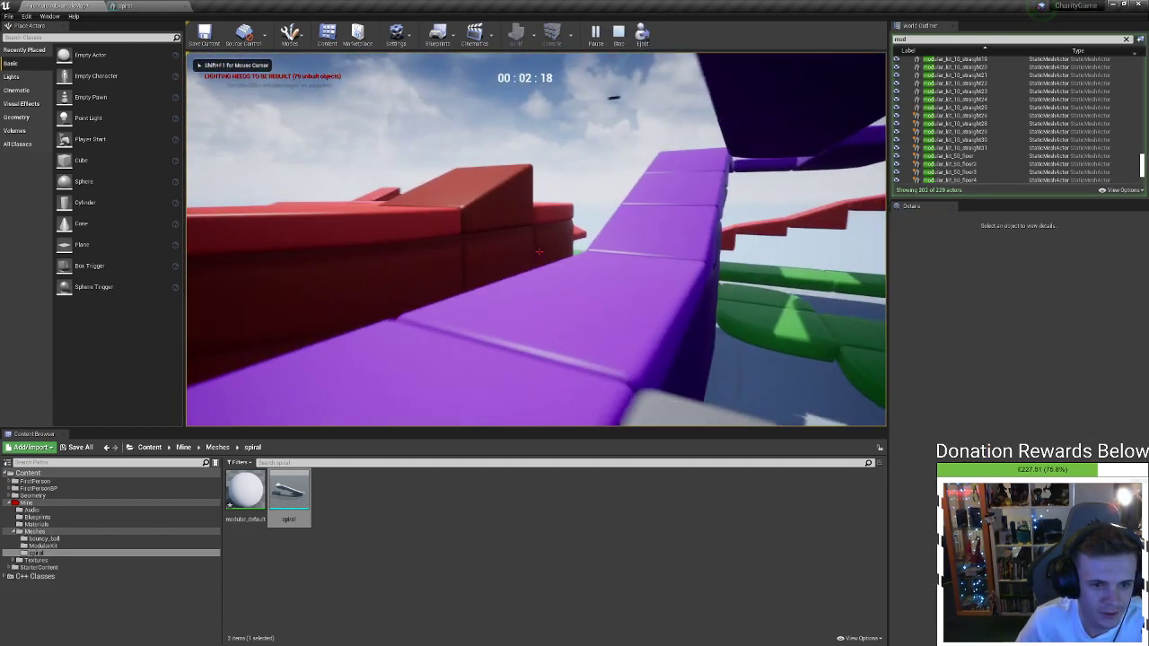
{"action": "key", "text": "w"}
{"action": "key", "text": "w"}
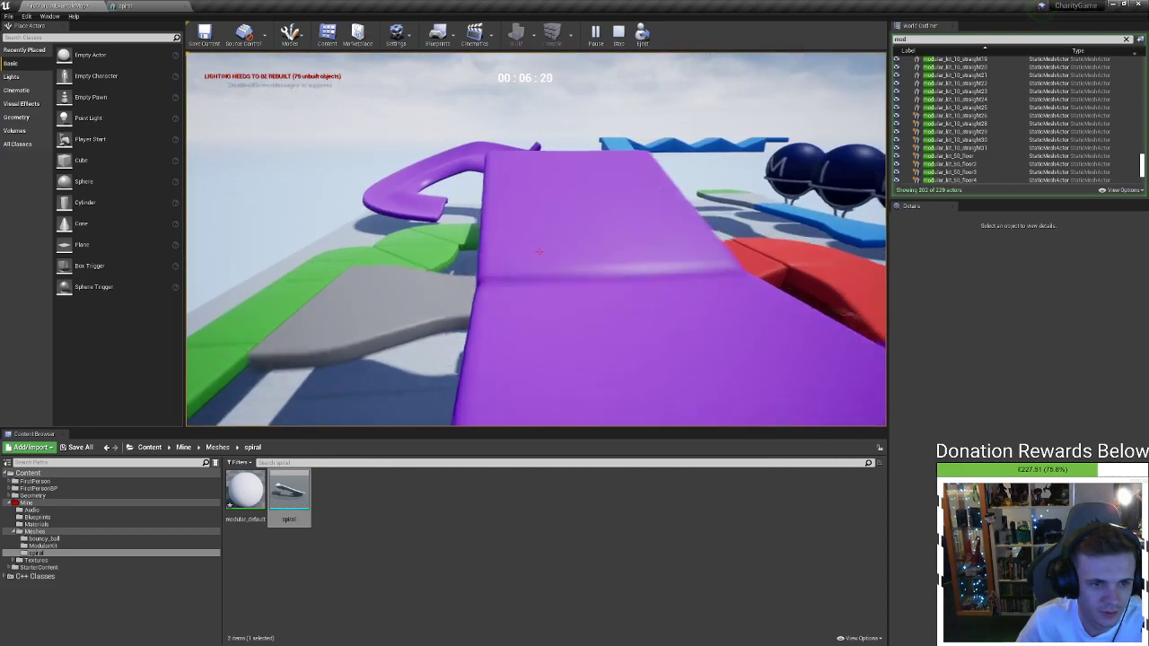
{"action": "key", "text": "w"}
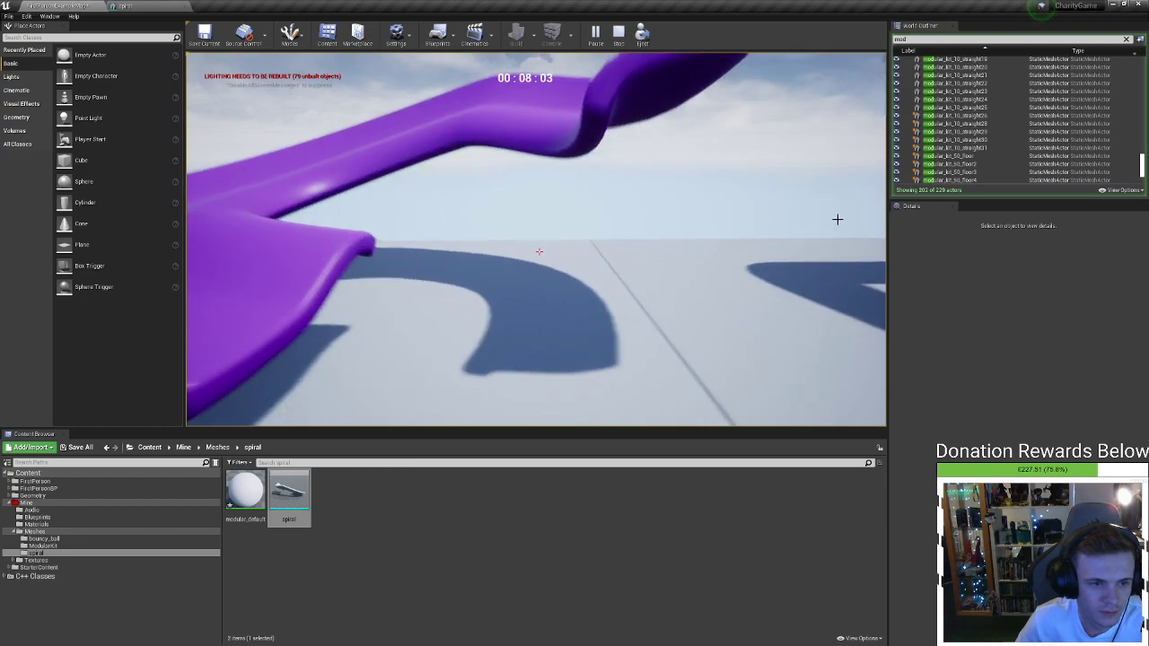
{"action": "key", "text": "Escape"}
Play once more from the start of the purple track, down the full spiral to the floor, and stop playing
{"action": "left_click", "coordinate": [595, 36]}
{"action": "key", "text": "w"}
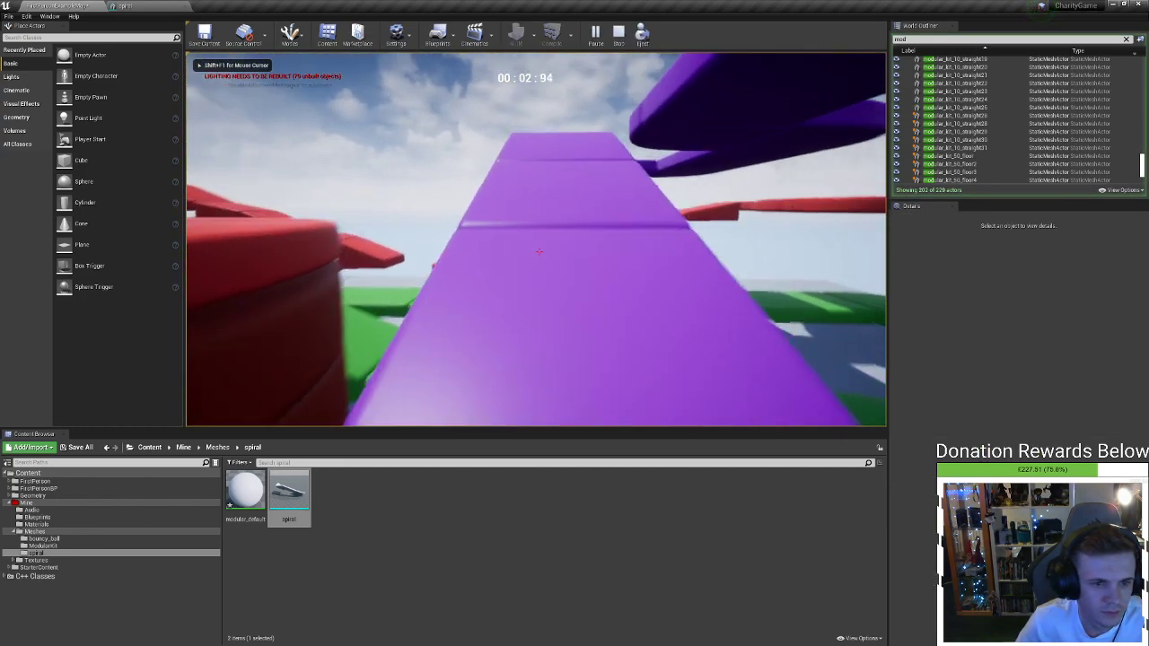
{"action": "key", "text": "w"}
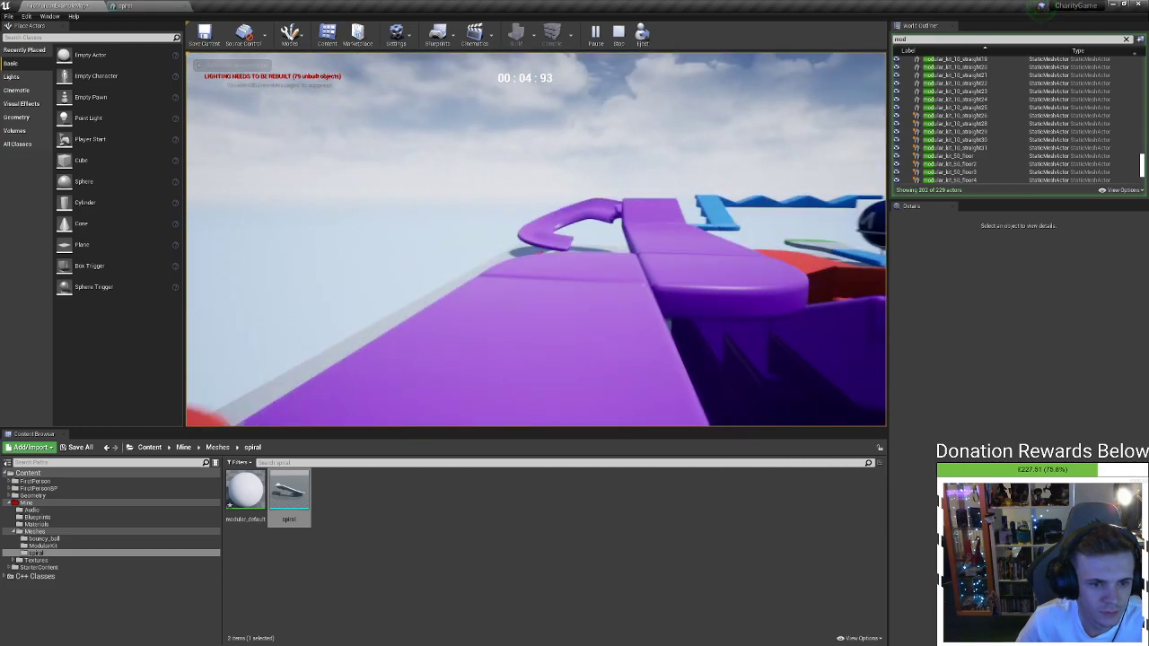
{"action": "key", "text": "w"}
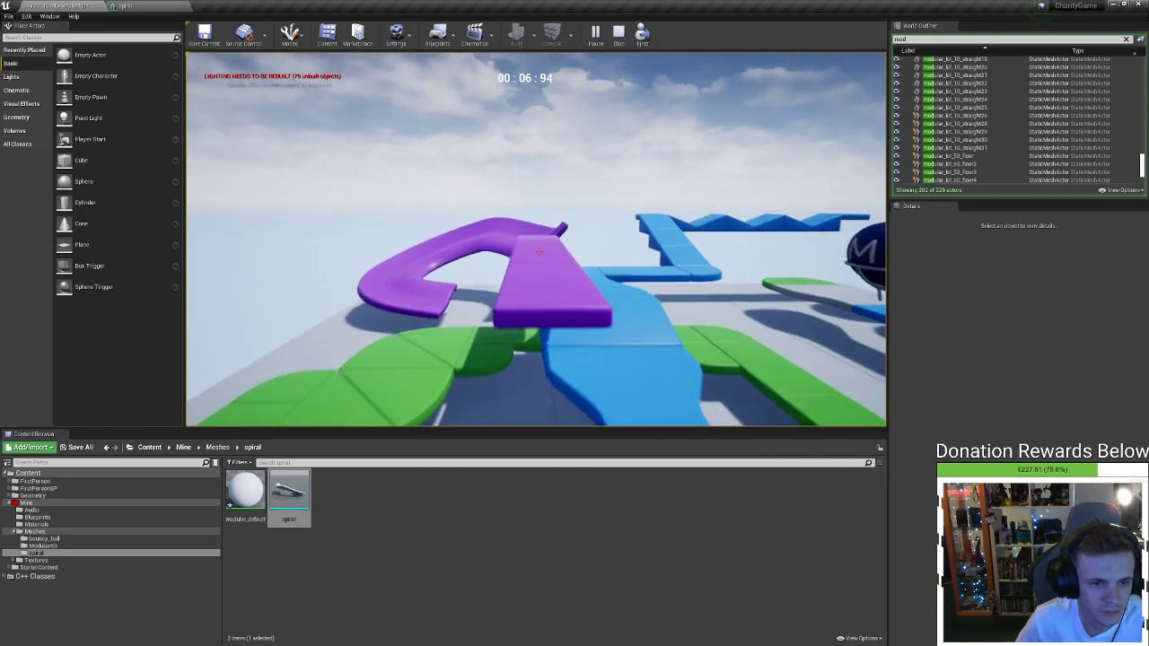
{"action": "key", "text": "w"}
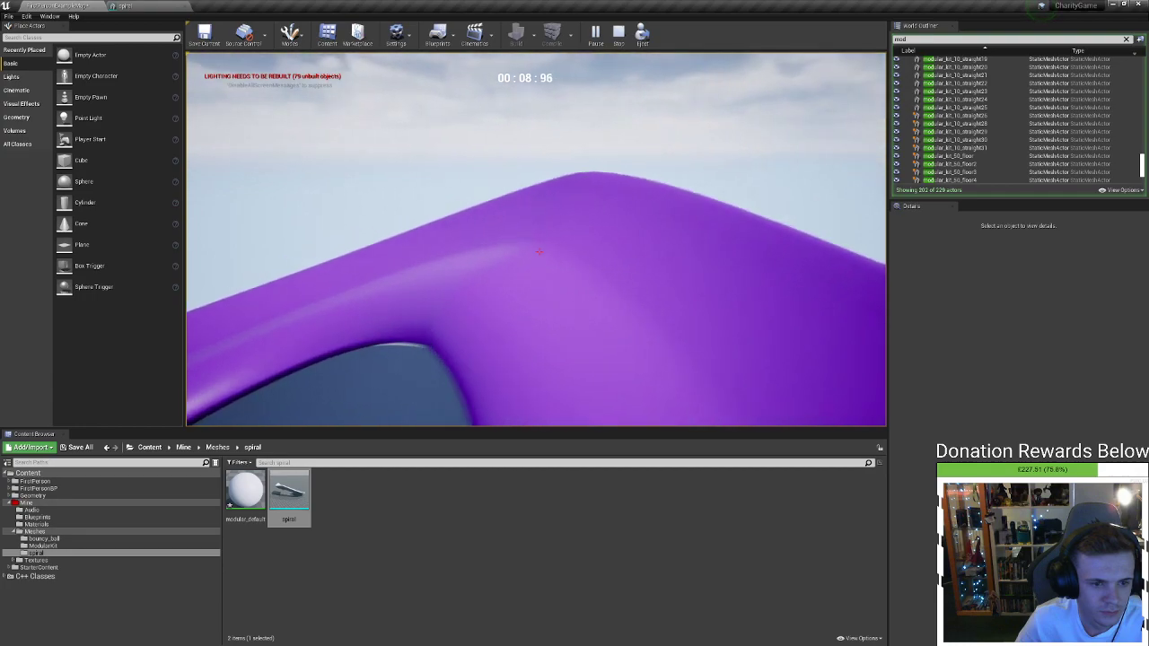
{"action": "key", "text": "w"}
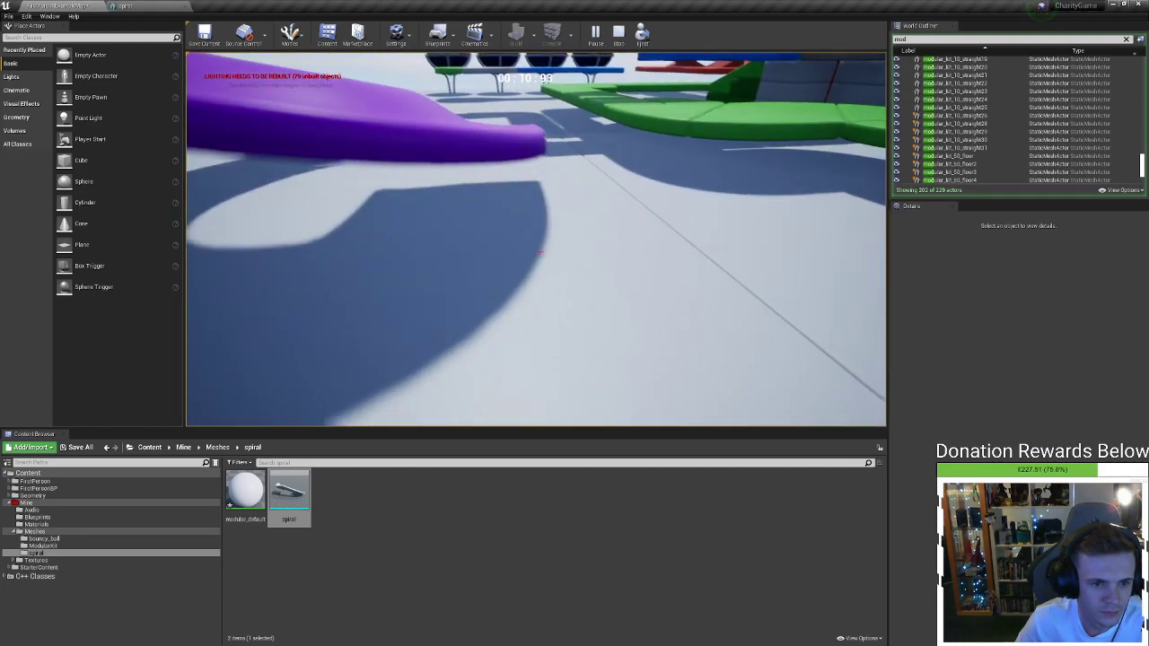
{"action": "key", "text": "Escape"}
Duplicate the rounded three-piece green end platform, place the copy near the spiral's lower end, and rotate it 90°
{"action": "right_click_drag", "start_coordinate": [225, 262], "coordinate": [188, 261]}
{"action": "key", "text": "w"}
{"action": "right_click_drag", "start_coordinate": [536, 239], "coordinate": [708, 306]}
{"action": "key", "text": "a"}
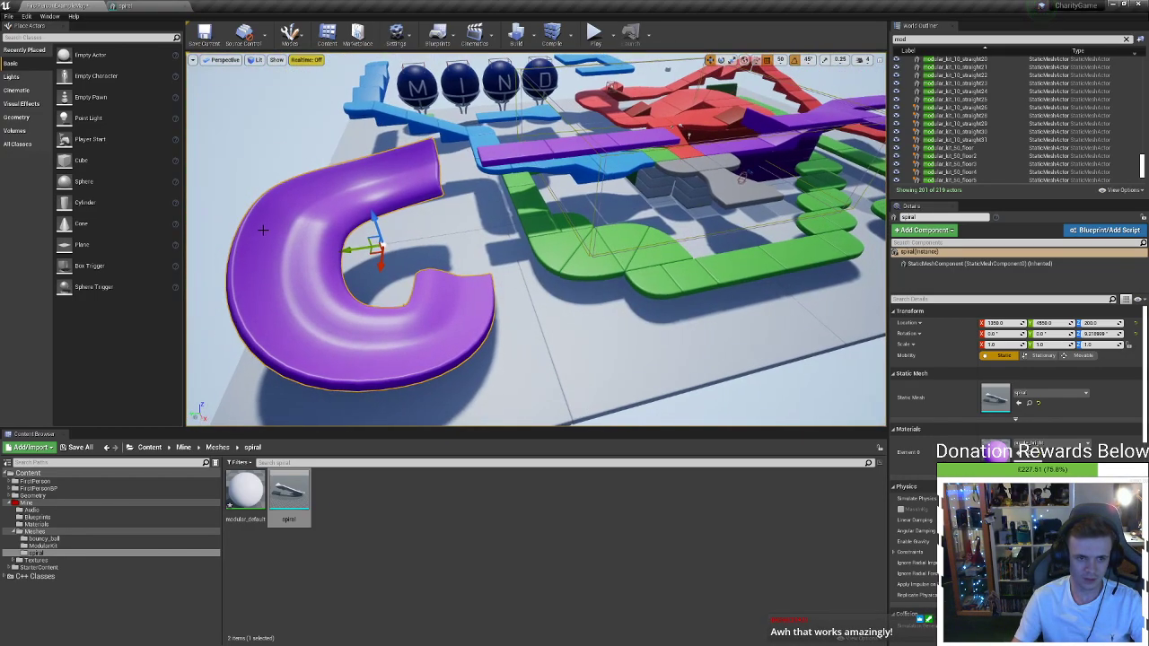
{"action": "right_click_drag", "start_coordinate": [535, 239], "coordinate": [646, 254]}
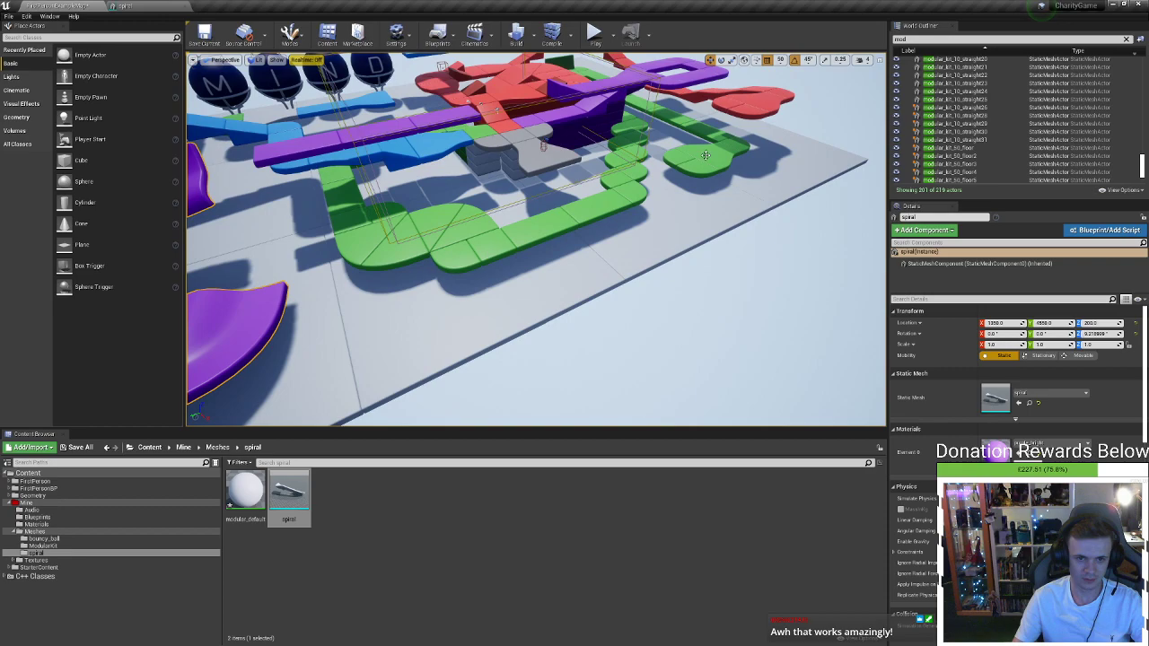
{"action": "left_click", "coordinate": [705, 154]}
{"action": "left_click_drag", "start_coordinate": [685, 177], "coordinate": [299, 253], "text": "alt"}
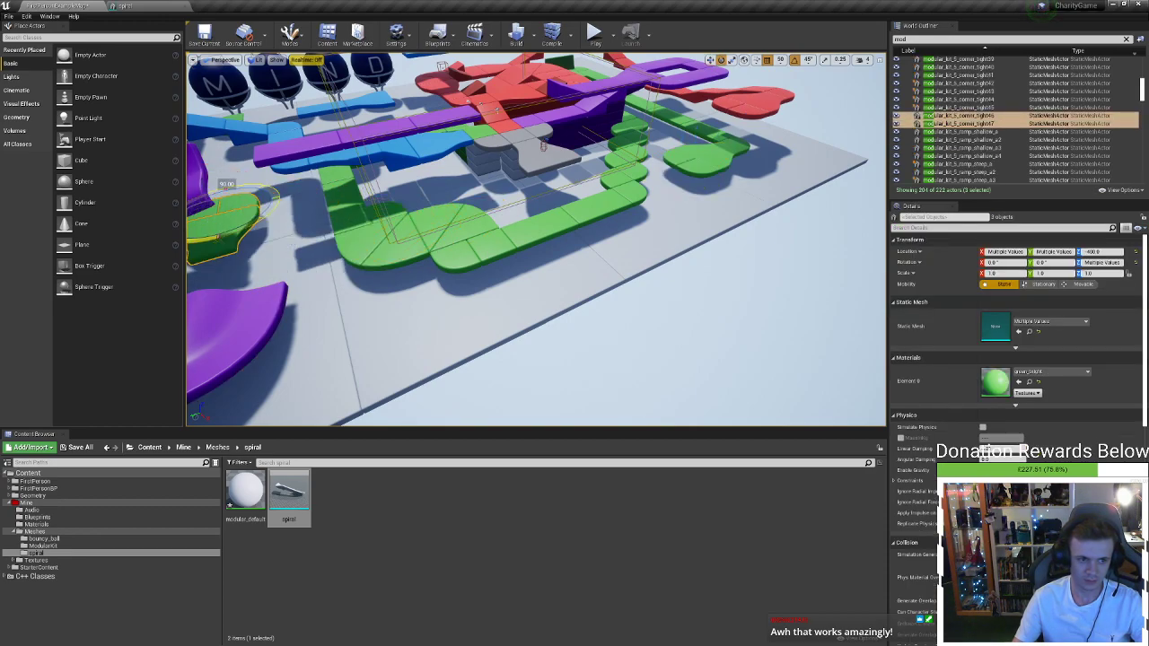
Duplicate the copied platform's green transition piece, rotate the duplicate 180°, and move it away from the platform towards the spiral, leaving a gap
{"action": "right_click_drag", "start_coordinate": [536, 239], "coordinate": [431, 211]}
{"action": "key", "text": "w"}
{"action": "key", "text": "s"}
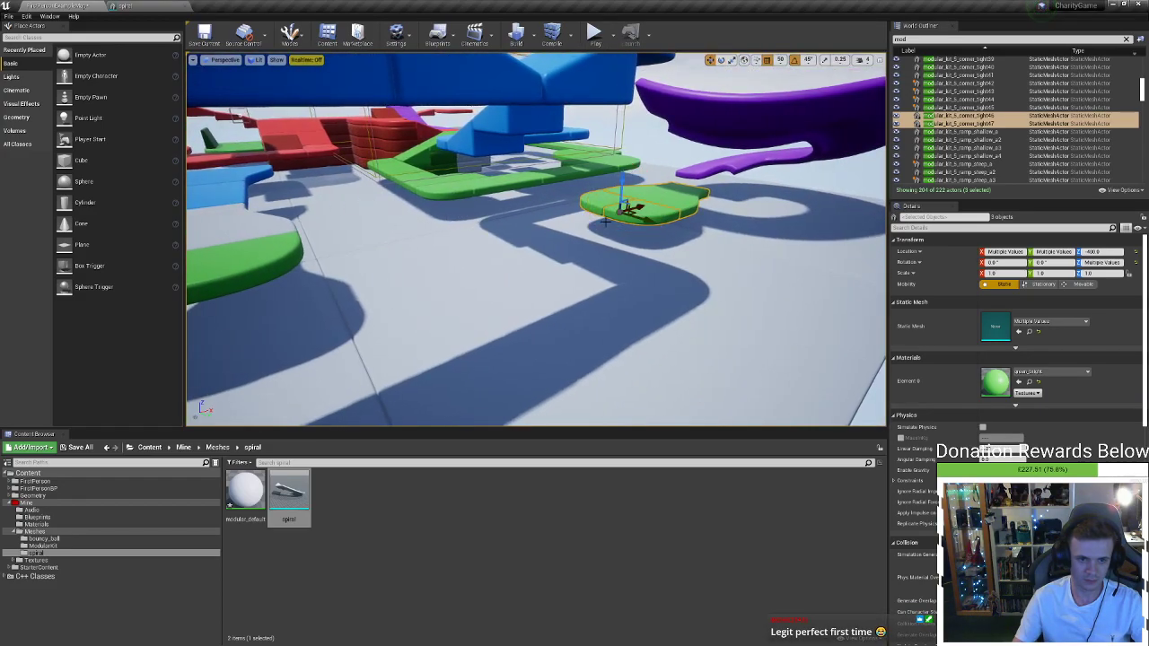
{"action": "right_click_drag", "start_coordinate": [478, 262], "coordinate": [467, 171]}
{"action": "key", "text": "w"}
{"action": "key", "text": "a"}
{"action": "left_click", "coordinate": [697, 323]}
{"action": "right_click_drag", "start_coordinate": [696, 323], "coordinate": [638, 334]}
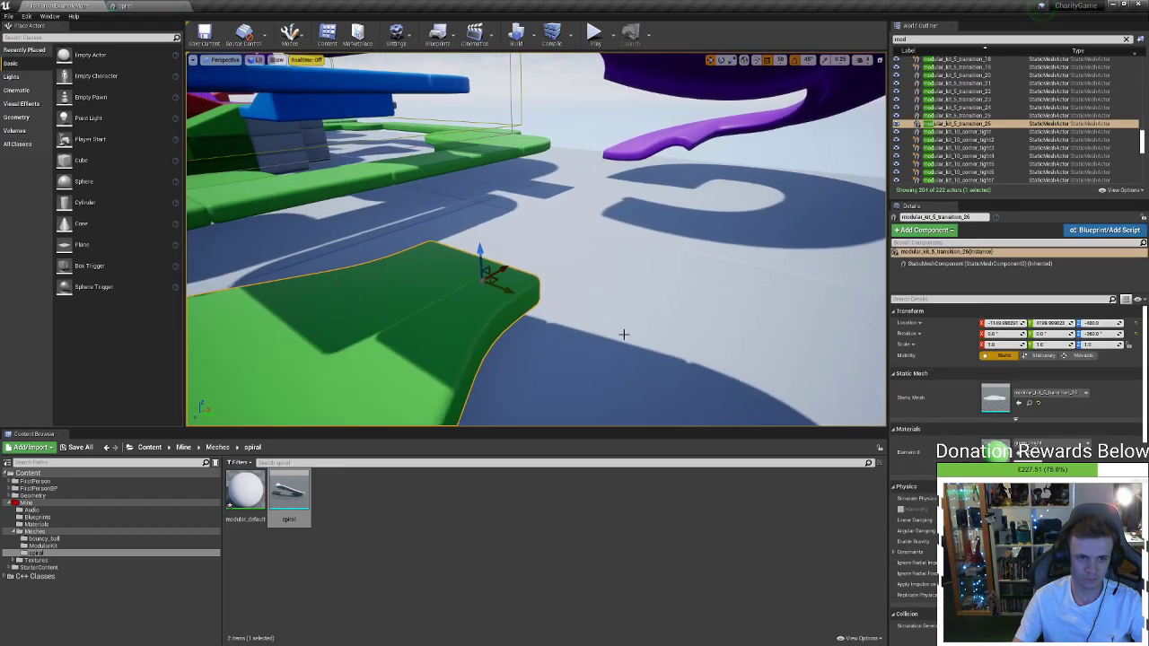
{"action": "left_click_drag", "start_coordinate": [467, 308], "coordinate": [437, 269], "text": "alt"}
{"action": "right_click_drag", "start_coordinate": [440, 304], "coordinate": [583, 297]}
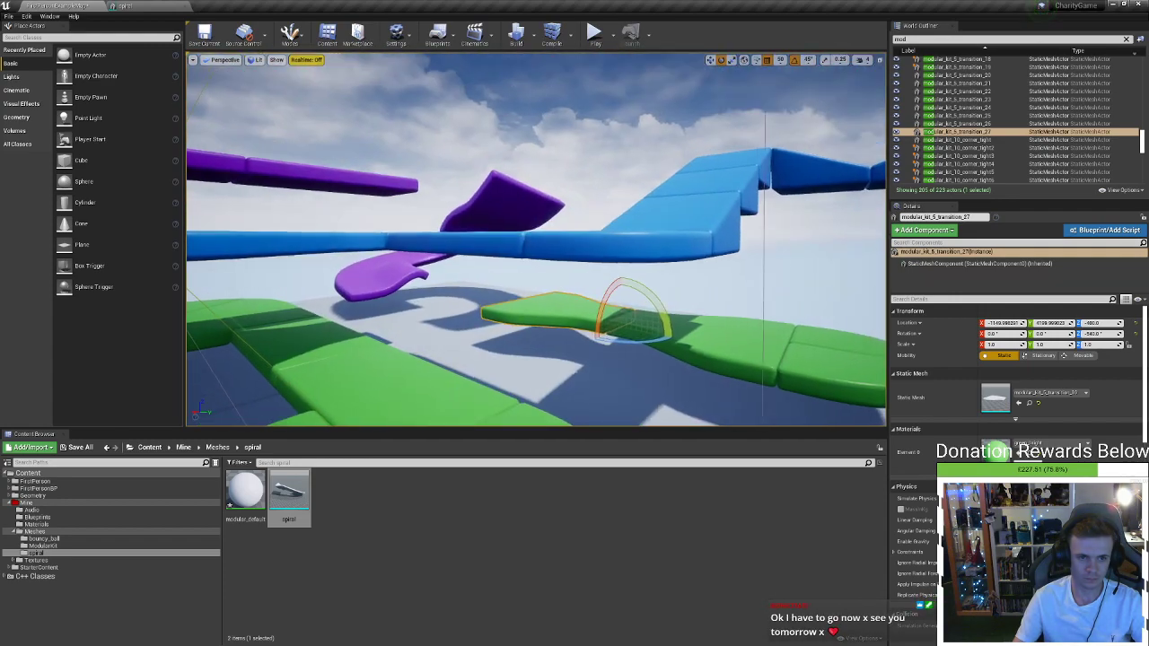
{"action": "right_click_drag", "start_coordinate": [483, 292], "coordinate": [482, 292]}
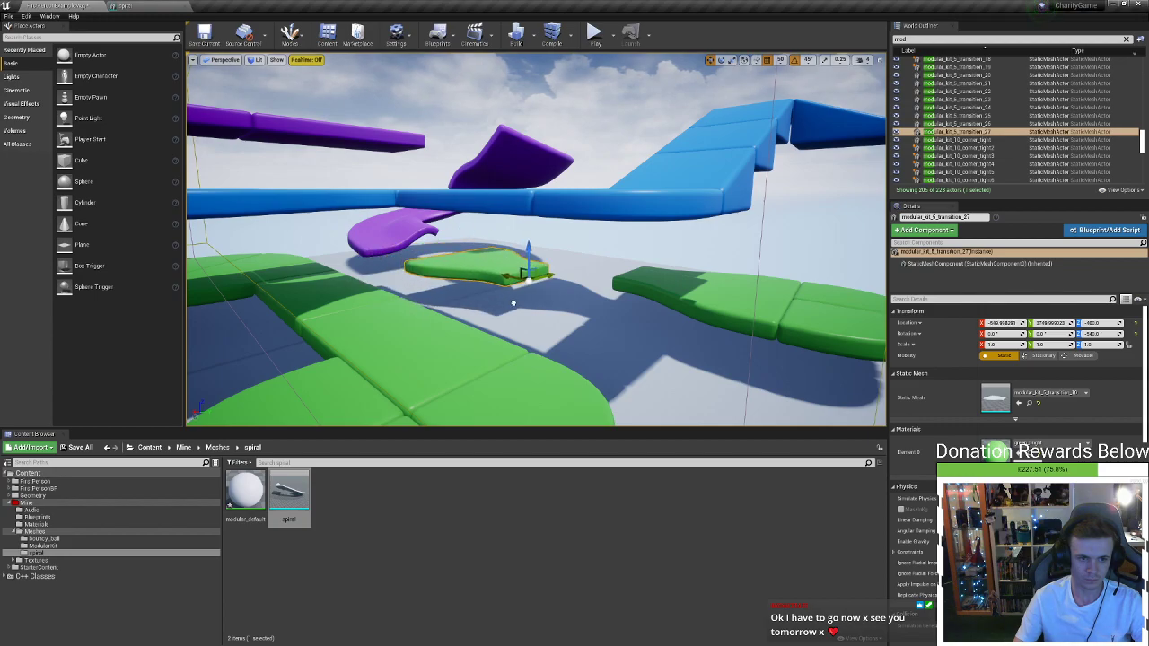
{"action": "mouse_move", "coordinate": [483, 292]}
{"action": "right_mouse_down"}
{"action": "mouse_move", "coordinate": [556, 327]}
{"action": "mouse_move", "coordinate": [503, 332]}
{"action": "mouse_move", "coordinate": [529, 319]}
{"action": "mouse_move", "coordinate": [547, 278]}
{"action": "mouse_move", "coordinate": [483, 292]}
{"action": "right_mouse_up"}
Duplicate the green tight corner twice into the gap between the two transition pieces, rotating the second copy 90° to complete the rounded joint
{"action": "left_click", "coordinate": [260, 308]}
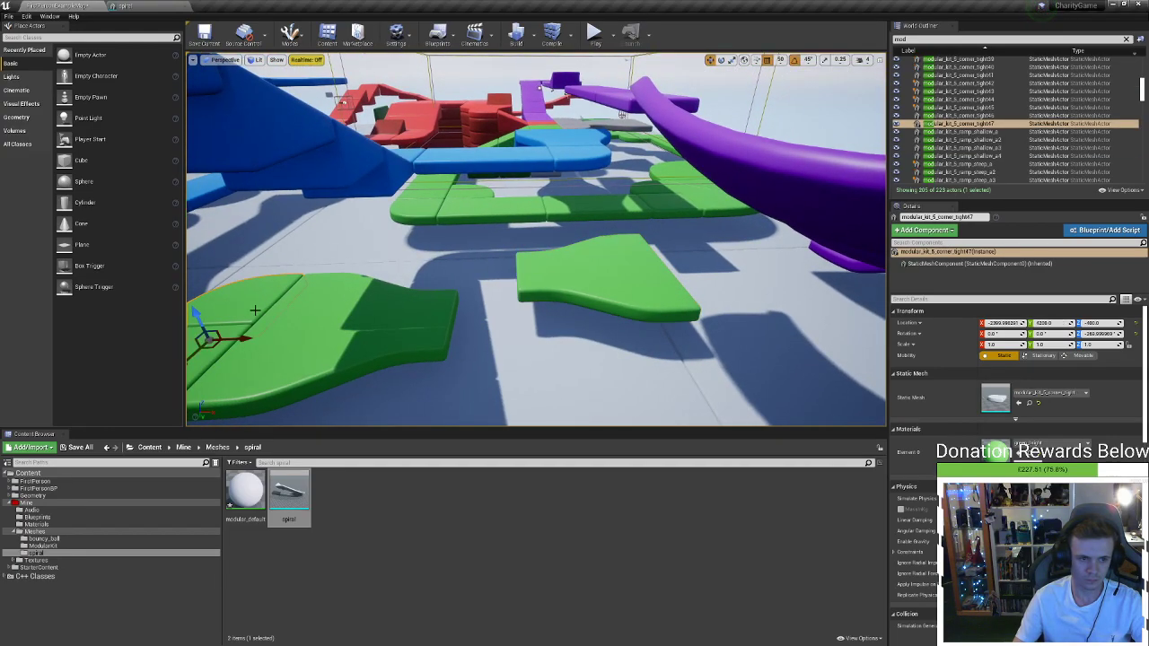
{"action": "left_click_drag", "start_coordinate": [228, 339], "coordinate": [397, 330], "text": "alt"}
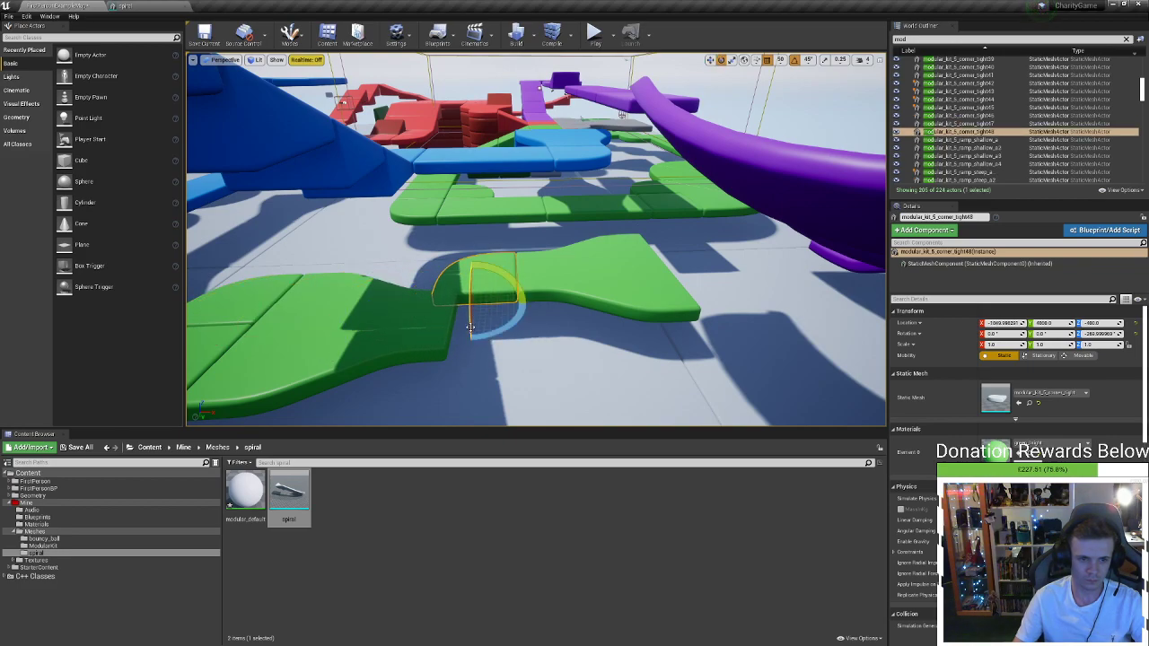
{"action": "left_click_drag", "start_coordinate": [489, 337], "coordinate": [469, 337], "text": "alt"}
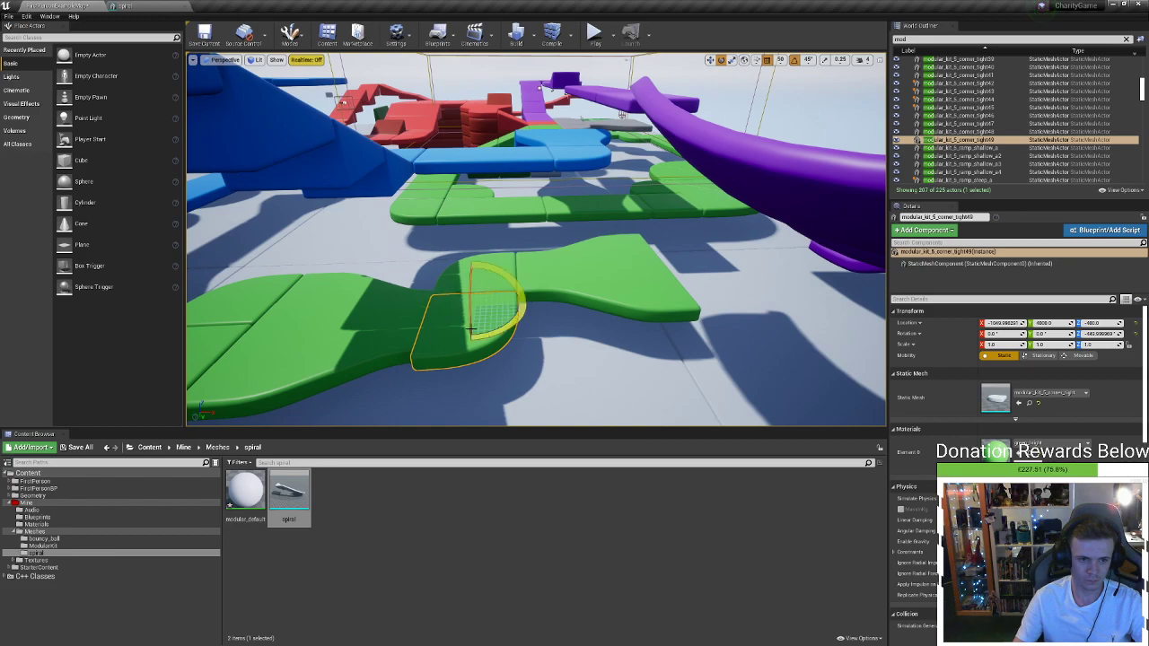
Shift the three-piece green end platform away from the rounded joint so its narrow transition end butts against the corner pieces without overlap
{"action": "left_click", "coordinate": [405, 327]}
{"action": "right_click_drag", "start_coordinate": [406, 326], "coordinate": [443, 269]}
{"action": "left_click", "coordinate": [366, 206], "text": "ctrl"}
{"action": "left_click", "coordinate": [366, 206], "text": "ctrl"}
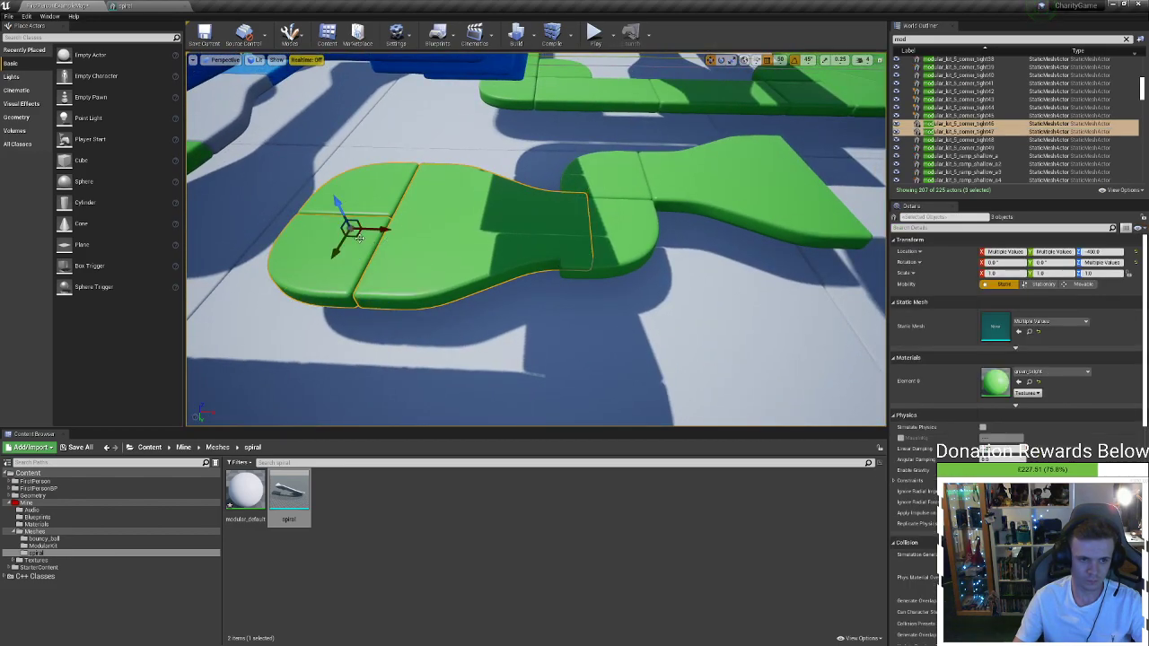
{"action": "left_click_drag", "start_coordinate": [348, 240], "coordinate": [321, 242]}
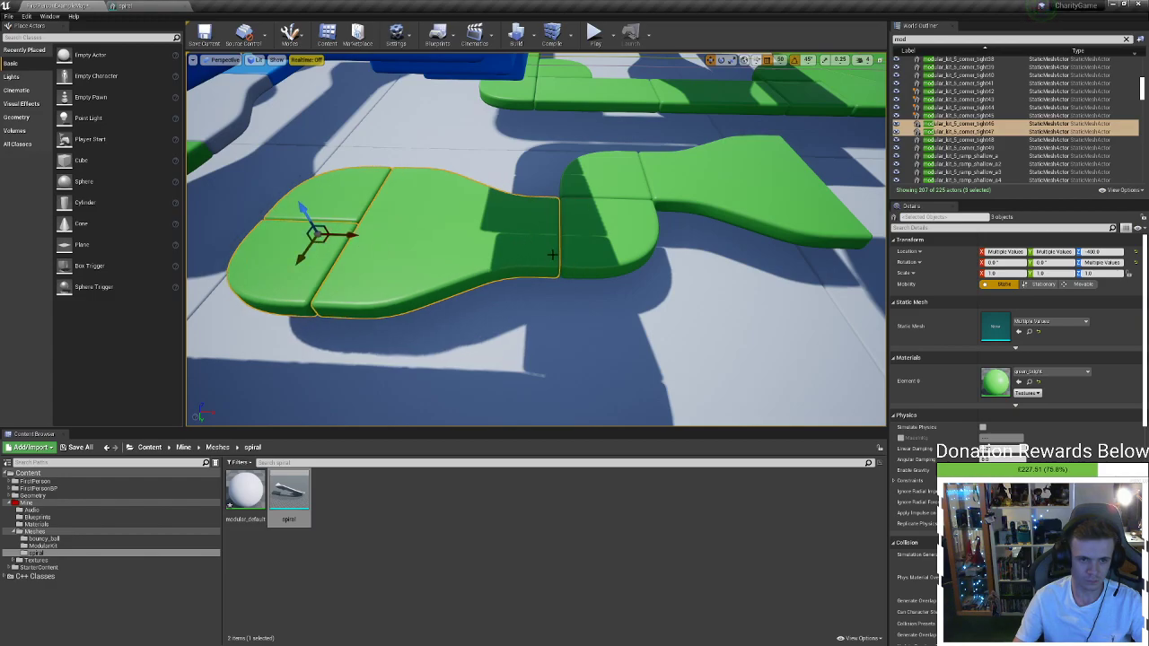
Open the Materials folder inside the project's Mine folder
{"action": "scroll", "coordinate": [552, 255], "scroll_direction": "down", "scroll_amount": 10}
{"action": "right_click_drag", "start_coordinate": [536, 229], "coordinate": [302, 422]}
{"action": "key", "text": "d"}
{"action": "key", "text": "s"}
{"action": "key", "text": "w"}
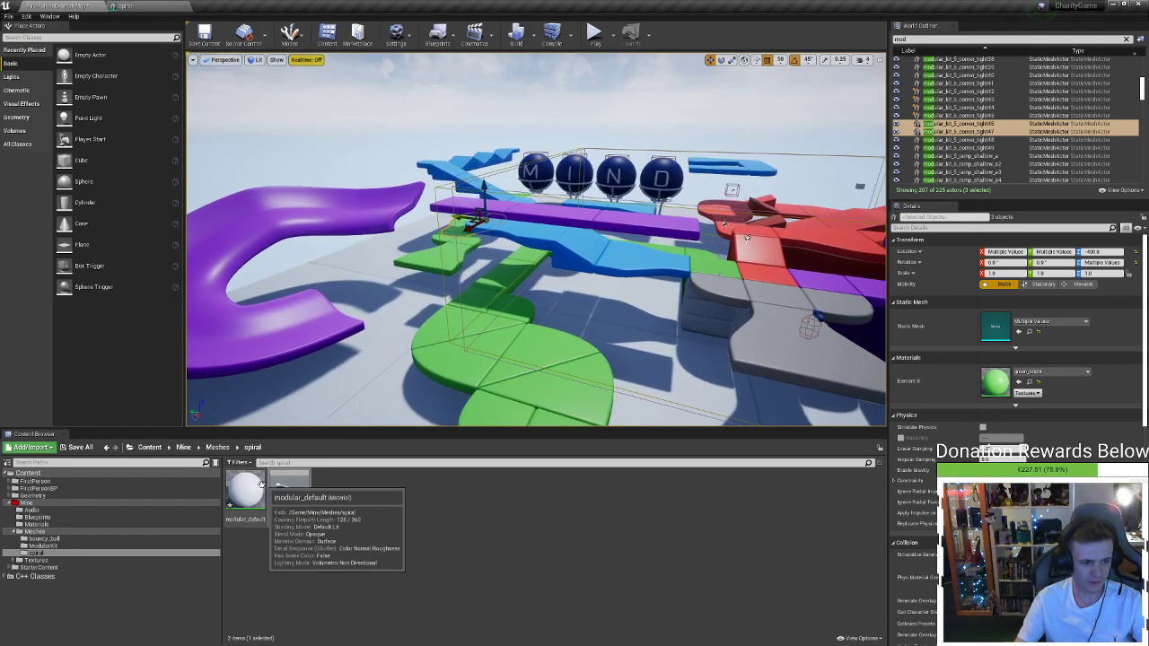
{"action": "left_click", "coordinate": [182, 447]}
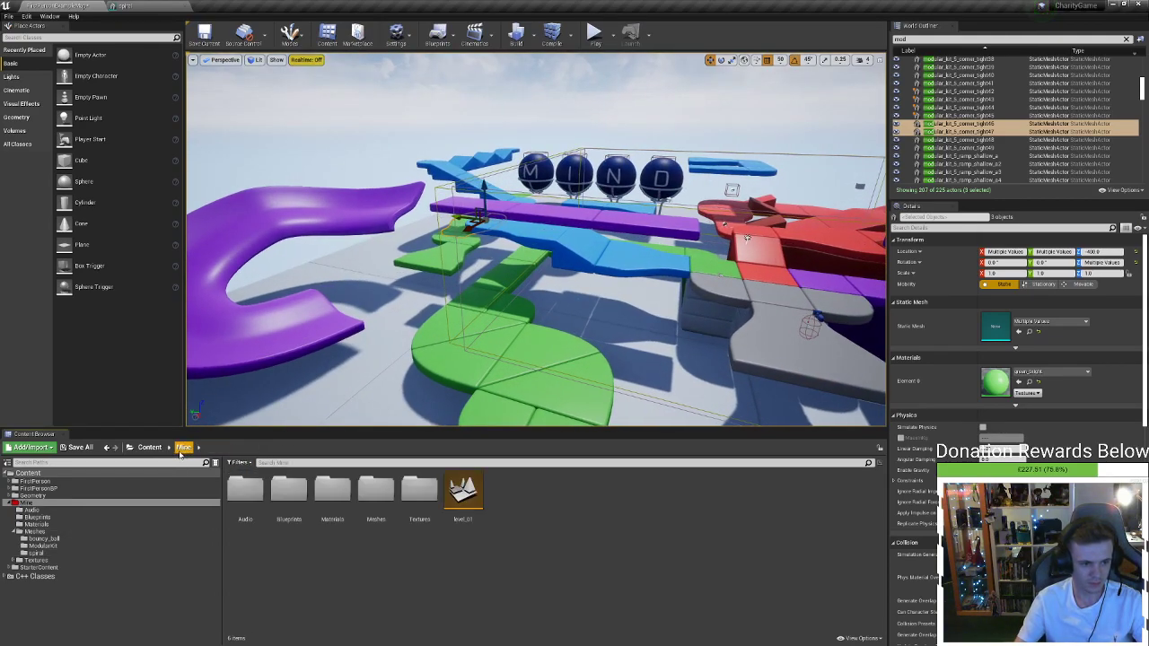
{"action": "double_click", "coordinate": [375, 492]}
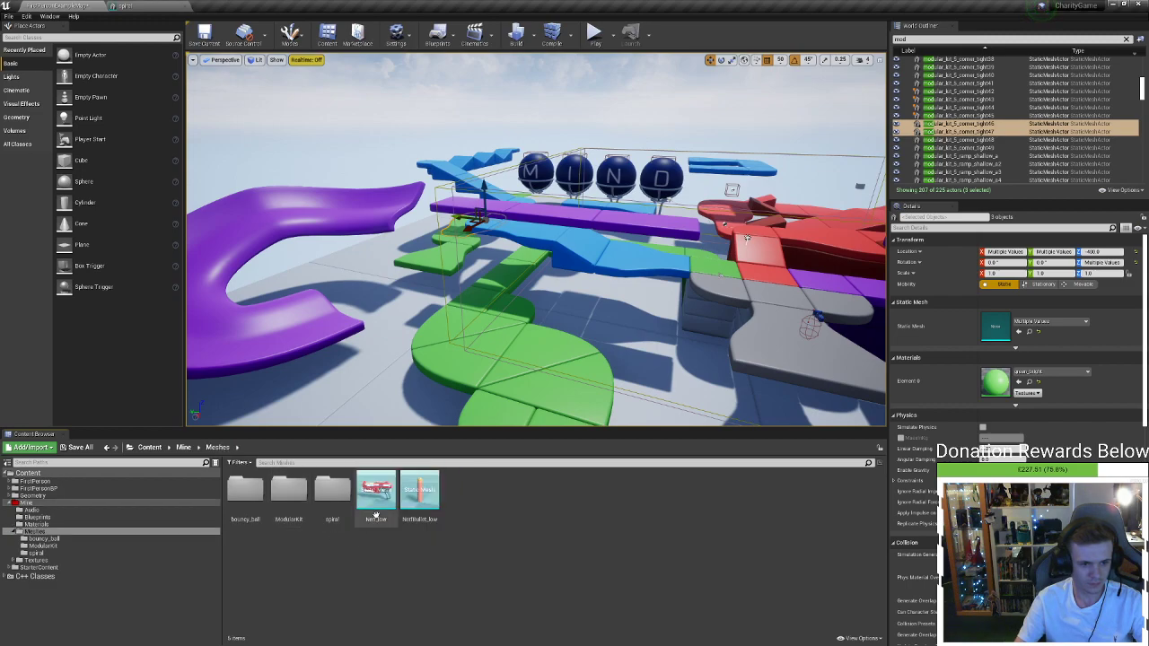
{"action": "double_click", "coordinate": [332, 493]}
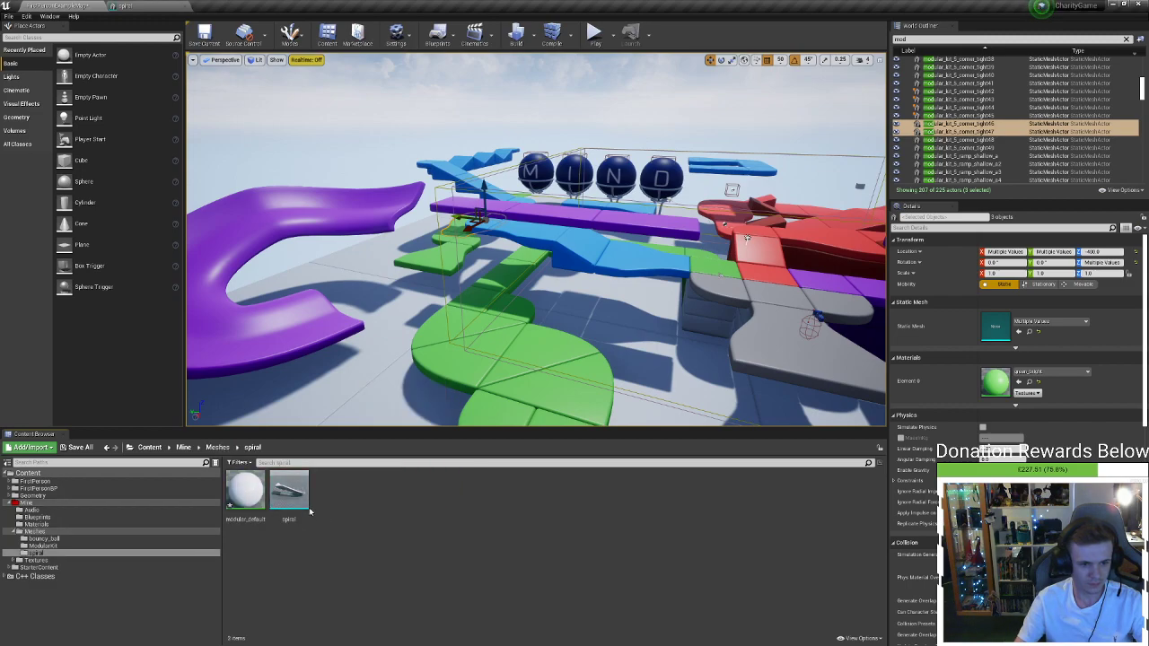
{"action": "left_click", "coordinate": [216, 448]}
{"action": "left_click", "coordinate": [182, 448]}
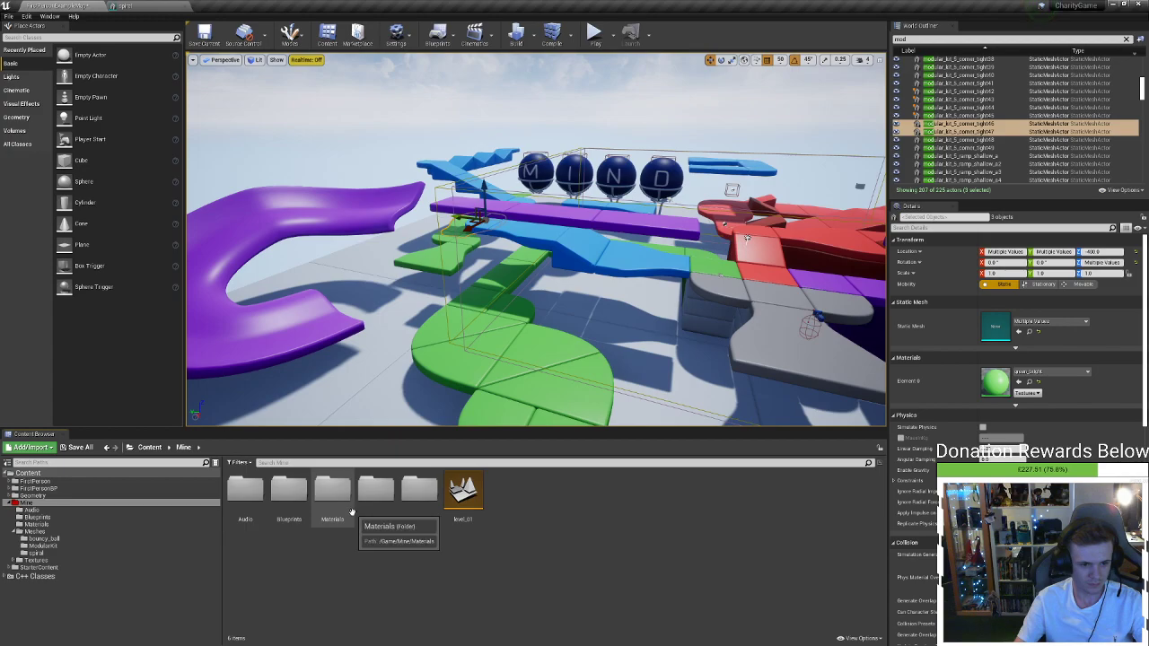
{"action": "double_click", "coordinate": [334, 491]}
Apply the purple_bright material to the new end platform, the rounded-joint corners and the second transition piece, and save everything
{"action": "left_click_drag", "start_coordinate": [636, 492], "coordinate": [457, 266]}
{"action": "right_click_drag", "start_coordinate": [456, 266], "coordinate": [664, 386]}
{"action": "left_click_drag", "start_coordinate": [629, 494], "coordinate": [508, 221]}
{"action": "left_click_drag", "start_coordinate": [634, 498], "coordinate": [395, 319]}
{"action": "right_click_drag", "start_coordinate": [395, 319], "coordinate": [296, 315]}
{"action": "right_click_drag", "start_coordinate": [467, 323], "coordinate": [467, 323]}
{"action": "left_click_drag", "start_coordinate": [637, 492], "coordinate": [422, 211]}
{"action": "left_click_drag", "start_coordinate": [638, 493], "coordinate": [386, 236]}
{"action": "left_click", "coordinate": [11, 13]}
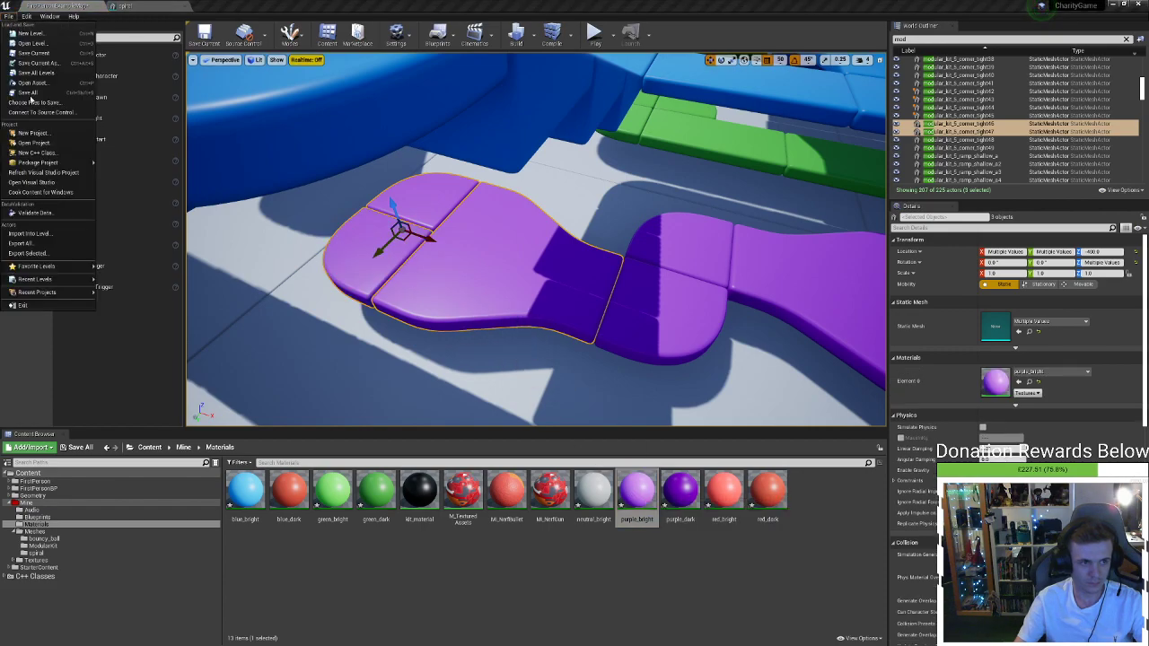
{"action": "left_click", "coordinate": [41, 97]}
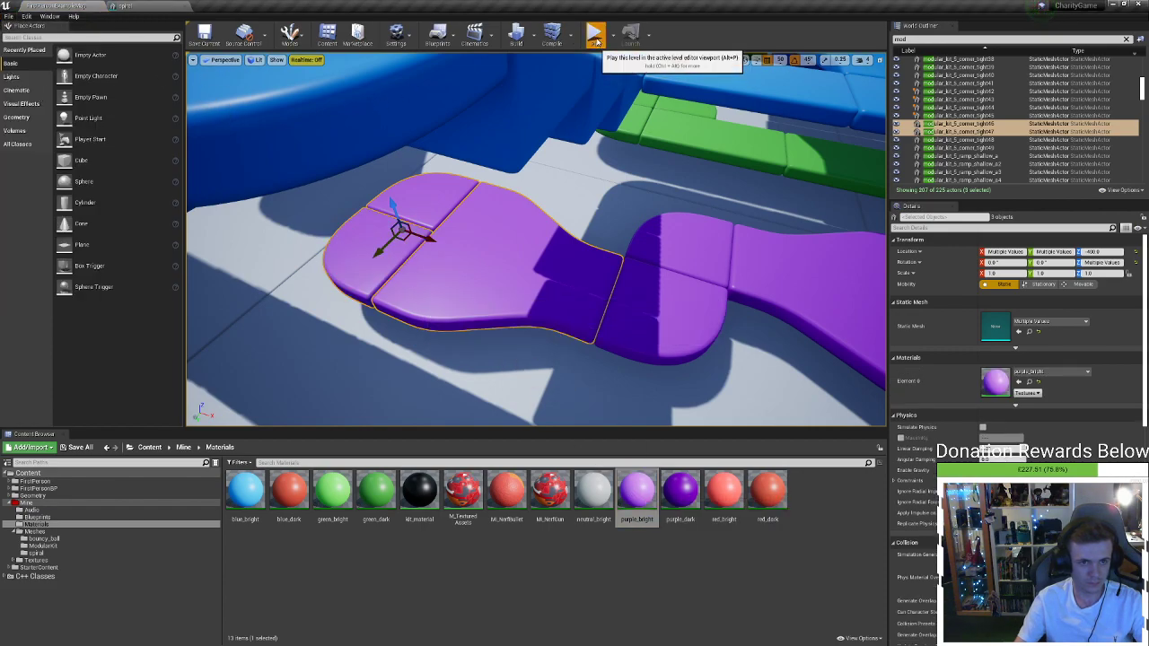
Play the level from the start, run along the green track past the red tower, and stop playing
{"action": "left_click", "coordinate": [592, 34]}
{"action": "key", "text": "w"}
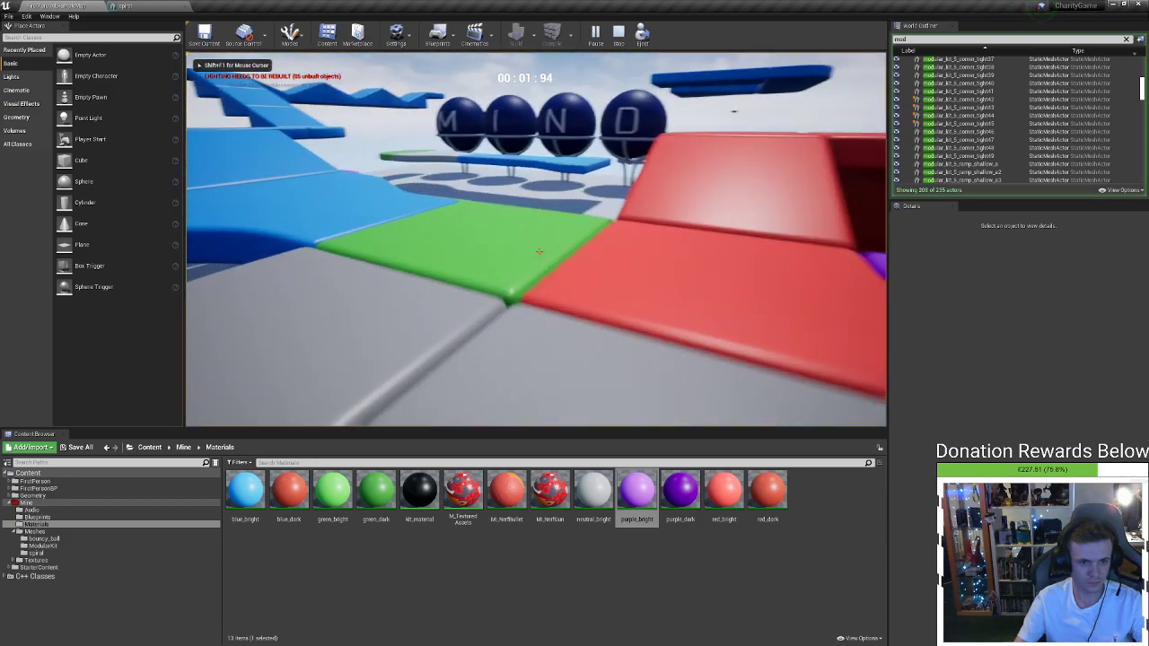
{"action": "key", "text": "w"}
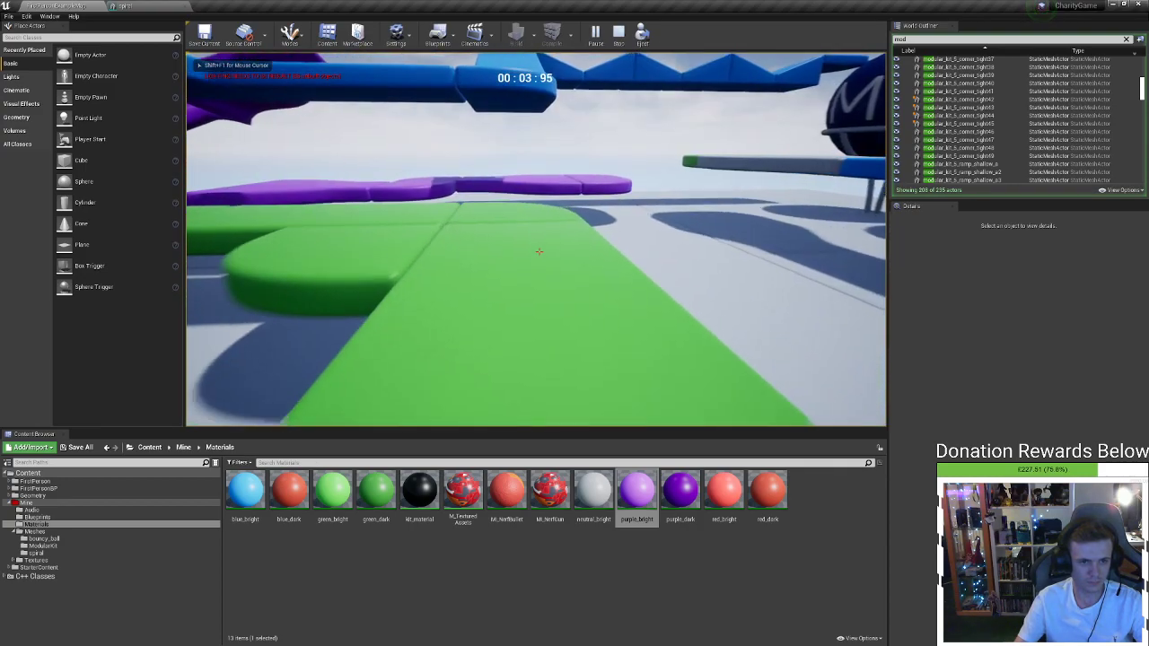
{"action": "key", "text": "w"}
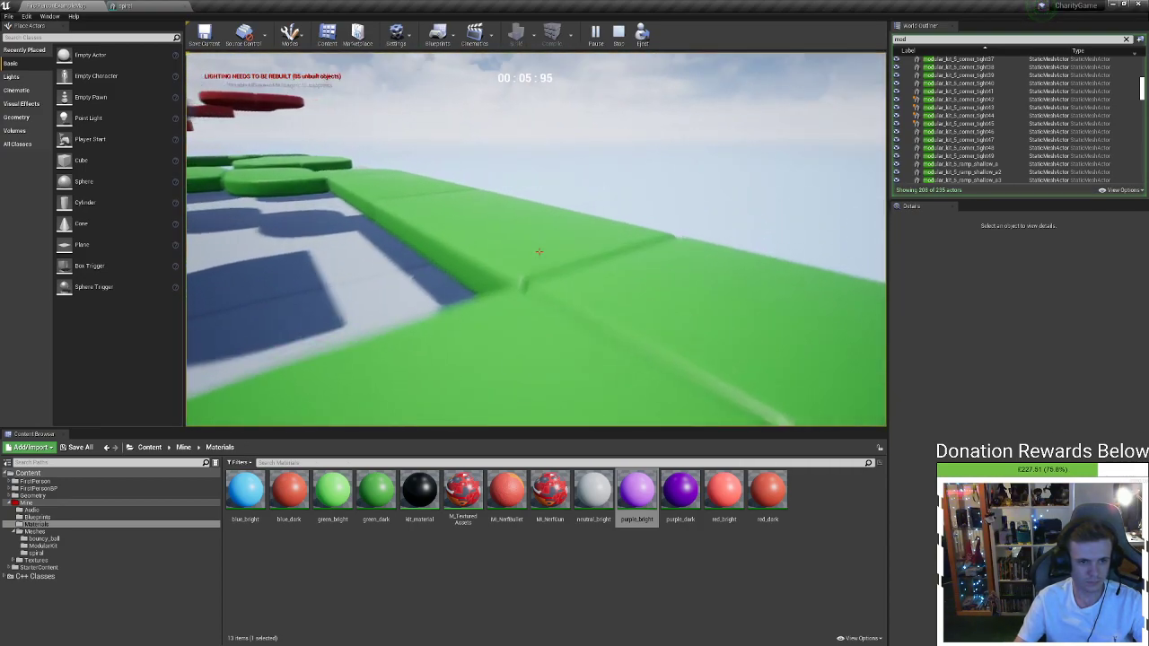
{"action": "key", "text": "w"}
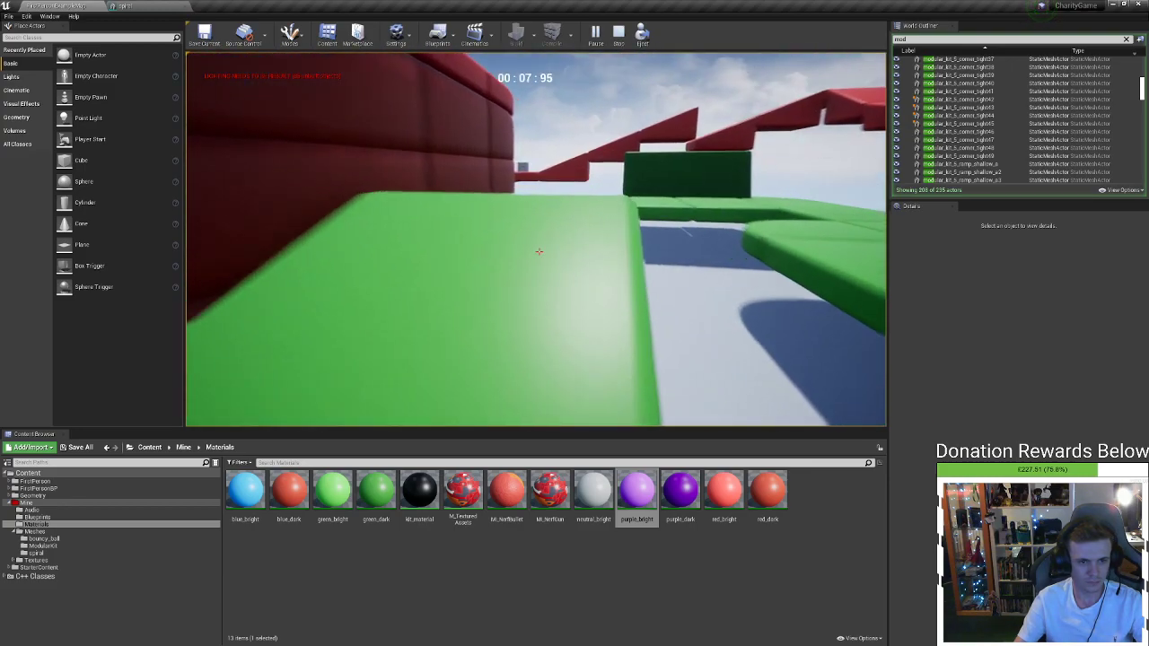
{"action": "key", "text": "w"}
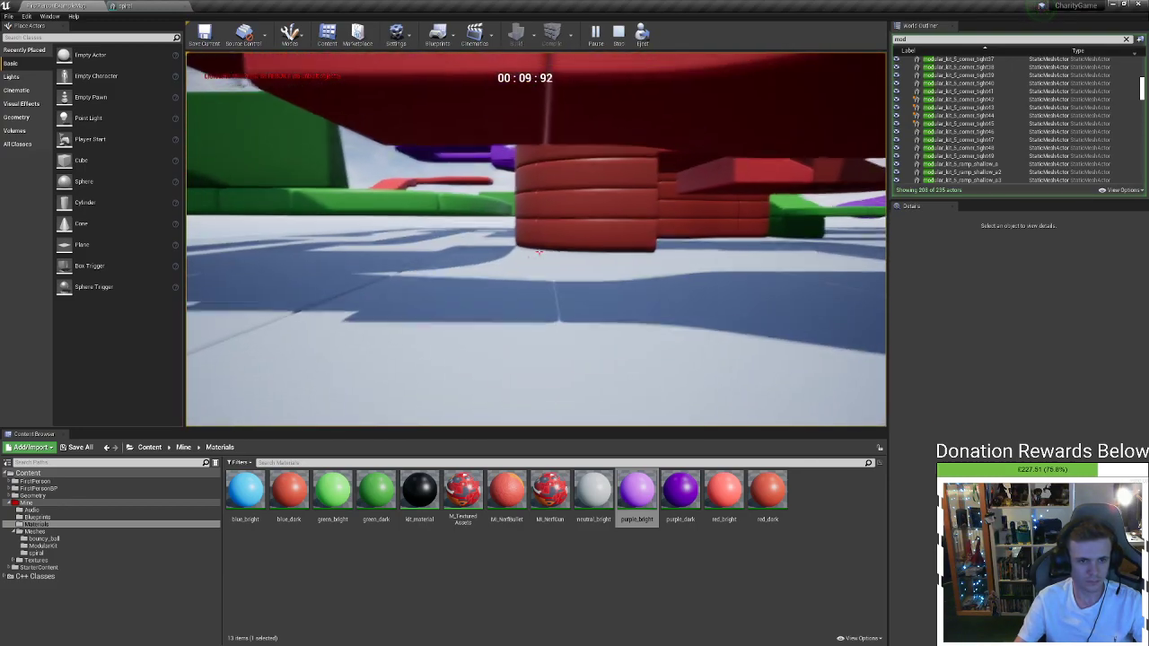
{"action": "key", "text": "Escape"}
Rotate the dark green steep-ramp wall at the end of the green platform to the opposite upright orientation and lower it
{"action": "right_click_drag", "start_coordinate": [643, 262], "coordinate": [566, 283]}
{"action": "key", "text": "w"}
{"action": "key", "text": "w"}
{"action": "key", "text": "s"}
{"action": "left_click", "coordinate": [646, 217]}
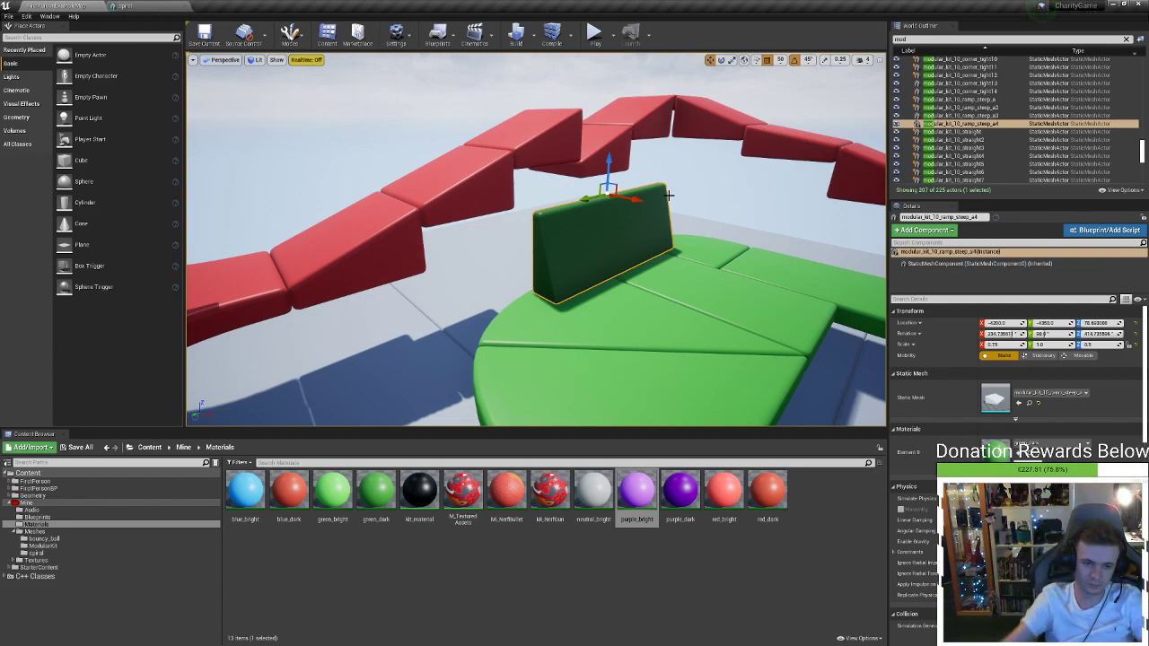
{"action": "key", "text": "e"}
{"action": "left_click_drag", "start_coordinate": [610, 142], "coordinate": [605, 259]}
{"action": "key", "text": "w"}
{"action": "left_click_drag", "start_coordinate": [608, 158], "coordinate": [650, 274]}
{"action": "key", "text": "e"}
{"action": "right_click_drag", "start_coordinate": [650, 275], "coordinate": [583, 232]}
{"action": "left_click_drag", "start_coordinate": [557, 228], "coordinate": [584, 274]}
{"action": "right_click_drag", "start_coordinate": [584, 274], "coordinate": [644, 224]}
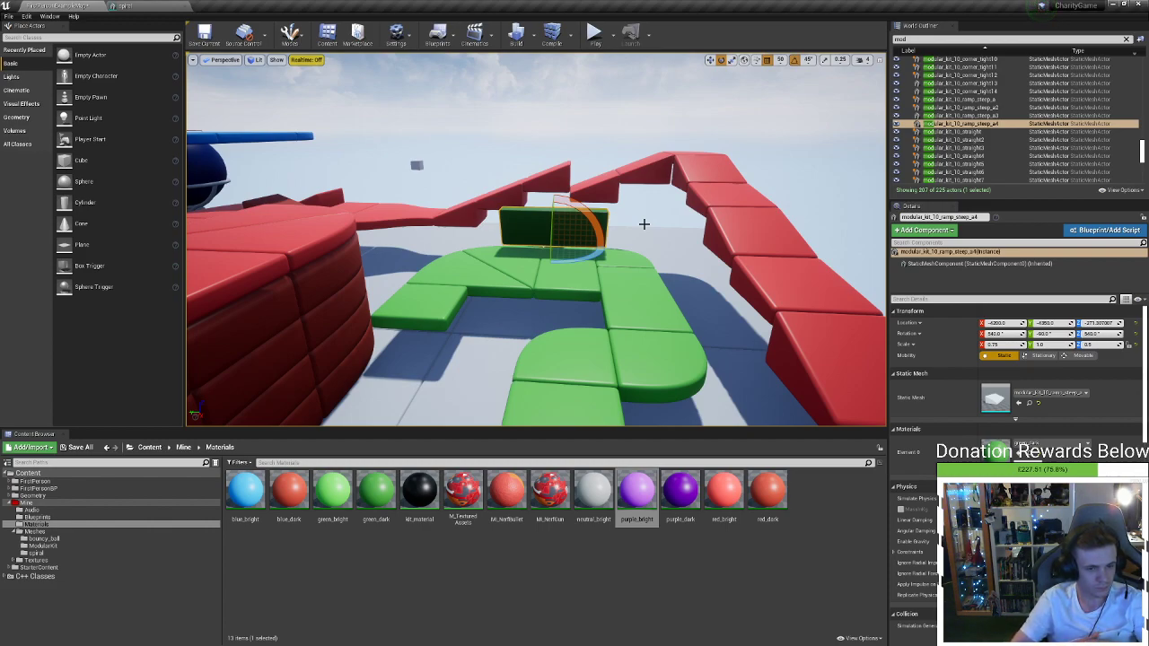
Open the Blueprints folder inside the project's Mine folder
{"action": "right_click_drag", "start_coordinate": [597, 76], "coordinate": [794, 143]}
{"action": "key", "text": "w"}
{"action": "key", "text": "a"}
{"action": "key", "text": "w"}
{"action": "key", "text": "s"}
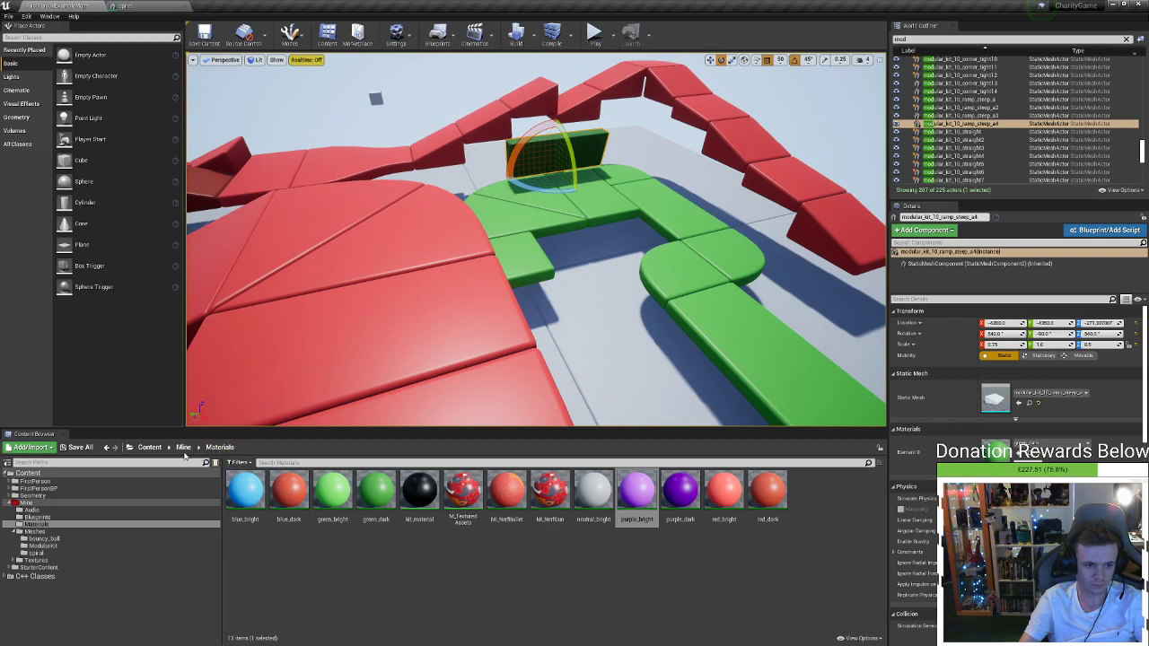
{"action": "left_click", "coordinate": [183, 447]}
{"action": "left_click", "coordinate": [148, 447]}
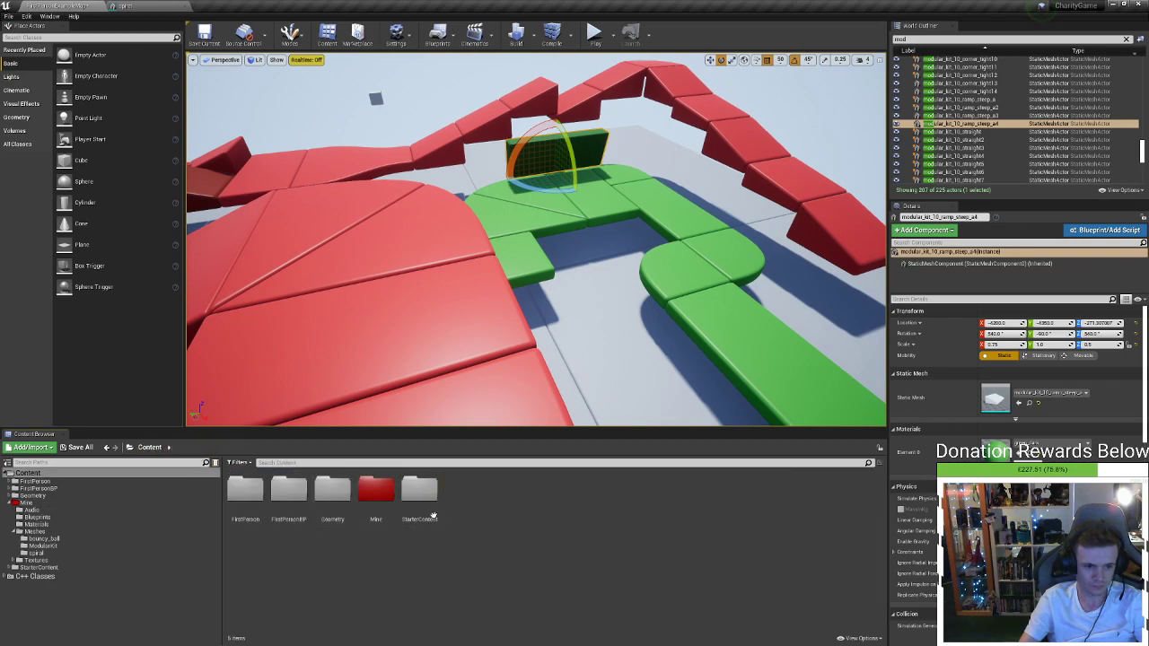
{"action": "double_click", "coordinate": [375, 492]}
{"action": "double_click", "coordinate": [296, 498]}
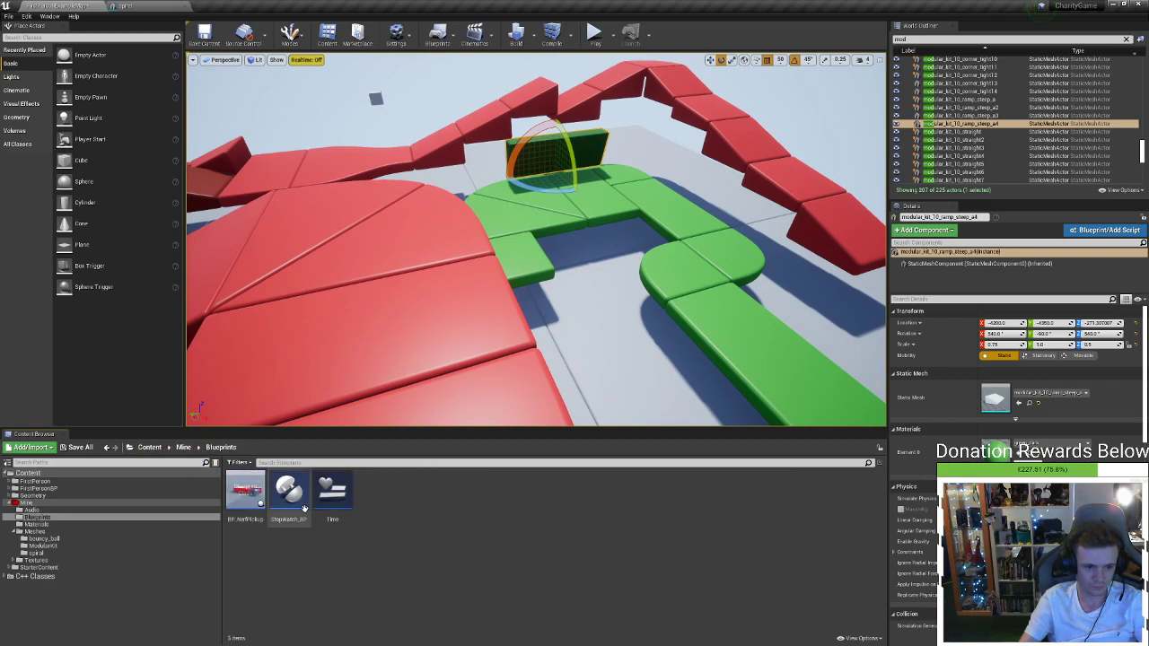
Create an Actor Blueprint class named foldingwall and open it for editing
{"action": "right_click", "coordinate": [320, 553]}
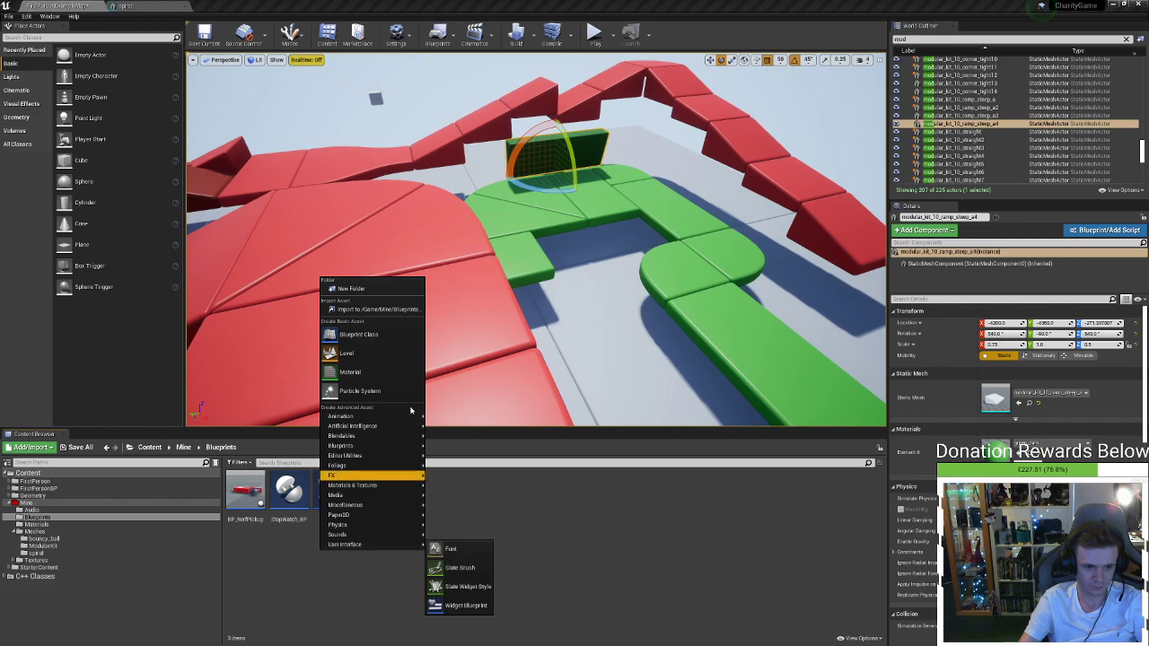
{"action": "left_click", "coordinate": [385, 336]}
{"action": "left_click", "coordinate": [492, 245]}
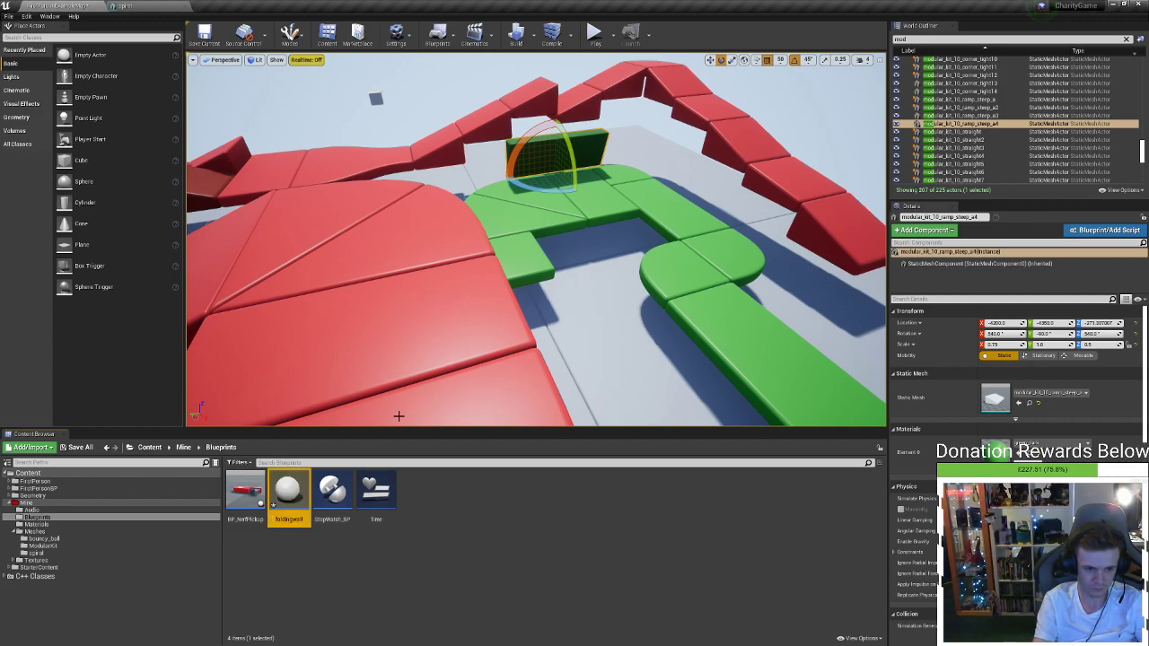
{"action": "key", "text": "Return"}
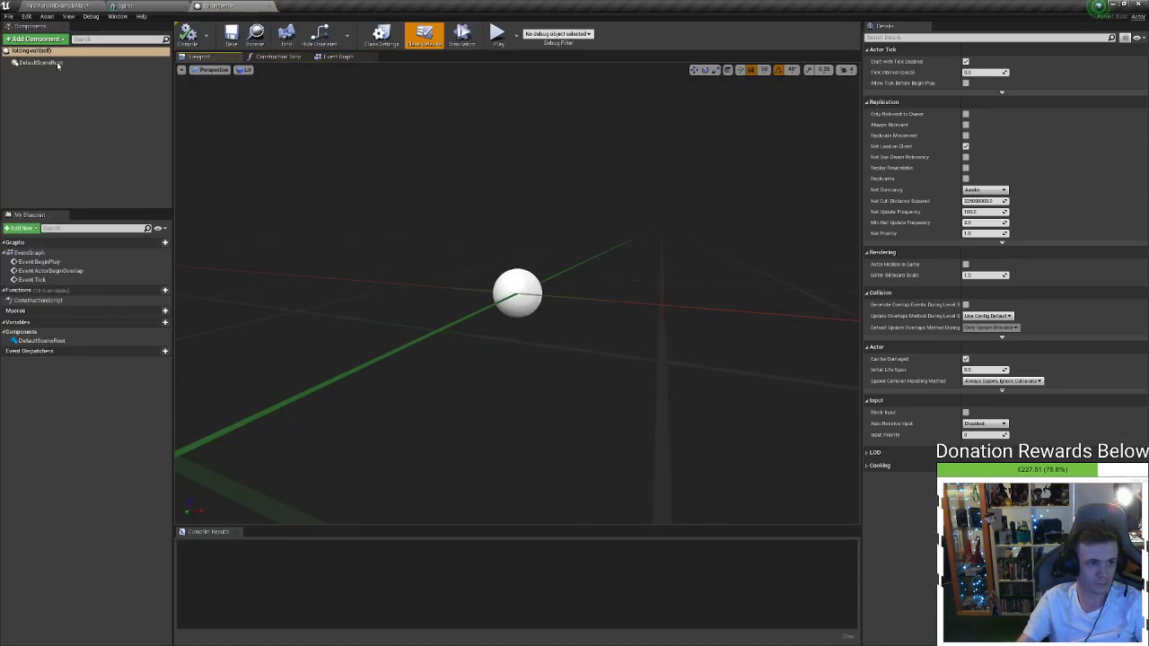
Add a Static Mesh component using modular_kit_10_ramp_shallow_a and flatten it to a Z scale of about 0.44
{"action": "left_click", "coordinate": [36, 38]}
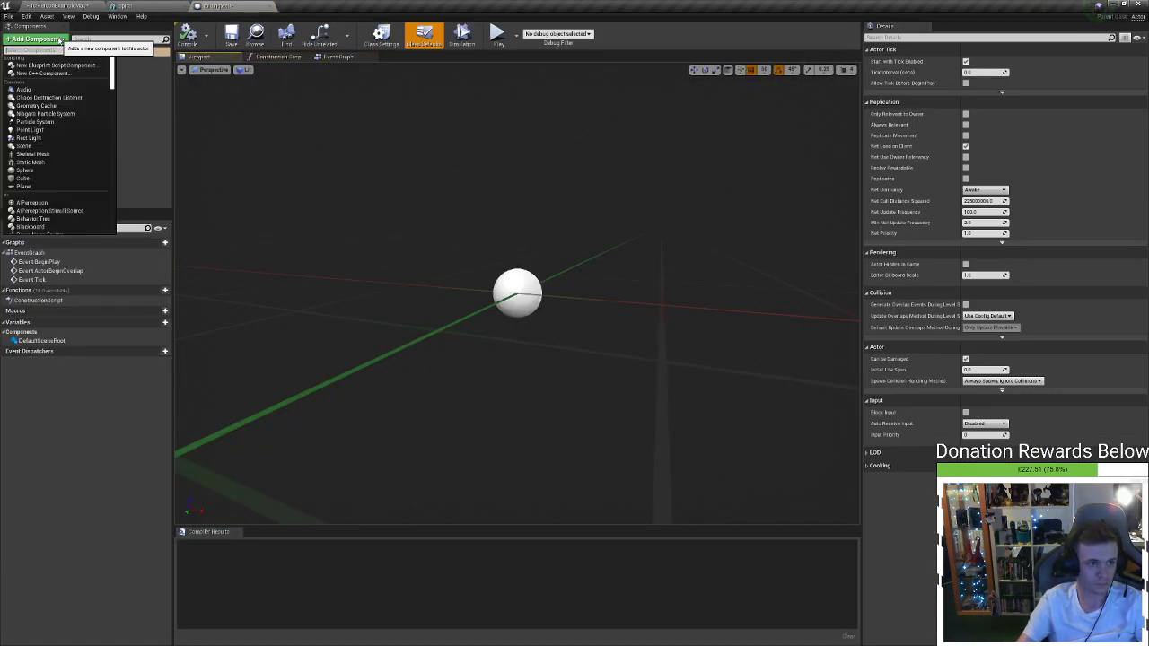
{"action": "left_click", "coordinate": [50, 162]}
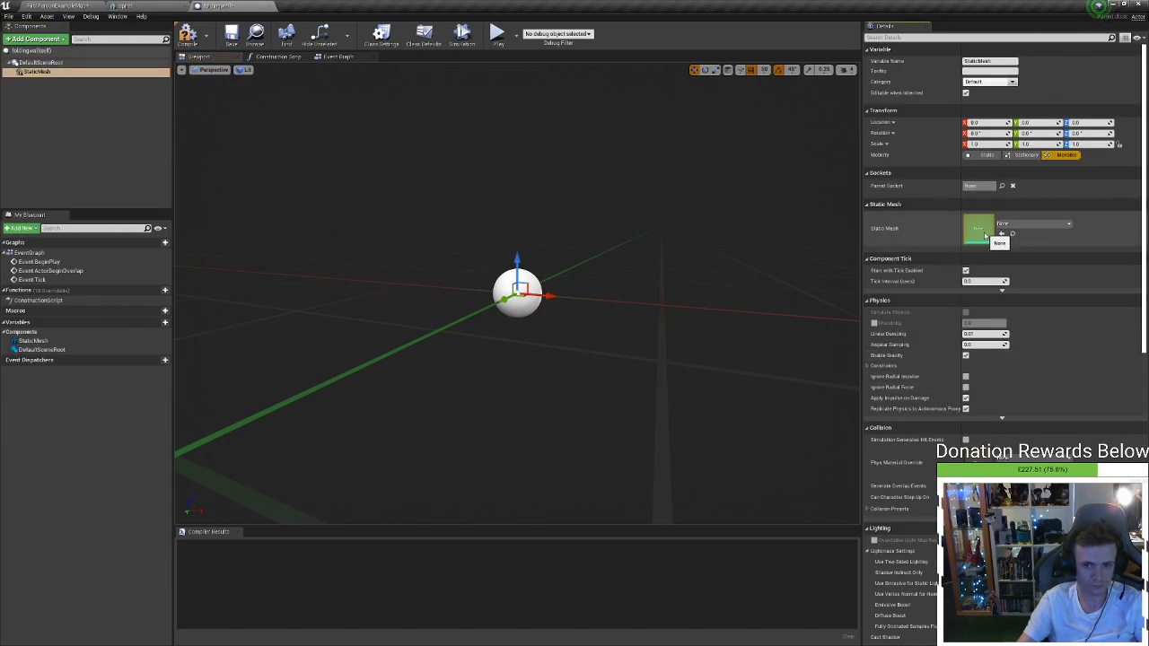
{"action": "left_click", "coordinate": [1043, 229]}
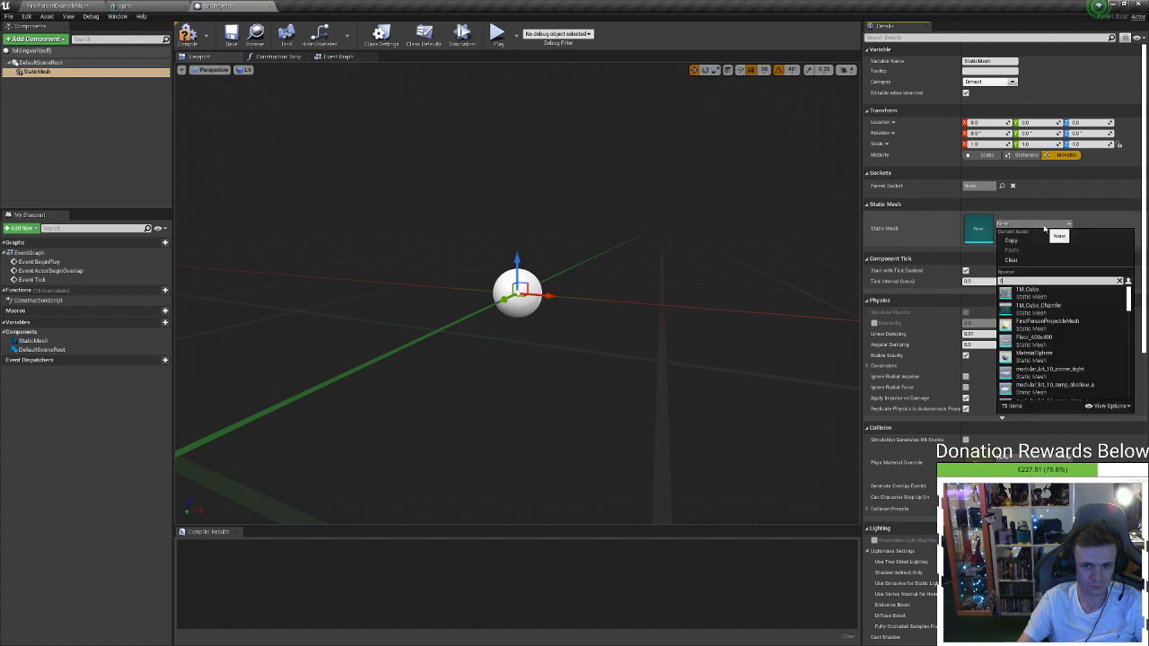
{"action": "type", "text": "m"}
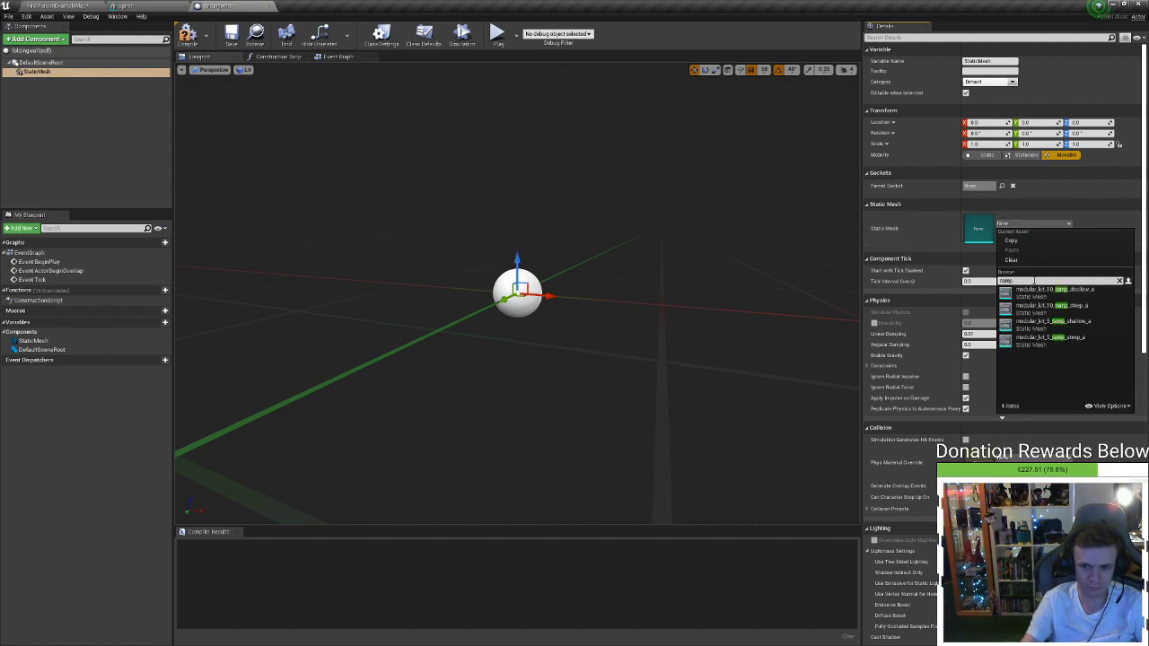
{"action": "type", "text": "p"}
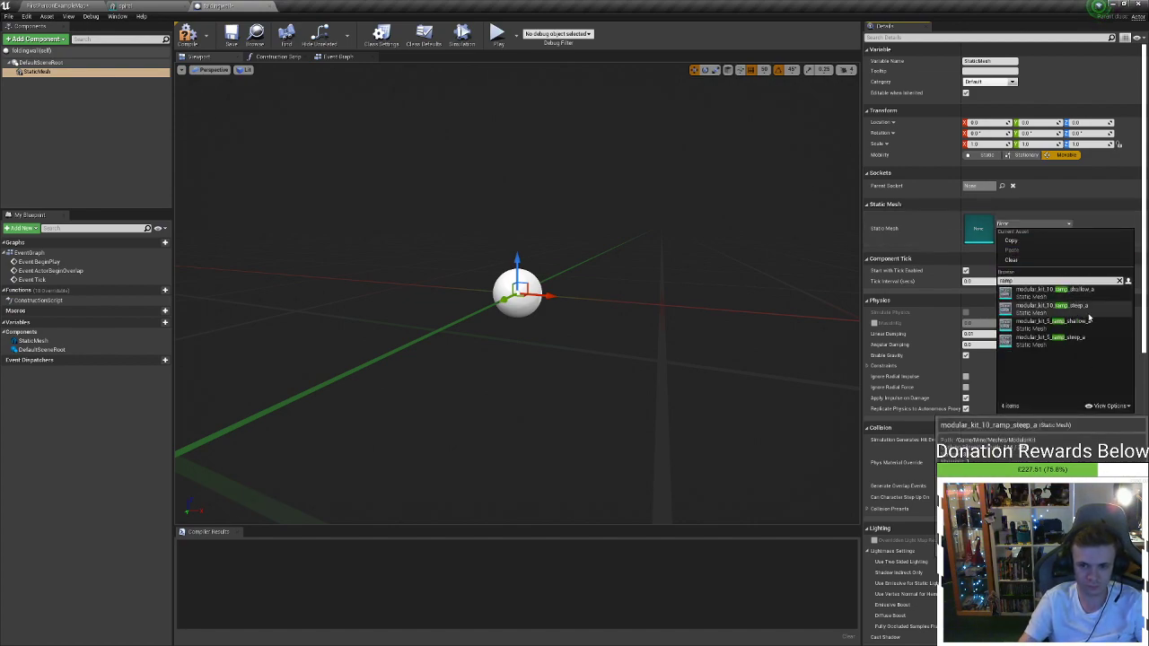
{"action": "left_click", "coordinate": [1101, 295]}
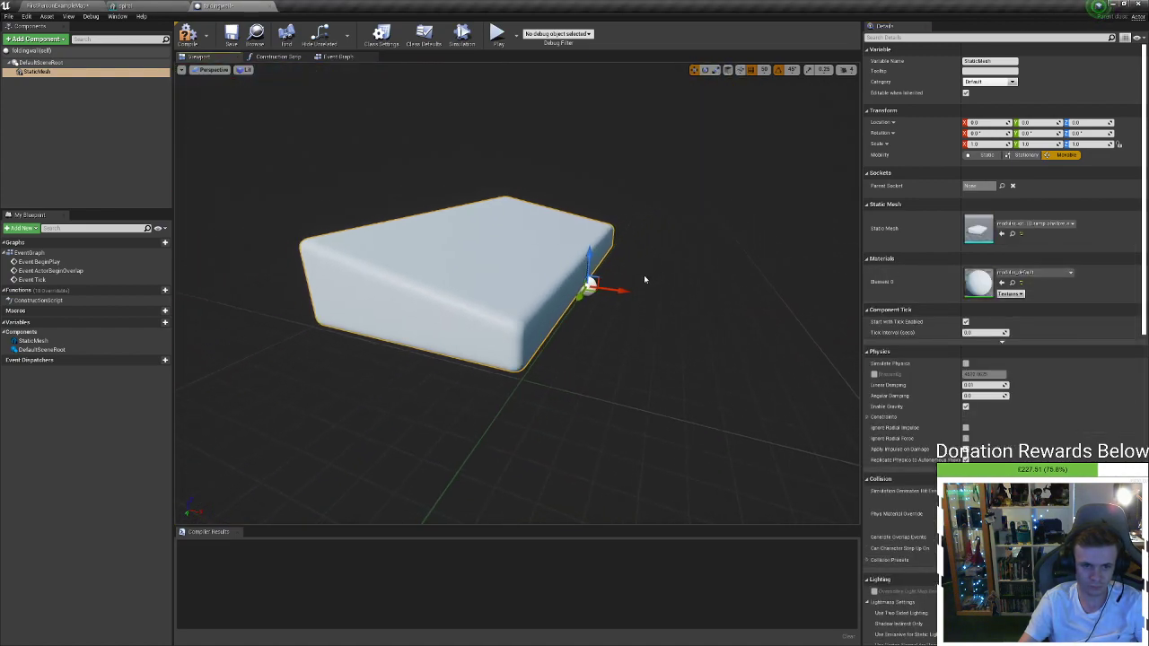
{"action": "left_click_drag", "start_coordinate": [589, 258], "coordinate": [590, 289]}
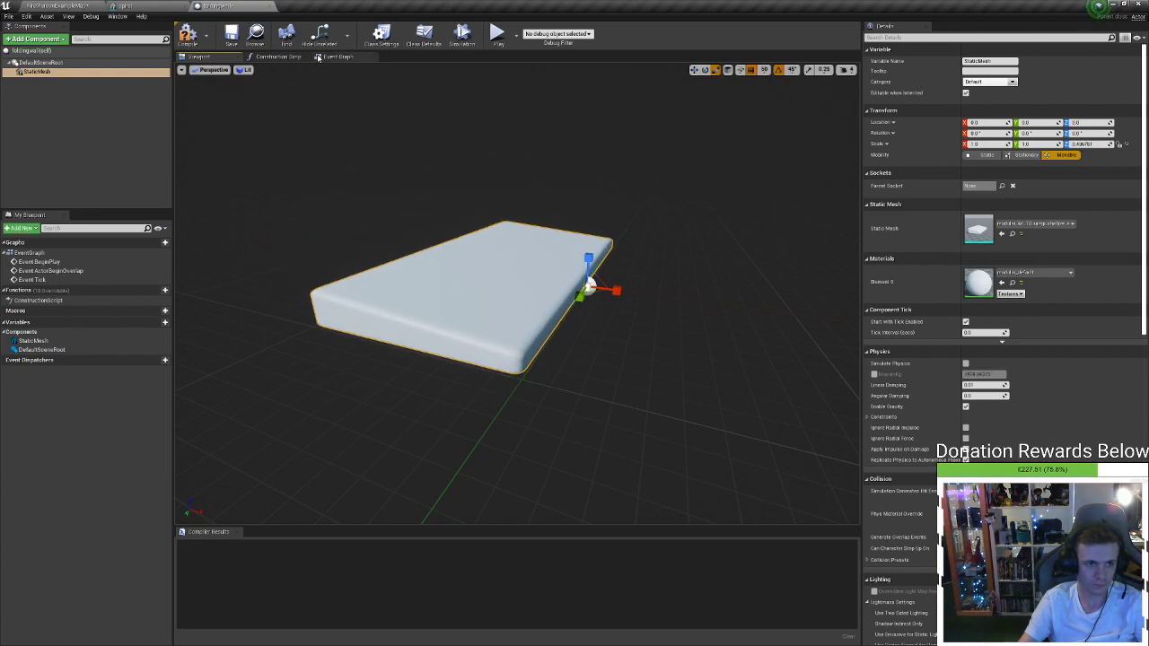
{"action": "right_click_drag", "start_coordinate": [380, 107], "coordinate": [323, 117]}
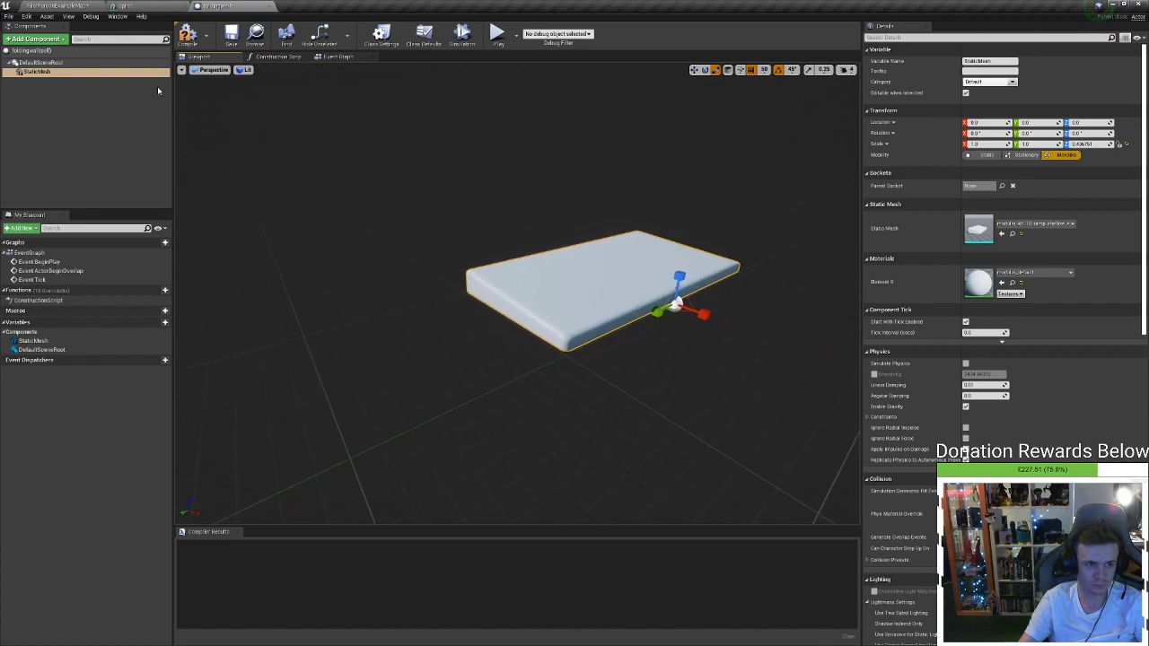
Add a second Static Mesh component under the default scene root
{"action": "left_click", "coordinate": [65, 65]}
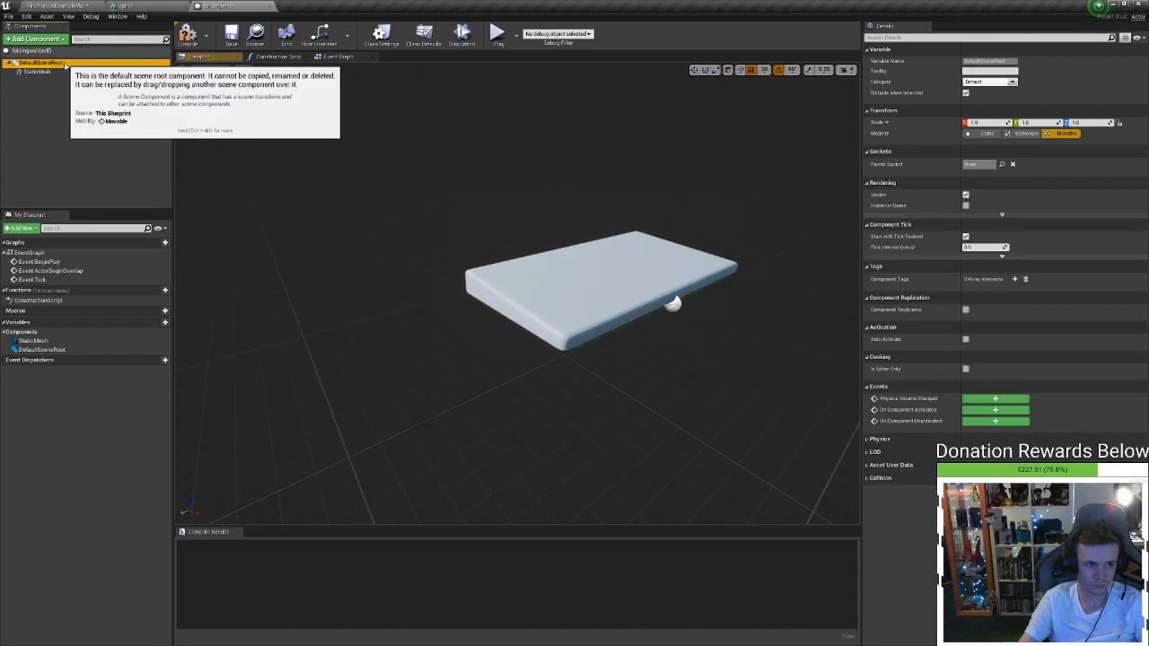
{"action": "right_click", "coordinate": [64, 65]}
{"action": "left_click", "coordinate": [57, 39]}
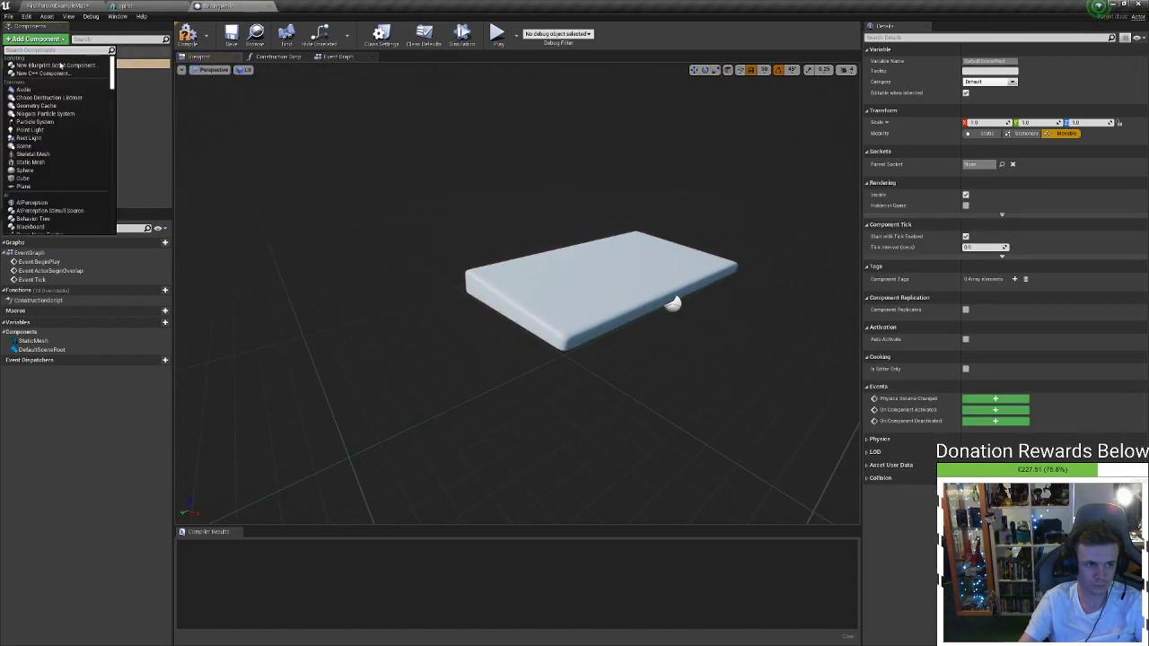
{"action": "left_click", "coordinate": [36, 162]}
Rename the Static Mesh component that uses the shallow ramp mesh as ramp
{"action": "left_click", "coordinate": [40, 71]}
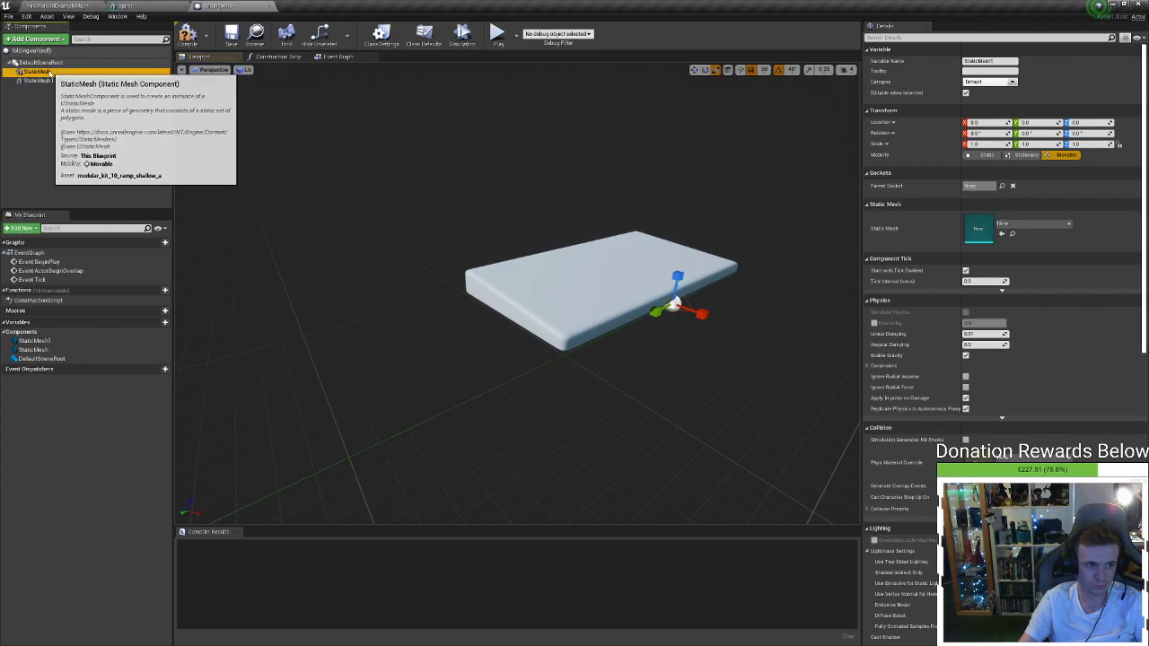
{"action": "right_click", "coordinate": [49, 71]}
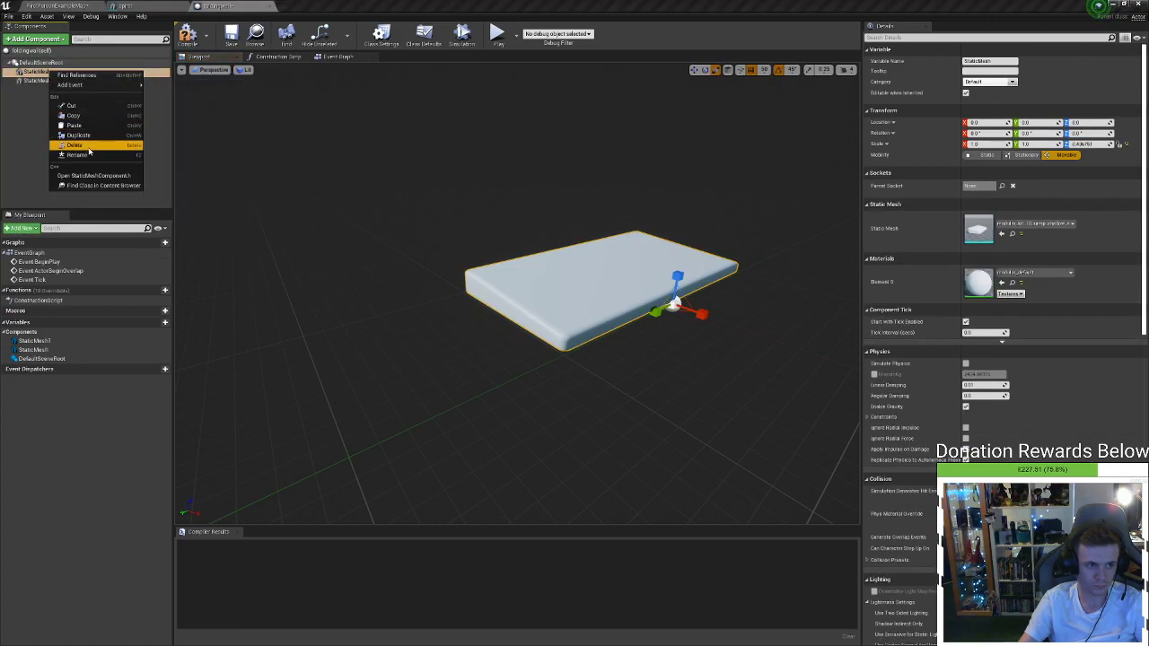
{"action": "left_click", "coordinate": [89, 154]}
{"action": "type", "text": "rd"}
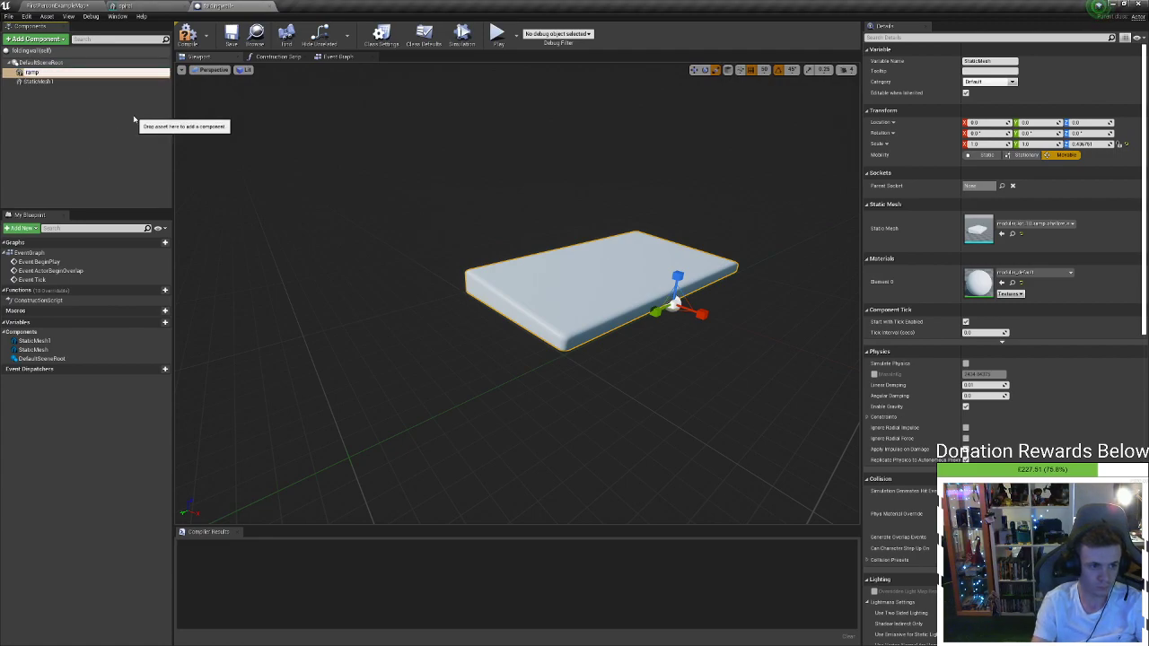
{"action": "type", "text": "mp"}
{"action": "key", "text": "Return"}
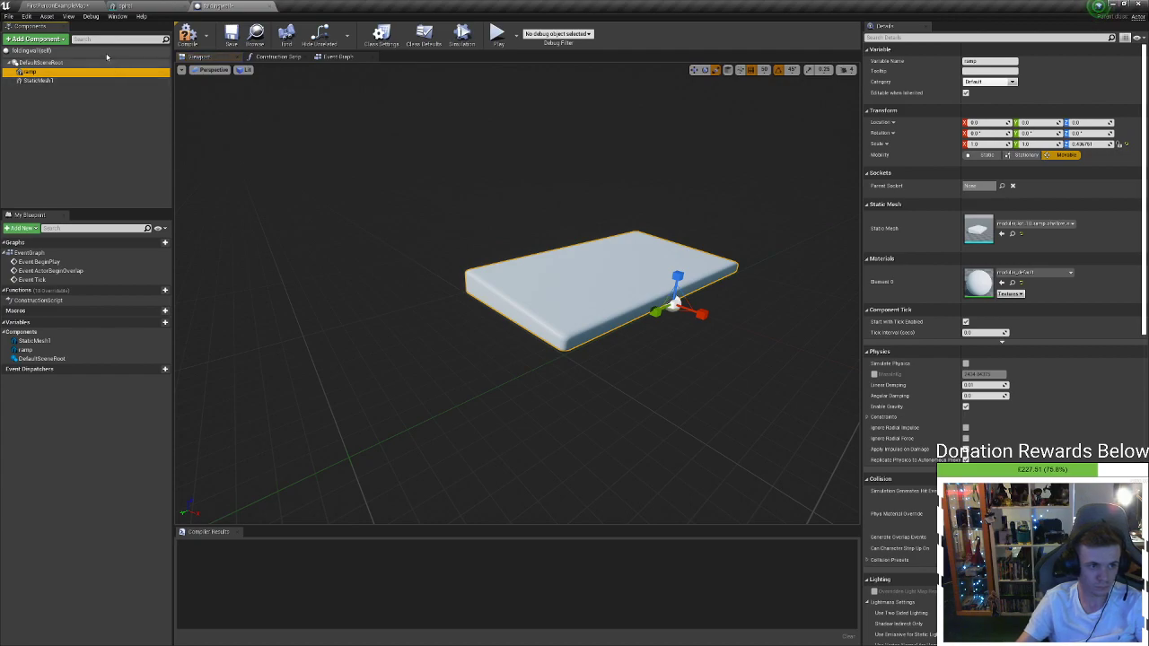
Rename the empty StaticMesh1 component as button
{"action": "left_click", "coordinate": [79, 81]}
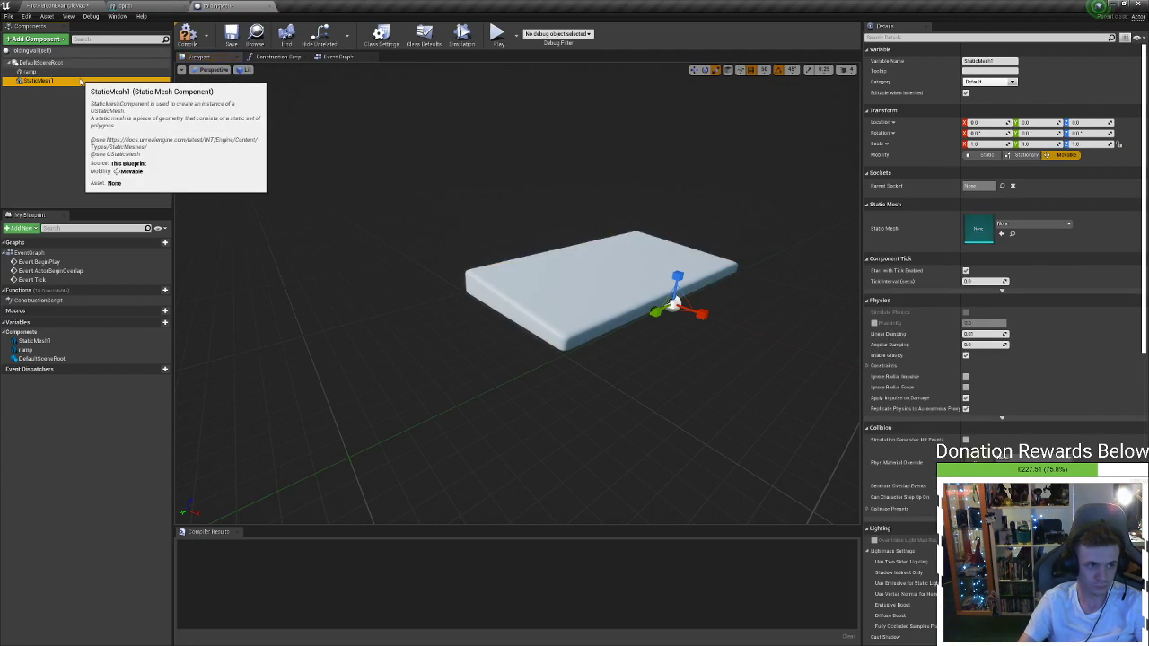
{"action": "right_click", "coordinate": [80, 81]}
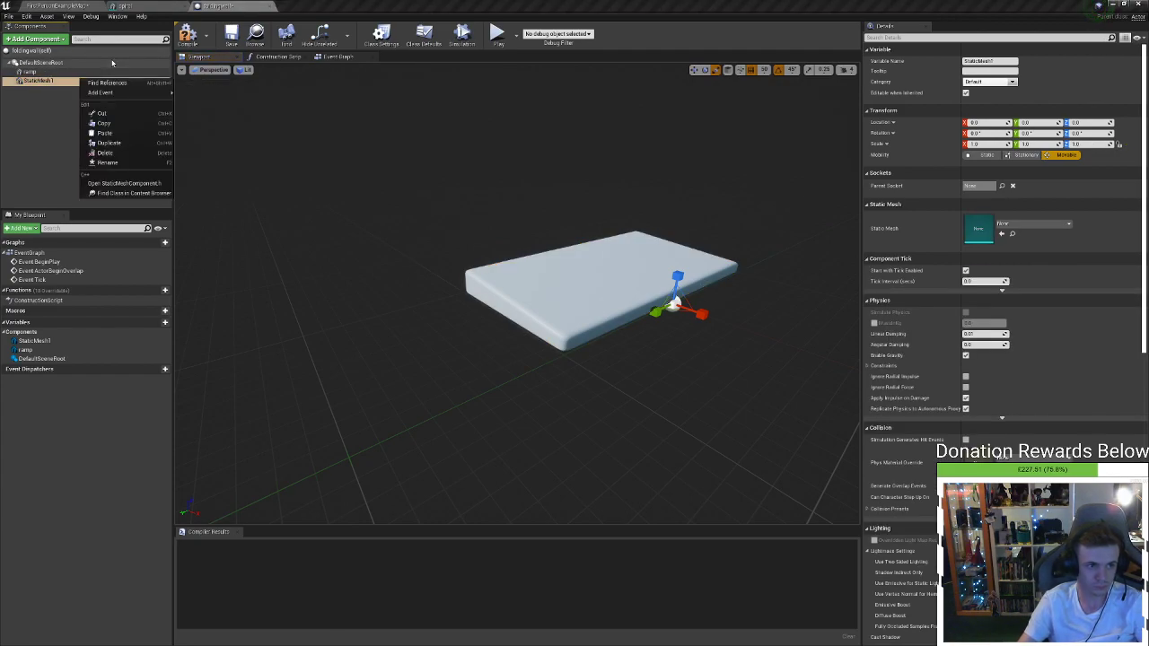
{"action": "left_click", "coordinate": [109, 163]}
{"action": "type", "text": "button"}
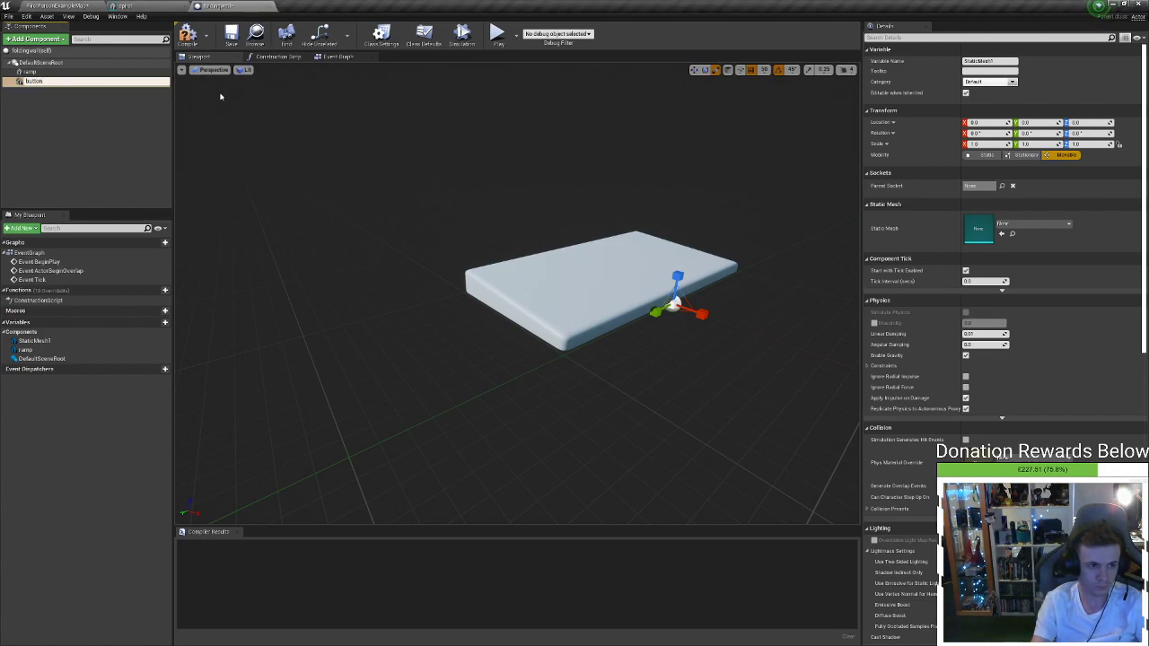
{"action": "key", "text": "Return"}
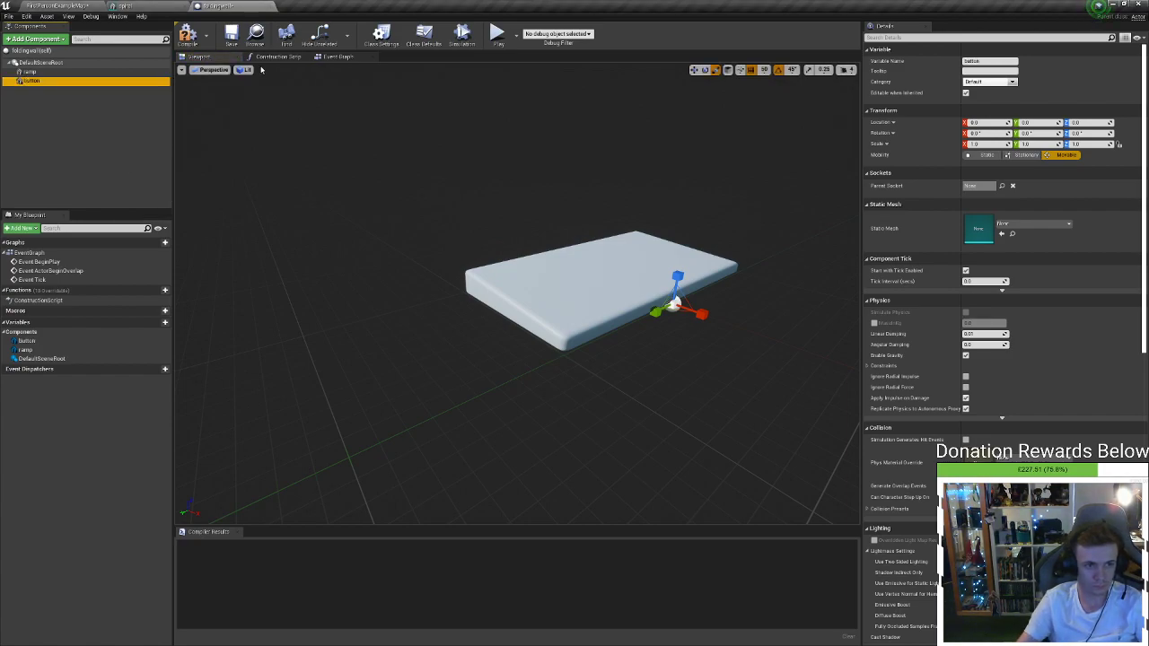
Assign the 1M_Cube static mesh to the button component
{"action": "left_click_drag", "start_coordinate": [454, 264], "coordinate": [404, 296]}
{"action": "left_click", "coordinate": [81, 81]}
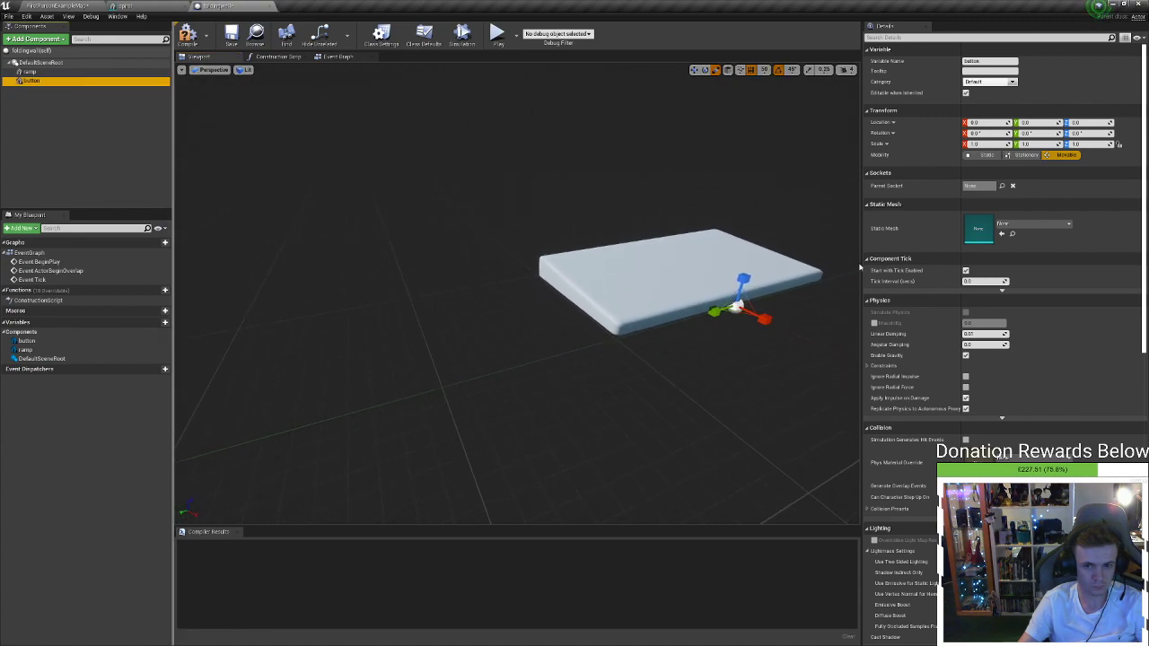
{"action": "left_click", "coordinate": [980, 239]}
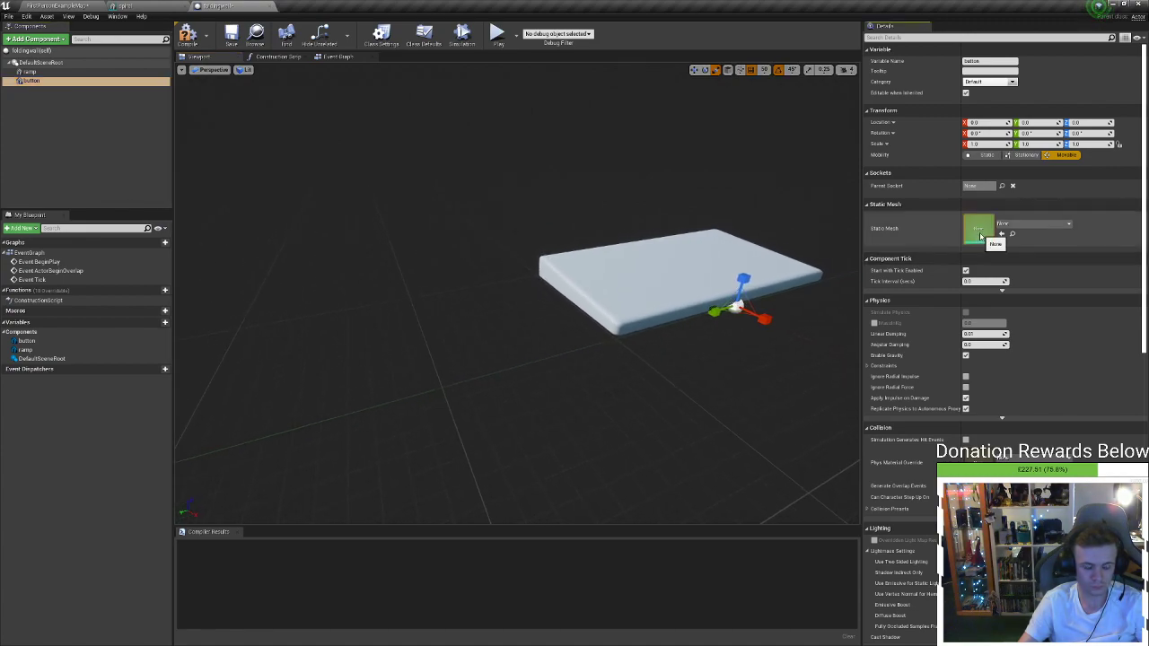
{"action": "left_click", "coordinate": [1032, 223]}
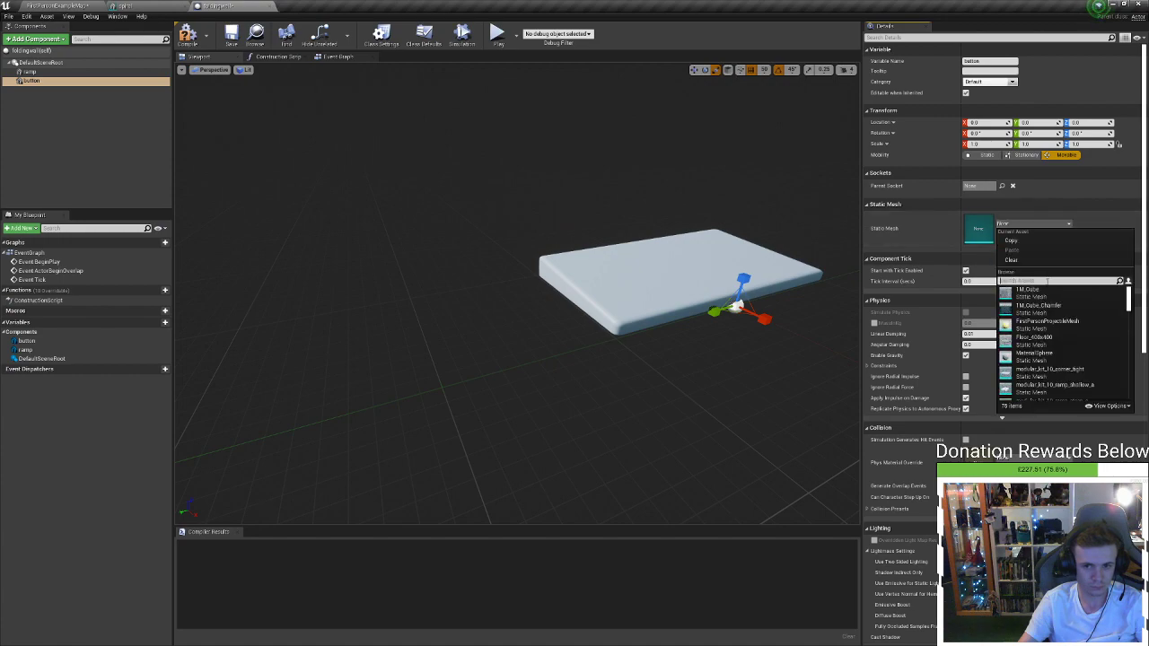
{"action": "type", "text": "sphere"}
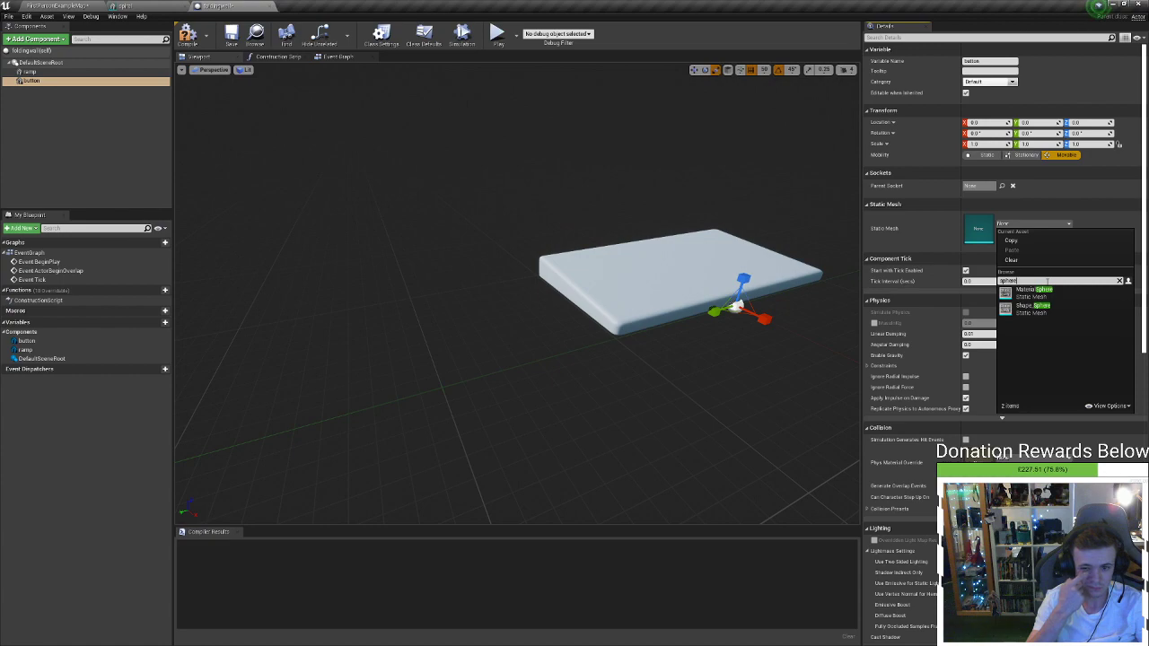
{"action": "key", "text": "BackSpace"}
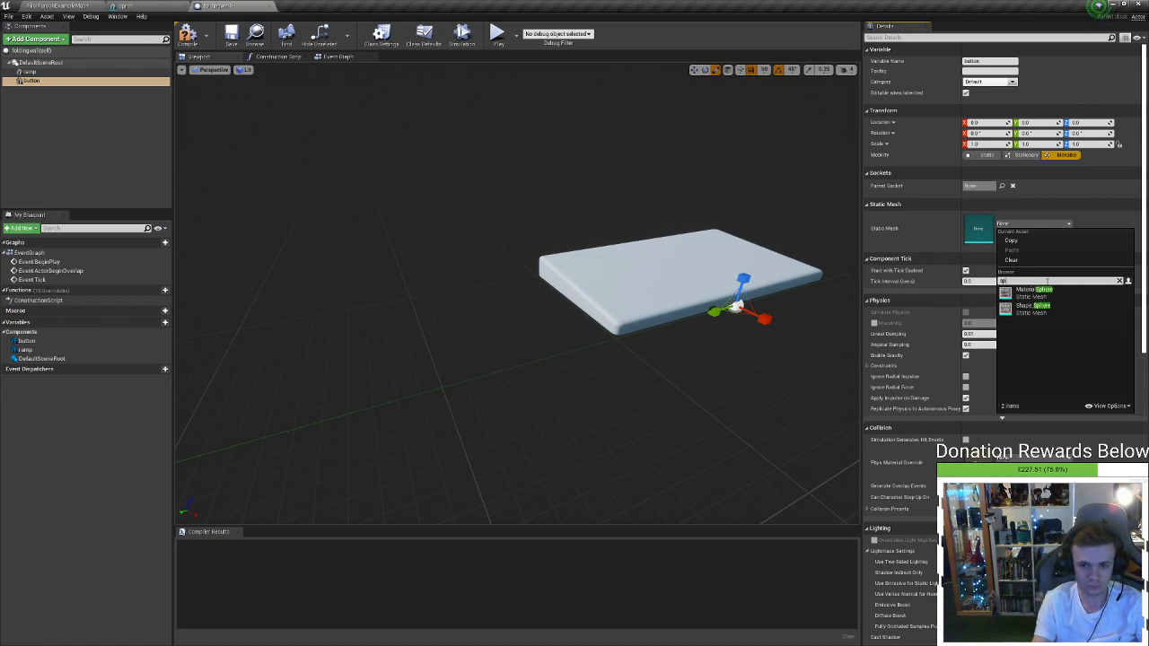
{"action": "key", "text": "BackSpace"}
{"action": "key", "text": "BackSpace"}
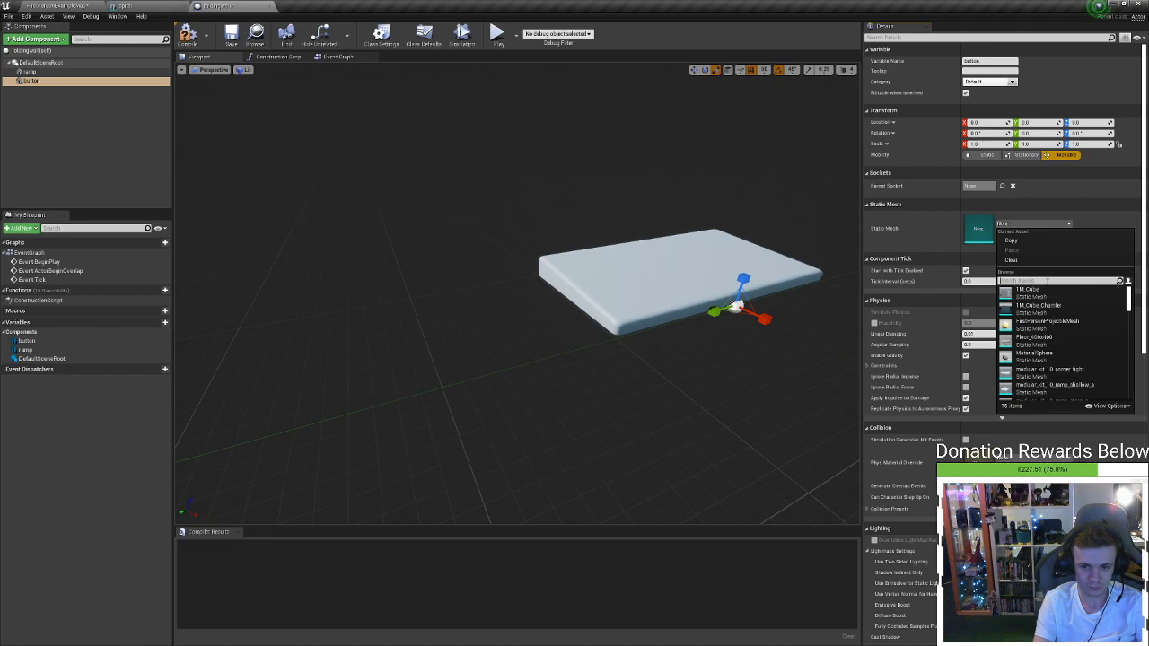
{"action": "type", "text": "cube"}
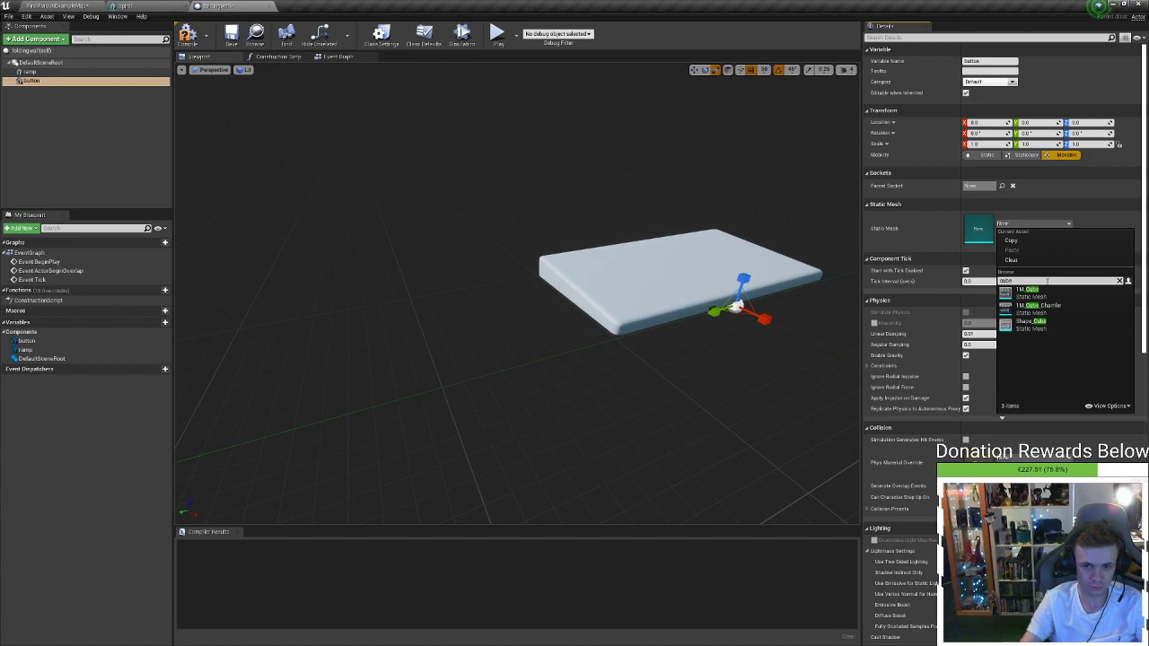
{"action": "left_click", "coordinate": [1024, 291]}
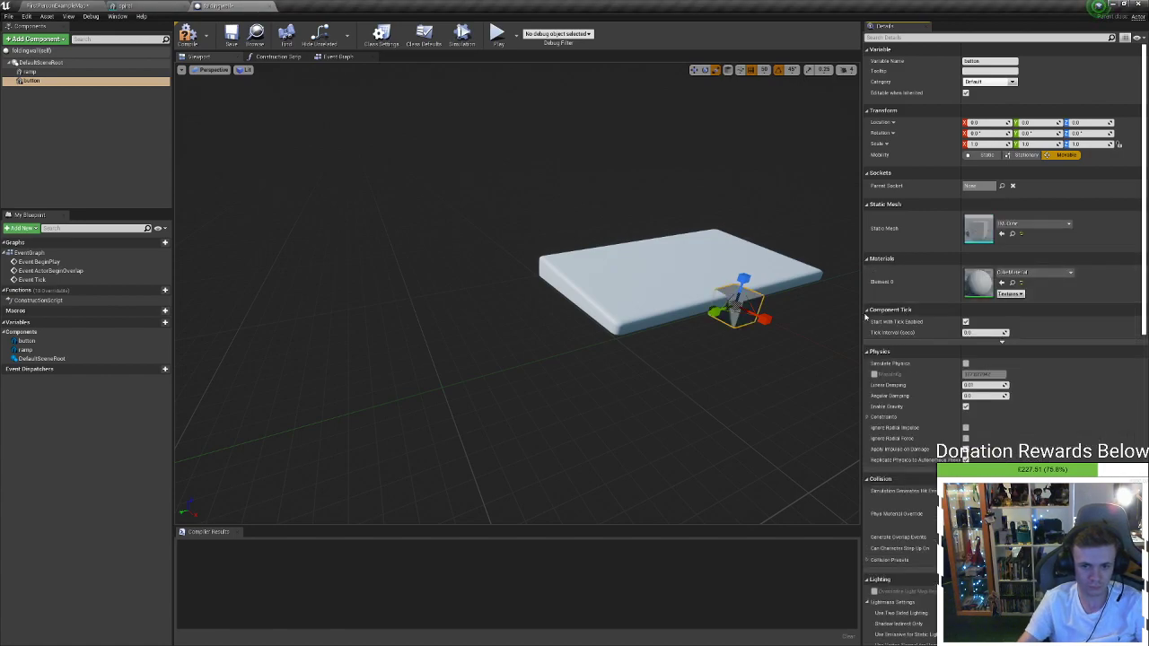
Scale the button cube uniformly to about 2.63 and move it clear of the ramp, beyond the ramp's thicker side
{"action": "left_click_drag", "start_coordinate": [728, 306], "coordinate": [757, 240]}
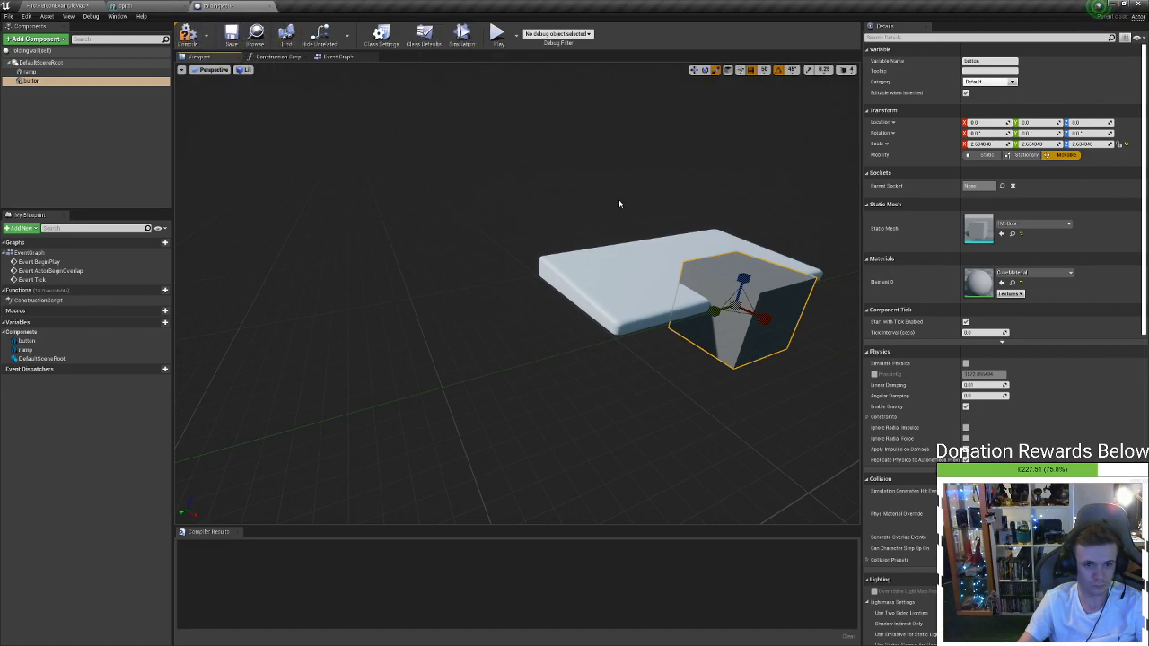
{"action": "left_click_drag", "start_coordinate": [742, 287], "coordinate": [354, 333]}
{"action": "right_click_drag", "start_coordinate": [251, 167], "coordinate": [251, 167]}
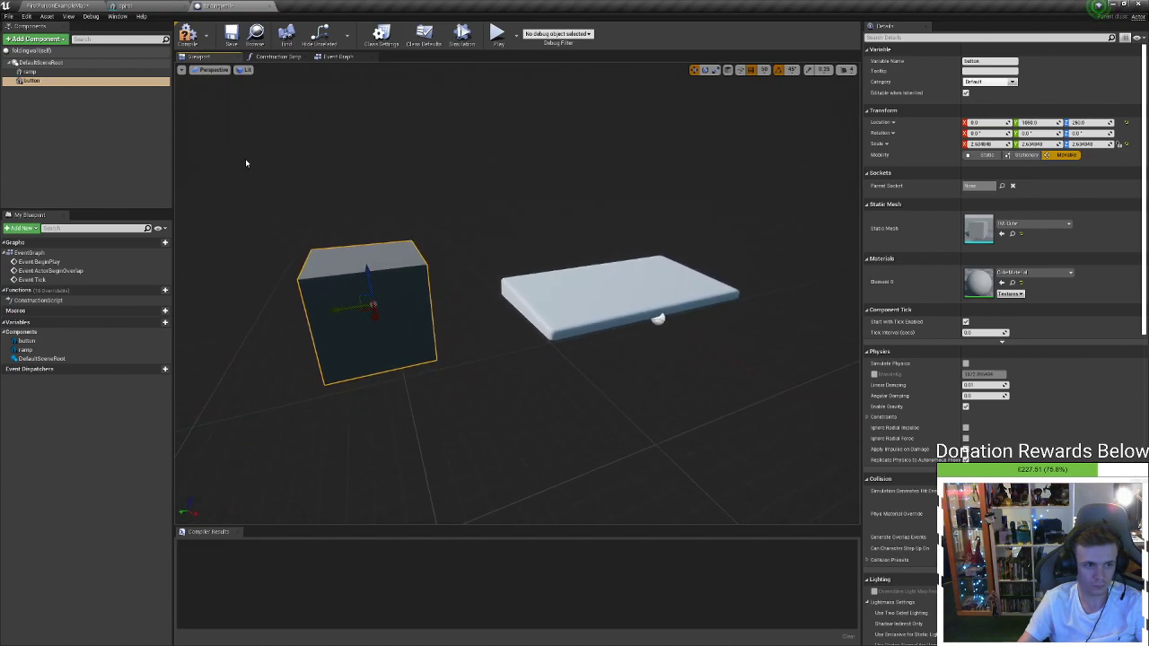
Add an On Component Hit event for the button component to the Event Graph
{"action": "left_click", "coordinate": [337, 56]}
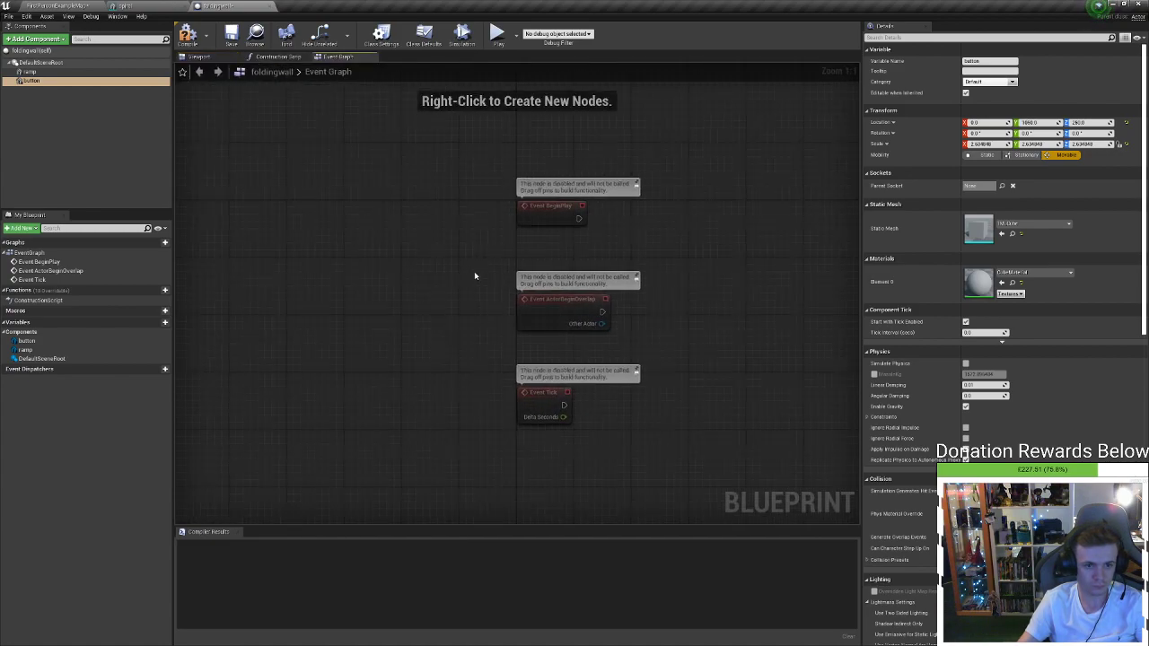
{"action": "scroll", "coordinate": [904, 528], "scroll_direction": "down", "scroll_amount": 10}
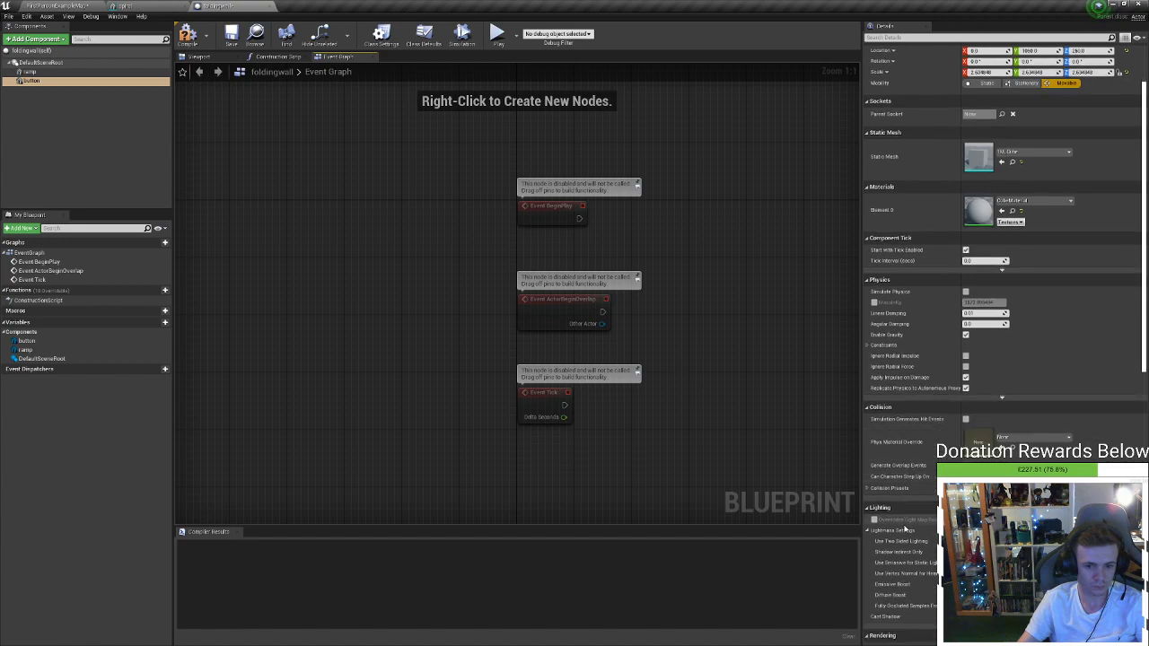
{"action": "scroll", "coordinate": [904, 527], "scroll_direction": "down", "scroll_amount": 5}
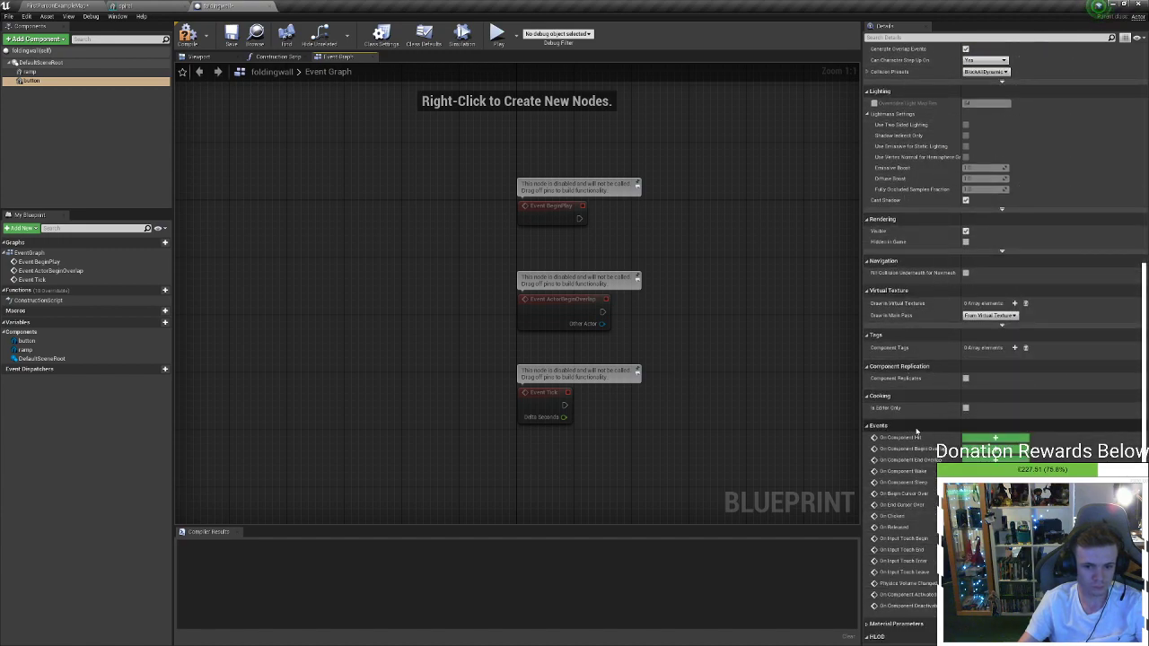
{"action": "left_click", "coordinate": [994, 437]}
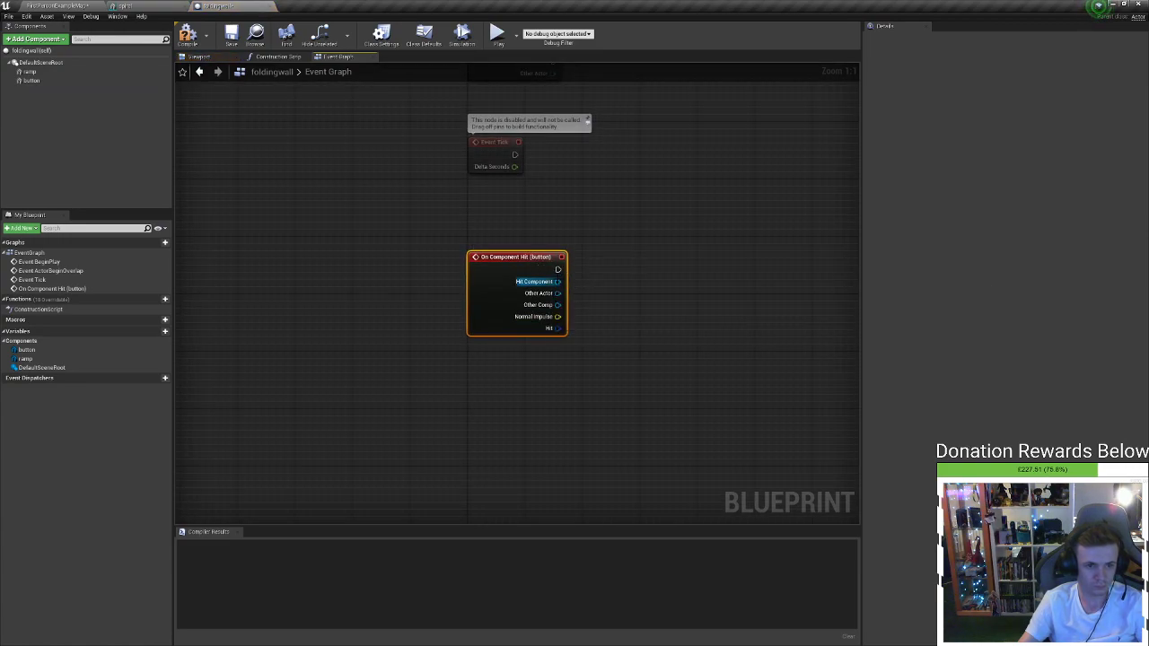
Add a Timeline node played by the button's On Component Hit event, align it beside the event and open its editor
{"action": "left_click_drag", "start_coordinate": [558, 269], "coordinate": [652, 275]}
{"action": "type", "text": "transform"}
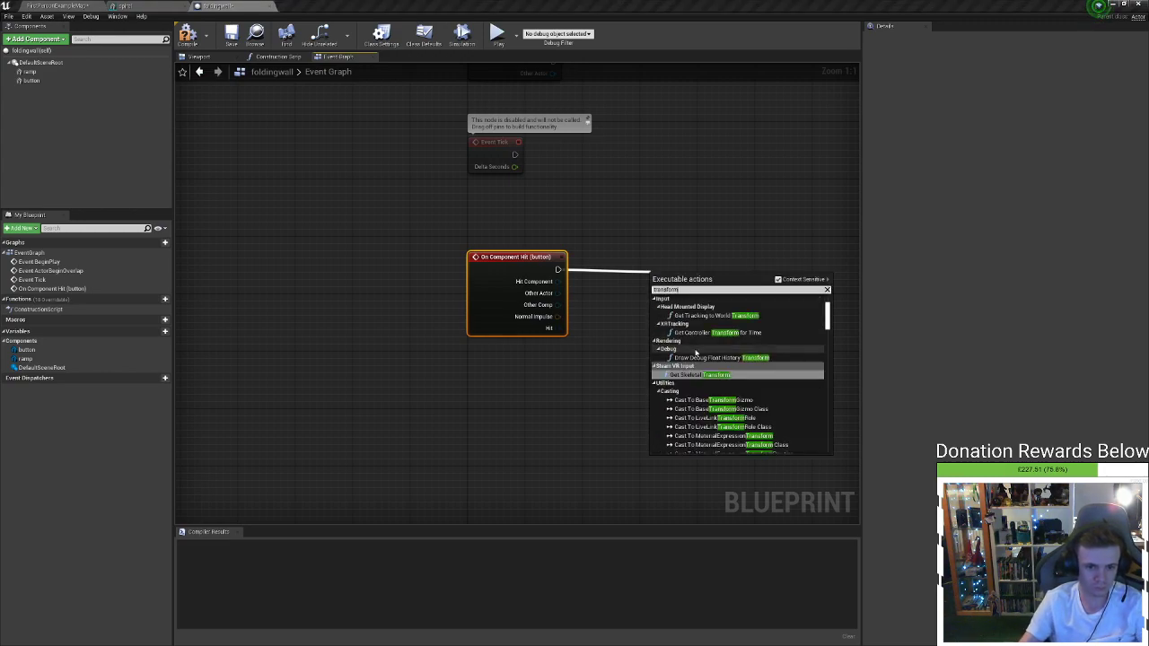
{"action": "scroll", "coordinate": [701, 351], "scroll_direction": "down", "scroll_amount": 5}
{"action": "scroll", "coordinate": [701, 351], "scroll_direction": "down", "scroll_amount": 3}
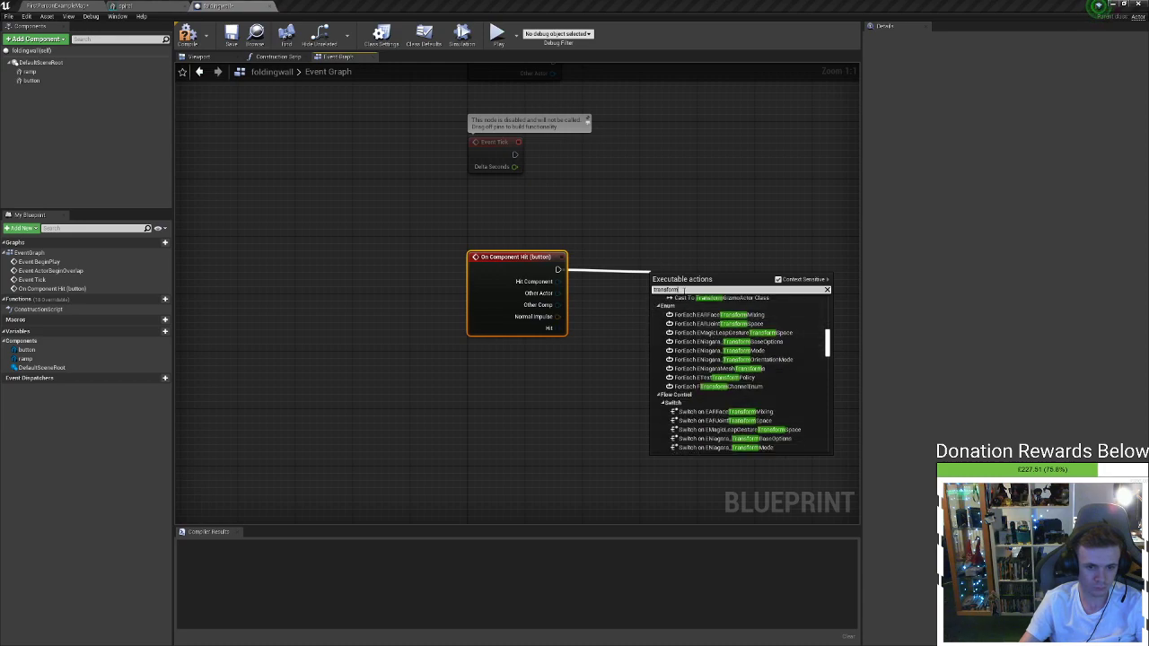
{"action": "key", "text": "ctrl+a"}
{"action": "type", "text": "timelin"}
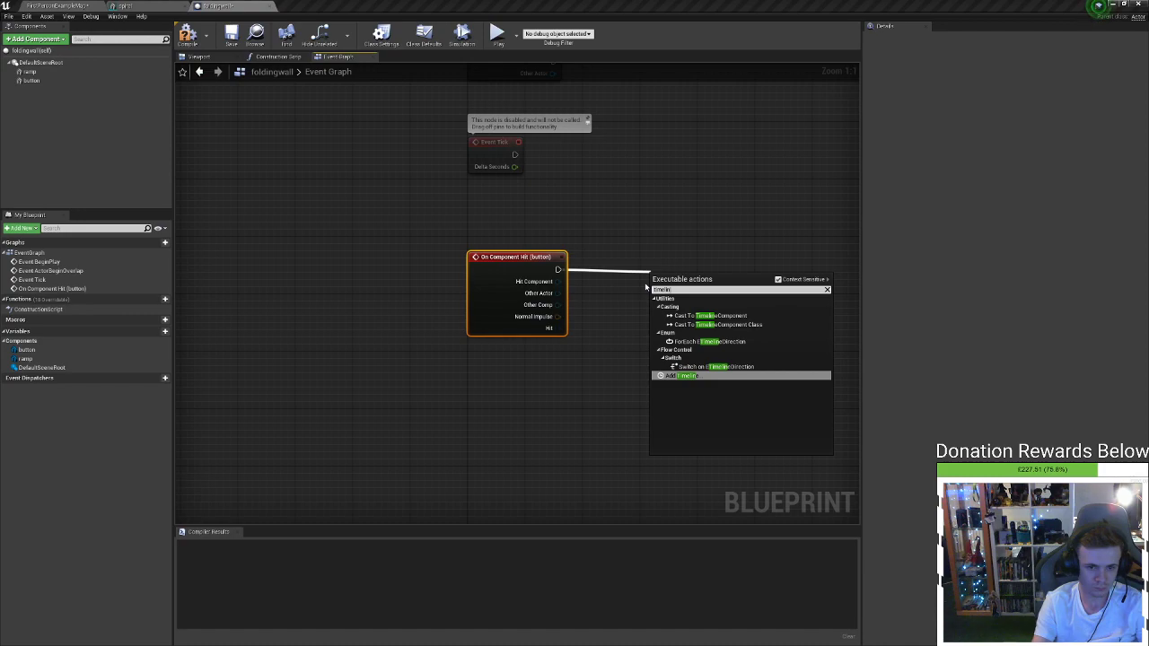
{"action": "key", "text": "Return"}
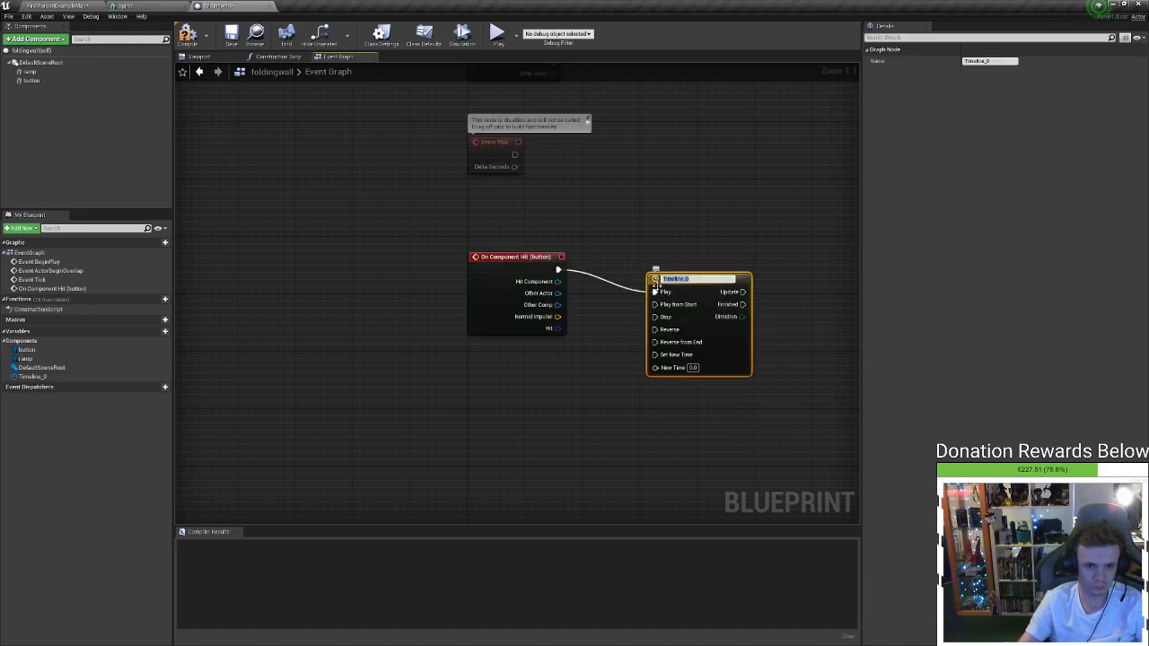
{"action": "left_click_drag", "start_coordinate": [650, 280], "coordinate": [690, 260]}
{"action": "left_click", "coordinate": [687, 258]}
{"action": "double_click", "coordinate": [690, 258]}
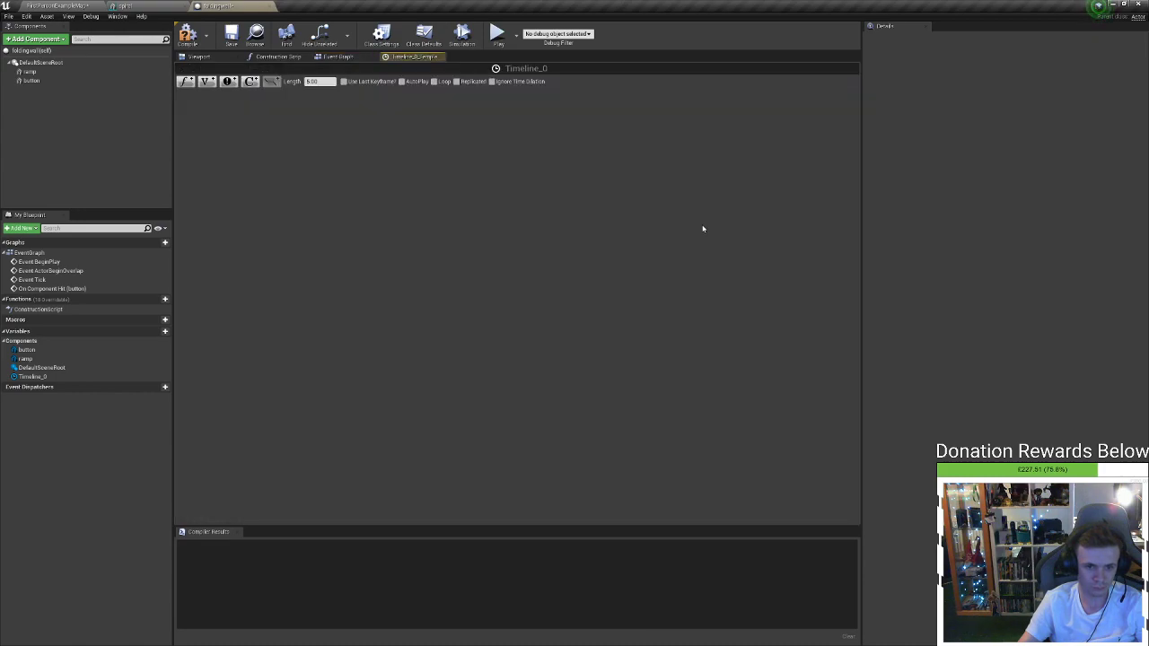
Return to the Event Graph and delete the Timeline node
{"action": "left_click", "coordinate": [337, 57]}
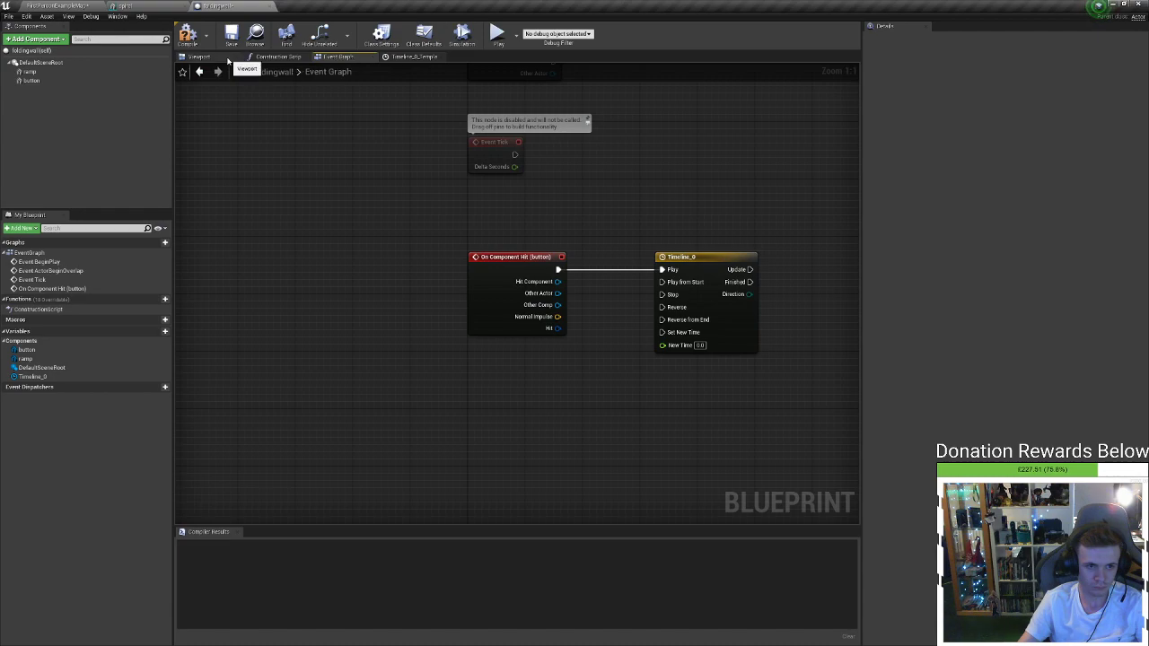
{"action": "right_click_drag", "start_coordinate": [686, 388], "coordinate": [625, 418]}
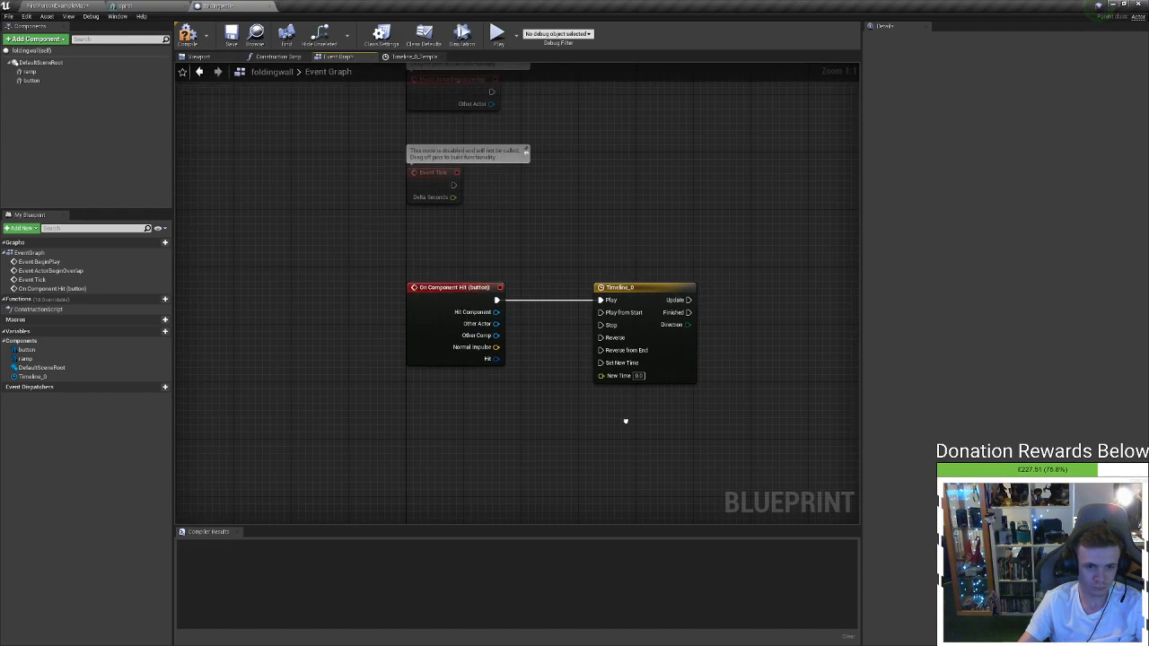
{"action": "left_click", "coordinate": [642, 289]}
{"action": "key", "text": "Delete"}
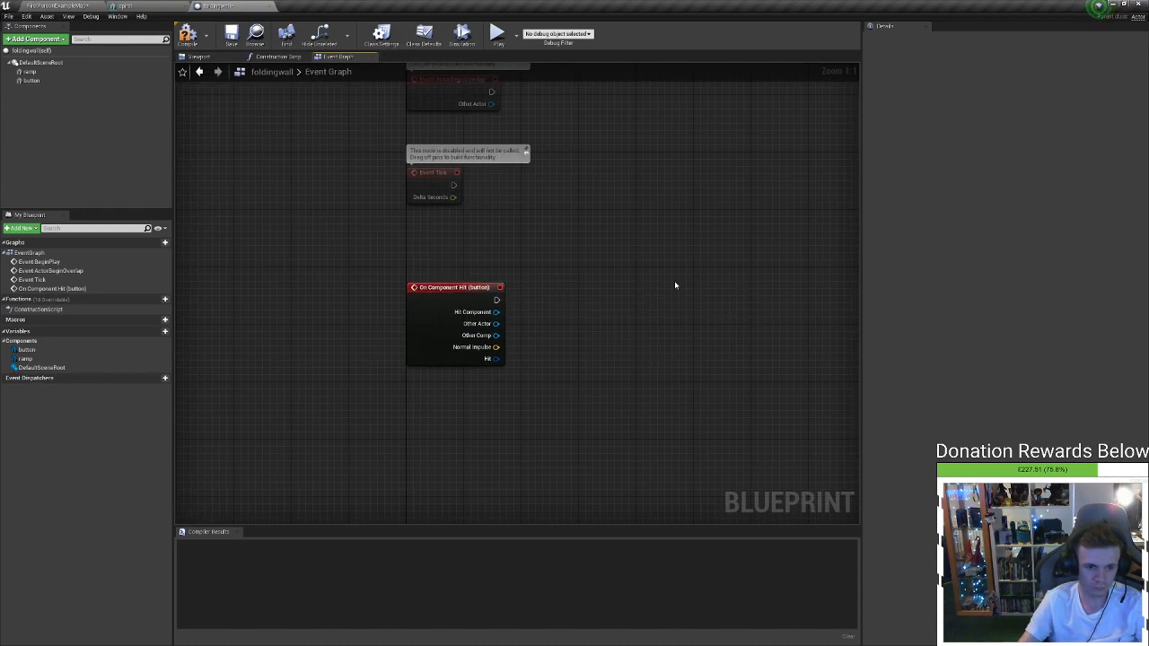
Search the Event Graph's available node actions for transform and examine the relative and world transform functions for the components
{"action": "right_click", "coordinate": [605, 330]}
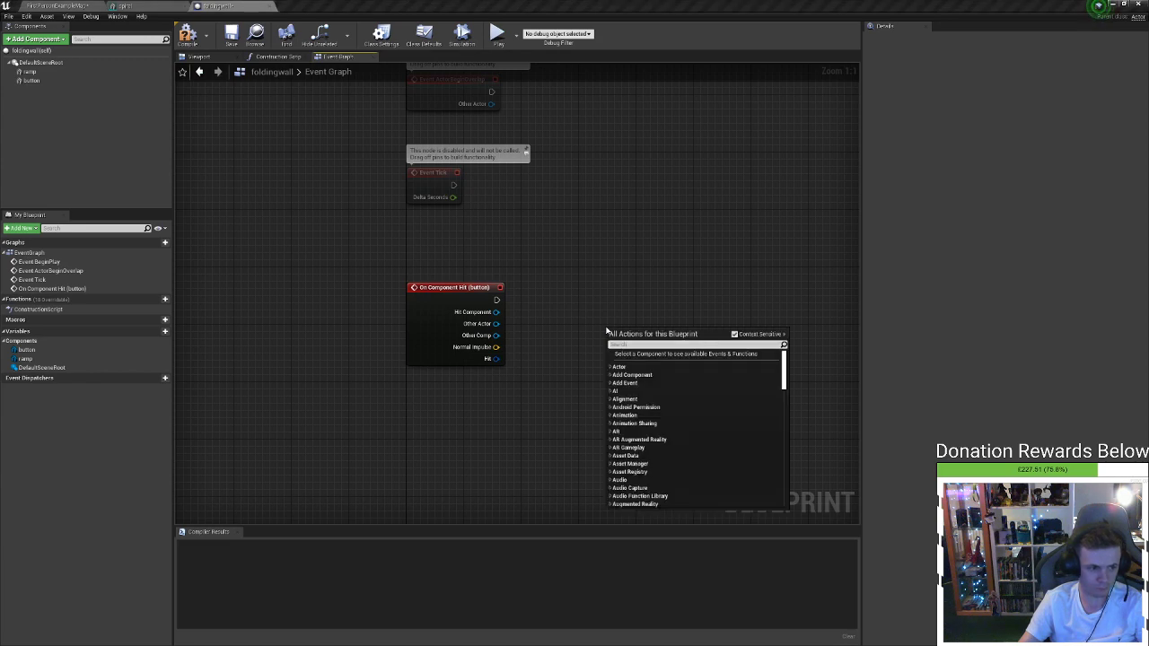
{"action": "type", "text": "t"}
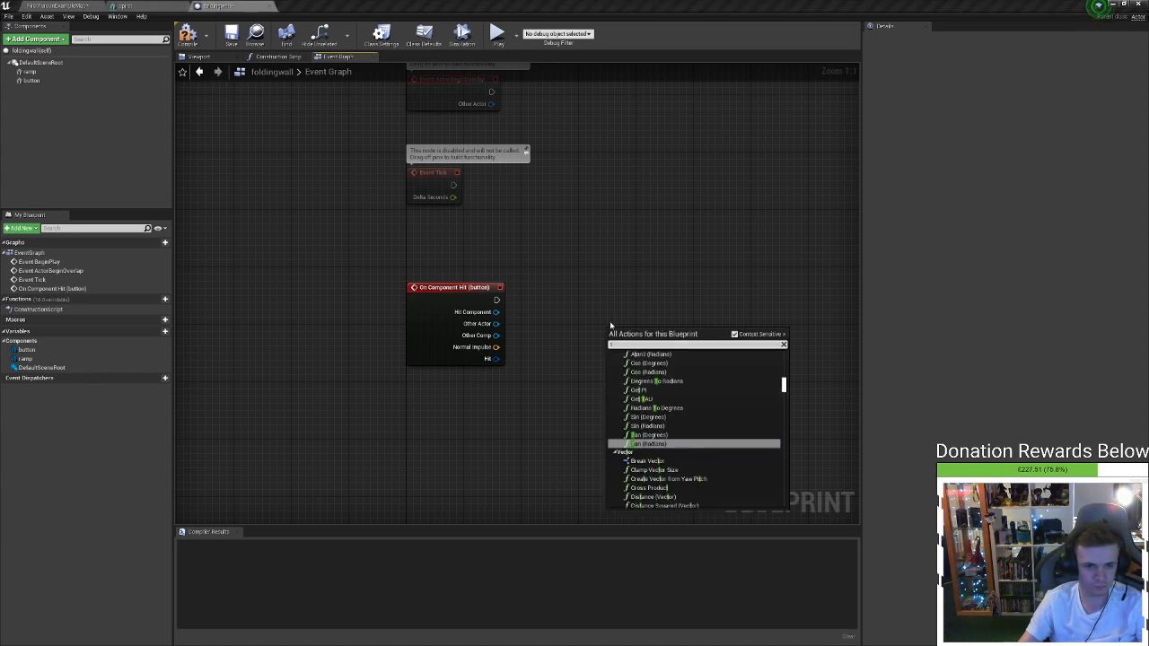
{"action": "type", "text": "ransform"}
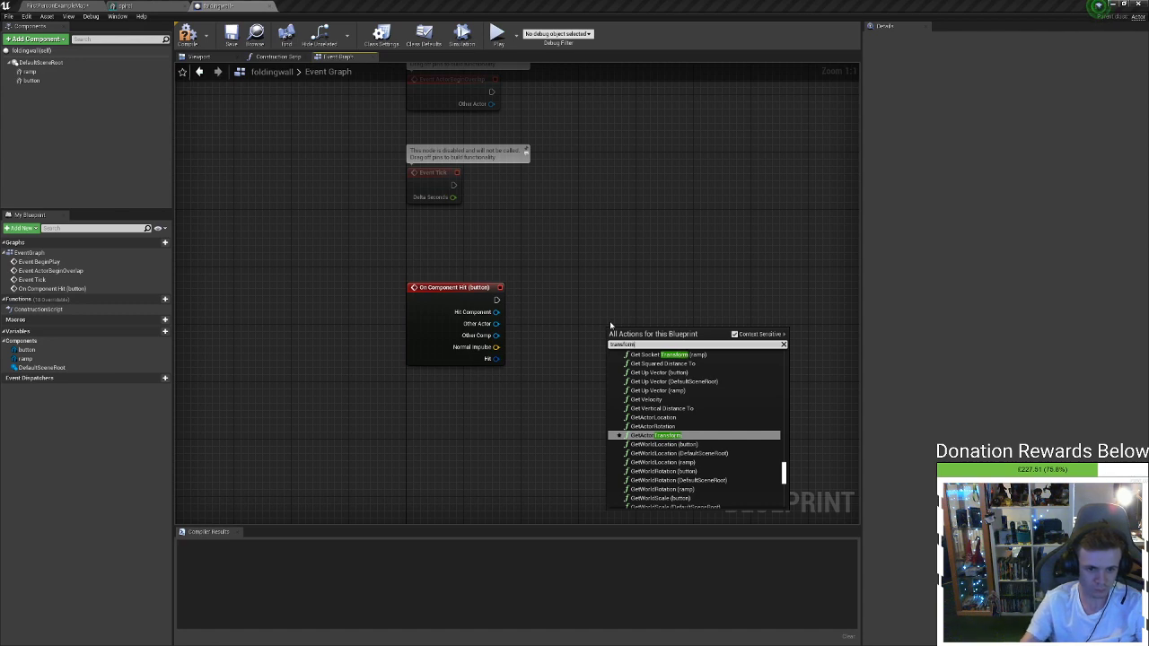
{"action": "scroll", "coordinate": [718, 462], "scroll_direction": "down", "scroll_amount": 4}
{"action": "scroll", "coordinate": [723, 455], "scroll_direction": "down", "scroll_amount": 10}
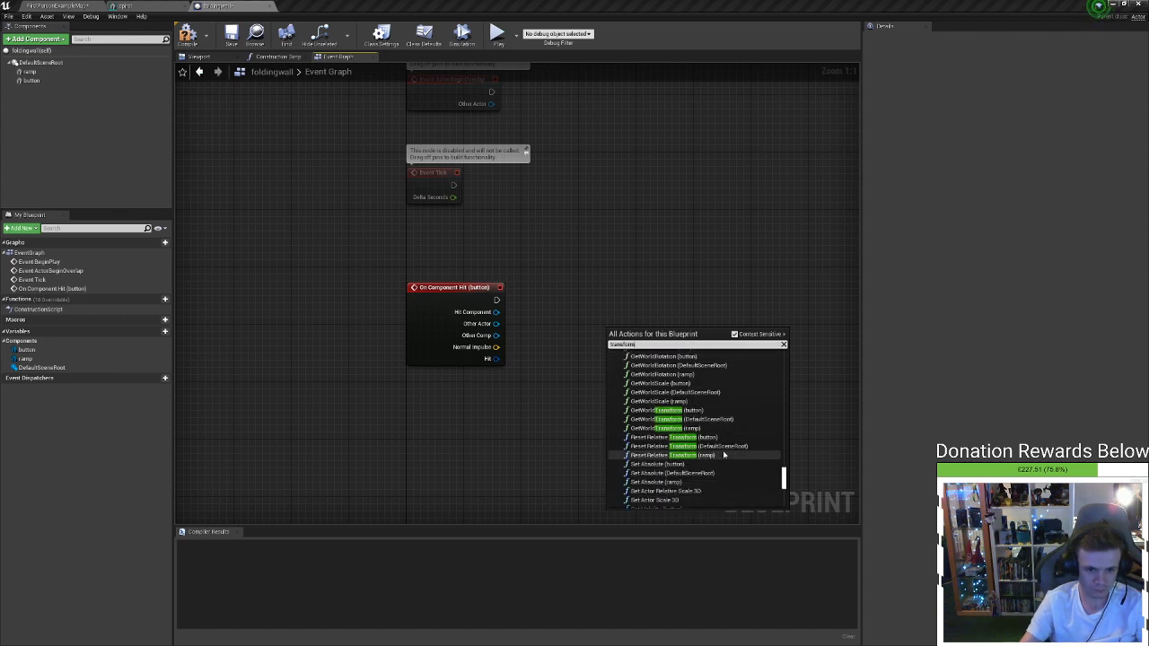
{"action": "scroll", "coordinate": [724, 455], "scroll_direction": "down", "scroll_amount": 10}
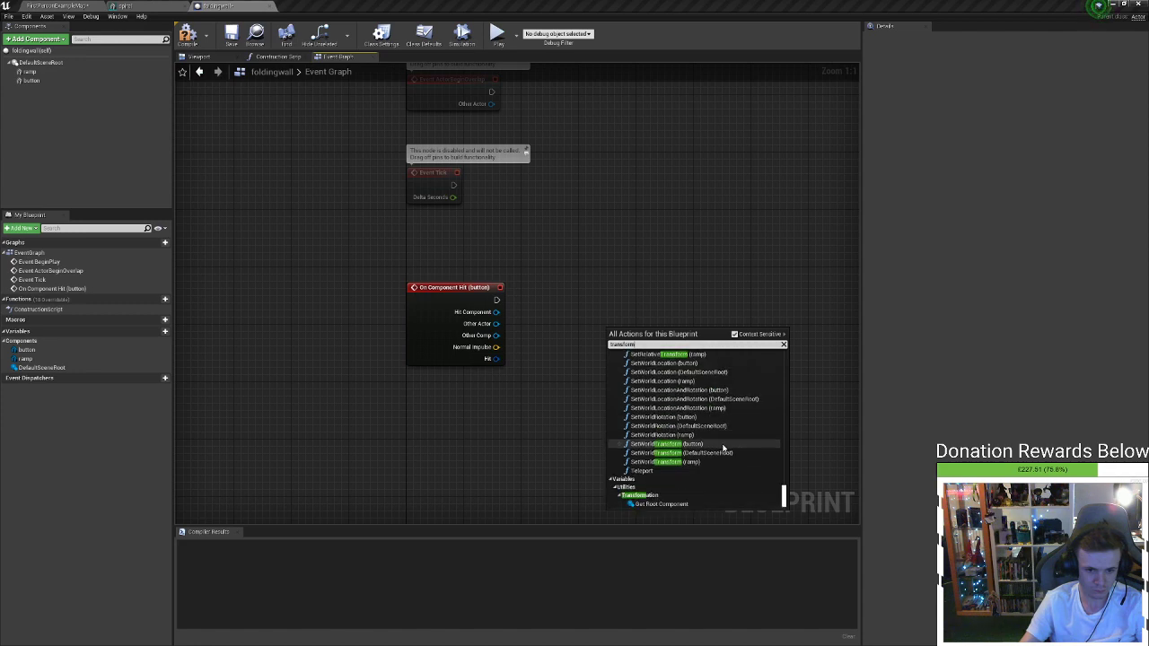
{"action": "scroll", "coordinate": [721, 449], "scroll_direction": "up", "scroll_amount": 2}
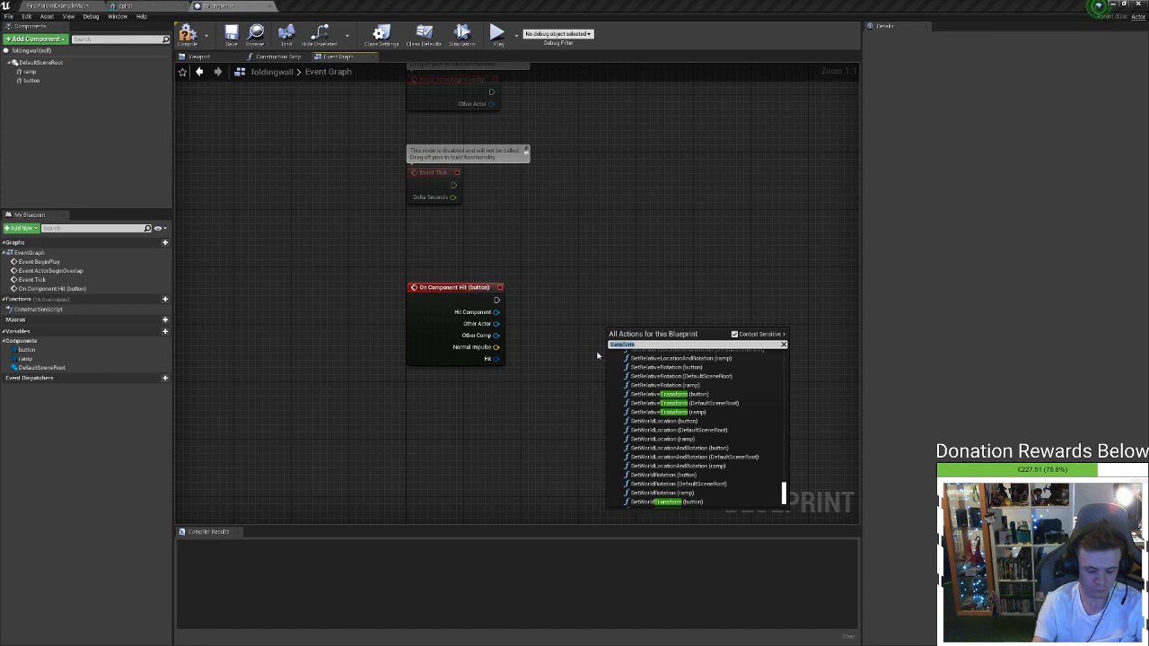
Add a Timeline node named foldout to the Event Graph beside the On Component Hit event
{"action": "type", "text": "timel"}
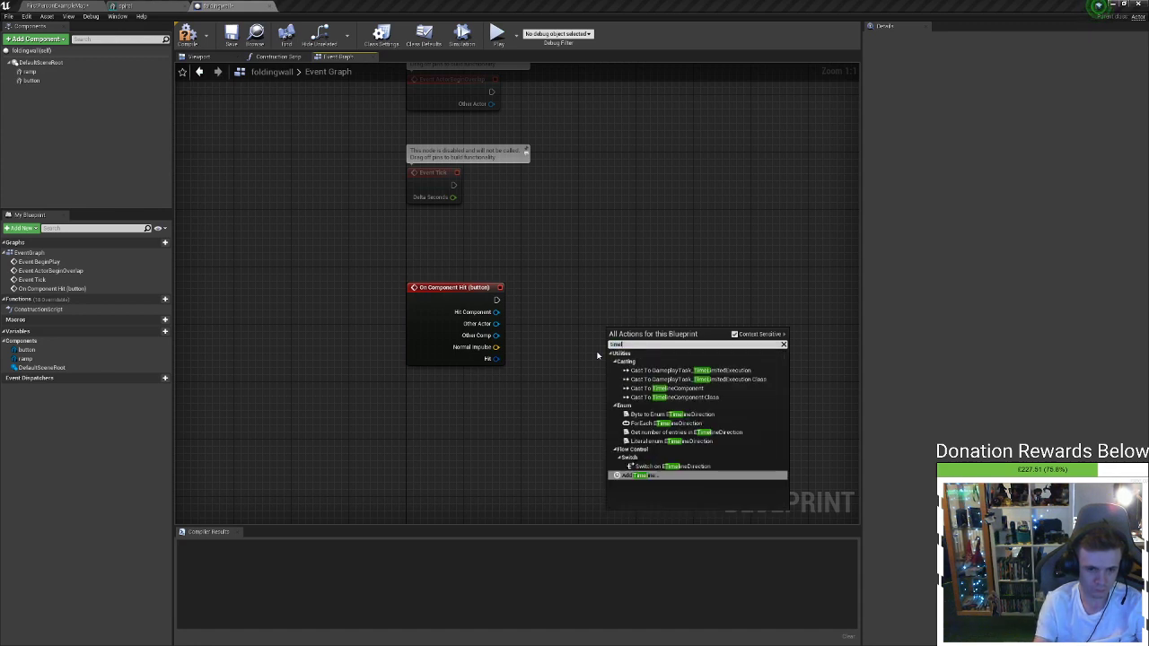
{"action": "key", "text": "Return"}
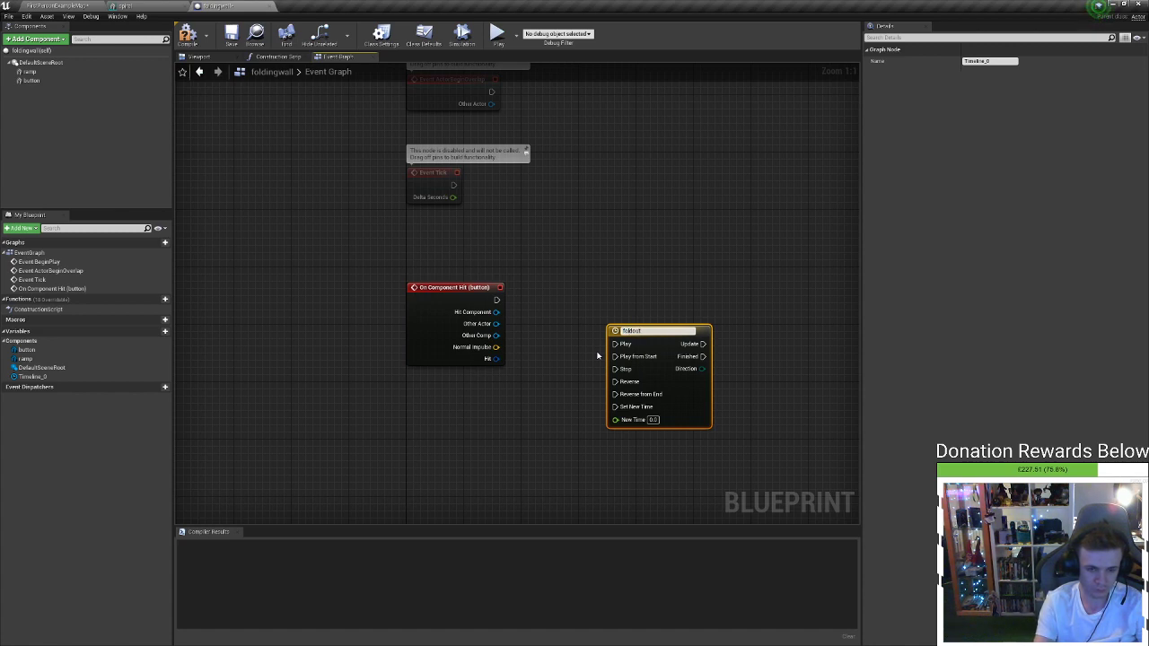
{"action": "type", "text": "foldout"}
{"action": "key", "text": "Return"}
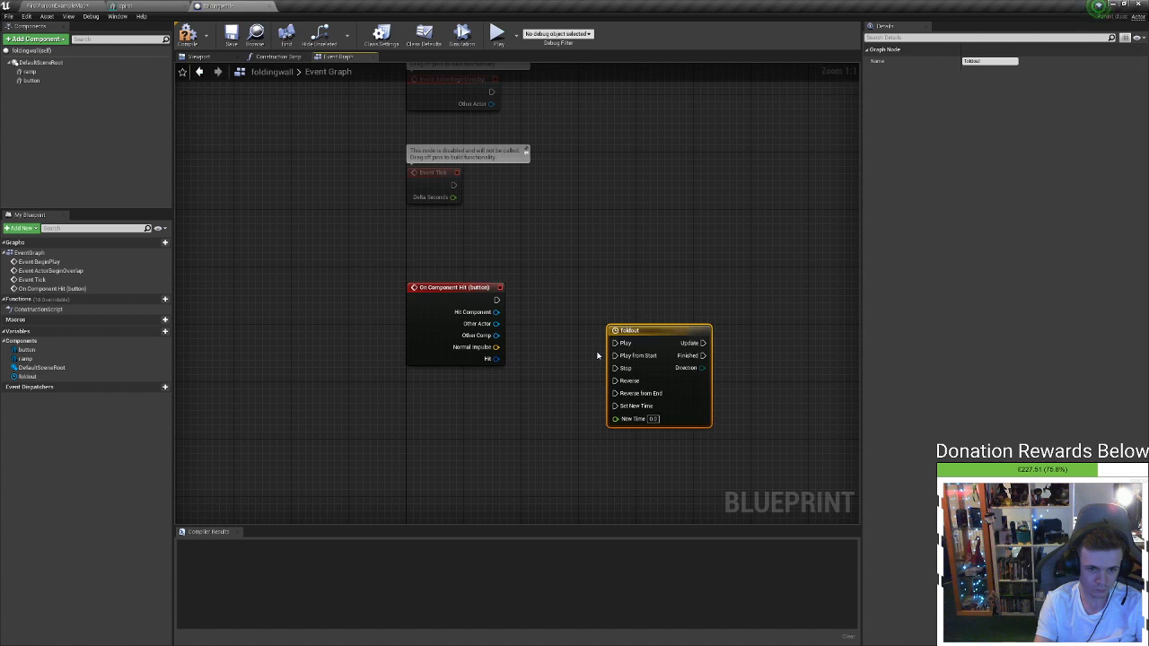
Open the foldout timeline and add a vector track named foldout
{"action": "double_click", "coordinate": [650, 332]}
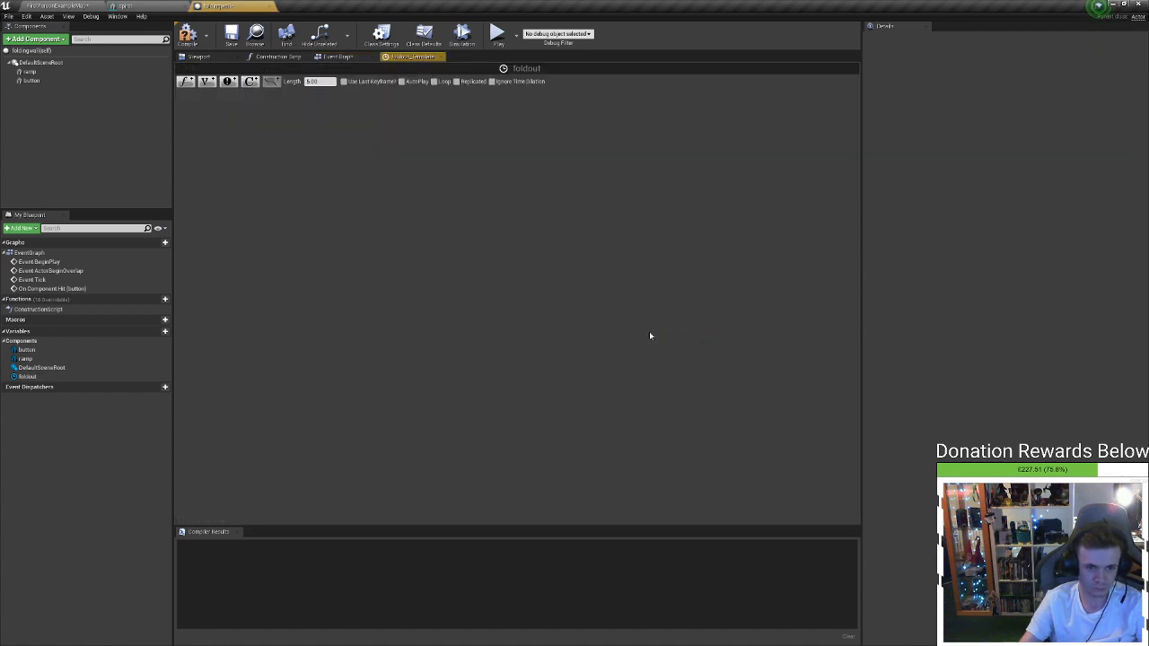
{"action": "right_click", "coordinate": [383, 156]}
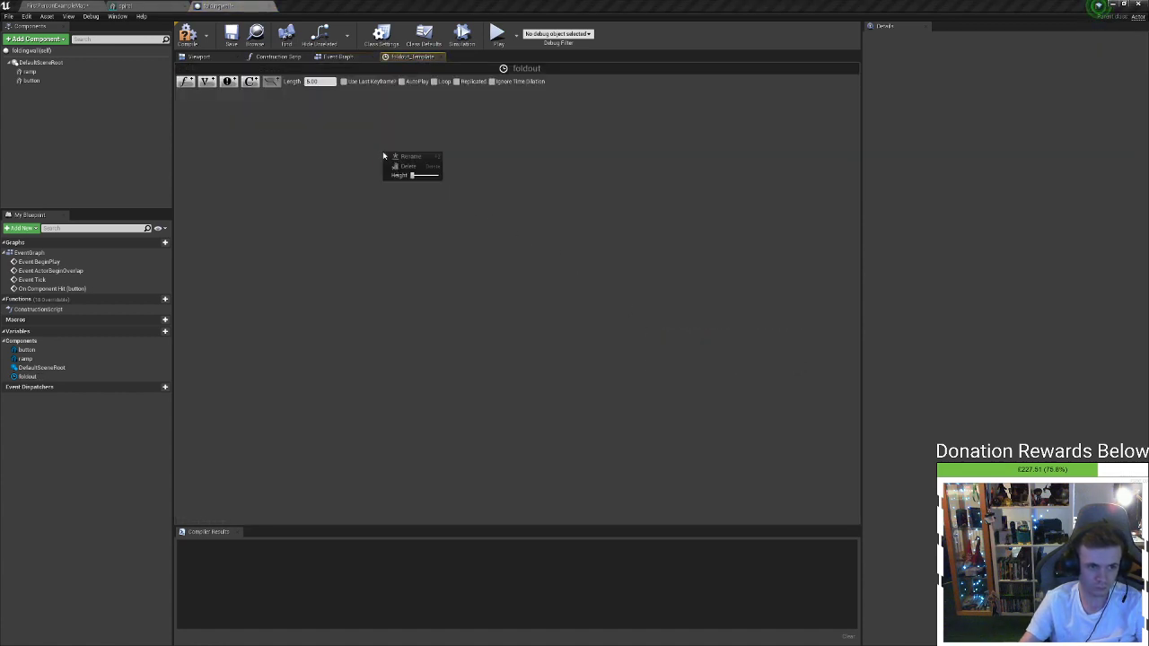
{"action": "left_click", "coordinate": [367, 163]}
{"action": "left_click", "coordinate": [186, 81]}
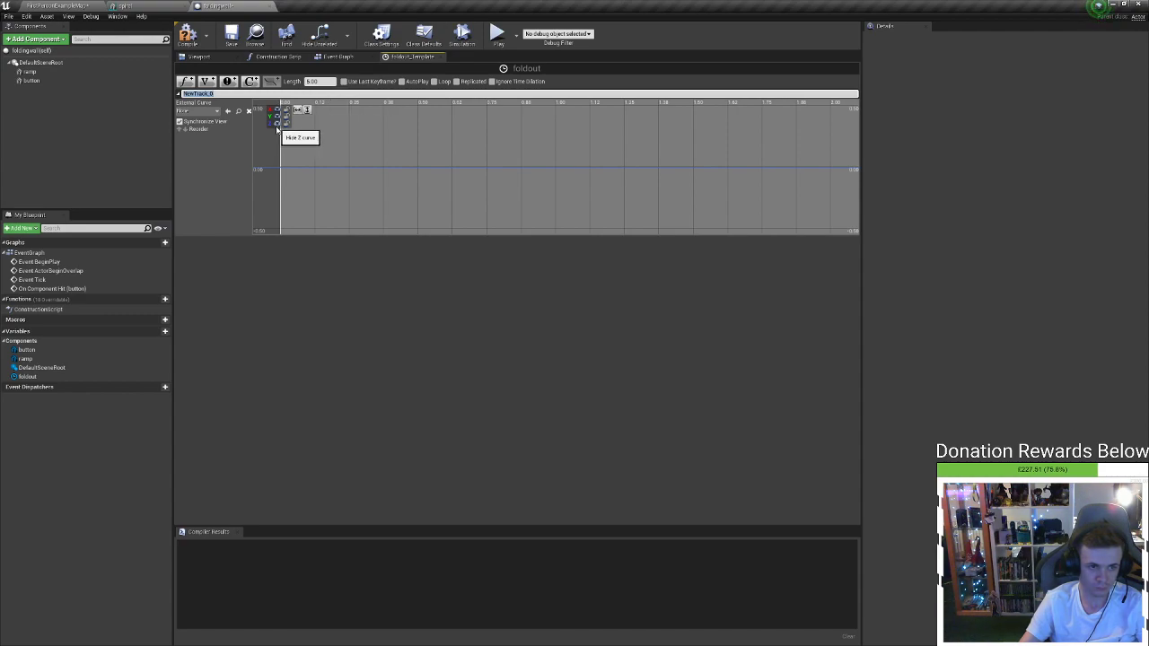
{"action": "type", "text": "foldout"}
{"action": "key", "text": "Return"}
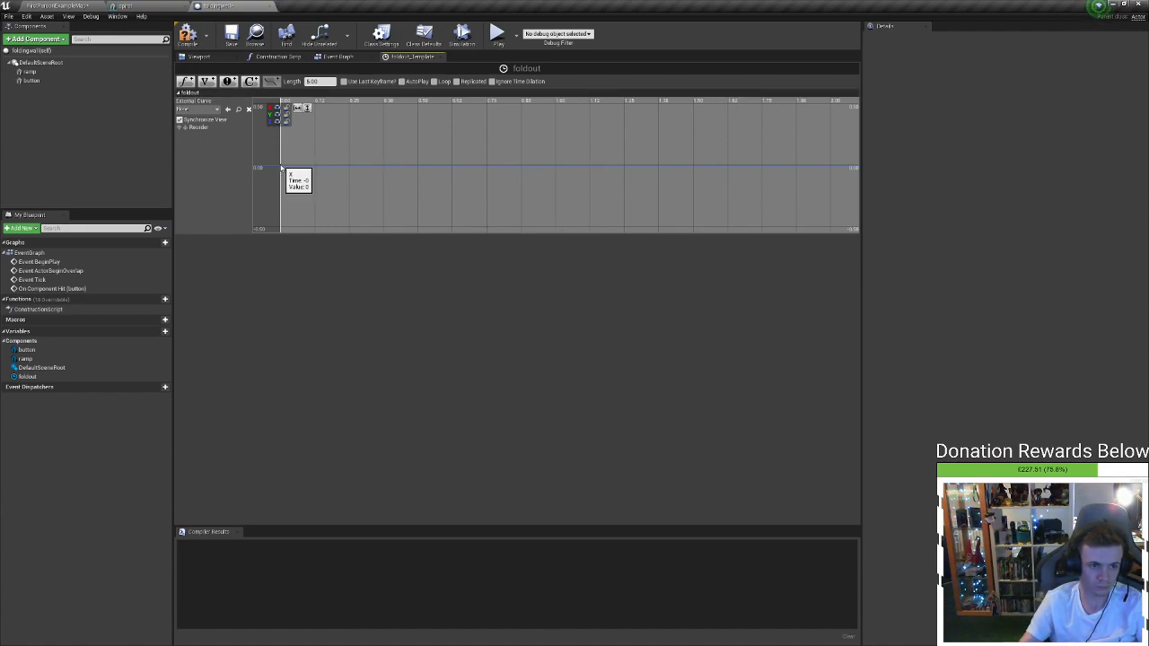
Move the foldout Timeline node slightly upward in the Event Graph and review its timeline track and the components in the viewport
{"action": "left_click", "coordinate": [340, 57]}
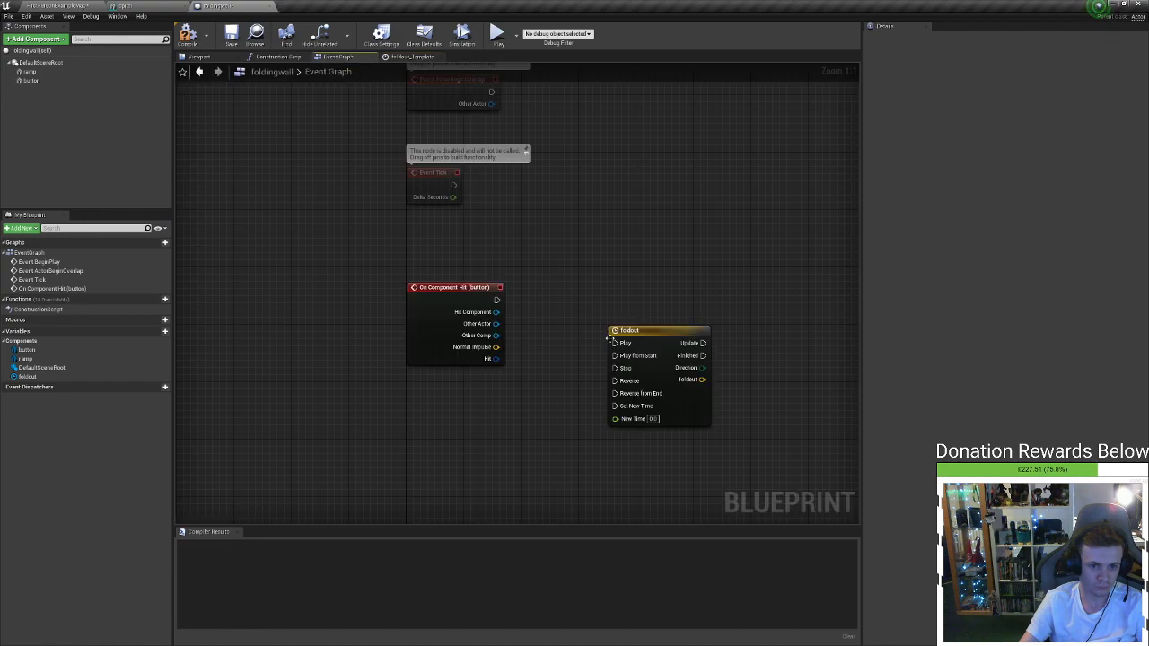
{"action": "left_click_drag", "start_coordinate": [649, 331], "coordinate": [675, 298]}
{"action": "right_click_drag", "start_coordinate": [618, 389], "coordinate": [594, 408]}
{"action": "double_click", "coordinate": [658, 332]}
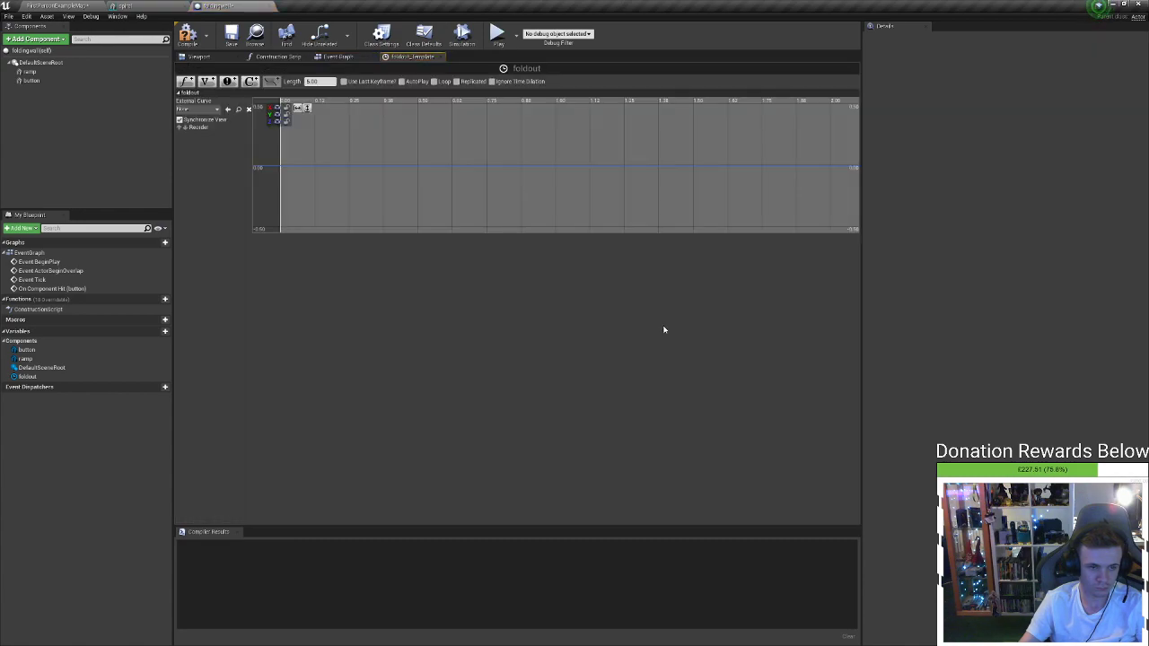
{"action": "left_click", "coordinate": [199, 56]}
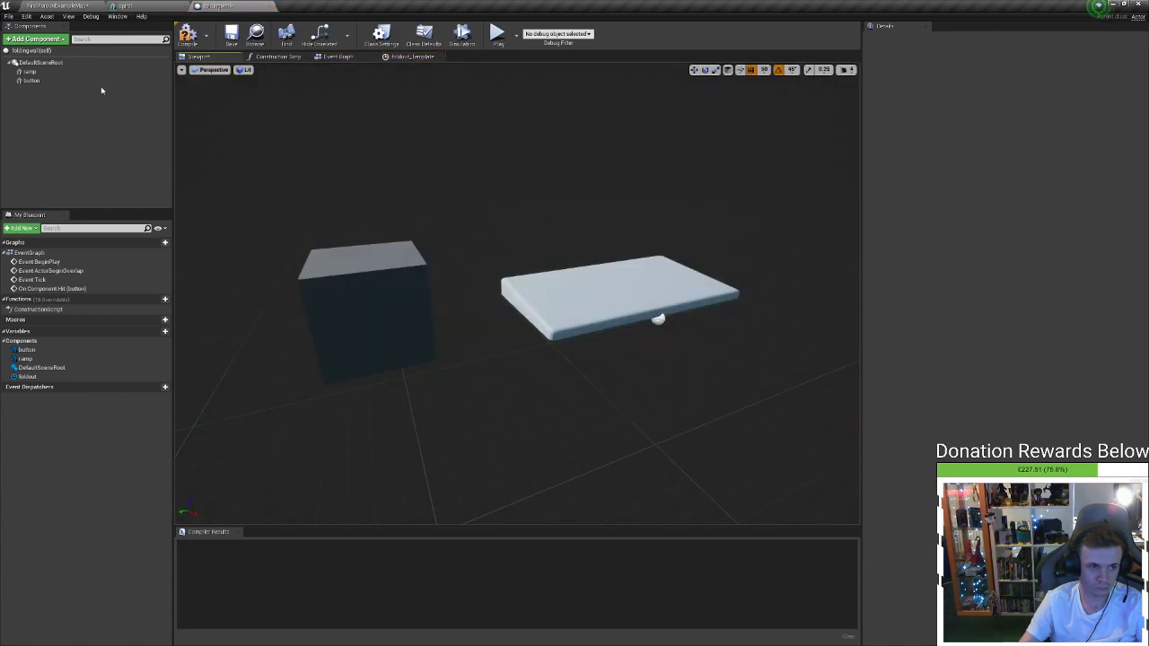
{"action": "left_click", "coordinate": [405, 57]}
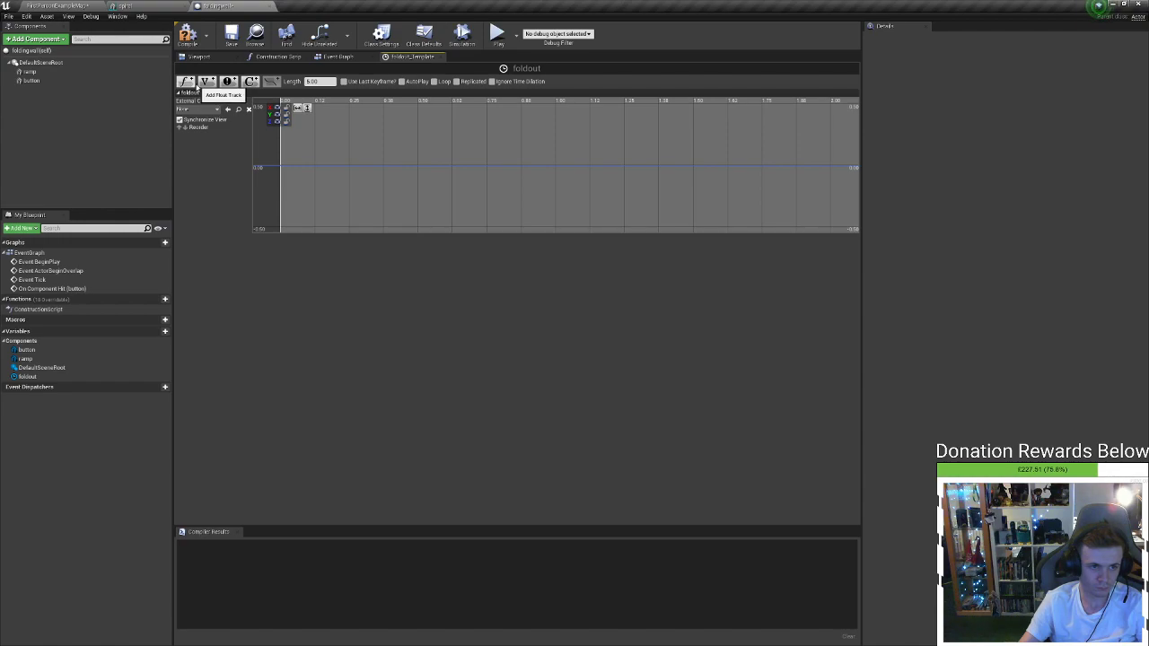
Delete the foldout Timeline node and the disabled default event nodes from the Event Graph, keeping only the On Component Hit event
{"action": "left_click", "coordinate": [337, 57]}
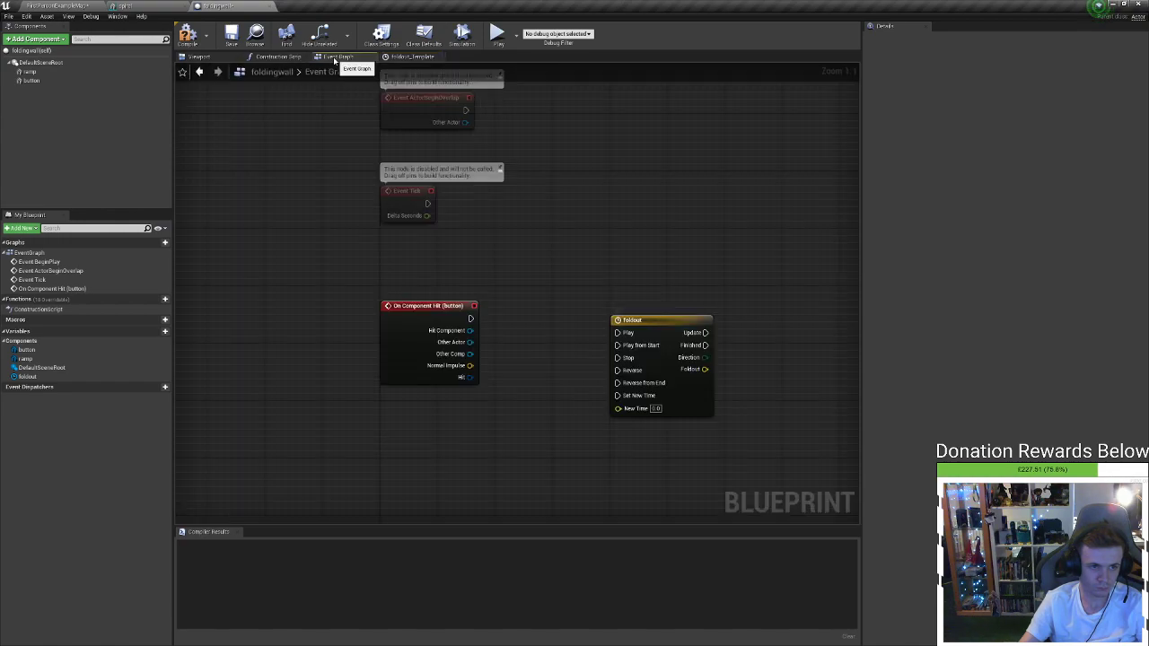
{"action": "left_click", "coordinate": [664, 326]}
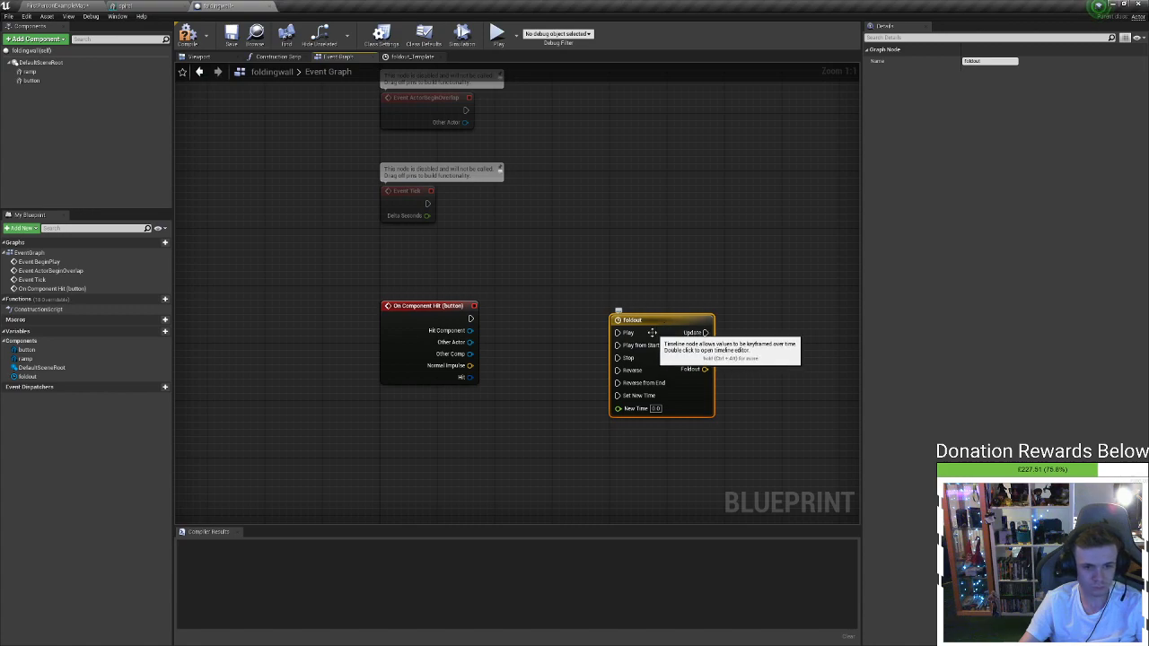
{"action": "key", "text": "Delete"}
{"action": "left_click_drag", "start_coordinate": [607, 224], "coordinate": [408, 128]}
{"action": "key", "text": "Delete"}
{"action": "right_click_drag", "start_coordinate": [567, 230], "coordinate": [578, 190]}
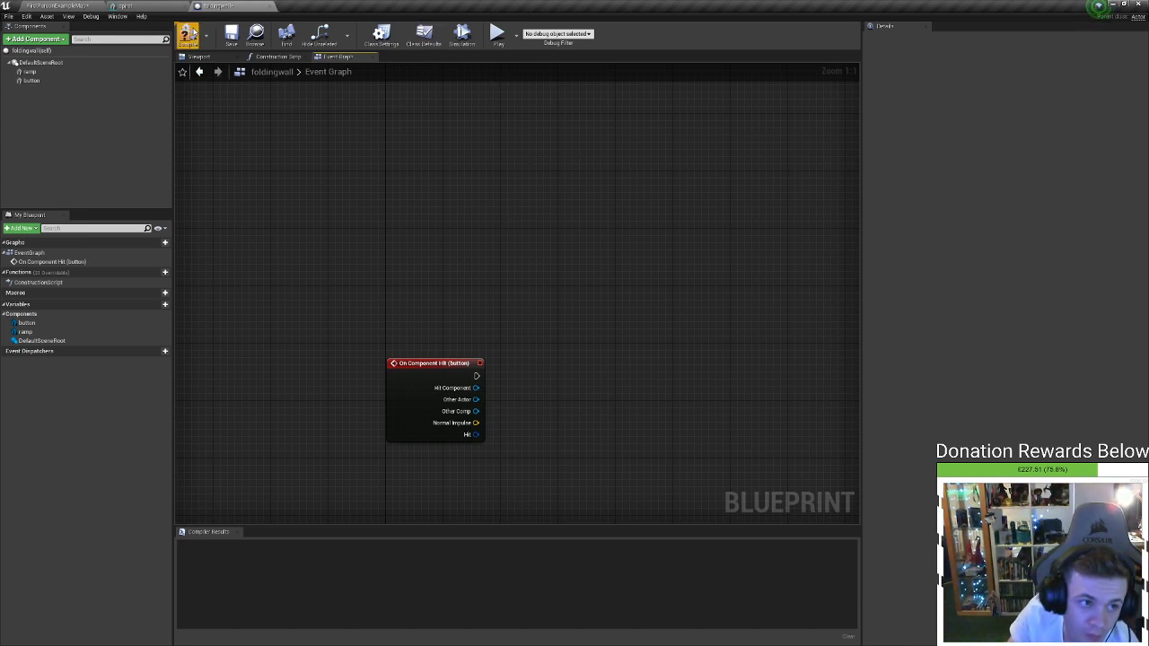
Review the button cube and ramp in the viewport, and search the Event Graph's node actions for transform
{"action": "left_click", "coordinate": [198, 56]}
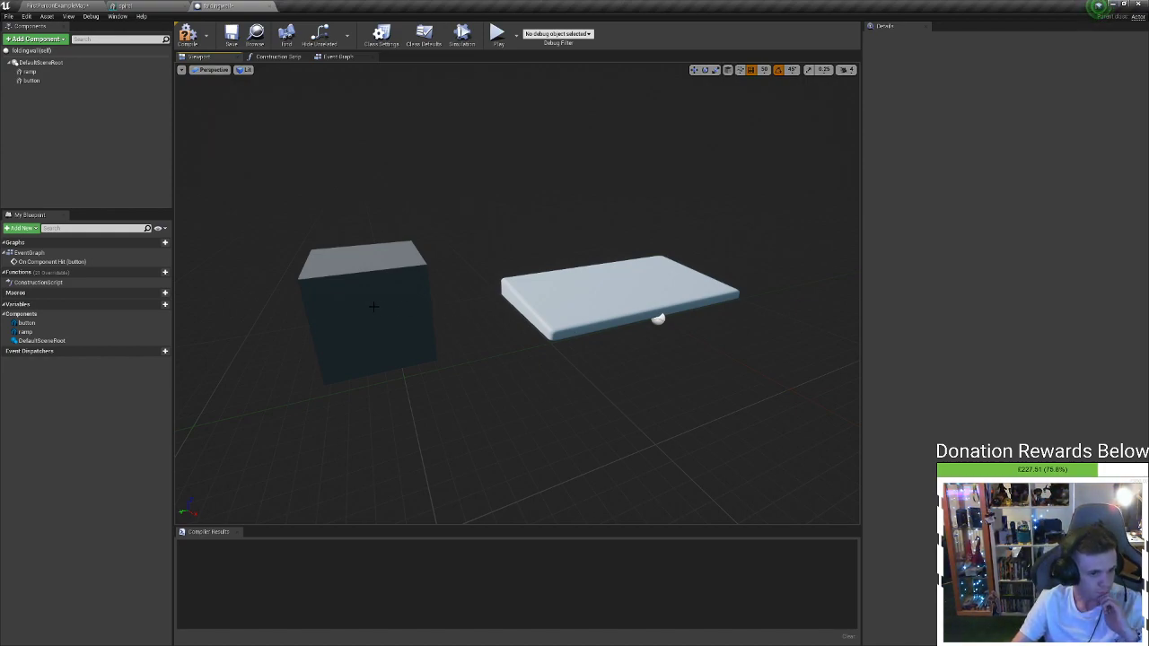
{"action": "left_click", "coordinate": [338, 56]}
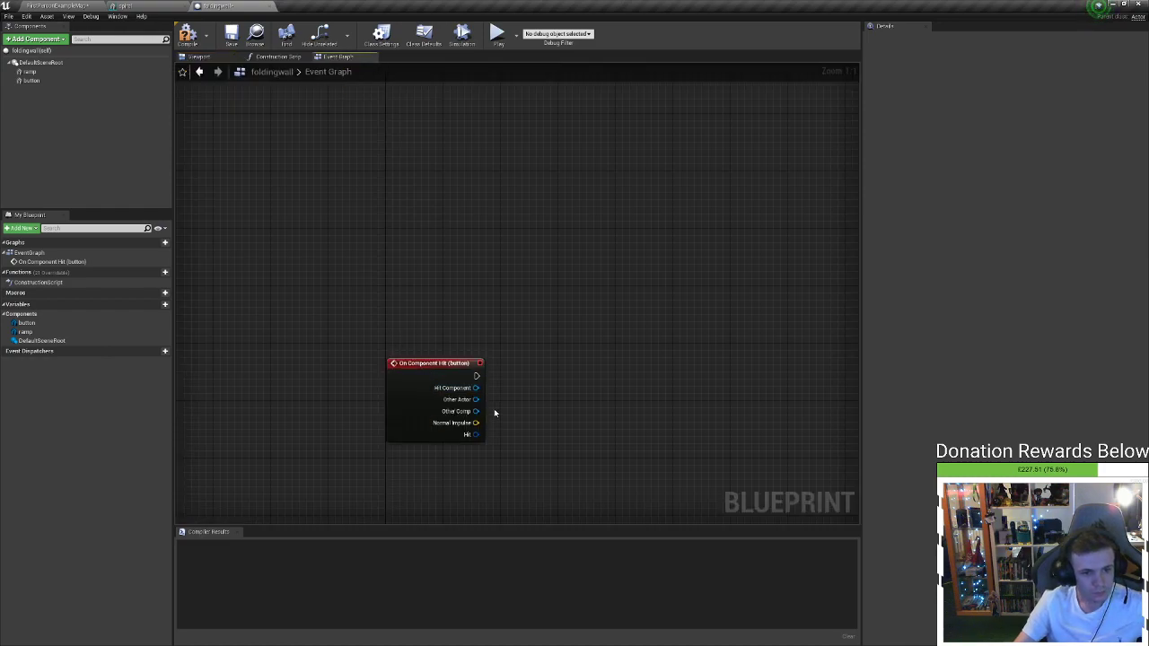
{"action": "right_click", "coordinate": [490, 385]}
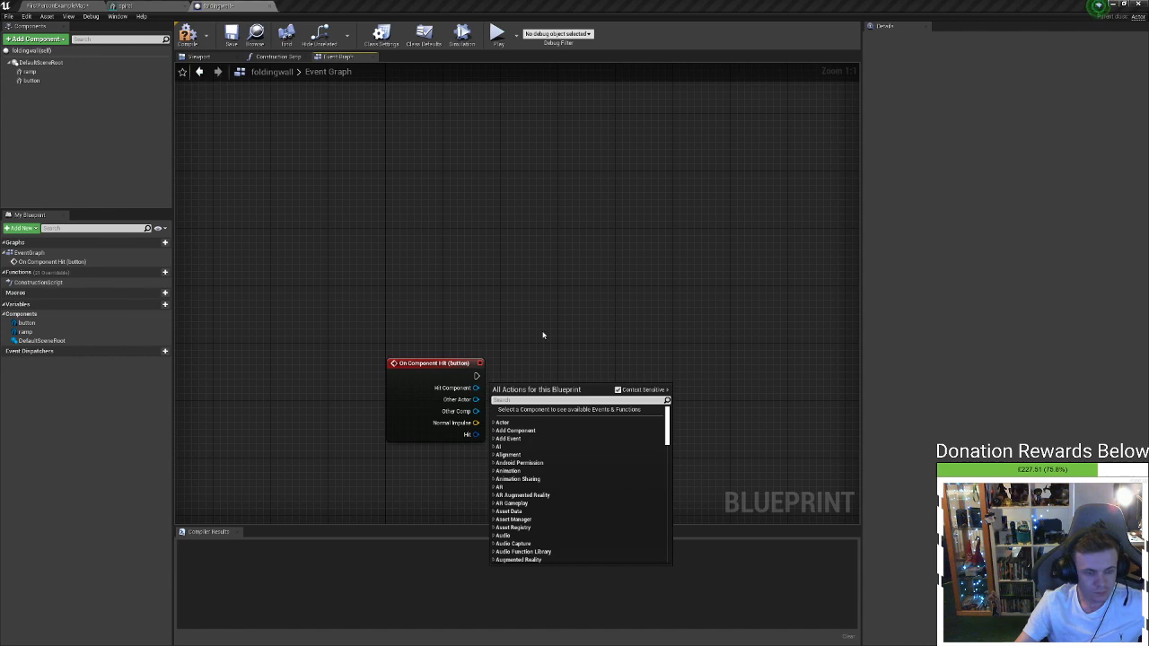
{"action": "type", "text": "transform"}
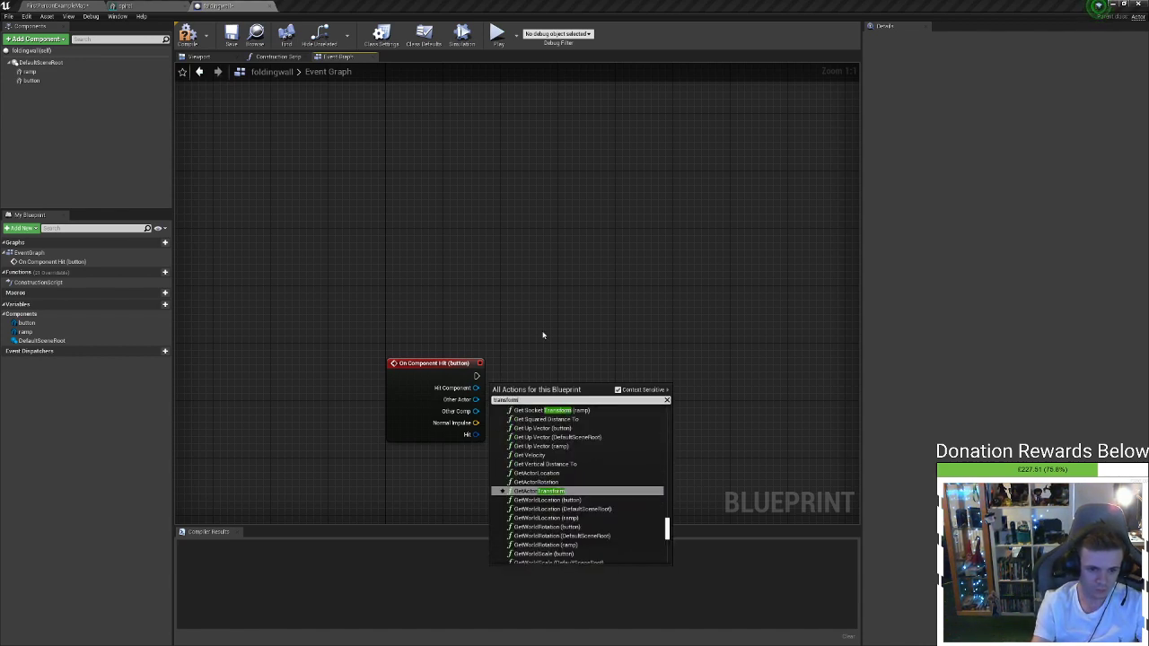
{"action": "key", "text": "BackSpace"}
{"action": "key", "text": "BackSpace"}
{"action": "key", "text": "BackSpace"}
{"action": "key", "text": "BackSpace"}
{"action": "key", "text": "BackSpace"}
{"action": "key", "text": "BackSpace"}
{"action": "key", "text": "BackSpace"}
{"action": "key", "text": "BackSpace"}
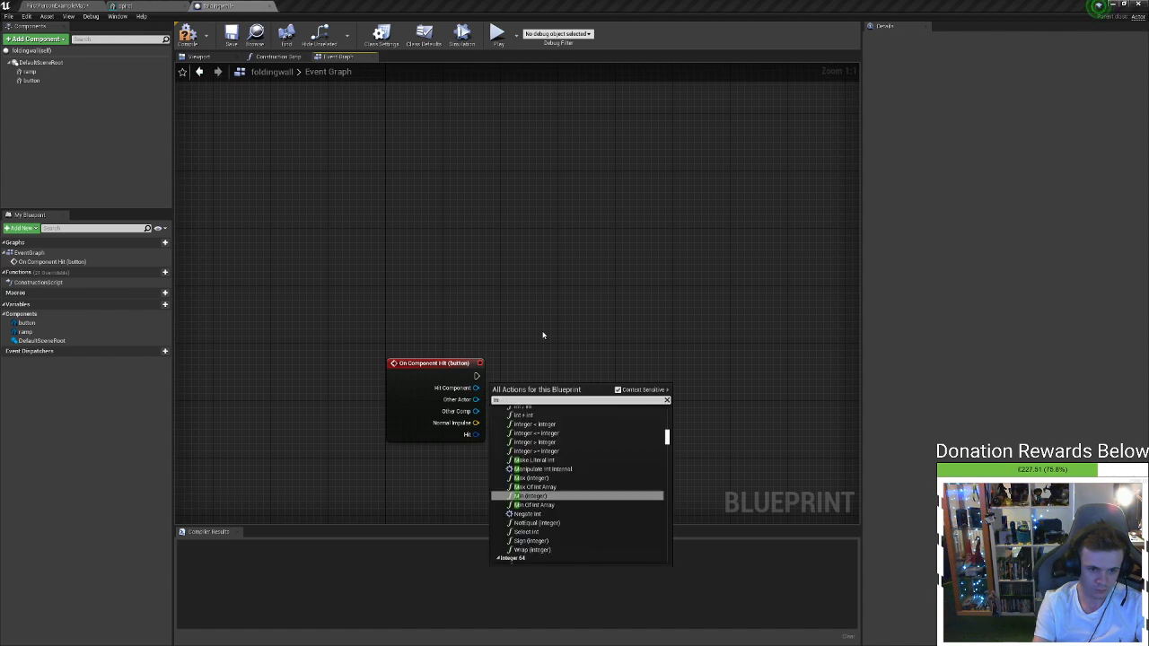
Search the node actions for rotate and examine the rotator and vector functions on offer
{"action": "type", "text": "rotate"}
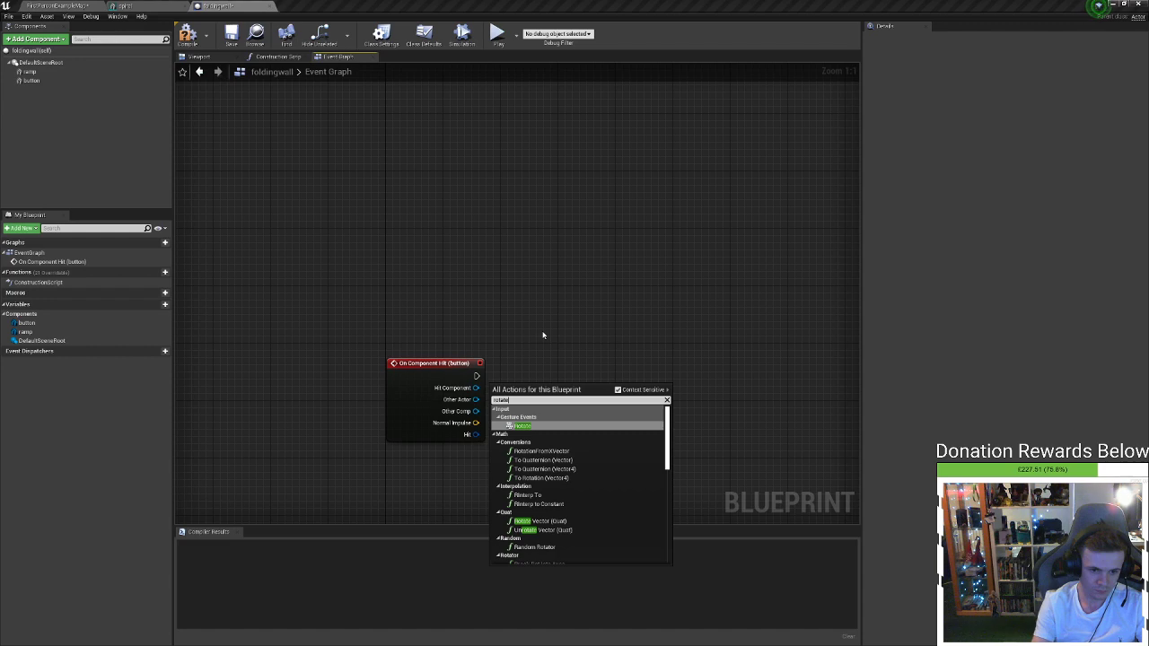
{"action": "scroll", "coordinate": [570, 533], "scroll_direction": "down", "scroll_amount": 1}
{"action": "scroll", "coordinate": [570, 533], "scroll_direction": "down", "scroll_amount": 5}
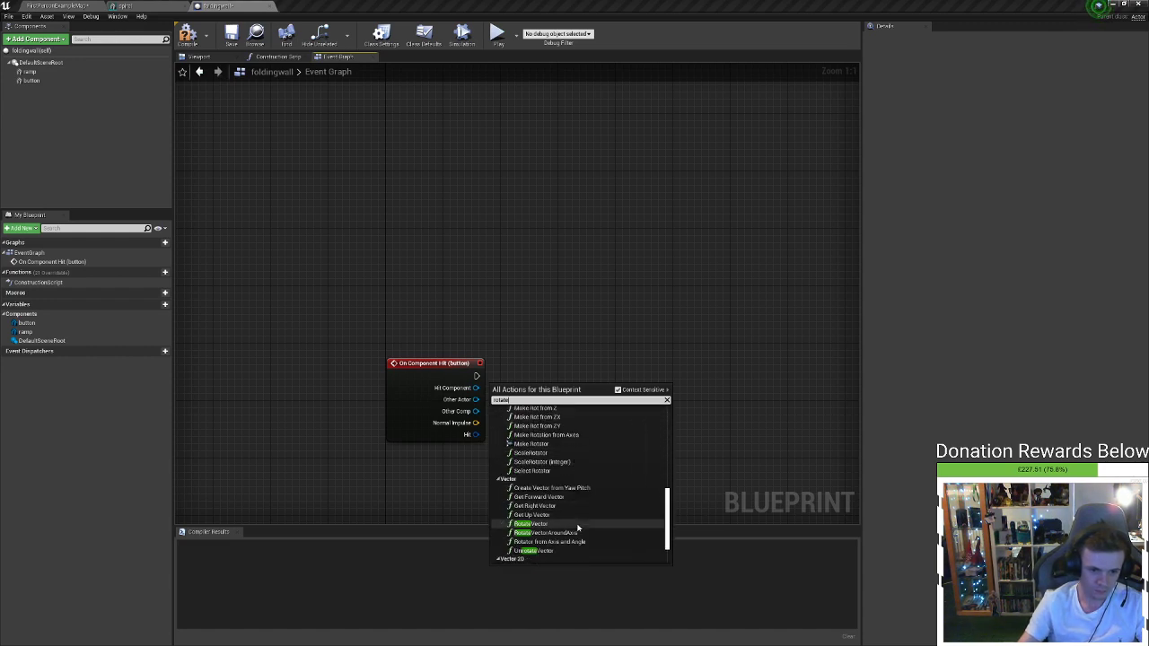
{"action": "scroll", "coordinate": [577, 527], "scroll_direction": "down", "scroll_amount": 2}
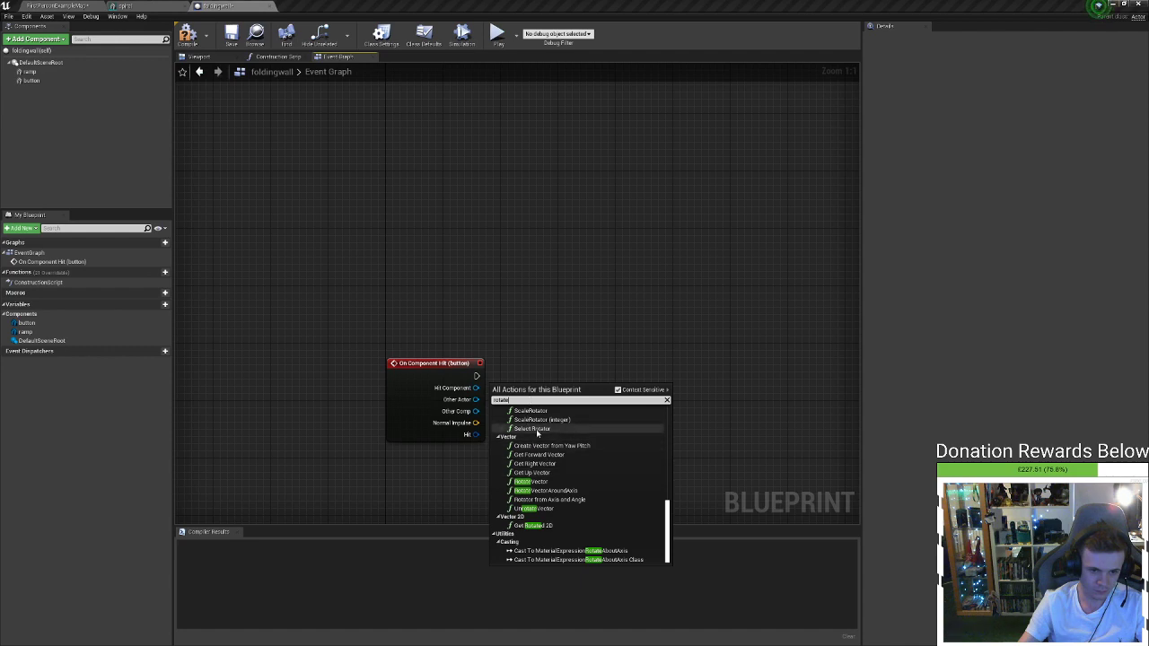
{"action": "key", "text": "BackSpace"}
{"action": "key", "text": "BackSpace"}
{"action": "key", "text": "BackSpace"}
{"action": "key", "text": "BackSpace"}
{"action": "key", "text": "BackSpace"}
{"action": "key", "text": "BackSpace"}
Search the node actions for trans, examine the Transformation functions for the ramp, and read the On Component Hit event's description
{"action": "type", "text": "trans"}
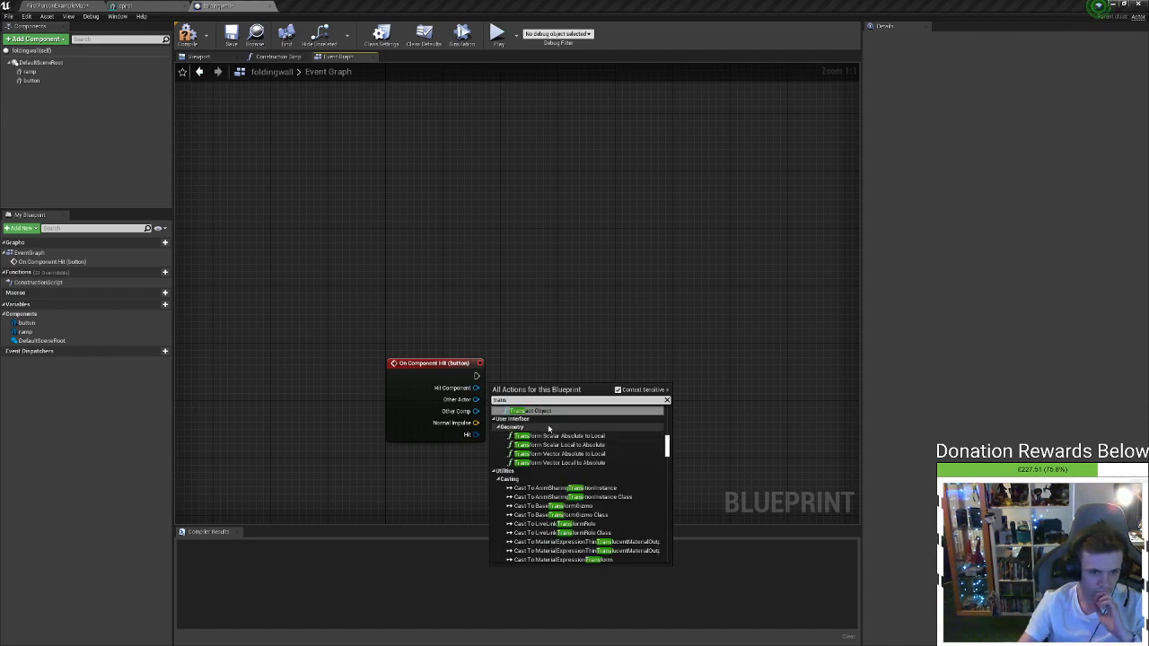
{"action": "scroll", "coordinate": [563, 445], "scroll_direction": "down", "scroll_amount": 6}
{"action": "scroll", "coordinate": [563, 444], "scroll_direction": "down", "scroll_amount": 8}
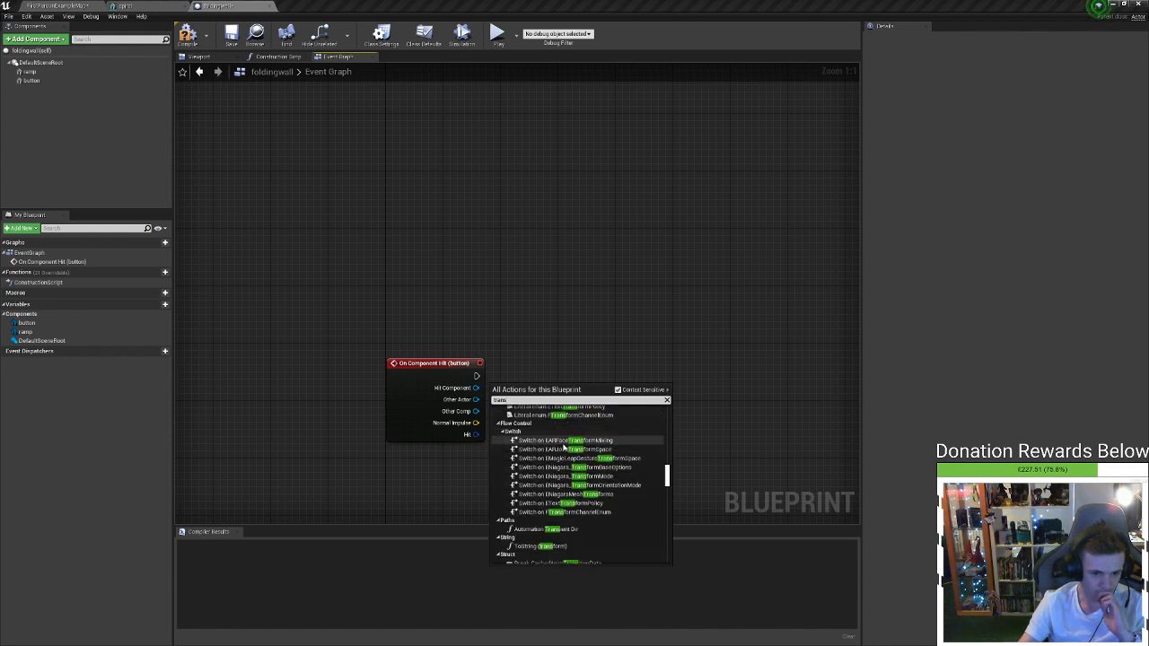
{"action": "scroll", "coordinate": [564, 446], "scroll_direction": "down", "scroll_amount": 10}
{"action": "scroll", "coordinate": [565, 445], "scroll_direction": "down", "scroll_amount": 2}
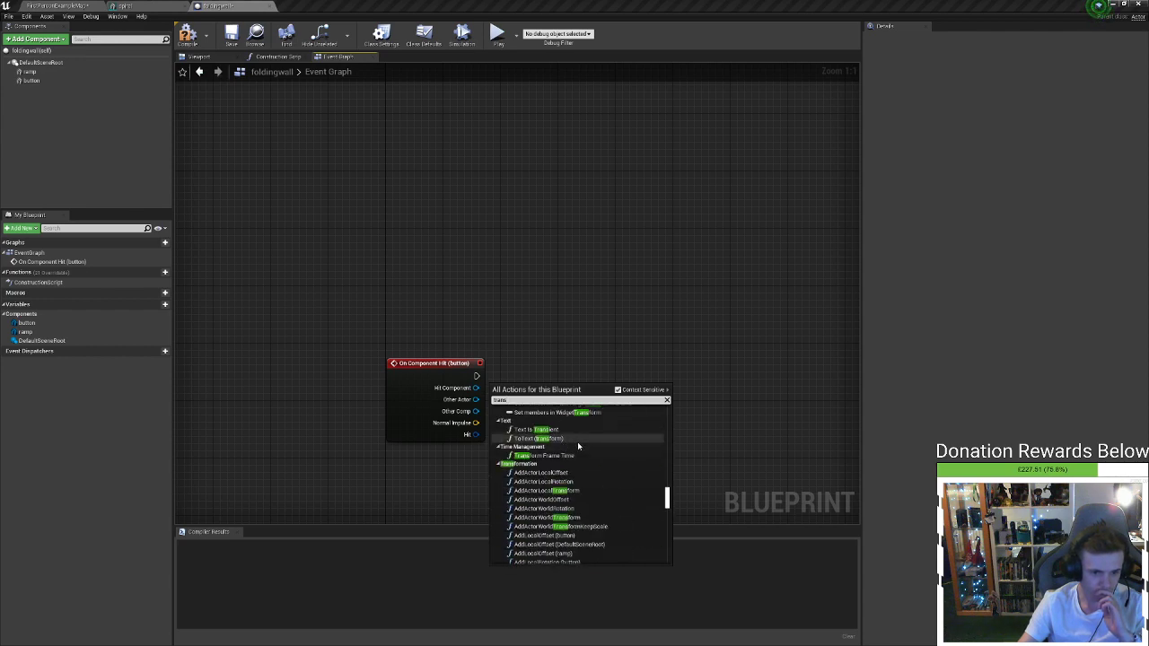
{"action": "scroll", "coordinate": [578, 445], "scroll_direction": "down", "scroll_amount": 3}
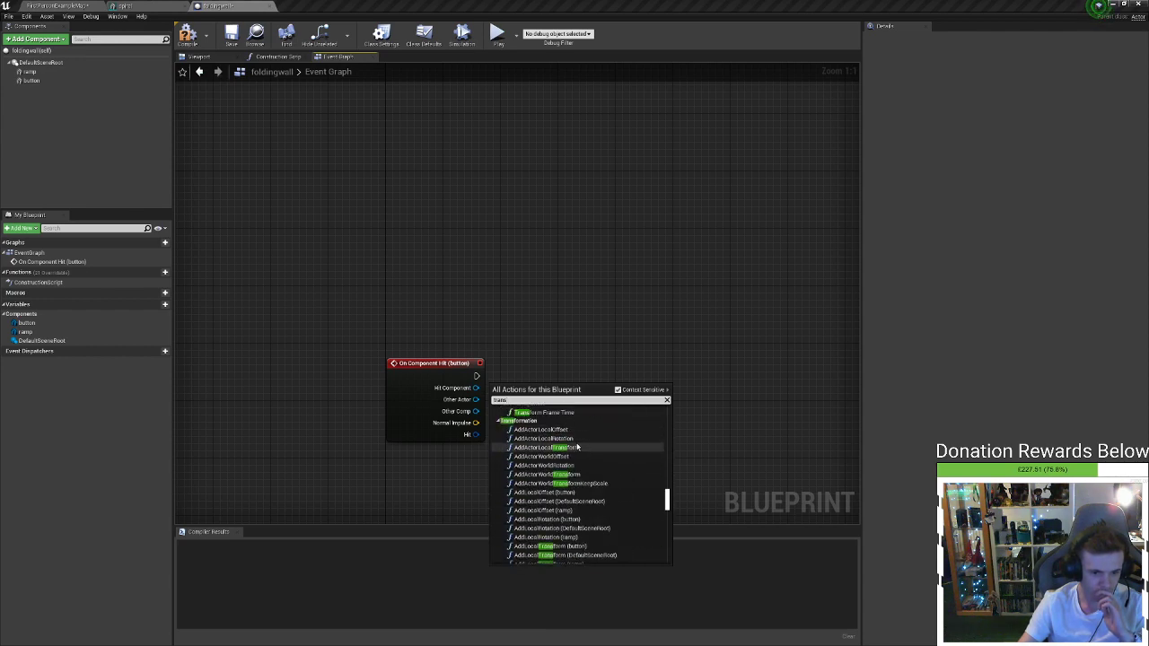
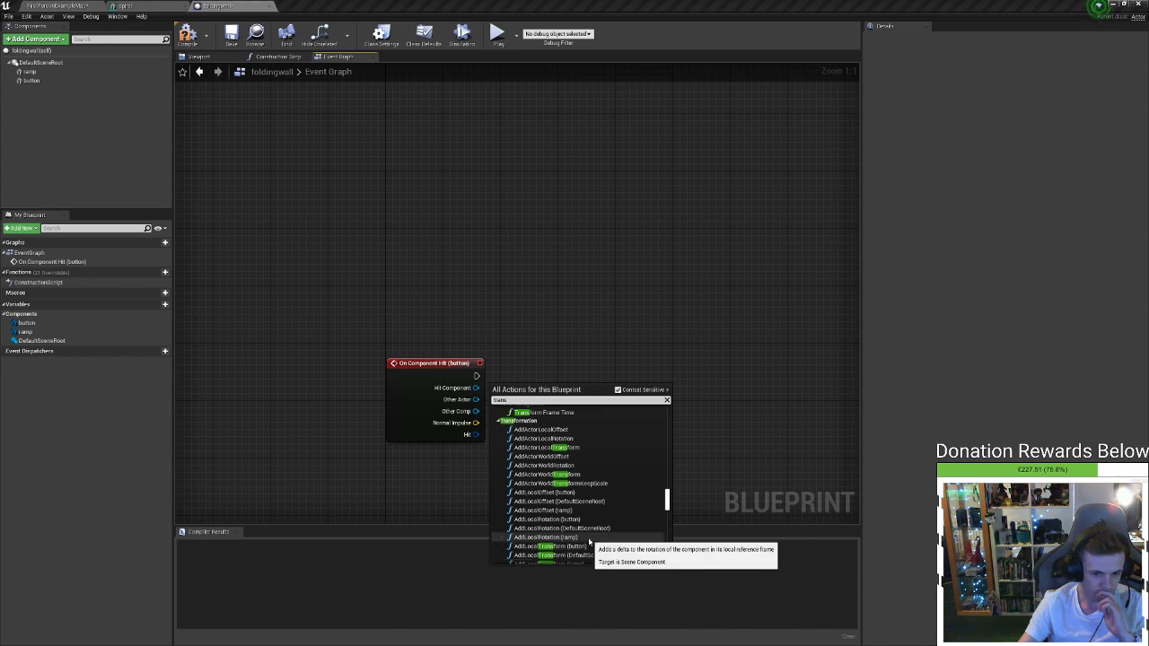
{"action": "scroll", "coordinate": [588, 540], "scroll_direction": "down", "scroll_amount": 5}
{"action": "scroll", "coordinate": [588, 540], "scroll_direction": "down", "scroll_amount": 5}
{"action": "left_click", "coordinate": [546, 305]}
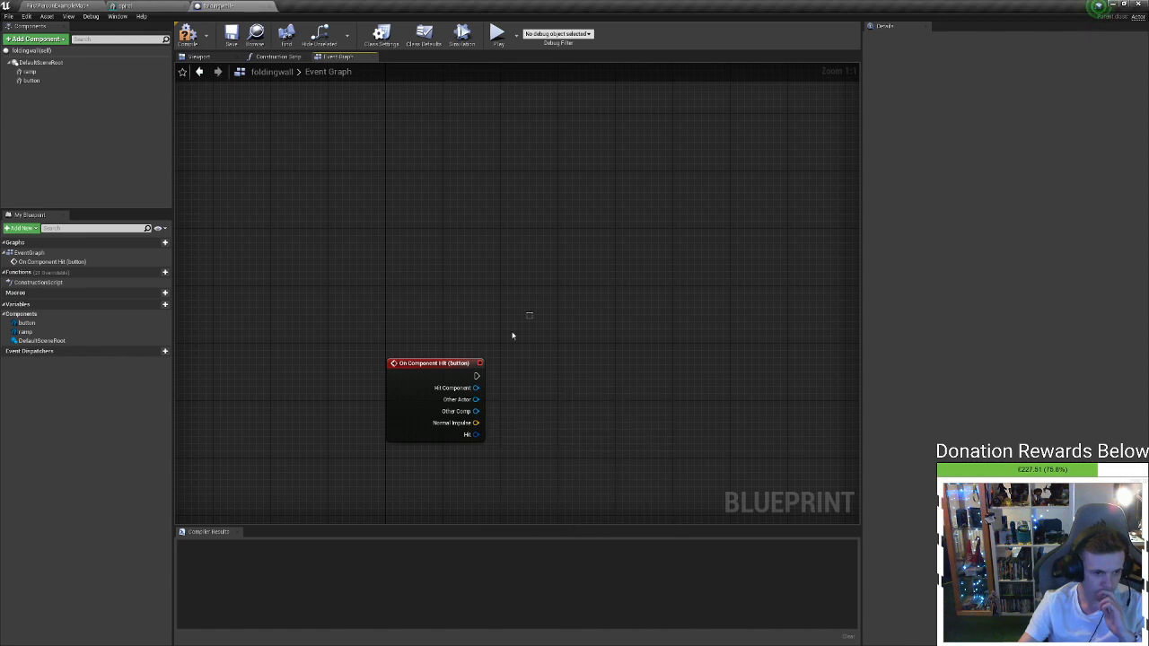
{"action": "left_click", "coordinate": [413, 401]}
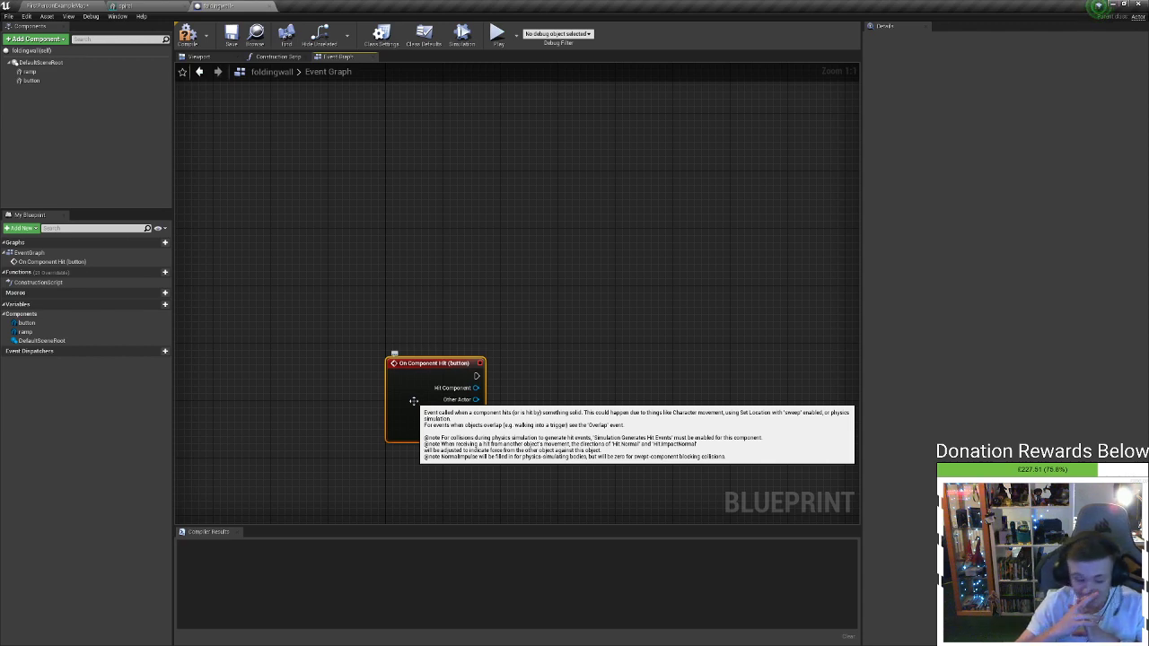
Compile the foldingwall Blueprint and review the buzzer-button reference picture in Discord's momentum-ideas channel
{"action": "left_click", "coordinate": [186, 33]}
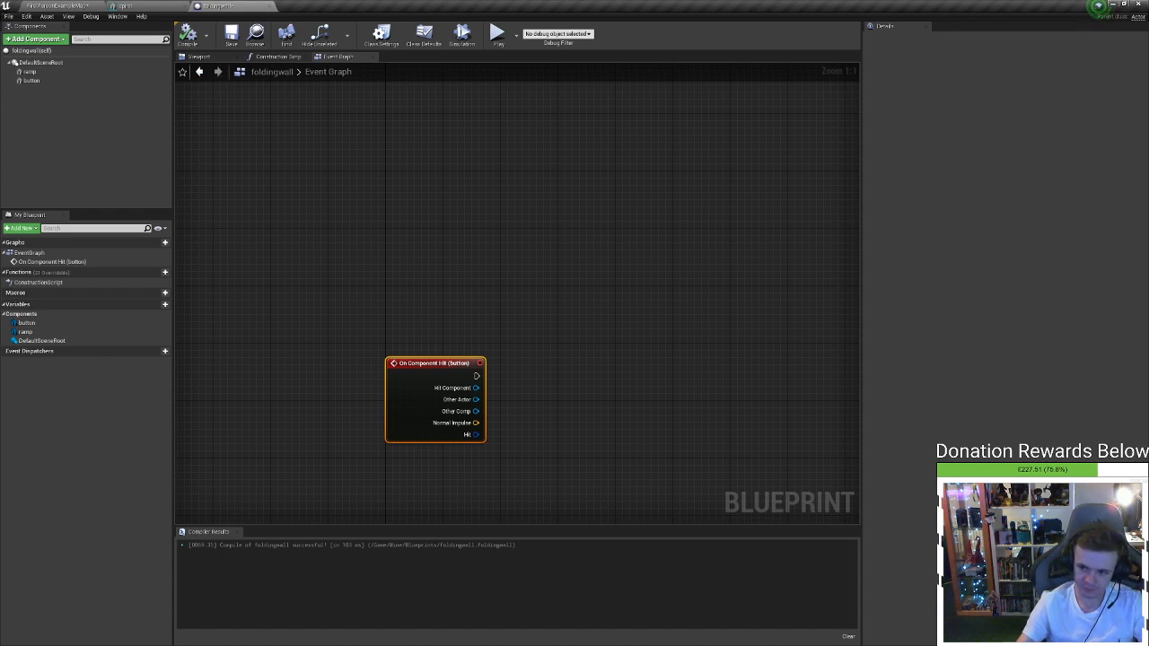
{"action": "key", "text": "alt+Tab"}
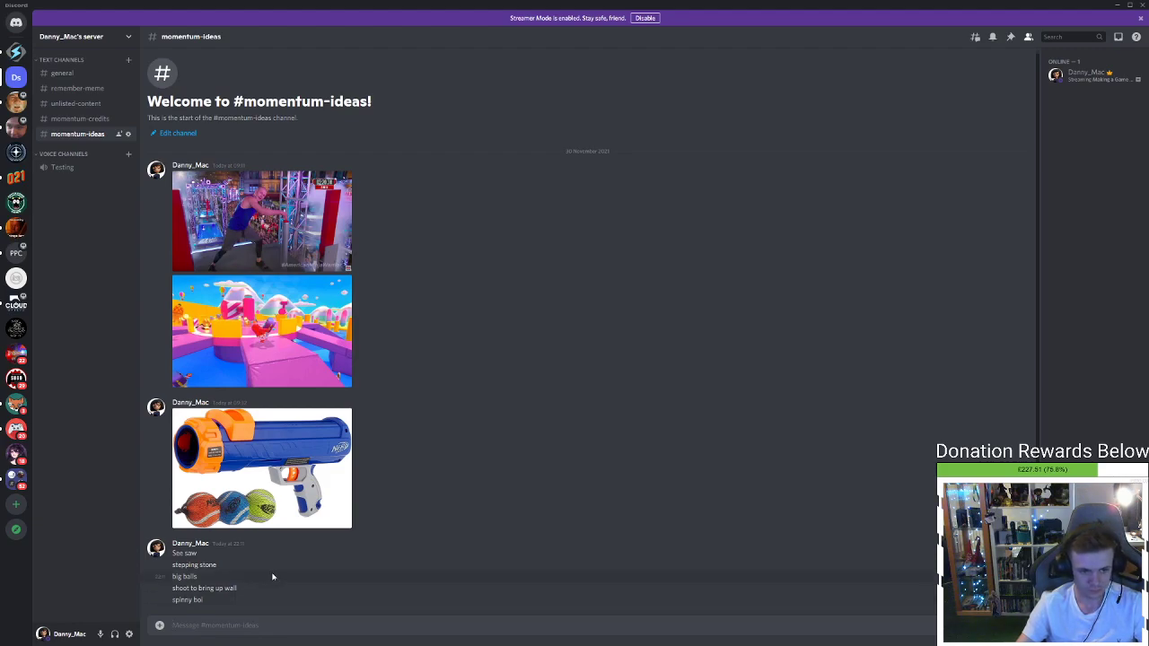
{"action": "left_click", "coordinate": [290, 235]}
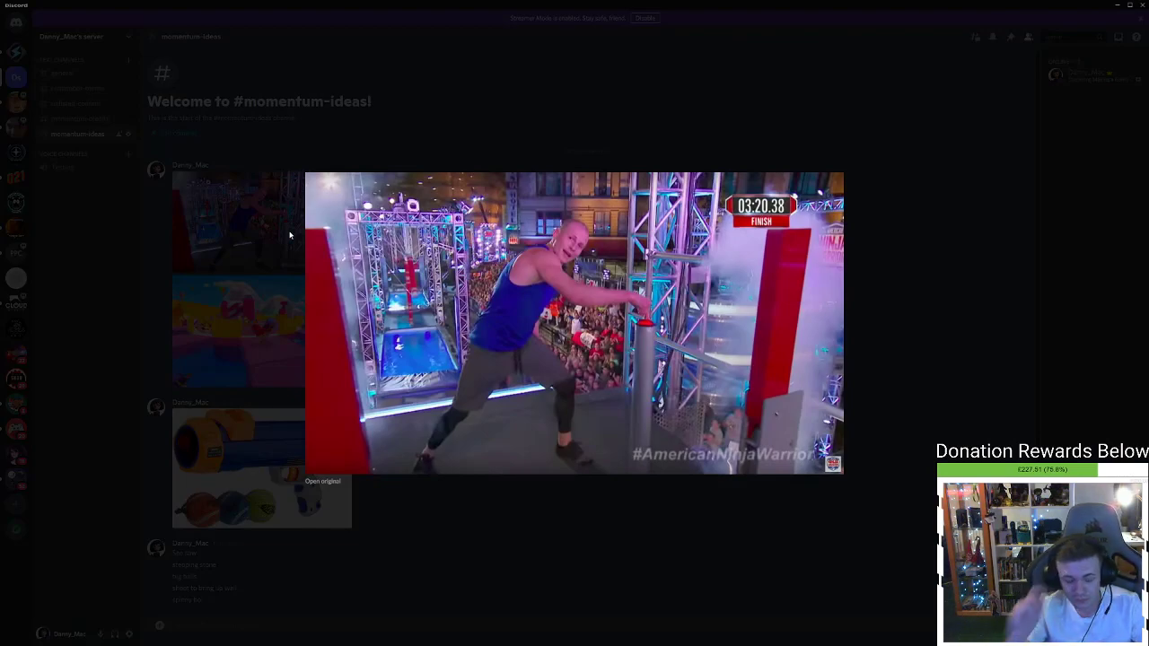
{"action": "left_click", "coordinate": [786, 21]}
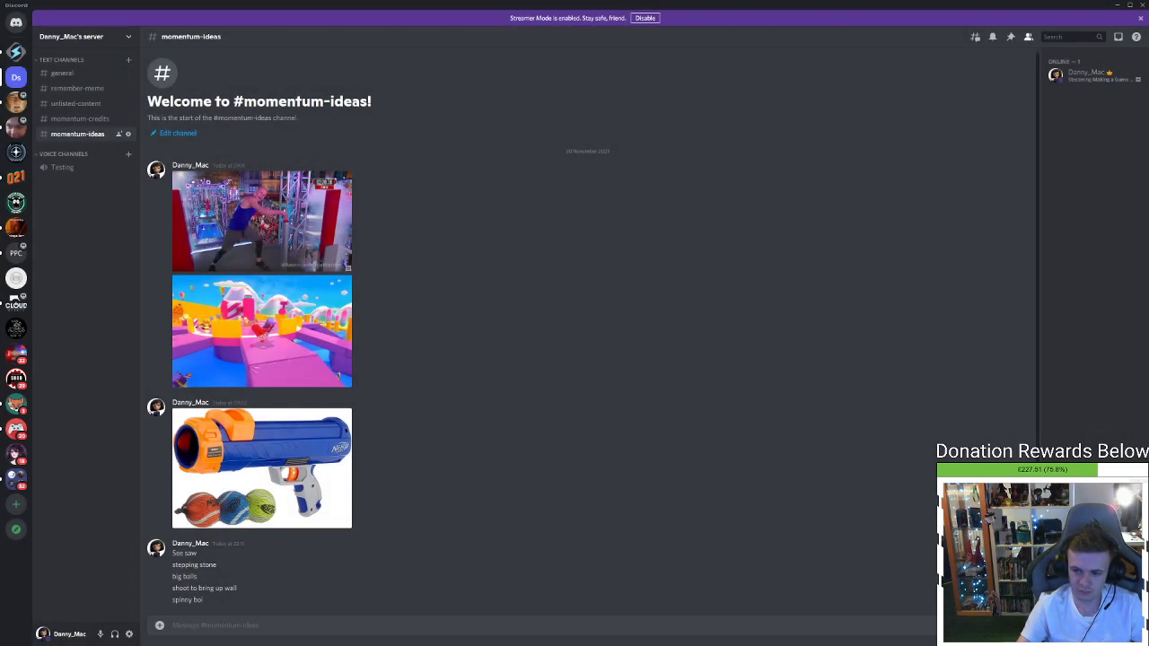
{"action": "key", "text": "alt+Tab"}
{"action": "key", "text": "alt+Tab"}
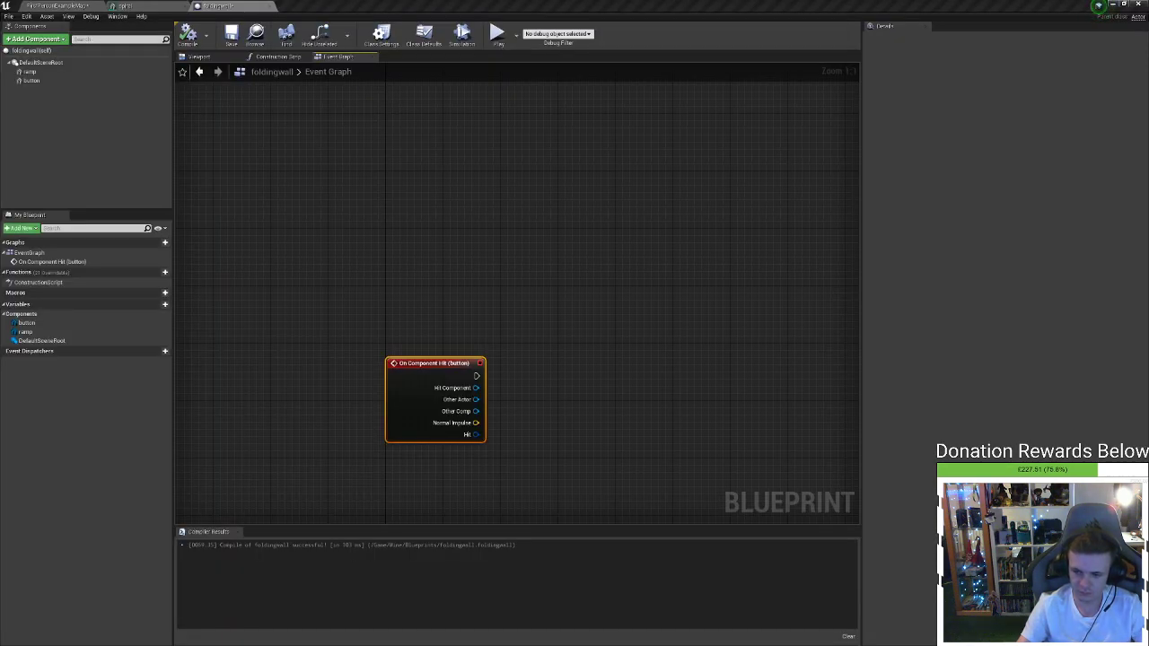
Return to the FirstPersonExampleMap level, clear the actor list's search filter, and inspect the pieces around the grey platform
{"action": "left_click", "coordinate": [77, 5]}
{"action": "key", "text": "s"}
{"action": "right_click_drag", "start_coordinate": [466, 146], "coordinate": [395, 166]}
{"action": "key", "text": "s"}
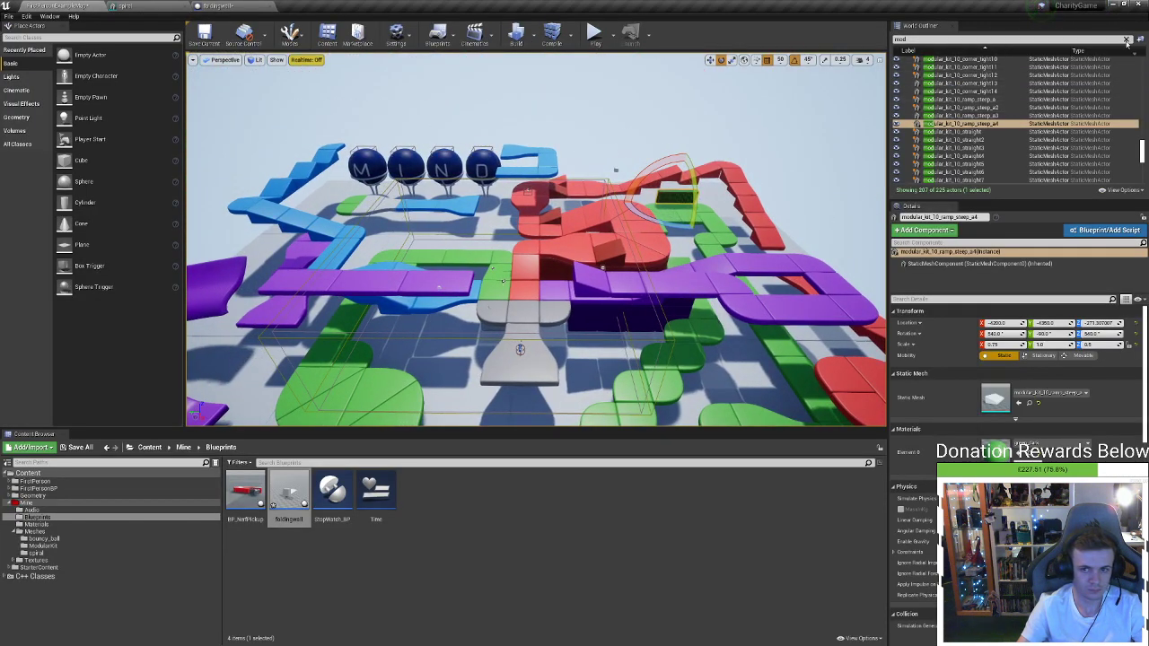
{"action": "left_click", "coordinate": [1126, 39]}
{"action": "key", "text": "w"}
{"action": "right_click_drag", "start_coordinate": [628, 152], "coordinate": [698, 254]}
{"action": "key", "text": "w"}
{"action": "left_click", "coordinate": [613, 224]}
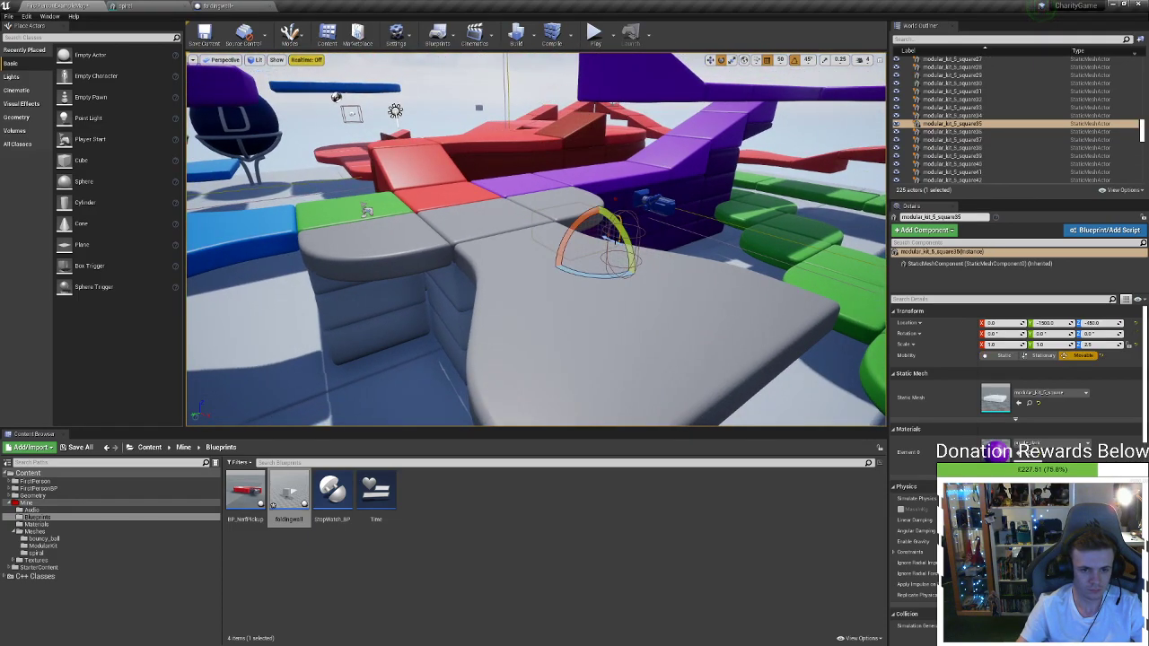
{"action": "left_click", "coordinate": [607, 237]}
{"action": "key", "text": "w"}
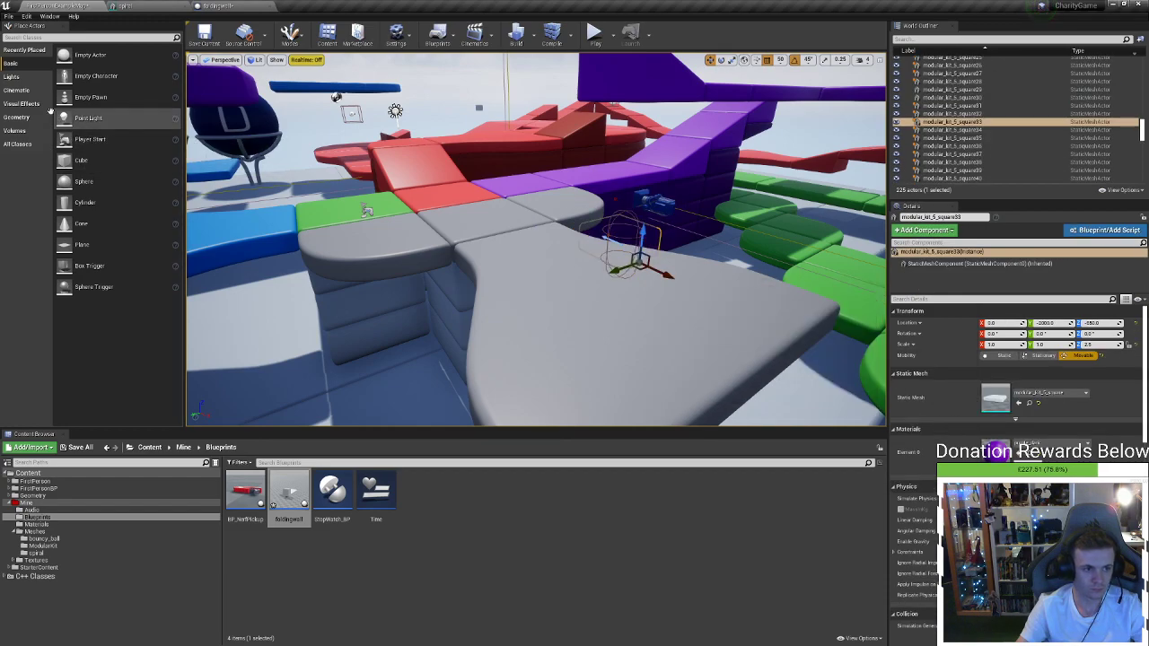
Examine the placeable actors in the Volumes, All Classes, Lights, Basic and Cinematic categories
{"action": "left_click", "coordinate": [29, 143]}
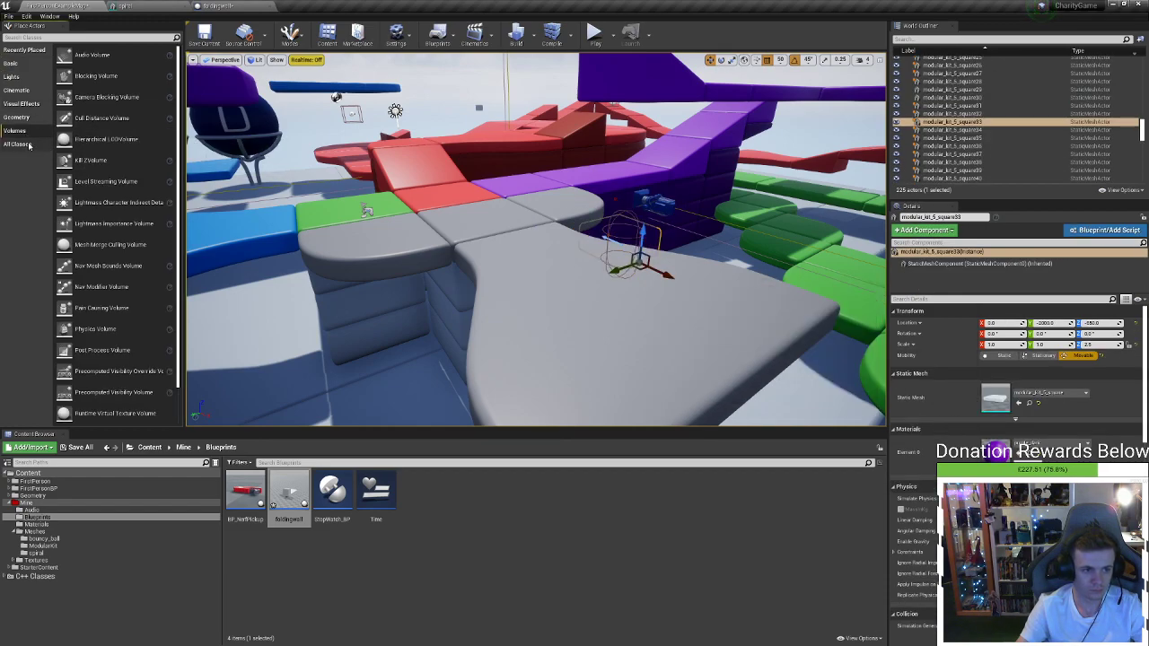
{"action": "left_click", "coordinate": [22, 103]}
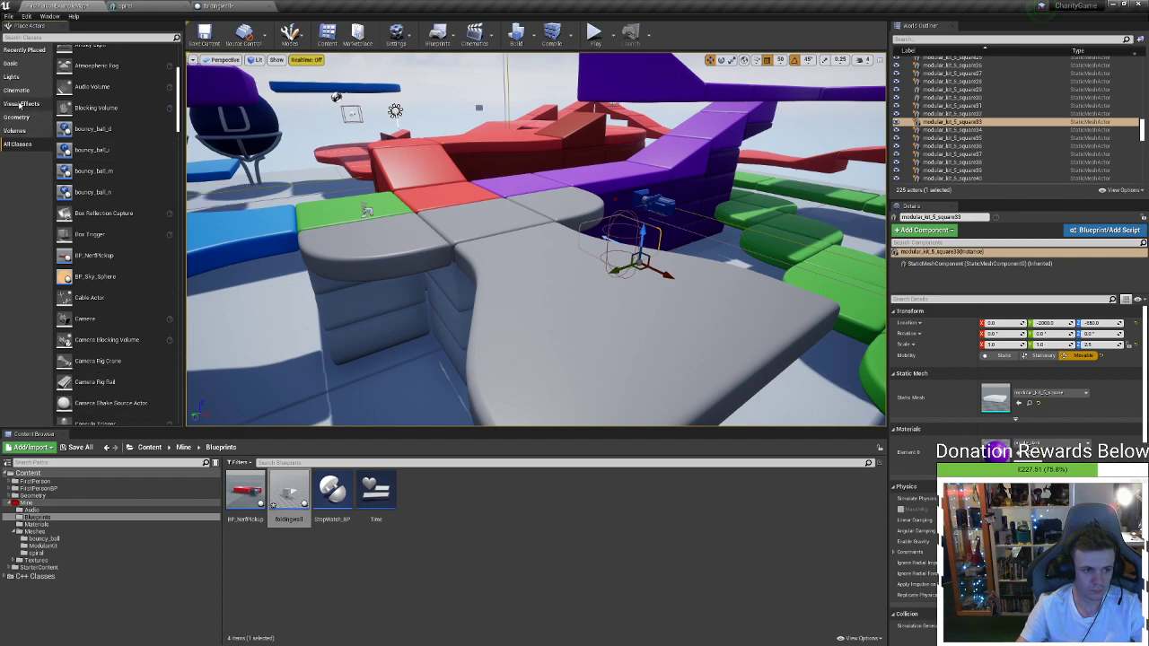
{"action": "left_click", "coordinate": [12, 76]}
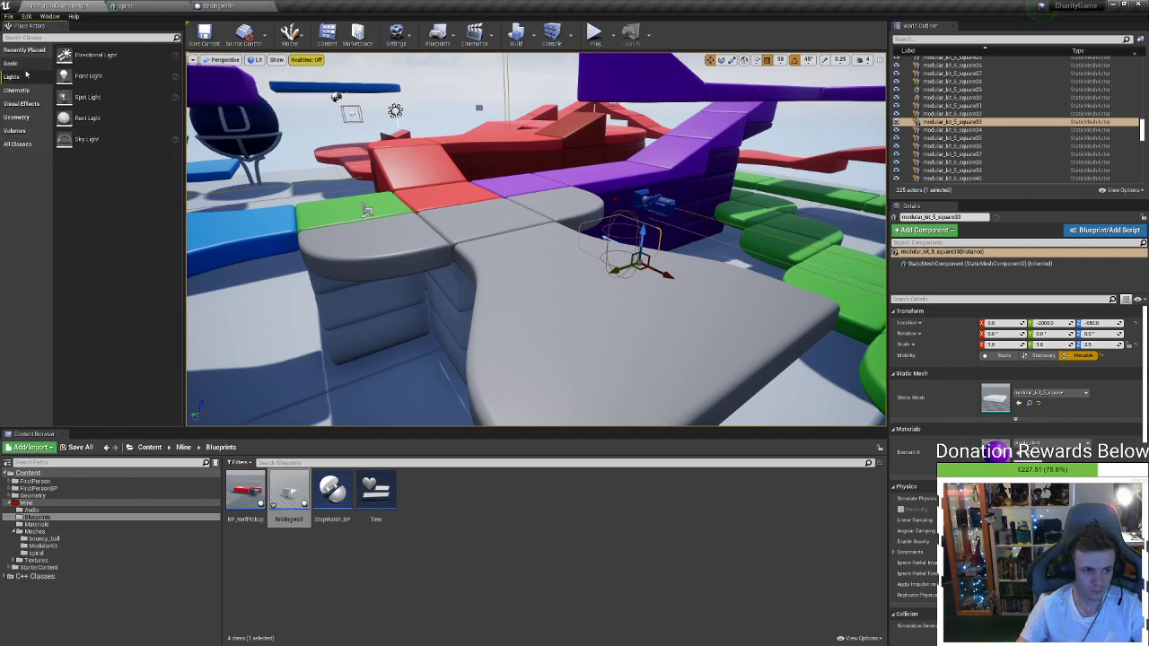
{"action": "left_click", "coordinate": [12, 63]}
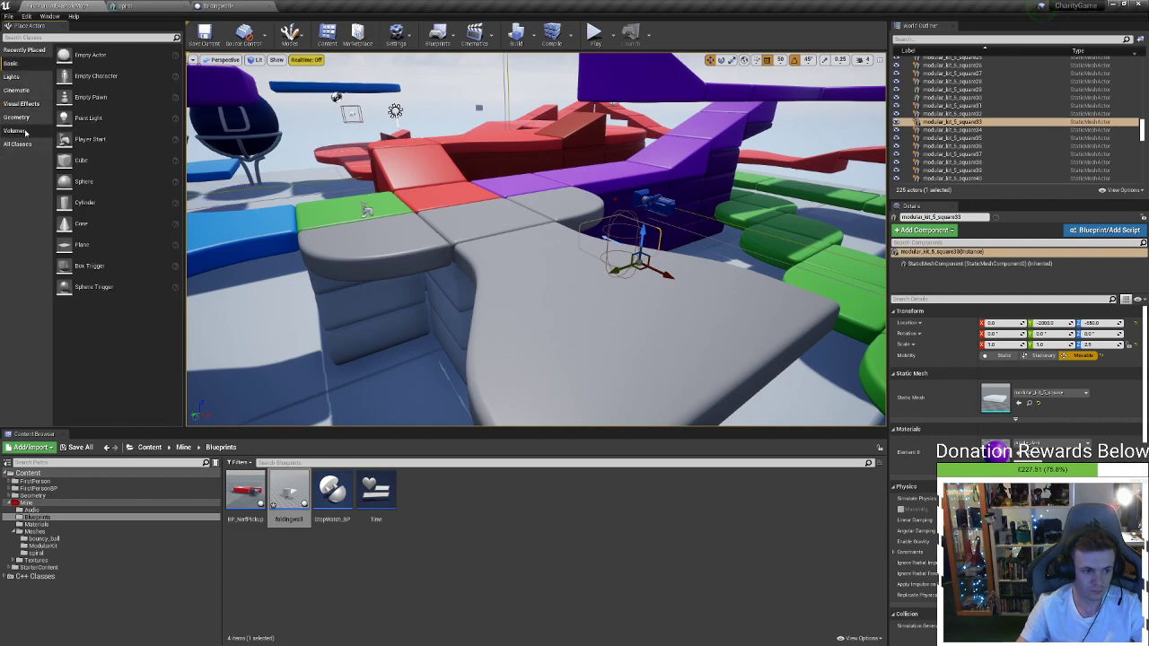
{"action": "left_click", "coordinate": [15, 131]}
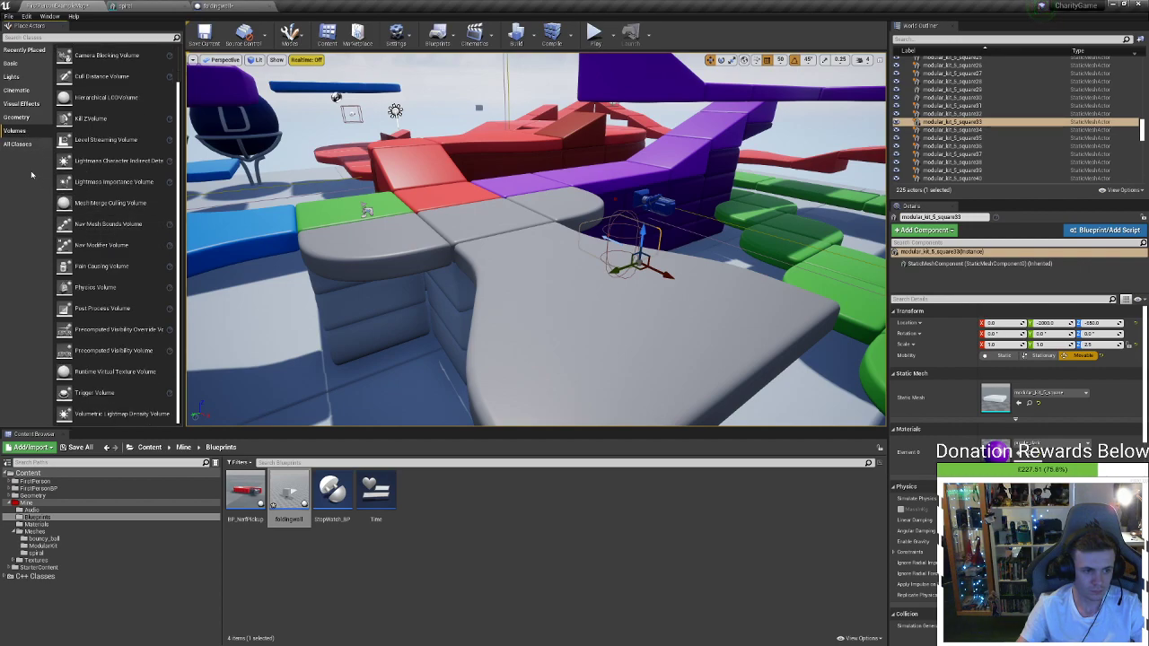
{"action": "left_click", "coordinate": [31, 143]}
{"action": "scroll", "coordinate": [99, 237], "scroll_direction": "down", "scroll_amount": 3}
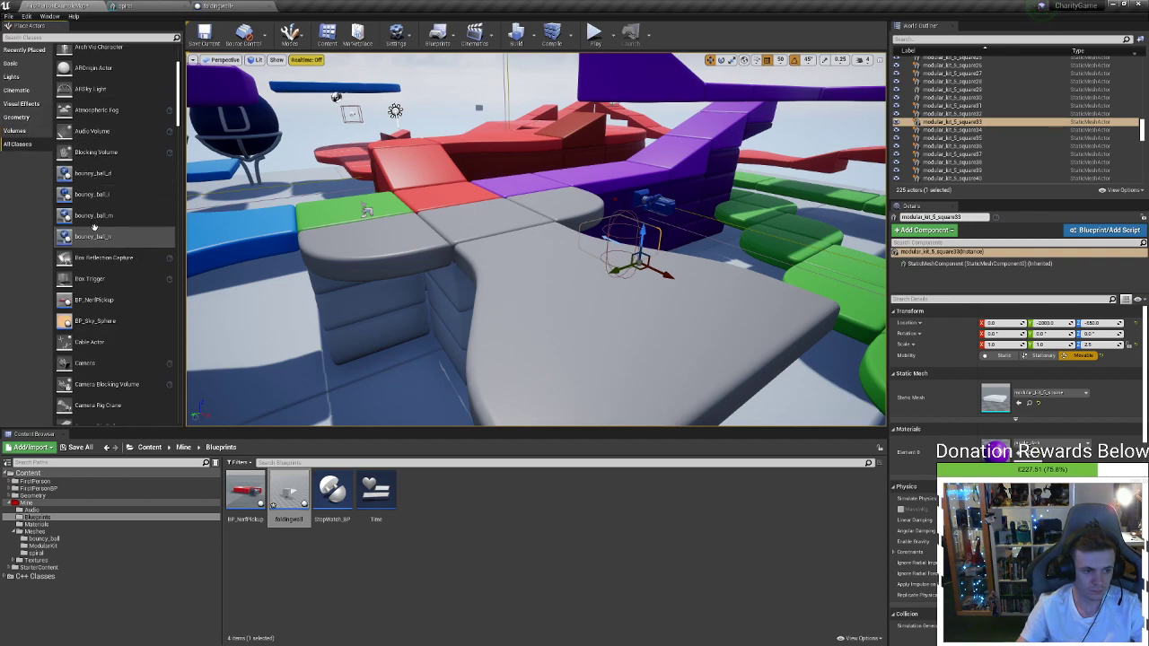
{"action": "left_click", "coordinate": [18, 91]}
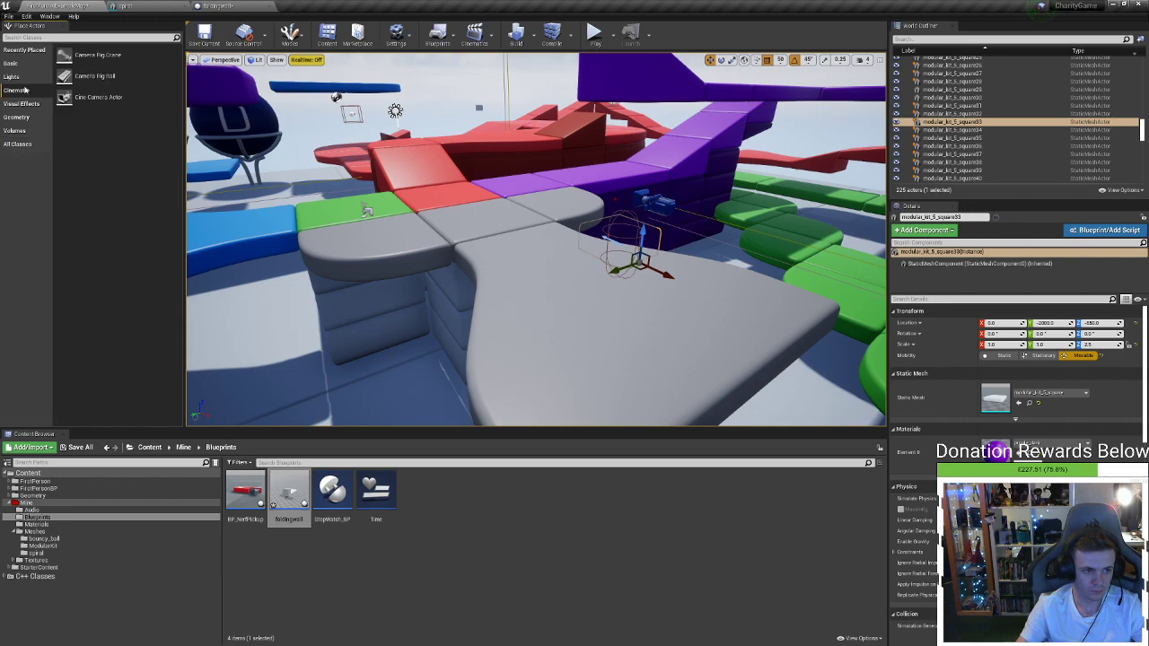
{"action": "left_click", "coordinate": [26, 78]}
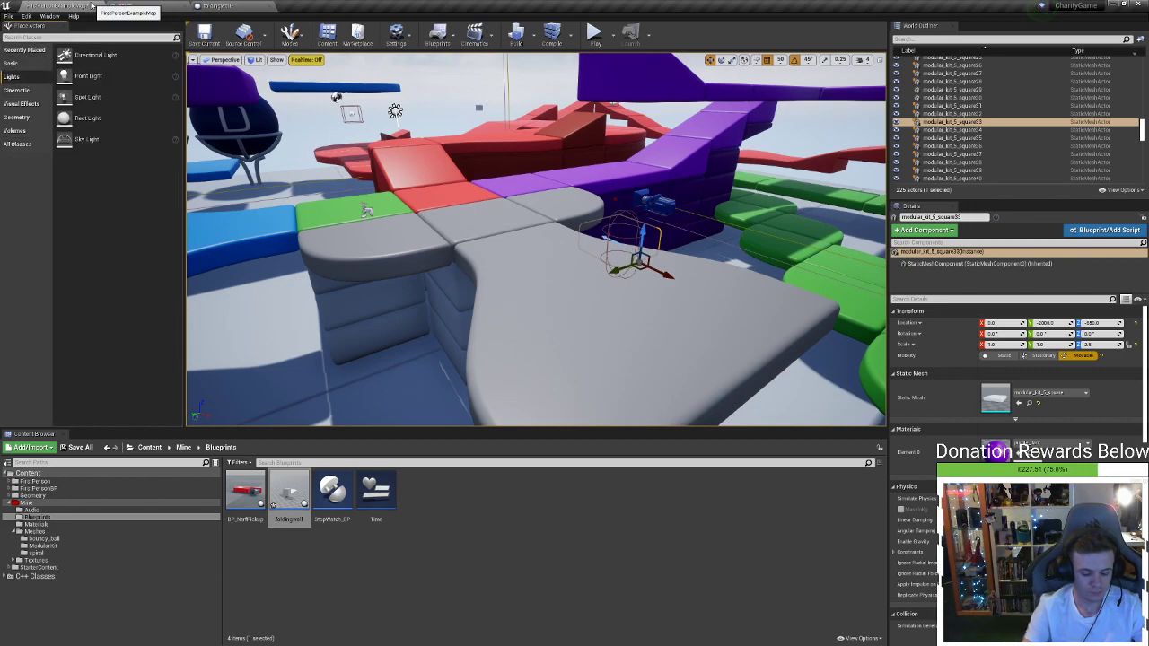
Search the placeable actors for volume, examine the matches, clear the search, and show all actor classes
{"action": "type", "text": "over"}
{"action": "key", "text": "BackSpace"}
{"action": "key", "text": "BackSpace"}
{"action": "key", "text": "BackSpace"}
{"action": "key", "text": "BackSpace"}
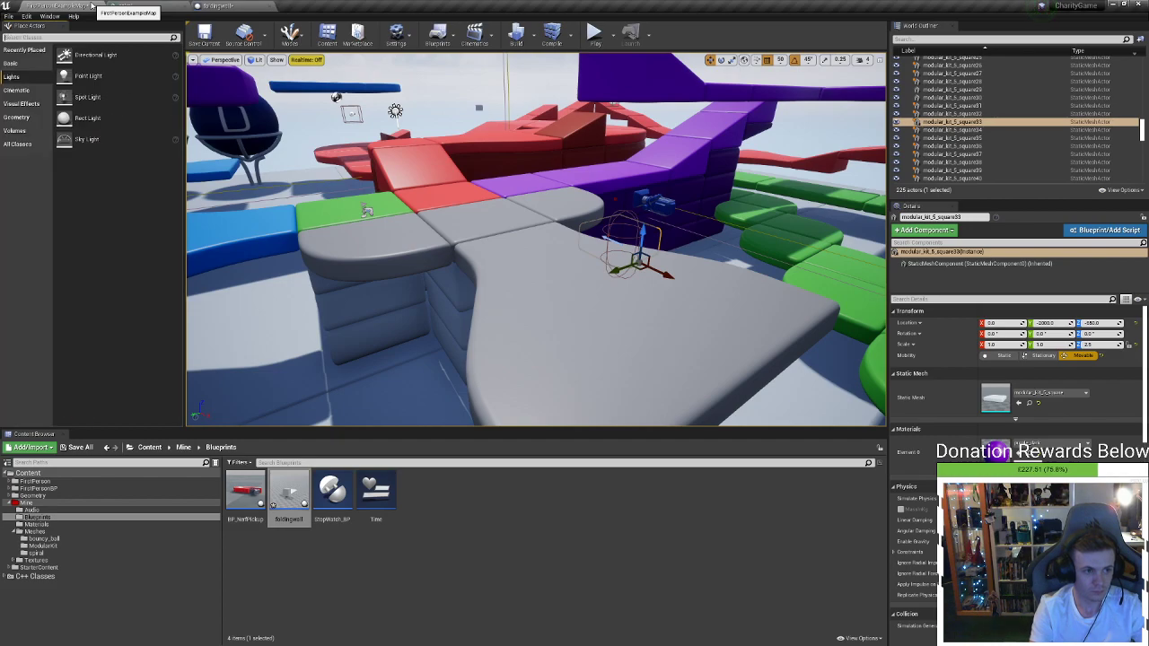
{"action": "type", "text": "volume"}
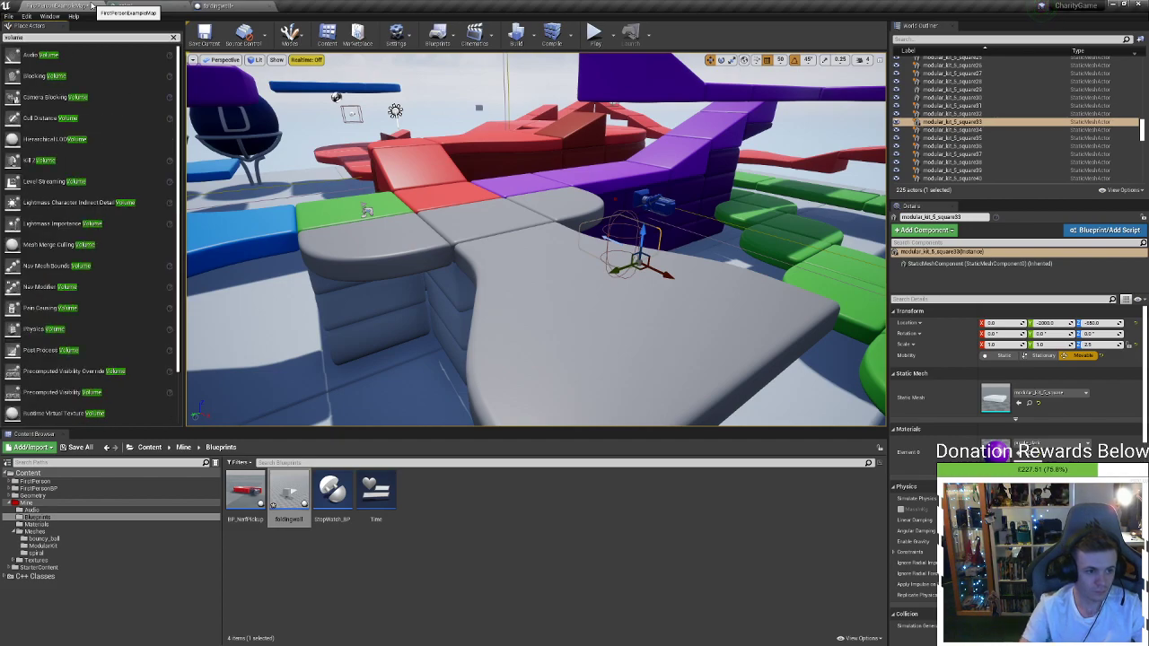
{"action": "scroll", "coordinate": [90, 314], "scroll_direction": "down", "scroll_amount": 2}
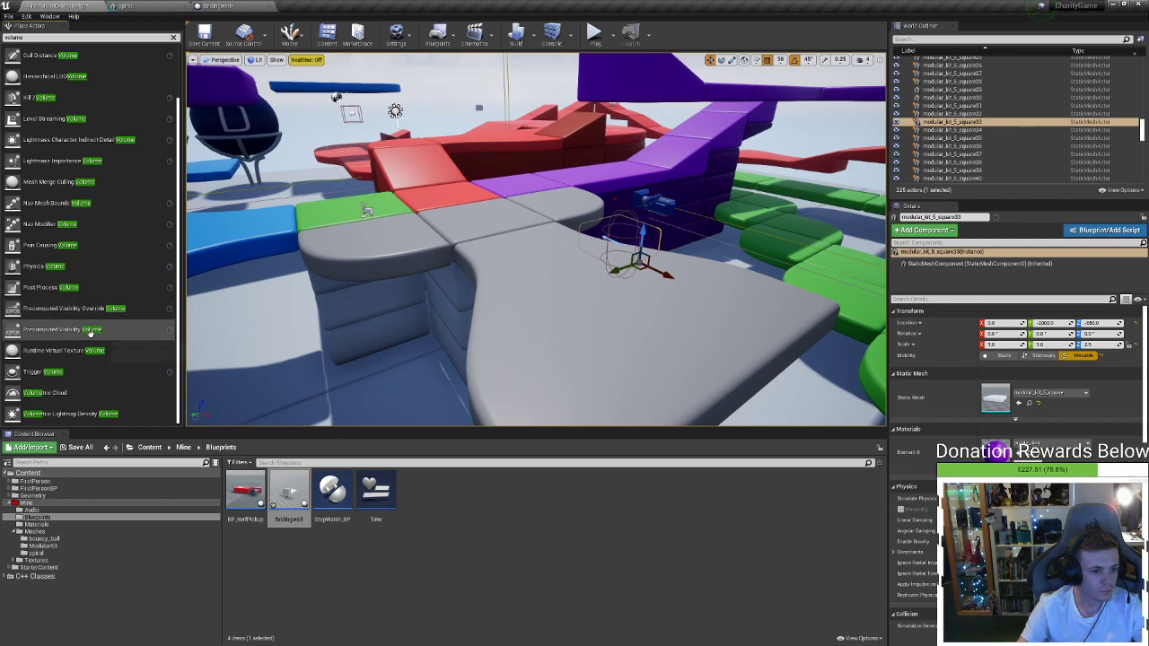
{"action": "scroll", "coordinate": [150, 59], "scroll_direction": "up", "scroll_amount": 2}
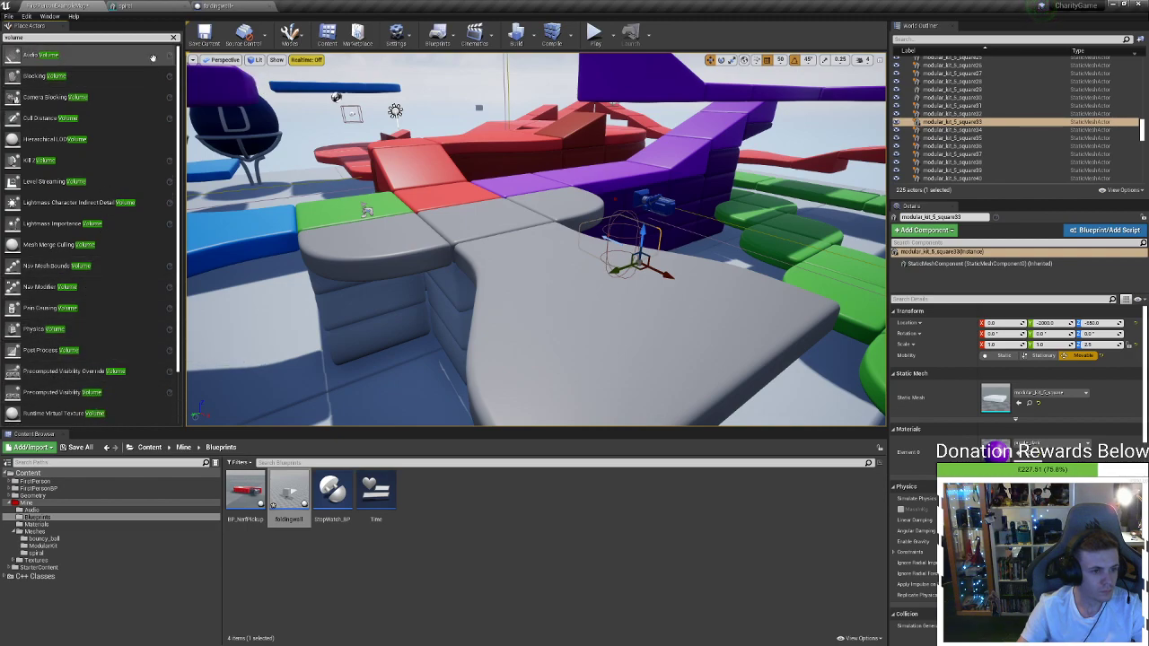
{"action": "left_click", "coordinate": [173, 37]}
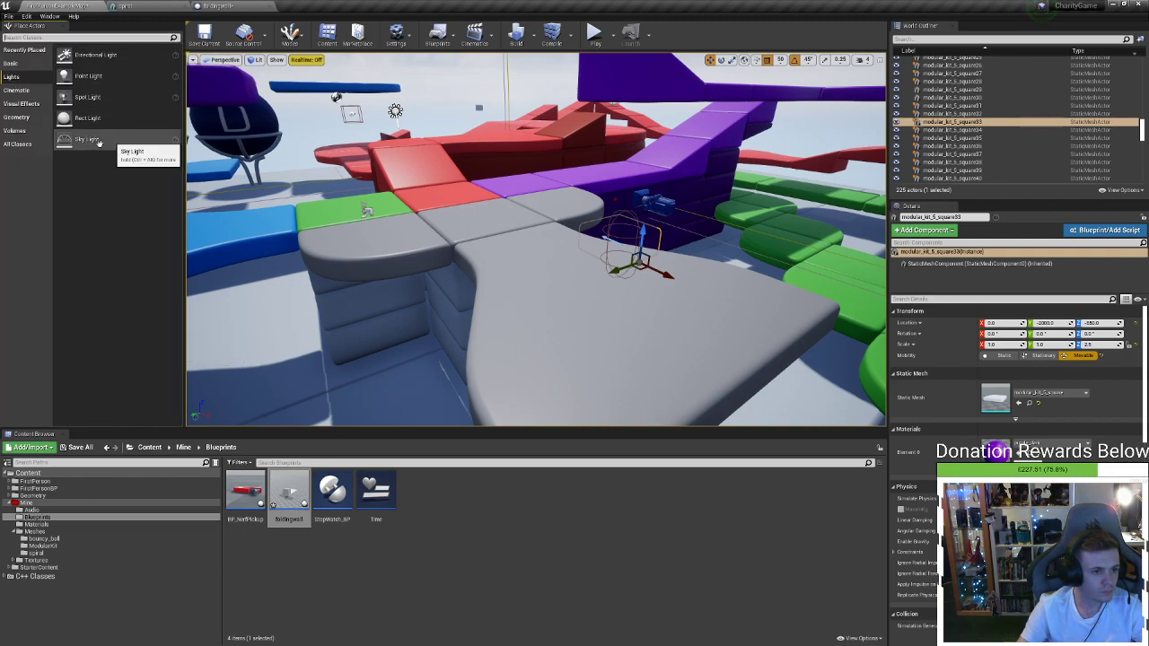
{"action": "left_click", "coordinate": [30, 92]}
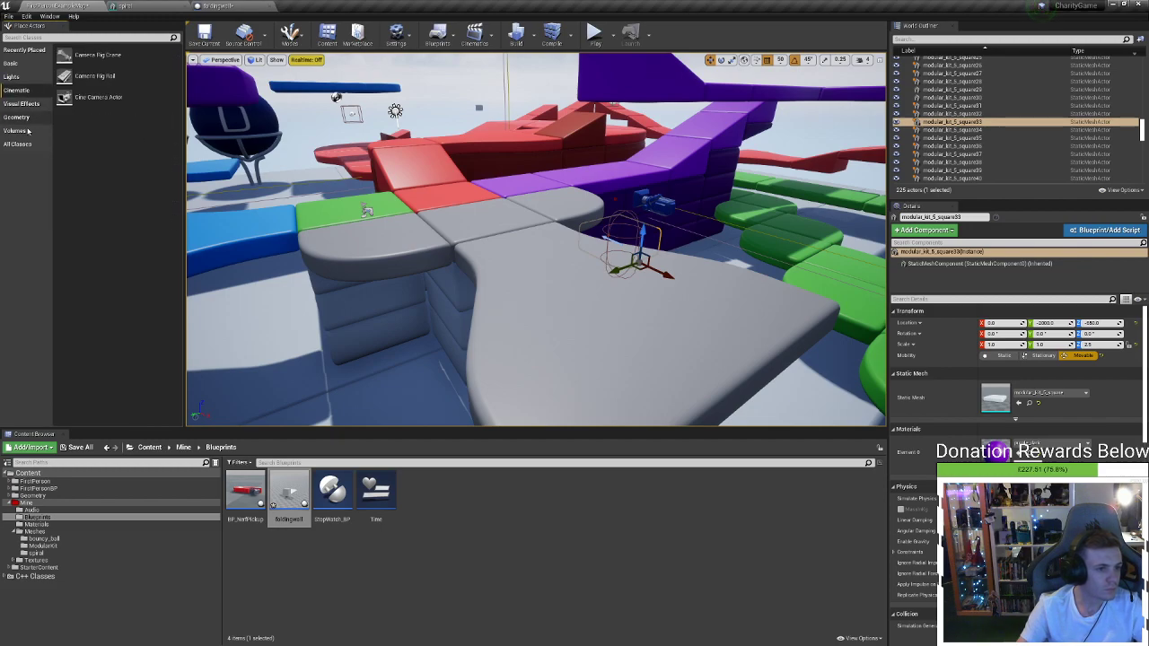
{"action": "left_click", "coordinate": [27, 130]}
{"action": "left_click", "coordinate": [34, 145]}
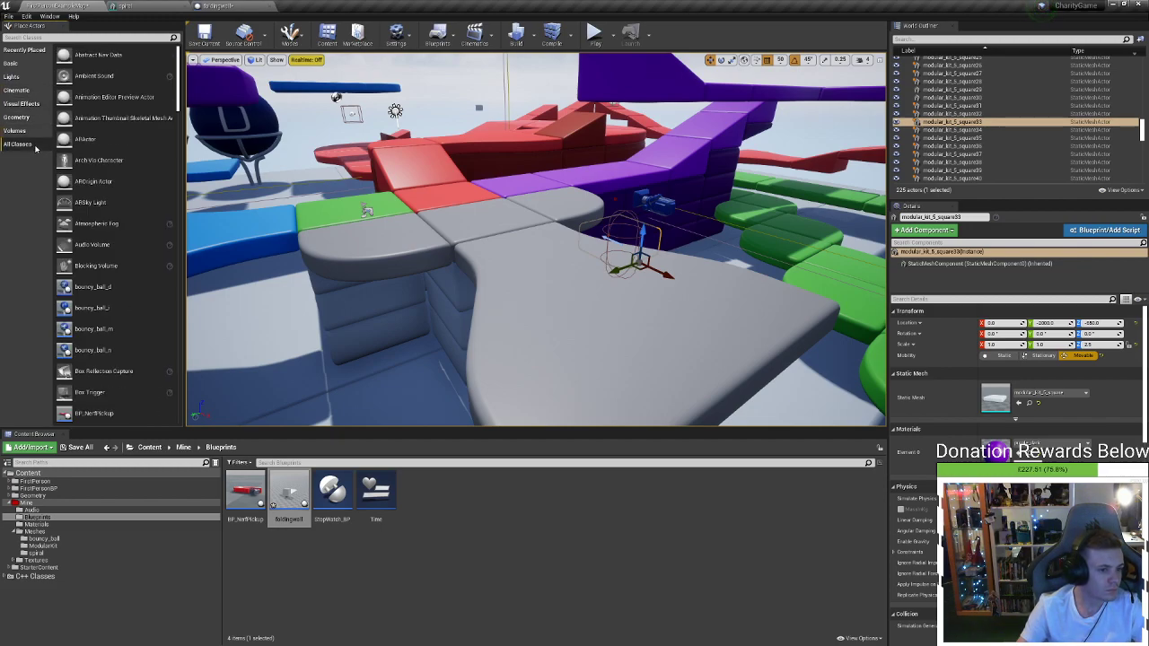
Duplicate a long purple straight piece and stand the copy upright as a wall at the grey platform's outer edge
{"action": "mouse_move", "coordinate": [461, 257]}
{"action": "right_mouse_down"}
{"action": "mouse_move", "coordinate": [673, 257]}
{"action": "mouse_move", "coordinate": [538, 314]}
{"action": "mouse_move", "coordinate": [502, 305]}
{"action": "mouse_move", "coordinate": [482, 251]}
{"action": "right_mouse_up"}
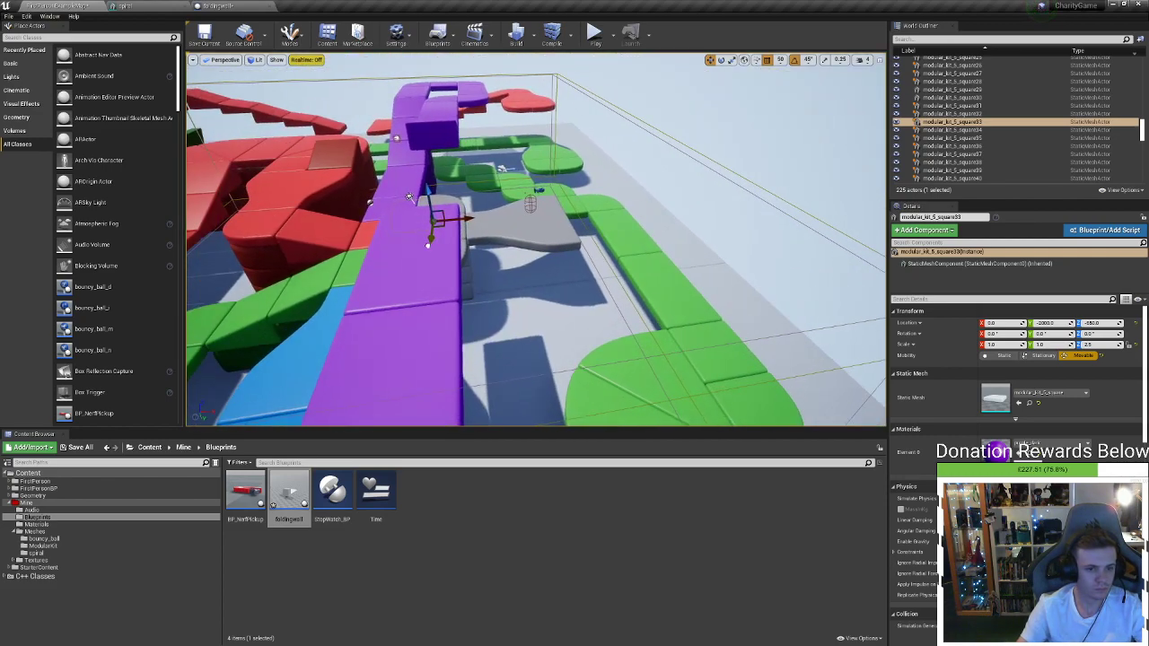
{"action": "left_click", "coordinate": [421, 274]}
{"action": "left_click_drag", "start_coordinate": [470, 261], "coordinate": [585, 229], "text": "alt"}
{"action": "key", "text": "e"}
{"action": "key", "text": "w"}
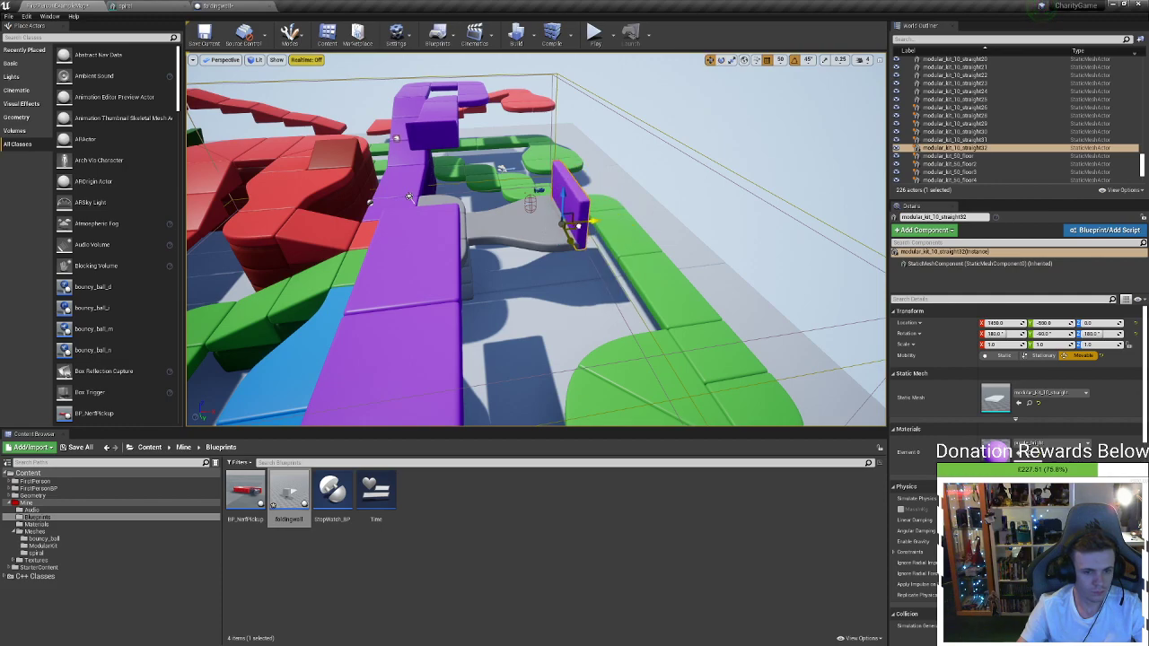
{"action": "key", "text": "f"}
{"action": "right_click_drag", "start_coordinate": [574, 229], "coordinate": [466, 225]}
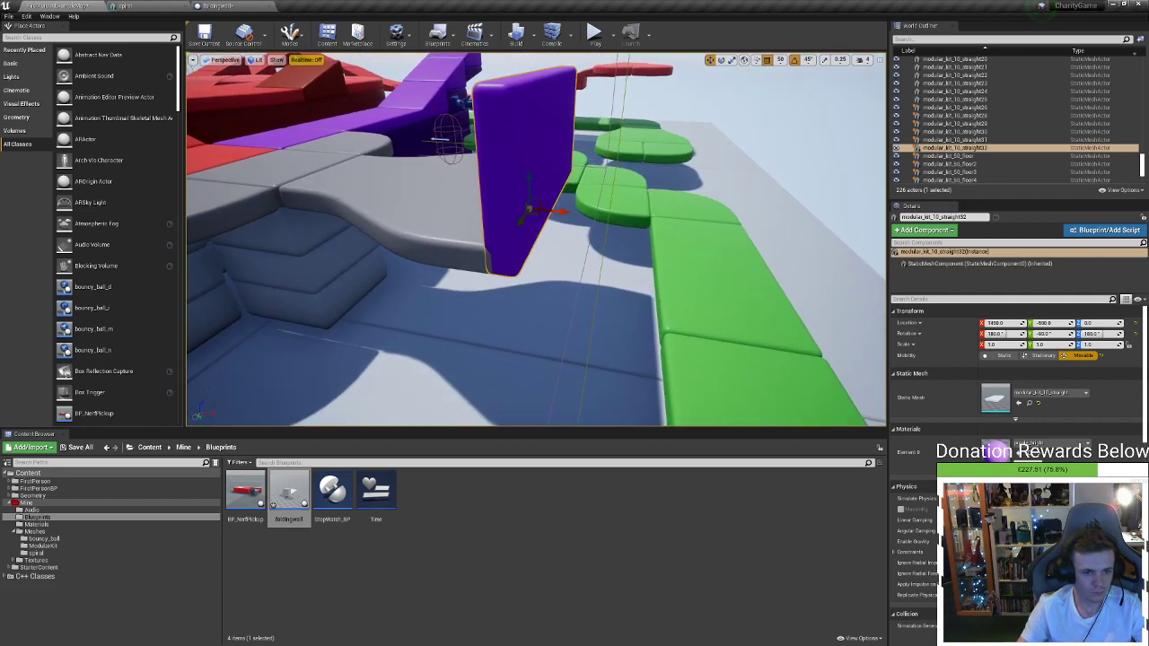
{"action": "left_click_drag", "start_coordinate": [315, 243], "coordinate": [202, 251], "text": "alt"}
{"action": "right_click_drag", "start_coordinate": [573, 205], "coordinate": [573, 201]}
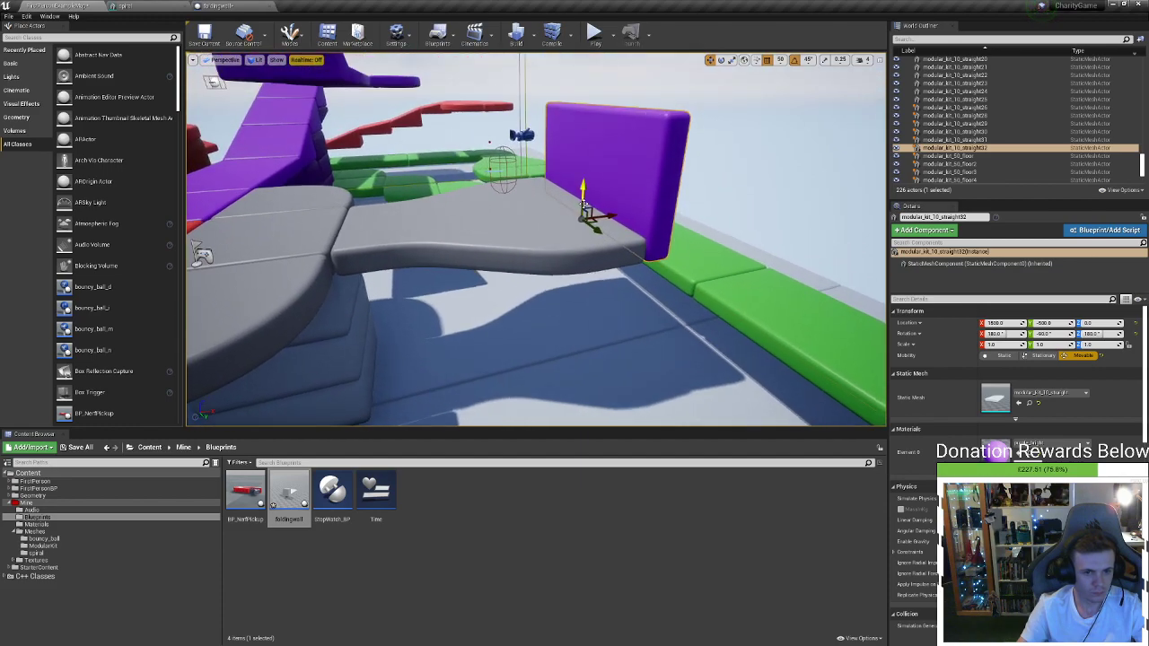
Duplicate the upright purple wall, rotate the copy 90° to lie flat, and raise it to the wall's top edge
{"action": "left_click_drag", "start_coordinate": [626, 214], "coordinate": [578, 267], "text": "alt"}
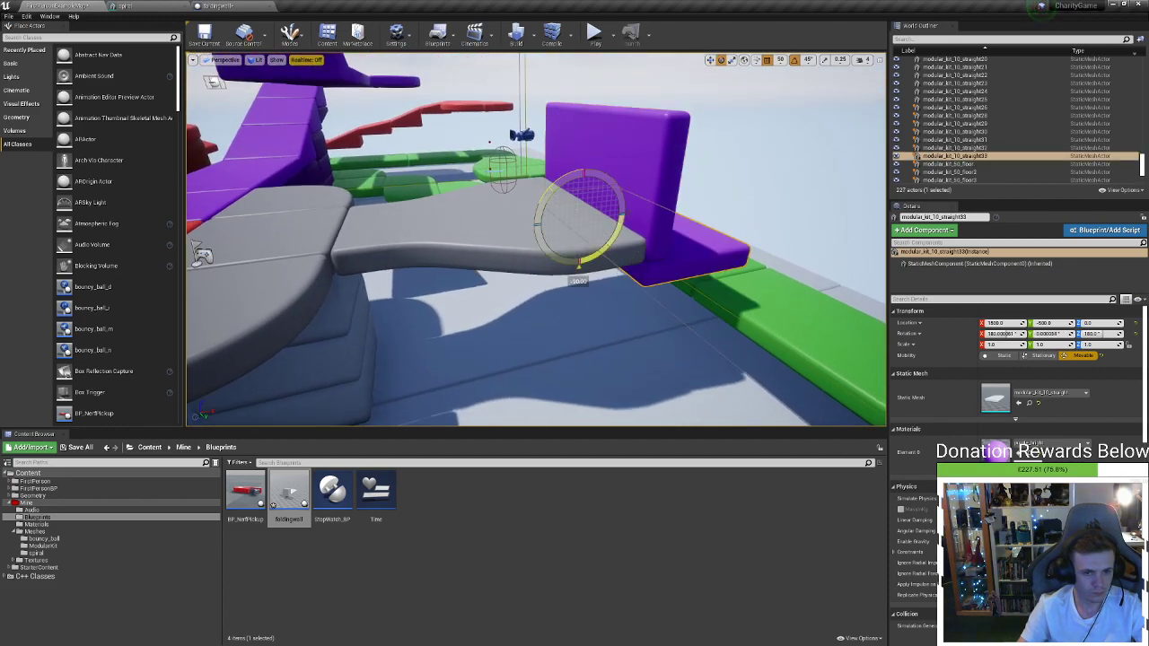
{"action": "left_click_drag", "start_coordinate": [581, 185], "coordinate": [592, 72]}
{"action": "right_click_drag", "start_coordinate": [592, 72], "coordinate": [570, 85]}
{"action": "left_click", "coordinate": [696, 118]}
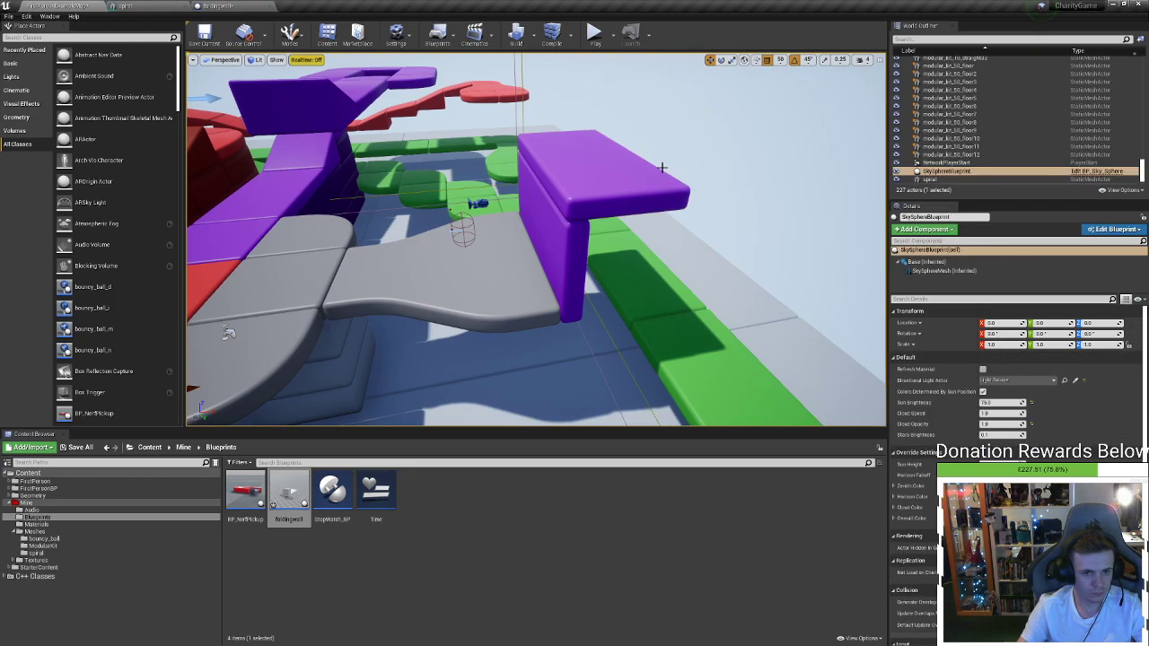
{"action": "left_click", "coordinate": [639, 176]}
Try placing a copy of the short purple steep ramp against the new wall, and delete the copy
{"action": "right_click_drag", "start_coordinate": [639, 176], "coordinate": [583, 135]}
{"action": "right_click_drag", "start_coordinate": [310, 101], "coordinate": [538, 144]}
{"action": "left_click", "coordinate": [467, 116]}
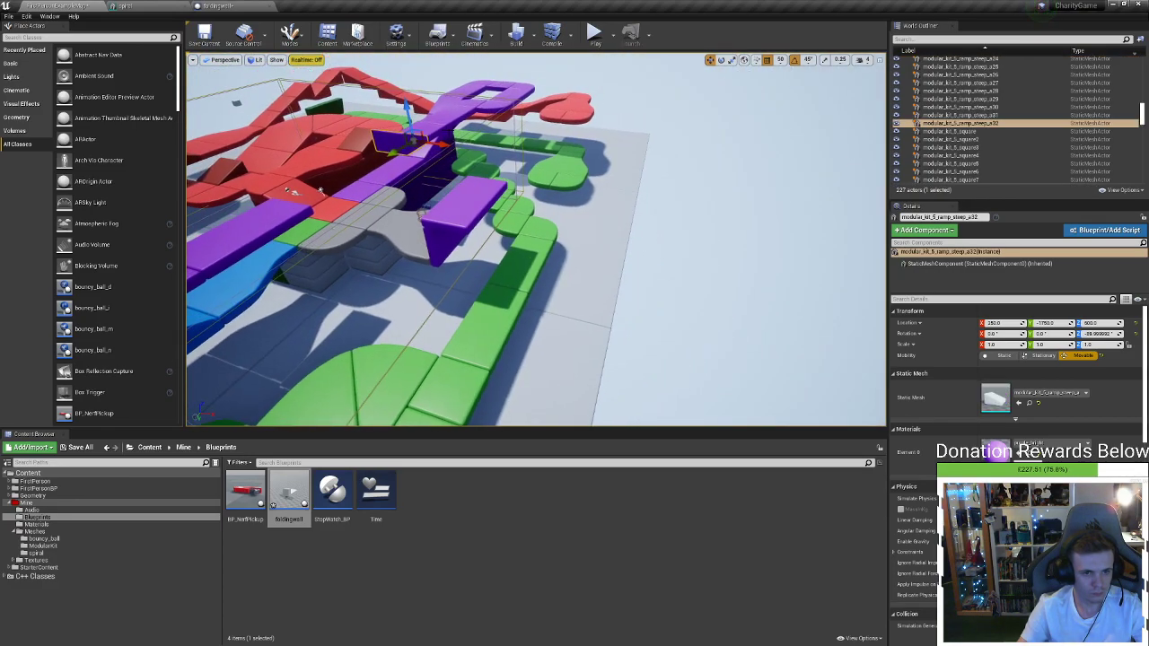
{"action": "left_click_drag", "start_coordinate": [415, 146], "coordinate": [418, 152], "text": "alt"}
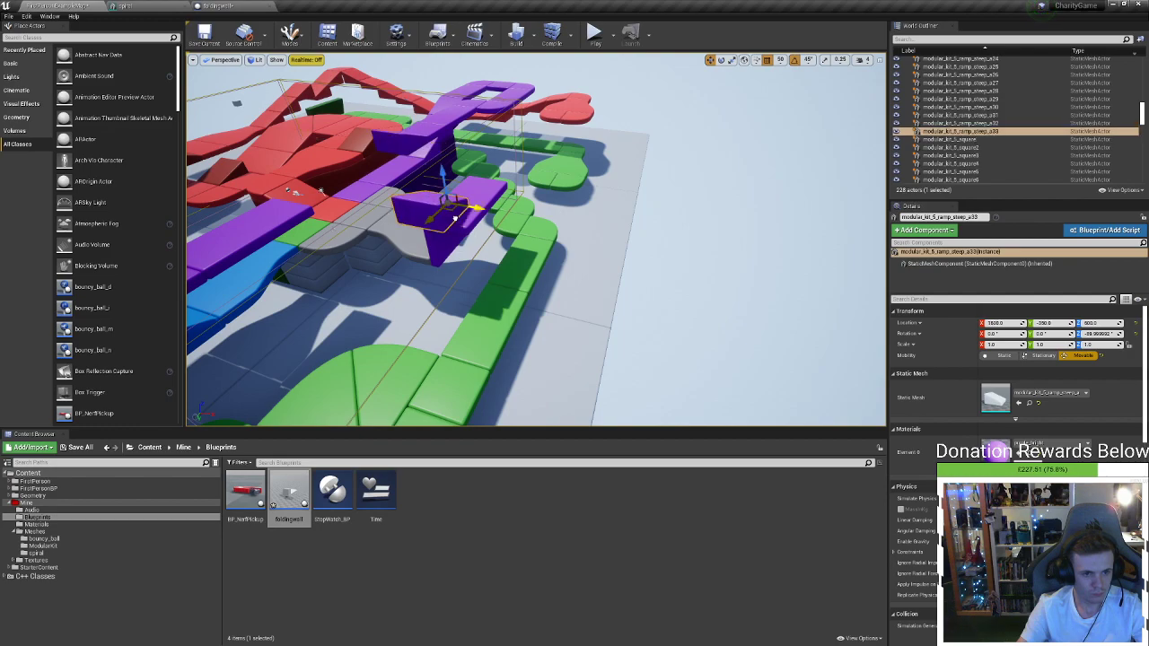
{"action": "key", "text": "Delete"}
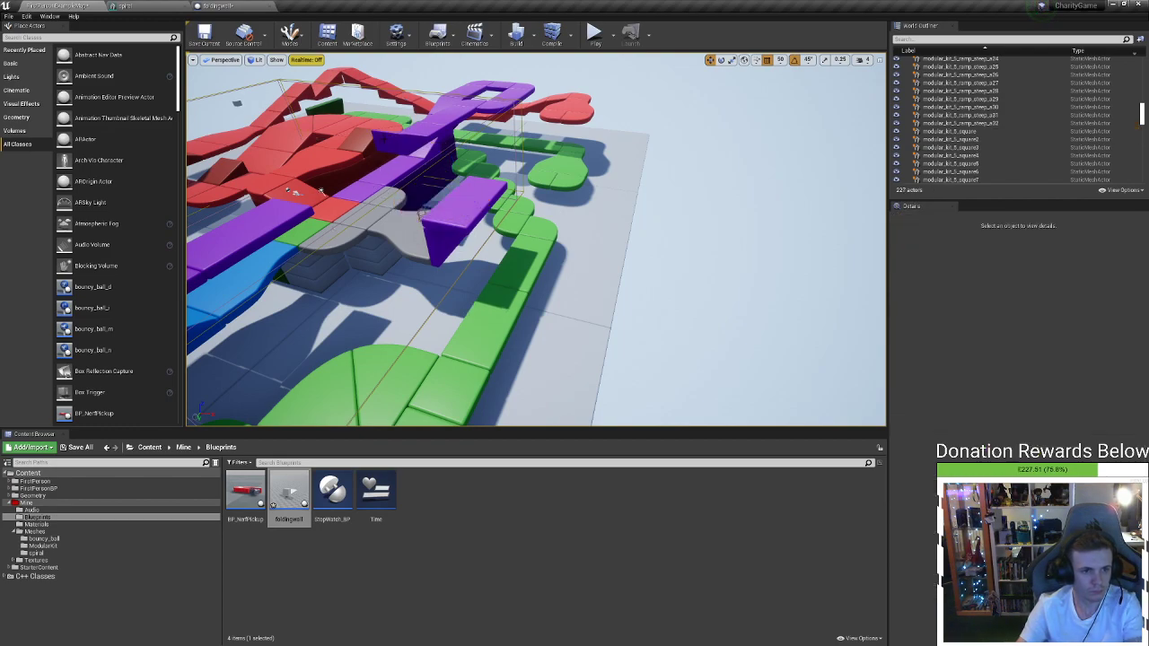
Duplicate the blue steep ramp piece and place the copy by the upright purple wall at the grey platform's outer end
{"action": "key", "text": "w"}
{"action": "right_click_drag", "start_coordinate": [459, 96], "coordinate": [296, 124]}
{"action": "key", "text": "s"}
{"action": "left_click", "coordinate": [472, 243]}
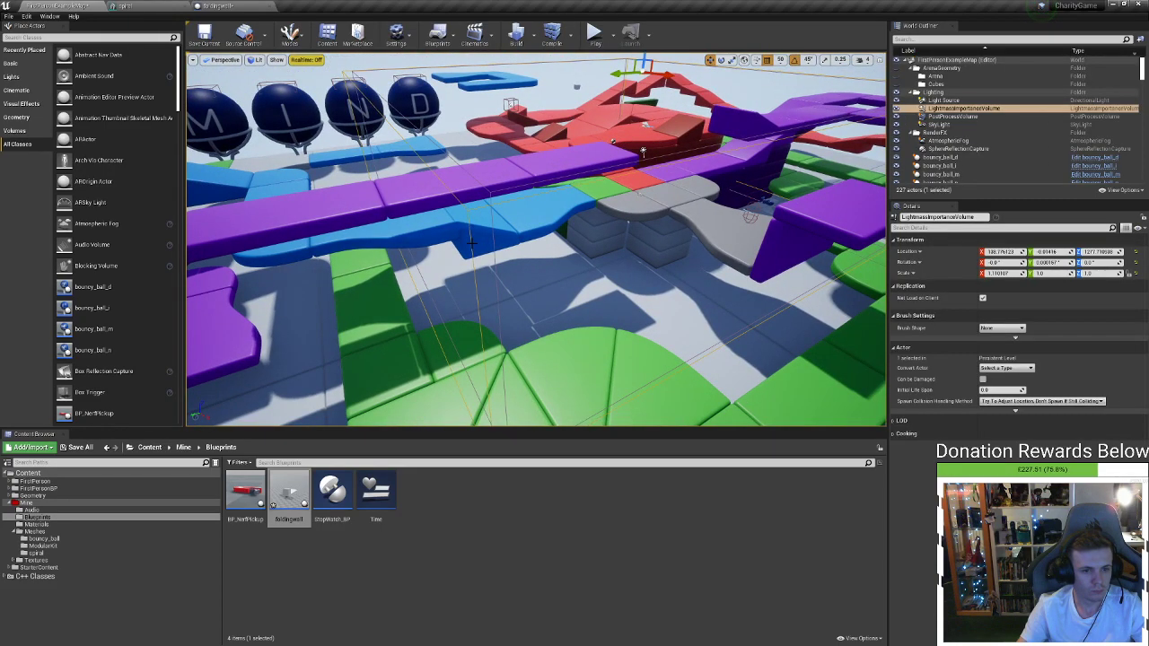
{"action": "right_click_drag", "start_coordinate": [642, 150], "coordinate": [541, 187]}
{"action": "left_click", "coordinate": [441, 222]}
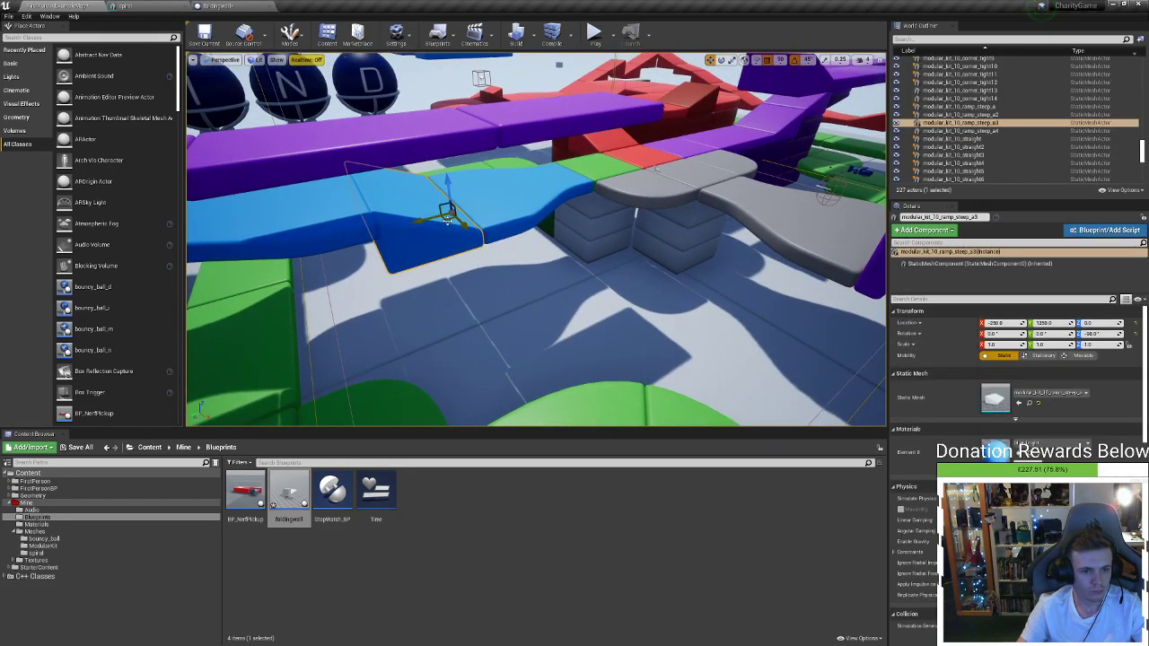
{"action": "left_click_drag", "start_coordinate": [448, 215], "coordinate": [807, 233], "text": "alt"}
{"action": "key", "text": "s"}
{"action": "right_click_drag", "start_coordinate": [806, 234], "coordinate": [879, 235]}
Rotate the blue ramp copy upright and move it behind the purple wall, beneath the flat top piece, as a brace
{"action": "key", "text": "e"}
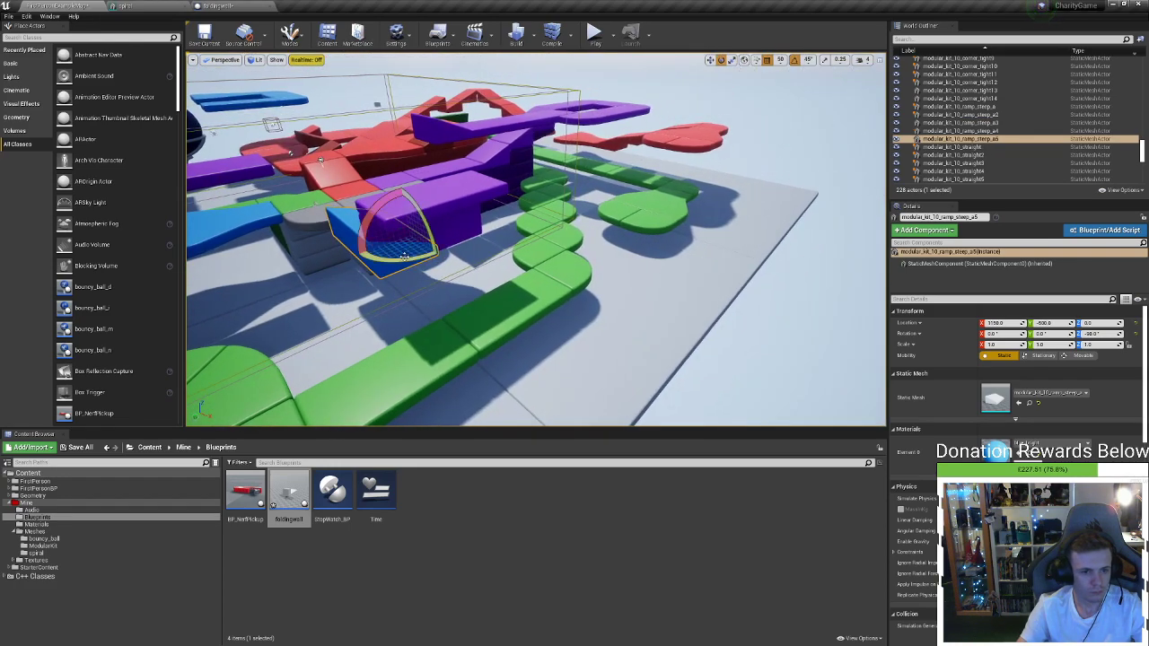
{"action": "left_click_drag", "start_coordinate": [404, 259], "coordinate": [424, 274]}
{"action": "right_click_drag", "start_coordinate": [423, 275], "coordinate": [445, 220]}
{"action": "key", "text": "w"}
{"action": "key", "text": "w"}
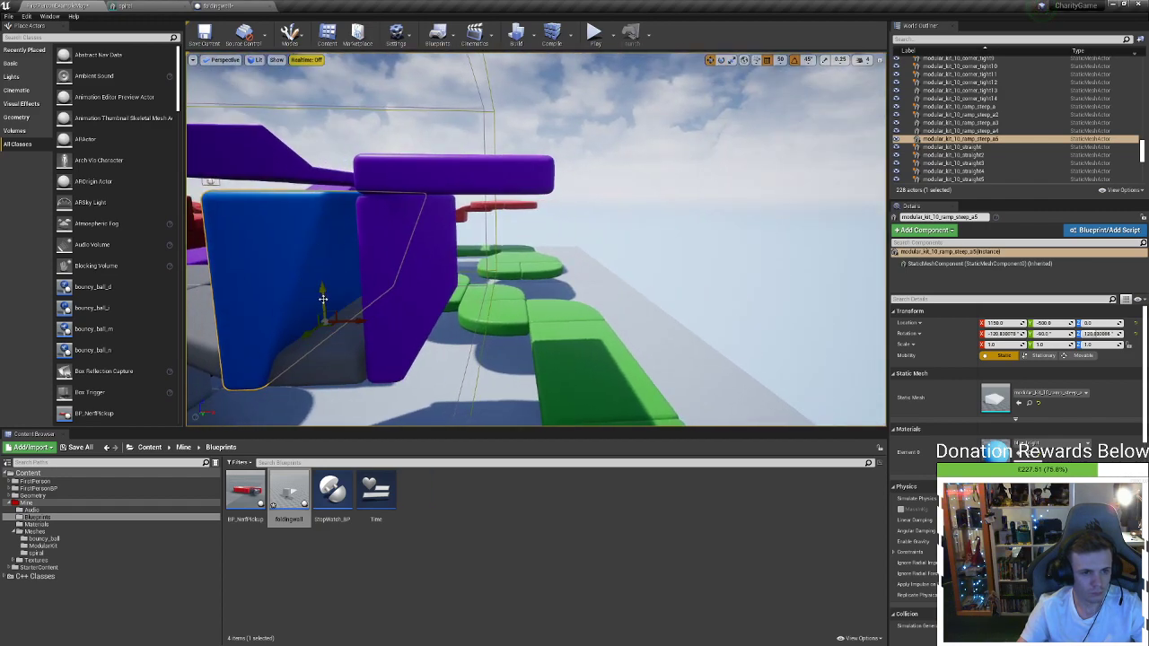
{"action": "left_click_drag", "start_coordinate": [330, 309], "coordinate": [447, 310]}
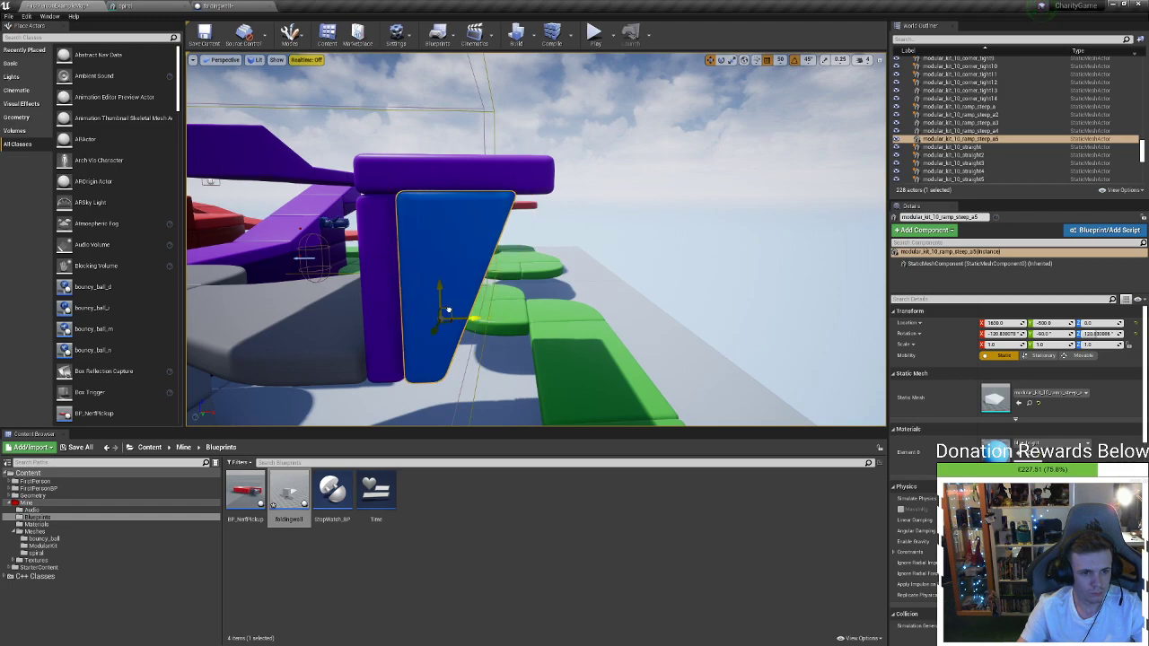
Examine the purple wall, its flat top piece and the blue brace from both sides
{"action": "key", "text": "d"}
{"action": "right_click_drag", "start_coordinate": [595, 230], "coordinate": [595, 231]}
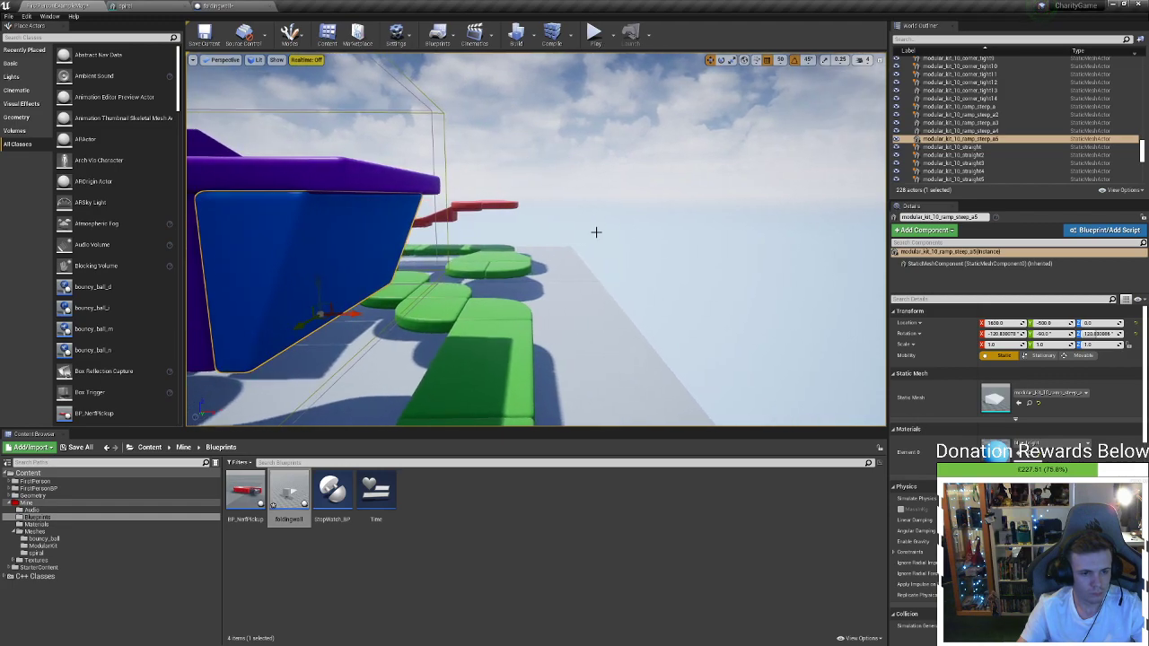
{"action": "left_click", "coordinate": [595, 230]}
{"action": "left_click", "coordinate": [414, 184]}
{"action": "key", "text": "a"}
{"action": "right_click_drag", "start_coordinate": [415, 184], "coordinate": [414, 193]}
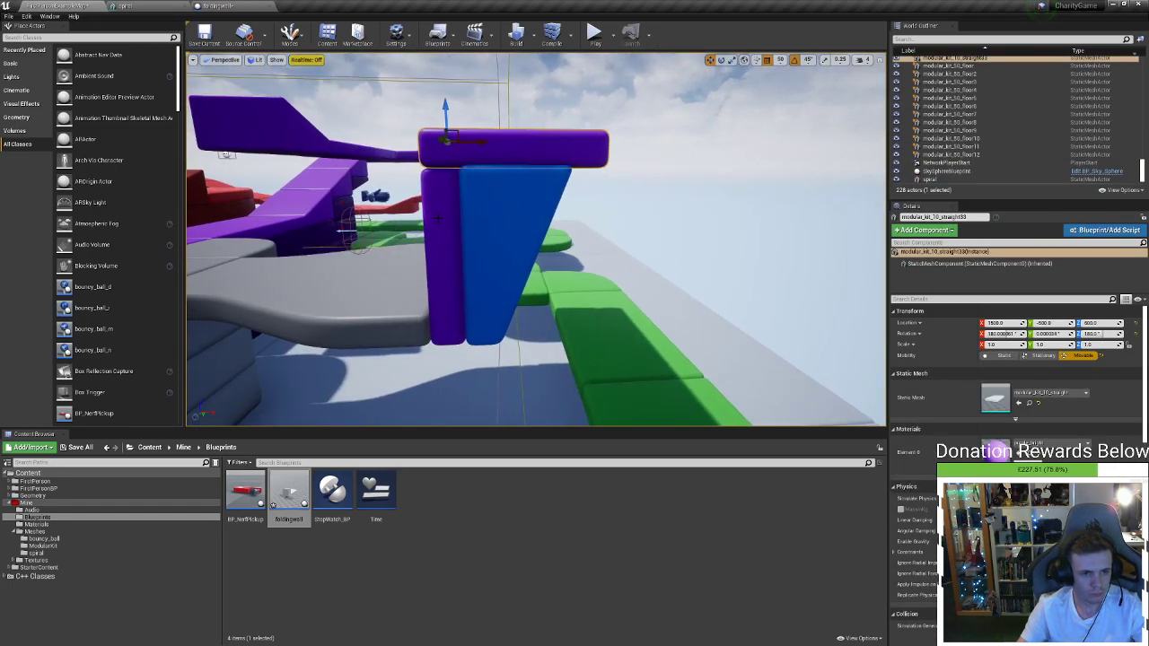
{"action": "left_click", "coordinate": [491, 257]}
{"action": "right_click_drag", "start_coordinate": [491, 256], "coordinate": [597, 205]}
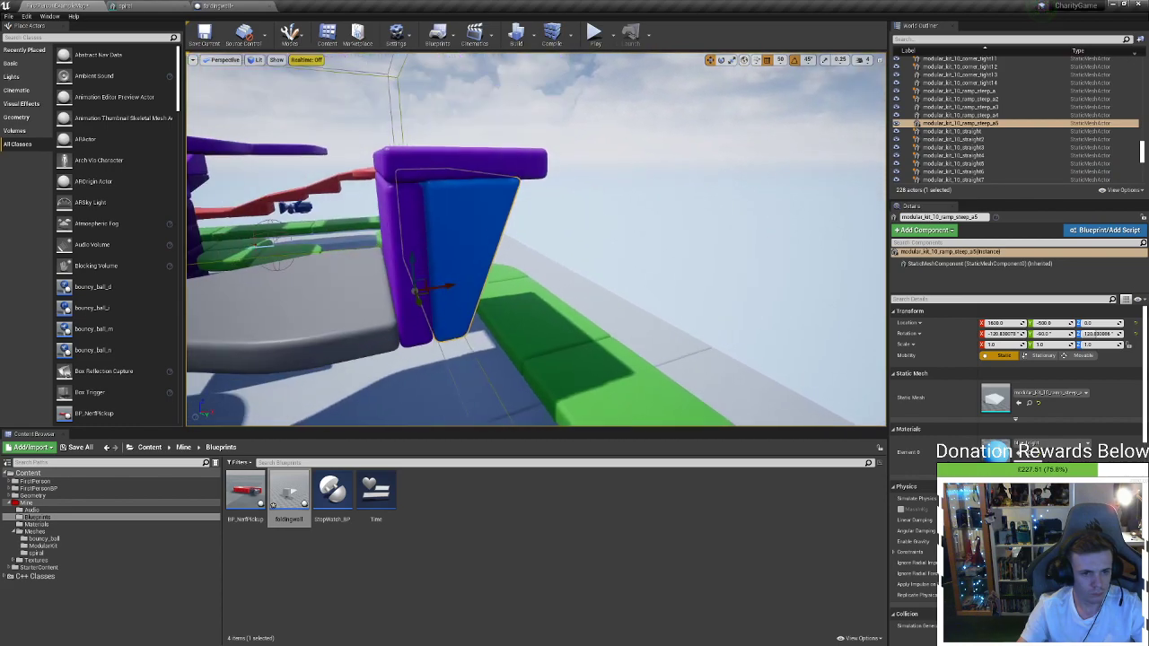
{"action": "left_click", "coordinate": [611, 195]}
Duplicate the wall's flat purple top piece three times outward, edge to edge, to form a straight platform
{"action": "key", "text": "ctrl+z"}
{"action": "key", "text": "f"}
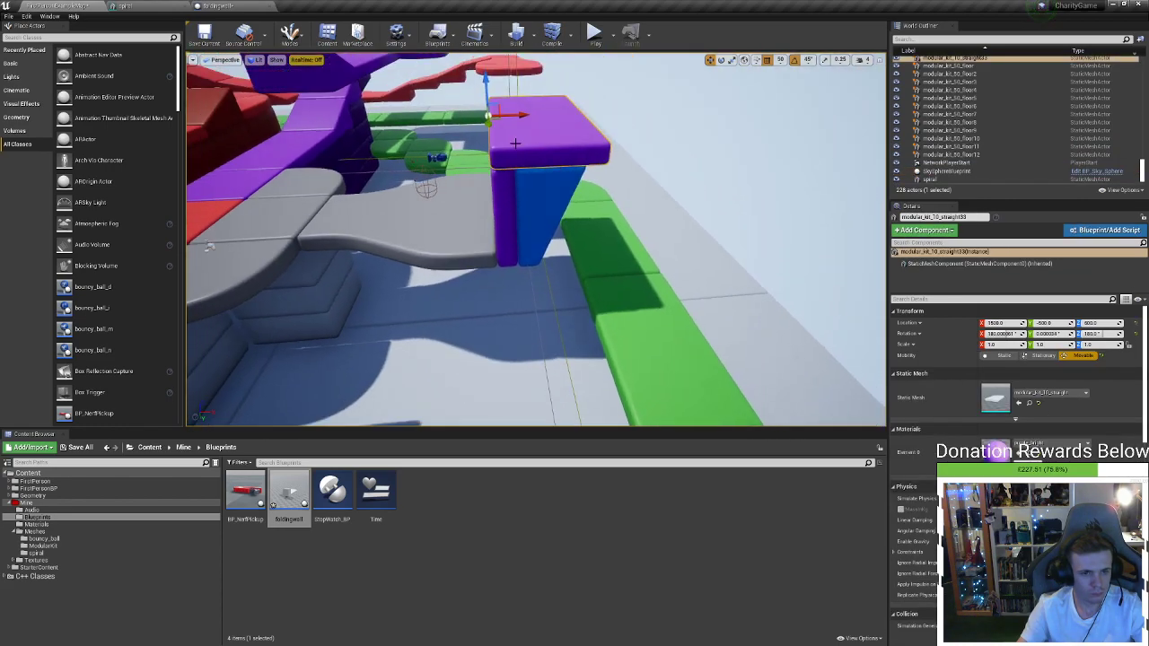
{"action": "left_click_drag", "start_coordinate": [599, 114], "coordinate": [614, 115]}
{"action": "right_click_drag", "start_coordinate": [631, 126], "coordinate": [440, 72]}
{"action": "mouse_move", "coordinate": [440, 214]}
{"action": "right_mouse_down"}
{"action": "mouse_move", "coordinate": [416, 154]}
{"action": "mouse_move", "coordinate": [448, 204]}
{"action": "mouse_move", "coordinate": [440, 236]}
{"action": "right_mouse_up"}
{"action": "right_click_drag", "start_coordinate": [599, 164], "coordinate": [654, 226]}
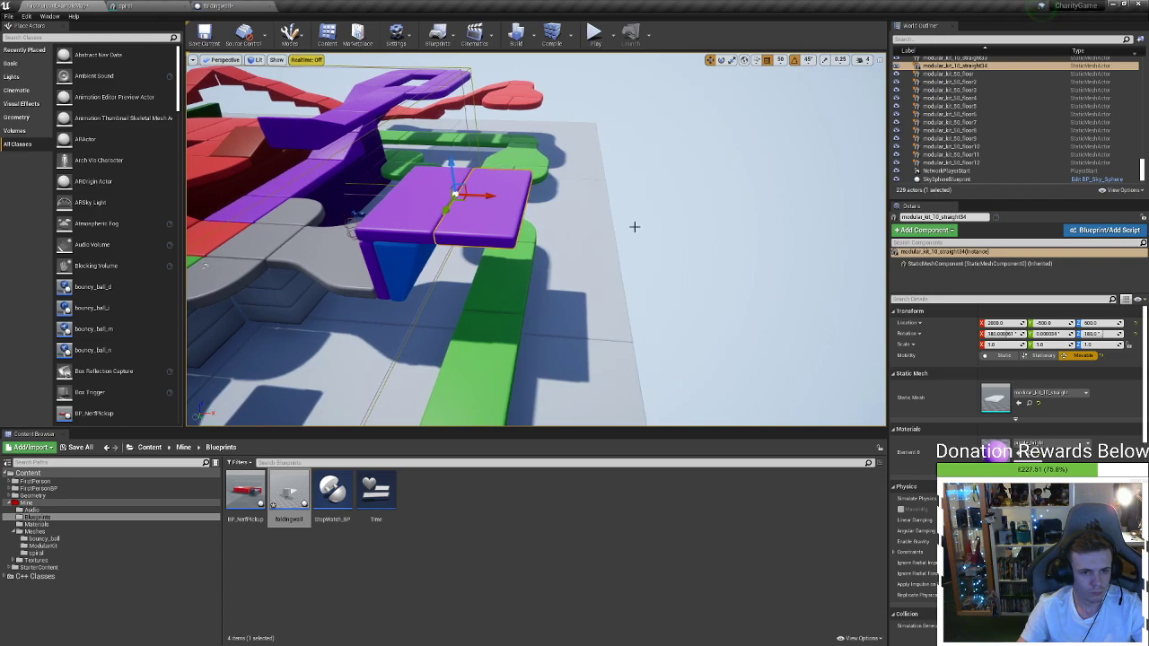
{"action": "left_click_drag", "start_coordinate": [480, 194], "coordinate": [579, 204], "text": "alt"}
{"action": "right_click_drag", "start_coordinate": [622, 219], "coordinate": [670, 219]}
Duplicate the two outermost purple platform pieces to both sides to form a T-shaped platform
{"action": "left_click", "coordinate": [499, 212], "text": "ctrl"}
{"action": "left_click", "coordinate": [423, 211], "text": "ctrl"}
{"action": "right_click_drag", "start_coordinate": [424, 212], "coordinate": [535, 246]}
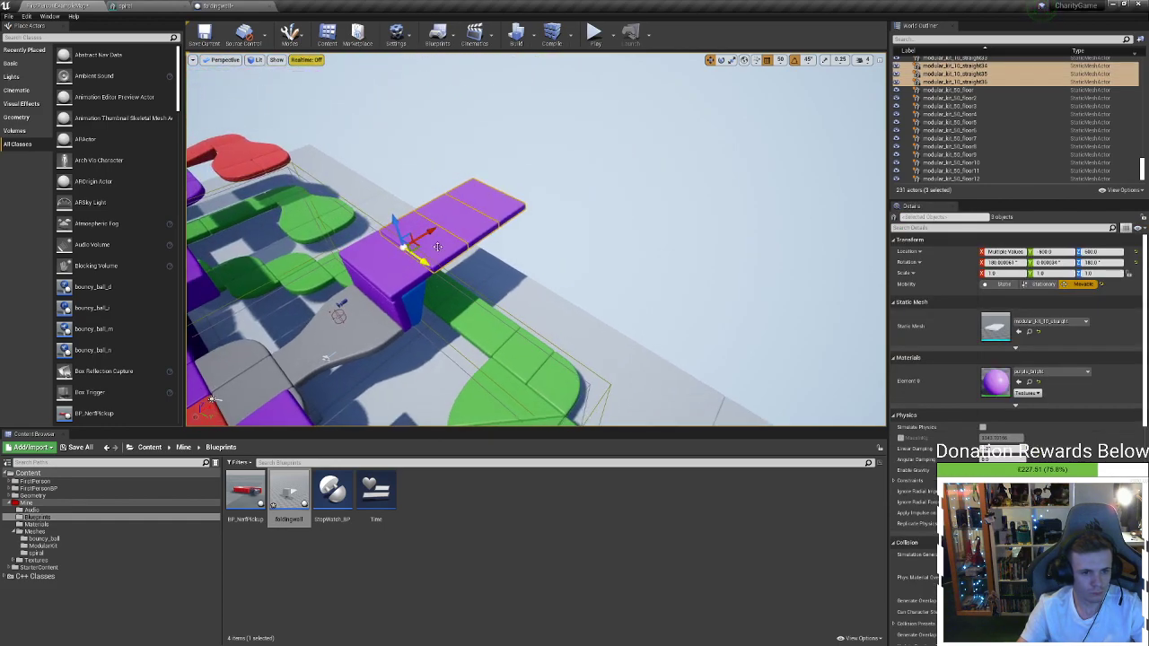
{"action": "left_click", "coordinate": [415, 245], "text": "ctrl"}
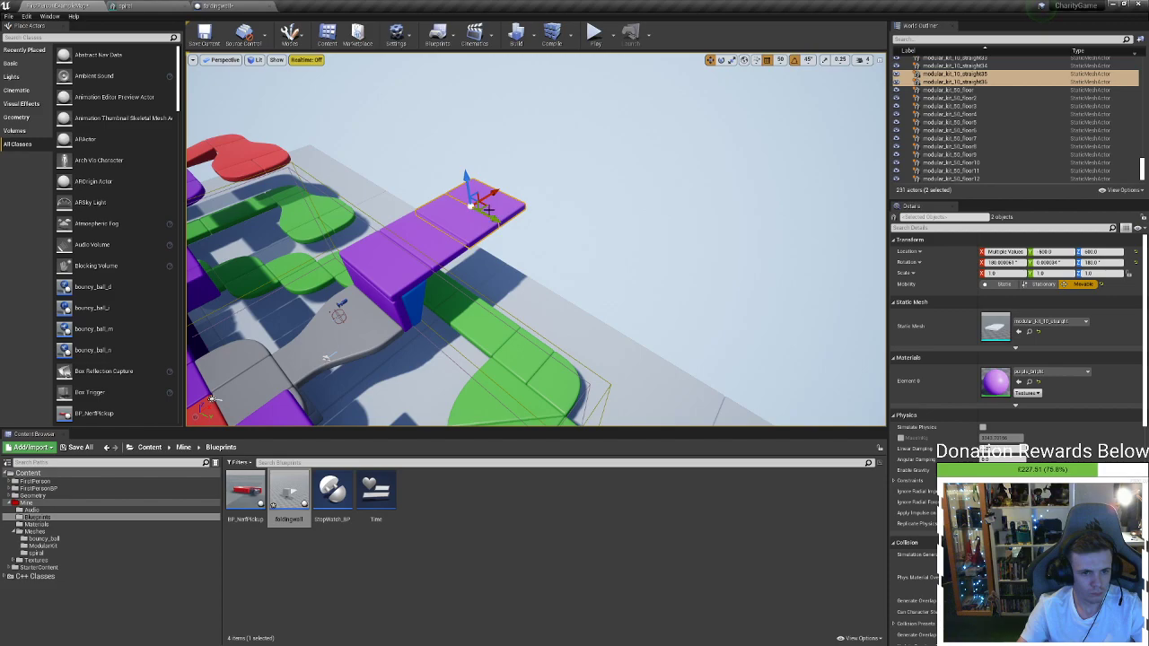
{"action": "left_click_drag", "start_coordinate": [485, 210], "coordinate": [425, 189], "text": "alt"}
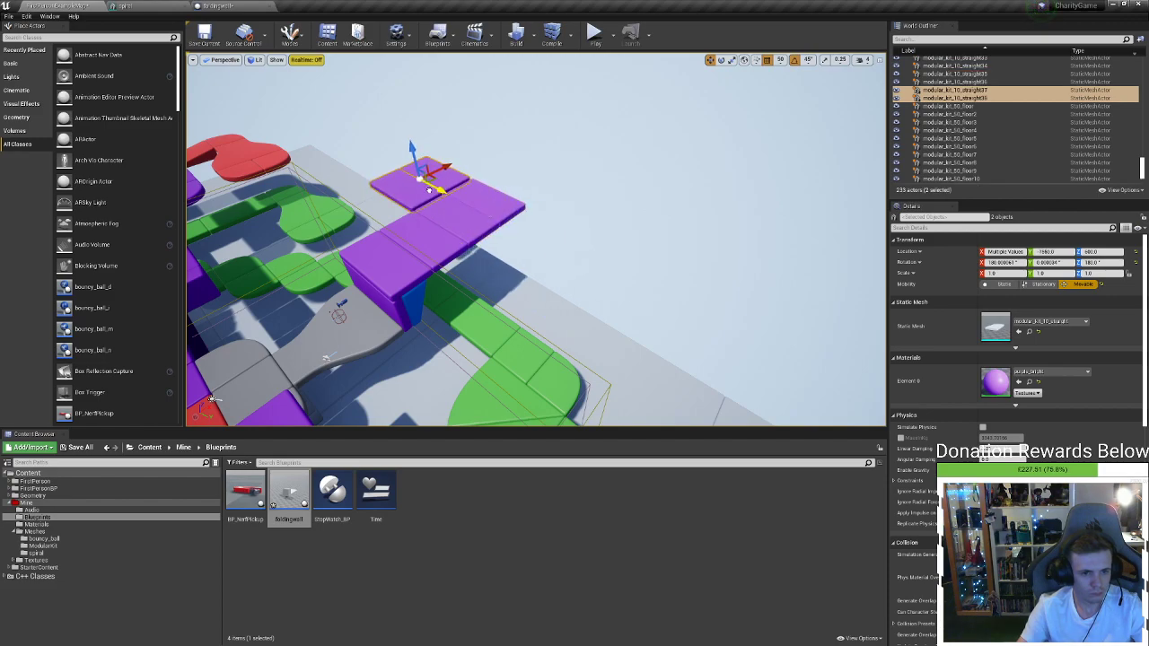
{"action": "left_click_drag", "start_coordinate": [431, 184], "coordinate": [530, 268], "text": "alt"}
{"action": "right_click_drag", "start_coordinate": [526, 267], "coordinate": [413, 215]}
{"action": "right_click_drag", "start_coordinate": [338, 197], "coordinate": [308, 222]}
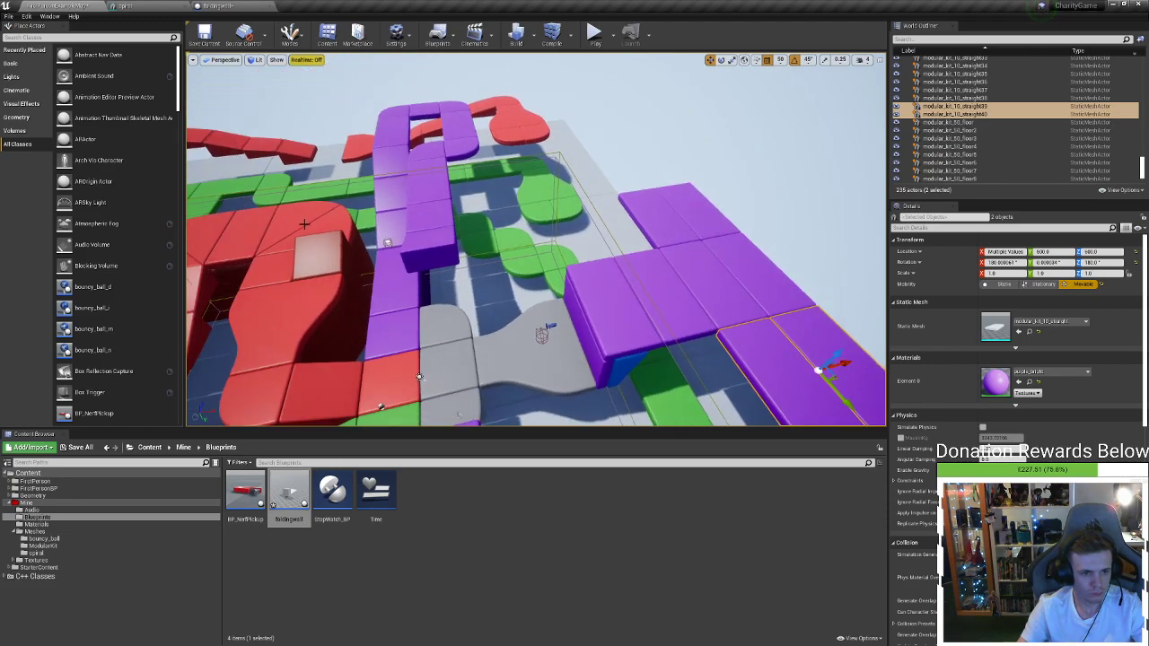
Duplicate a red tight corner piece twice and rotate the copies to cap both ends of the purple crossbar
{"action": "left_click", "coordinate": [309, 221]}
{"action": "left_click_drag", "start_coordinate": [313, 261], "coordinate": [718, 289], "text": "alt"}
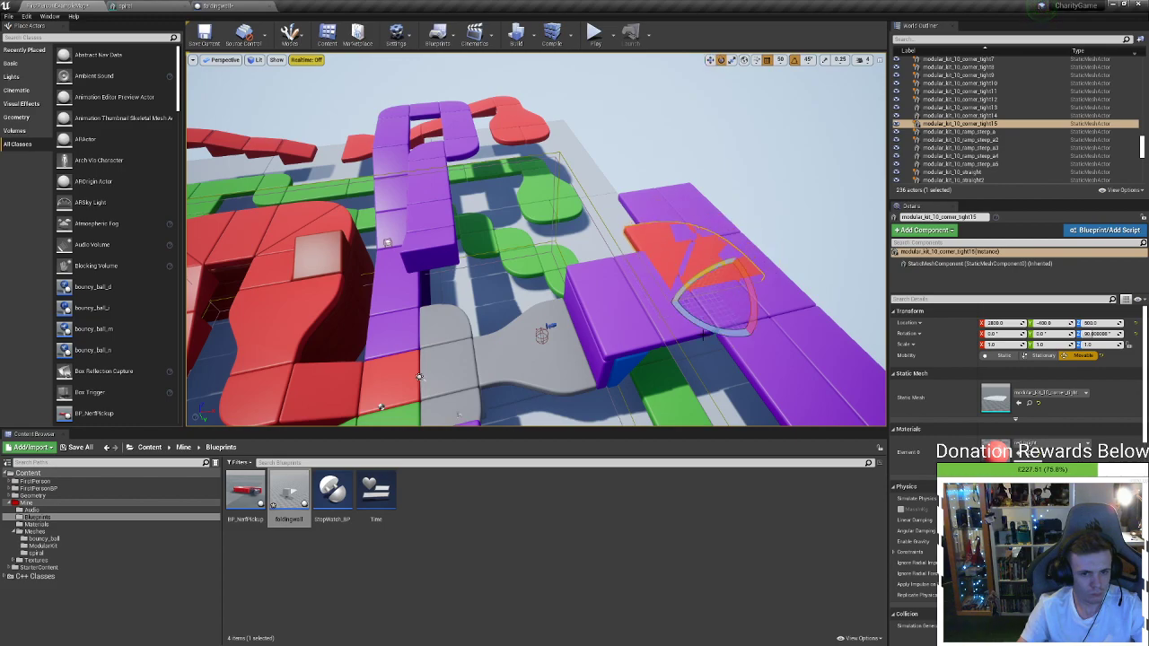
{"action": "left_click_drag", "start_coordinate": [704, 328], "coordinate": [686, 176]}
{"action": "key", "text": "w"}
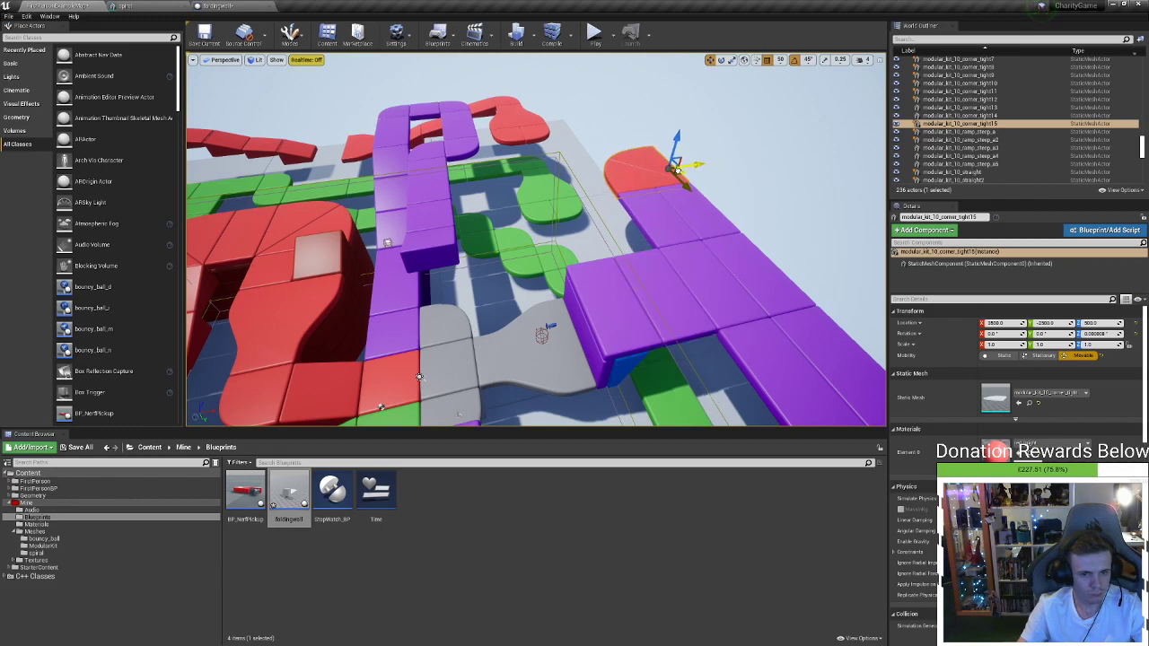
{"action": "right_click_drag", "start_coordinate": [692, 194], "coordinate": [853, 224]}
{"action": "left_click_drag", "start_coordinate": [431, 103], "coordinate": [634, 155], "text": "alt"}
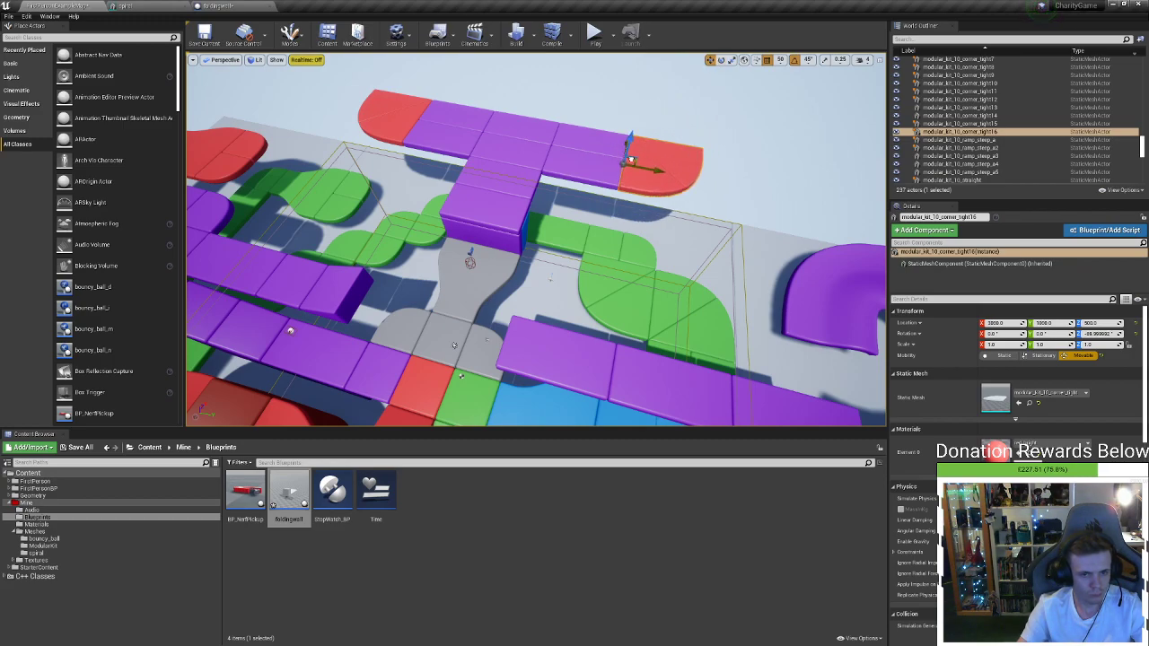
{"action": "right_click_drag", "start_coordinate": [634, 155], "coordinate": [551, 224]}
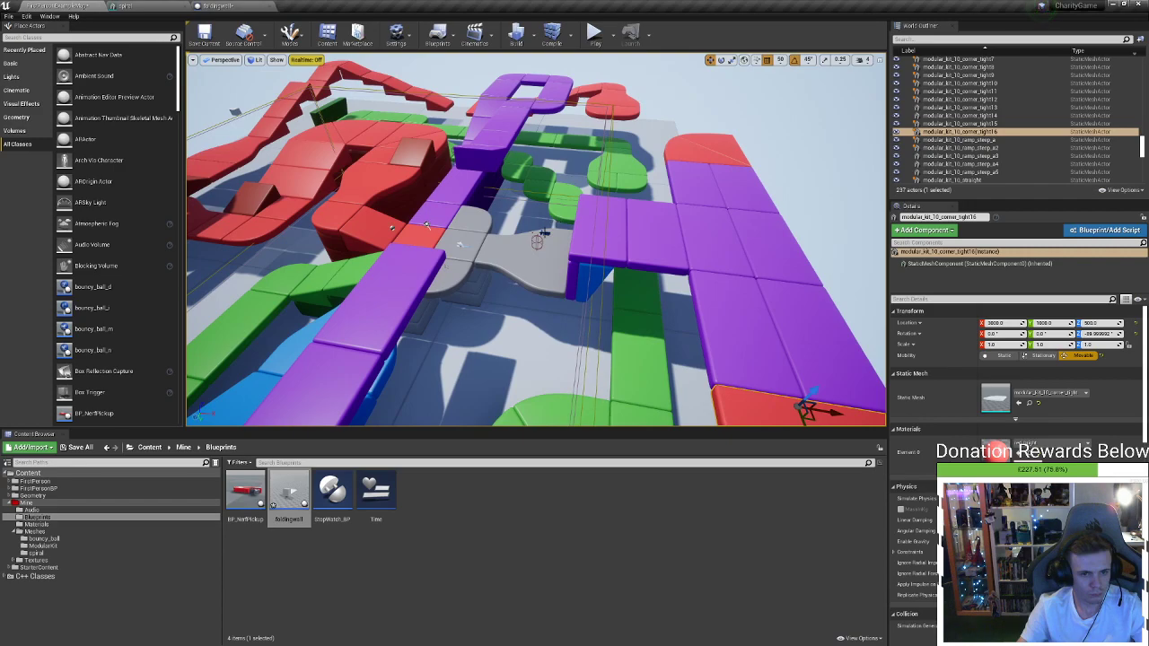
Move the FirstPersonCharacter from the grey platform onto the new purple T-shaped platform
{"action": "left_click", "coordinate": [540, 237]}
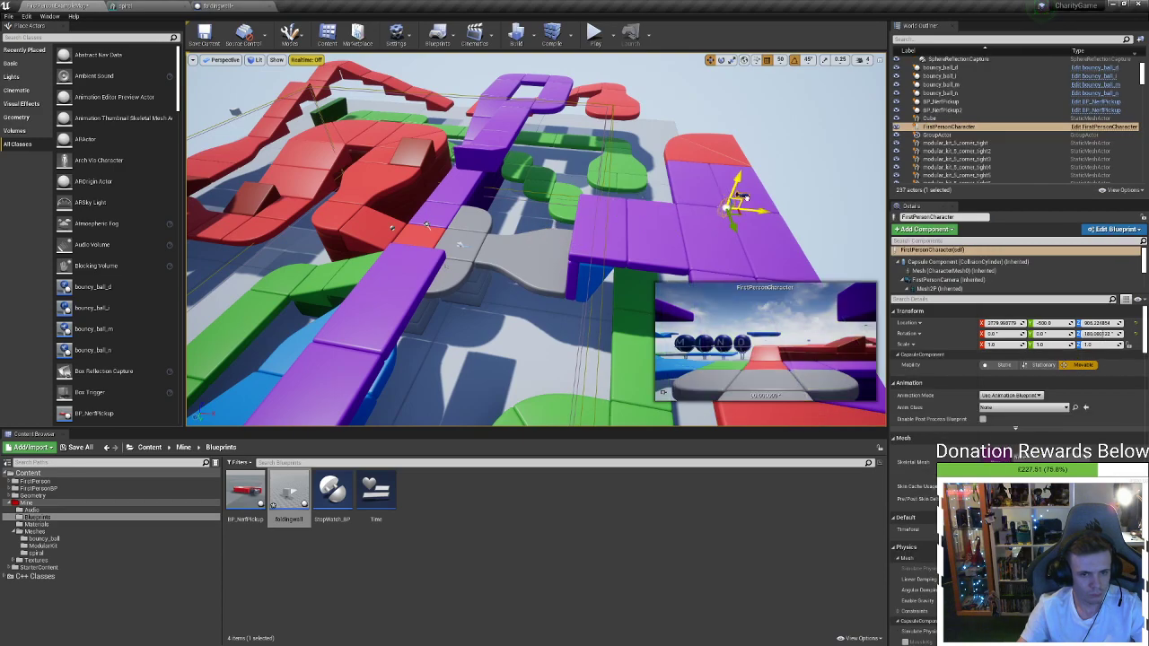
{"action": "right_click_drag", "start_coordinate": [750, 206], "coordinate": [682, 162]}
{"action": "right_click_drag", "start_coordinate": [402, 196], "coordinate": [697, 167]}
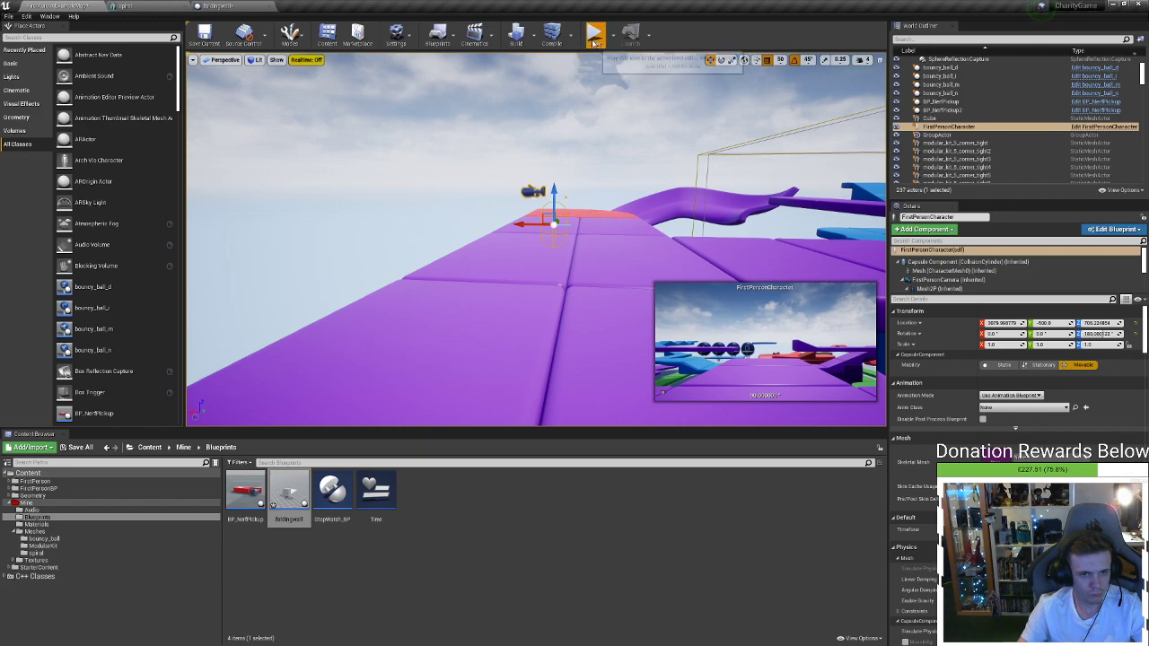
Play-test the route from the purple platform down to the grey platform, look back at the wall, and stop playing
{"action": "left_click", "coordinate": [594, 36]}
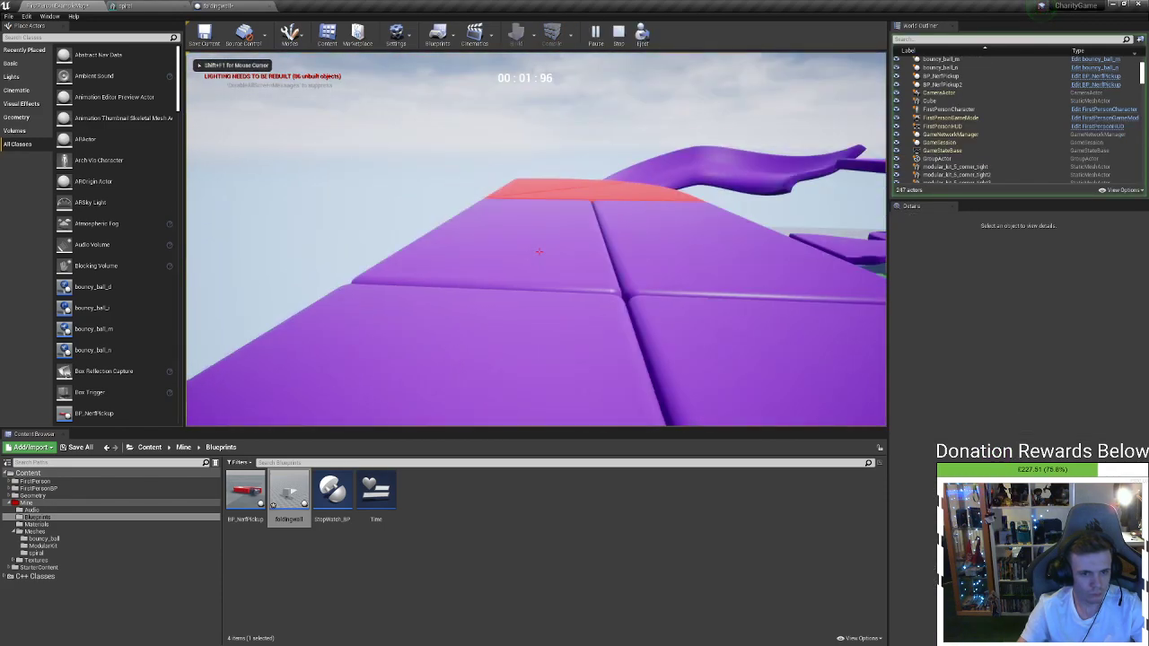
{"action": "key", "text": "w"}
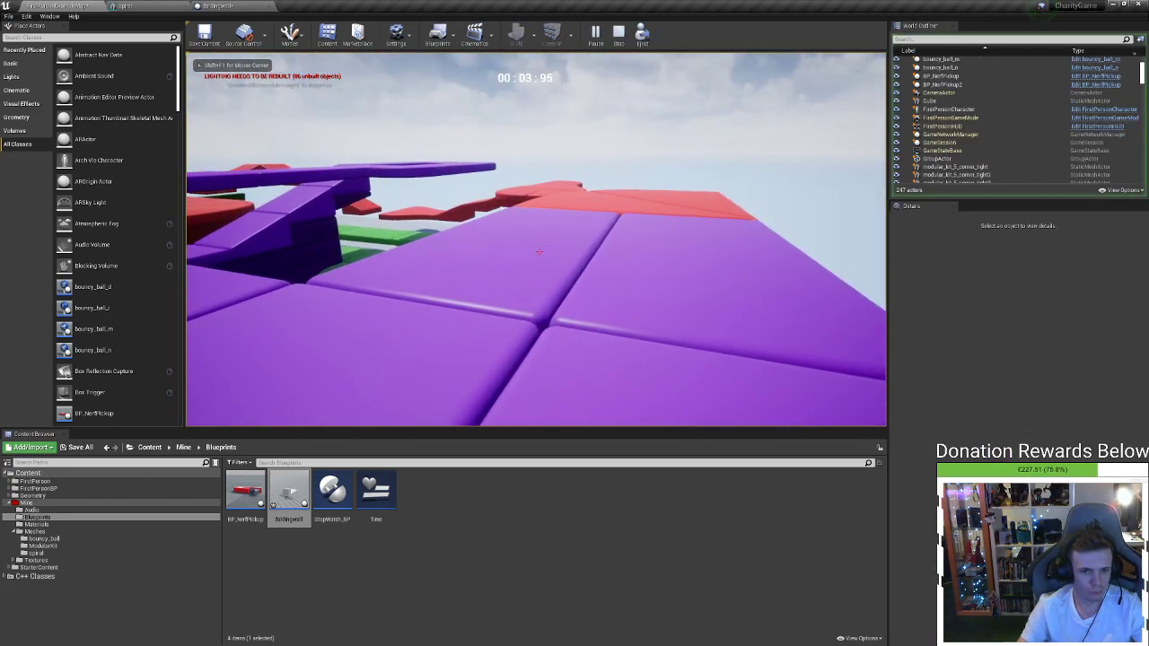
{"action": "key", "text": "w"}
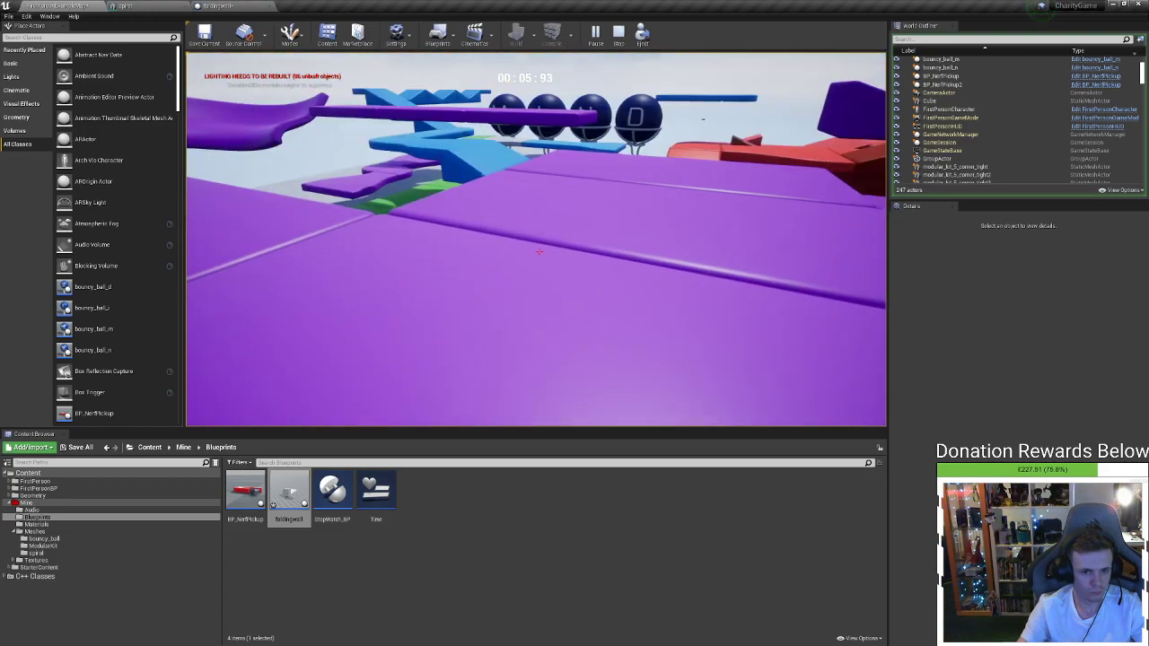
{"action": "key", "text": "w"}
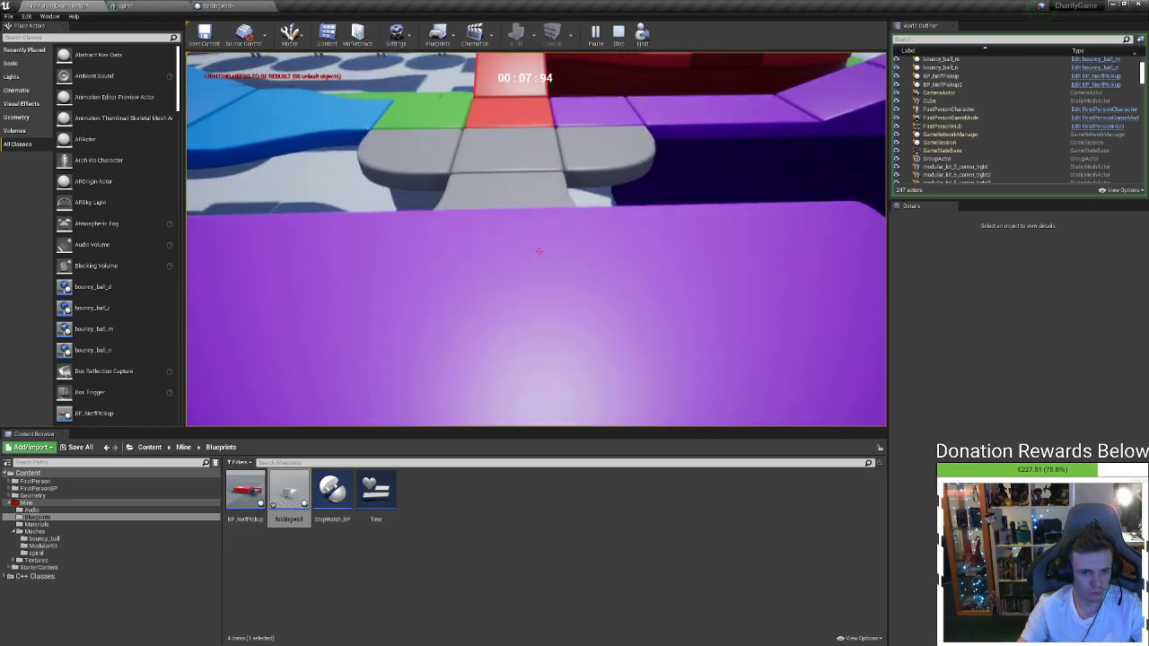
{"action": "key", "text": "w"}
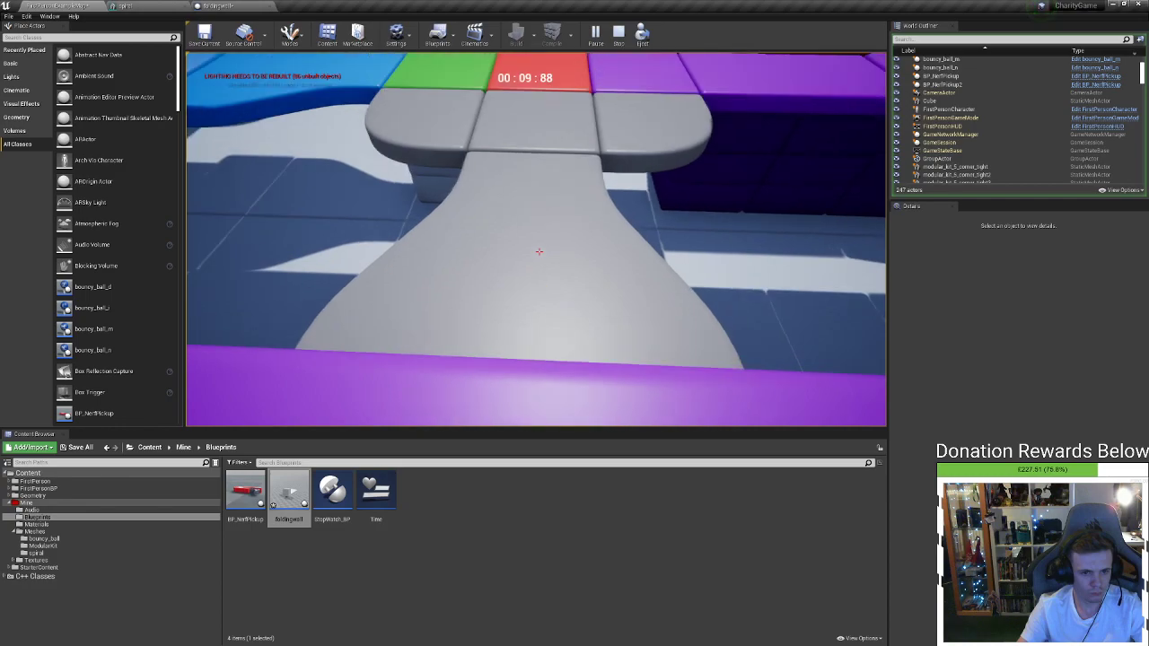
{"action": "key", "text": "w"}
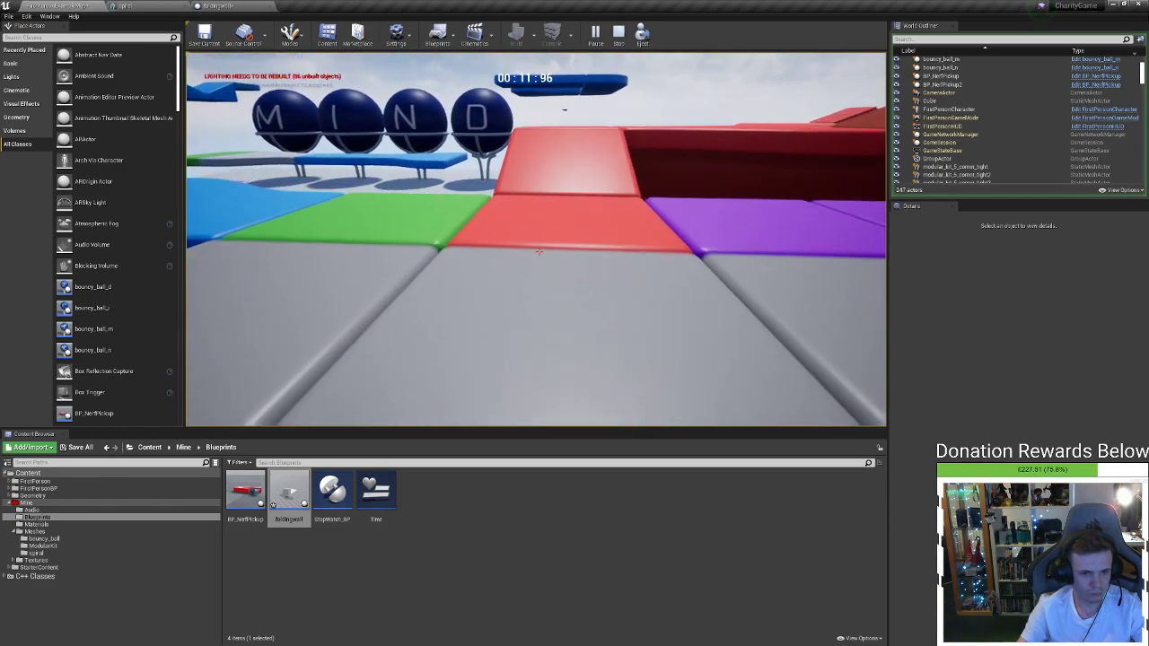
{"action": "key", "text": "w"}
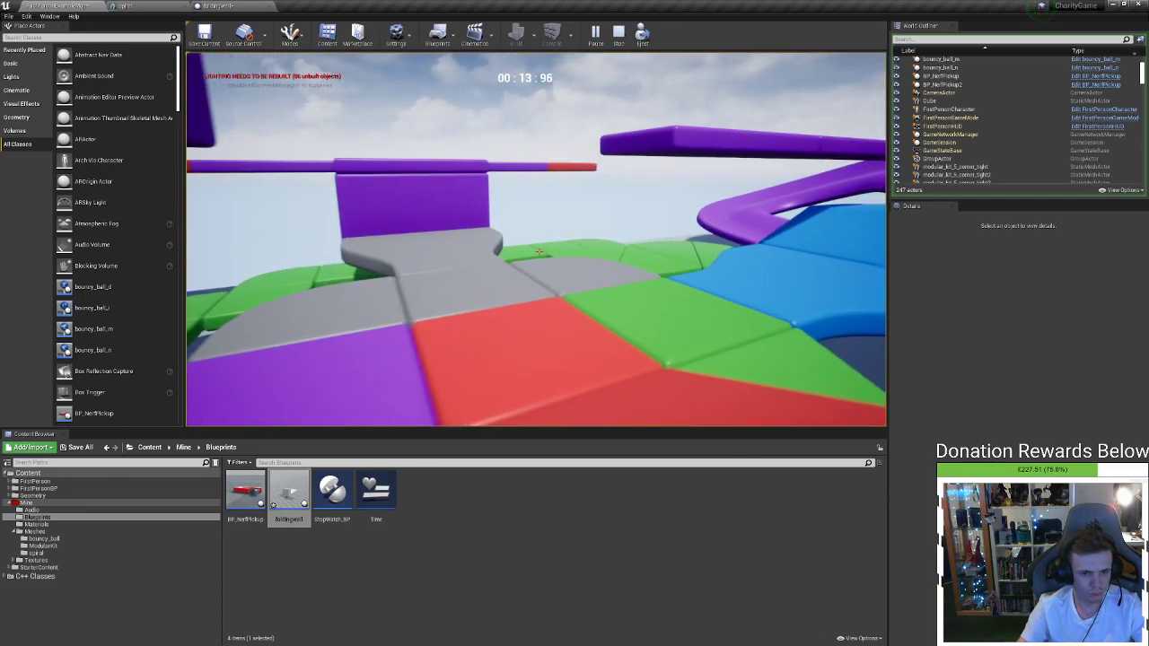
{"action": "key", "text": "w"}
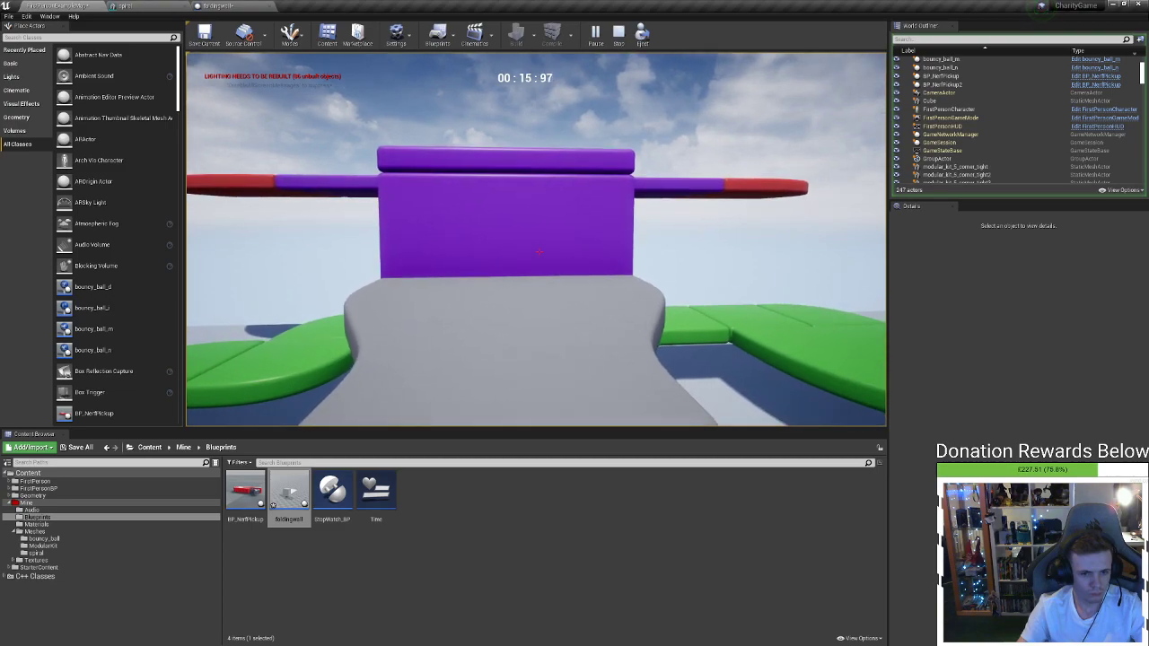
{"action": "key", "text": "w"}
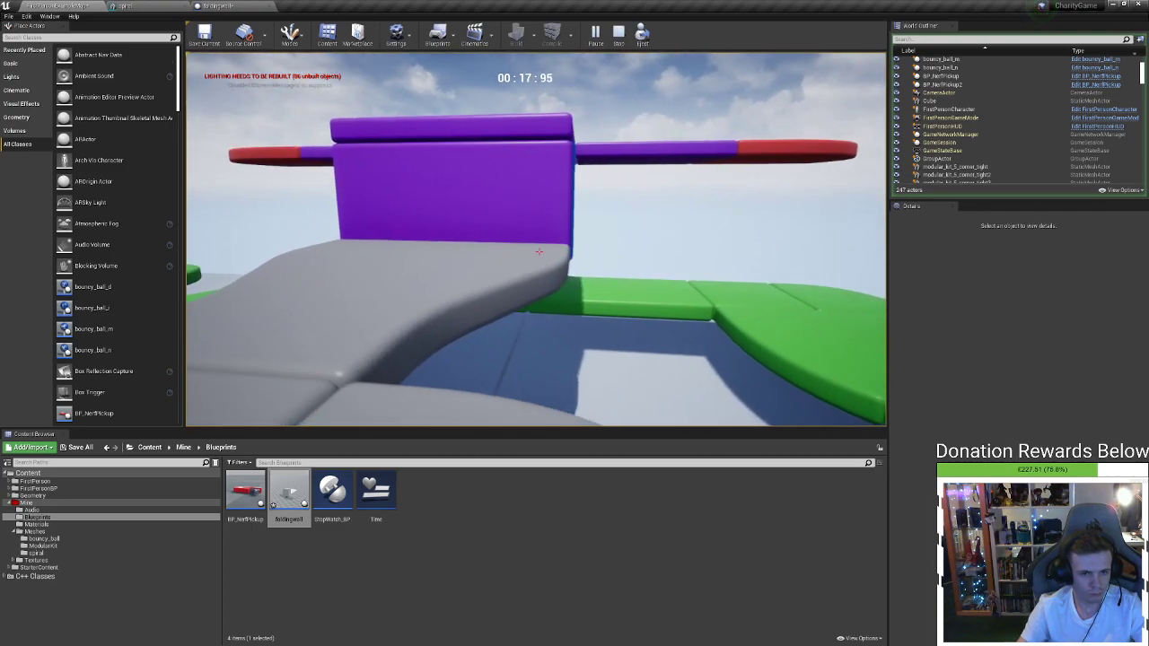
{"action": "key", "text": "Escape"}
{"action": "key", "text": "s"}
{"action": "right_click_drag", "start_coordinate": [699, 257], "coordinate": [669, 305]}
{"action": "key", "text": "s"}
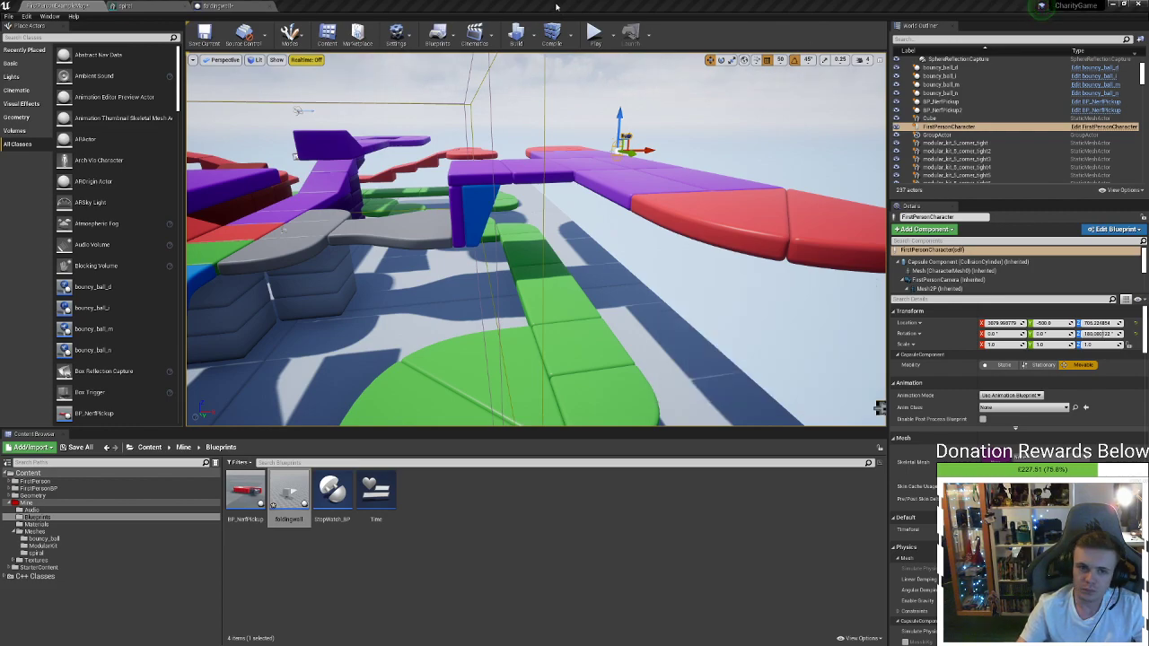
Play-test the course twice more from the new platform, ending each run
{"action": "key", "text": "alt+p"}
{"action": "key", "text": "w"}
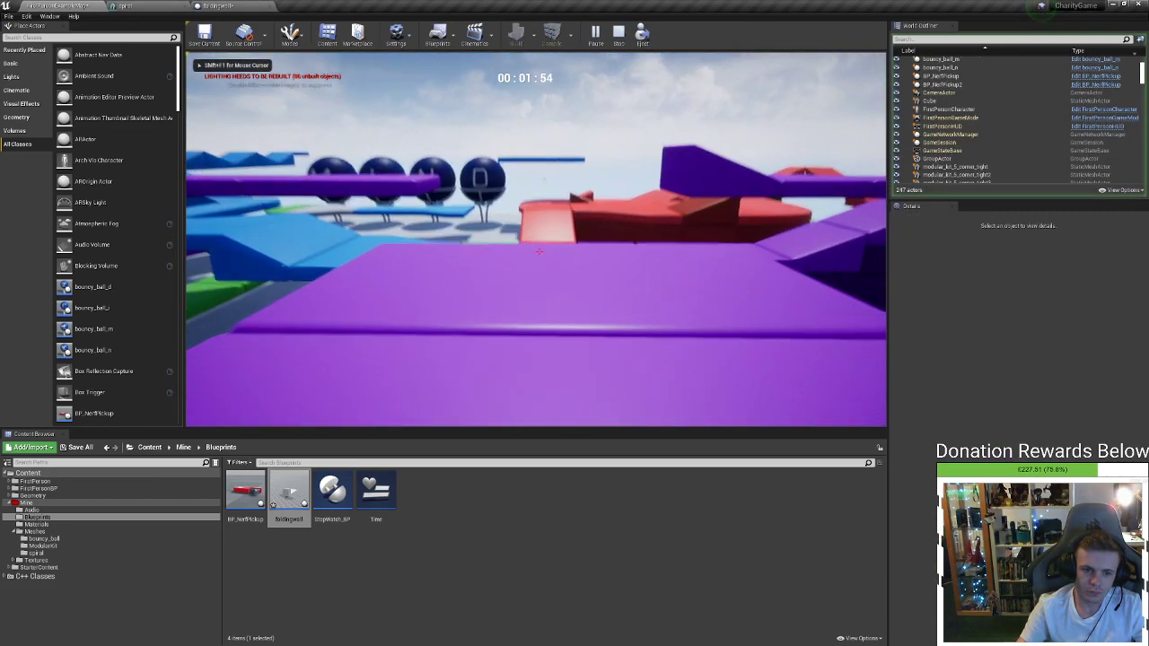
{"action": "key", "text": "w"}
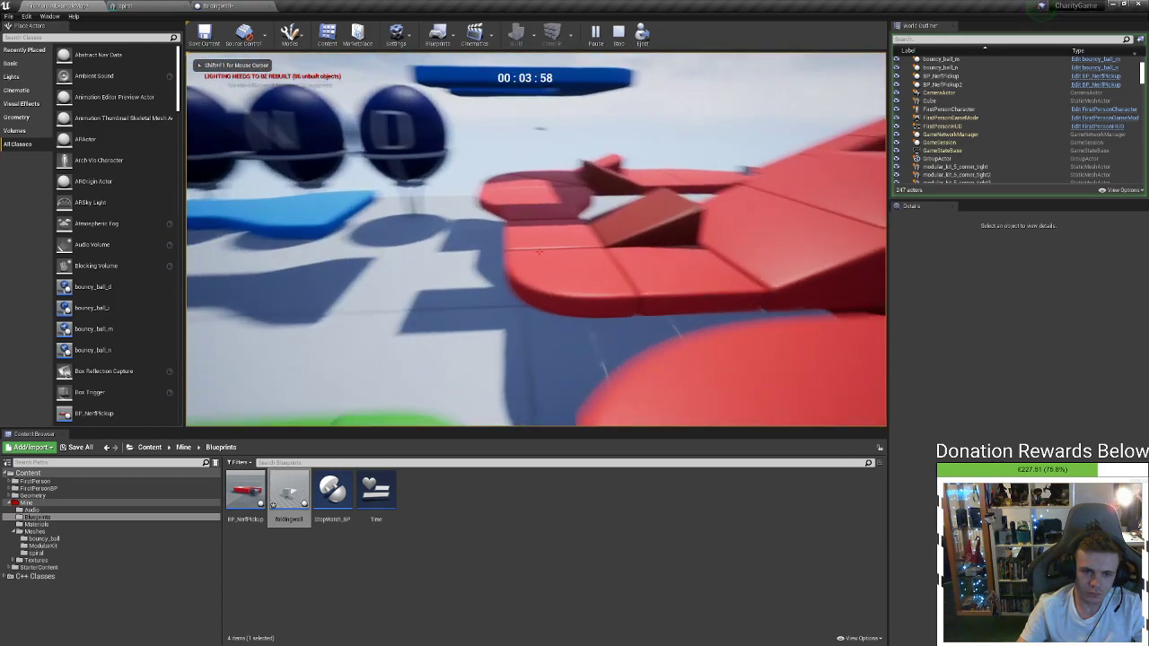
{"action": "key", "text": "Escape"}
{"action": "left_click", "coordinate": [594, 33]}
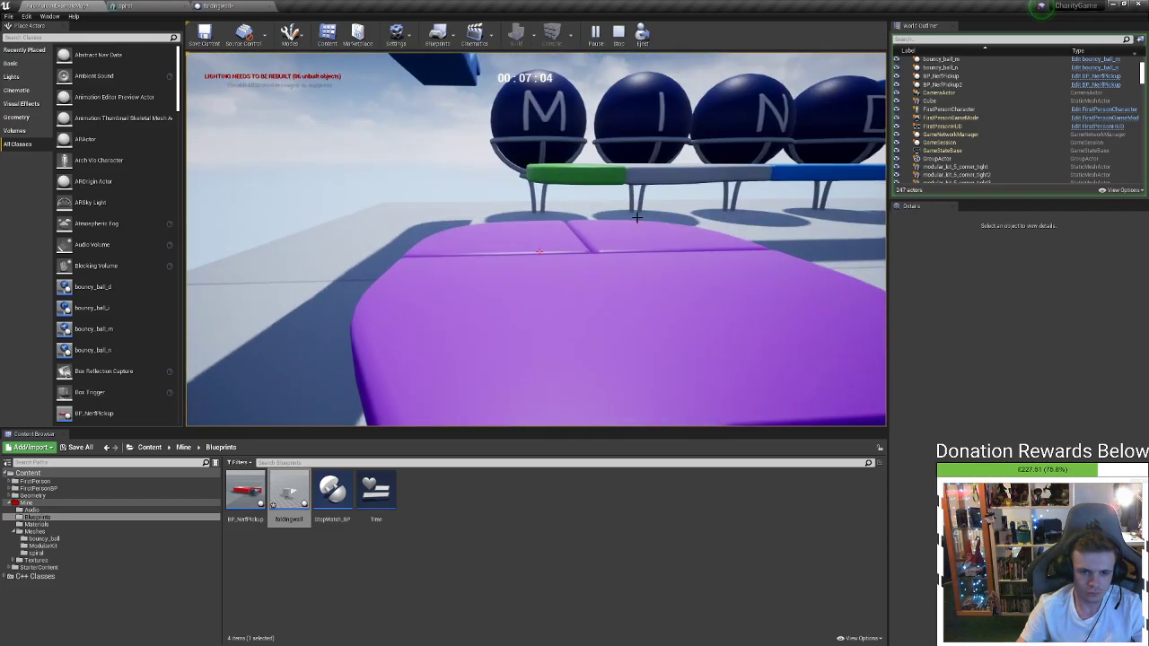
{"action": "key", "text": "Escape"}
Walk back over the purple platform in the play-test, then view the whole T-shaped platform from above in the editor
{"action": "key", "text": "s"}
{"action": "right_click_drag", "start_coordinate": [636, 218], "coordinate": [619, 341]}
{"action": "key", "text": "e"}
{"action": "key", "text": "d"}
{"action": "key", "text": "a"}
{"action": "key", "text": "w"}
{"action": "right_click_drag", "start_coordinate": [419, 241], "coordinate": [417, 244]}
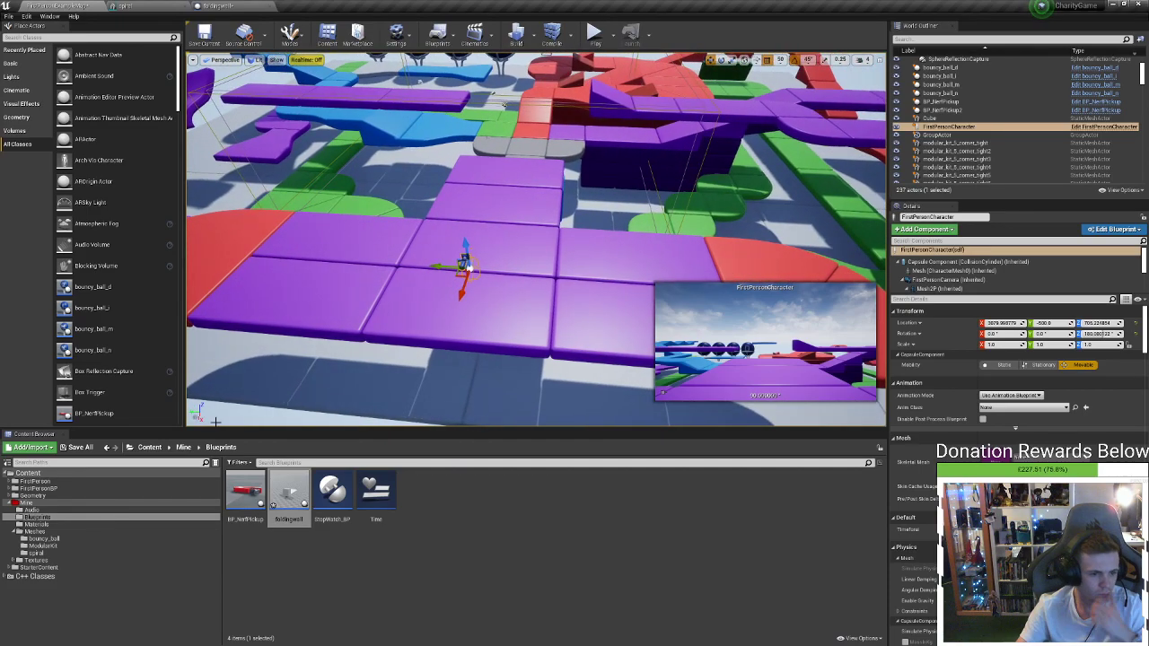
Browse the project's content folders and open the Materials folder inside Mine
{"action": "left_click", "coordinate": [149, 447]}
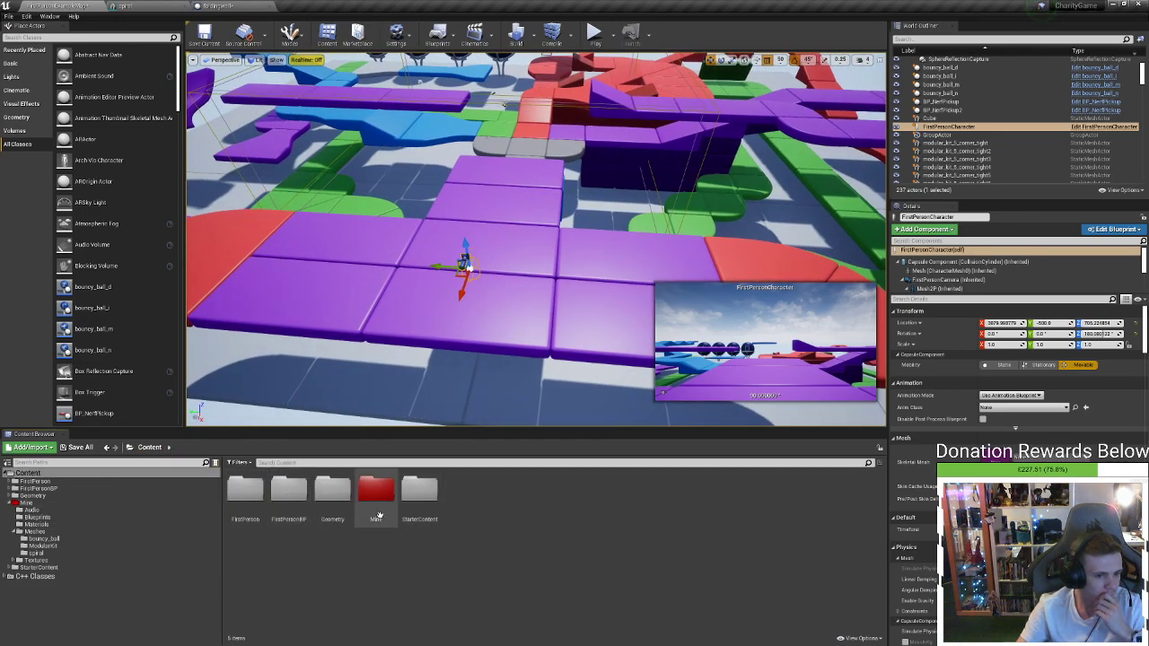
{"action": "double_click", "coordinate": [332, 492]}
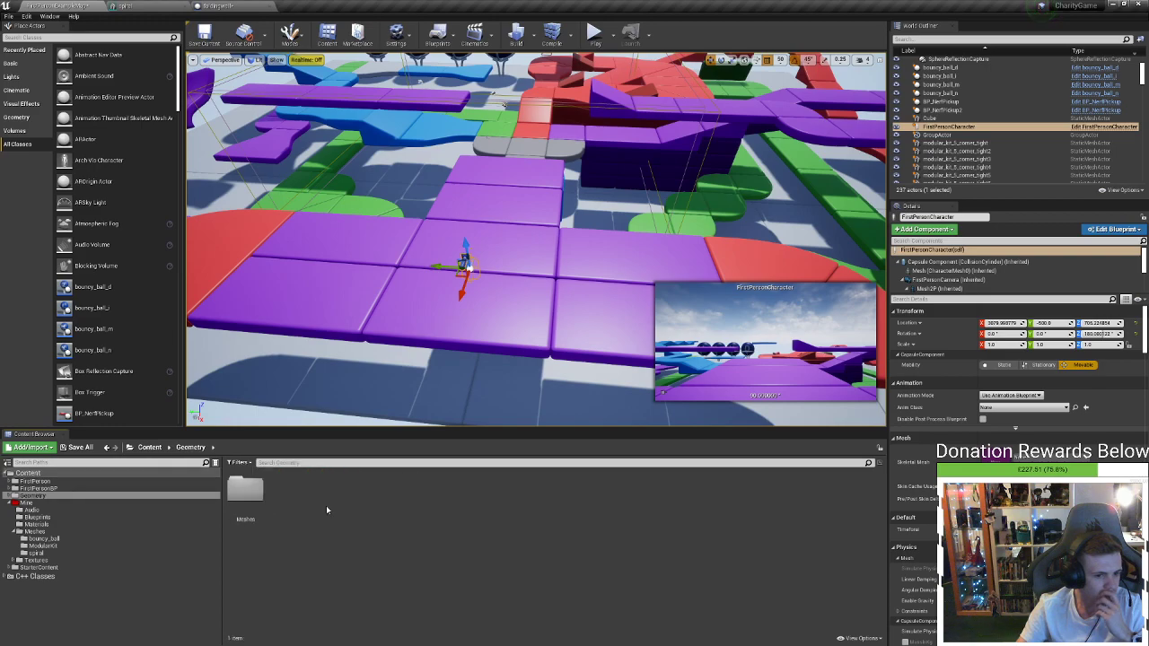
{"action": "double_click", "coordinate": [245, 490]}
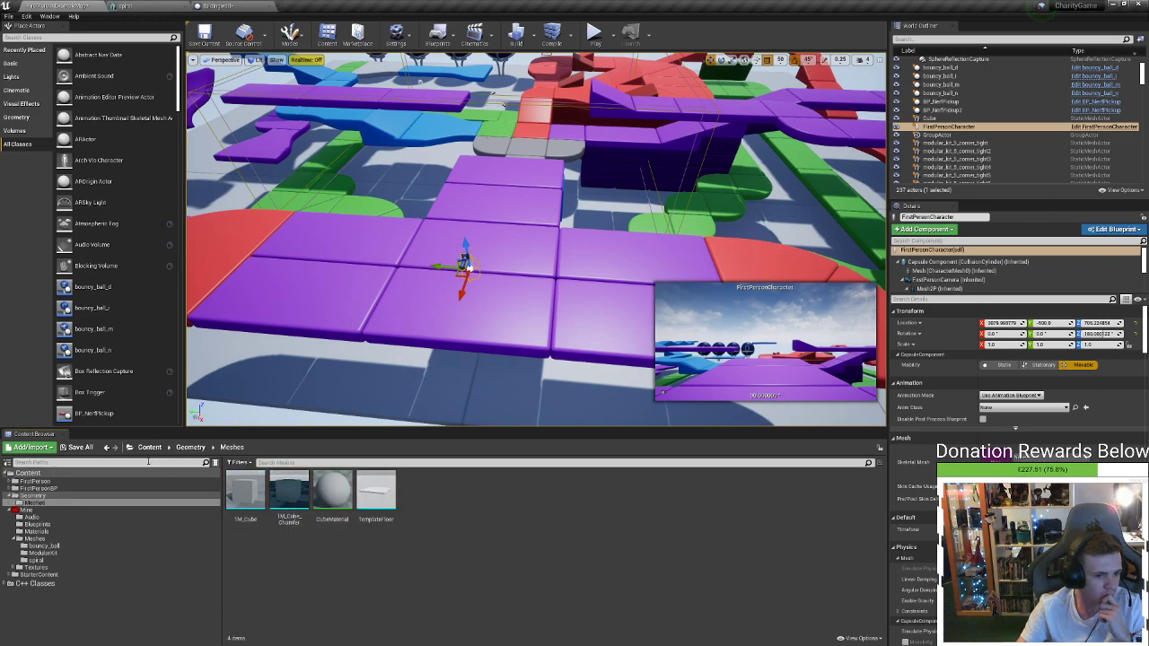
{"action": "left_click", "coordinate": [191, 446]}
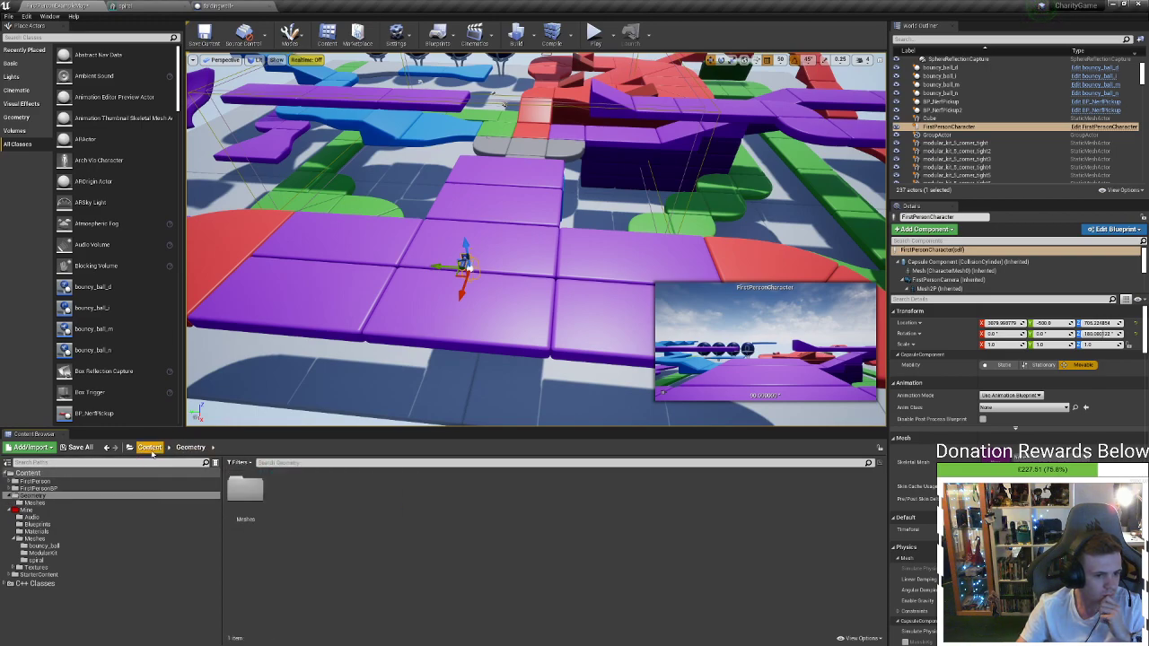
{"action": "left_click", "coordinate": [150, 448]}
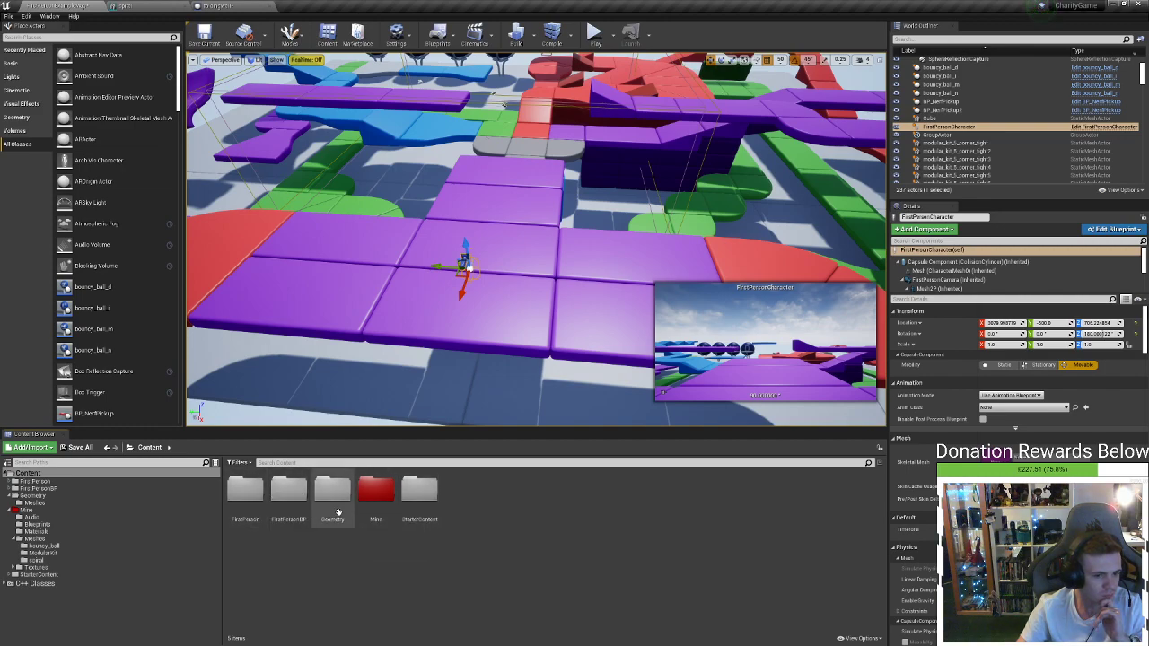
{"action": "double_click", "coordinate": [368, 512]}
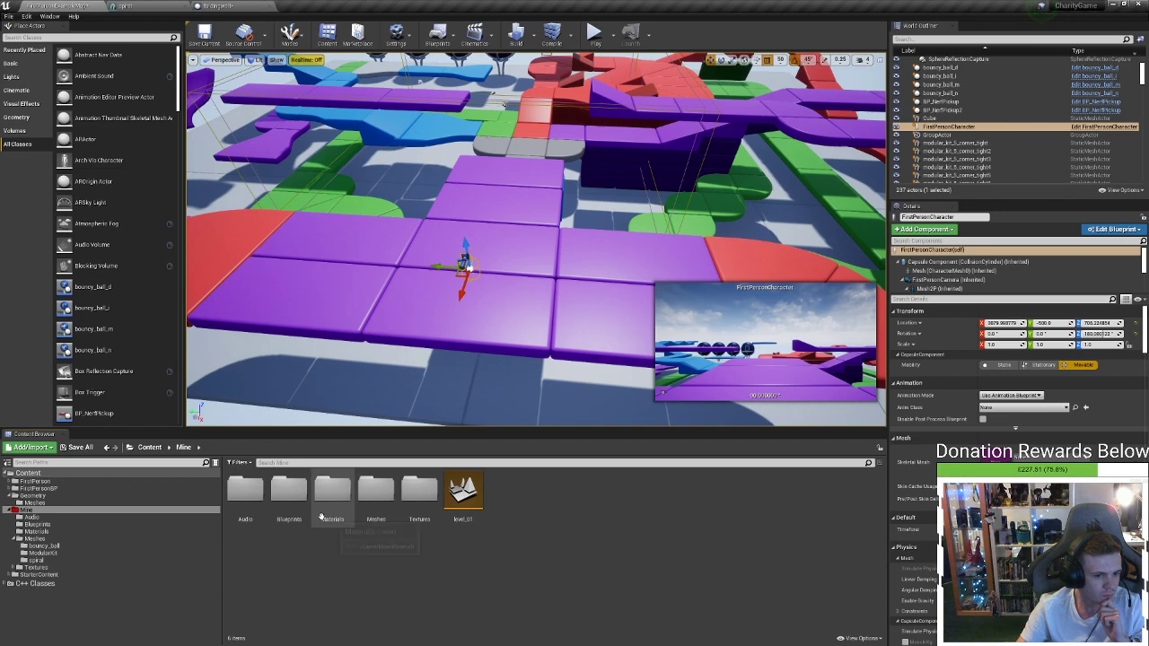
{"action": "double_click", "coordinate": [375, 503]}
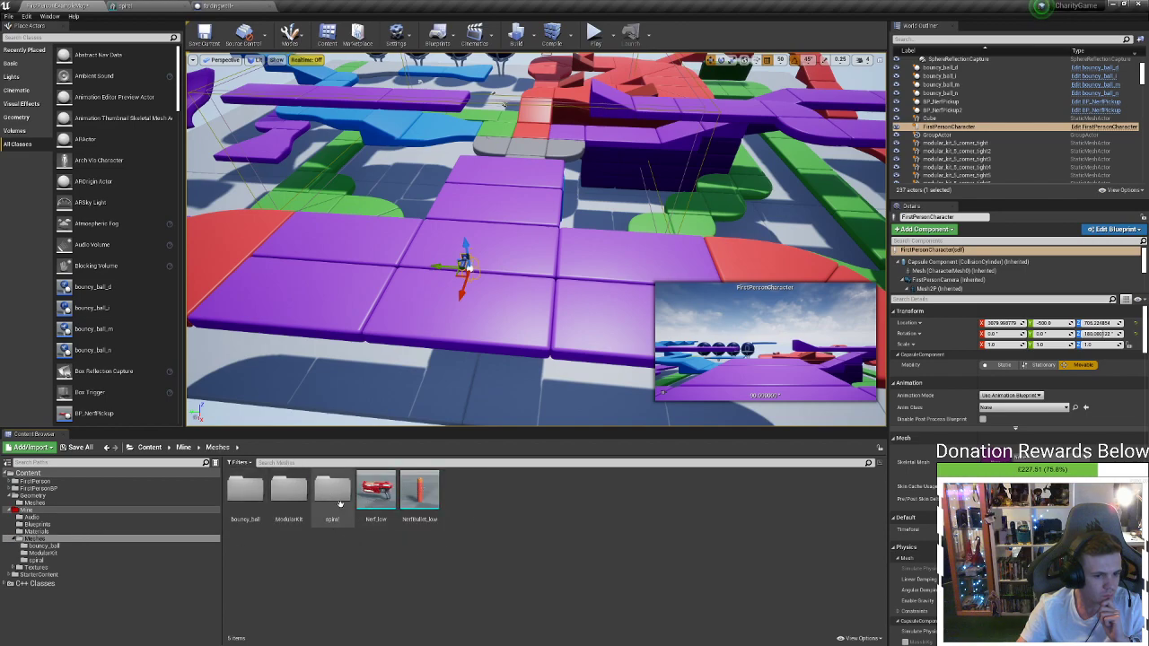
{"action": "left_click", "coordinate": [183, 447]}
{"action": "double_click", "coordinate": [330, 502]}
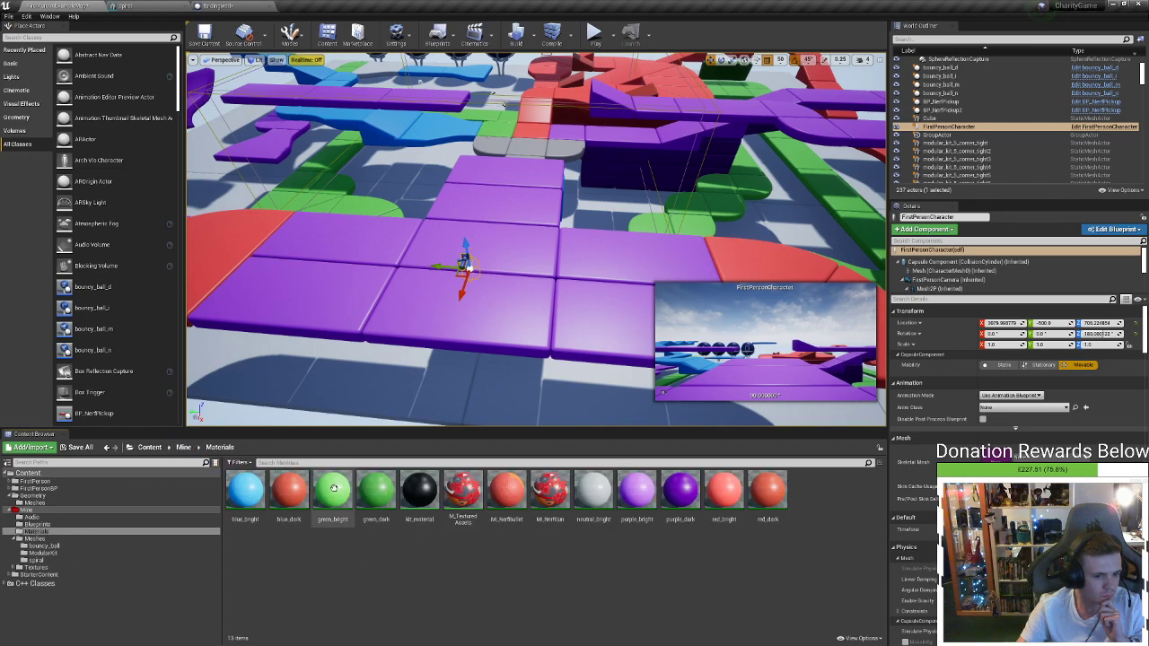
Apply the neutral_bright material to one arm of the T-shaped platform, its red corner cap, the centre and the stem
{"action": "left_click_drag", "start_coordinate": [592, 492], "coordinate": [602, 323]}
{"action": "right_click_drag", "start_coordinate": [574, 251], "coordinate": [628, 251]}
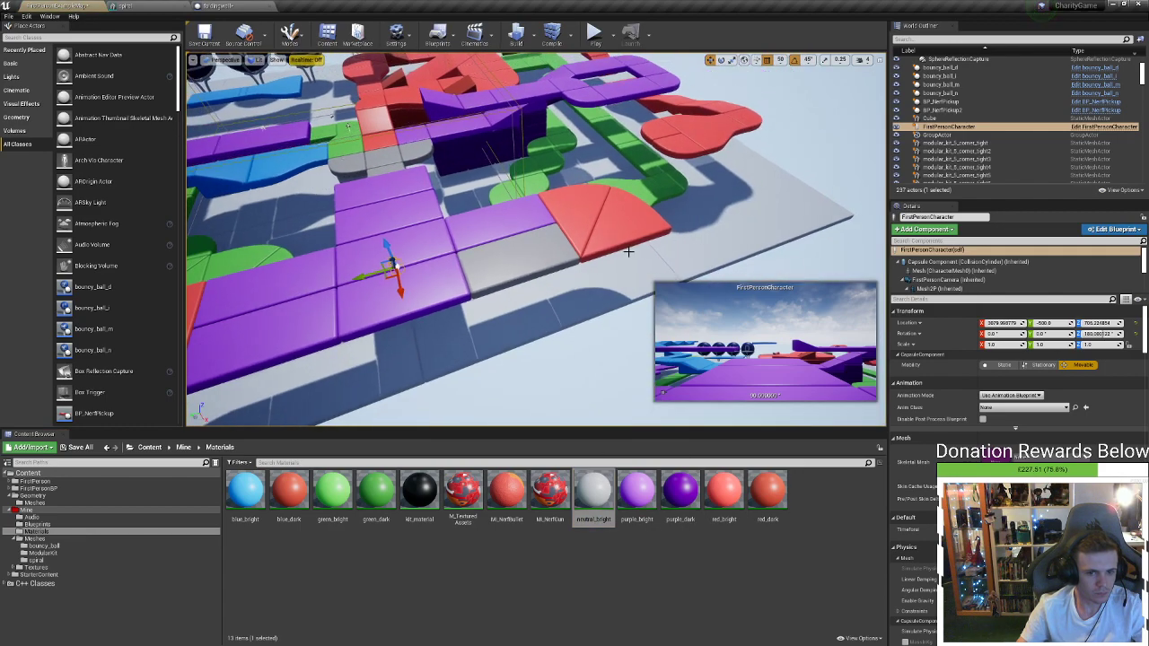
{"action": "left_click", "coordinate": [628, 251]}
{"action": "left_click_drag", "start_coordinate": [583, 502], "coordinate": [569, 215]}
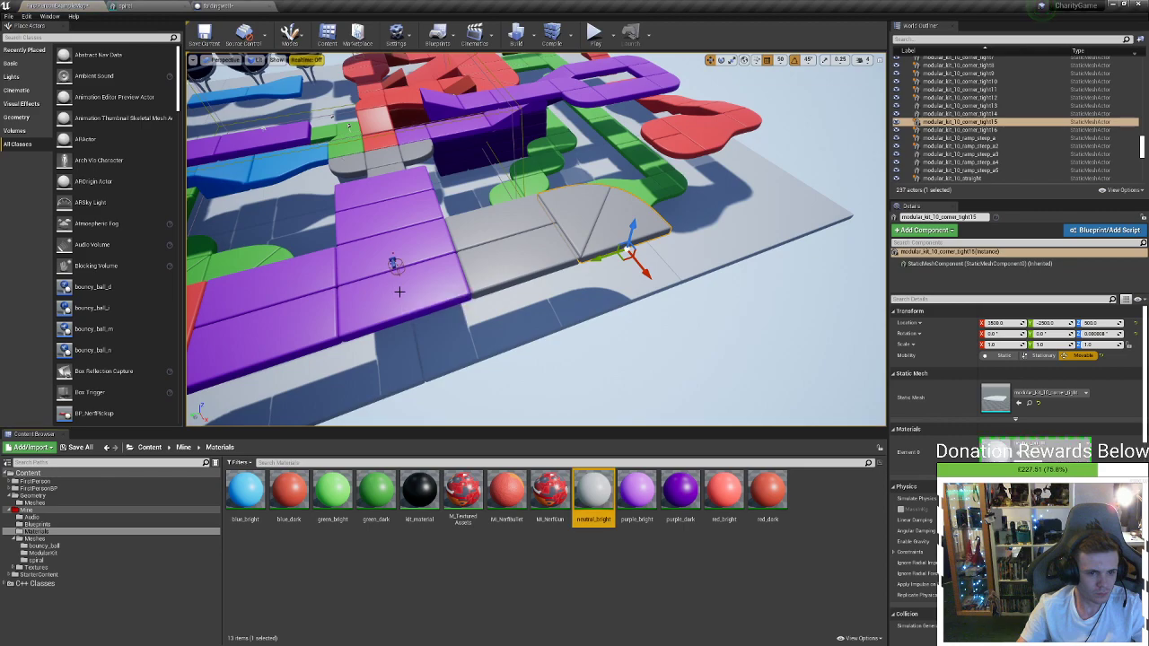
{"action": "left_click_drag", "start_coordinate": [587, 484], "coordinate": [415, 291]}
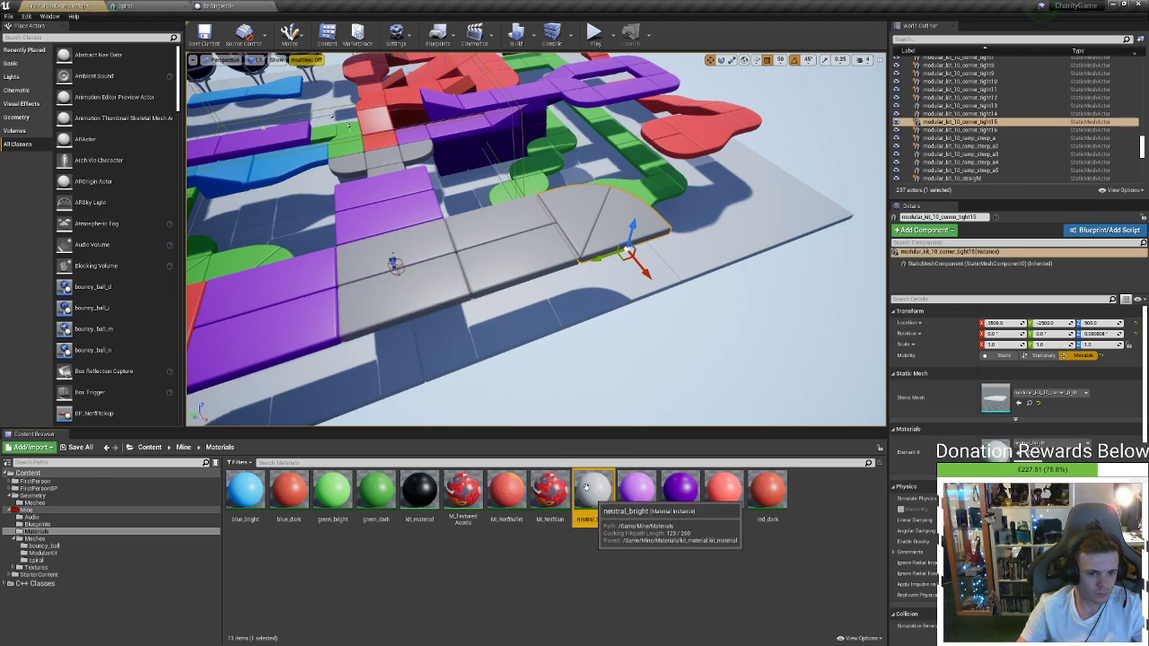
{"action": "left_click_drag", "start_coordinate": [592, 491], "coordinate": [377, 186]}
Apply neutral_bright to the remaining stem pieces, the opposite arm and its red corner cap
{"action": "right_click_drag", "start_coordinate": [377, 187], "coordinate": [260, 191]}
{"action": "left_click_drag", "start_coordinate": [580, 355], "coordinate": [565, 323]}
{"action": "left_click_drag", "start_coordinate": [592, 492], "coordinate": [563, 276]}
{"action": "left_click_drag", "start_coordinate": [541, 407], "coordinate": [455, 296]}
{"action": "right_click_drag", "start_coordinate": [555, 339], "coordinate": [585, 221]}
{"action": "left_click_drag", "start_coordinate": [588, 487], "coordinate": [521, 286]}
{"action": "left_click_drag", "start_coordinate": [579, 485], "coordinate": [451, 255]}
Try a single duplicate of the grey corner cap directly beneath one end of the platform, and undo it
{"action": "right_click_drag", "start_coordinate": [452, 255], "coordinate": [440, 280]}
{"action": "key", "text": "s"}
{"action": "key", "text": "d"}
{"action": "right_click_drag", "start_coordinate": [445, 235], "coordinate": [458, 246]}
{"action": "left_click", "coordinate": [520, 238]}
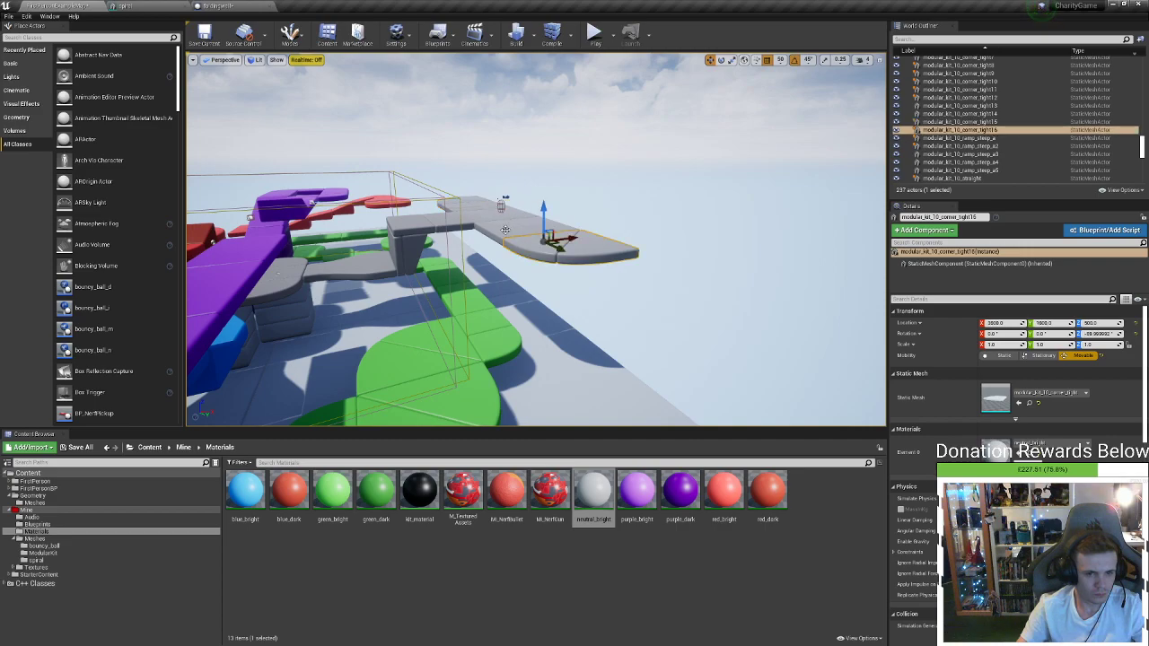
{"action": "left_click", "coordinate": [505, 231], "text": "ctrl"}
{"action": "key", "text": "f"}
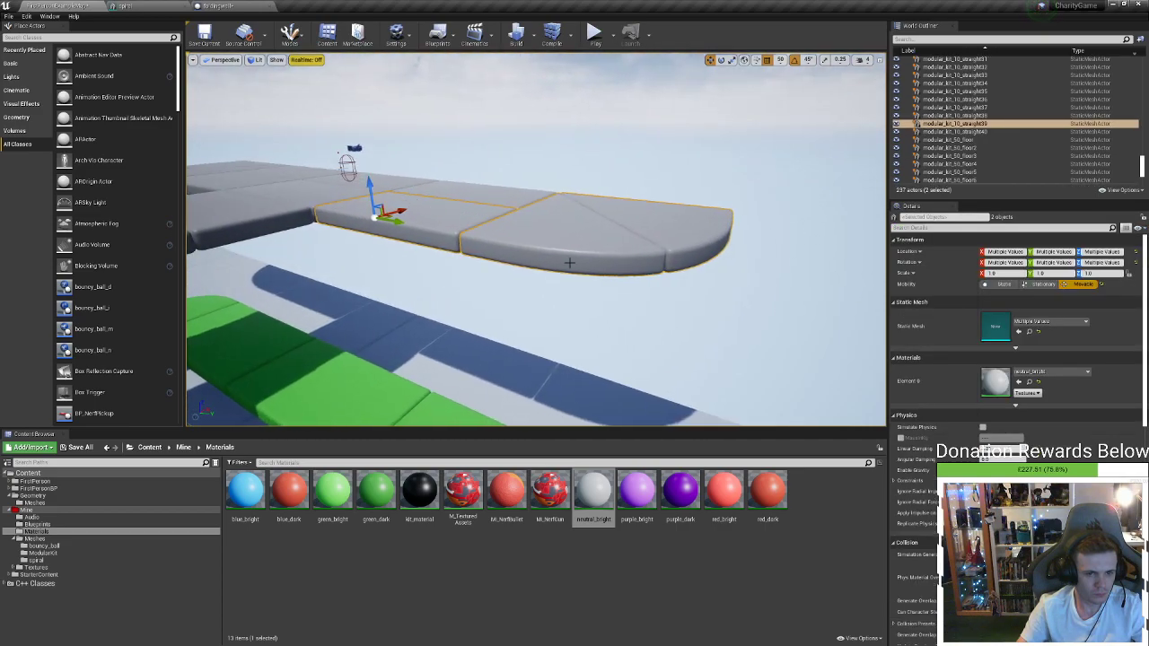
{"action": "left_click", "coordinate": [563, 240], "text": "ctrl"}
{"action": "left_click", "coordinate": [551, 207]}
{"action": "left_click_drag", "start_coordinate": [521, 197], "coordinate": [485, 220], "text": "alt"}
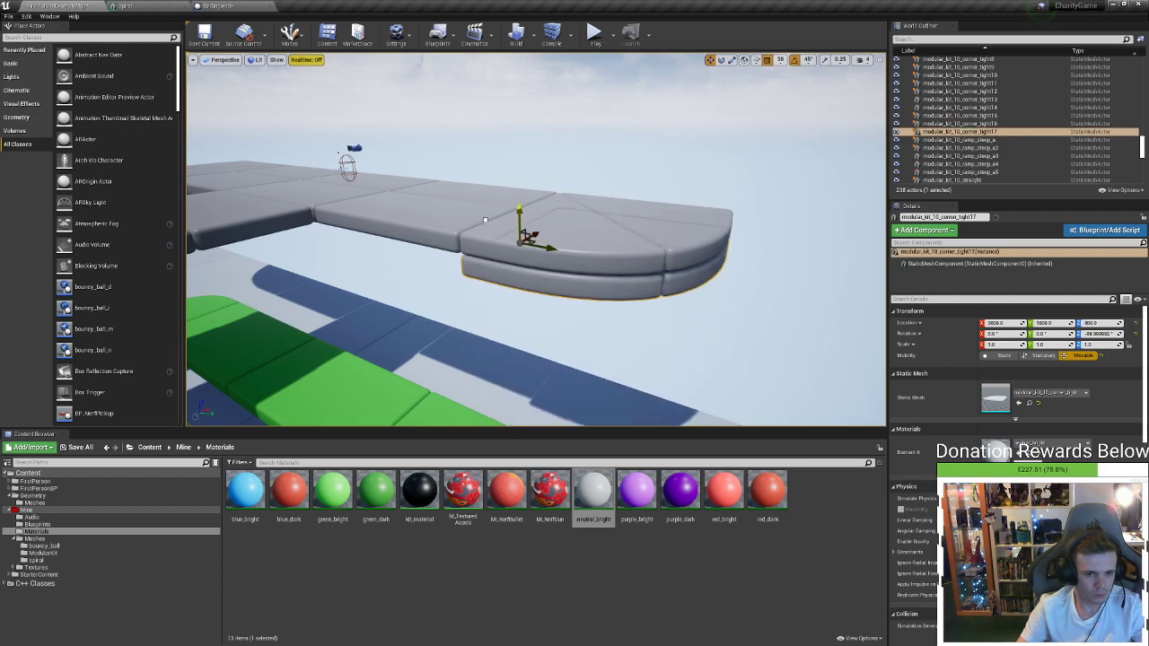
{"action": "right_click_drag", "start_coordinate": [516, 230], "coordinate": [467, 248]}
{"action": "key", "text": "s"}
{"action": "key", "text": "d"}
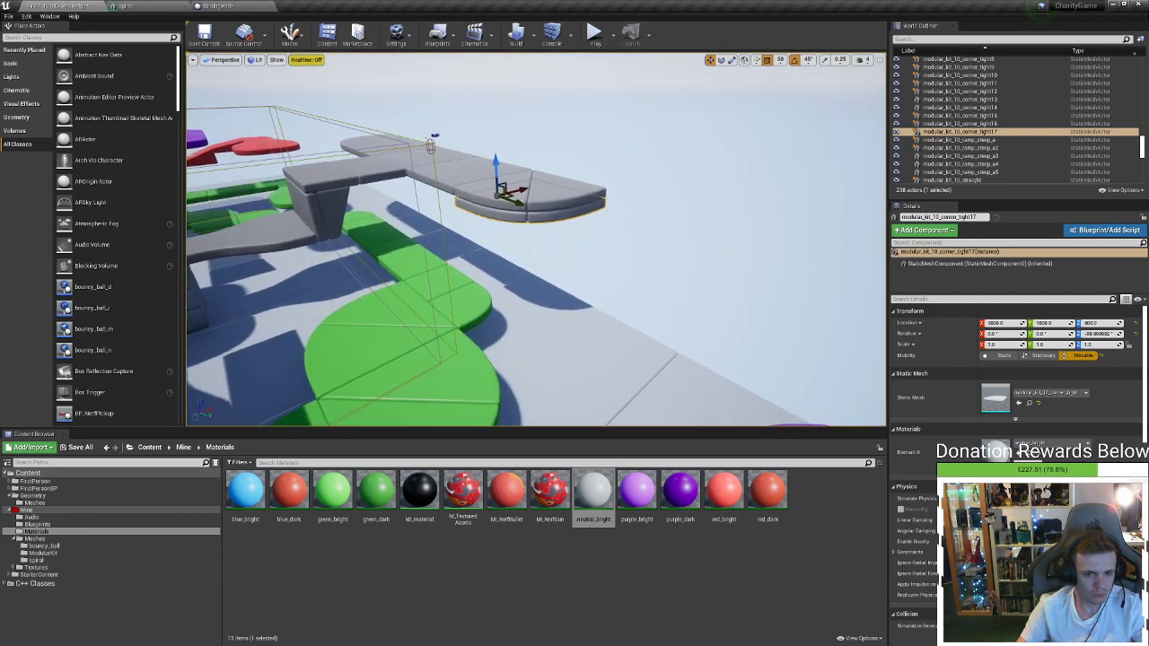
{"action": "key", "text": "ctrl+z"}
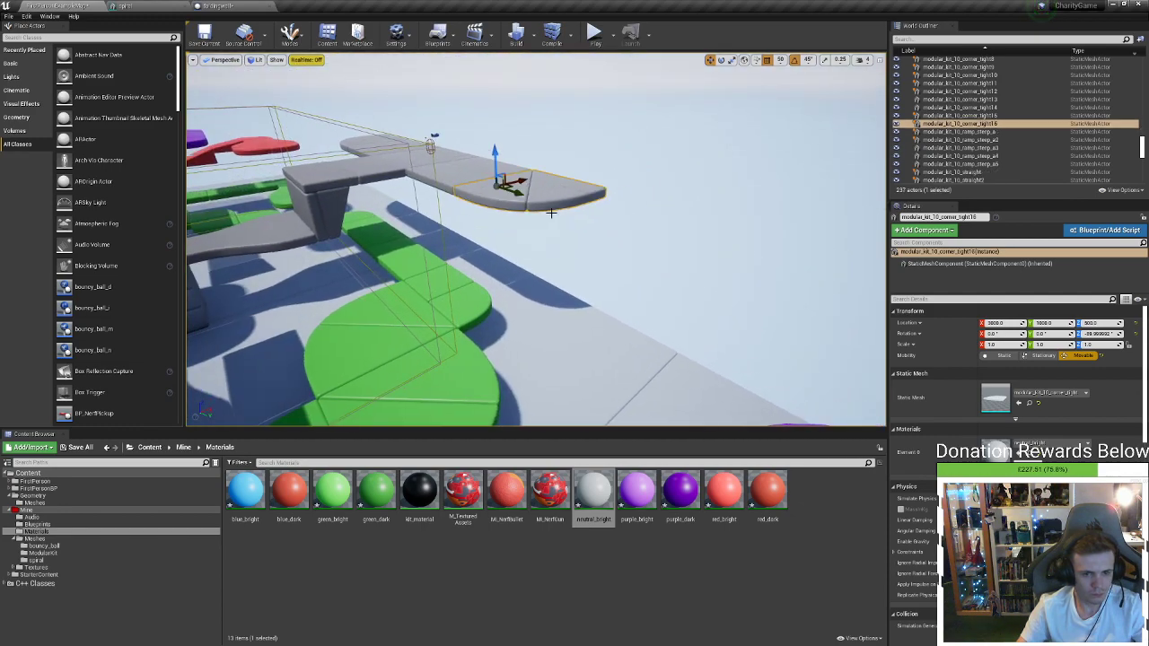
Duplicate both corner caps and the two adjoining outer straight pieces downward to start a support layer under the platform
{"action": "right_click_drag", "start_coordinate": [550, 204], "coordinate": [834, 247]}
{"action": "key", "text": "a"}
{"action": "left_click", "coordinate": [581, 250]}
{"action": "key", "text": "w"}
{"action": "key", "text": "d"}
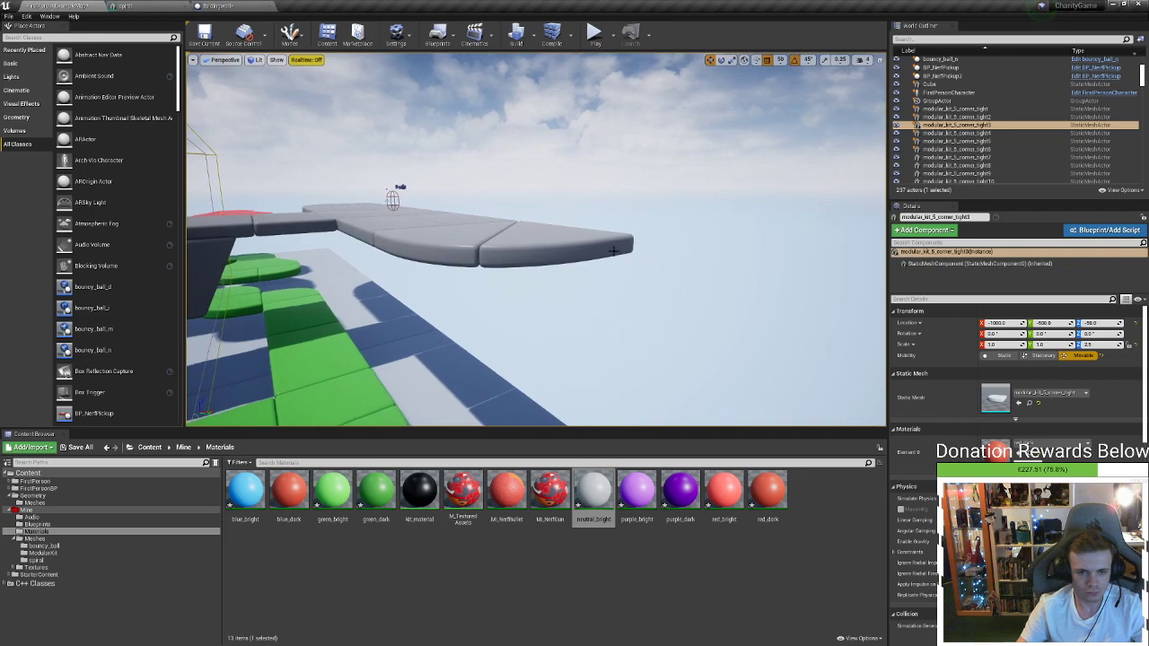
{"action": "left_click", "coordinate": [525, 236]}
{"action": "left_click", "coordinate": [387, 224], "text": "ctrl"}
{"action": "right_click_drag", "start_coordinate": [385, 227], "coordinate": [476, 230]}
{"action": "key", "text": "a"}
{"action": "left_click", "coordinate": [476, 229], "text": "ctrl"}
{"action": "left_click", "coordinate": [438, 236], "text": "ctrl"}
{"action": "right_click_drag", "start_coordinate": [556, 240], "coordinate": [438, 194]}
{"action": "key", "text": "d"}
{"action": "left_click_drag", "start_coordinate": [418, 180], "coordinate": [418, 209], "text": "alt"}
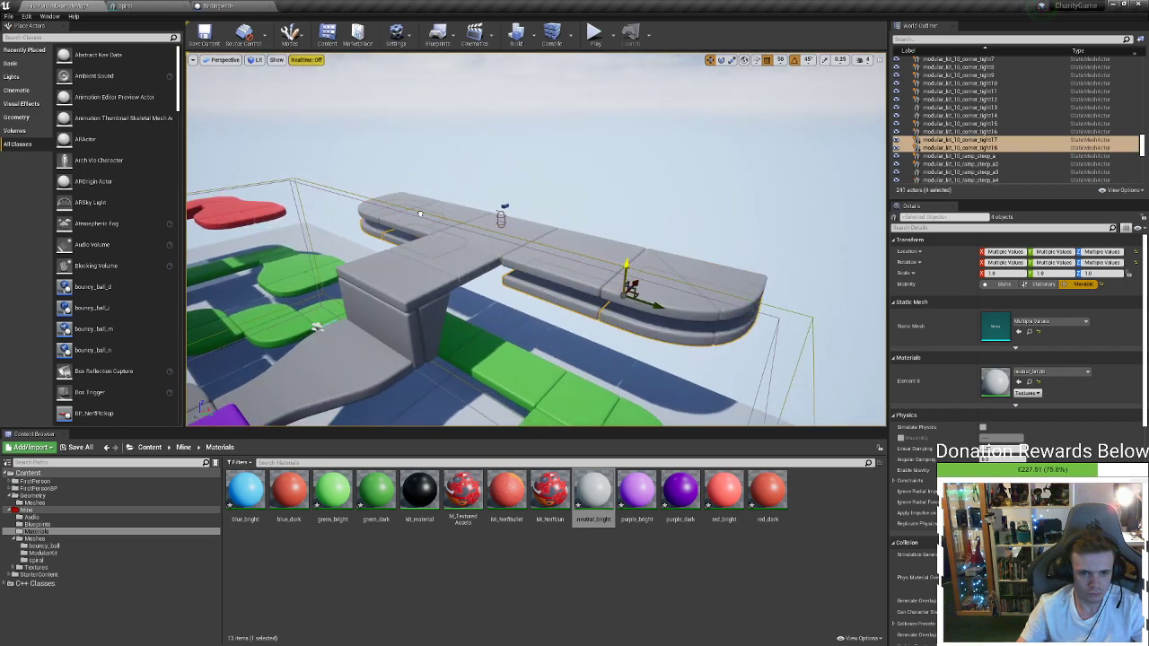
Set the Z scale of the four duplicated support pieces to 2
{"action": "right_click_drag", "start_coordinate": [626, 280], "coordinate": [621, 280]}
{"action": "key", "text": "d"}
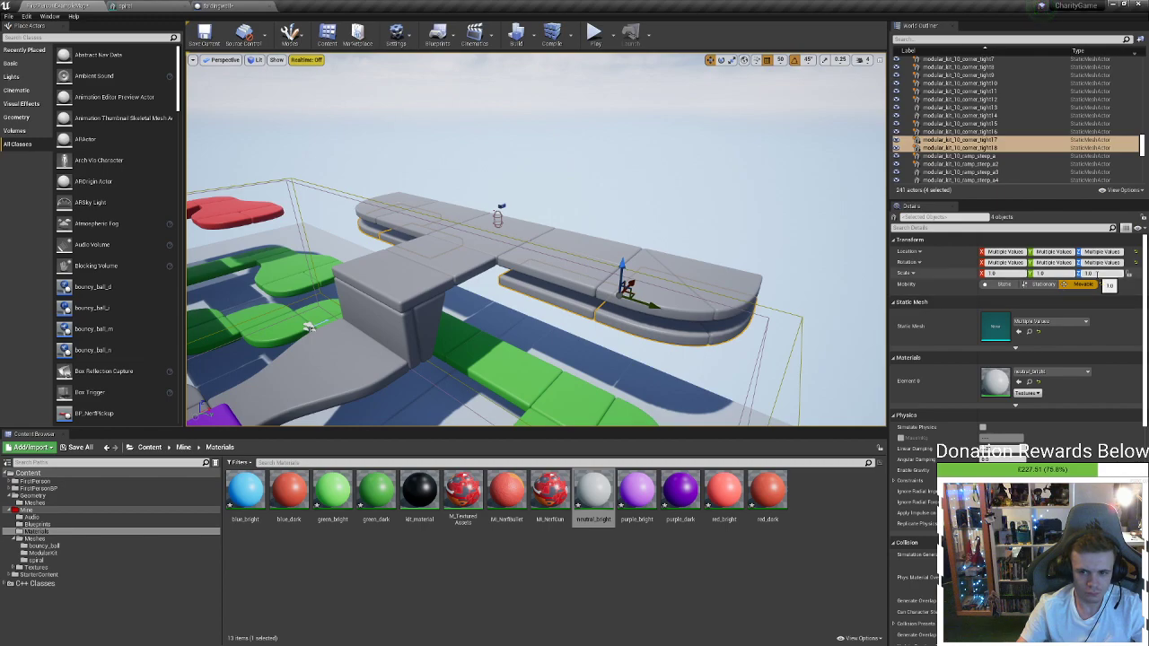
{"action": "type", "text": "2"}
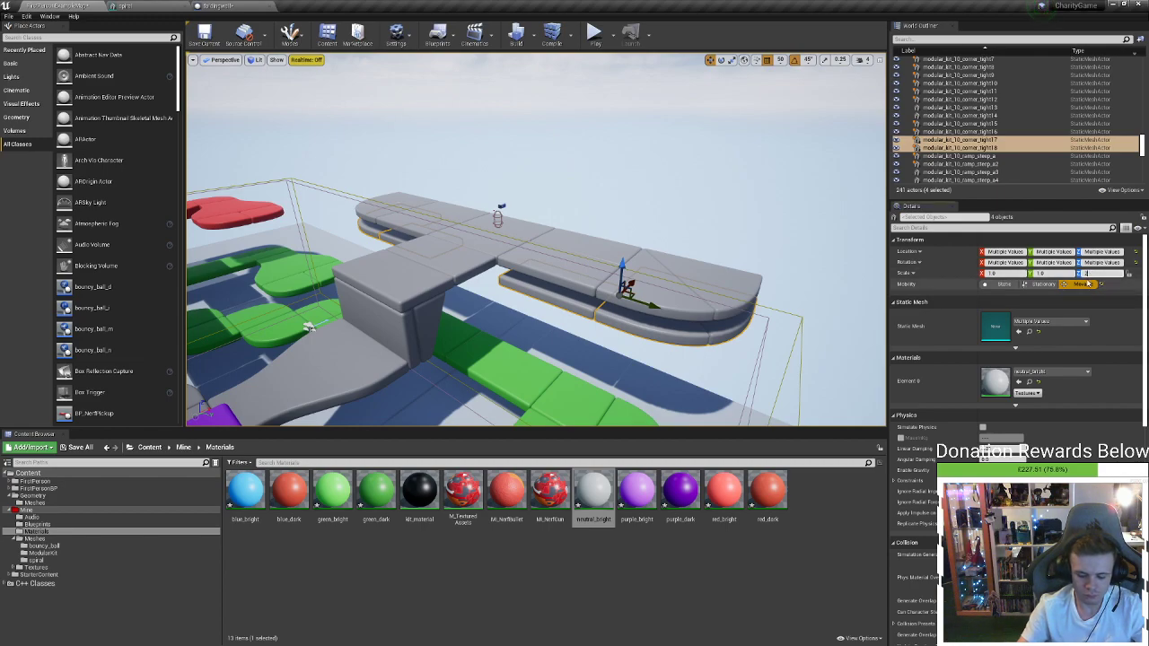
{"action": "key", "text": "Return"}
Lower the thickened support layer and raise its two straight pieces so they line up with the corner caps beneath the platform
{"action": "mouse_move", "coordinate": [638, 357]}
{"action": "right_mouse_down"}
{"action": "mouse_move", "coordinate": [638, 413]}
{"action": "mouse_move", "coordinate": [638, 341]}
{"action": "right_mouse_up"}
{"action": "scroll", "coordinate": [639, 324], "scroll_direction": "down", "scroll_amount": 1}
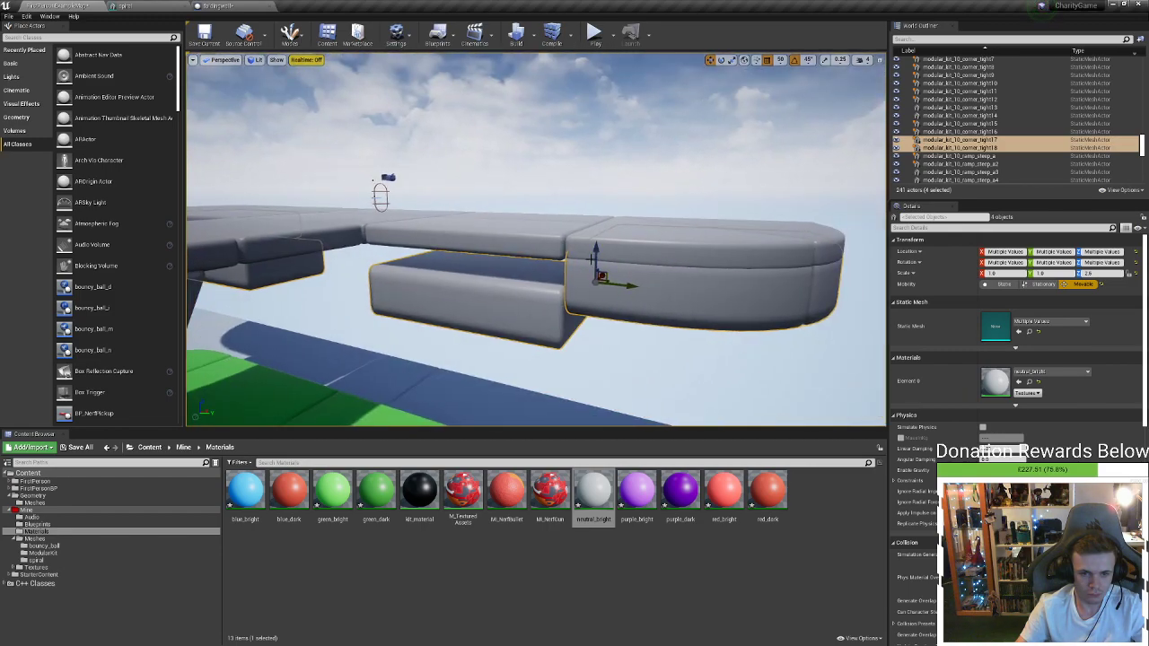
{"action": "left_click_drag", "start_coordinate": [597, 264], "coordinate": [599, 273]}
{"action": "left_click", "coordinate": [394, 308]}
{"action": "left_click", "coordinate": [292, 280], "text": "ctrl"}
{"action": "left_click_drag", "start_coordinate": [199, 226], "coordinate": [200, 207]}
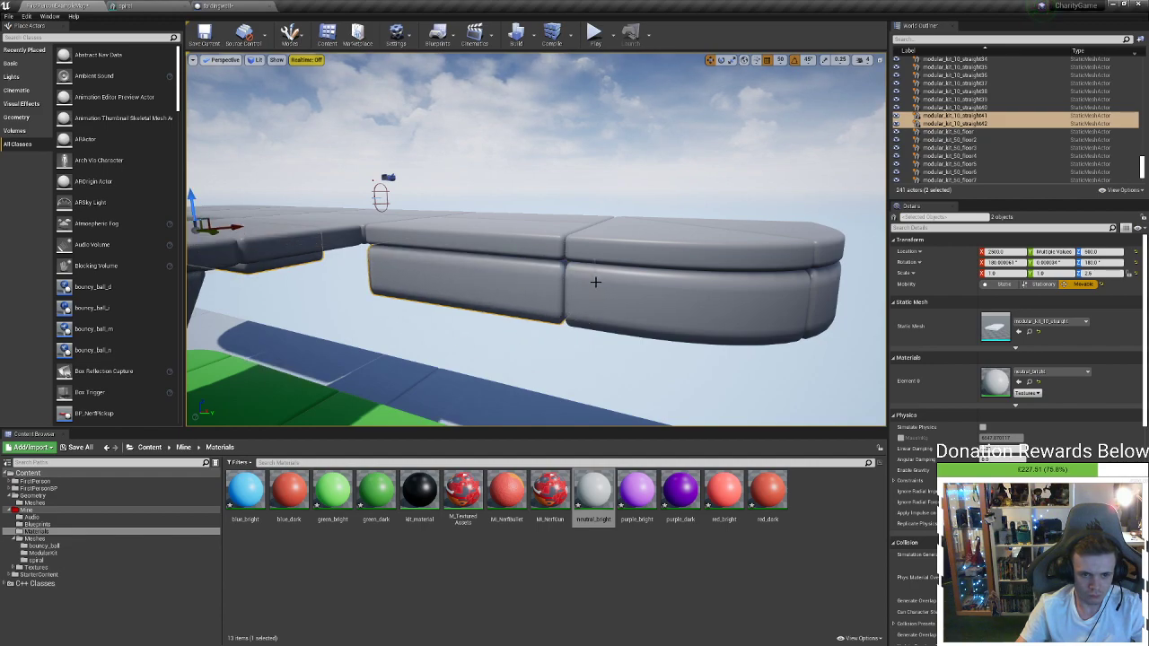
Duplicate the four thickened support pieces downward as a second layer
{"action": "left_click", "coordinate": [634, 288]}
{"action": "left_click", "coordinate": [541, 287], "text": "ctrl"}
{"action": "right_click_drag", "start_coordinate": [515, 284], "coordinate": [315, 285]}
{"action": "left_click", "coordinate": [485, 270], "text": "ctrl"}
{"action": "left_click", "coordinate": [384, 258], "text": "ctrl"}
{"action": "left_click_drag", "start_coordinate": [338, 233], "coordinate": [346, 289], "text": "alt"}
{"action": "right_click_drag", "start_coordinate": [577, 276], "coordinate": [359, 277]}
{"action": "mouse_move", "coordinate": [662, 182]}
{"action": "right_mouse_down"}
{"action": "mouse_move", "coordinate": [601, 185]}
{"action": "mouse_move", "coordinate": [661, 181]}
{"action": "right_mouse_up"}
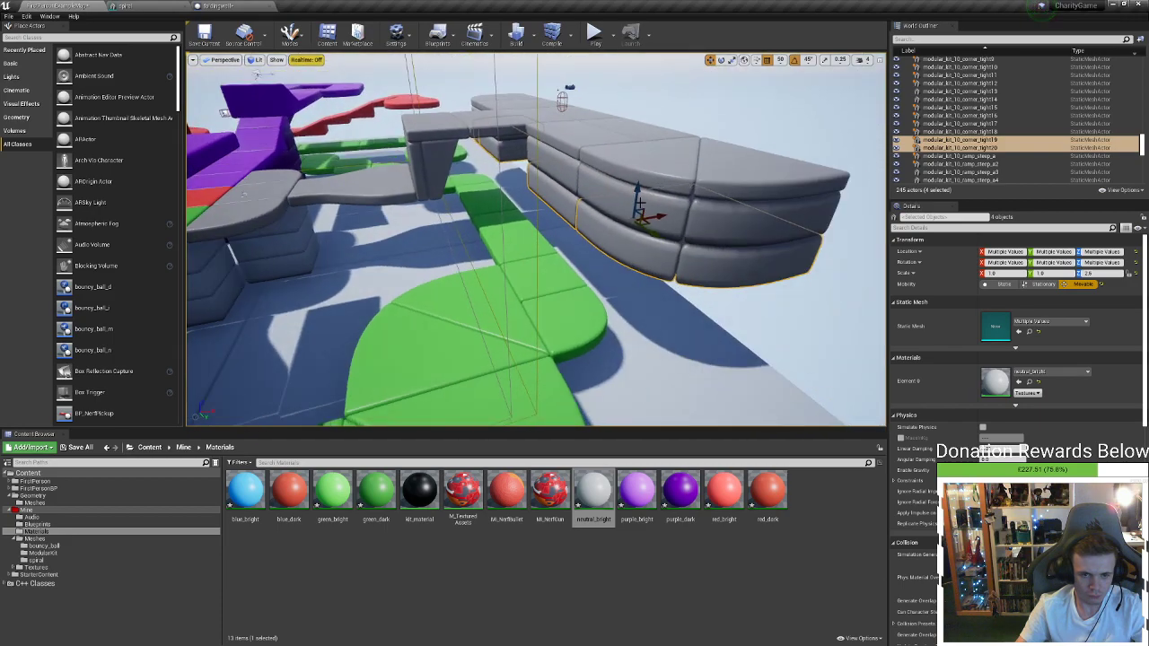
Duplicate more support layers down to the floor and reduce the height of the bottom layer to fit
{"action": "left_click_drag", "start_coordinate": [637, 199], "coordinate": [622, 267], "text": "alt"}
{"action": "key", "text": "r"}
{"action": "key", "text": "w"}
{"action": "mouse_move", "coordinate": [654, 331]}
{"action": "right_mouse_down"}
{"action": "mouse_move", "coordinate": [654, 395]}
{"action": "mouse_move", "coordinate": [654, 224]}
{"action": "mouse_move", "coordinate": [646, 338]}
{"action": "right_mouse_up"}
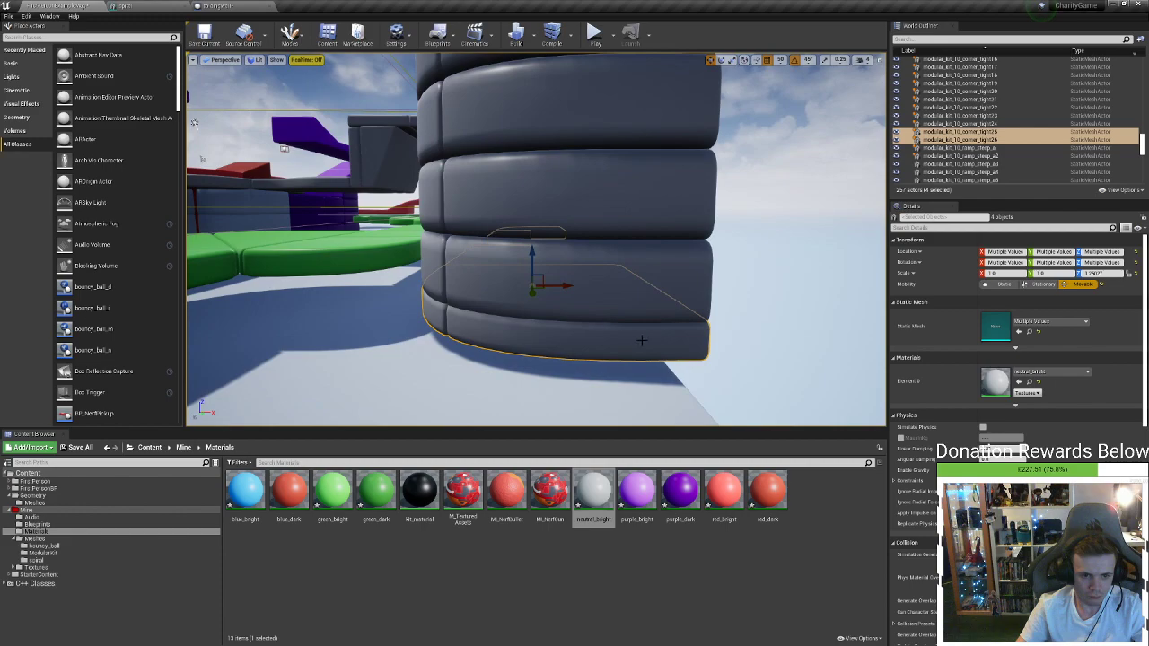
{"action": "mouse_move", "coordinate": [533, 258]}
{"action": "left_mouse_down"}
{"action": "mouse_move", "coordinate": [533, 285]}
{"action": "mouse_move", "coordinate": [533, 271]}
{"action": "left_mouse_up"}
{"action": "right_click_drag", "start_coordinate": [533, 271], "coordinate": [504, 267]}
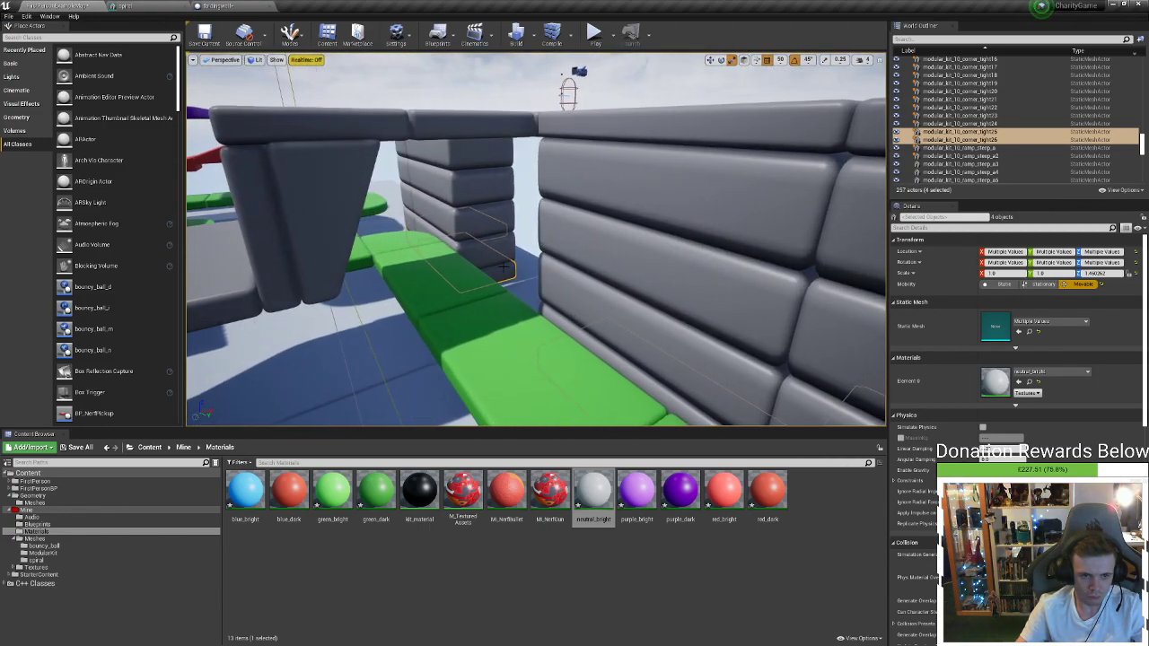
Rotate one steep ramp brace, move it beneath the crosspiece next to the new support wall, and reduce its Z scale slightly
{"action": "left_click", "coordinate": [324, 156]}
{"action": "key", "text": "e"}
{"action": "left_click_drag", "start_coordinate": [321, 220], "coordinate": [317, 207]}
{"action": "left_click_drag", "start_coordinate": [304, 245], "coordinate": [391, 119]}
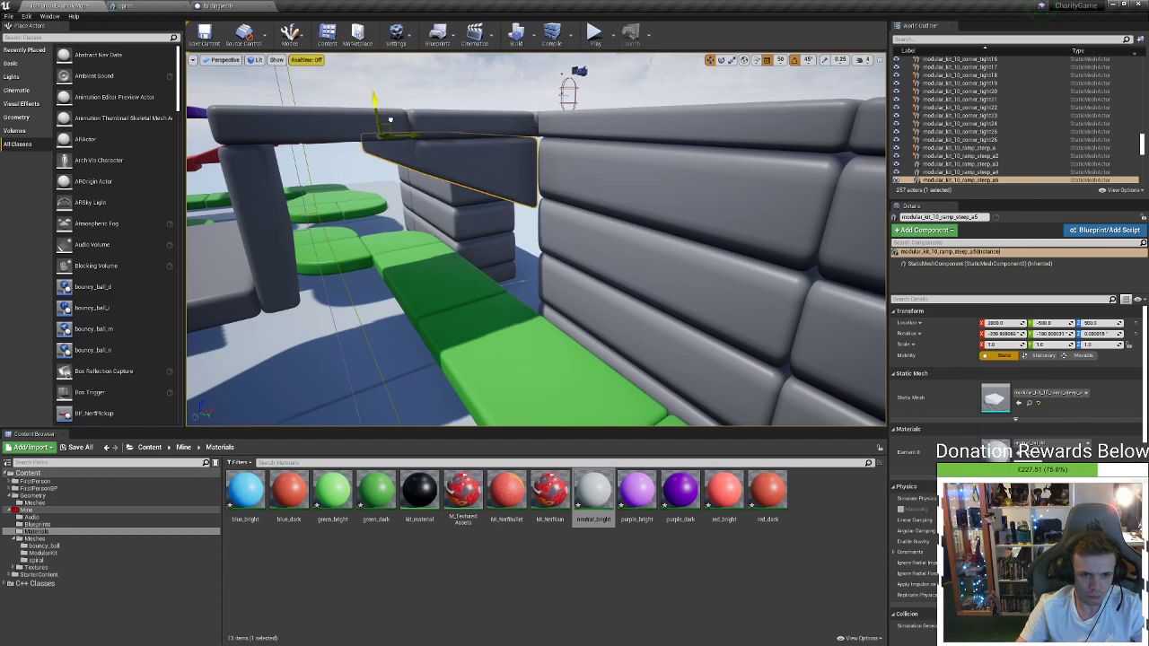
{"action": "mouse_move", "coordinate": [395, 119]}
{"action": "right_mouse_down"}
{"action": "mouse_move", "coordinate": [328, 90]}
{"action": "mouse_move", "coordinate": [368, 108]}
{"action": "mouse_move", "coordinate": [404, 102]}
{"action": "mouse_move", "coordinate": [394, 122]}
{"action": "right_mouse_up"}
{"action": "key", "text": "w"}
{"action": "key", "text": "r"}
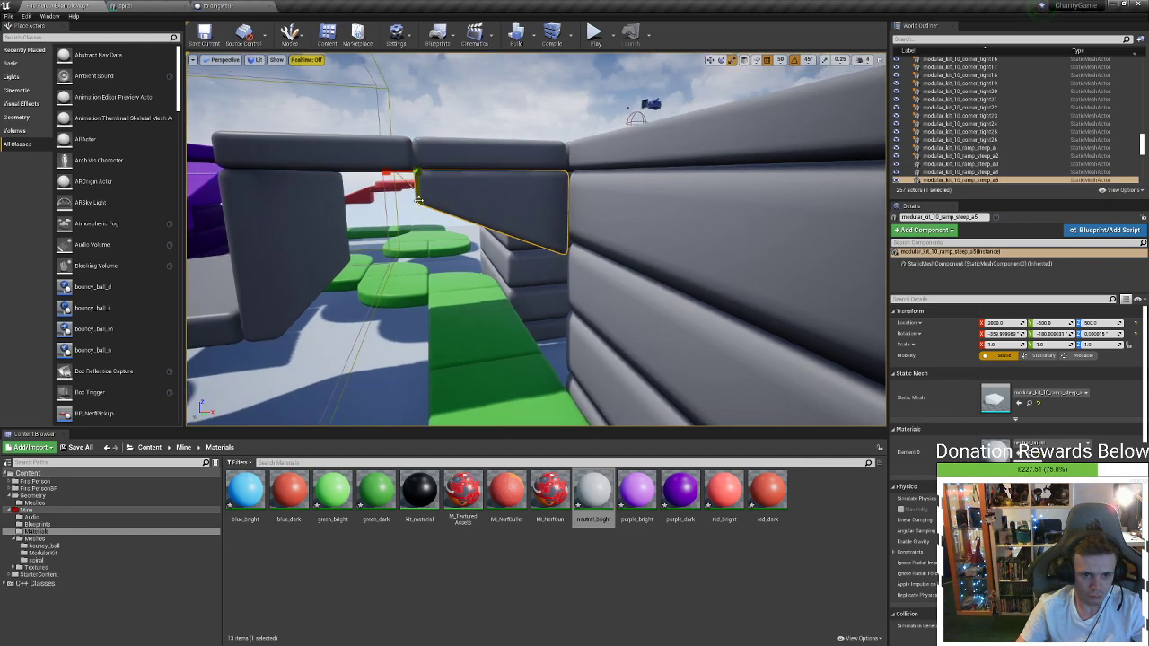
{"action": "left_click_drag", "start_coordinate": [418, 200], "coordinate": [419, 206]}
{"action": "key", "text": "e"}
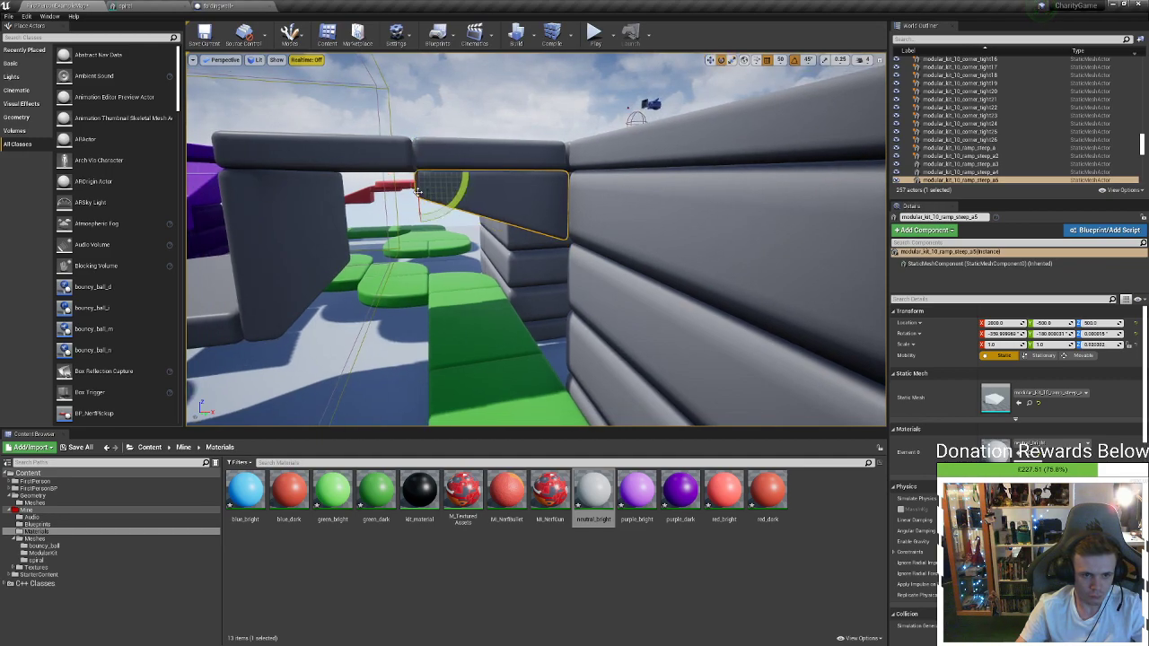
Duplicate the ramp brace, turn it to mirror the first under the neighbouring segment, and narrow it slightly to form an arch
{"action": "right_click_drag", "start_coordinate": [438, 172], "coordinate": [418, 121]}
{"action": "left_click_drag", "start_coordinate": [510, 214], "coordinate": [473, 201]}
{"action": "right_click_drag", "start_coordinate": [473, 201], "coordinate": [455, 194]}
{"action": "key", "text": "w"}
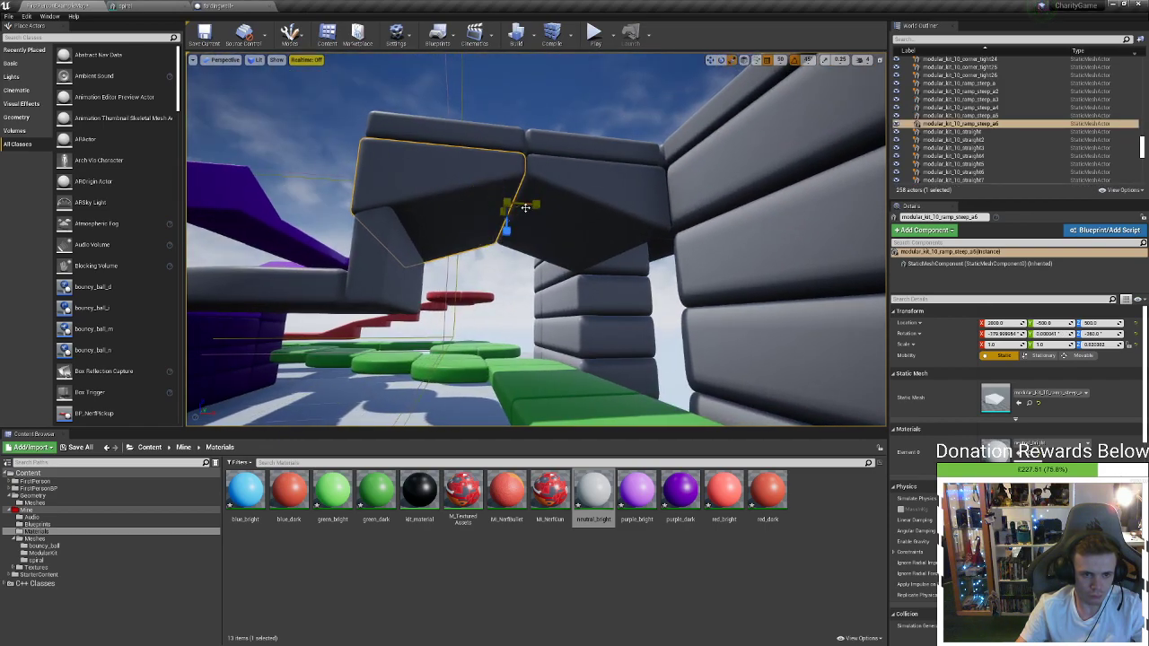
{"action": "left_click_drag", "start_coordinate": [533, 205], "coordinate": [521, 205]}
Duplicate three stacked straight blocks from the support column sideways to fill the gap in the wall behind the arch
{"action": "left_click", "coordinate": [611, 294]}
{"action": "left_click", "coordinate": [615, 331], "text": "ctrl"}
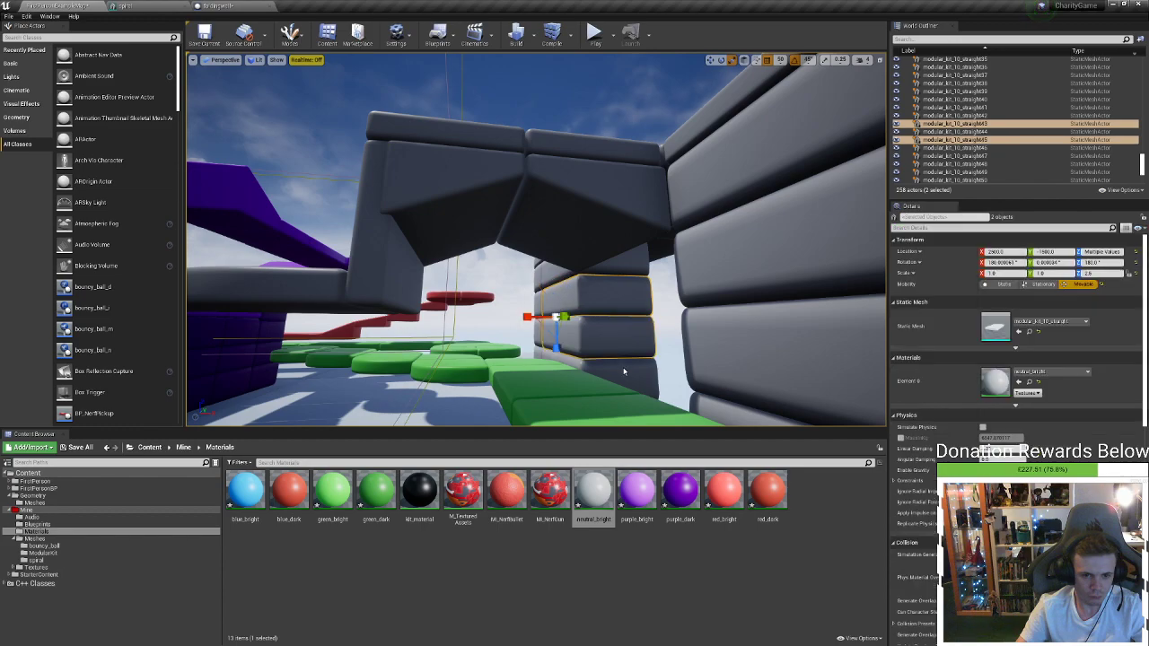
{"action": "left_click", "coordinate": [617, 368], "text": "ctrl"}
{"action": "right_click_drag", "start_coordinate": [623, 326], "coordinate": [610, 376]}
{"action": "key", "text": "w"}
{"action": "mouse_move", "coordinate": [447, 314]}
{"action": "right_mouse_down"}
{"action": "mouse_move", "coordinate": [412, 297]}
{"action": "mouse_move", "coordinate": [447, 313]}
{"action": "right_mouse_up"}
{"action": "left_click_drag", "start_coordinate": [305, 267], "coordinate": [485, 324], "text": "alt"}
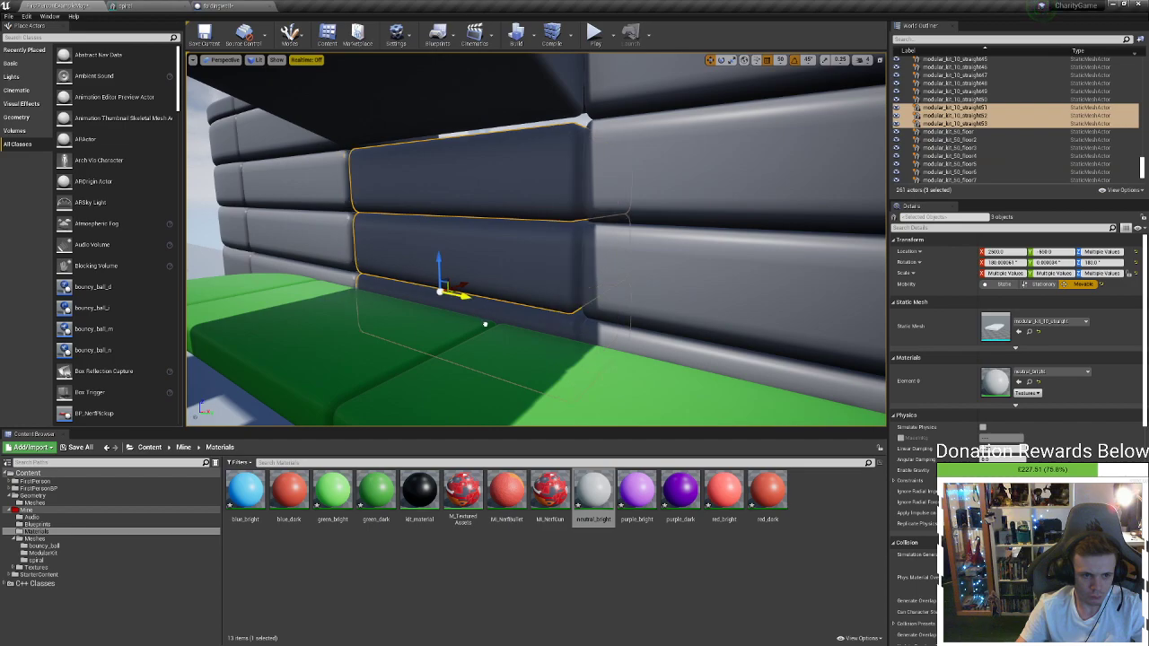
Resize the piece above the new filler blocks slightly to close the gap beneath the arch brace
{"action": "left_click", "coordinate": [512, 166]}
{"action": "left_click", "coordinate": [499, 115]}
{"action": "key", "text": "s"}
{"action": "mouse_move", "coordinate": [497, 127]}
{"action": "right_mouse_down"}
{"action": "mouse_move", "coordinate": [430, 112]}
{"action": "mouse_move", "coordinate": [497, 126]}
{"action": "right_mouse_up"}
{"action": "left_click_drag", "start_coordinate": [389, 205], "coordinate": [389, 209]}
{"action": "key", "text": "w"}
{"action": "right_click_drag", "start_coordinate": [516, 215], "coordinate": [466, 224]}
{"action": "left_click", "coordinate": [517, 215]}
{"action": "key", "text": "s"}
{"action": "key", "text": "w"}
{"action": "key", "text": "s"}
{"action": "key", "text": "w"}
Duplicate the grey transition walkway piece directly below itself to thicken the path leading to the arch
{"action": "right_click_drag", "start_coordinate": [188, 117], "coordinate": [188, 117]}
{"action": "left_click", "coordinate": [551, 231]}
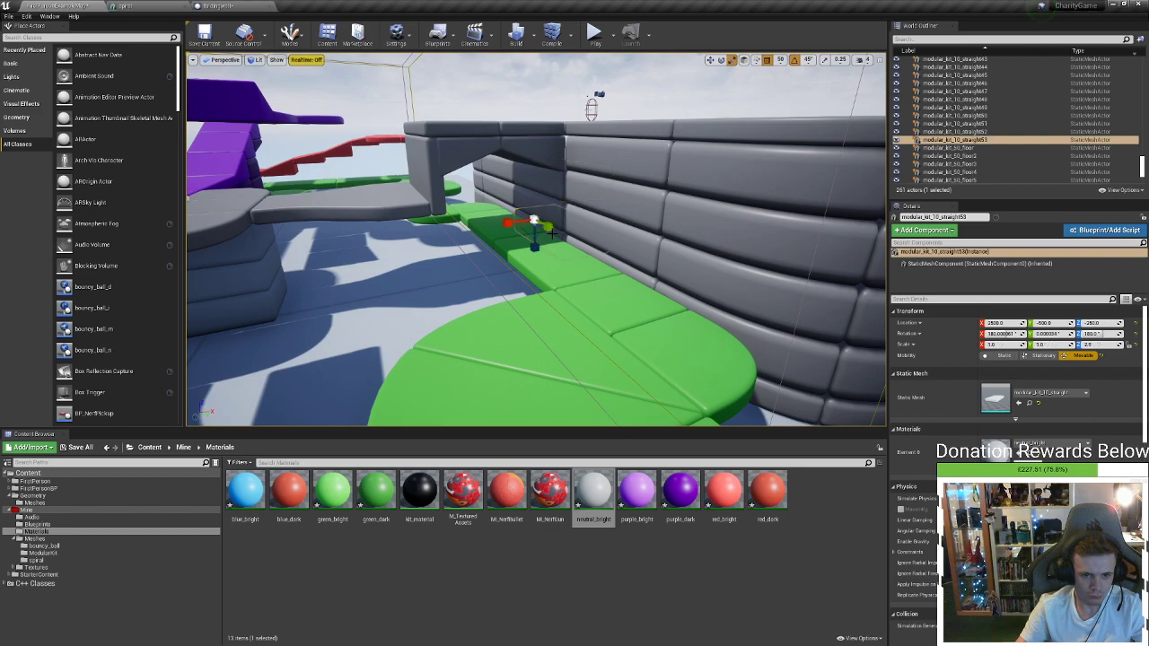
{"action": "left_click", "coordinate": [552, 191], "text": "ctrl"}
{"action": "left_click", "coordinate": [255, 190]}
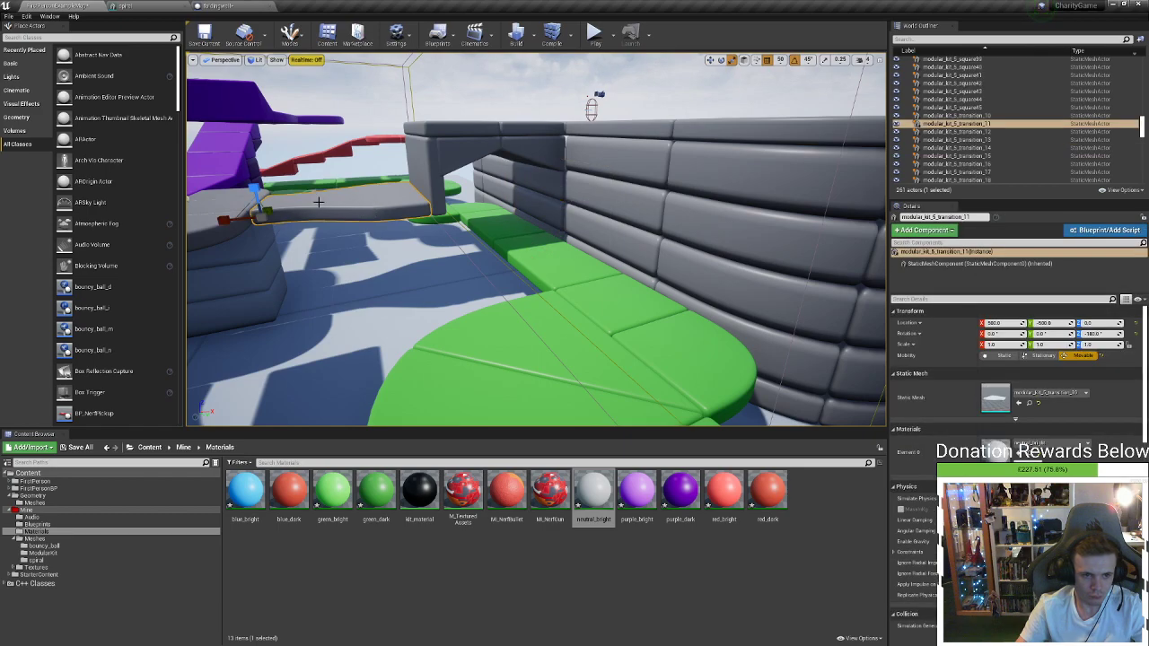
{"action": "left_click_drag", "start_coordinate": [255, 190], "coordinate": [262, 216], "text": "alt"}
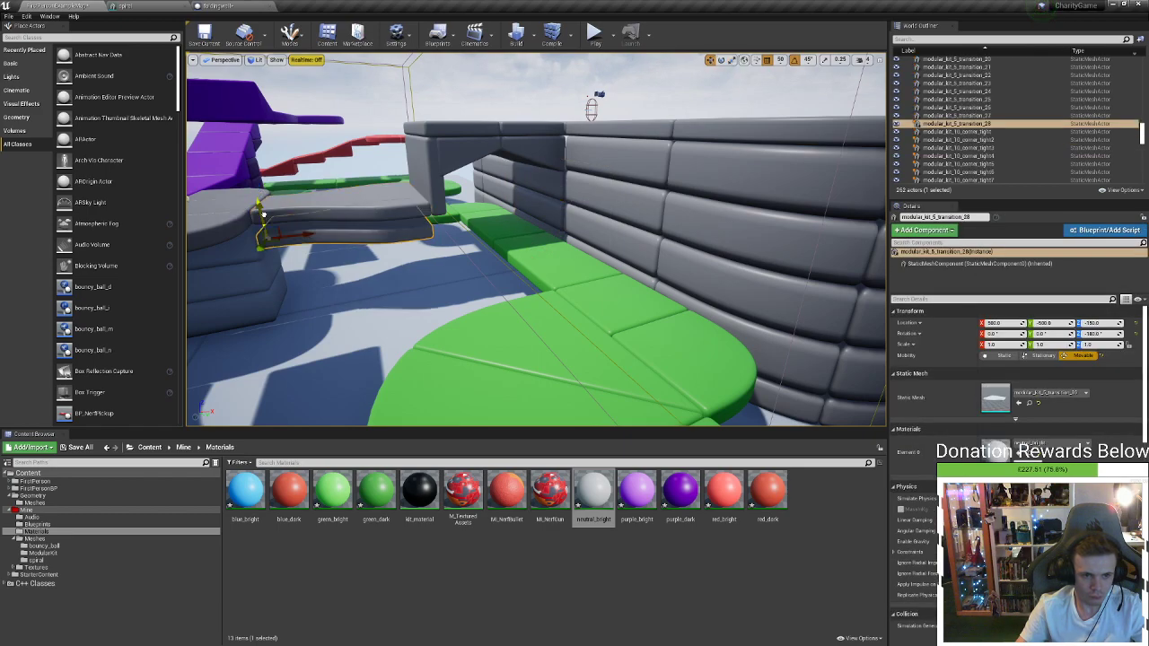
Set the Z scale of the grey transition piece under the walkway to 2.5 and duplicate it downward twice
{"action": "left_click", "coordinate": [1102, 343]}
{"action": "type", "text": "2.5"}
{"action": "key", "text": "Return"}
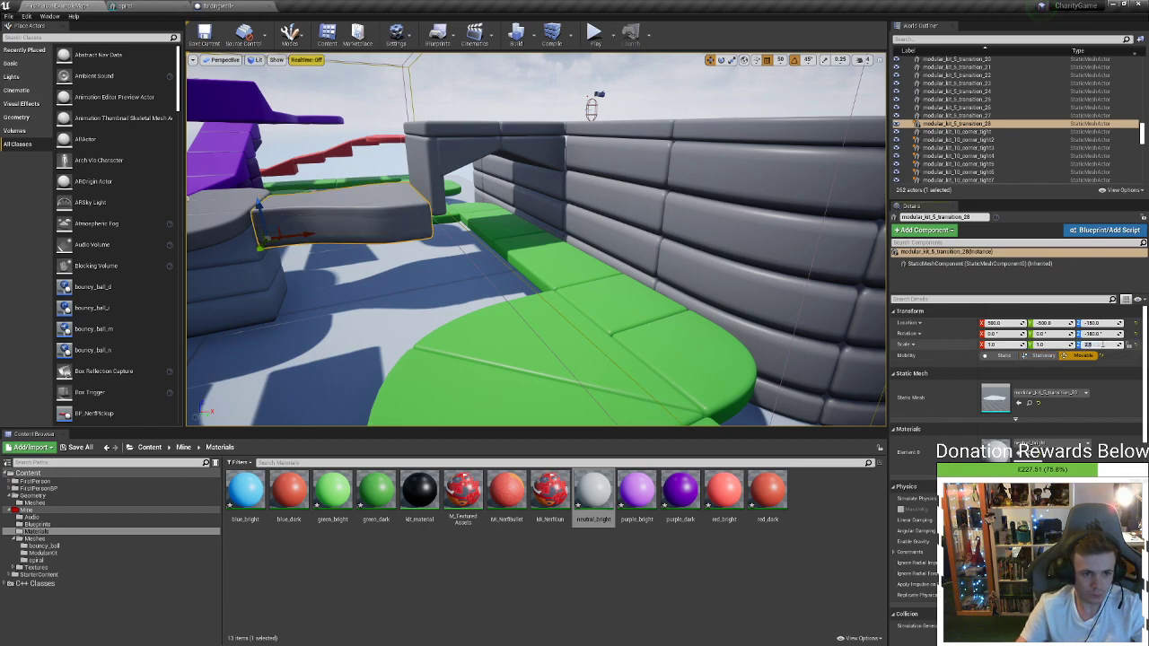
{"action": "right_click_drag", "start_coordinate": [291, 232], "coordinate": [259, 225]}
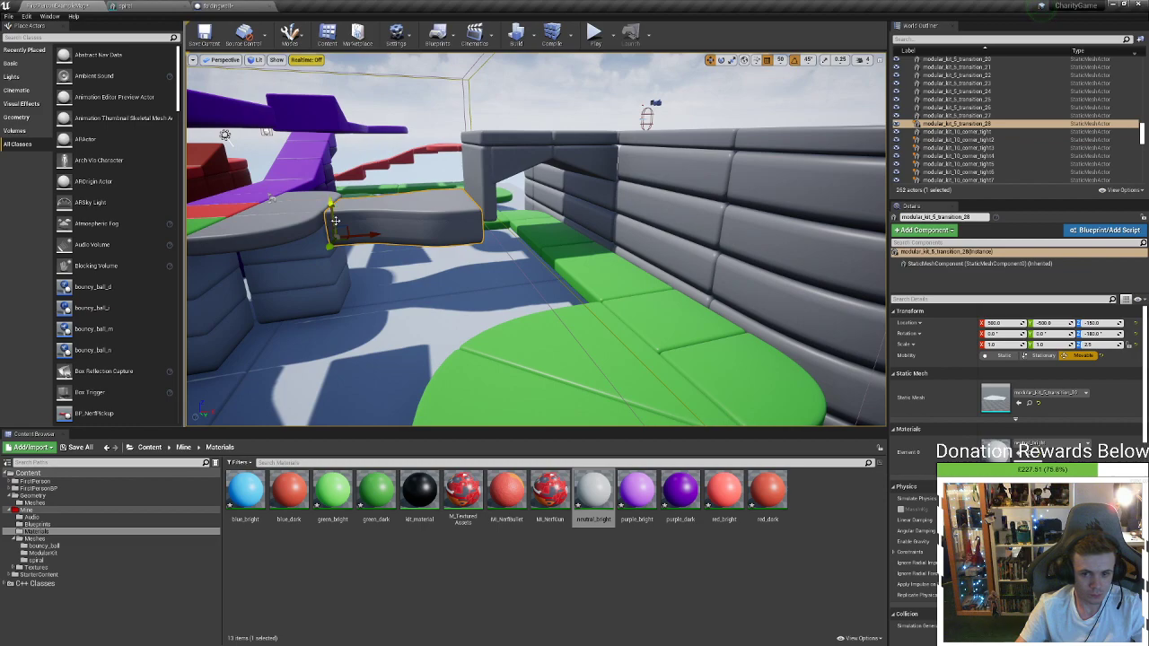
{"action": "left_click_drag", "start_coordinate": [334, 217], "coordinate": [340, 271]}
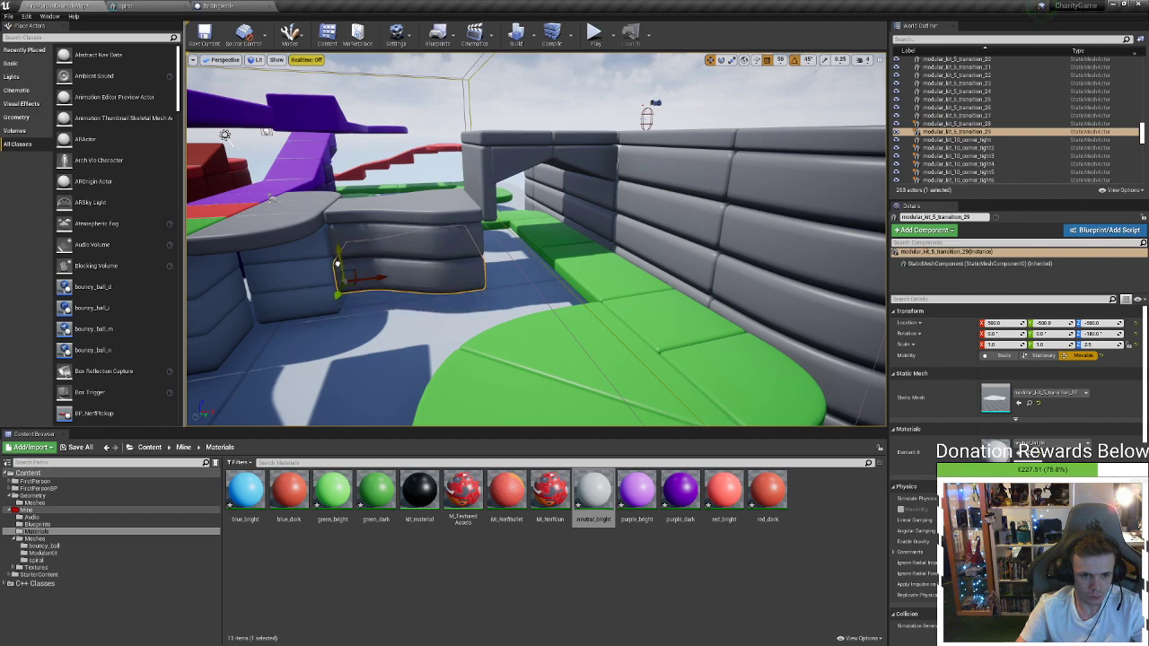
{"action": "left_click_drag", "start_coordinate": [338, 261], "coordinate": [342, 287], "text": "alt"}
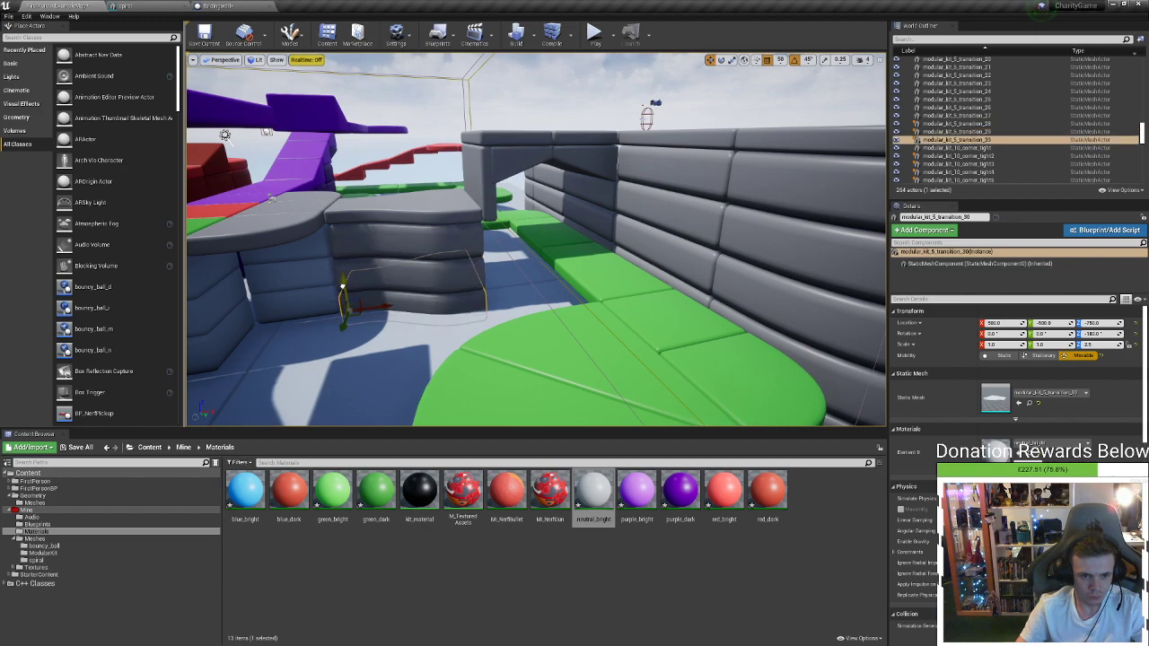
Reduce the height of the lowest transition copy so the stack fits down to the floor
{"action": "mouse_move", "coordinate": [535, 239]}
{"action": "right_mouse_down"}
{"action": "mouse_move", "coordinate": [536, 260]}
{"action": "mouse_move", "coordinate": [610, 239]}
{"action": "mouse_move", "coordinate": [529, 234]}
{"action": "mouse_move", "coordinate": [530, 260]}
{"action": "right_mouse_up"}
{"action": "key", "text": "r"}
{"action": "left_click_drag", "start_coordinate": [243, 275], "coordinate": [238, 250]}
{"action": "right_click_drag", "start_coordinate": [392, 245], "coordinate": [359, 251]}
{"action": "key", "text": "w"}
{"action": "right_click_drag", "start_coordinate": [379, 188], "coordinate": [366, 160]}
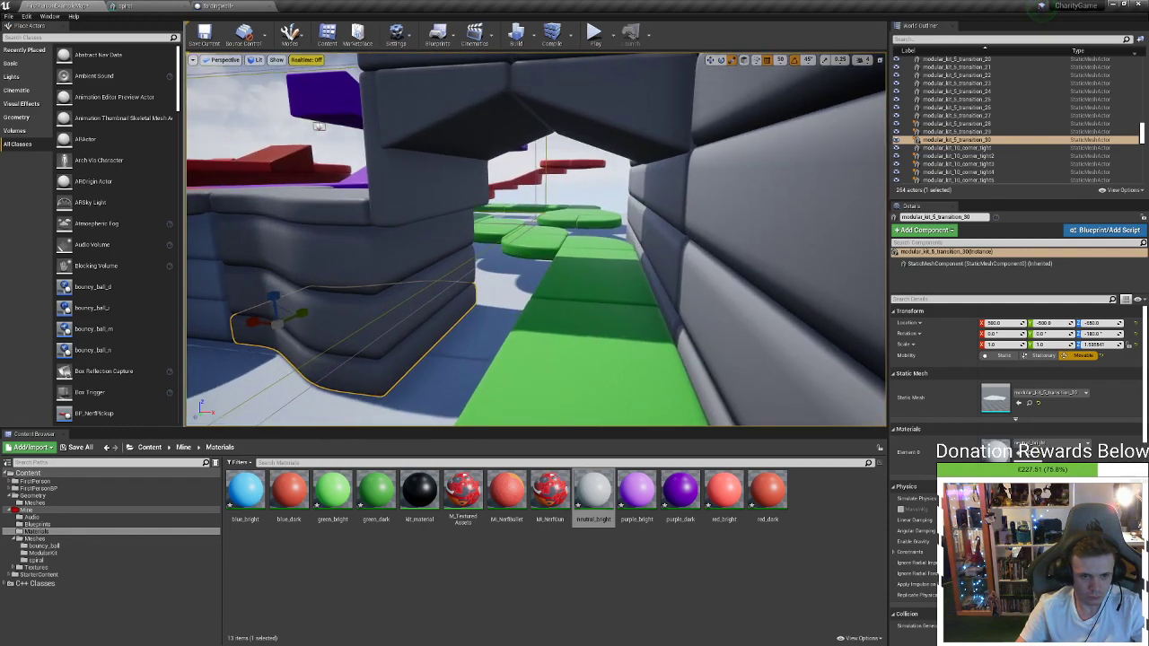
Try to extend the arch's end column by duplicating its grey block downward beside the transition stack
{"action": "left_click", "coordinate": [416, 183]}
{"action": "key", "text": "ctrl+grave"}
{"action": "left_click_drag", "start_coordinate": [432, 188], "coordinate": [446, 334], "text": "alt"}
{"action": "key", "text": "ctrl+grave"}
{"action": "right_click_drag", "start_coordinate": [446, 345], "coordinate": [454, 324]}
Delete the arch's ramp brace on the walkway side together with the column blocks under that end
{"action": "left_click", "coordinate": [421, 137]}
{"action": "right_click_drag", "start_coordinate": [422, 136], "coordinate": [425, 145]}
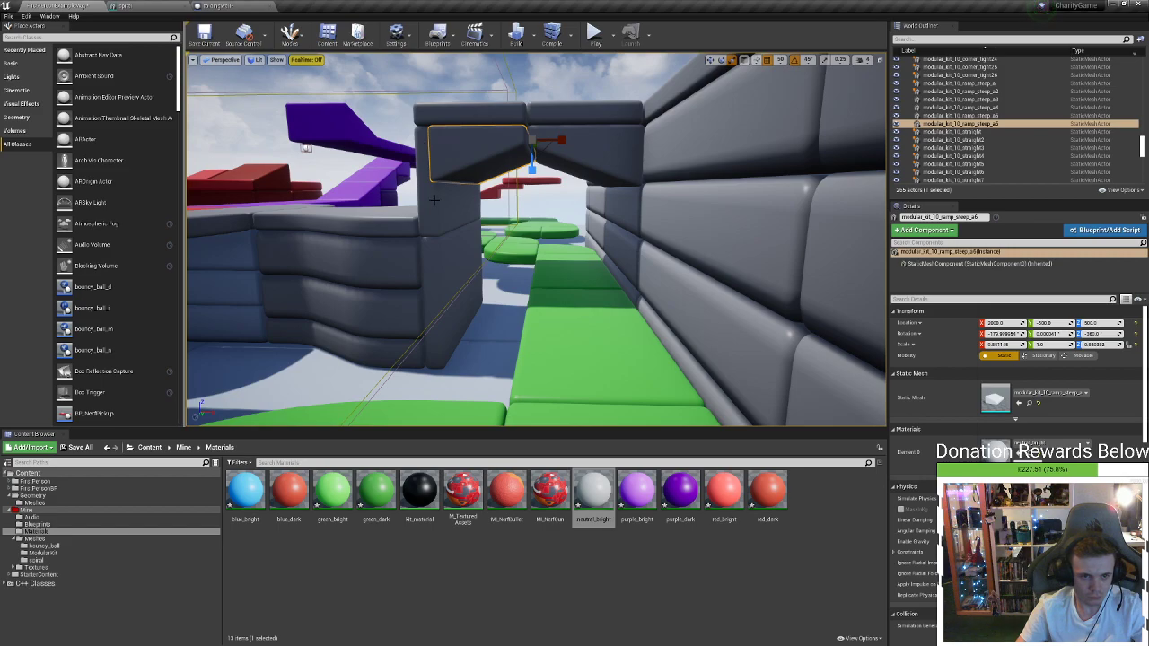
{"action": "key", "text": "Delete"}
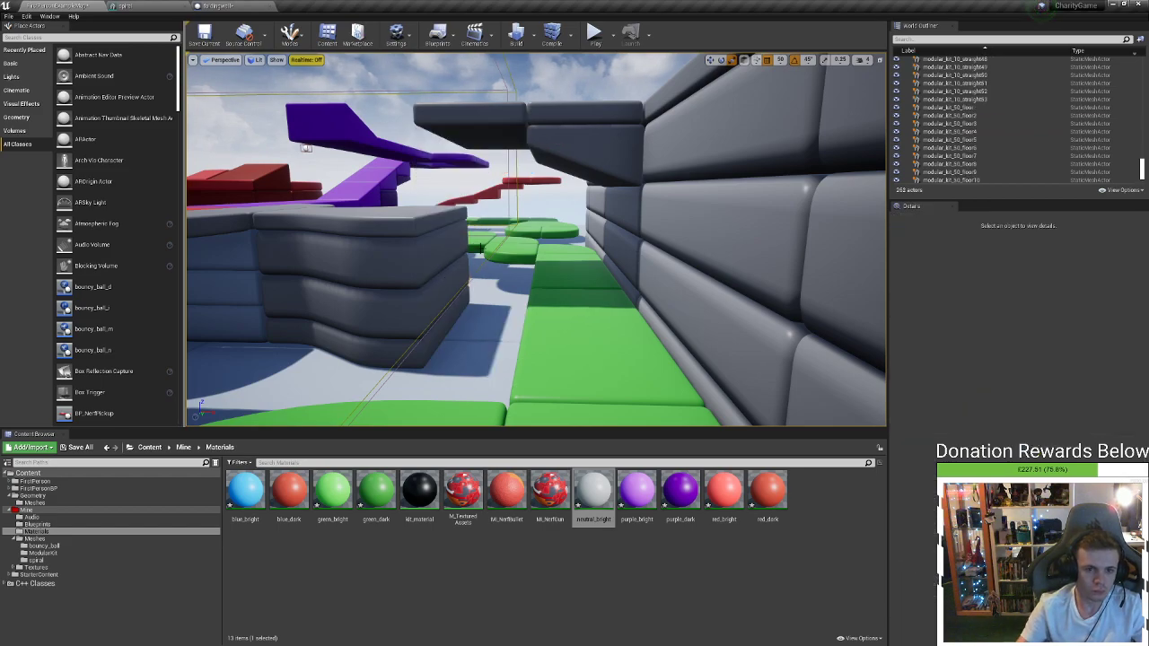
Duplicate four stacked straight blocks from the opposite wall across the green path and align them under the arch's open end
{"action": "left_click", "coordinate": [713, 197]}
{"action": "left_click", "coordinate": [721, 313], "text": "ctrl"}
{"action": "left_click", "coordinate": [711, 353], "text": "ctrl"}
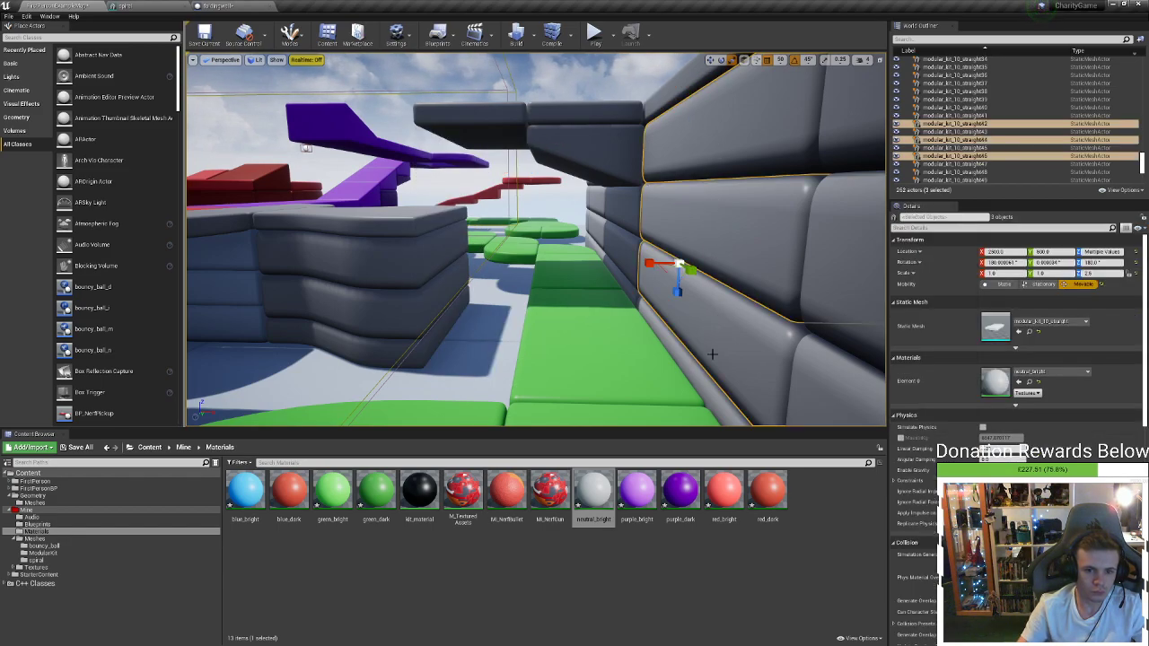
{"action": "left_click", "coordinate": [699, 377], "text": "ctrl"}
{"action": "scroll", "coordinate": [618, 283], "scroll_direction": "up", "scroll_amount": 3}
{"action": "left_click_drag", "start_coordinate": [618, 257], "coordinate": [442, 207], "text": "alt"}
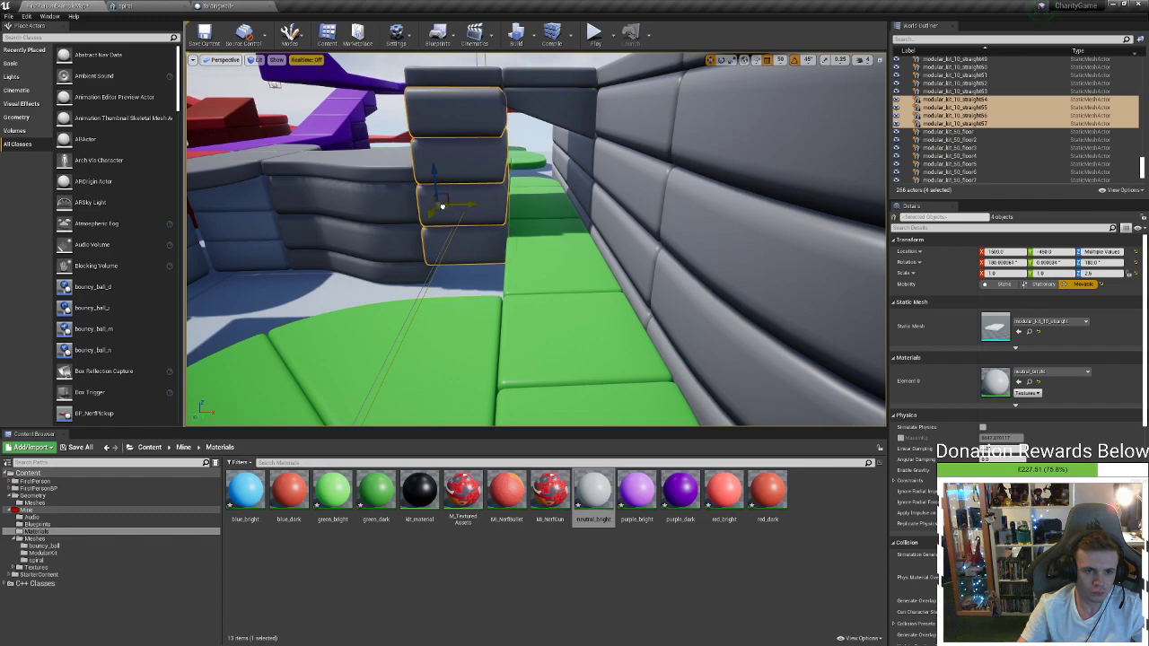
{"action": "right_click_drag", "start_coordinate": [452, 206], "coordinate": [431, 239]}
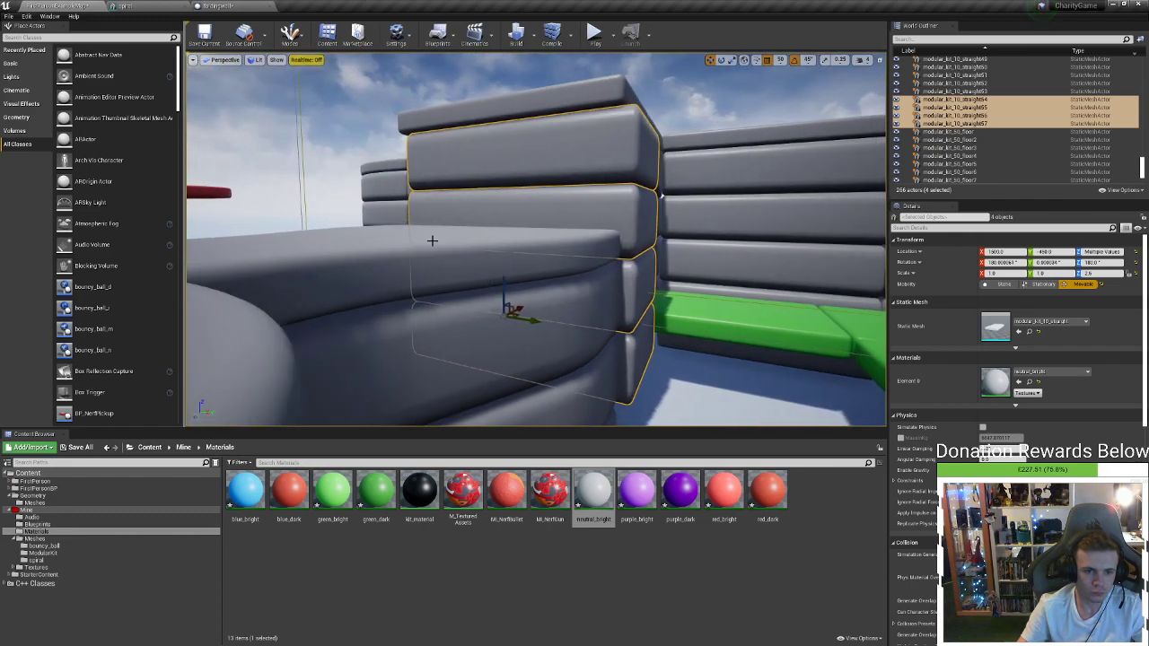
{"action": "left_click_drag", "start_coordinate": [533, 320], "coordinate": [525, 319]}
Duplicate the new column's lowest block downward and reduce its height to fit the gap above the floor
{"action": "right_click_drag", "start_coordinate": [529, 315], "coordinate": [439, 193]}
{"action": "left_click", "coordinate": [437, 194]}
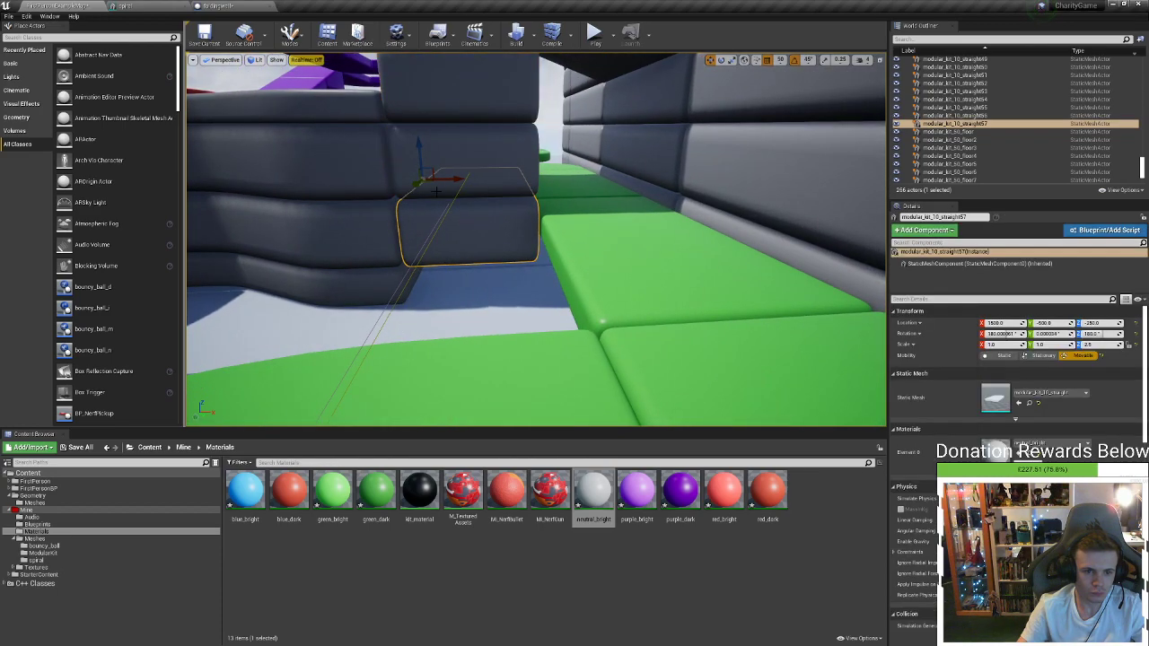
{"action": "left_click_drag", "start_coordinate": [418, 159], "coordinate": [420, 190], "text": "alt"}
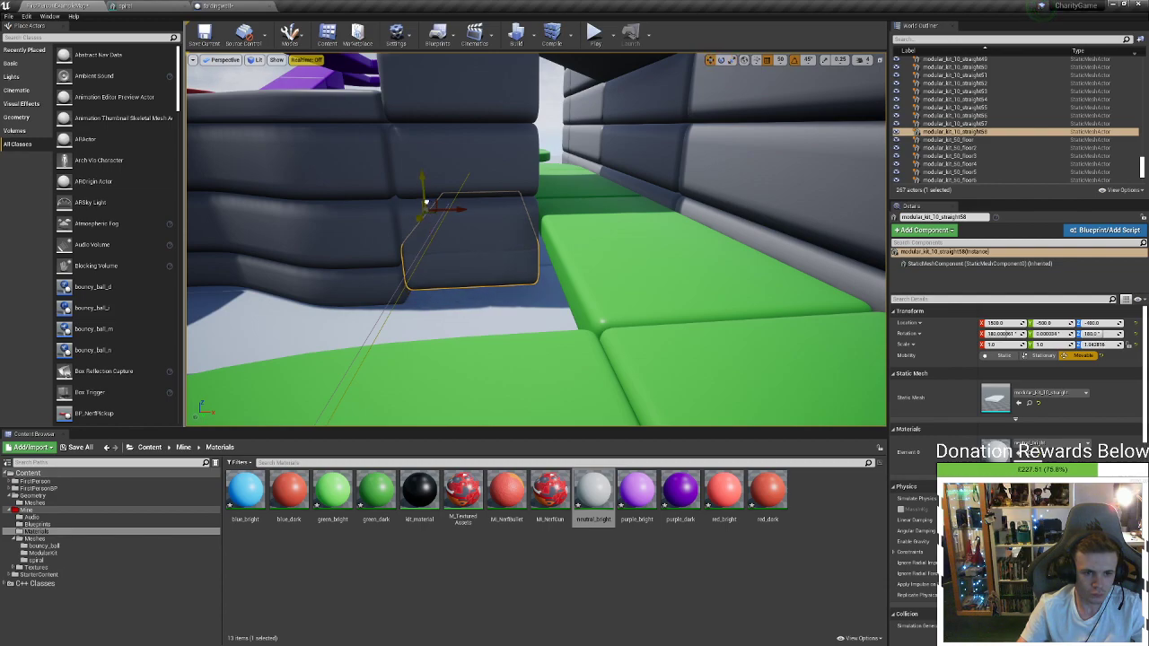
{"action": "left_click_drag", "start_coordinate": [445, 251], "coordinate": [458, 296], "text": "alt"}
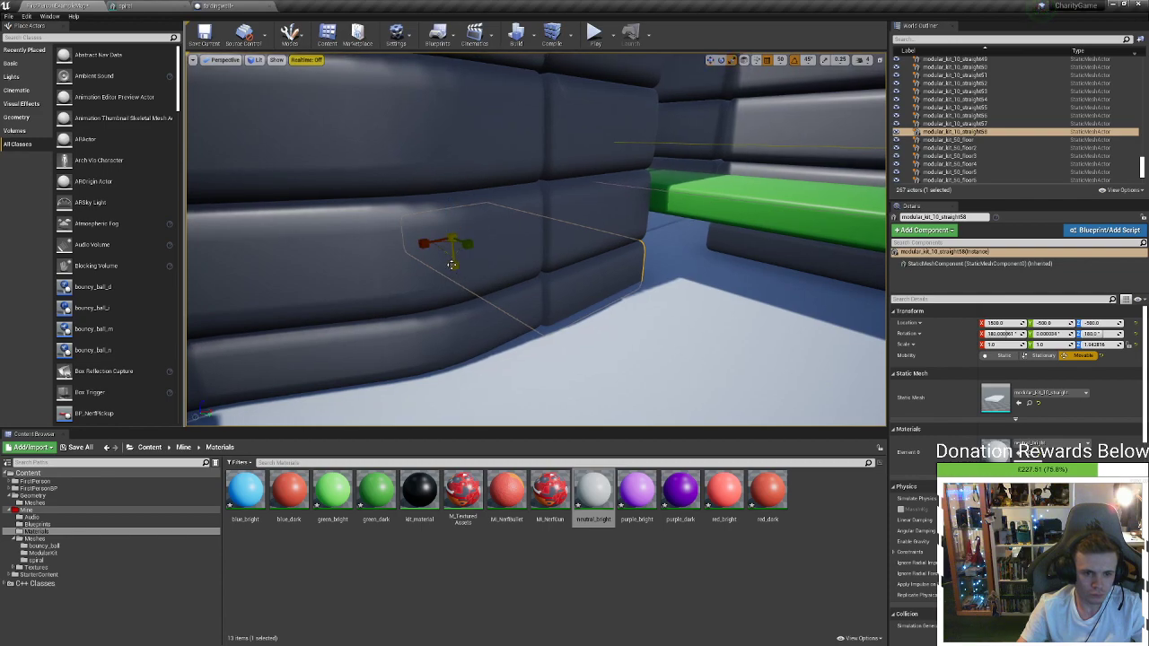
{"action": "right_click_drag", "start_coordinate": [536, 239], "coordinate": [601, 190]}
{"action": "key", "text": "w"}
Select the green walkway's rounded pieces beside the grey wall and the straight pieces leading away from them
{"action": "right_click_drag", "start_coordinate": [466, 290], "coordinate": [467, 321]}
{"action": "key", "text": "s"}
{"action": "key", "text": "s"}
{"action": "key", "text": "s"}
{"action": "left_click", "coordinate": [458, 269]}
{"action": "right_click_drag", "start_coordinate": [458, 269], "coordinate": [431, 262]}
{"action": "mouse_move", "coordinate": [547, 286]}
{"action": "right_mouse_down"}
{"action": "mouse_move", "coordinate": [483, 304]}
{"action": "mouse_move", "coordinate": [546, 286]}
{"action": "right_mouse_up"}
{"action": "key", "text": "s"}
{"action": "left_click", "coordinate": [590, 220], "text": "ctrl"}
{"action": "left_click", "coordinate": [524, 265], "text": "ctrl"}
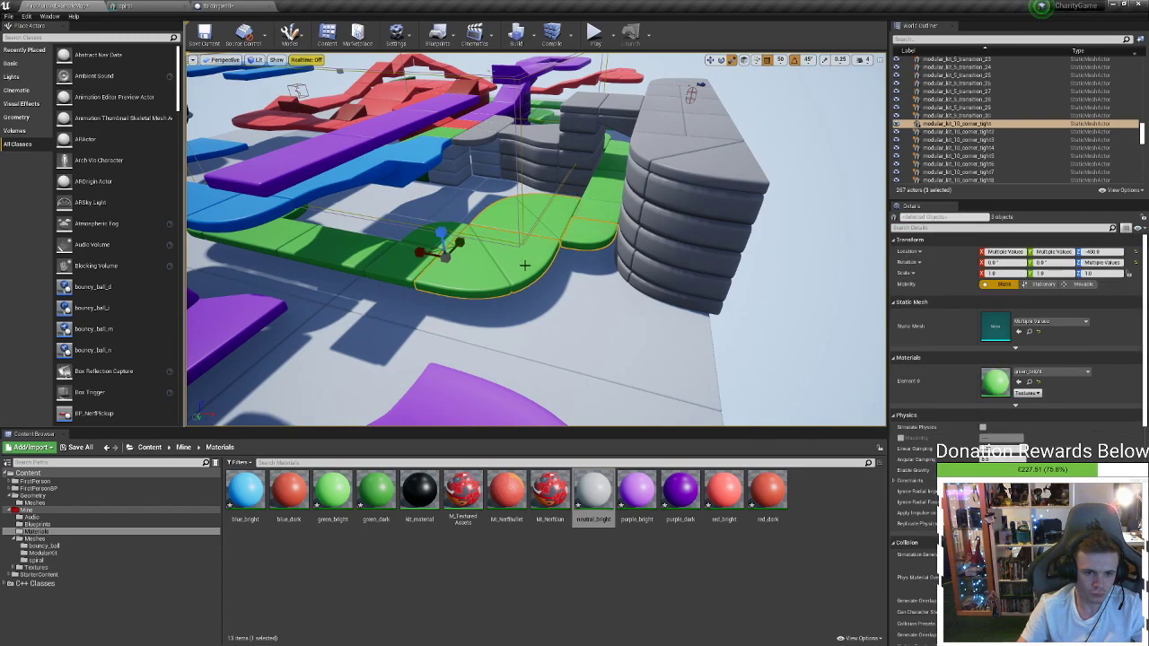
{"action": "left_click", "coordinate": [398, 260], "text": "ctrl"}
{"action": "left_click", "coordinate": [375, 248], "text": "ctrl"}
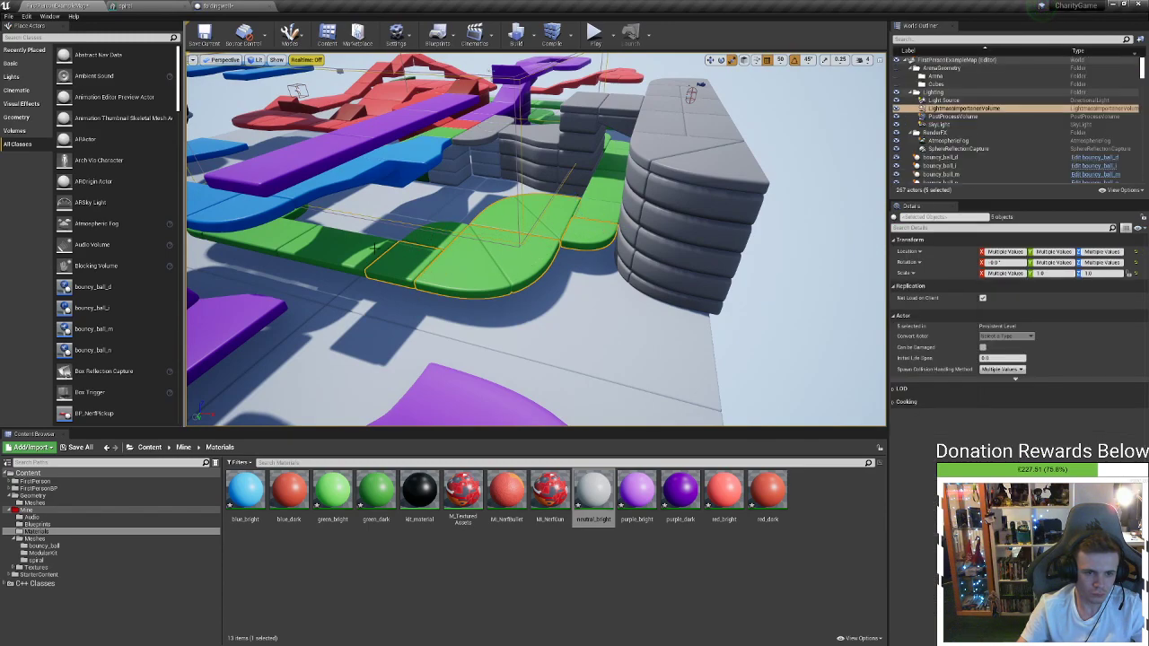
{"action": "left_click", "coordinate": [430, 238], "text": "ctrl"}
{"action": "left_click", "coordinate": [409, 249], "text": "ctrl"}
{"action": "left_click", "coordinate": [356, 245], "text": "ctrl"}
{"action": "left_click", "coordinate": [286, 232], "text": "ctrl"}
Add the inner corner, outer corner and long straight side of the green loop by the blue path to the selection
{"action": "right_click_drag", "start_coordinate": [285, 232], "coordinate": [387, 228]}
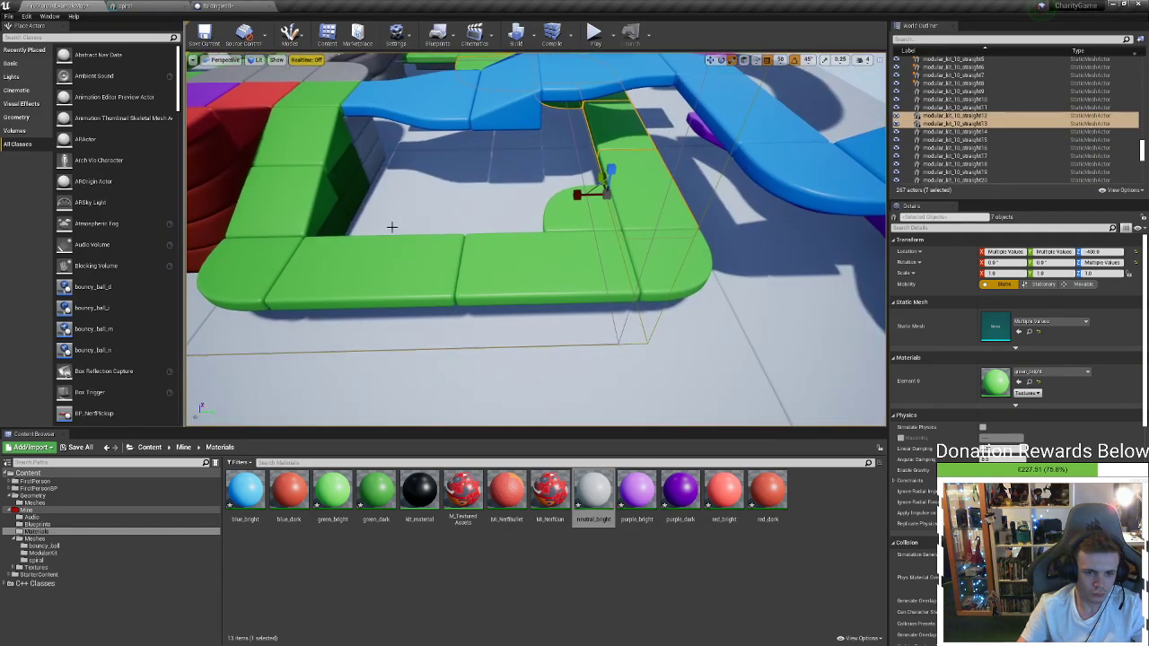
{"action": "left_click", "coordinate": [562, 224], "text": "ctrl"}
{"action": "left_click", "coordinate": [584, 275], "text": "ctrl"}
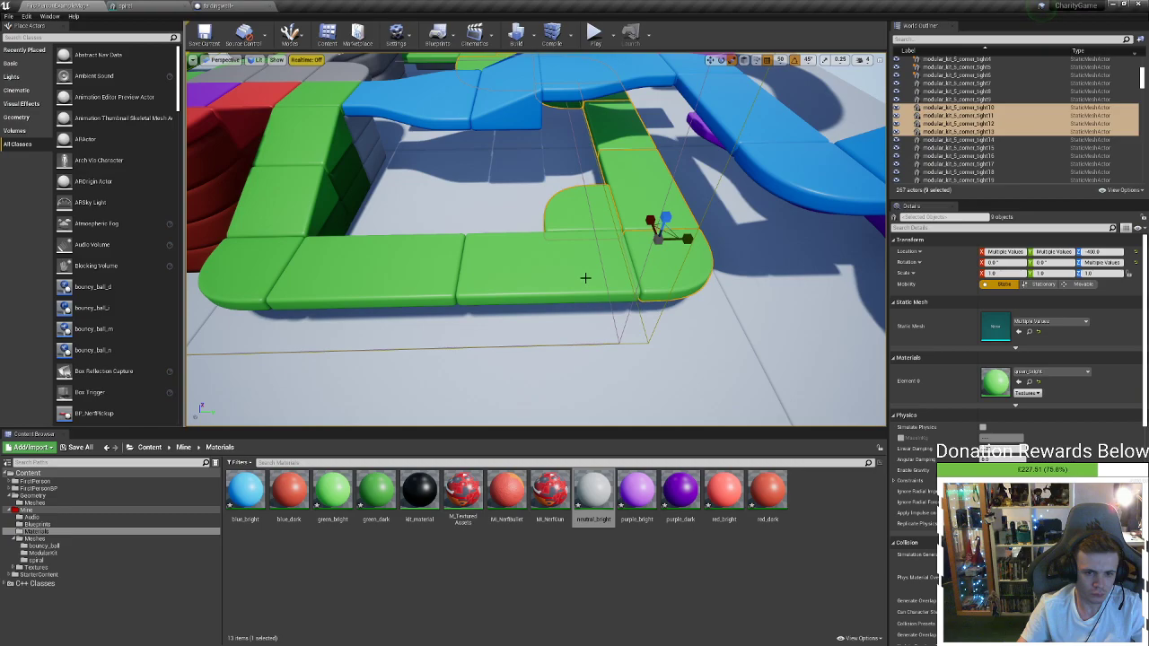
{"action": "left_click", "coordinate": [441, 275], "text": "ctrl"}
{"action": "left_click", "coordinate": [295, 266], "text": "ctrl"}
{"action": "left_click", "coordinate": [271, 263], "text": "ctrl"}
{"action": "right_click_drag", "start_coordinate": [271, 263], "coordinate": [215, 253]}
{"action": "right_click_drag", "start_coordinate": [403, 130], "coordinate": [481, 67]}
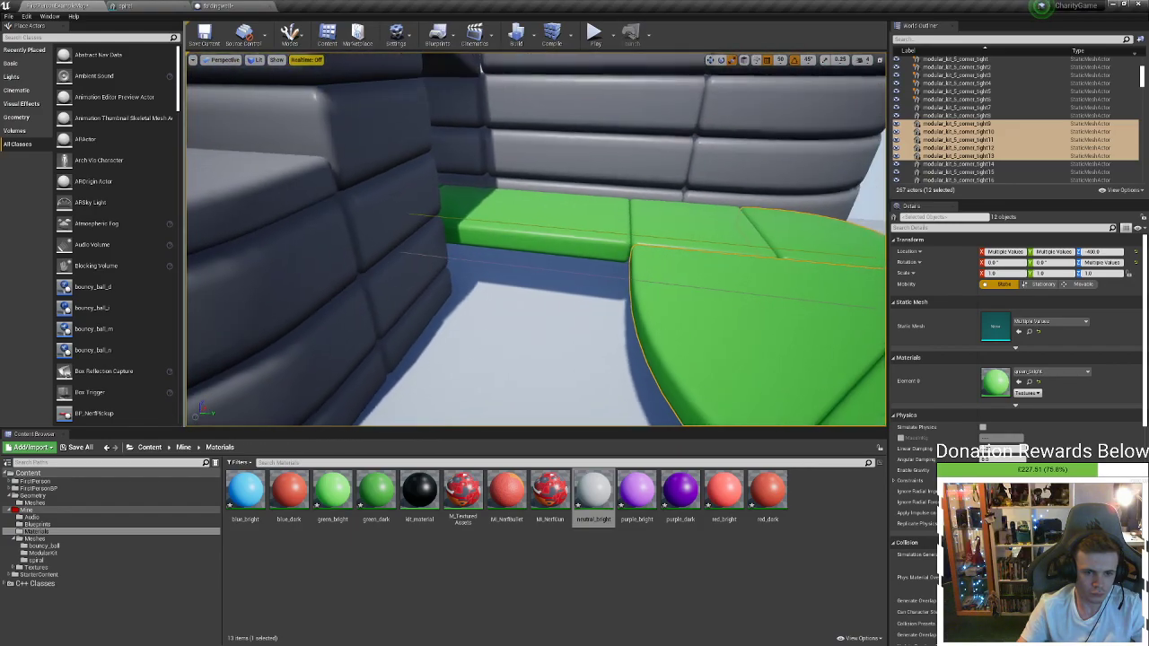
Extend the selection along the green path beside the grey wall and through the winding rounded pieces beyond it
{"action": "left_click", "coordinate": [486, 212], "text": "ctrl"}
{"action": "right_click_drag", "start_coordinate": [500, 198], "coordinate": [547, 175]}
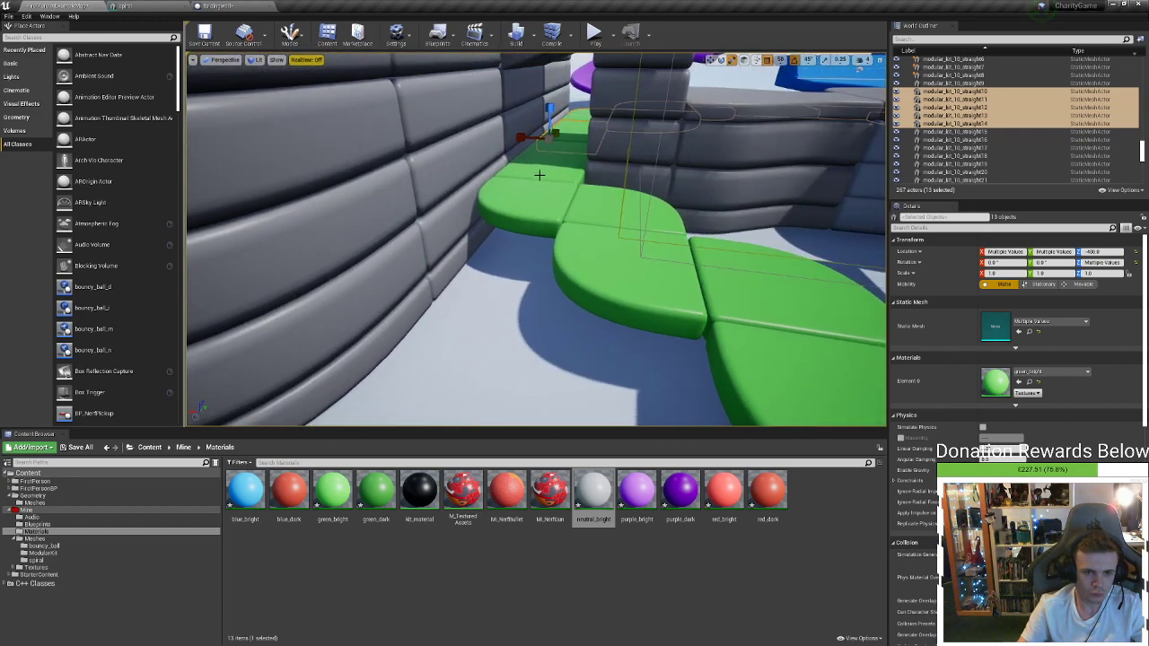
{"action": "left_click", "coordinate": [556, 193], "text": "ctrl"}
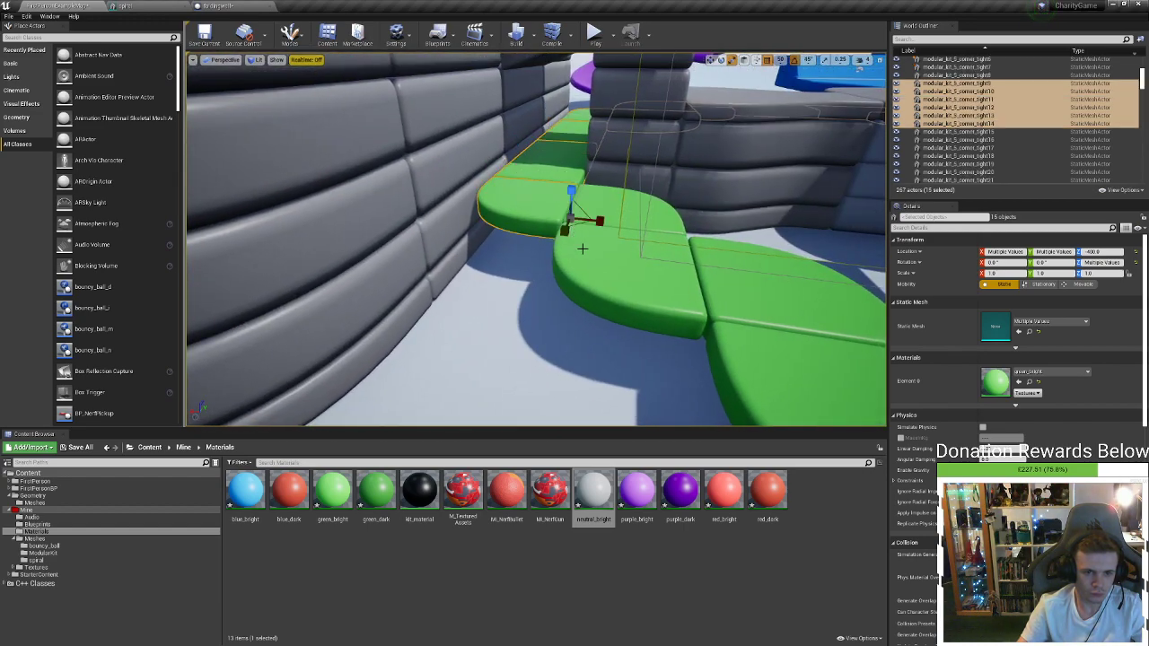
{"action": "left_click", "coordinate": [583, 247], "text": "ctrl"}
{"action": "left_click", "coordinate": [722, 313], "text": "ctrl"}
{"action": "left_click", "coordinate": [738, 338], "text": "ctrl"}
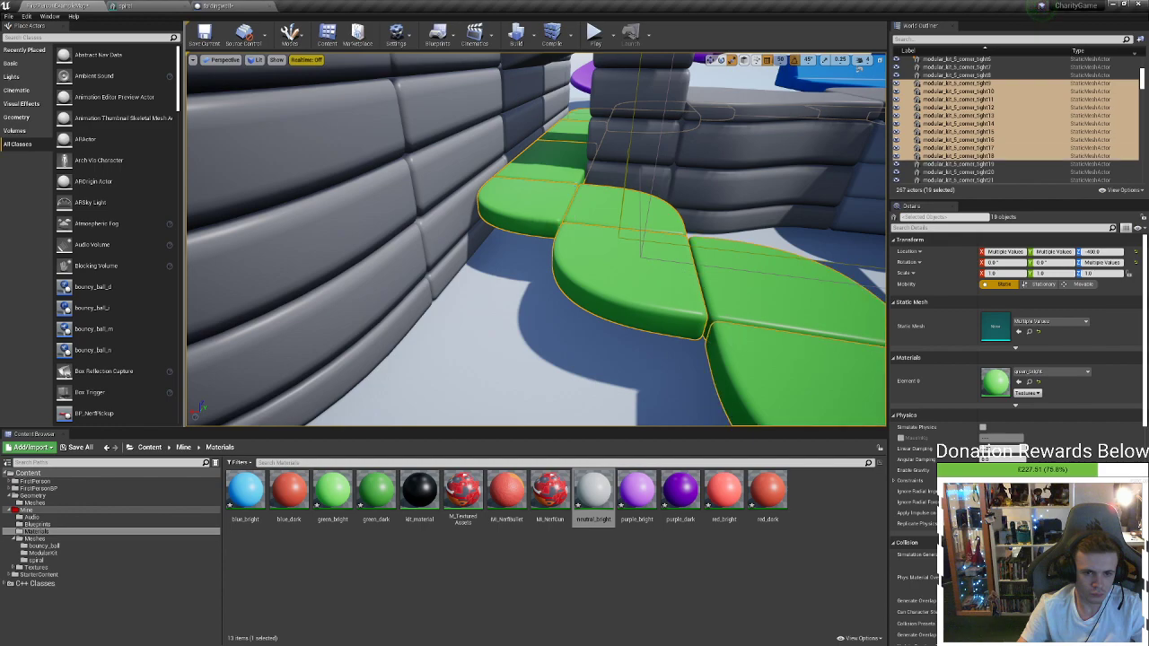
{"action": "right_click_drag", "start_coordinate": [738, 338], "coordinate": [564, 218]}
{"action": "left_click", "coordinate": [547, 208], "text": "ctrl"}
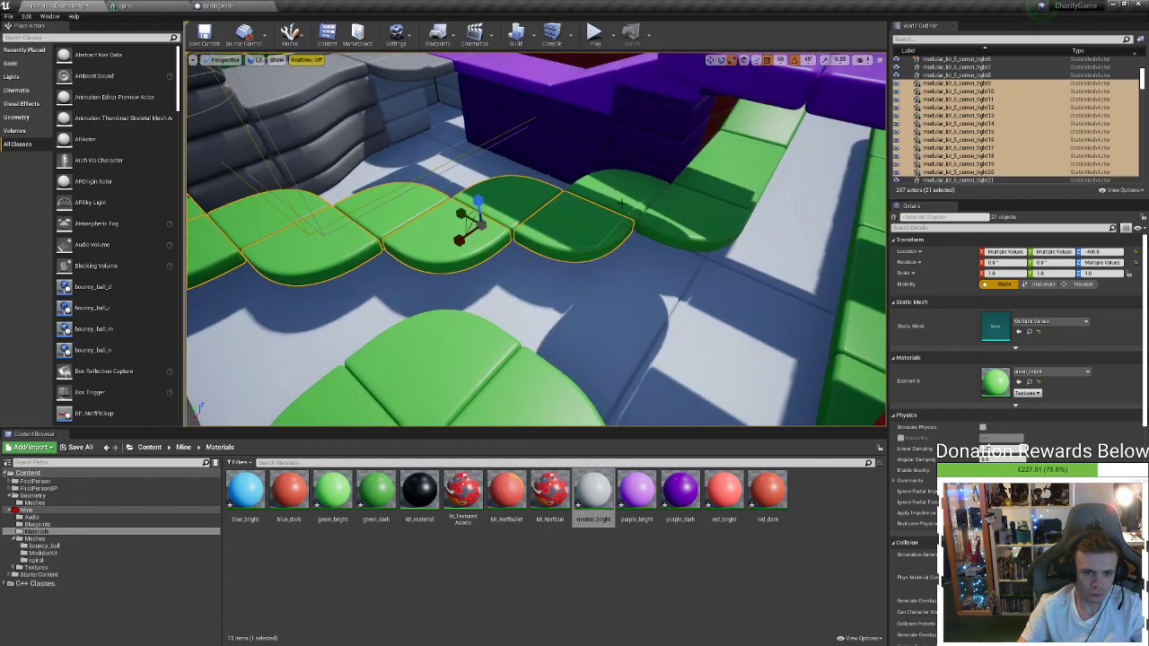
Add the green pieces past the purple blocks and the rounded green platform near the red ramps to the selection
{"action": "left_click", "coordinate": [704, 203], "text": "ctrl"}
{"action": "left_click", "coordinate": [761, 157], "text": "ctrl"}
{"action": "left_click", "coordinate": [781, 134], "text": "ctrl"}
{"action": "right_click_drag", "start_coordinate": [781, 134], "coordinate": [636, 231]}
{"action": "left_click", "coordinate": [546, 221], "text": "ctrl"}
{"action": "left_click", "coordinate": [549, 196], "text": "ctrl"}
{"action": "left_click", "coordinate": [636, 217], "text": "ctrl"}
{"action": "left_click", "coordinate": [666, 247], "text": "ctrl"}
{"action": "left_click", "coordinate": [750, 262], "text": "ctrl"}
{"action": "left_click", "coordinate": [540, 283], "text": "ctrl"}
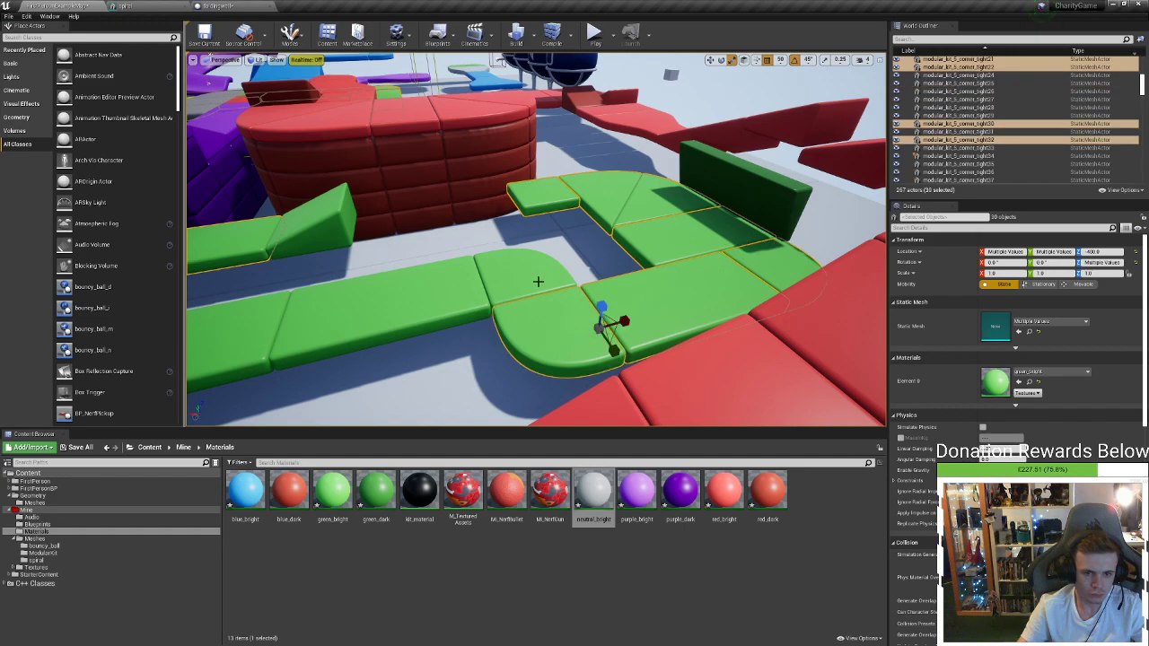
Add the long straight green run and the rounded platform at its far end to the selection
{"action": "left_click", "coordinate": [438, 298], "text": "ctrl"}
{"action": "right_click_drag", "start_coordinate": [438, 298], "coordinate": [332, 298]}
{"action": "left_click", "coordinate": [558, 262], "text": "ctrl"}
{"action": "left_click", "coordinate": [515, 217], "text": "ctrl"}
{"action": "left_click", "coordinate": [431, 168], "text": "ctrl"}
{"action": "left_click", "coordinate": [493, 157], "text": "ctrl"}
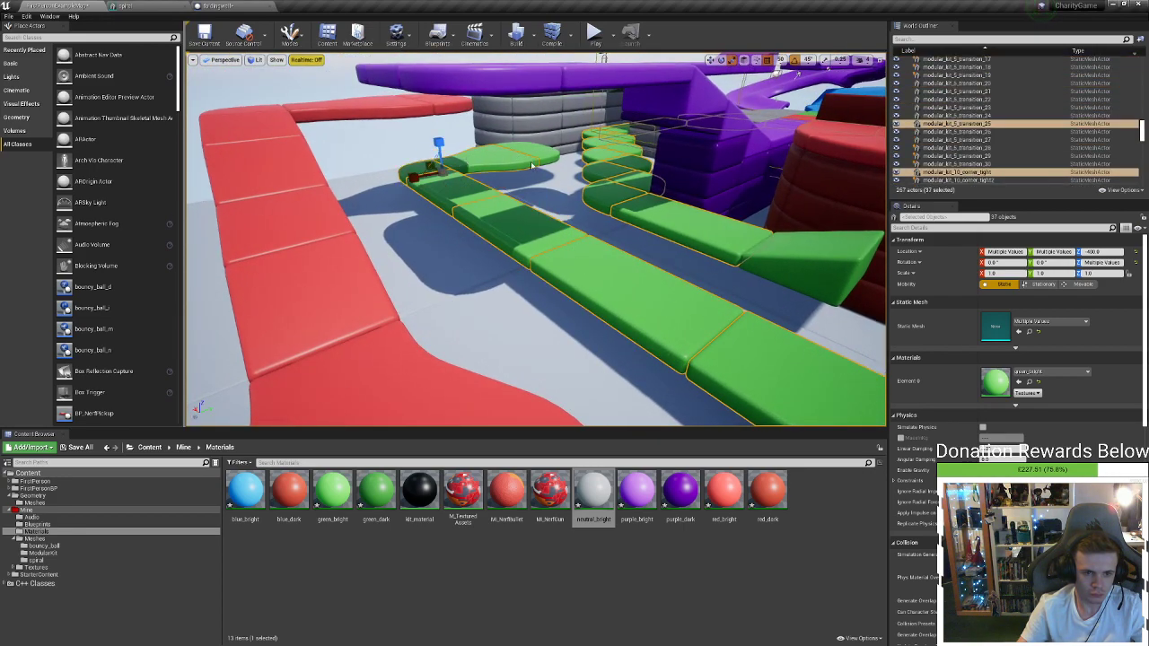
{"action": "left_click", "coordinate": [533, 154], "text": "ctrl"}
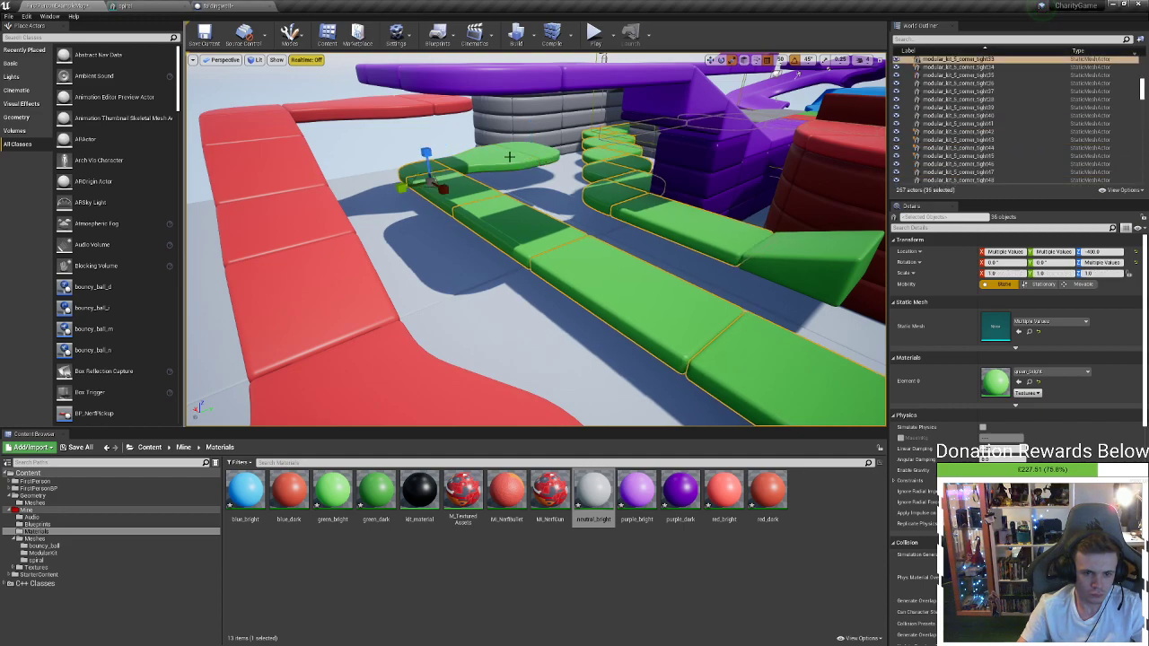
{"action": "left_click", "coordinate": [510, 158], "text": "ctrl"}
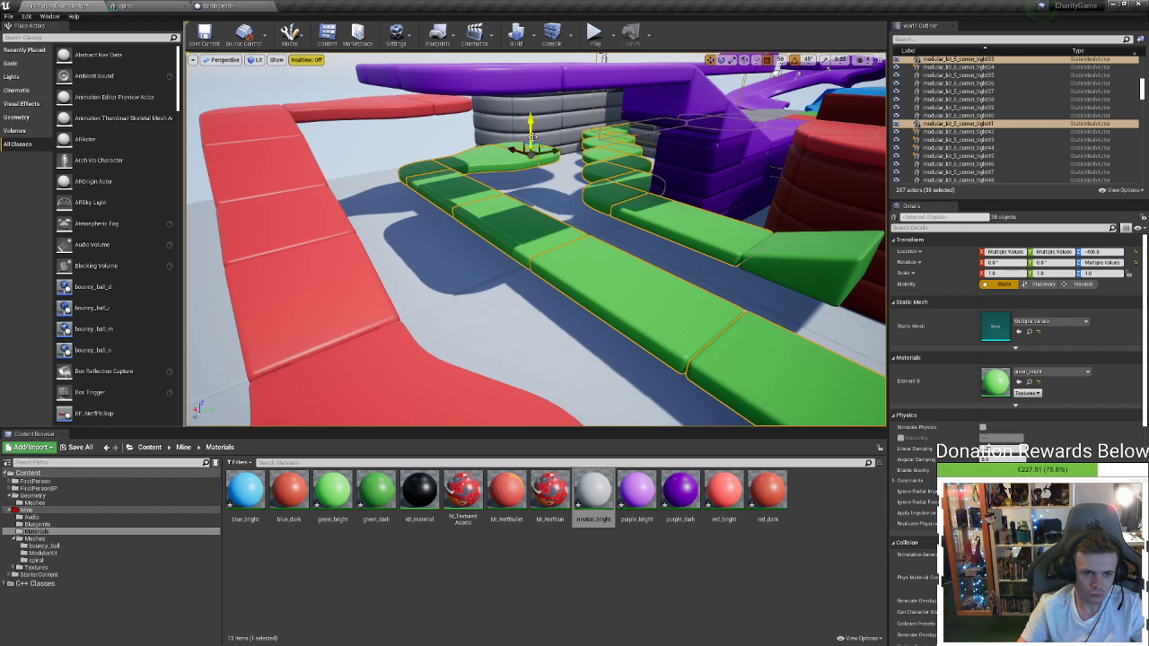
Duplicate the selected green walkway pieces, lower the copies, and stretch them vertically to form a thick base layer
{"action": "key", "text": "ctrl+w"}
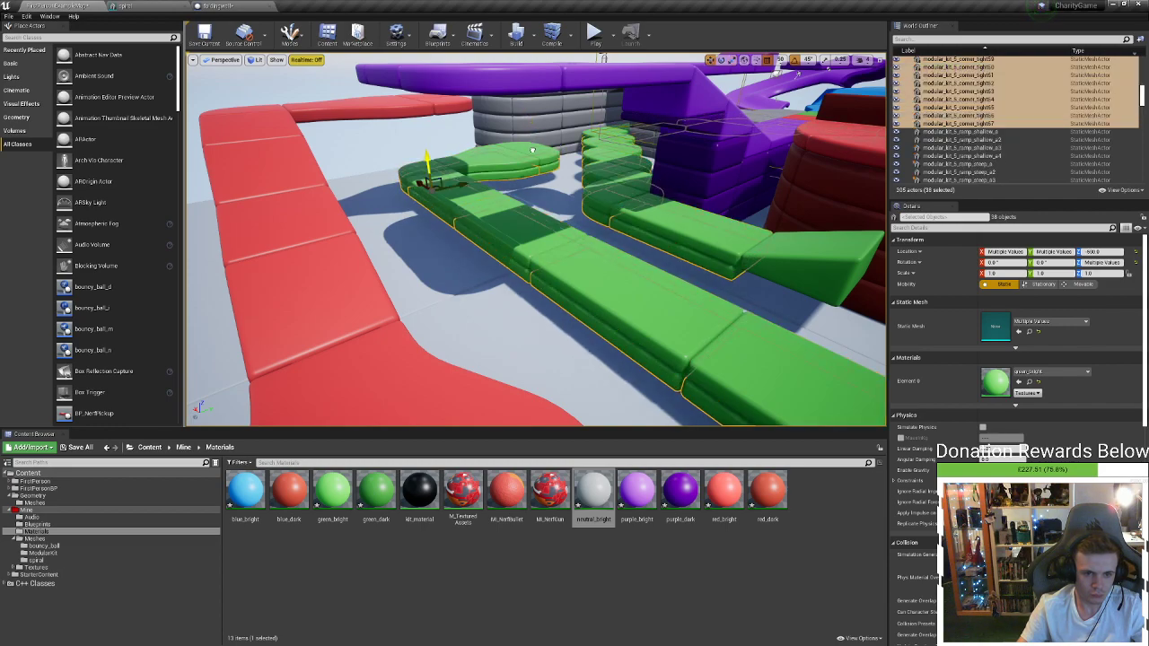
{"action": "mouse_move", "coordinate": [430, 166]}
{"action": "left_mouse_down"}
{"action": "mouse_move", "coordinate": [435, 188]}
{"action": "mouse_move", "coordinate": [431, 176]}
{"action": "left_mouse_up"}
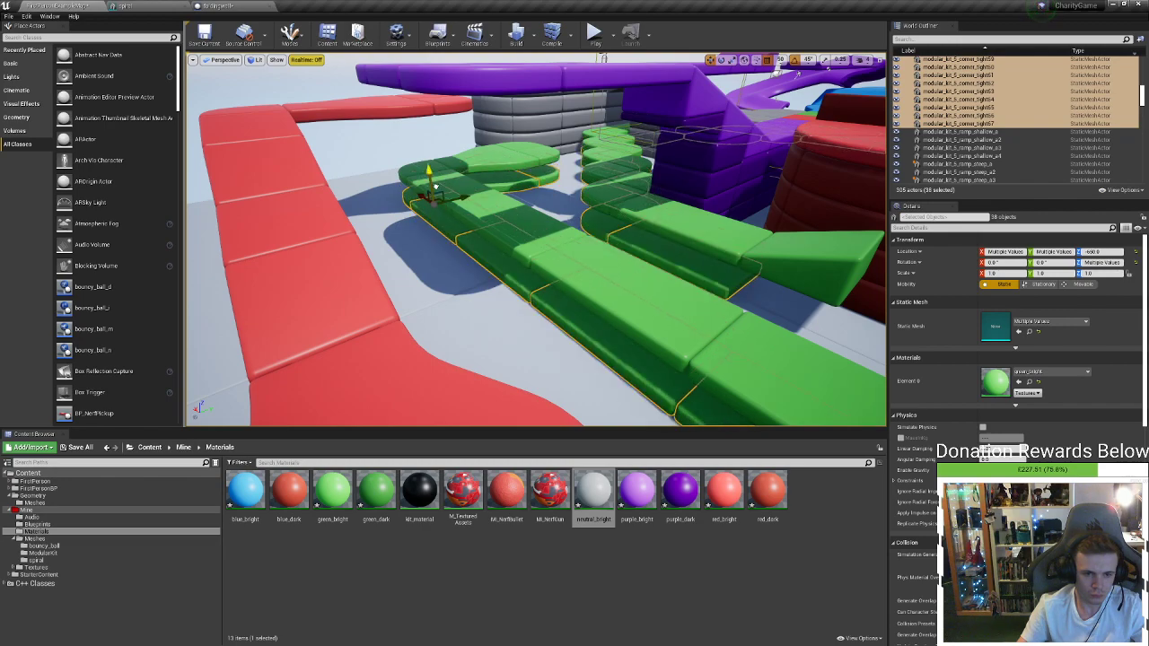
{"action": "key", "text": "w"}
{"action": "right_click_drag", "start_coordinate": [452, 257], "coordinate": [486, 259]}
{"action": "key", "text": "r"}
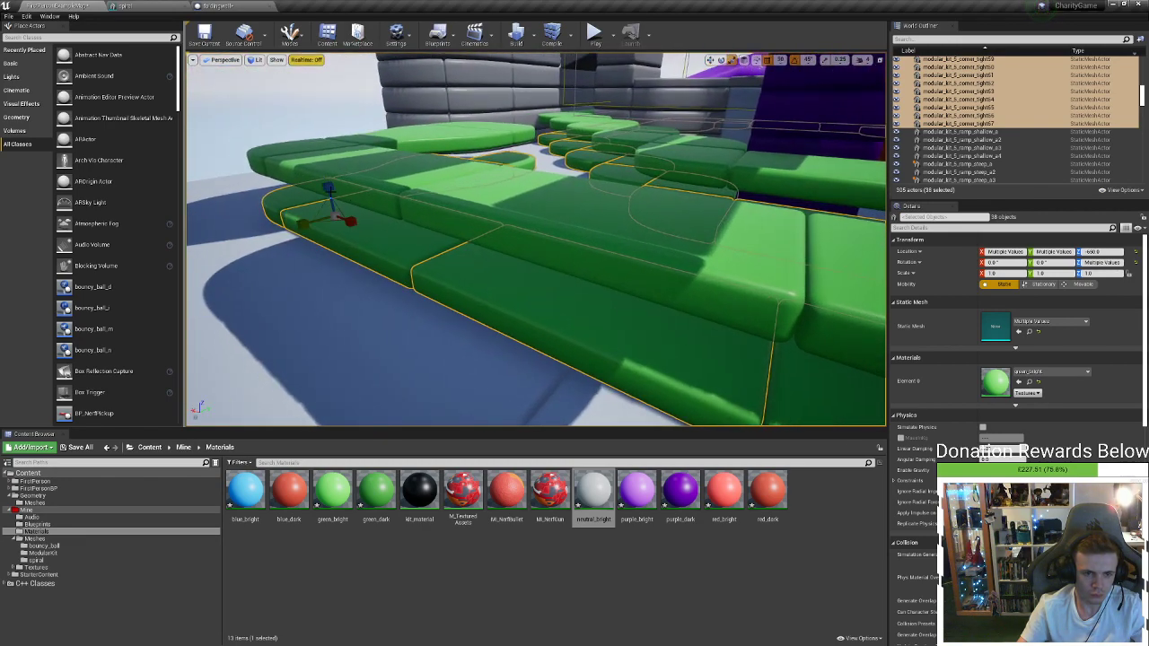
{"action": "left_click_drag", "start_coordinate": [327, 188], "coordinate": [328, 170]}
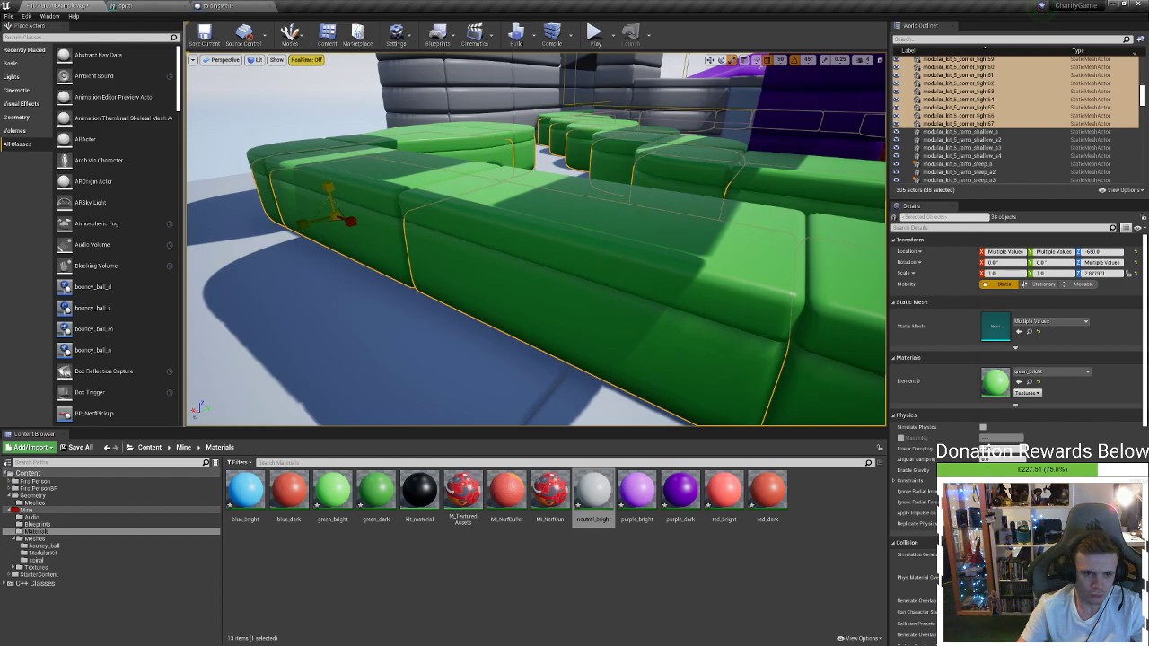
Apply the green_dark material to the base blocks along the green loop's front side and outer corner
{"action": "key", "text": "w"}
{"action": "right_click_drag", "start_coordinate": [455, 235], "coordinate": [420, 353]}
{"action": "left_click", "coordinate": [455, 235]}
{"action": "key", "text": "w"}
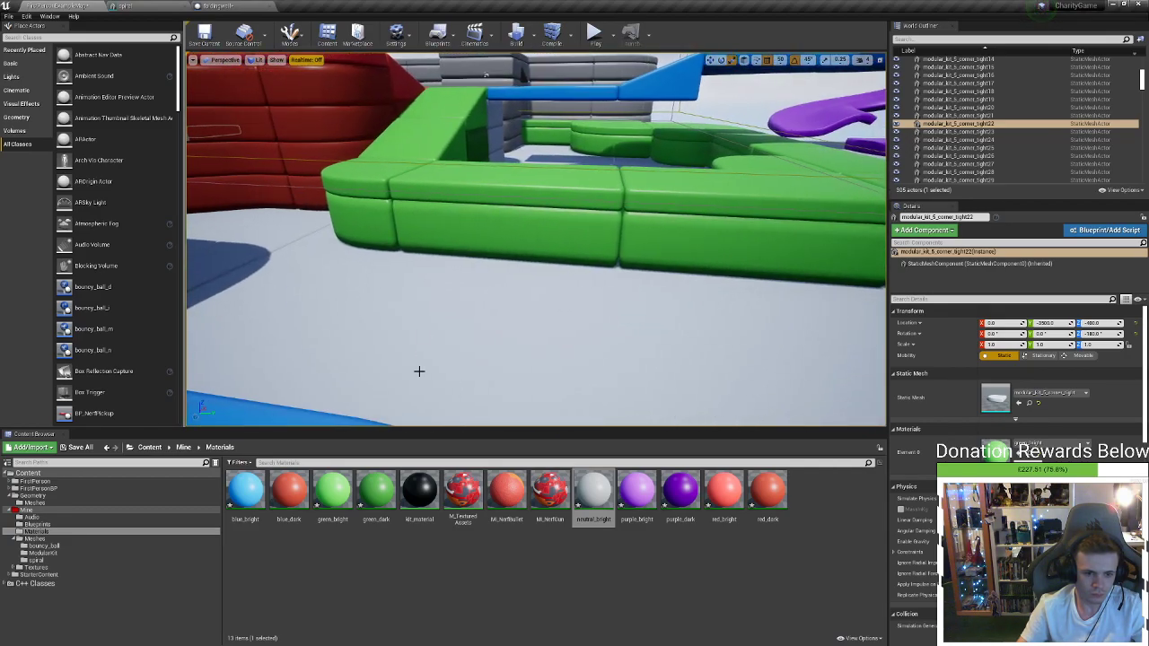
{"action": "left_click_drag", "start_coordinate": [376, 492], "coordinate": [440, 244]}
{"action": "left_click_drag", "start_coordinate": [378, 493], "coordinate": [680, 240]}
{"action": "right_click_drag", "start_coordinate": [680, 240], "coordinate": [683, 240]}
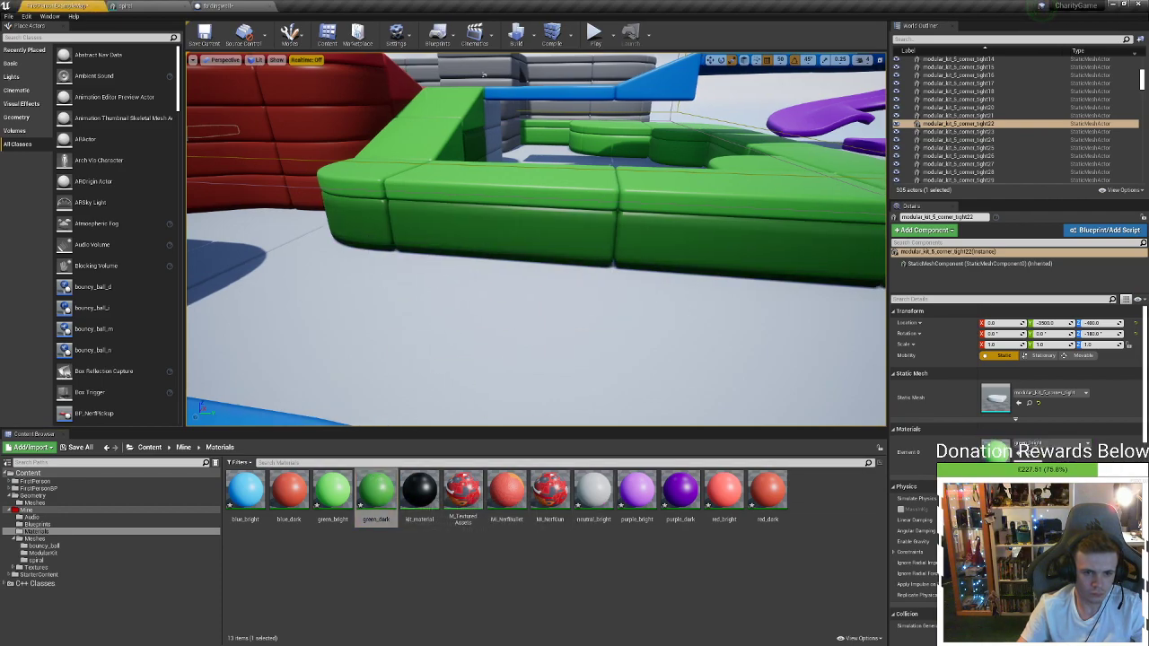
{"action": "left_click_drag", "start_coordinate": [385, 485], "coordinate": [583, 236]}
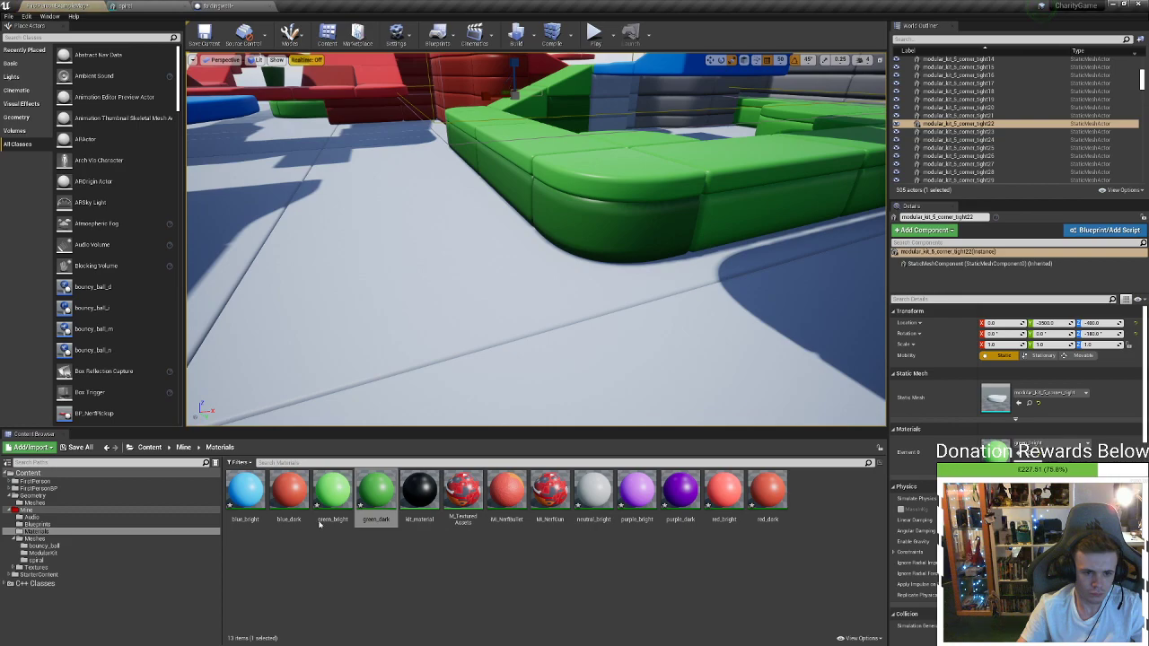
Apply green_dark to the base blocks of the straight run leading to the rounded green platform by the grey wall
{"action": "right_click_drag", "start_coordinate": [690, 228], "coordinate": [690, 296]}
{"action": "key", "text": "w"}
{"action": "key", "text": "s"}
{"action": "left_click_drag", "start_coordinate": [382, 489], "coordinate": [448, 323]}
{"action": "left_click_drag", "start_coordinate": [418, 453], "coordinate": [630, 328]}
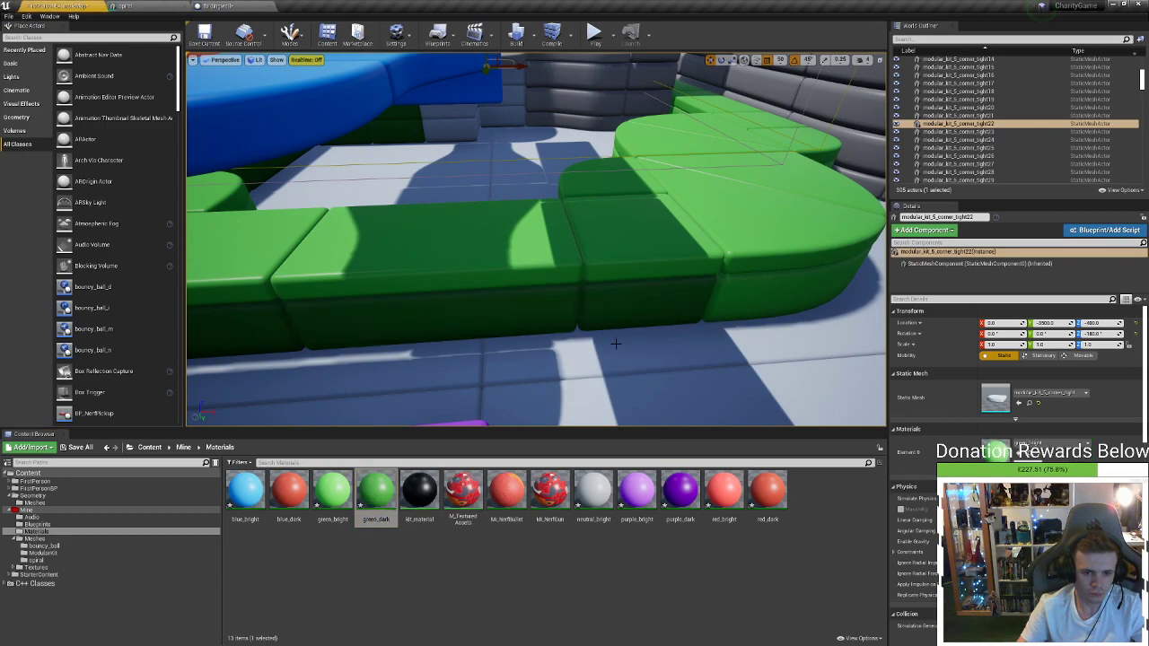
{"action": "left_click_drag", "start_coordinate": [366, 499], "coordinate": [752, 302]}
{"action": "key", "text": "d"}
{"action": "right_click_drag", "start_coordinate": [636, 346], "coordinate": [539, 346]}
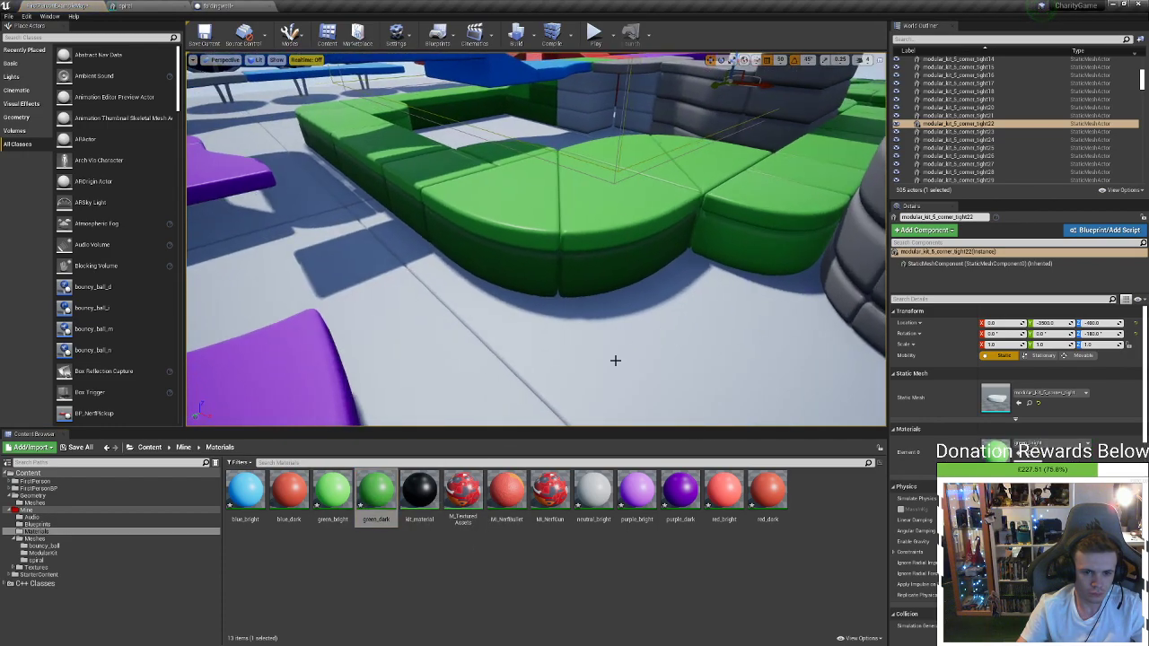
Apply green_dark to the base blocks around the rounded green corner near the grey wall and along the loop's inner side
{"action": "left_click_drag", "start_coordinate": [381, 492], "coordinate": [709, 253]}
{"action": "key", "text": "w"}
{"action": "right_click_drag", "start_coordinate": [709, 253], "coordinate": [661, 321]}
{"action": "key", "text": "s"}
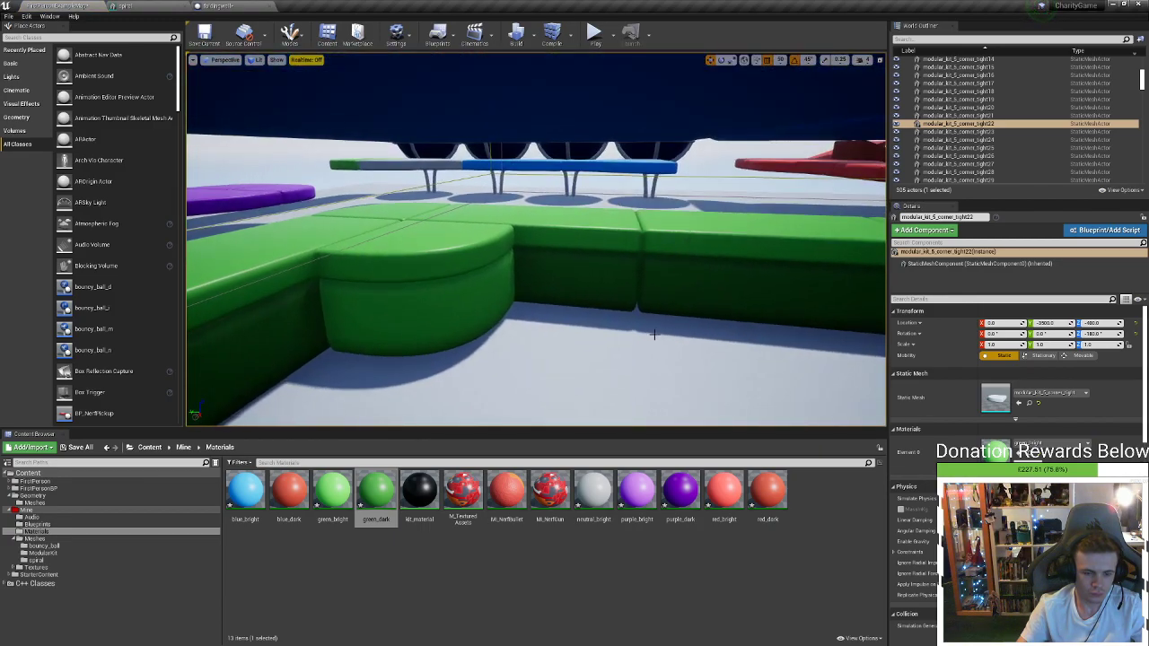
{"action": "left_click_drag", "start_coordinate": [392, 495], "coordinate": [432, 341]}
{"action": "key", "text": "w"}
{"action": "right_click_drag", "start_coordinate": [432, 341], "coordinate": [457, 418]}
{"action": "left_click_drag", "start_coordinate": [386, 478], "coordinate": [634, 317]}
Apply green_dark to the base blocks of the green walkway pieces that run up against the grey wall
{"action": "right_click_drag", "start_coordinate": [633, 317], "coordinate": [529, 323]}
{"action": "key", "text": "w"}
{"action": "right_click_drag", "start_coordinate": [491, 109], "coordinate": [493, 107]}
{"action": "left_click_drag", "start_coordinate": [510, 341], "coordinate": [575, 269]}
{"action": "mouse_move", "coordinate": [575, 269]}
{"action": "right_mouse_down"}
{"action": "mouse_move", "coordinate": [621, 251]}
{"action": "mouse_move", "coordinate": [592, 251]}
{"action": "mouse_move", "coordinate": [628, 278]}
{"action": "mouse_move", "coordinate": [610, 283]}
{"action": "mouse_move", "coordinate": [628, 283]}
{"action": "mouse_move", "coordinate": [579, 284]}
{"action": "right_mouse_up"}
{"action": "key", "text": "s"}
{"action": "key", "text": "w"}
{"action": "left_click_drag", "start_coordinate": [360, 489], "coordinate": [513, 355]}
{"action": "left_click_drag", "start_coordinate": [382, 496], "coordinate": [461, 300]}
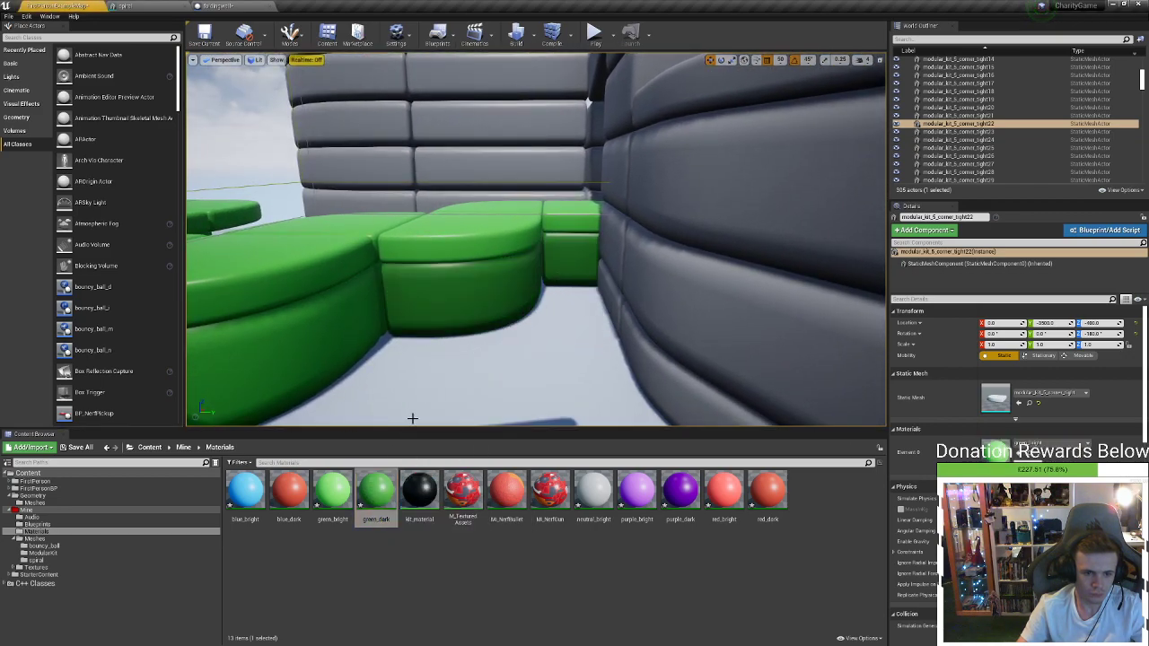
Apply green_dark to the base blocks of the staggered rounded green platforms beside the dark purple wall
{"action": "right_click_drag", "start_coordinate": [328, 395], "coordinate": [343, 441]}
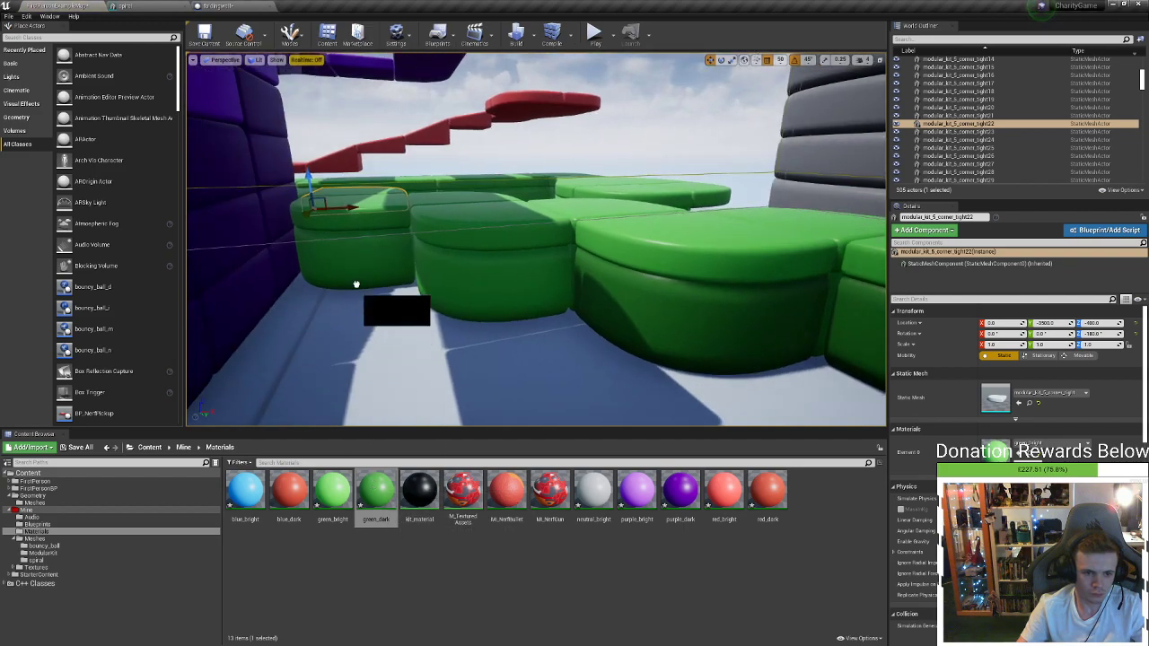
{"action": "left_click_drag", "start_coordinate": [358, 298], "coordinate": [358, 279]}
{"action": "left_click_drag", "start_coordinate": [382, 494], "coordinate": [458, 285]}
{"action": "right_click_drag", "start_coordinate": [458, 285], "coordinate": [394, 341]}
{"action": "right_click_drag", "start_coordinate": [530, 359], "coordinate": [452, 321]}
{"action": "left_click_drag", "start_coordinate": [453, 321], "coordinate": [538, 225]}
{"action": "left_click_drag", "start_coordinate": [377, 491], "coordinate": [652, 288]}
{"action": "right_click_drag", "start_coordinate": [651, 288], "coordinate": [559, 371]}
Apply green_dark to the base blocks between the staggered rounded platforms and the green ramp
{"action": "left_click_drag", "start_coordinate": [376, 493], "coordinate": [664, 265]}
{"action": "right_click_drag", "start_coordinate": [664, 265], "coordinate": [736, 274]}
{"action": "left_click_drag", "start_coordinate": [380, 487], "coordinate": [616, 268]}
{"action": "right_click_drag", "start_coordinate": [617, 267], "coordinate": [719, 220]}
{"action": "key", "text": "w"}
{"action": "left_click_drag", "start_coordinate": [380, 489], "coordinate": [616, 269]}
{"action": "key", "text": "w"}
{"action": "right_click_drag", "start_coordinate": [616, 270], "coordinate": [664, 269]}
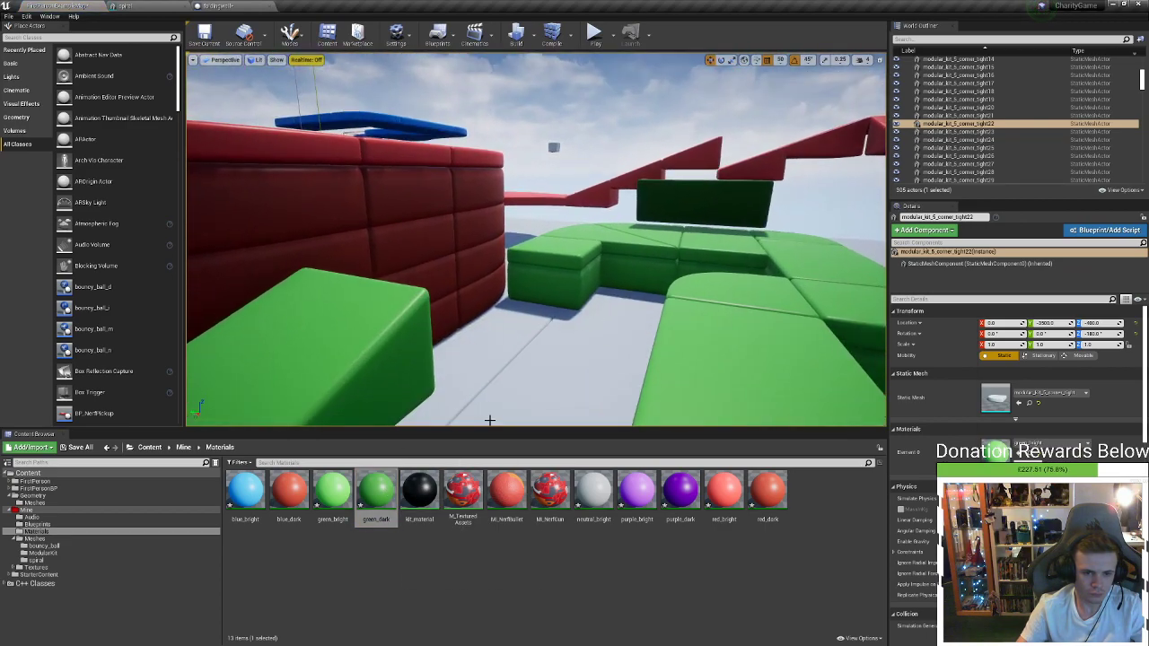
Apply green_dark to the base blocks of the green walkway section beyond the ramp, beside the curved red wall
{"action": "left_click_drag", "start_coordinate": [388, 491], "coordinate": [559, 288]}
{"action": "left_click_drag", "start_coordinate": [384, 493], "coordinate": [617, 266]}
{"action": "key", "text": "w"}
{"action": "right_click_drag", "start_coordinate": [616, 267], "coordinate": [684, 309]}
{"action": "left_click_drag", "start_coordinate": [381, 491], "coordinate": [574, 314]}
{"action": "right_click_drag", "start_coordinate": [569, 323], "coordinate": [718, 301]}
{"action": "left_click_drag", "start_coordinate": [381, 488], "coordinate": [522, 337]}
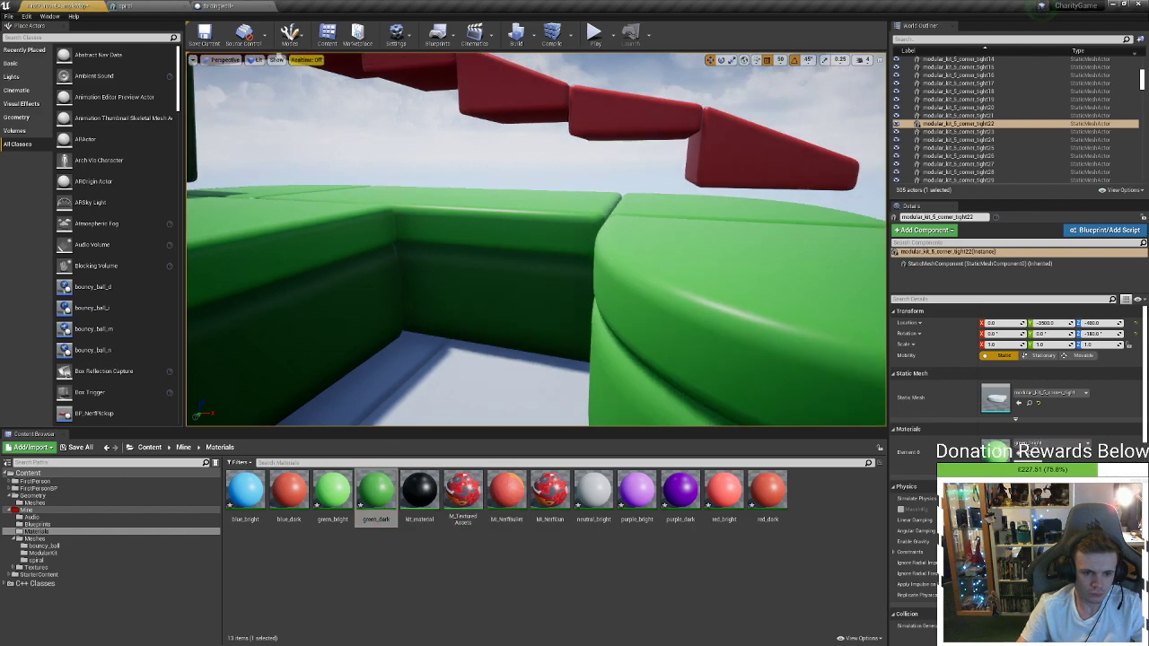
Apply green_dark to the base blocks at the rounded inner corner and the straight run next to it, below the red stairs
{"action": "right_click_drag", "start_coordinate": [522, 338], "coordinate": [439, 403]}
{"action": "key", "text": "s"}
{"action": "left_click_drag", "start_coordinate": [382, 491], "coordinate": [529, 278]}
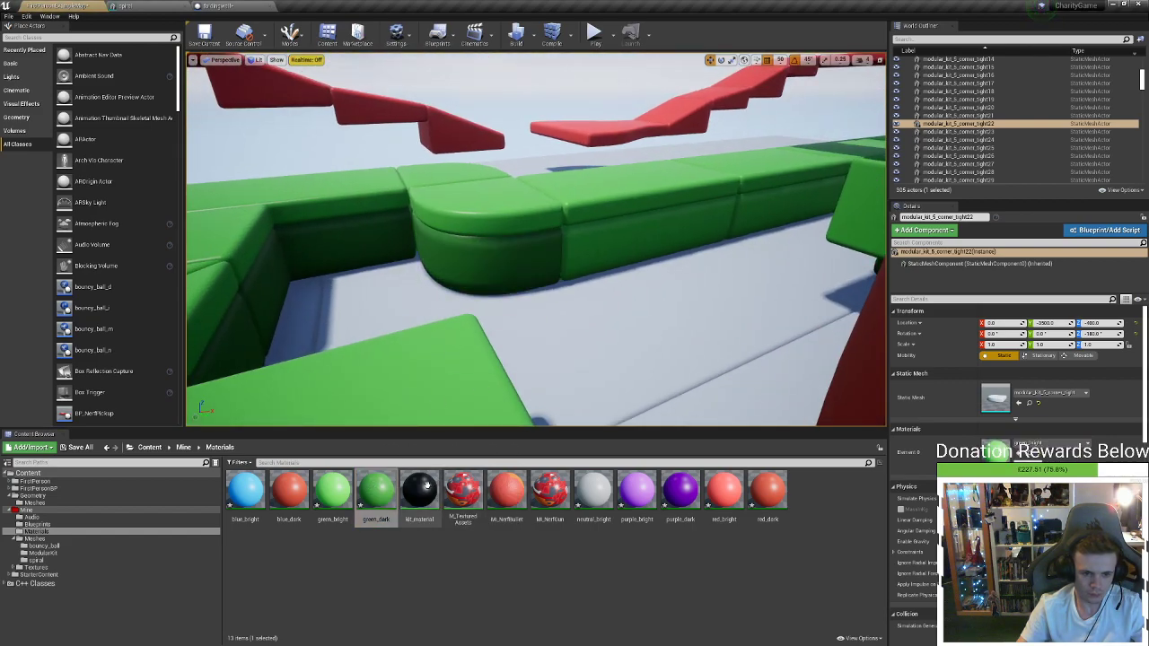
{"action": "left_click_drag", "start_coordinate": [627, 269], "coordinate": [628, 267]}
{"action": "left_click_drag", "start_coordinate": [363, 481], "coordinate": [745, 212]}
Duplicate a square dark-green base block and place the copy beneath the end of the green ramp
{"action": "right_click_drag", "start_coordinate": [745, 212], "coordinate": [857, 218]}
{"action": "key", "text": "a"}
{"action": "key", "text": "s"}
{"action": "key", "text": "w"}
{"action": "left_click", "coordinate": [543, 226]}
{"action": "right_click_drag", "start_coordinate": [544, 226], "coordinate": [431, 228]}
{"action": "left_click_drag", "start_coordinate": [695, 260], "coordinate": [272, 330], "text": "alt"}
Apply green_dark to the outer base blocks of the long straight green run facing the red walkway
{"action": "right_click_drag", "start_coordinate": [380, 252], "coordinate": [235, 262]}
{"action": "key", "text": "s"}
{"action": "left_click_drag", "start_coordinate": [378, 477], "coordinate": [492, 342]}
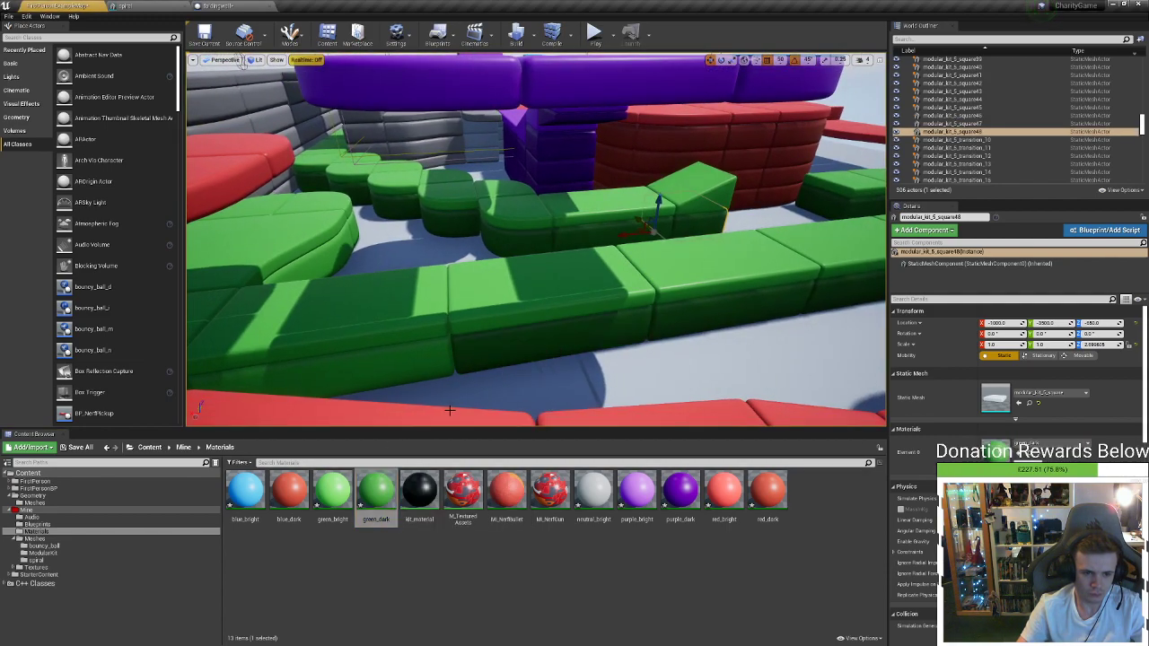
{"action": "left_click_drag", "start_coordinate": [373, 490], "coordinate": [359, 359]}
{"action": "right_click_drag", "start_coordinate": [240, 61], "coordinate": [189, 63]}
{"action": "key", "text": "w"}
{"action": "left_click_drag", "start_coordinate": [381, 499], "coordinate": [574, 297]}
Apply green_dark to the base blocks at the far end of the straight run and beneath its rounded platform
{"action": "left_click_drag", "start_coordinate": [367, 499], "coordinate": [613, 268]}
{"action": "key", "text": "a"}
{"action": "right_click_drag", "start_coordinate": [613, 268], "coordinate": [772, 262]}
{"action": "left_click_drag", "start_coordinate": [381, 489], "coordinate": [554, 303]}
{"action": "key", "text": "a"}
{"action": "mouse_move", "coordinate": [554, 303]}
{"action": "right_mouse_down"}
{"action": "mouse_move", "coordinate": [530, 302]}
{"action": "mouse_move", "coordinate": [551, 290]}
{"action": "right_mouse_up"}
{"action": "key", "text": "w"}
Duplicate the rounded platform's dark-green corner base block and fit the copy under the platform's unsupported quarter
{"action": "right_click_drag", "start_coordinate": [544, 196], "coordinate": [555, 292]}
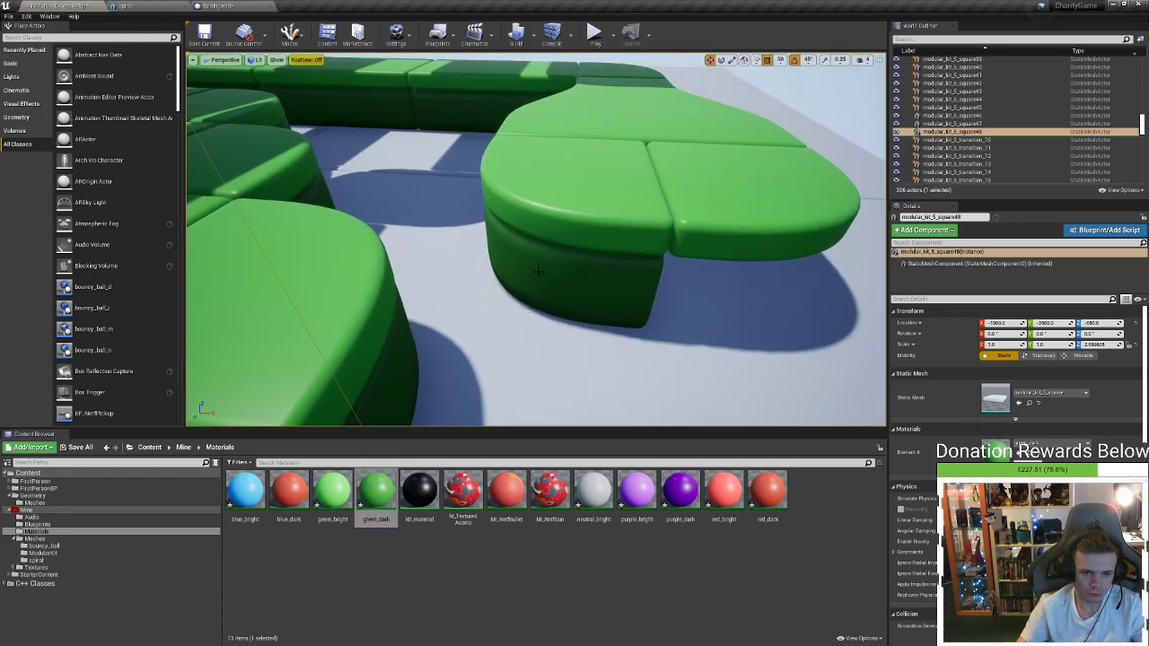
{"action": "left_click", "coordinate": [556, 292]}
{"action": "left_click_drag", "start_coordinate": [645, 282], "coordinate": [729, 251], "text": "alt"}
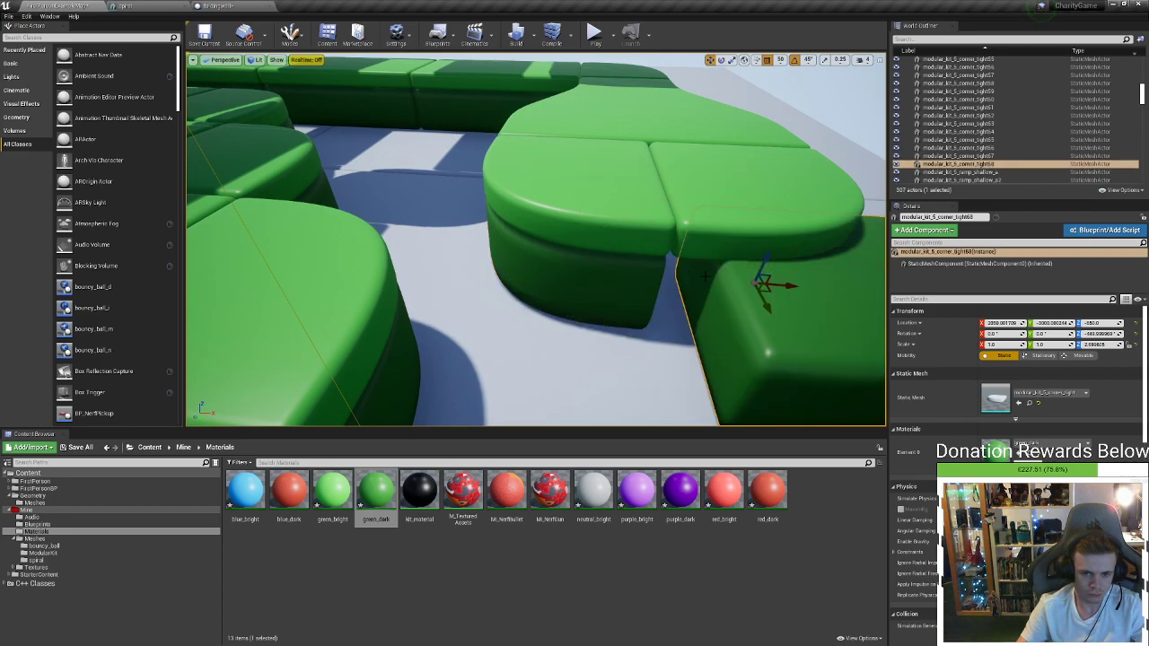
{"action": "left_click_drag", "start_coordinate": [767, 289], "coordinate": [724, 247]}
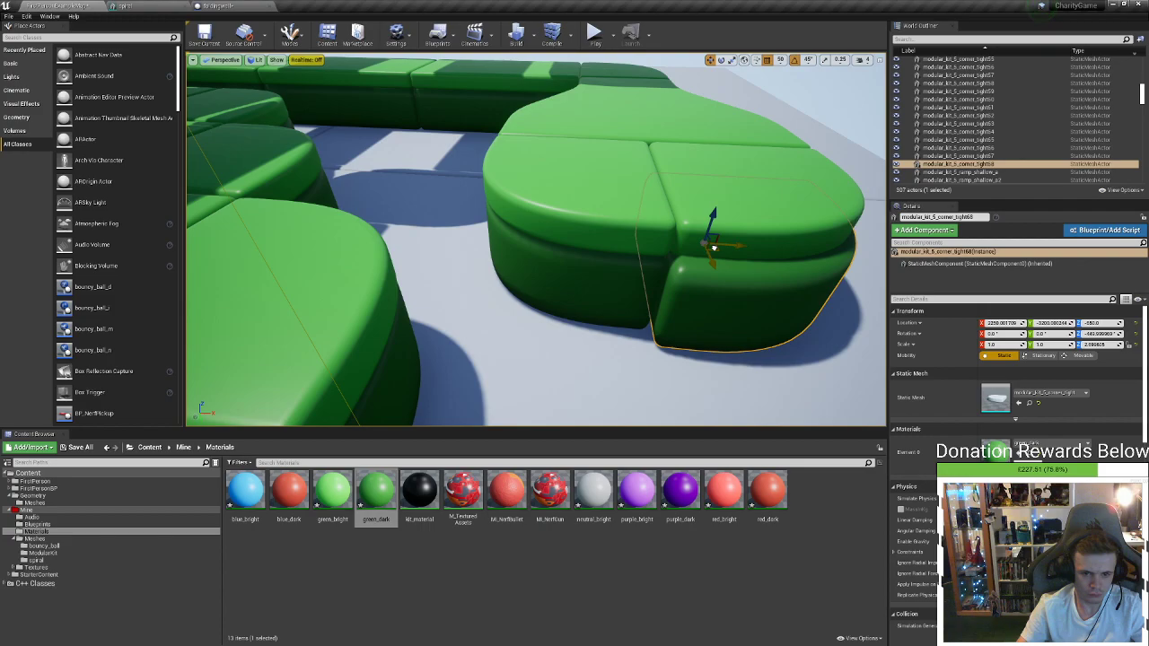
{"action": "key", "text": "s"}
{"action": "right_click_drag", "start_coordinate": [714, 241], "coordinate": [825, 175]}
{"action": "key", "text": "w"}
{"action": "right_click_drag", "start_coordinate": [738, 208], "coordinate": [721, 219]}
{"action": "left_click_drag", "start_coordinate": [533, 329], "coordinate": [563, 289]}
{"action": "left_click_drag", "start_coordinate": [501, 370], "coordinate": [533, 380]}
{"action": "right_click_drag", "start_coordinate": [533, 380], "coordinate": [478, 422]}
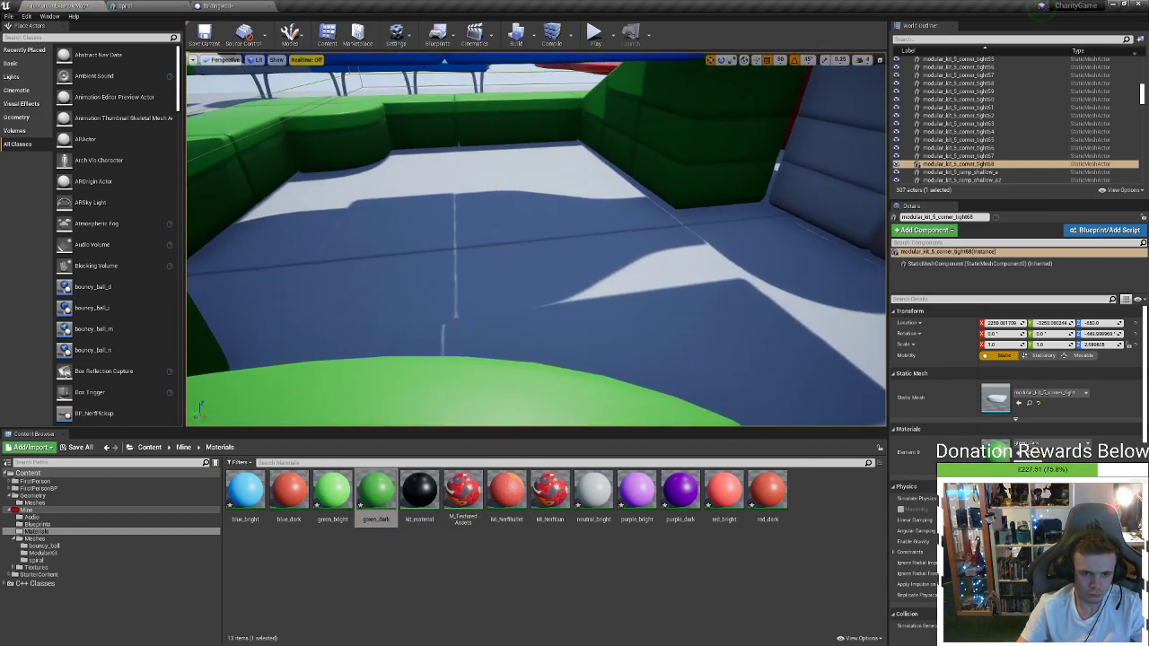
Duplicate the blue ramp and its adjoining transition piece downward, then delete the ramp copy, keeping the transition copy
{"action": "left_click", "coordinate": [482, 123], "text": "ctrl"}
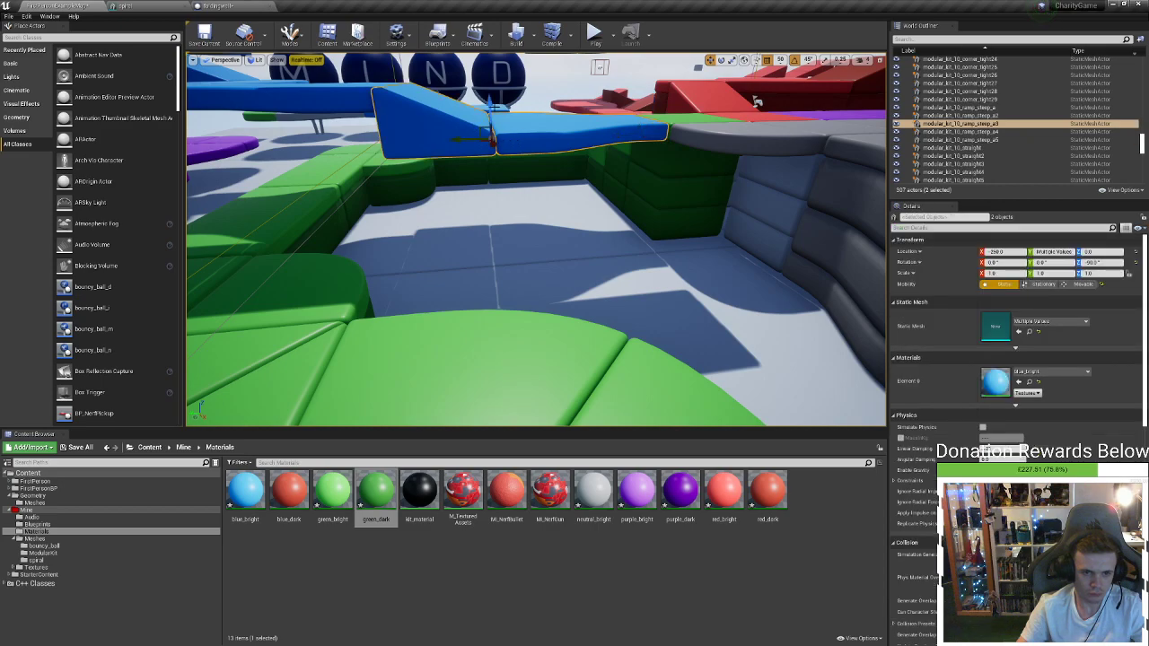
{"action": "left_click_drag", "start_coordinate": [489, 109], "coordinate": [497, 148], "text": "alt"}
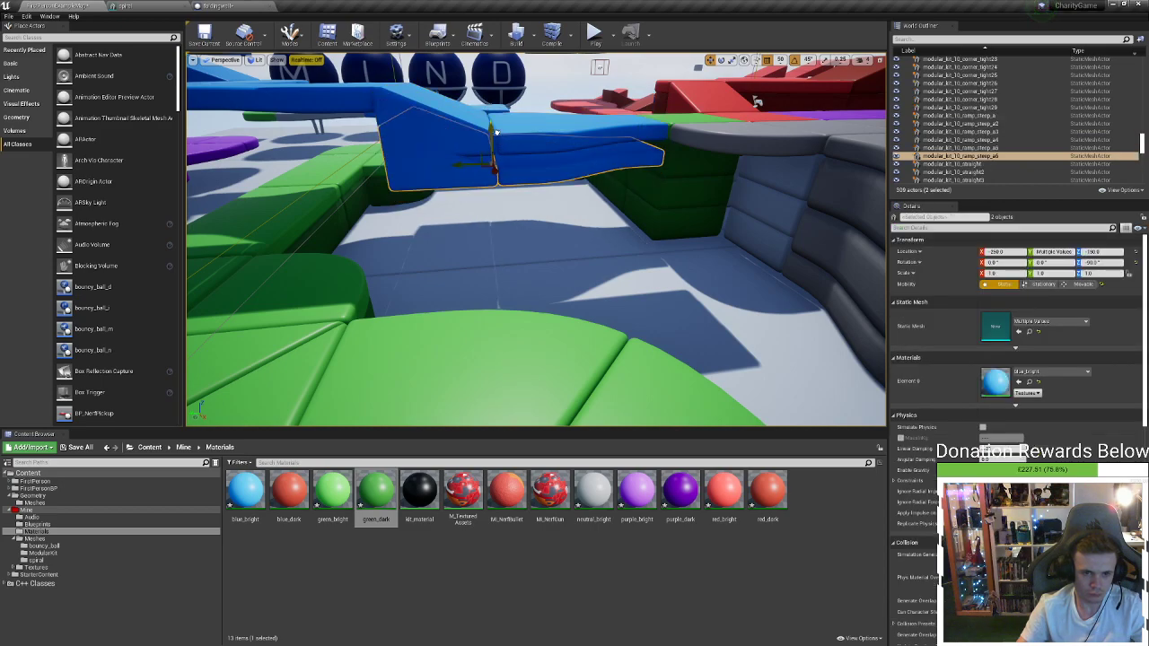
{"action": "left_click", "coordinate": [469, 175]}
{"action": "key", "text": "Delete"}
{"action": "left_click", "coordinate": [523, 171]}
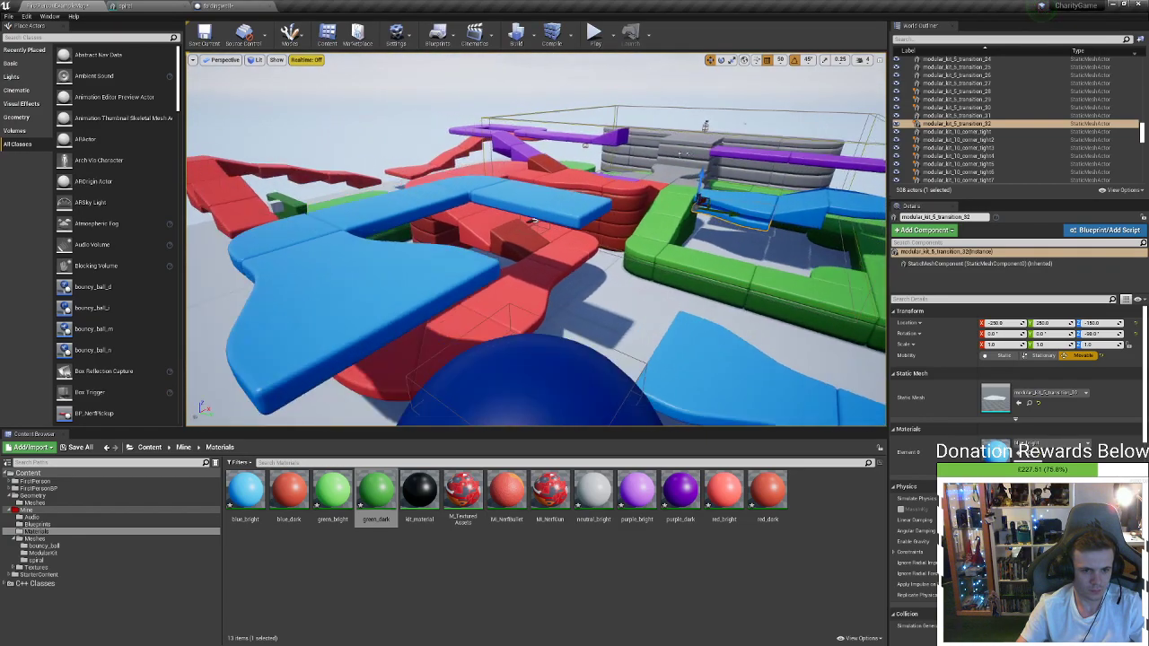
Select the five pieces of the low walkway beside the MIND balls and duplicate them straight down
{"action": "mouse_move", "coordinate": [482, 123]}
{"action": "right_mouse_down"}
{"action": "mouse_move", "coordinate": [574, 144]}
{"action": "mouse_move", "coordinate": [529, 94]}
{"action": "mouse_move", "coordinate": [494, 104]}
{"action": "right_mouse_up"}
{"action": "left_click", "coordinate": [476, 278]}
{"action": "left_click", "coordinate": [423, 225], "text": "ctrl"}
{"action": "left_click", "coordinate": [335, 262], "text": "ctrl"}
{"action": "left_click", "coordinate": [705, 336], "text": "ctrl"}
{"action": "right_click_drag", "start_coordinate": [705, 335], "coordinate": [690, 264]}
{"action": "left_click", "coordinate": [690, 264], "text": "ctrl"}
{"action": "right_click_drag", "start_coordinate": [536, 252], "coordinate": [554, 230]}
{"action": "left_click_drag", "start_coordinate": [607, 166], "coordinate": [601, 200], "text": "alt"}
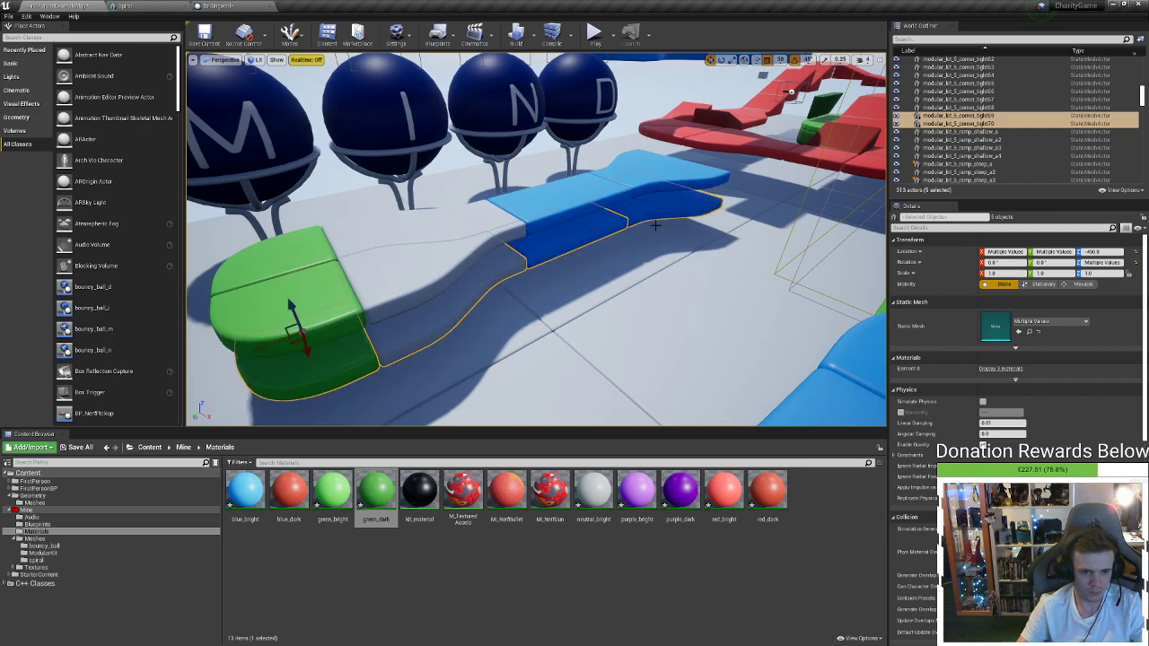
Set the walkway copies' Z scale to 2.5 and duplicate them downward as a second base layer
{"action": "left_click", "coordinate": [1088, 273]}
{"action": "type", "text": "2"}
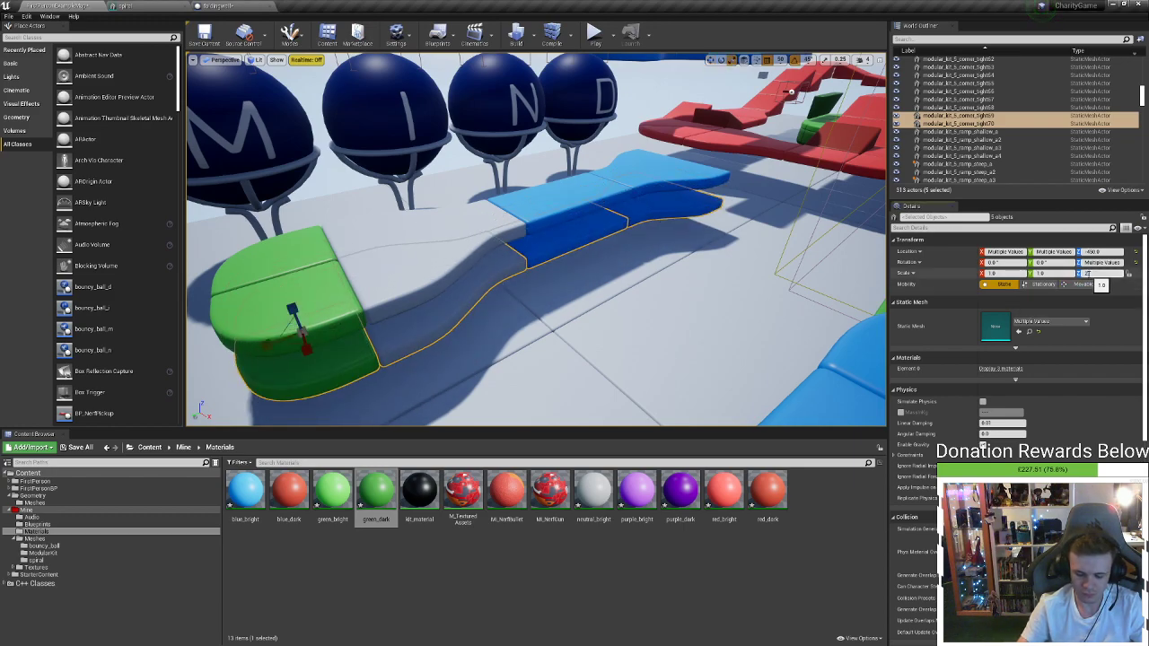
{"action": "type", "text": ".5"}
{"action": "key", "text": "Return"}
{"action": "right_click_drag", "start_coordinate": [574, 250], "coordinate": [482, 254]}
{"action": "left_click_drag", "start_coordinate": [318, 190], "coordinate": [318, 249], "text": "alt"}
{"action": "right_click_drag", "start_coordinate": [319, 244], "coordinate": [377, 278]}
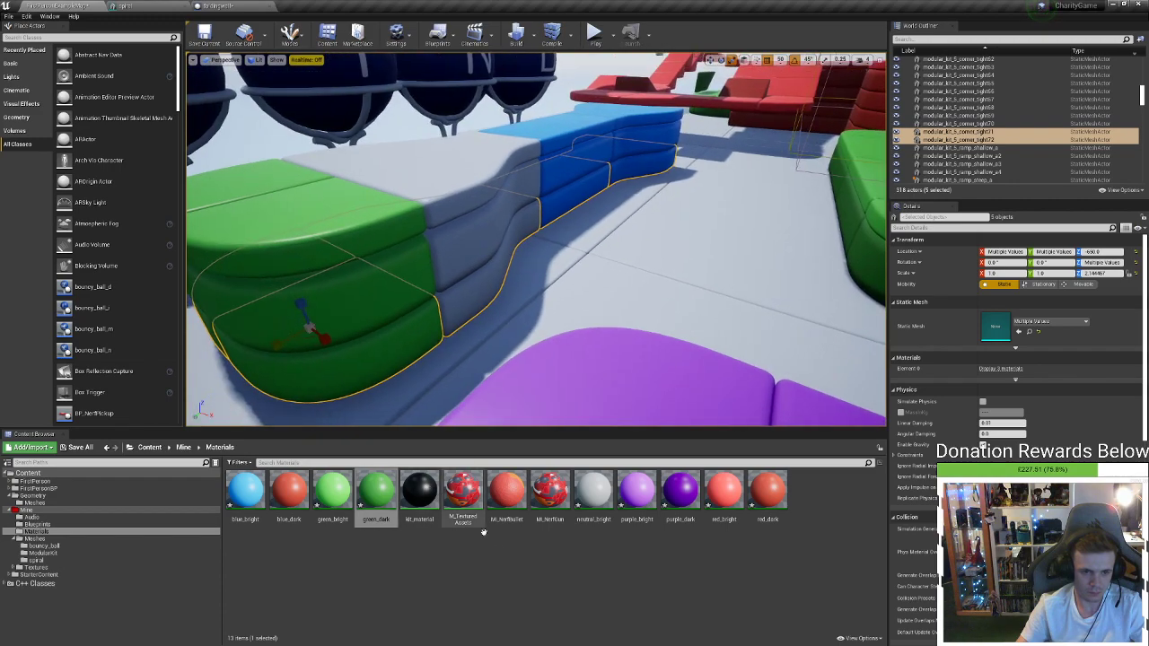
Apply blue_bright to the walkway's green and grey top pieces and blue_dark to the upper base block at its rounded end
{"action": "left_click_drag", "start_coordinate": [245, 492], "coordinate": [474, 159]}
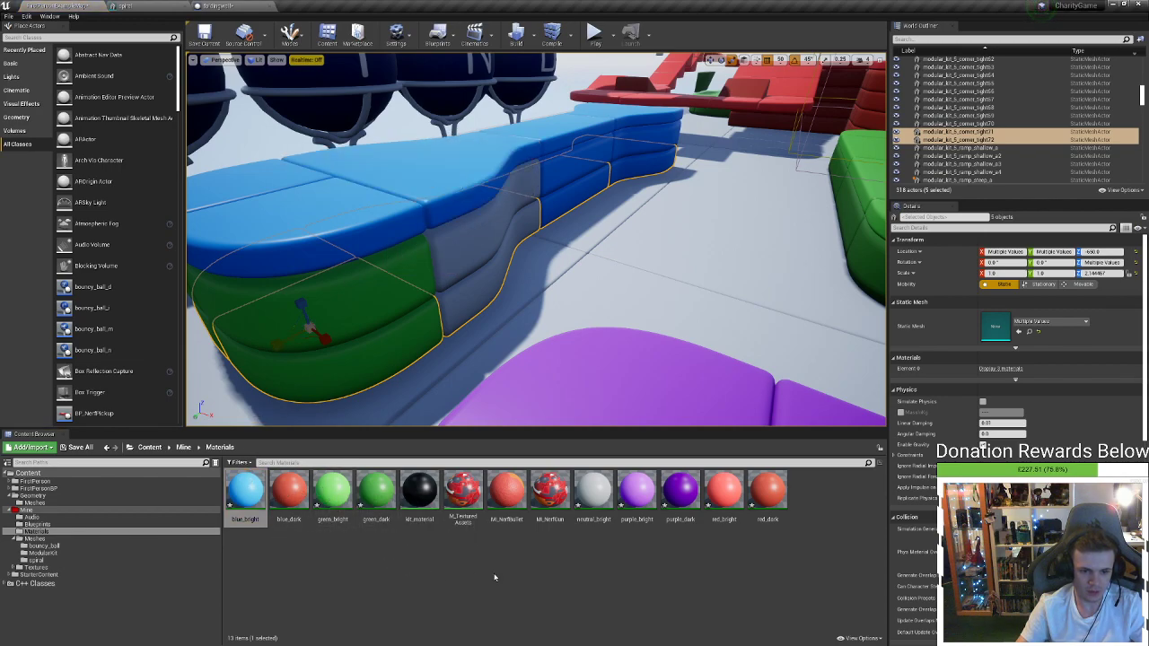
{"action": "left_click_drag", "start_coordinate": [292, 493], "coordinate": [310, 336]}
{"action": "mouse_move", "coordinate": [309, 337]}
{"action": "right_mouse_down"}
{"action": "mouse_move", "coordinate": [296, 336]}
{"action": "mouse_move", "coordinate": [296, 269]}
{"action": "mouse_move", "coordinate": [305, 341]}
{"action": "right_mouse_up"}
{"action": "key", "text": "f"}
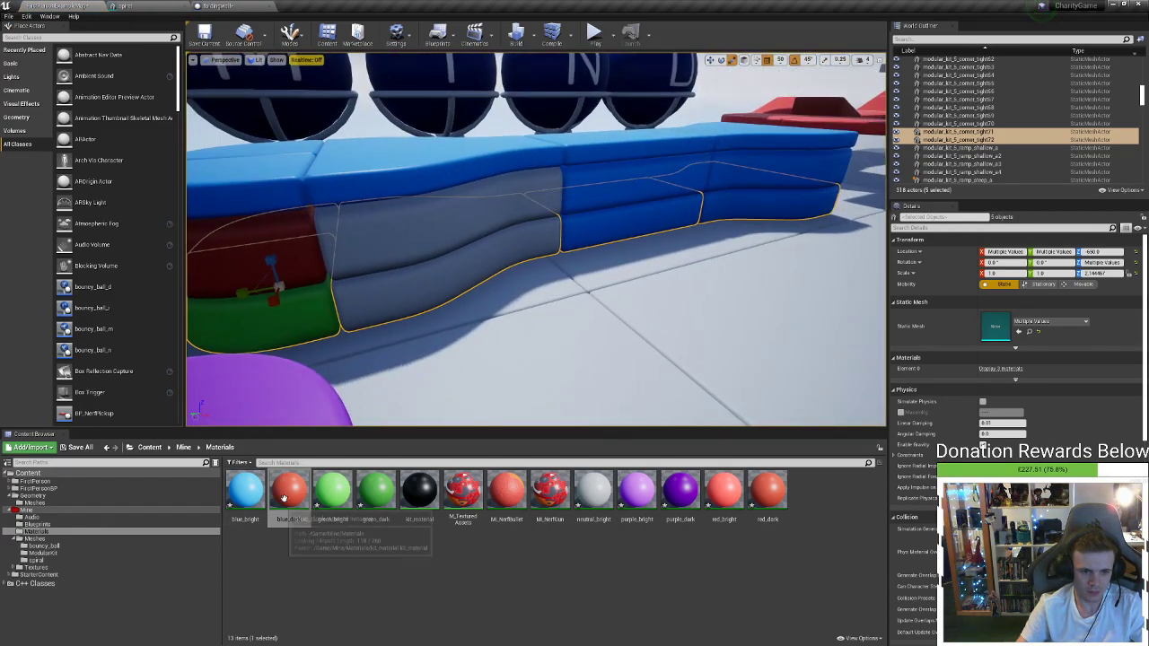
Apply blue_dark to the remaining base blocks in both layers under the walkway beside the MIND balls
{"action": "left_click_drag", "start_coordinate": [294, 493], "coordinate": [595, 190]}
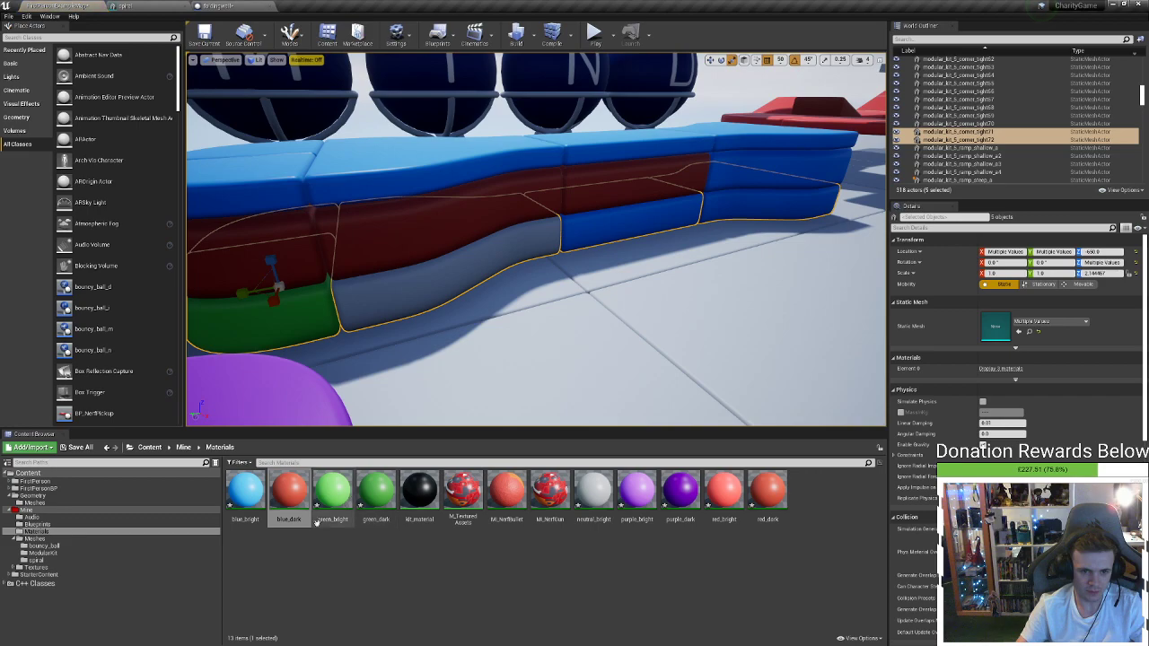
{"action": "left_click_drag", "start_coordinate": [288, 493], "coordinate": [287, 310]}
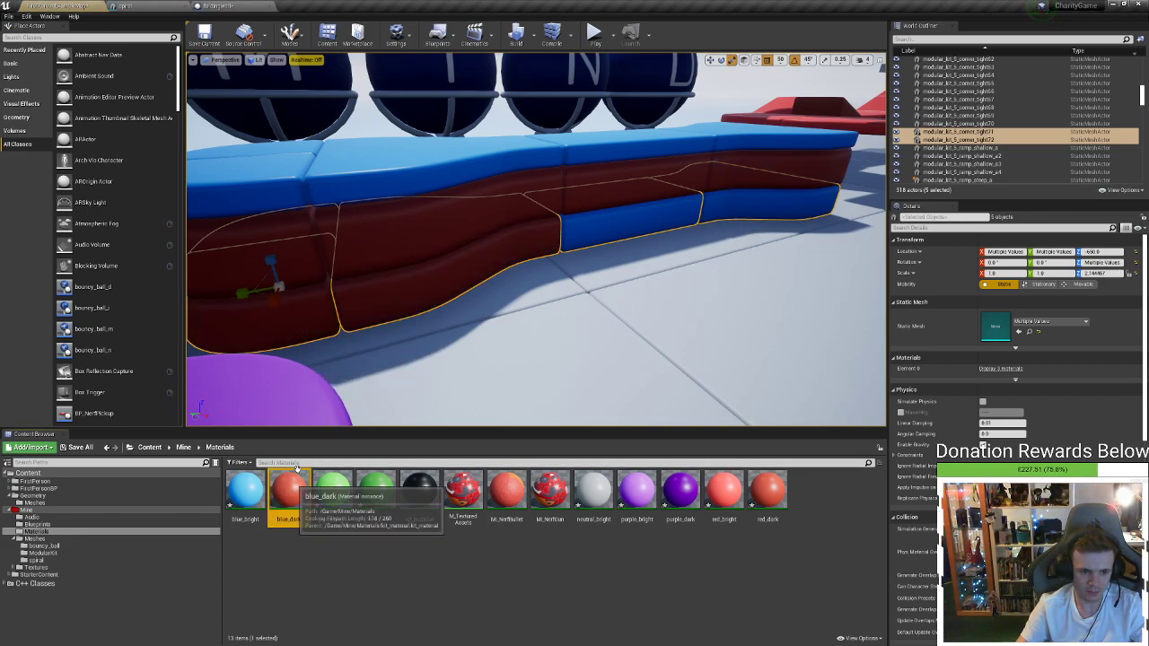
{"action": "left_click_drag", "start_coordinate": [288, 493], "coordinate": [628, 224]}
{"action": "left_click_drag", "start_coordinate": [288, 493], "coordinate": [767, 208]}
{"action": "mouse_move", "coordinate": [479, 397]}
{"action": "right_mouse_down"}
{"action": "mouse_move", "coordinate": [682, 397]}
{"action": "mouse_move", "coordinate": [479, 397]}
{"action": "right_mouse_up"}
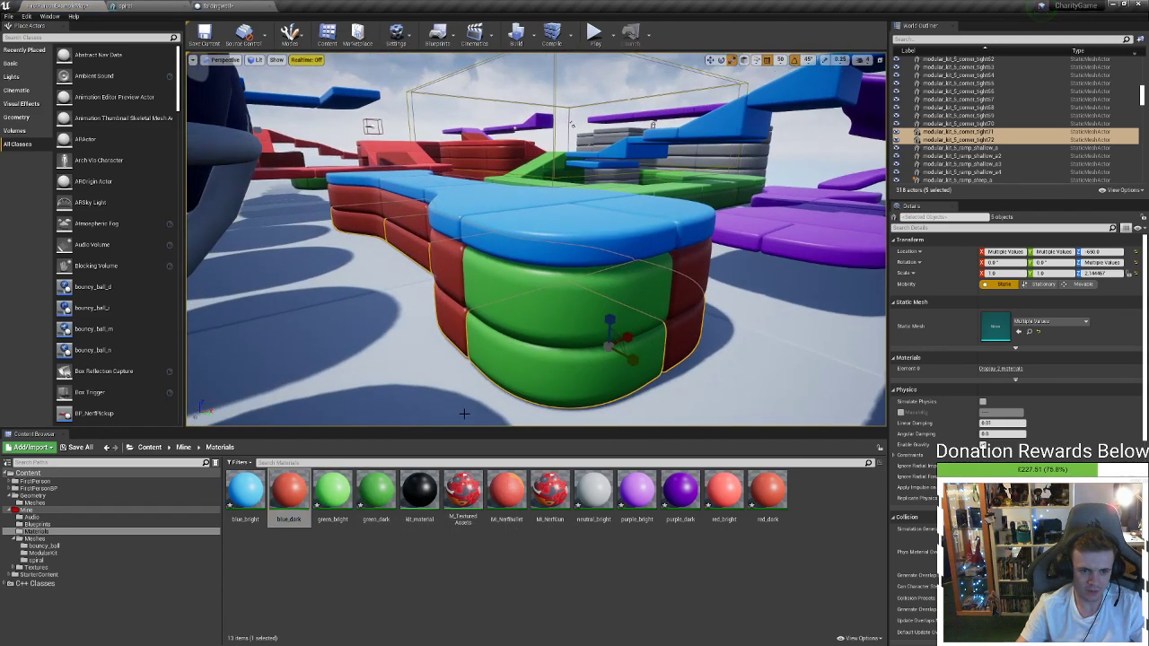
{"action": "left_click_drag", "start_coordinate": [288, 494], "coordinate": [549, 327]}
Change the blue_dark material's Color parameter from red to a dark blue with a value of about 0.14
{"action": "double_click", "coordinate": [288, 492]}
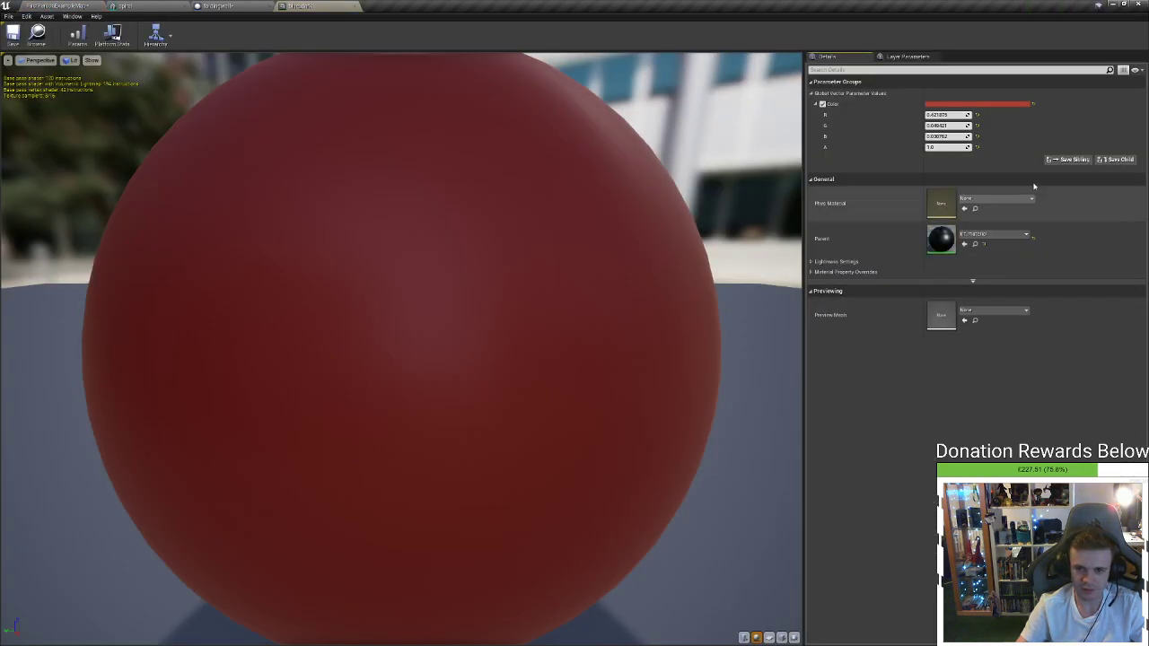
{"action": "left_click", "coordinate": [1004, 106]}
{"action": "left_click_drag", "start_coordinate": [853, 165], "coordinate": [826, 158]}
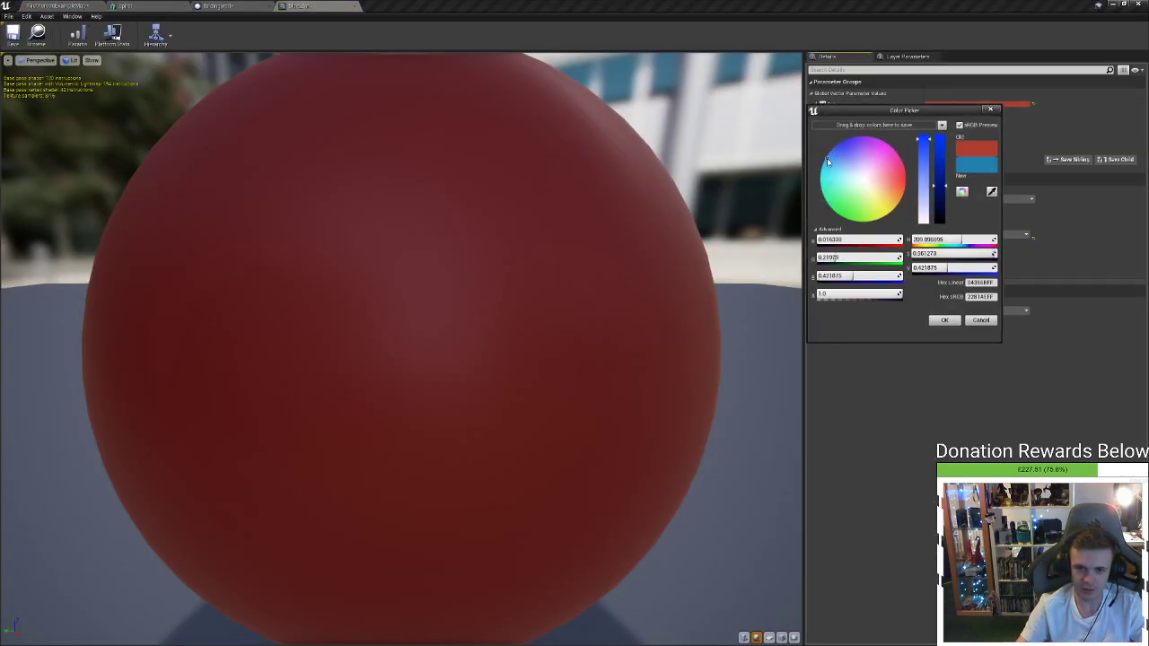
{"action": "left_click_drag", "start_coordinate": [939, 184], "coordinate": [942, 229]}
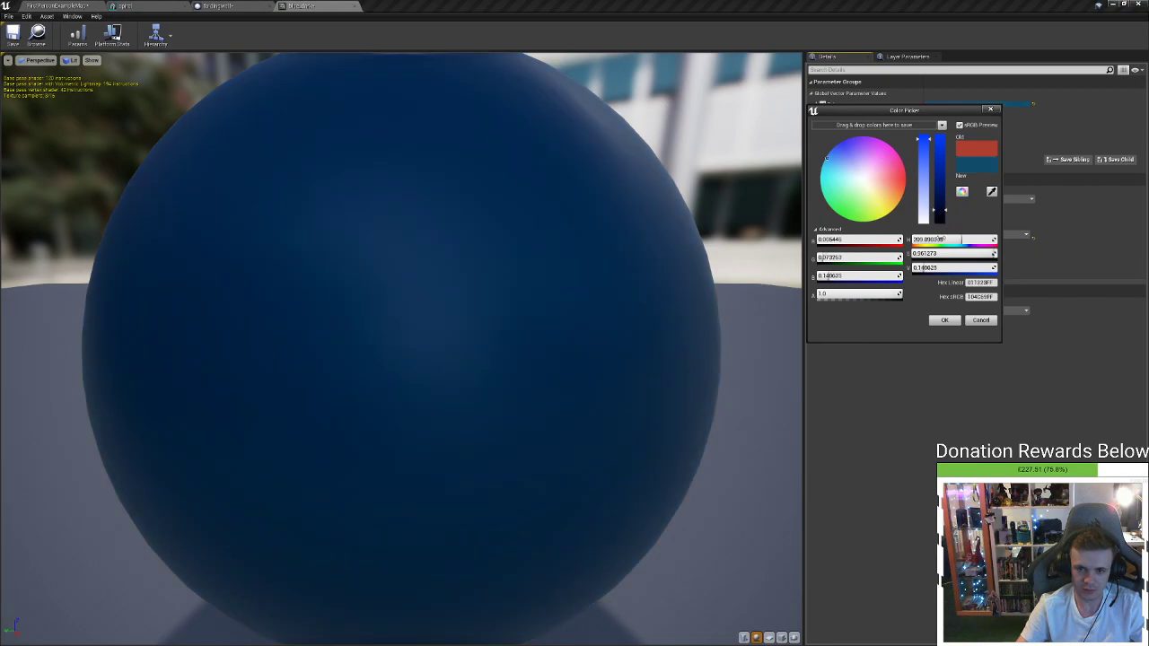
{"action": "left_click", "coordinate": [944, 320]}
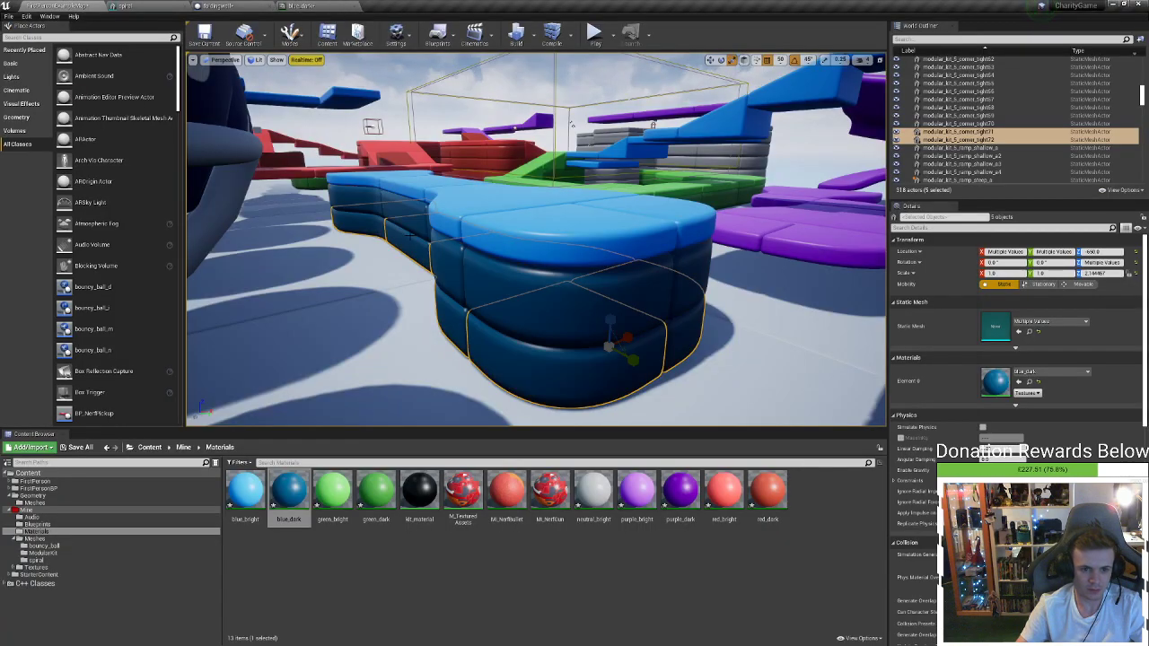
Playtest the level, moving along the course to examine the blue and green walkway bases, and end the session
{"action": "right_click_drag", "start_coordinate": [536, 239], "coordinate": [561, 278]}
{"action": "left_click", "coordinate": [593, 33]}
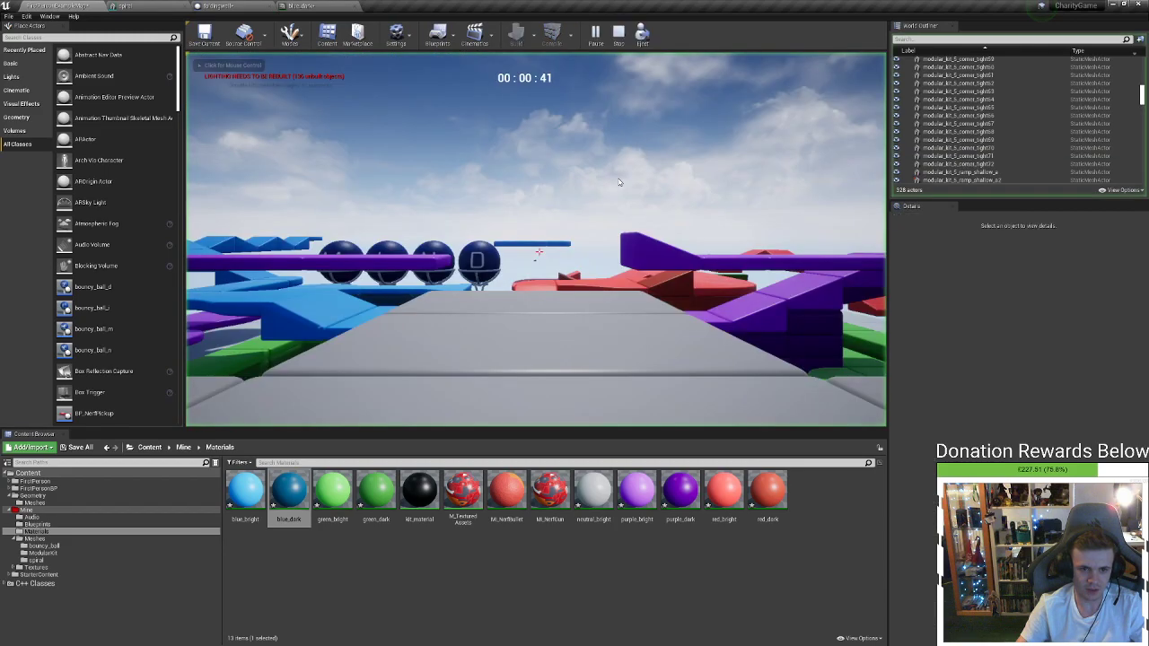
{"action": "key", "text": "w"}
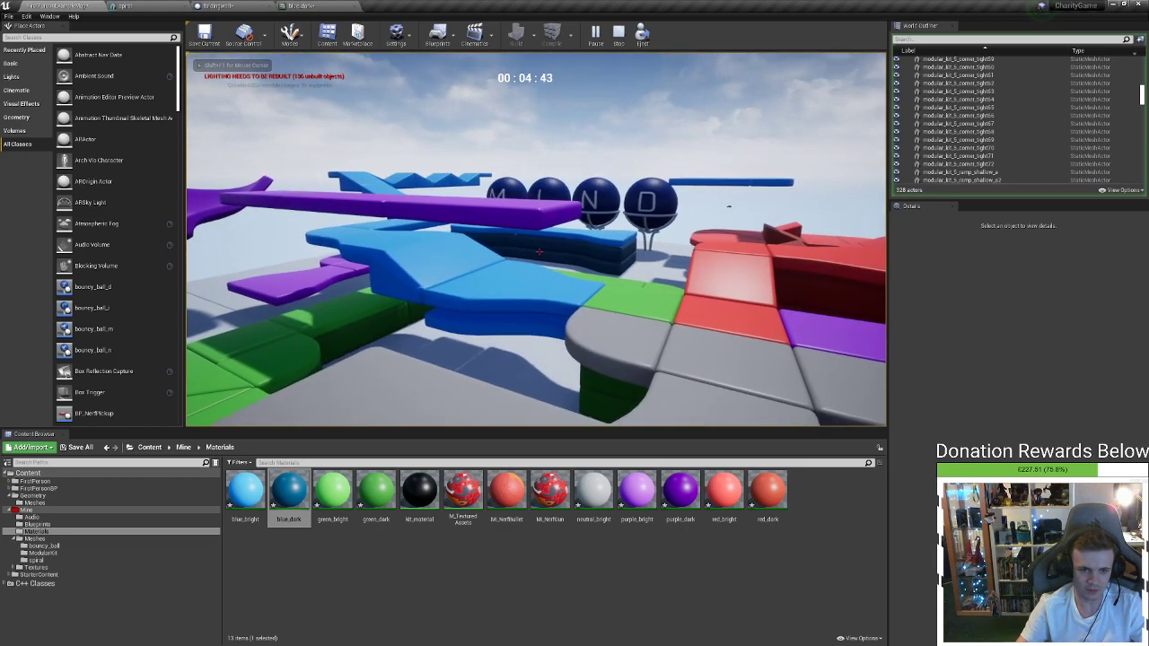
{"action": "key", "text": "s"}
{"action": "key", "text": "w"}
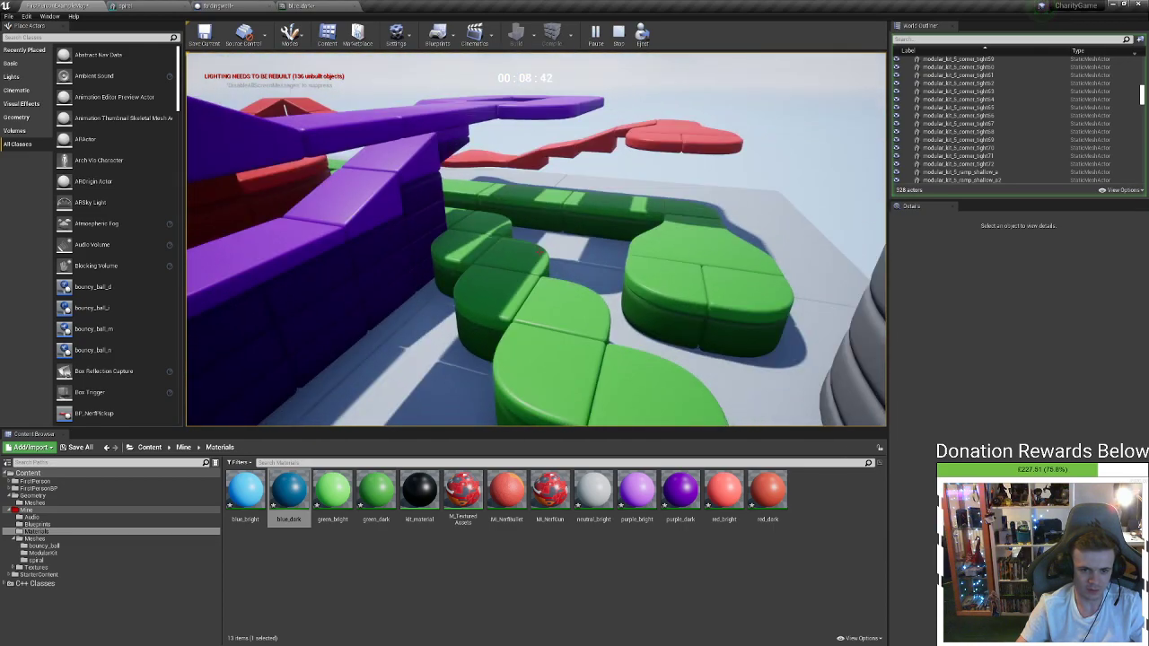
{"action": "key", "text": "w"}
{"action": "key", "text": "Escape"}
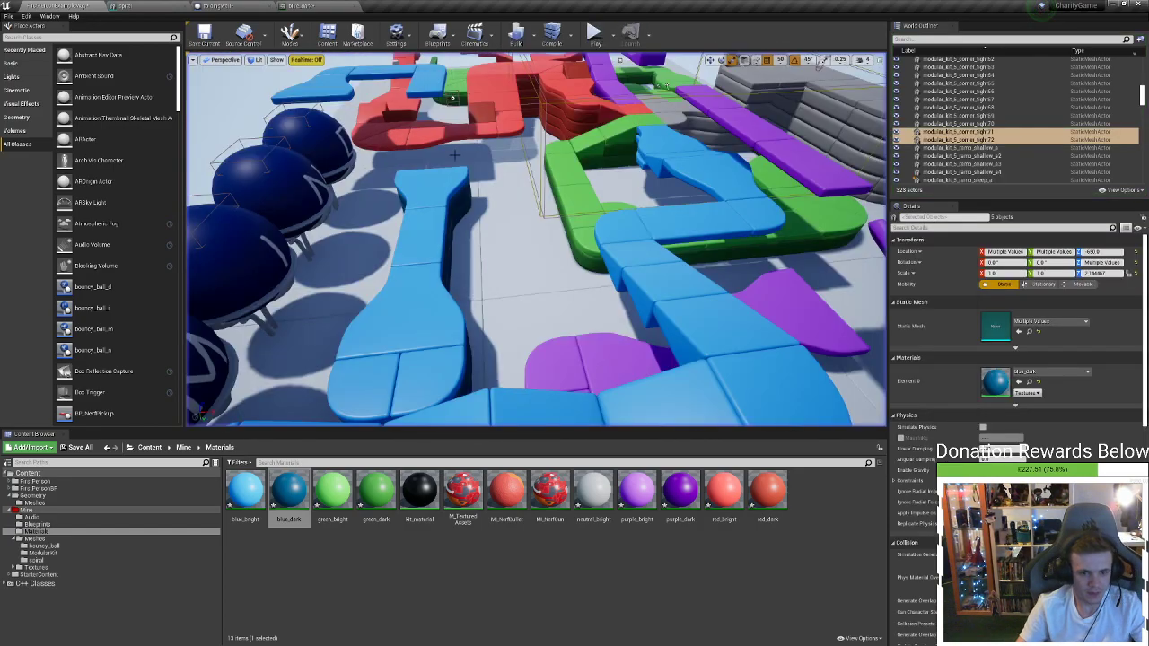
Set the Z scale of the blue transition copy beside the grey platform to 2.75 and lower it beneath the walkway
{"action": "key", "text": "w"}
{"action": "right_click_drag", "start_coordinate": [525, 301], "coordinate": [506, 285]}
{"action": "left_click", "coordinate": [556, 257]}
{"action": "key", "text": "w"}
{"action": "left_click", "coordinate": [582, 282]}
{"action": "left_click", "coordinate": [539, 266]}
{"action": "key", "text": "s"}
{"action": "right_click_drag", "start_coordinate": [679, 139], "coordinate": [715, 112]}
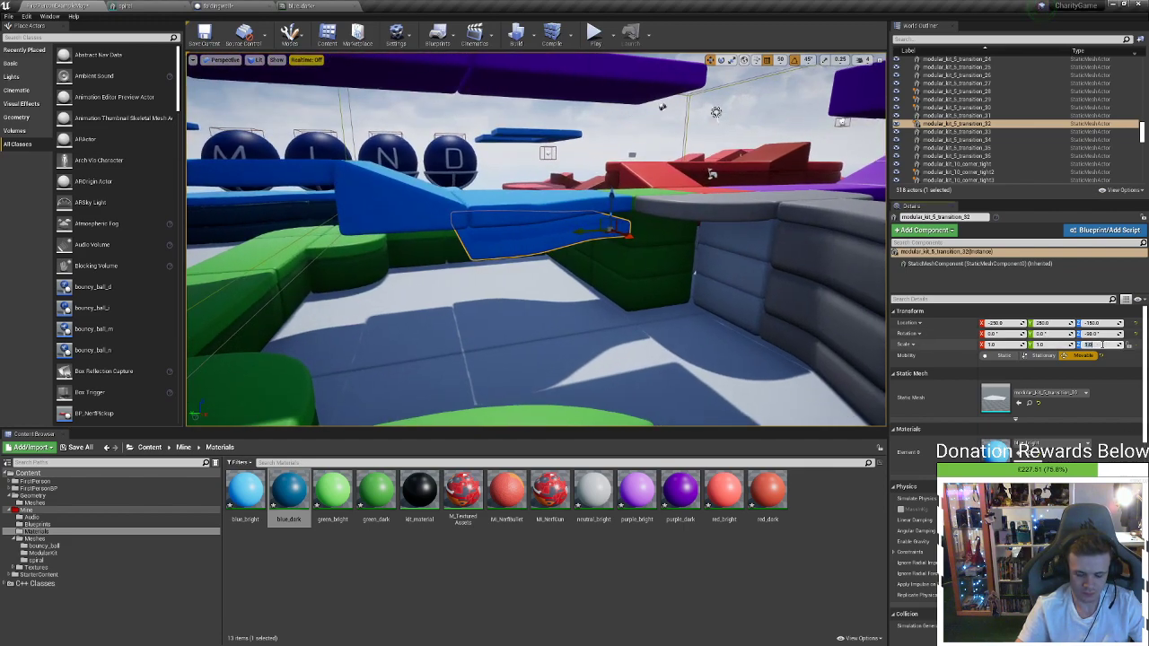
{"action": "type", "text": "75"}
{"action": "key", "text": "Return"}
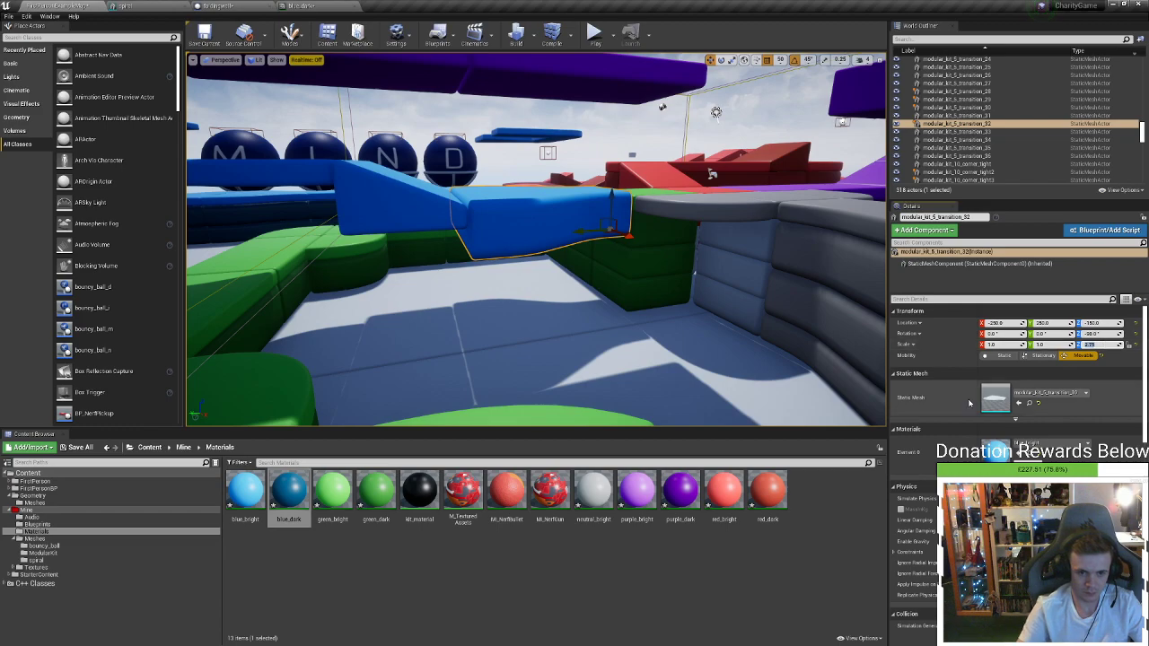
{"action": "left_click_drag", "start_coordinate": [609, 201], "coordinate": [614, 223]}
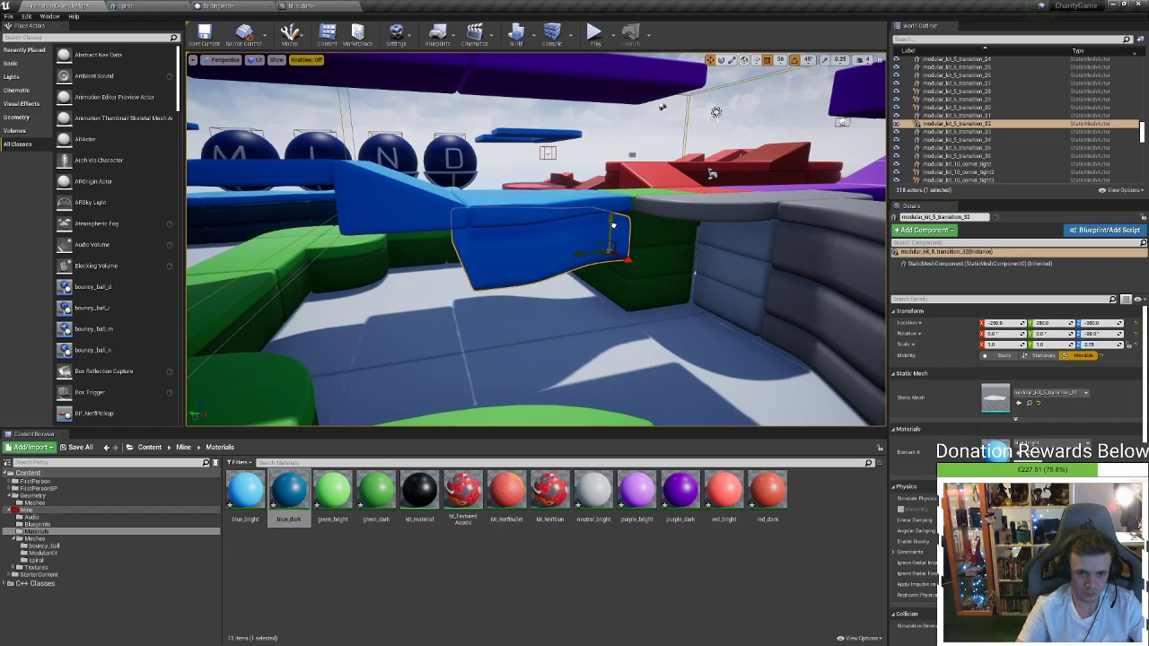
Duplicate the stretched blue block downward as stacked base layers, and select the neighbouring dark-green support block for comparison
{"action": "mouse_move", "coordinate": [623, 219]}
{"action": "right_mouse_down"}
{"action": "mouse_move", "coordinate": [682, 219]}
{"action": "mouse_move", "coordinate": [641, 219]}
{"action": "right_mouse_up"}
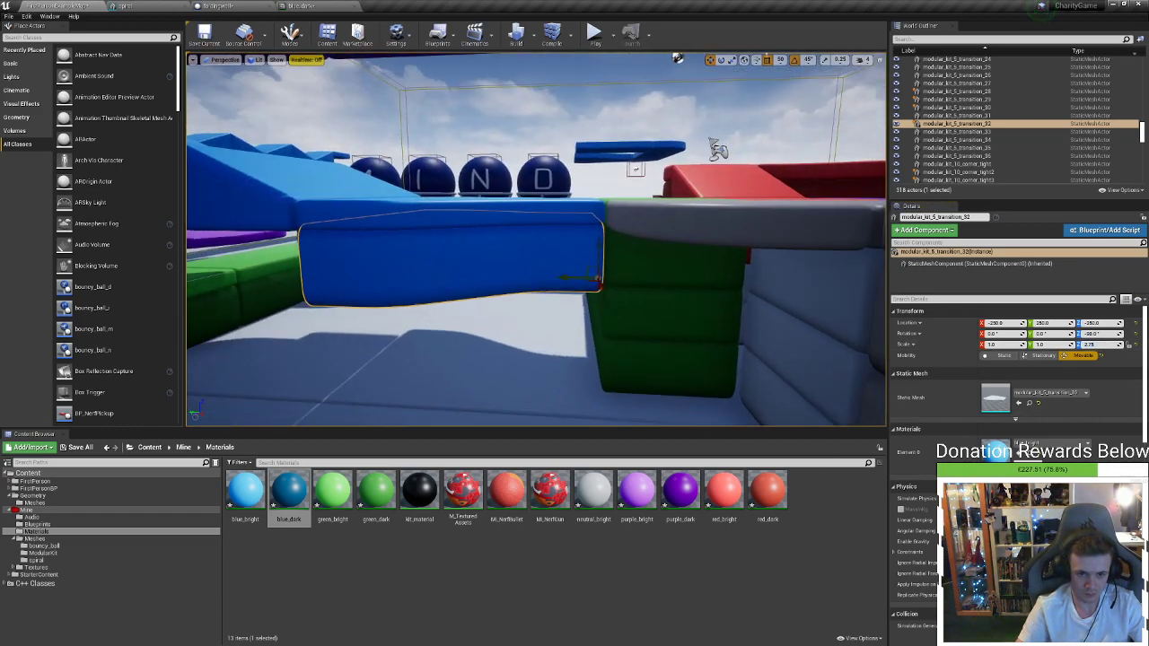
{"action": "left_click_drag", "start_coordinate": [596, 255], "coordinate": [596, 352], "text": "alt"}
{"action": "right_click_drag", "start_coordinate": [595, 351], "coordinate": [596, 260]}
{"action": "left_click", "coordinate": [628, 219]}
{"action": "right_click_drag", "start_coordinate": [628, 219], "coordinate": [623, 218]}
{"action": "left_click", "coordinate": [623, 311]}
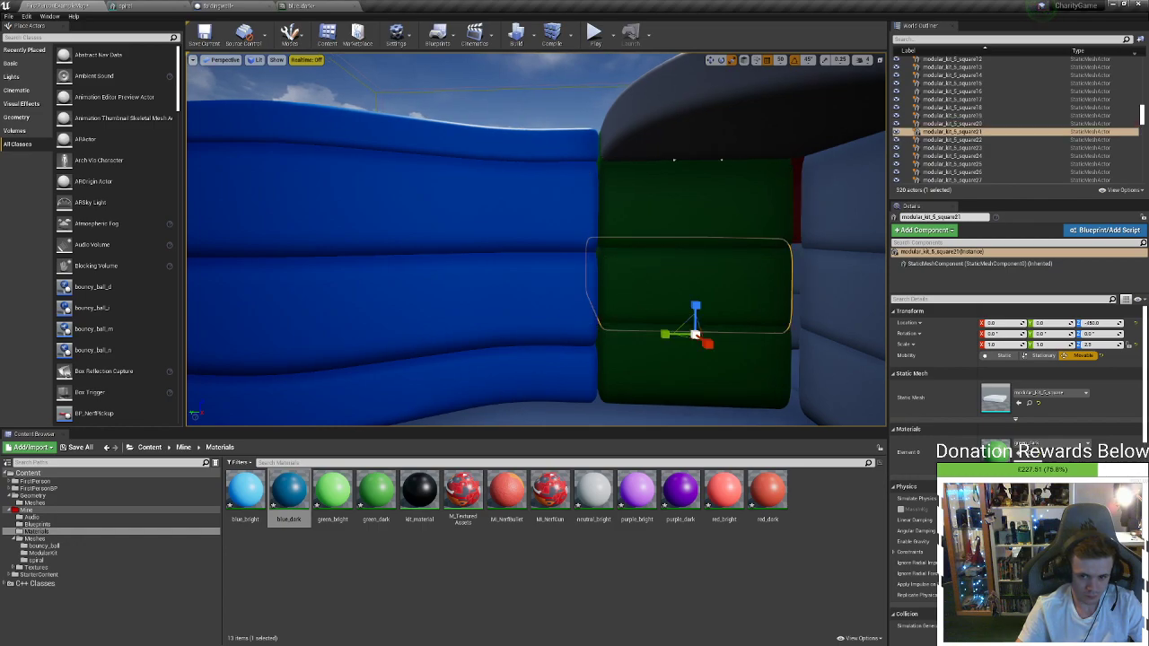
Delete the stacked dark-green support blocks beside the blue base layers, under the rounded grey platform
{"action": "left_click", "coordinate": [629, 208]}
{"action": "left_click", "coordinate": [628, 364]}
{"action": "left_click", "coordinate": [577, 300]}
{"action": "left_click", "coordinate": [570, 237]}
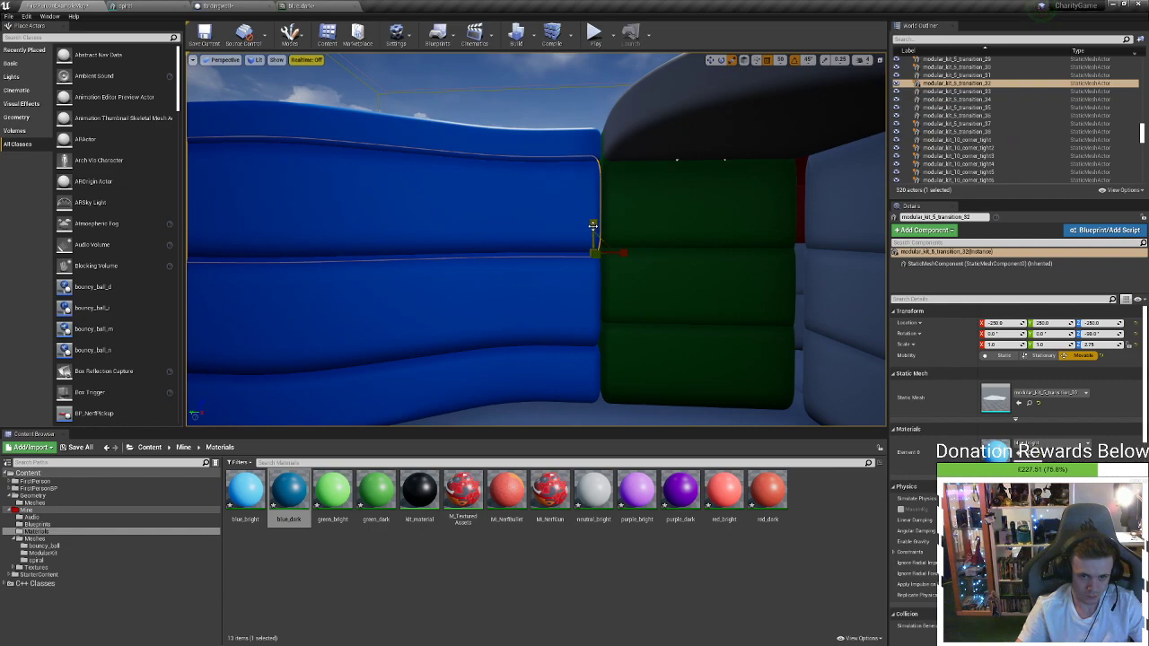
{"action": "left_click", "coordinate": [628, 208]}
{"action": "mouse_move", "coordinate": [628, 209]}
{"action": "right_mouse_down"}
{"action": "mouse_move", "coordinate": [642, 184]}
{"action": "mouse_move", "coordinate": [628, 237]}
{"action": "mouse_move", "coordinate": [626, 126]}
{"action": "mouse_move", "coordinate": [627, 189]}
{"action": "right_mouse_up"}
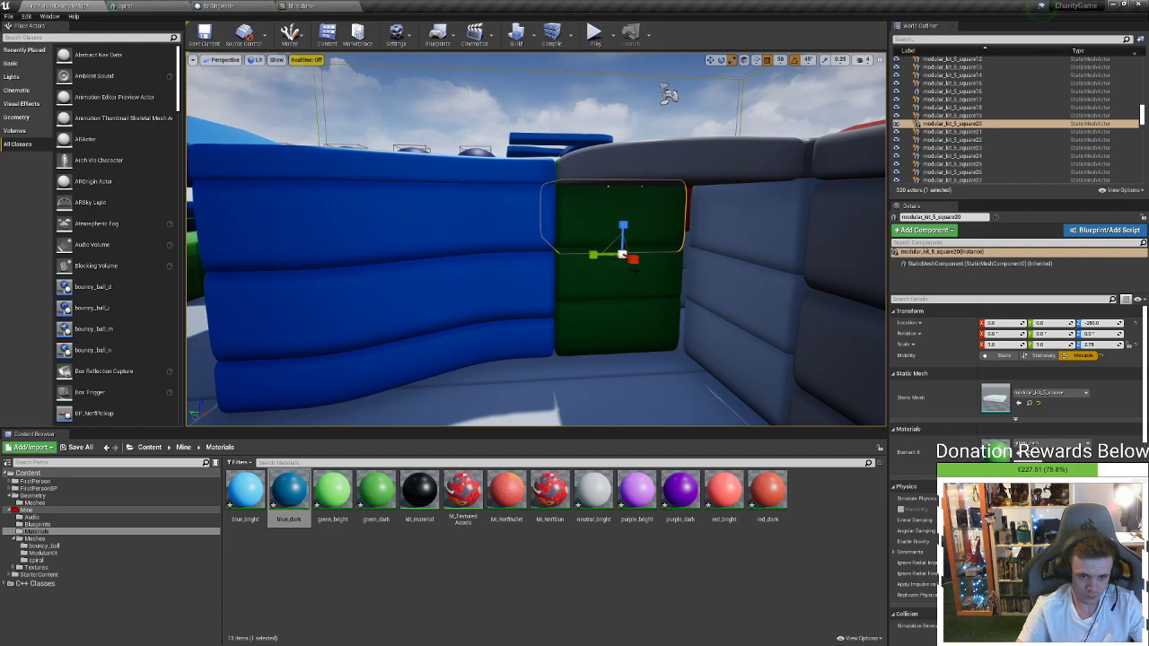
{"action": "key", "text": "Delete"}
{"action": "key", "text": "Delete"}
{"action": "key", "text": "Delete"}
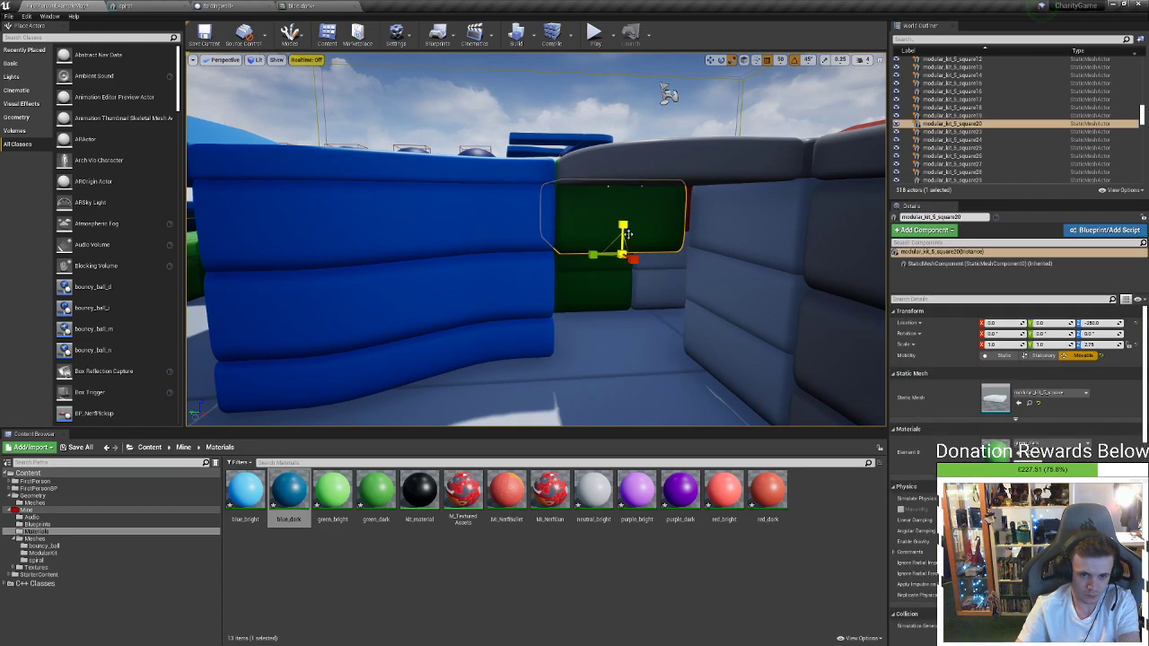
Compare the blue base with the neighbouring grey support blocks and delete the three stacked blue layers beneath the blue walkway
{"action": "left_click", "coordinate": [726, 233]}
{"action": "left_click", "coordinate": [740, 225]}
{"action": "left_click", "coordinate": [740, 286]}
{"action": "left_click", "coordinate": [735, 353]}
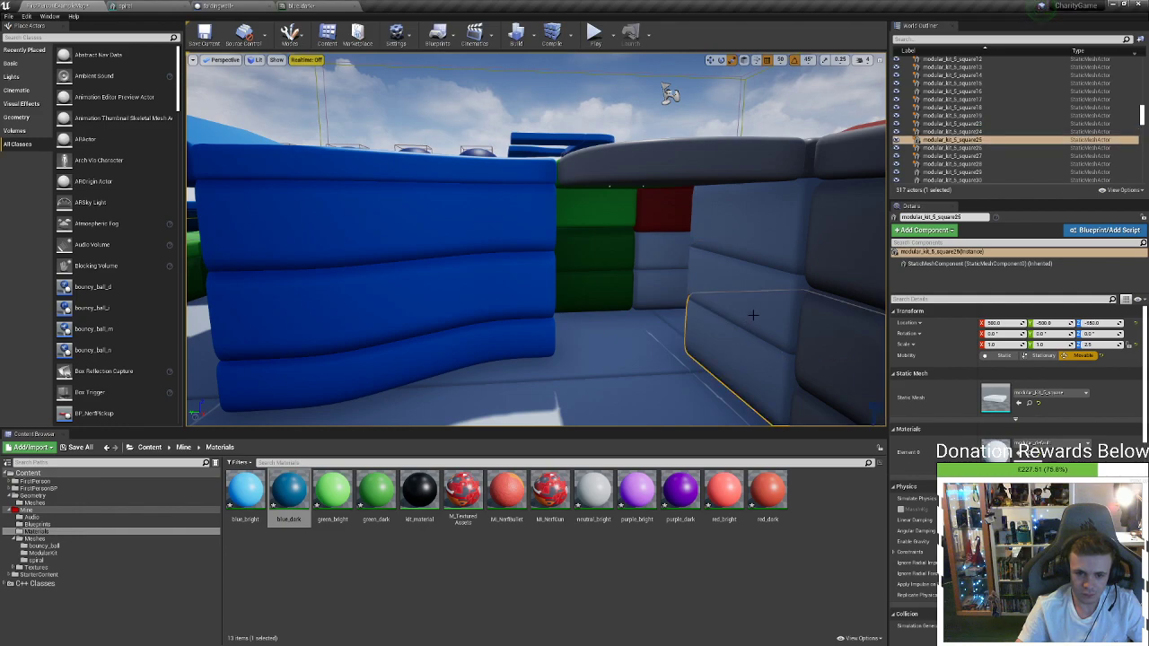
{"action": "left_click", "coordinate": [738, 229]}
{"action": "left_click", "coordinate": [737, 283]}
{"action": "left_click", "coordinate": [439, 297]}
{"action": "left_click", "coordinate": [458, 238]}
{"action": "left_click", "coordinate": [461, 284]}
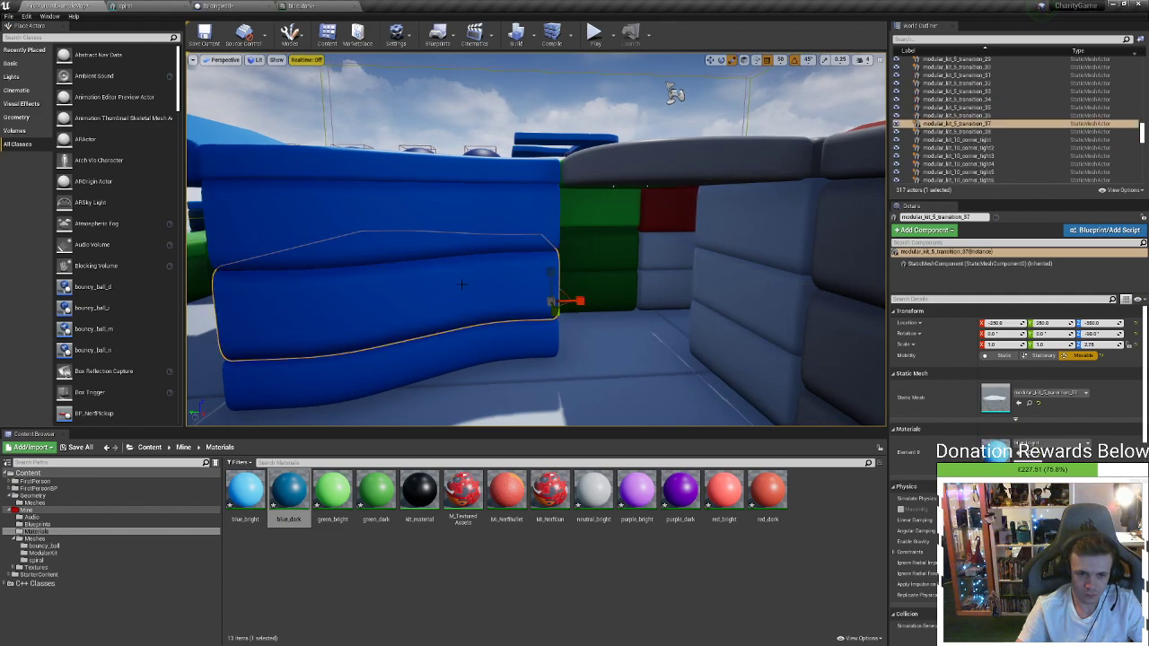
{"action": "left_click", "coordinate": [502, 225], "text": "ctrl"}
{"action": "left_click", "coordinate": [482, 342], "text": "ctrl"}
{"action": "key", "text": "Delete"}
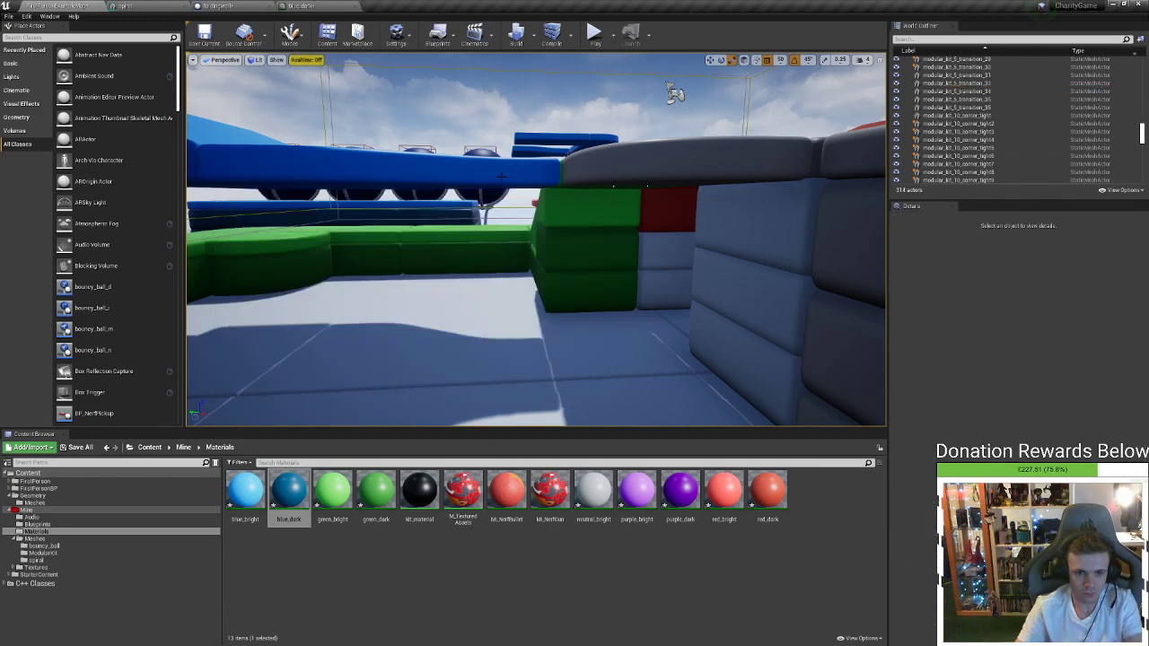
Duplicate the blue transition piece downward, set the copy's Z scale to 2.5, and lower it to the floor
{"action": "left_click", "coordinate": [490, 172]}
{"action": "left_click_drag", "start_coordinate": [550, 159], "coordinate": [551, 273], "text": "alt"}
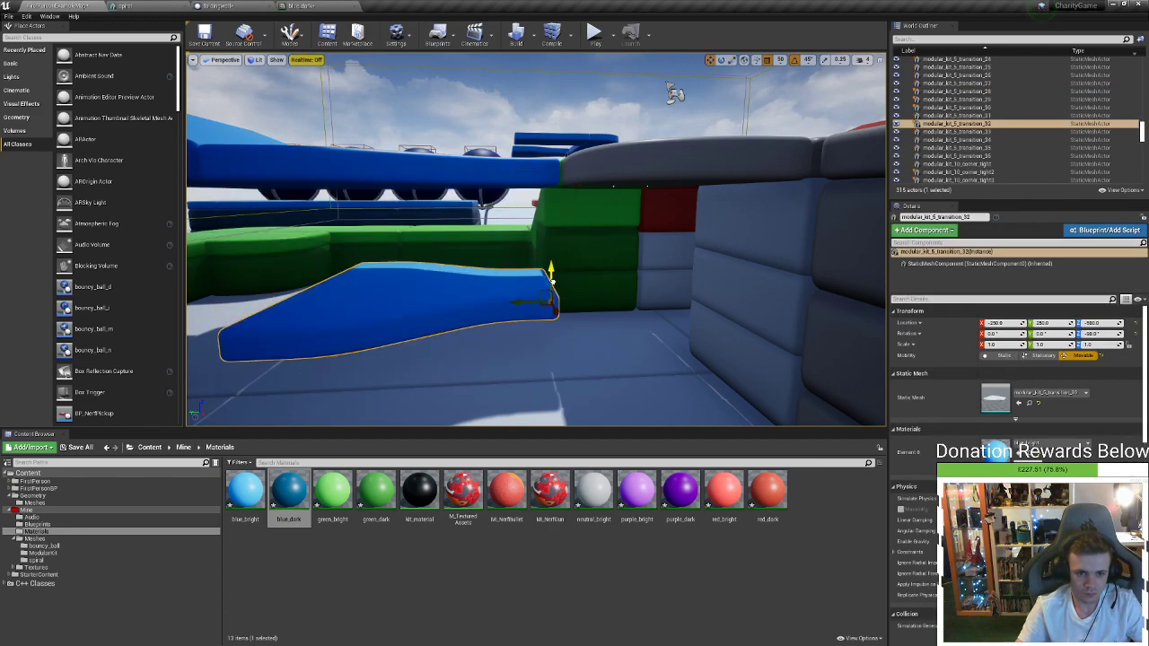
{"action": "left_click", "coordinate": [1106, 358]}
{"action": "type", "text": "2.5"}
{"action": "key", "text": "Return"}
{"action": "left_click_drag", "start_coordinate": [545, 275], "coordinate": [549, 314]}
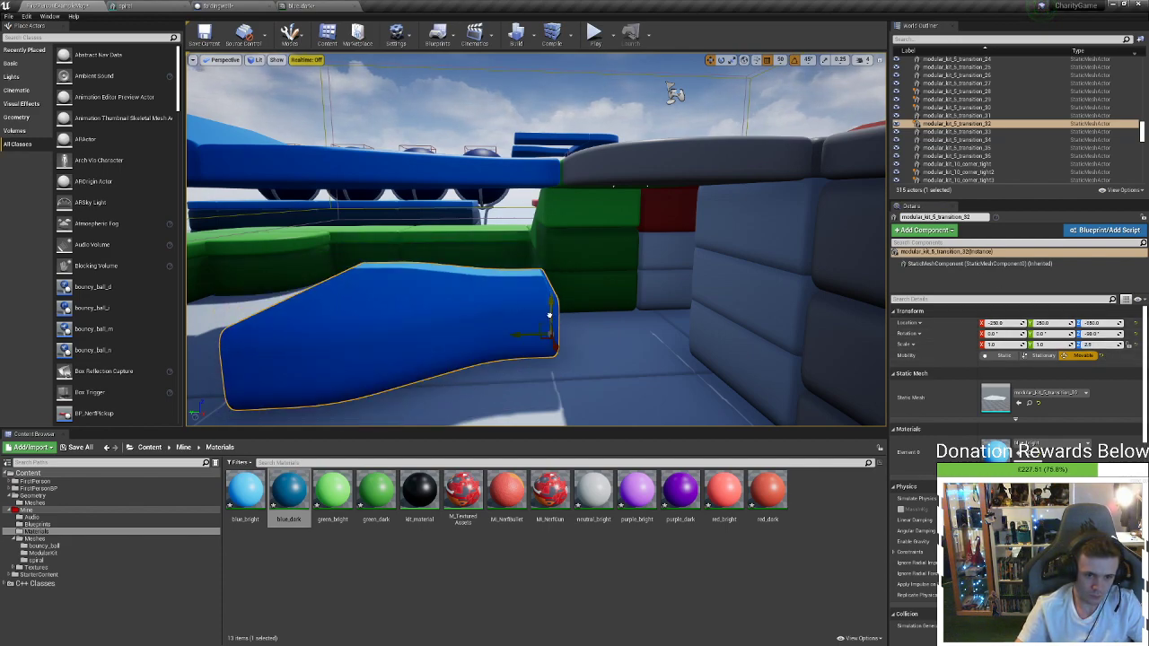
Stack two upward copies of the thickened blue layer beneath the walkway, reducing the uppermost copy's height to fit the remaining gap
{"action": "left_click", "coordinate": [820, 253]}
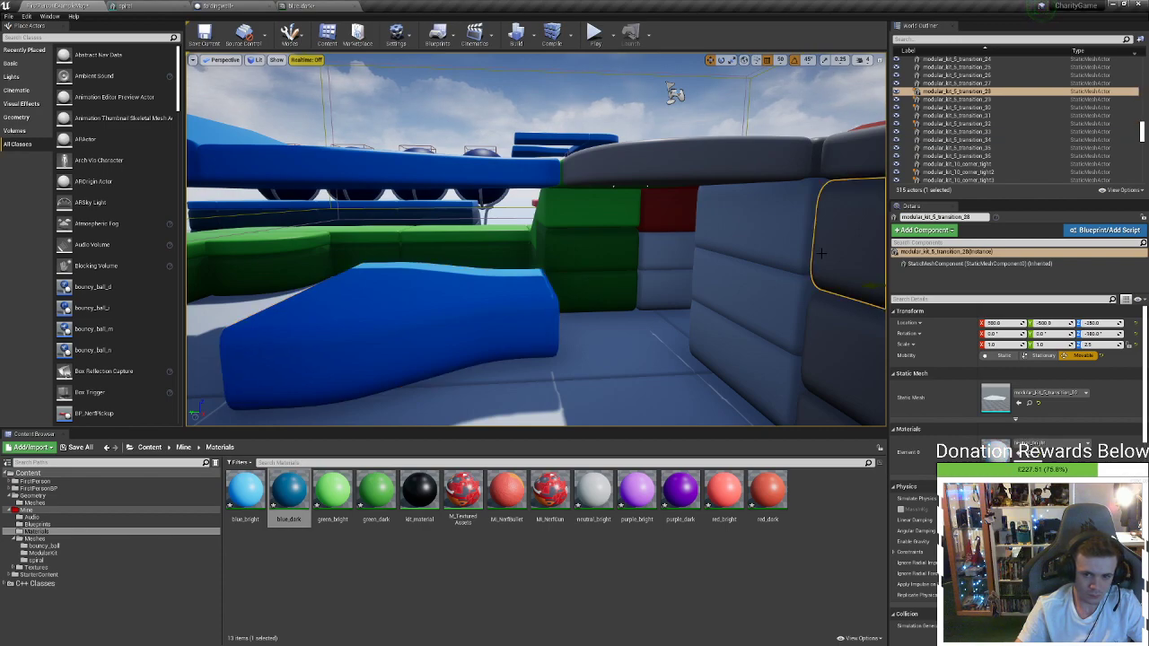
{"action": "left_click", "coordinate": [456, 353]}
{"action": "left_click_drag", "start_coordinate": [551, 298], "coordinate": [550, 249], "text": "alt"}
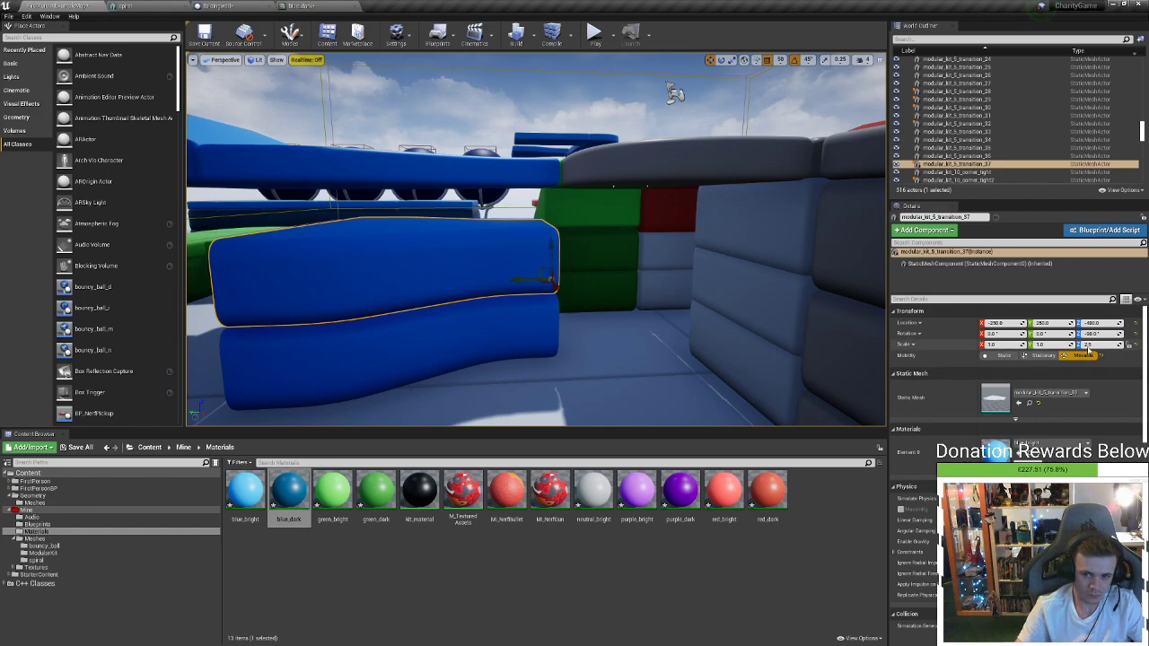
{"action": "left_click", "coordinate": [788, 294]}
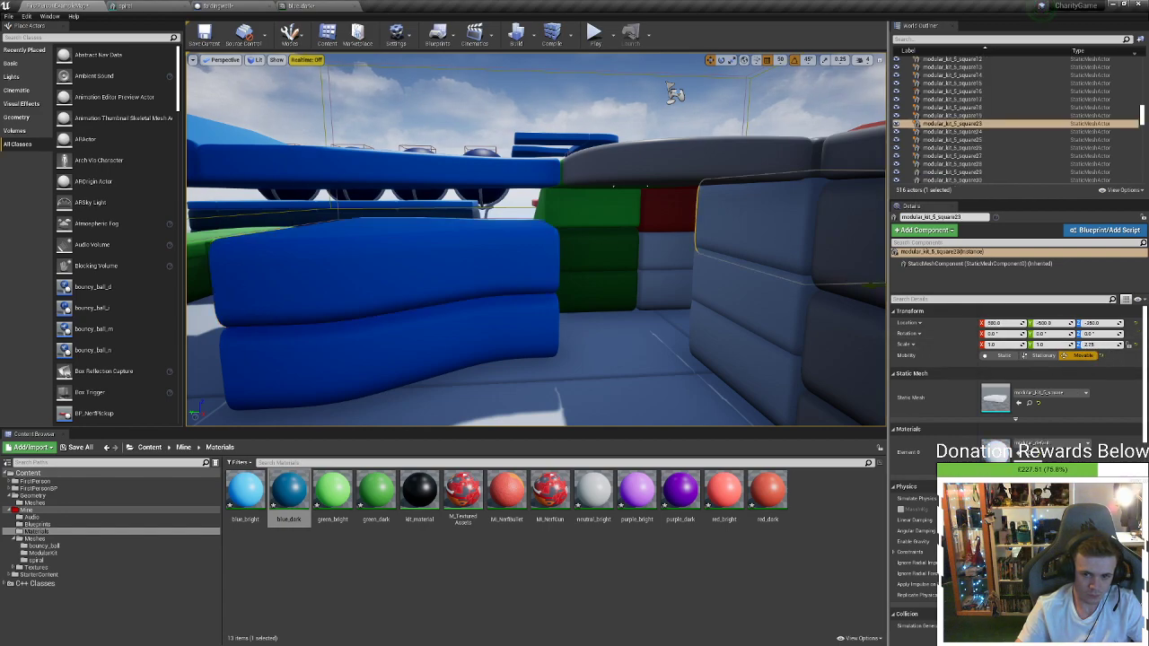
{"action": "left_click", "coordinate": [700, 306]}
{"action": "left_click", "coordinate": [410, 259]}
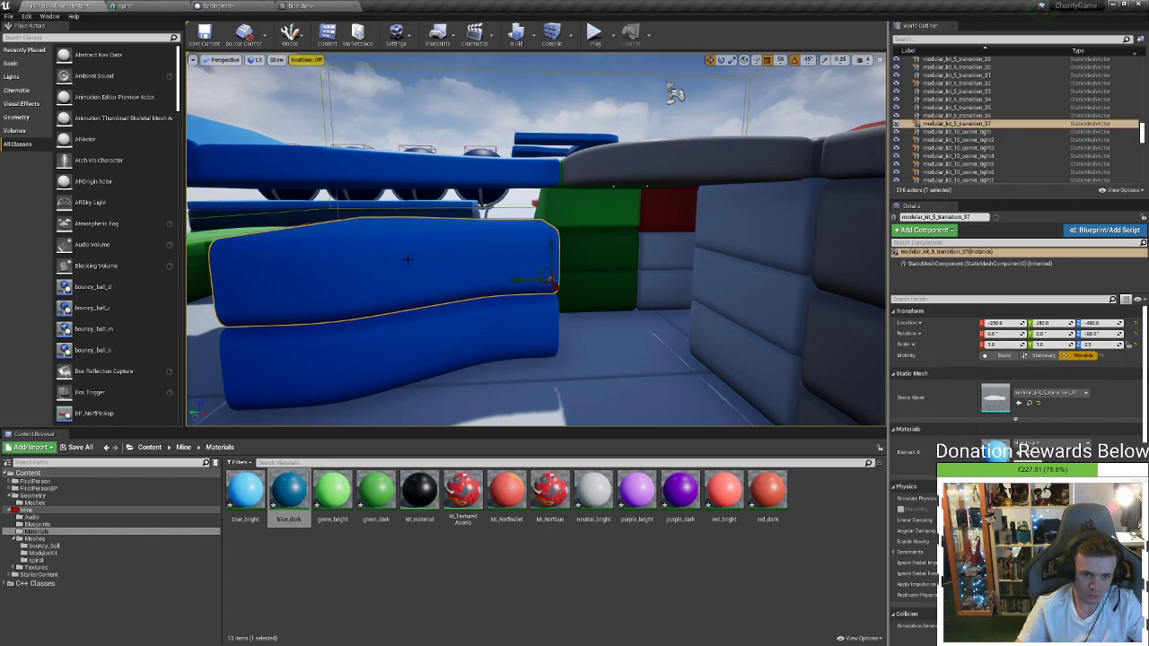
{"action": "left_click_drag", "start_coordinate": [551, 256], "coordinate": [549, 220], "text": "alt"}
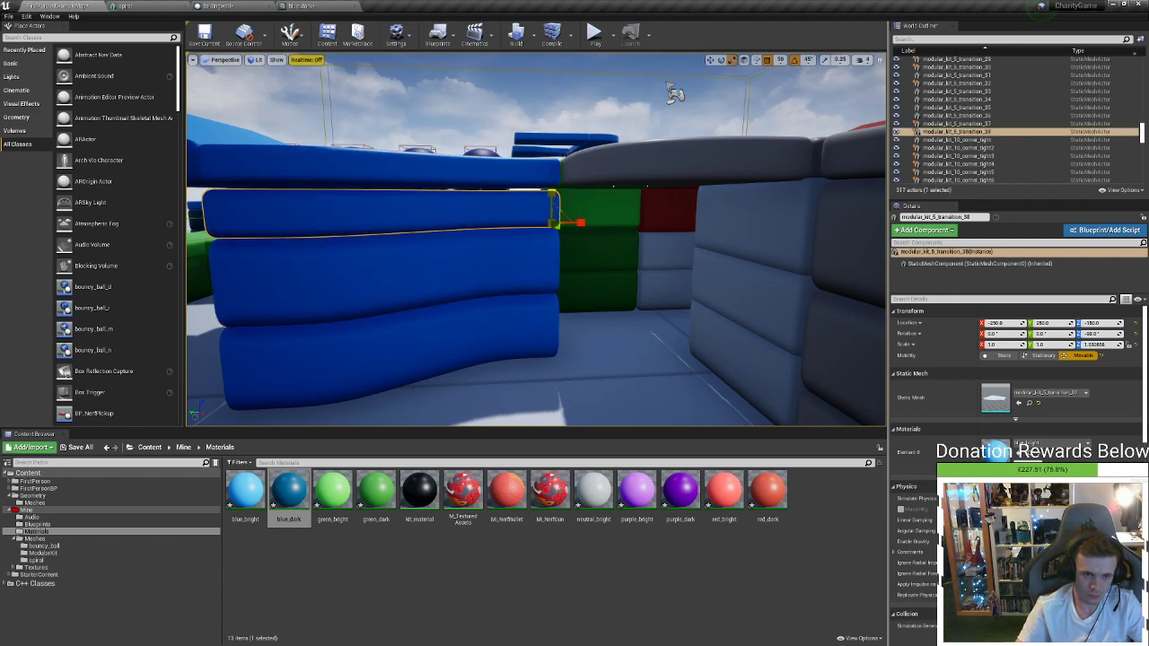
{"action": "right_click_drag", "start_coordinate": [551, 224], "coordinate": [601, 211]}
{"action": "right_click_drag", "start_coordinate": [513, 224], "coordinate": [506, 224]}
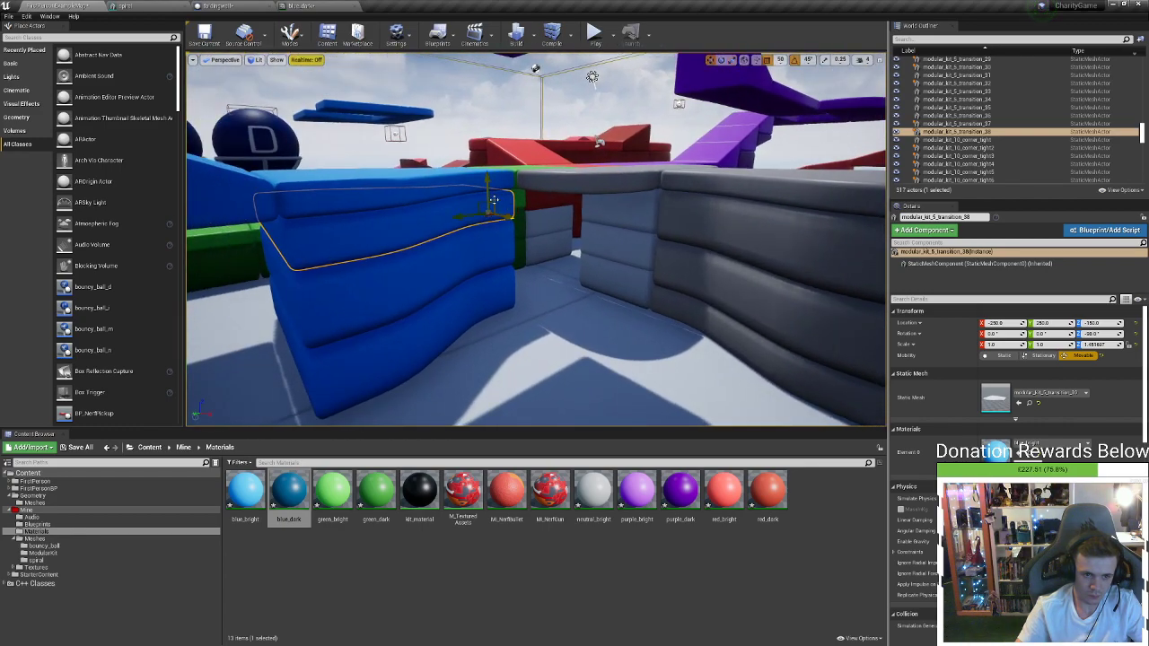
Move the thinner blue layer down to the floor and raise the two thicker layers together above it
{"action": "left_click_drag", "start_coordinate": [486, 194], "coordinate": [491, 278]}
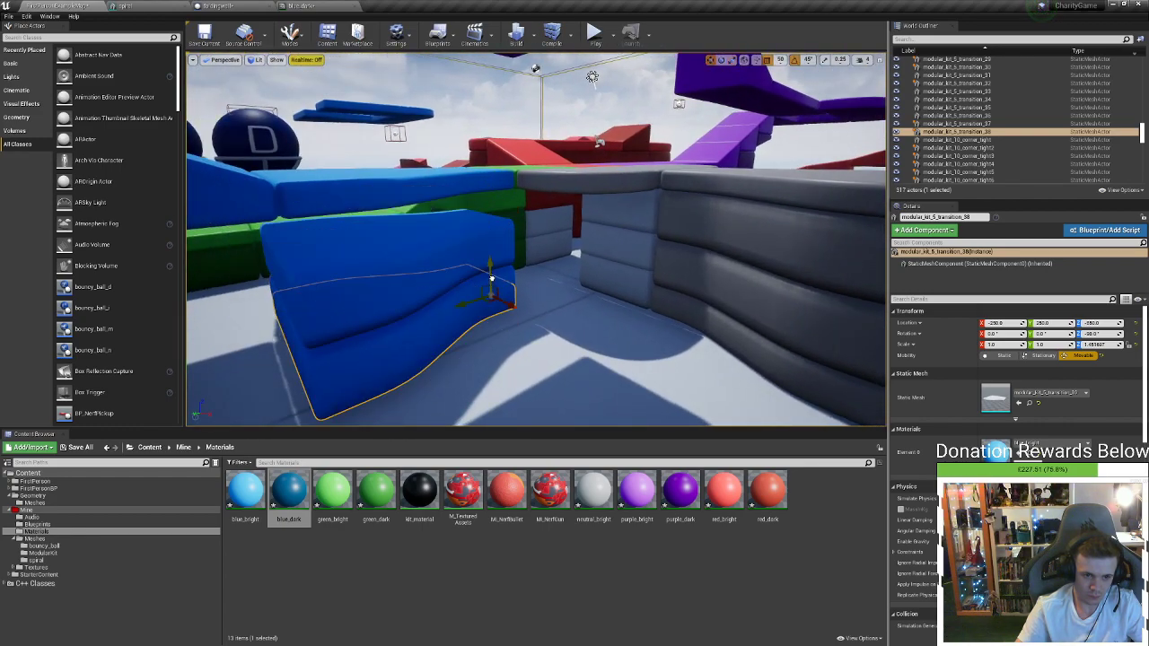
{"action": "left_click", "coordinate": [492, 273]}
{"action": "left_click", "coordinate": [491, 257], "text": "ctrl"}
{"action": "left_click_drag", "start_coordinate": [482, 238], "coordinate": [489, 213]}
{"action": "right_click_drag", "start_coordinate": [511, 271], "coordinate": [480, 267]}
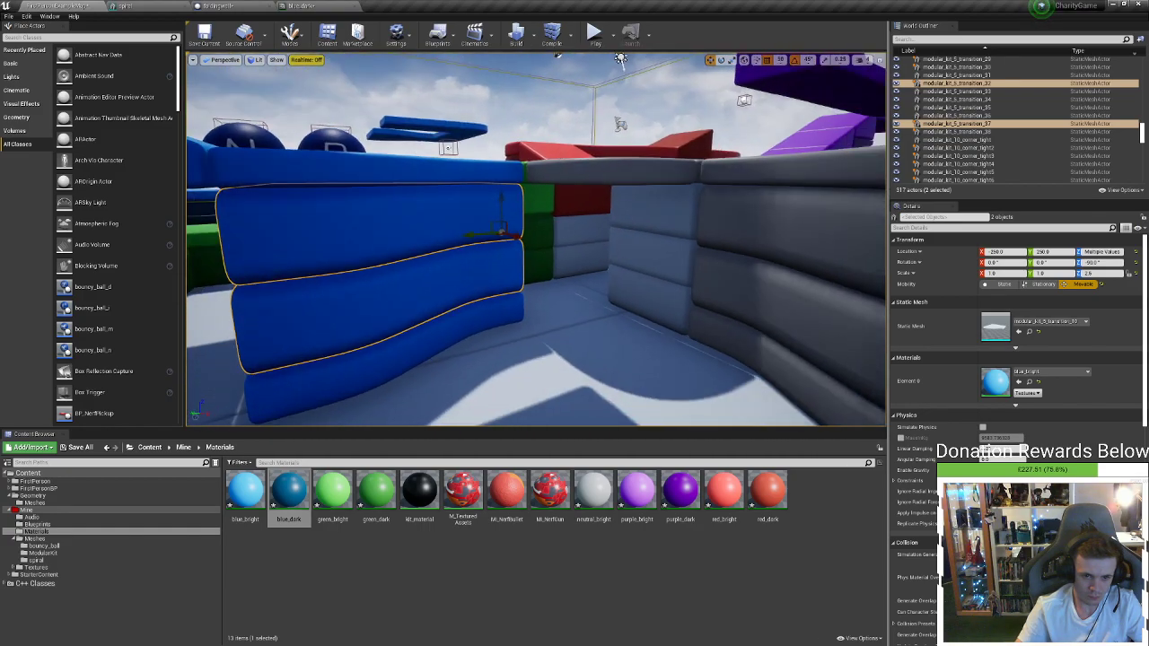
Delete the three stacked square grey blocks beneath the rounded grey platform
{"action": "left_click", "coordinate": [649, 289]}
{"action": "right_click_drag", "start_coordinate": [649, 289], "coordinate": [700, 296]}
{"action": "right_click_drag", "start_coordinate": [511, 235], "coordinate": [514, 232]}
{"action": "left_click", "coordinate": [514, 231], "text": "ctrl"}
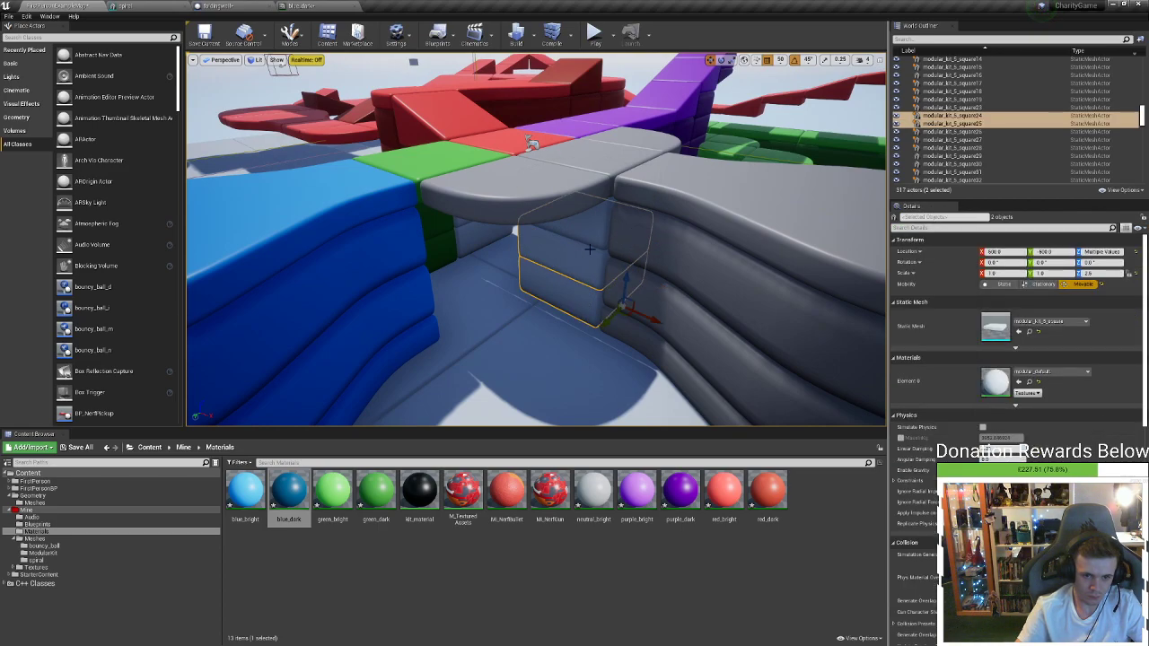
{"action": "left_click", "coordinate": [588, 222], "text": "ctrl"}
{"action": "key", "text": "Delete"}
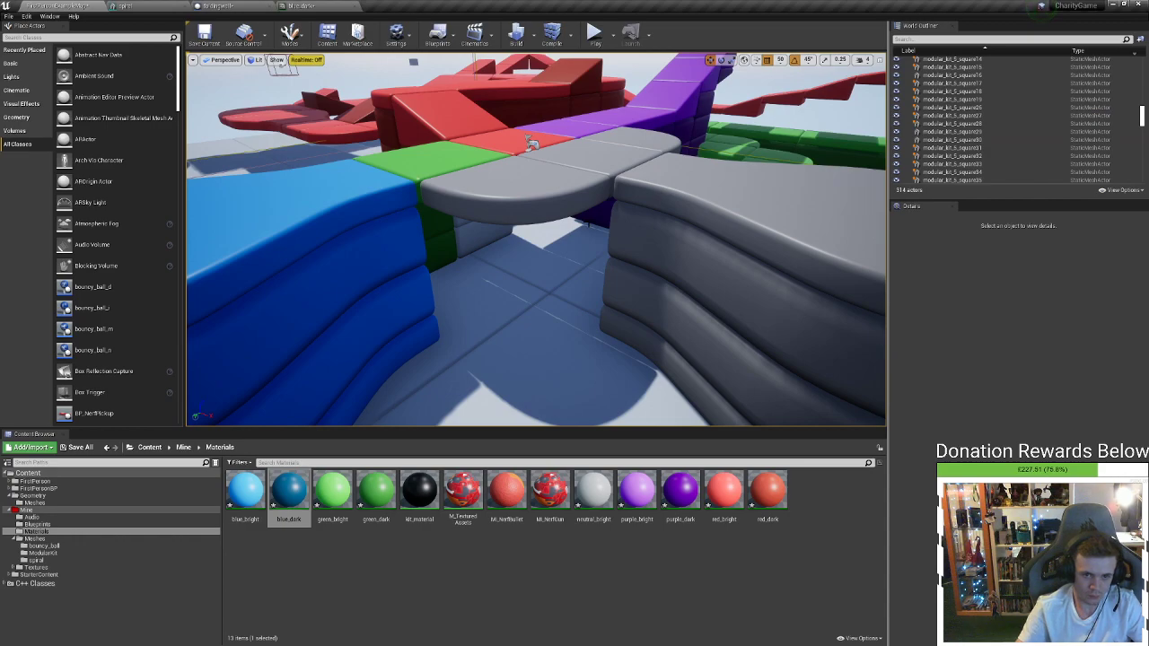
Duplicate the rounded grey corner piece downward and set the copy's Z scale to 2.5
{"action": "left_click", "coordinate": [538, 193]}
{"action": "left_click_drag", "start_coordinate": [557, 166], "coordinate": [556, 213], "text": "alt"}
{"action": "key", "text": "w"}
{"action": "mouse_move", "coordinate": [623, 225]}
{"action": "right_mouse_down"}
{"action": "mouse_move", "coordinate": [623, 179]}
{"action": "mouse_move", "coordinate": [623, 225]}
{"action": "right_mouse_up"}
{"action": "key", "text": "s"}
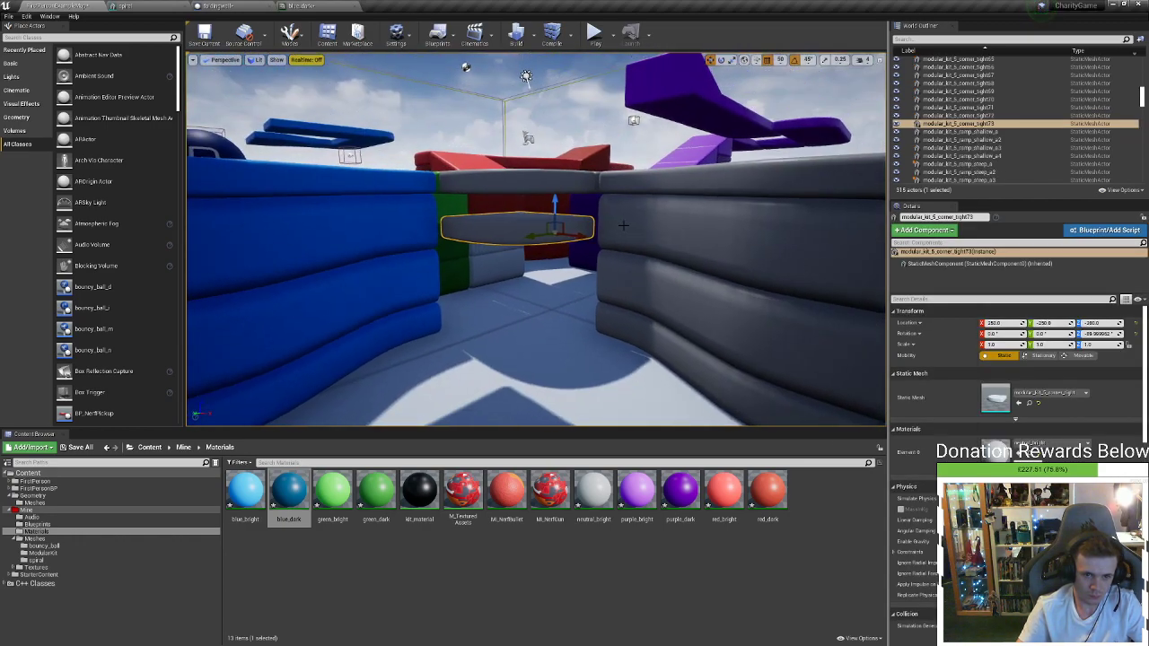
{"action": "left_click", "coordinate": [623, 225]}
{"action": "left_click", "coordinate": [569, 234]}
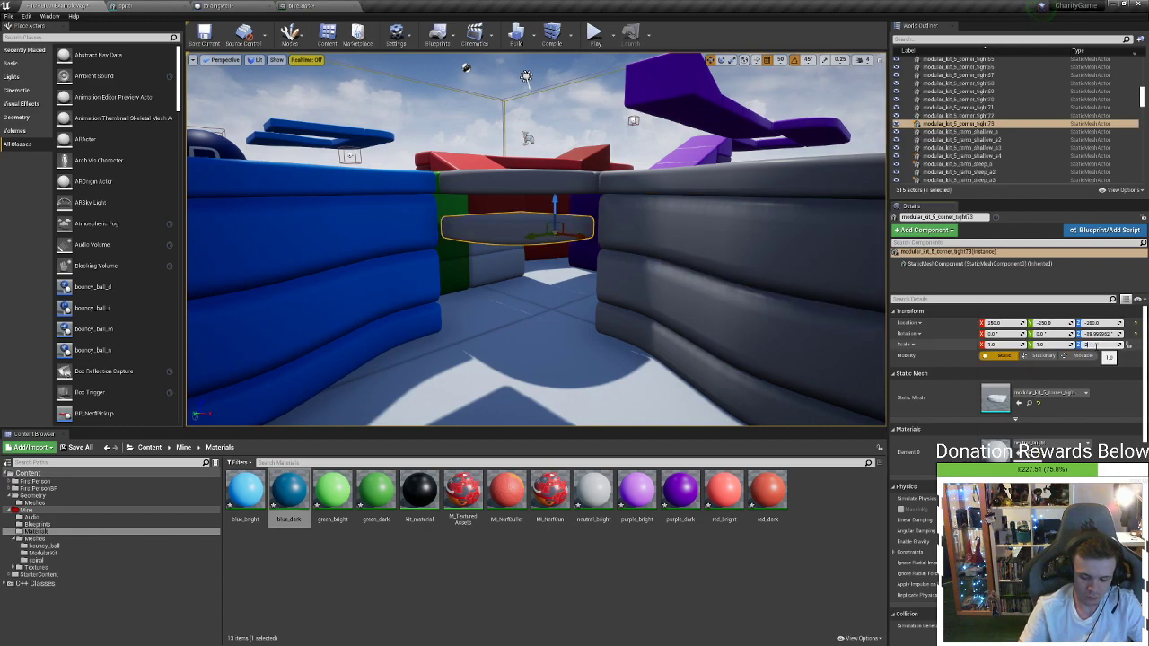
{"action": "key", "text": "Return"}
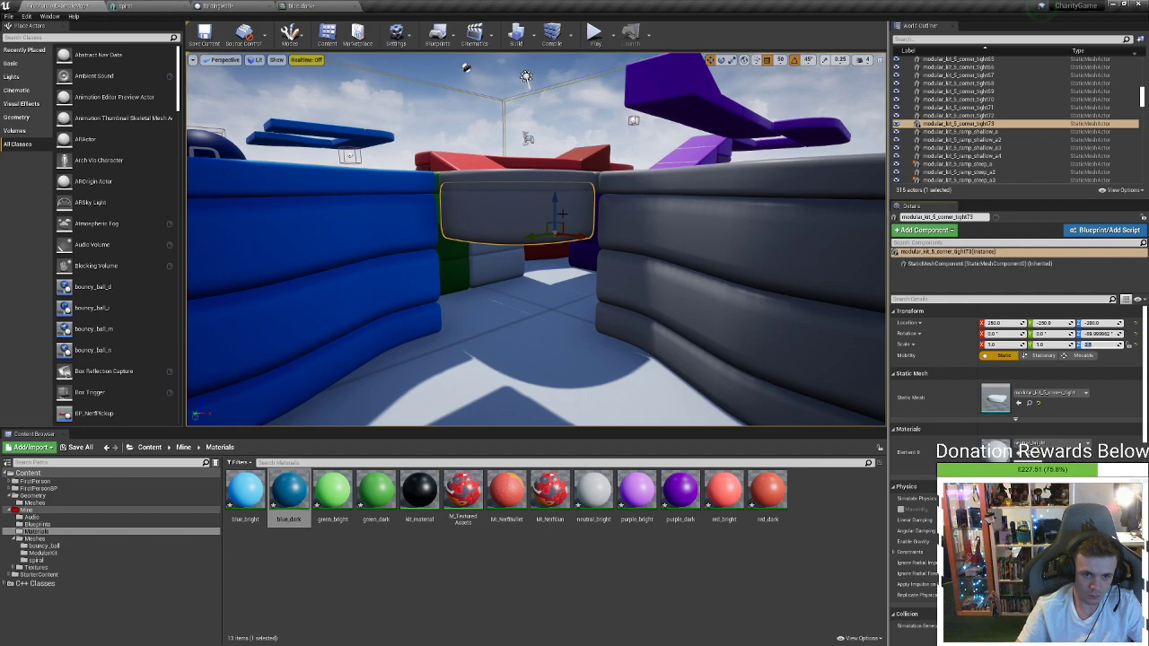
Stack the rounded grey layer and two more copies down to the floor, flattening the lowest one to fit
{"action": "left_click_drag", "start_coordinate": [554, 213], "coordinate": [550, 310]}
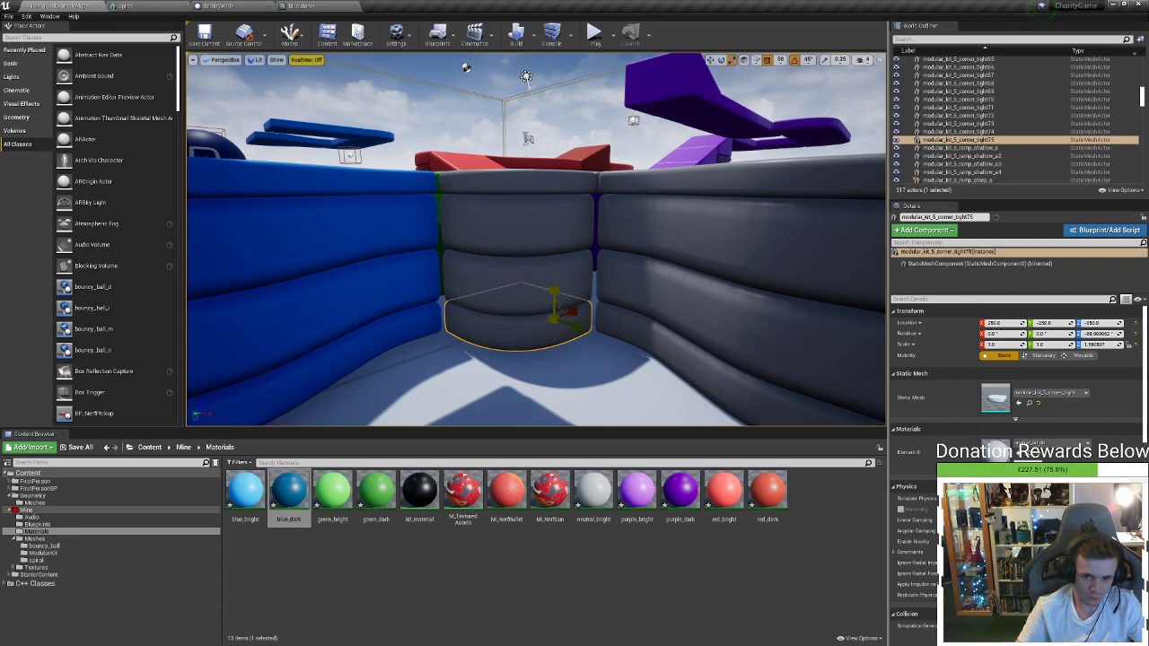
{"action": "left_click", "coordinate": [689, 367]}
{"action": "left_click", "coordinate": [518, 323]}
{"action": "right_click_drag", "start_coordinate": [518, 323], "coordinate": [512, 382]}
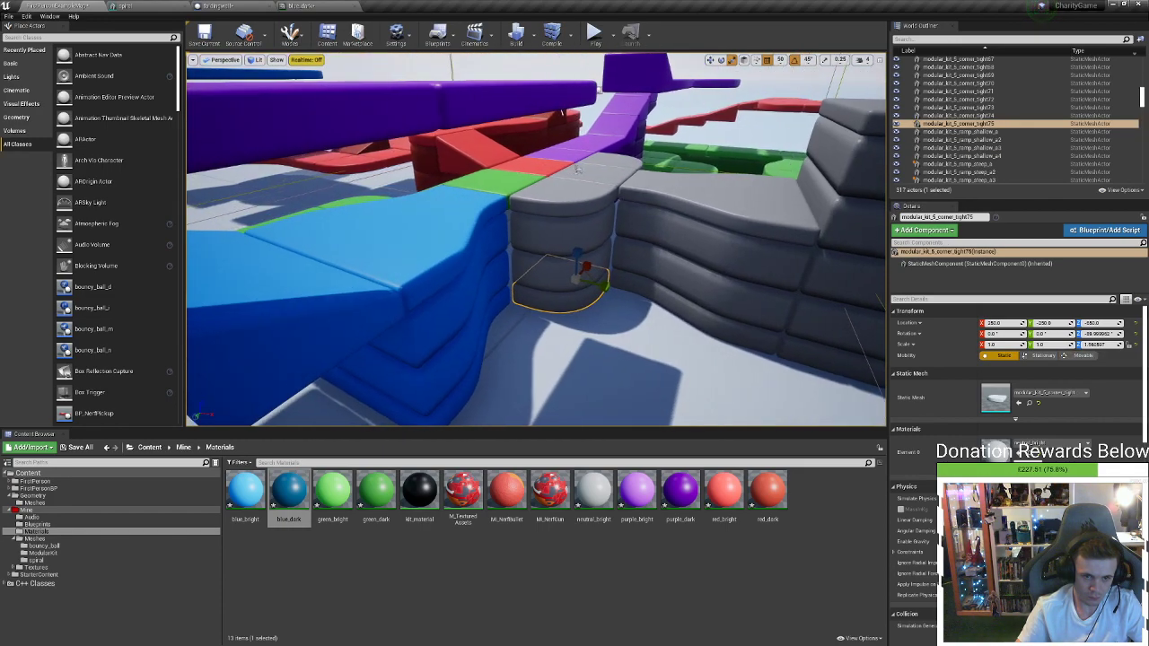
{"action": "right_click_drag", "start_coordinate": [576, 168], "coordinate": [556, 177]}
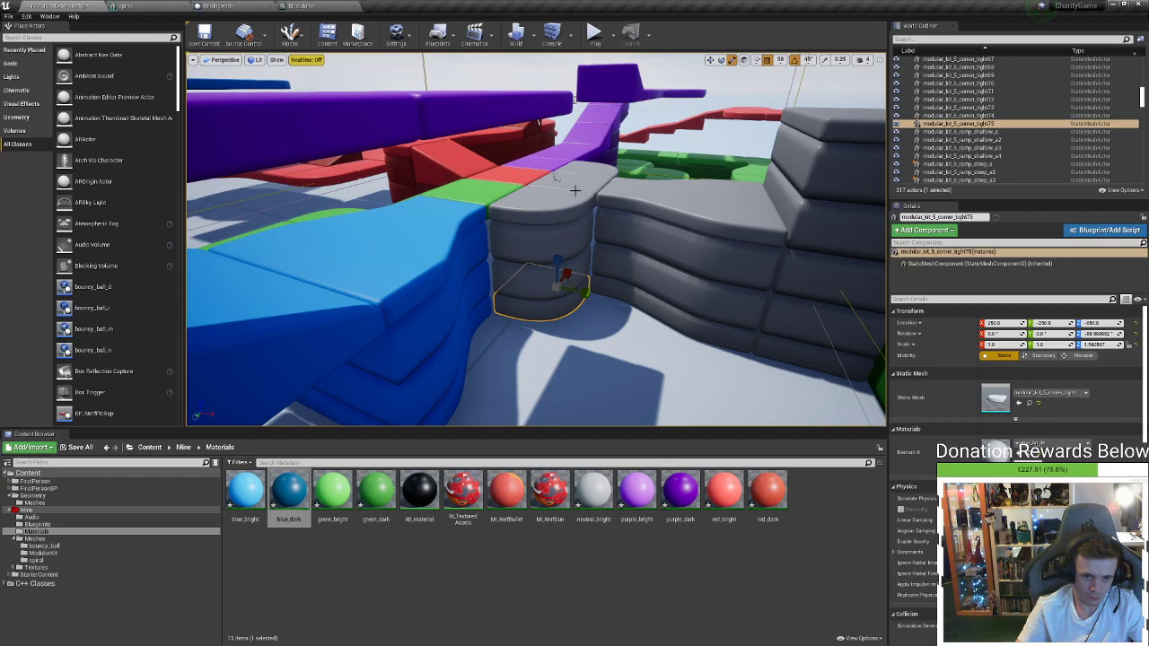
Duplicate the three rounded grey base layers and rotate and move the copies under the platform's other rounded corner beside the purple walkway
{"action": "left_click", "coordinate": [565, 178]}
{"action": "right_click_drag", "start_coordinate": [599, 186], "coordinate": [624, 240]}
{"action": "key", "text": "w"}
{"action": "key", "text": "s"}
{"action": "key", "text": "w"}
{"action": "left_click", "coordinate": [623, 318]}
{"action": "left_click", "coordinate": [623, 285], "text": "ctrl"}
{"action": "left_click", "coordinate": [625, 247], "text": "ctrl"}
{"action": "key", "text": "s"}
{"action": "key", "text": "e"}
{"action": "right_click_drag", "start_coordinate": [567, 187], "coordinate": [565, 260]}
{"action": "key", "text": "w"}
{"action": "key", "text": "s"}
{"action": "key", "text": "ctrl+w"}
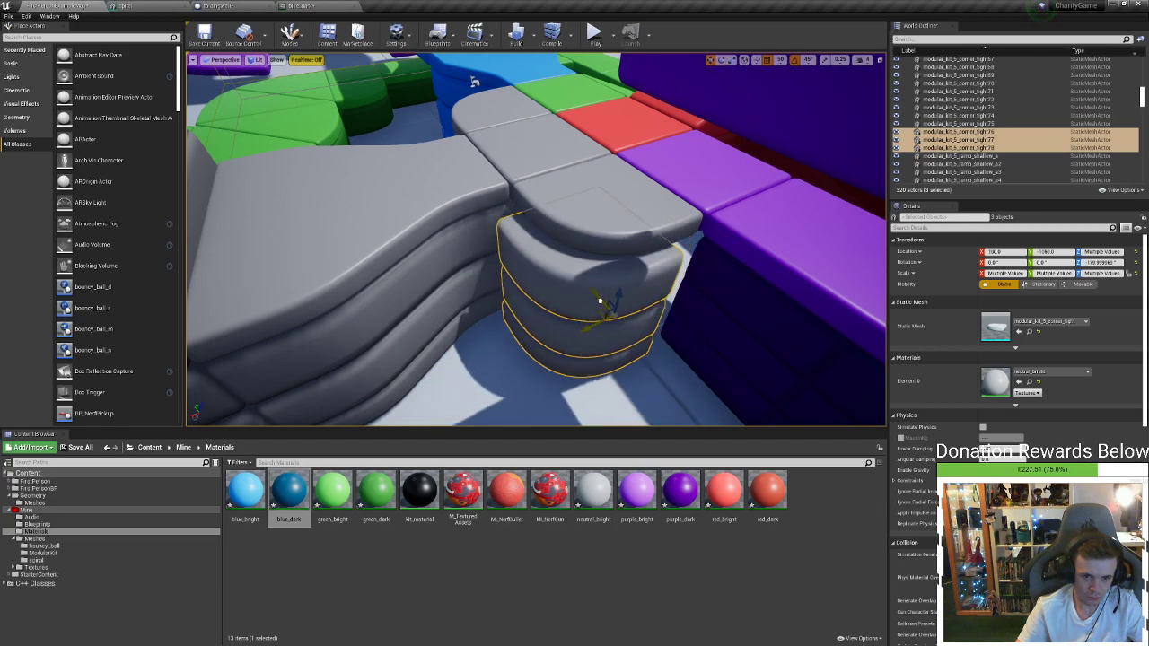
Examine the grey, red and purple walkway junction from several sides for gaps in the base layers
{"action": "right_click_drag", "start_coordinate": [624, 286], "coordinate": [655, 235]}
{"action": "key", "text": "s"}
{"action": "left_click", "coordinate": [715, 191]}
{"action": "right_click_drag", "start_coordinate": [562, 184], "coordinate": [575, 220]}
{"action": "key", "text": "w"}
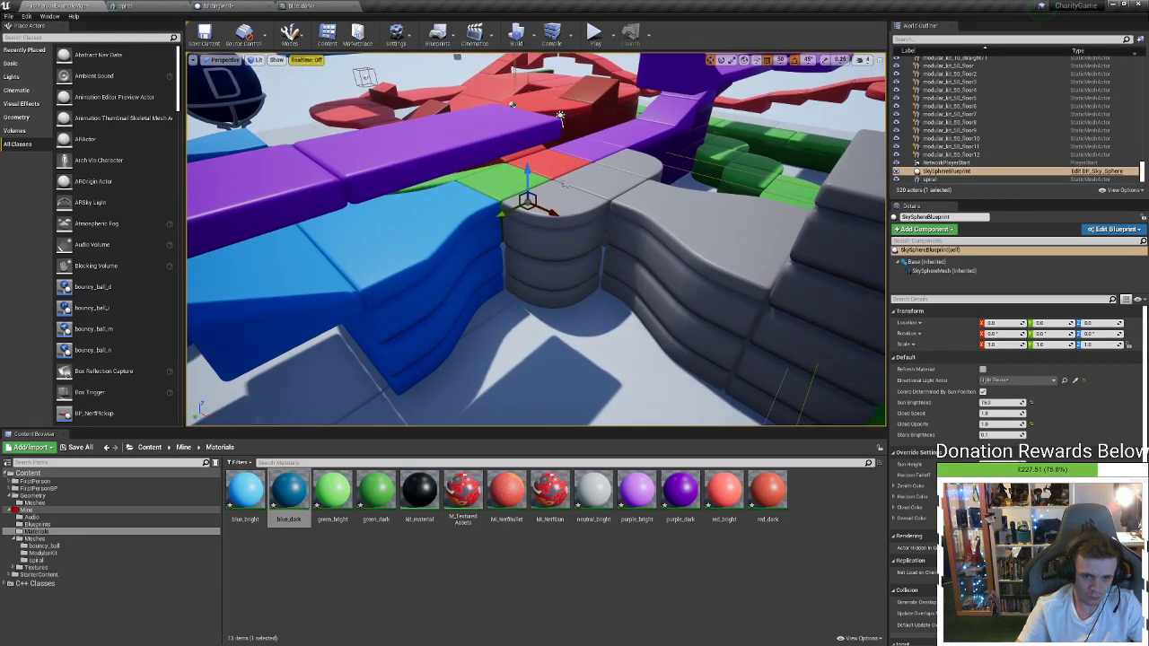
{"action": "right_click_drag", "start_coordinate": [557, 116], "coordinate": [671, 163]}
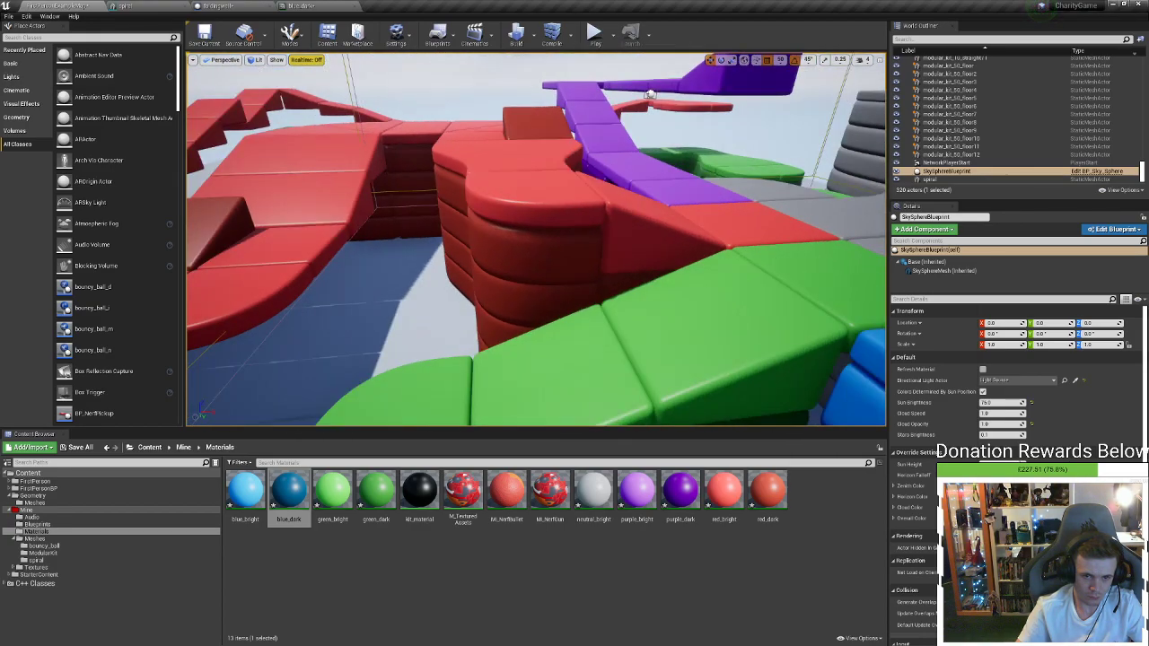
{"action": "right_click_drag", "start_coordinate": [536, 239], "coordinate": [718, 269]}
{"action": "key", "text": "s"}
{"action": "right_click_drag", "start_coordinate": [536, 239], "coordinate": [458, 202]}
{"action": "right_click_drag", "start_coordinate": [540, 142], "coordinate": [618, 91]}
{"action": "right_click_drag", "start_coordinate": [493, 261], "coordinate": [493, 260]}
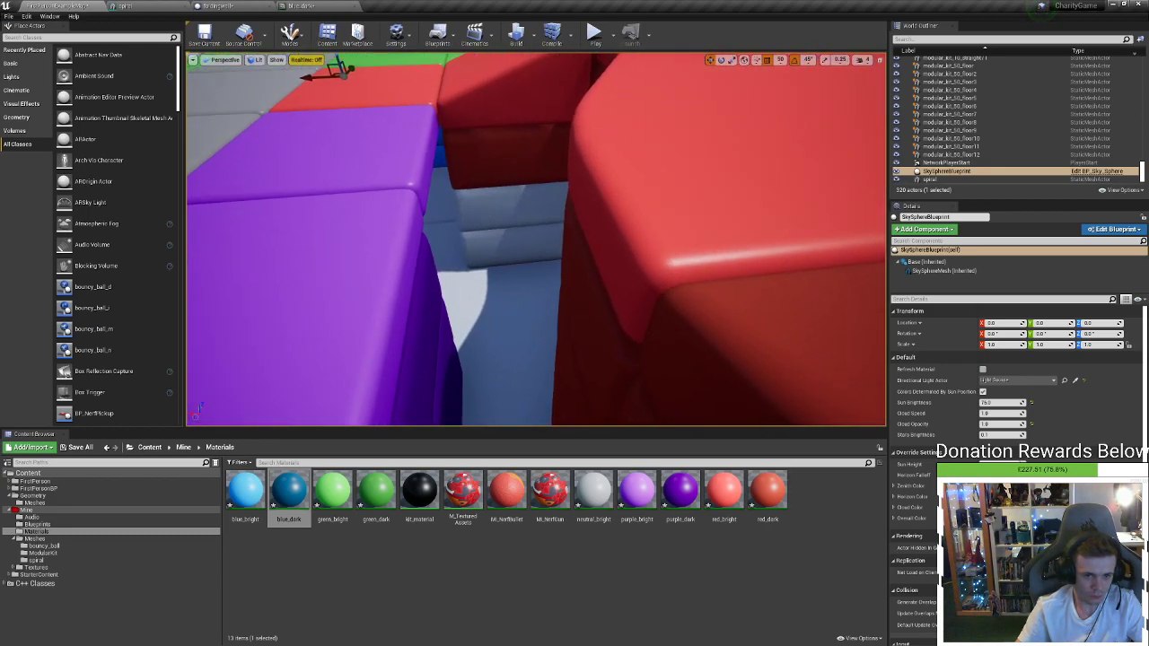
Duplicate the three stacked square blocks from beneath the red walkway and place the copies in the gap under the grey platform
{"action": "left_click", "coordinate": [494, 241]}
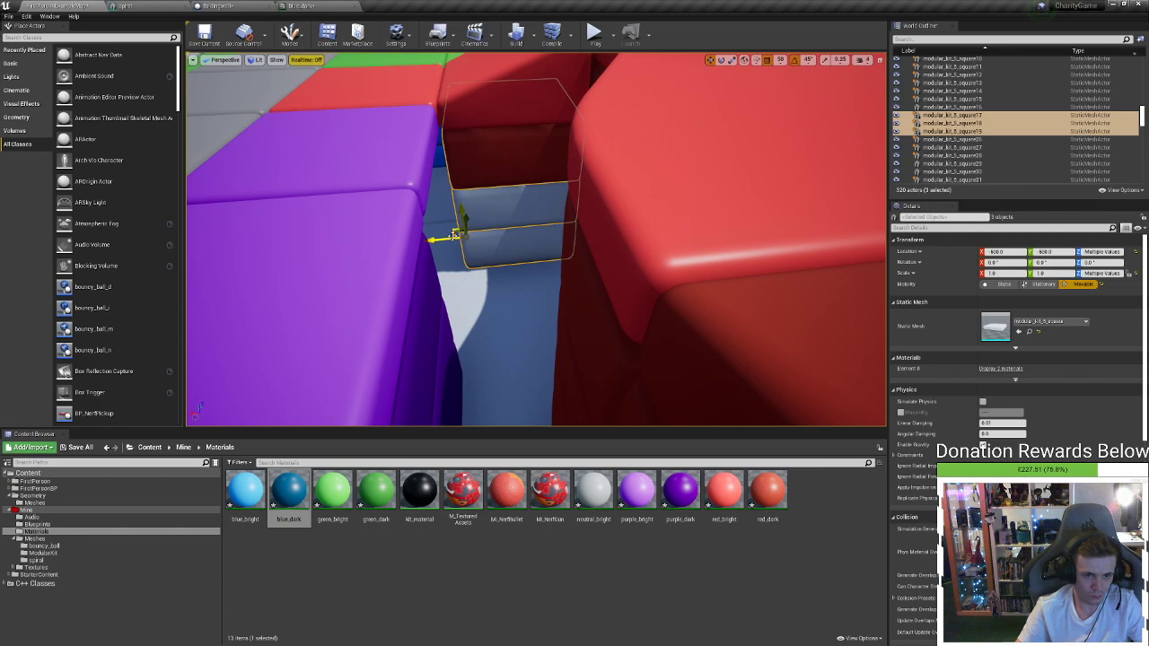
{"action": "left_click_drag", "start_coordinate": [434, 241], "coordinate": [327, 245], "text": "alt"}
{"action": "right_click_drag", "start_coordinate": [359, 242], "coordinate": [359, 242]}
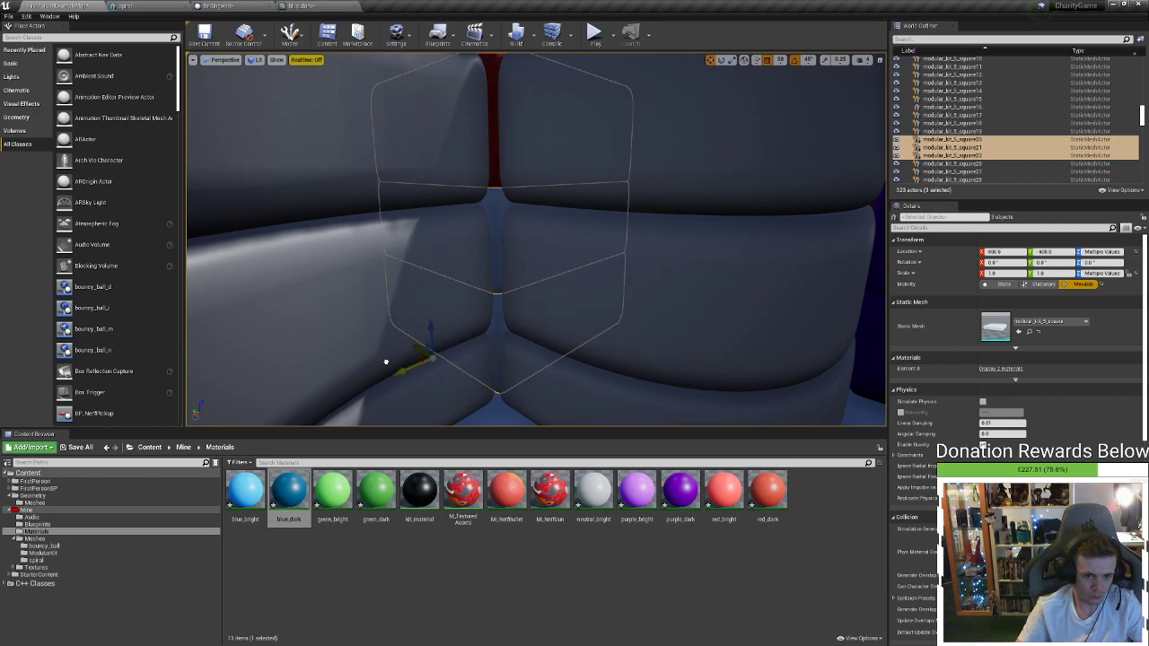
{"action": "right_click_drag", "start_coordinate": [493, 260], "coordinate": [494, 260]}
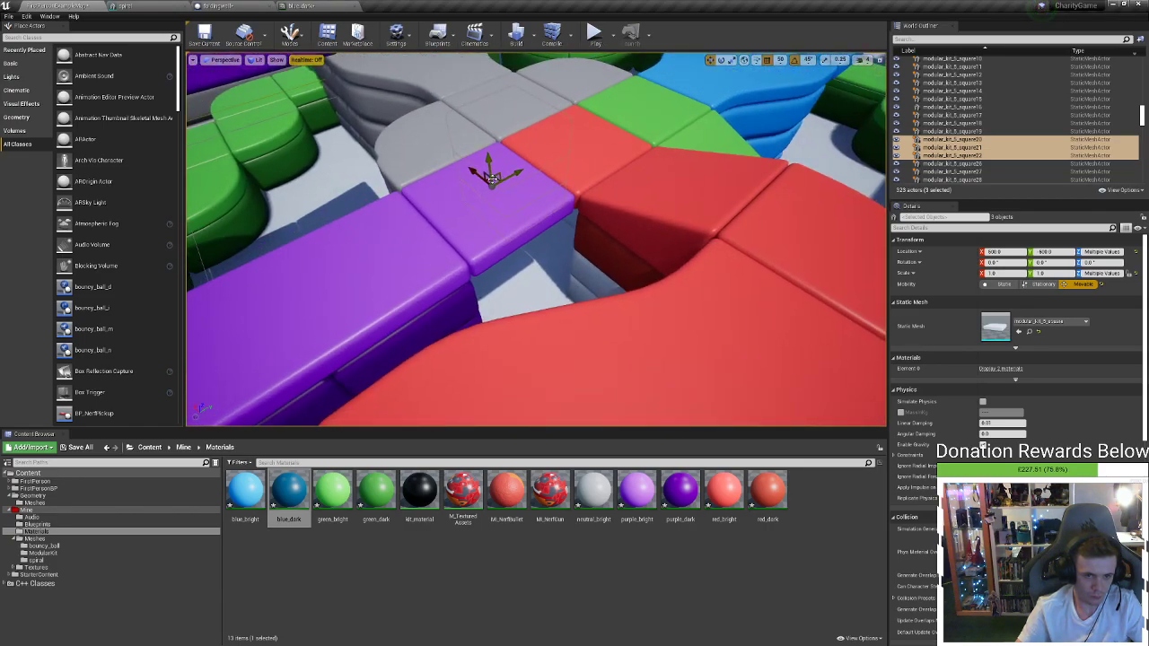
Apply the neutral_bright material to the dark-red block in the copied stack under the grey platform
{"action": "right_click_drag", "start_coordinate": [486, 176], "coordinate": [556, 184]}
{"action": "right_click_drag", "start_coordinate": [576, 363], "coordinate": [575, 363]}
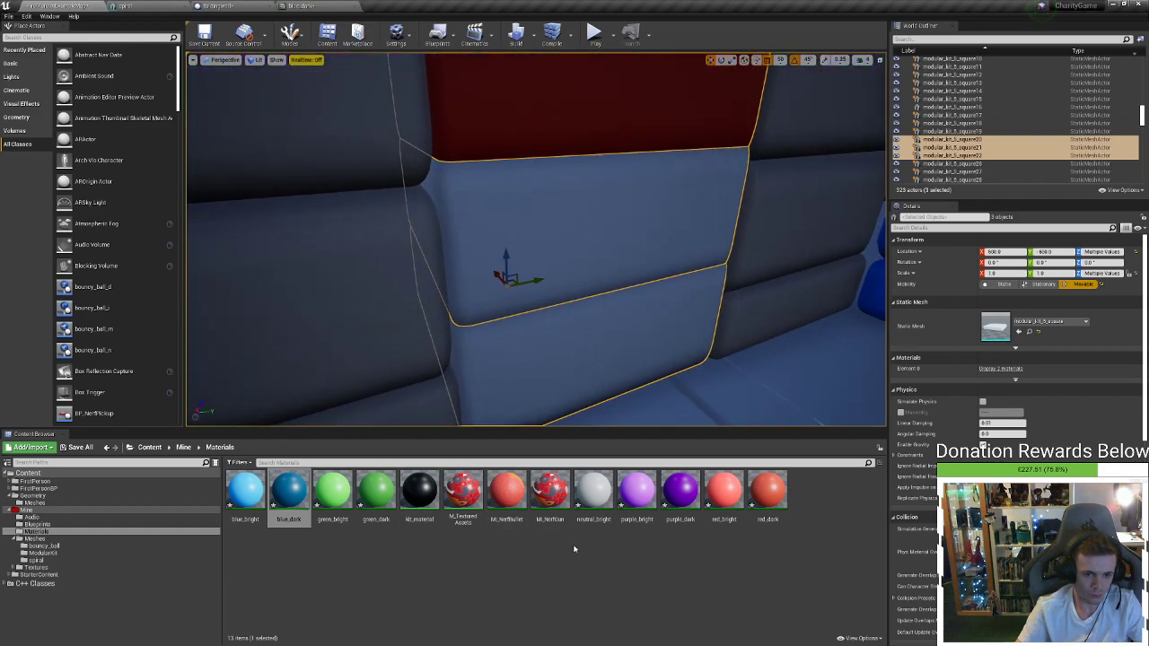
{"action": "left_click_drag", "start_coordinate": [596, 495], "coordinate": [579, 274]}
{"action": "right_click_drag", "start_coordinate": [579, 274], "coordinate": [579, 170]}
{"action": "left_click_drag", "start_coordinate": [594, 470], "coordinate": [597, 347]}
{"action": "right_click_drag", "start_coordinate": [597, 347], "coordinate": [597, 346]}
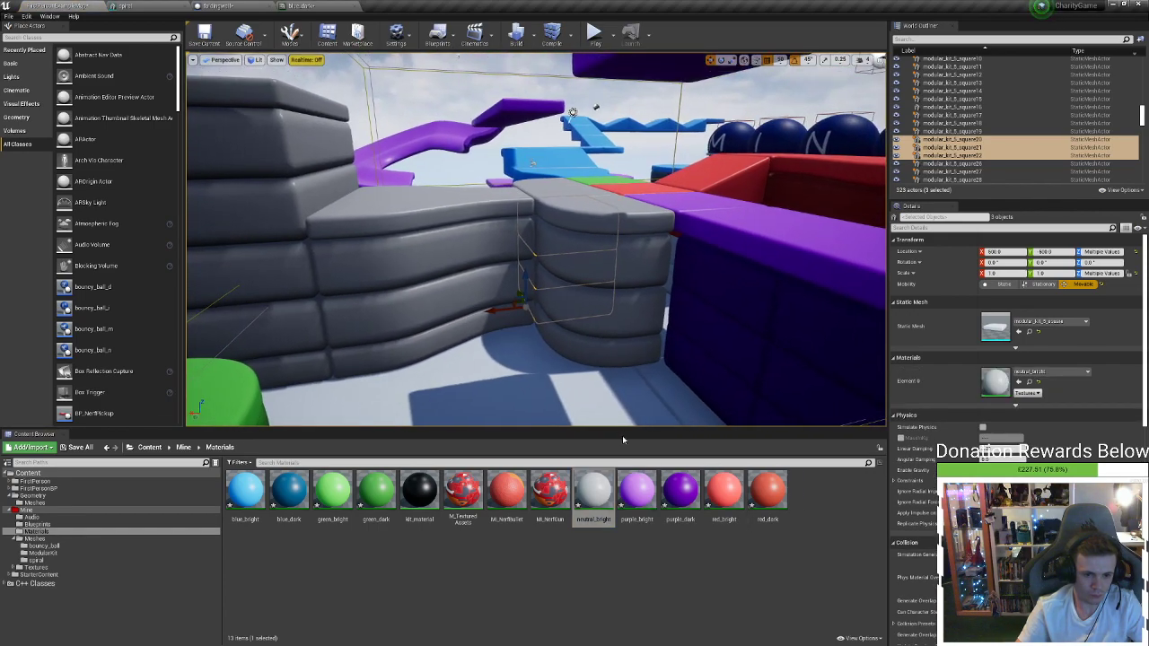
Create a neutral_dark material instance from neutral_bright and darken its color to about 0.104 in red, green and blue
{"action": "right_click", "coordinate": [596, 508]}
{"action": "left_click", "coordinate": [644, 326]}
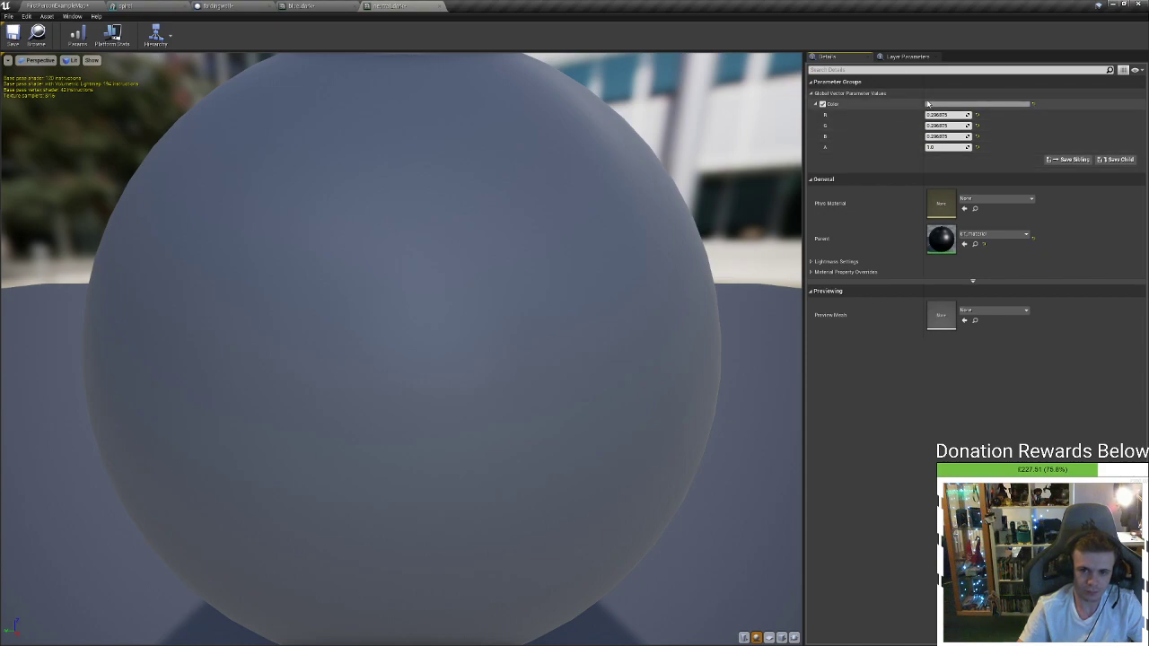
{"action": "left_click", "coordinate": [930, 104]}
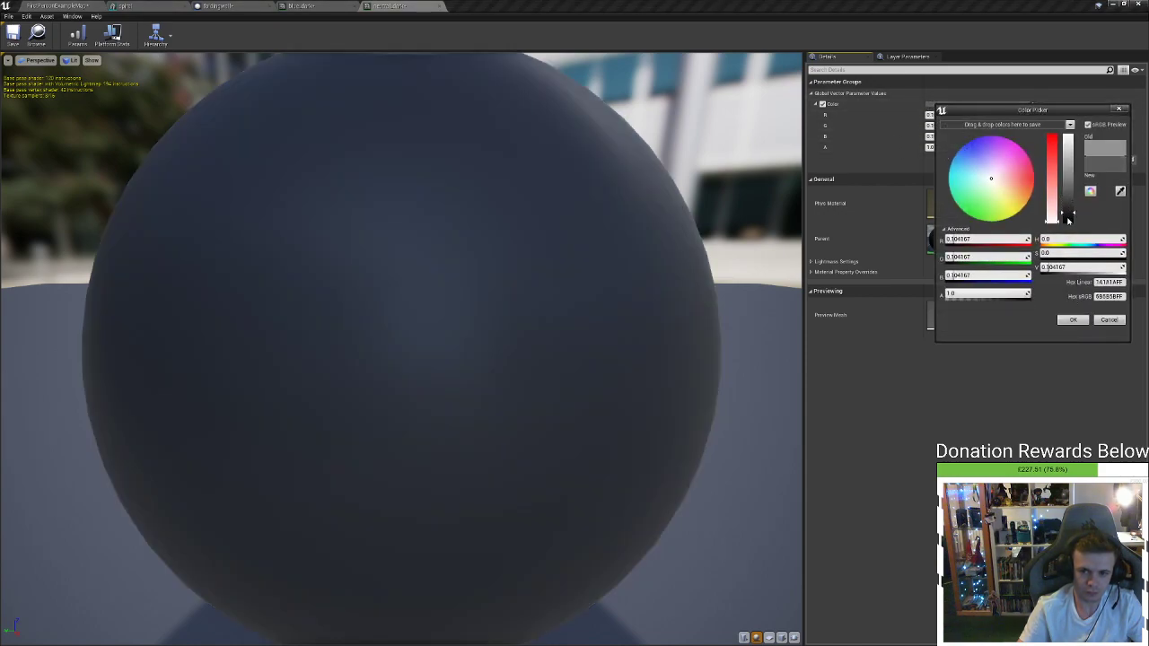
{"action": "left_click", "coordinate": [1071, 319]}
{"action": "left_click", "coordinate": [55, 5]}
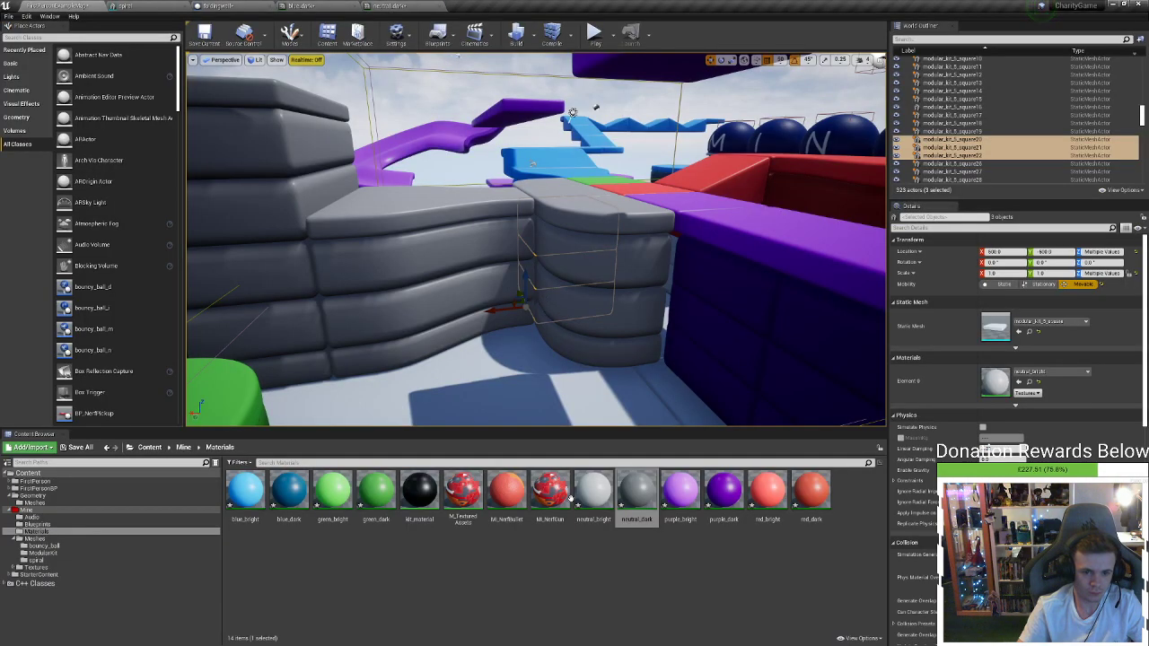
Apply the neutral_dark material to the rounded corner layers and curved base layers beneath the grey platform
{"action": "left_click_drag", "start_coordinate": [638, 508], "coordinate": [611, 320]}
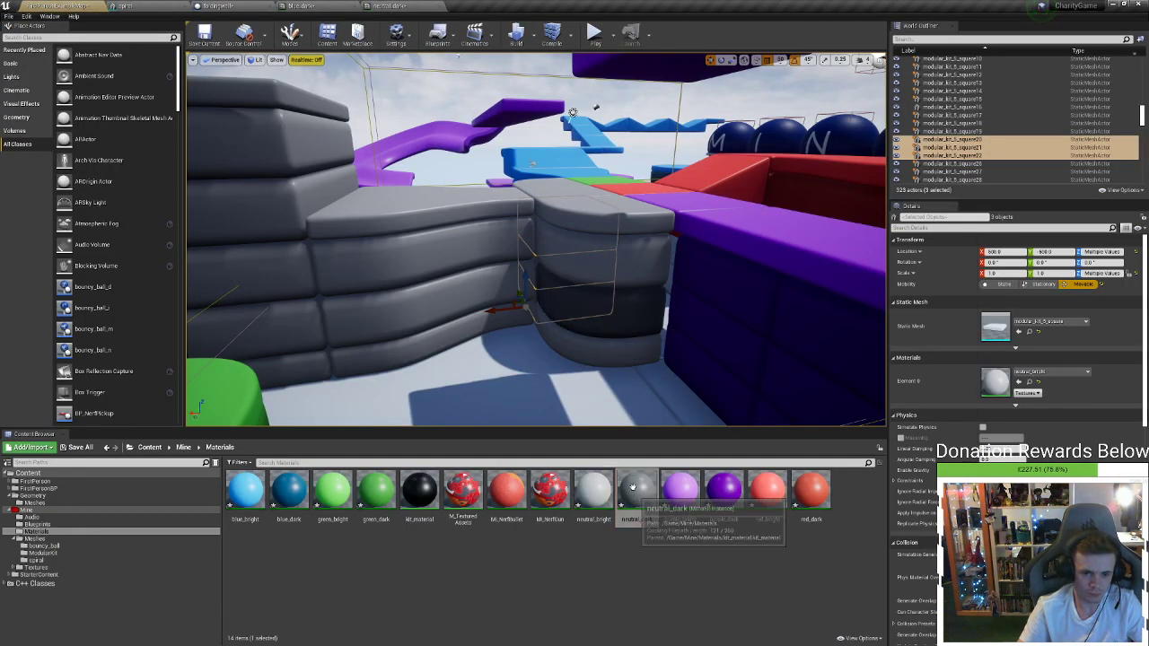
{"action": "left_click_drag", "start_coordinate": [638, 499], "coordinate": [626, 266]}
{"action": "left_click_drag", "start_coordinate": [637, 507], "coordinate": [621, 379]}
{"action": "left_click_drag", "start_coordinate": [545, 357], "coordinate": [492, 311]}
{"action": "left_click_drag", "start_coordinate": [637, 498], "coordinate": [448, 267]}
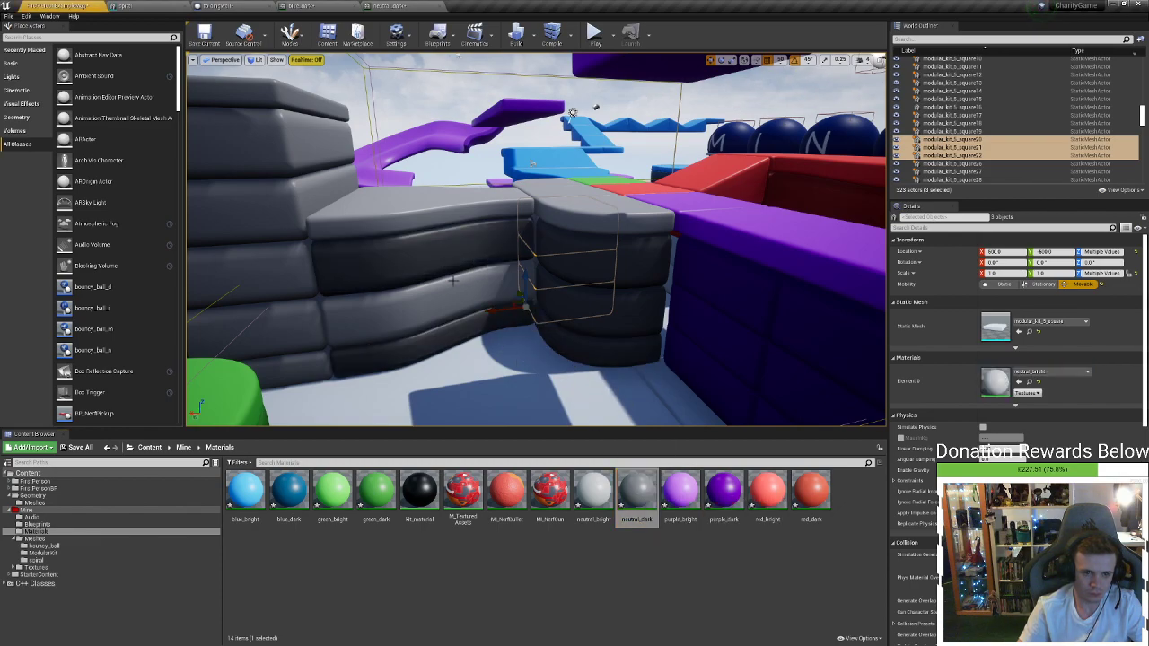
{"action": "left_click_drag", "start_coordinate": [632, 503], "coordinate": [429, 301]}
Apply the neutral_dark material to the stacked blocks at the grey wall's end beside the curved layers
{"action": "right_click_drag", "start_coordinate": [429, 301], "coordinate": [319, 306]}
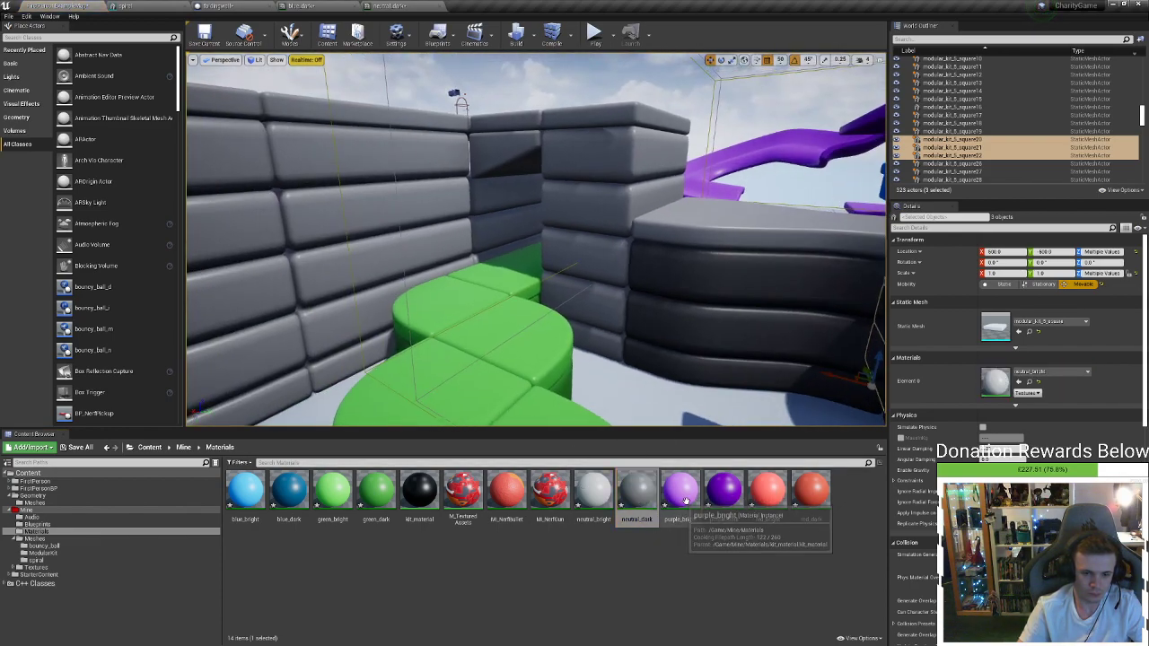
{"action": "left_click_drag", "start_coordinate": [633, 487], "coordinate": [607, 256]}
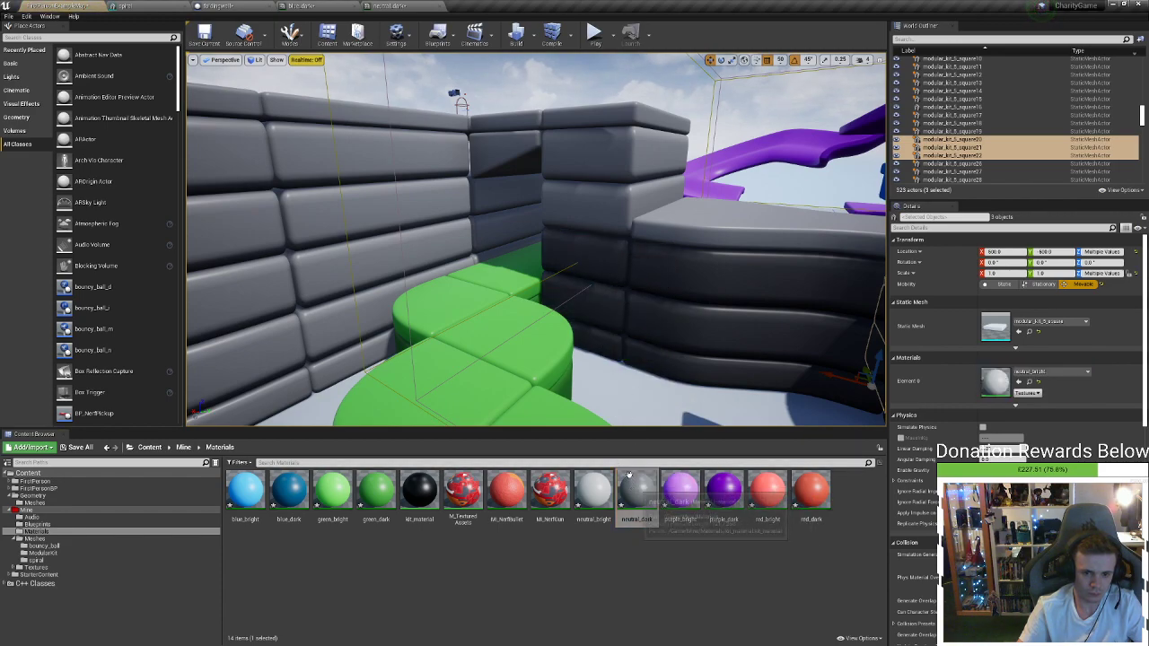
{"action": "left_click_drag", "start_coordinate": [632, 484], "coordinate": [617, 241]}
{"action": "left_click_drag", "start_coordinate": [636, 485], "coordinate": [612, 185]}
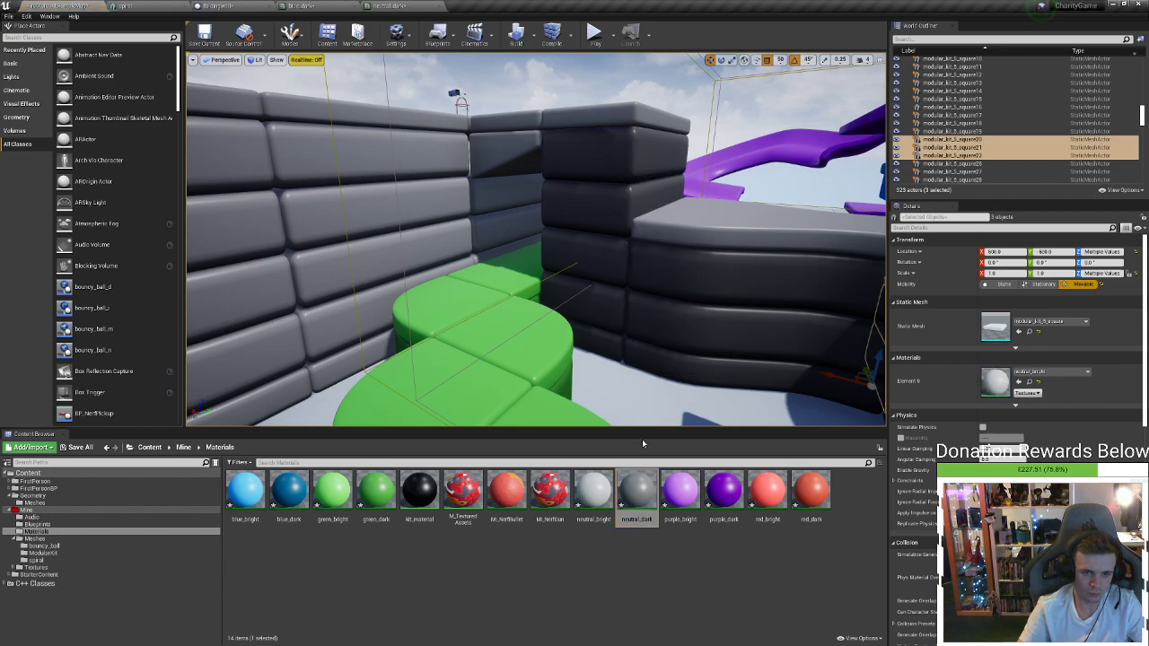
Apply the neutral_dark material to the recessed inner corner and the long grey wall behind the green walkway
{"action": "left_click_drag", "start_coordinate": [575, 334], "coordinate": [504, 157]}
{"action": "left_click_drag", "start_coordinate": [632, 485], "coordinate": [523, 300]}
{"action": "left_click_drag", "start_coordinate": [628, 496], "coordinate": [505, 230]}
{"action": "left_click_drag", "start_coordinate": [626, 474], "coordinate": [344, 328]}
{"action": "left_click_drag", "start_coordinate": [630, 500], "coordinate": [336, 269]}
{"action": "left_click_drag", "start_coordinate": [603, 462], "coordinate": [364, 208]}
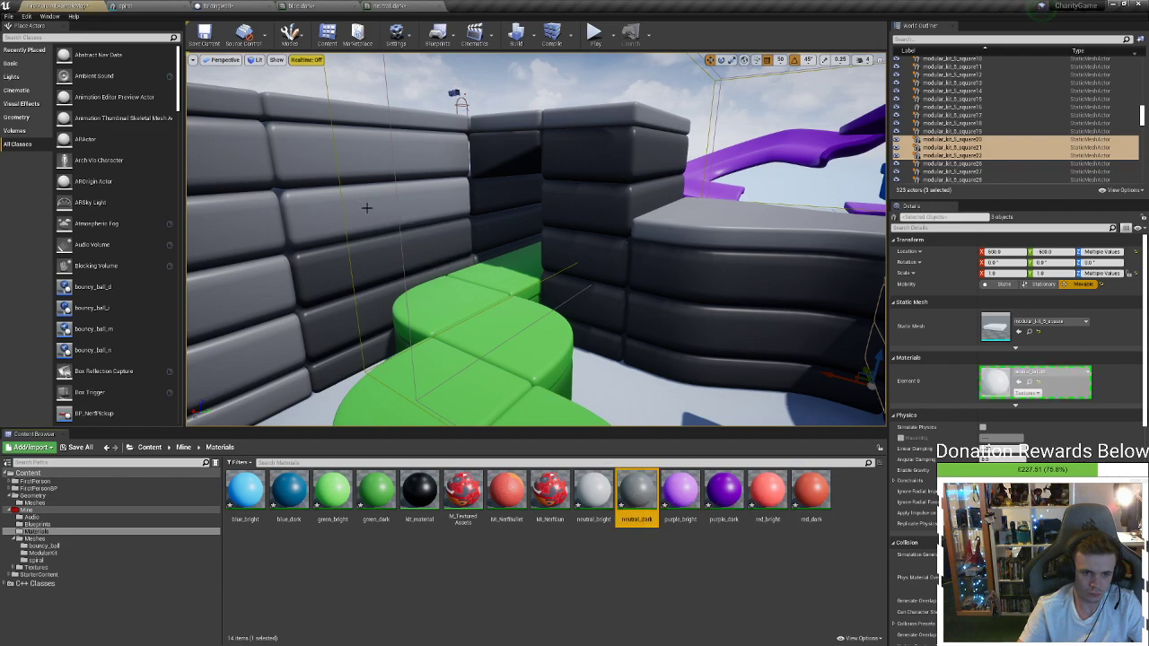
{"action": "left_click_drag", "start_coordinate": [632, 487], "coordinate": [316, 163]}
Apply the neutral_dark material to the layers of the grey wall's rounded end
{"action": "right_click_drag", "start_coordinate": [577, 377], "coordinate": [398, 376]}
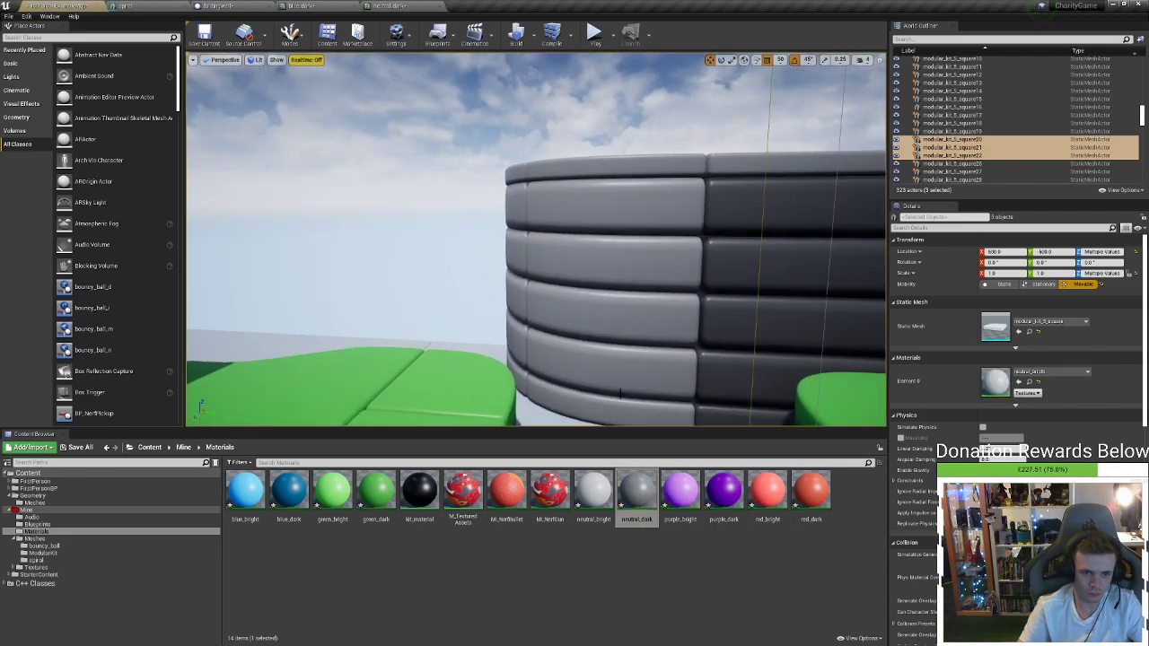
{"action": "left_click_drag", "start_coordinate": [639, 491], "coordinate": [641, 273]}
{"action": "left_click_drag", "start_coordinate": [645, 491], "coordinate": [638, 219]}
Apply the neutral_dark material to the straight and rounded base layers of the grey wall on the opposite side
{"action": "right_click_drag", "start_coordinate": [638, 218], "coordinate": [889, 218]}
{"action": "left_click_drag", "start_coordinate": [649, 472], "coordinate": [623, 450]}
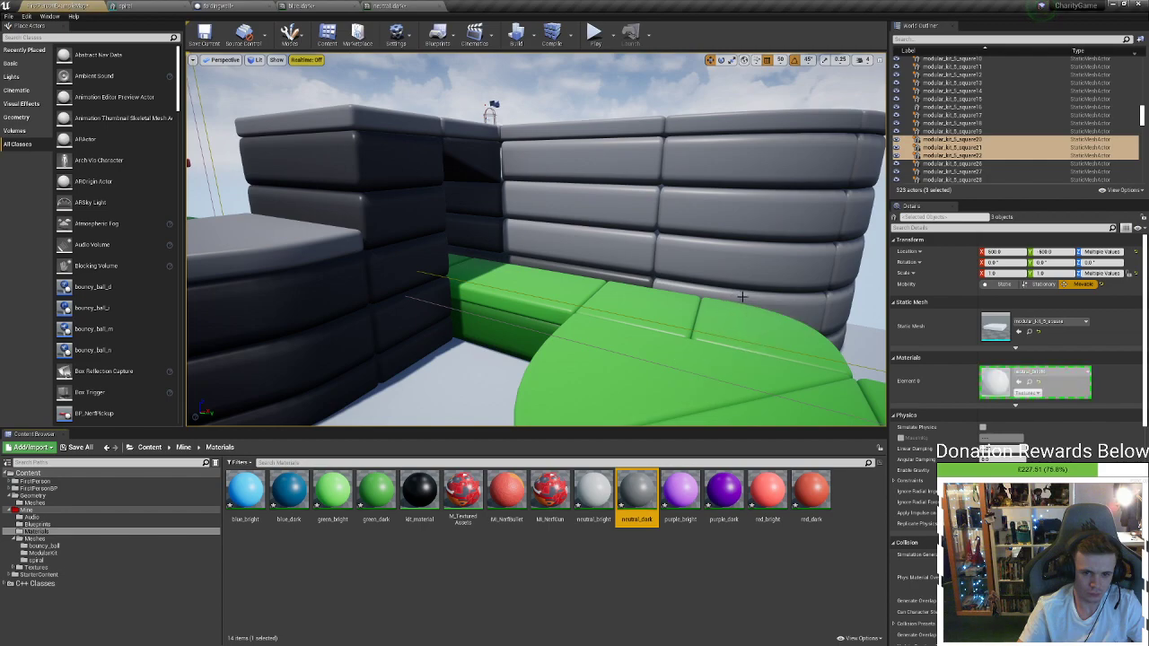
{"action": "left_click_drag", "start_coordinate": [680, 489], "coordinate": [832, 343]}
{"action": "left_click_drag", "start_coordinate": [636, 487], "coordinate": [745, 201]}
{"action": "left_click_drag", "start_coordinate": [641, 486], "coordinate": [611, 162]}
{"action": "right_click_drag", "start_coordinate": [611, 162], "coordinate": [592, 285]}
{"action": "key", "text": "w"}
{"action": "left_click_drag", "start_coordinate": [636, 492], "coordinate": [583, 264]}
{"action": "left_click_drag", "start_coordinate": [636, 492], "coordinate": [574, 204]}
{"action": "left_click_drag", "start_coordinate": [648, 478], "coordinate": [549, 158]}
Apply the neutral_dark material to the remaining light blocks around the square stack under the grey platform
{"action": "key", "text": "w"}
{"action": "right_click_drag", "start_coordinate": [549, 158], "coordinate": [585, 197]}
{"action": "key", "text": "w"}
{"action": "key", "text": "a"}
{"action": "left_click_drag", "start_coordinate": [639, 495], "coordinate": [553, 252]}
{"action": "left_click_drag", "start_coordinate": [543, 369], "coordinate": [543, 369]}
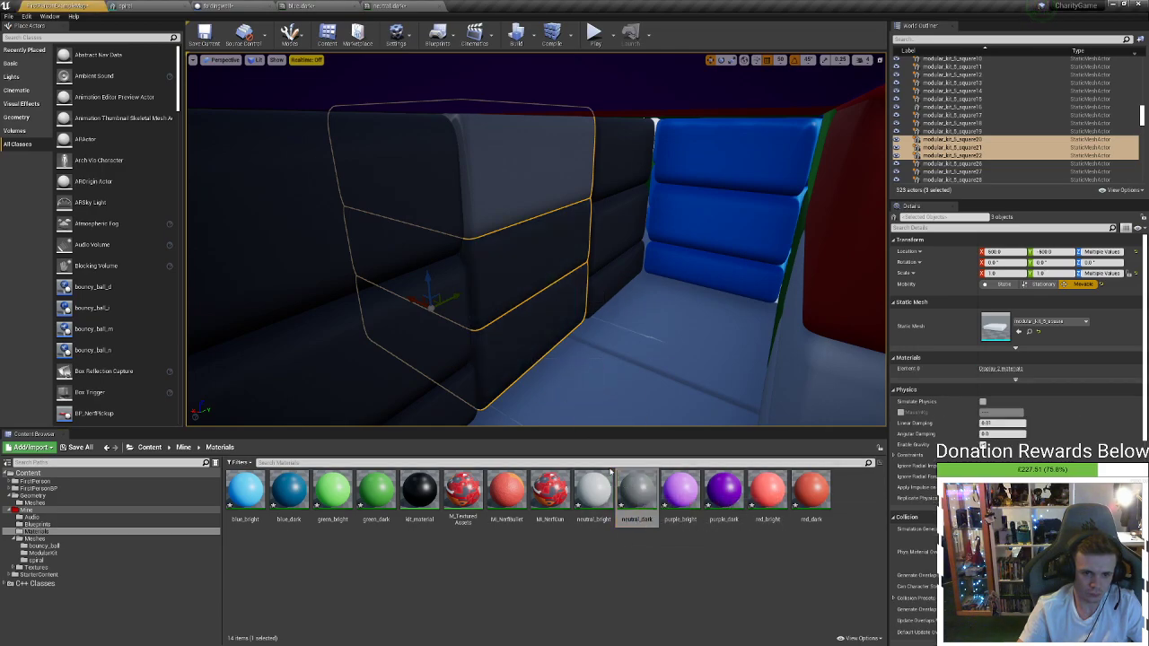
{"action": "left_click_drag", "start_coordinate": [636, 492], "coordinate": [528, 201]}
{"action": "key", "text": "w"}
{"action": "right_click_drag", "start_coordinate": [528, 202], "coordinate": [579, 216]}
{"action": "key", "text": "s"}
{"action": "key", "text": "s"}
{"action": "key", "text": "d"}
{"action": "key", "text": "a"}
{"action": "key", "text": "f"}
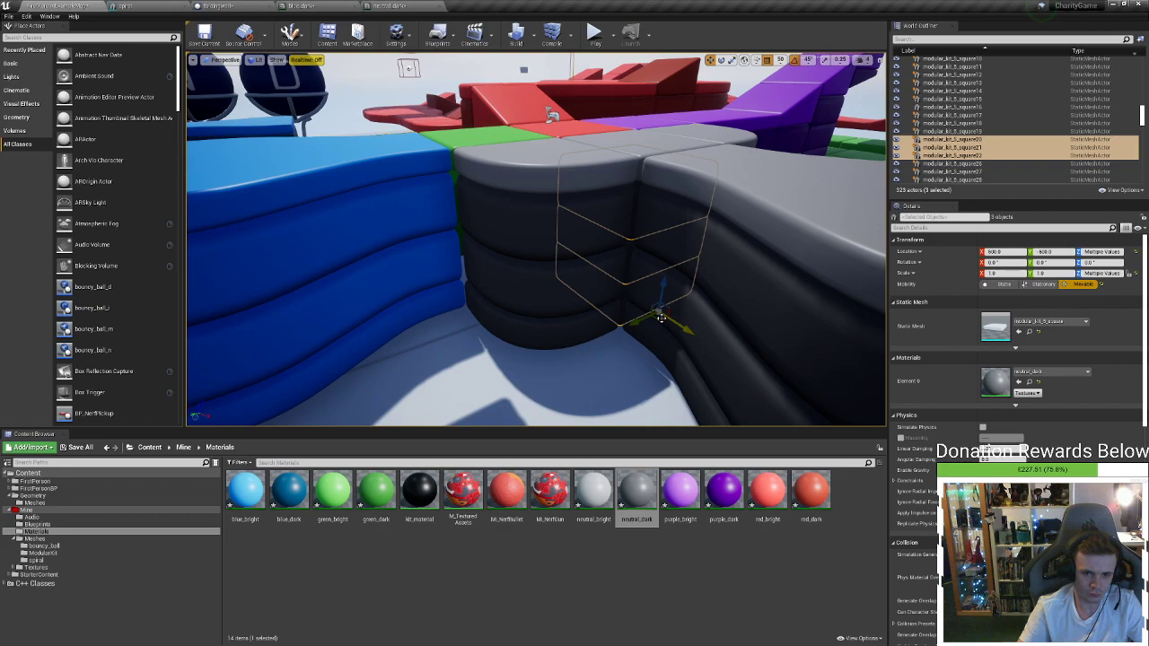
{"action": "left_click_drag", "start_coordinate": [660, 317], "coordinate": [558, 294], "text": "alt"}
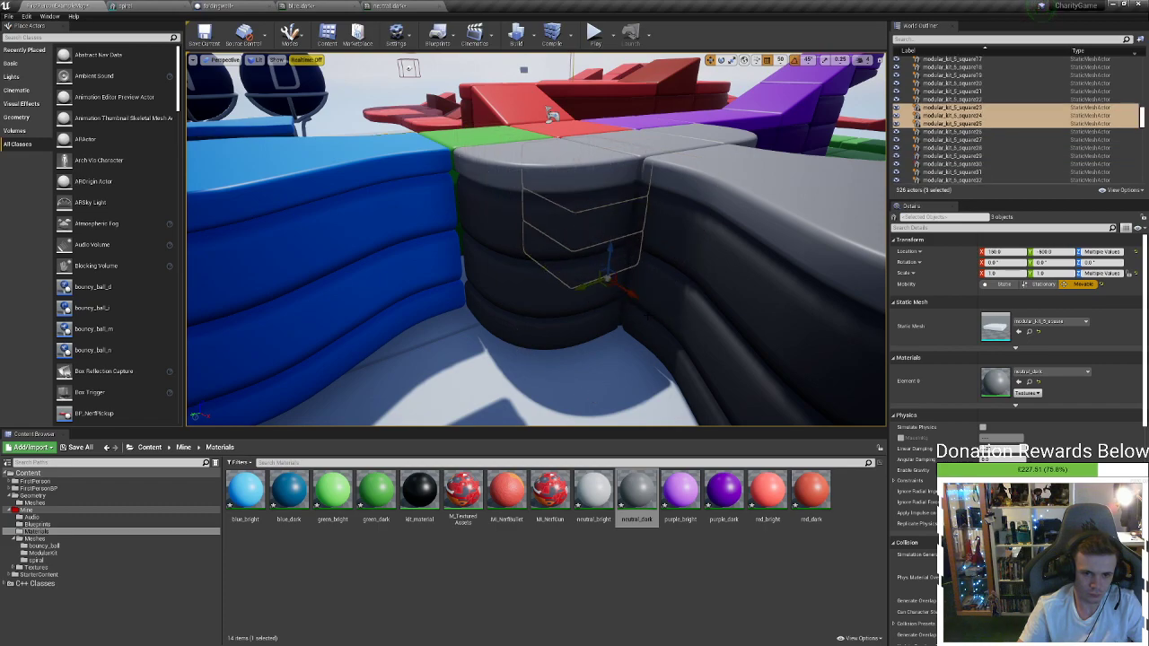
{"action": "key", "text": "ctrl+z"}
{"action": "key", "text": "ctrl+z"}
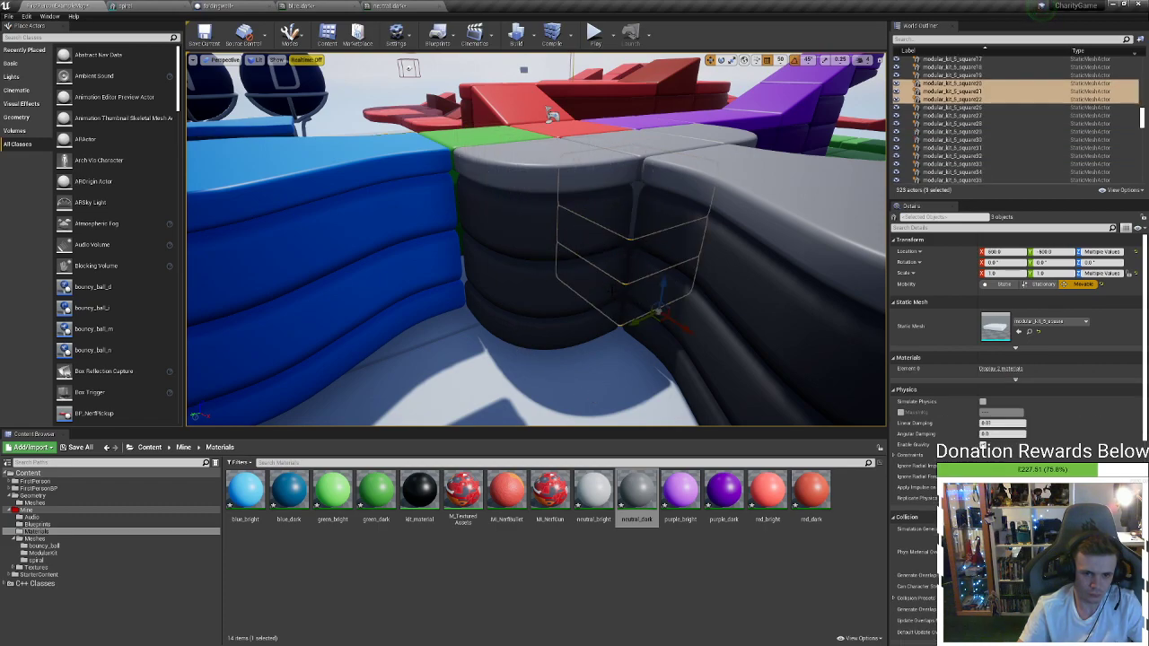
Duplicate the three-block square stack to X 0, Y 0 and apply neutral_dark to its light upper block
{"action": "left_click_drag", "start_coordinate": [659, 322], "coordinate": [501, 312], "text": "alt"}
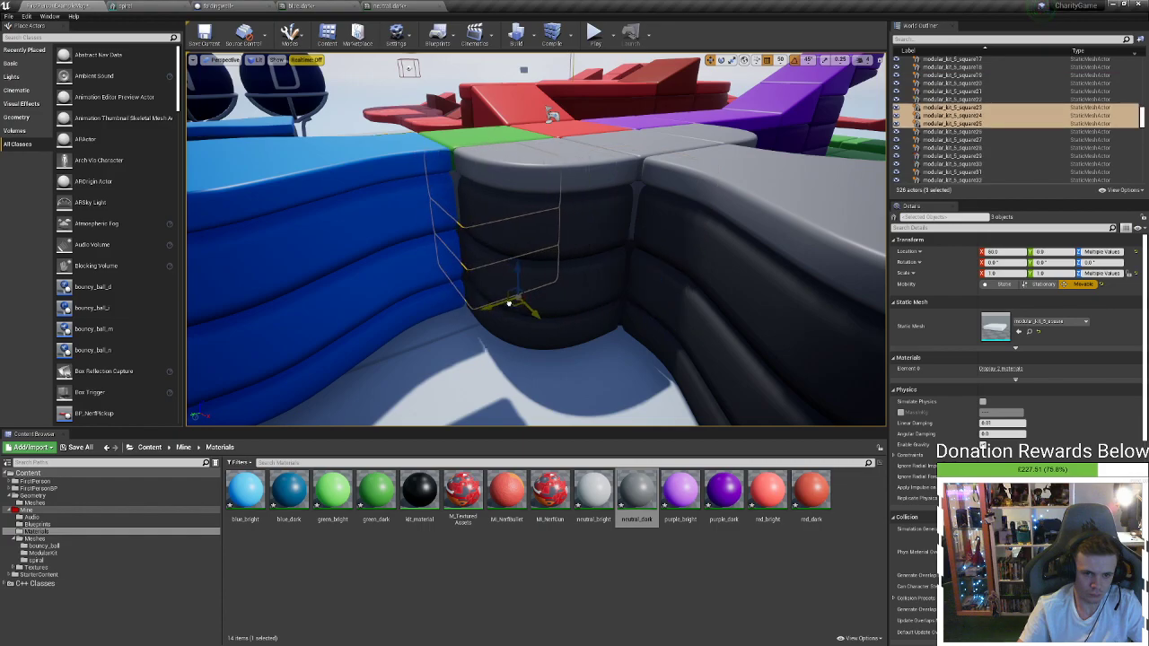
{"action": "mouse_move", "coordinate": [508, 293]}
{"action": "right_mouse_down"}
{"action": "mouse_move", "coordinate": [377, 278]}
{"action": "mouse_move", "coordinate": [449, 287]}
{"action": "mouse_move", "coordinate": [376, 297]}
{"action": "mouse_move", "coordinate": [503, 296]}
{"action": "mouse_move", "coordinate": [422, 269]}
{"action": "mouse_move", "coordinate": [426, 256]}
{"action": "mouse_move", "coordinate": [512, 300]}
{"action": "right_mouse_up"}
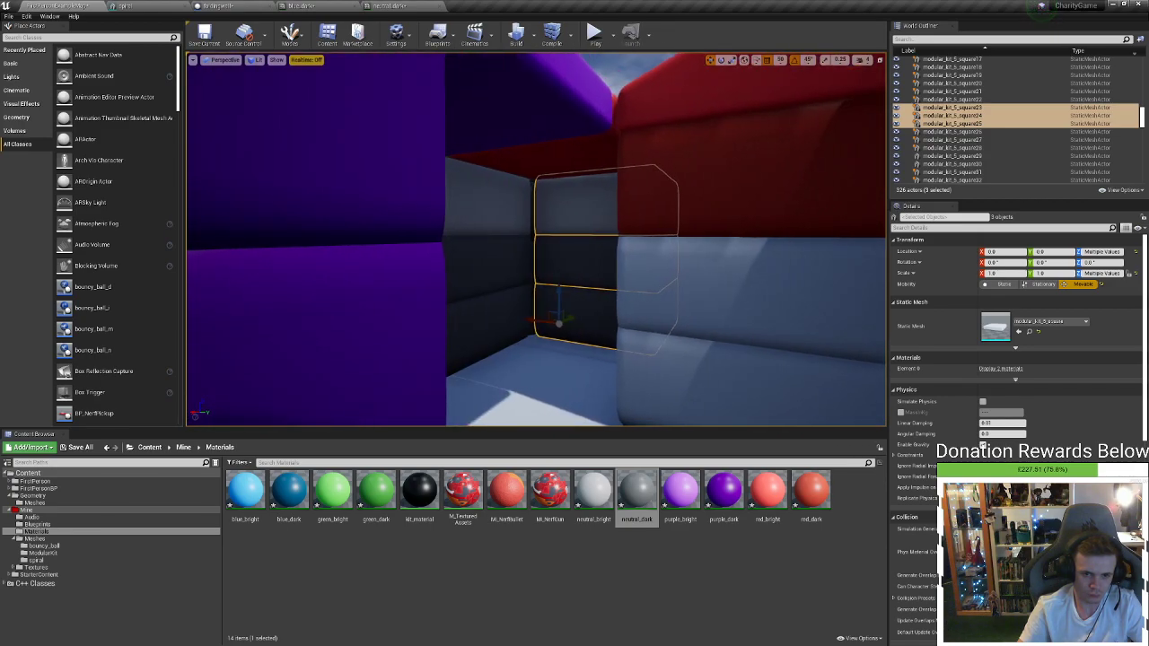
{"action": "left_click_drag", "start_coordinate": [636, 498], "coordinate": [599, 237]}
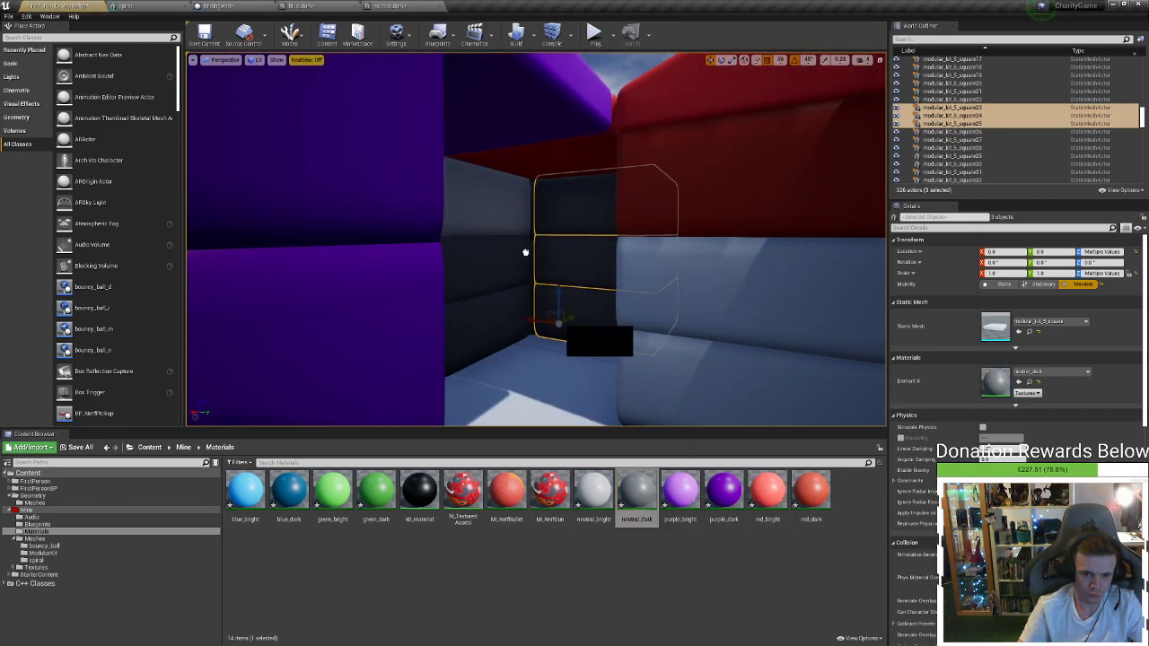
Duplicate the three-block stack and place the copies at X 0, Y -1000 under the end of the purple walkway
{"action": "key", "text": "f"}
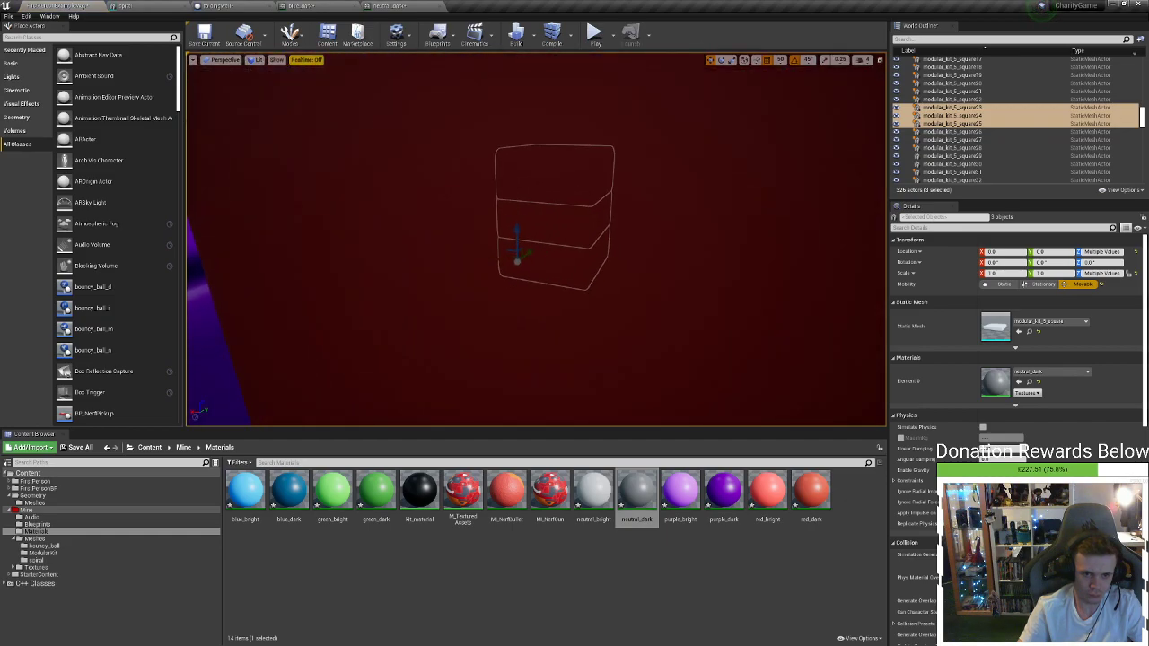
{"action": "left_click_drag", "start_coordinate": [524, 255], "coordinate": [406, 402], "text": "alt"}
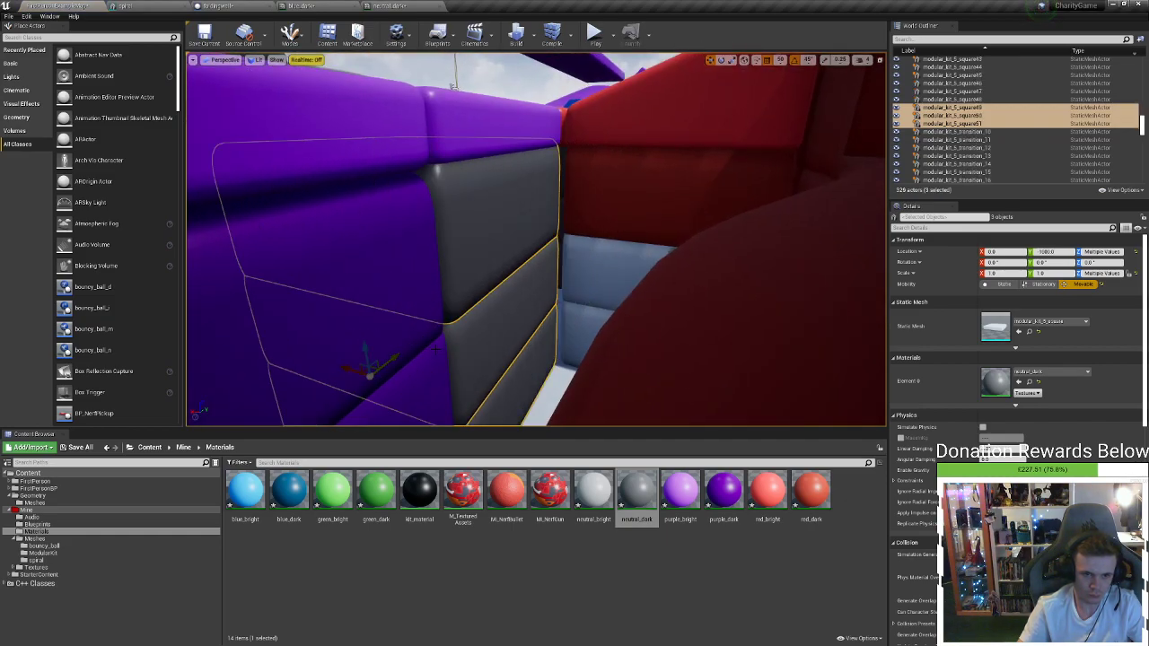
{"action": "mouse_move", "coordinate": [365, 354]}
{"action": "left_mouse_down"}
{"action": "mouse_move", "coordinate": [368, 365]}
{"action": "mouse_move", "coordinate": [363, 354]}
{"action": "left_mouse_up"}
{"action": "right_click_drag", "start_coordinate": [364, 354], "coordinate": [366, 449]}
{"action": "right_click_drag", "start_coordinate": [366, 377], "coordinate": [296, 332]}
{"action": "right_click_drag", "start_coordinate": [418, 313], "coordinate": [587, 397]}
Reduce the height of the copied stack's top block and apply the purple_dark material to the stack under the purple walkway
{"action": "left_click", "coordinate": [495, 212]}
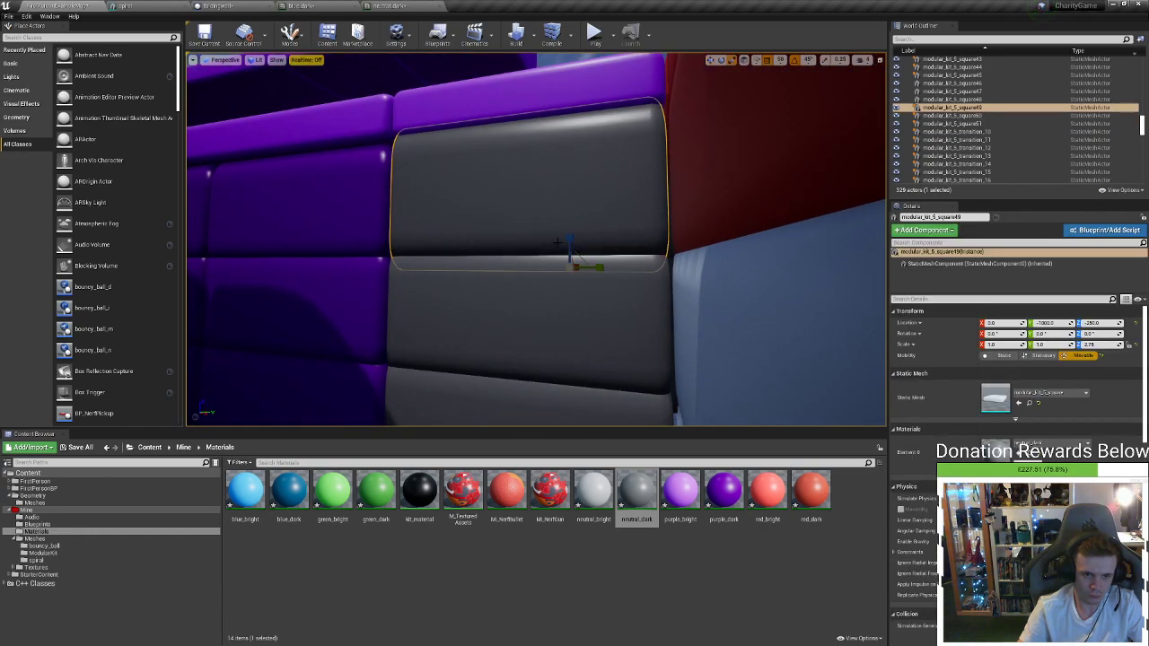
{"action": "left_click_drag", "start_coordinate": [567, 238], "coordinate": [567, 250]}
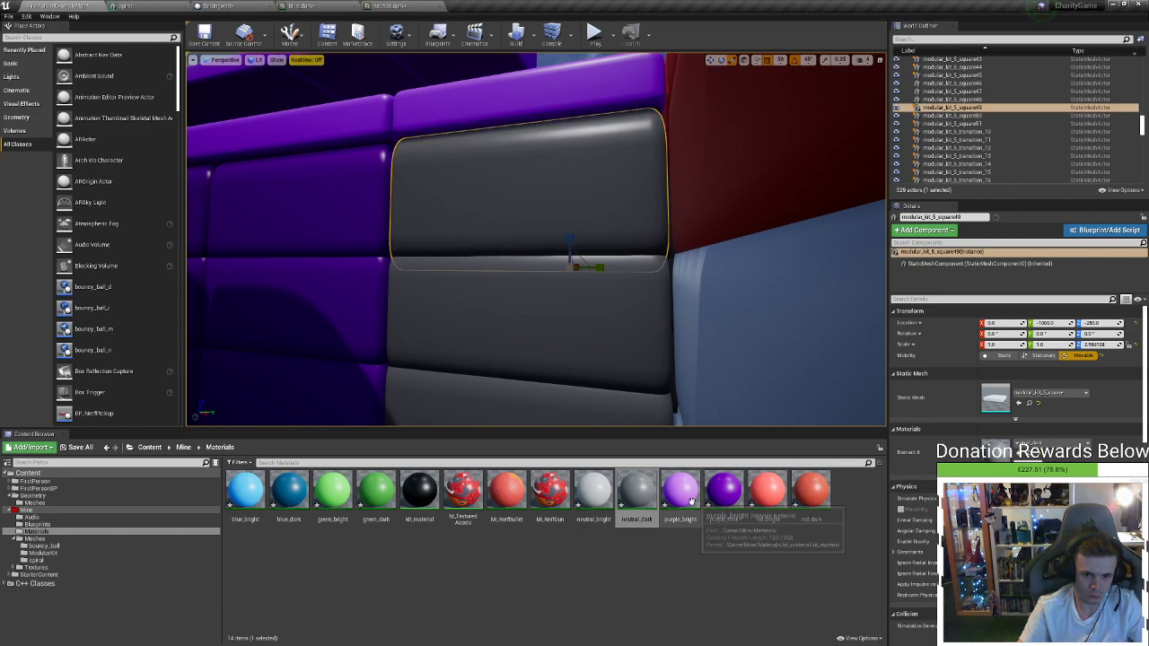
{"action": "left_click_drag", "start_coordinate": [604, 400], "coordinate": [581, 348]}
{"action": "left_click_drag", "start_coordinate": [723, 489], "coordinate": [595, 238]}
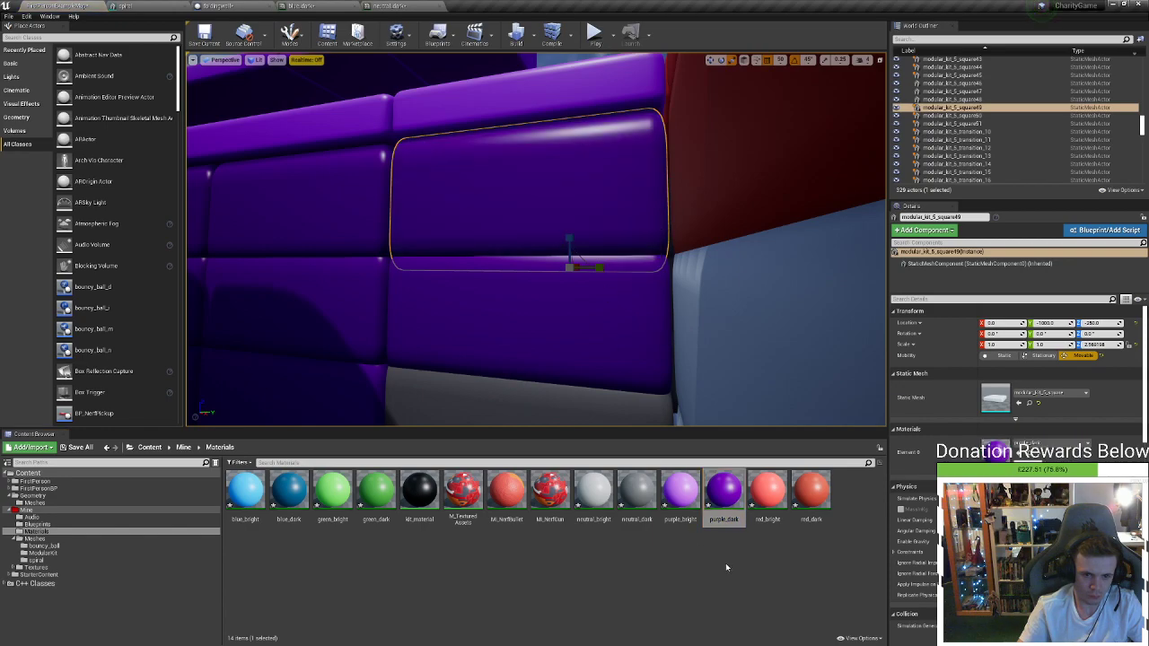
{"action": "left_click_drag", "start_coordinate": [589, 448], "coordinate": [549, 395]}
Apply the red_dark material to a base block near the red walkway
{"action": "right_click_drag", "start_coordinate": [549, 394], "coordinate": [718, 377]}
{"action": "right_click_drag", "start_coordinate": [748, 106], "coordinate": [749, 105]}
{"action": "left_click_drag", "start_coordinate": [793, 506], "coordinate": [628, 235]}
{"action": "right_click_drag", "start_coordinate": [627, 205], "coordinate": [627, 206]}
{"action": "right_click_drag", "start_coordinate": [549, 204], "coordinate": [623, 229]}
Try to build a base for the purple spiral slide from a lowered, vertically scaled duplicate, and delete the duplicate
{"action": "left_click", "coordinate": [626, 272]}
{"action": "right_click_drag", "start_coordinate": [626, 272], "coordinate": [596, 224]}
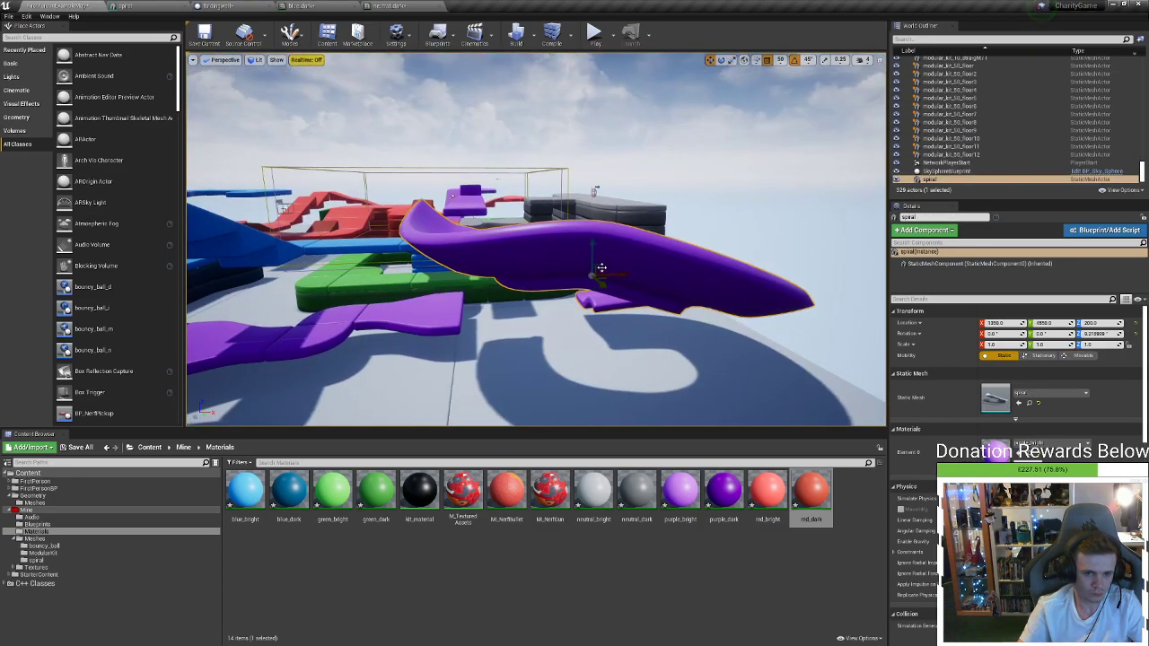
{"action": "left_click_drag", "start_coordinate": [592, 254], "coordinate": [585, 344], "text": "alt"}
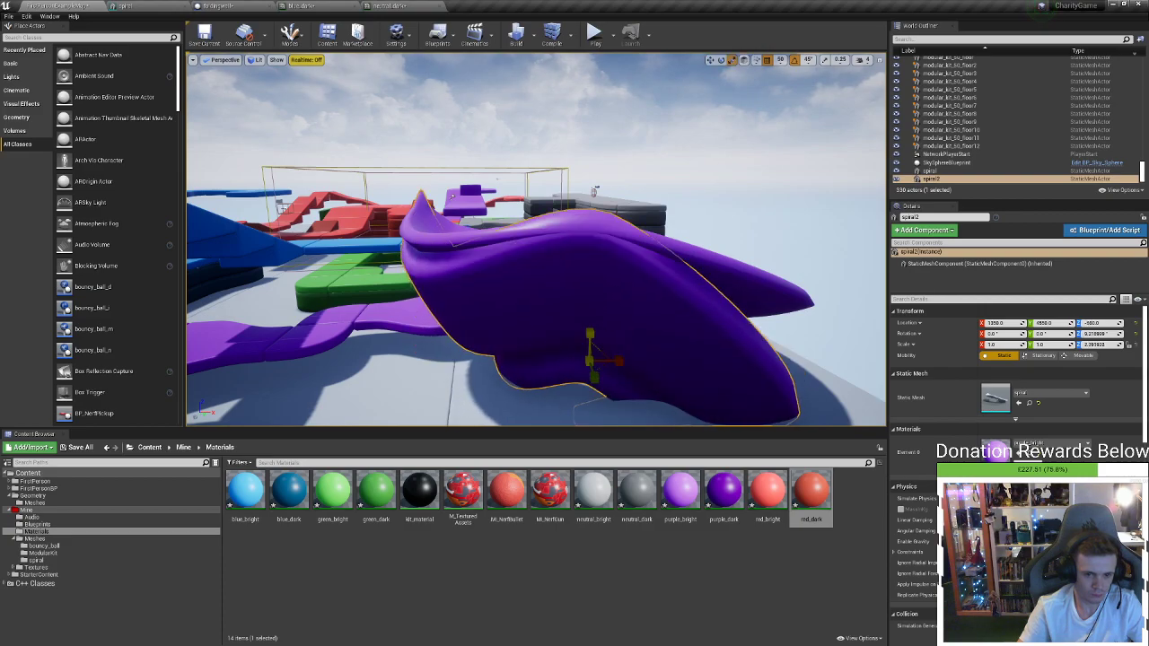
{"action": "right_click_drag", "start_coordinate": [585, 343], "coordinate": [422, 375]}
{"action": "right_click_drag", "start_coordinate": [592, 269], "coordinate": [599, 317]}
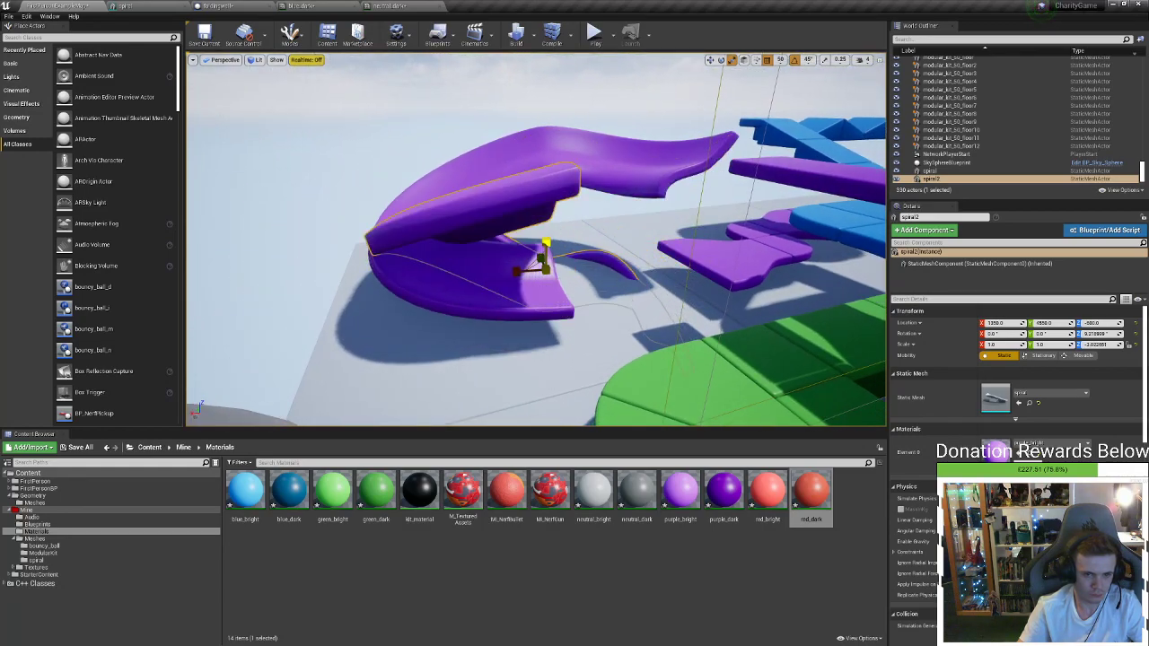
{"action": "left_click_drag", "start_coordinate": [545, 242], "coordinate": [545, 222]}
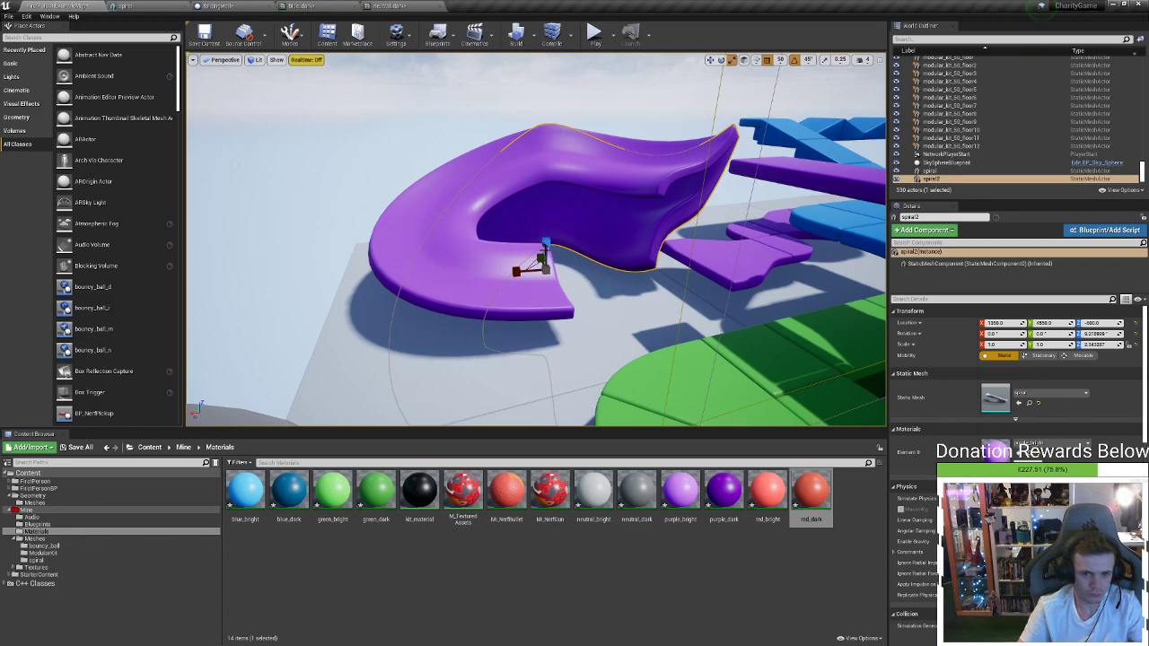
{"action": "key", "text": "Delete"}
Duplicate the six low purple walkway pieces downward and stretch the copies vertically to form a thick base
{"action": "right_click_drag", "start_coordinate": [603, 205], "coordinate": [718, 205]}
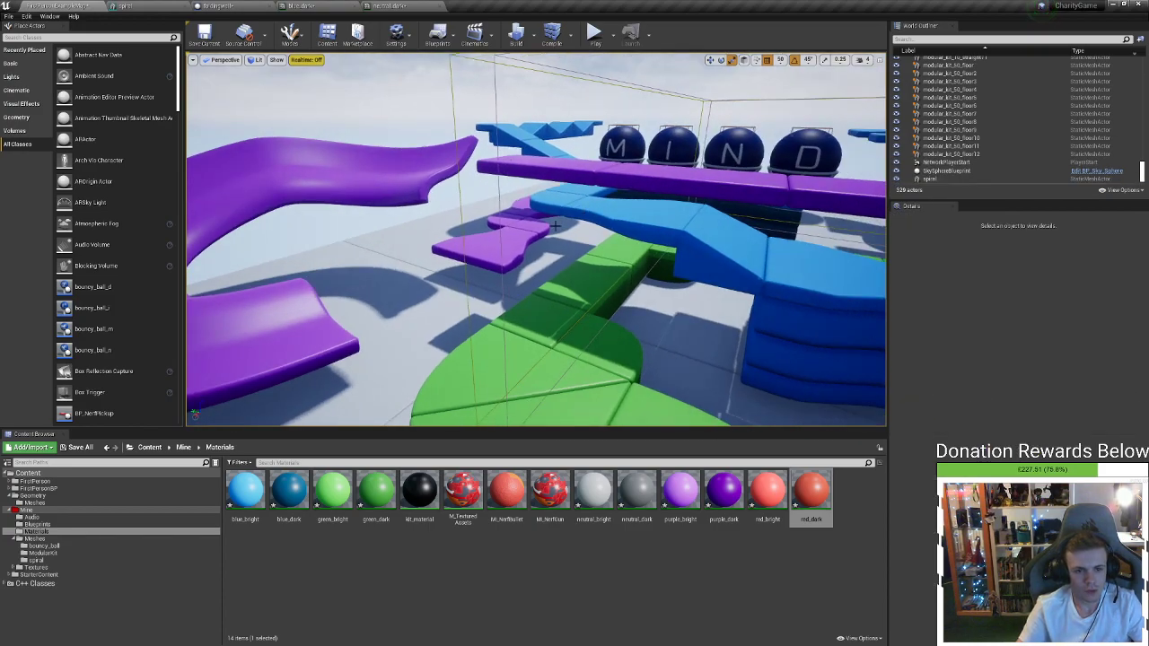
{"action": "left_click", "coordinate": [515, 243]}
{"action": "right_click_drag", "start_coordinate": [515, 243], "coordinate": [616, 215]}
{"action": "left_click", "coordinate": [516, 296], "text": "ctrl"}
{"action": "left_click", "coordinate": [446, 319], "text": "ctrl"}
{"action": "left_click", "coordinate": [291, 262], "text": "ctrl"}
{"action": "left_click", "coordinate": [251, 294], "text": "ctrl"}
{"action": "left_click", "coordinate": [251, 293], "text": "ctrl"}
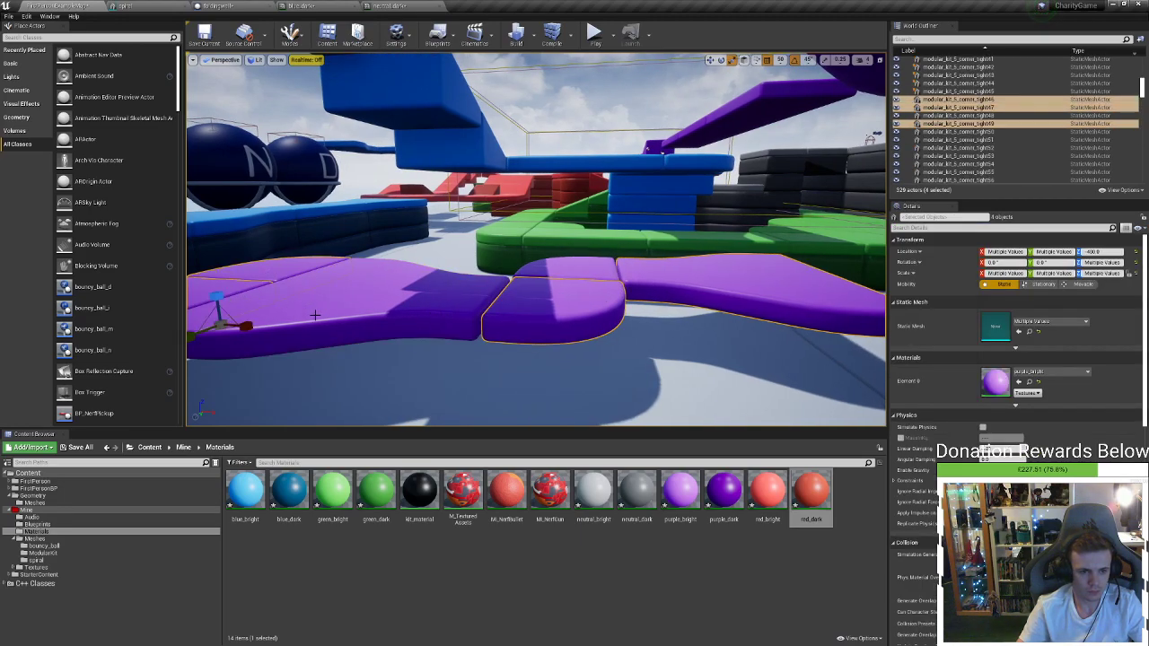
{"action": "left_click", "coordinate": [329, 319], "text": "ctrl"}
{"action": "left_click", "coordinate": [585, 274], "text": "ctrl"}
{"action": "left_click_drag", "start_coordinate": [564, 280], "coordinate": [565, 321]}
{"action": "key", "text": "r"}
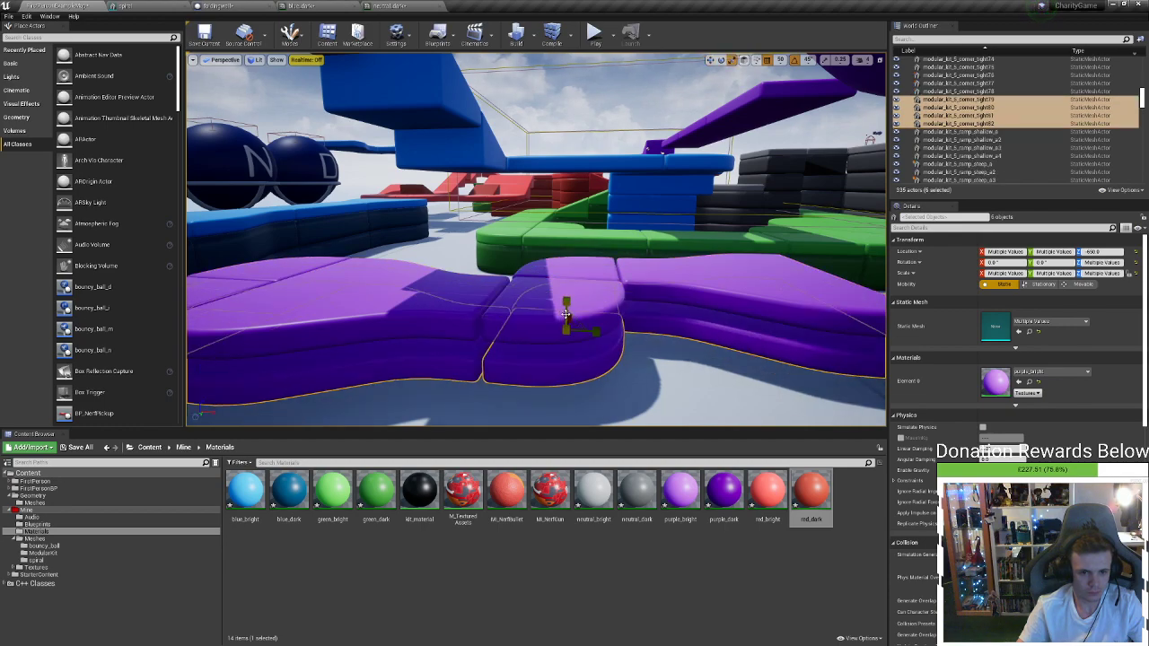
{"action": "mouse_move", "coordinate": [566, 314]}
{"action": "right_mouse_down"}
{"action": "mouse_move", "coordinate": [566, 372]}
{"action": "mouse_move", "coordinate": [549, 364]}
{"action": "mouse_move", "coordinate": [576, 448]}
{"action": "mouse_move", "coordinate": [569, 296]}
{"action": "right_mouse_up"}
{"action": "left_click_drag", "start_coordinate": [552, 283], "coordinate": [551, 260]}
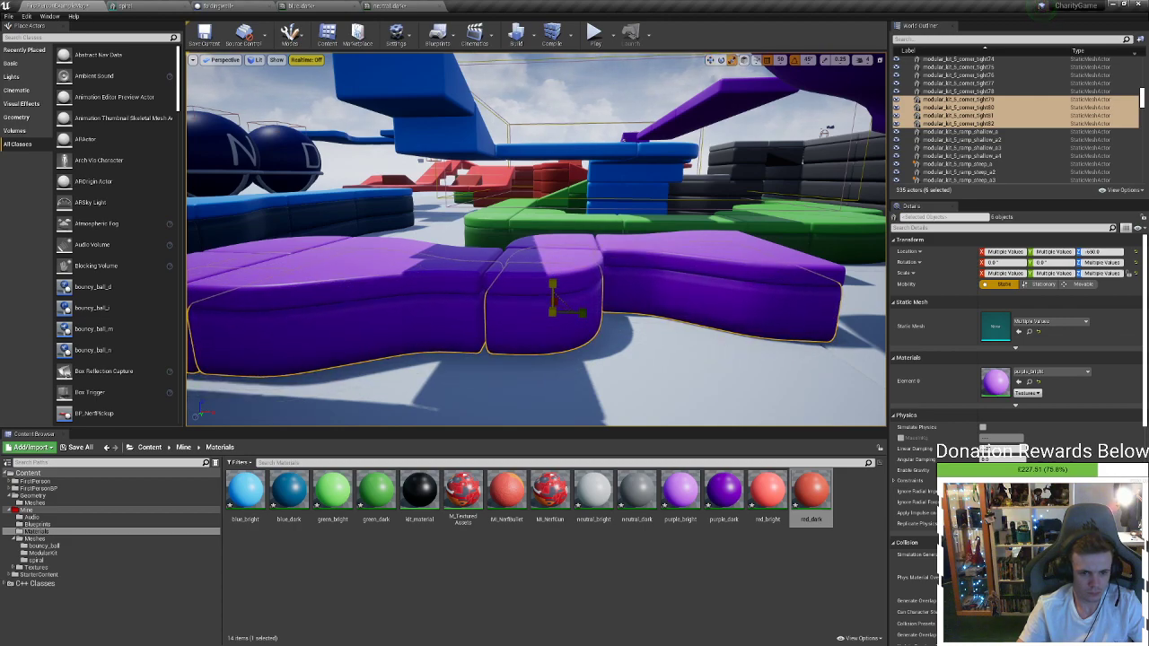
Apply the purple_dark material to the new base pieces under the low purple walkway
{"action": "left_click_drag", "start_coordinate": [724, 492], "coordinate": [595, 312]}
{"action": "left_click_drag", "start_coordinate": [718, 500], "coordinate": [366, 312]}
{"action": "right_click_drag", "start_coordinate": [366, 313], "coordinate": [521, 363]}
{"action": "left_click_drag", "start_coordinate": [723, 500], "coordinate": [447, 235]}
{"action": "mouse_move", "coordinate": [607, 362]}
{"action": "right_mouse_down"}
{"action": "mouse_move", "coordinate": [529, 337]}
{"action": "mouse_move", "coordinate": [608, 362]}
{"action": "right_mouse_up"}
{"action": "left_click_drag", "start_coordinate": [723, 495], "coordinate": [476, 297]}
Delete the stray light-grey block at the bottom of the grey platform's wall
{"action": "right_click_drag", "start_coordinate": [476, 296], "coordinate": [380, 314]}
{"action": "key", "text": "s"}
{"action": "left_click", "coordinate": [565, 179]}
{"action": "right_click_drag", "start_coordinate": [566, 180], "coordinate": [421, 234]}
{"action": "key", "text": "s"}
{"action": "right_click_drag", "start_coordinate": [236, 115], "coordinate": [235, 115]}
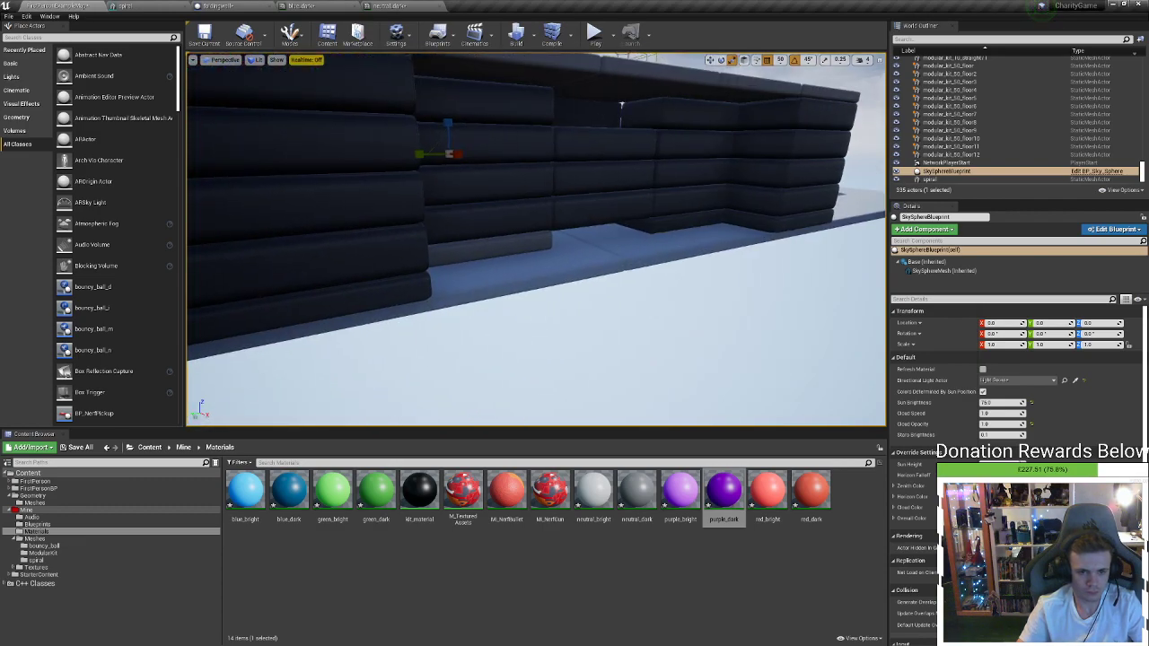
{"action": "left_click", "coordinate": [489, 241]}
{"action": "key", "text": "Delete"}
Save all modified levels and assets after viewing the whole course
{"action": "right_click_drag", "start_coordinate": [489, 241], "coordinate": [489, 241]}
{"action": "right_click_drag", "start_coordinate": [235, 114], "coordinate": [236, 115]}
{"action": "right_click_drag", "start_coordinate": [663, 189], "coordinate": [686, 258]}
{"action": "right_click_drag", "start_coordinate": [774, 318], "coordinate": [774, 319]}
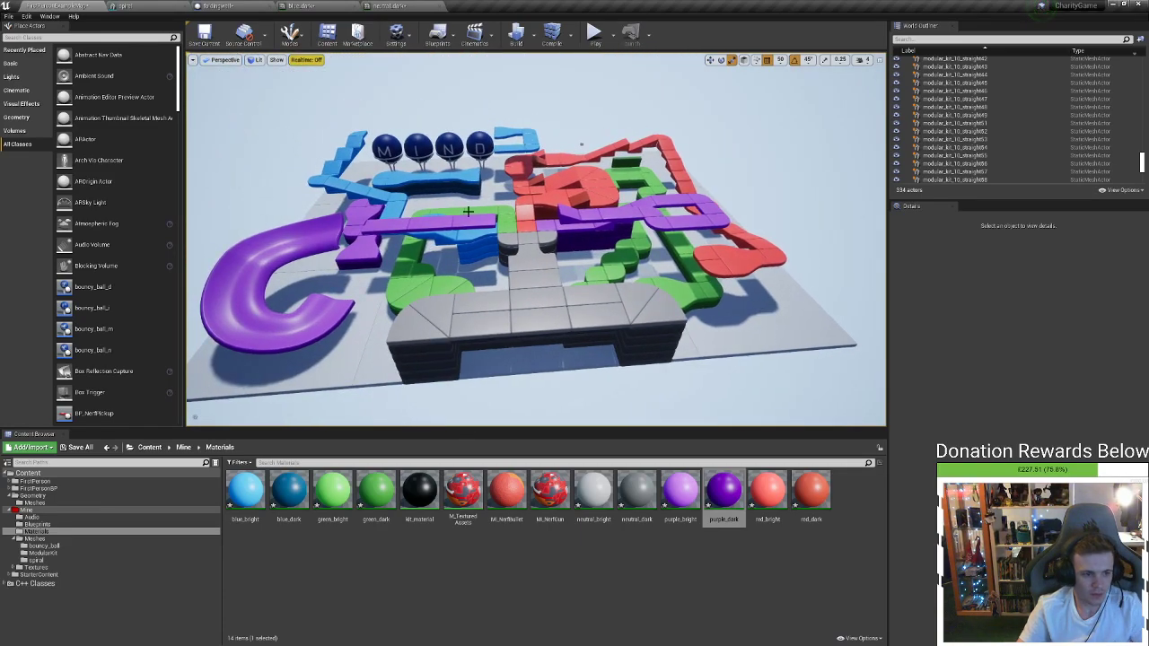
{"action": "left_click", "coordinate": [8, 16]}
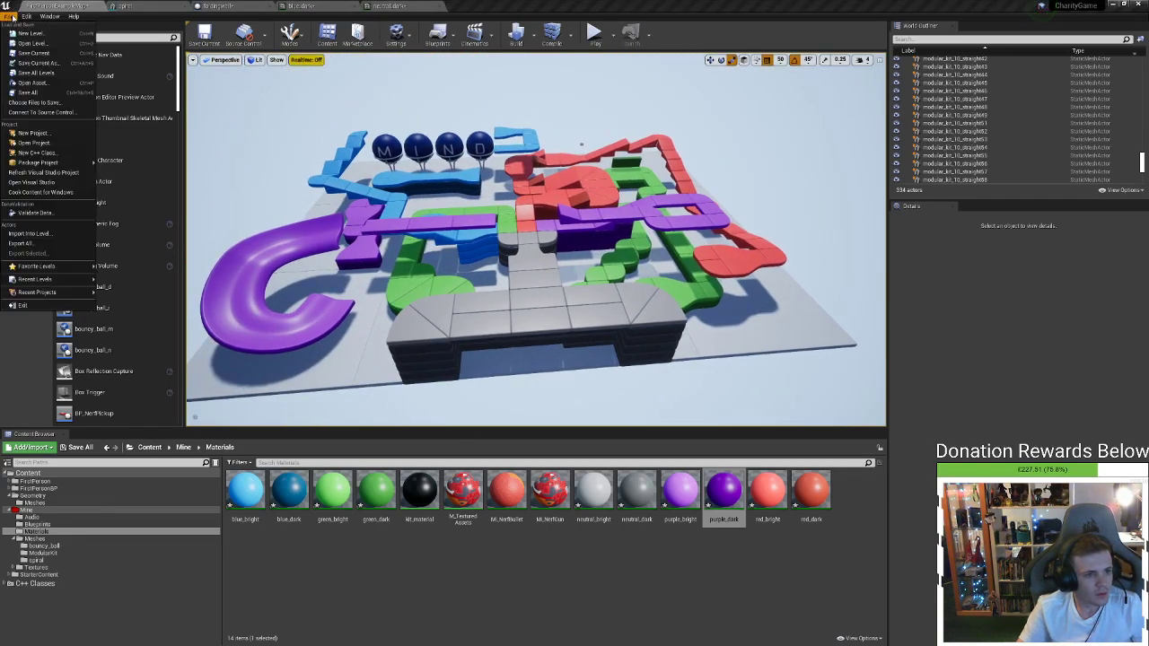
{"action": "left_click", "coordinate": [32, 92]}
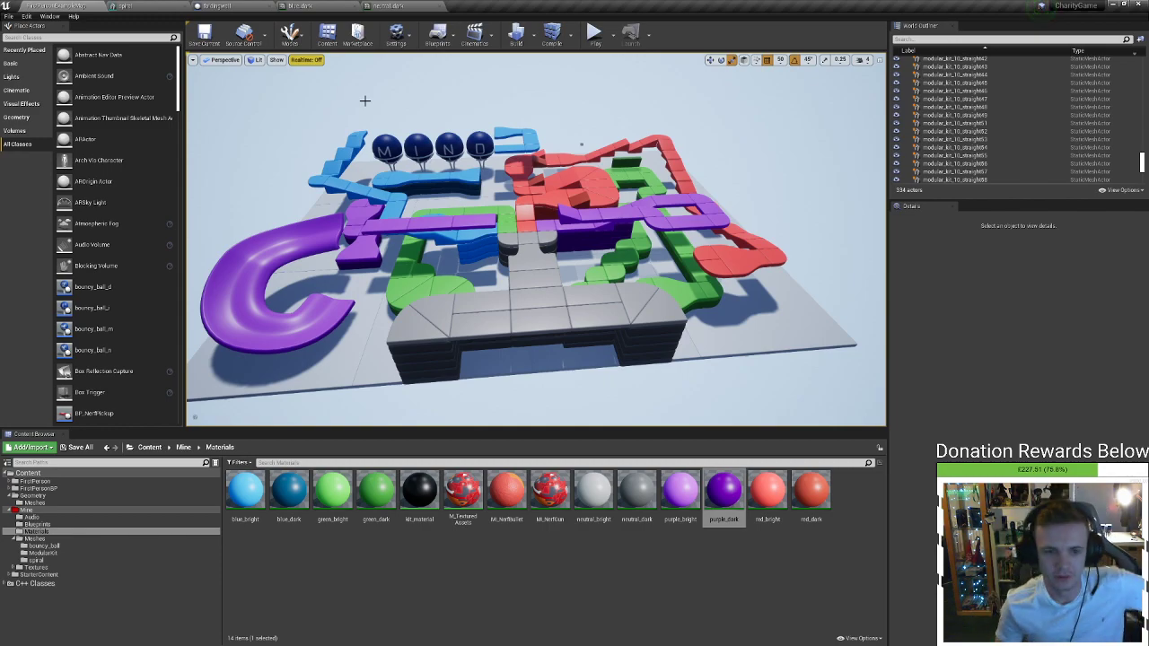
Delete the unwanted piece from the obstacle course
{"action": "right_click_drag", "start_coordinate": [678, 71], "coordinate": [593, 90]}
{"action": "key", "text": "w"}
{"action": "key", "text": "d"}
{"action": "right_click_drag", "start_coordinate": [648, 208], "coordinate": [560, 180]}
{"action": "key", "text": "d"}
{"action": "left_click", "coordinate": [565, 222]}
{"action": "key", "text": "Delete"}
Apply the blue_dark material to two base pieces of the blue walkway
{"action": "key", "text": "d"}
{"action": "key", "text": "s"}
{"action": "key", "text": "w"}
{"action": "right_click_drag", "start_coordinate": [489, 222], "coordinate": [504, 221]}
{"action": "key", "text": "s"}
{"action": "key", "text": "w"}
{"action": "left_click_drag", "start_coordinate": [289, 491], "coordinate": [538, 221]}
{"action": "left_click_drag", "start_coordinate": [303, 501], "coordinate": [529, 304]}
Save all levels and assets again with the blue_dark changes
{"action": "right_click_drag", "start_coordinate": [529, 304], "coordinate": [588, 300]}
{"action": "key", "text": "s"}
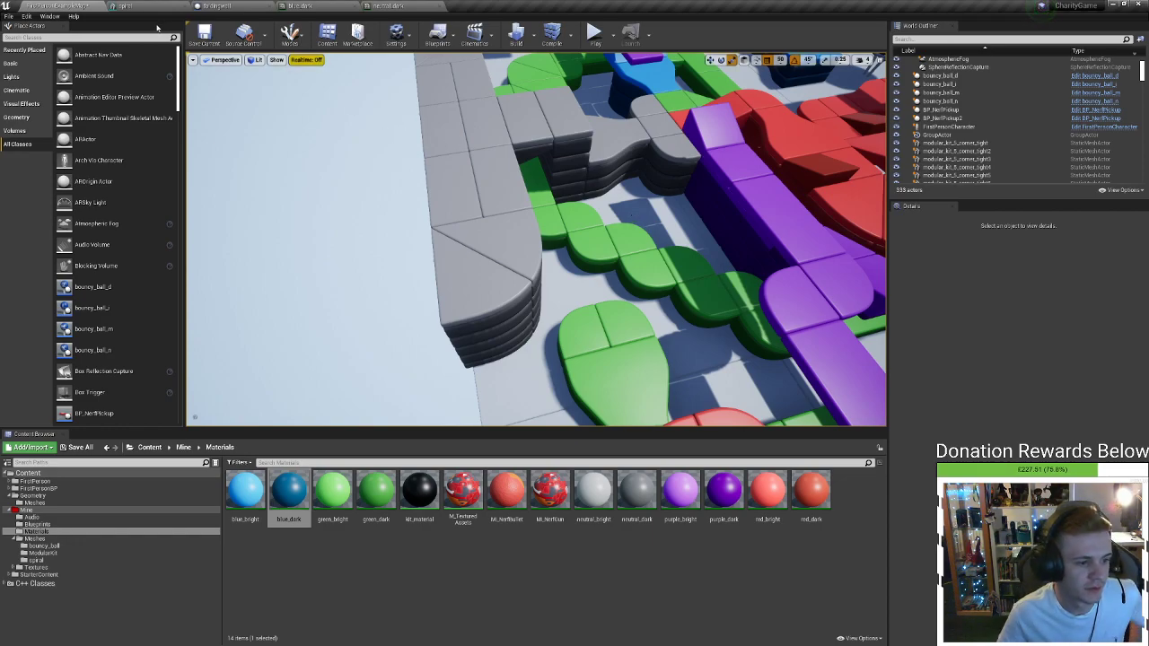
{"action": "left_click", "coordinate": [8, 17]}
{"action": "left_click", "coordinate": [34, 92]}
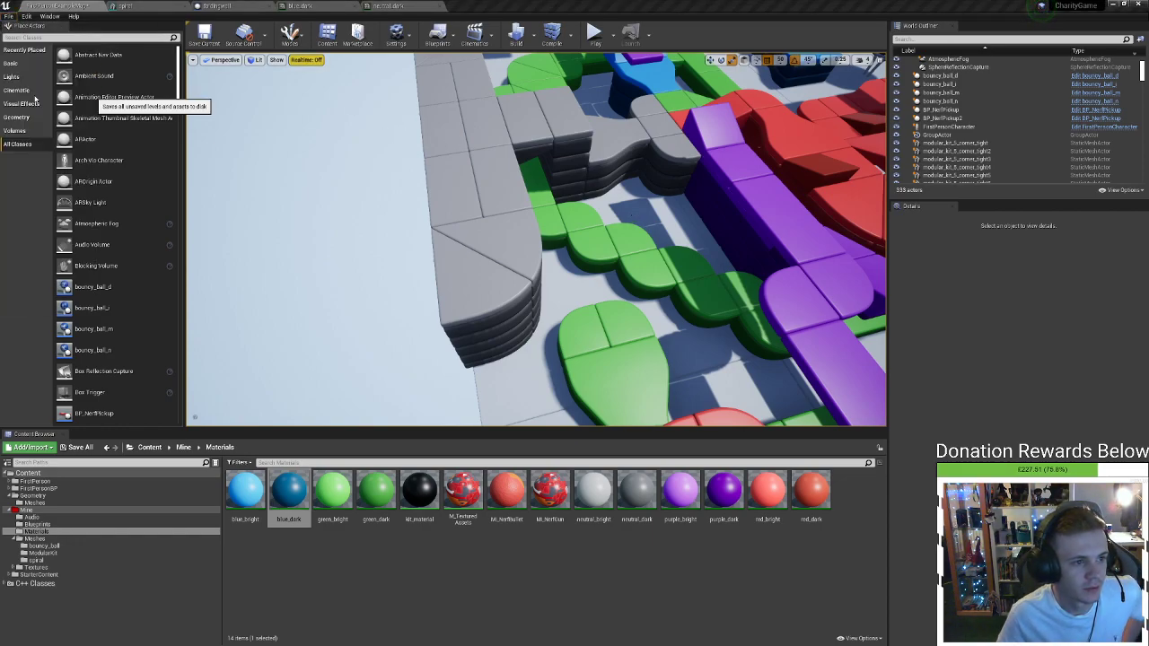
{"action": "right_click_drag", "start_coordinate": [392, 246], "coordinate": [393, 253]}
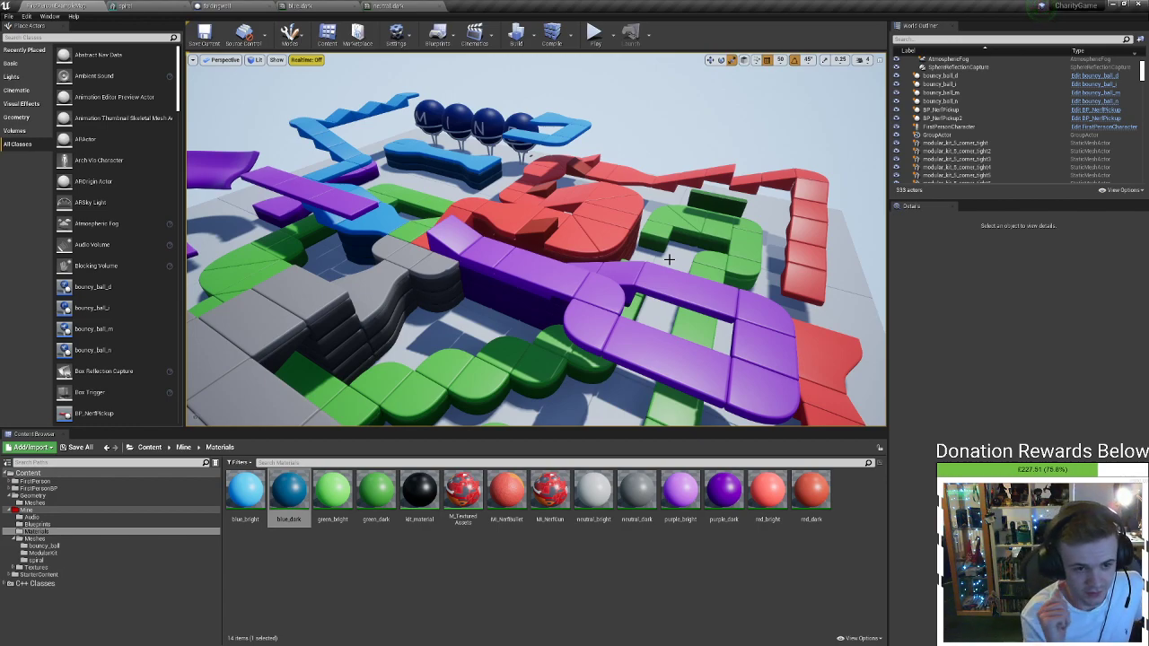
{"action": "right_click_drag", "start_coordinate": [551, 162], "coordinate": [583, 377]}
{"action": "right_click_drag", "start_coordinate": [592, 269], "coordinate": [594, 271]}
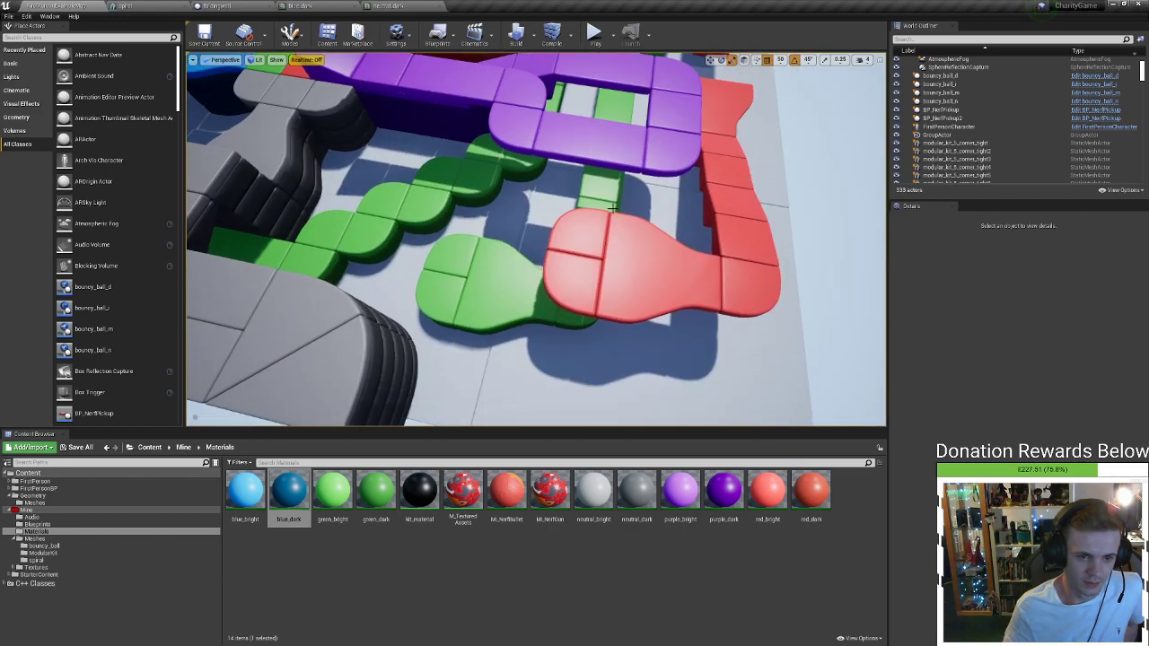
{"action": "right_click_drag", "start_coordinate": [606, 337], "coordinate": [614, 314]}
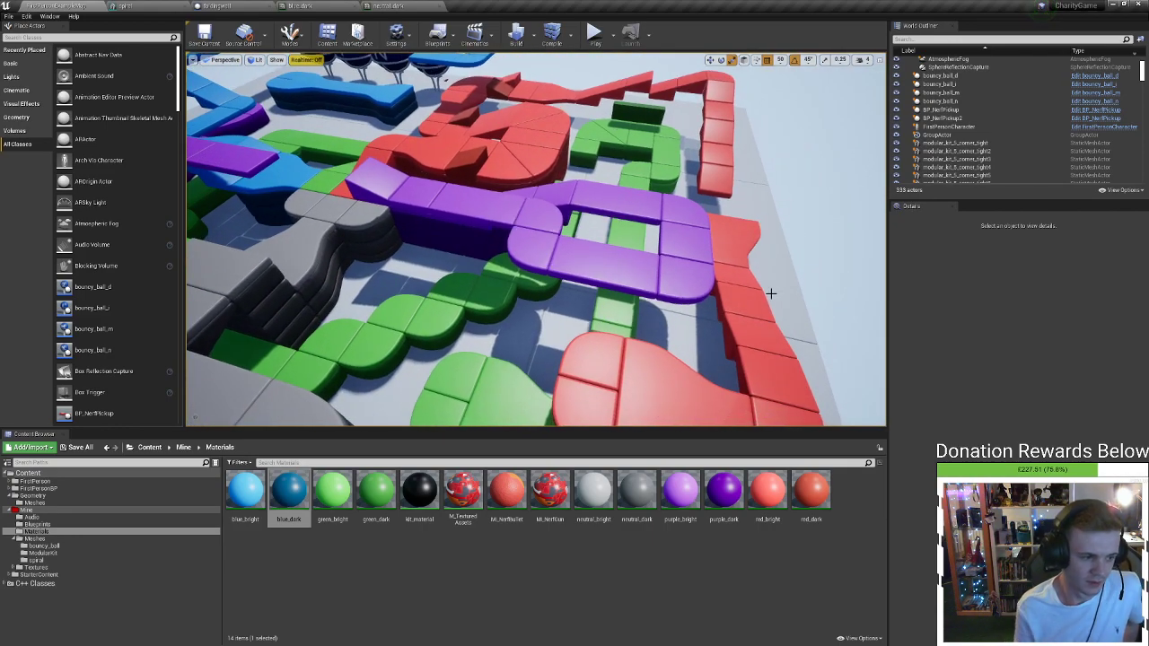